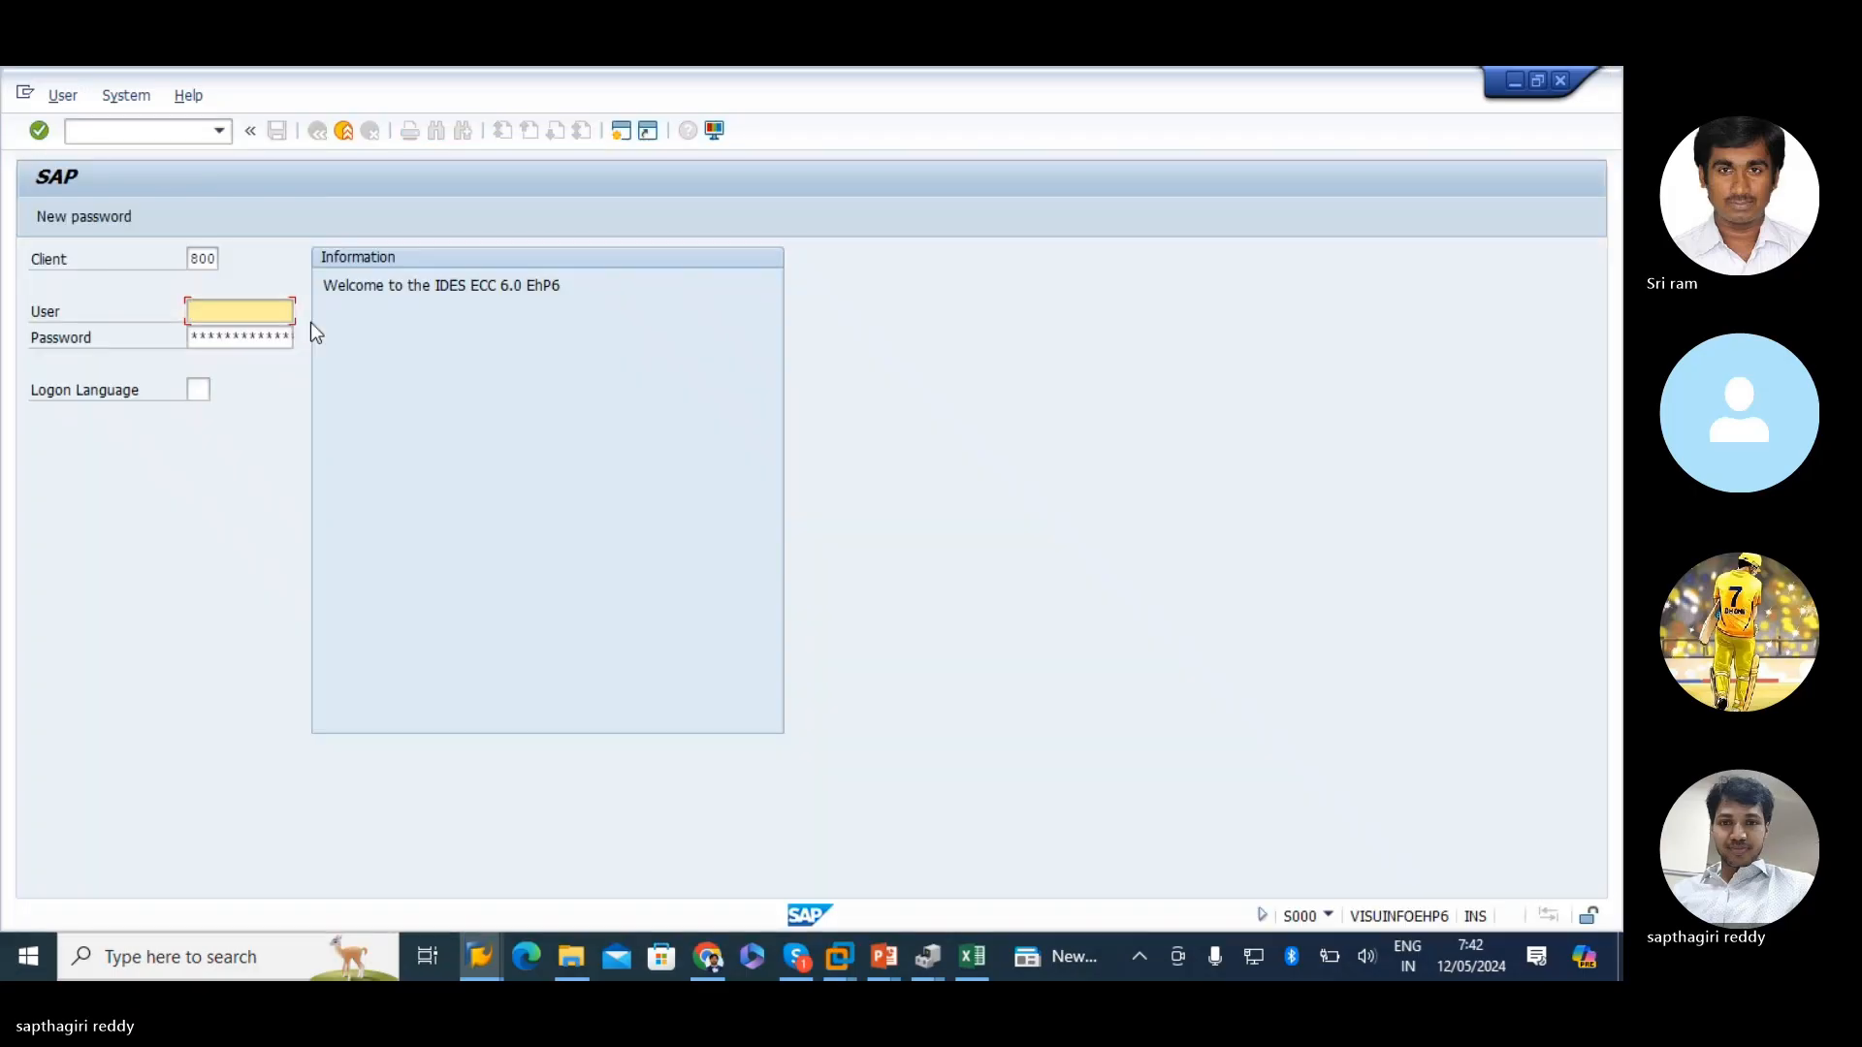
- Log on to client 800 with the user name and account password
key(space)
click(235, 330)
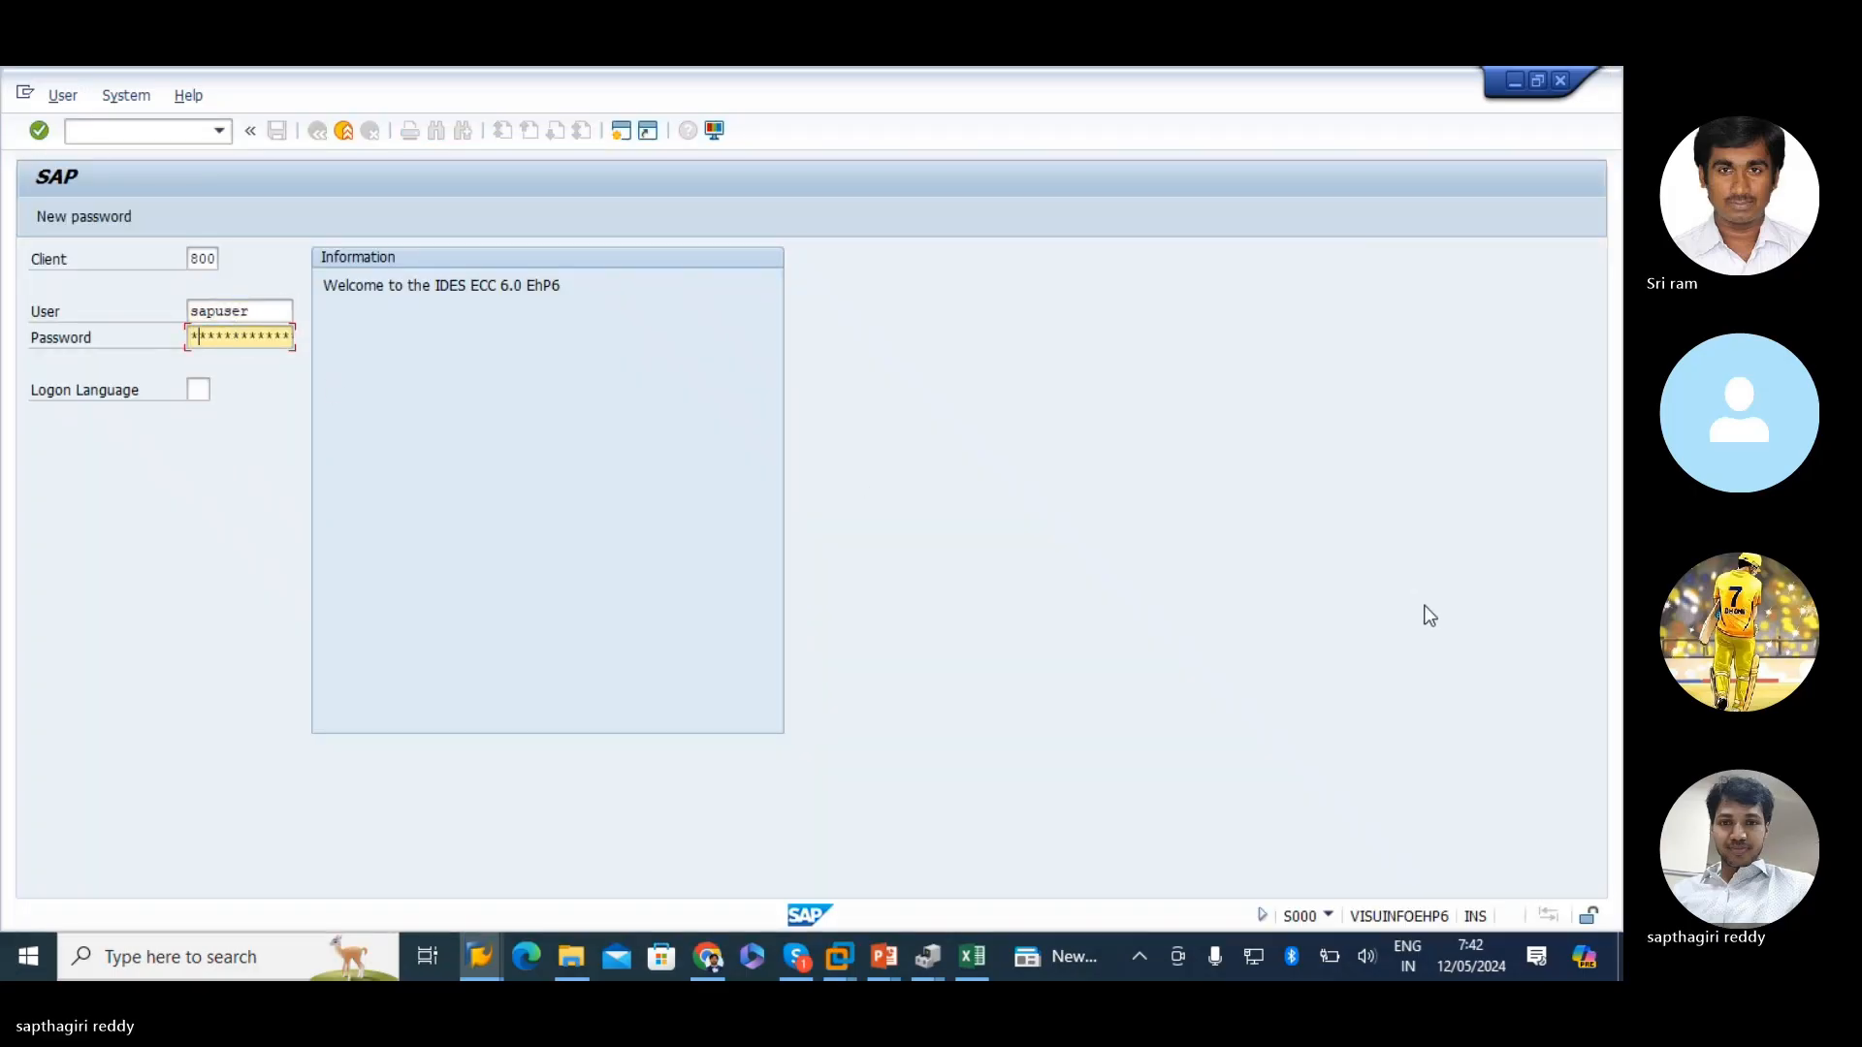
text(*******)
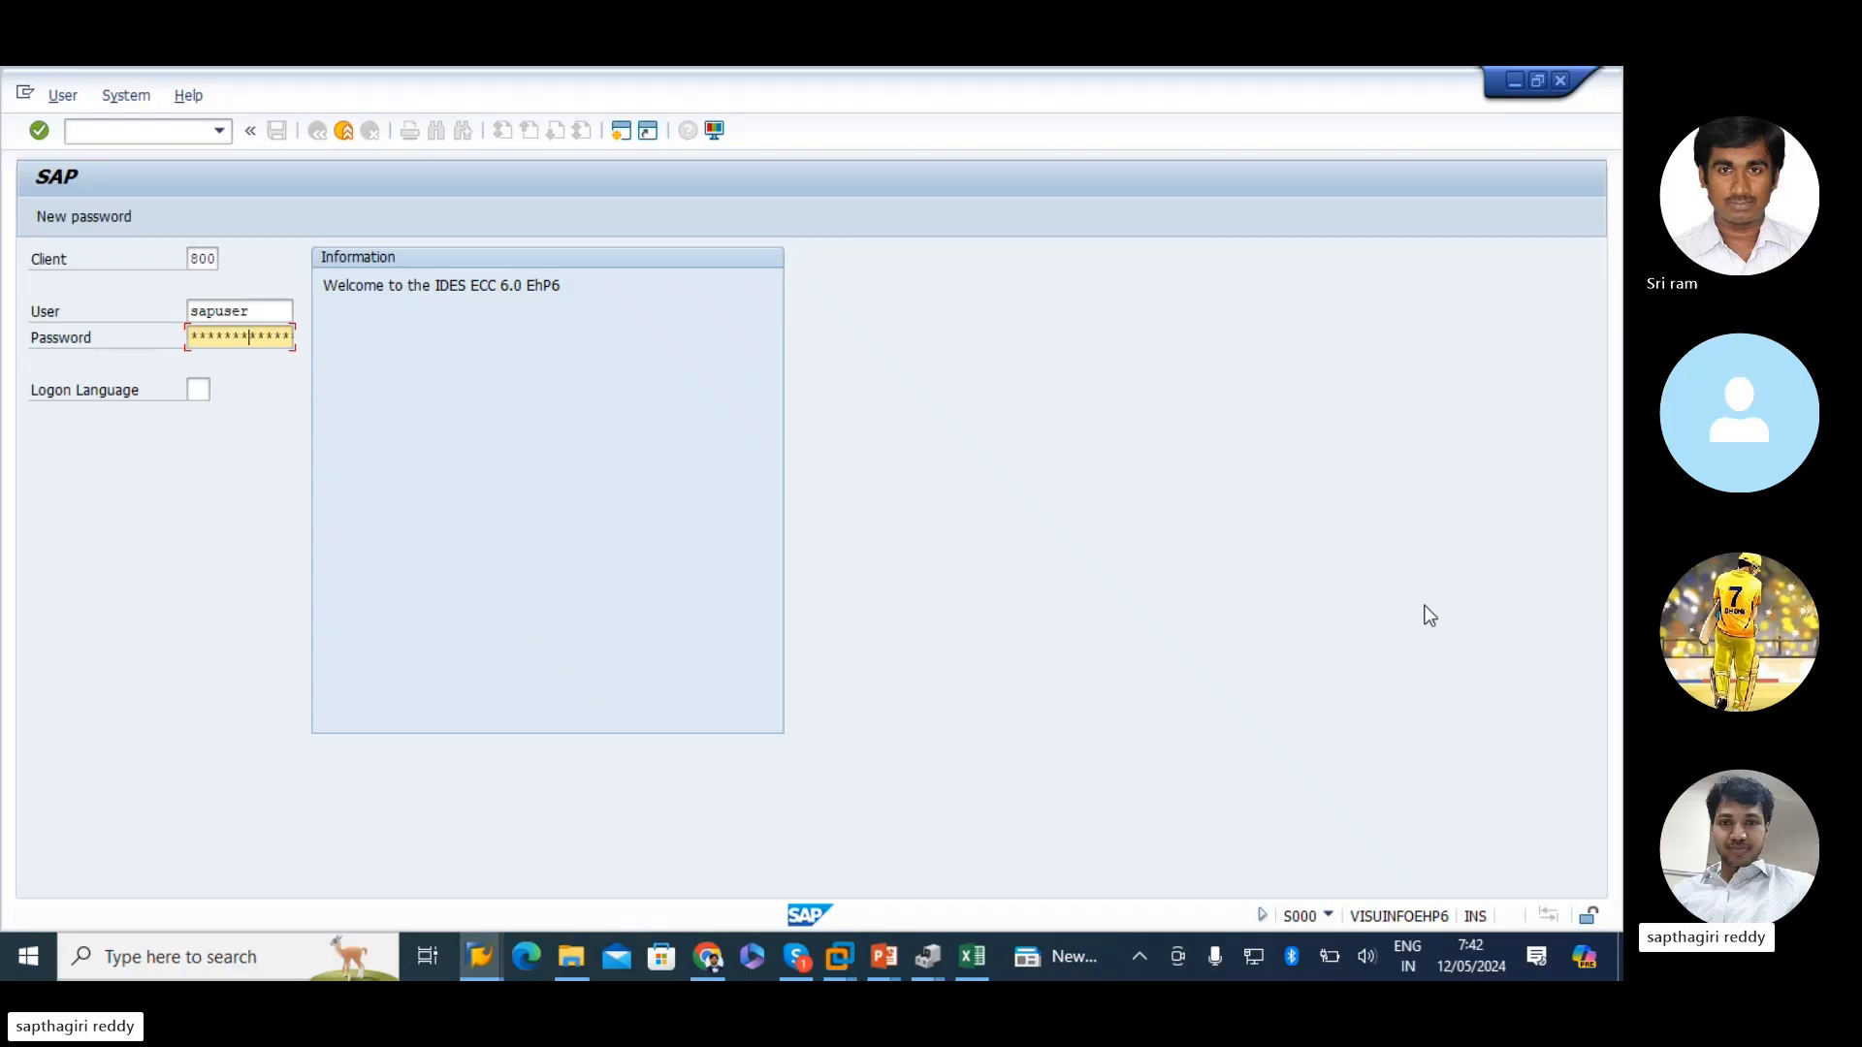
key(Return)
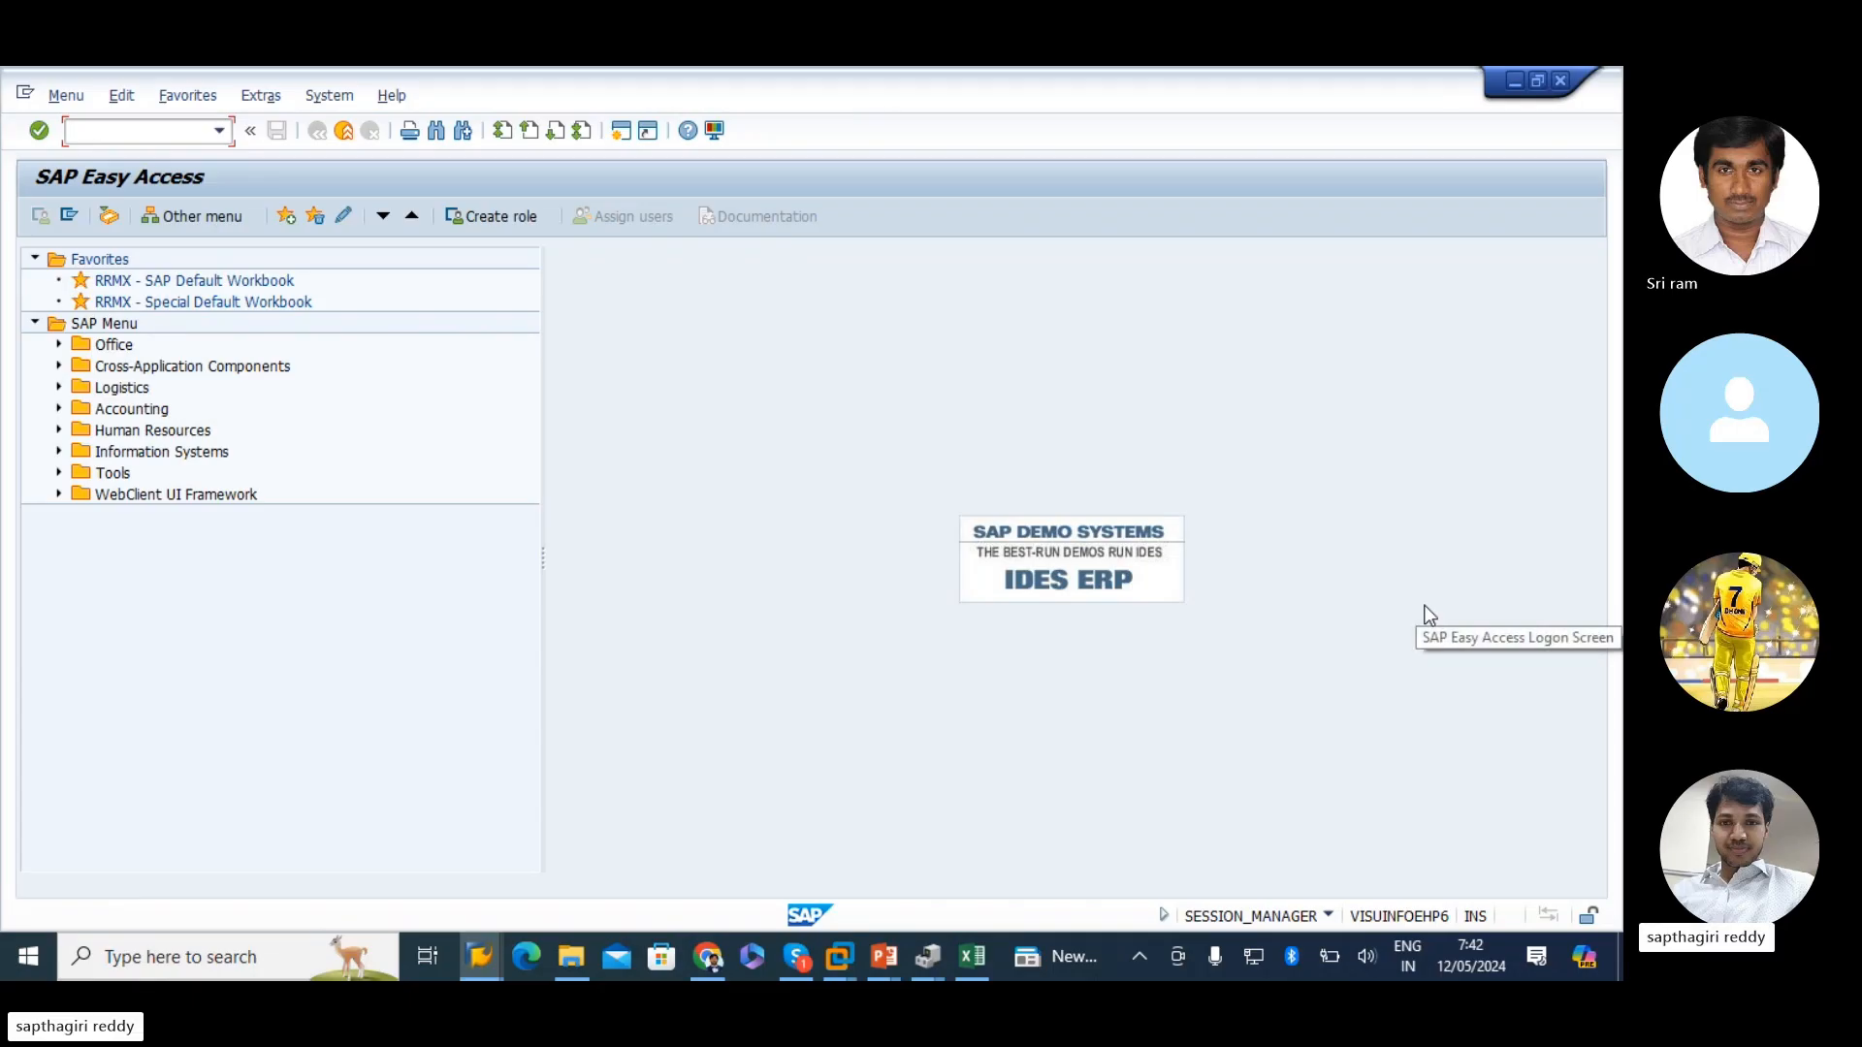
- Open the SAP Reference IMG through transaction SPRO
text(sspro)
key(Return)
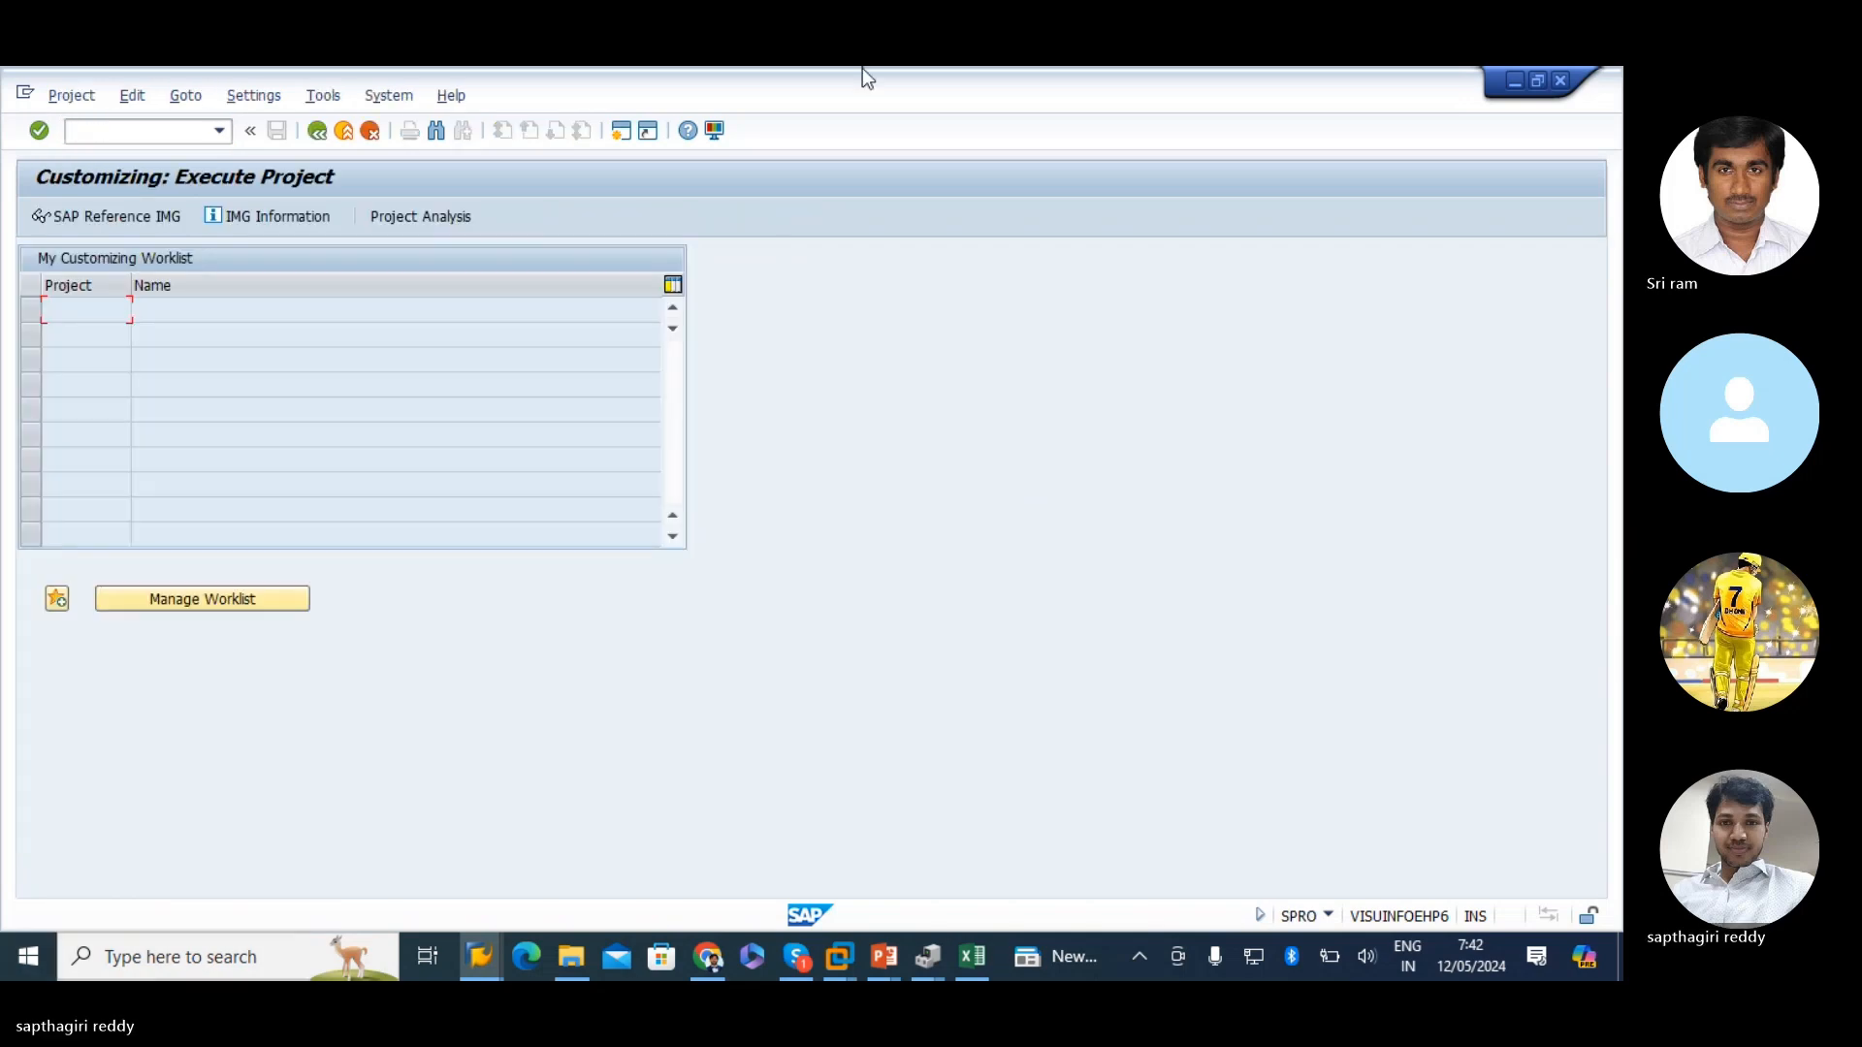
click(72, 218)
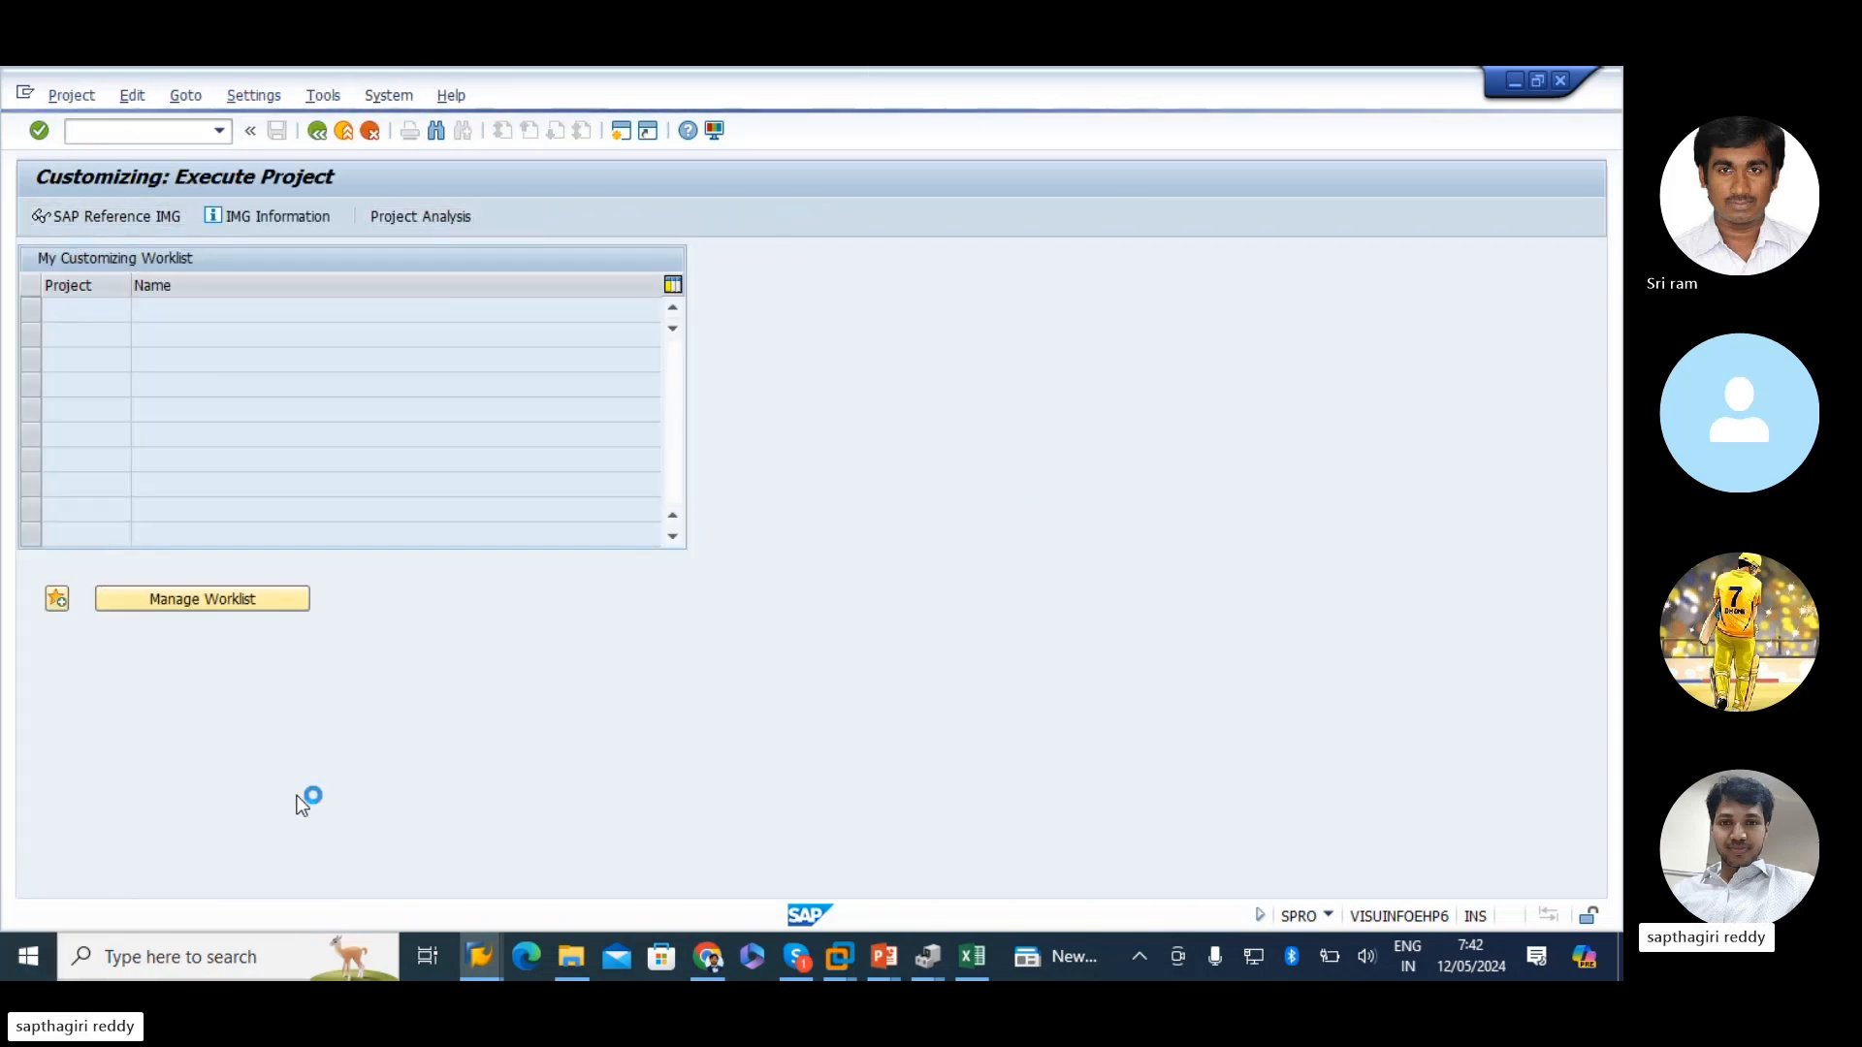
- Expand Plant Maintenance and Customer Service and its Maintenance Plans, Work Centers, Task Lists and PRTs node in the IMG structure
scroll(230, 511, down, 5)
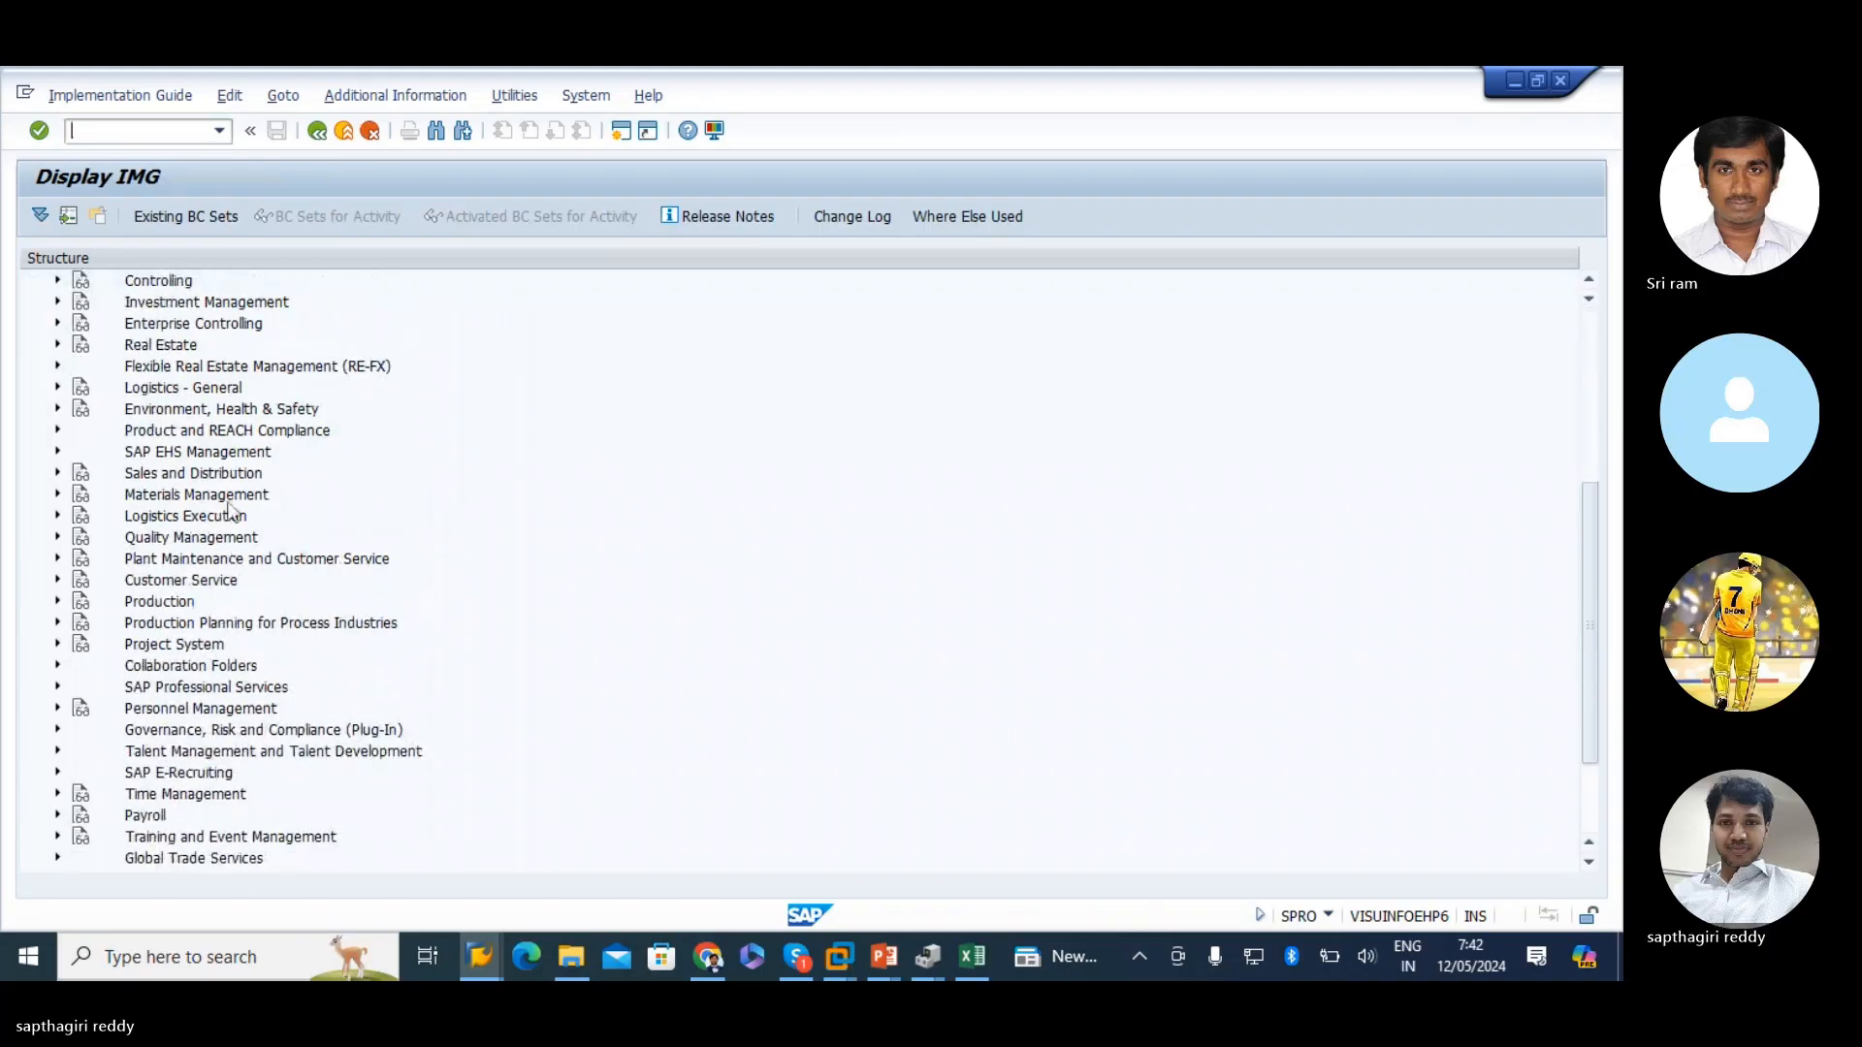
click(58, 559)
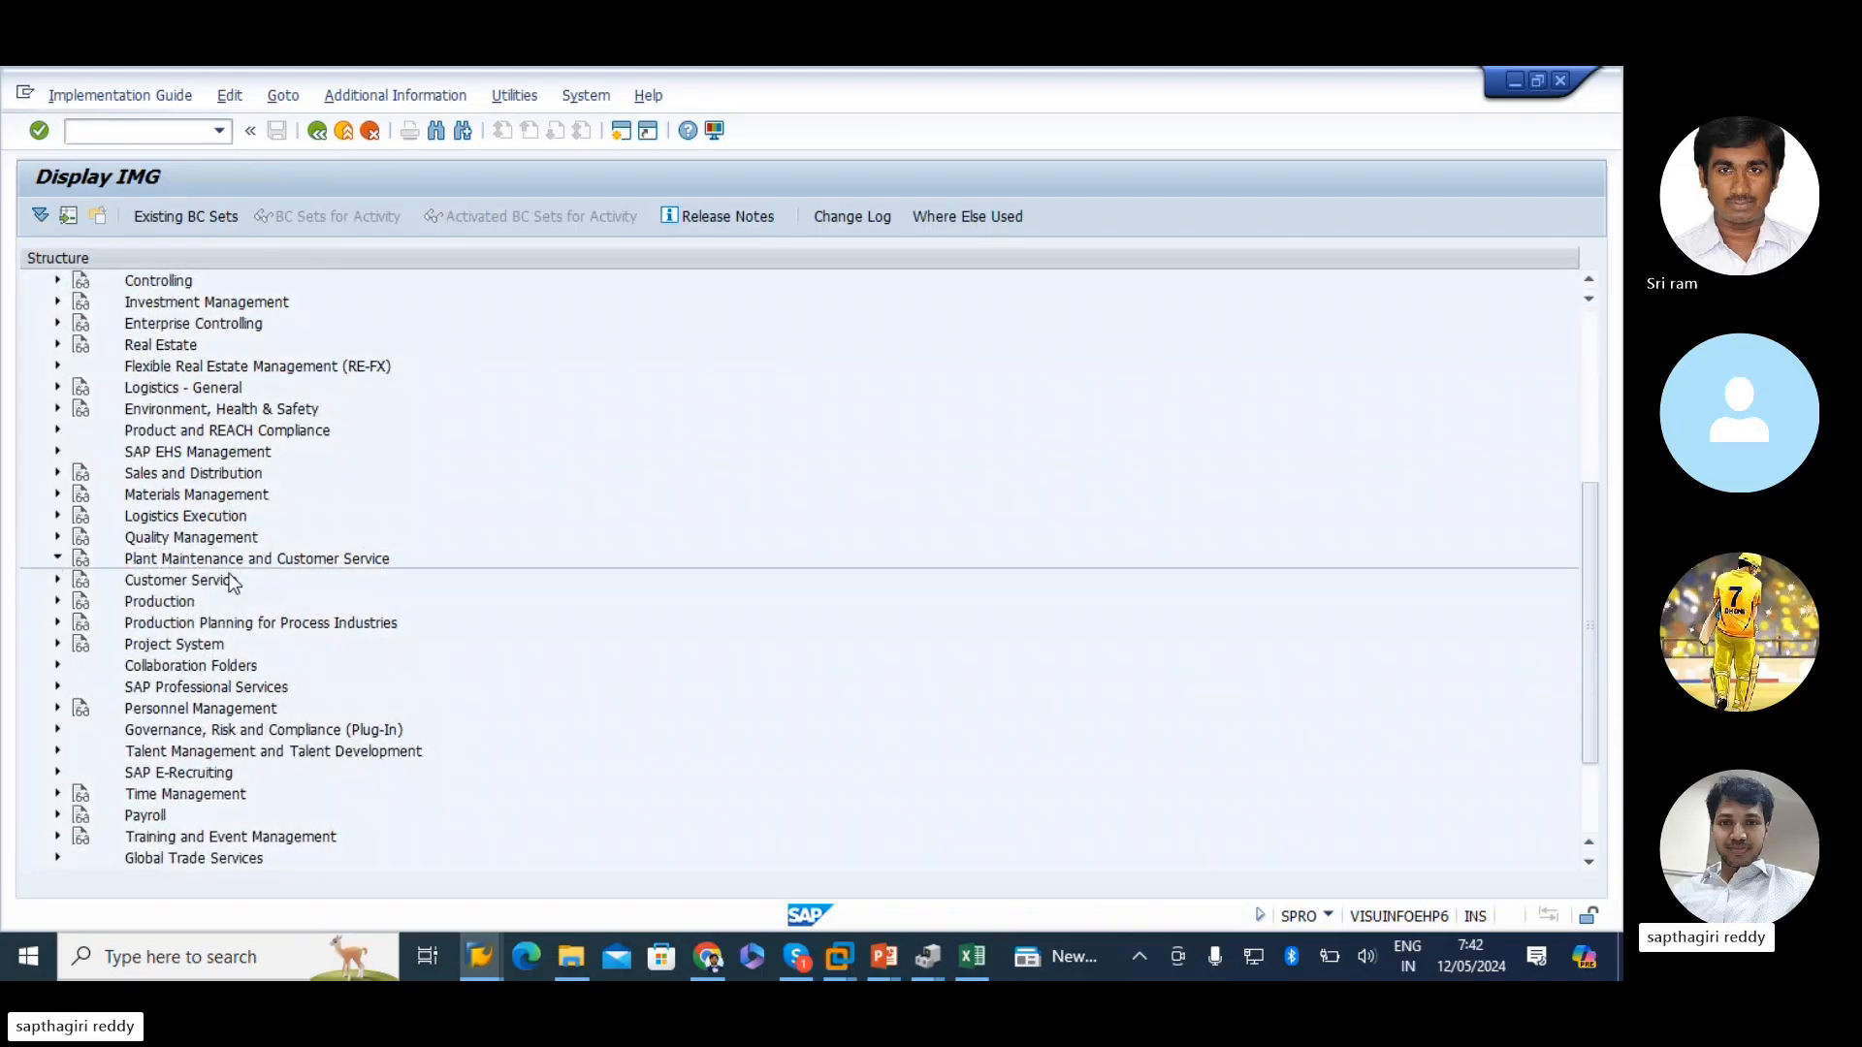
scroll(255, 573, down, 2)
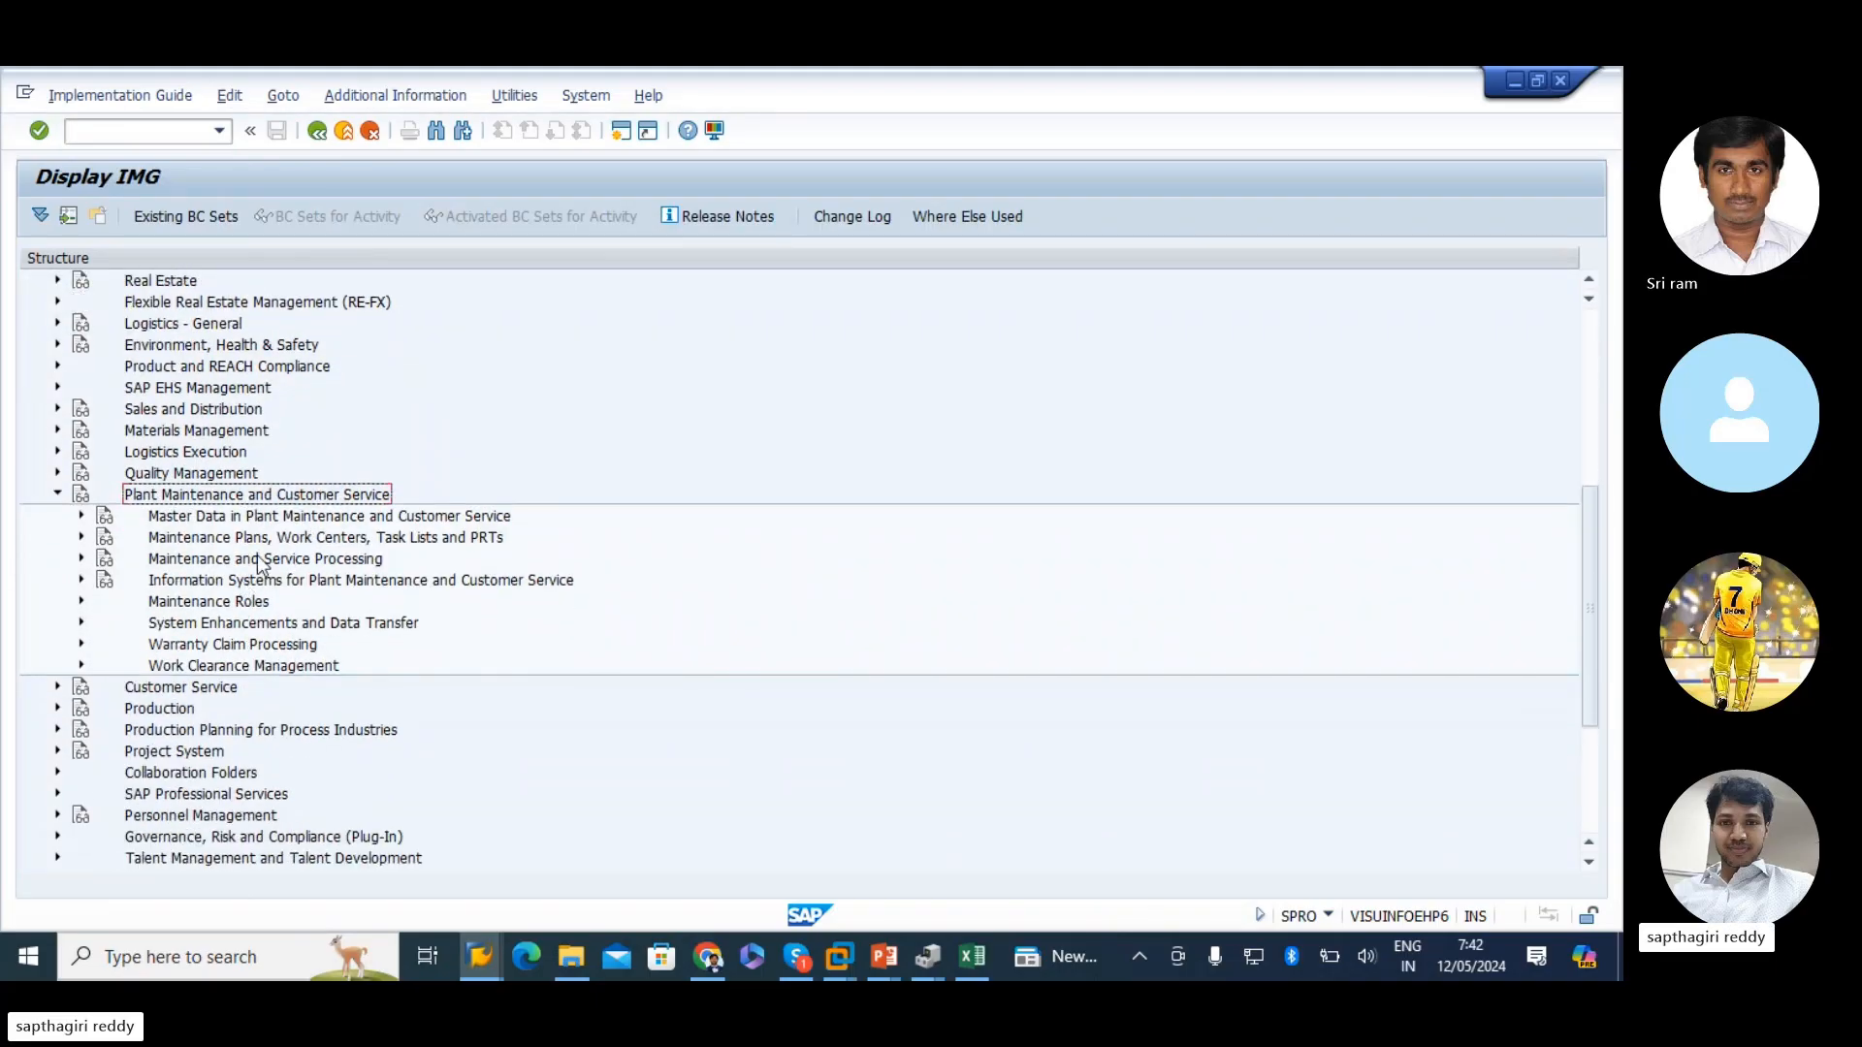
click(259, 541)
scroll(260, 548, down, 1)
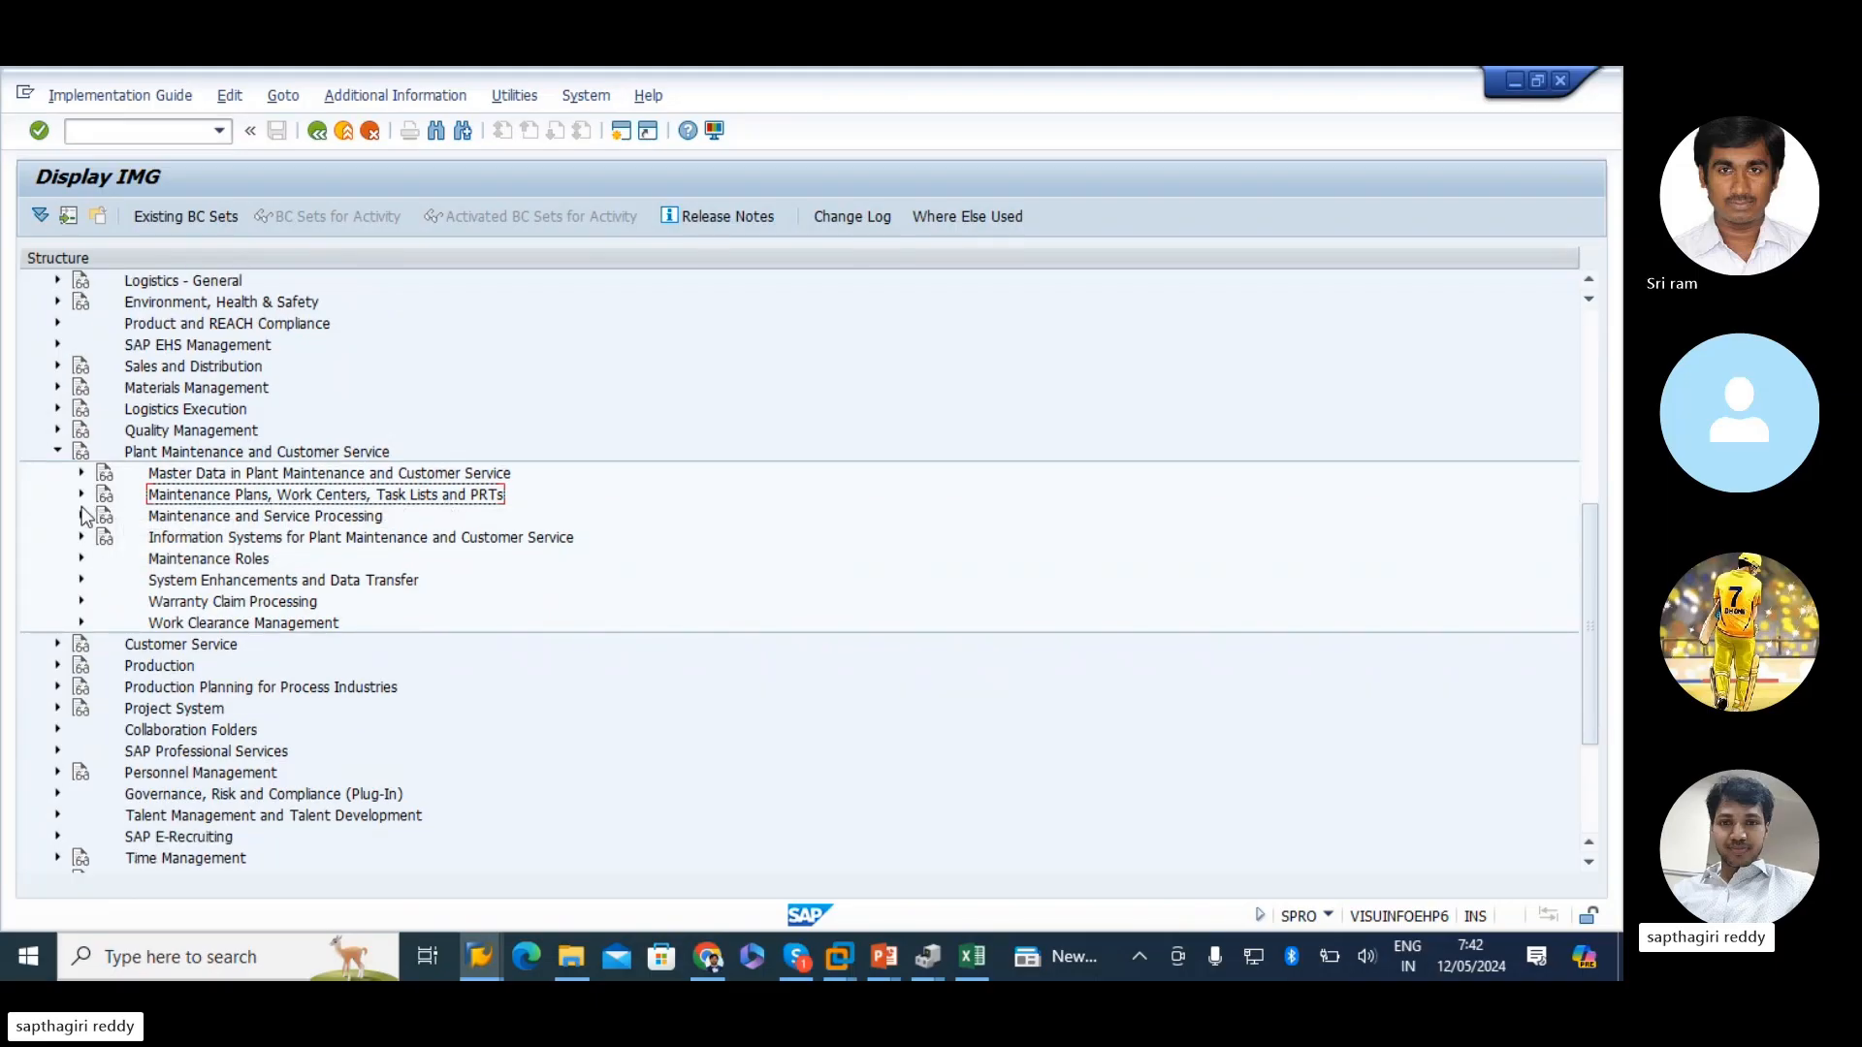
click(82, 495)
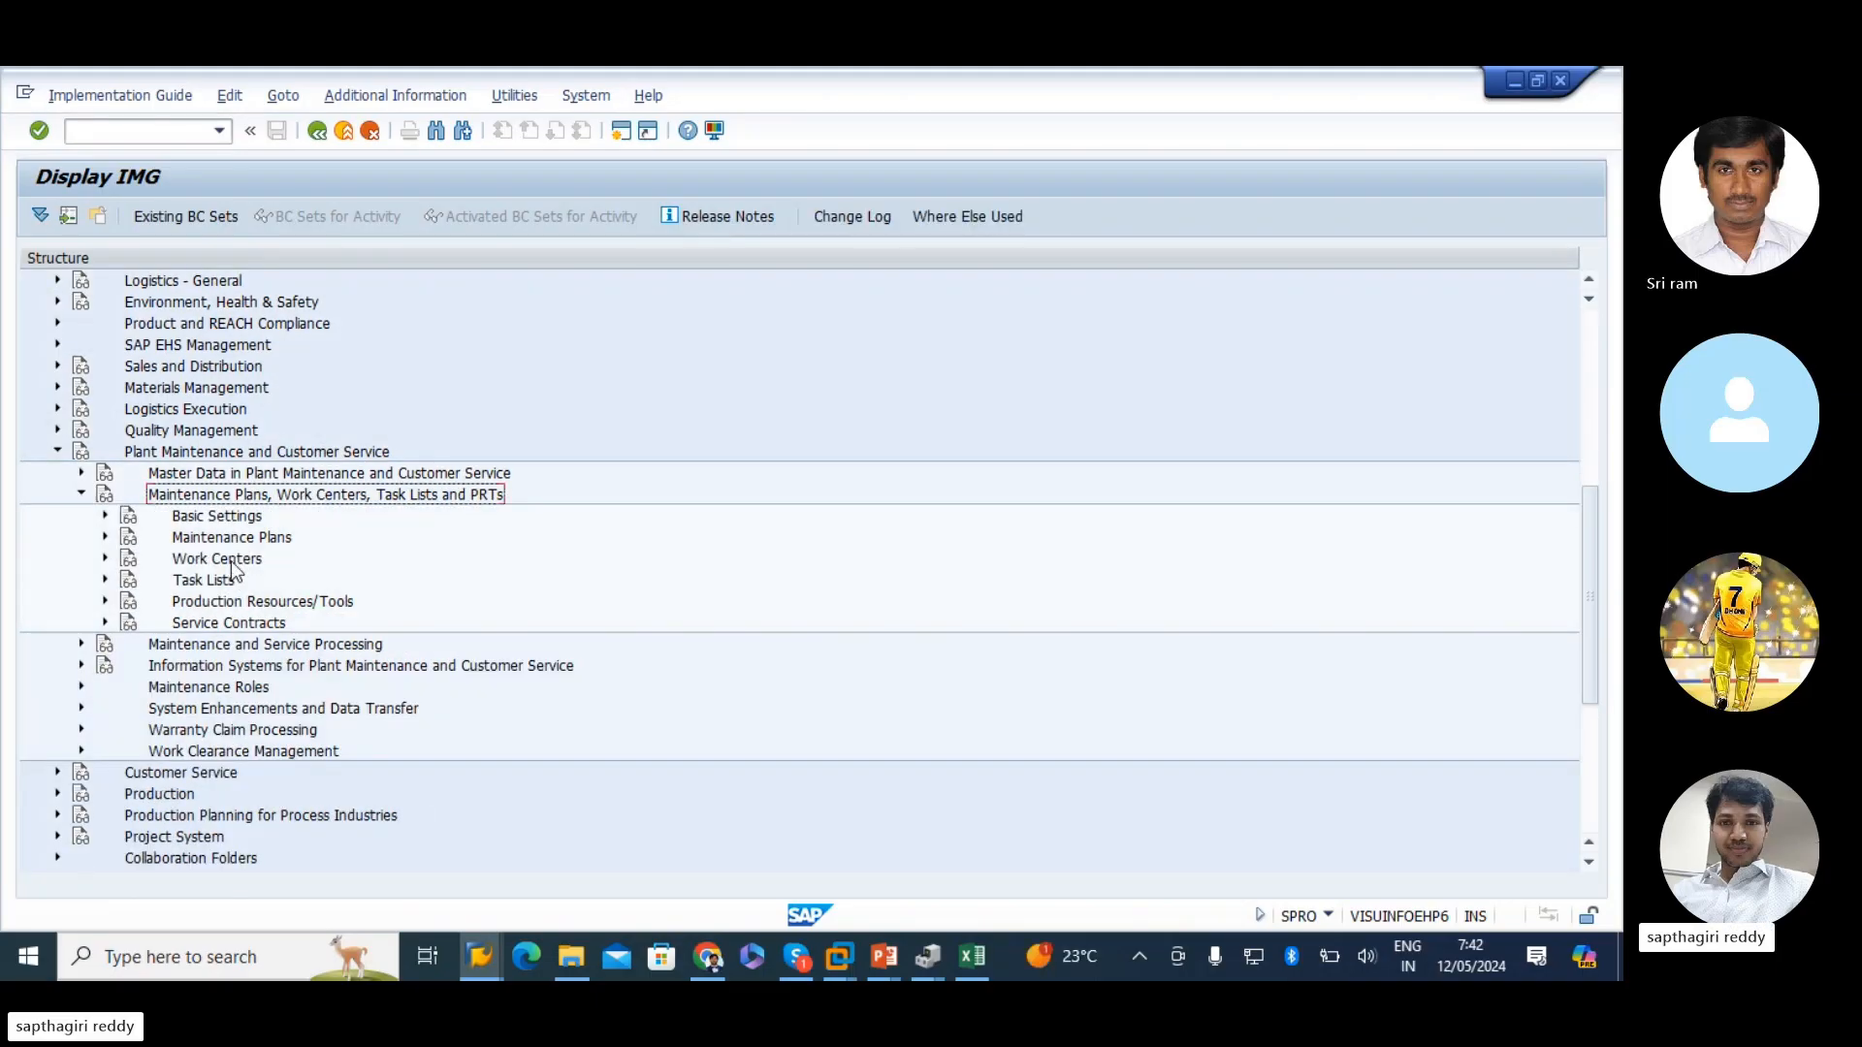
- Expand the Work Centers node and its General Data activities in the IMG structure
click(231, 565)
click(105, 559)
scroll(279, 542, down, 2)
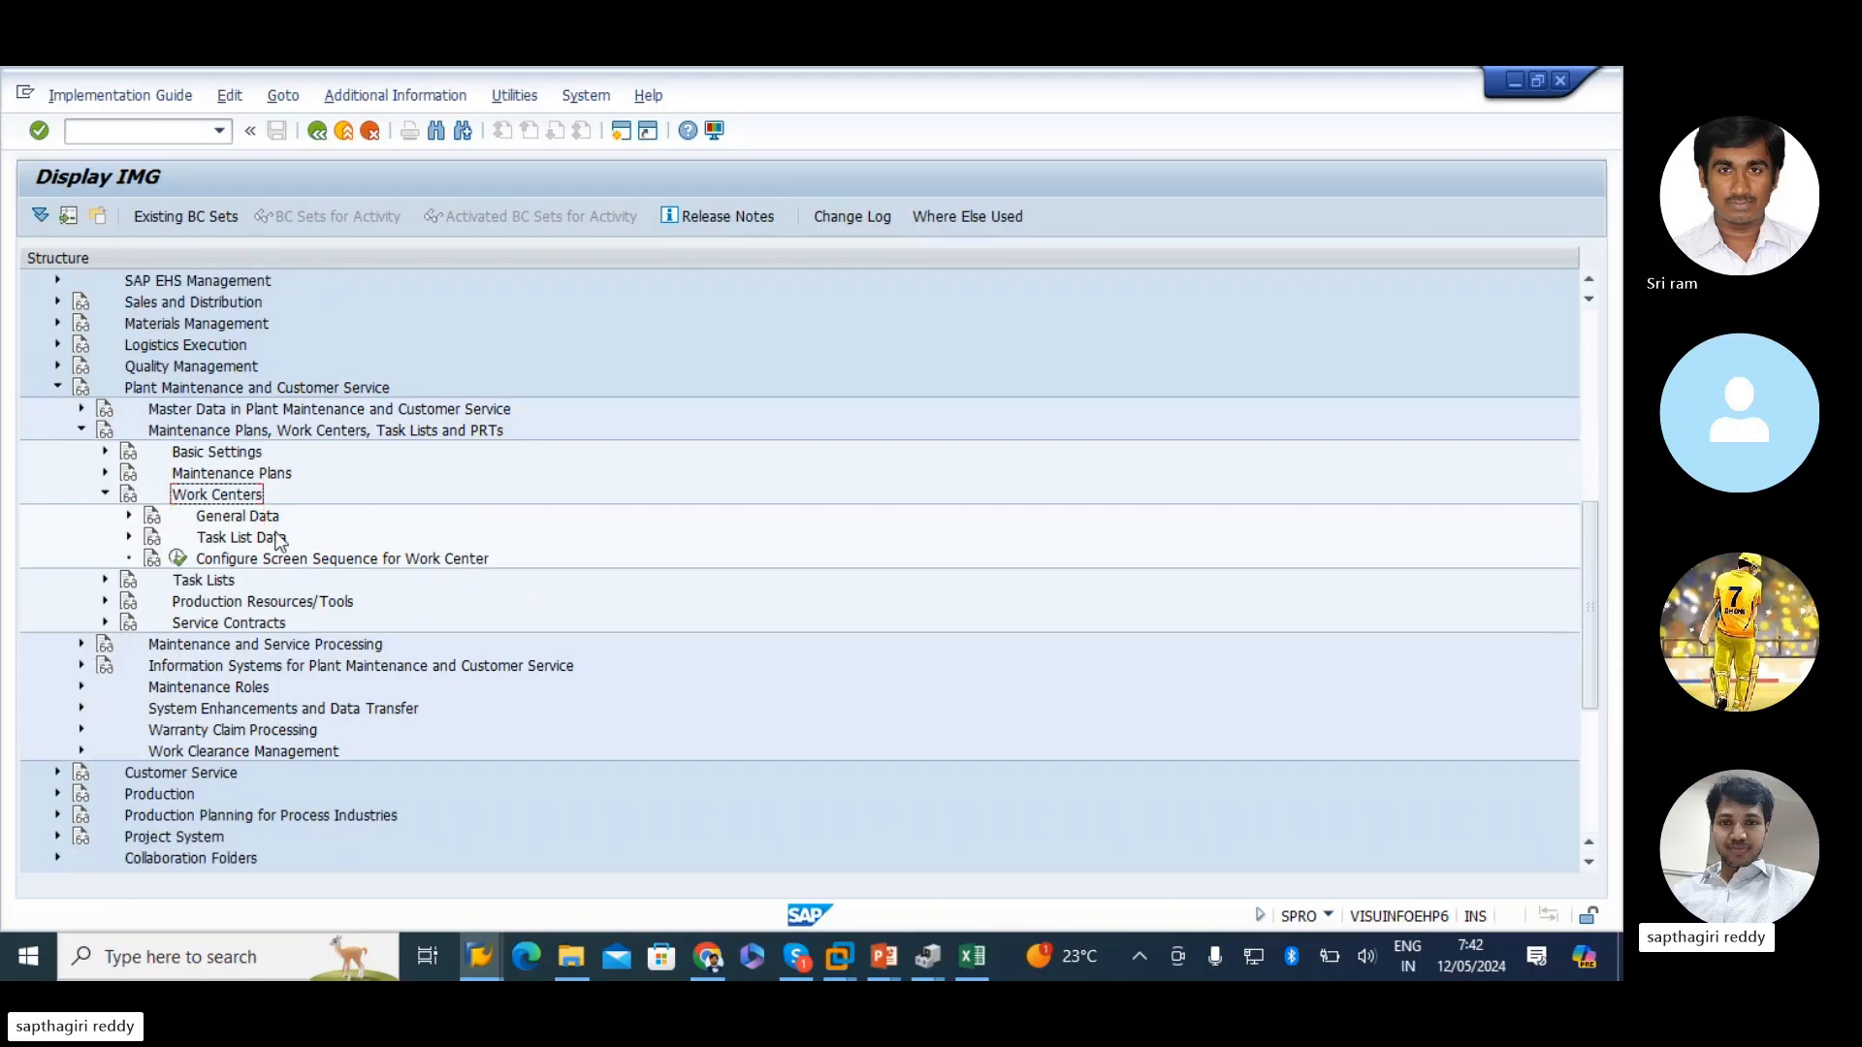
click(238, 516)
click(129, 515)
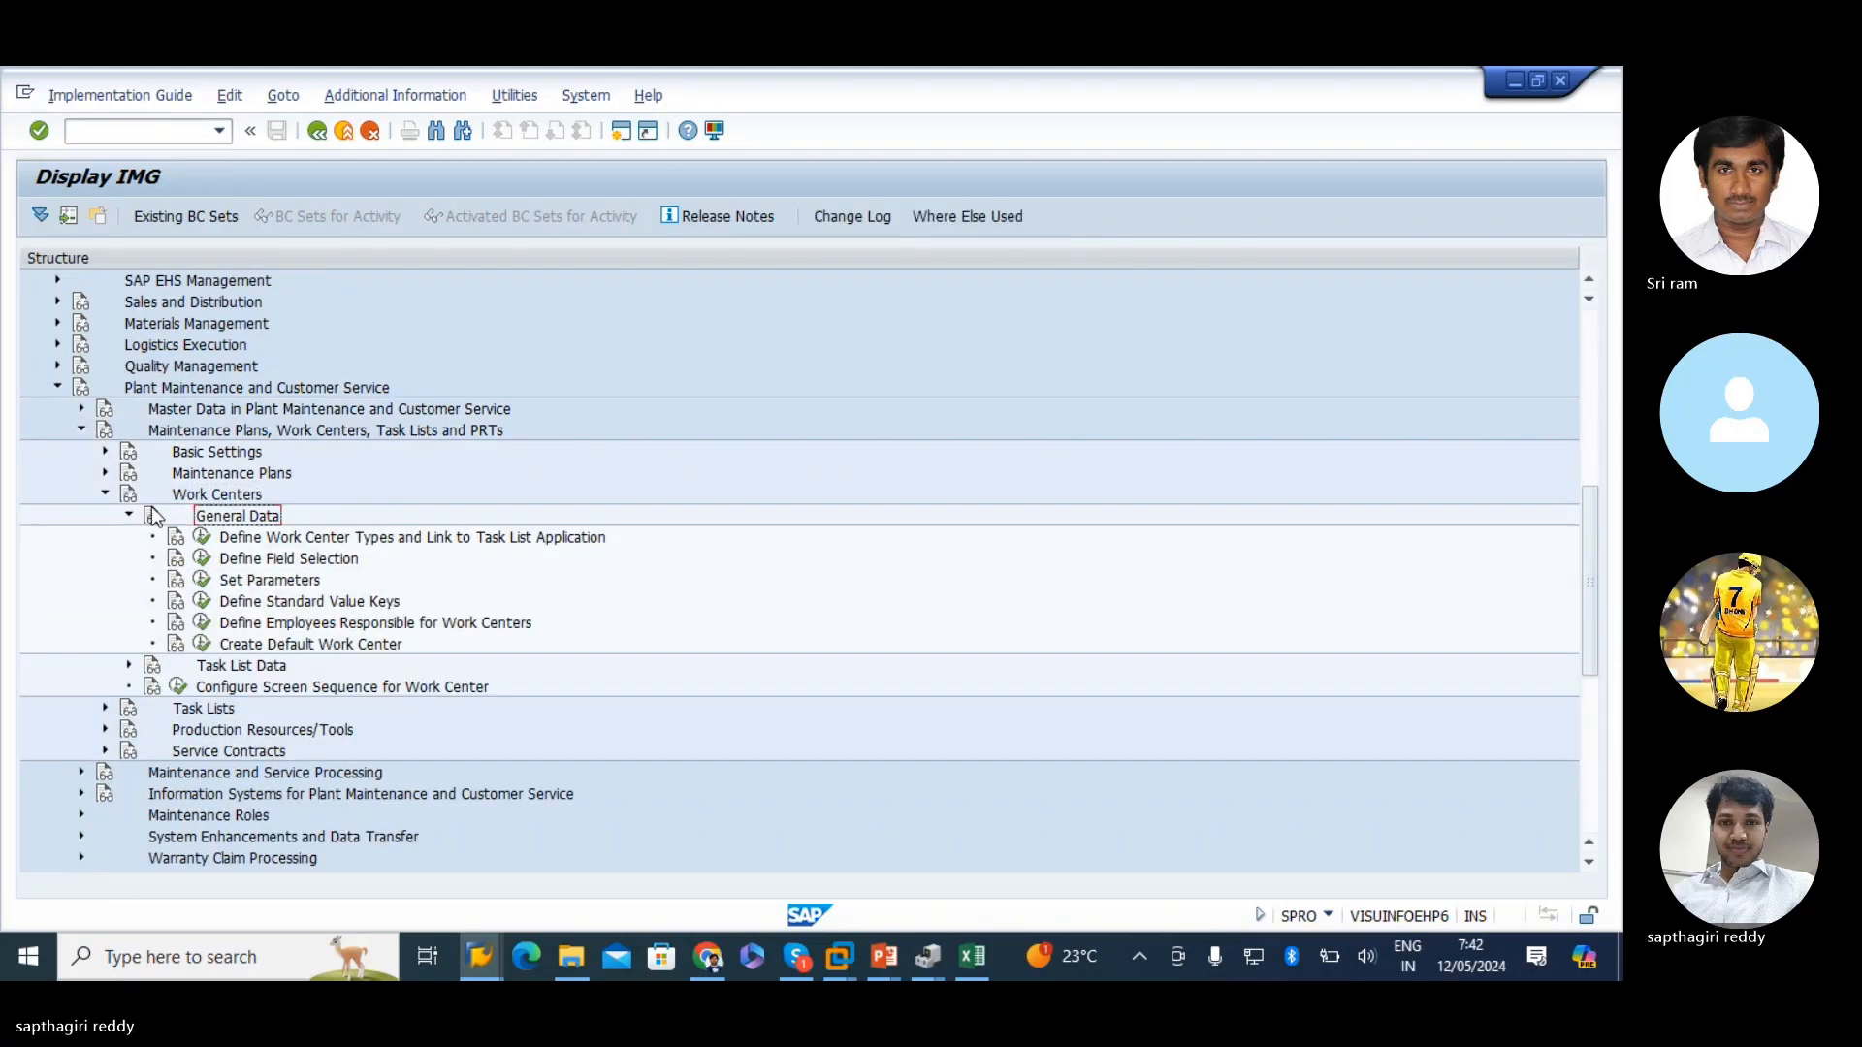
scroll(263, 610, up, 1)
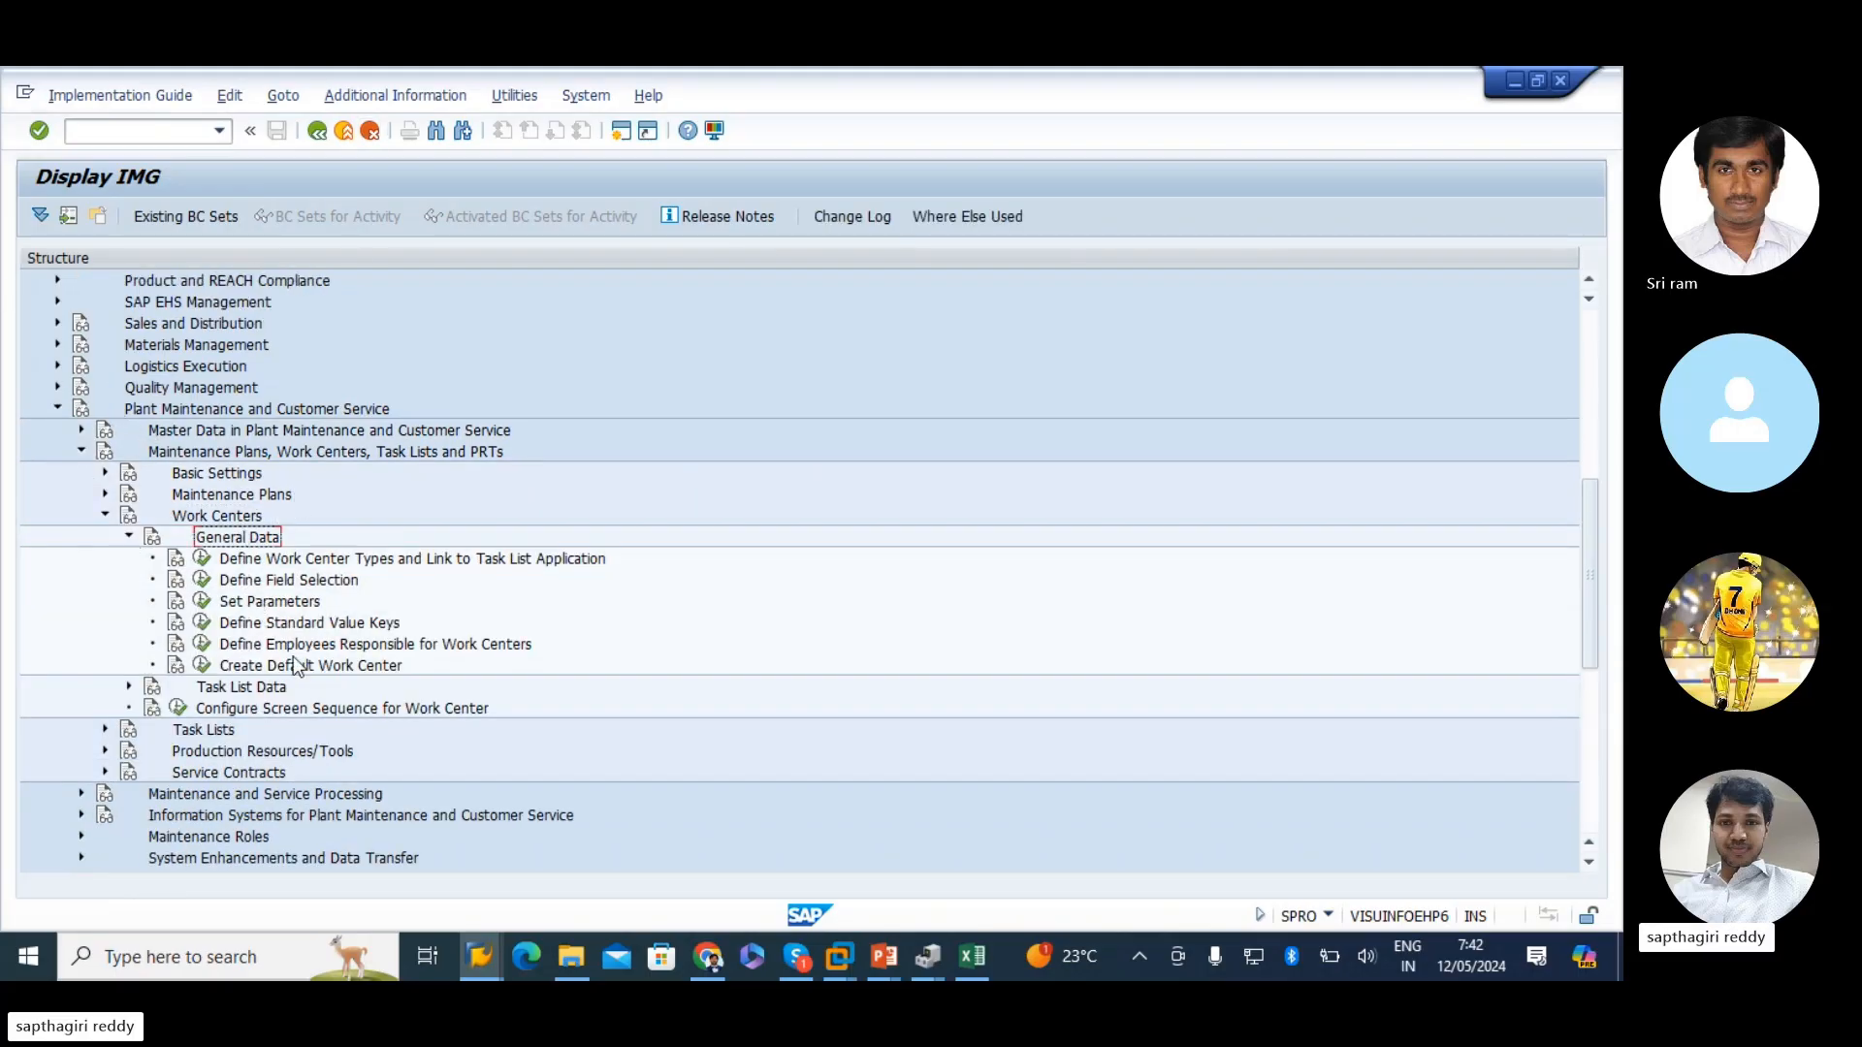
- Capture the IMG path to the work center General Data activities and paste it at cell A20 of the WORKCENTER sheet in Excel
key(shift+super+s)
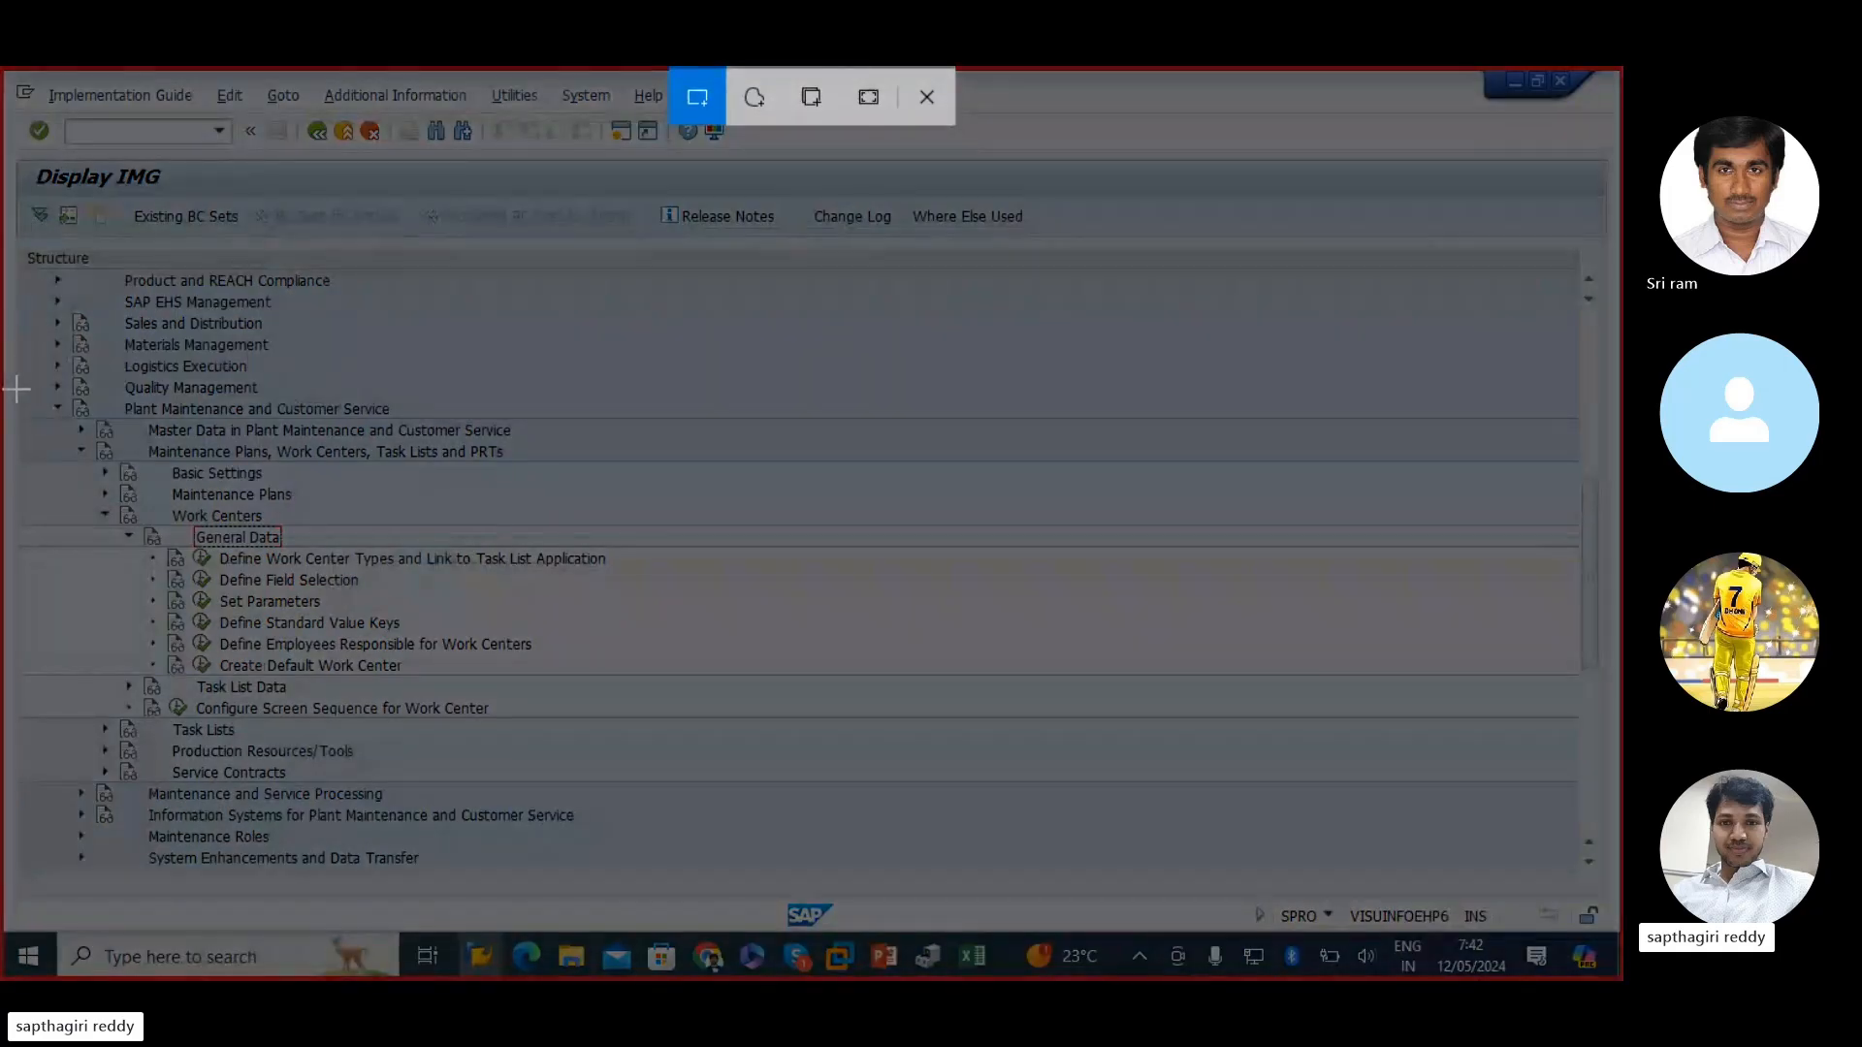
drag(17, 388, 665, 736)
click(972, 956)
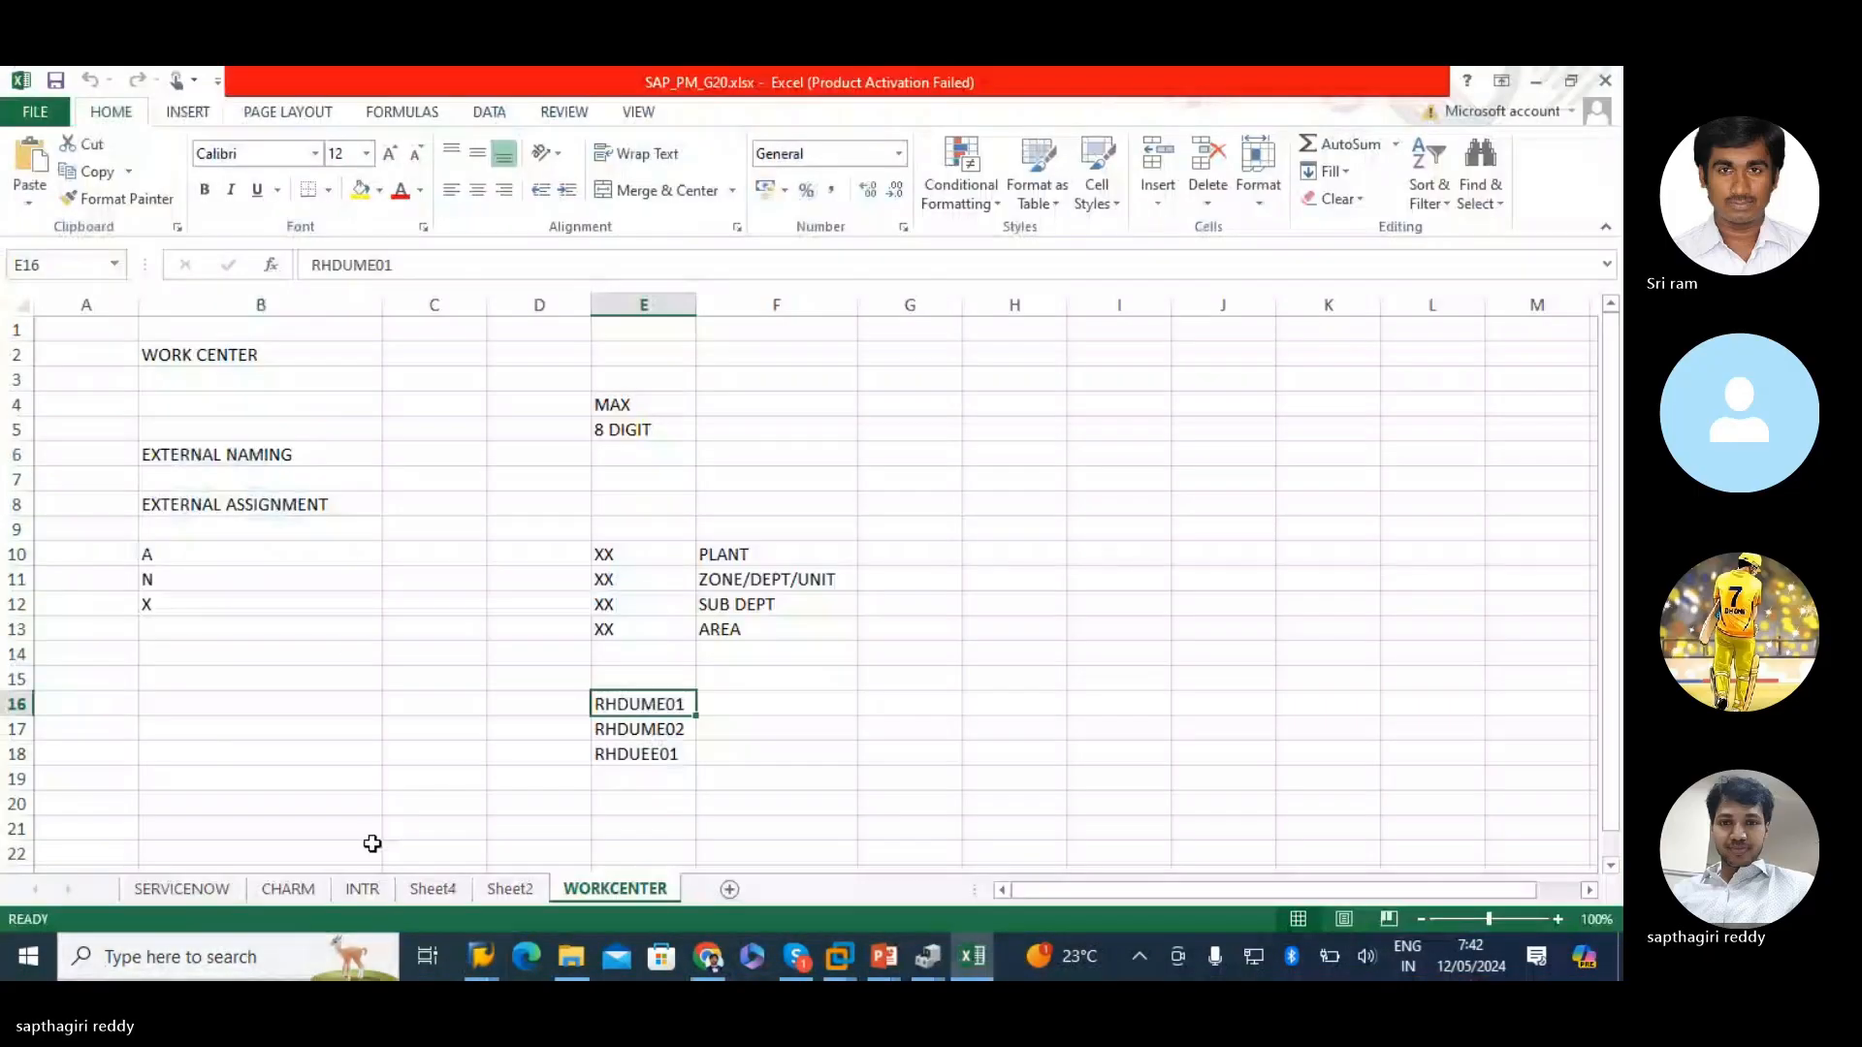
scroll(67, 631, down, 3)
click(75, 580)
key(ctrl+v)
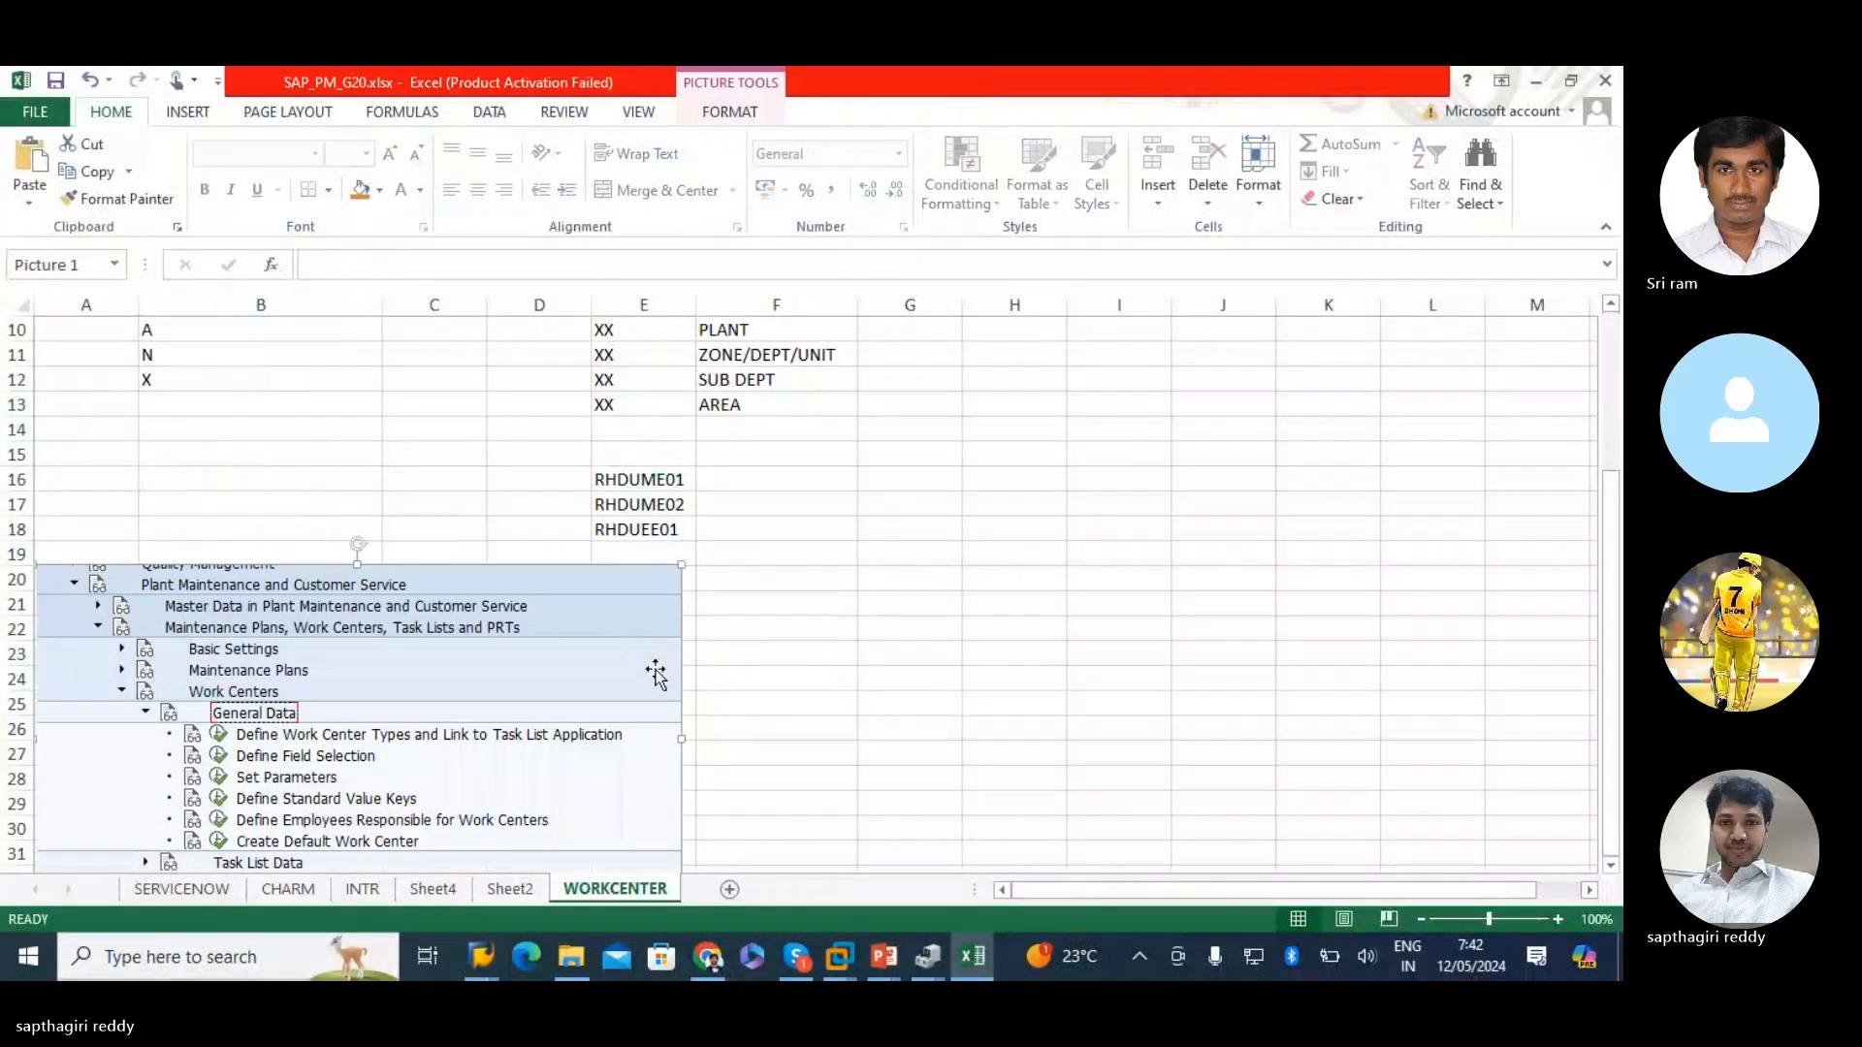
- Switch back to SAP and open the Define Field Selection activity for work centers
key(alt+Tab)
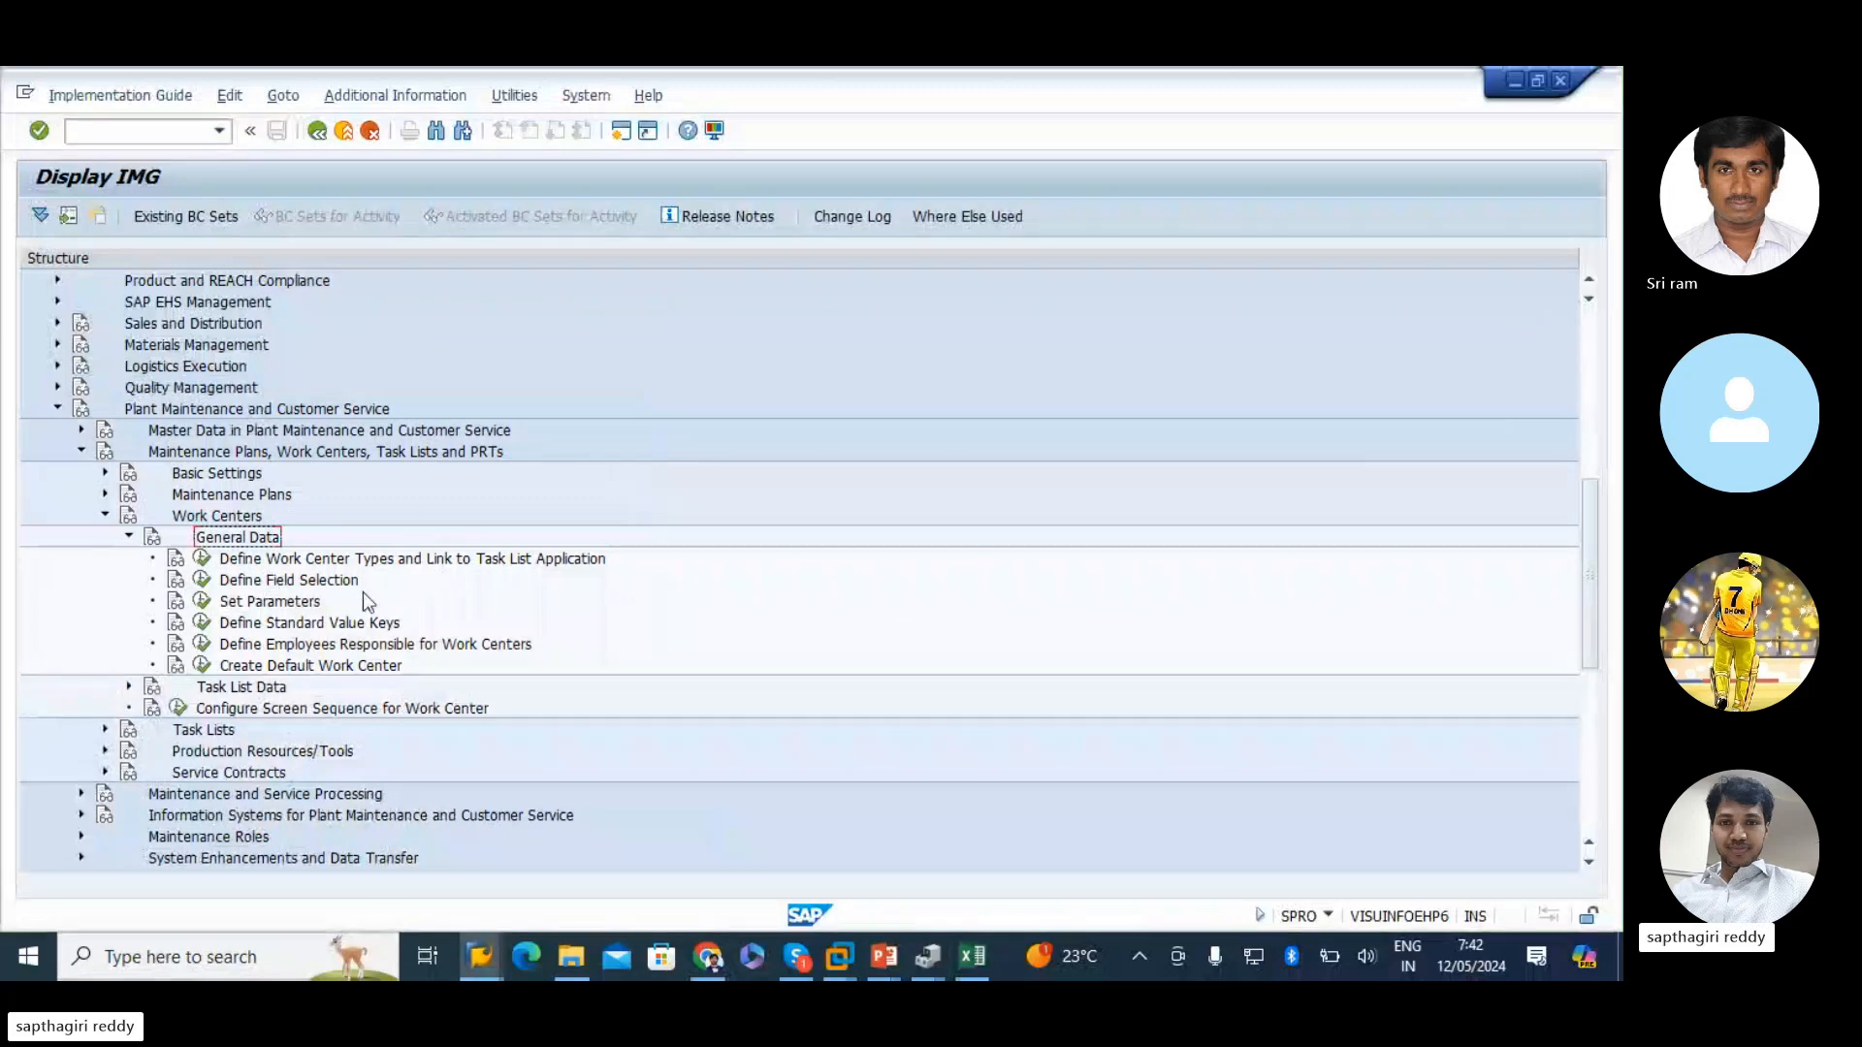
click(227, 585)
click(203, 582)
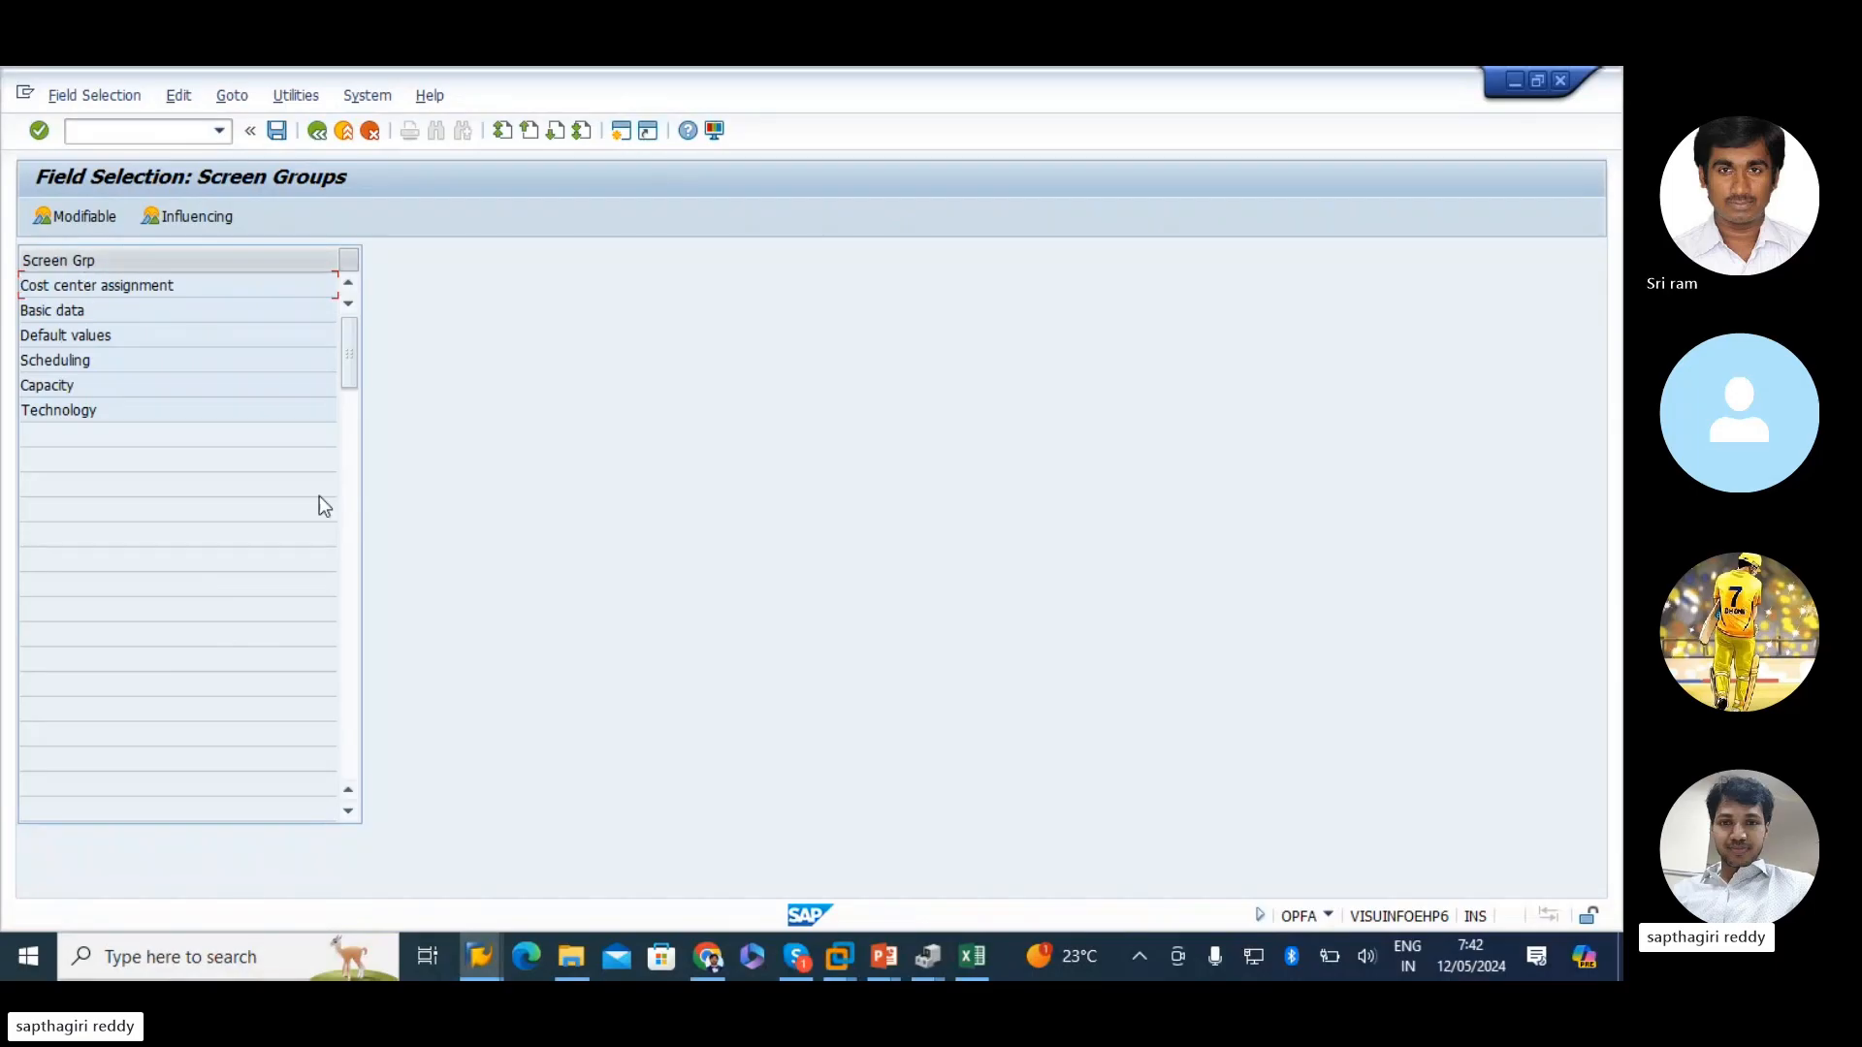
- Start transaction IR01 in a separate SAP session to create a work center
click(481, 957)
click(602, 854)
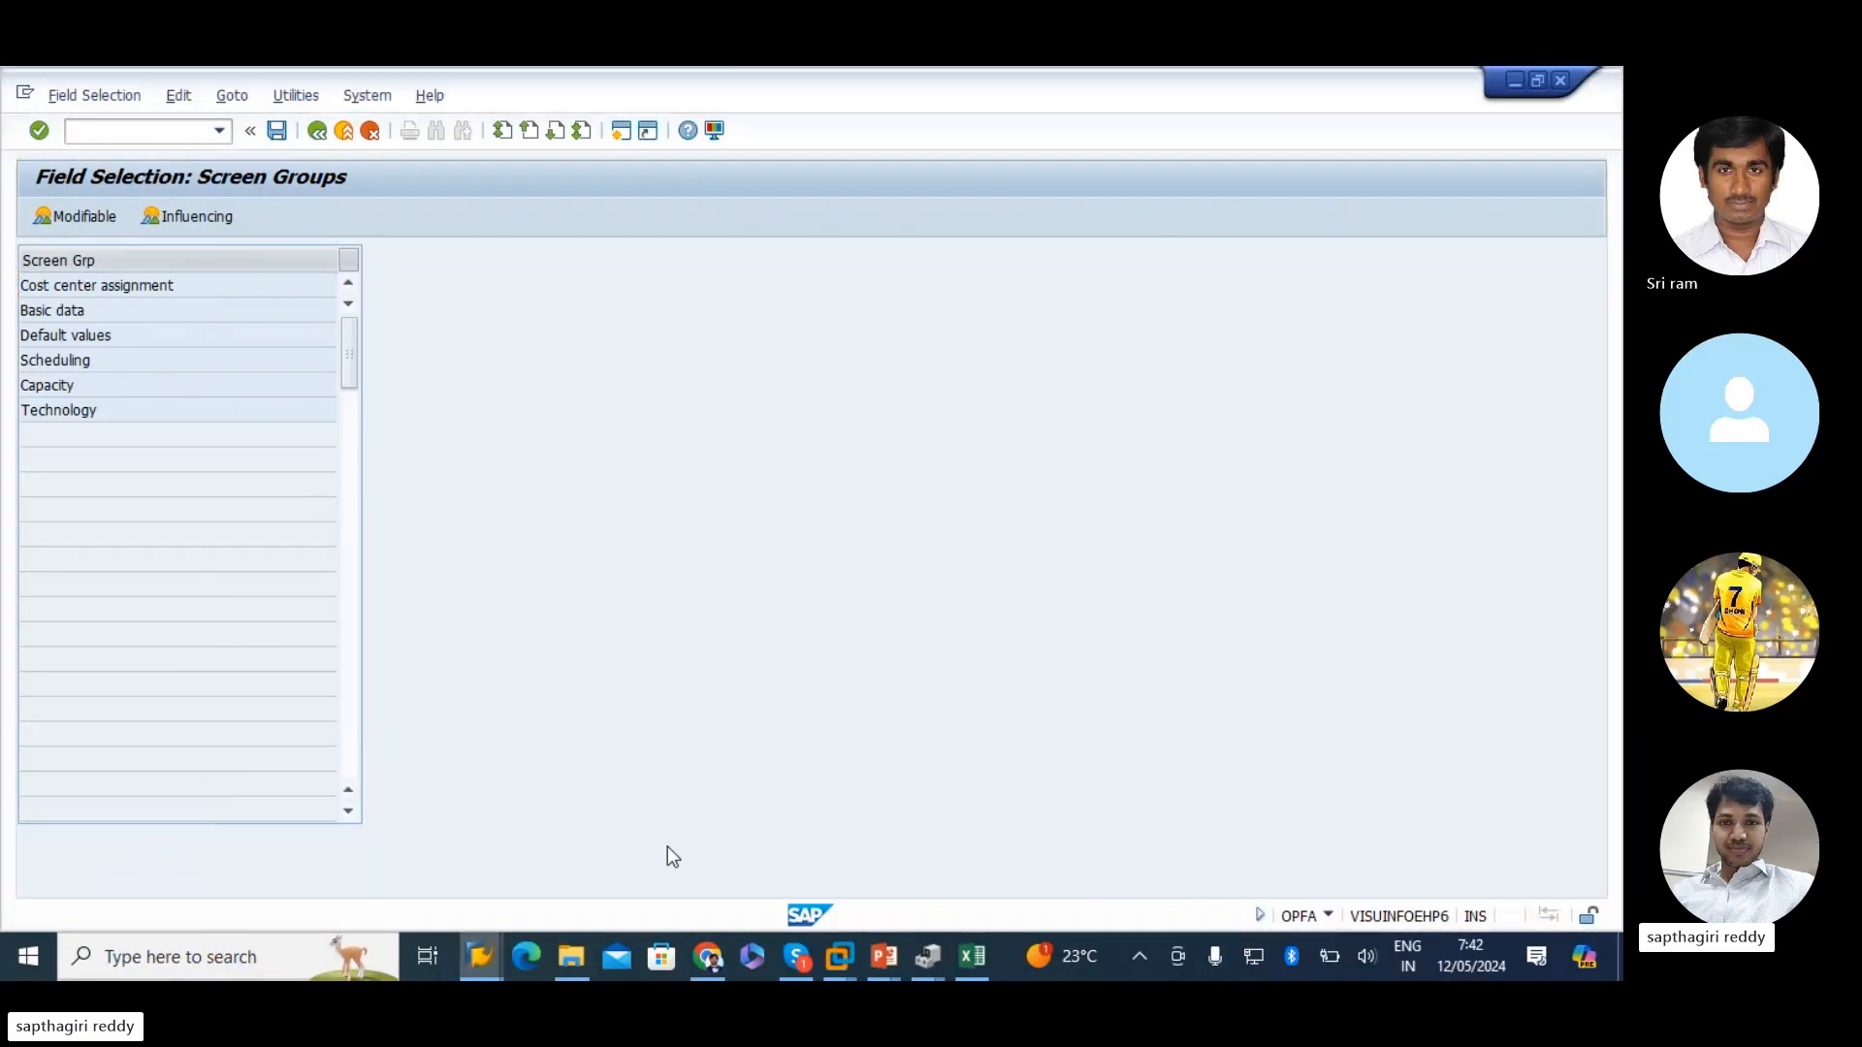
click(625, 136)
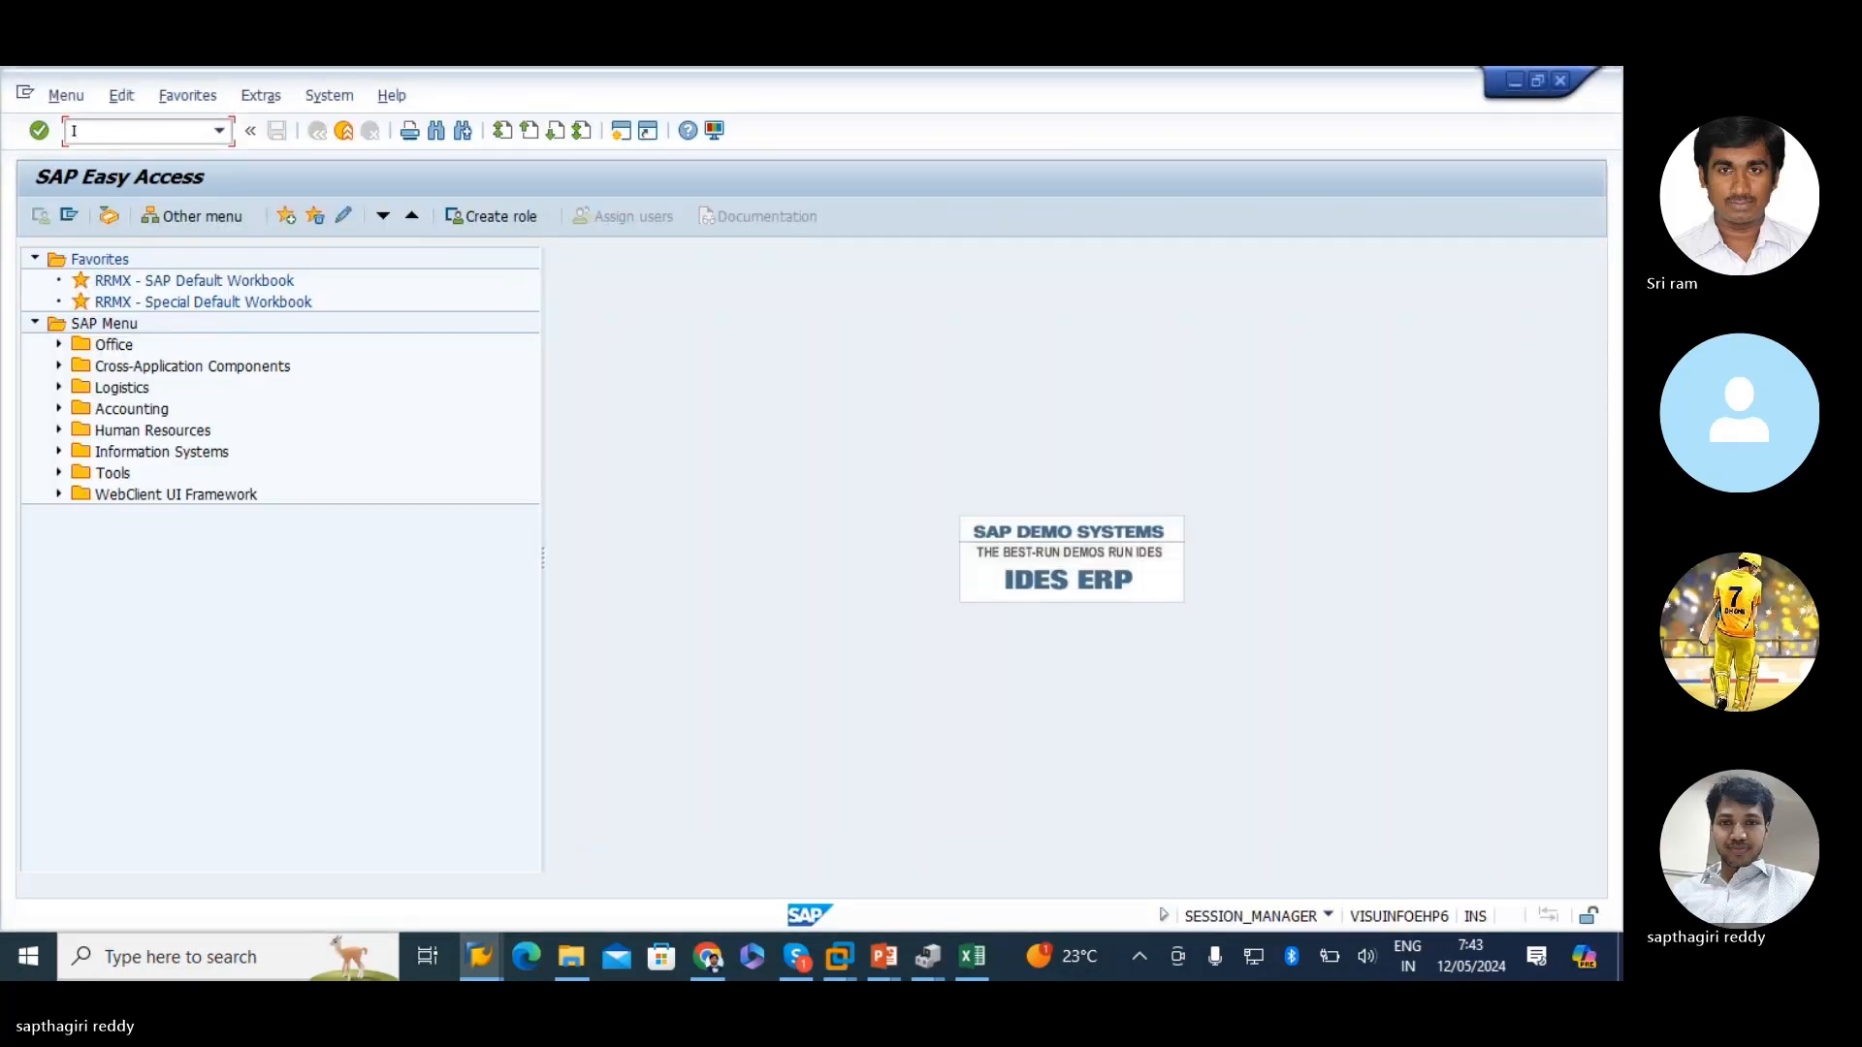
text(R01)
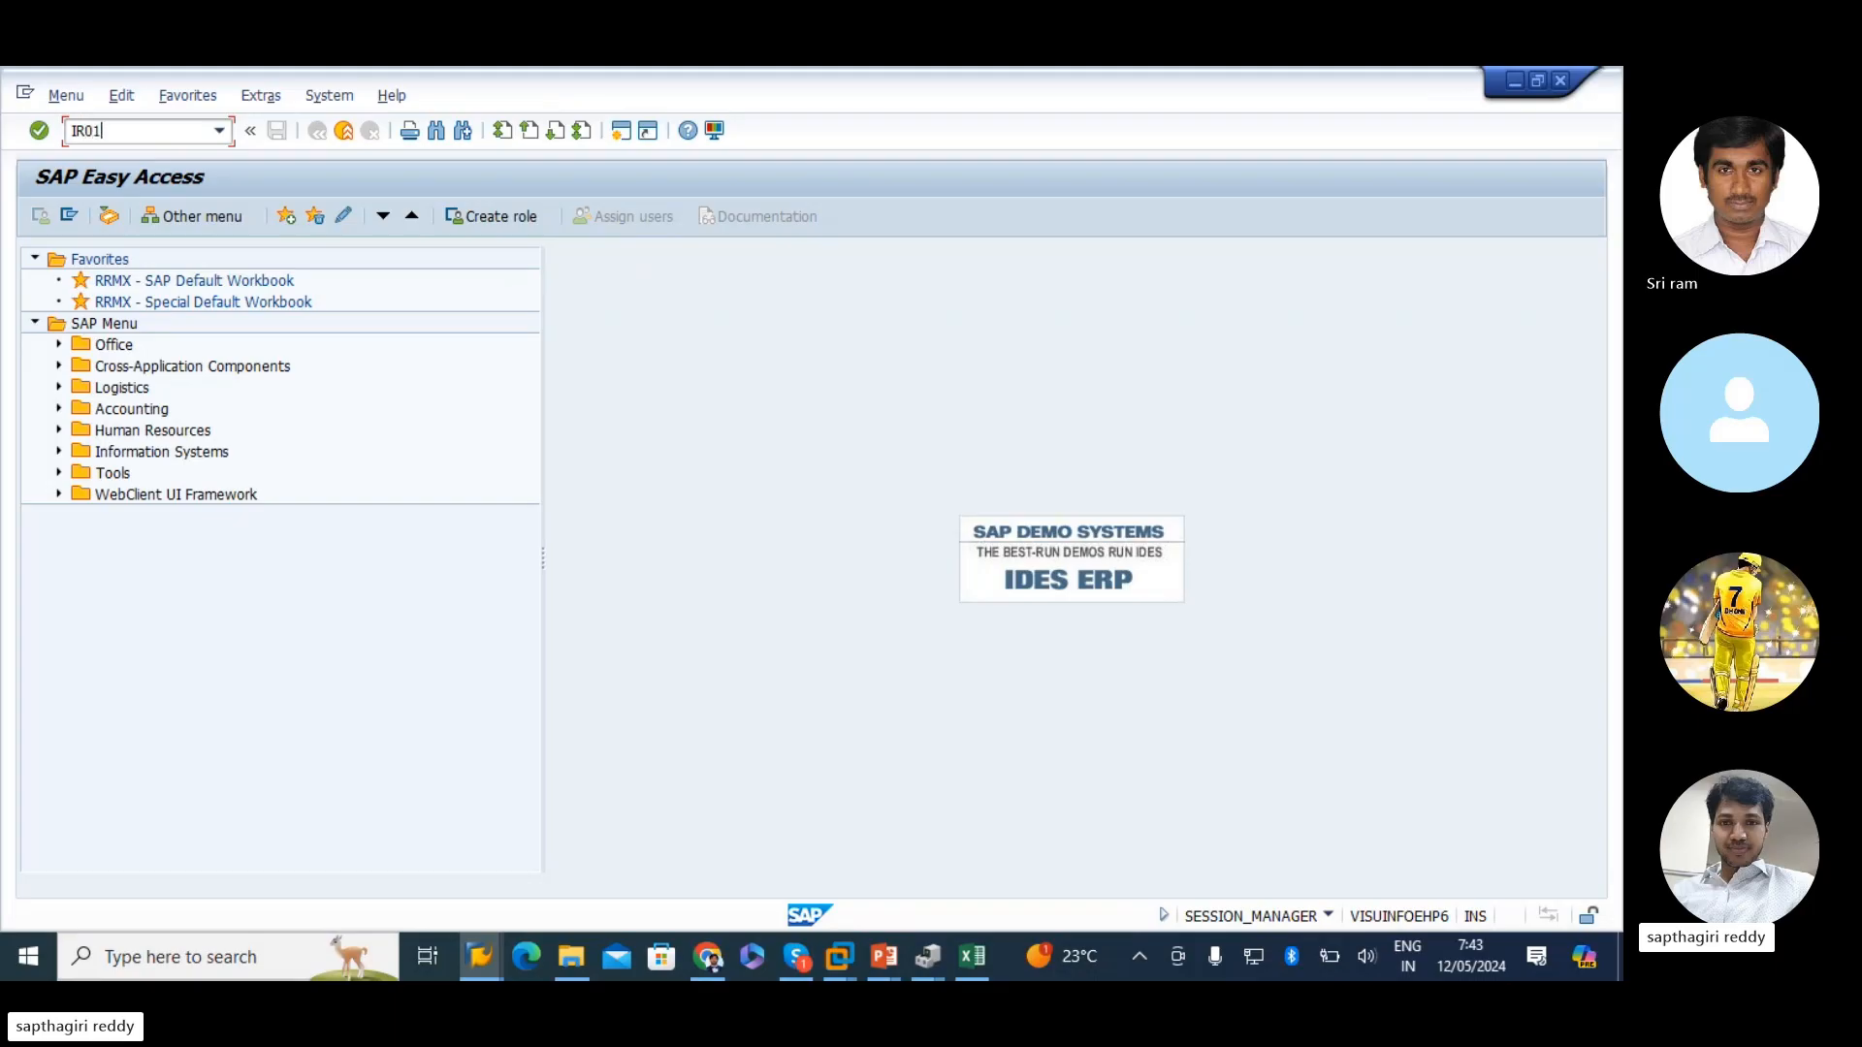
key(Return)
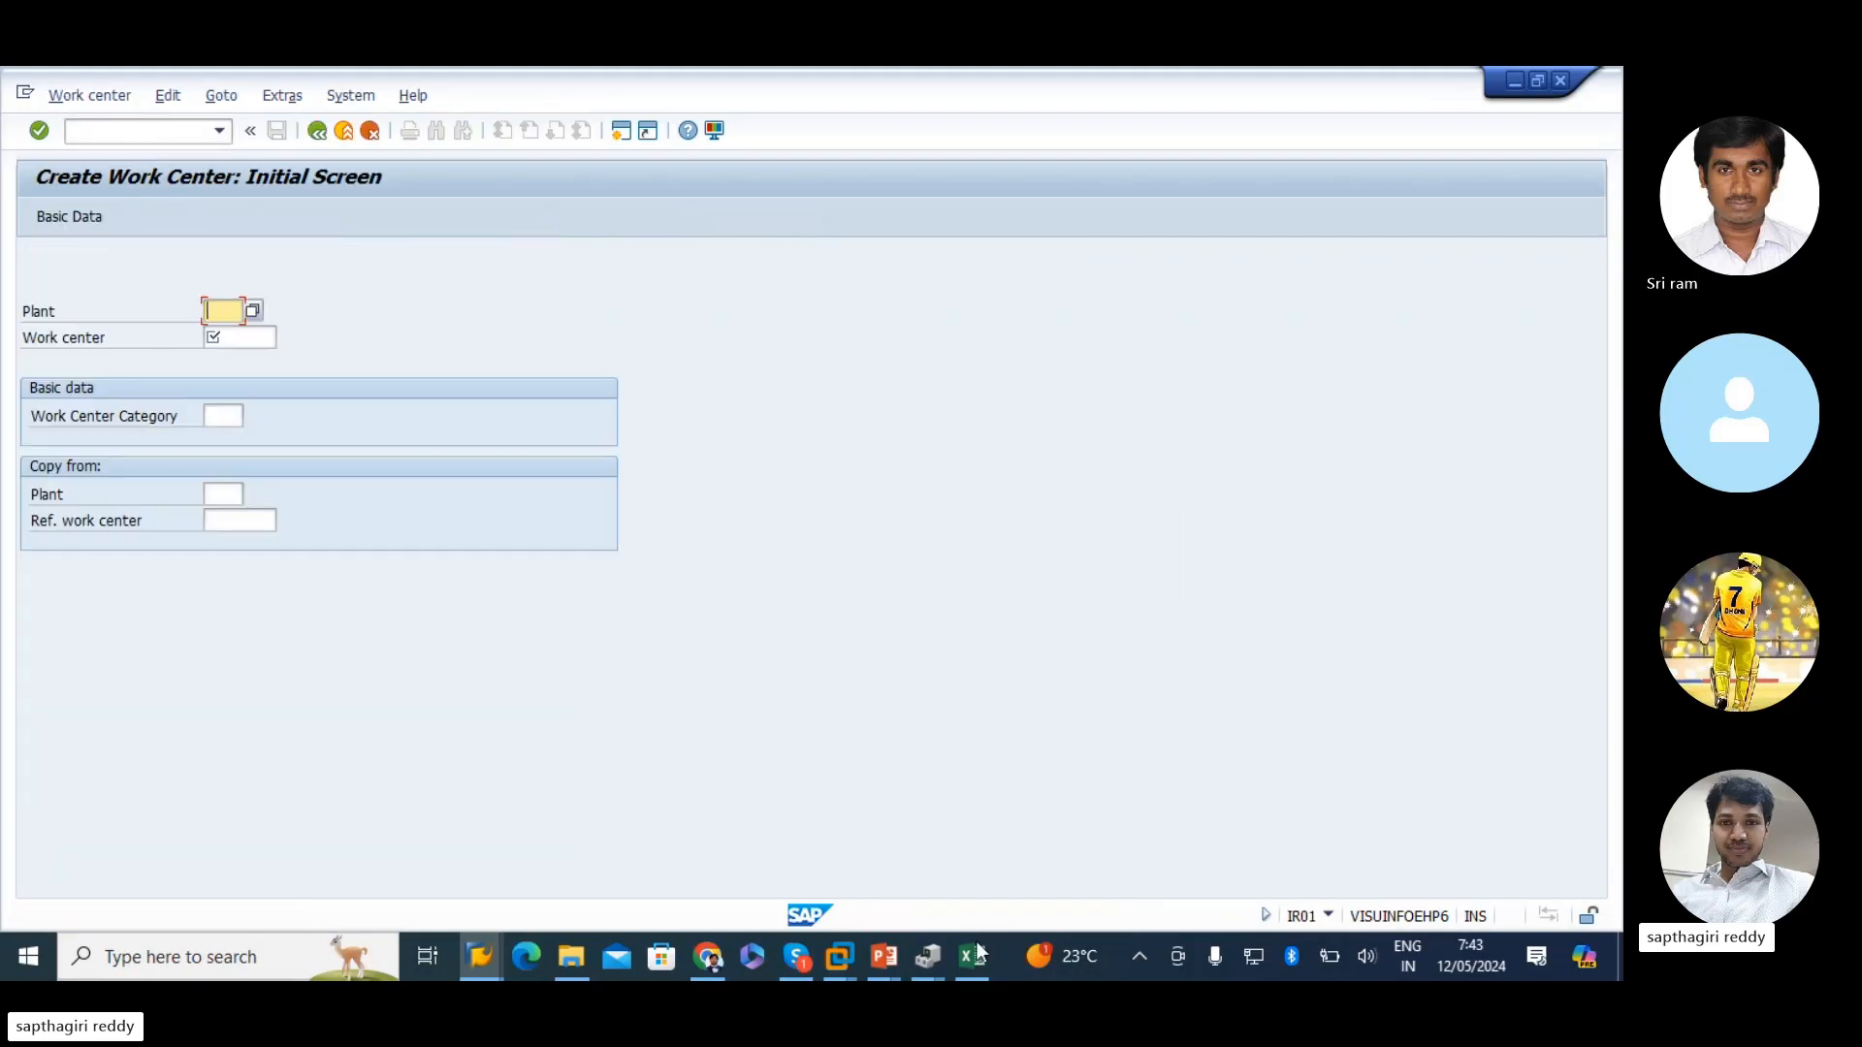
- Copy the work center code RHDUME01 from the Excel WORKCENTER sheet and return to SAP
click(972, 950)
click(665, 480)
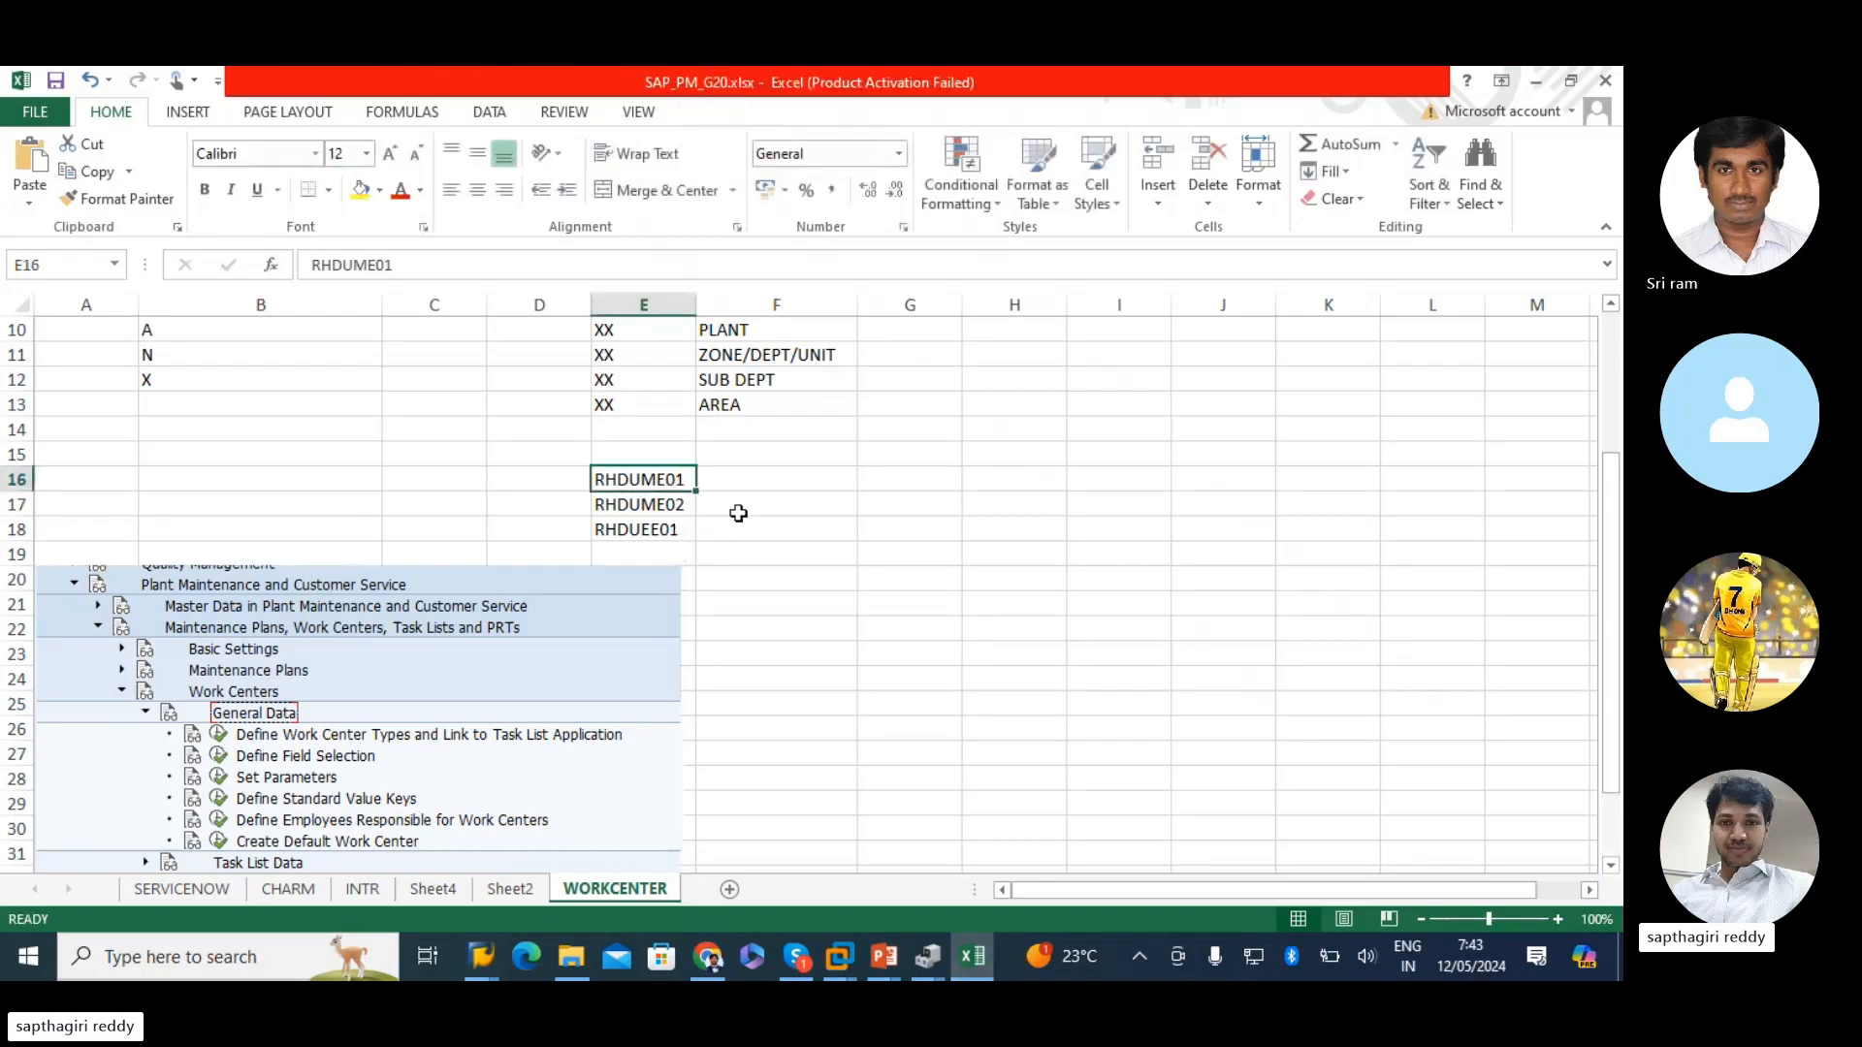
key(ctrl+c)
key(alt+Tab)
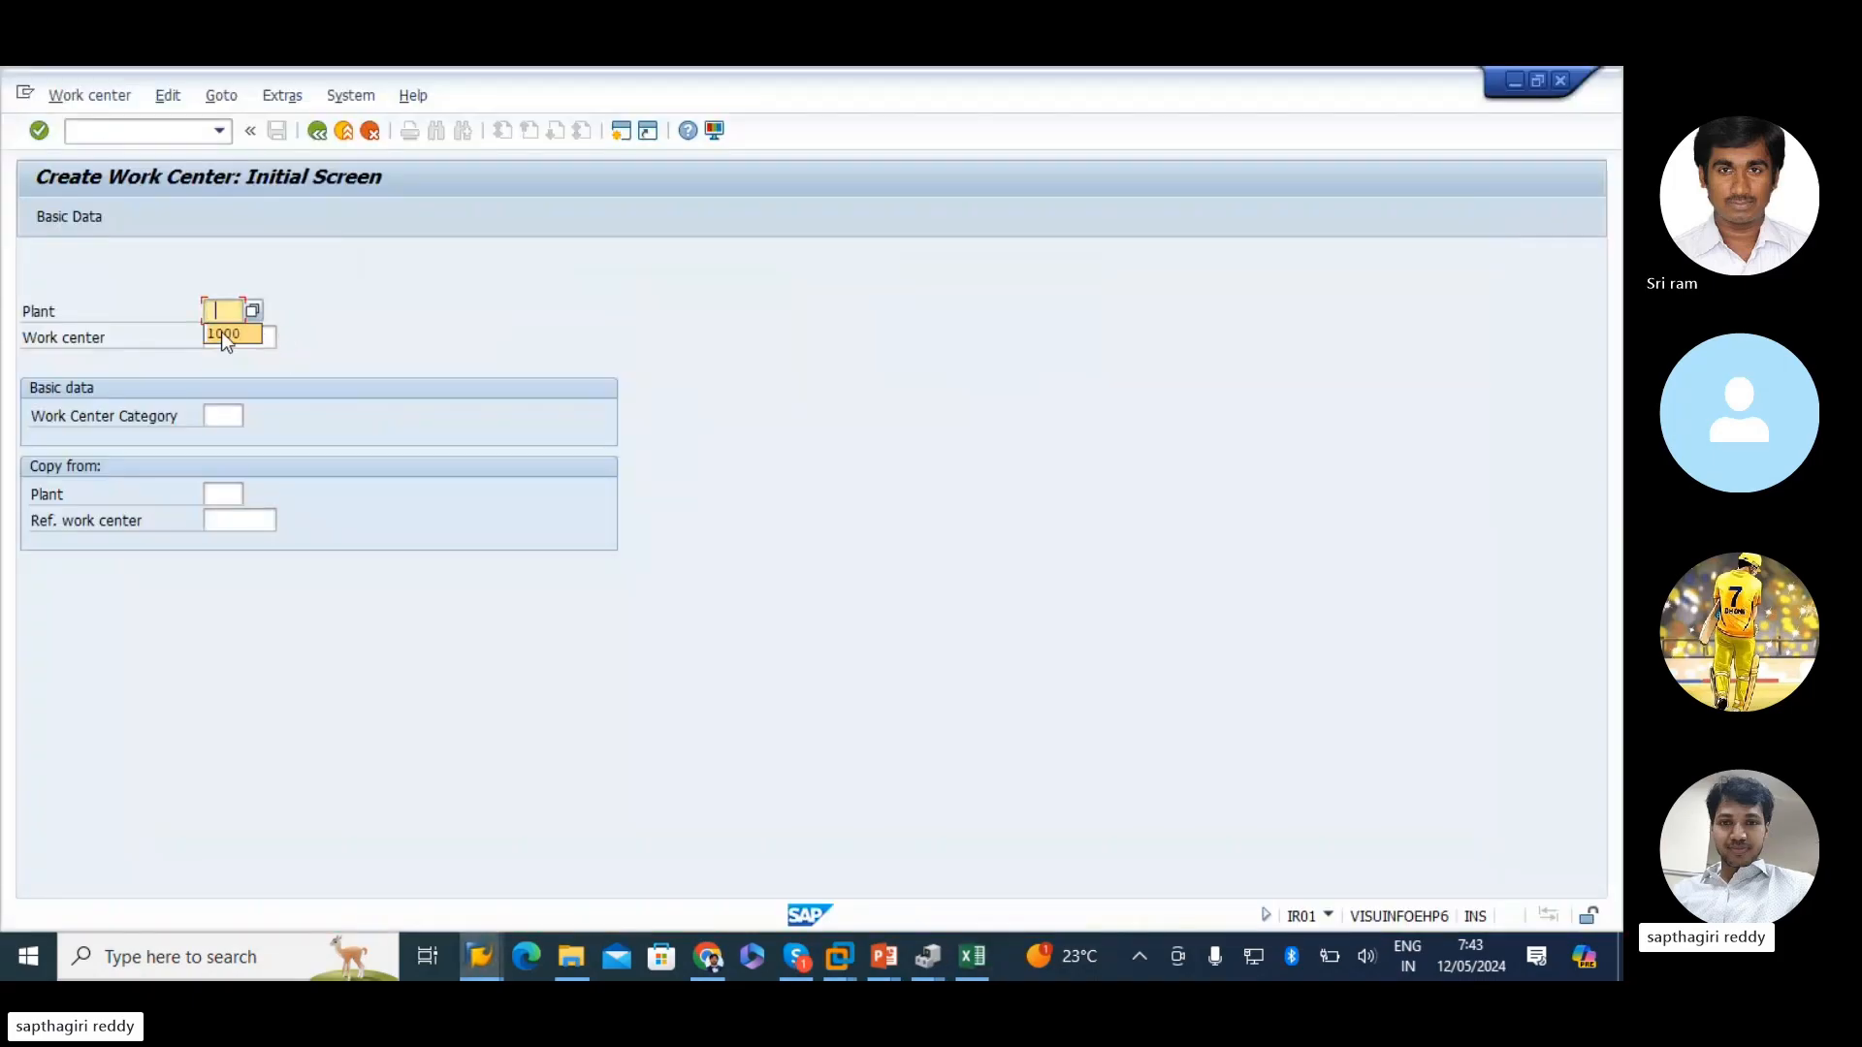
- Enter plant 1000, work center RHDUME01 and work center category 0005, and continue to the basic data
click(223, 334)
click(233, 340)
click(241, 339)
key(ctrl+v)
click(223, 413)
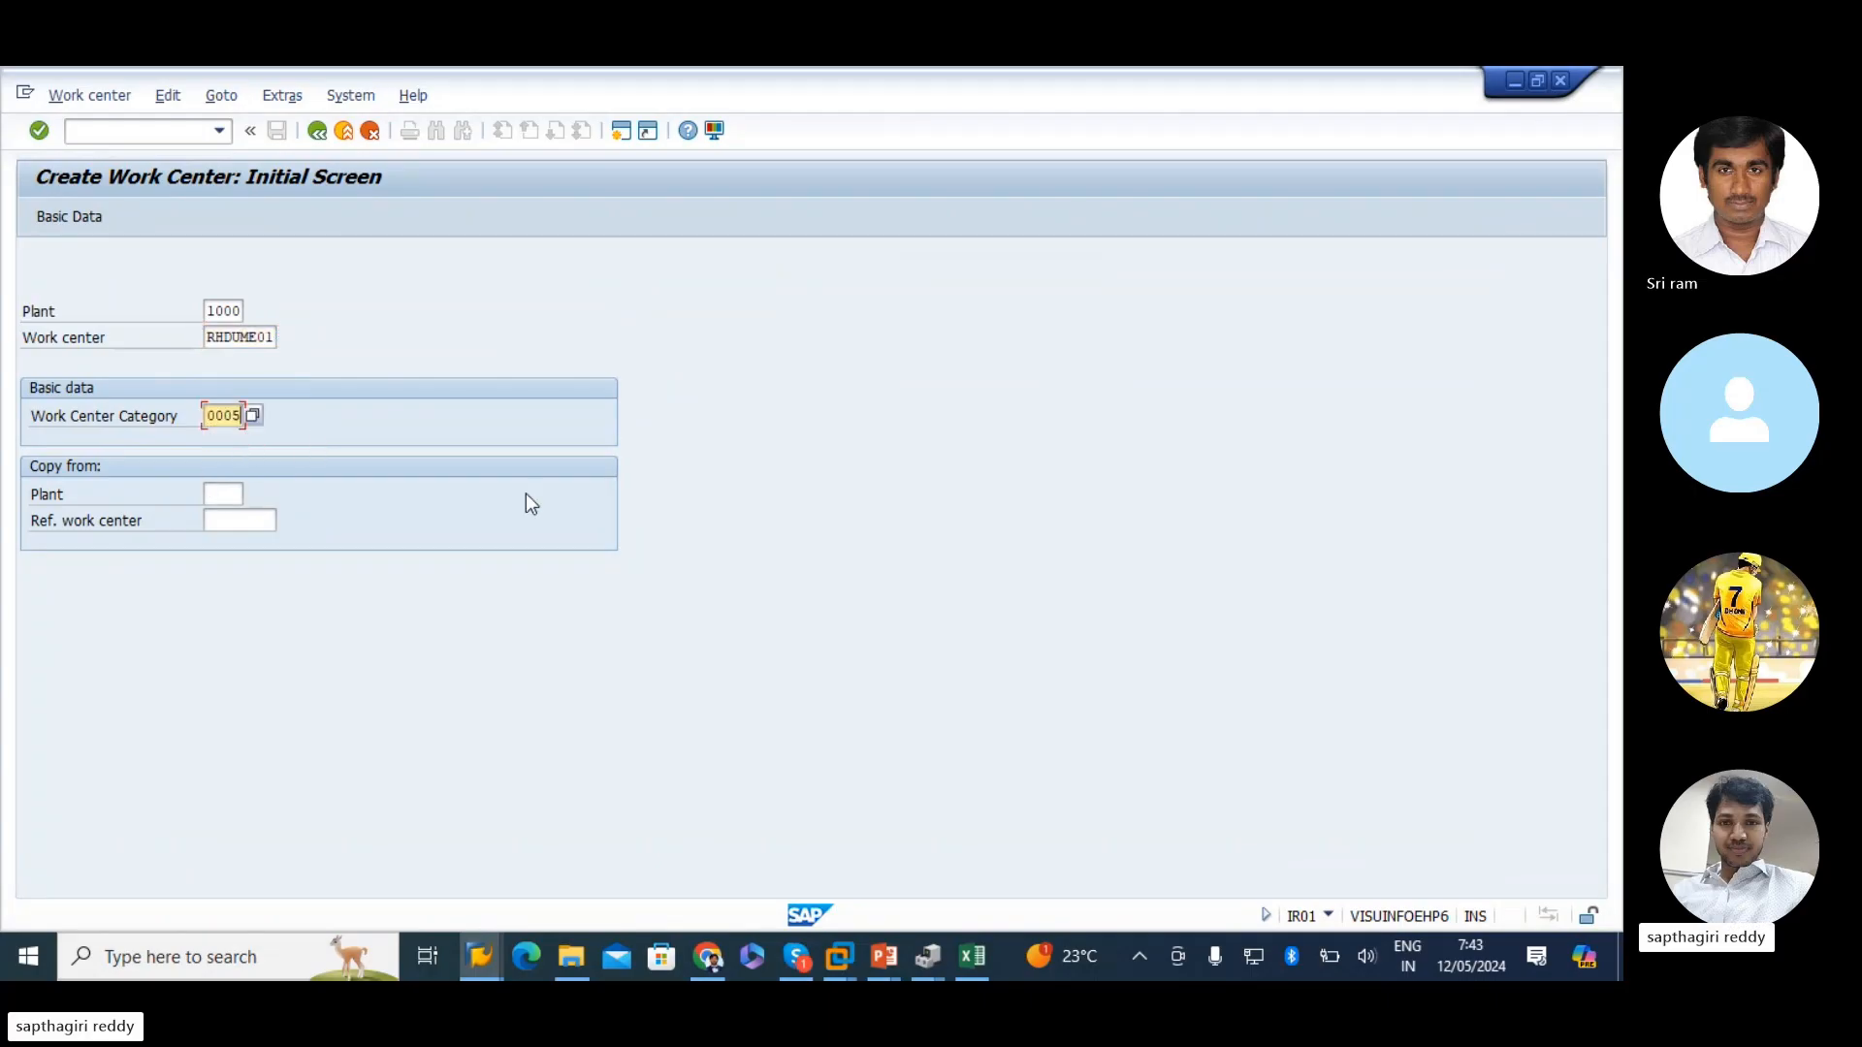
key(Return)
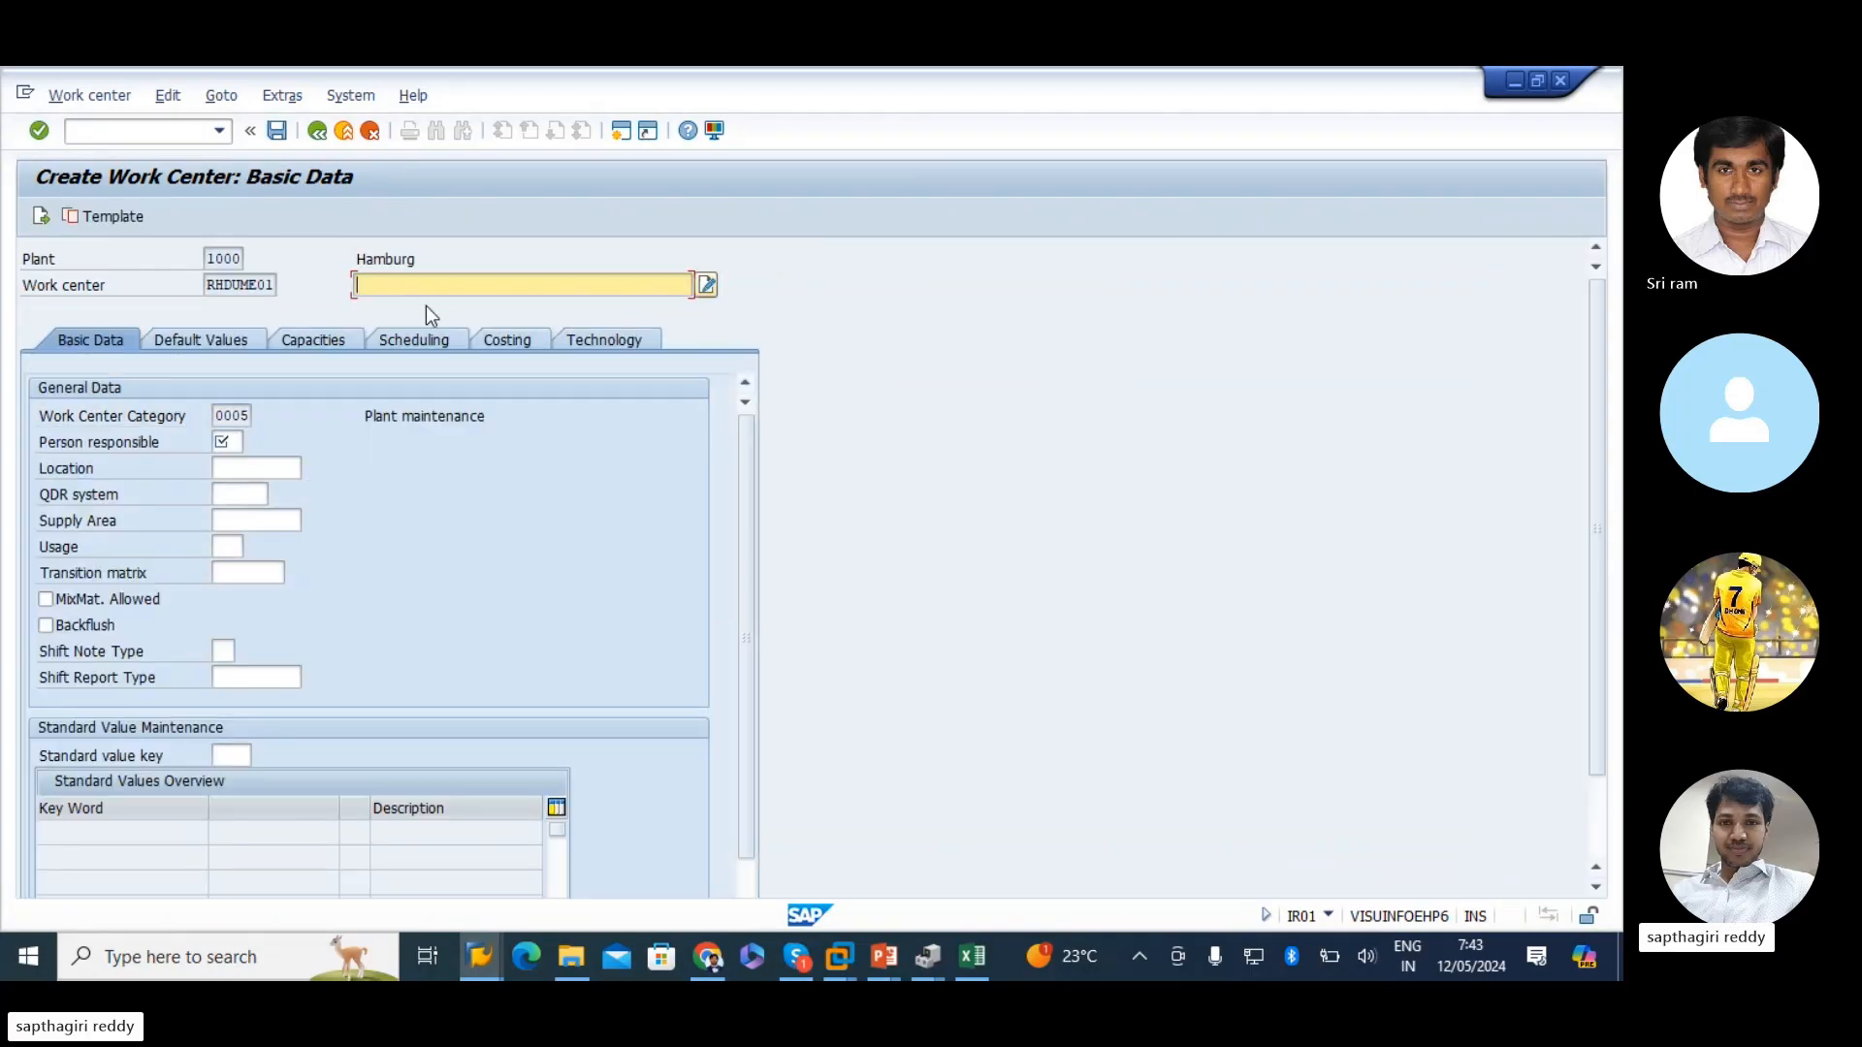
- Enter the work center description RAW MAT HNDL MECH TEAM - 01 and go to the Person responsible field
click(404, 283)
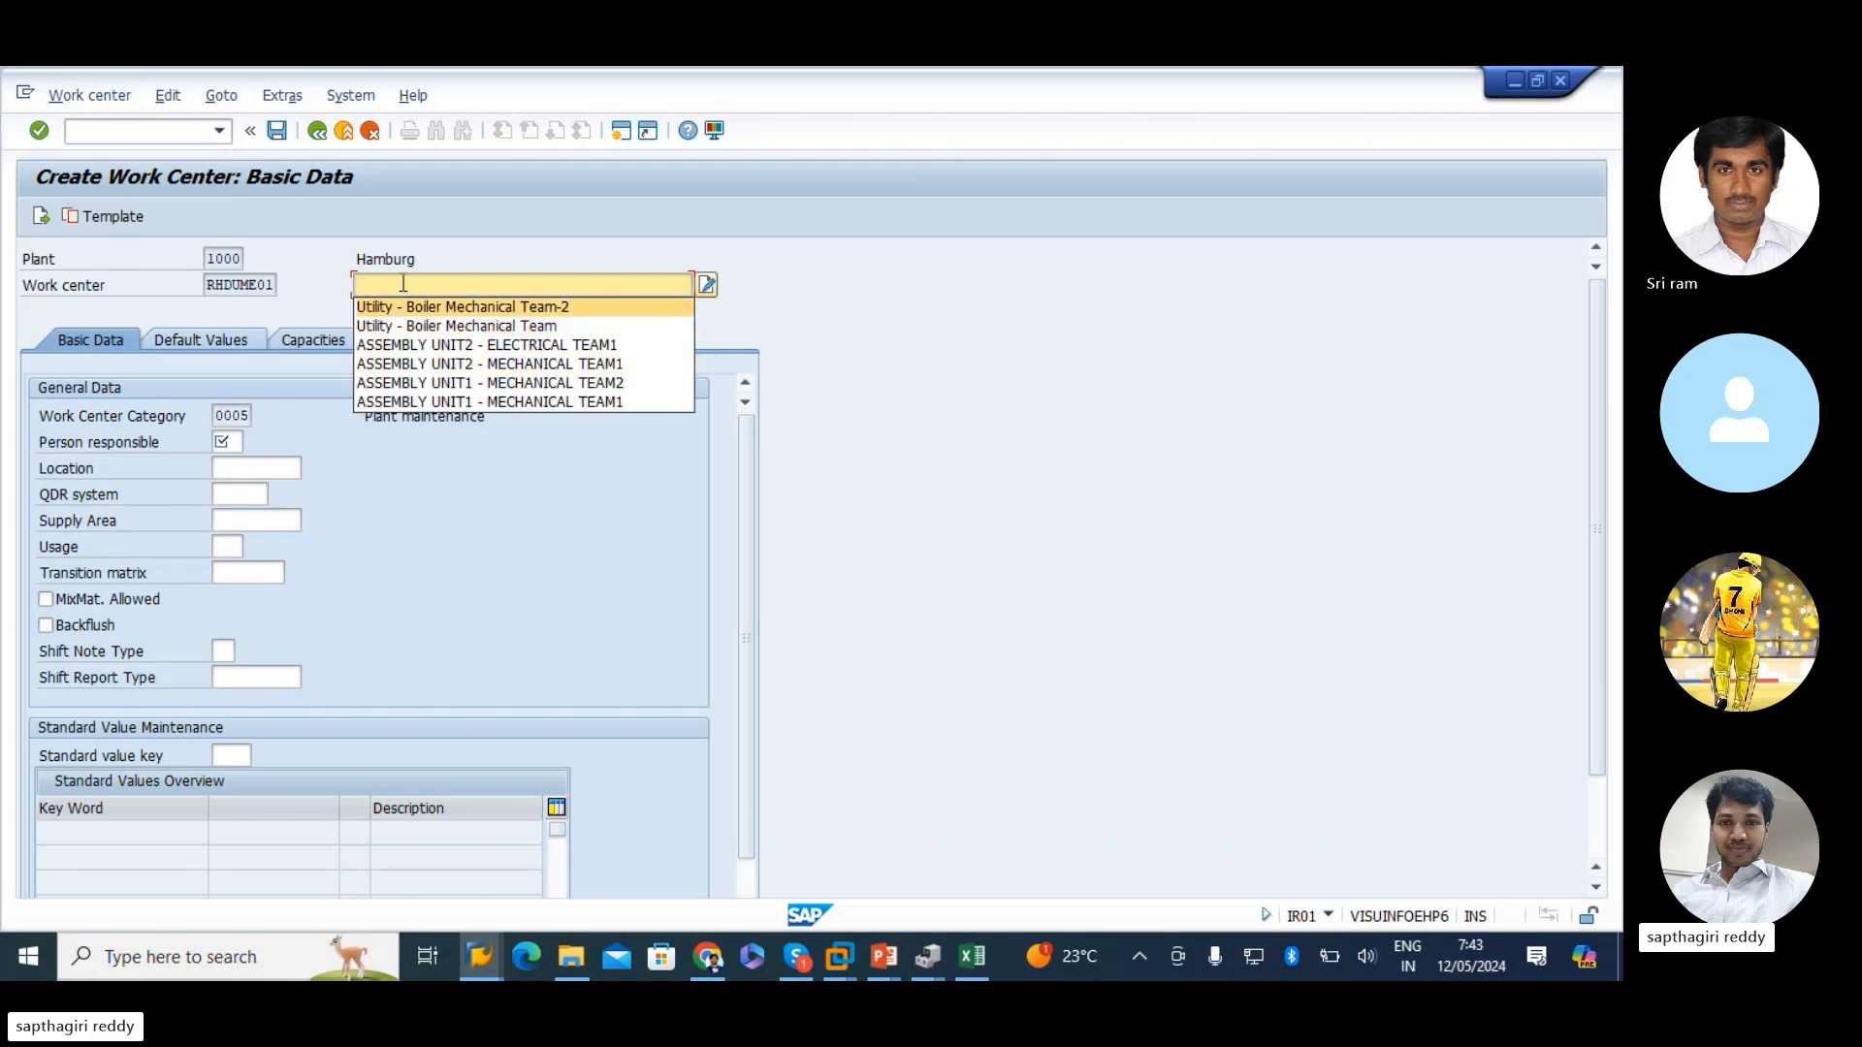
click(394, 280)
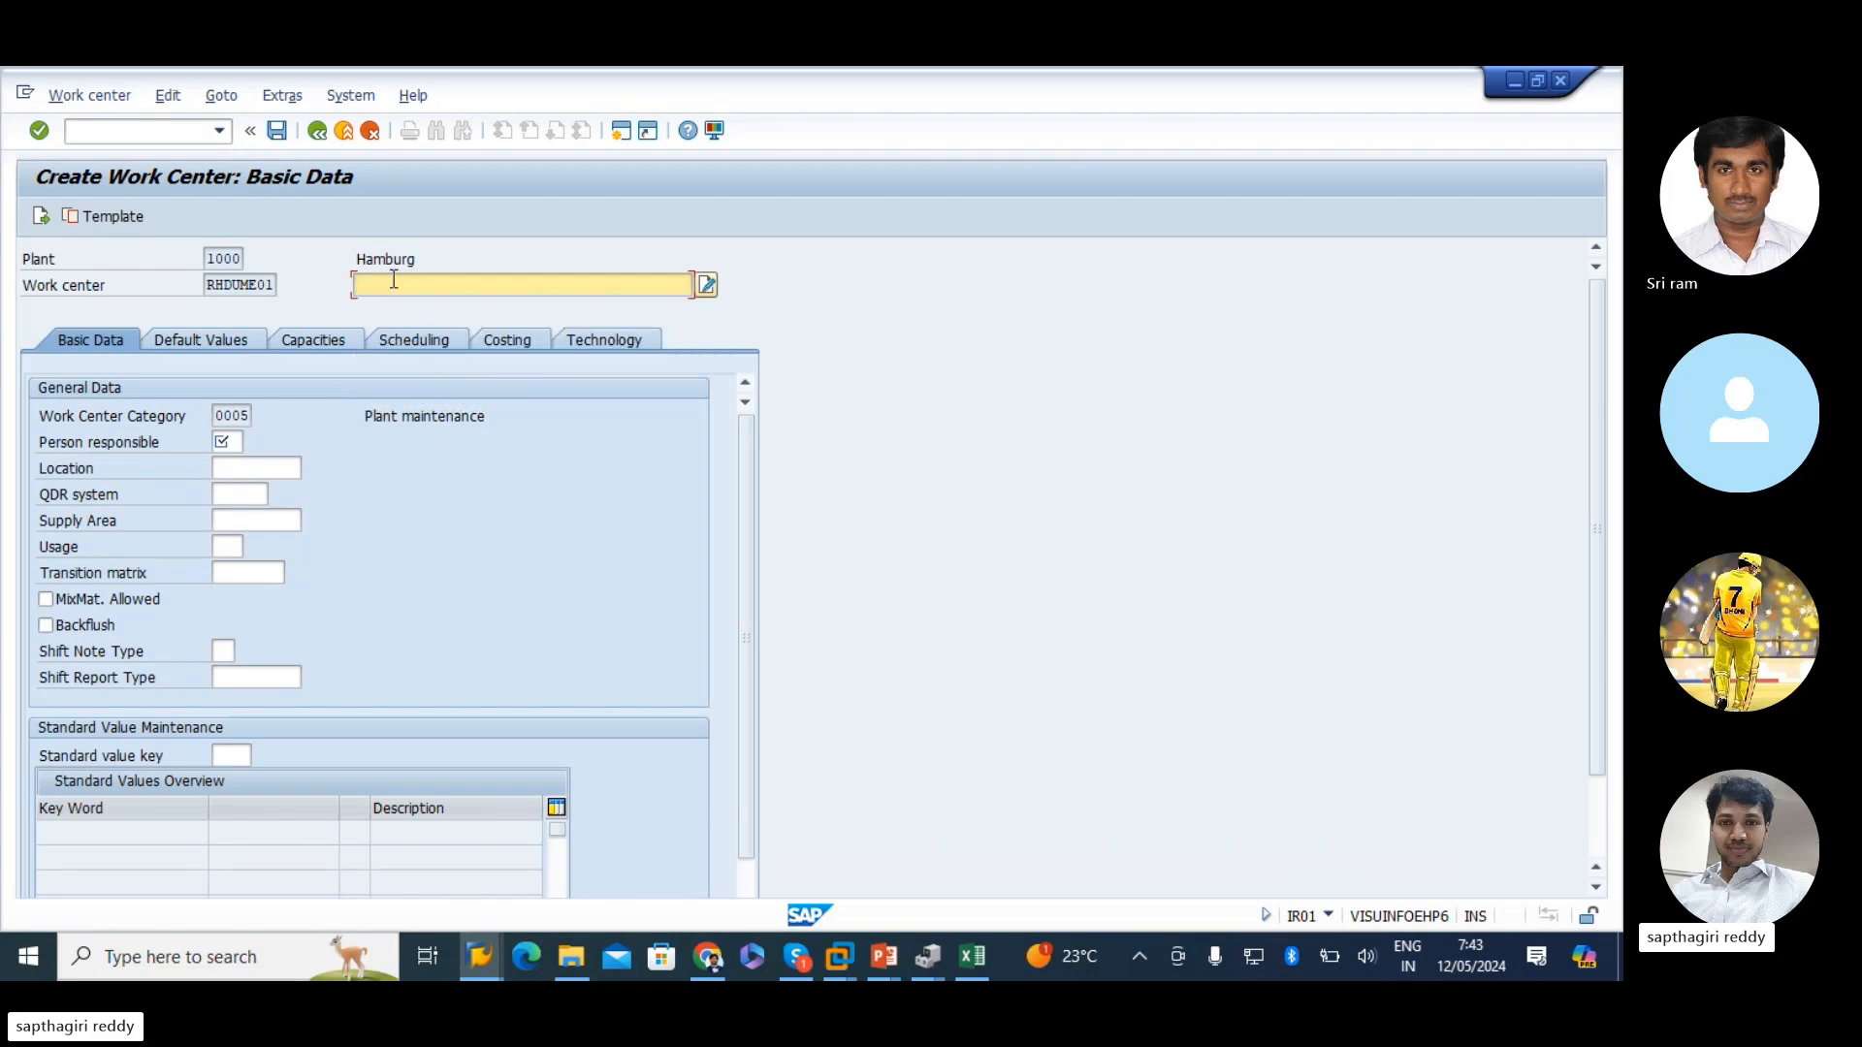
text(RAW)
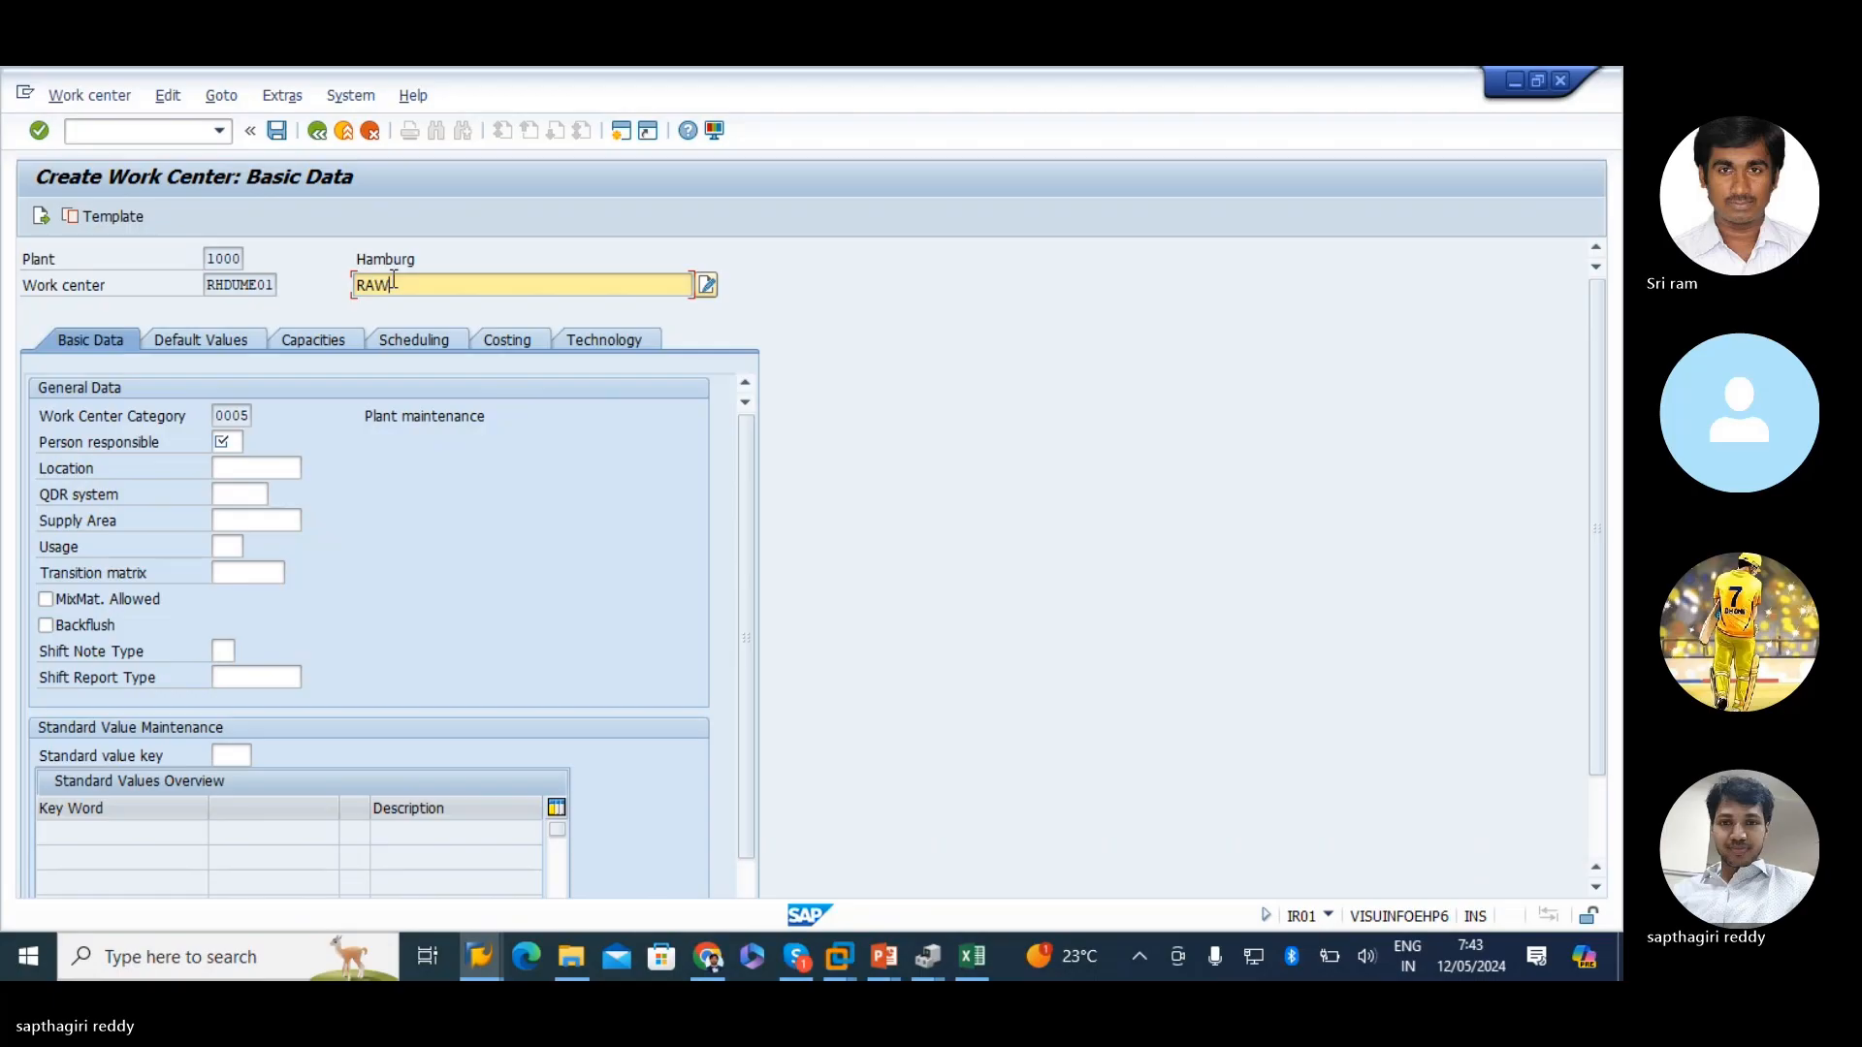
text(-MAT H)
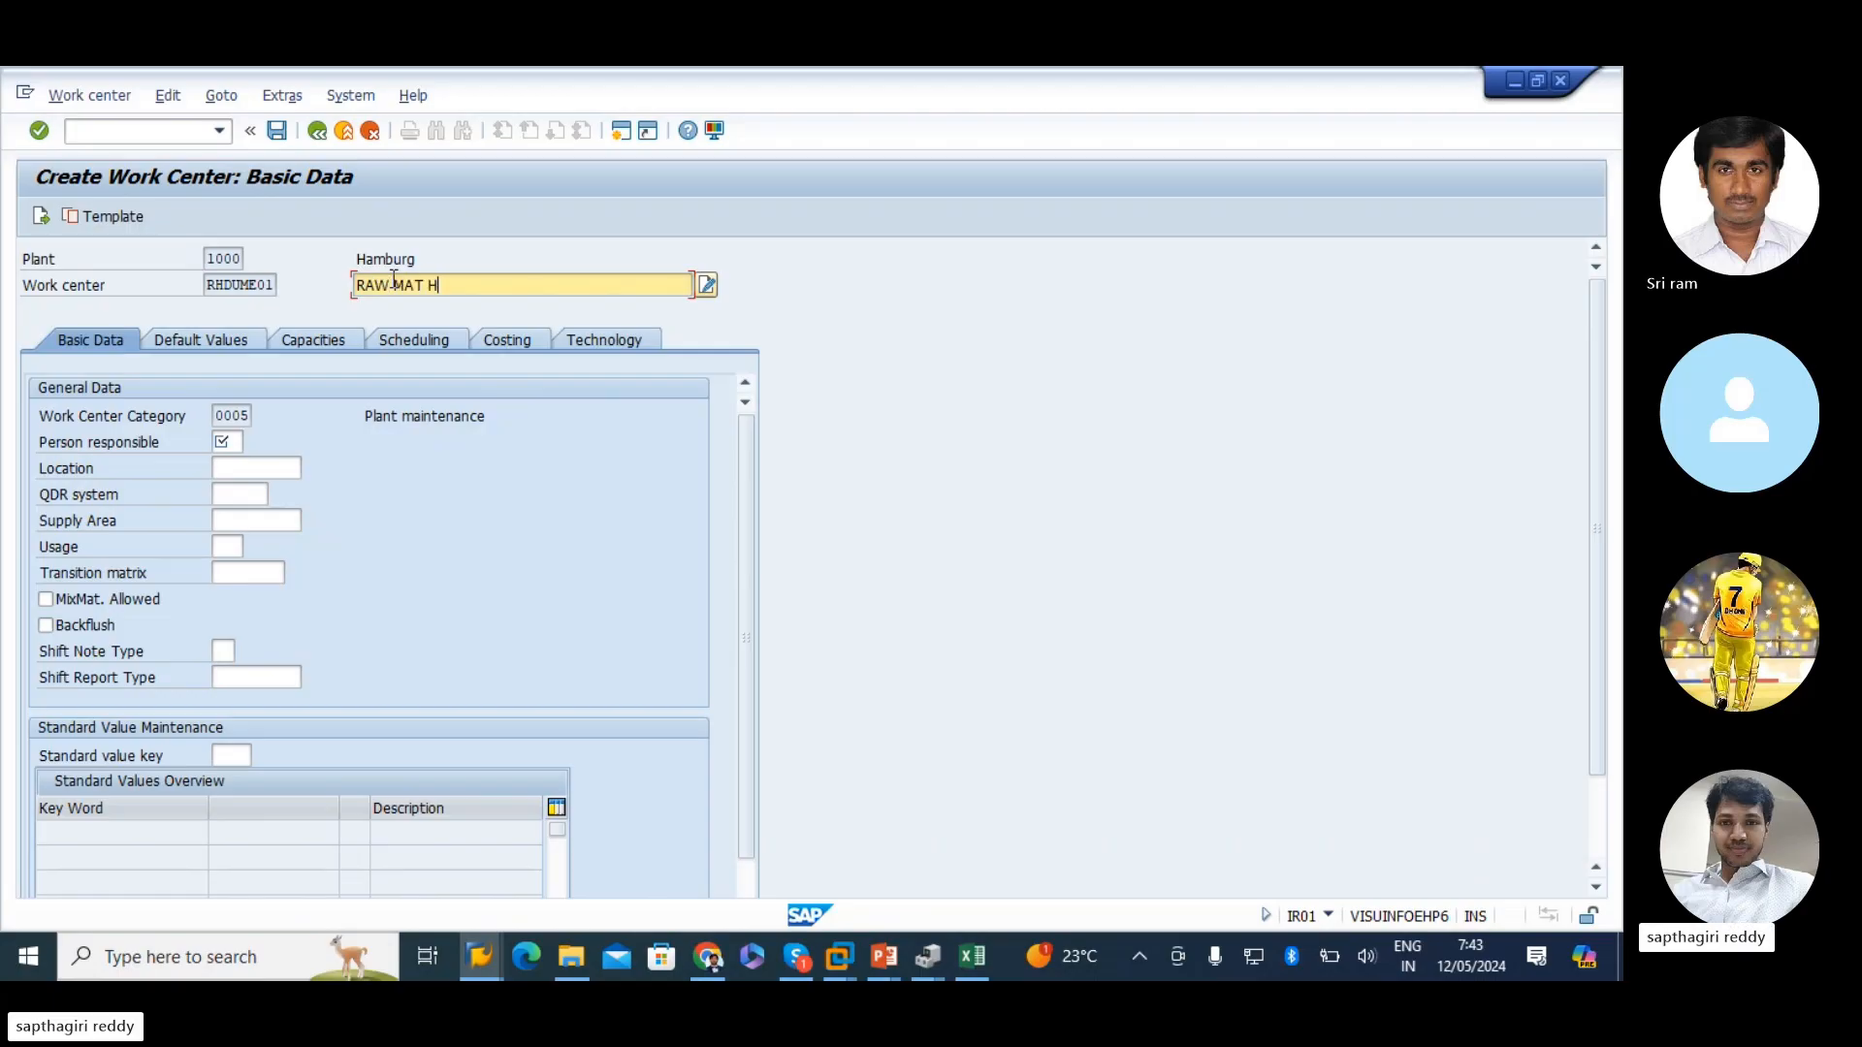
text(NDL MECH TEAM - 01)
click(223, 442)
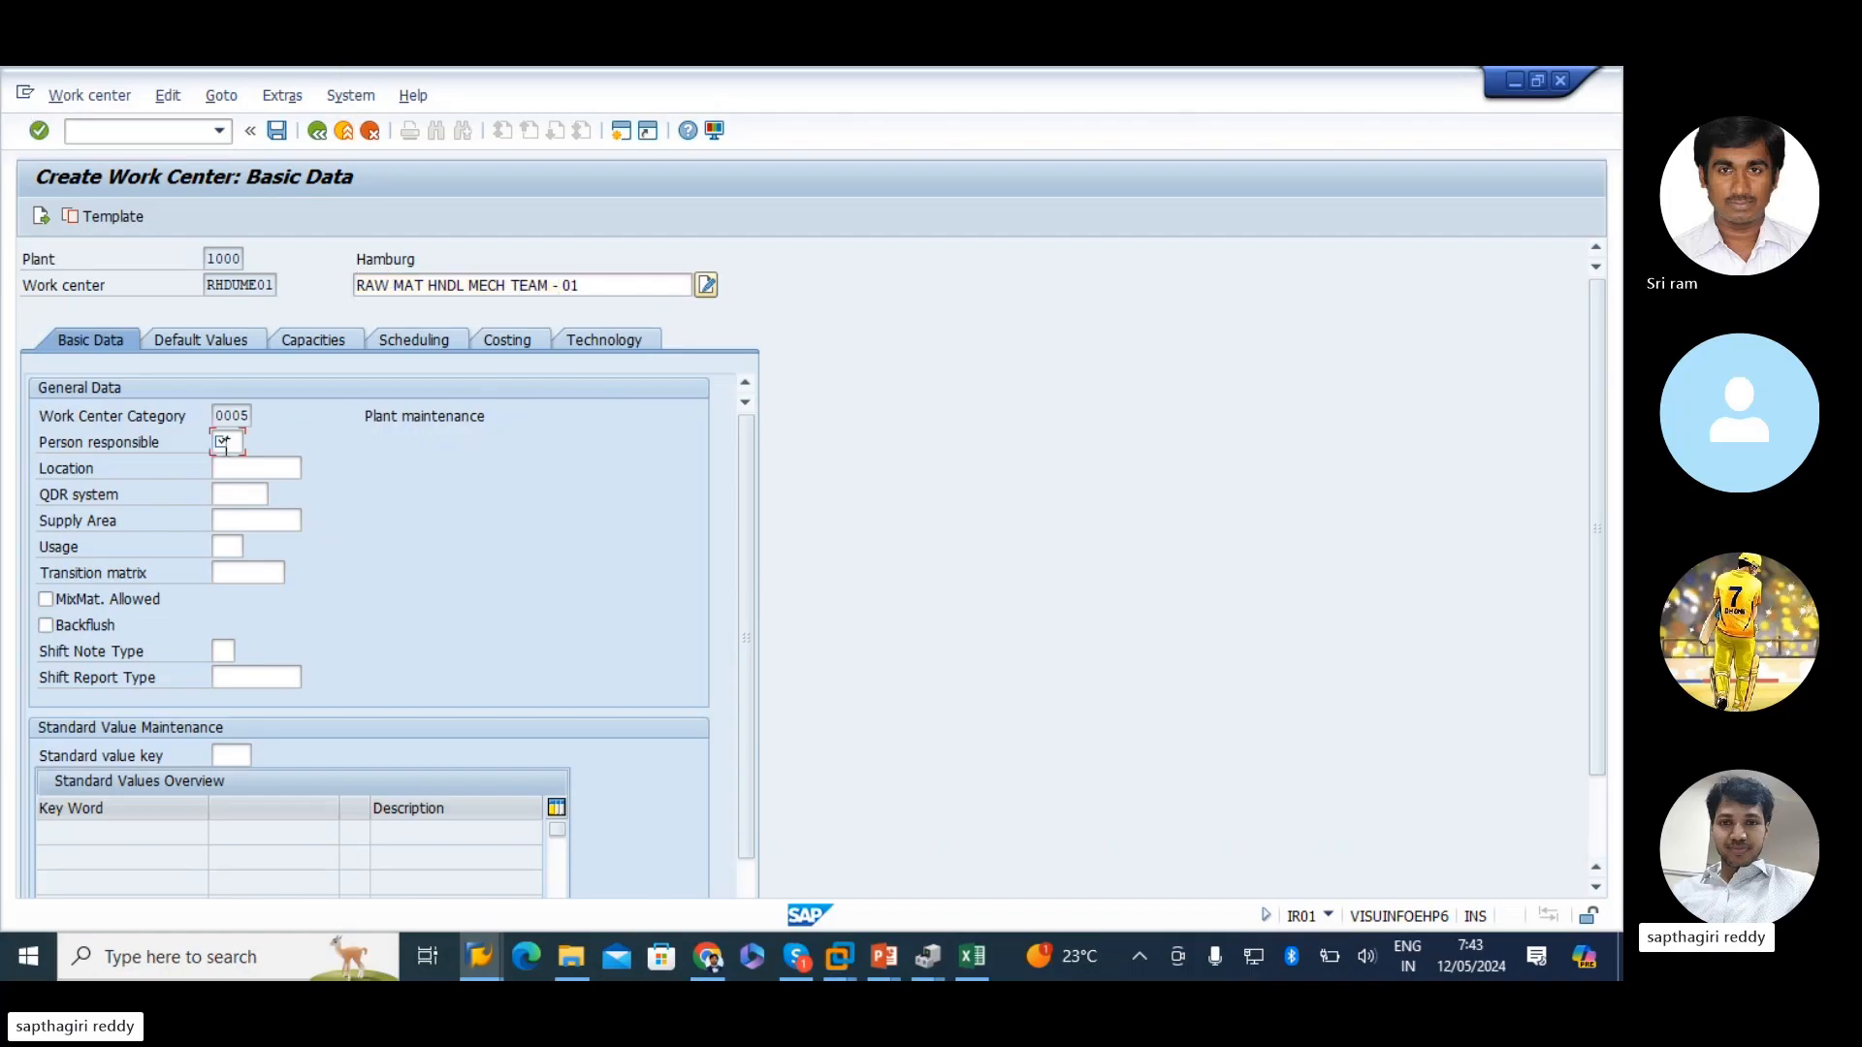
- Leave the field selection screen and open the customizing activity Define Employees Responsible for Work Centers
click(619, 134)
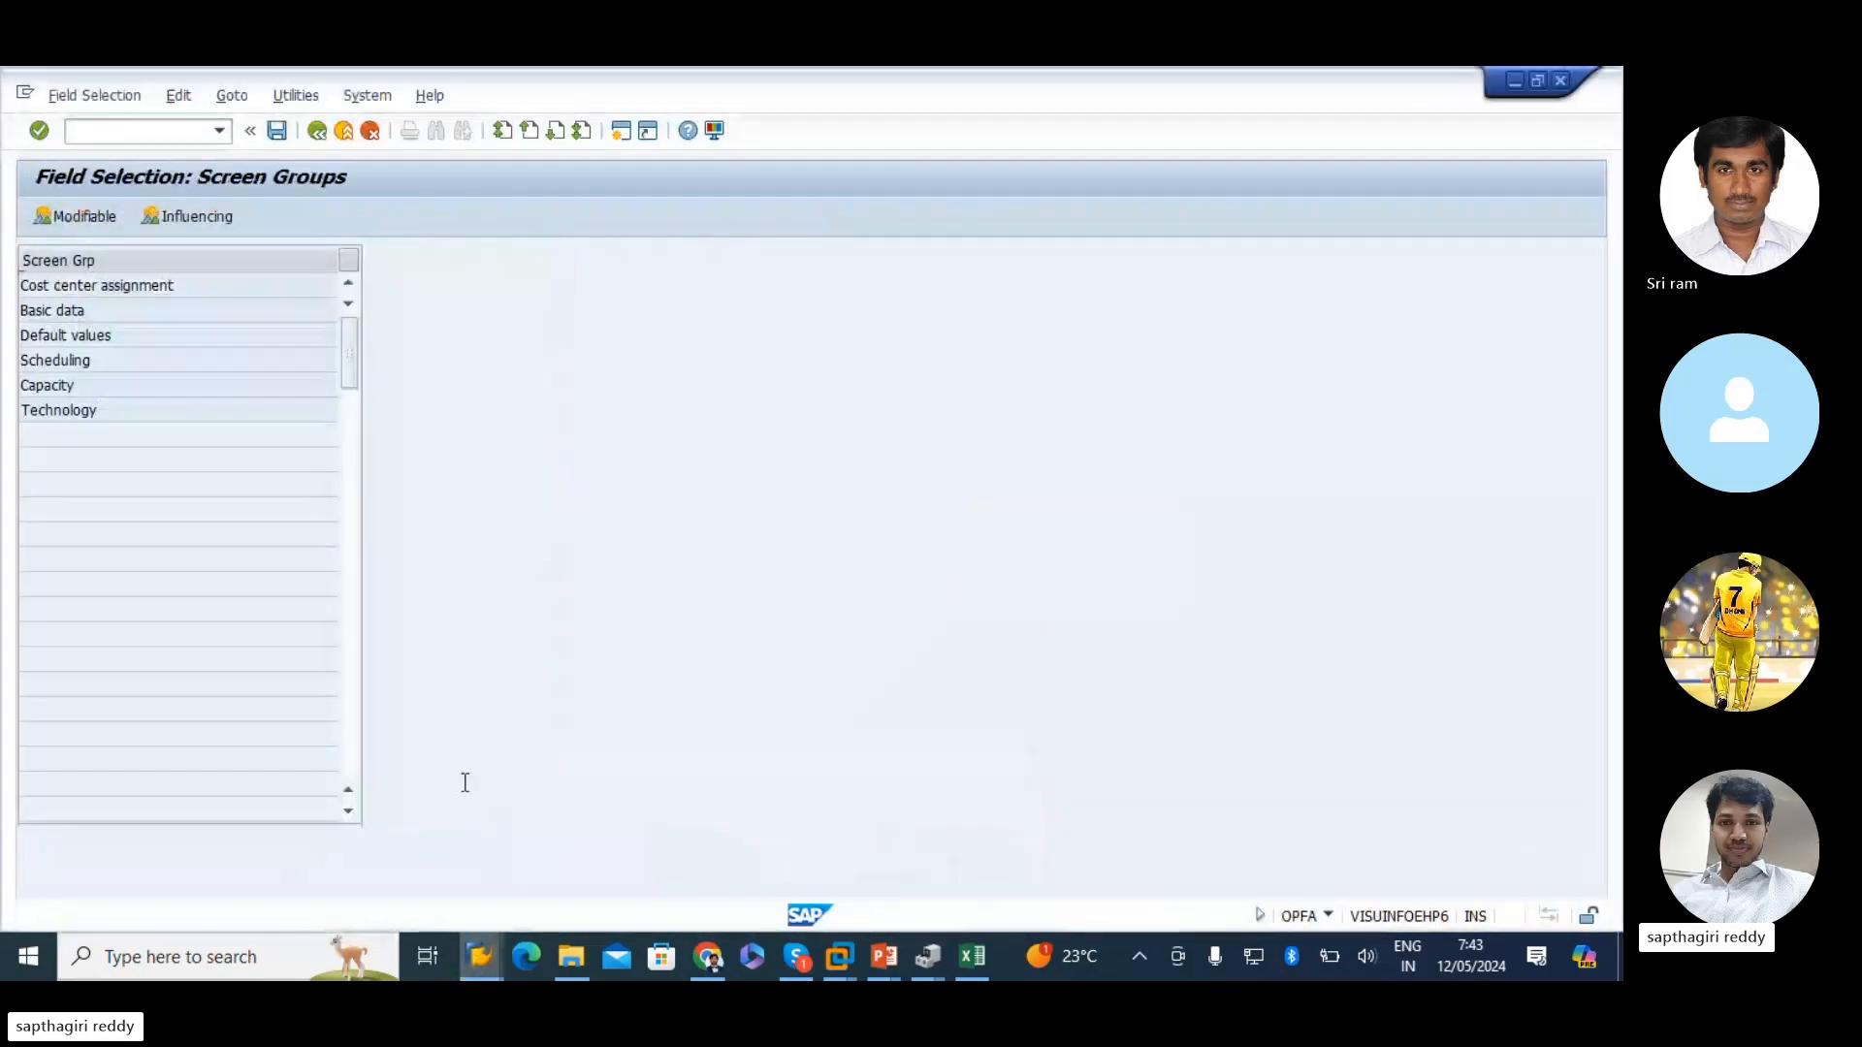
click(339, 132)
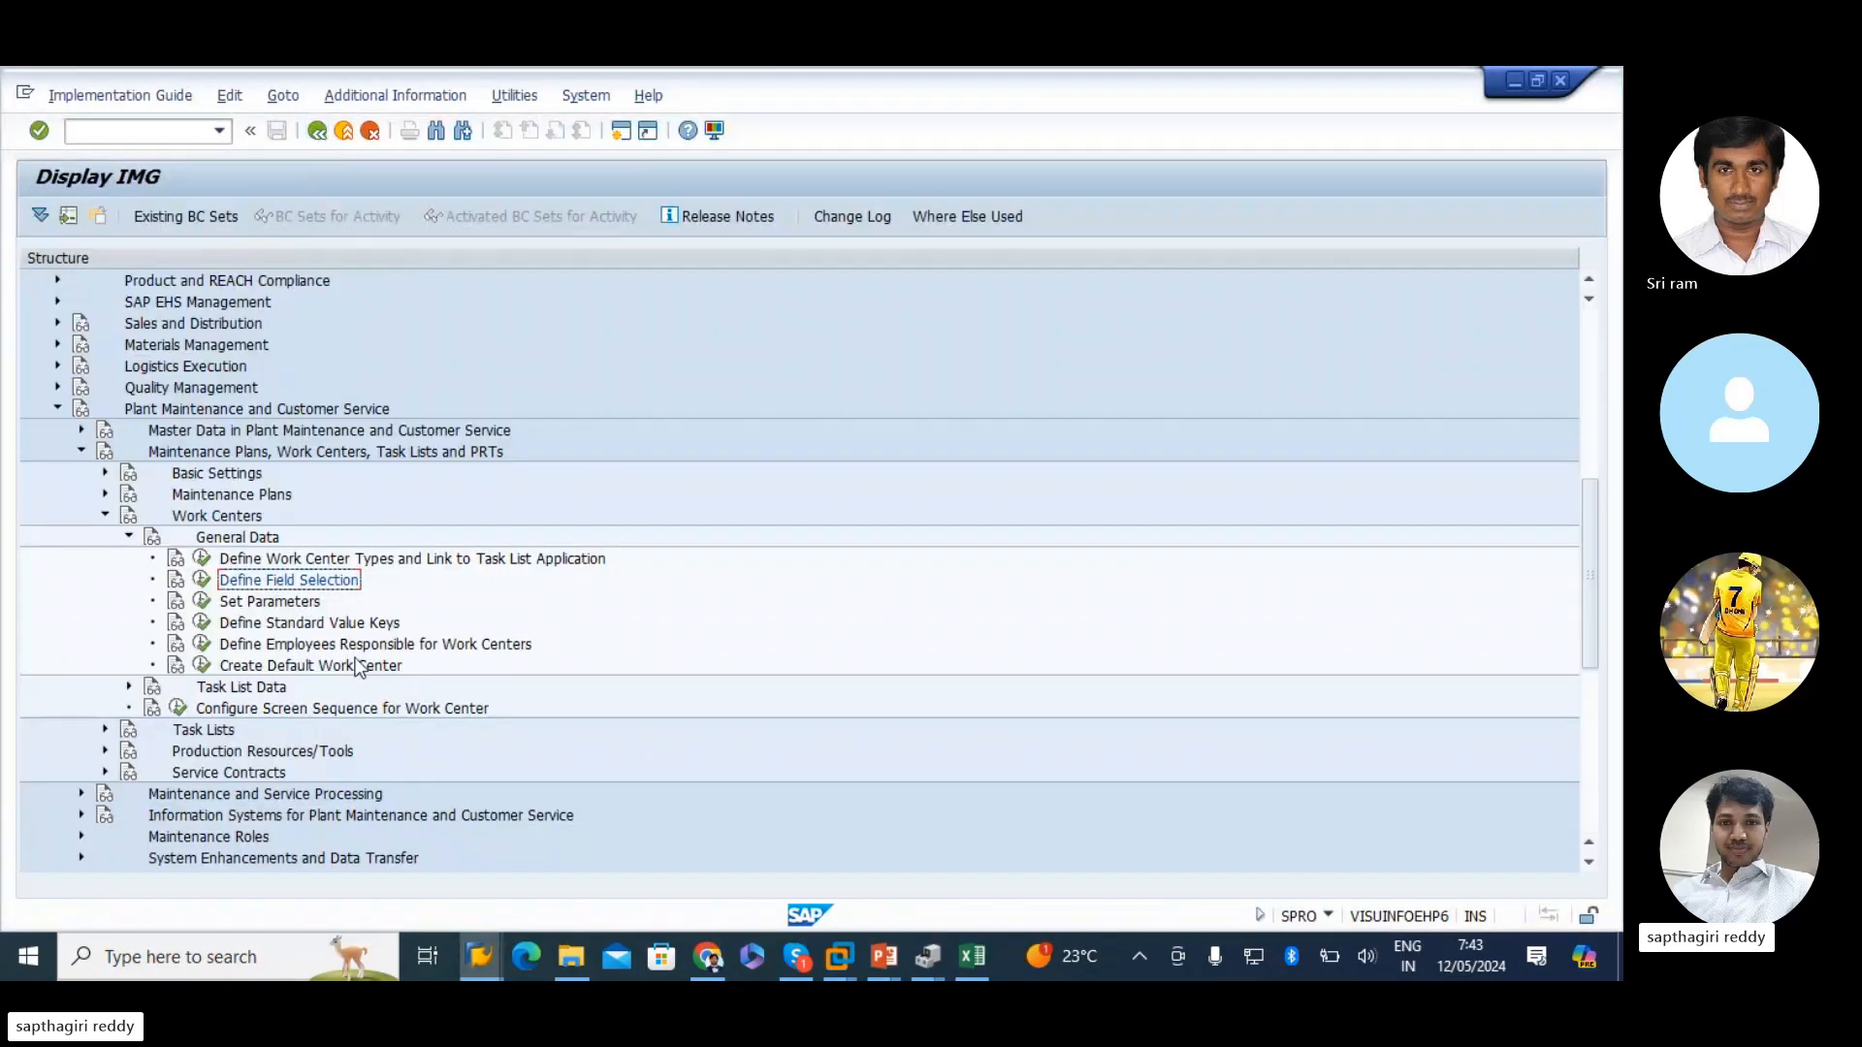
click(202, 644)
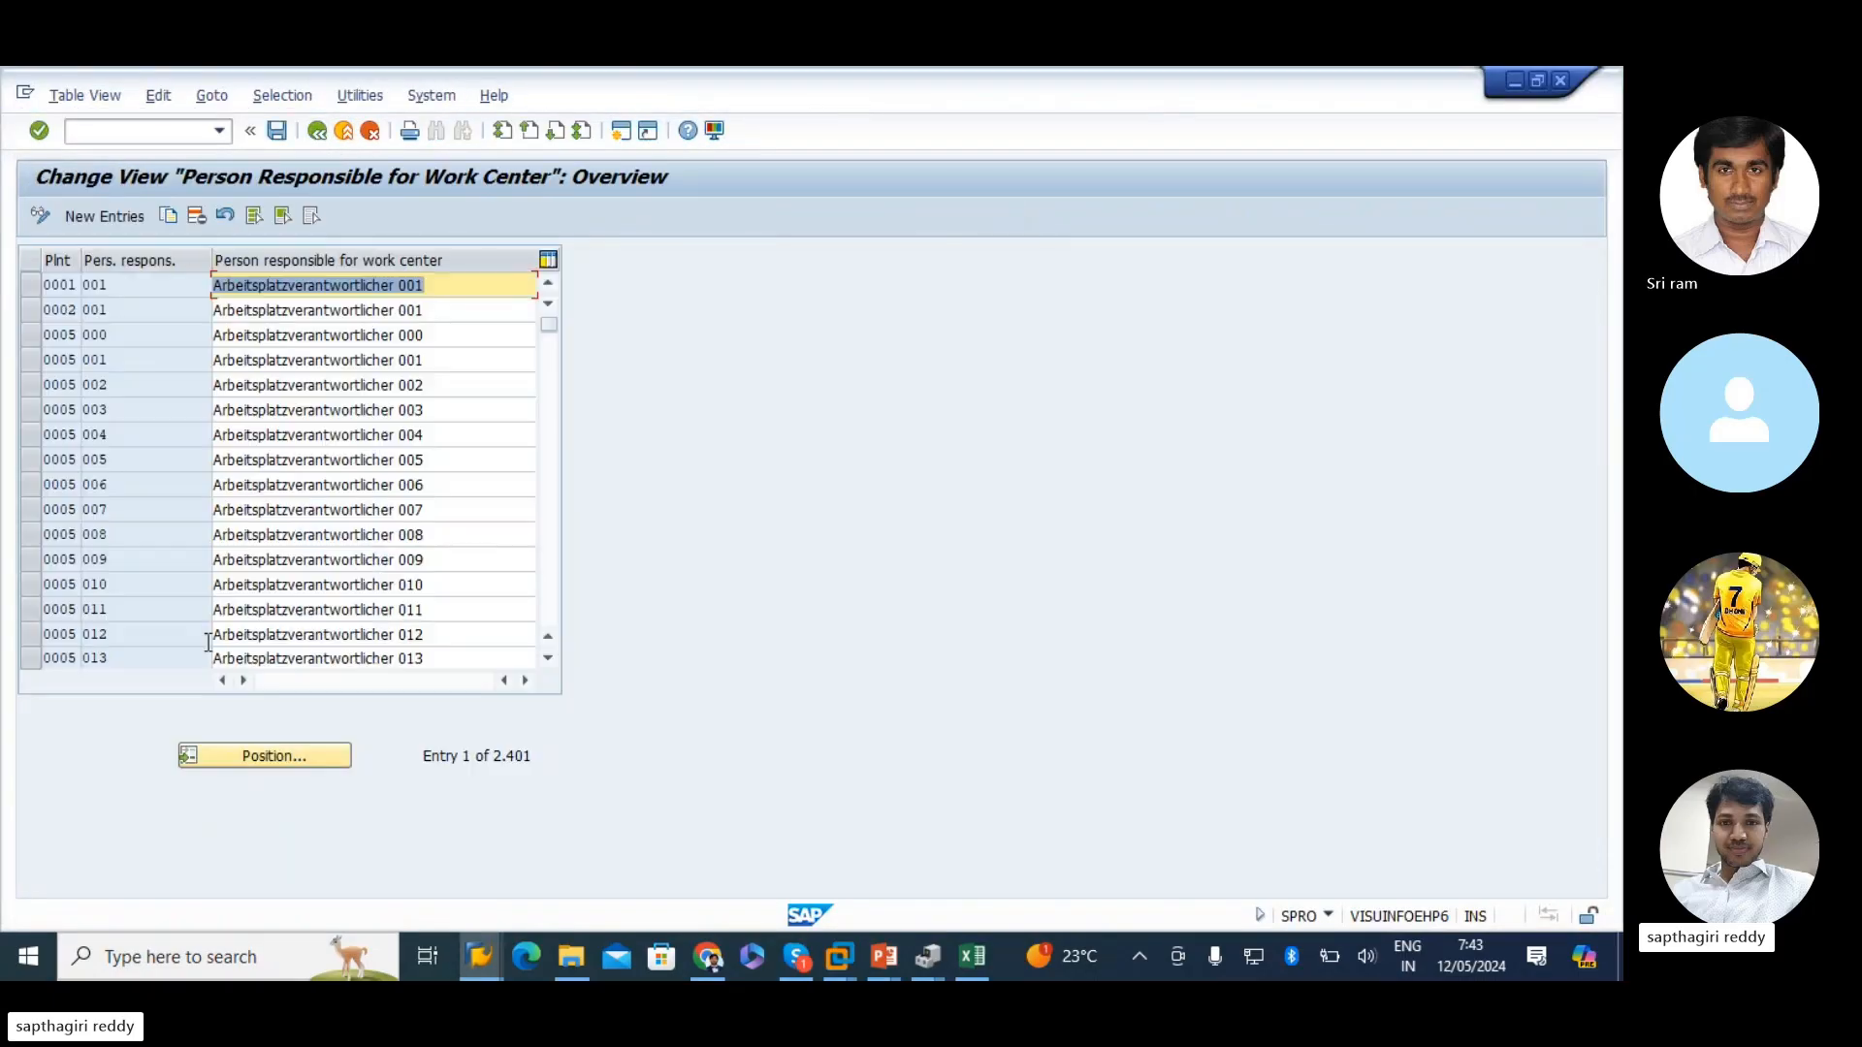
- Position the person responsible list at plant 1000 and examine which numbers are already assigned there
click(251, 747)
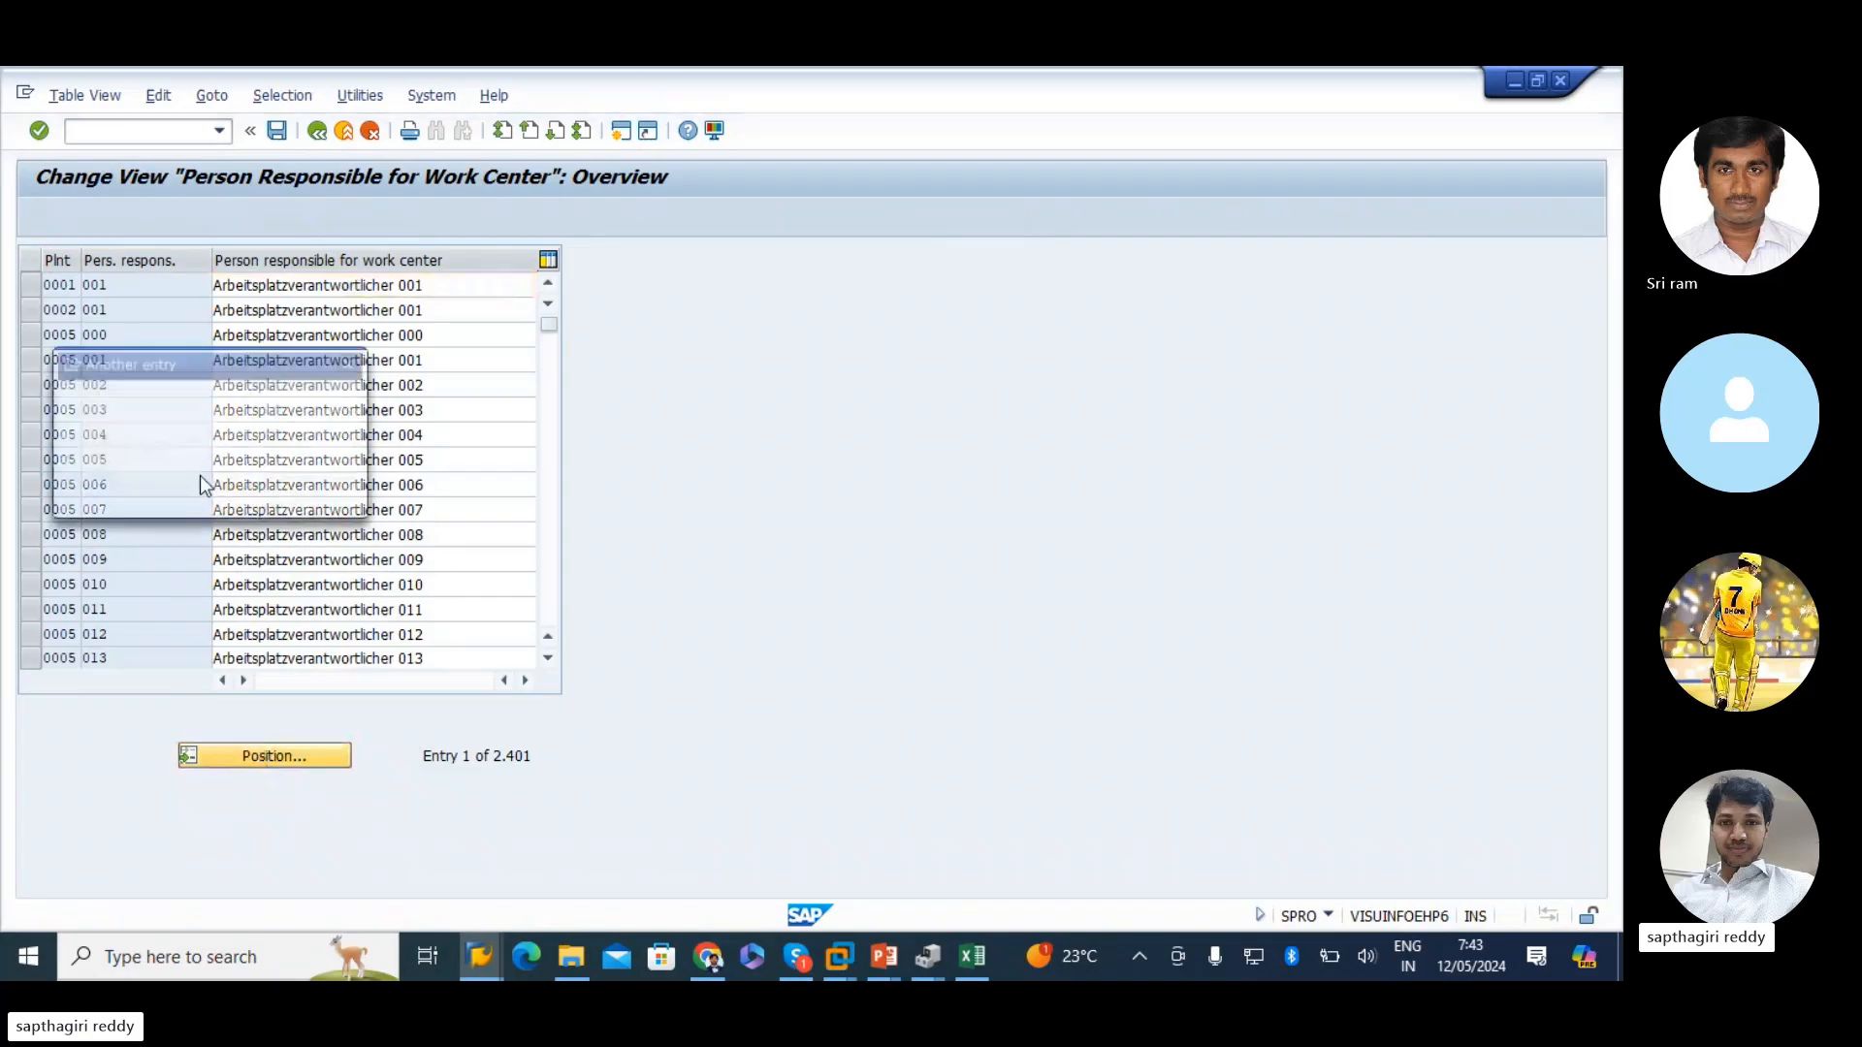
text(1000)
key(Tab)
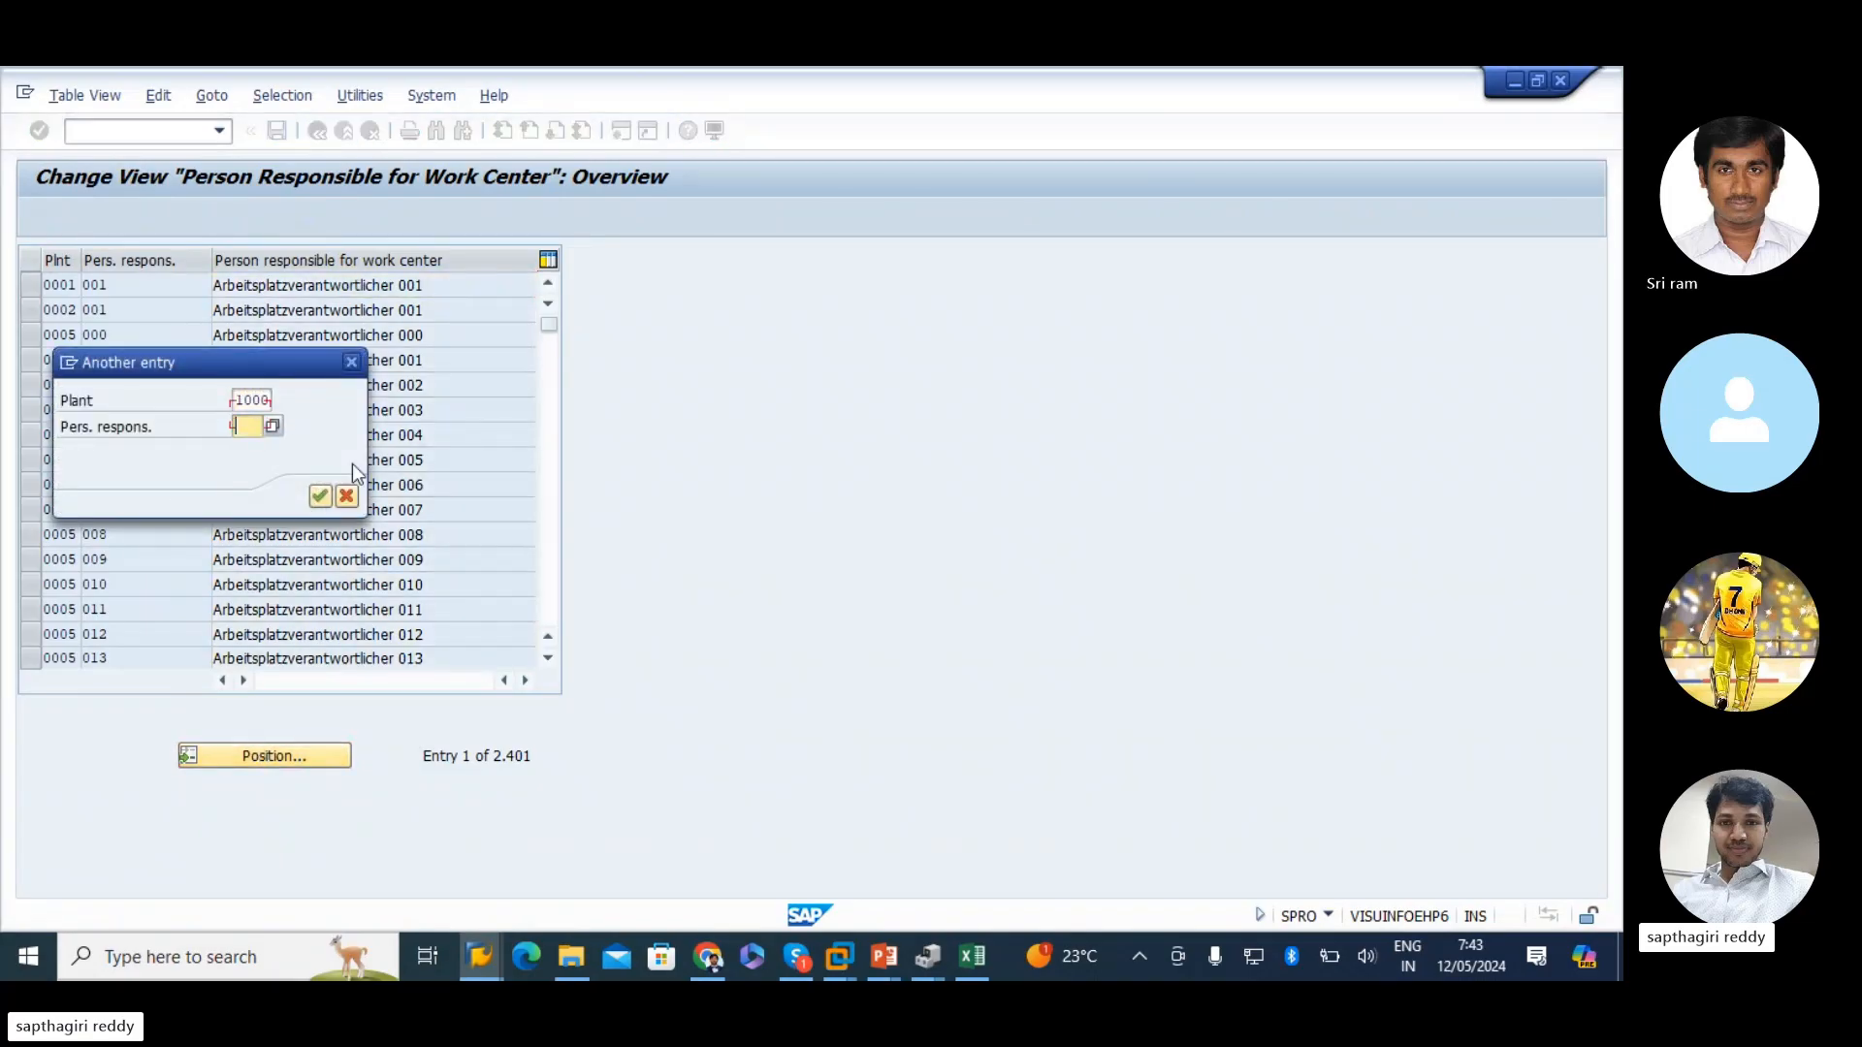
key(Return)
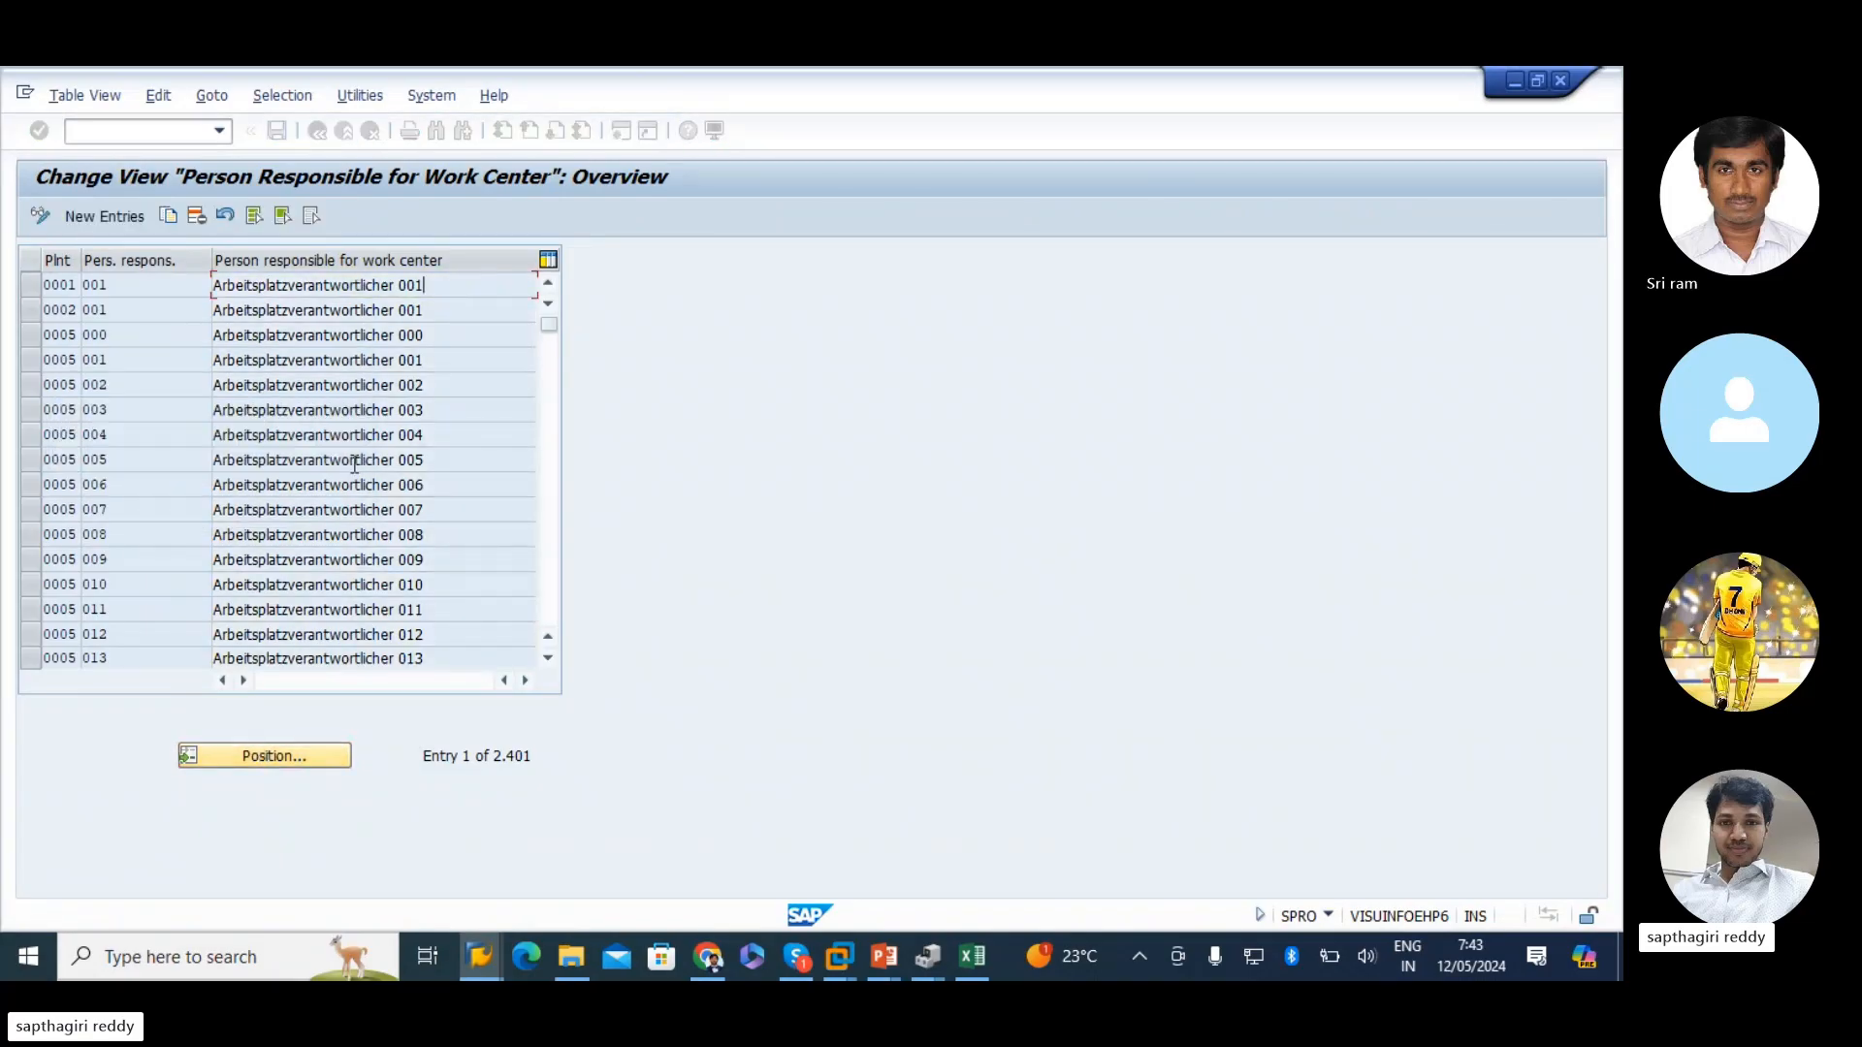
scroll(114, 519, down, 1)
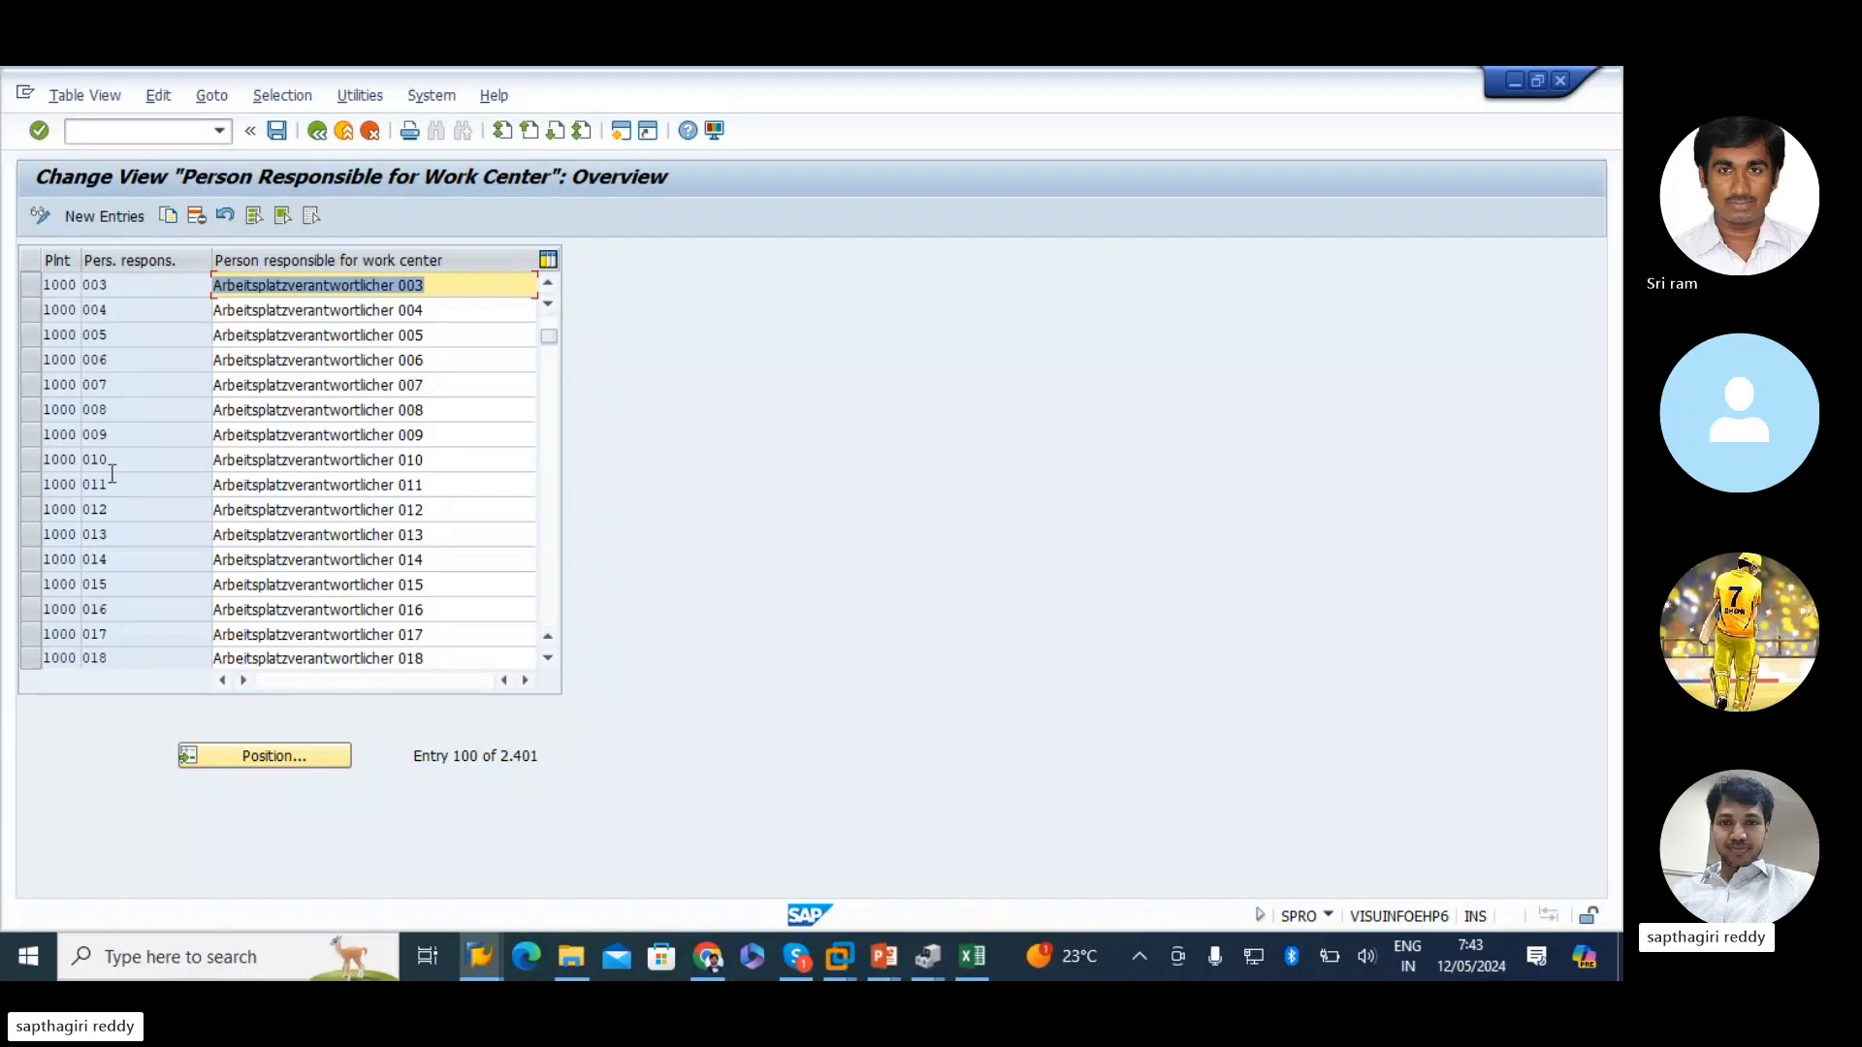
scroll(134, 593, down, 3)
scroll(121, 611, down, 2)
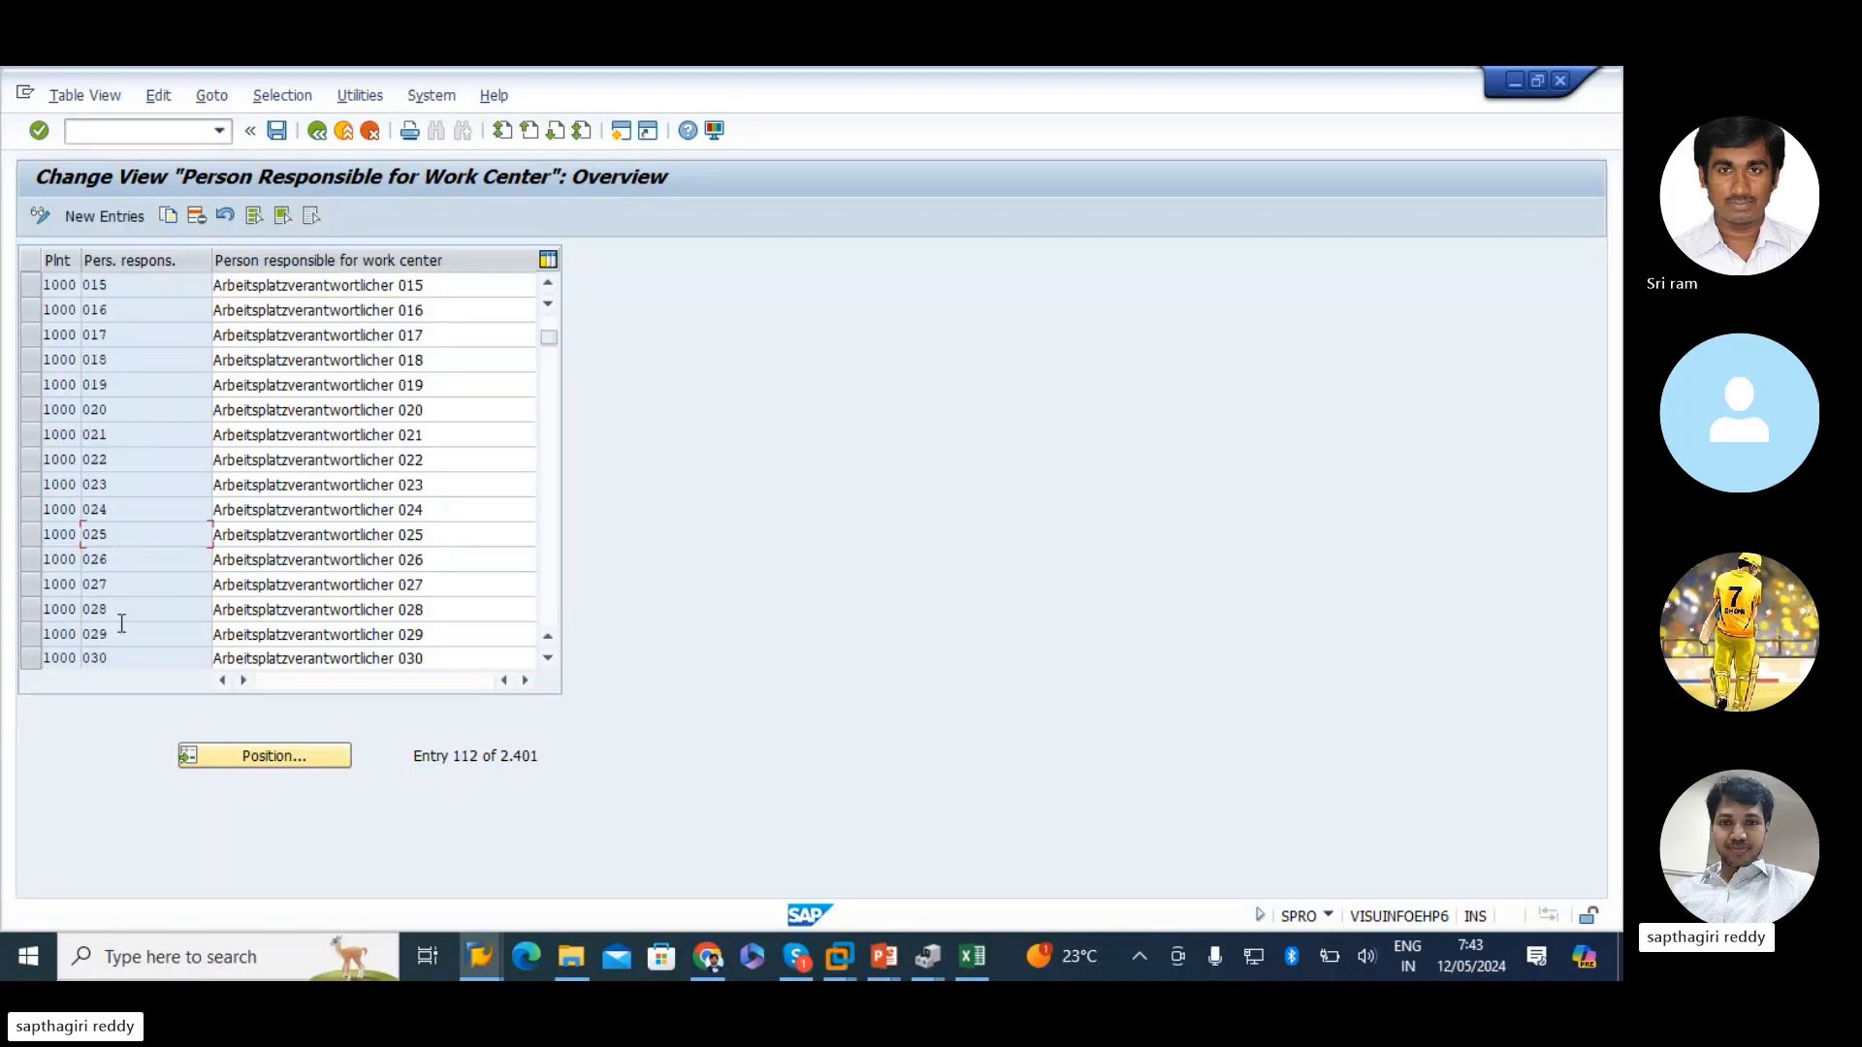
scroll(125, 611, down, 3)
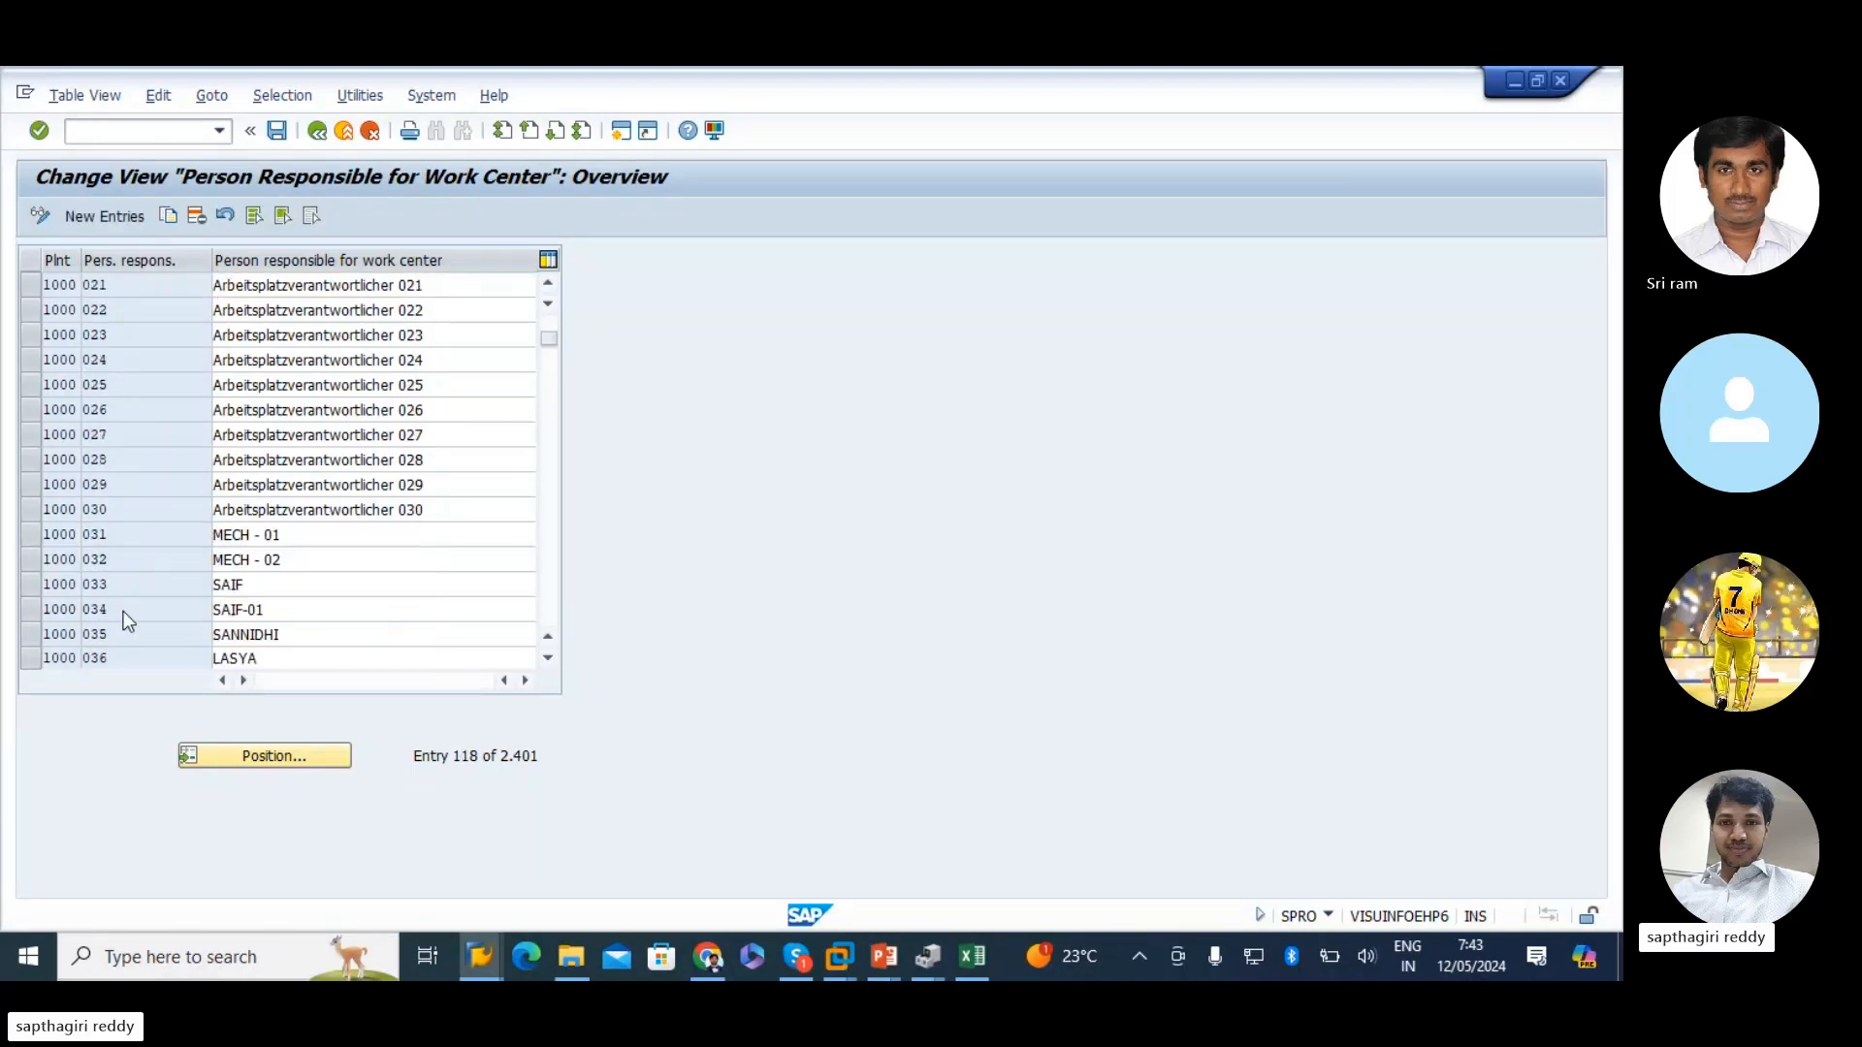
double_click(122, 506)
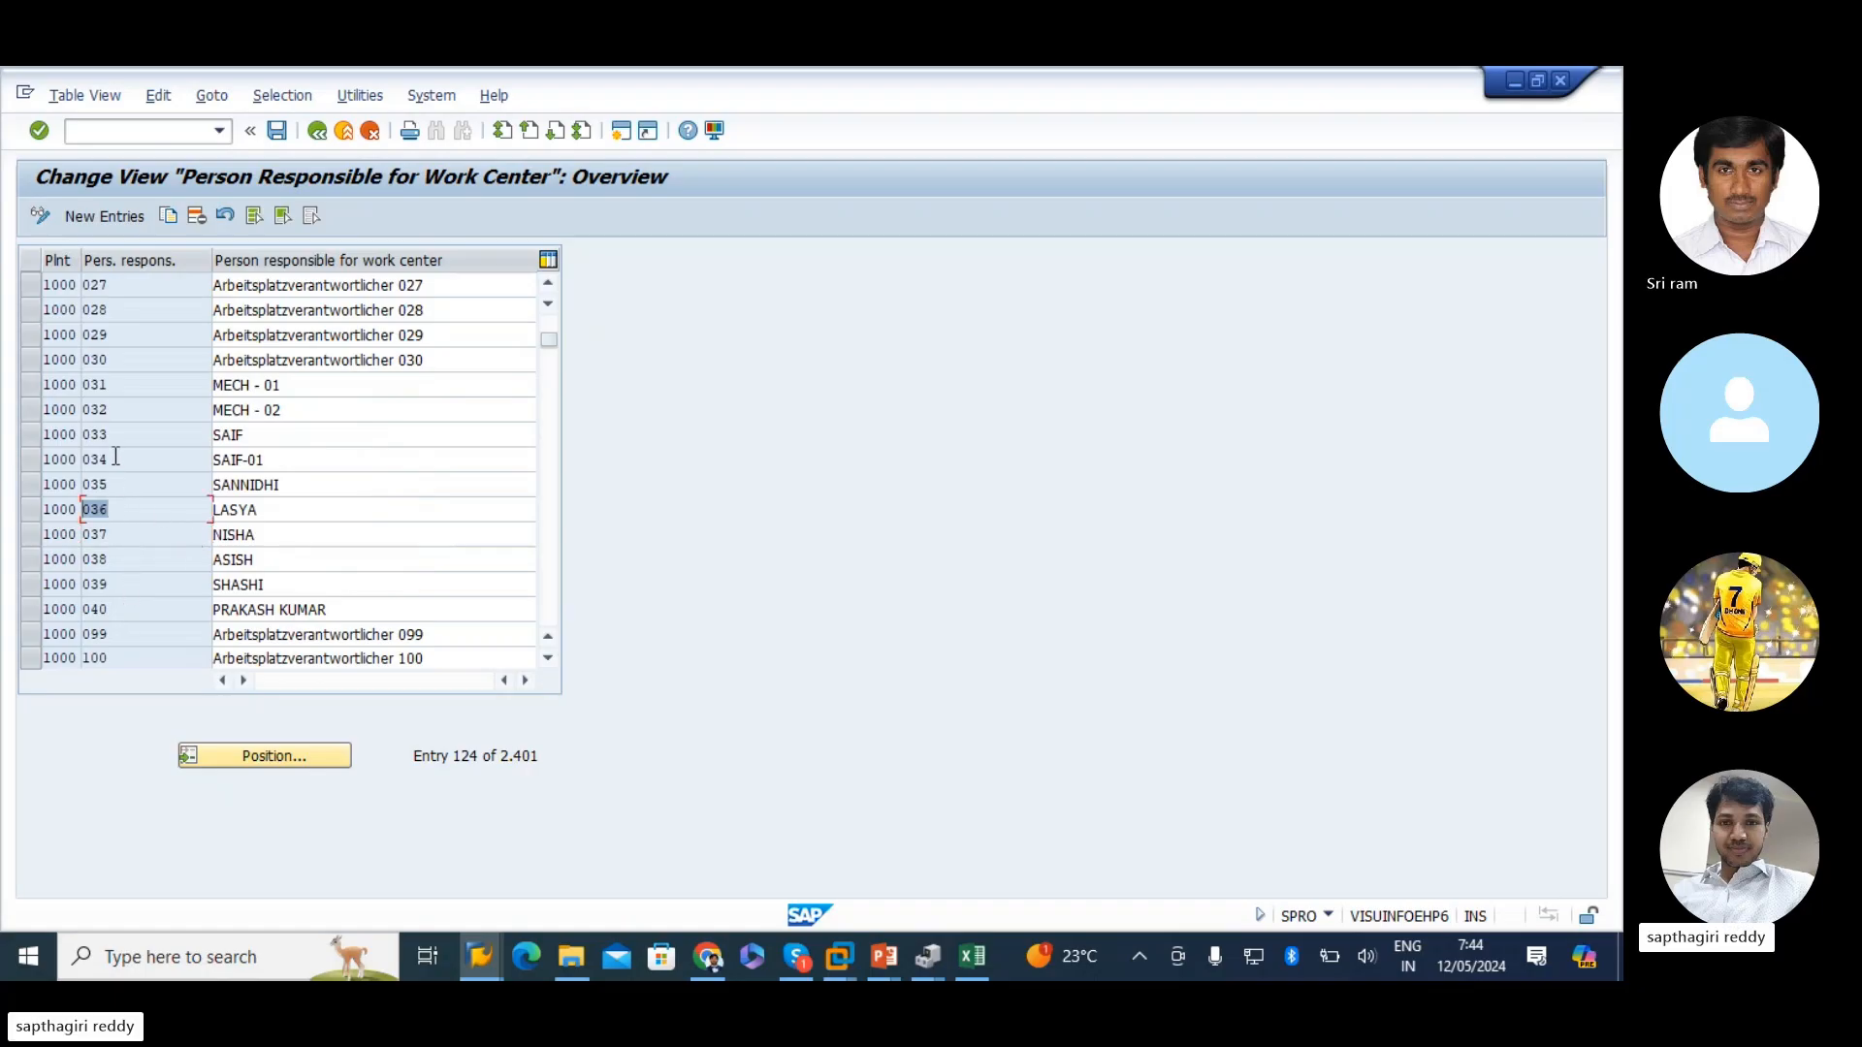
scroll(120, 531, down, 1)
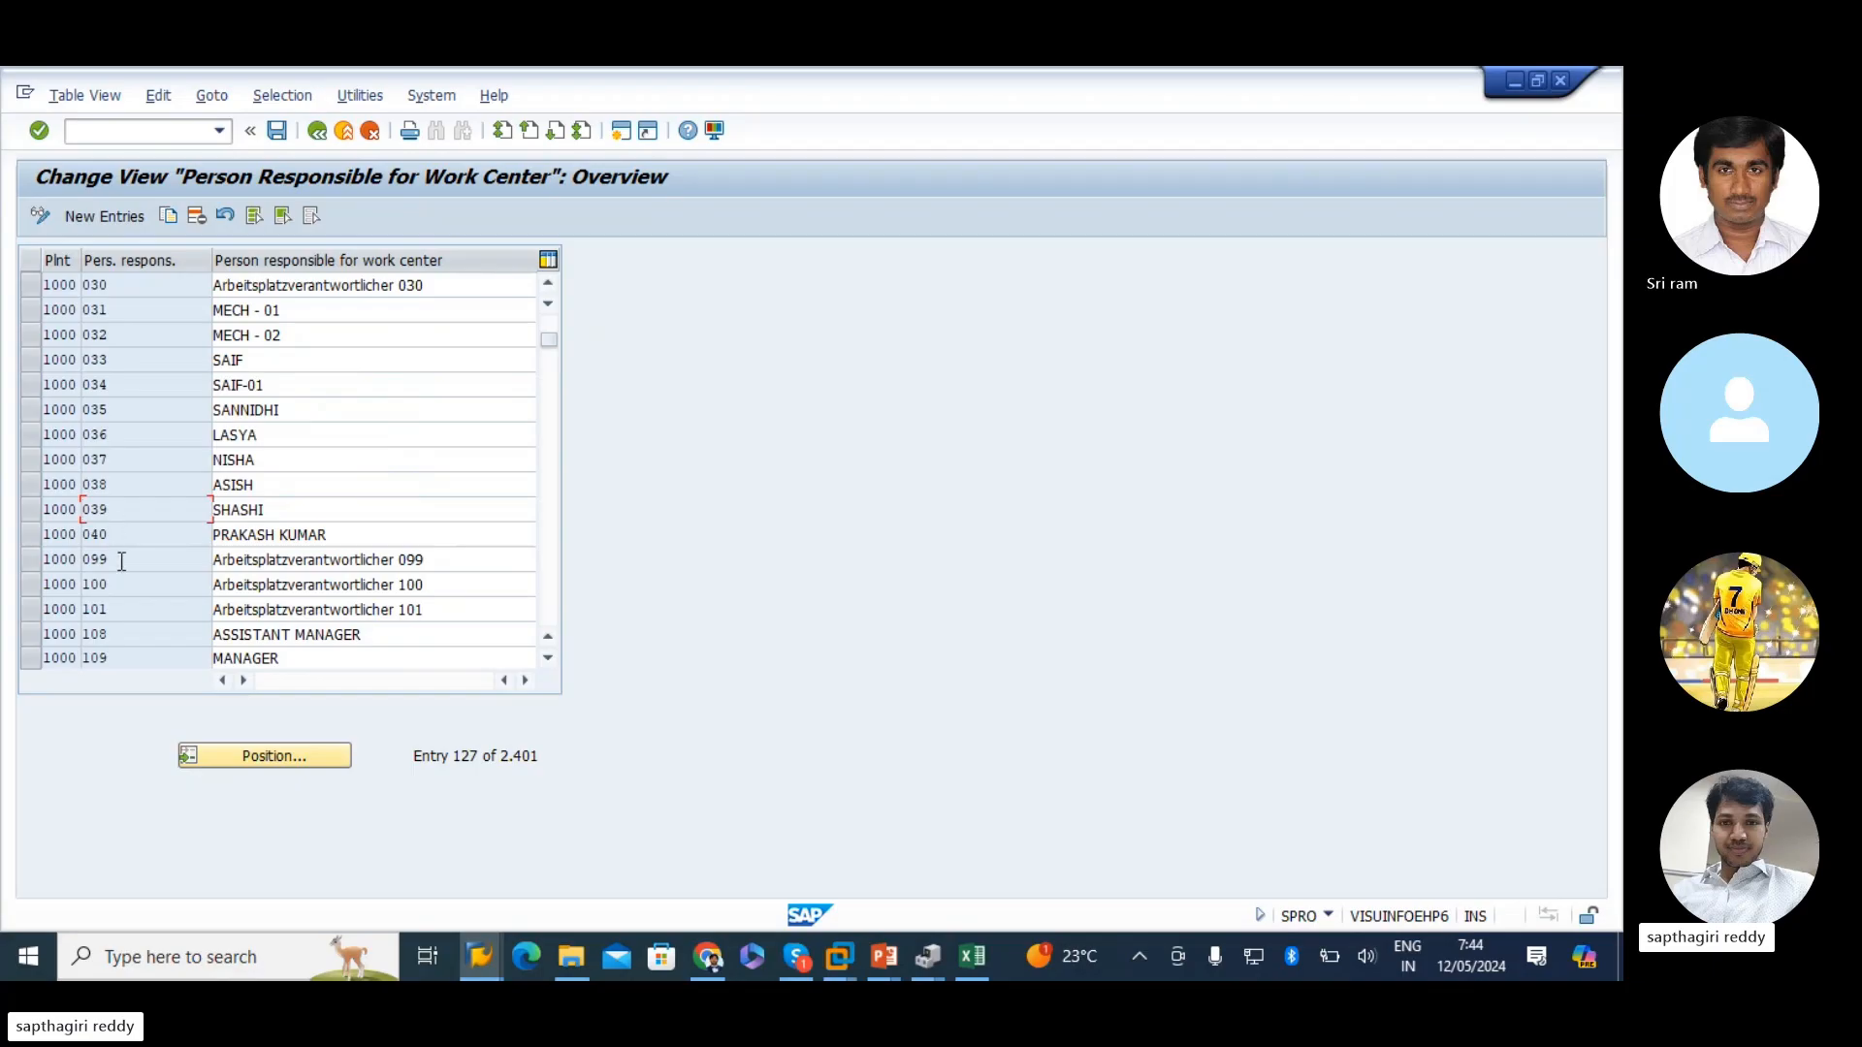
- Add a new person responsible entry for plant 1000 with number 41 and the description MECH ENGG
click(111, 217)
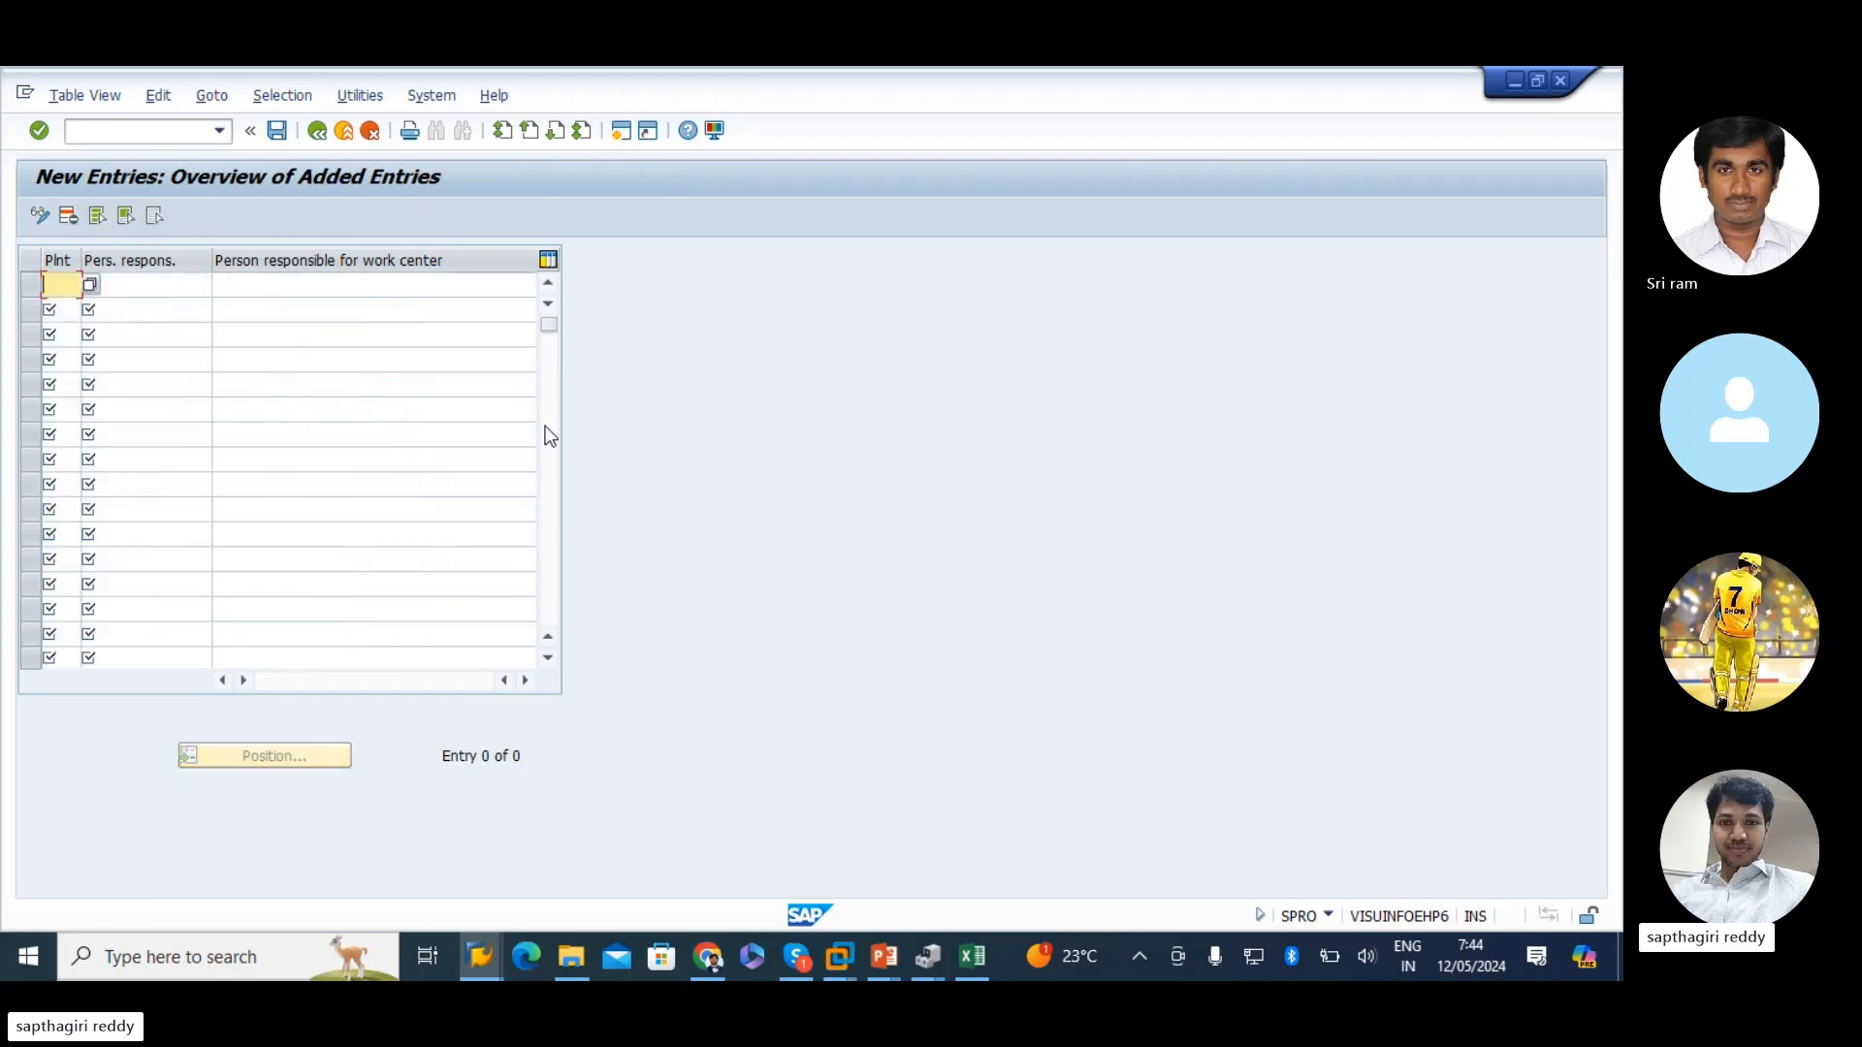
text(1000)
key(Tab)
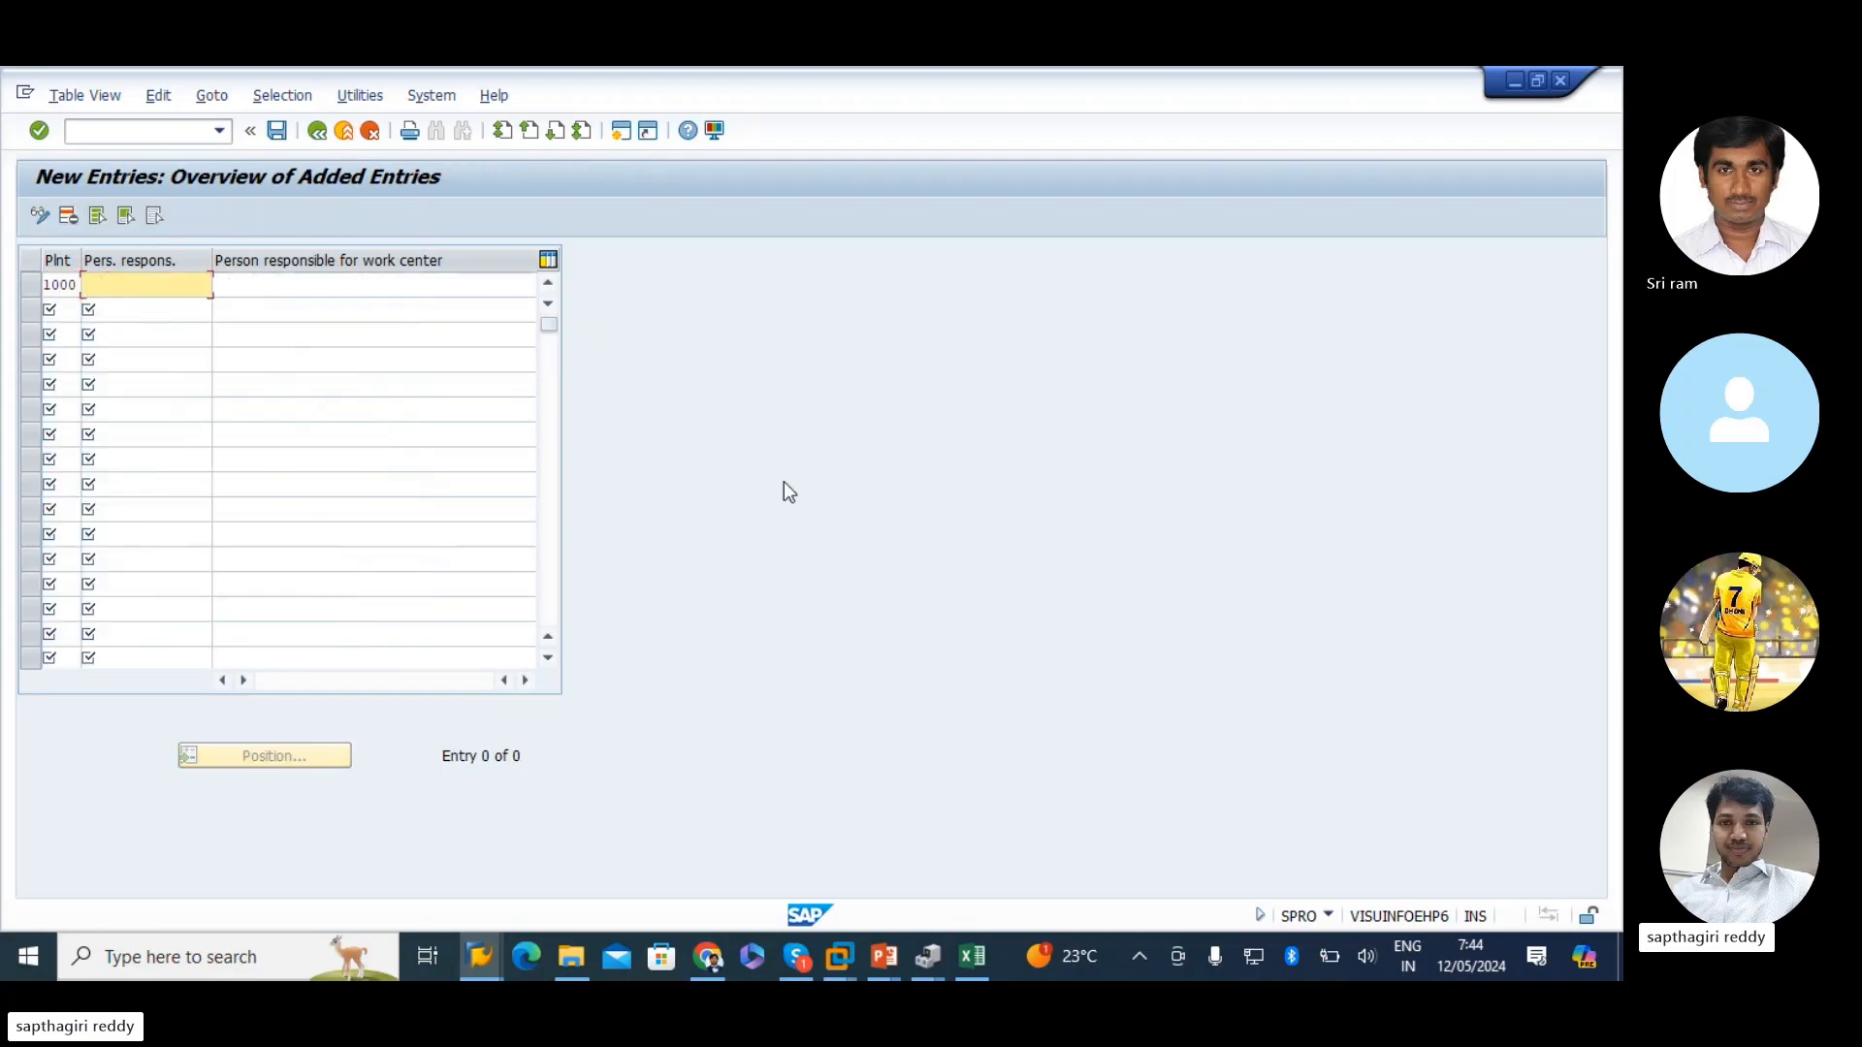
text(41)
key(Tab)
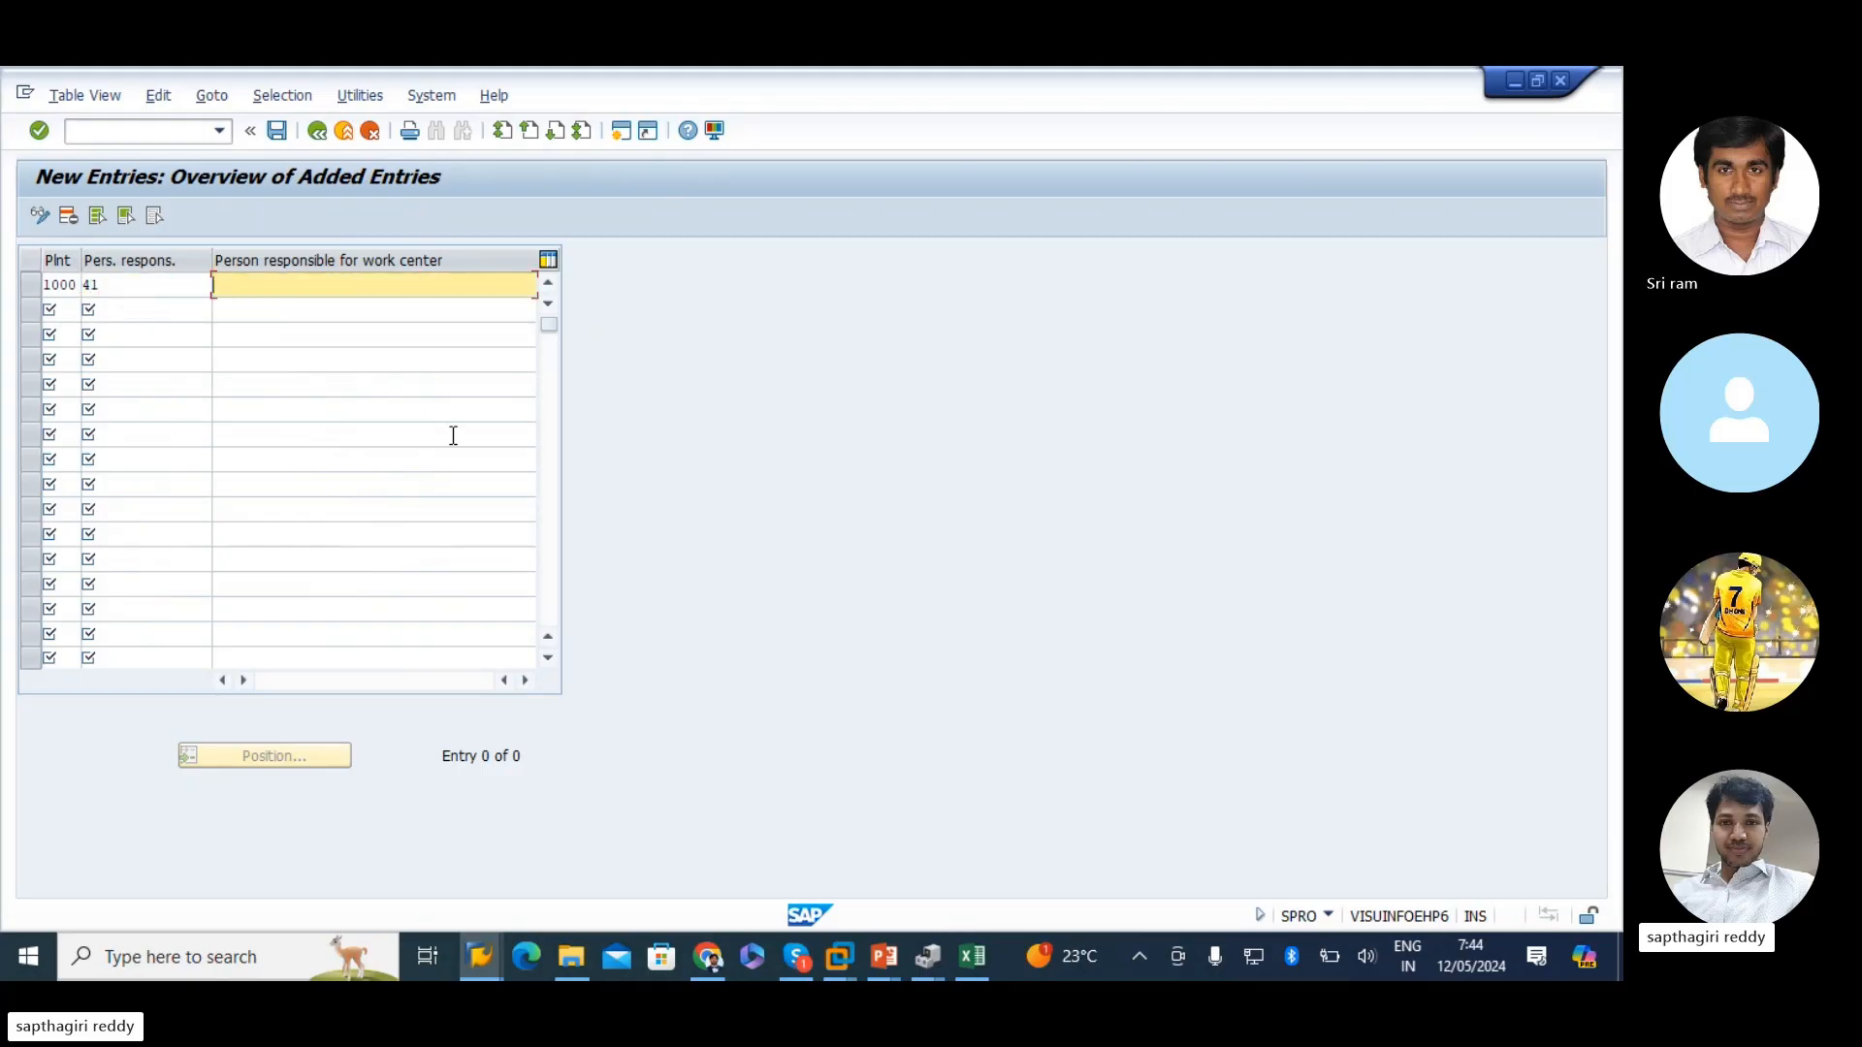
double_click(125, 284)
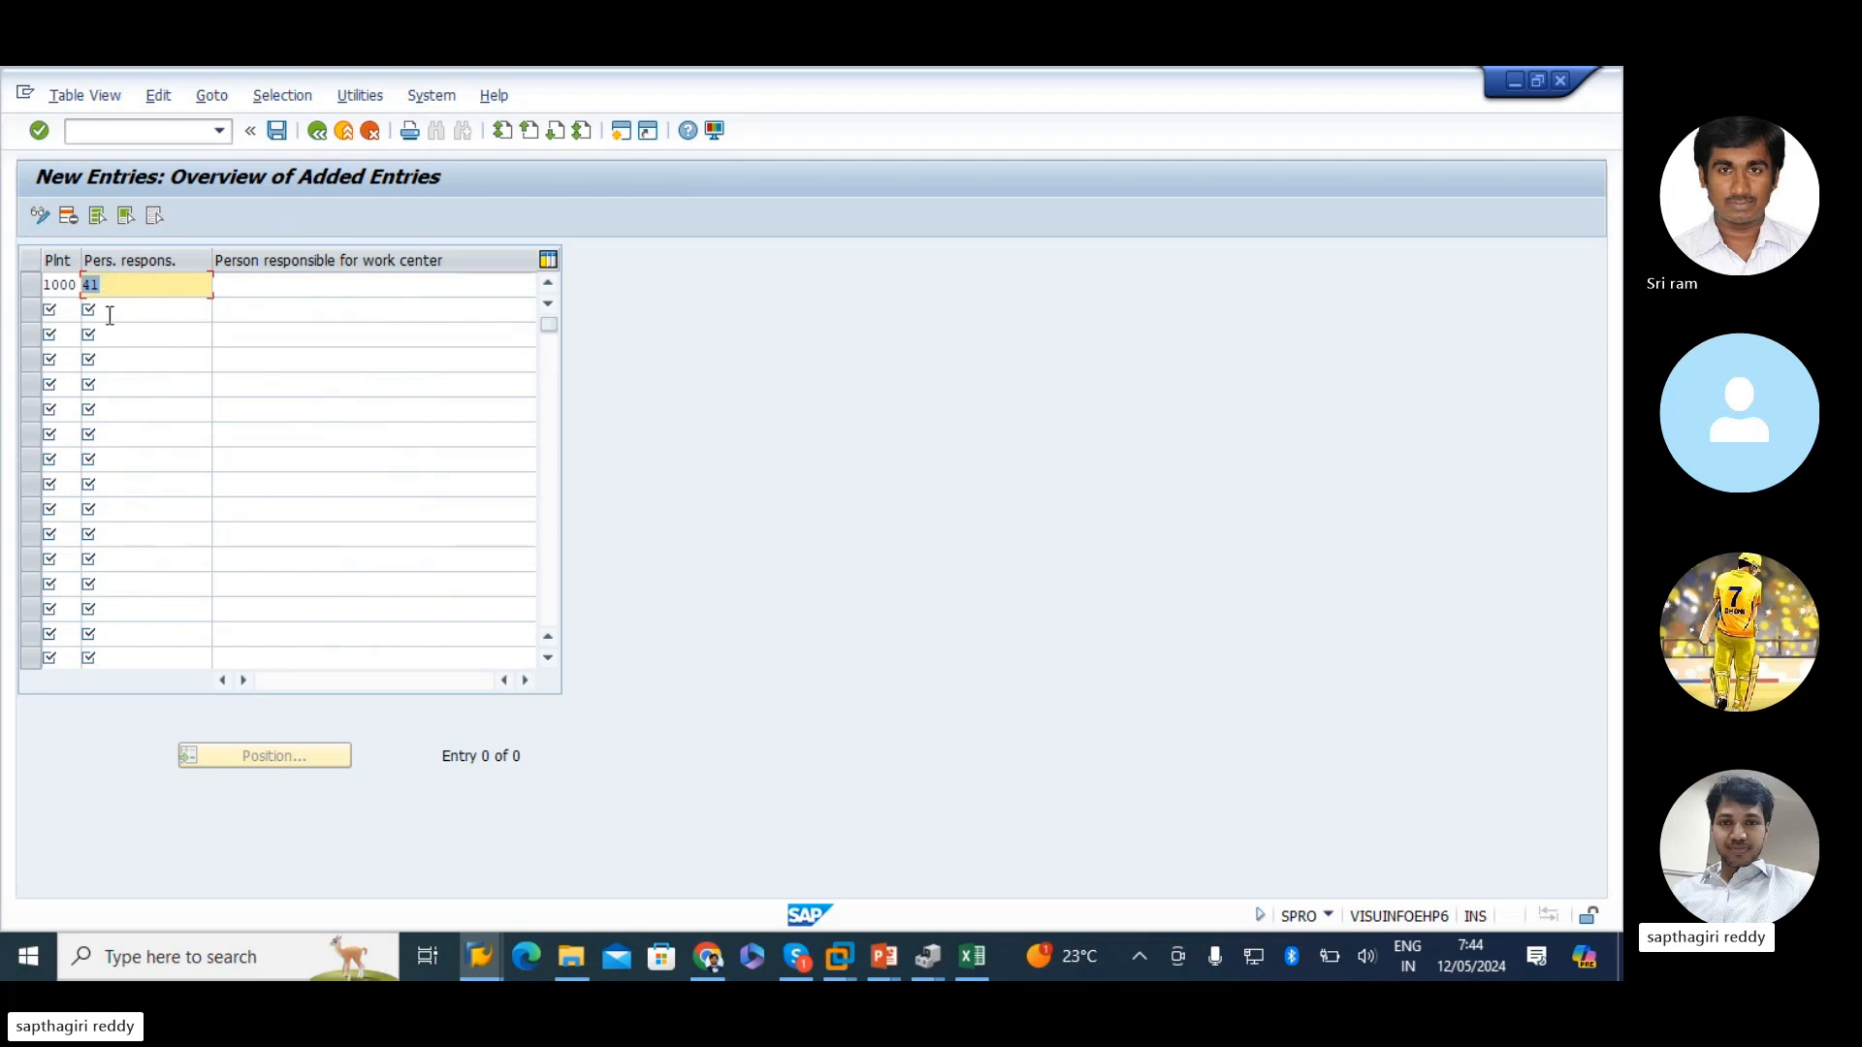
click(306, 284)
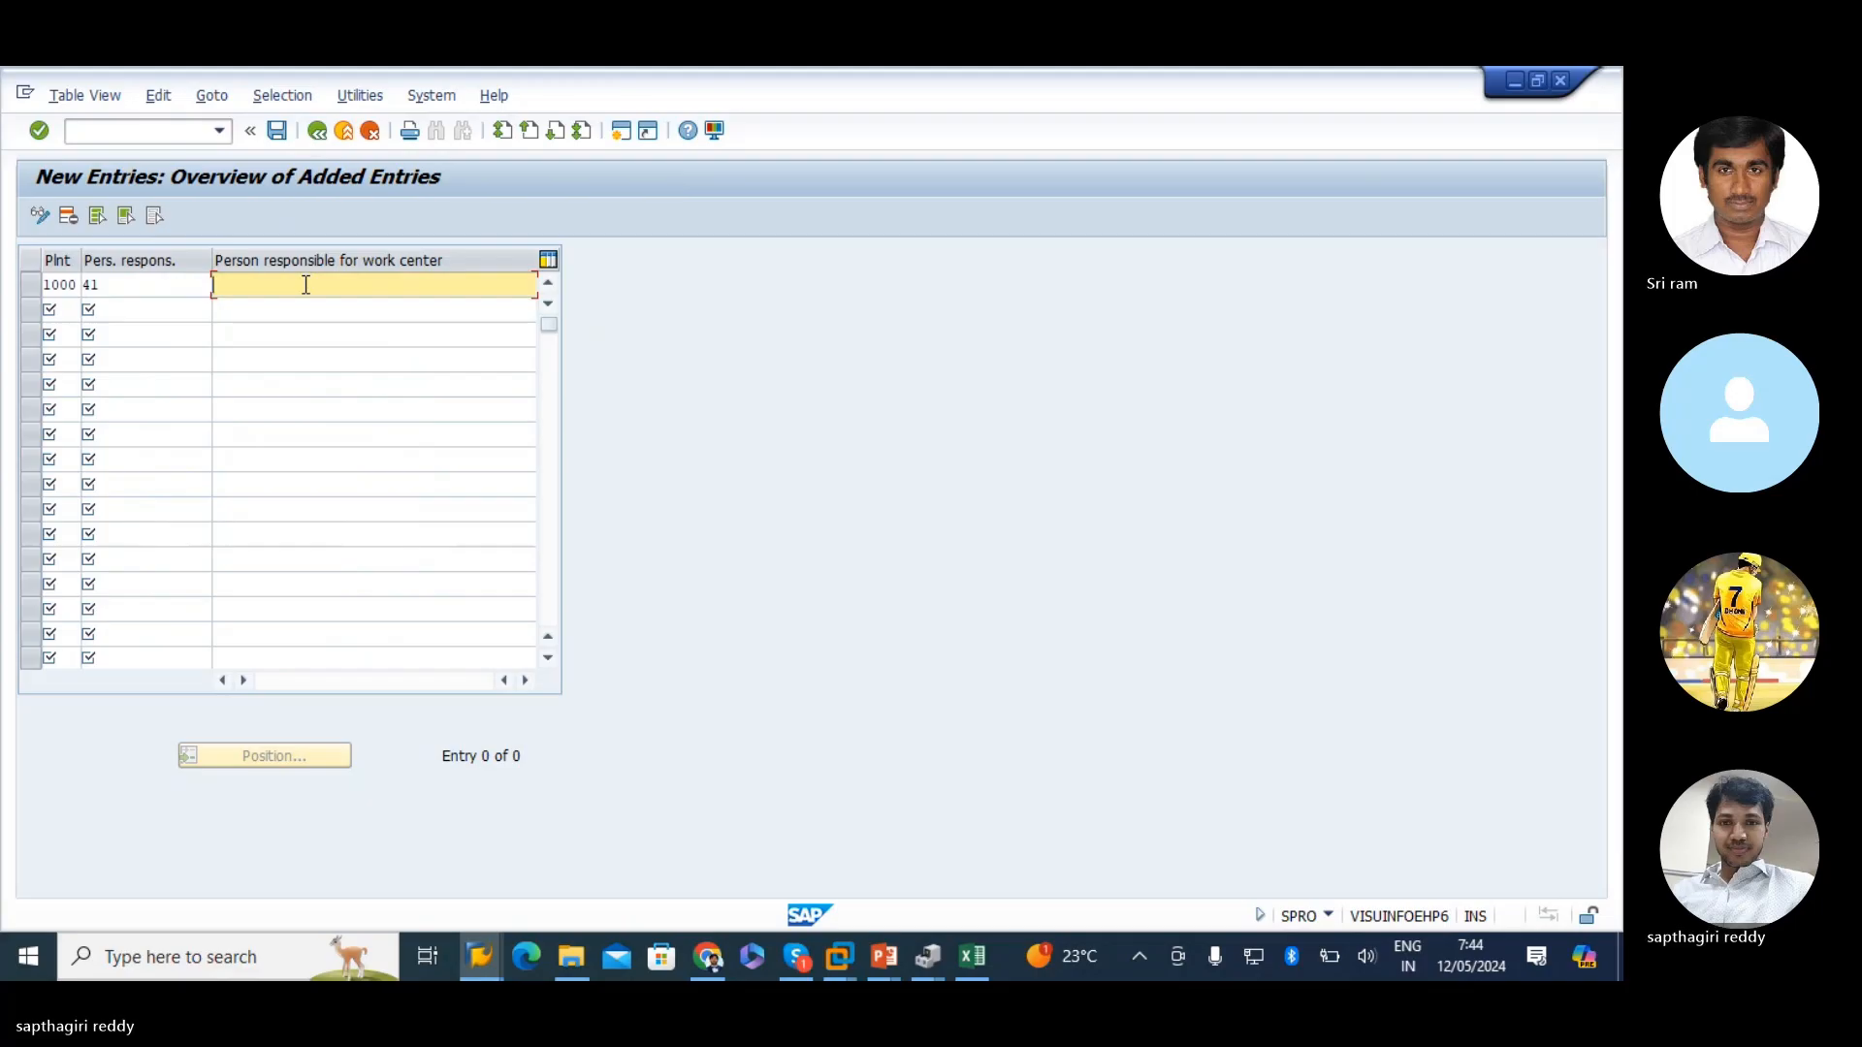
text(MECH E)
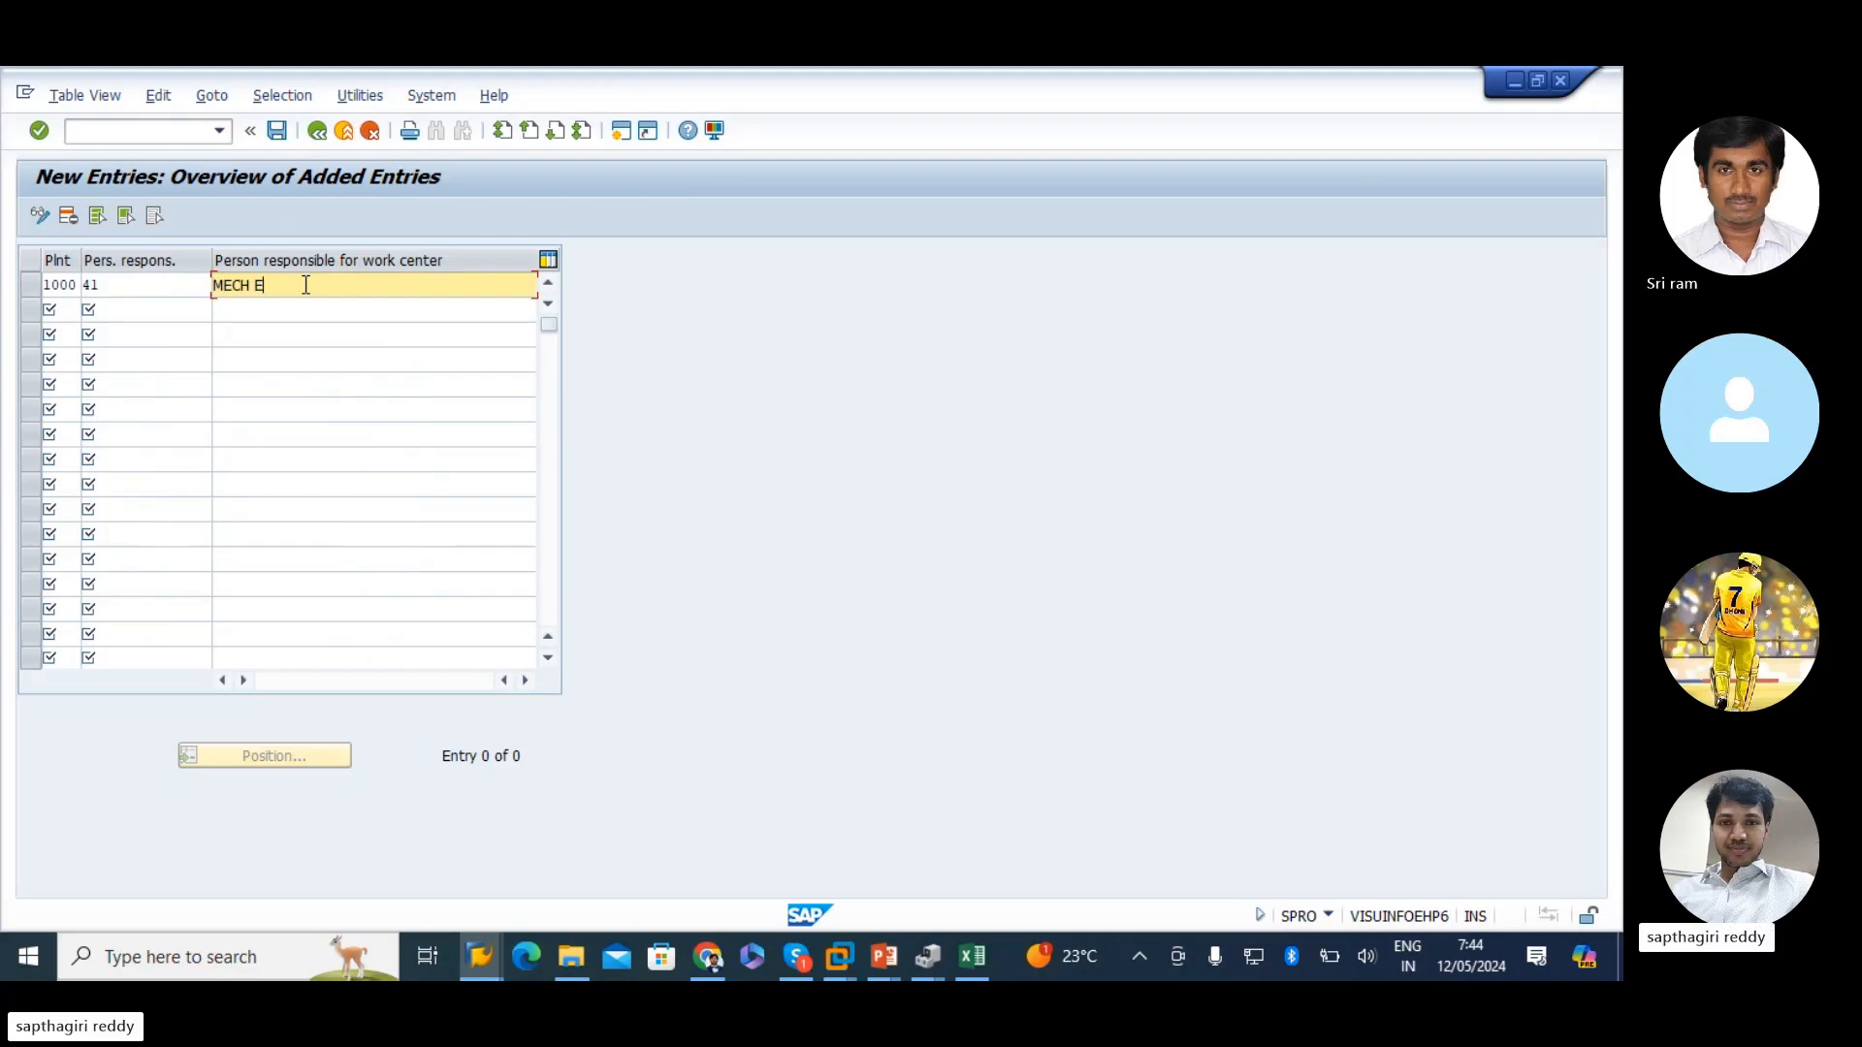
text(NGG)
key(Return)
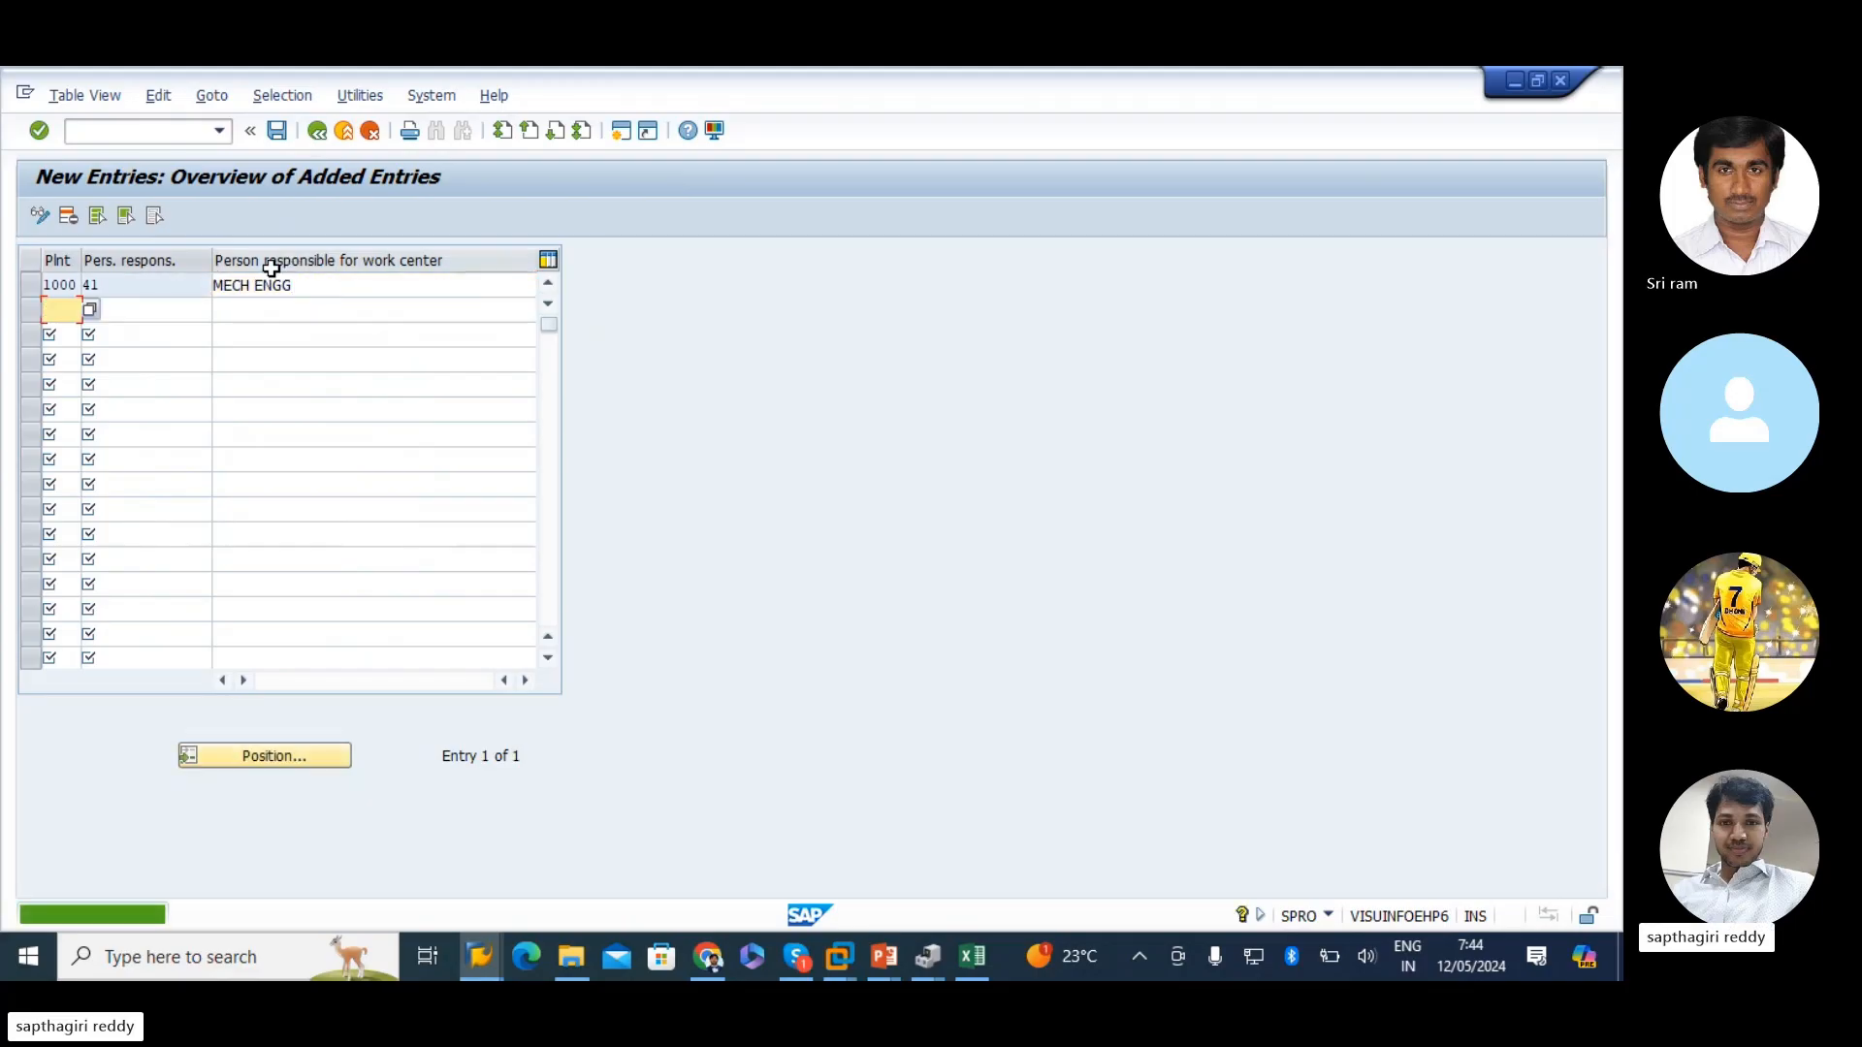
- Add a second person responsible entry for plant 1000 with number 42 and the description ELE ENGG
text(1000)
key(Tab)
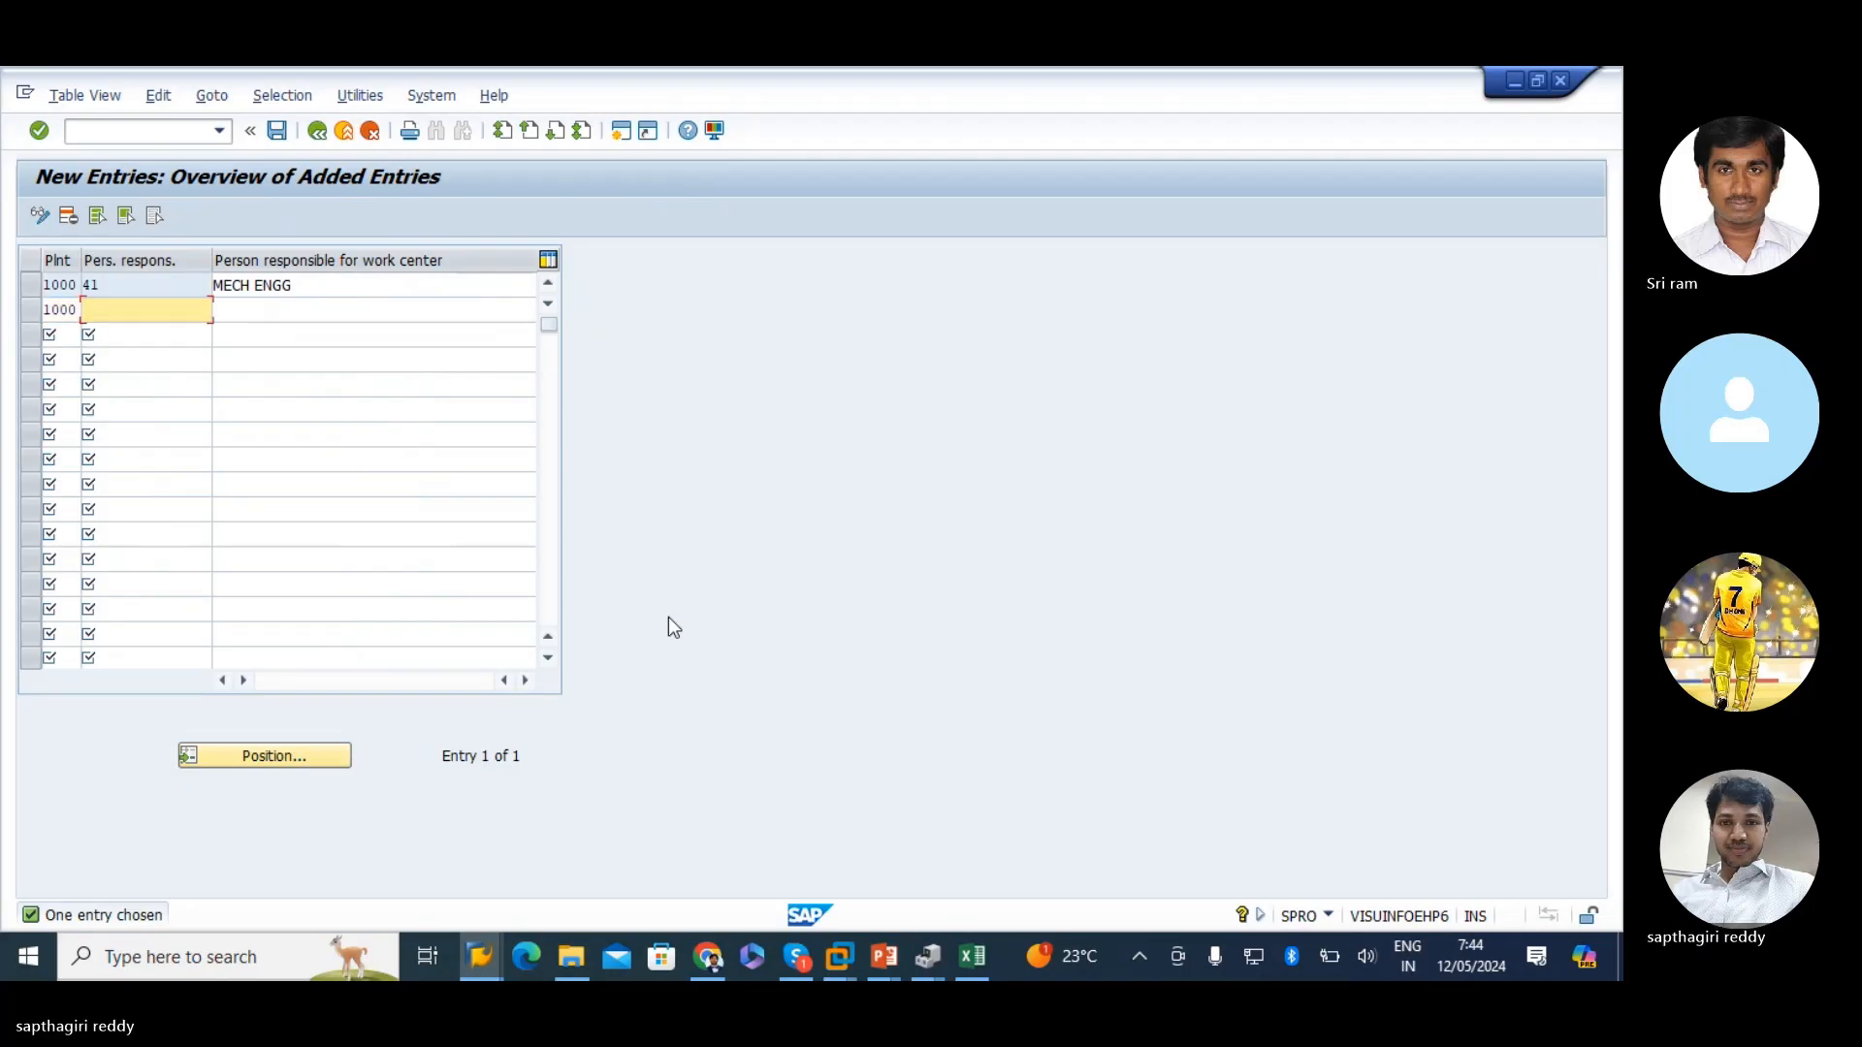
text(42)
key(Tab)
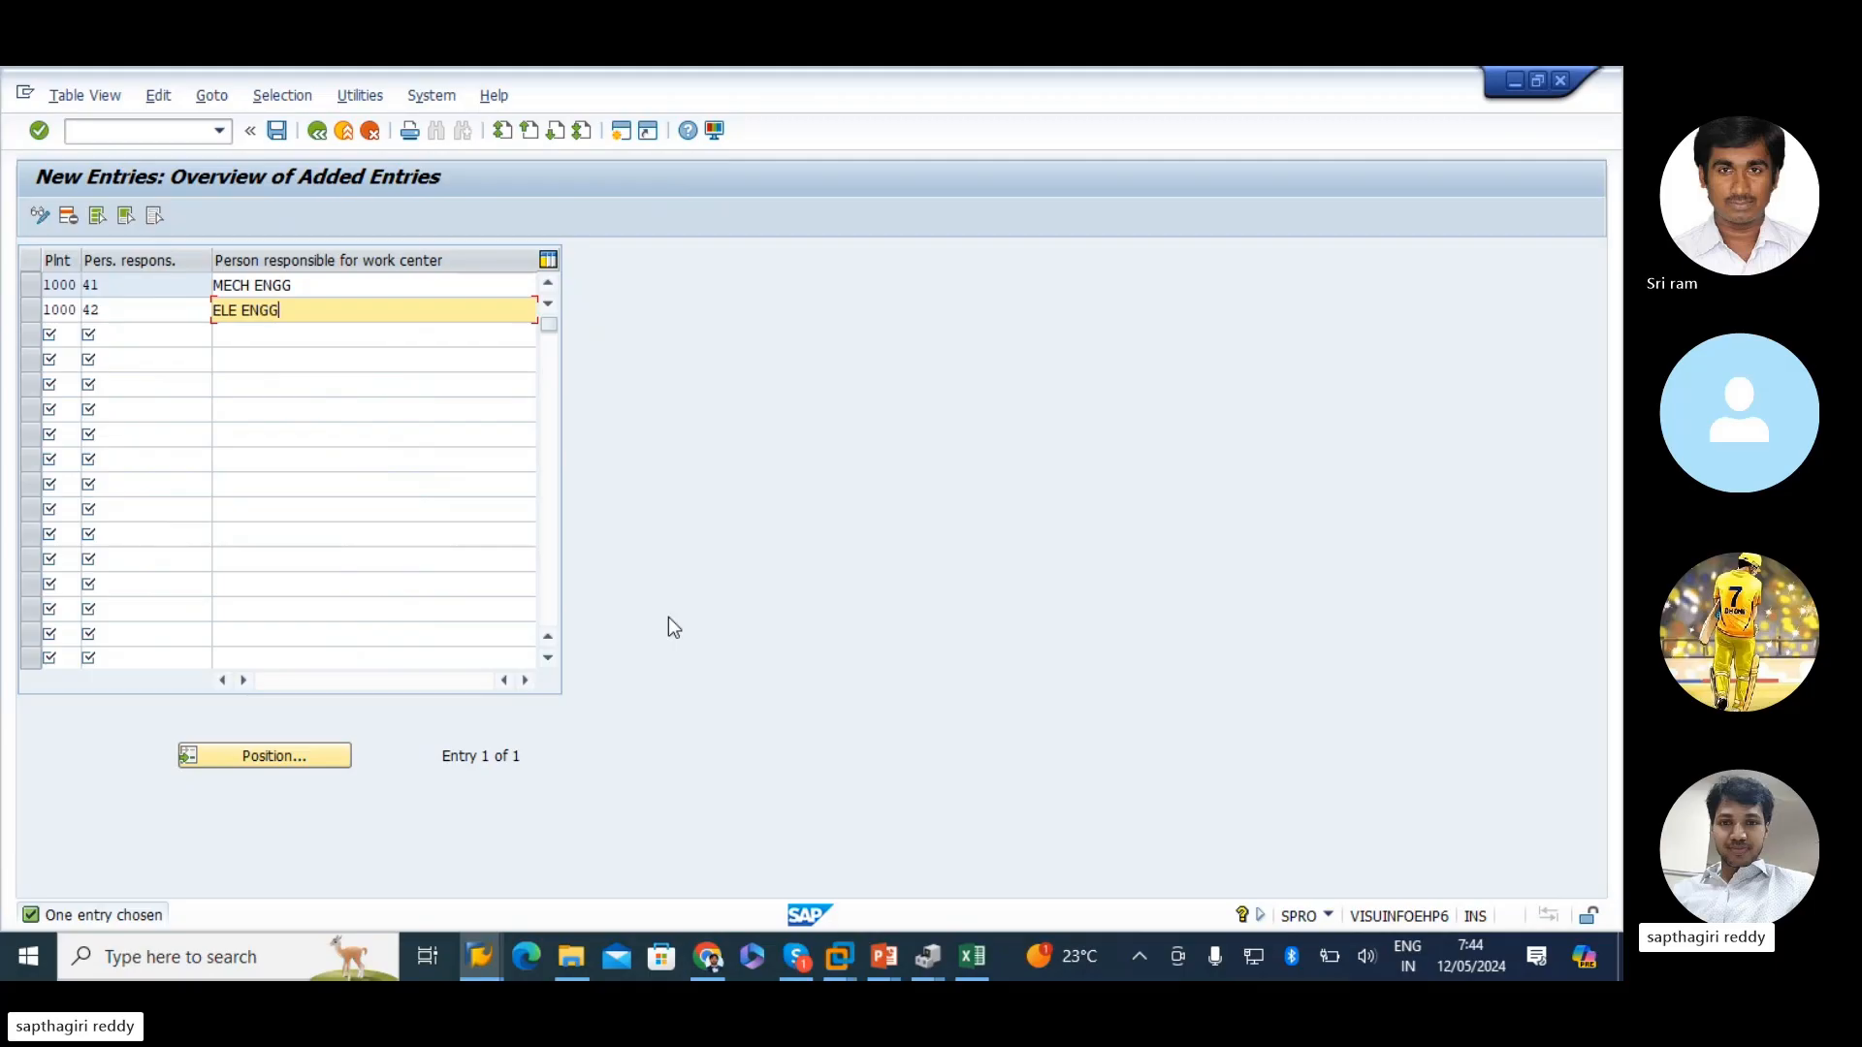
text(ELE ENGG)
key(Return)
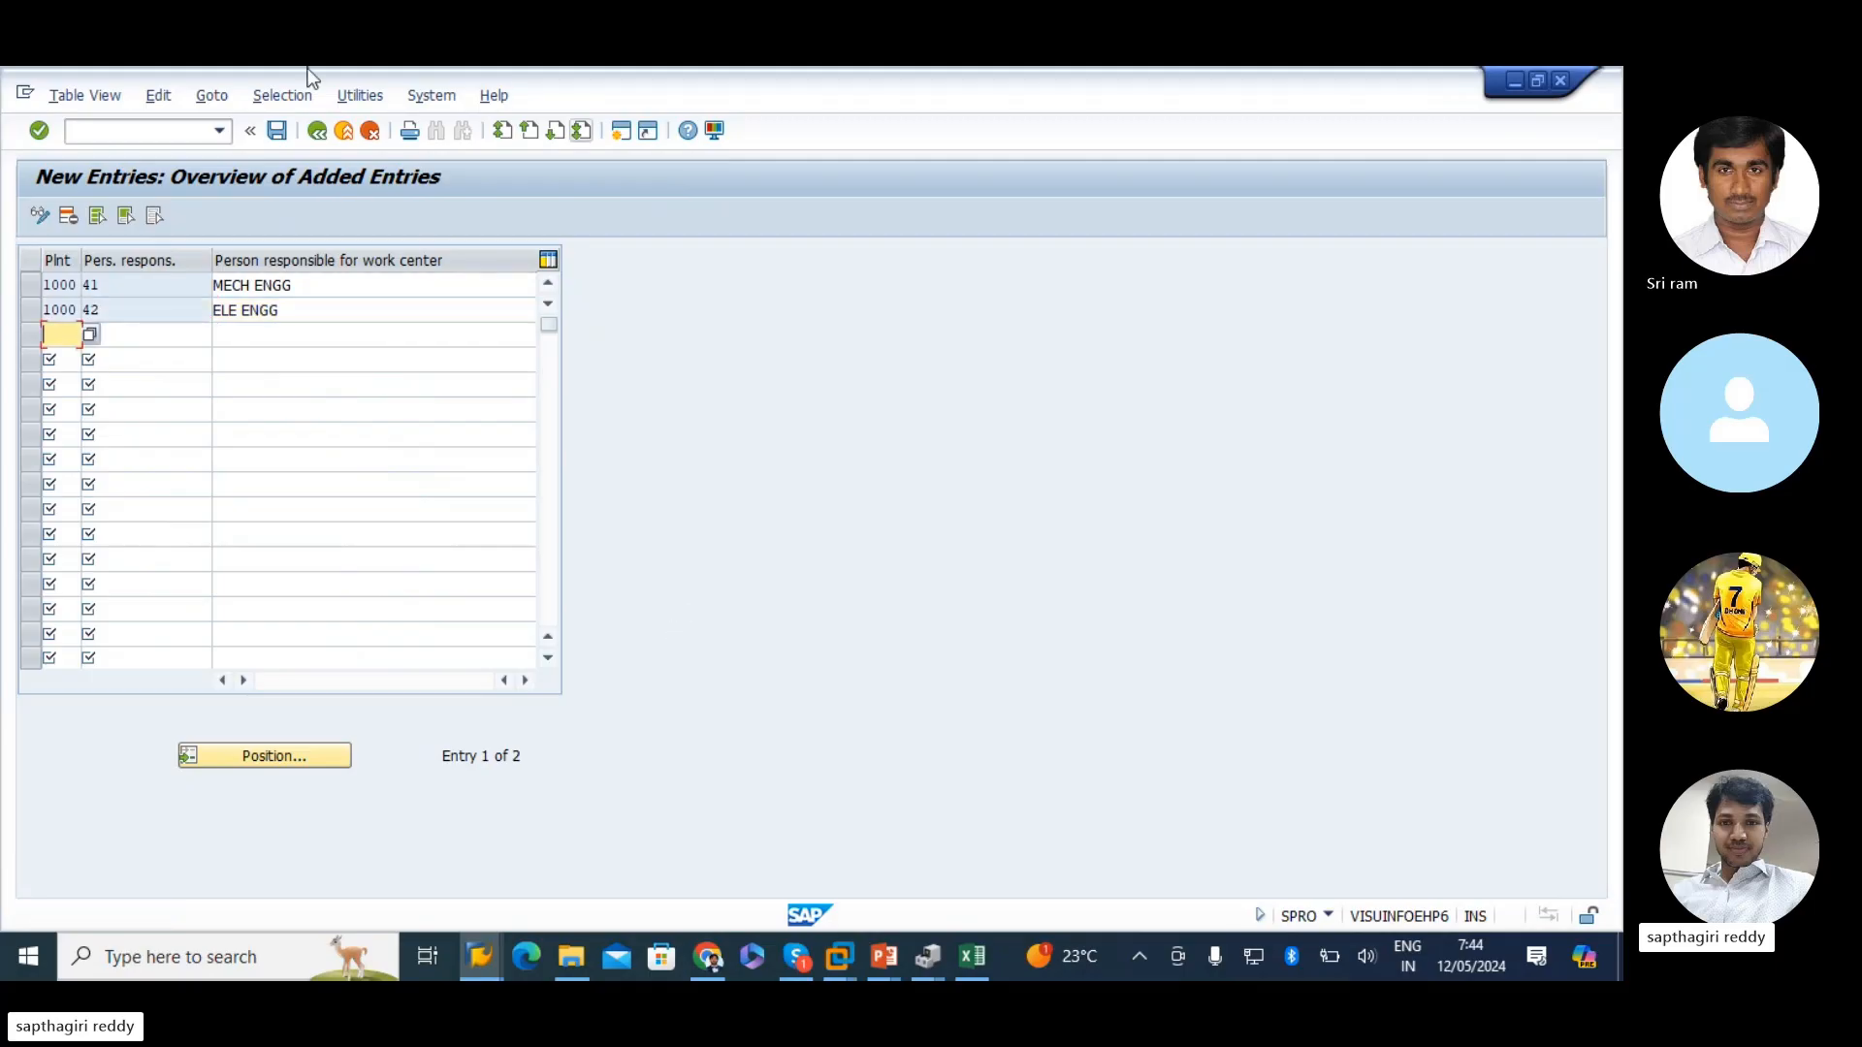
- Capture a screenshot of the two new person responsible entries and start saving them
key(super+shift+s)
drag(12, 147, 733, 343)
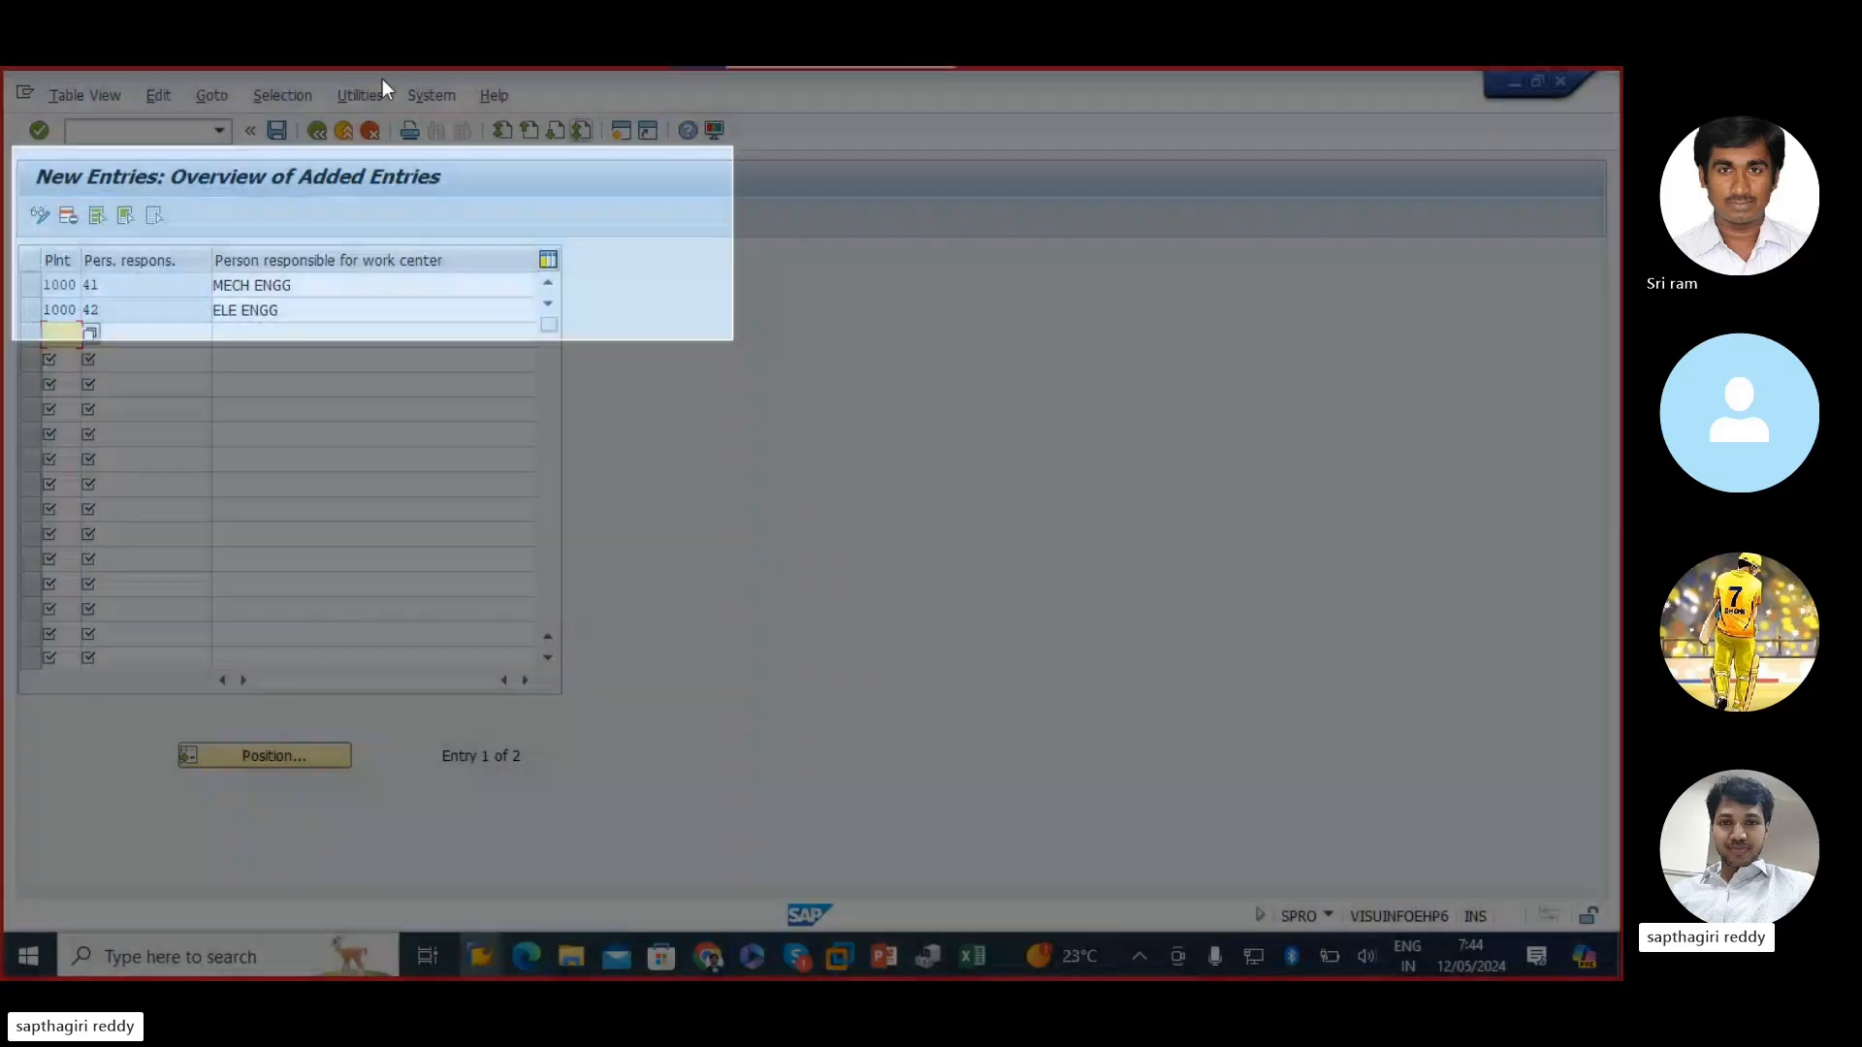
click(278, 131)
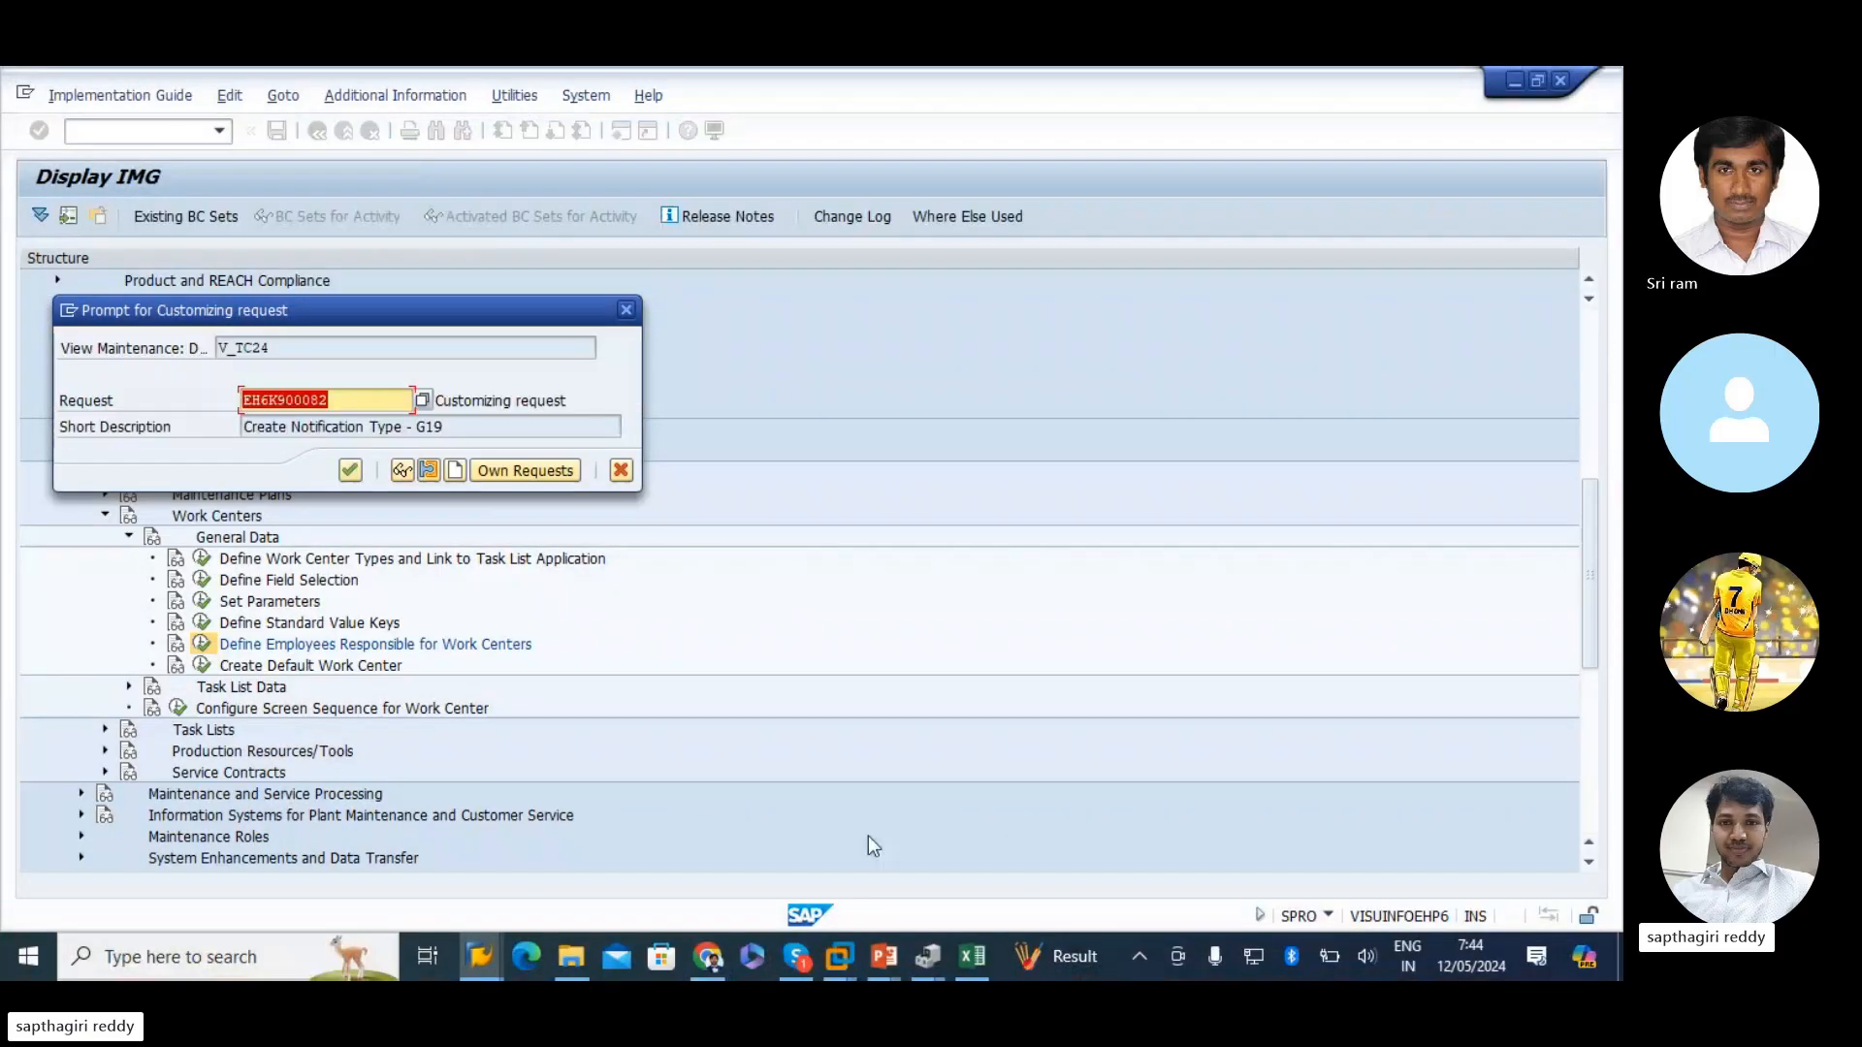
- Switch to Excel, paste the captured screenshot at cell A35 of the WORKCENTER sheet and return to SAP
click(972, 956)
scroll(682, 673, down, 6)
click(64, 507)
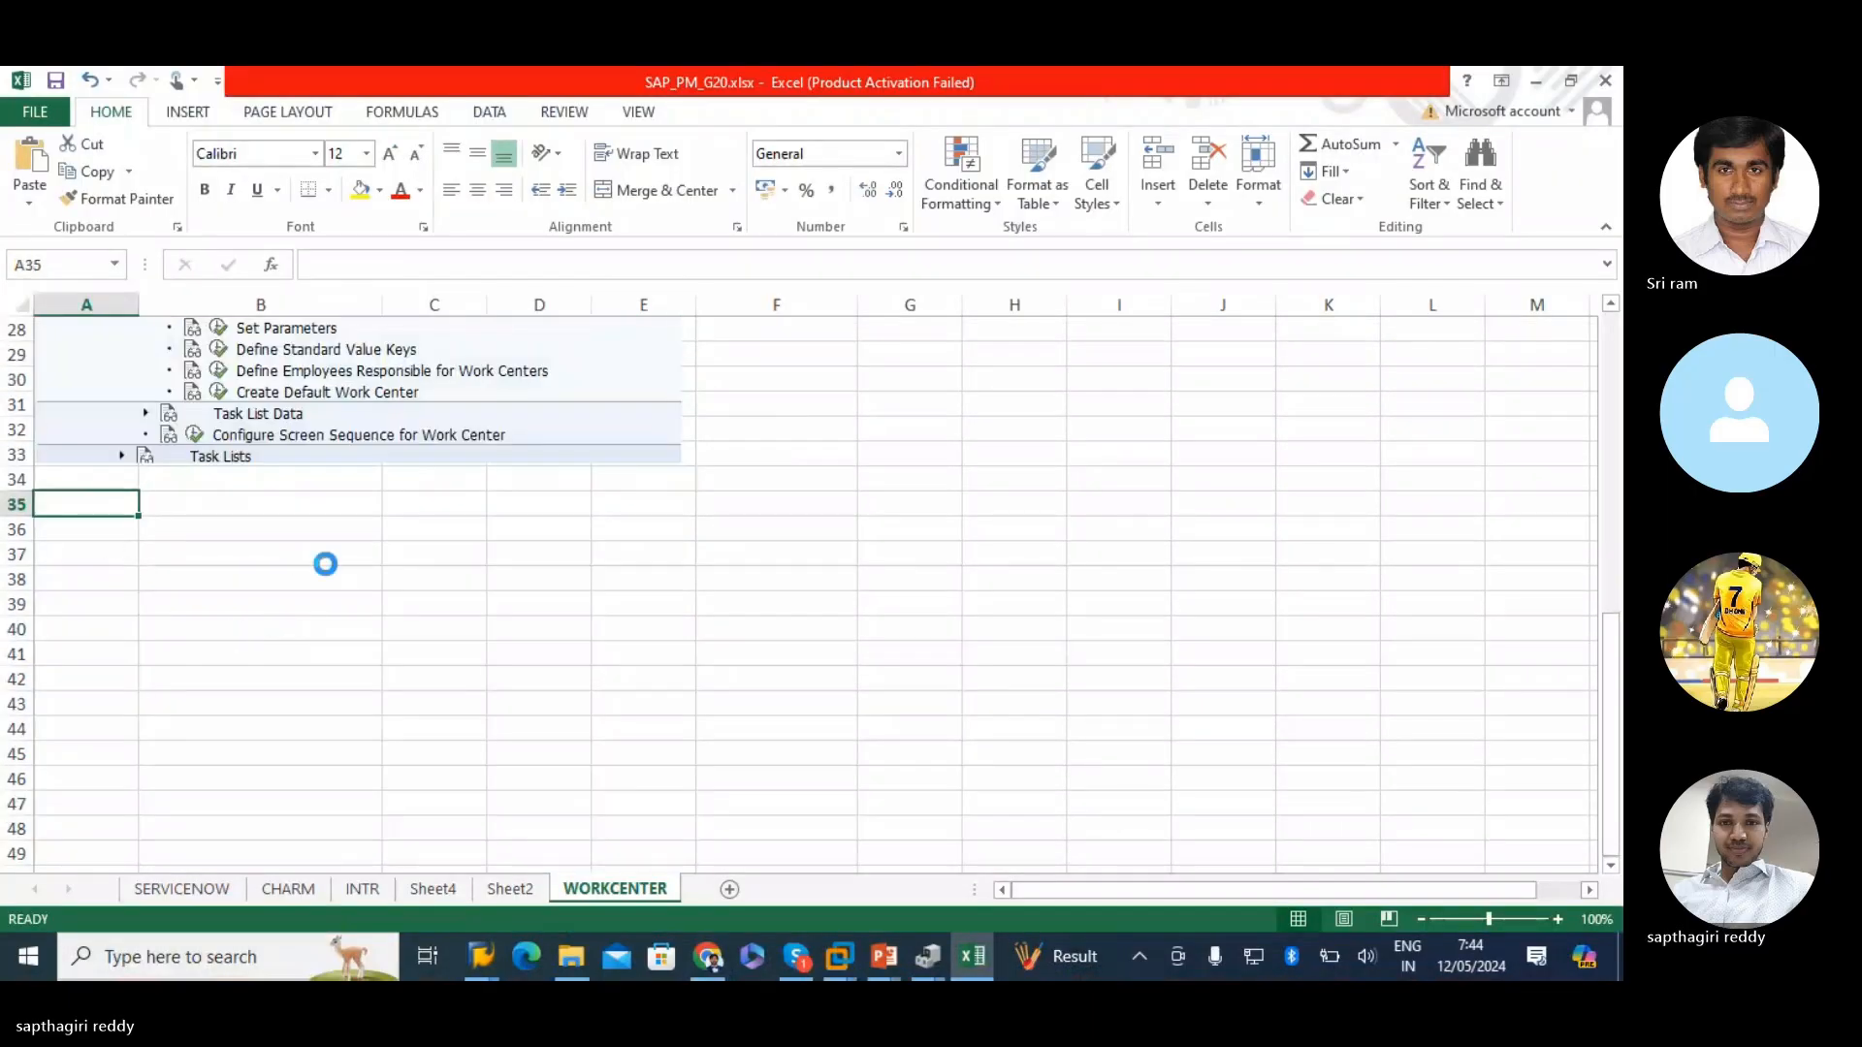
key(ctrl+v)
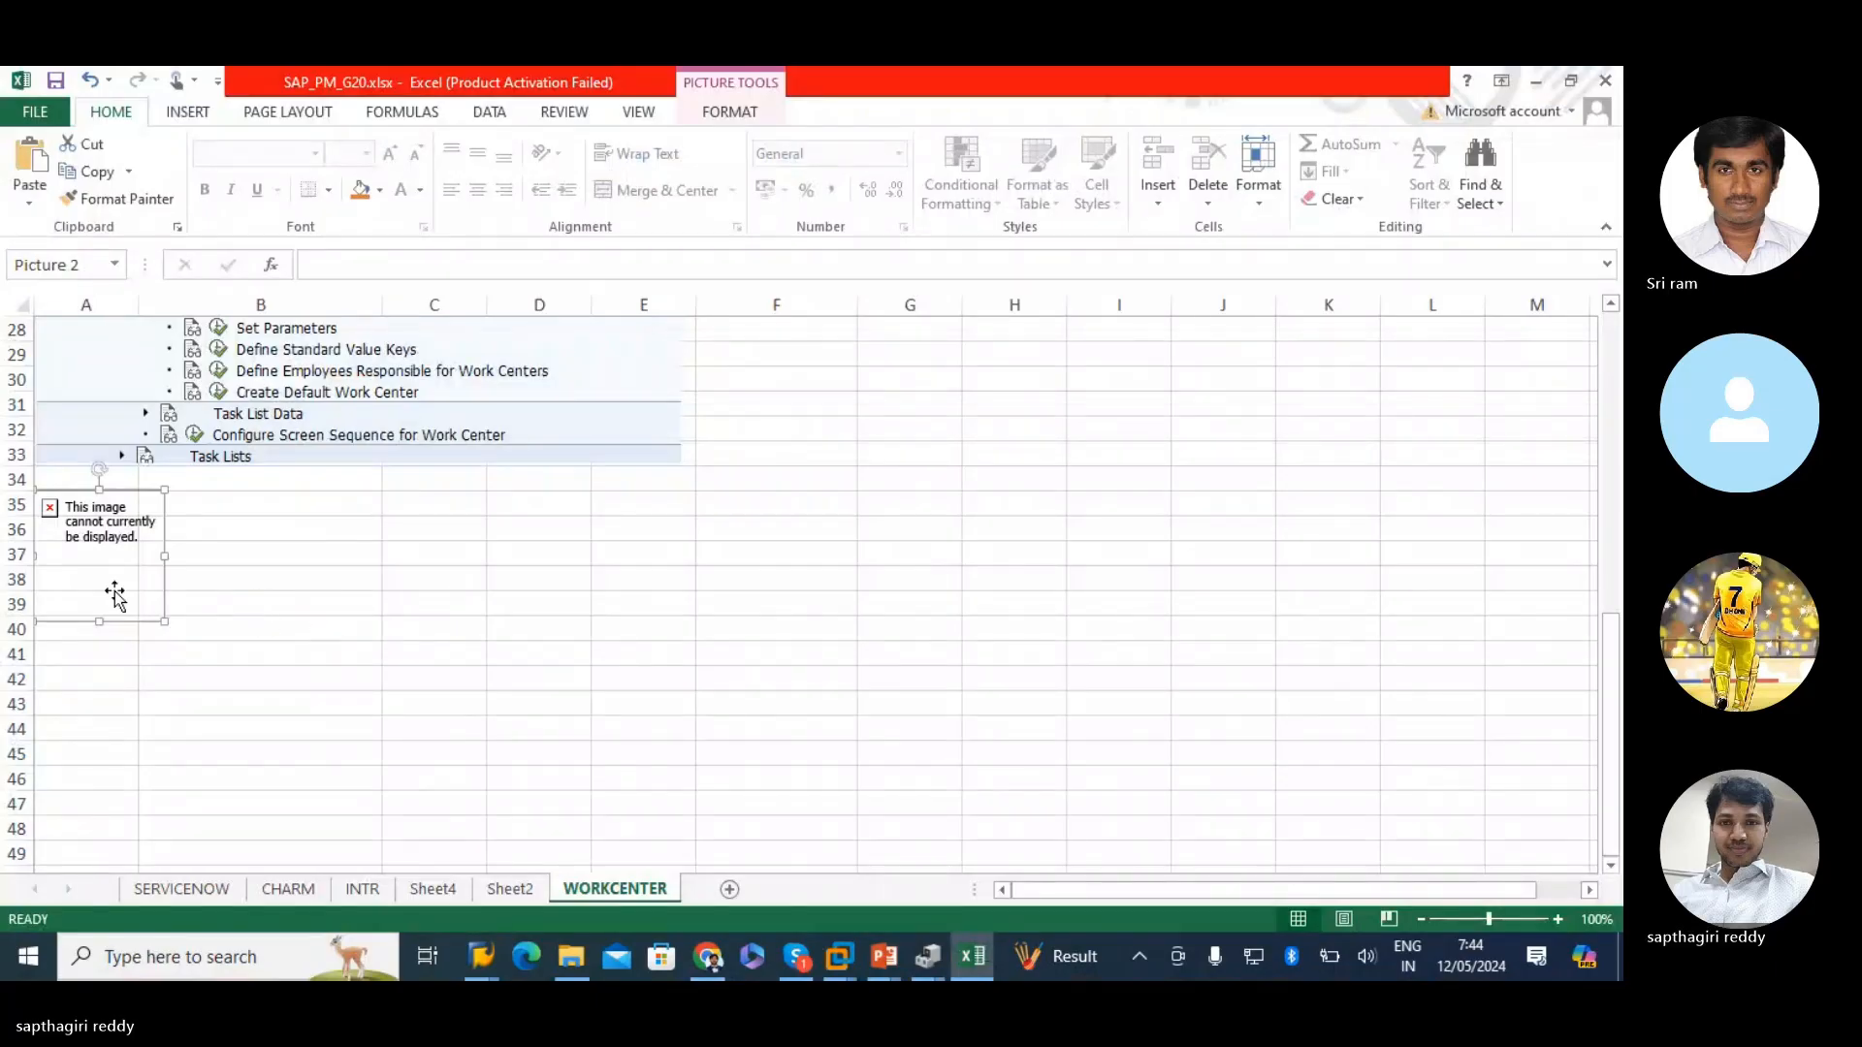
click(111, 679)
key(alt+Tab)
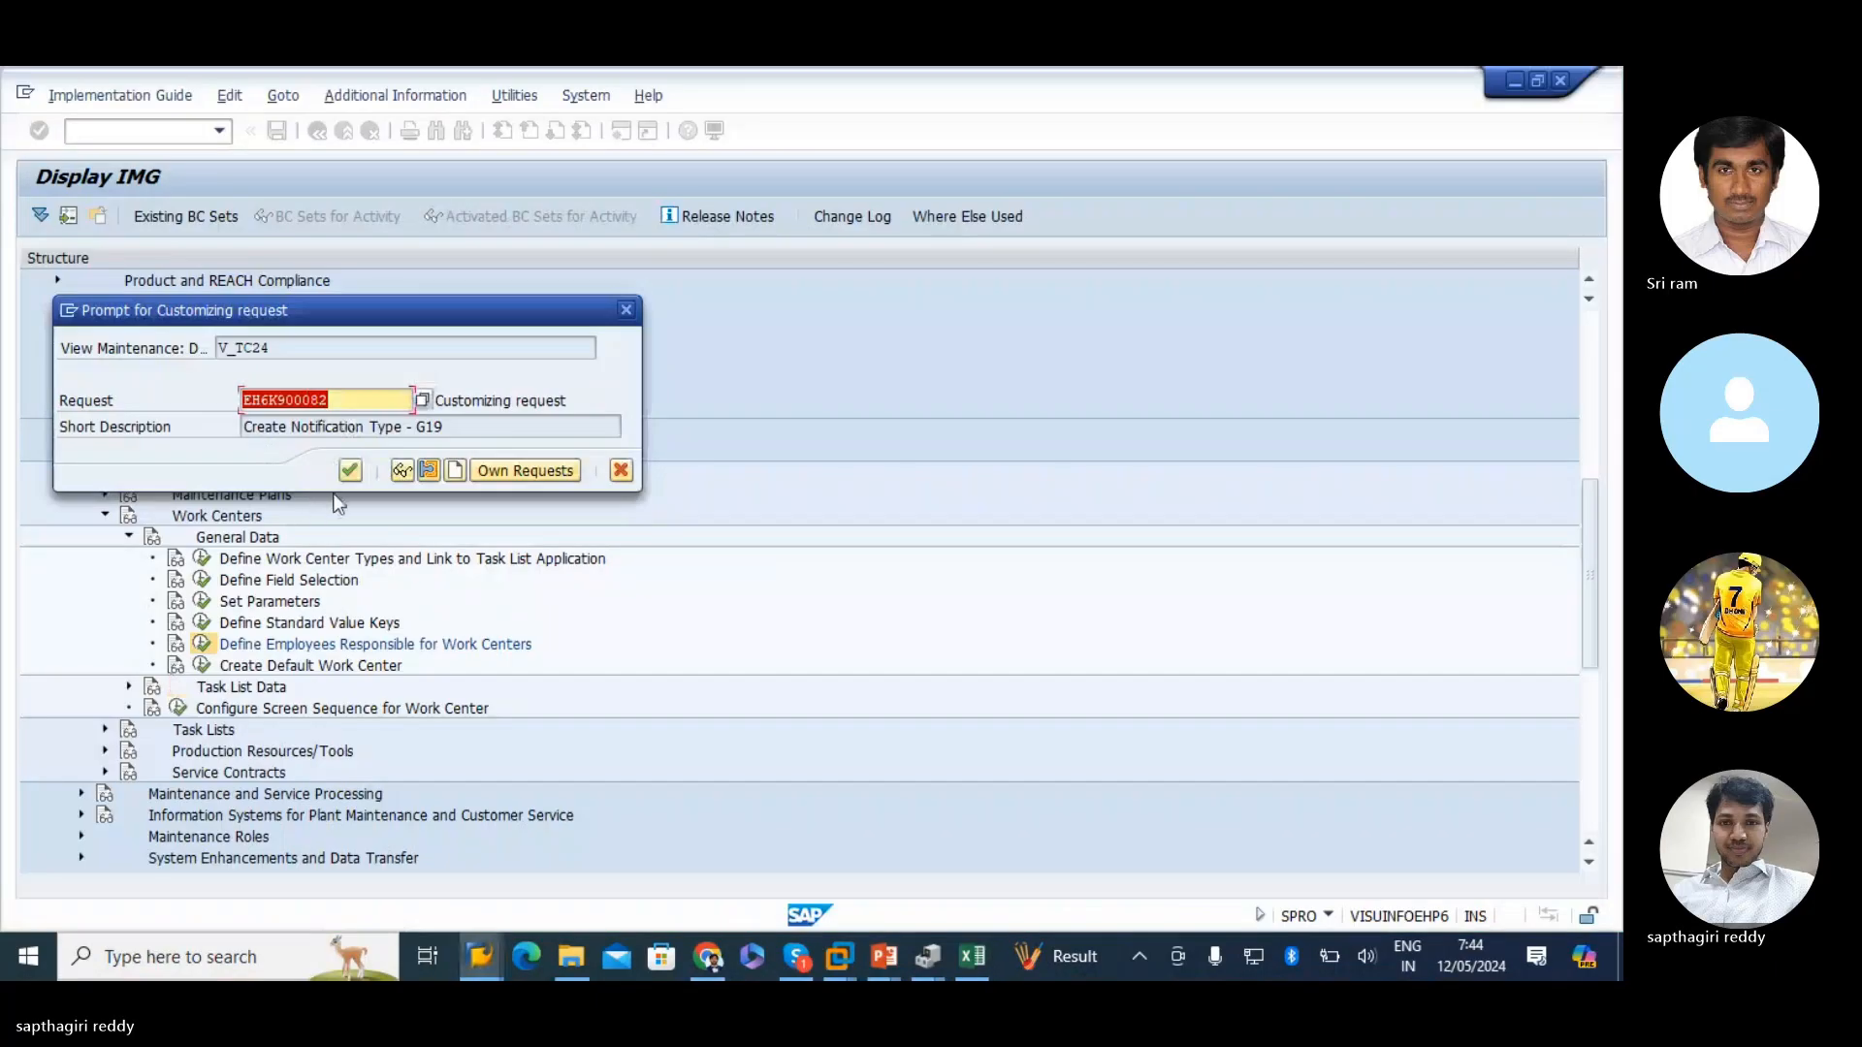
- Create a new customizing request described as DEFINE MASTER DATA - G20 and save the person responsible entries to it
click(503, 472)
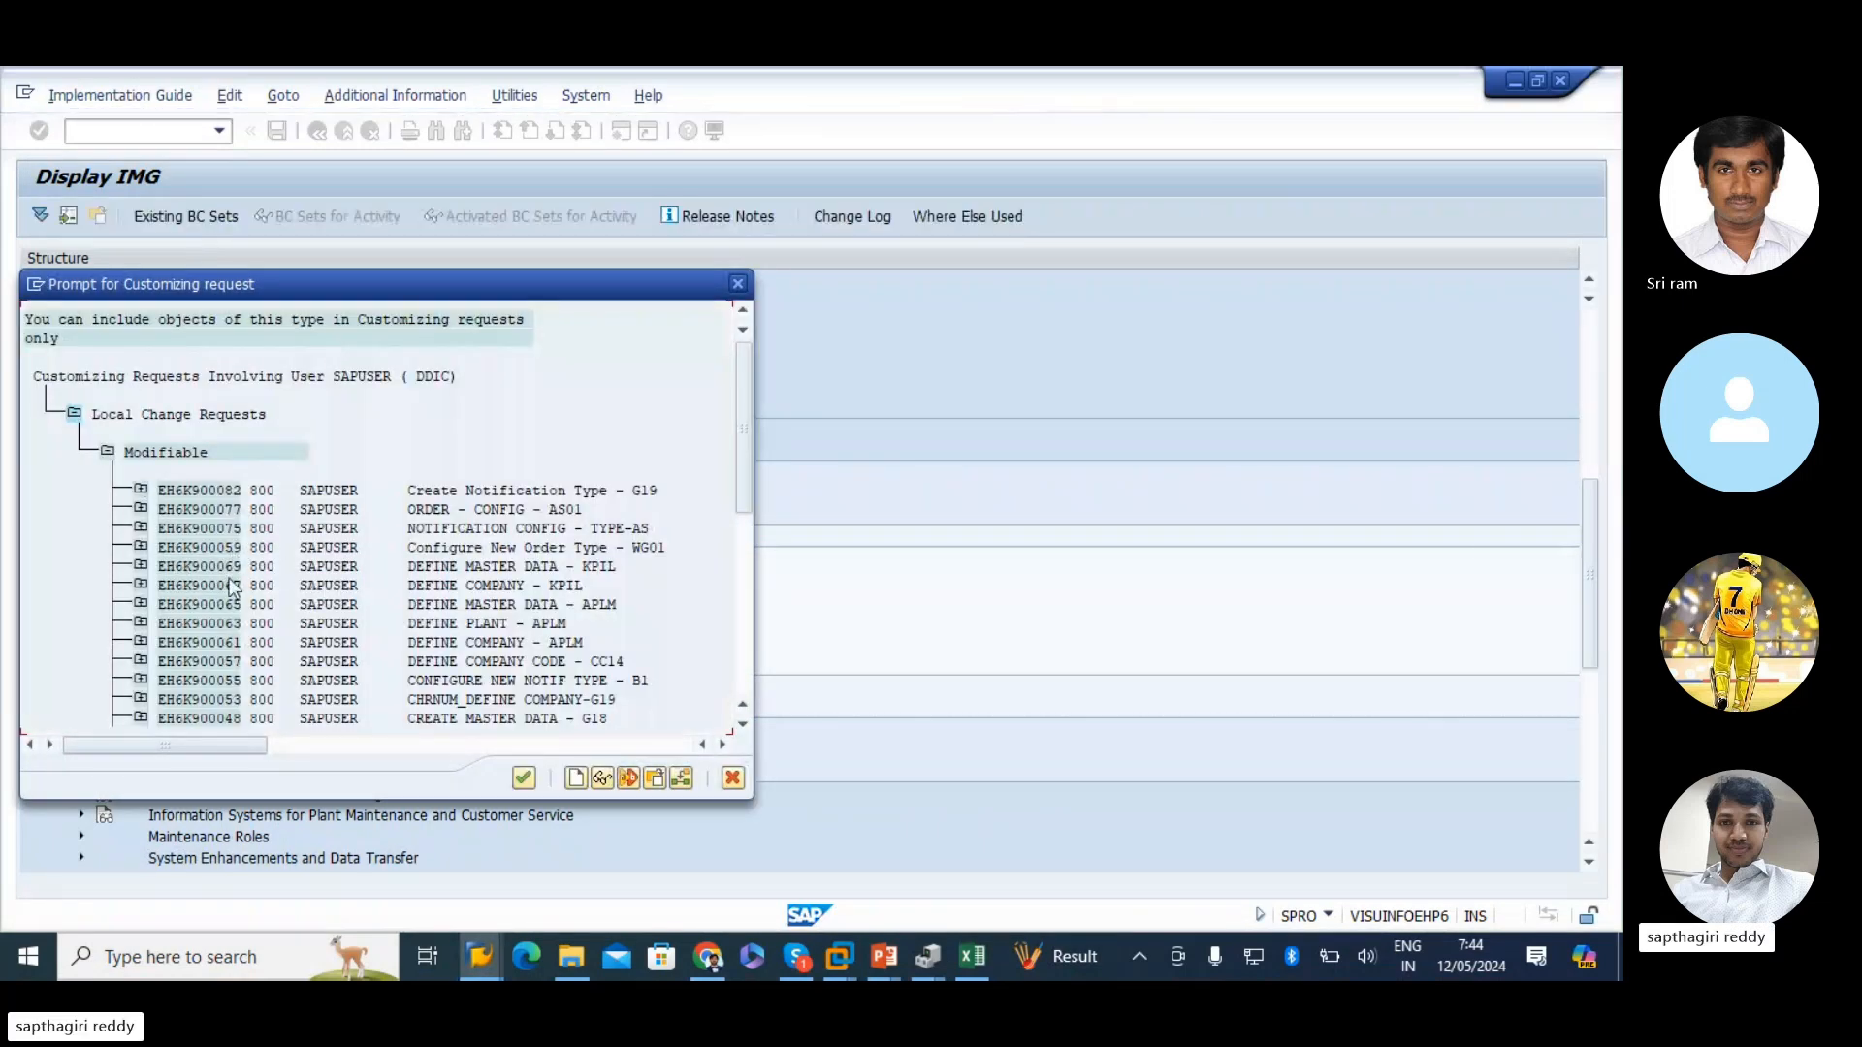
click(737, 284)
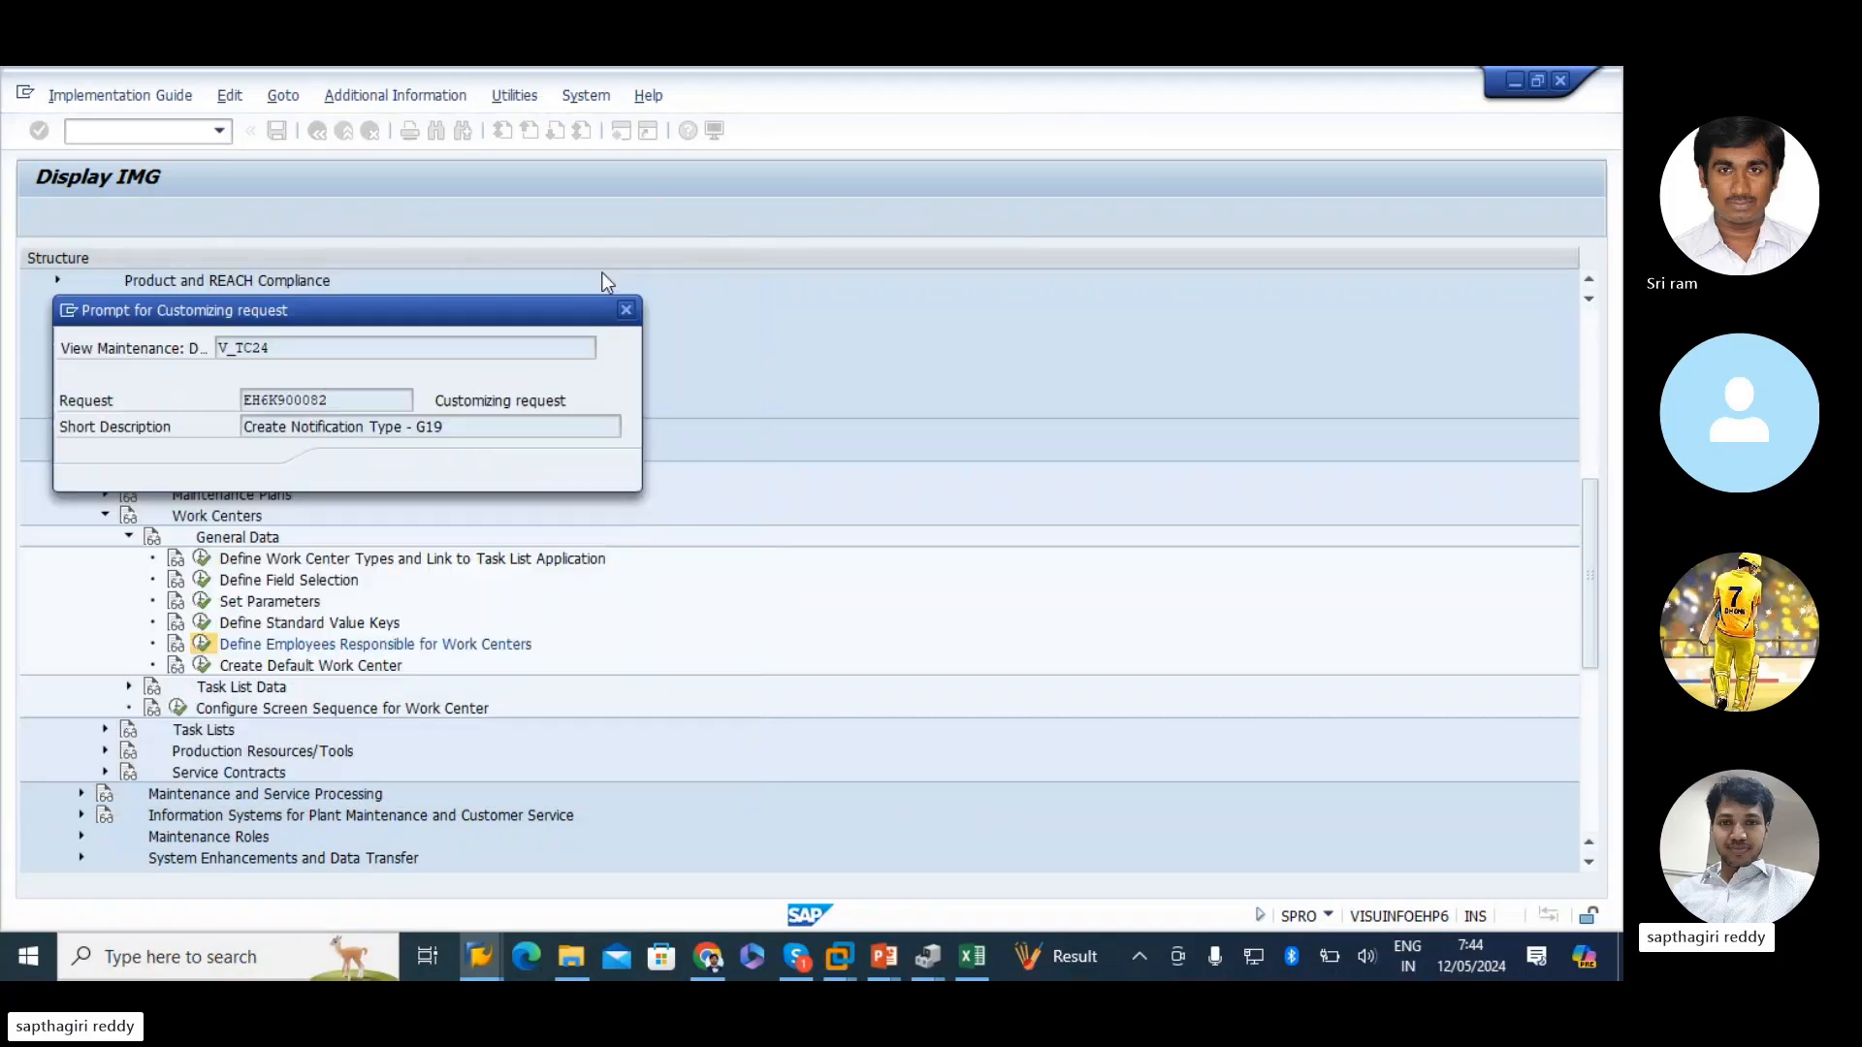
click(453, 471)
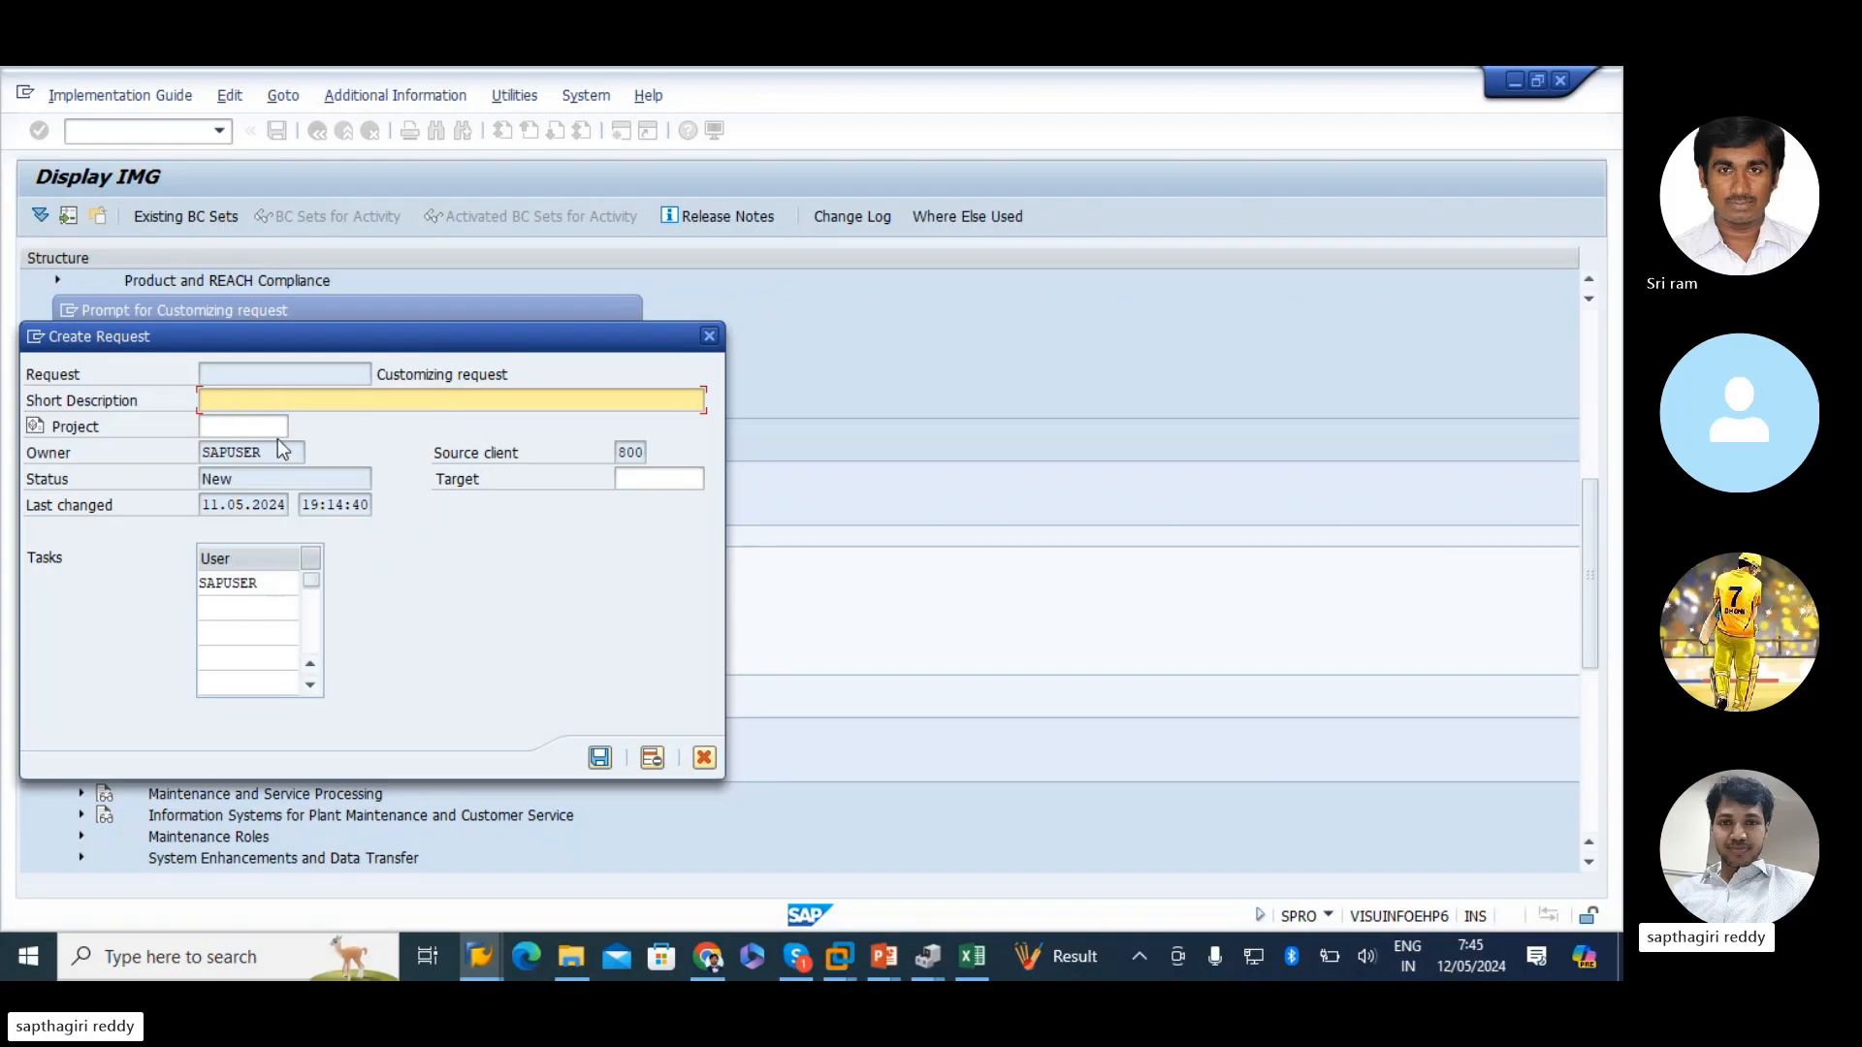
text(DEFINE)
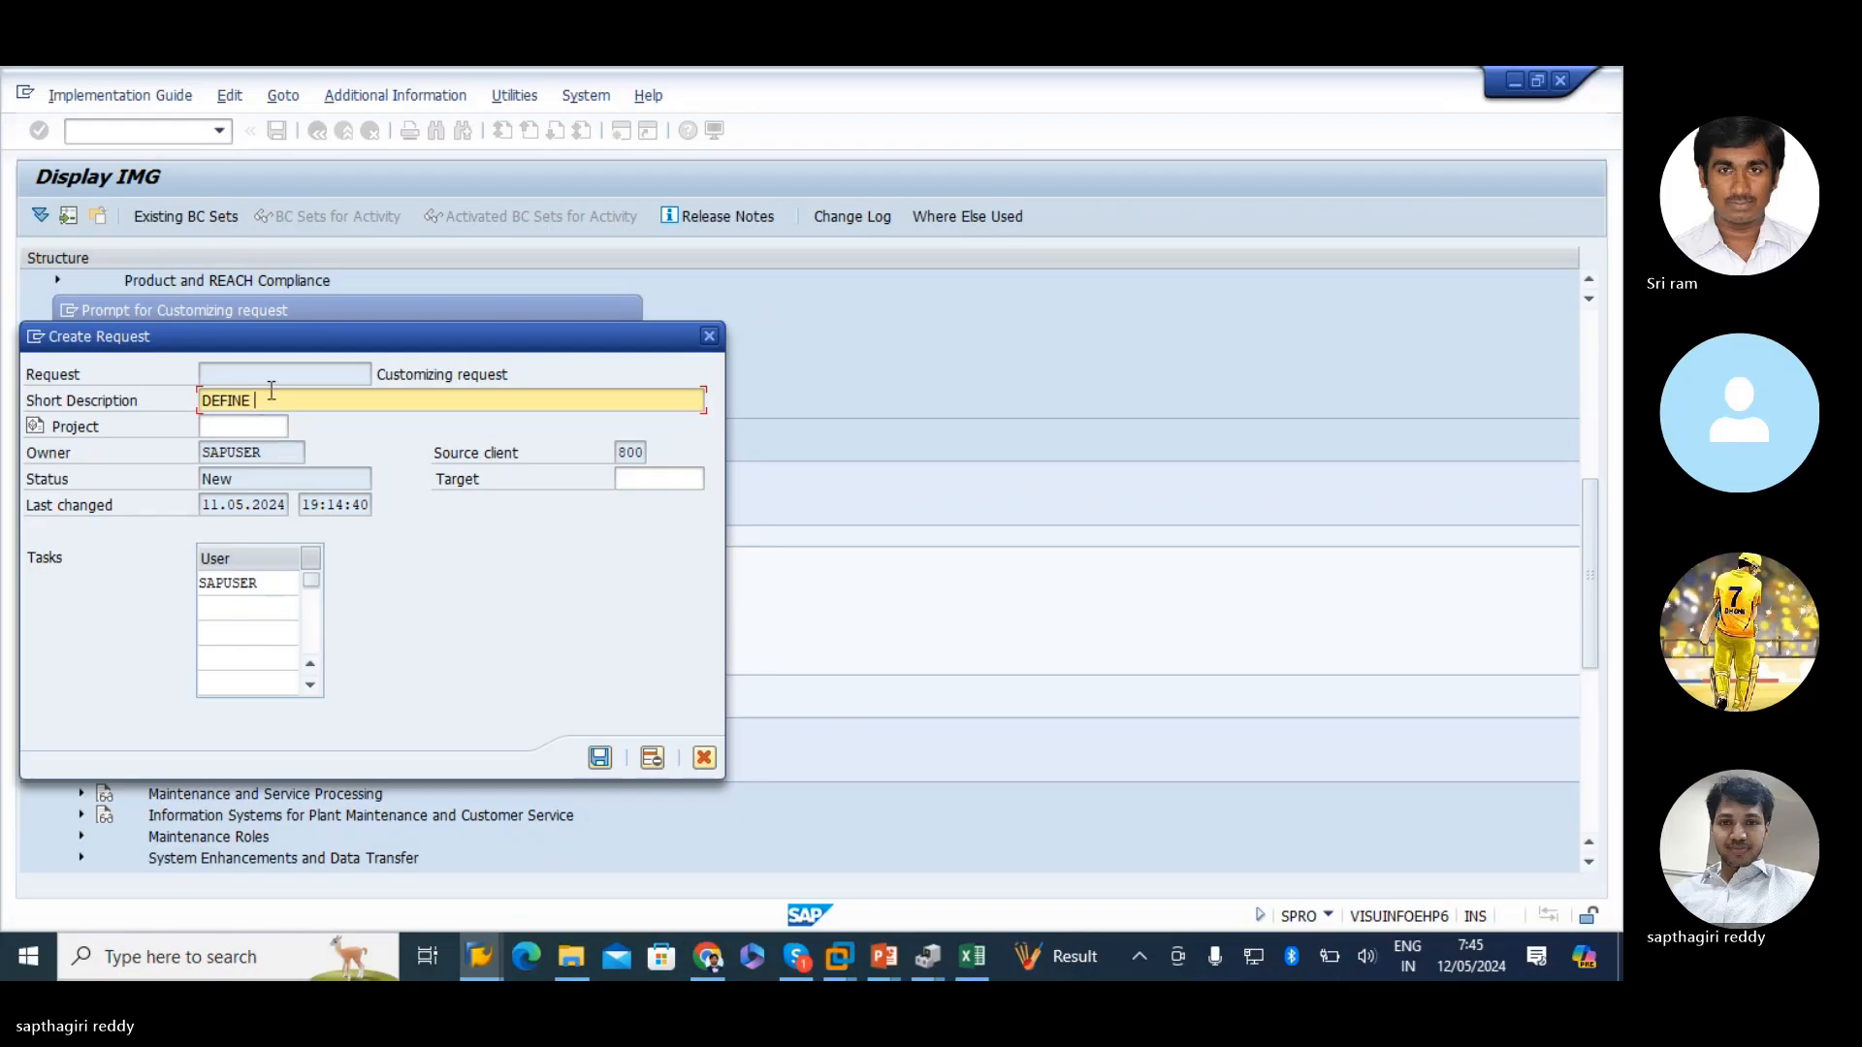
drag(269, 335, 439, 375)
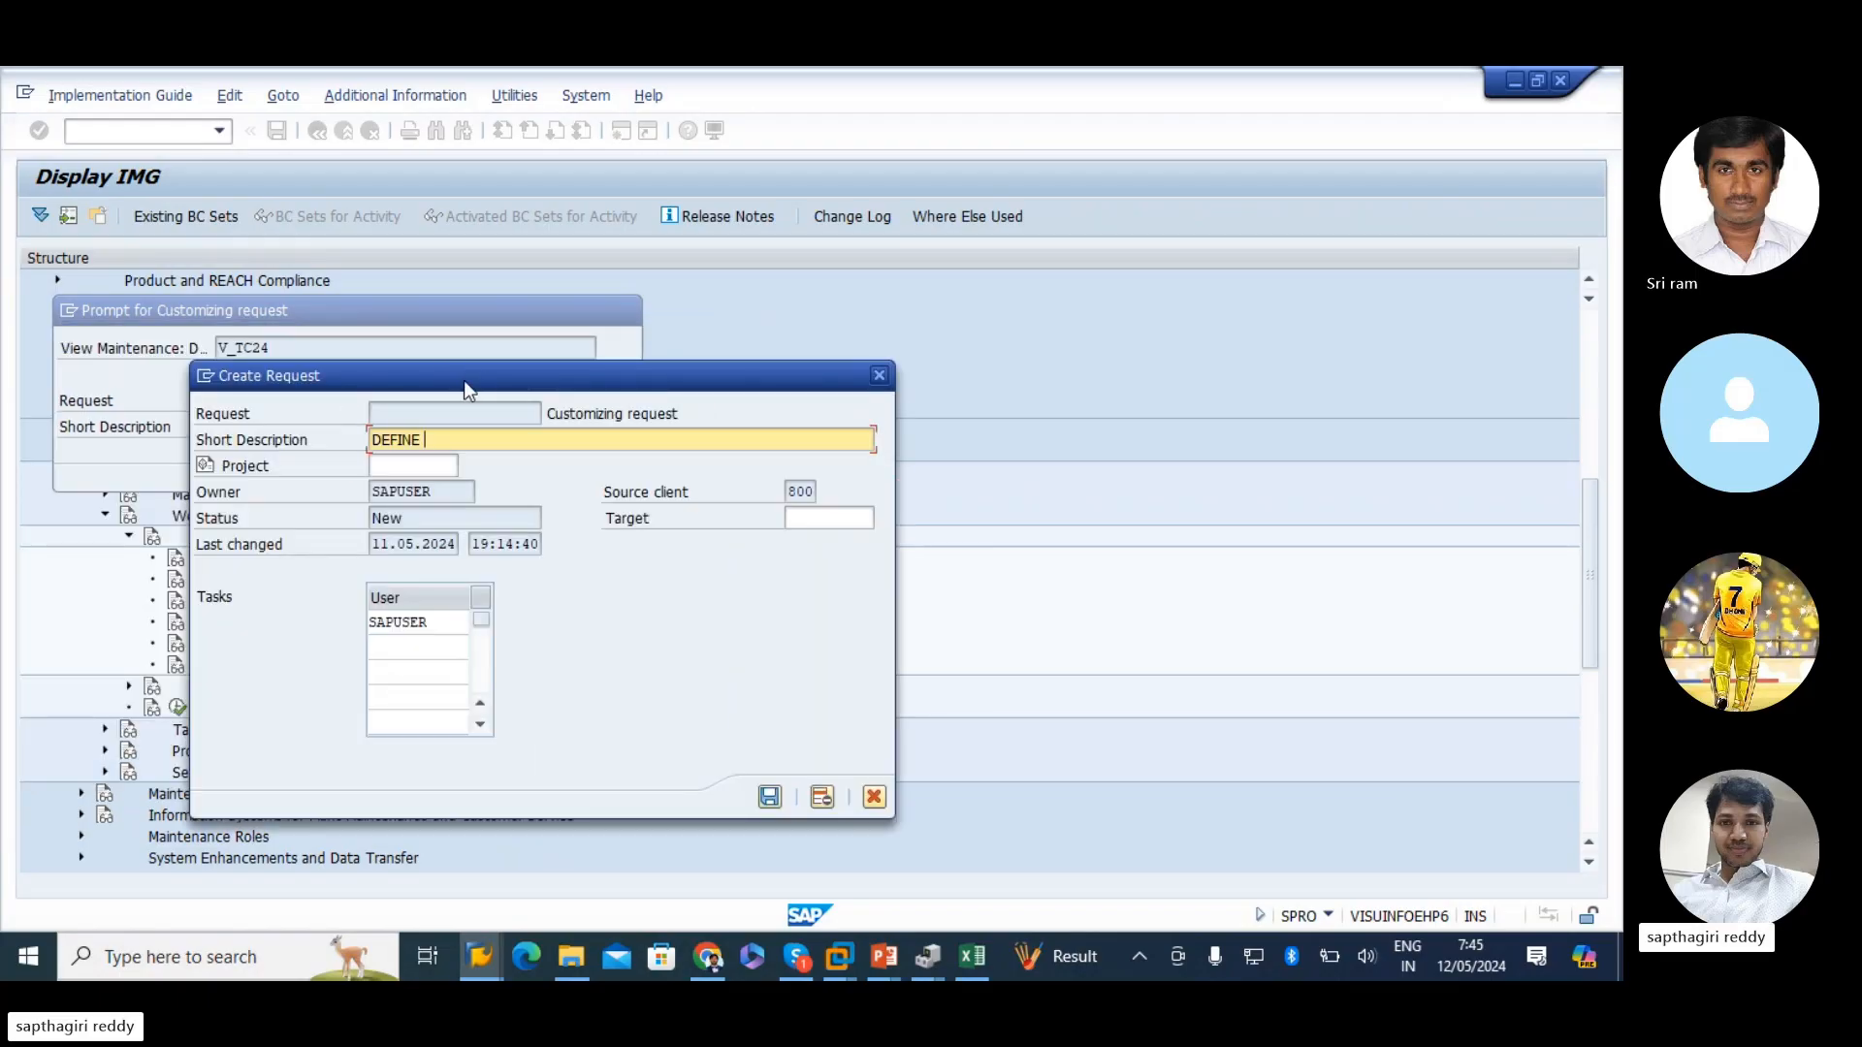
text(MASTER DATA - G20)
click(770, 797)
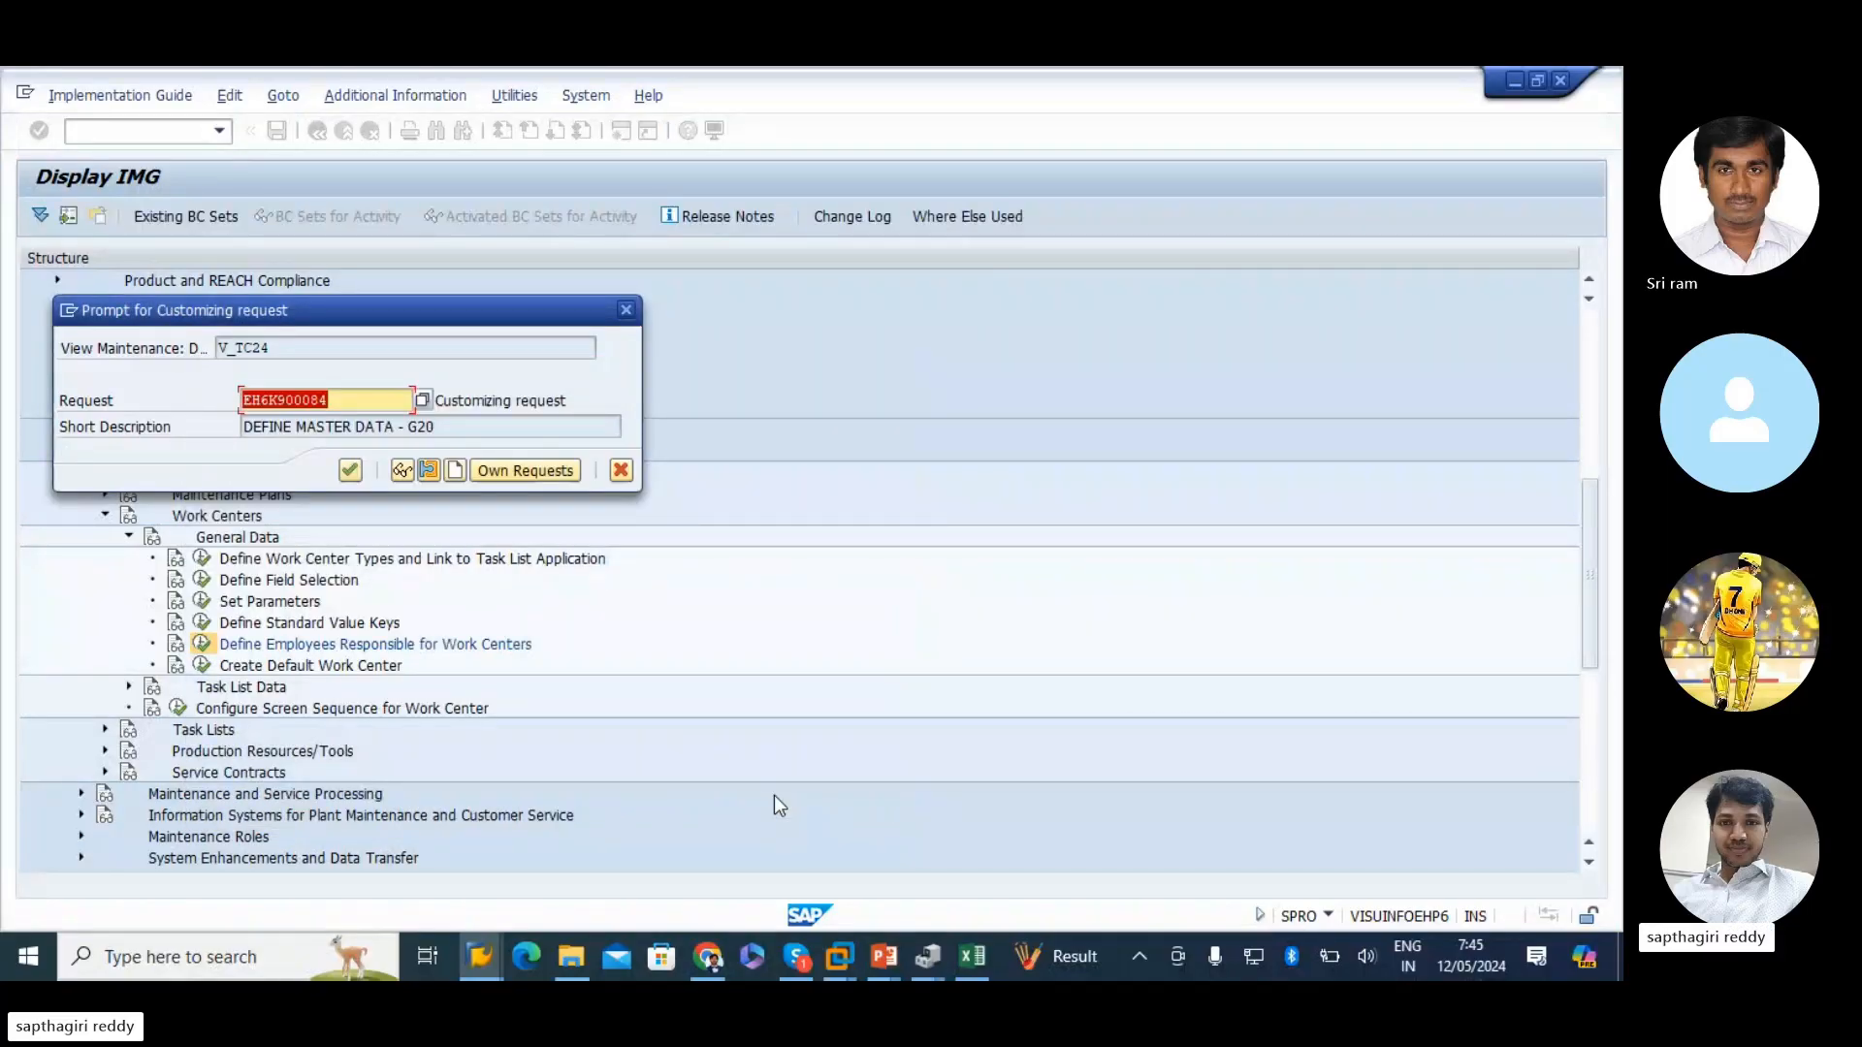
key(Return)
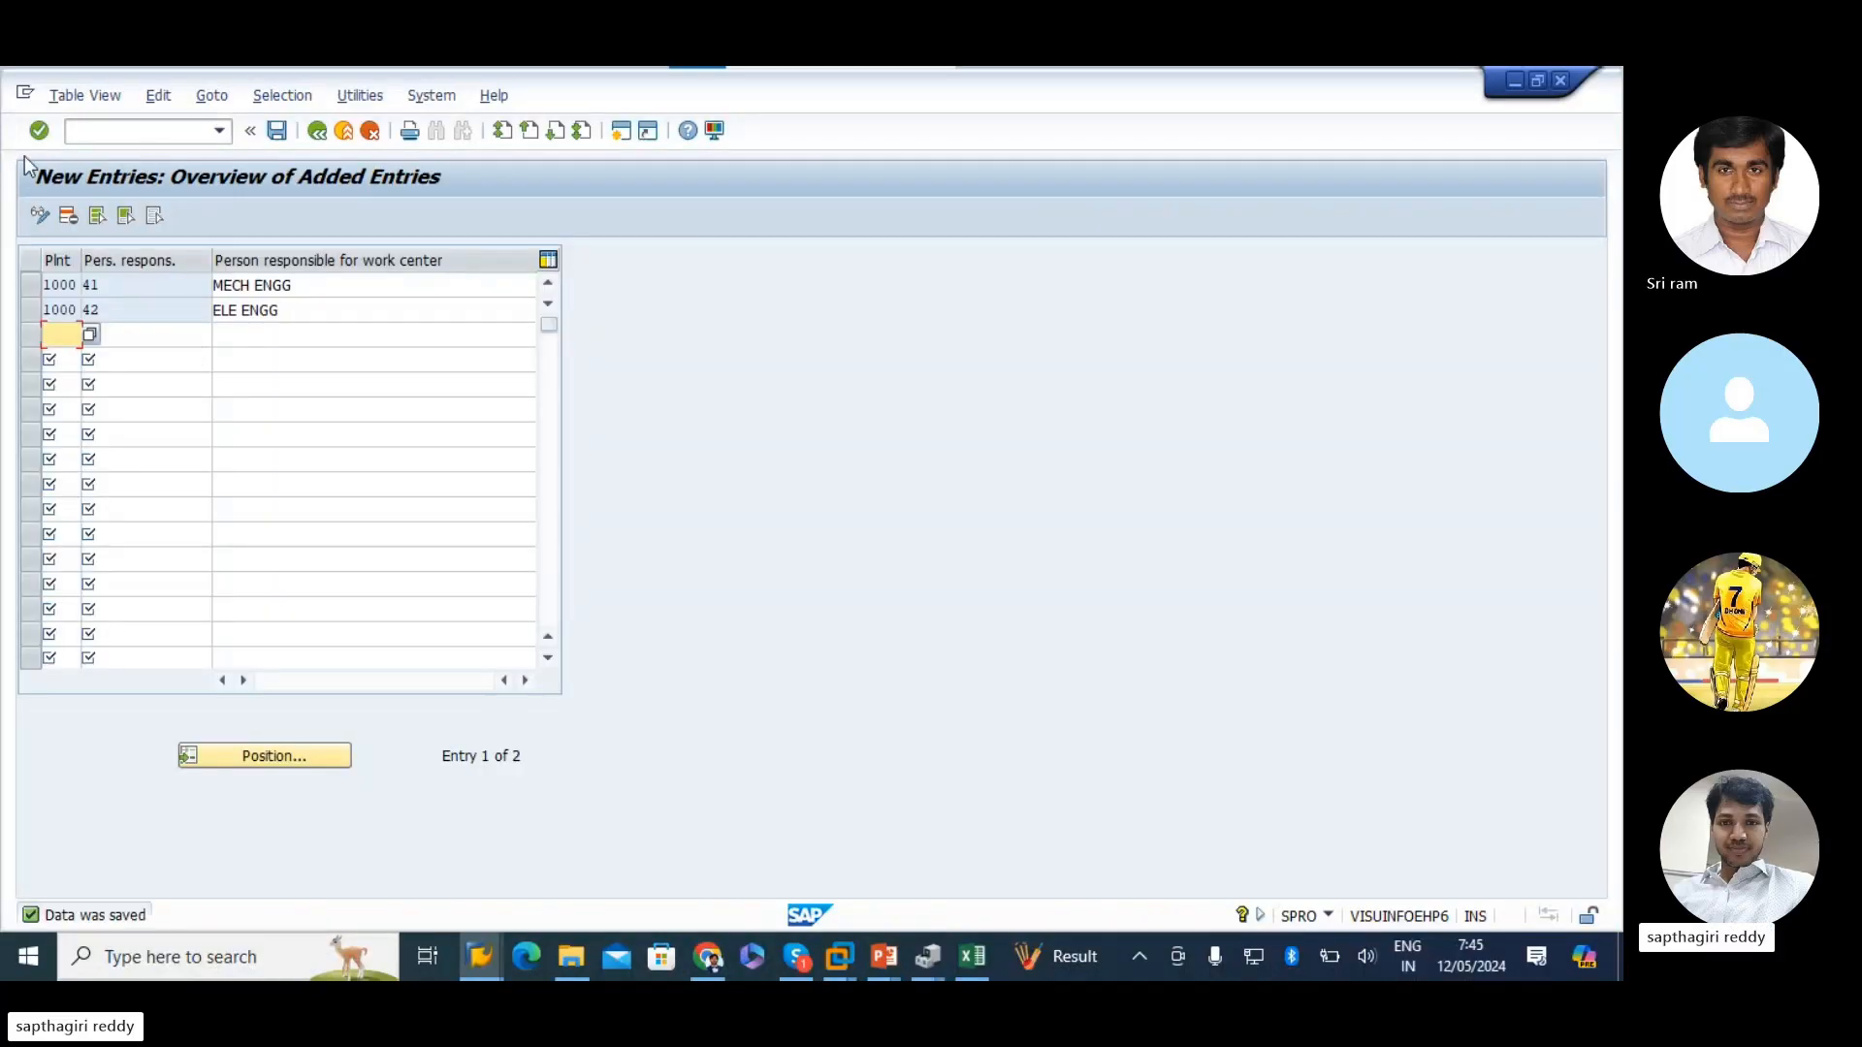
- Capture the saved person responsible entries, switch to Excel and delete the broken picture at row 35 of the WORKCENTER sheet
key(super+shift+s)
drag(3, 144, 733, 418)
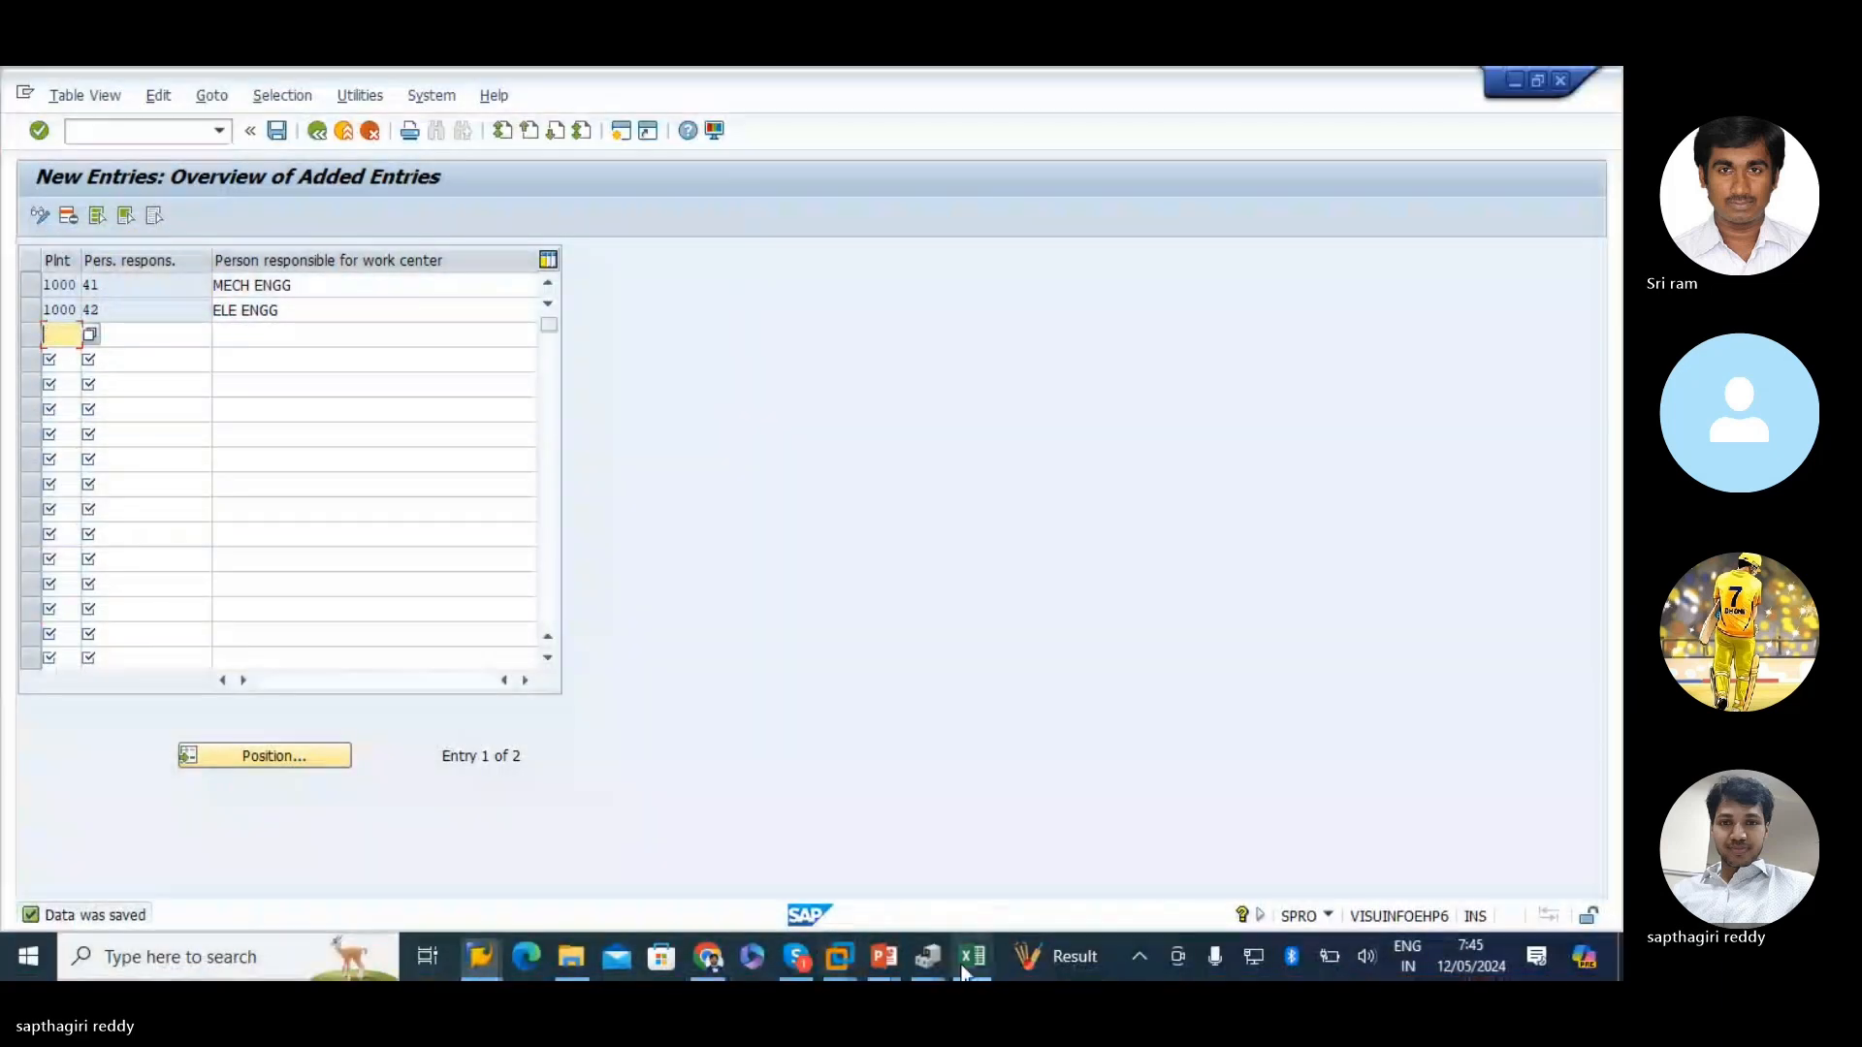
click(972, 959)
click(43, 586)
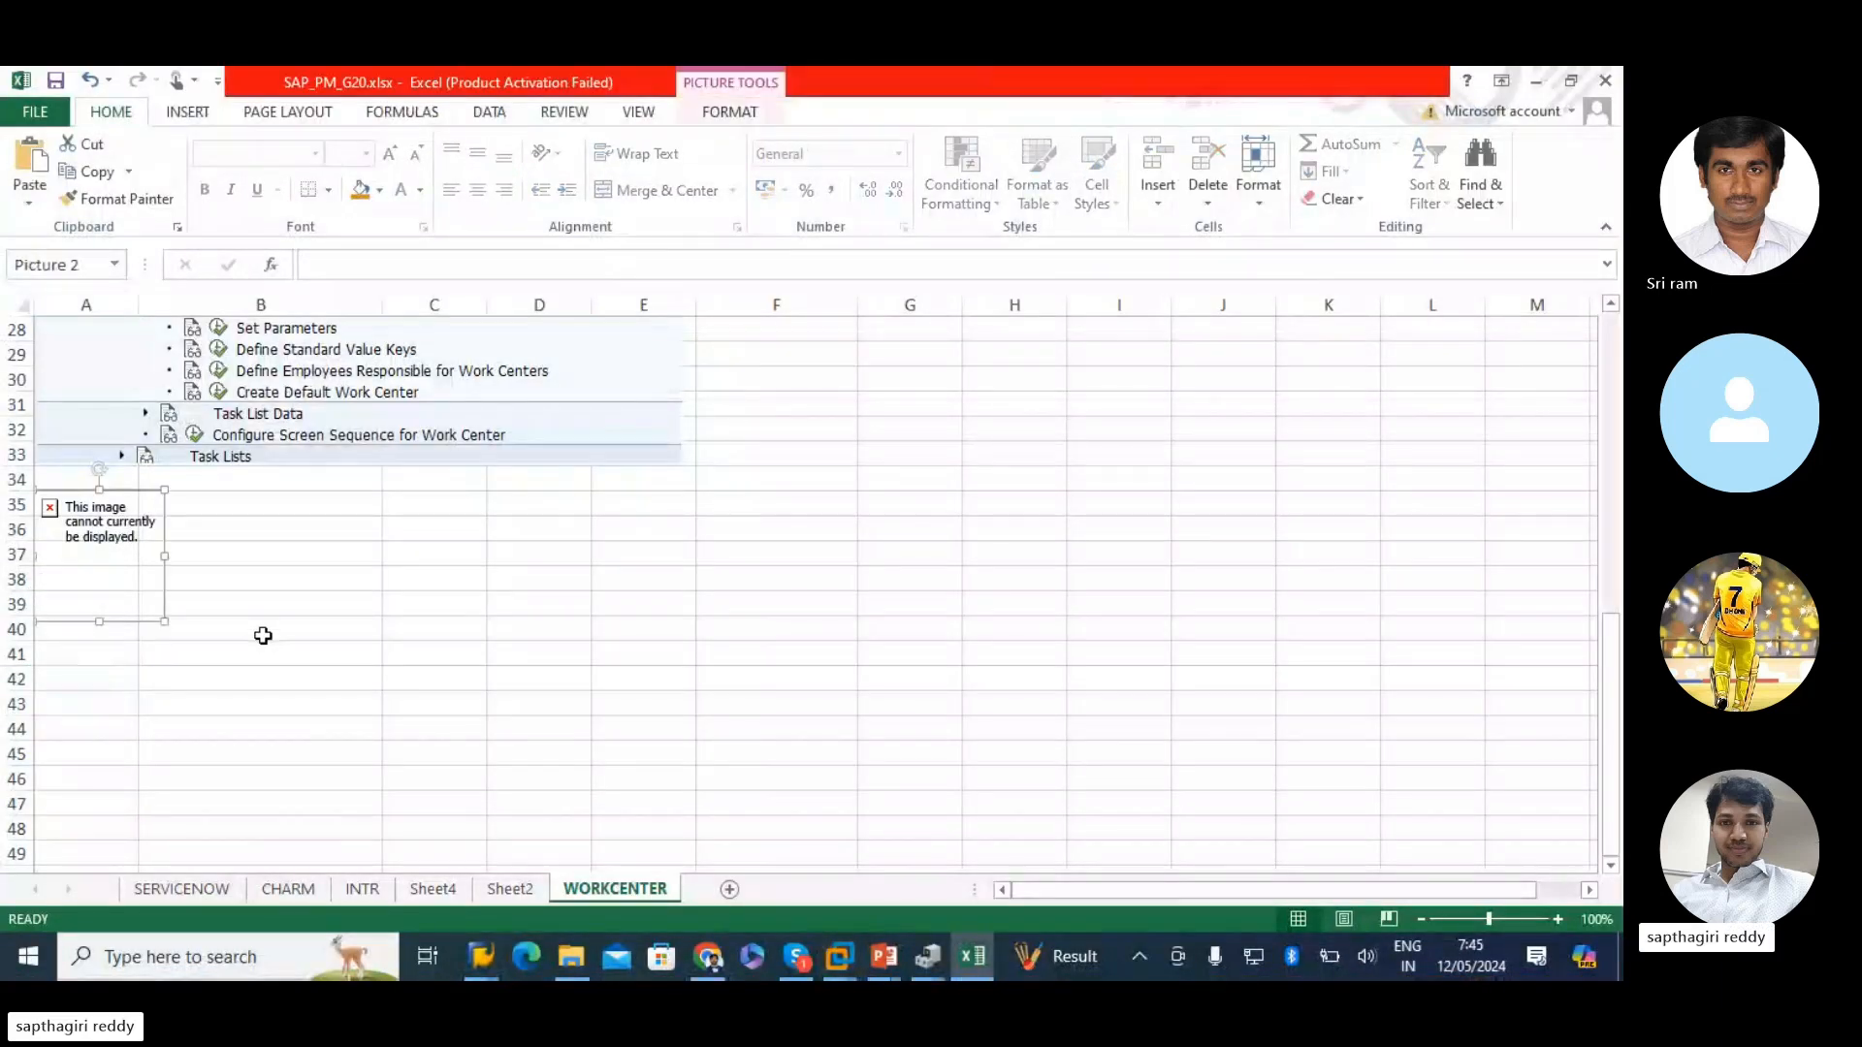
key(Delete)
- Try to place the new screenshot at cell A35, widen it to column E, and delete the picture
click(56, 498)
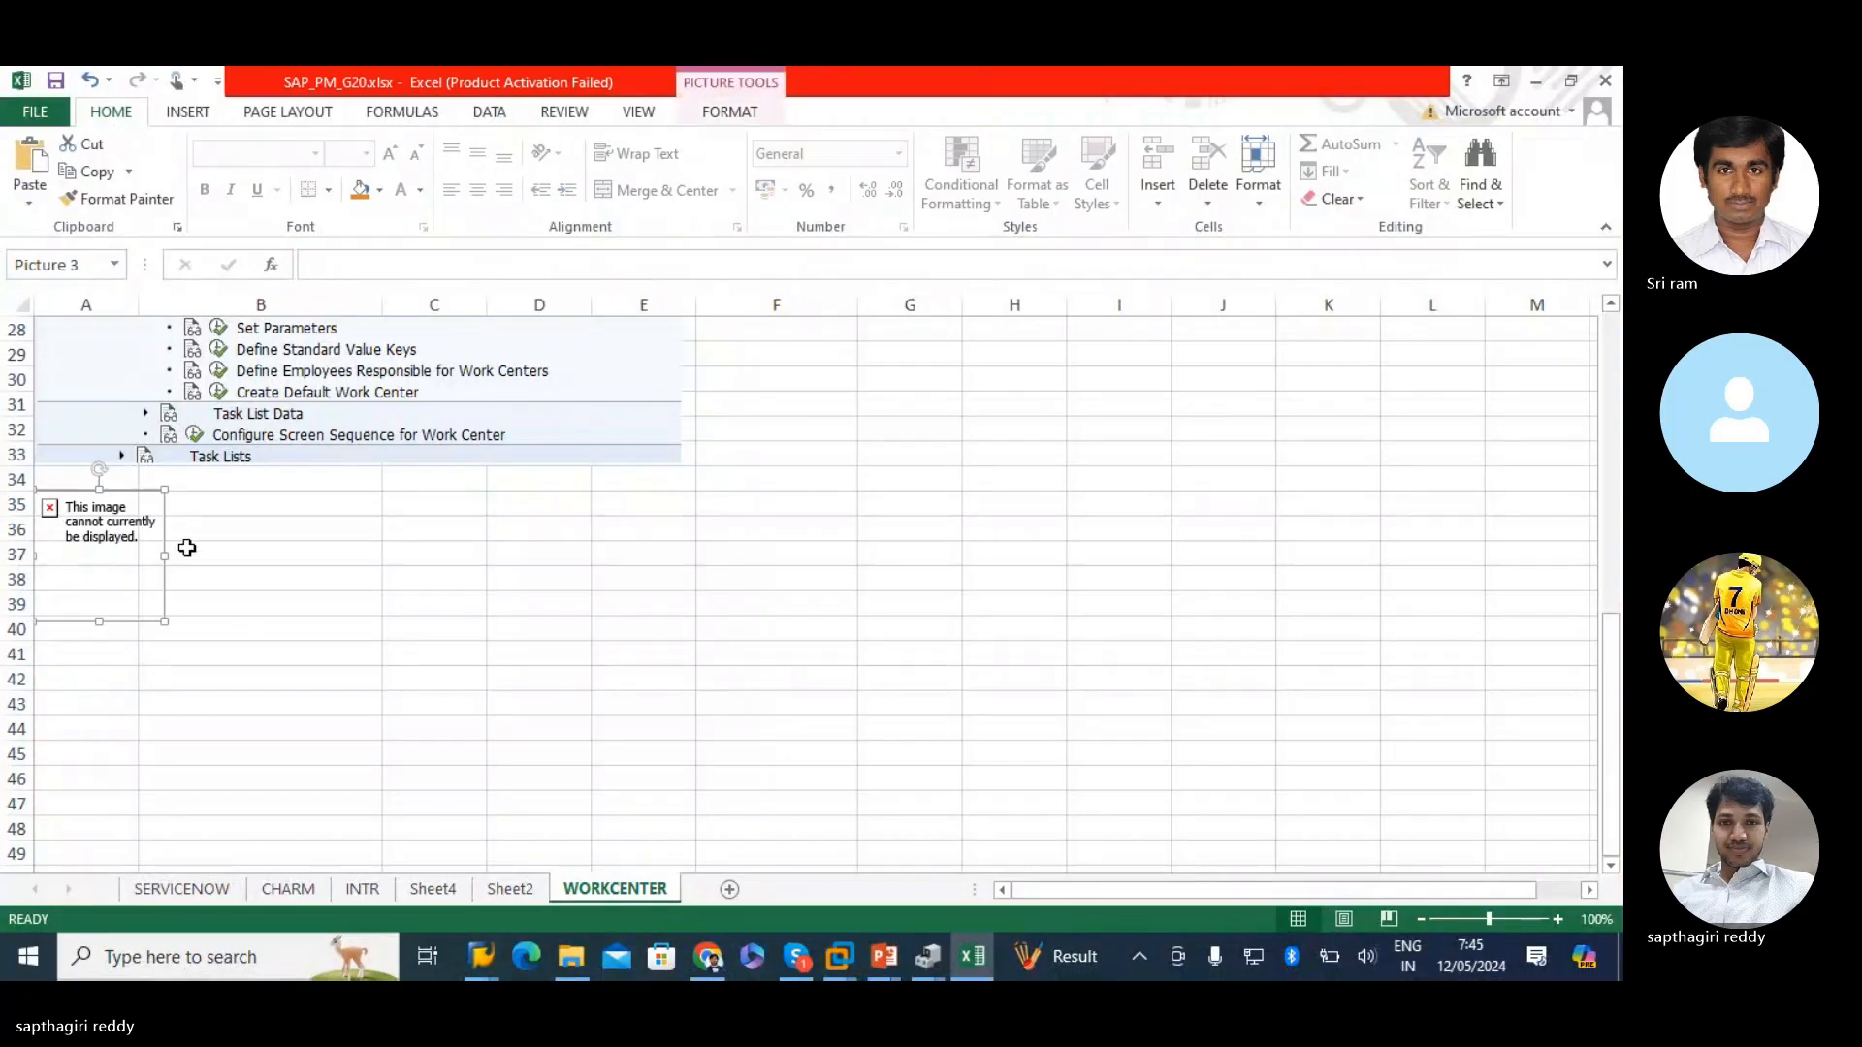
drag(165, 555, 631, 568)
click(502, 657)
click(414, 610)
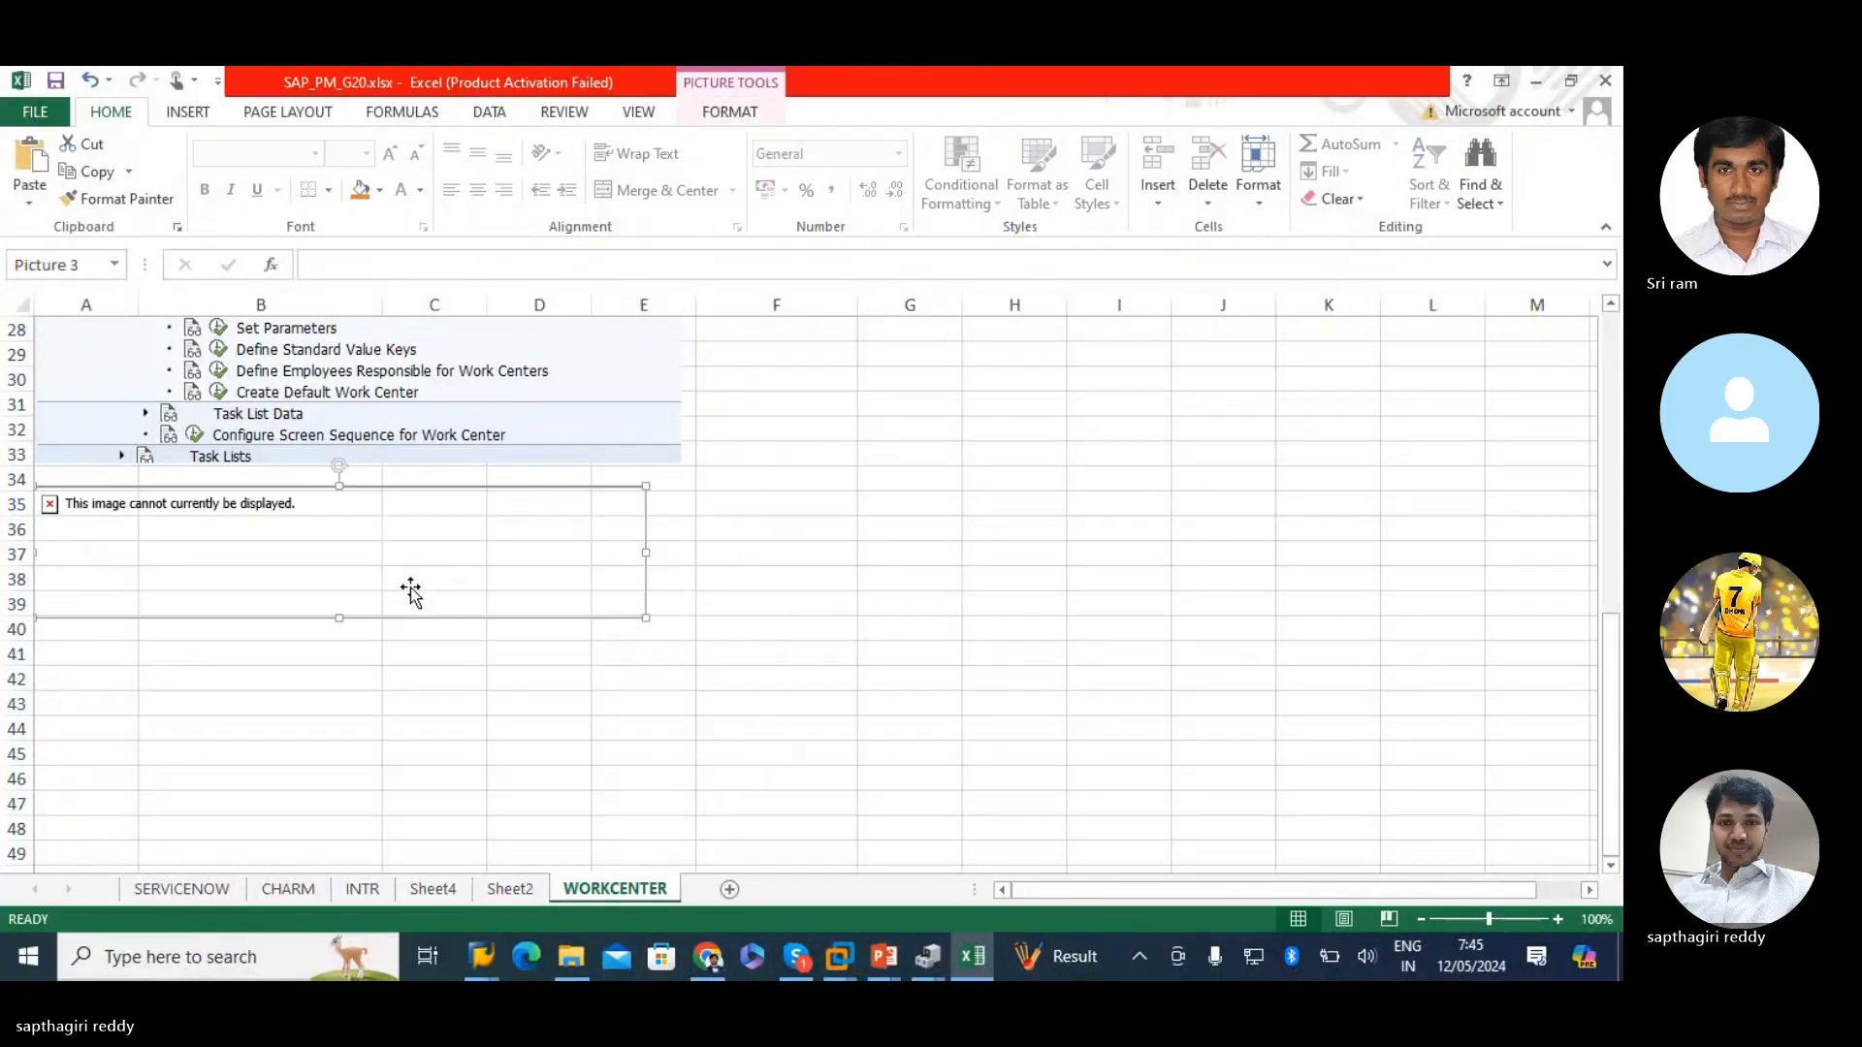
key(Delete)
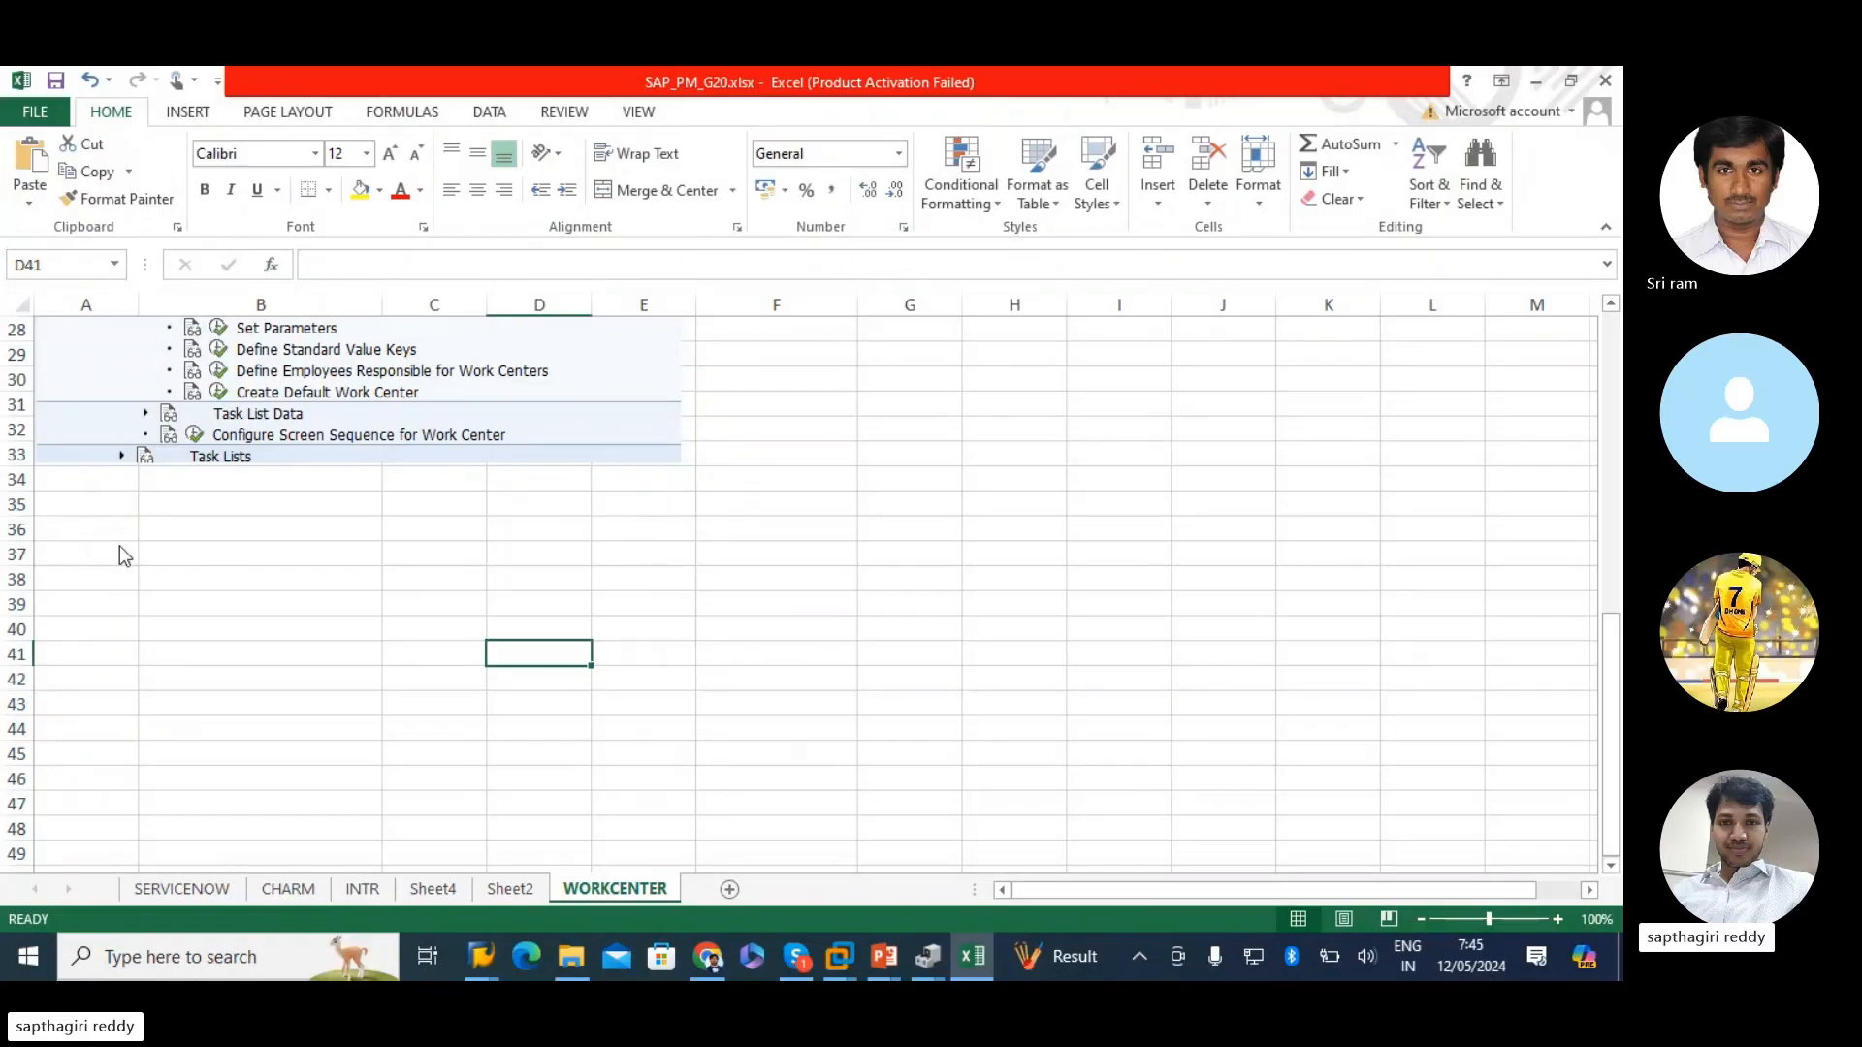
- Return to SAP, save the person responsible entries again and go back to the implementation guide
key(alt+Tab)
click(277, 131)
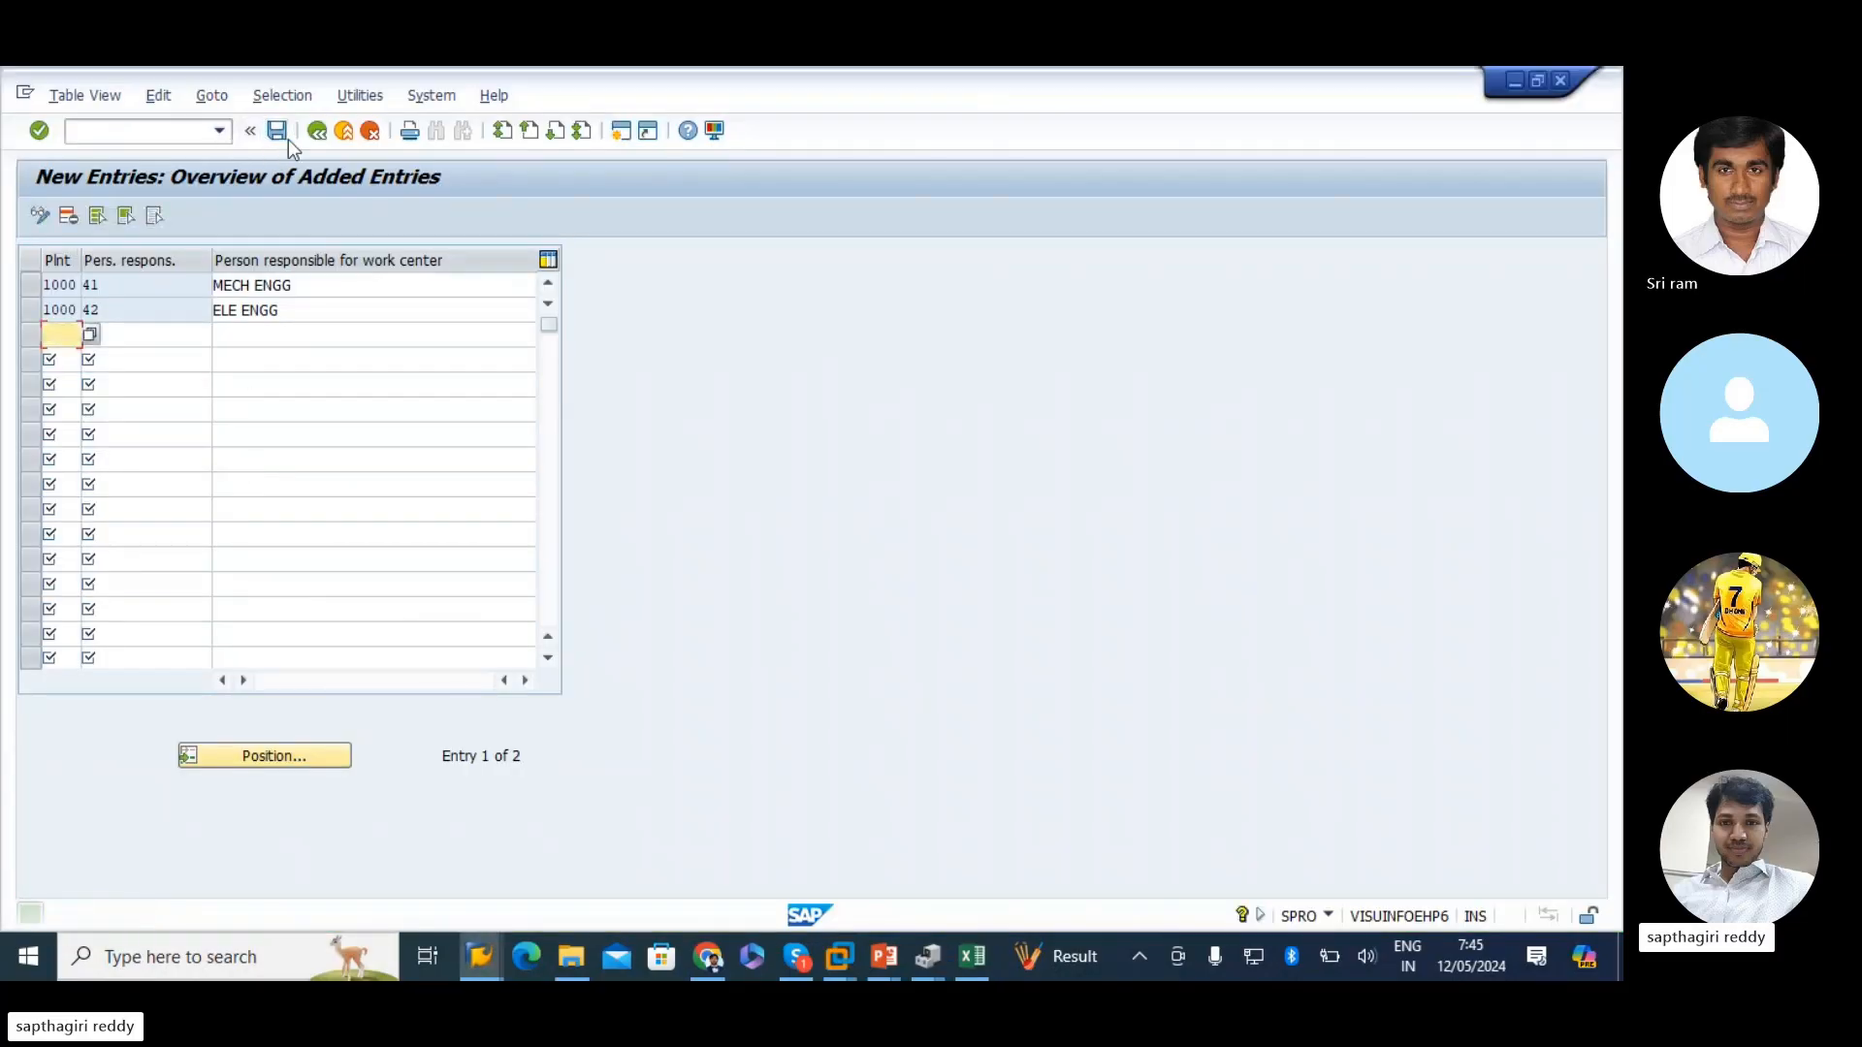
click(318, 131)
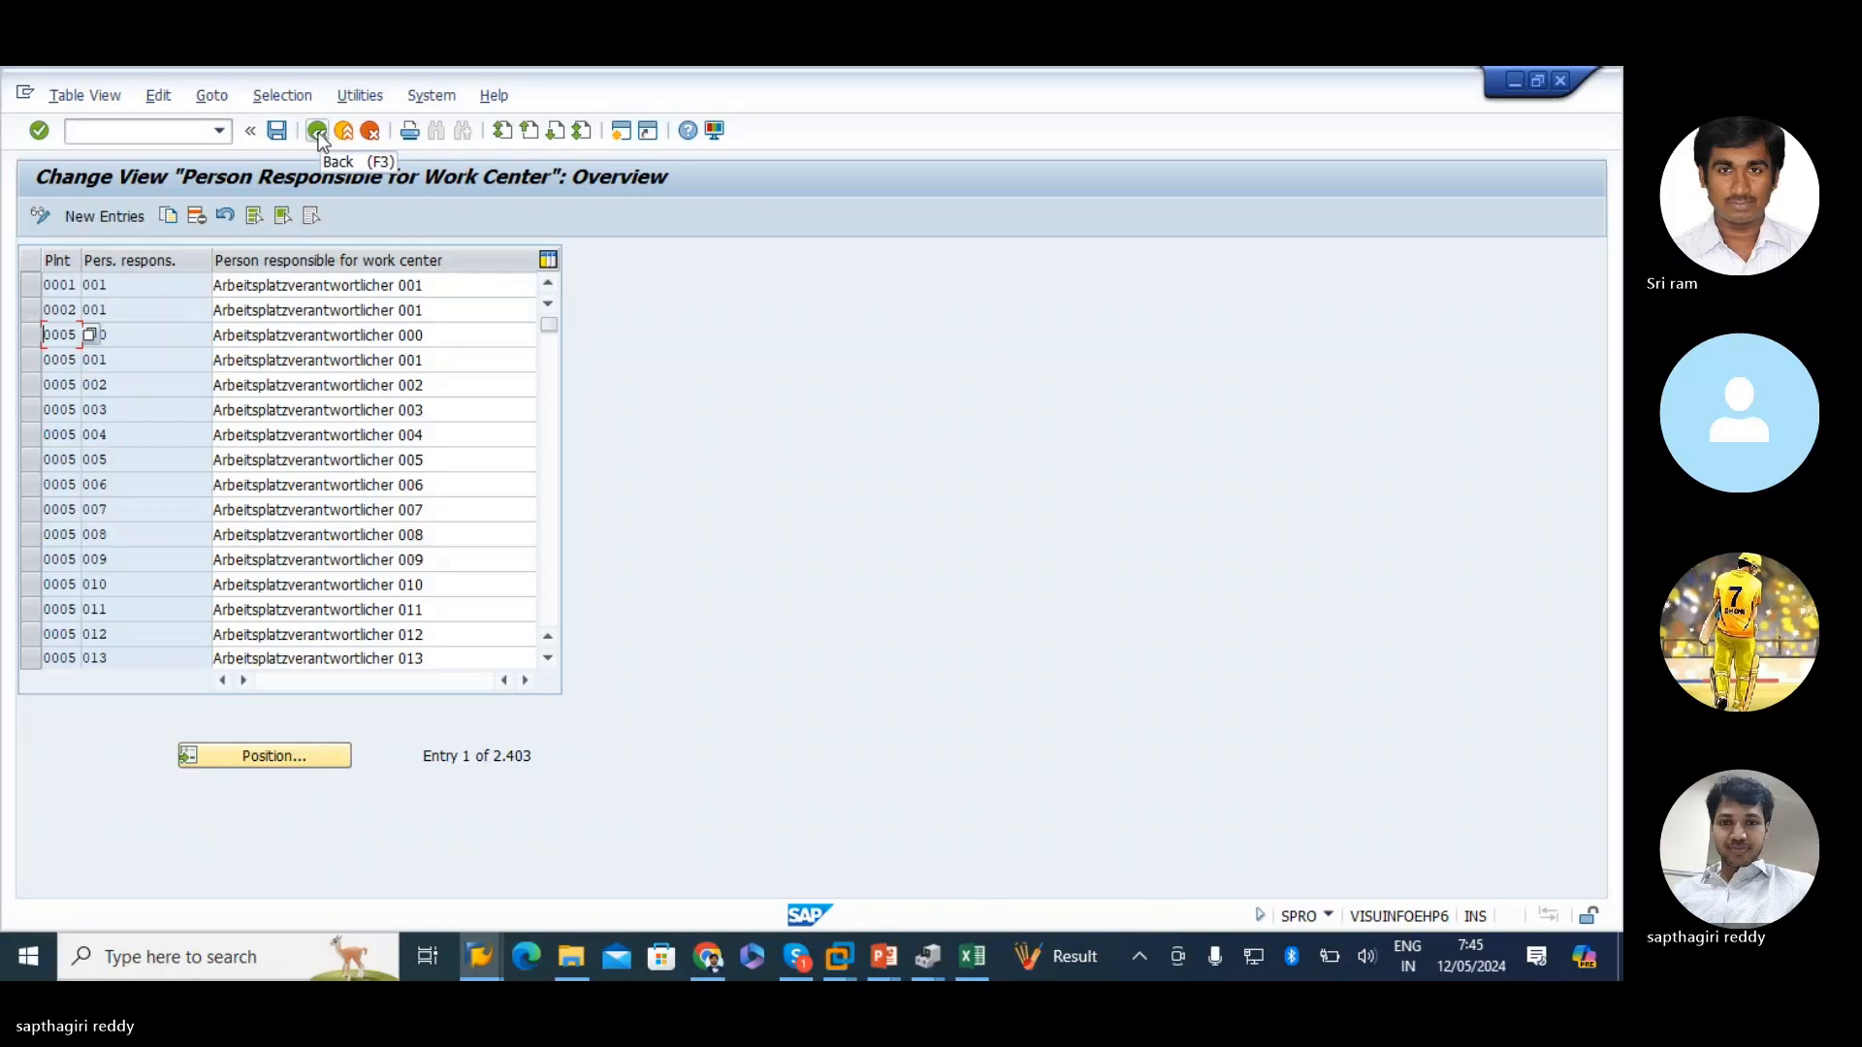
click(318, 139)
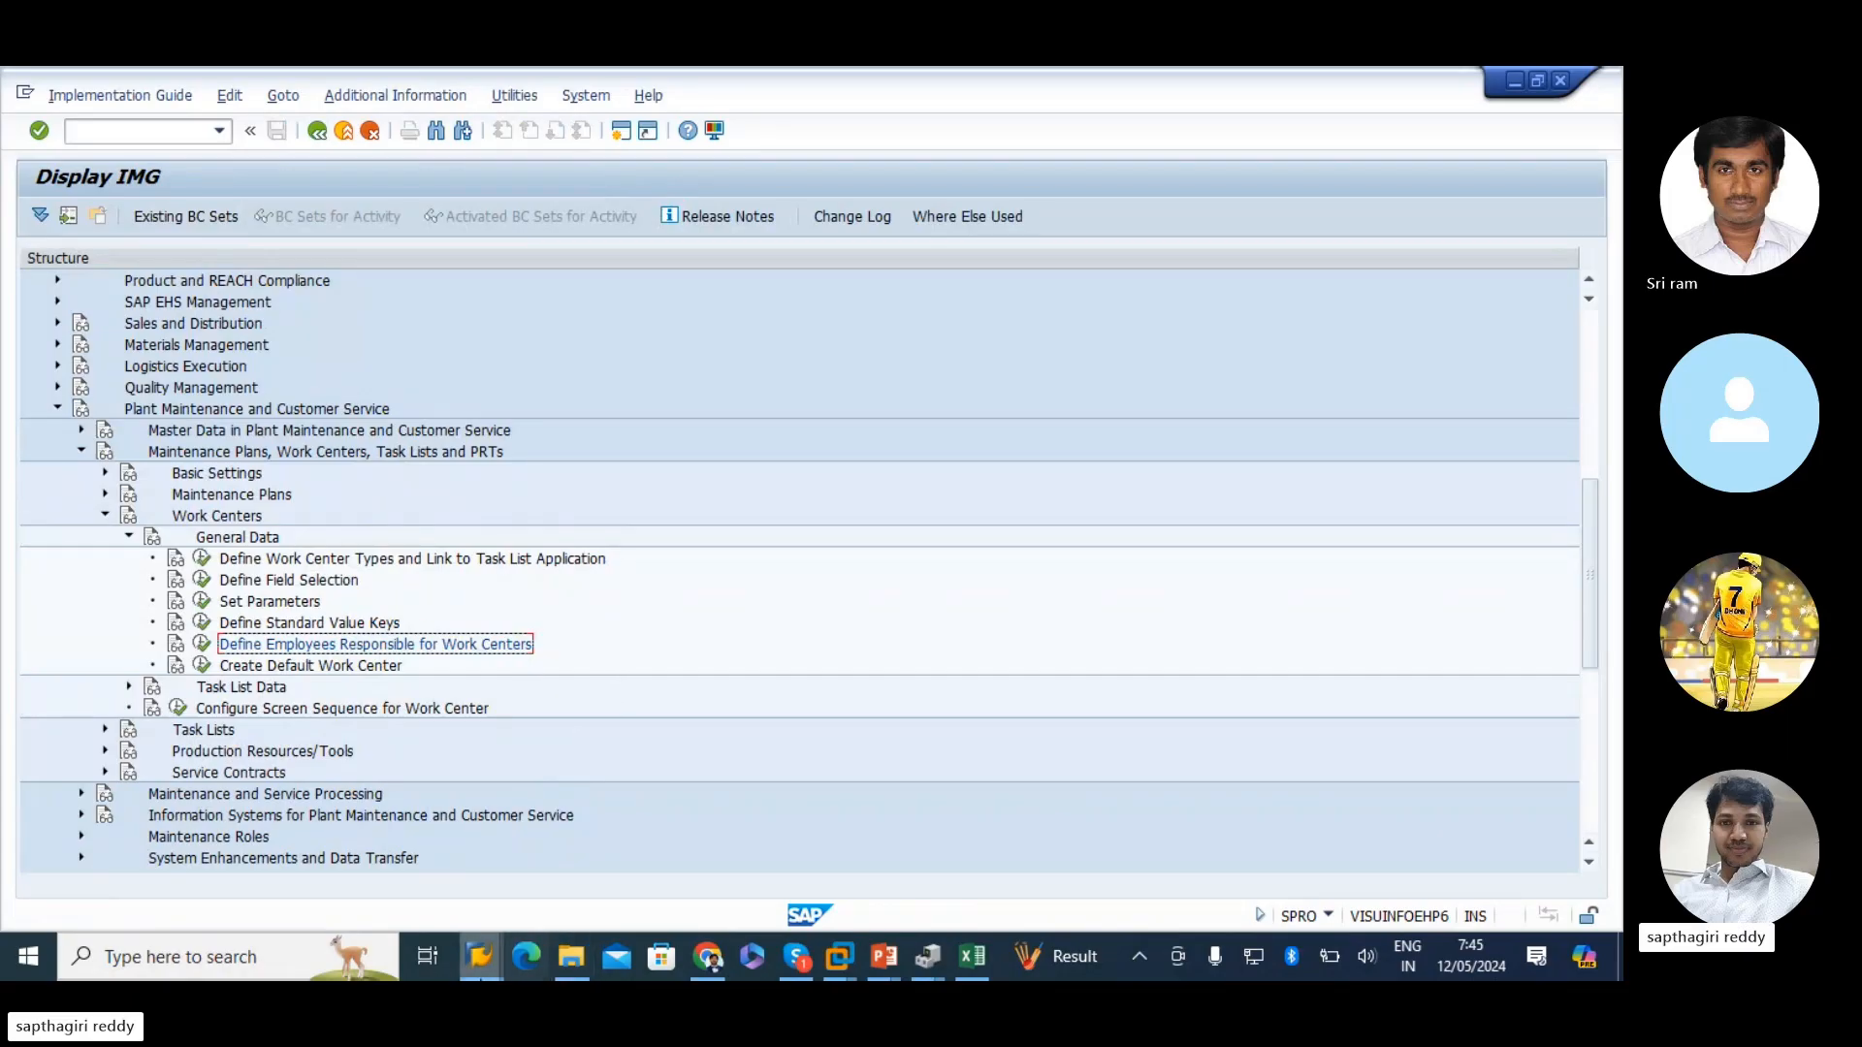
- Switch to the Create Work Center session and choose 41 MECH ENGG as the person responsible for RHDUME01
click(479, 956)
click(611, 838)
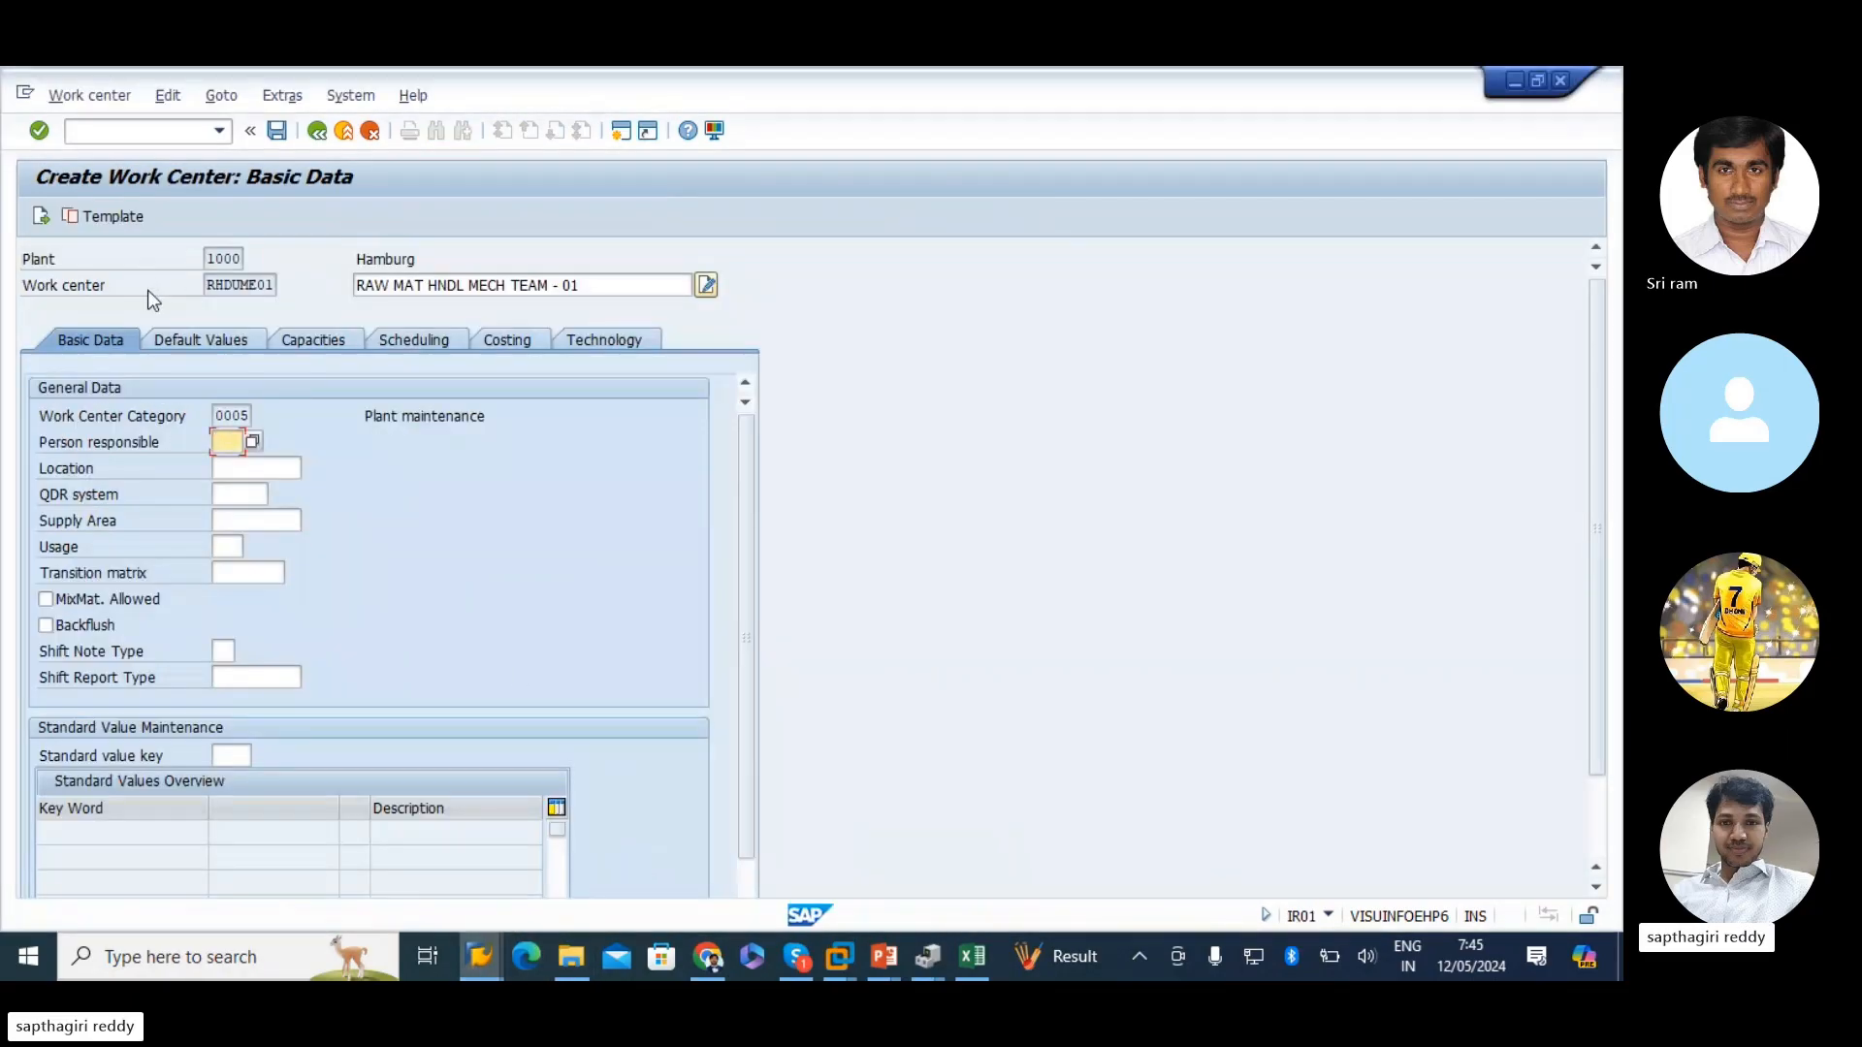
click(258, 443)
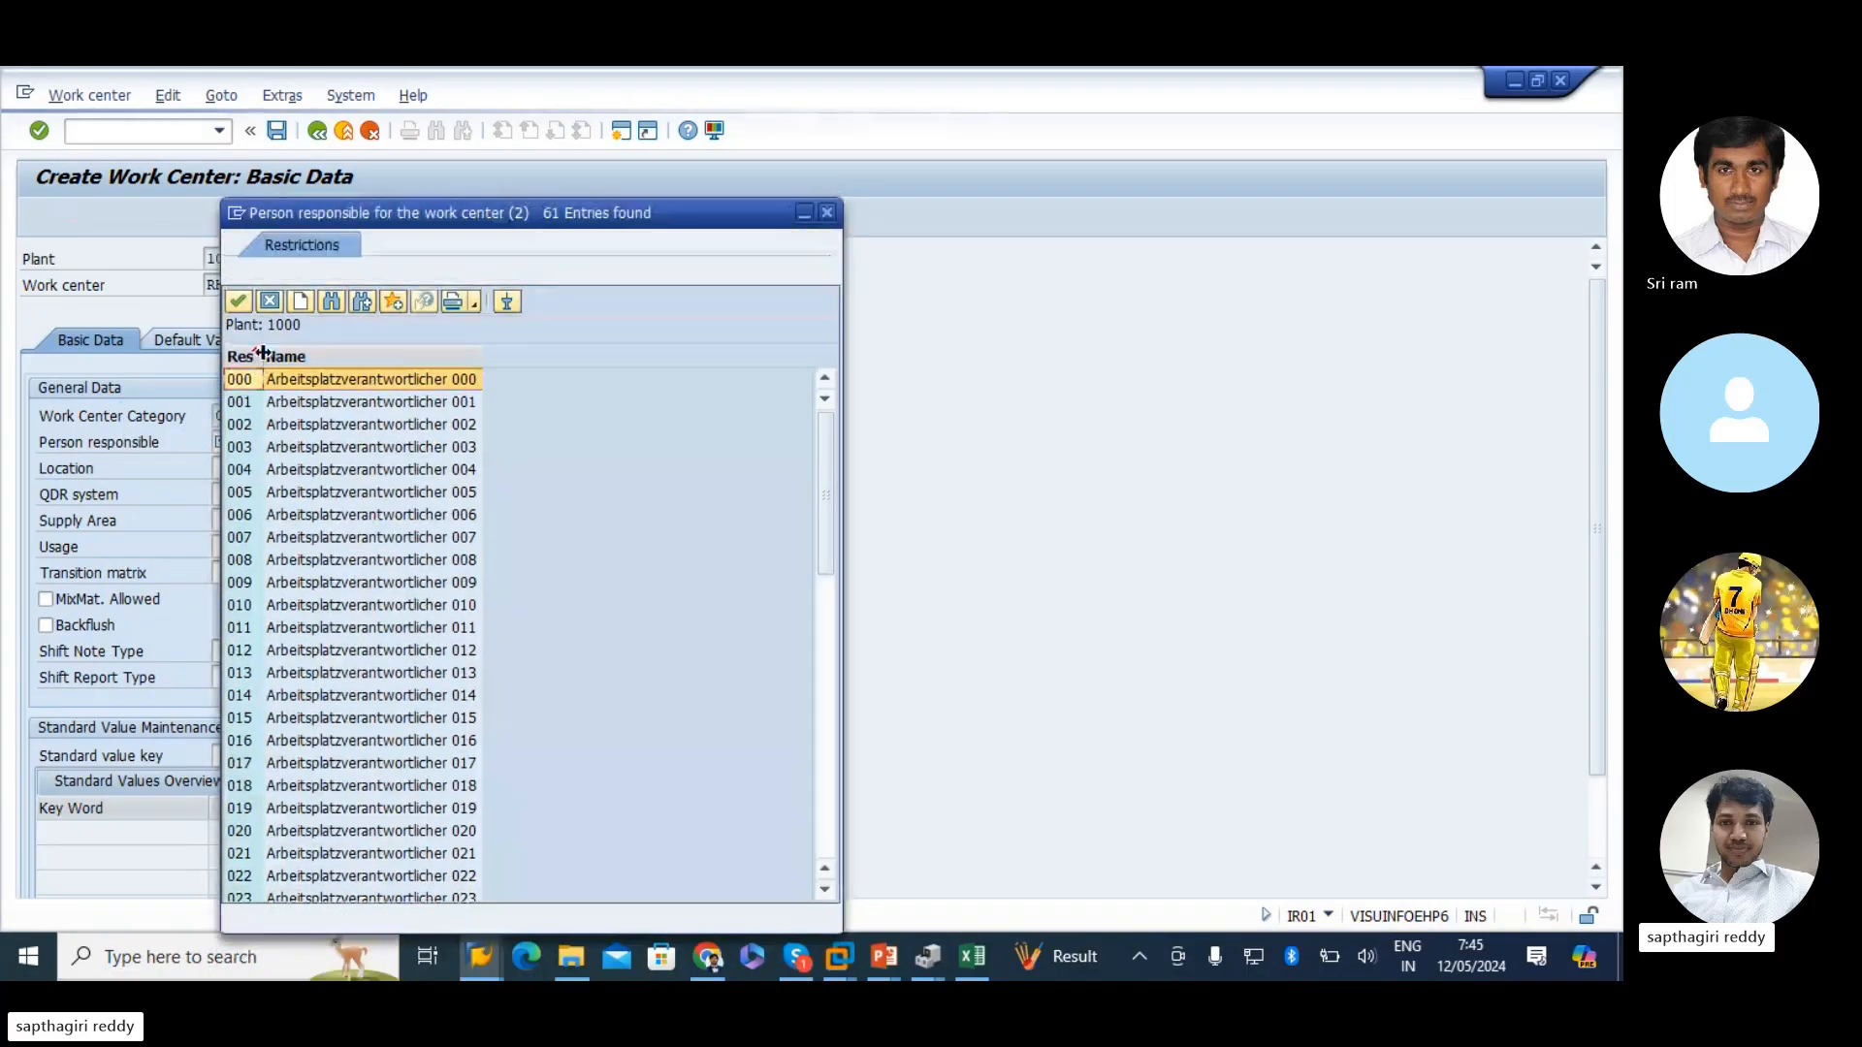
drag(267, 357, 280, 356)
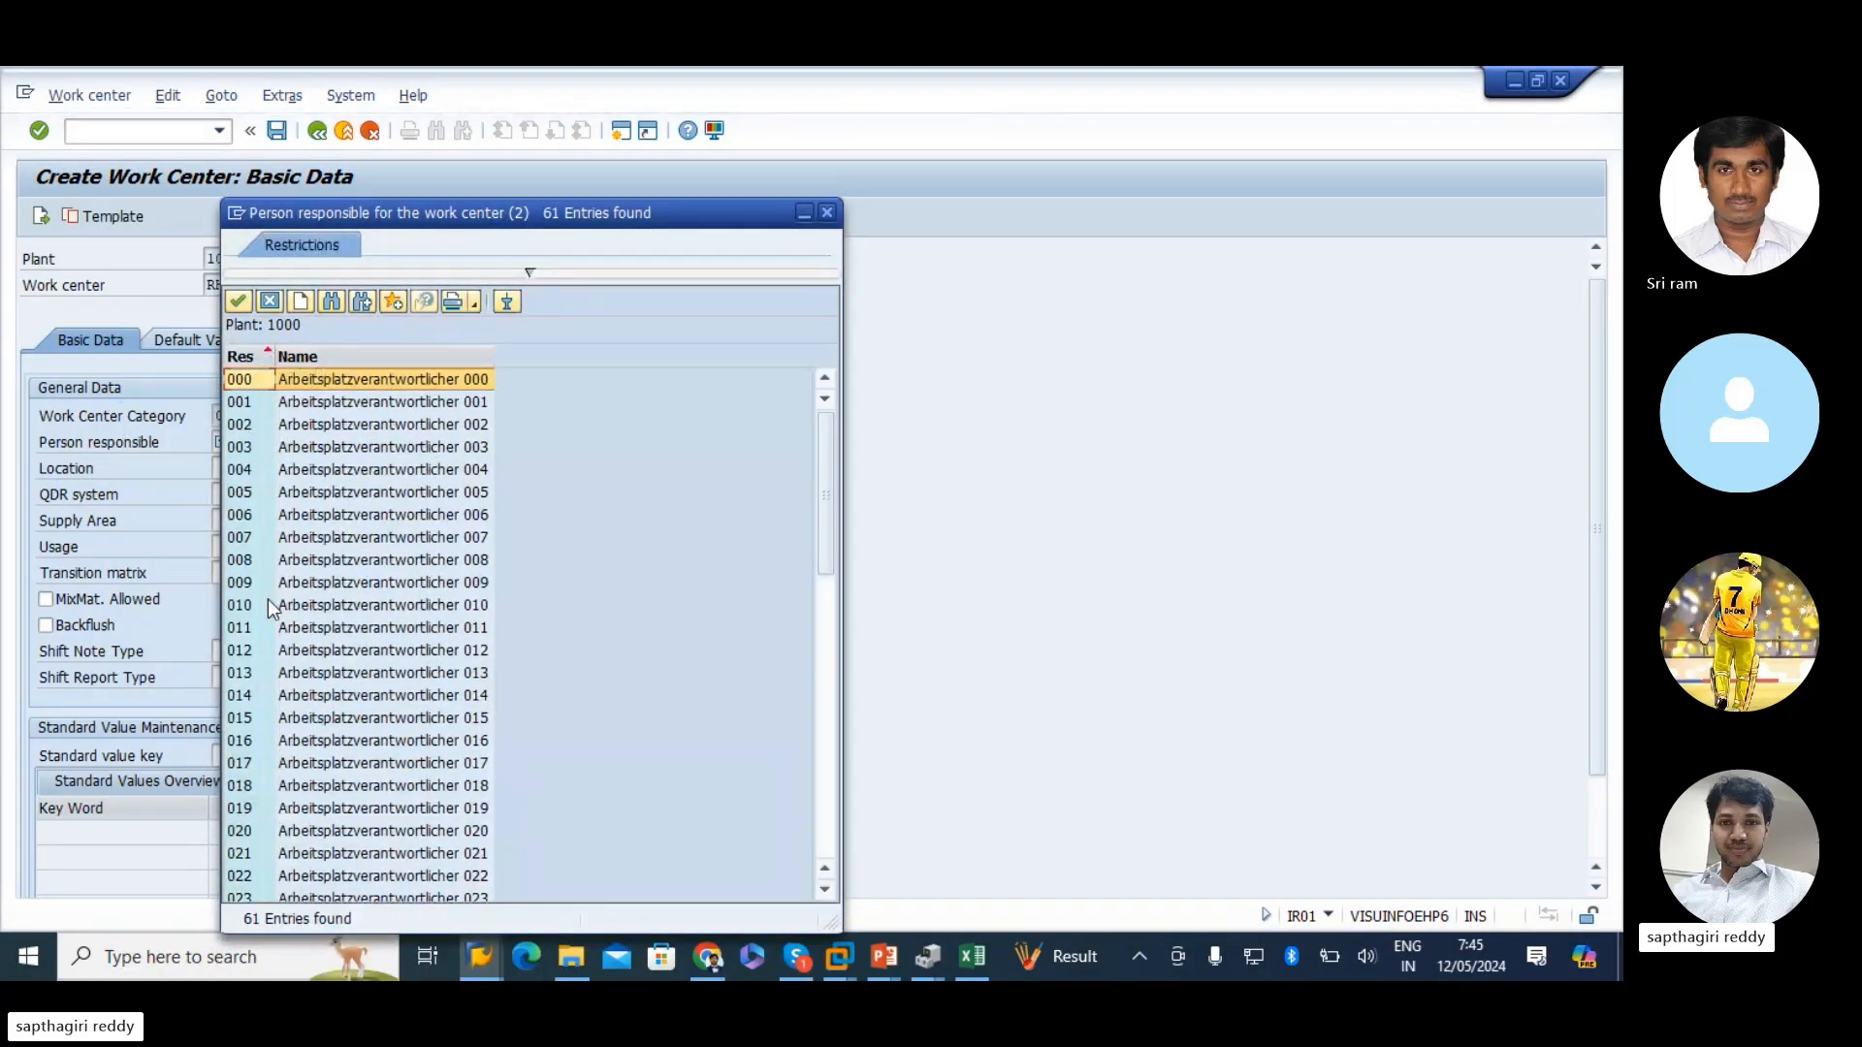
scroll(267, 597, down, 5)
scroll(322, 717, down, 2)
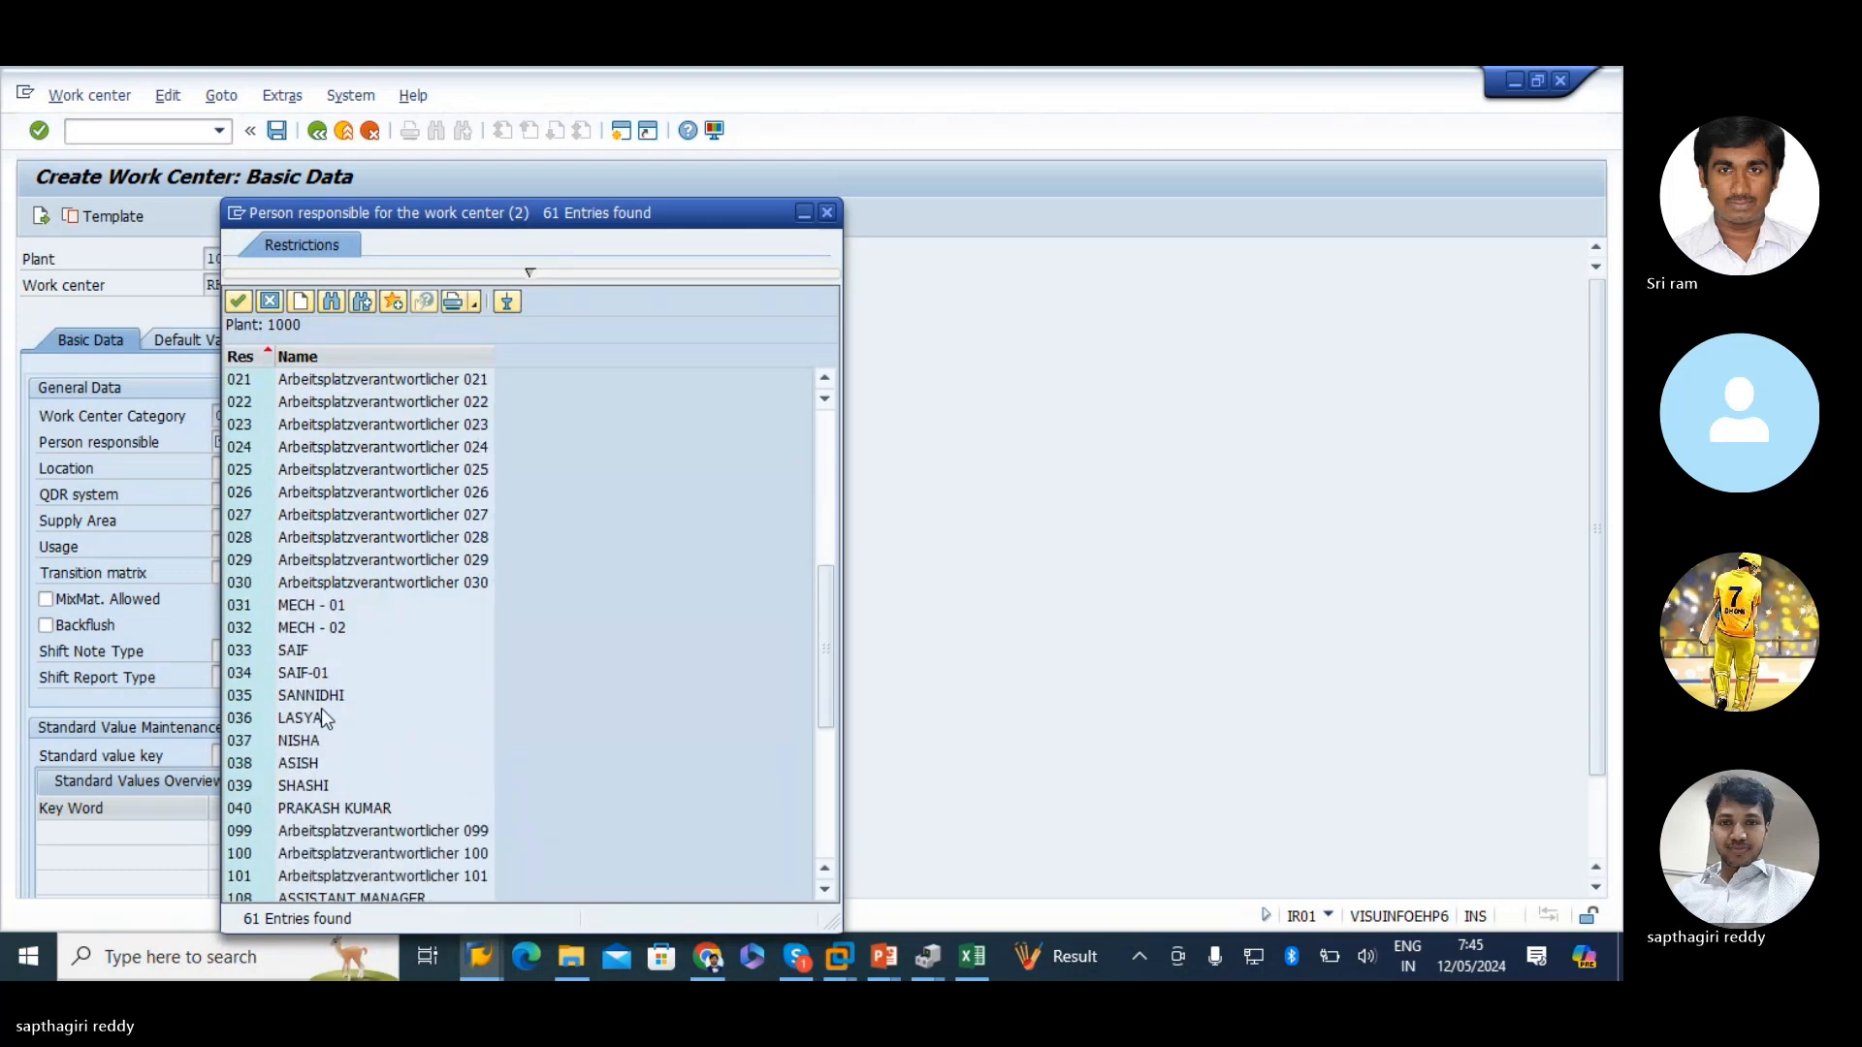
scroll(355, 796, down, 1)
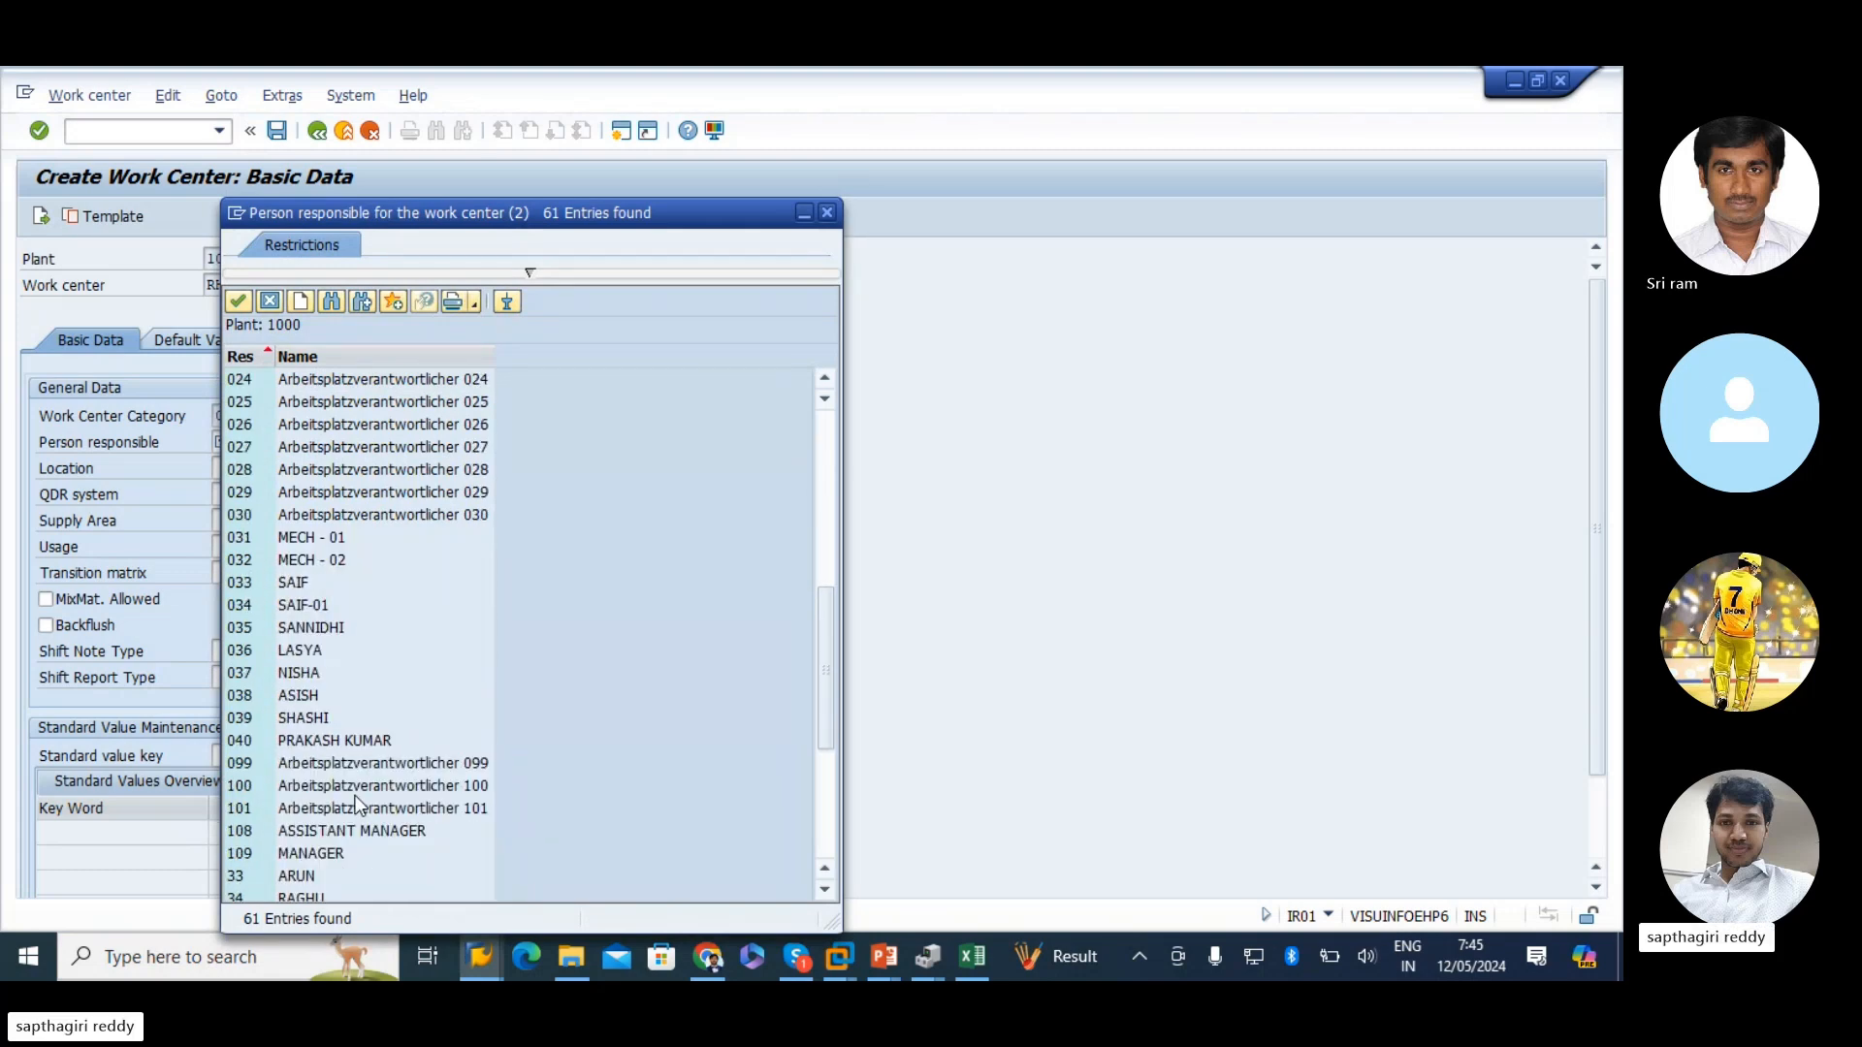
scroll(334, 713, up, 8)
scroll(332, 708, down, 3)
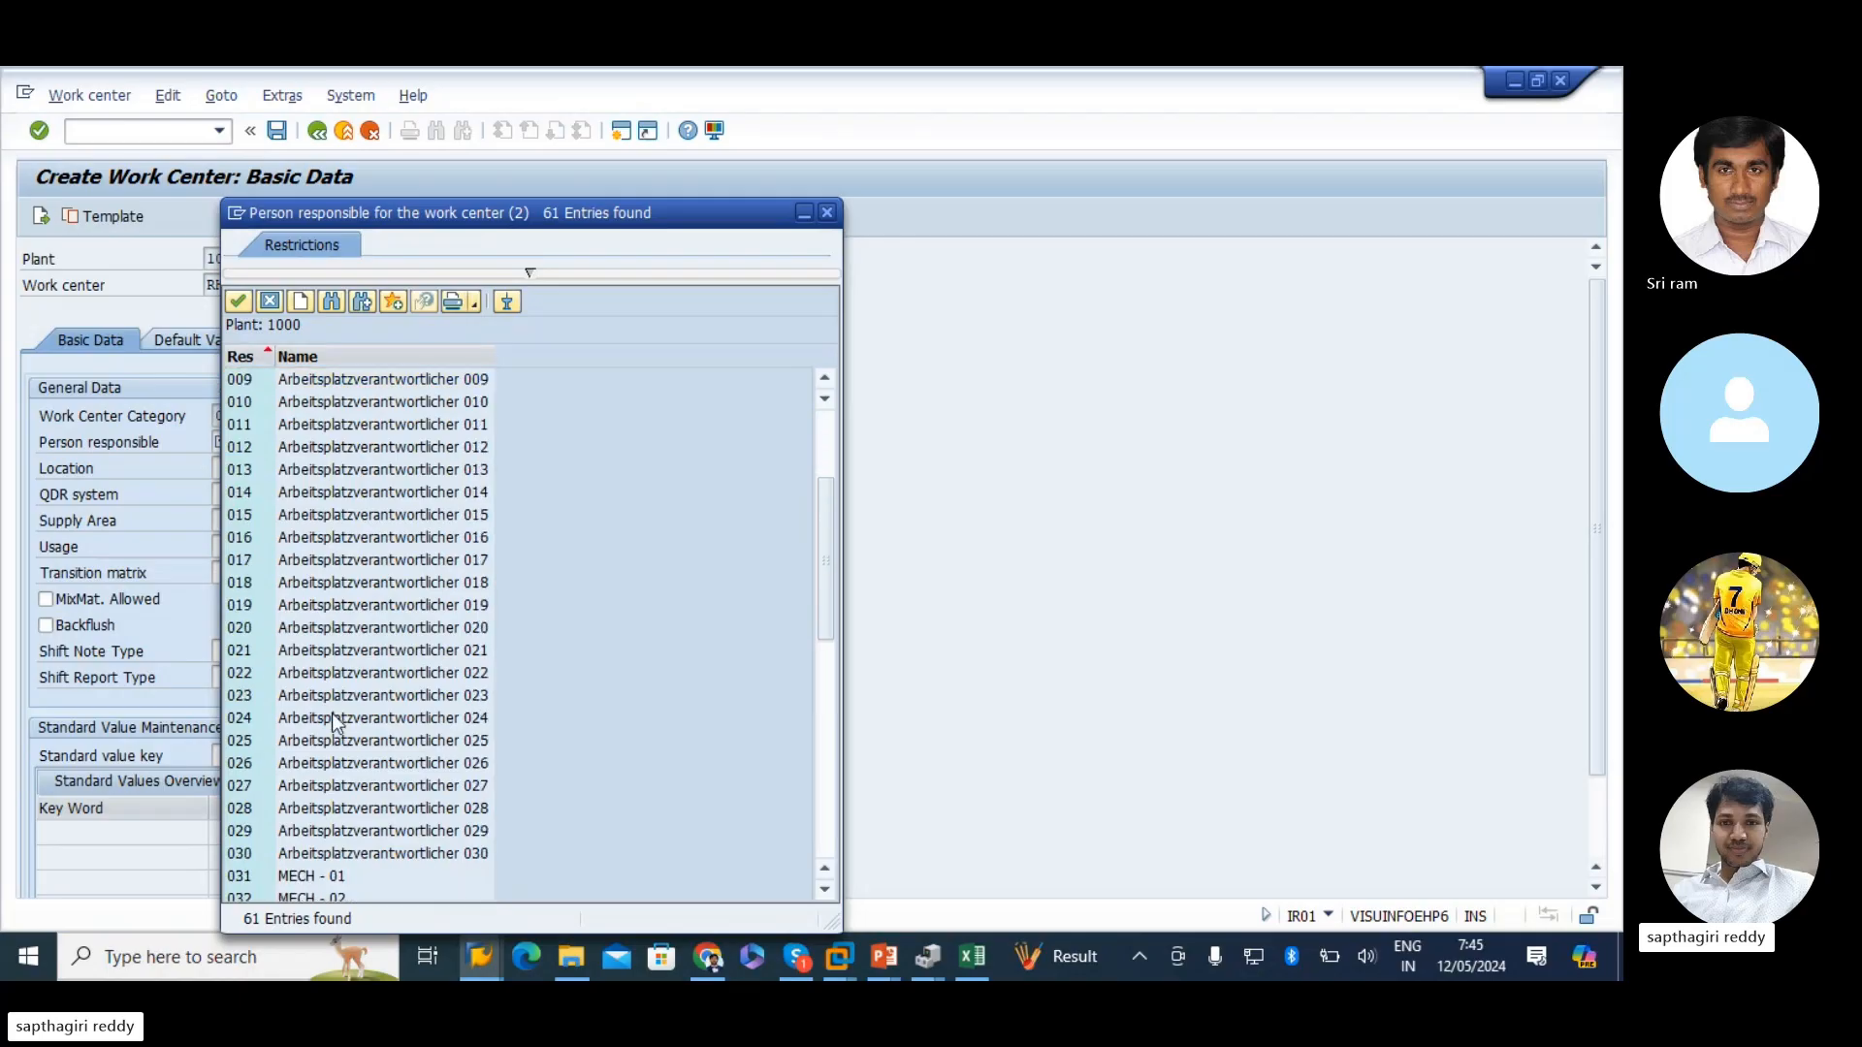
scroll(332, 718, down, 10)
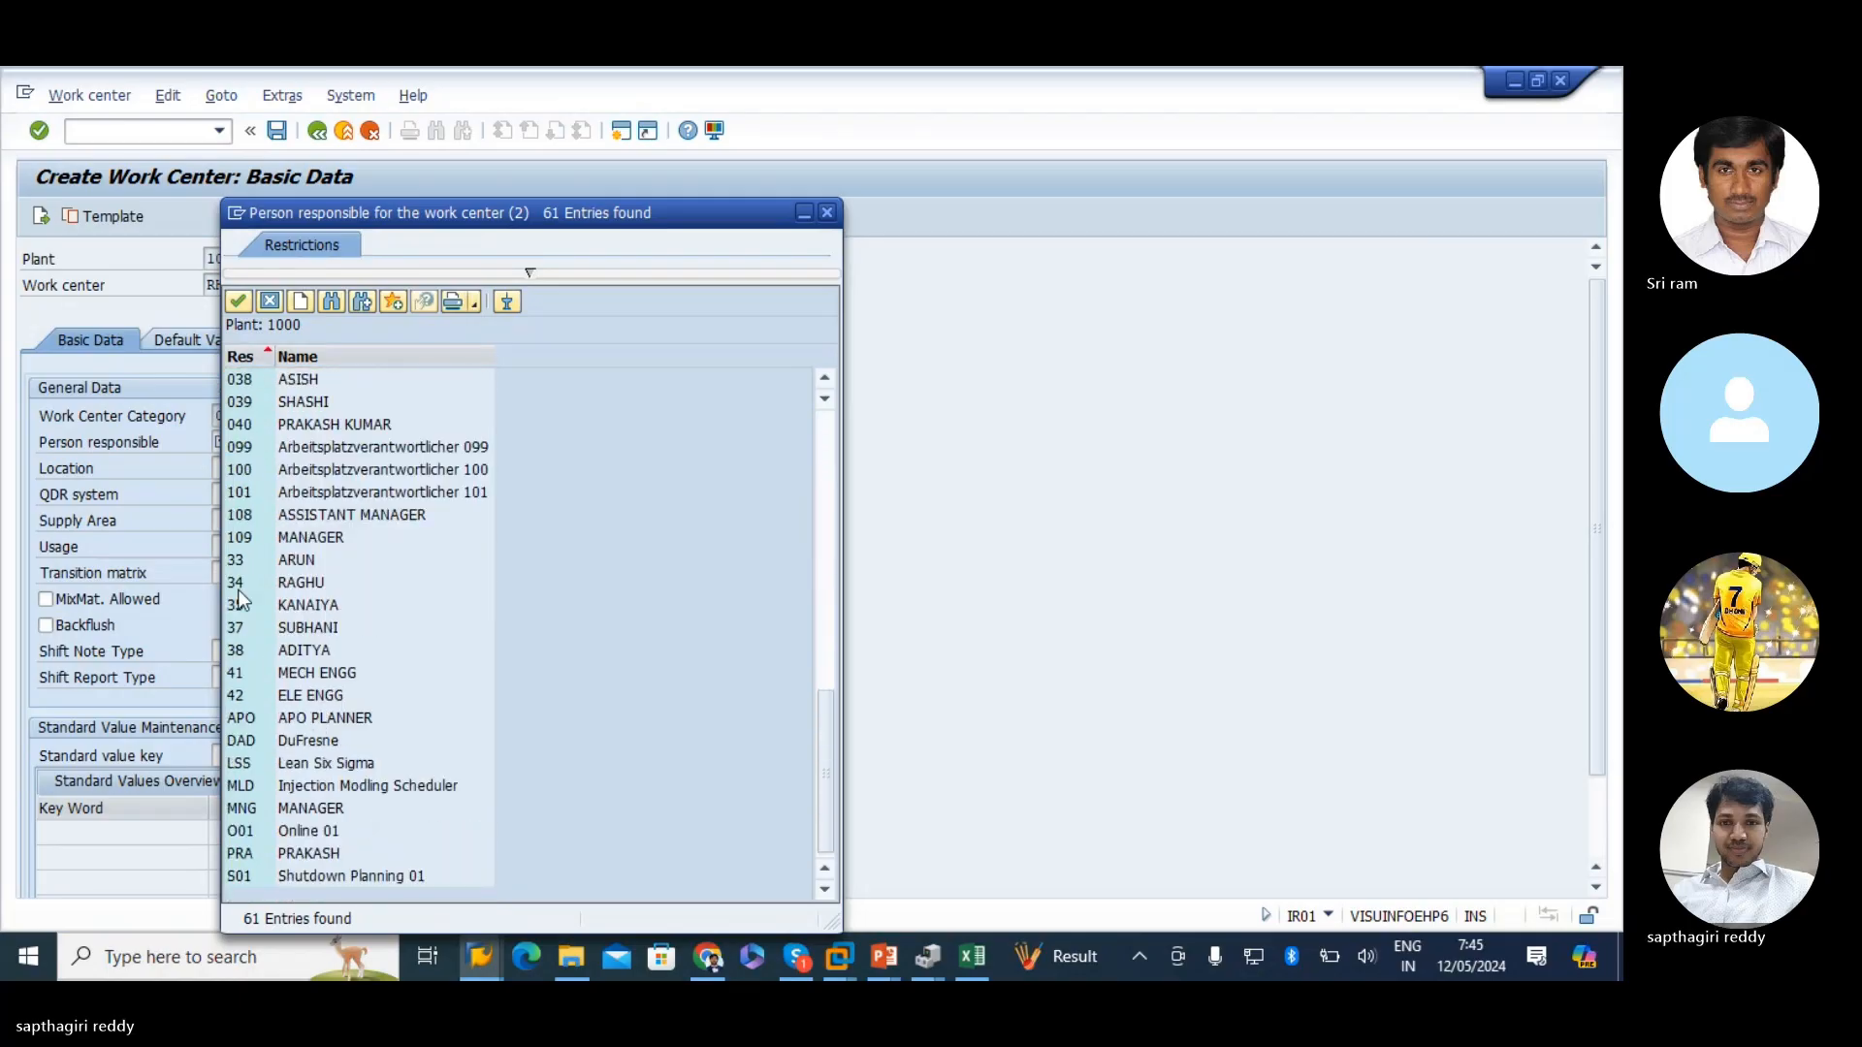
click(303, 689)
click(330, 678)
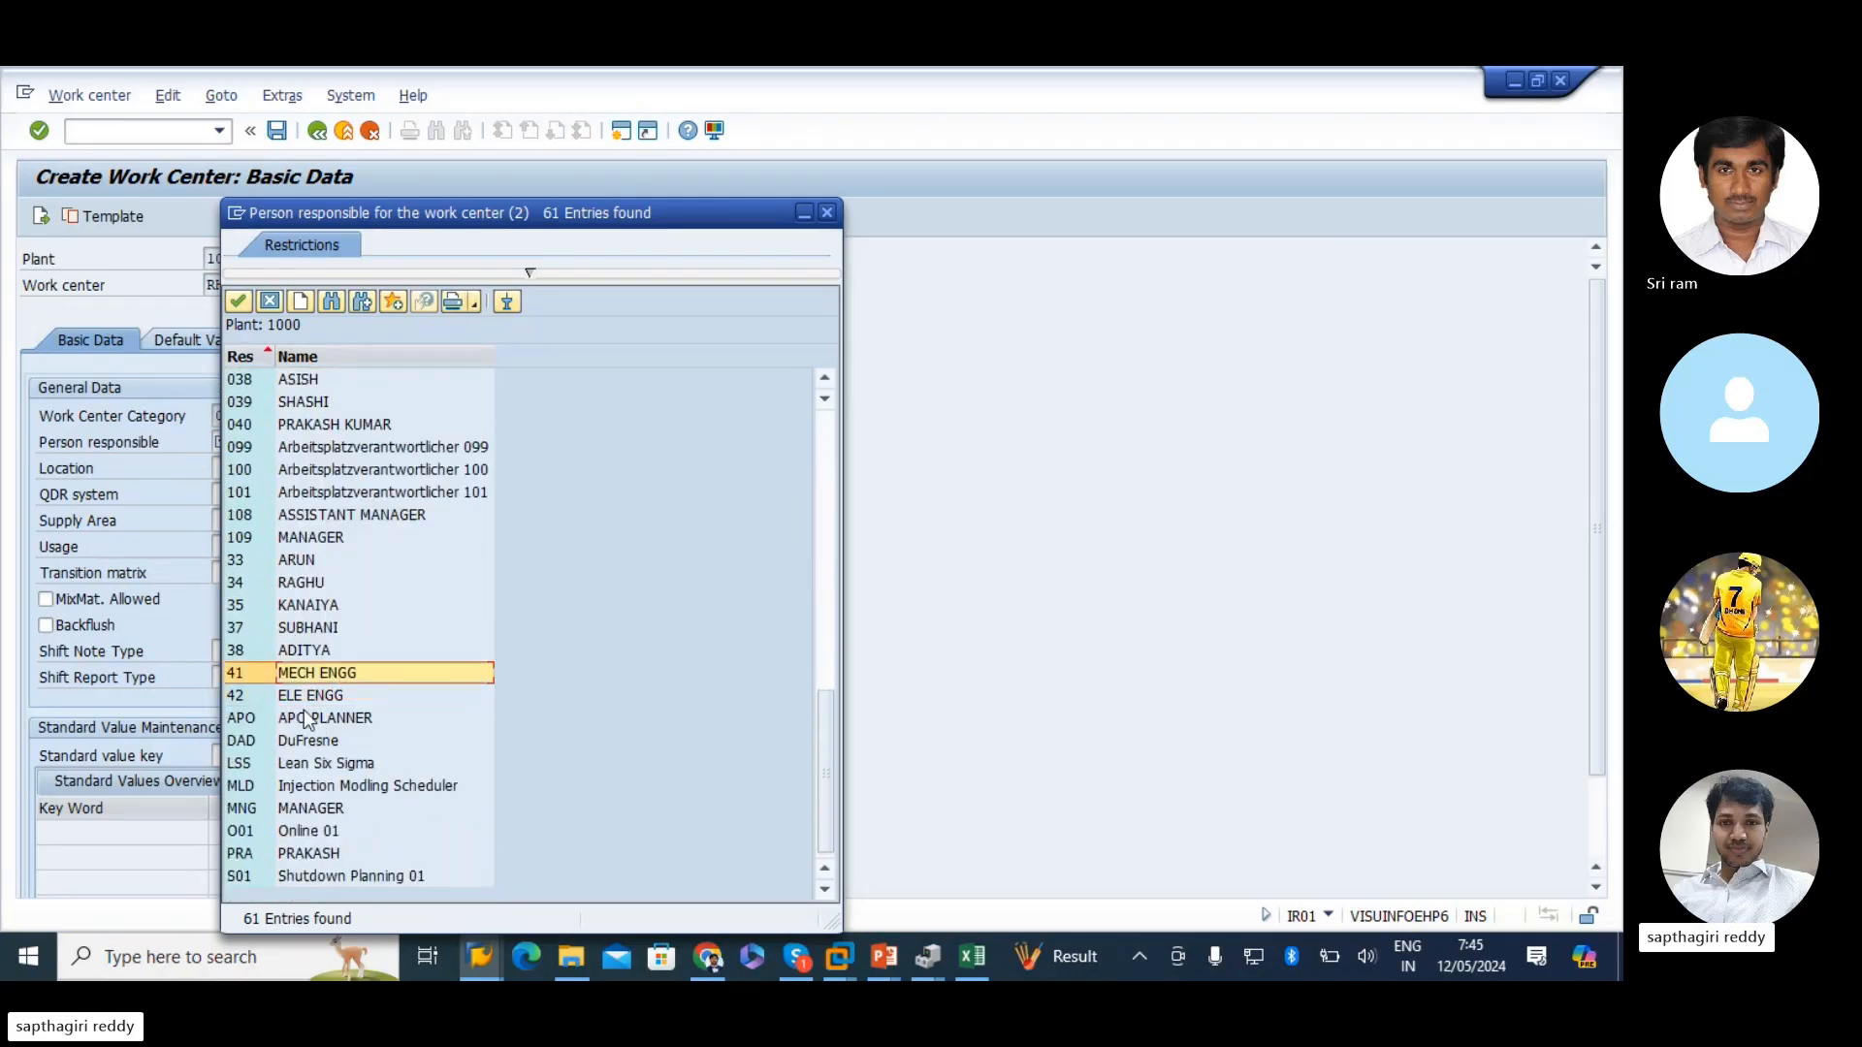
double_click(237, 678)
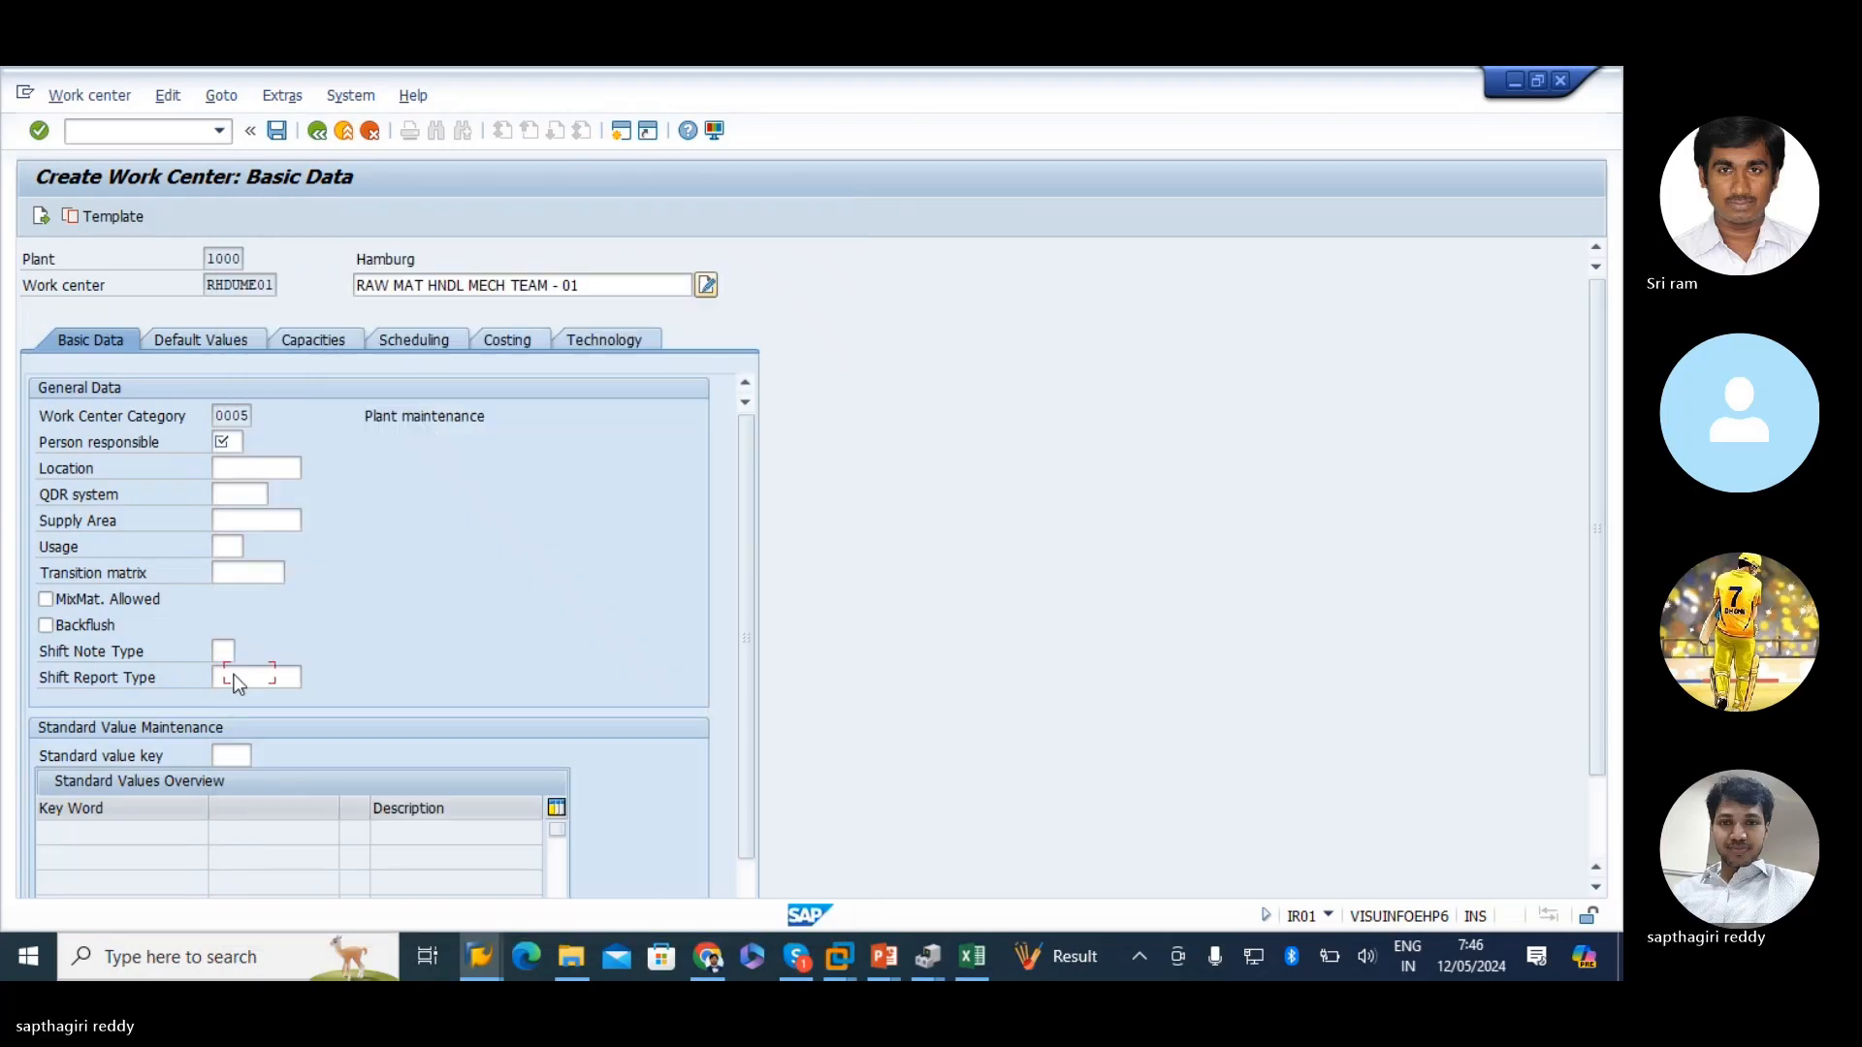
click(256, 469)
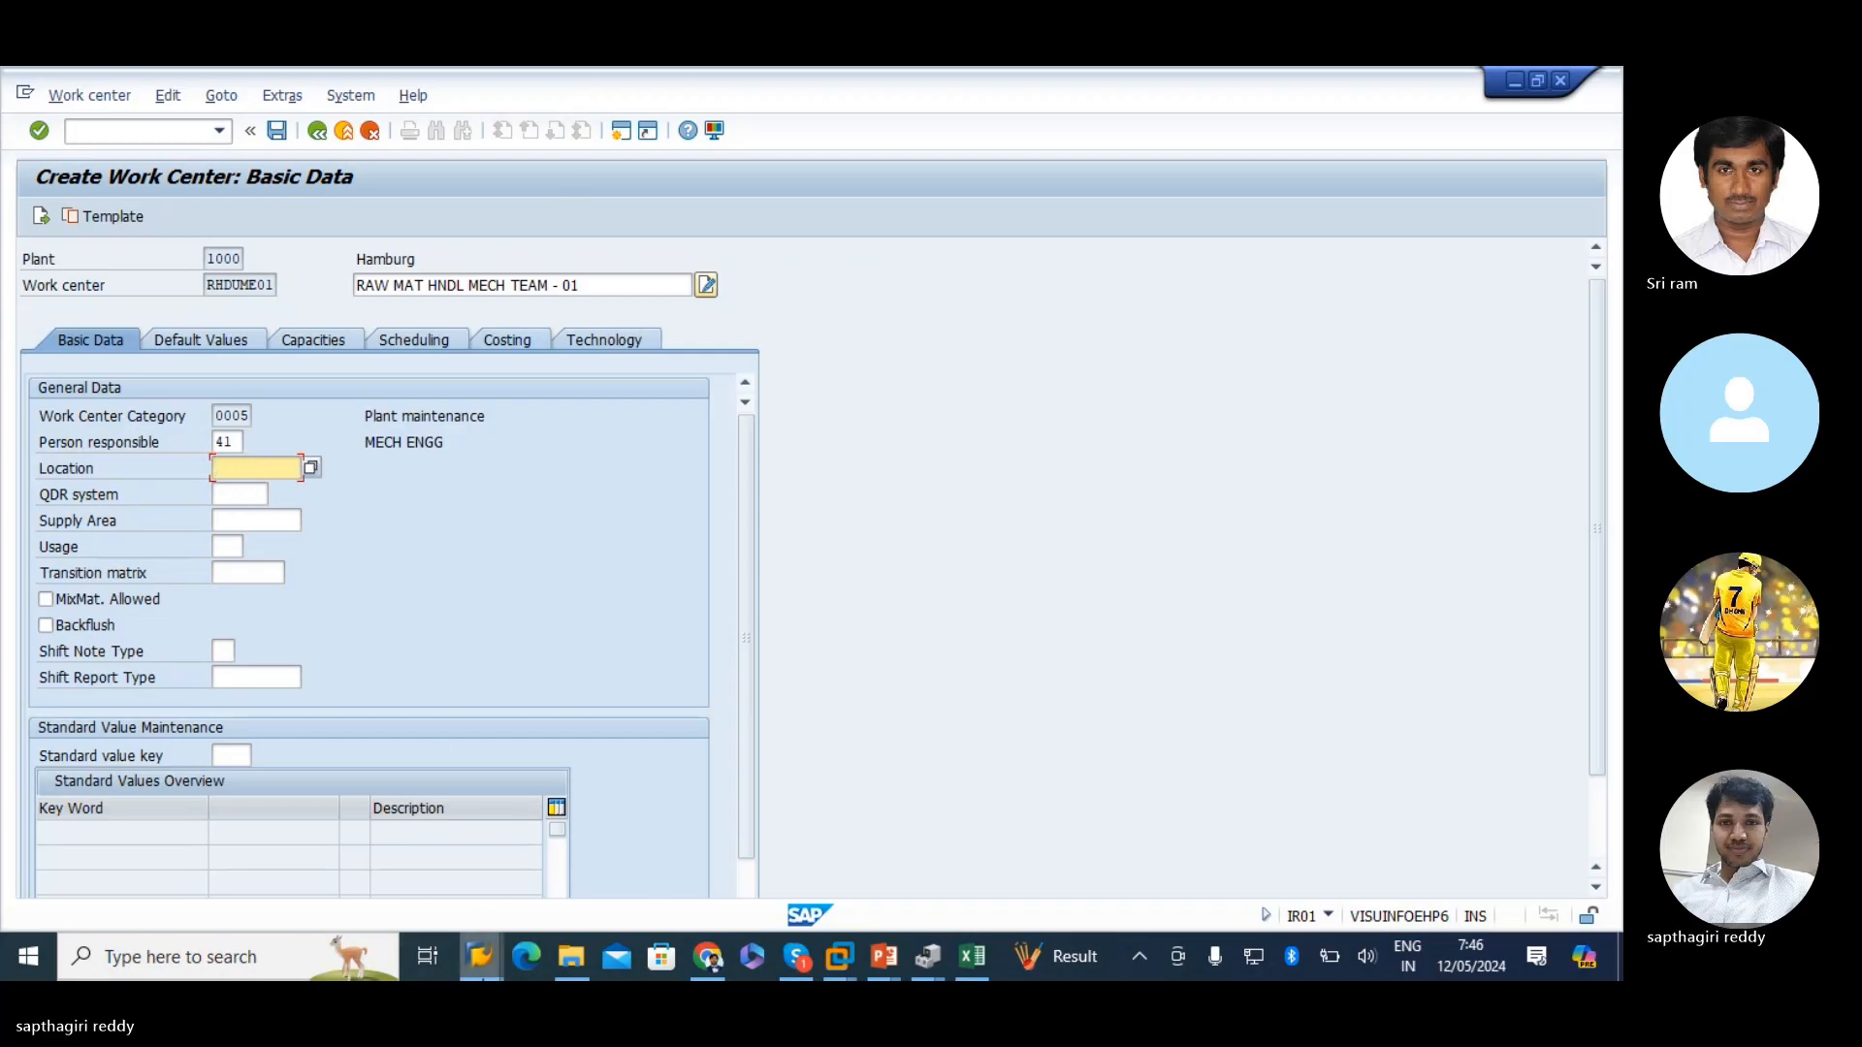
- Switch to the implementation guide and locate Define Location under Enterprise Structure, Definition, Logistics - General
click(481, 958)
click(407, 854)
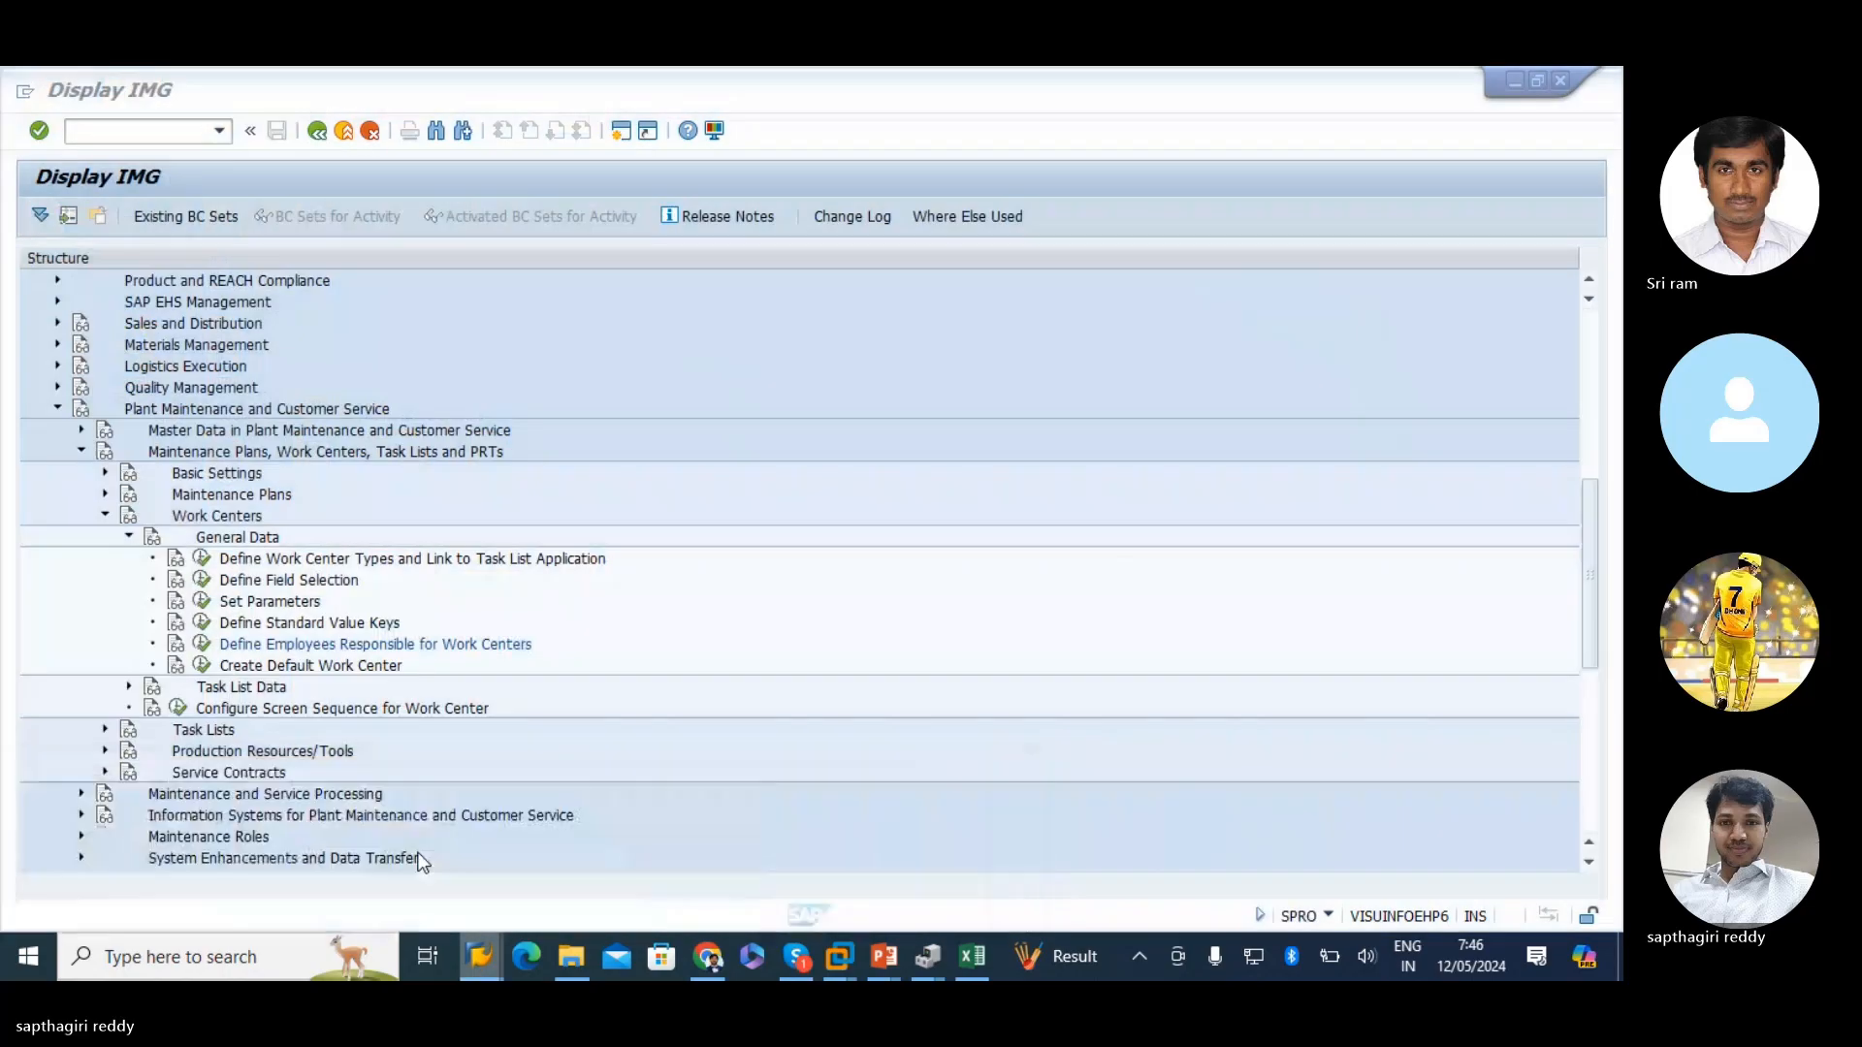
scroll(432, 524, up, 6)
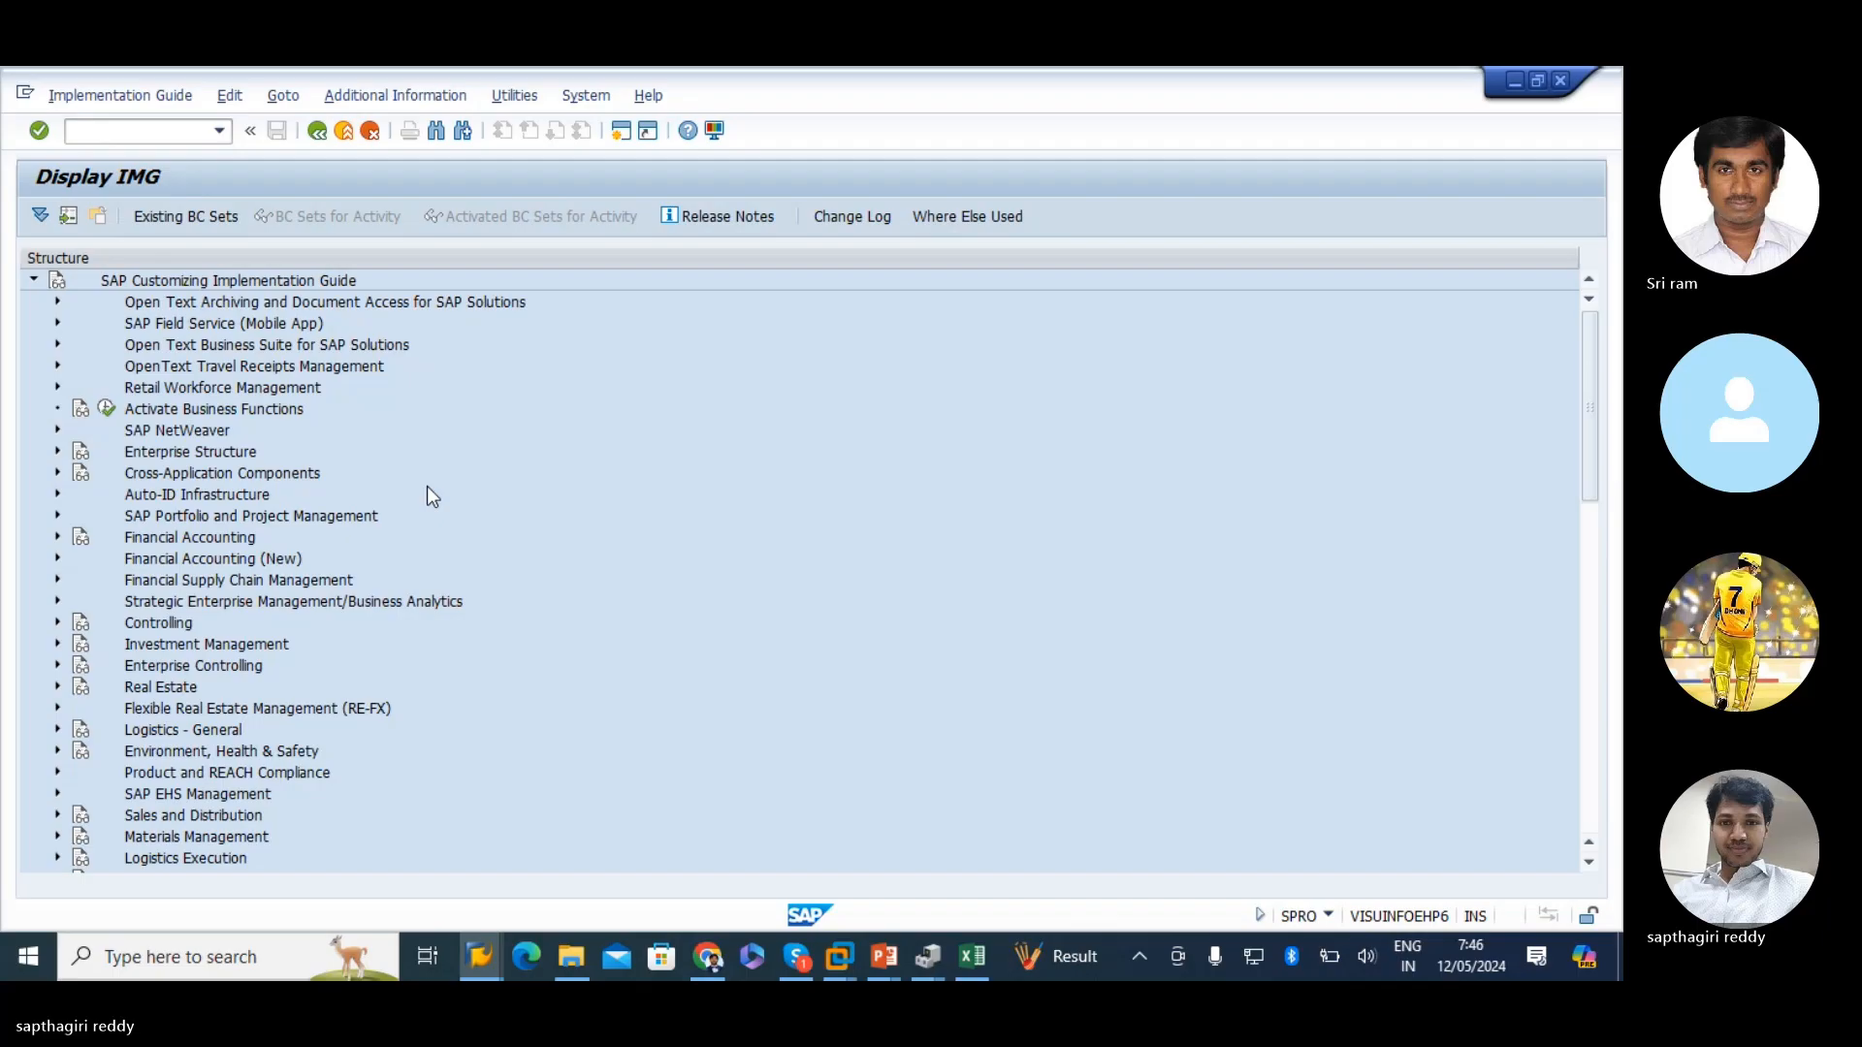
click(56, 450)
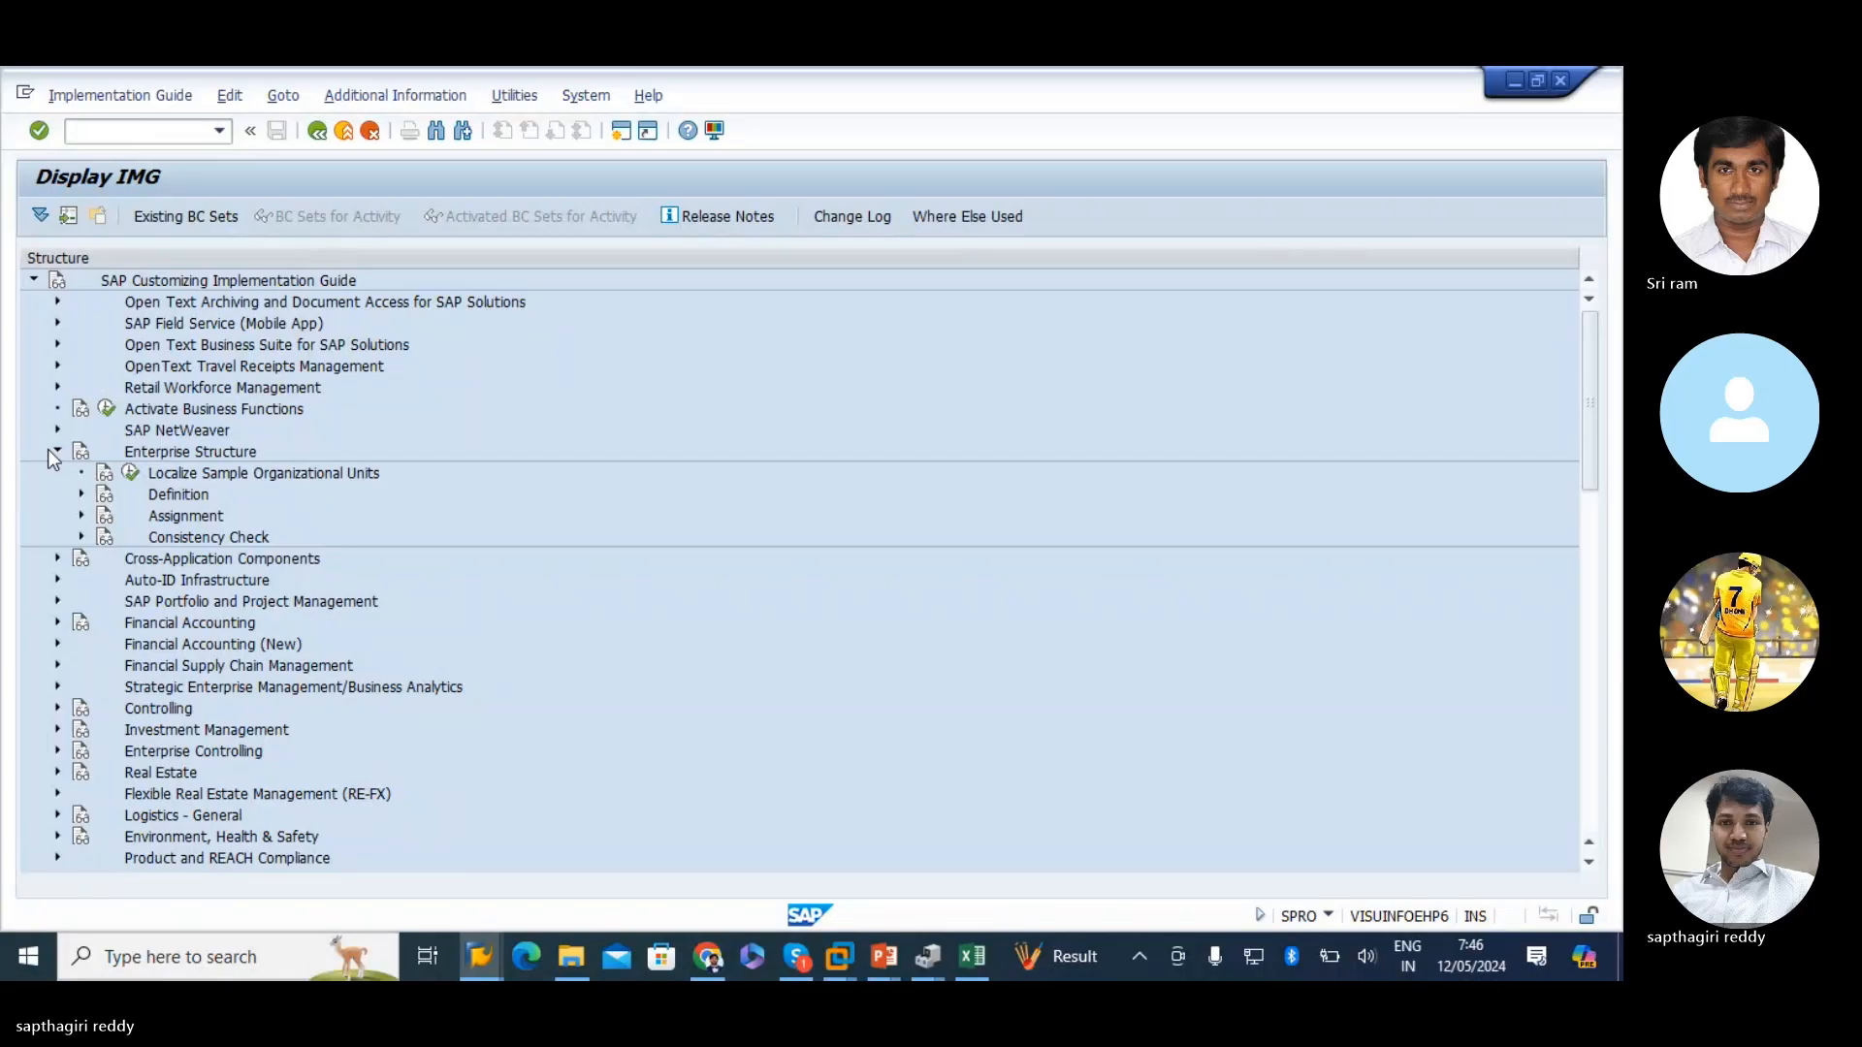
click(80, 493)
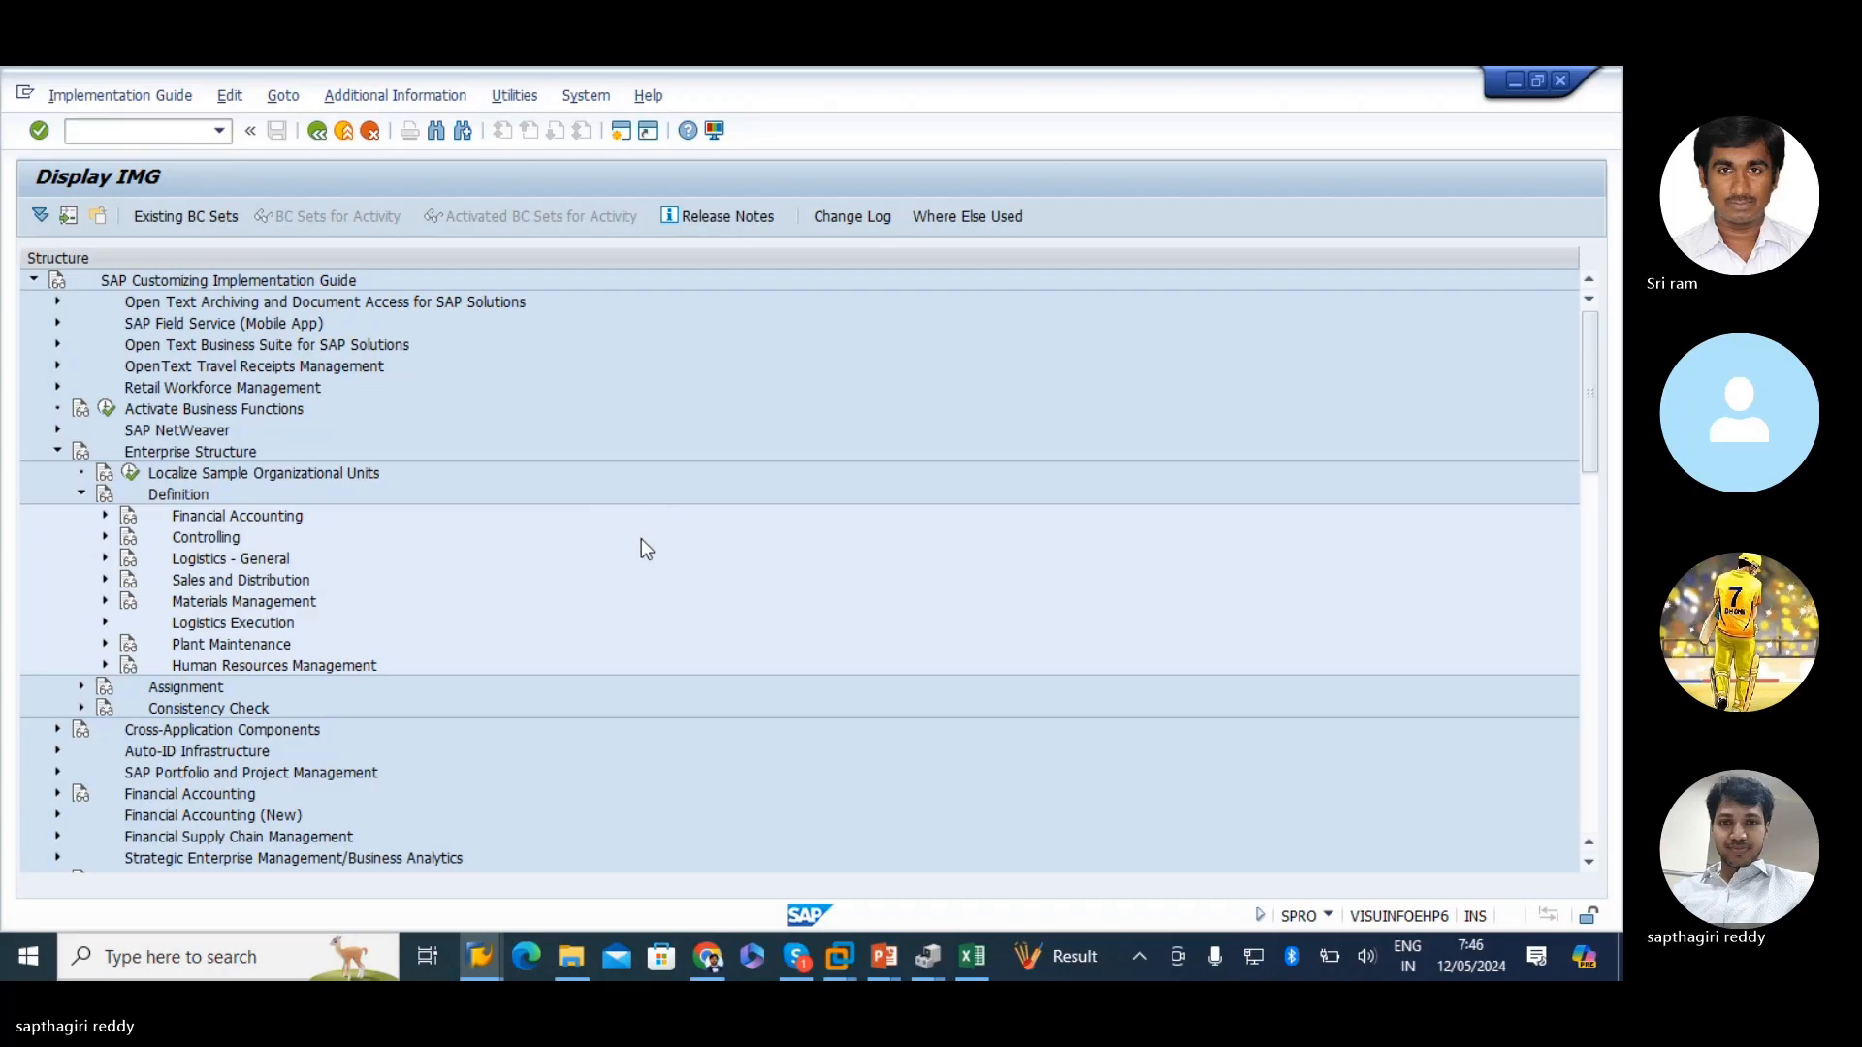
click(233, 563)
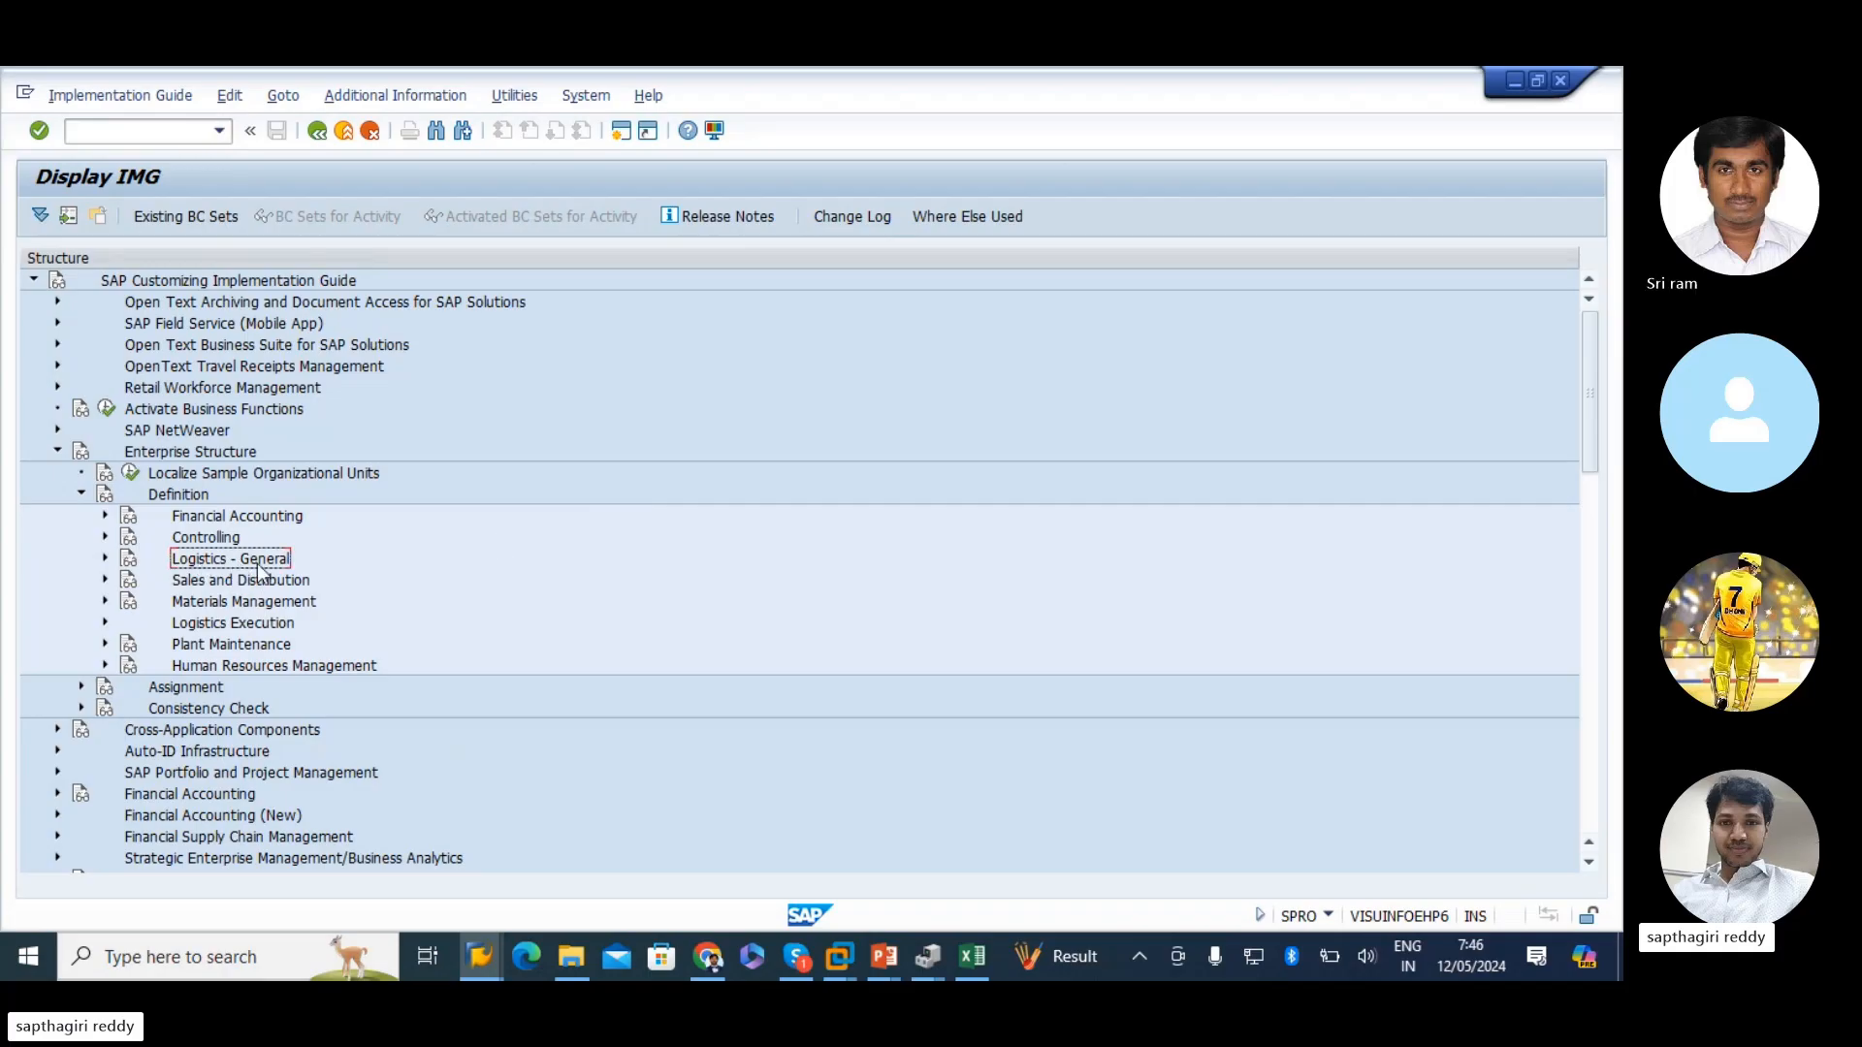
click(104, 559)
click(247, 623)
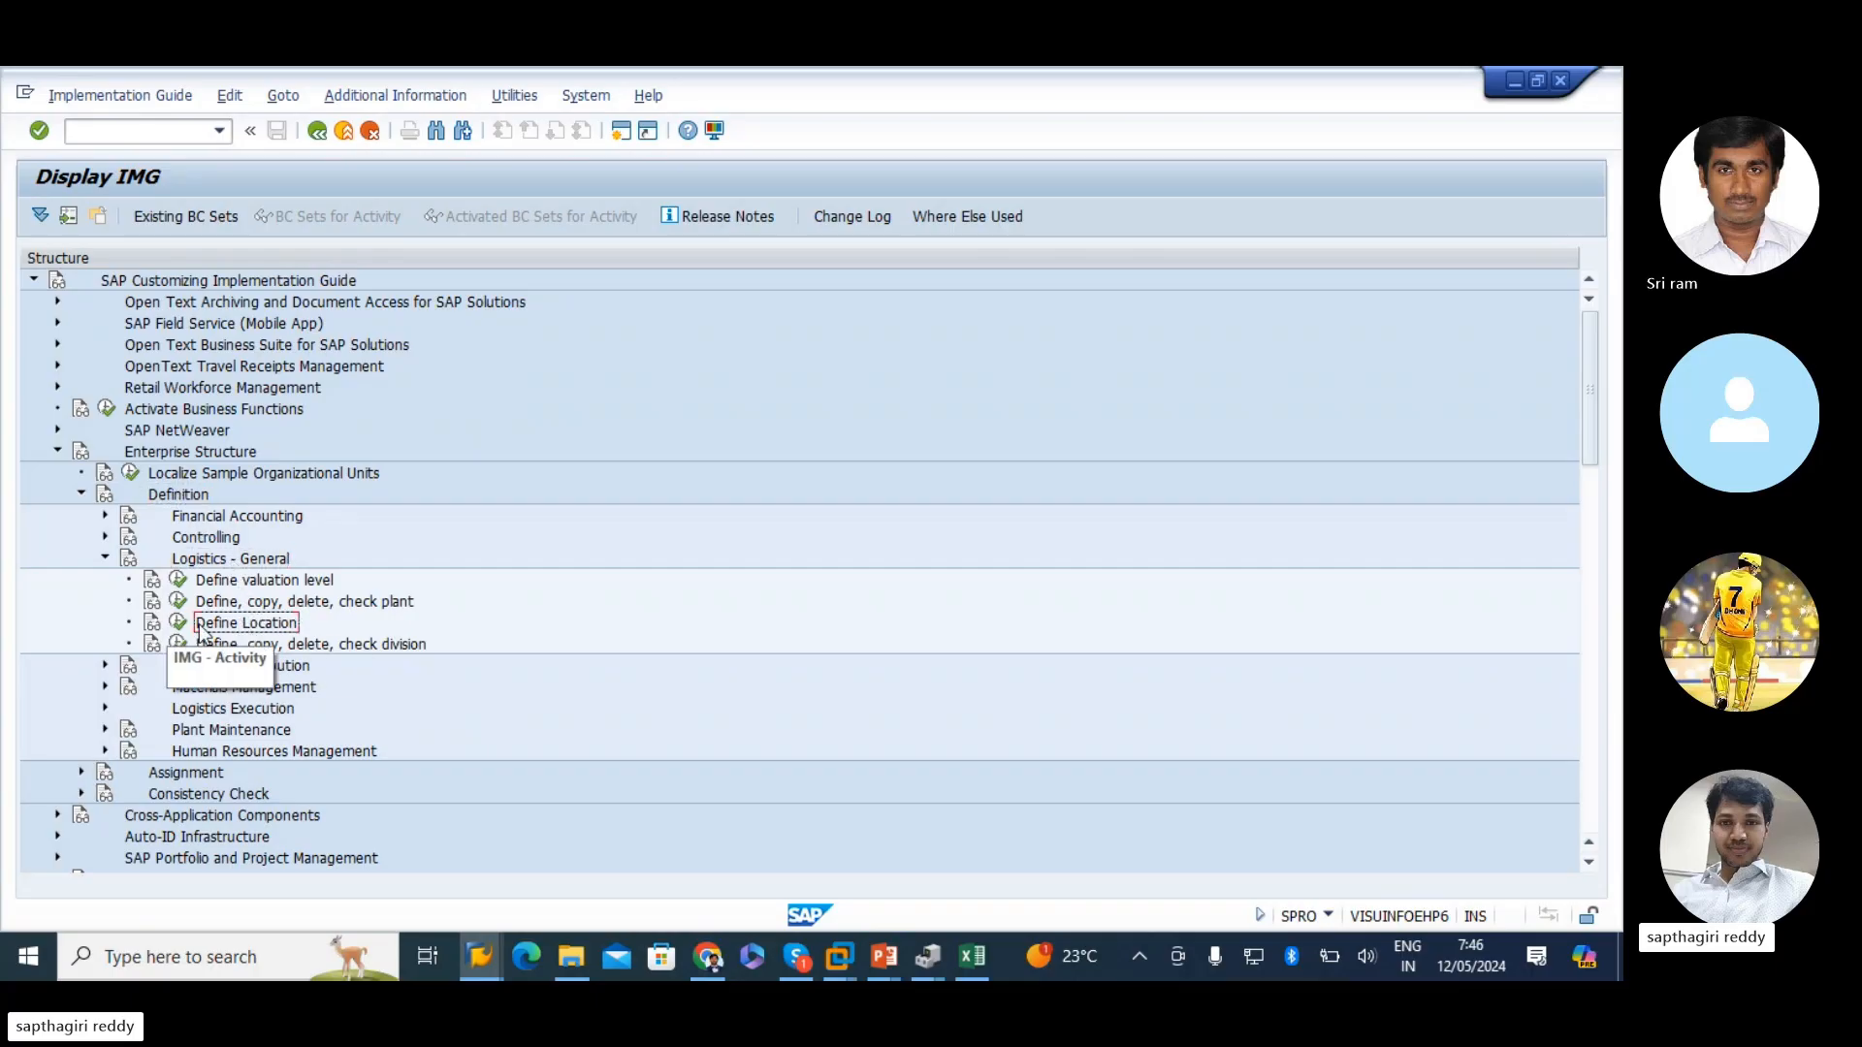
- Capture the path to Define Location, paste the screenshot at cell A35 of the WORKCENTER sheet in Excel and return to SAP
key(super+shift+s)
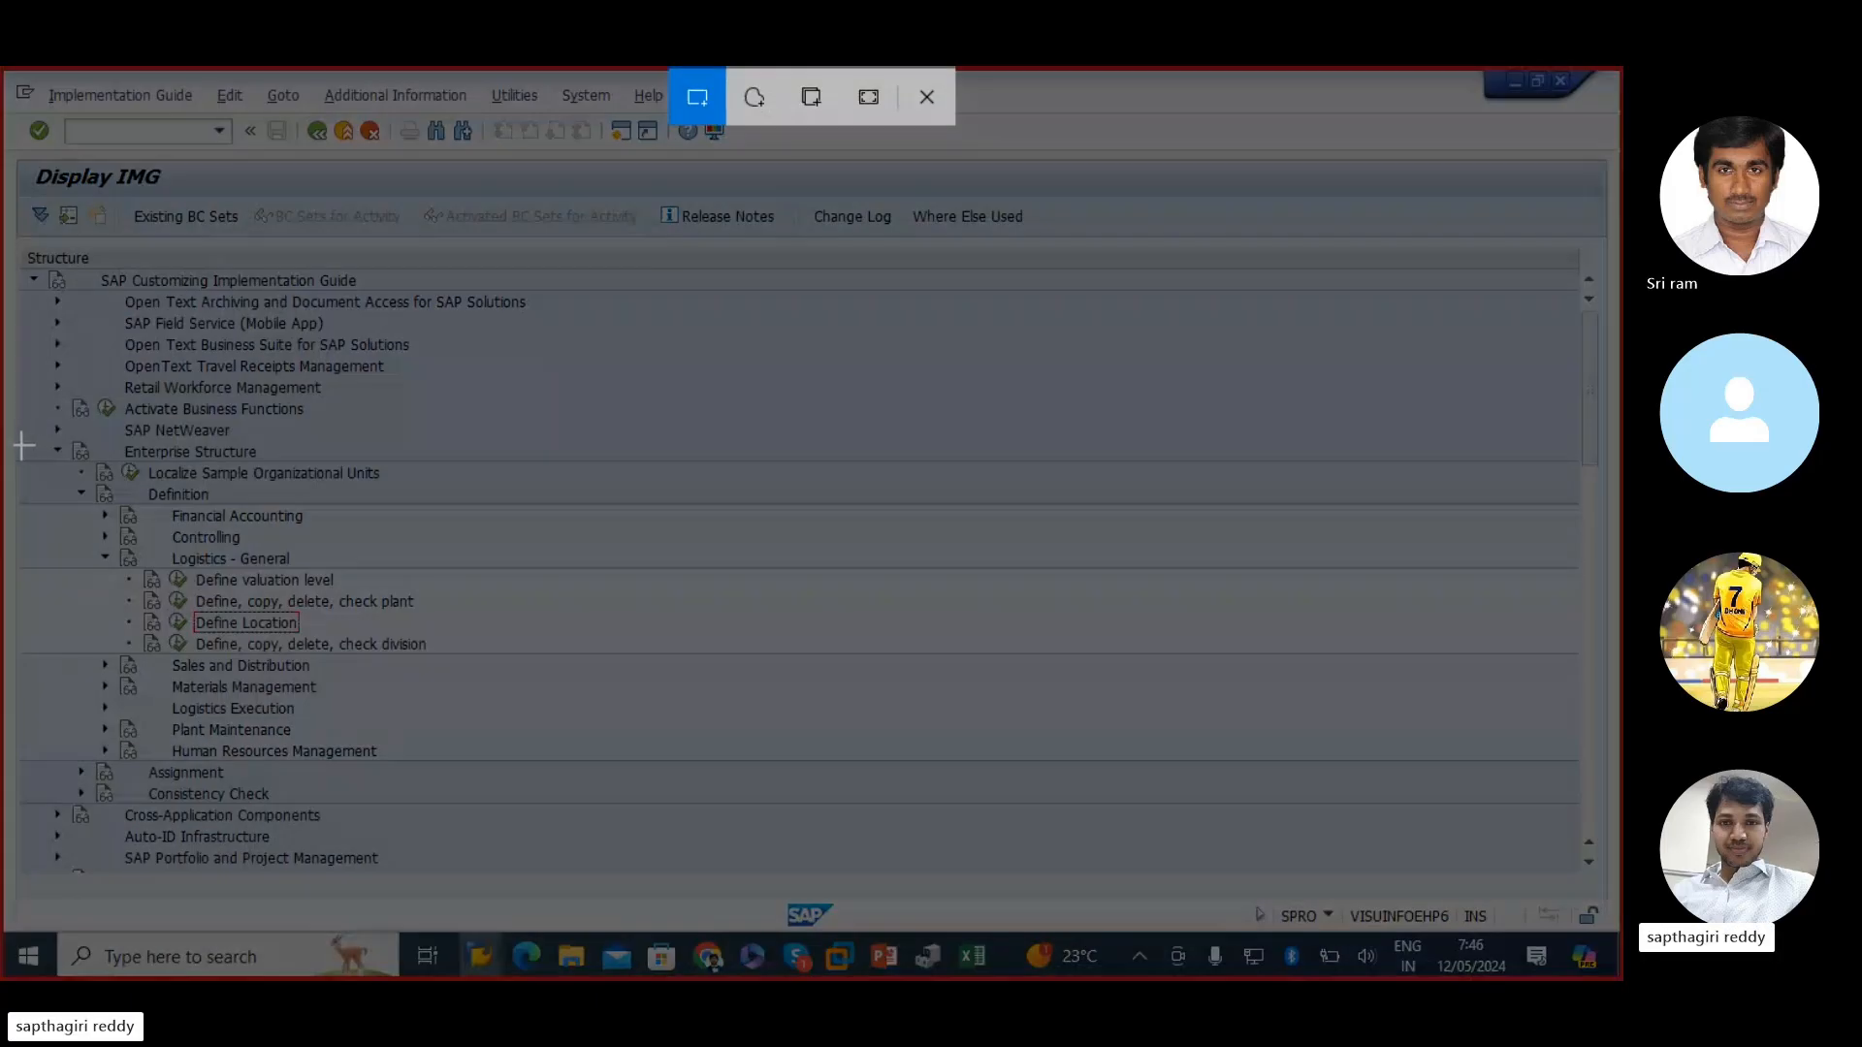
drag(12, 438, 517, 766)
click(973, 958)
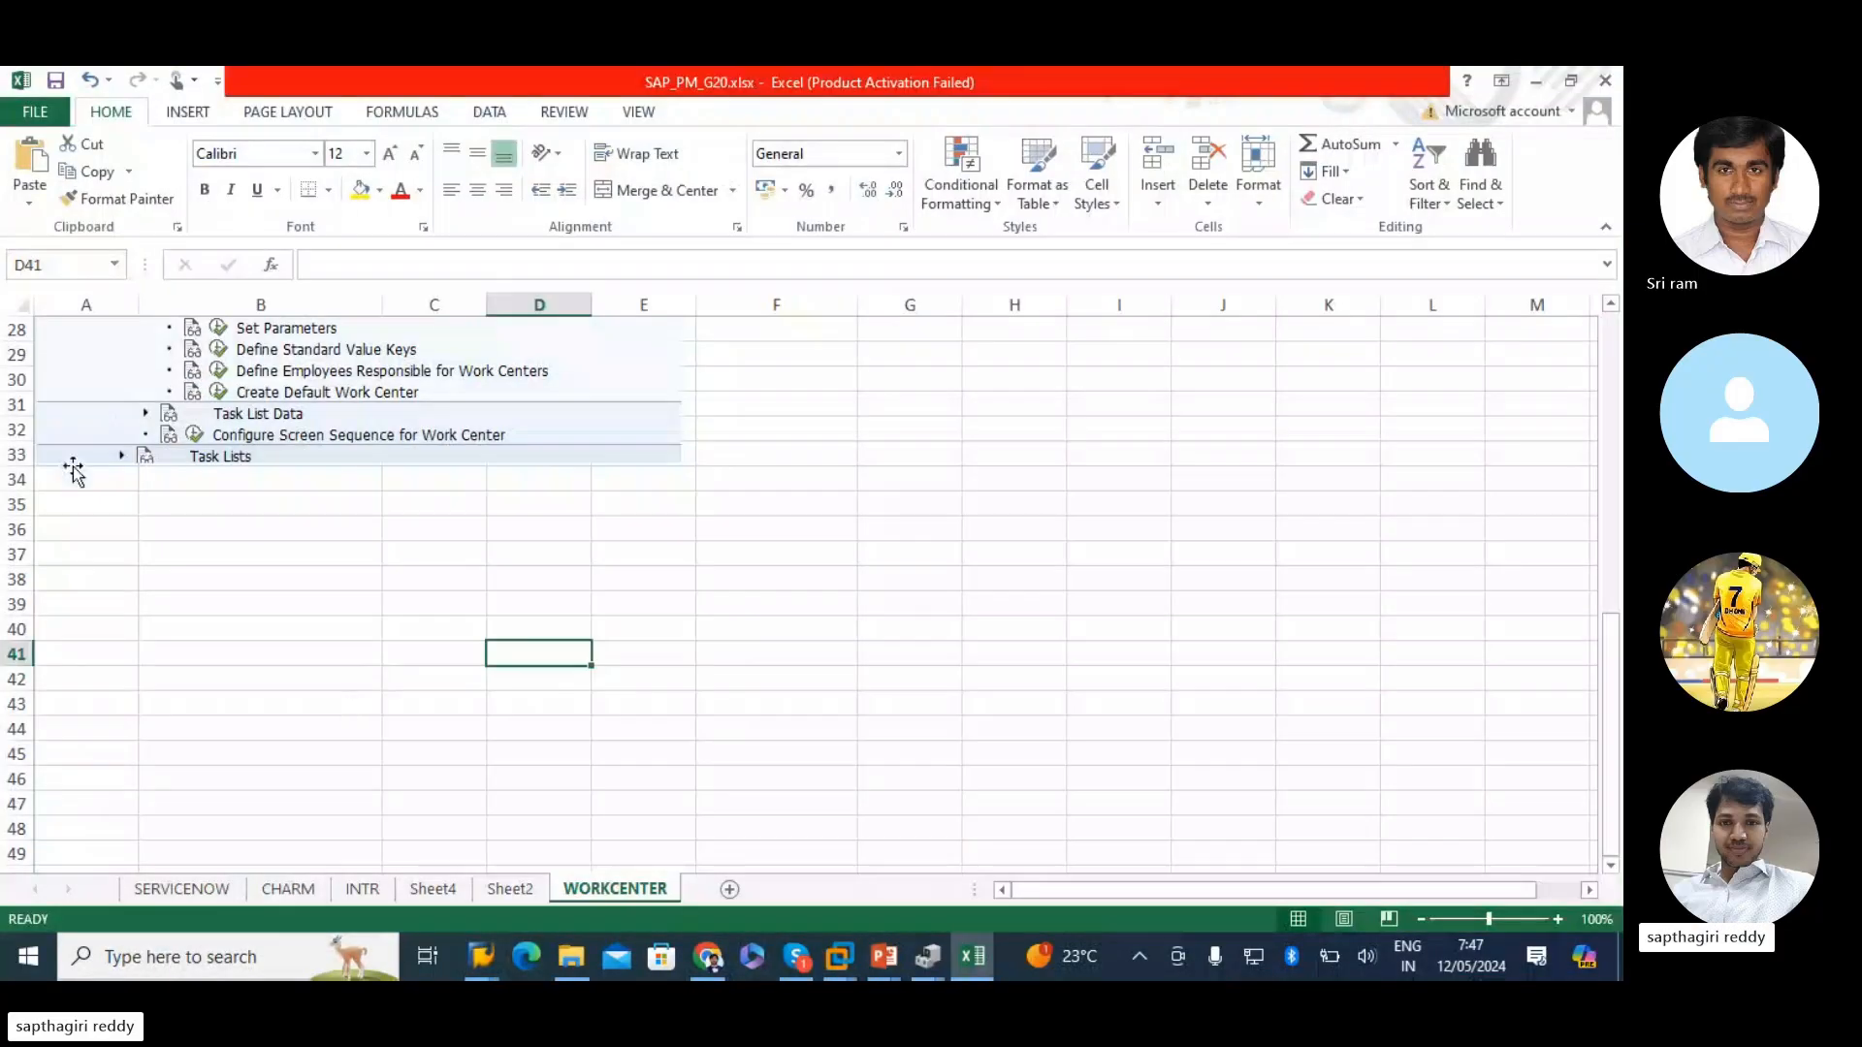
click(57, 500)
key(ctrl+v)
key(alt+Tab)
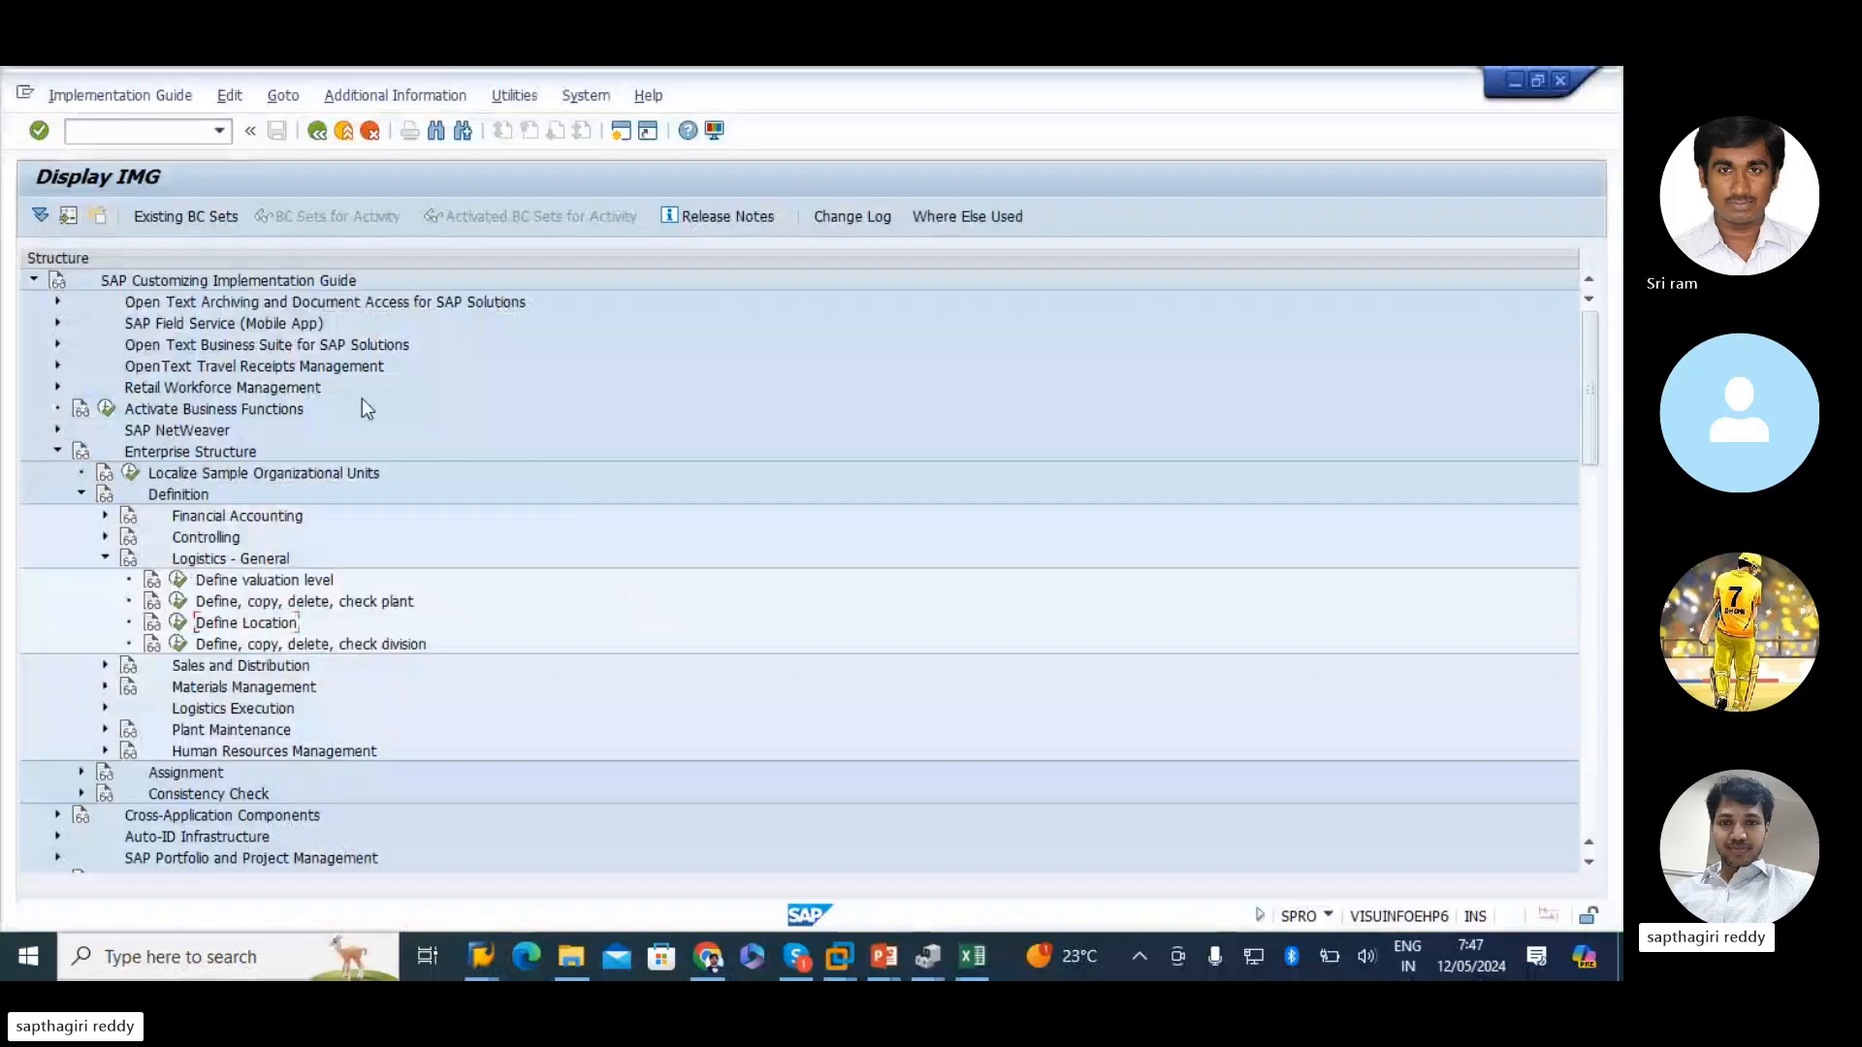
- Open the Define Location activity, widen its plant column and go to the location entries for plant 1000
click(177, 624)
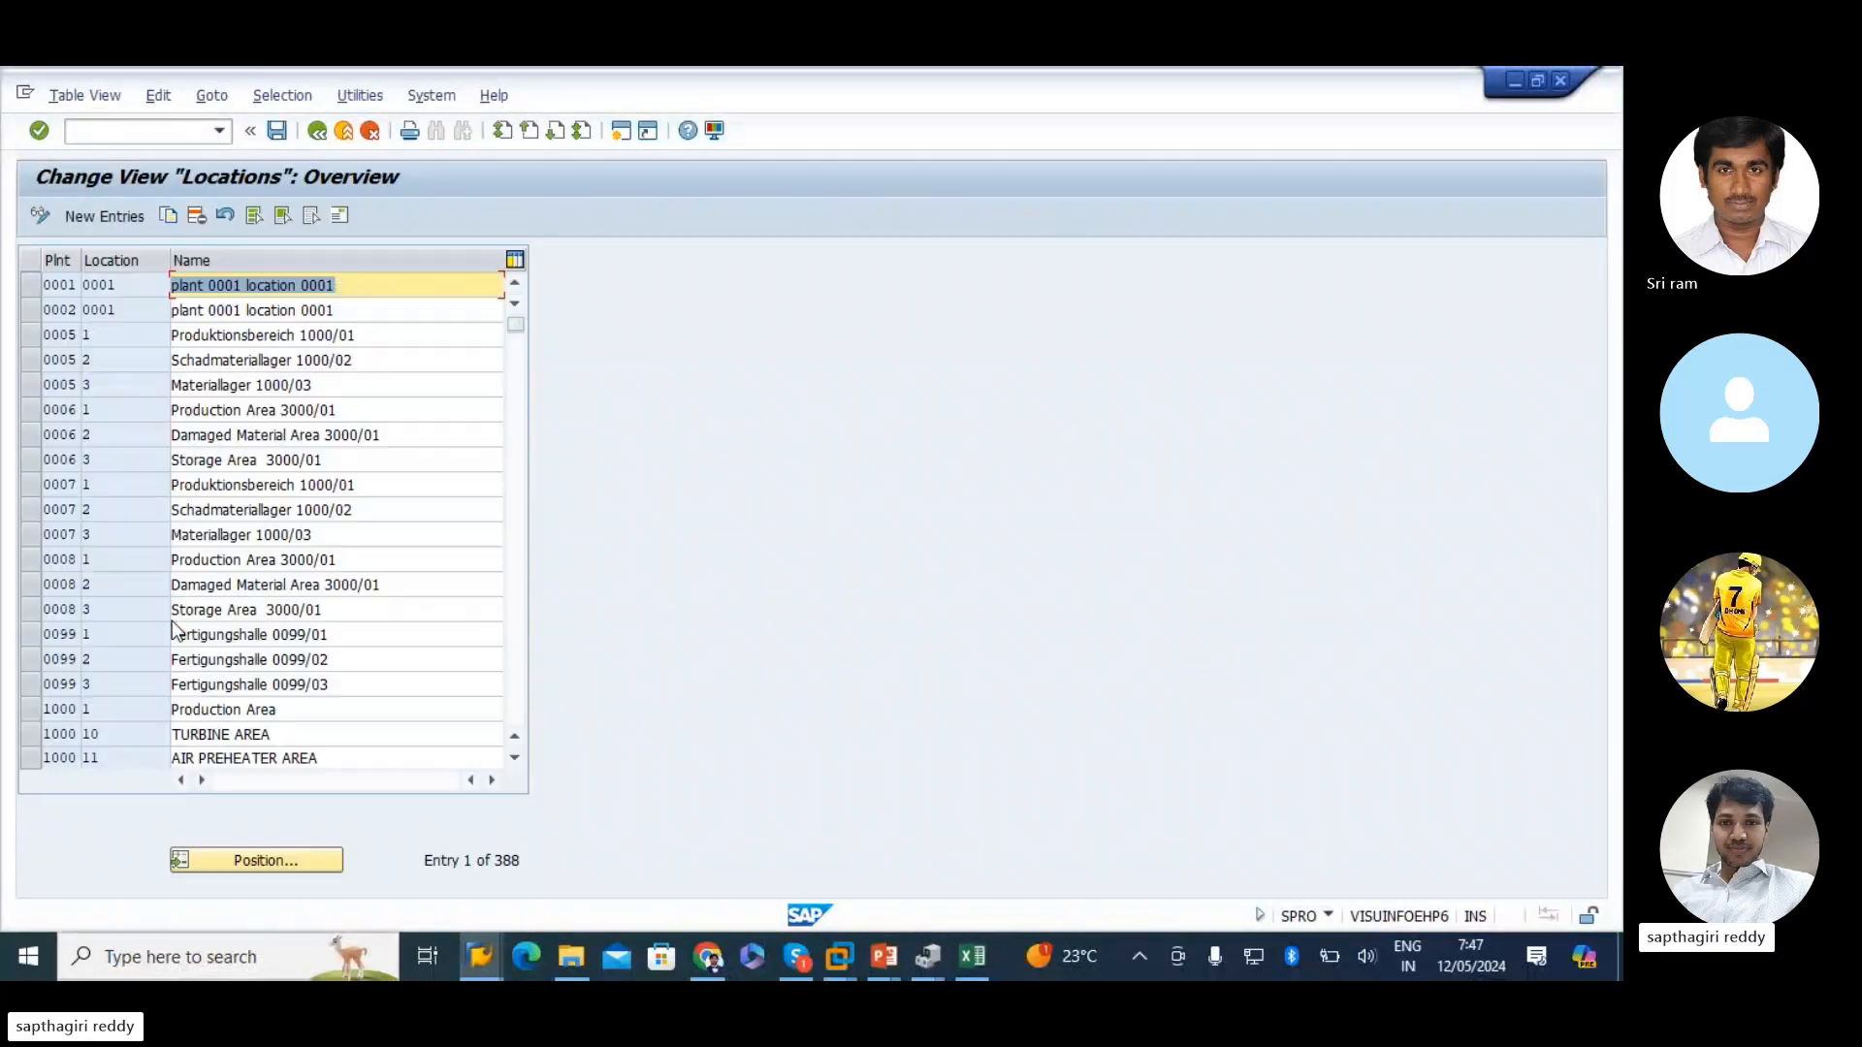
drag(83, 254, 90, 254)
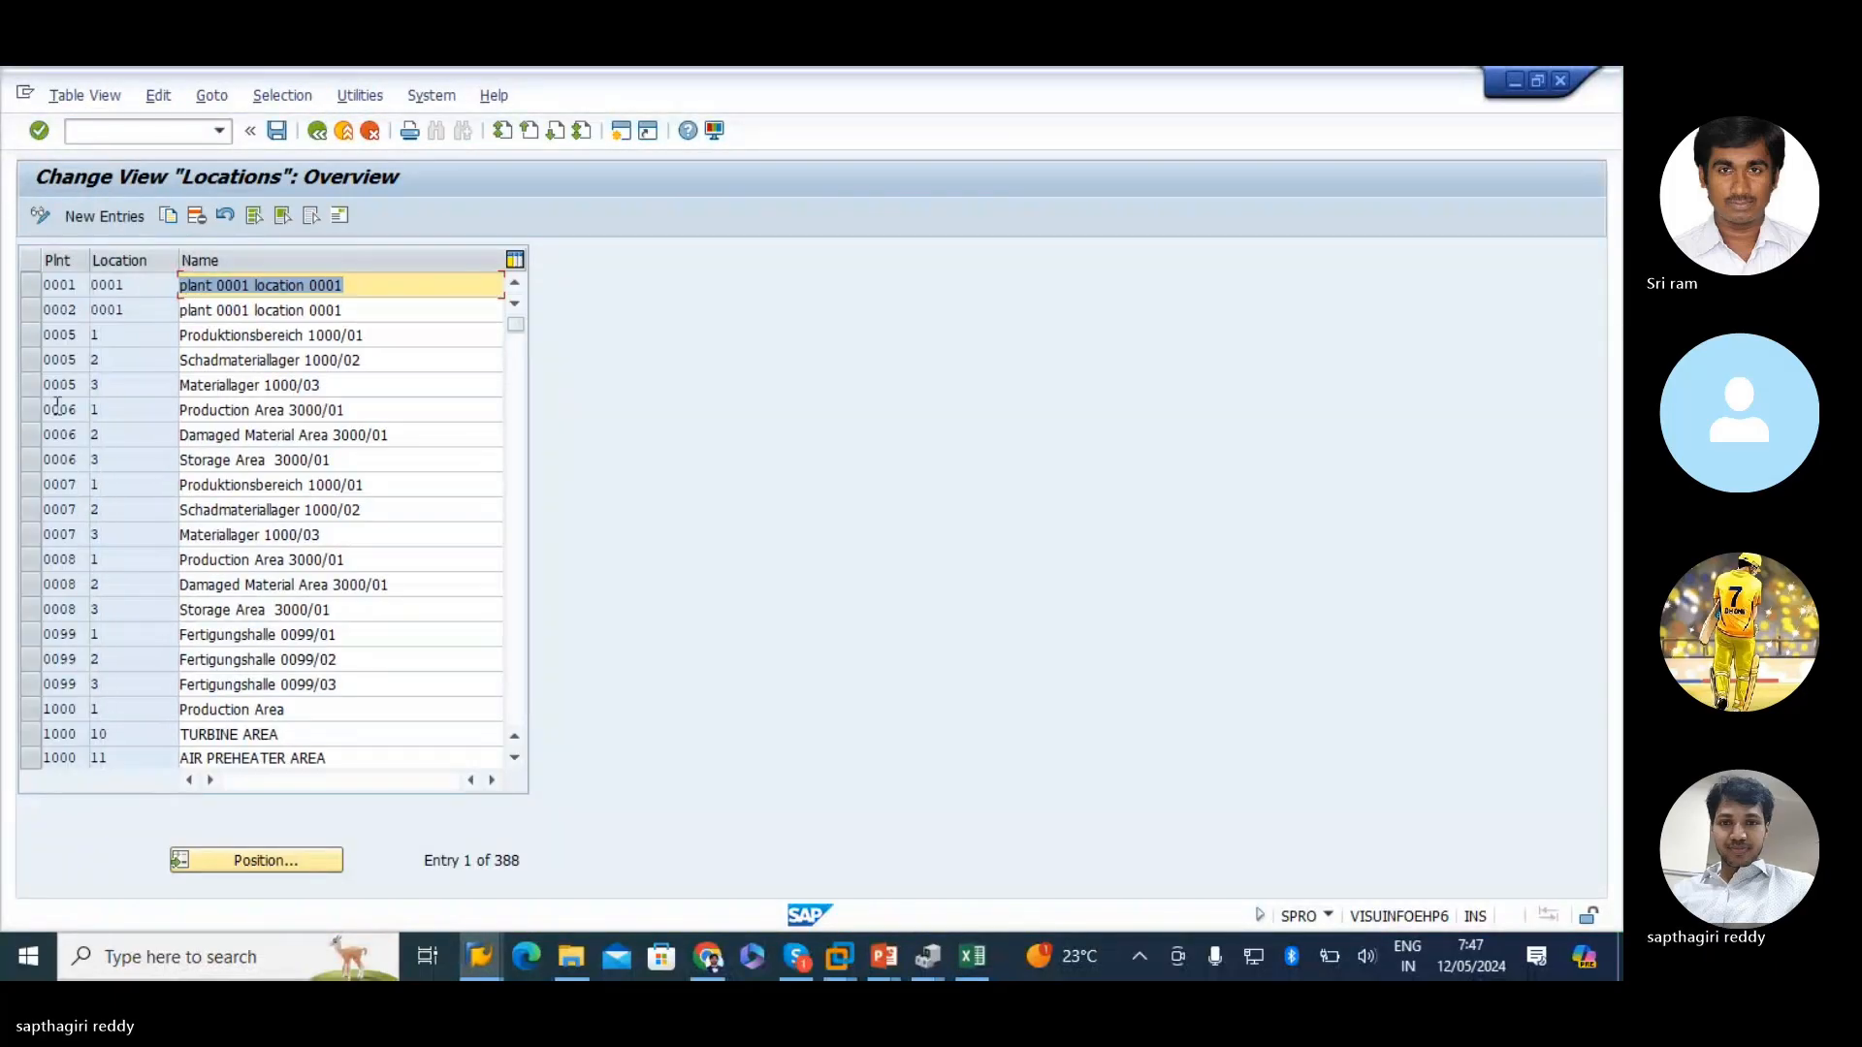
scroll(73, 471, down, 2)
scroll(73, 472, down, 1)
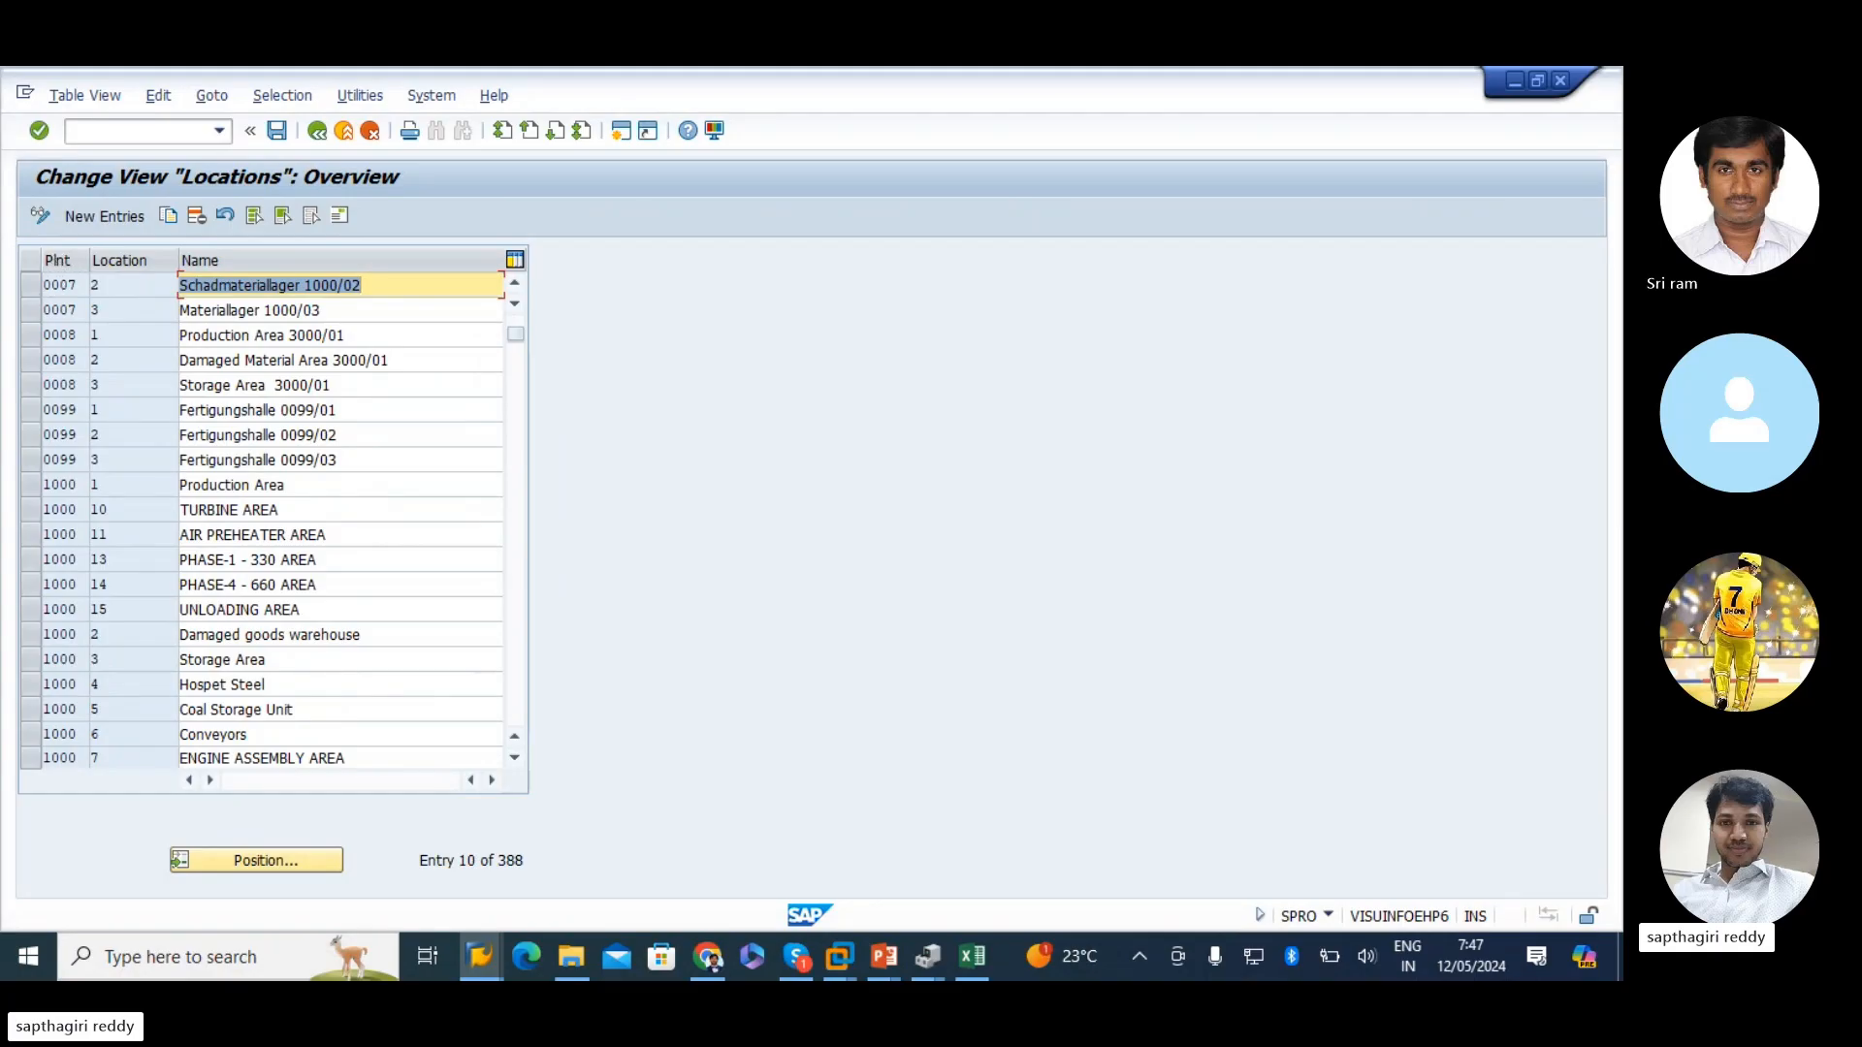
- Examine the Maintenance Specific Organization slide in PowerPoint's 1+PM_PM Overview presentation and return to the plant 1000 locations in SAP
mouse_move(890, 957)
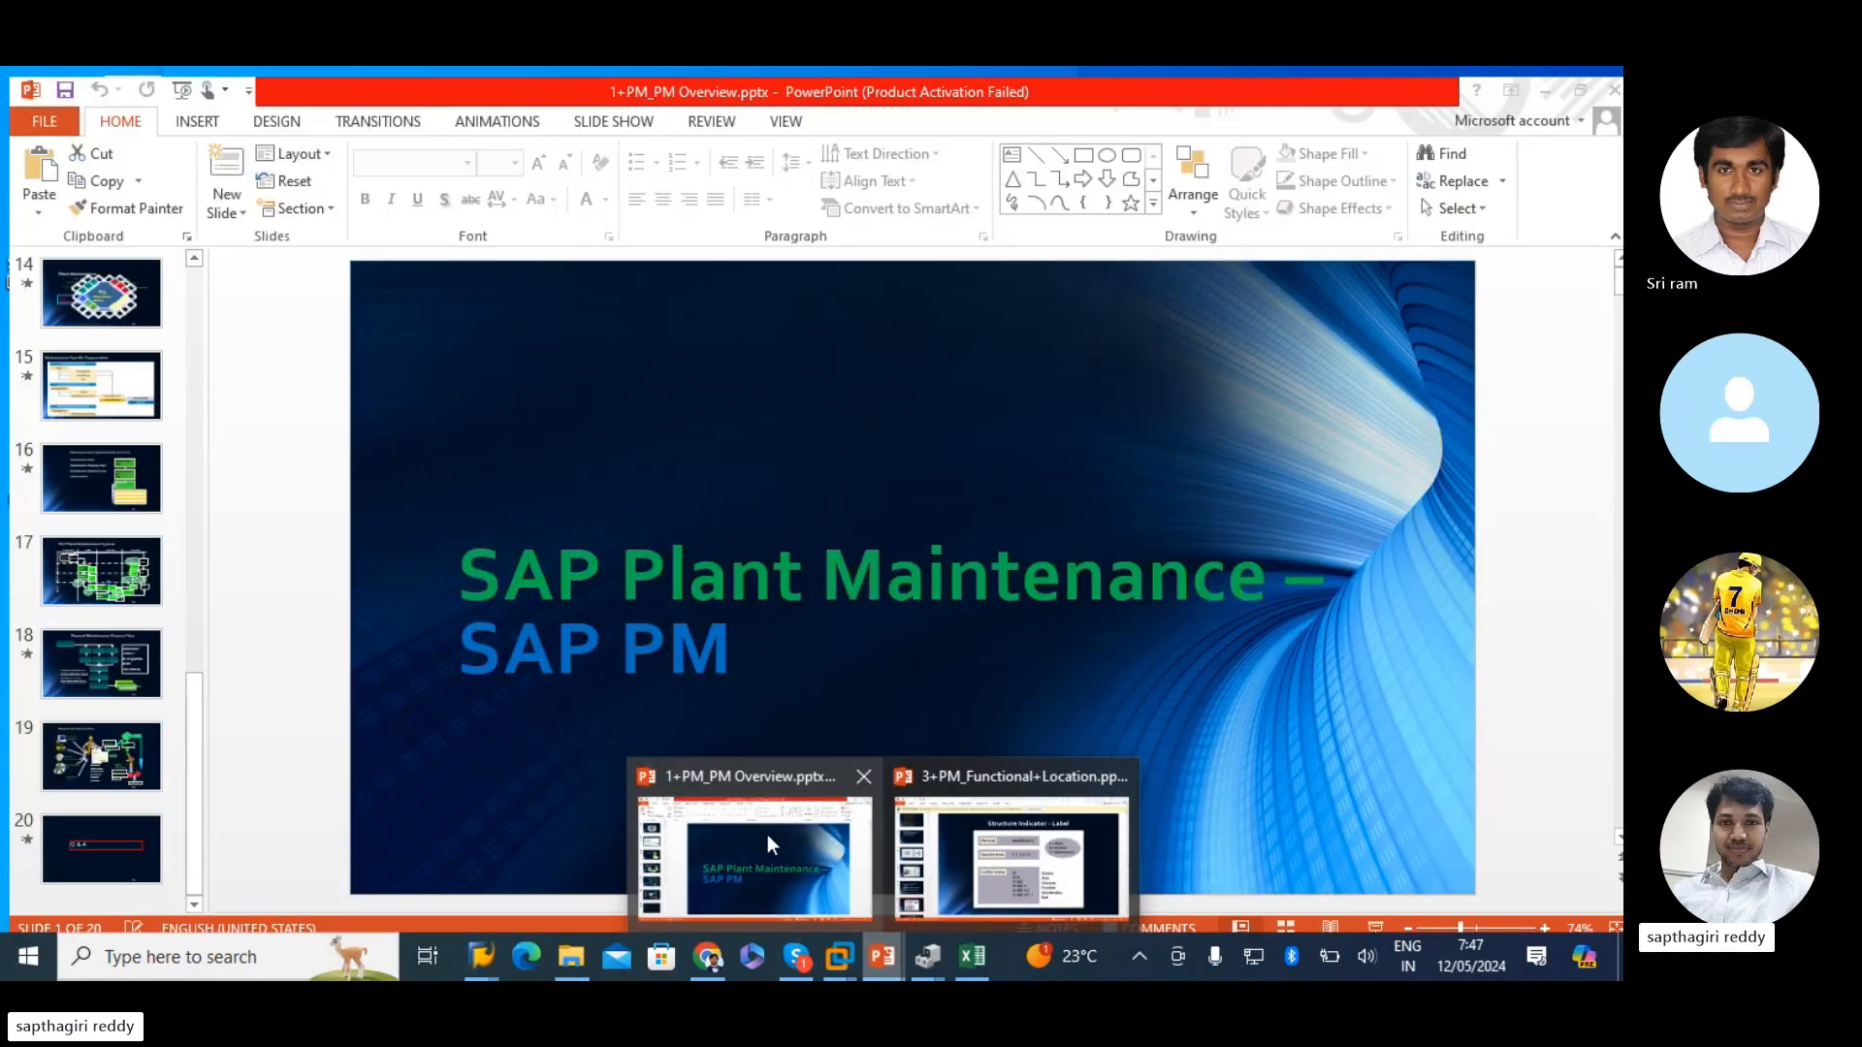
click(767, 834)
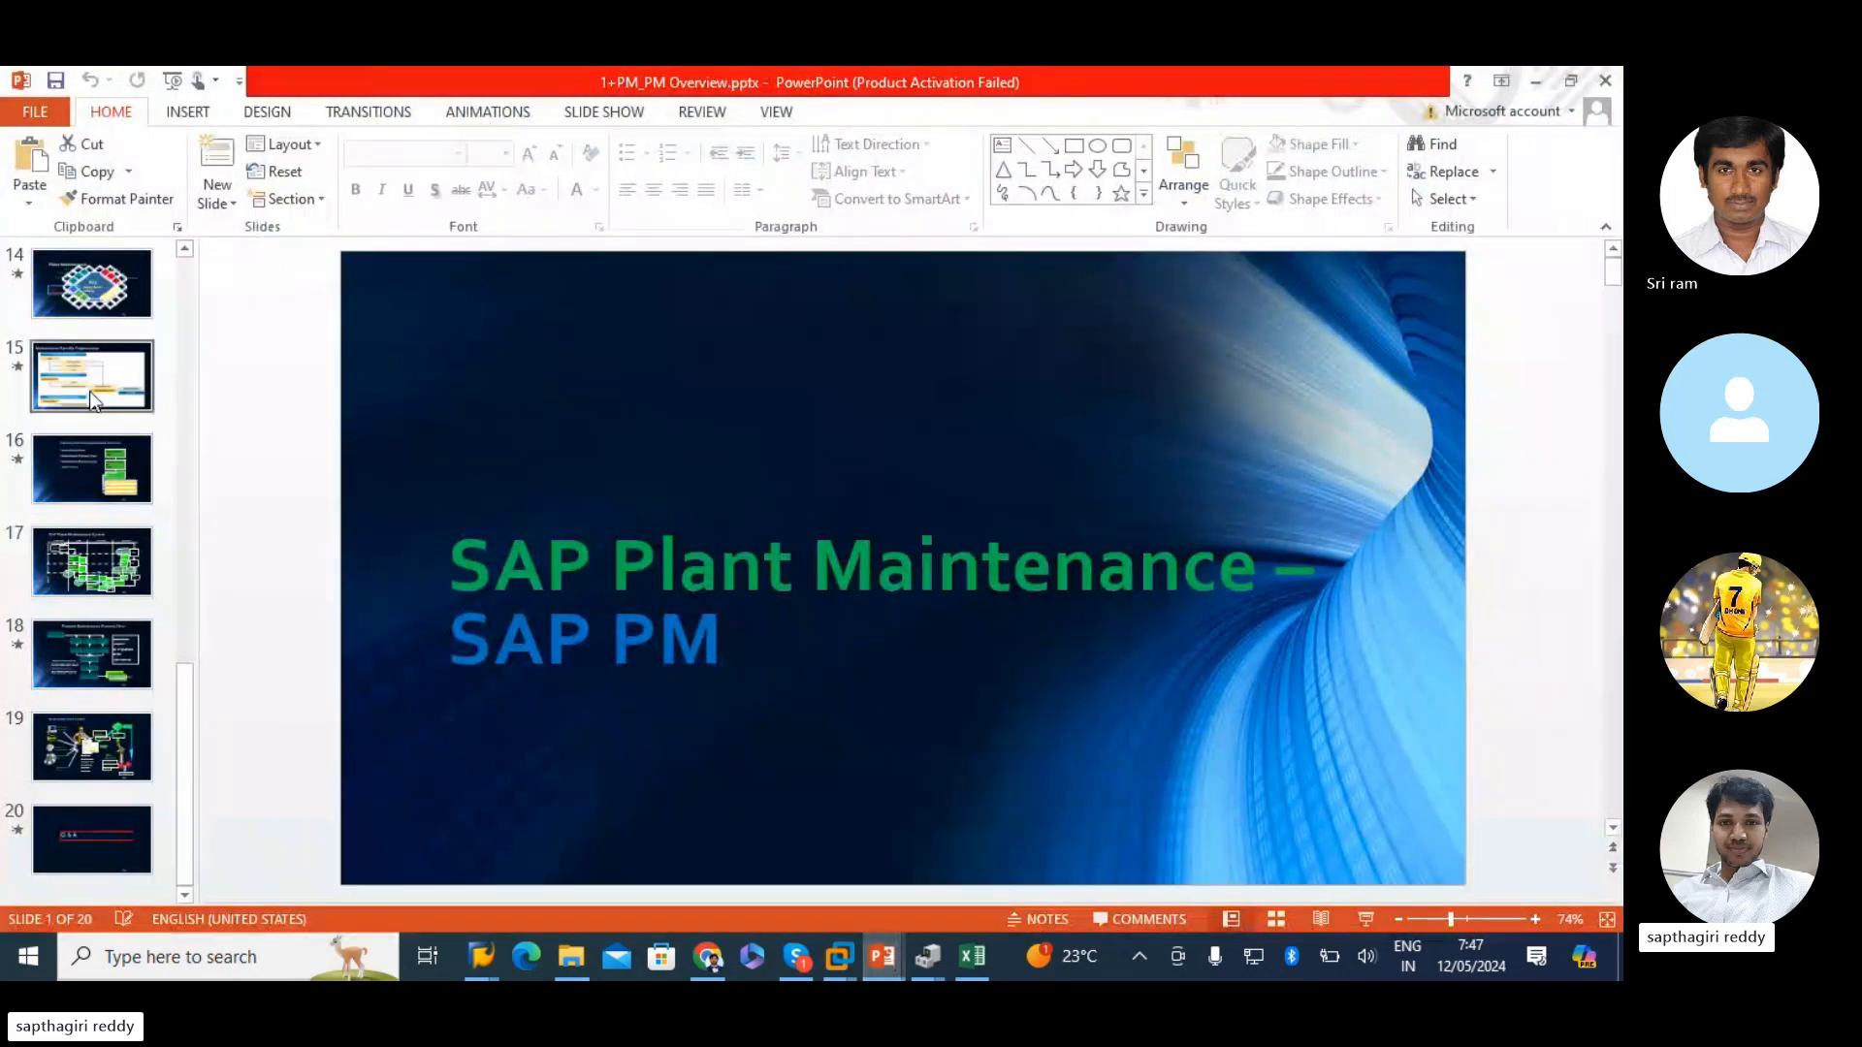
click(94, 401)
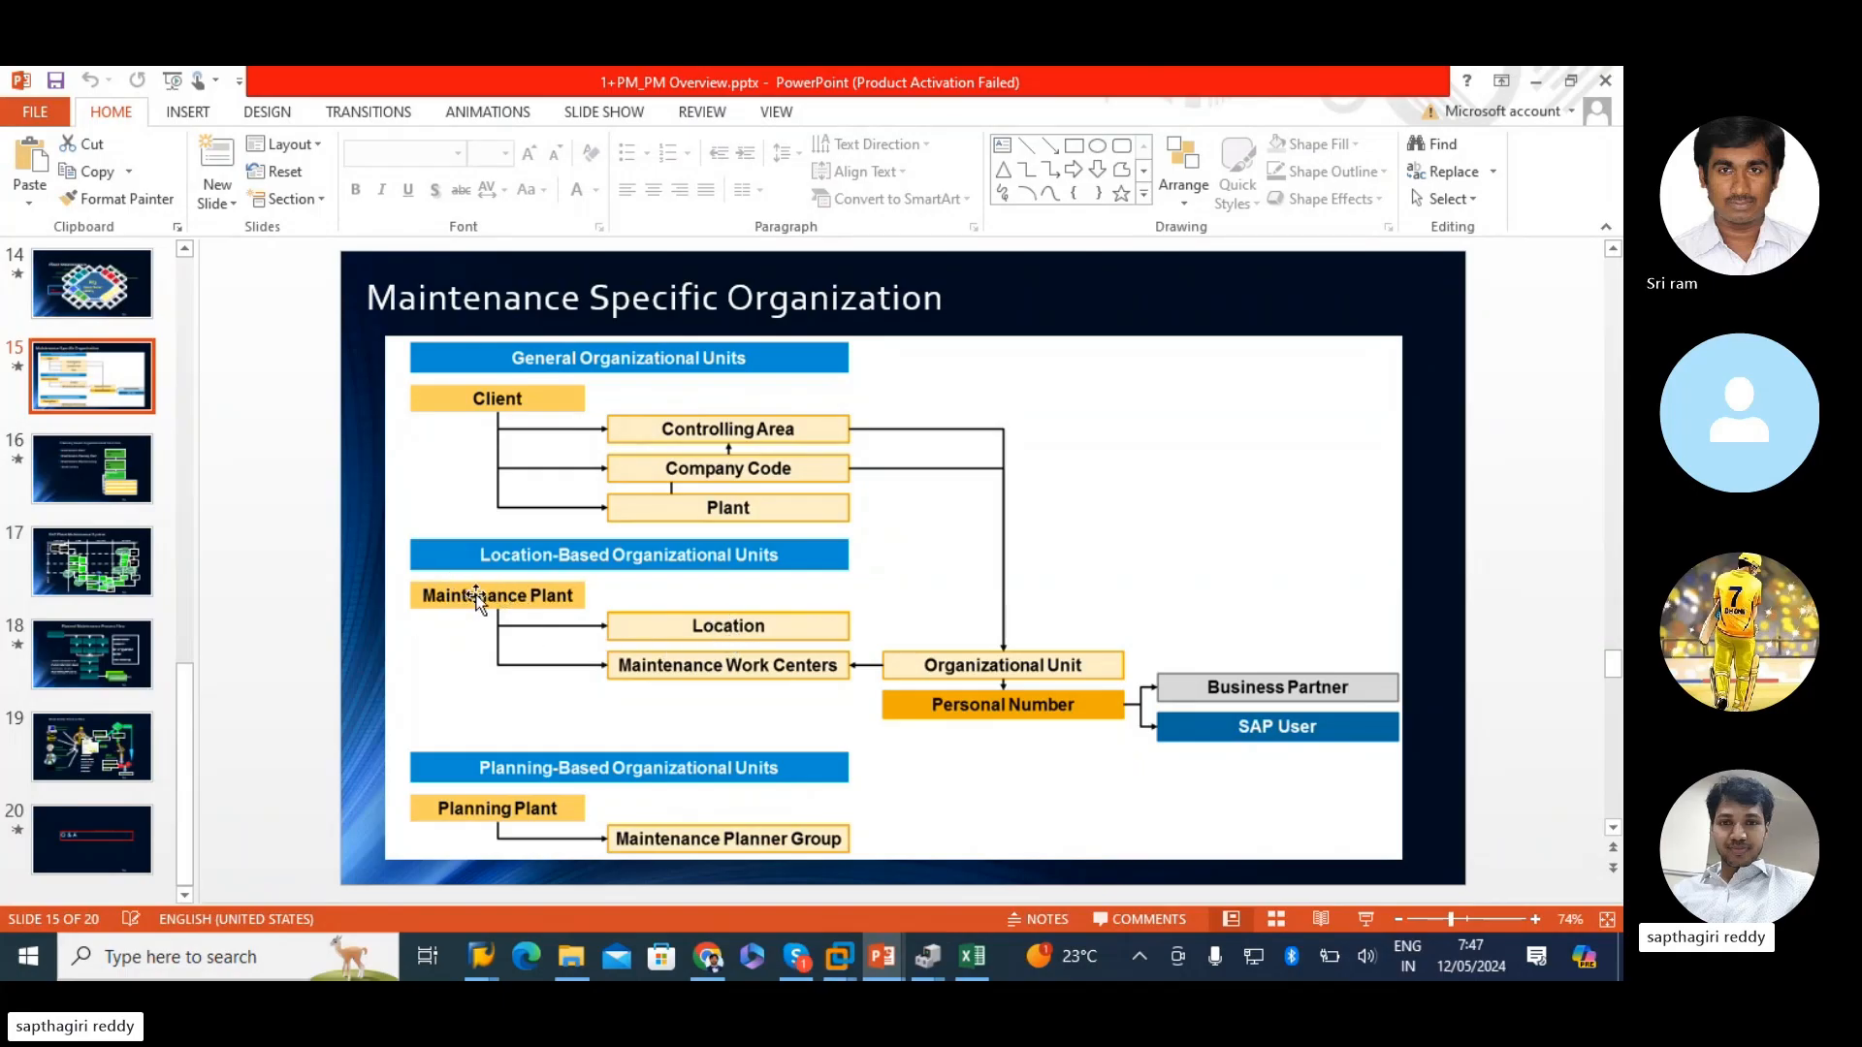
key(alt+Tab)
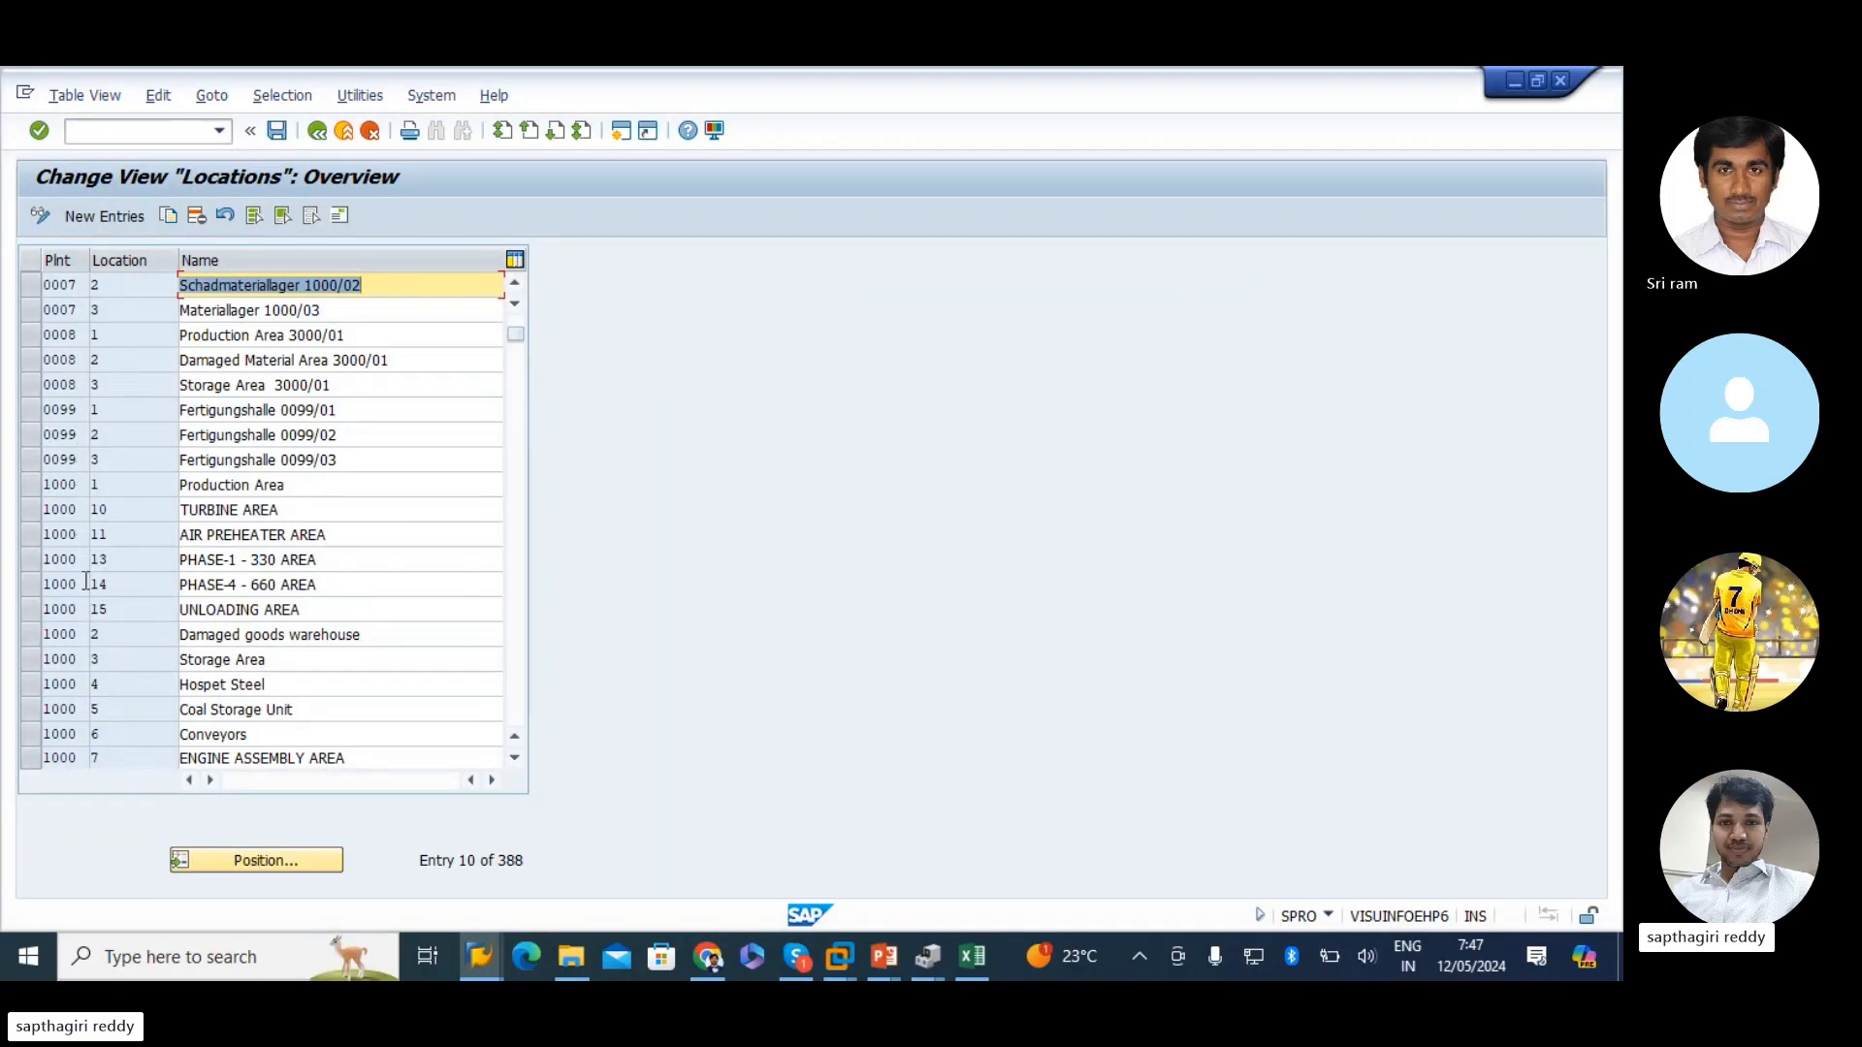
drag(81, 485, 5, 494)
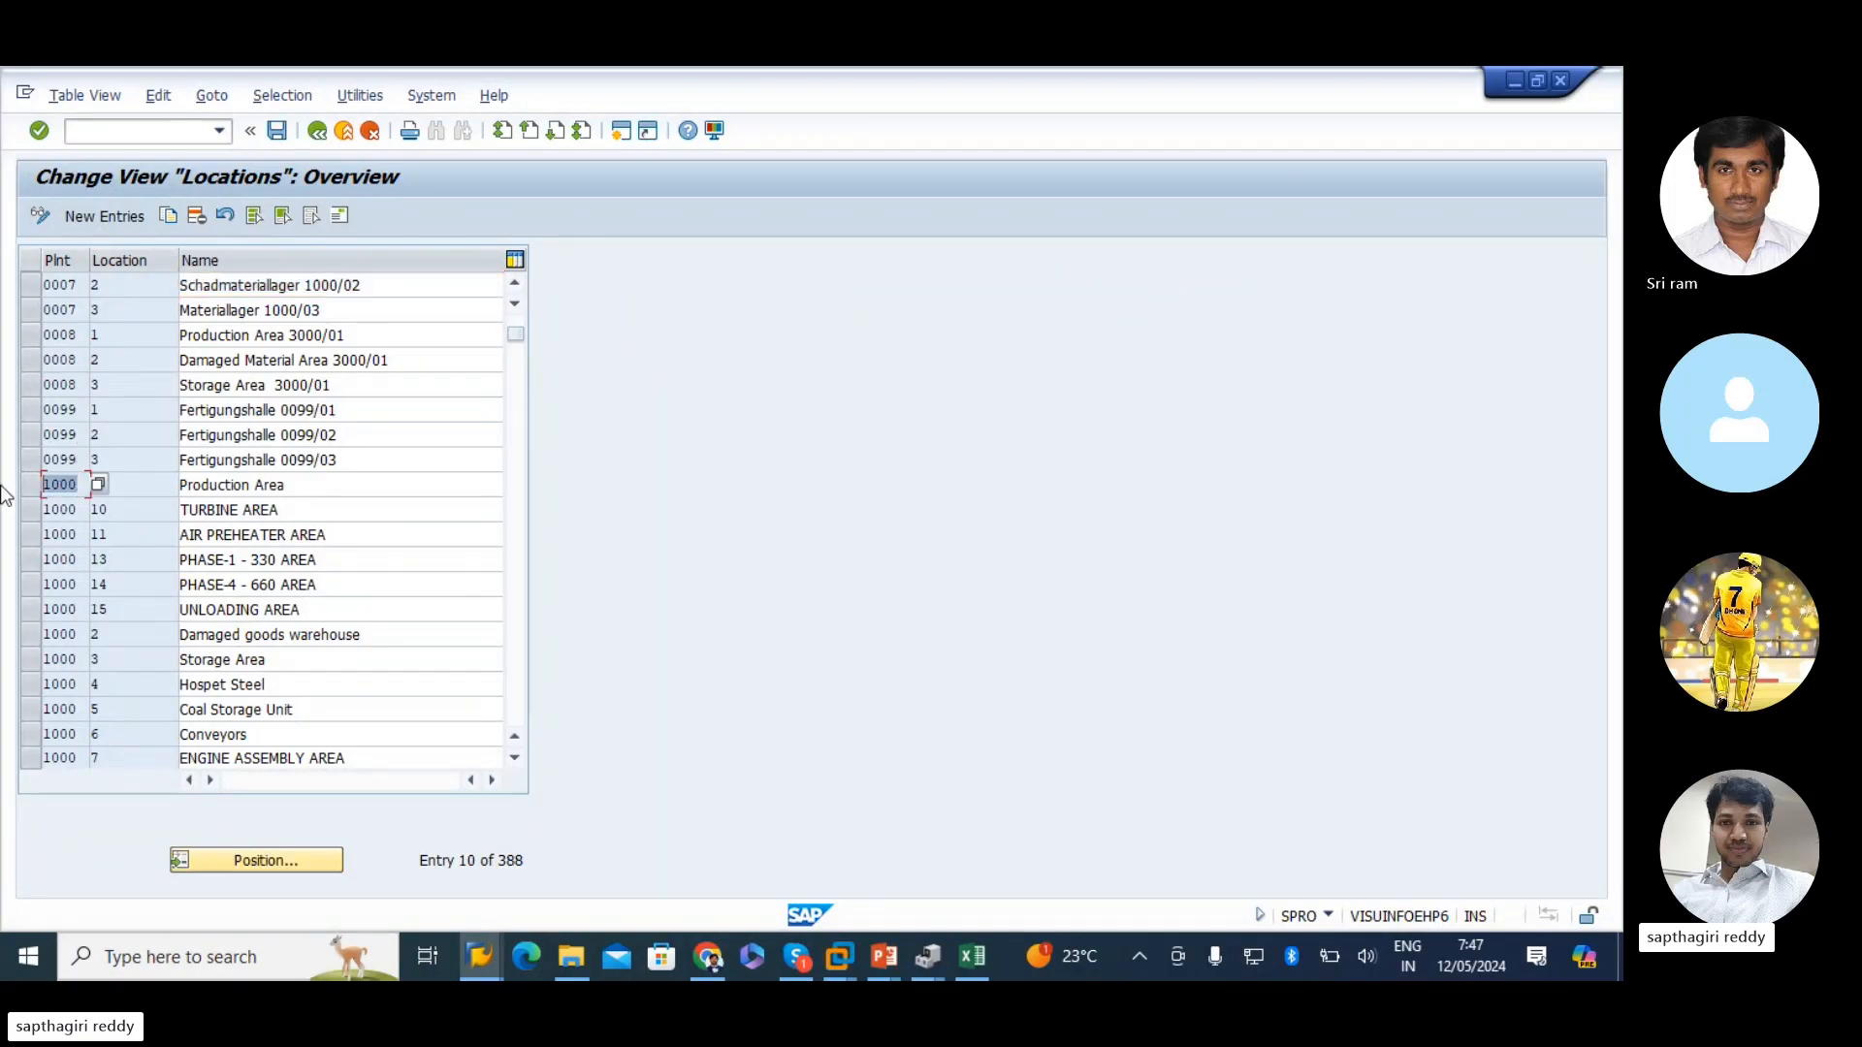
- Create a new location entry for plant 1000 with location RMHS-TS and begin its name with RAW MATERIAL
drag(62, 286, 2, 315)
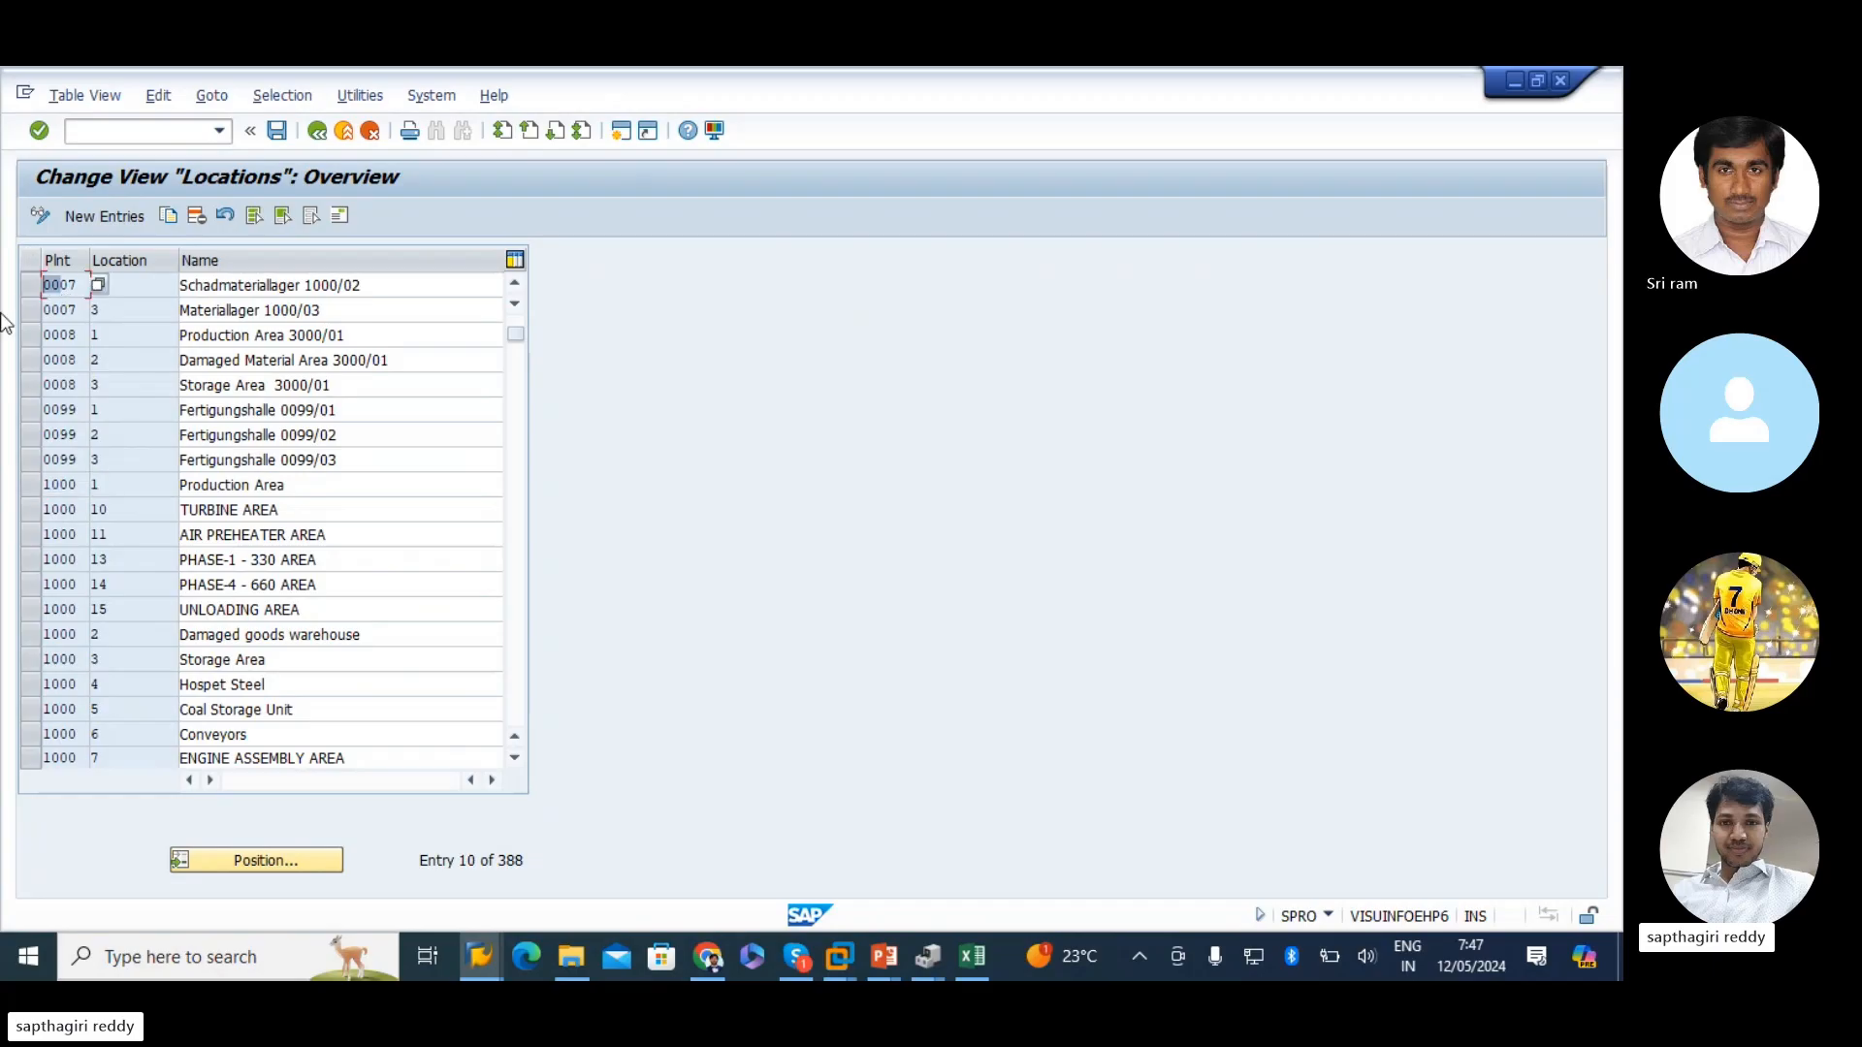
click(54, 435)
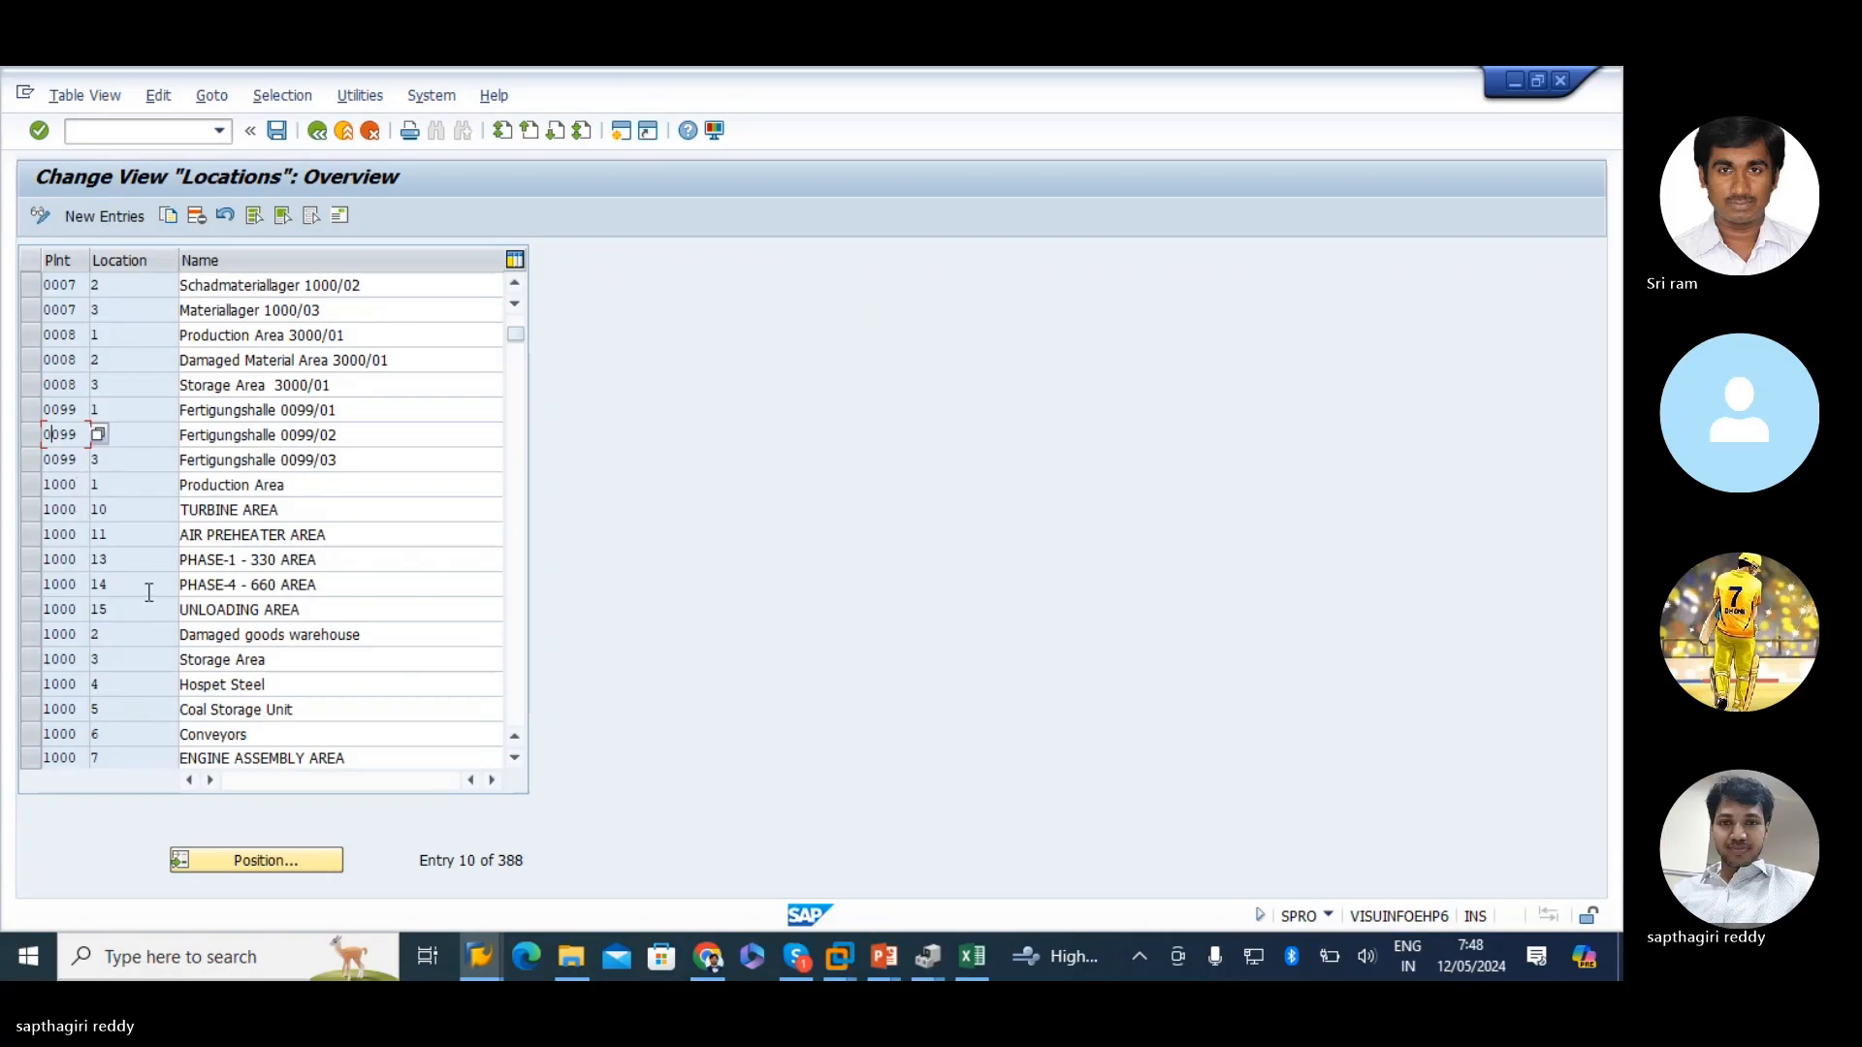
scroll(147, 603, down, 1)
scroll(146, 600, down, 3)
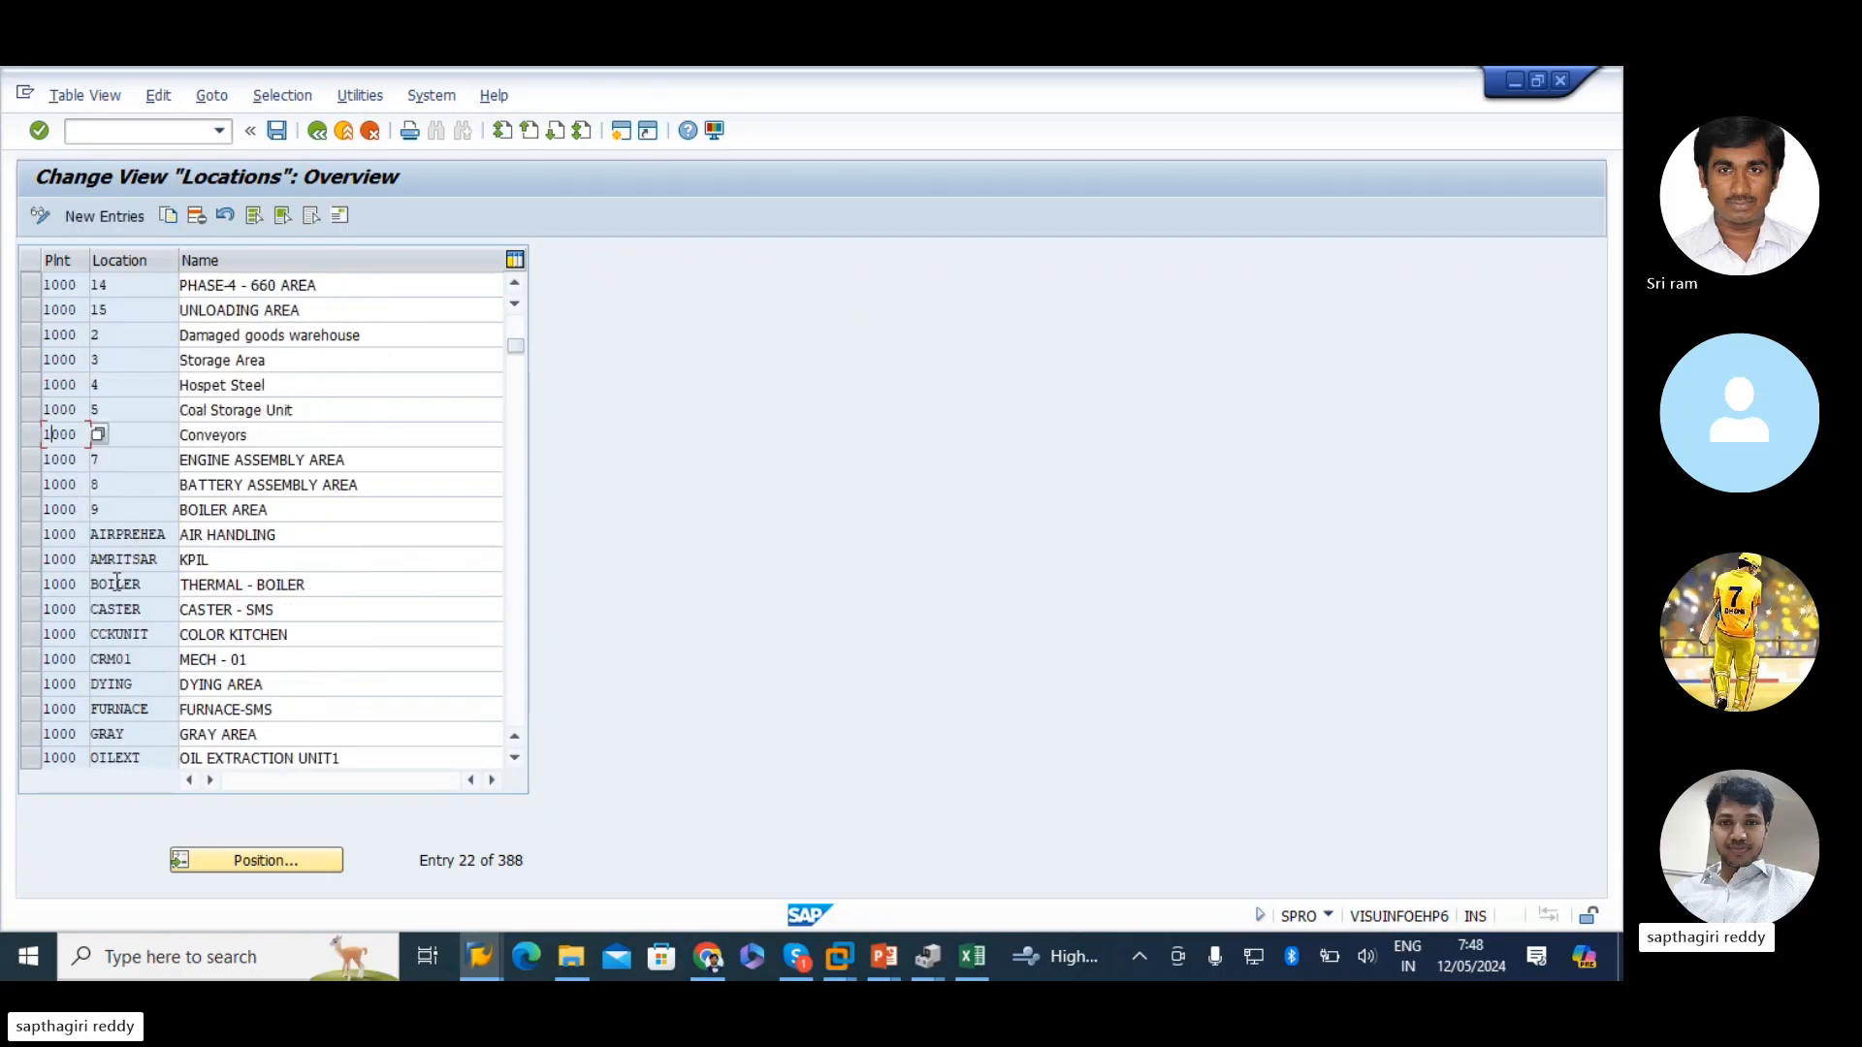
click(106, 216)
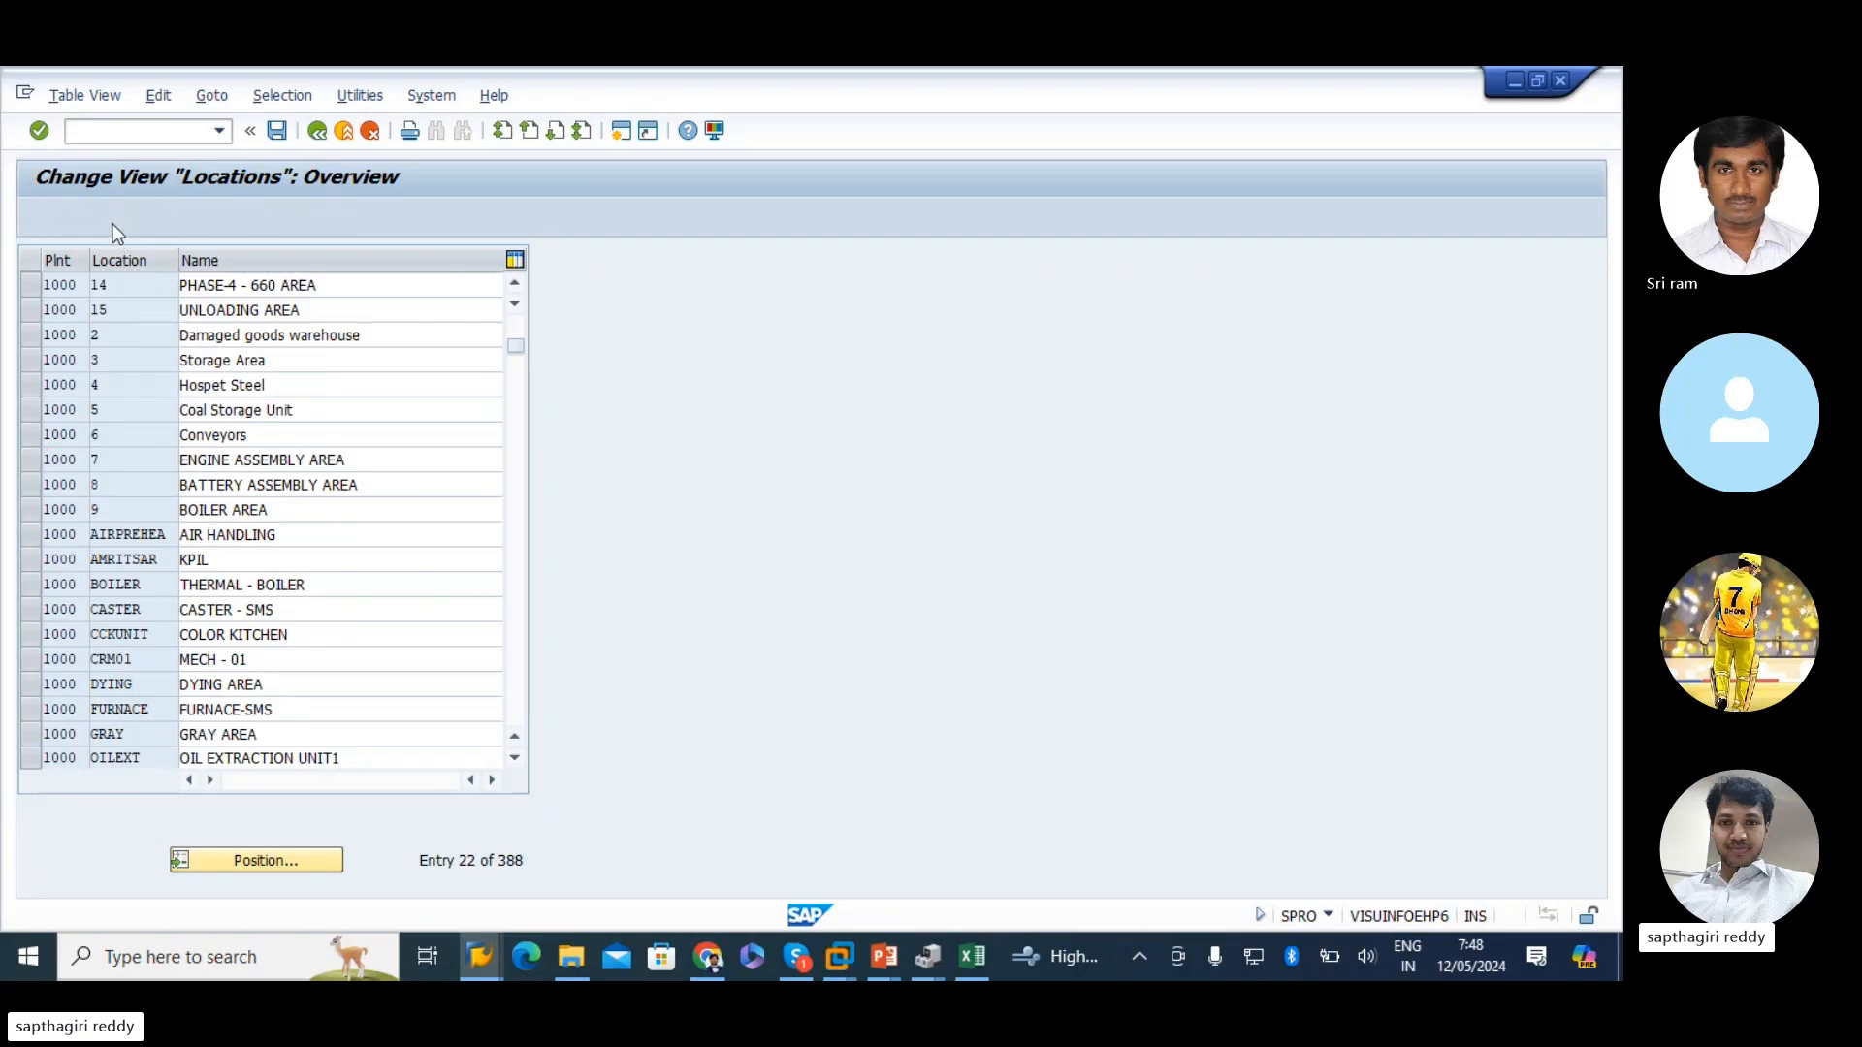
text(1000)
key(Tab)
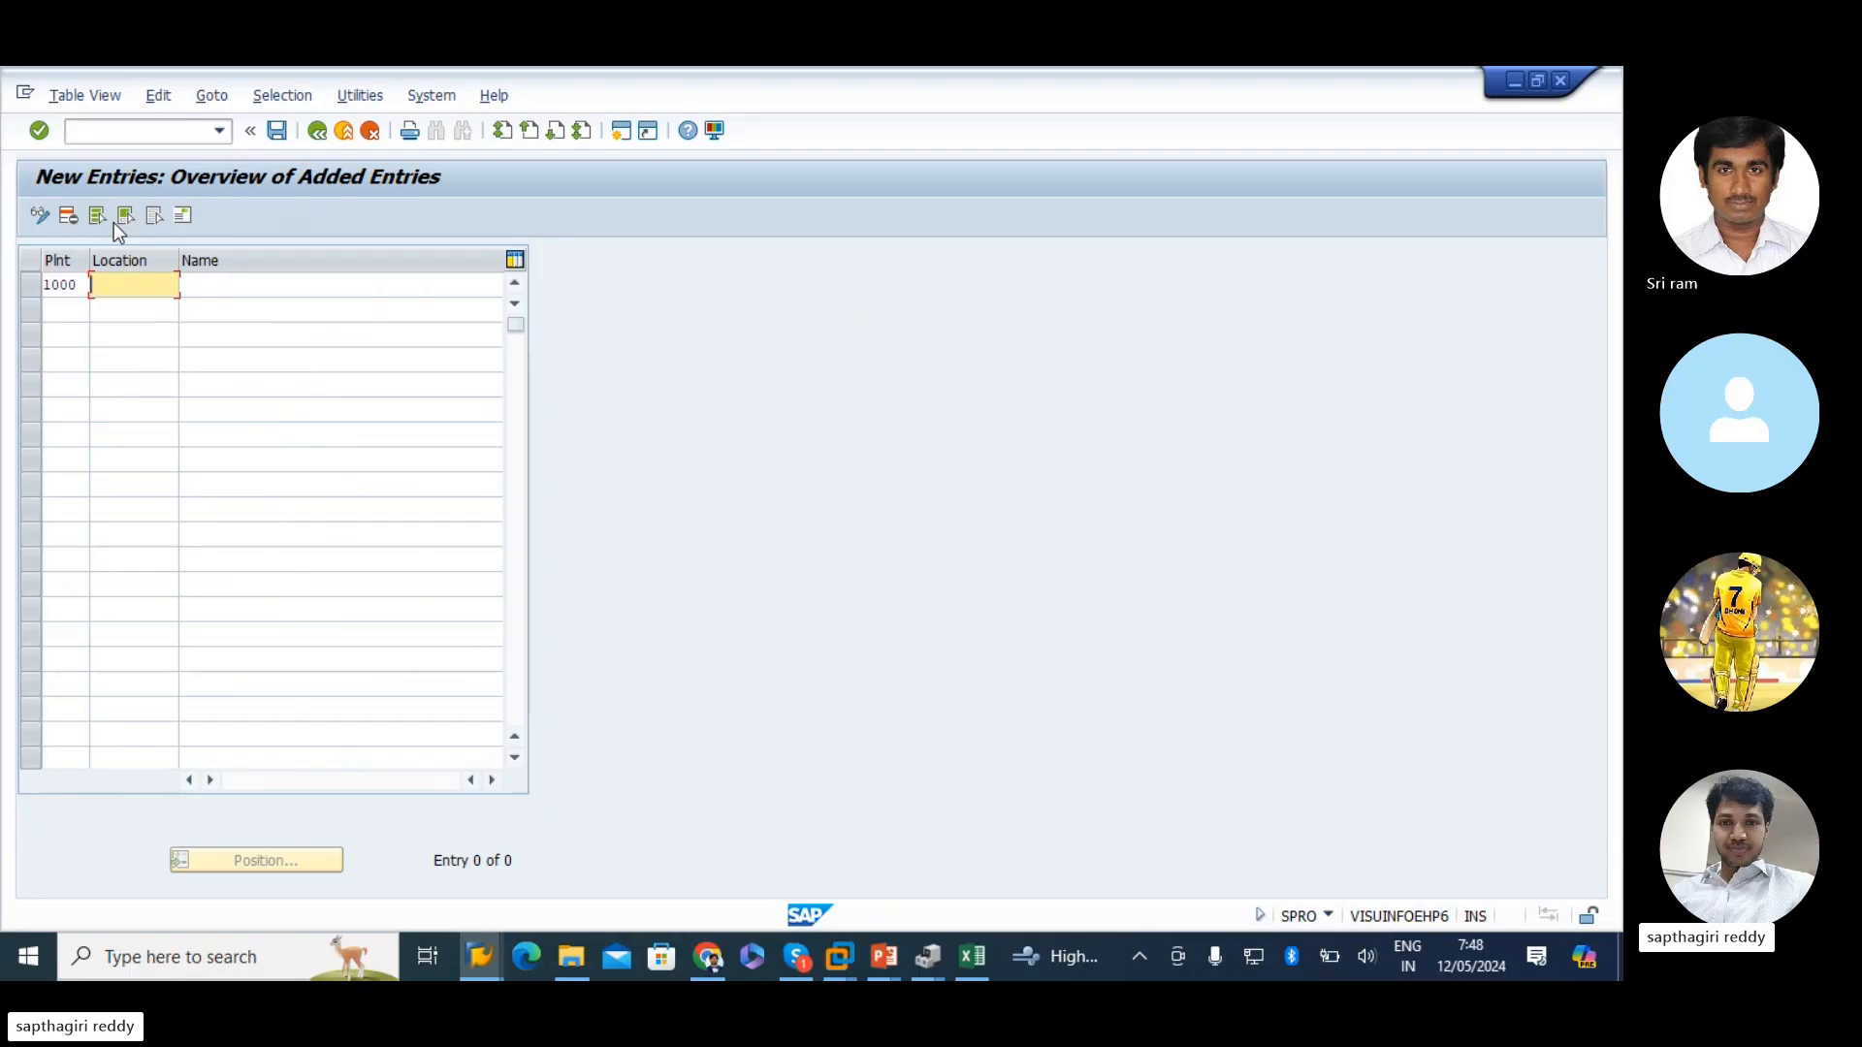
text(RMHS-T)
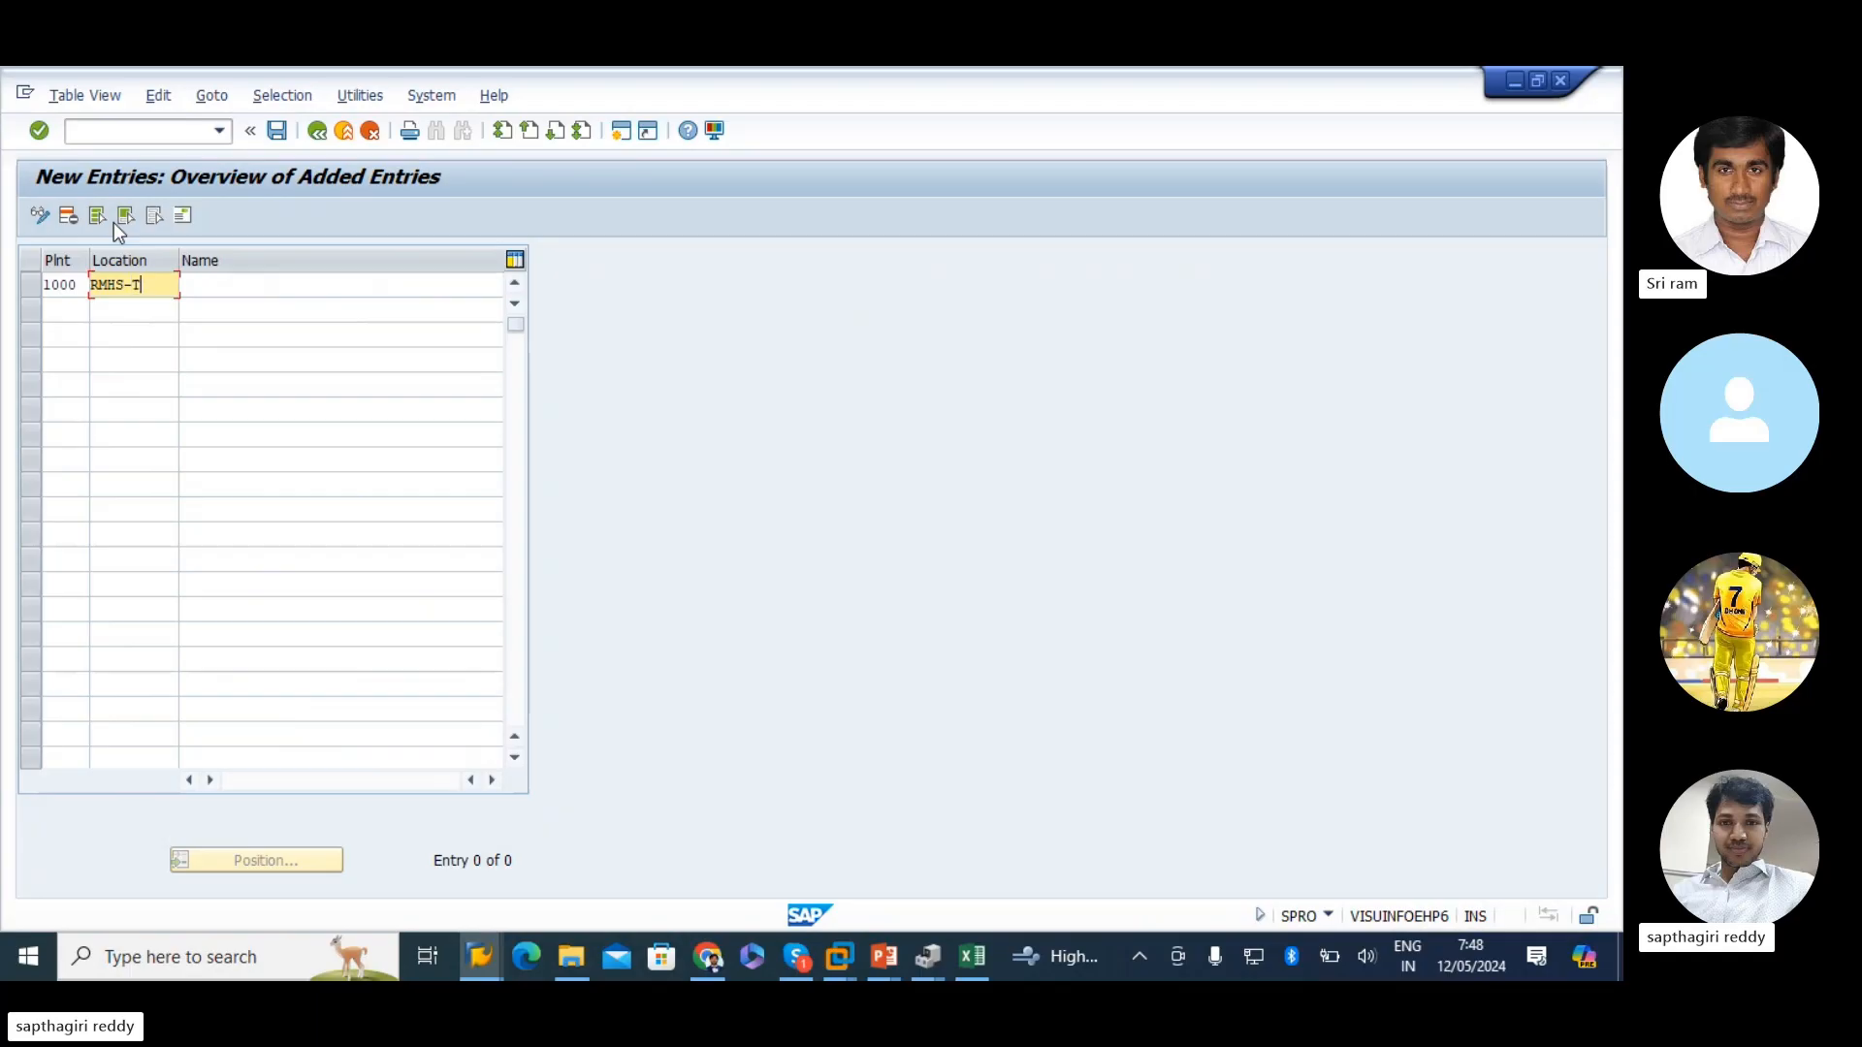
text(S)
key(Tab)
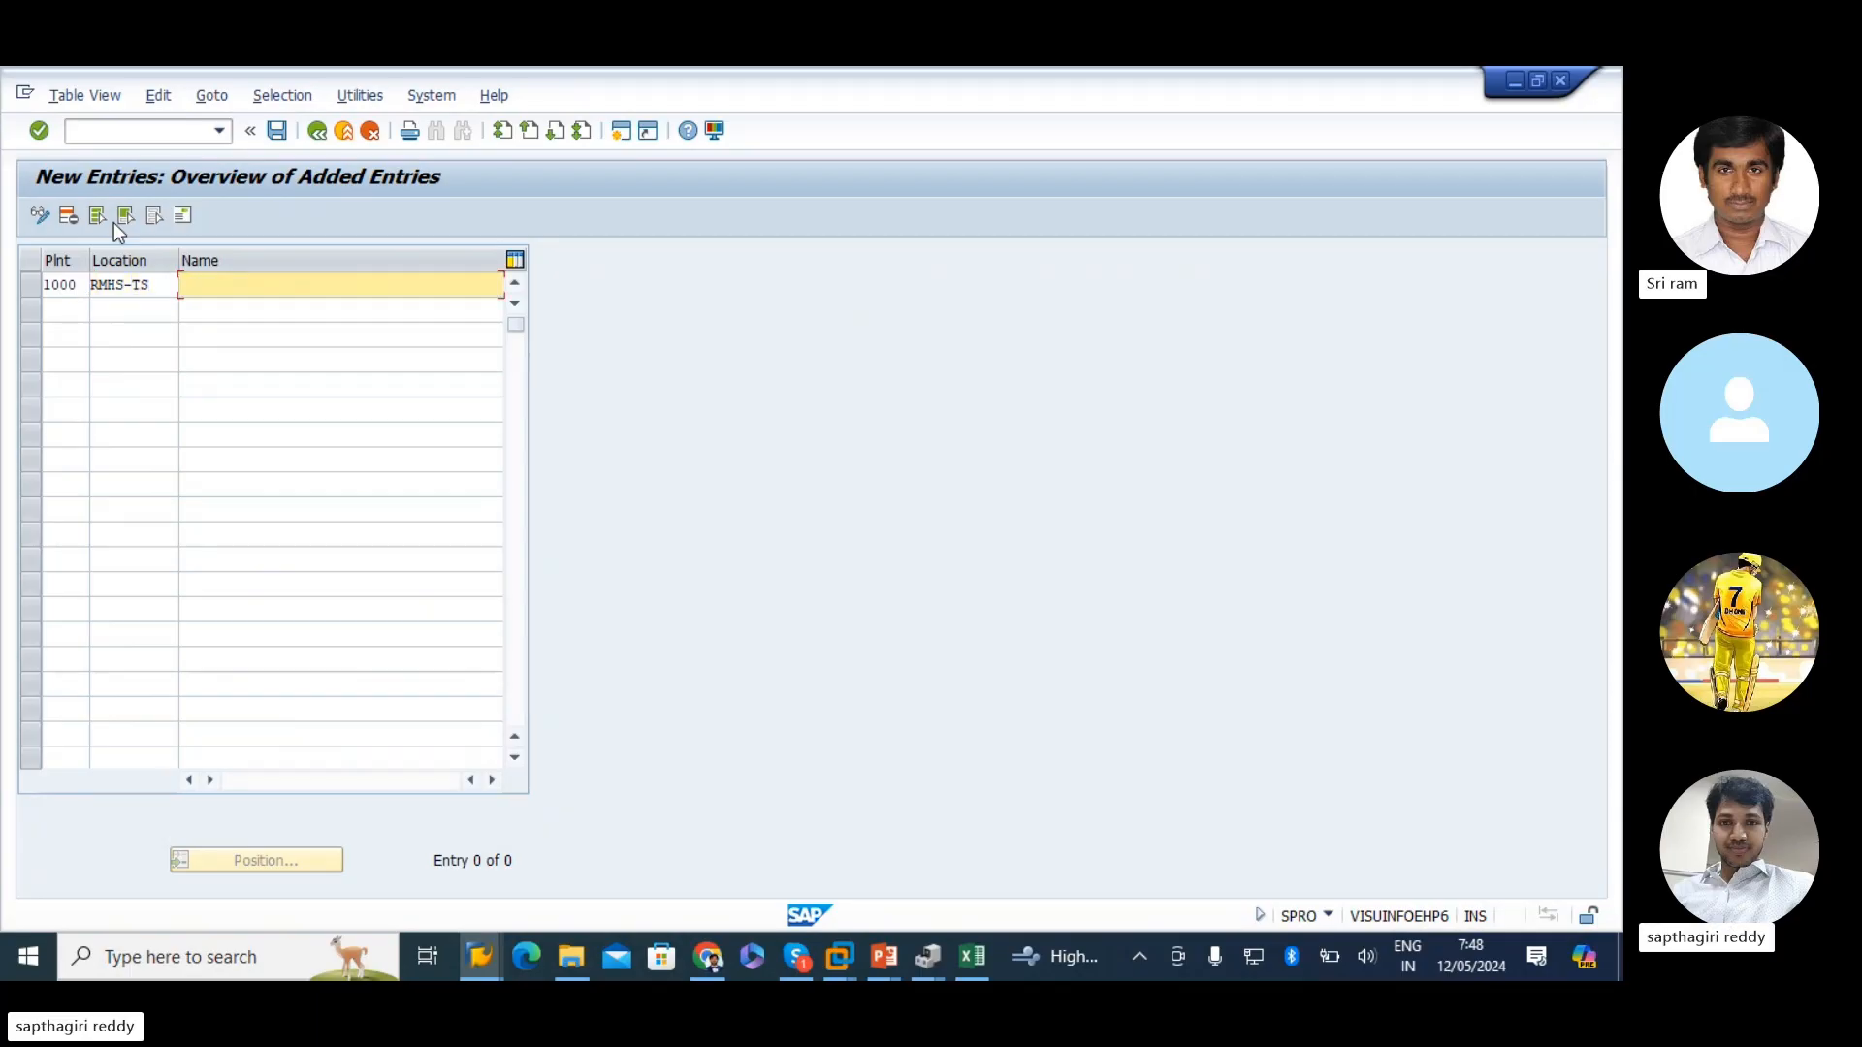
text(RA)
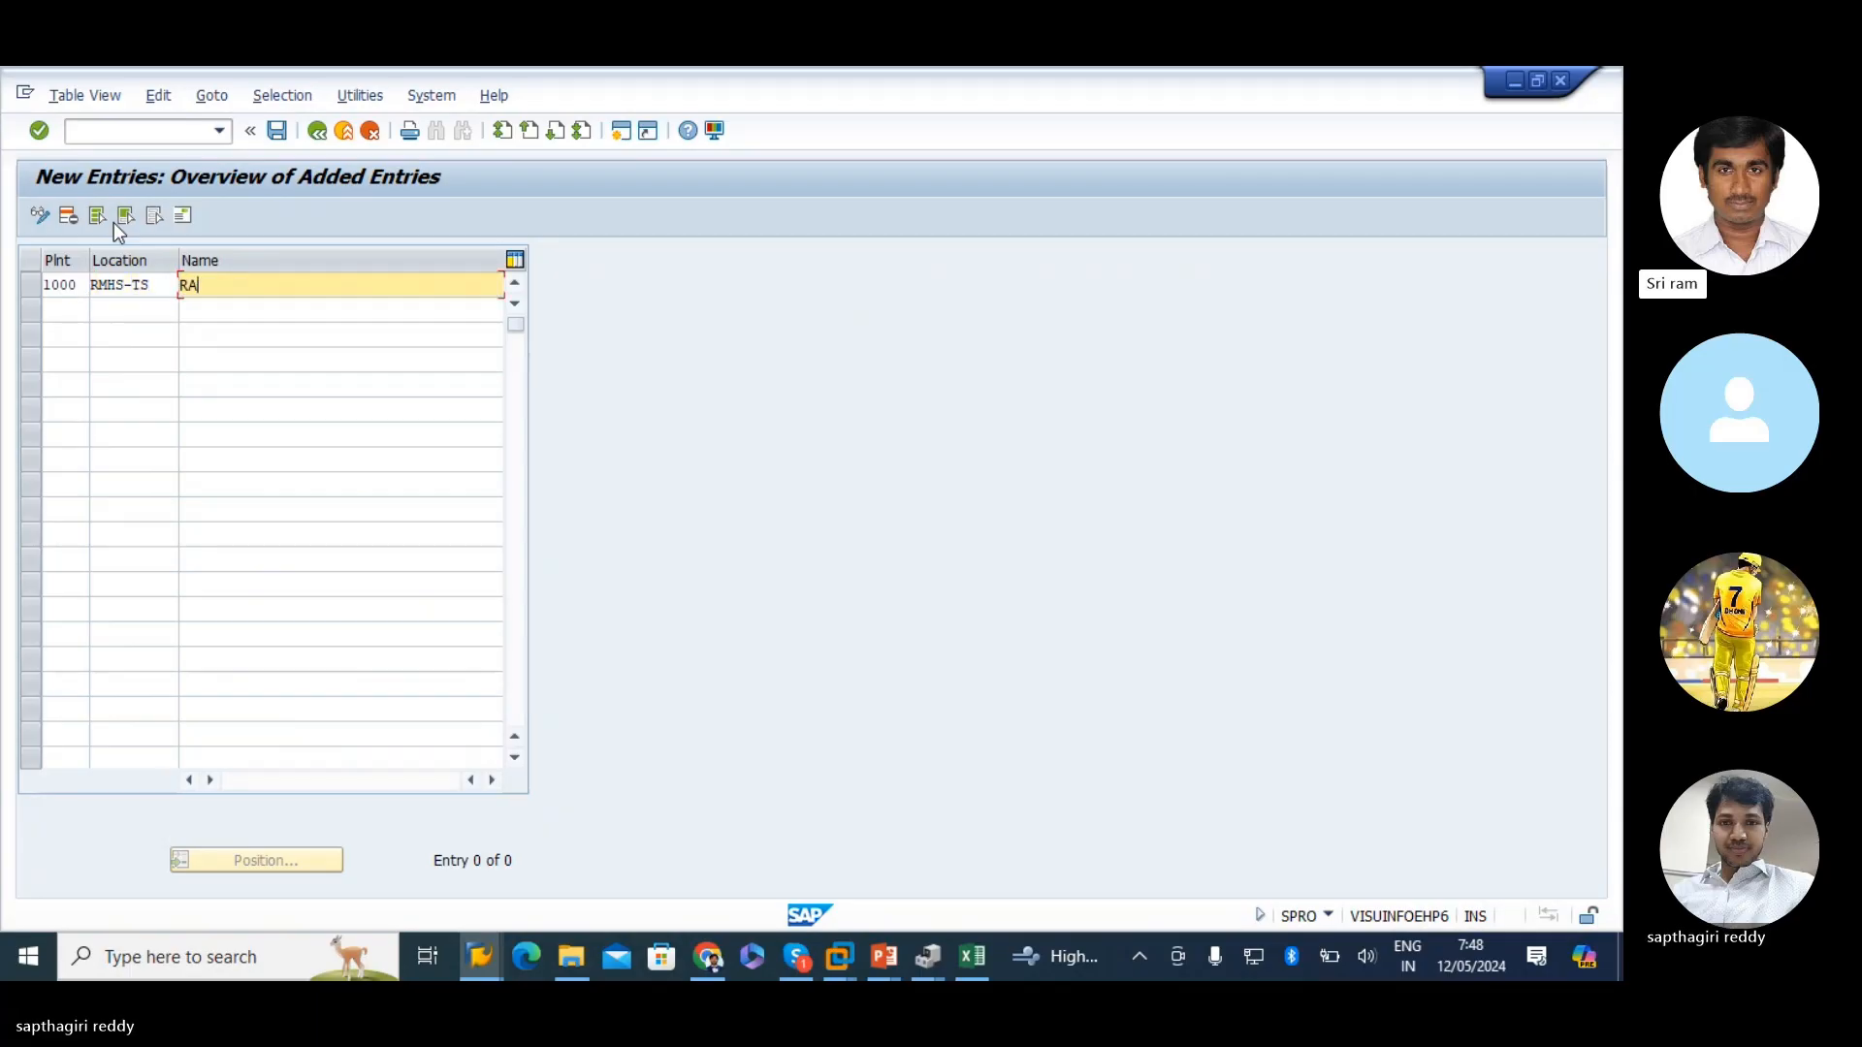
text(W MATERIAL)
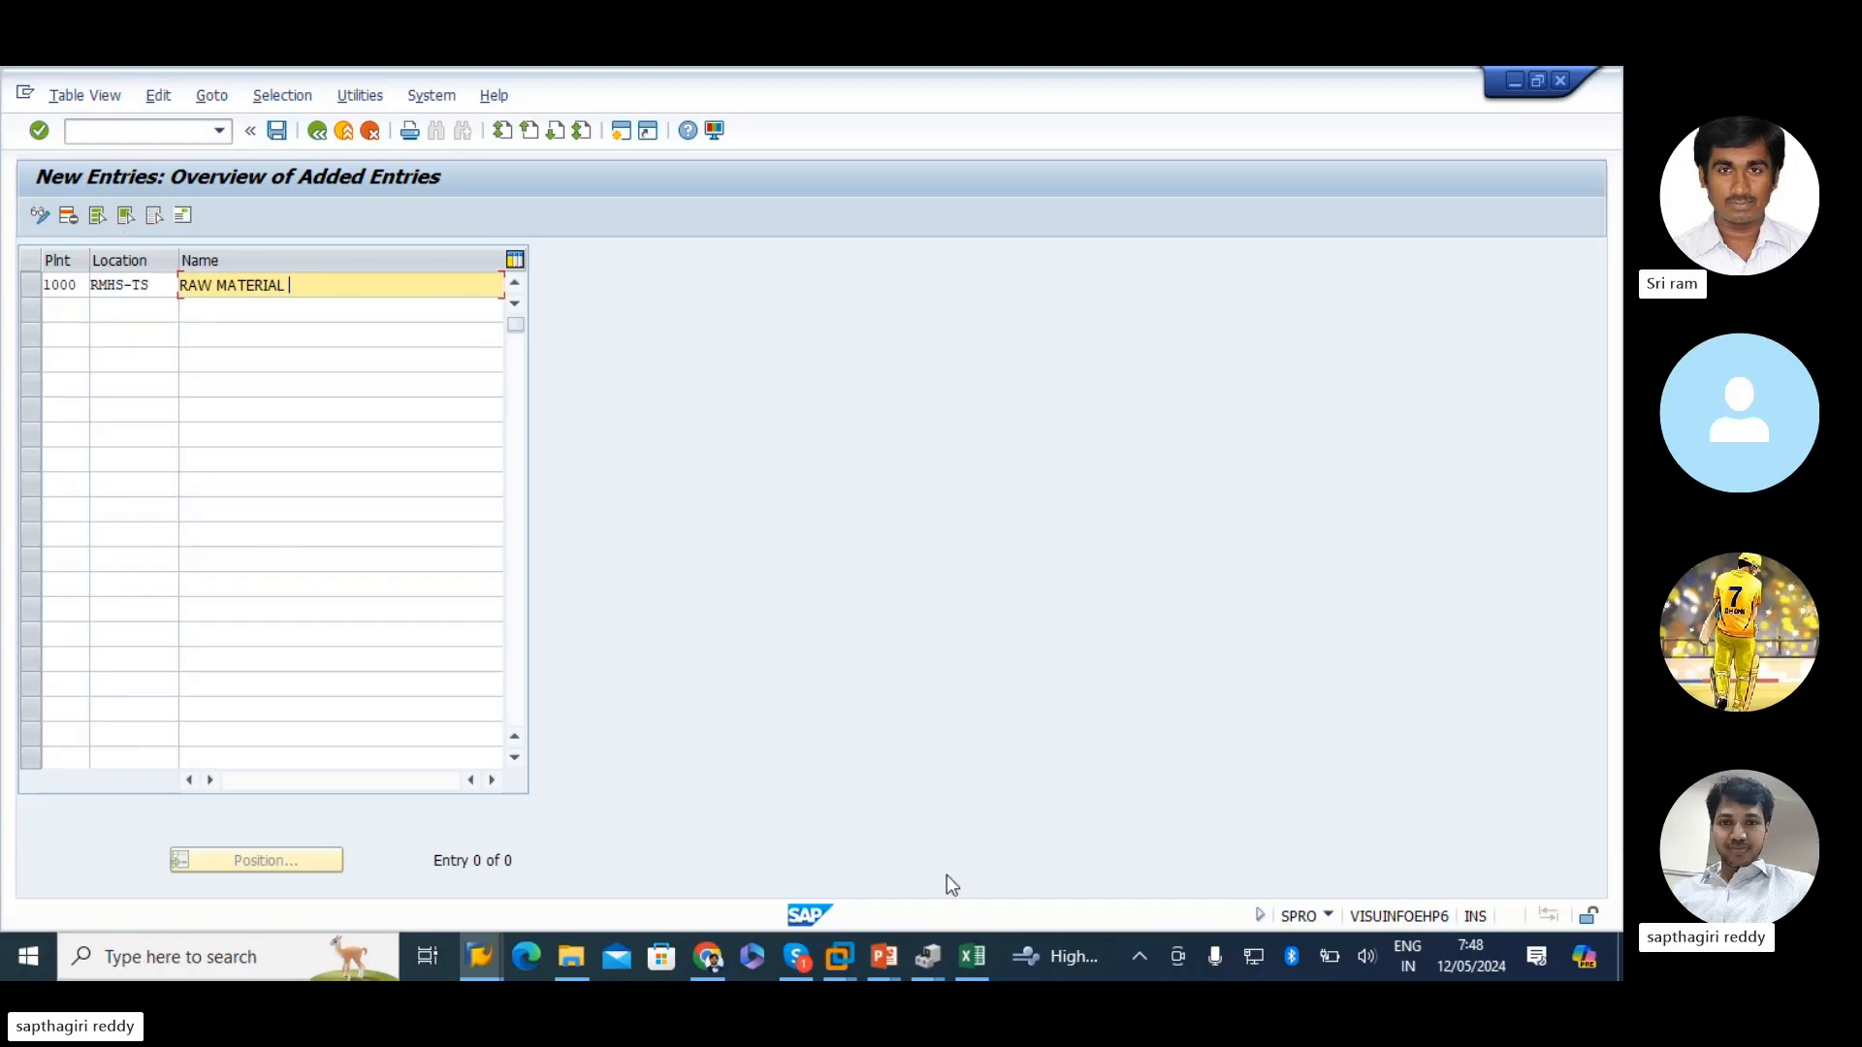
- Check the Maintenance Specific Organization slide in PowerPoint's 1+PM_PM Overview presentation and return to SAP
mouse_move(900, 954)
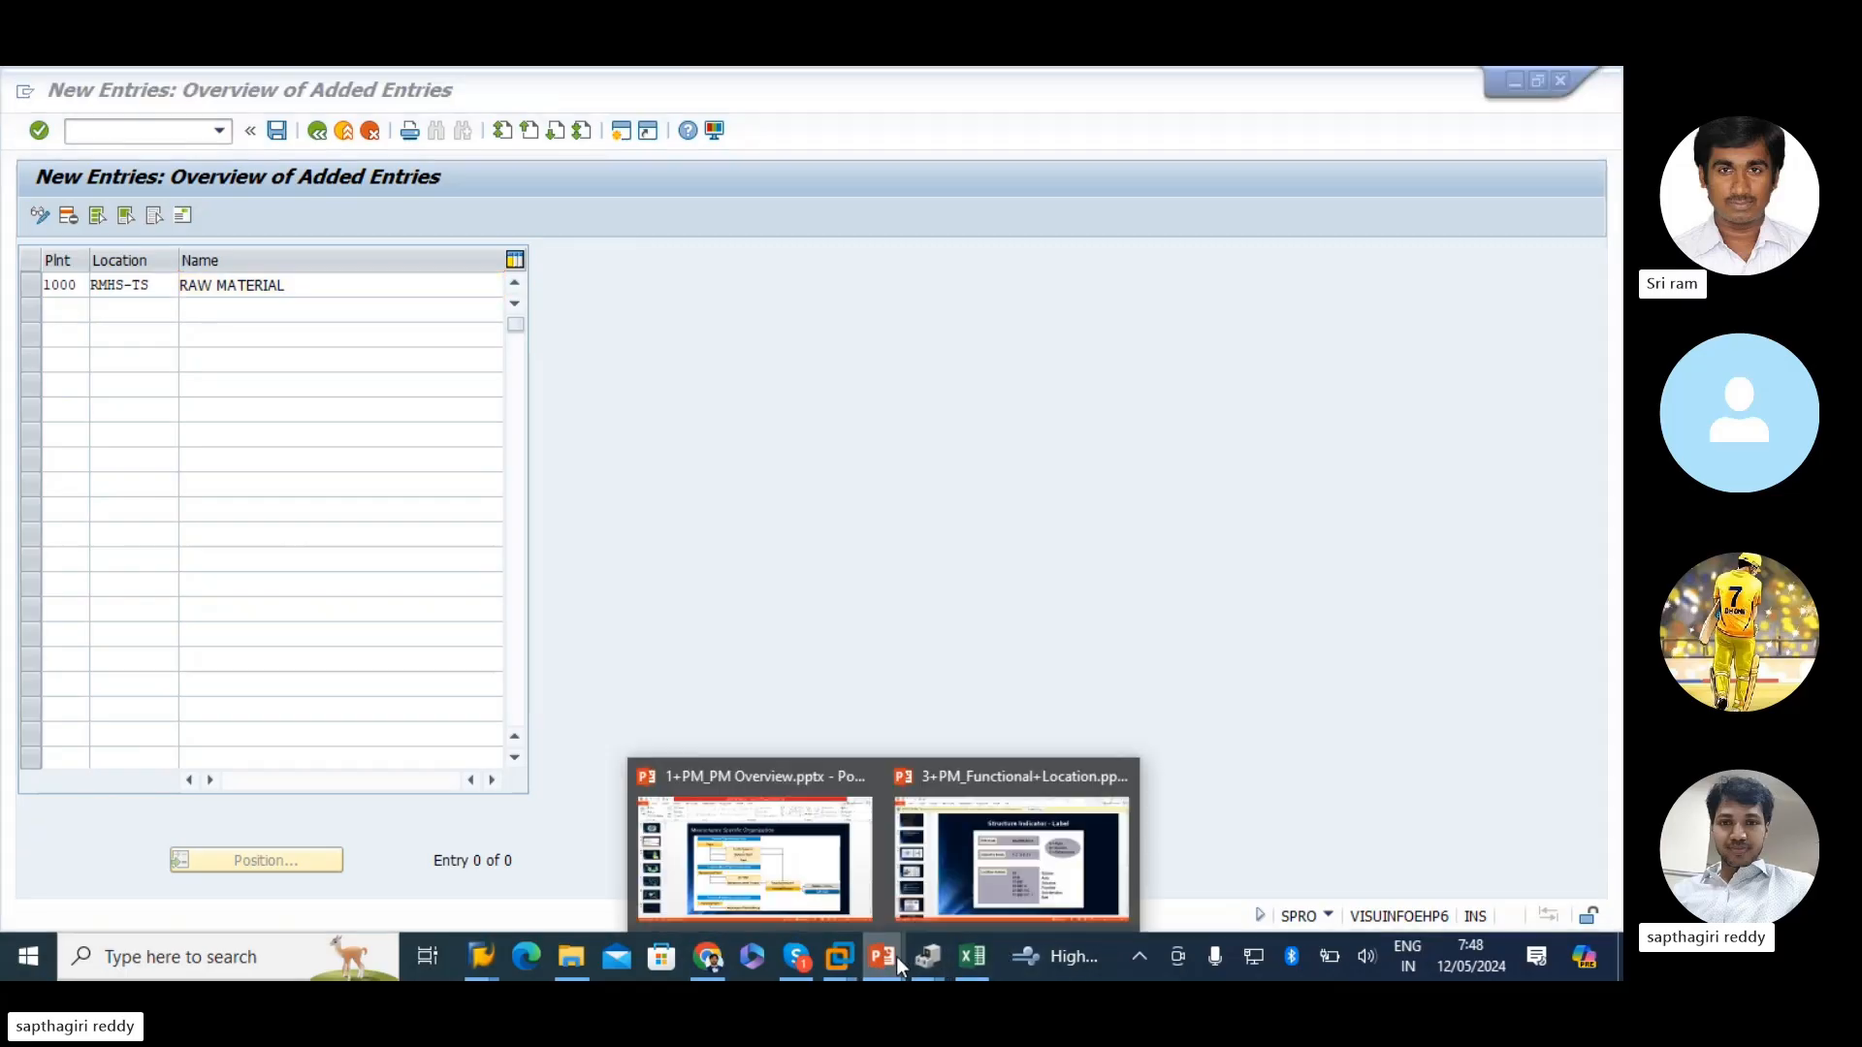
click(806, 772)
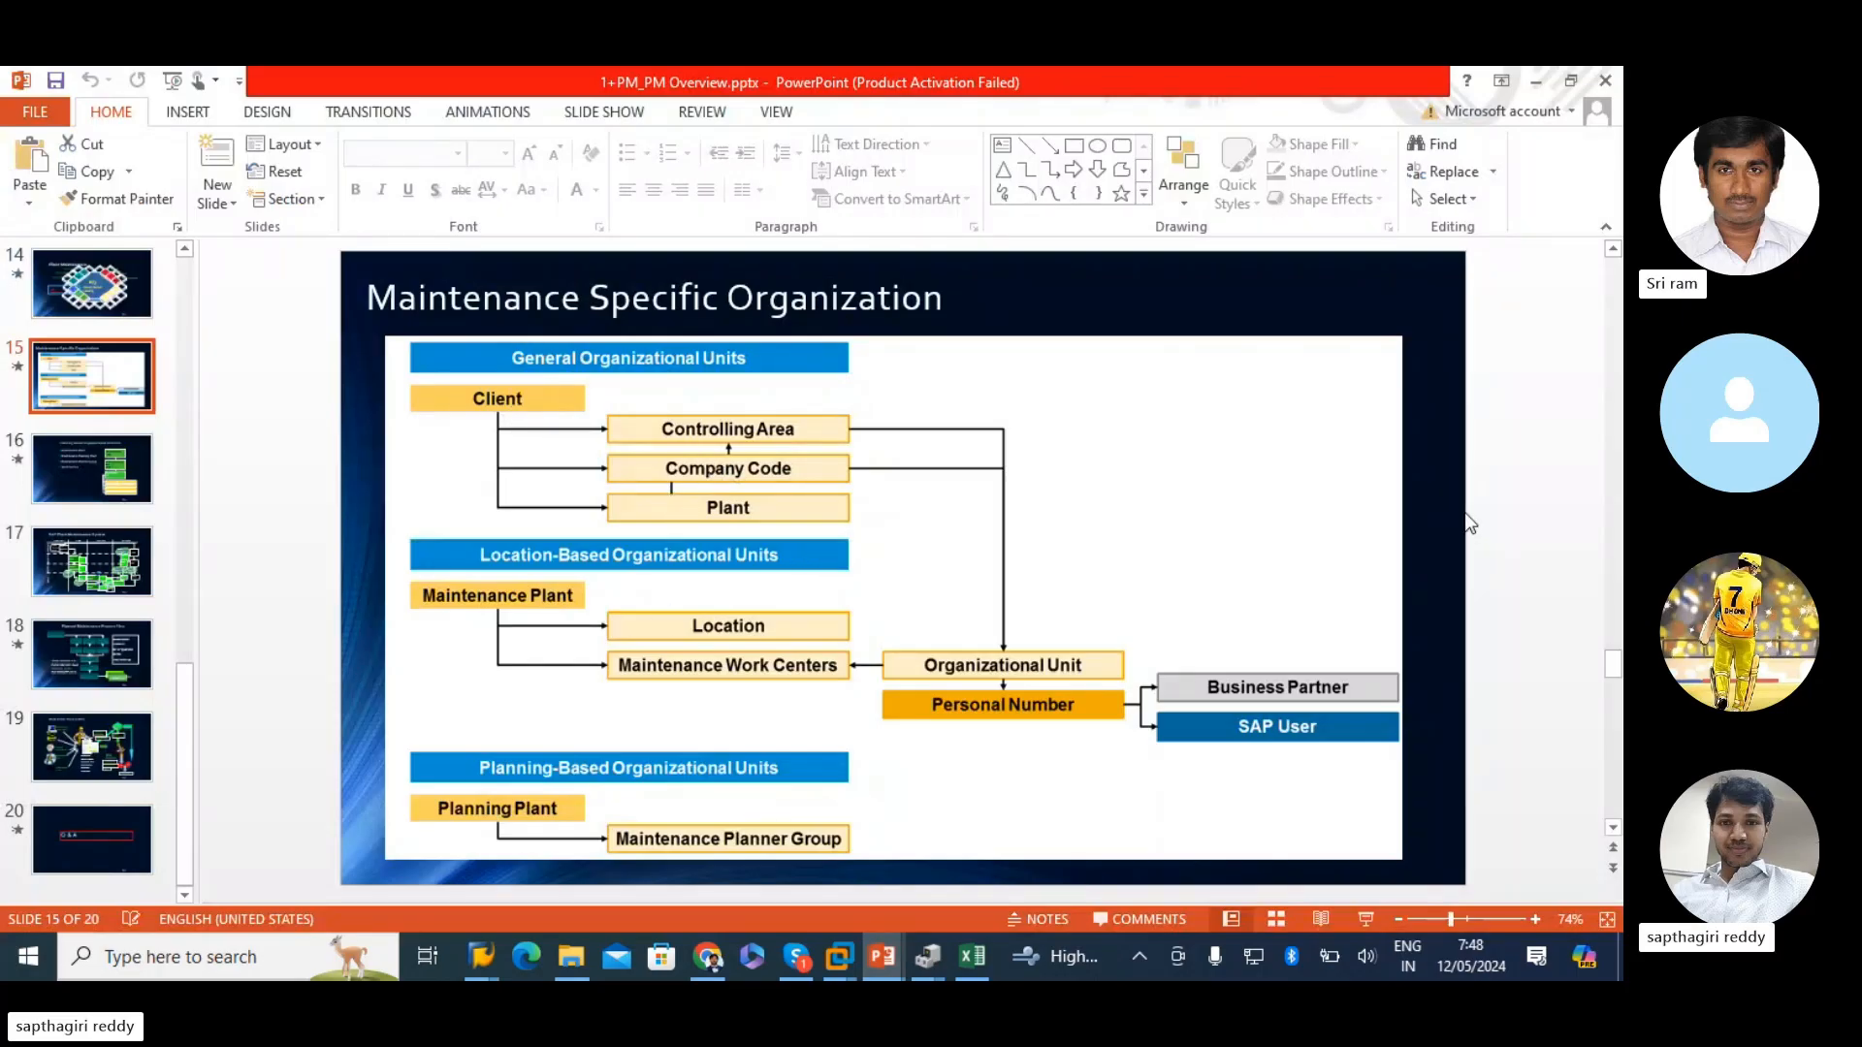
key(alt+Tab)
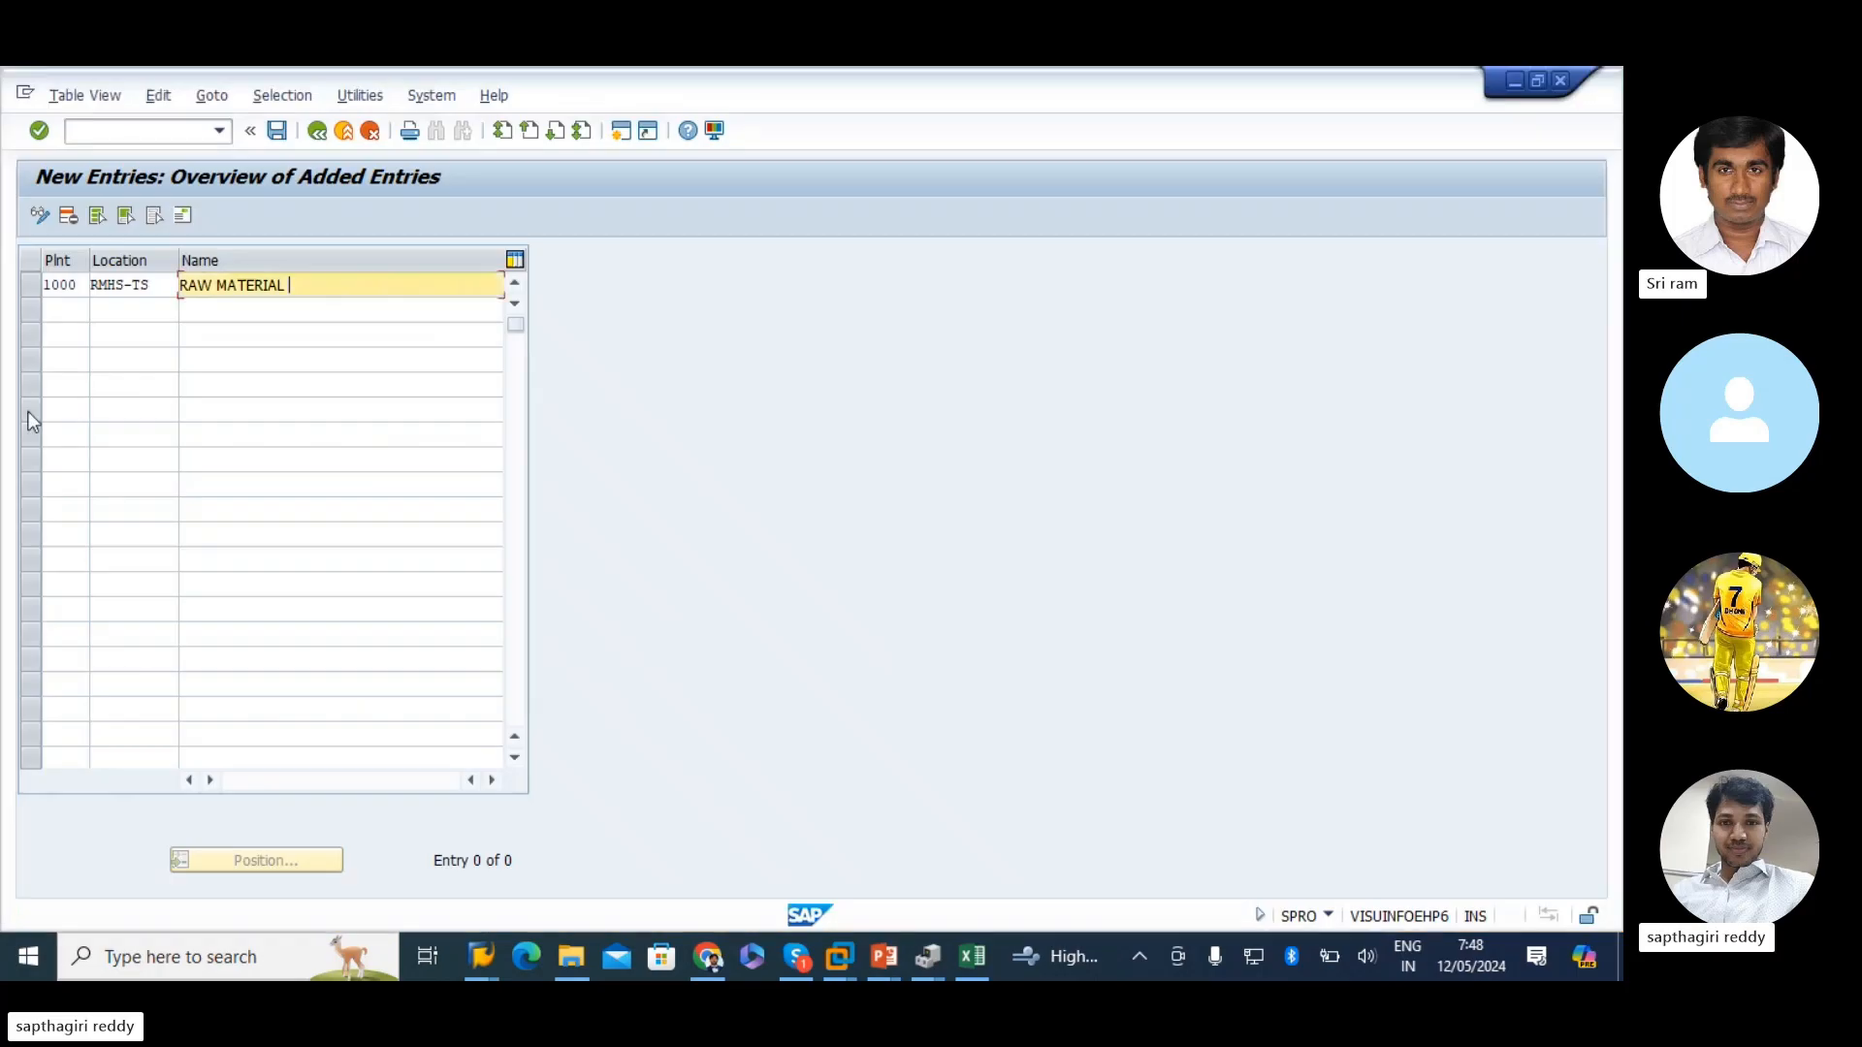
- Switch to Excel, enter 1010 and 1710 in cells G37 and G38 of the WORKCENTER sheet, and format both bold with yellow fill
click(974, 947)
click(891, 549)
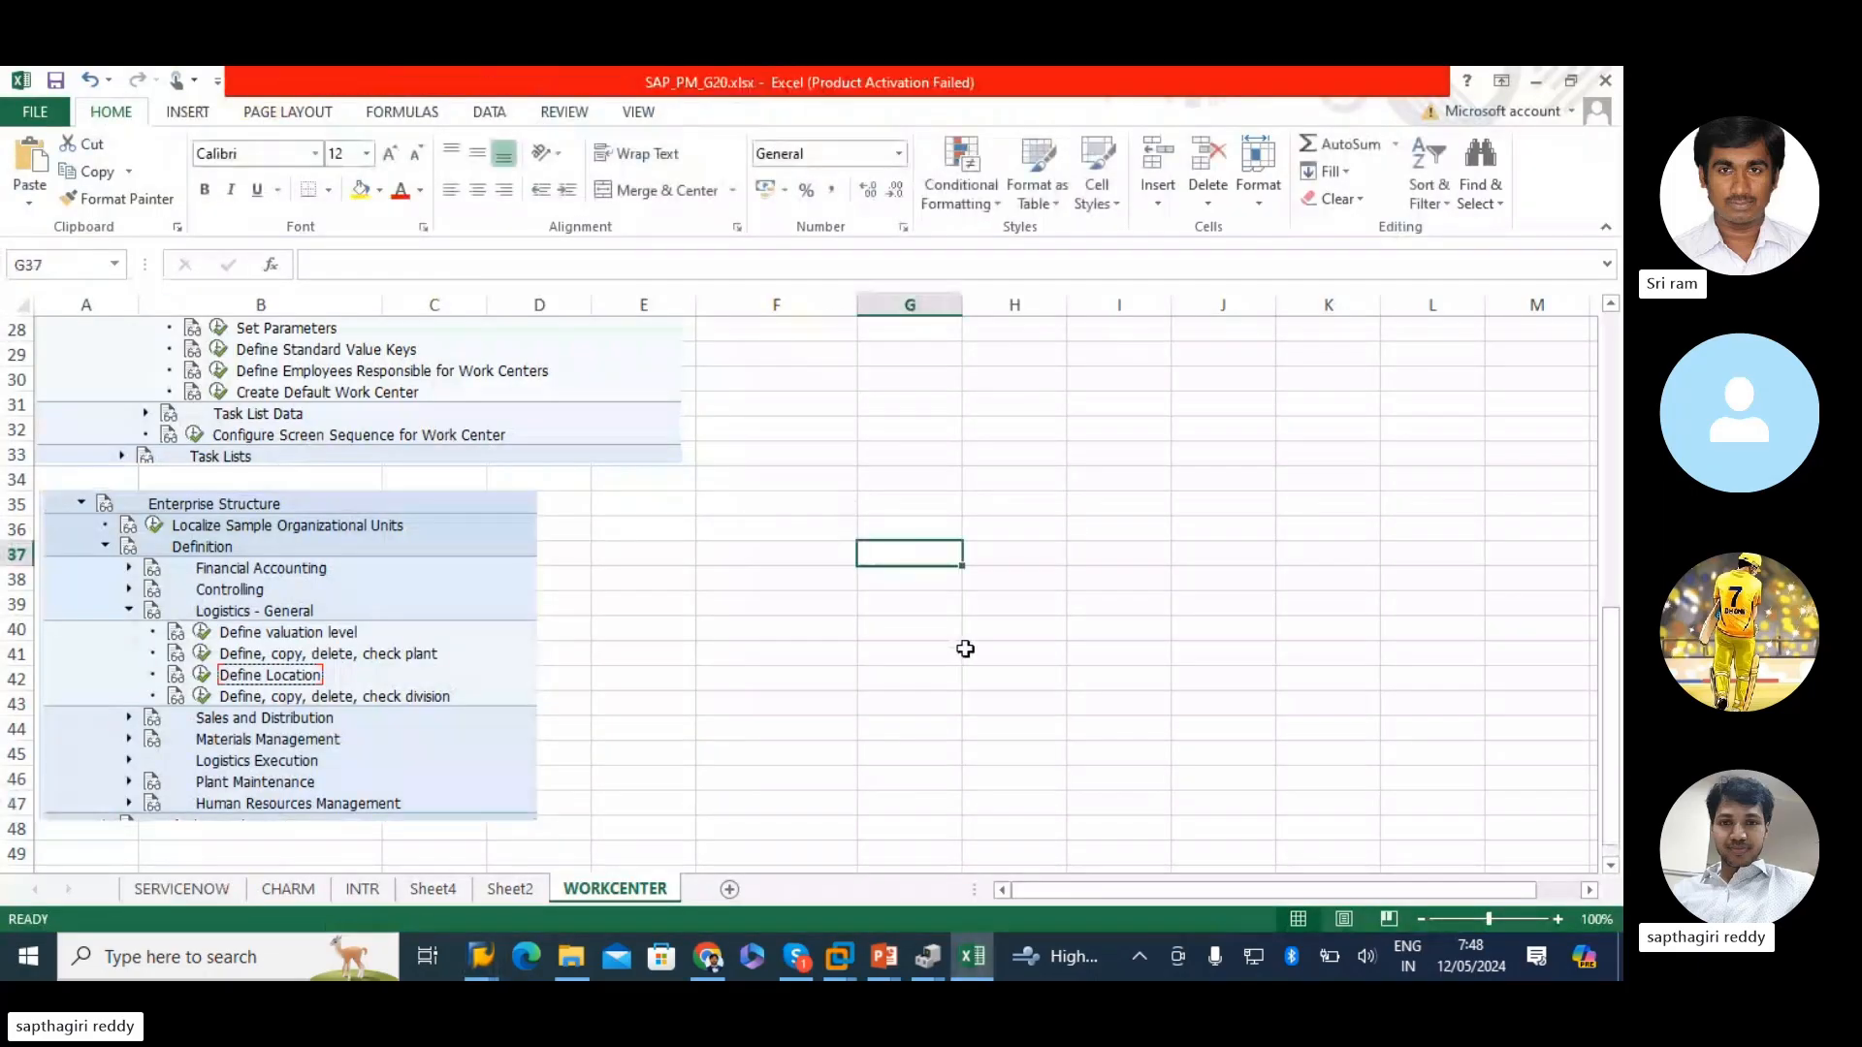
text(1010)
key(Return)
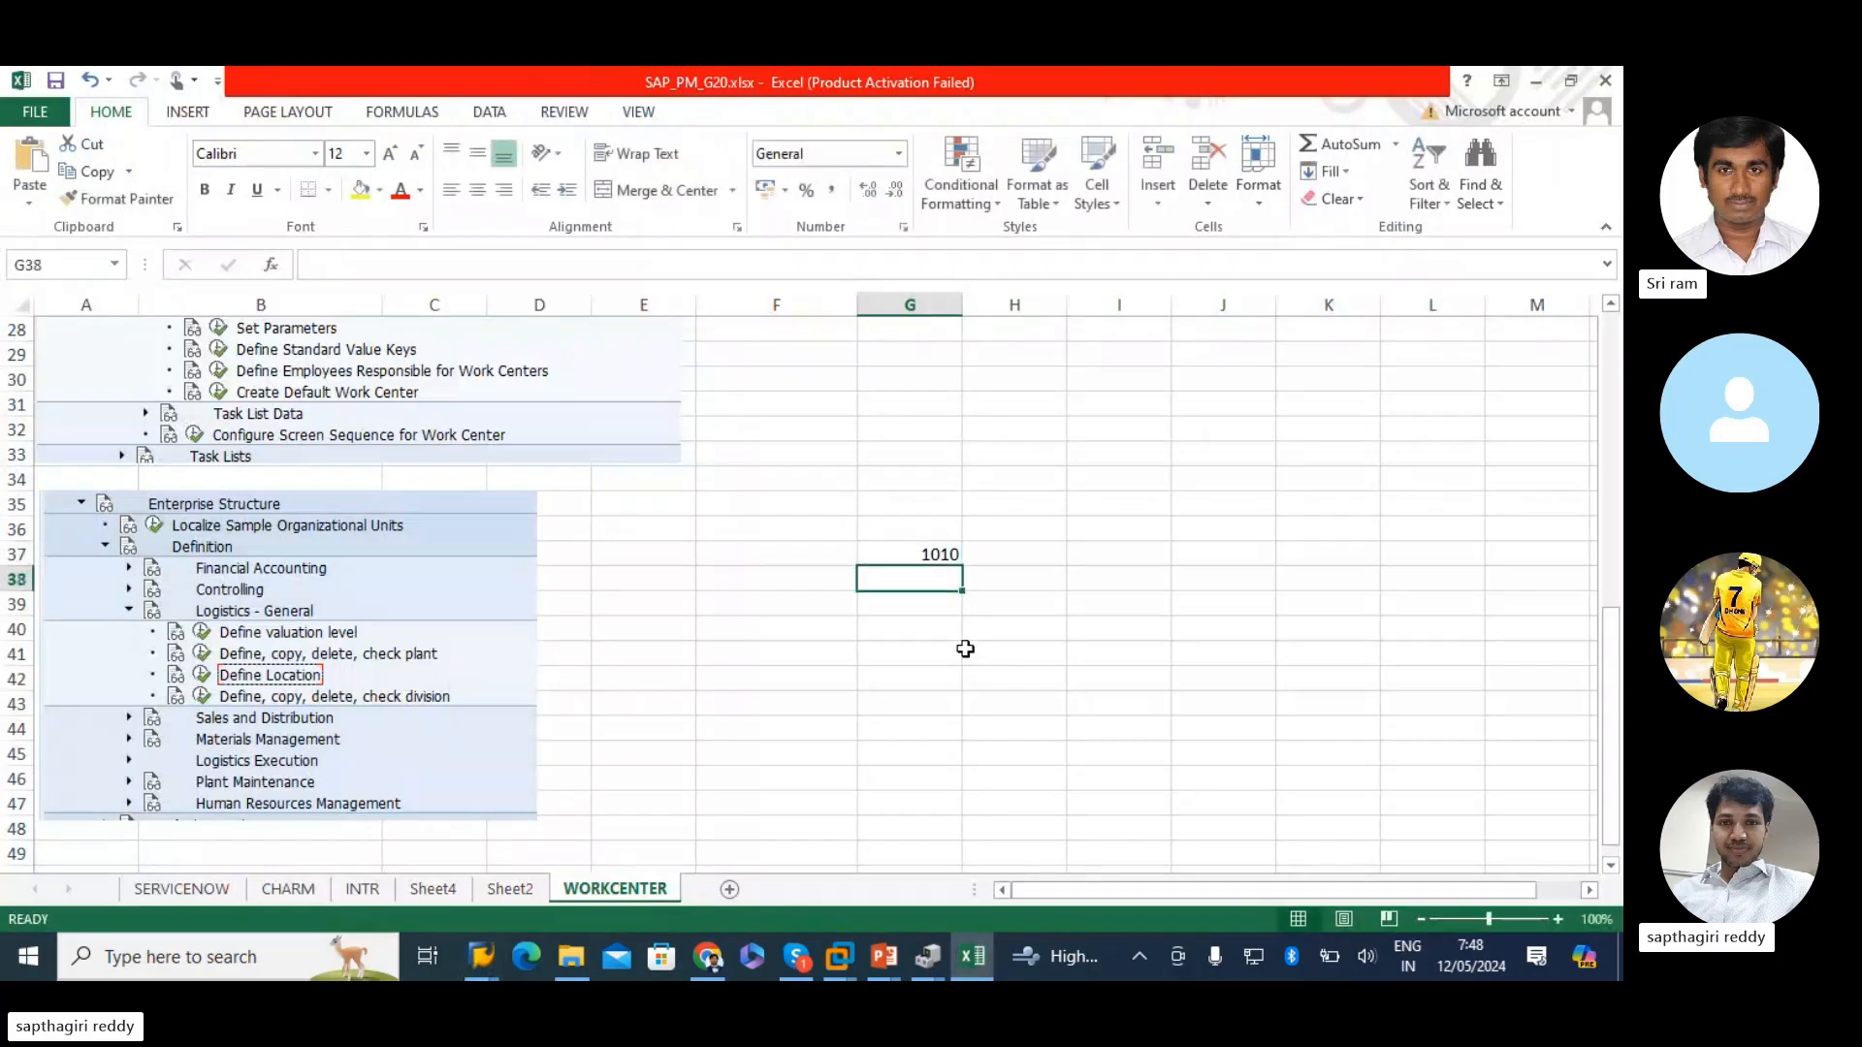
text(1710)
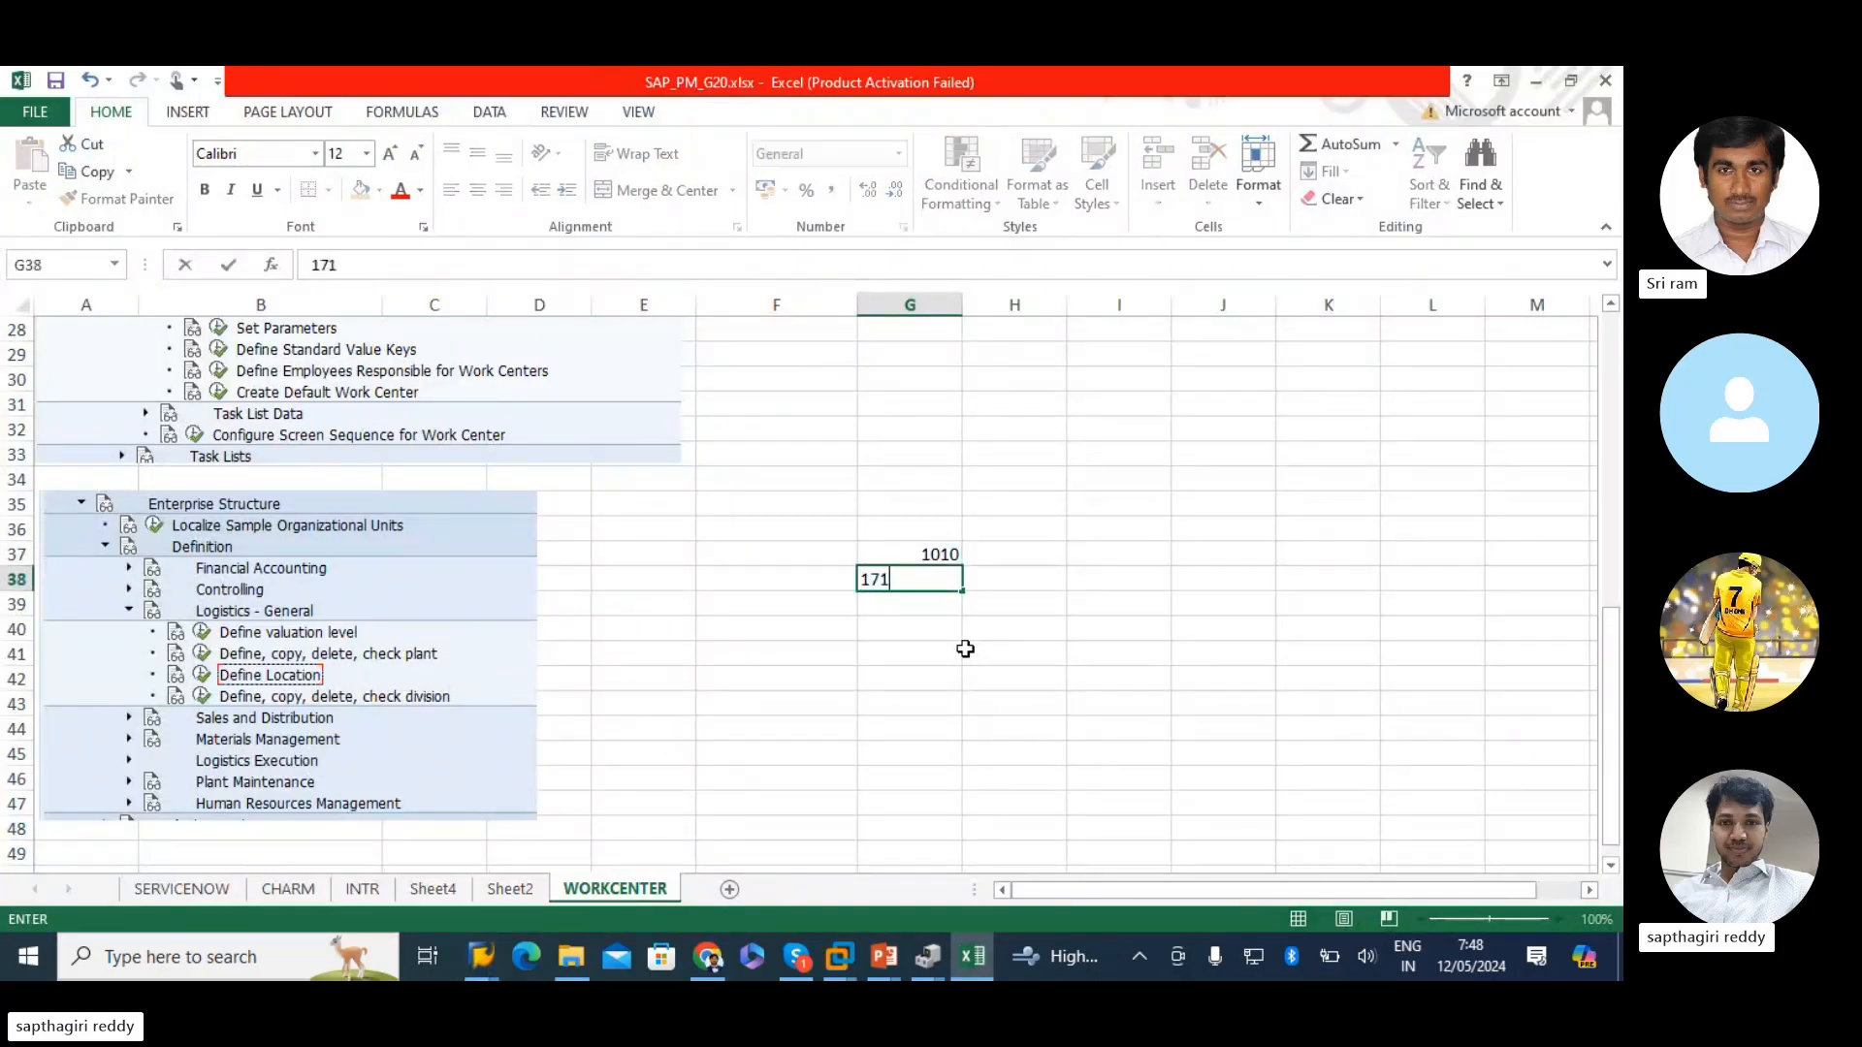
key(Return)
drag(879, 553, 883, 579)
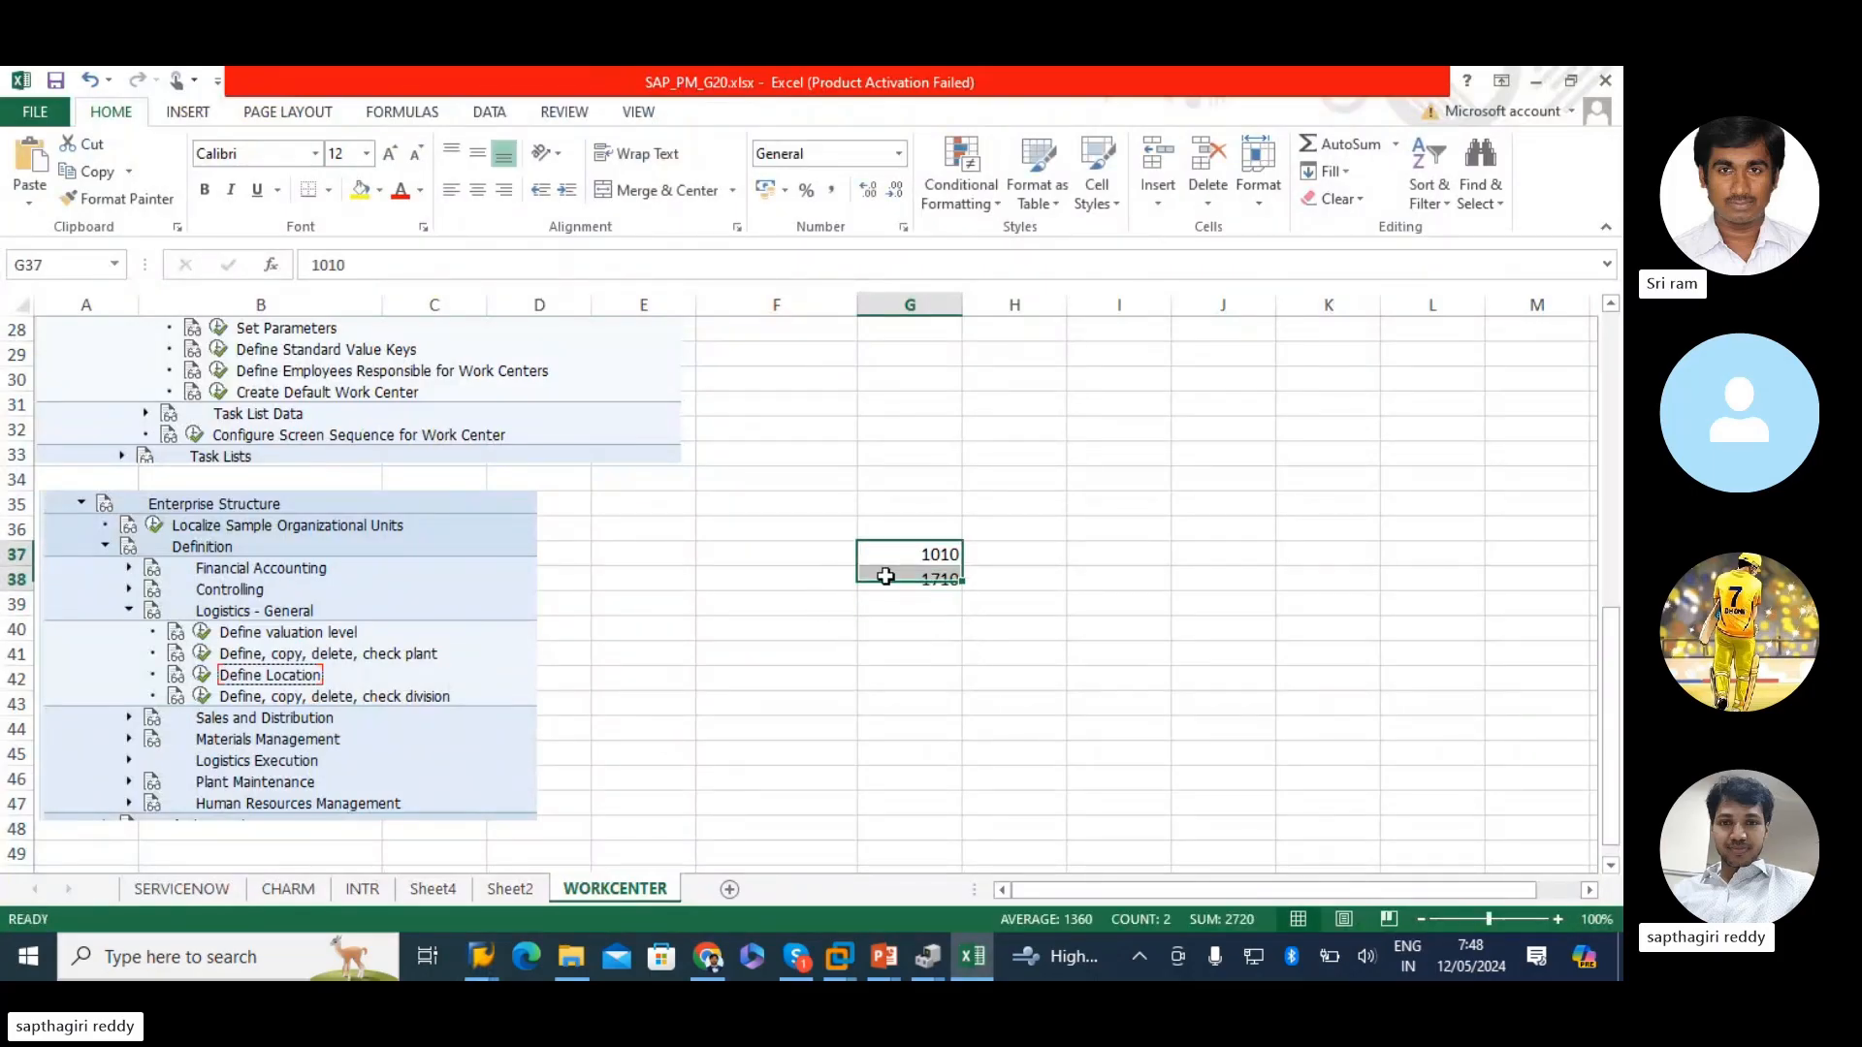
click(362, 190)
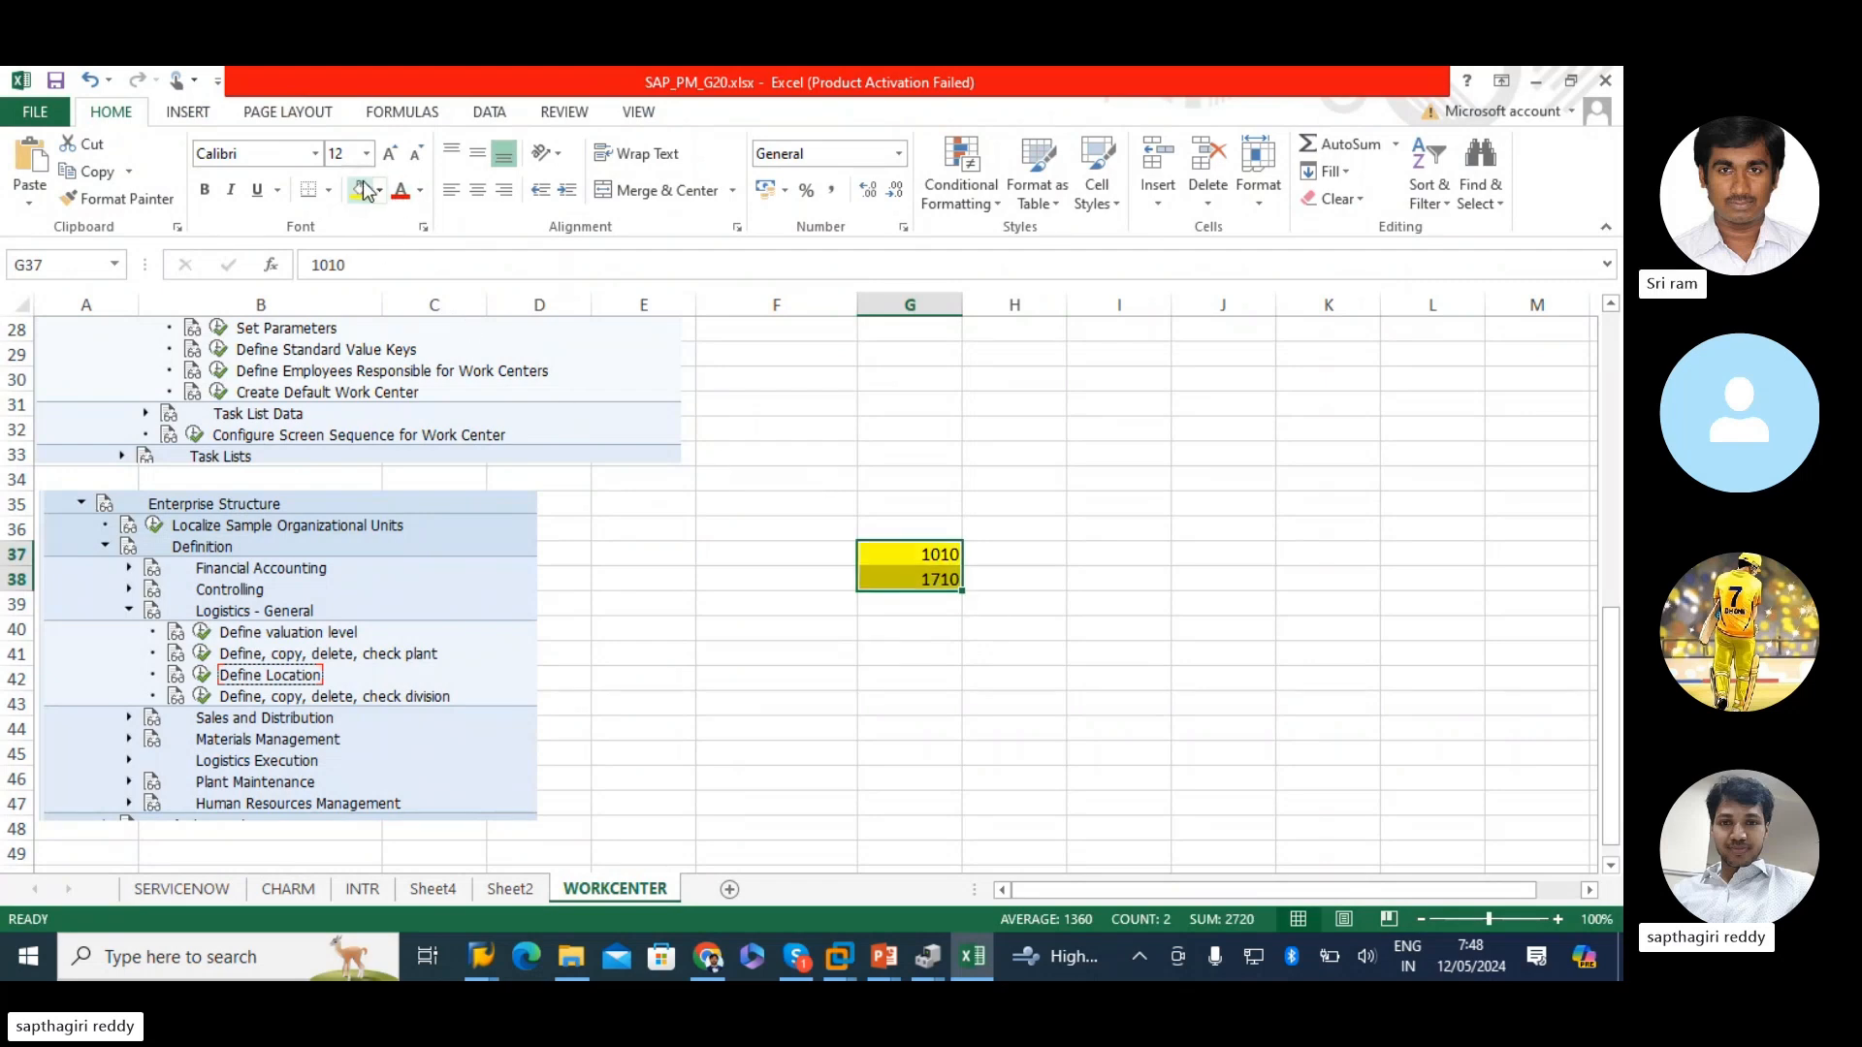
click(1252, 530)
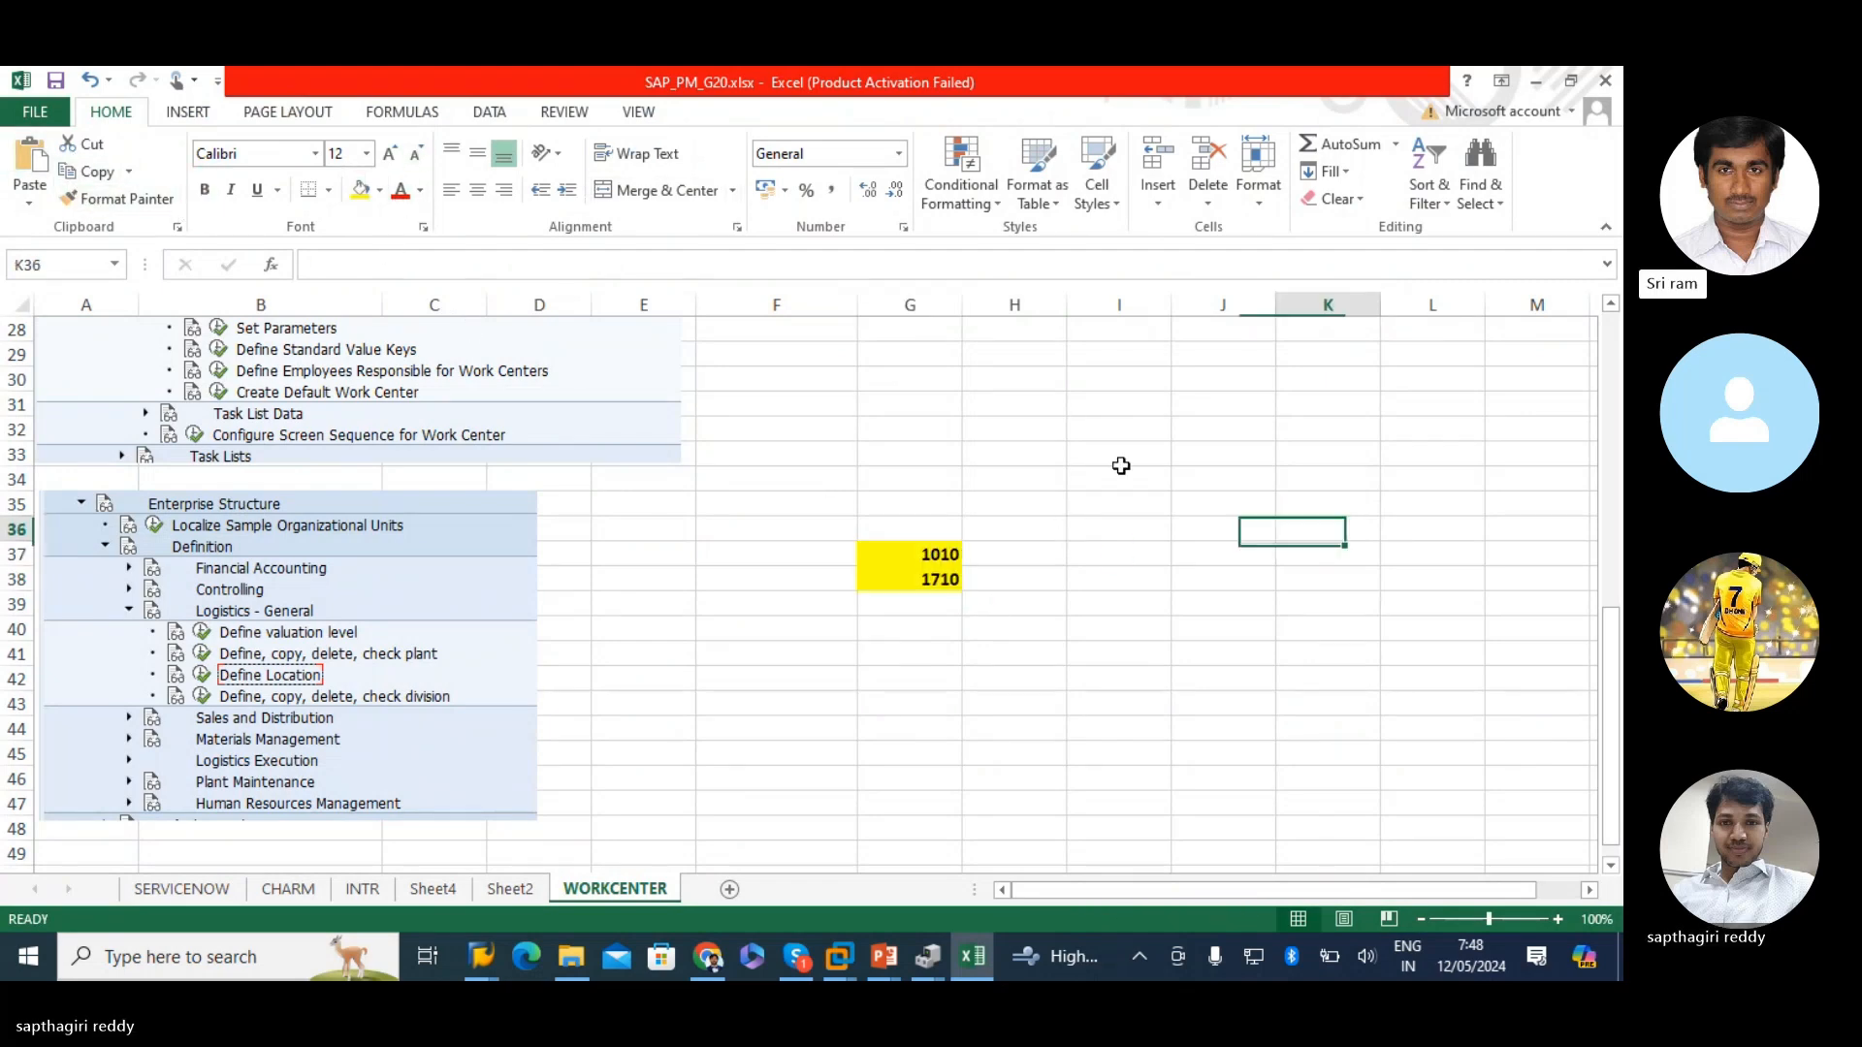
- Enter 1000 in cell F37 beside the highlighted numbers and left-align it
click(747, 553)
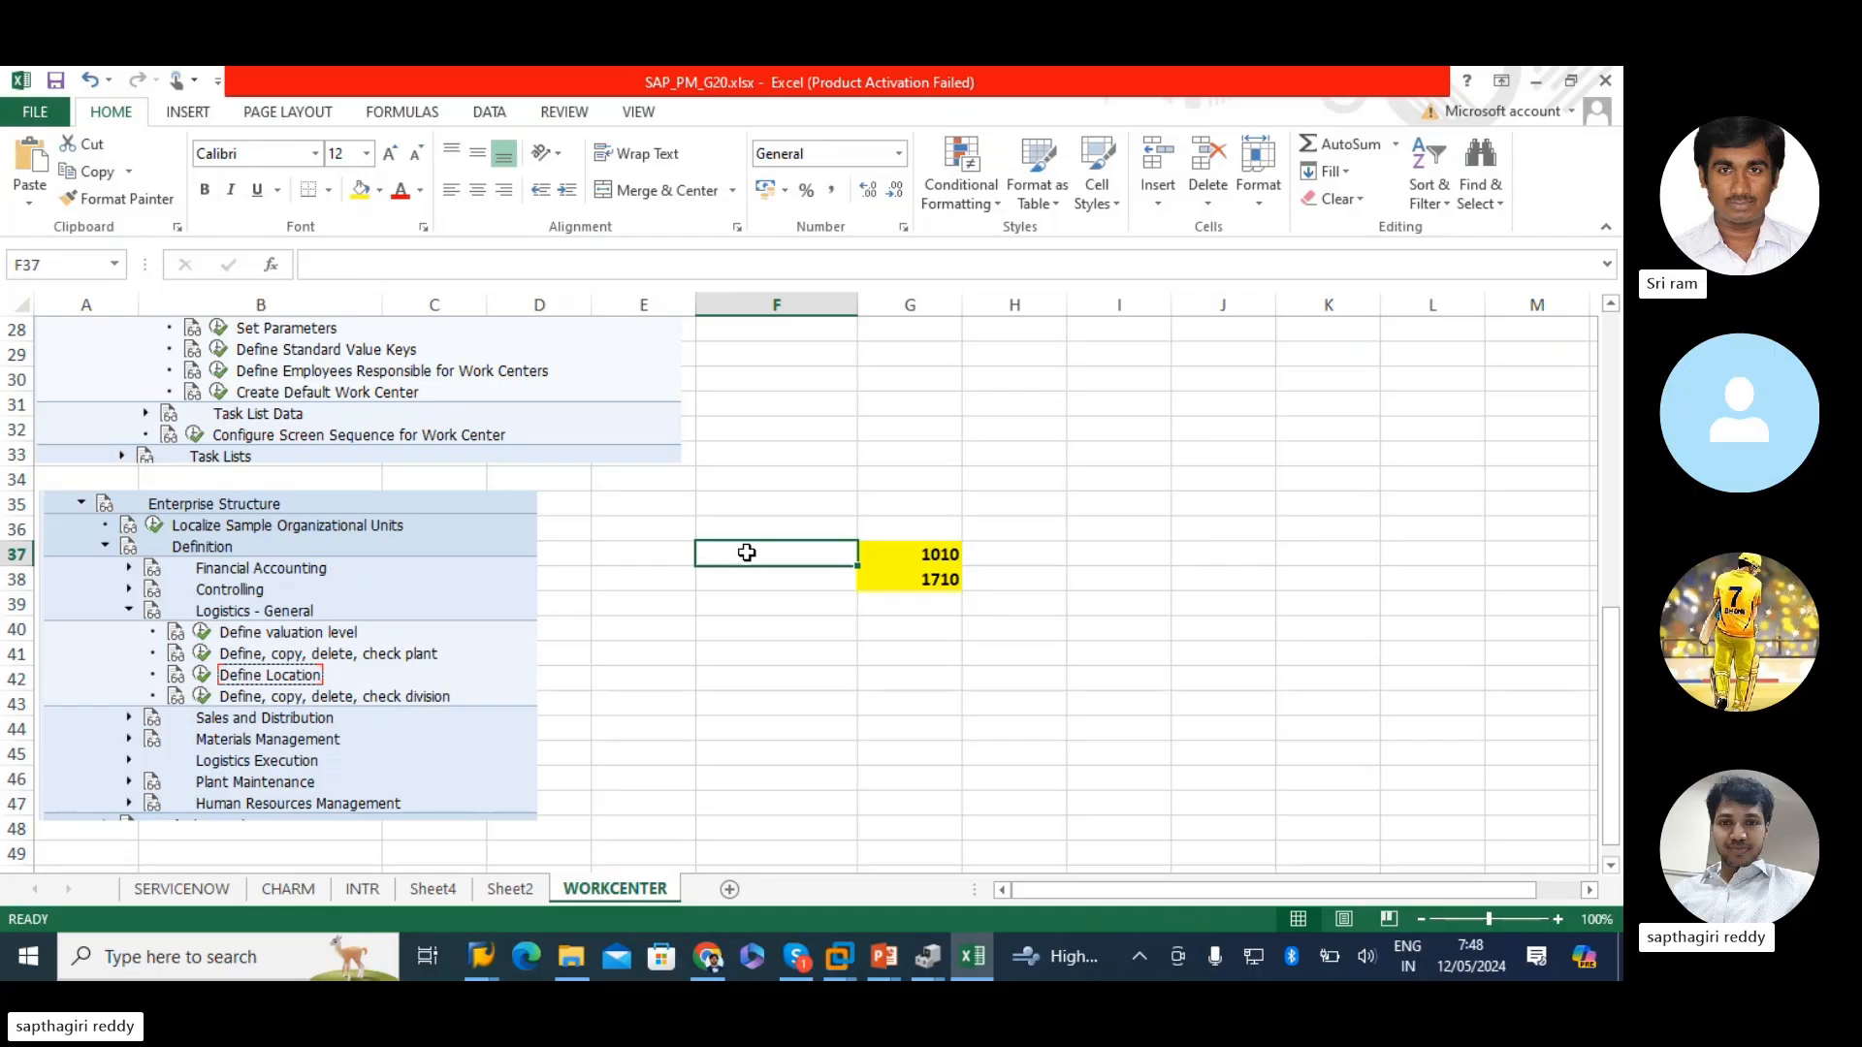
text(1000)
key(Return)
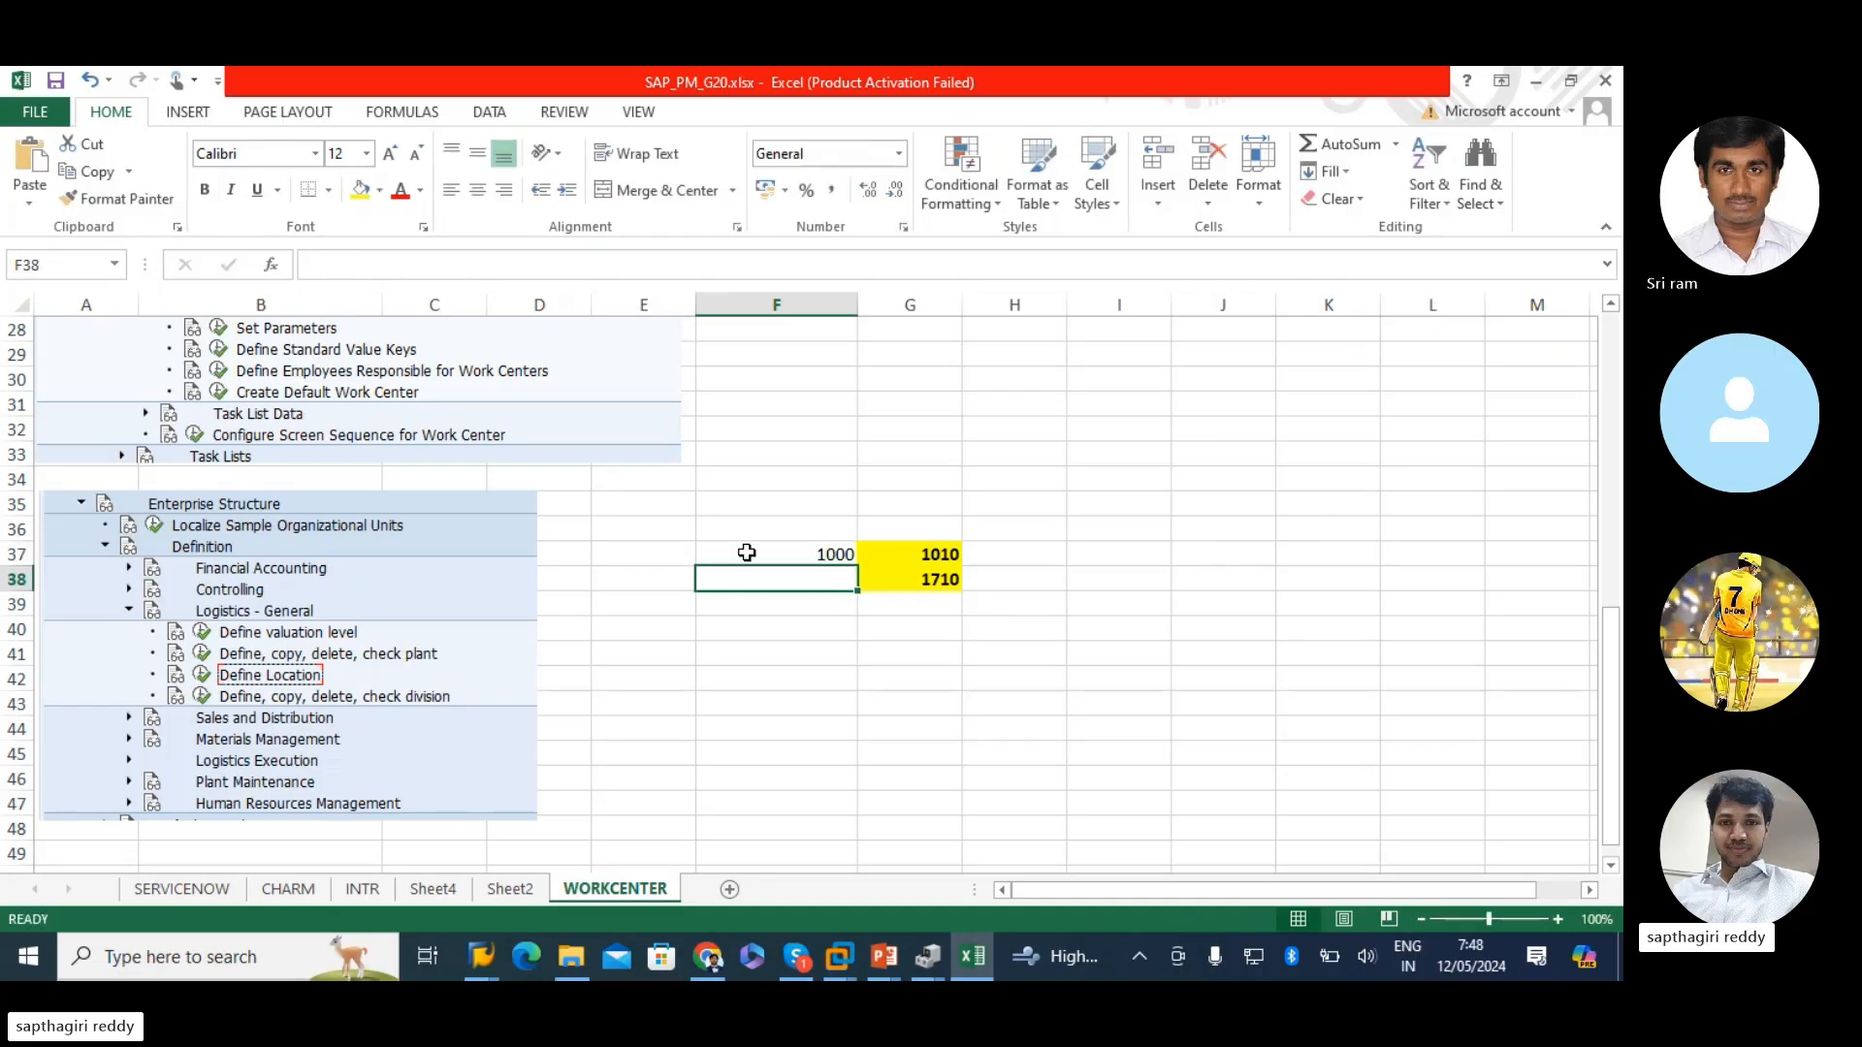
click(747, 553)
click(452, 190)
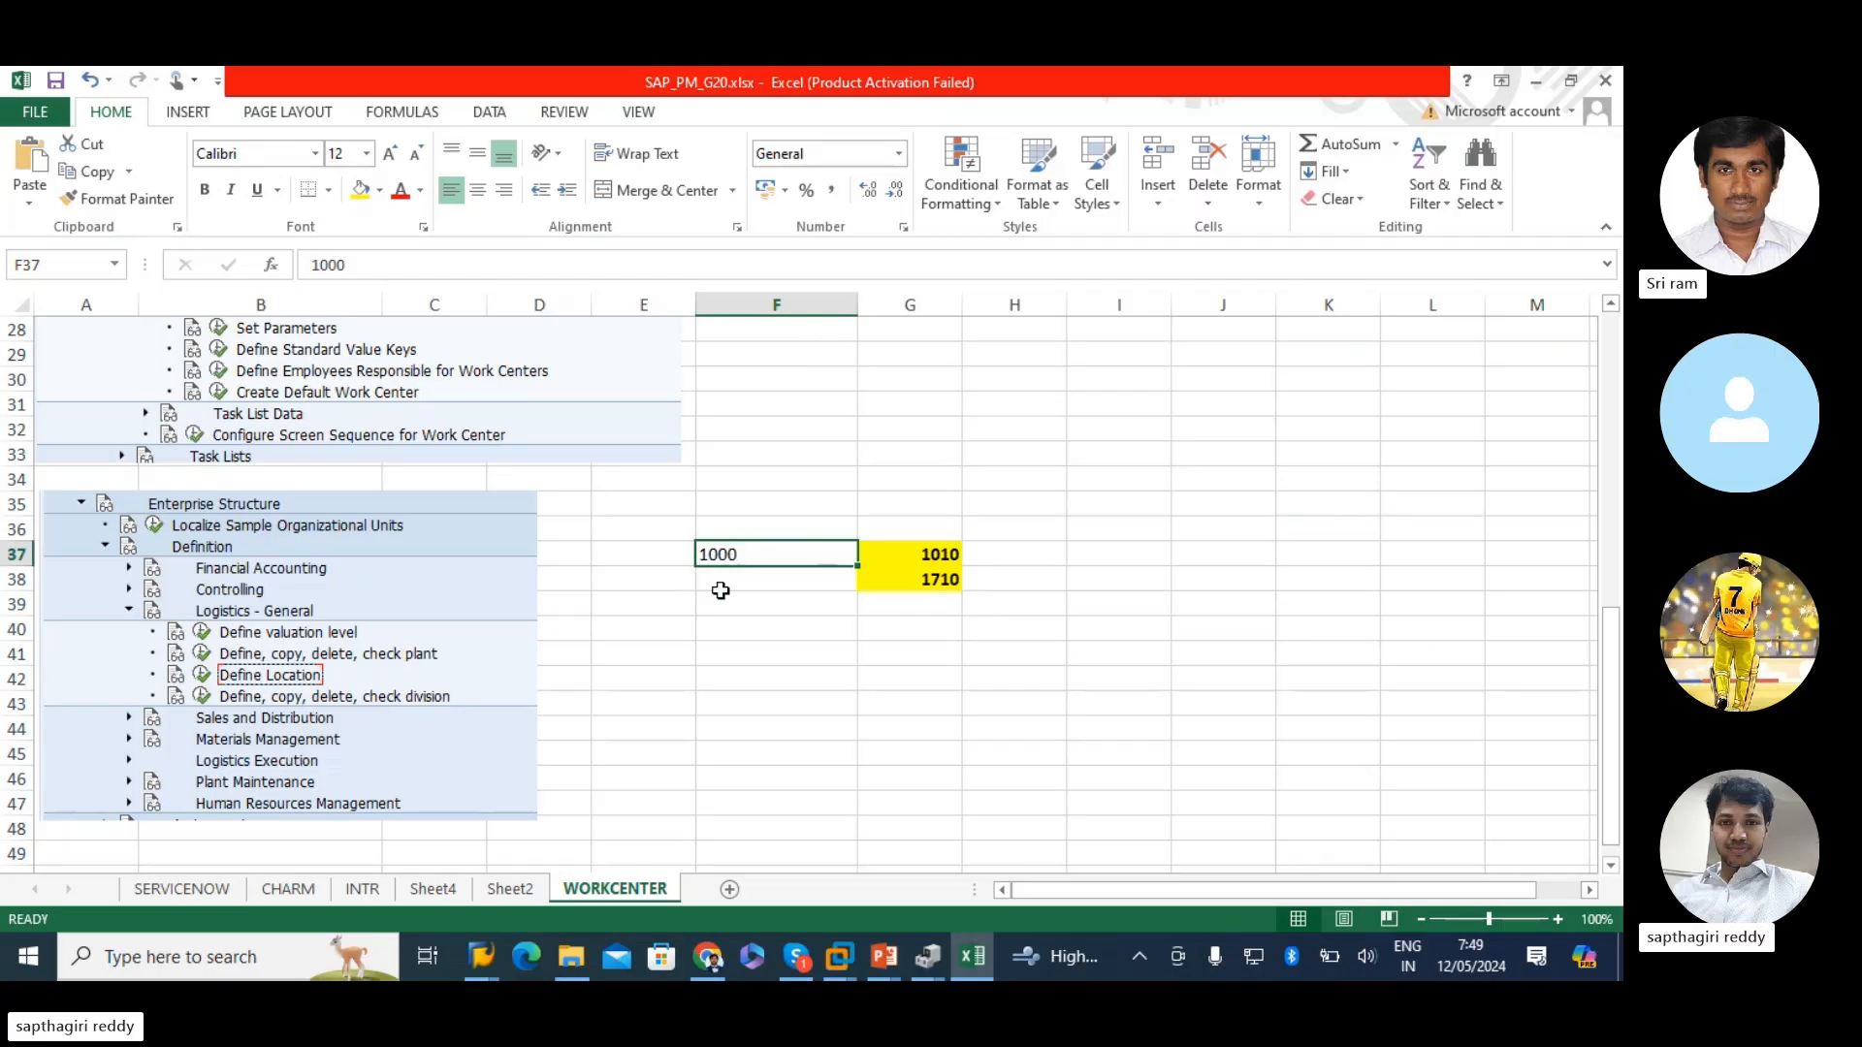
- Return to SAP, complete the location name as RAW MATERIAL HANDLING SYSTEM, confirm the entry and close the connection error dialog
key(alt+Tab)
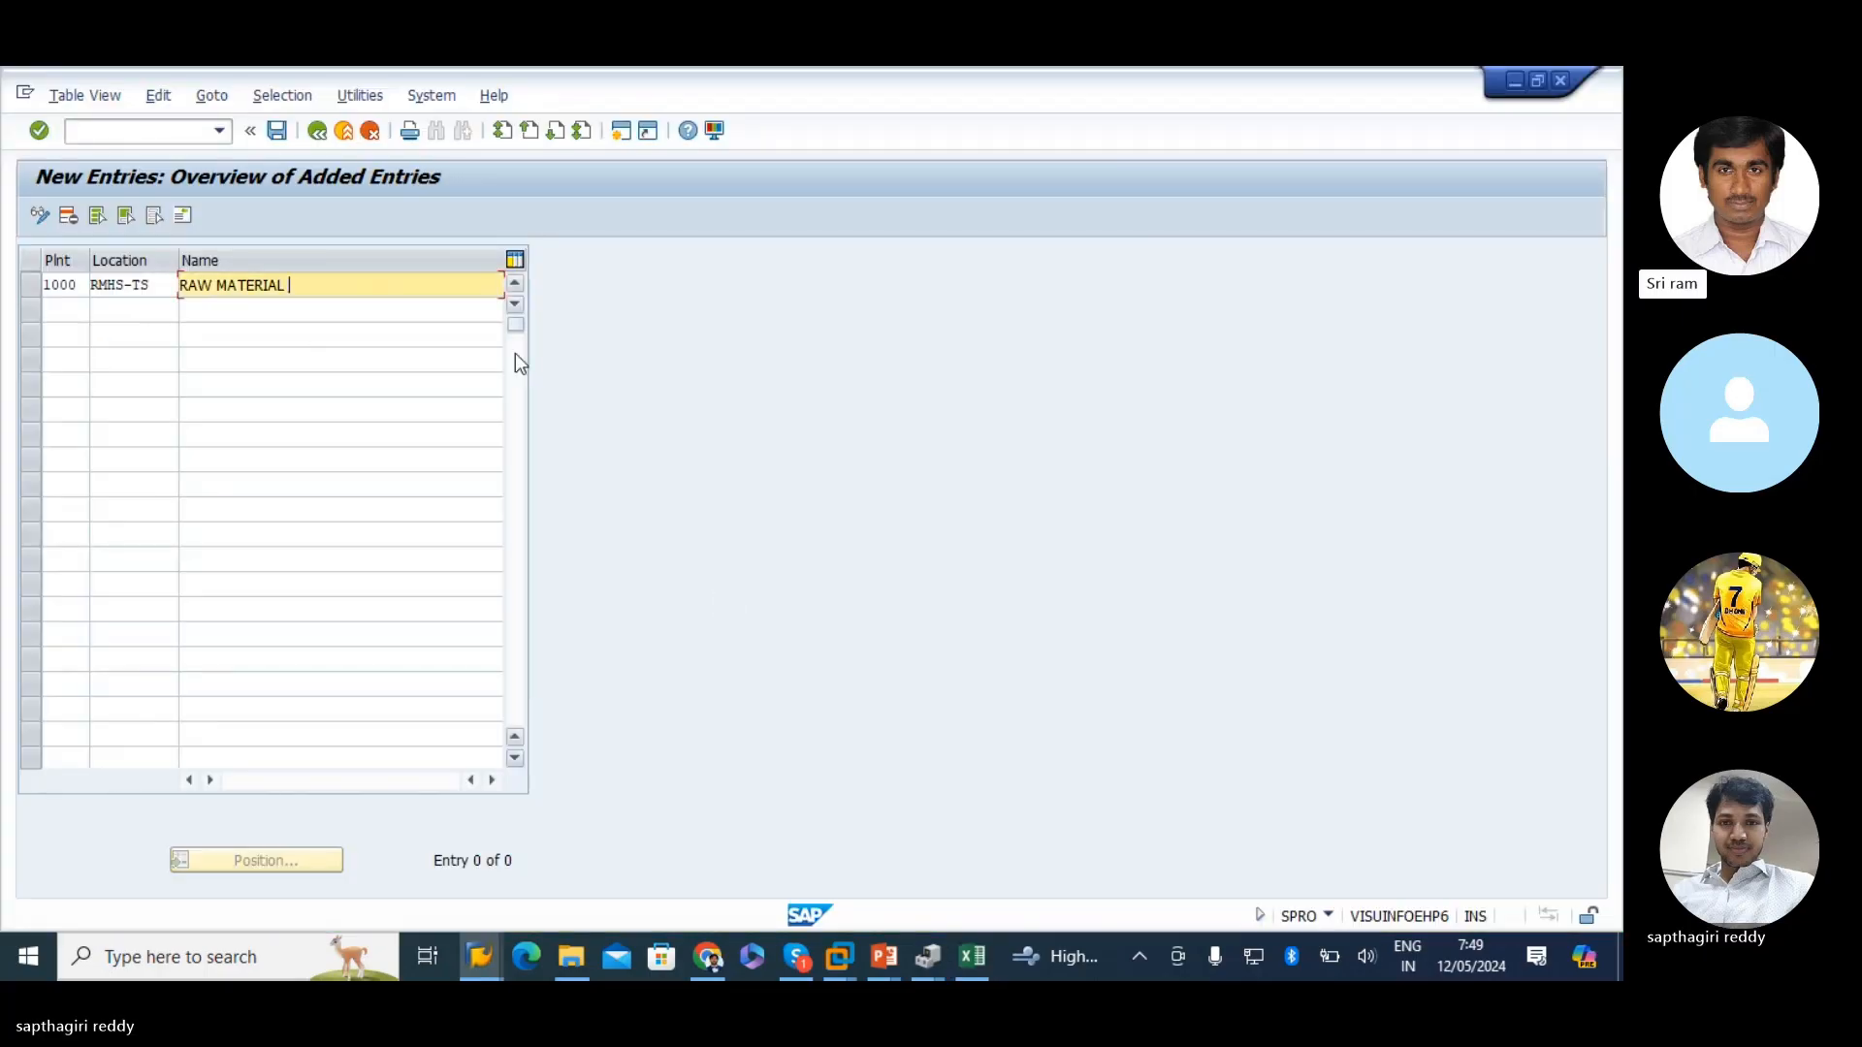
text(HANDLING SYSTEM)
key(Return)
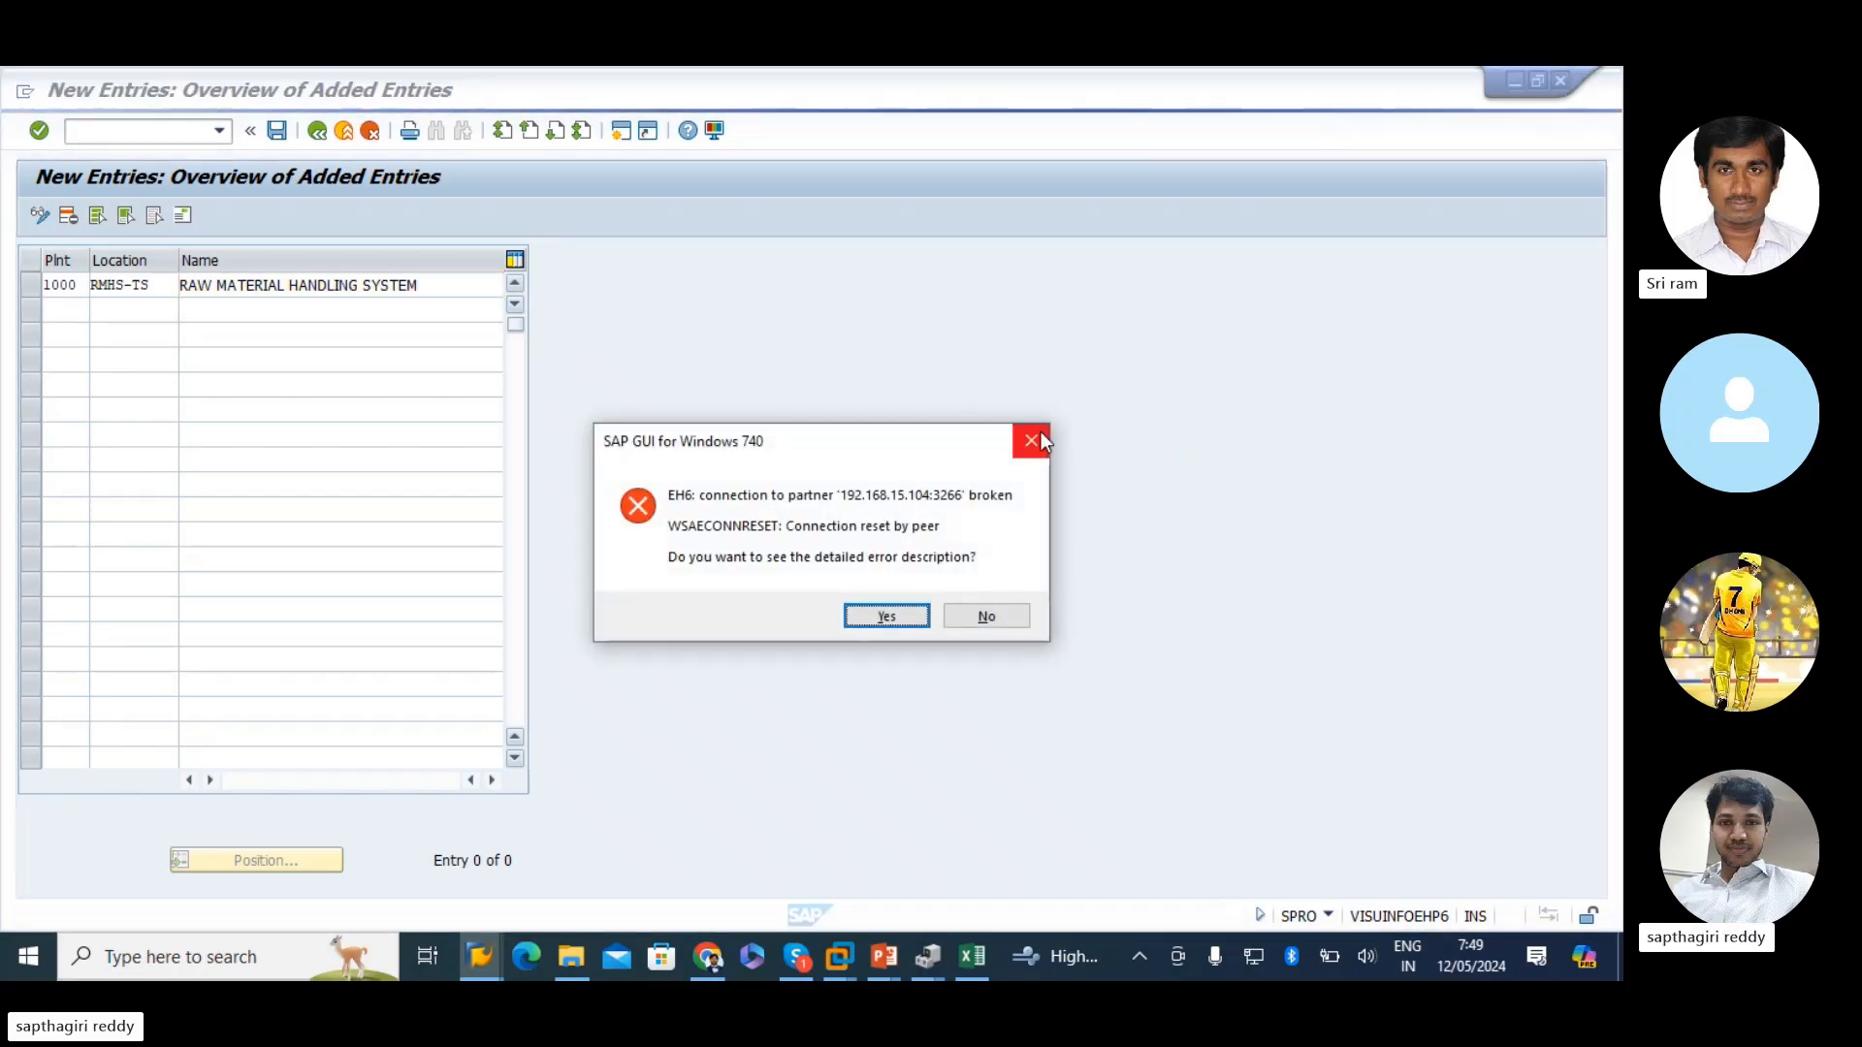
click(1036, 438)
- Switch to SAP Logon and connect to the SAP OFFLINE system
key(alt+Tab)
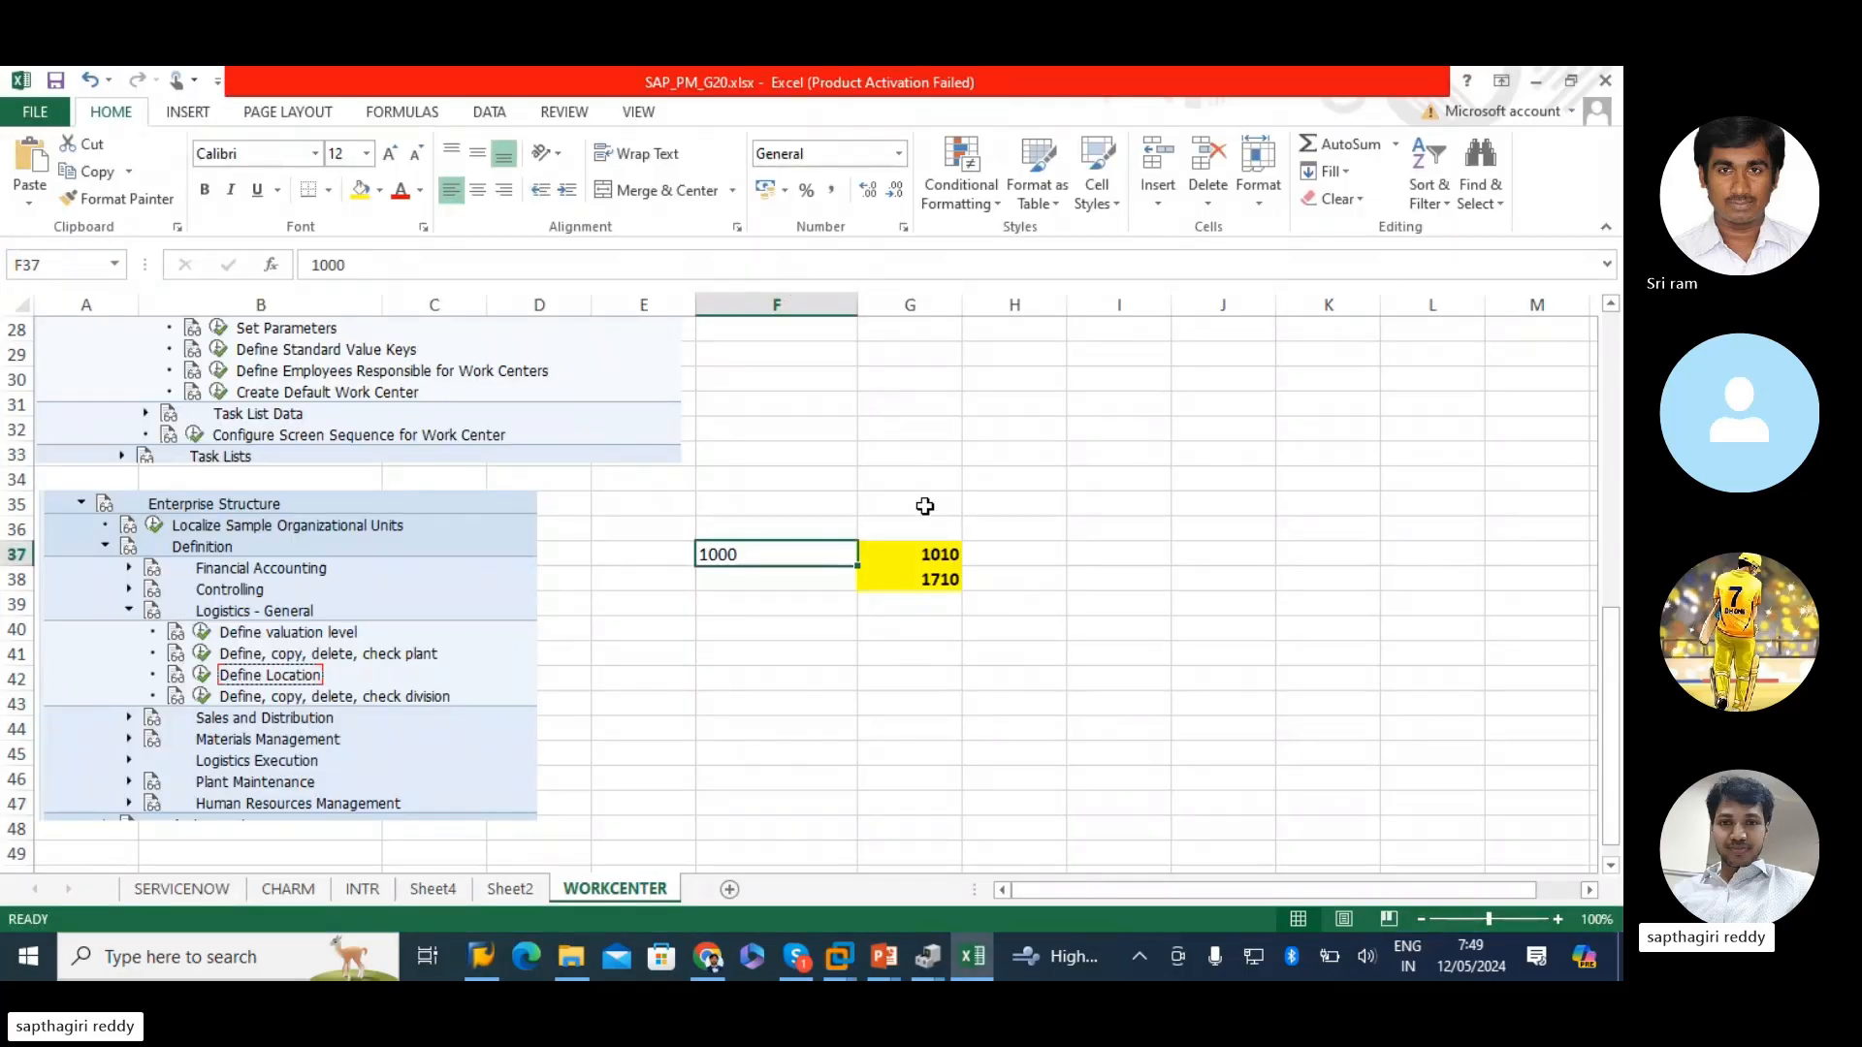
click(905, 656)
key(alt+Tab)
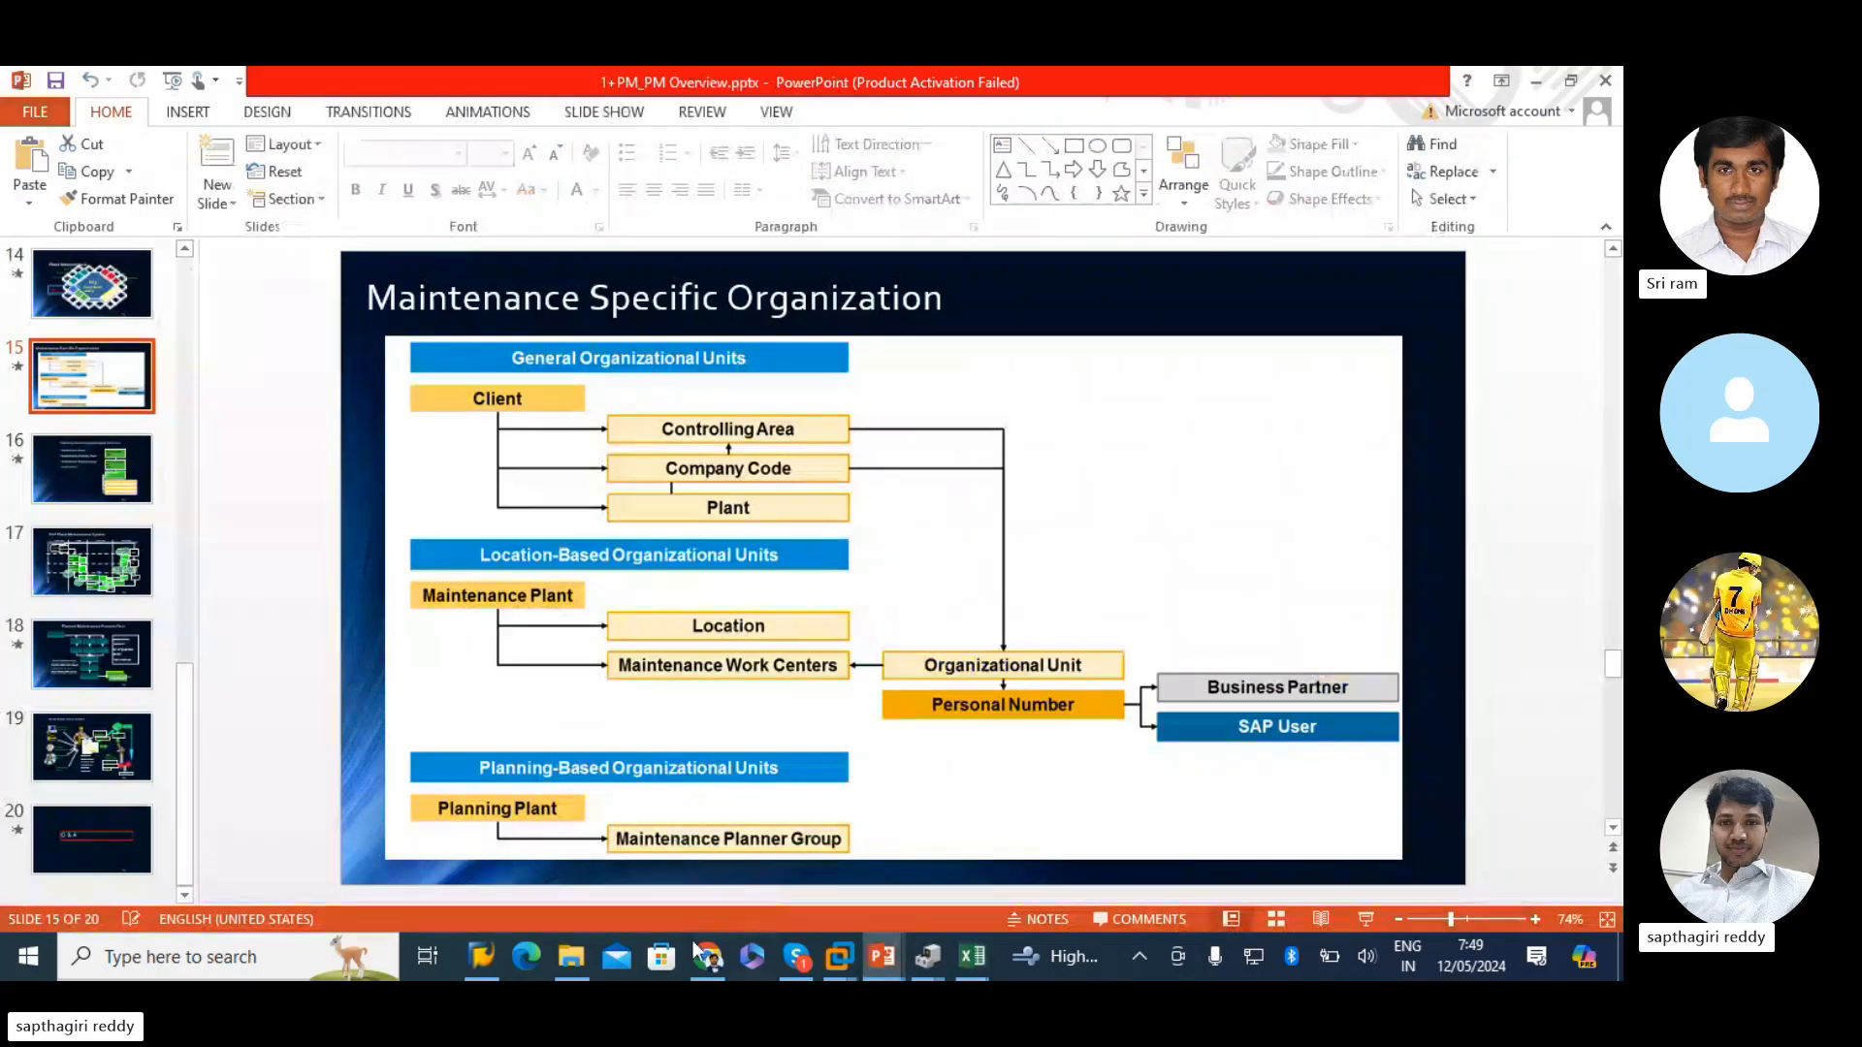
click(482, 960)
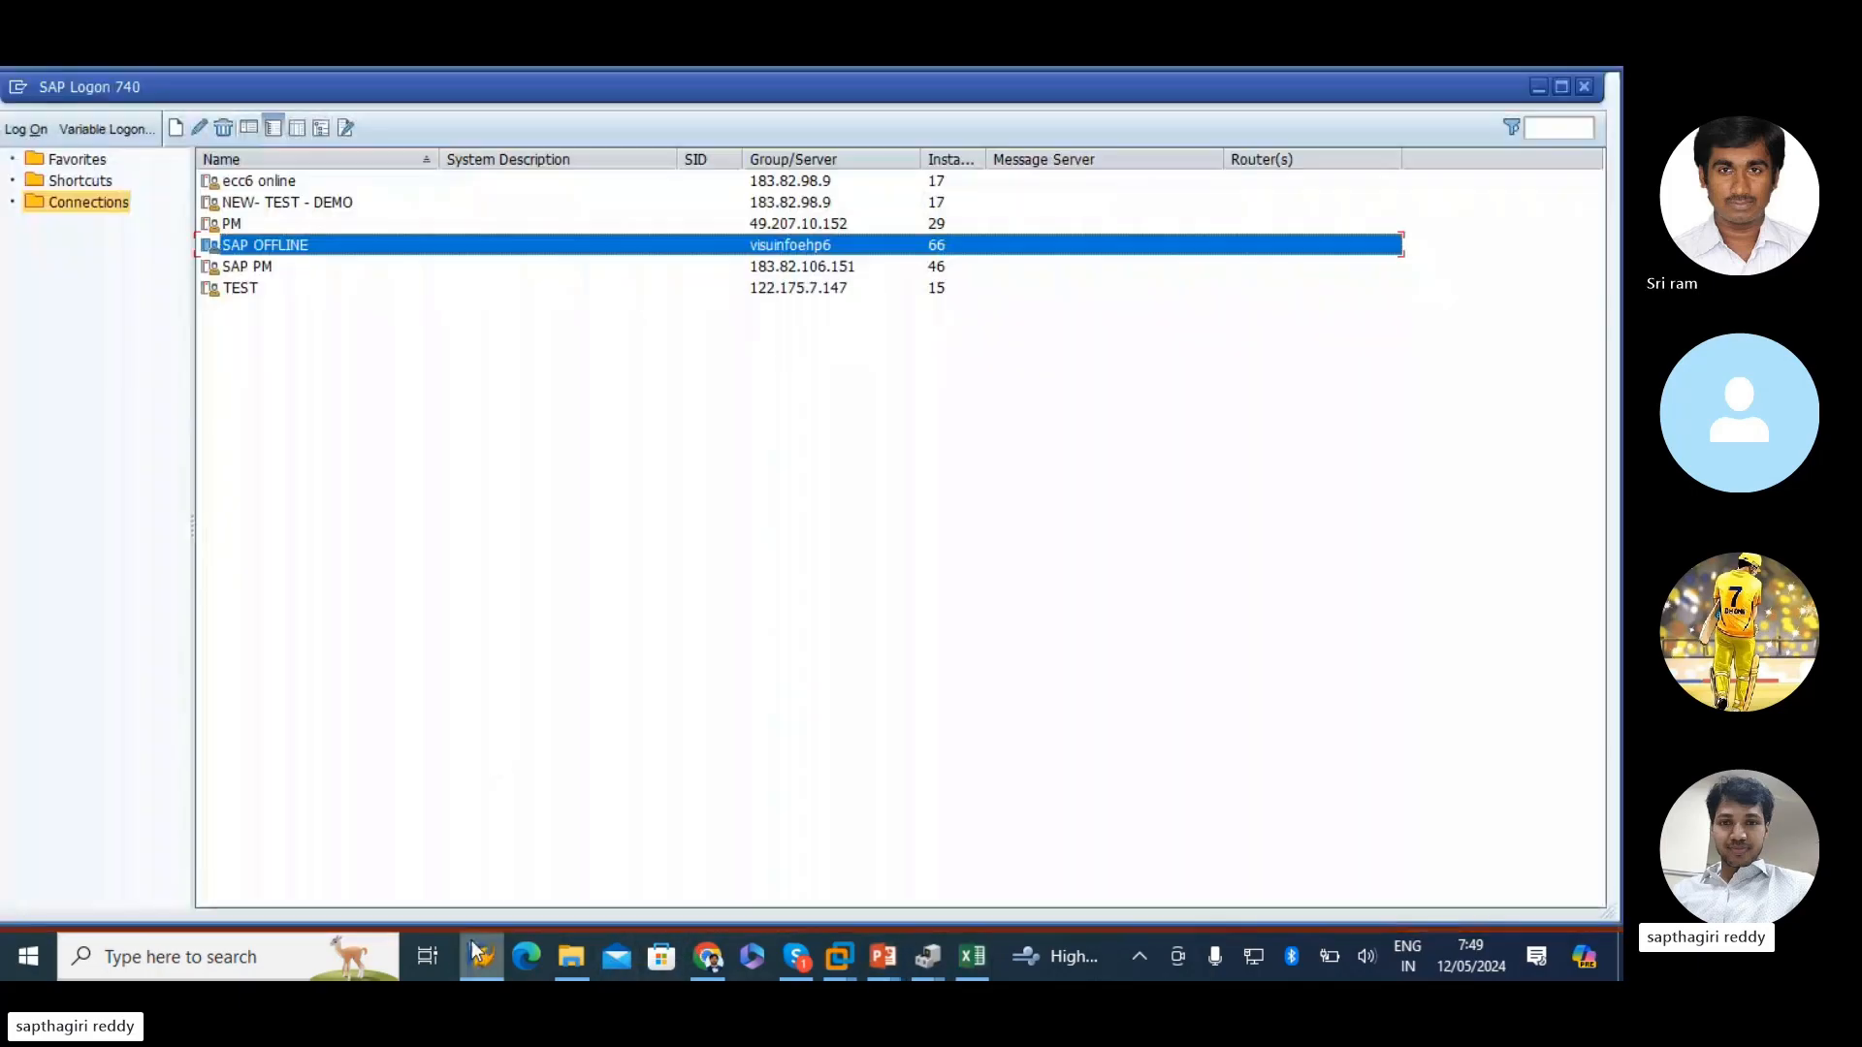
double_click(250, 243)
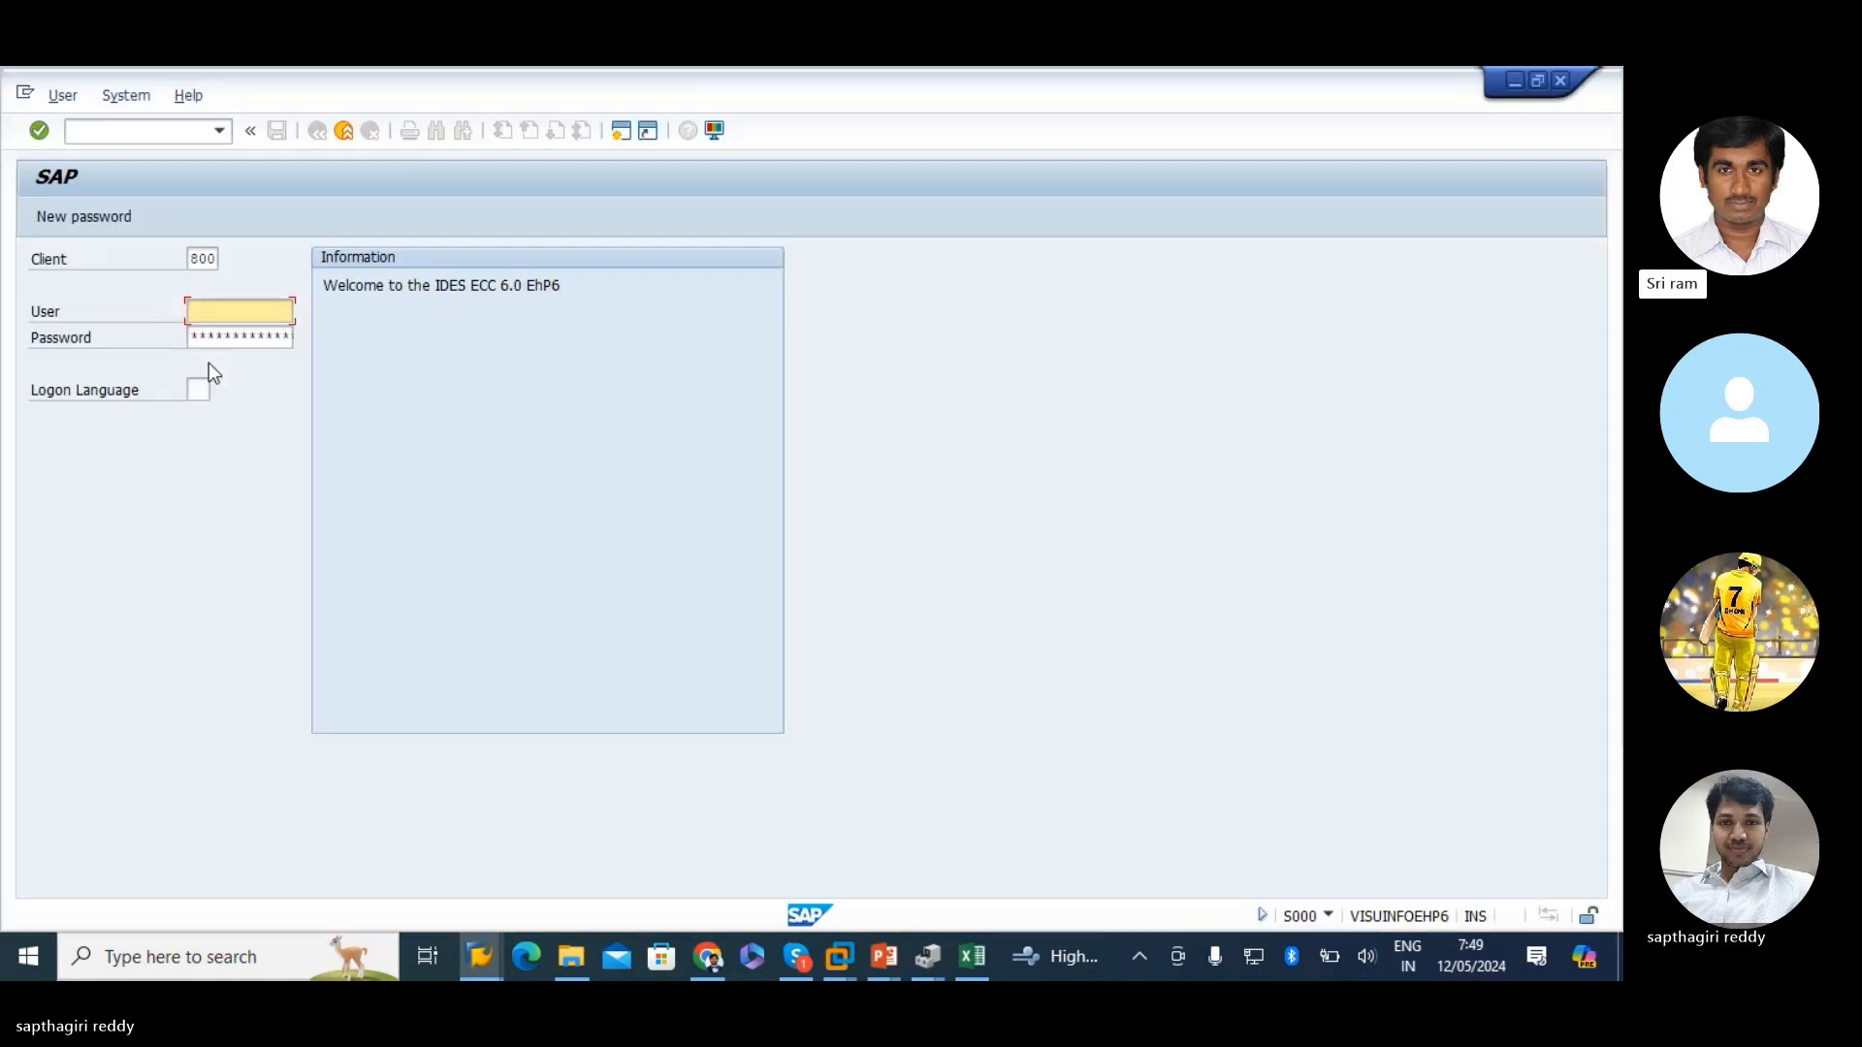
- Log on to client 800 with the user name and account password
click(217, 314)
click(217, 331)
click(287, 340)
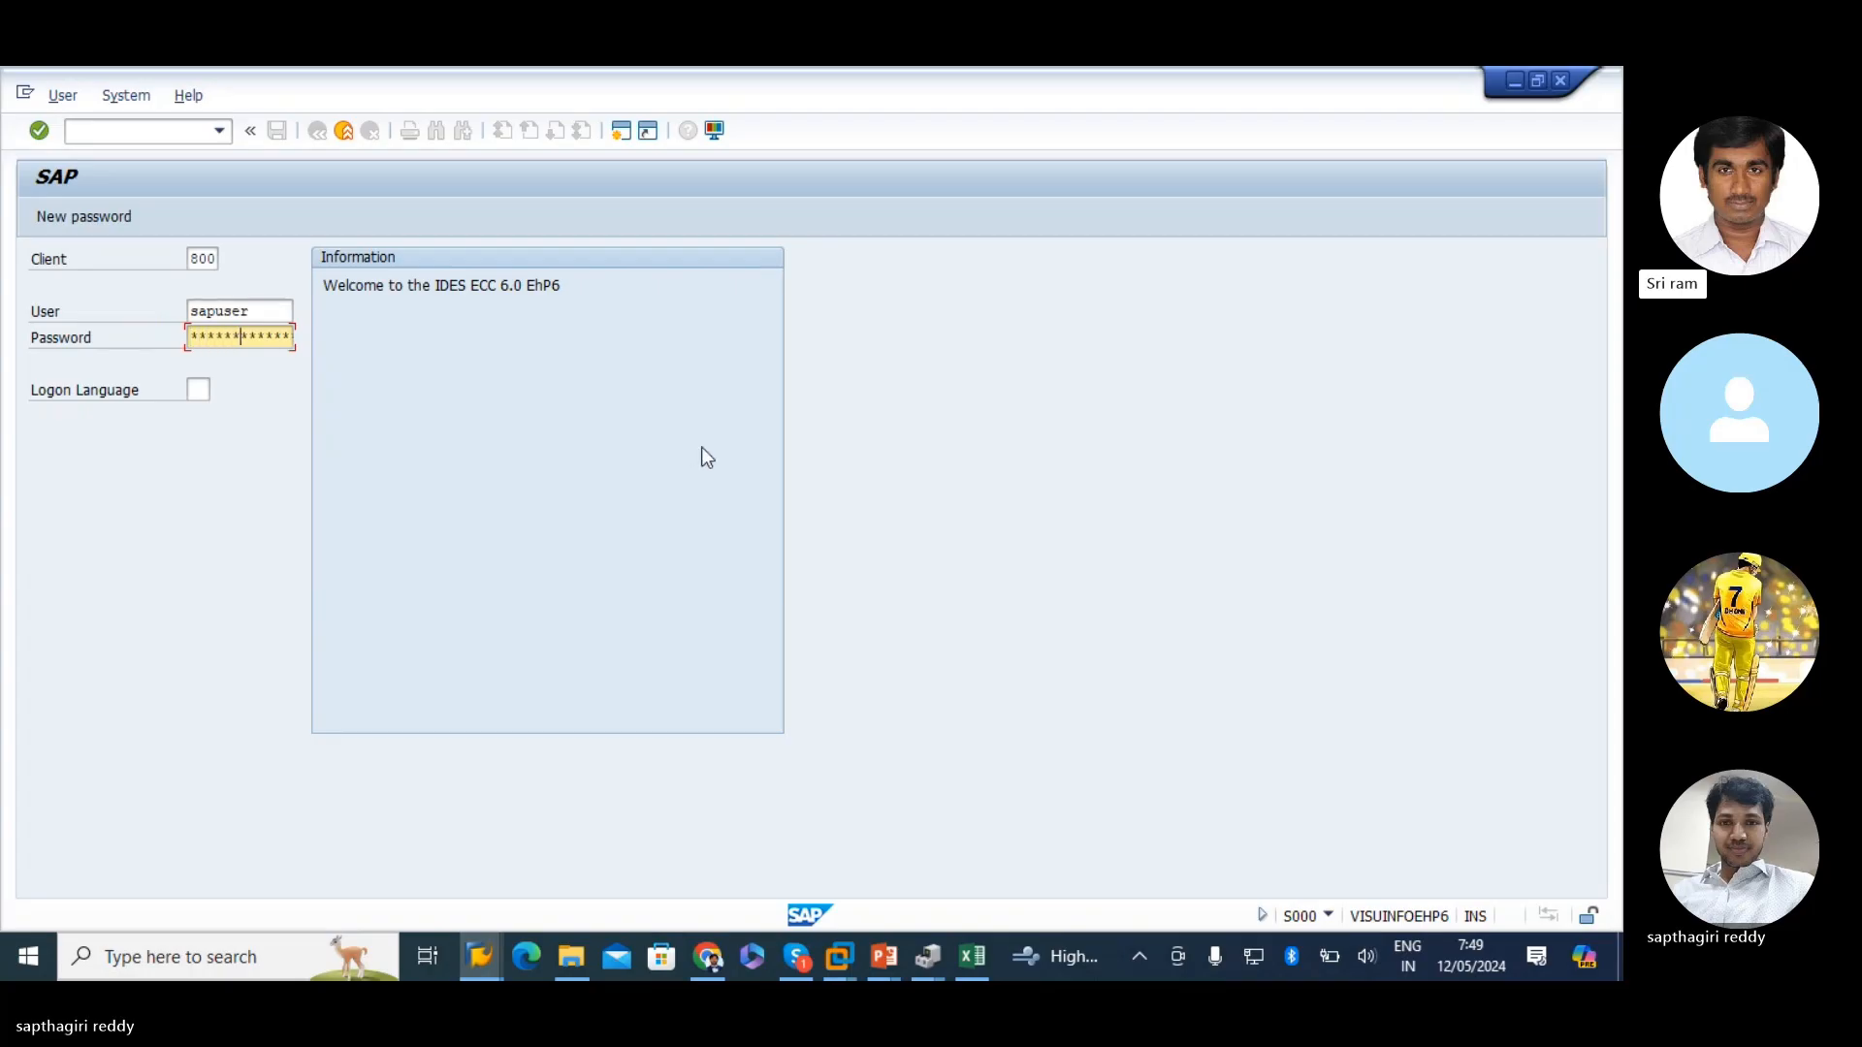
key(Return)
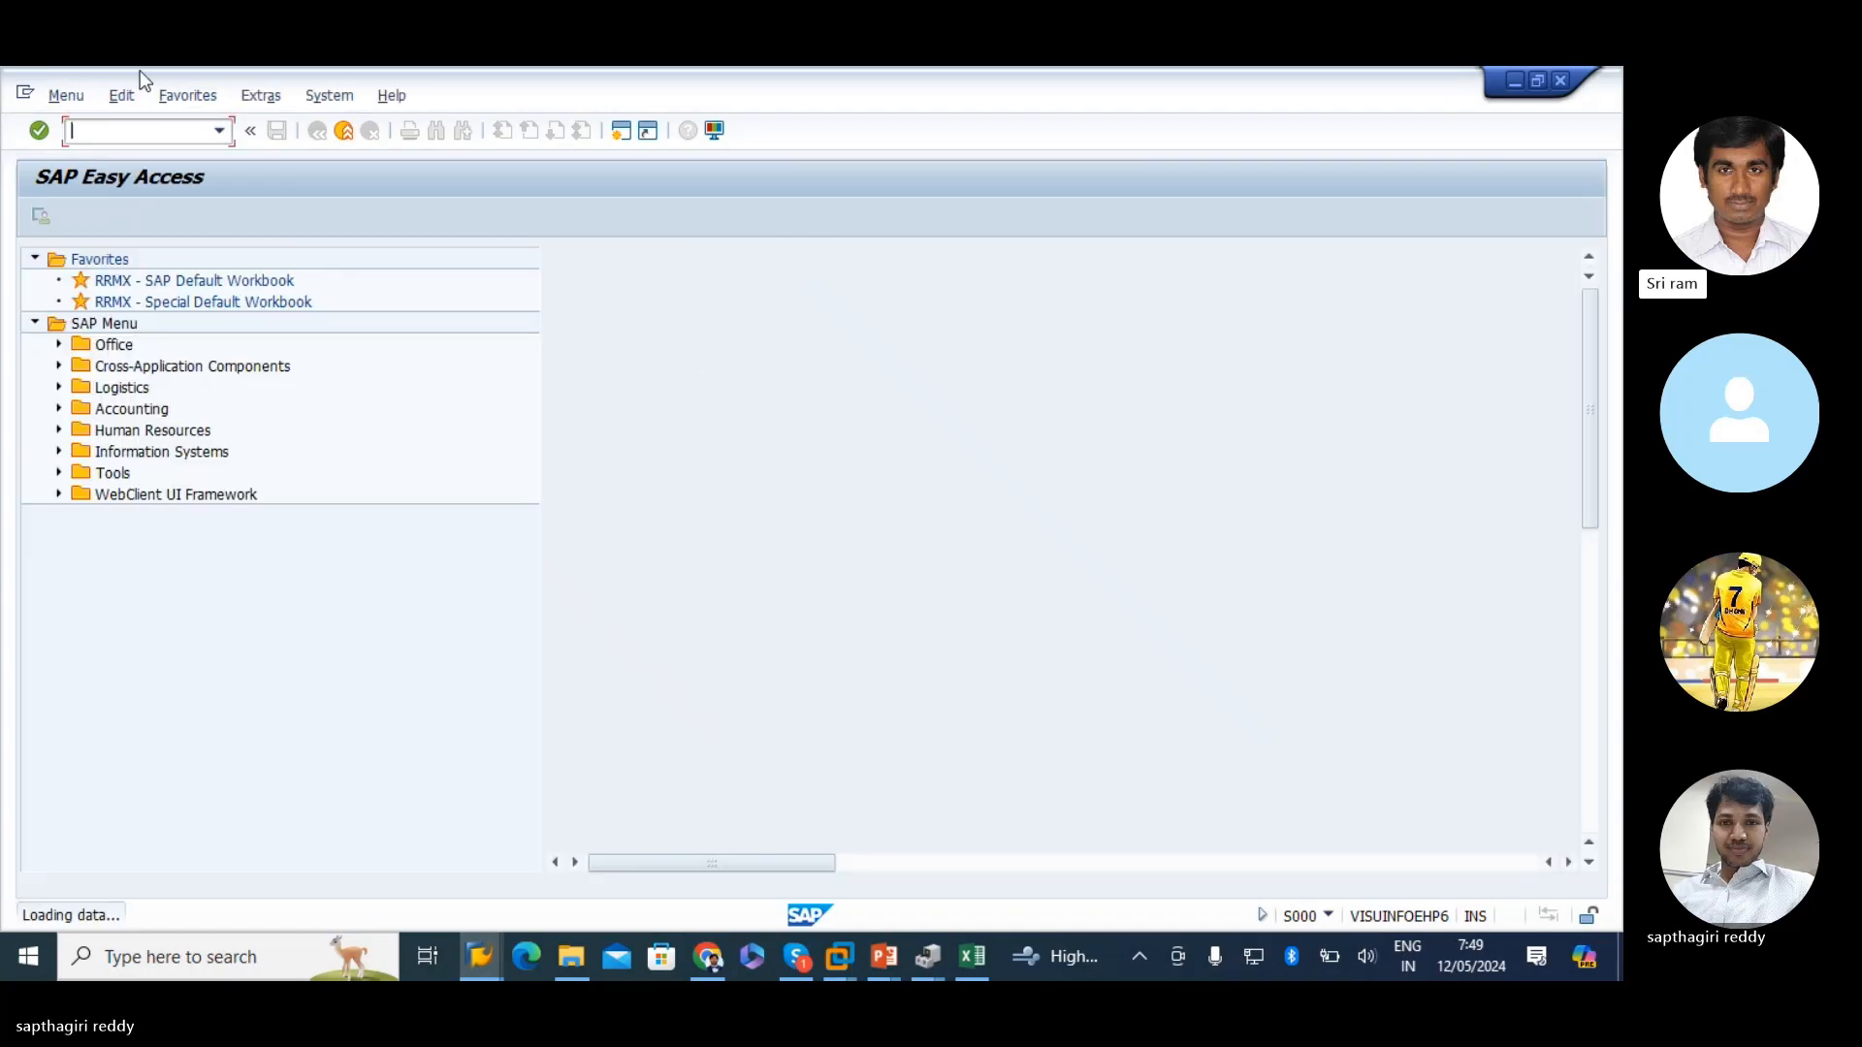
- Run transaction spro to open project customizing
text(spr)
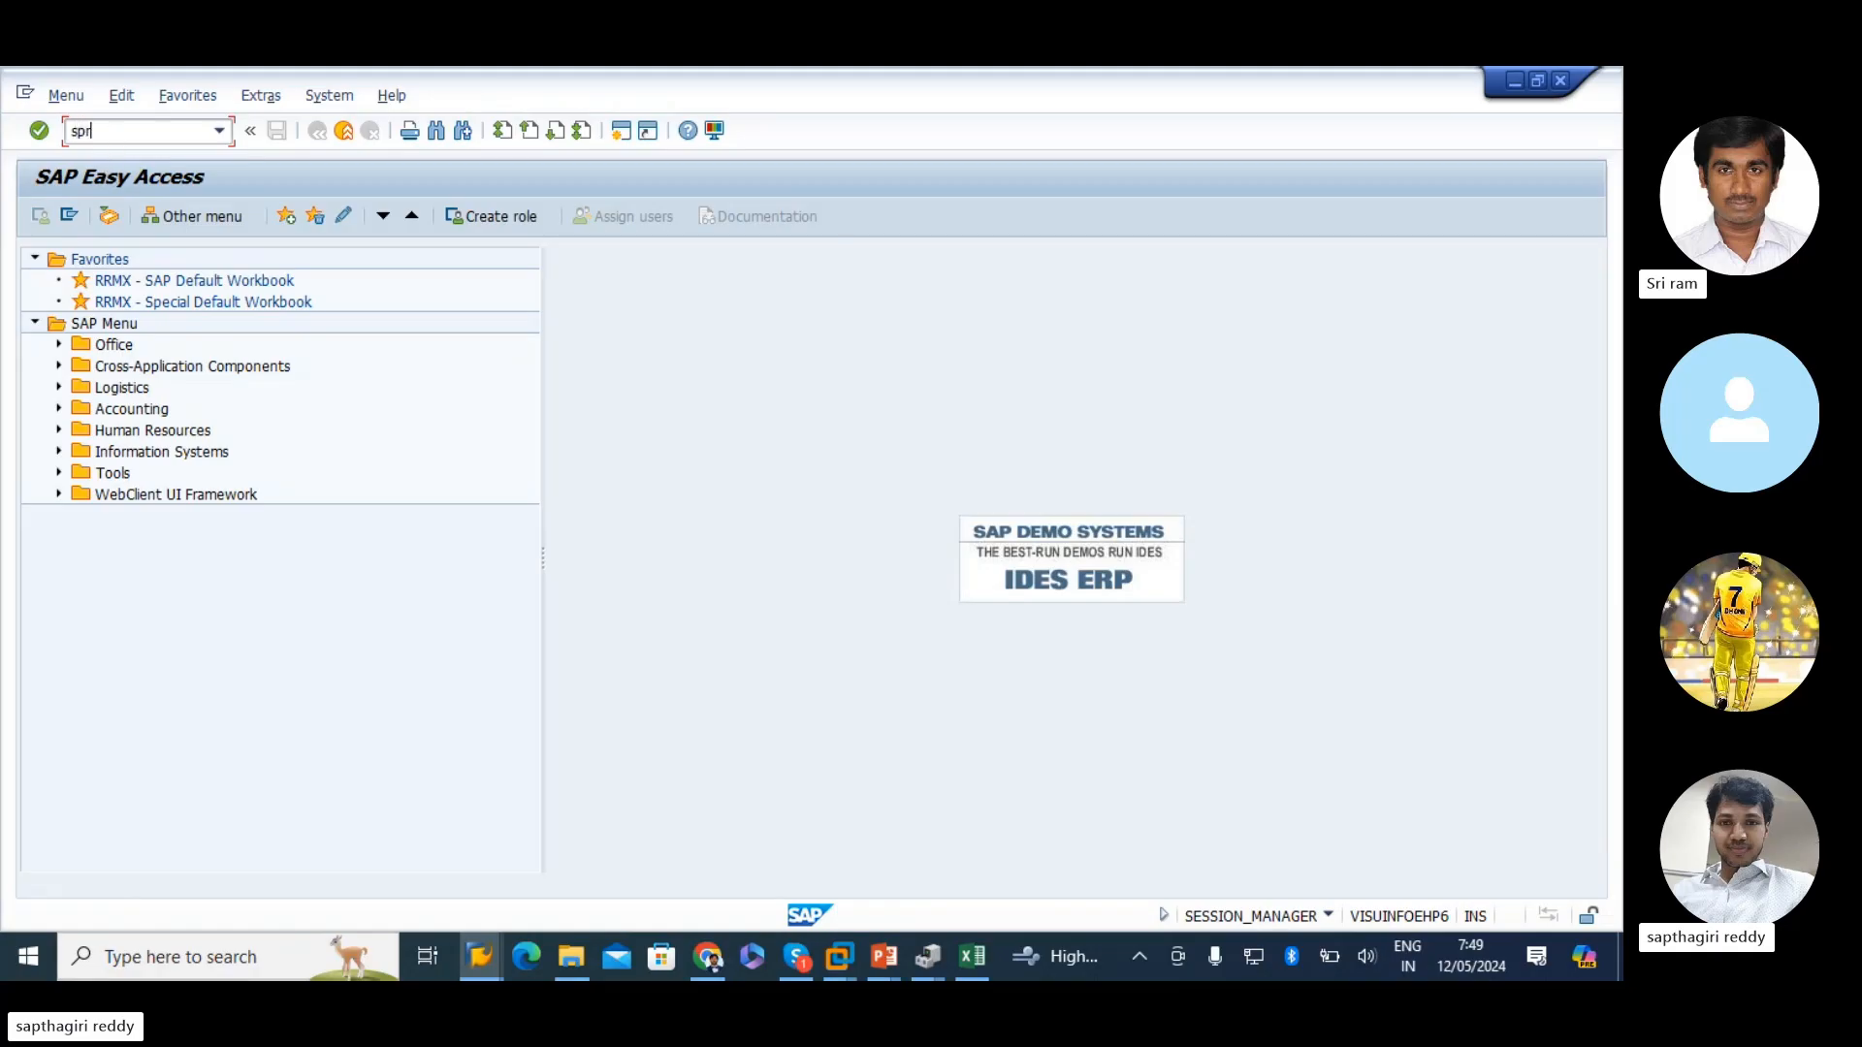
text(o)
key(Return)
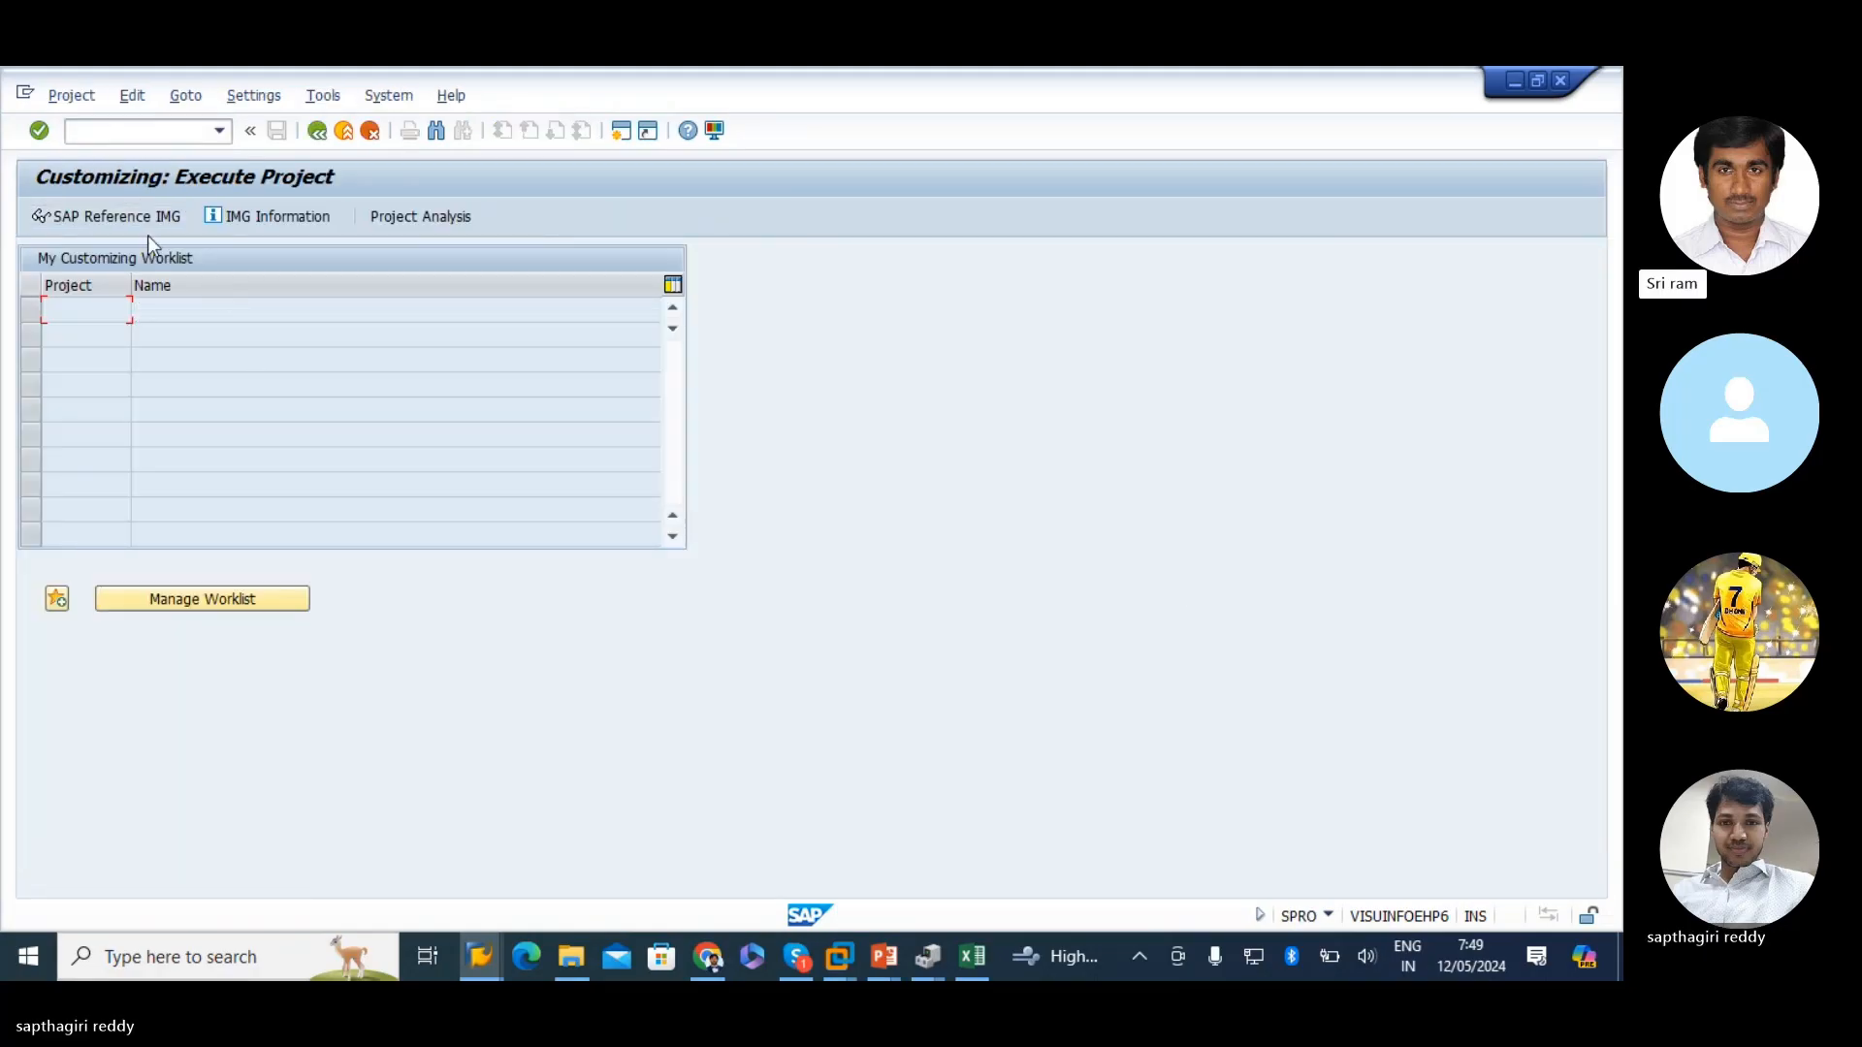
click(795, 958)
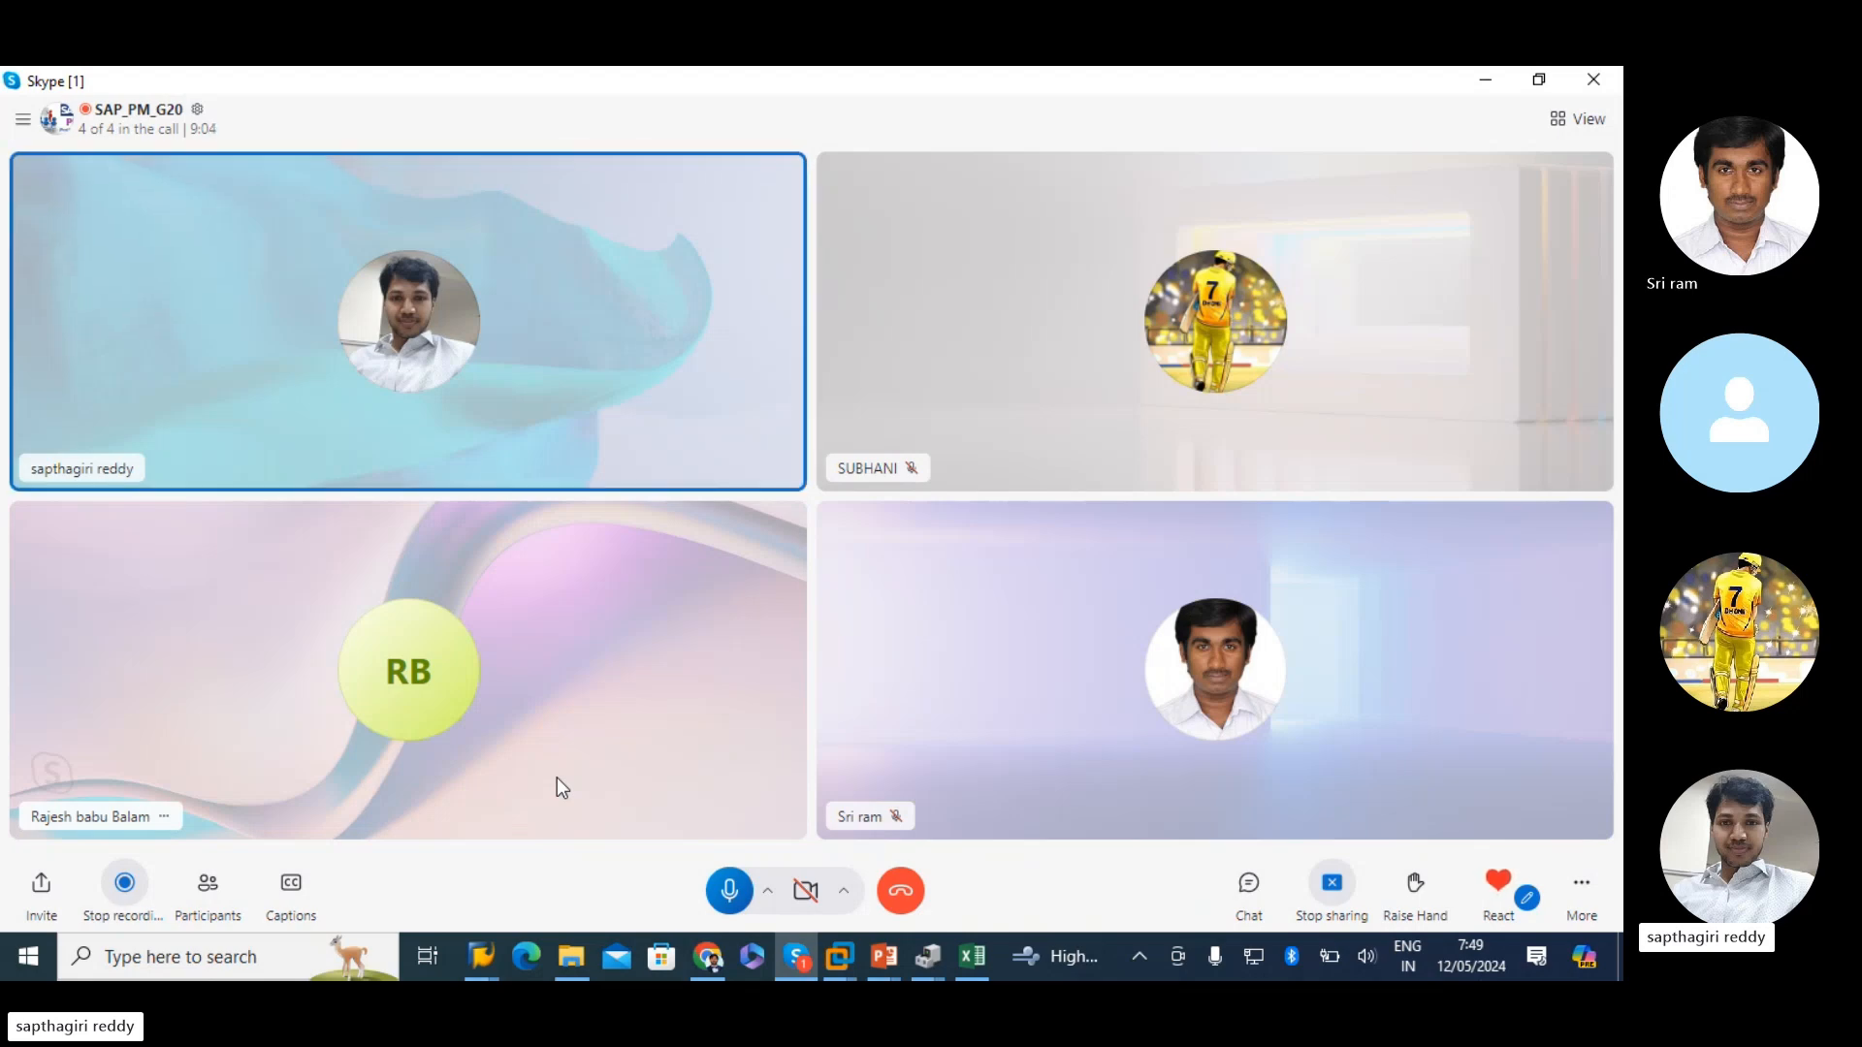
key(alt+Tab)
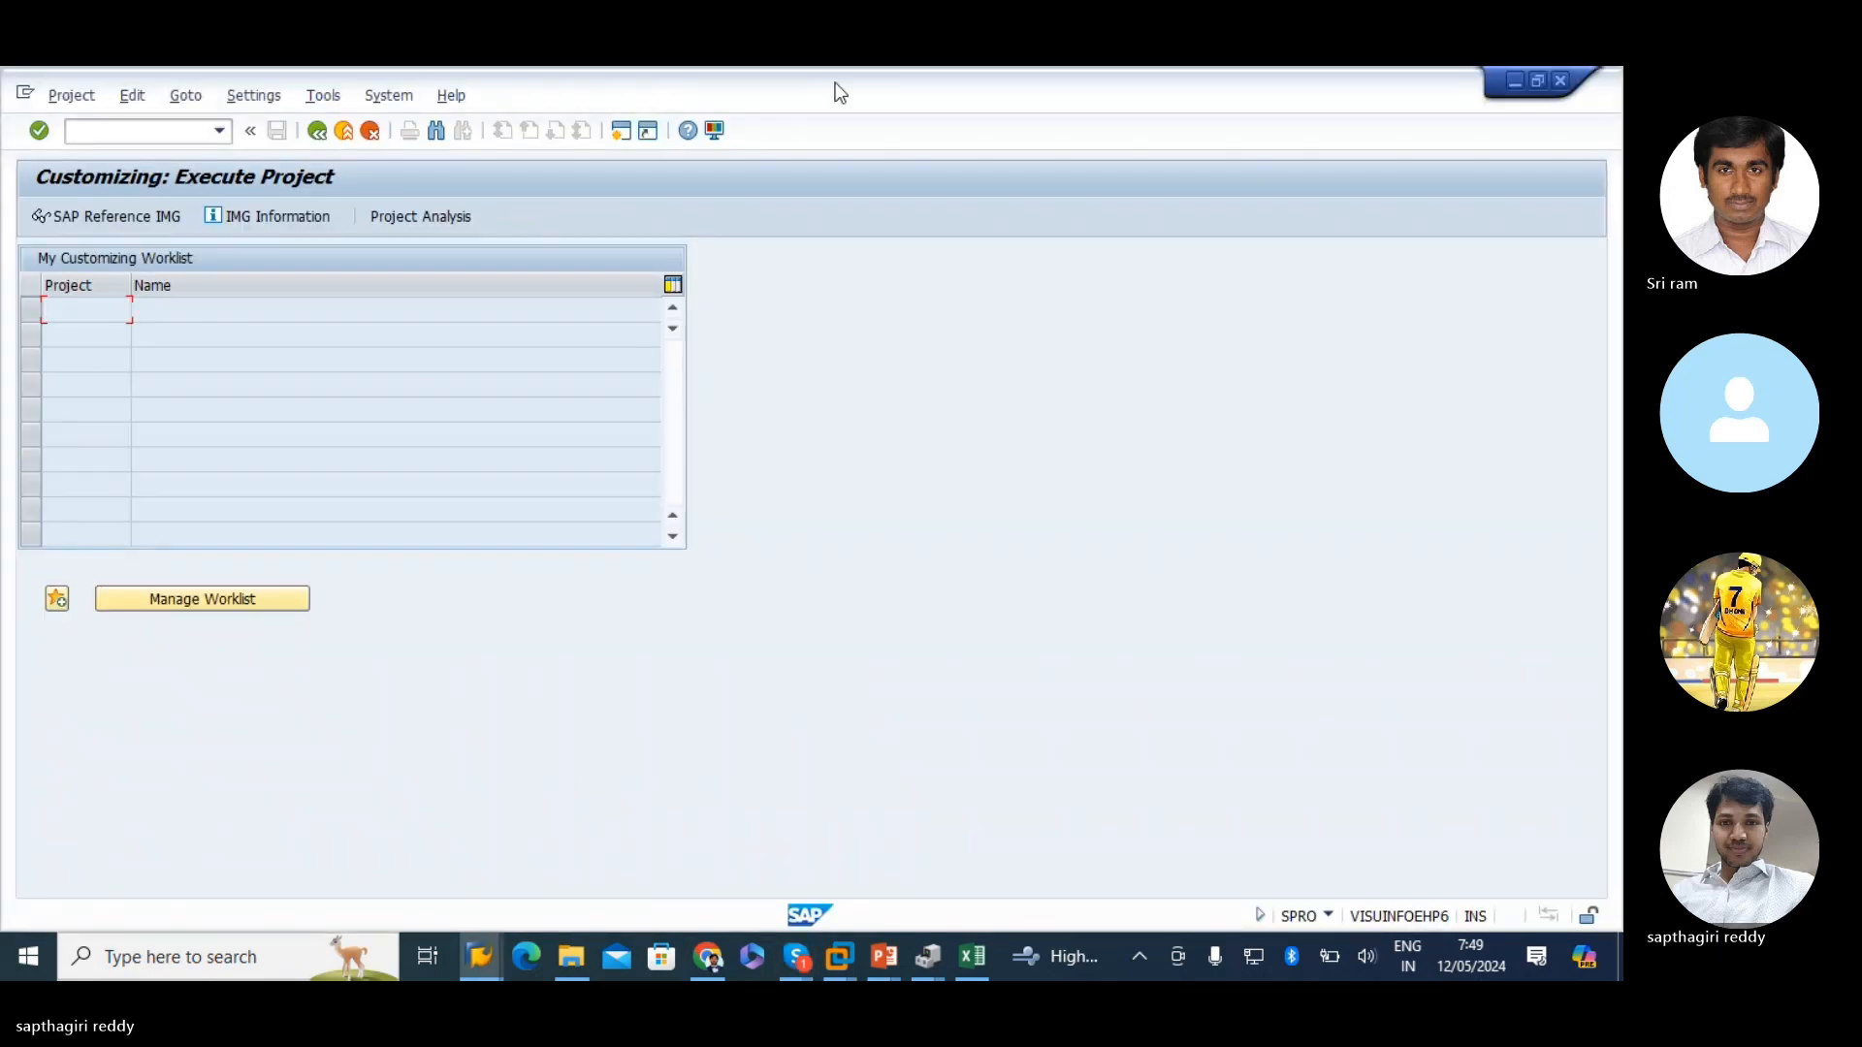
key(alt+Tab)
- Display the SAP Reference IMG and expand Plant Maintenance and Customer Service with its Maintenance and Service Processing node
click(136, 218)
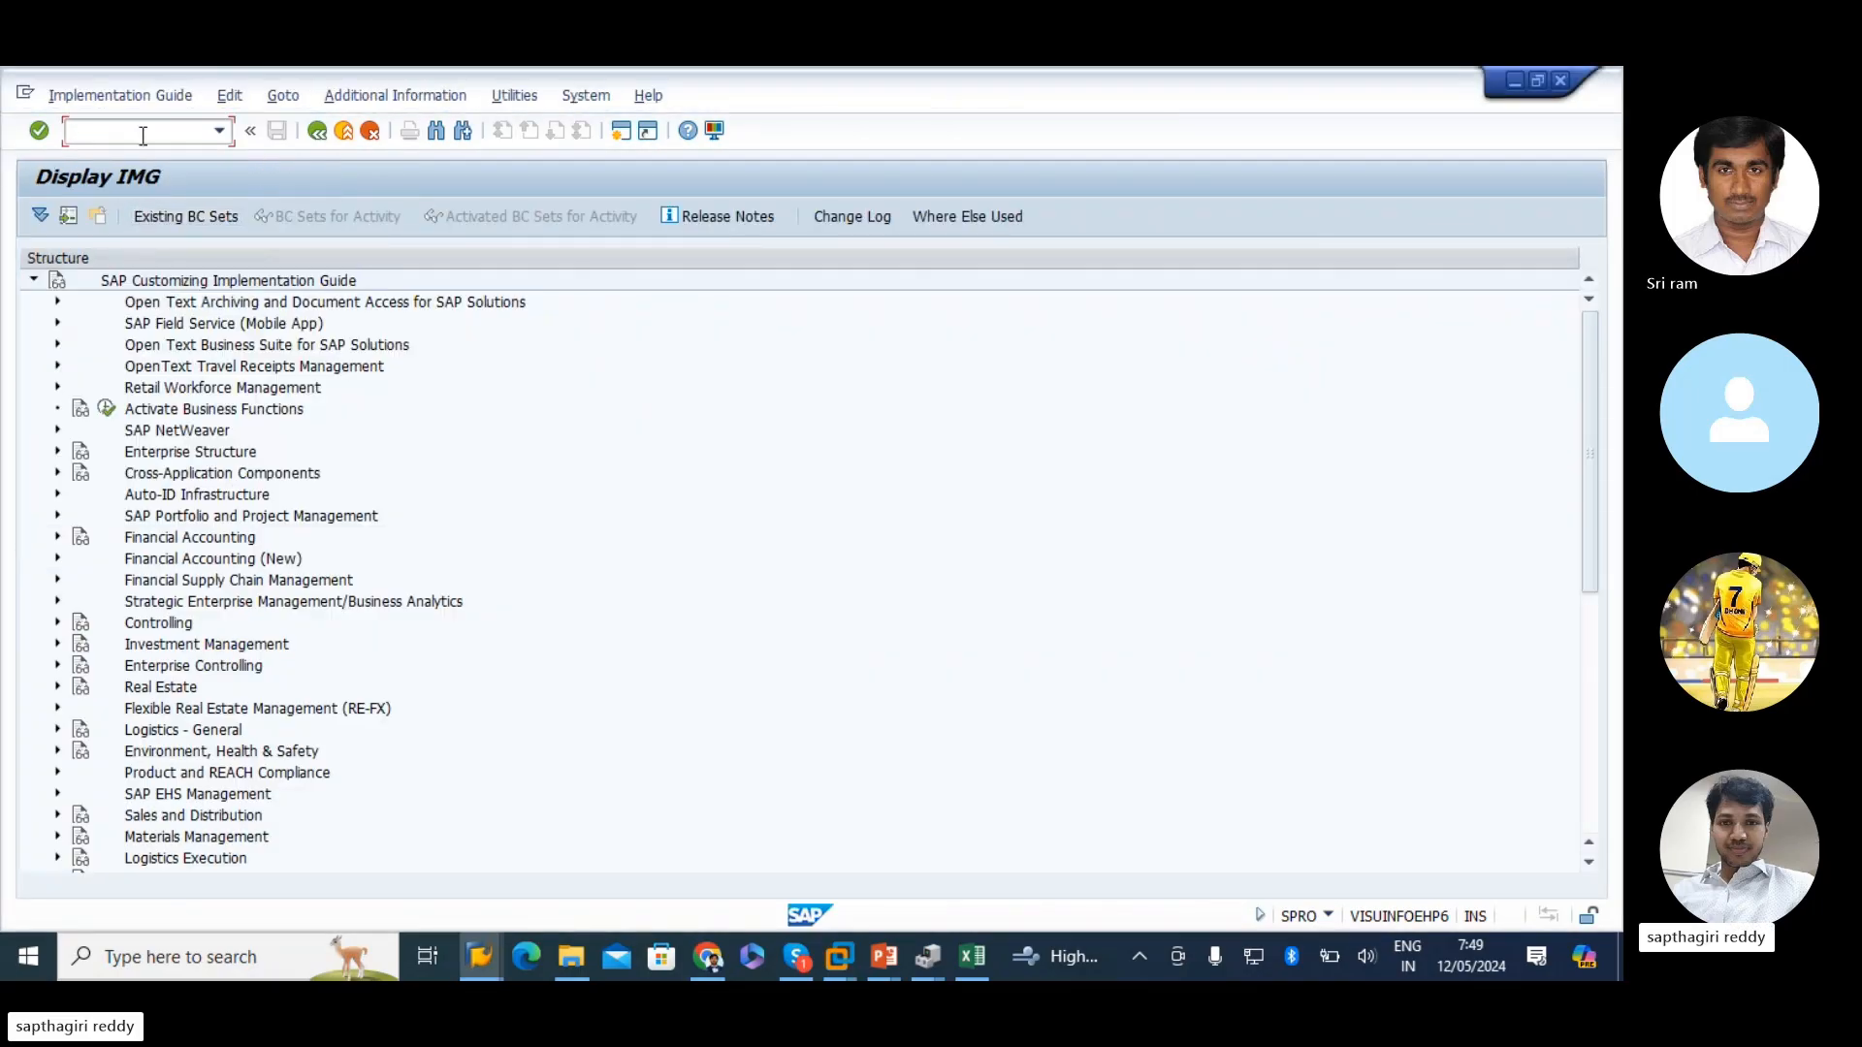
scroll(288, 466, down, 6)
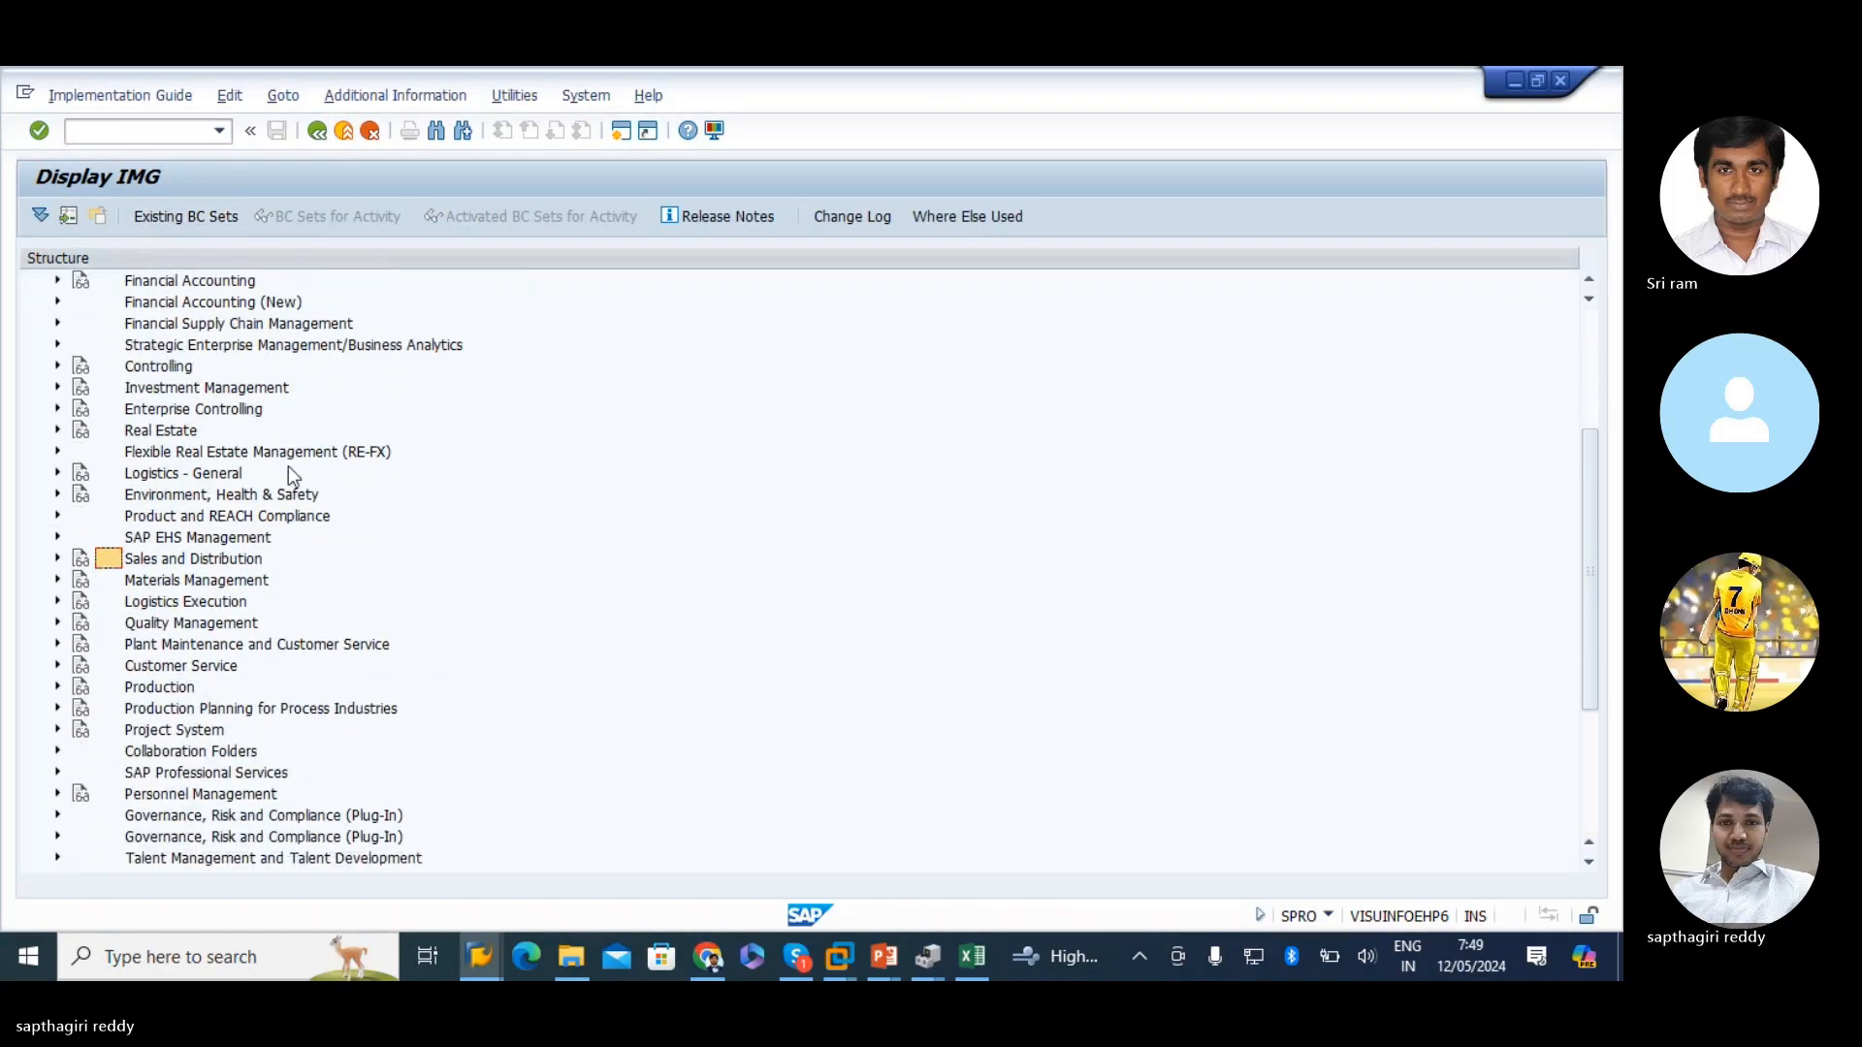
click(177, 491)
click(57, 494)
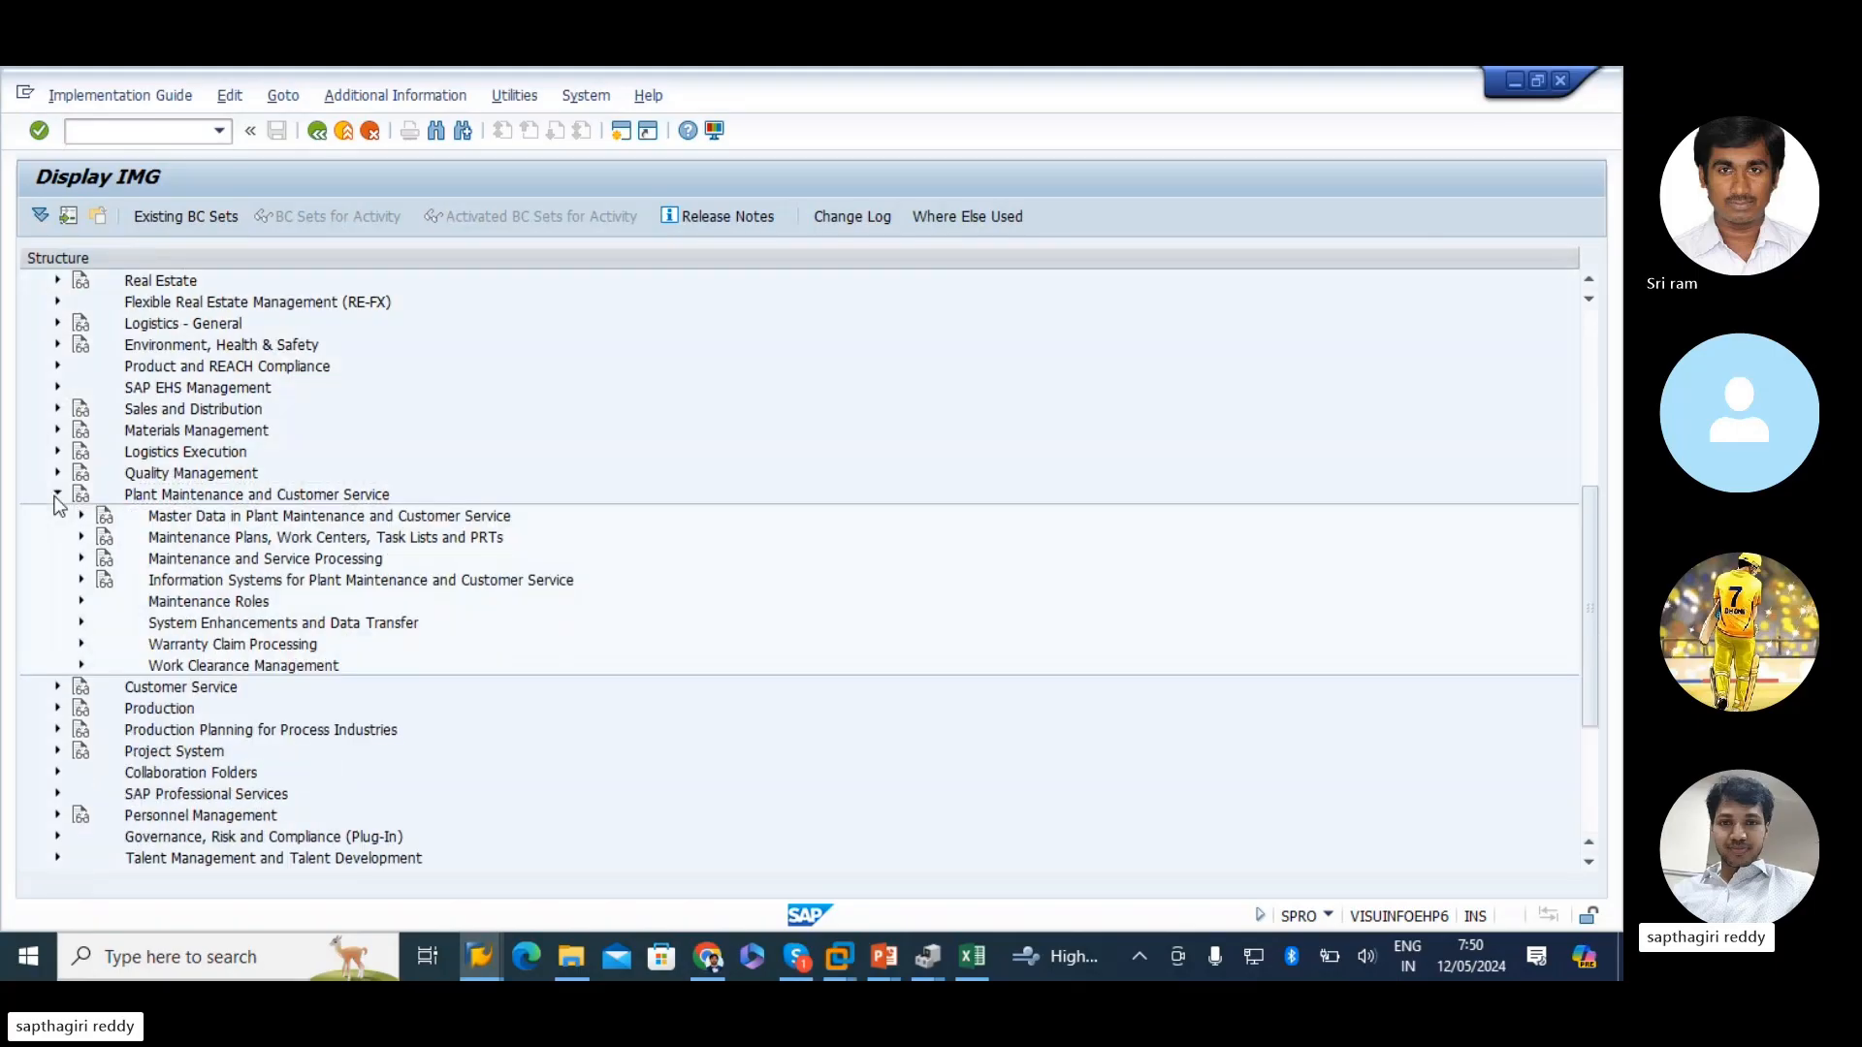
double_click(280, 558)
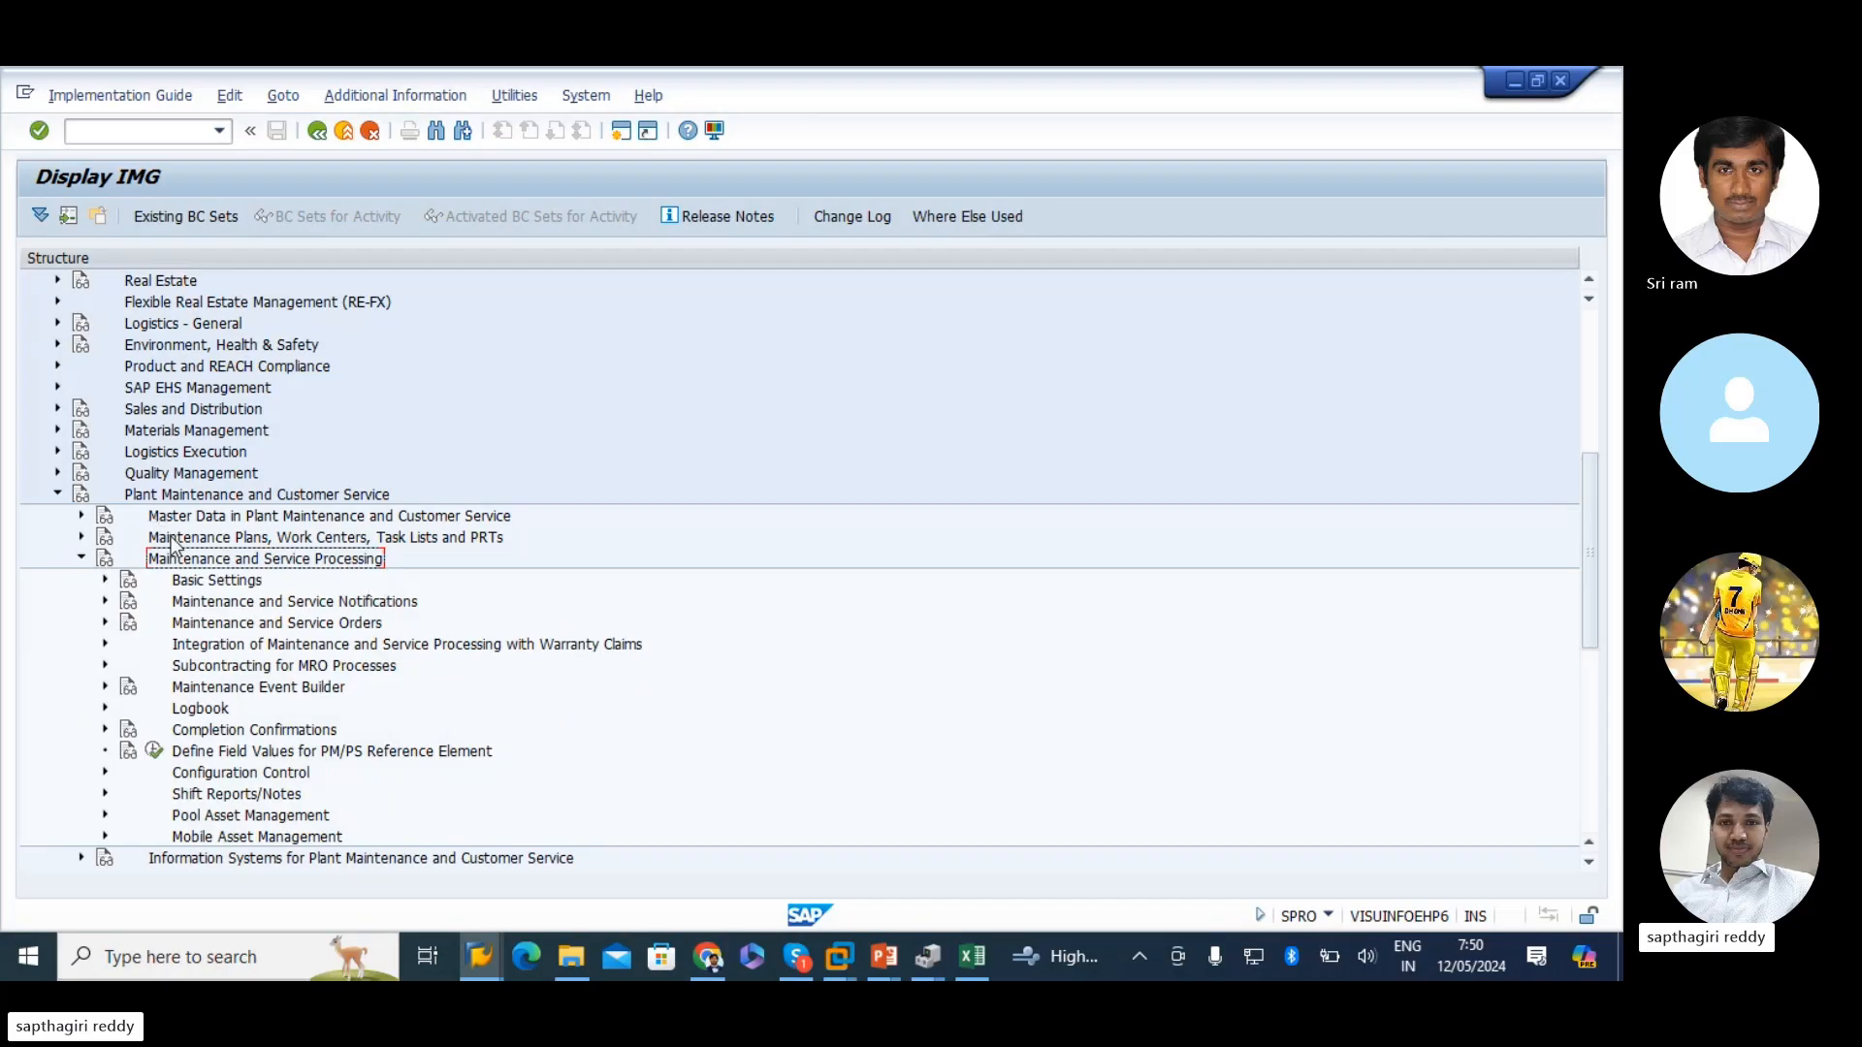
- Under Maintenance Plans, Work Centers, Task Lists and PRTs, expand Work Centers and its General Data activities
click(81, 536)
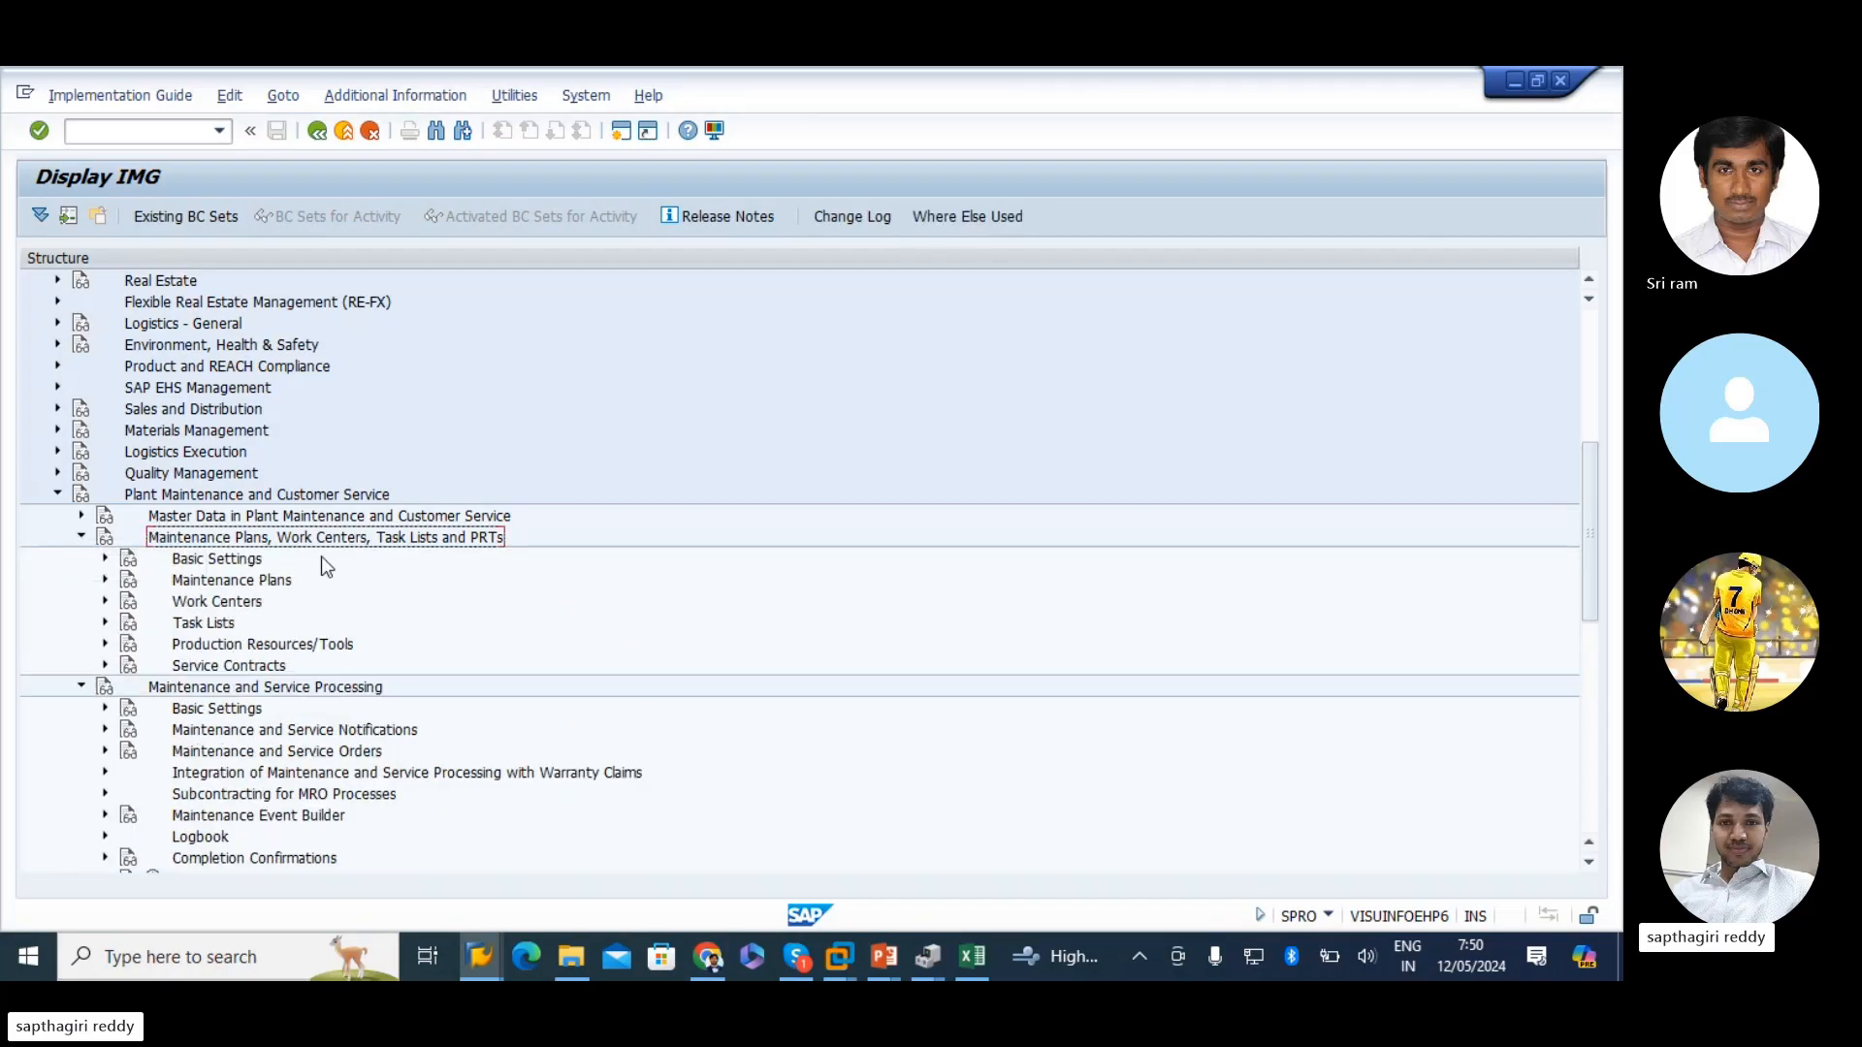
click(202, 601)
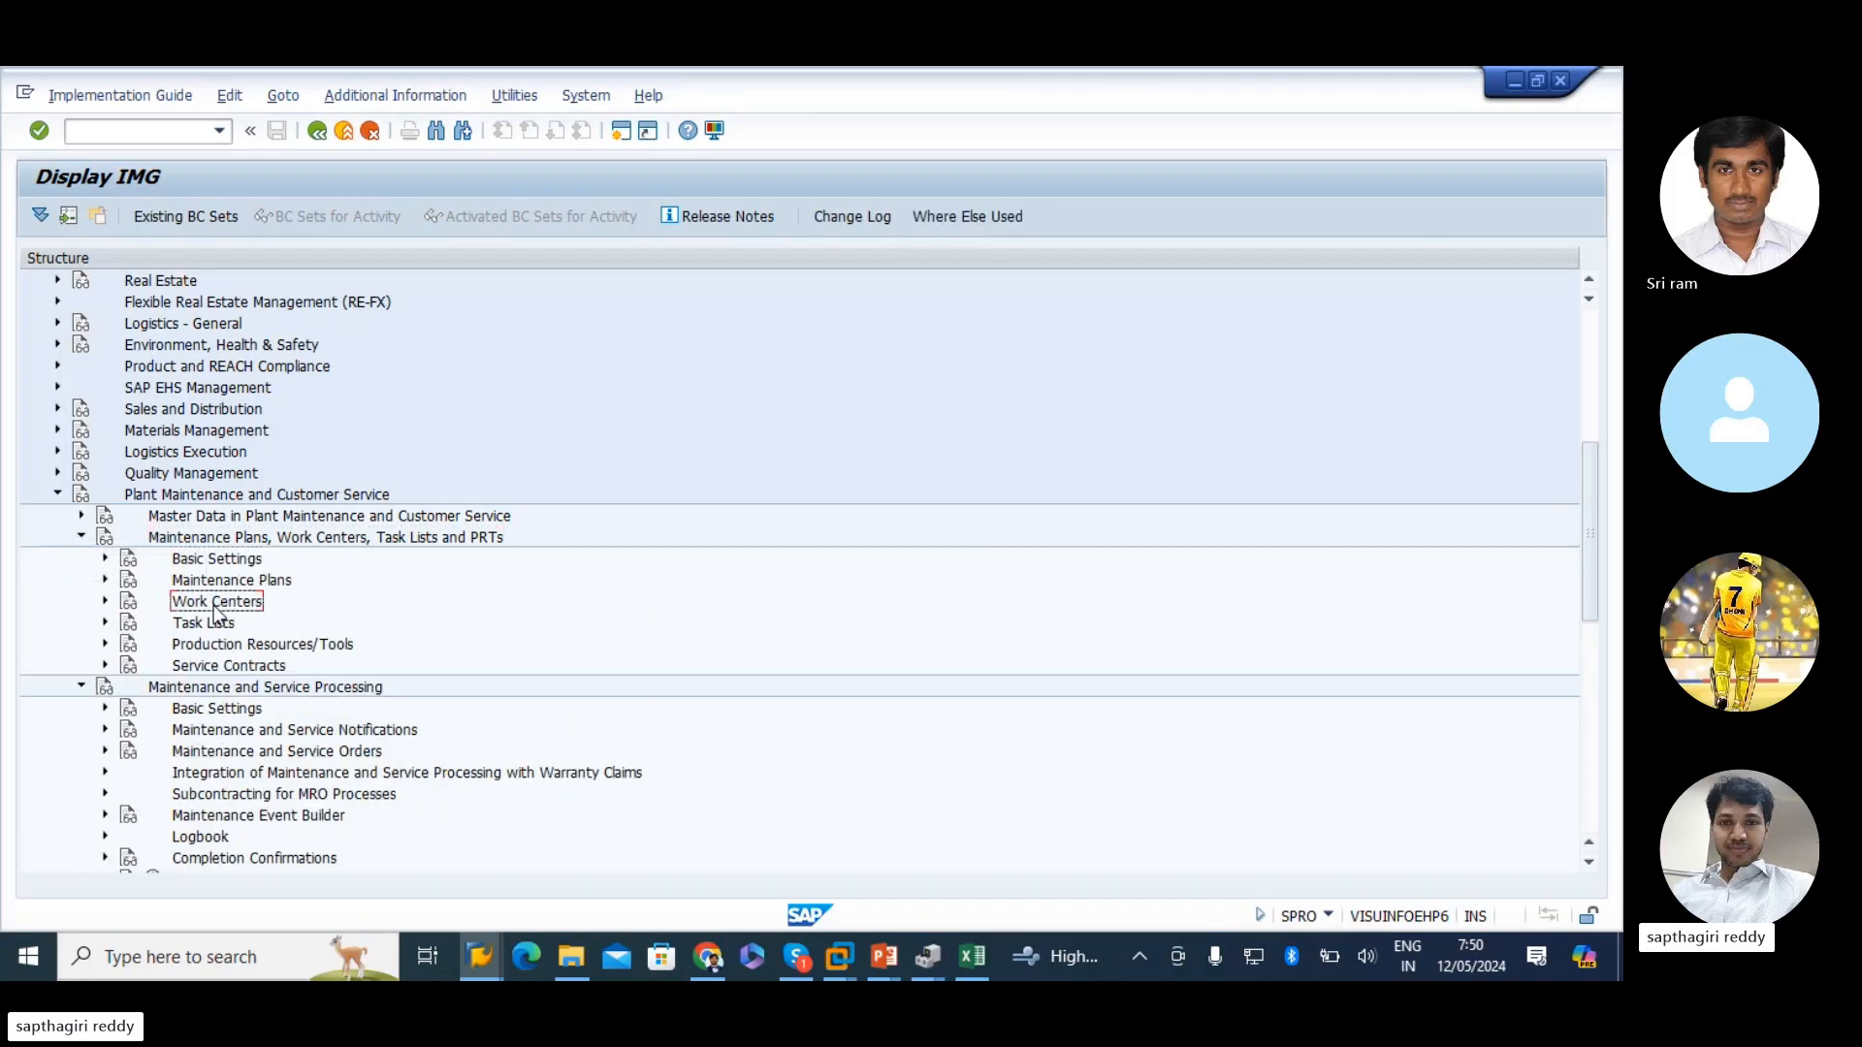
click(104, 602)
scroll(320, 611, down, 1)
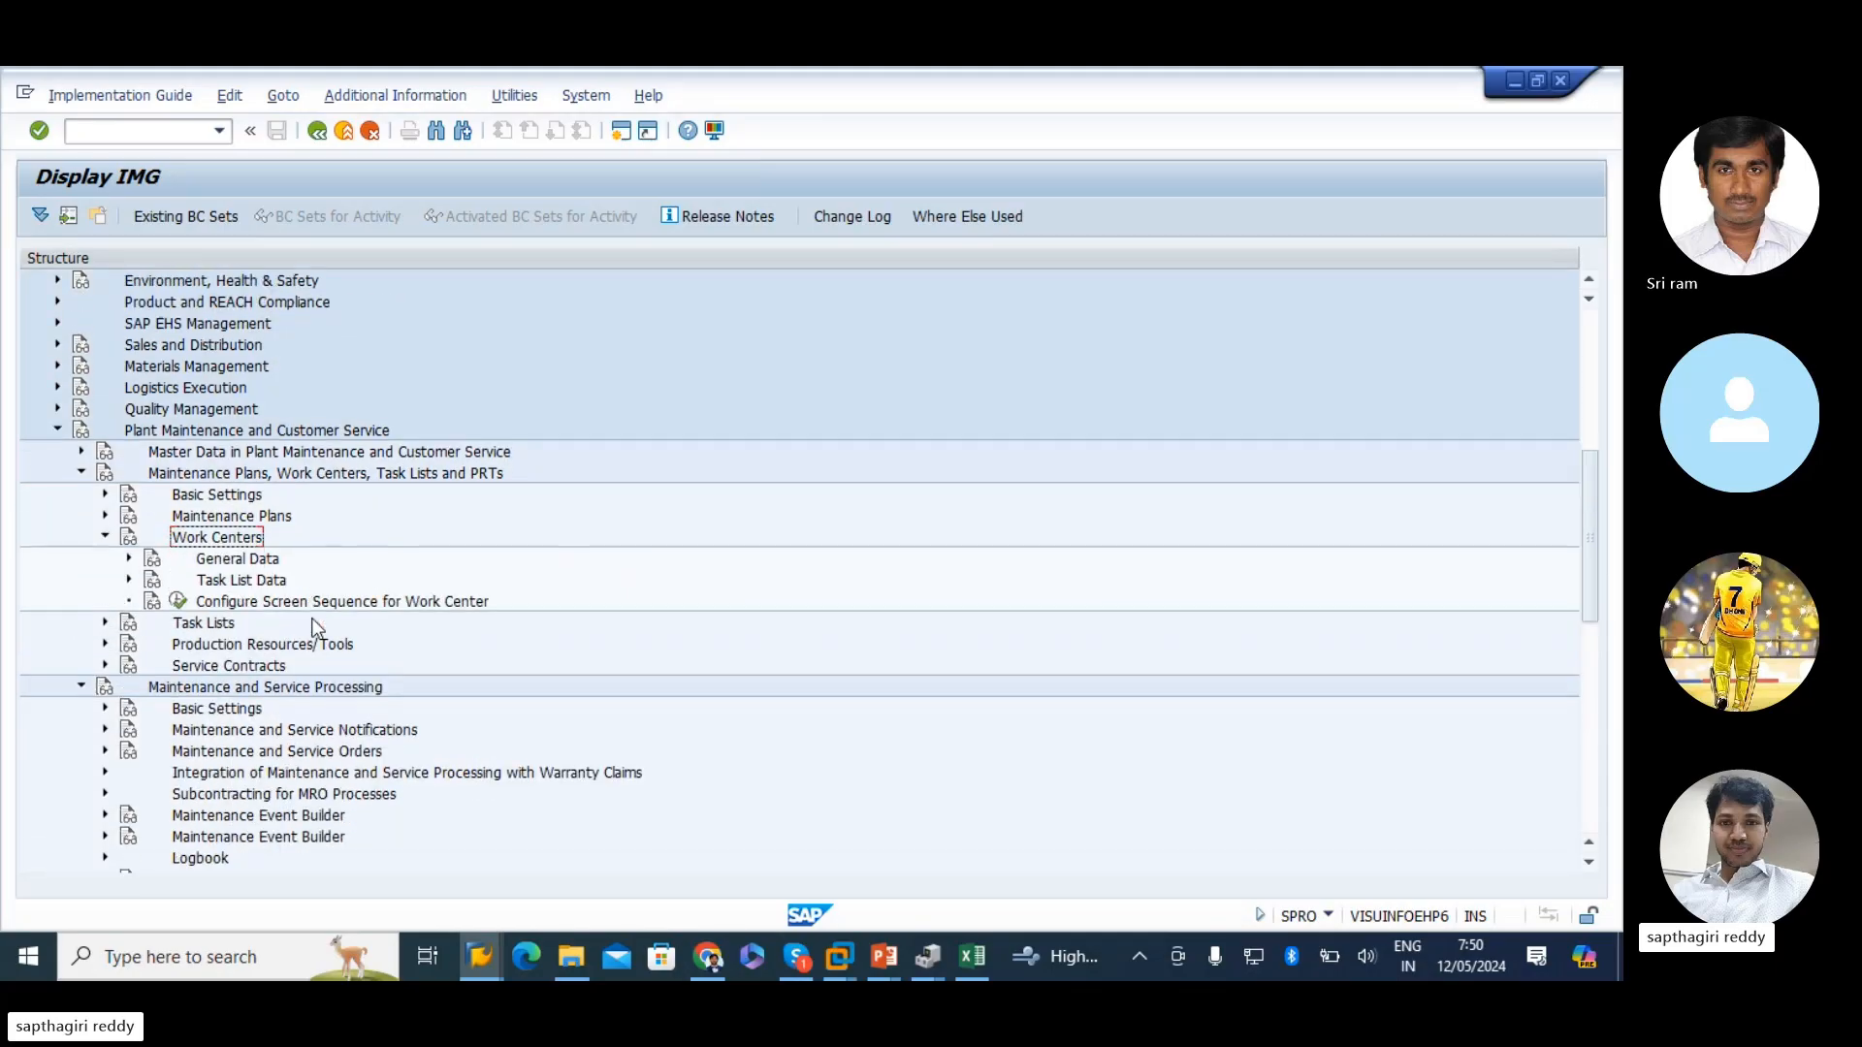
click(204, 560)
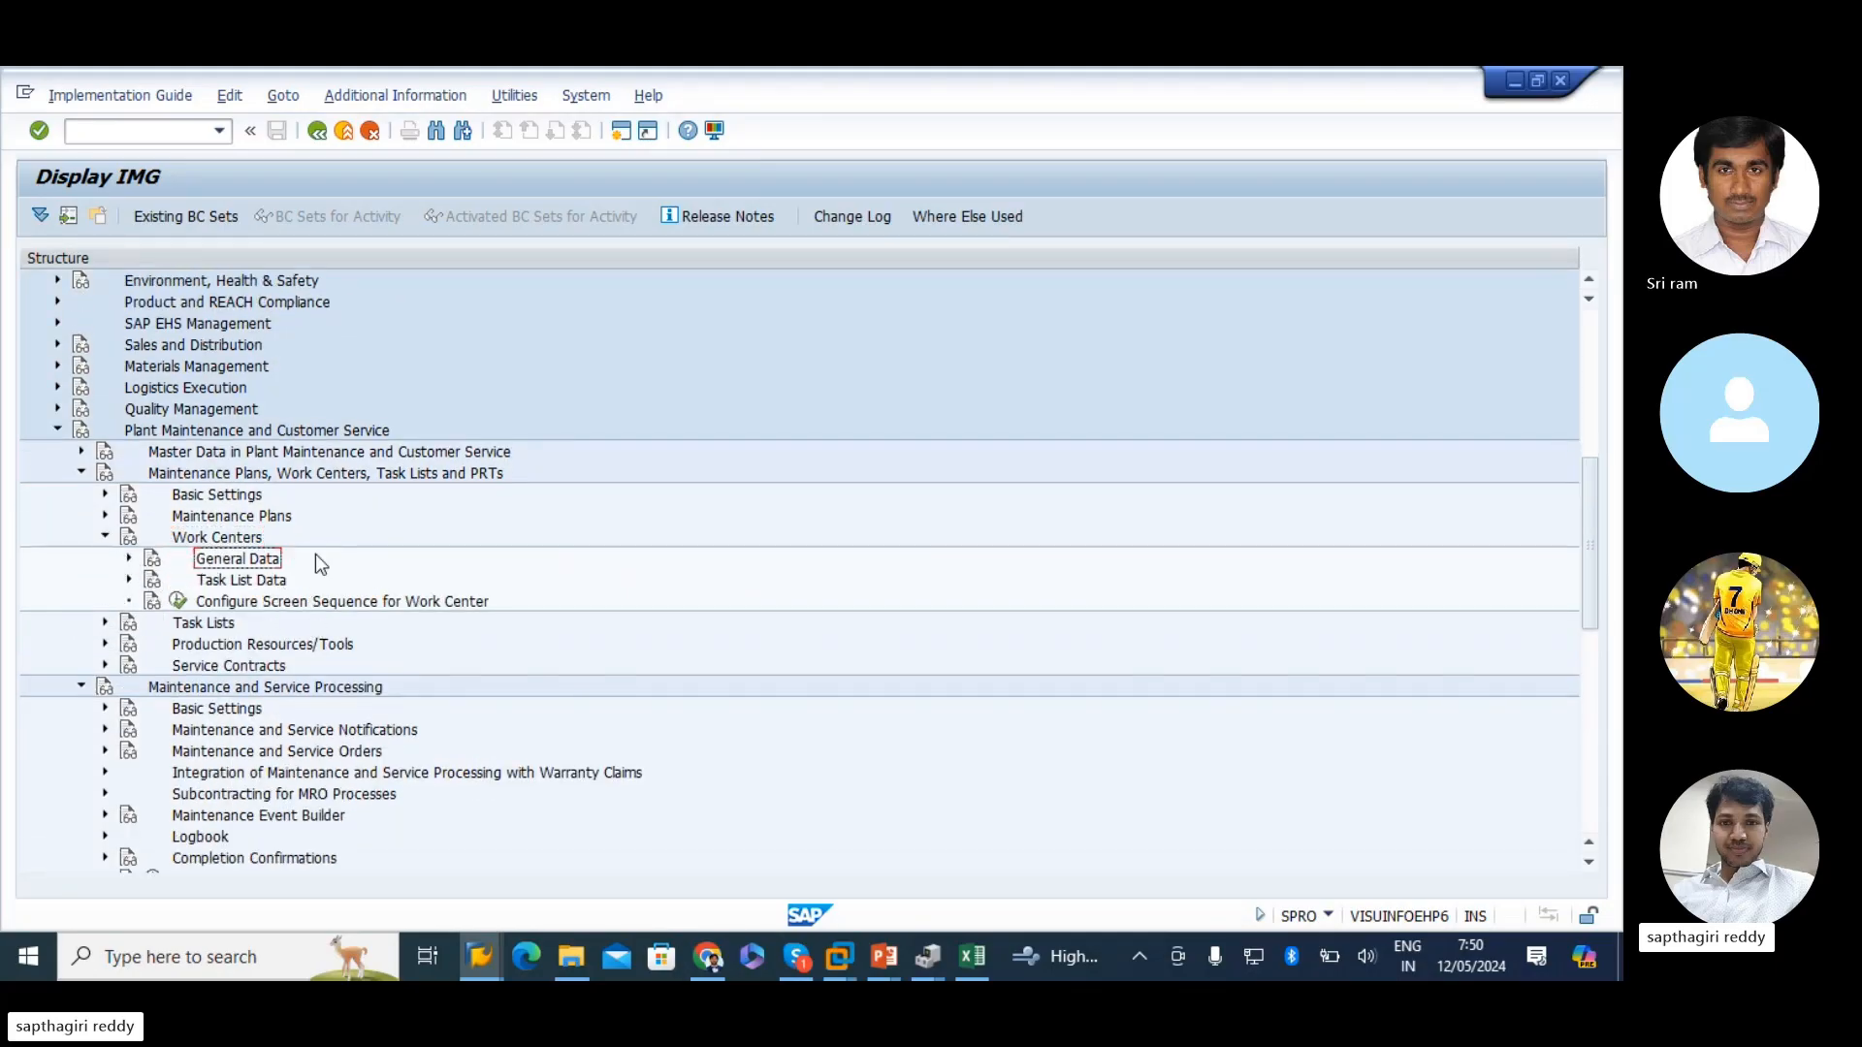
click(128, 560)
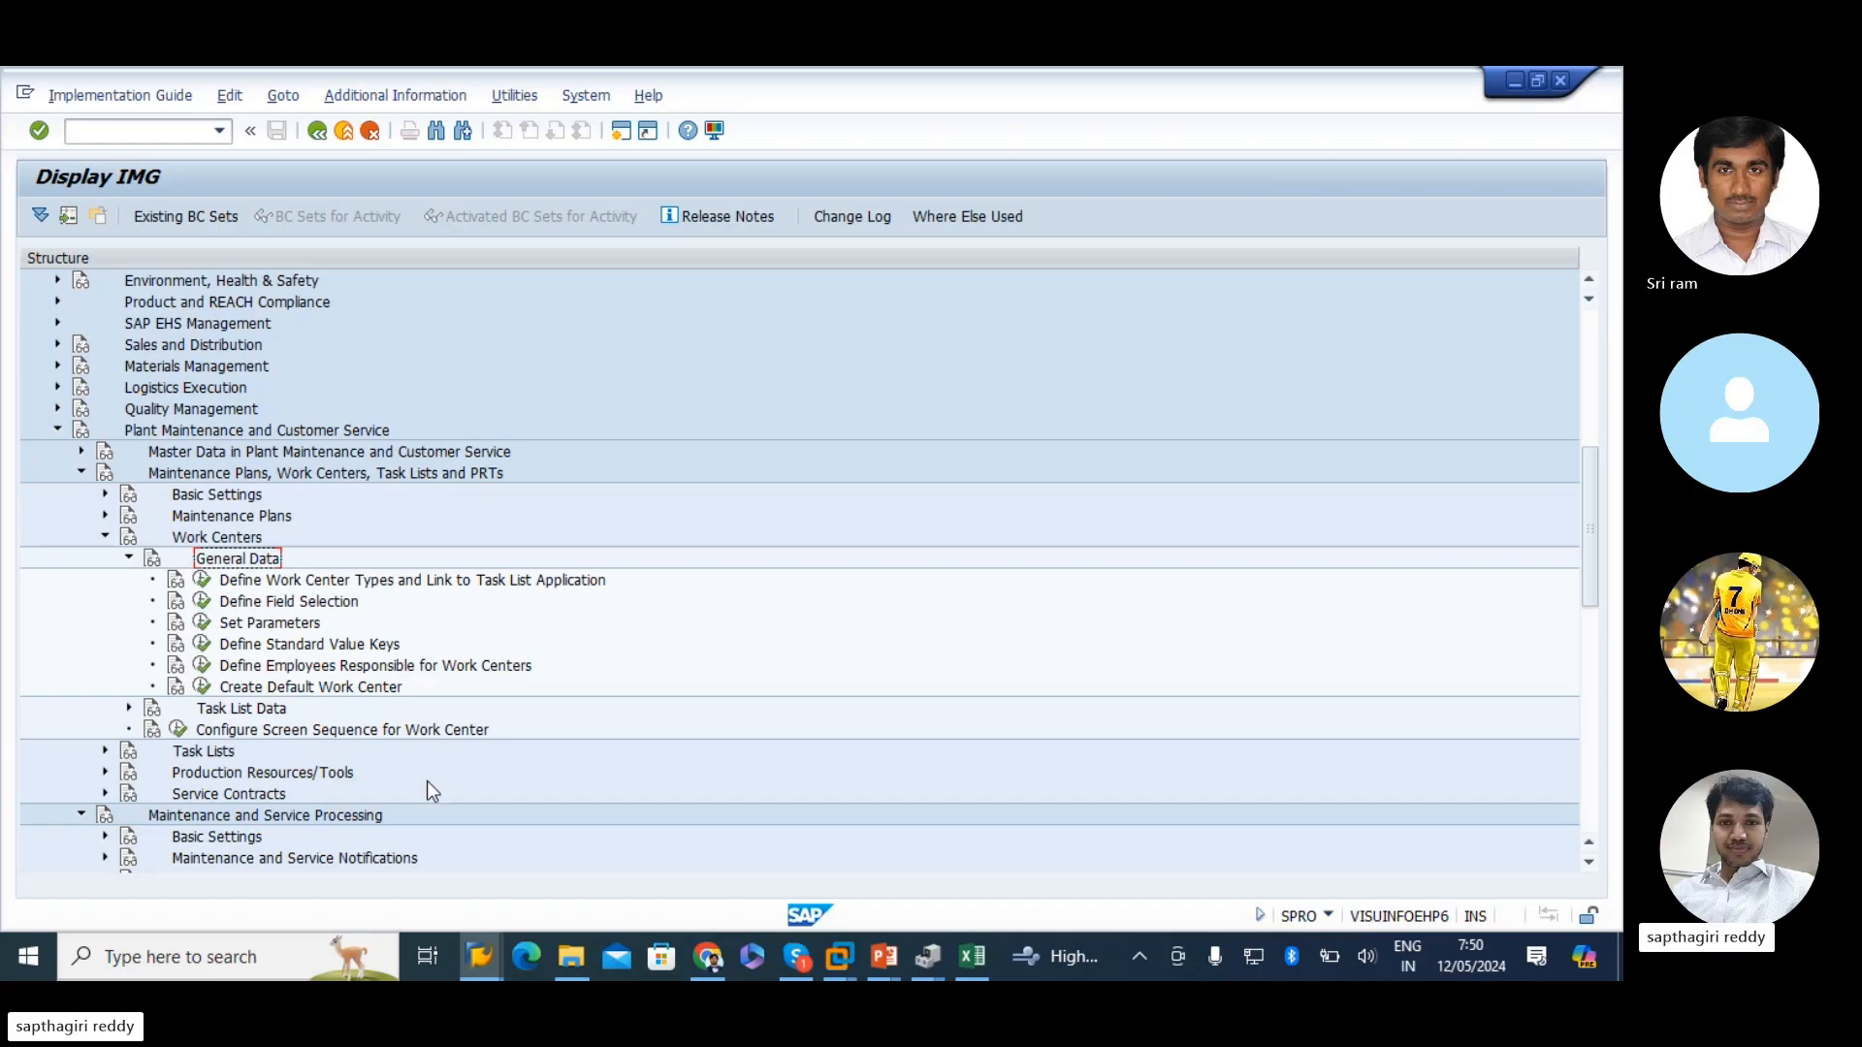
- Open Define Field Selection for work centers to view its screen groups, and return to the IMG structure
click(308, 603)
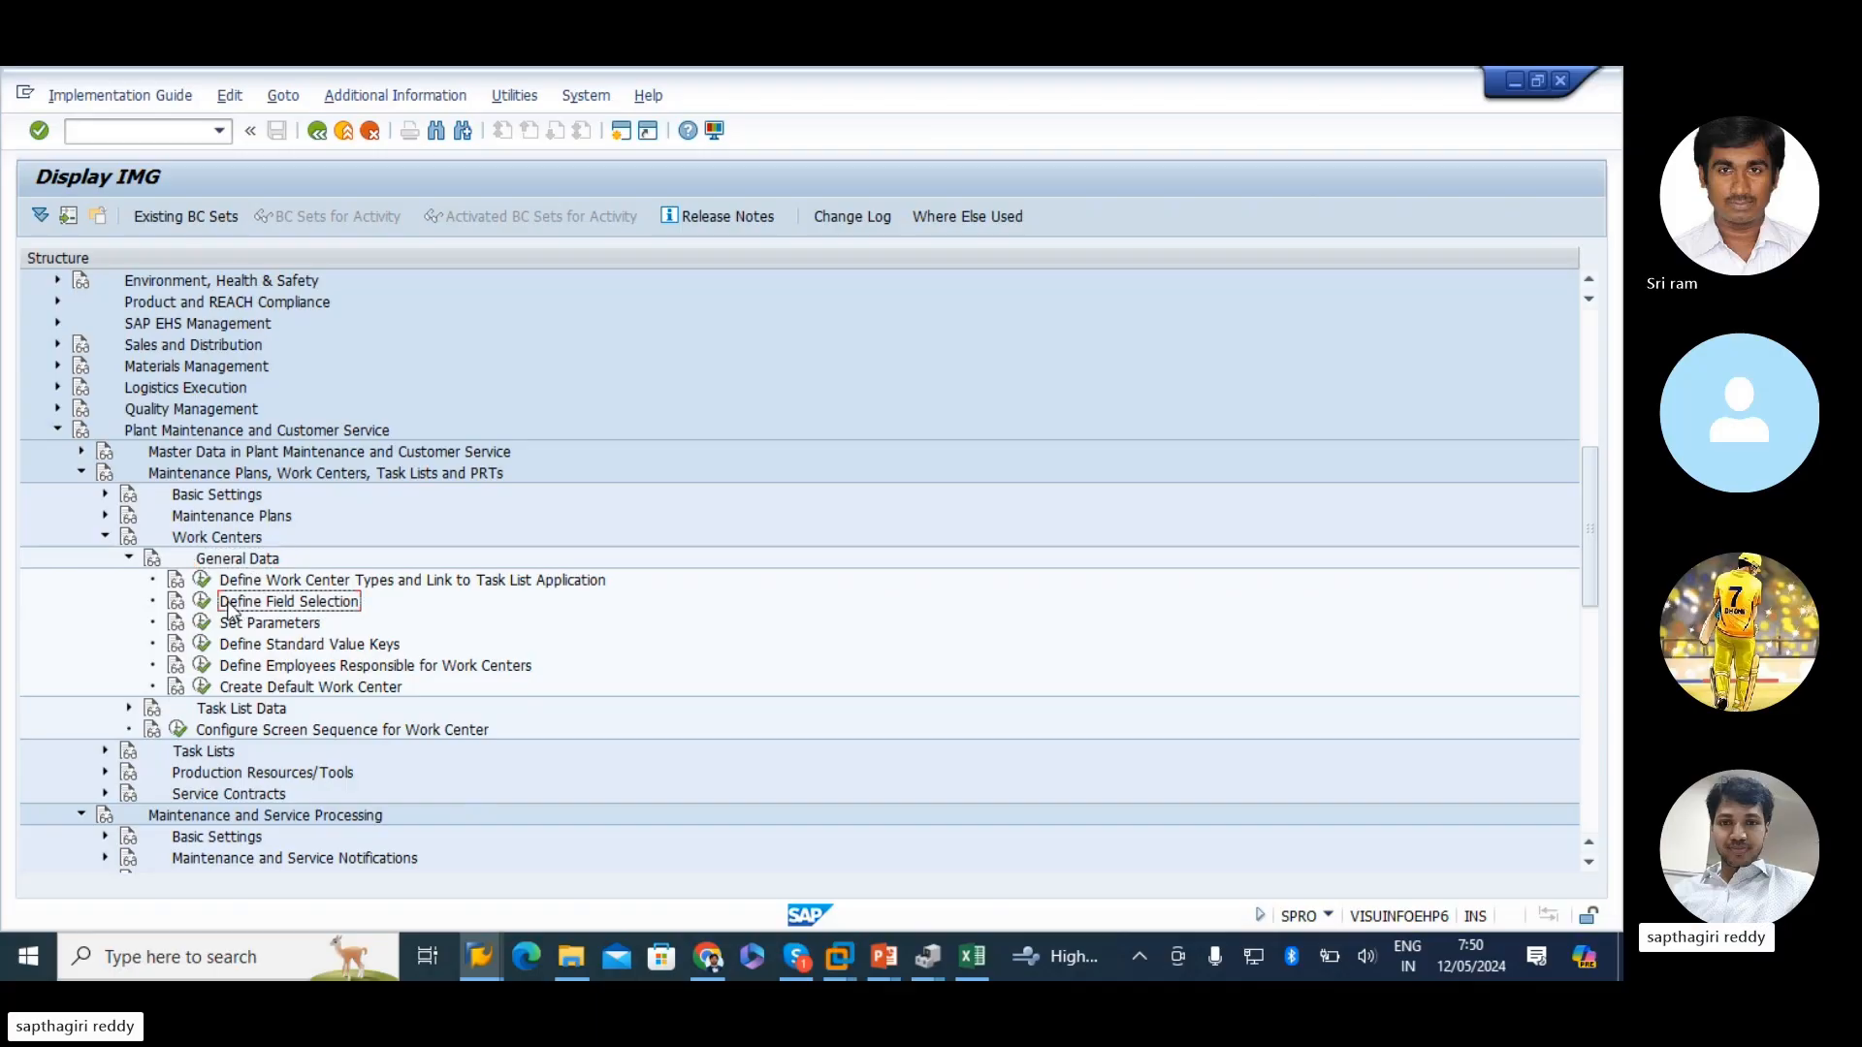
click(201, 604)
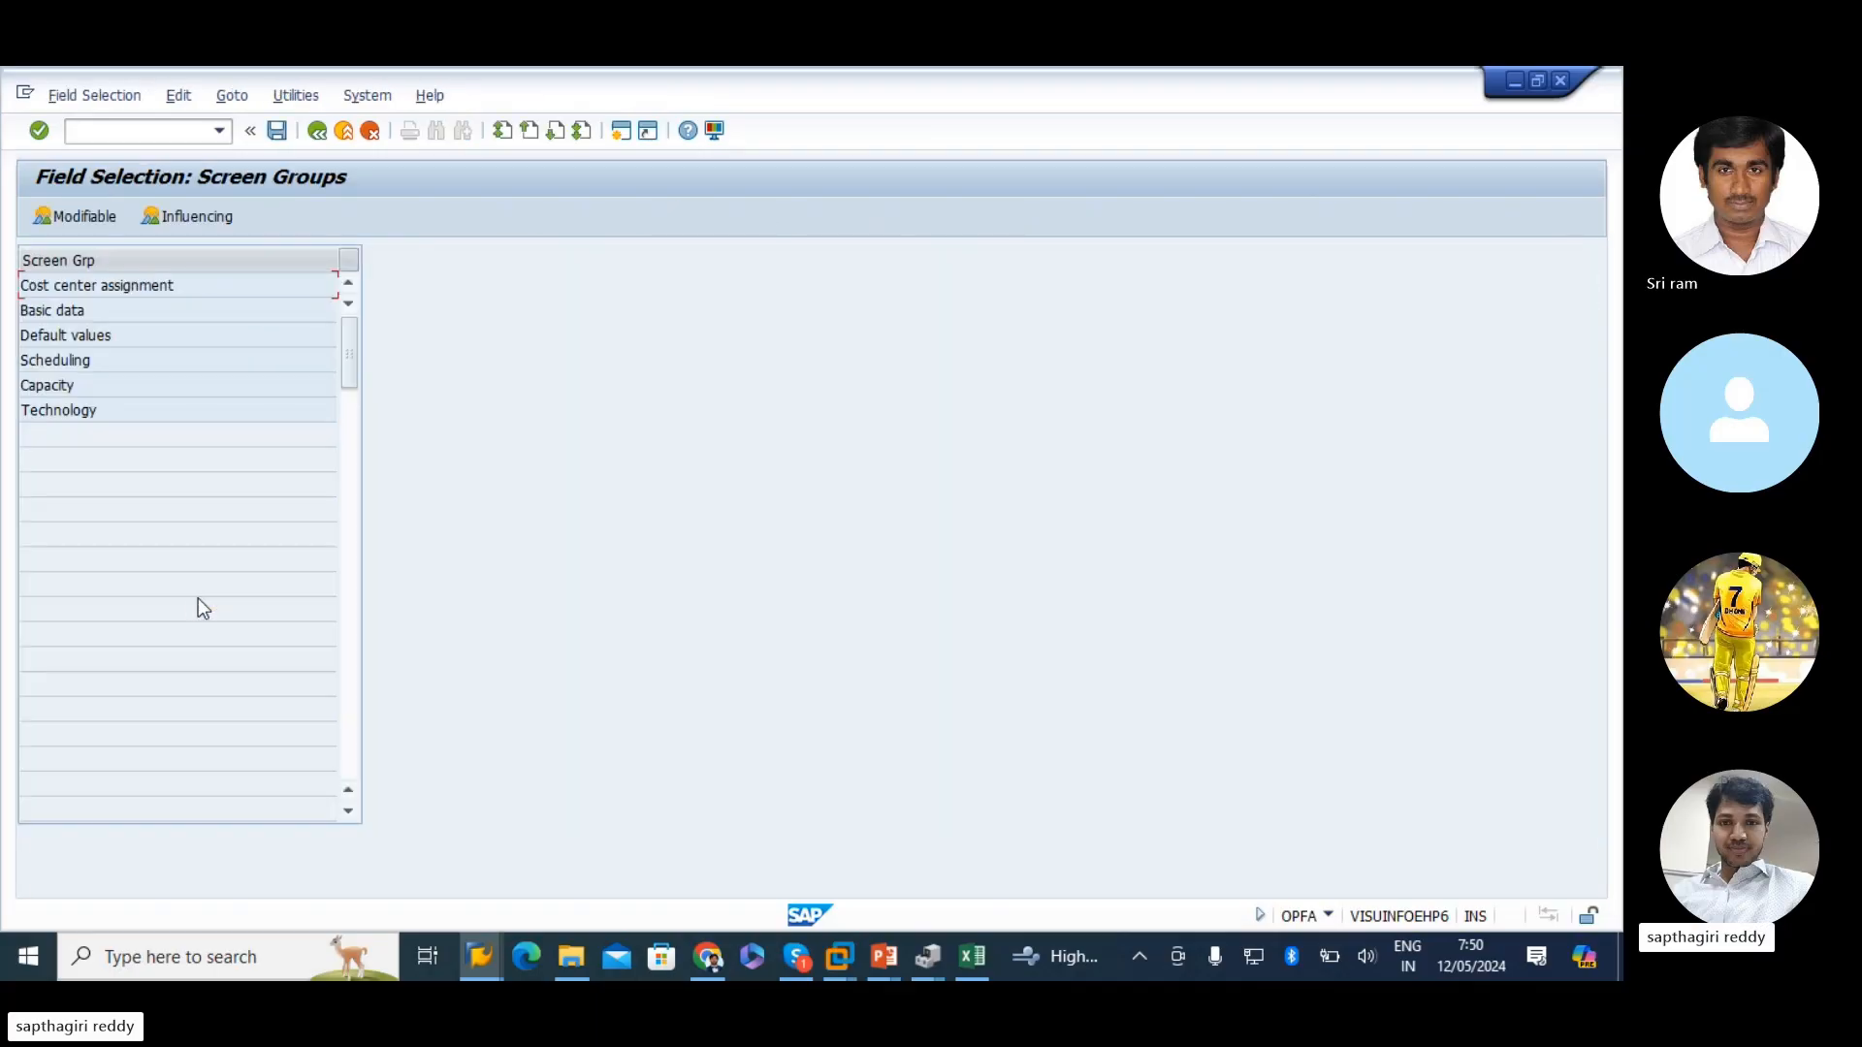
click(316, 130)
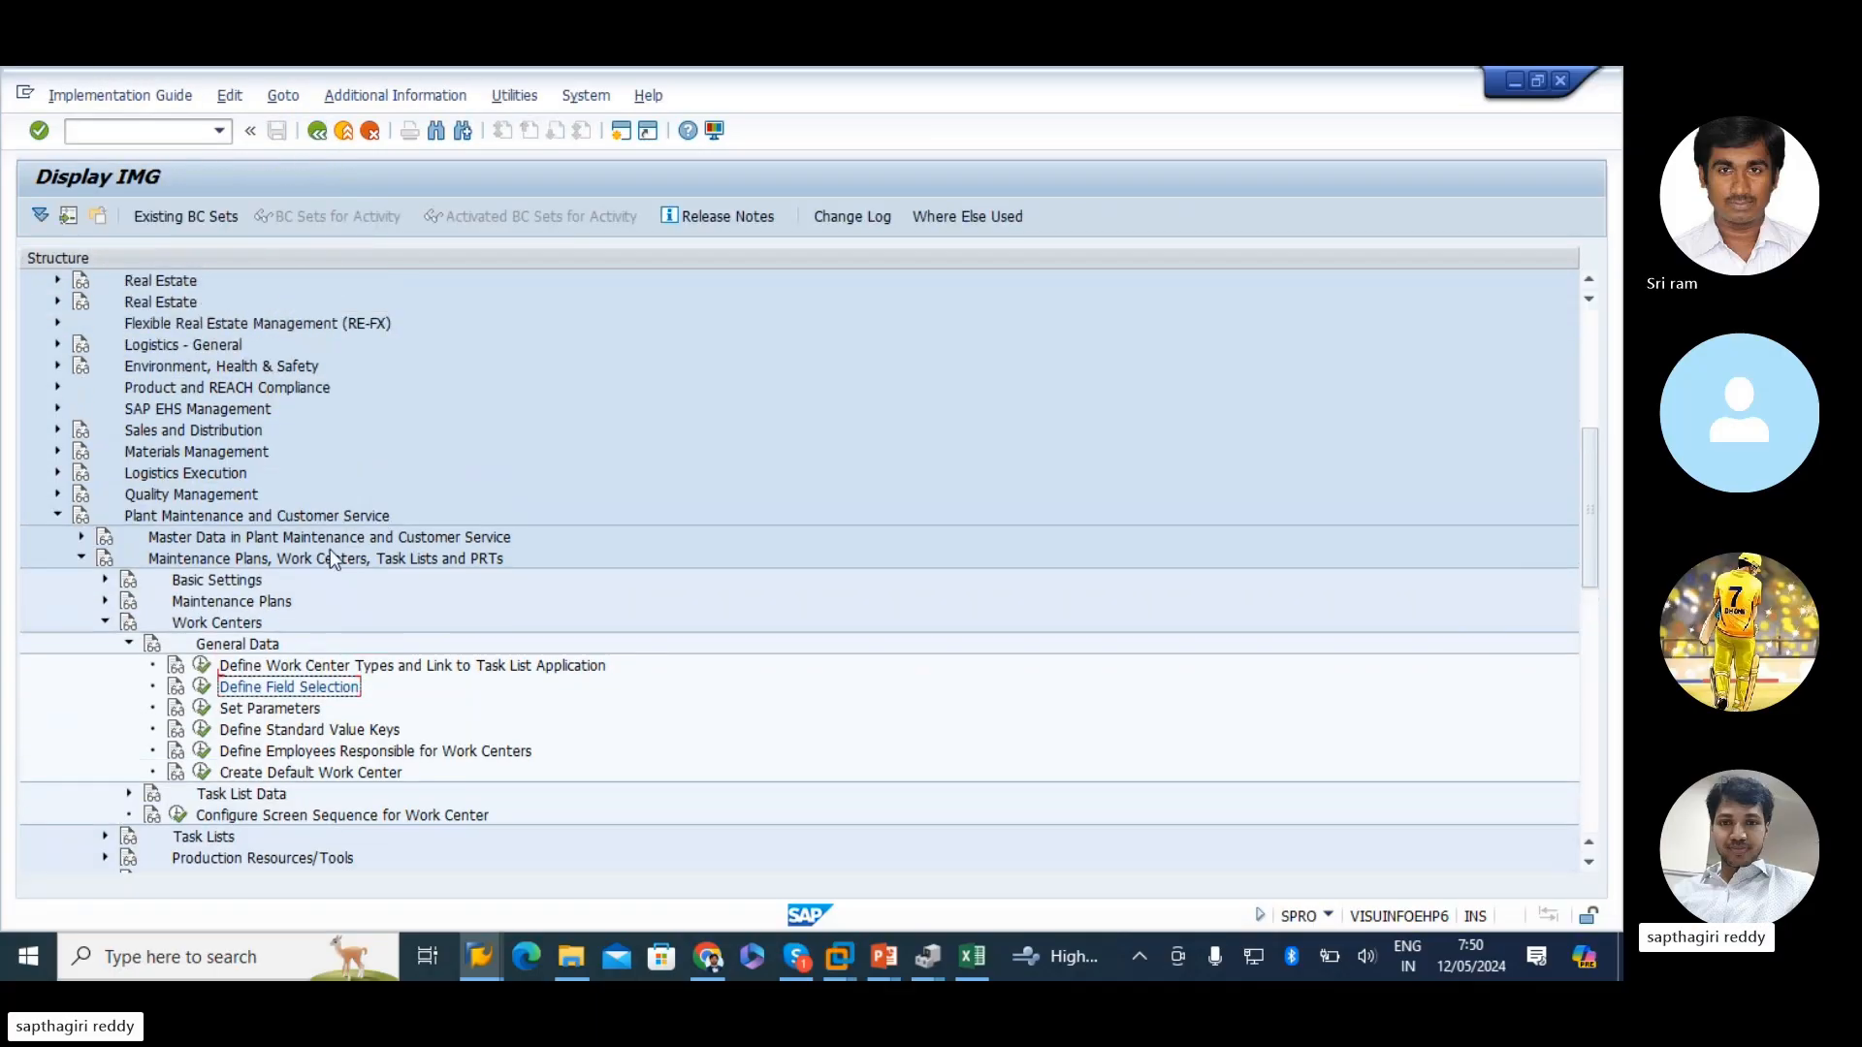
- Expand Enterprise Structure and its Definition node, review the Financial Accounting activities and collapse them again
scroll(330, 549, up, 5)
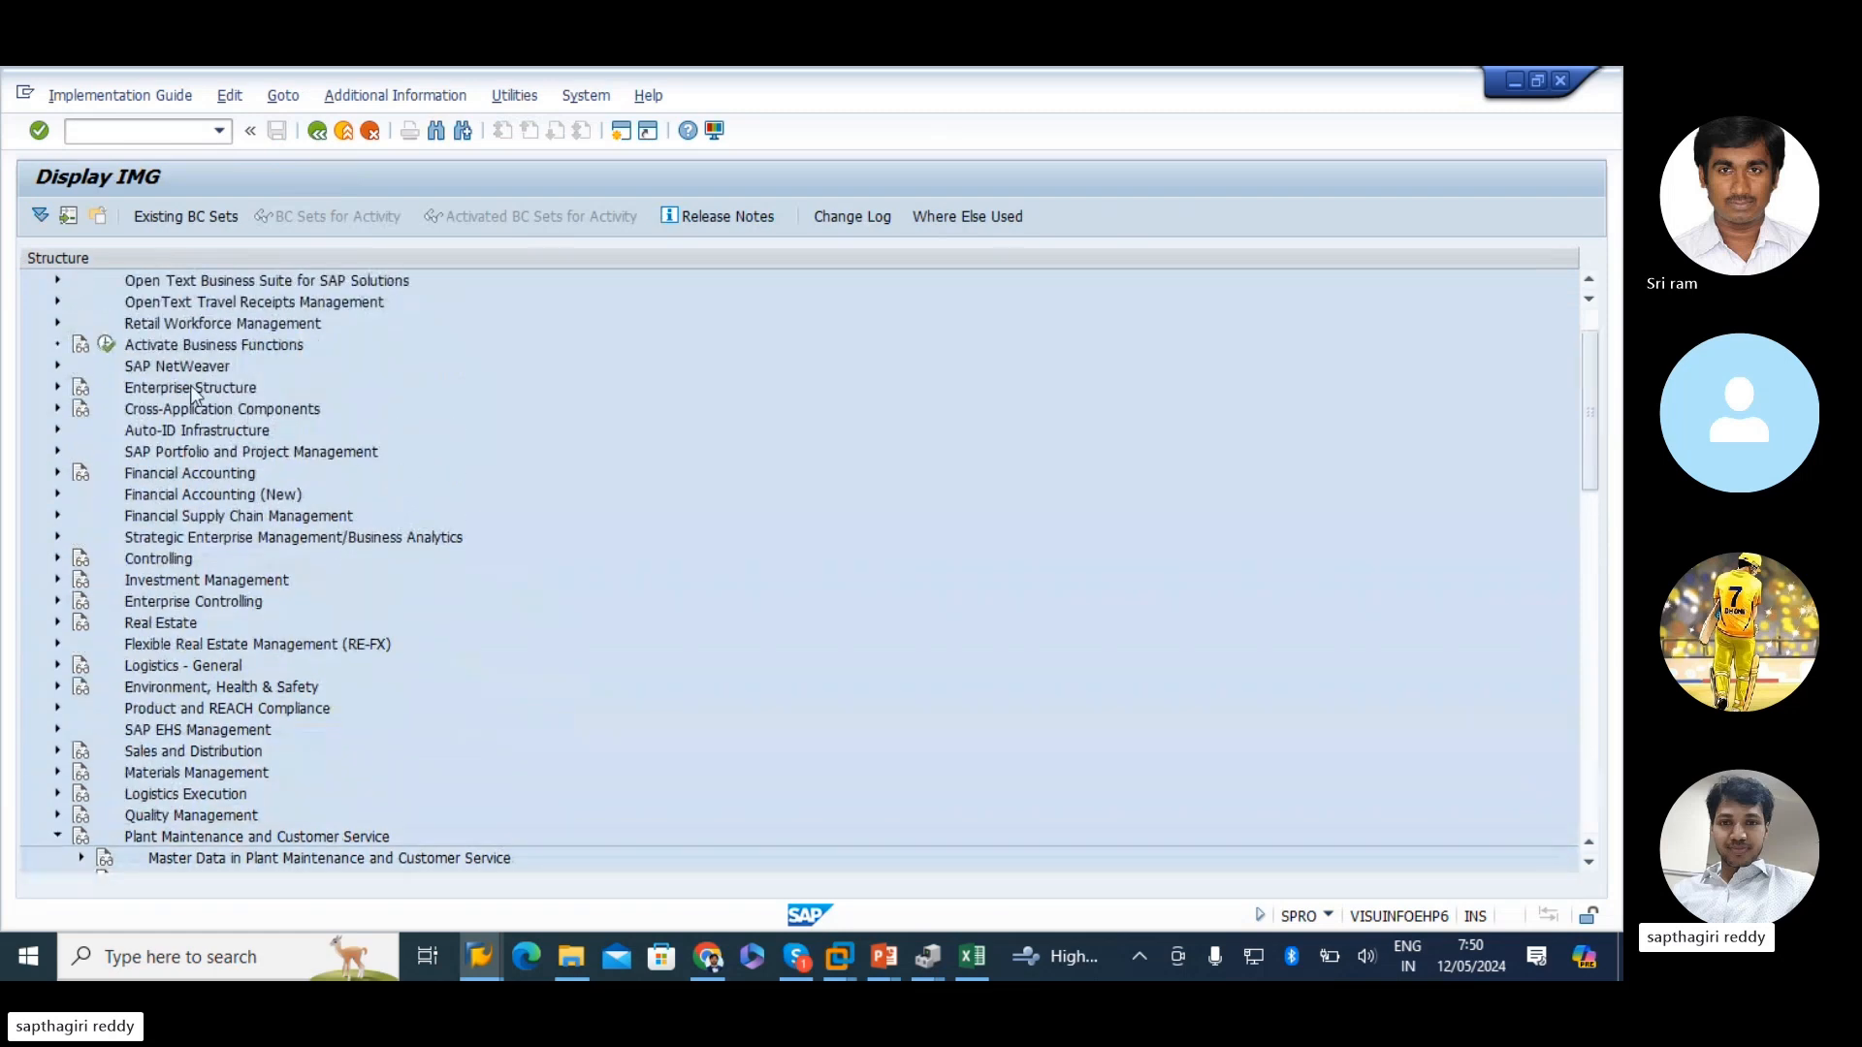
click(57, 386)
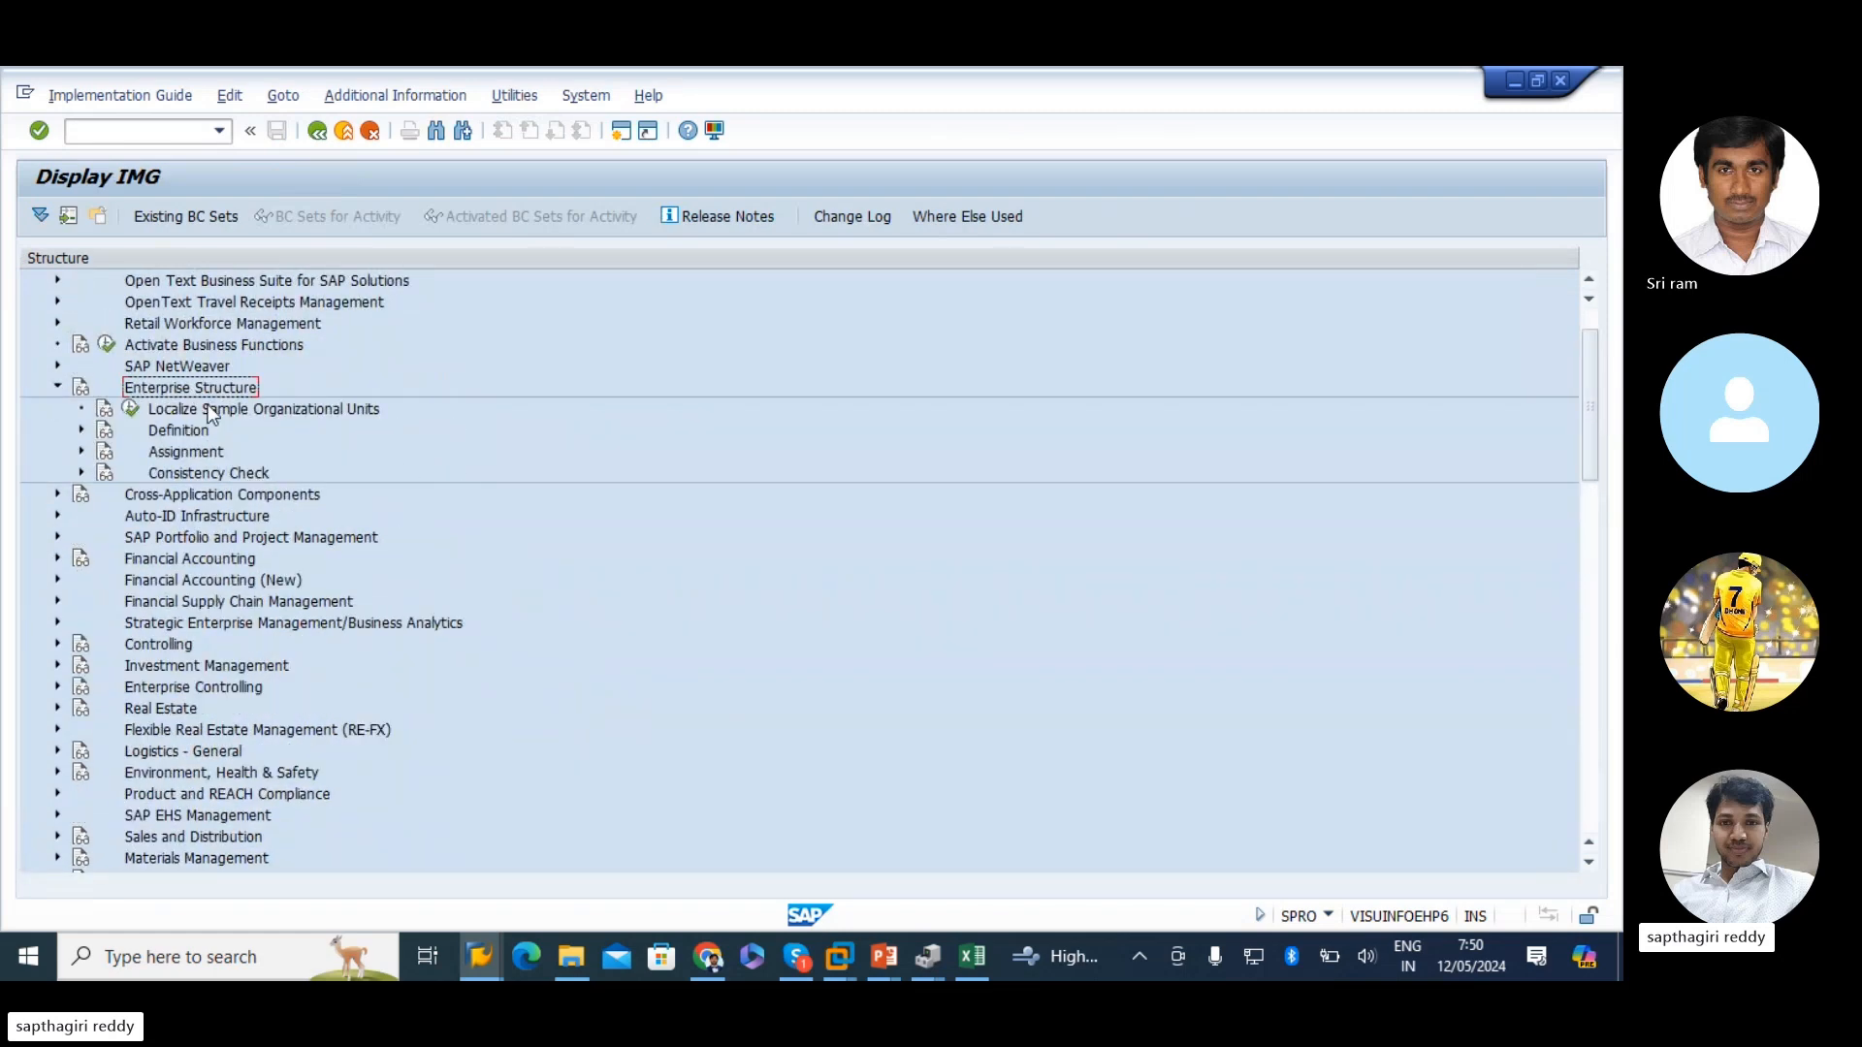
click(81, 429)
click(184, 453)
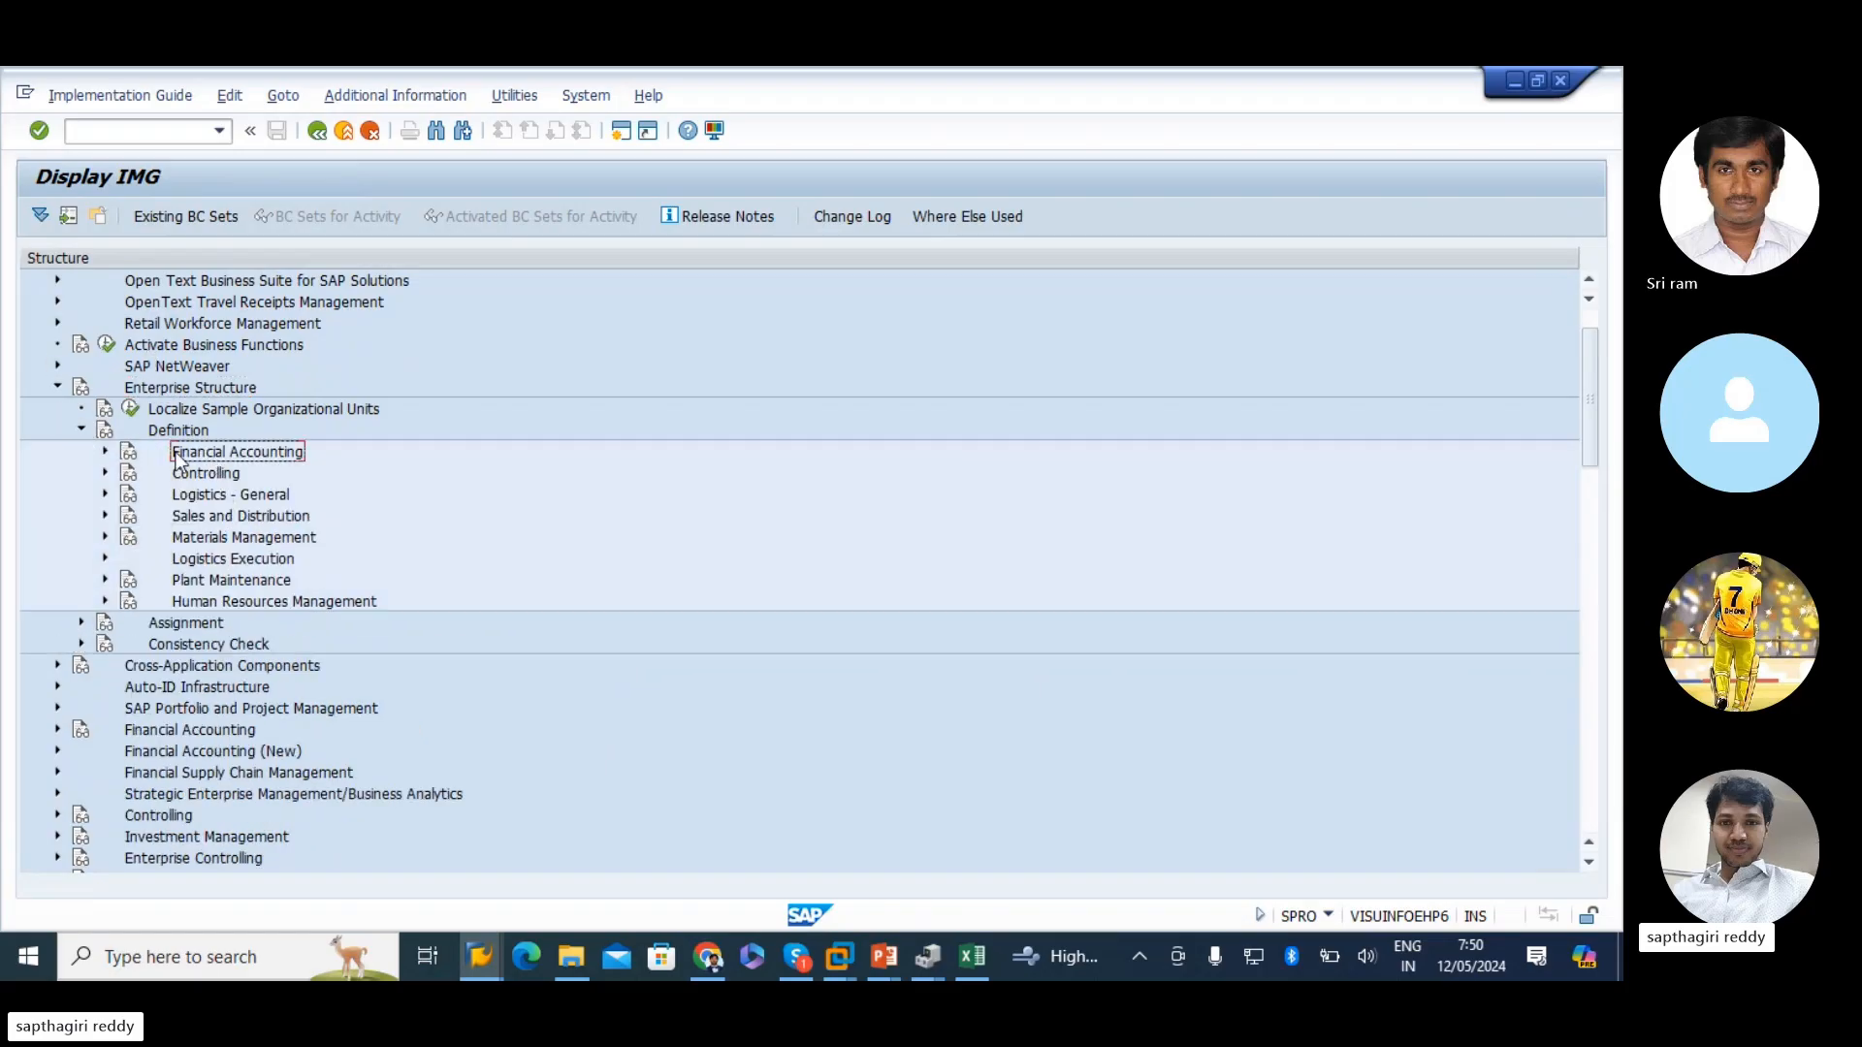
click(105, 452)
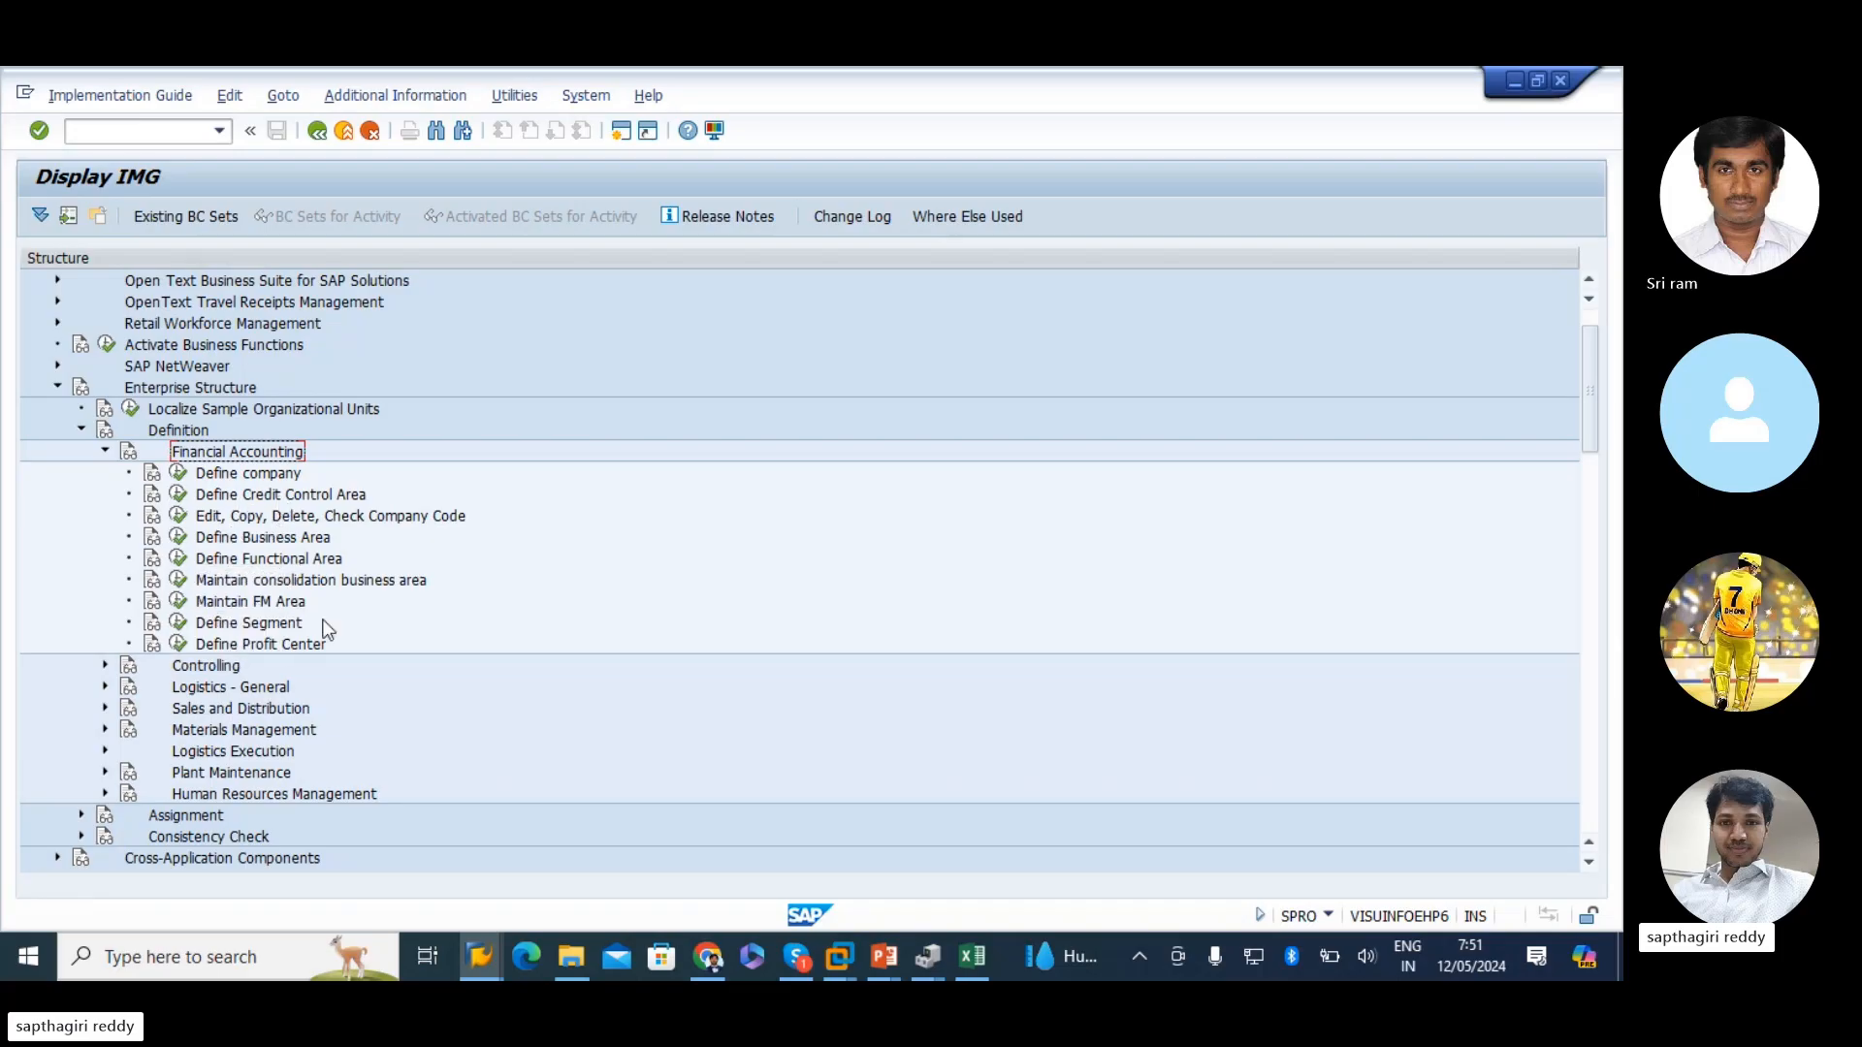
click(105, 451)
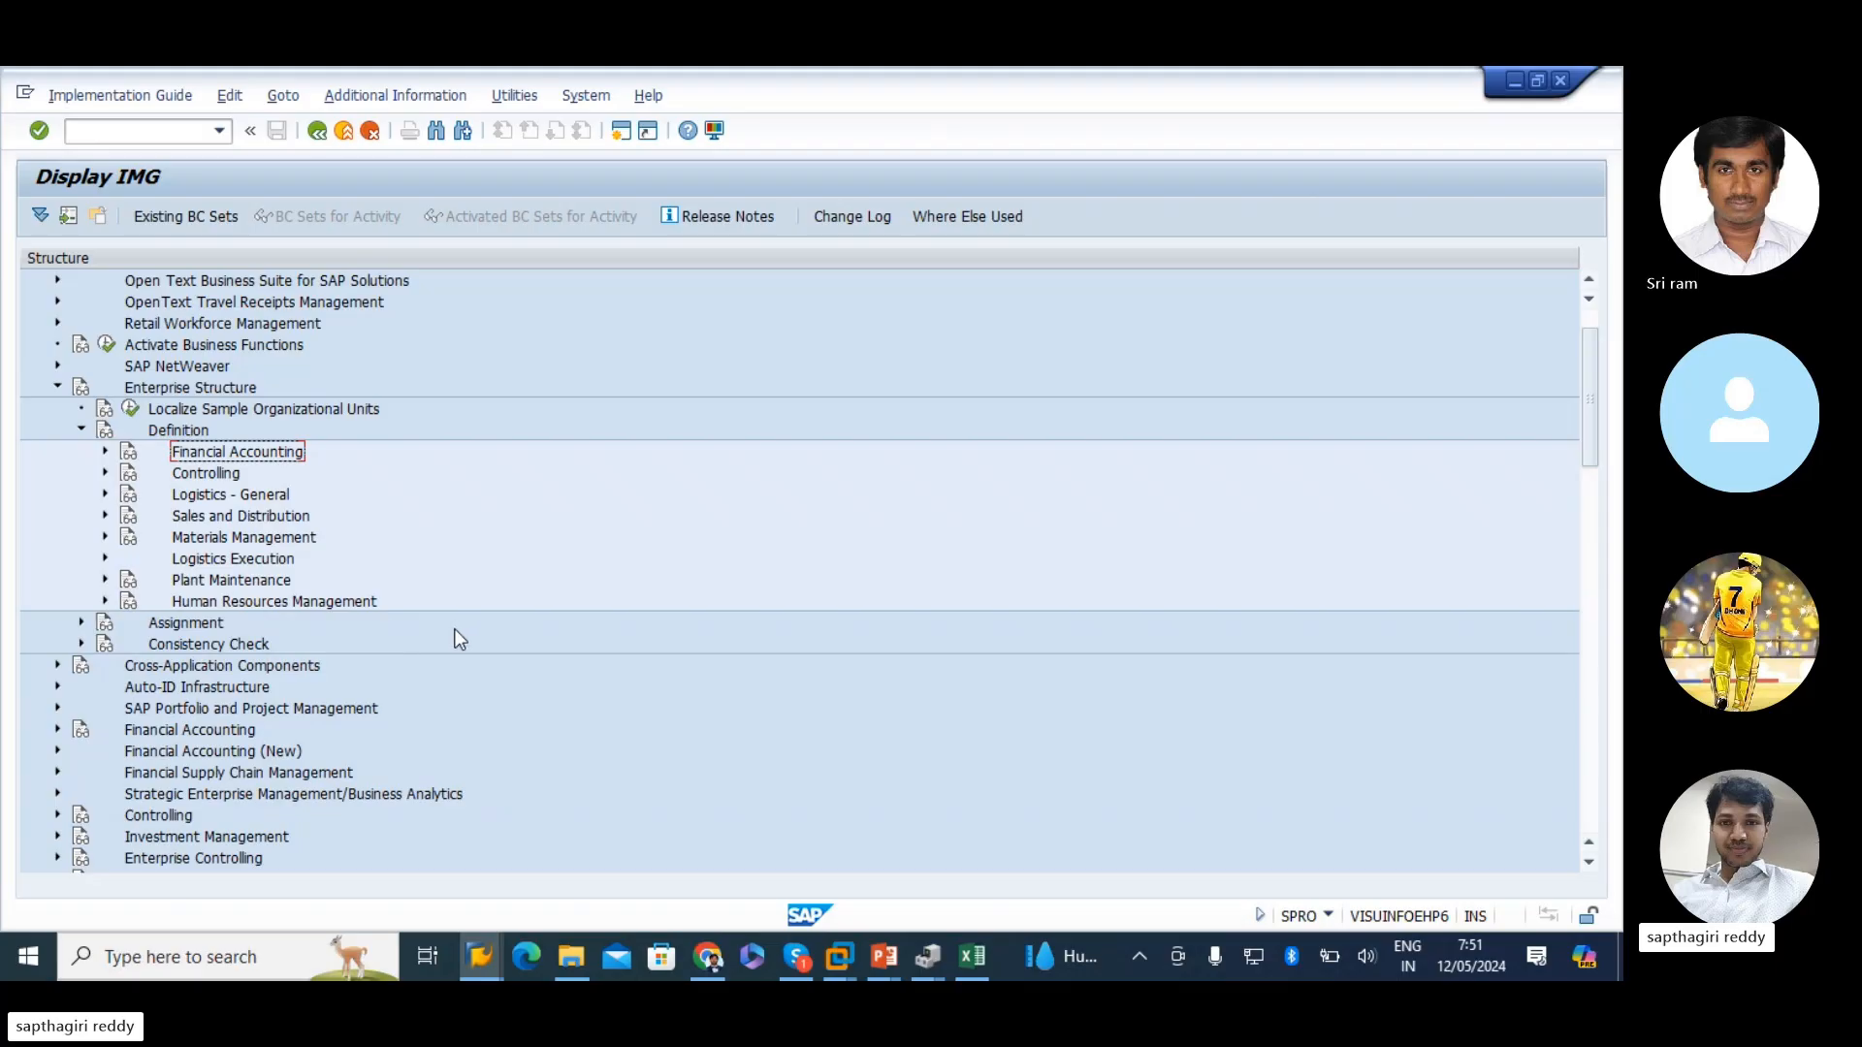
- Switch to Excel and apply all borders to cells G37:G38 containing 1010 and 1710 on the WORKCENTER sheet
click(983, 962)
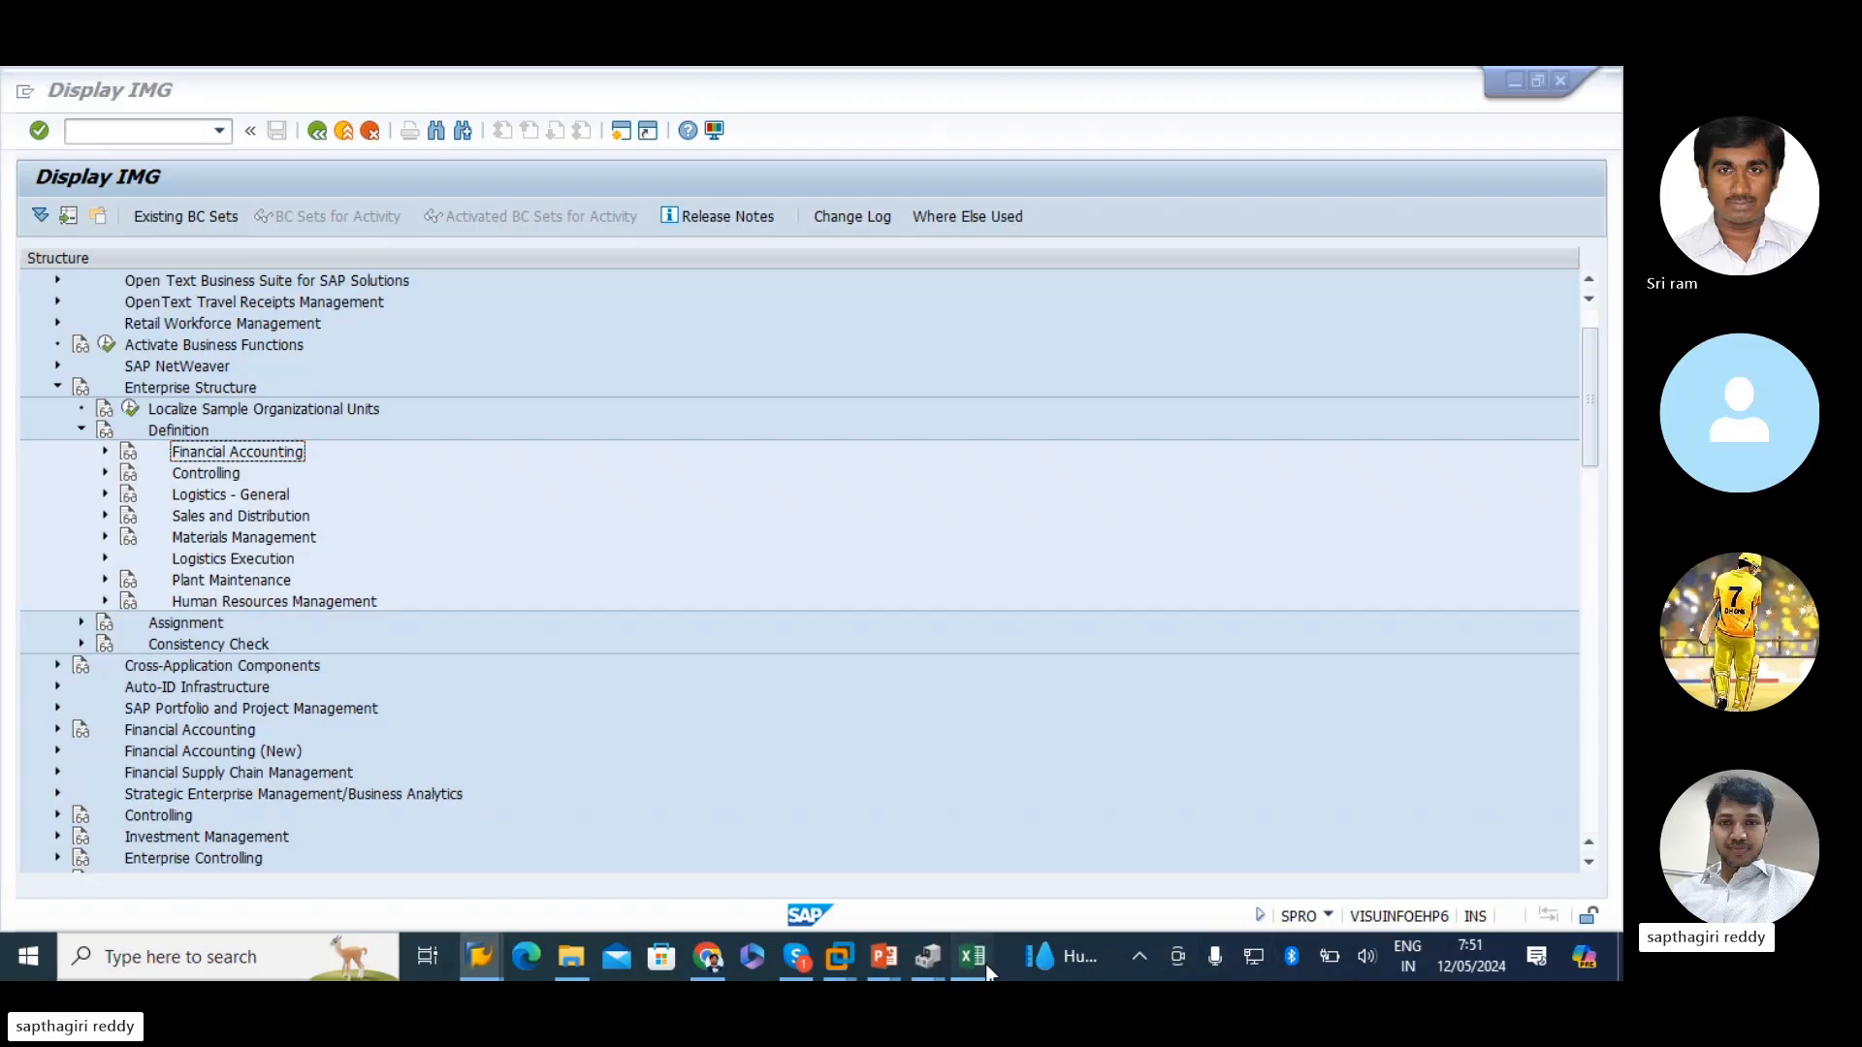
drag(902, 552, 896, 571)
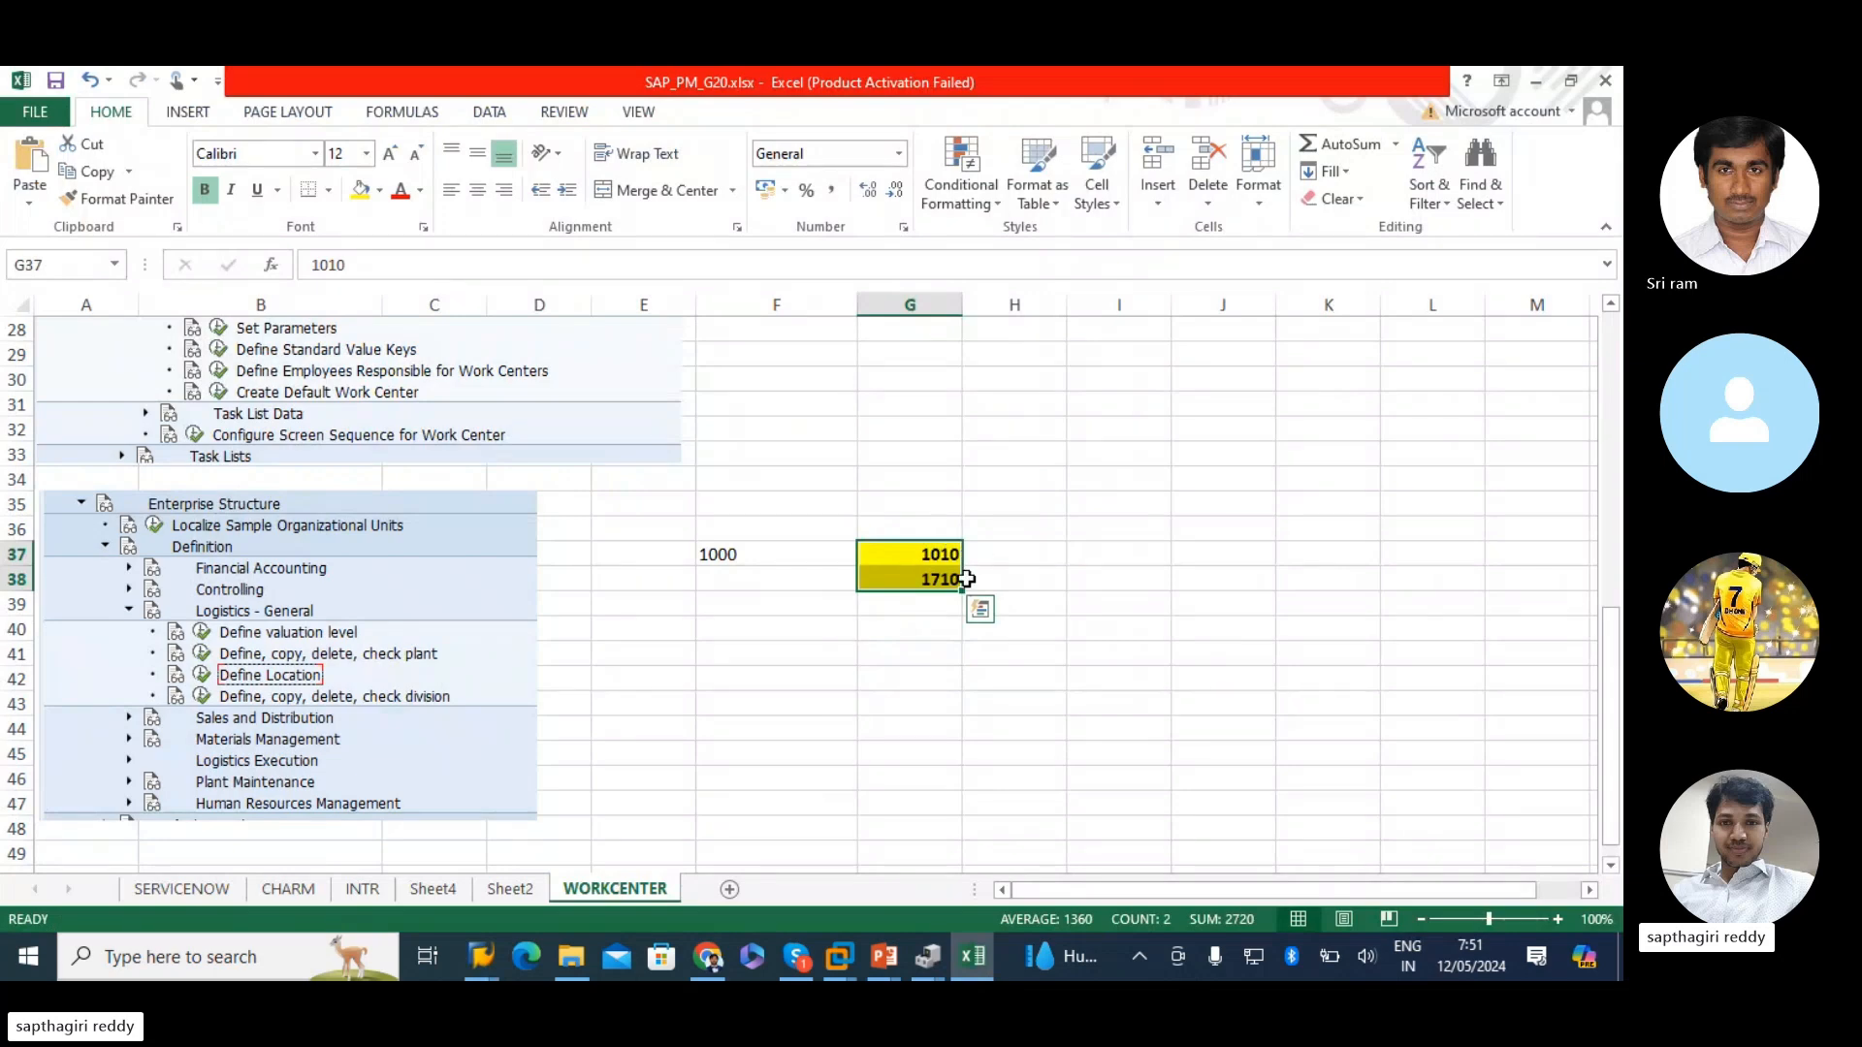
click(329, 190)
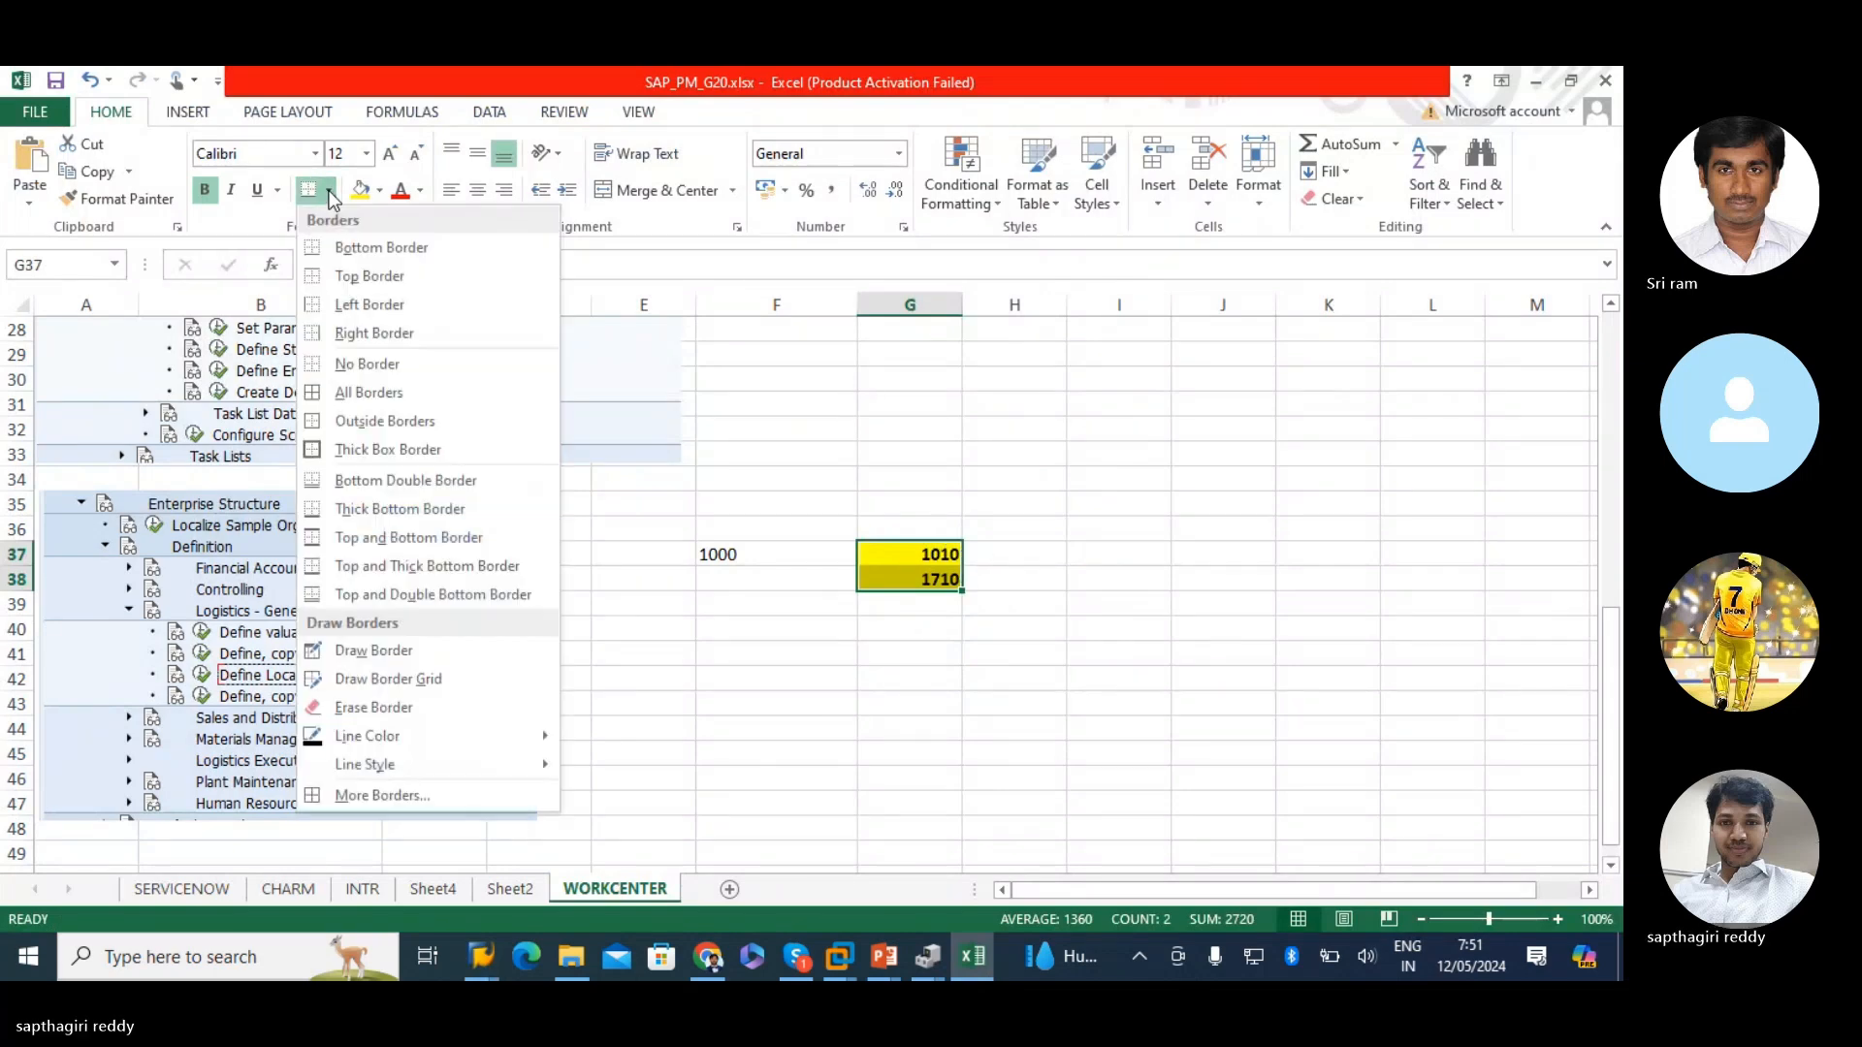
click(347, 393)
click(1425, 704)
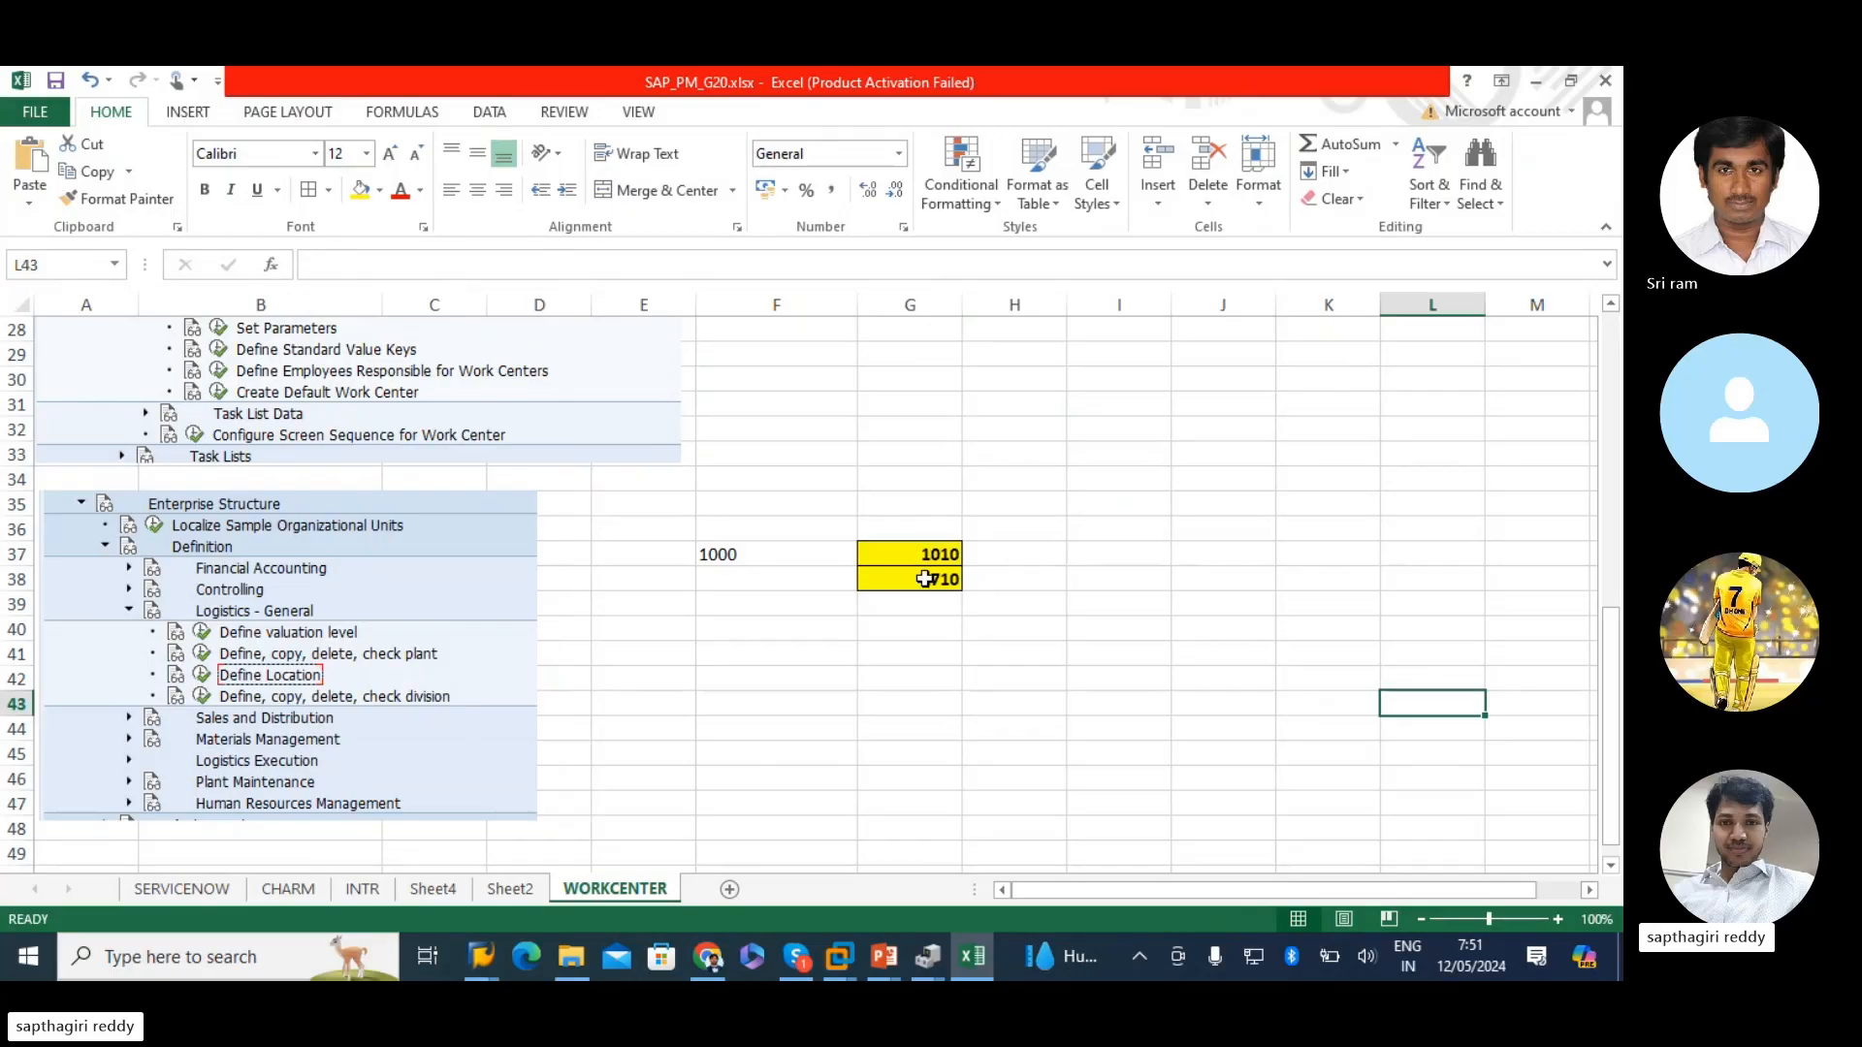
- Apply borders to cell F37 containing plant 1000
click(766, 551)
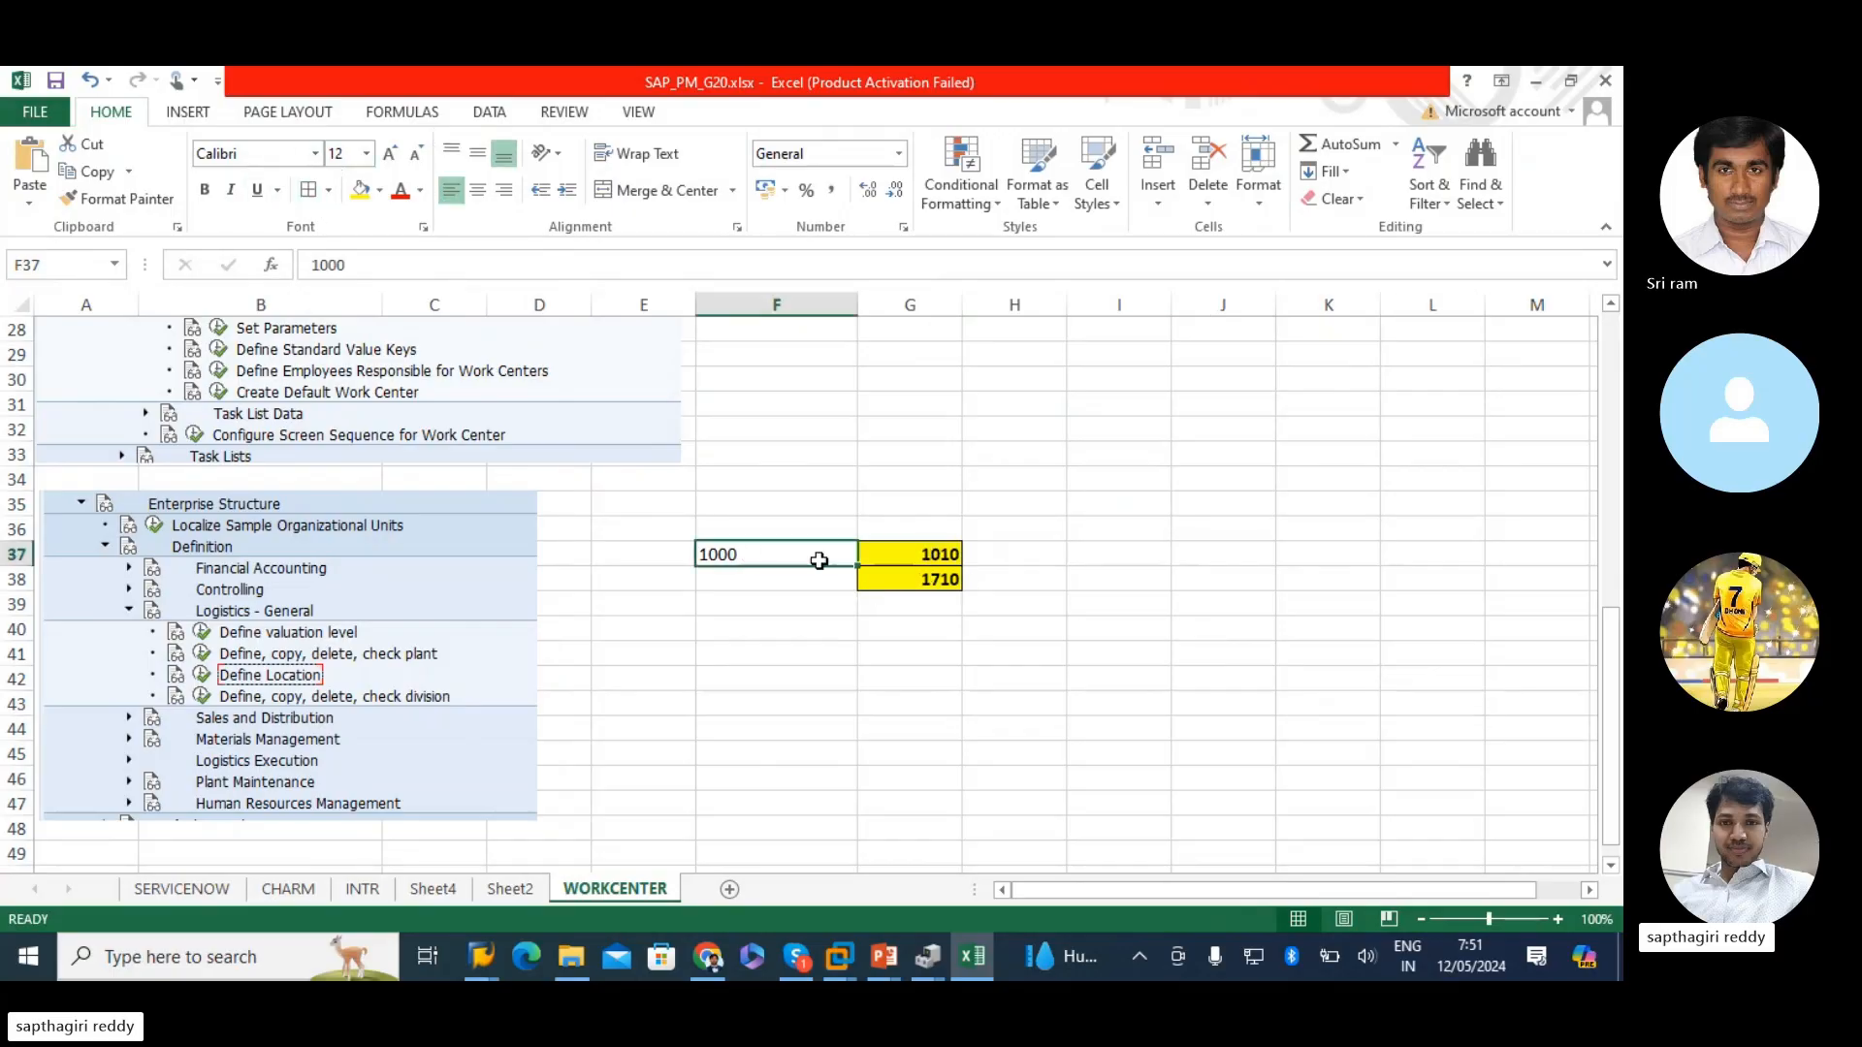
click(885, 556)
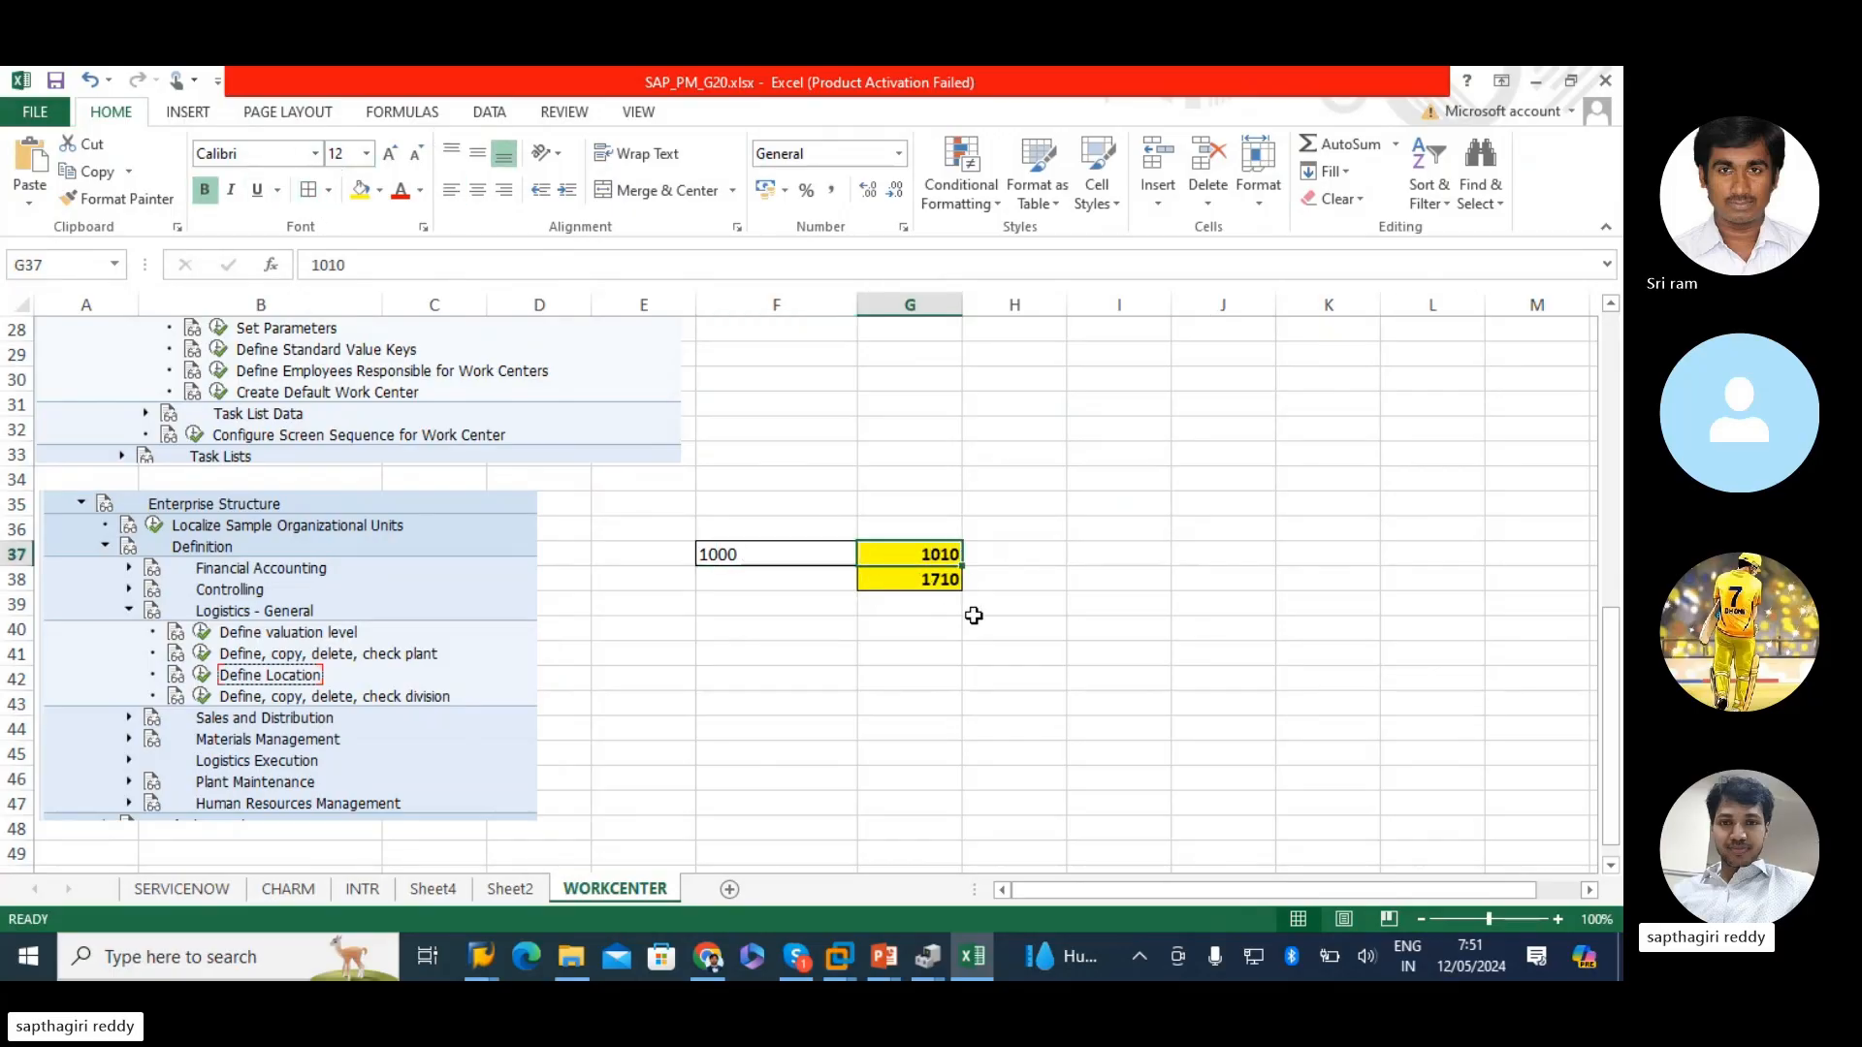
click(835, 632)
click(932, 677)
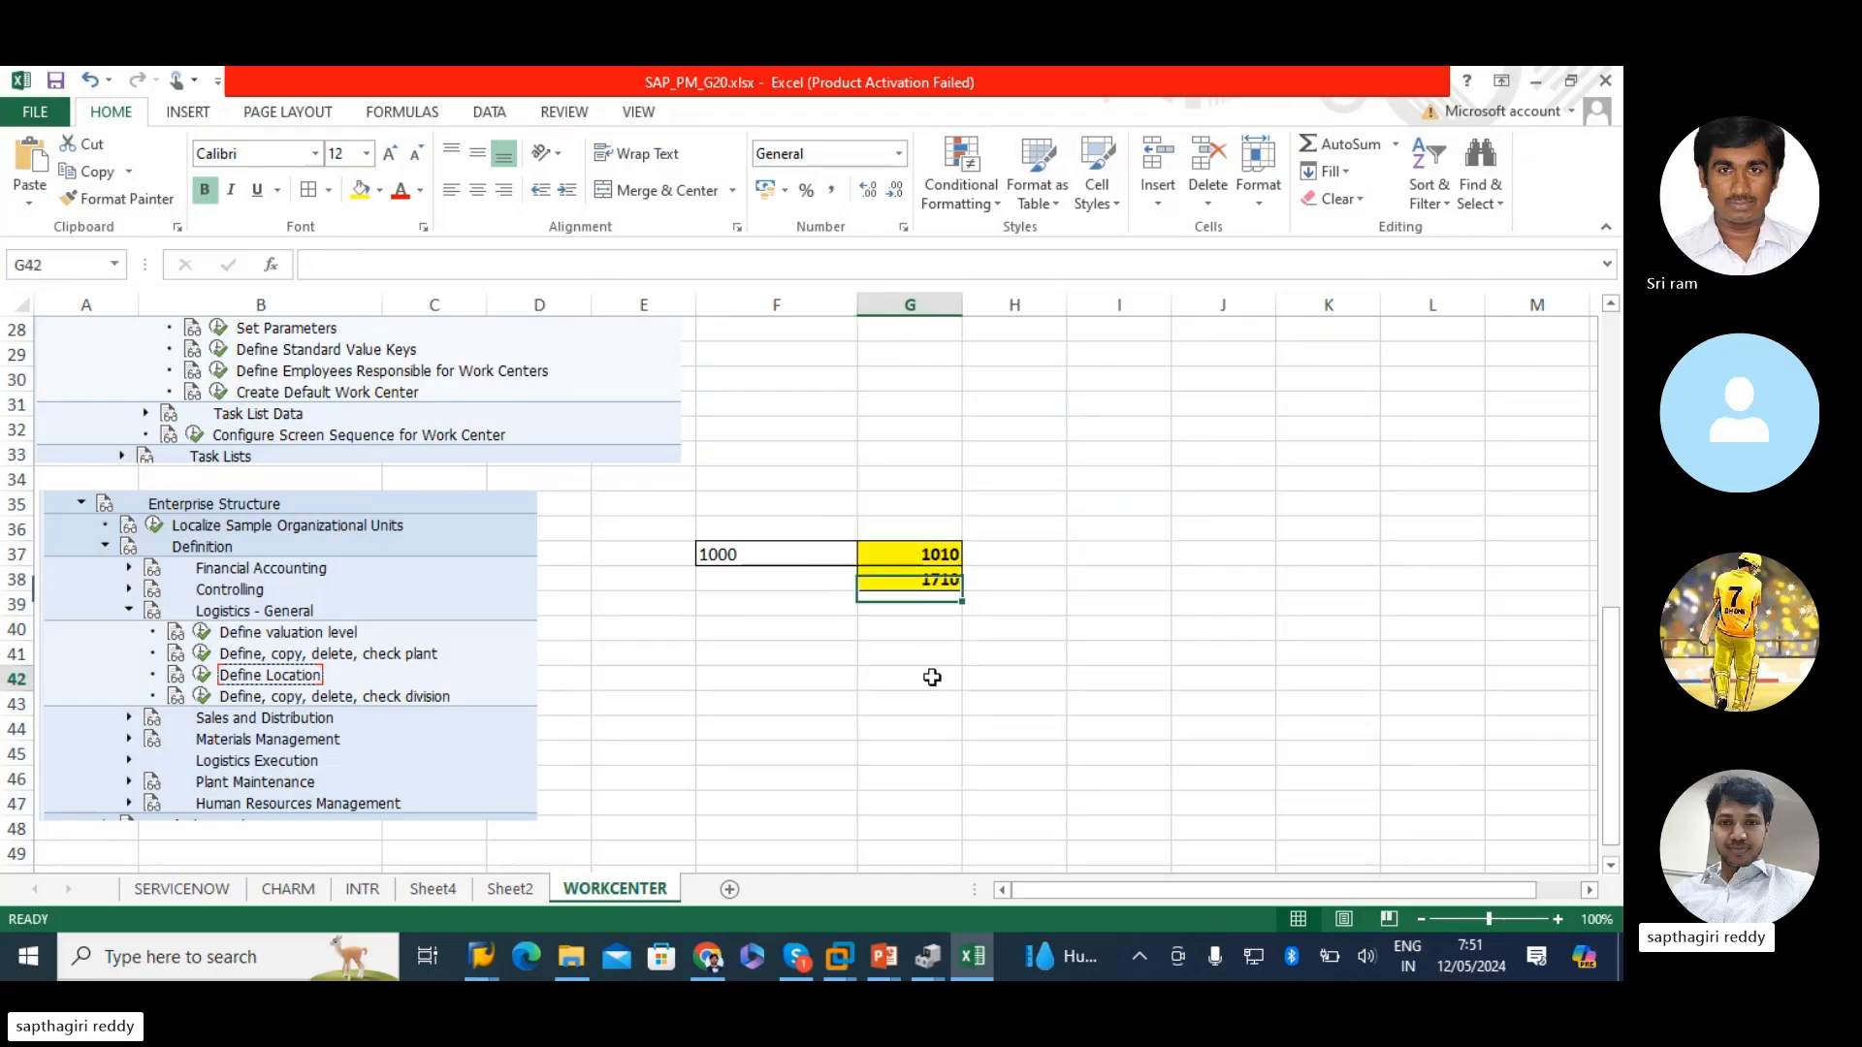
- Return to the SAP IMG, collapse Definition and expand Assignment under Enterprise Structure
key(alt+Tab)
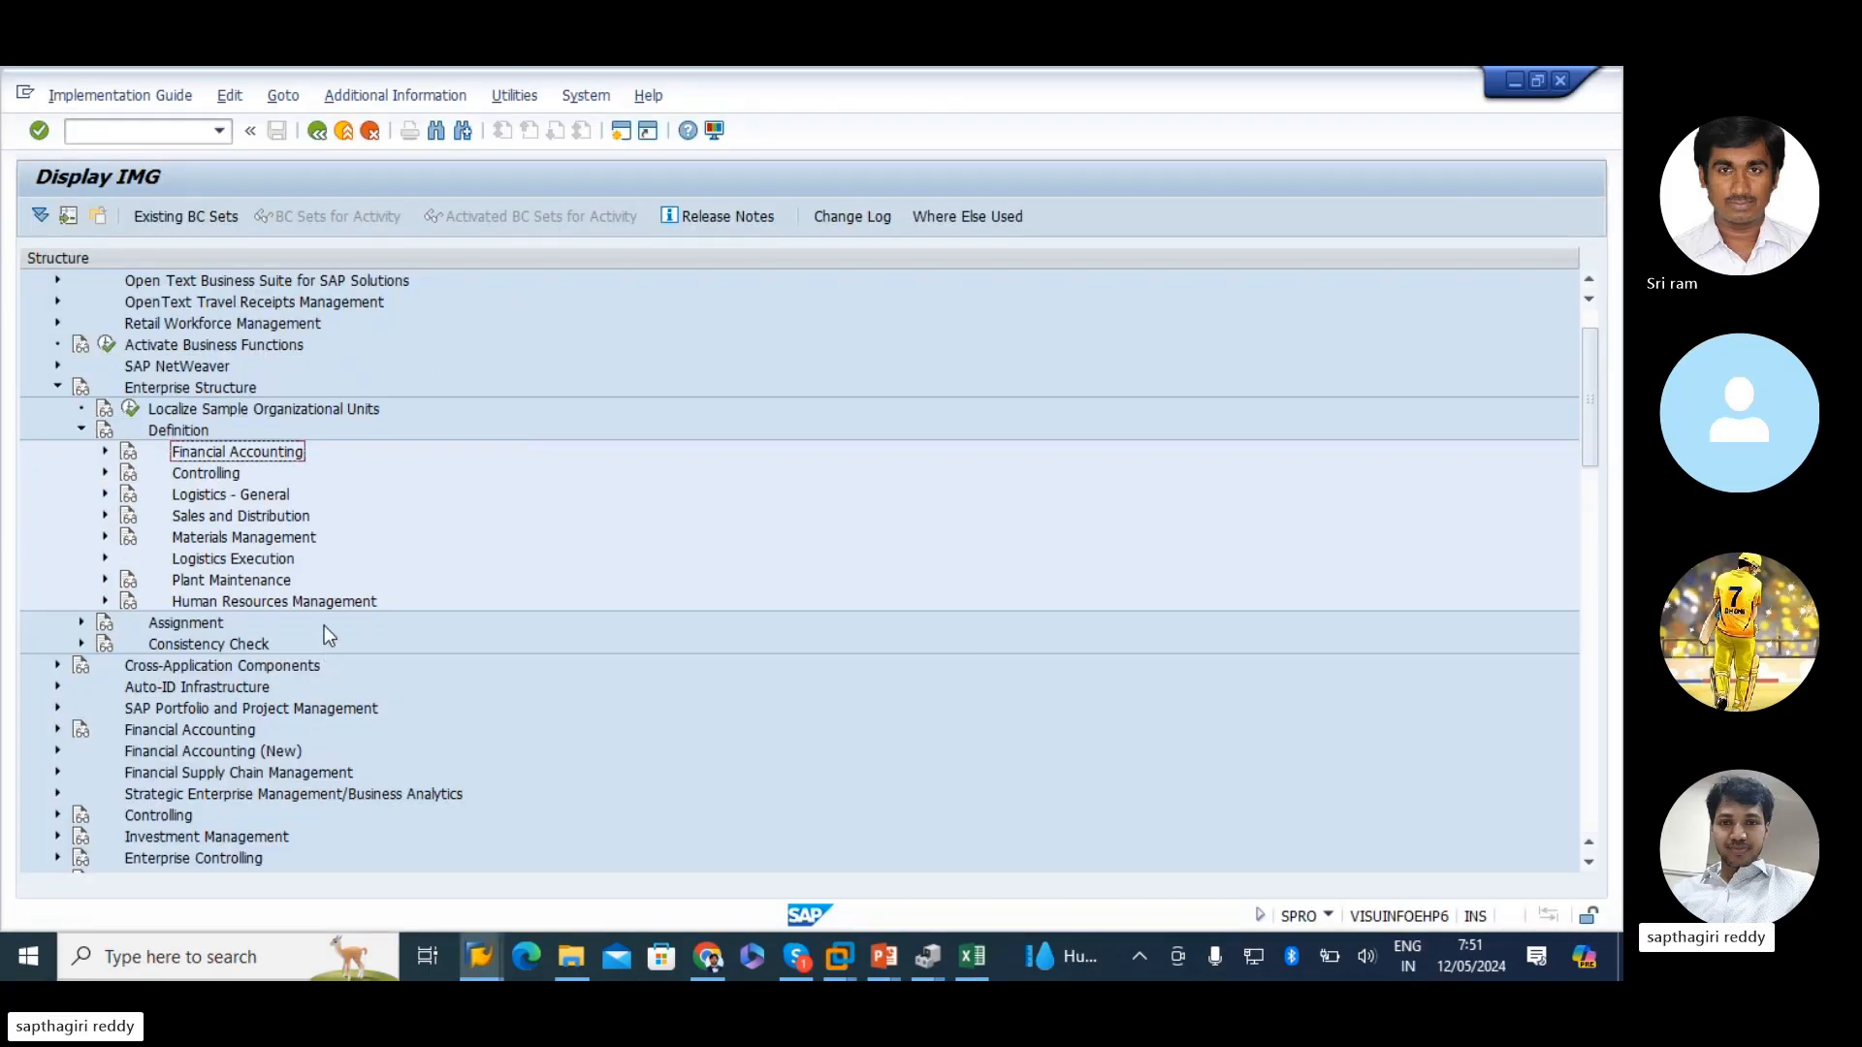
click(81, 430)
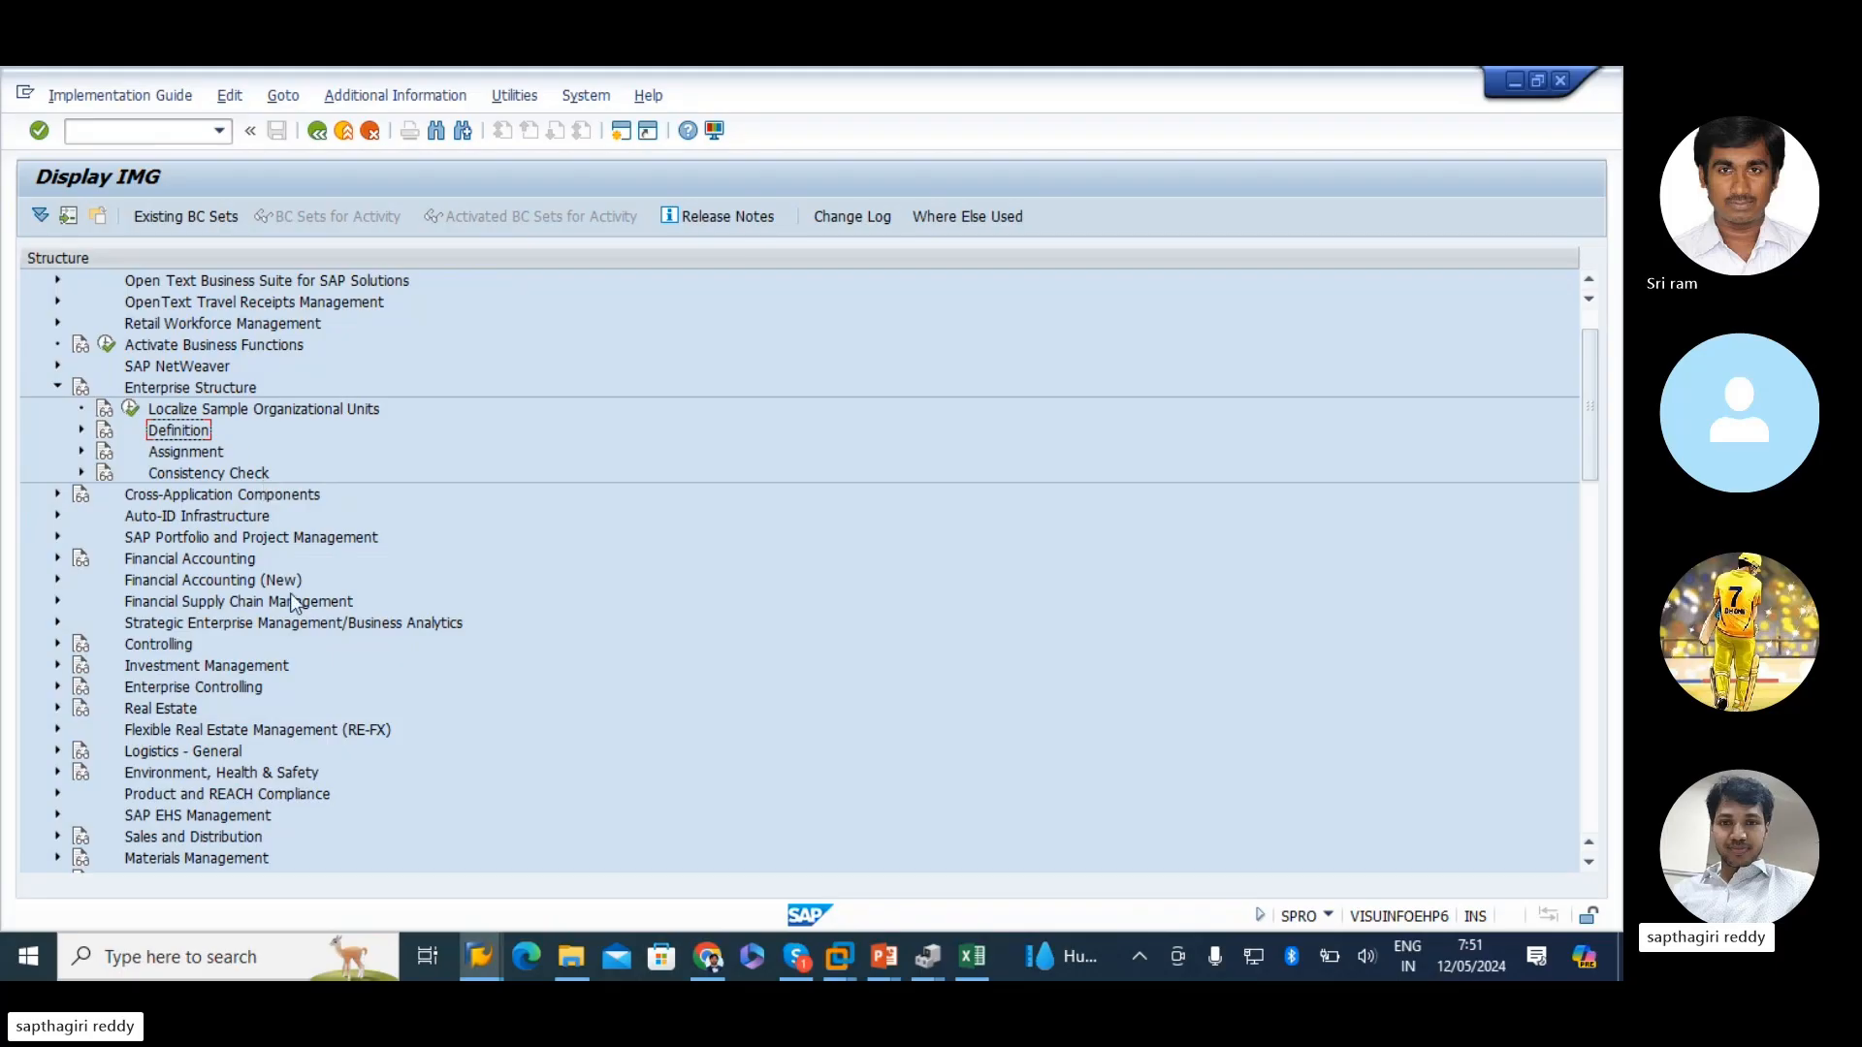
scroll(293, 603, down, 1)
click(176, 433)
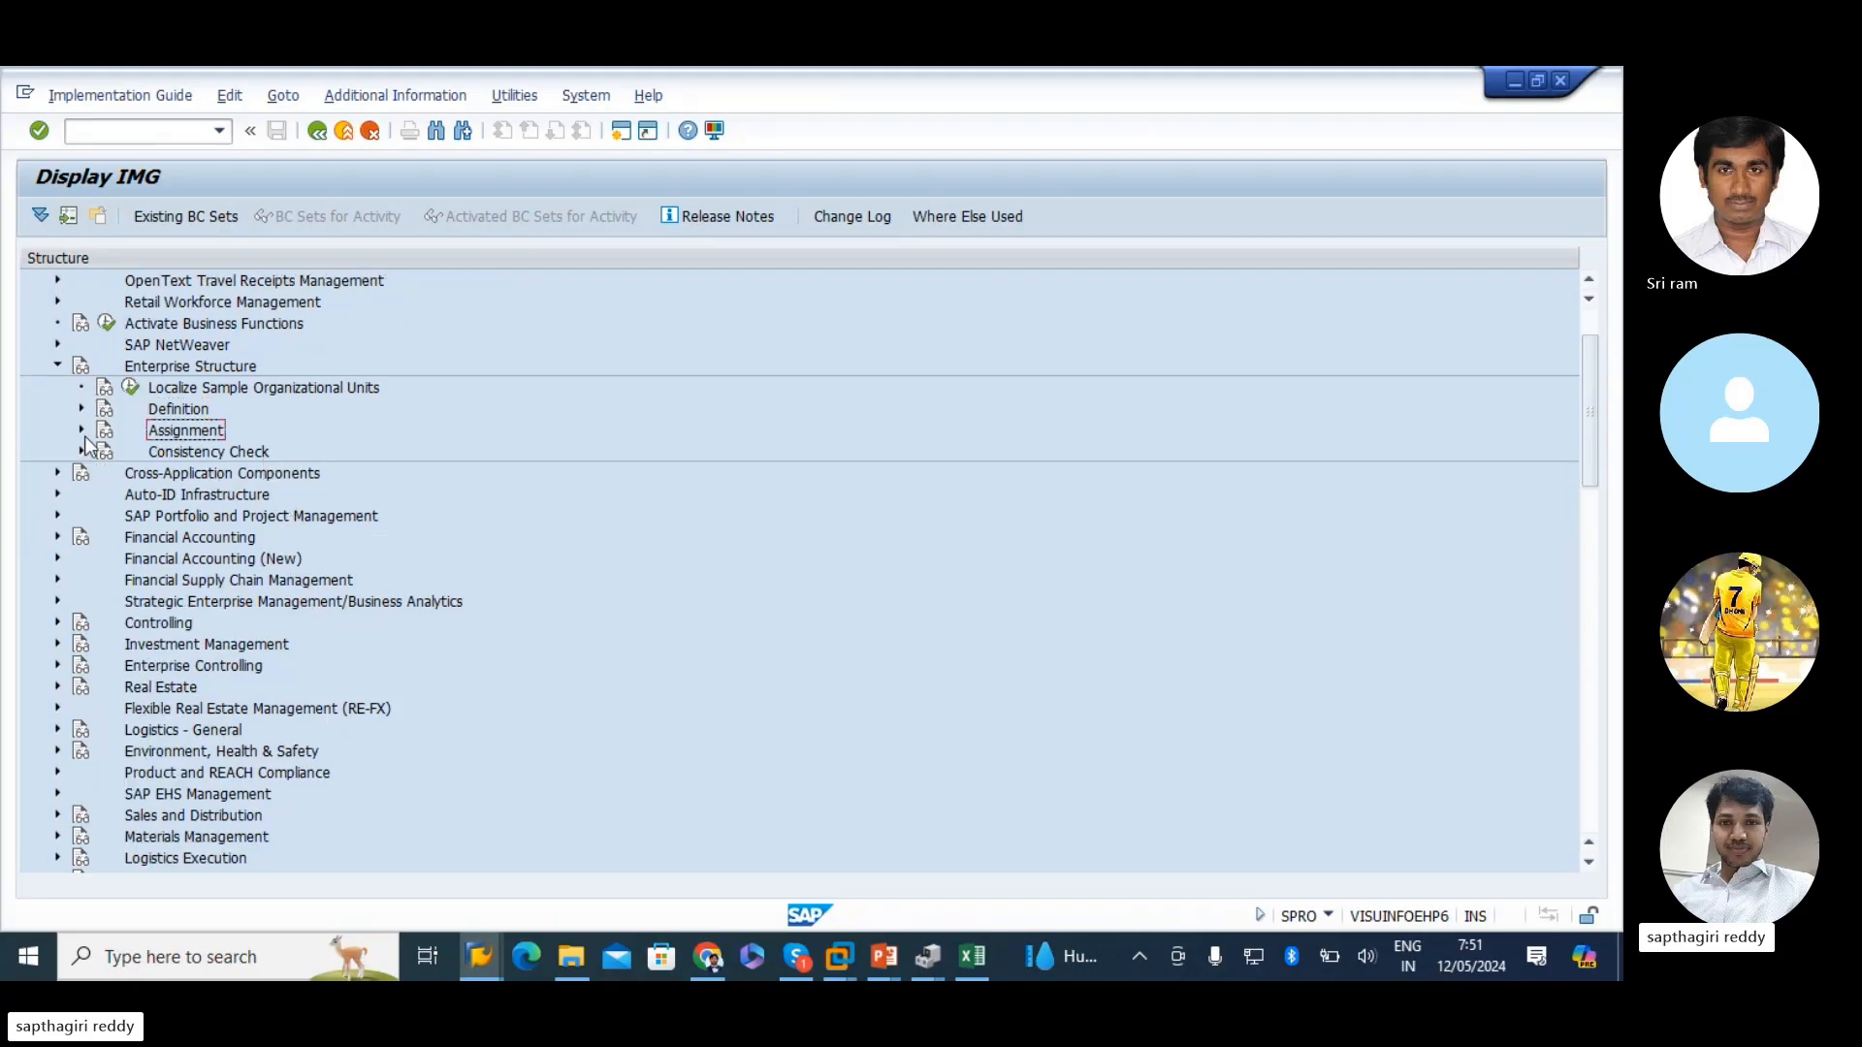
click(81, 430)
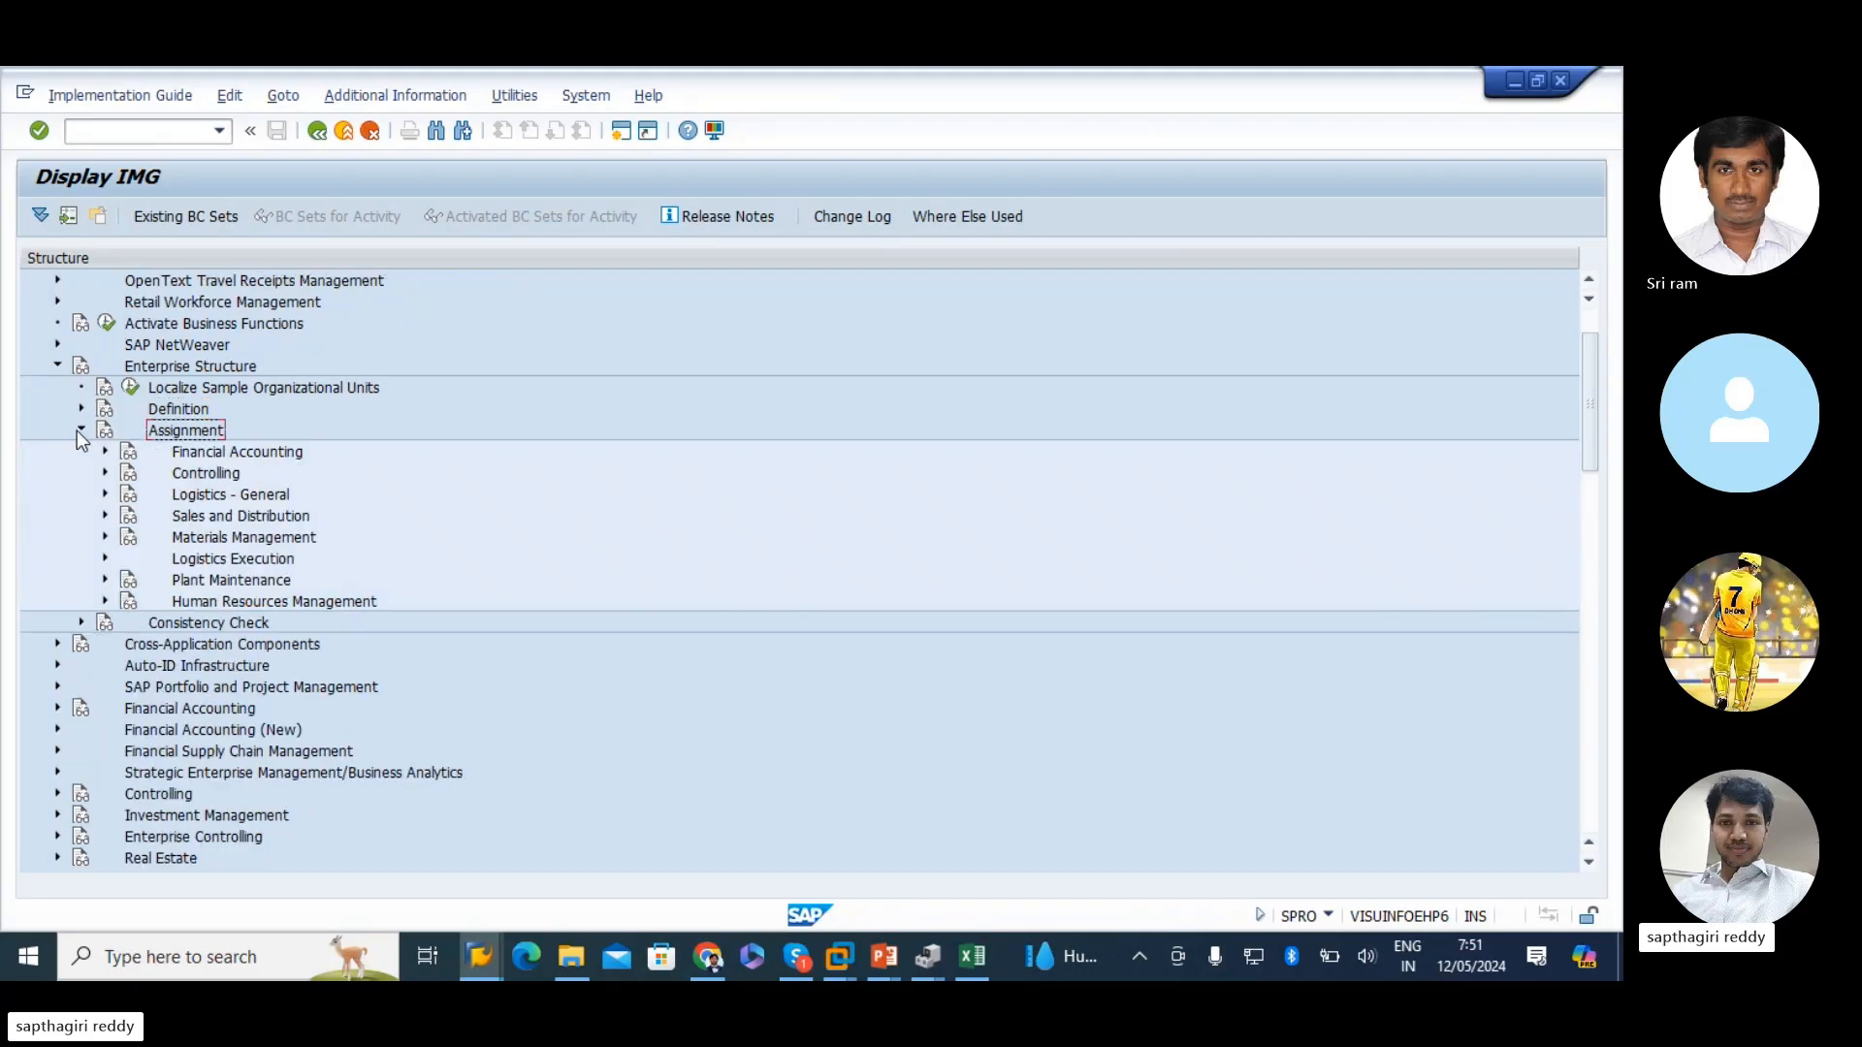
- Reopen Definition, review the Logistics - General activities including the plant definition, and collapse Definition again
click(194, 409)
click(81, 408)
click(229, 473)
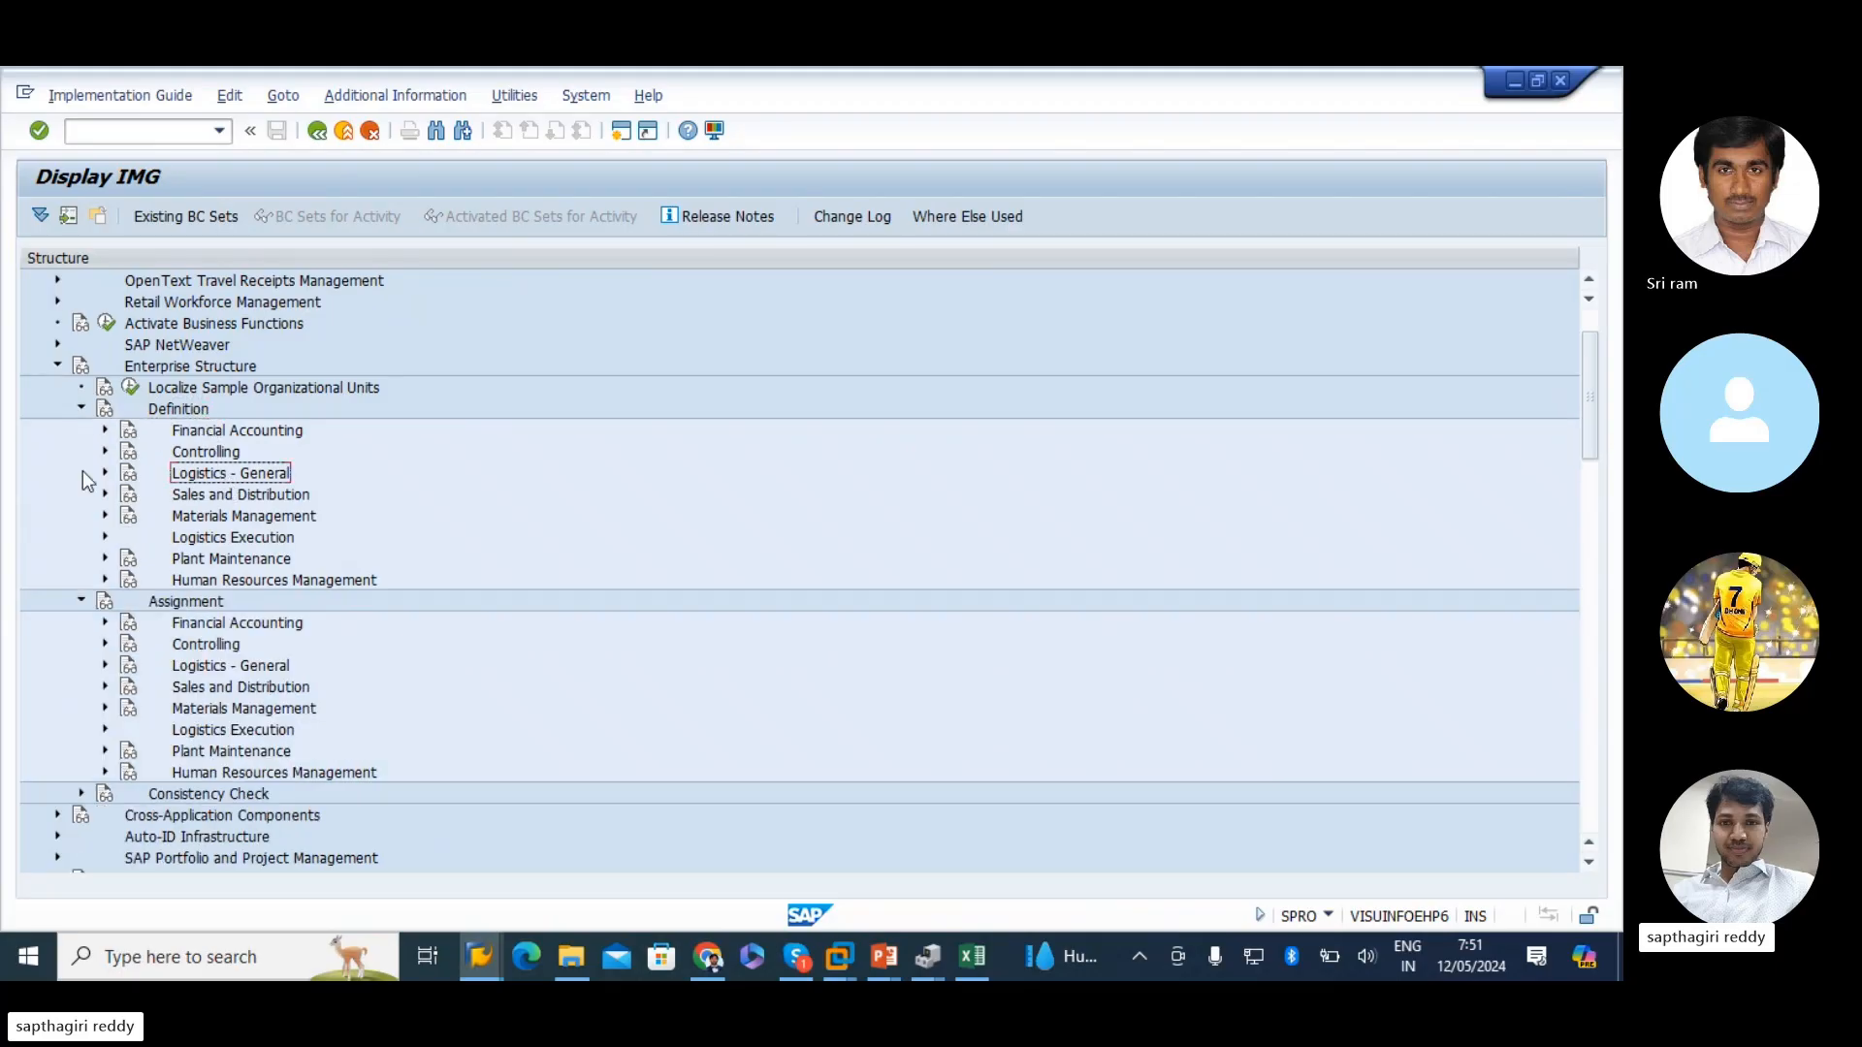
click(105, 474)
click(295, 516)
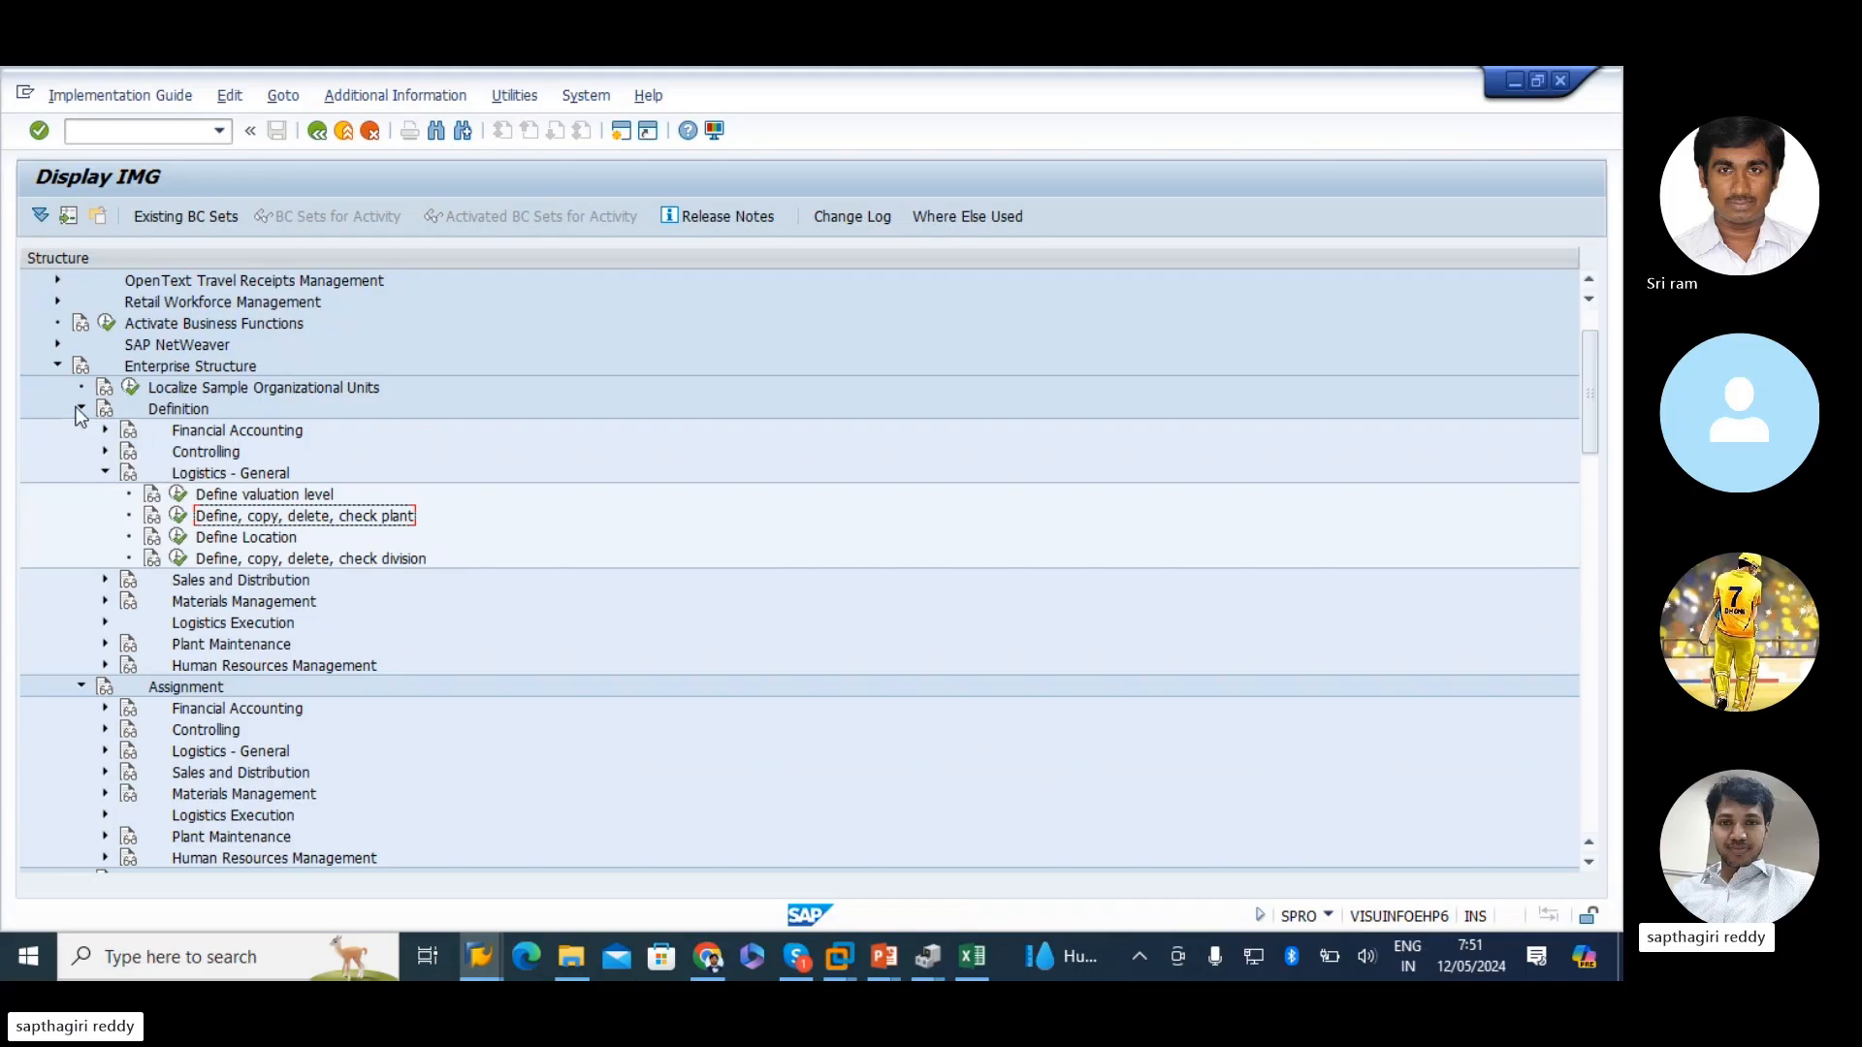
click(82, 409)
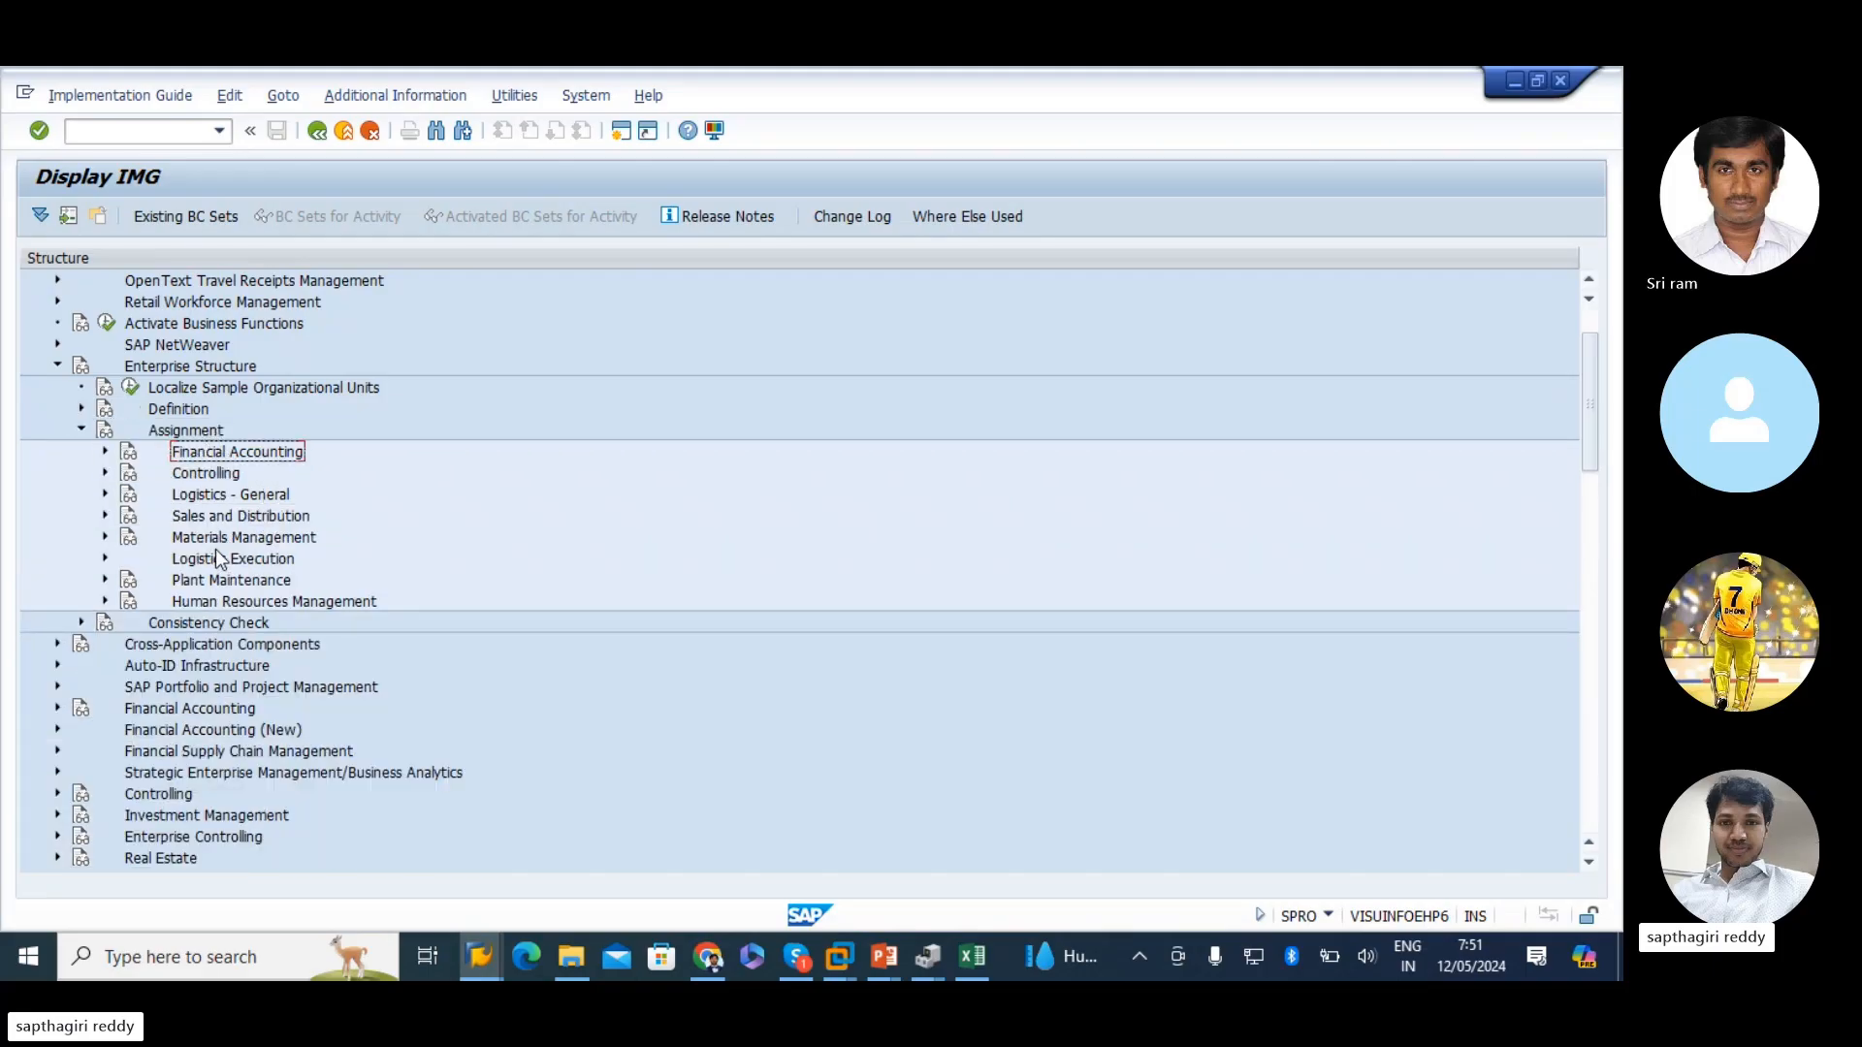
- Expand Plant Maintenance under Assignment and select the activity Assign maintenance planning plant to maintenance plant
click(219, 582)
click(105, 580)
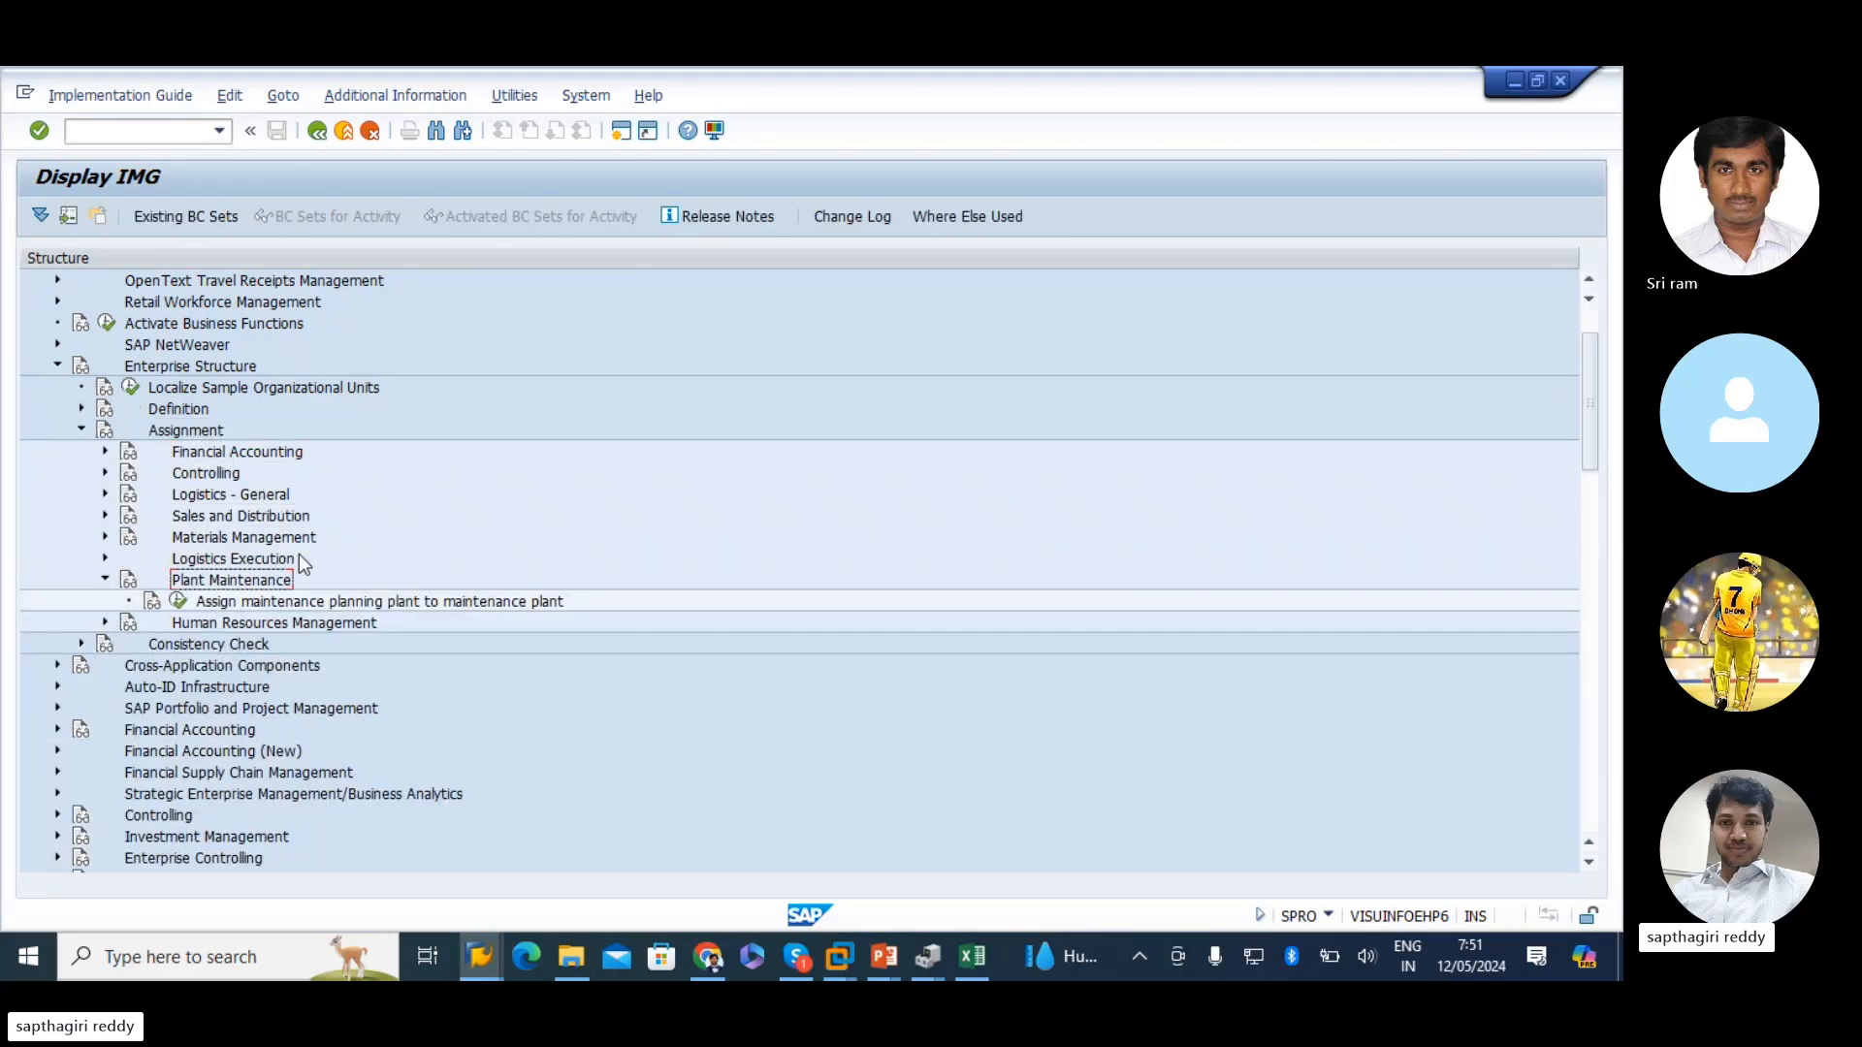
scroll(299, 555, down, 1)
click(274, 560)
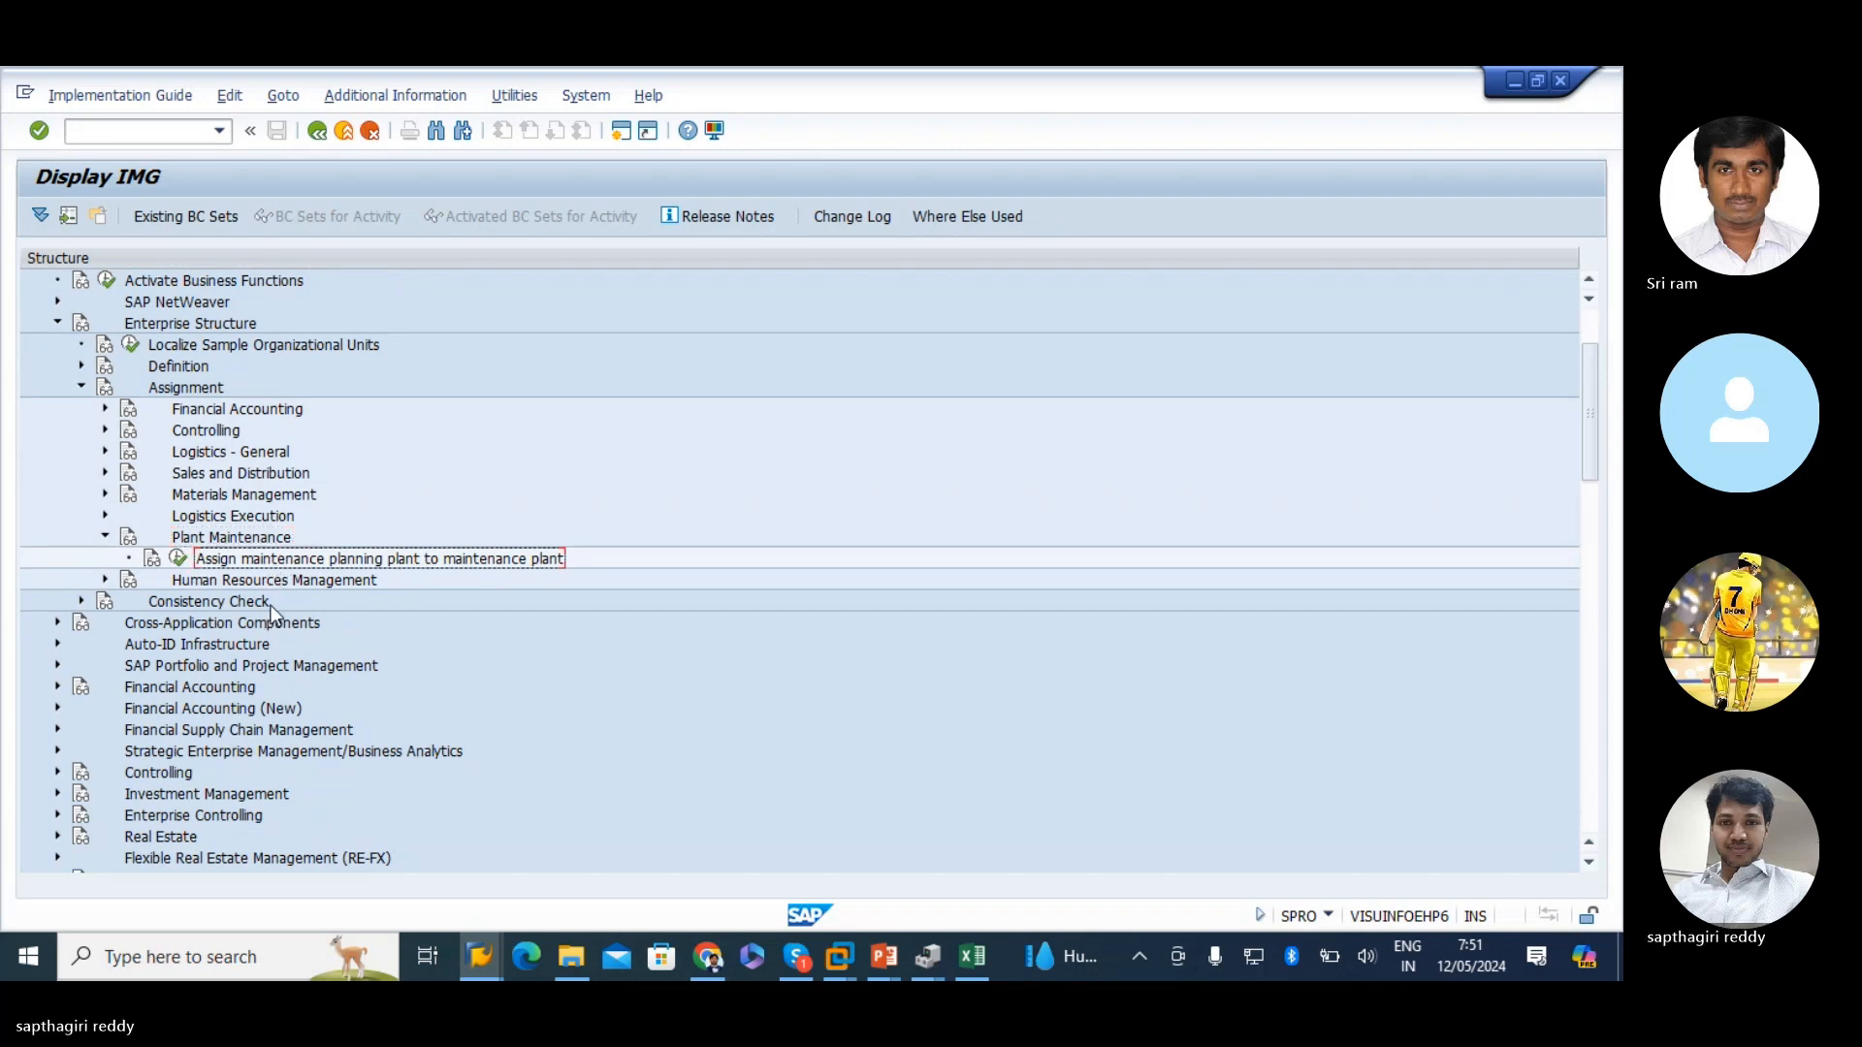
scroll(270, 605, up, 1)
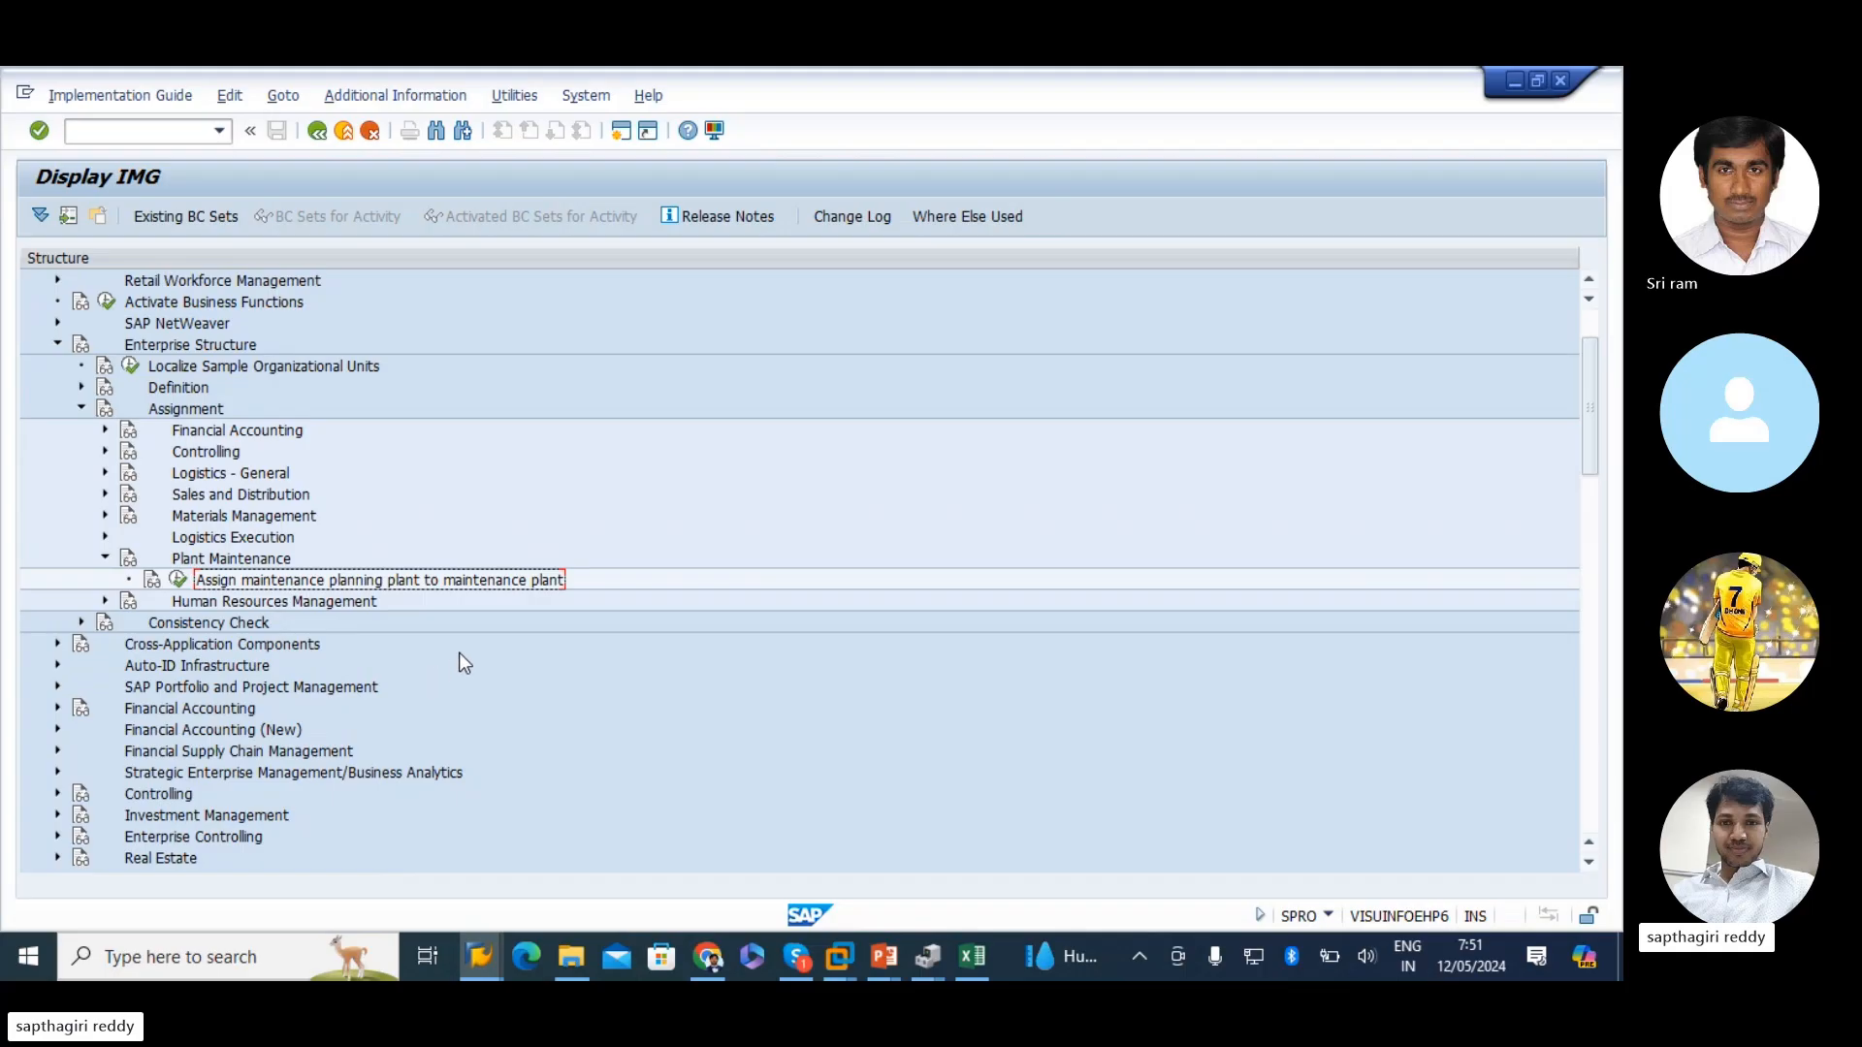
scroll(464, 663, up, 1)
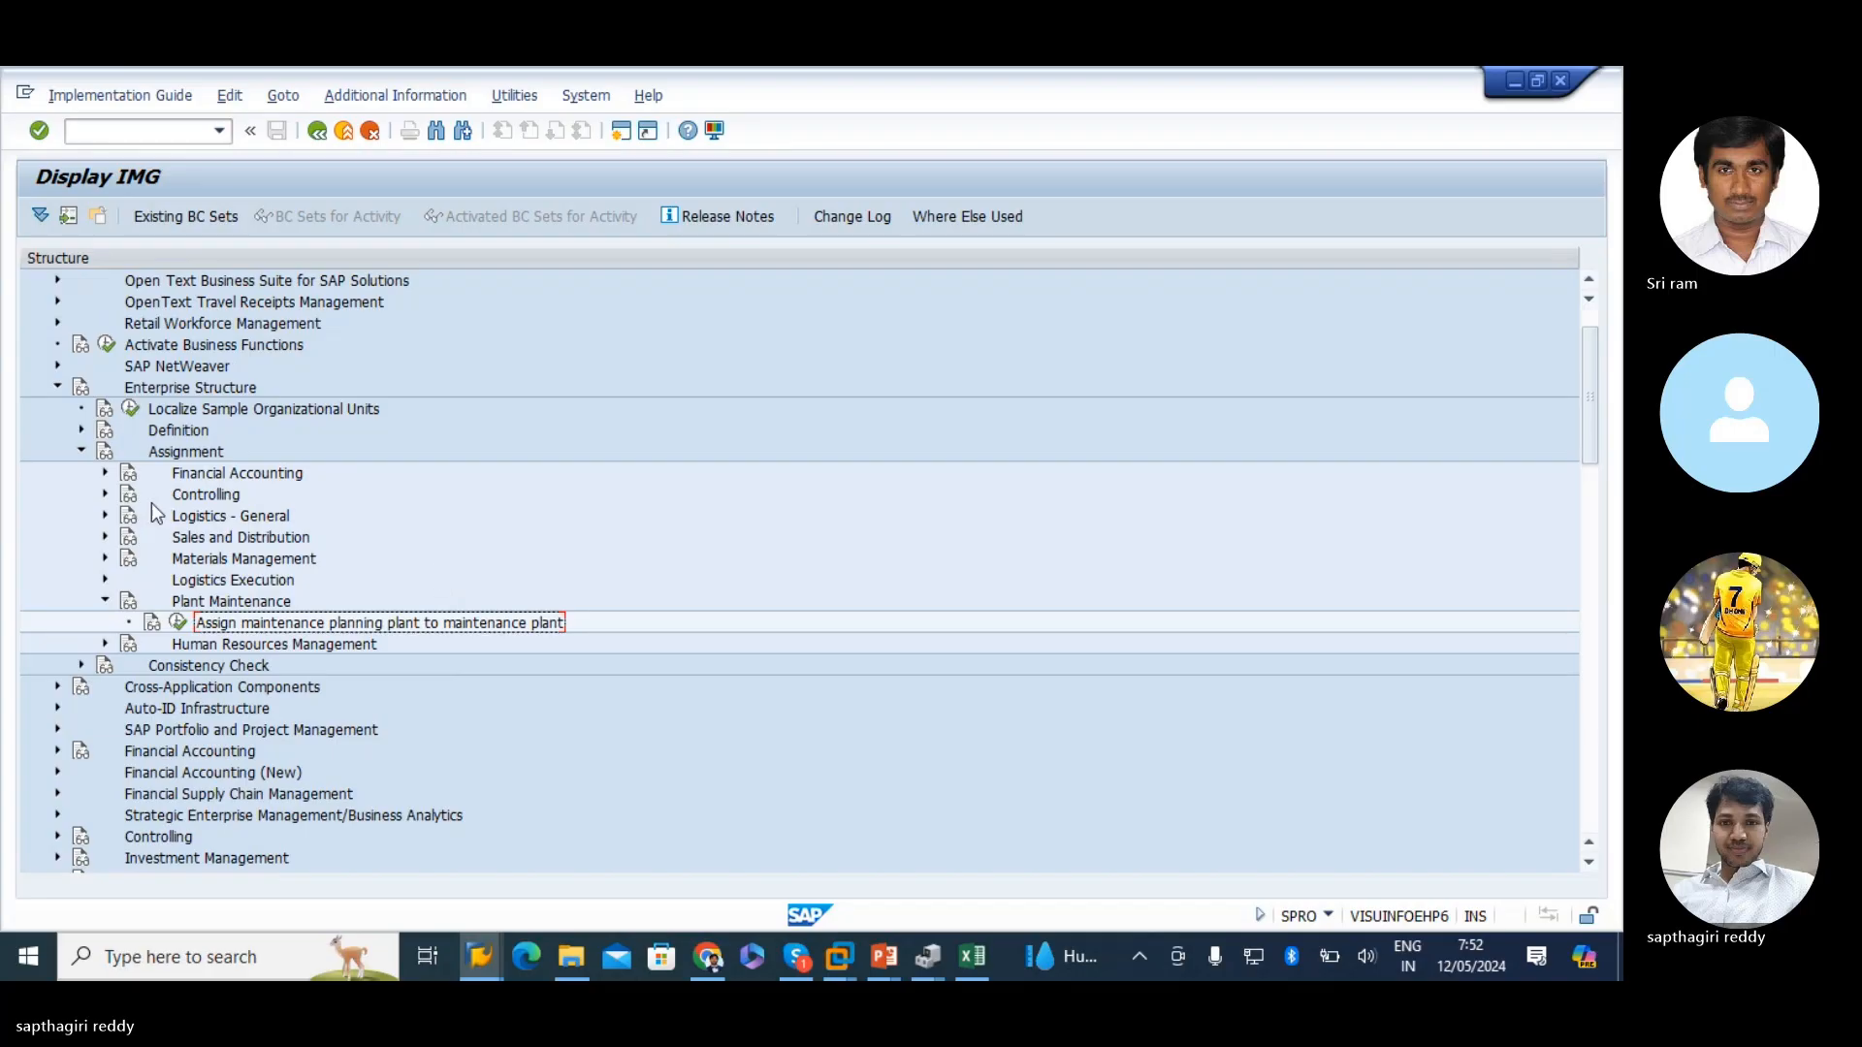
- Review the Logistics - General activities under Assignment, collapse them, and reopen Definition to select the plant definition activity
click(106, 516)
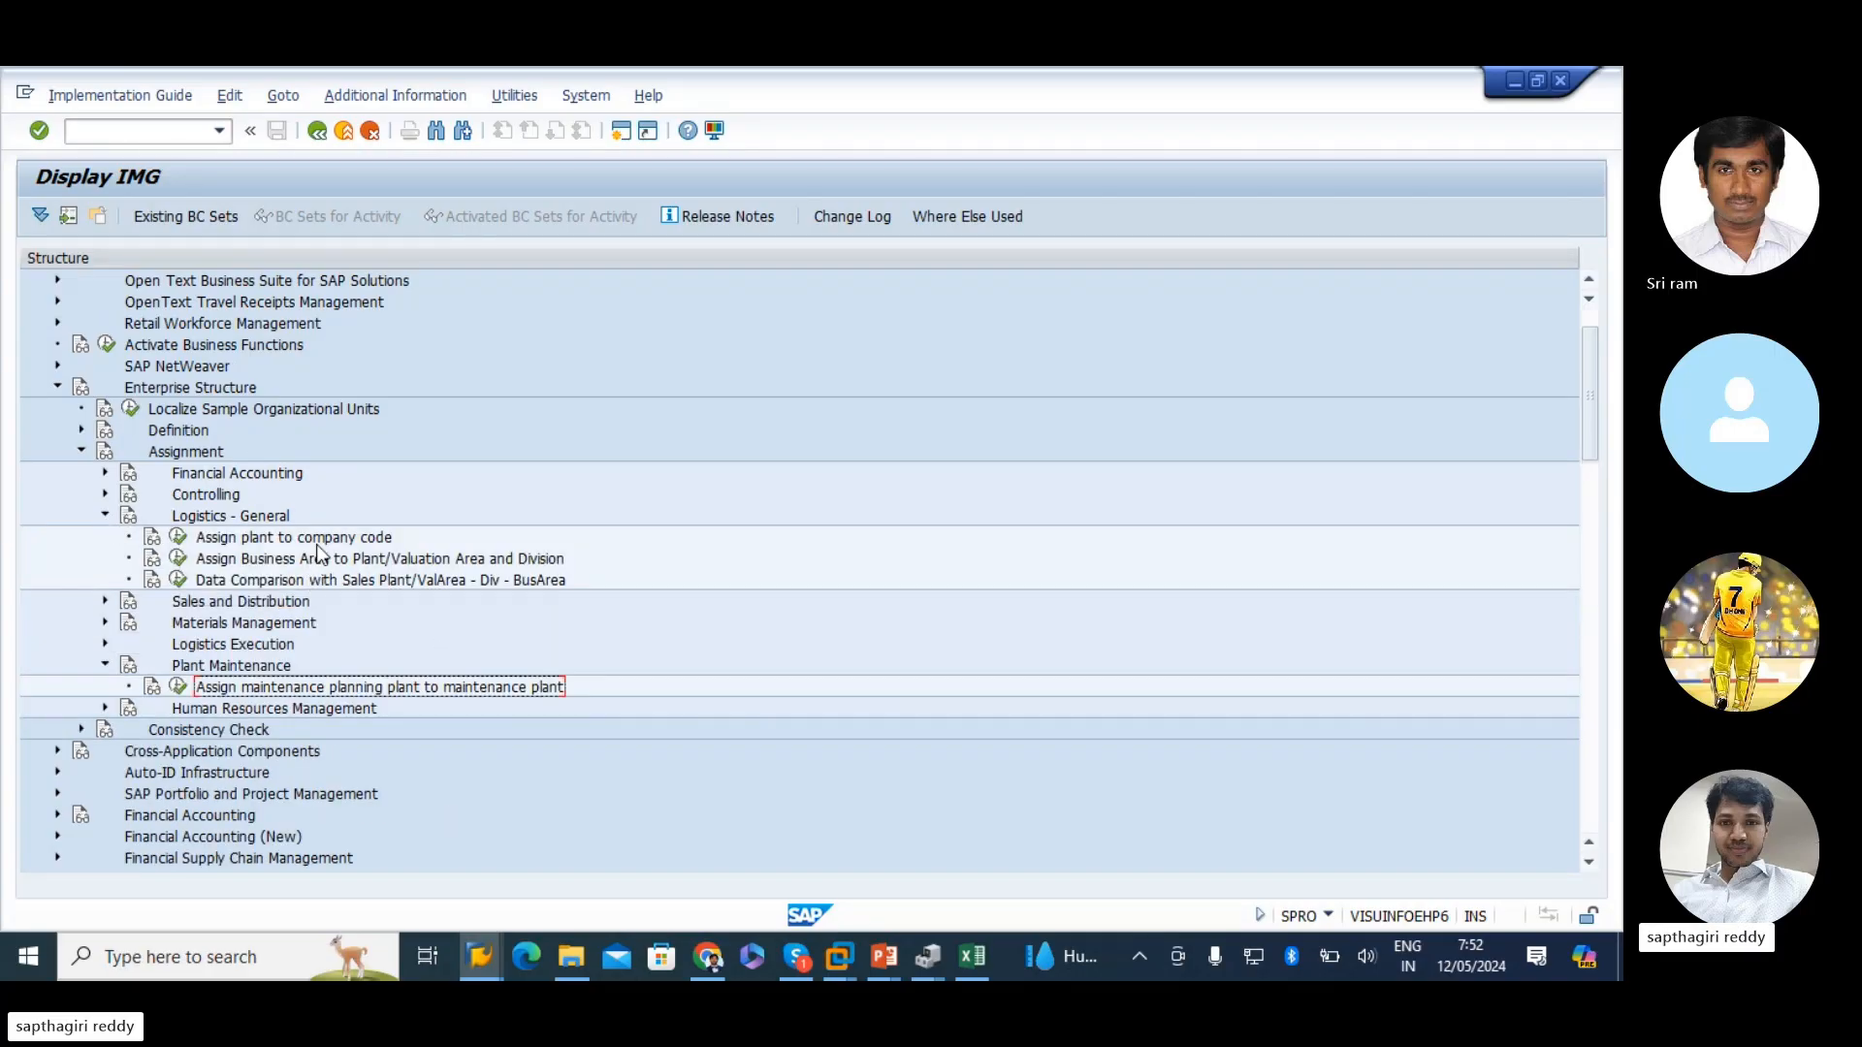
click(106, 516)
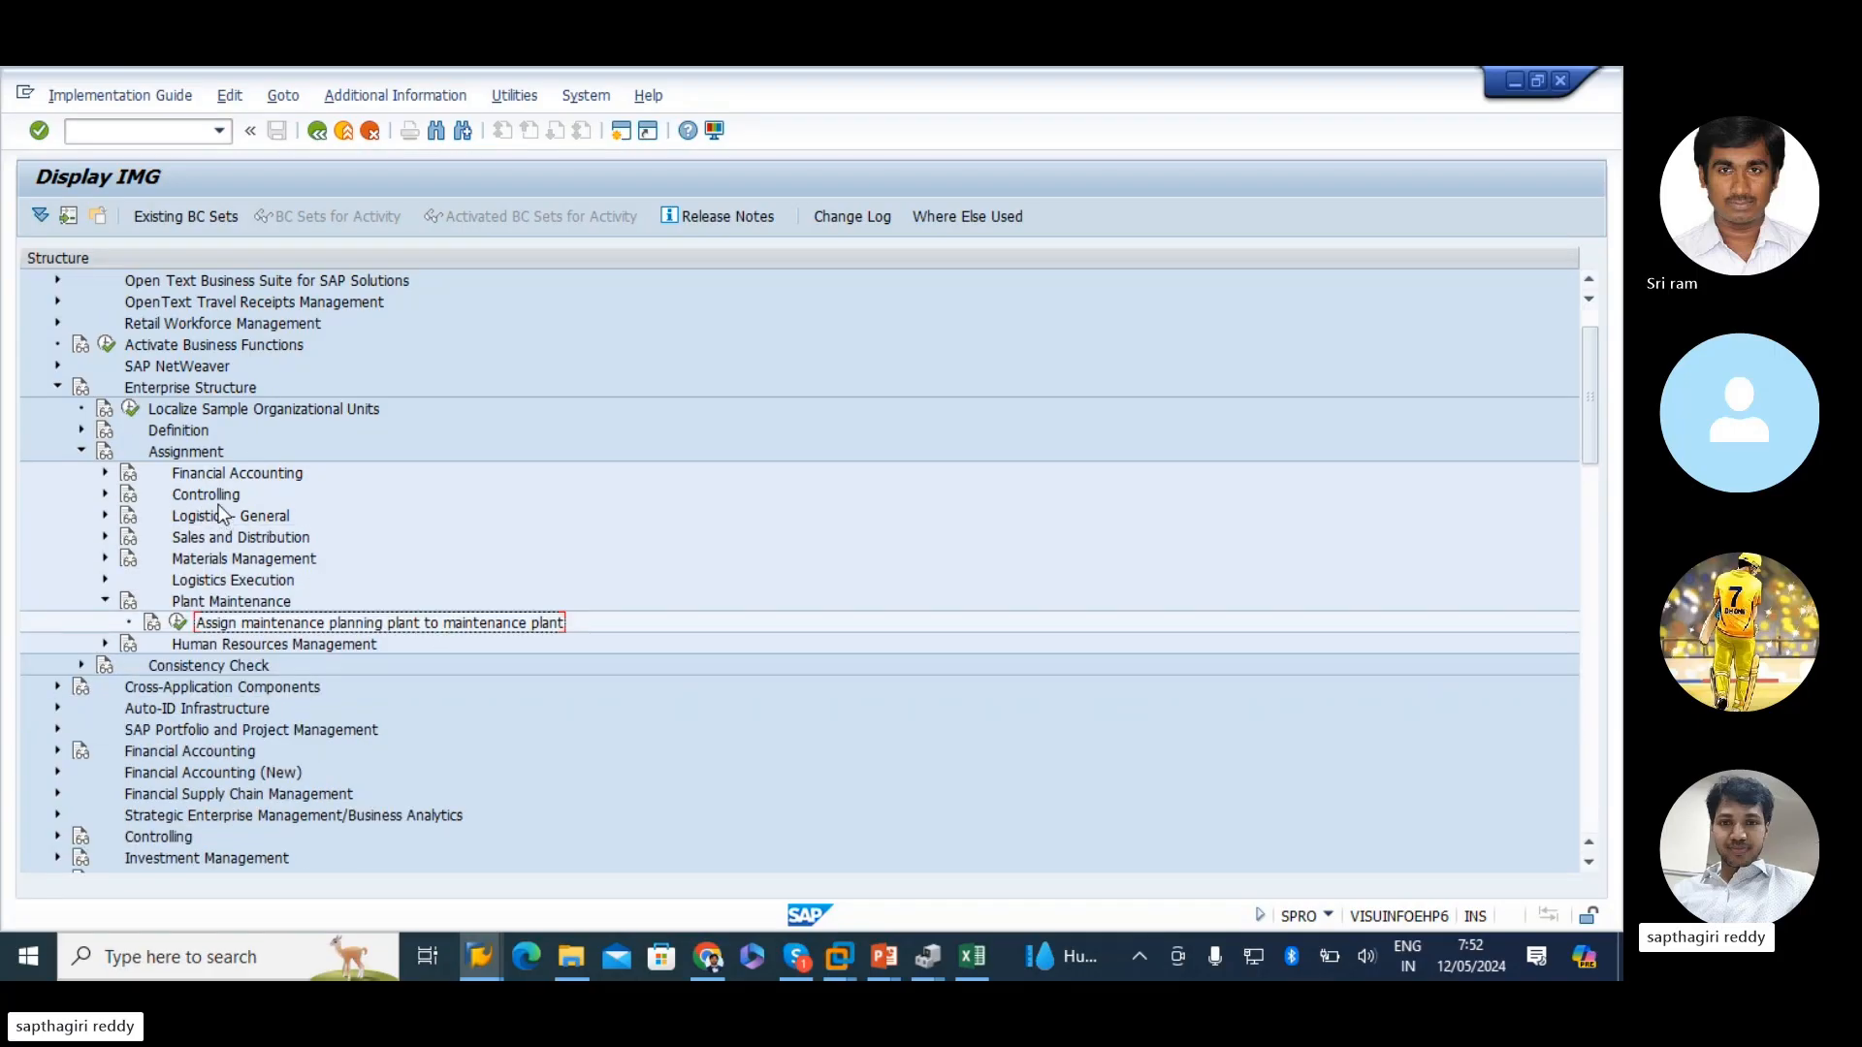
click(81, 430)
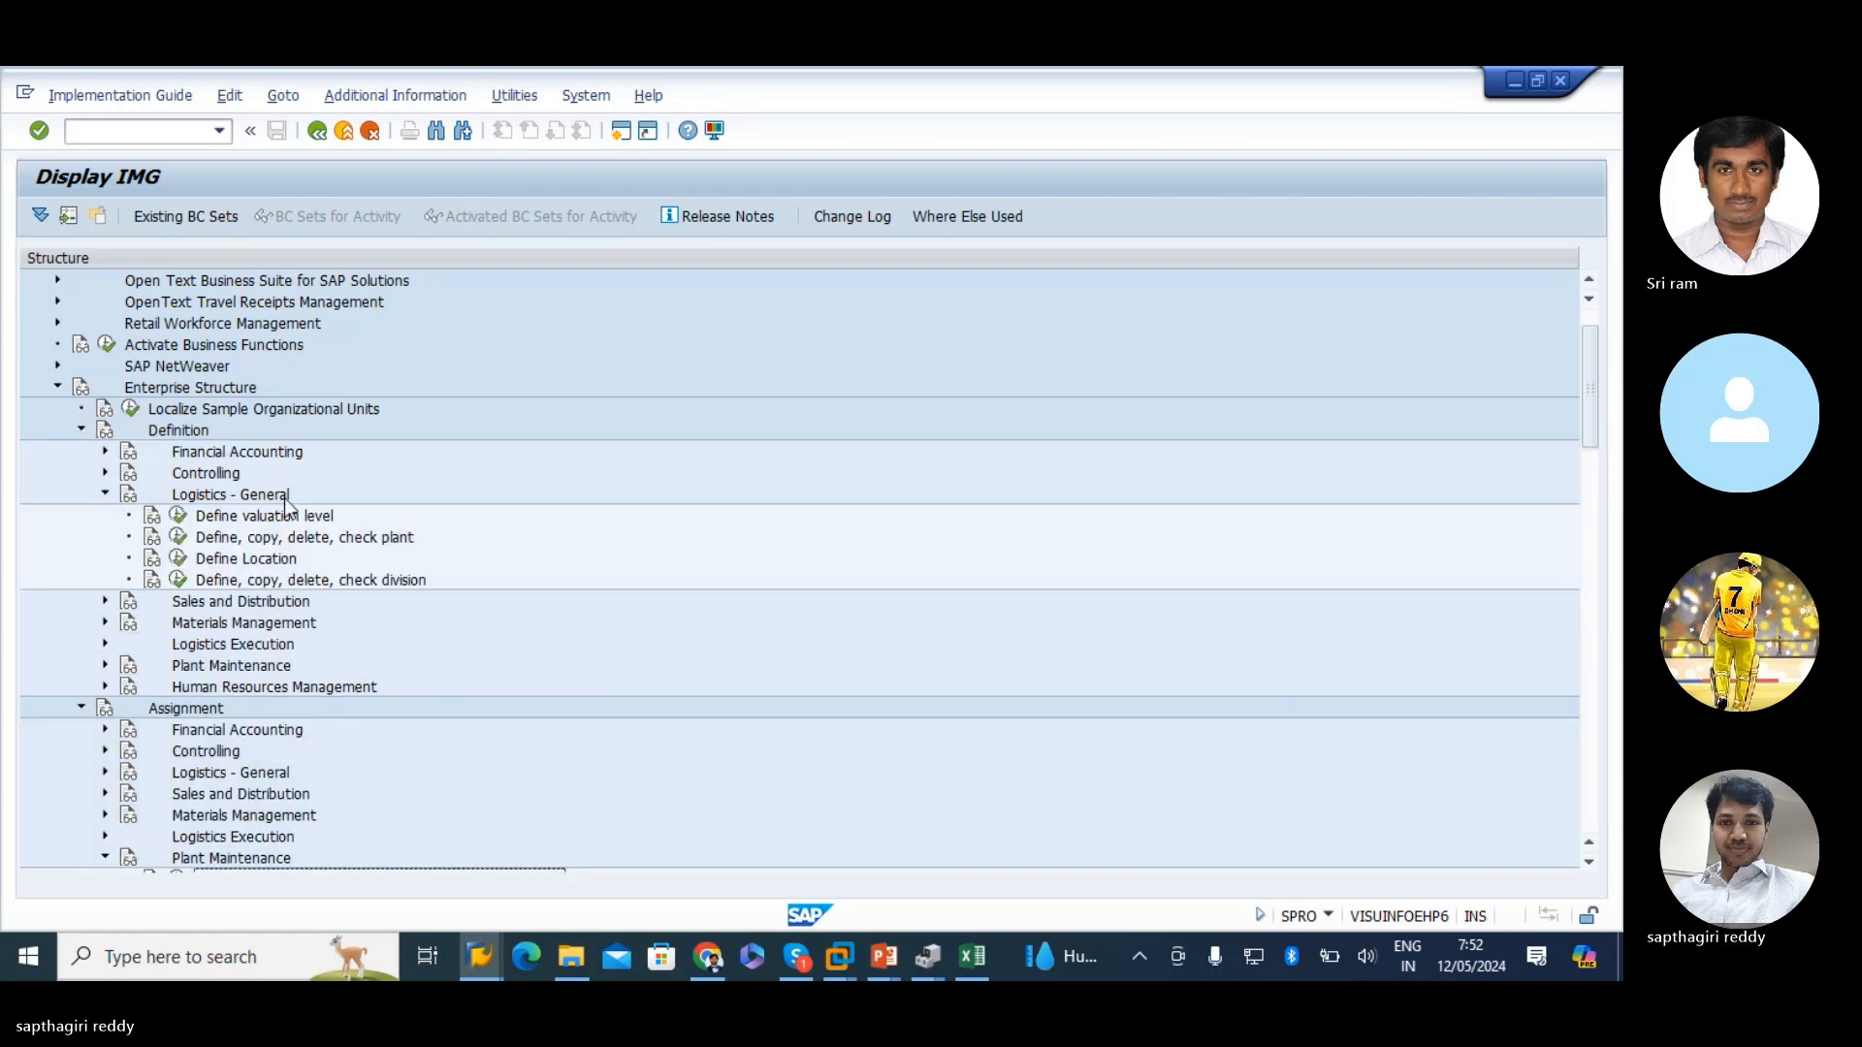
click(260, 539)
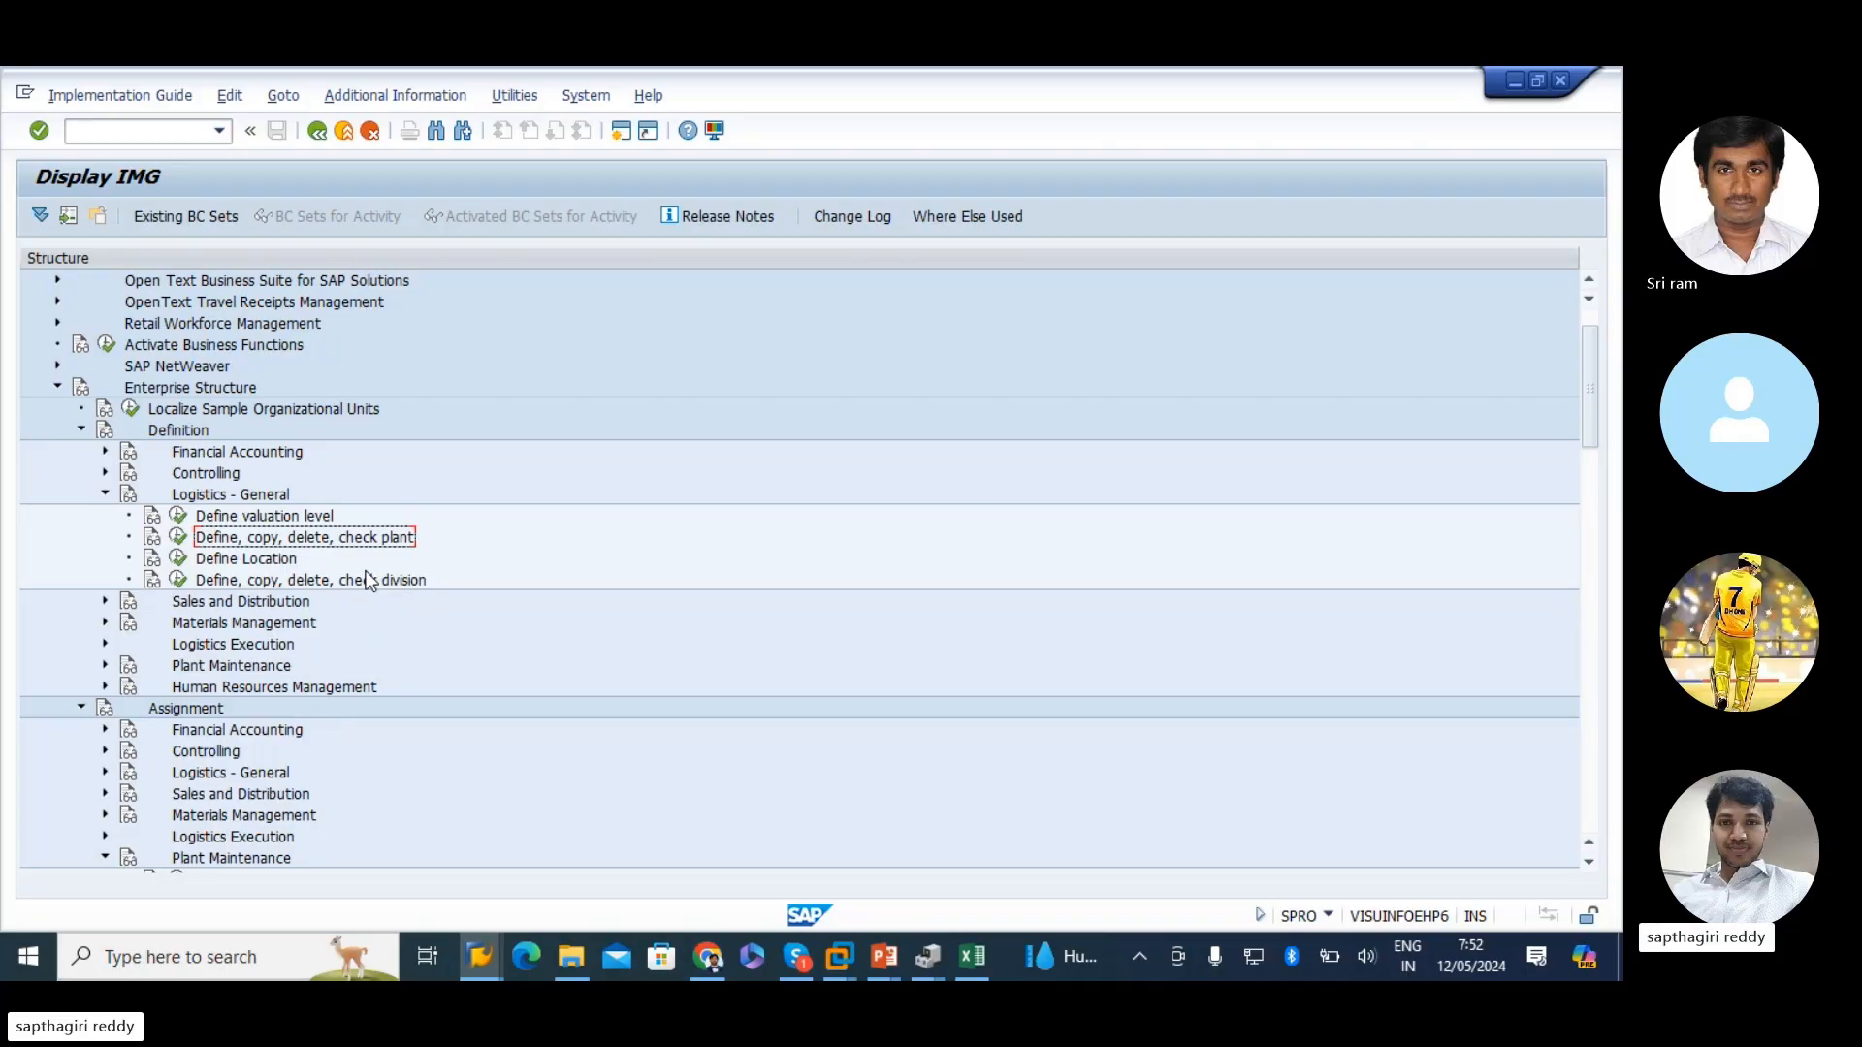
- Expand Plant Maintenance under Definition and select the activity Maintain maintenance planning plant
scroll(369, 580, down, 1)
click(103, 601)
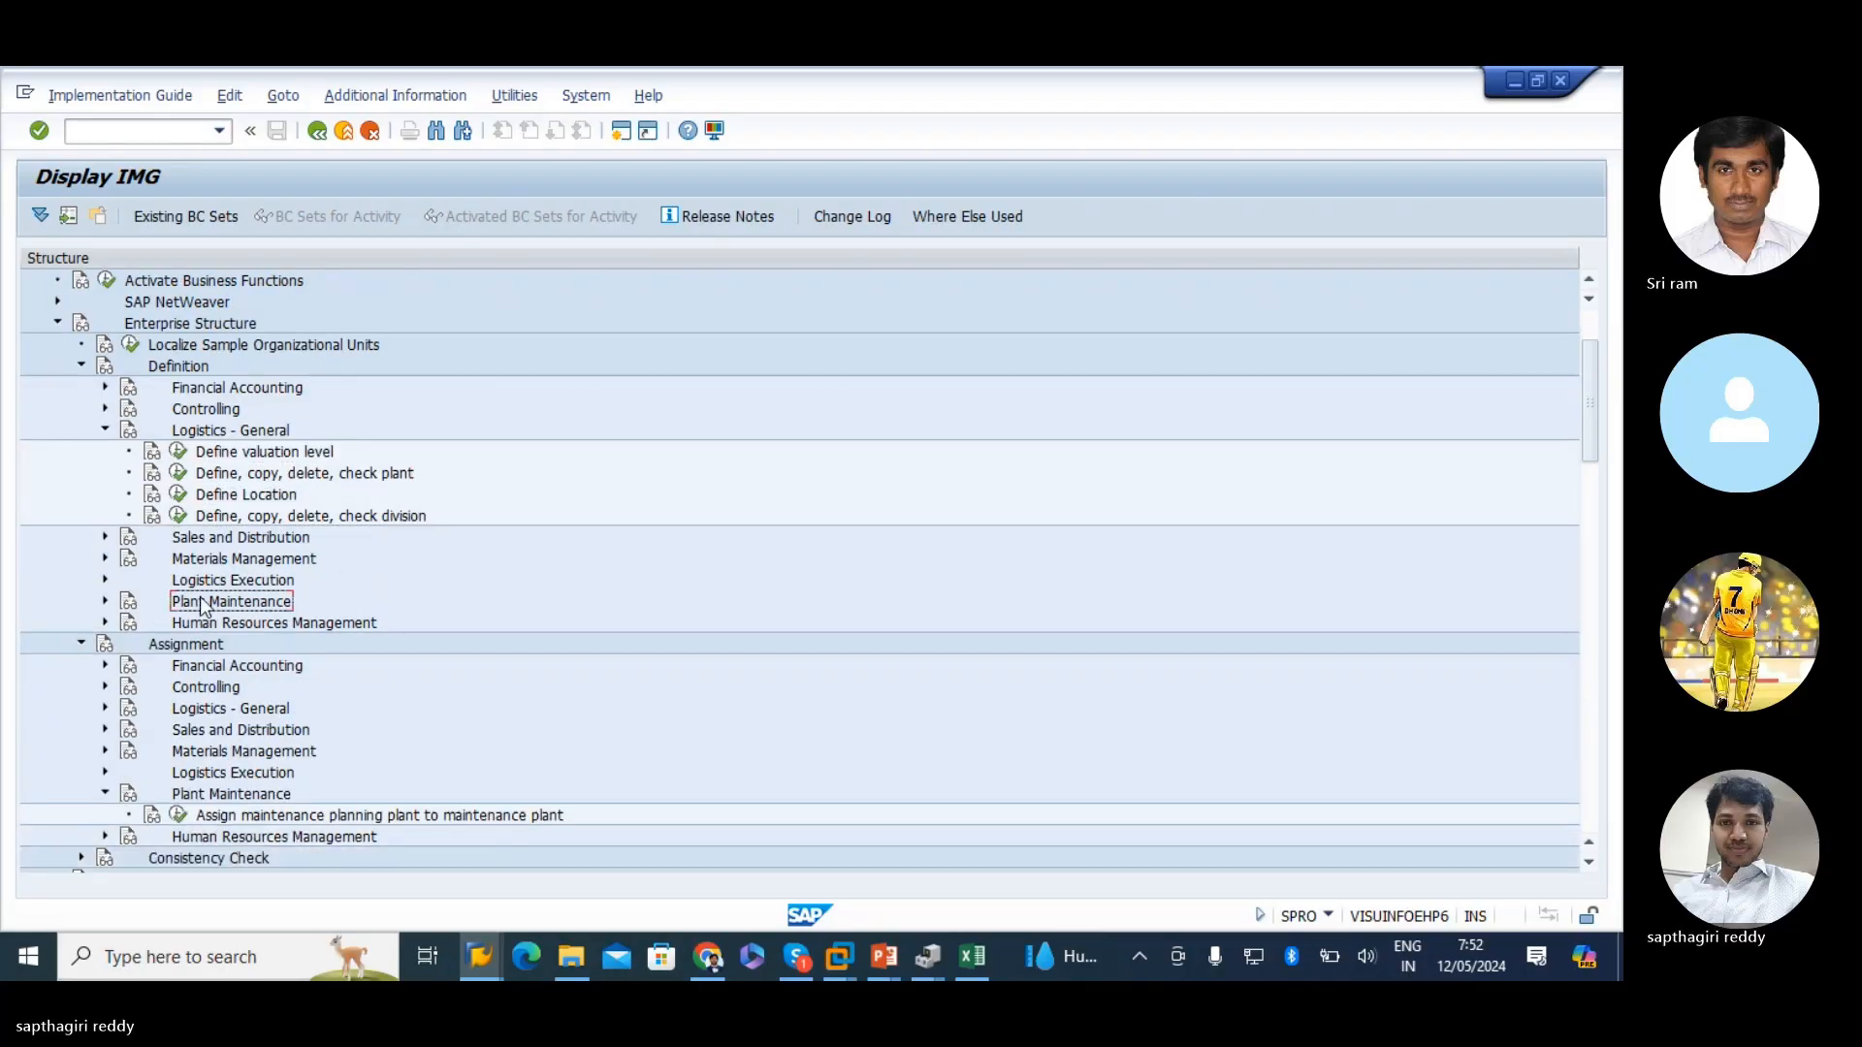
click(104, 601)
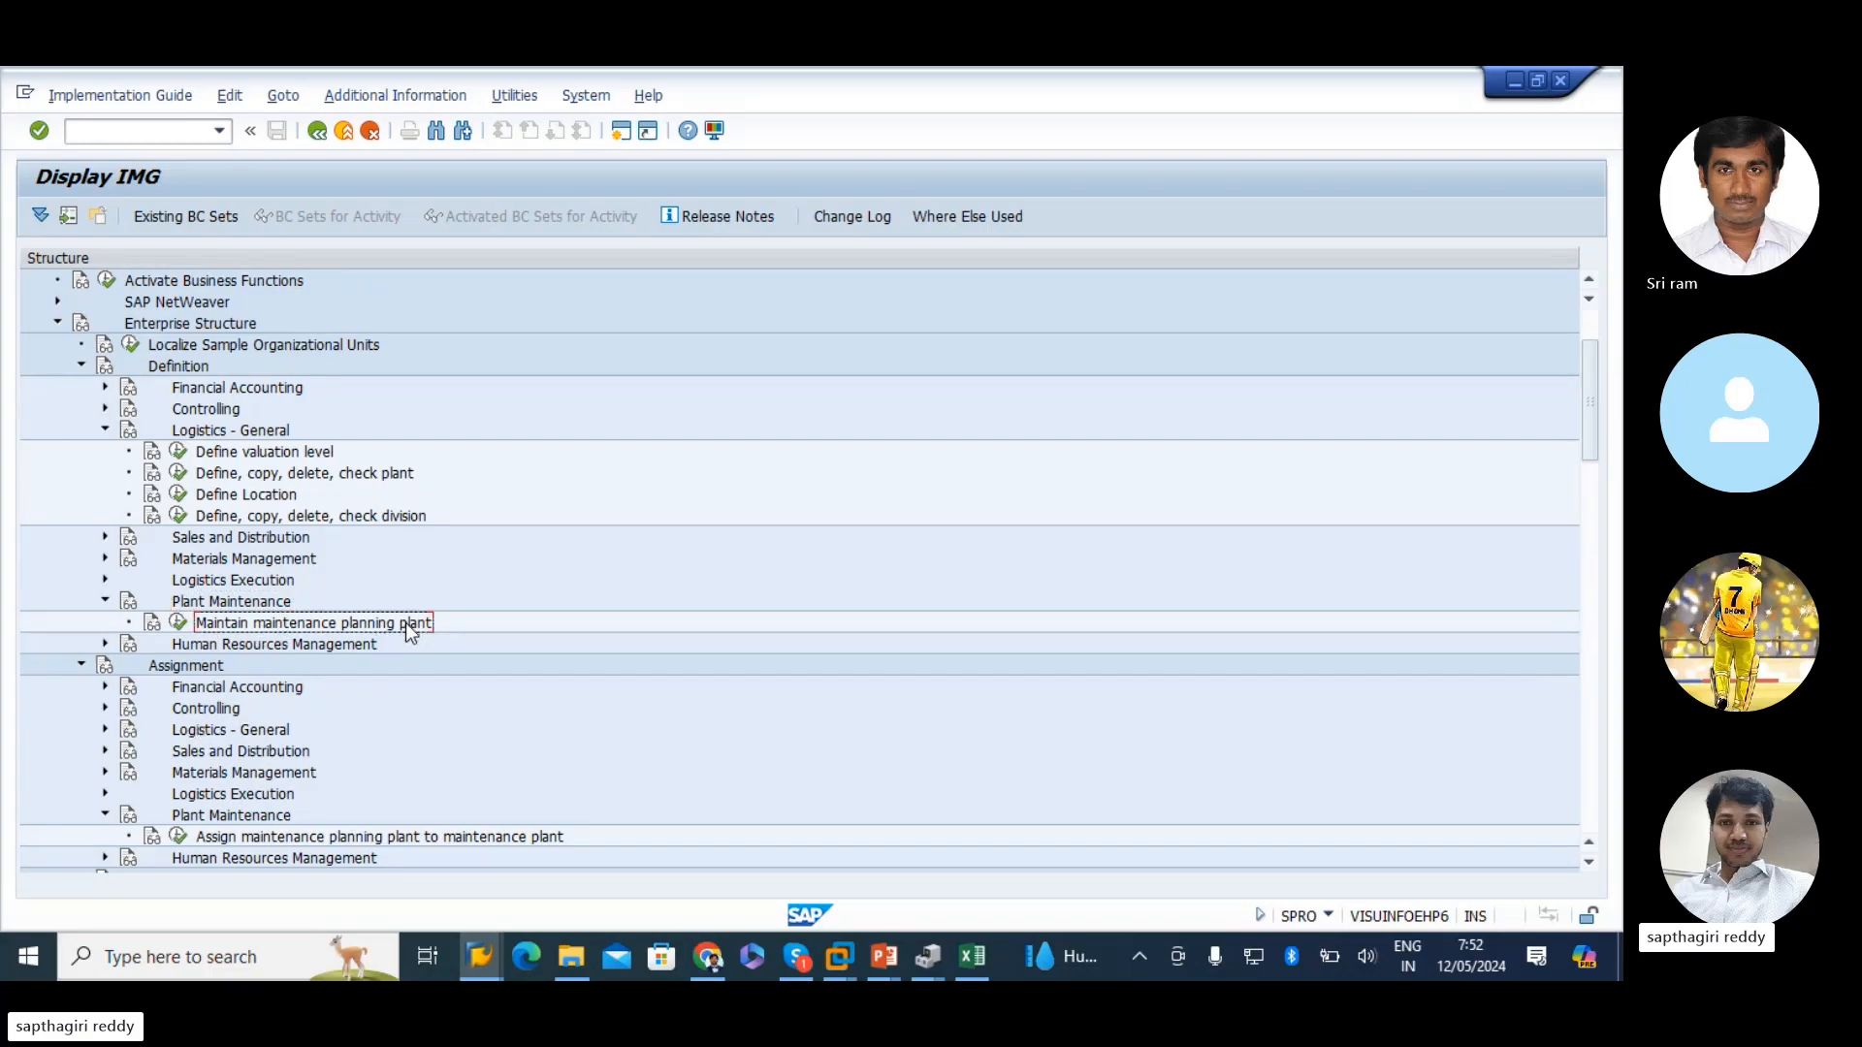
click(366, 475)
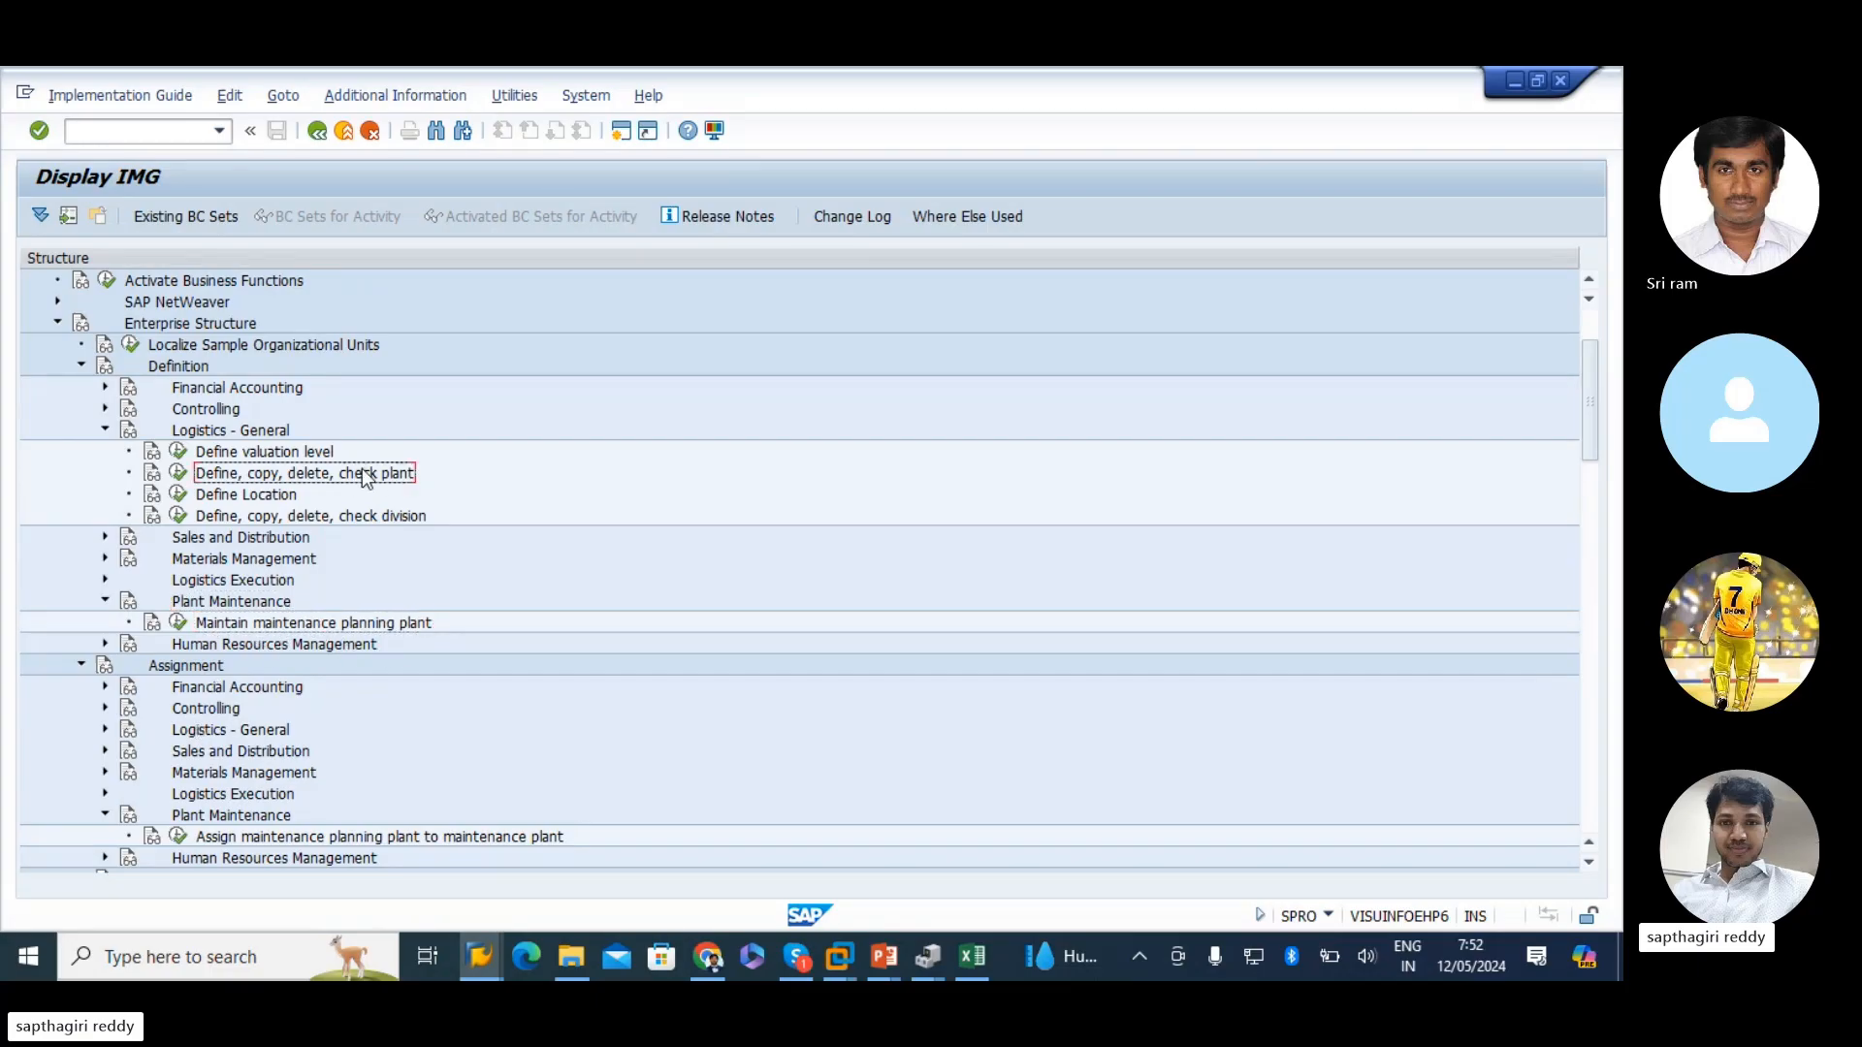
click(230, 625)
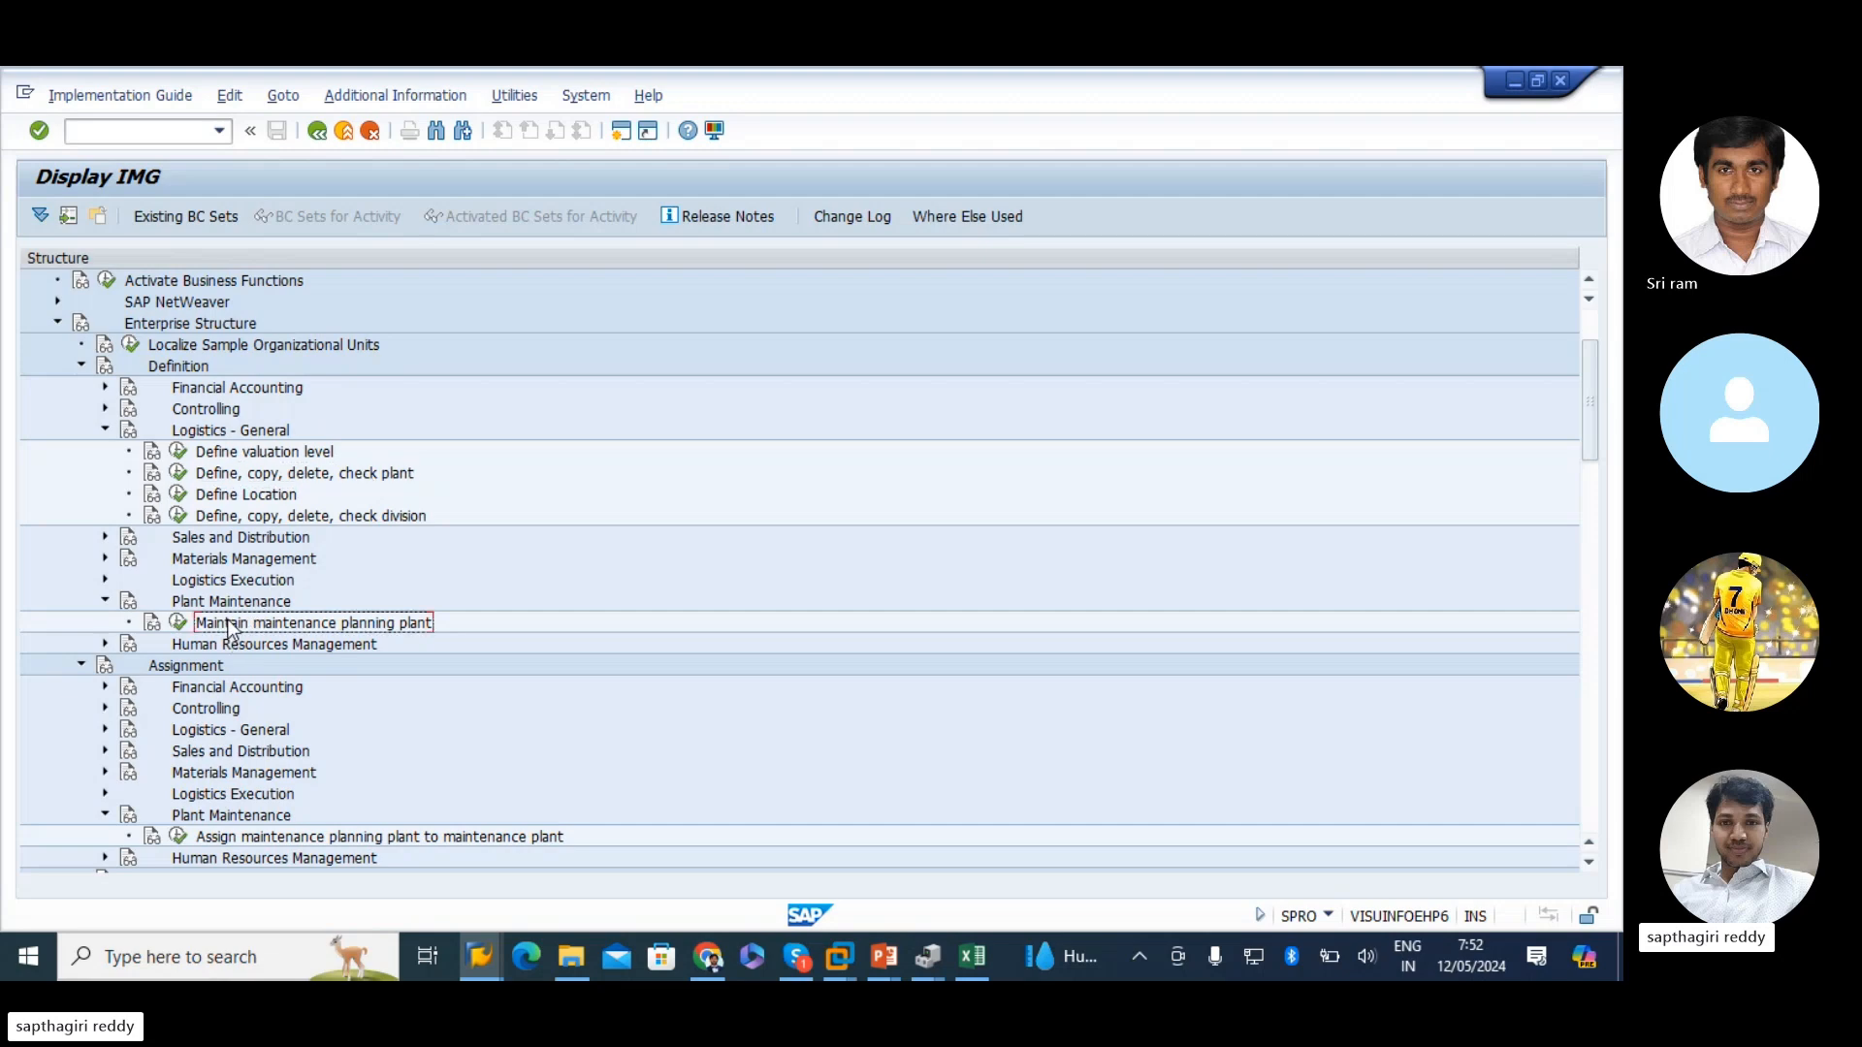
- Capture the expanded Enterprise Structure tree as a screenshot and look through the INTR and Sheet4 worksheets in Excel for a place to put it
key(super+shift+s)
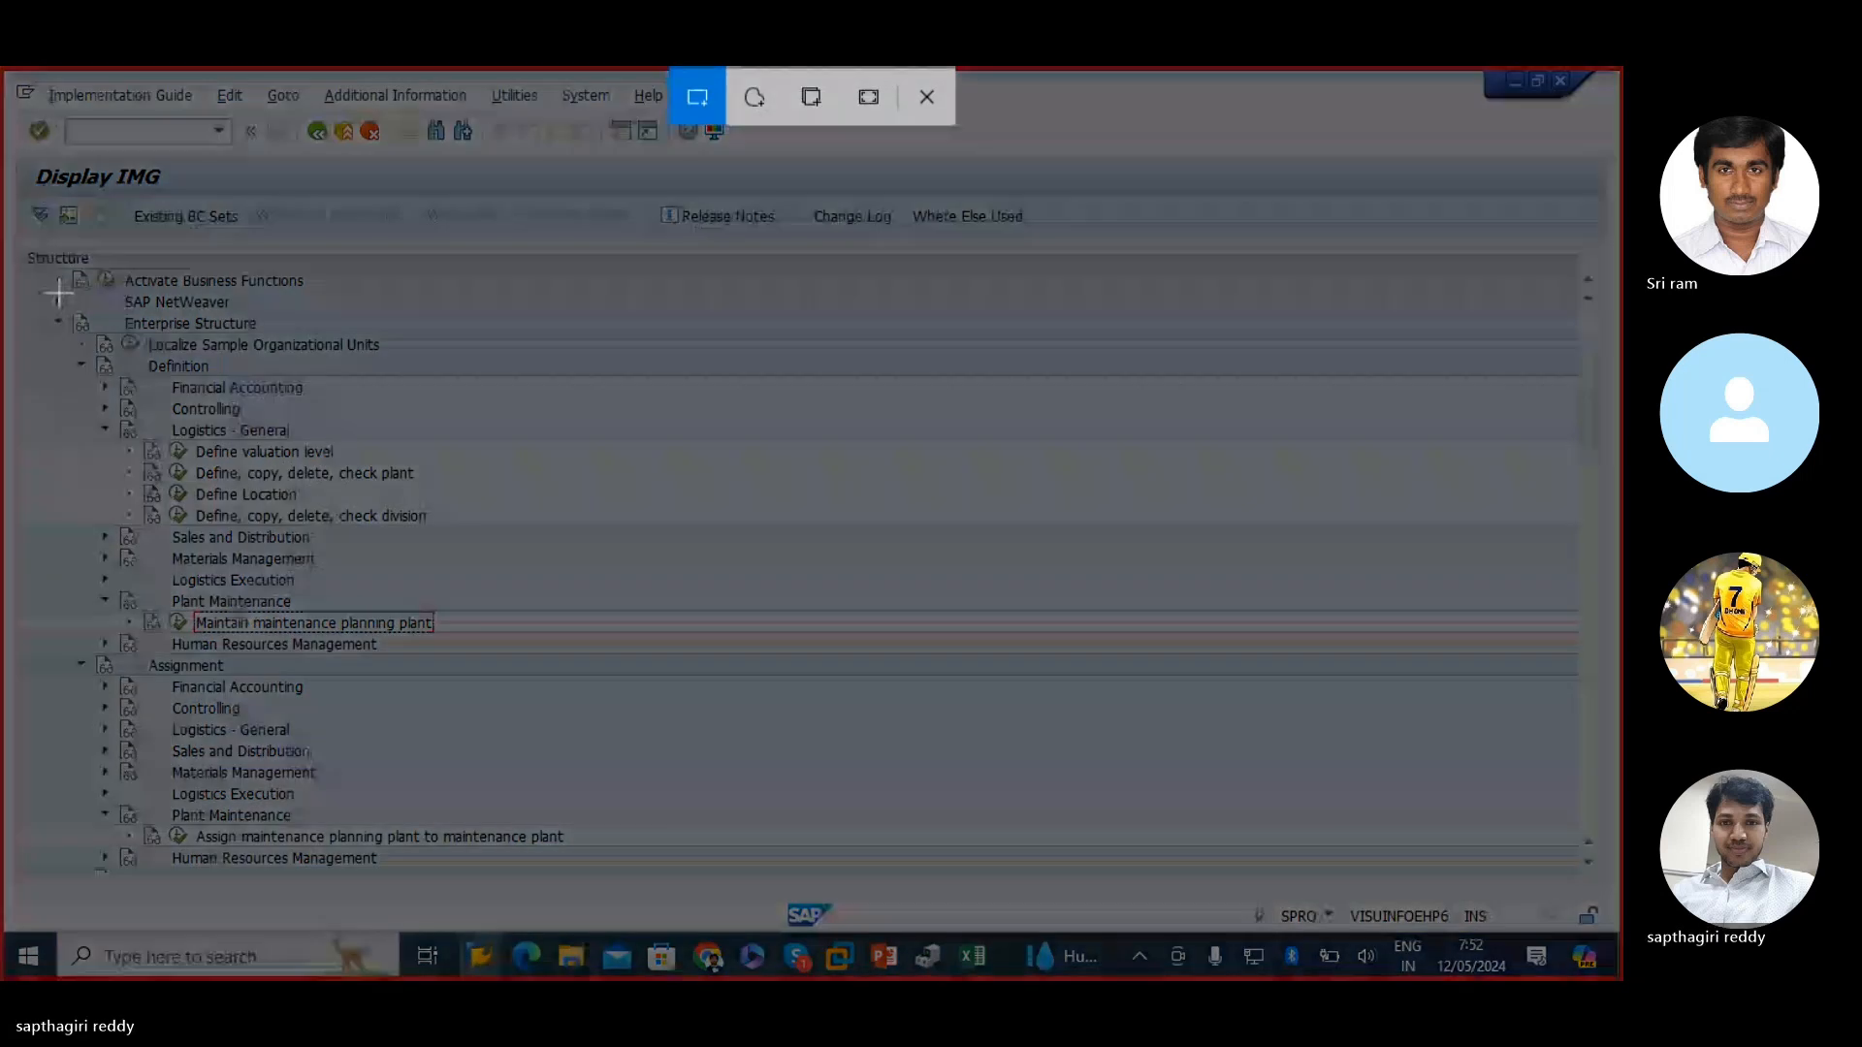
drag(54, 296, 704, 880)
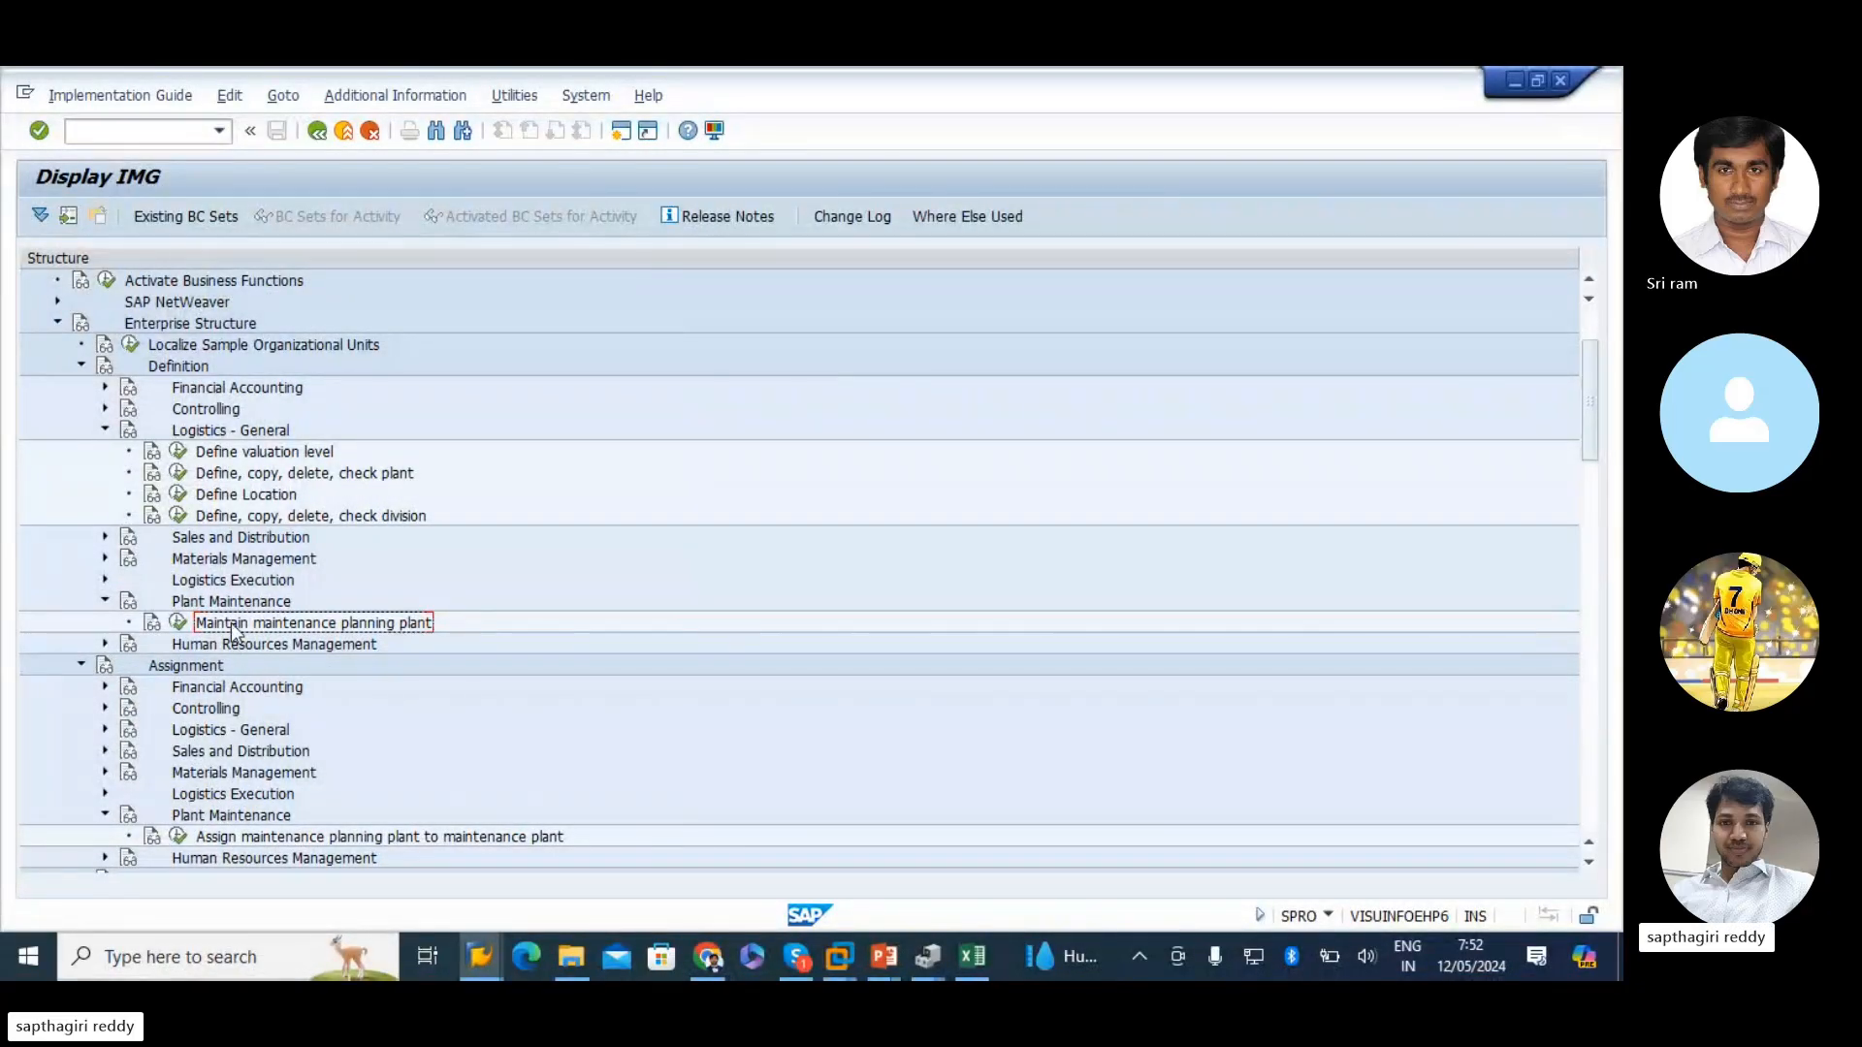
click(975, 956)
click(374, 897)
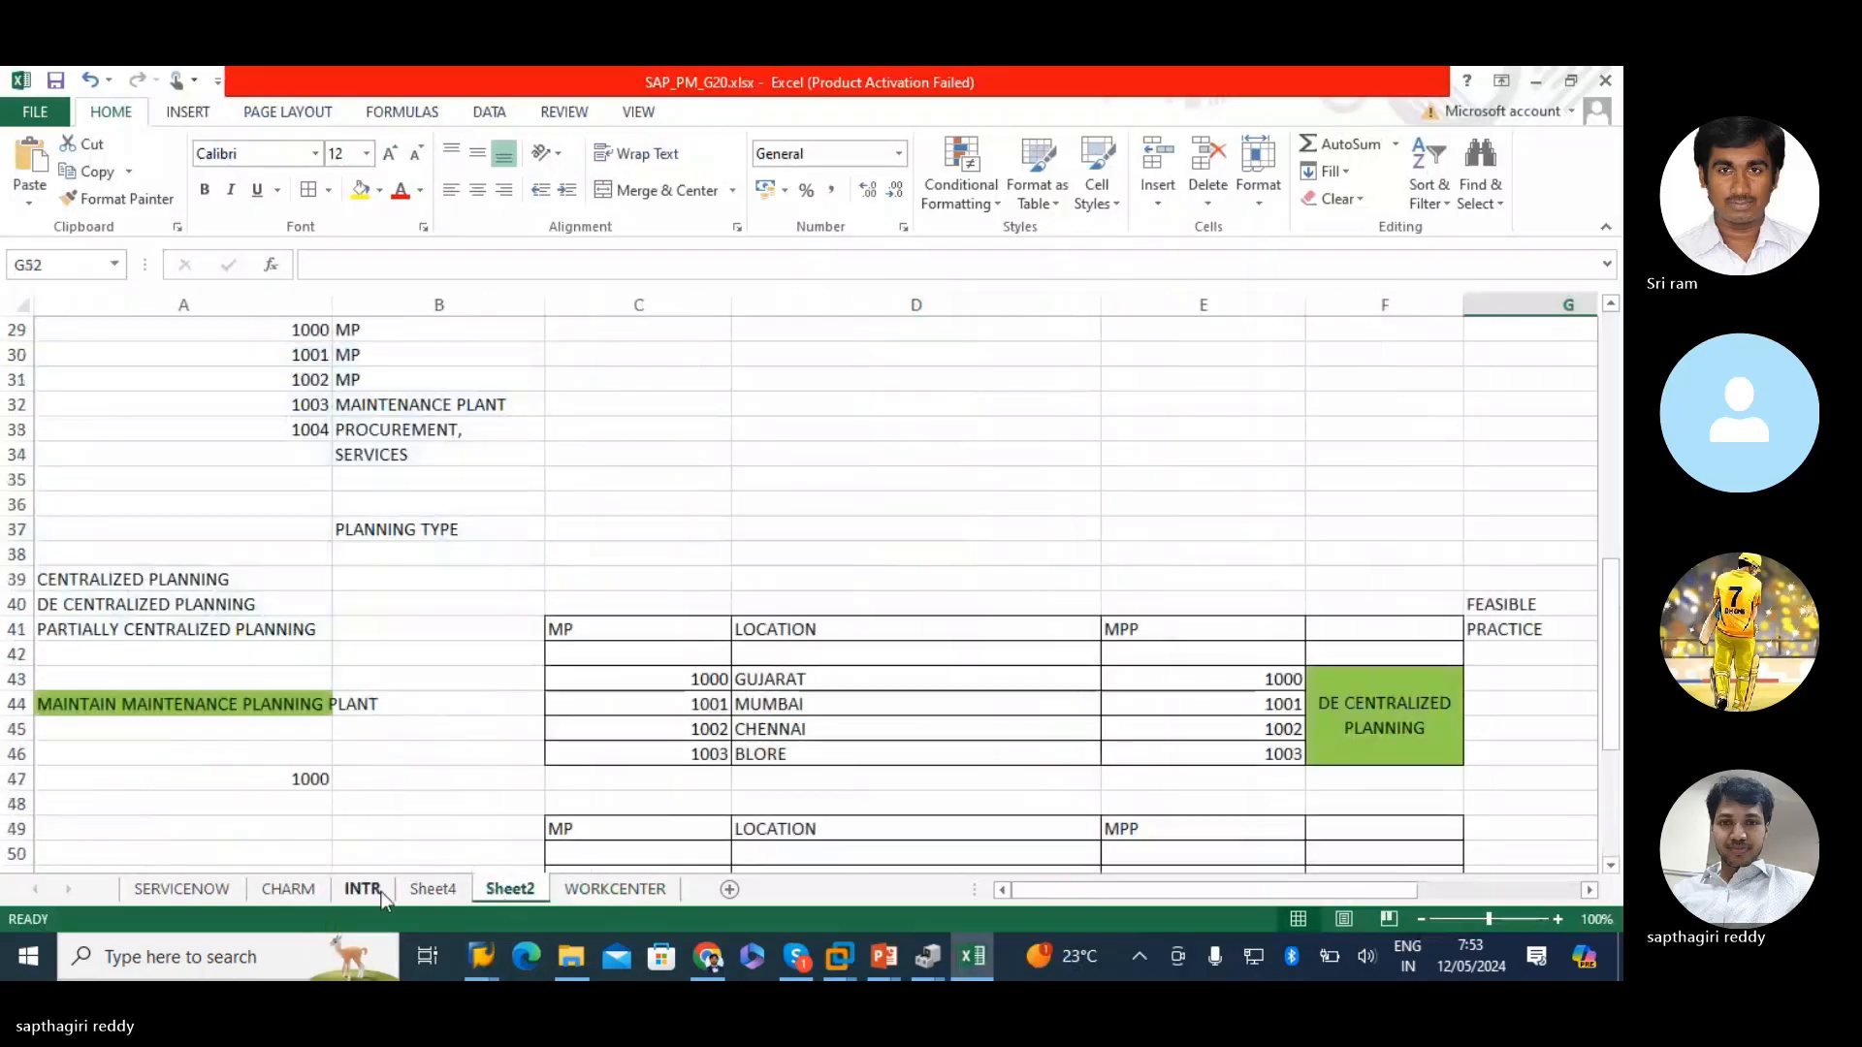
scroll(296, 686, down, 6)
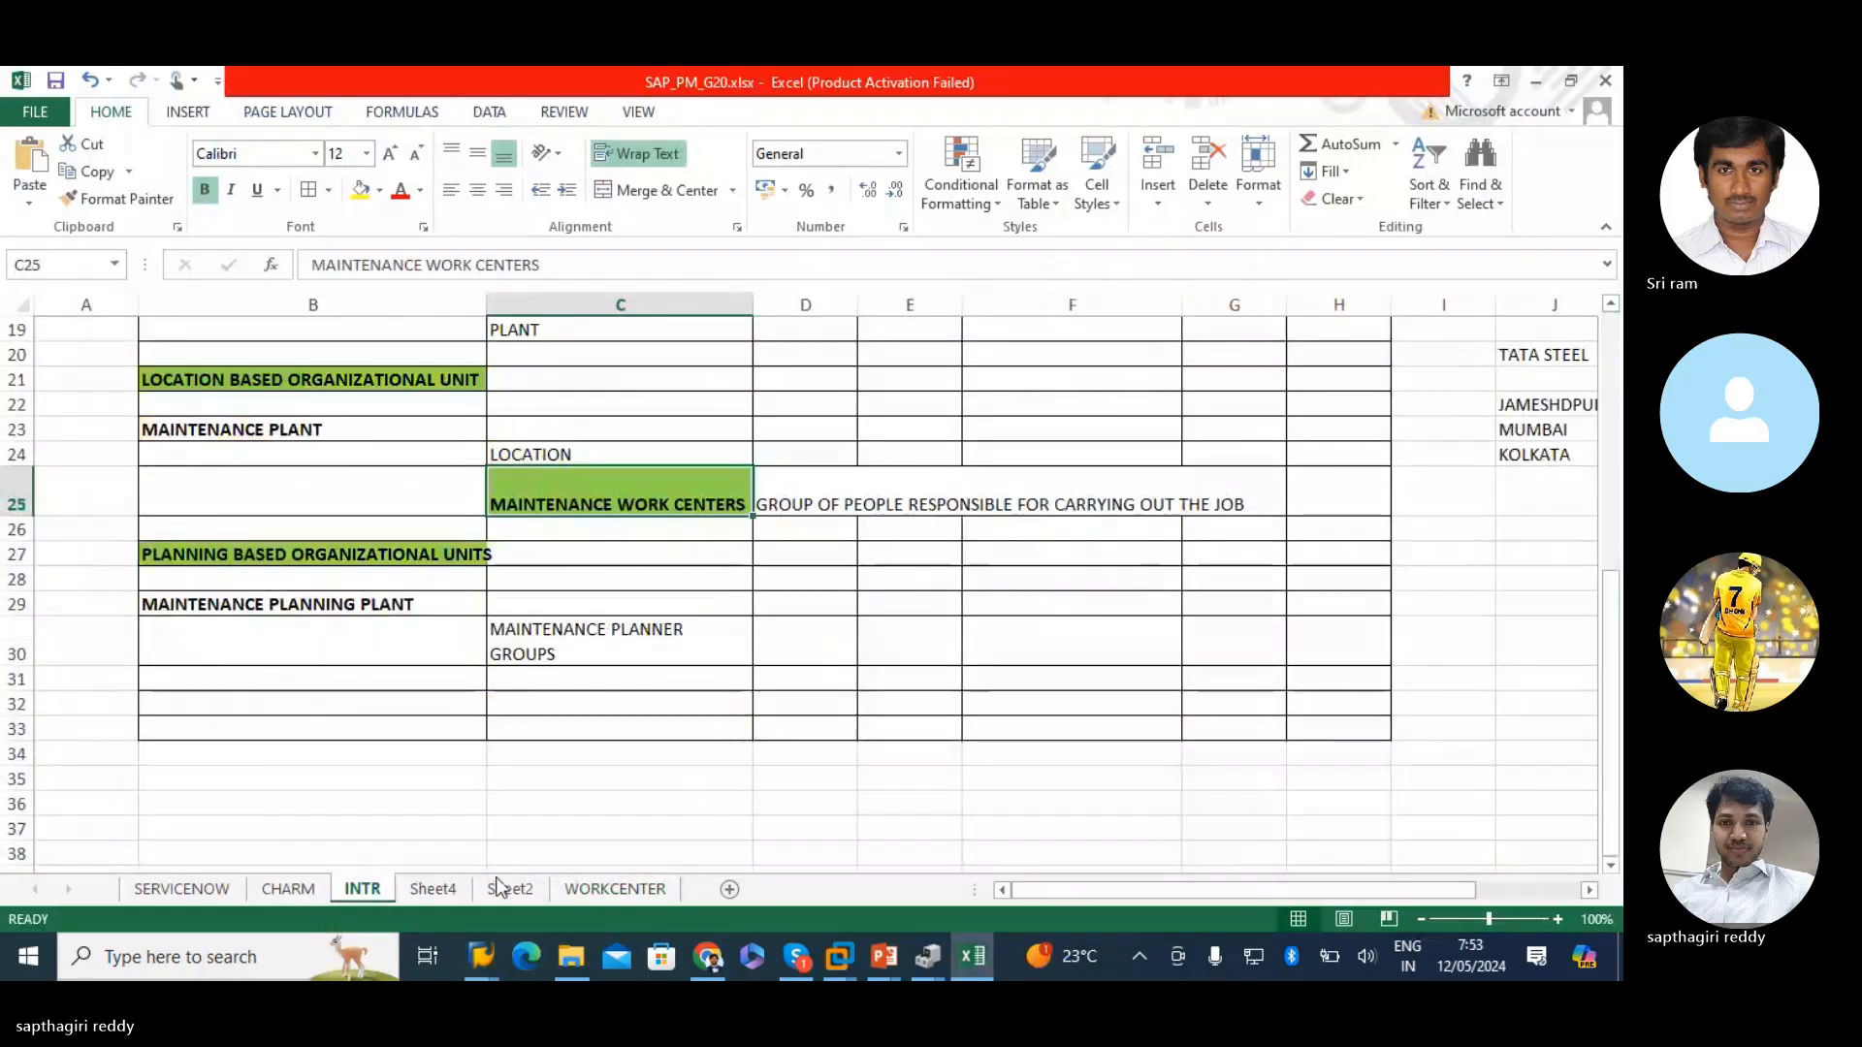
click(436, 890)
scroll(432, 731, up, 11)
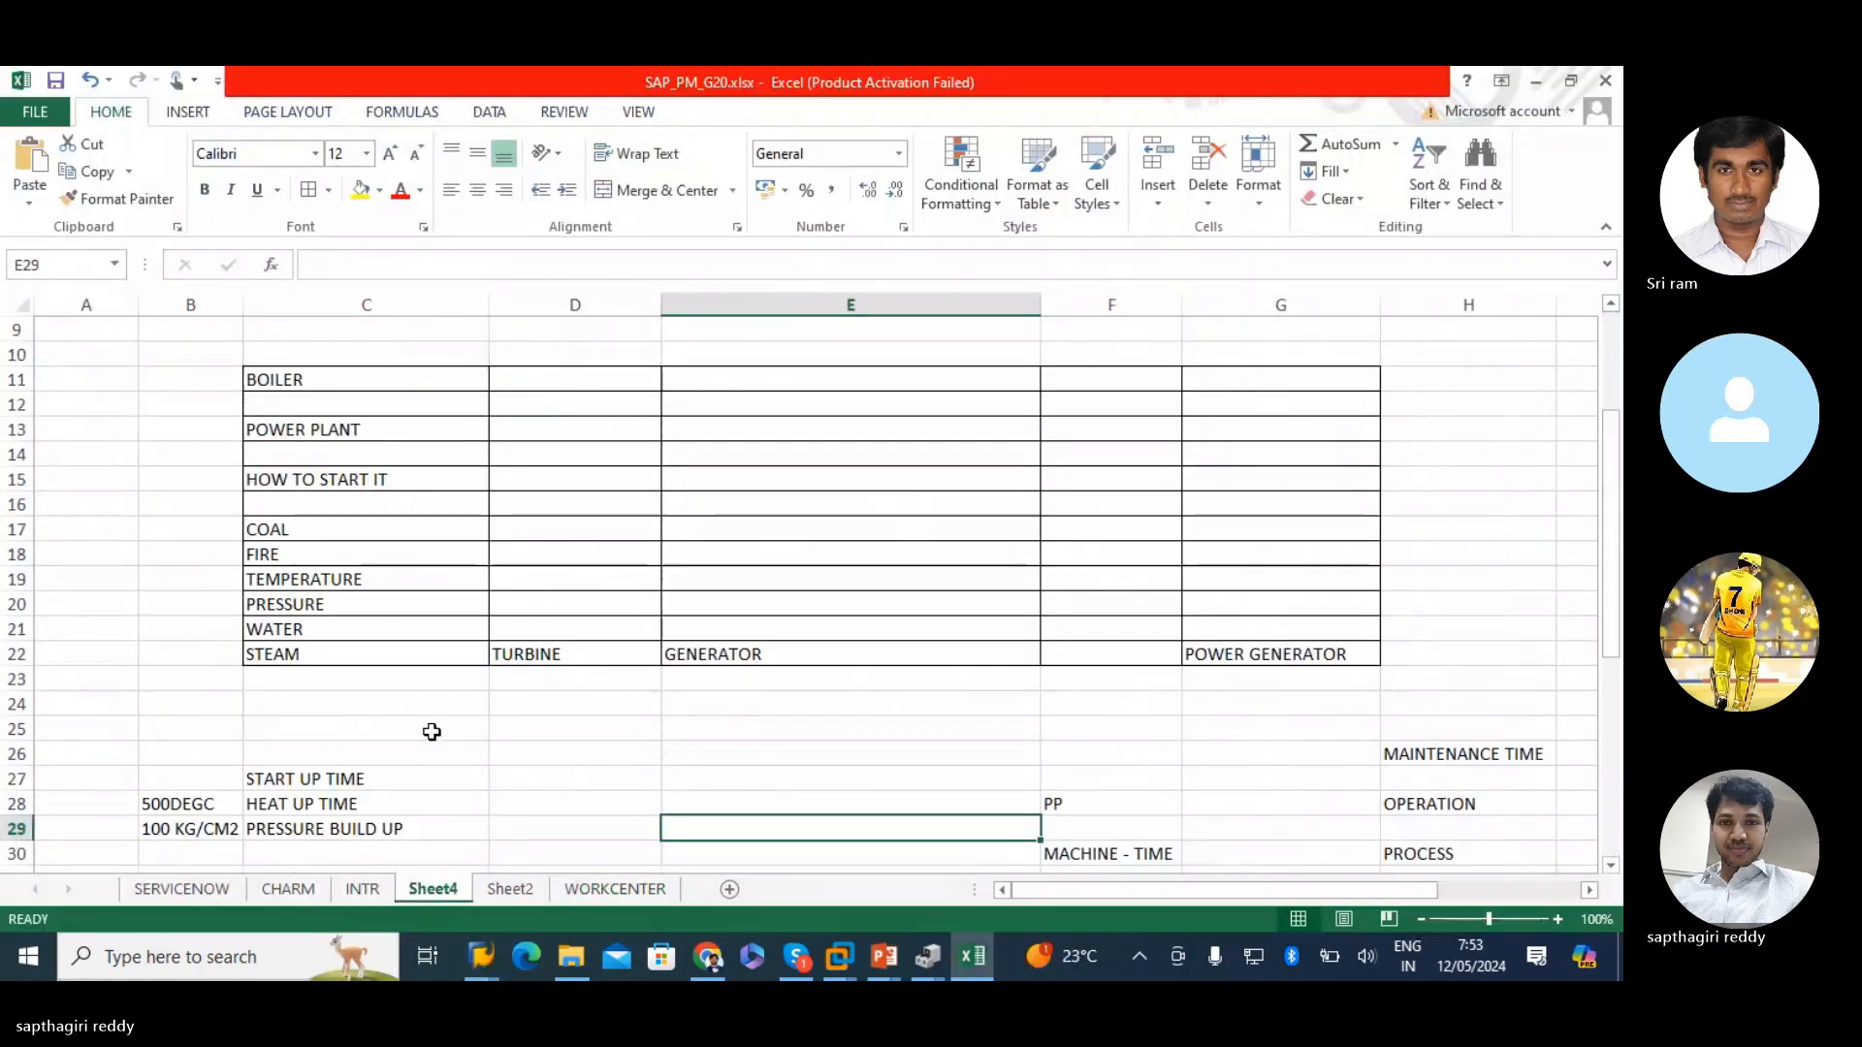
scroll(411, 757, down, 9)
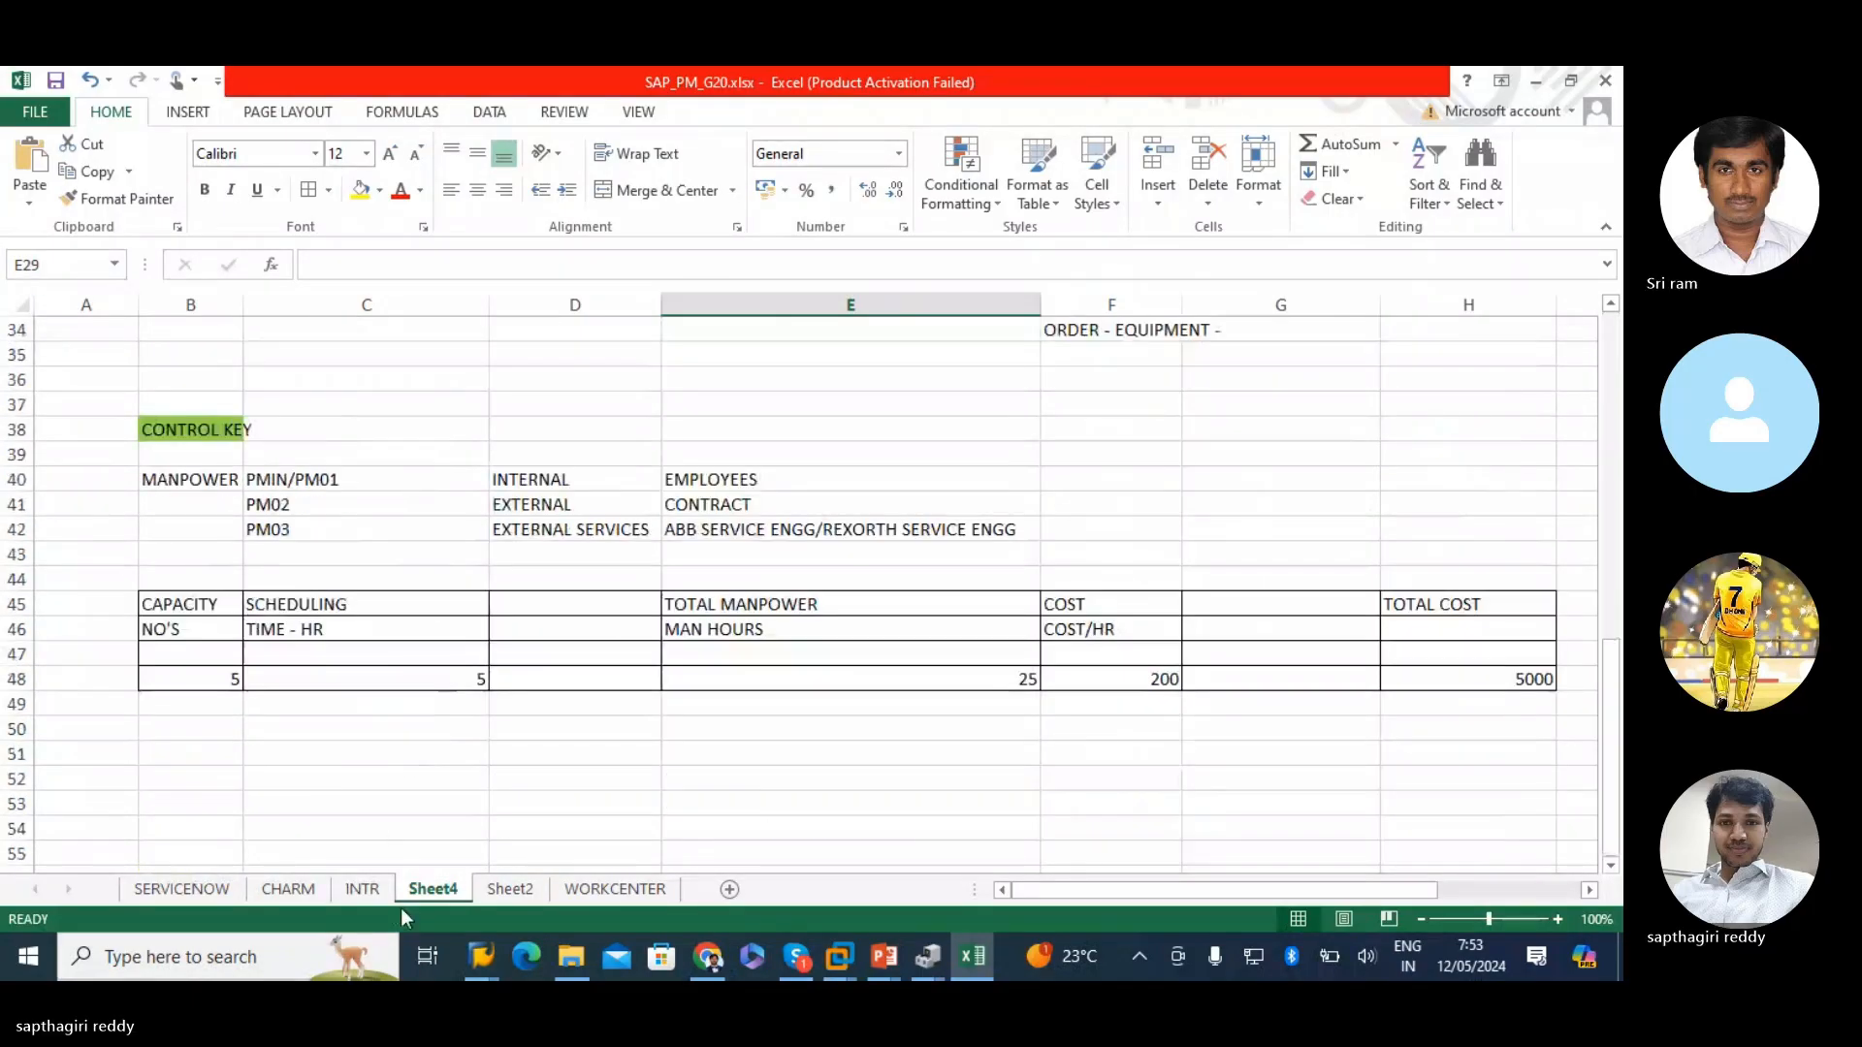
- Paste the captured Enterprise Structure tree into the INTR worksheet at cell A37, below the organizational units table
click(361, 890)
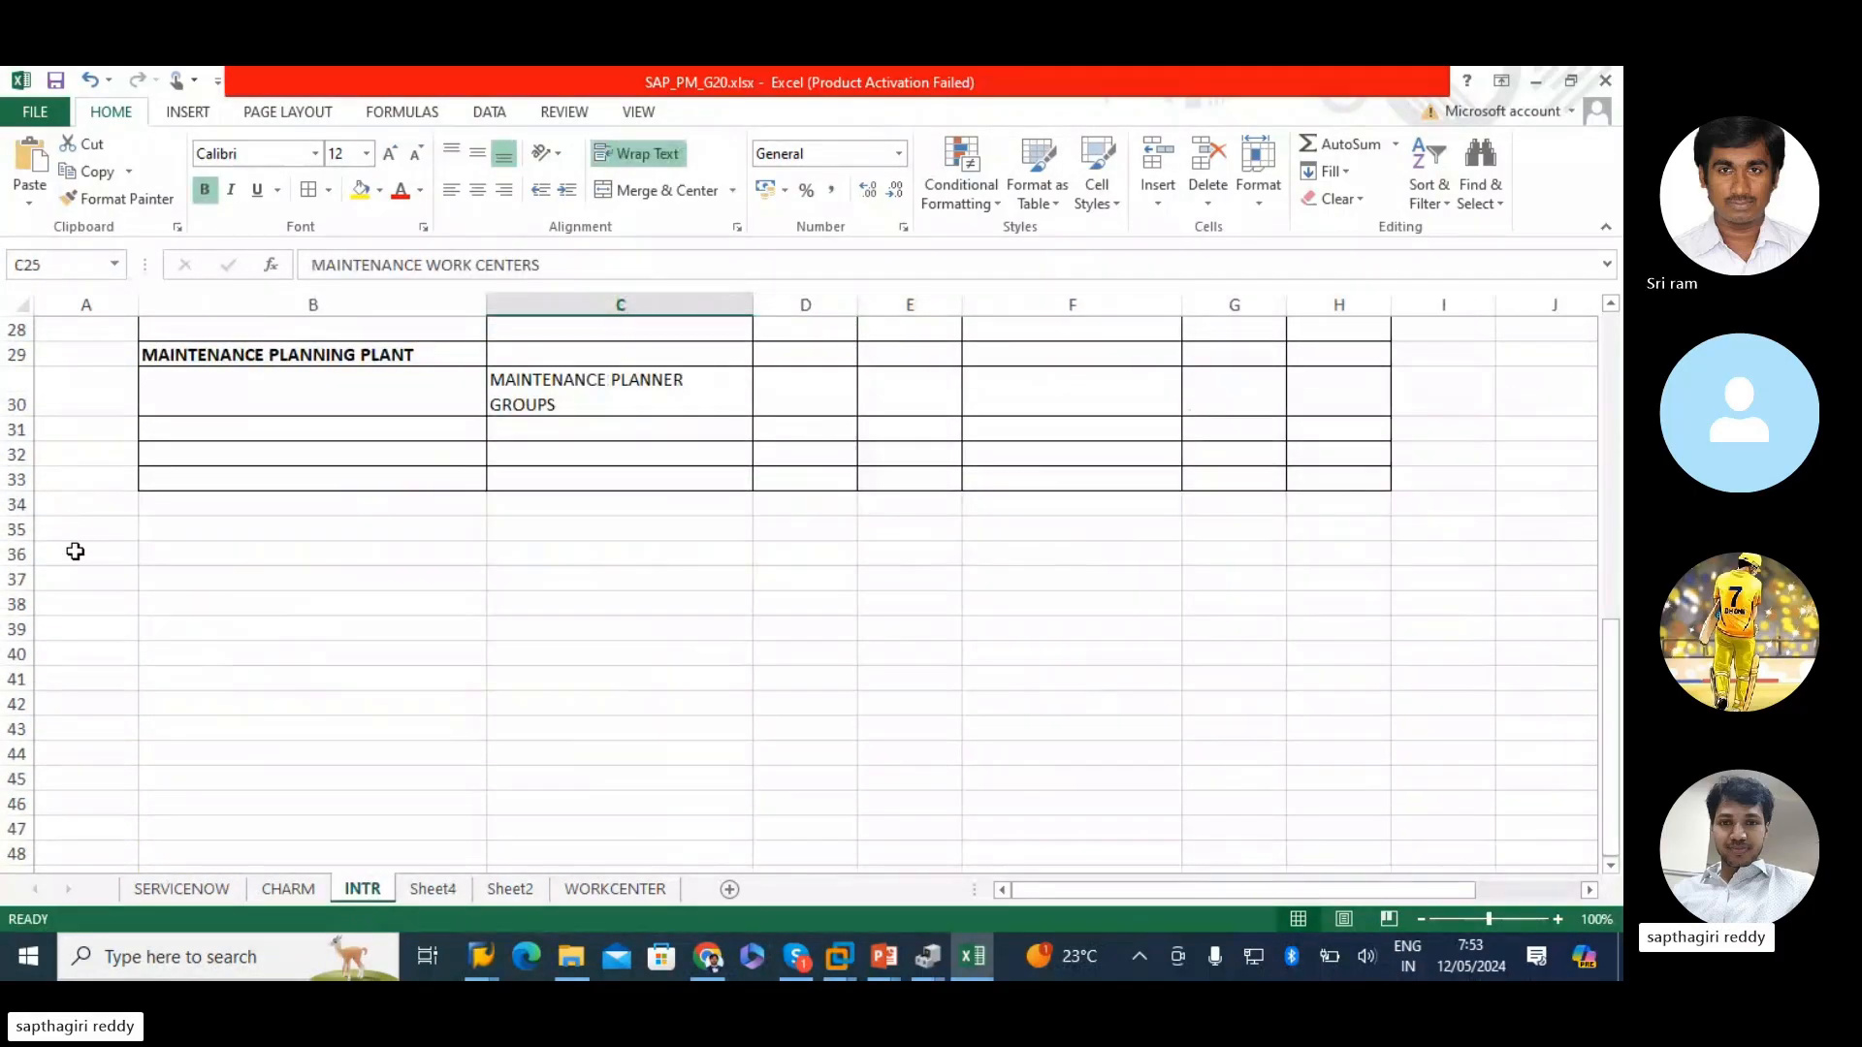
click(114, 579)
scroll(369, 646, down, 4)
click(85, 831)
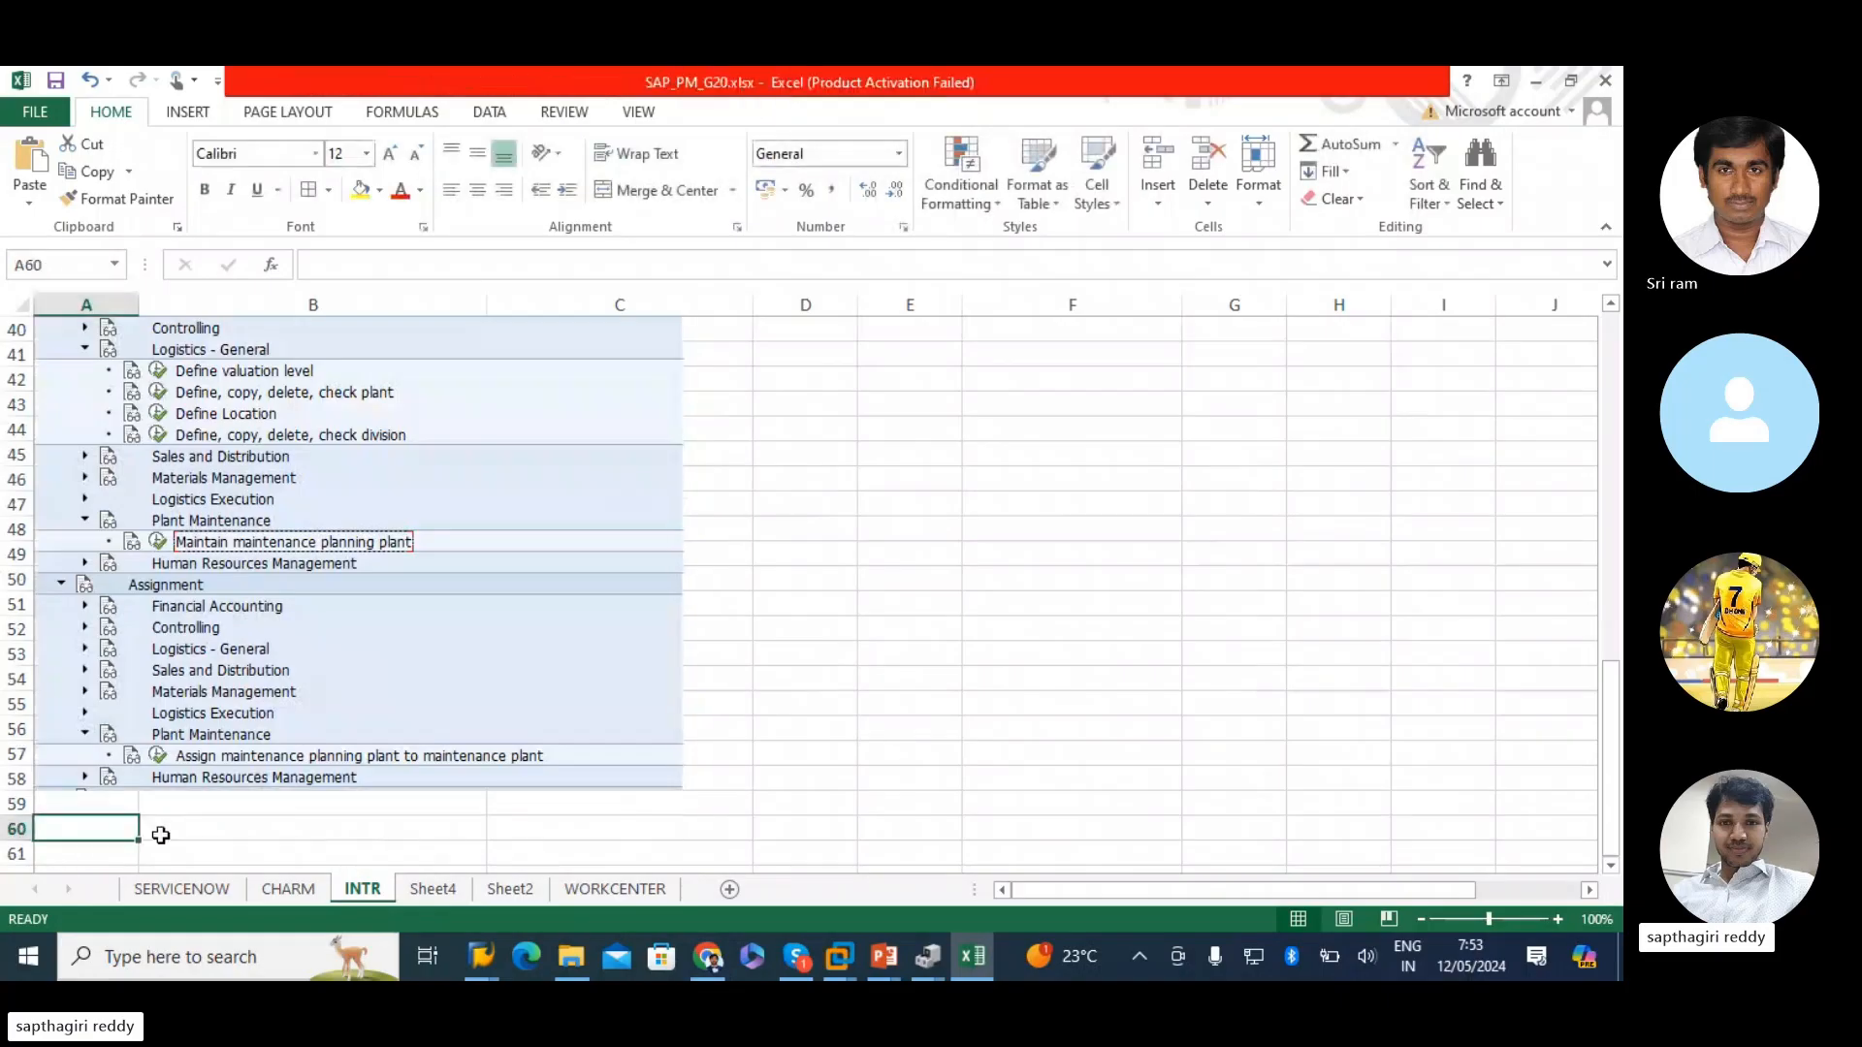
- Return to the SAP IMG, collapse Enterprise Structure, and go to the Work Centers activities under Plant Maintenance and Customer Service
key(alt+Tab)
click(206, 622)
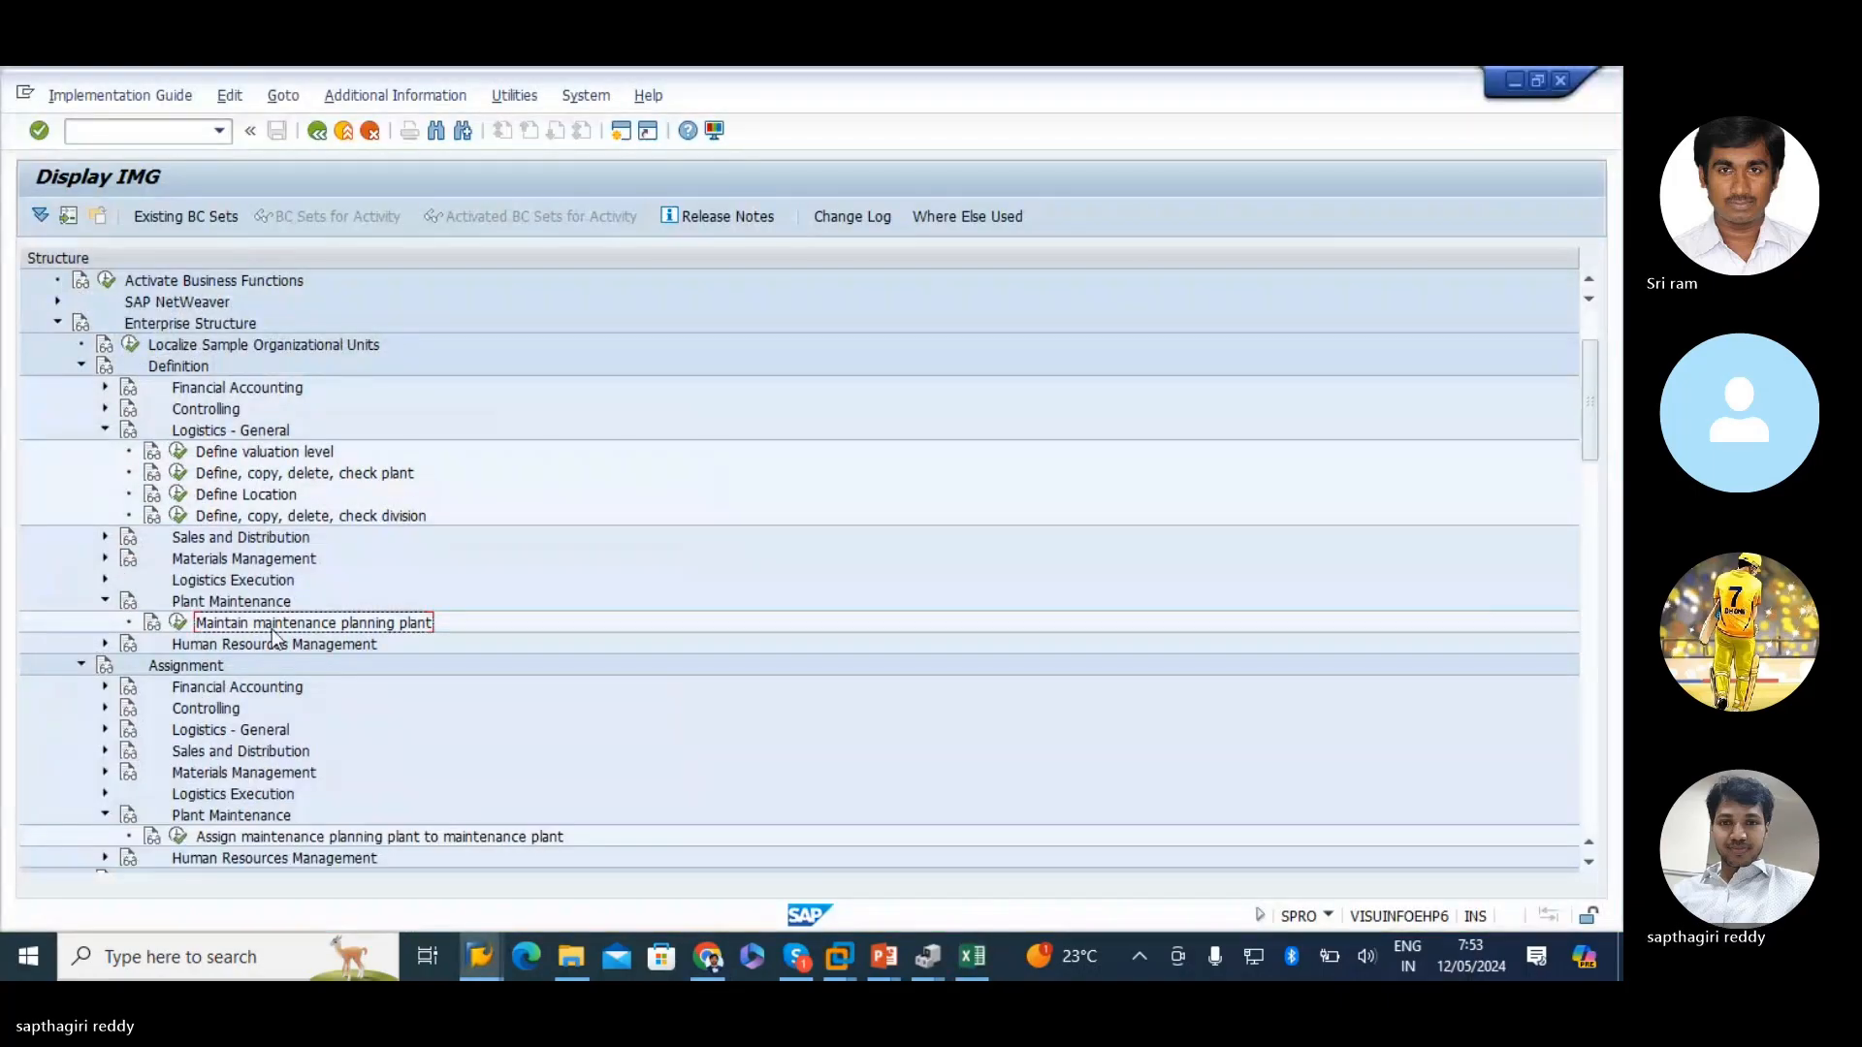
scroll(235, 747, down, 4)
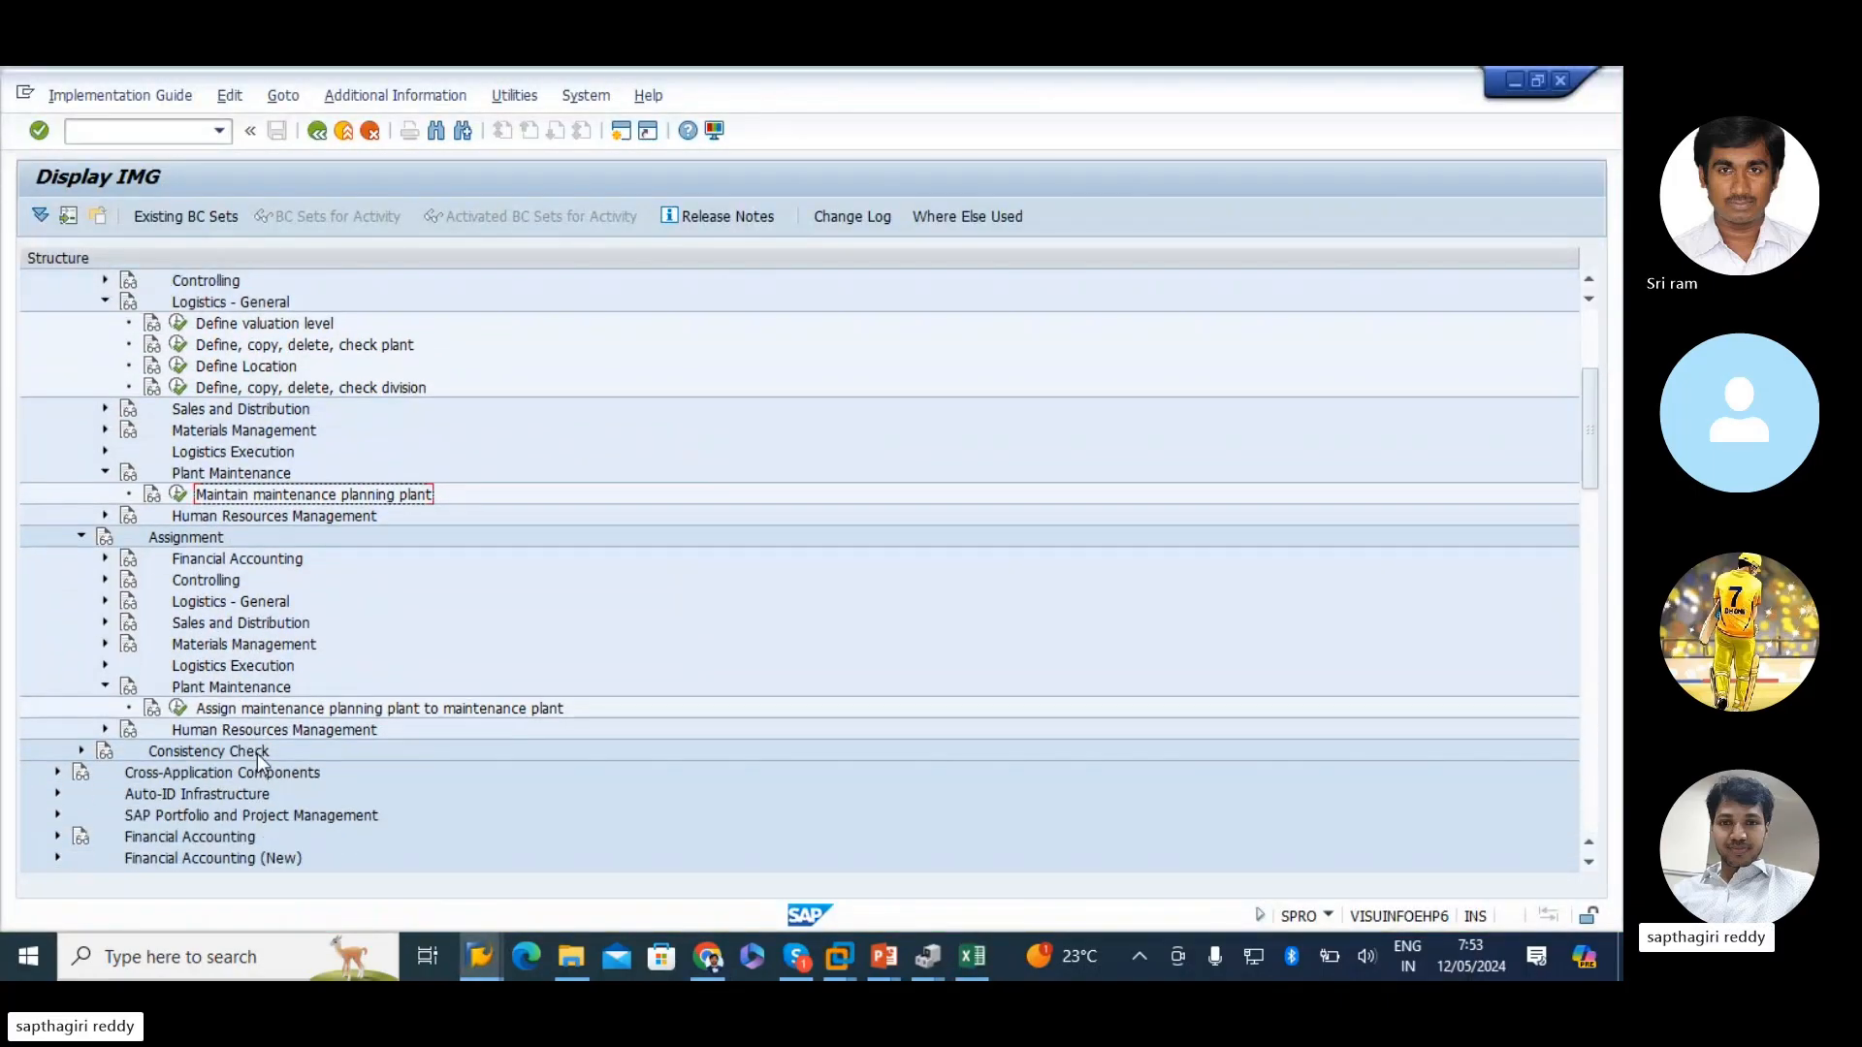
scroll(250, 729, up, 5)
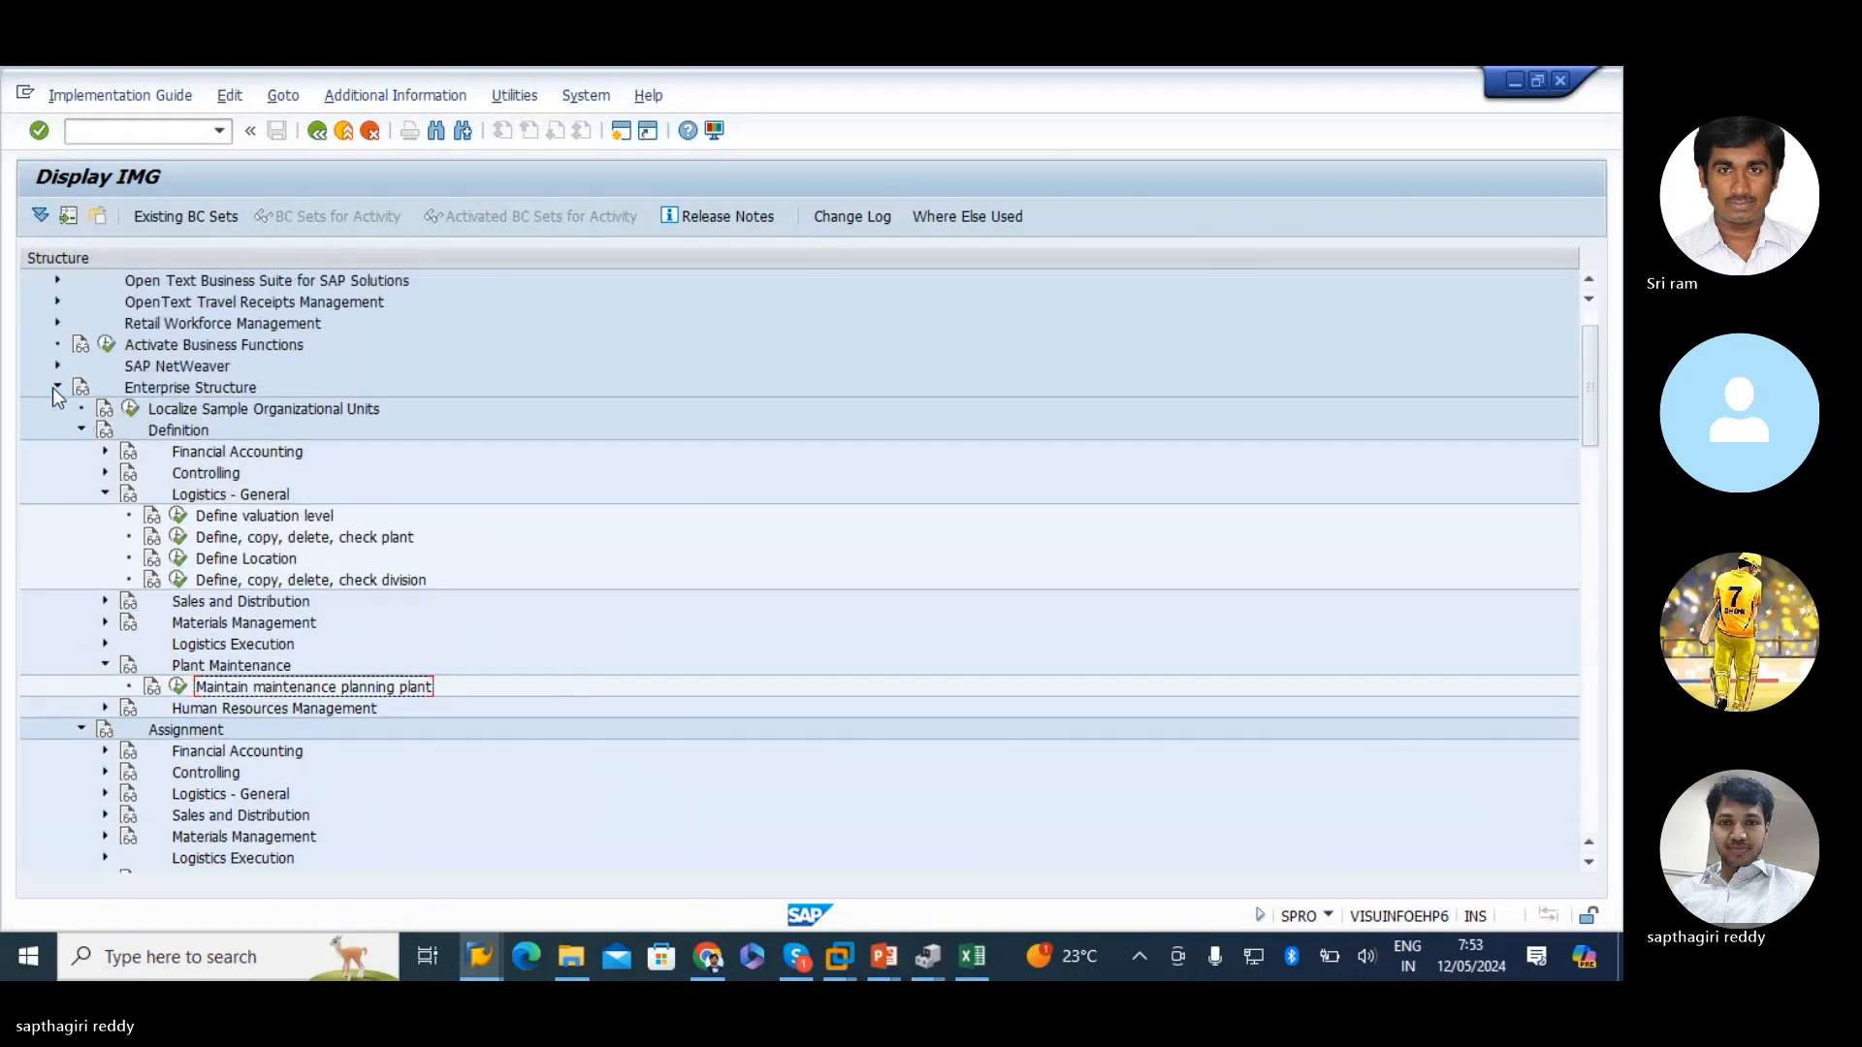
click(56, 387)
scroll(235, 631, down, 5)
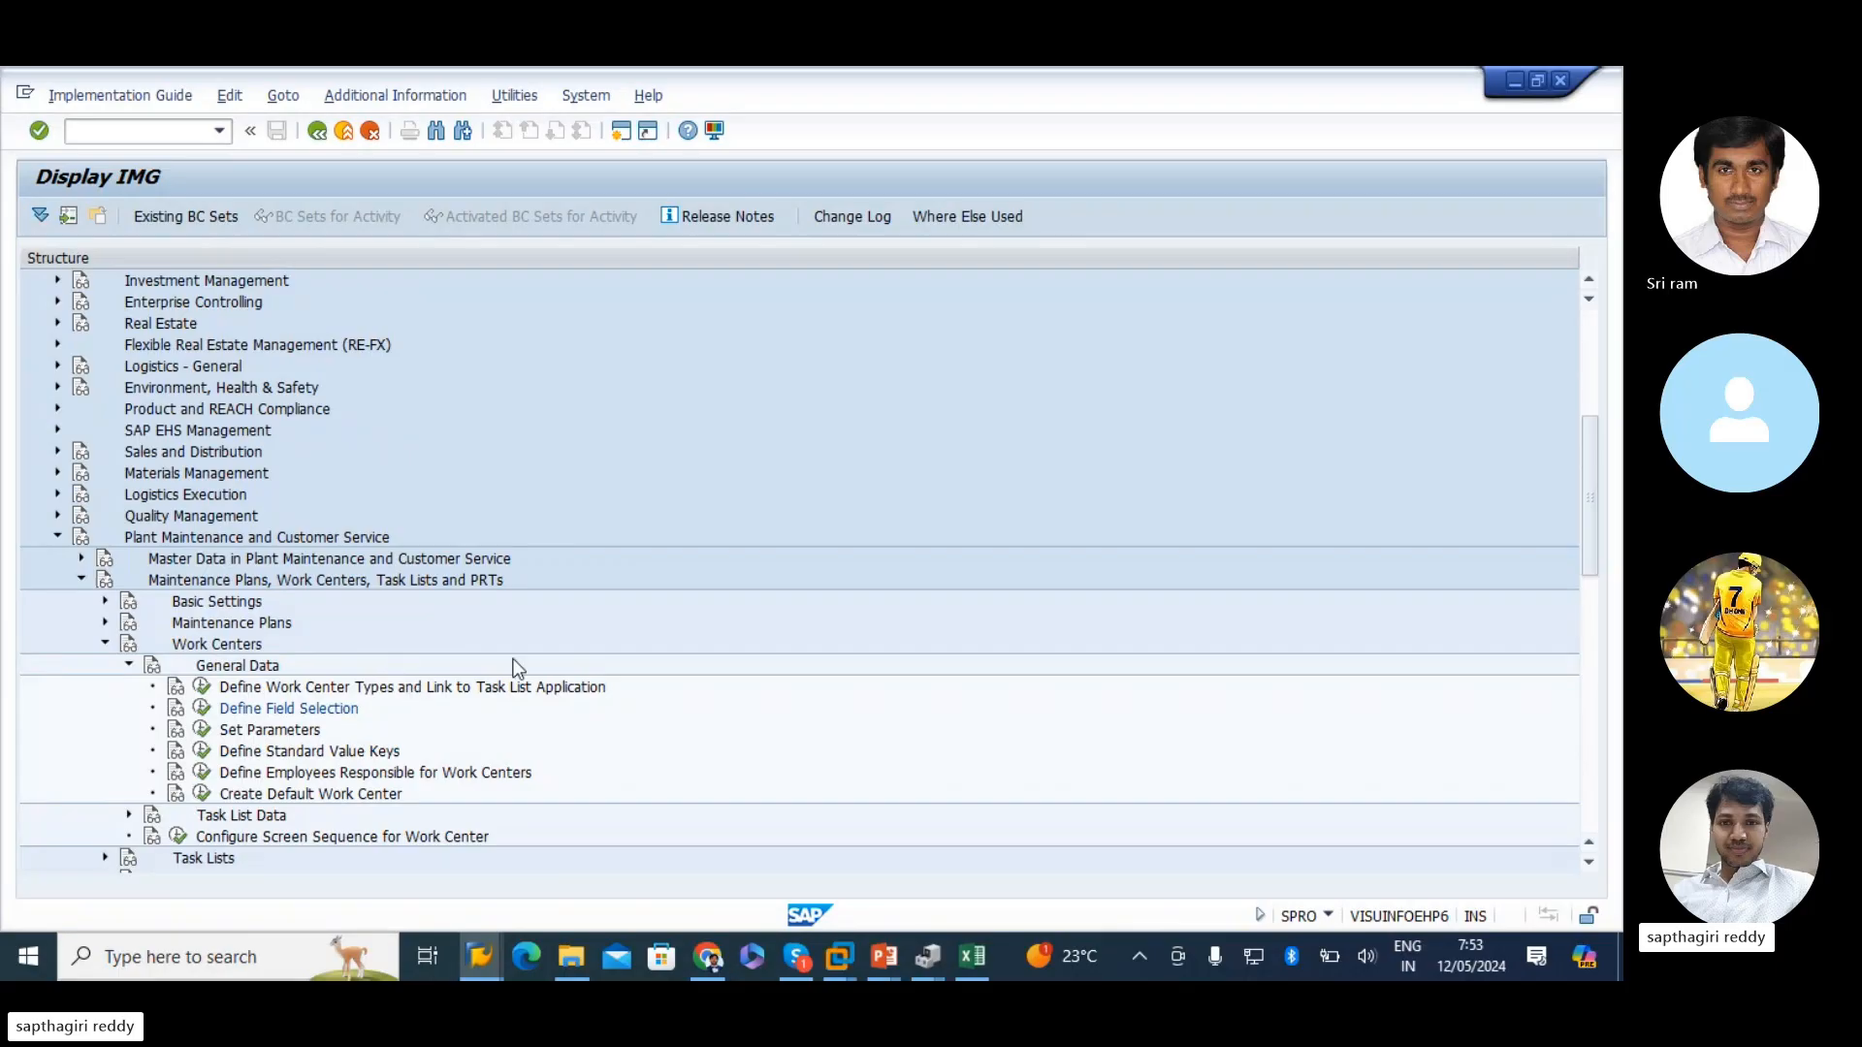
- Review the Maintenance Specific Organization slide in the PM Overview presentation and return to the SAP IMG
click(890, 957)
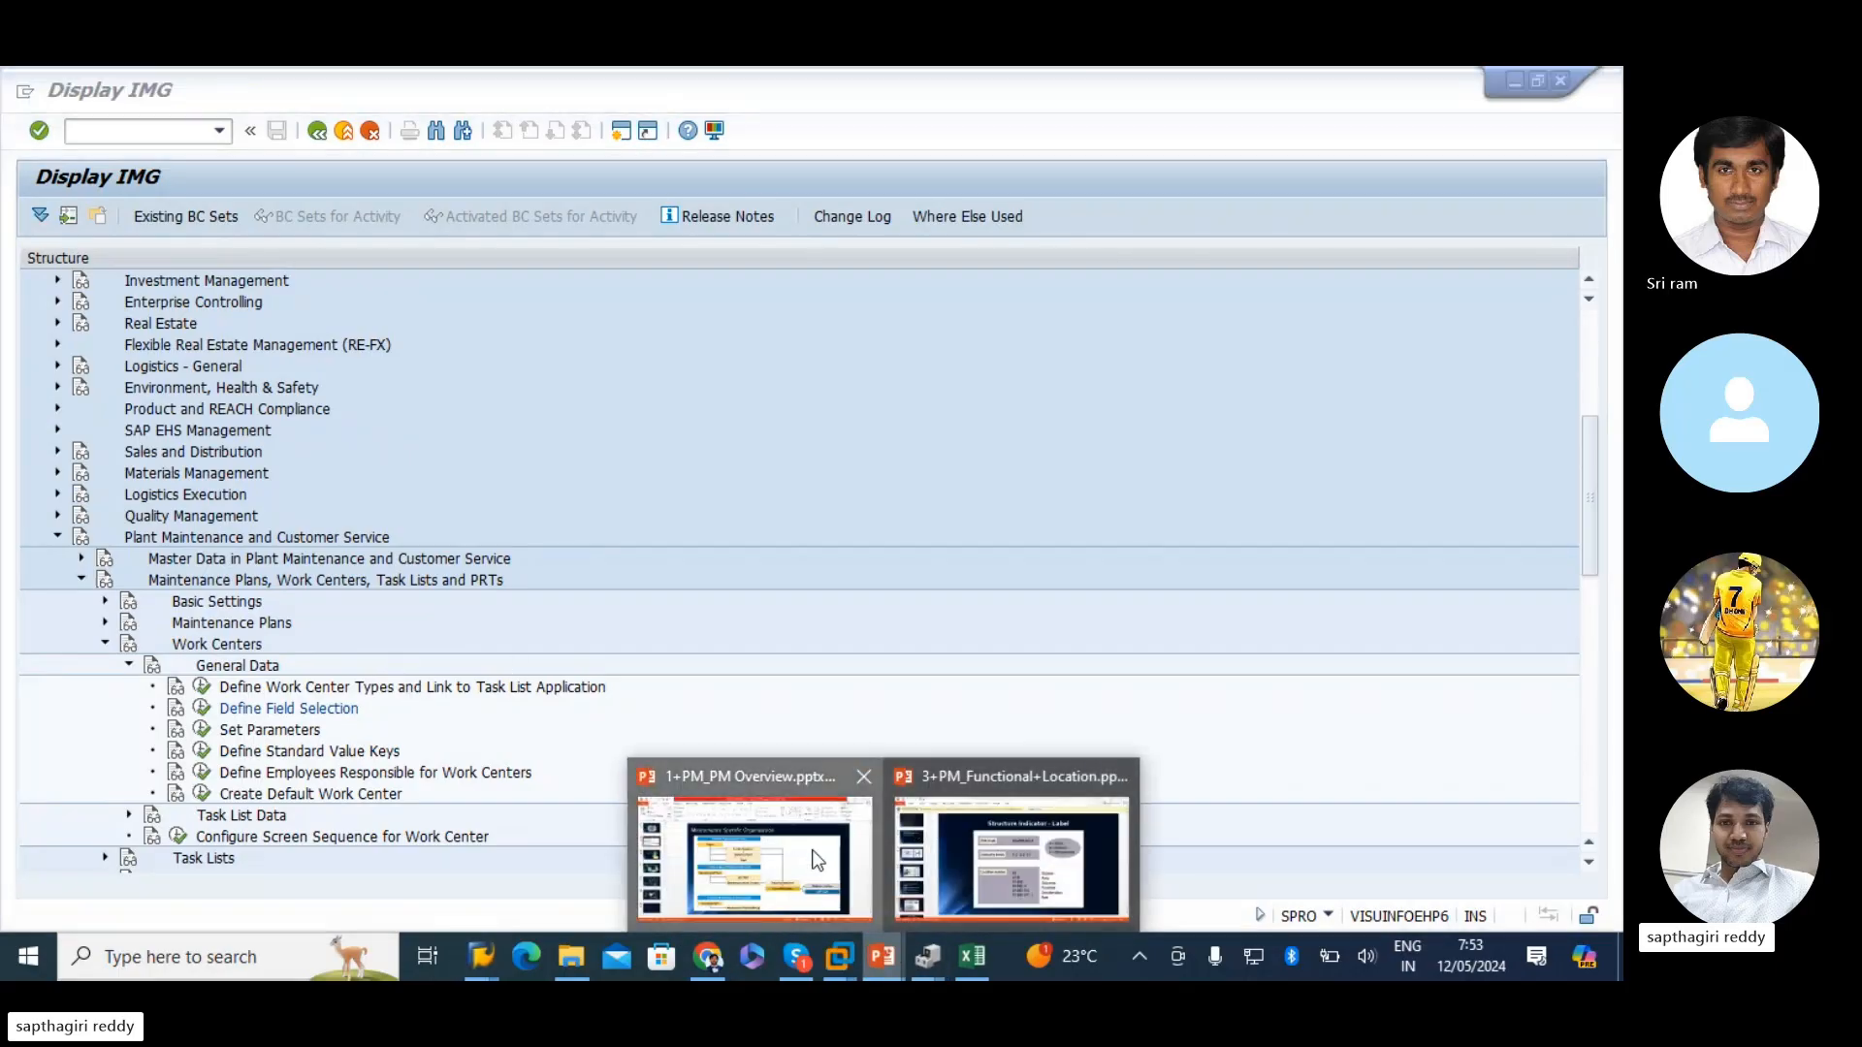
click(820, 861)
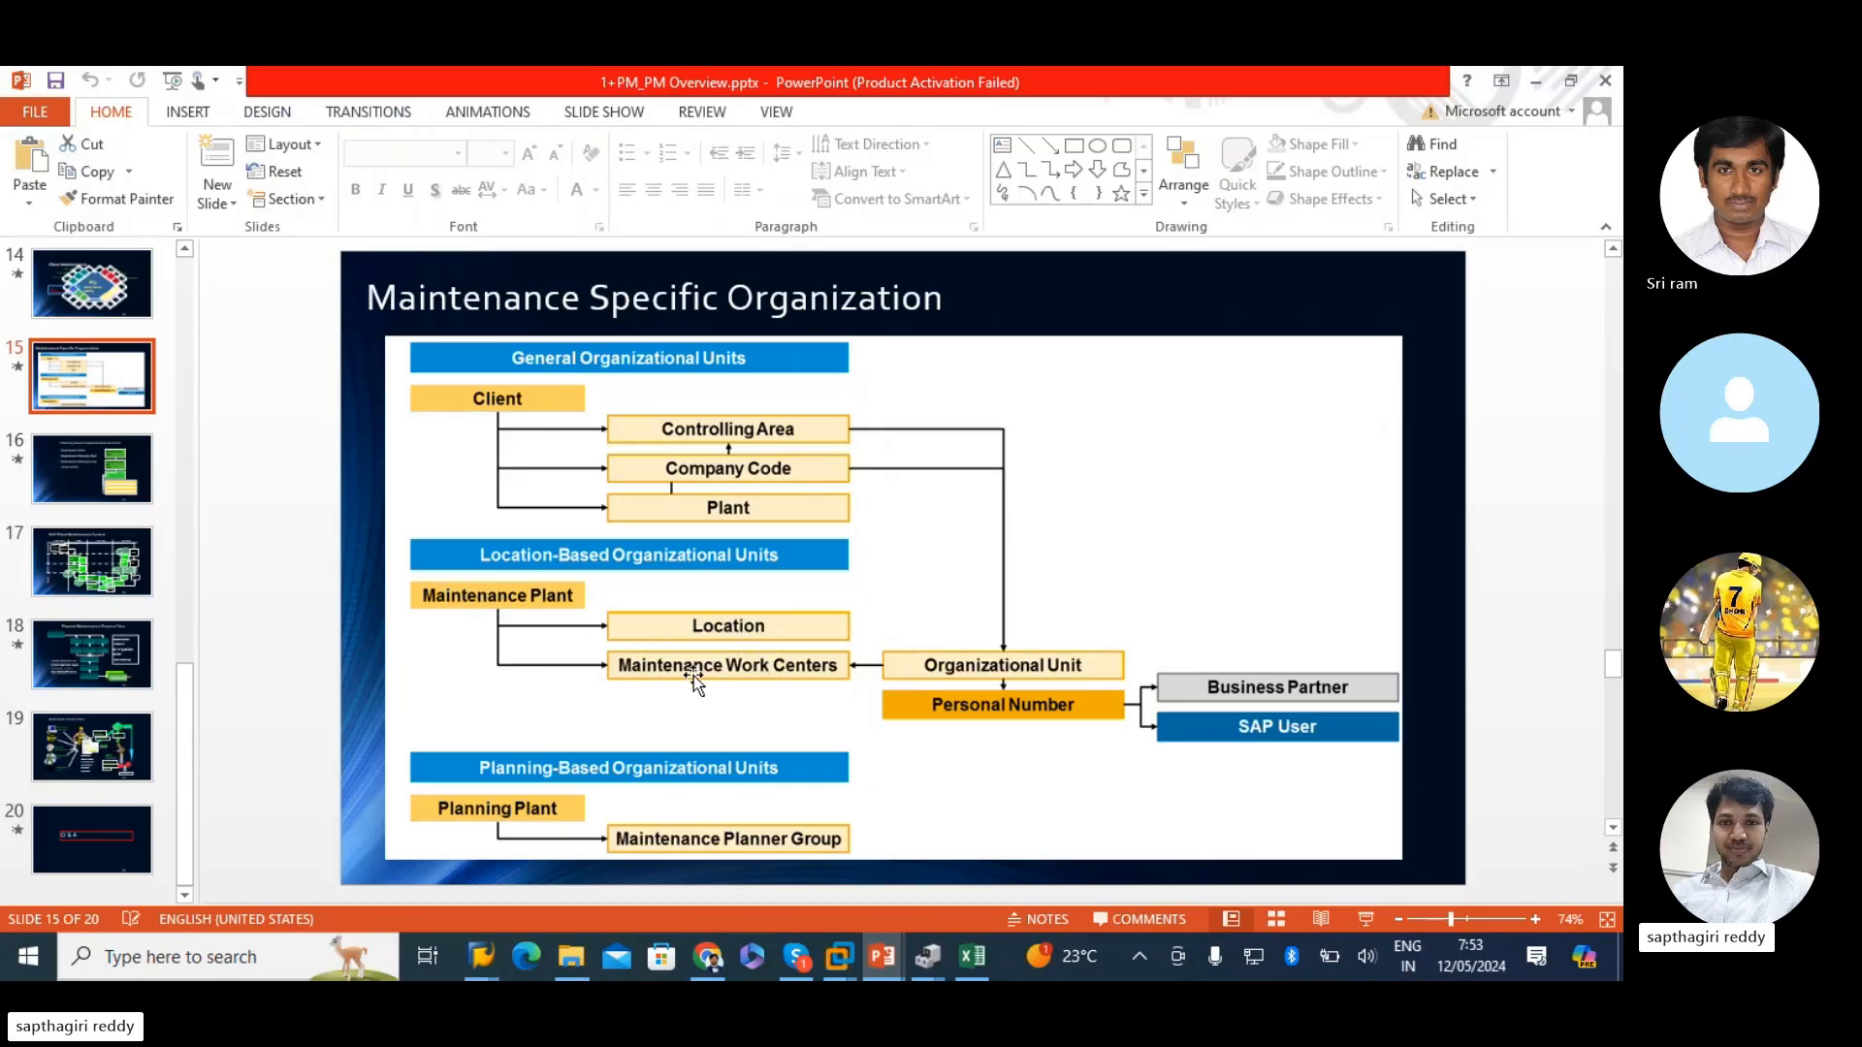
key(alt+Tab)
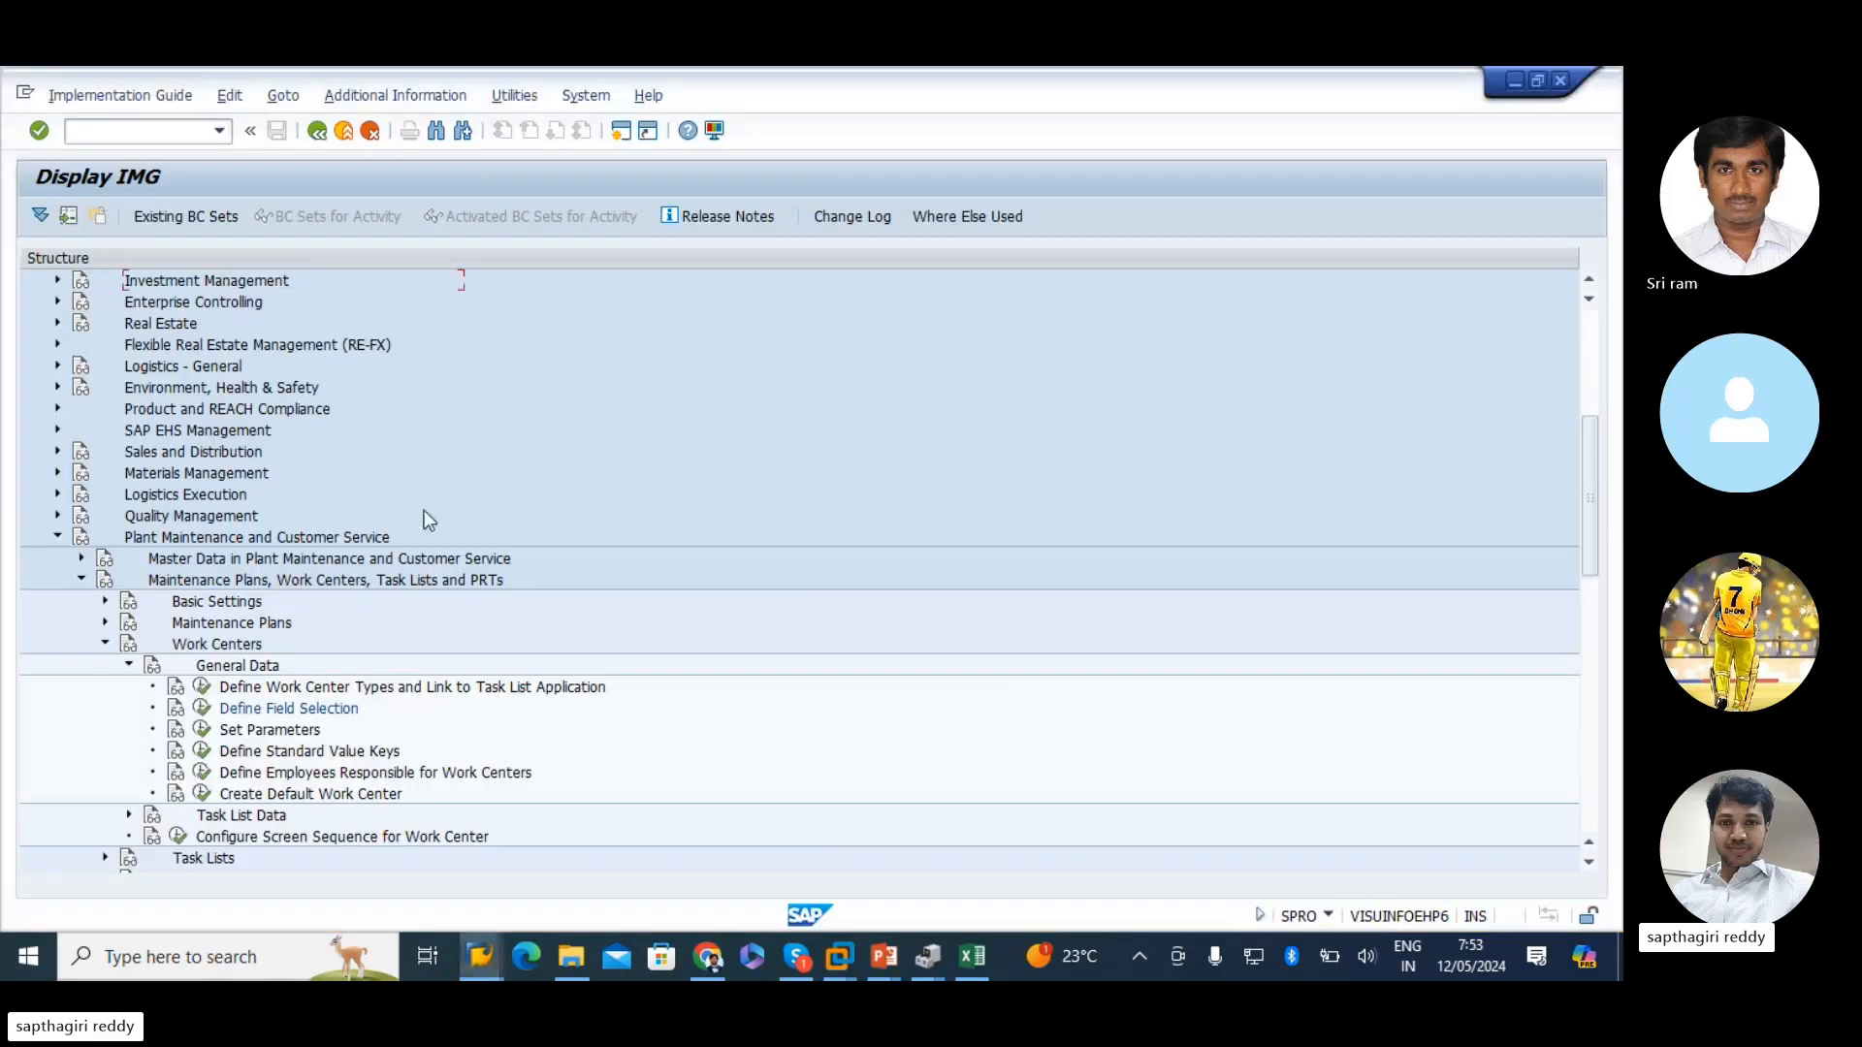
- Open a new SAP session and start transaction IR01 to create a work center
click(479, 960)
click(681, 853)
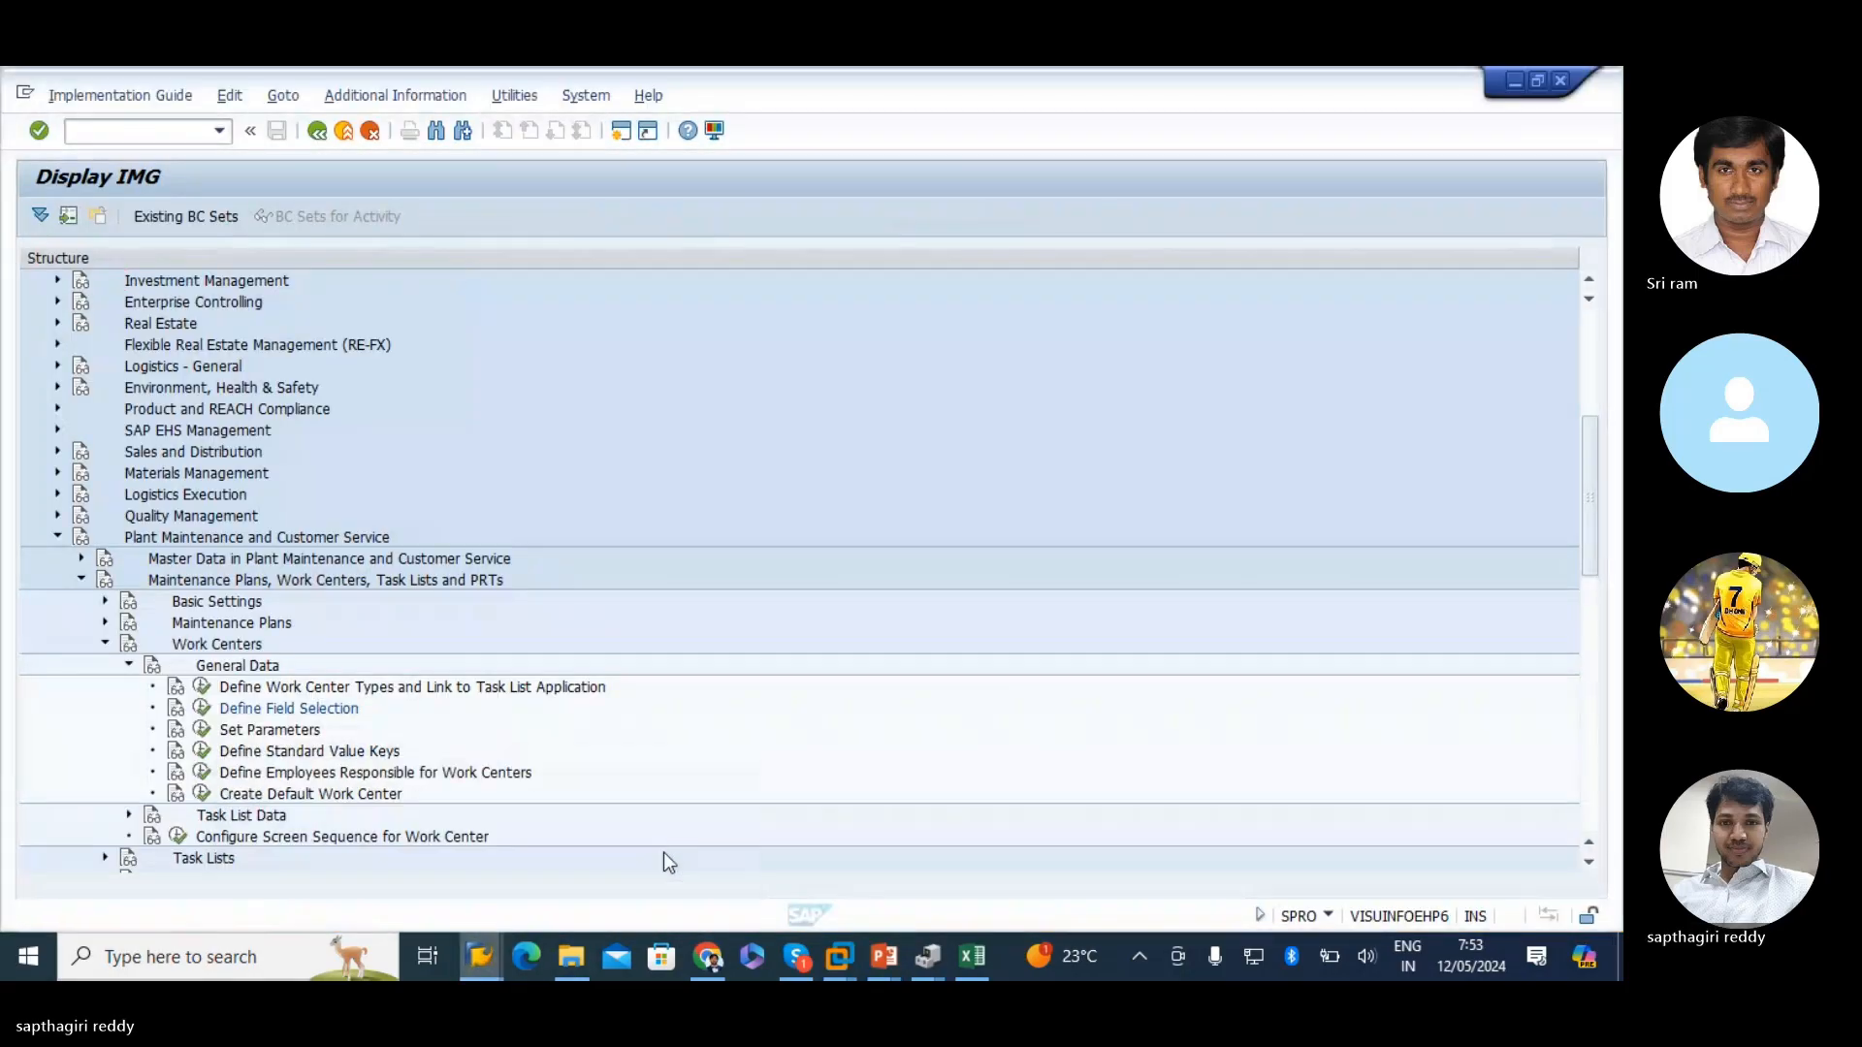
click(621, 132)
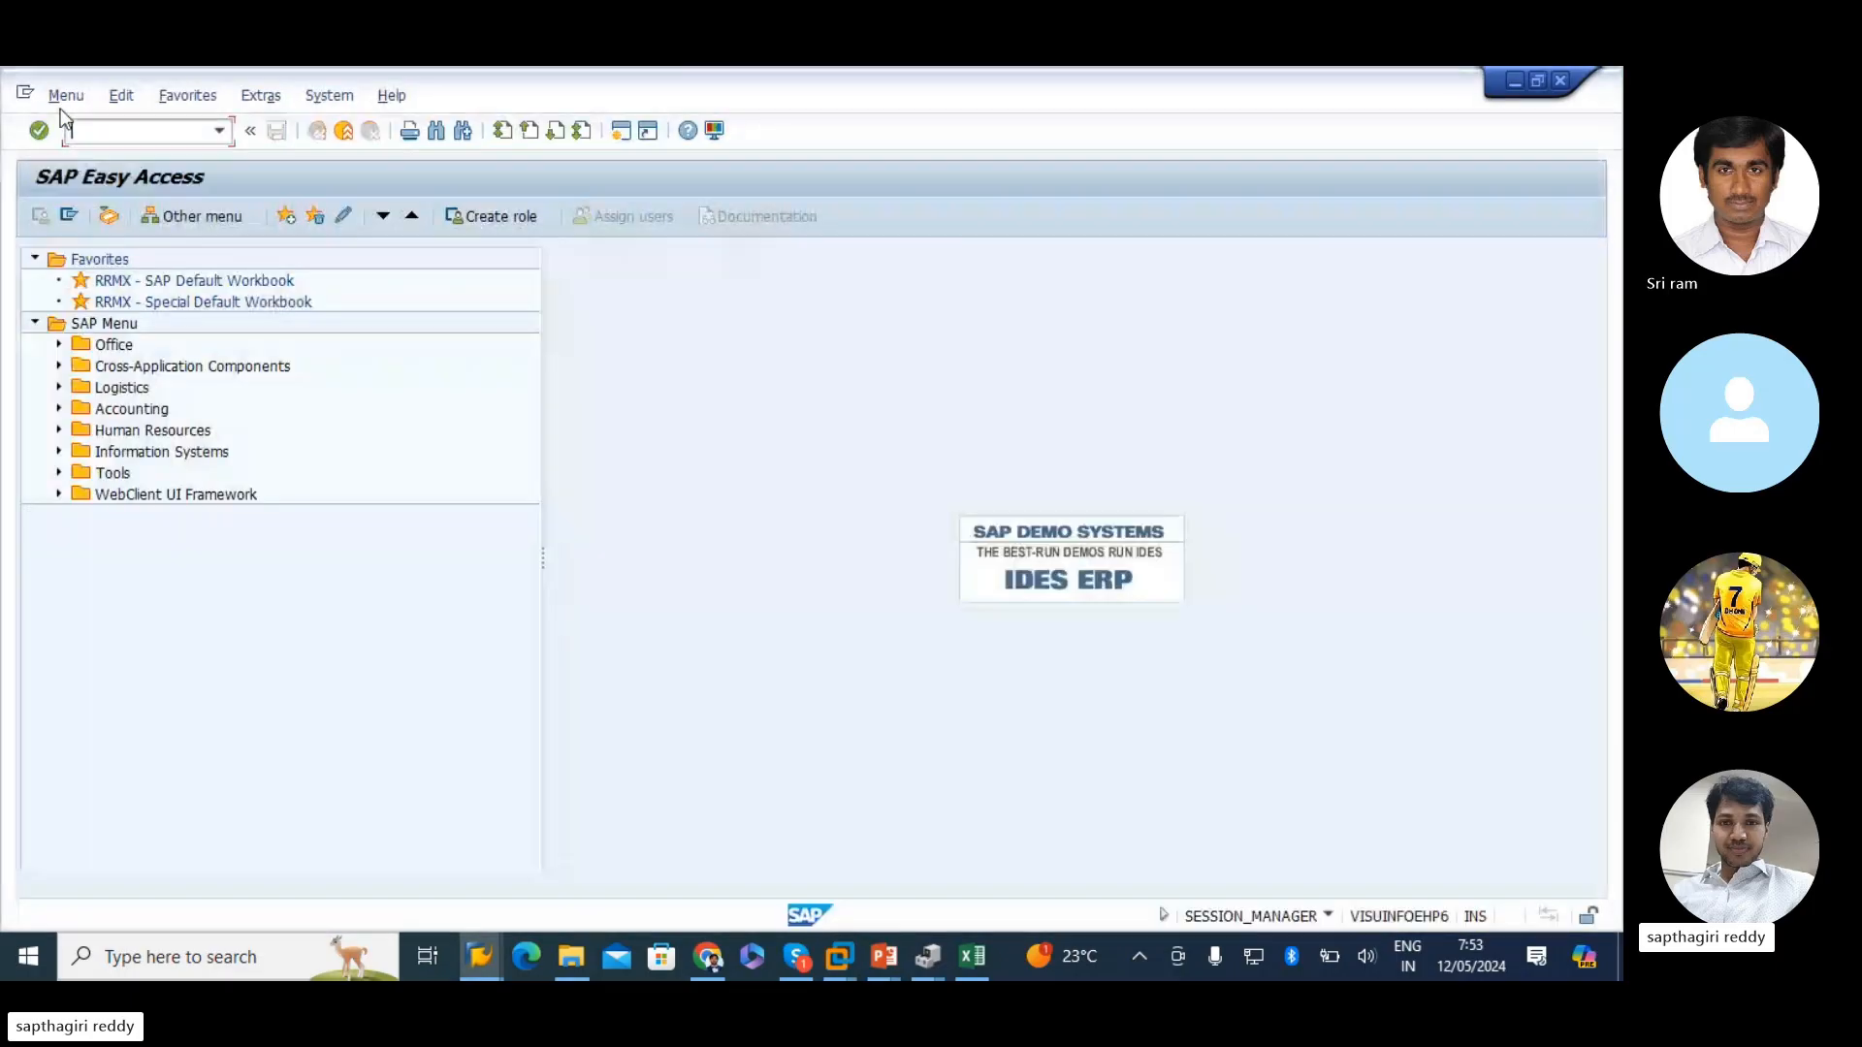
text(cr01)
key(Return)
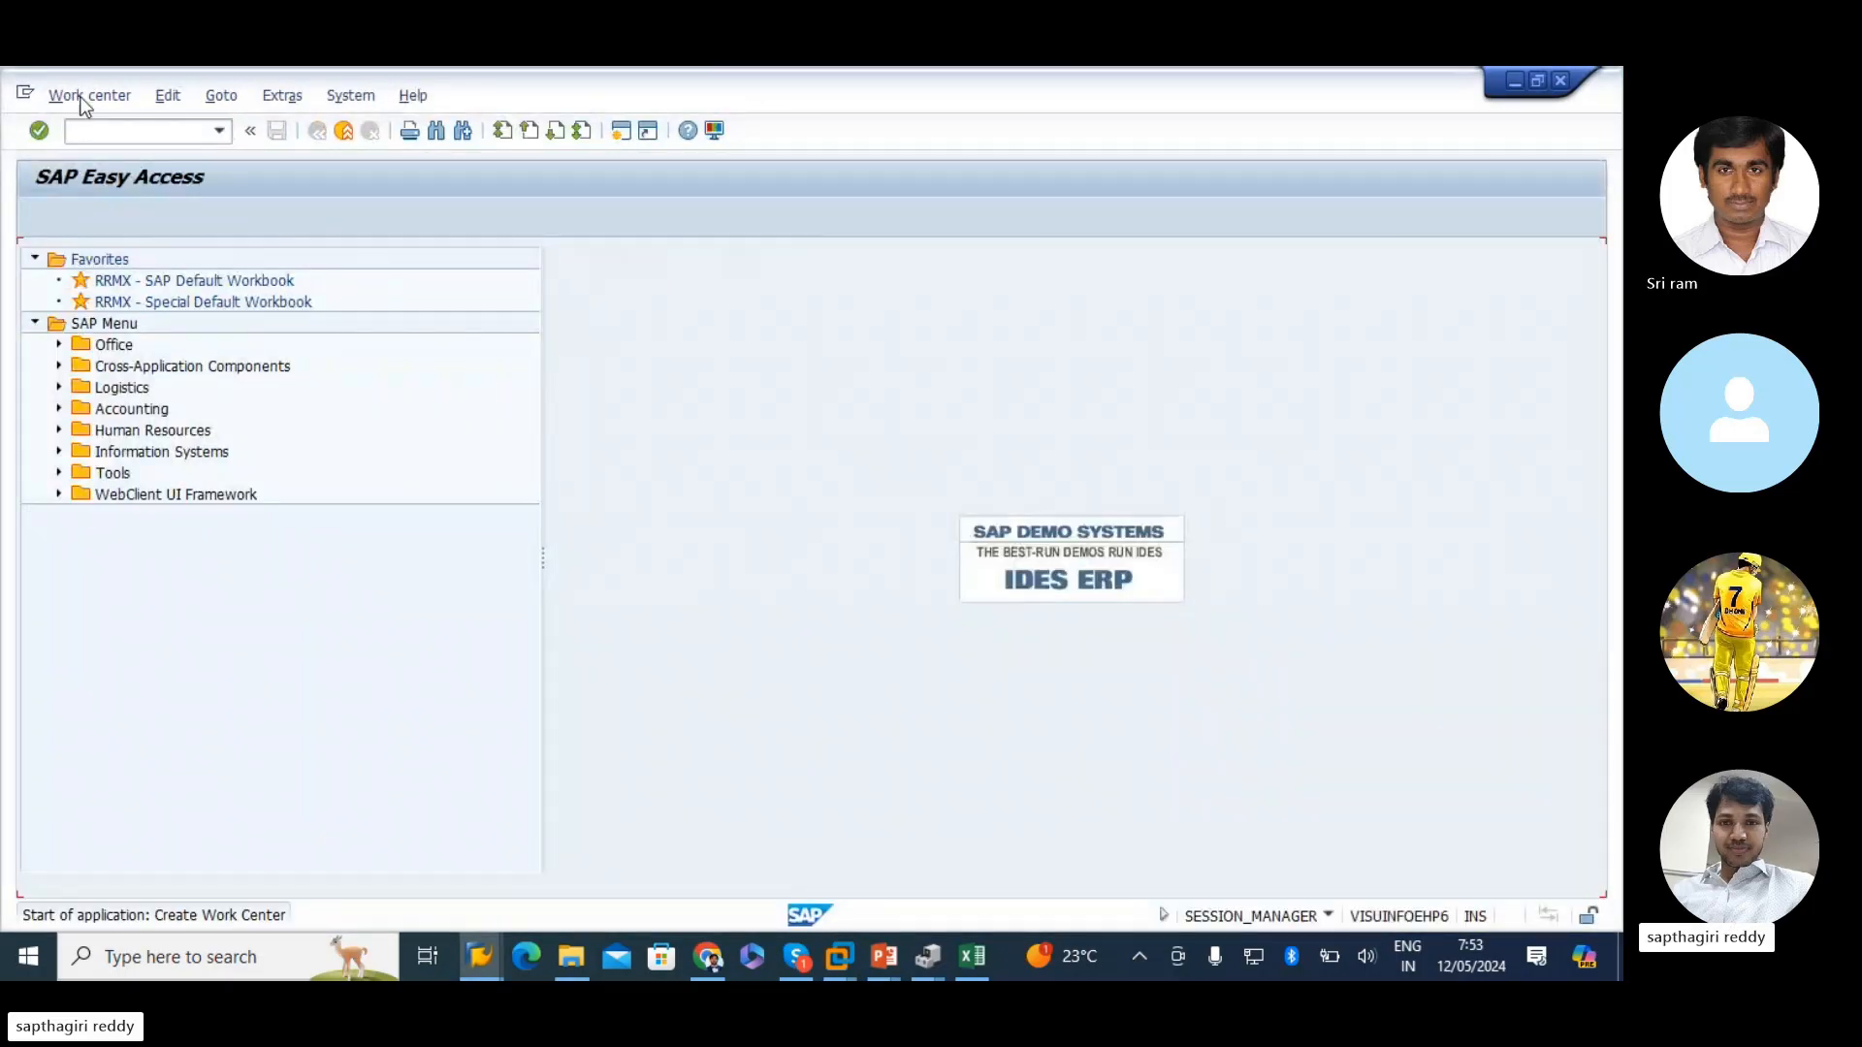
- Enter work center RHDUME01 with category 0005 for plant 1000 and continue to its basic data
click(223, 334)
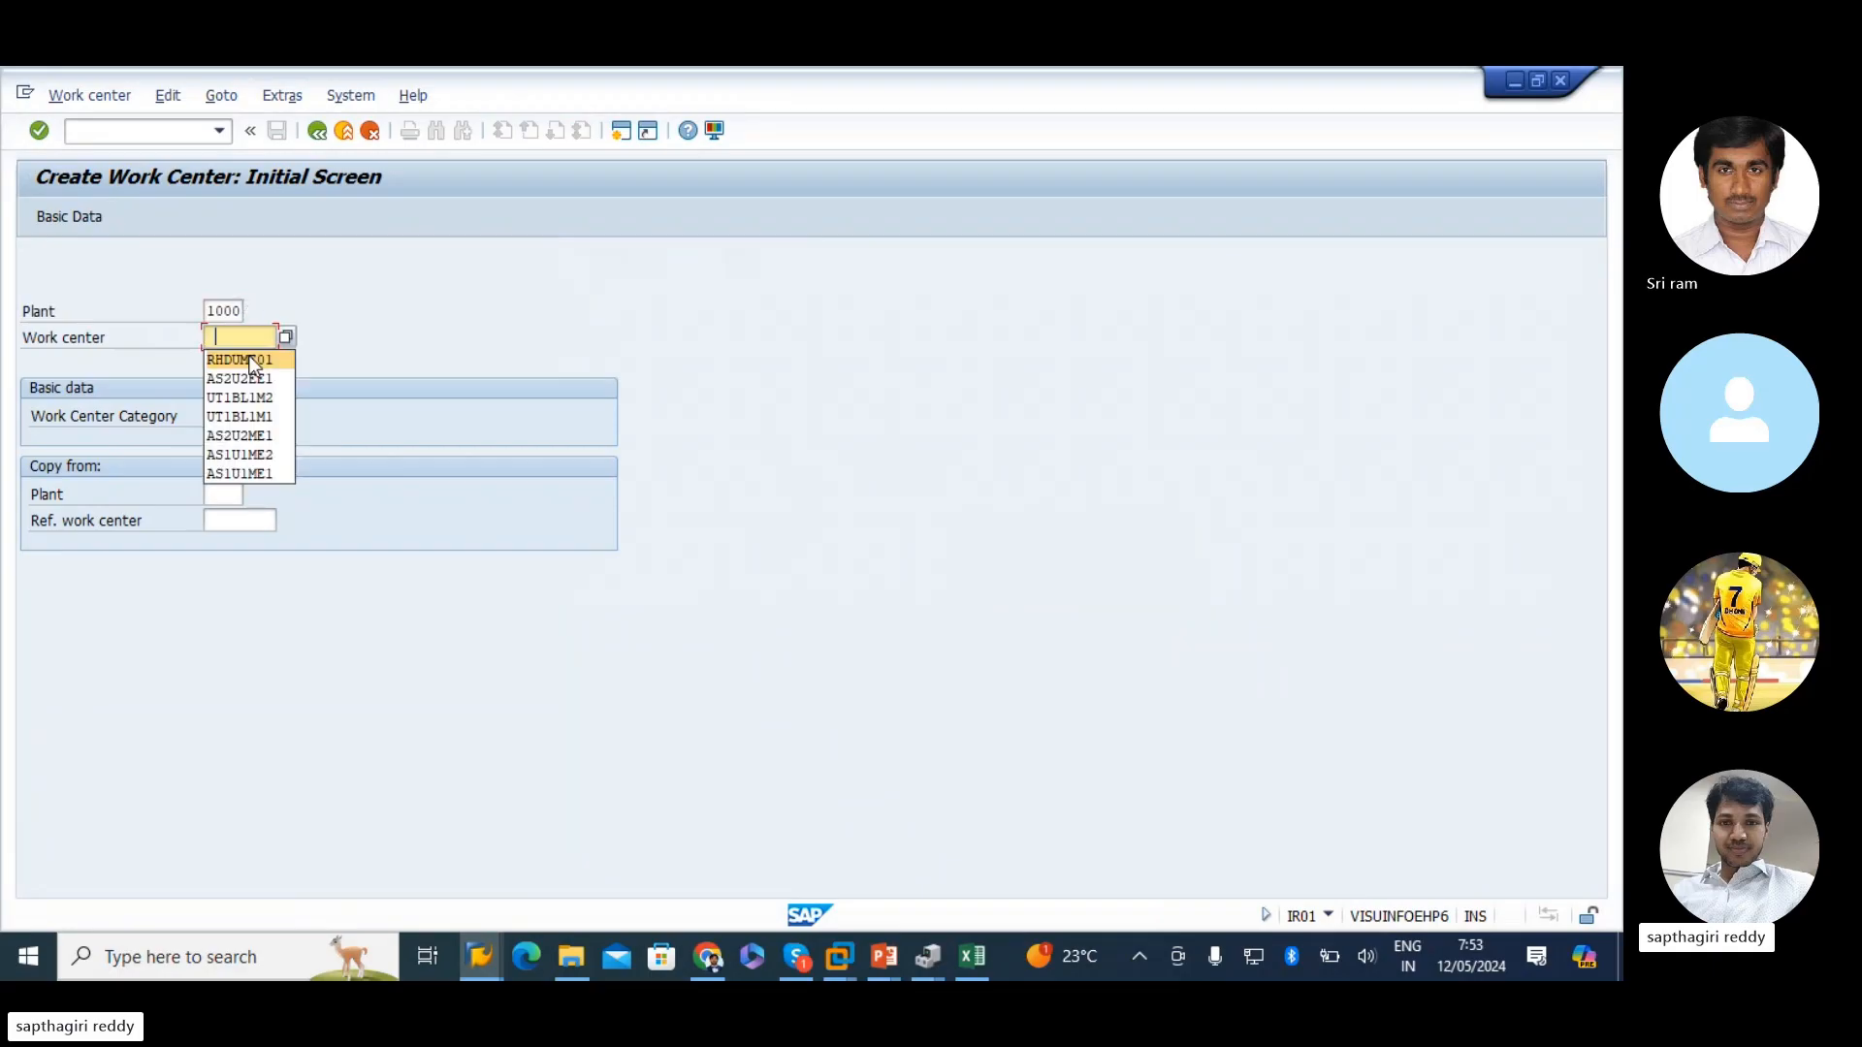
click(237, 365)
key(Tab)
text(0005)
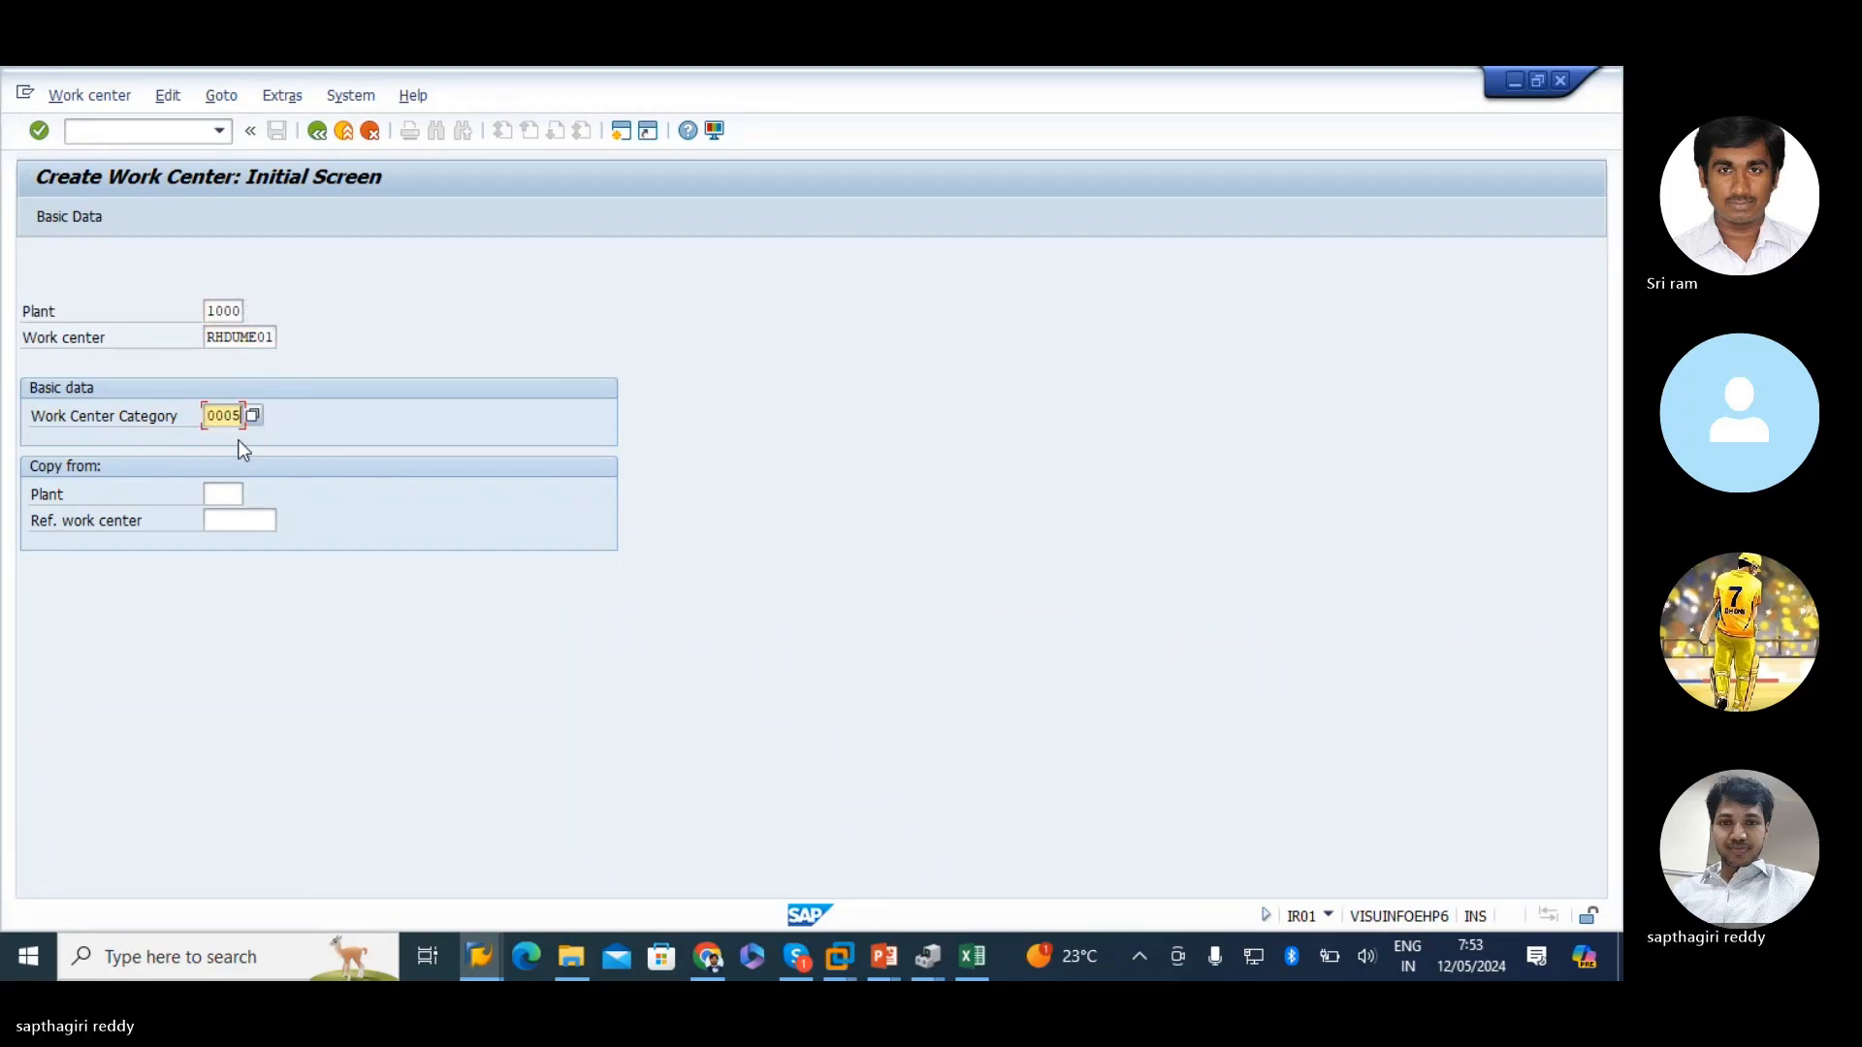
key(Return)
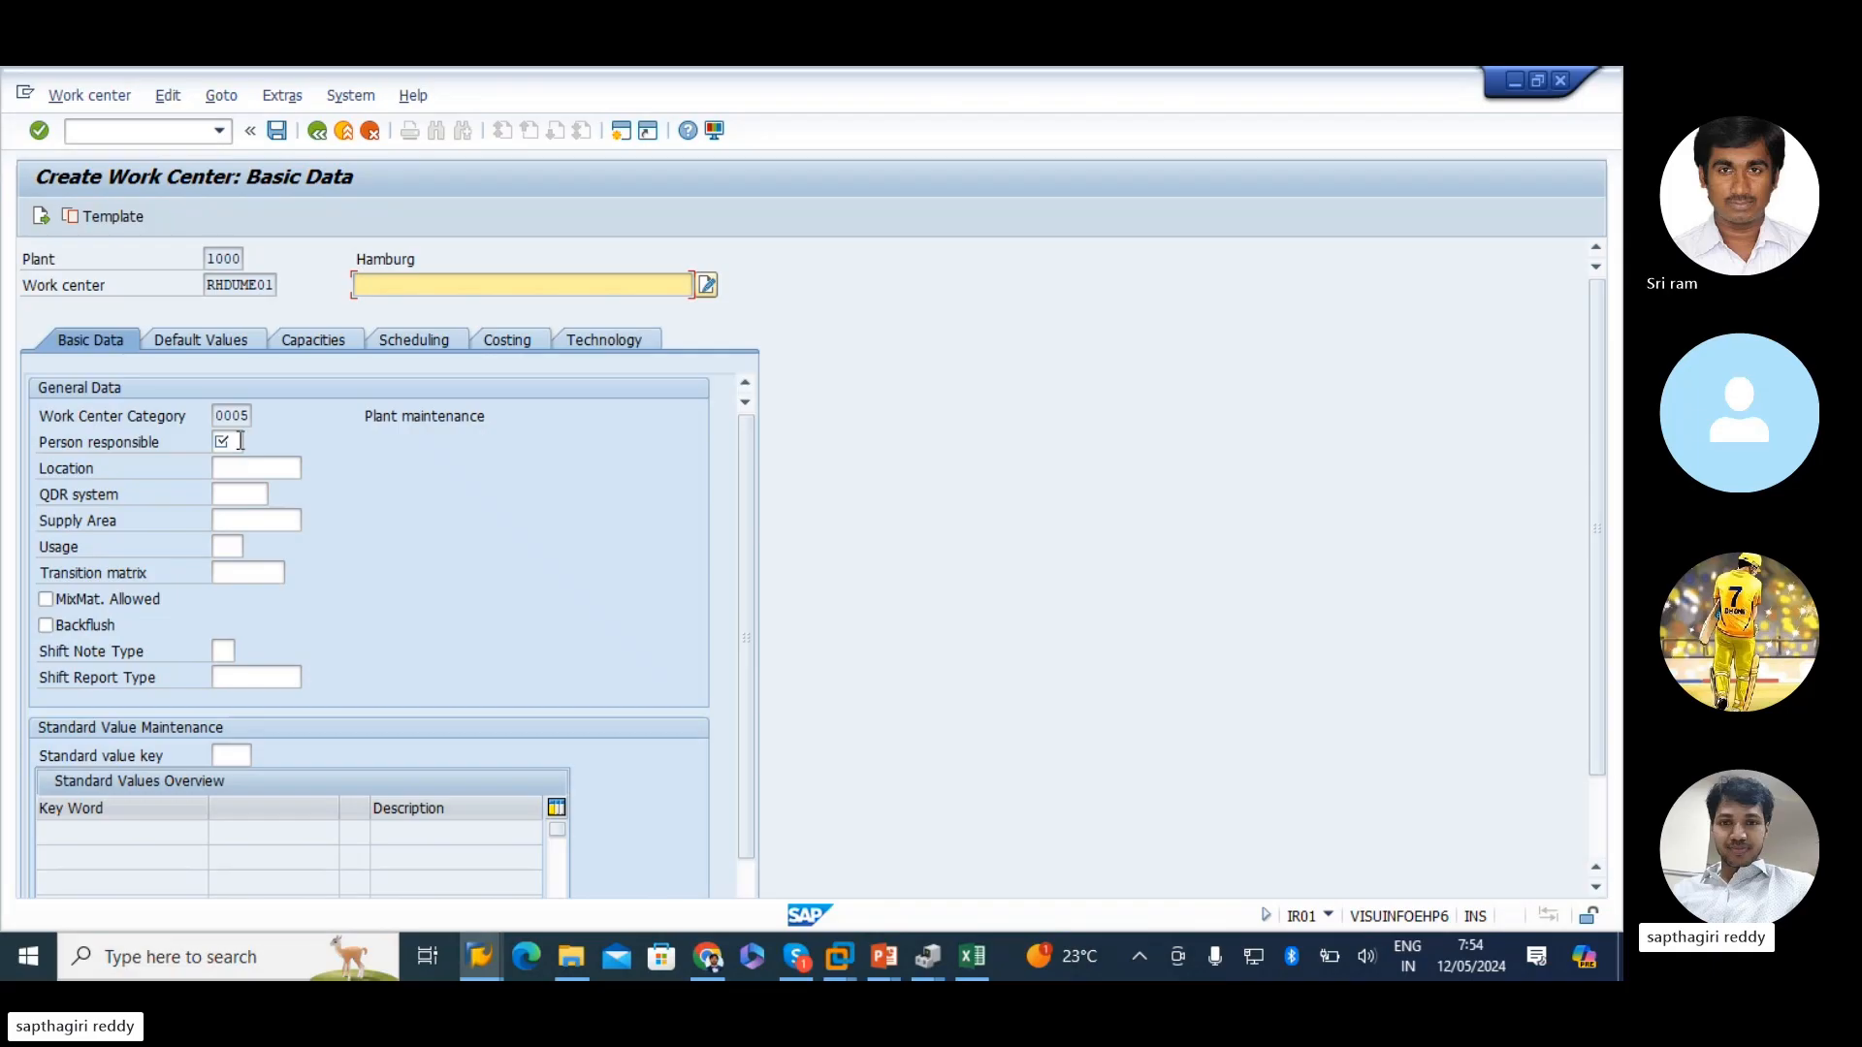
click(206, 285)
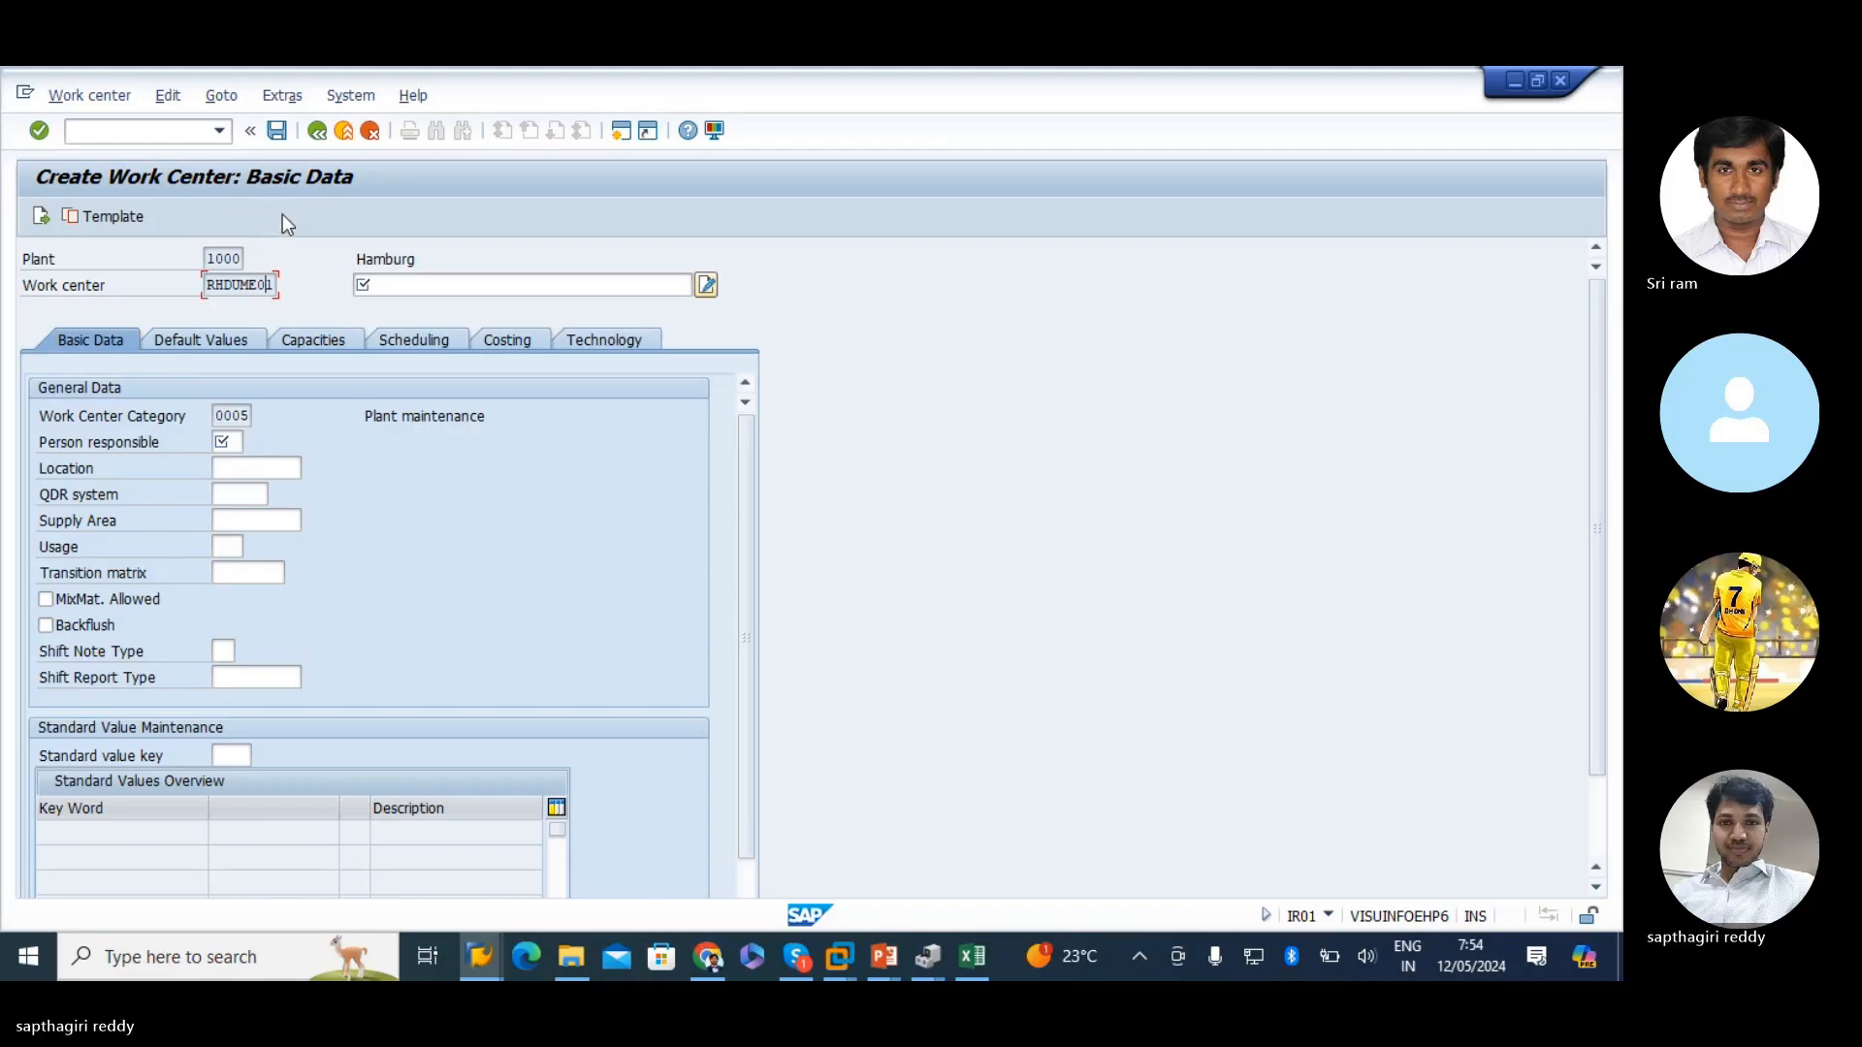
- Switch to the WORKCENTER worksheet in Excel and apply borders to the external assignment block B8:F13
click(966, 956)
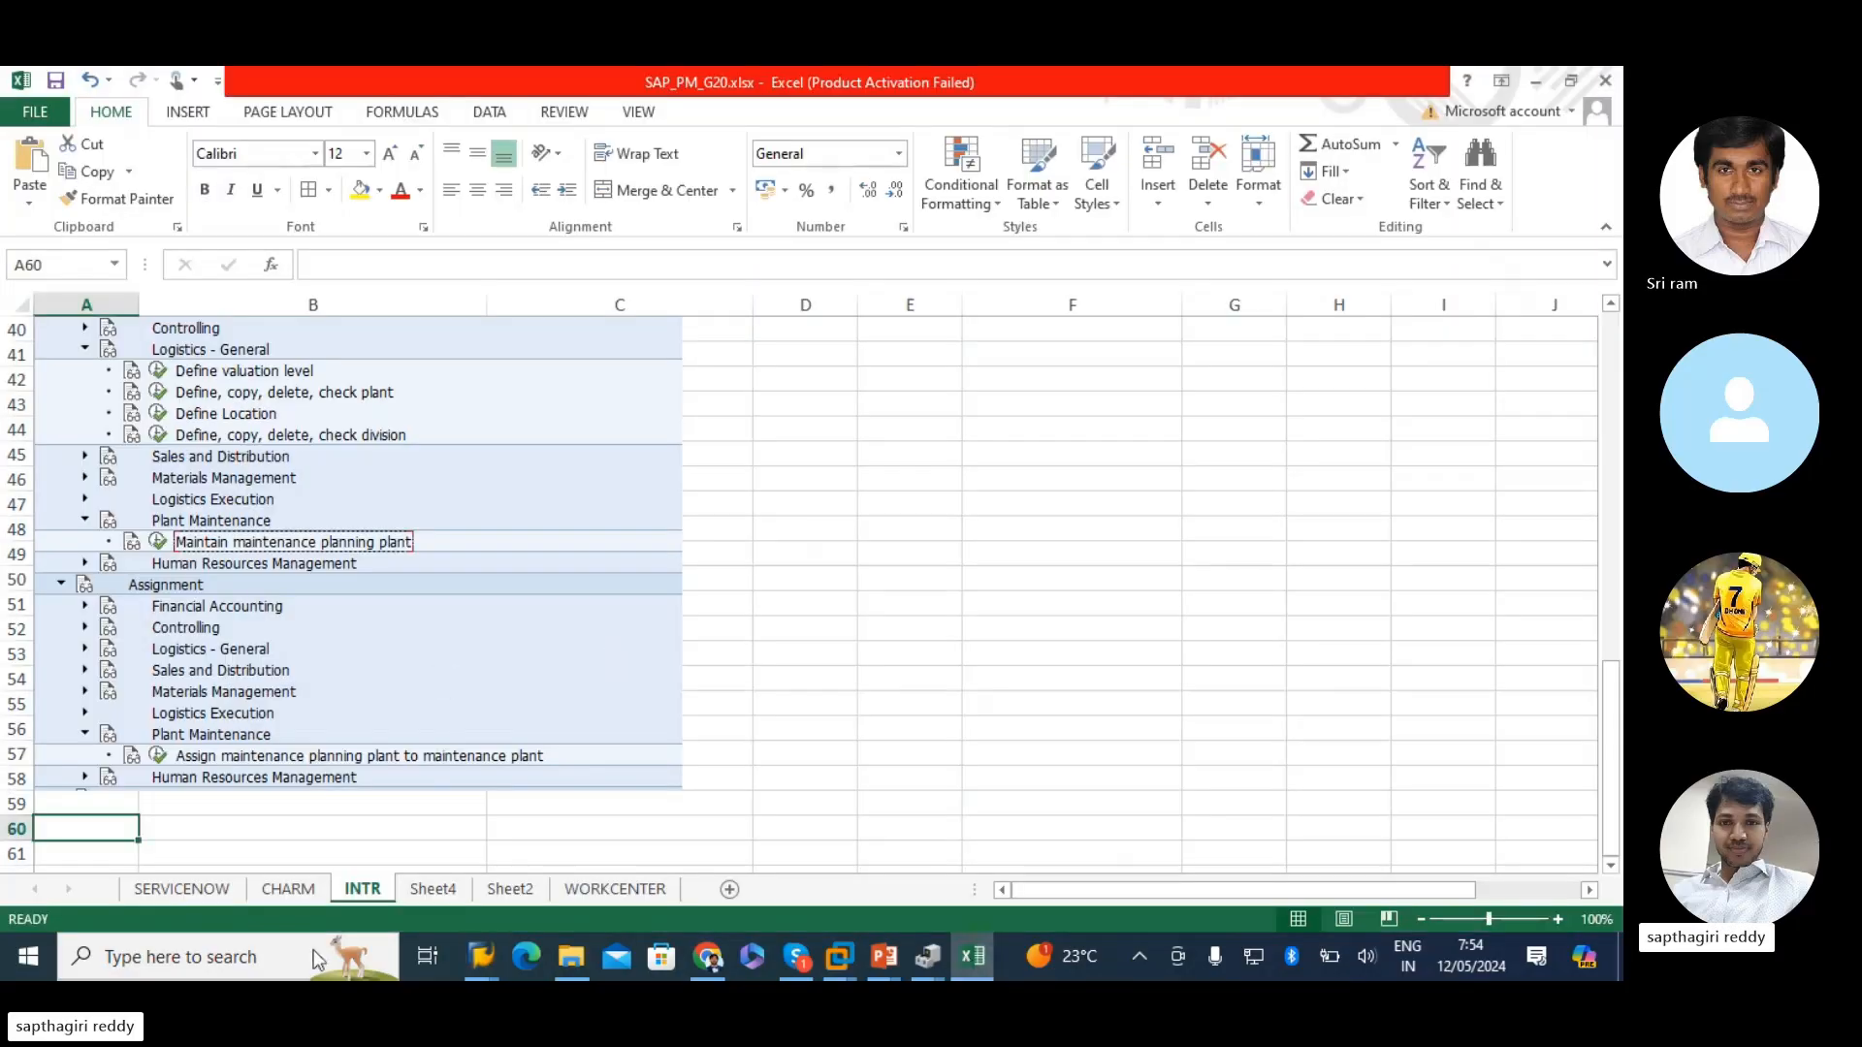
click(433, 889)
scroll(669, 752, up, 11)
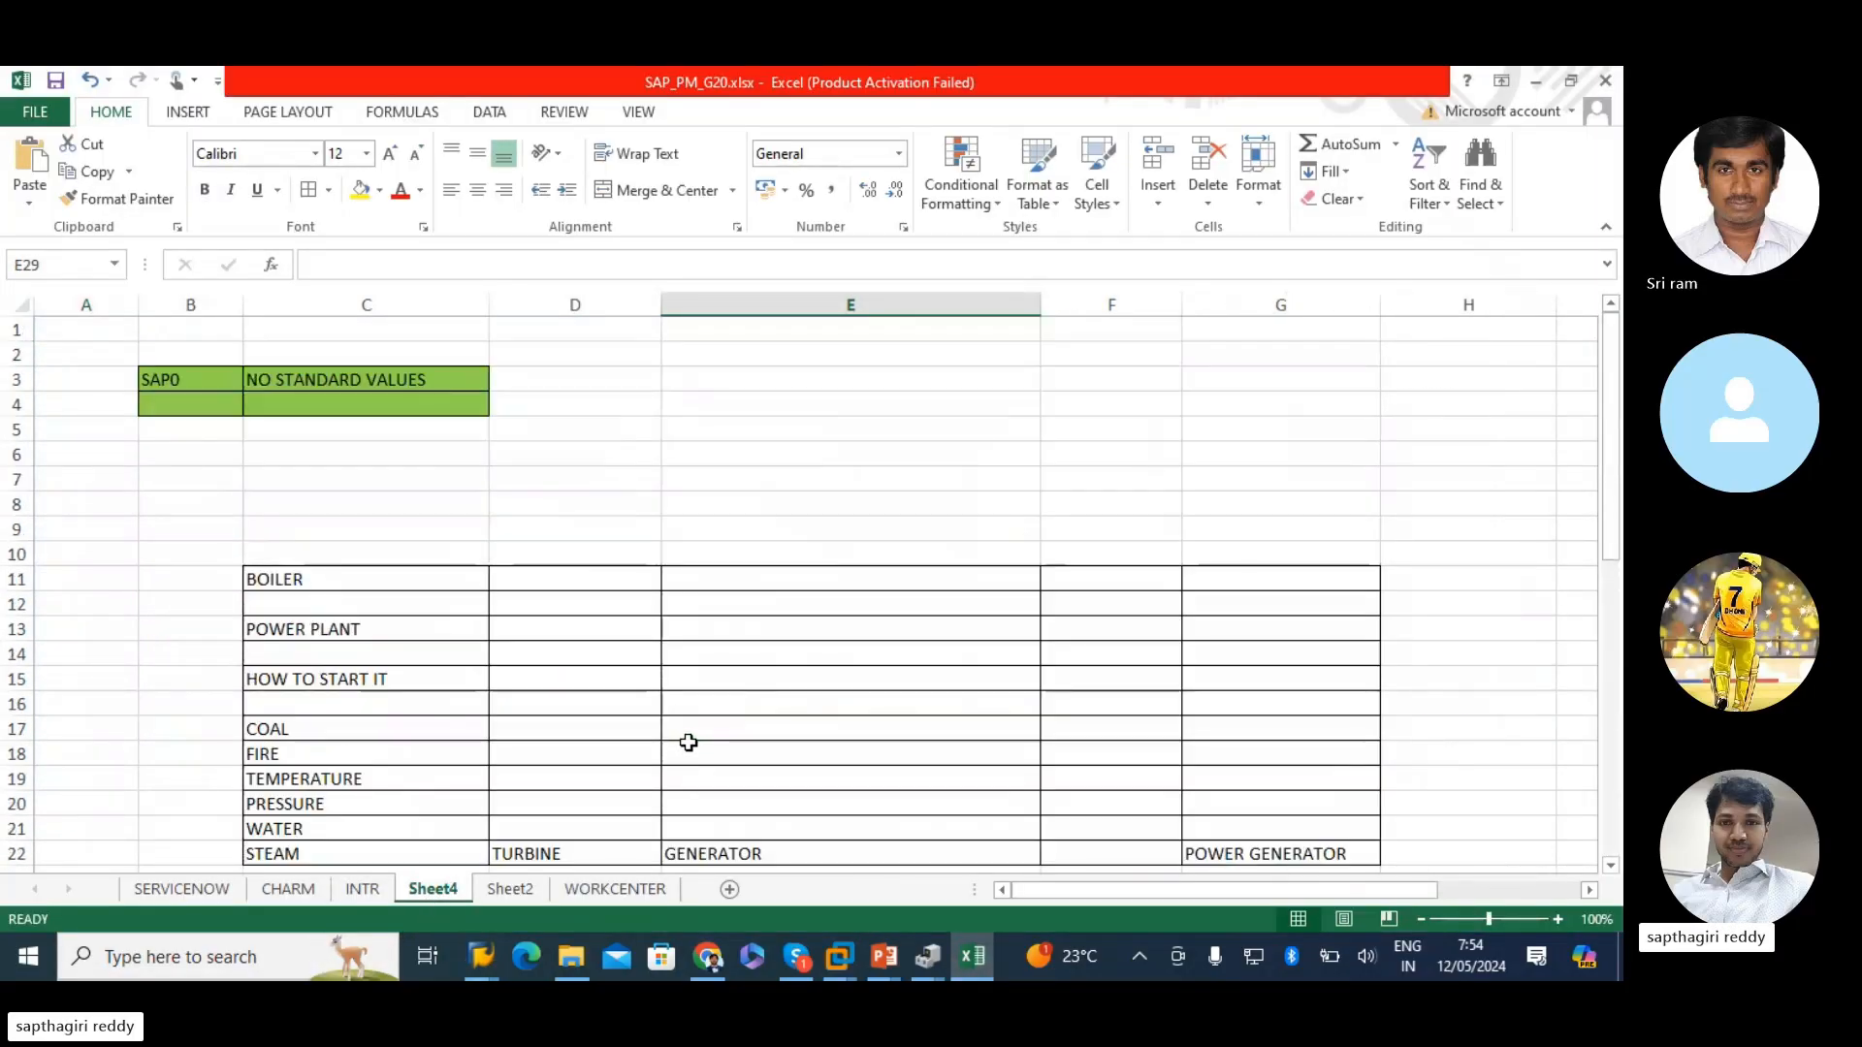
scroll(686, 744, down, 15)
click(615, 889)
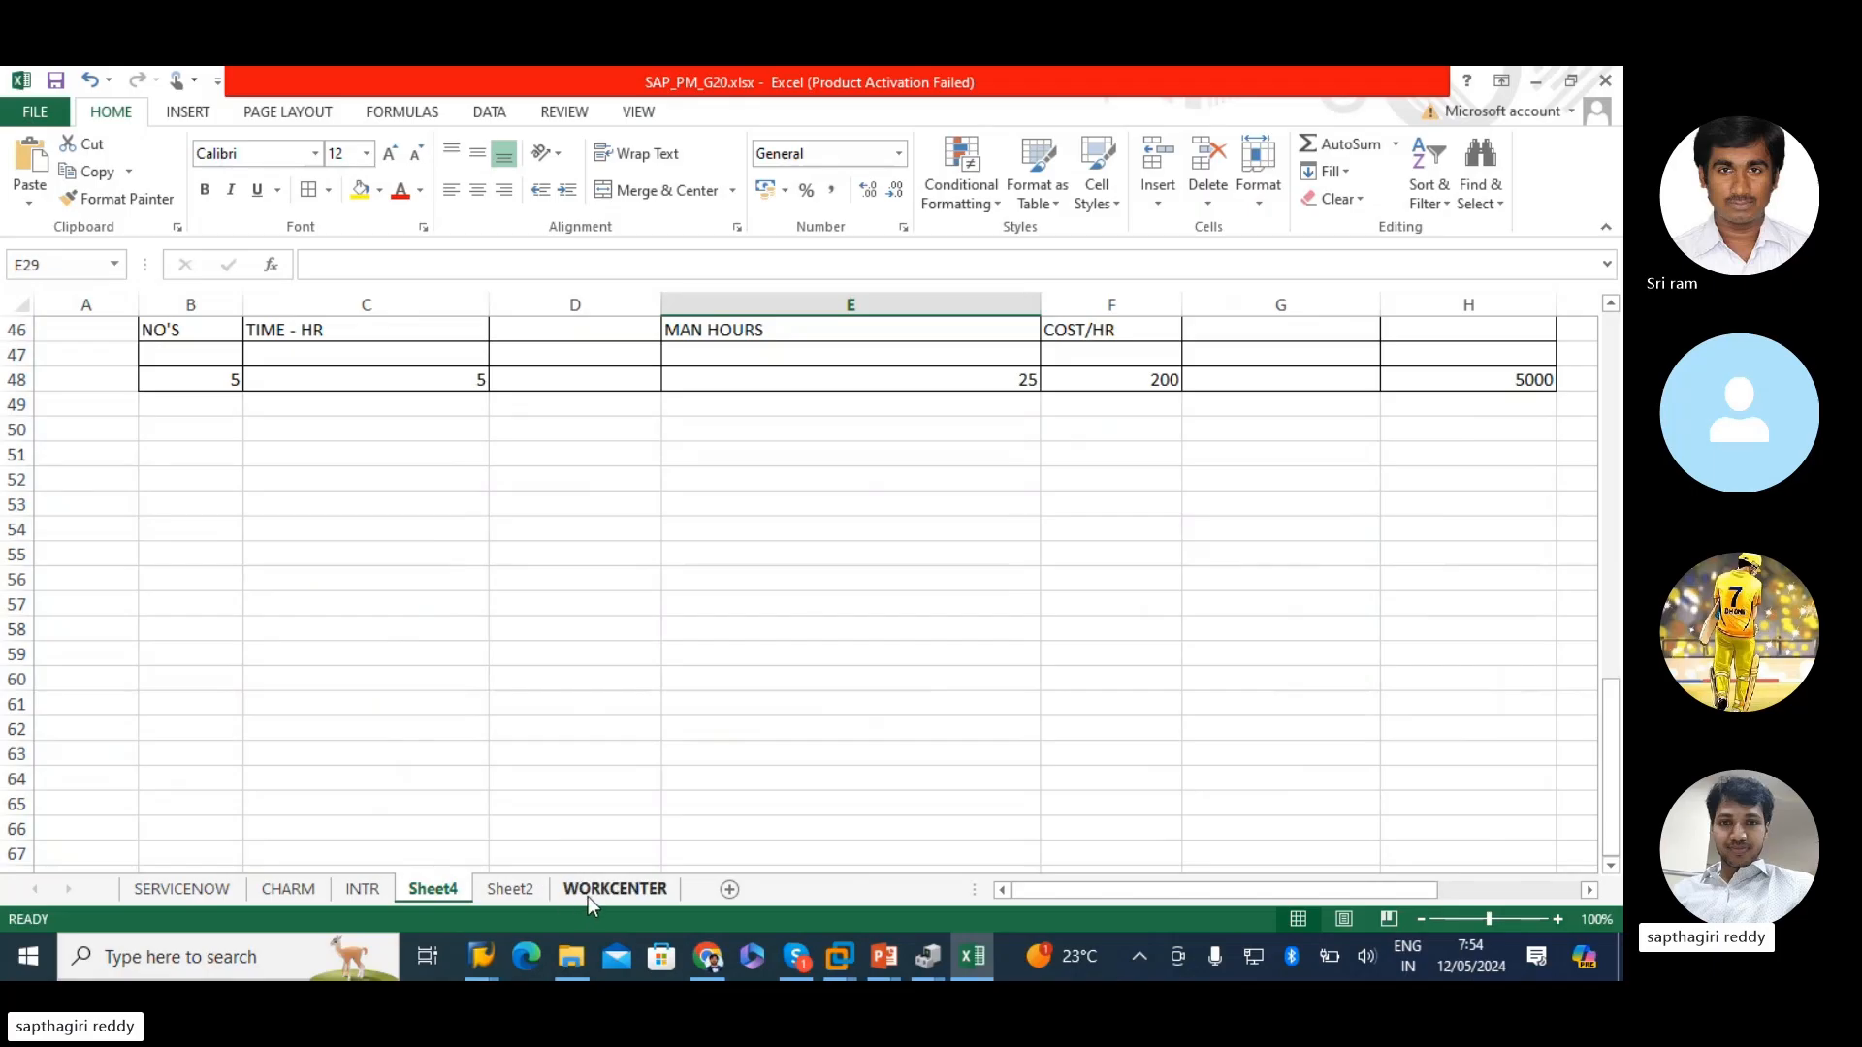
scroll(1006, 827, up, 12)
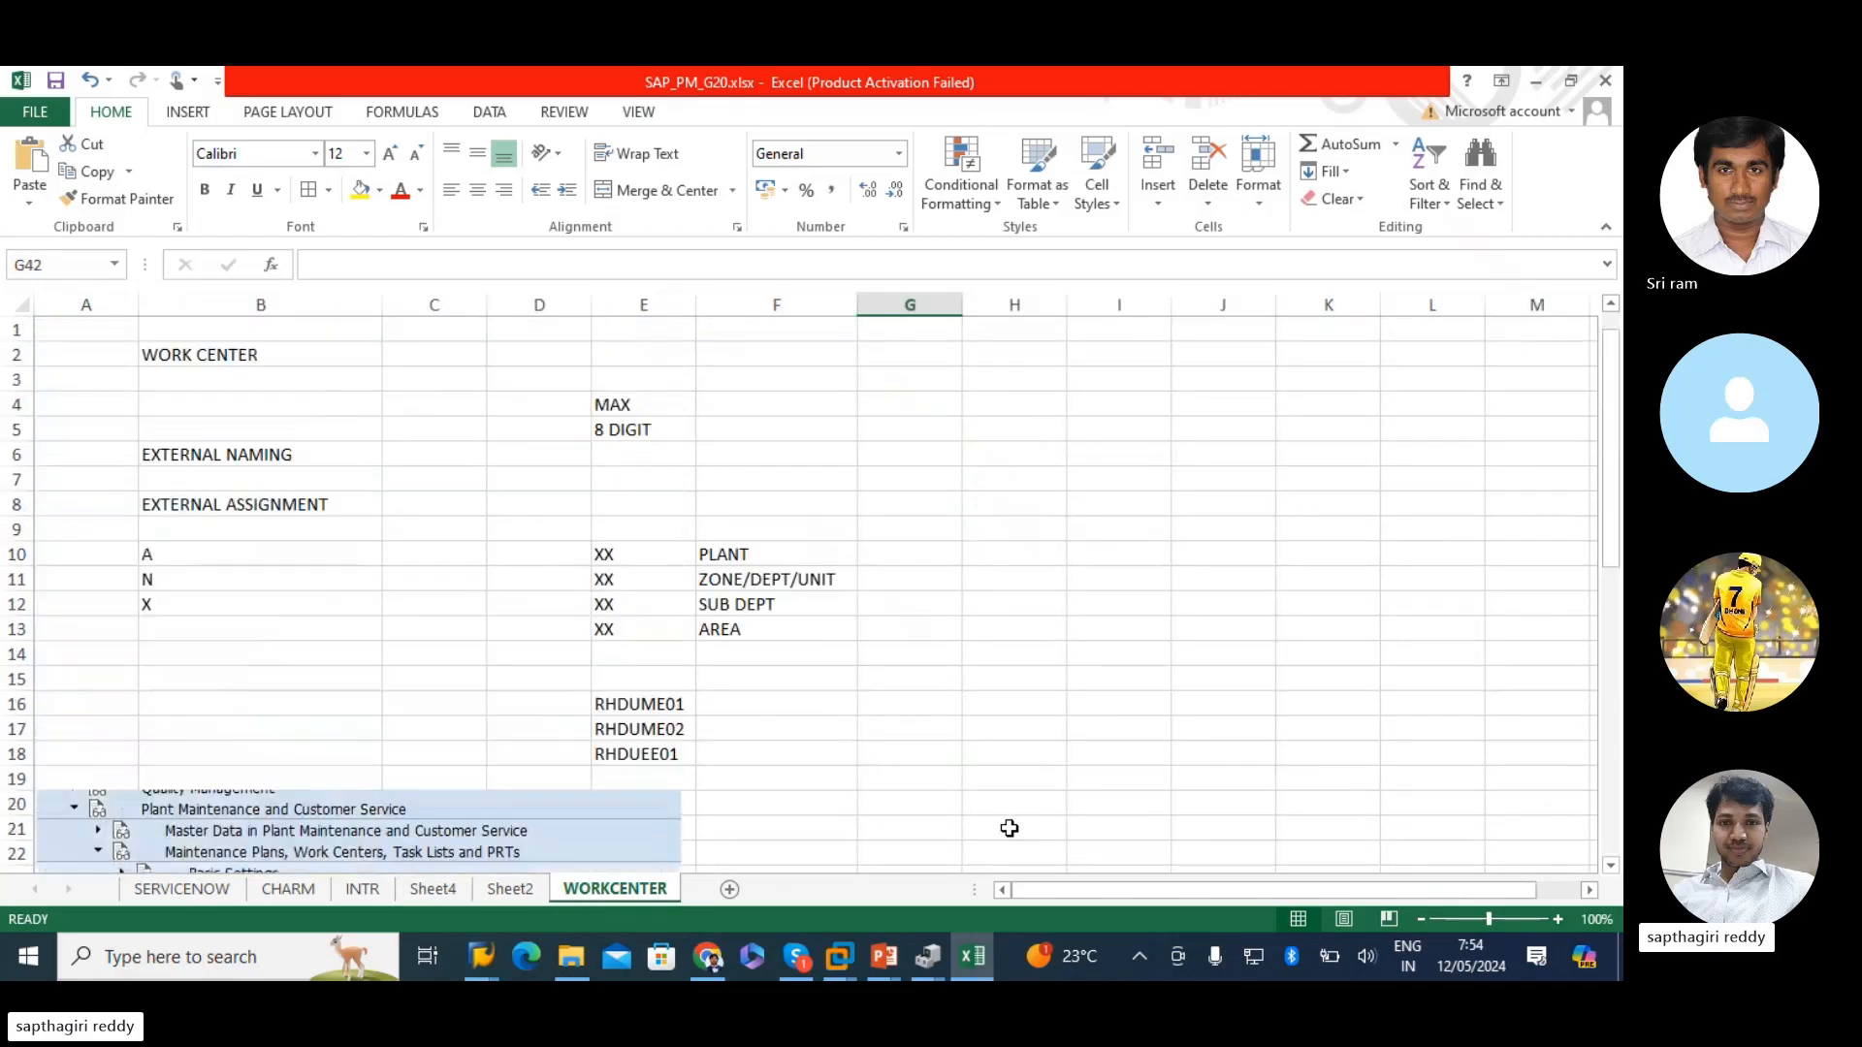
click(607, 554)
drag(168, 495, 782, 625)
click(309, 189)
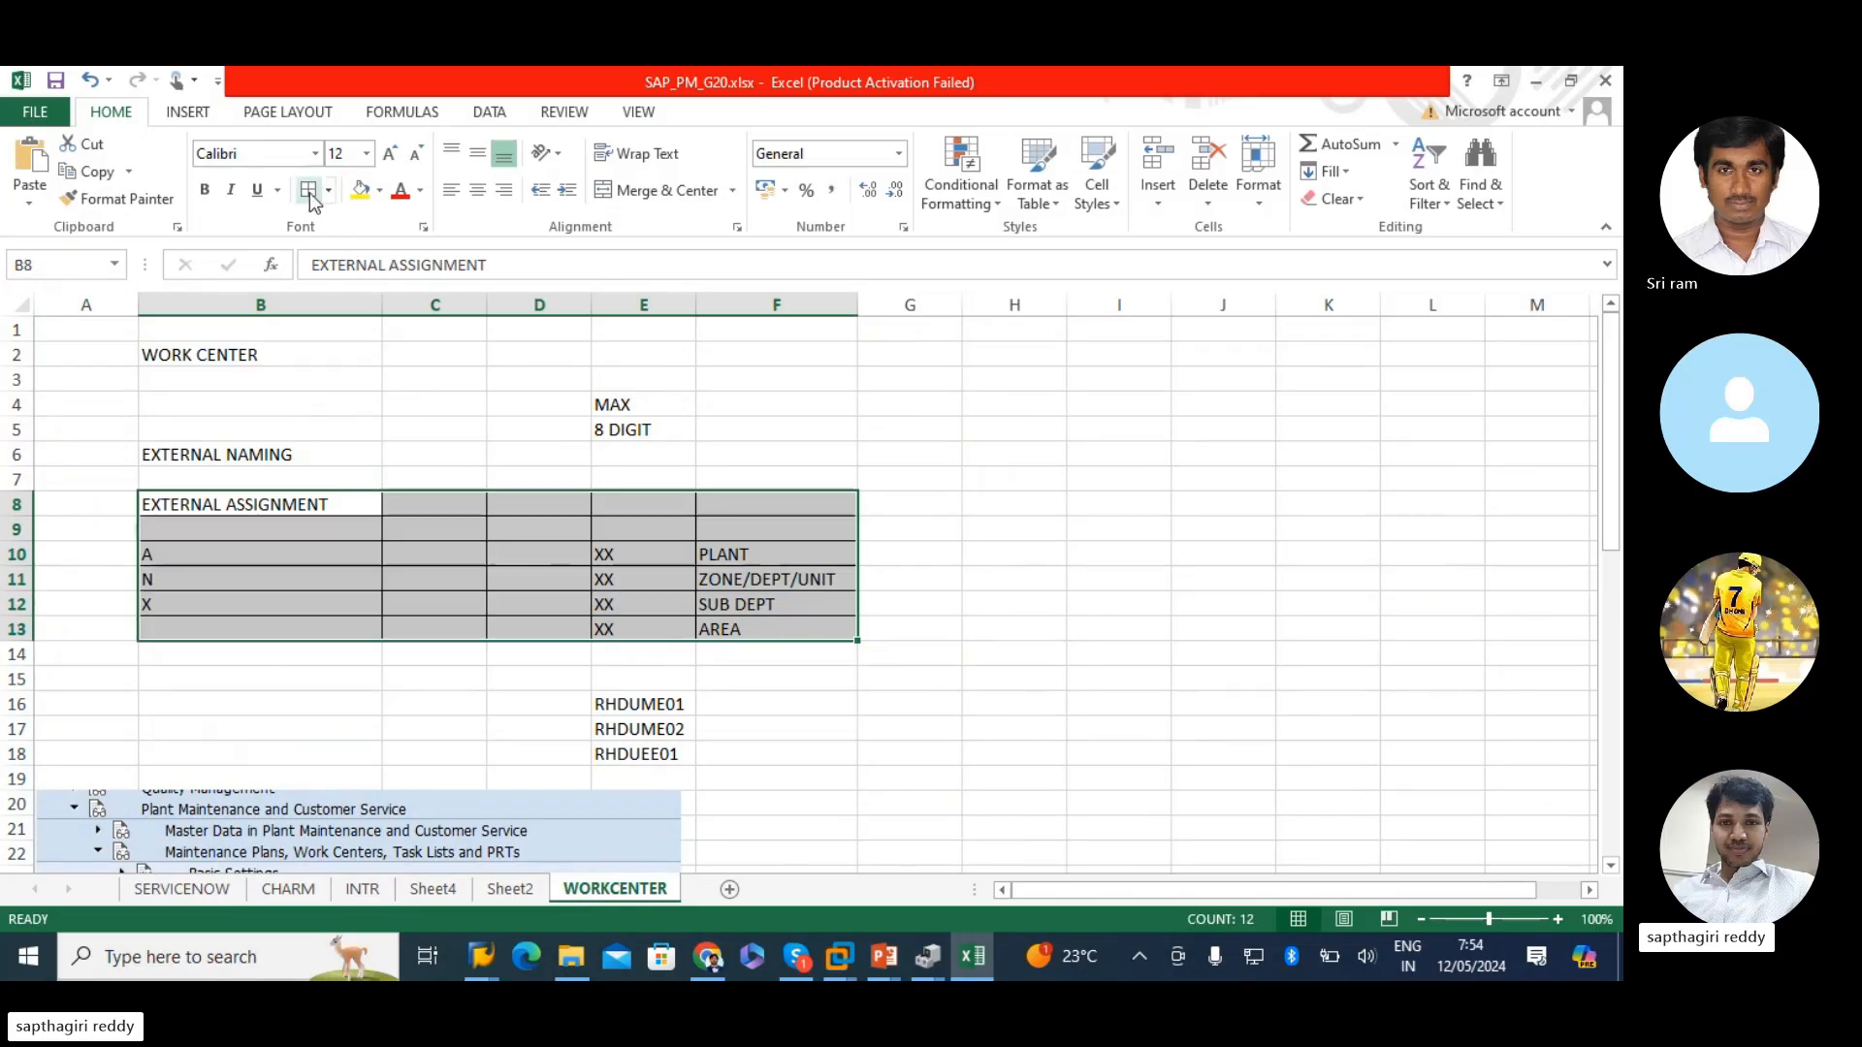
click(1008, 678)
click(610, 553)
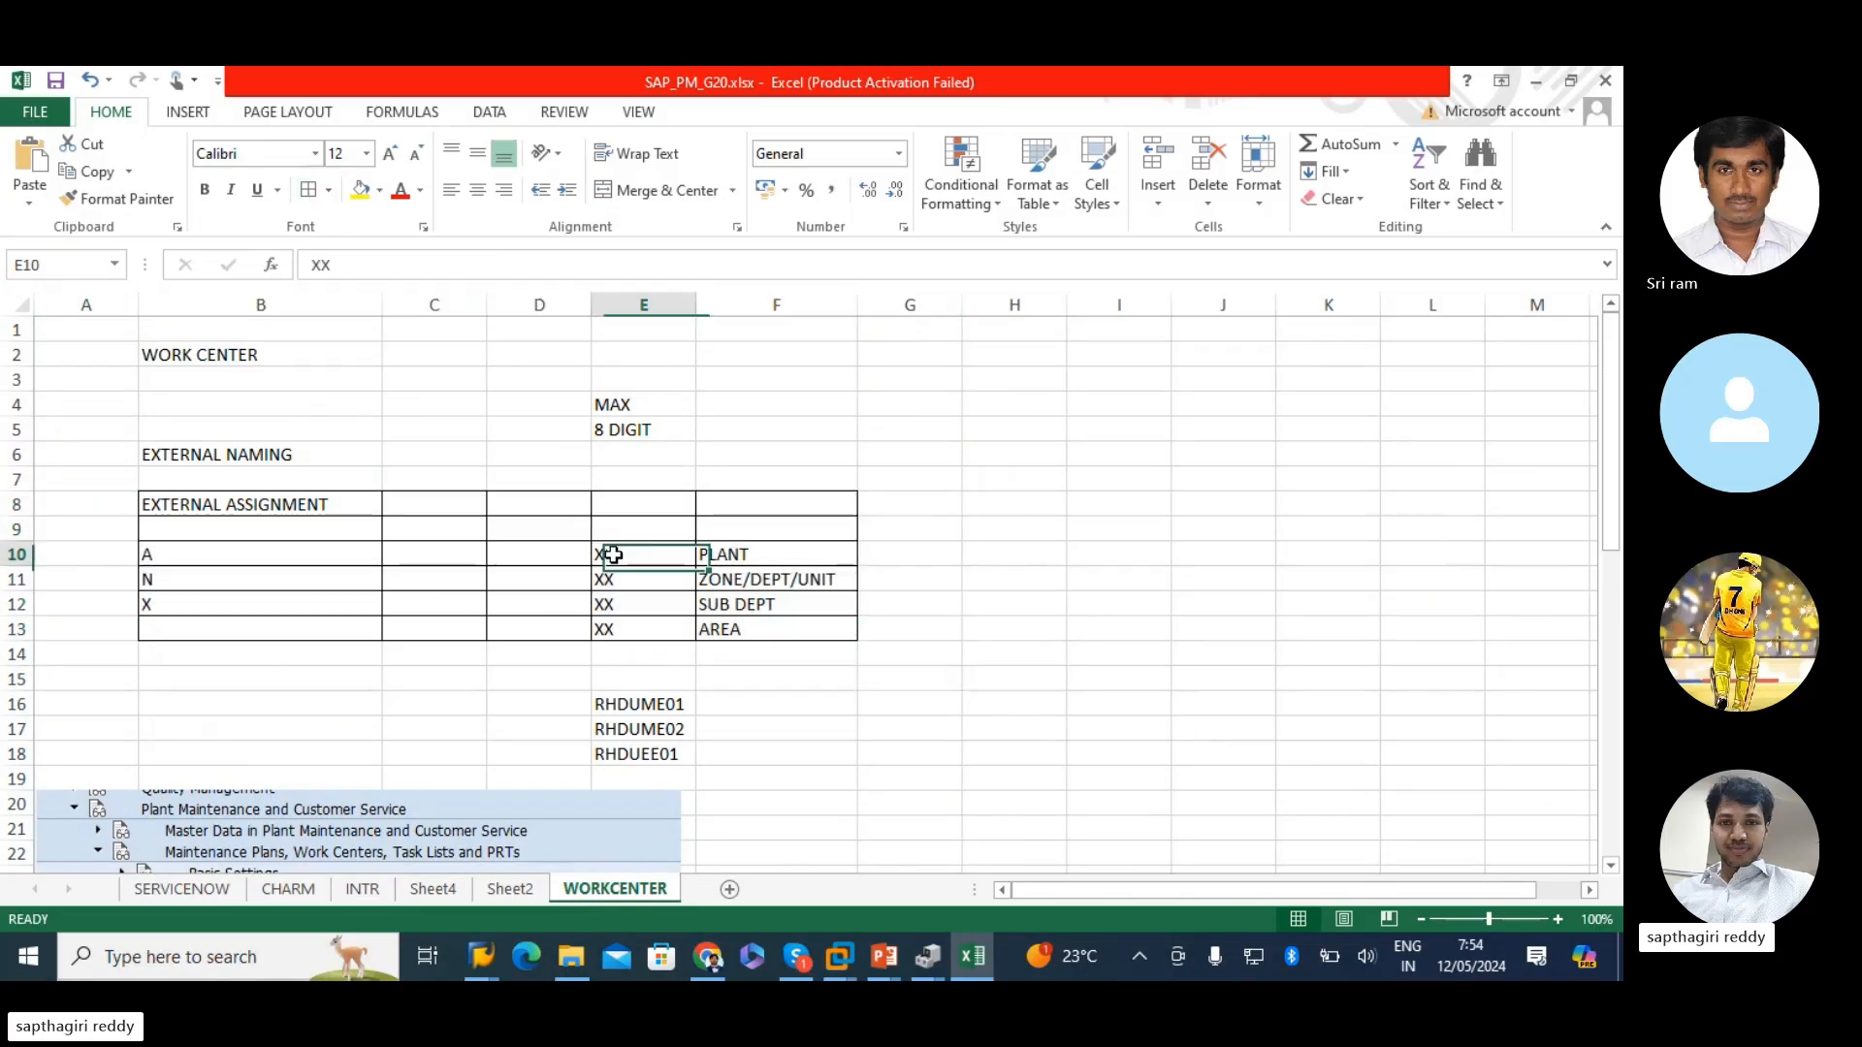
click(727, 558)
click(823, 579)
click(931, 581)
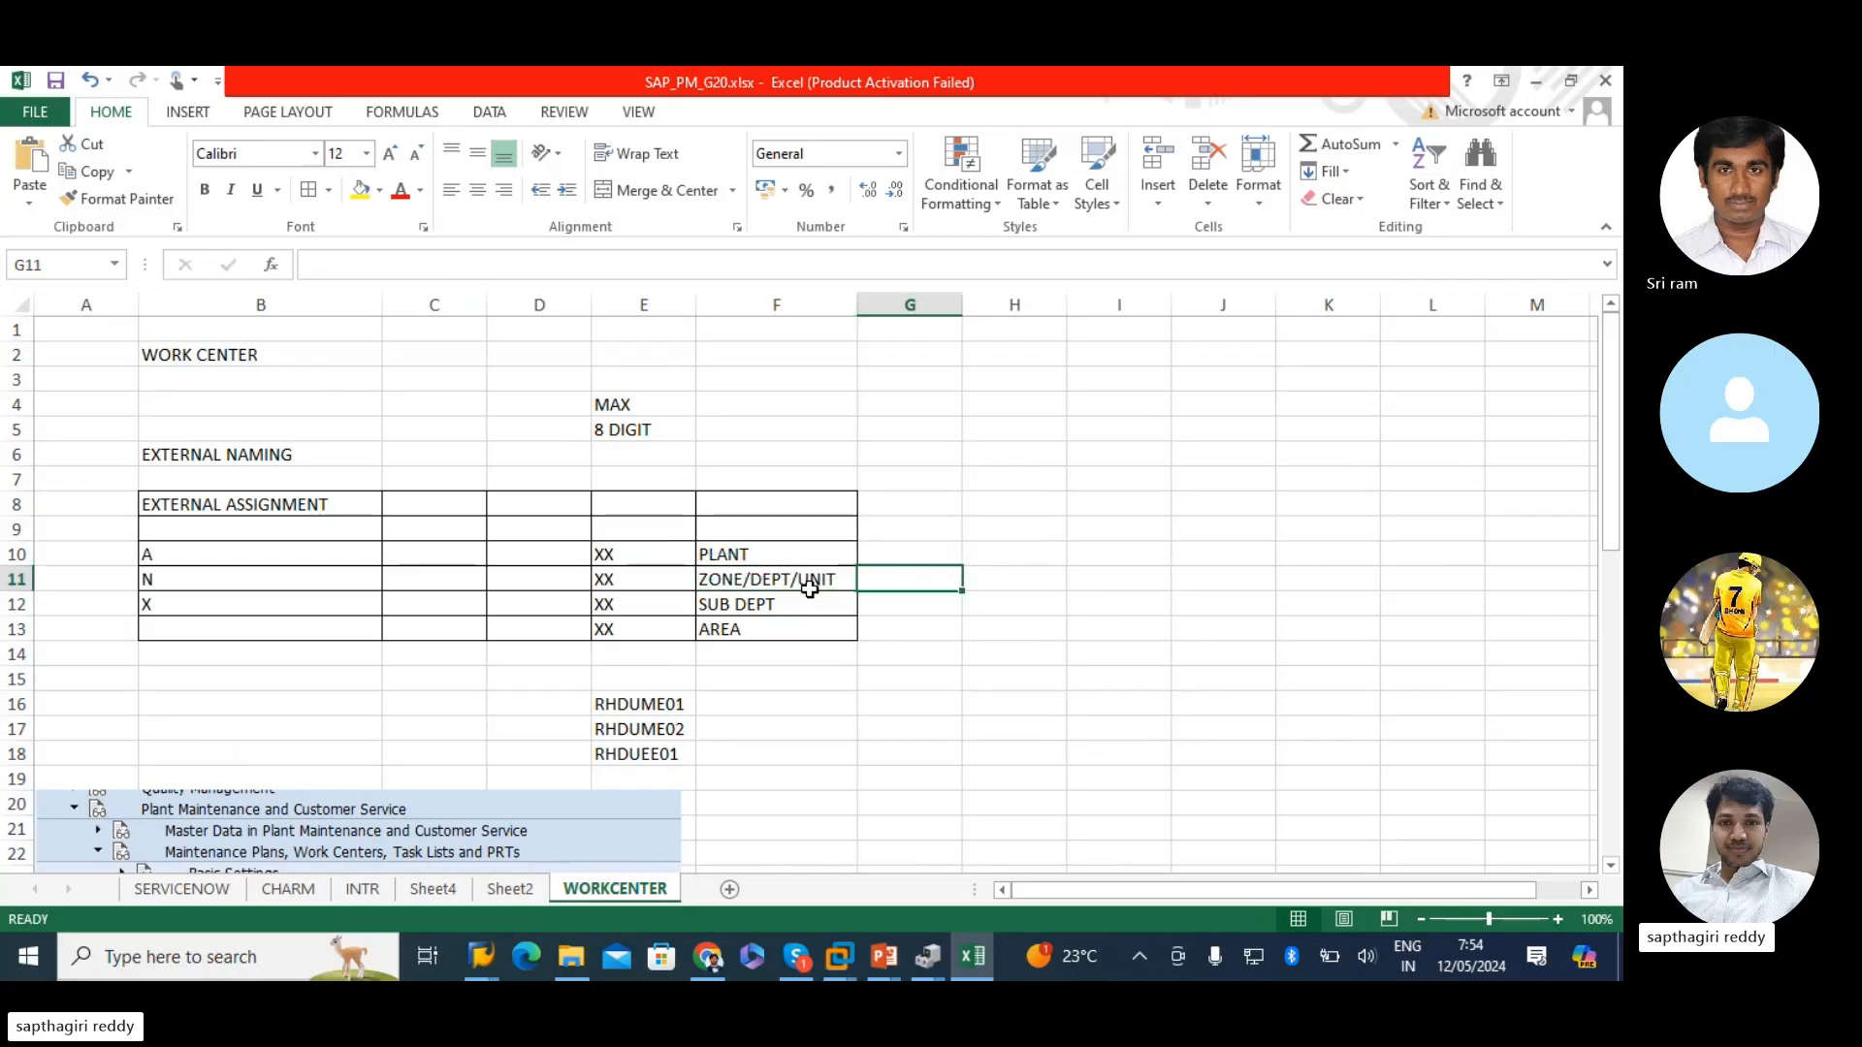
click(786, 603)
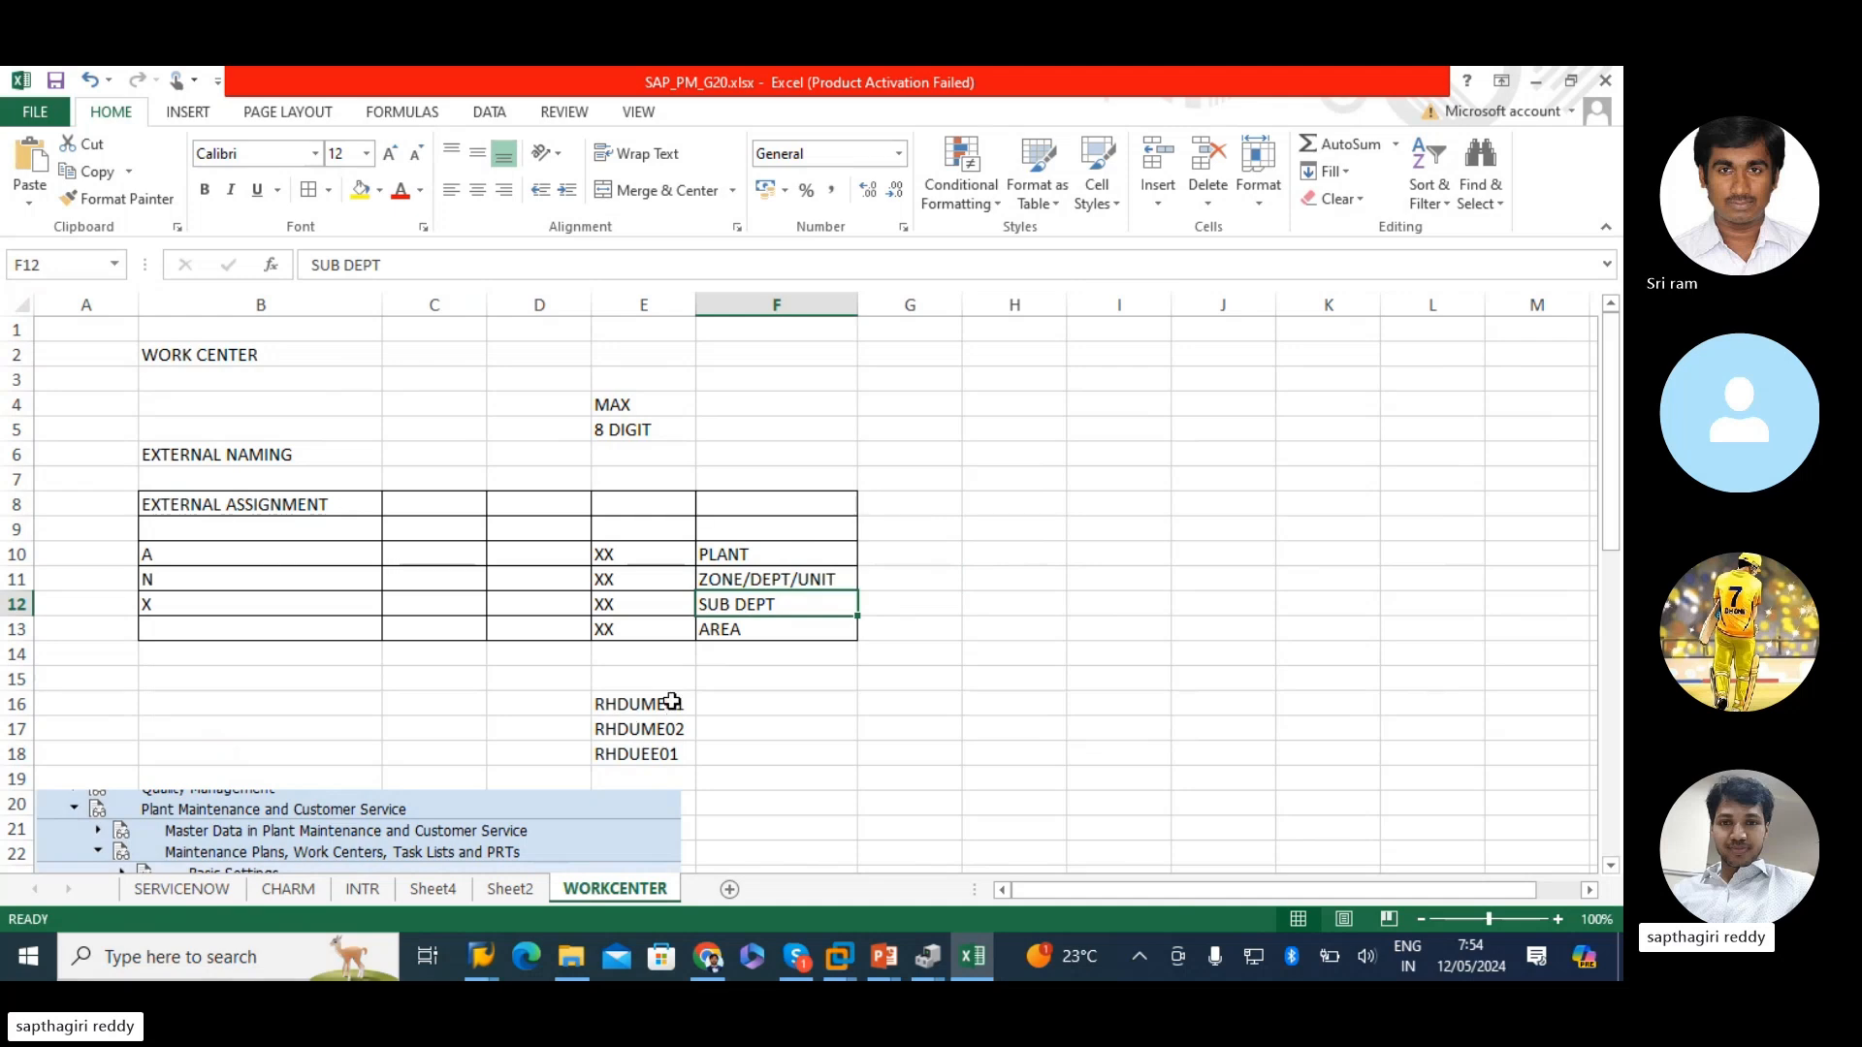
- Make the sample work center names in E16:E18 bold and apply borders to these cells
drag(670, 704, 665, 753)
click(205, 189)
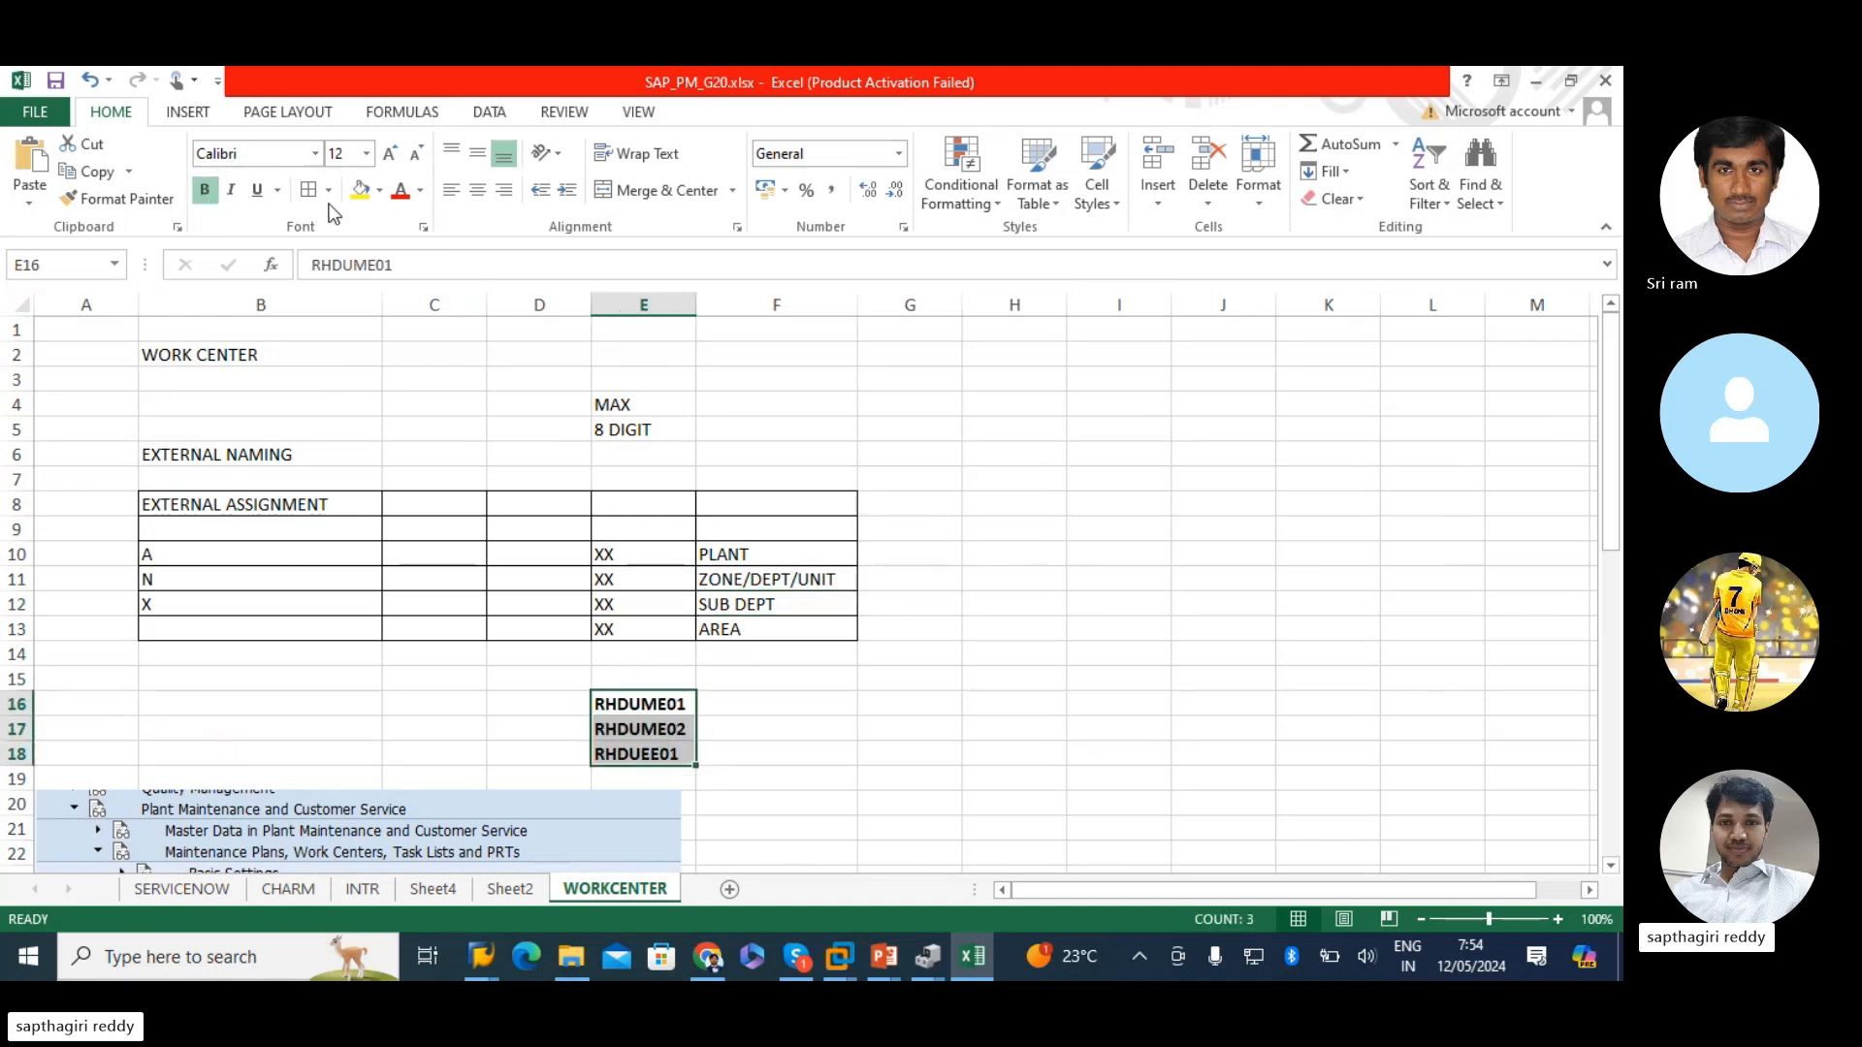
click(1291, 583)
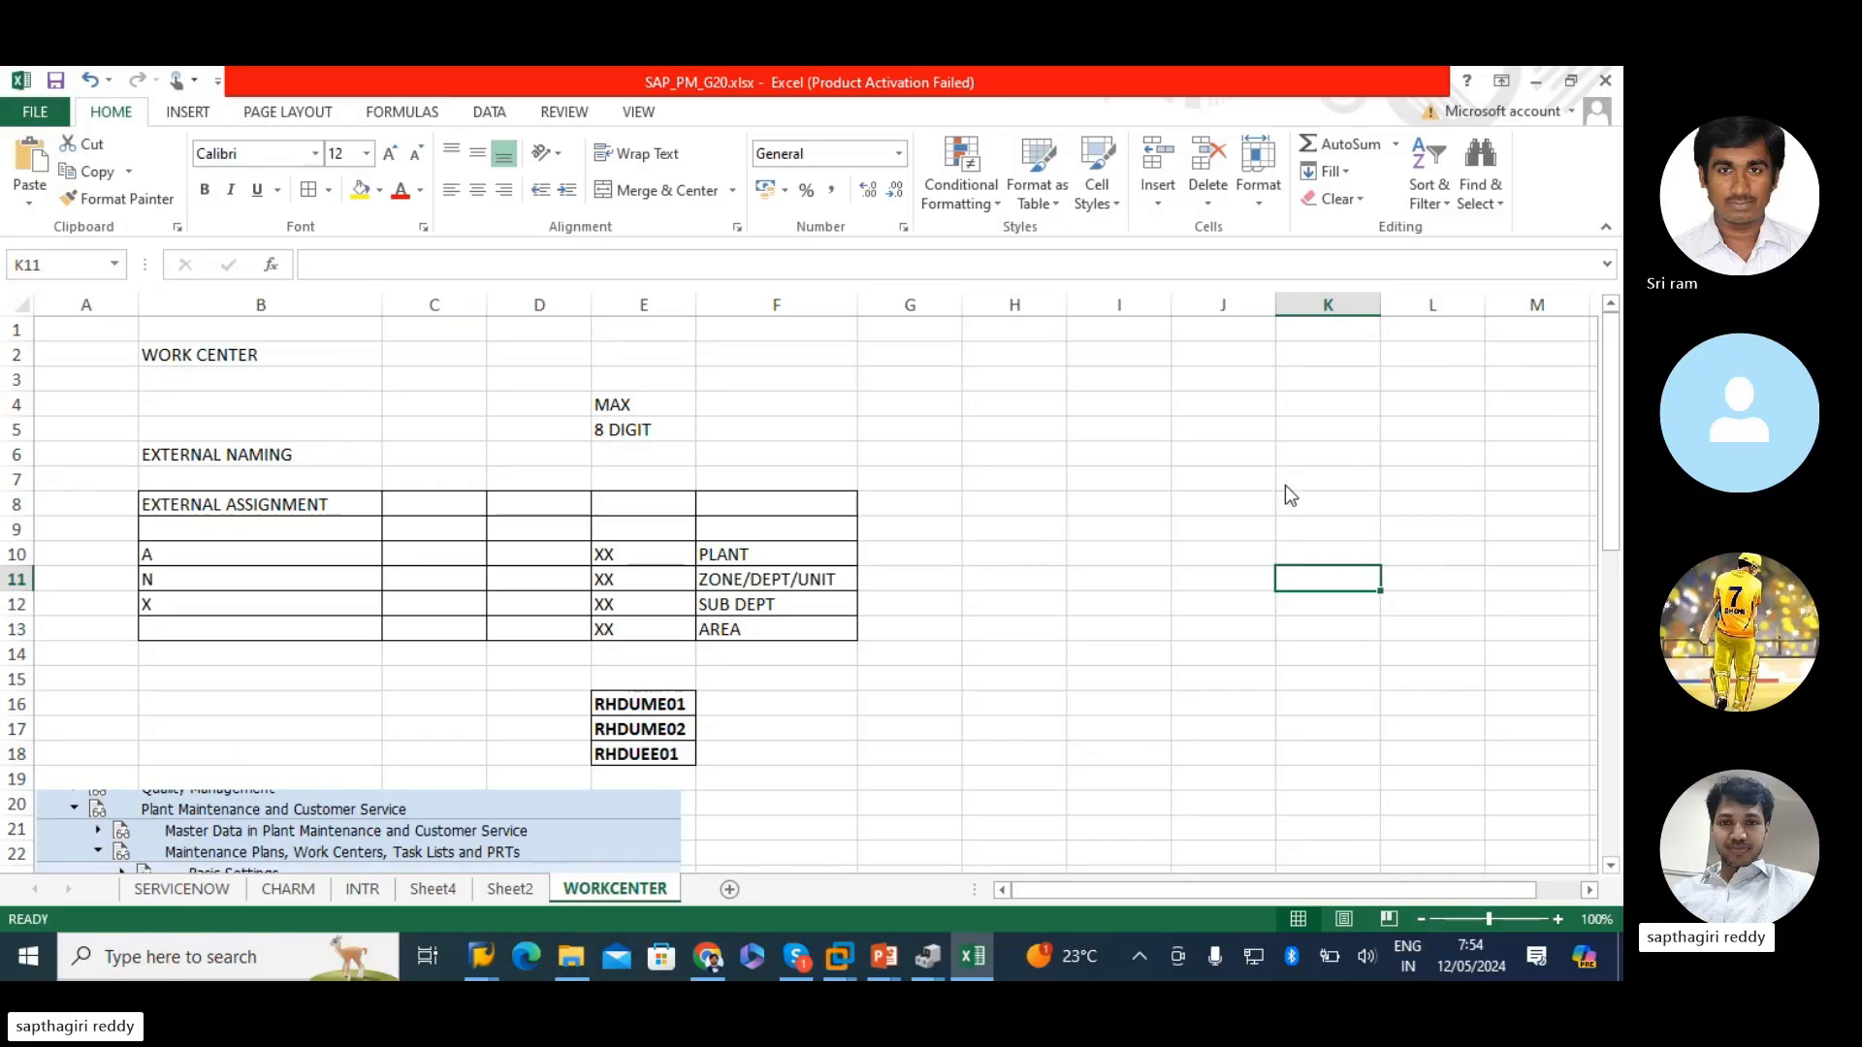
- Switch to the SAP work center basic data and set the person responsible to 41
key(alt+Tab)
click(236, 443)
key(space)
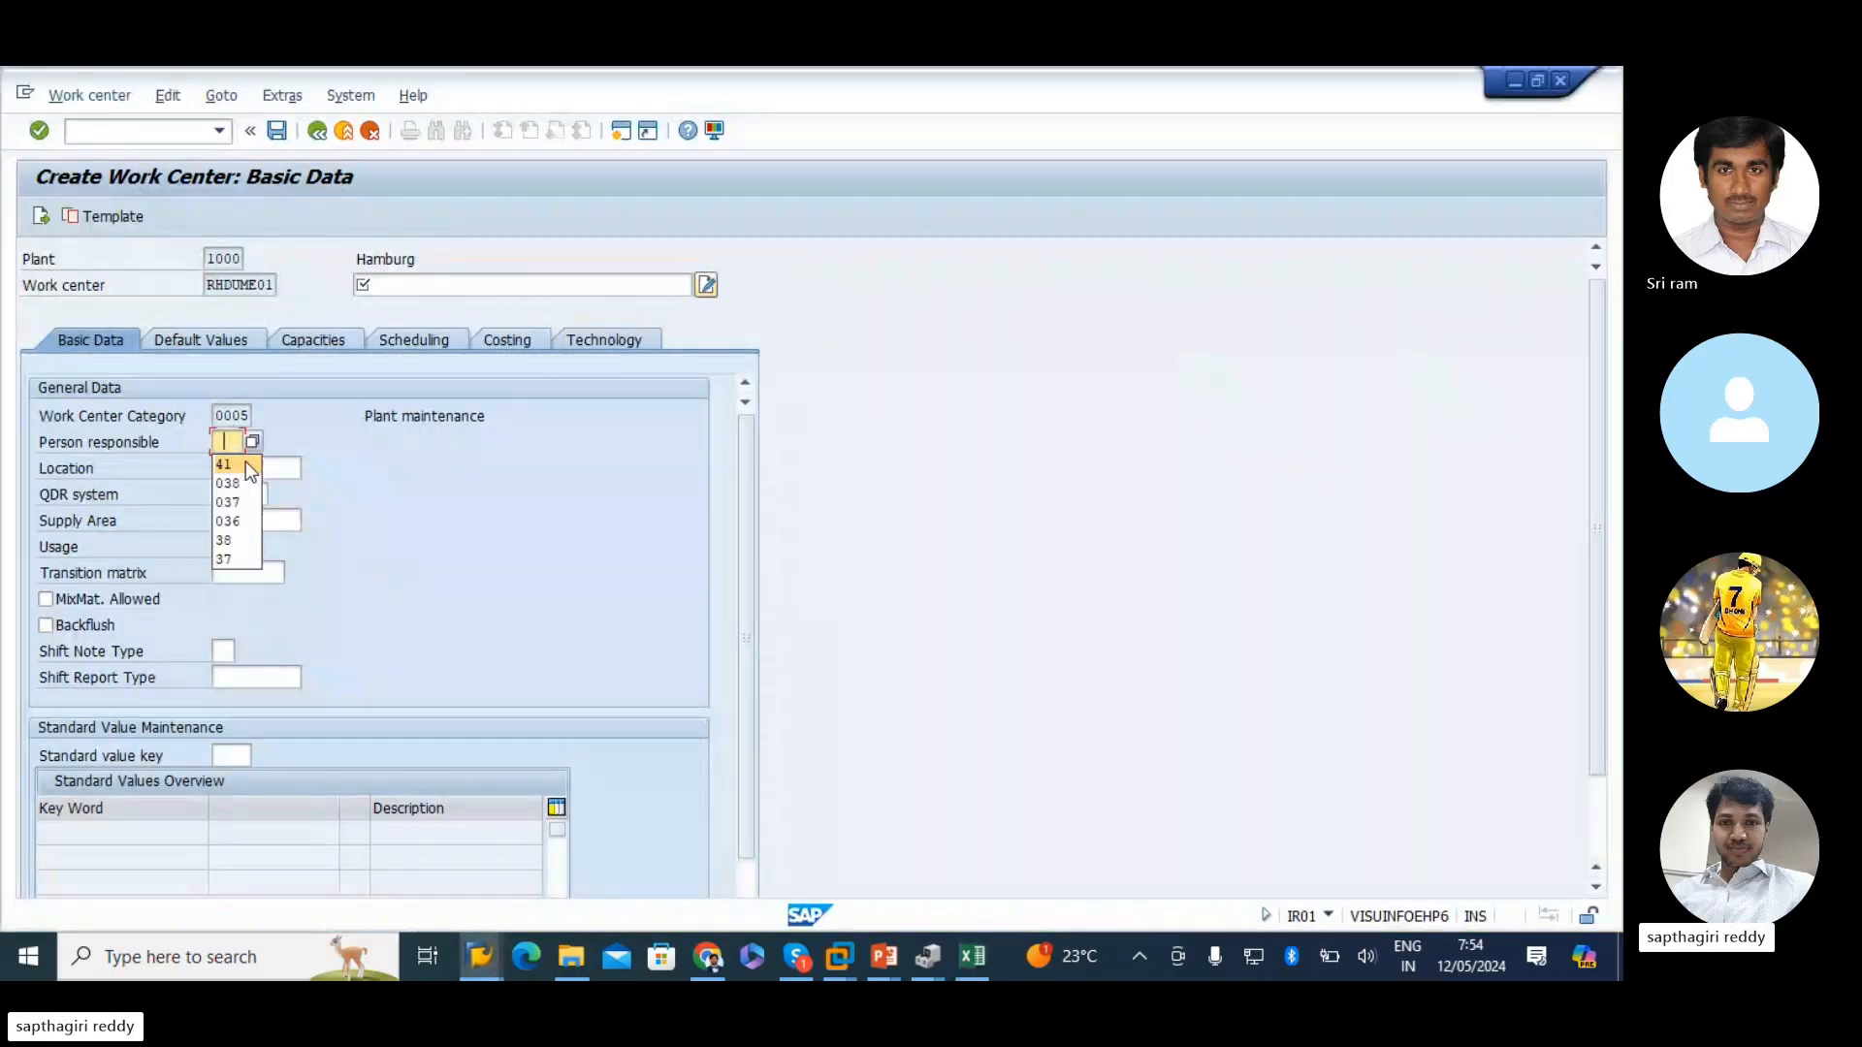
click(231, 468)
click(255, 472)
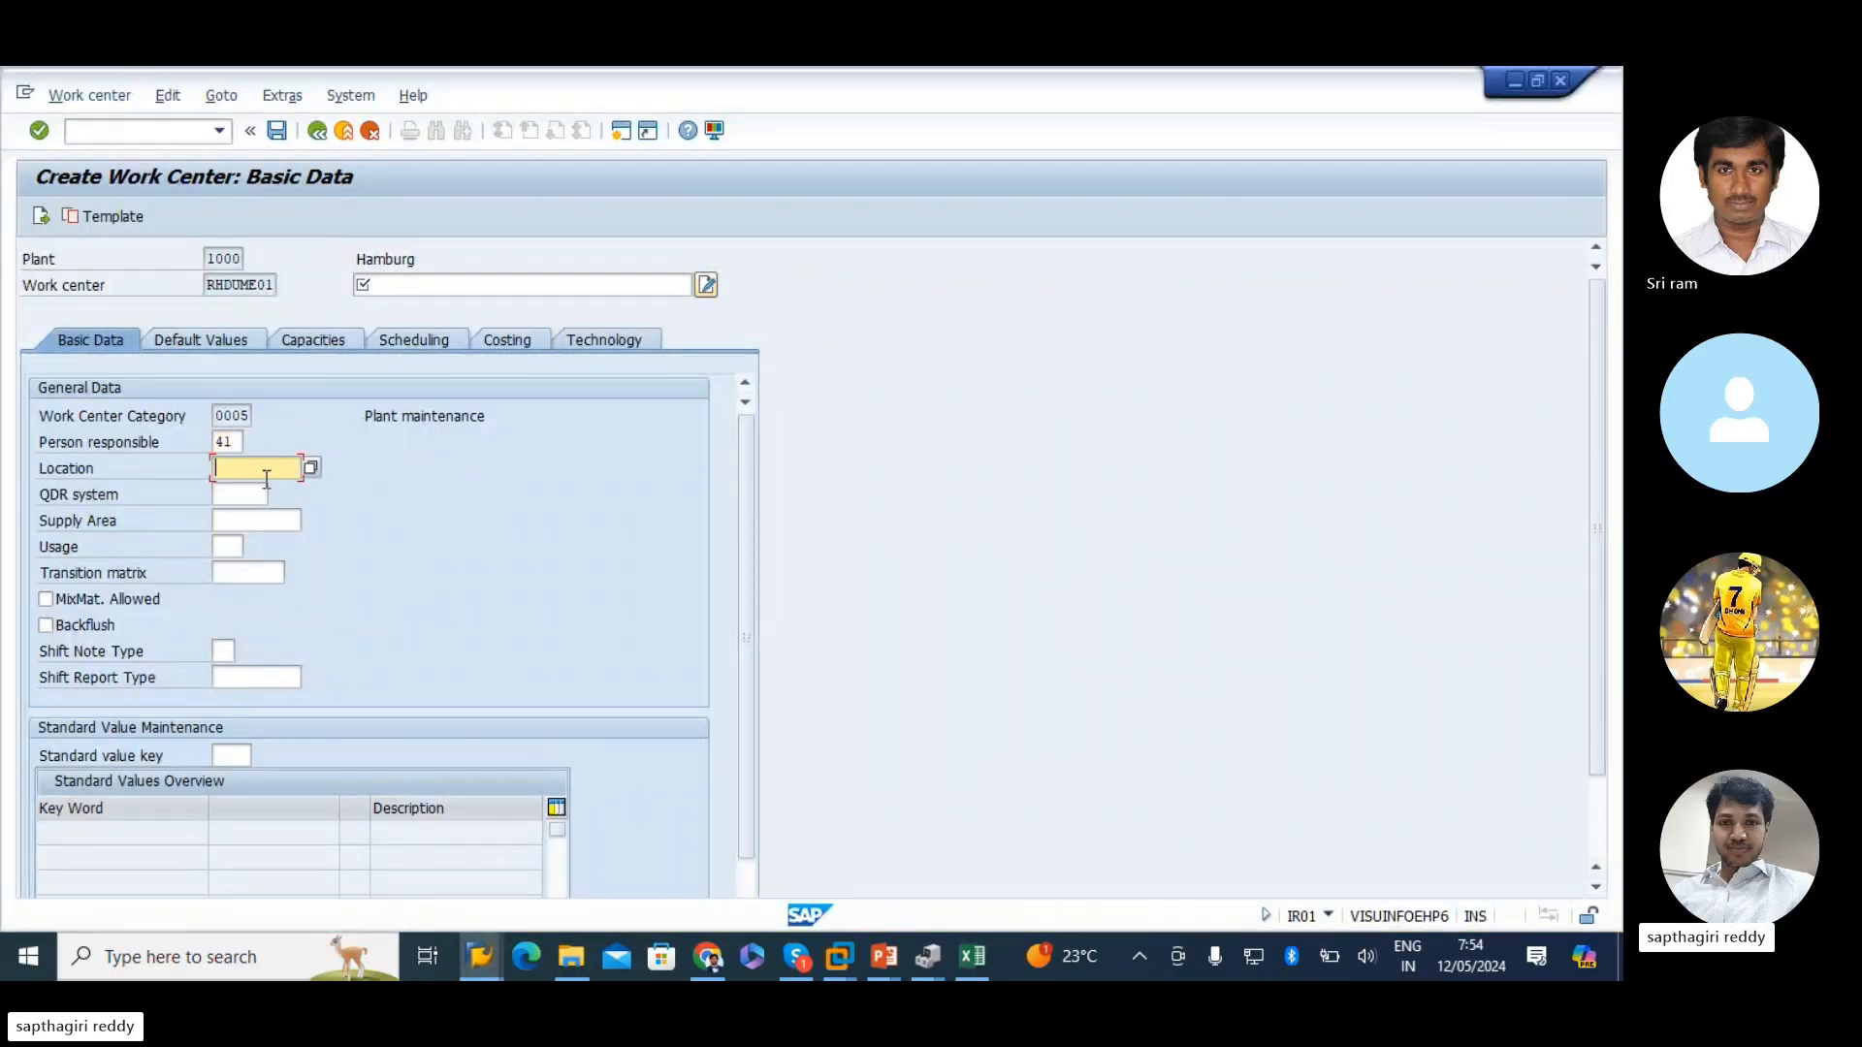
key(space)
click(417, 498)
- Switch to the Display IMG session and expand the Enterprise Structure node
mouse_move(479, 957)
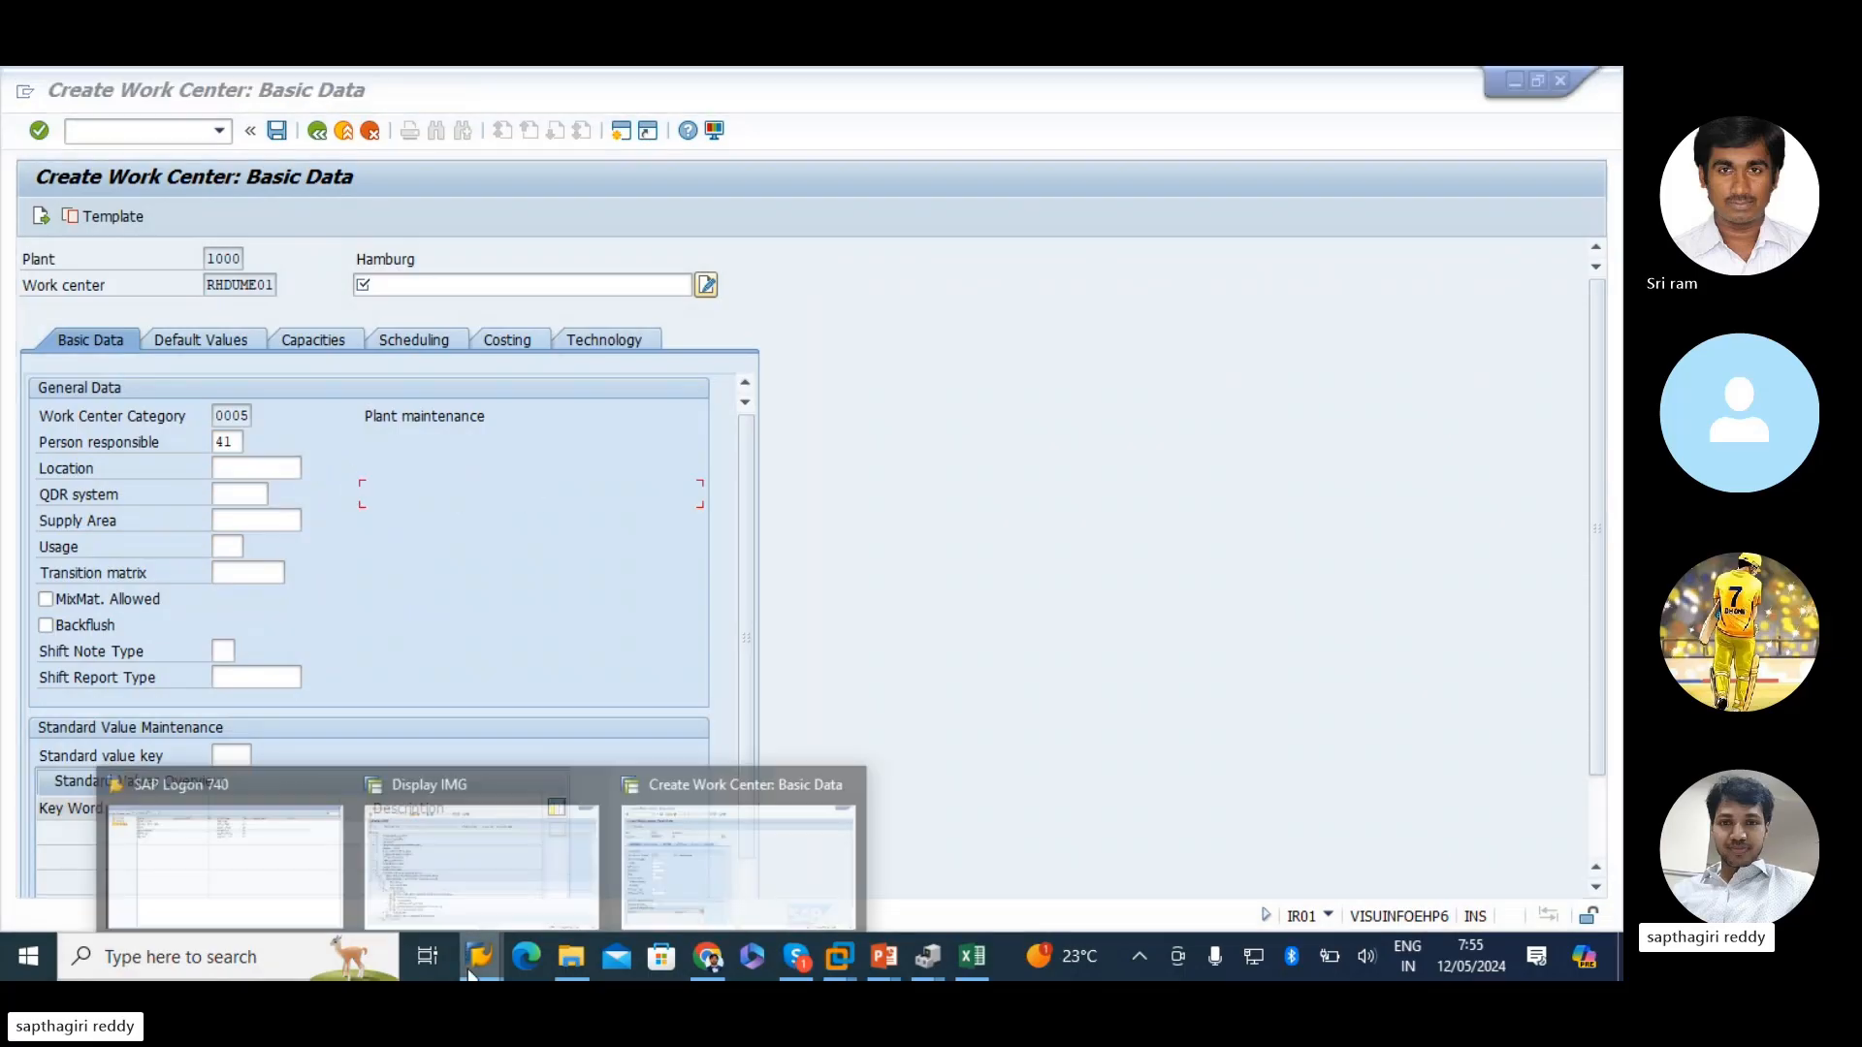
click(497, 882)
scroll(231, 548, up, 3)
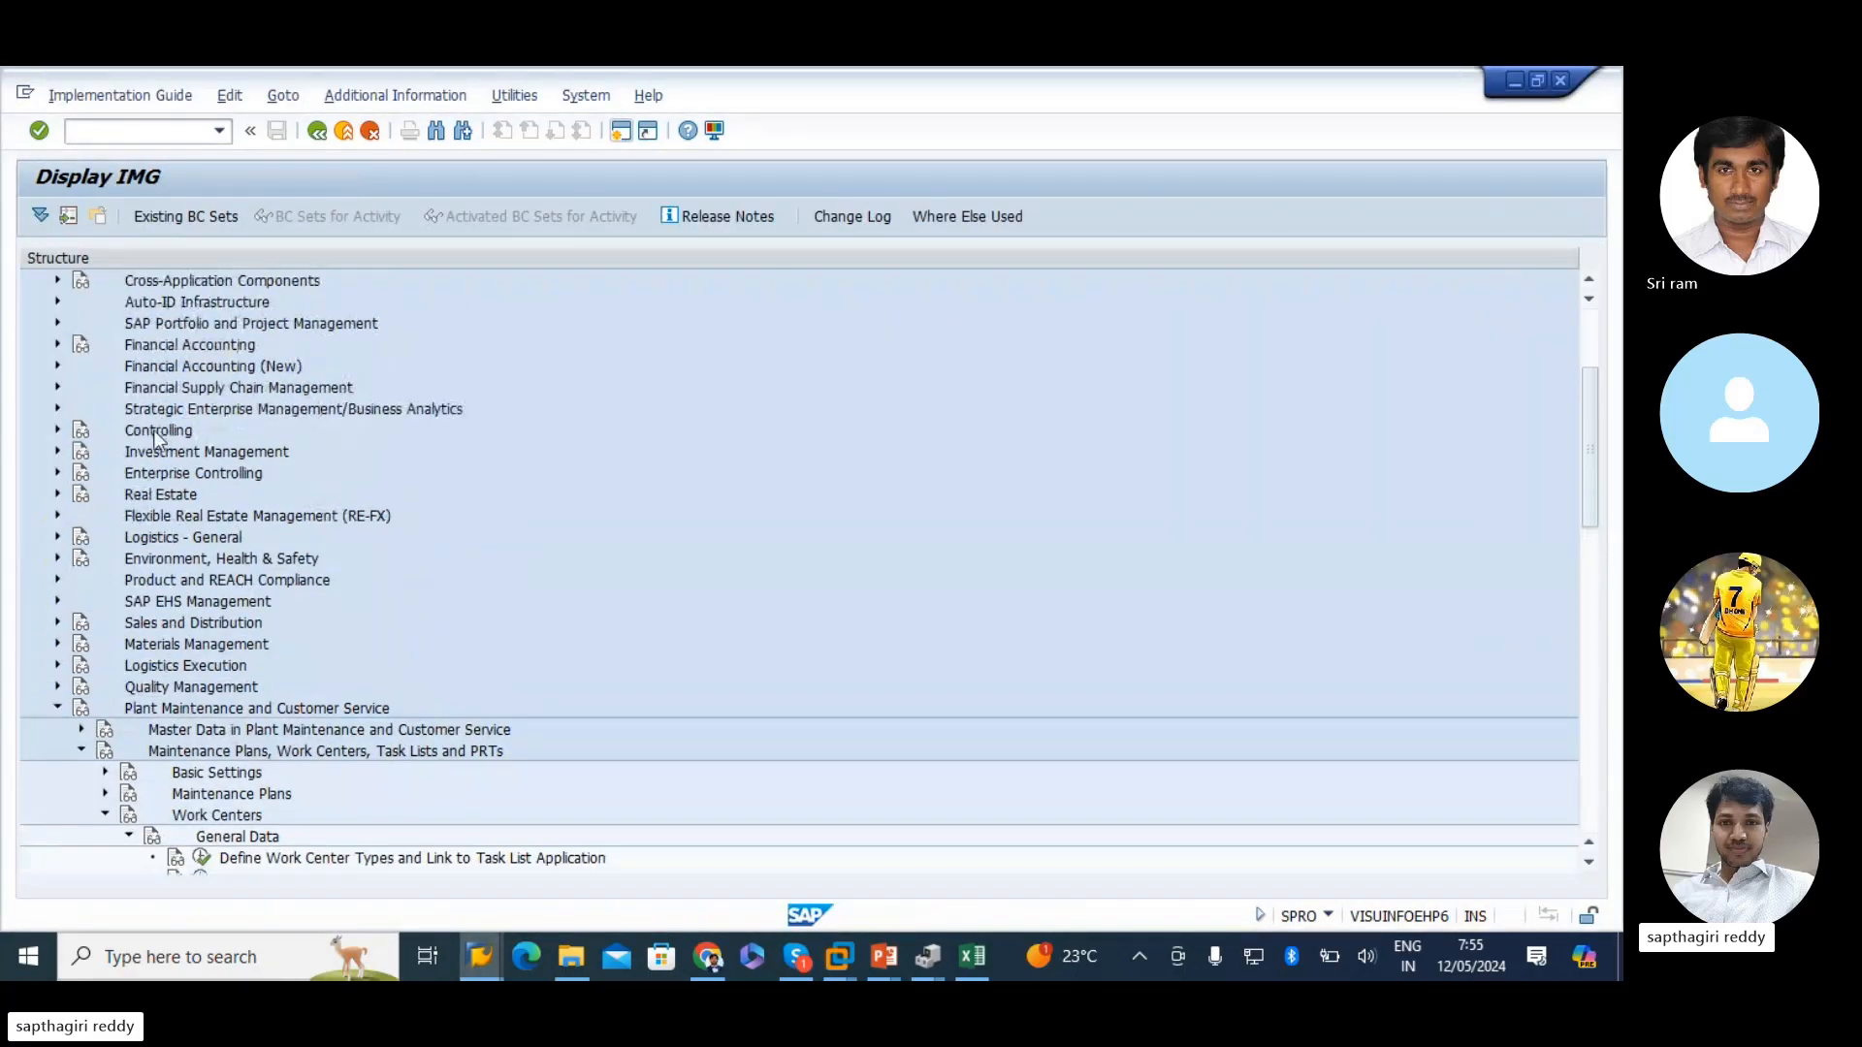
click(136, 474)
scroll(165, 446, up, 3)
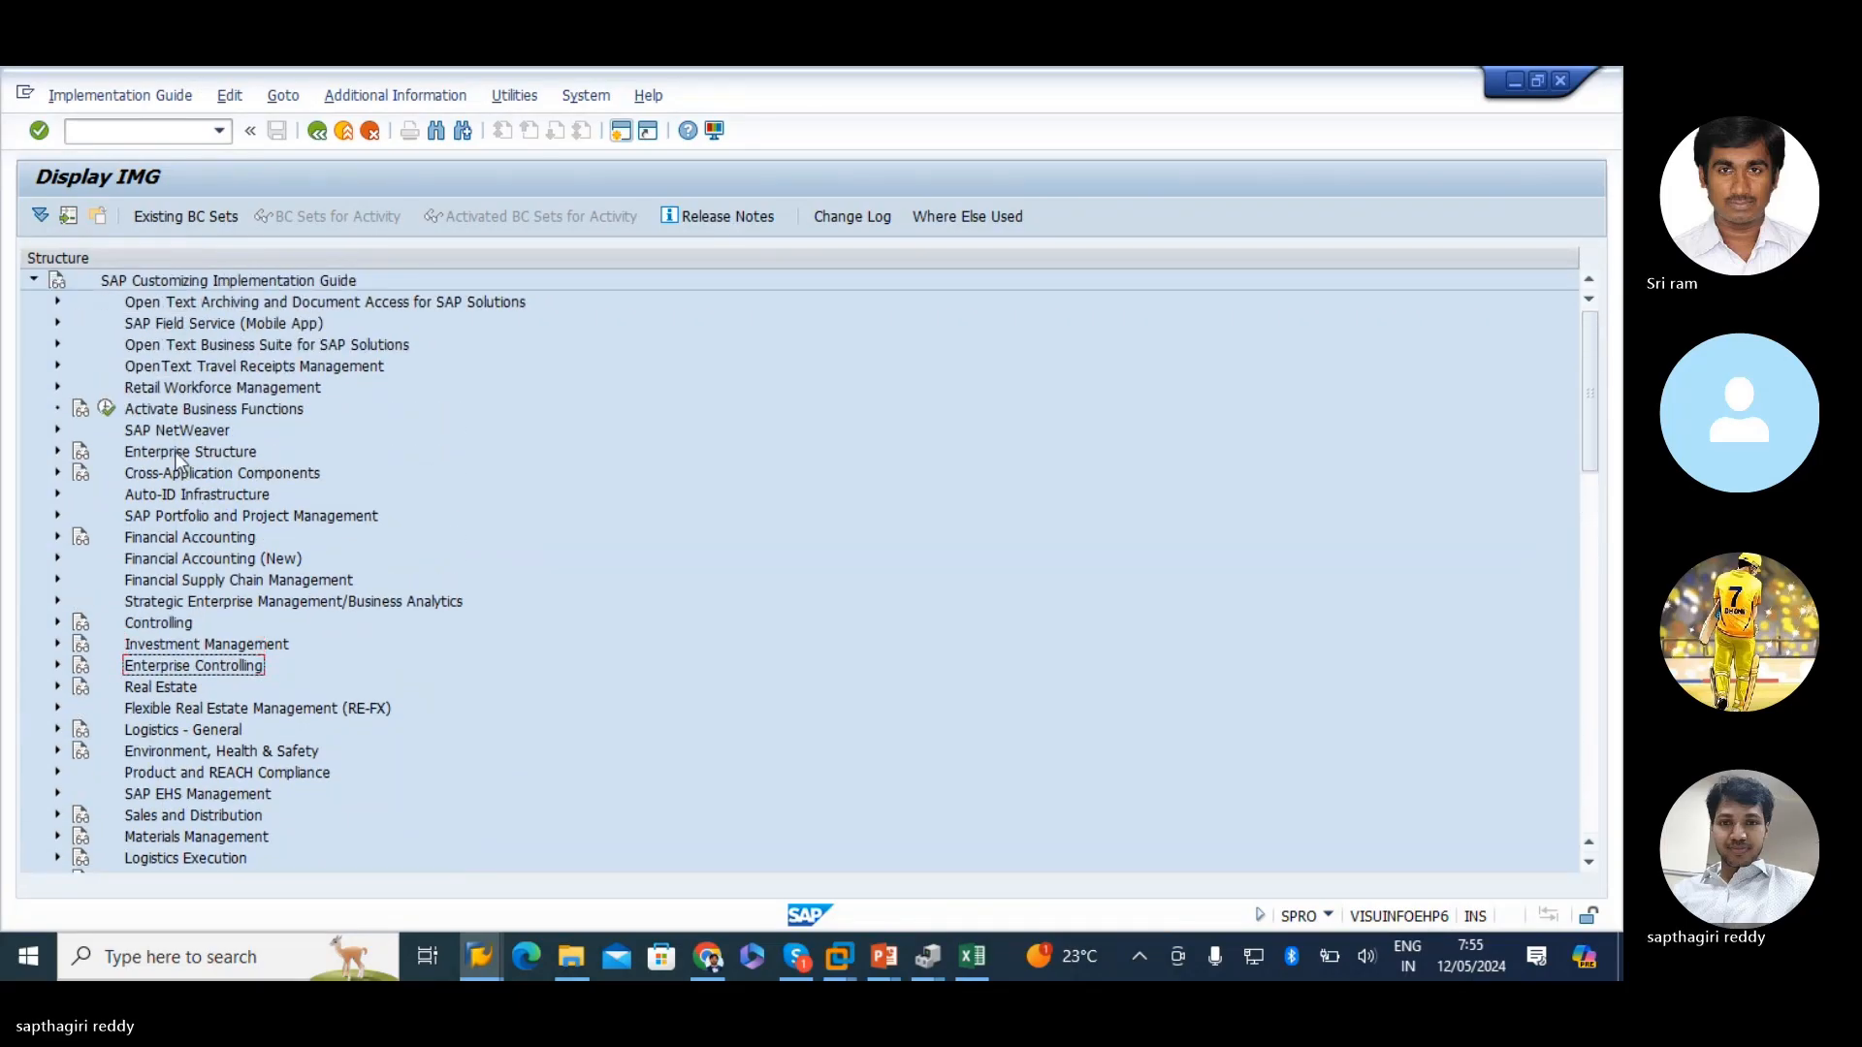
click(164, 456)
click(57, 448)
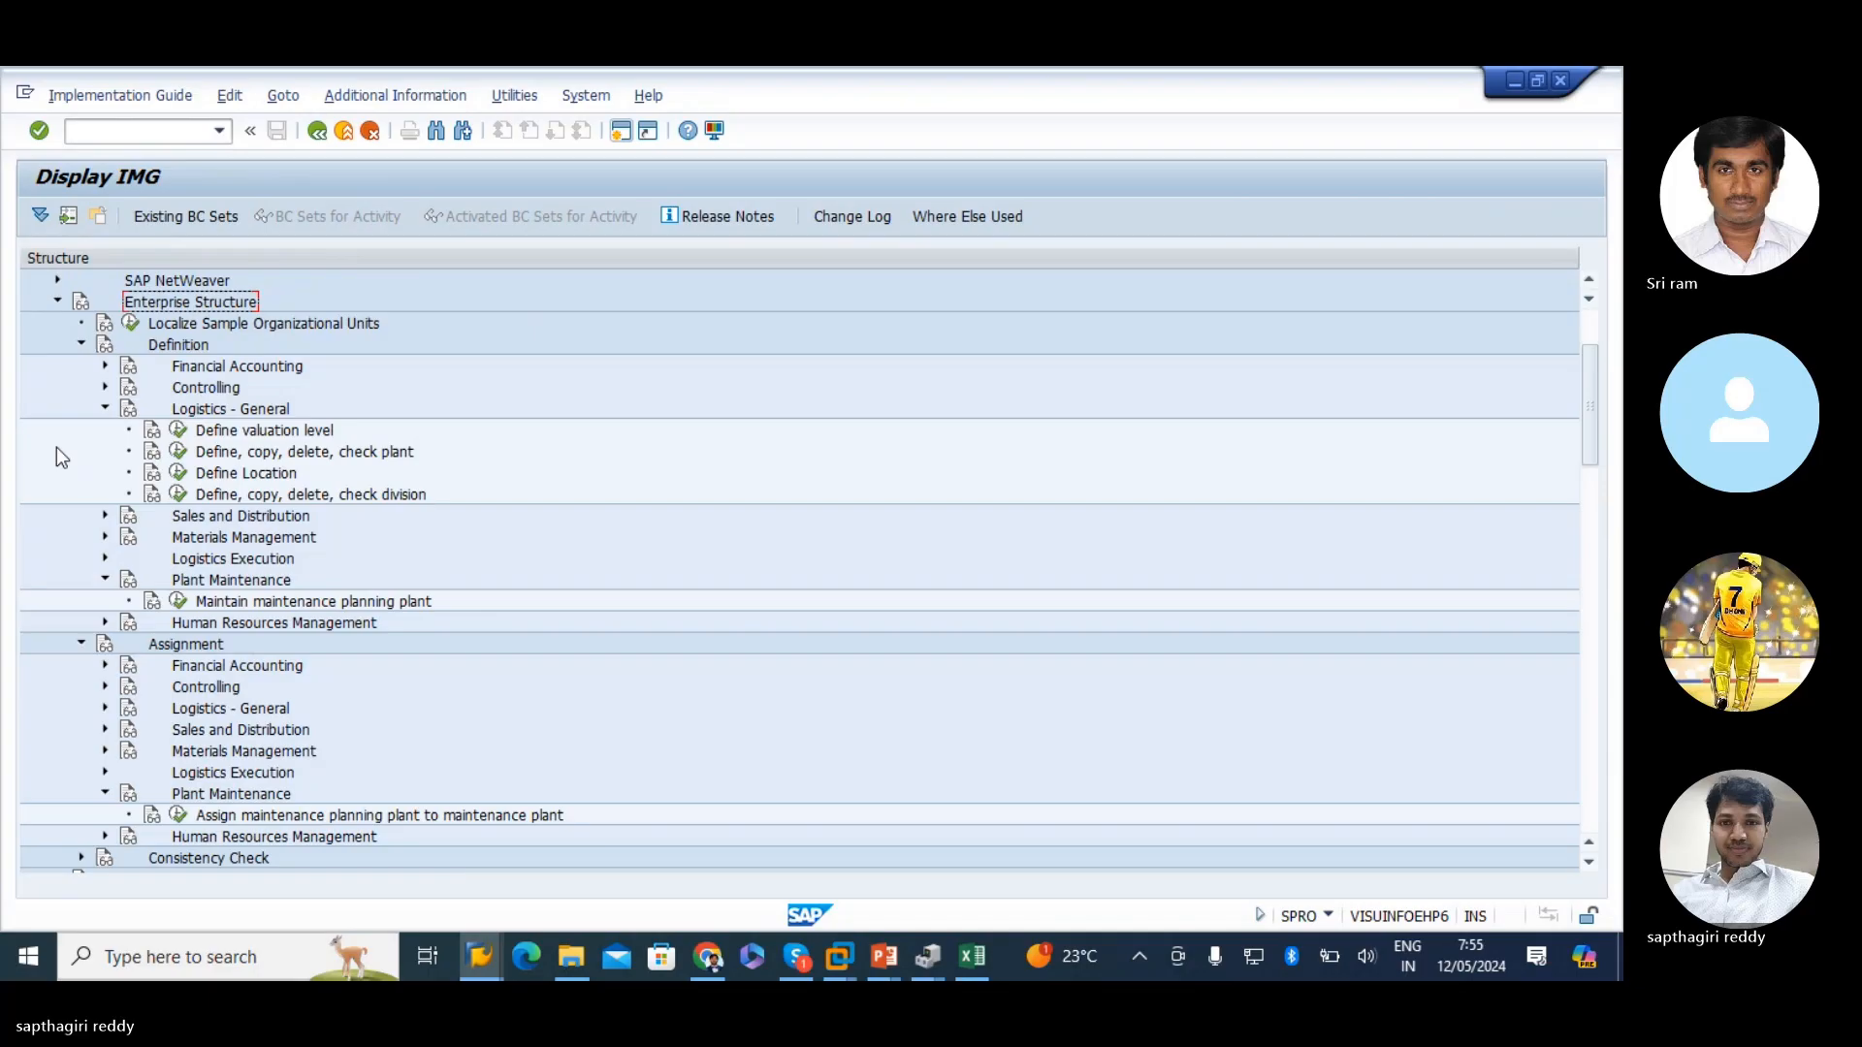
- Execute Define Location under Logistics - General and position the locations list at plant 1000
click(241, 433)
click(221, 474)
click(179, 472)
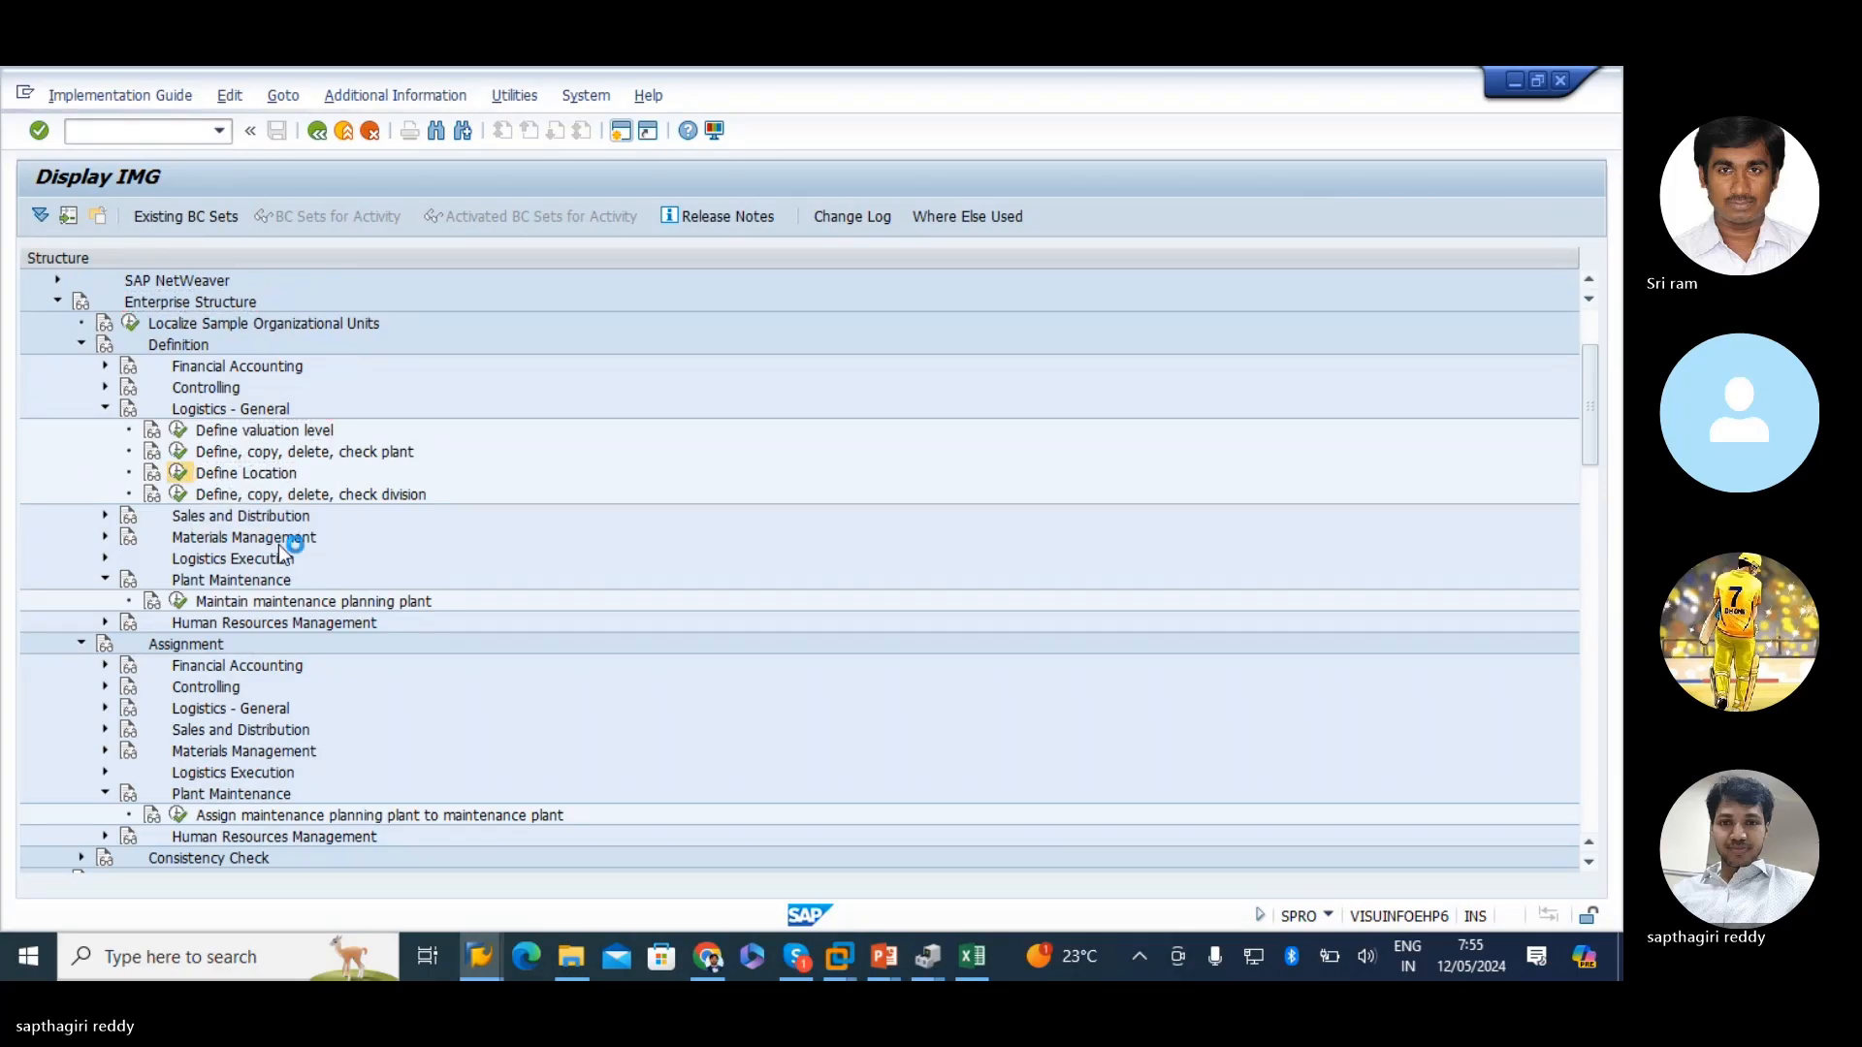
click(269, 861)
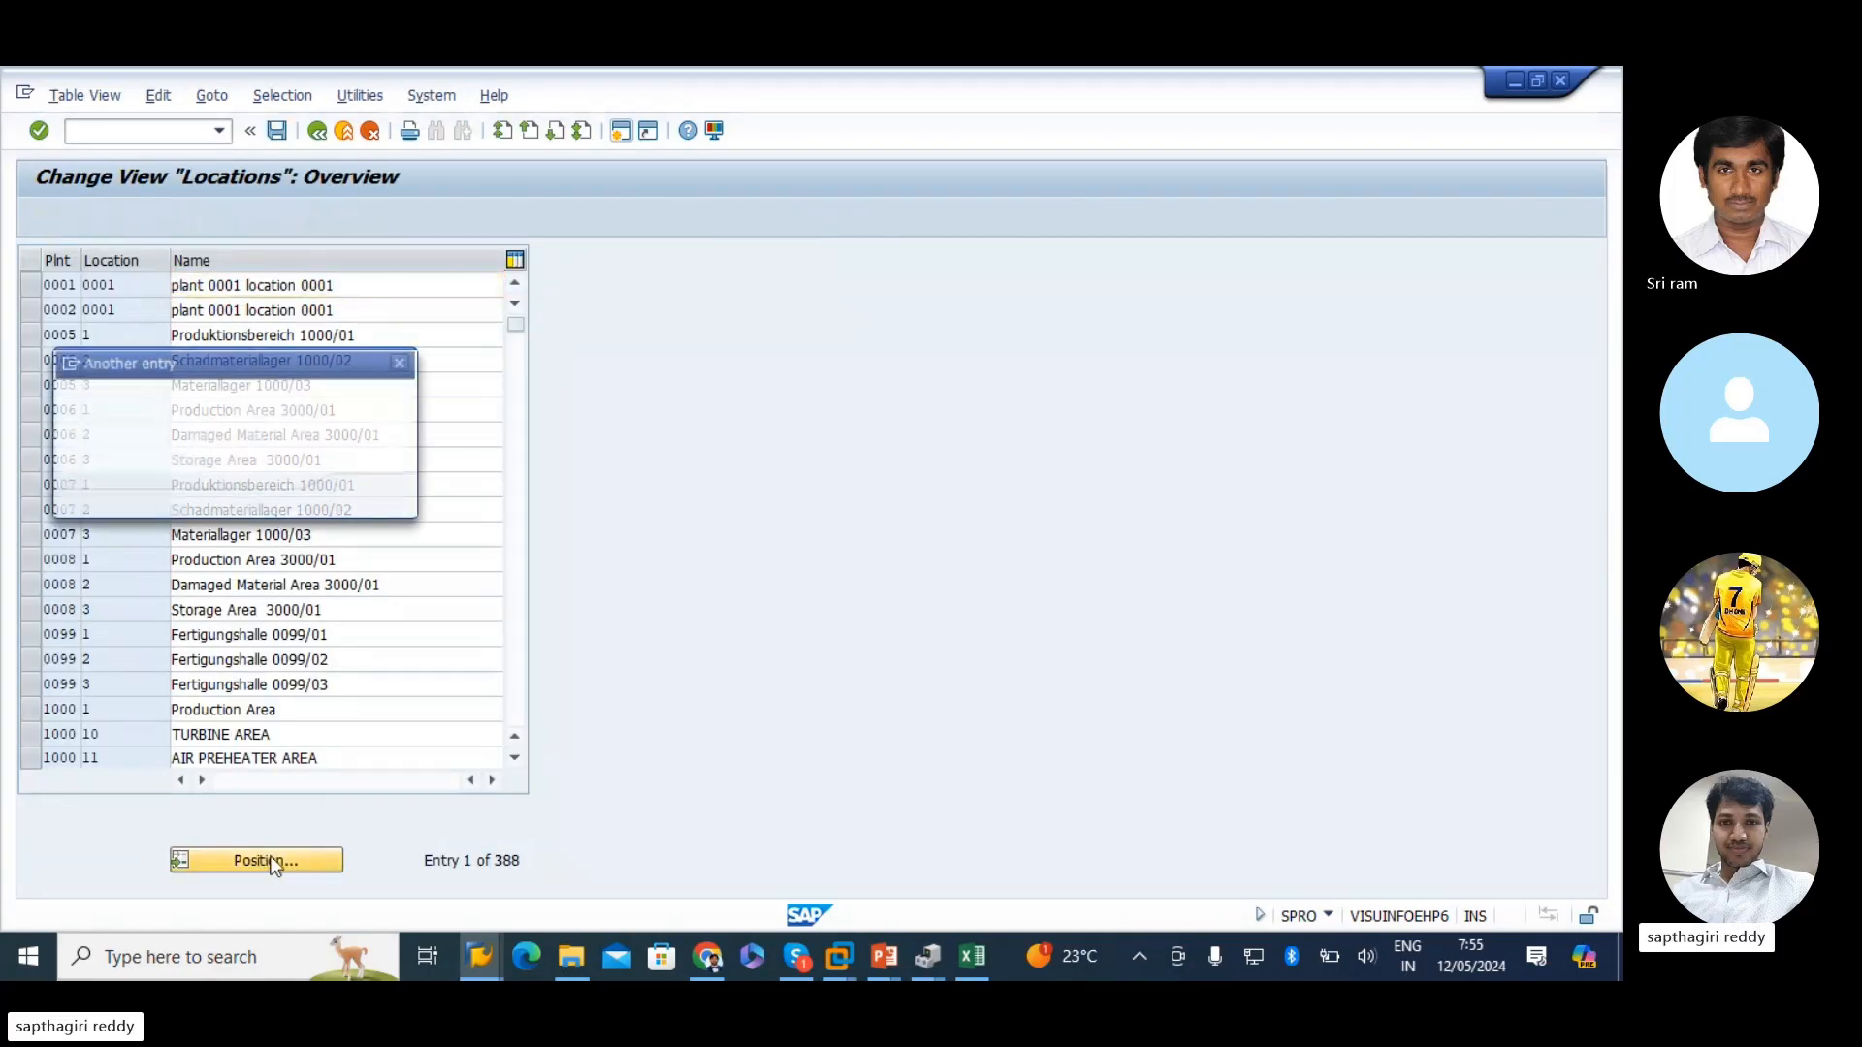
key(Return)
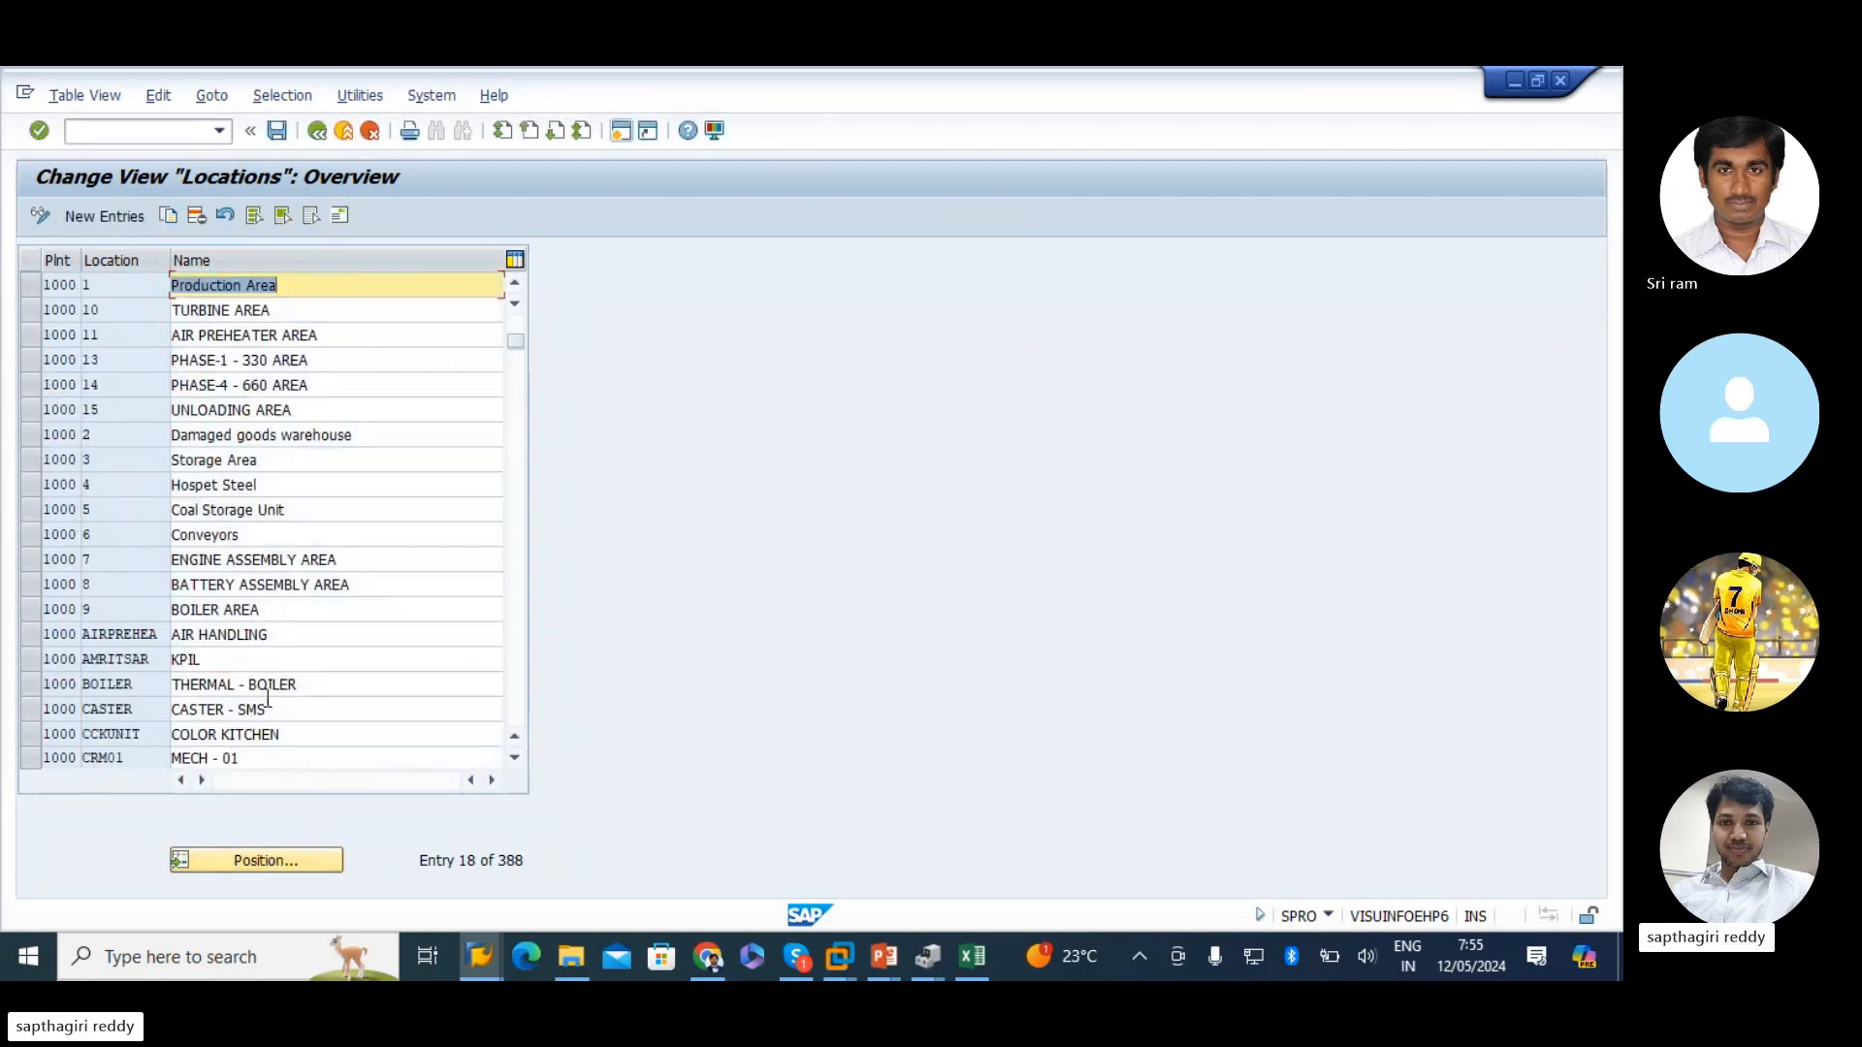
- Add a new location entry RMHS-TS for plant 1000 named RAW MATERIAL HANDLING SYSTEM
click(105, 218)
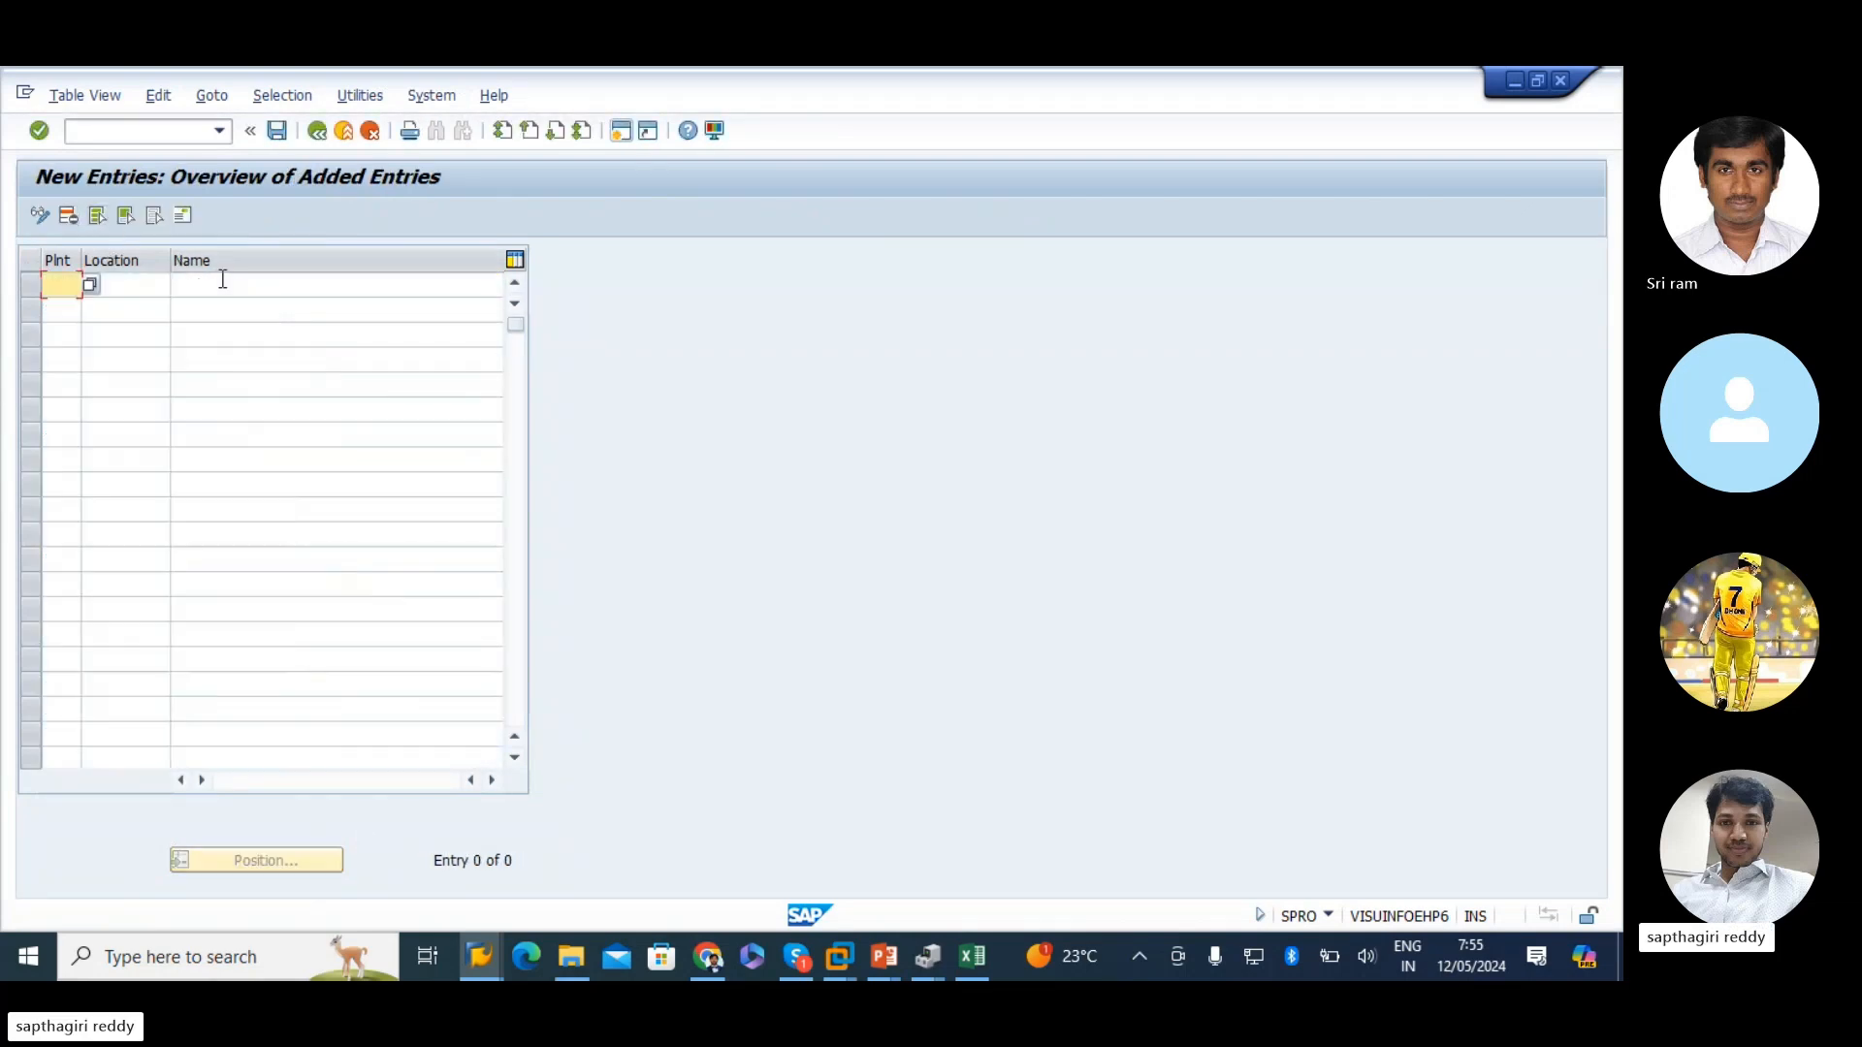
text(1000)
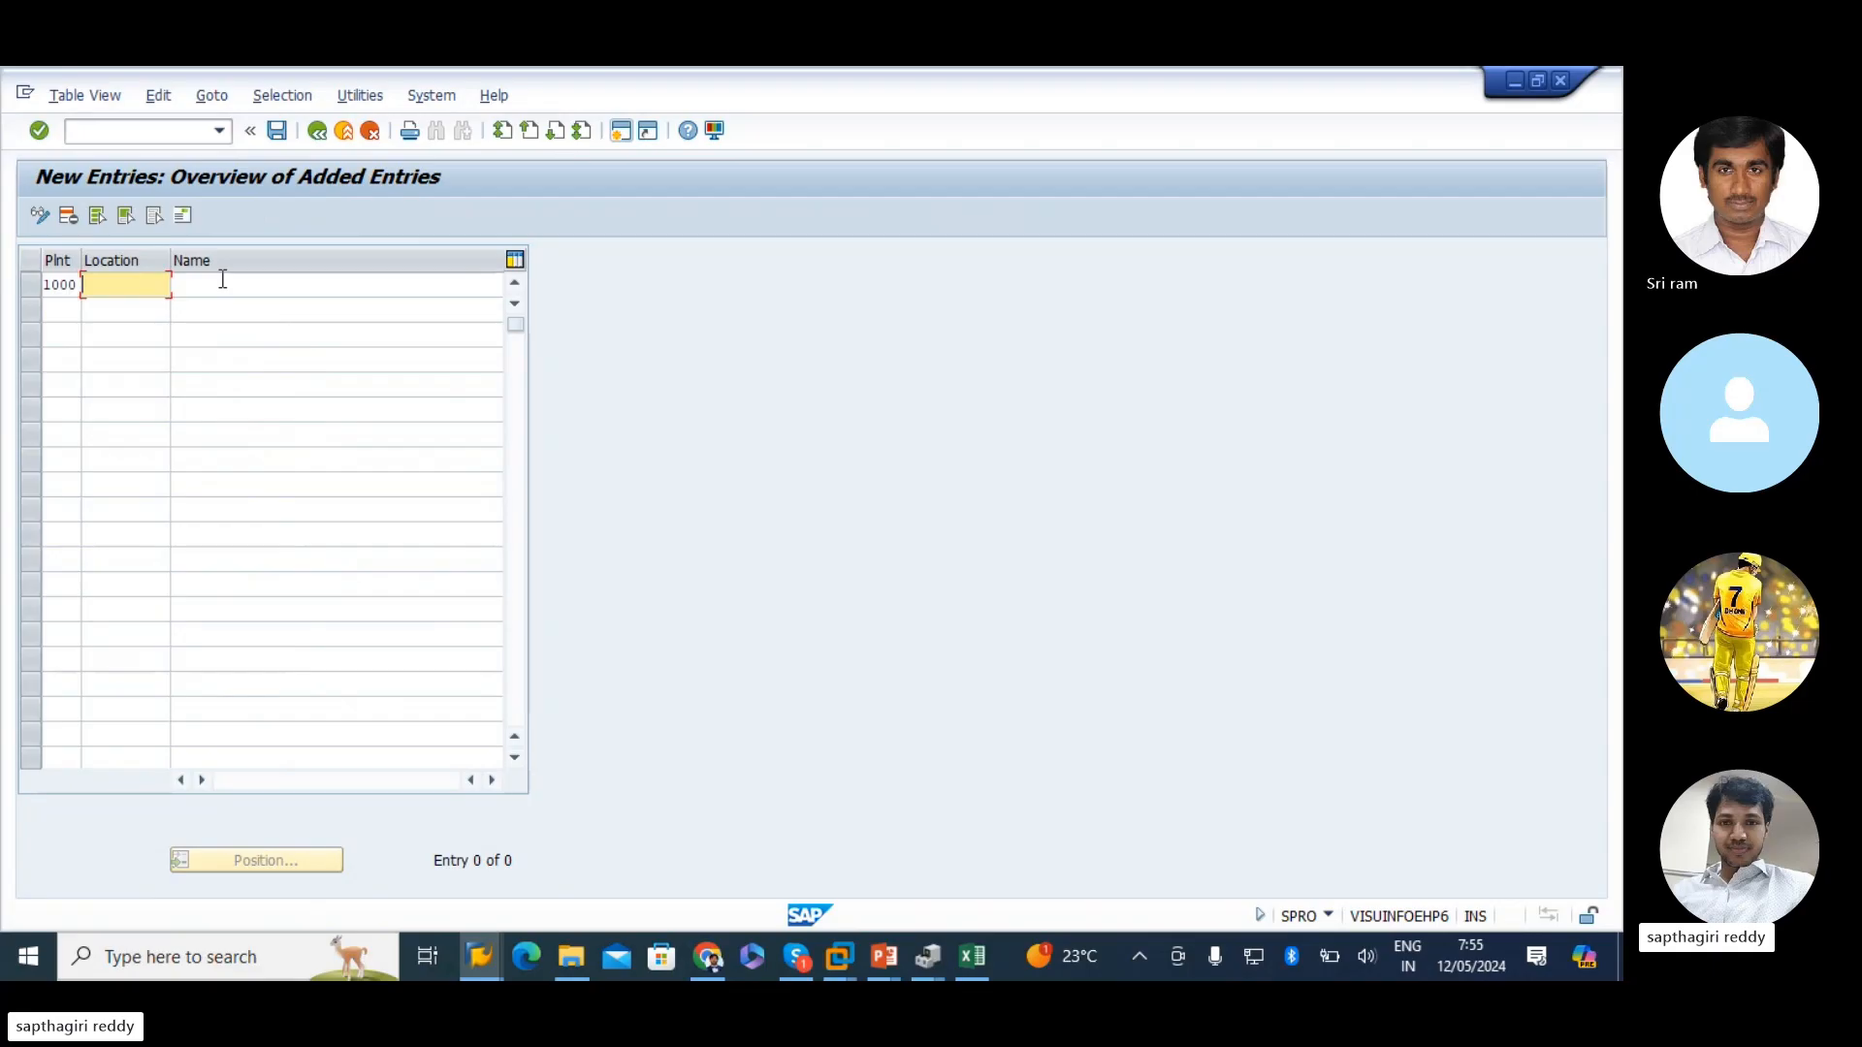
text(RMH)
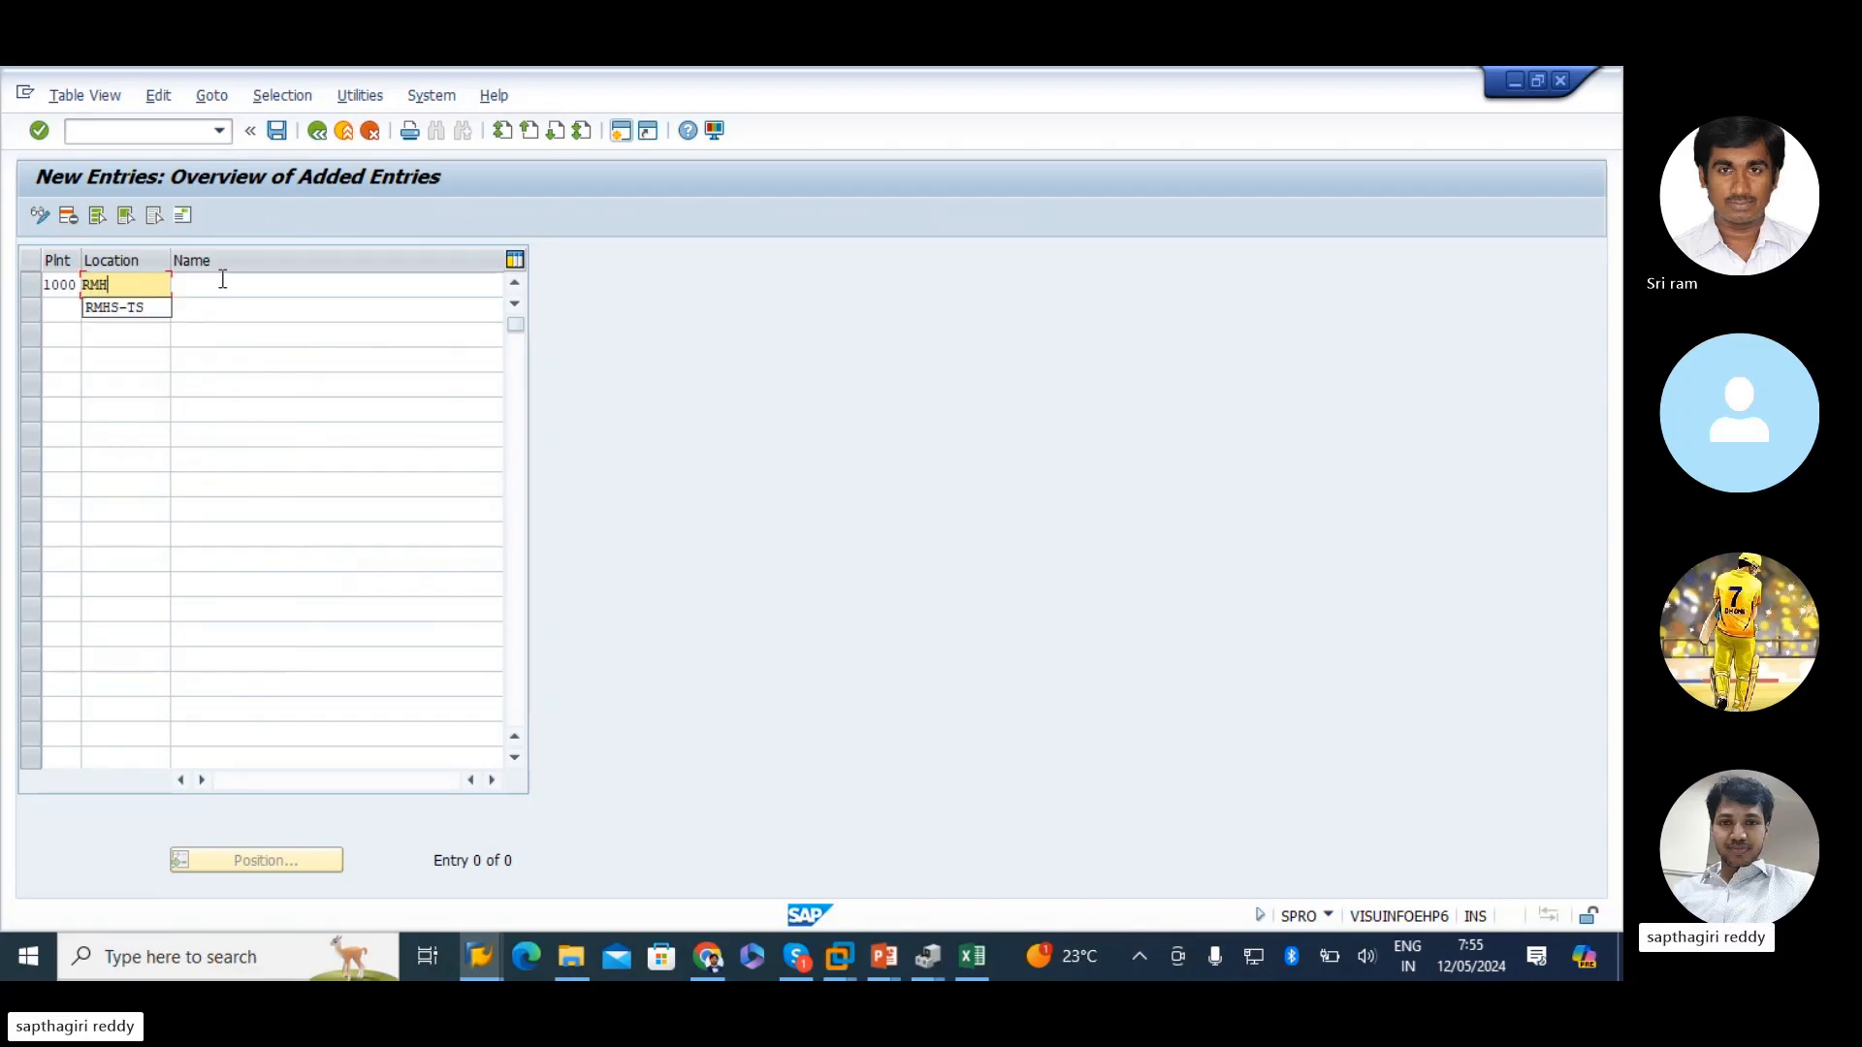
click(103, 309)
click(266, 282)
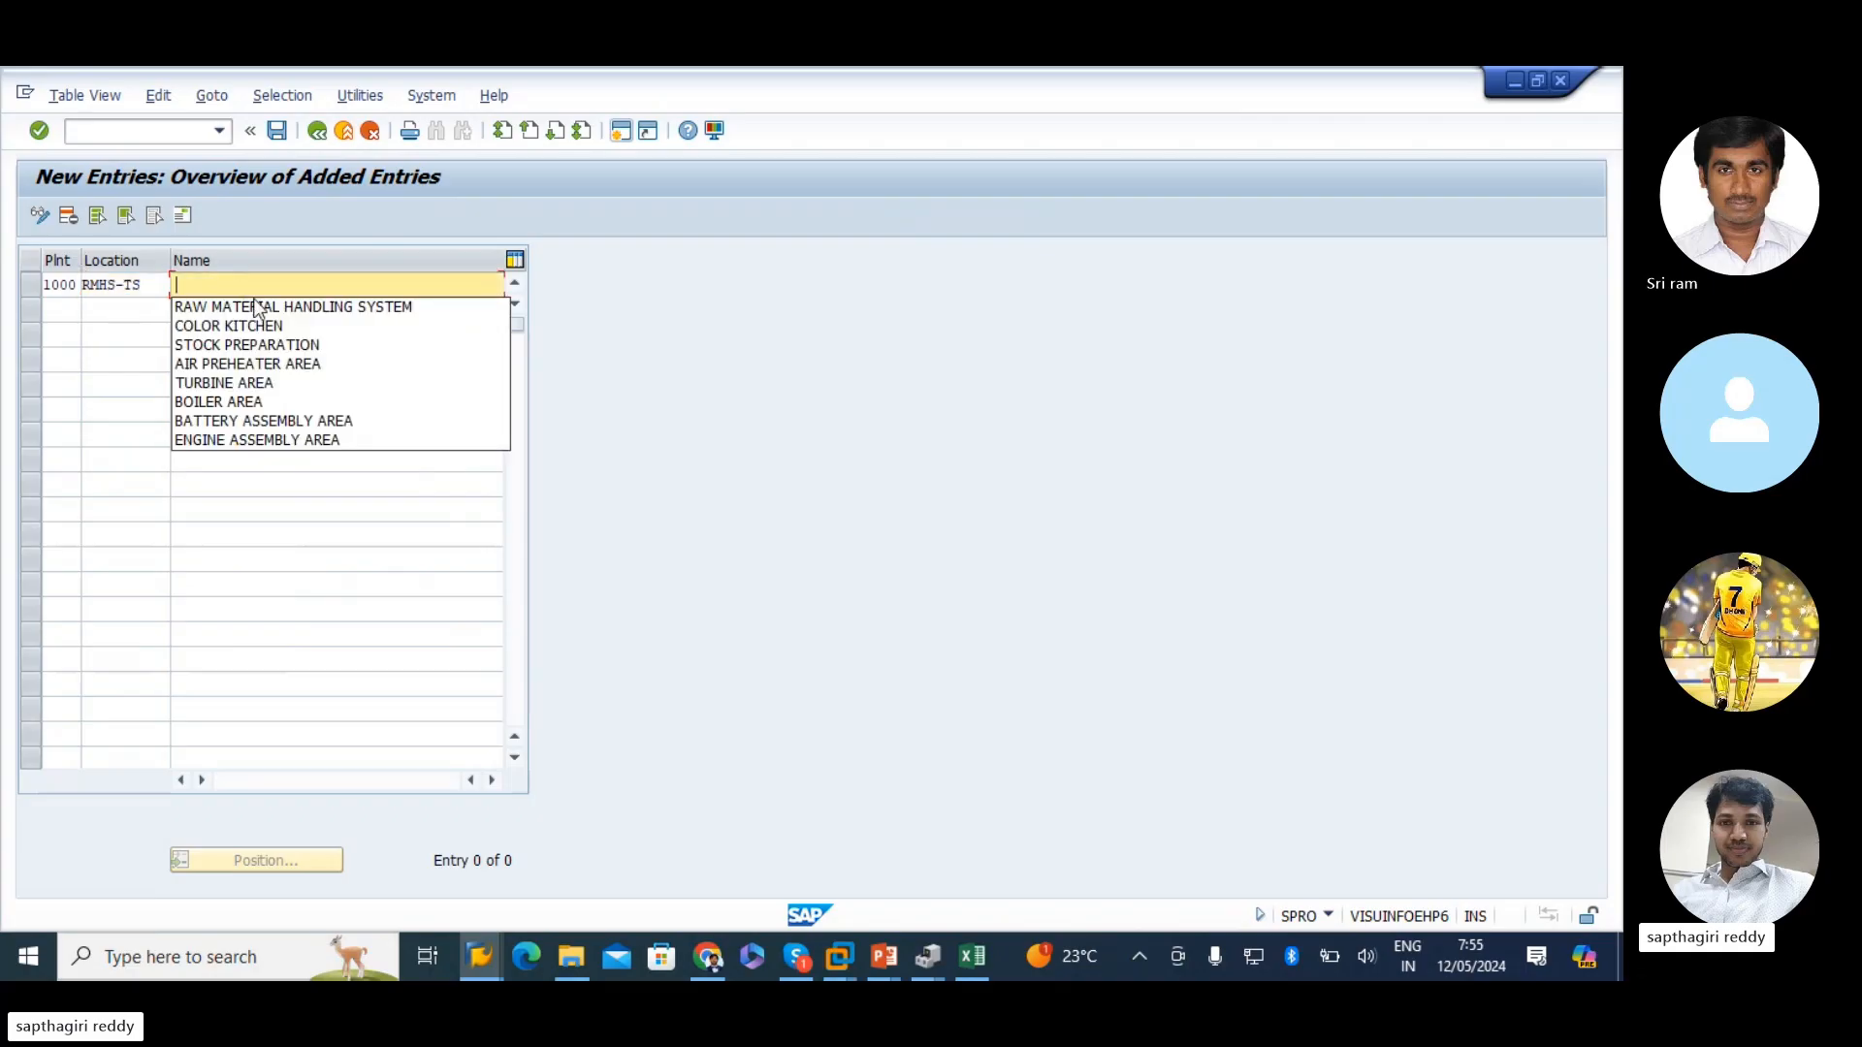
click(258, 307)
- Save the location and complete its address with title Company, name TATA STEEL, search term RMHS and country IN
click(272, 132)
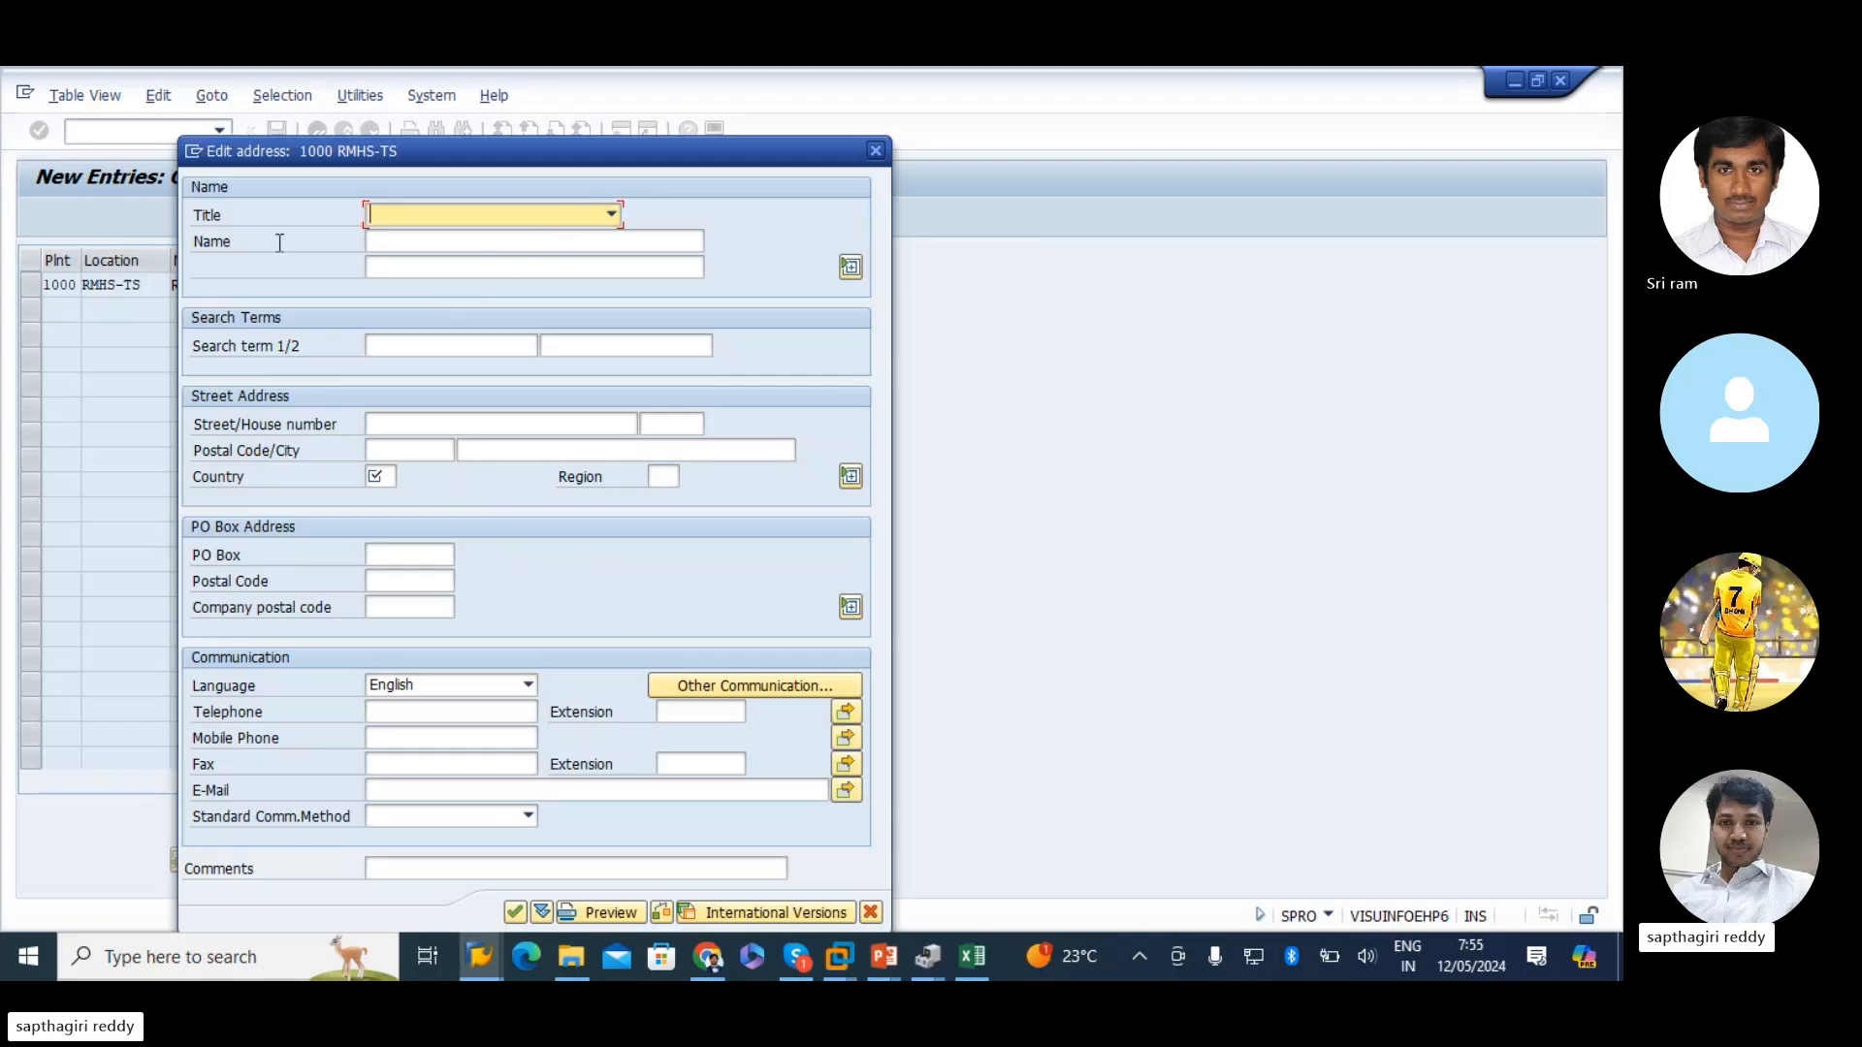
click(452, 223)
click(448, 233)
click(419, 242)
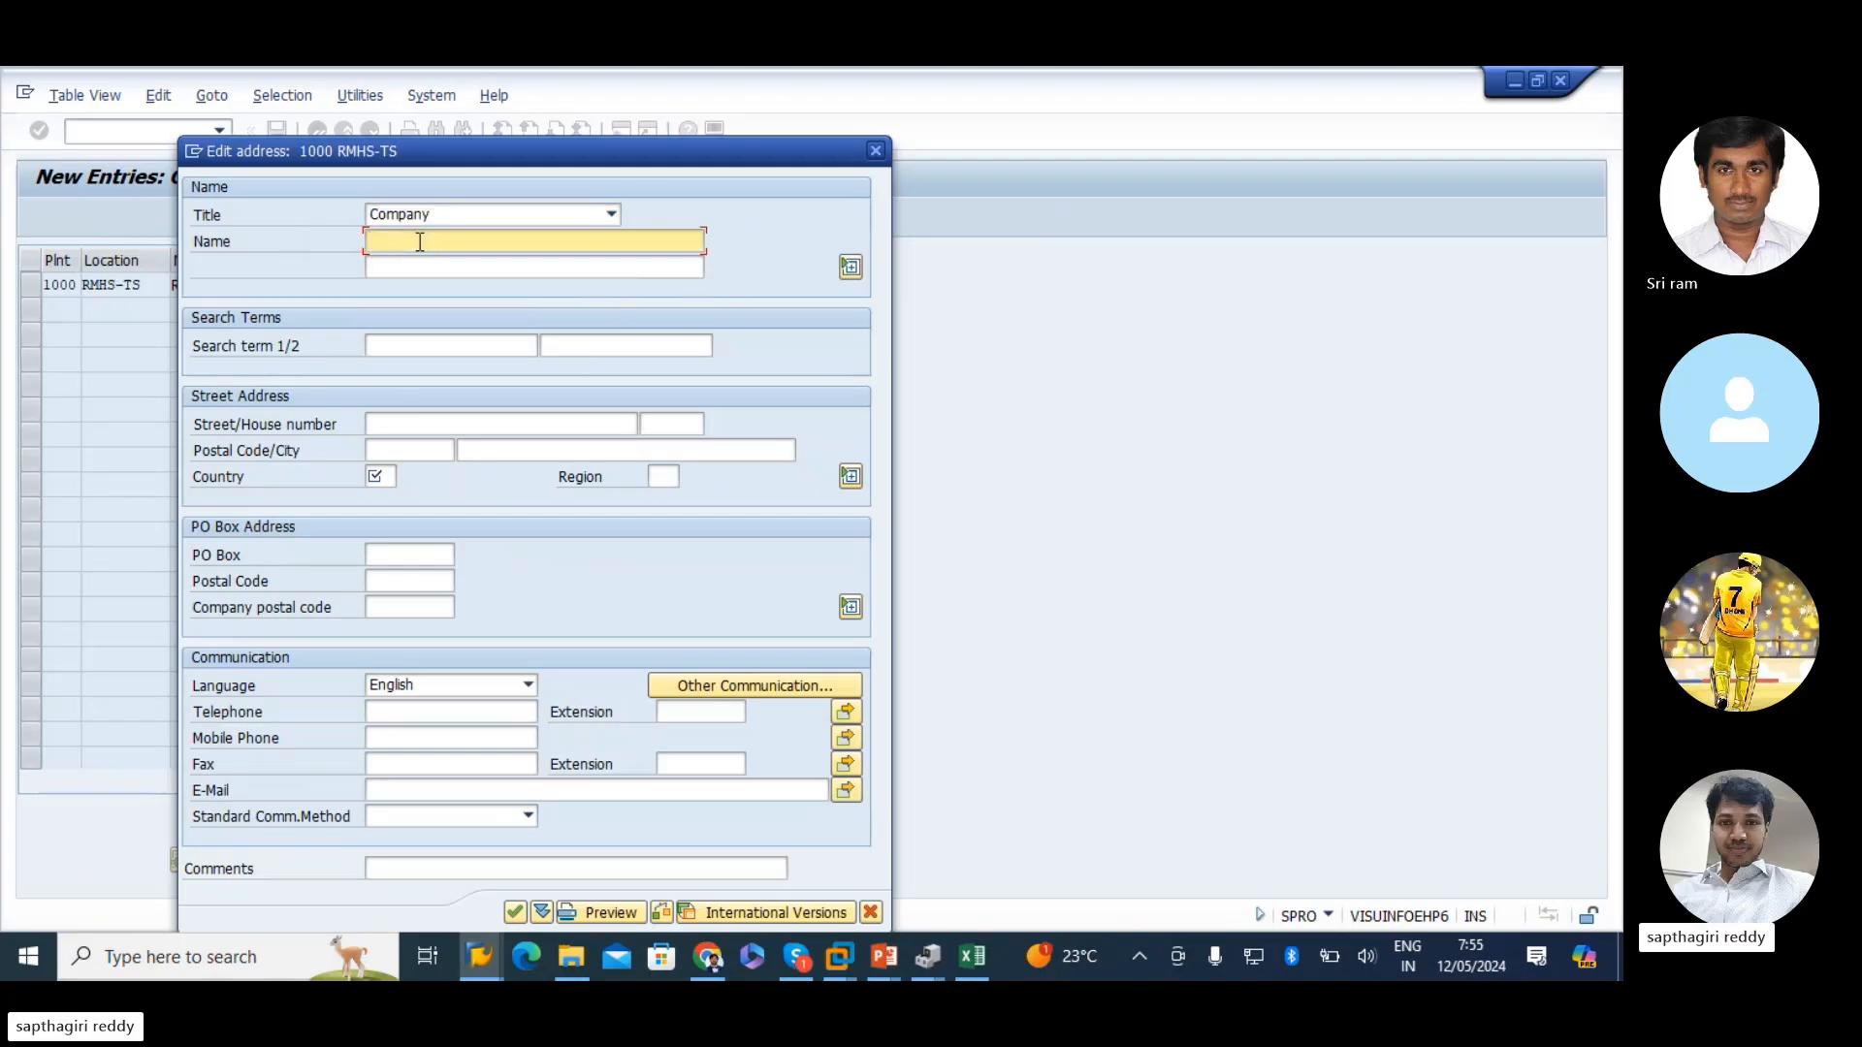
text(TATA STEEL)
key(Tab)
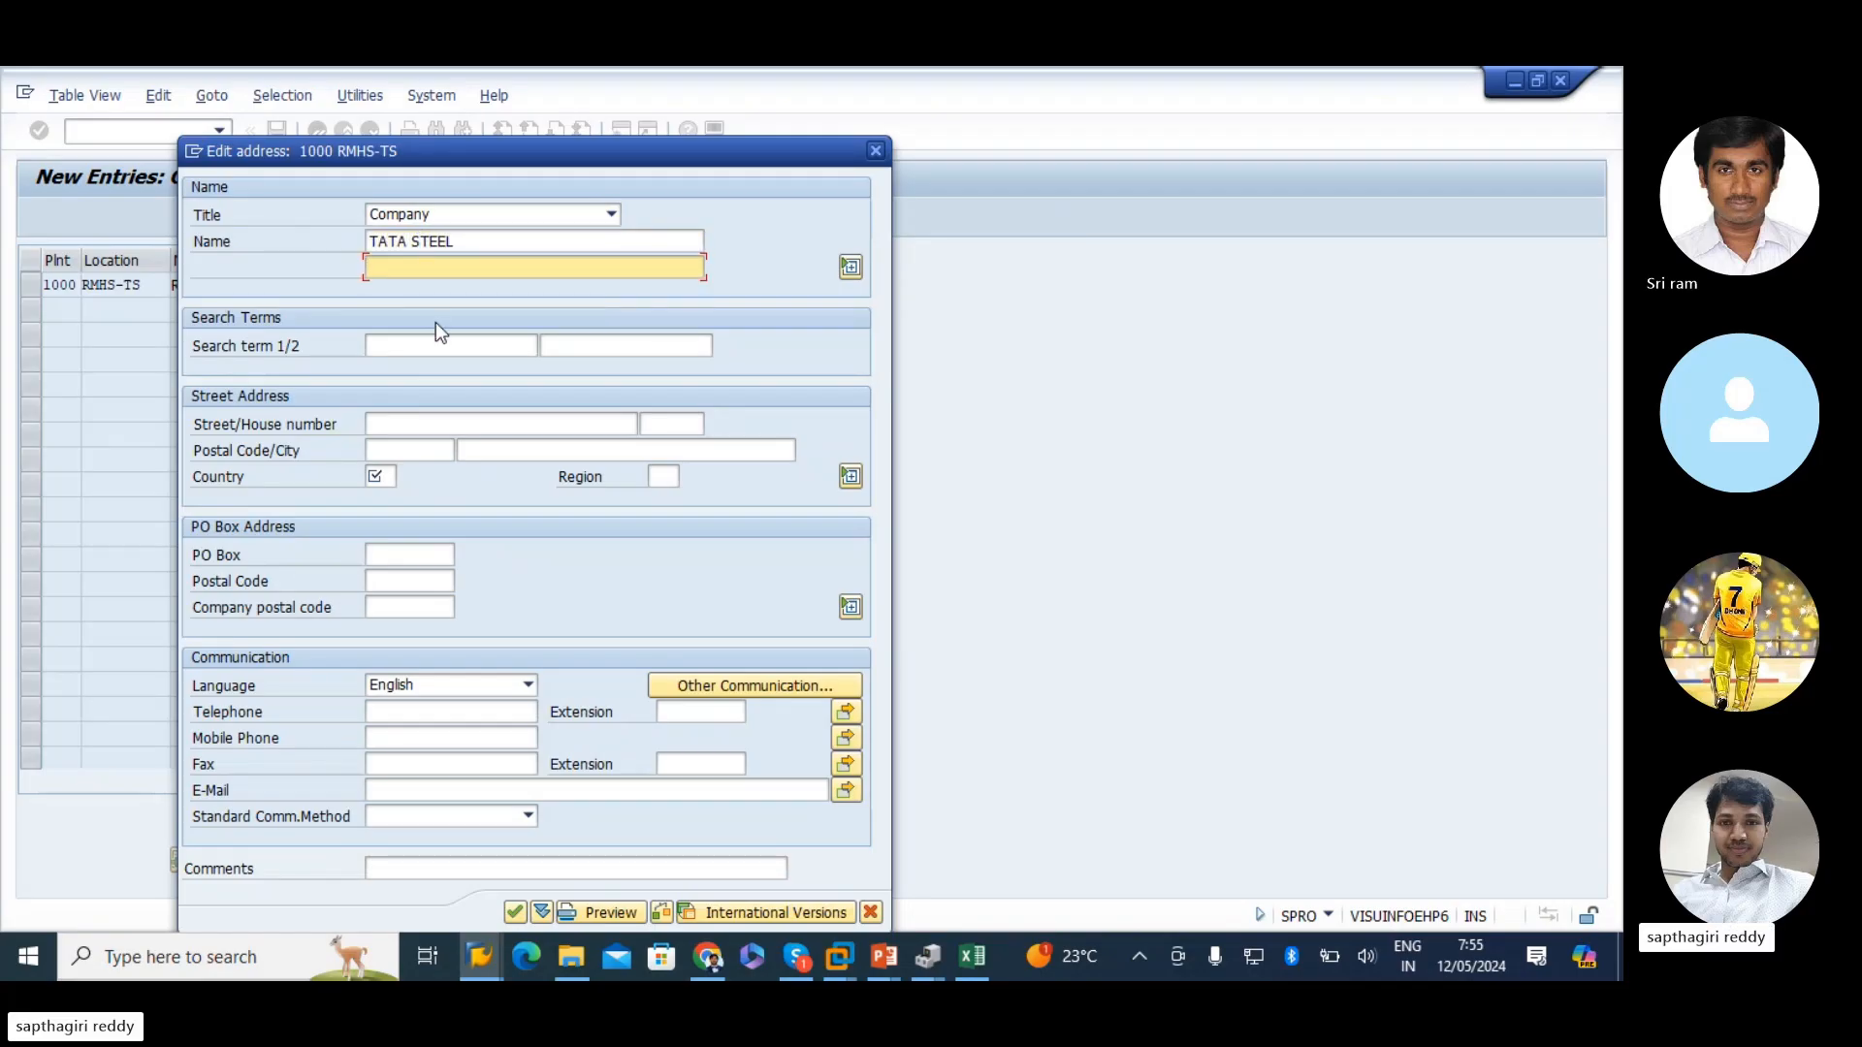
click(369, 345)
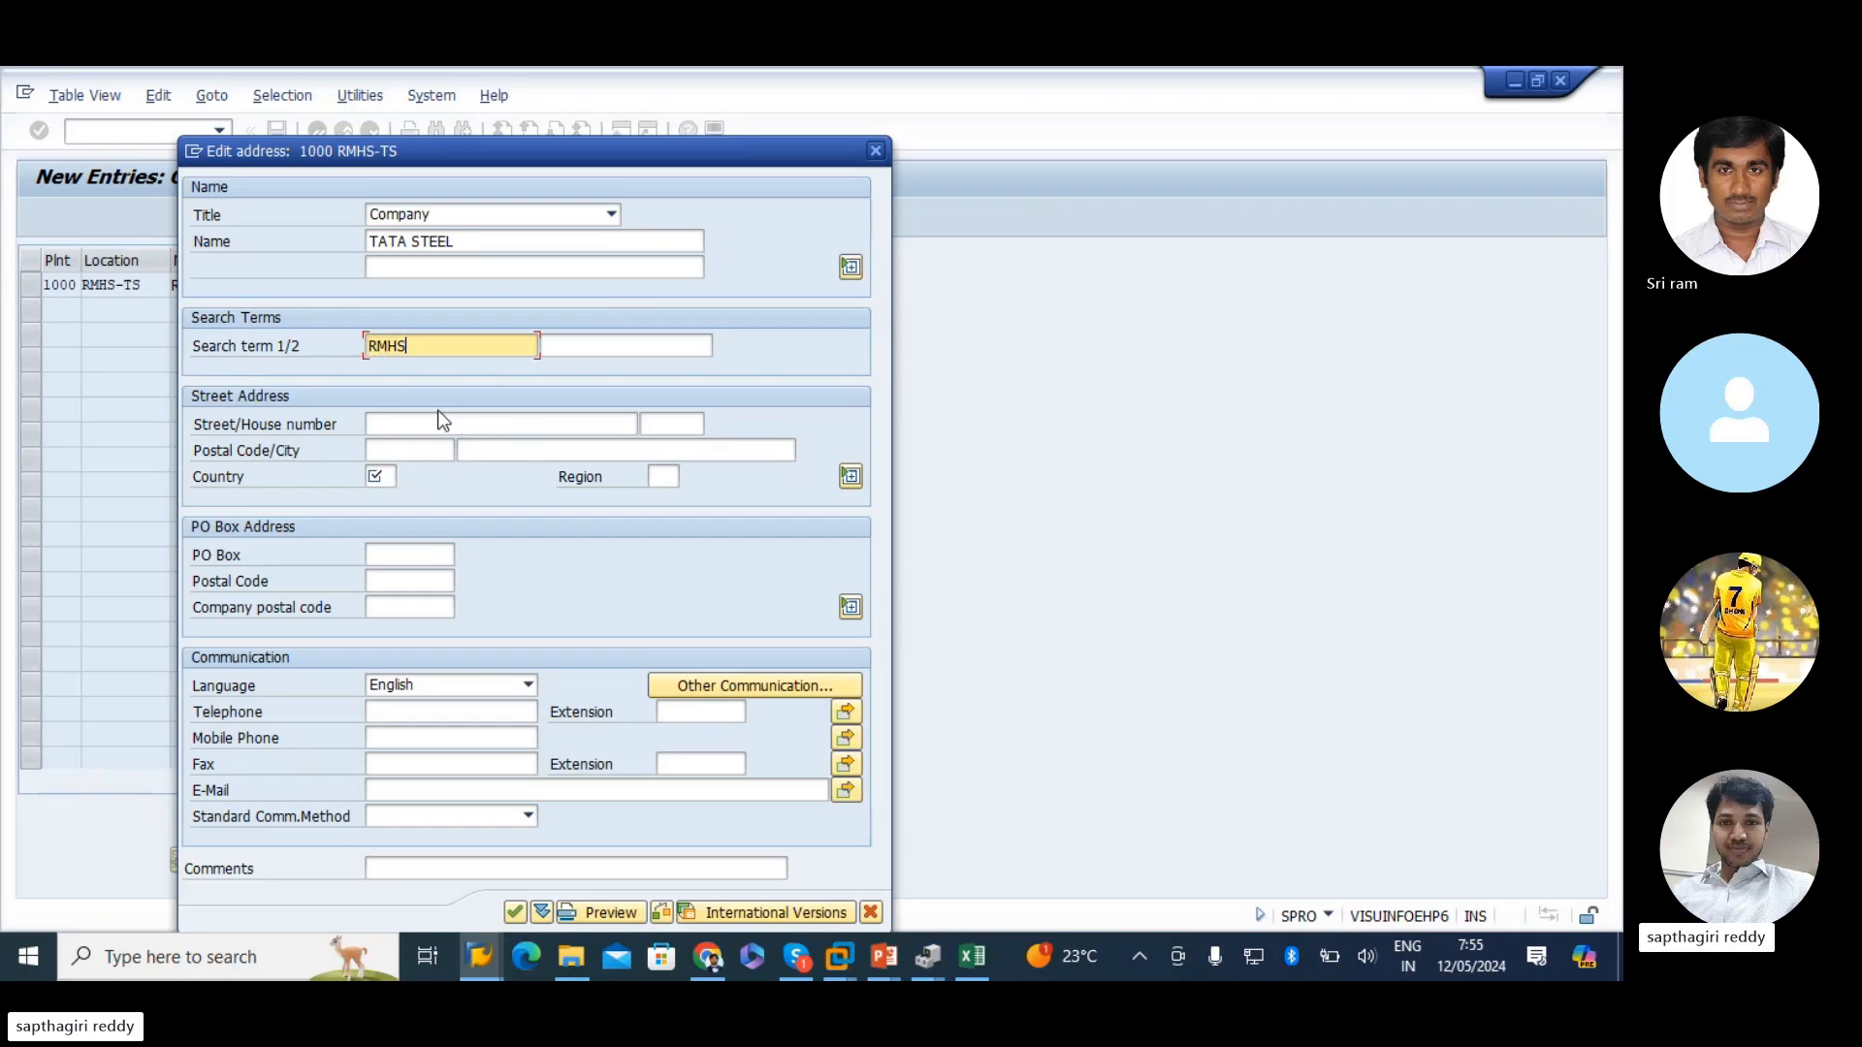
click(387, 476)
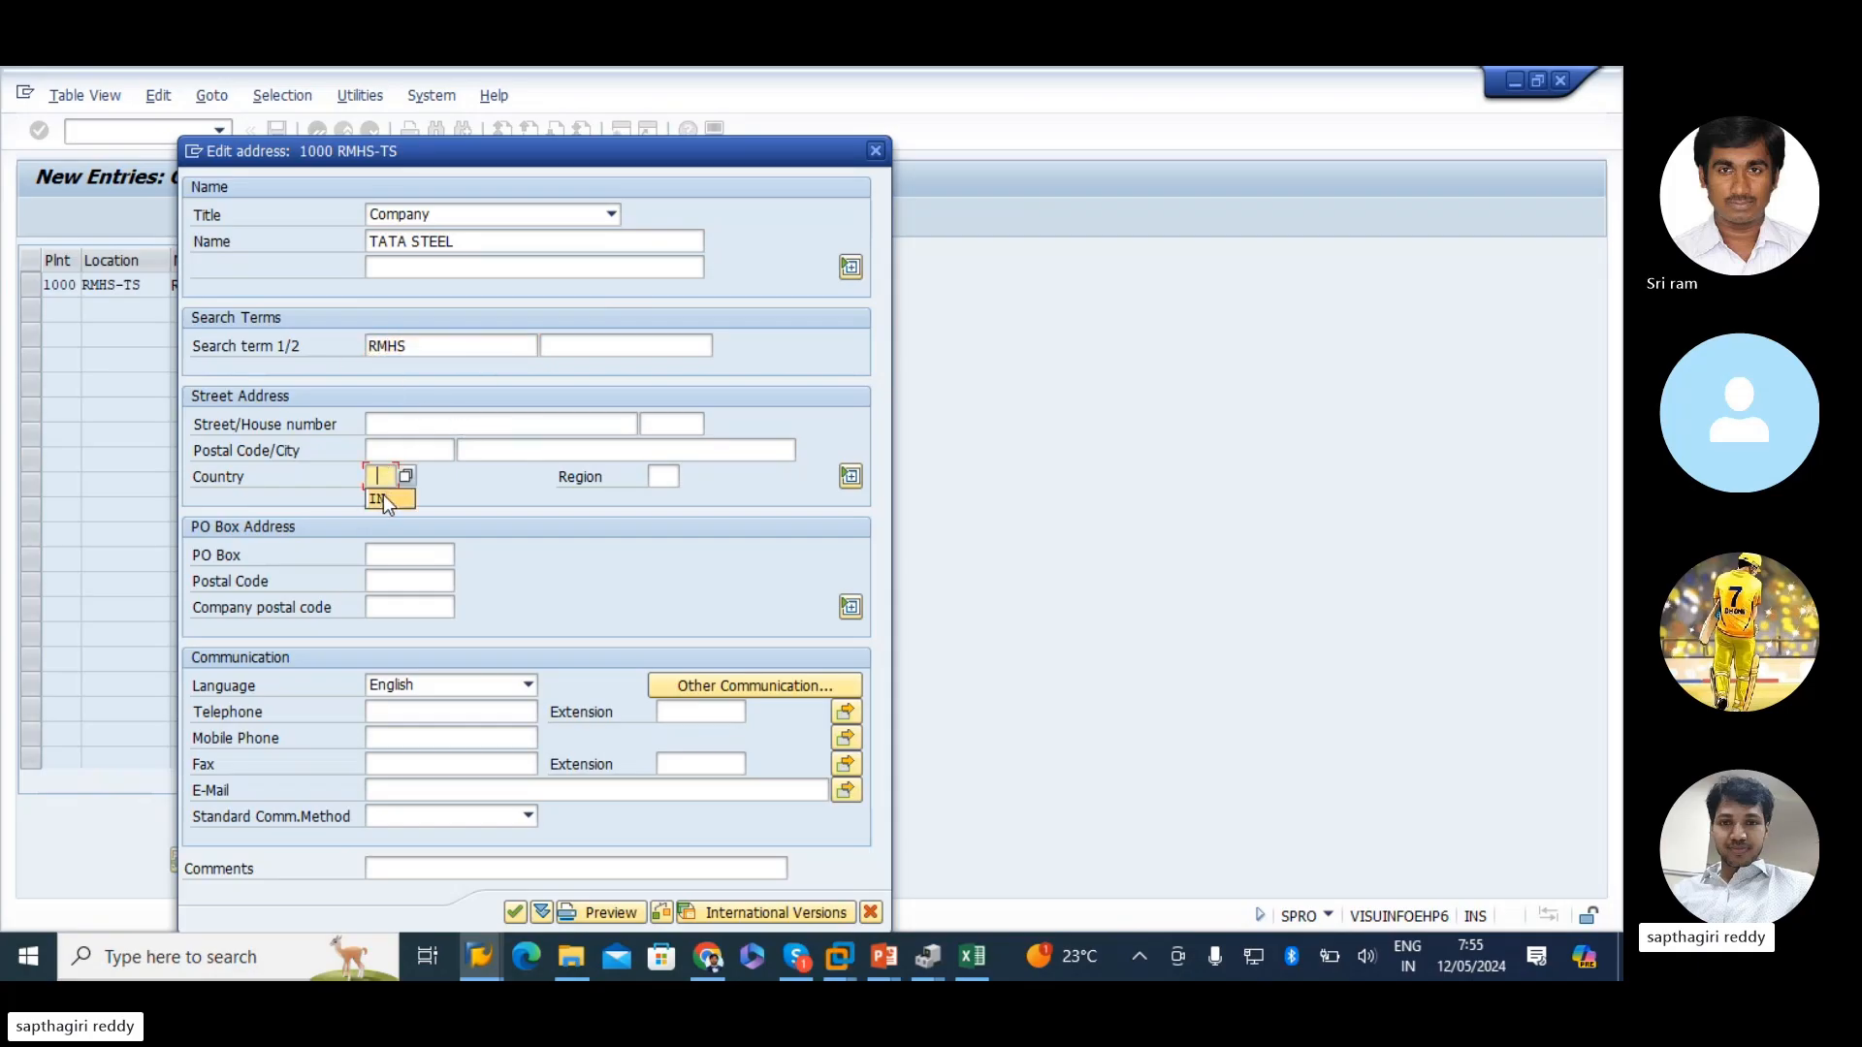
click(382, 499)
key(Return)
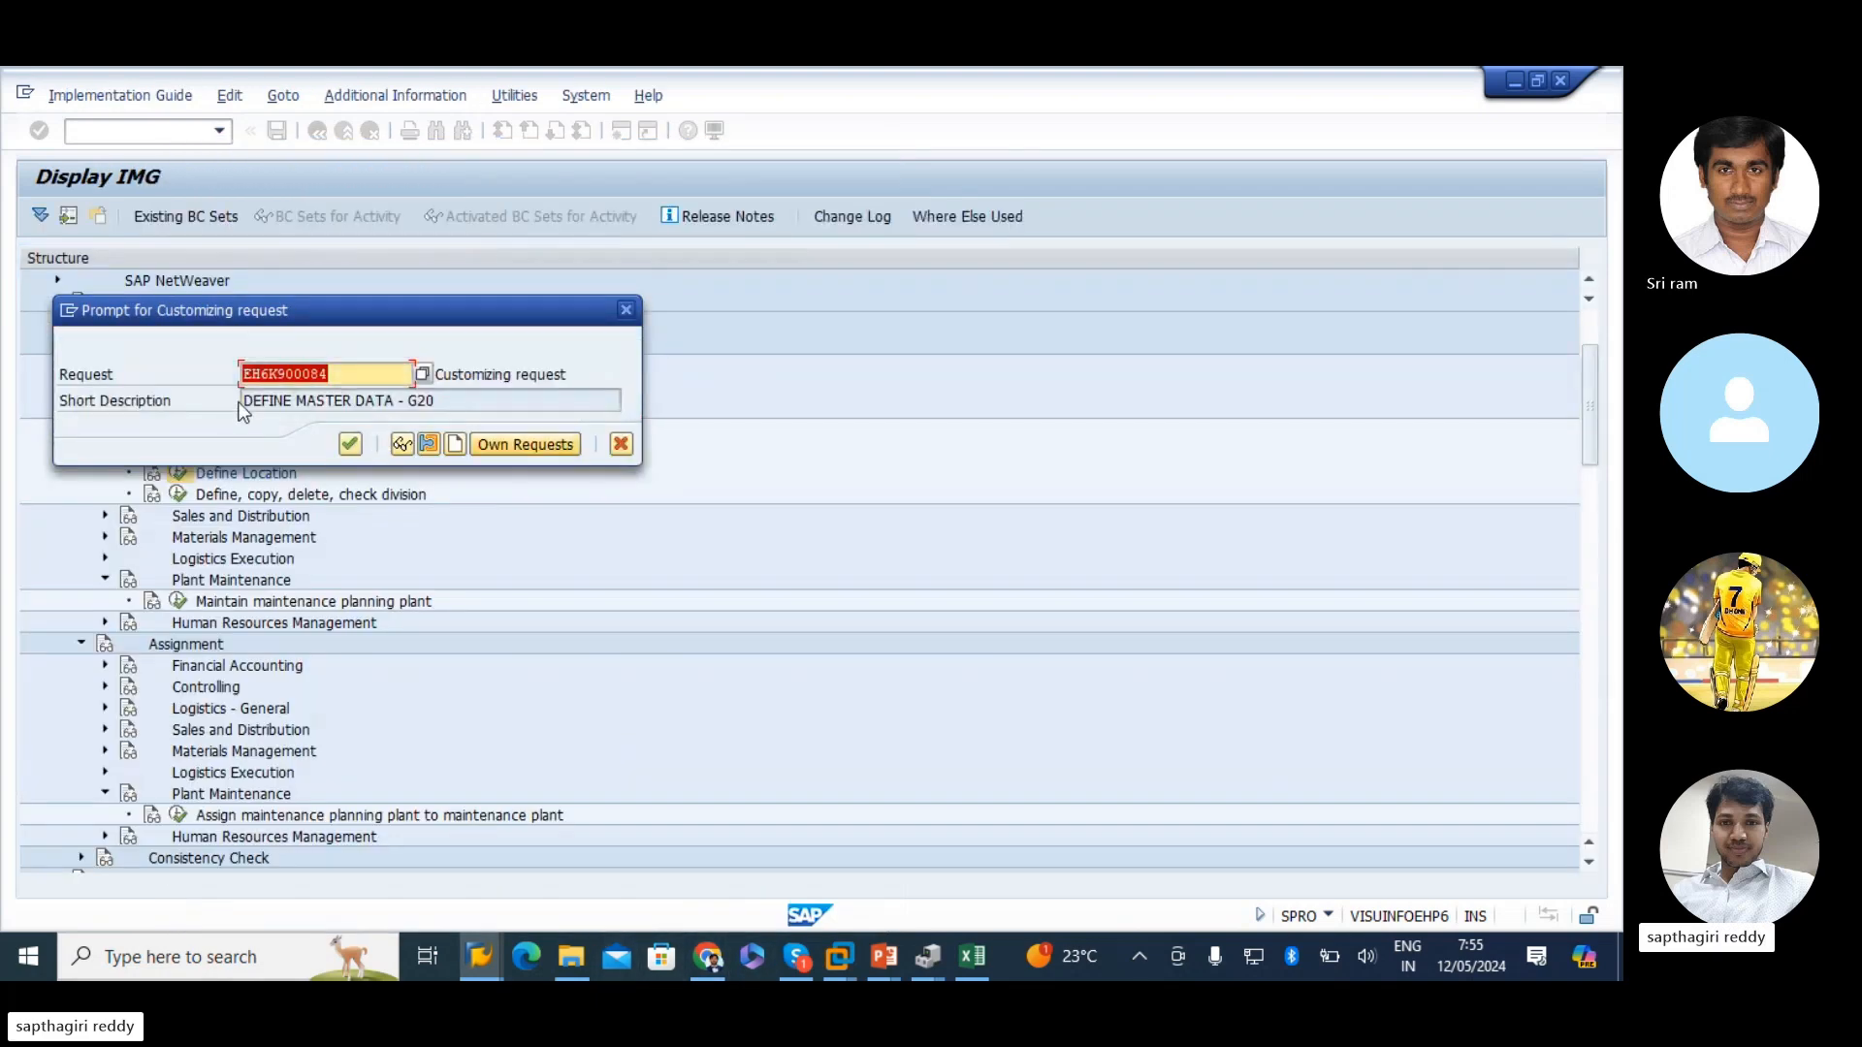
- Record the location in the customizing request DEFINE MASTER DATA - G20 and return to the IMG structure
drag(438, 403, 192, 401)
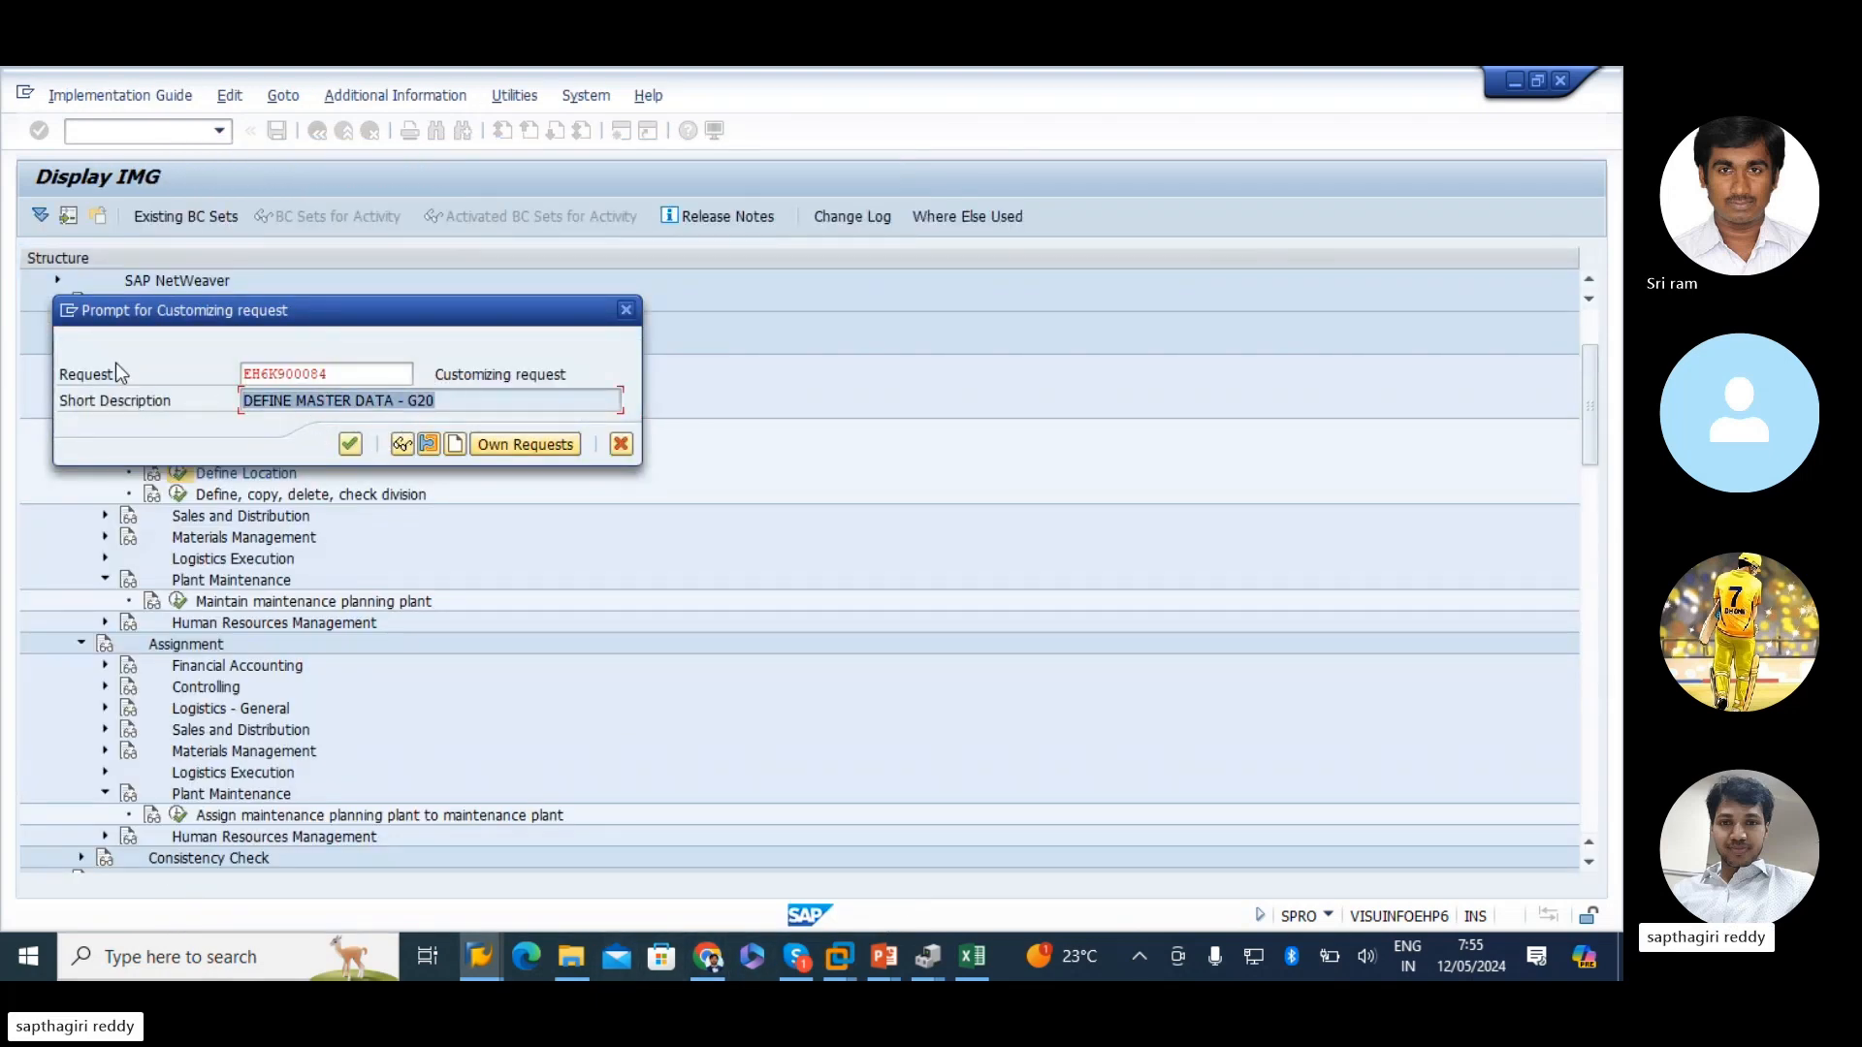
click(350, 446)
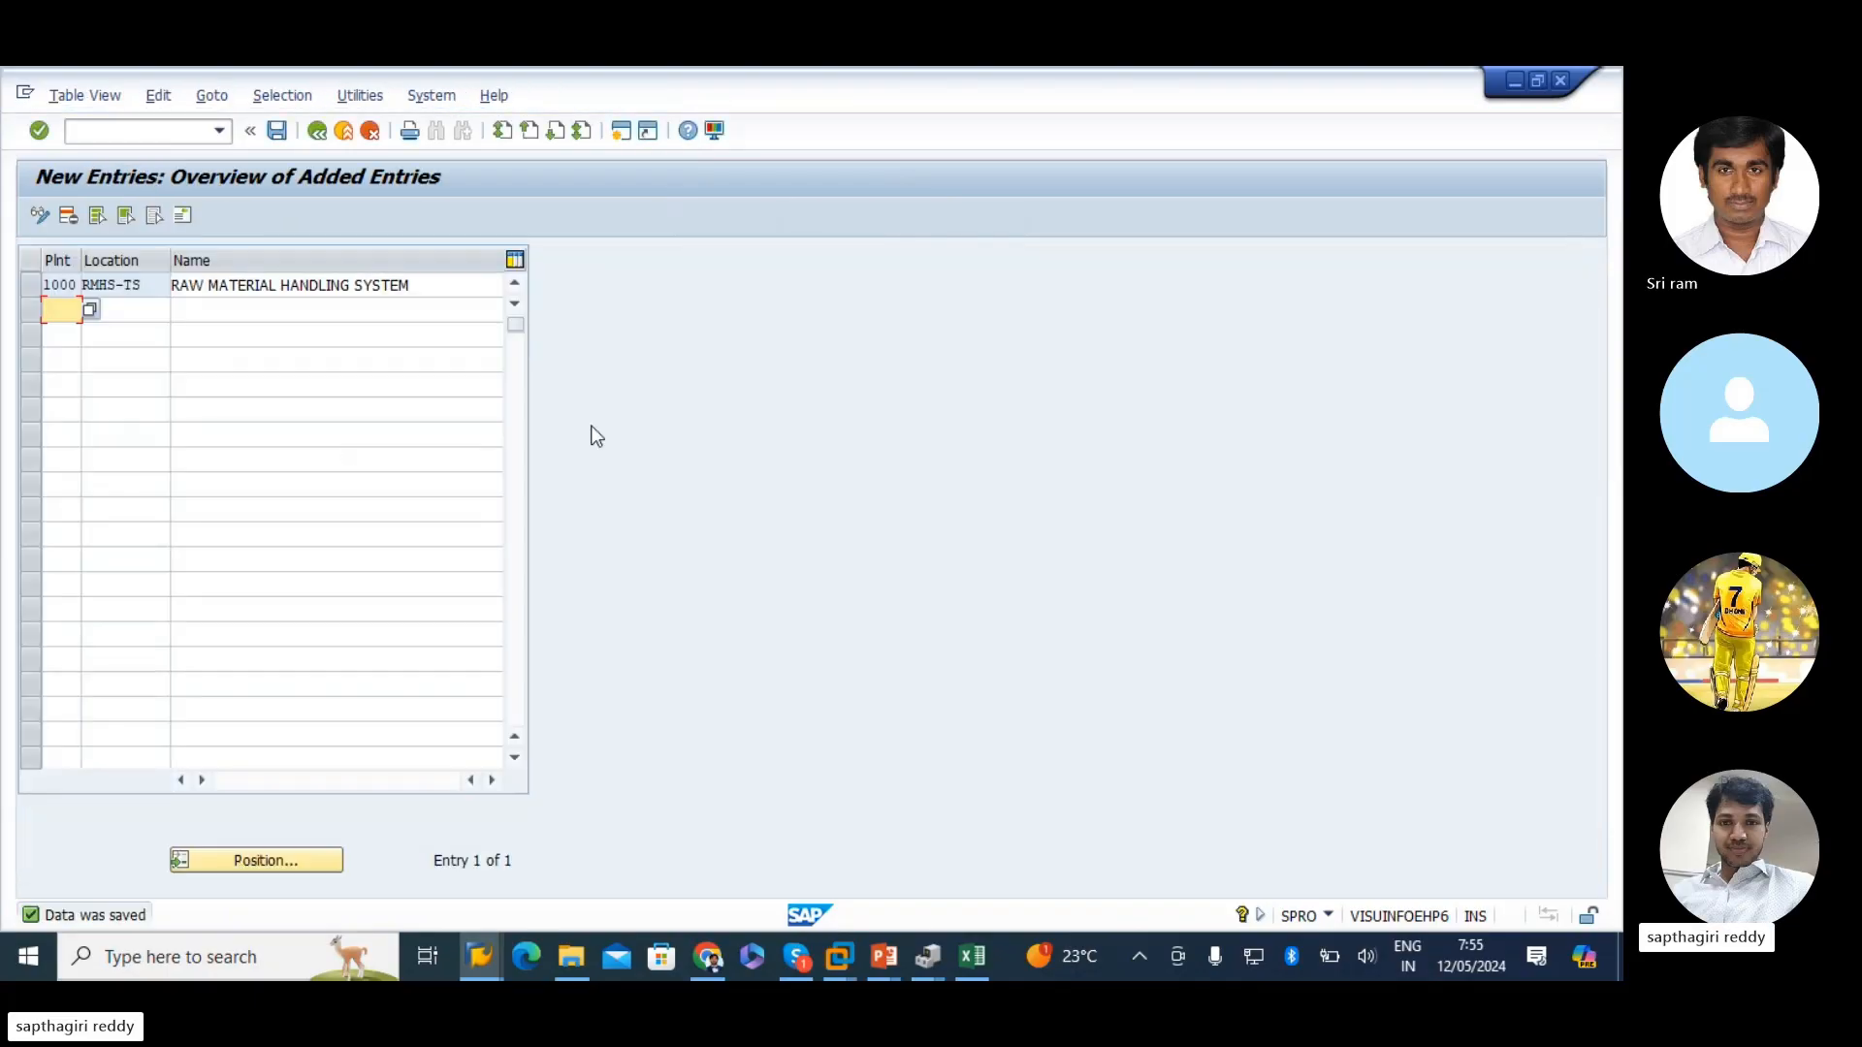
click(318, 132)
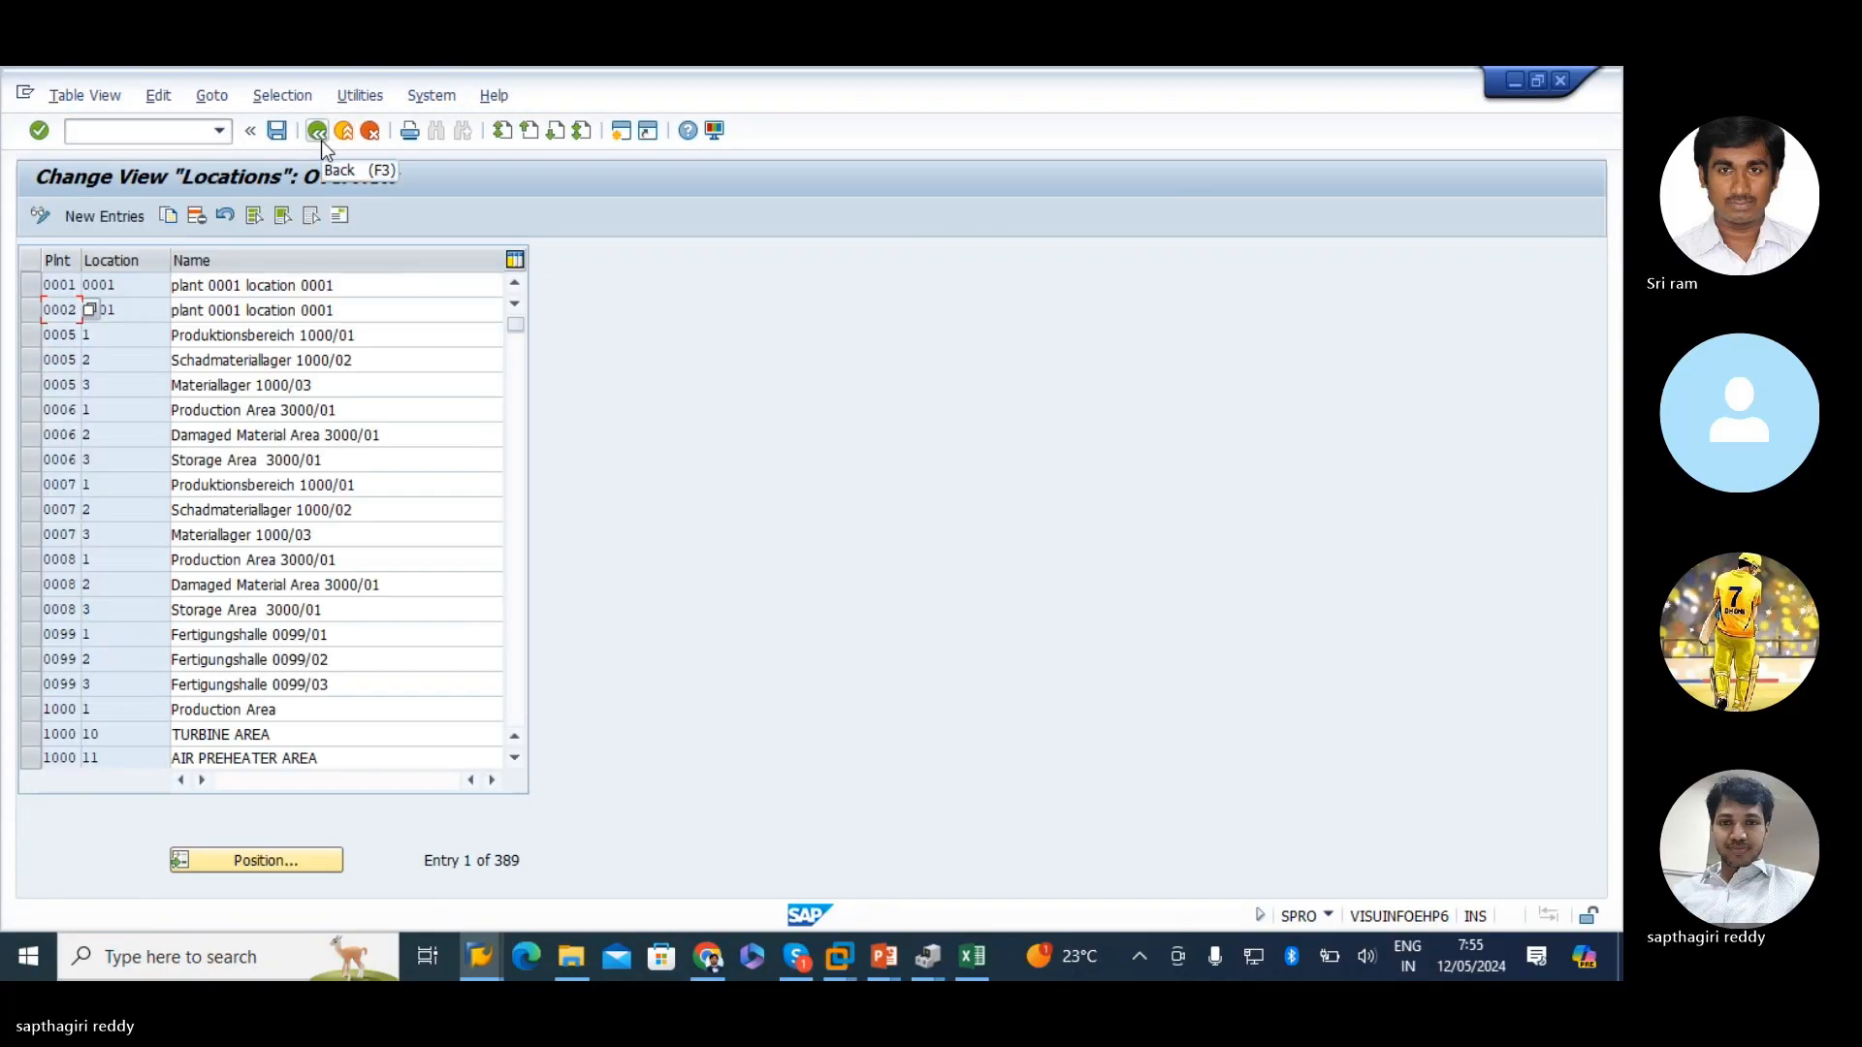
click(319, 132)
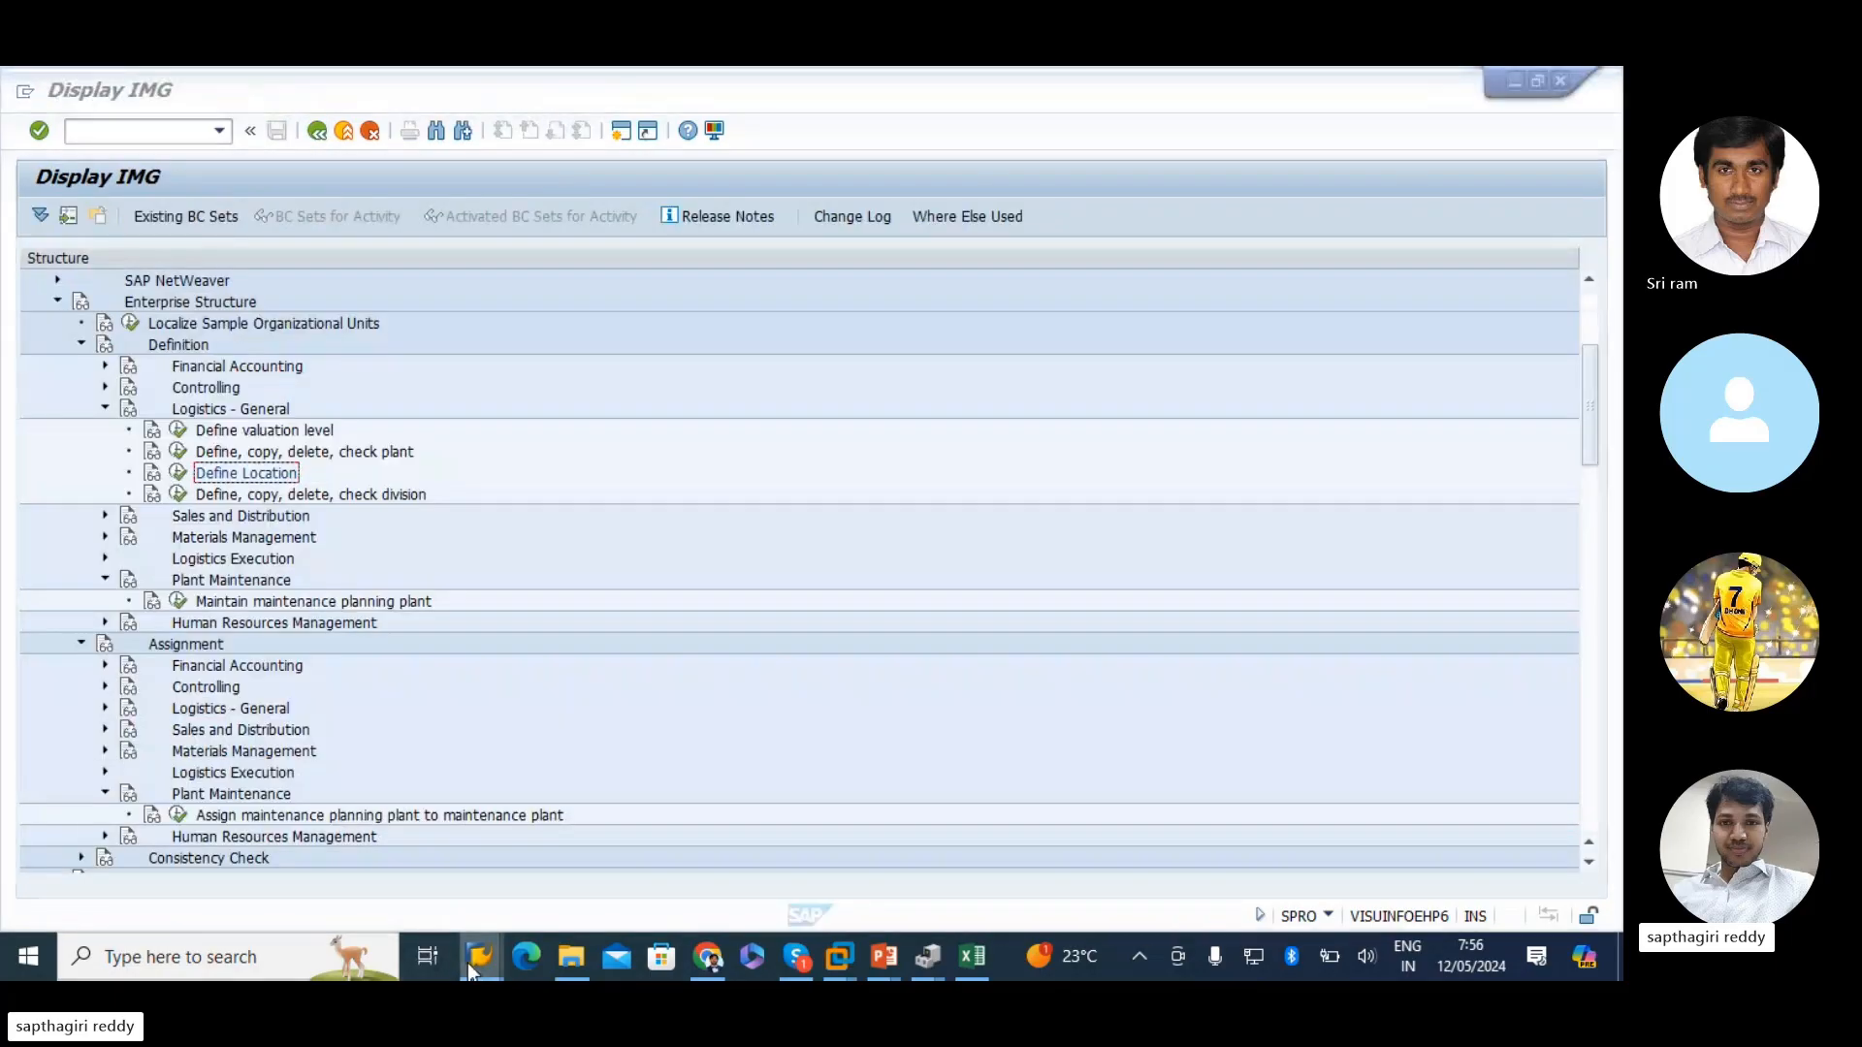
- Switch back to the Create Work Center session and set the location to RMHS-TS
mouse_move(479, 957)
click(773, 862)
click(263, 473)
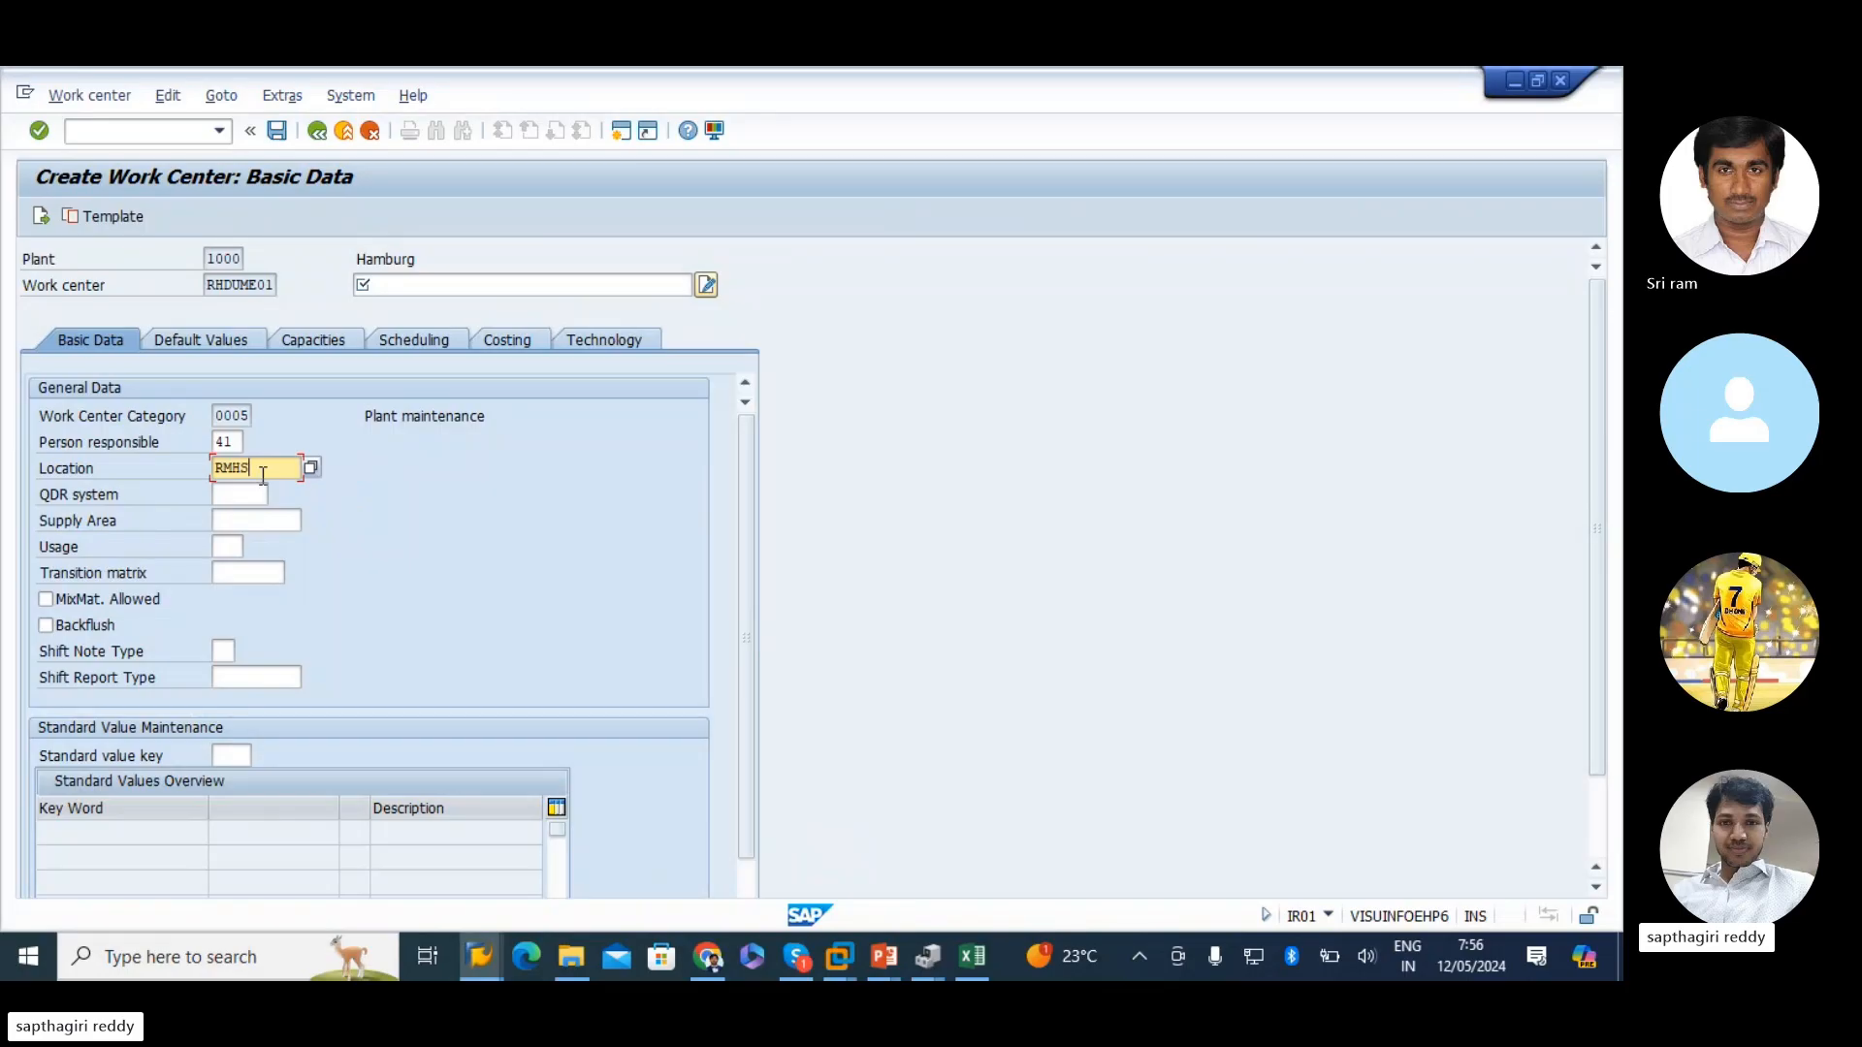
text(RMHS-TS)
key(Return)
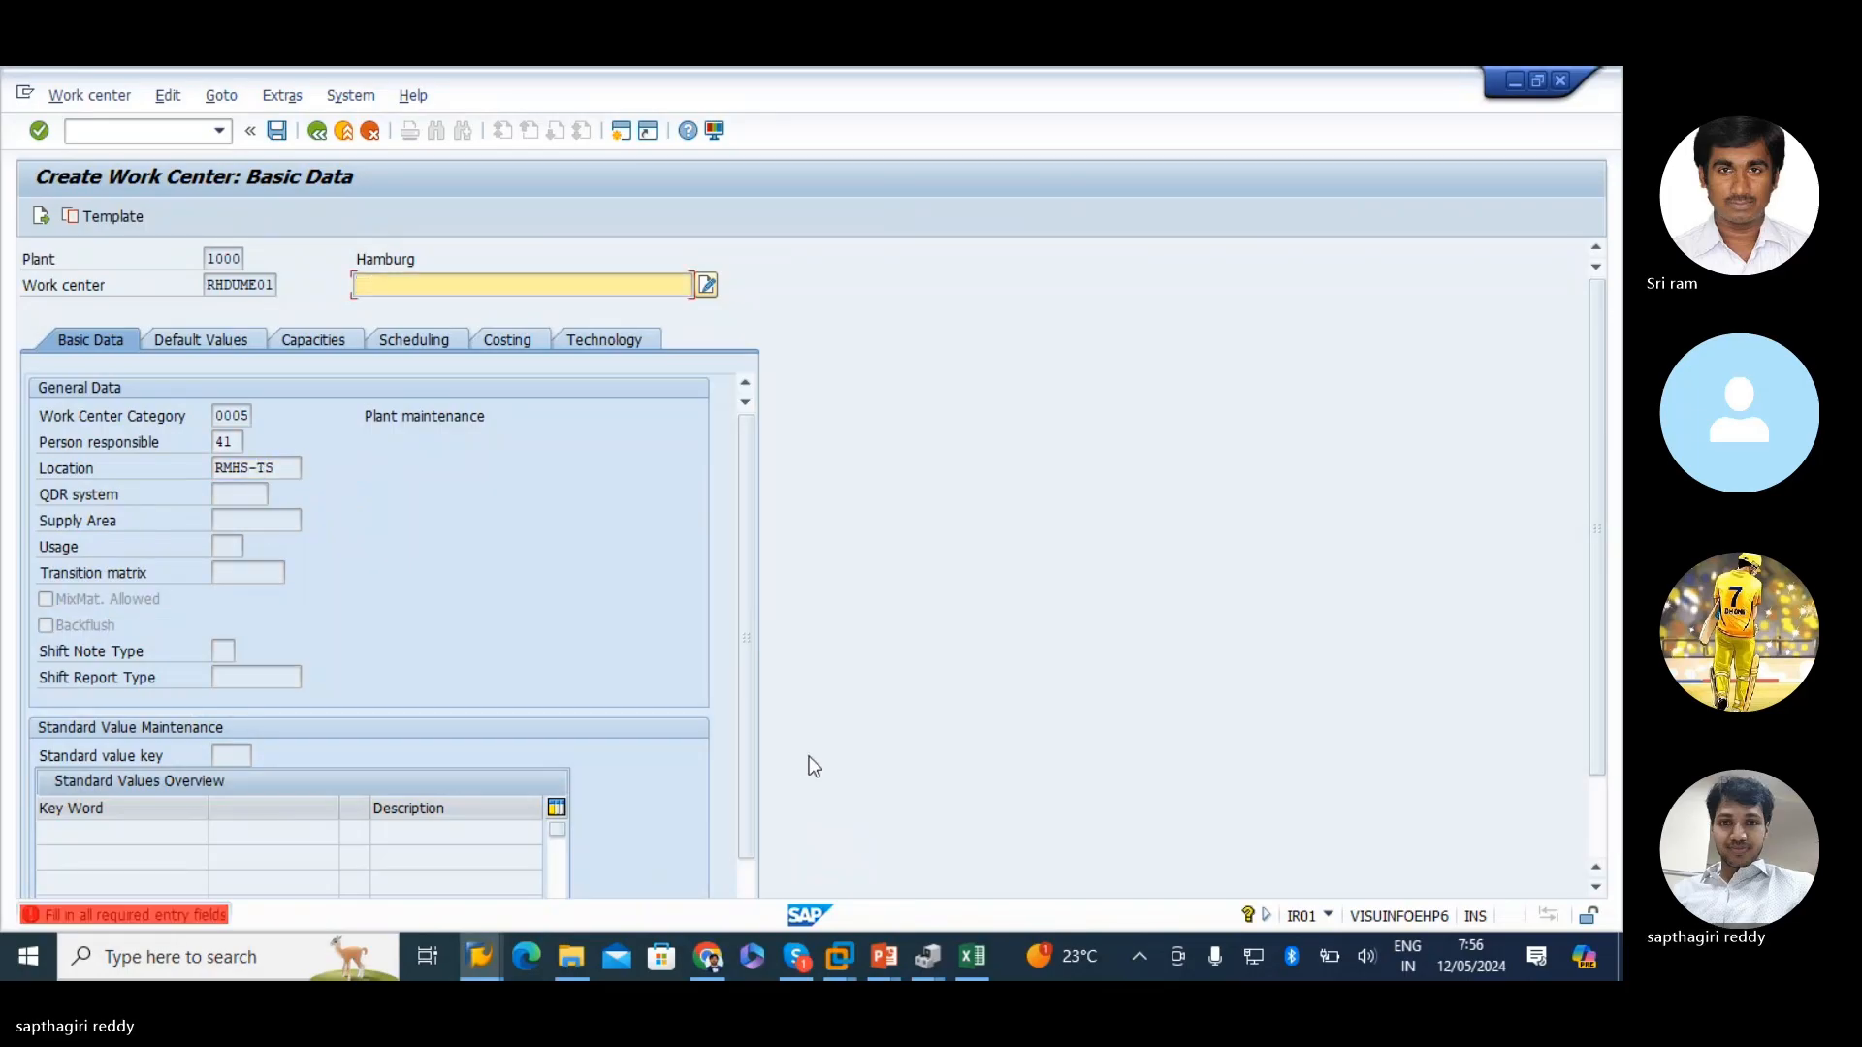
click(290, 475)
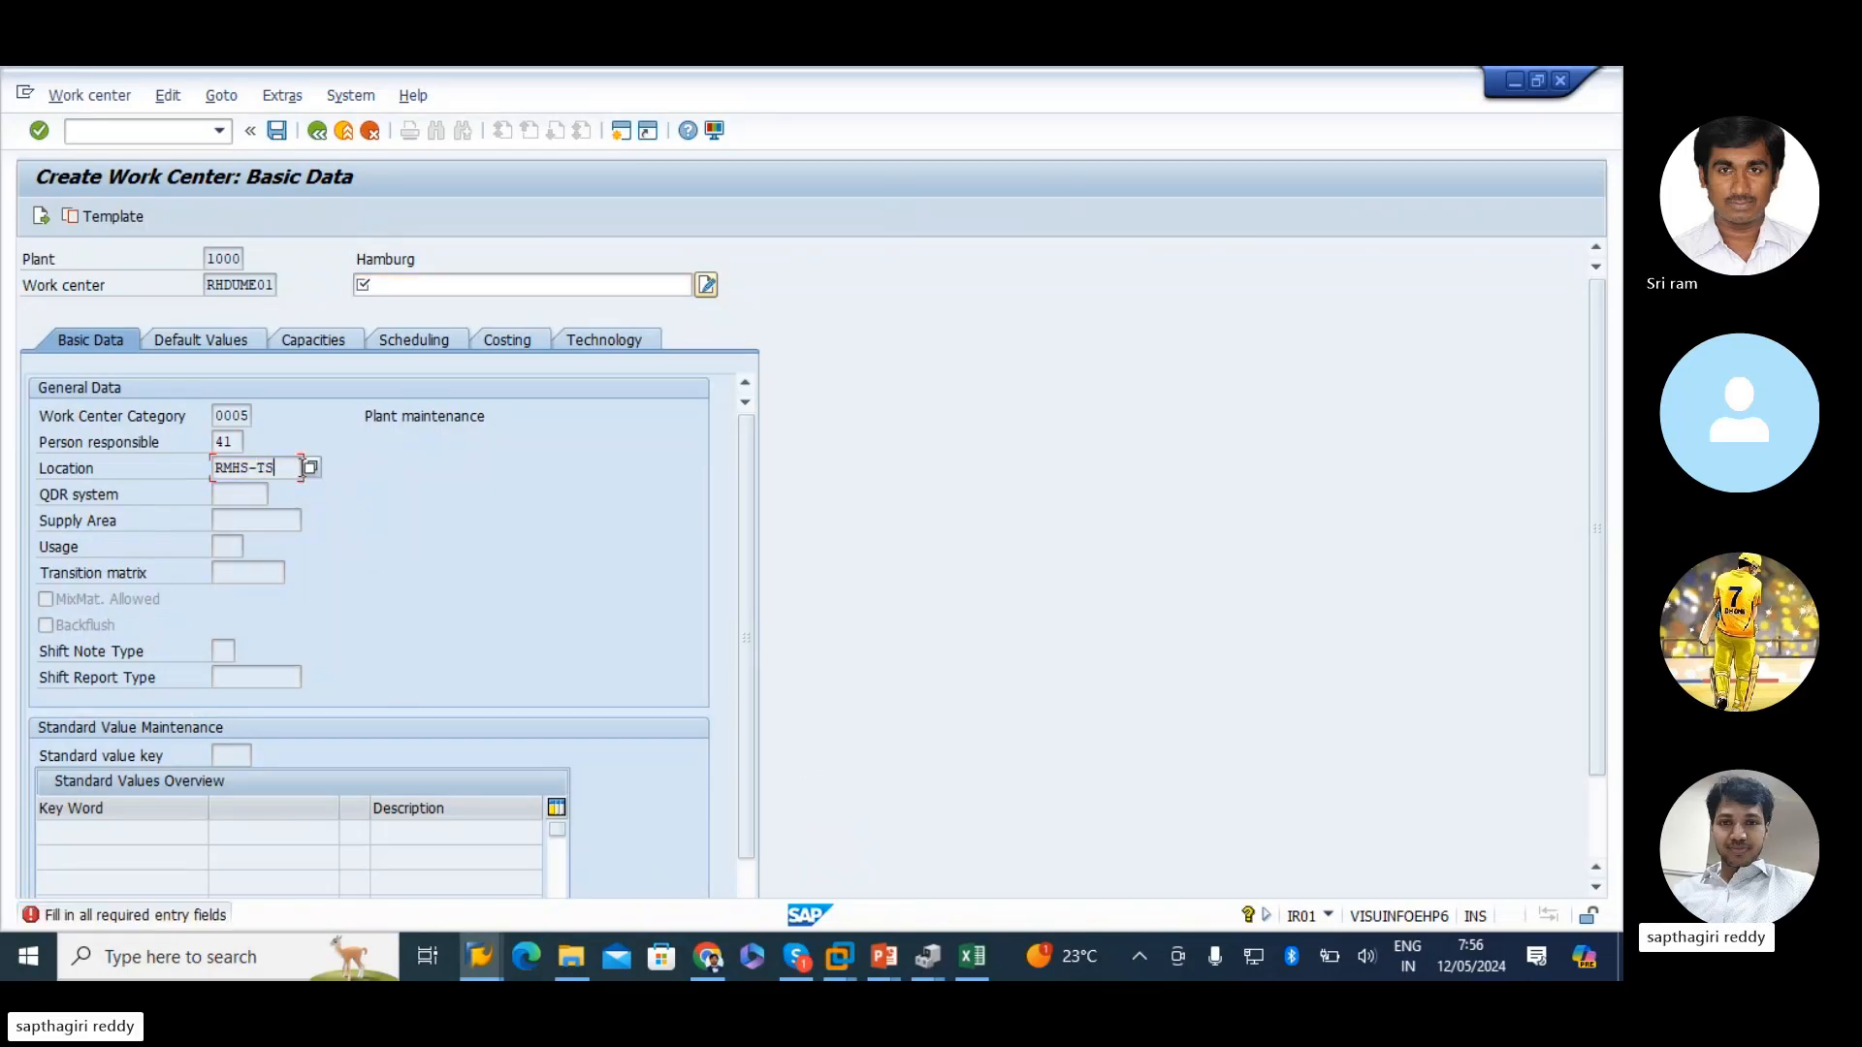
- Enter RAW MAT HNDL MECH TEAM - 01 as the work center description and validate the basic data
click(417, 284)
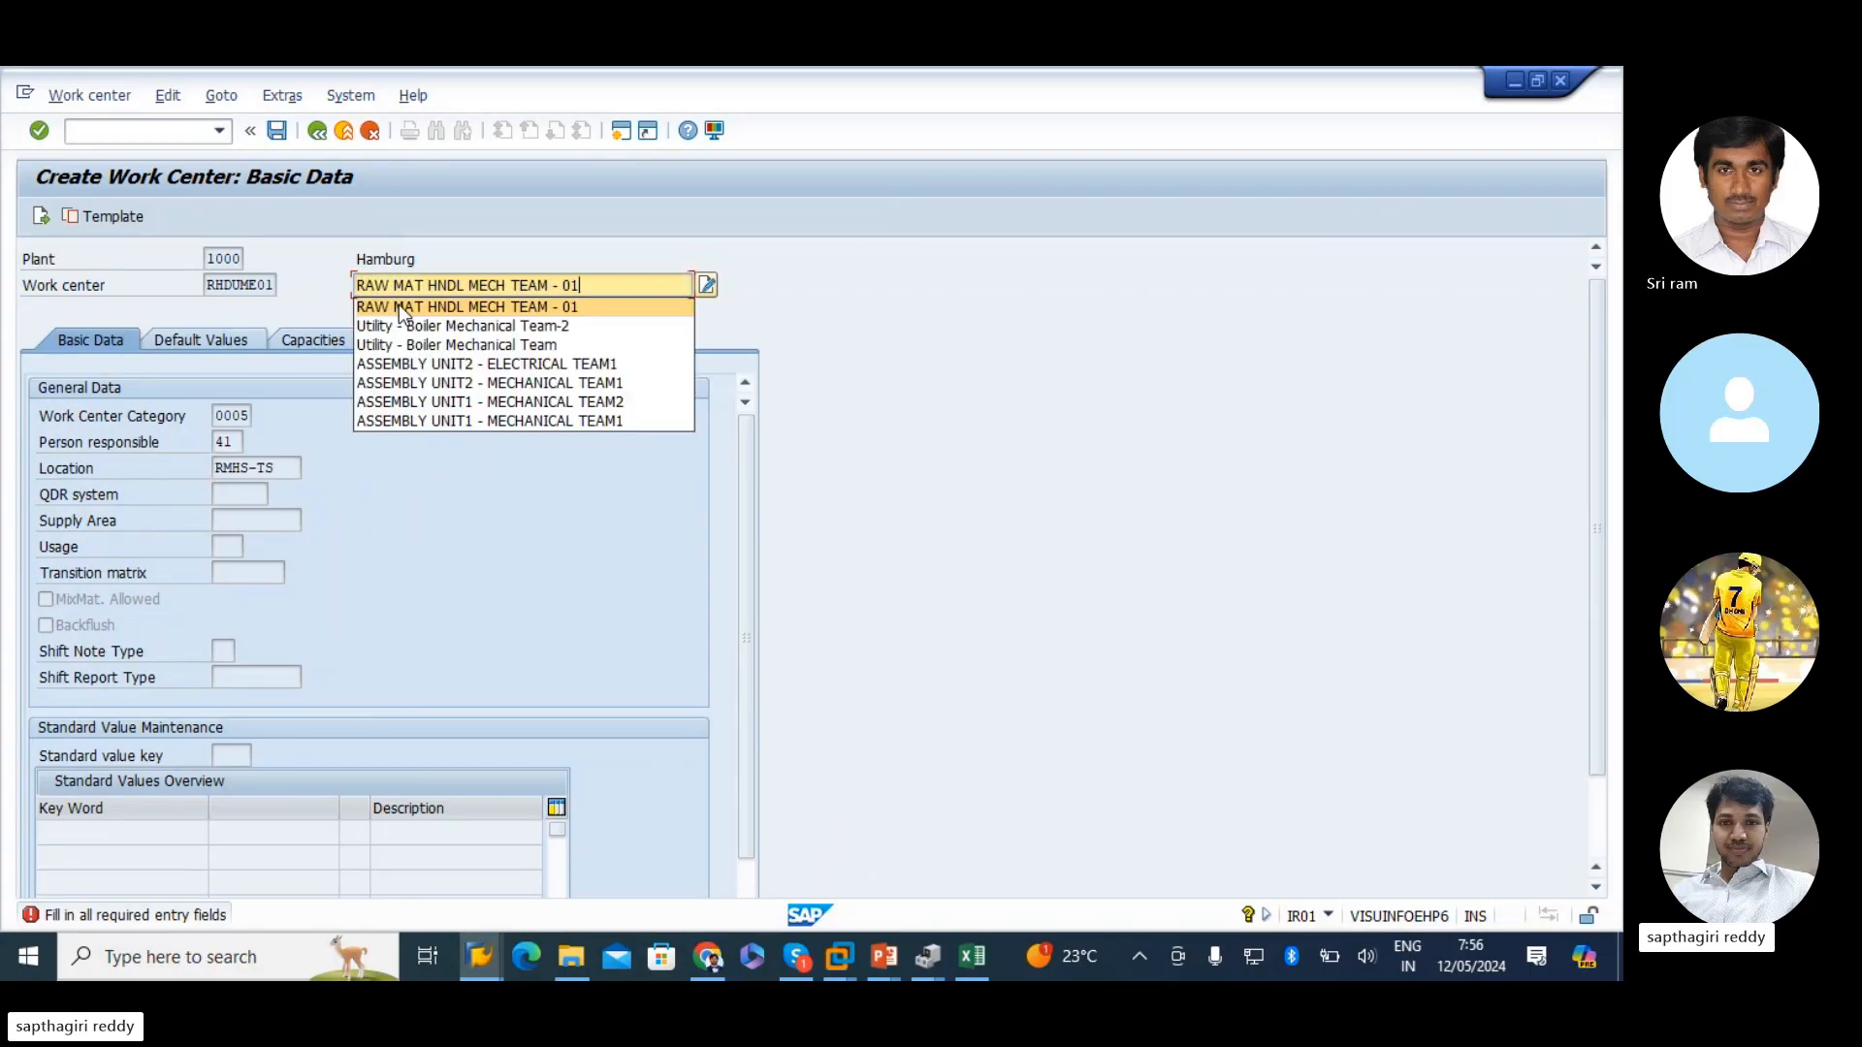
click(399, 304)
key(Return)
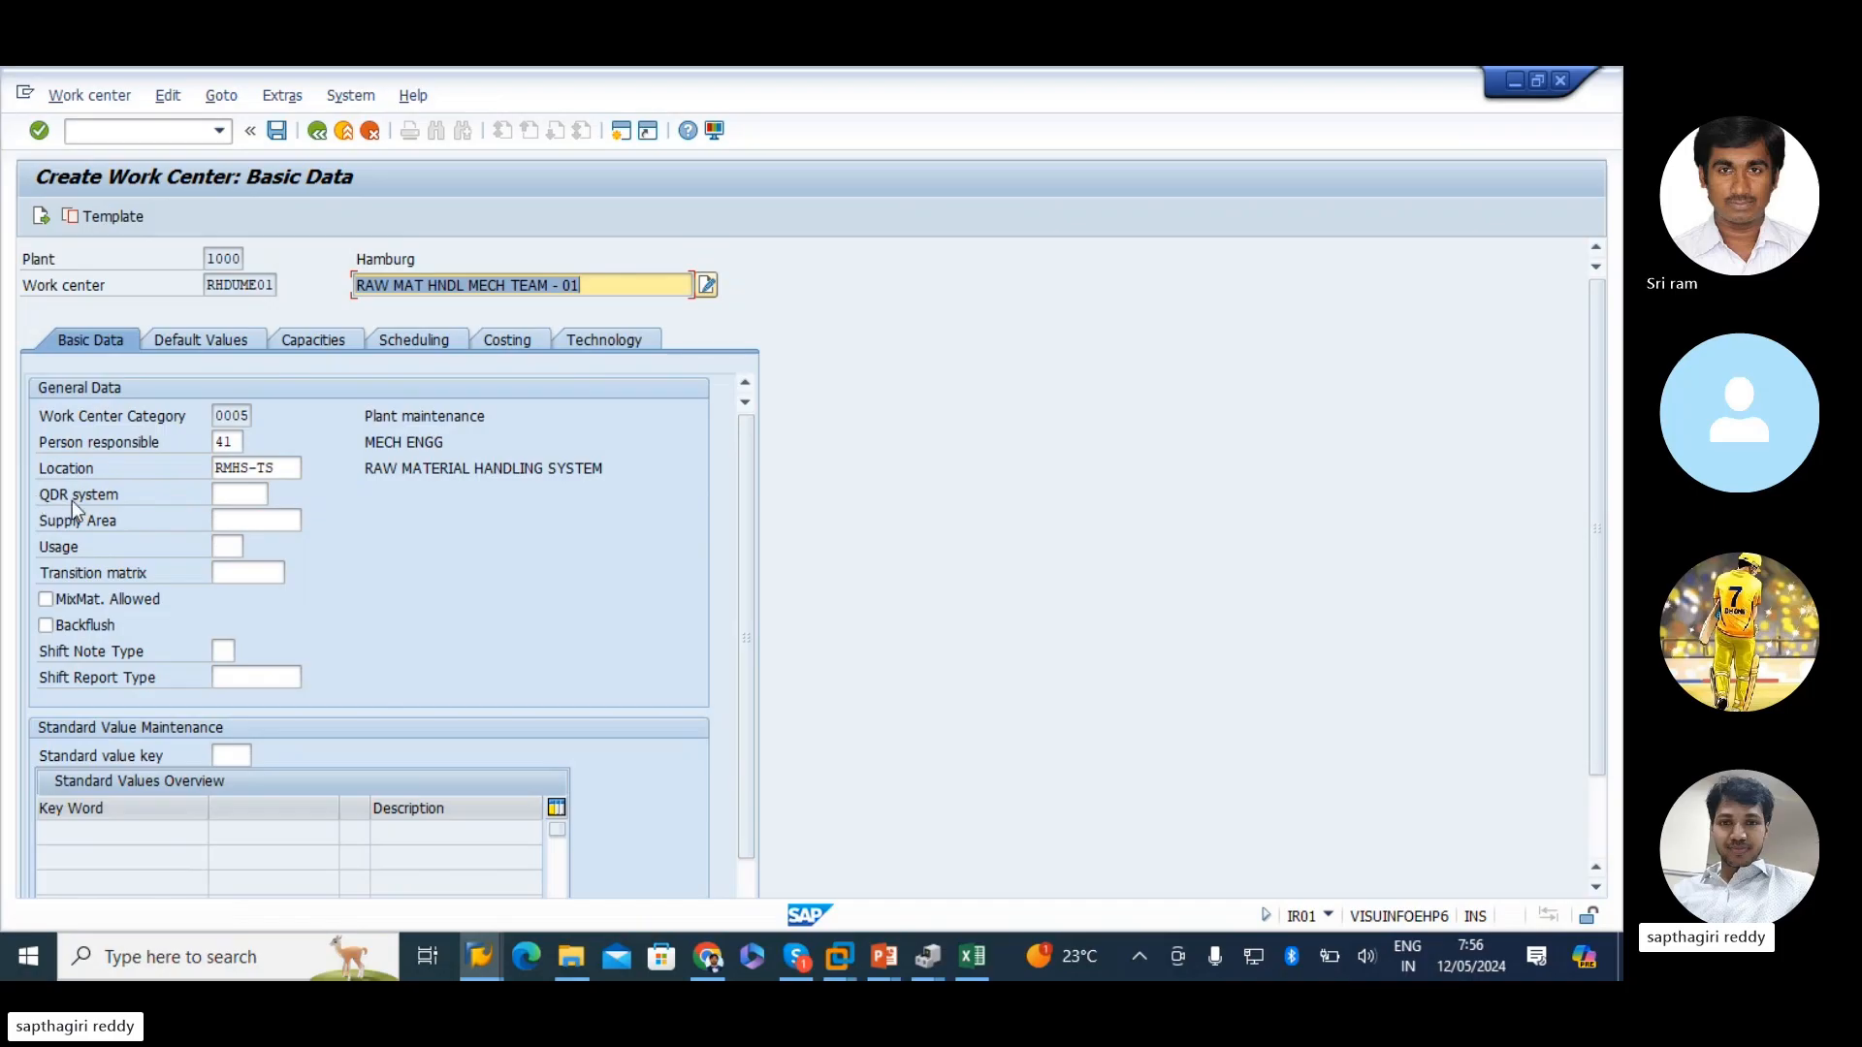
- Set the work center's task list usage to 004, Only maintenance task lists, and validate the entry
click(254, 516)
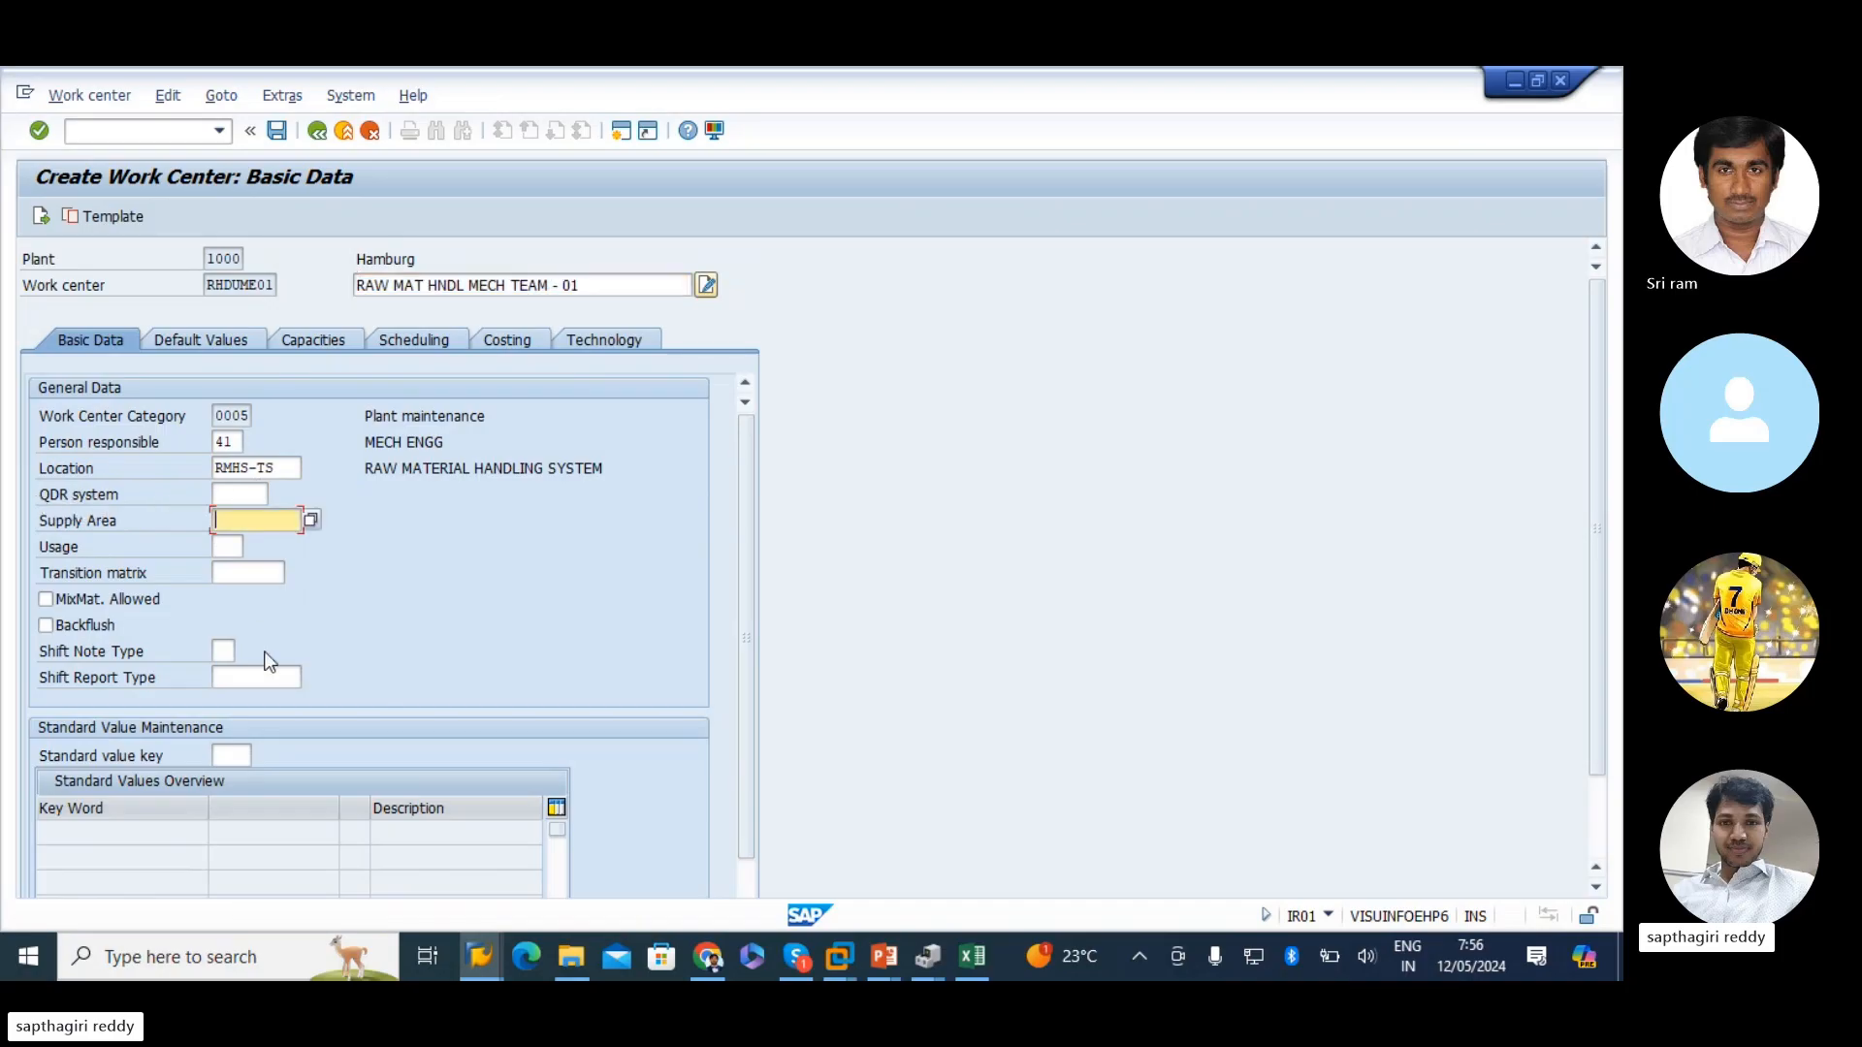
click(229, 551)
click(254, 548)
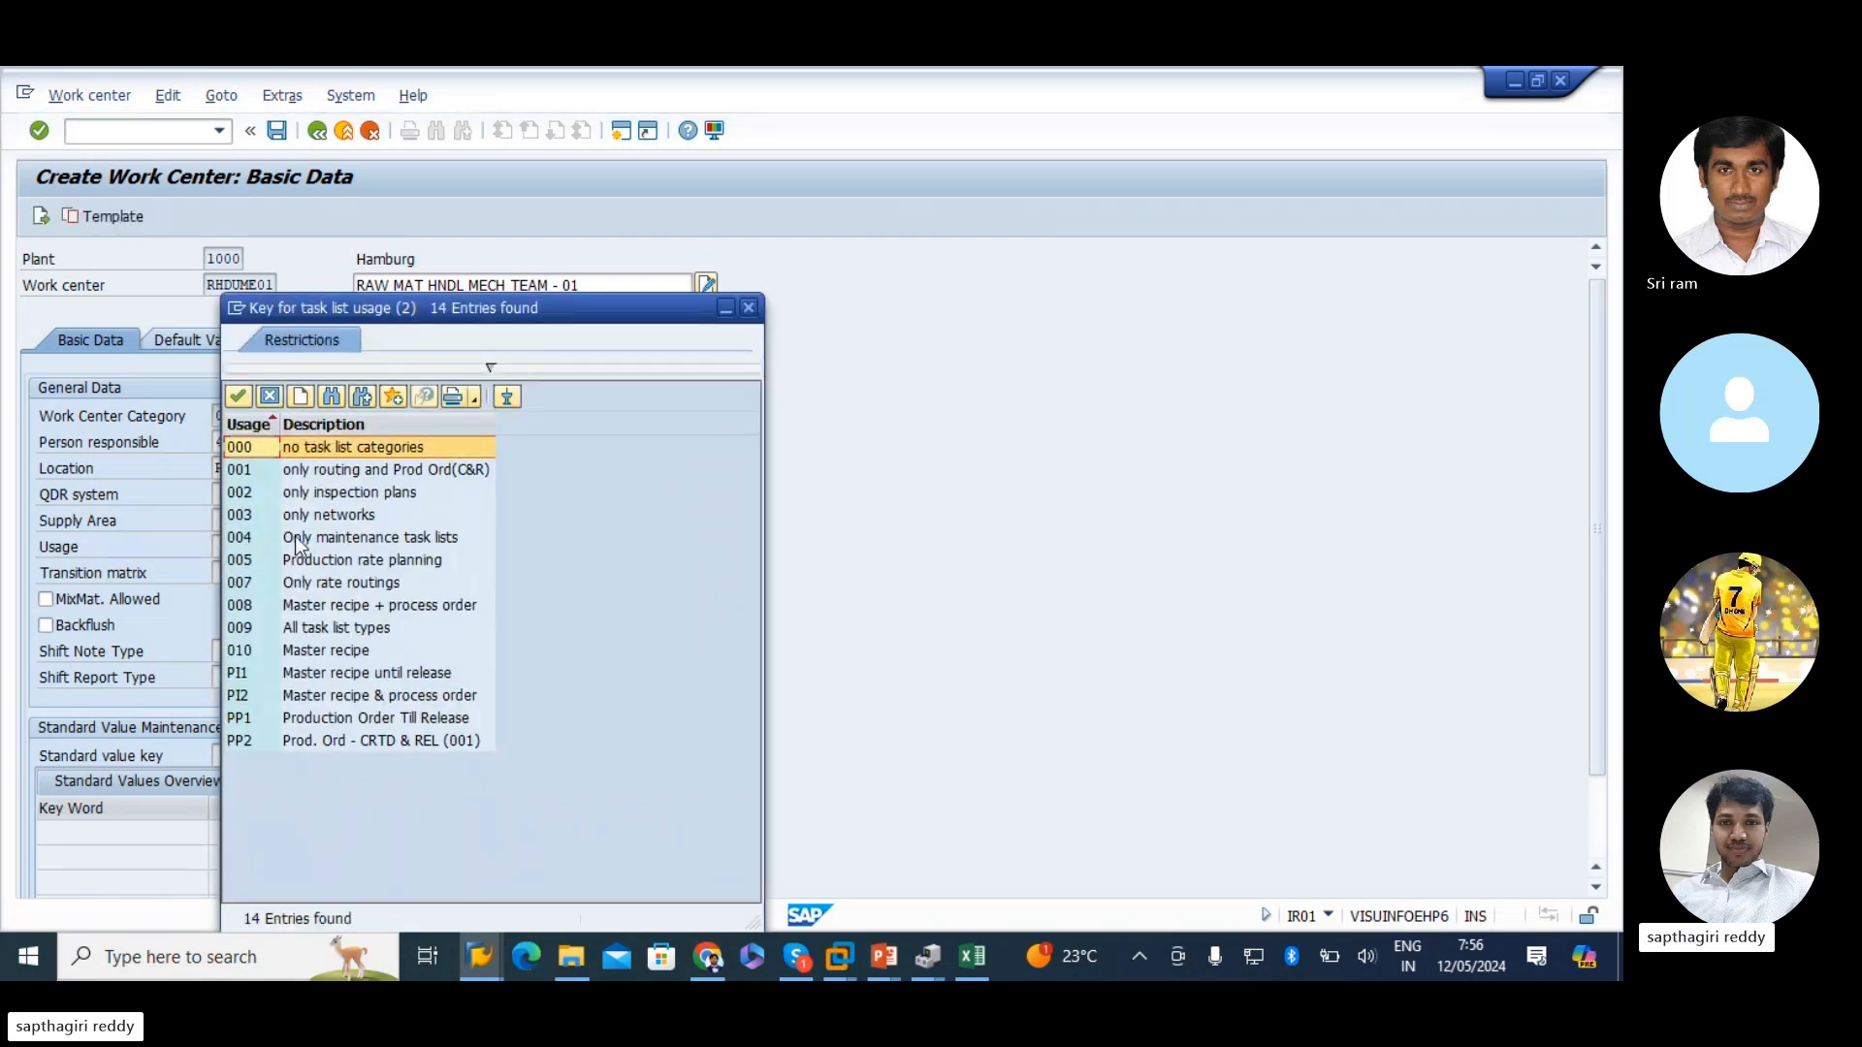
click(300, 538)
double_click(358, 539)
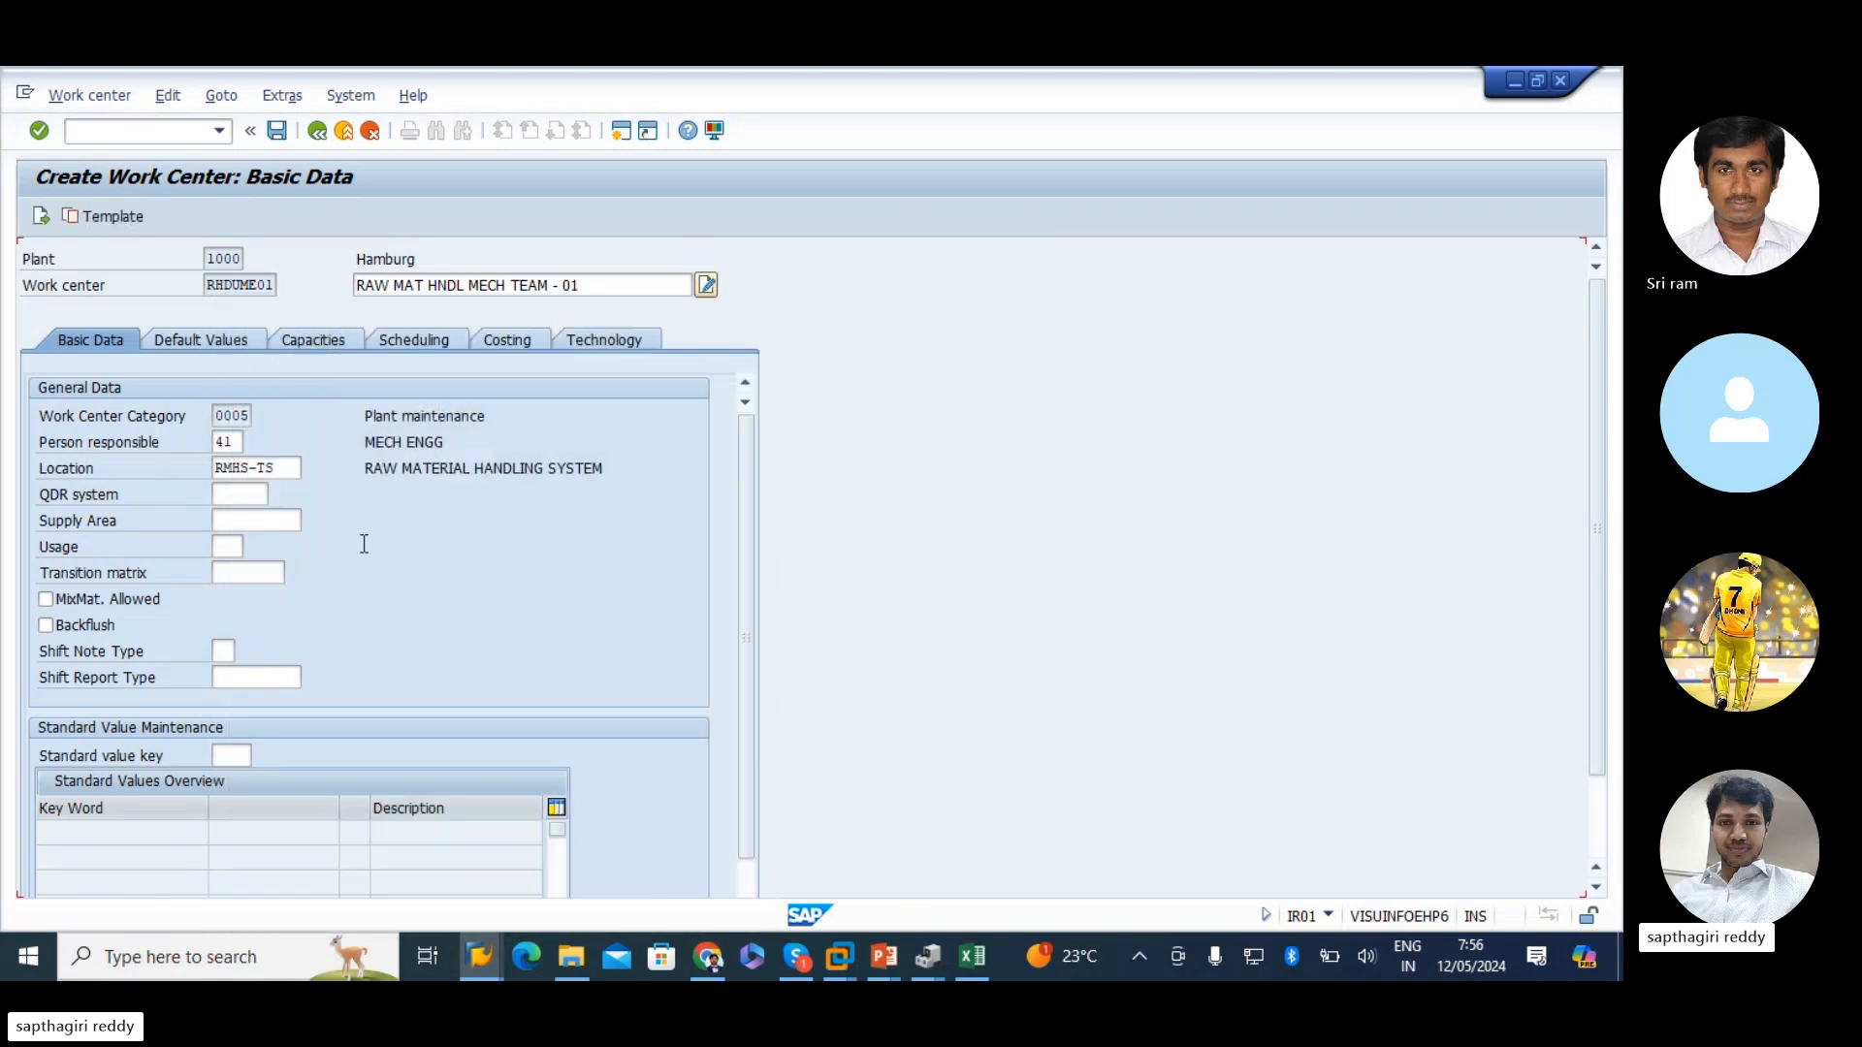
click(255, 540)
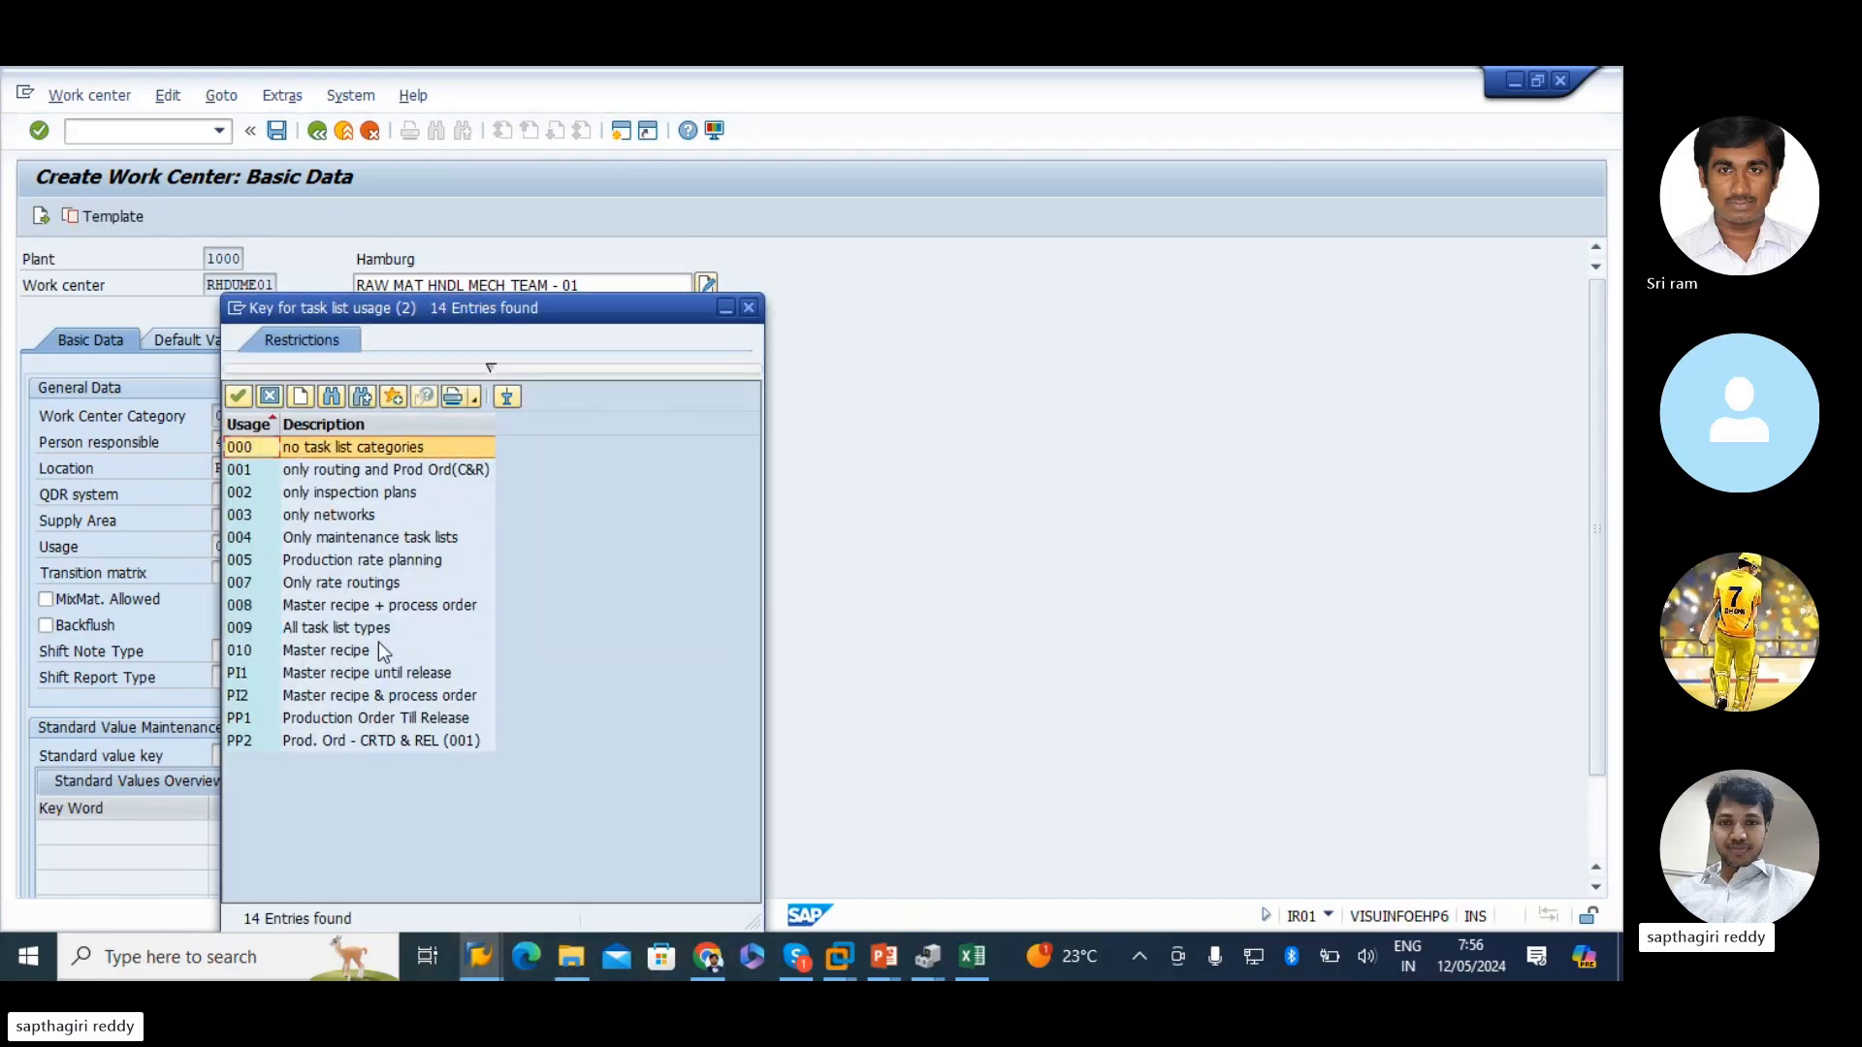
double_click(296, 540)
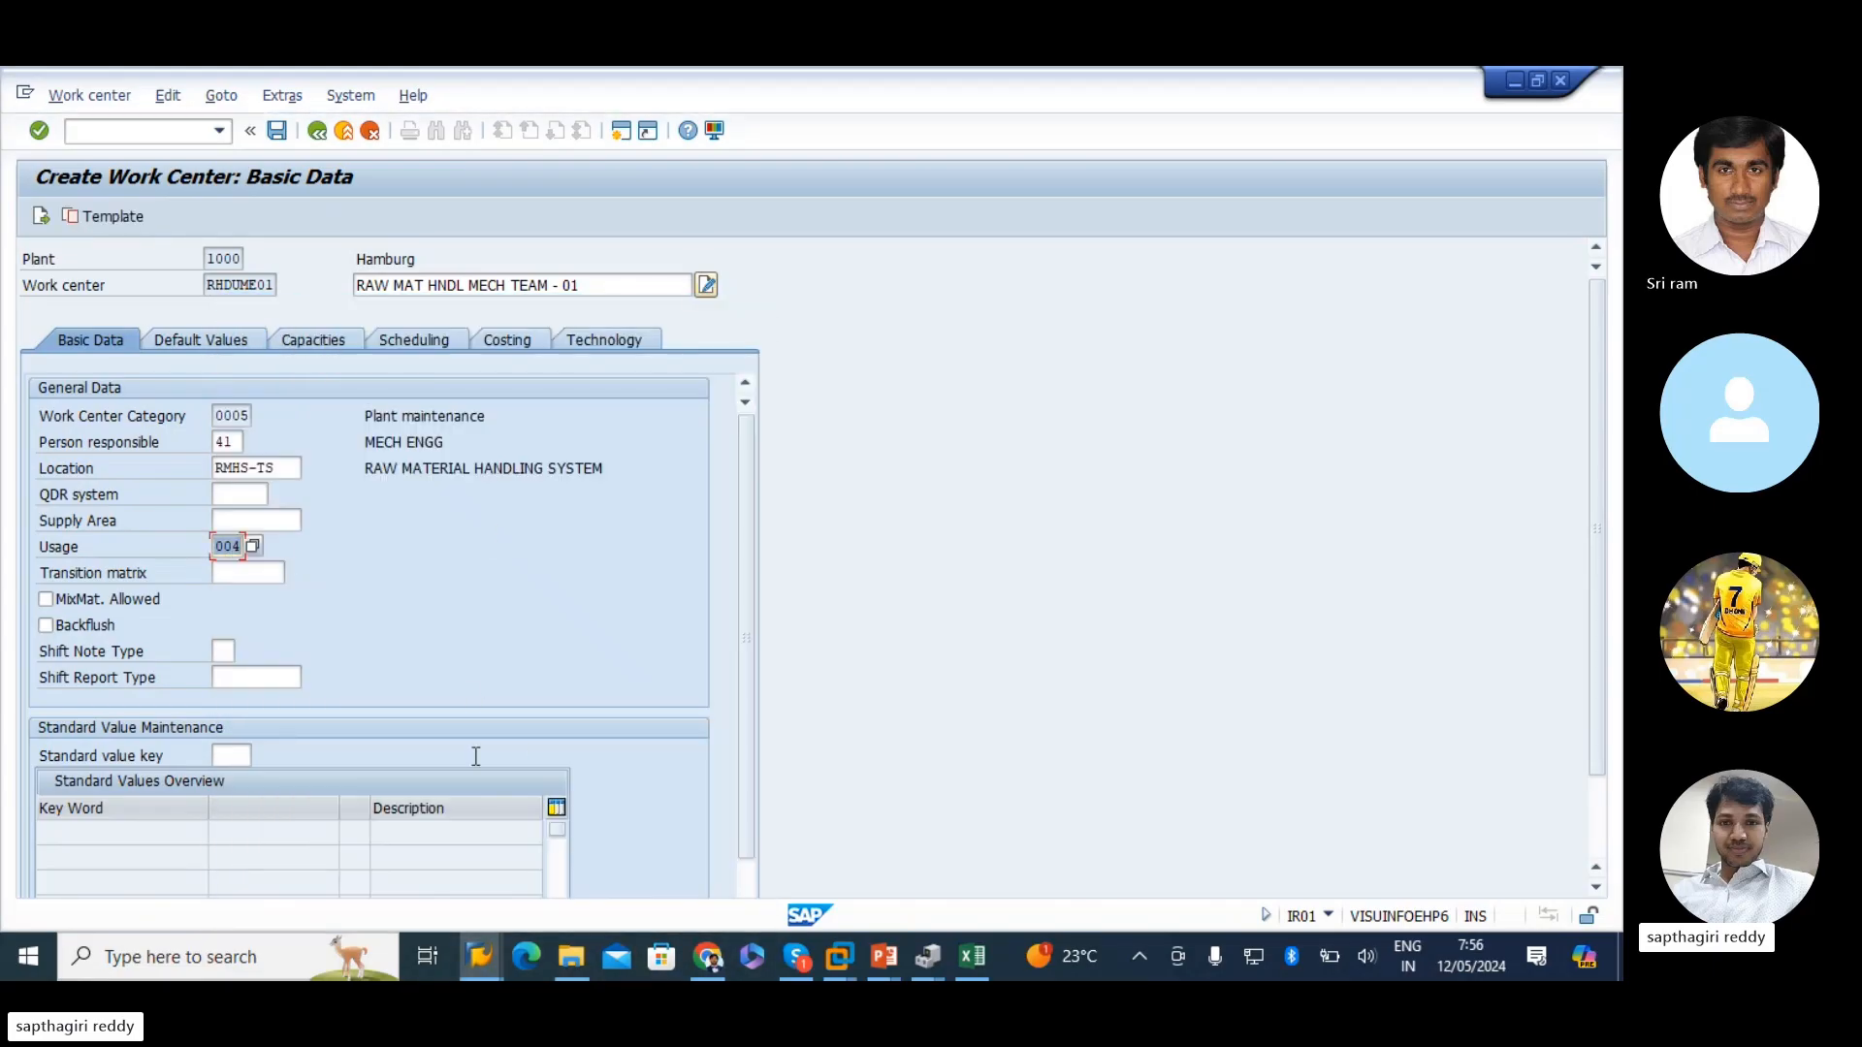
key(Return)
- Set the standard value key to SAP0, No standard values, and validate the entry
click(258, 674)
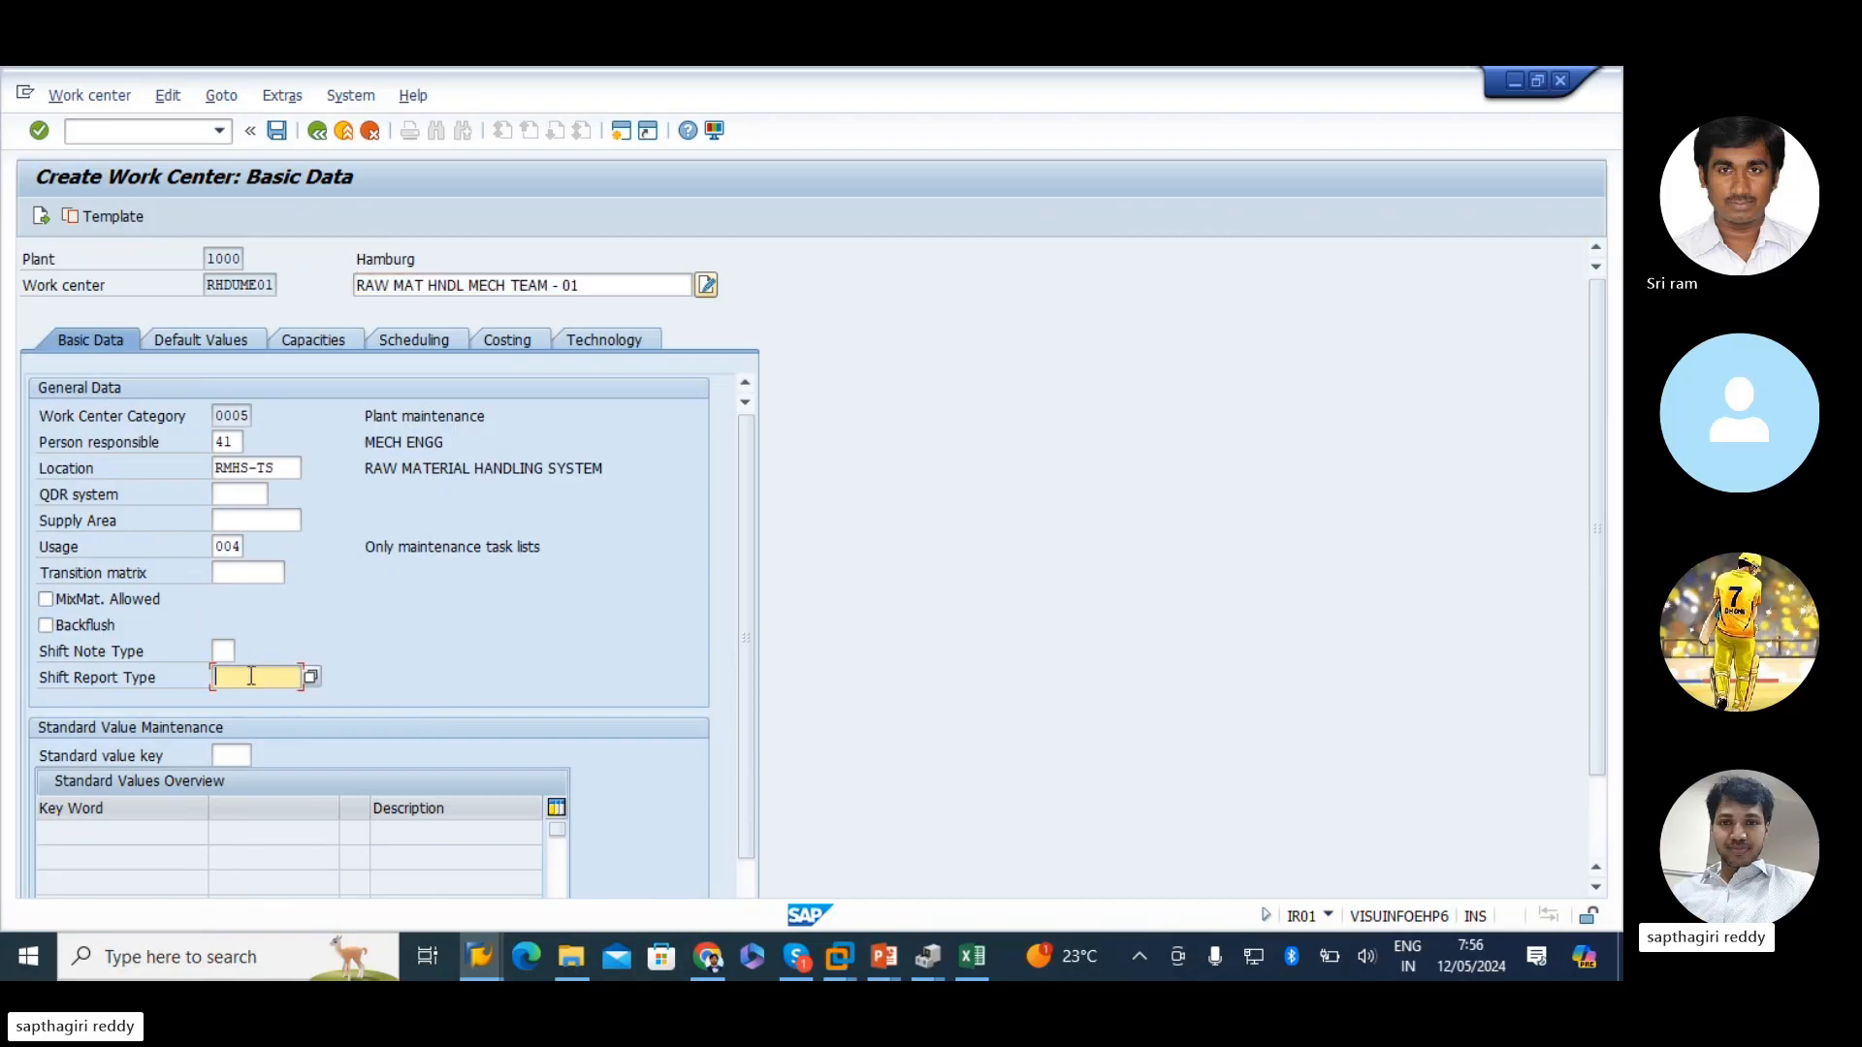
click(231, 755)
key(Return)
click(464, 756)
drag(494, 750, 5, 782)
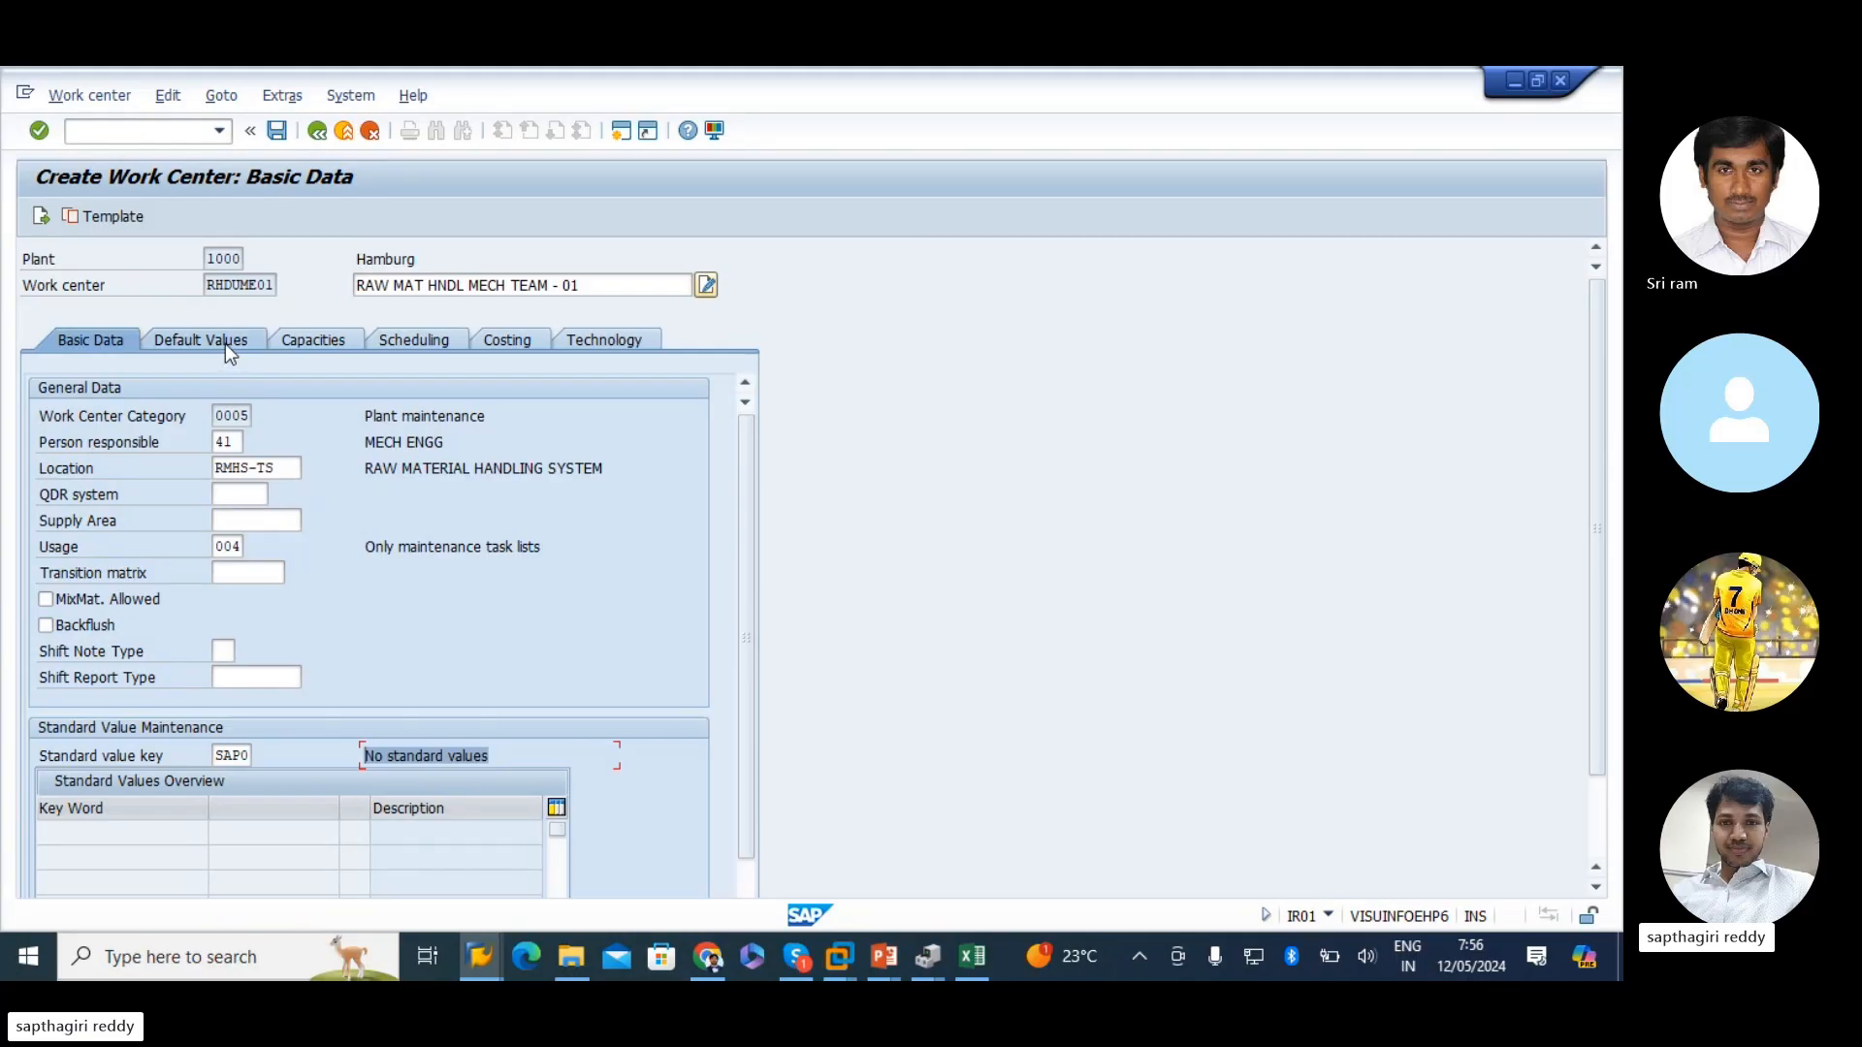
click(447, 747)
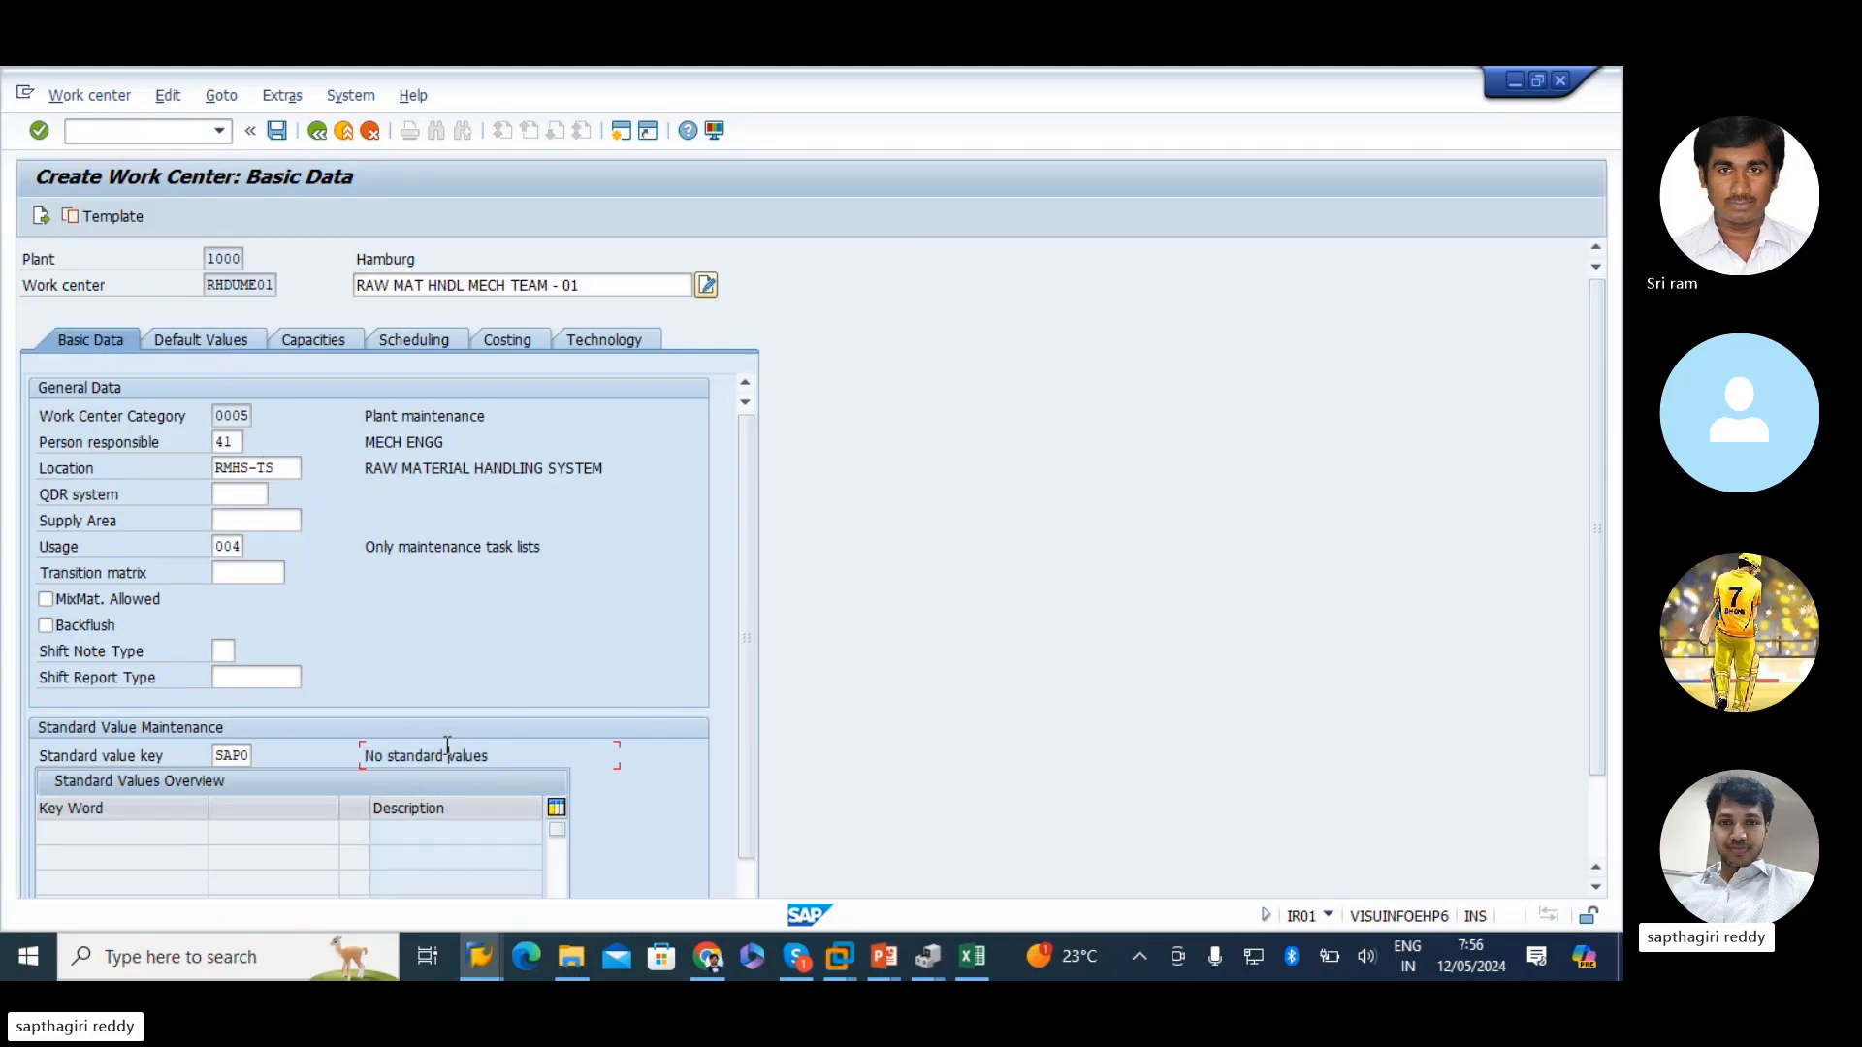
drag(470, 757, 224, 757)
- List the available control keys in the default values and capture a screenshot of the PM01 to PM08 entries
click(210, 348)
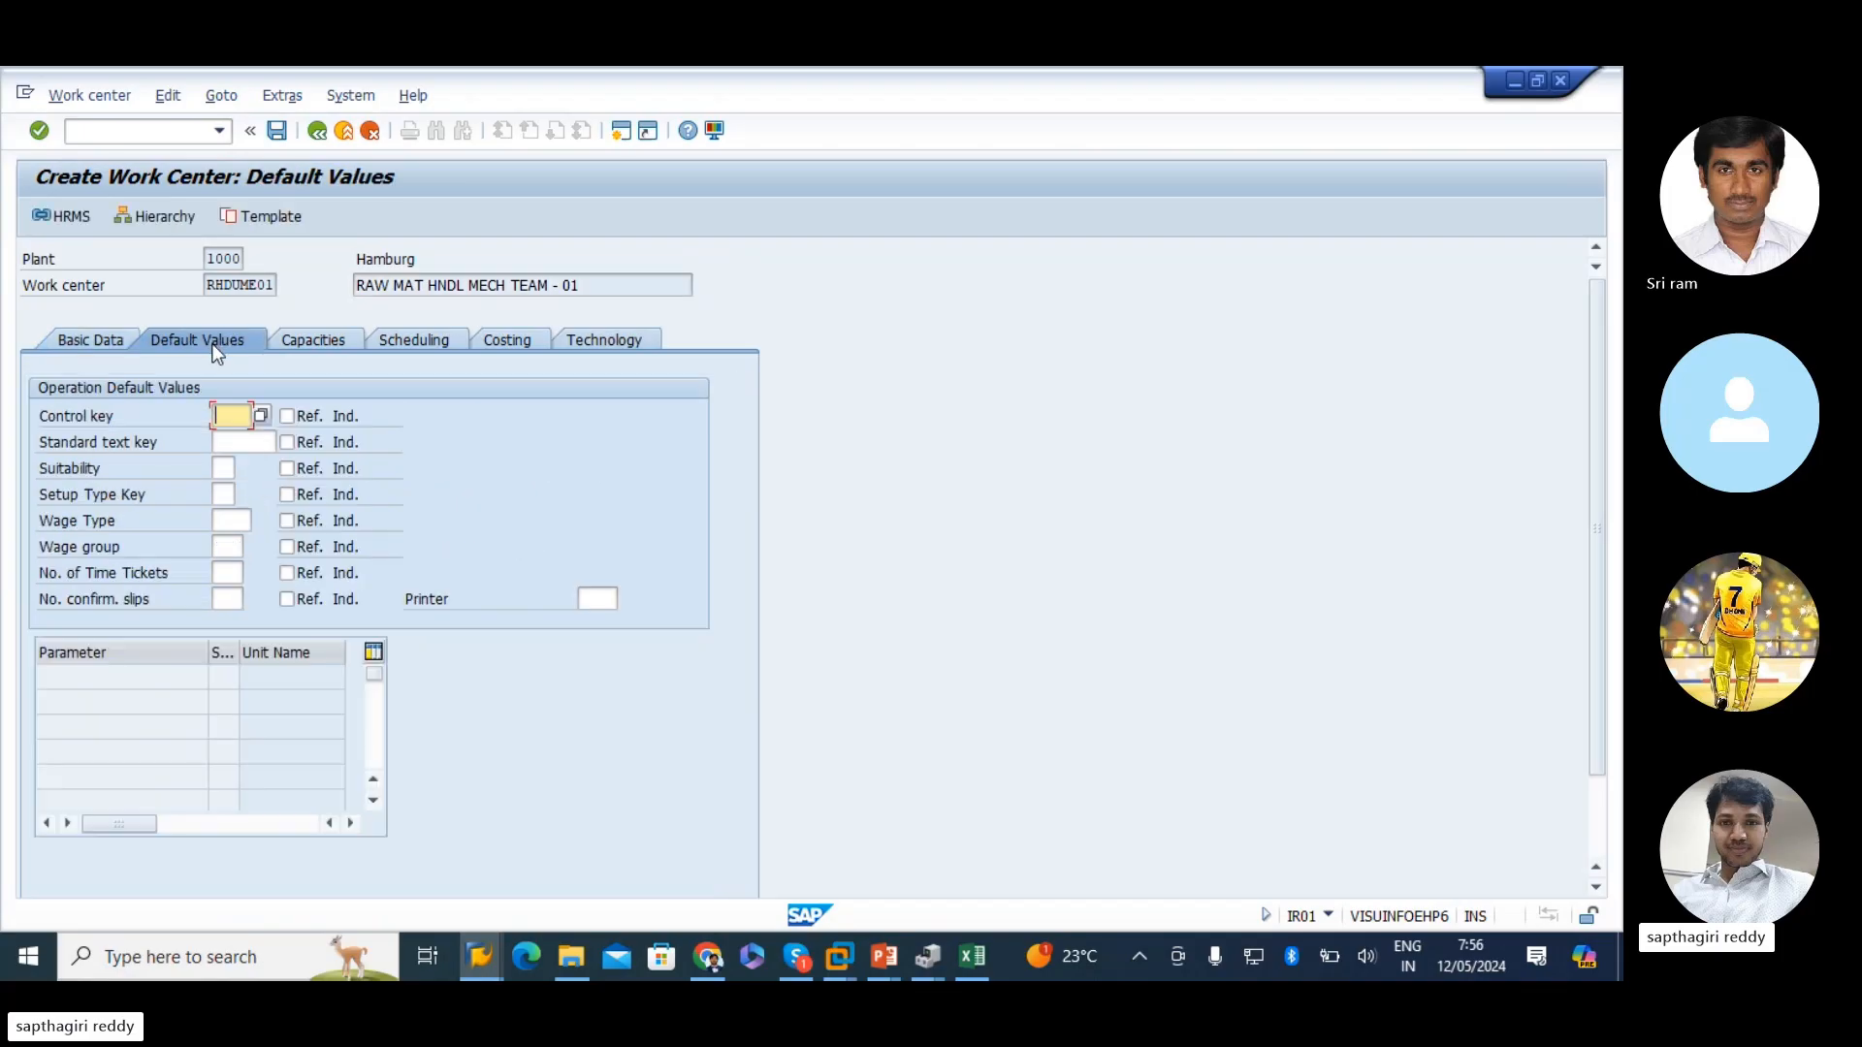
click(262, 416)
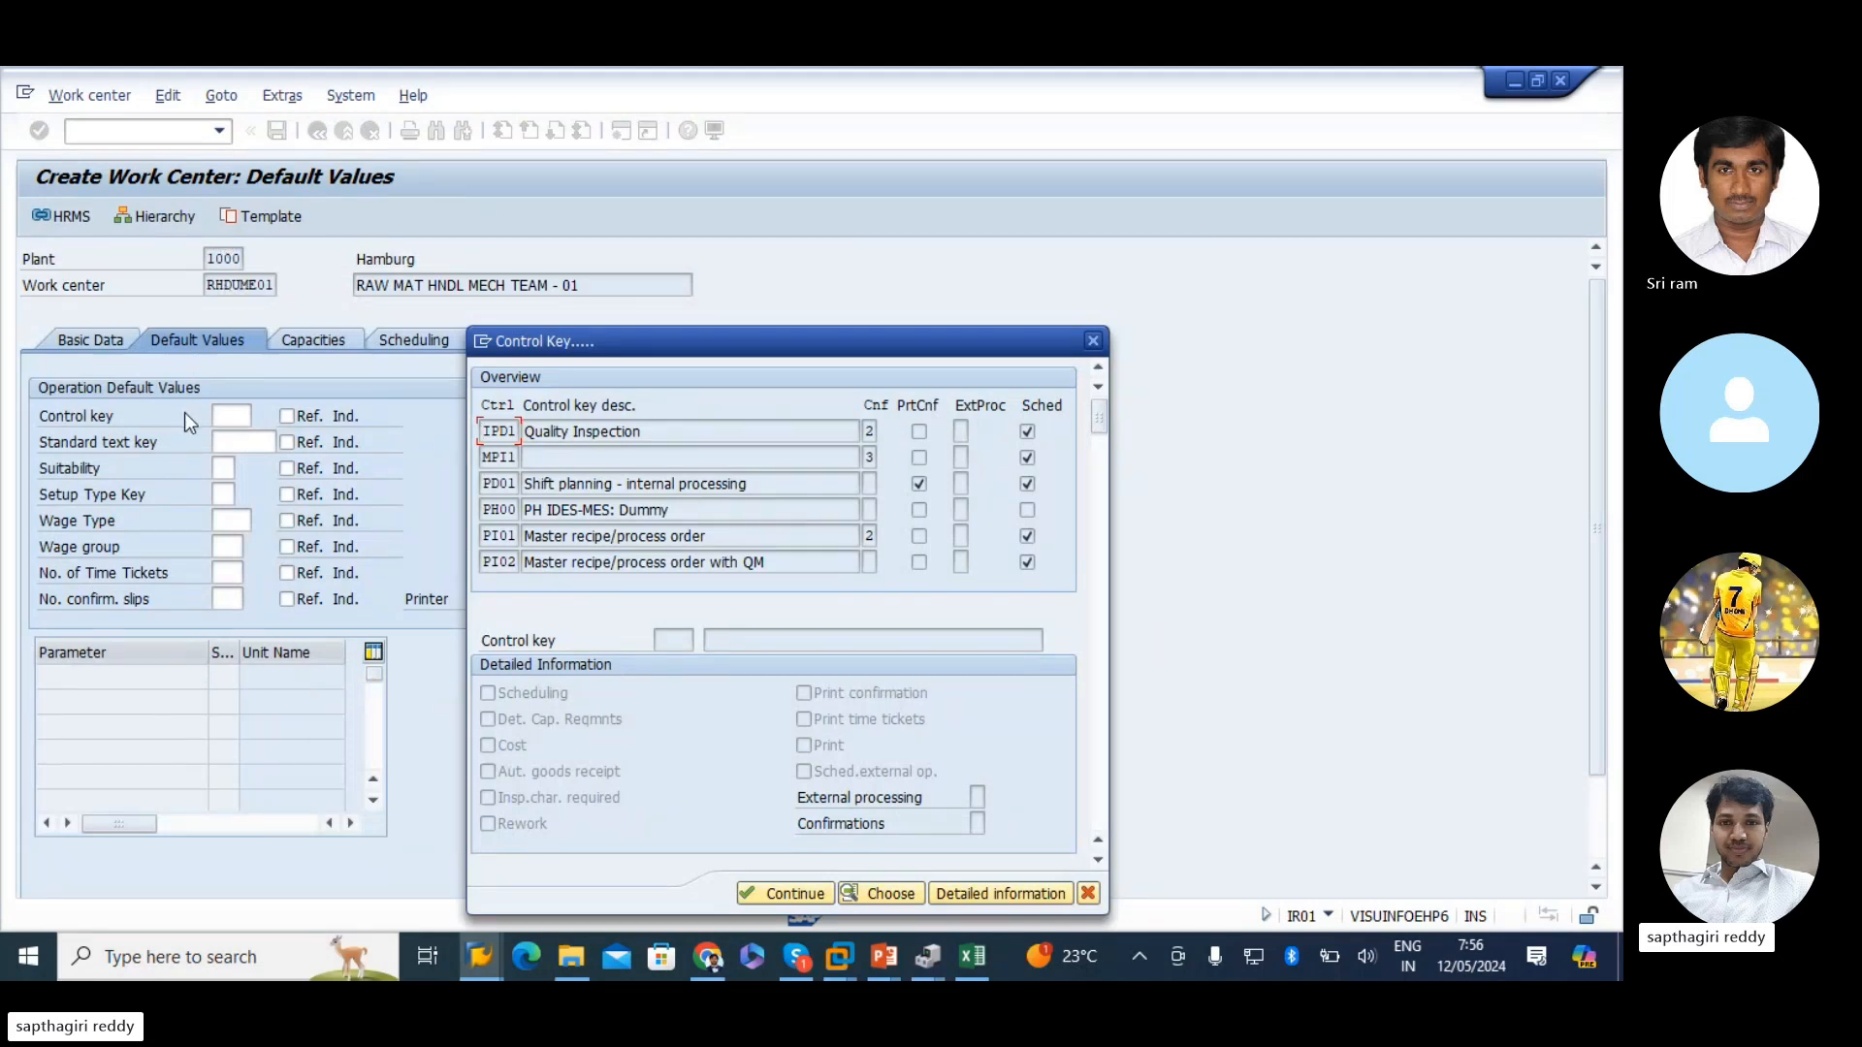
scroll(514, 521, down, 5)
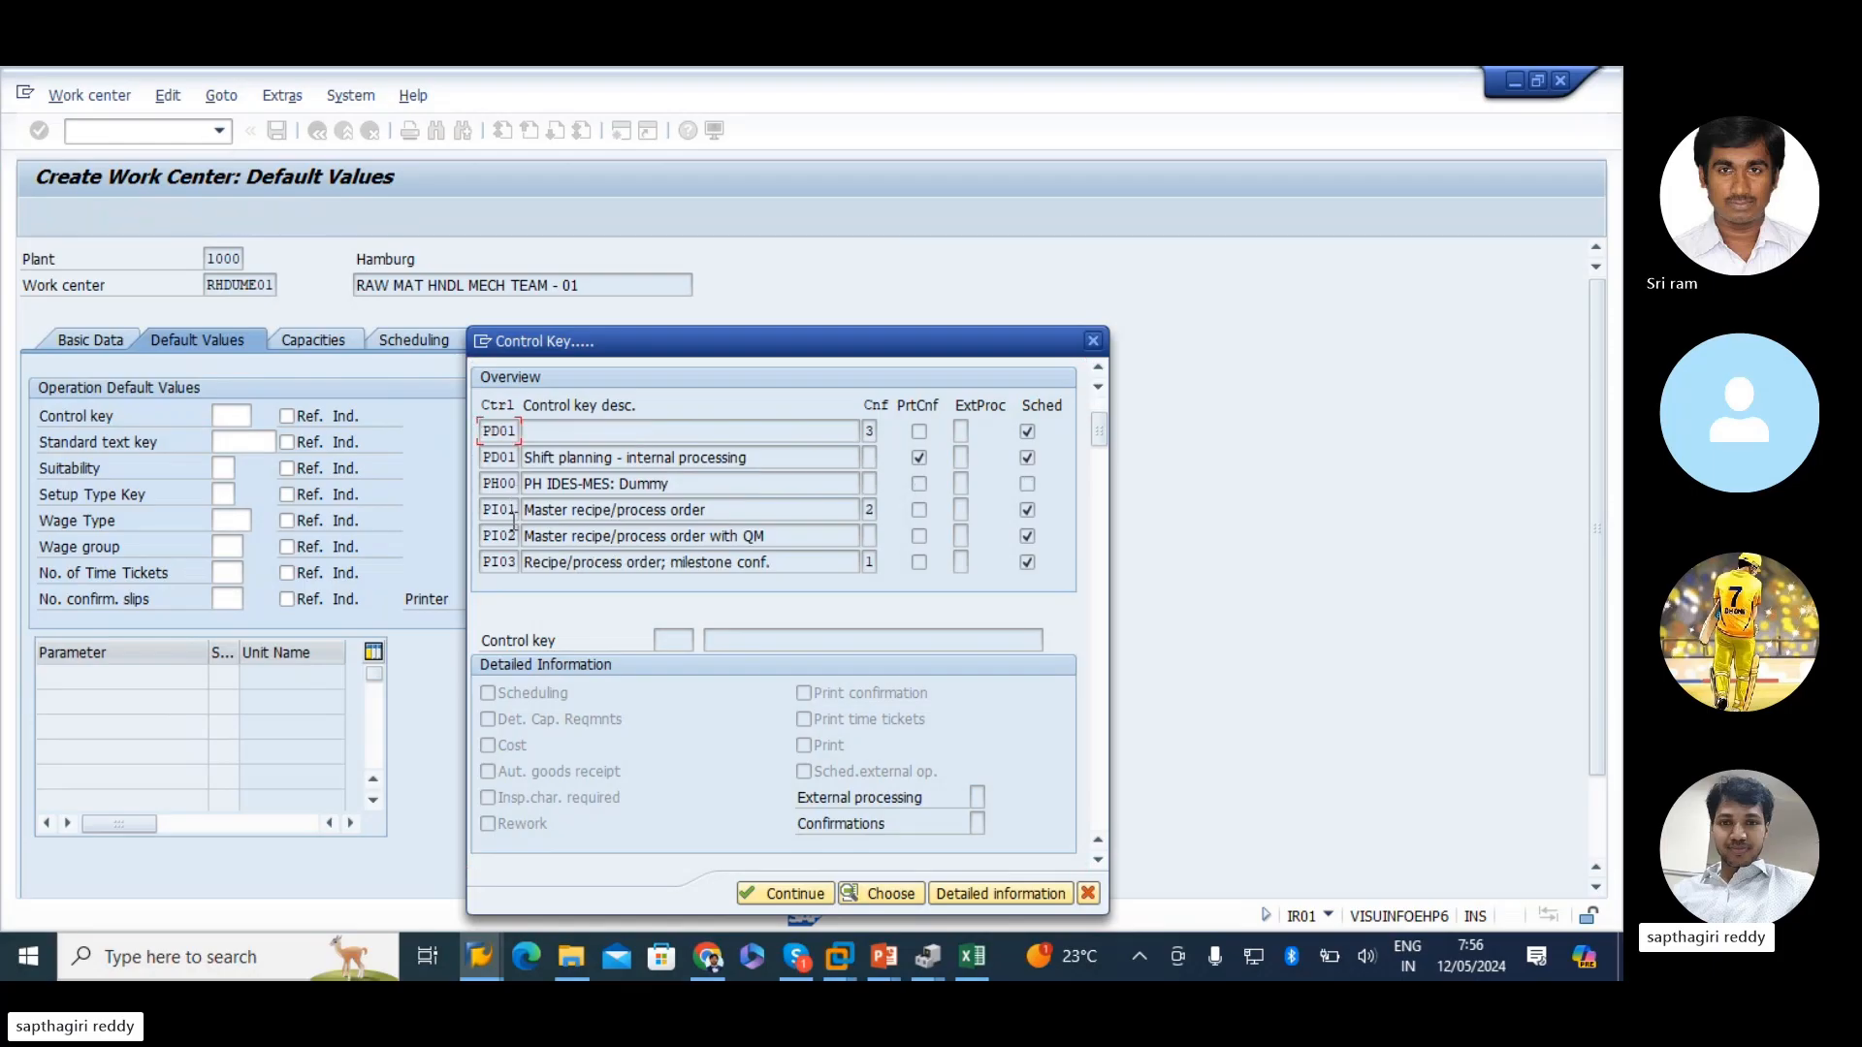
scroll(521, 529, down, 9)
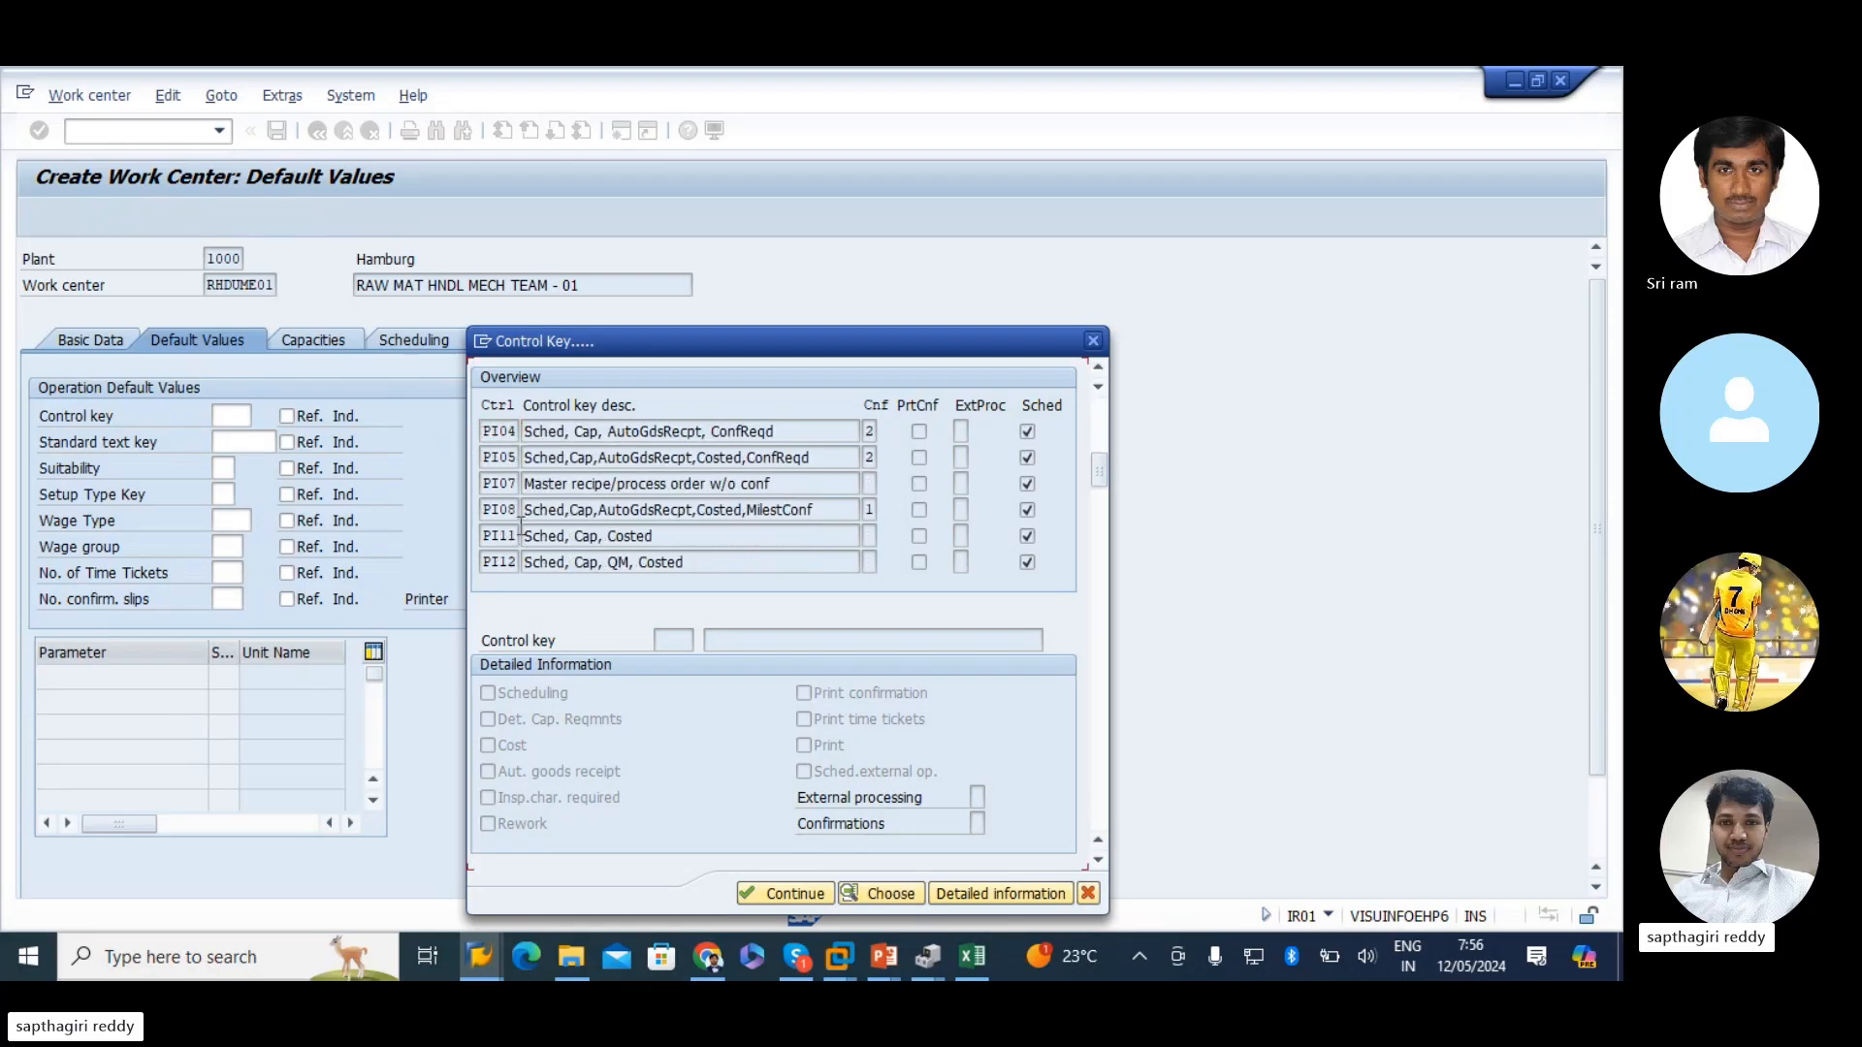
scroll(521, 536, down, 2)
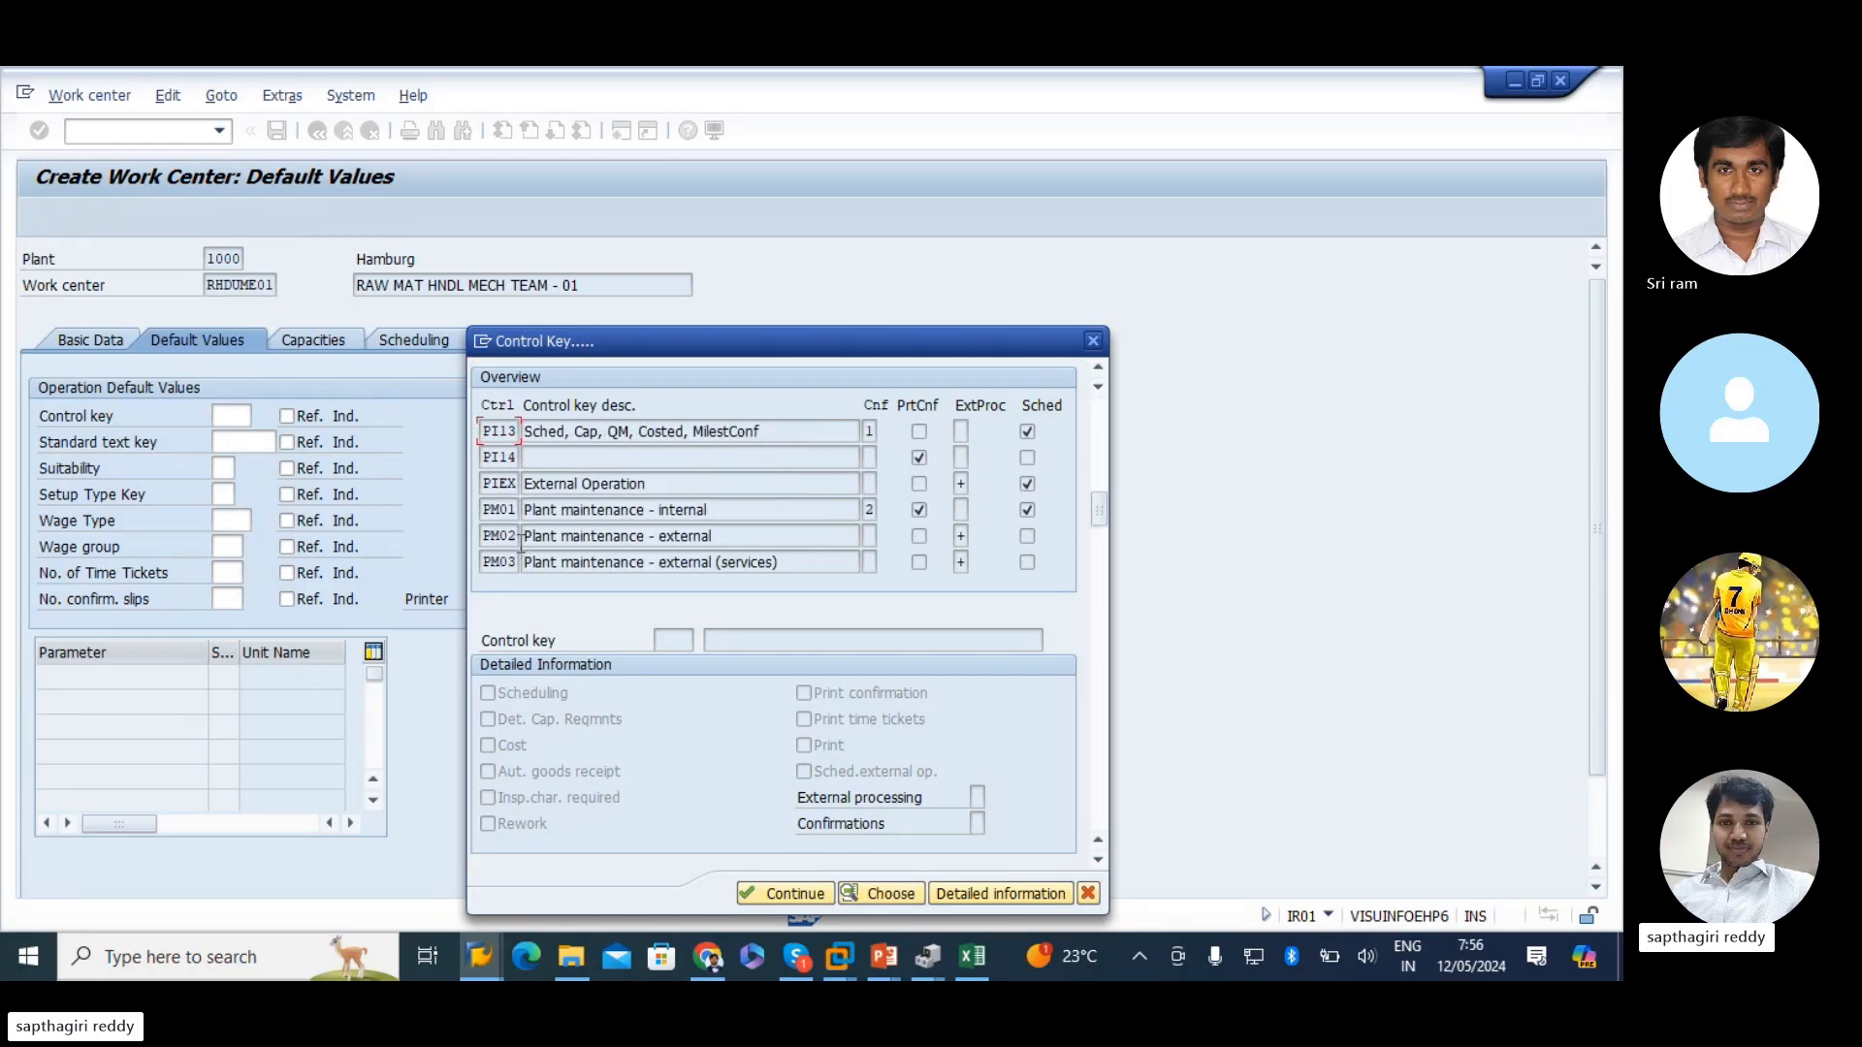
scroll(584, 451, down, 1)
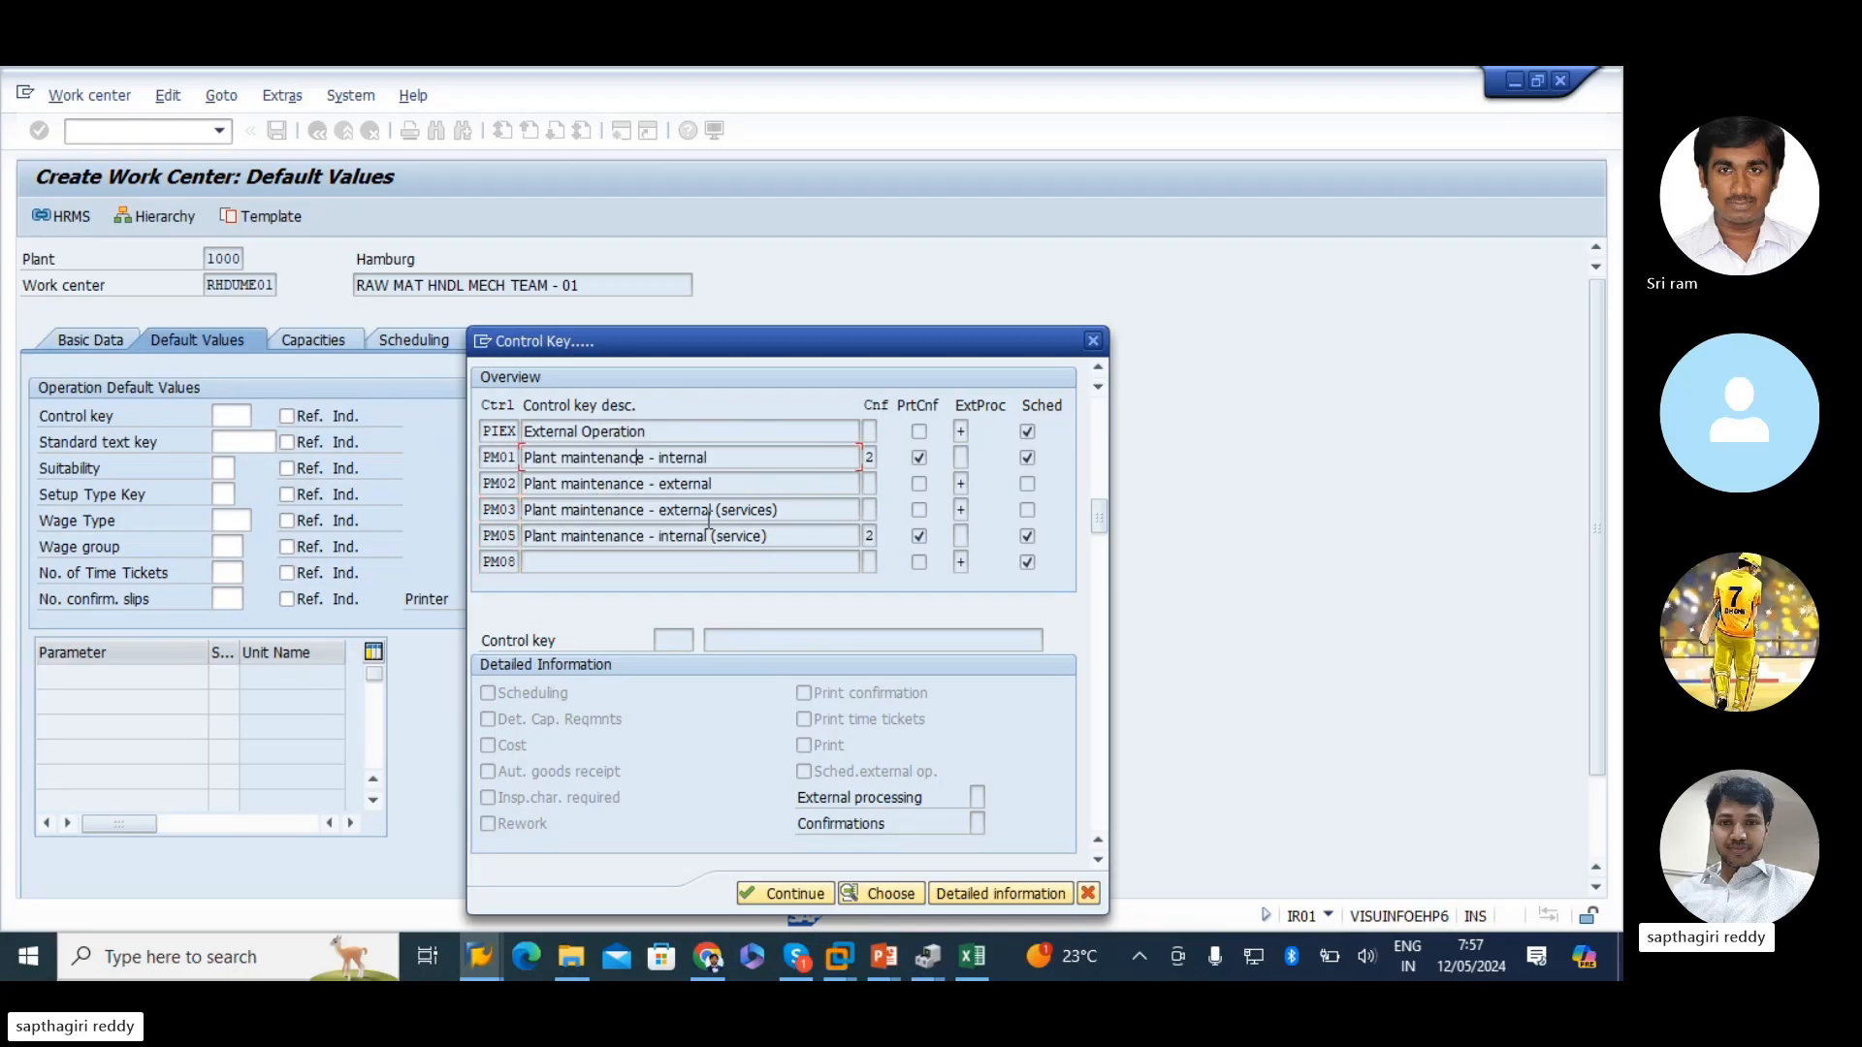
key(super+shift+s)
drag(18, 150, 1142, 685)
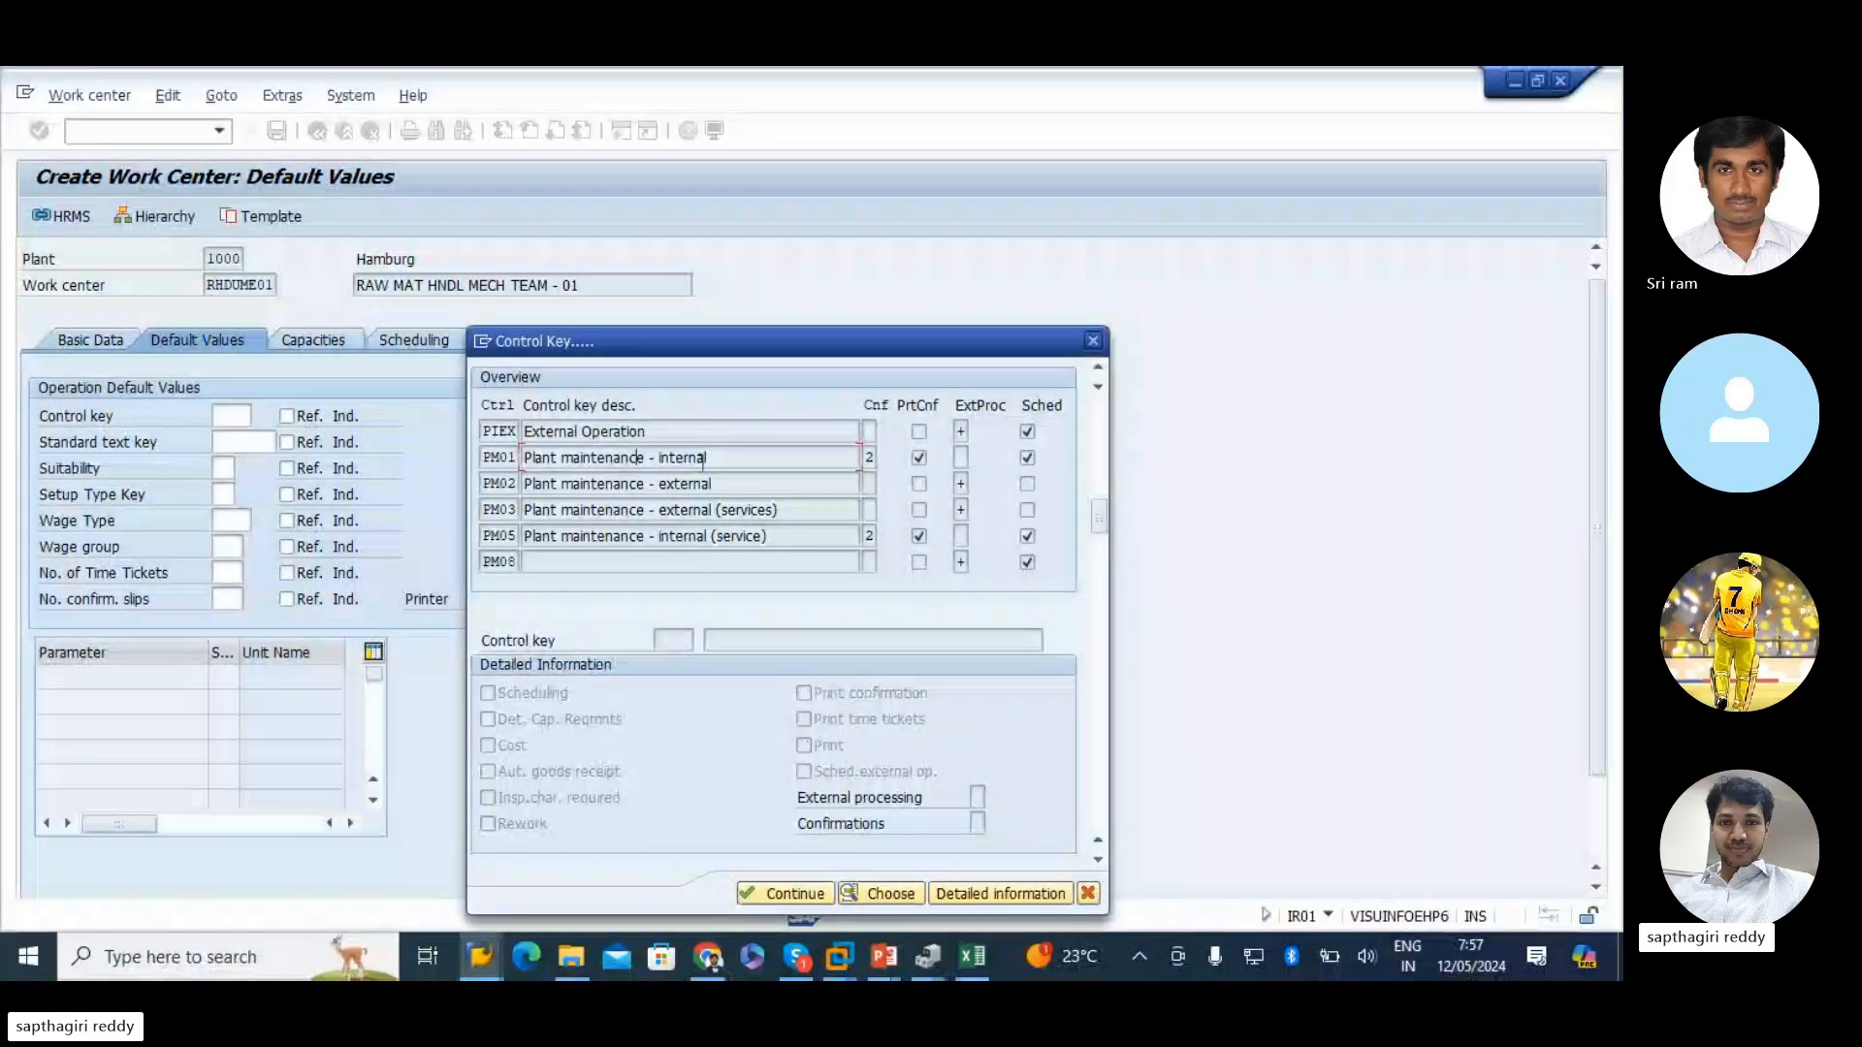
- Switch to Excel and paste the control key screenshot at cell A50 of the WORKCENTER sheet
click(973, 958)
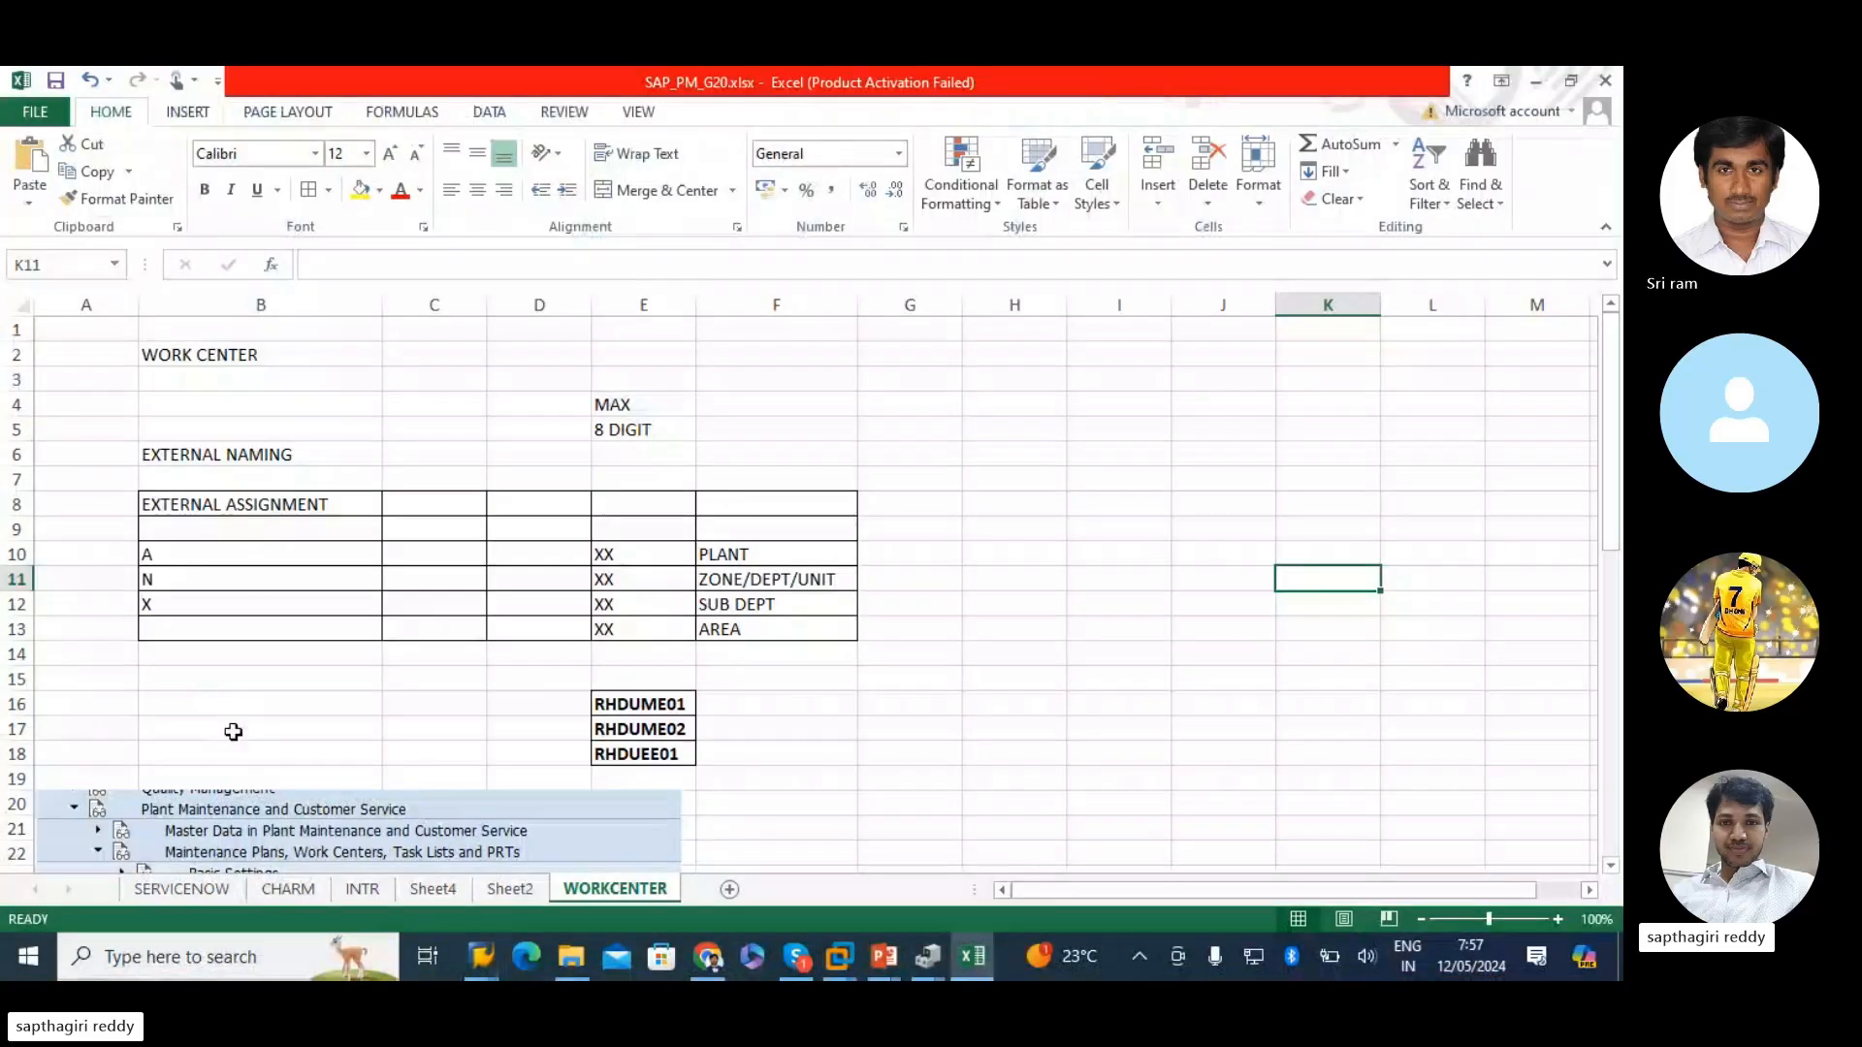
scroll(233, 732, down, 5)
scroll(493, 856, down, 9)
click(75, 573)
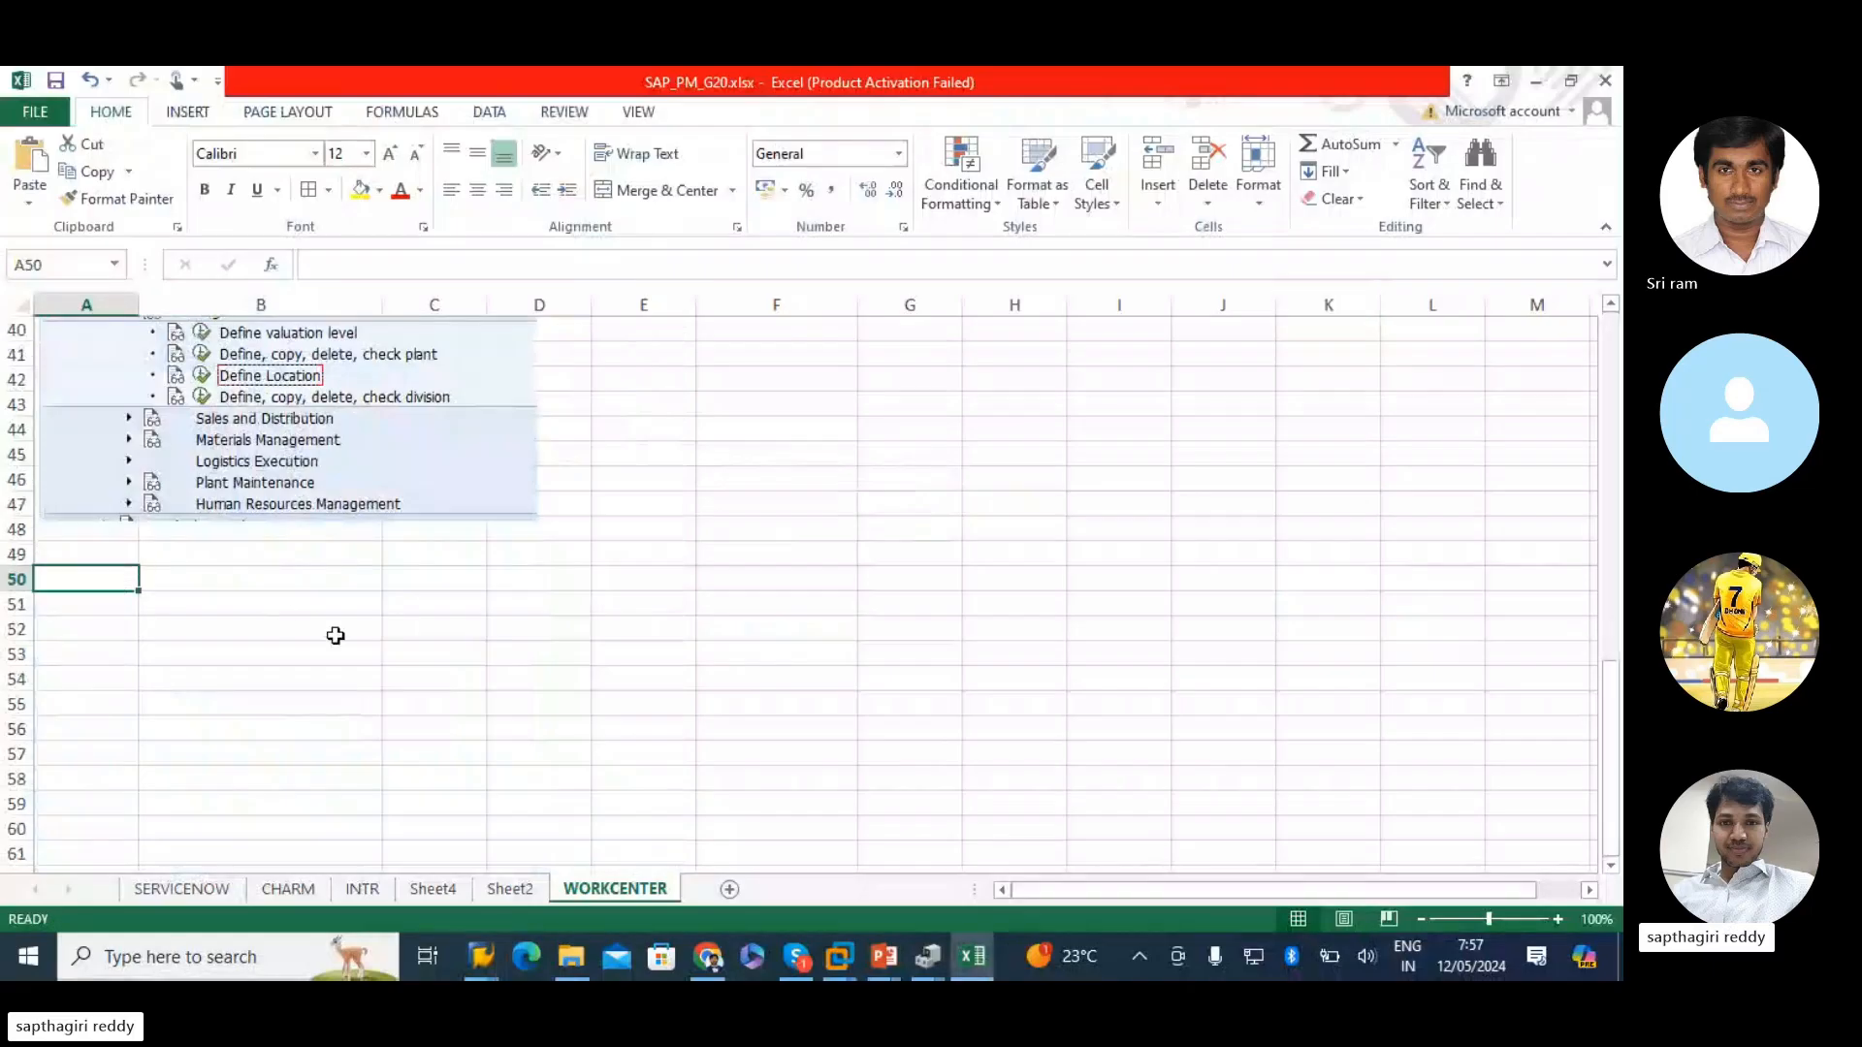
- Switch back to SAP, choose control key PM01, Plant maintenance - internal, and open the work center's capacity data
key(alt+Tab)
double_click(506, 458)
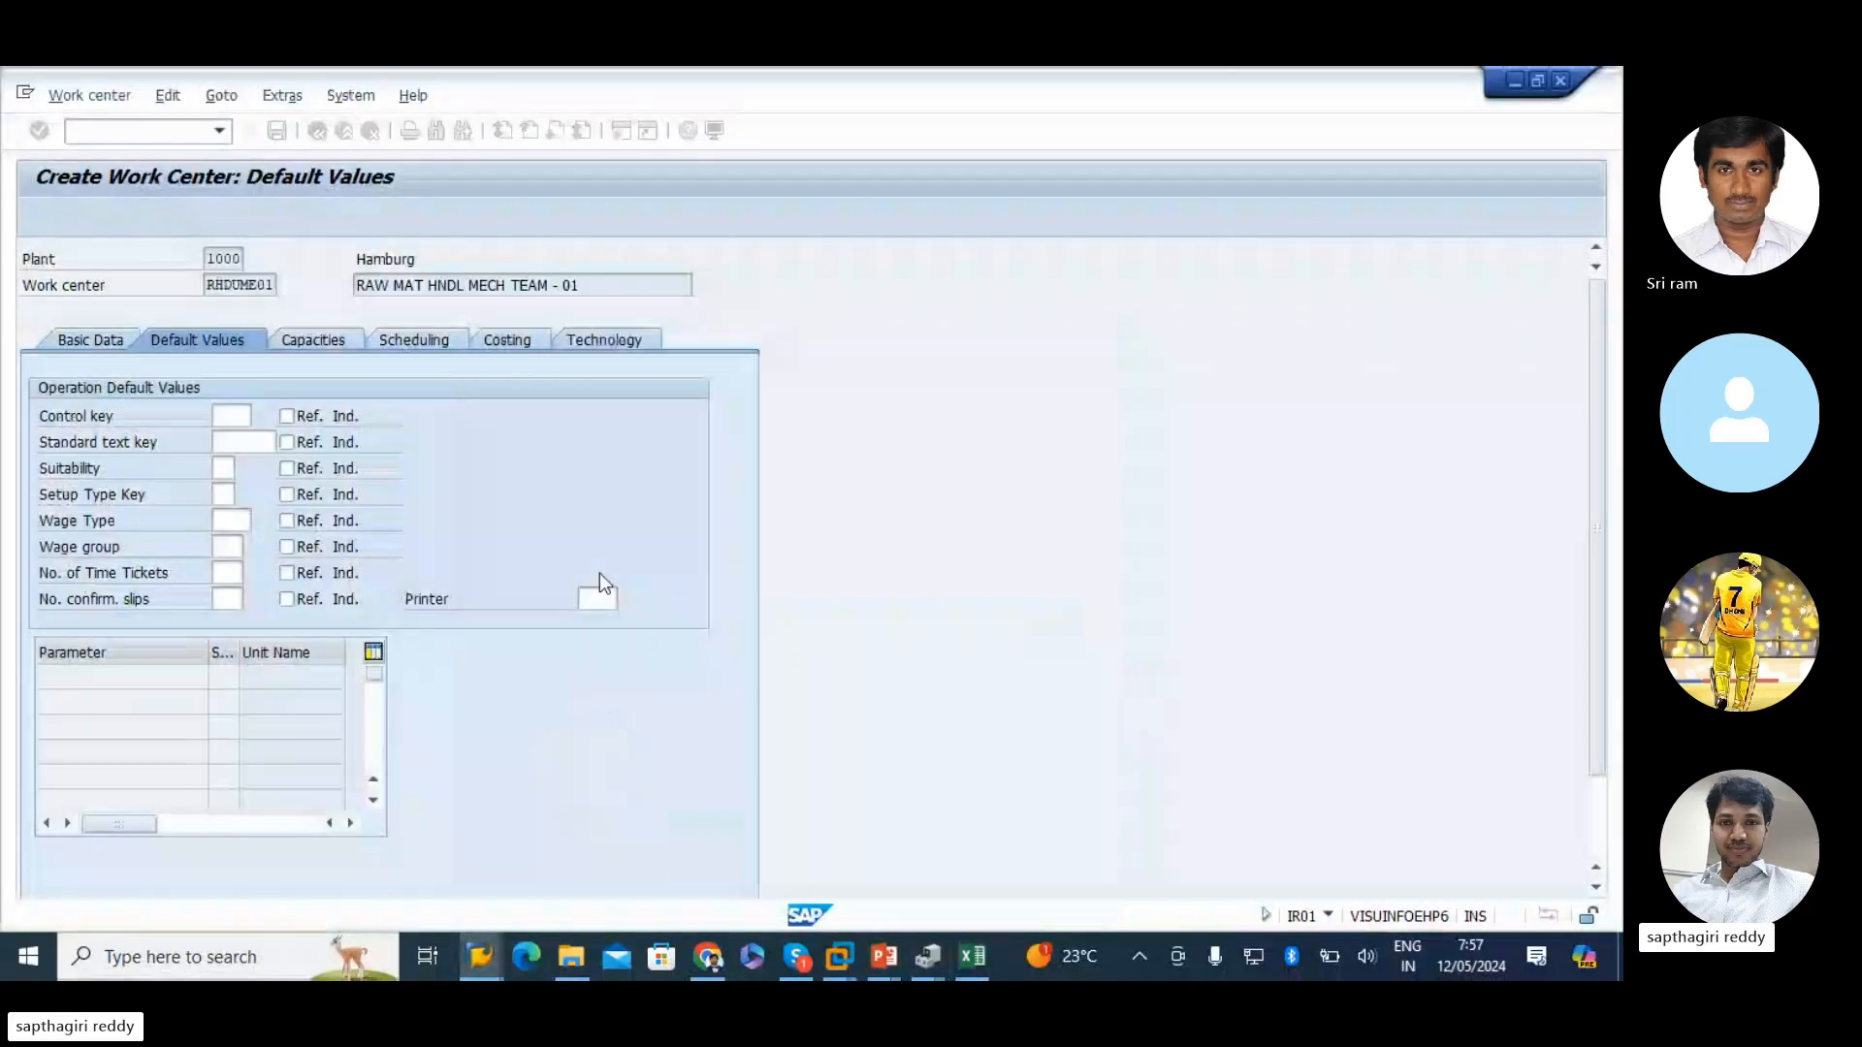
click(314, 338)
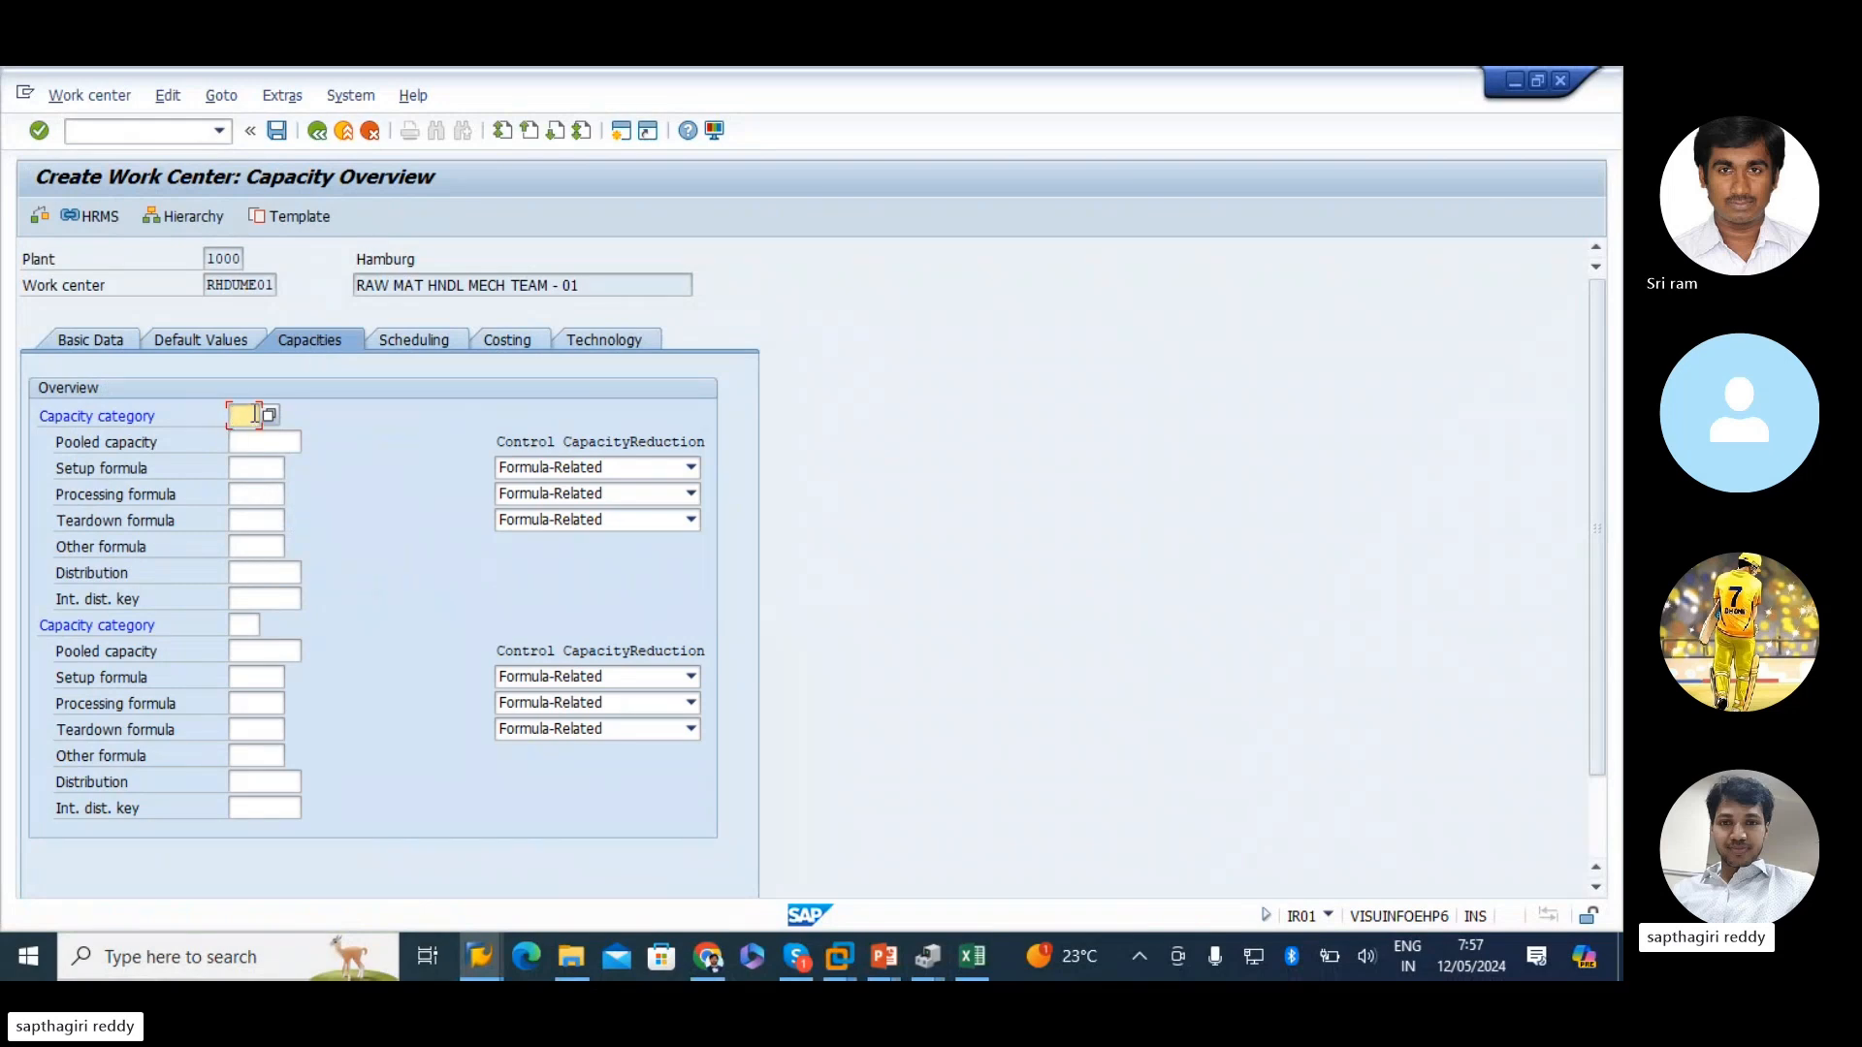
- Switch to Excel and enter CATEGORY : 002 in cell B44 of Sheet4, above the capacity table
click(968, 957)
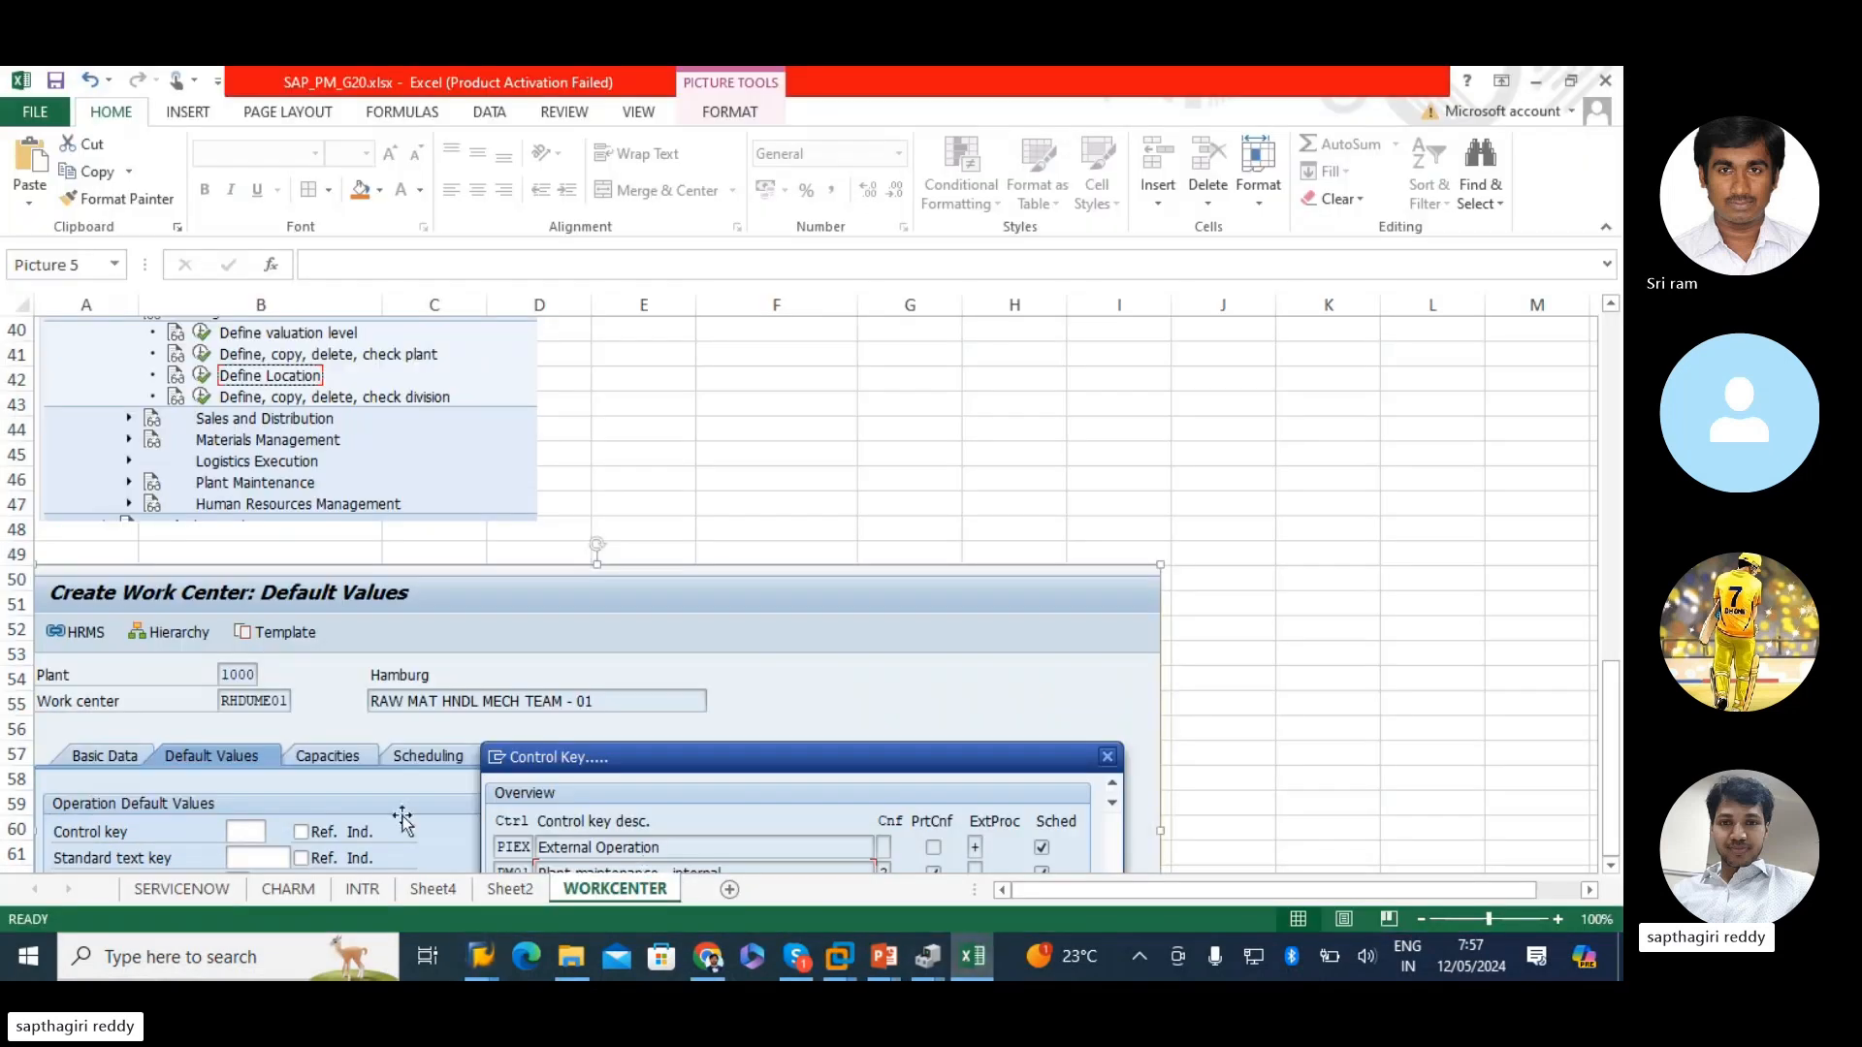
click(433, 889)
scroll(502, 686, up, 5)
scroll(501, 686, down, 1)
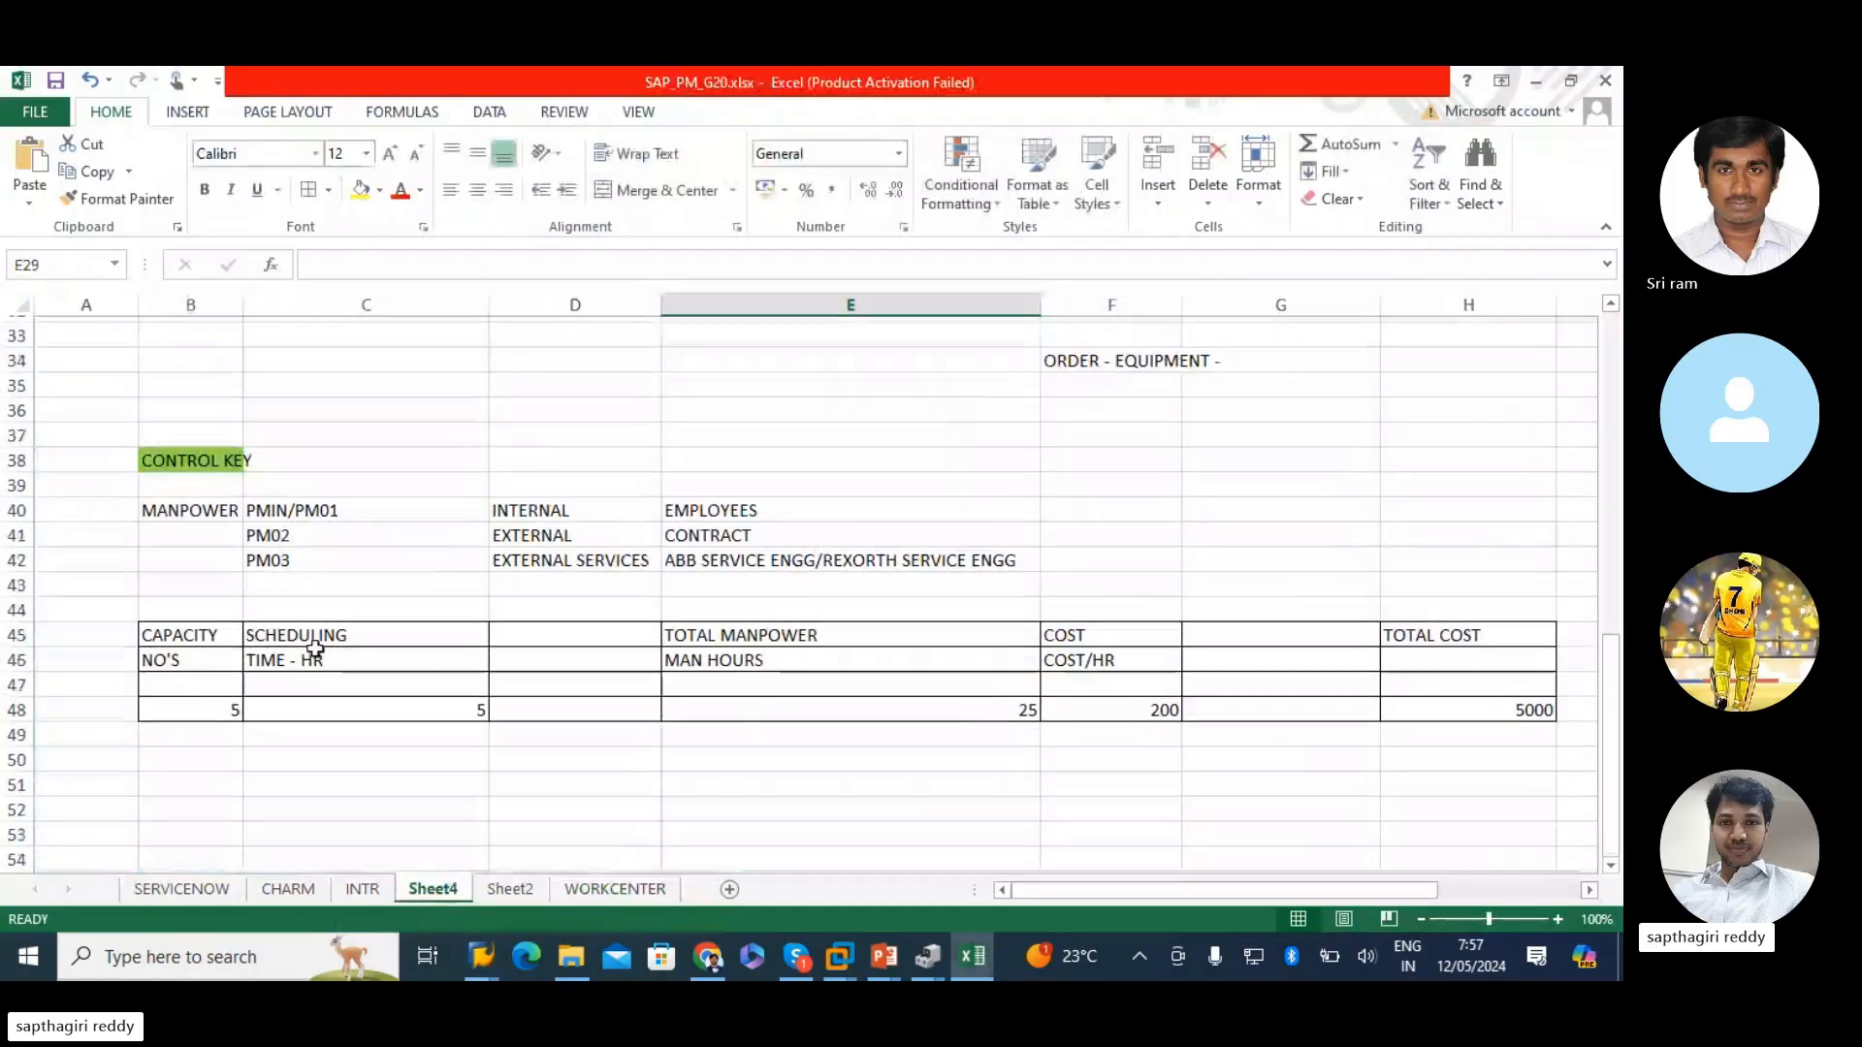
click(160, 578)
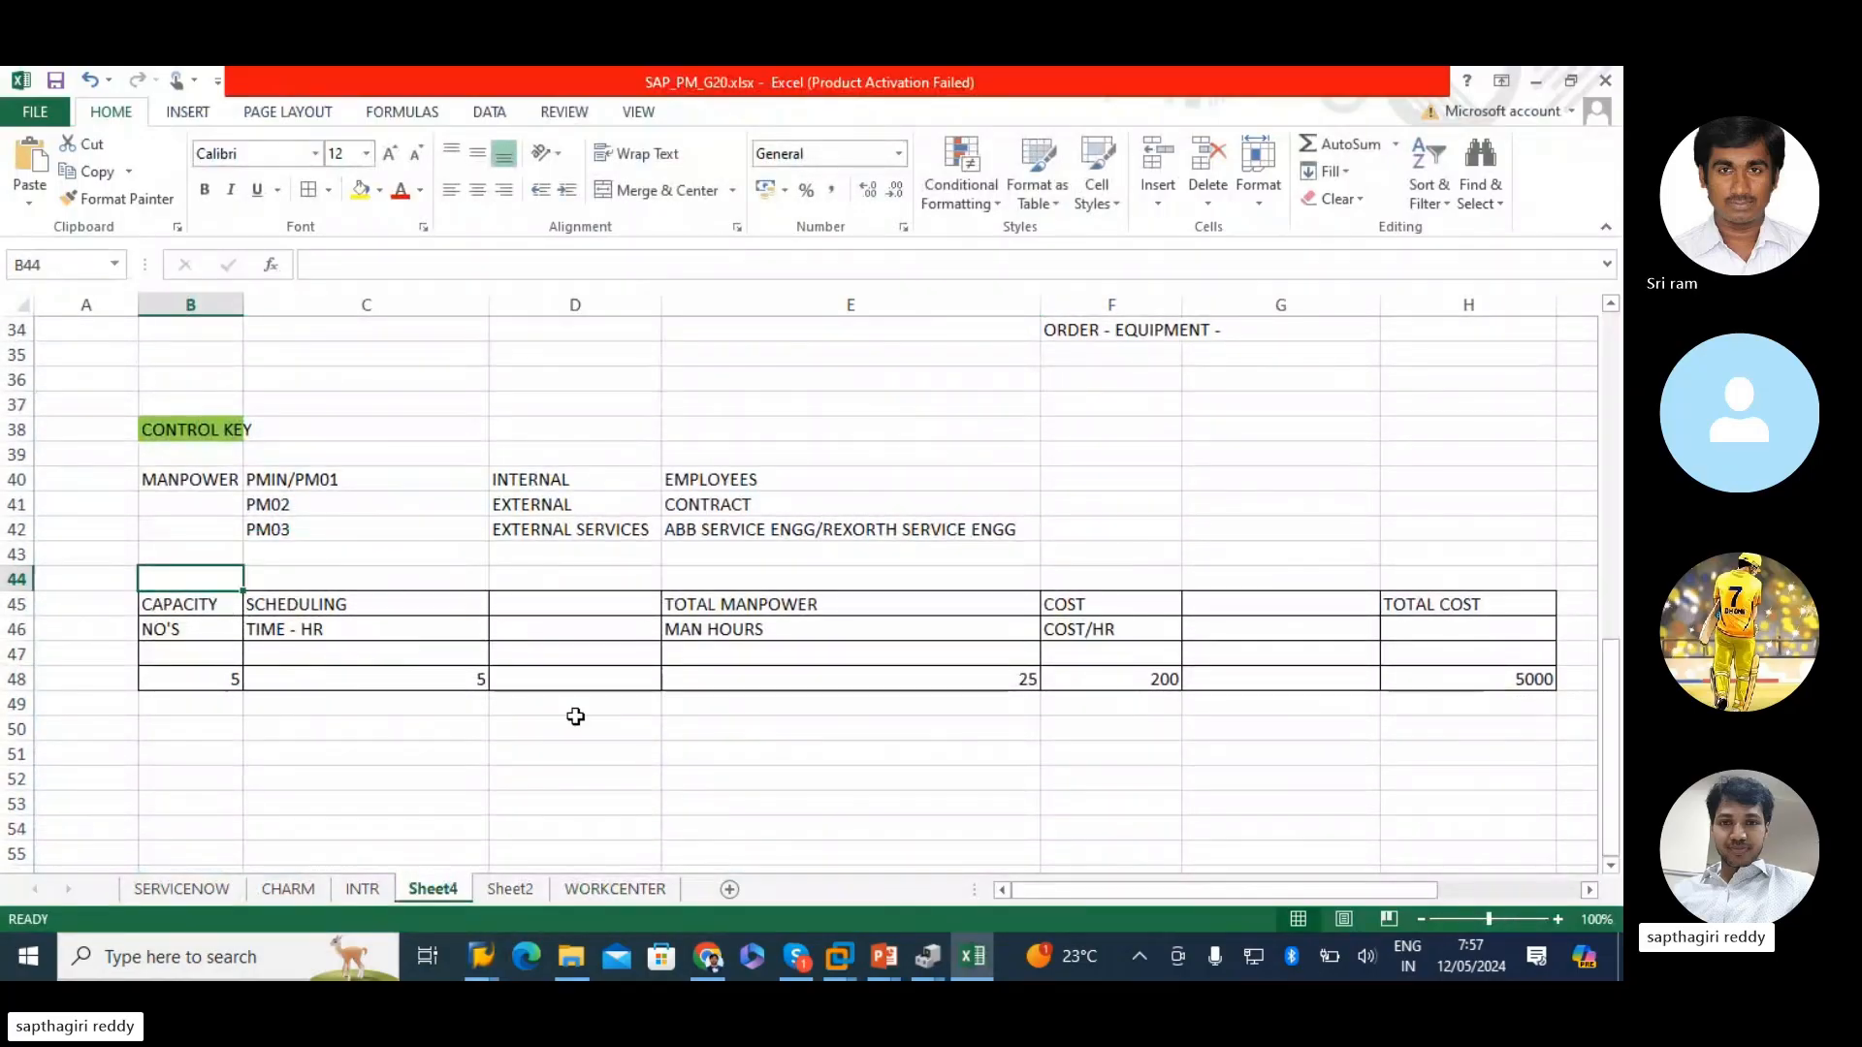
text(CATEGOR)
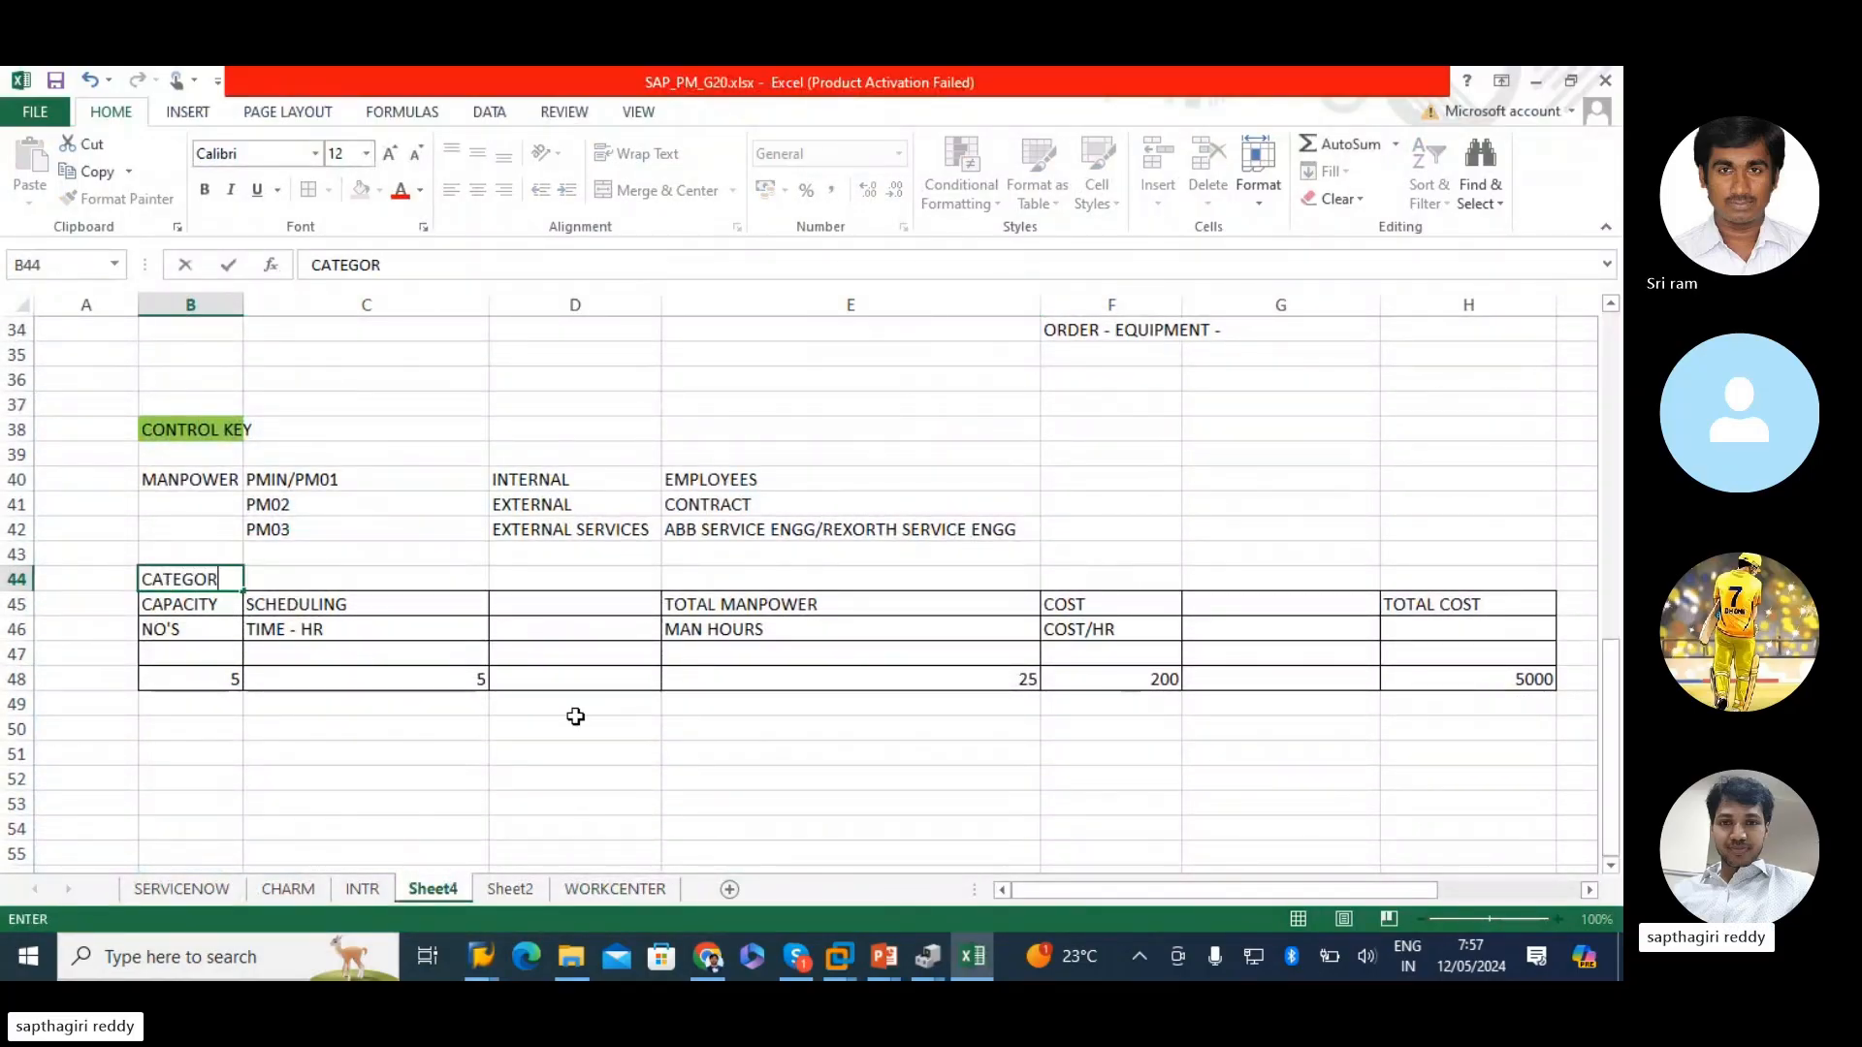
text(Y : 002)
key(Return)
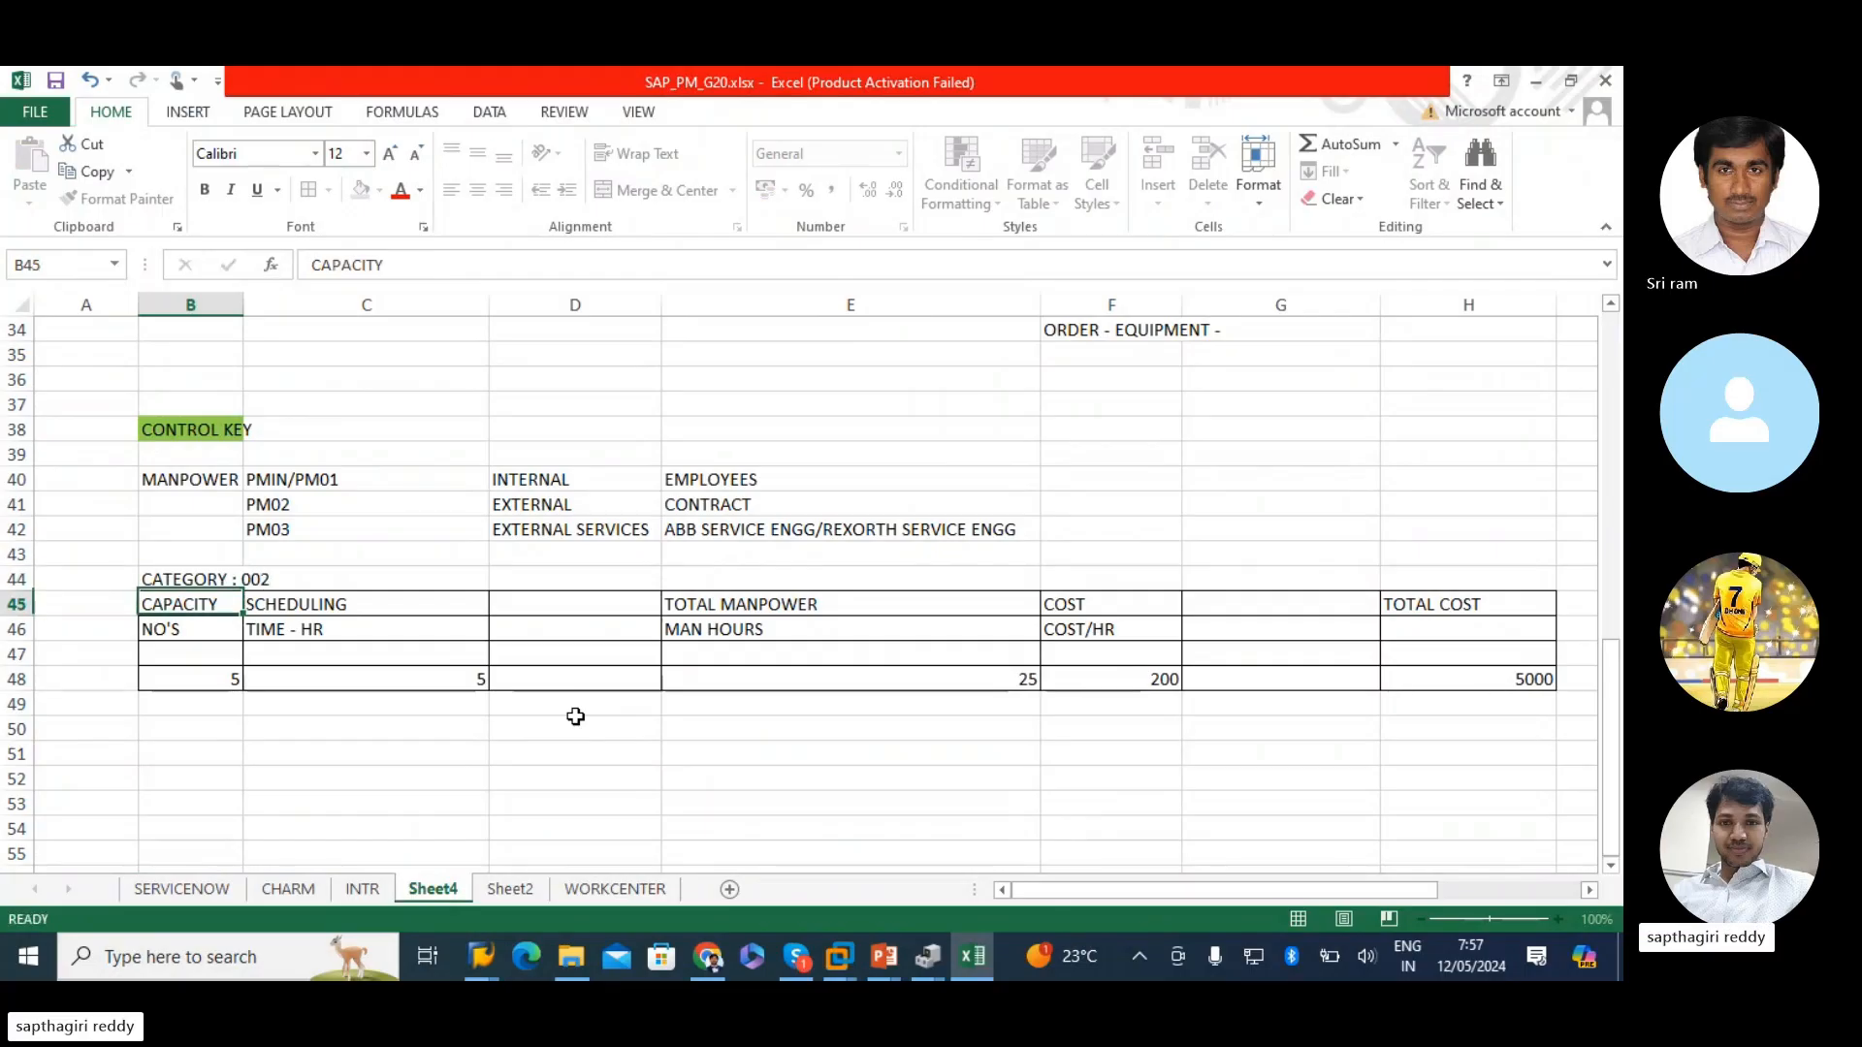
- Fit the width of column B in Sheet4 to its contents
double_click(242, 301)
click(243, 302)
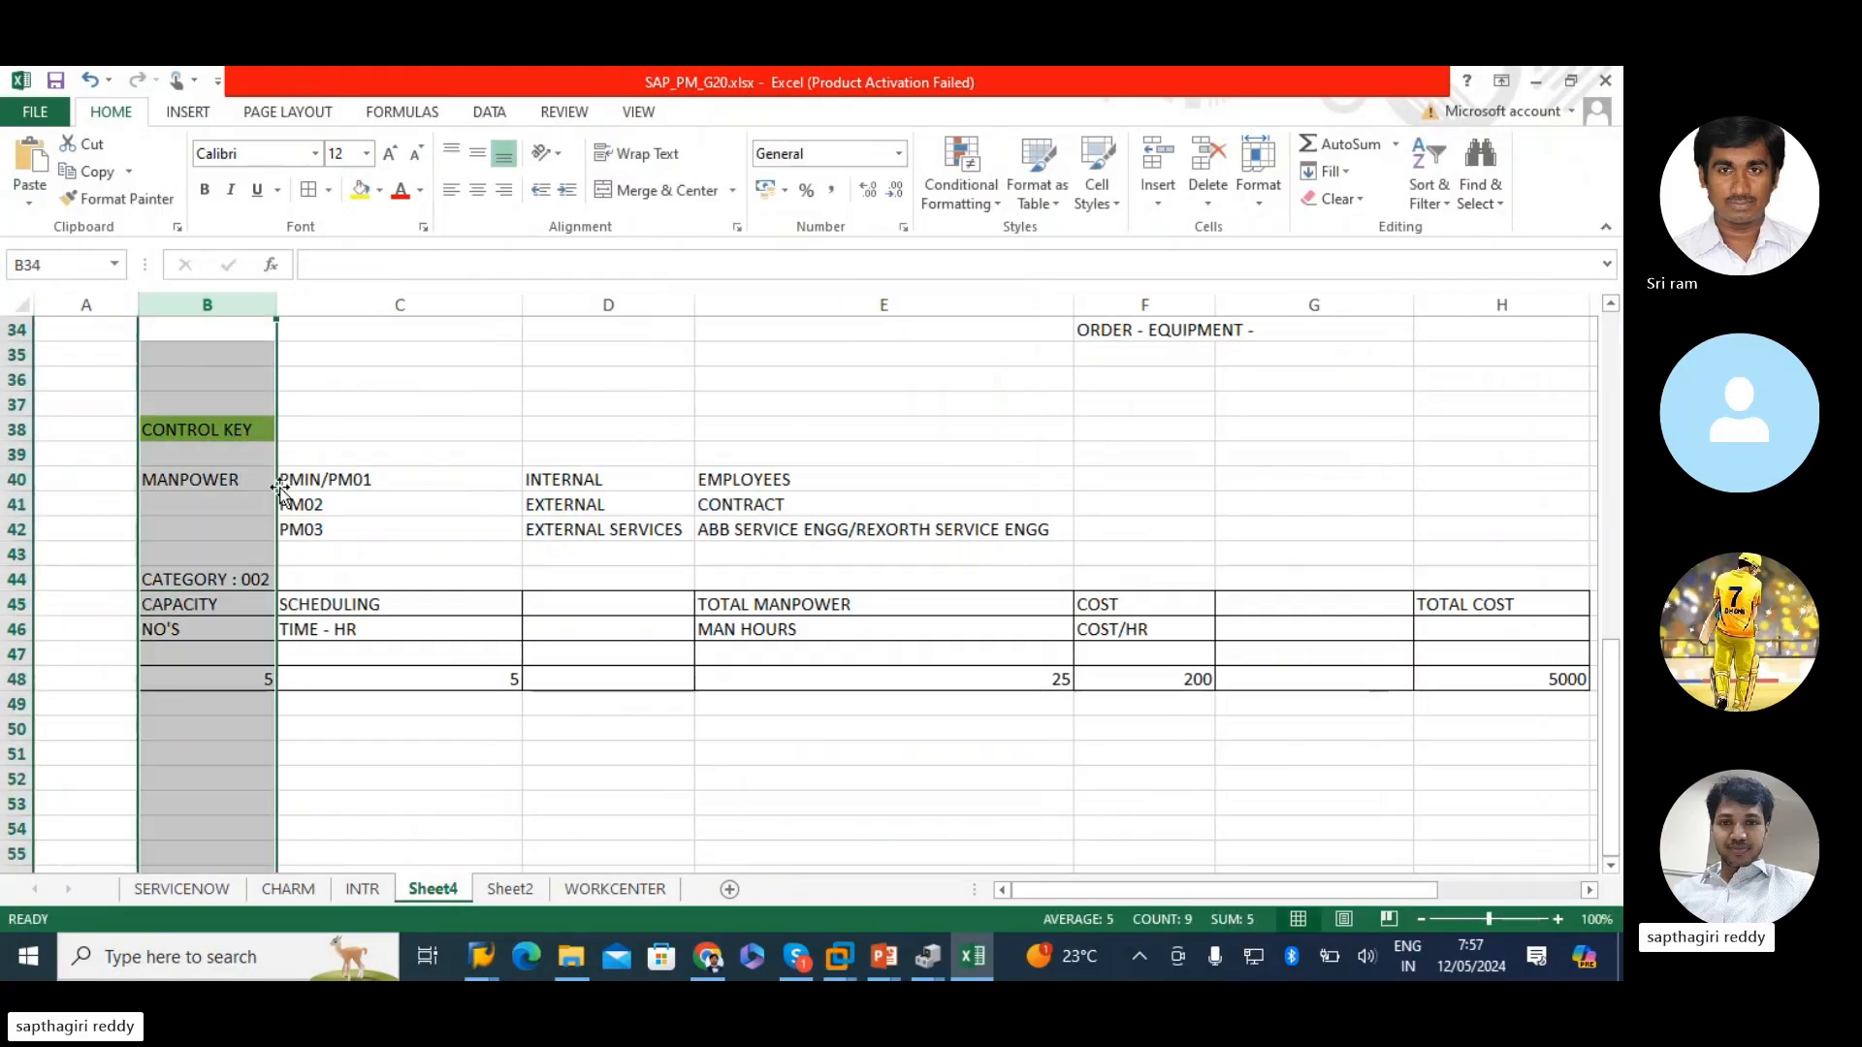
click(420, 733)
- Switch back to SAP and set the first capacity category to 002, Labor
key(alt+Tab)
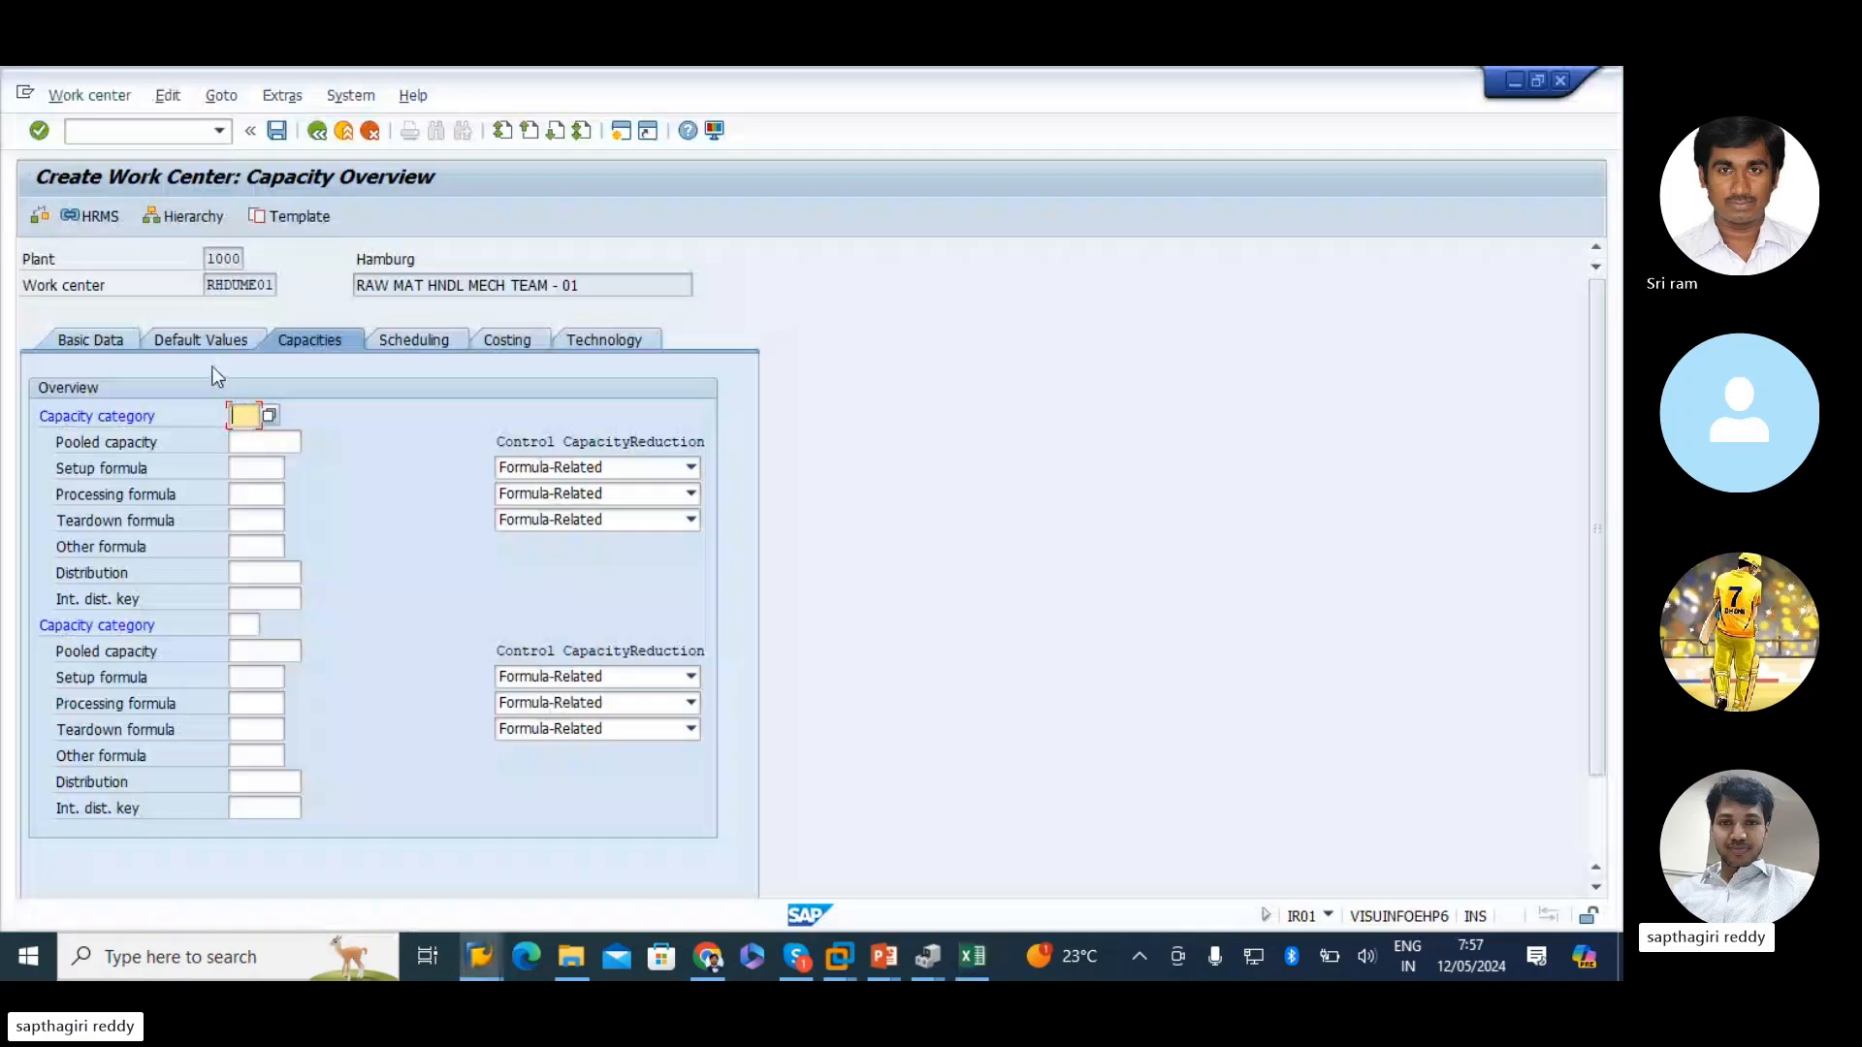
click(270, 417)
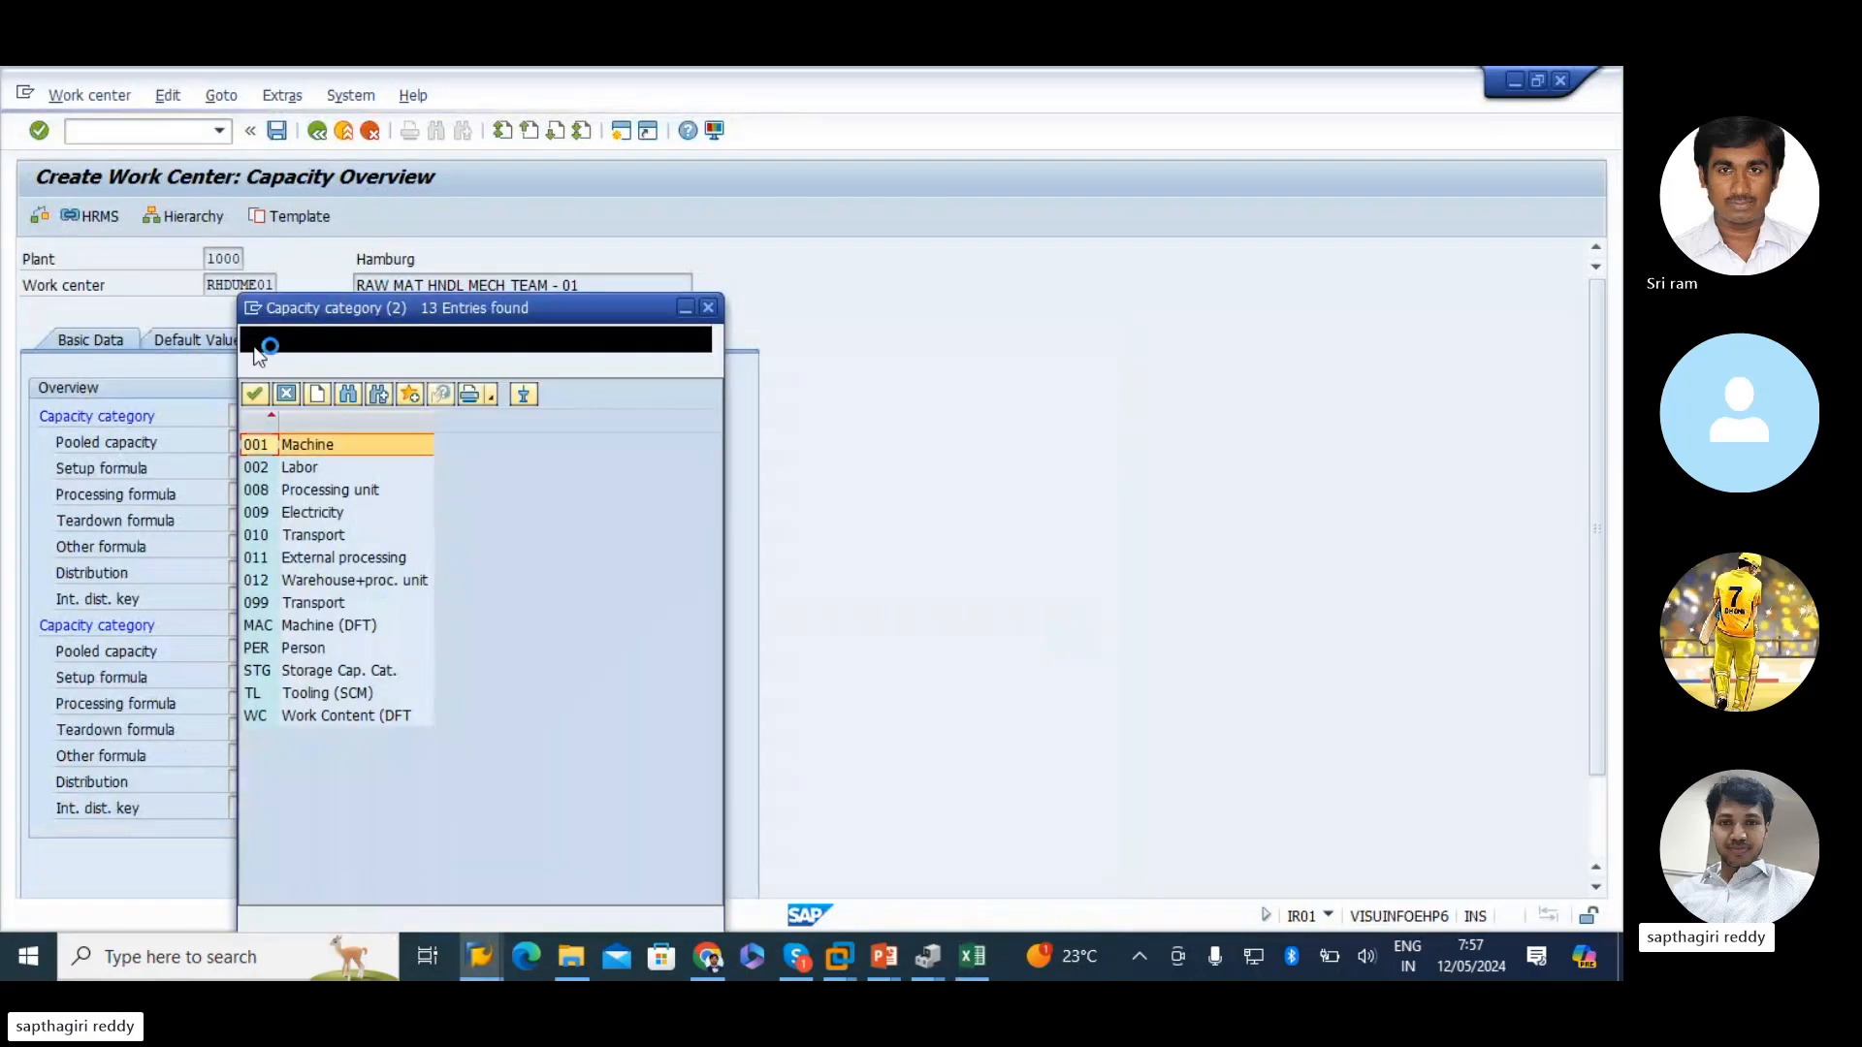
click(260, 469)
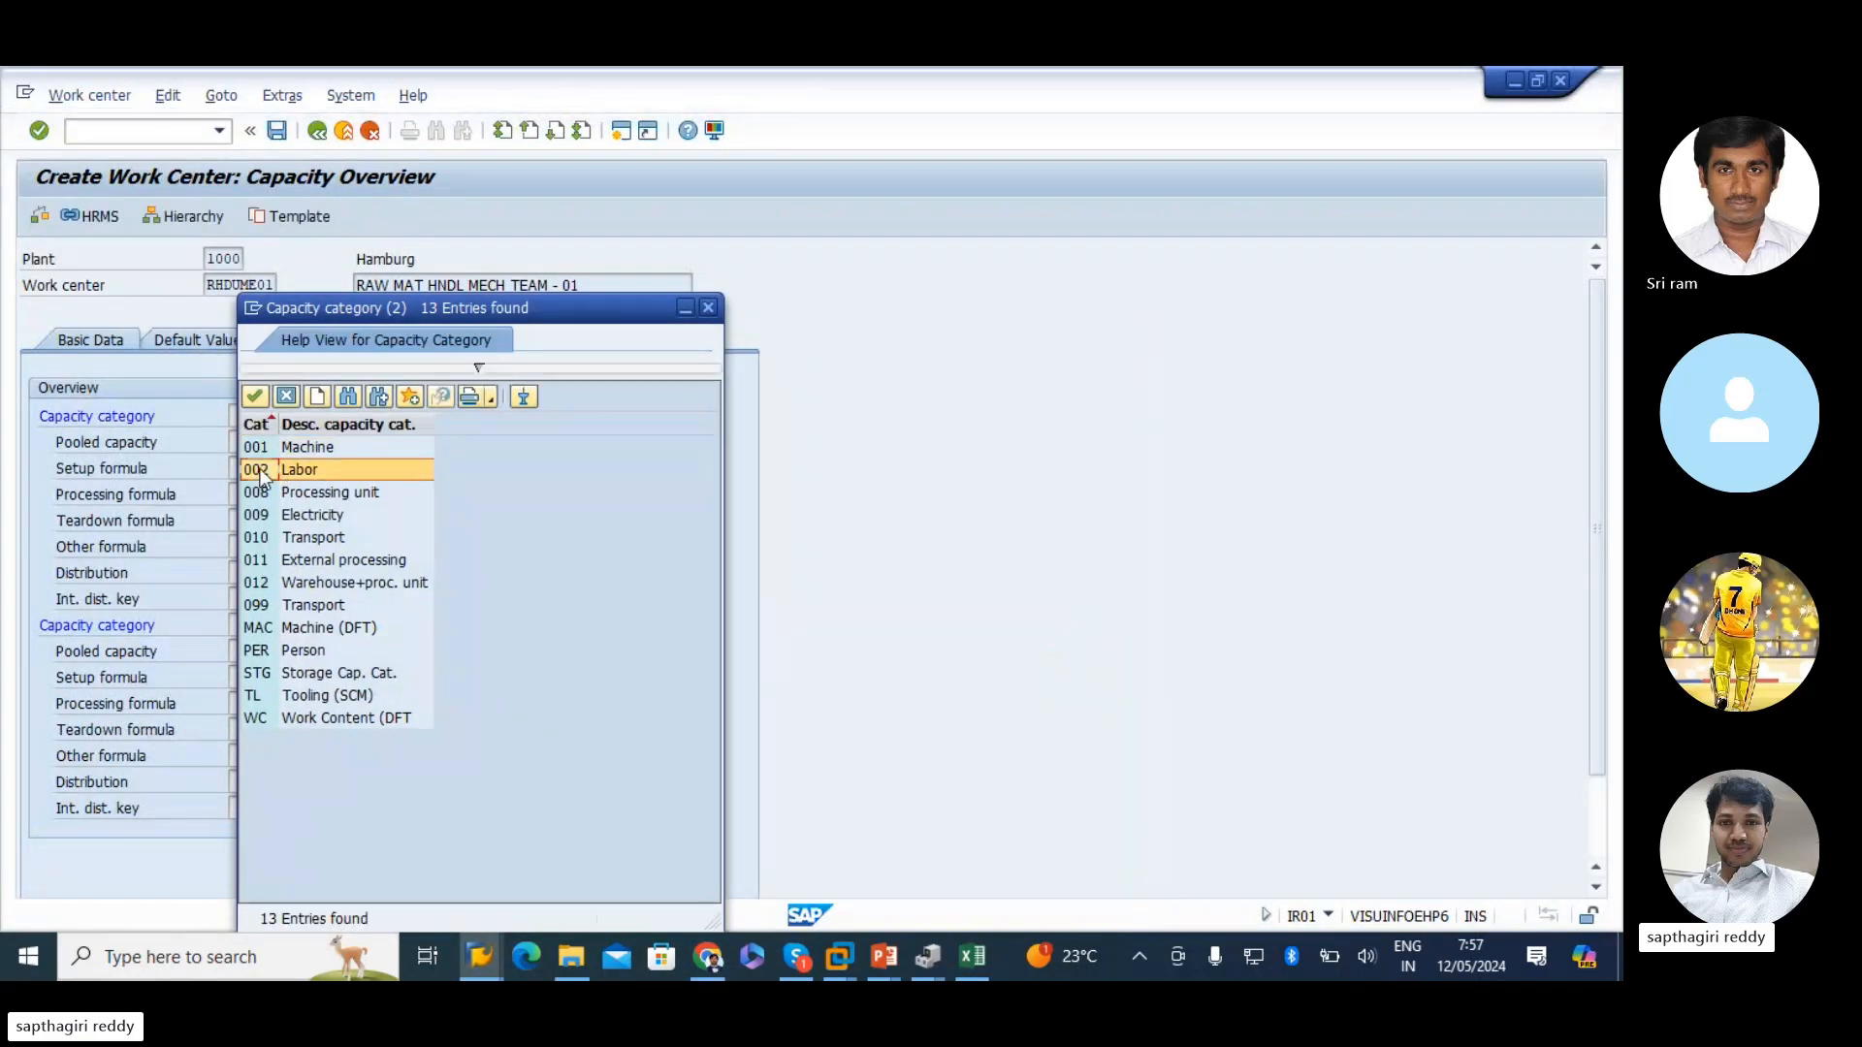
double_click(259, 471)
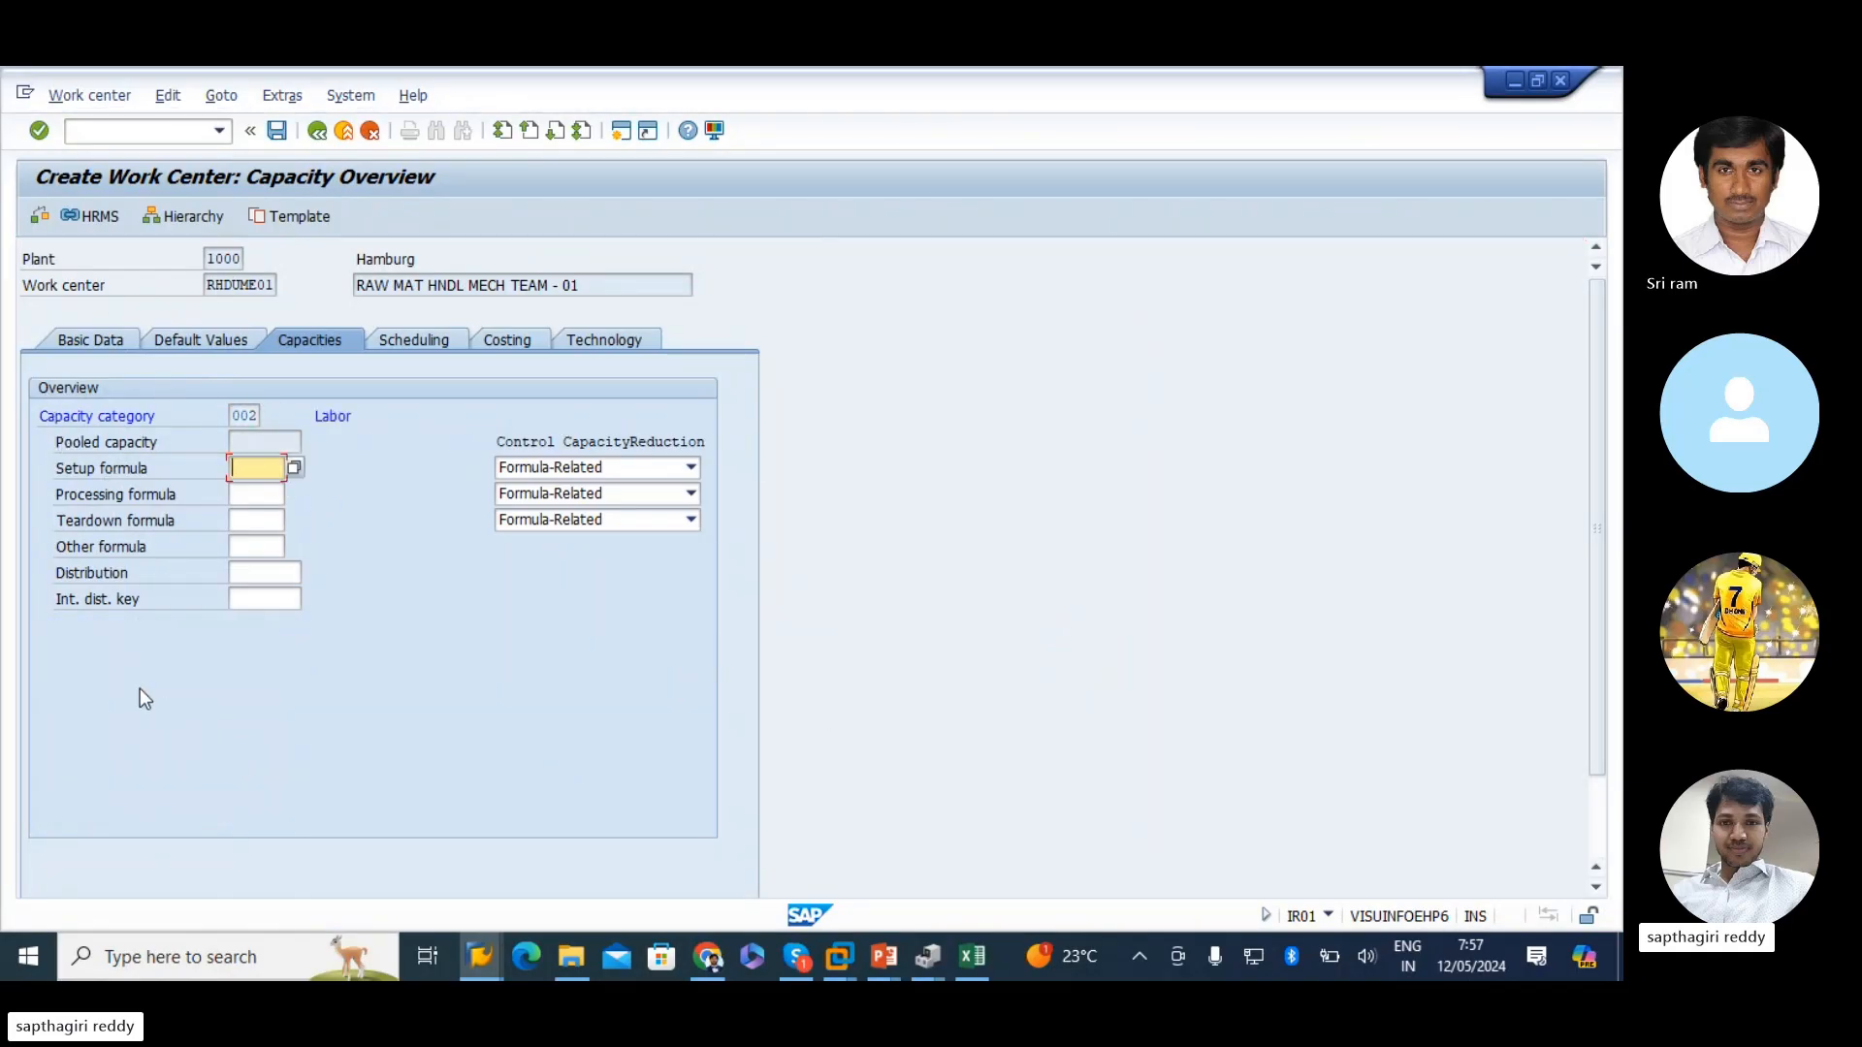
- Set the labor capacity's other formula to SAP008, Proj:Reqmts int.prcg, and validate the entry
click(252, 546)
click(292, 547)
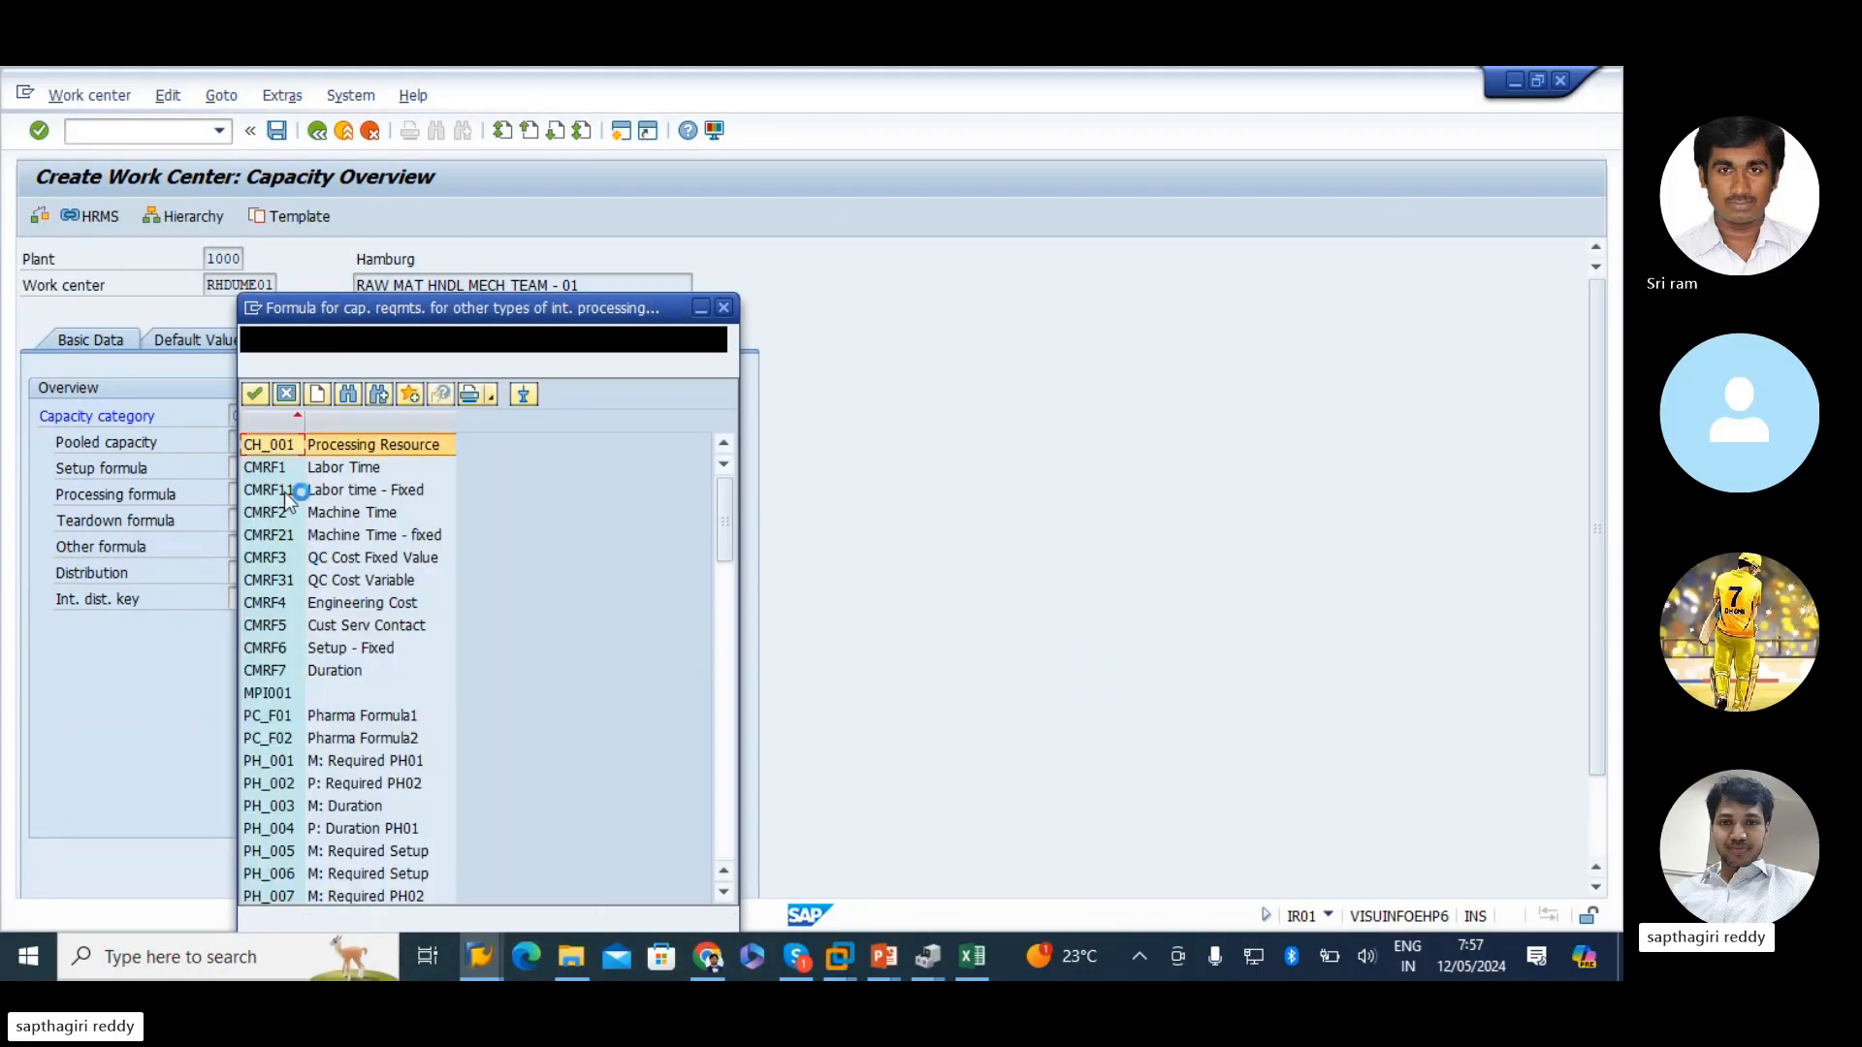
drag(321, 424, 332, 424)
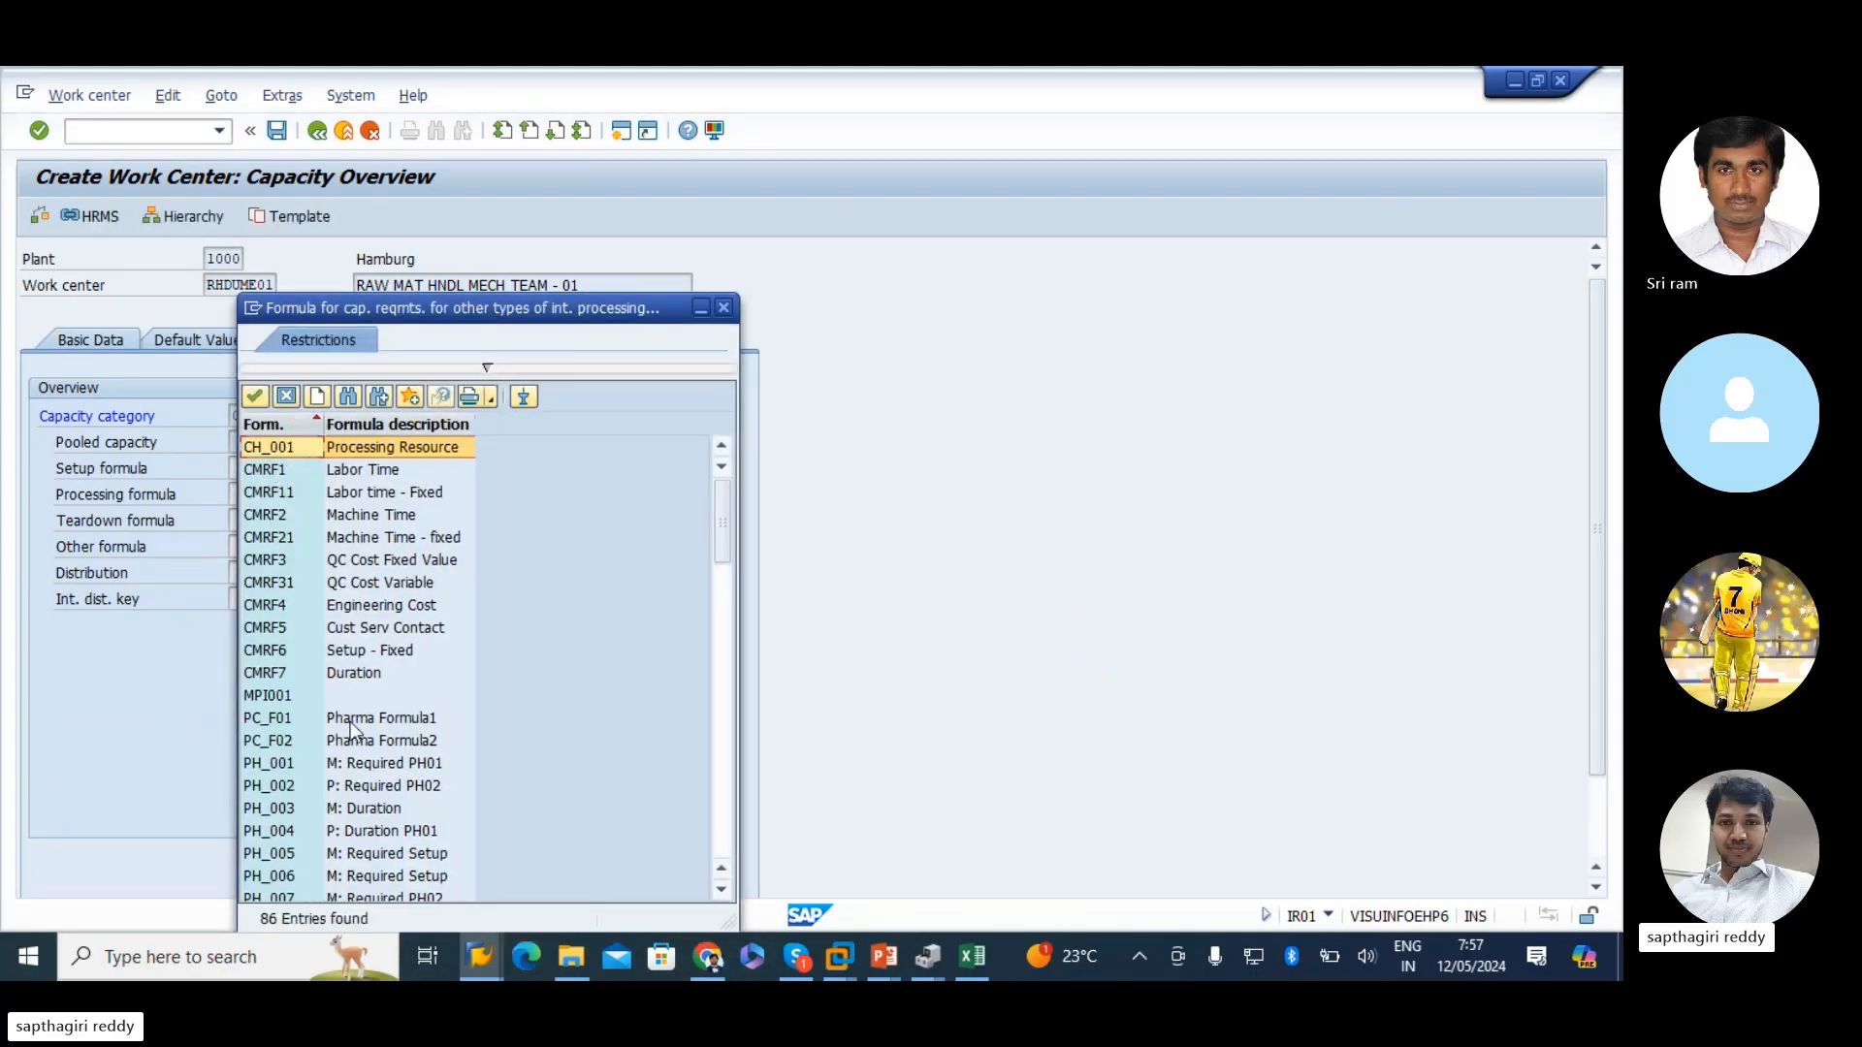
scroll(324, 737, down, 10)
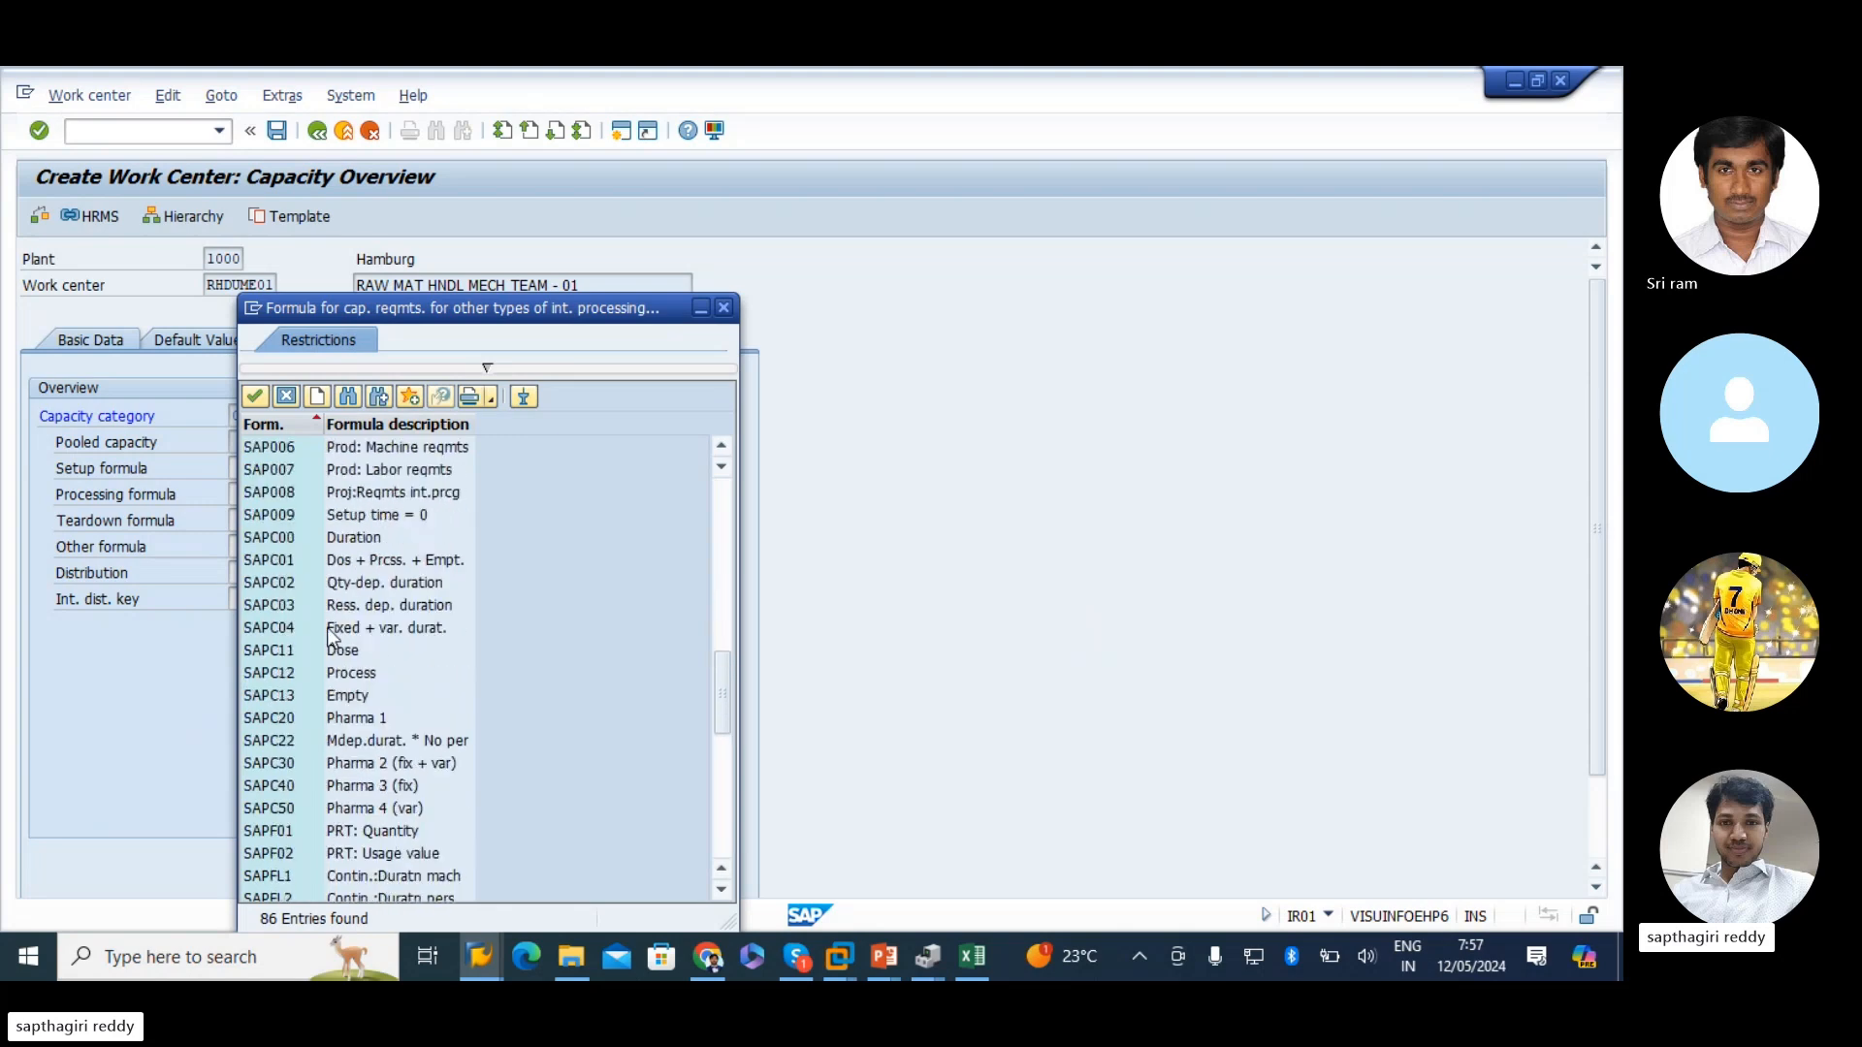
double_click(270, 490)
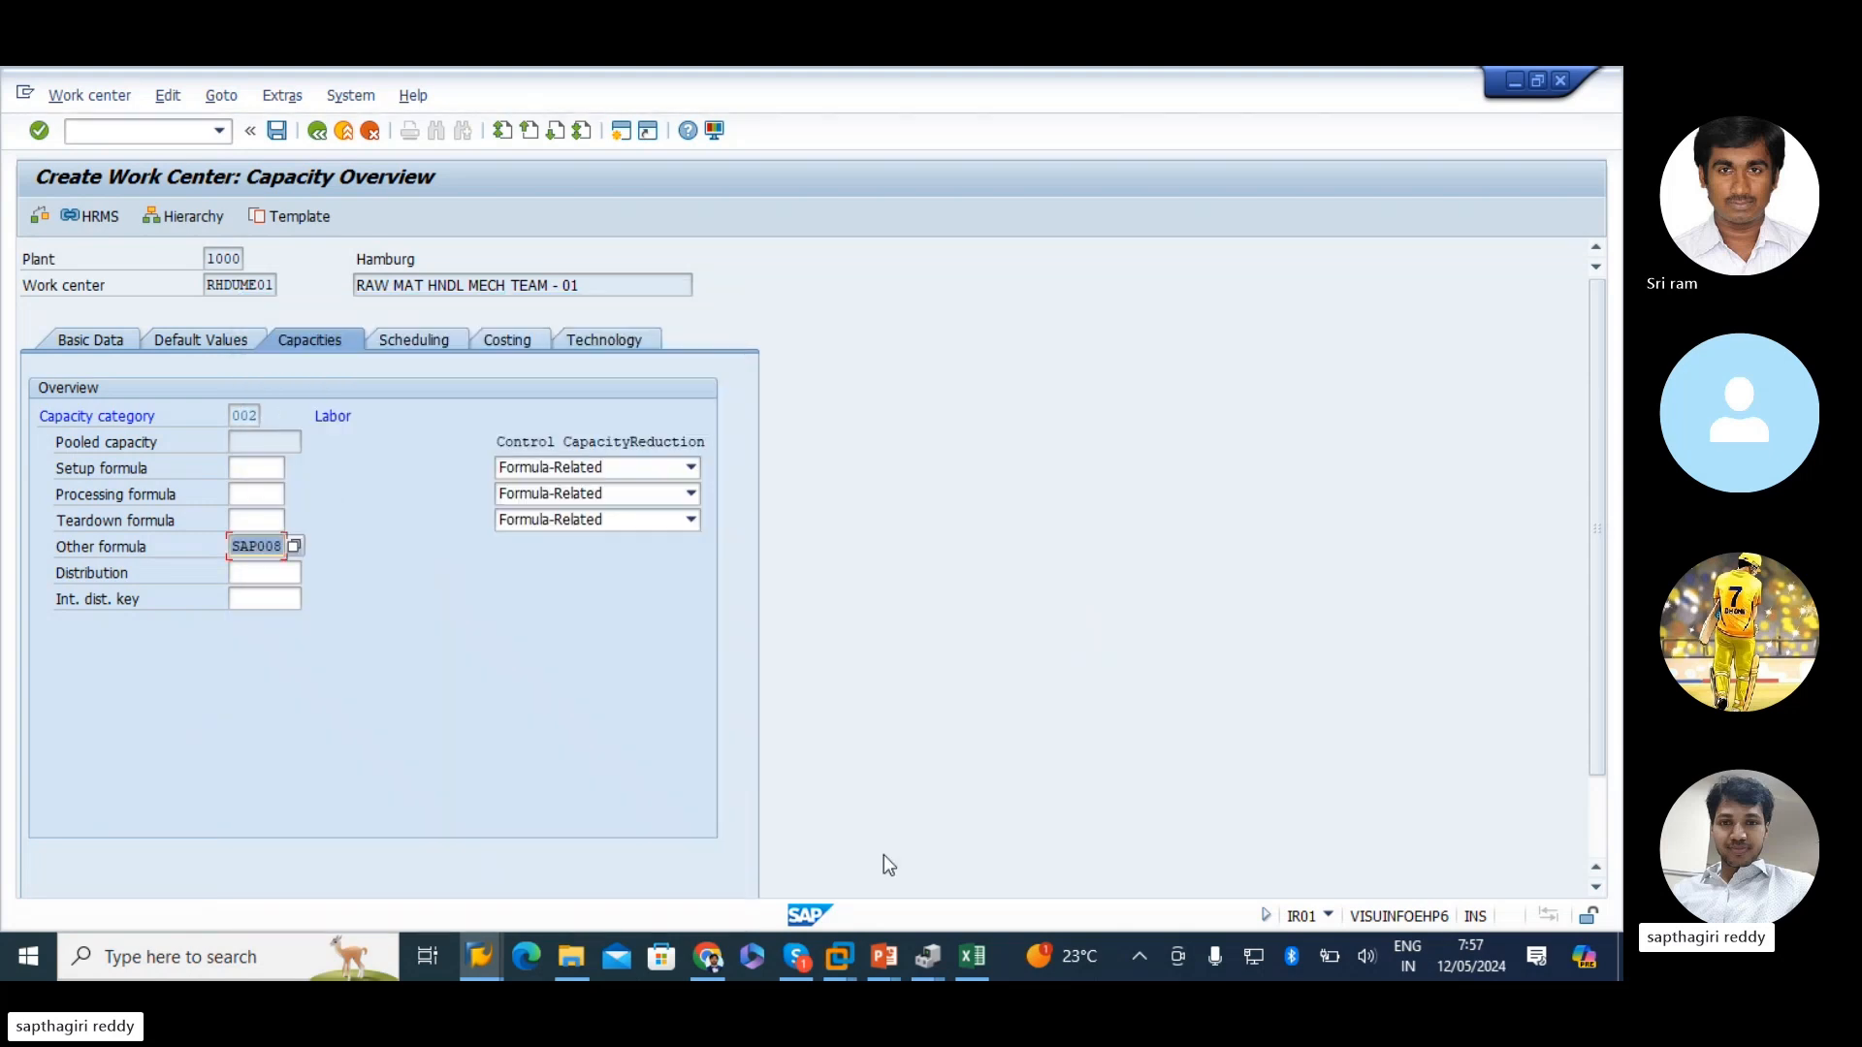
key(Return)
click(374, 549)
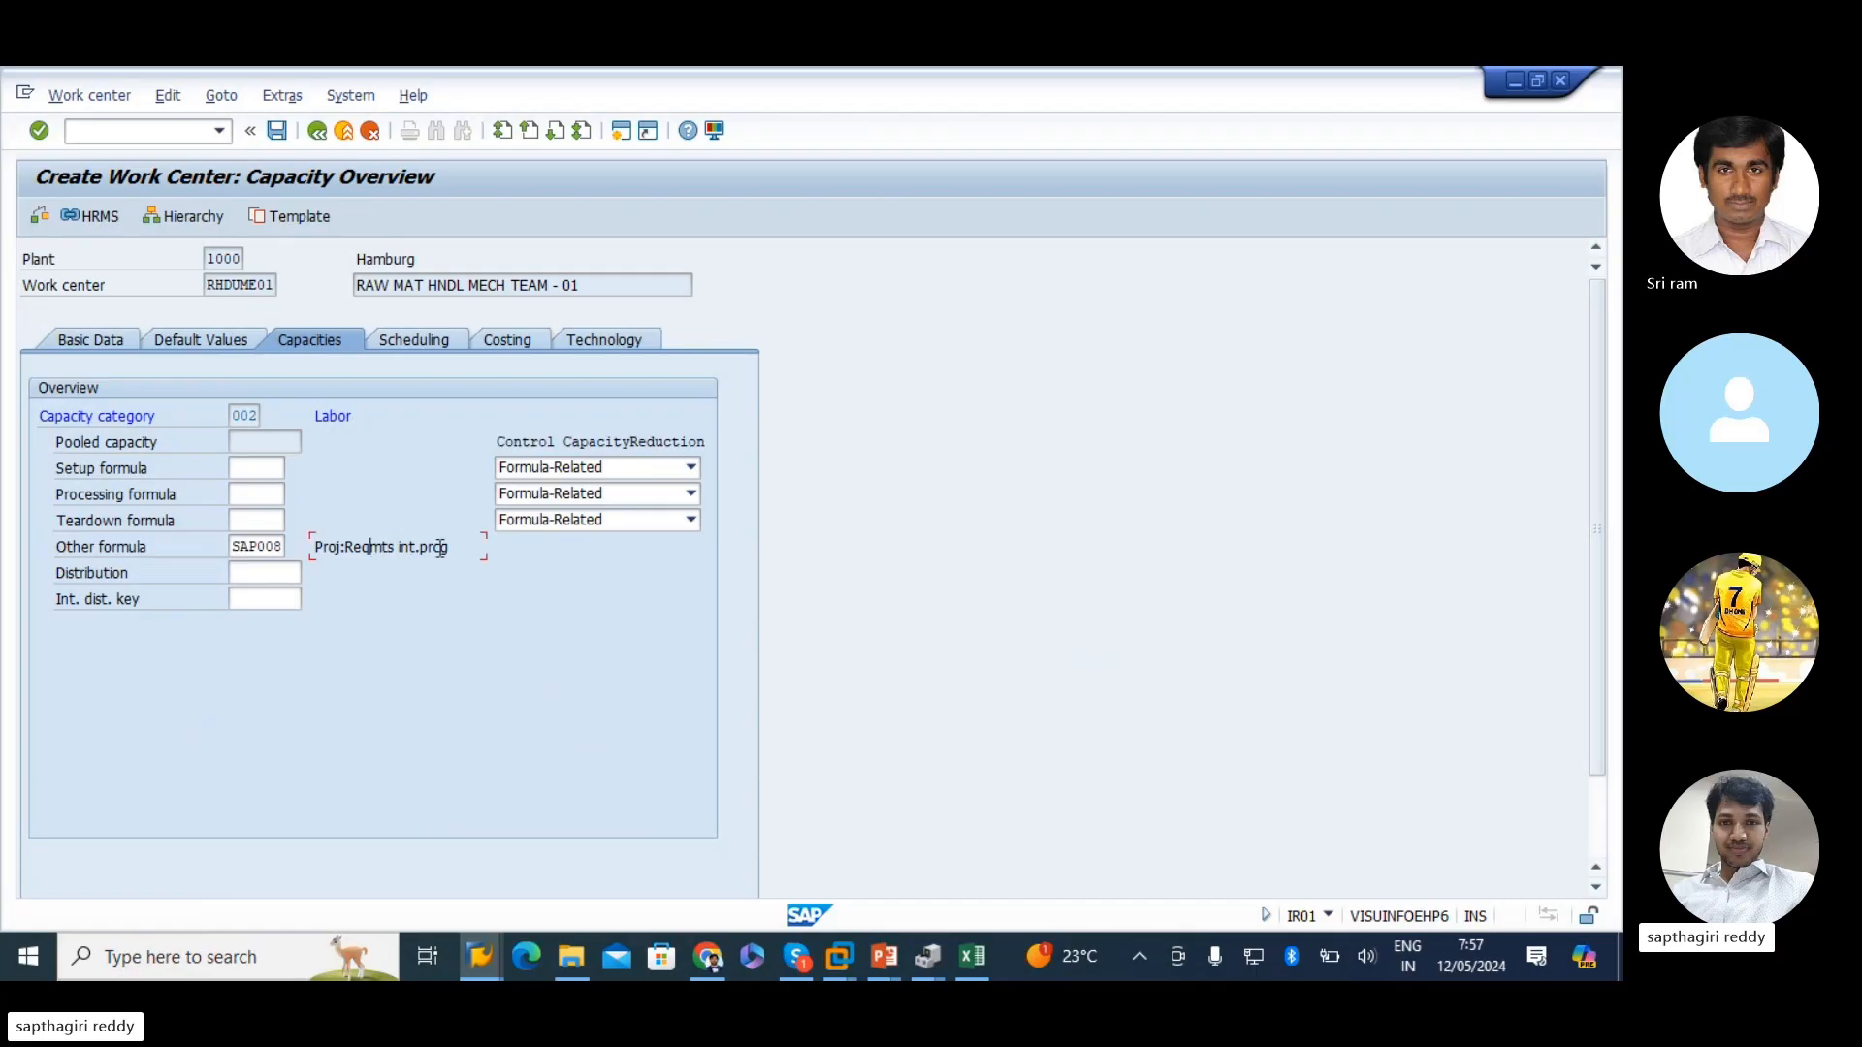
drag(452, 549, 5, 568)
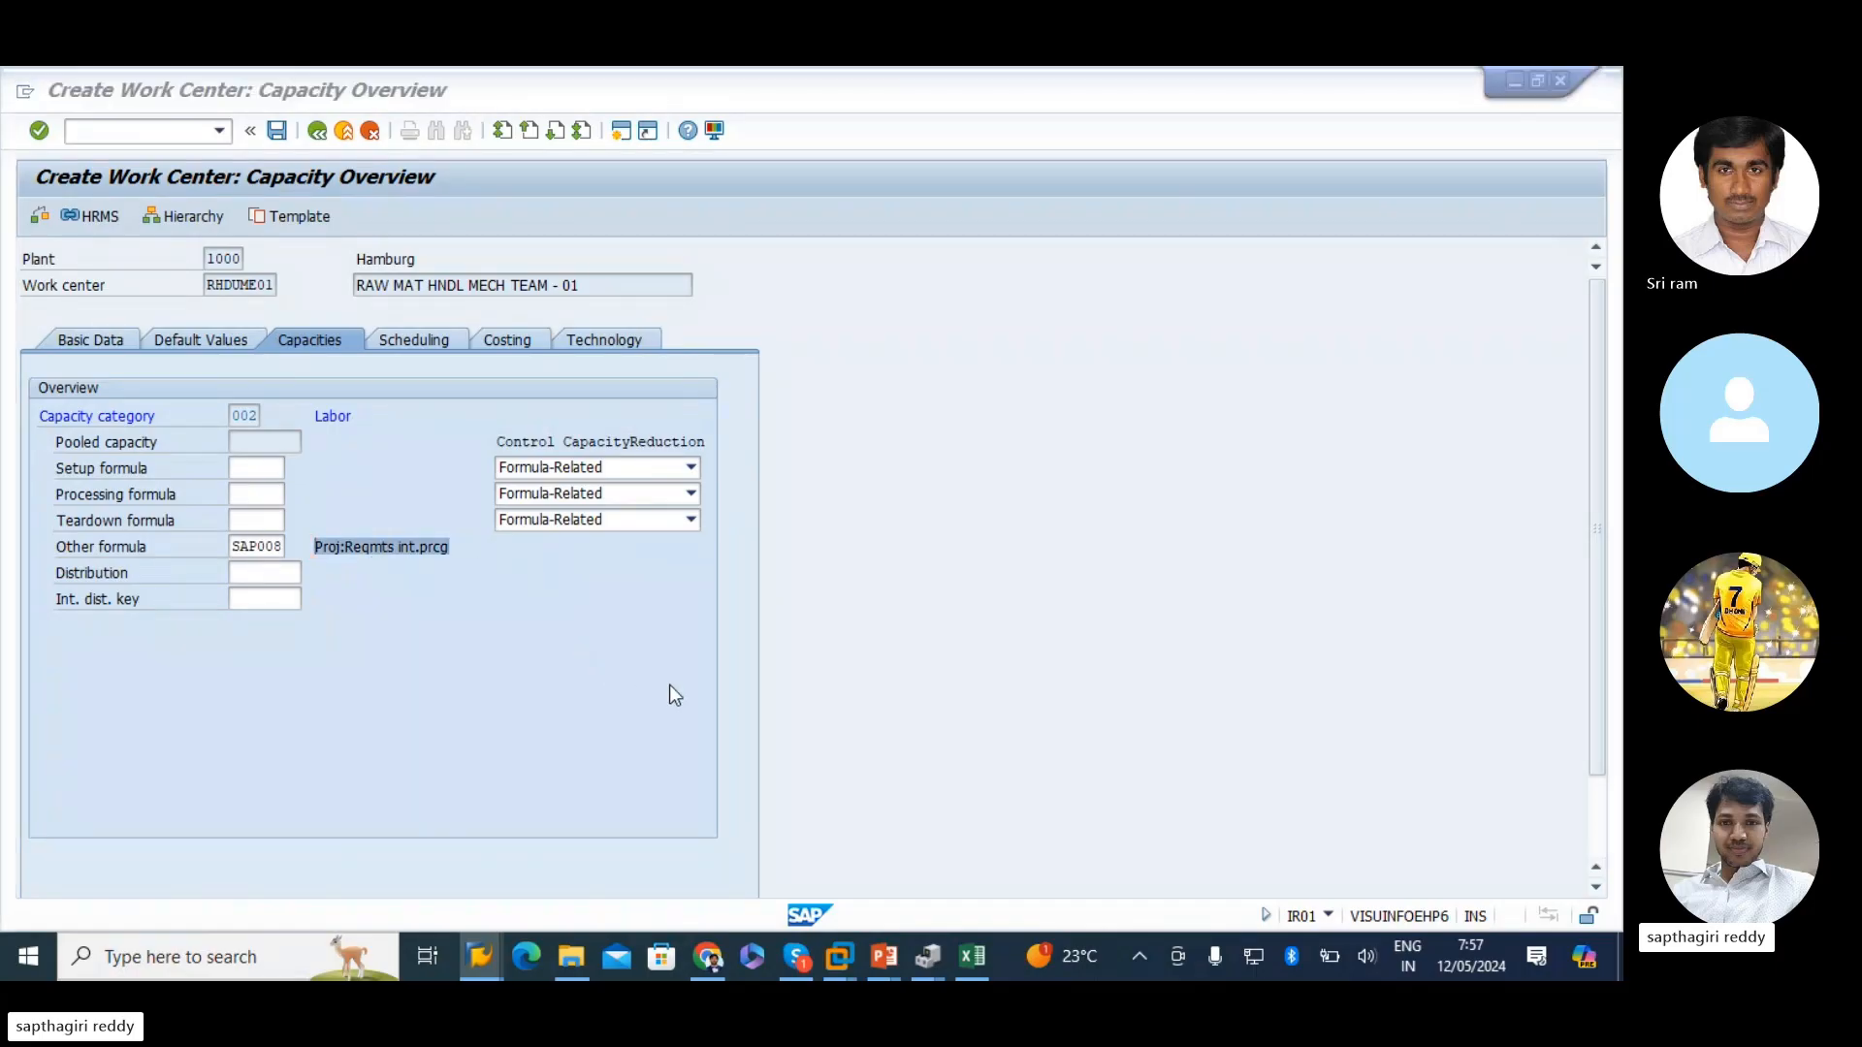
- Switch to Excel and enter SAP008 in cell B50 of Sheet4, below the capacity column
key(alt+Tab)
click(215, 727)
text(SAP)
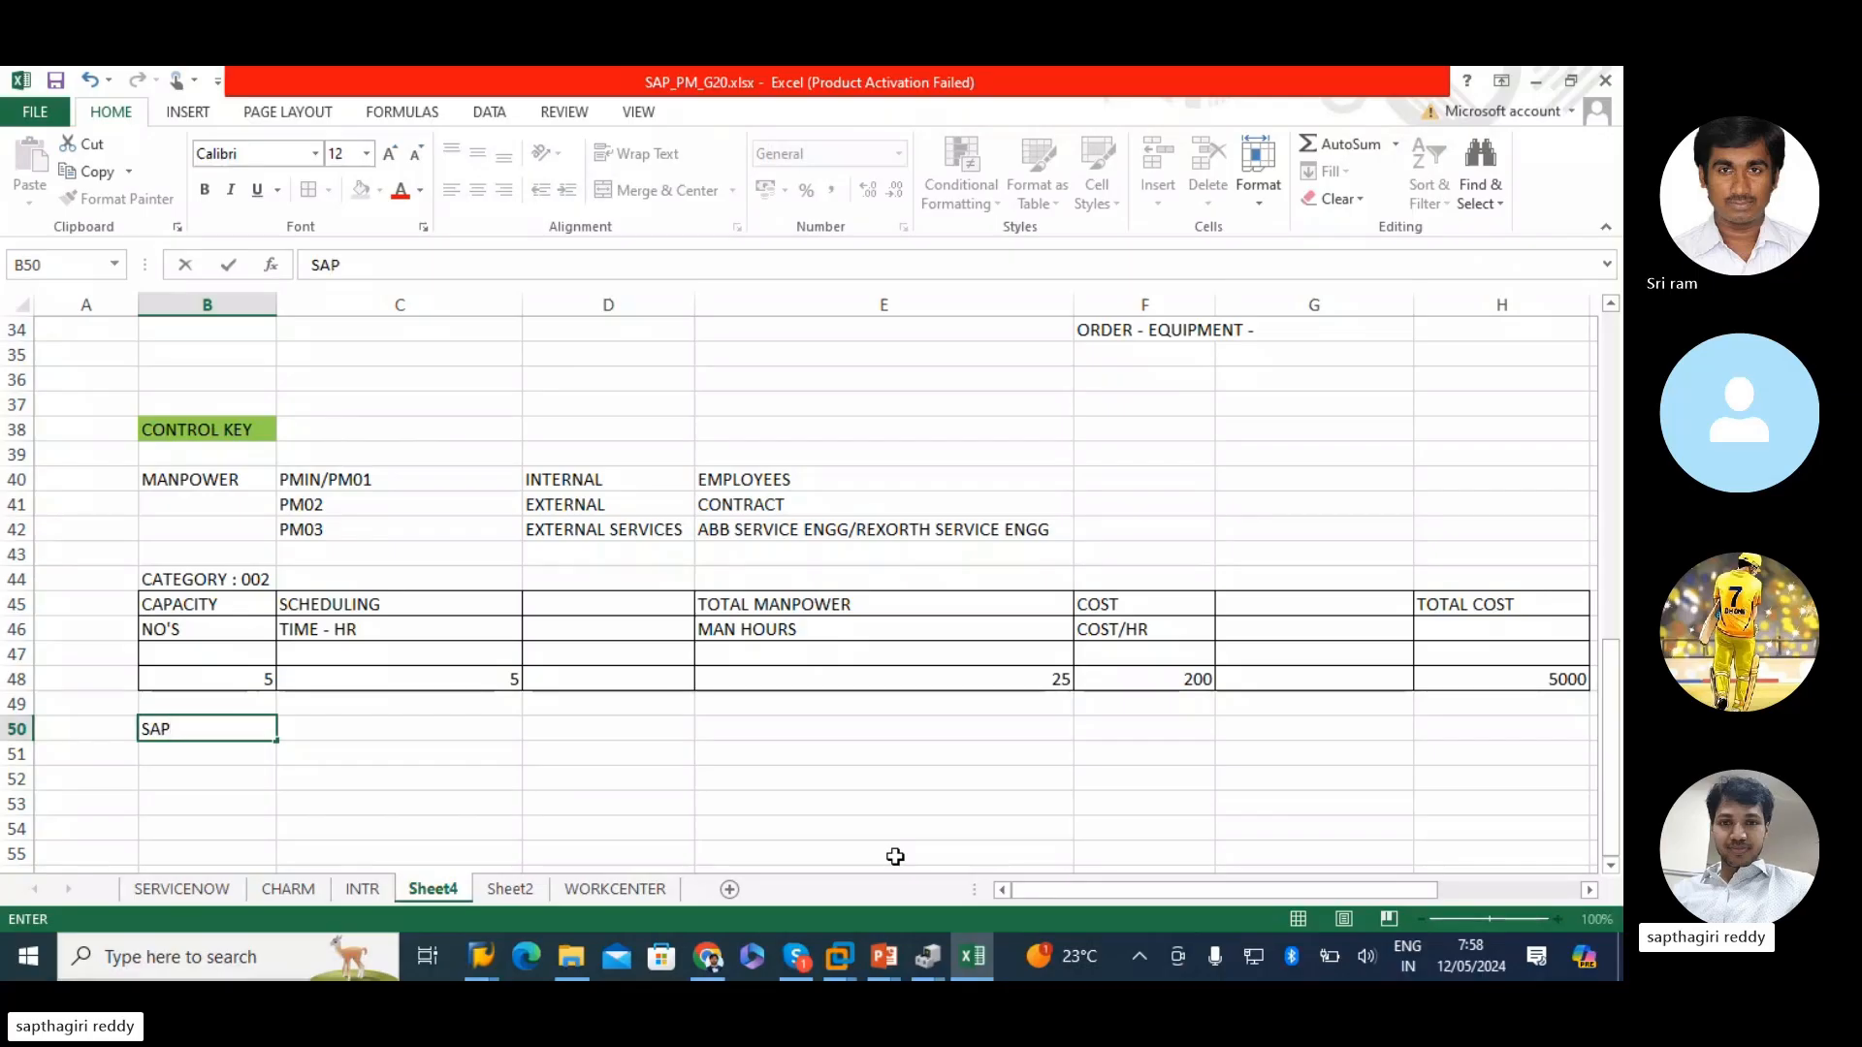
text(008)
key(Tab)
- Switch to SAP and capture a screen snip of the work center's Capacity Overview with the SAP008 formula
key(alt+Tab)
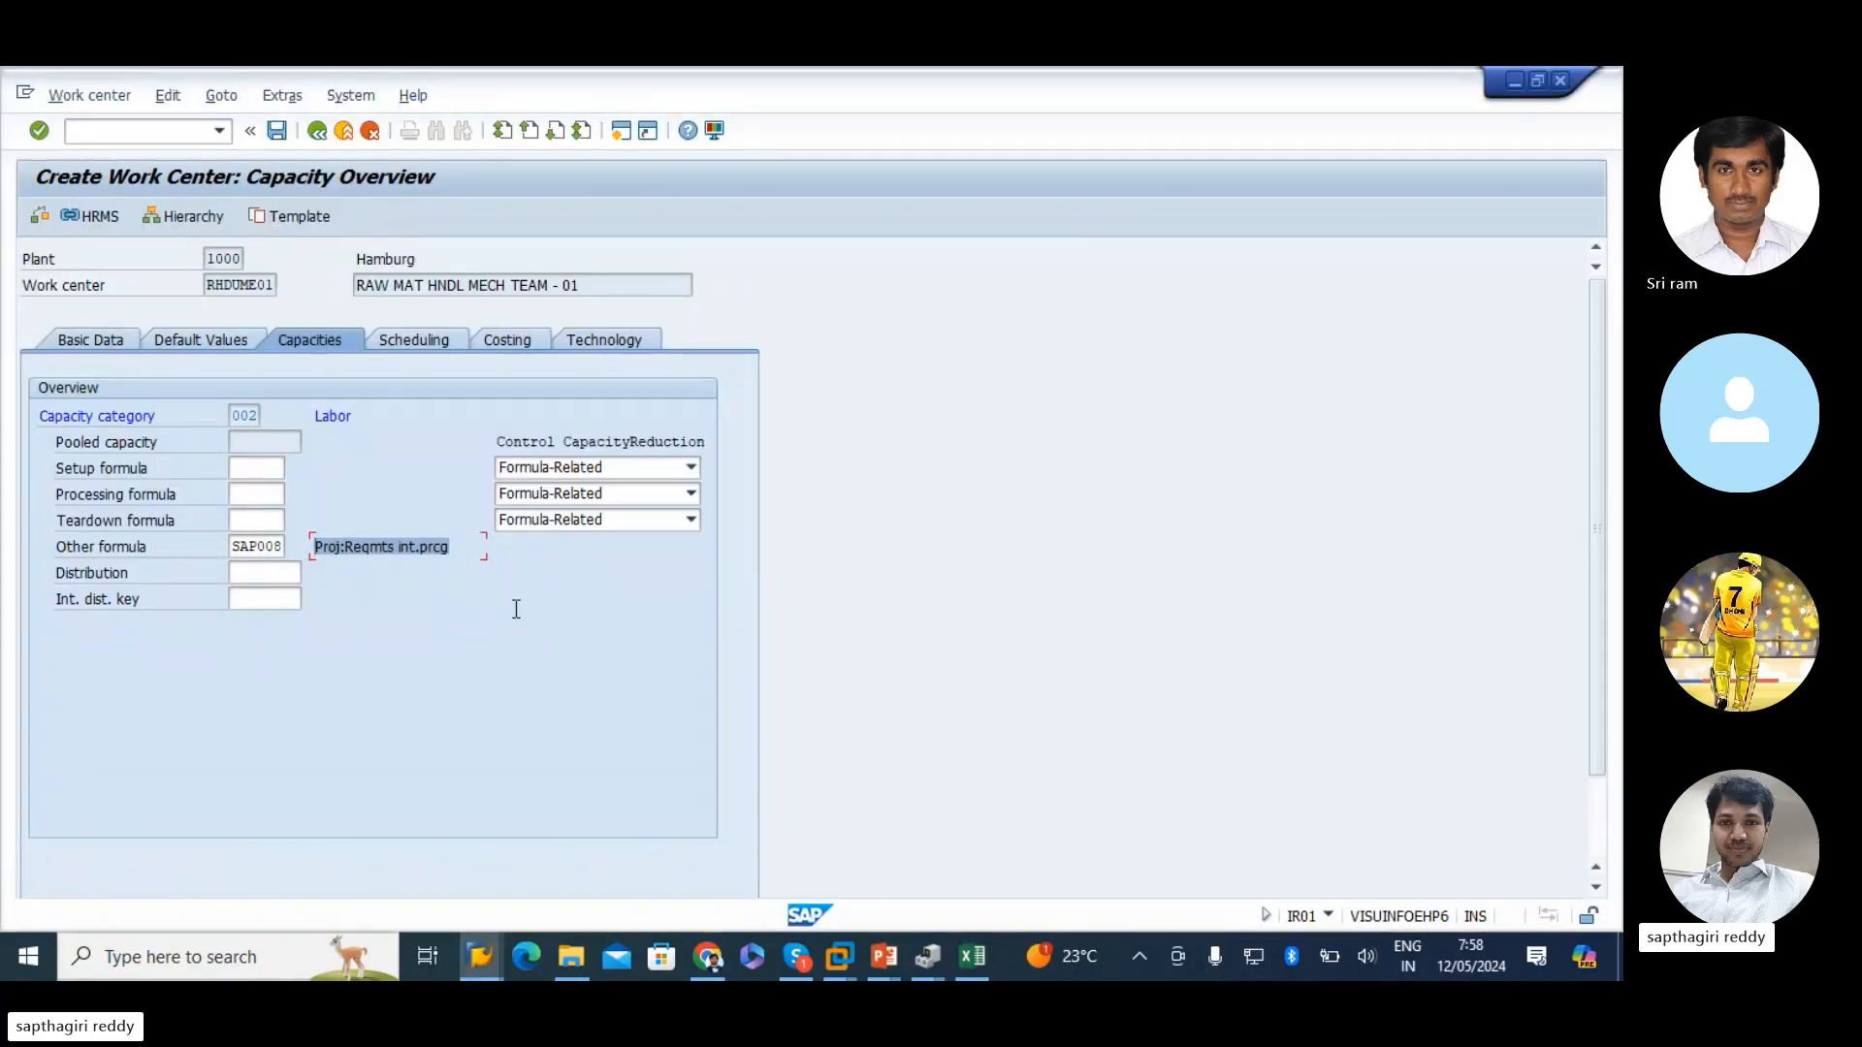
key(super+shift+s)
drag(11, 146, 786, 669)
key(alt+Tab)
- Paste the Capacity Overview snip into Excel's WORKCENTER sheet at cell A73, below the existing pictures, and select cell A93
scroll(466, 909, down, 3)
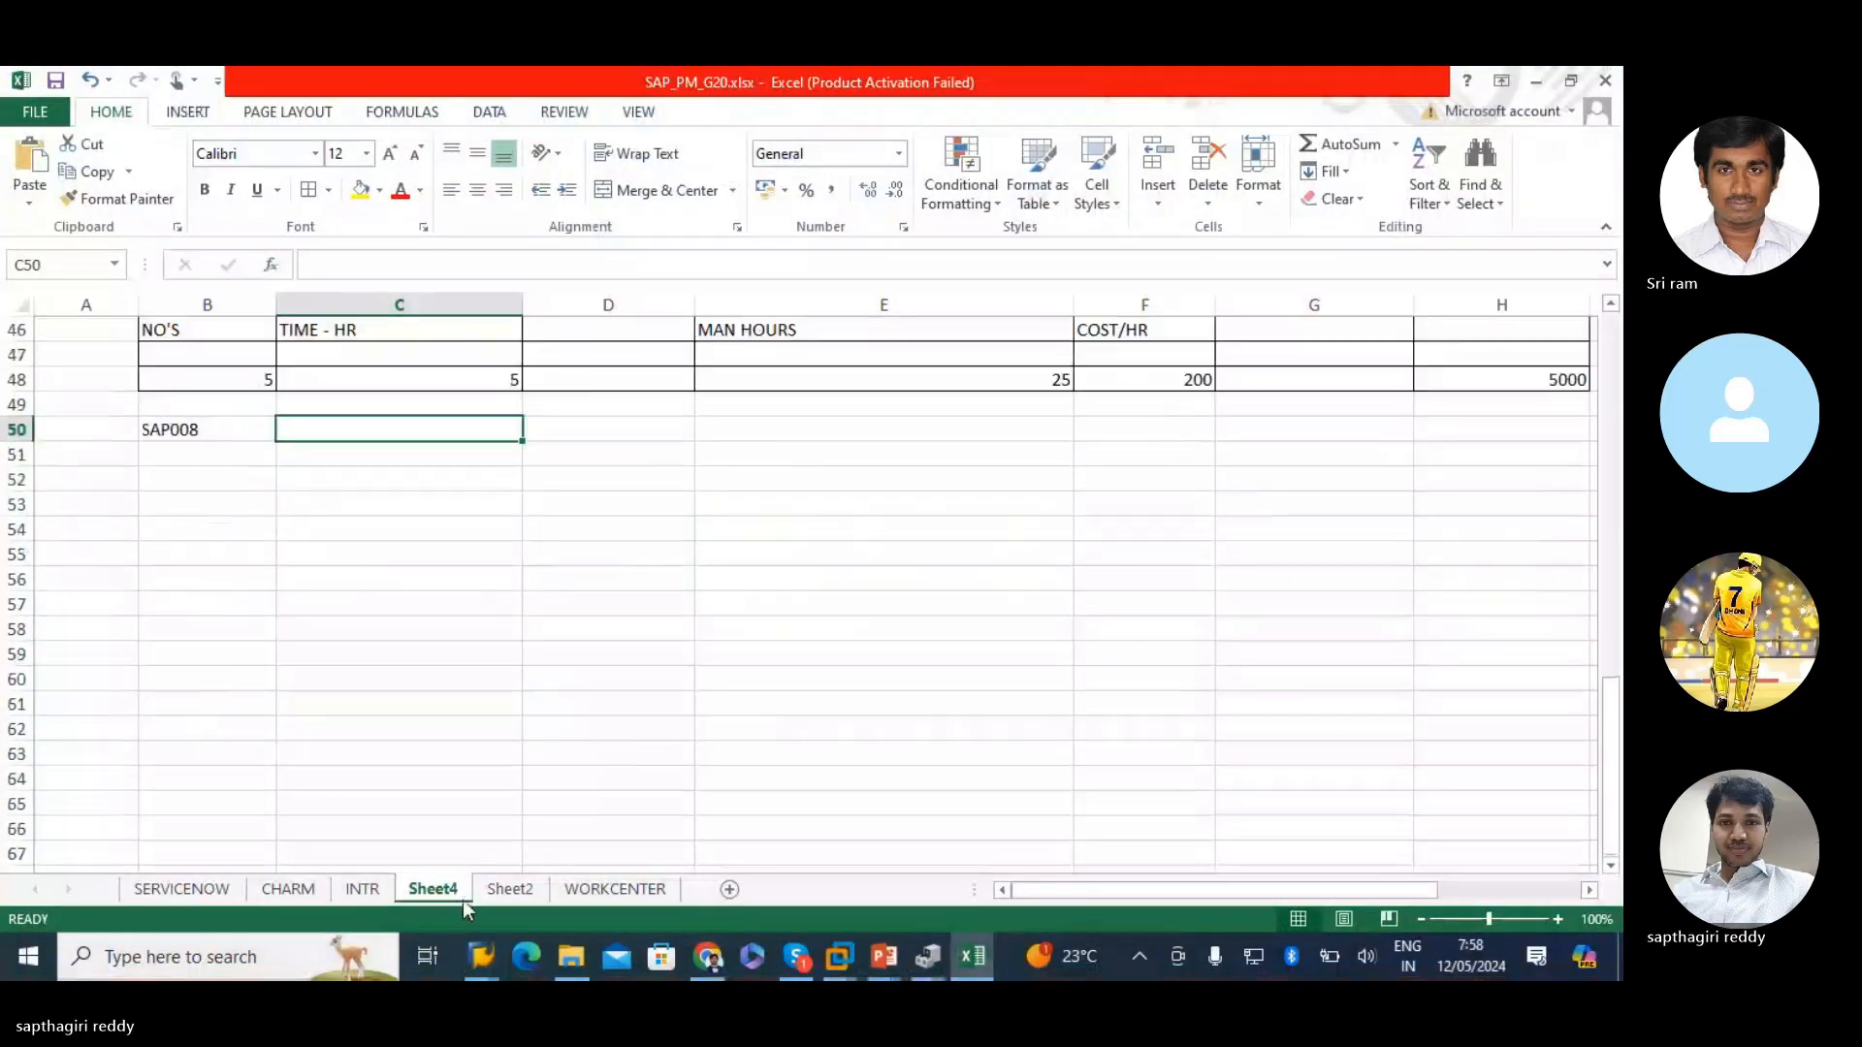
click(615, 889)
key(ctrl+v)
scroll(134, 630, down, 5)
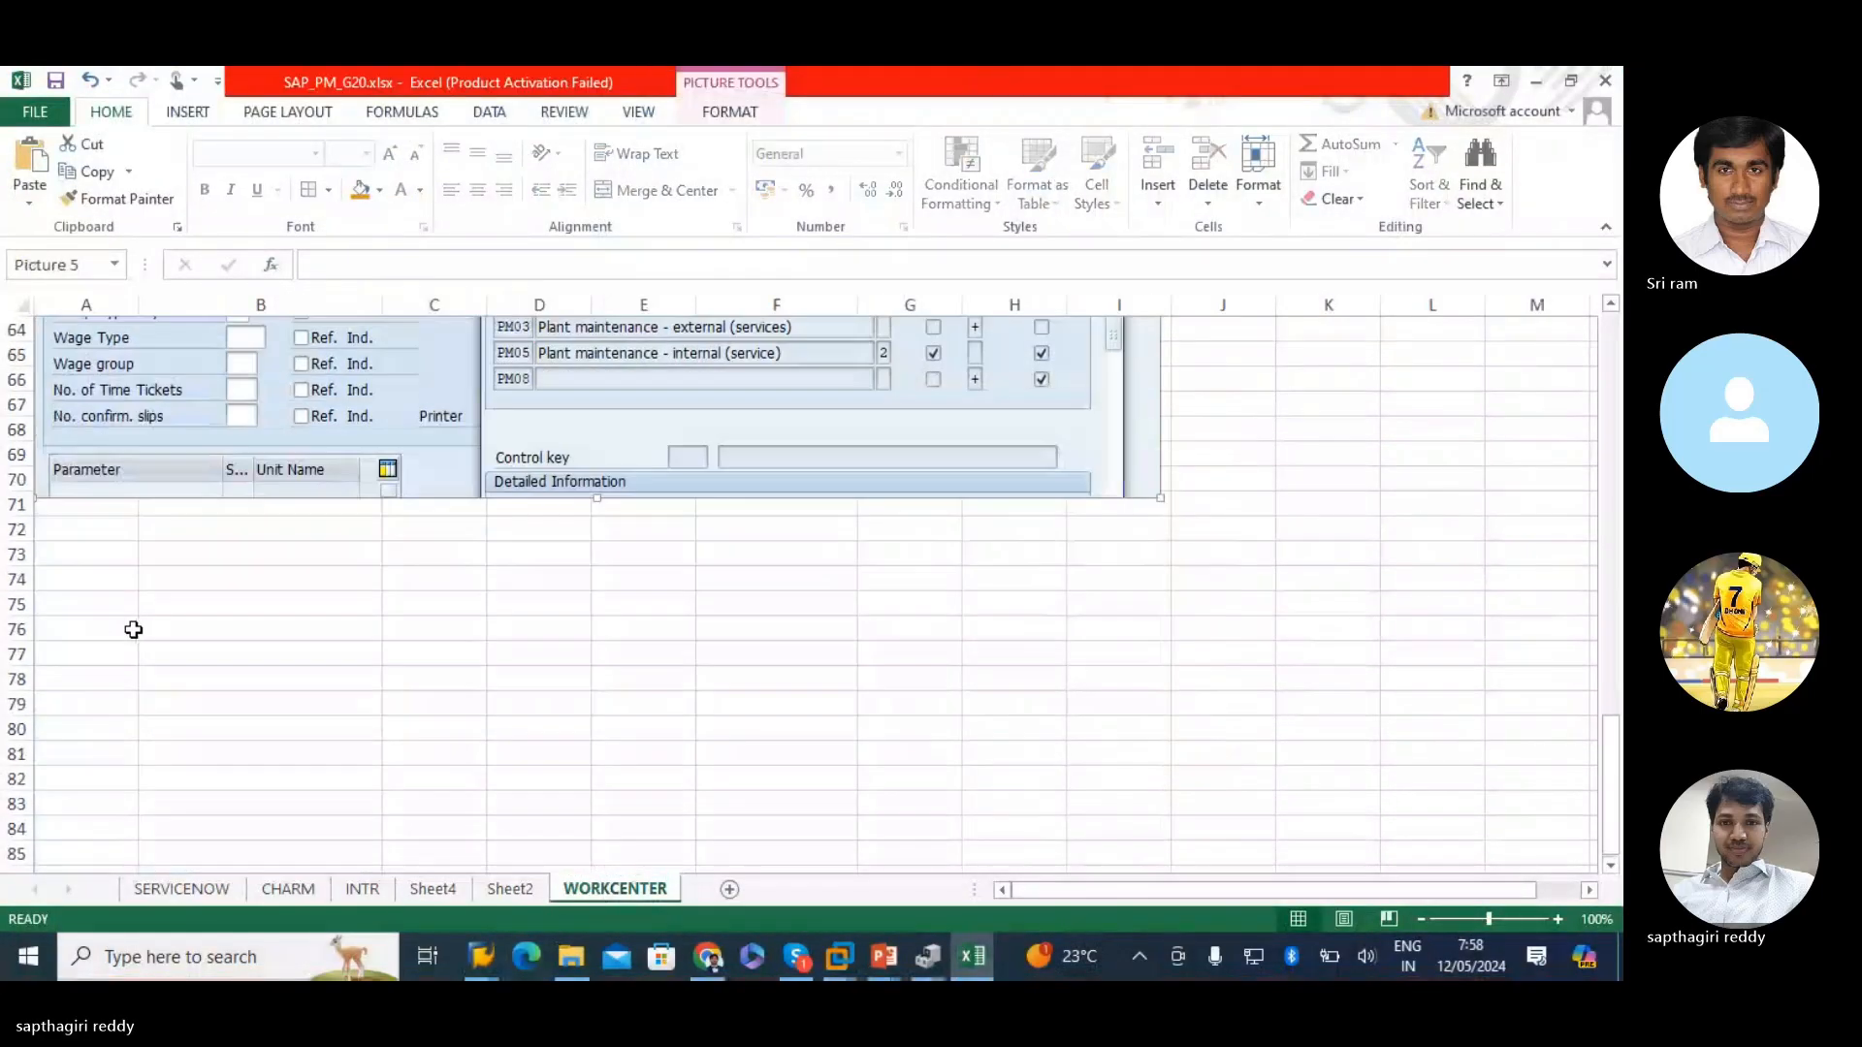
click(47, 545)
key(ctrl+v)
key(alt+Tab)
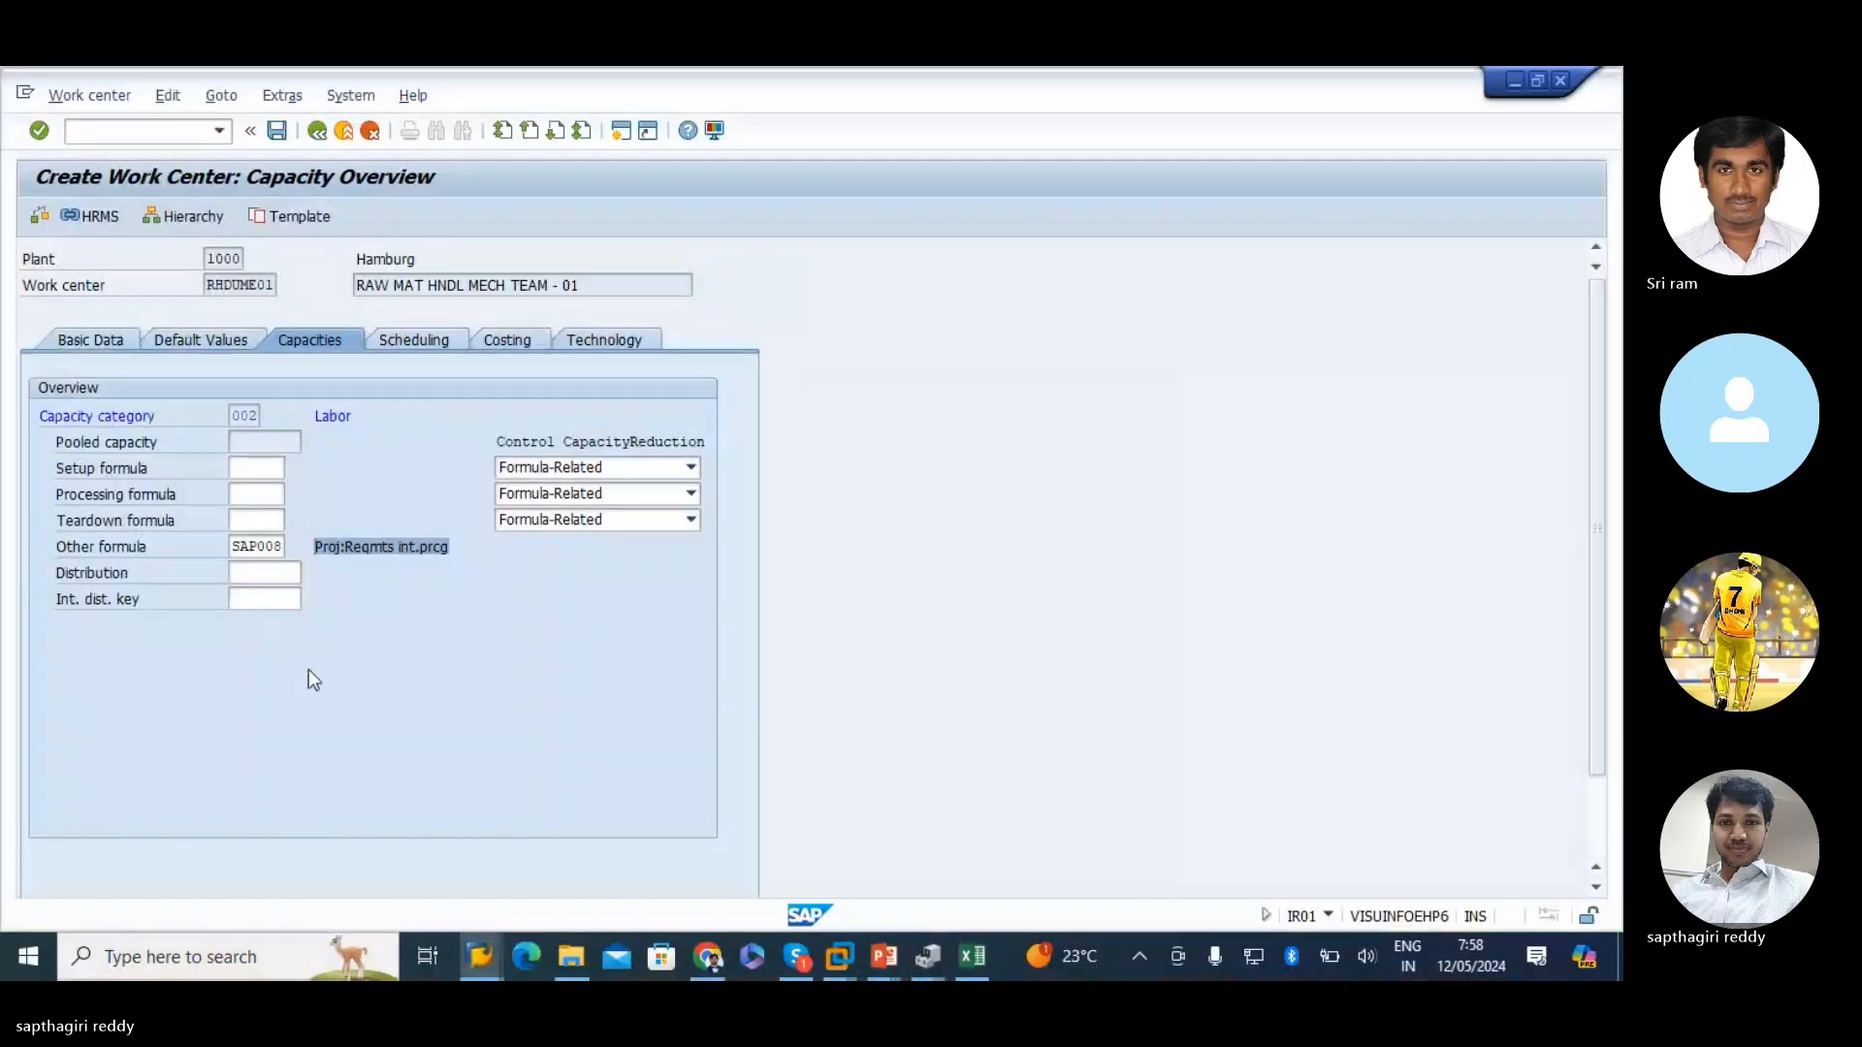
key(alt+Tab)
key(Delete)
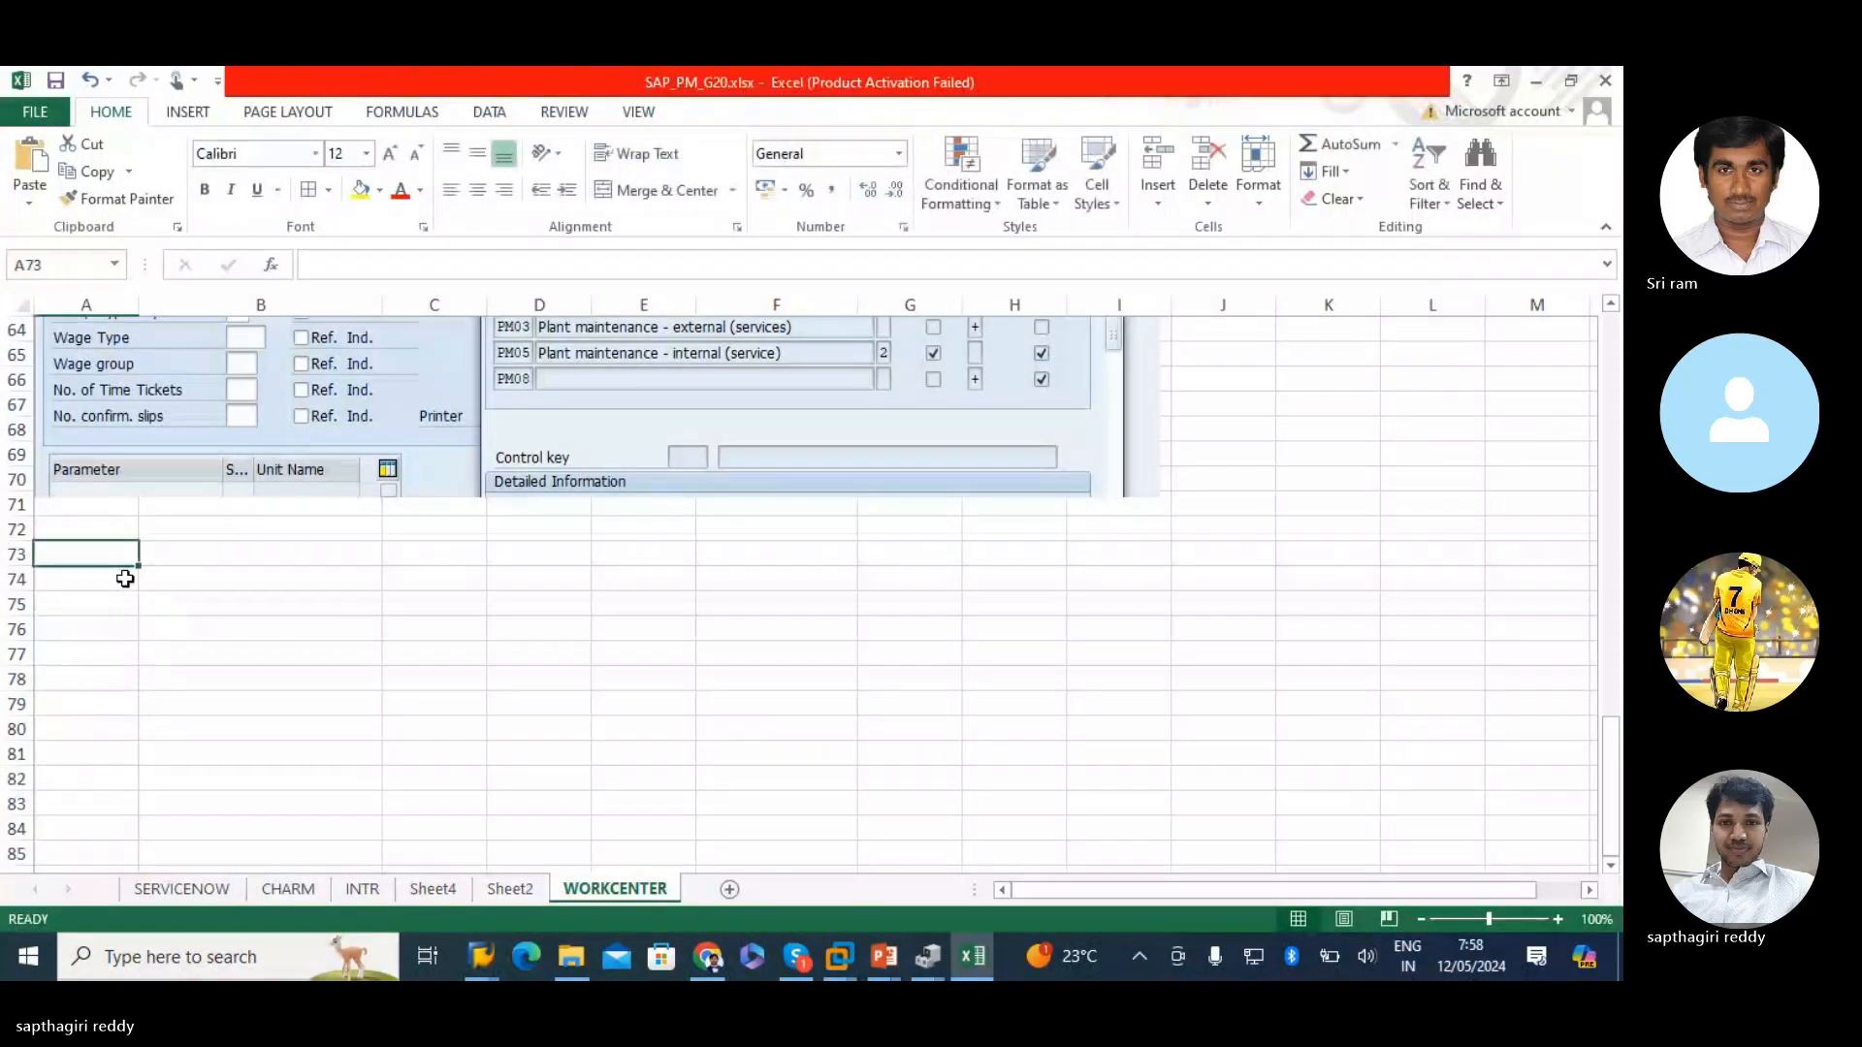
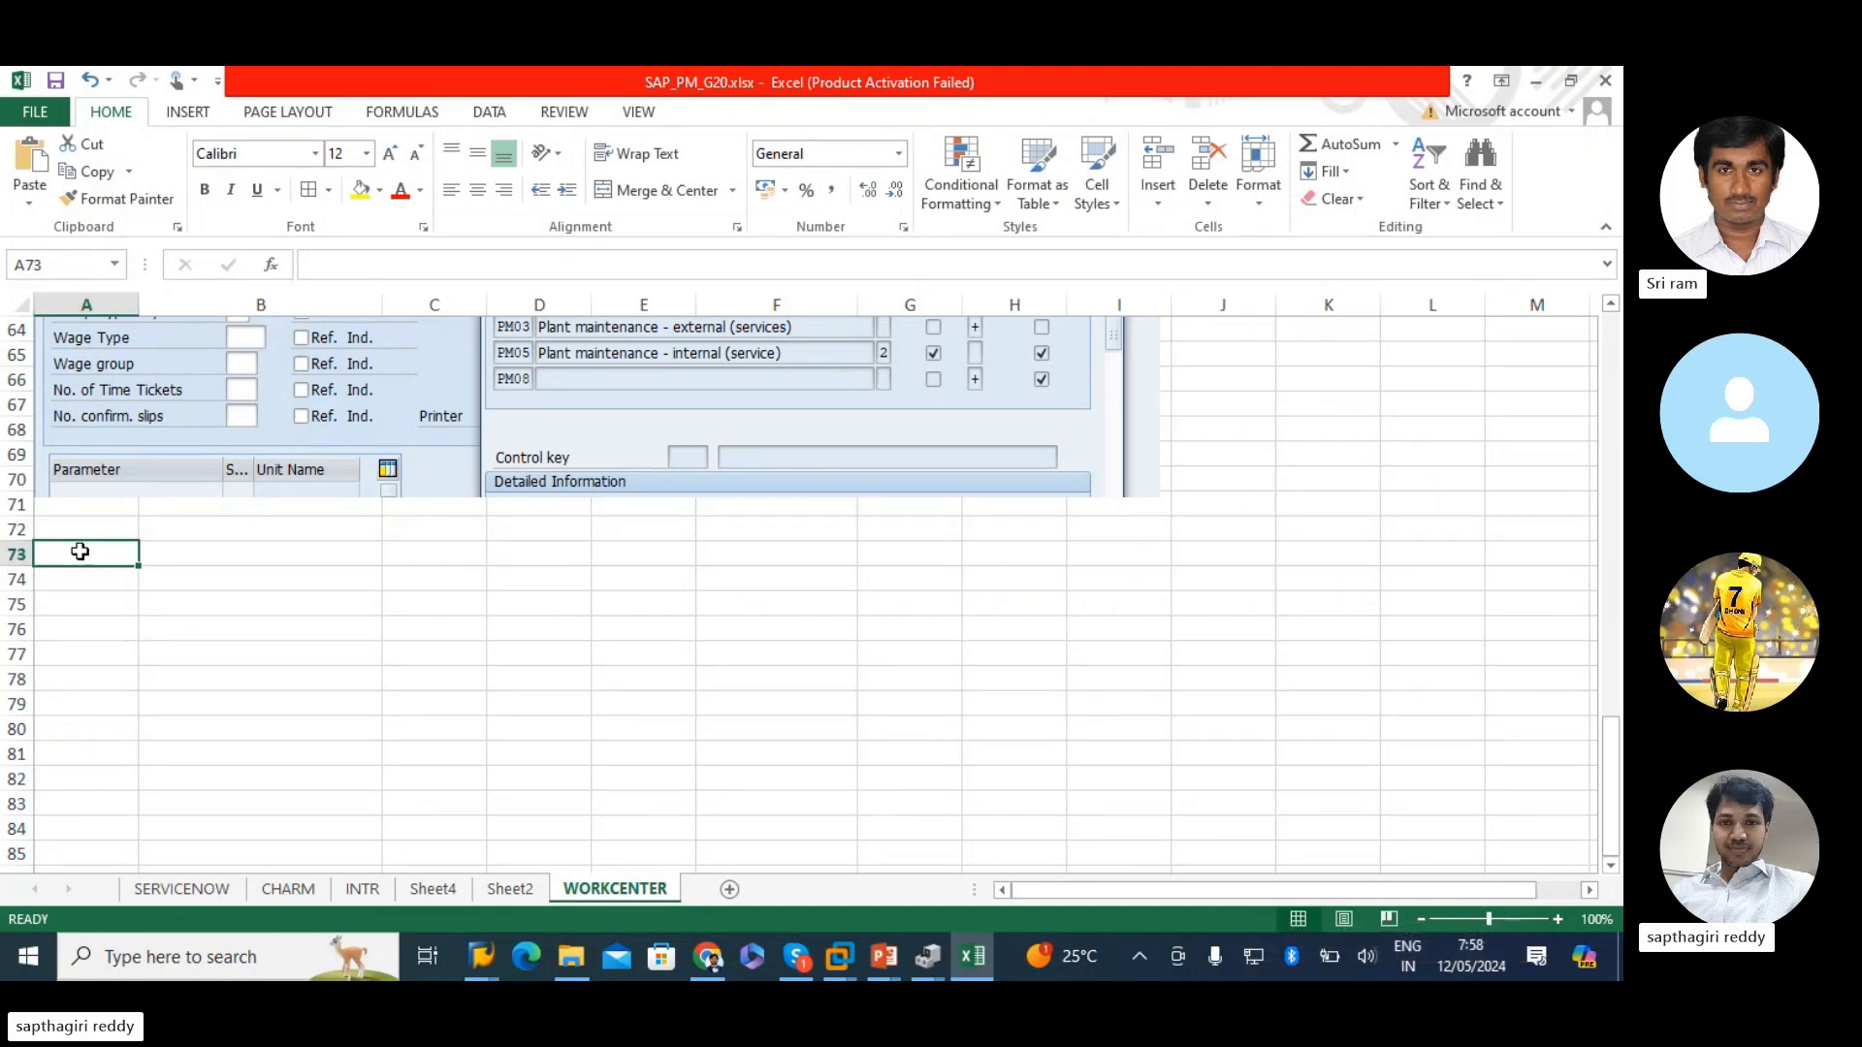
key(ctrl+v)
scroll(528, 645, down, 4)
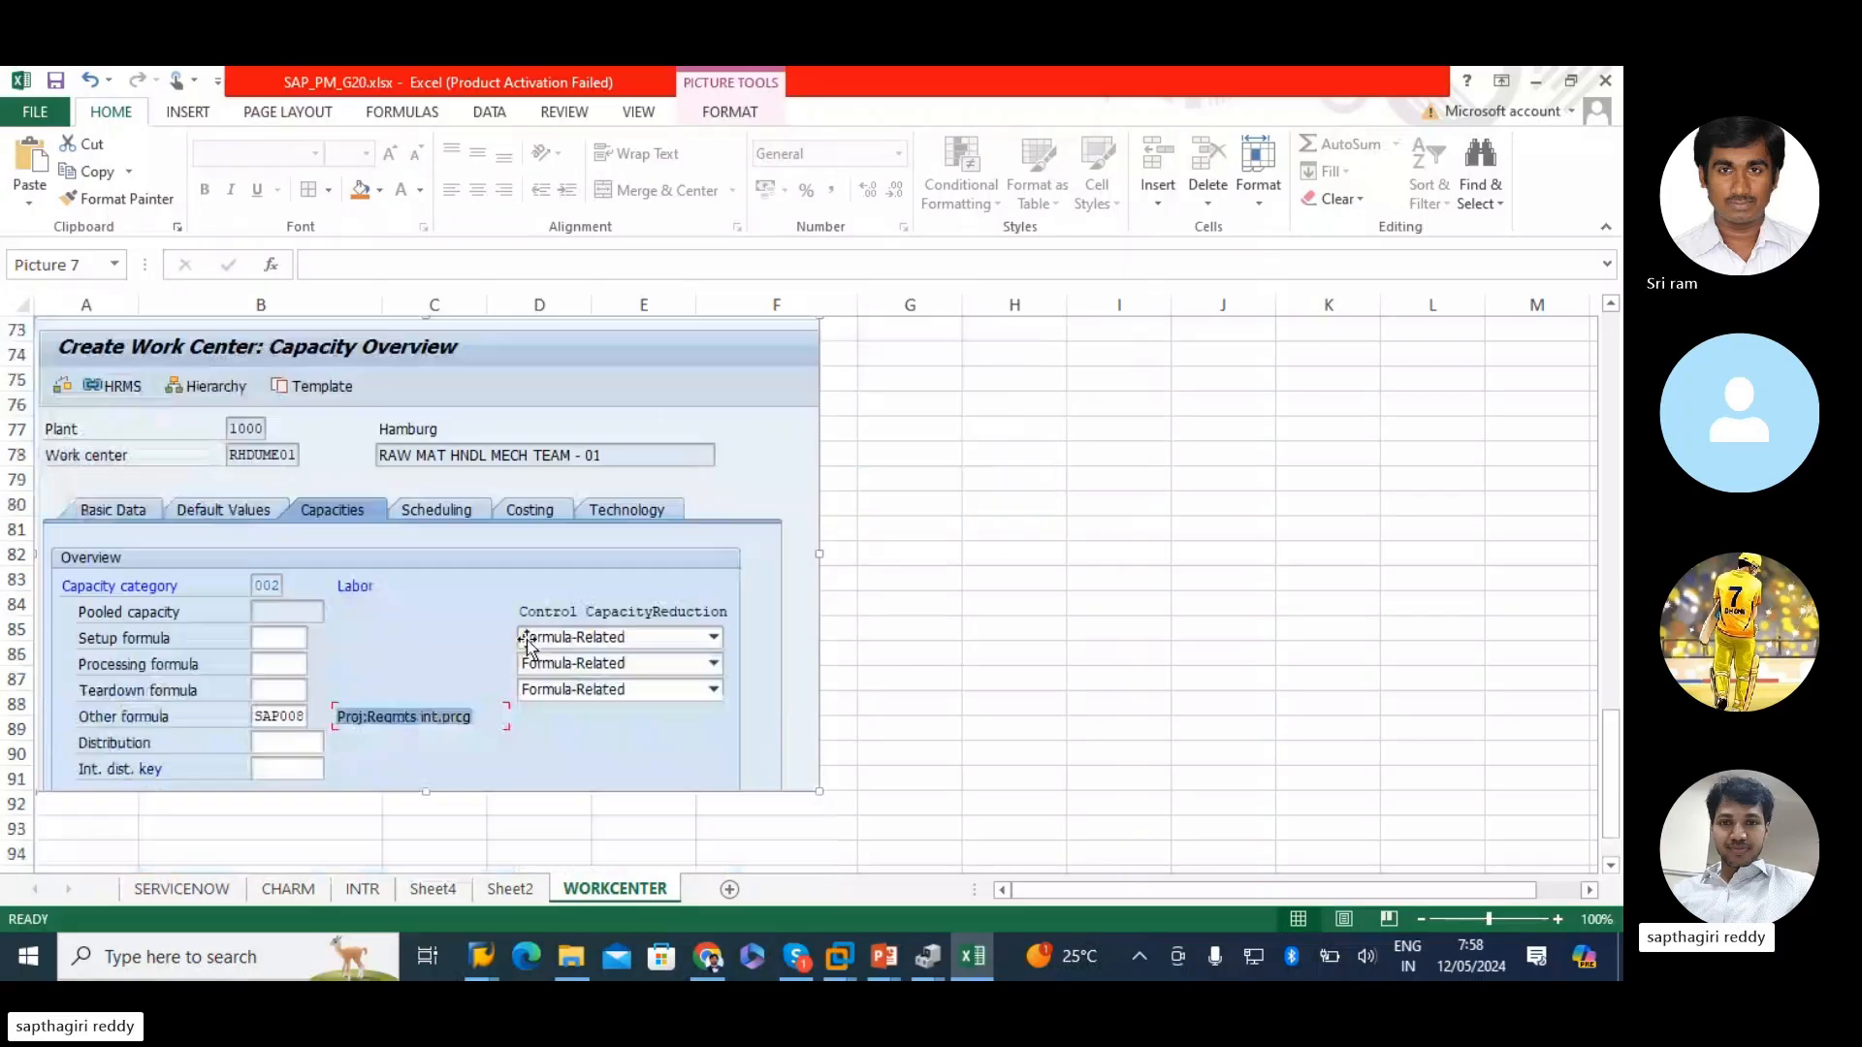
scroll(528, 645, up, 1)
scroll(175, 655, down, 2)
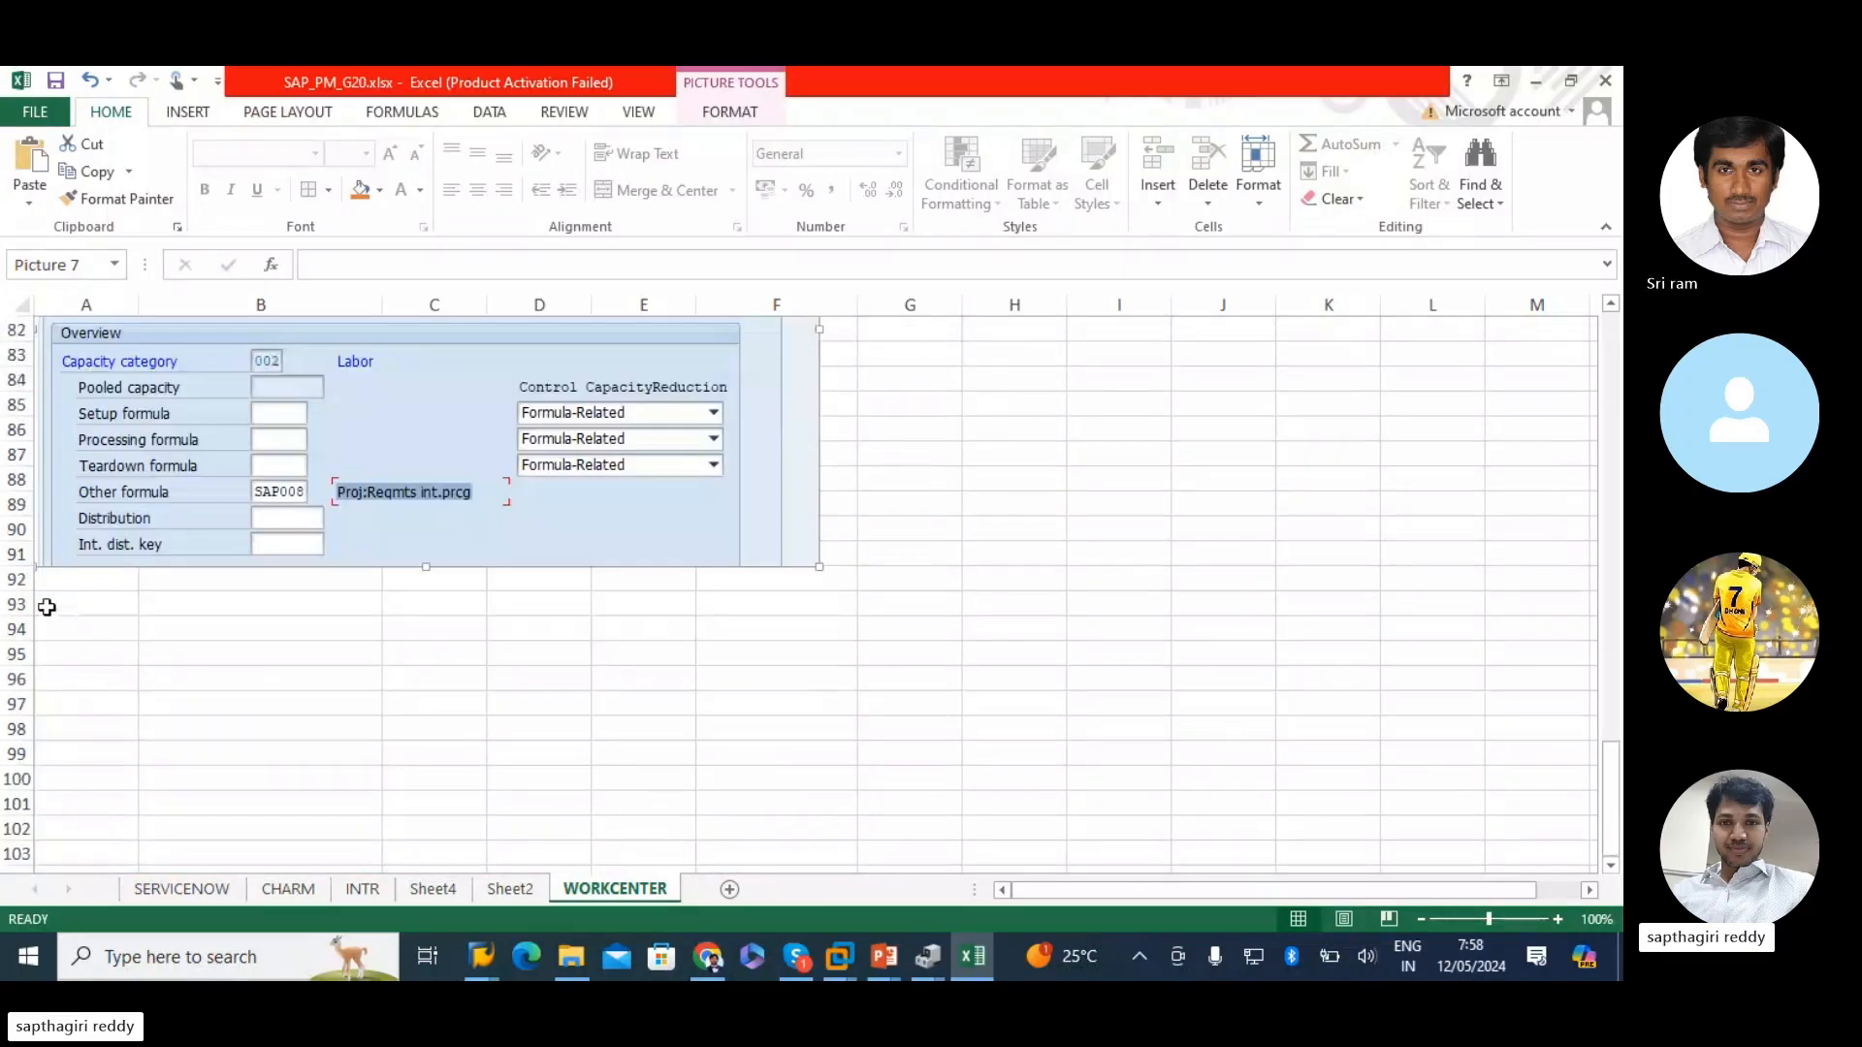
click(47, 604)
- Switch back to SAP and set the work center's scheduling capacity category to 002, Labor
key(alt+Tab)
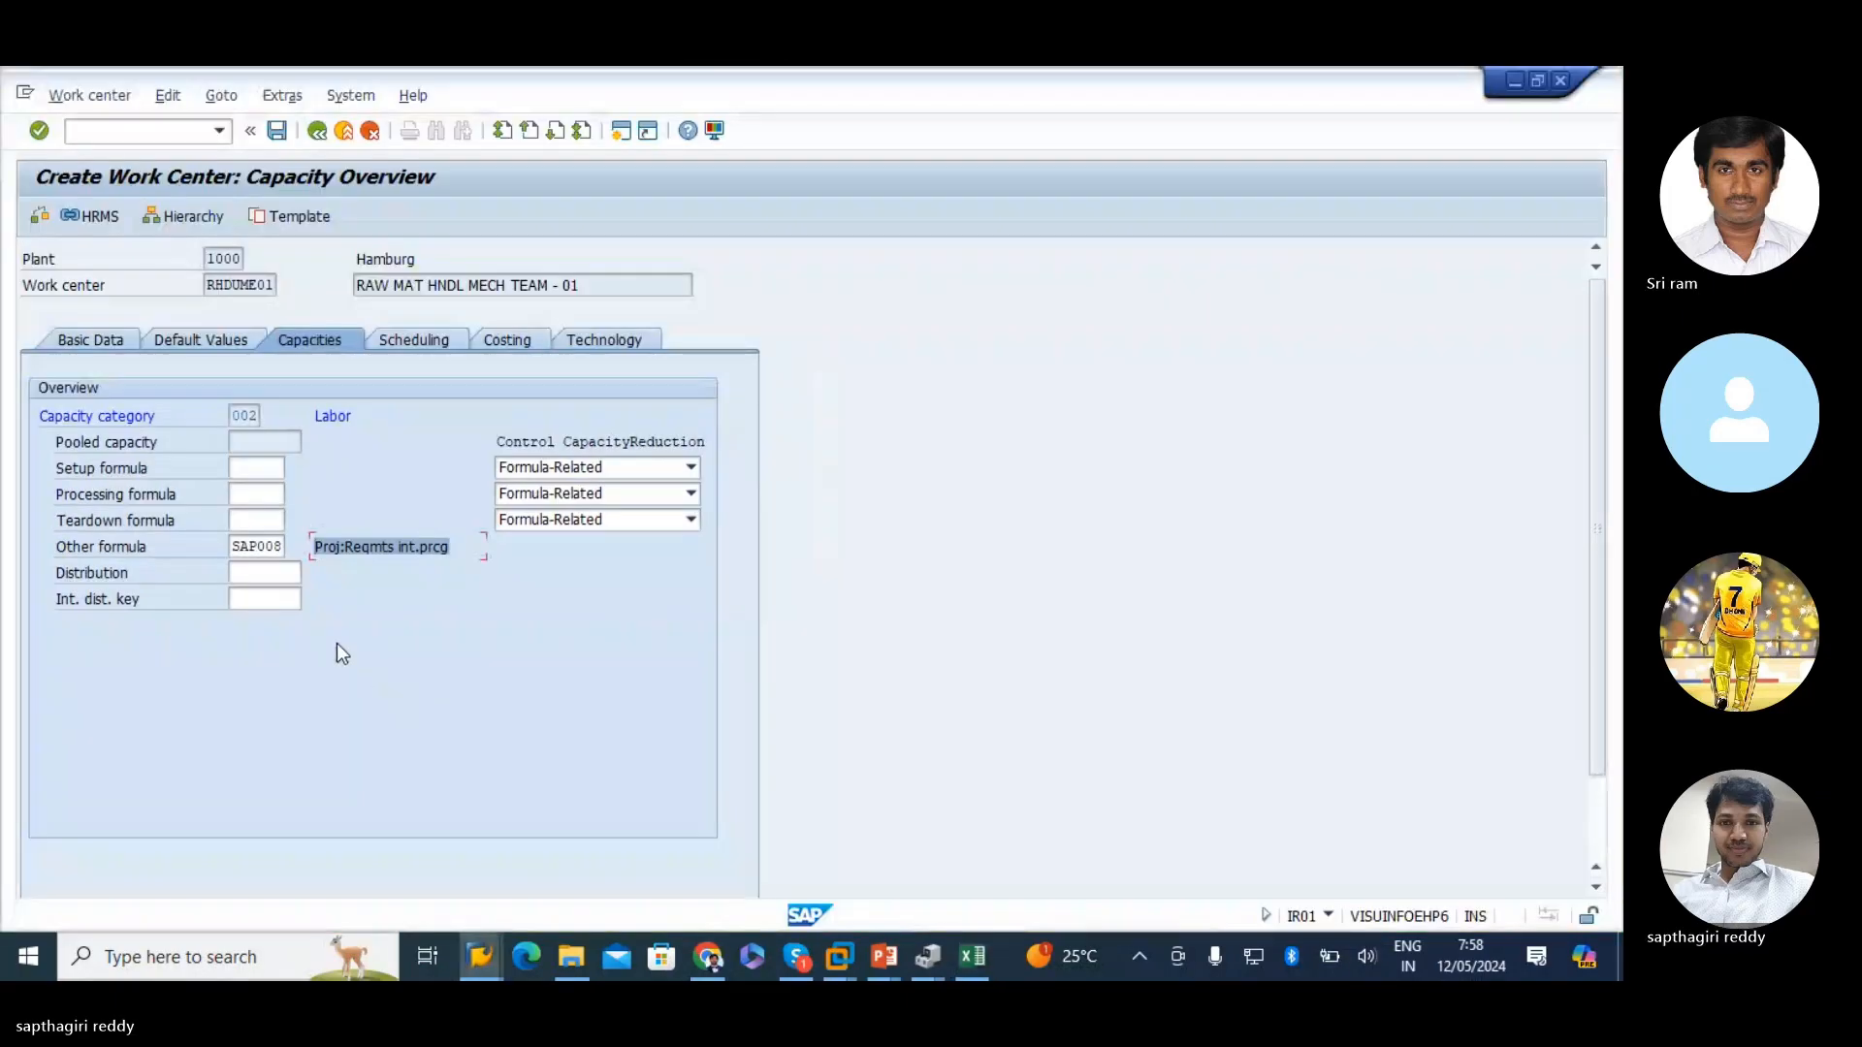
click(407, 341)
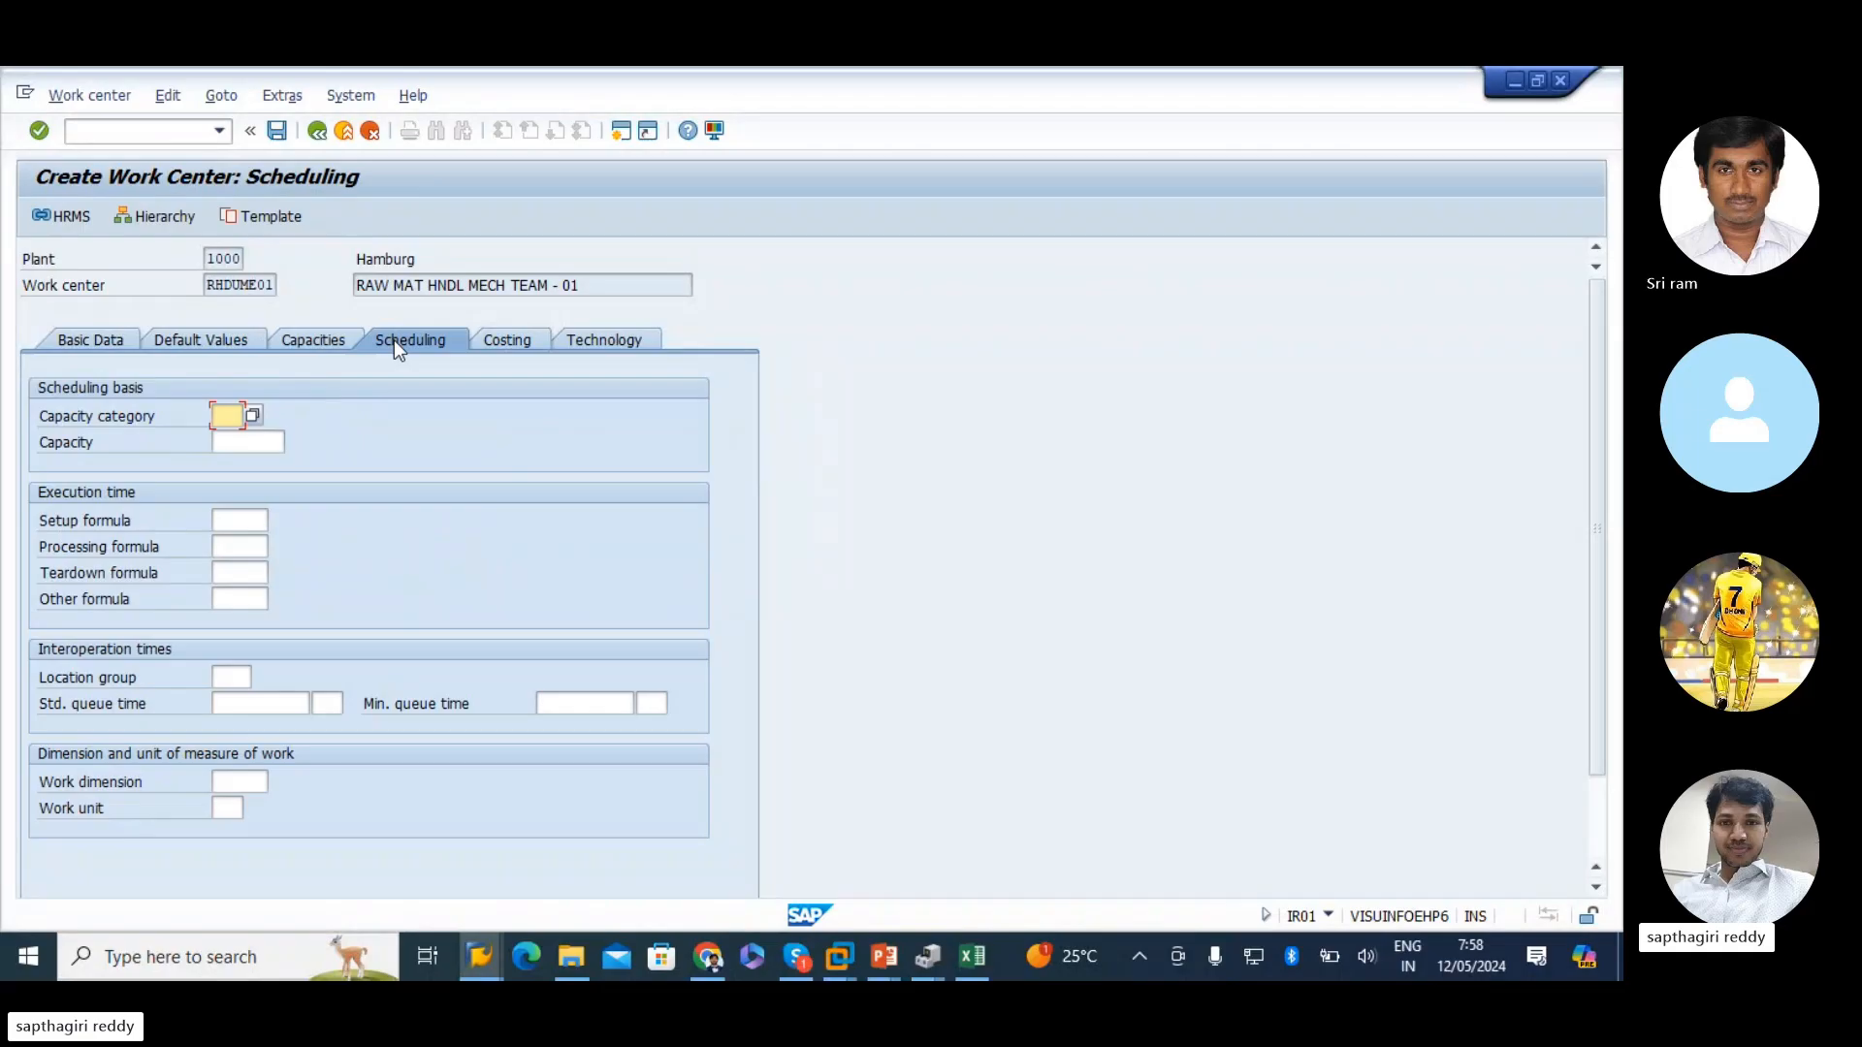
click(254, 417)
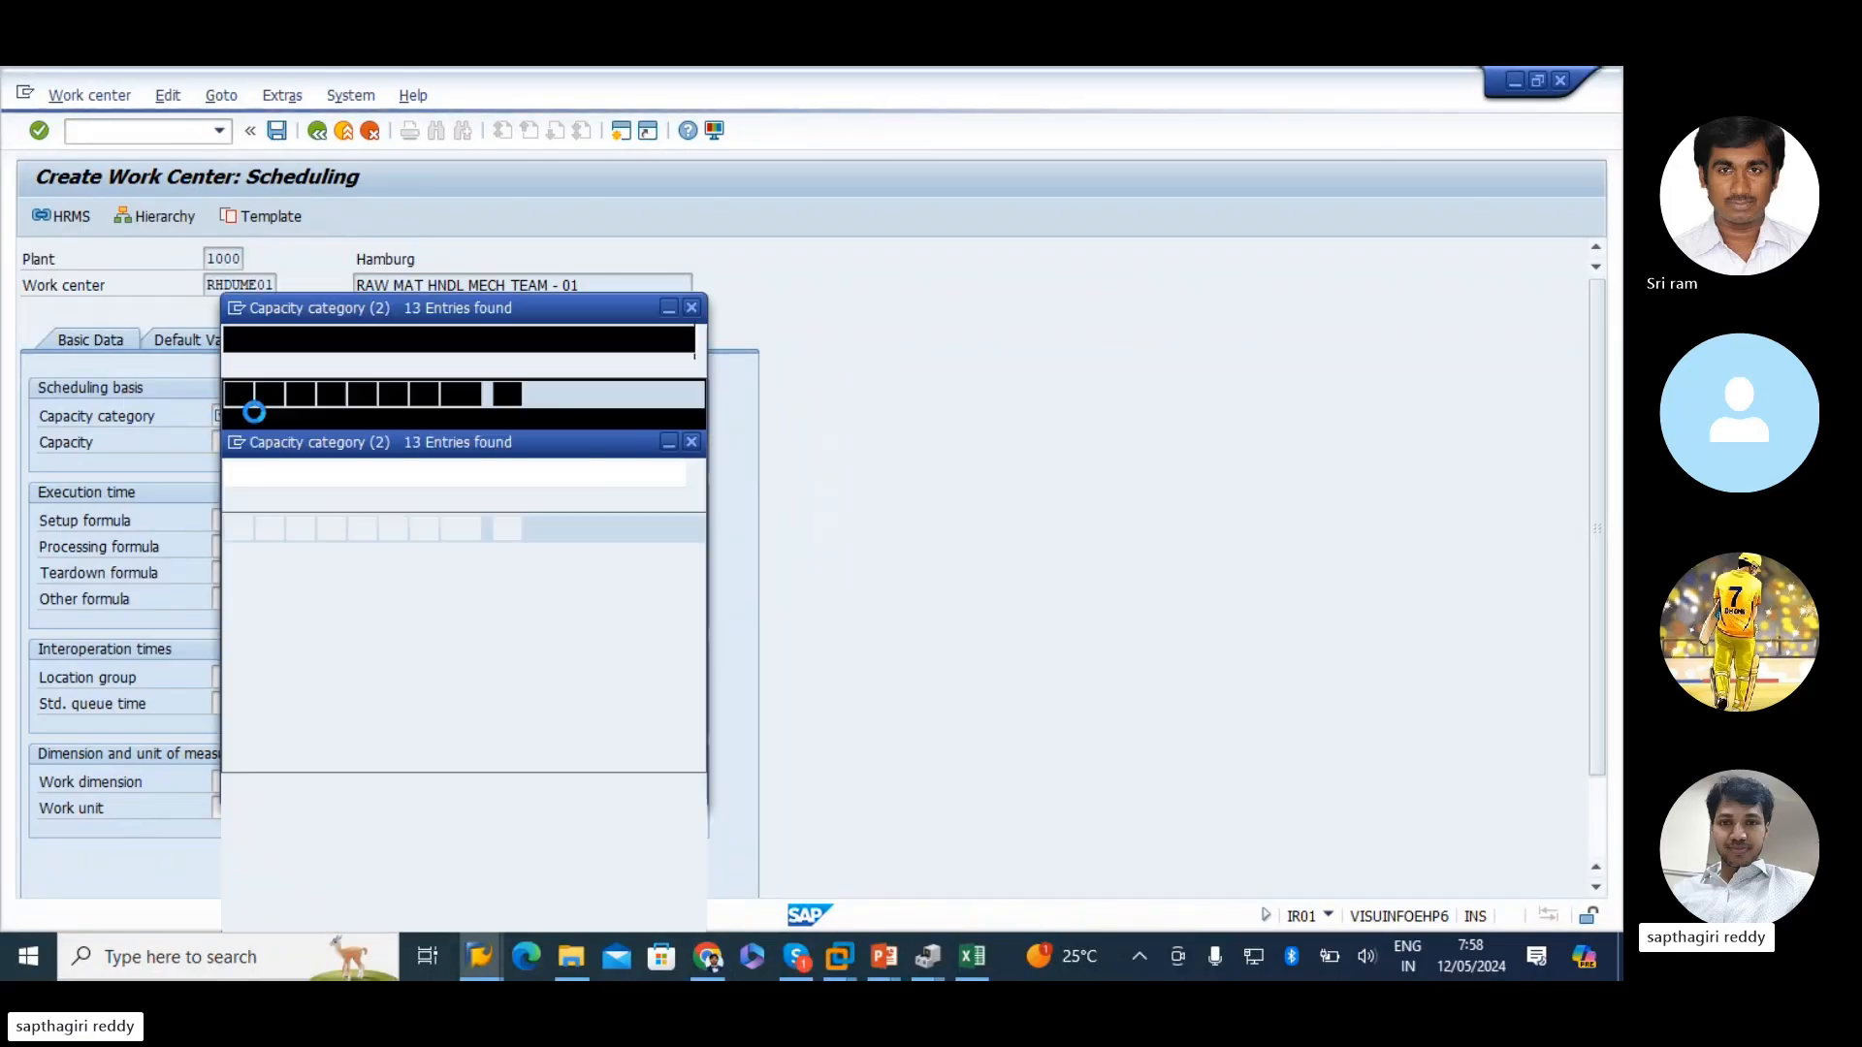
double_click(253, 469)
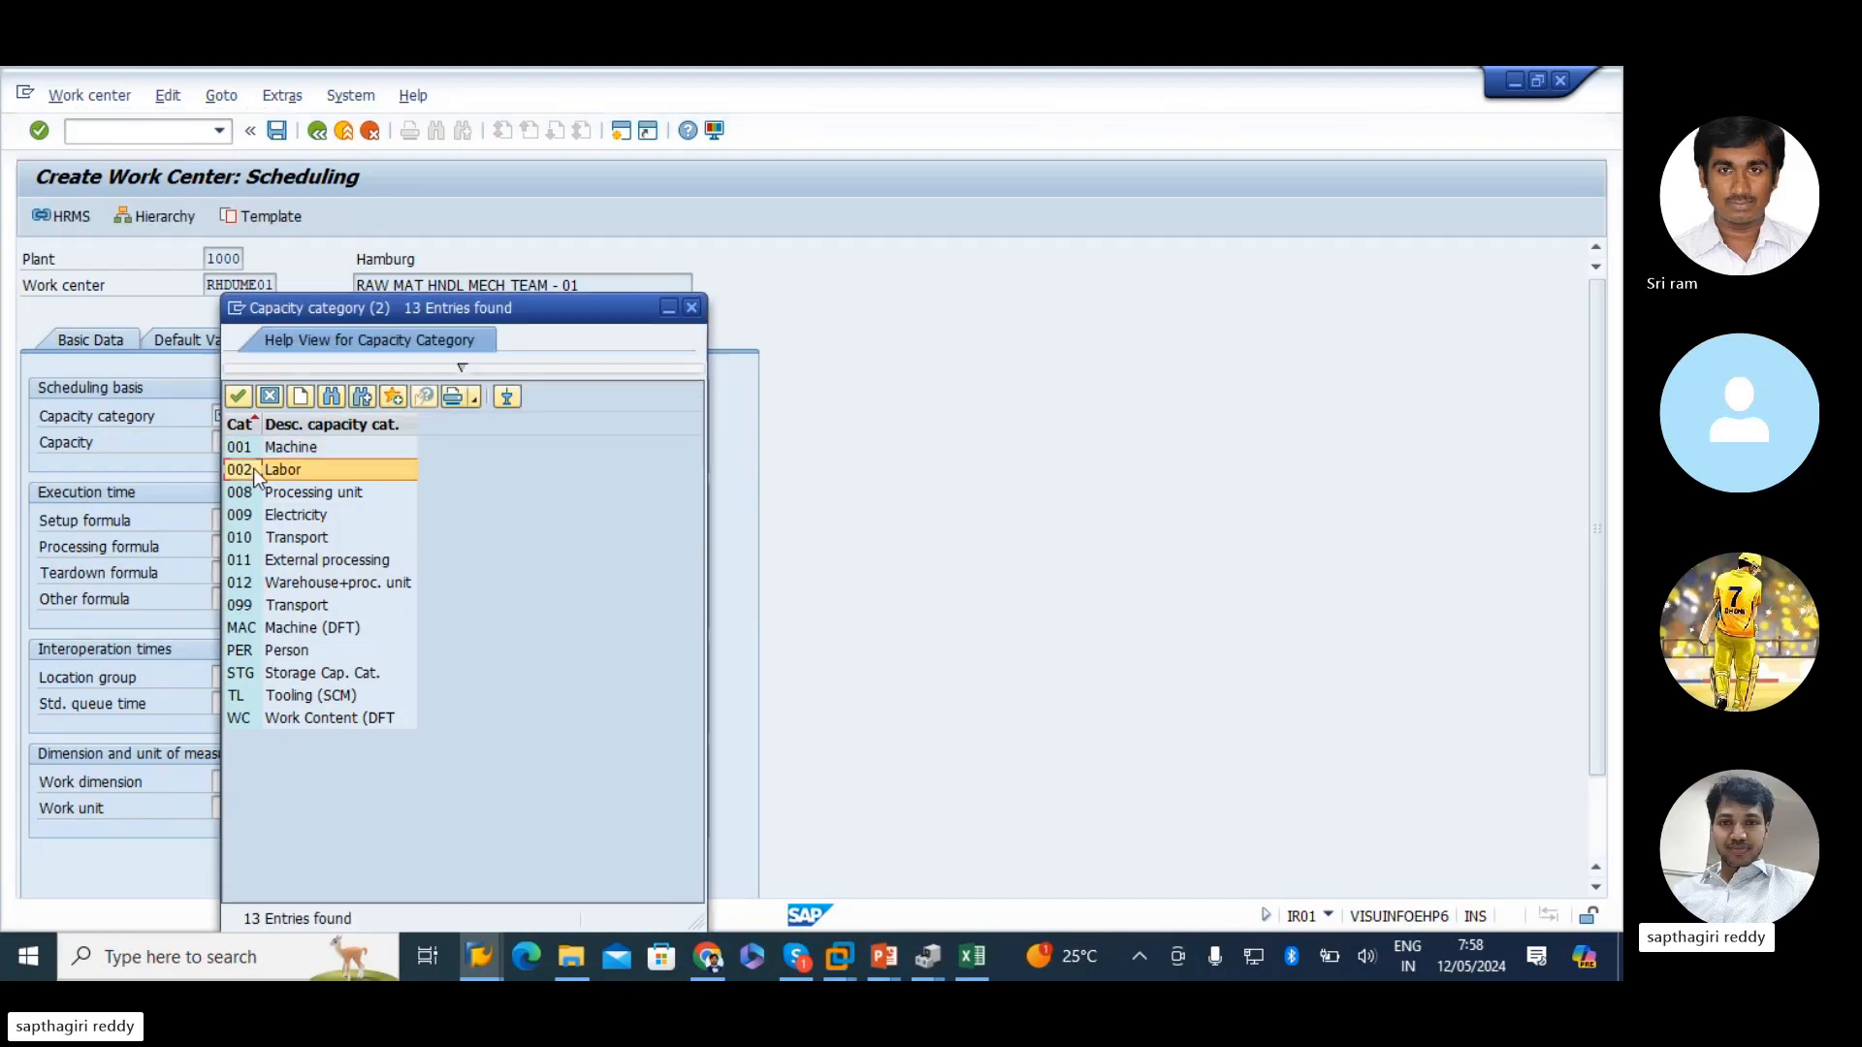
key(Return)
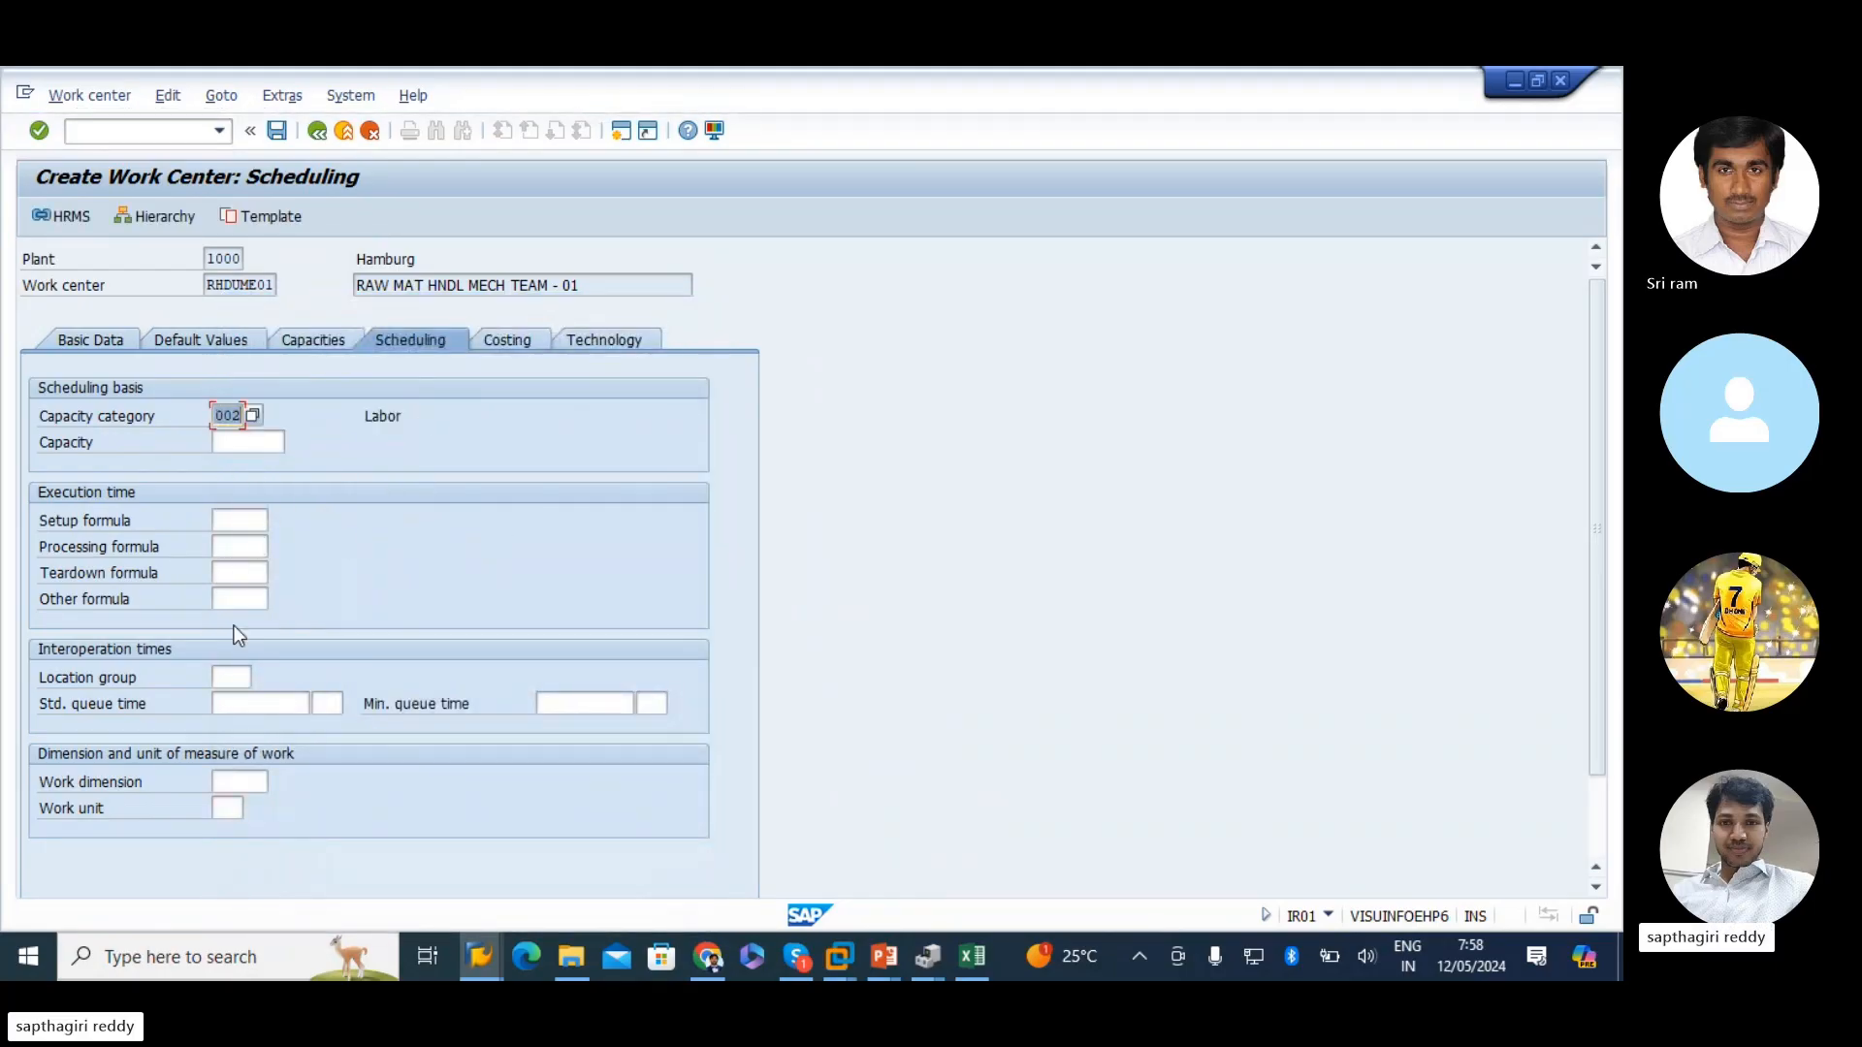
- Set the other formula for the scheduling execution time to SAP004, Proj: Durat.Int.proc
click(253, 598)
click(283, 598)
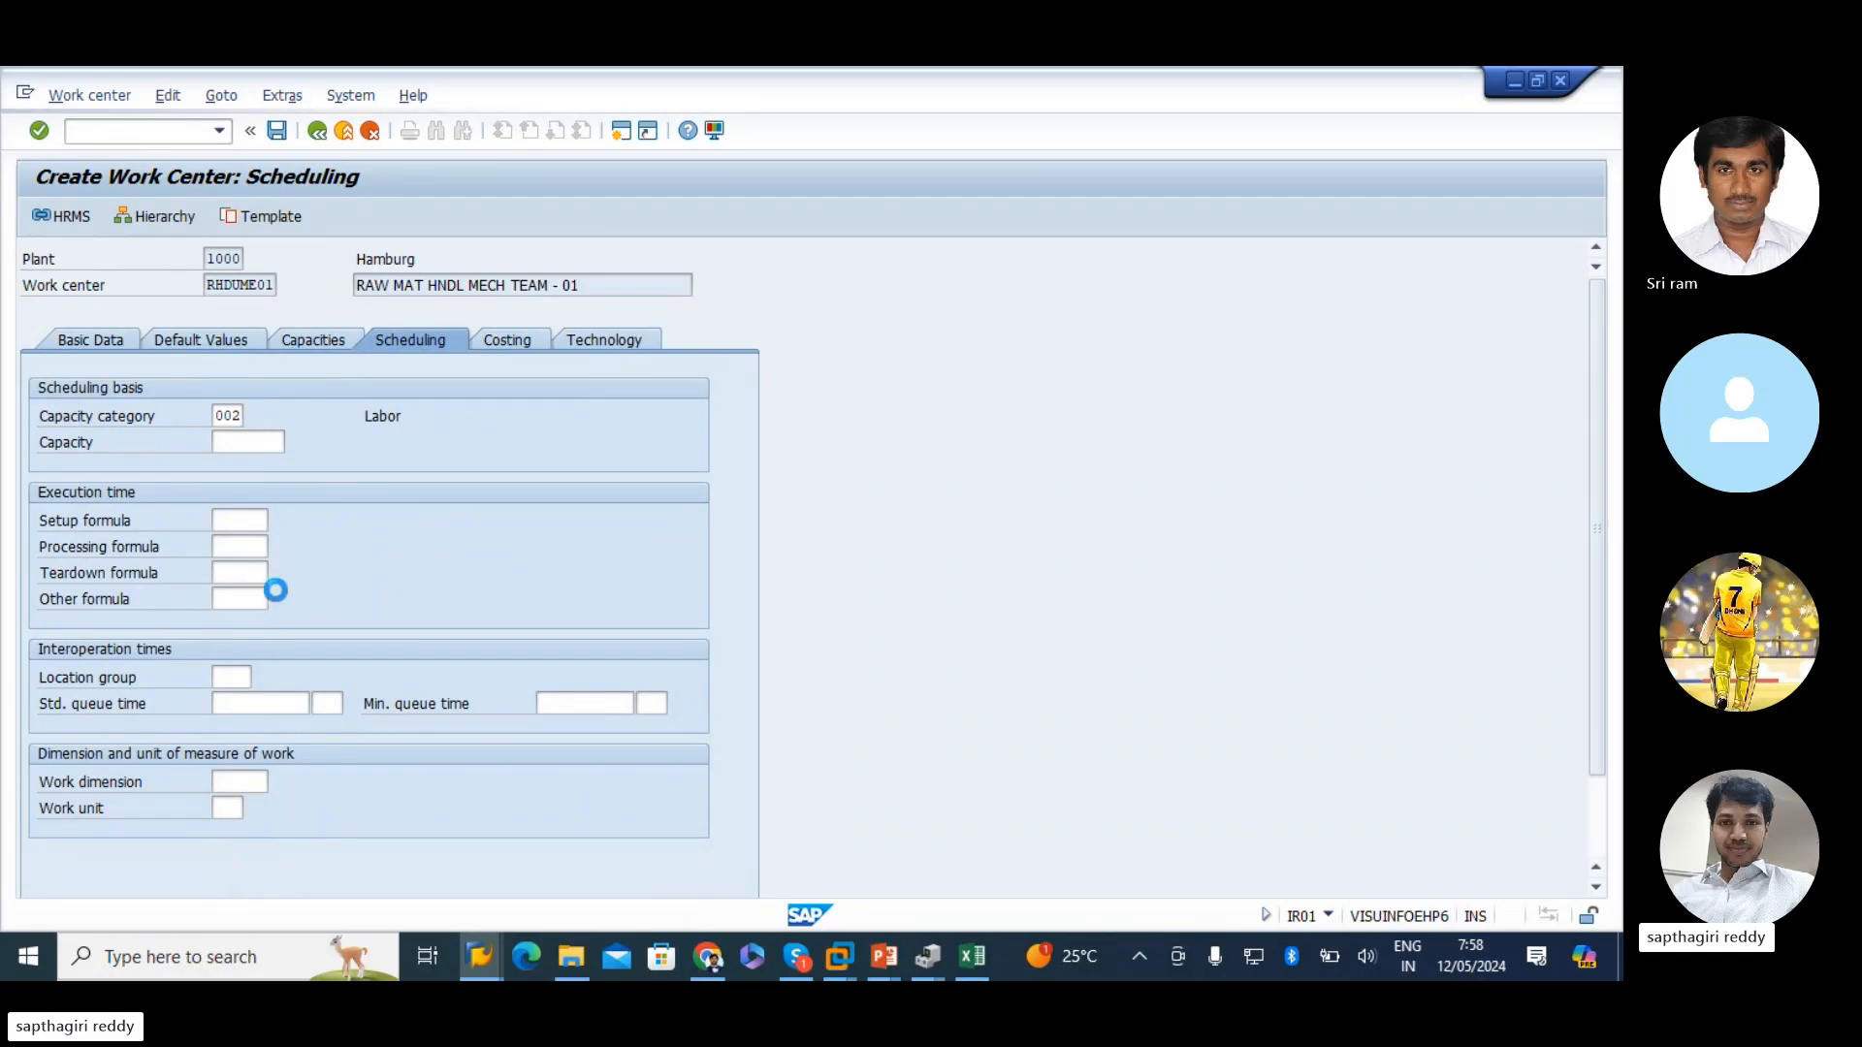
scroll(293, 650, down, 10)
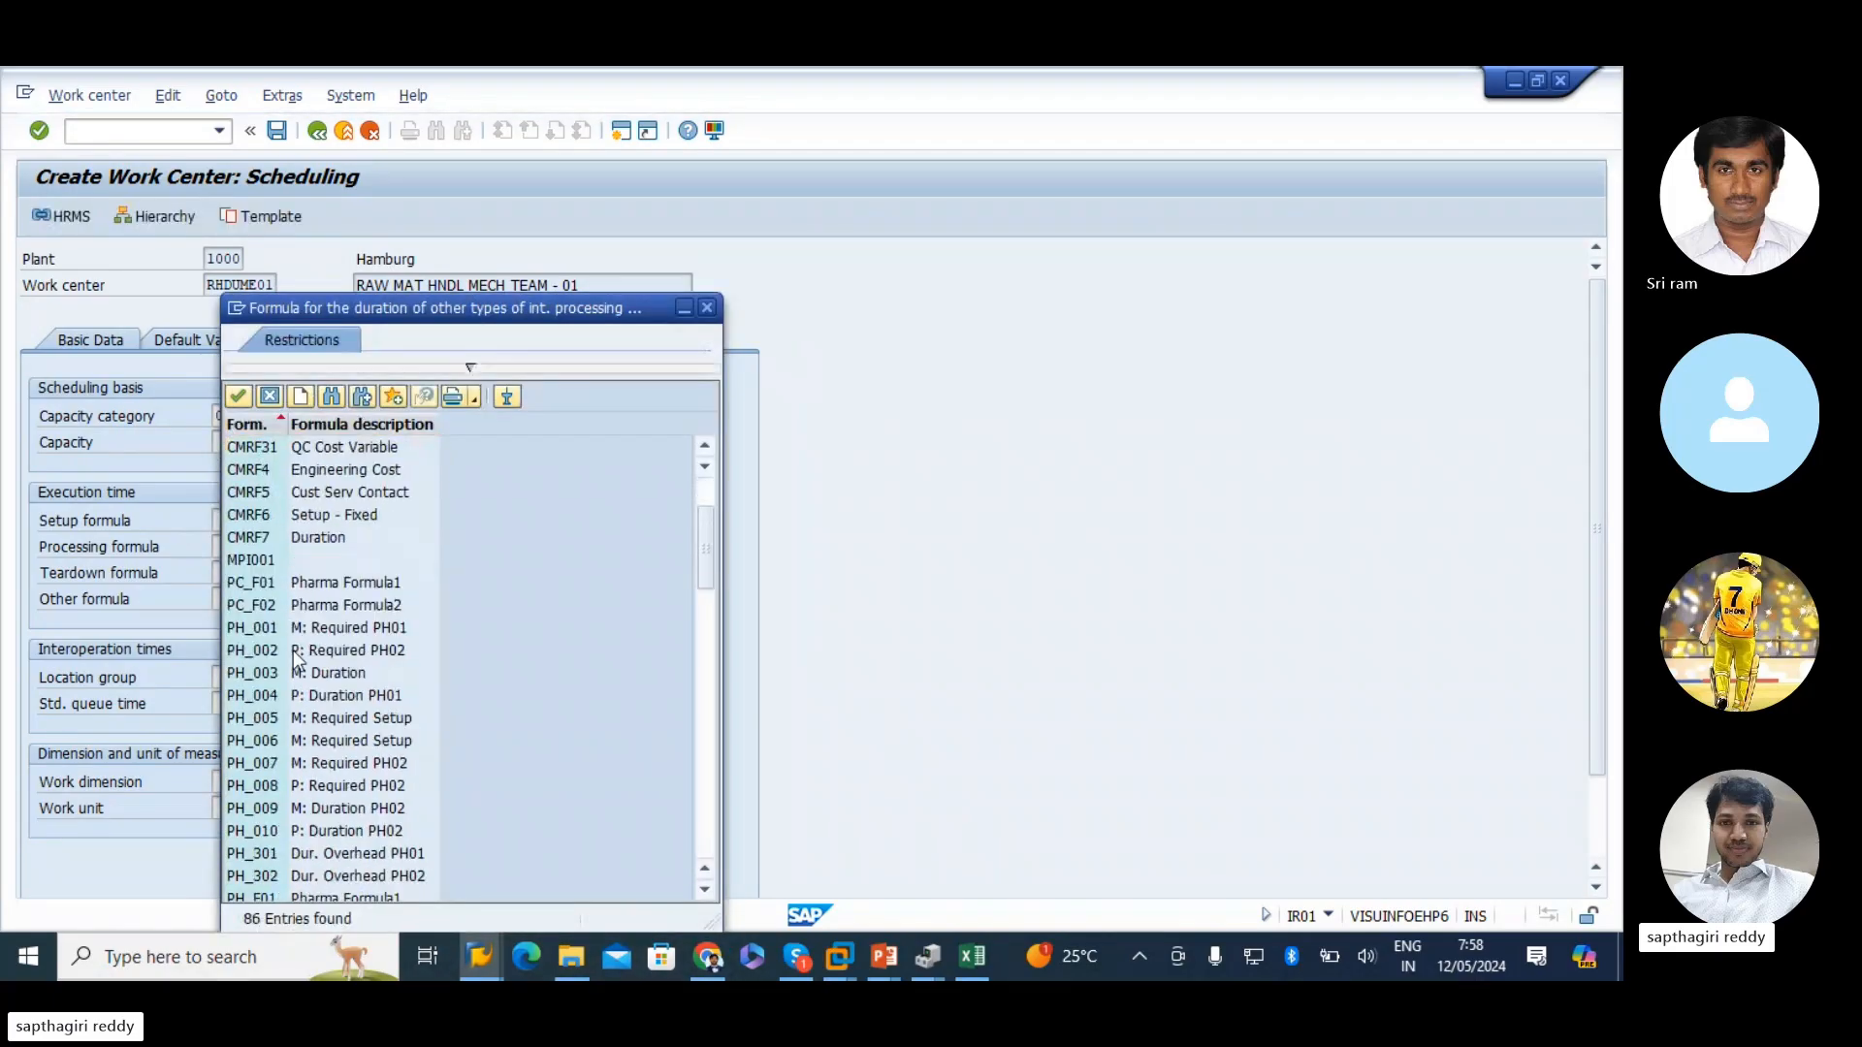
double_click(263, 741)
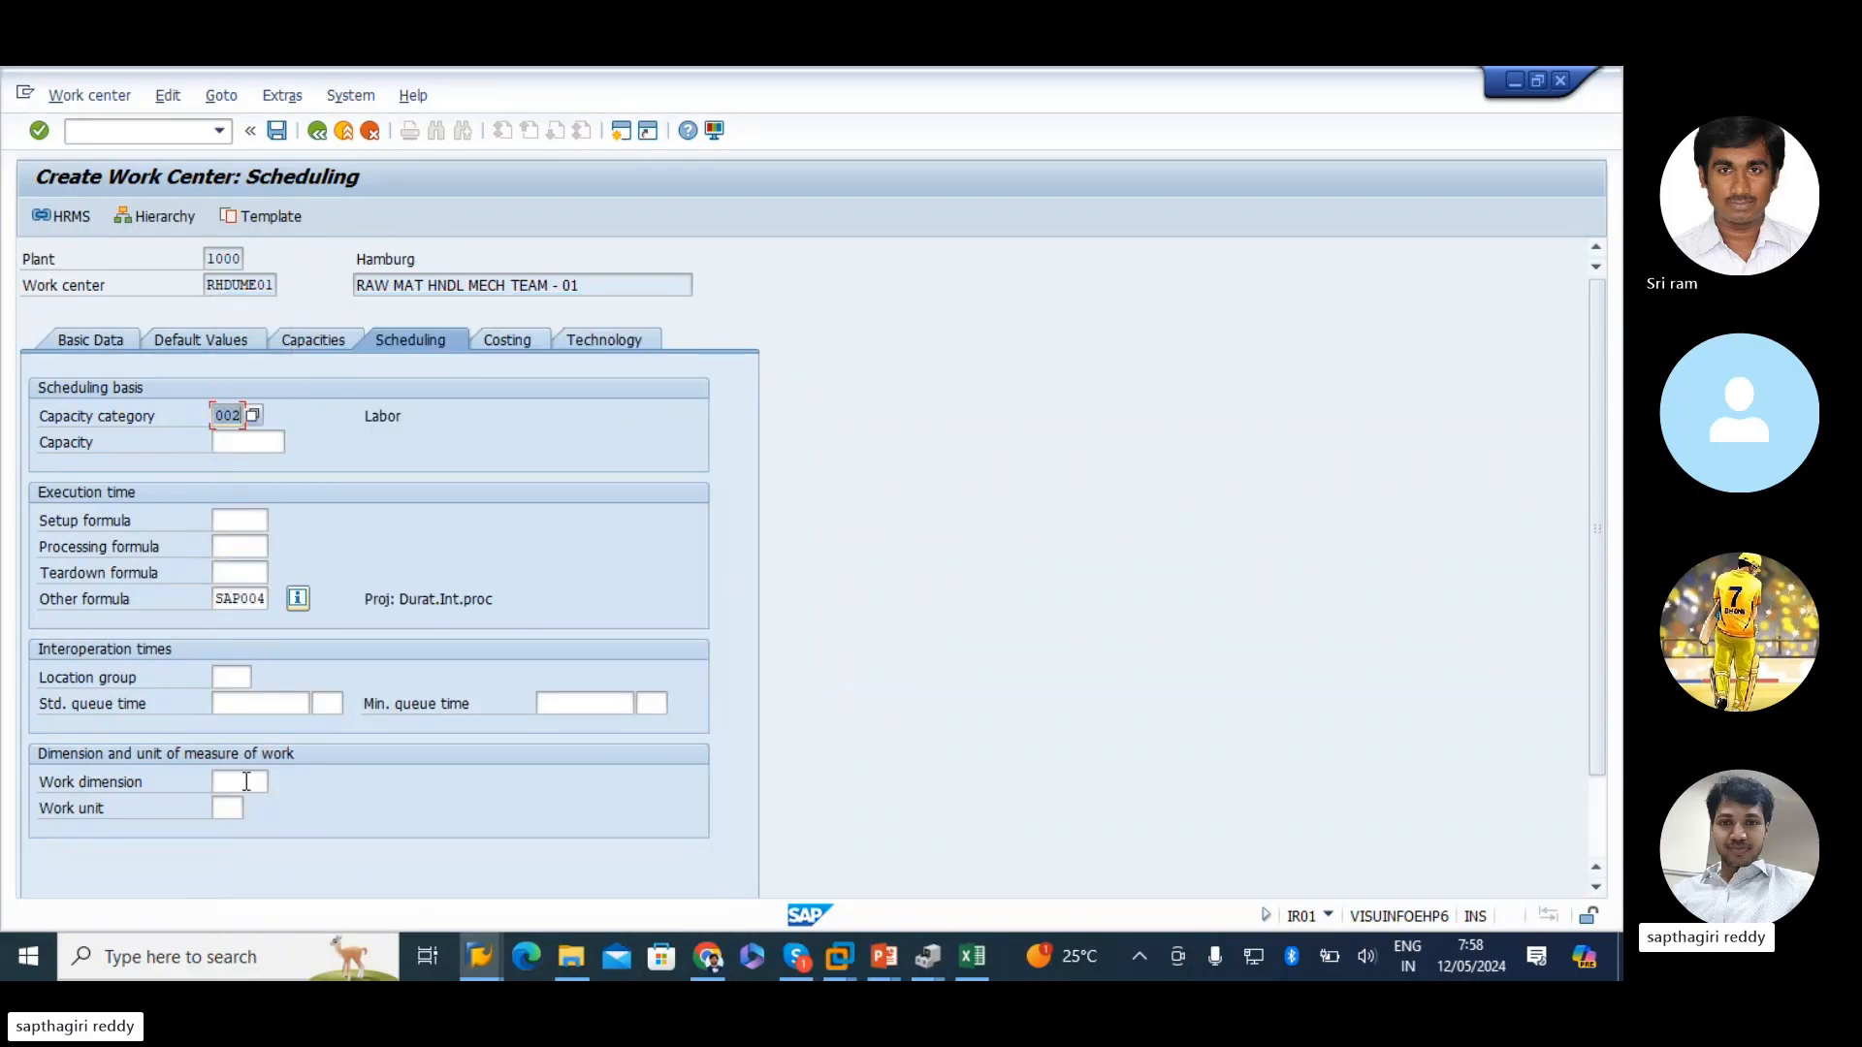
- Set the work dimension to TIME and the work unit to HR for scheduling, and validate the entries
click(241, 782)
click(225, 807)
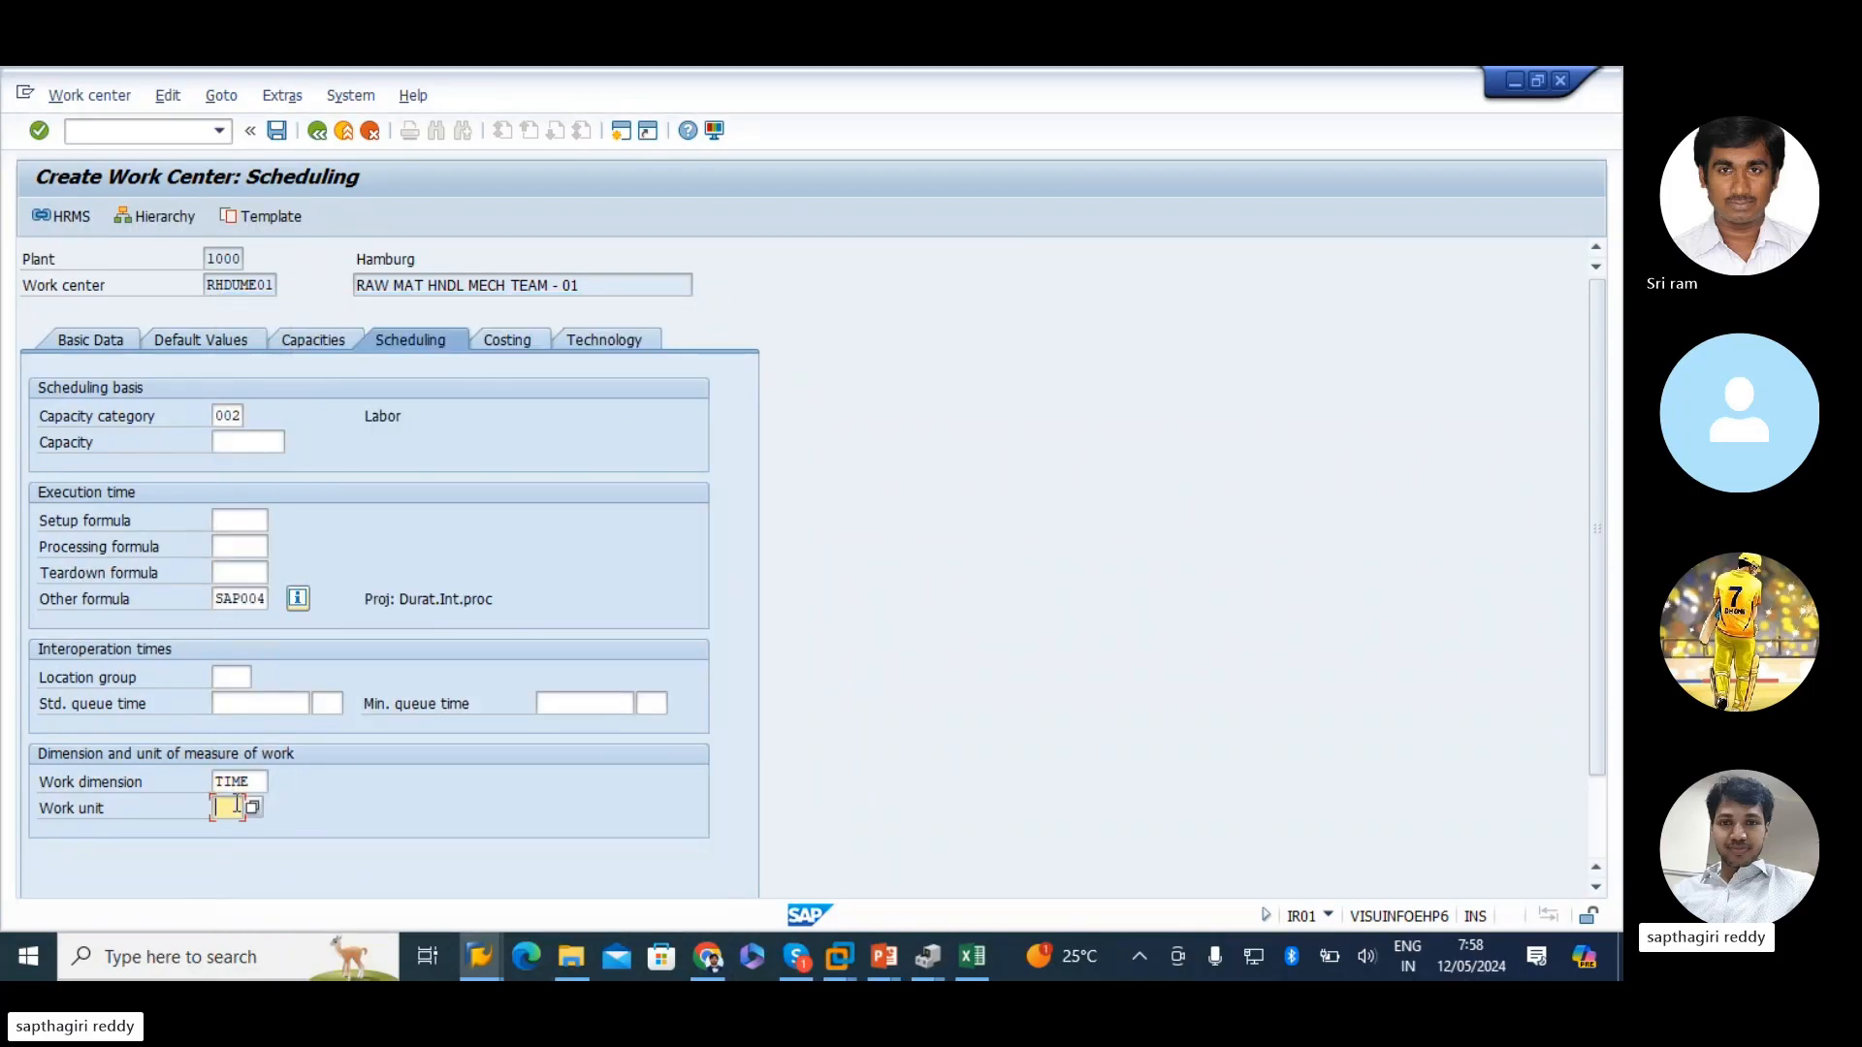
click(236, 831)
key(Return)
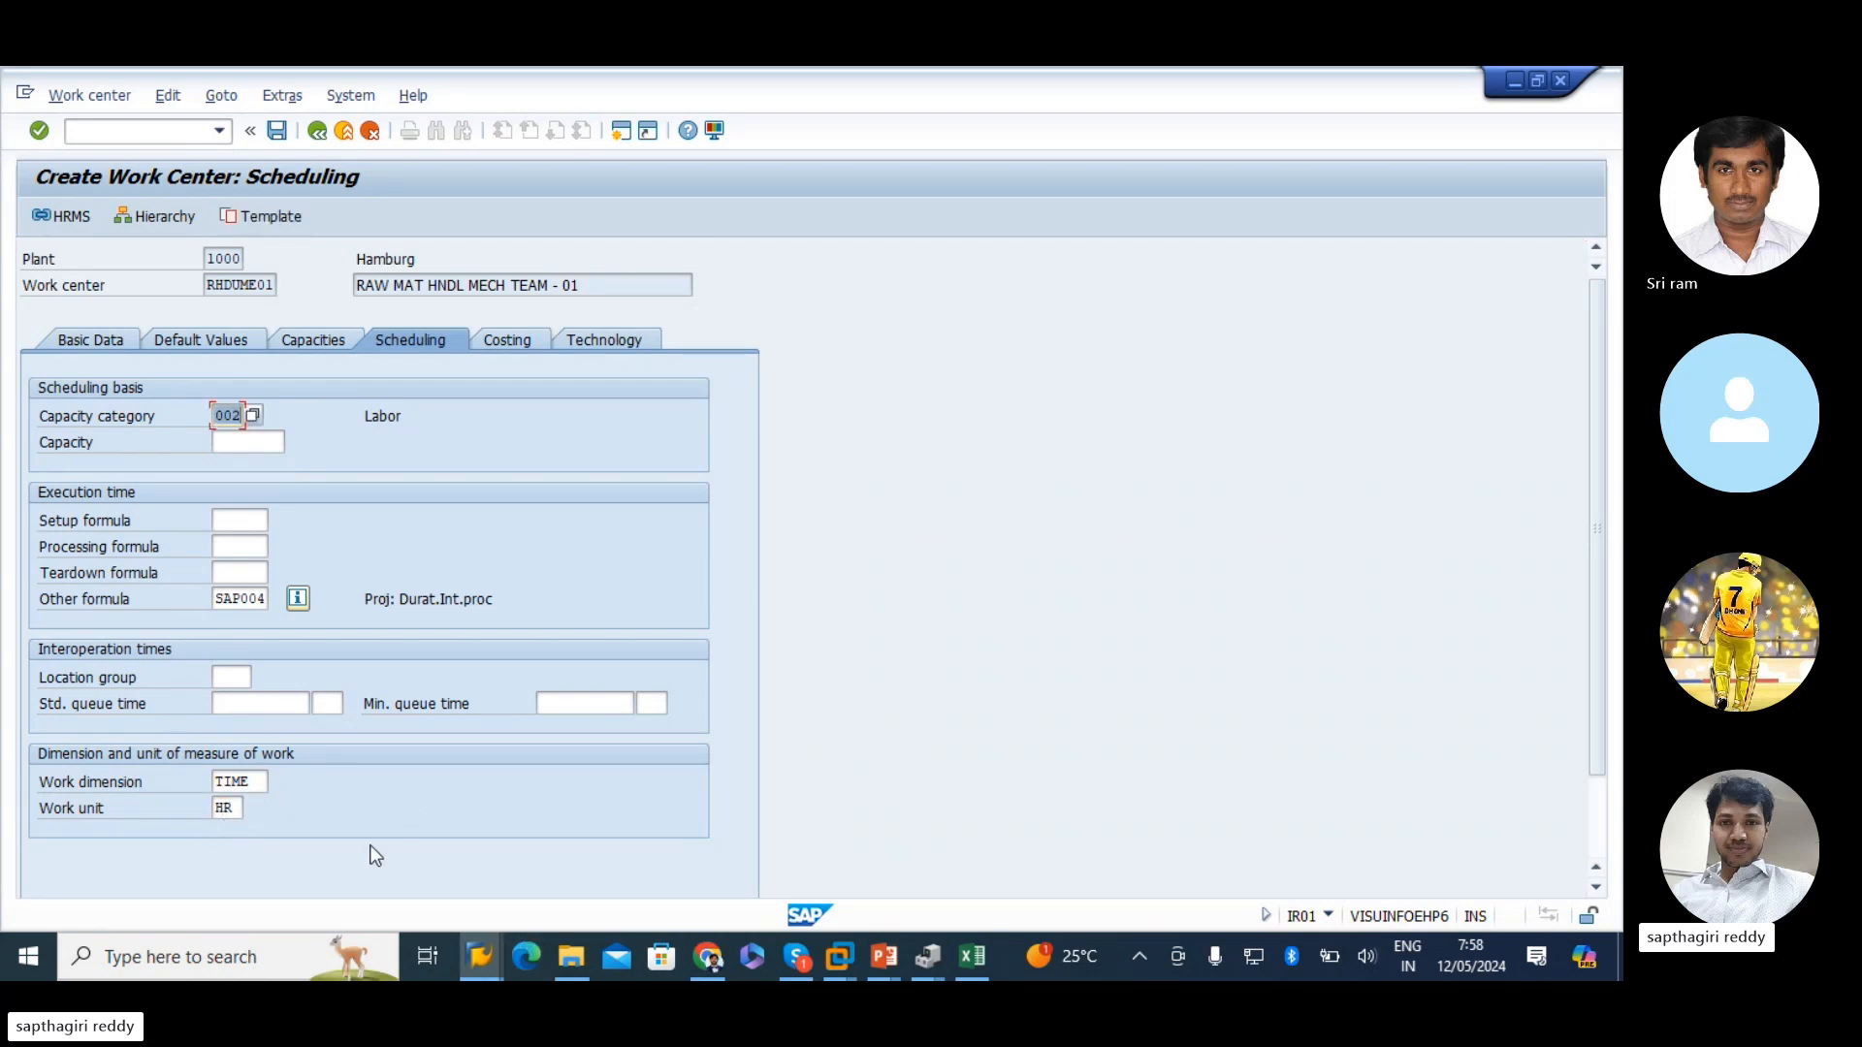
- Capture a snip of the completed Scheduling screen and paste it into Excel's WORKCENTER sheet at cell A93
key(super+shift+s)
drag(14, 155, 693, 844)
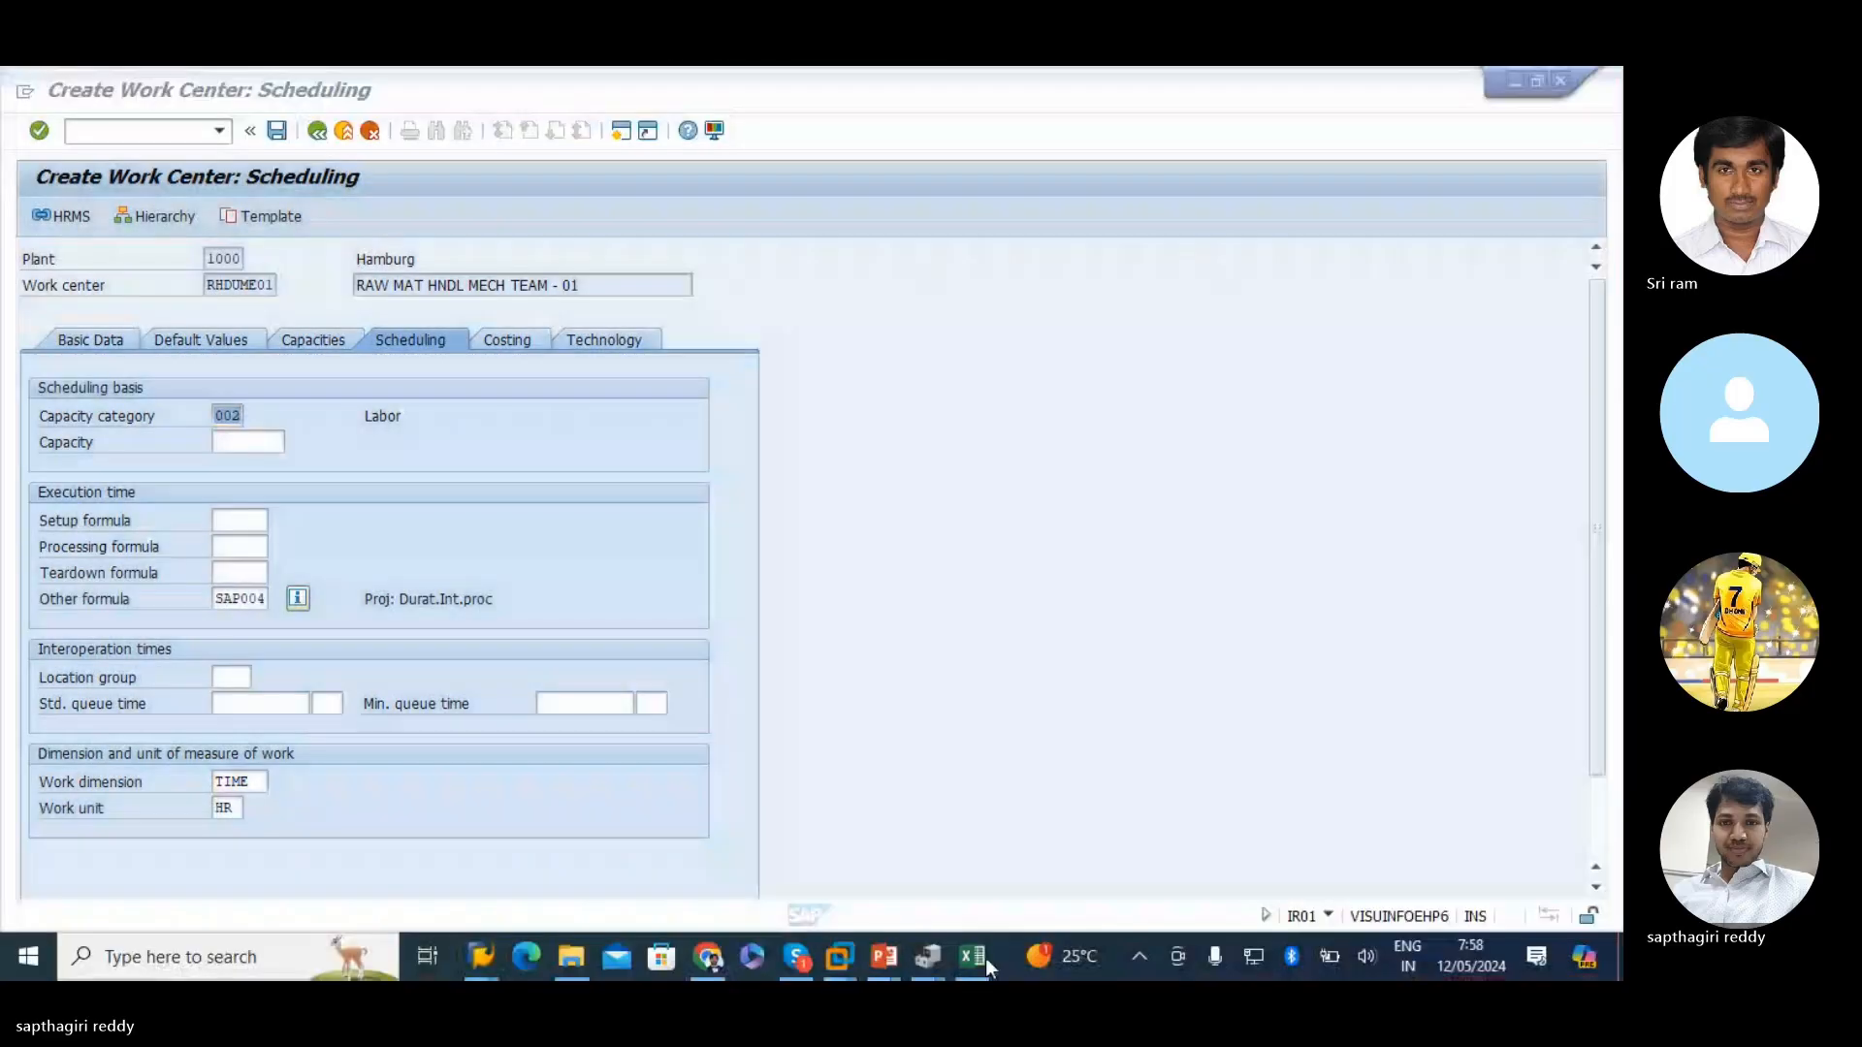
click(978, 954)
scroll(156, 465, down, 6)
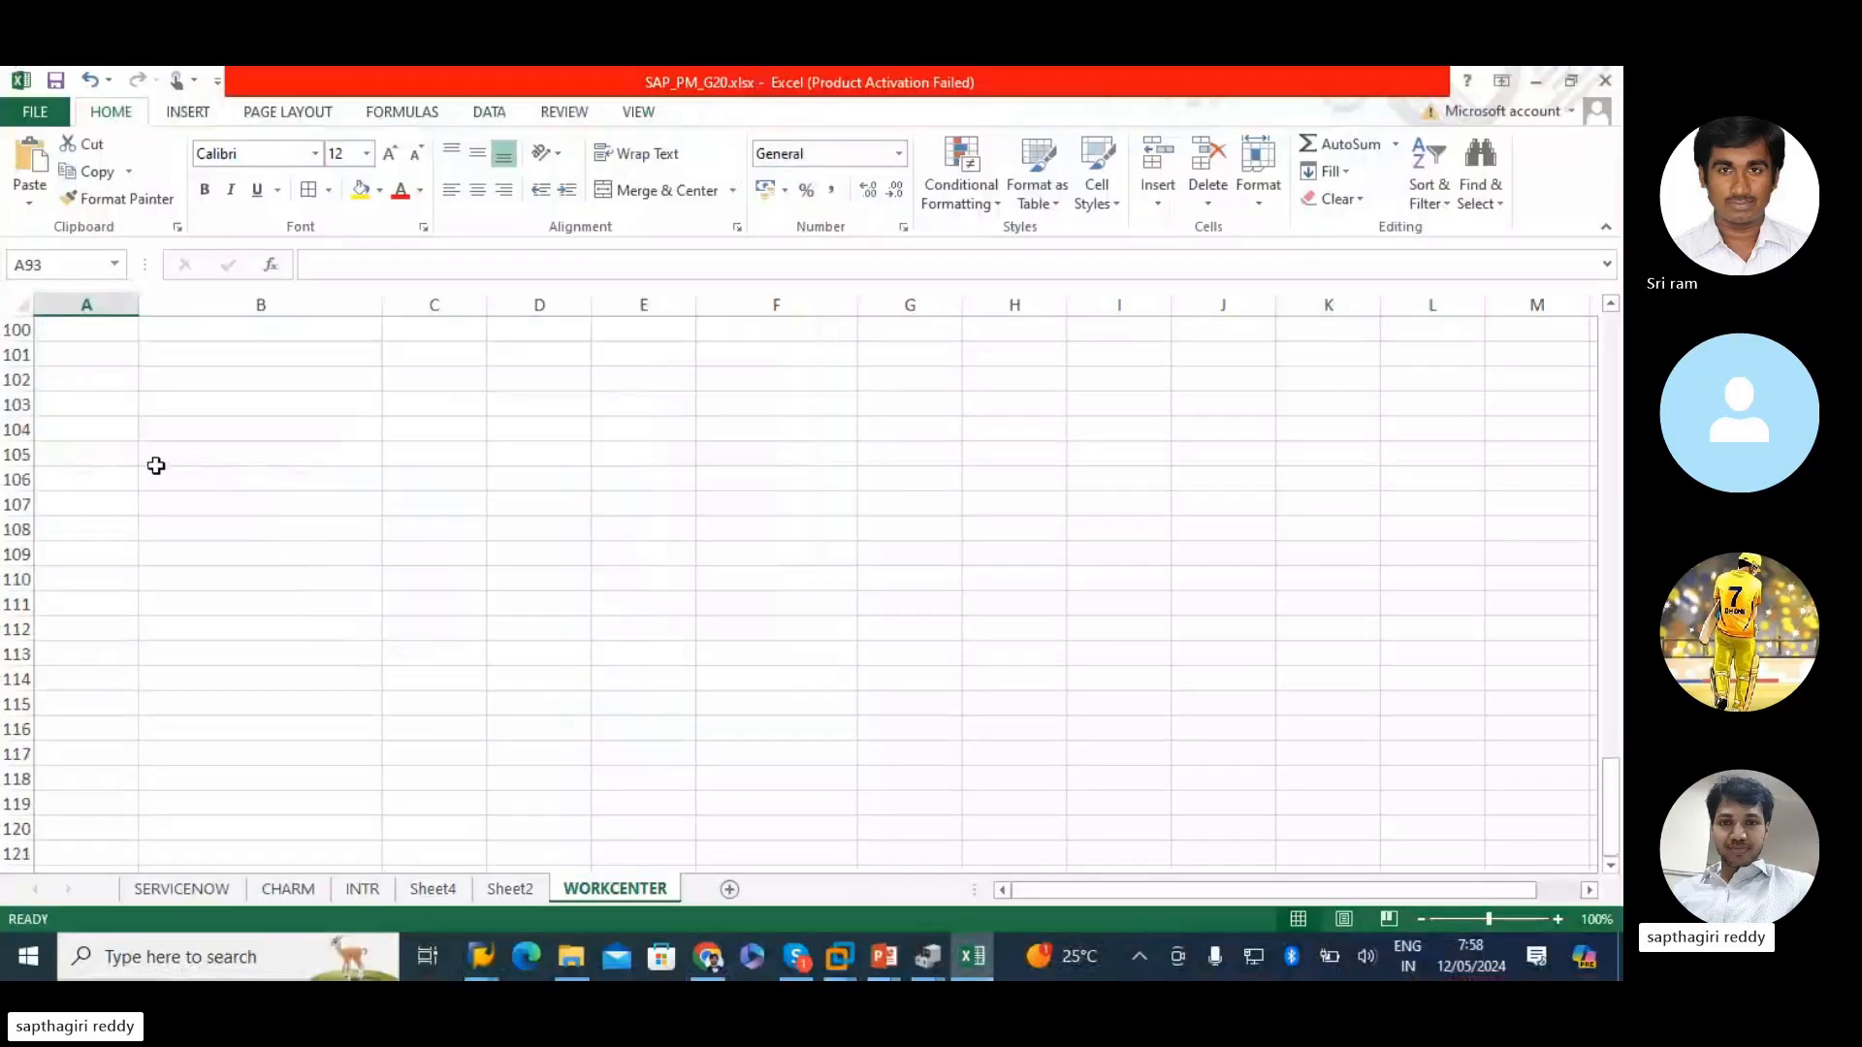
scroll(156, 465, up, 5)
key(ctrl+v)
- Check the scheduling formula in SAP and enter SAP004 in cell C50 of Sheet4 in Excel, below the scheduling column
key(alt+Tab)
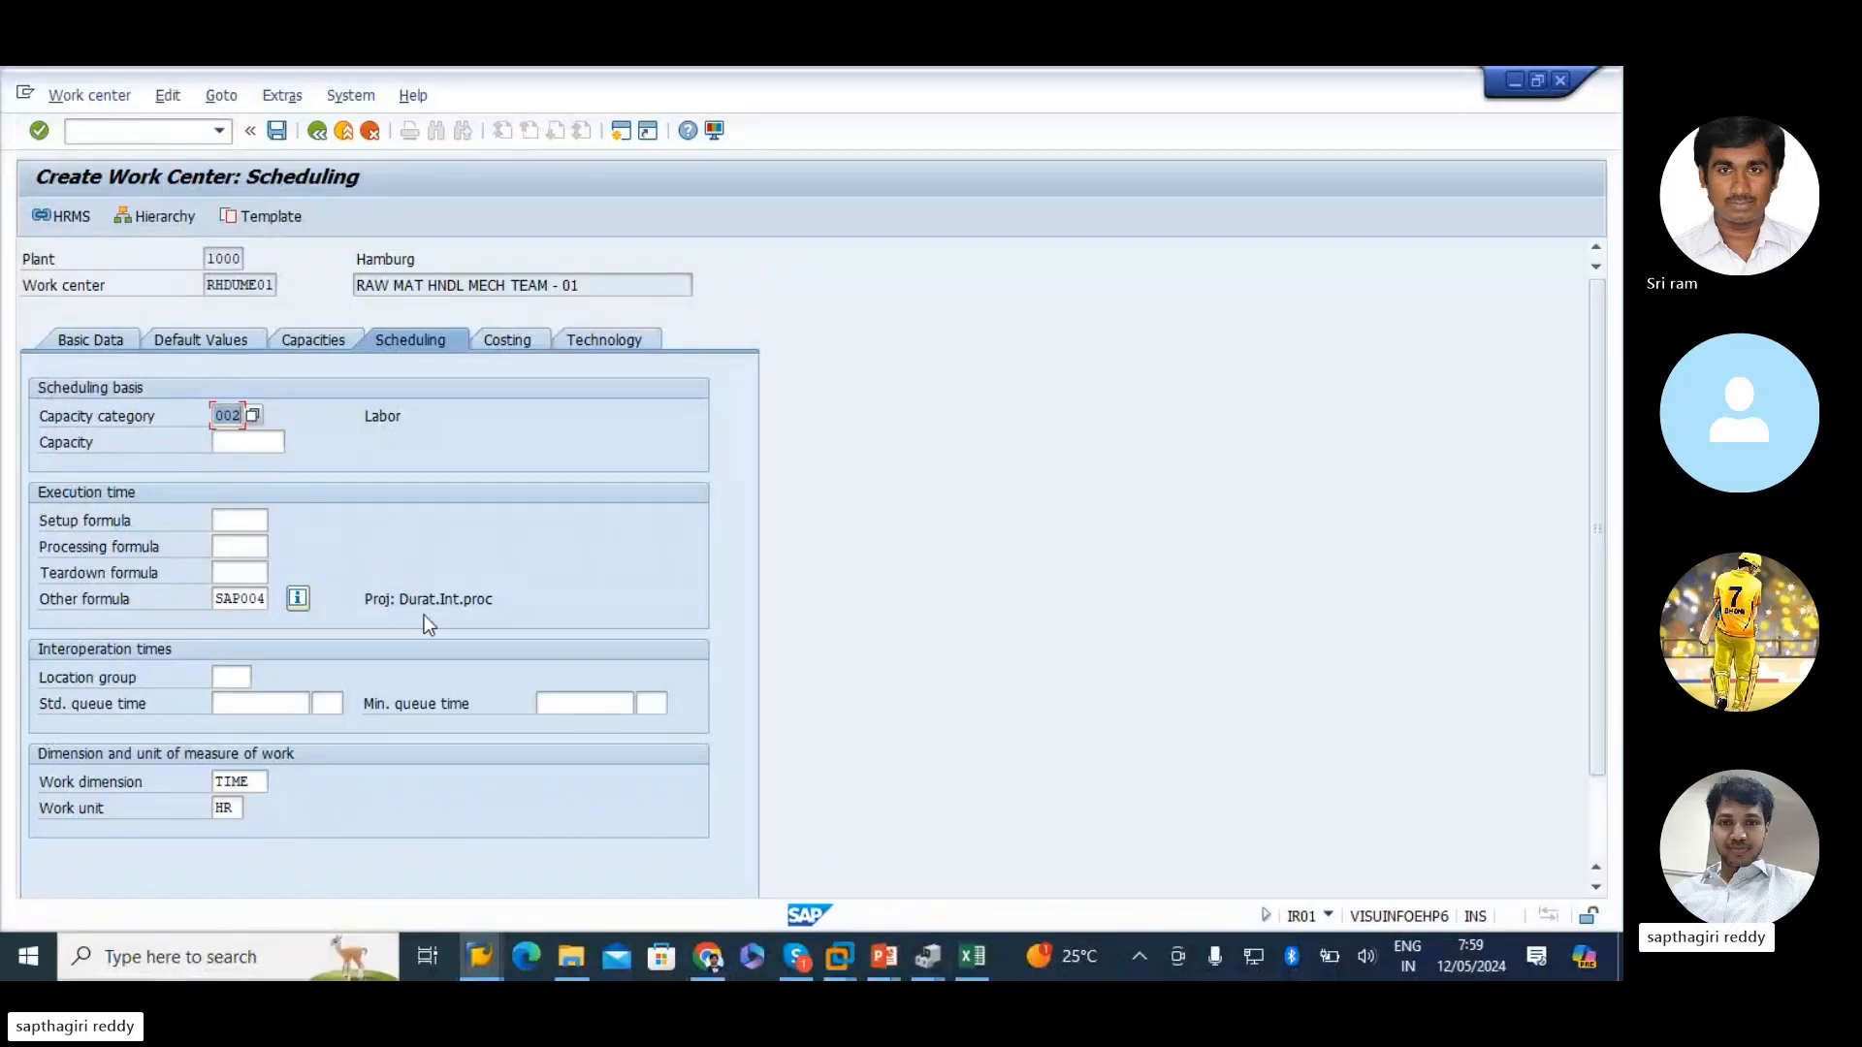
click(976, 958)
click(427, 889)
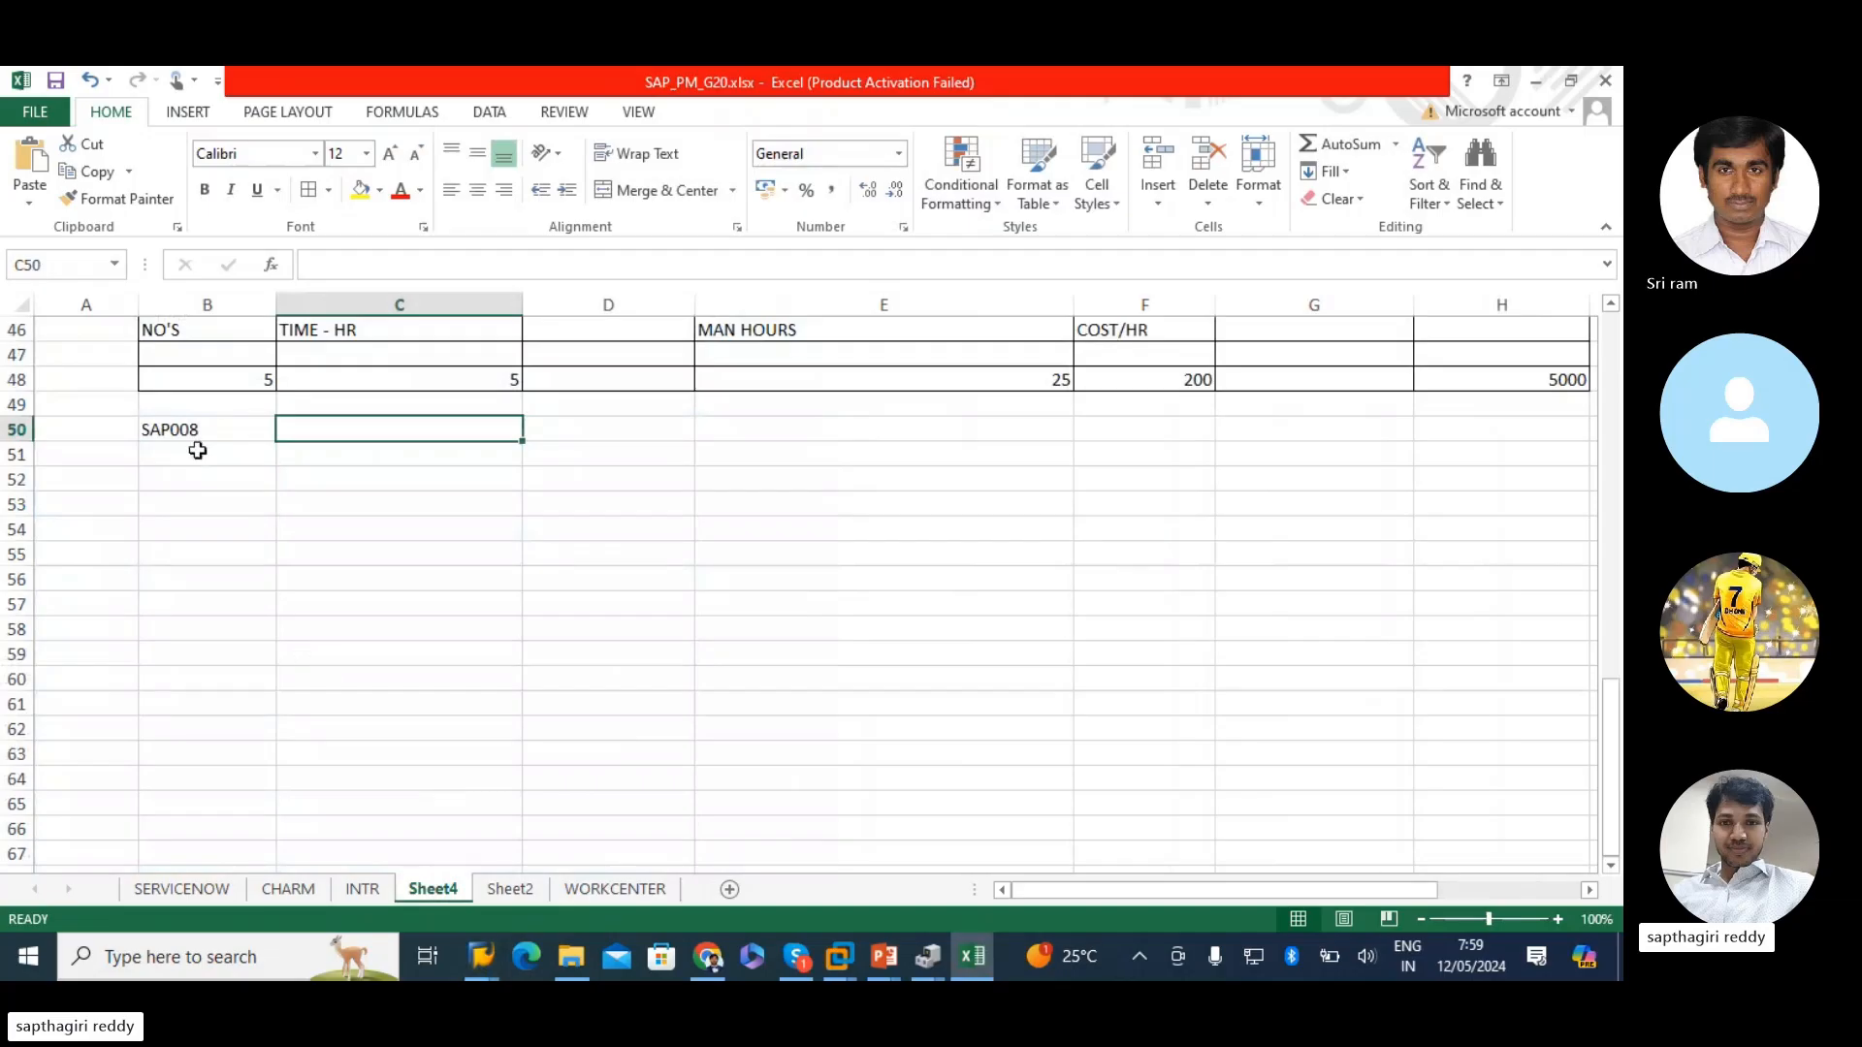
scroll(370, 670, up, 4)
text(SAP0)
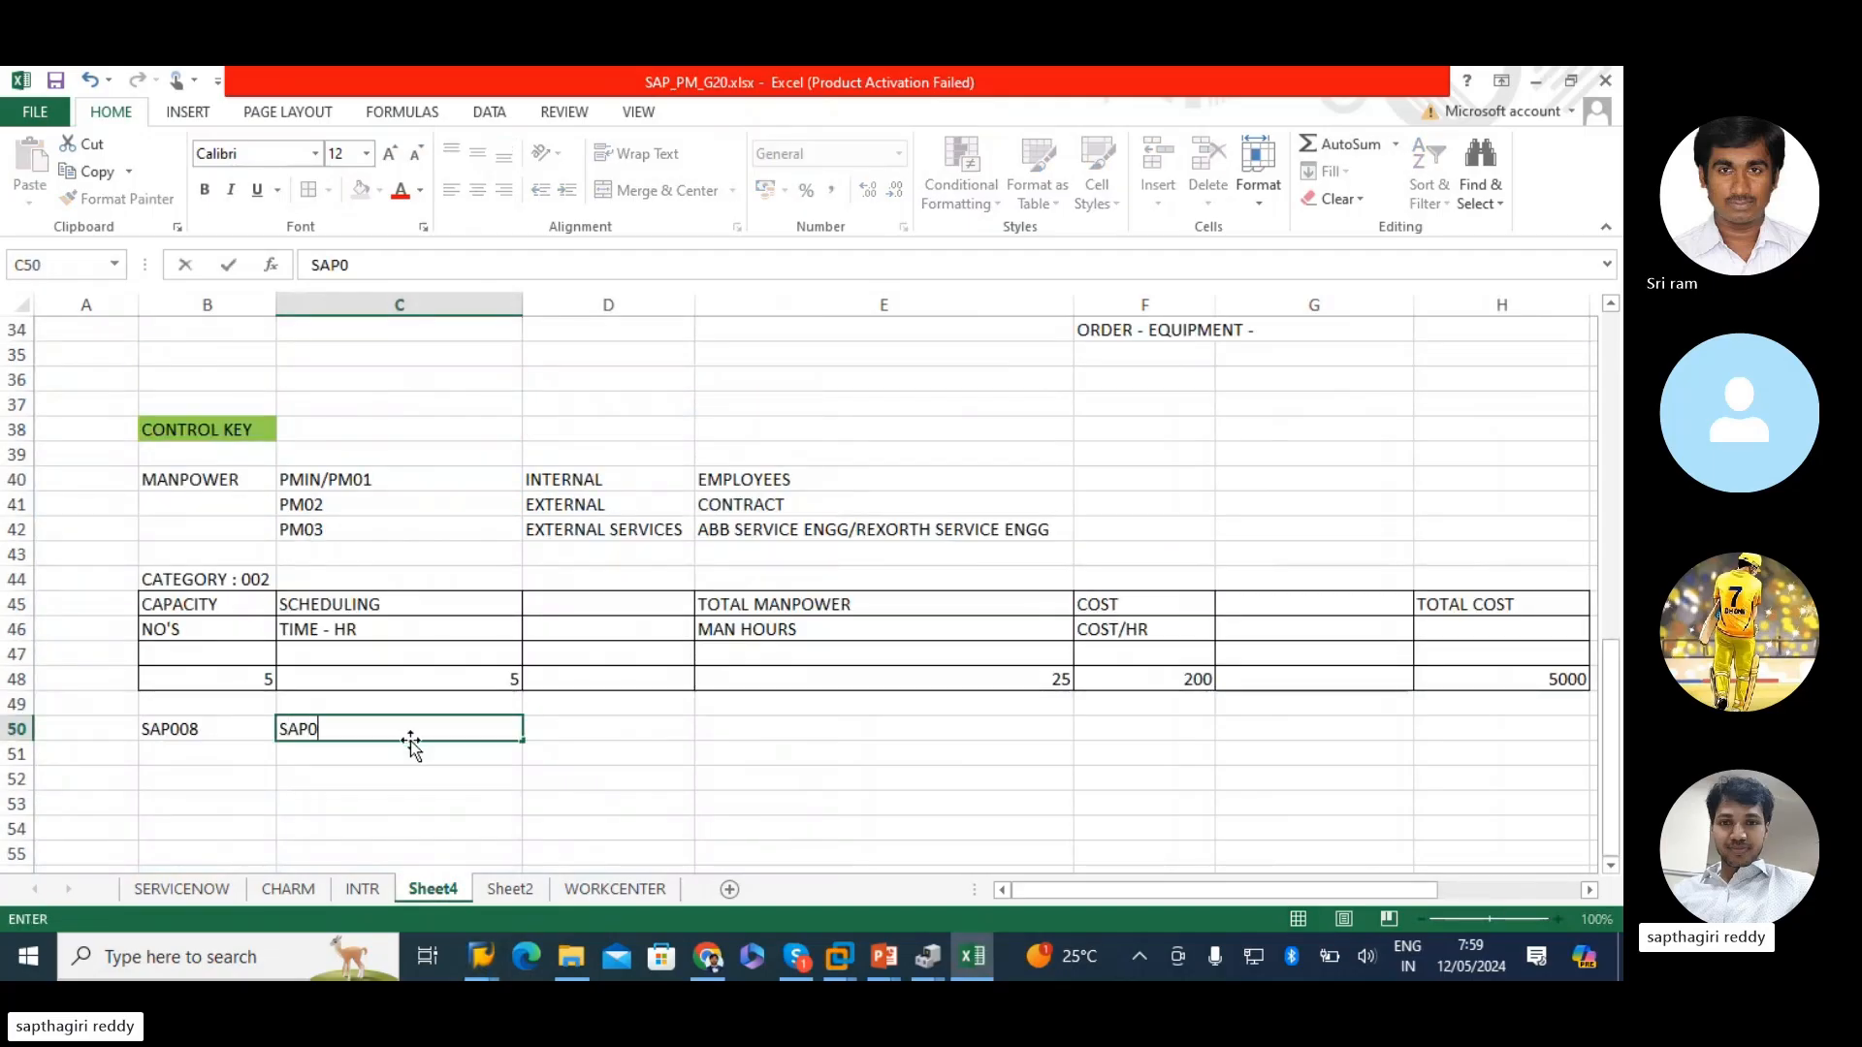
text(044)
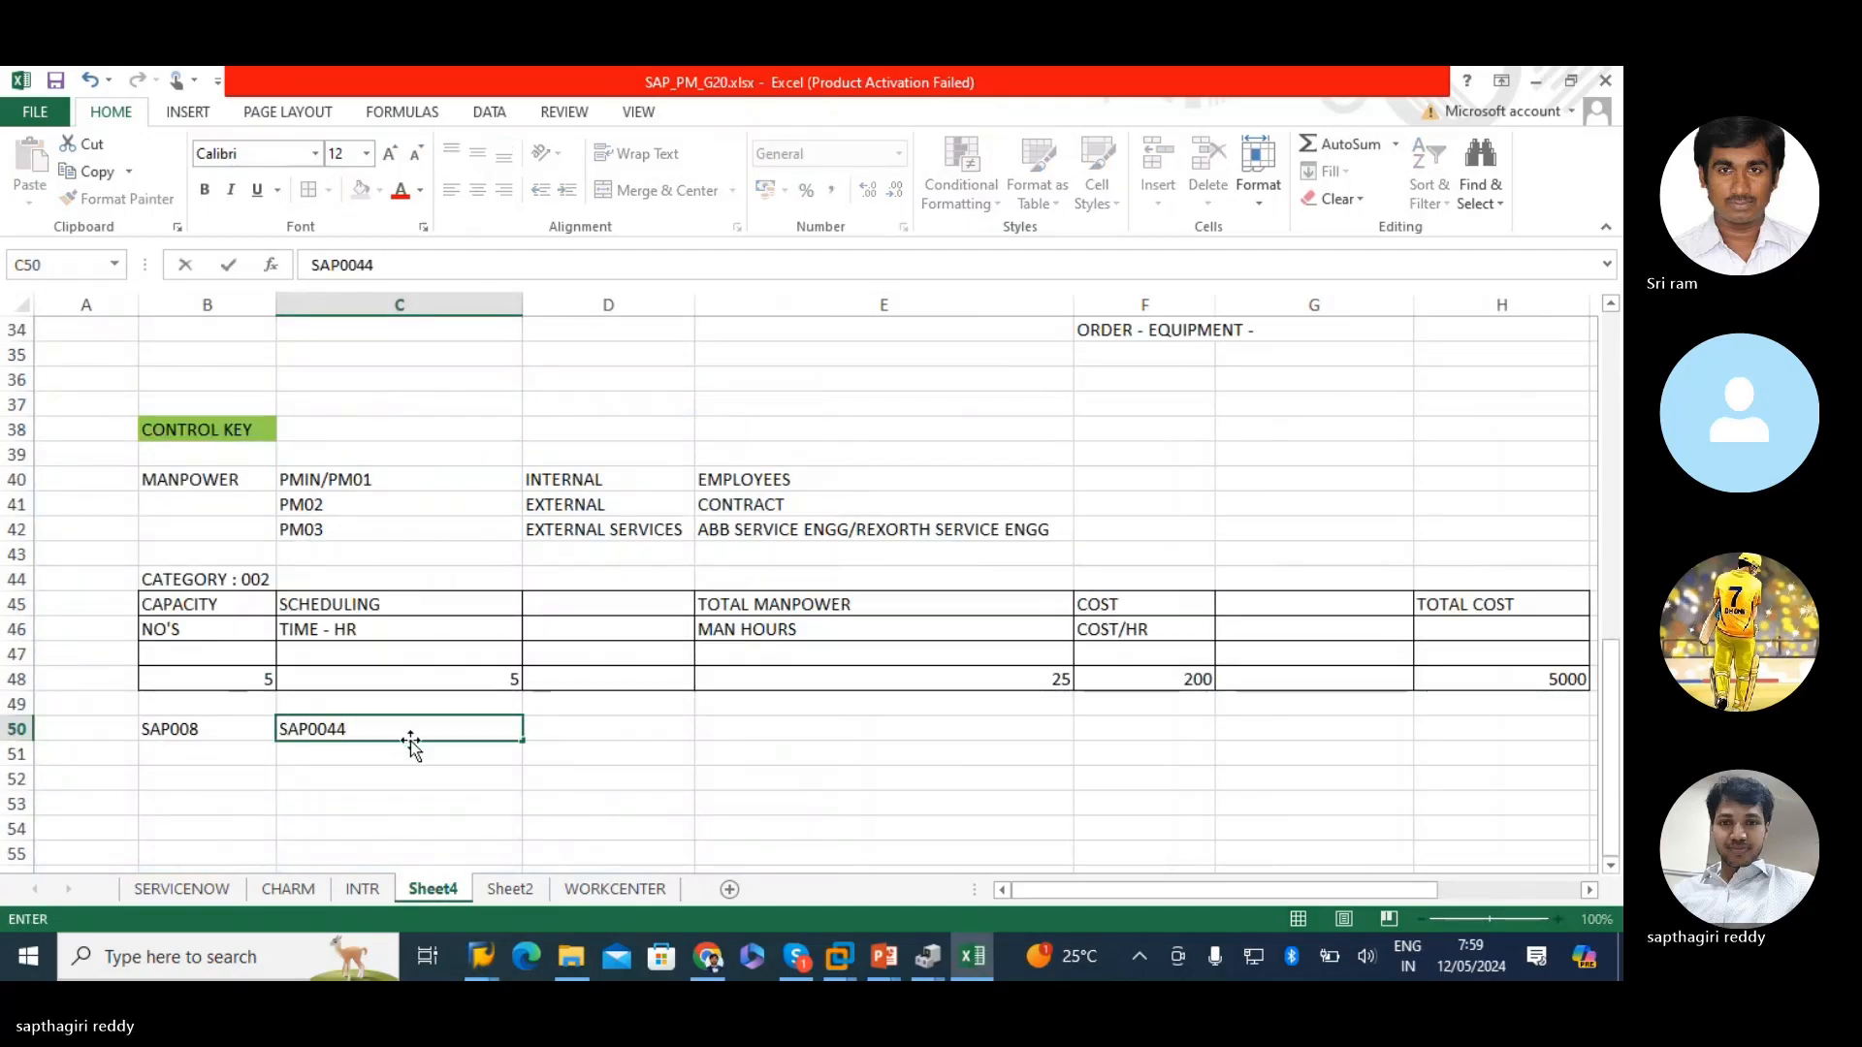
key(BackSpace)
key(Tab)
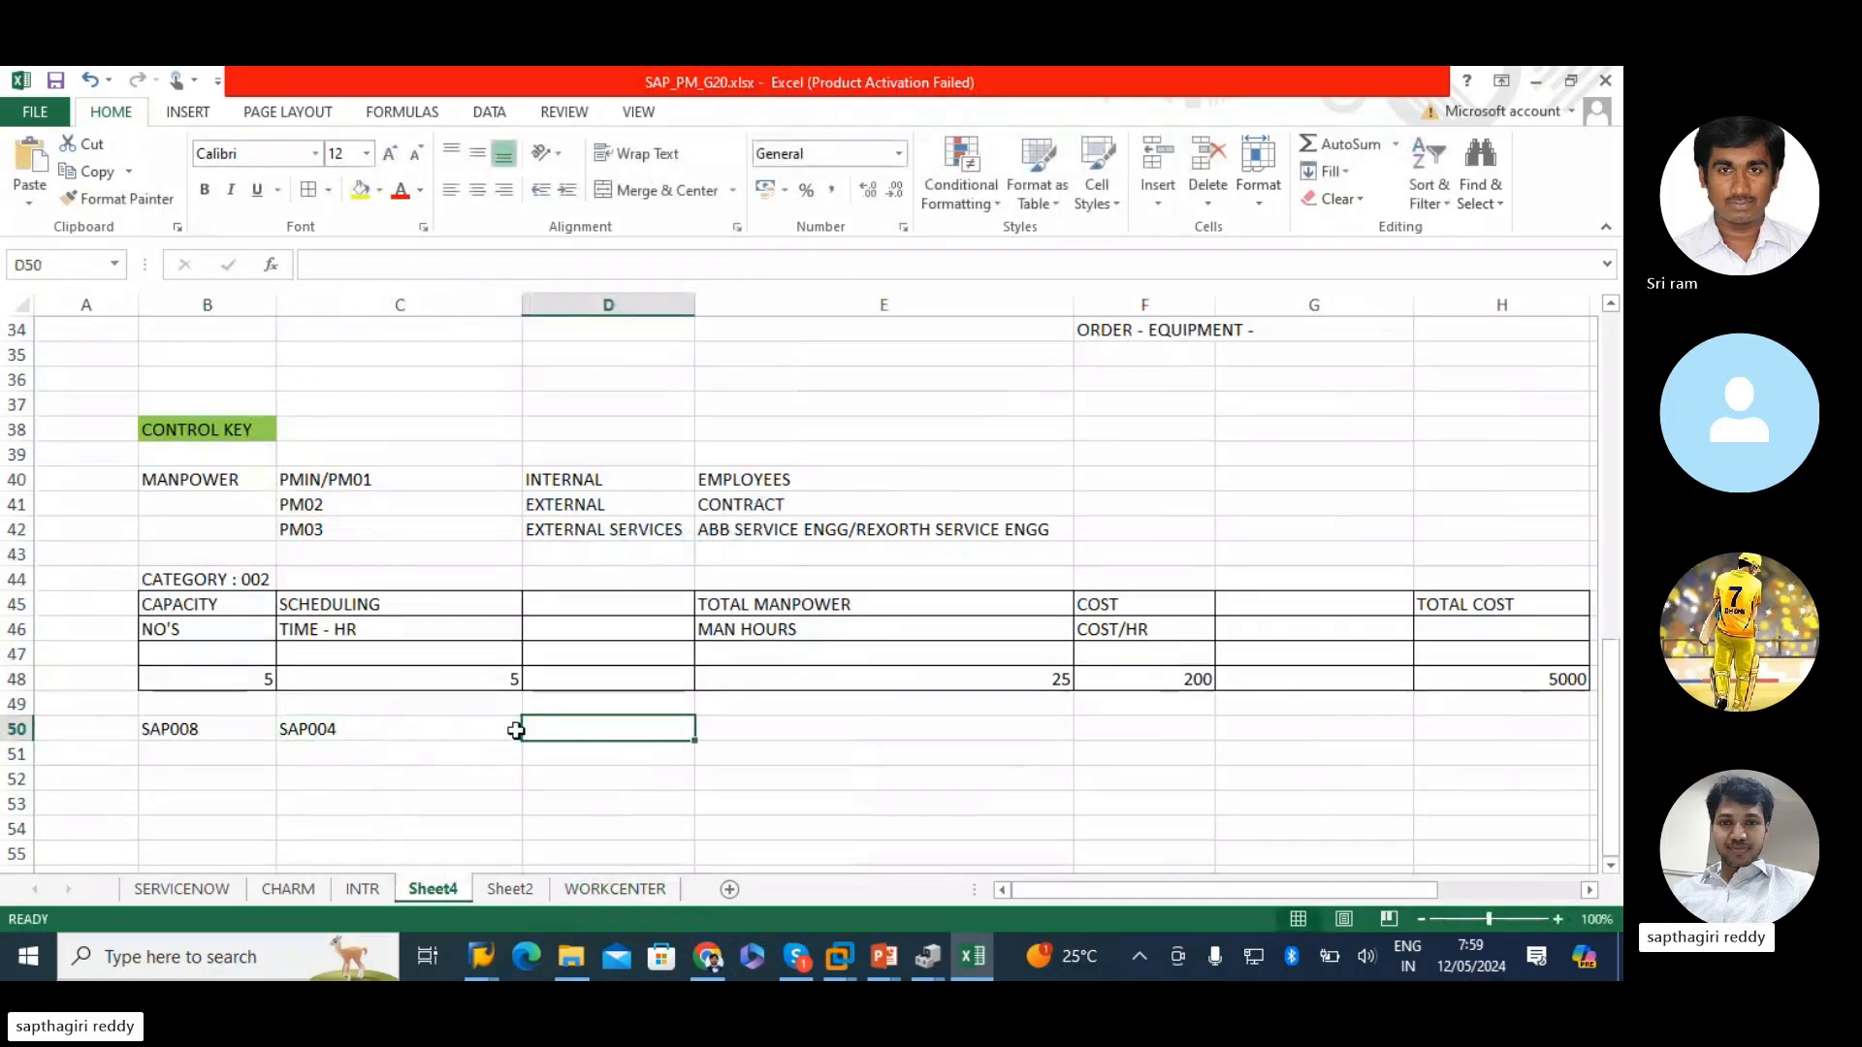
- Enter SAP008 in cell H50 of Sheet4, below the total cost column
click(779, 727)
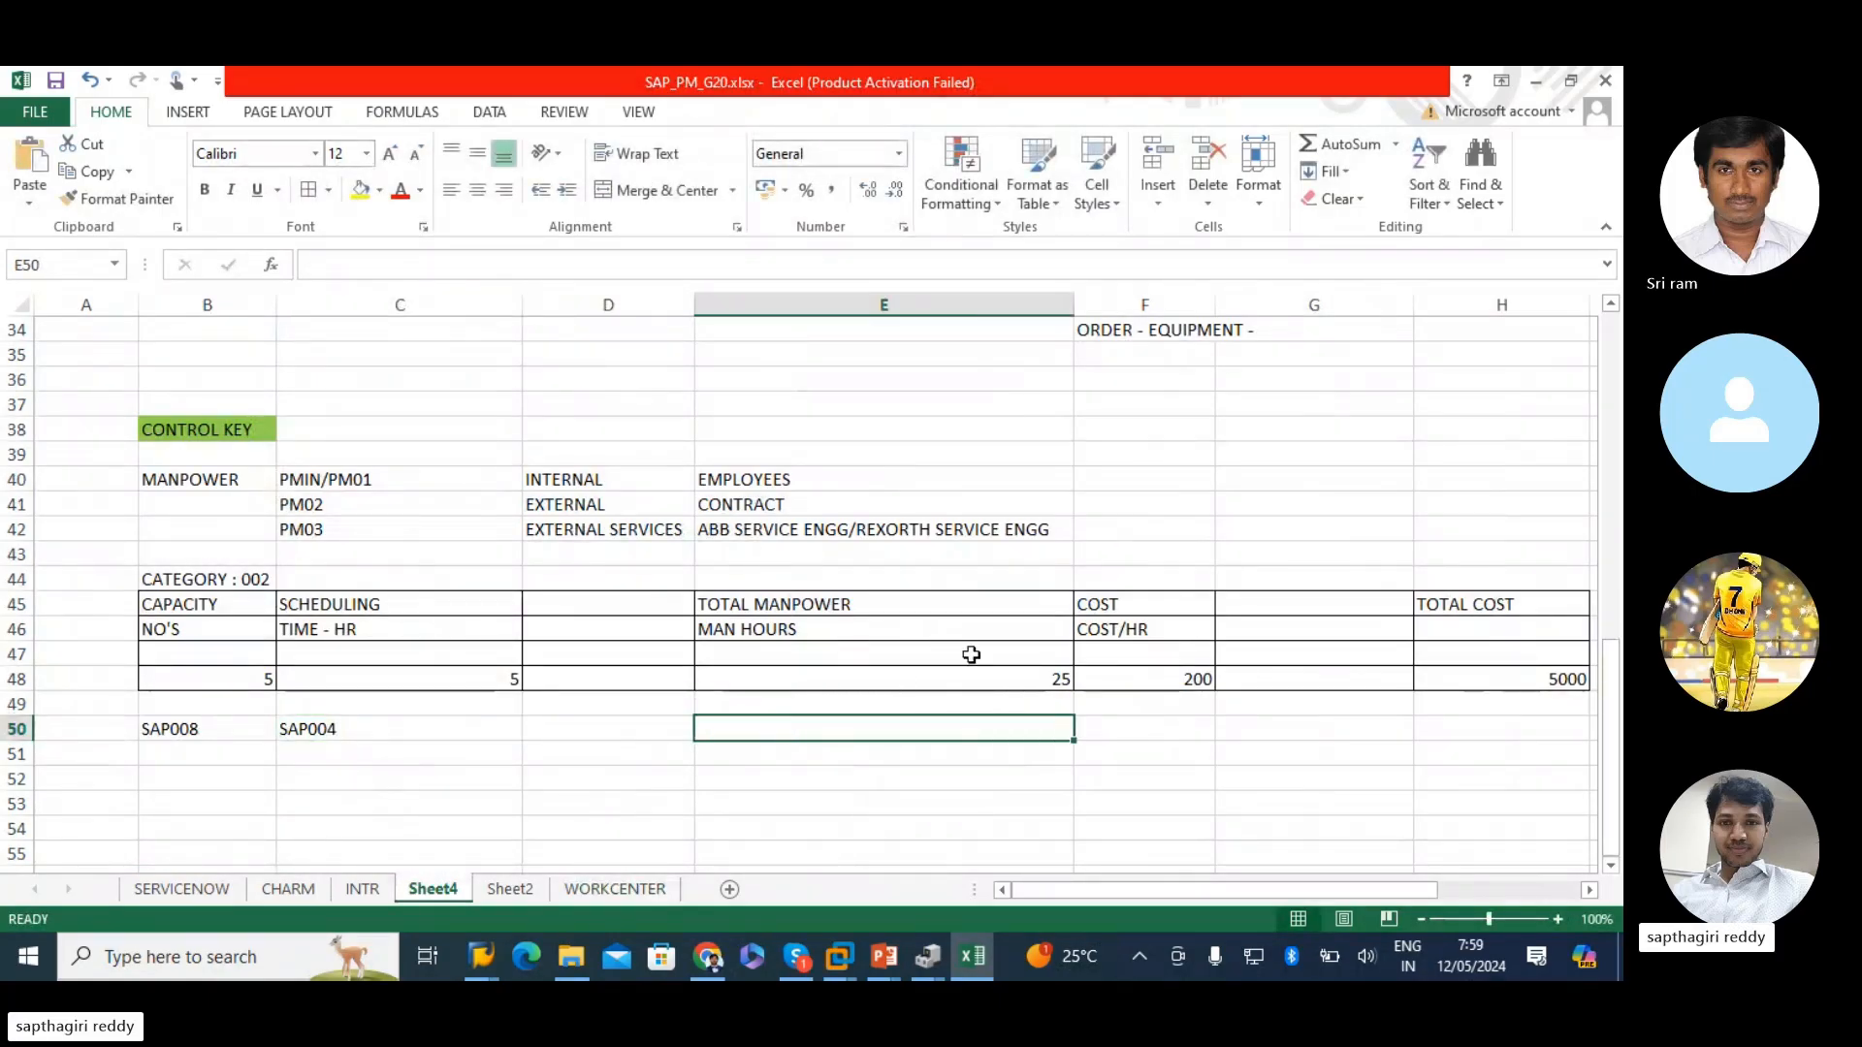
key(Right)
key(Right)
key(Right)
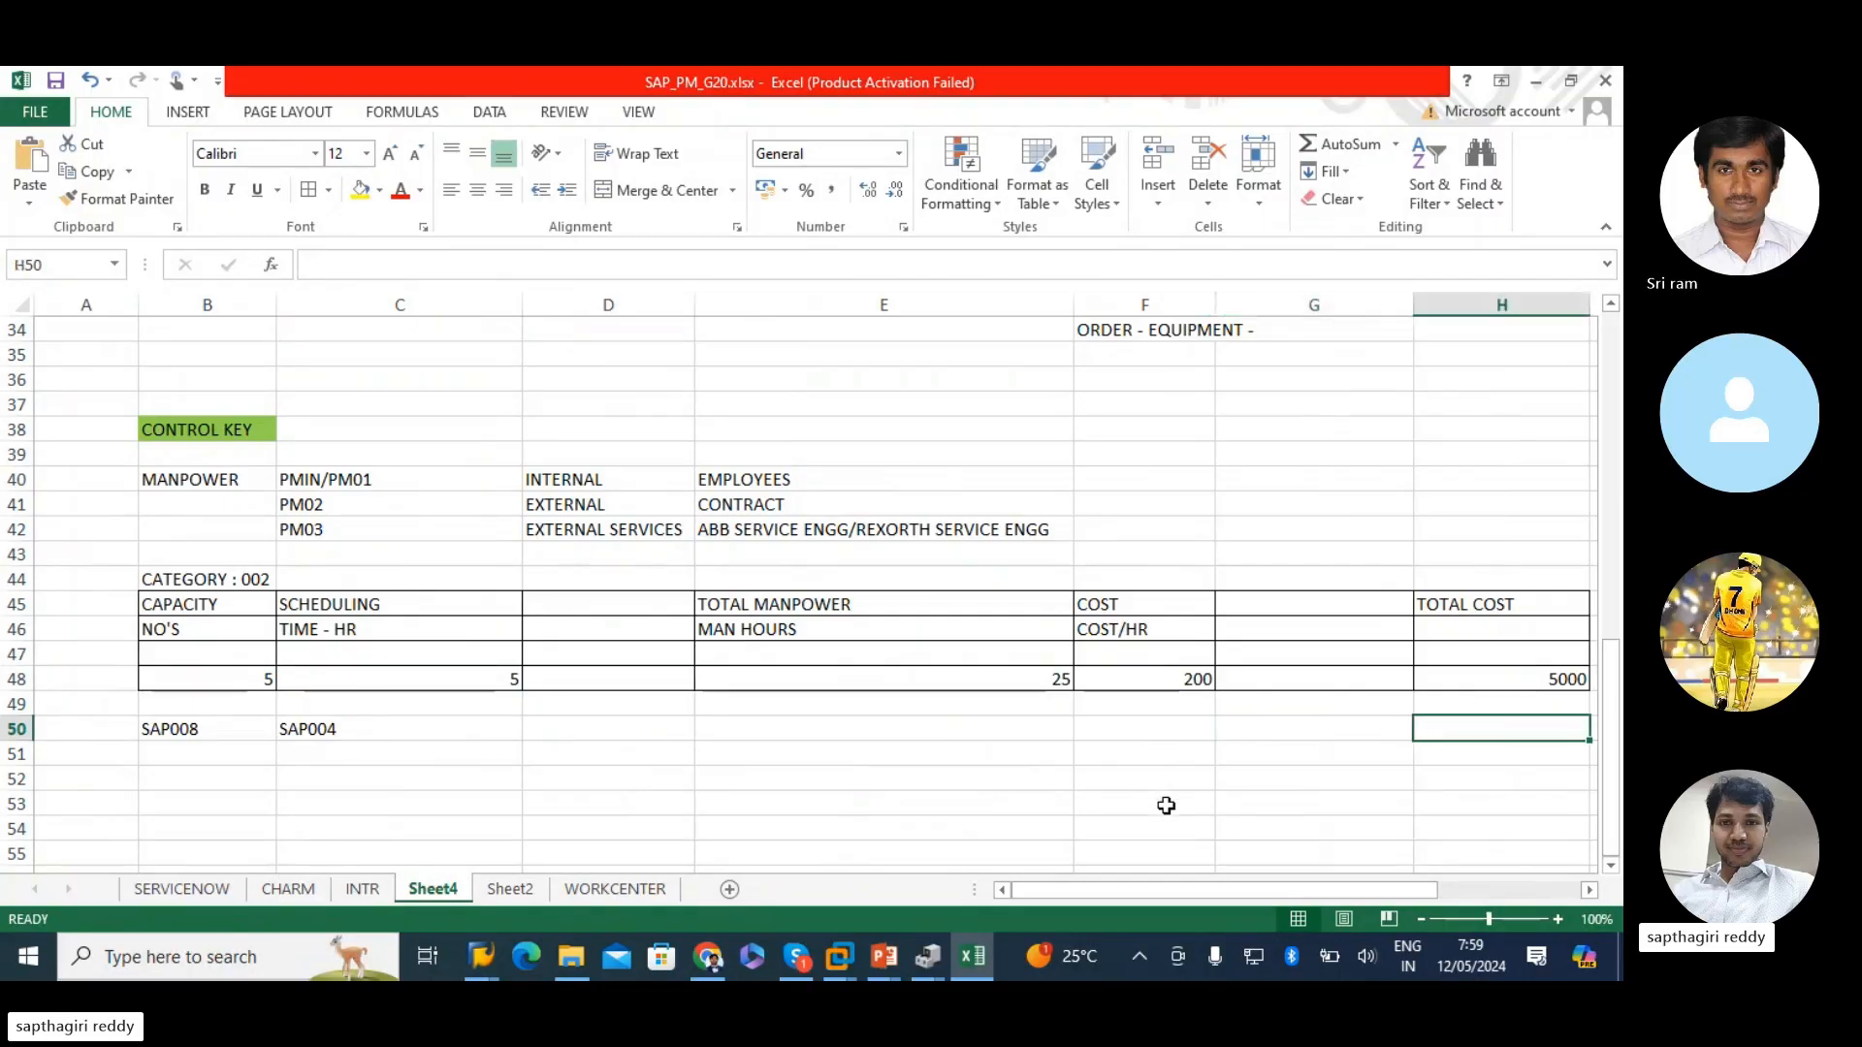
scroll(1166, 806, right, 2)
click(882, 740)
click(1262, 731)
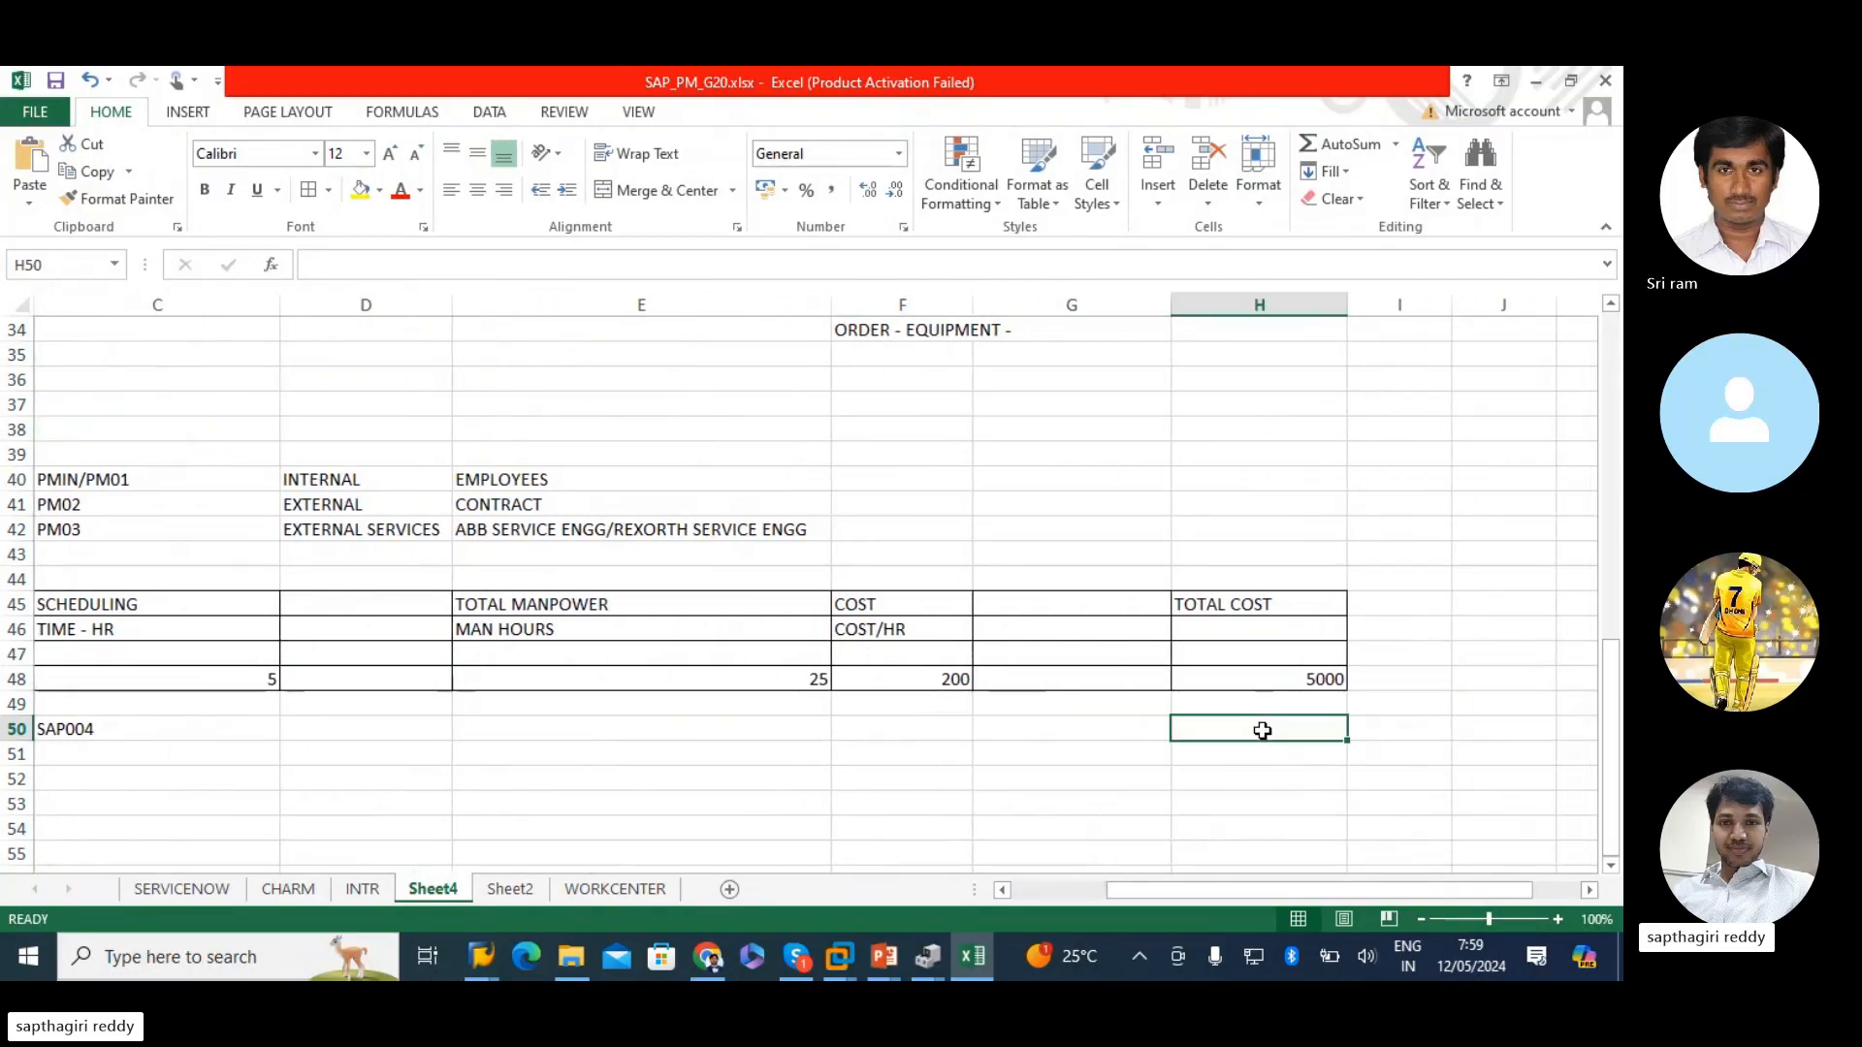
text(SAP00)
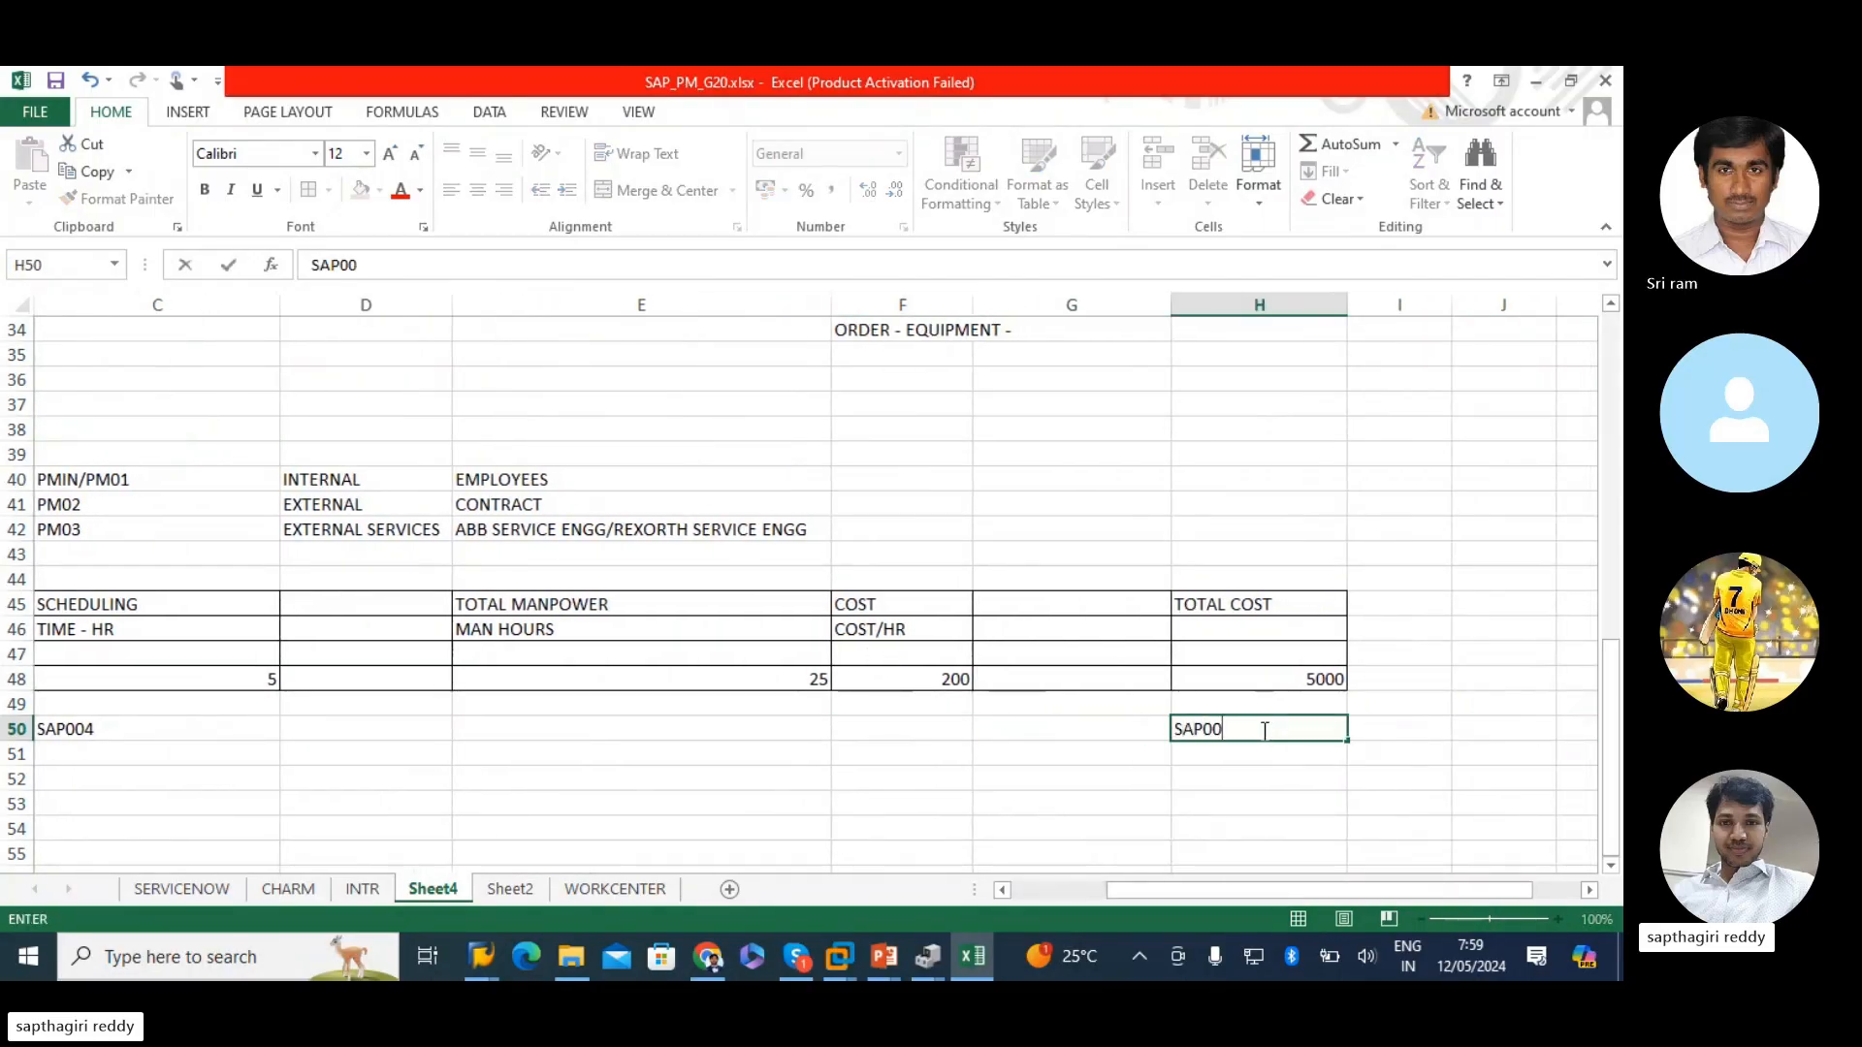
text(8)
key(Return)
- Enter ACTIVITY TYPE in cell F50 and TCODE : K26 in cell F51 of Sheet4, below the cost column
click(773, 670)
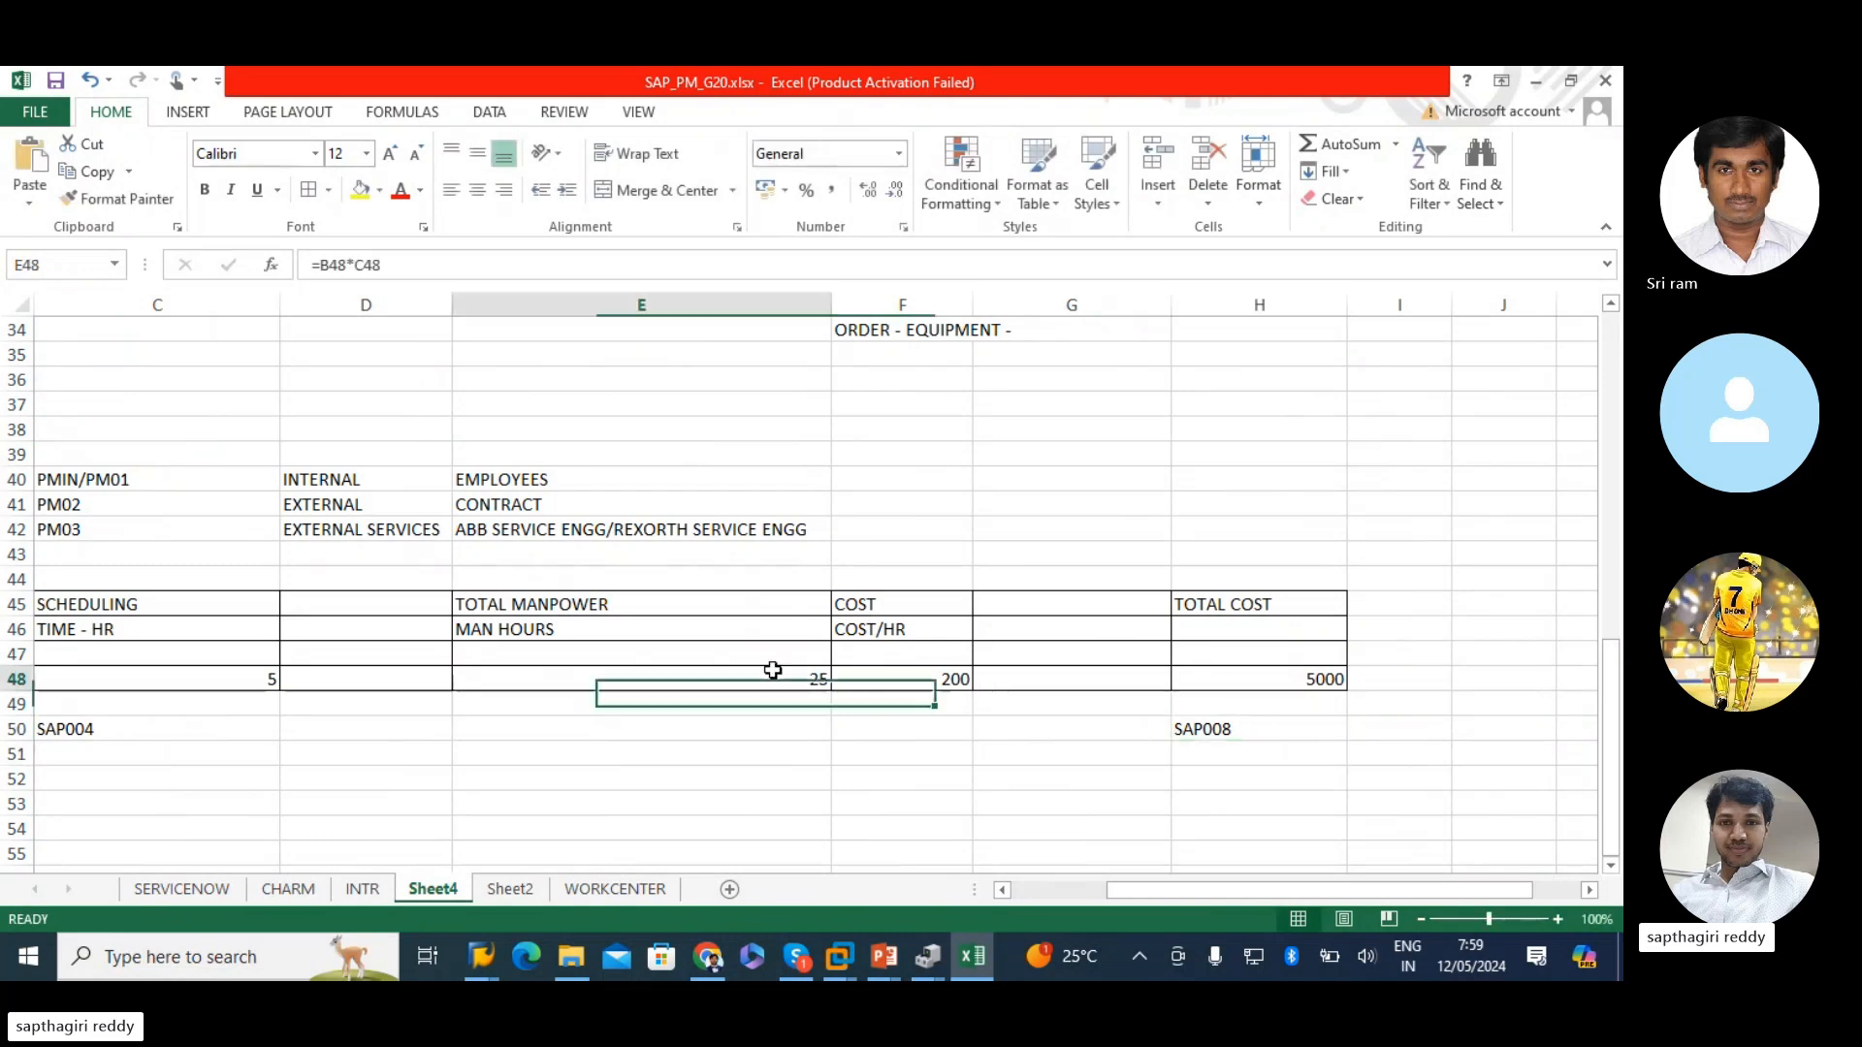
click(932, 679)
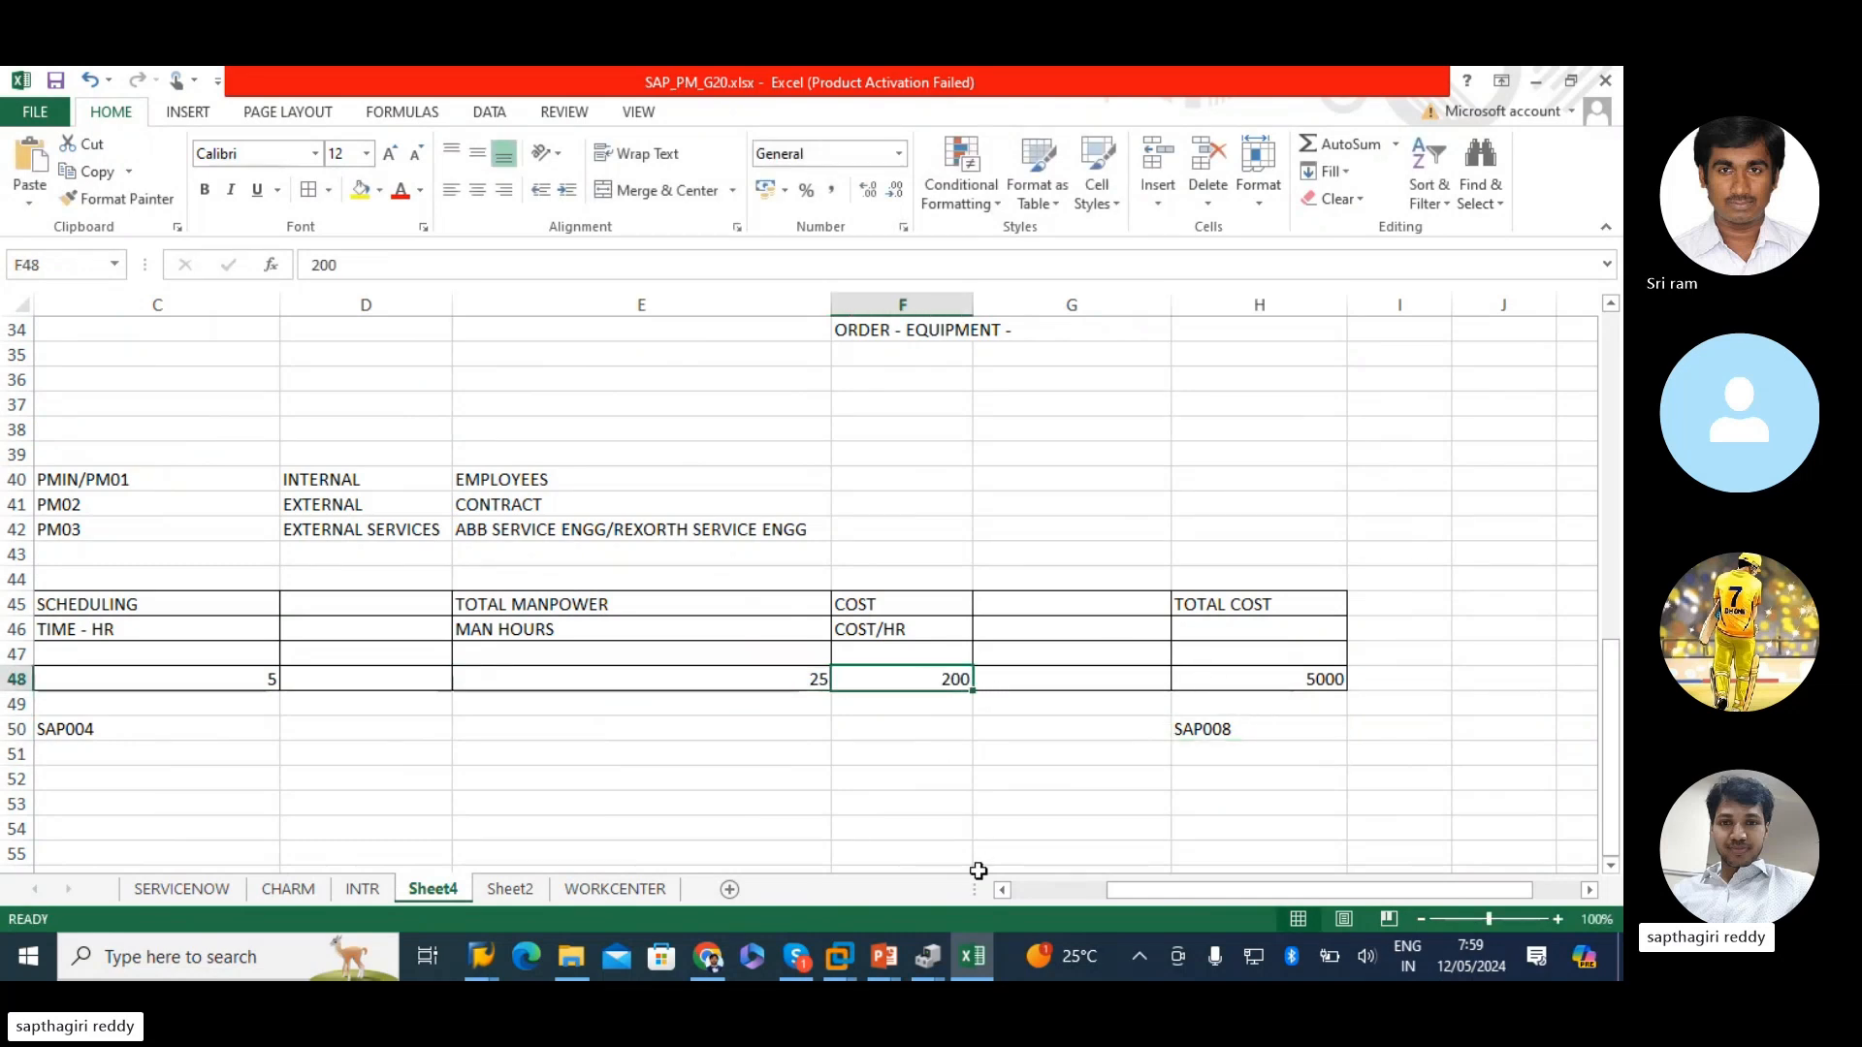
click(900, 742)
click(902, 723)
text(AC)
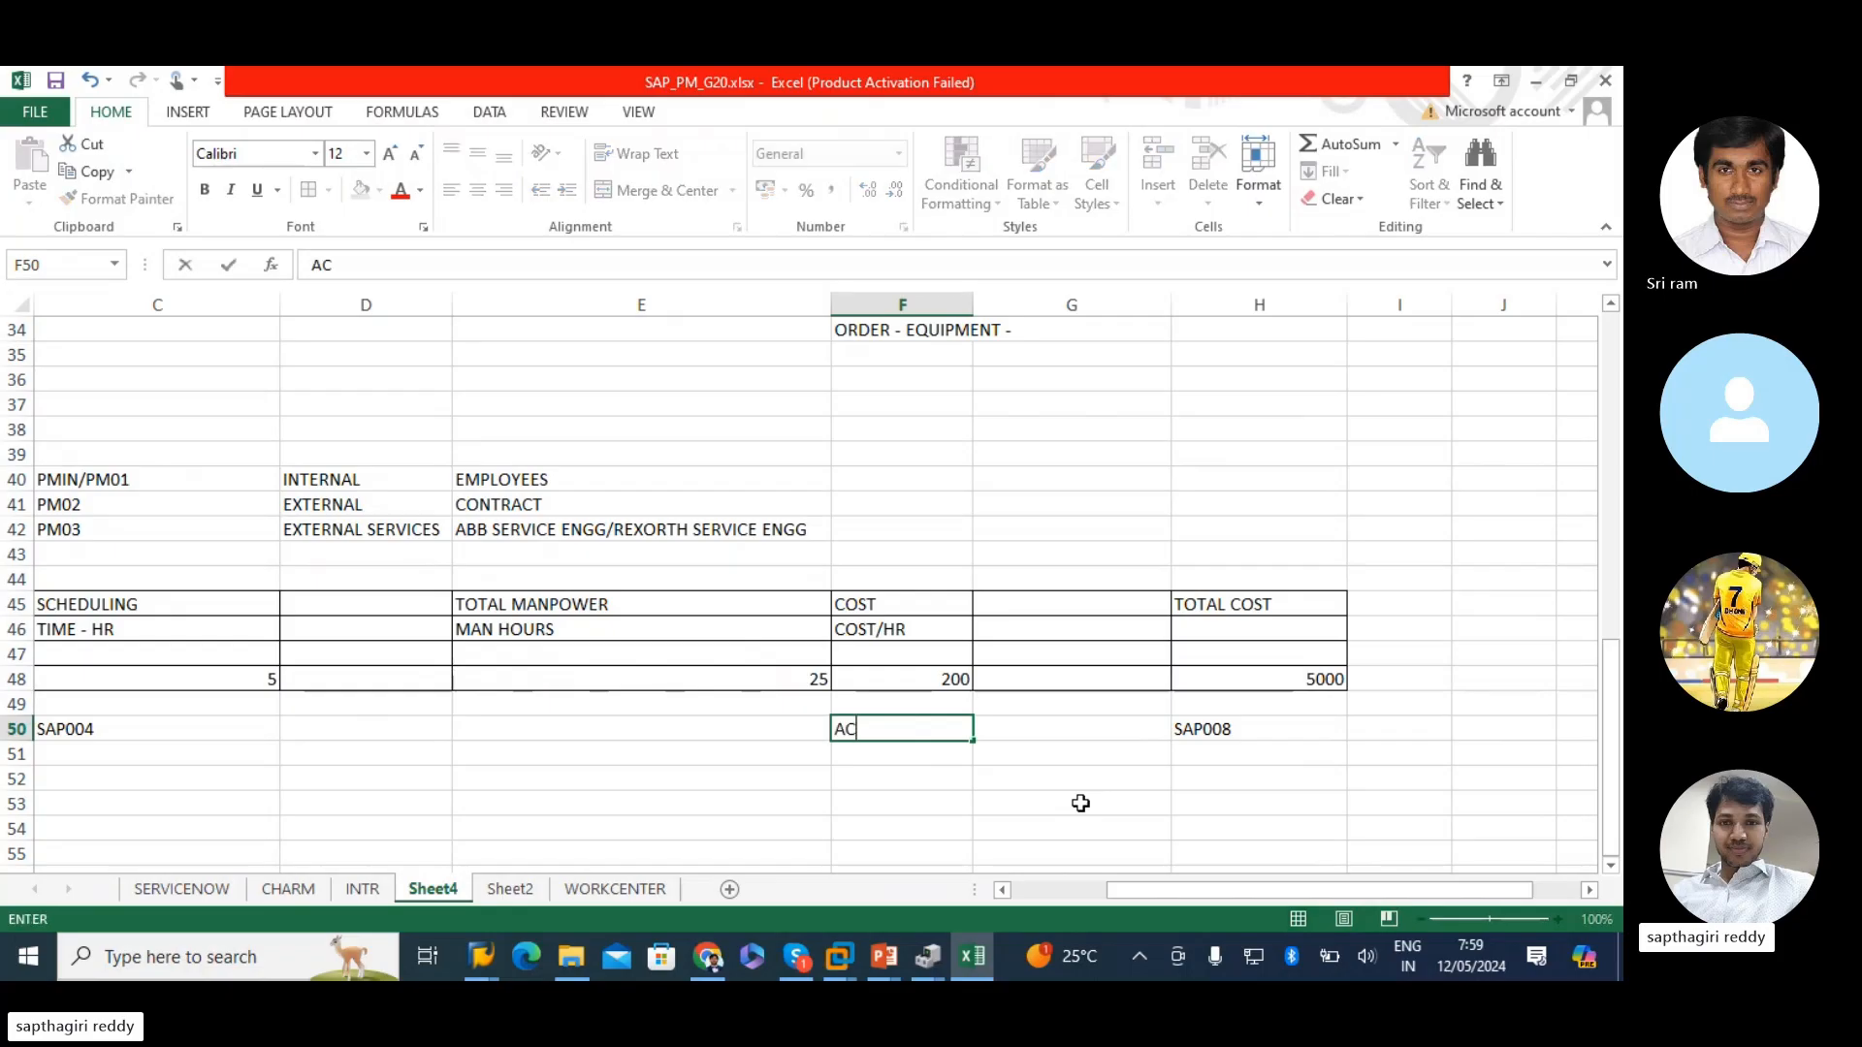
text(TIVITY TYPE)
key(Return)
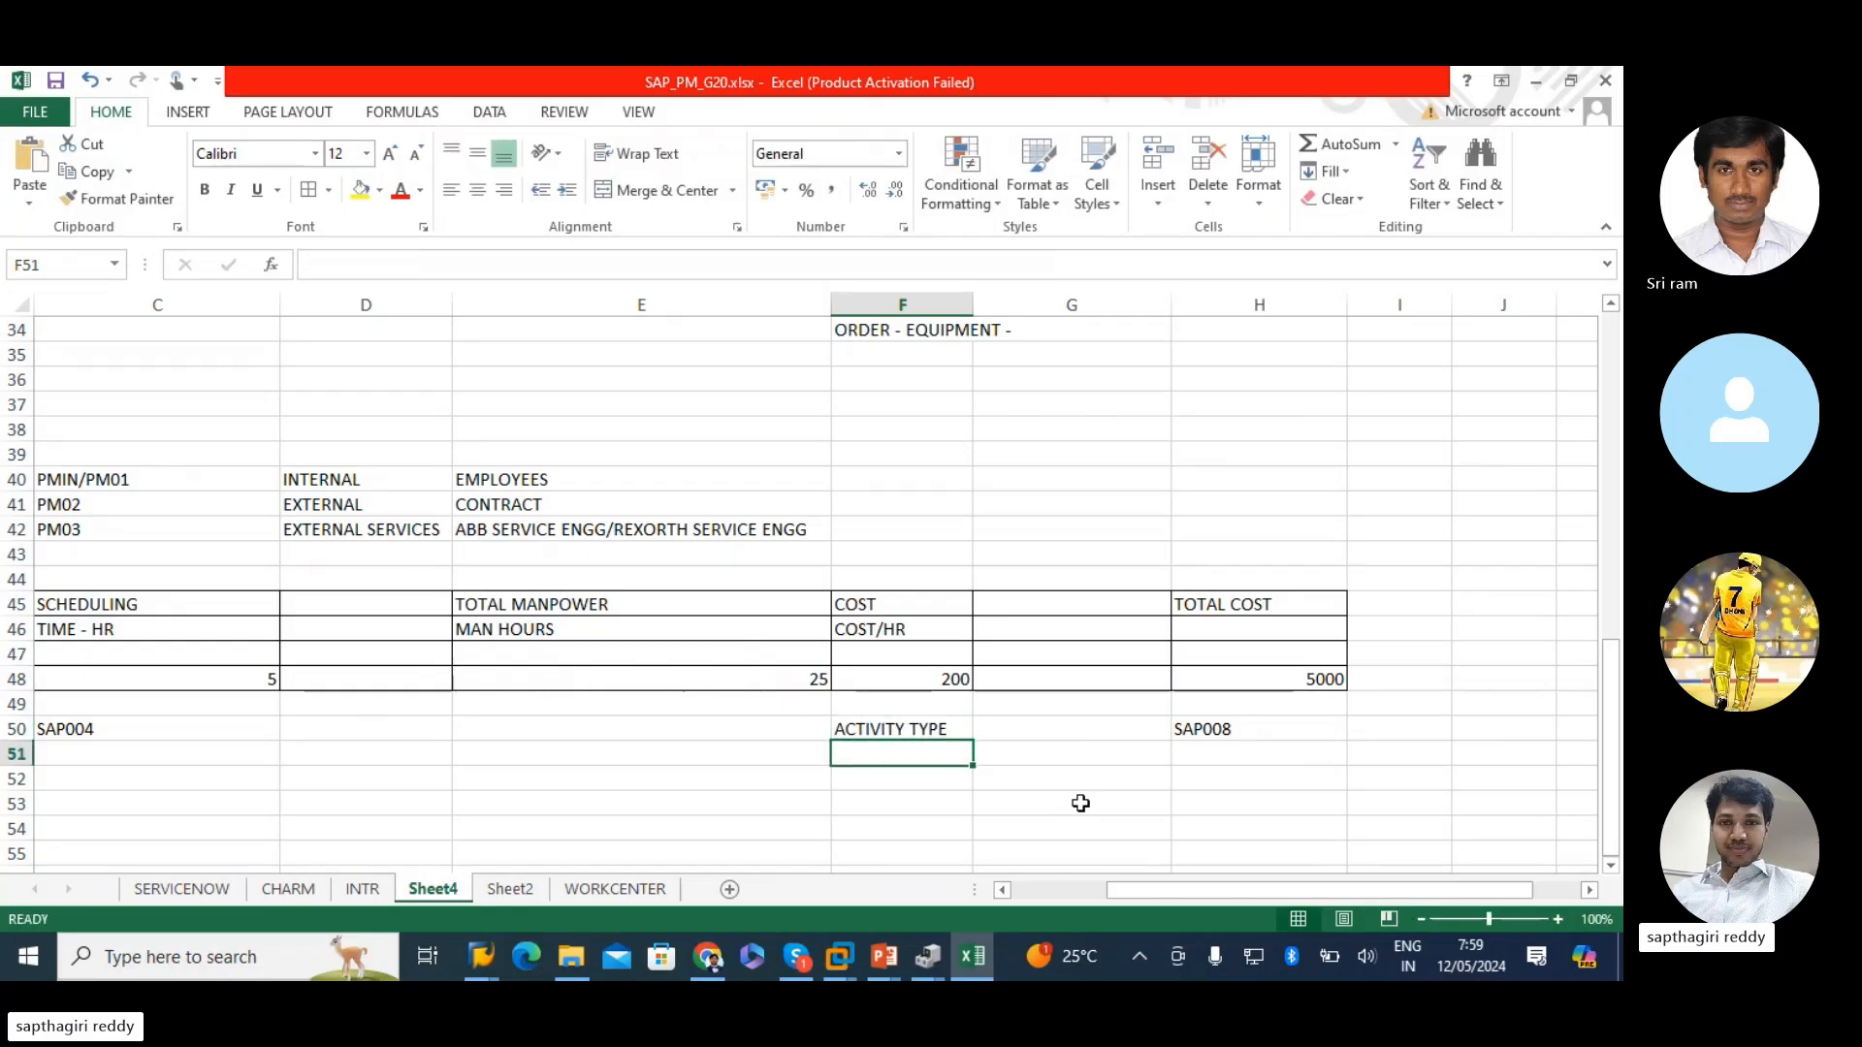
text(TCODE )
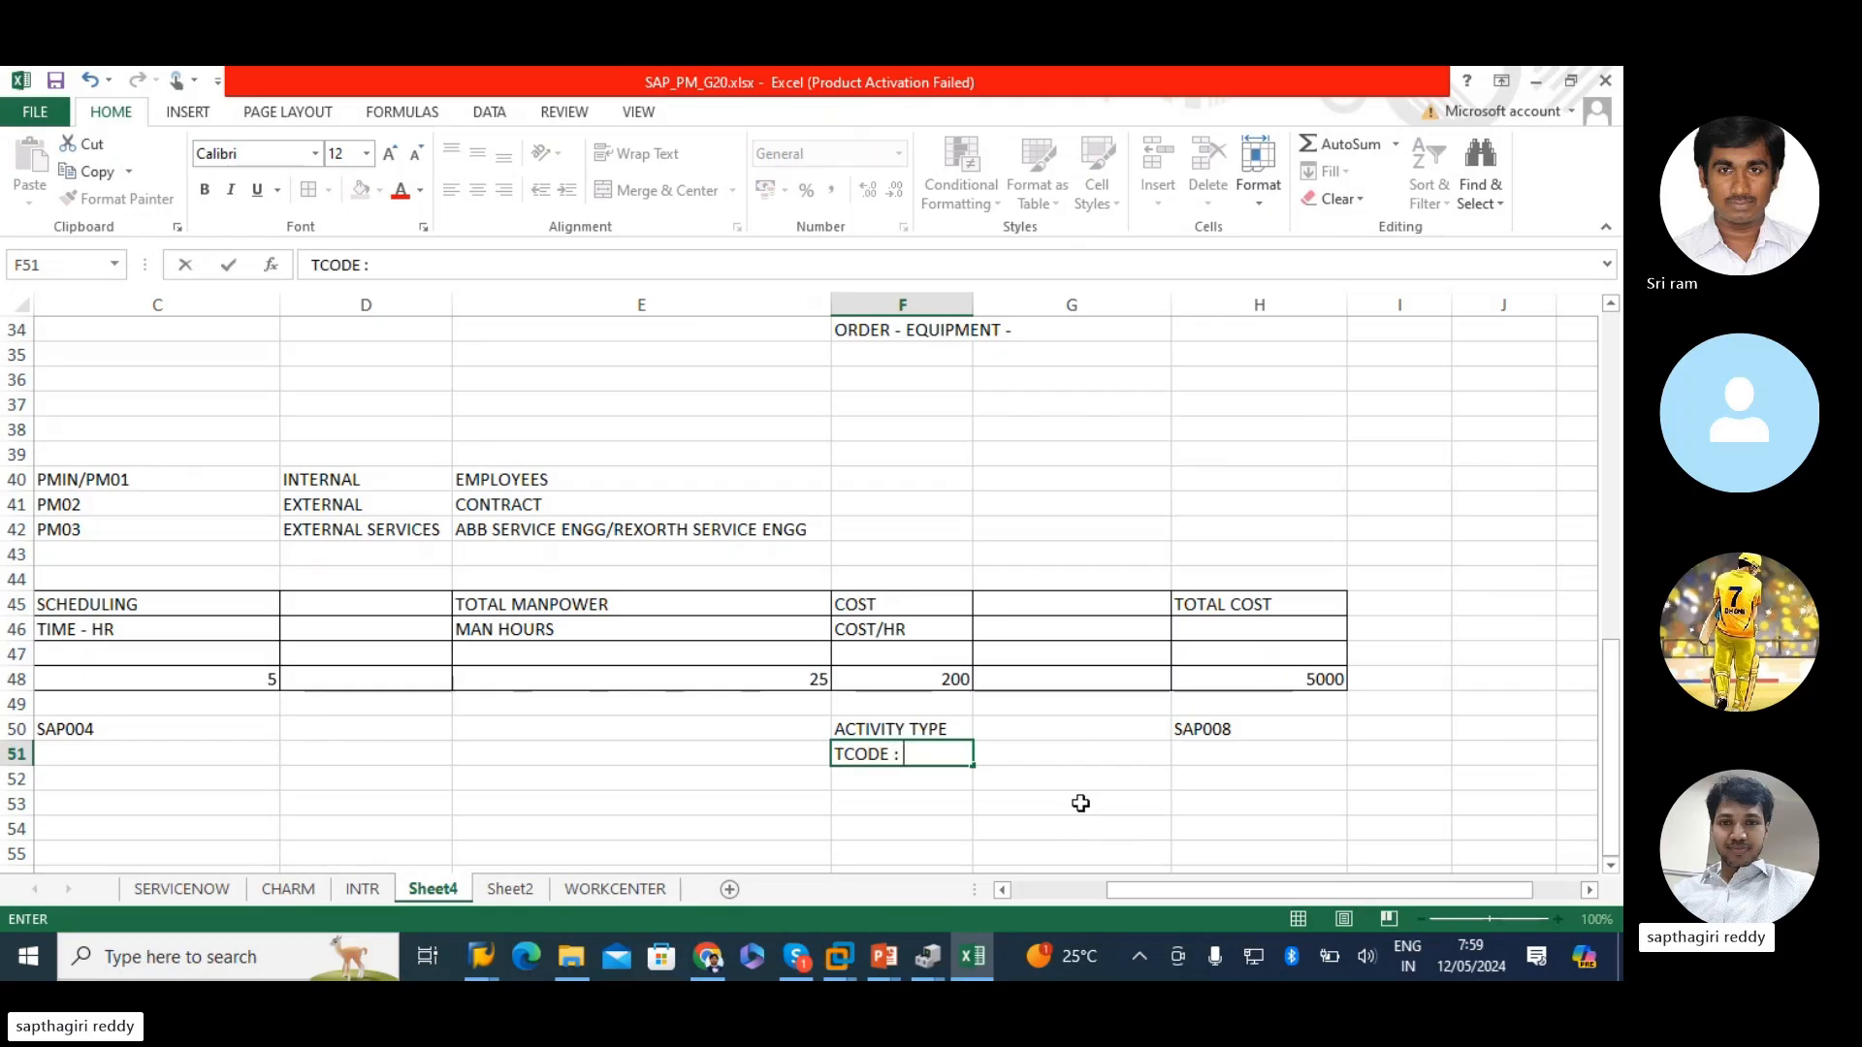
text(: K26)
key(Return)
scroll(1086, 795, down, 1)
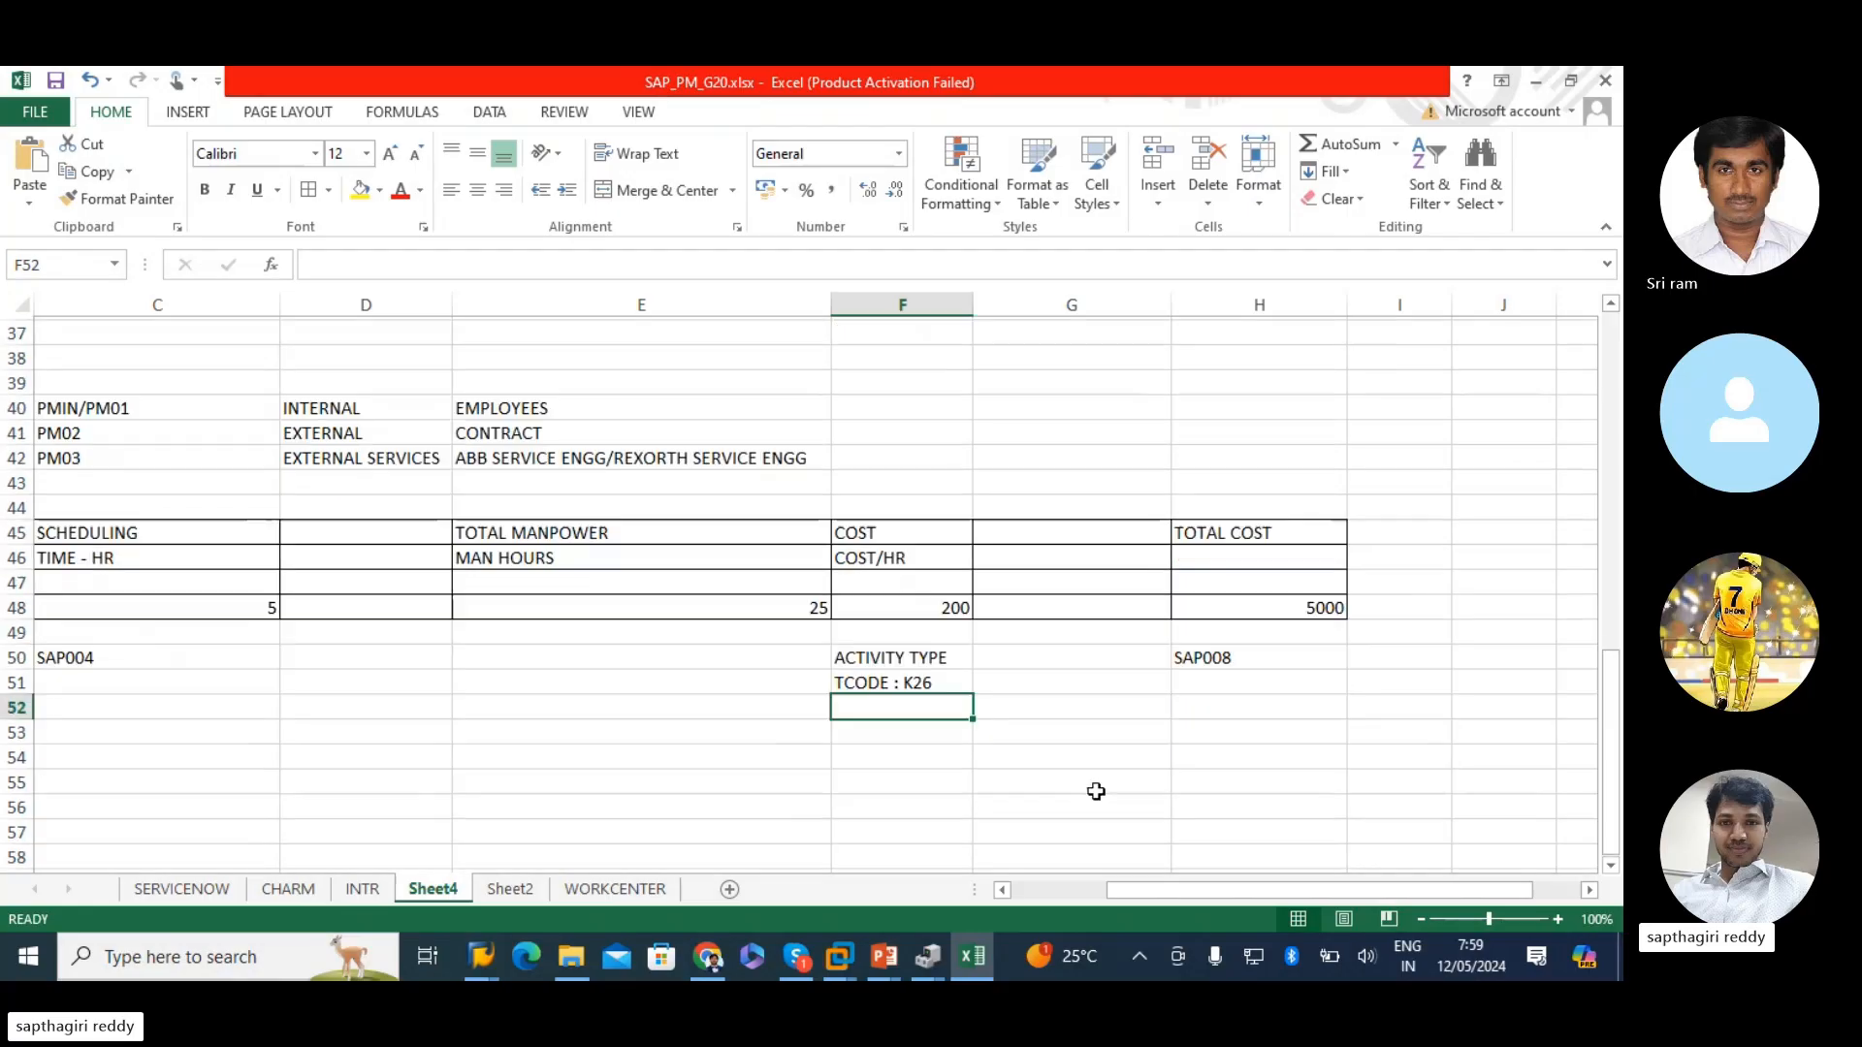
- Highlight cells F50:F51 in yellow and enter FICO in cell F52
drag(1162, 898, 1051, 886)
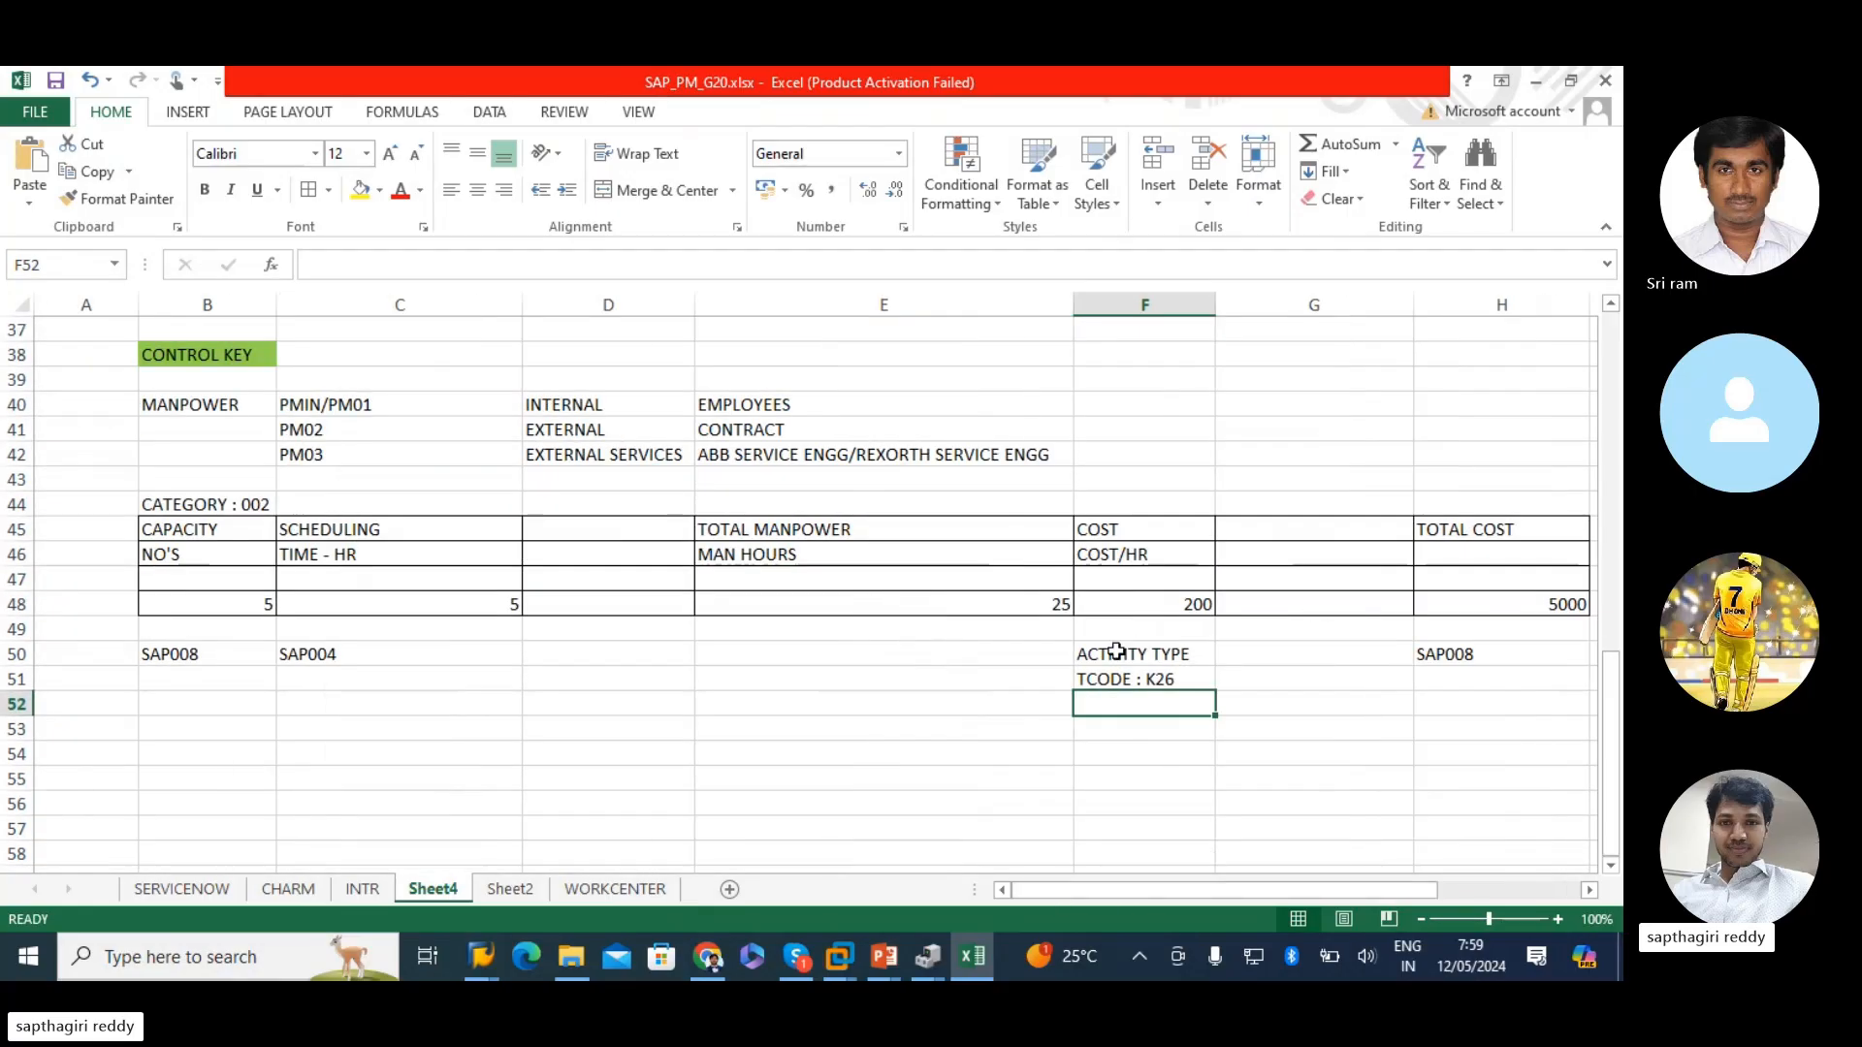
drag(1114, 652, 1118, 676)
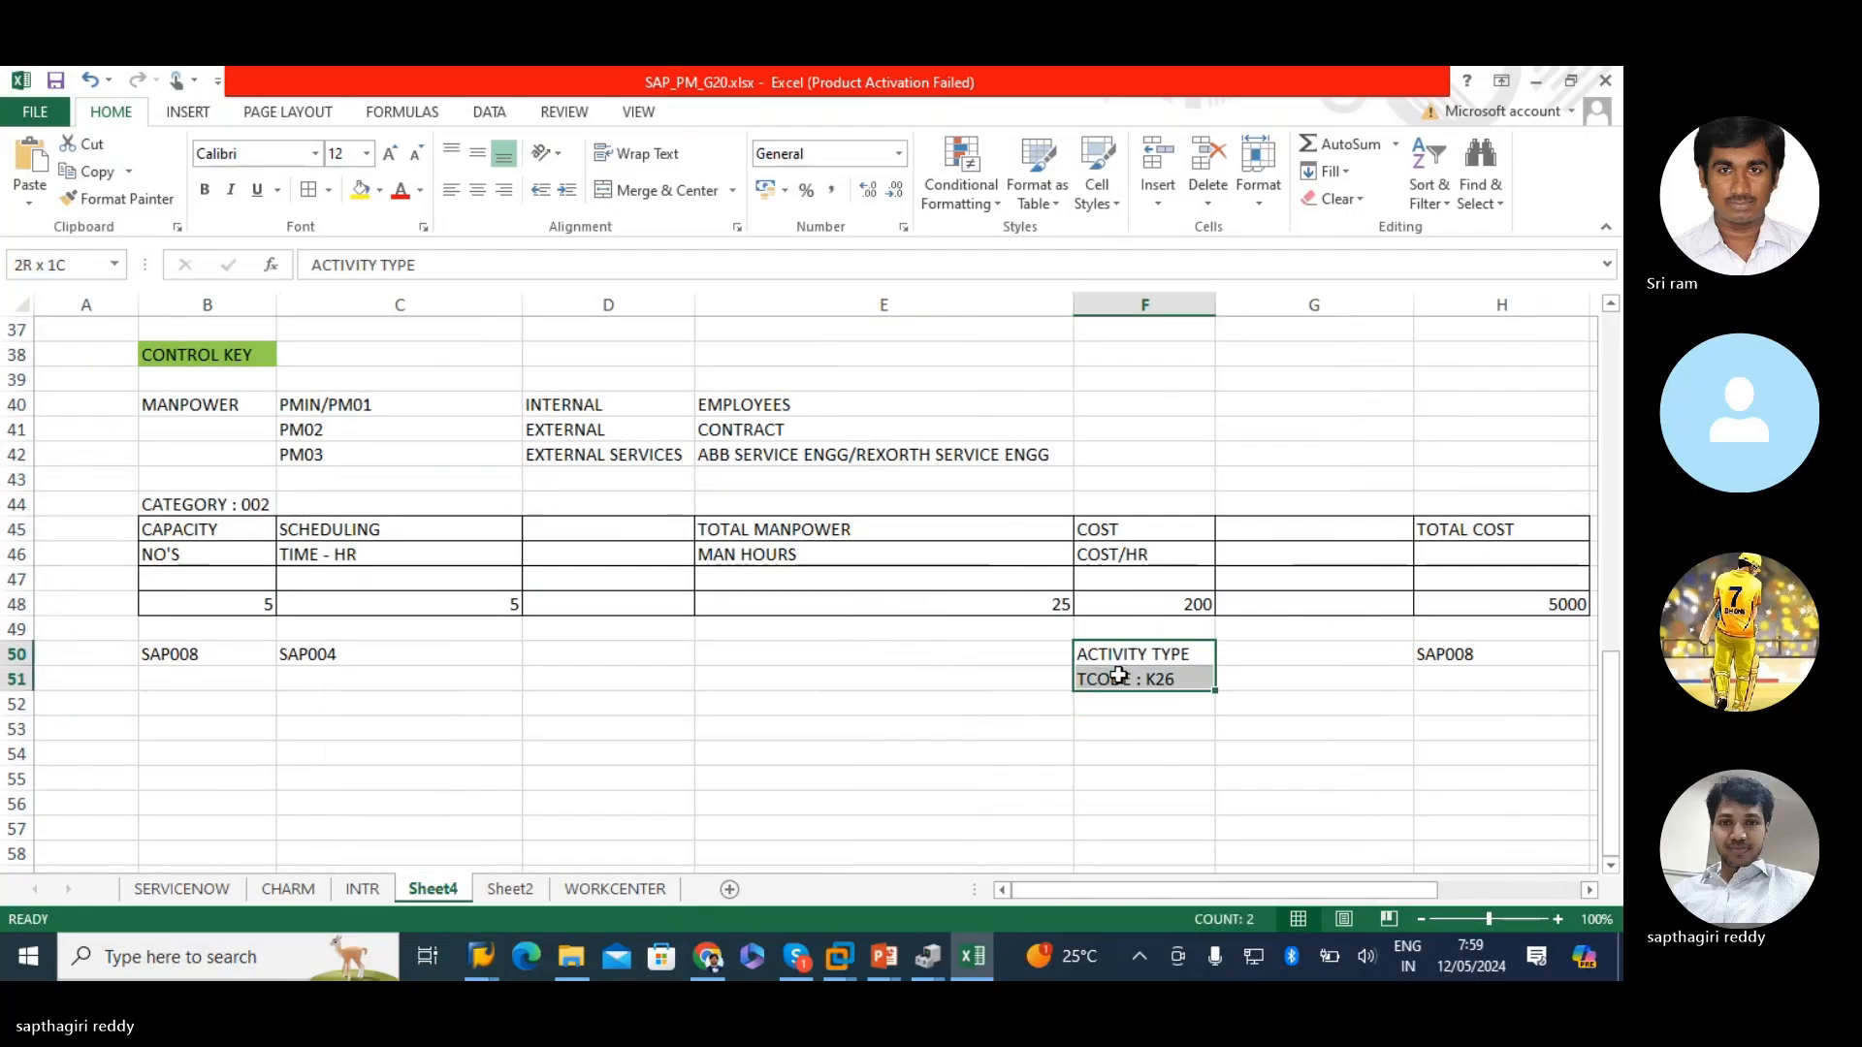
click(361, 189)
click(1109, 700)
text(FICO)
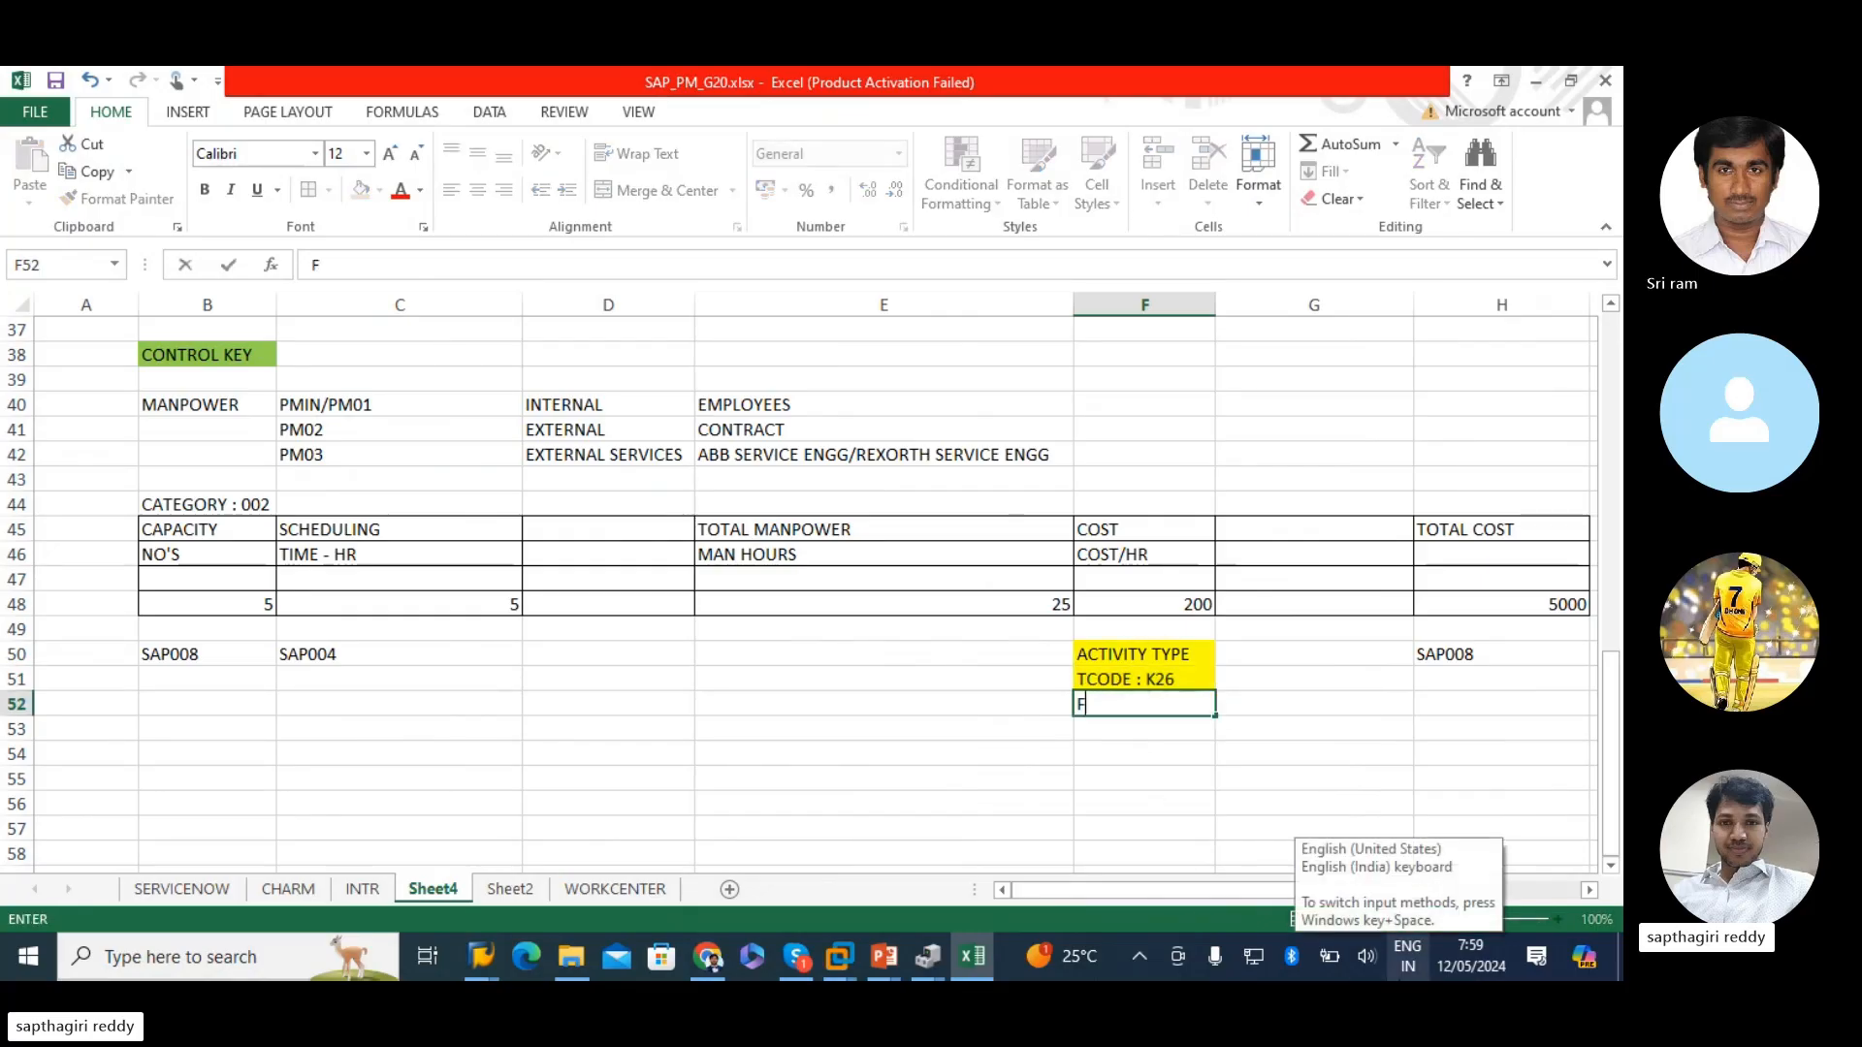
key(Return)
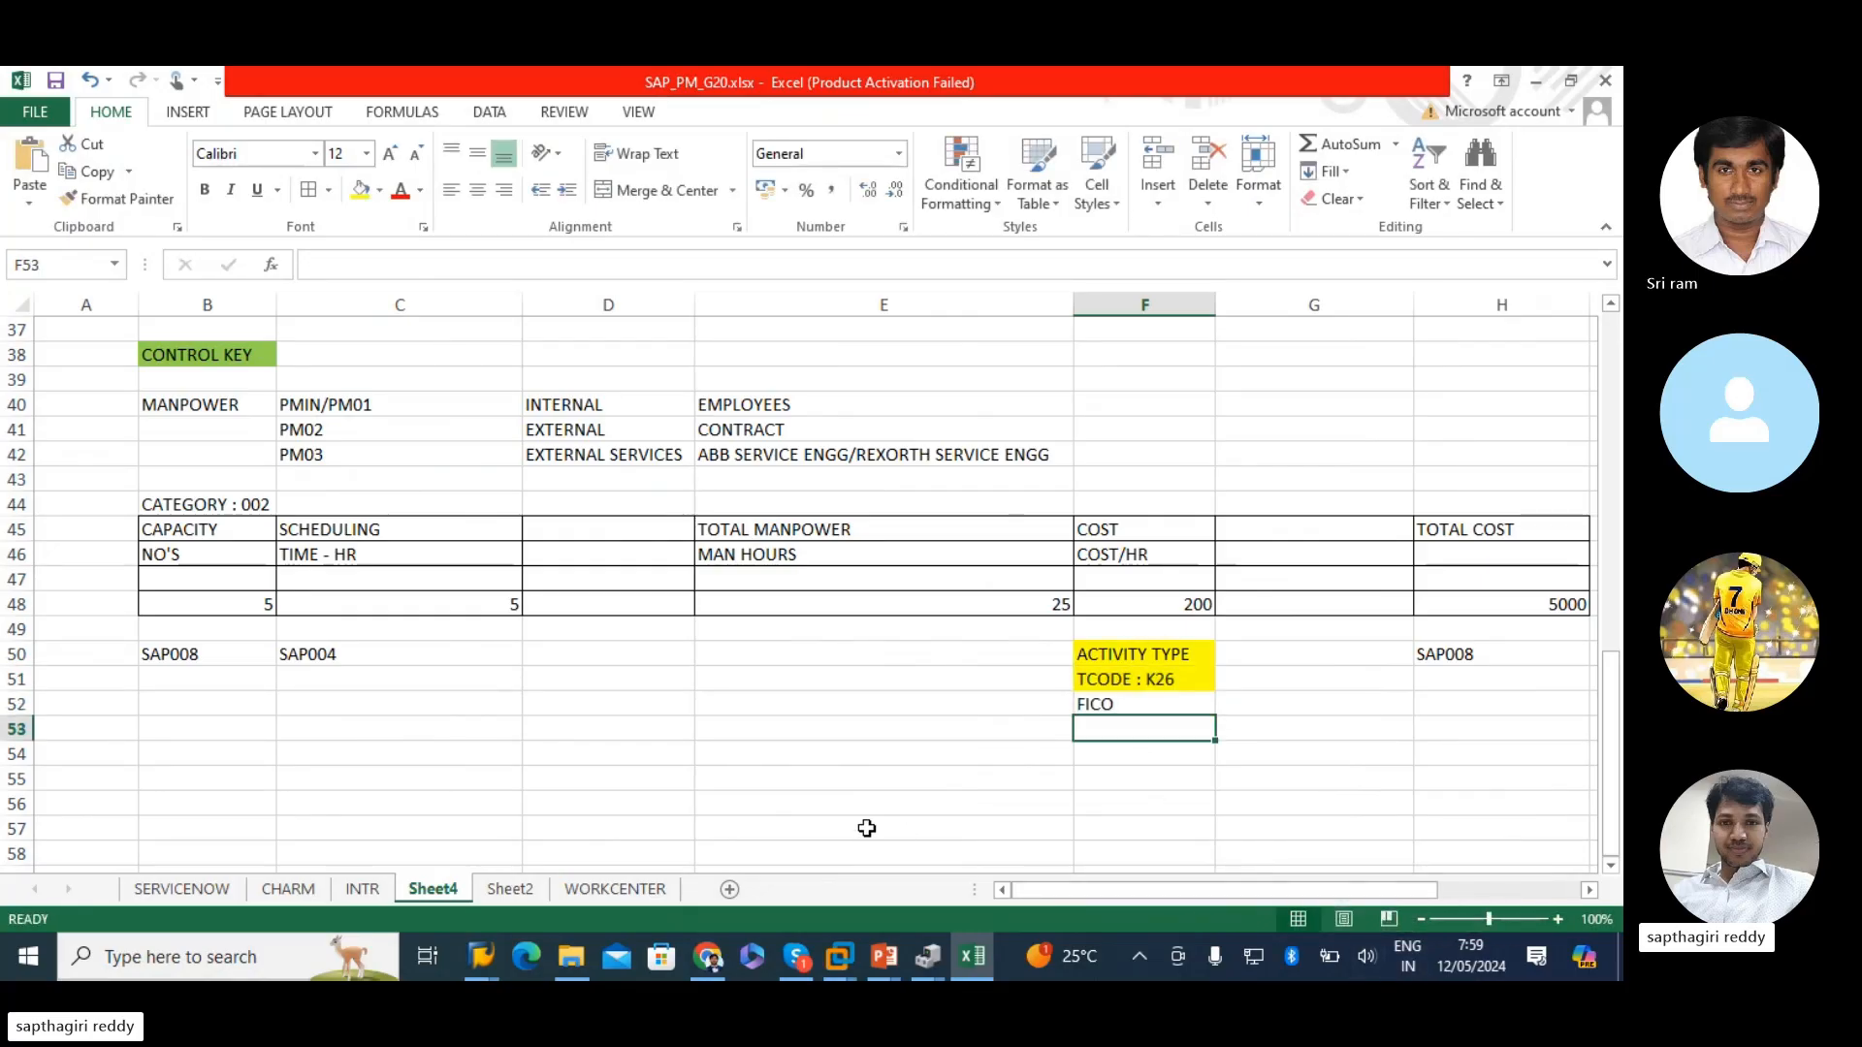
- Switch to SAP and start transaction KP26 with controlling area 1000
mouse_move(493, 958)
click(649, 863)
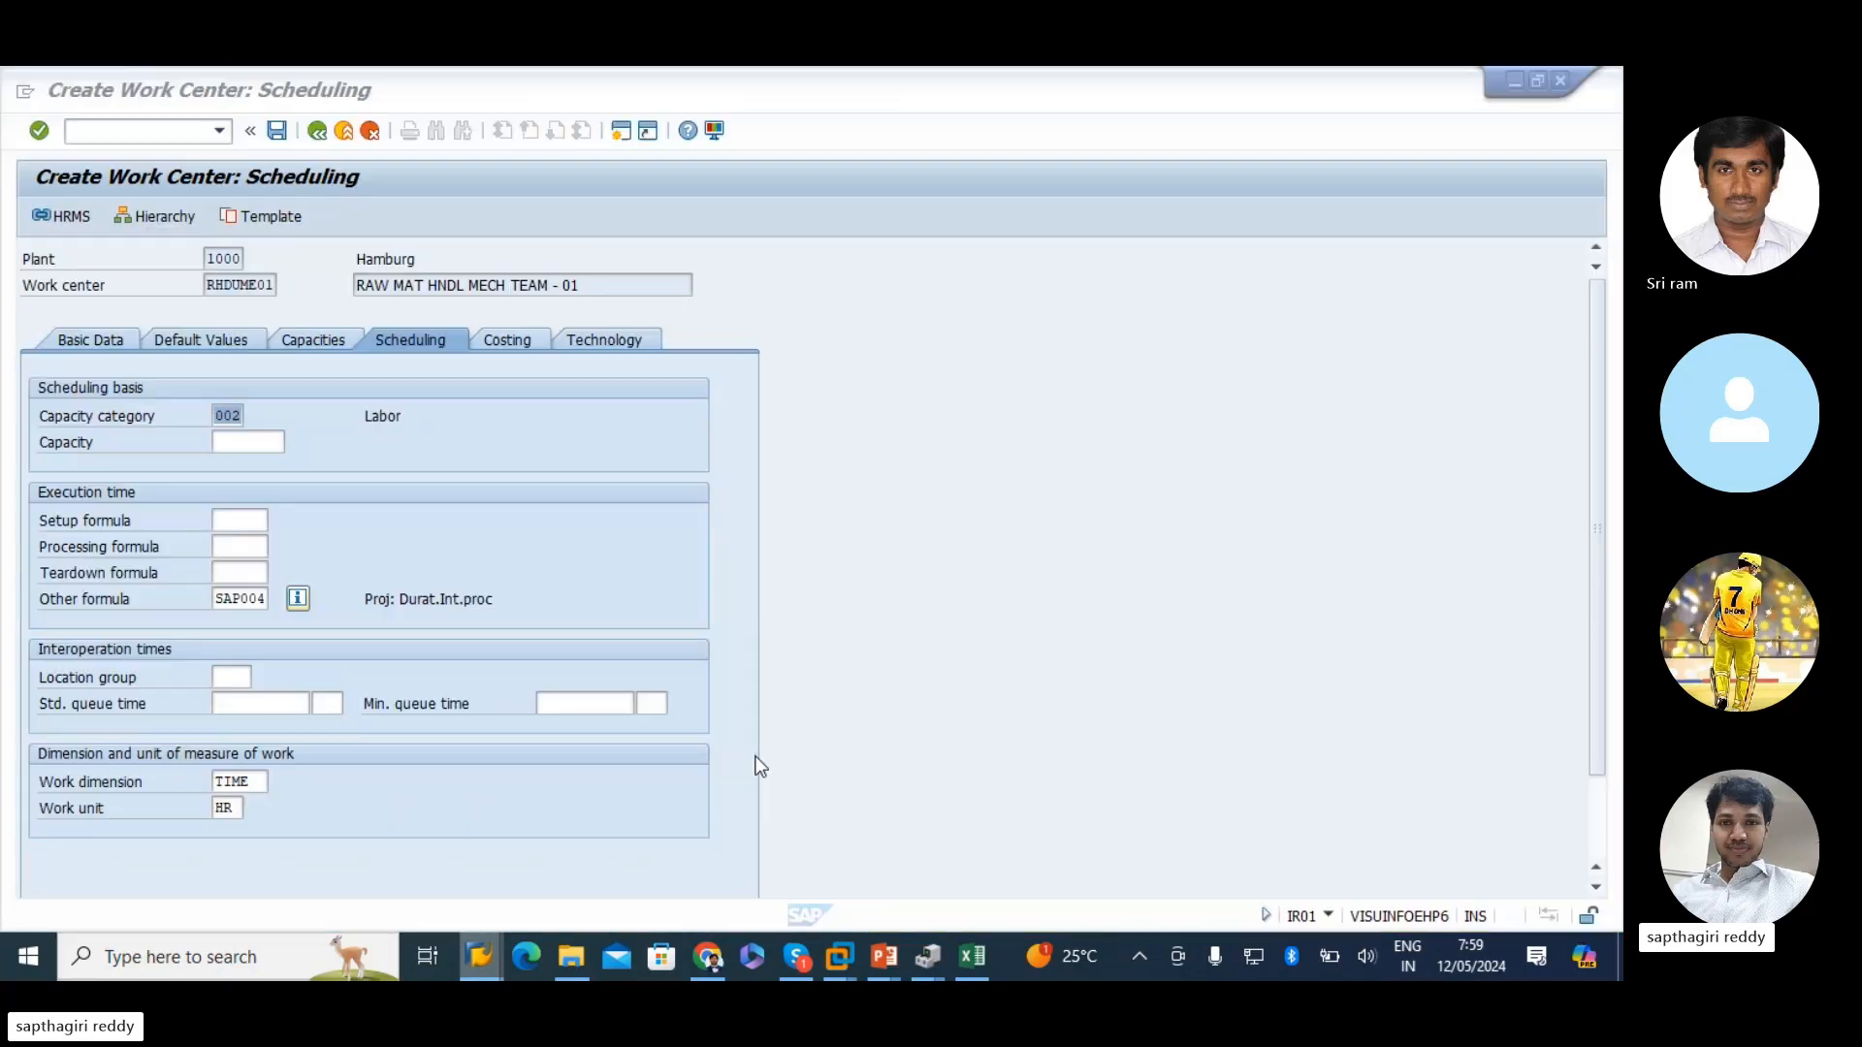
click(627, 136)
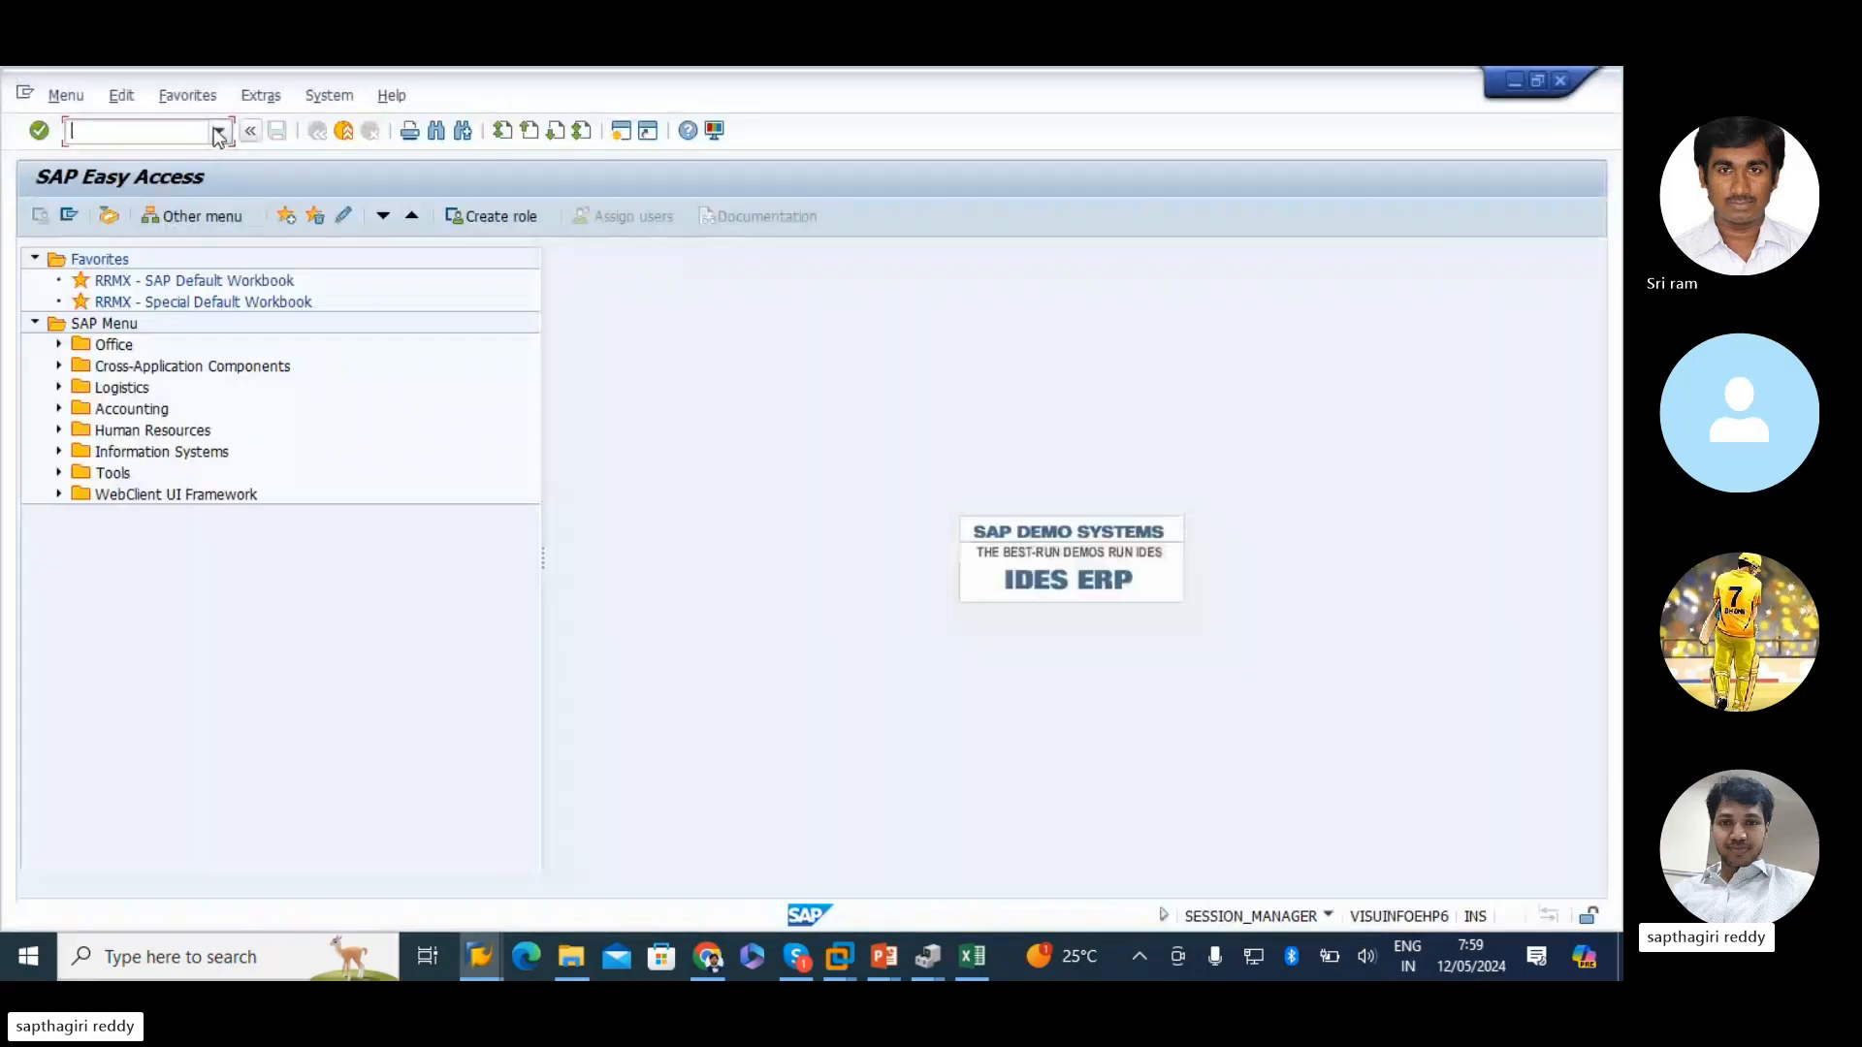
text(KP26)
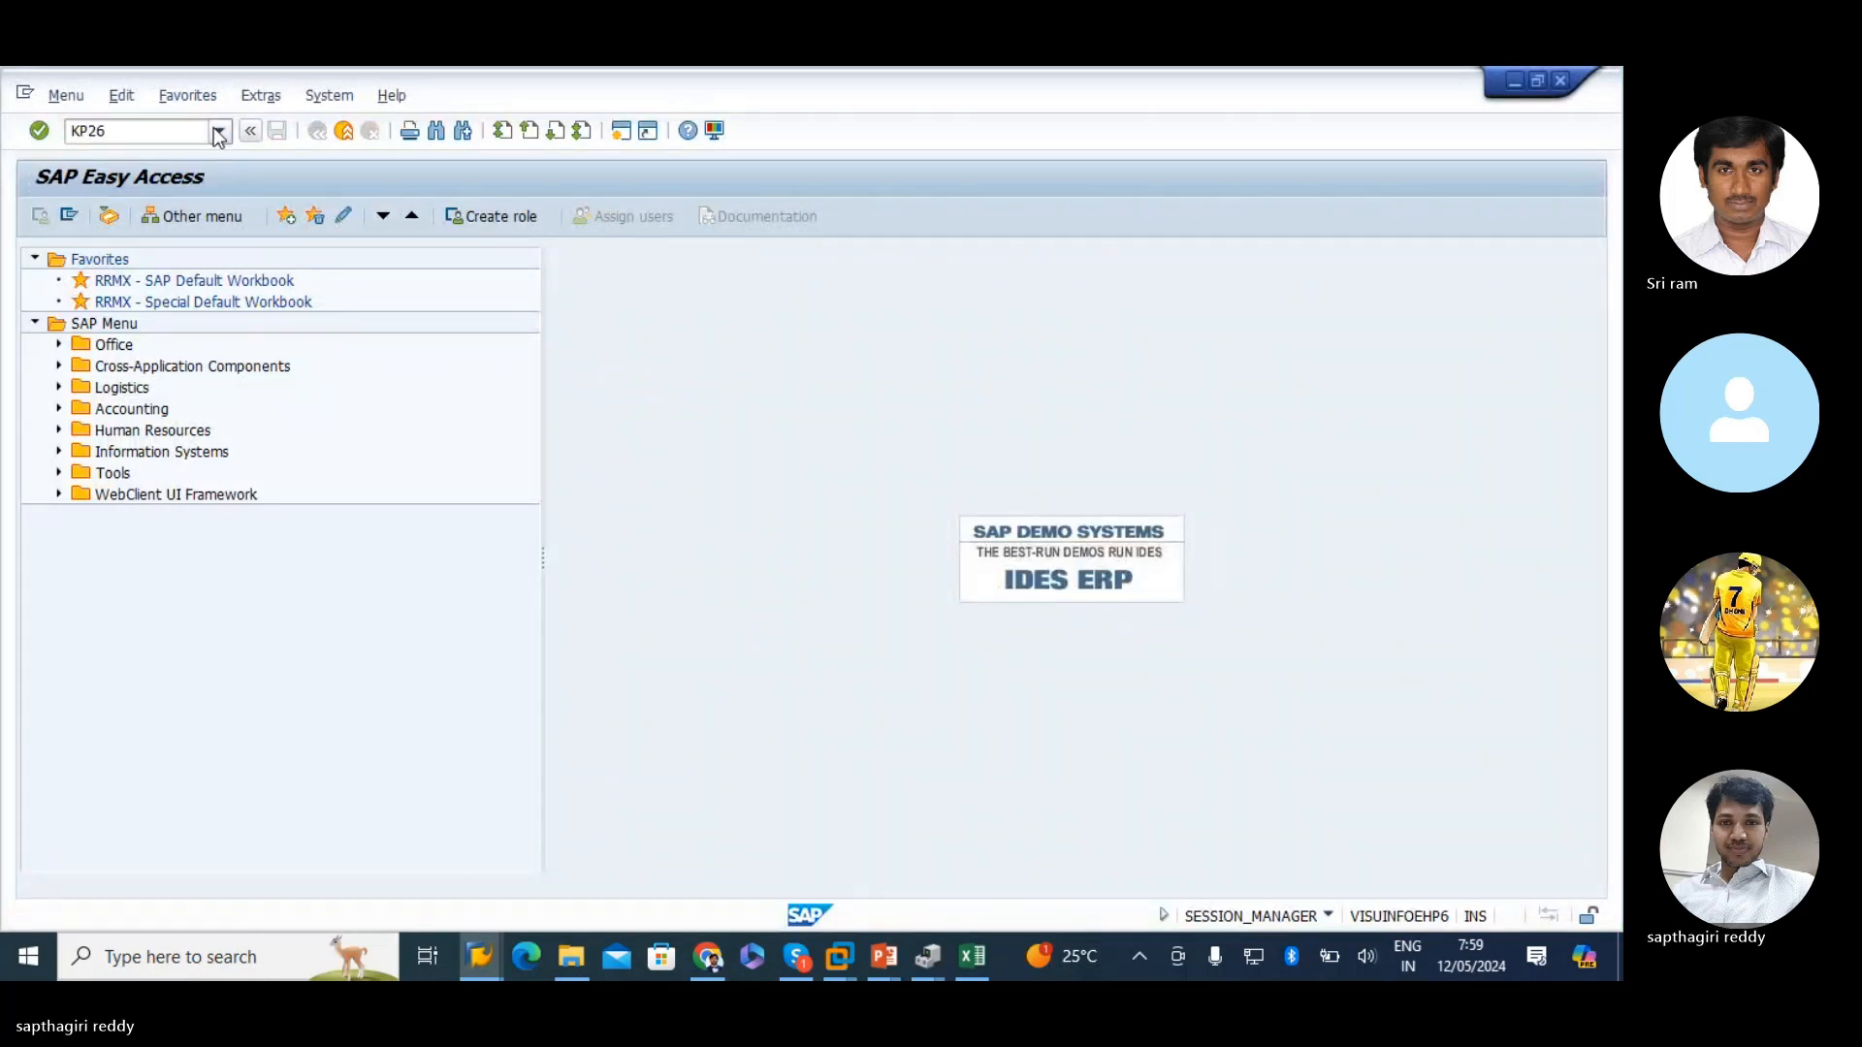
key(Return)
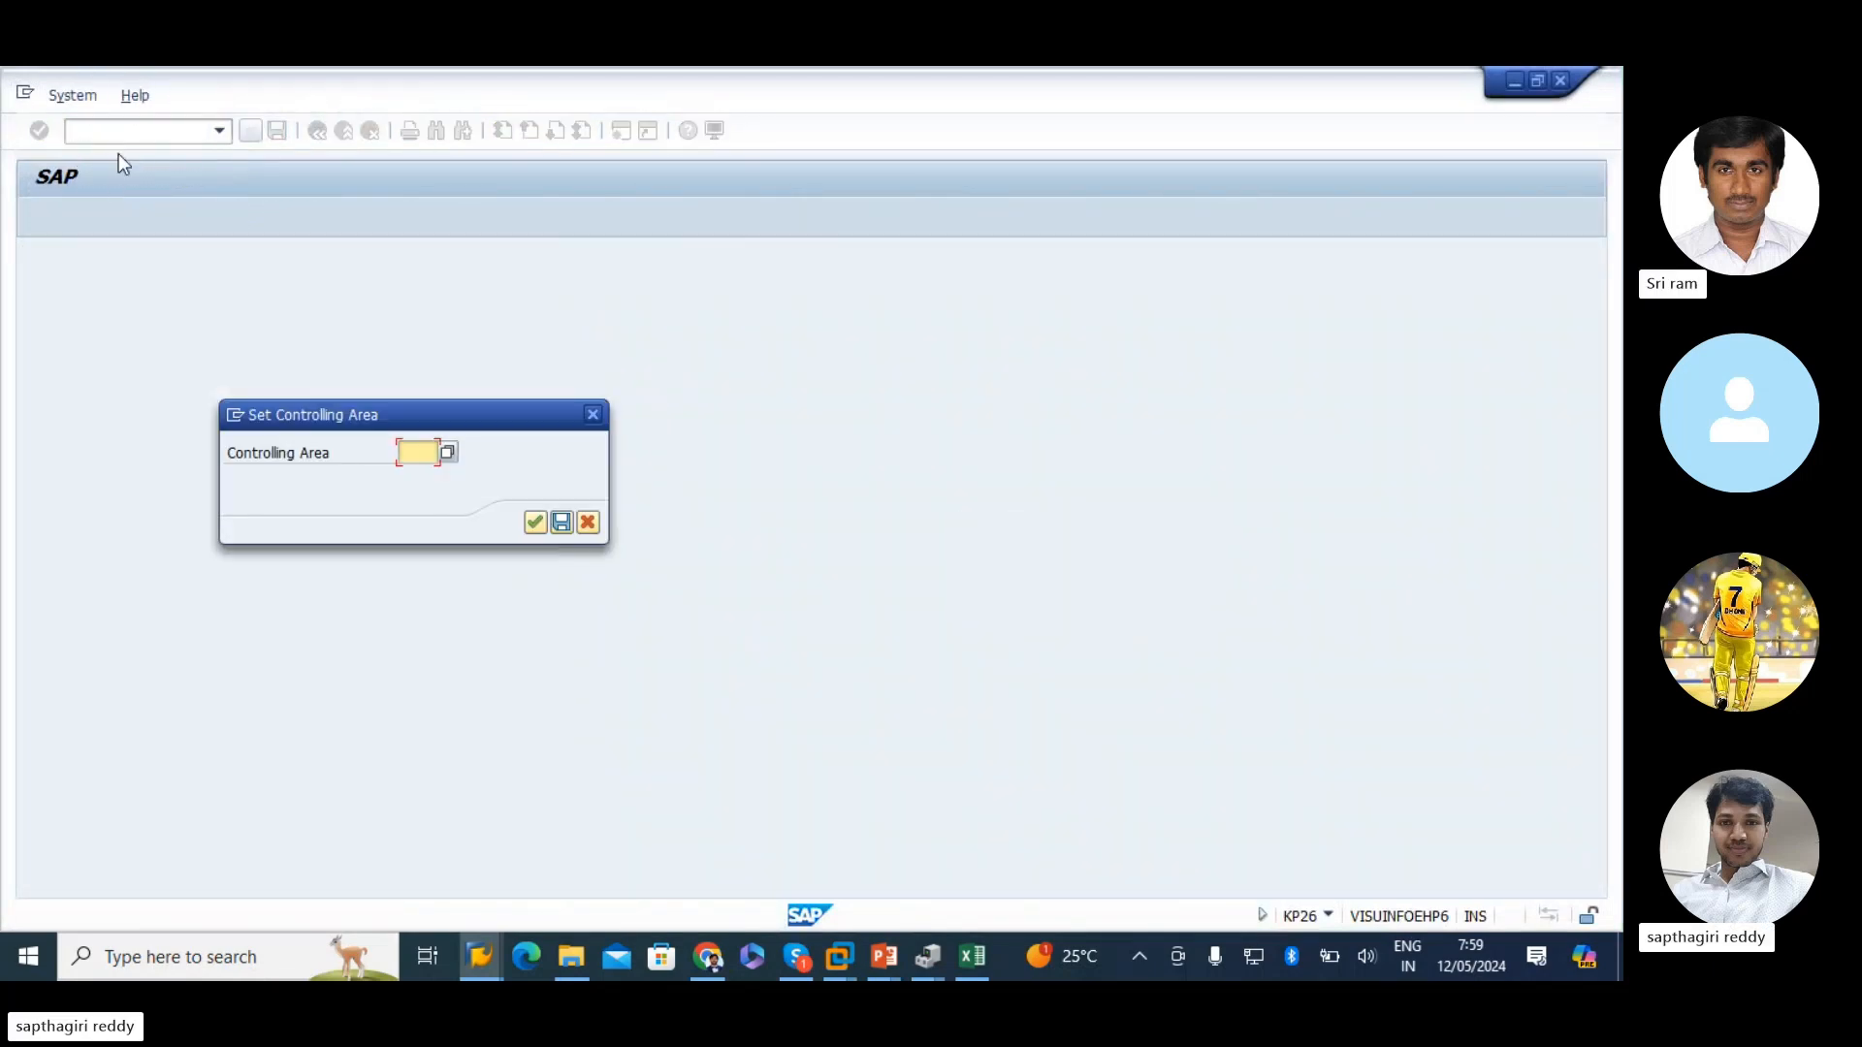
text(1000)
key(Return)
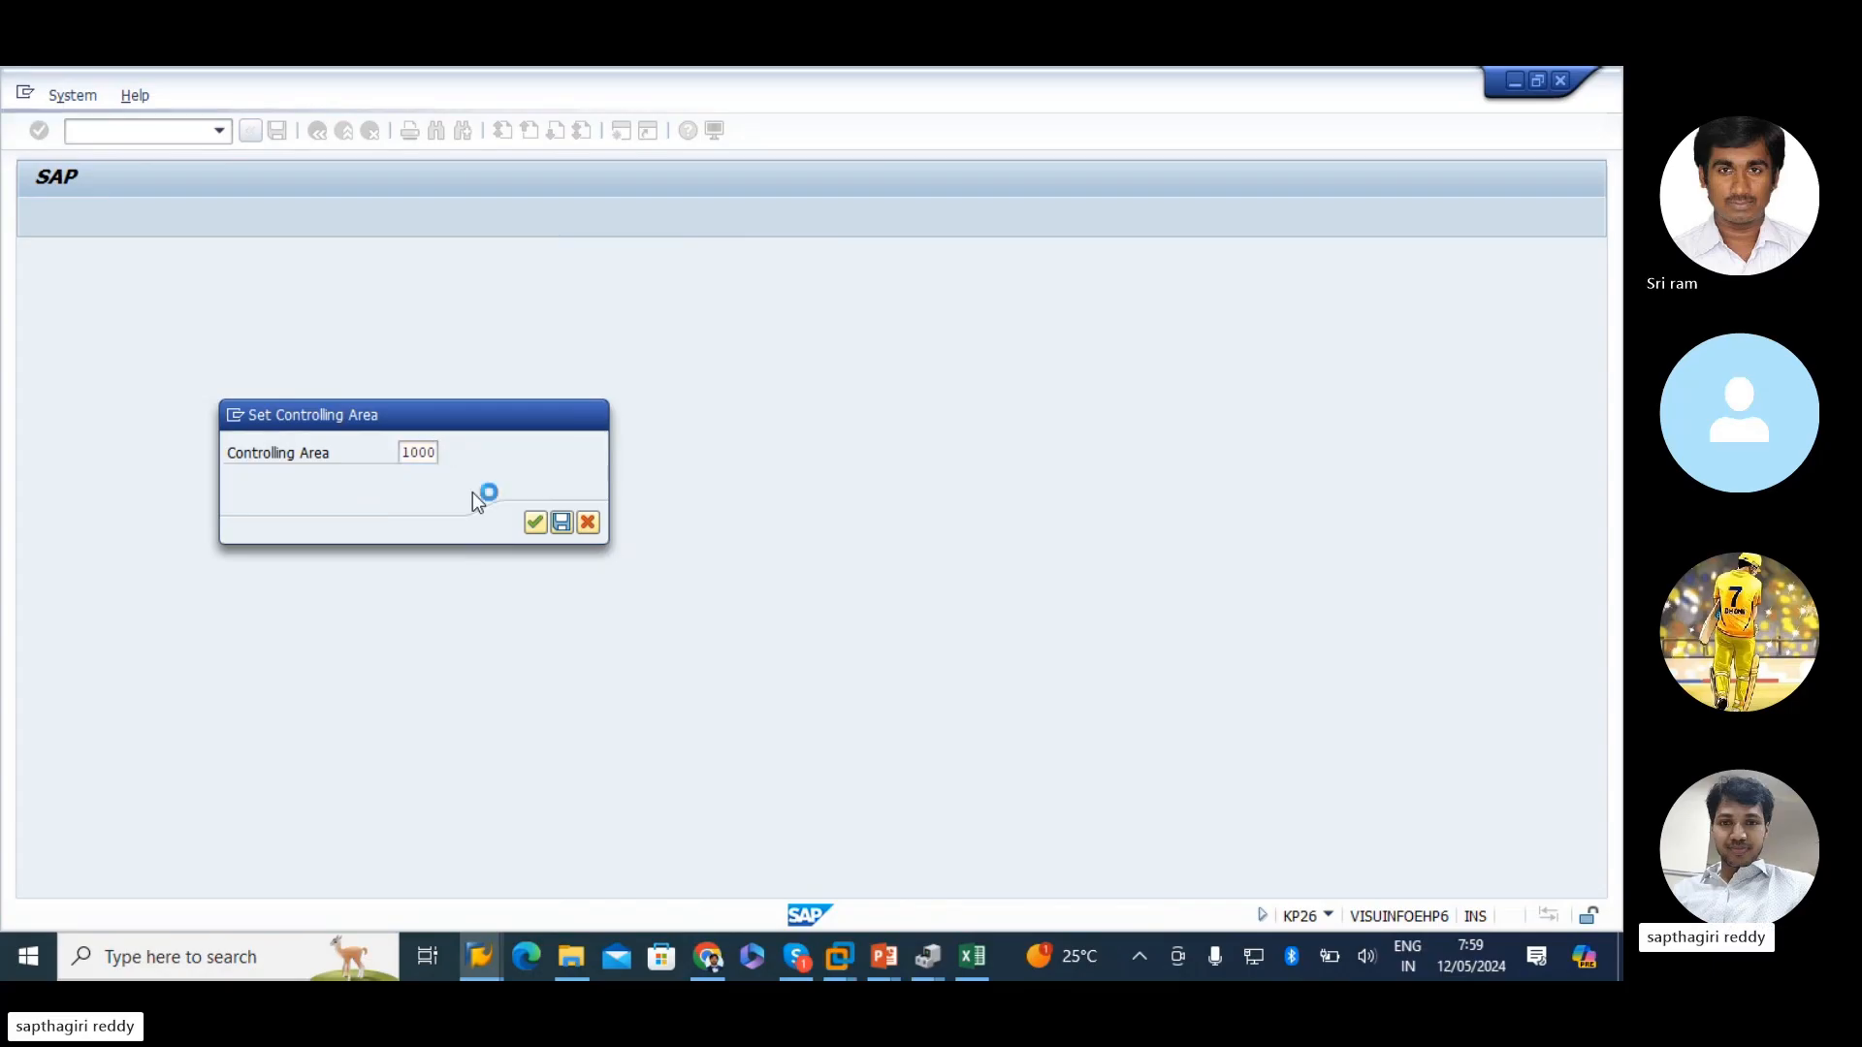
- Set the activity price planning to version 0, periods 01 to 12 and fiscal year 2024
click(236, 312)
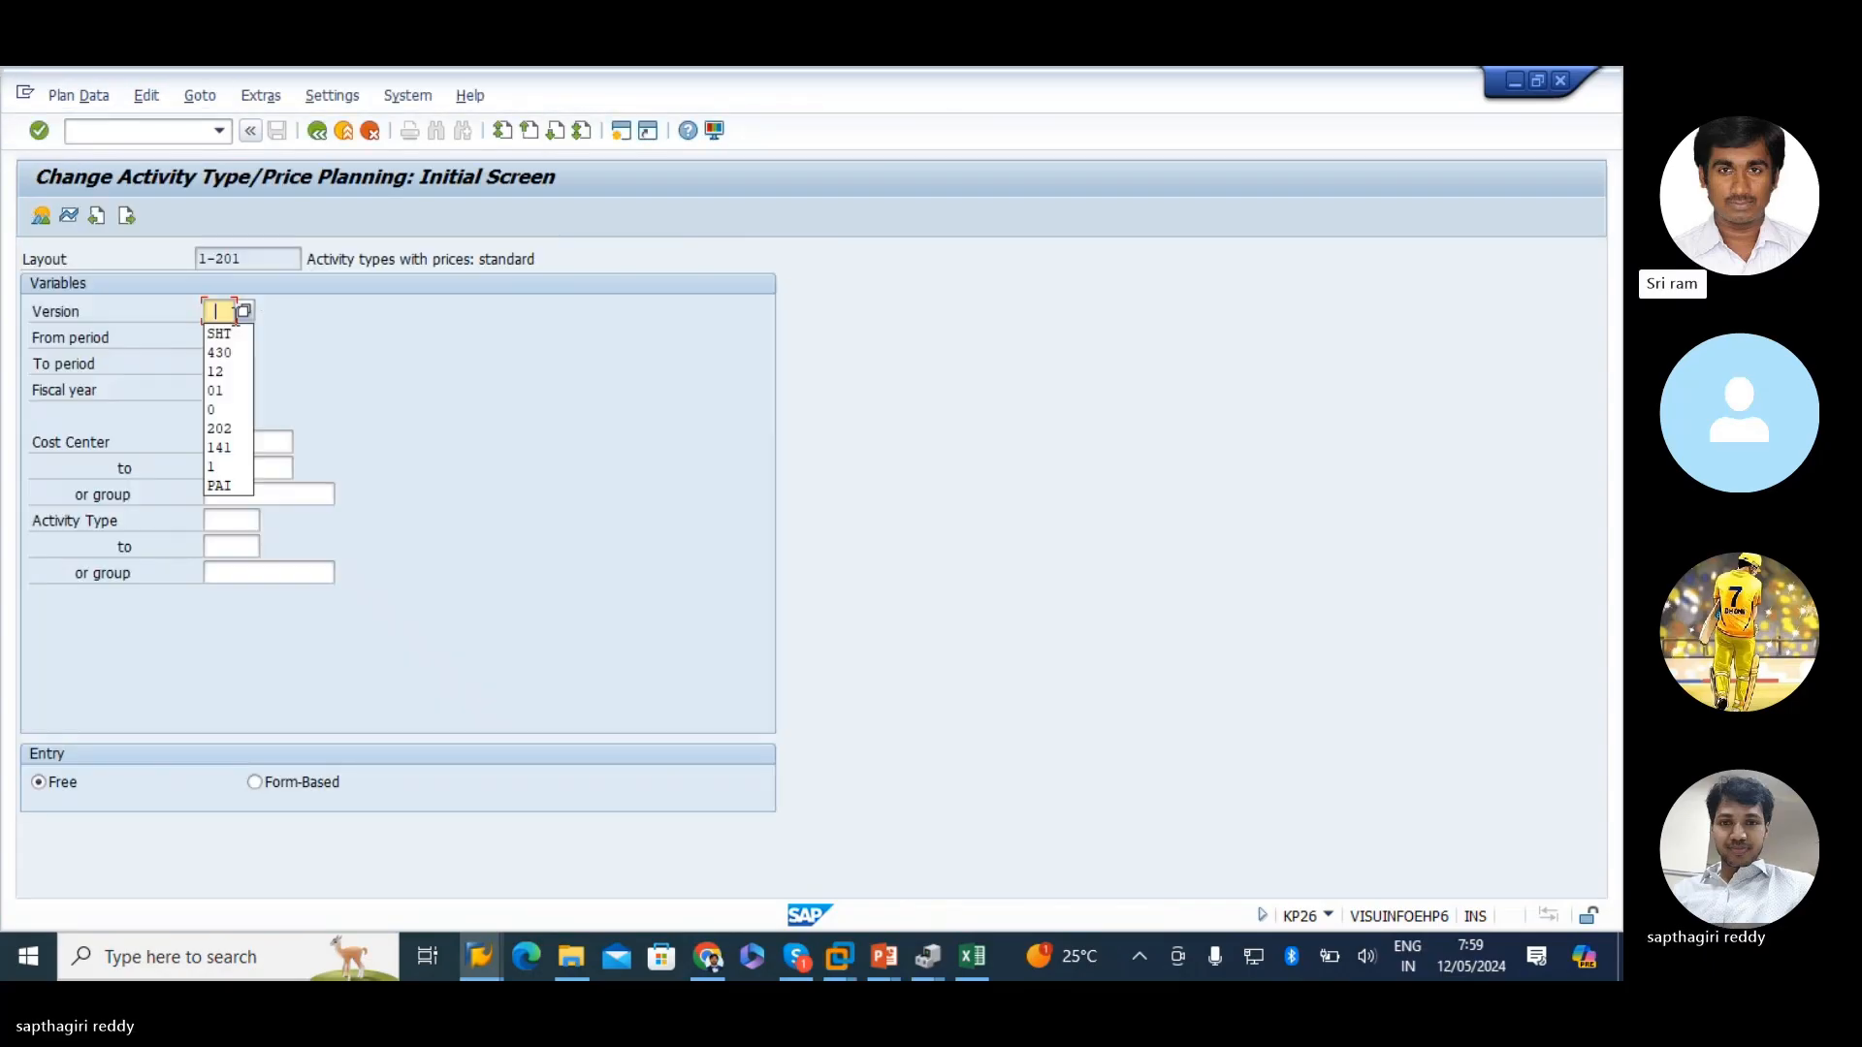
click(215, 409)
click(219, 338)
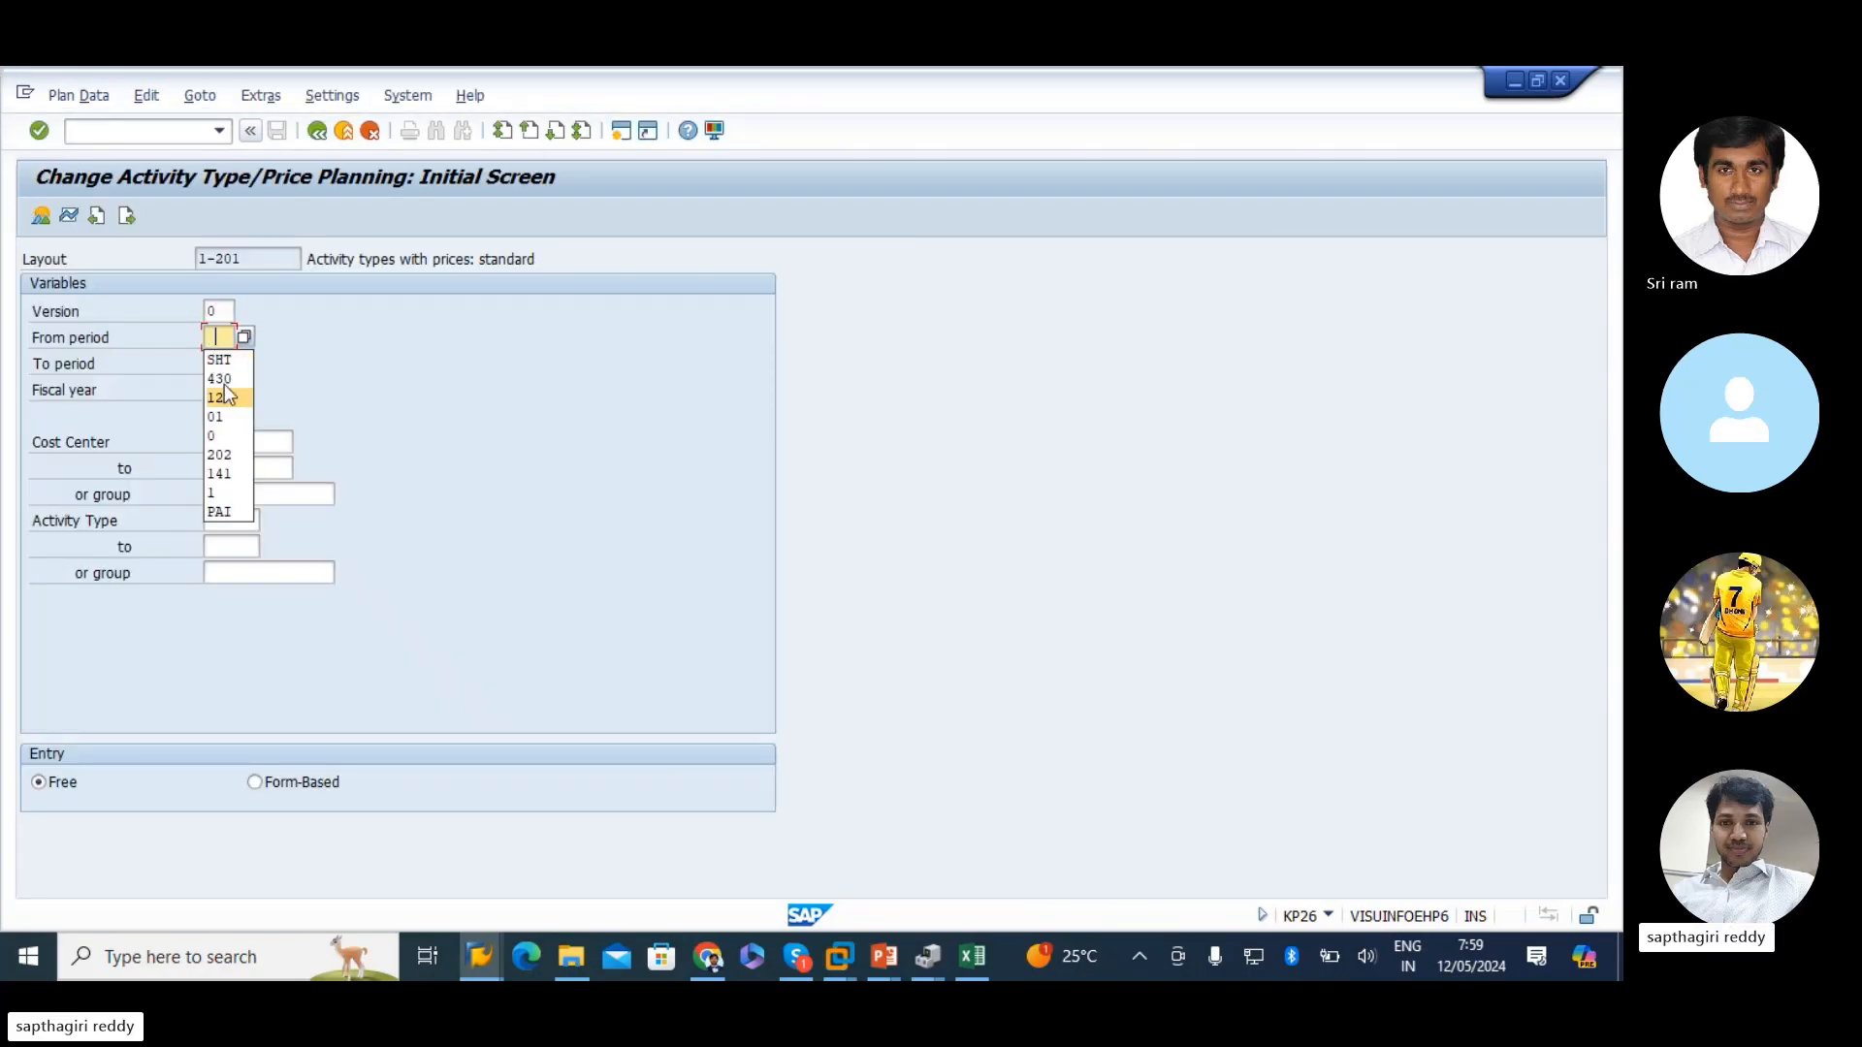
click(233, 341)
text(01)
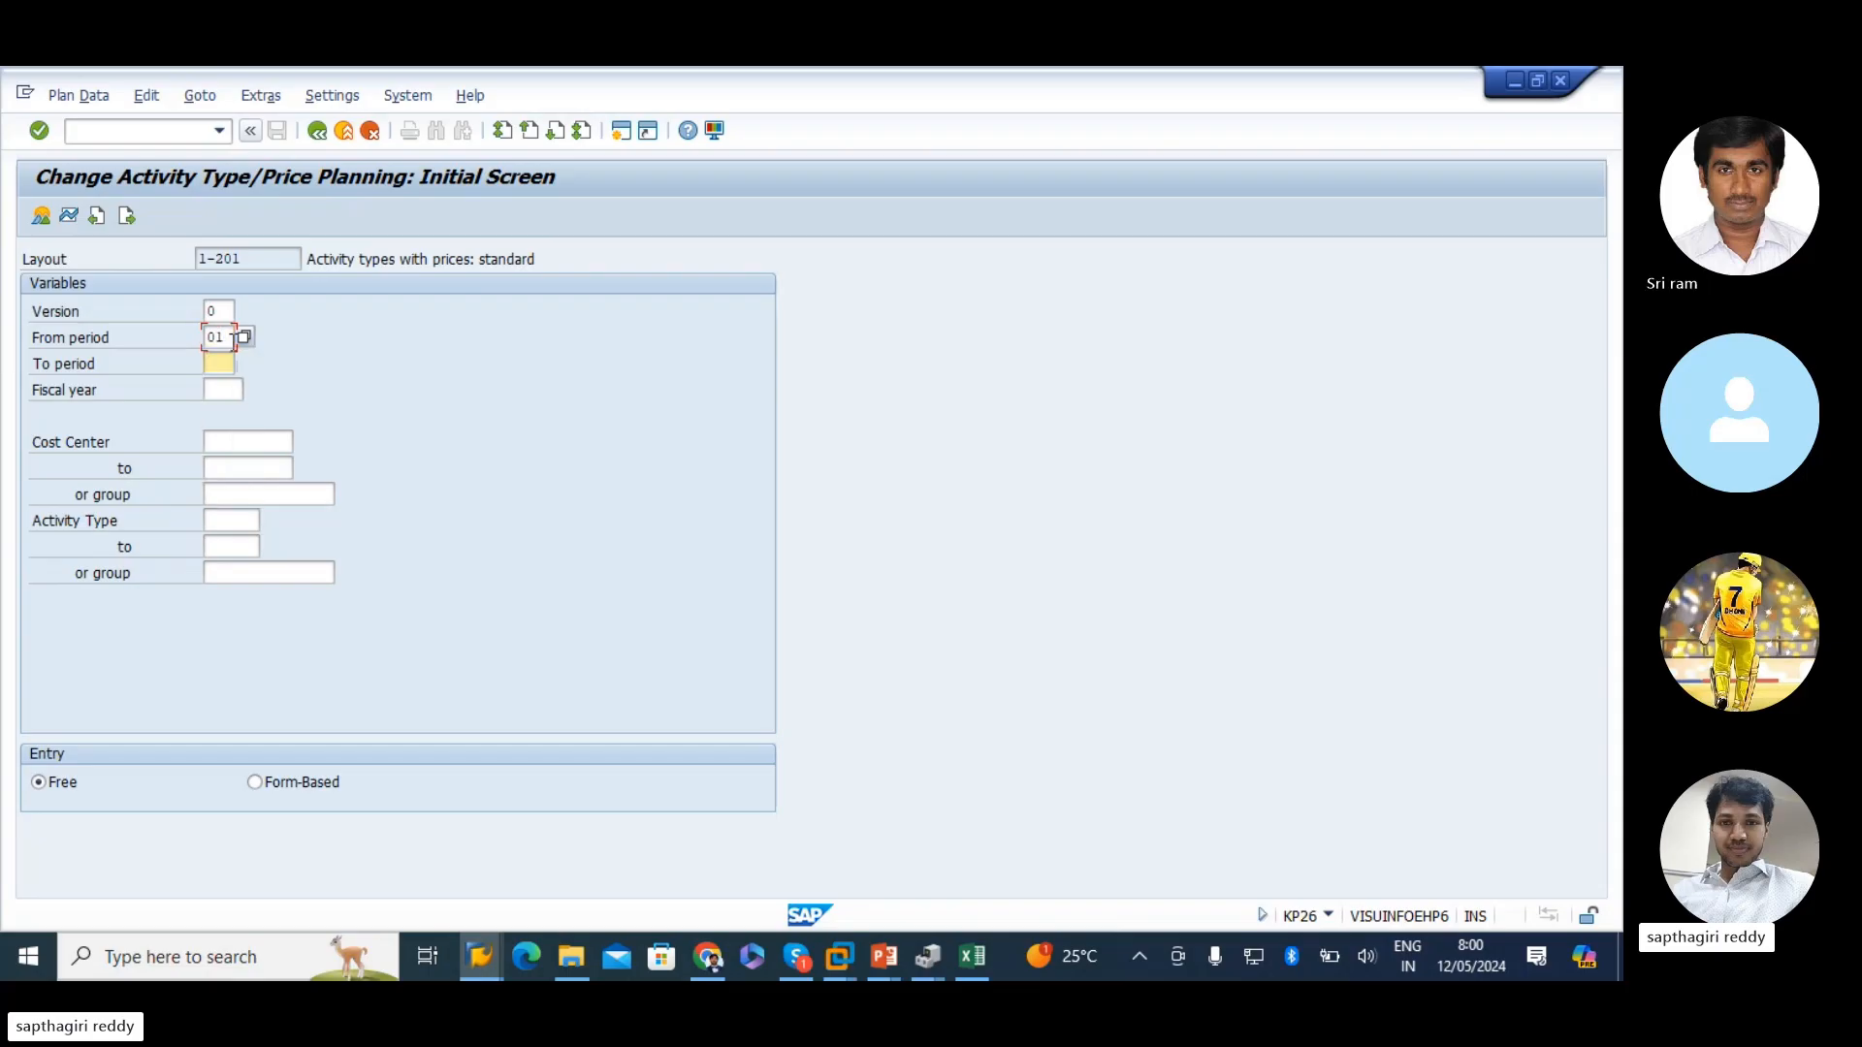
key(Tab)
text(12)
key(Tab)
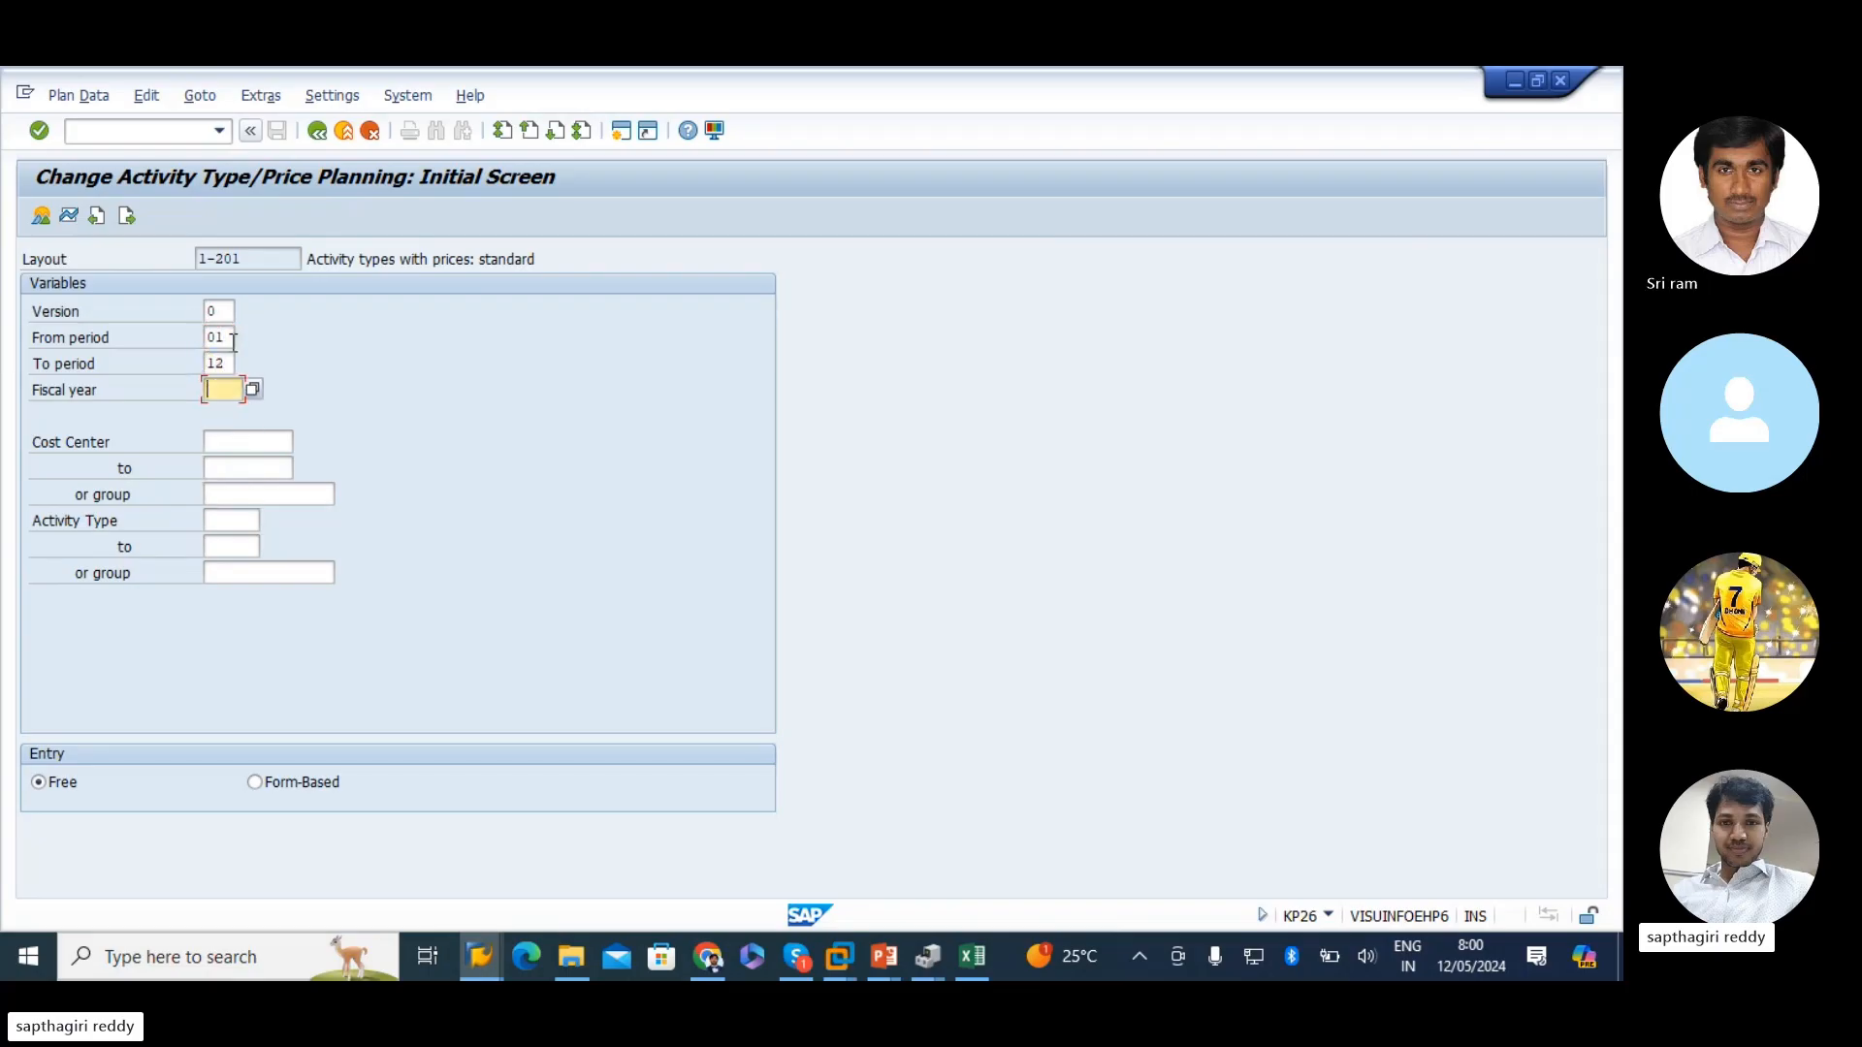
text(2024)
key(Tab)
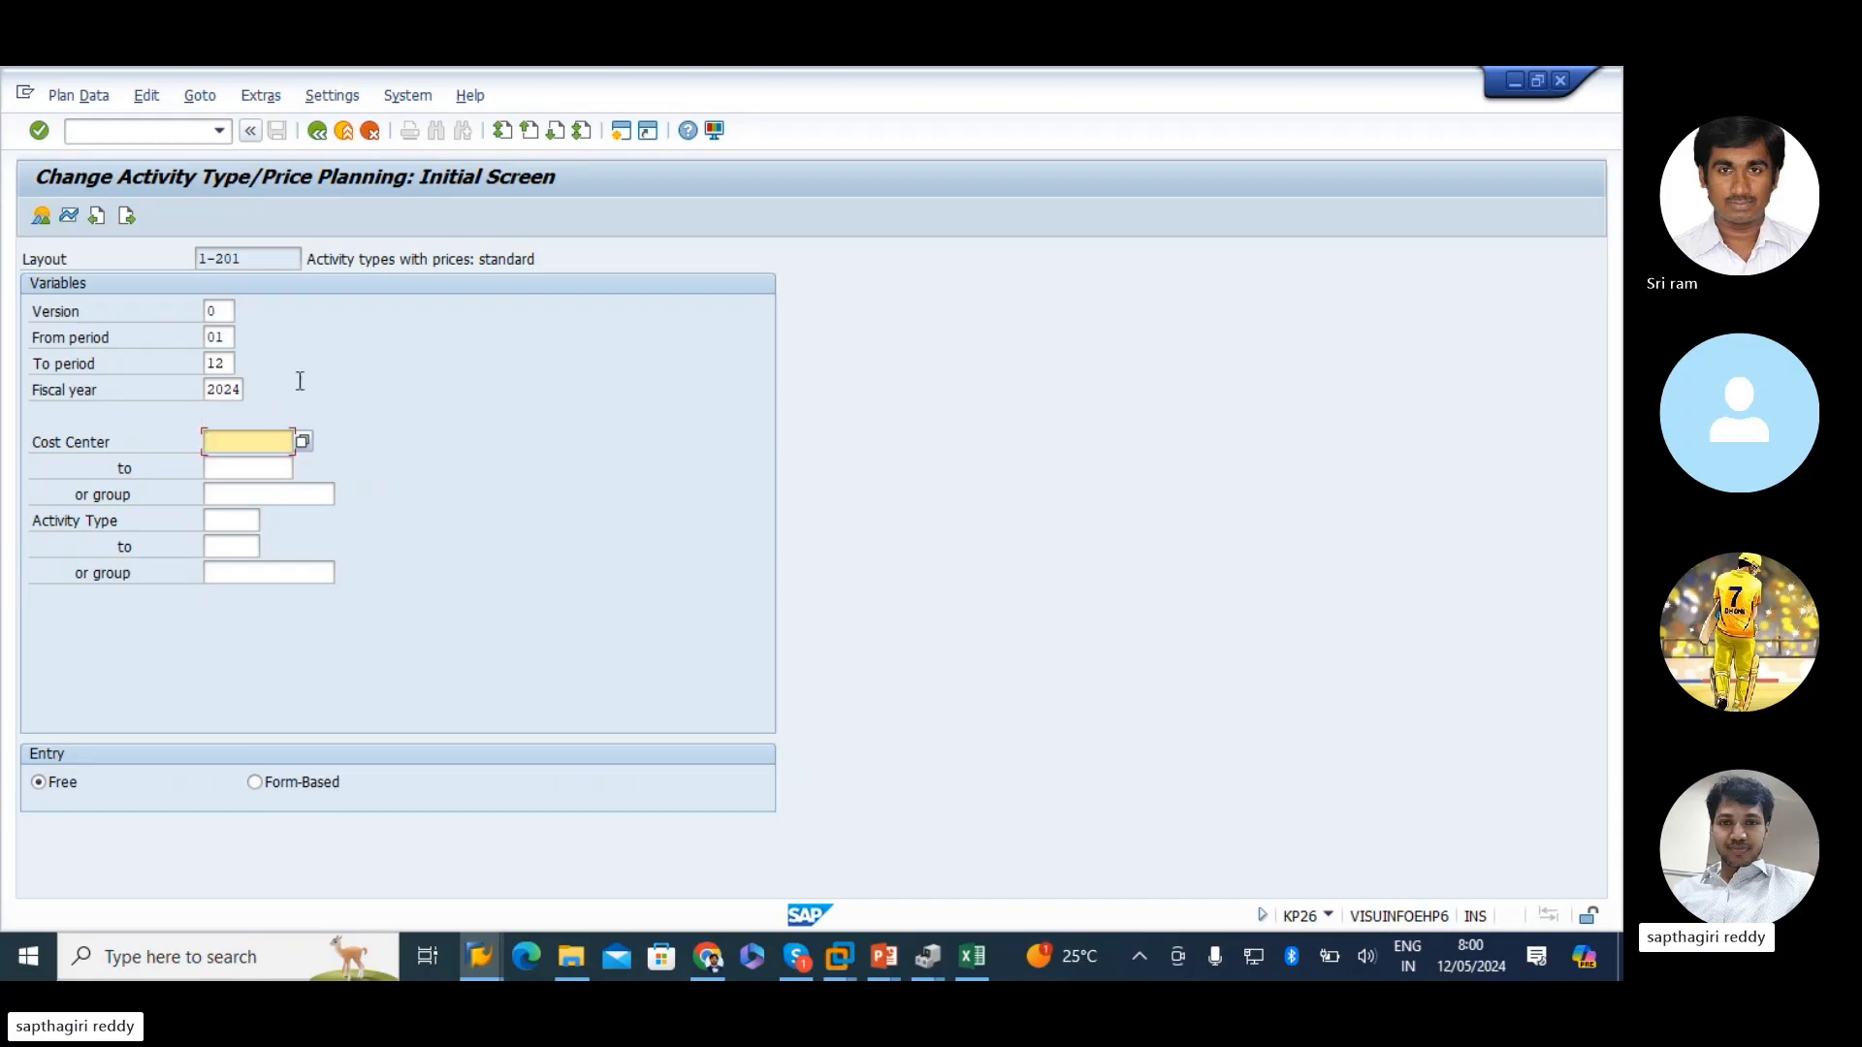
- Choose cost center 4300 and activity type 1410 for the price planning and validate the entries
click(270, 443)
click(235, 483)
click(223, 523)
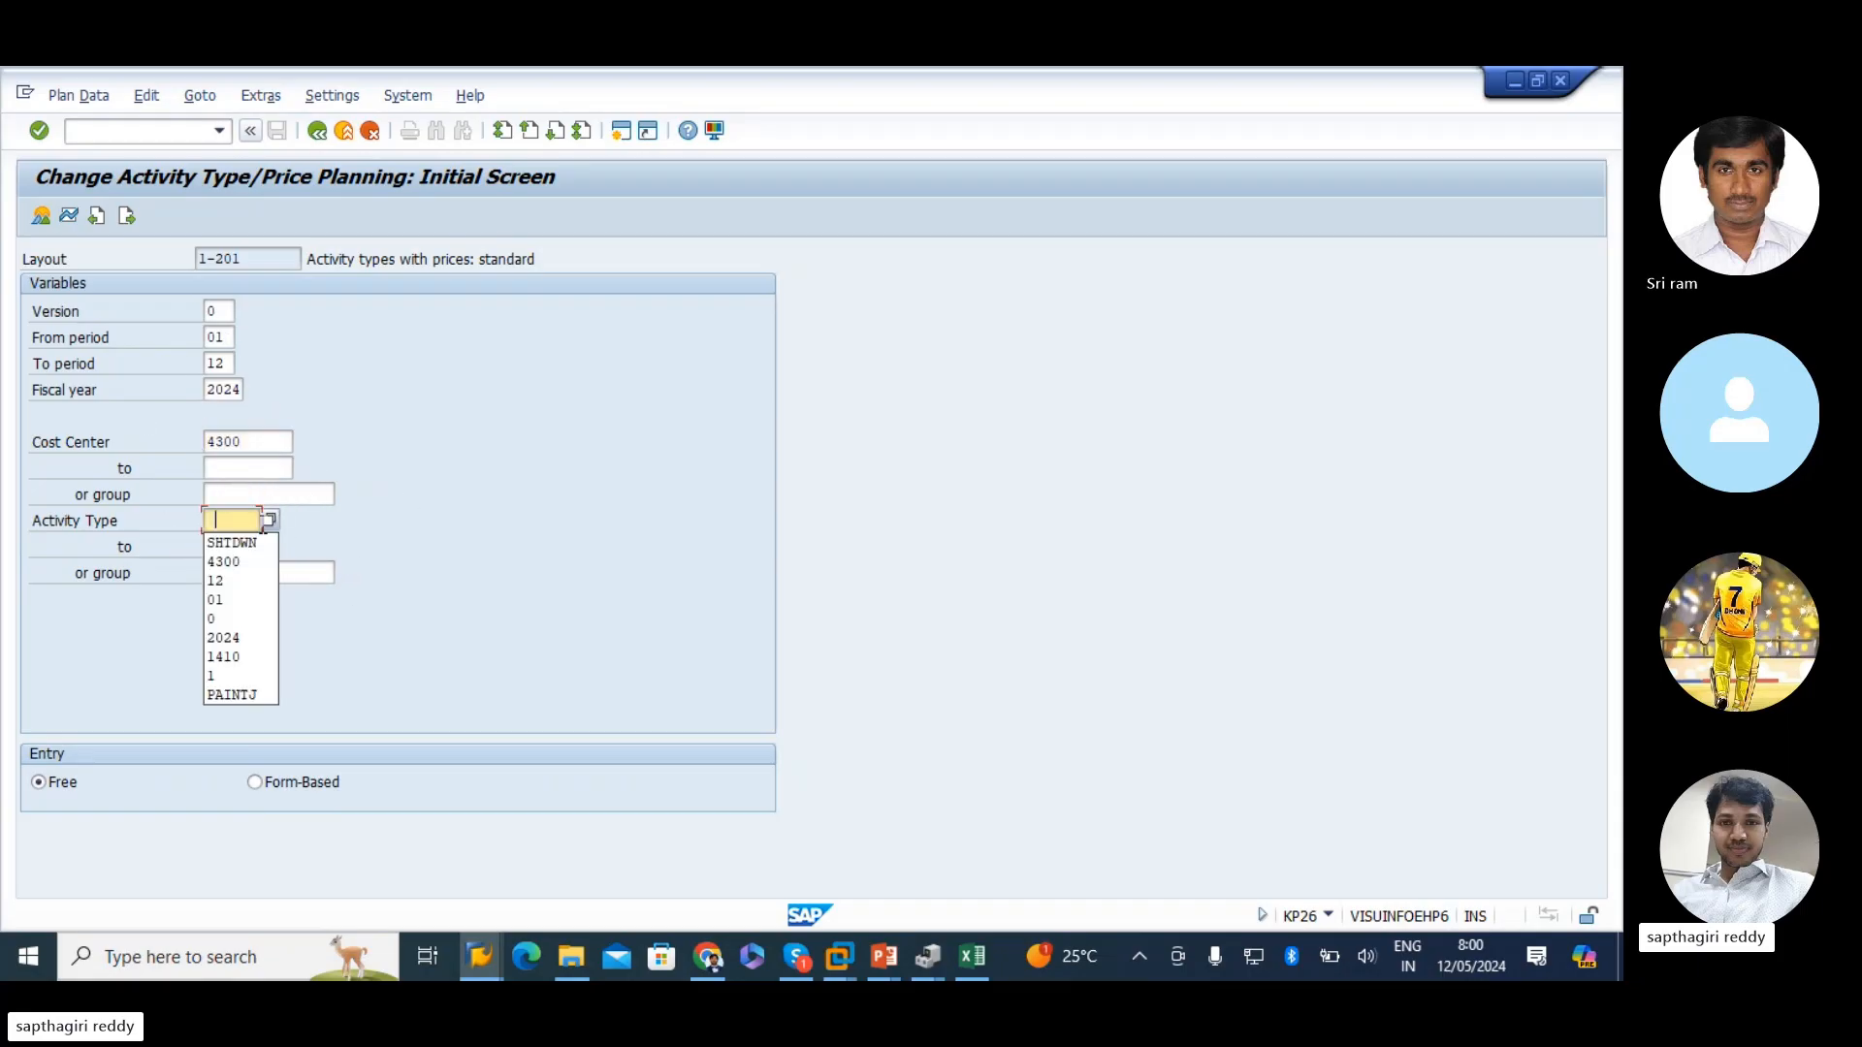
click(236, 655)
key(Return)
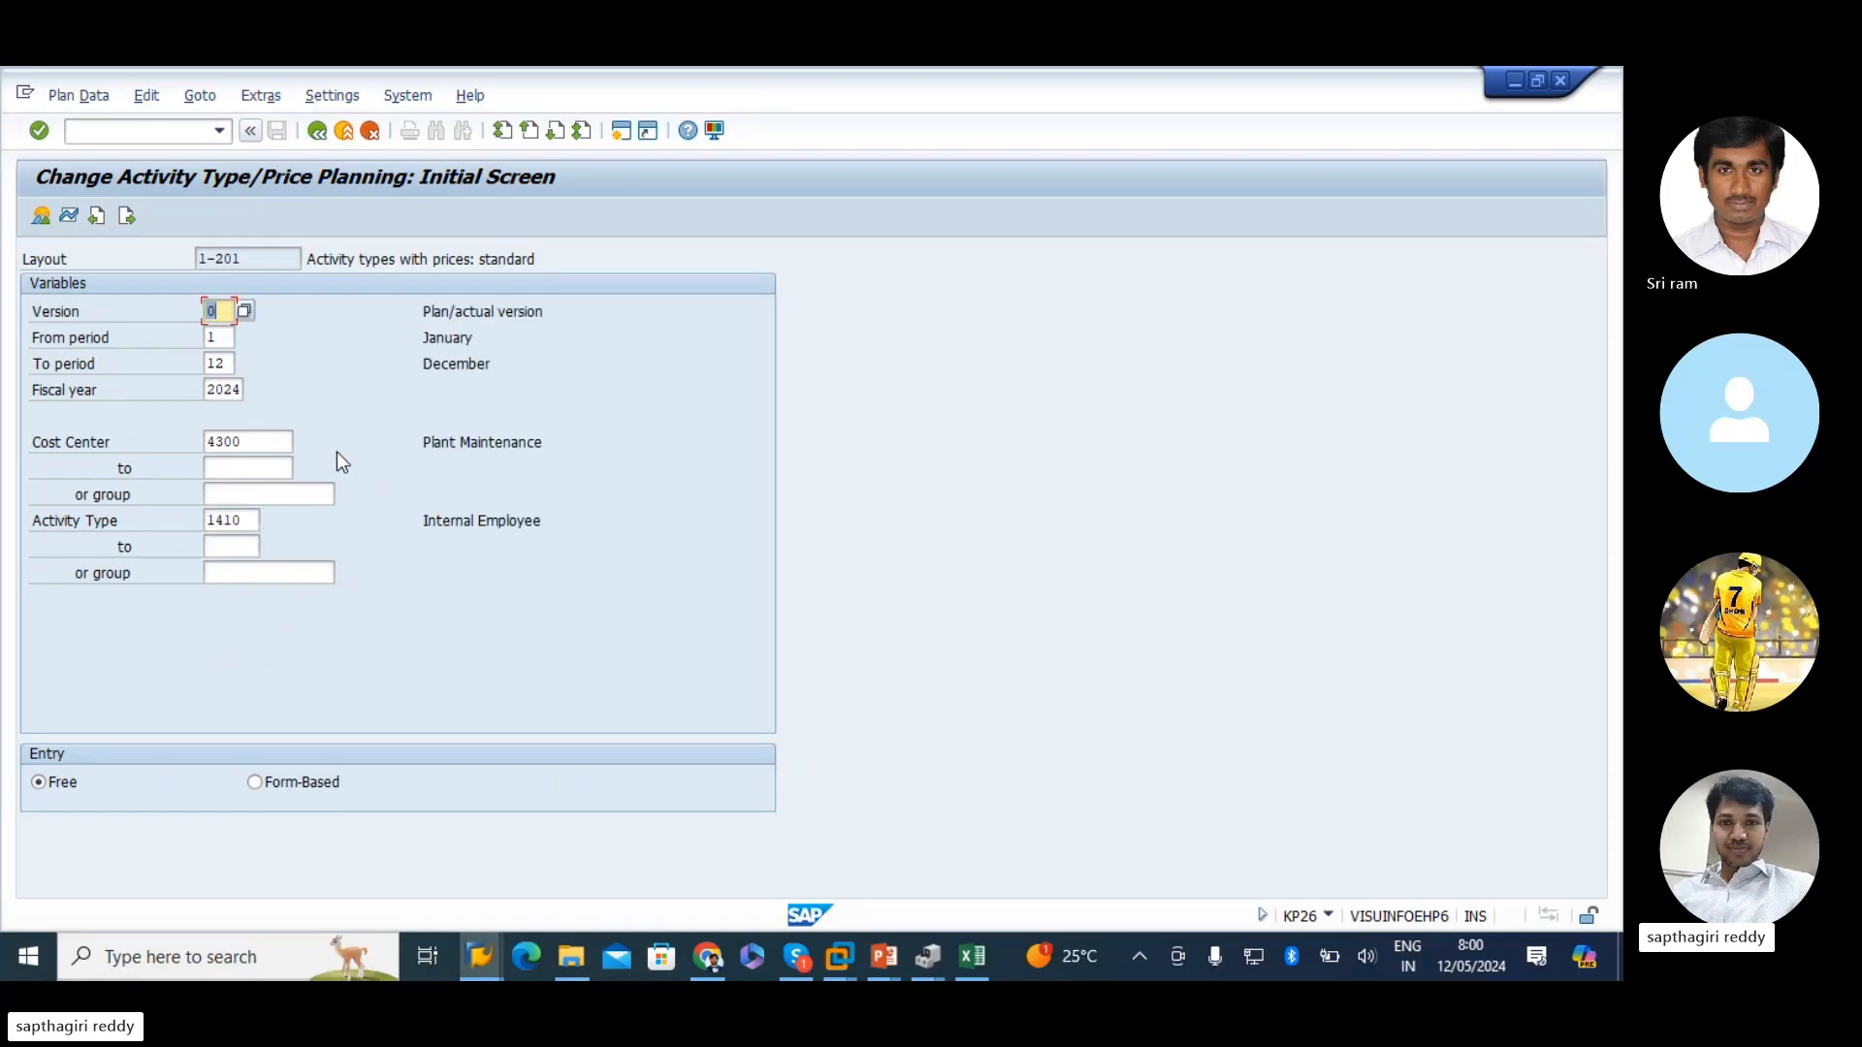
- Capture a snip of the price planning initial screen and paste it below the Scheduling picture on Excel's WORKCENTER sheet
key(super+shift+s)
drag(11, 148, 653, 629)
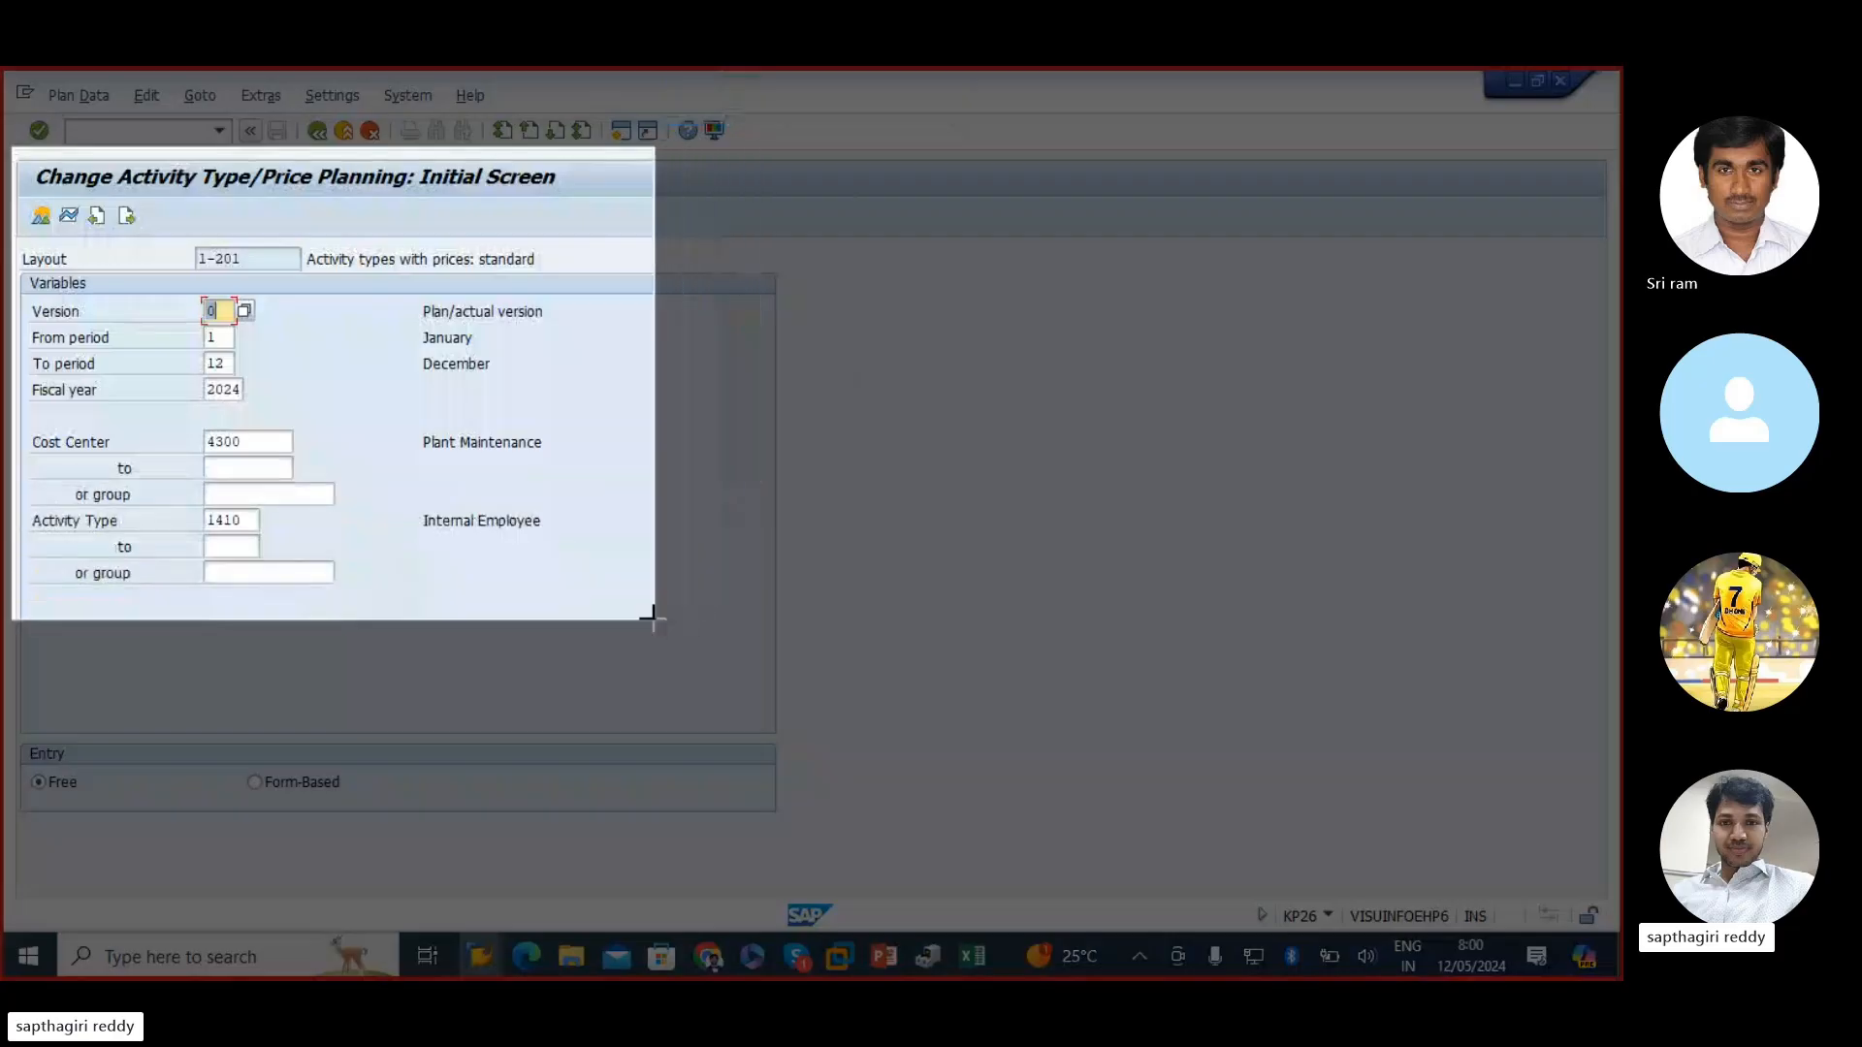
click(979, 960)
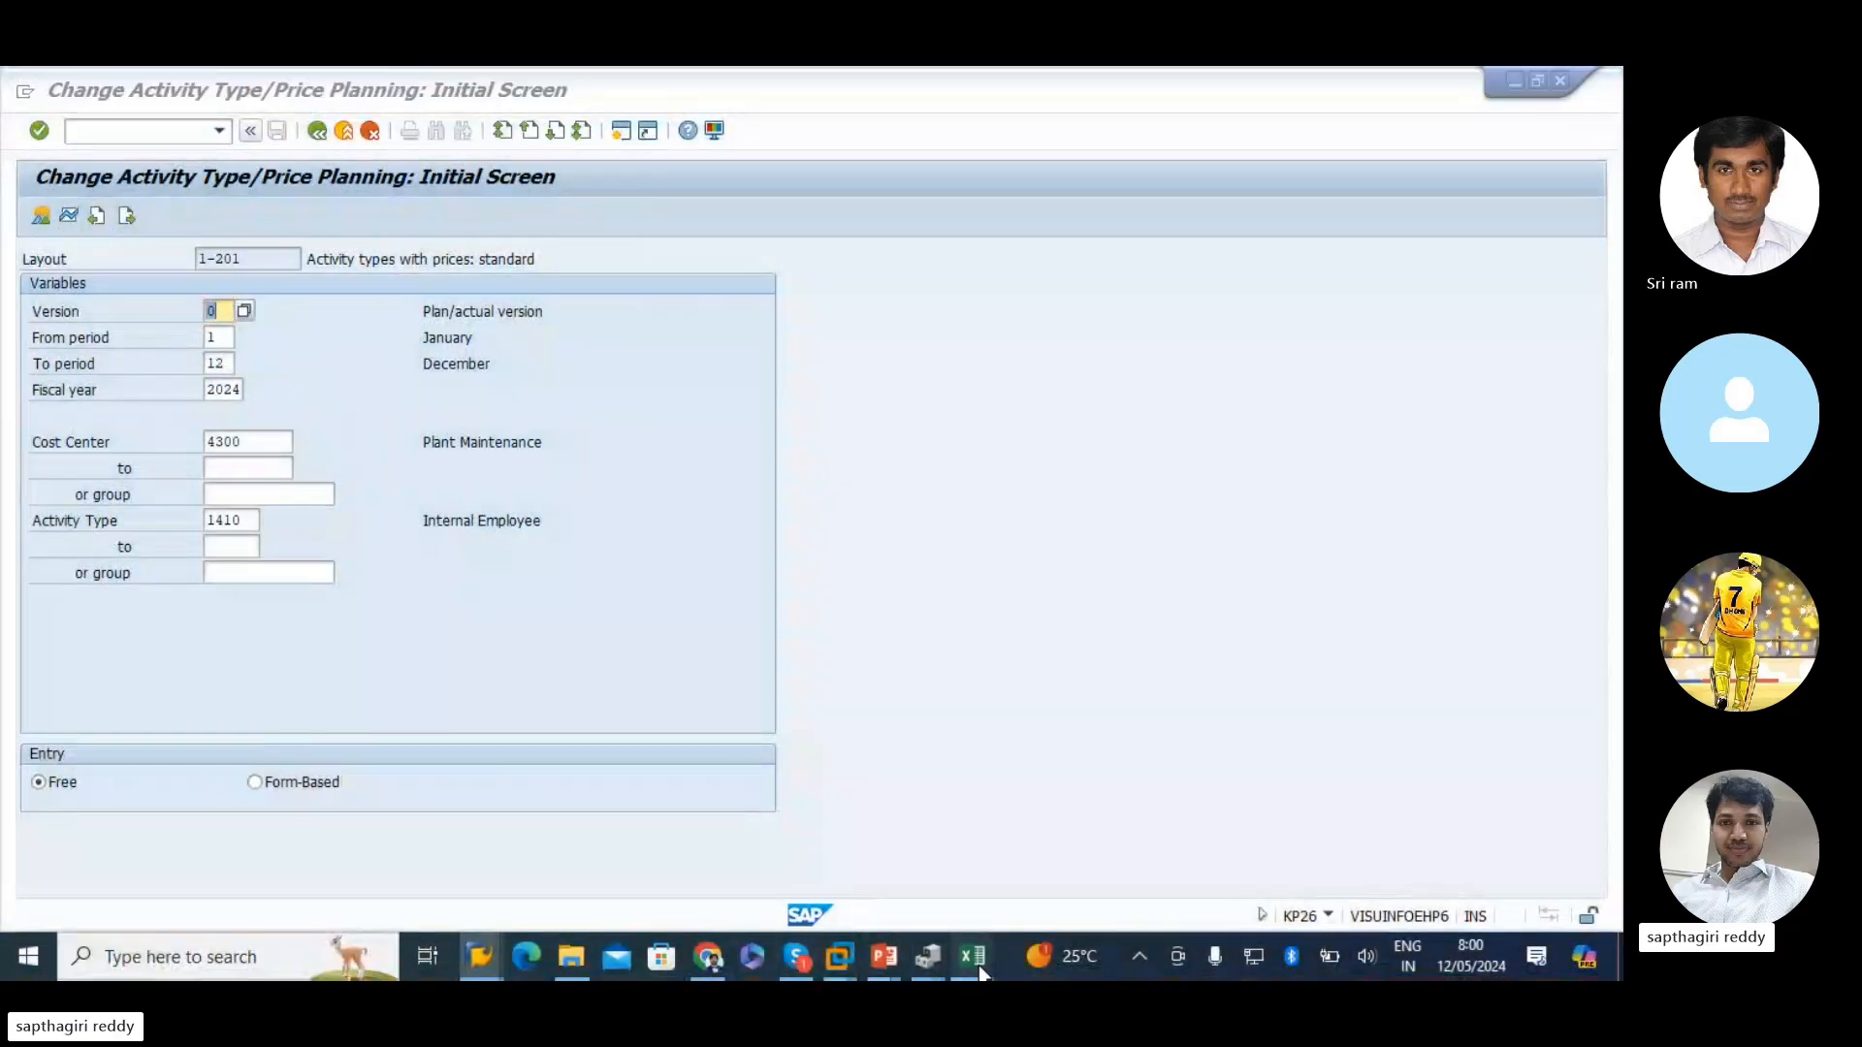
scroll(349, 630, down, 4)
scroll(606, 782, up, 2)
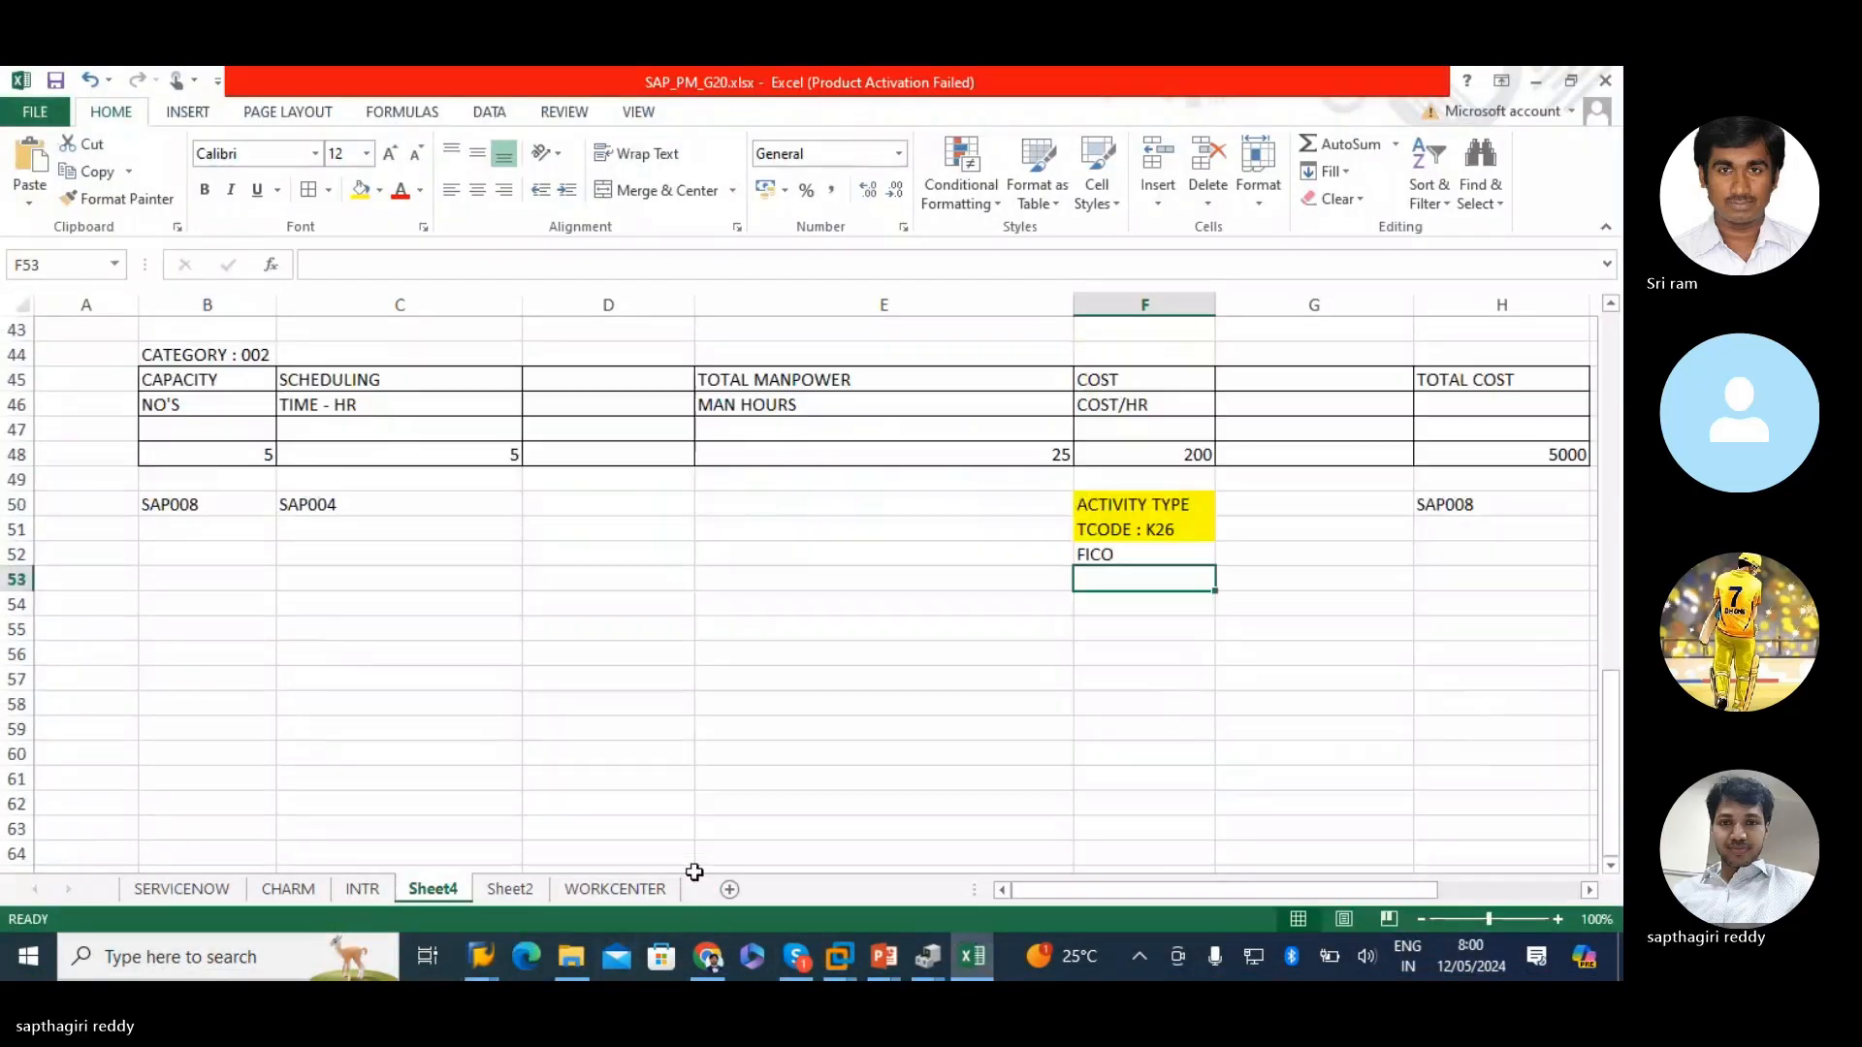
click(617, 890)
scroll(149, 657, down, 4)
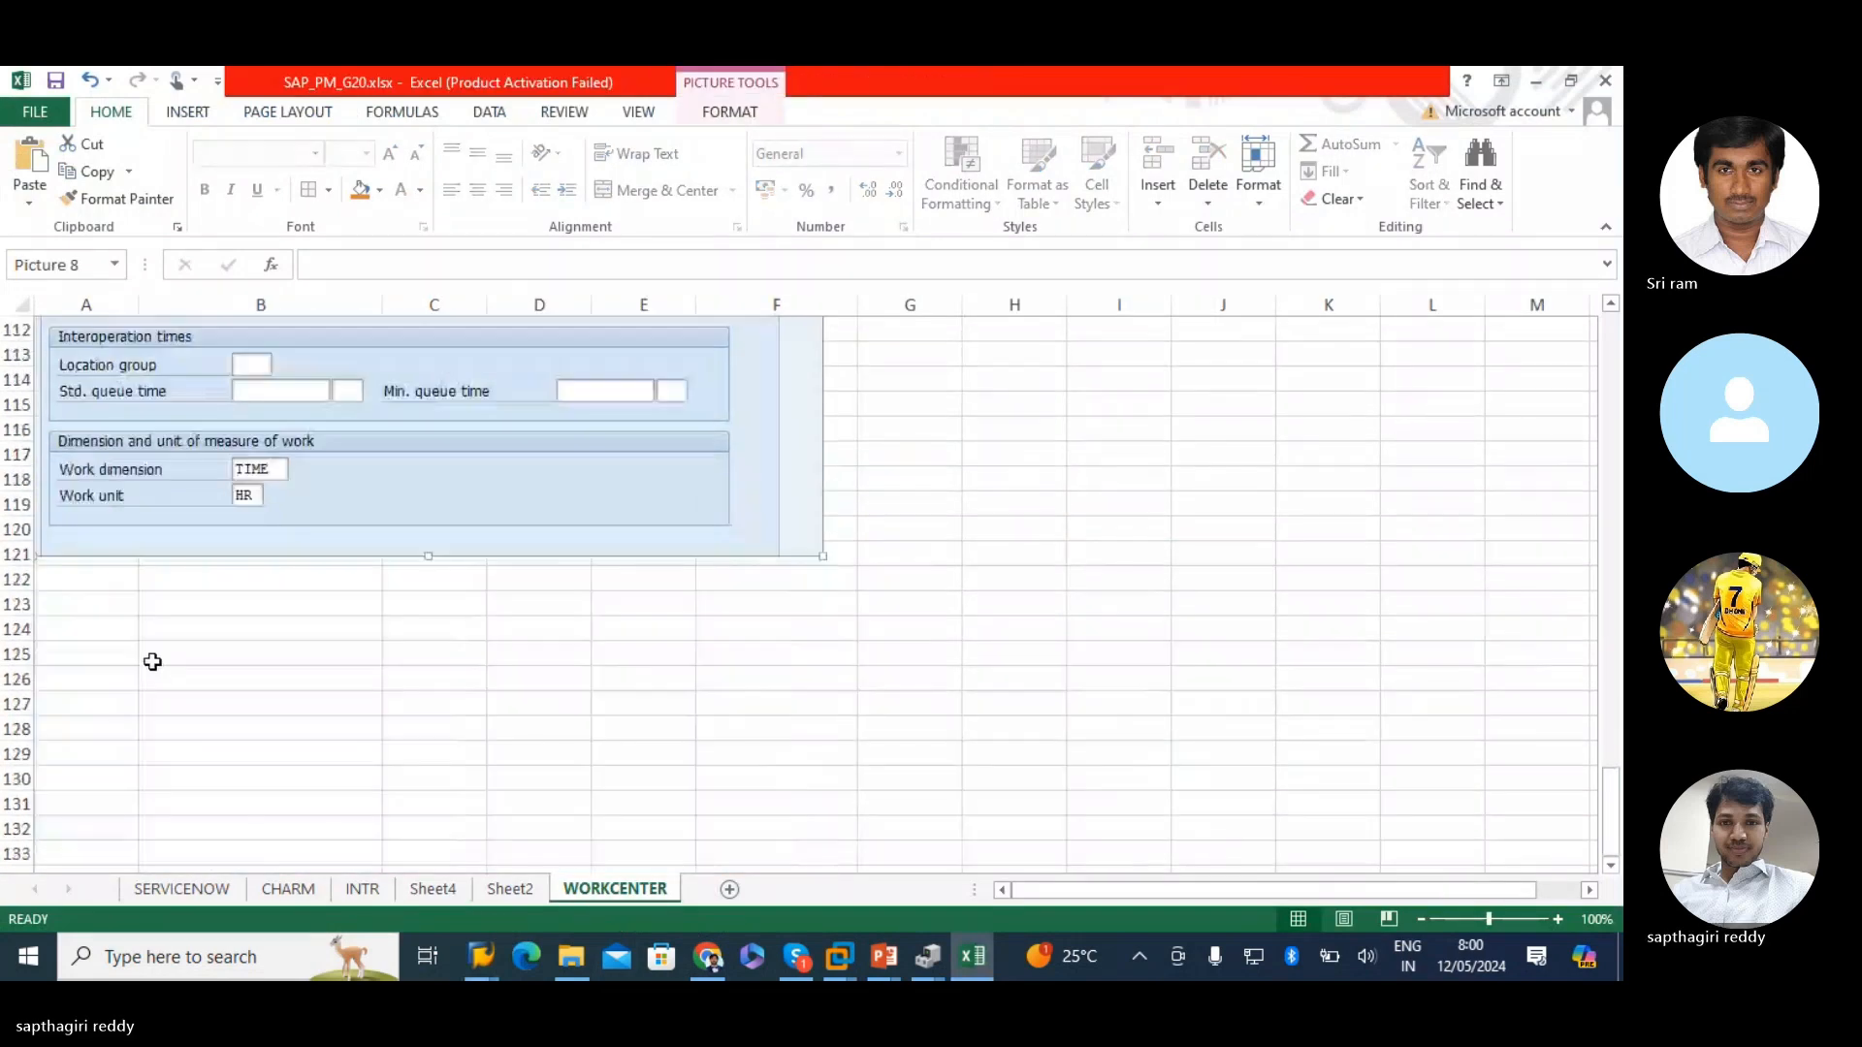
key(ctrl+v)
- Open the price planning overview in SAP, check activity type 1410's fixed price and capture a snip of it
key(alt+Tab)
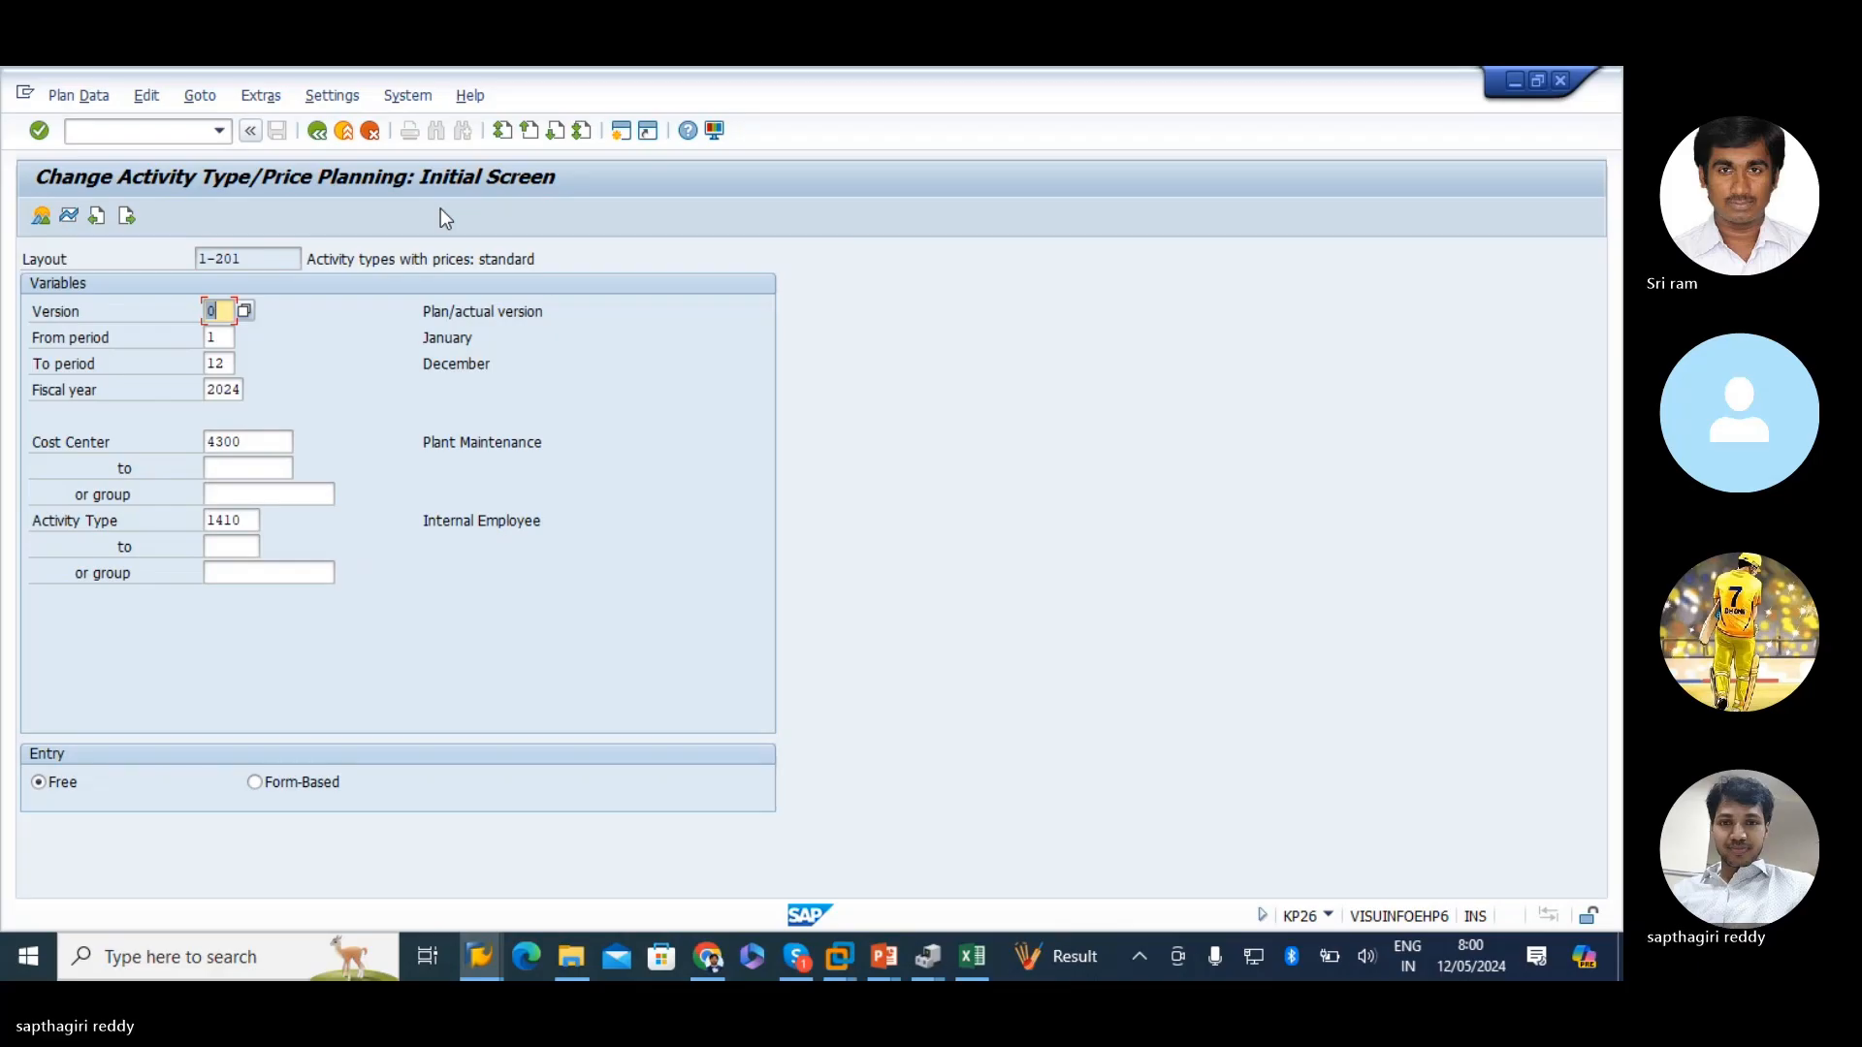
click(43, 213)
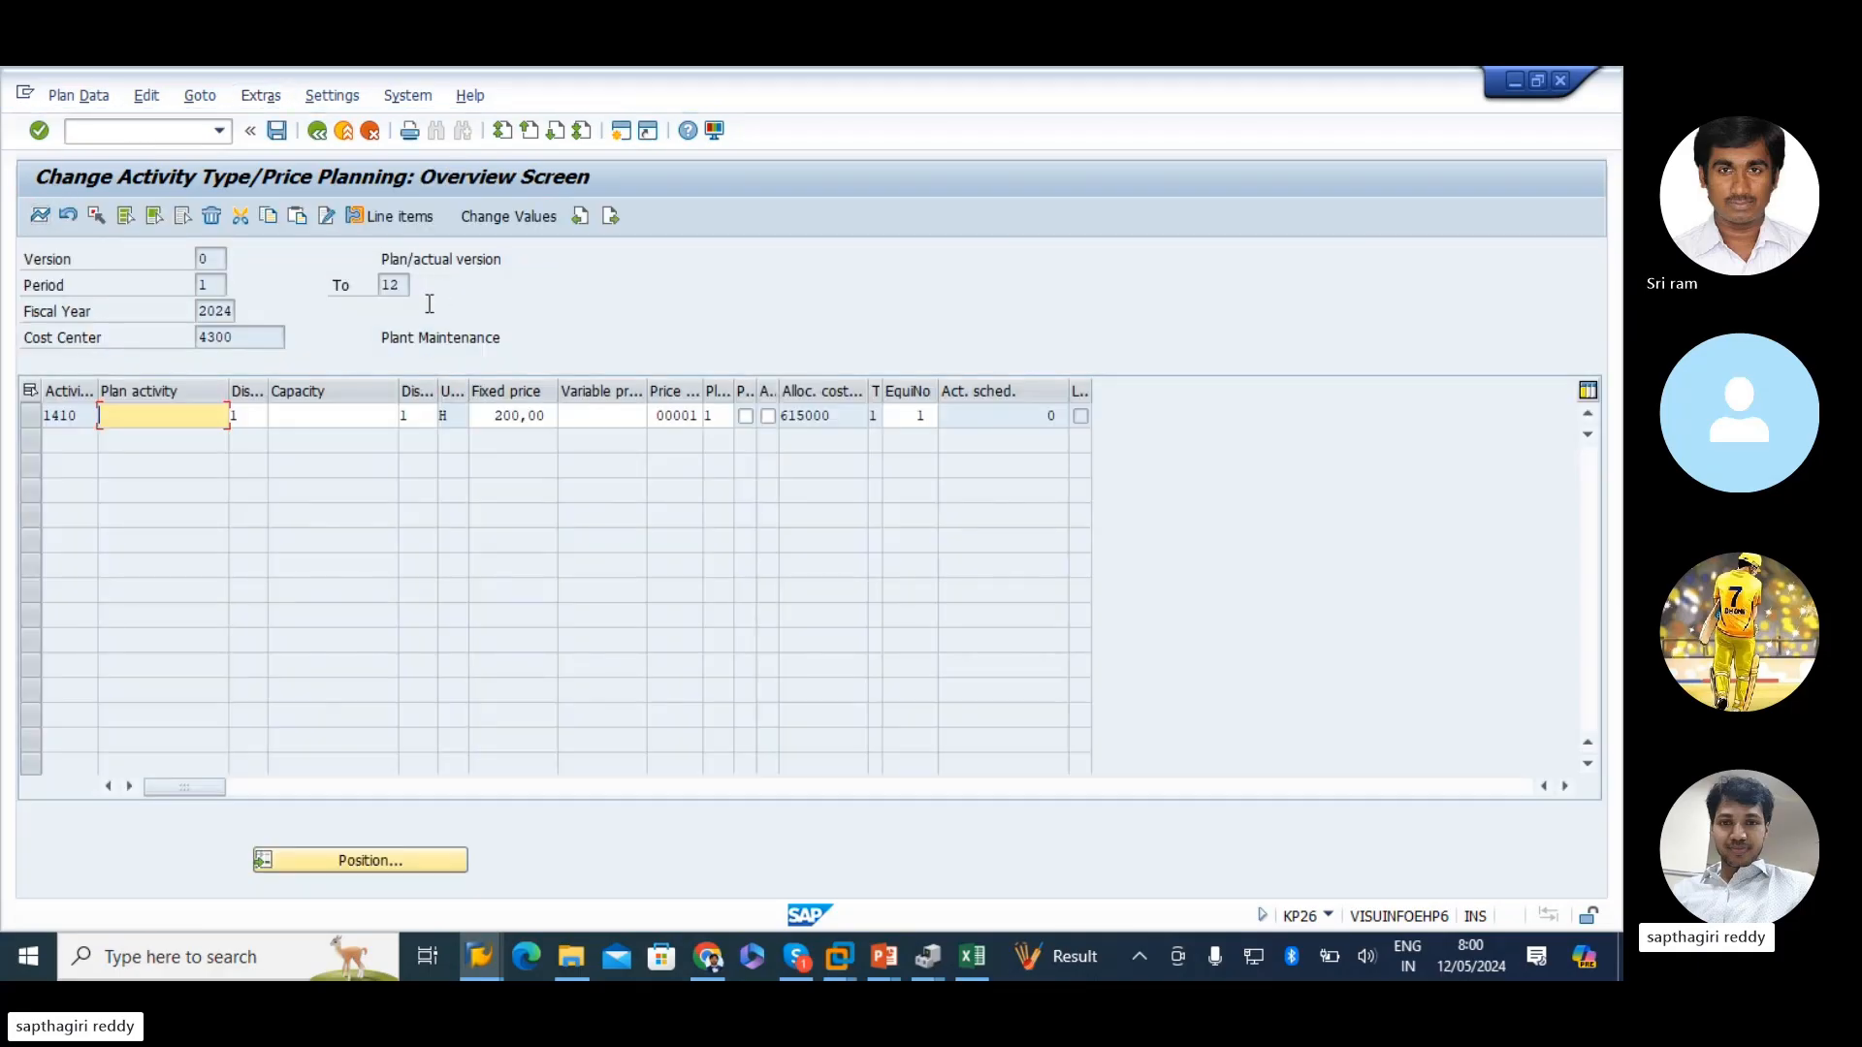
drag(492, 415, 571, 411)
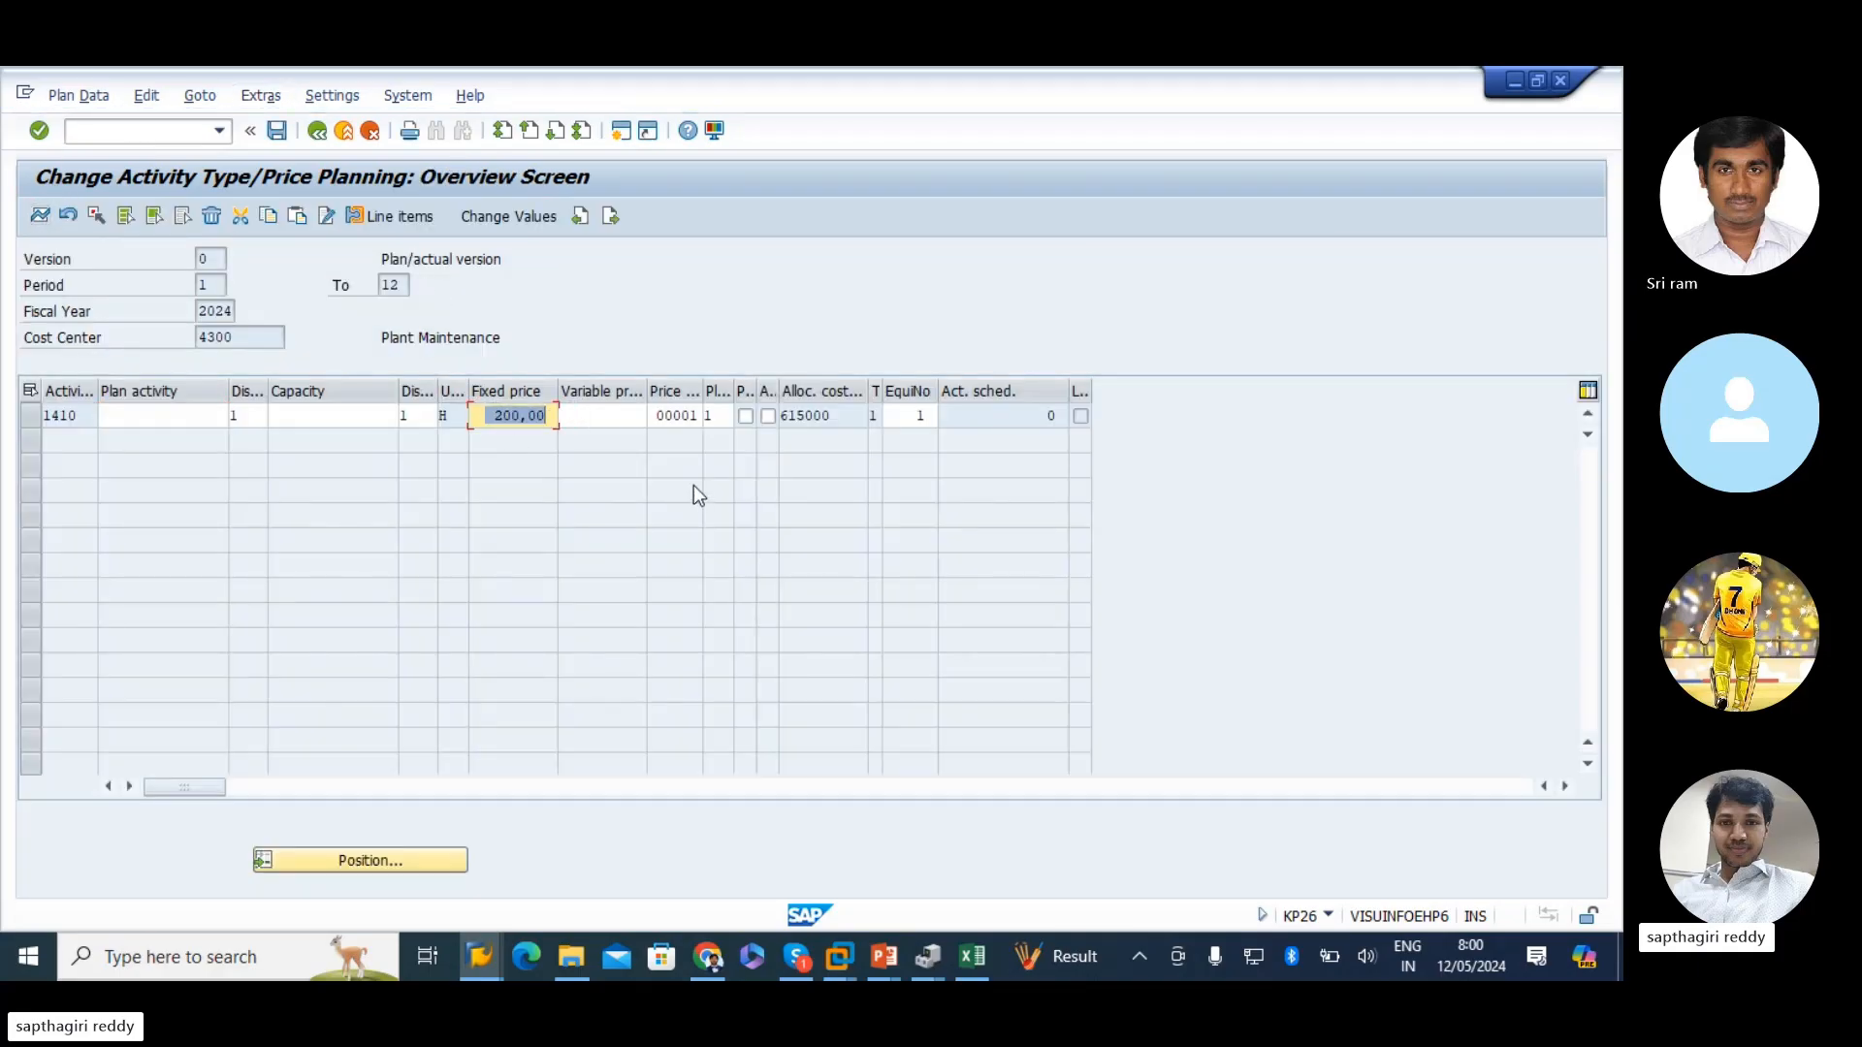
key(super+shift+s)
drag(5, 147, 1141, 440)
click(140, 417)
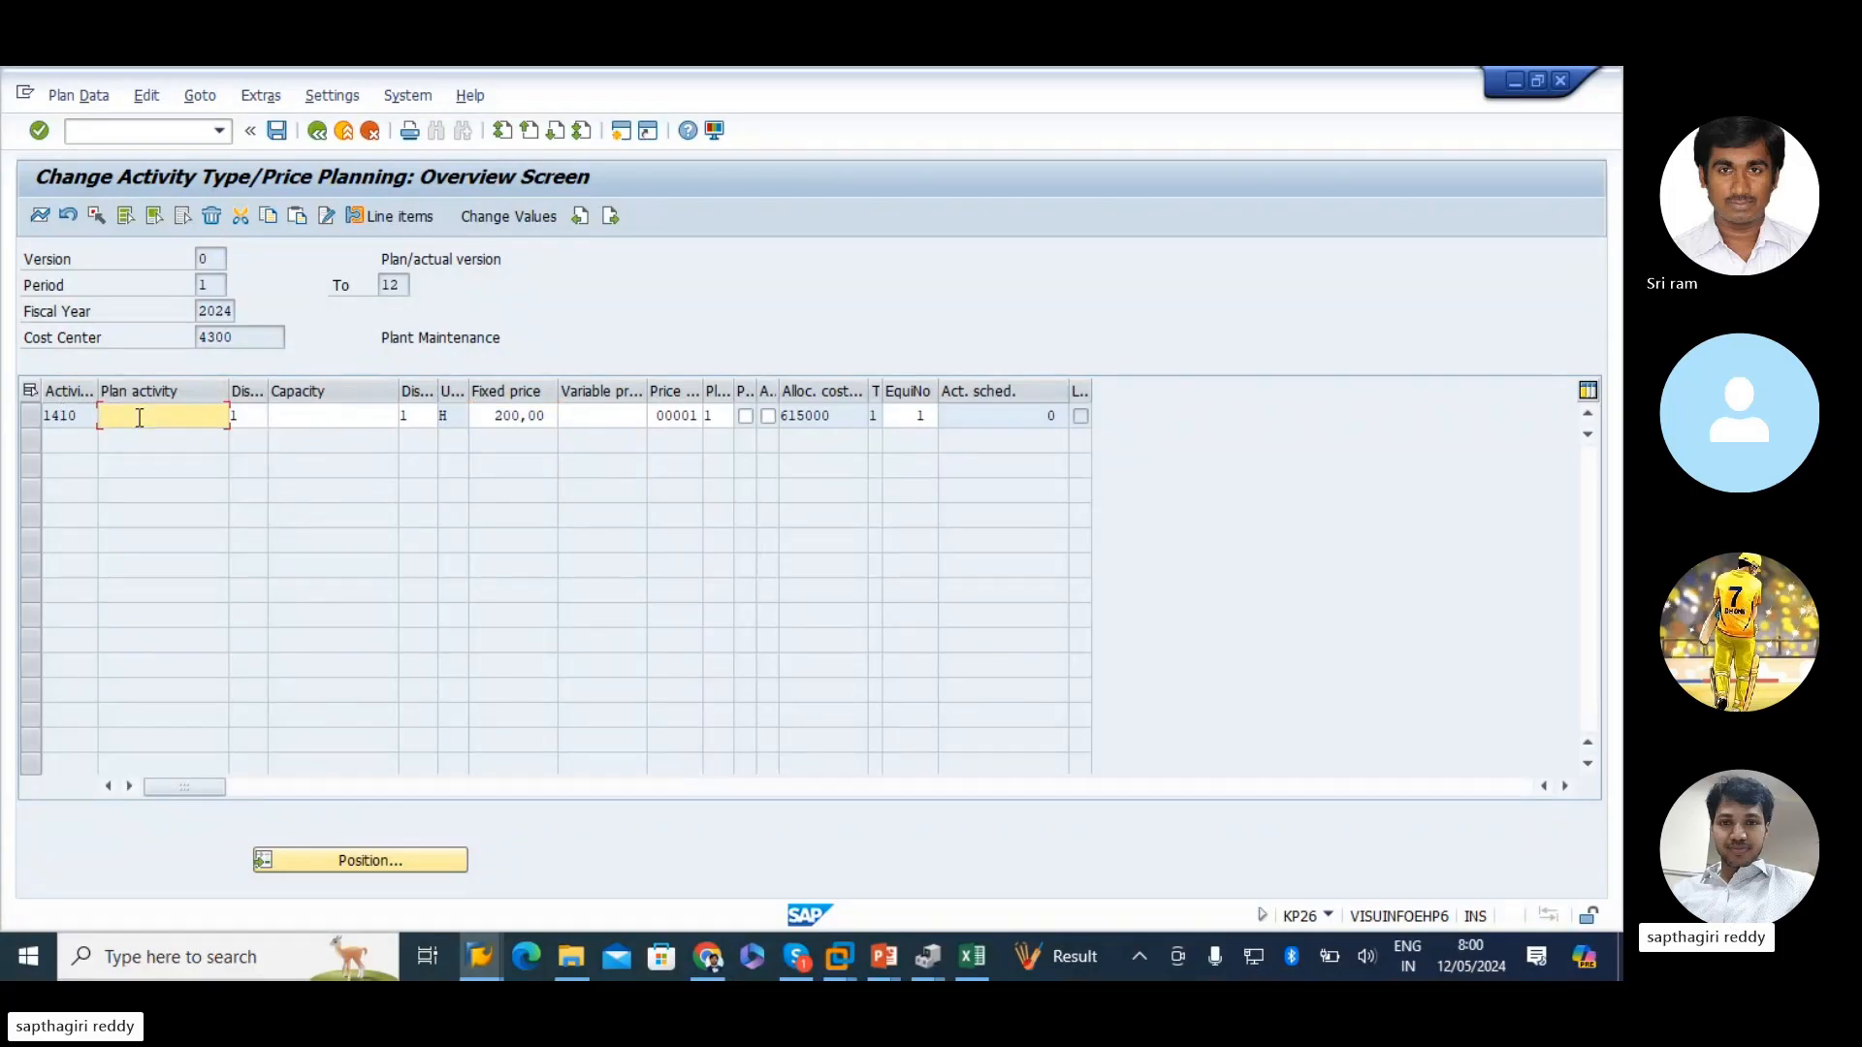
text(Repair Ho)
key(BackSpace)
key(BackSpace)
key(BackSpace)
key(BackSpace)
text(J)
key(BackSpace)
key(BackSpace)
key(BackSpace)
key(BackSpace)
key(BackSpace)
key(BackSpace)
key(BackSpace)
key(BackSpace)
key(BackSpace)
key(BackSpace)
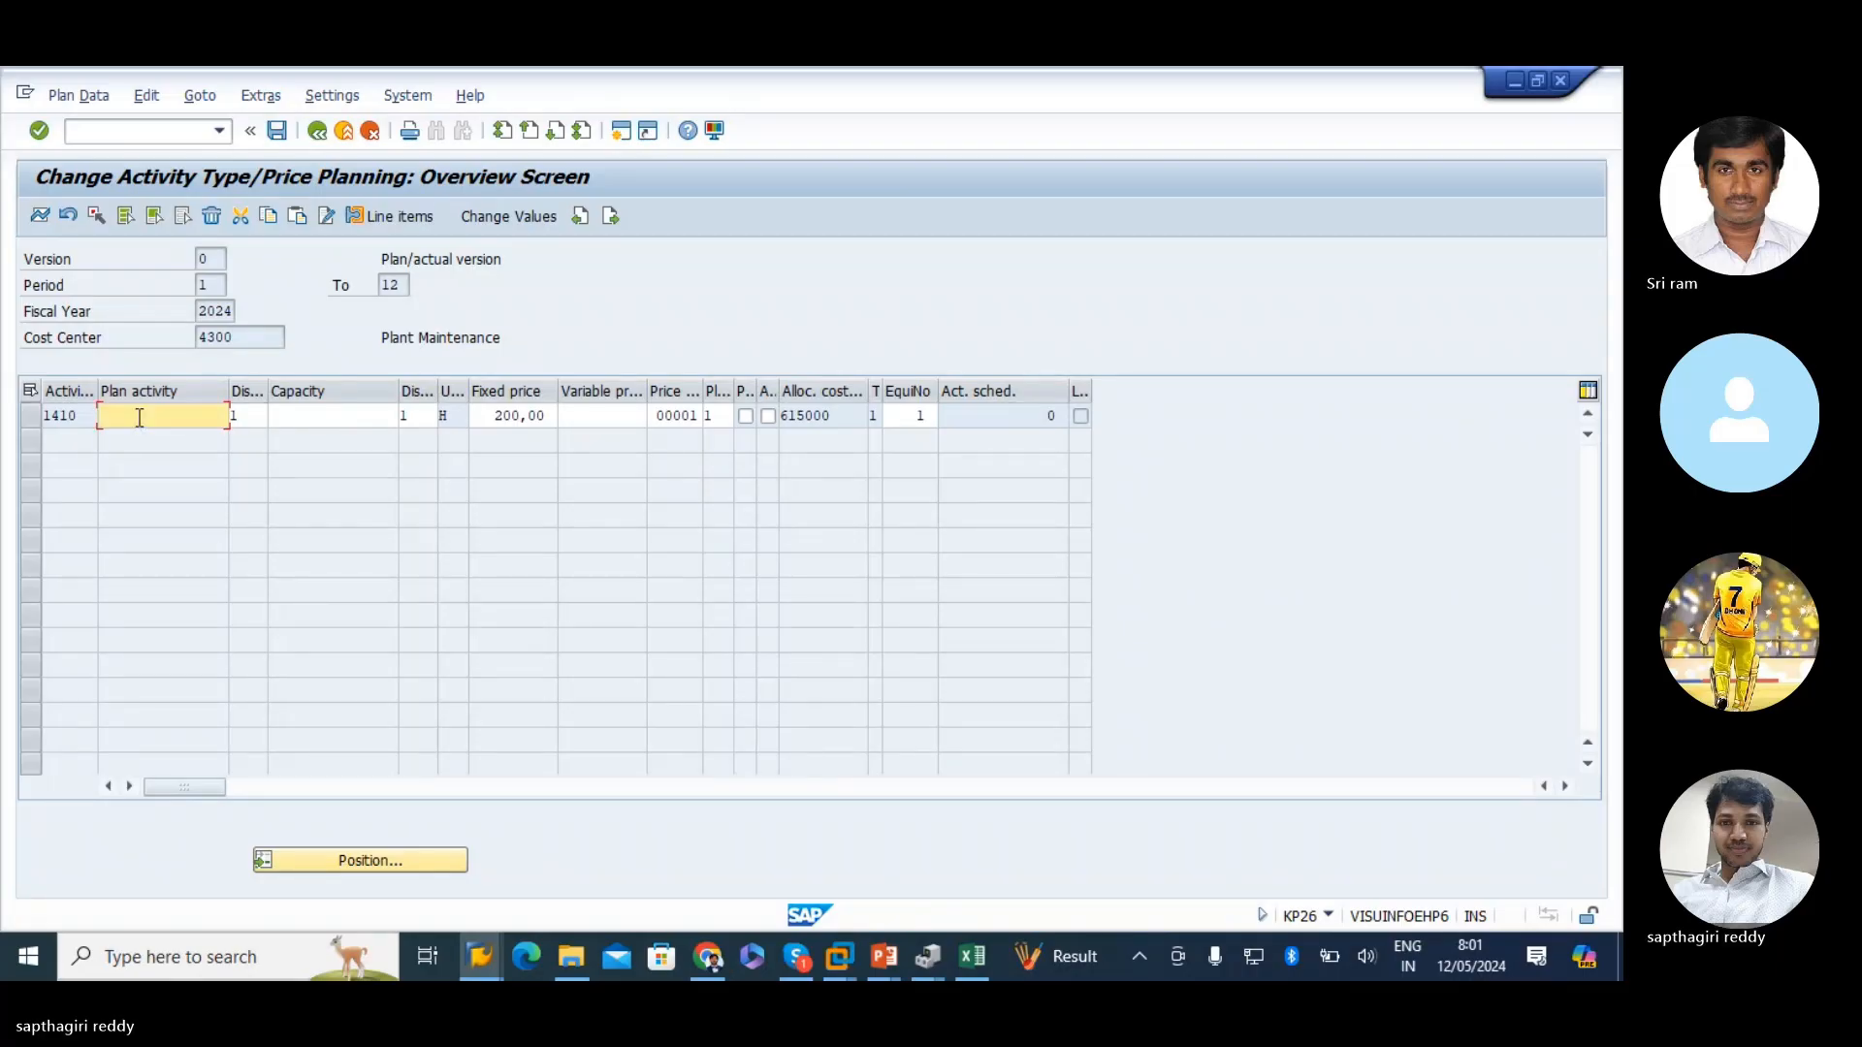
- Save the price planning, exit the transaction and return to the Create Work Center window
click(276, 130)
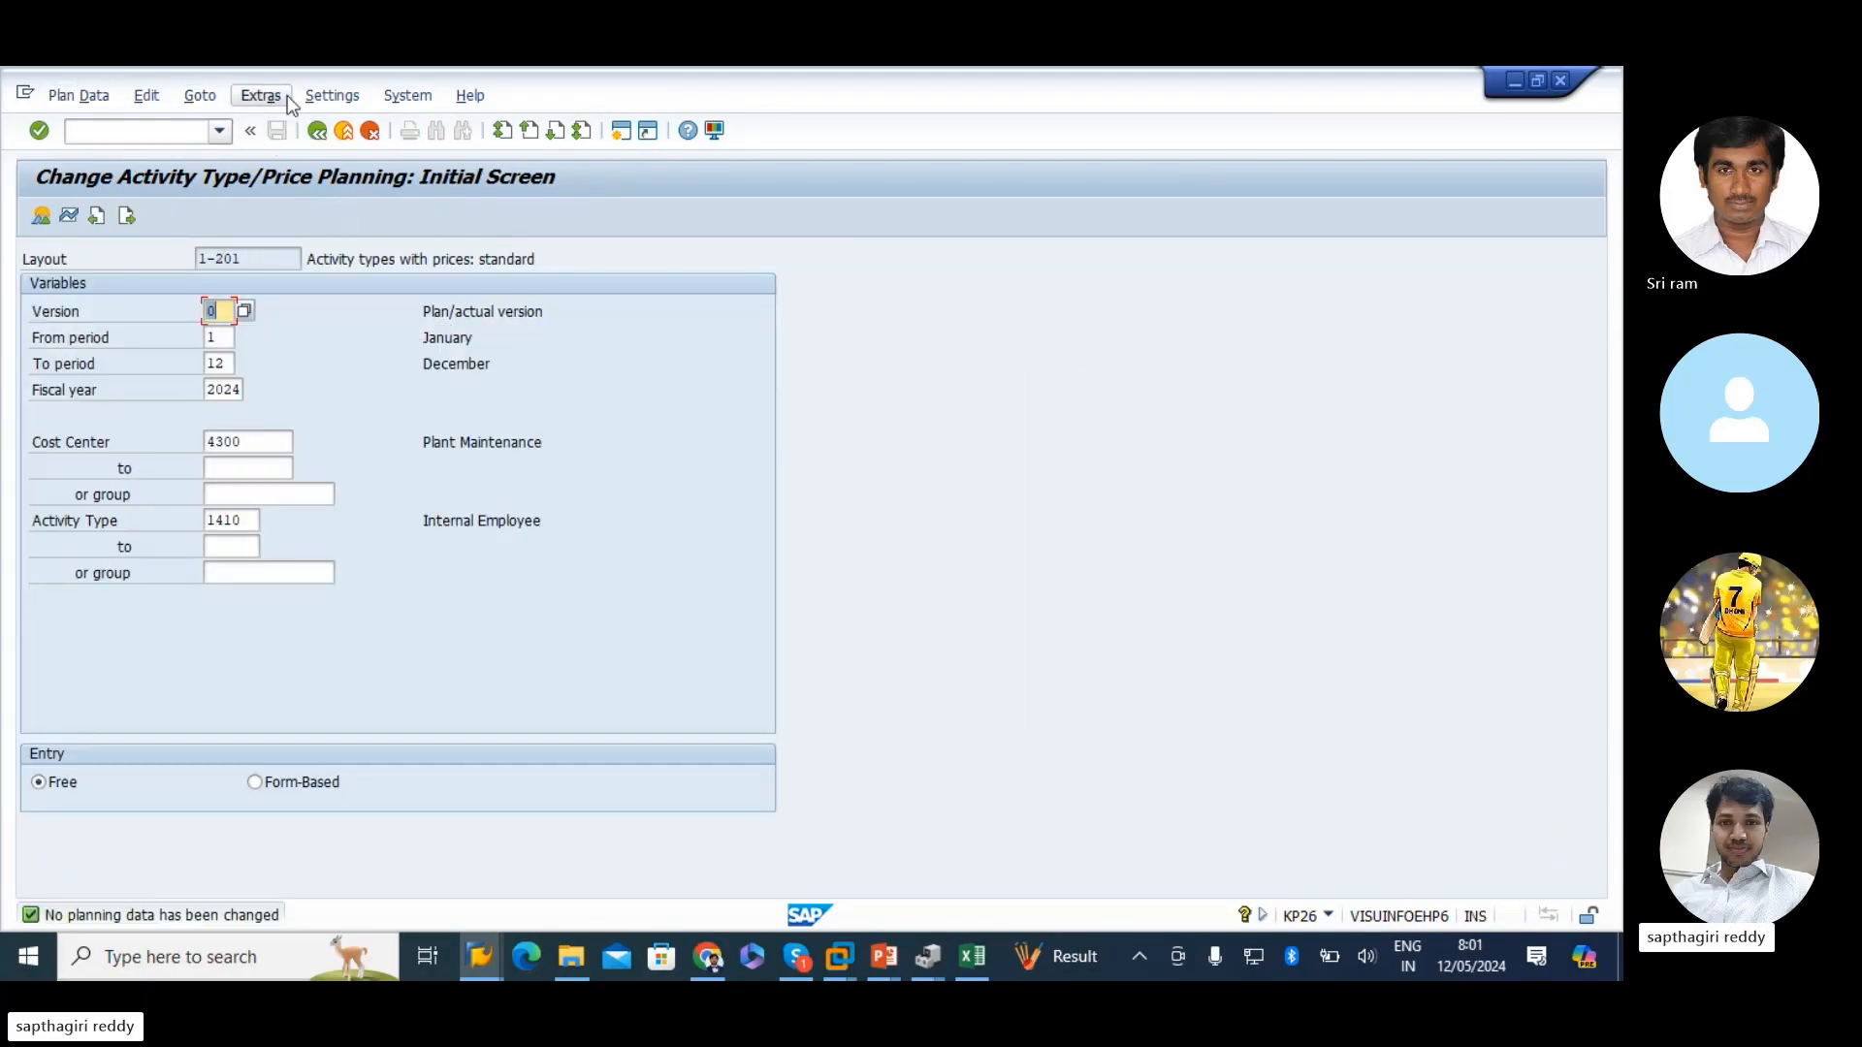
click(316, 130)
key(alt+Tab)
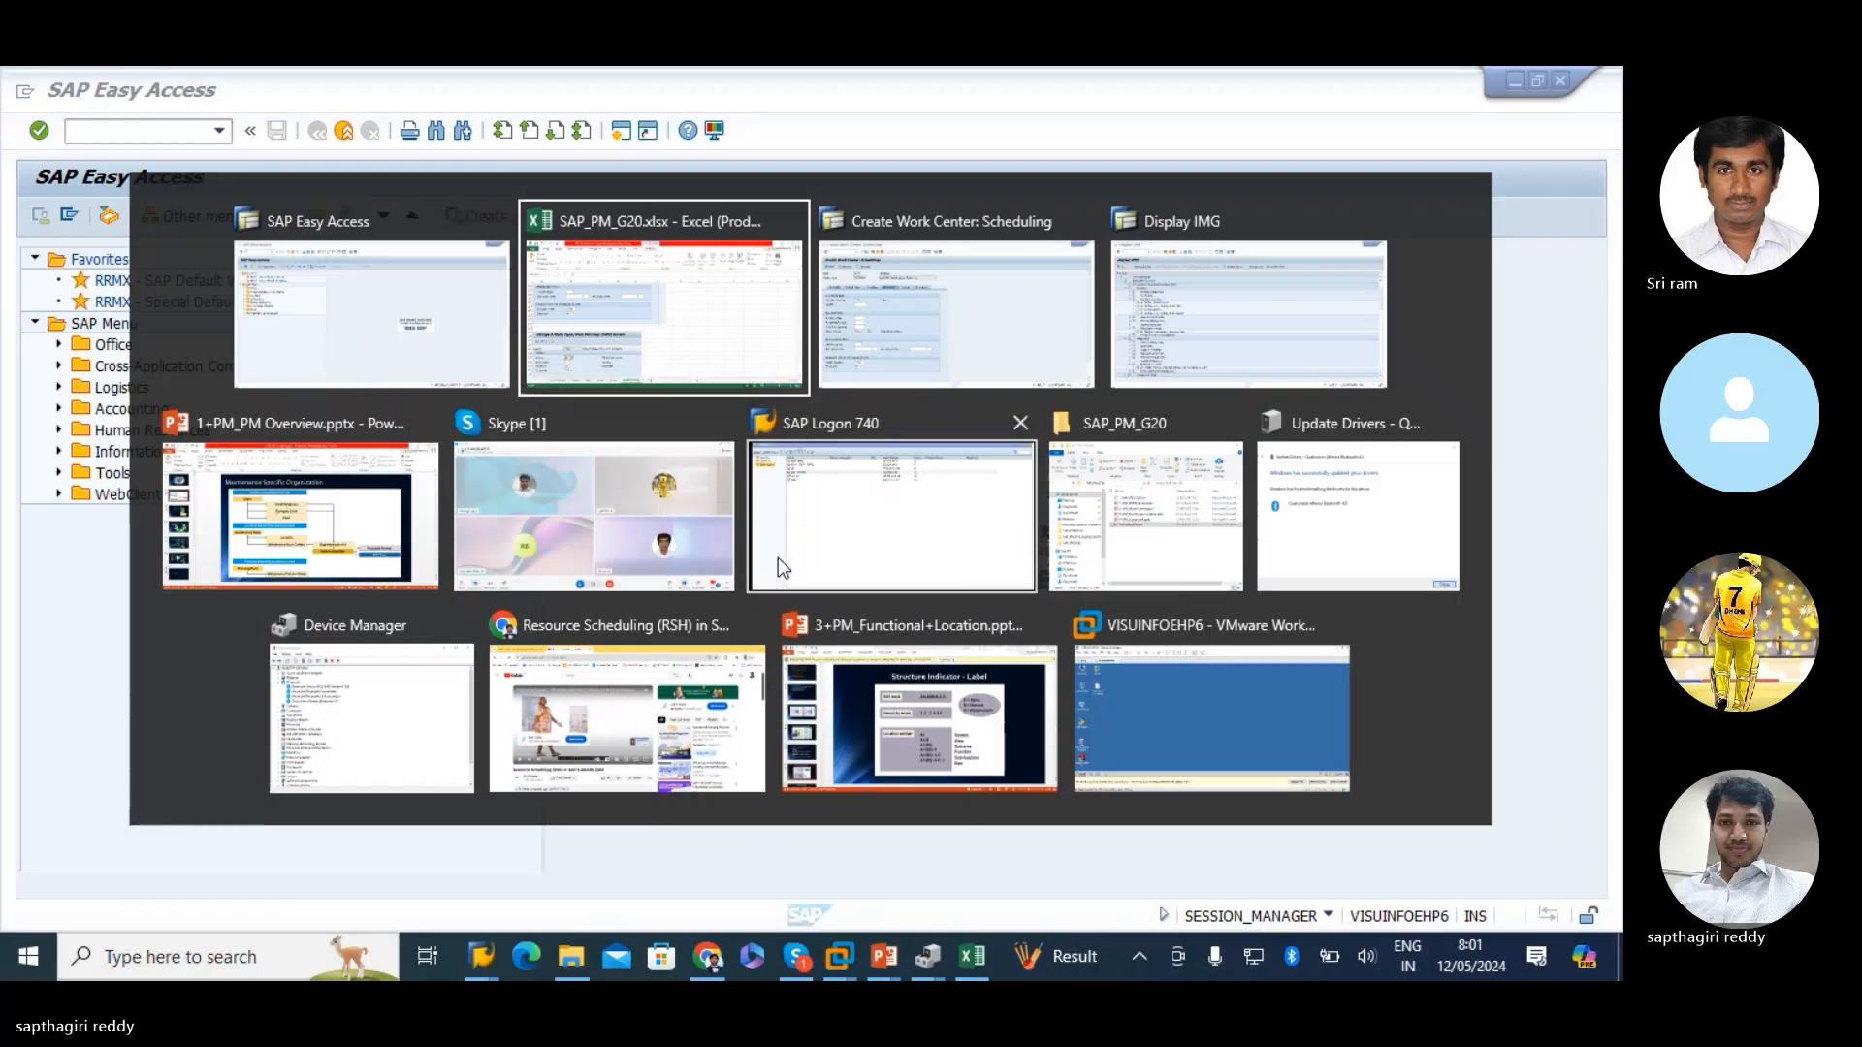
key(alt+Tab)
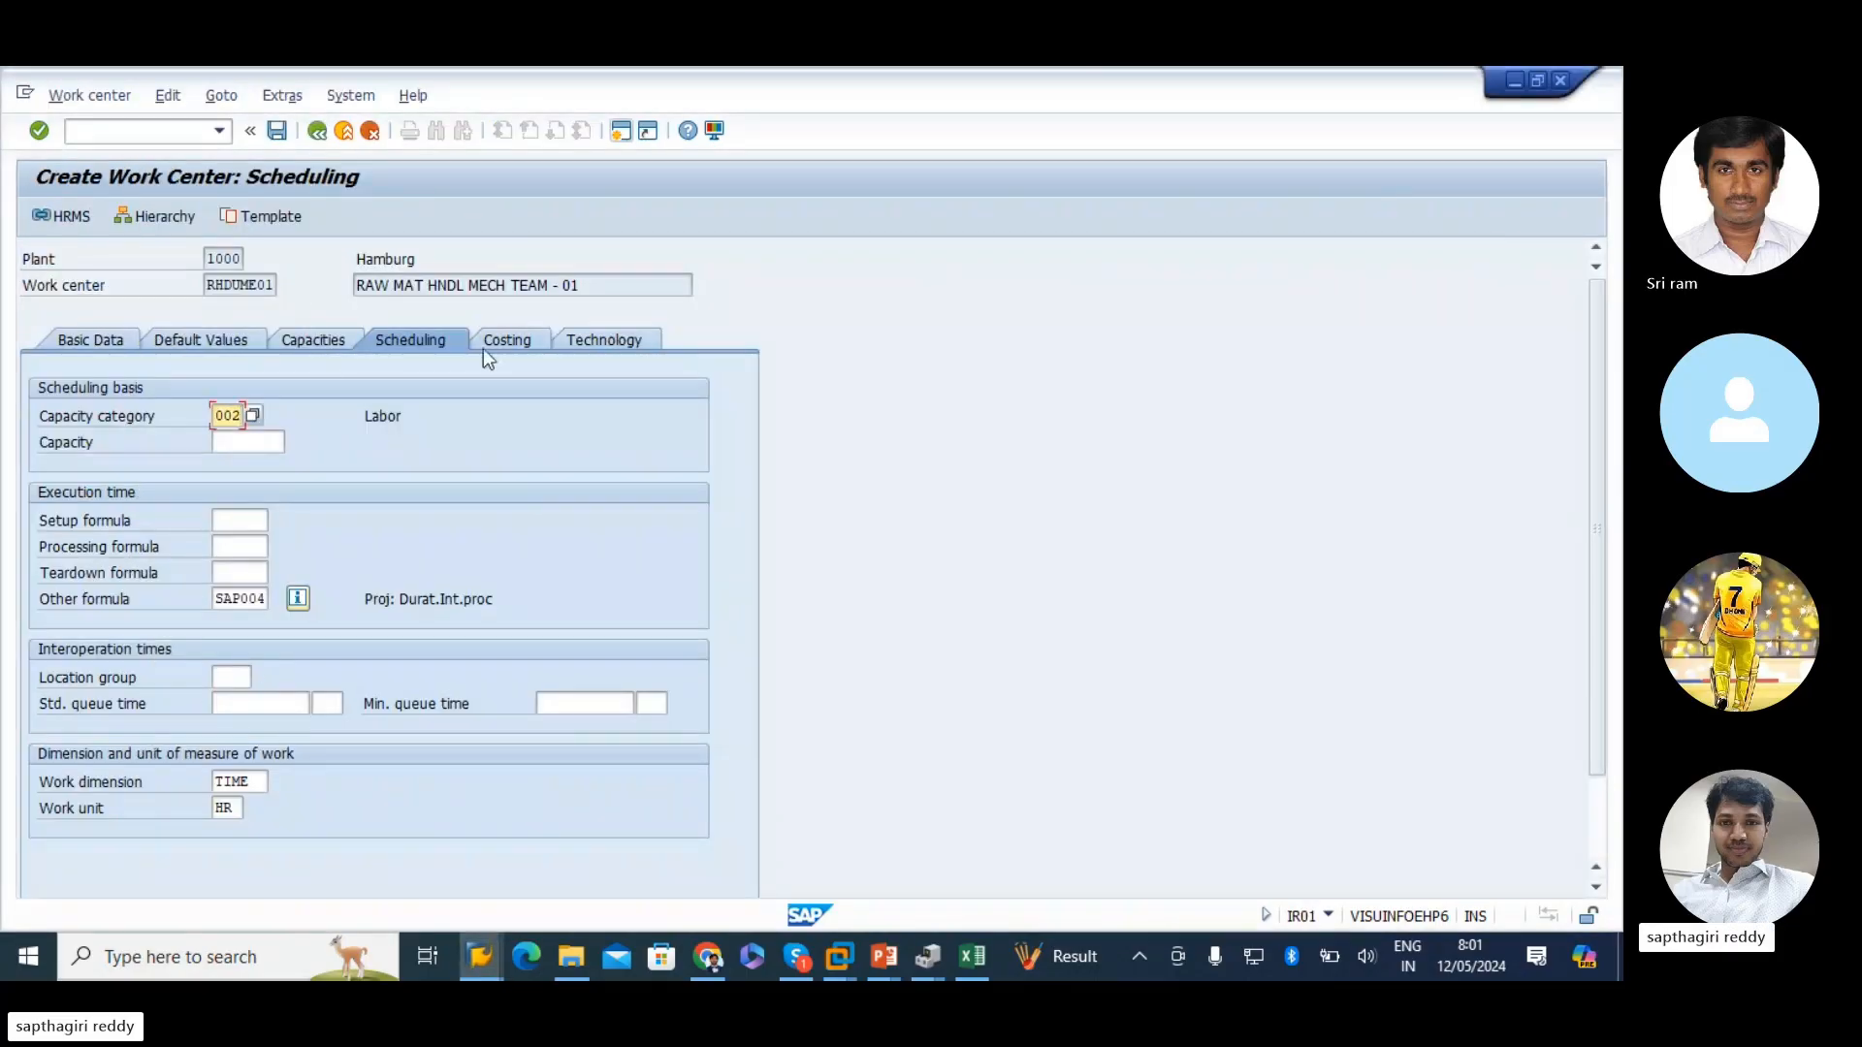
- Assign cost center 4300 in the work center's costing data and choose 1410 as the internal processing activity type
click(516, 342)
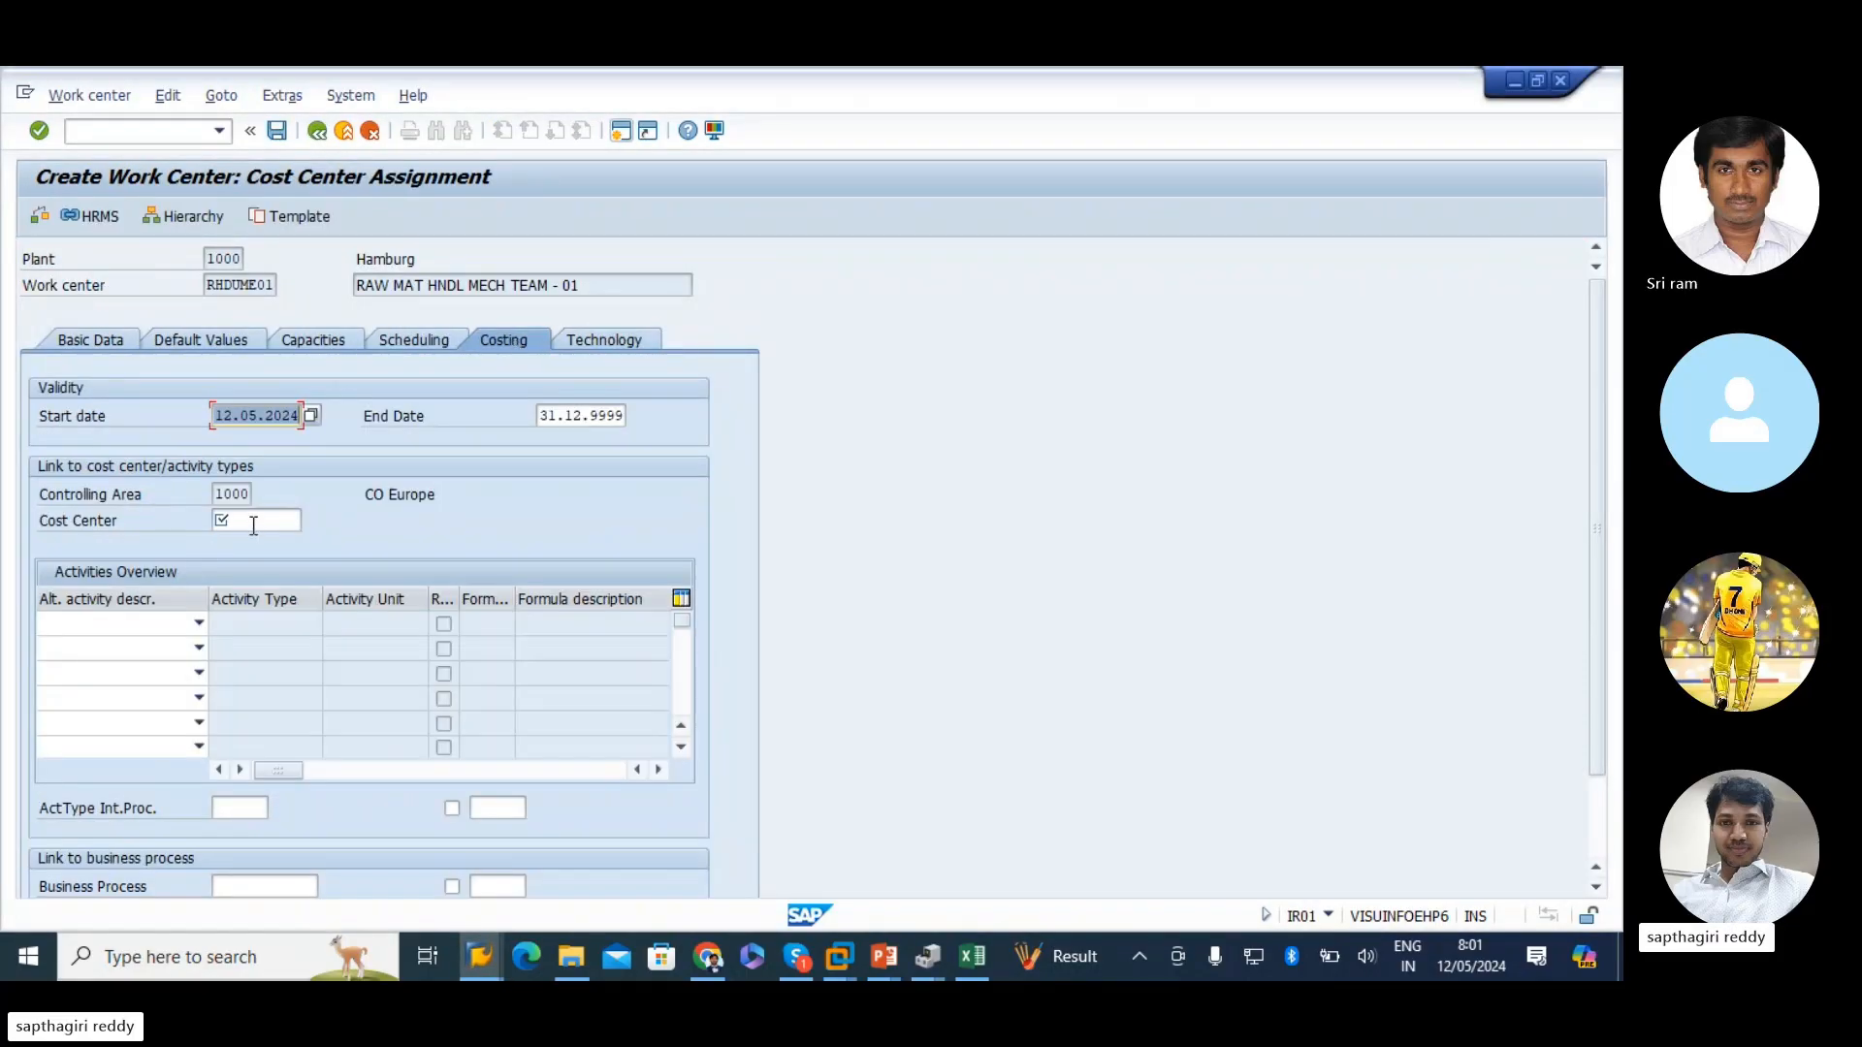
click(253, 526)
text(4300)
key(Tab)
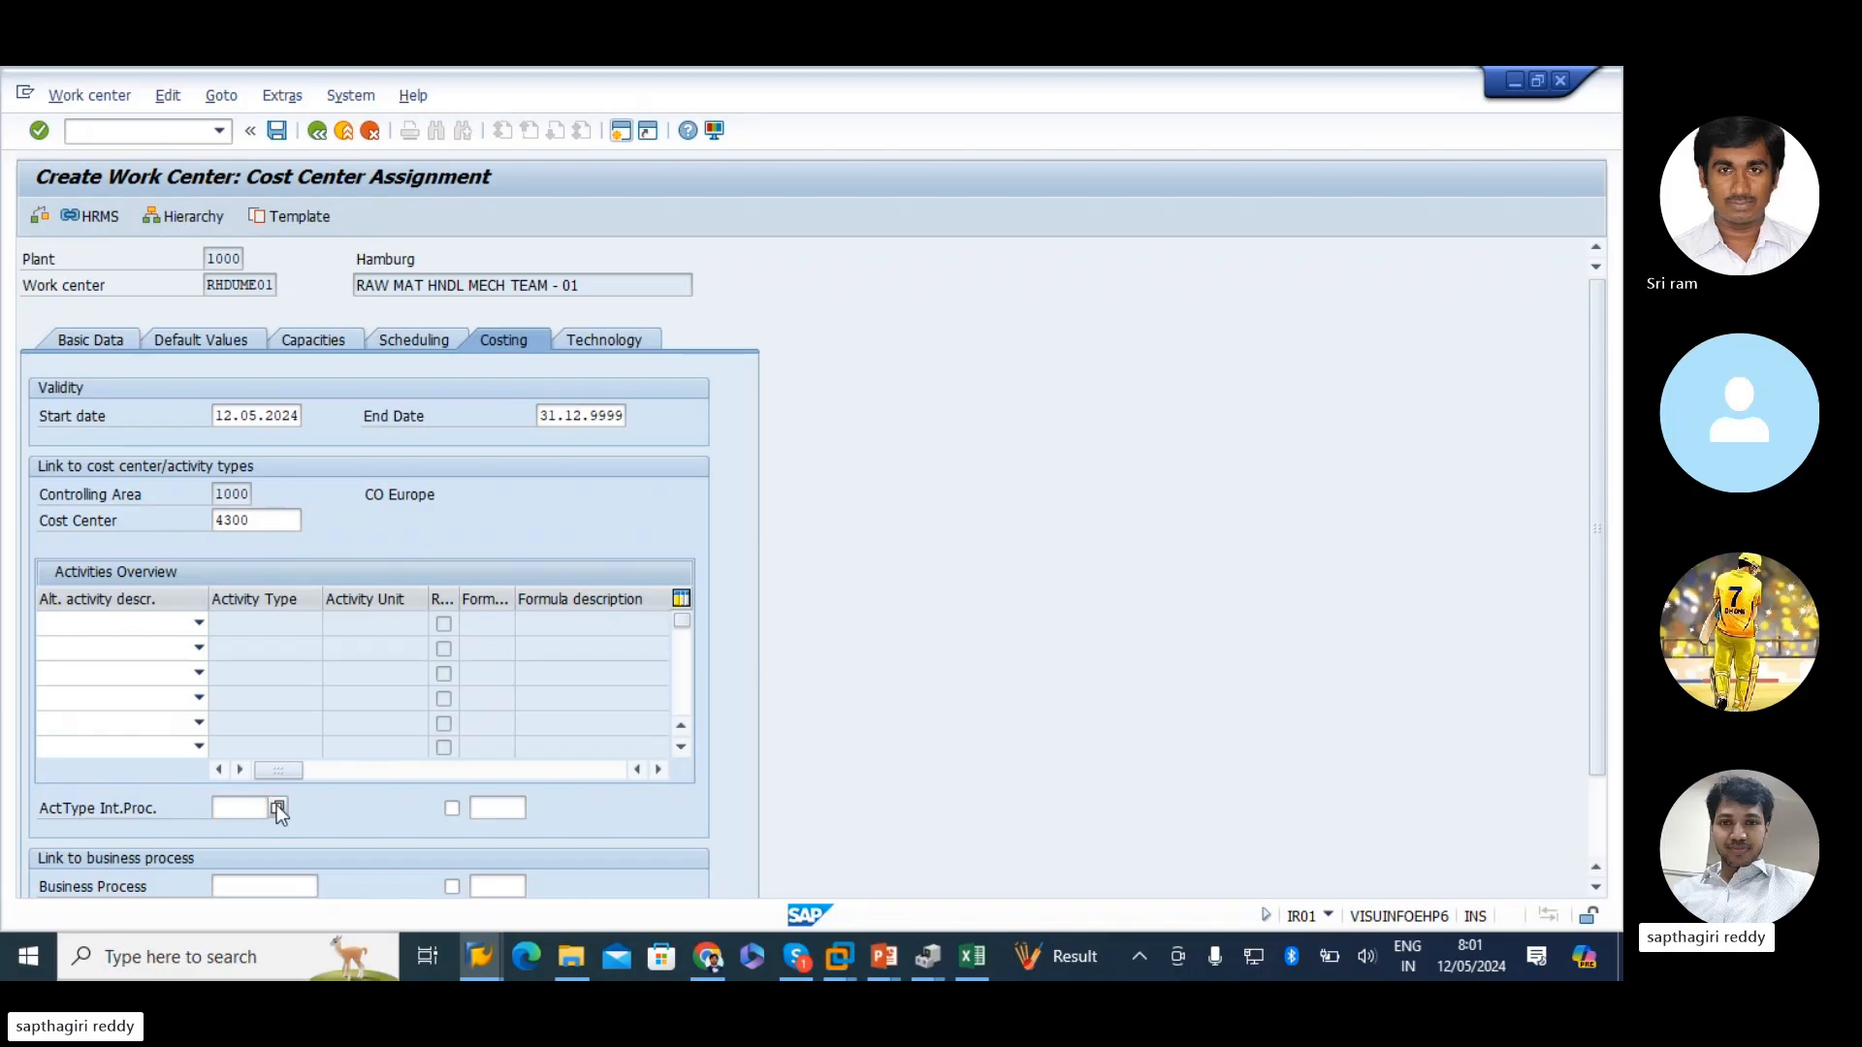
click(278, 807)
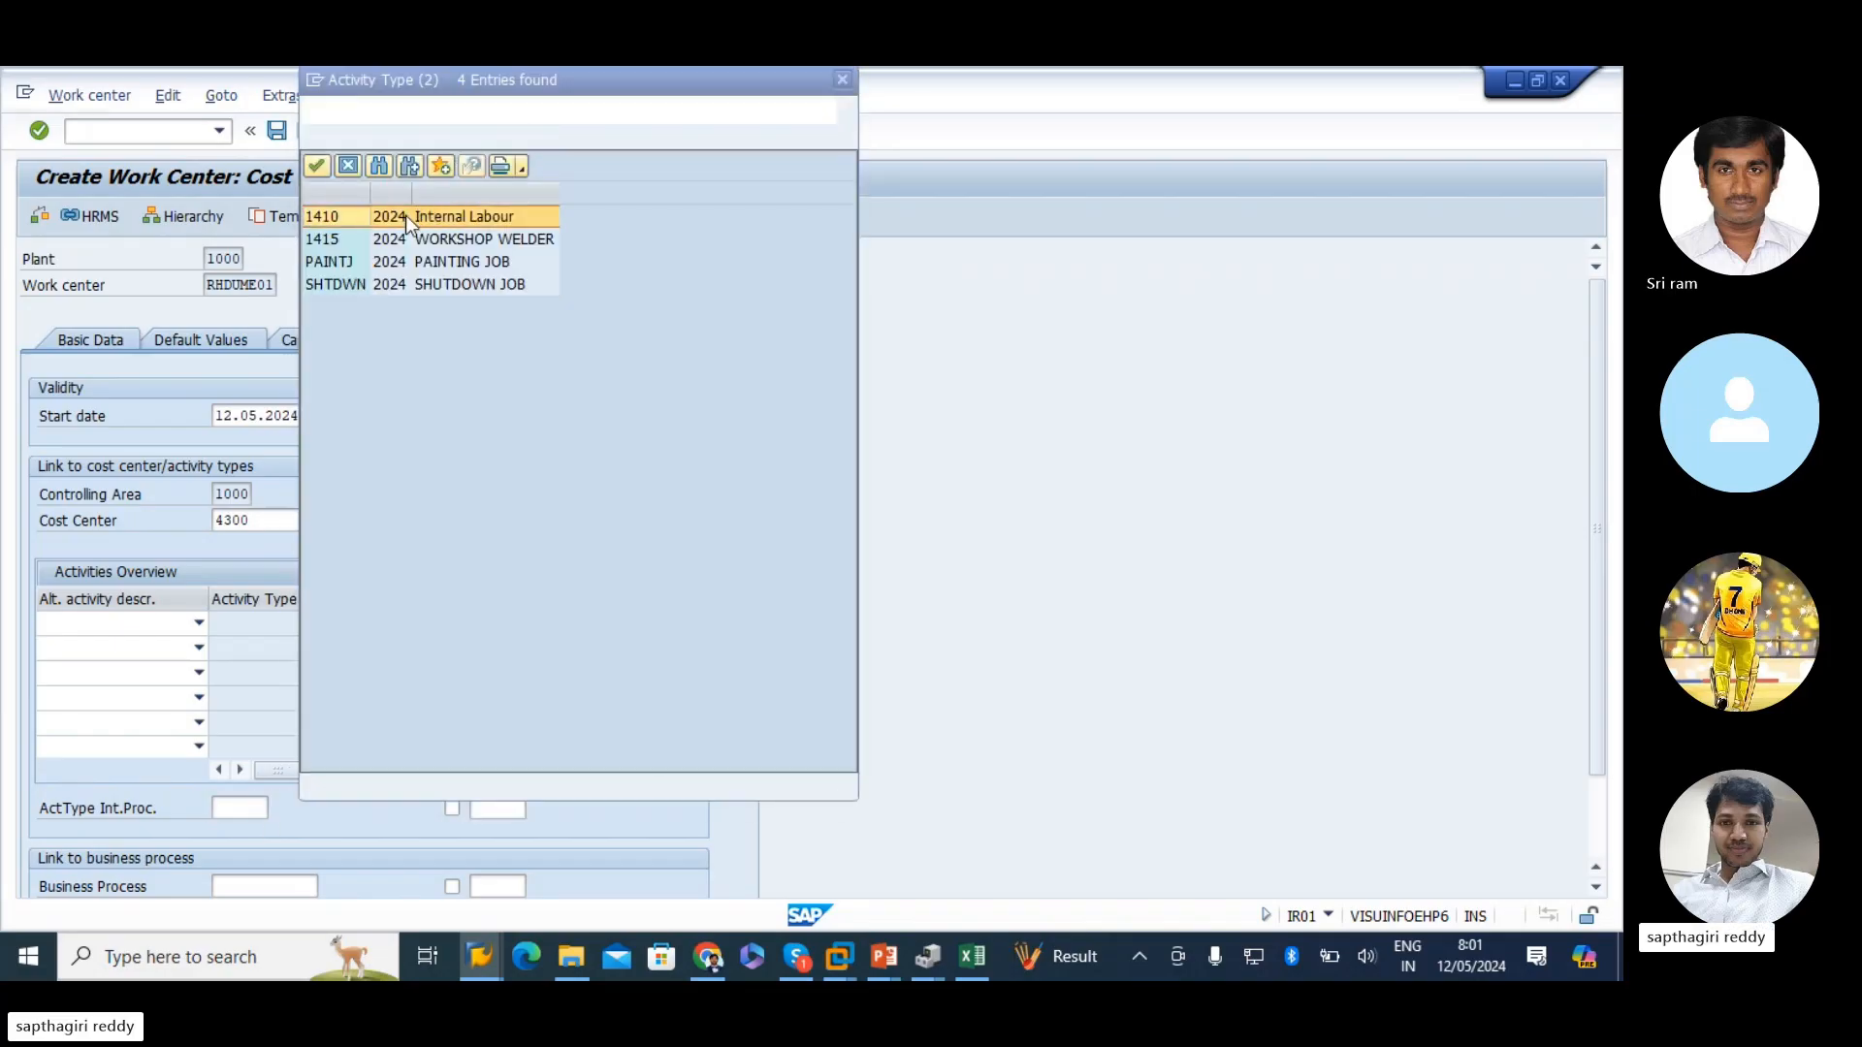
click(323, 221)
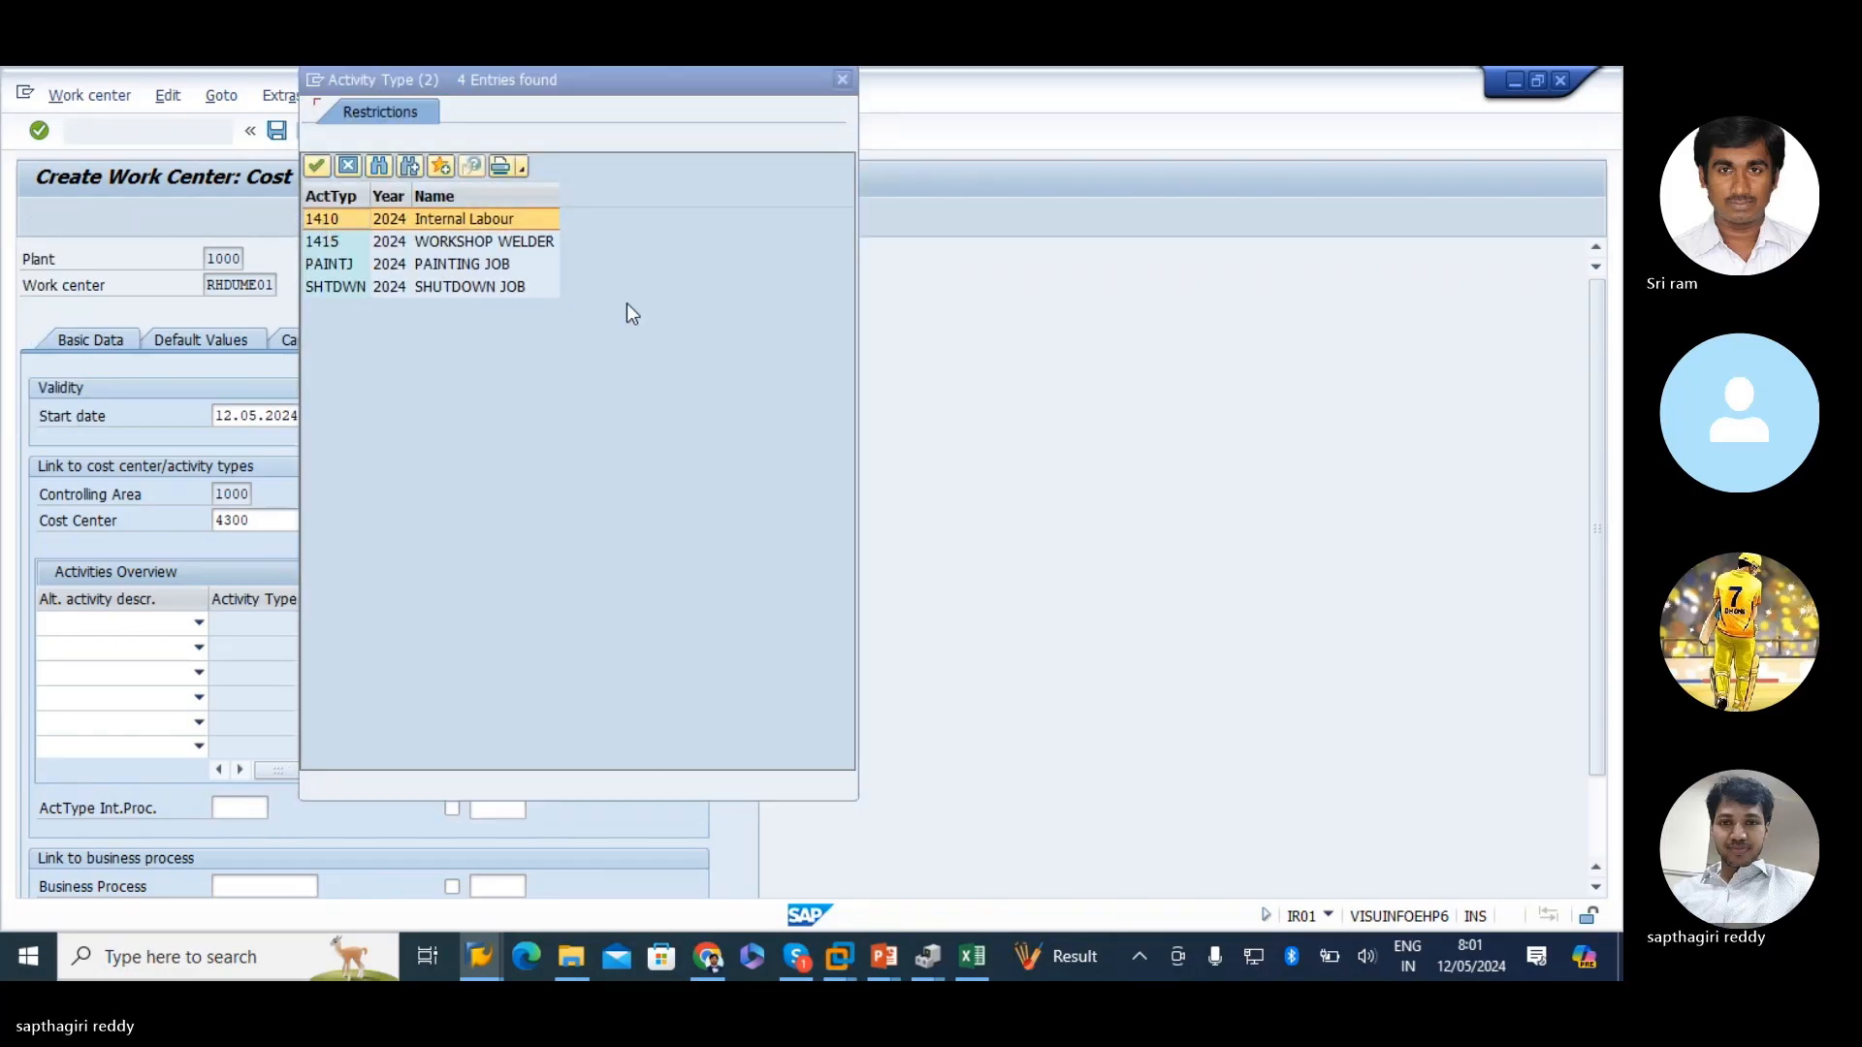
key(Escape)
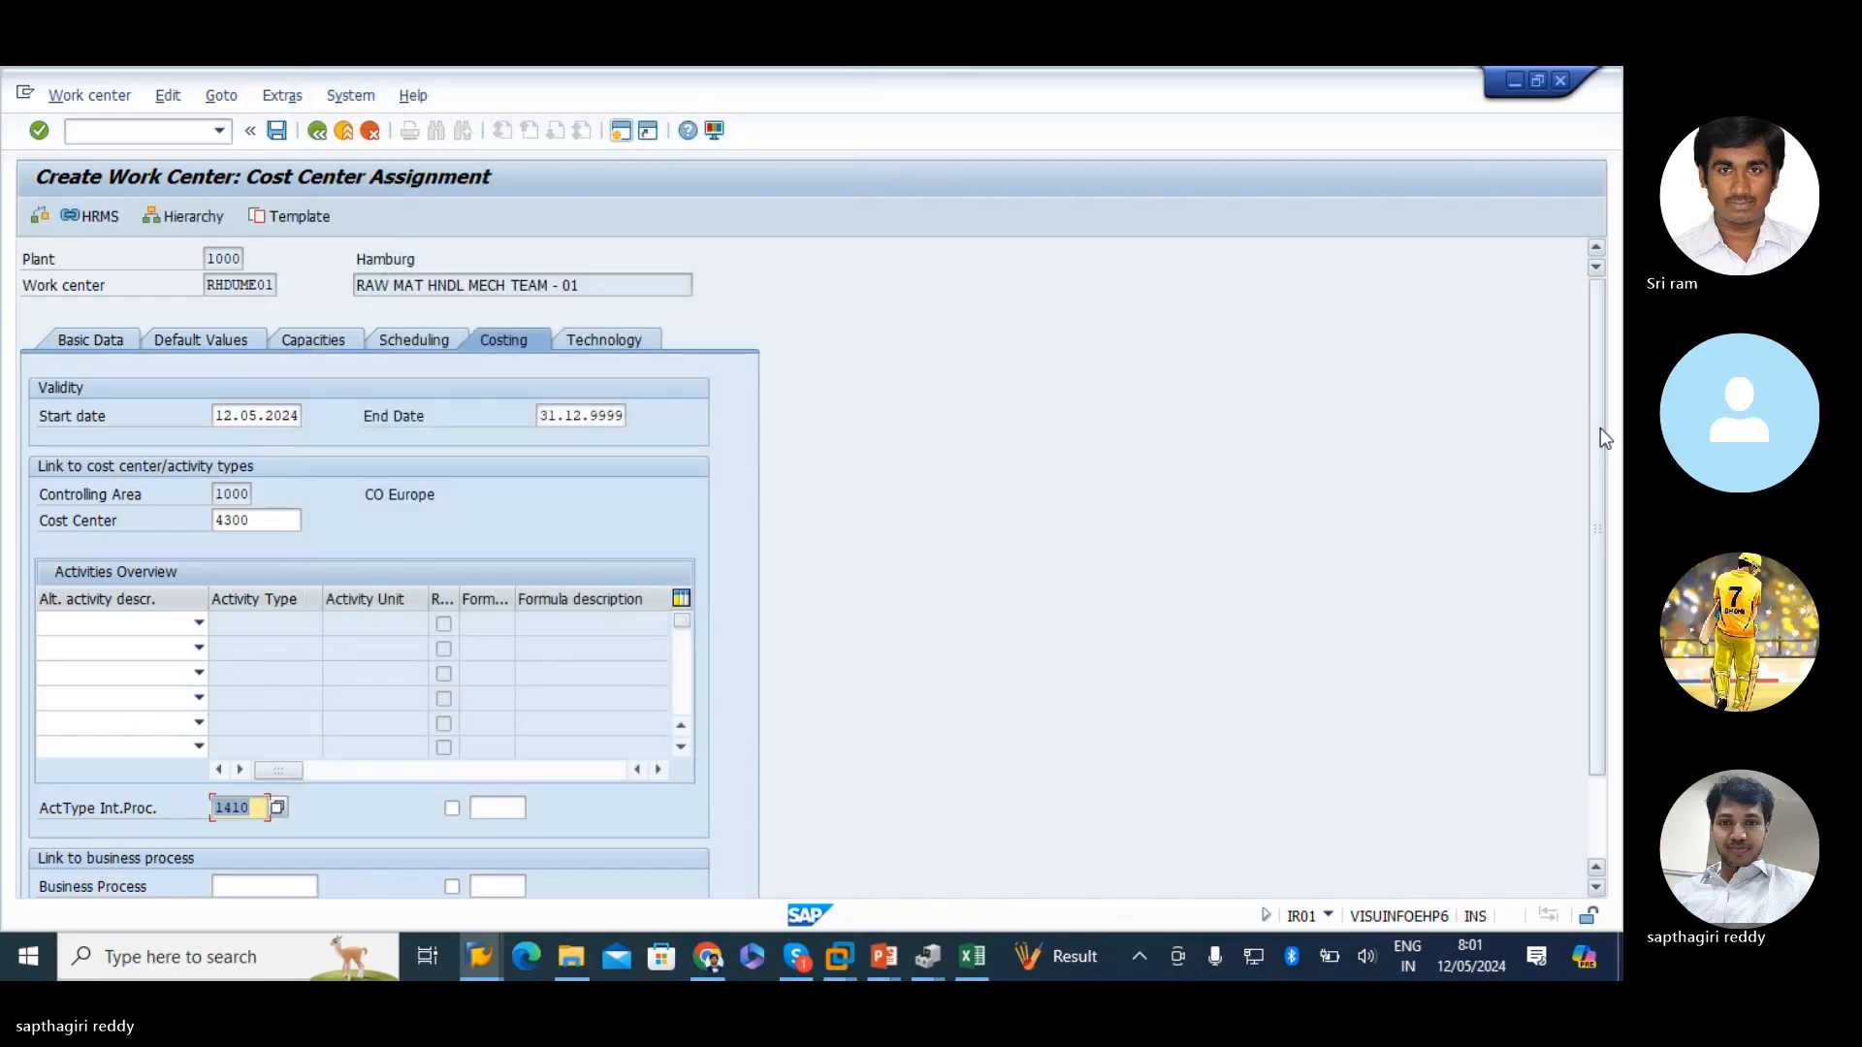
drag(1595, 428, 1602, 510)
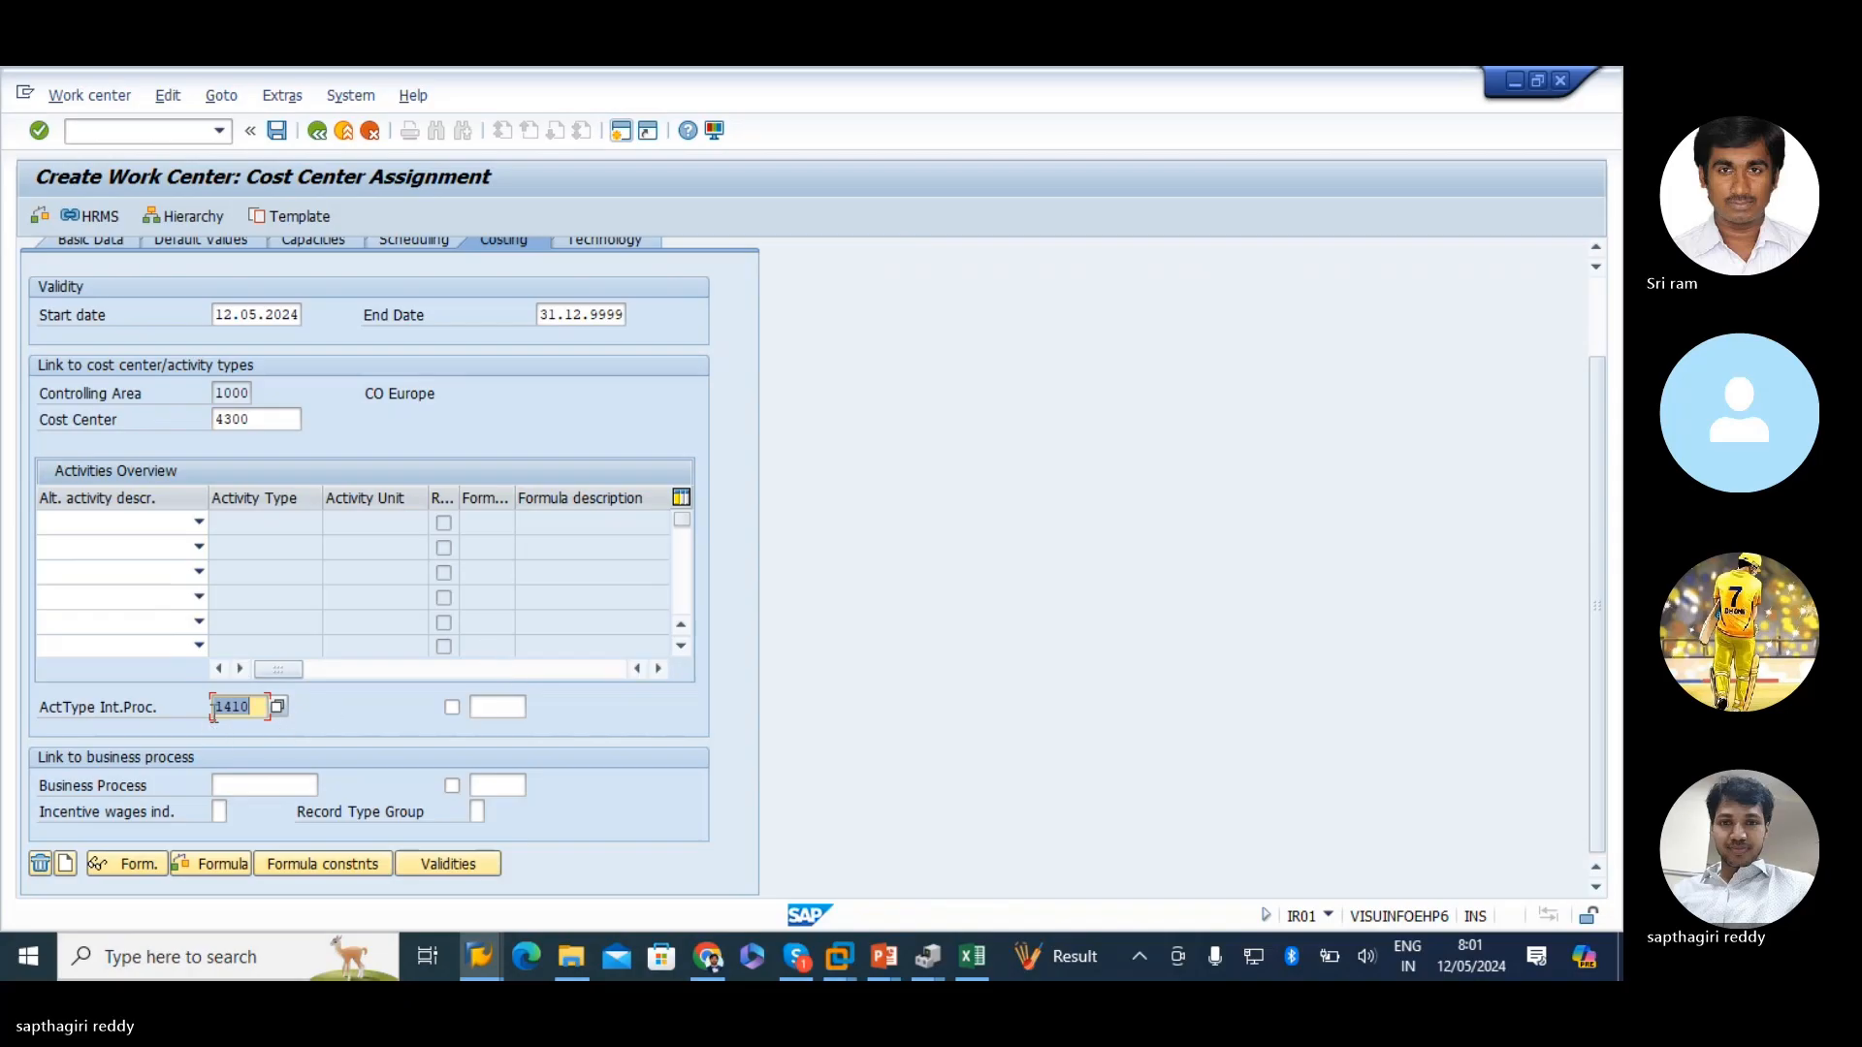
- Assign formula SAP008 to internal processing activity type 1410 in the work center's costing data
click(242, 708)
key(Return)
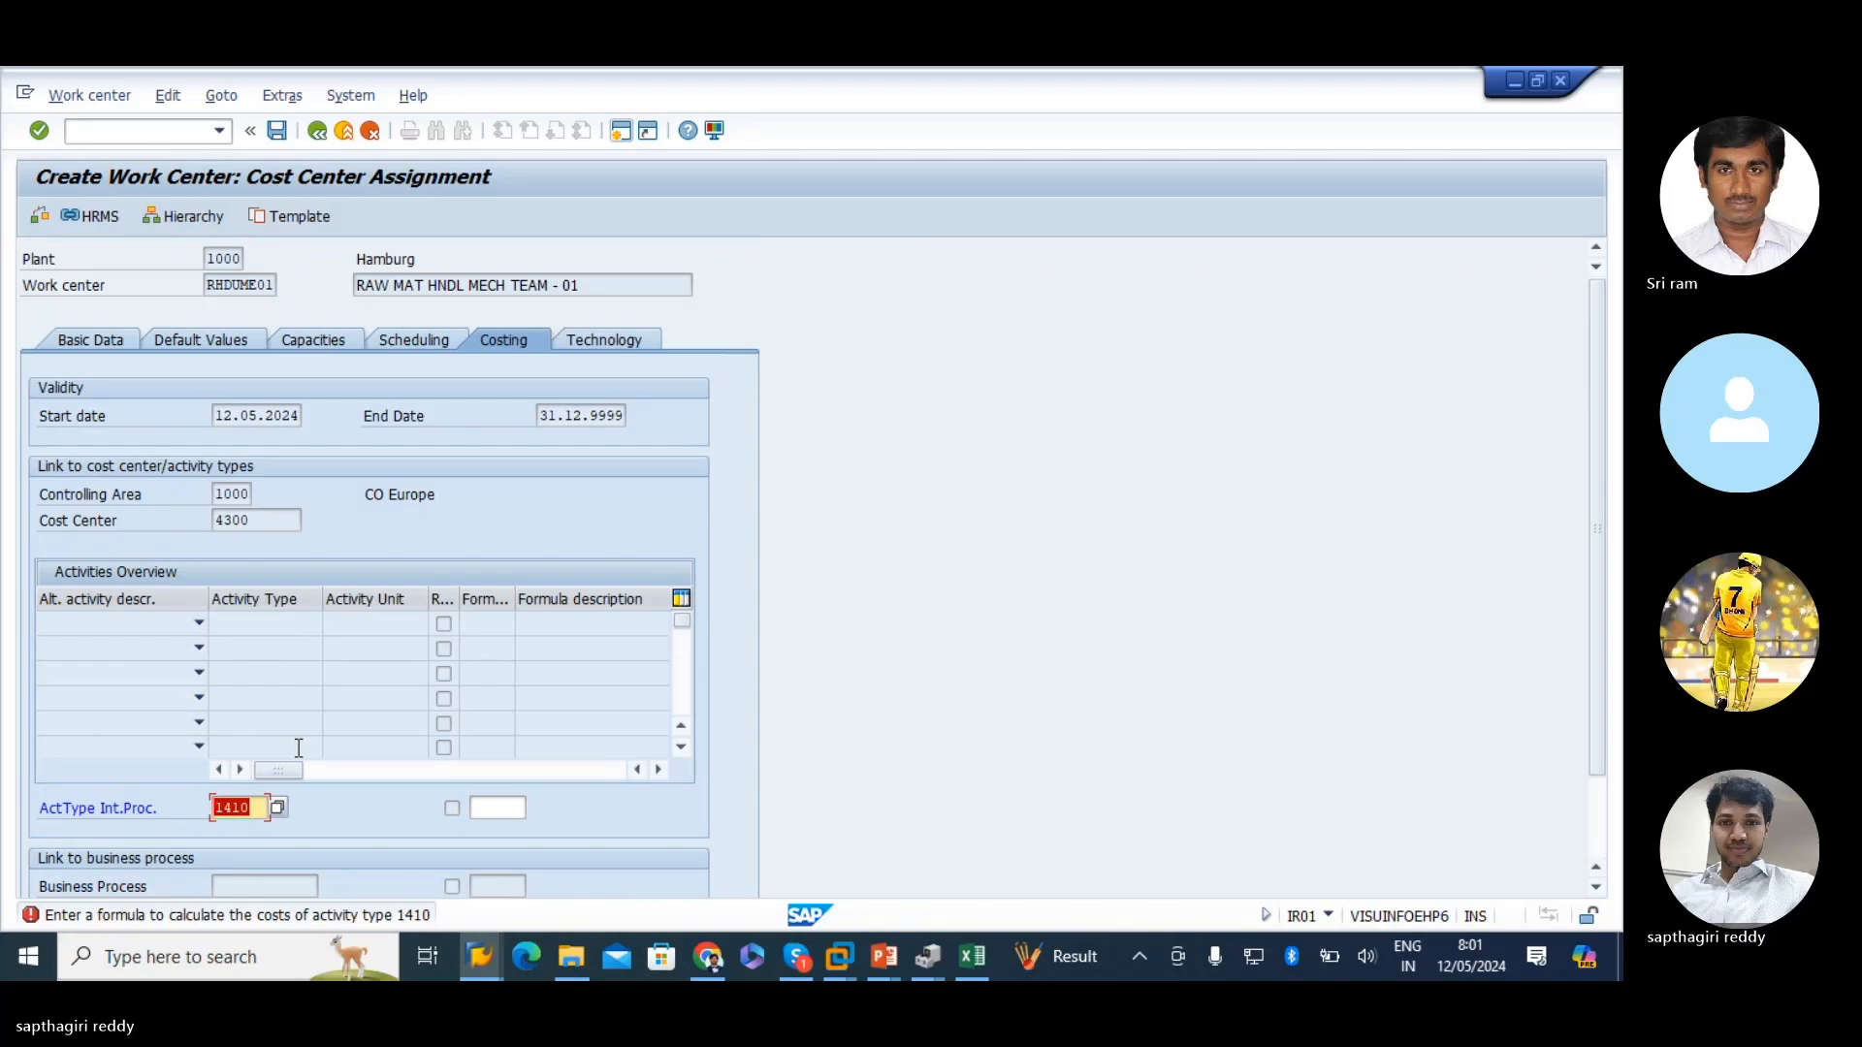
key(Tab)
key(Tab)
text(sap)
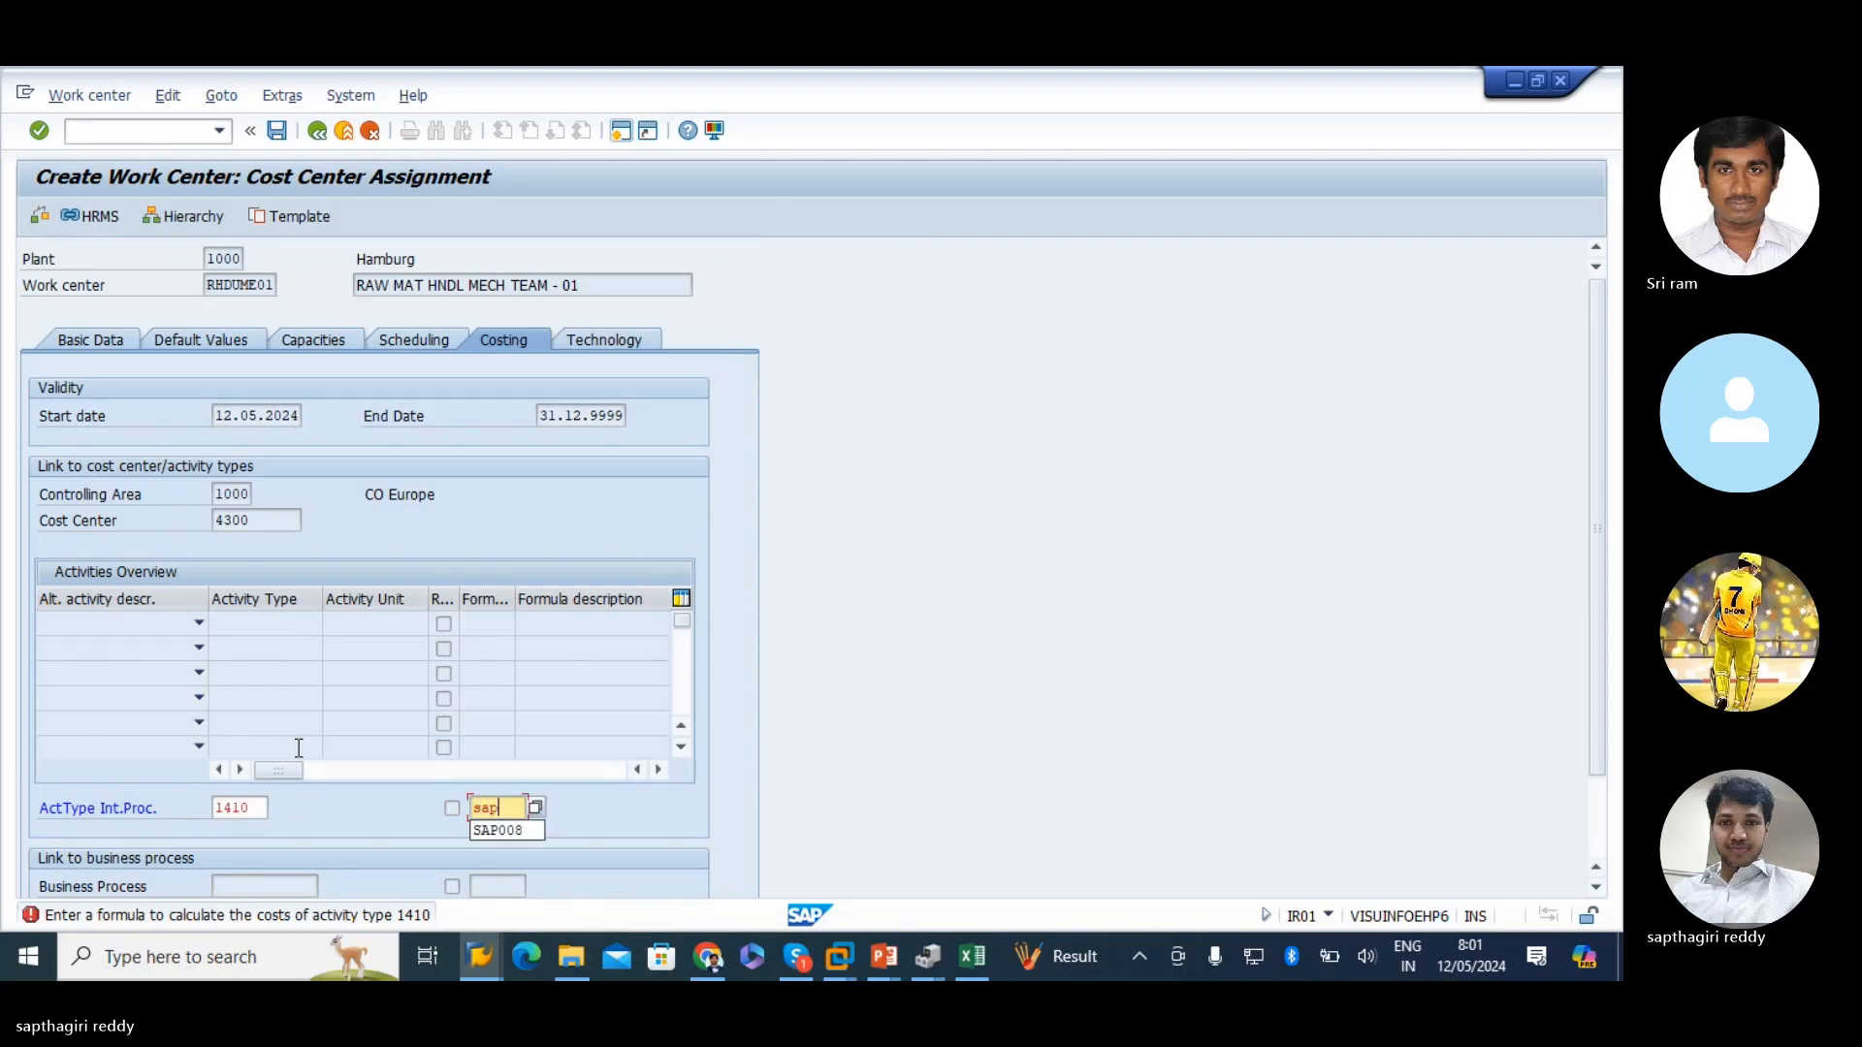
text(008)
key(Return)
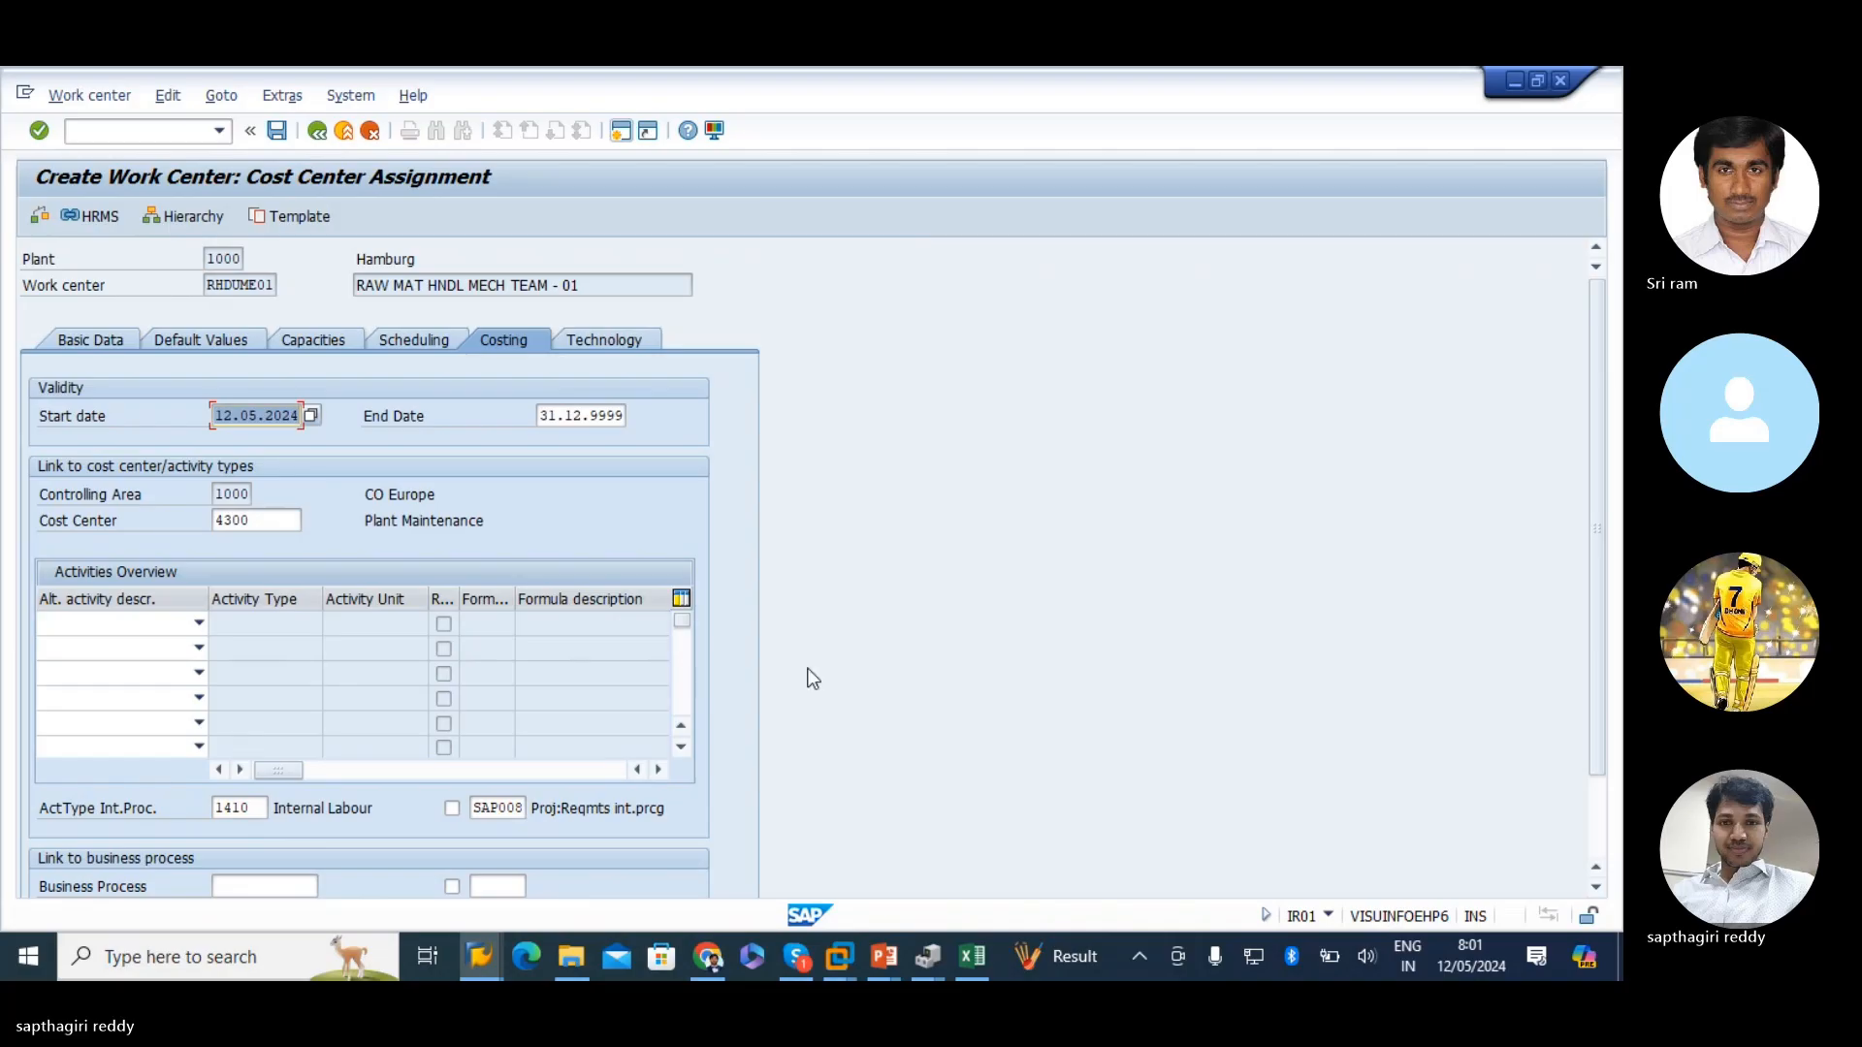
- Review the work center's basic data, default values, capacities and scheduling settings, ending back at the costing data
click(109, 338)
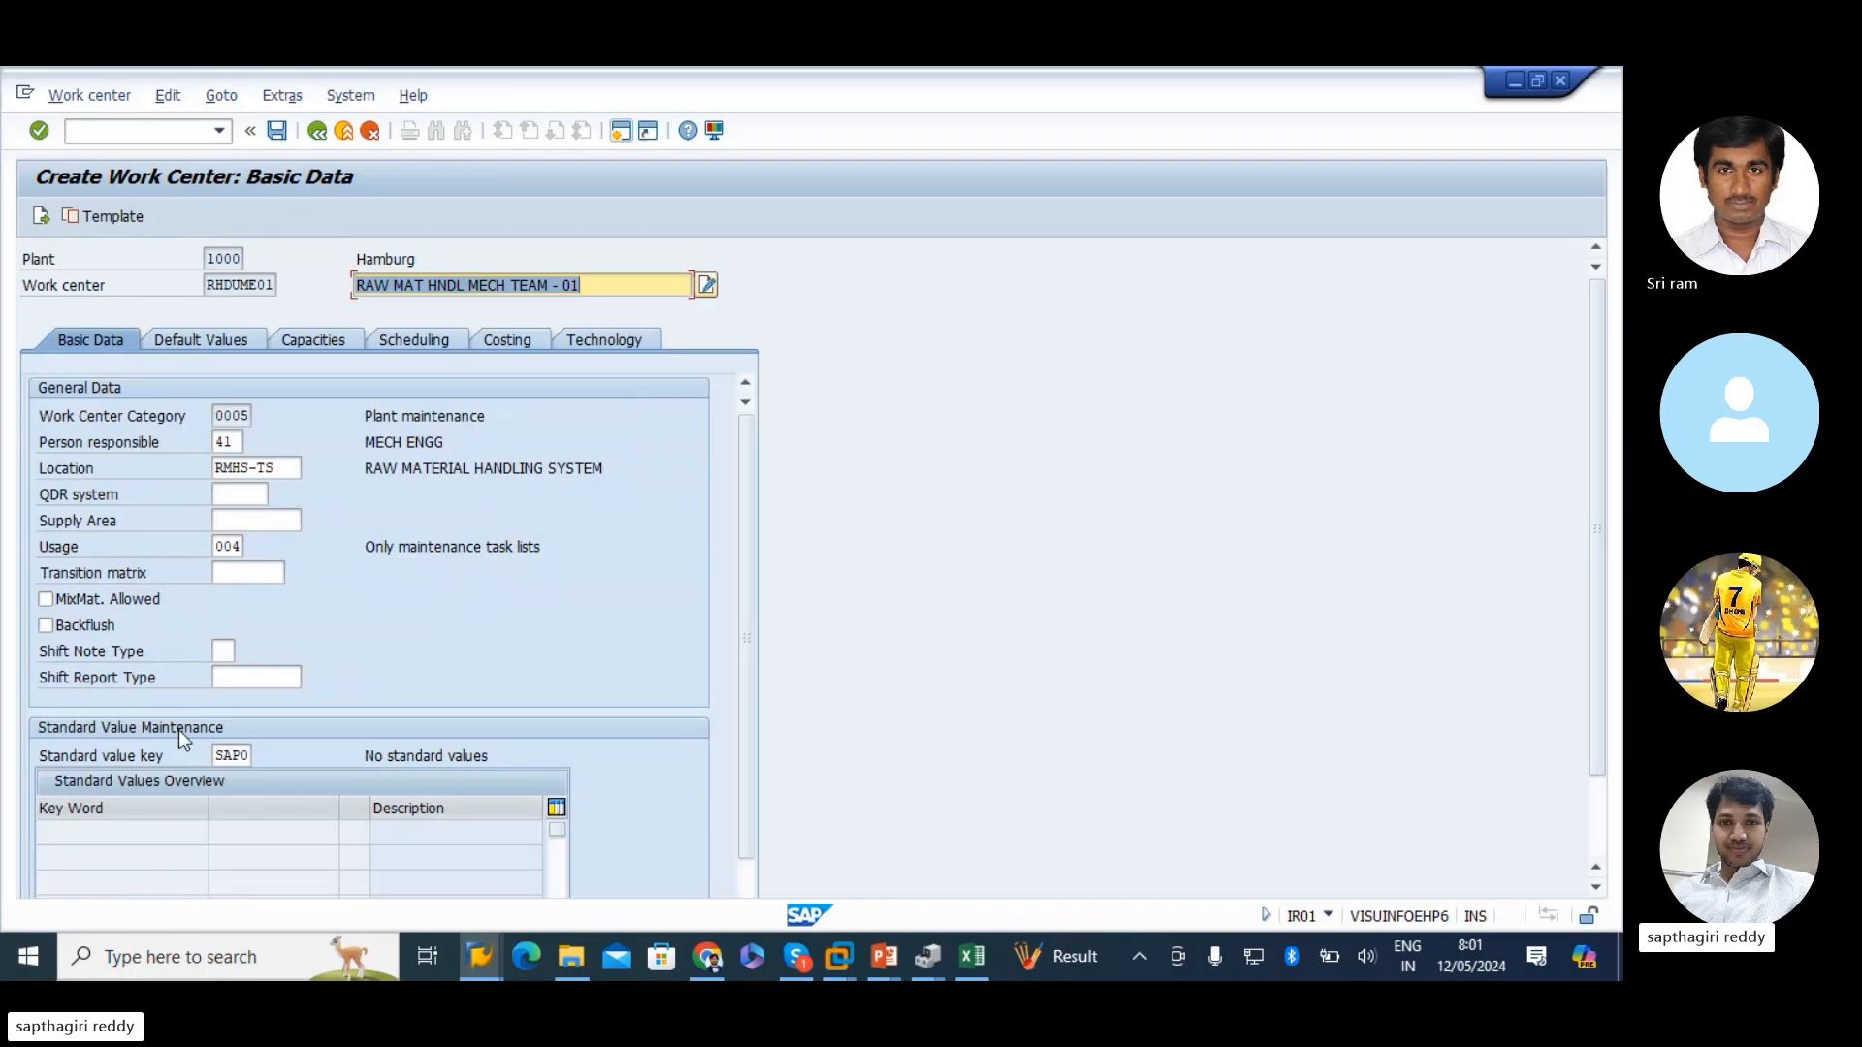
click(208, 338)
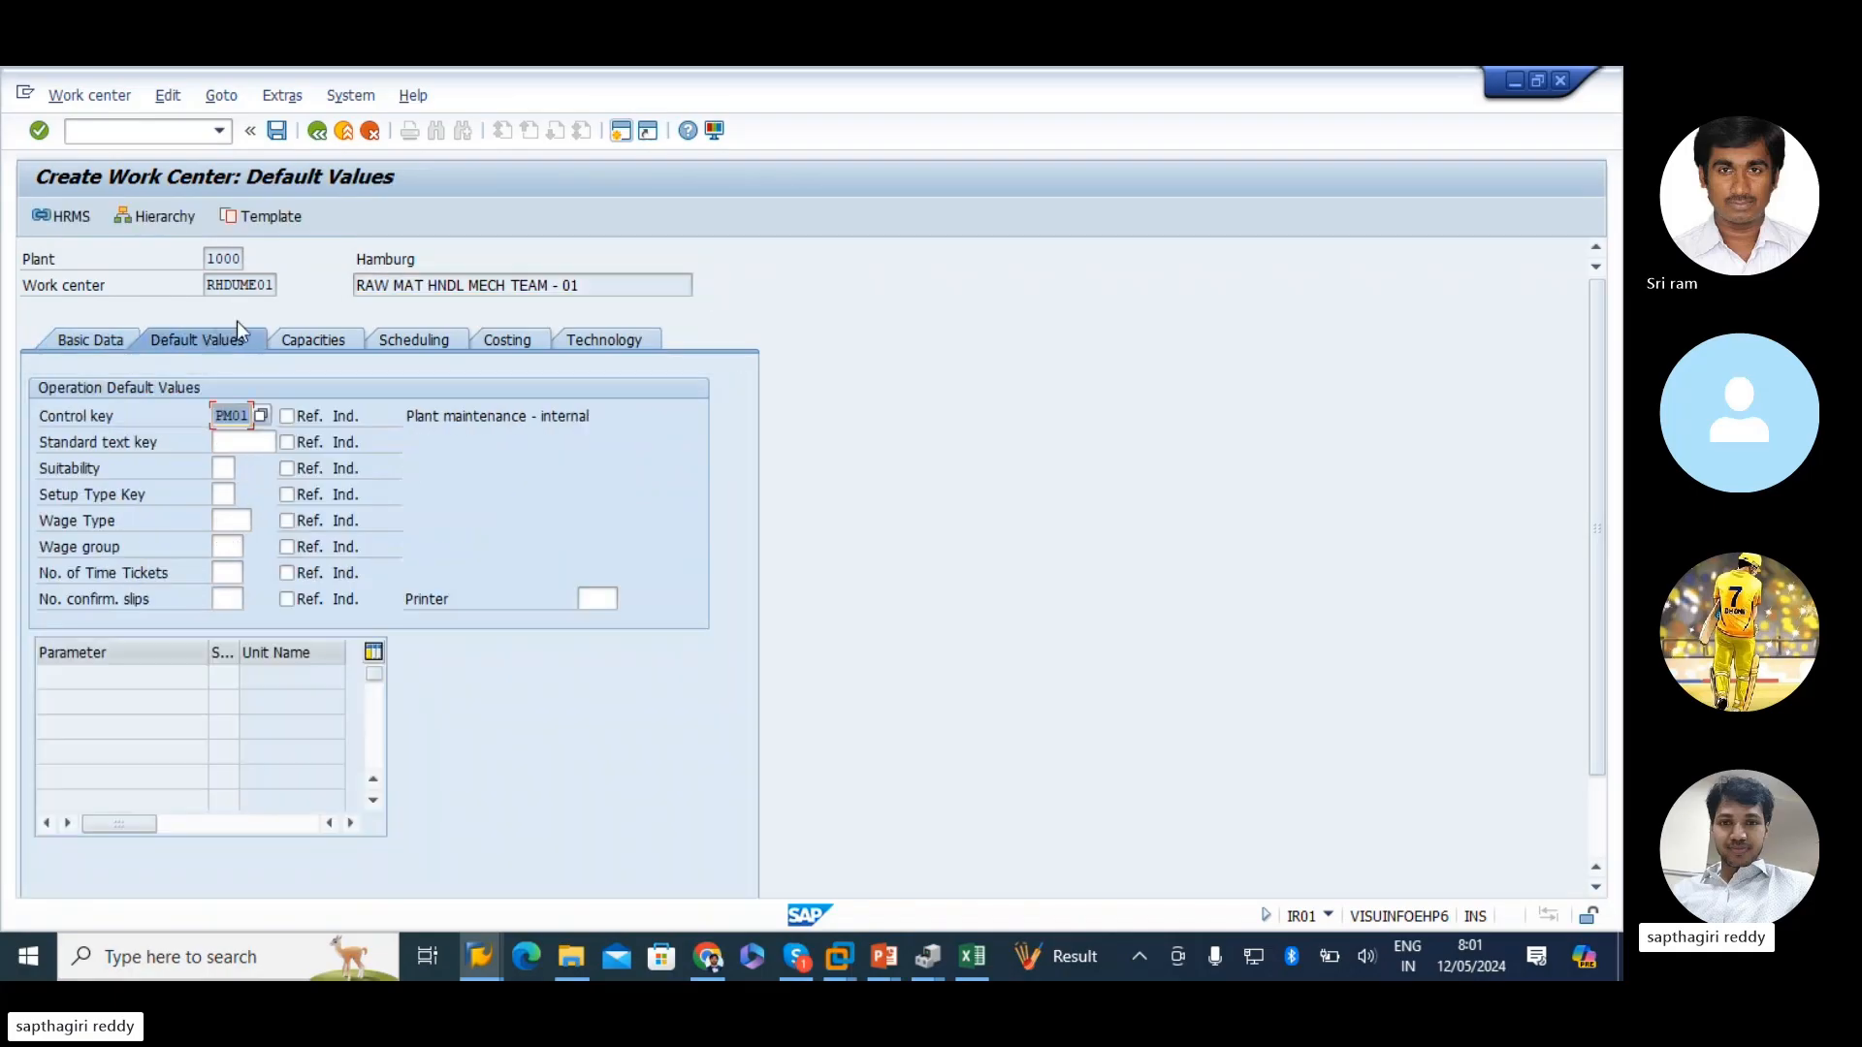
click(324, 342)
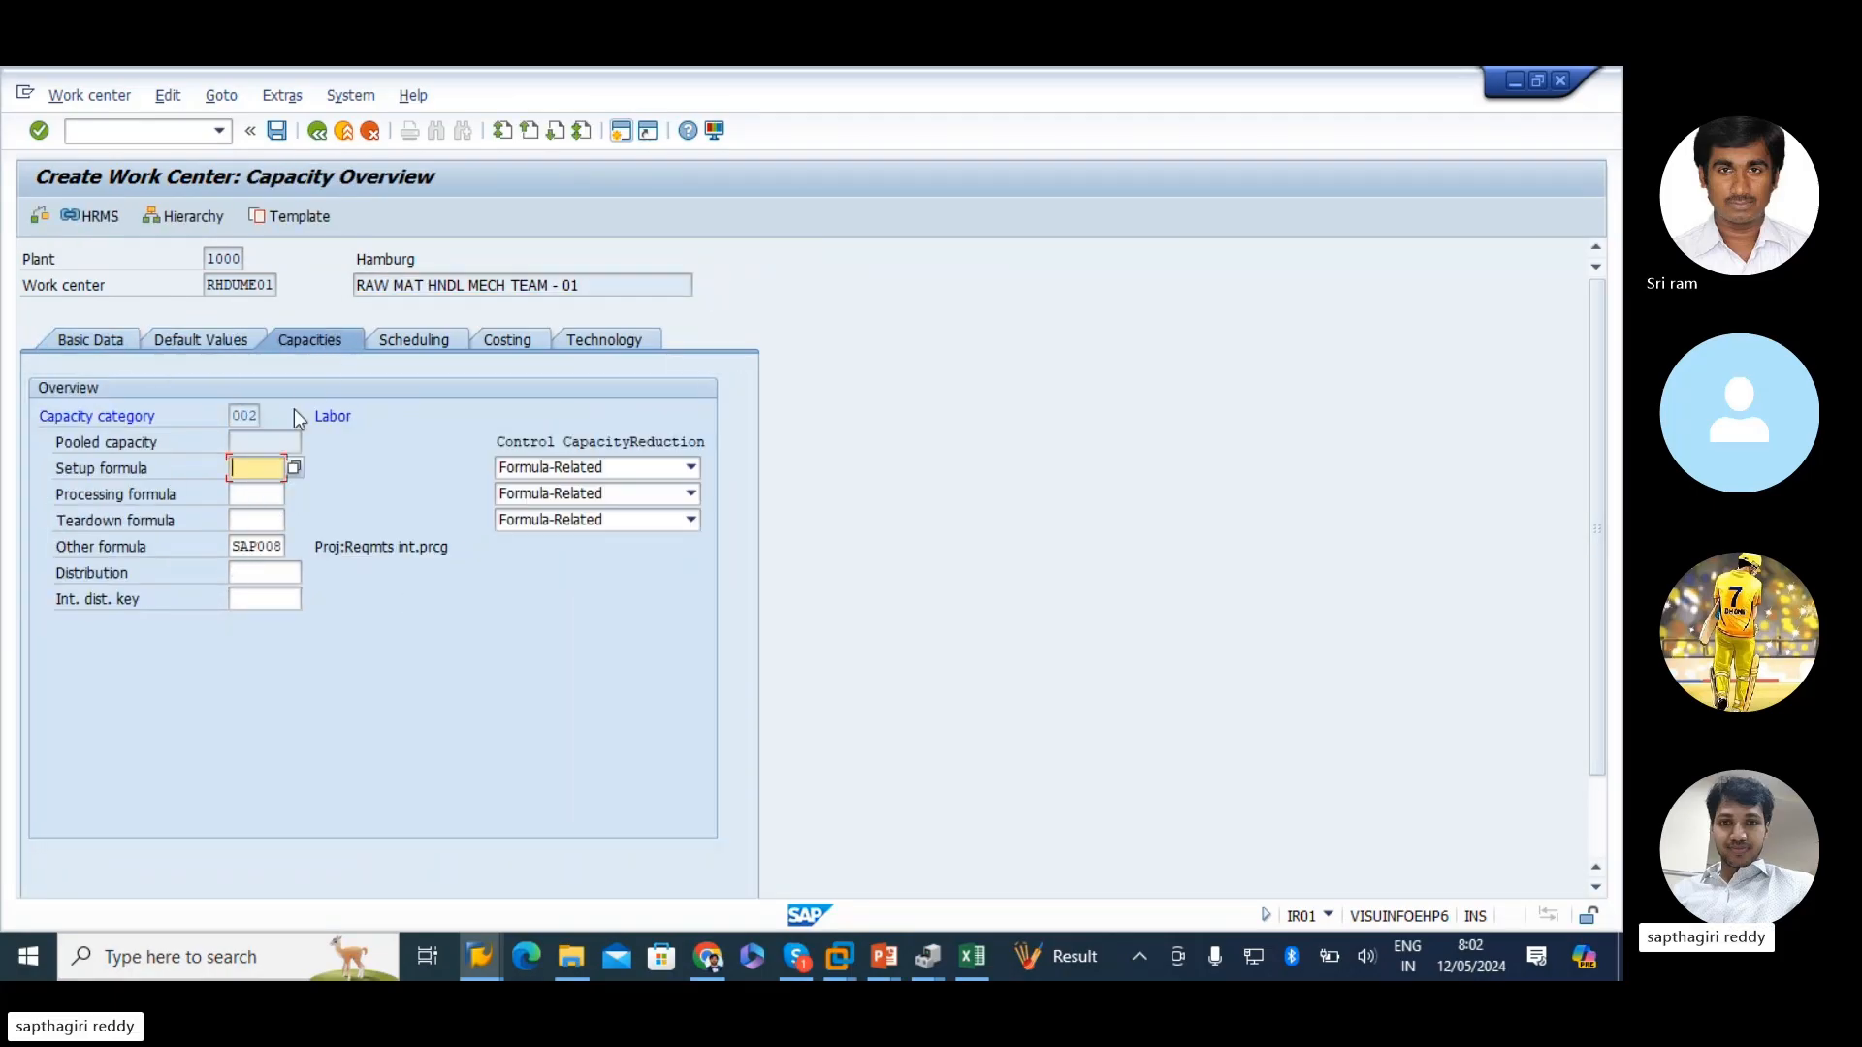
click(421, 330)
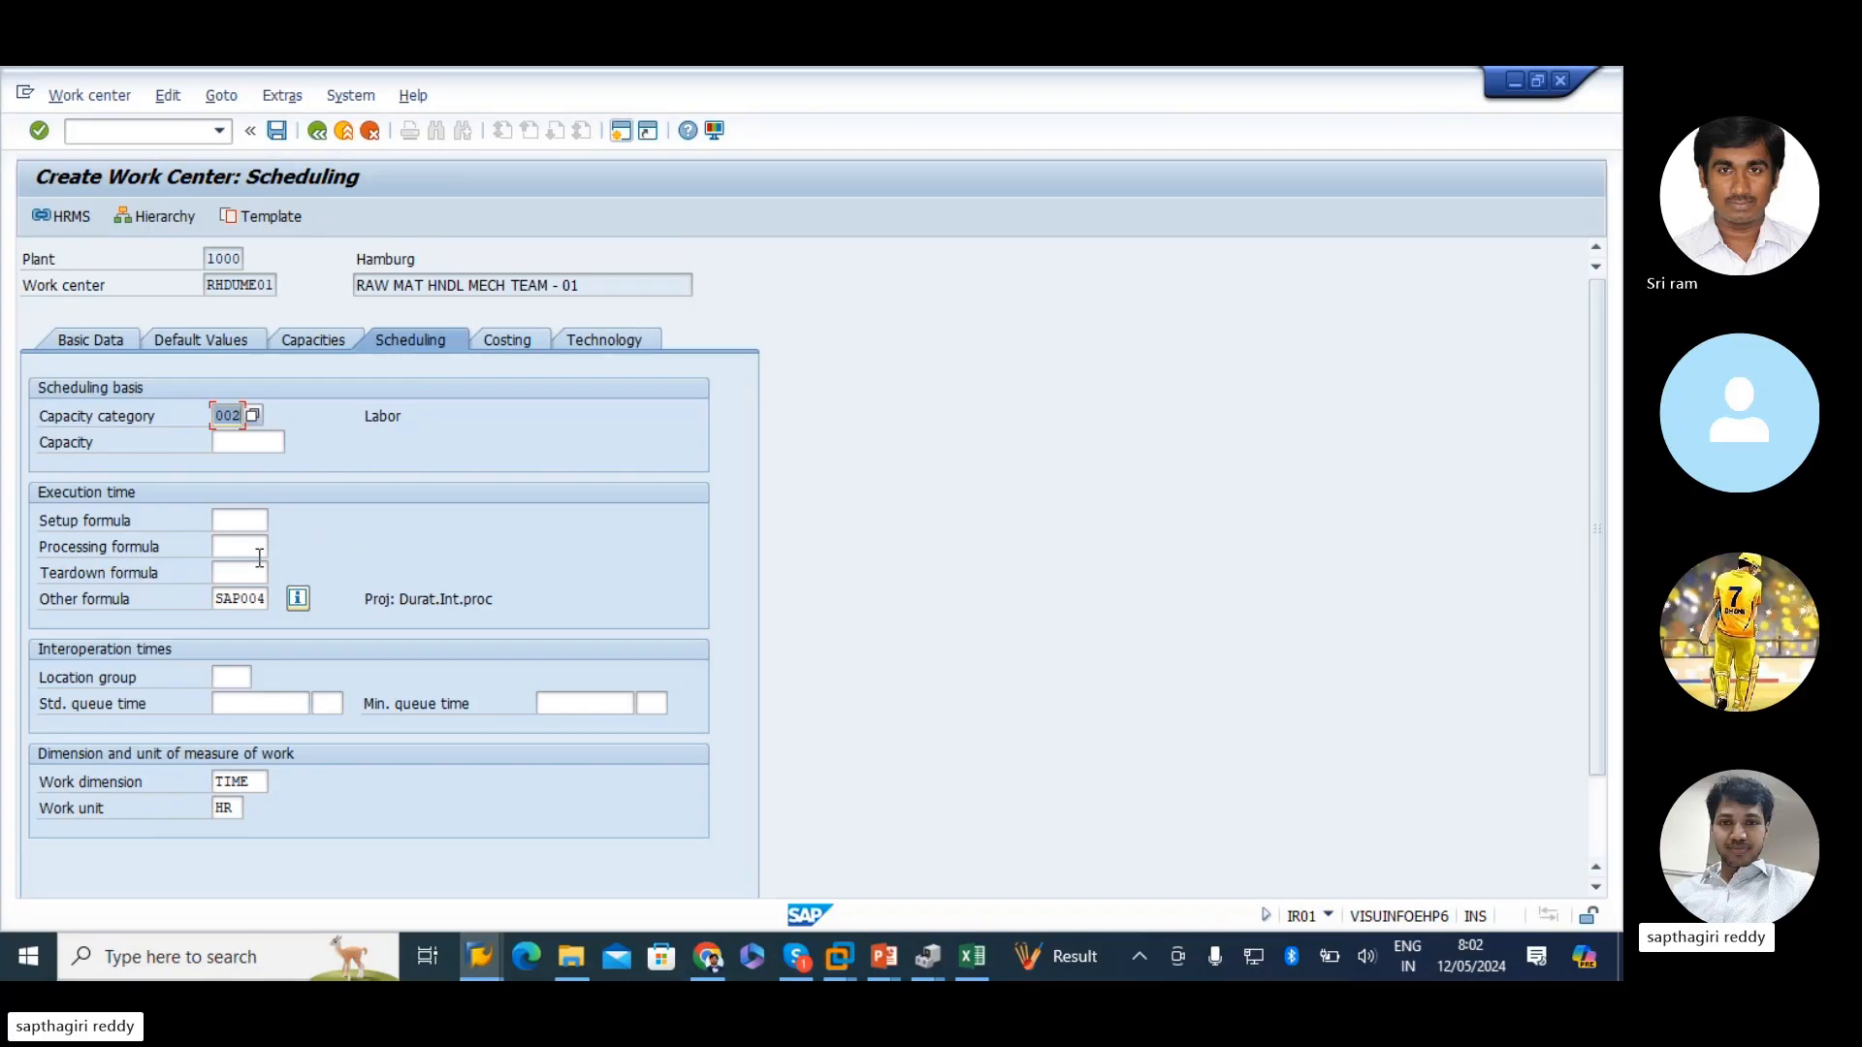
click(498, 340)
- Switch to the SAP_PM_G20.xlsx workbook in Excel and bold the SAP008 and SAP004 formula keys in B50:C50 of Sheet4
click(972, 957)
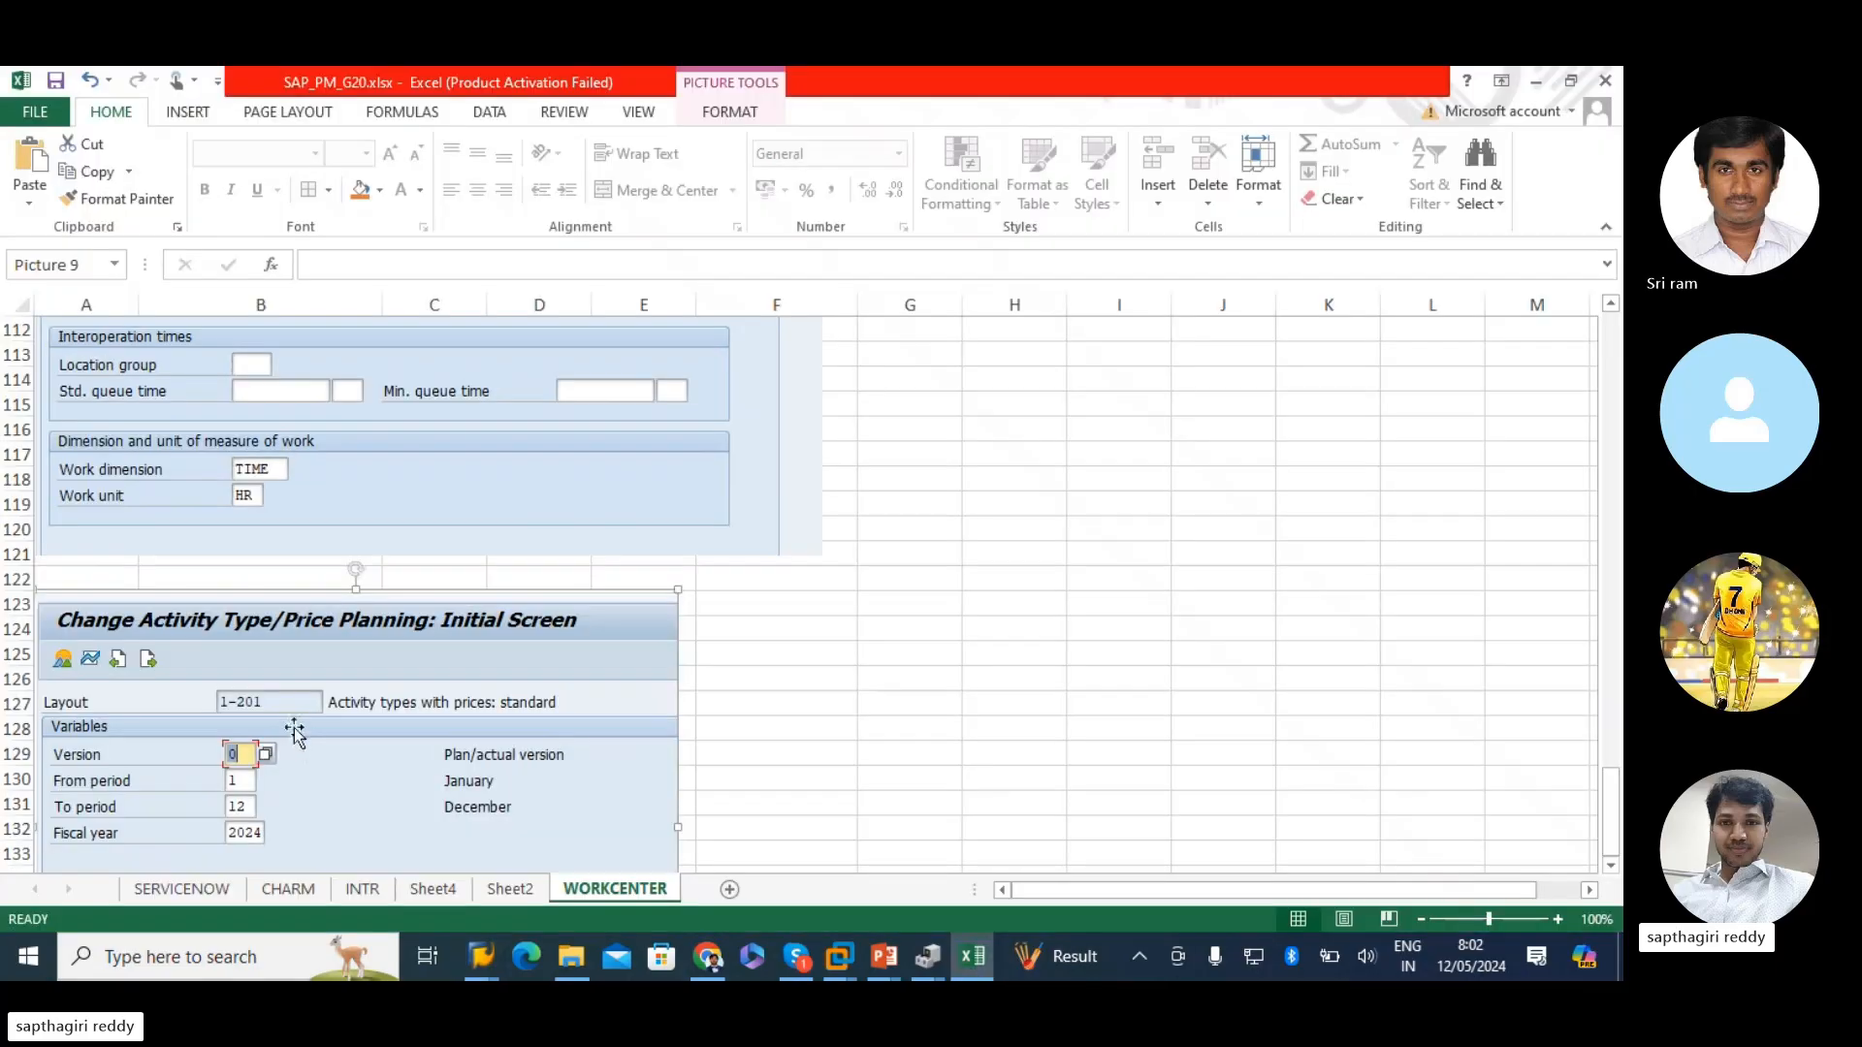
click(433, 890)
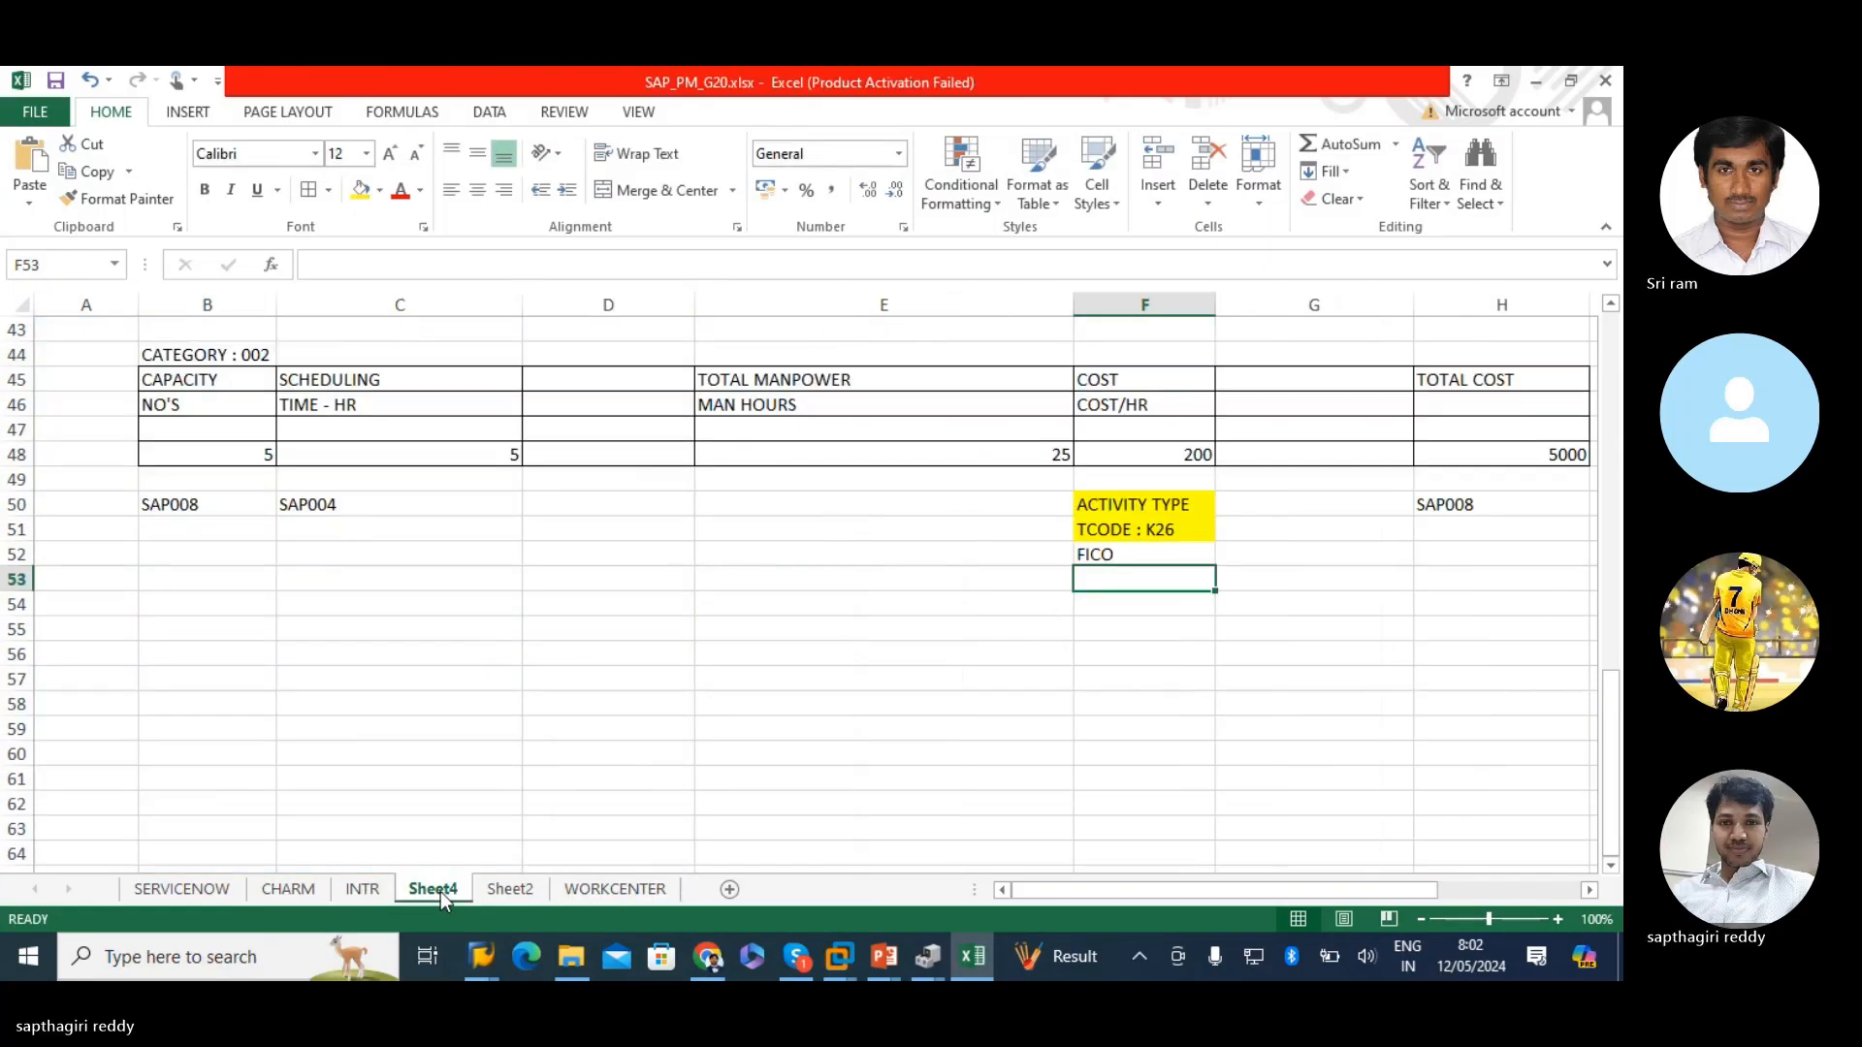
scroll(290, 582, up, 3)
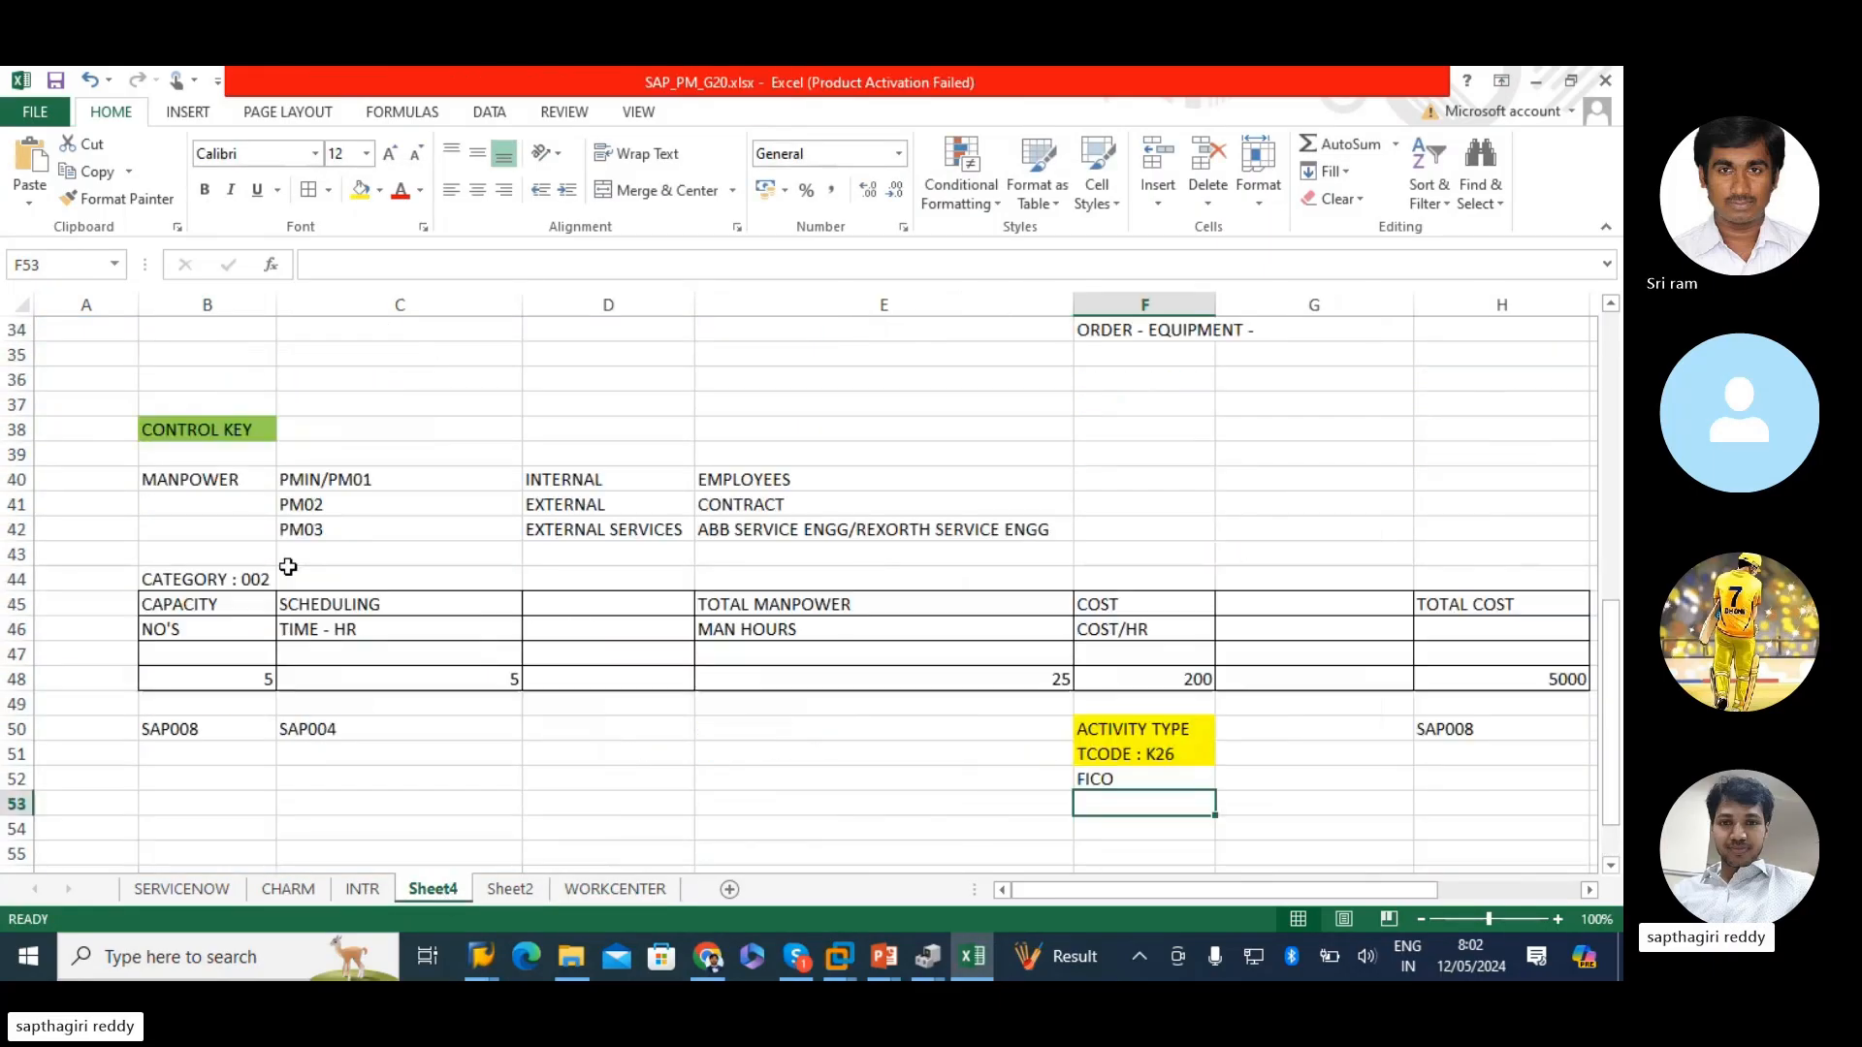
scroll(190, 653, down, 1)
click(190, 653)
click(283, 653)
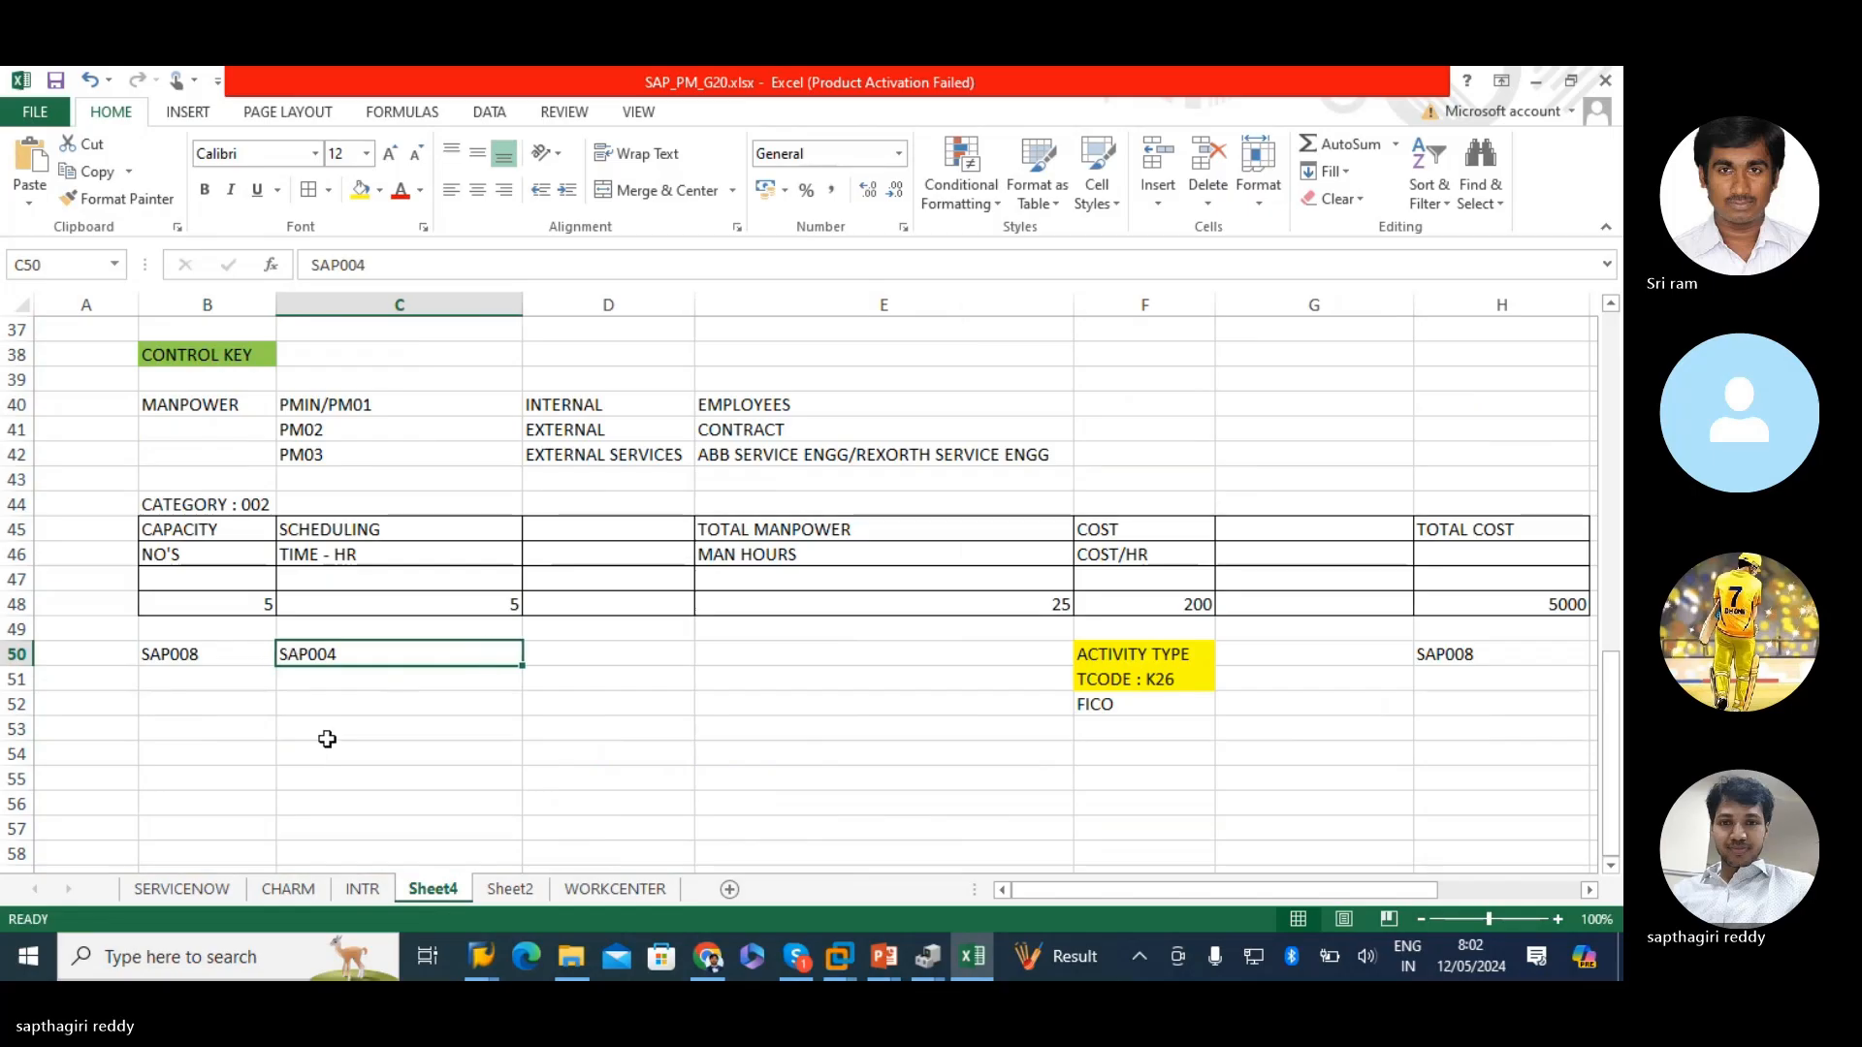
click(166, 653)
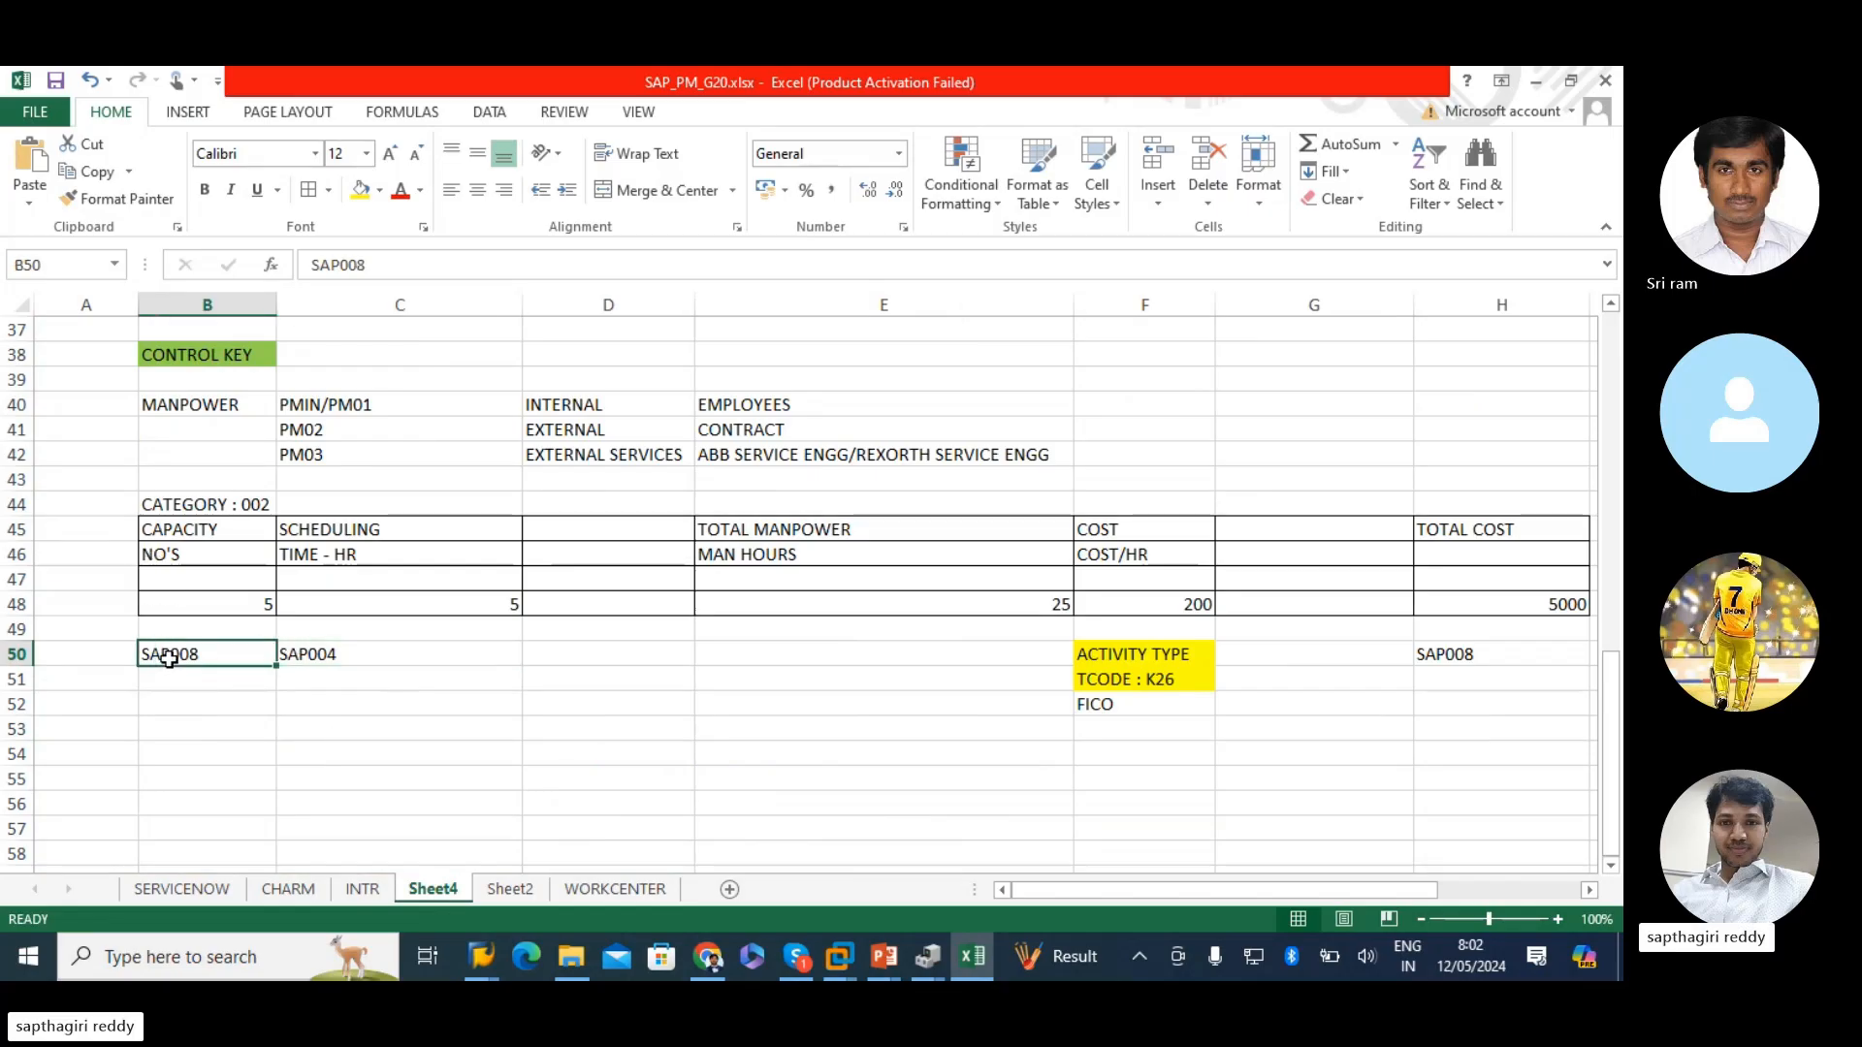
shift+click(331, 652)
key(ctrl+b)
click(359, 652)
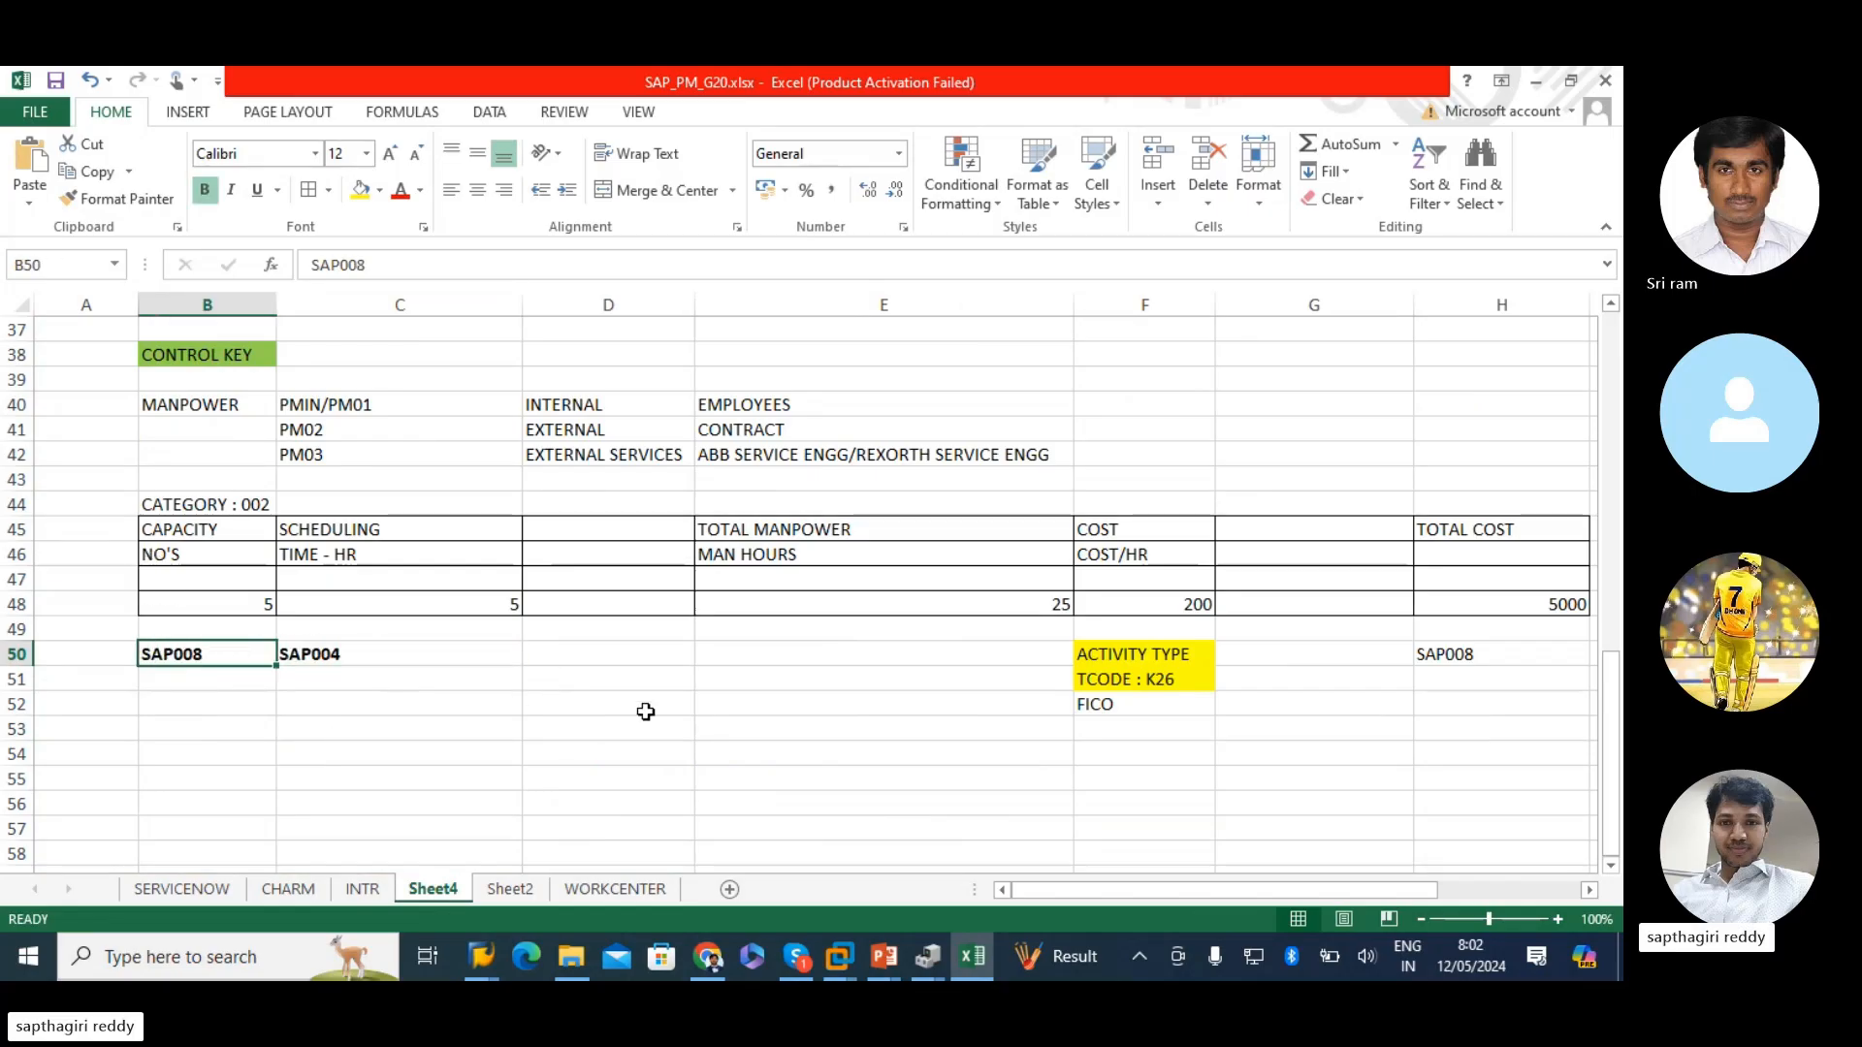
- Bold the SAP008 formula key in cell H50 under the total cost column
key(Right)
key(Right)
key(Right)
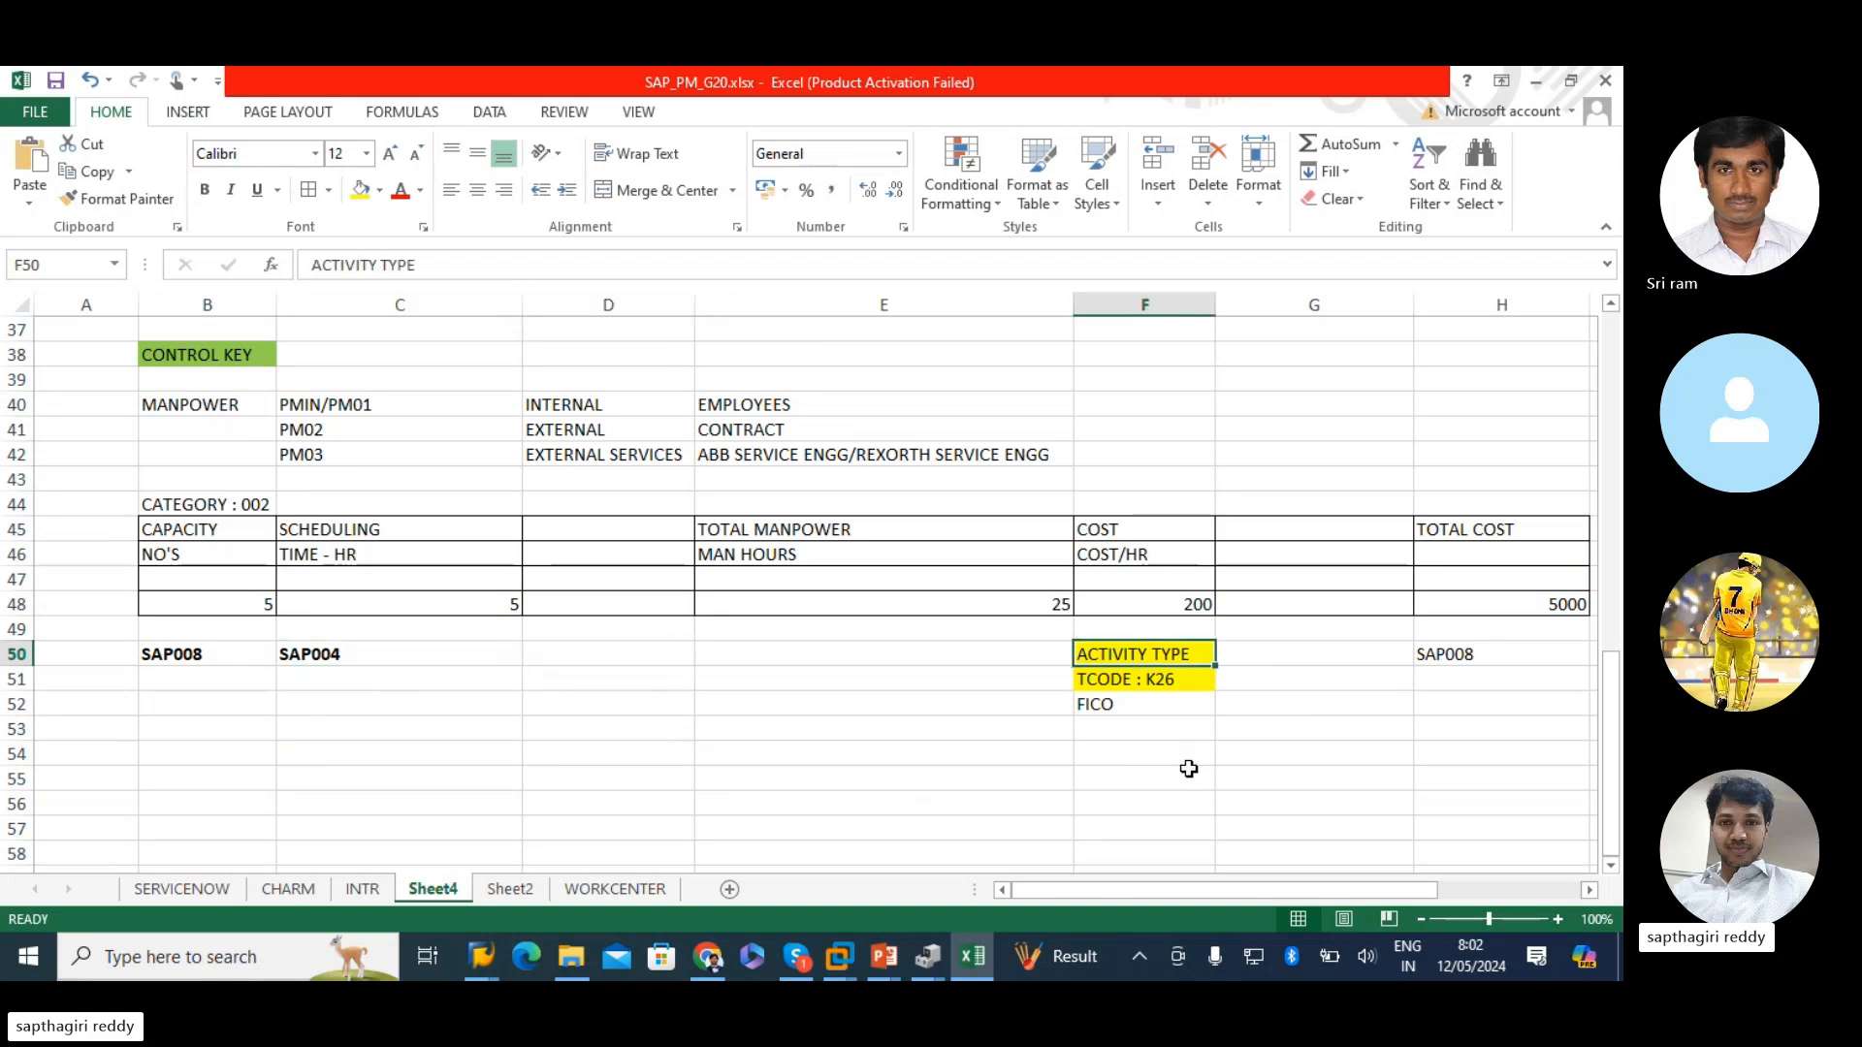
key(Down)
key(Down)
key(Down)
key(Right)
key(Right)
key(Right)
key(Right)
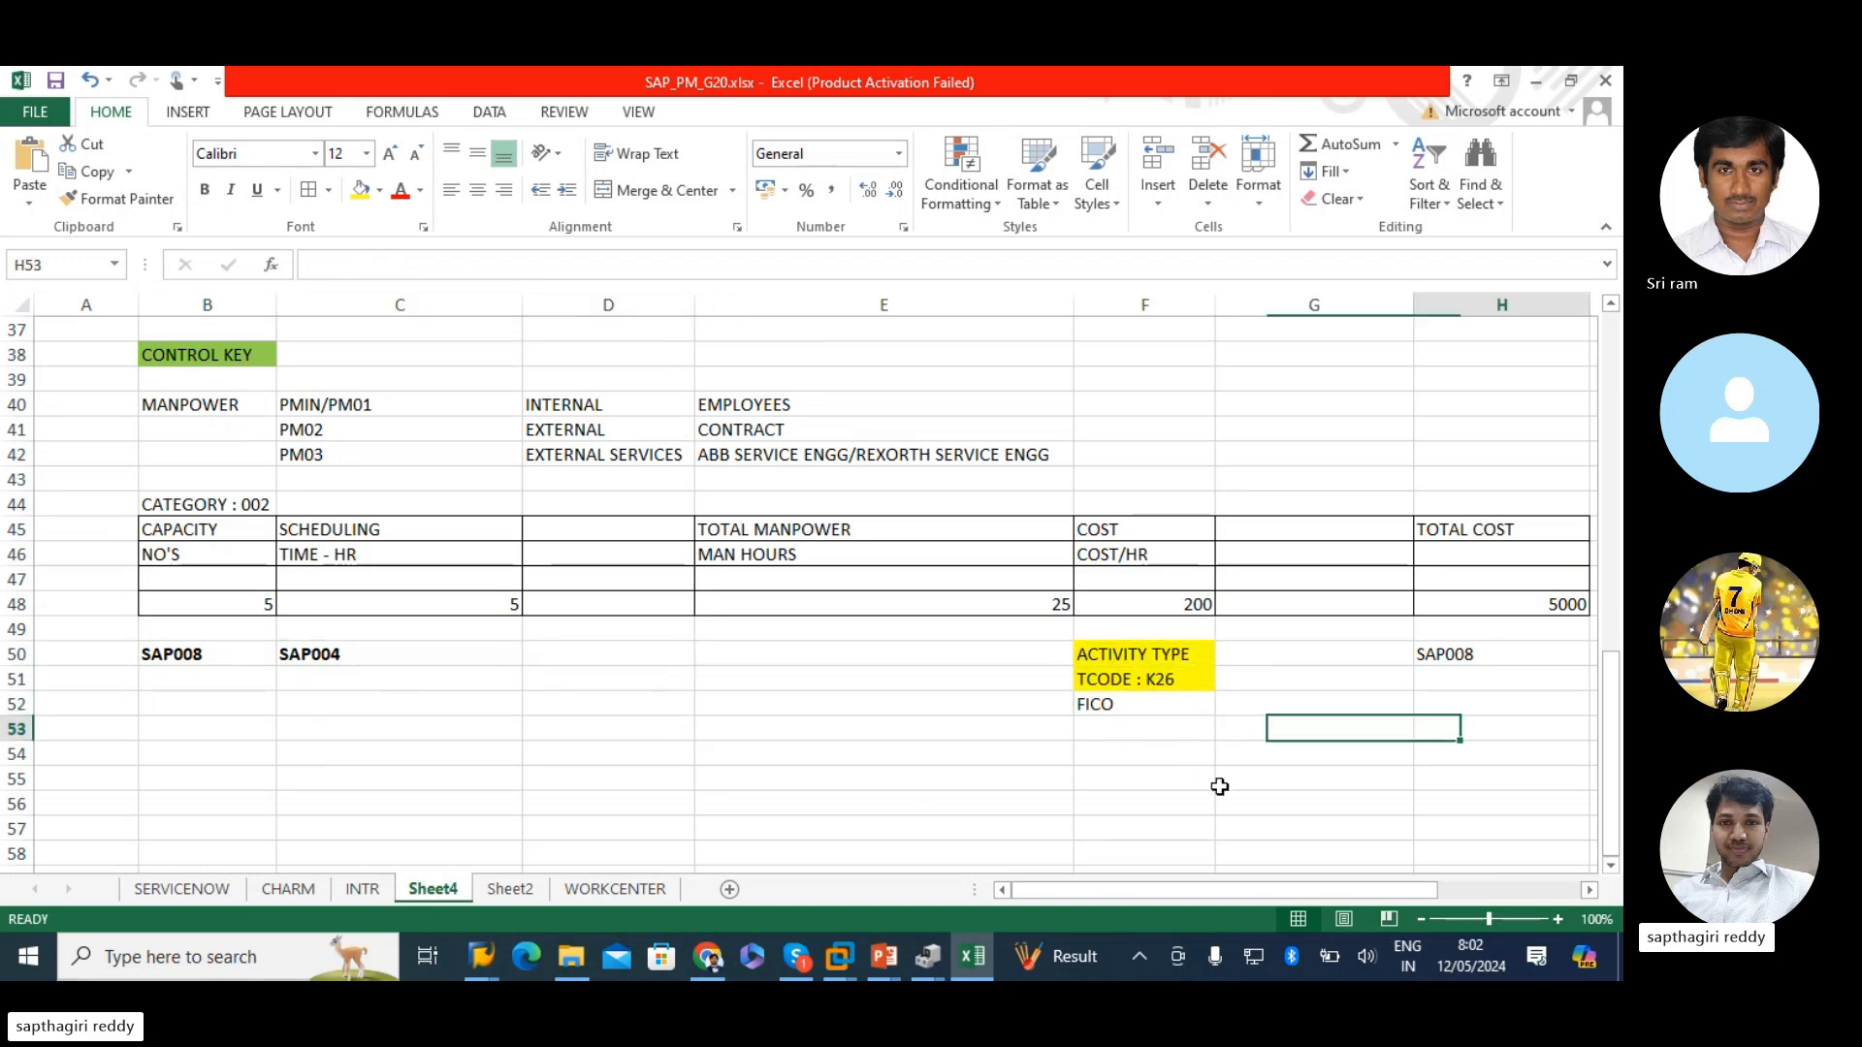
click(1247, 660)
key(ctrl+b)
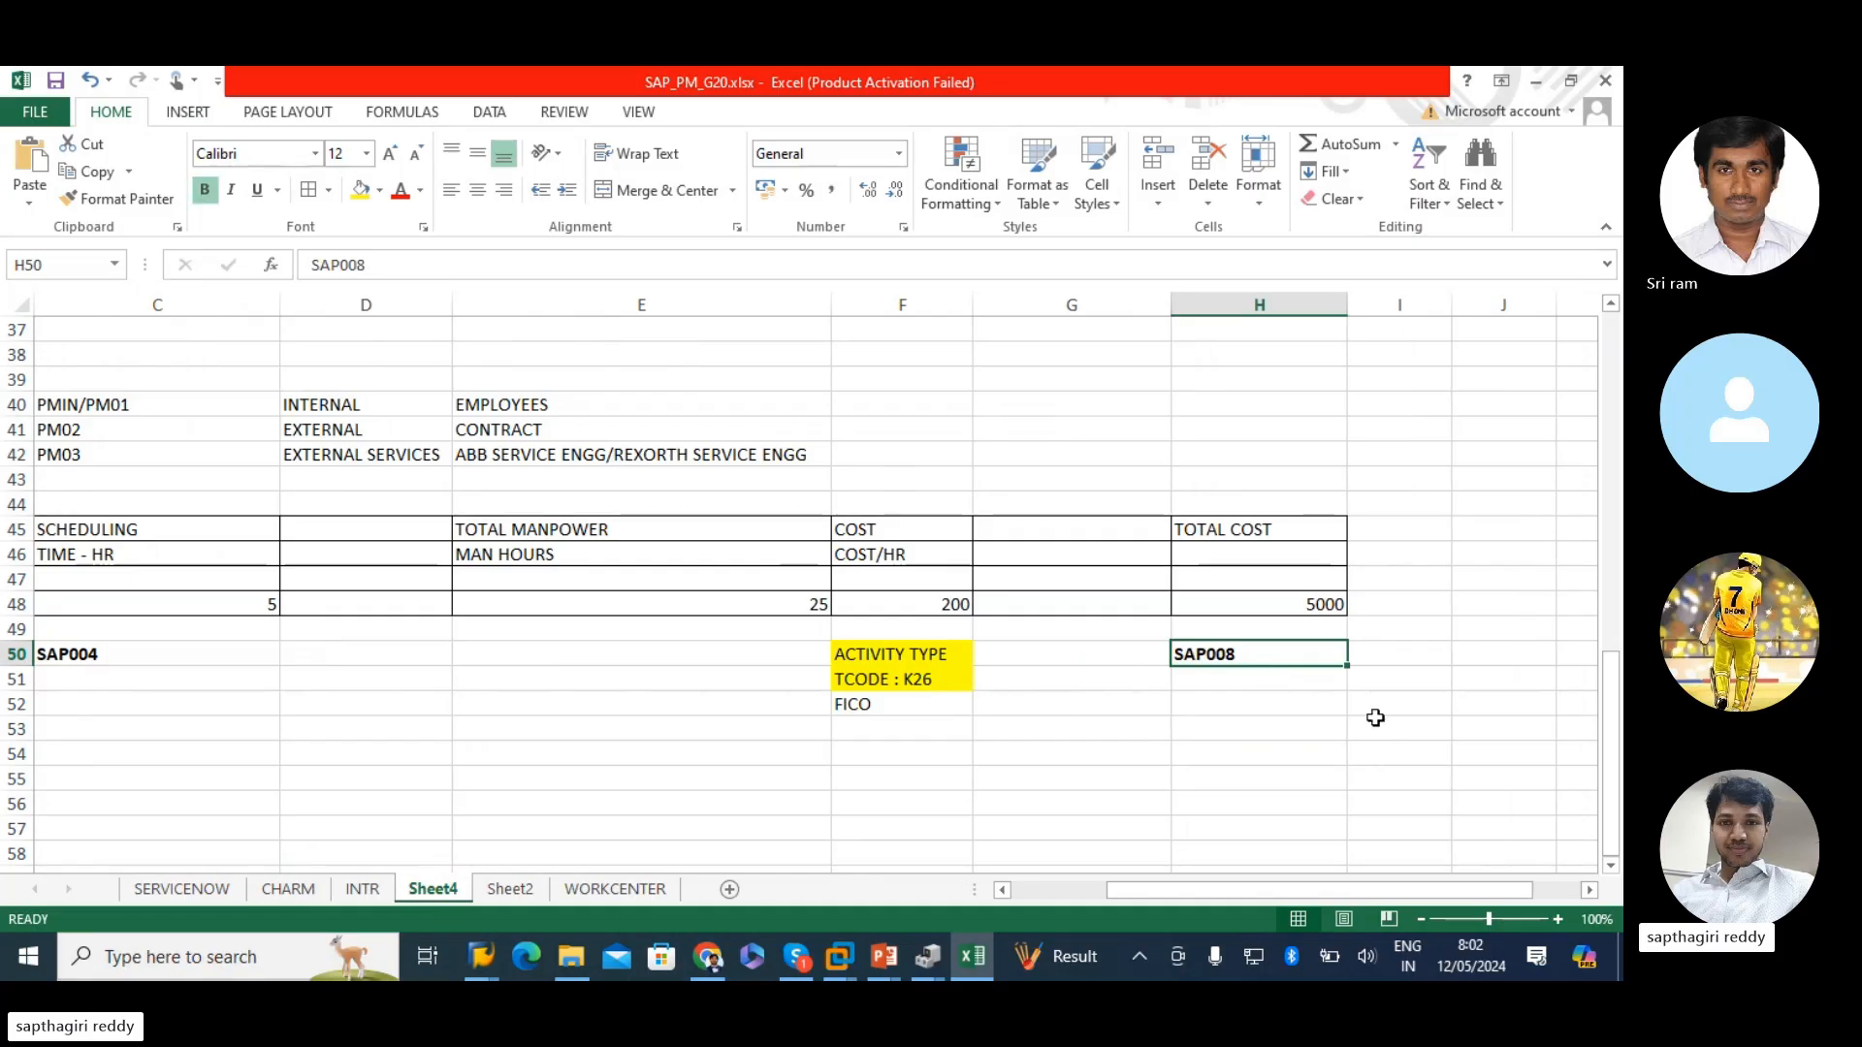
- Compare the costing assignment in the SAP work center with the capacity, scheduling and cost notes on Excel's Sheet4
key(alt+Tab)
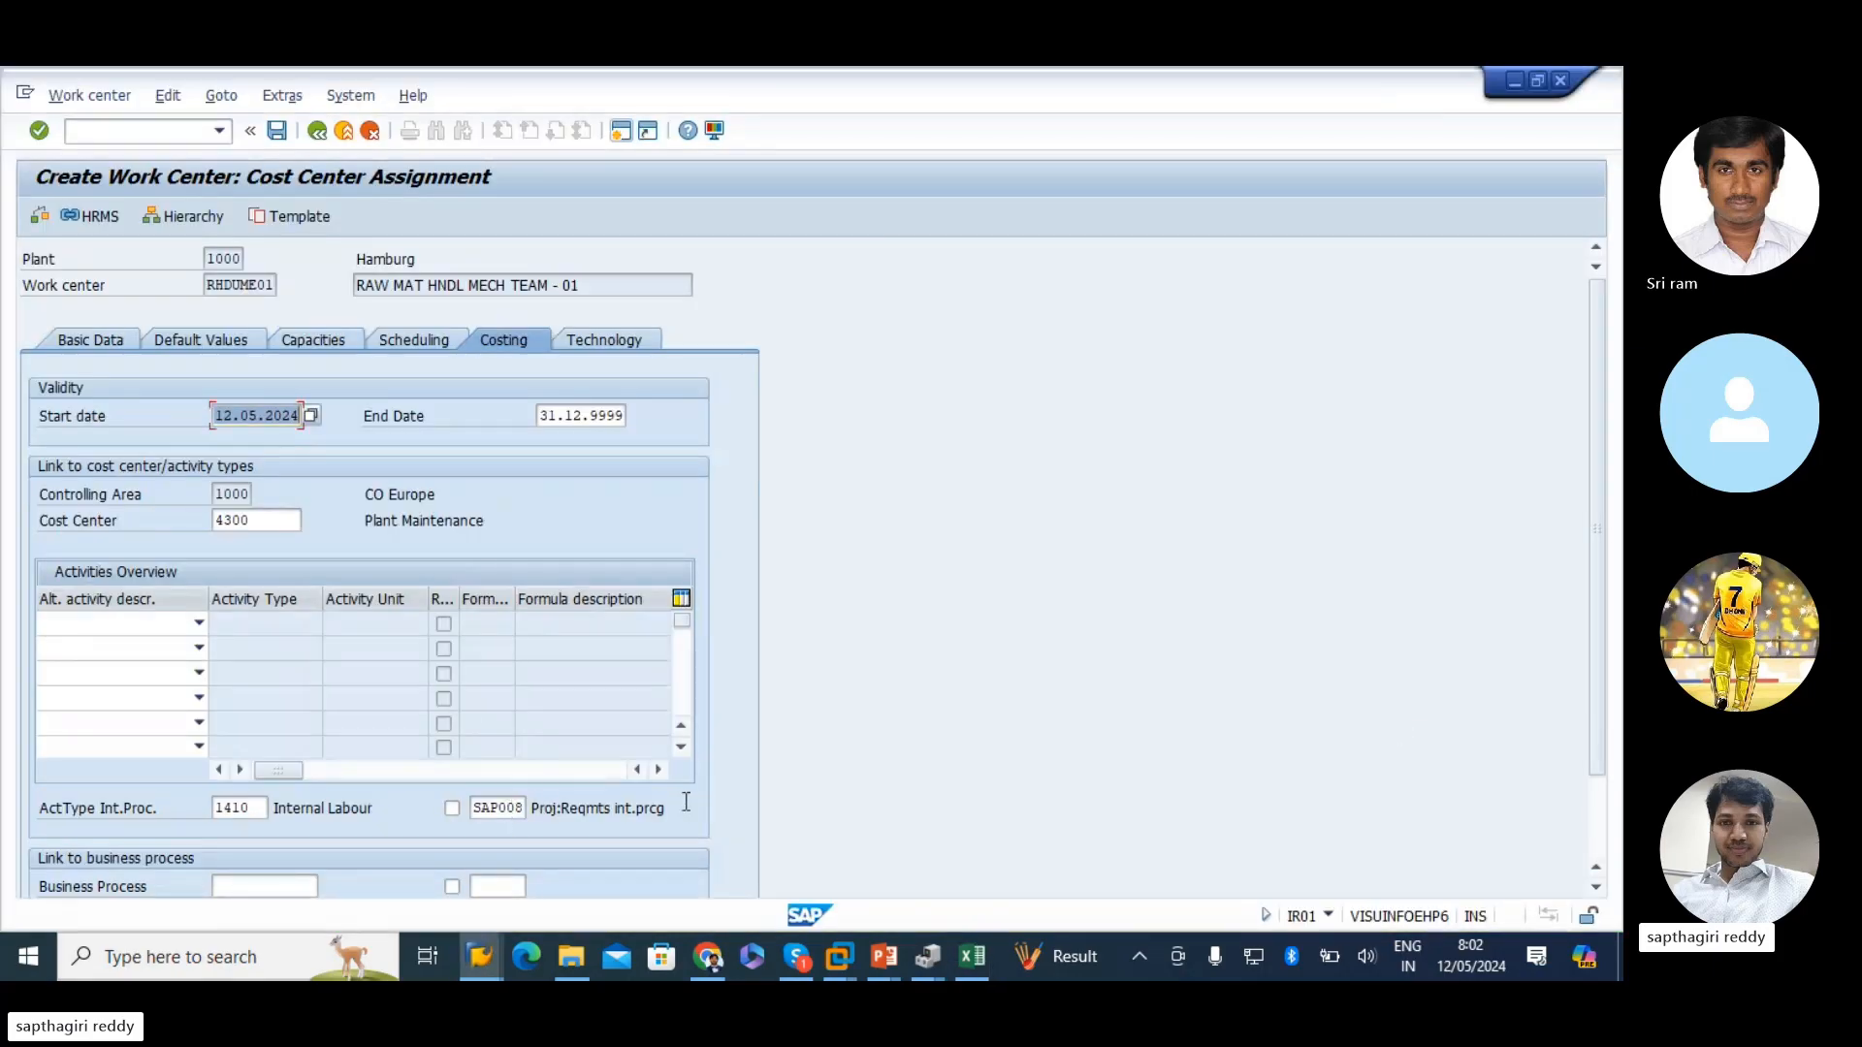
scroll(881, 697, down, 1)
key(alt+Tab)
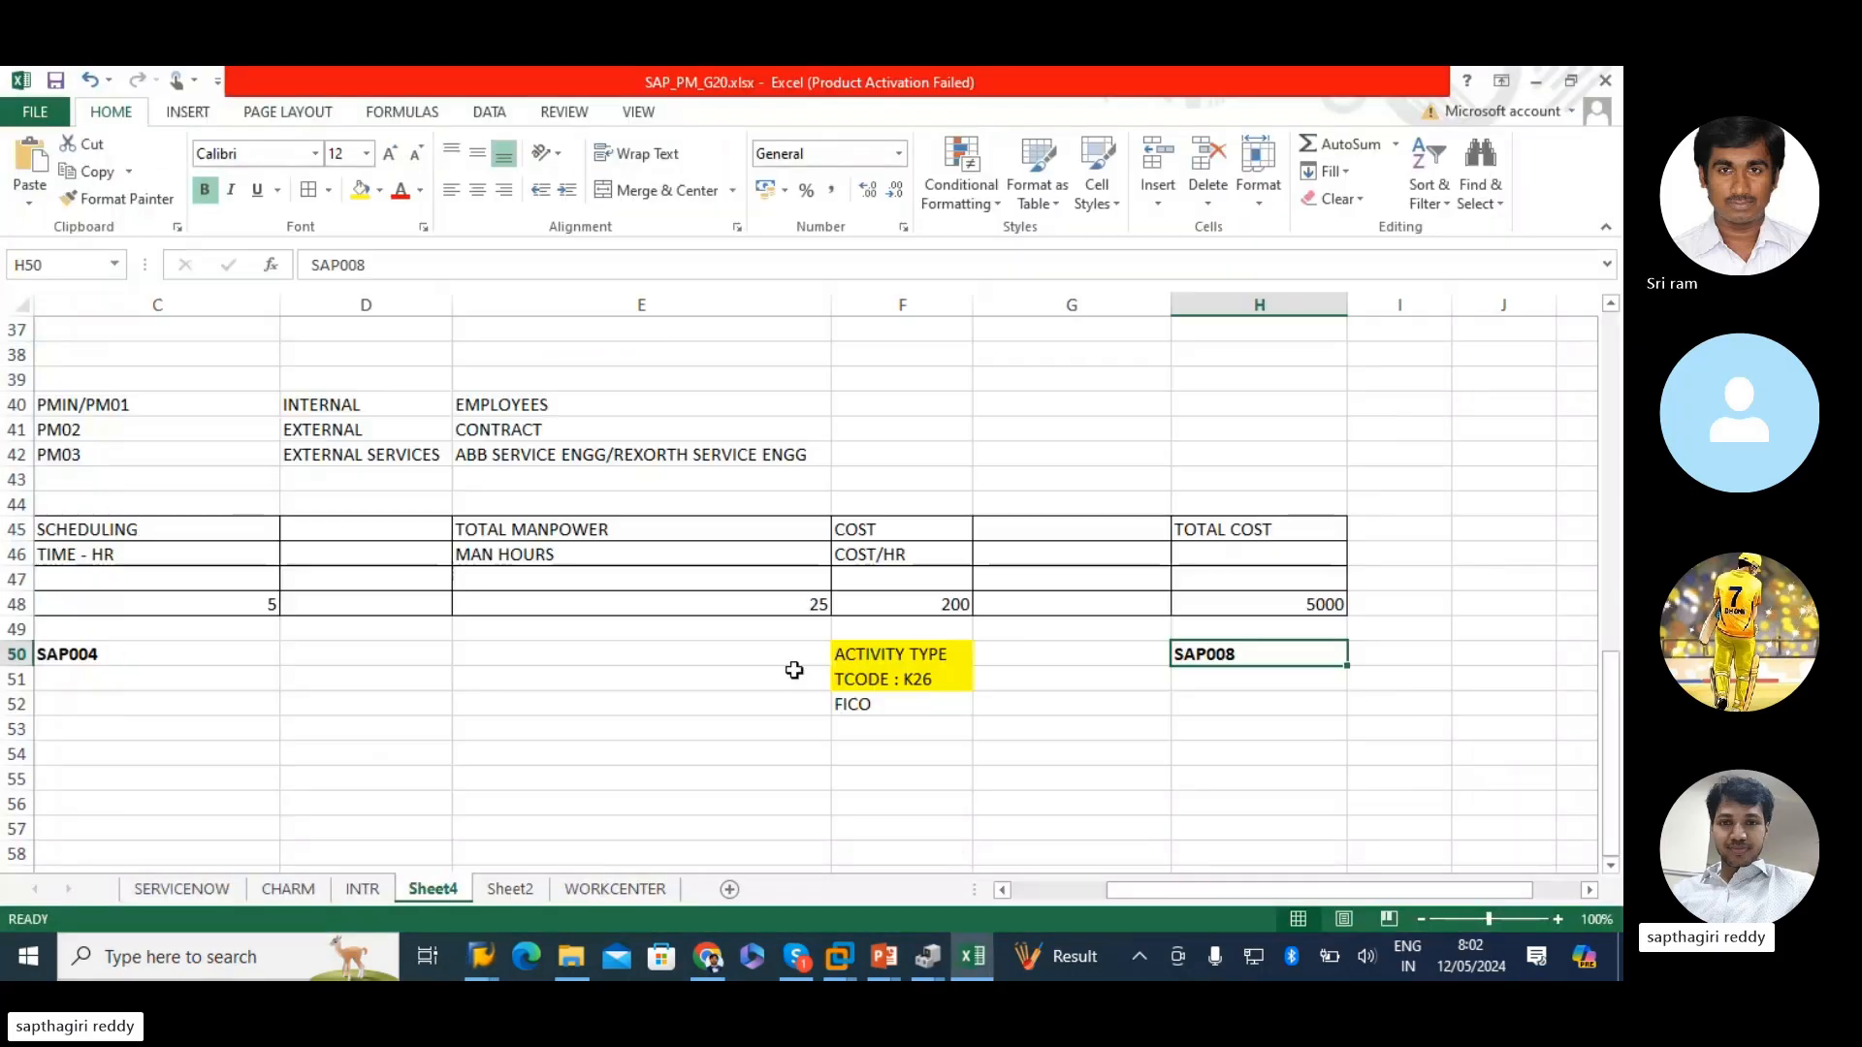
drag(1263, 890, 1104, 889)
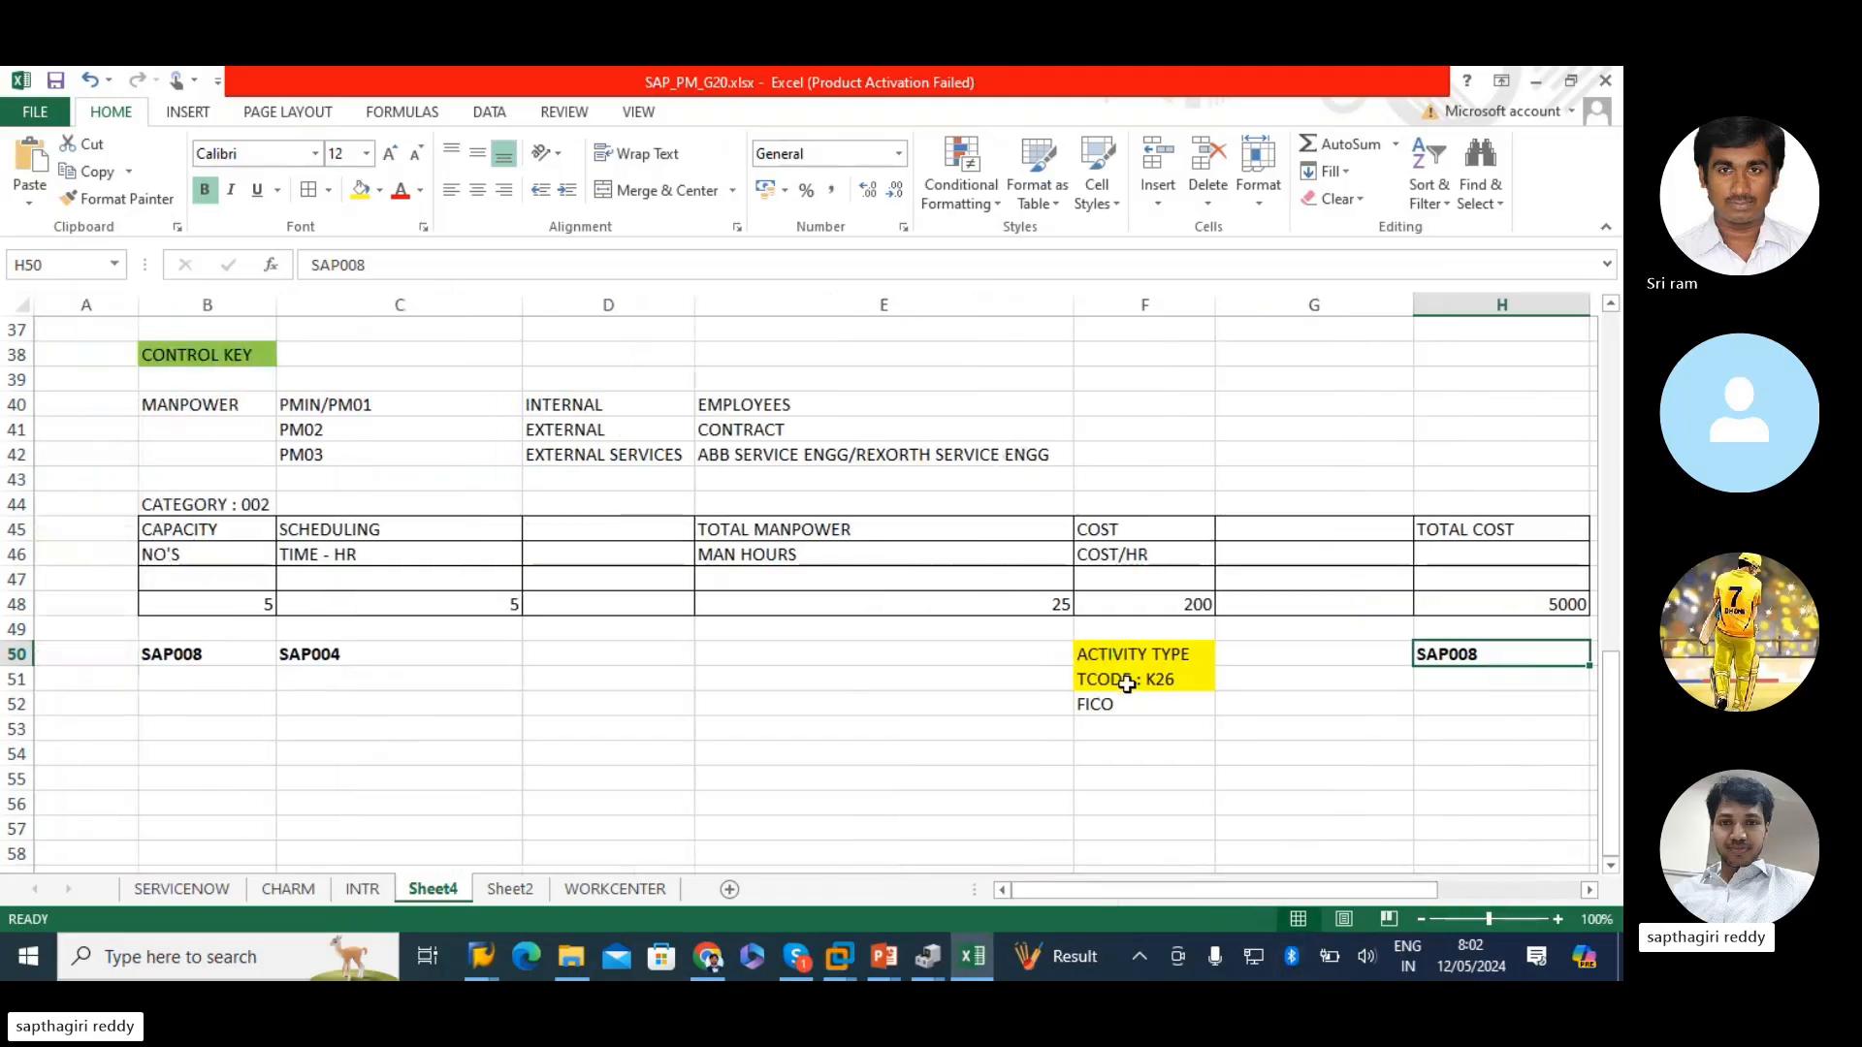
scroll(182, 582, down, 2)
click(182, 582)
click(179, 596)
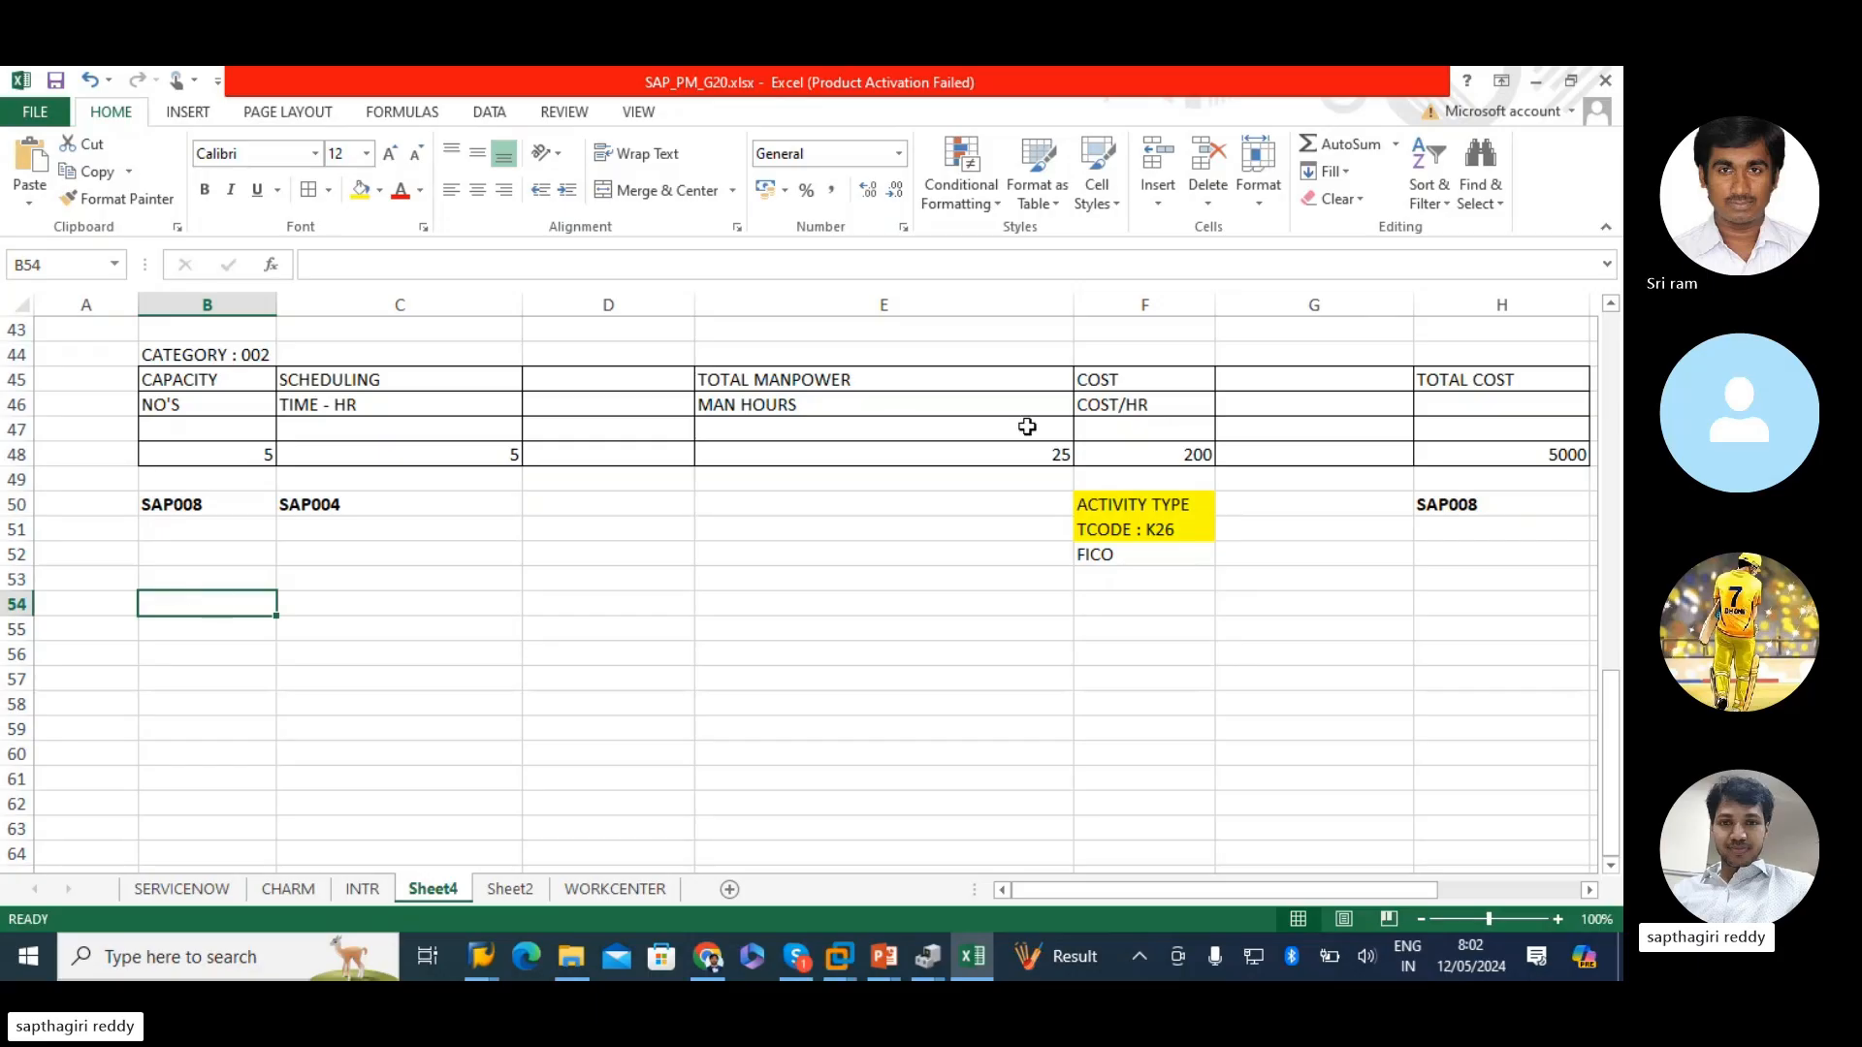
scroll(960, 437, up, 8)
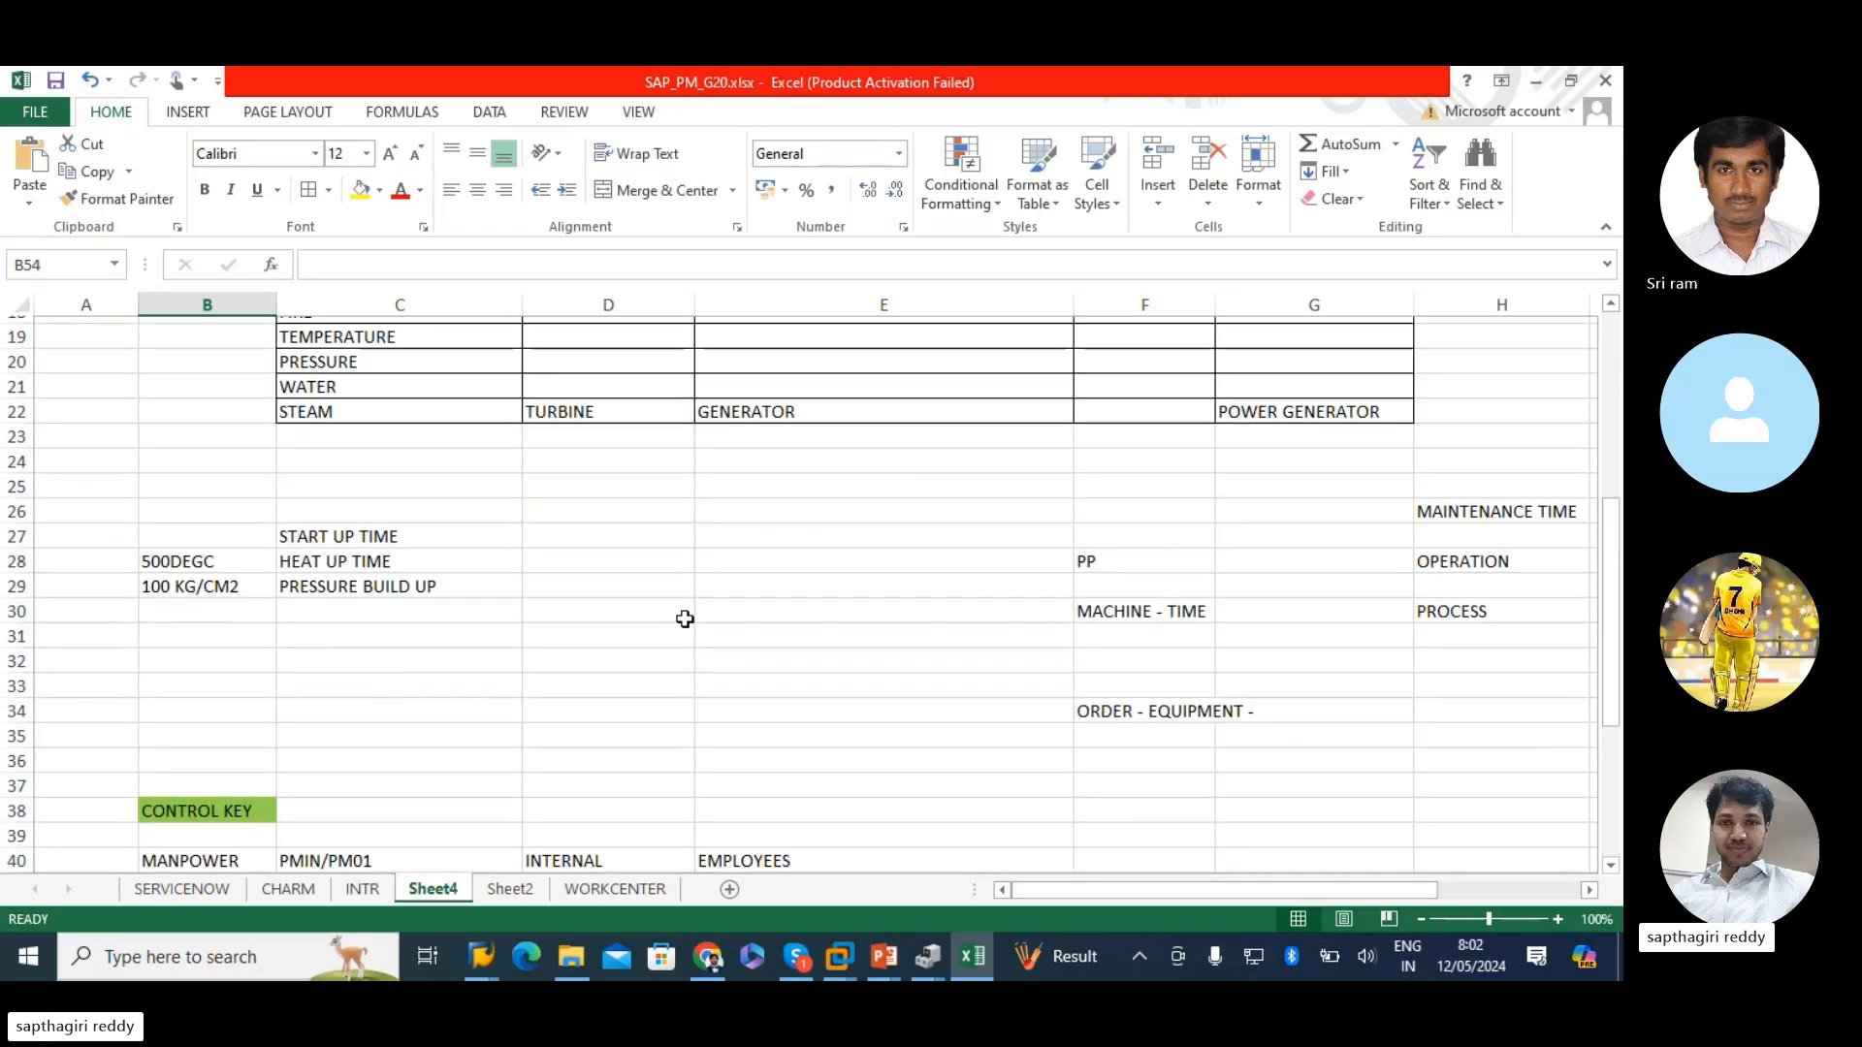
scroll(682, 621, up, 1)
scroll(669, 624, down, 7)
- Copy the work center code RHDUME01 from the WORKCENTER sheet into cell B52 of Sheet4
click(614, 888)
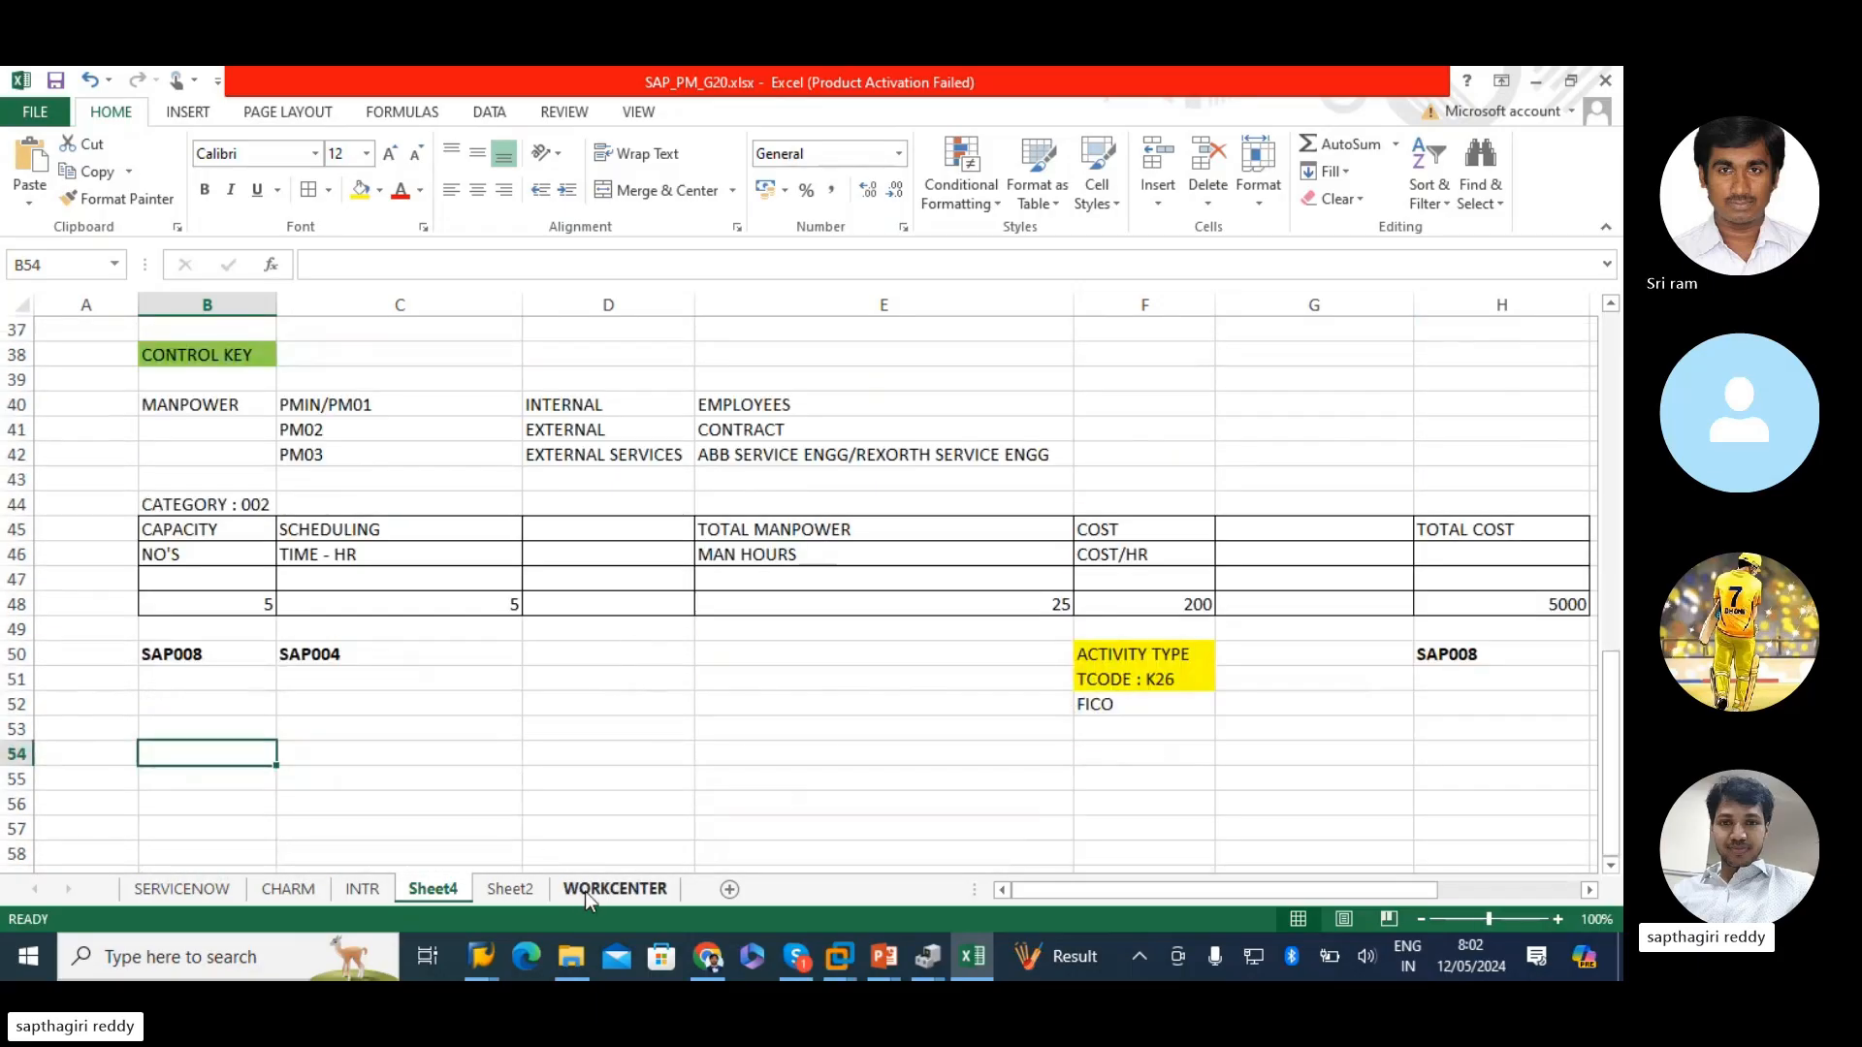
scroll(919, 545, up, 20)
scroll(902, 601, up, 2)
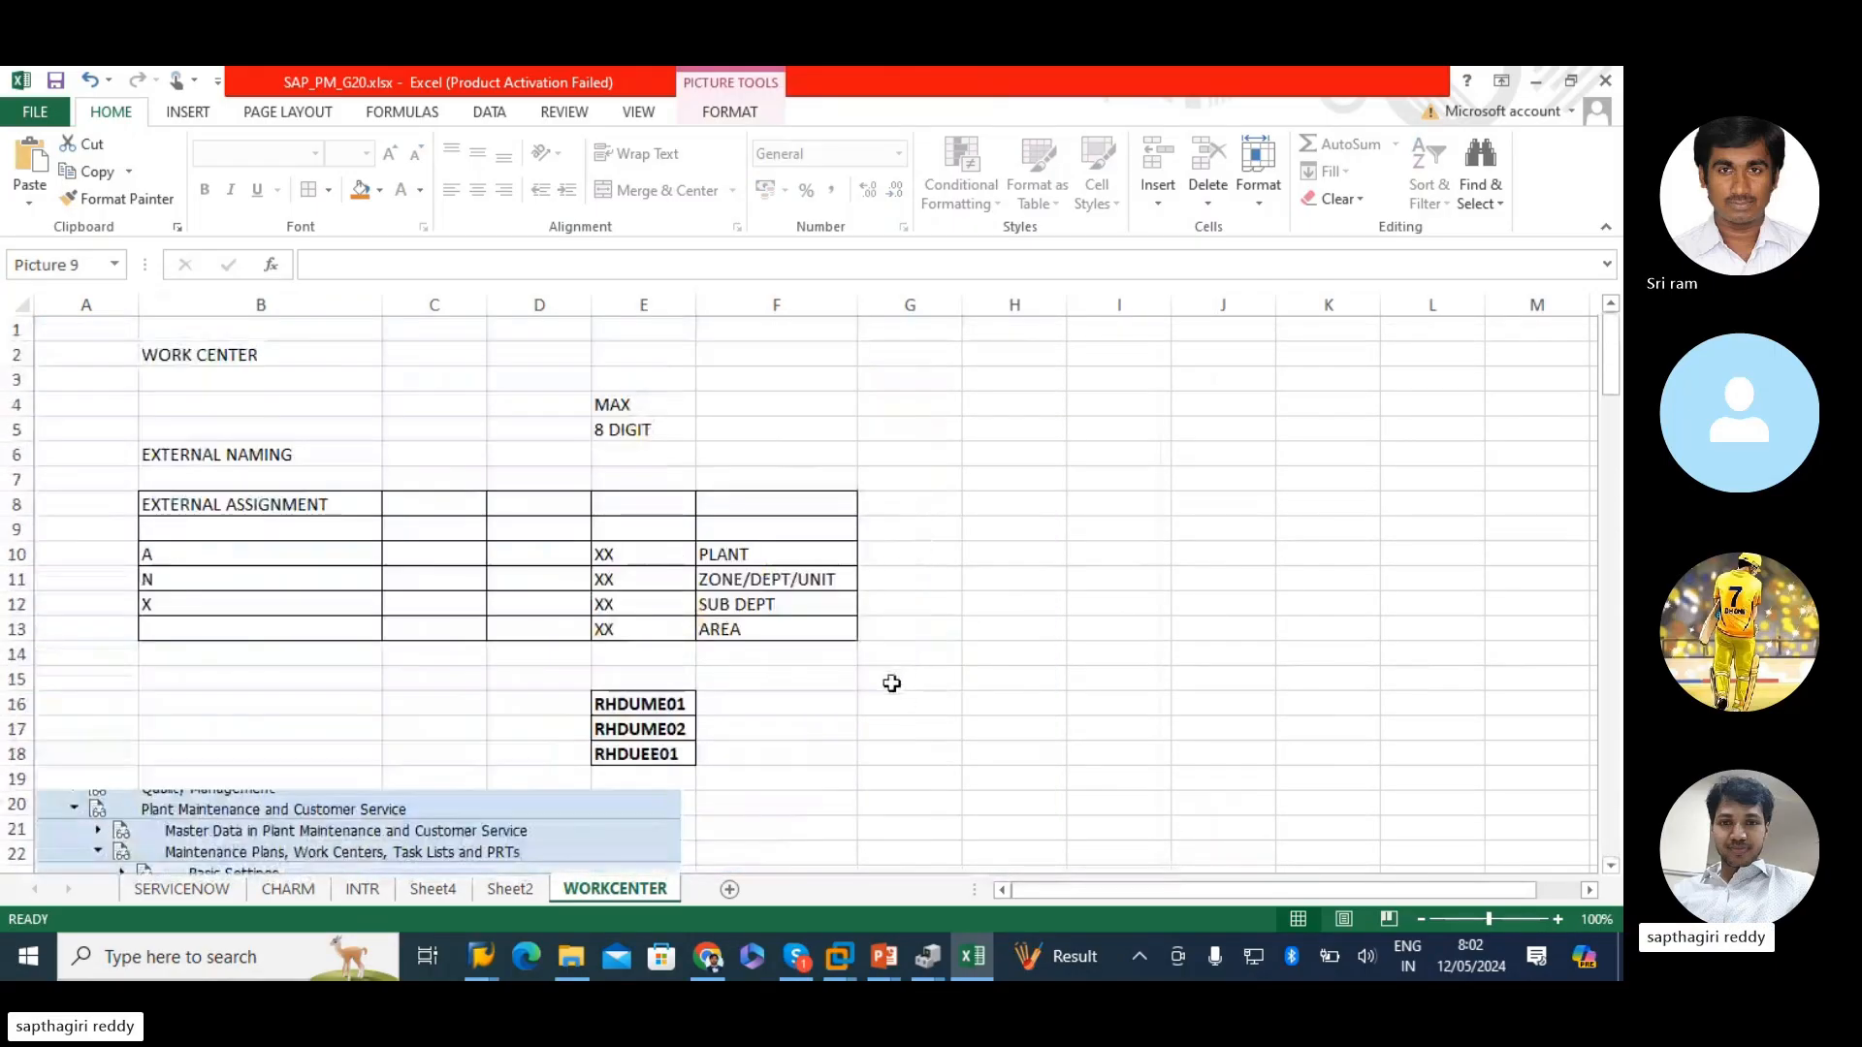
scroll(835, 669, down, 6)
scroll(718, 592, up, 5)
click(617, 628)
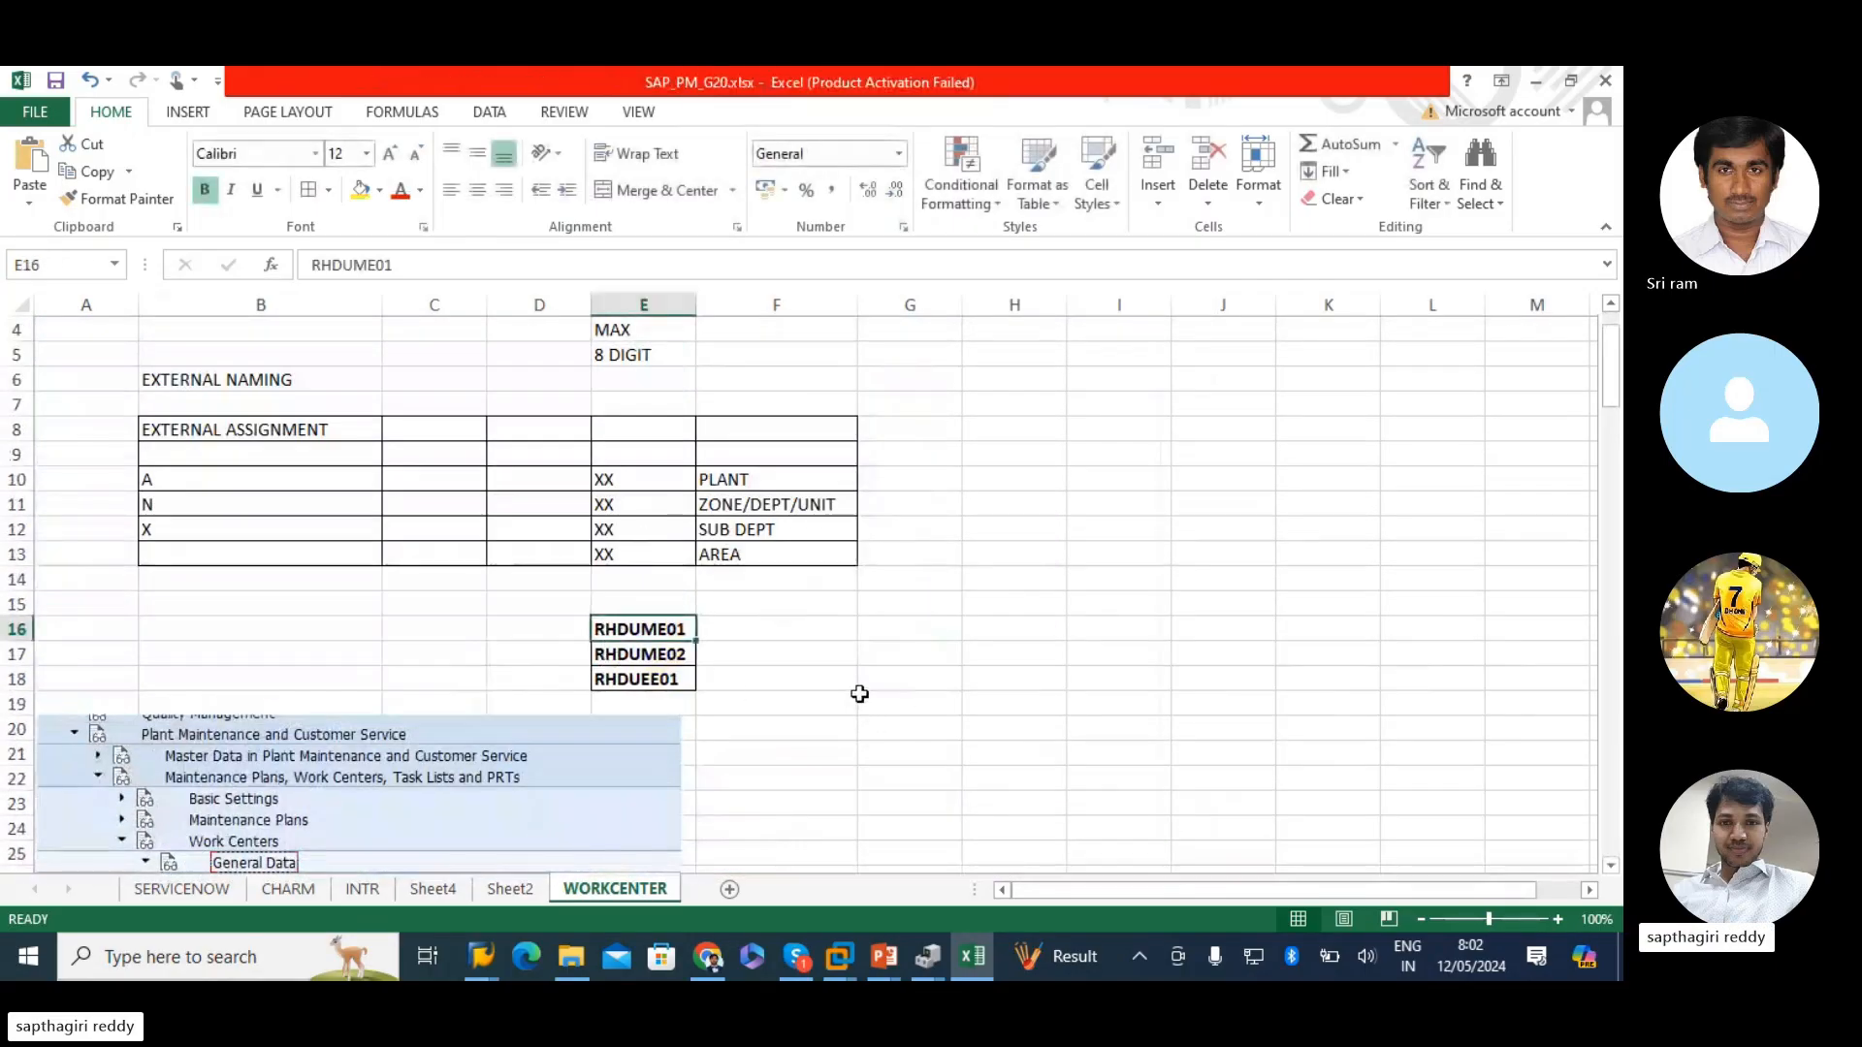
key(ctrl+c)
click(433, 889)
scroll(291, 543, down, 5)
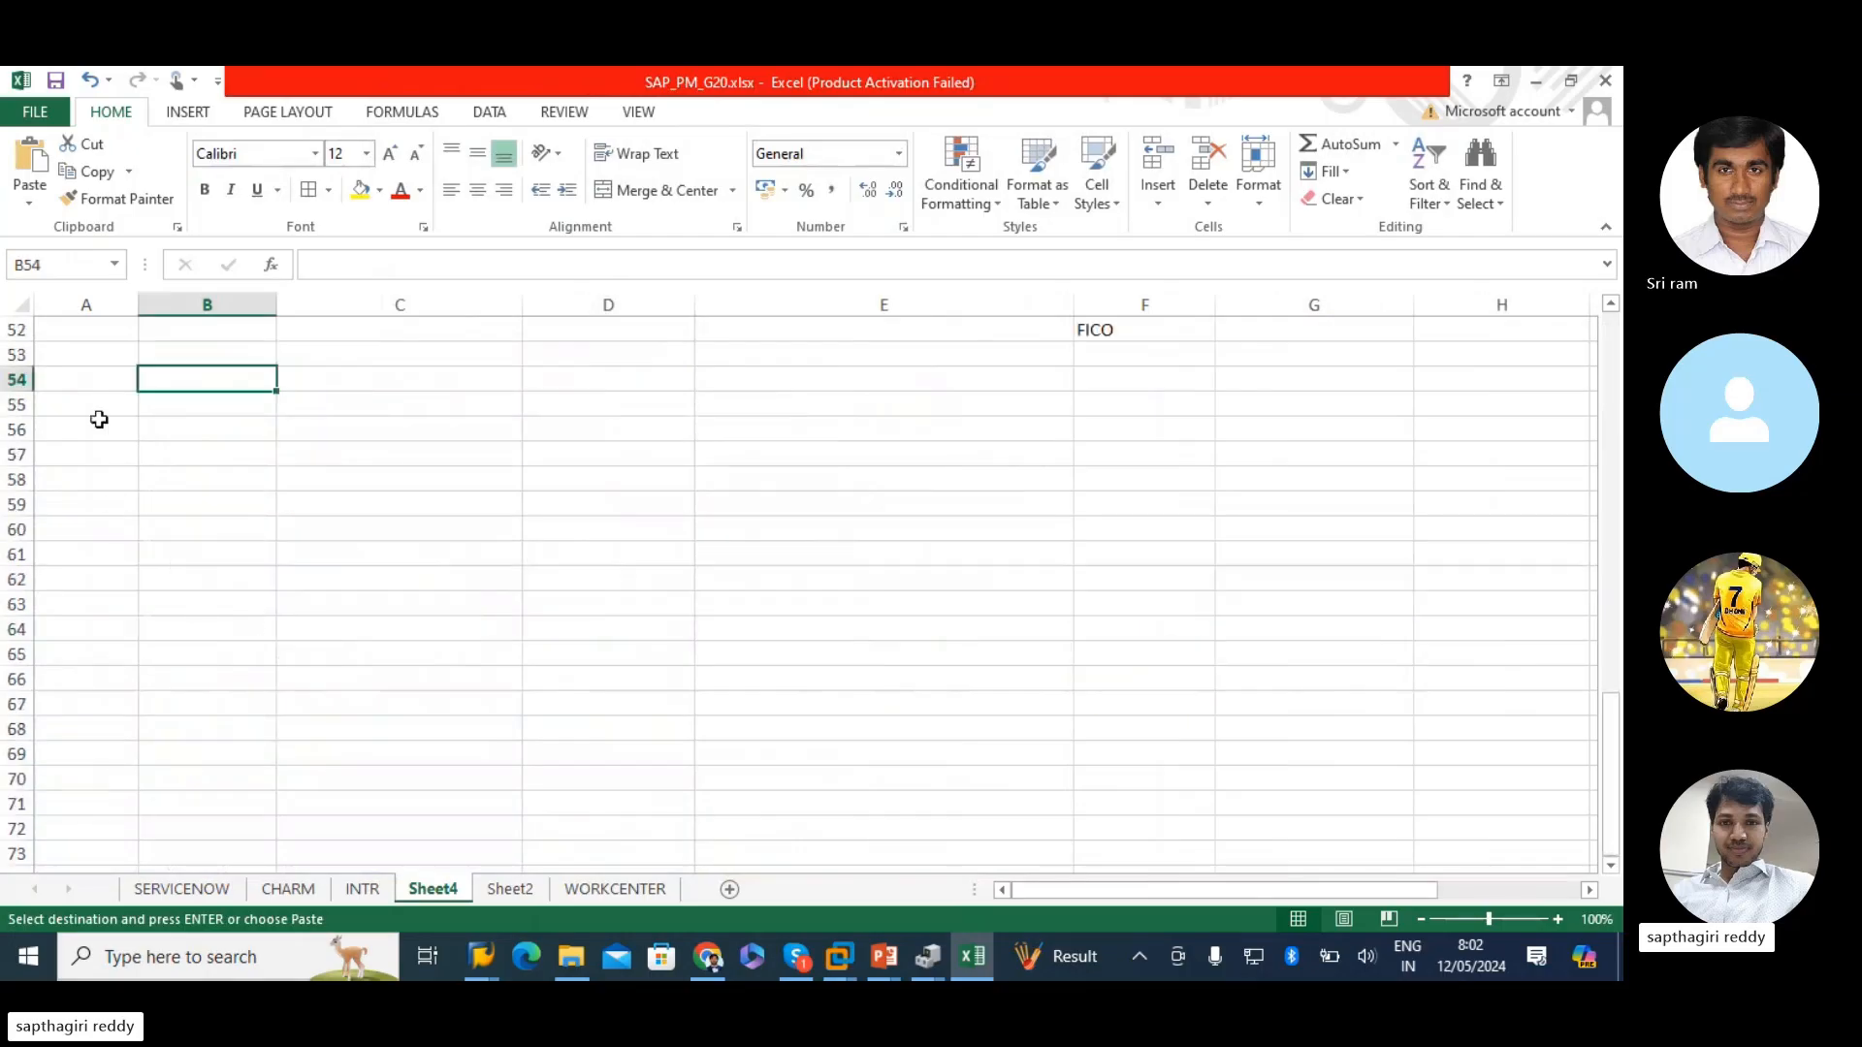
scroll(95, 415, up, 4)
click(184, 629)
key(ctrl+v)
- Enter "5 no's" in cell C52 as the headcount beside work center RHDUME01
click(364, 625)
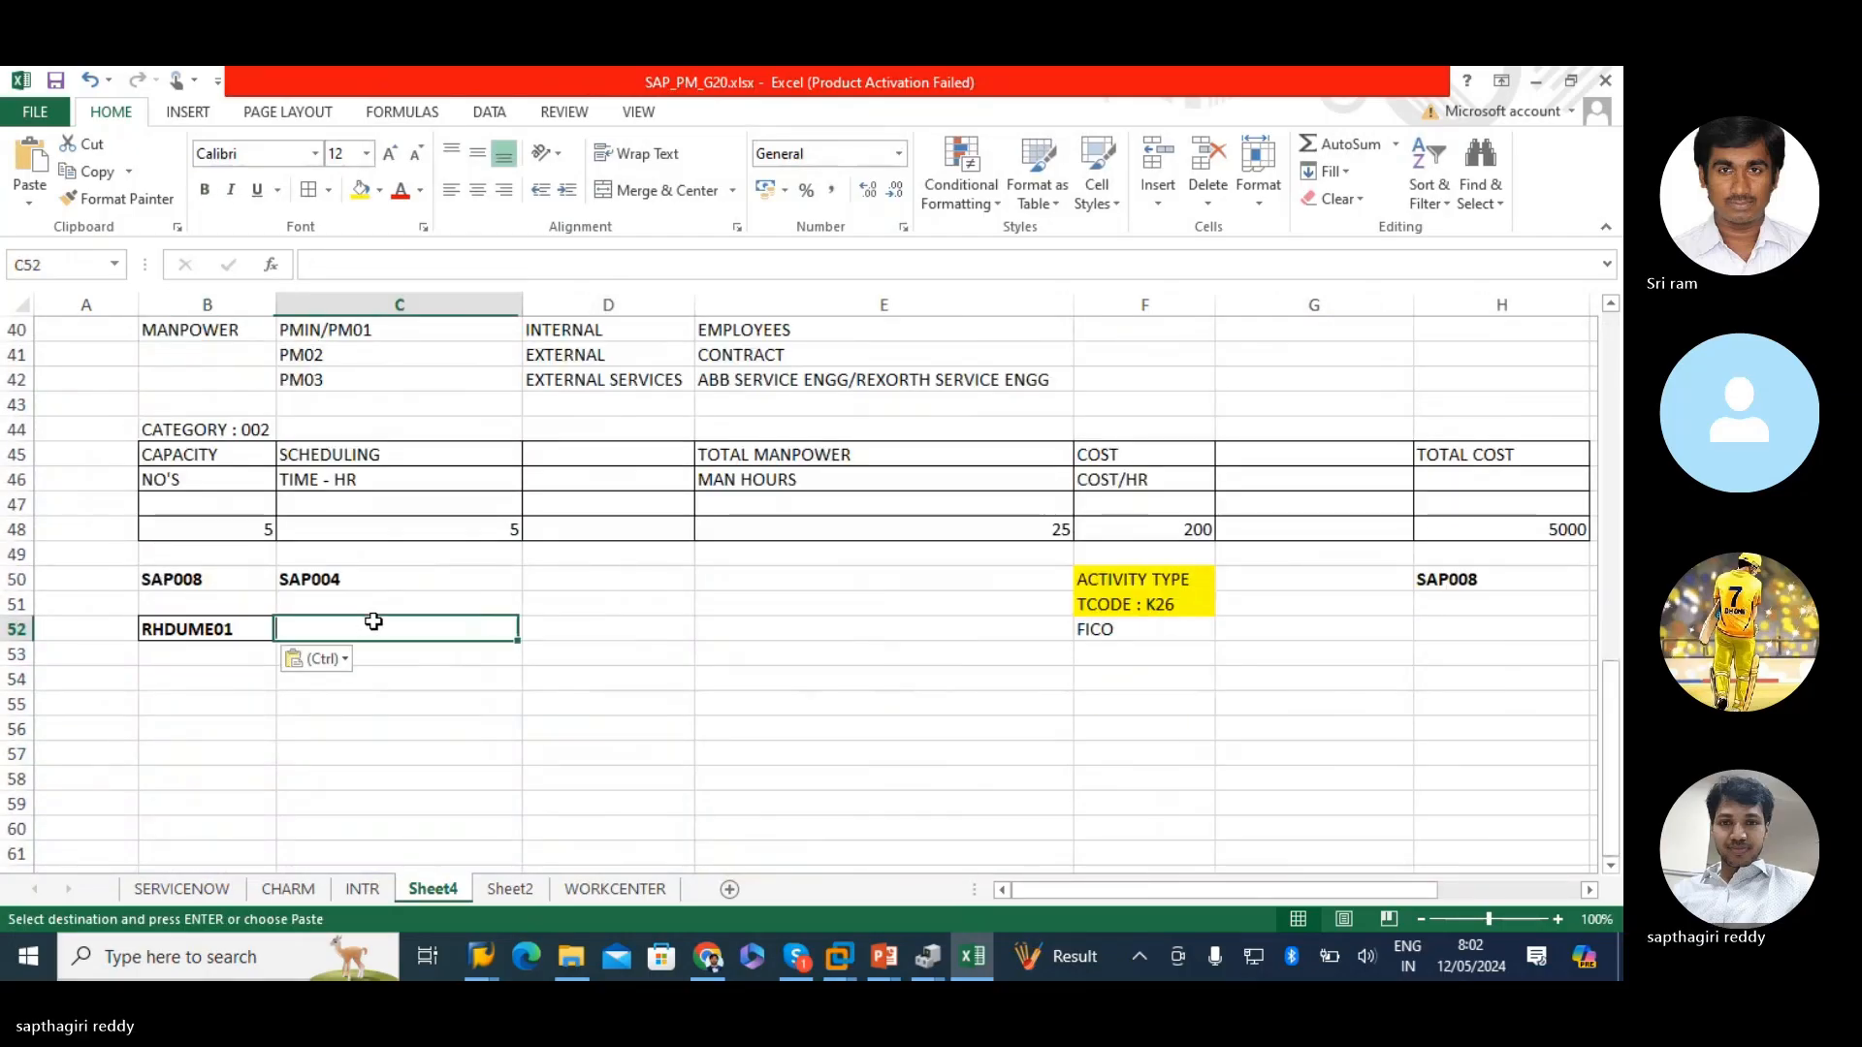
text(5 no)
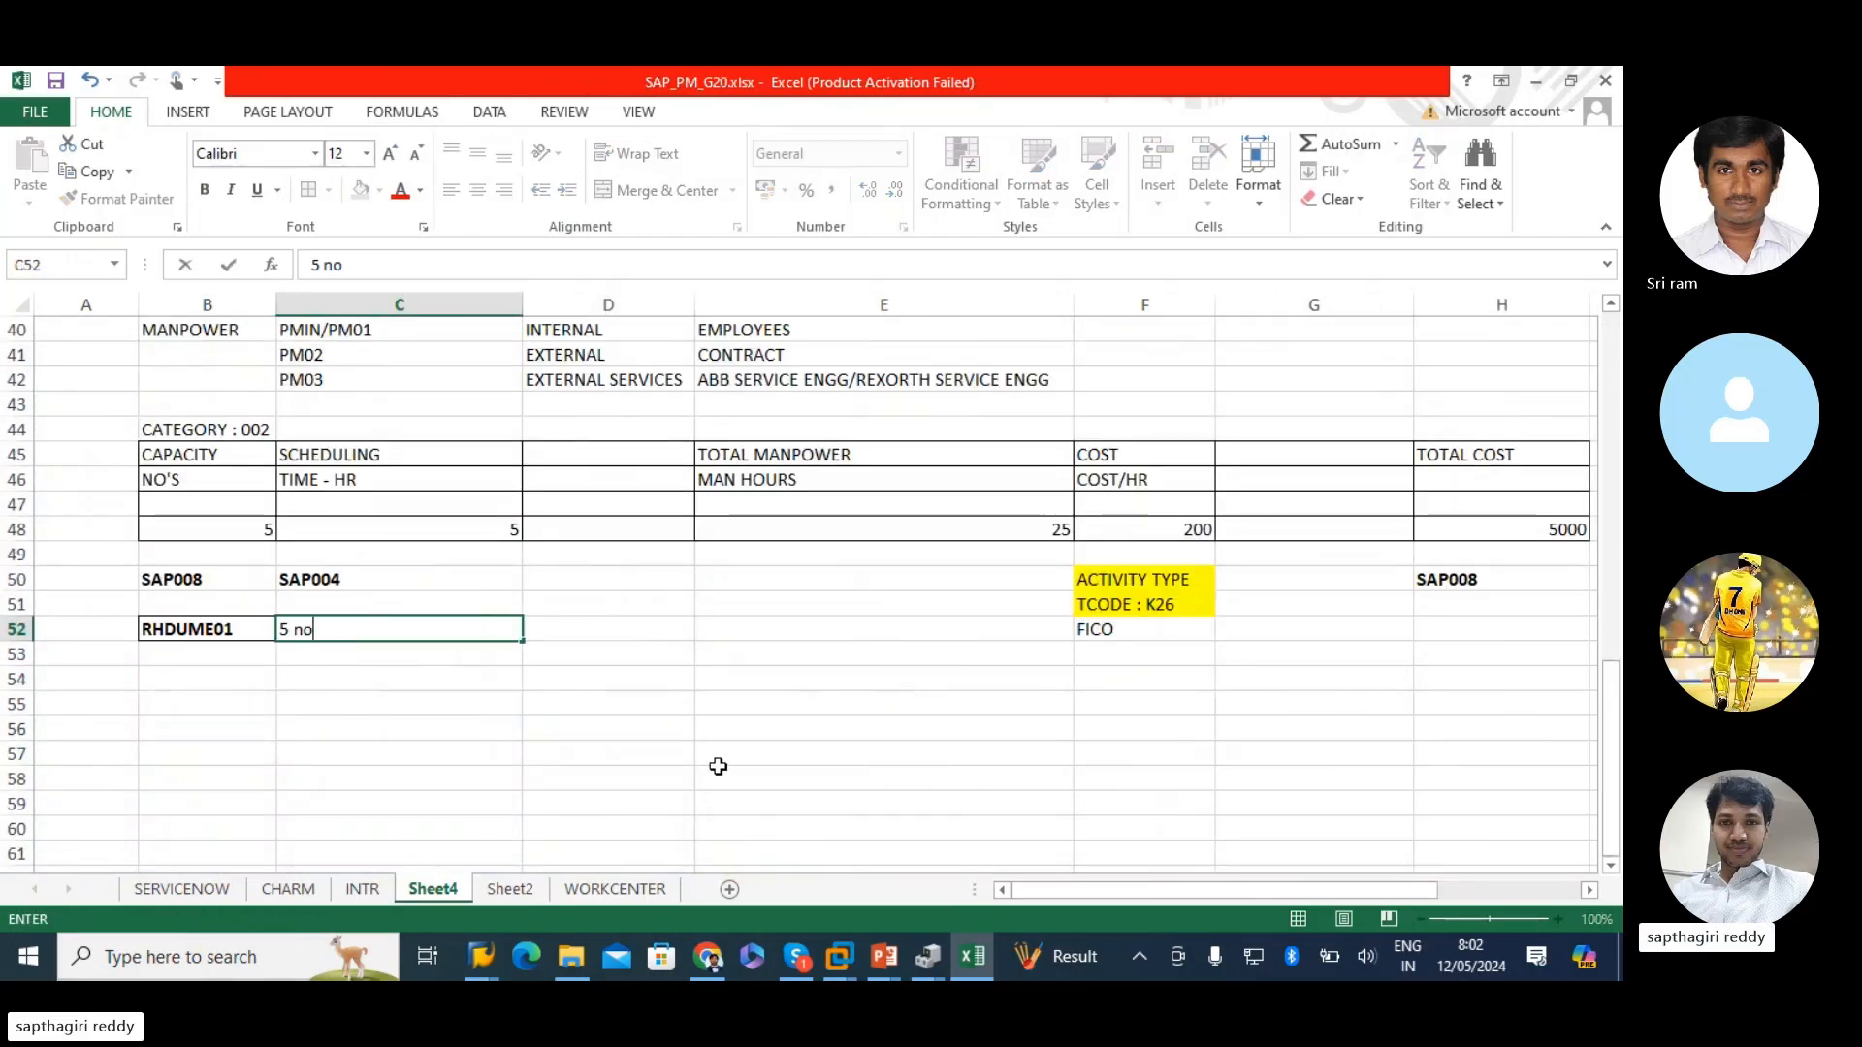
text('s)
key(Return)
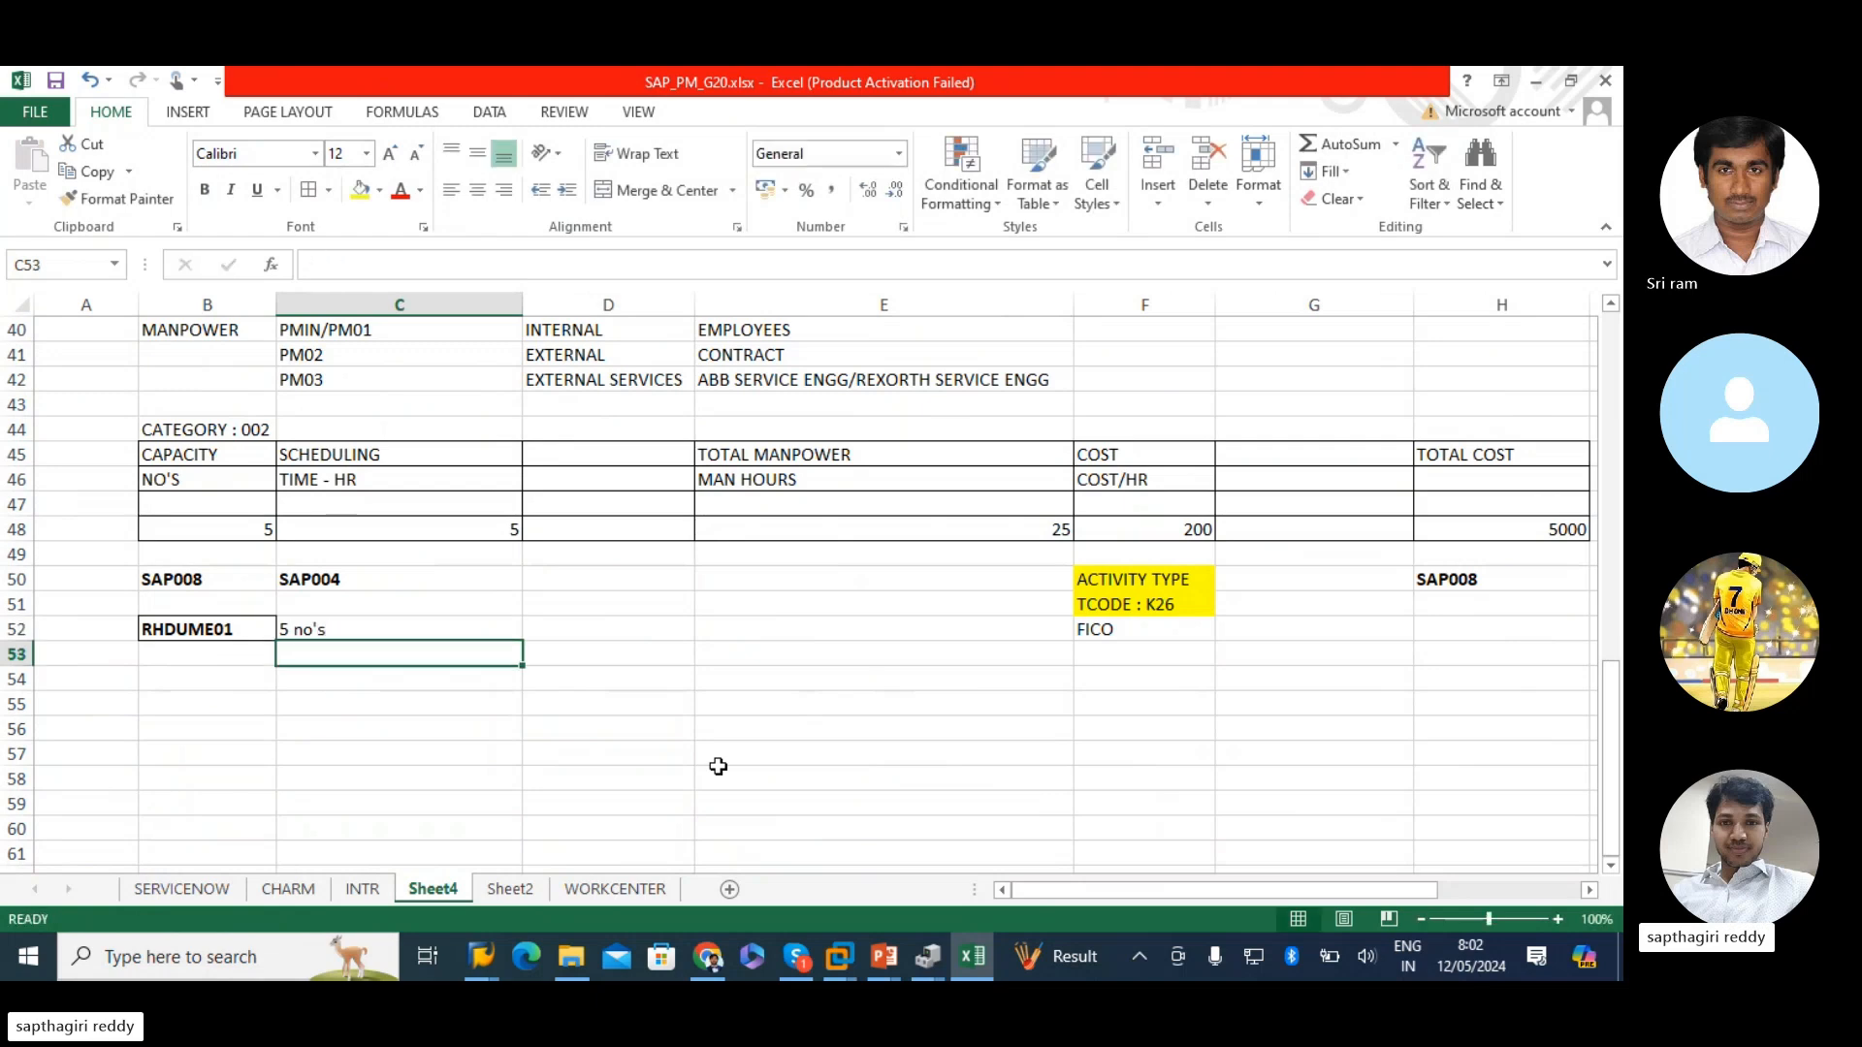
- List the team roles tech, sr.tech, engg, helper and tech in cells B54 to B58
key(Left)
key(Down)
text(te)
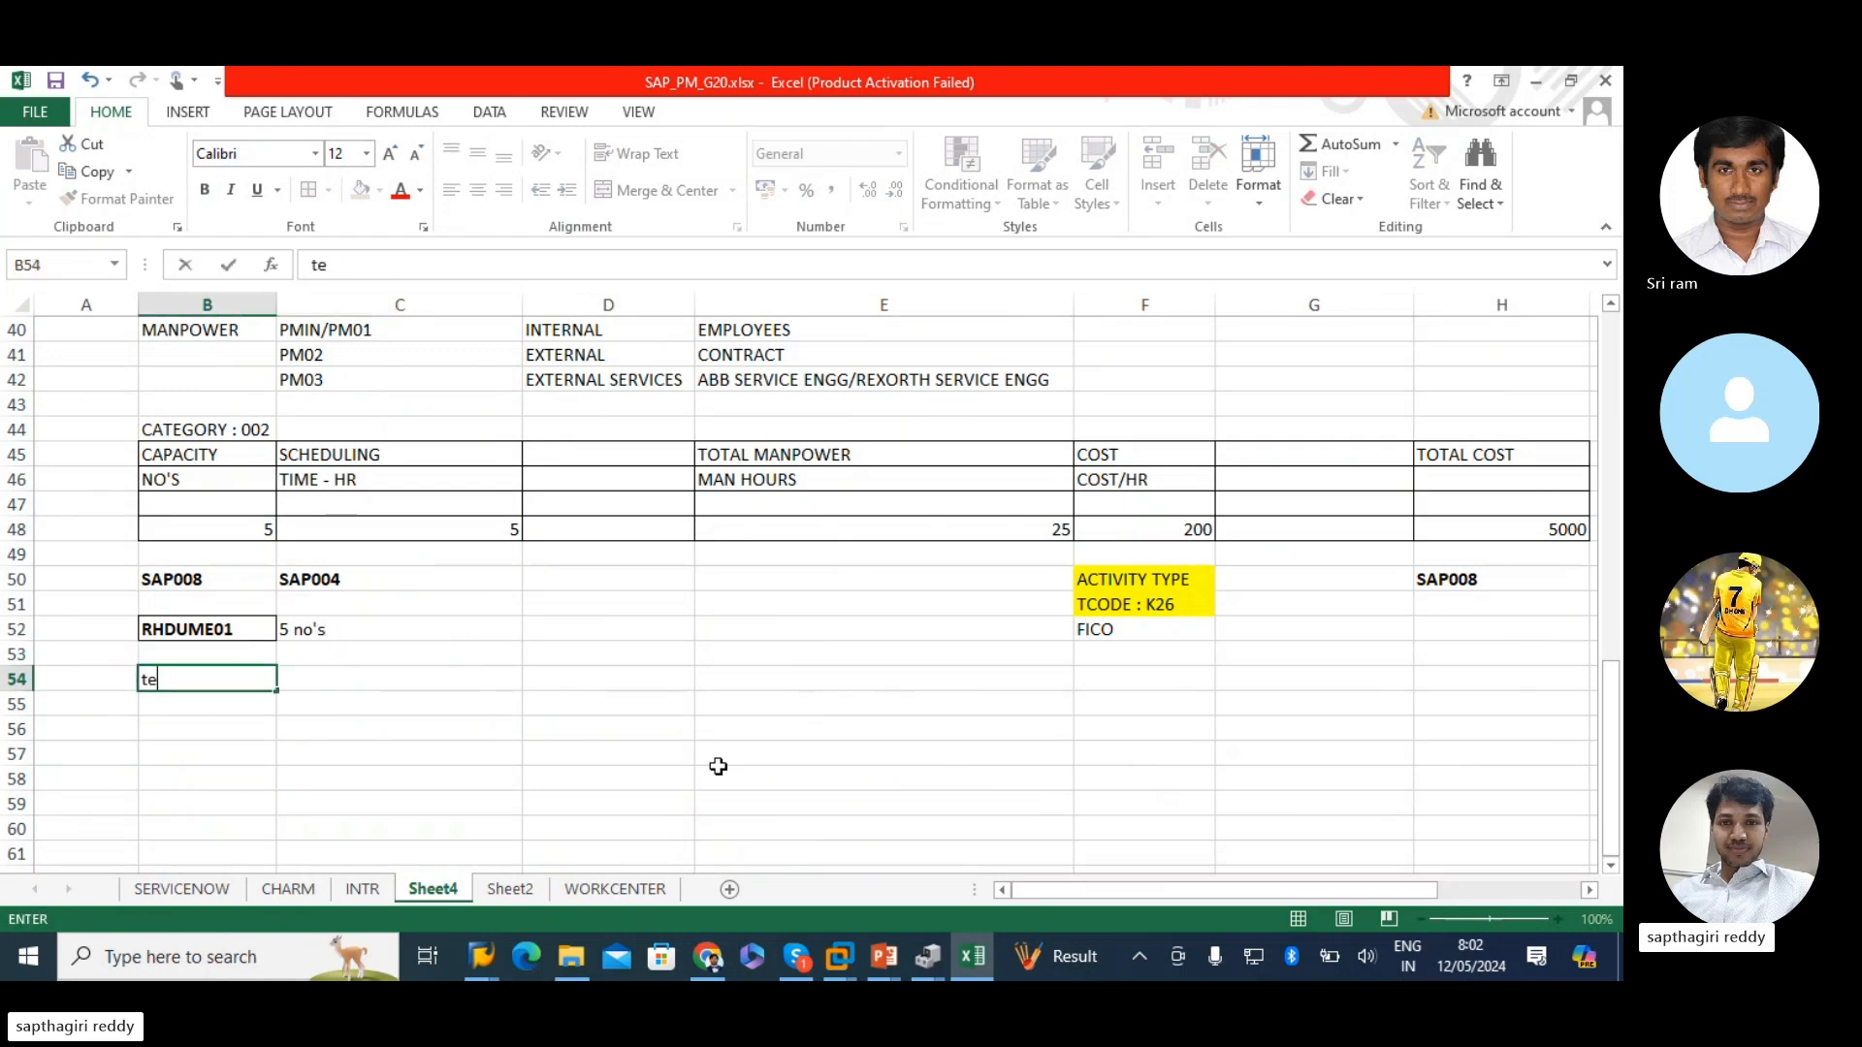
key(Return)
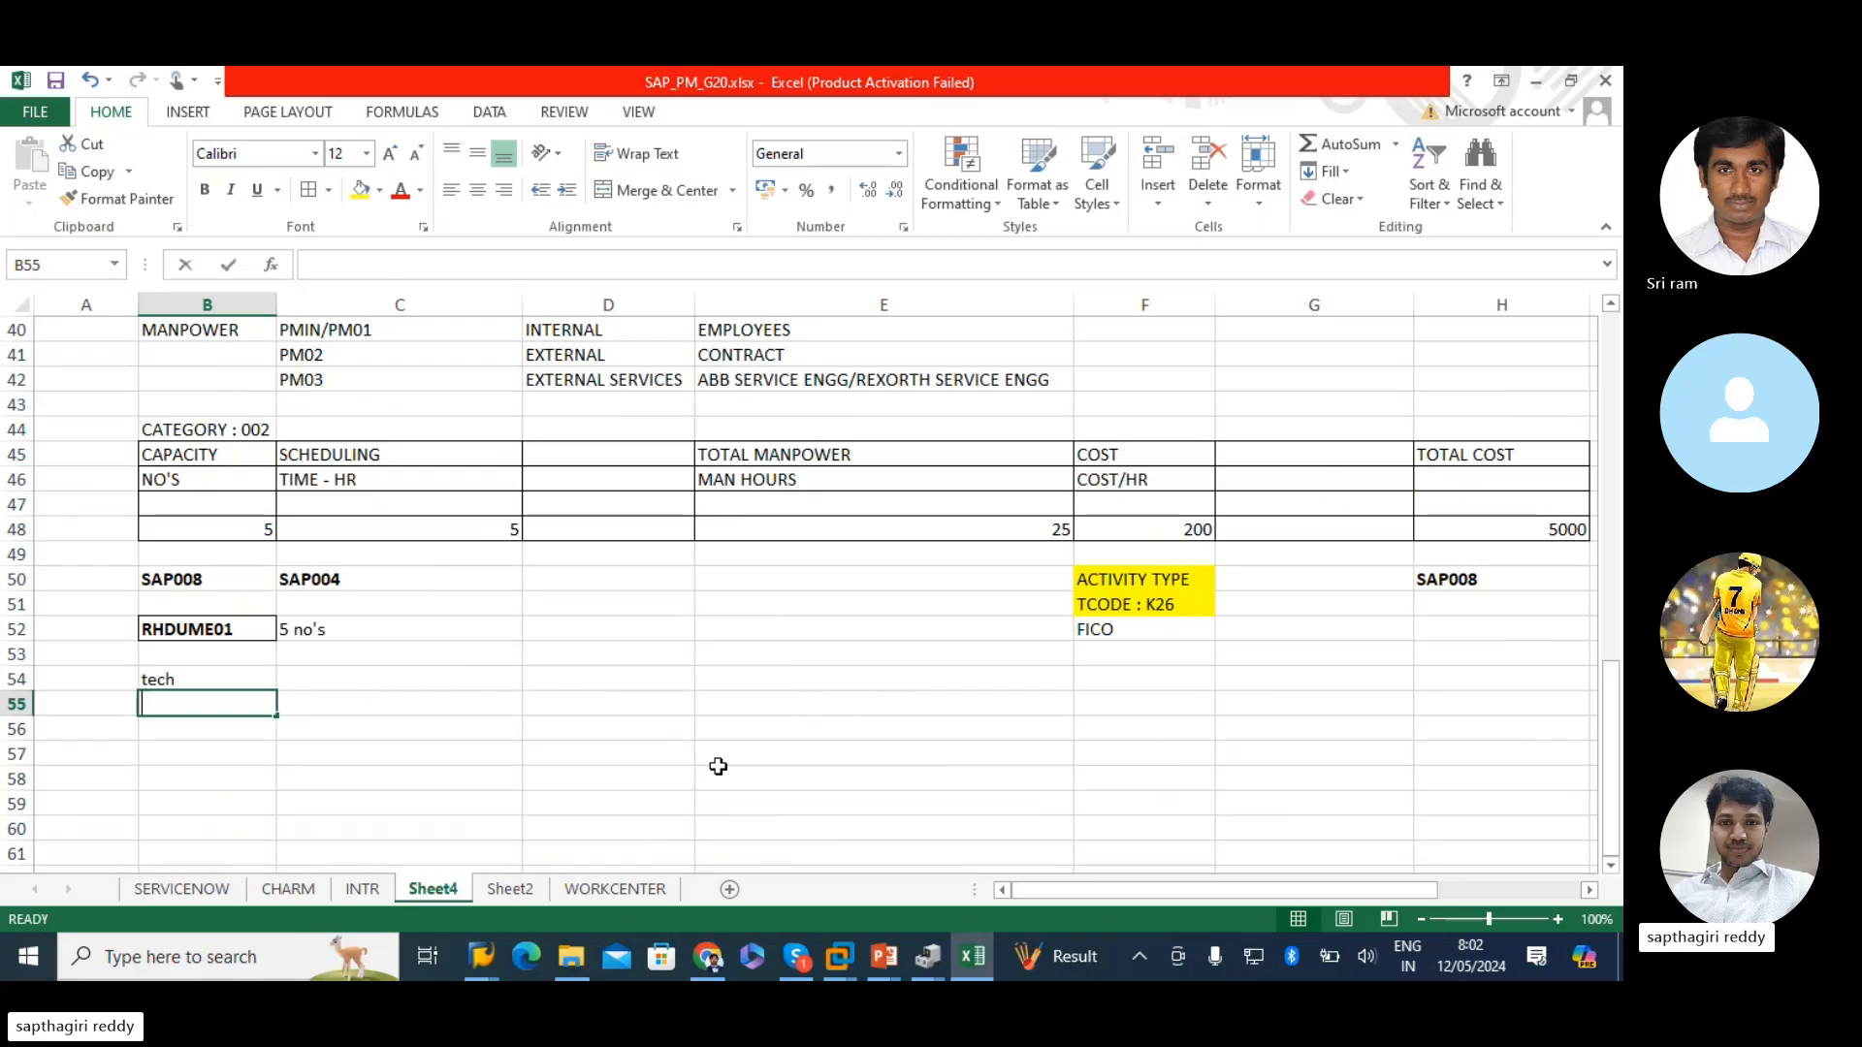
text(sr.tech)
key(Return)
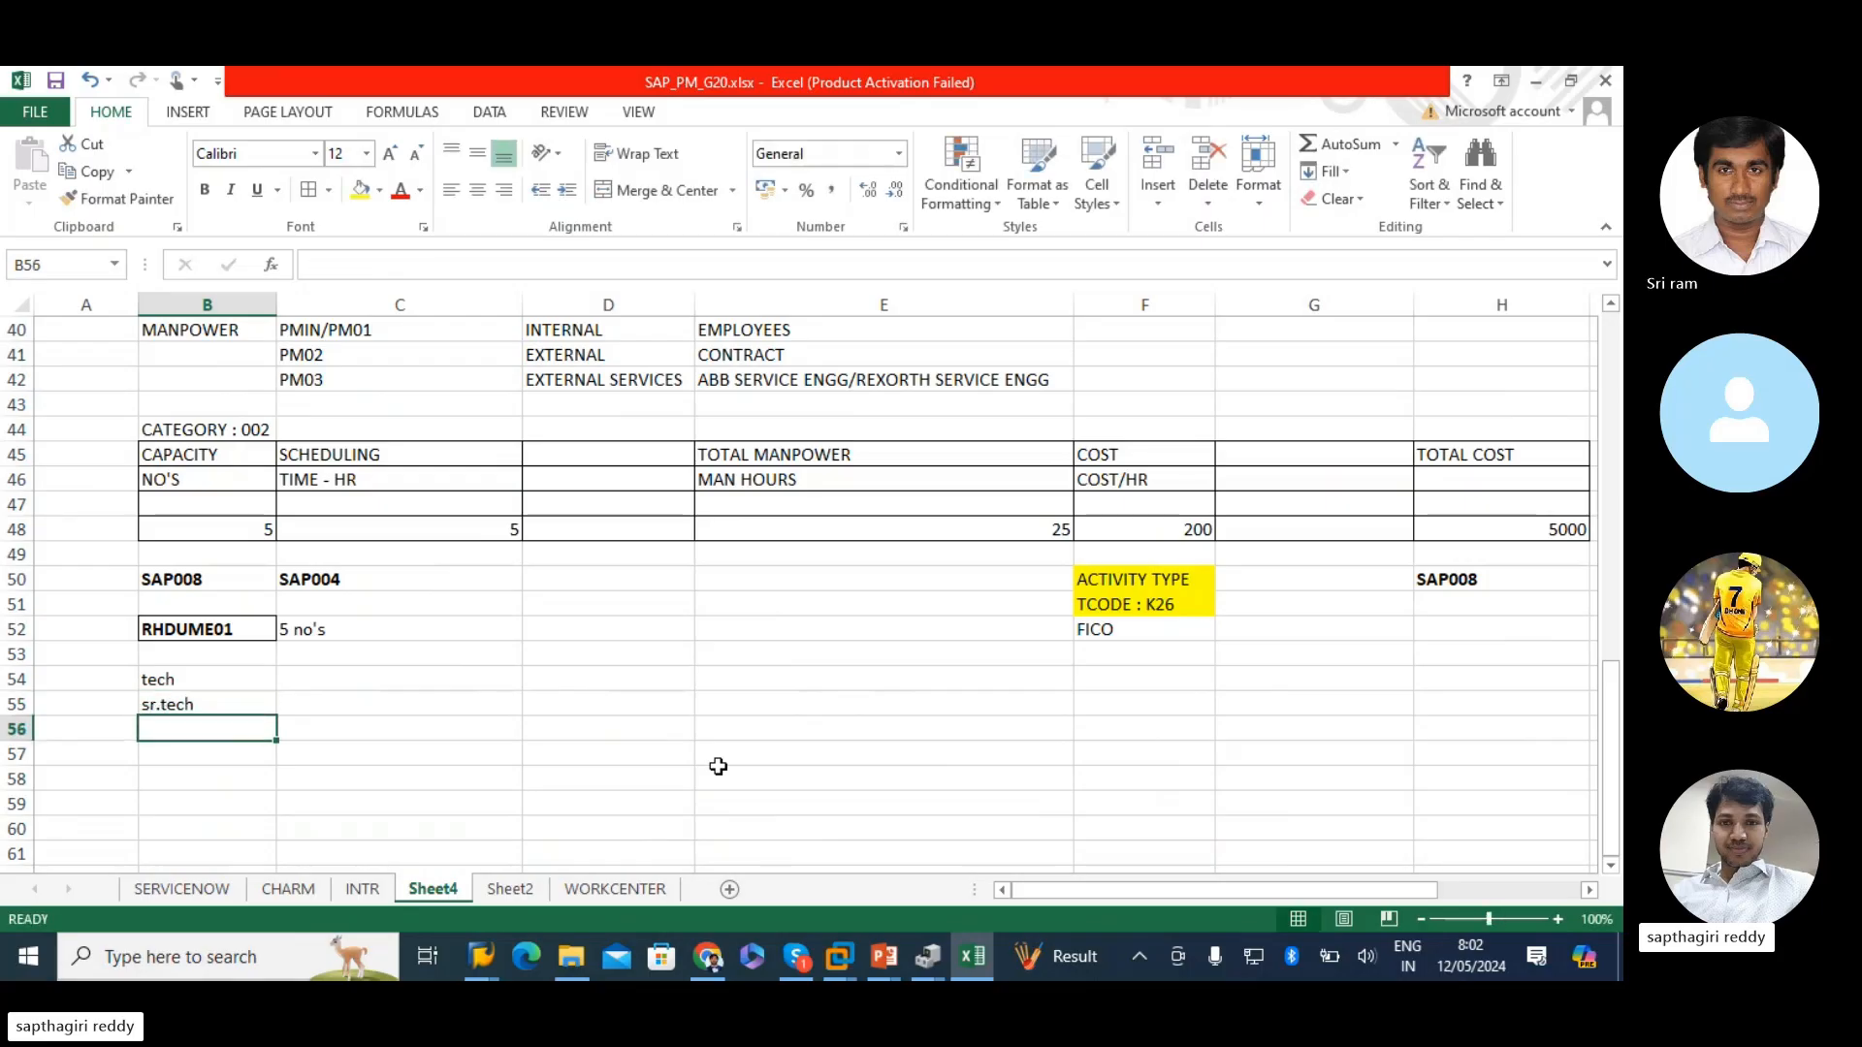
text(engg)
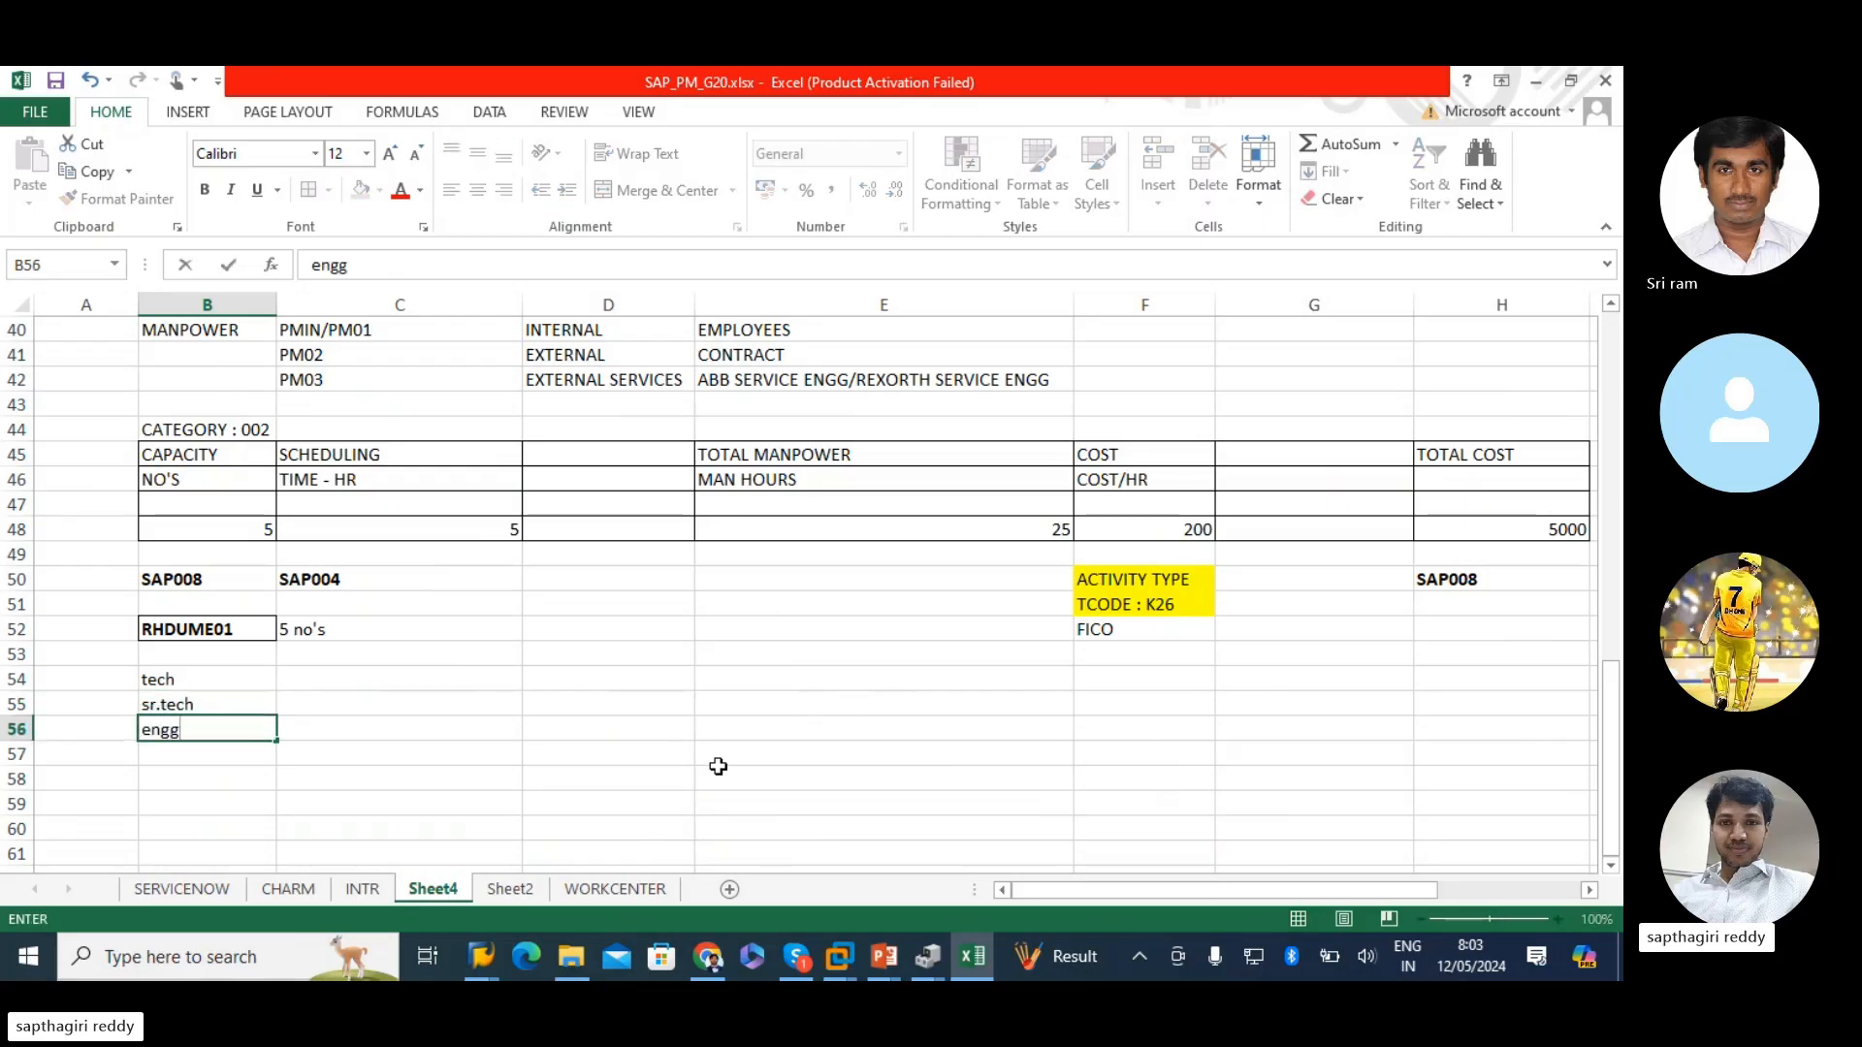
key(Return)
text(he)
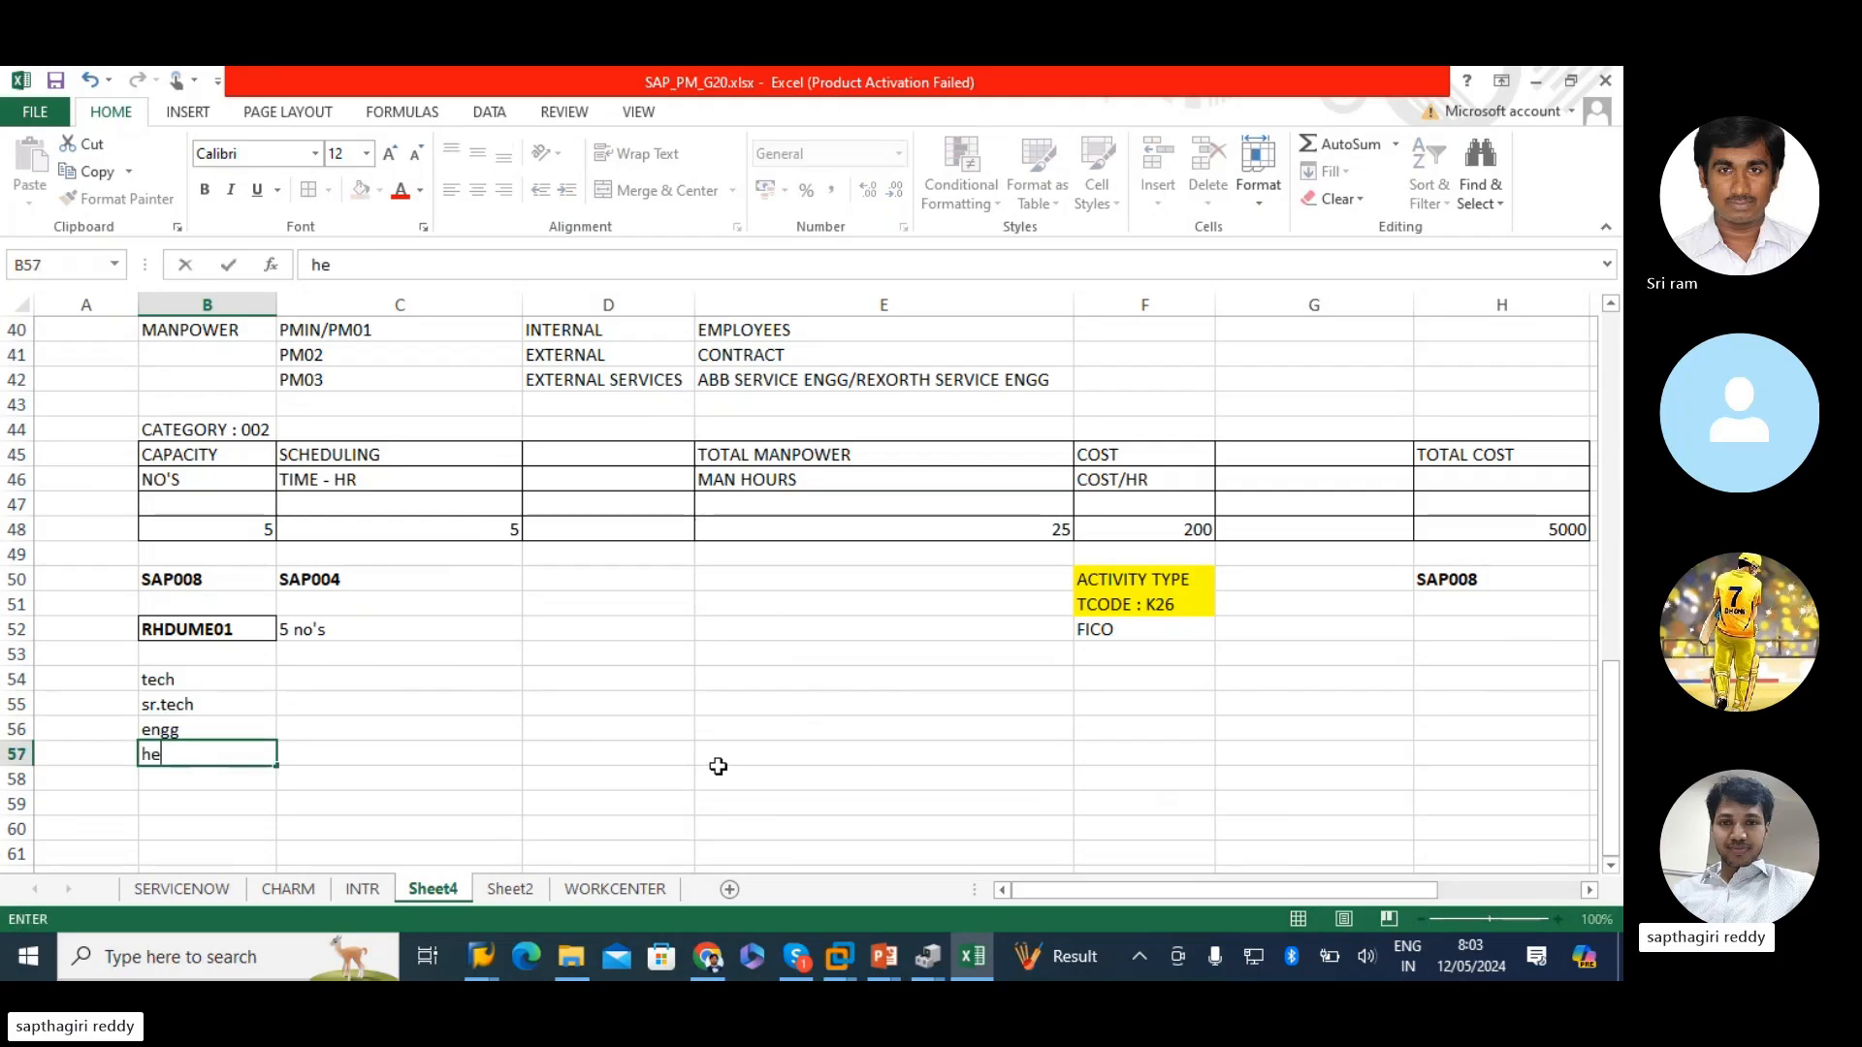
text(lper)
key(Return)
text(tech)
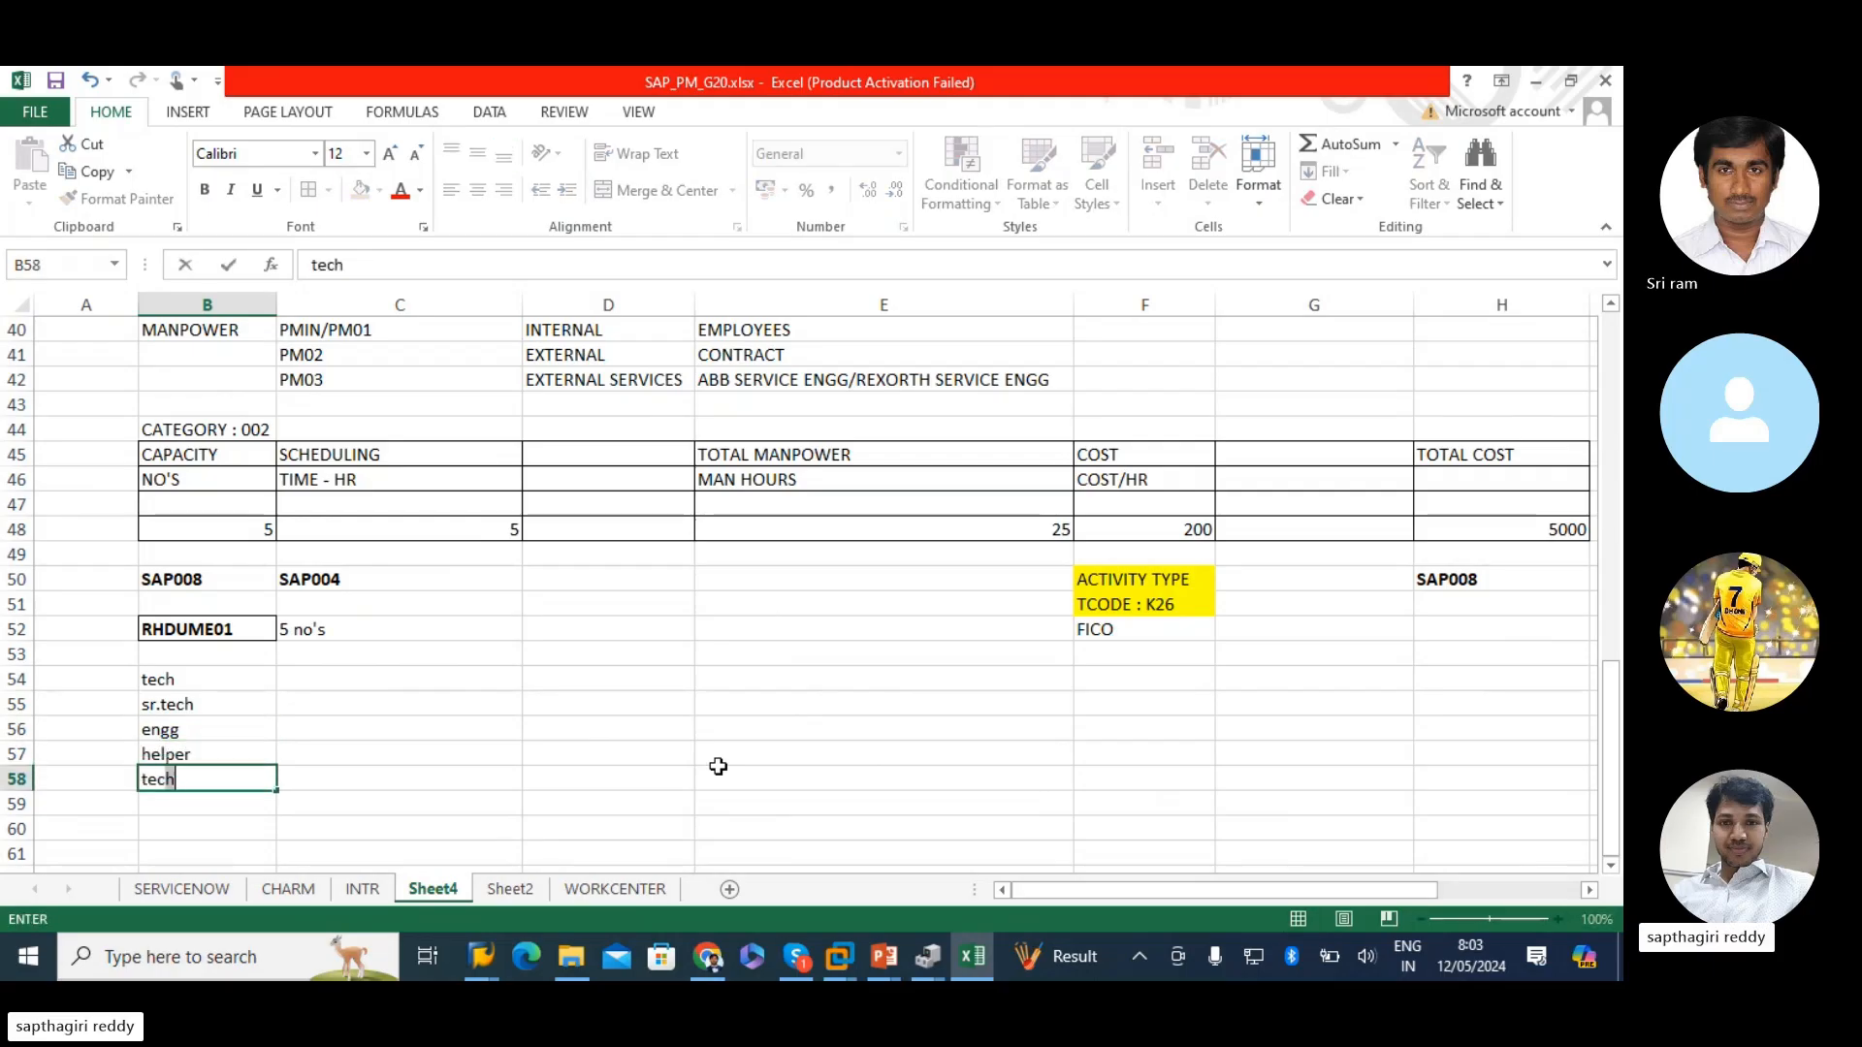
key(Return)
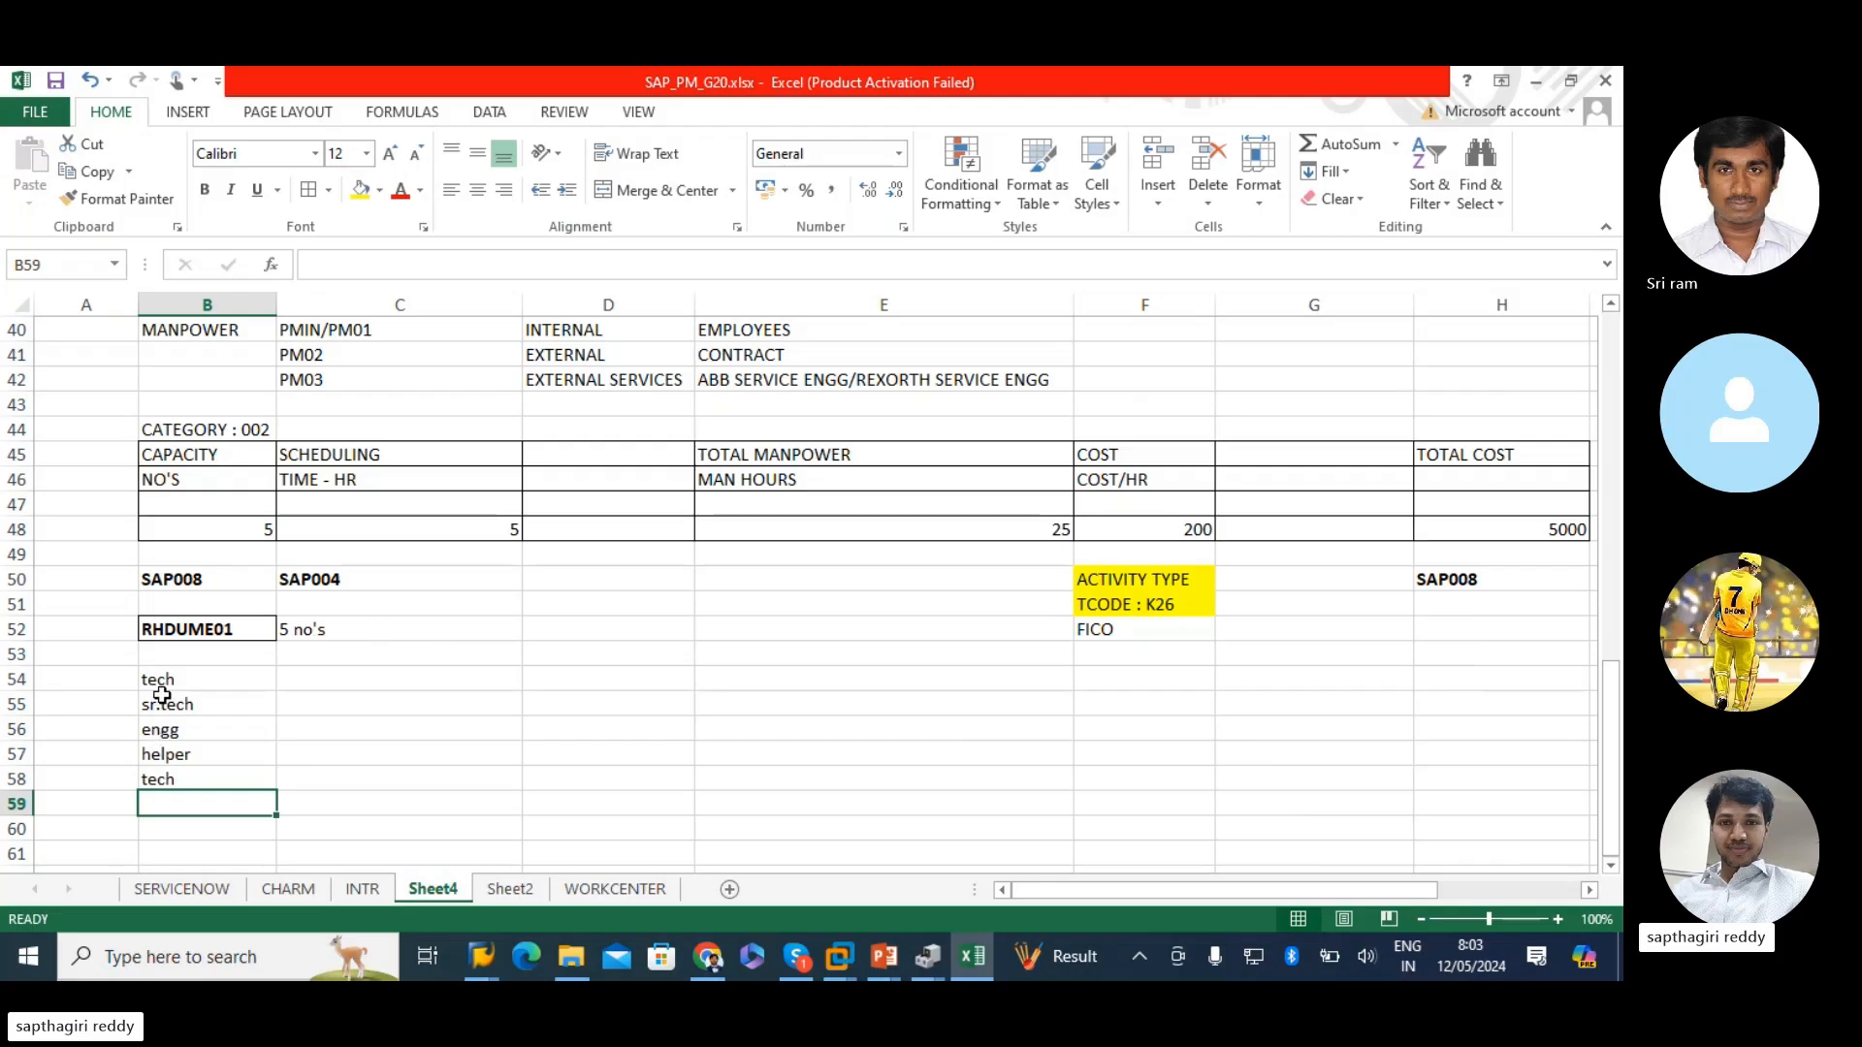
- Apply all borders to the role list and the adjacent column in range B54:C58
drag(157, 683, 312, 772)
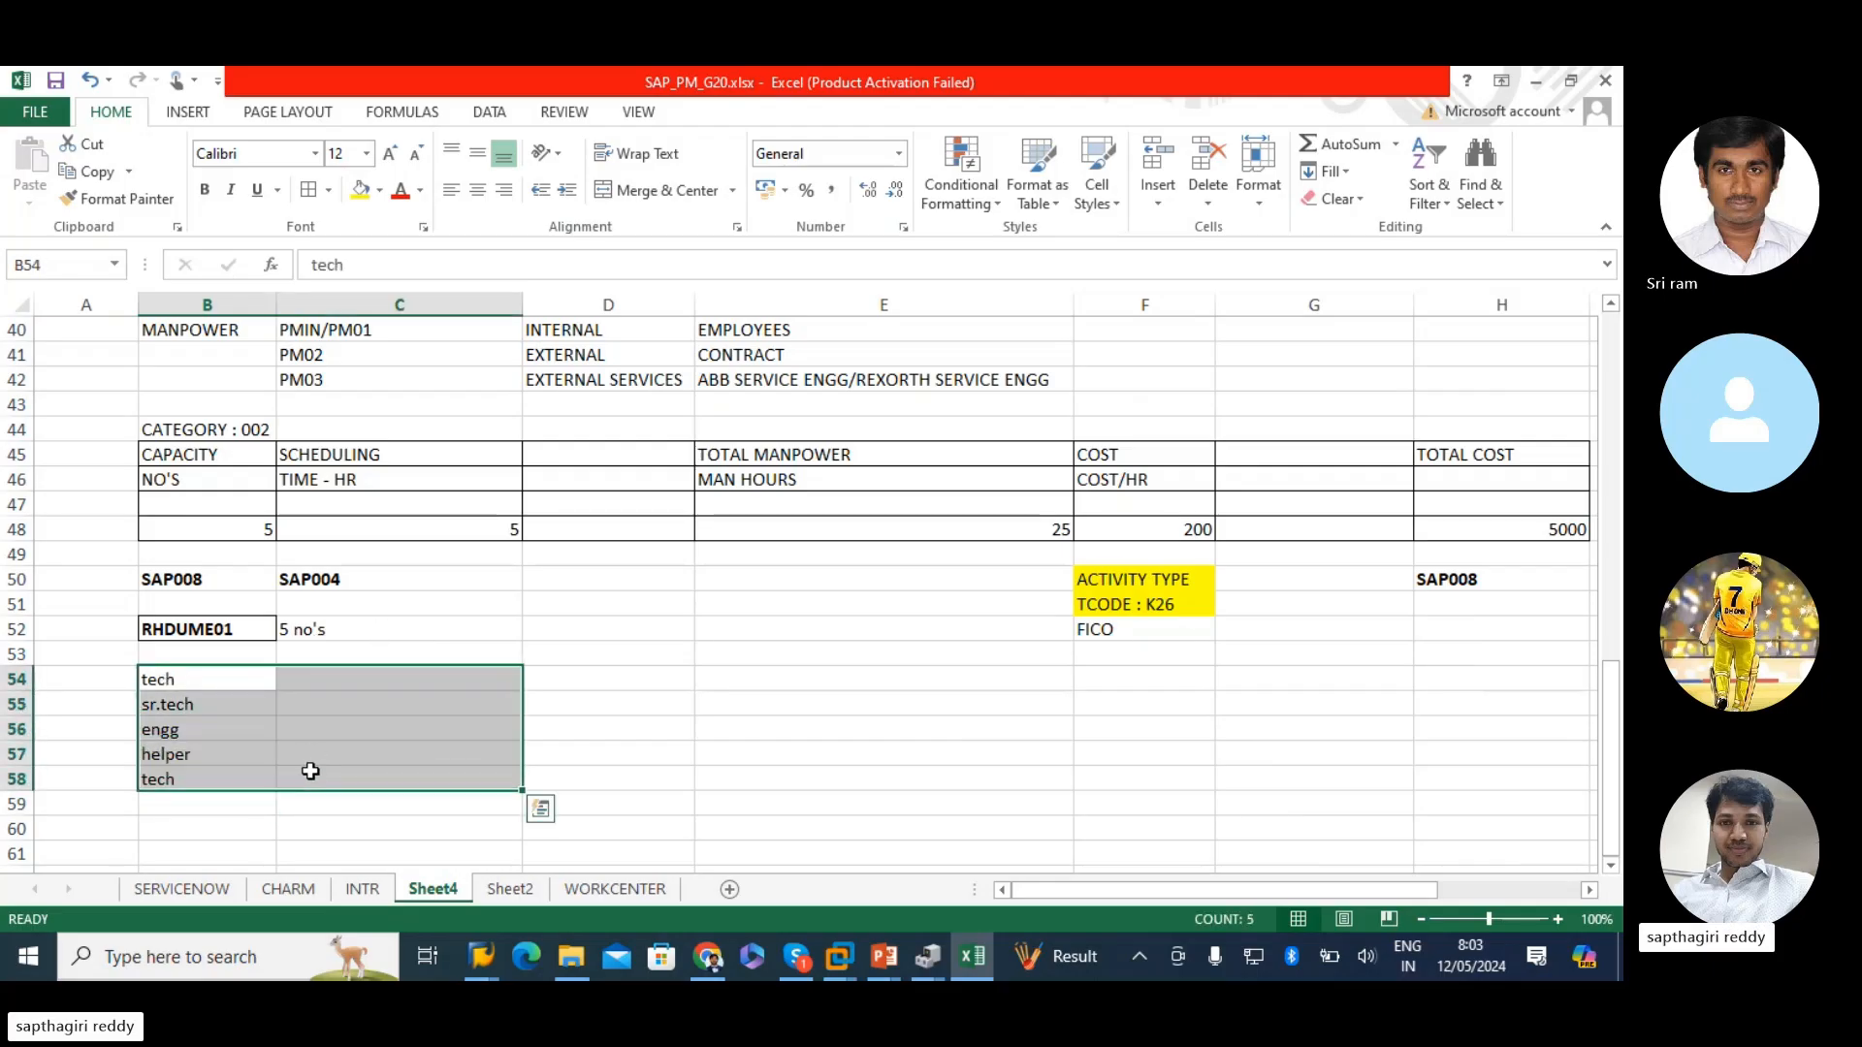
click(313, 192)
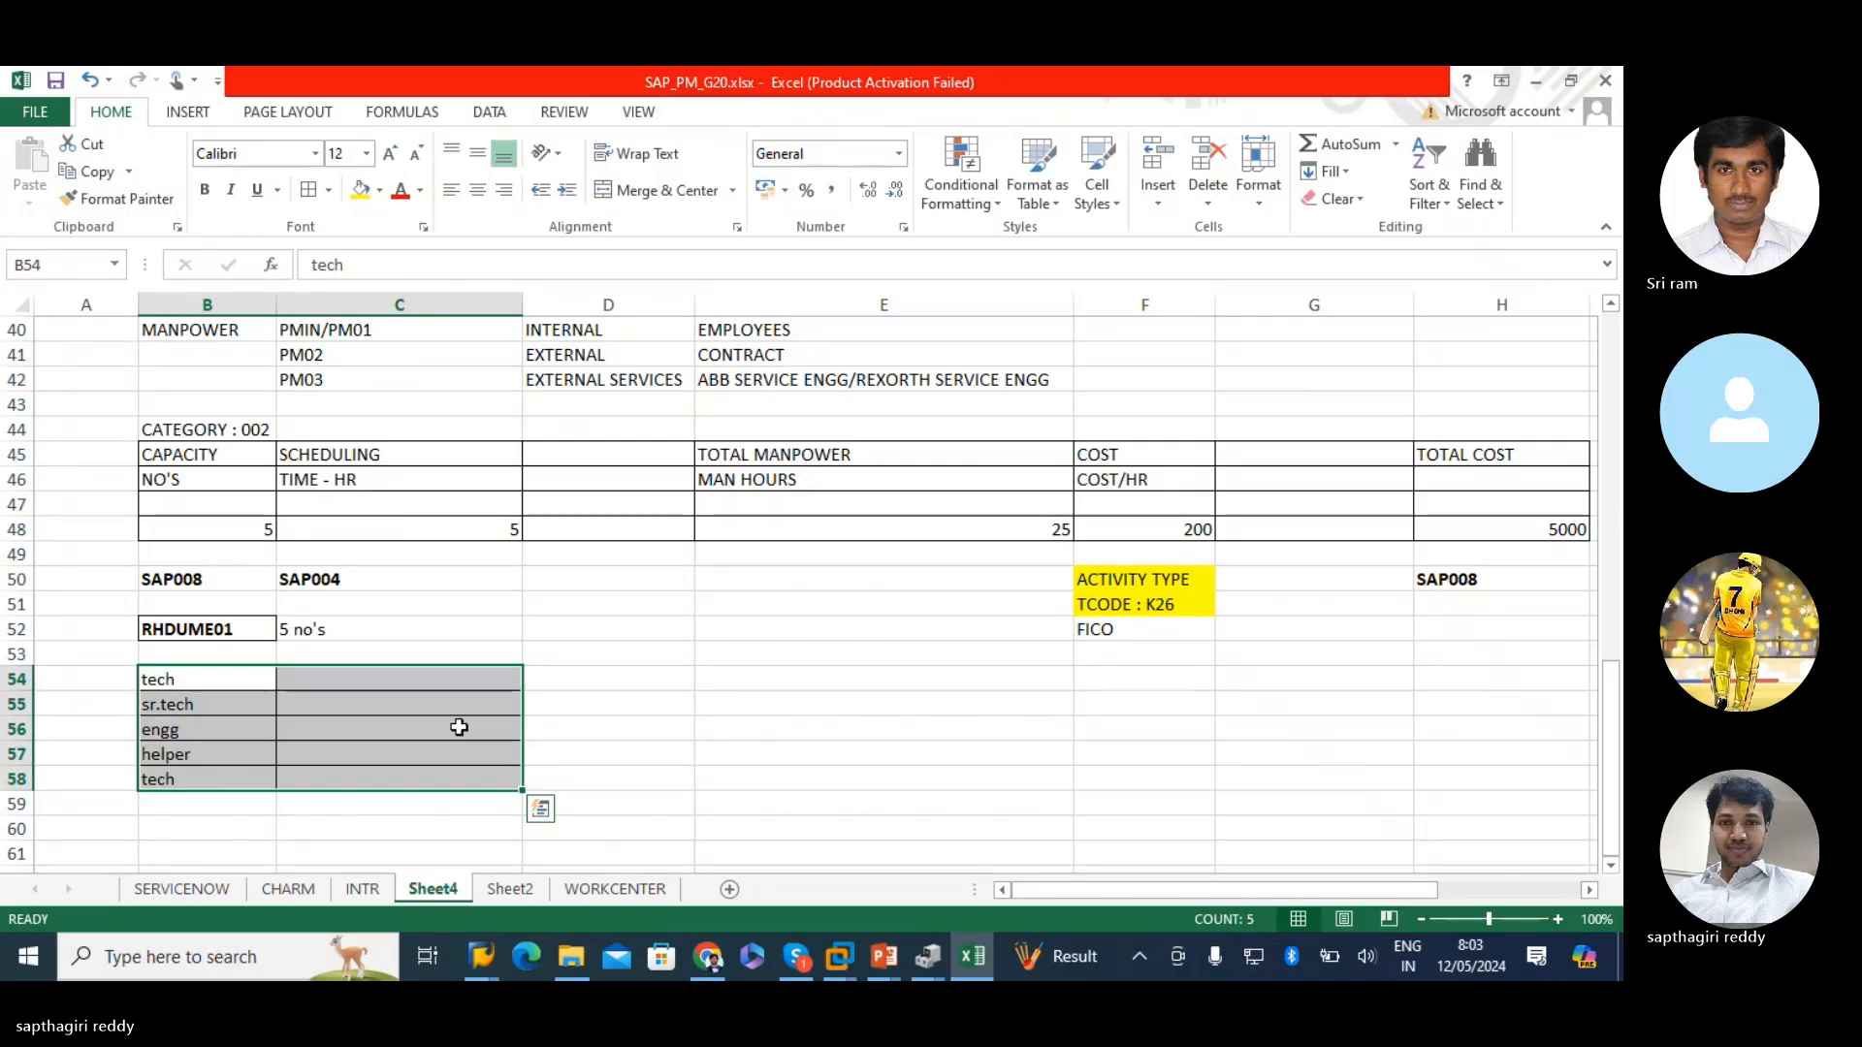
click(427, 680)
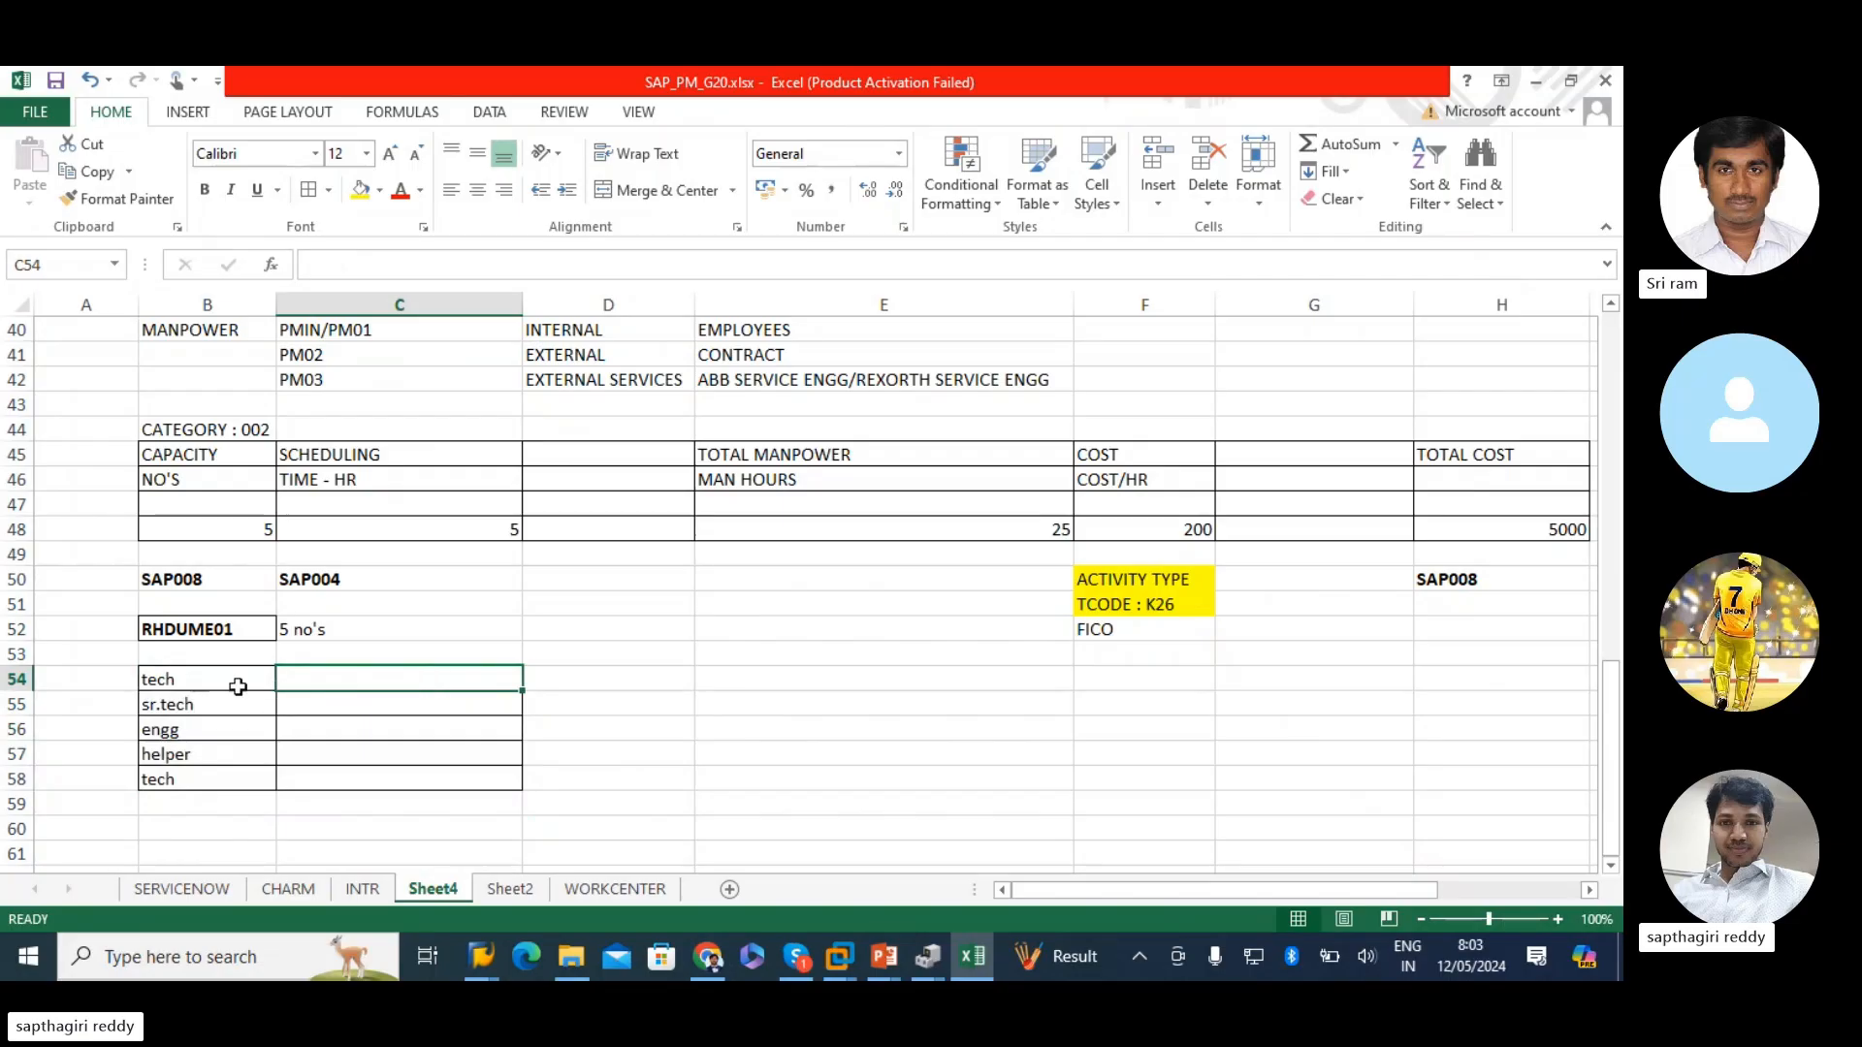
click(332, 698)
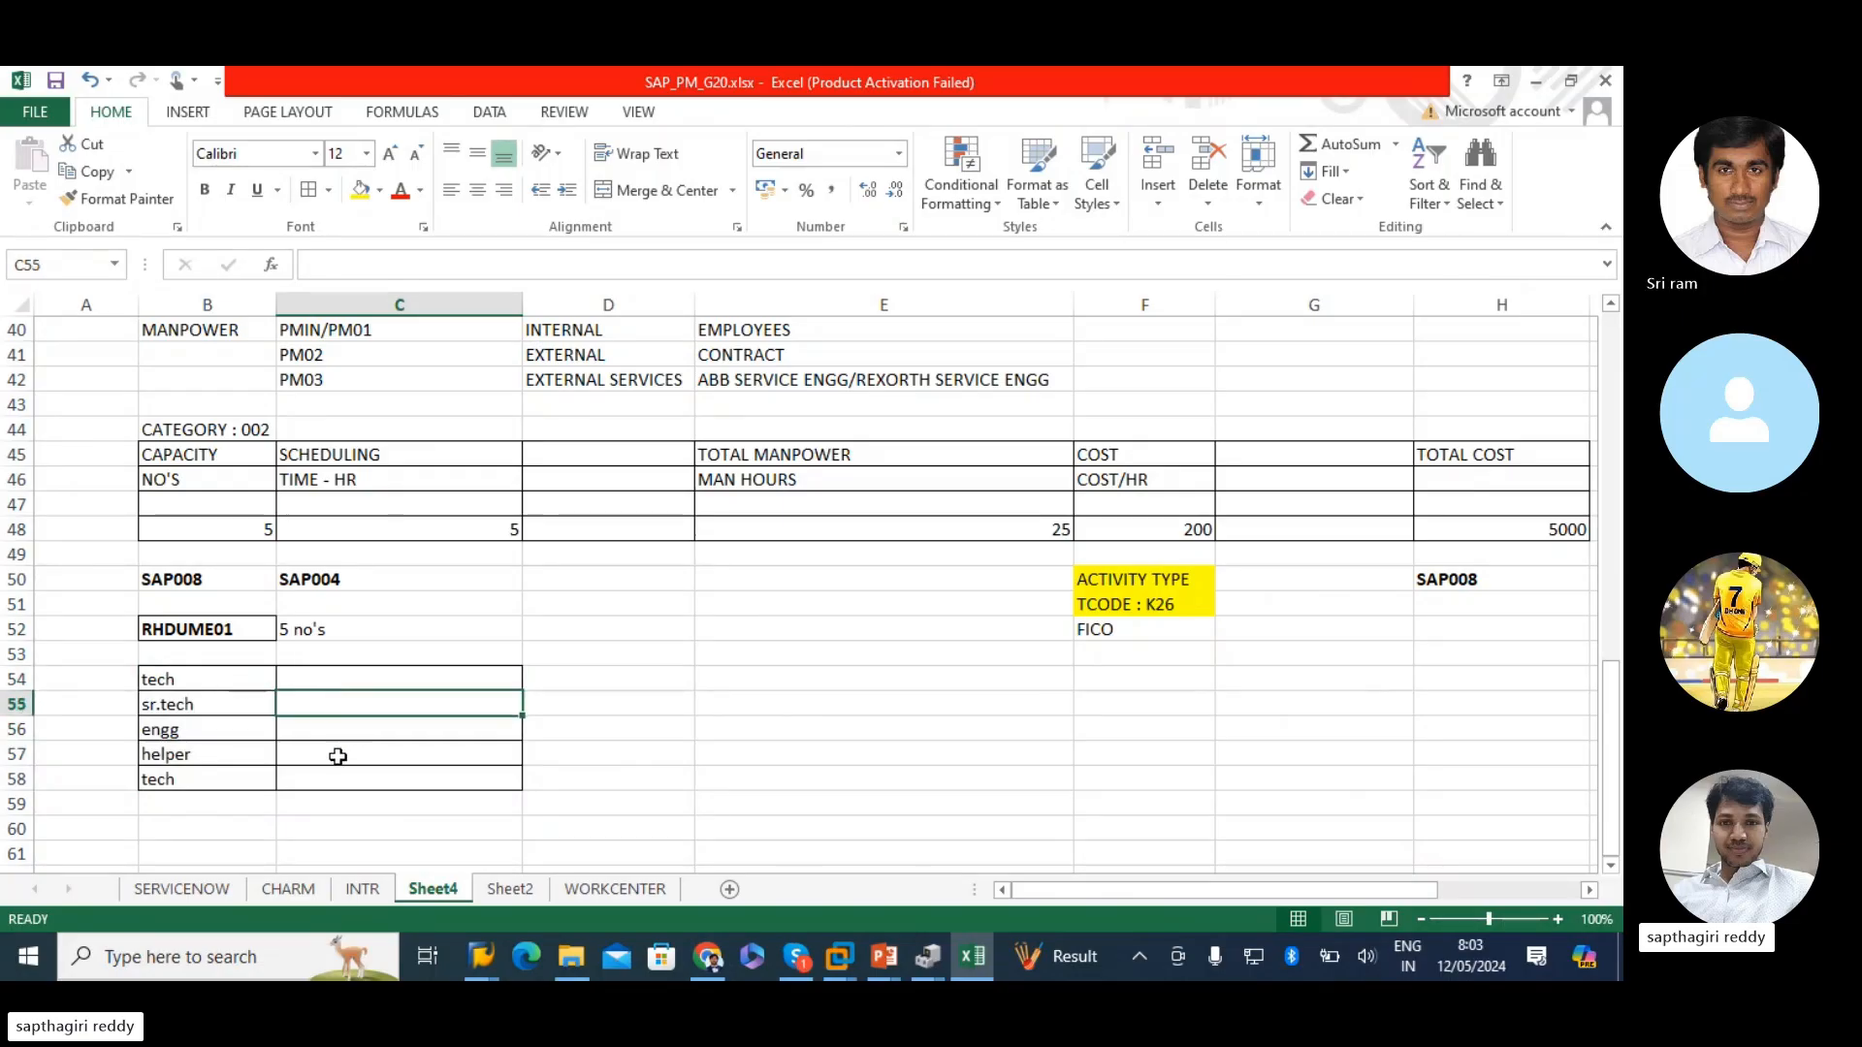
click(369, 729)
- Enter the hourly costs 200, 300, 500, 150 and 200 beside the team roles in cells C54 to C58
click(328, 681)
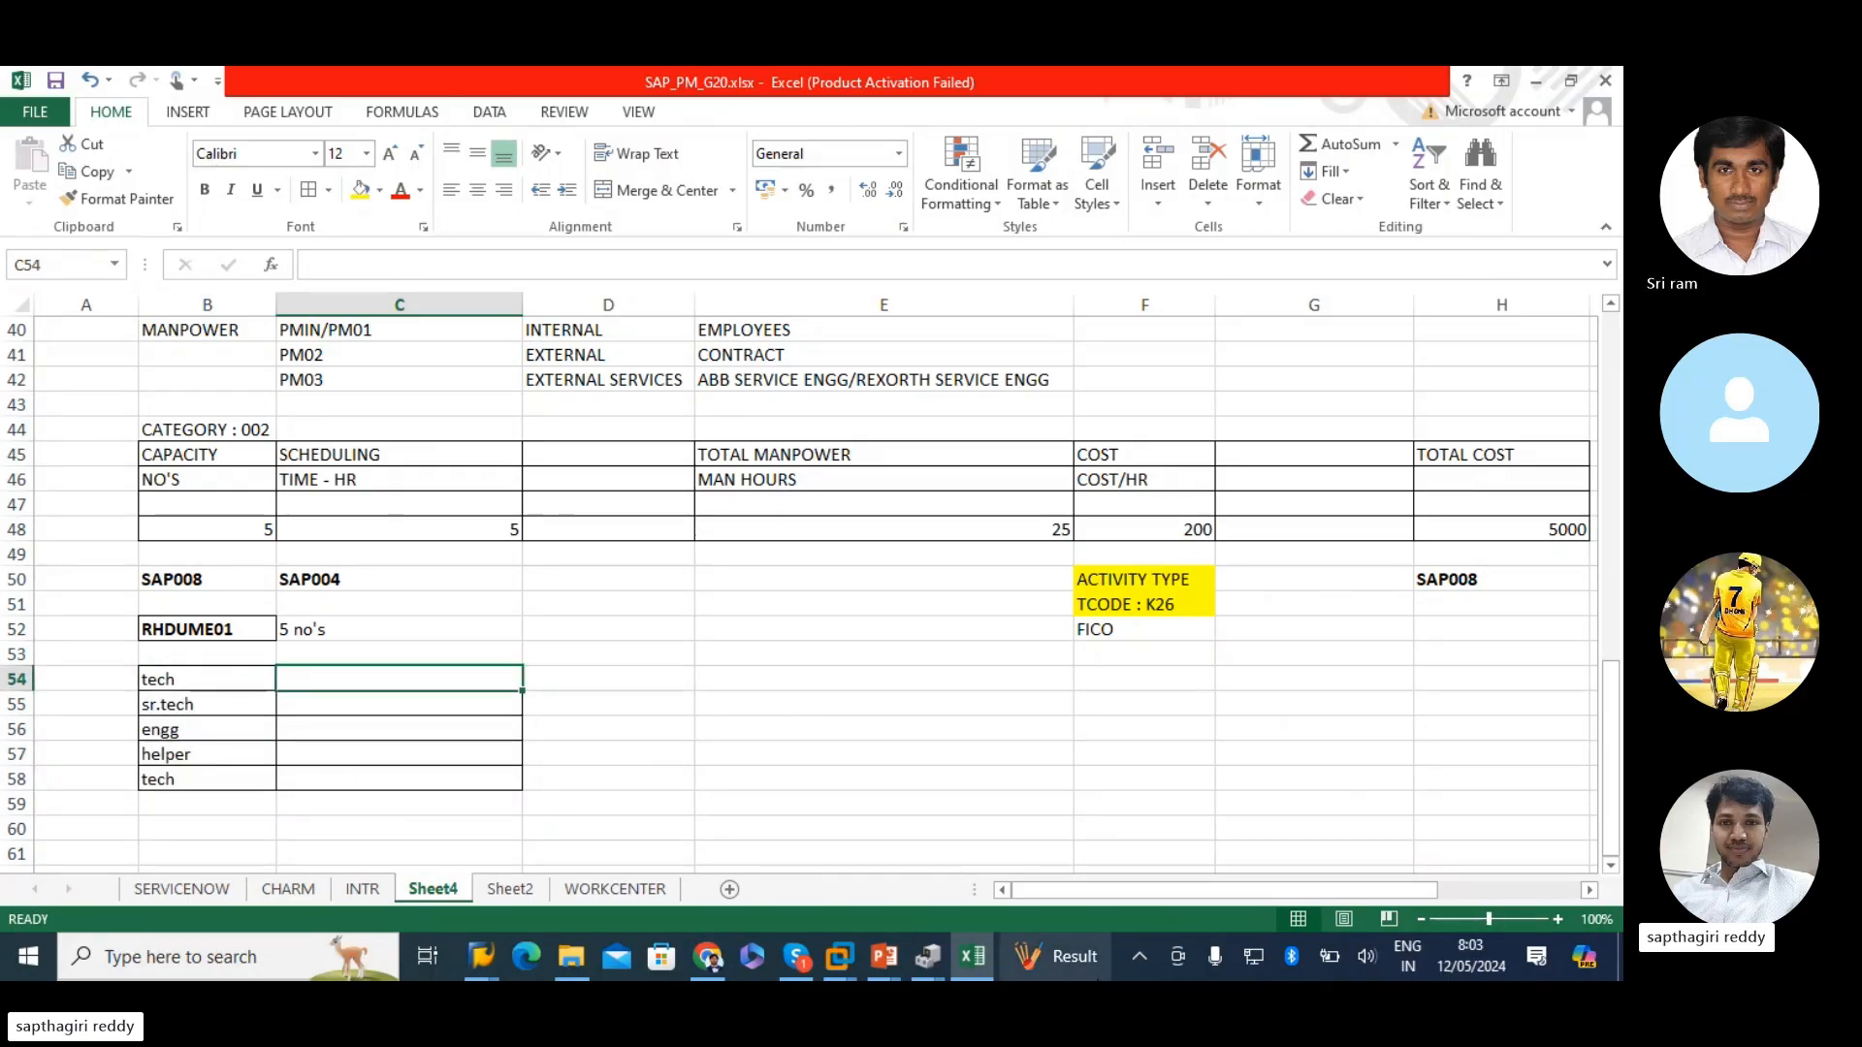
text(200)
key(Return)
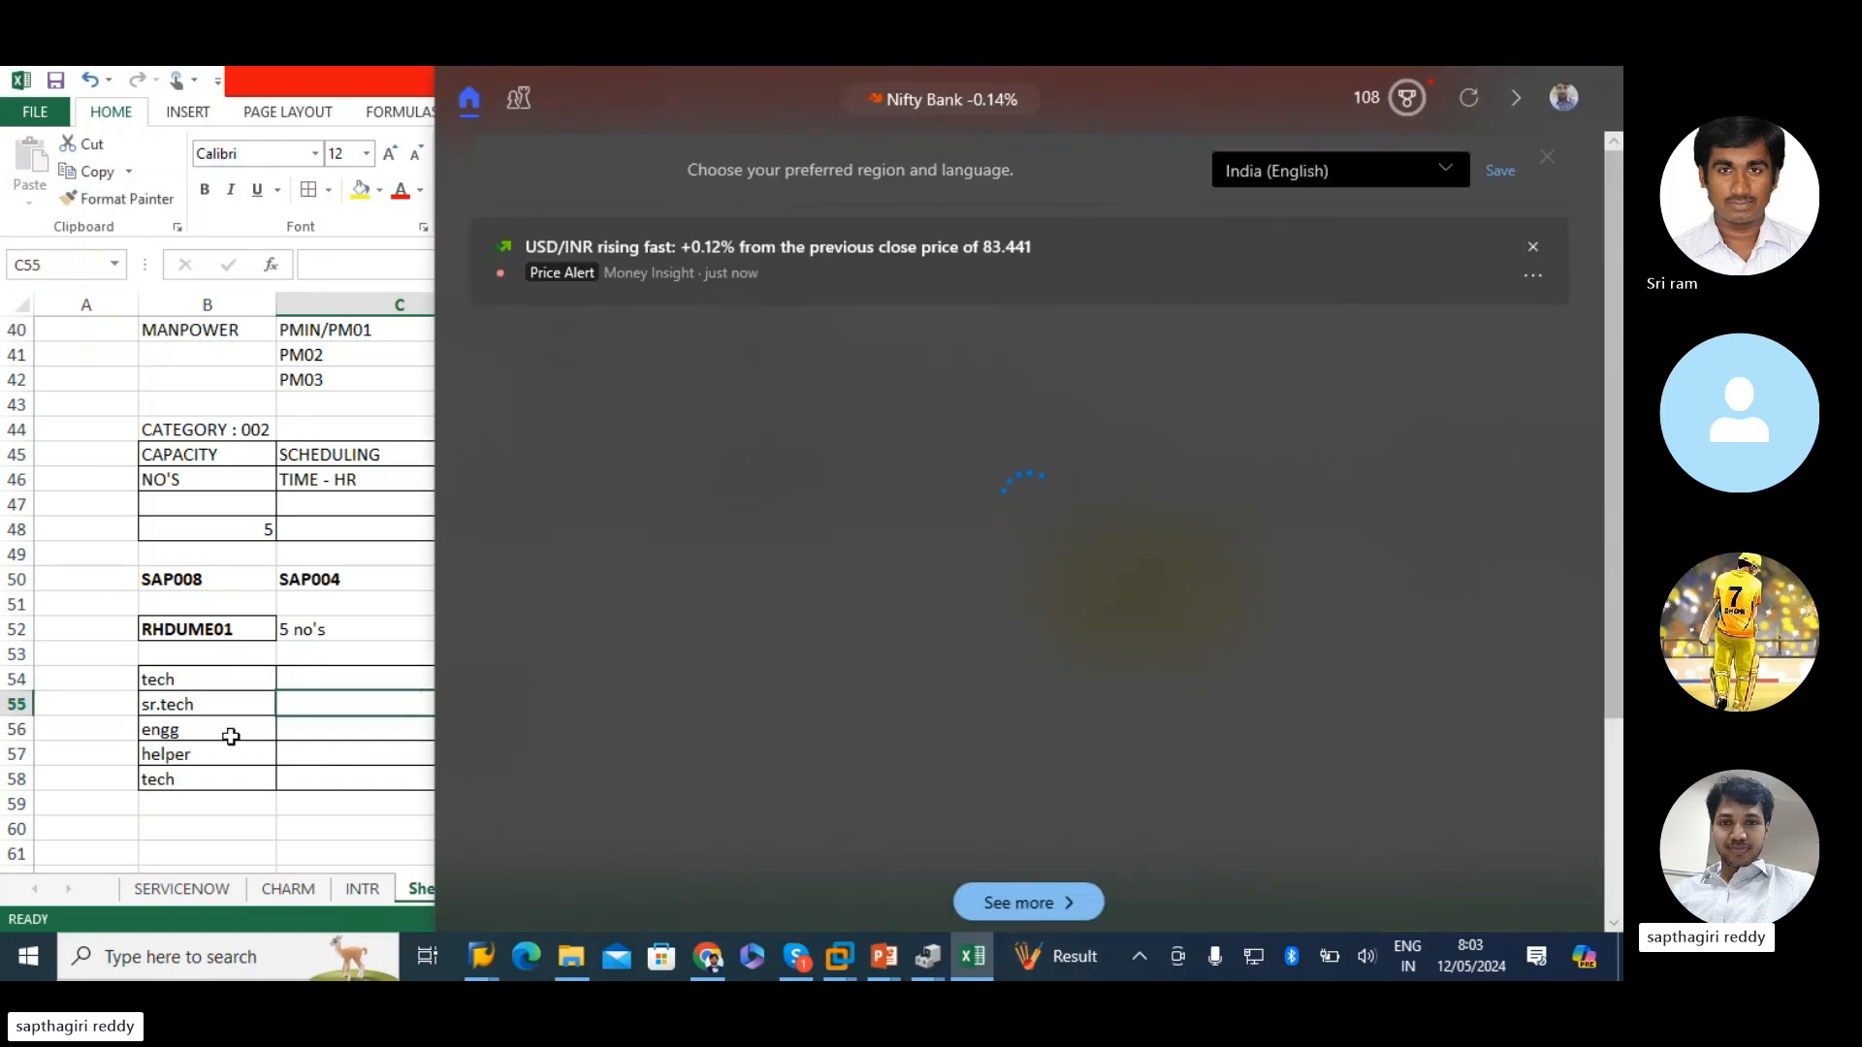
click(301, 684)
key(Return)
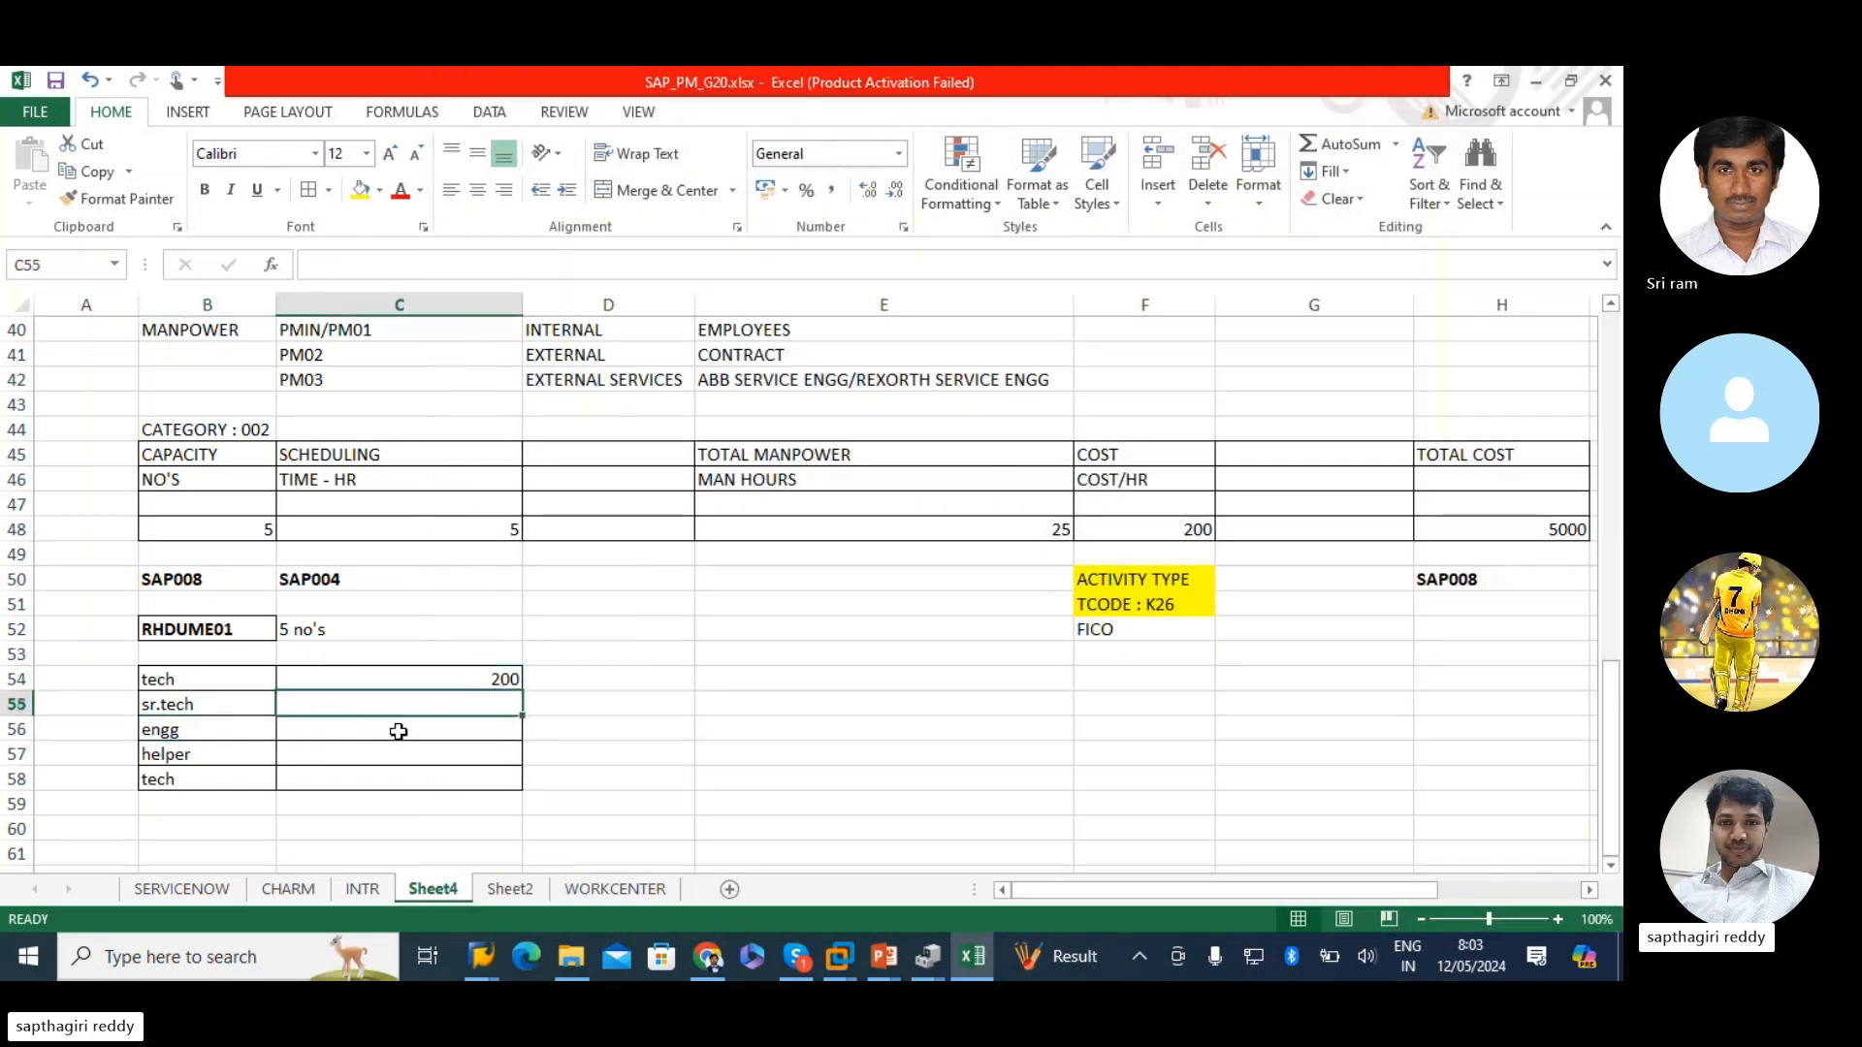
text(300)
key(Return)
text(500)
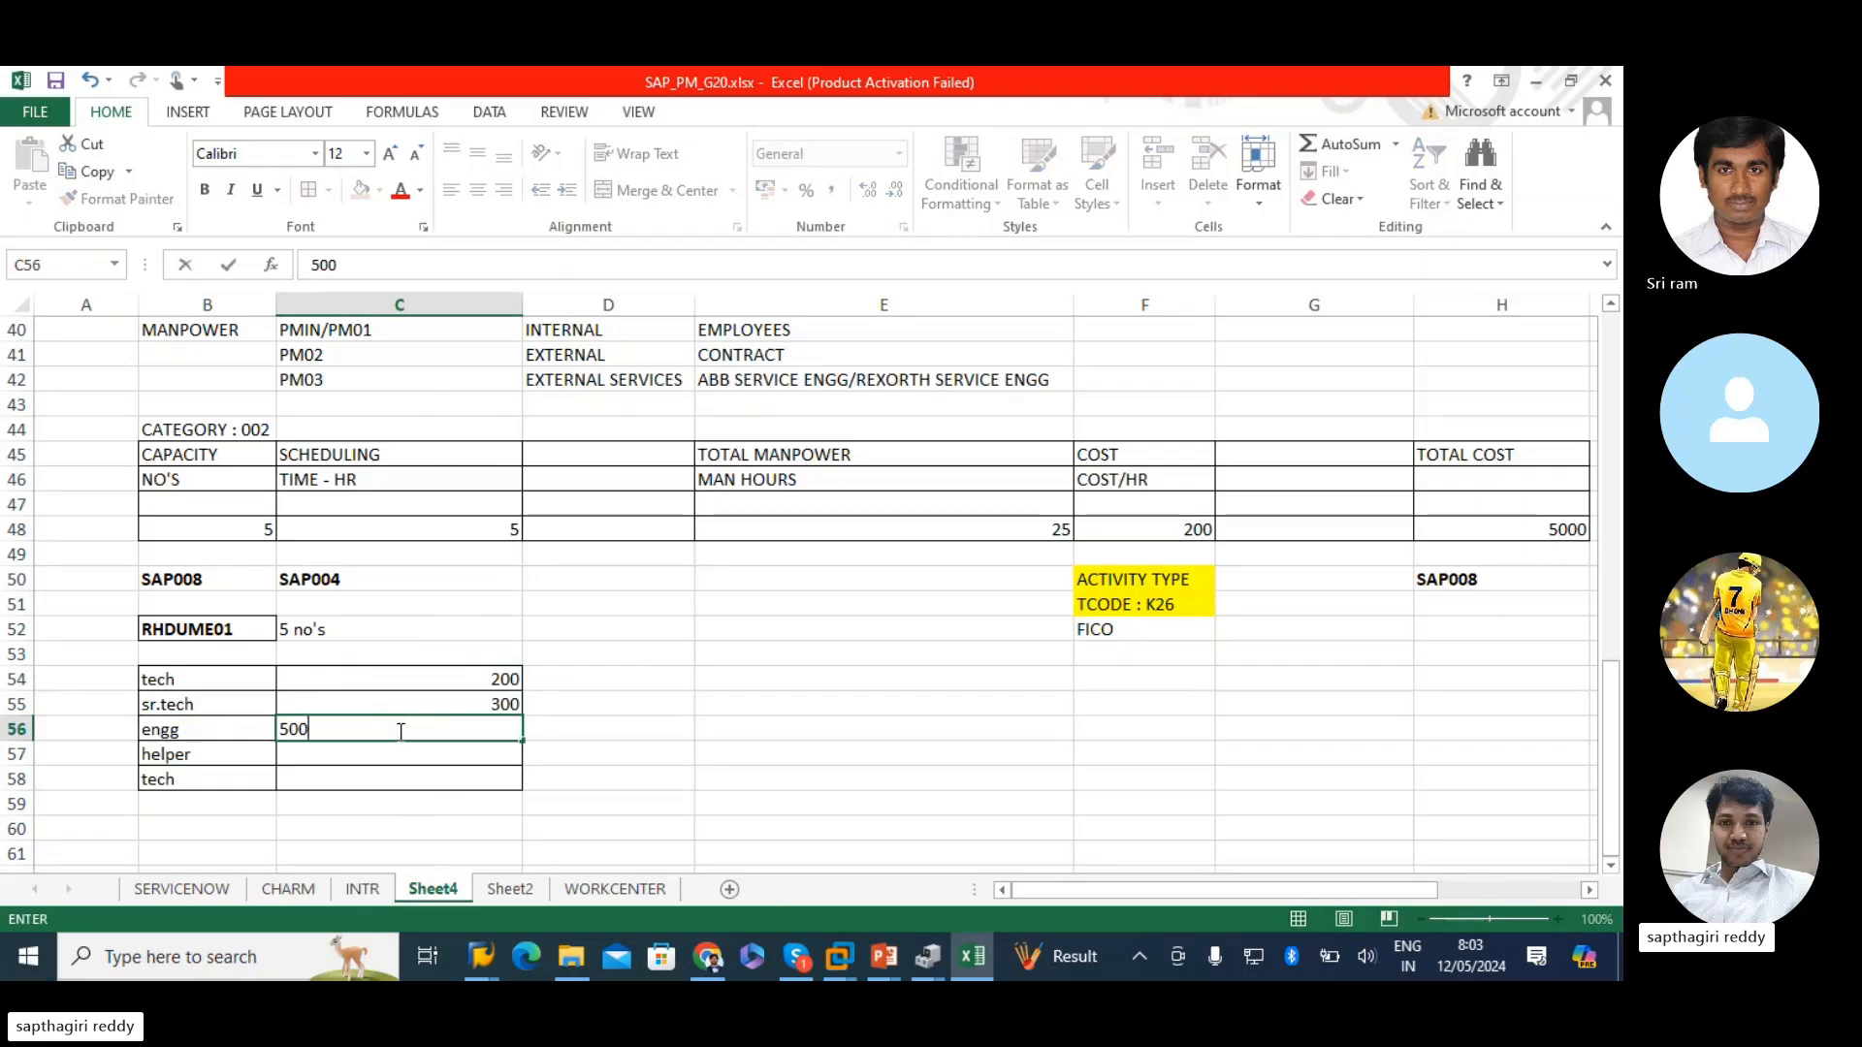
key(Return)
text(20)
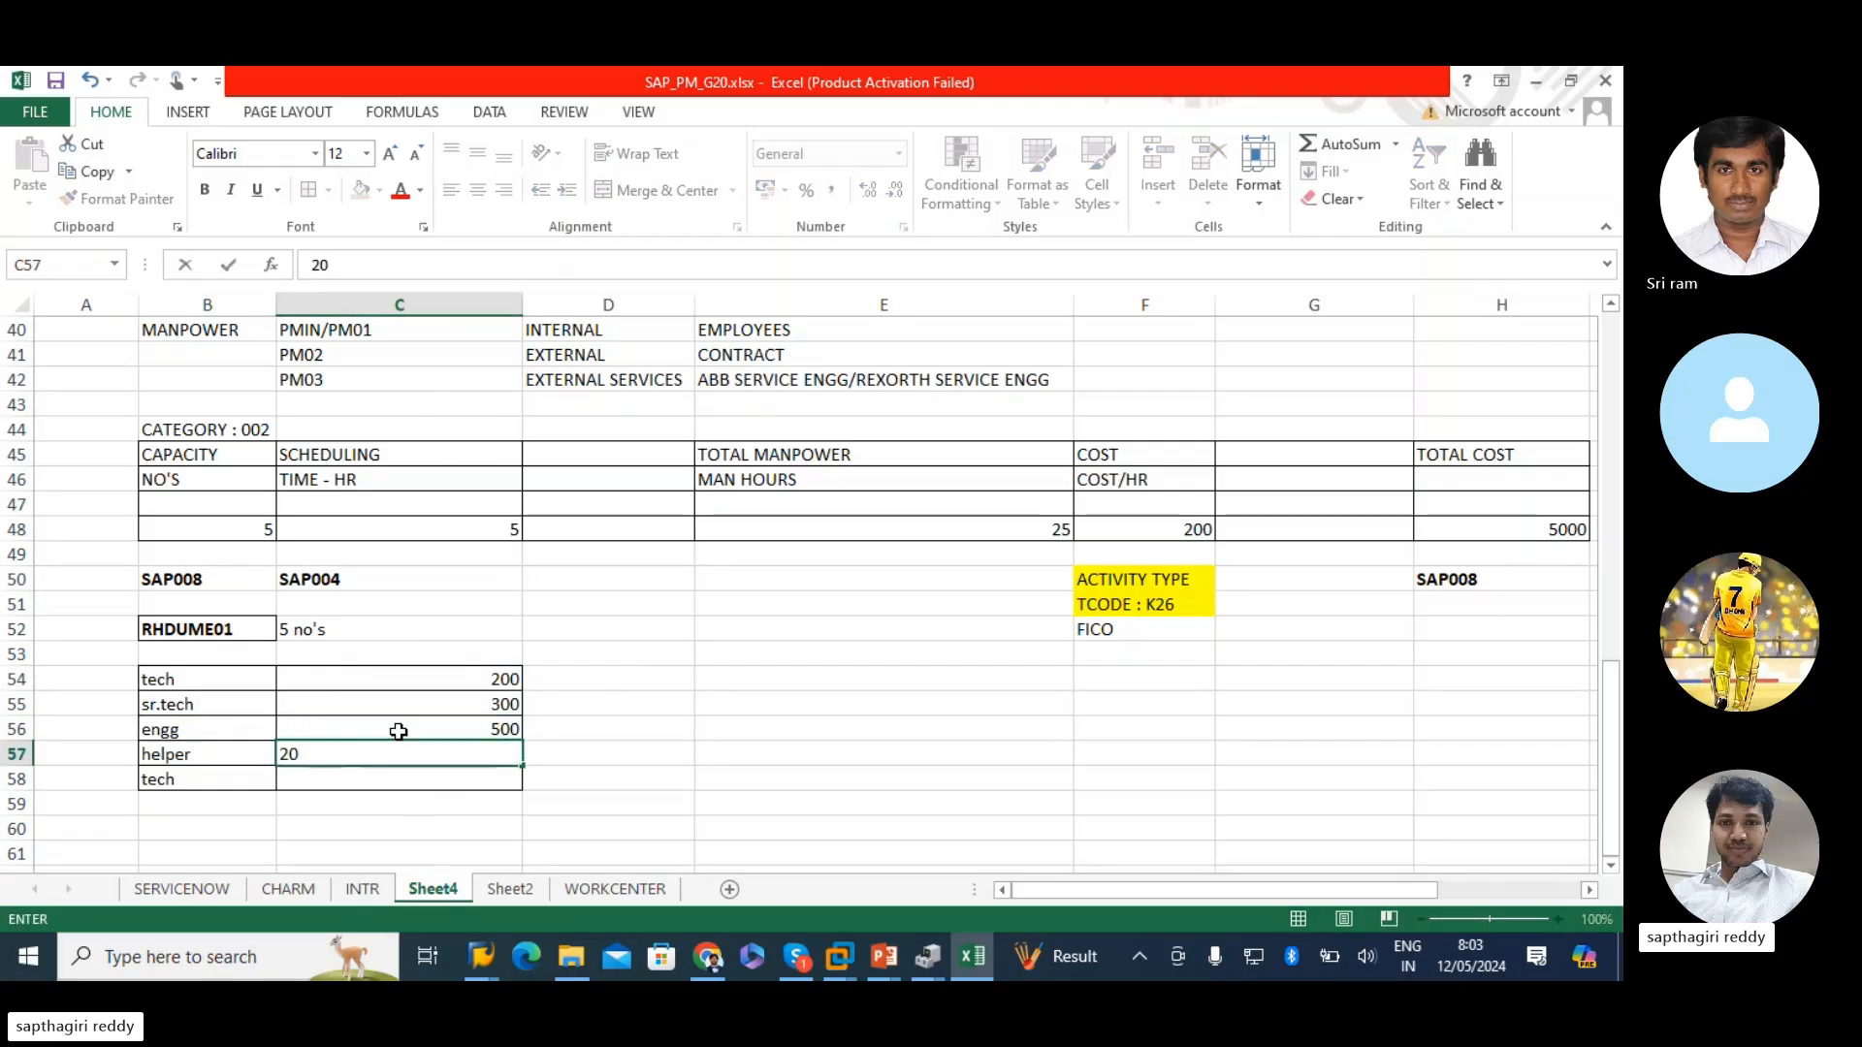
text(150)
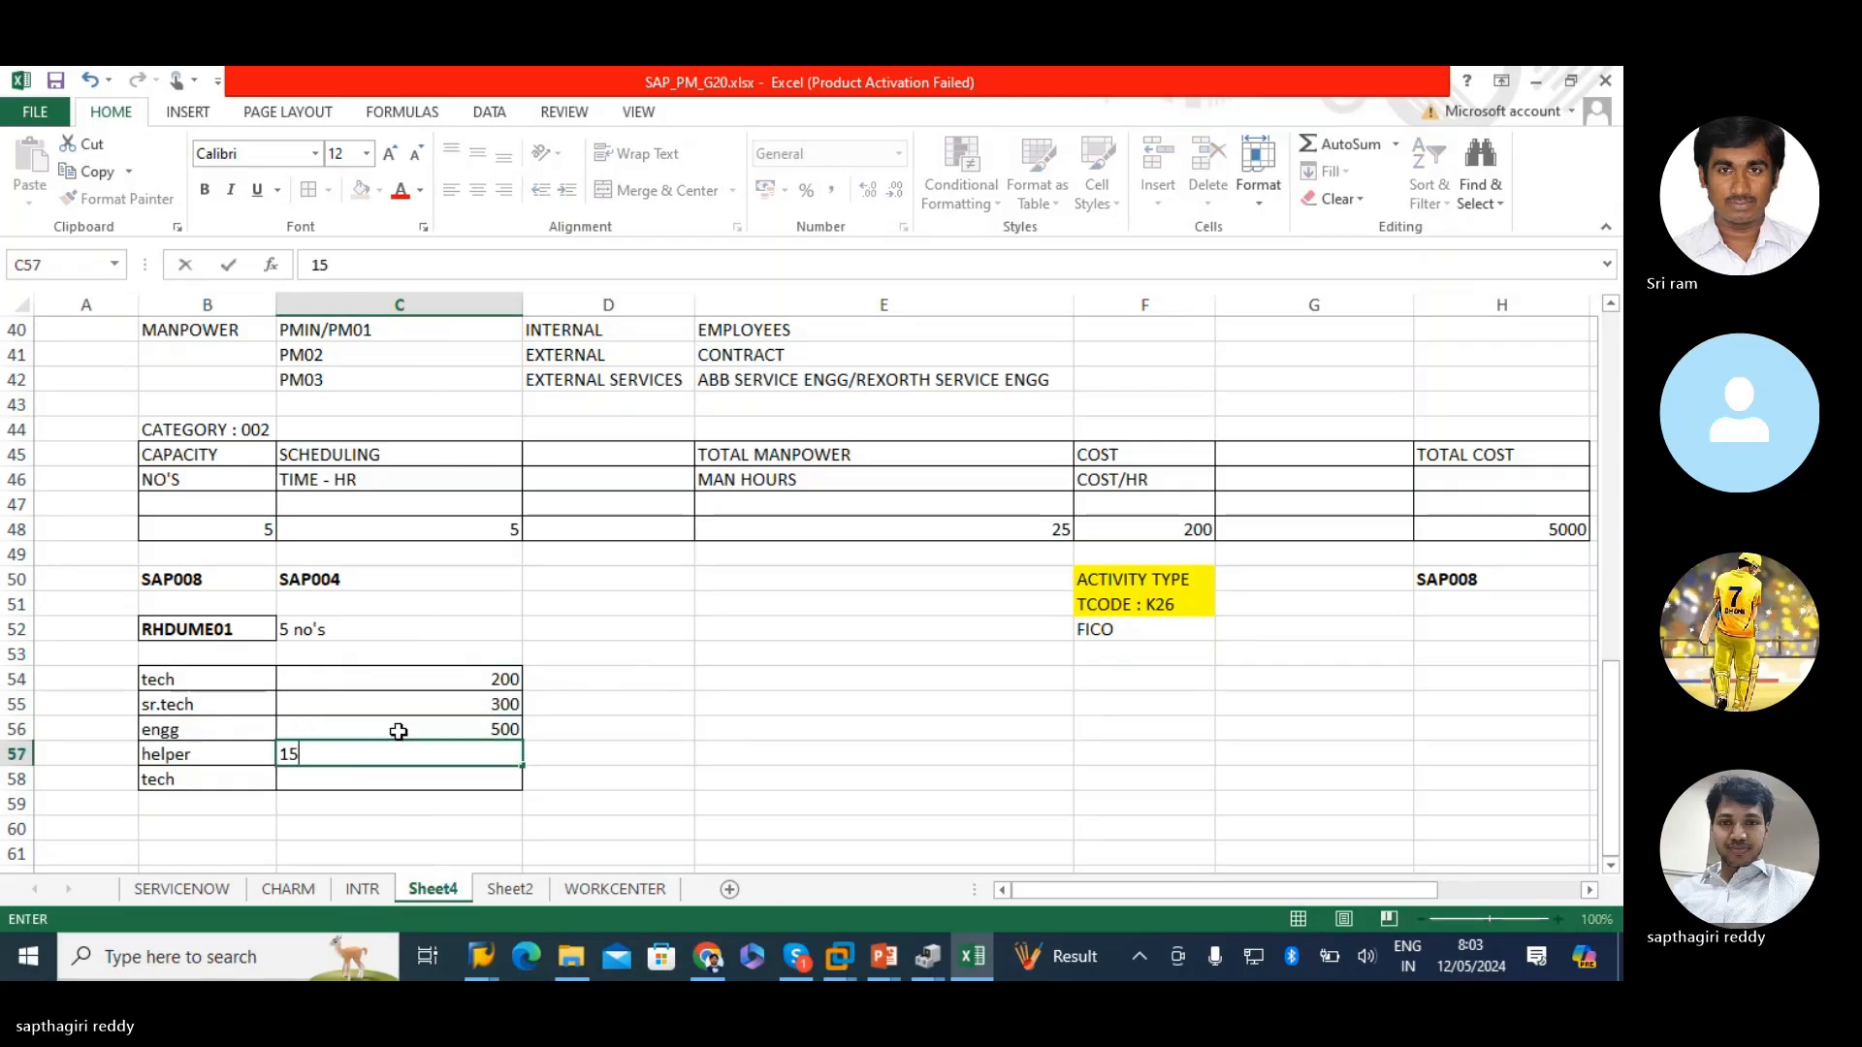
key(Return)
text(200)
key(Return)
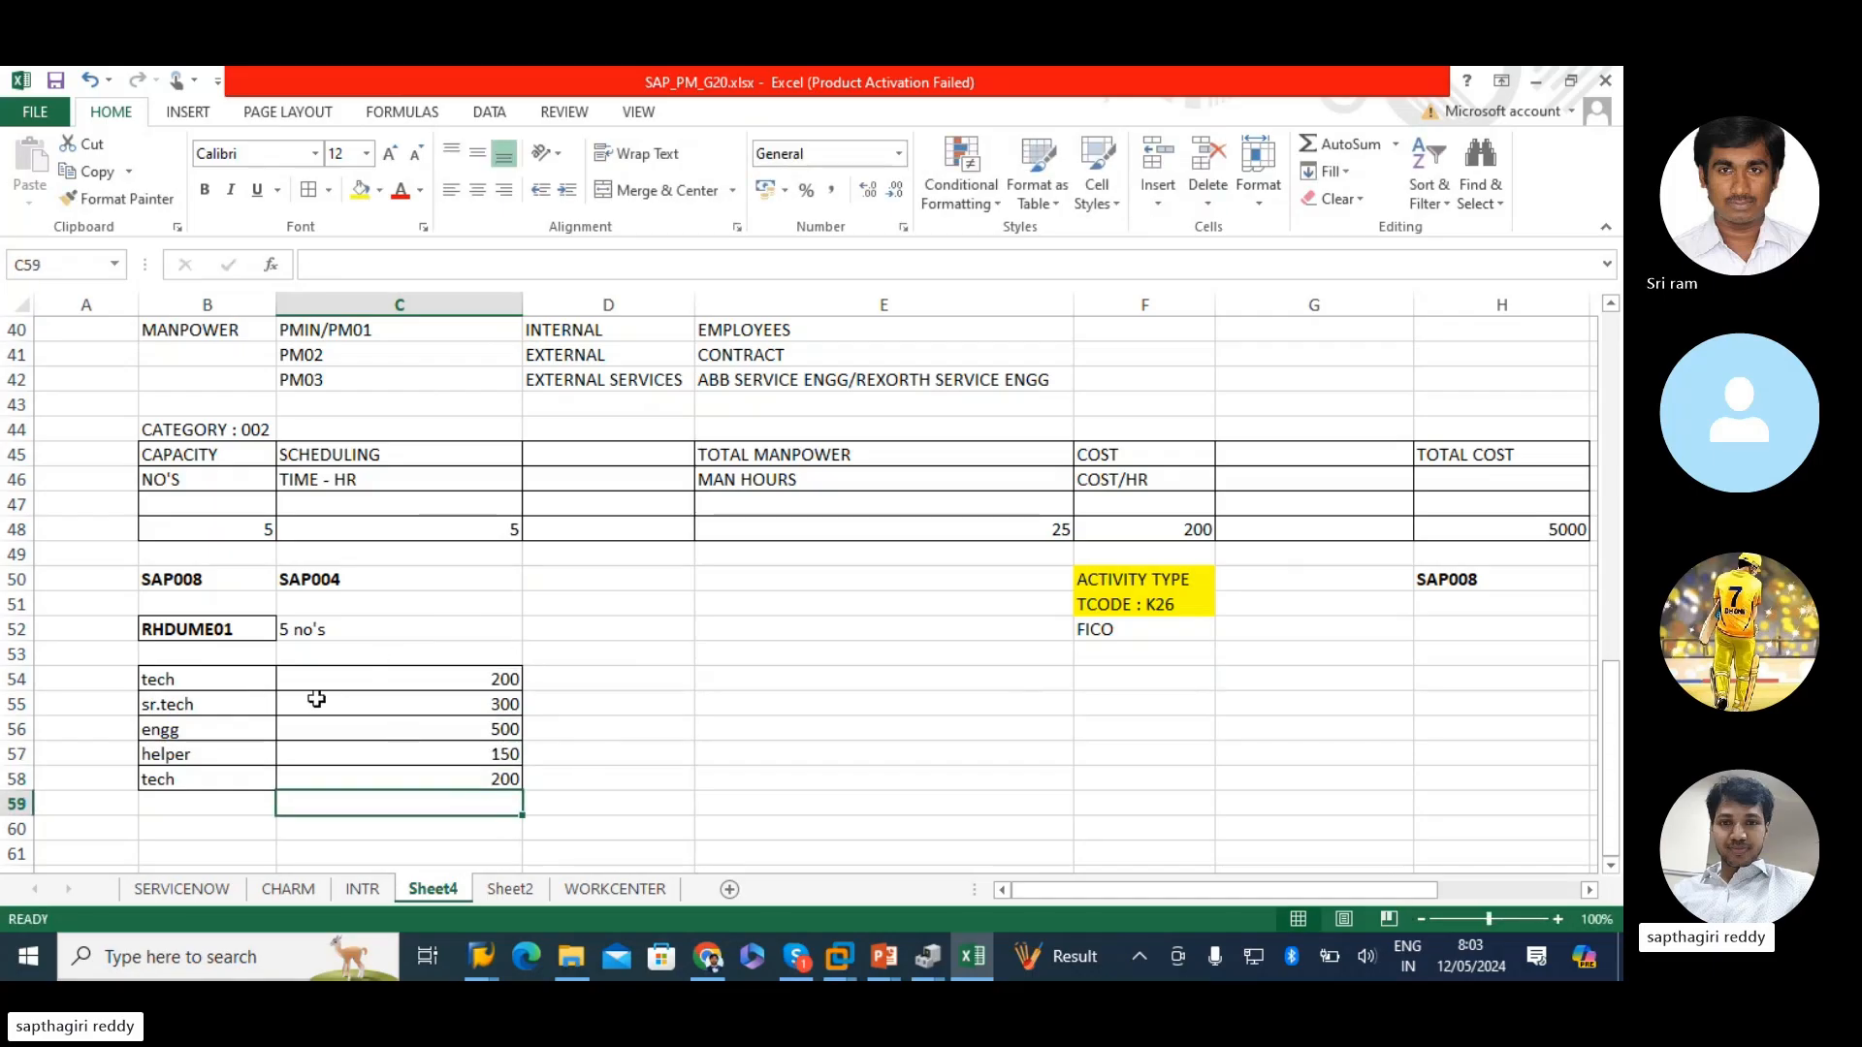
- Compare the rates of the individual roles with the headcount in C52 and the activity type note in F50
click(367, 676)
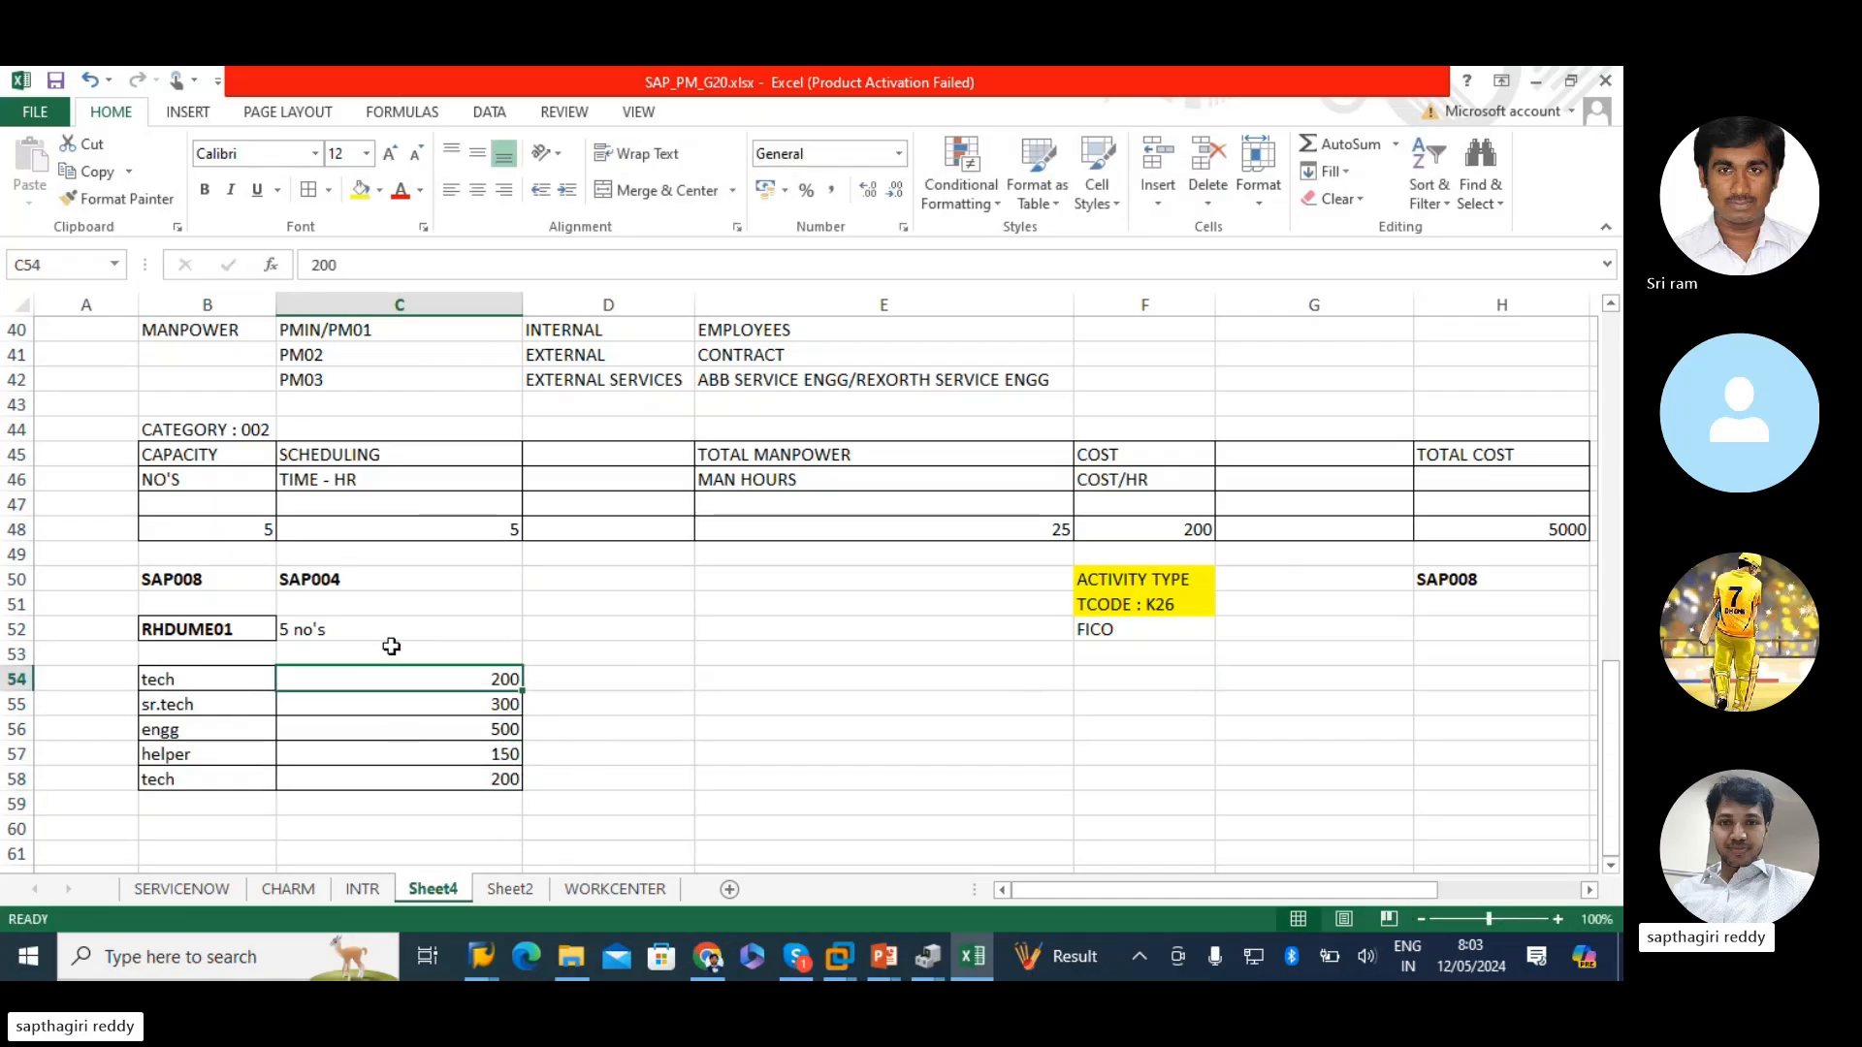
click(1122, 576)
click(559, 659)
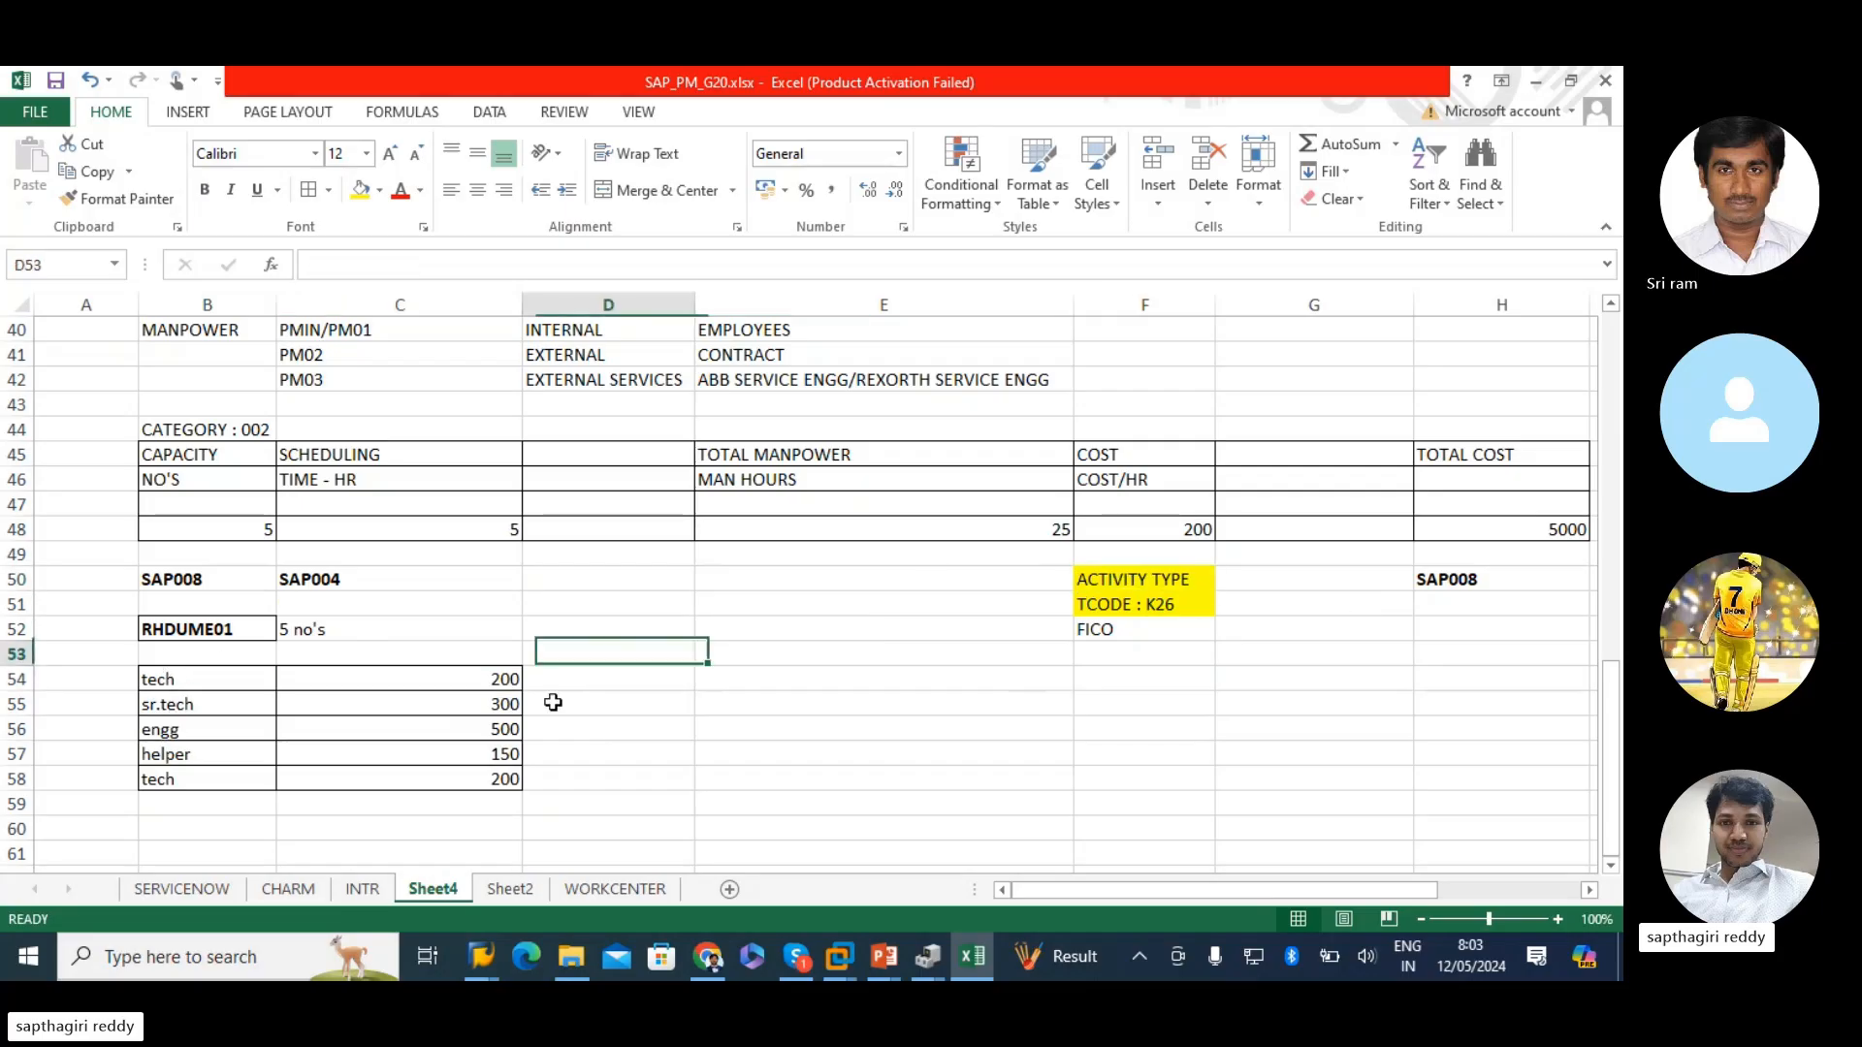
click(545, 683)
click(545, 708)
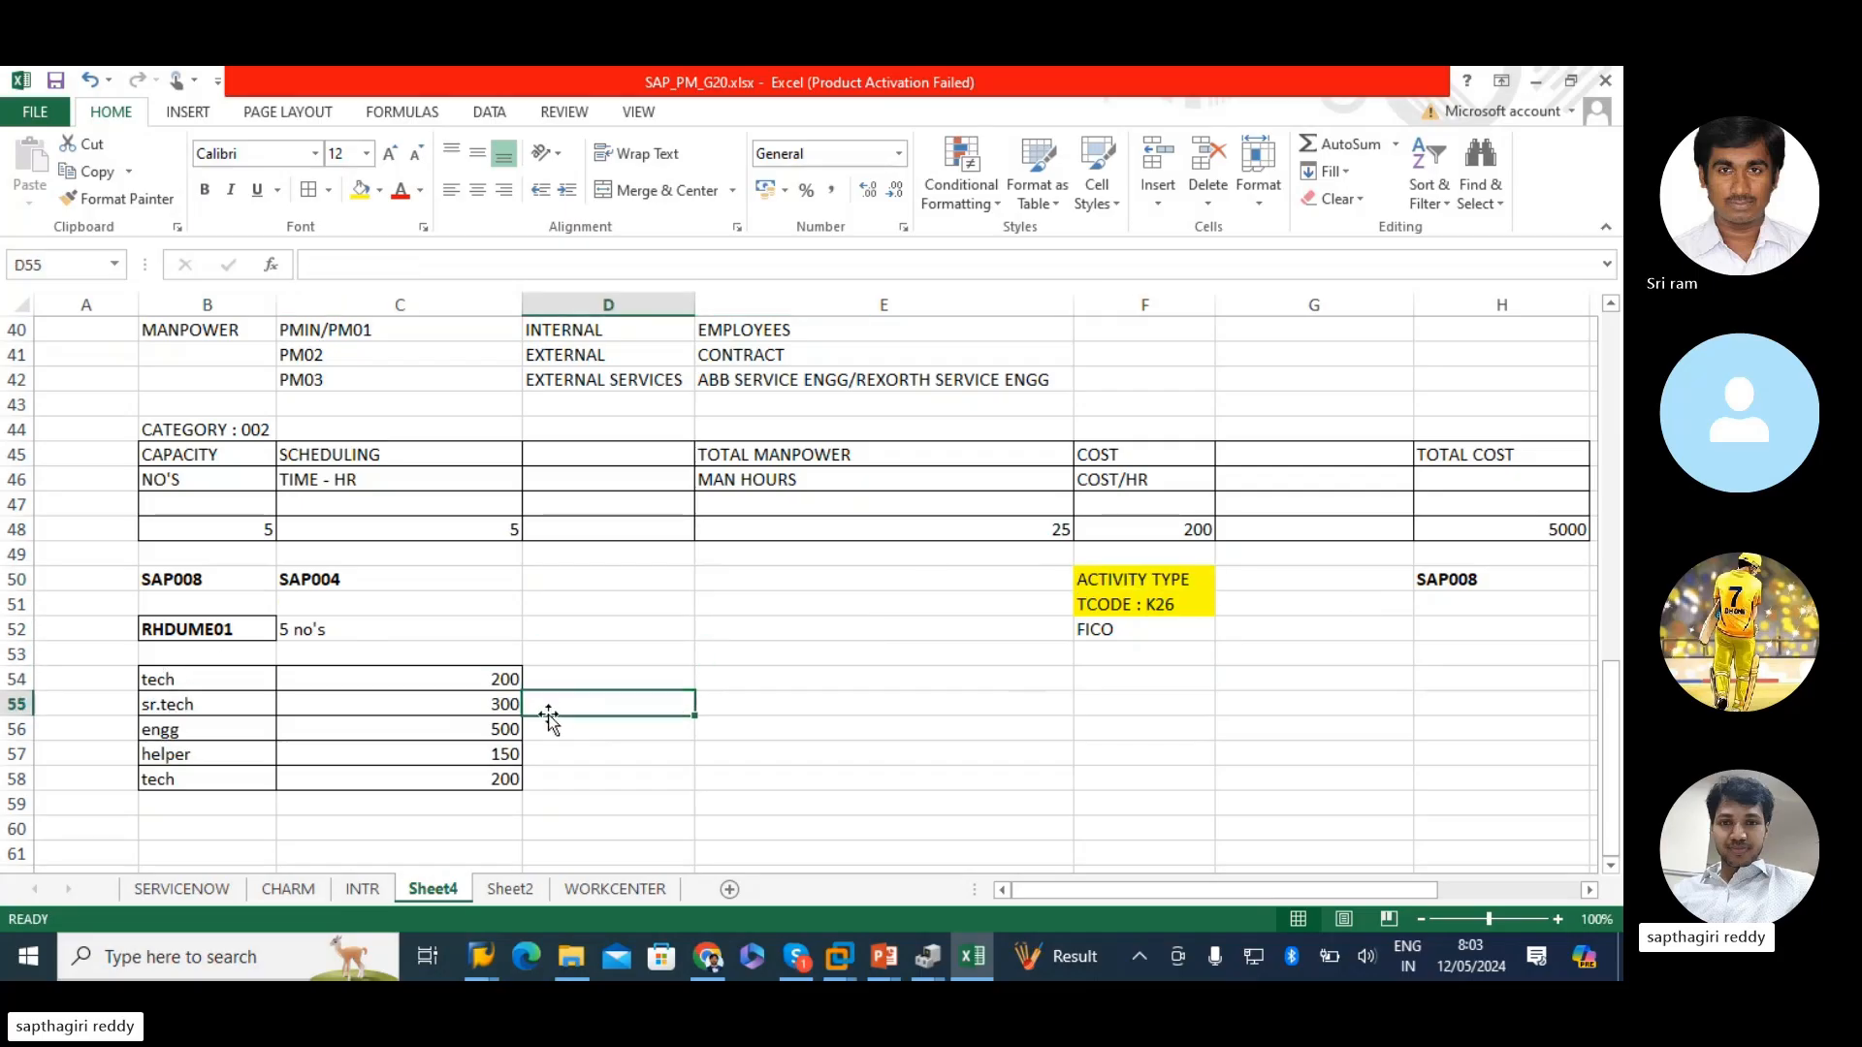
click(552, 731)
click(559, 779)
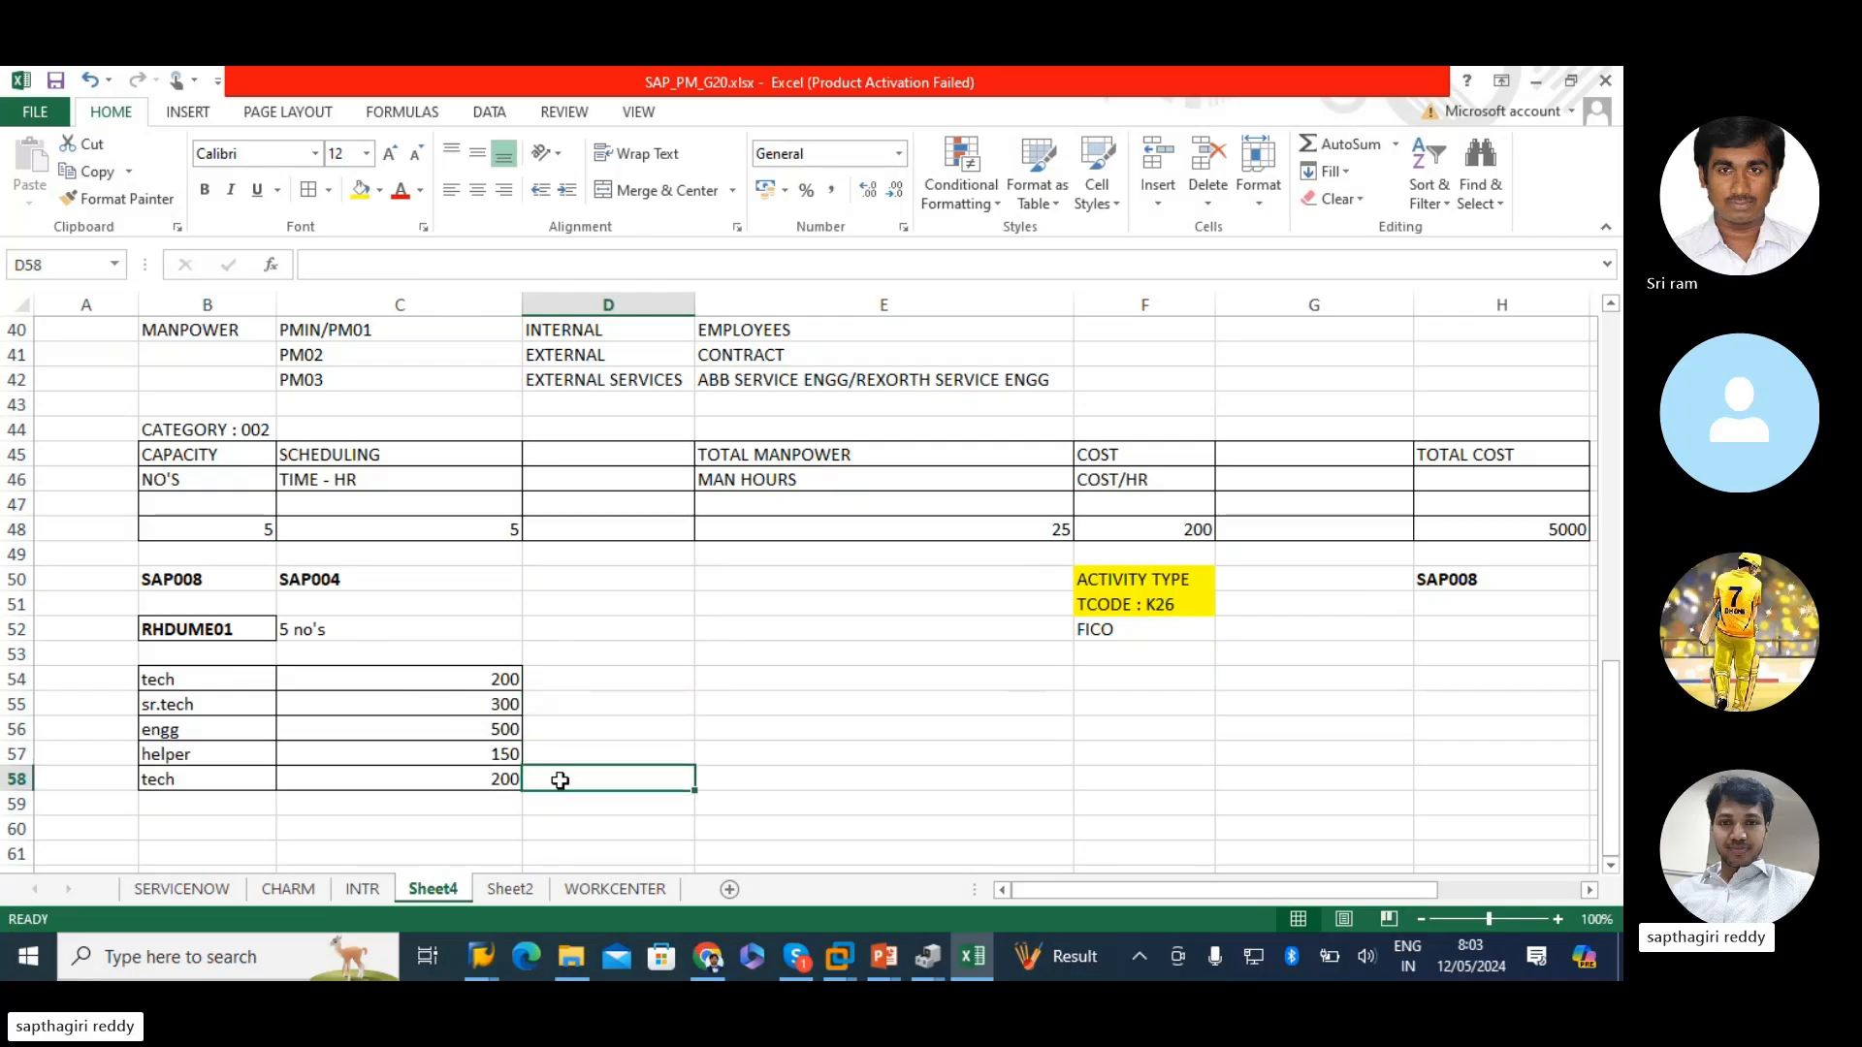
click(1137, 586)
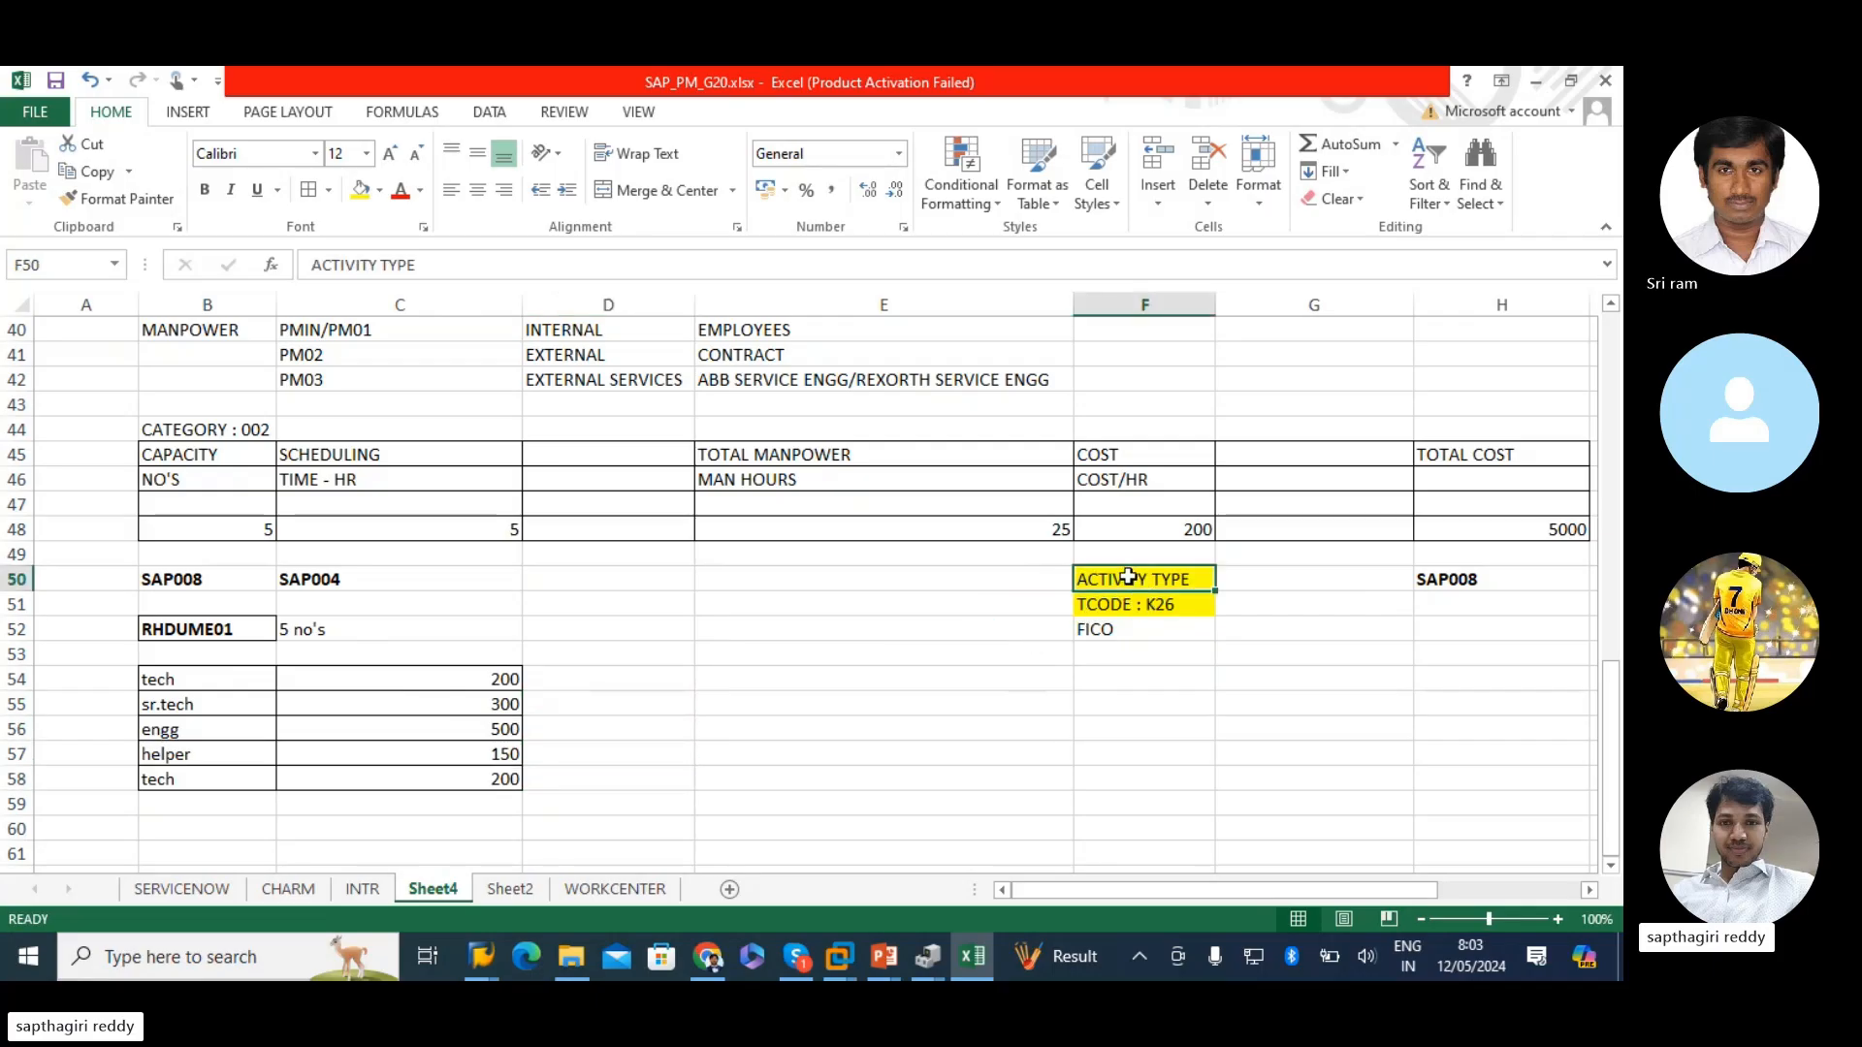
click(369, 632)
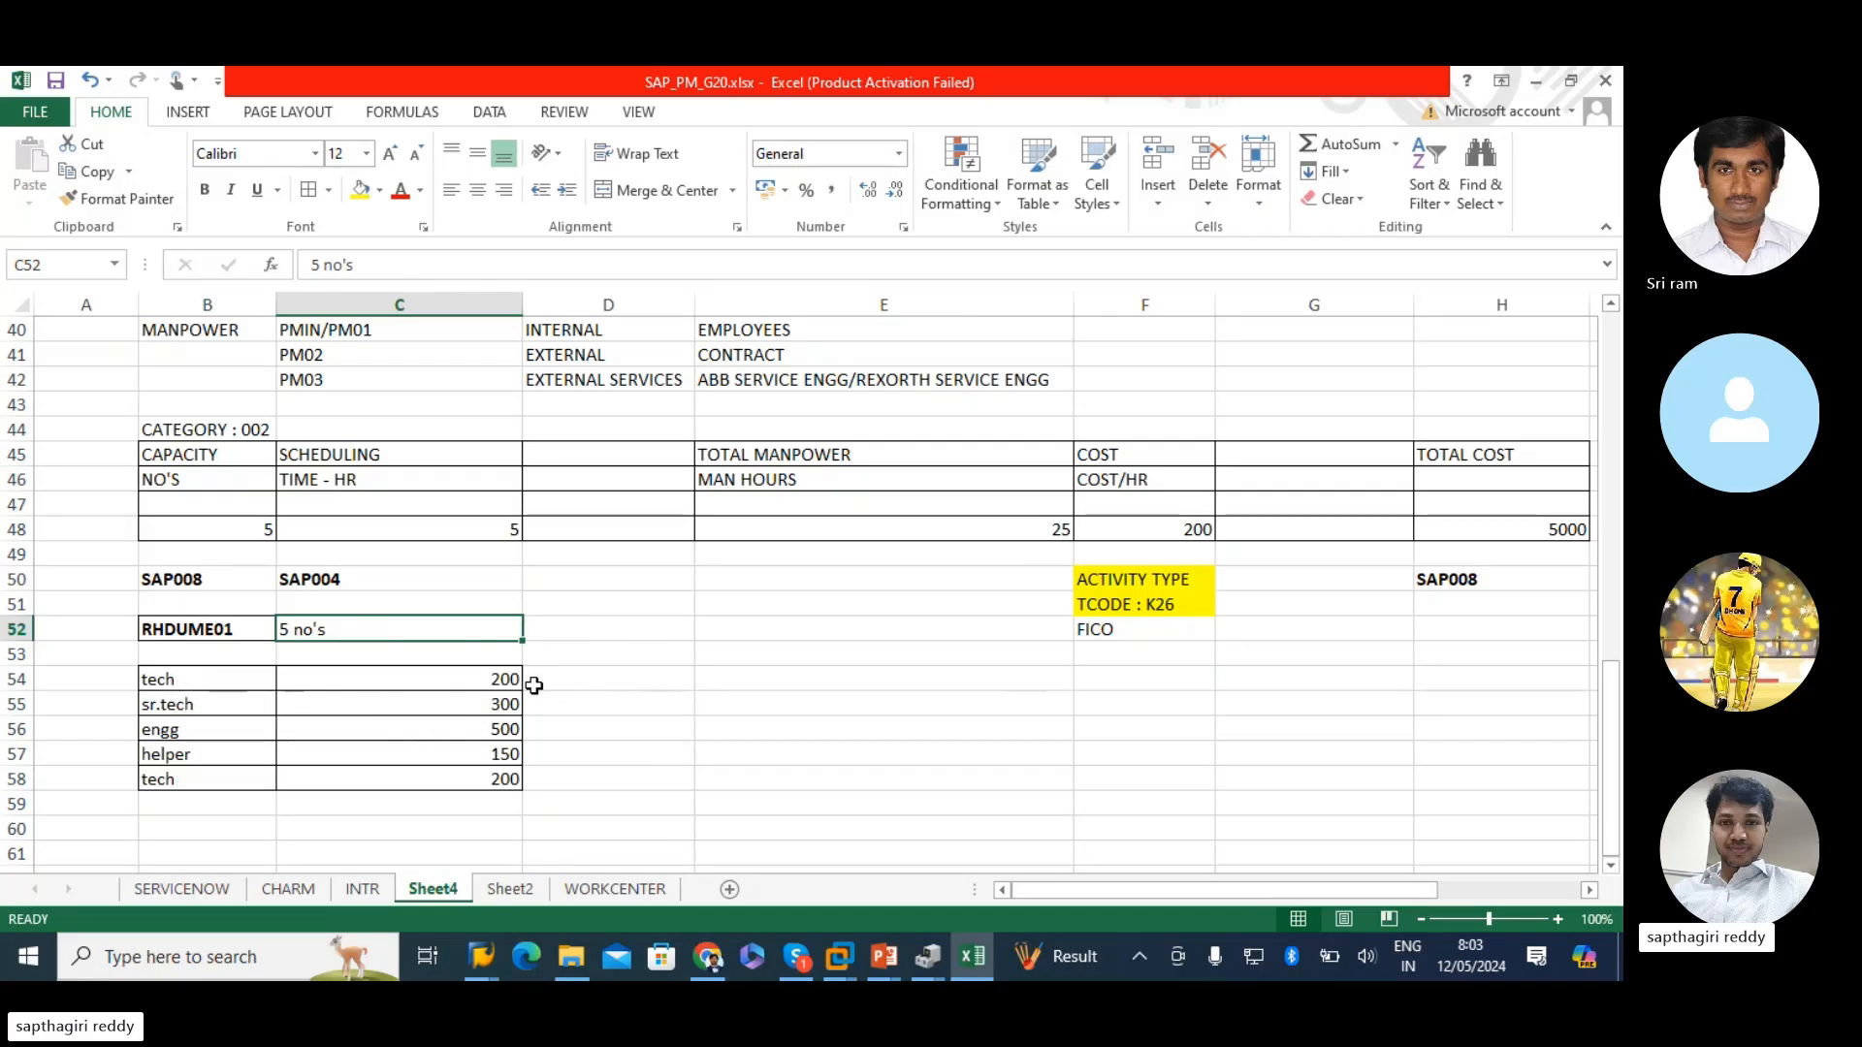
- Apply all borders to the activity type, transaction code and FICO notes in cells F50 to F52
drag(1094, 586, 1100, 630)
click(307, 193)
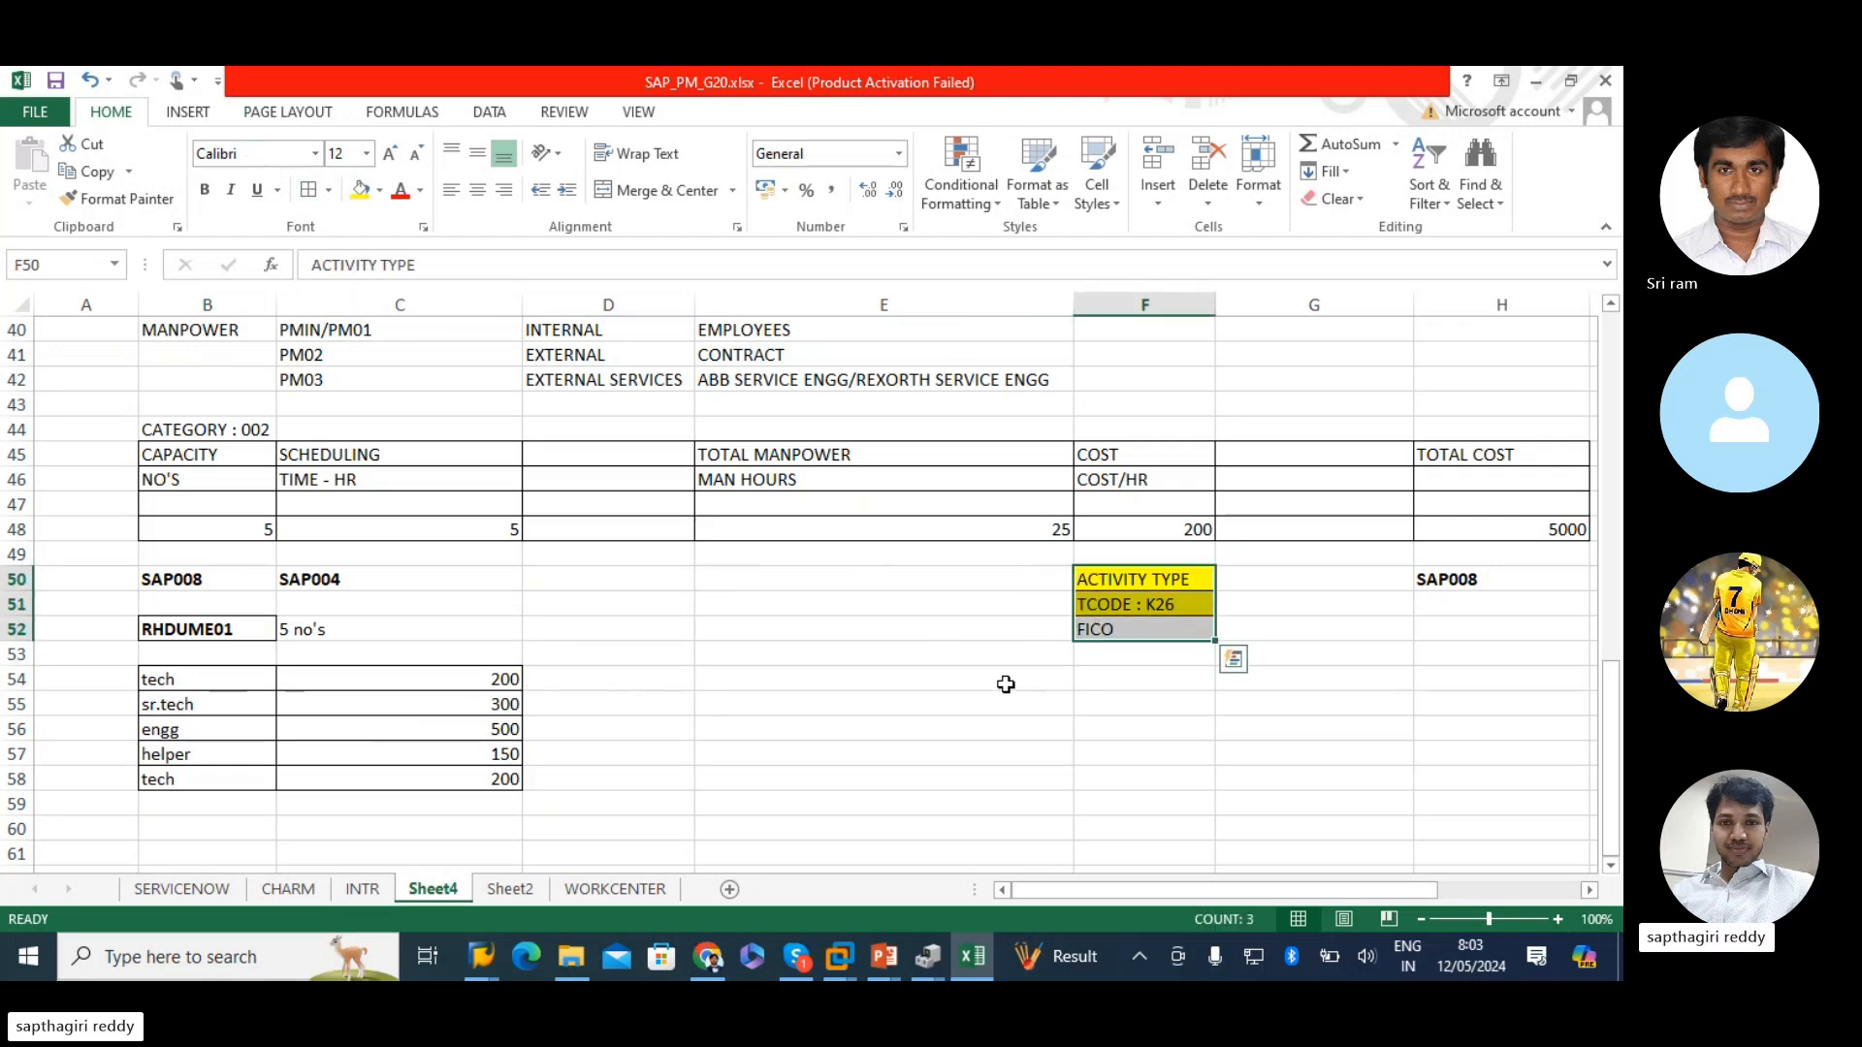
click(1004, 695)
- Switch to the SAP work center's costing assignment and examine the activity types available for internal processing
mouse_move(478, 965)
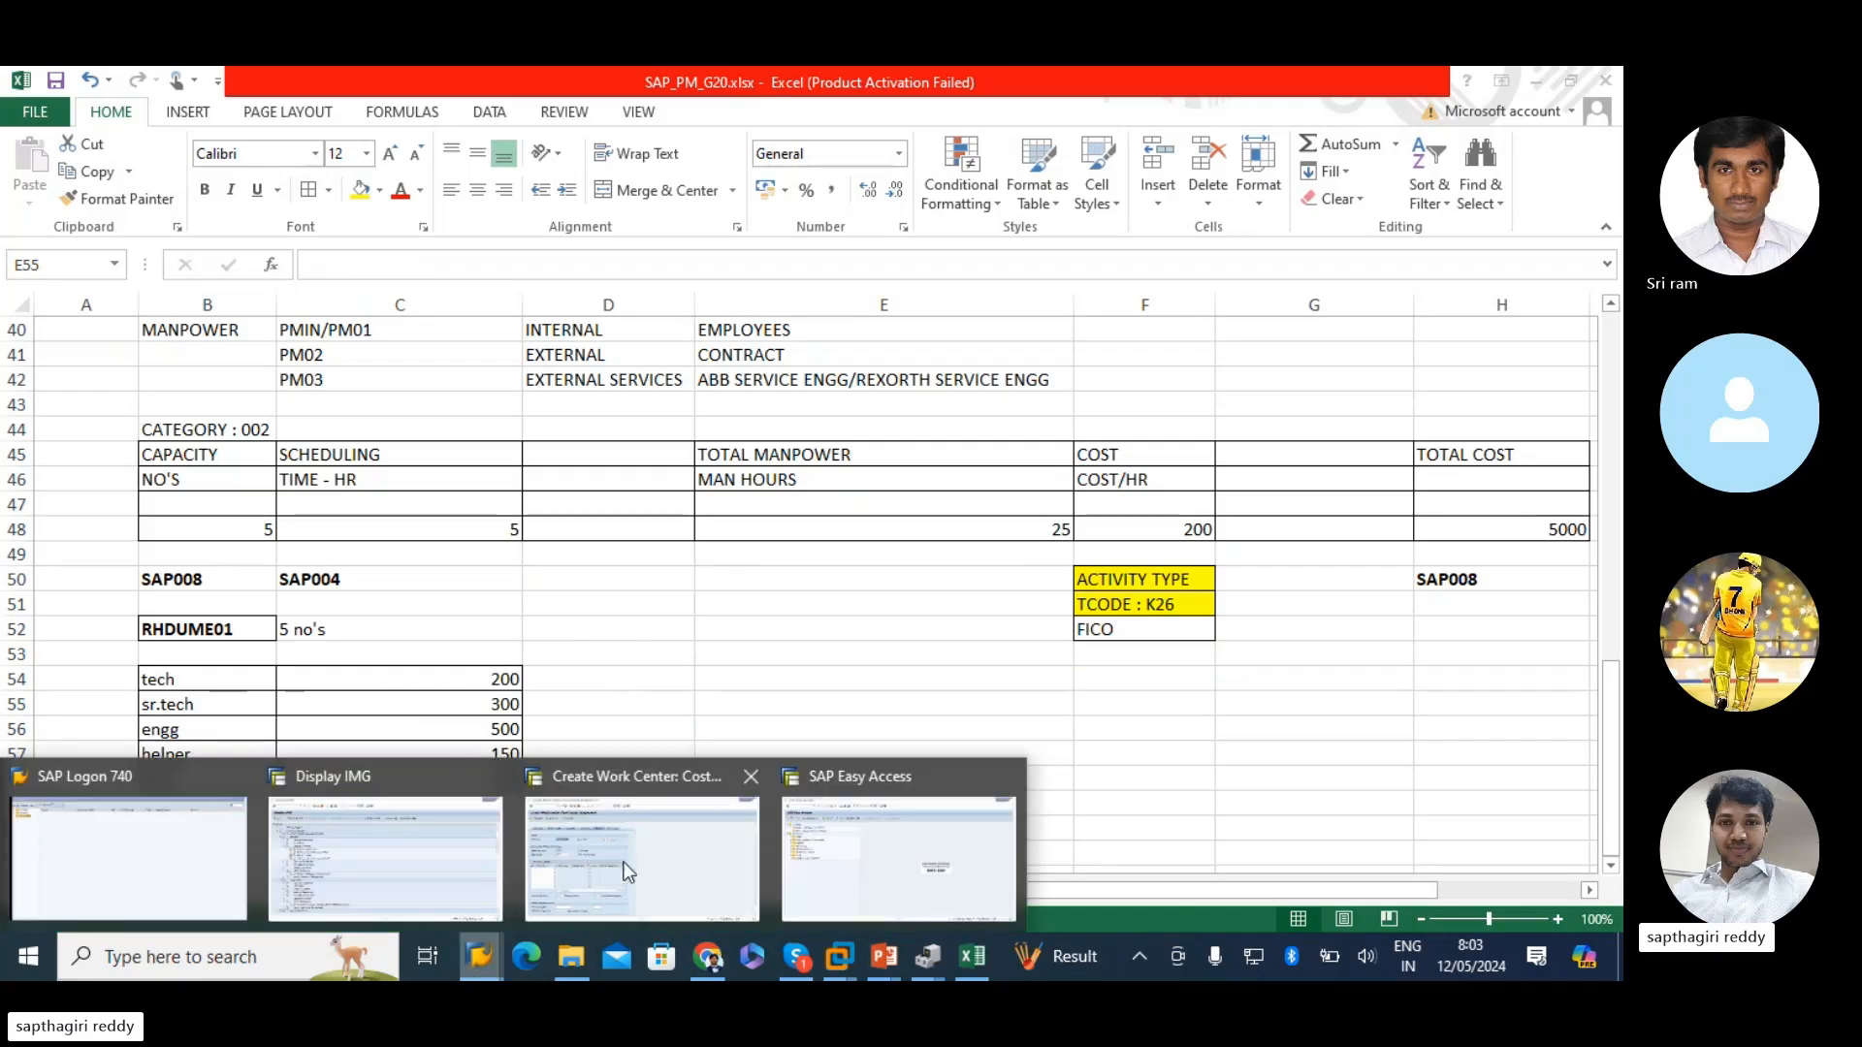
click(728, 835)
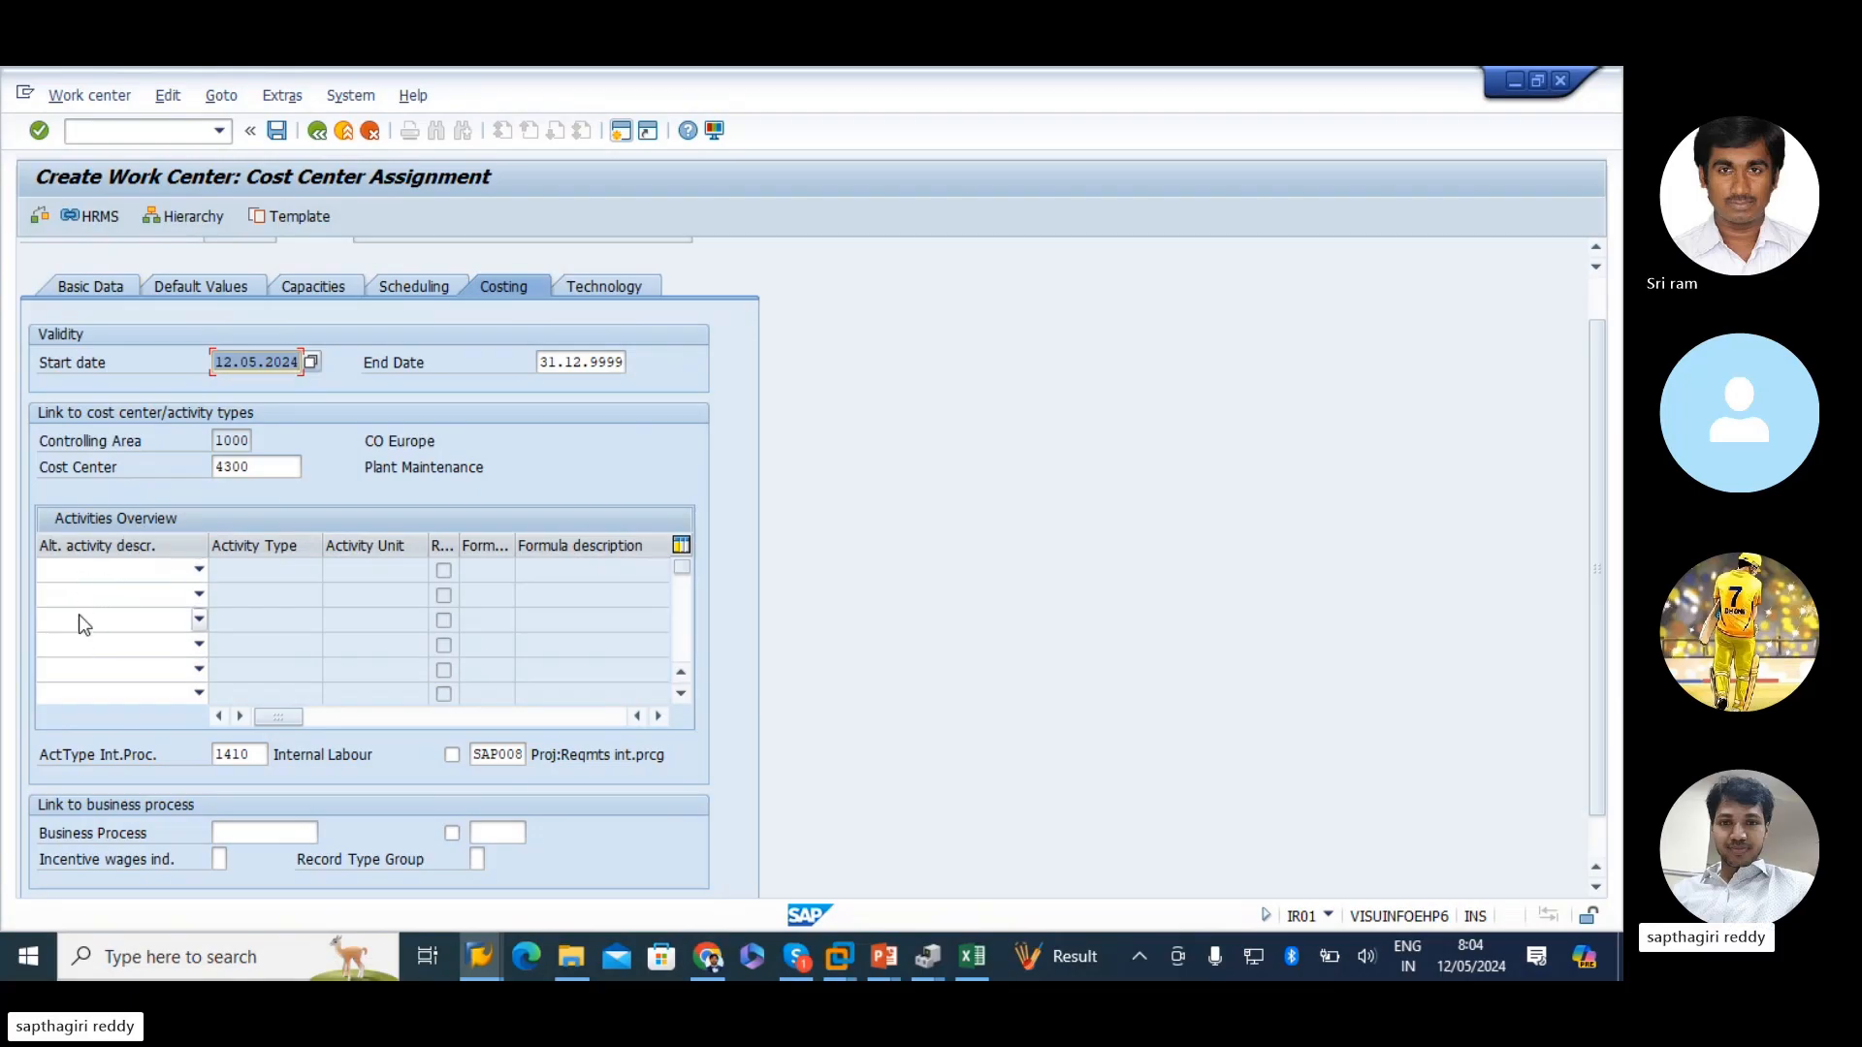
click(249, 754)
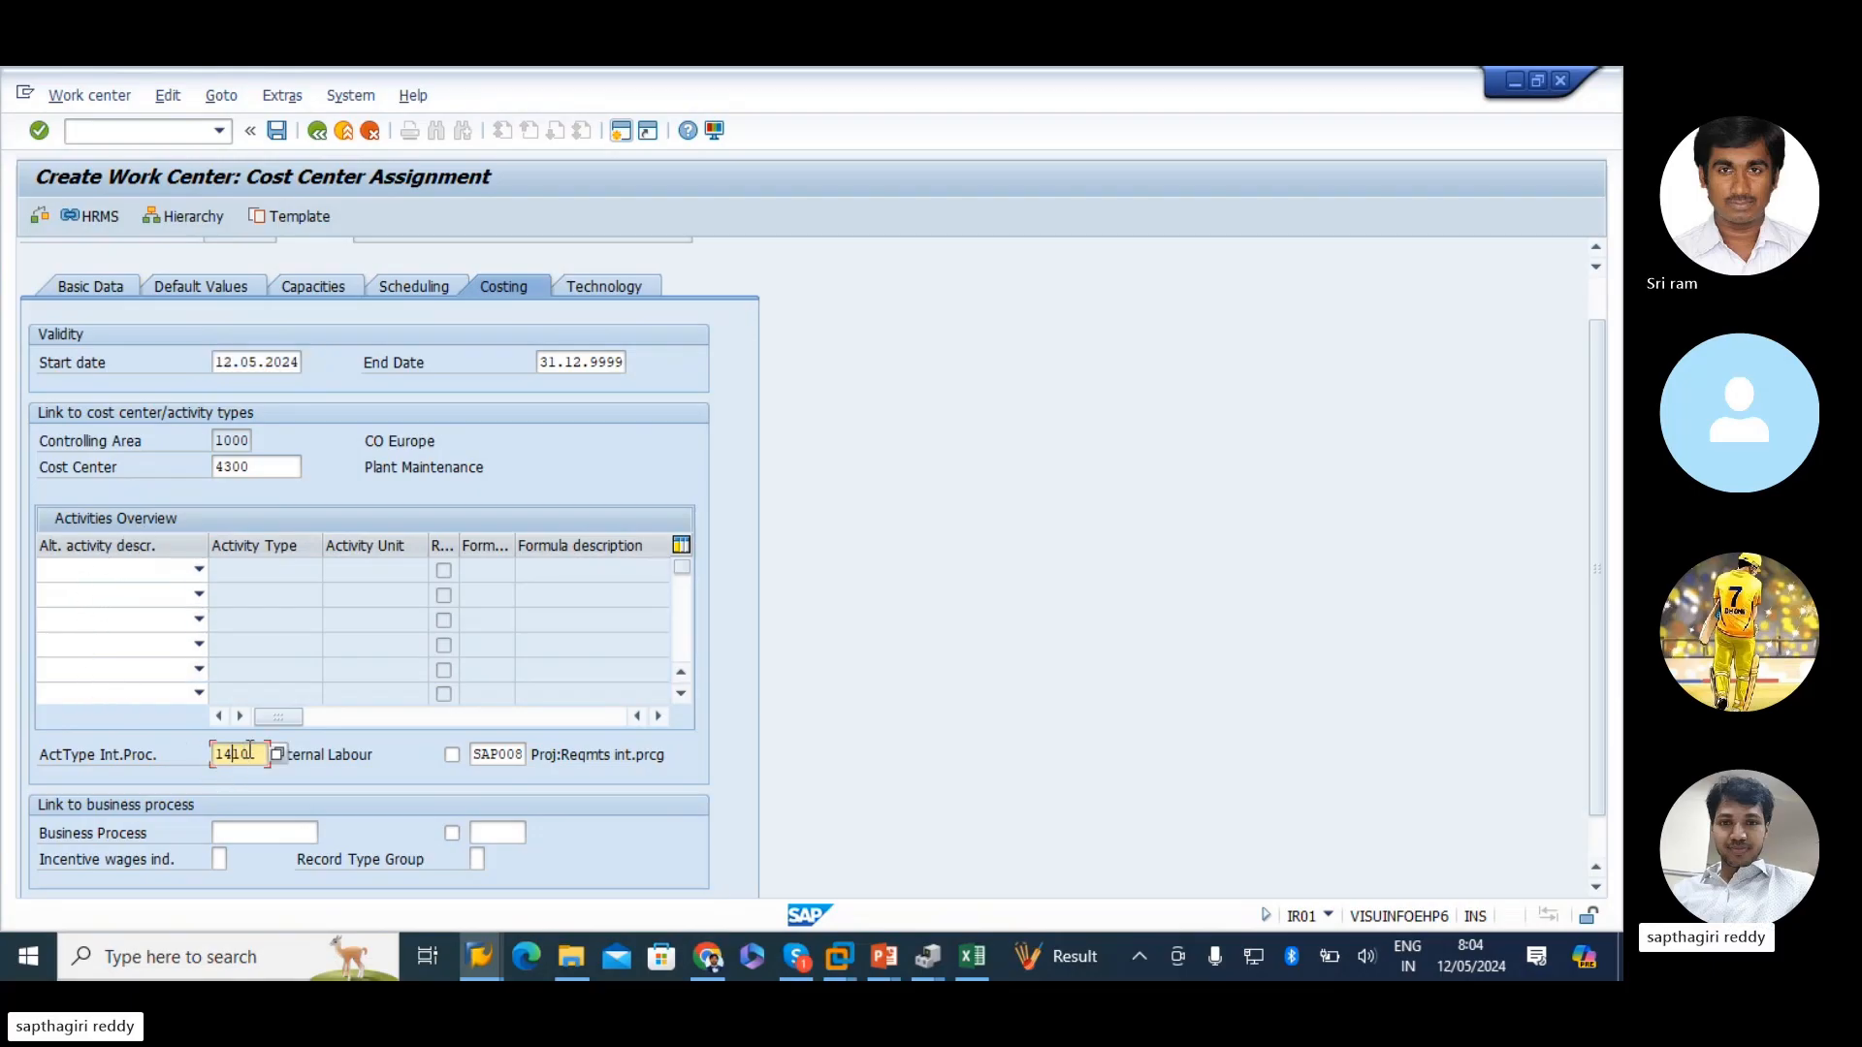
double_click(249, 754)
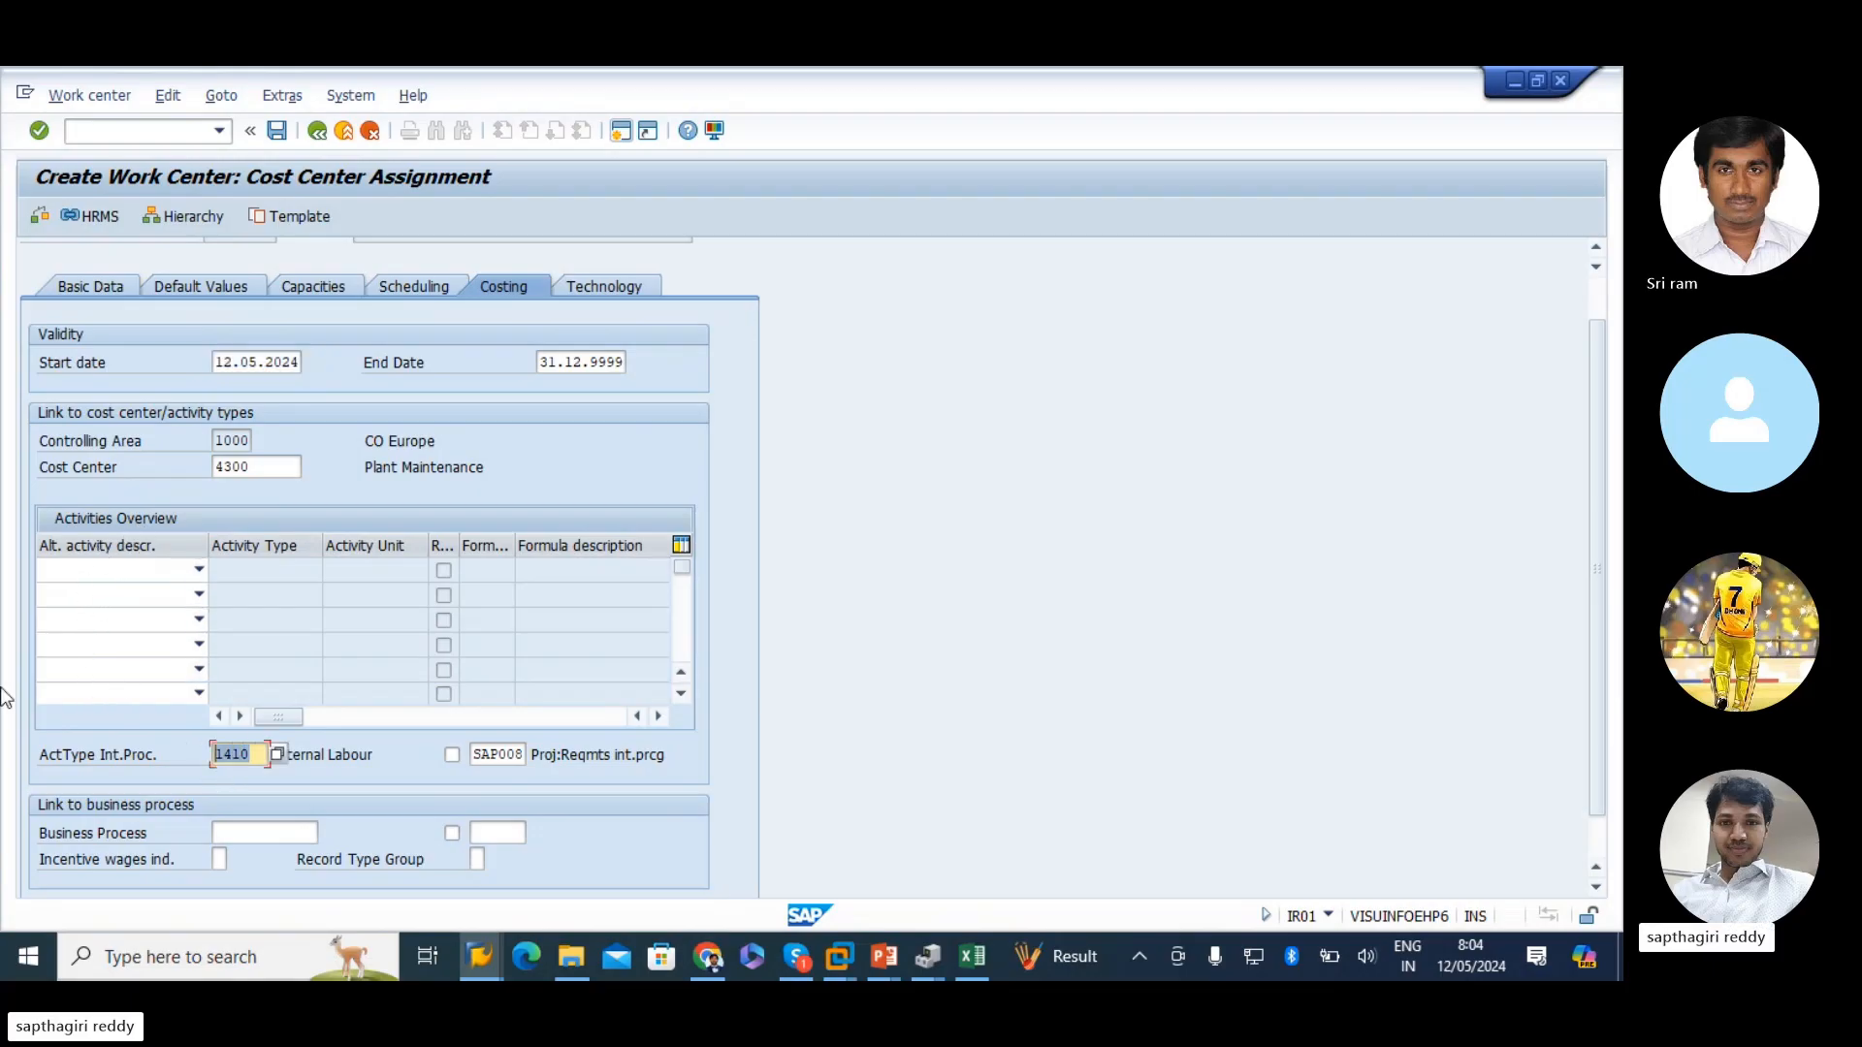
click(280, 756)
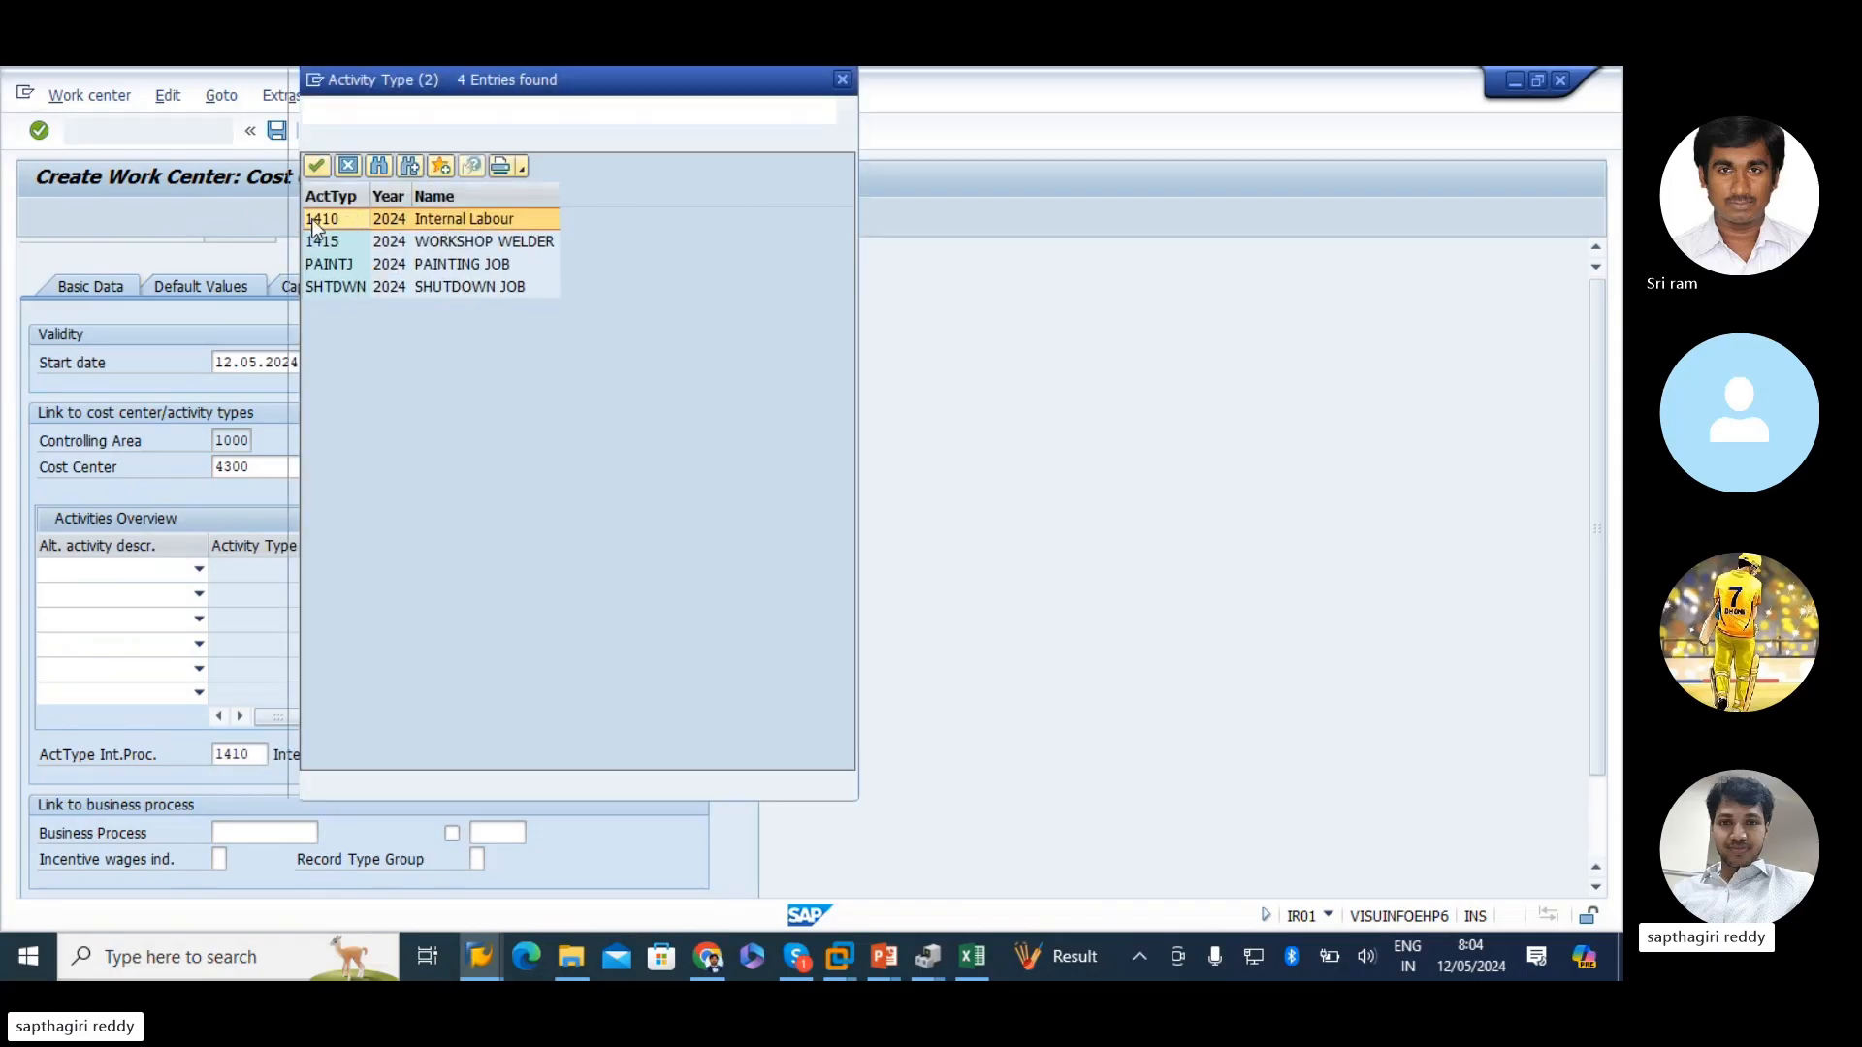
key(Escape)
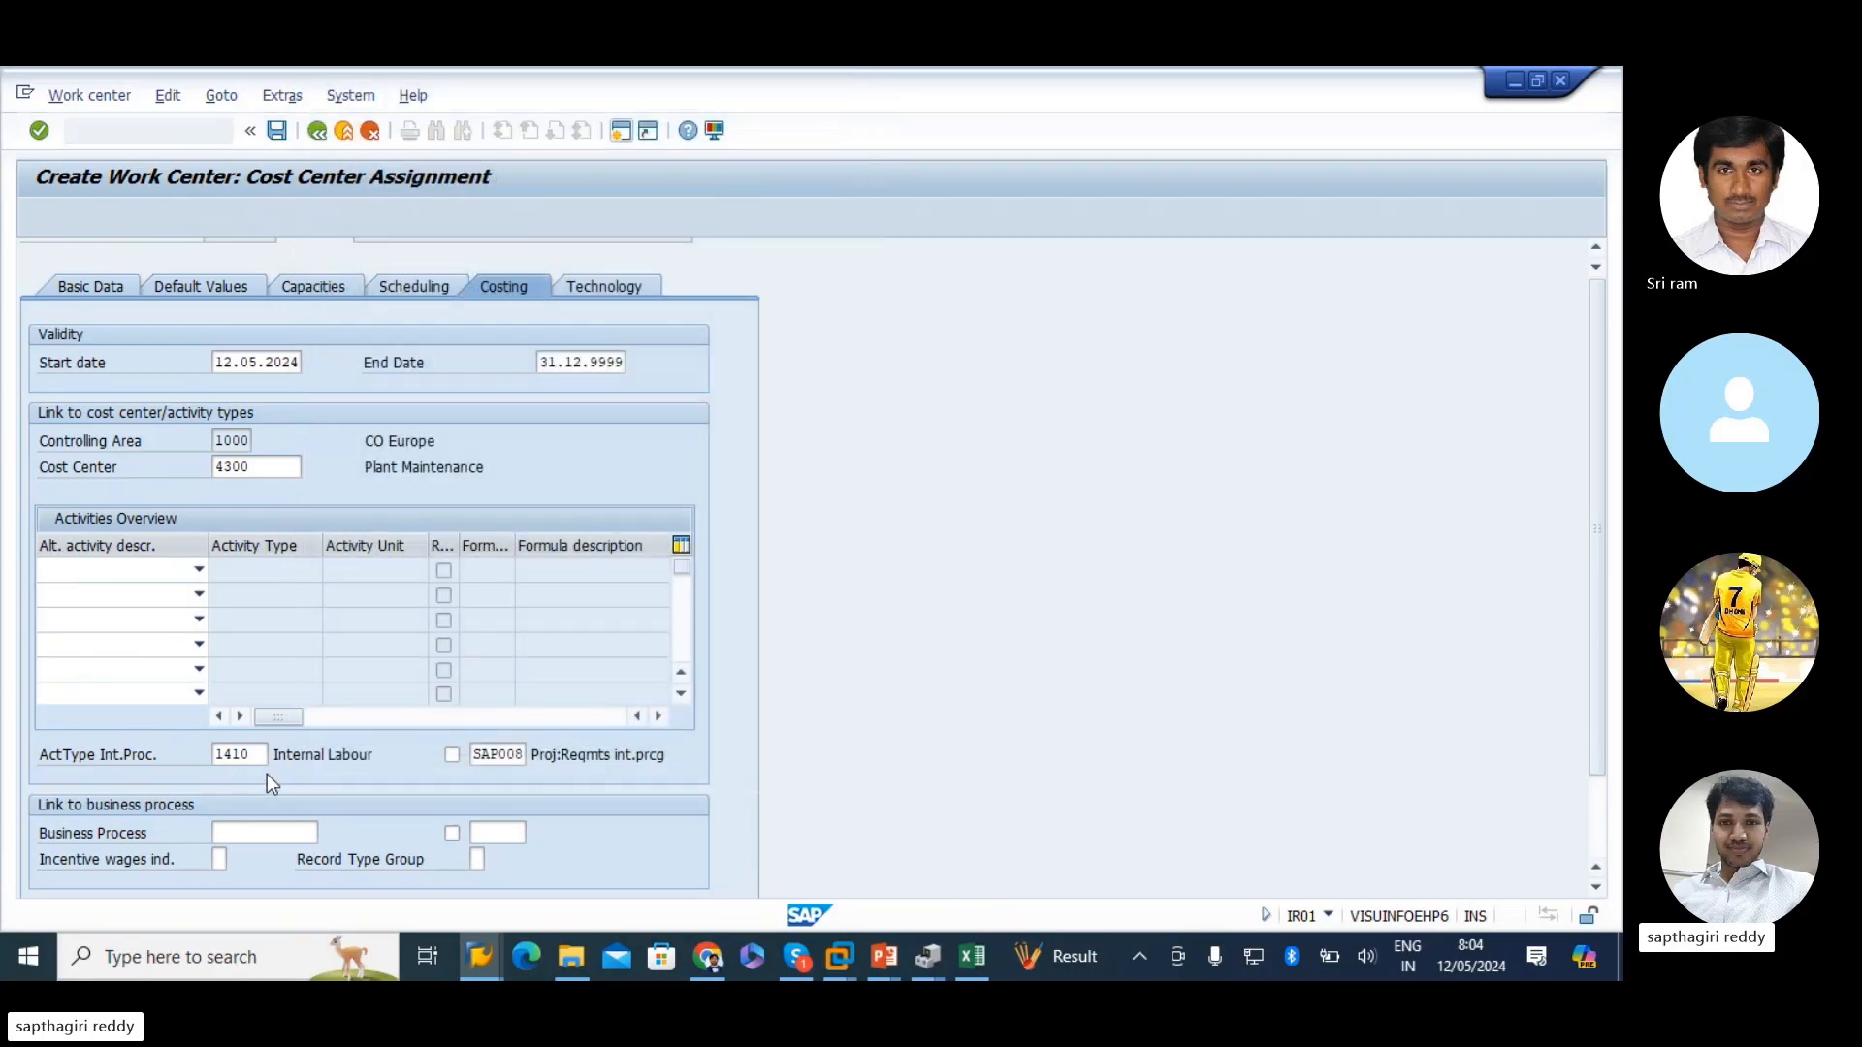
scroll(299, 749, up, 1)
click(299, 751)
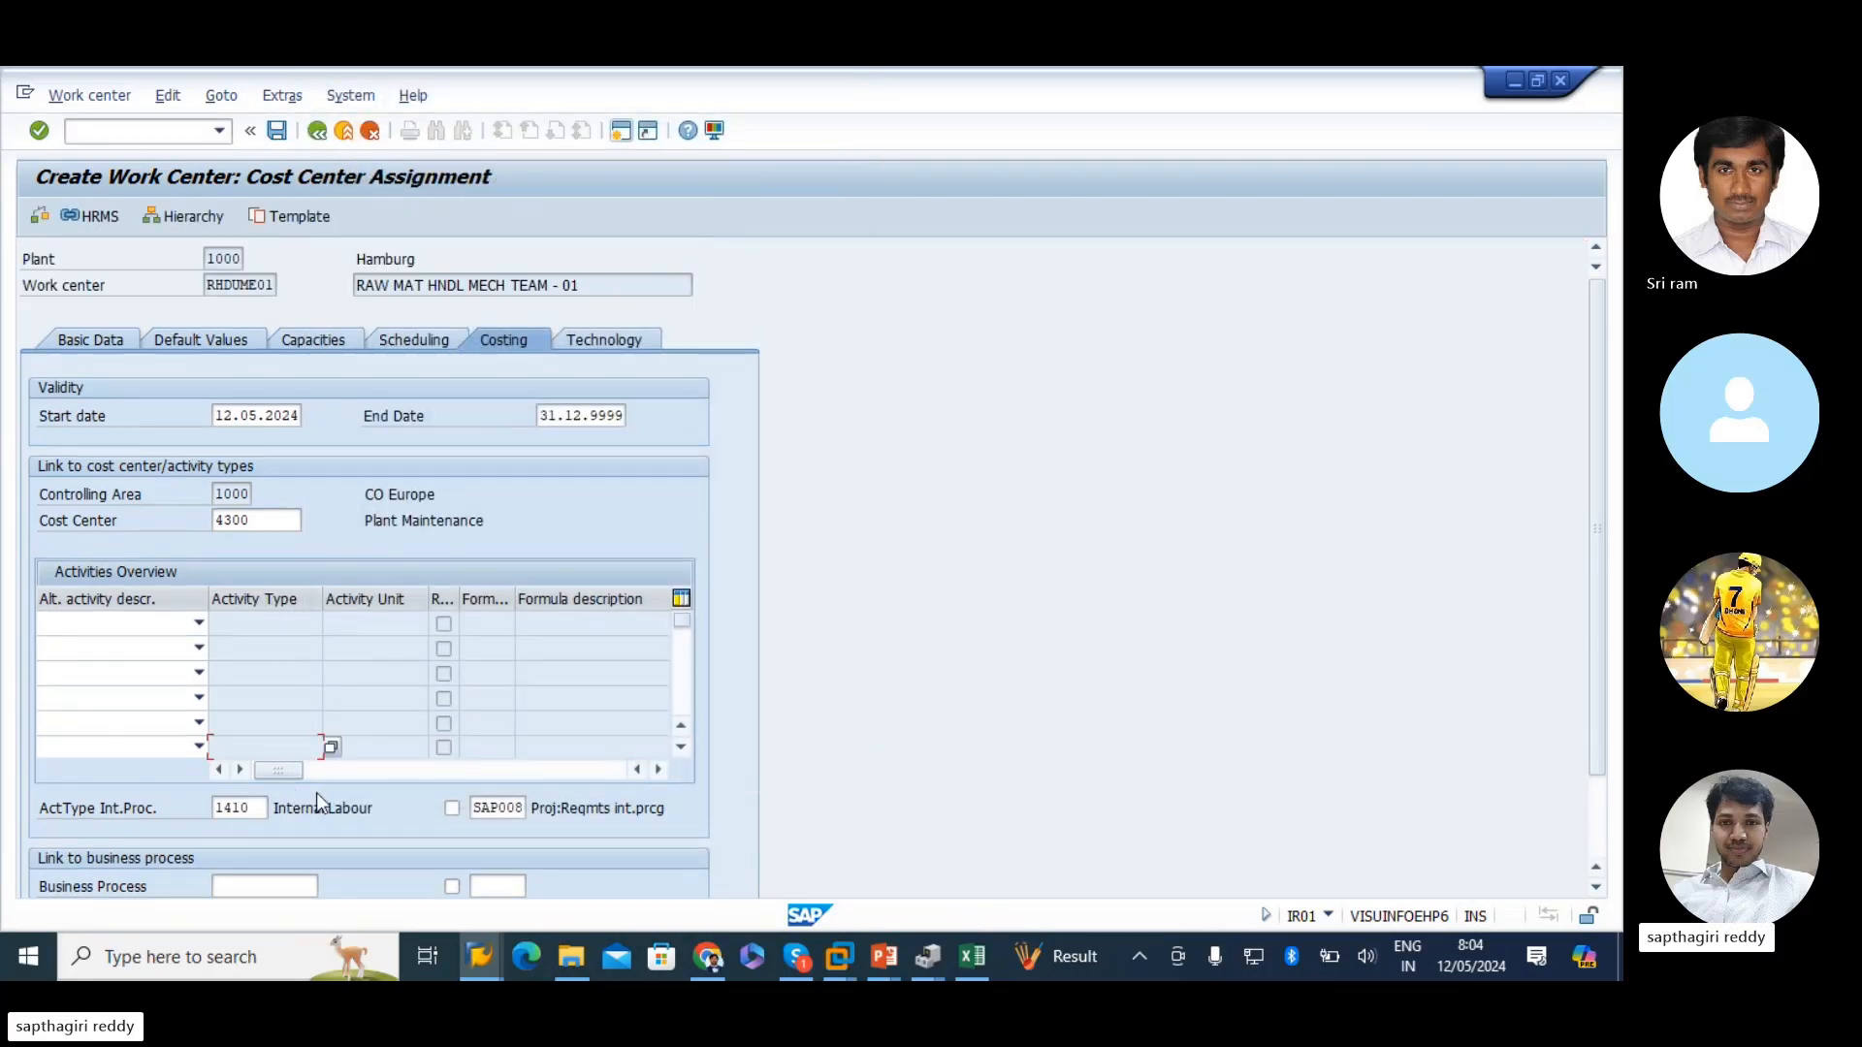
- In the SAP Easy Access session, open the KP26 price planning overview for cost center 4300 and activity type 1410, selecting its fixed price
mouse_move(479, 956)
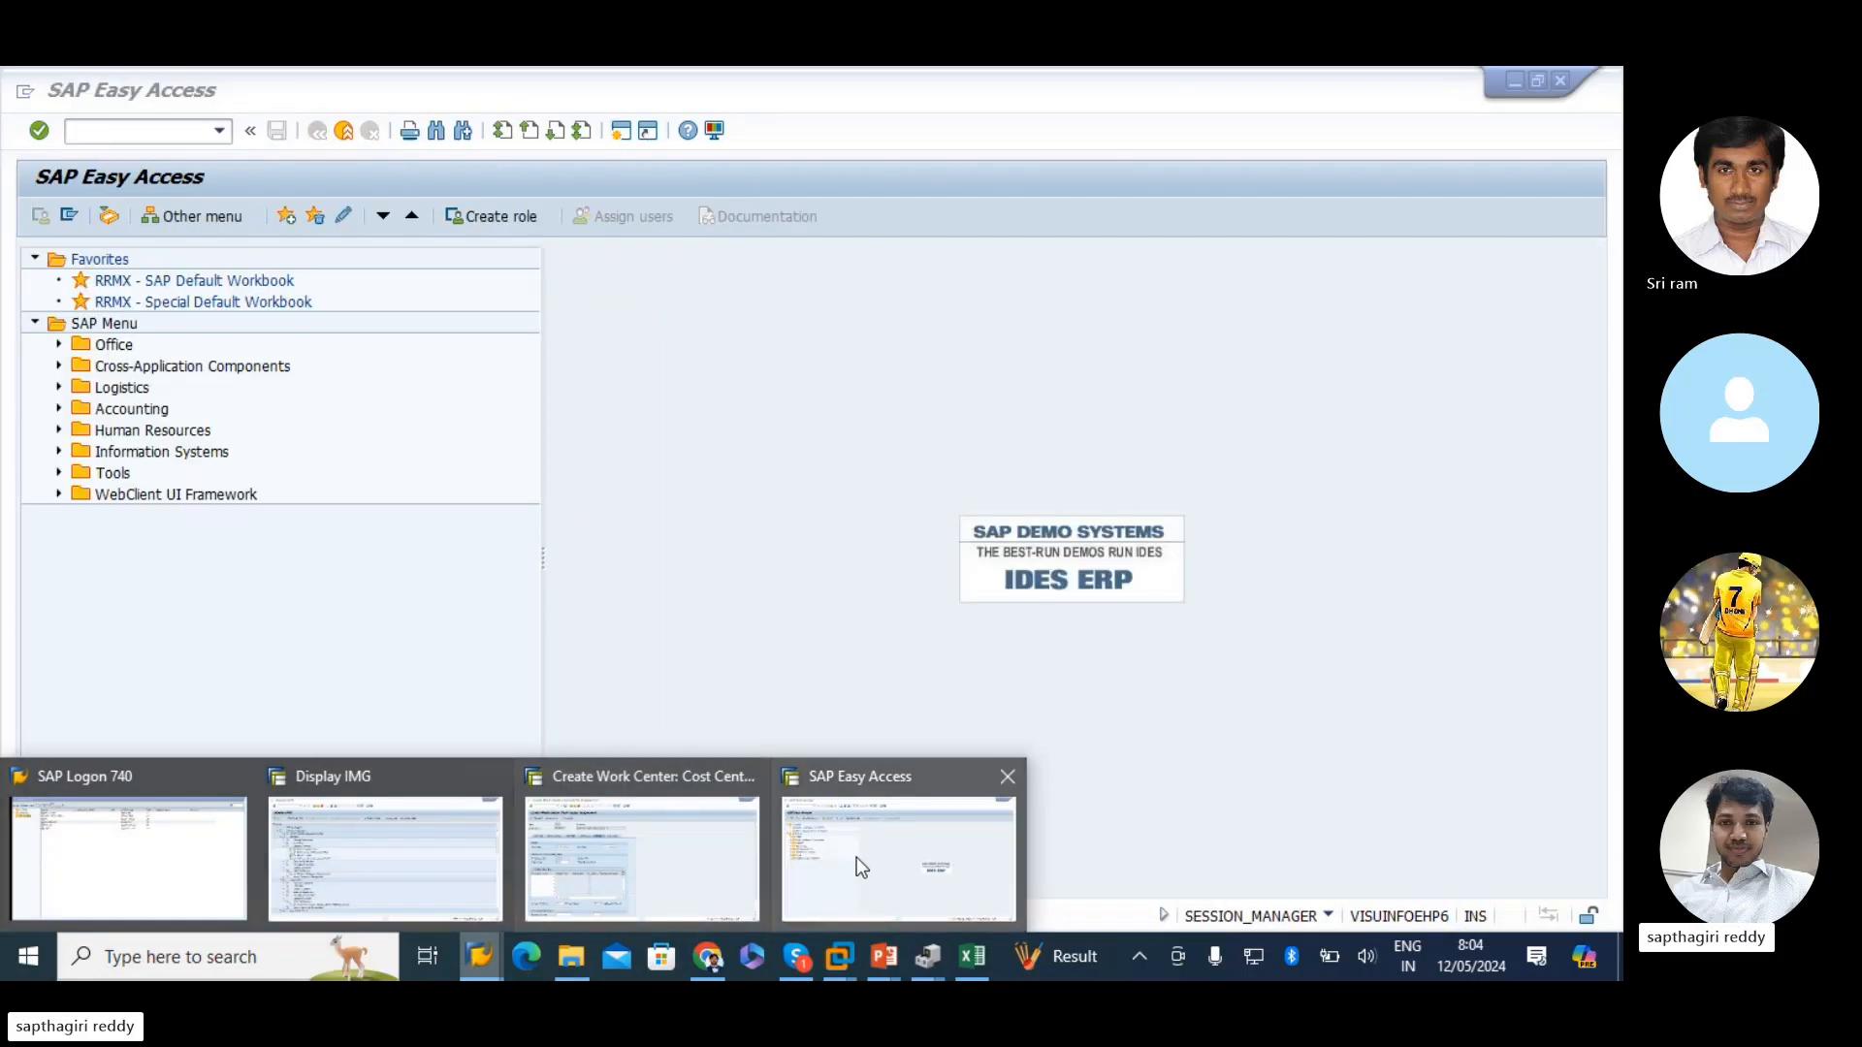
click(857, 858)
click(177, 141)
text(kp26)
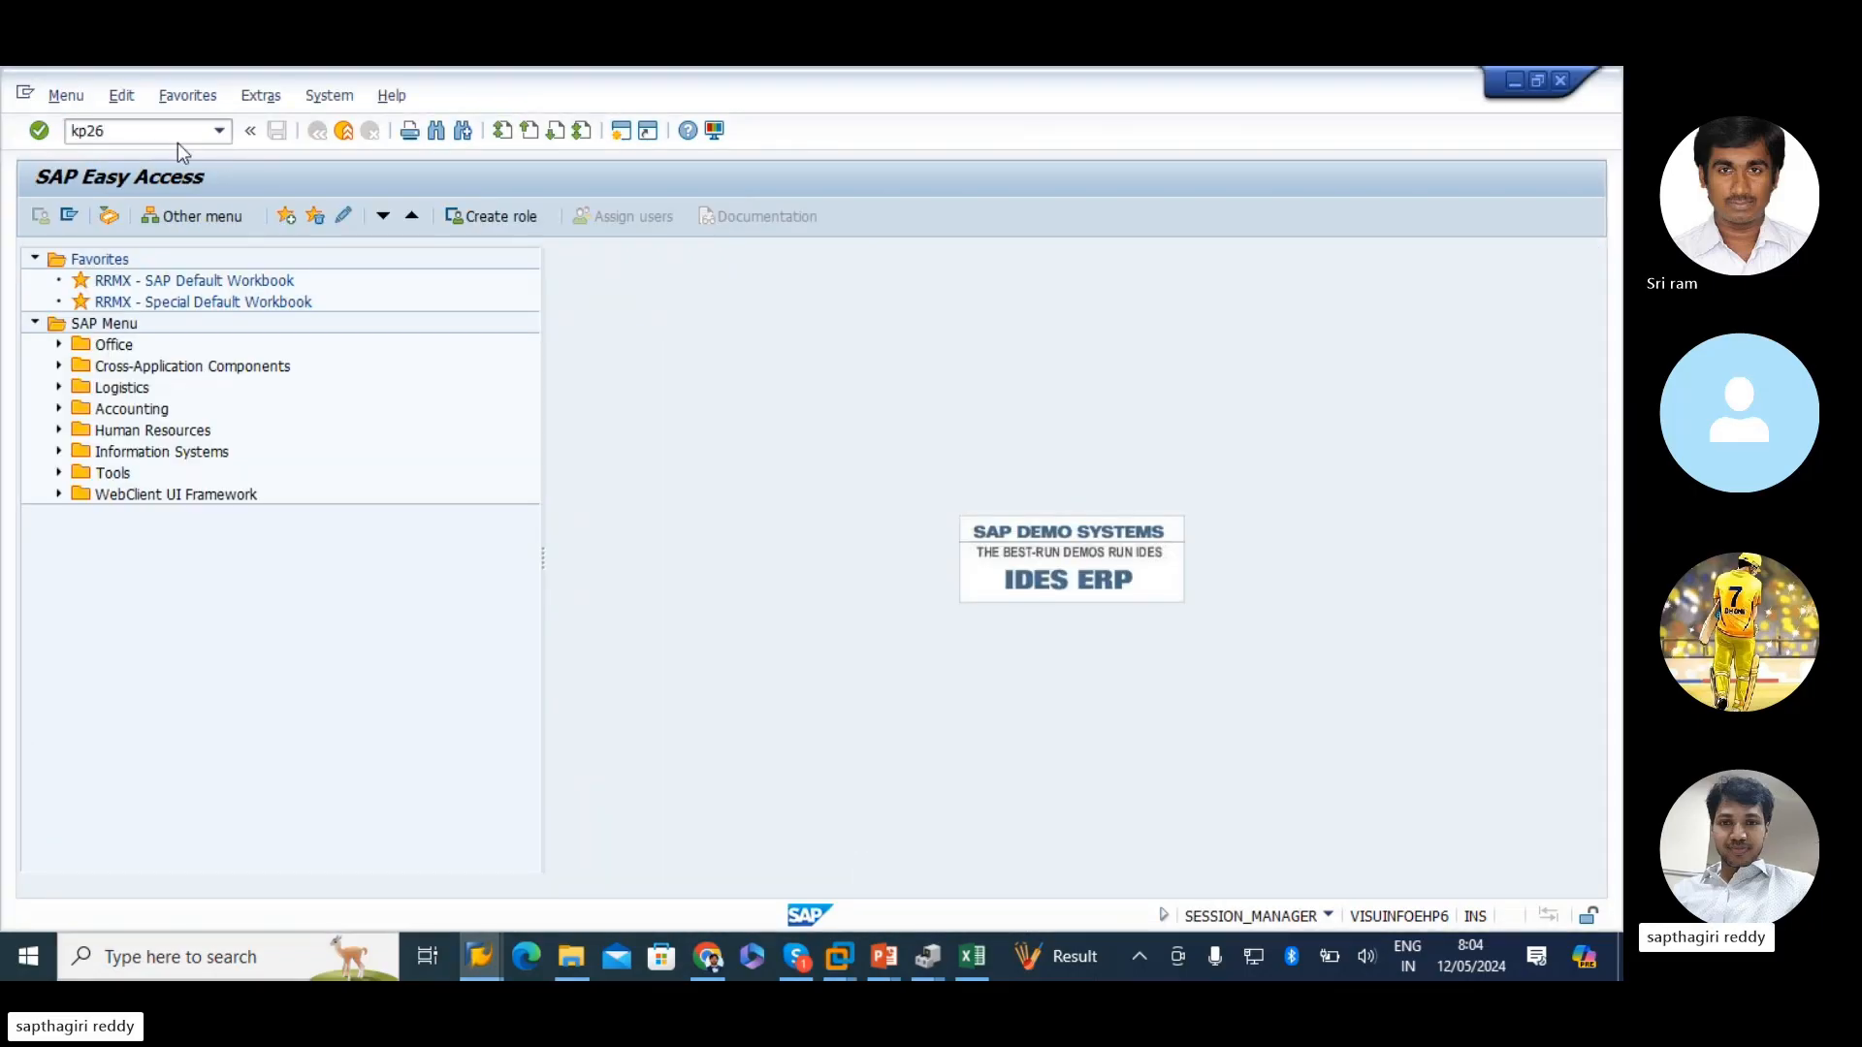
key(Return)
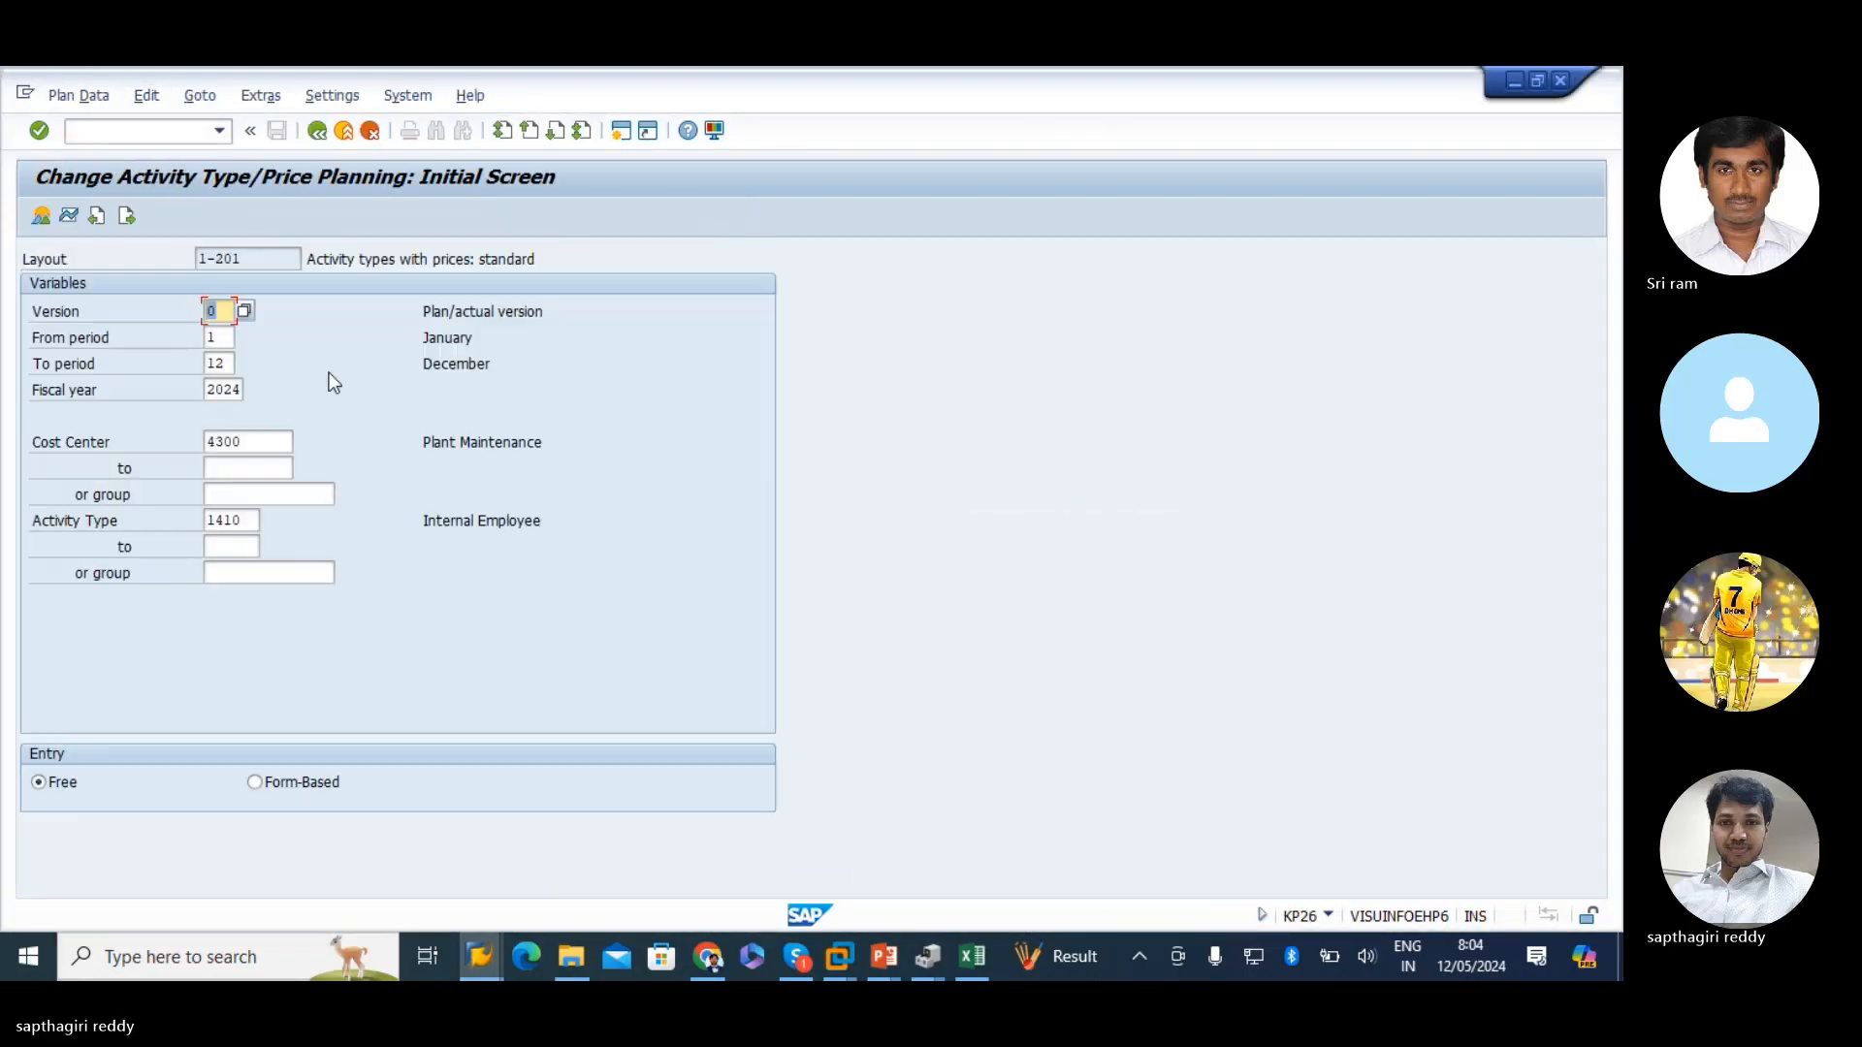
click(40, 216)
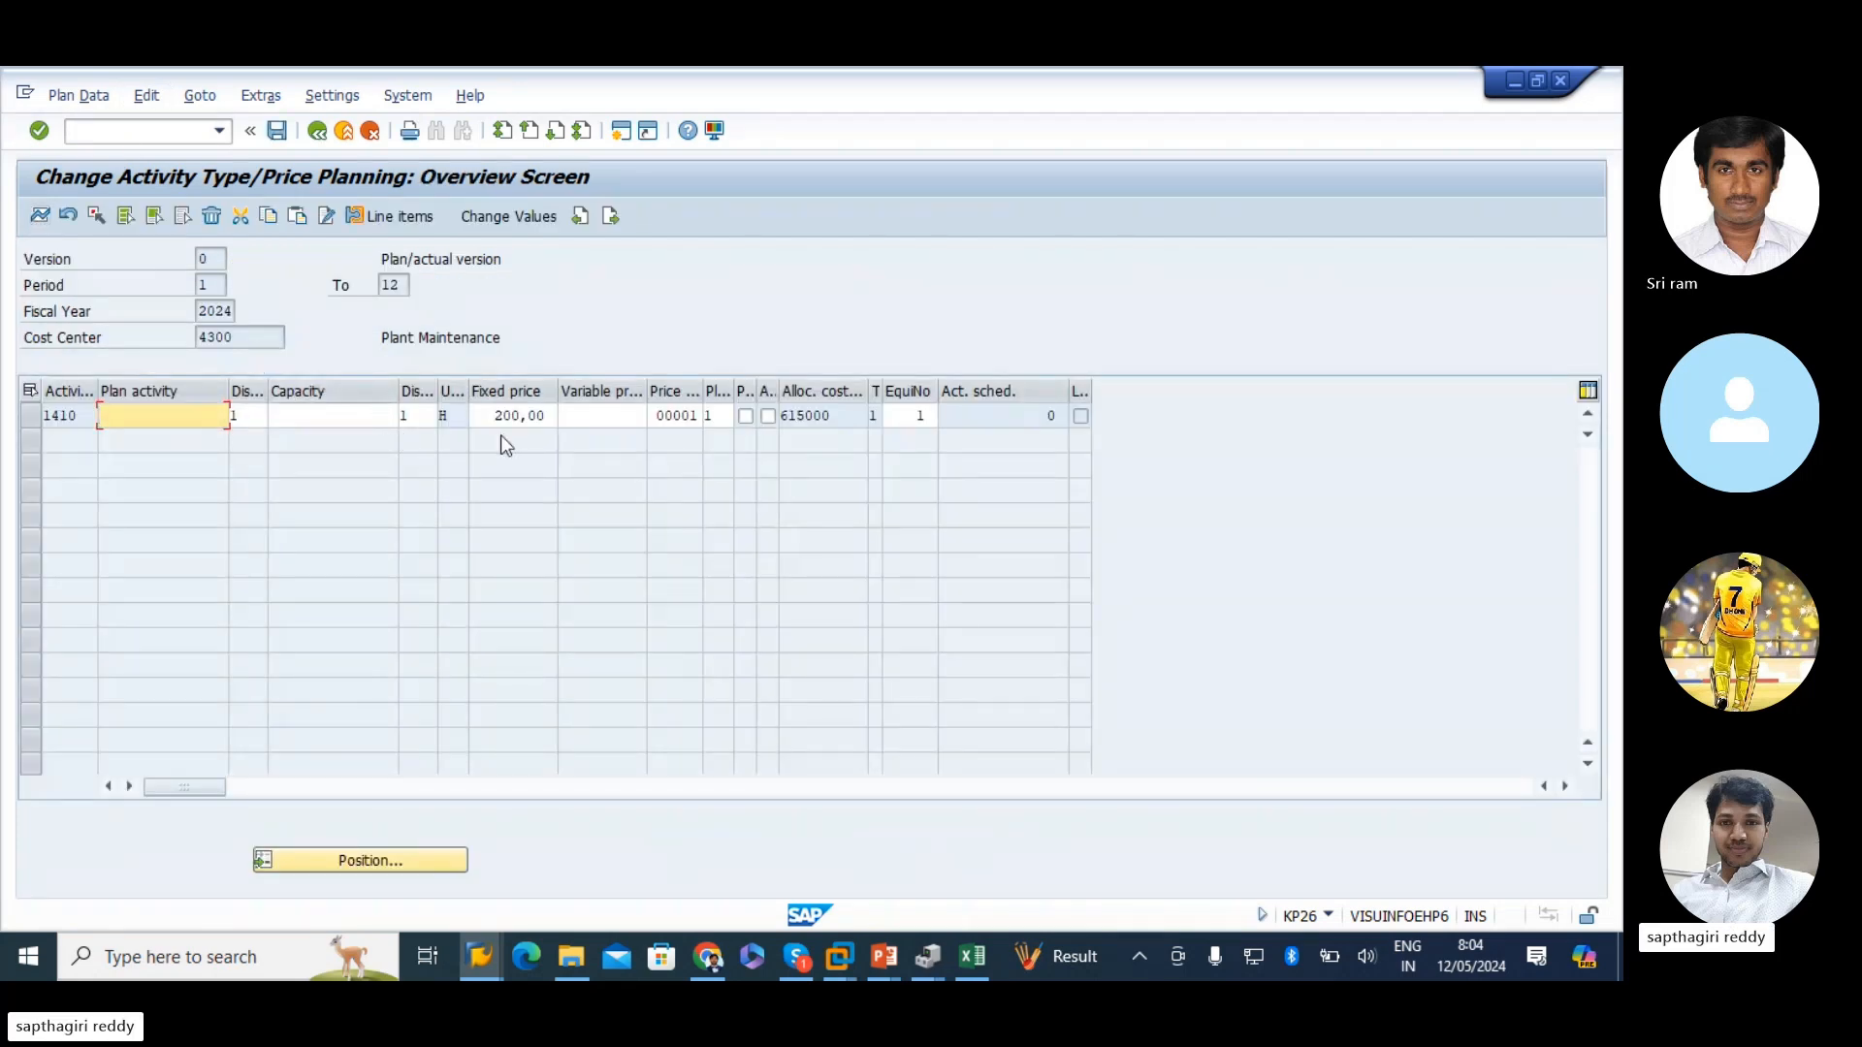
click(494, 418)
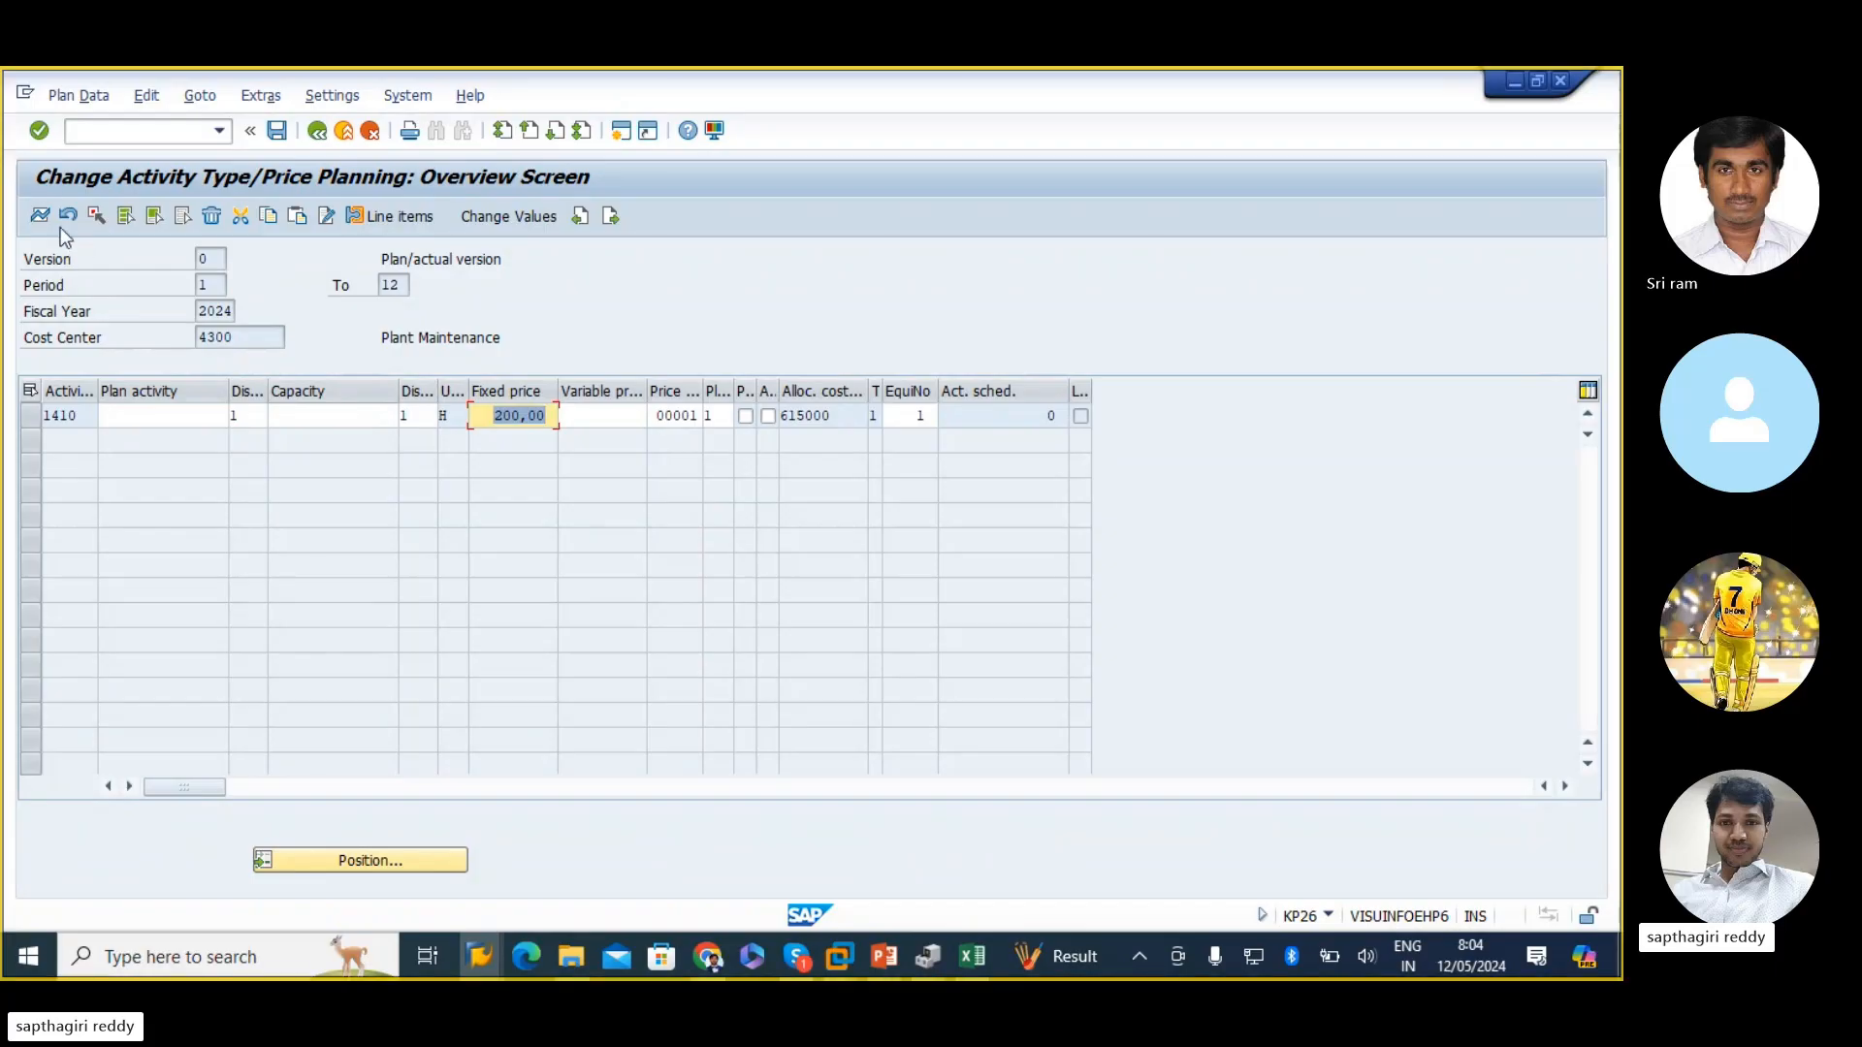
- Try to paste a screen capture of the activity price planning overview into Excel's WORKCENTER sheet at cell A143
key(super+shift+s)
drag(12, 156, 1137, 460)
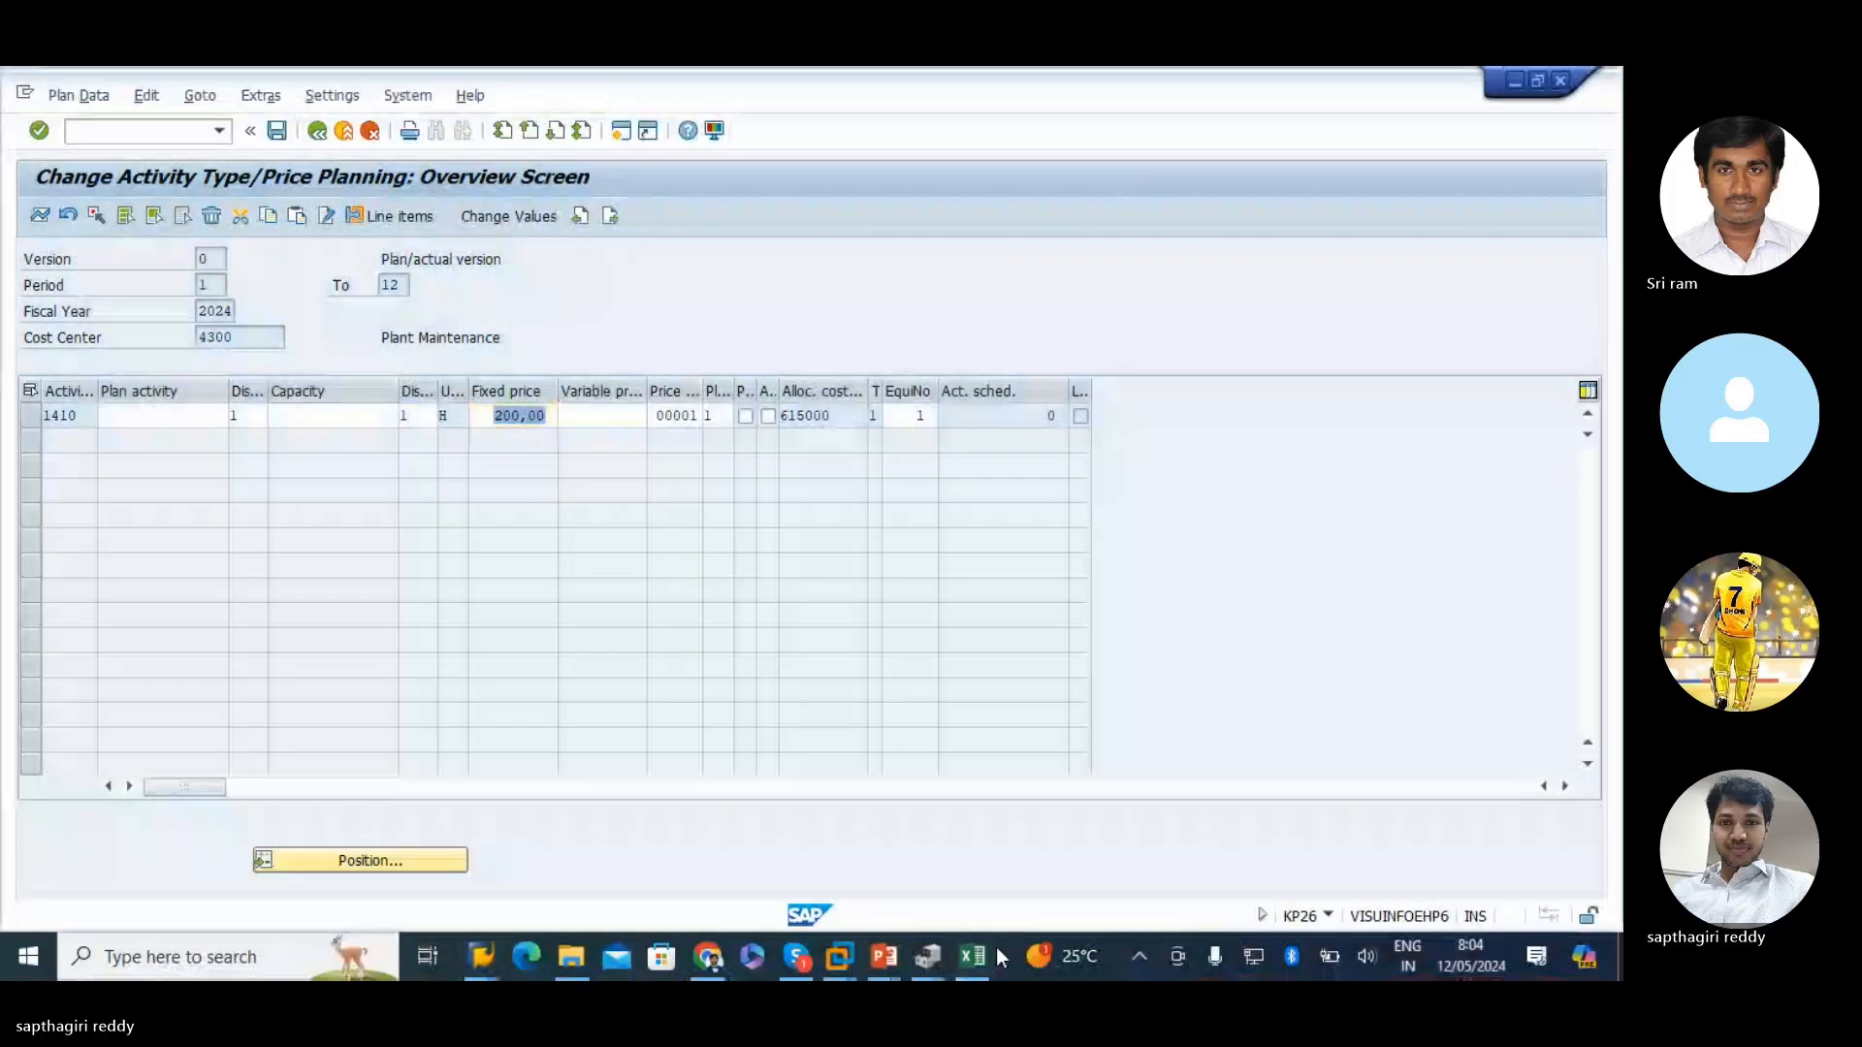
click(973, 956)
click(615, 889)
scroll(238, 723, down, 10)
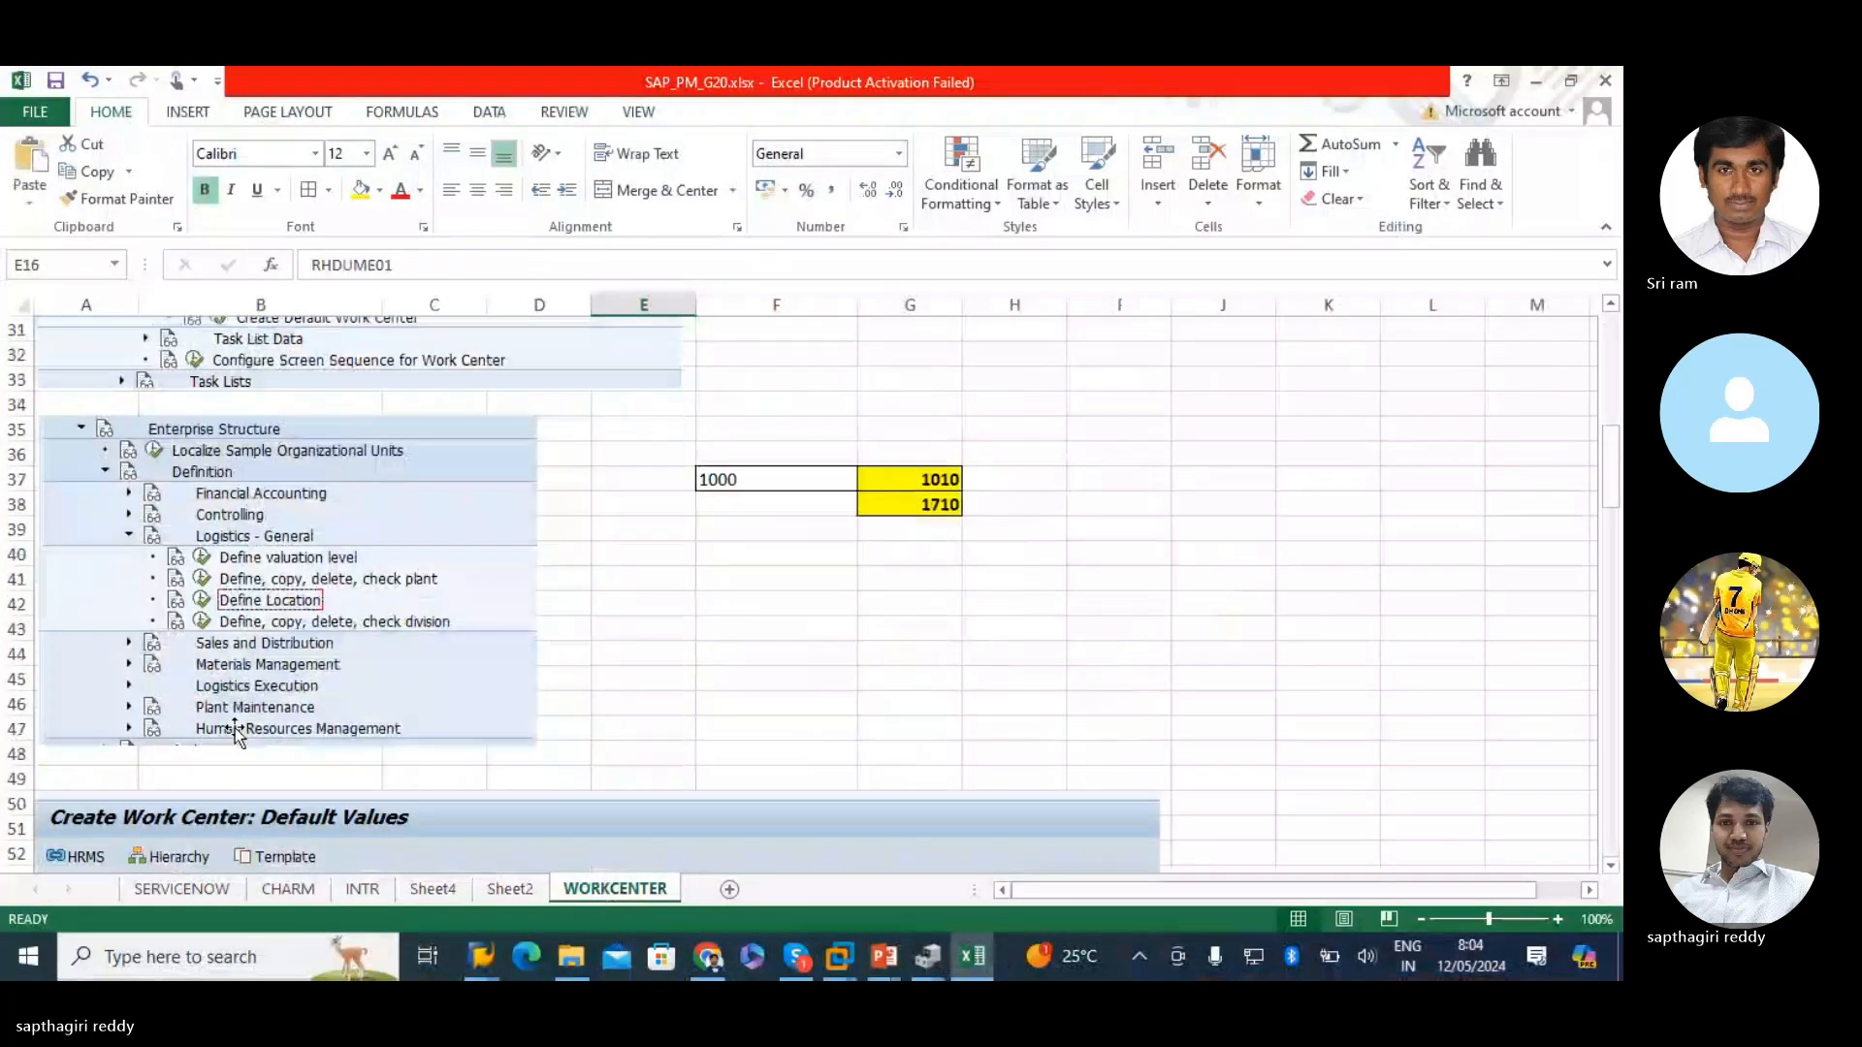
scroll(237, 723, down, 20)
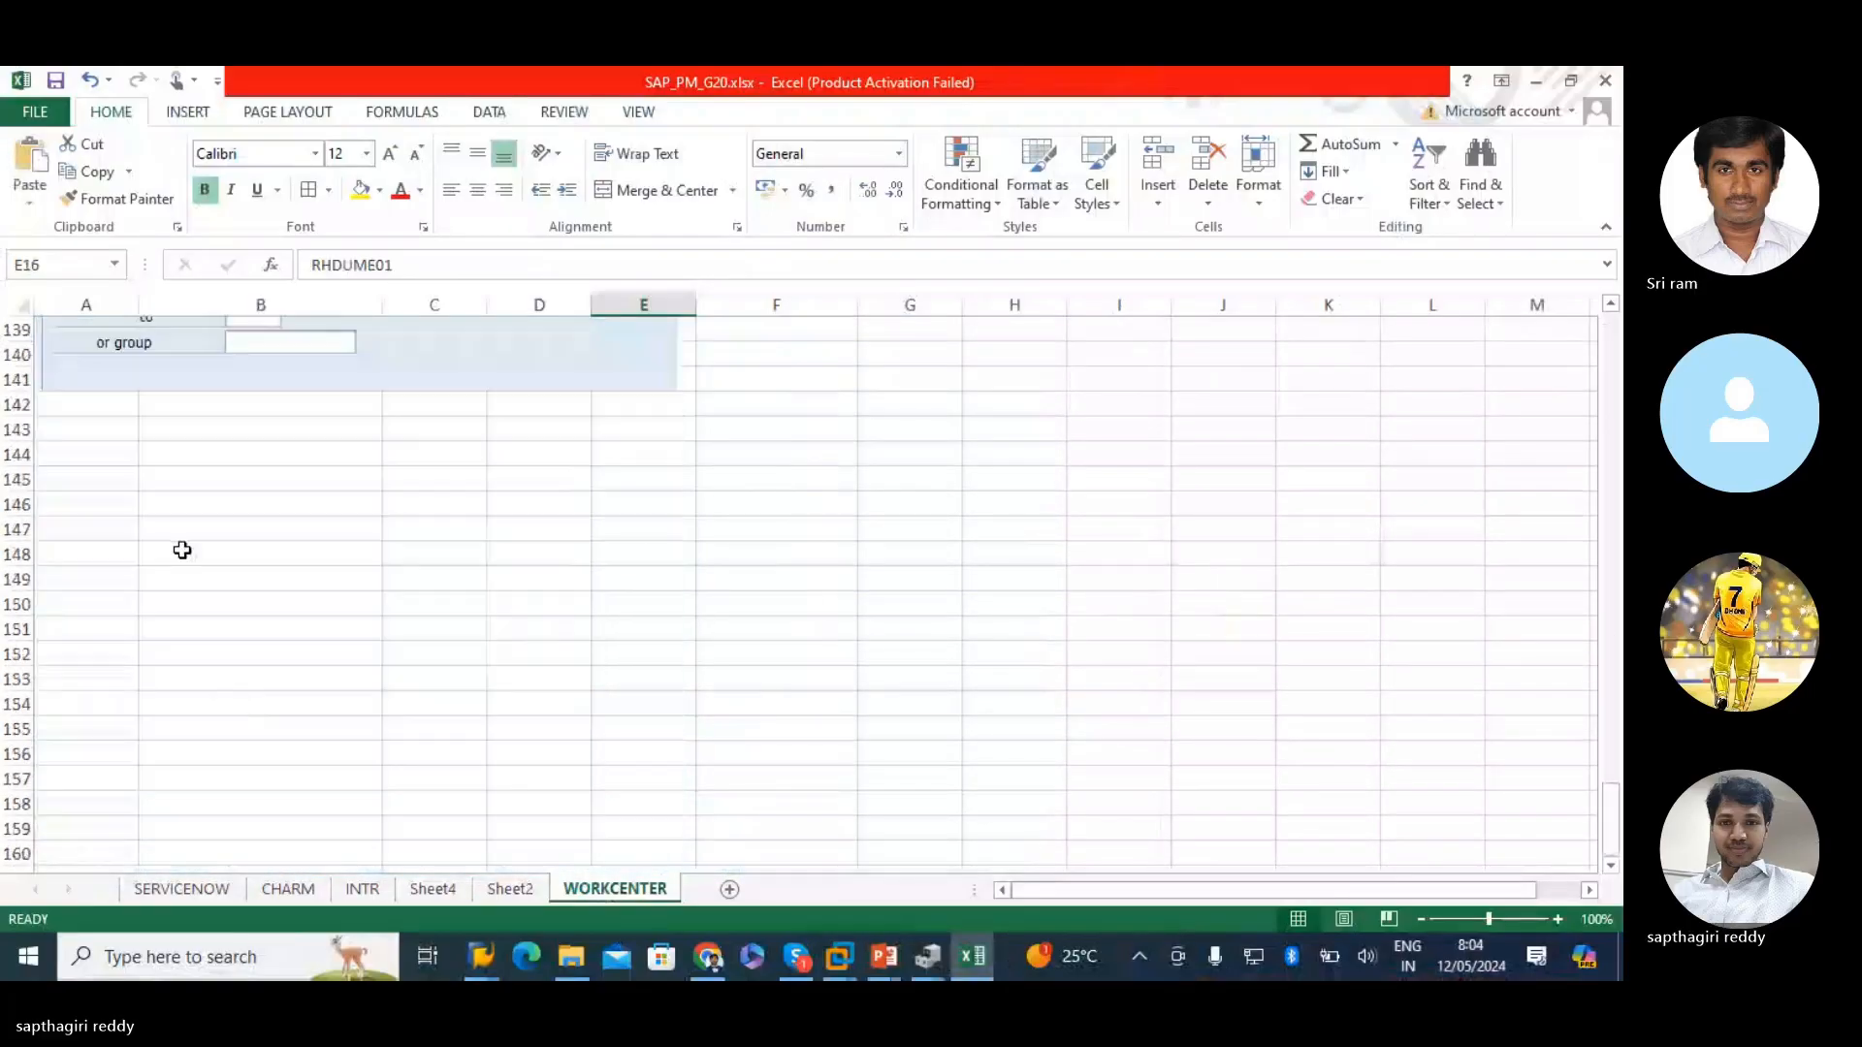
click(57, 440)
key(ctrl+v)
key(alt+Tab)
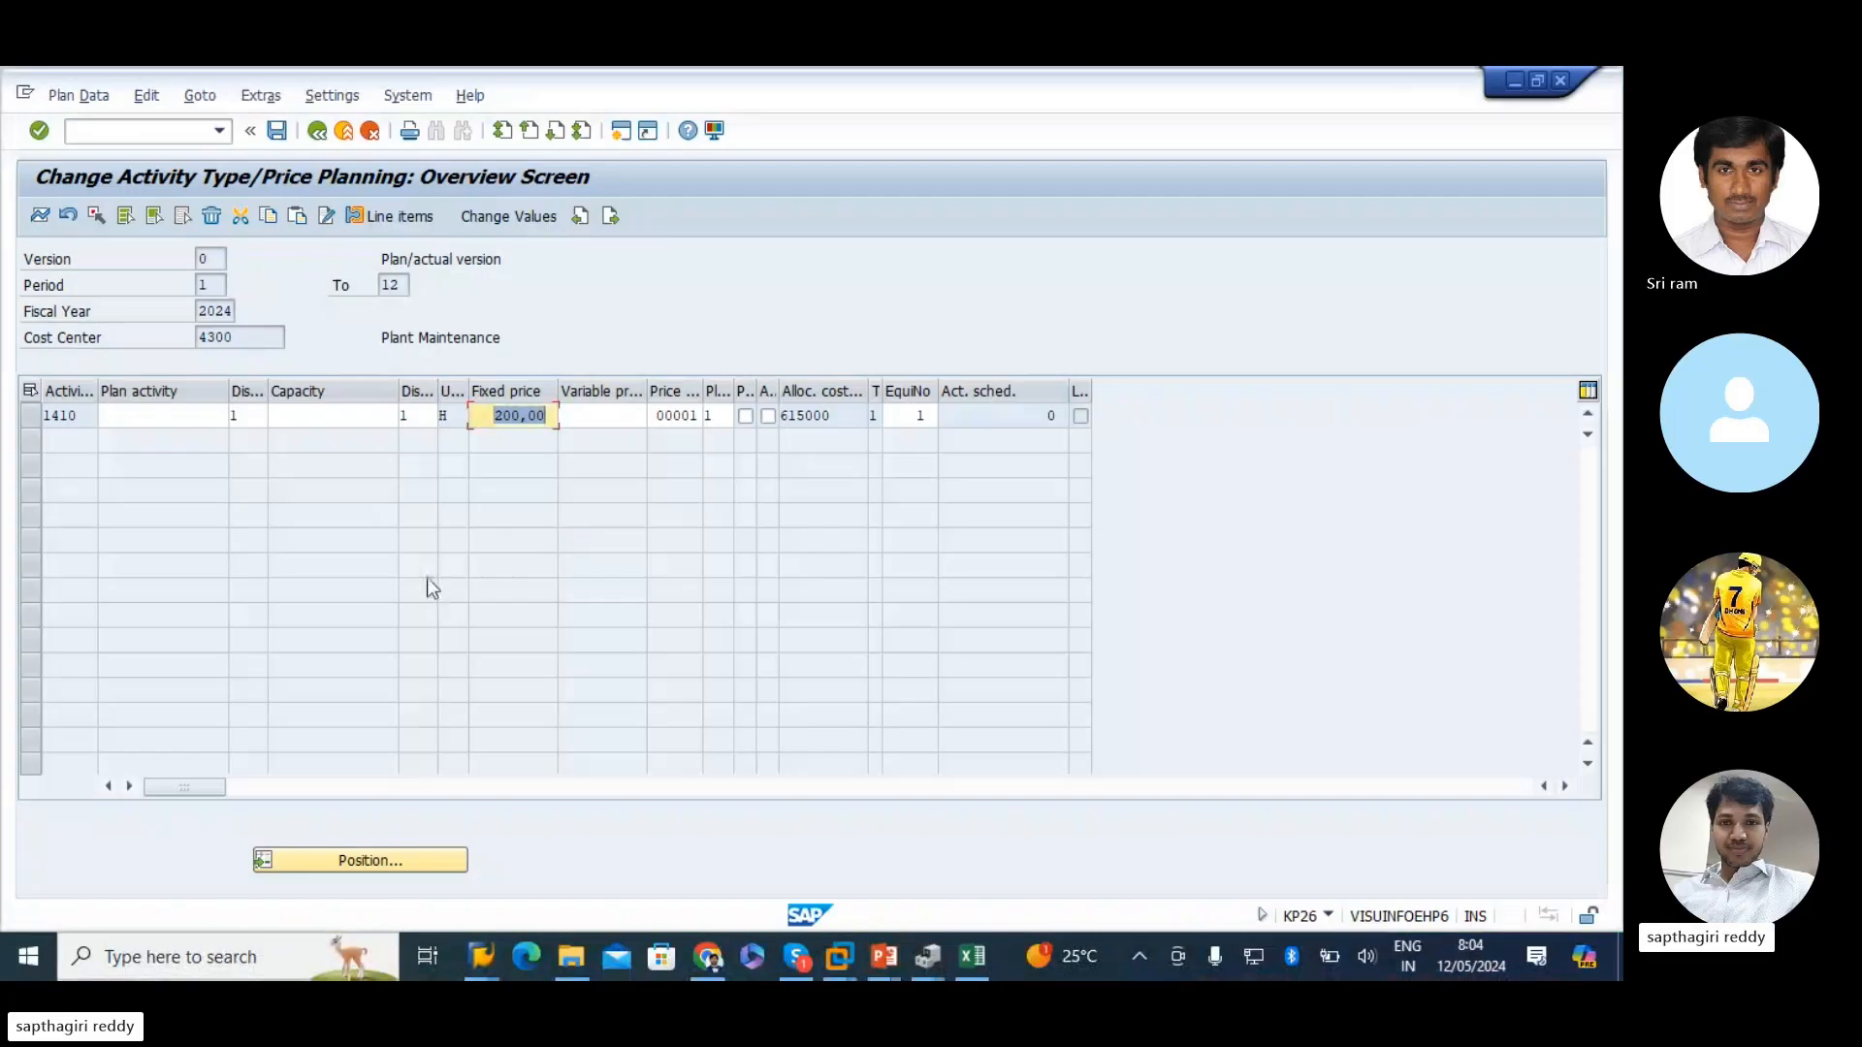
key(alt+Tab)
key(Delete)
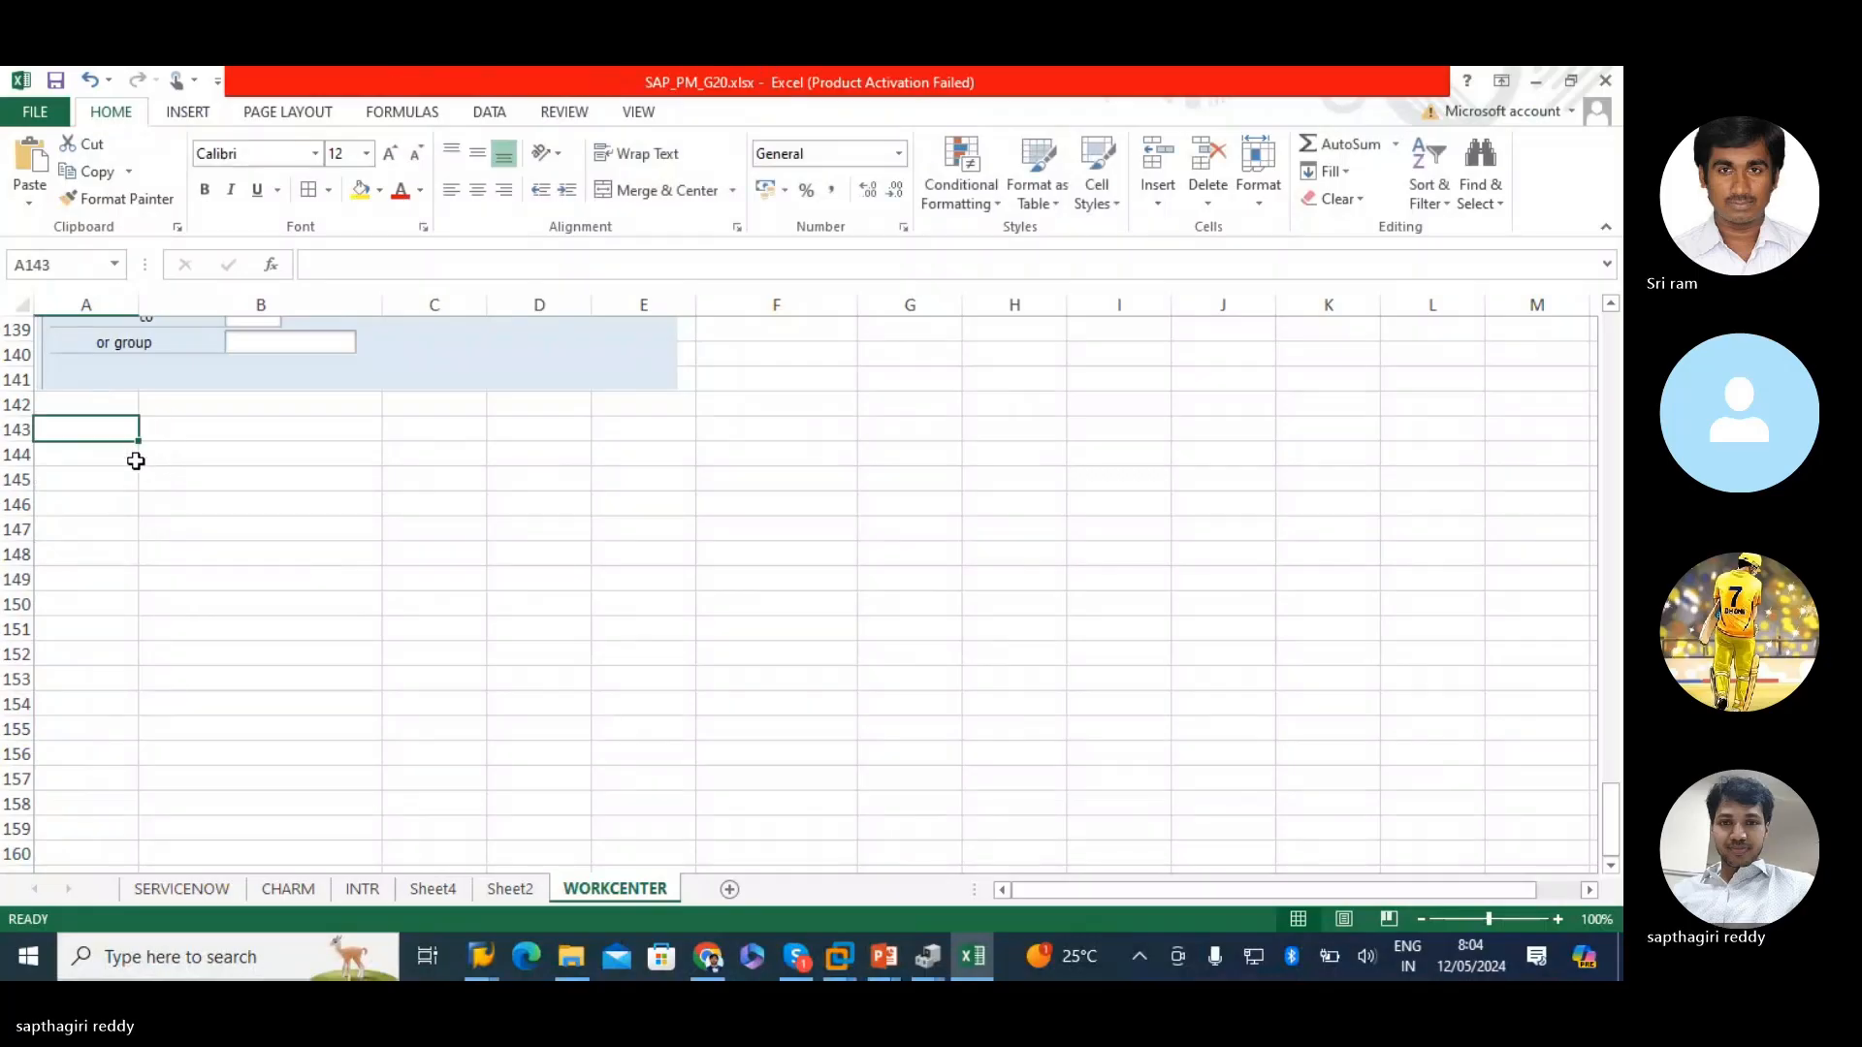
- Retry pasting the captured price planning overview at cell A143 of the WORKCENTER sheet, deleting the broken picture
click(191, 446)
key(ctrl+v)
drag(175, 463, 83, 455)
key(Delete)
click(103, 493)
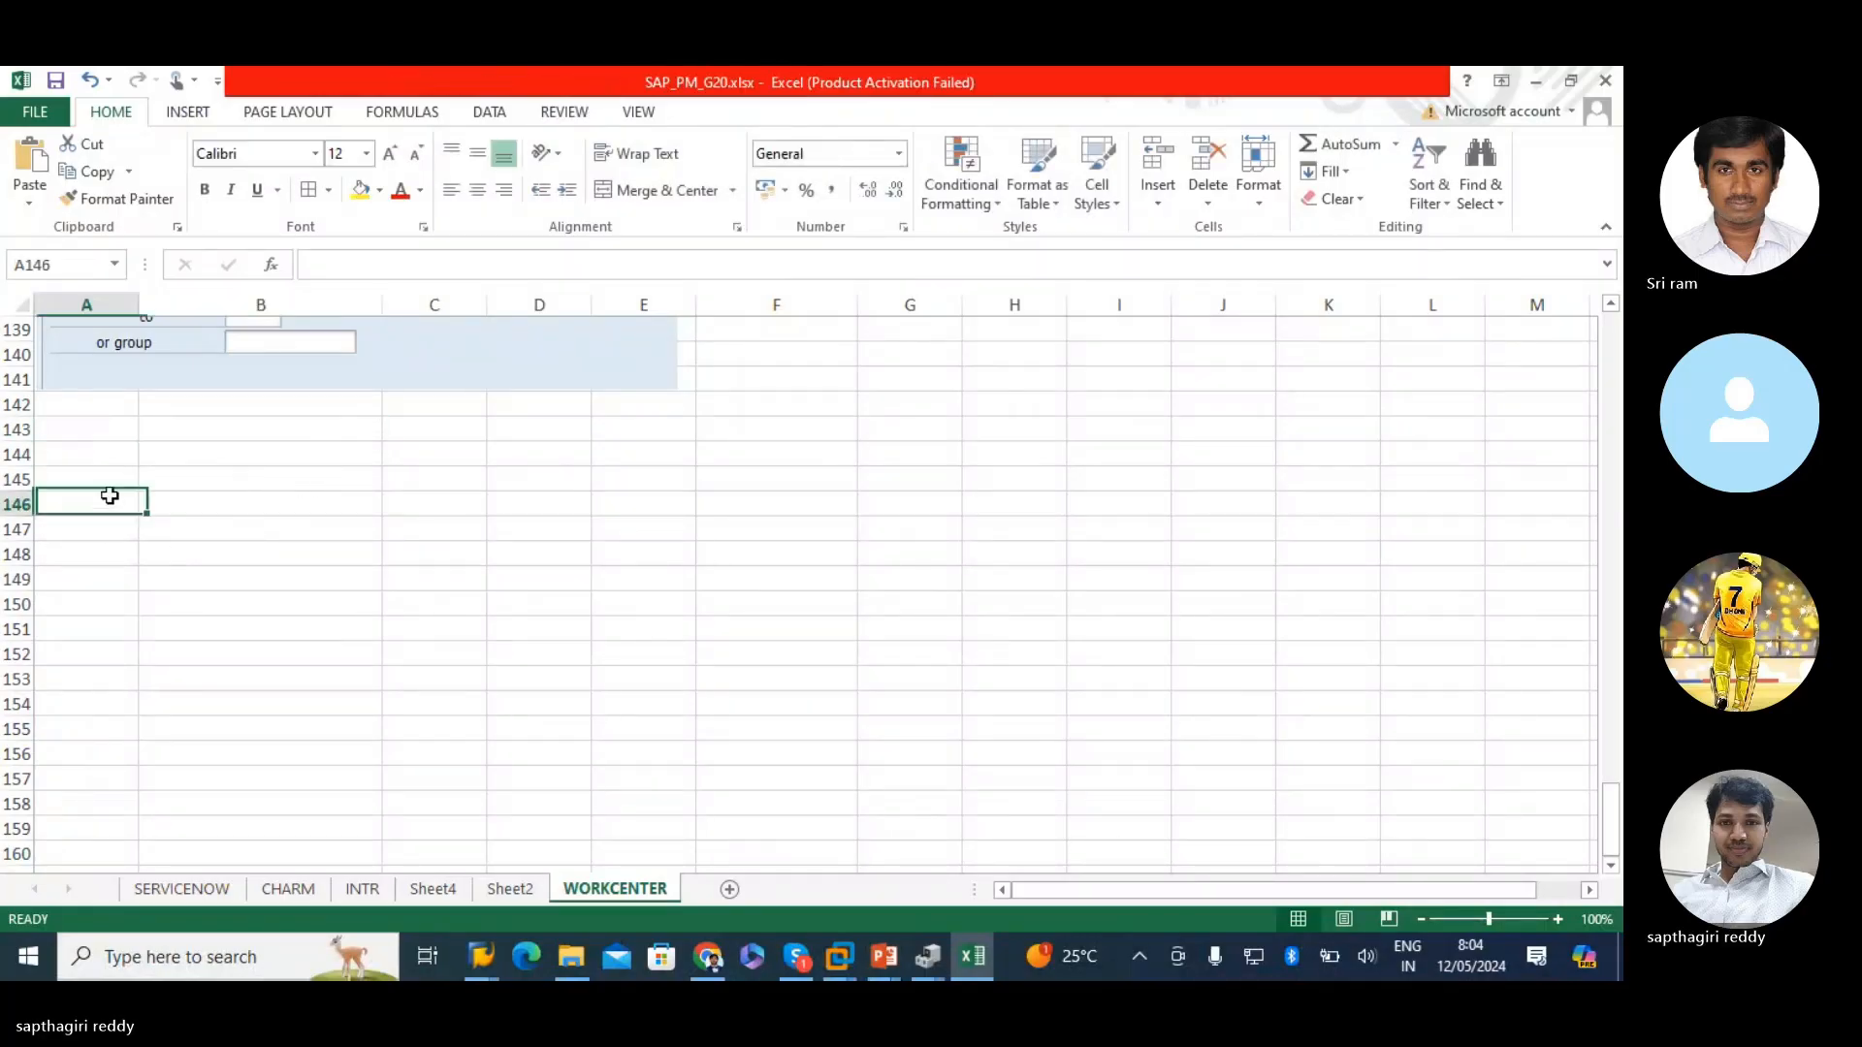
click(123, 434)
key(ctrl+v)
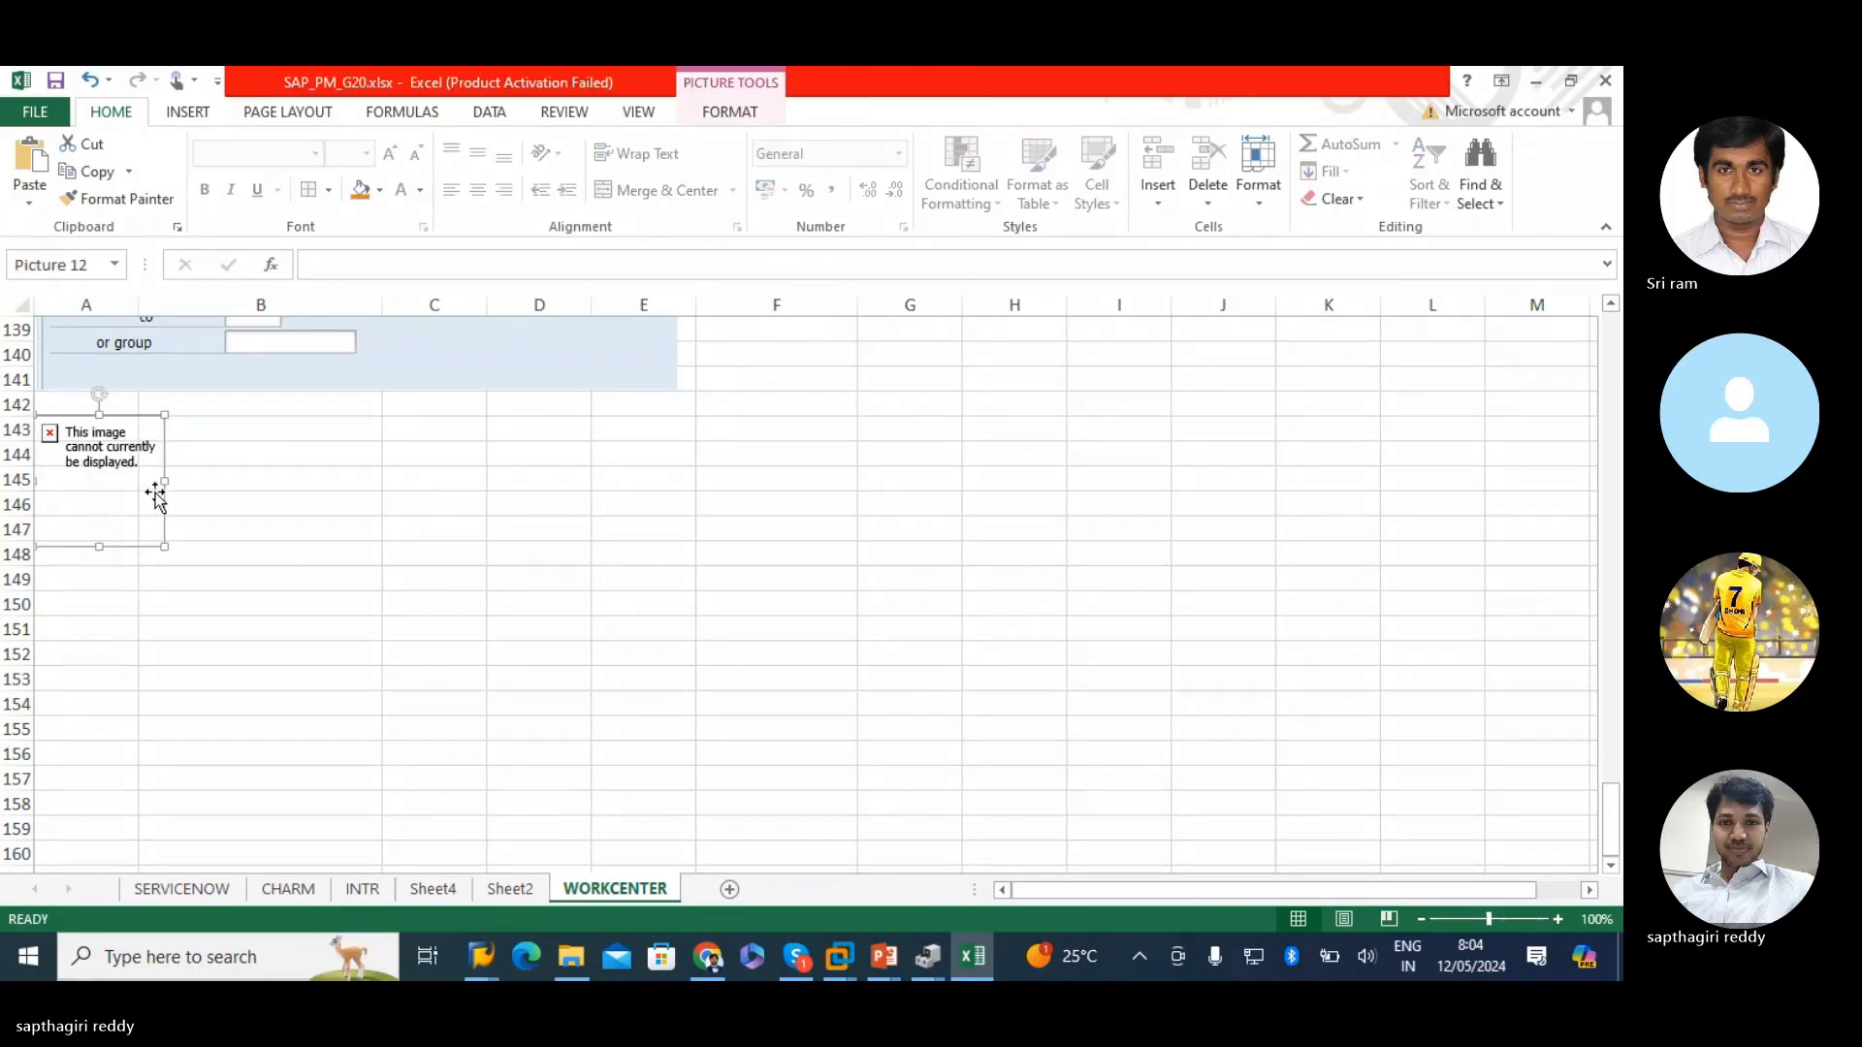
key(Delete)
- Recapture the header and activity 1410 row of the SAP price planning overview and try to paste it into Excel at cell A143
key(alt+Tab)
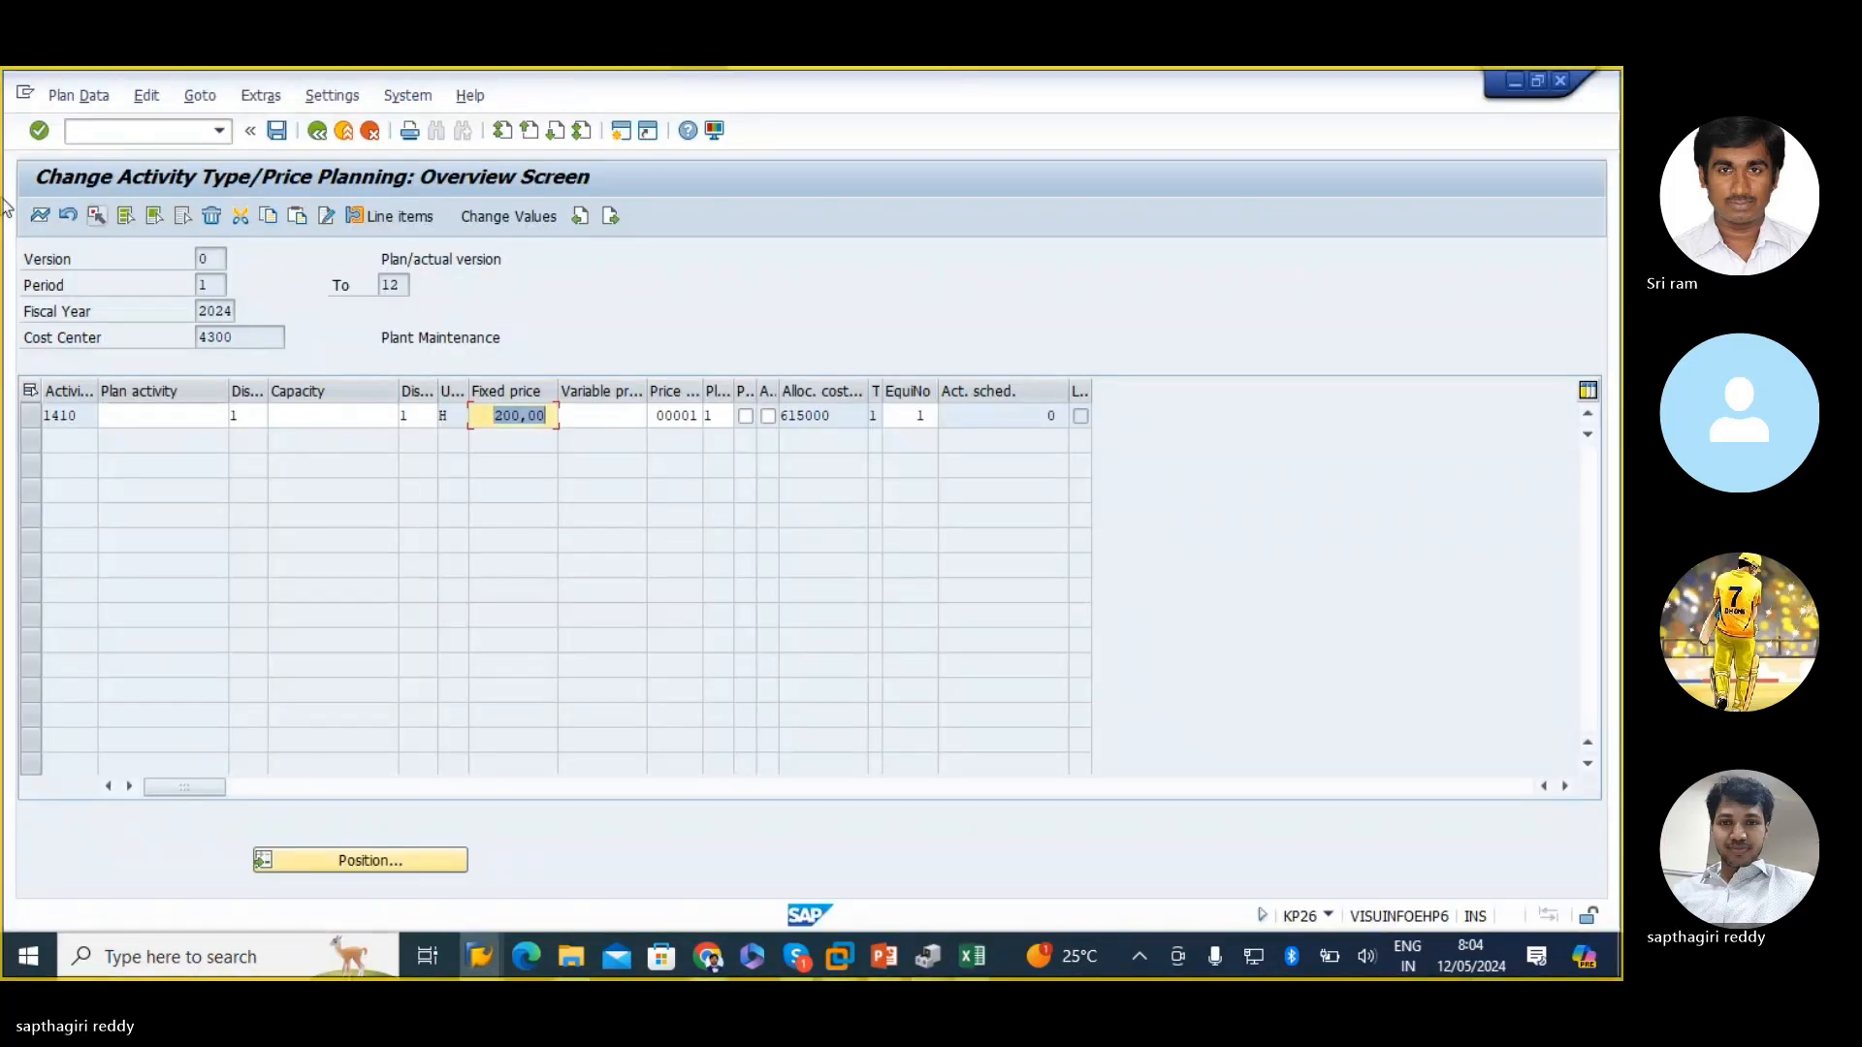
key(super+shift+s)
drag(15, 155, 1144, 472)
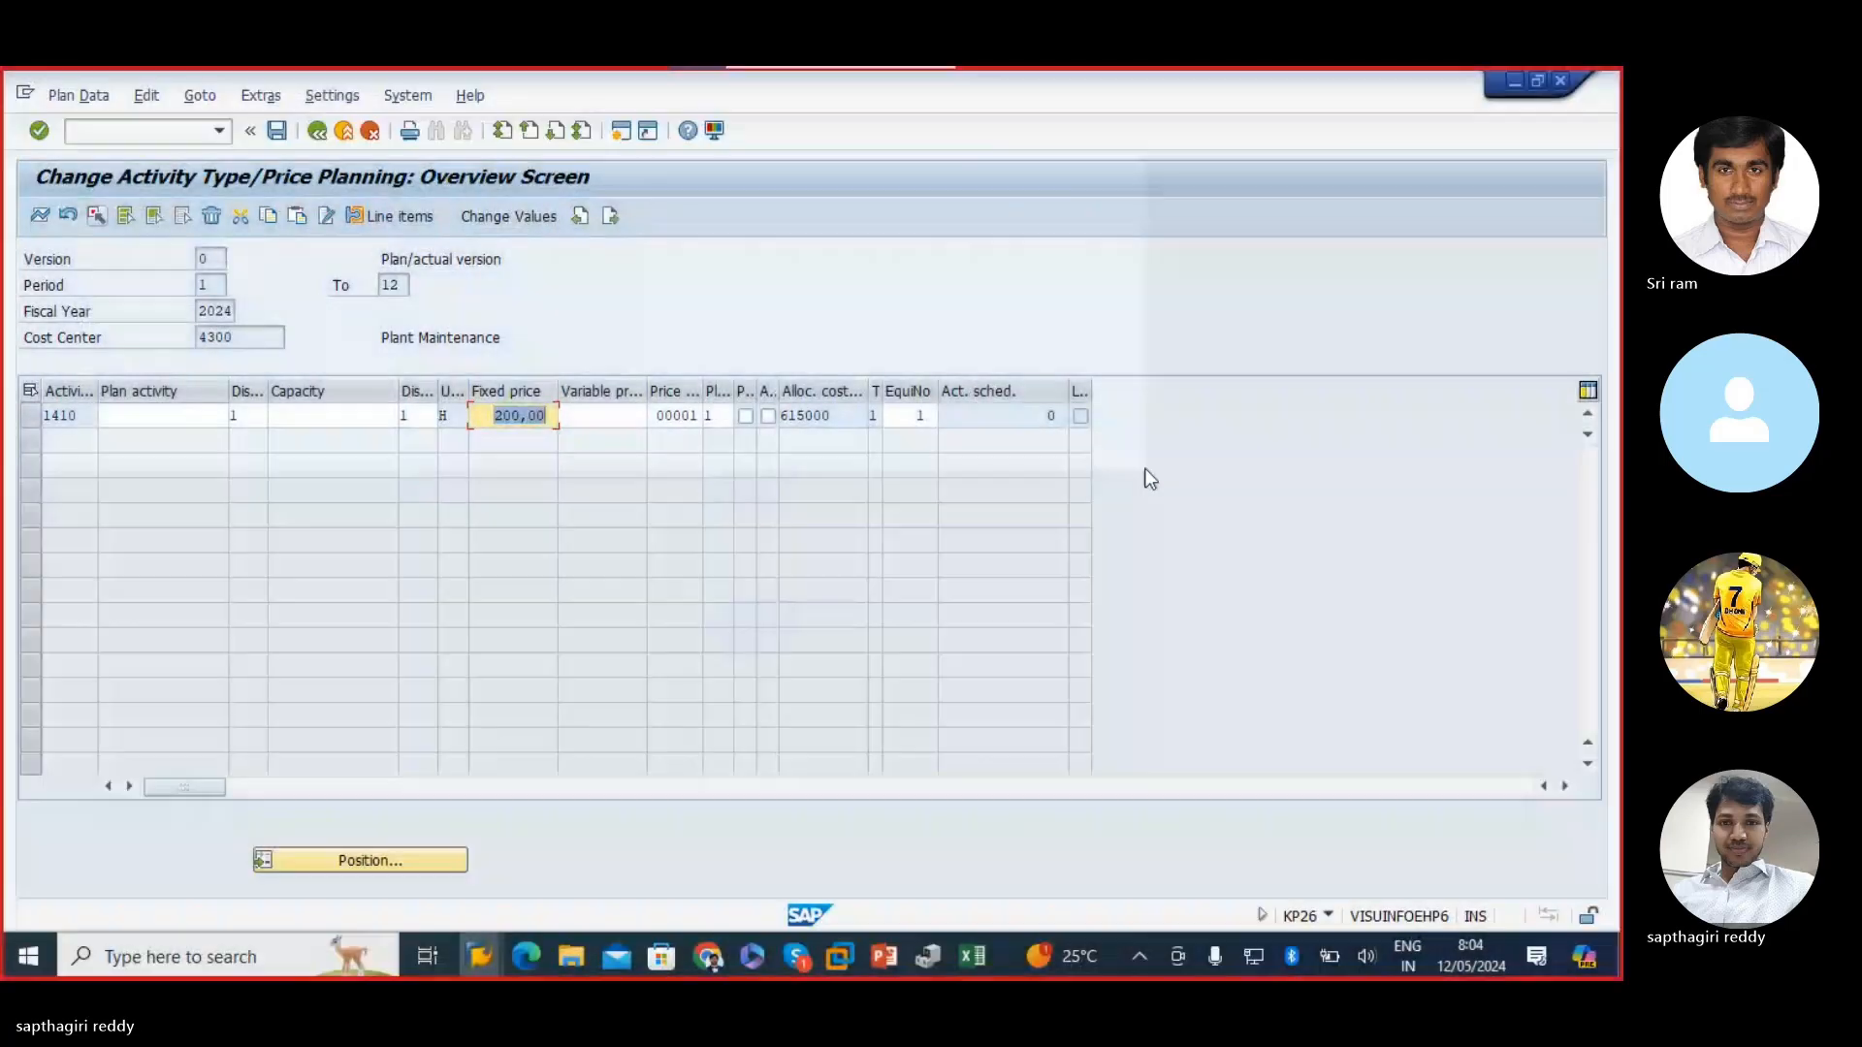
key(alt+Tab)
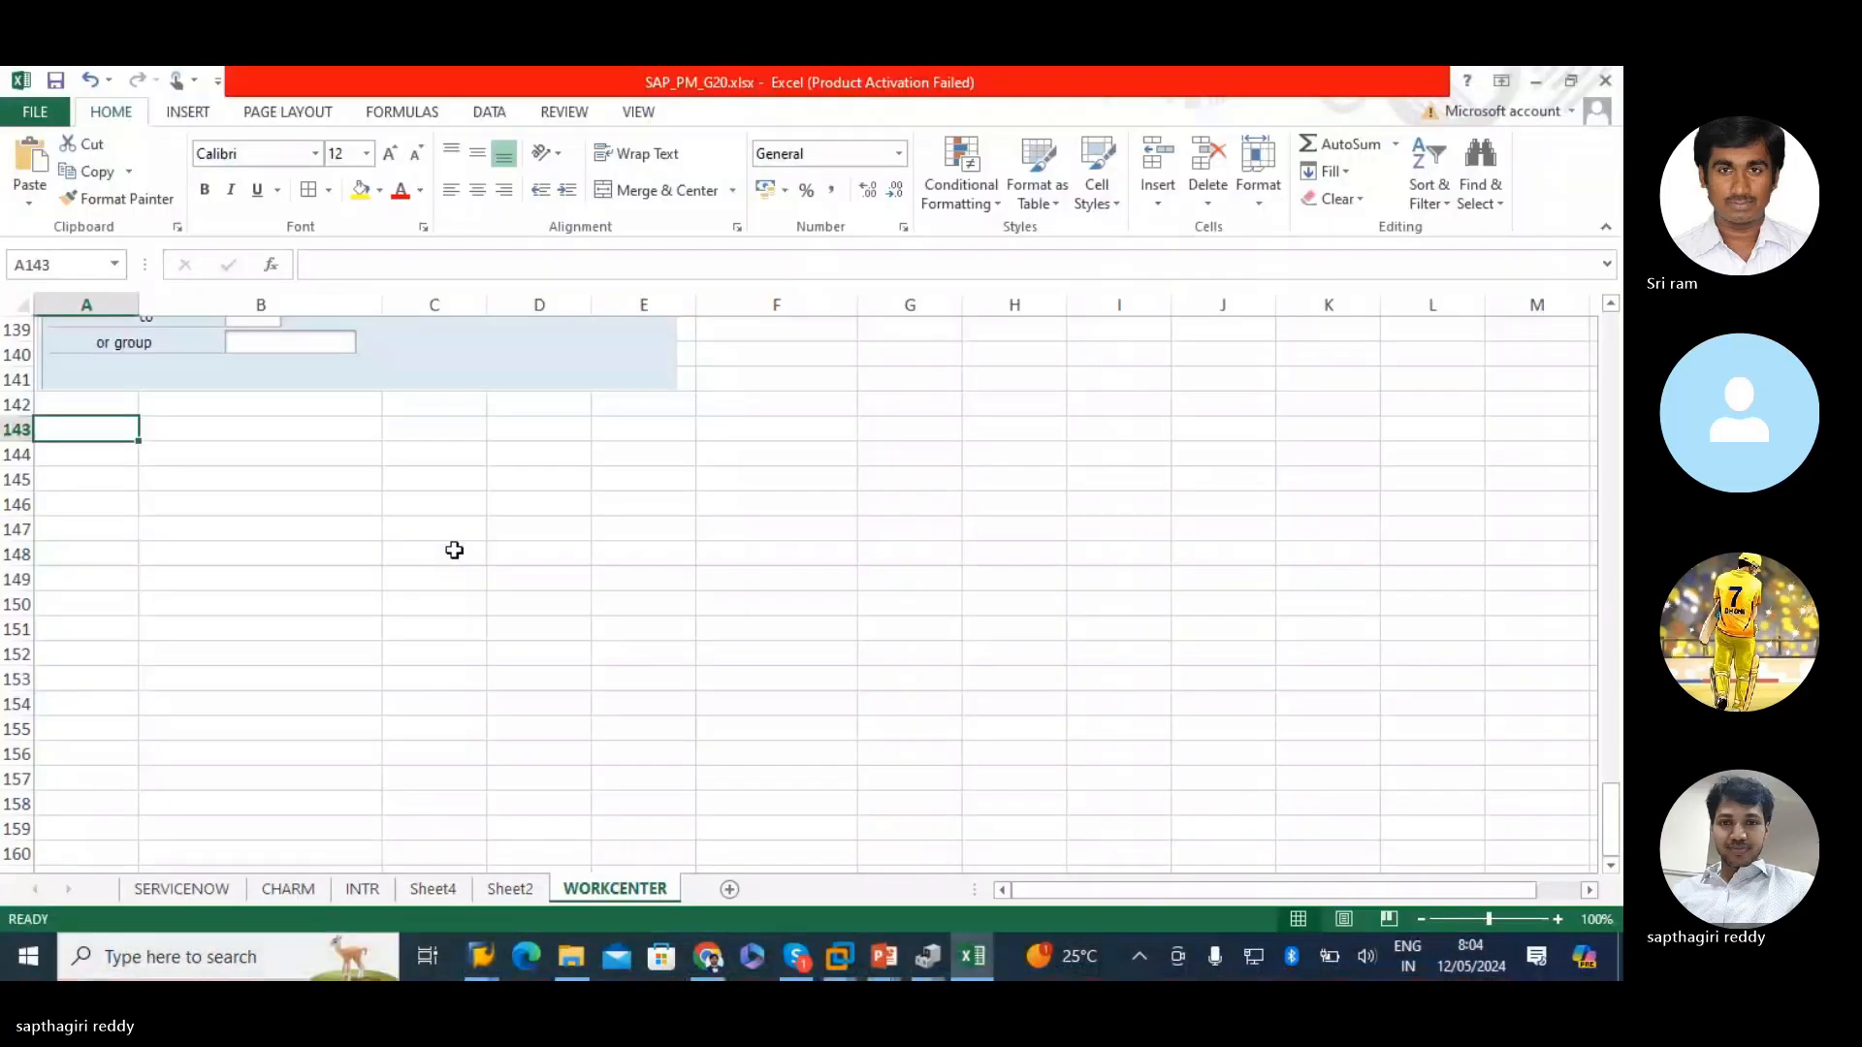
key(alt)
click(190, 484)
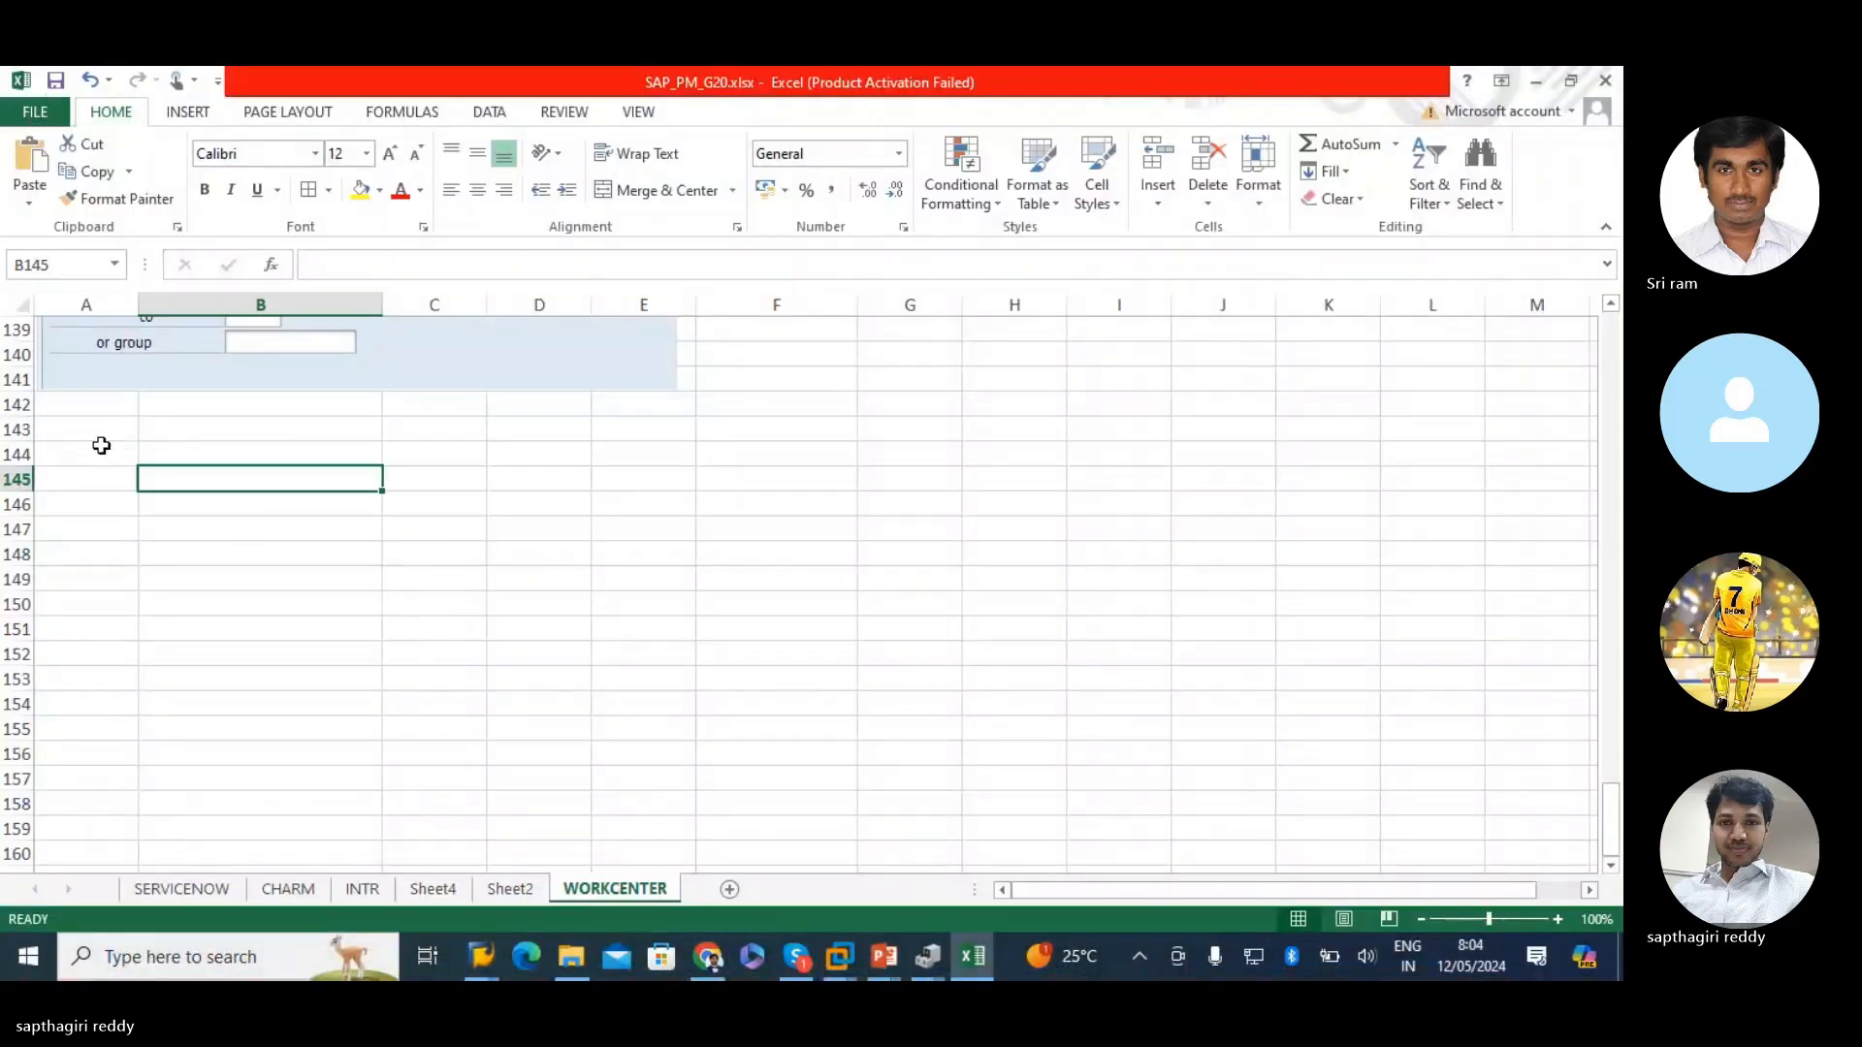
click(99, 434)
key(ctrl+v)
click(266, 529)
click(96, 474)
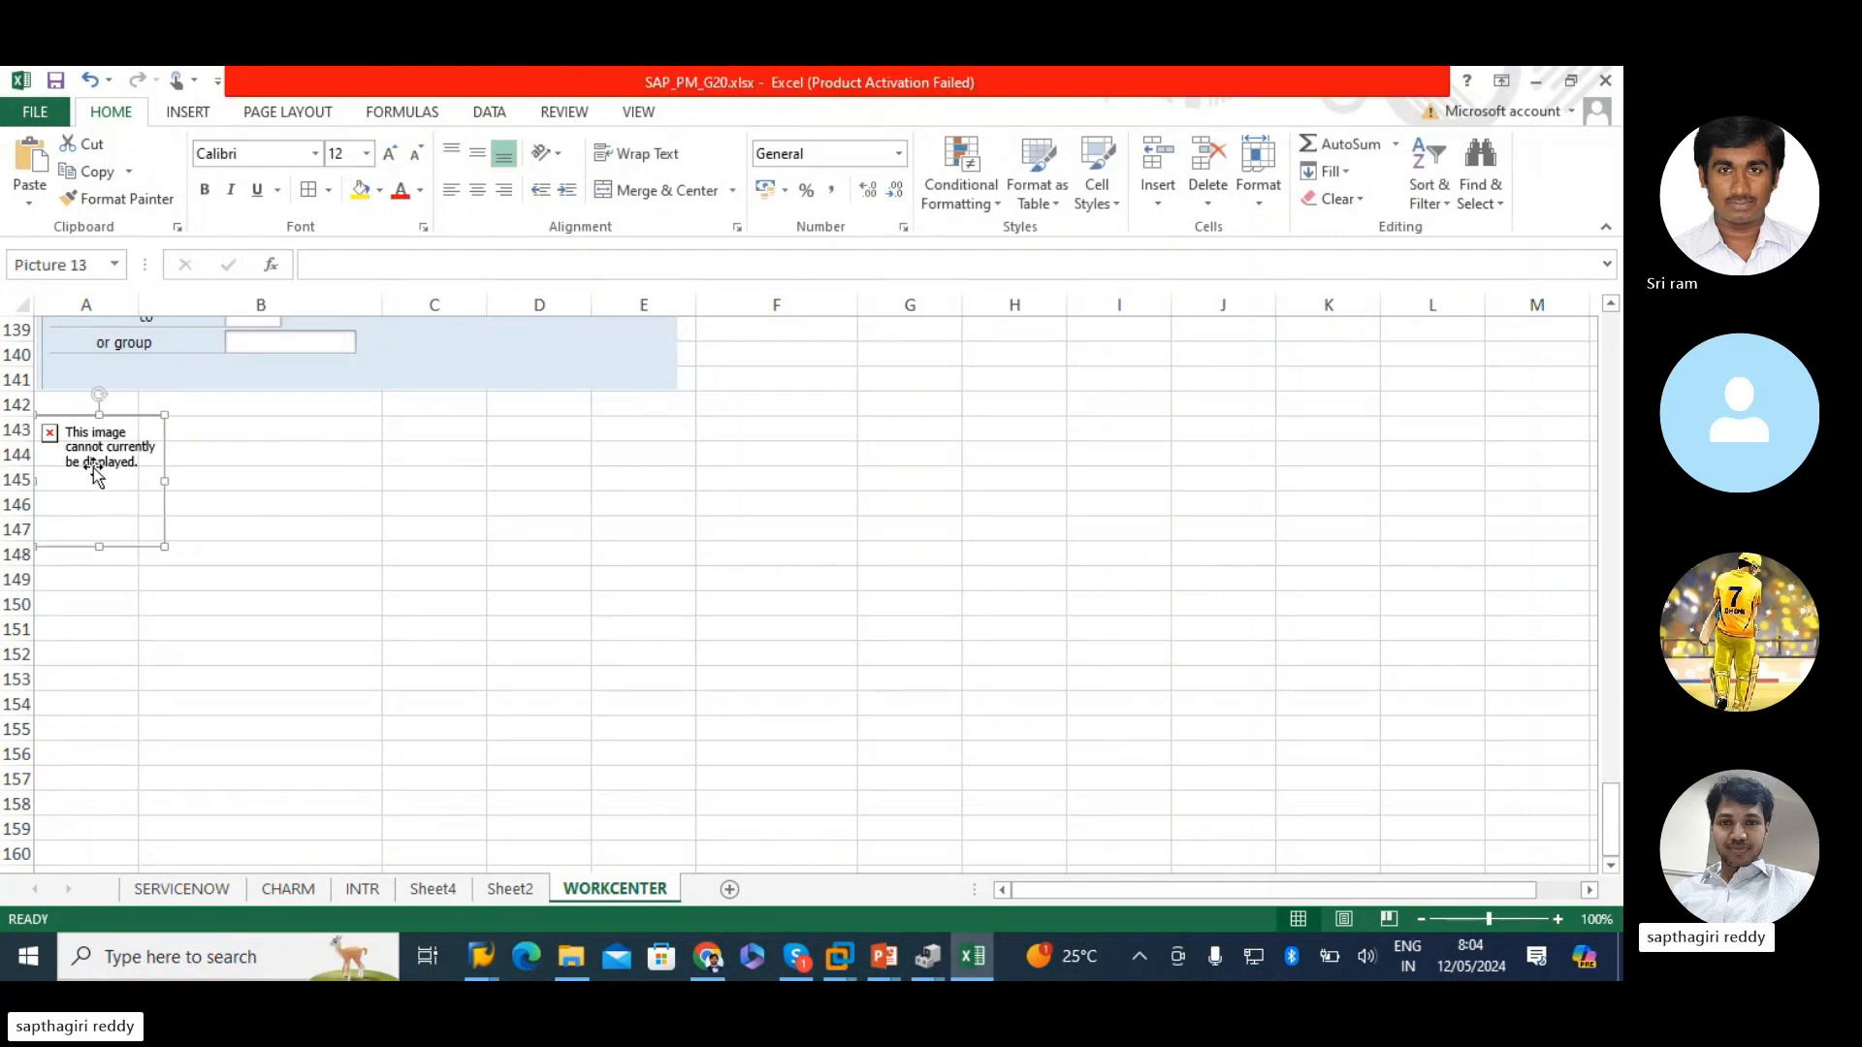
key(Delete)
- Return the KP26 price planning in SAP to its initial screen and start activity type creation with KL01 in another session
key(alt+Tab)
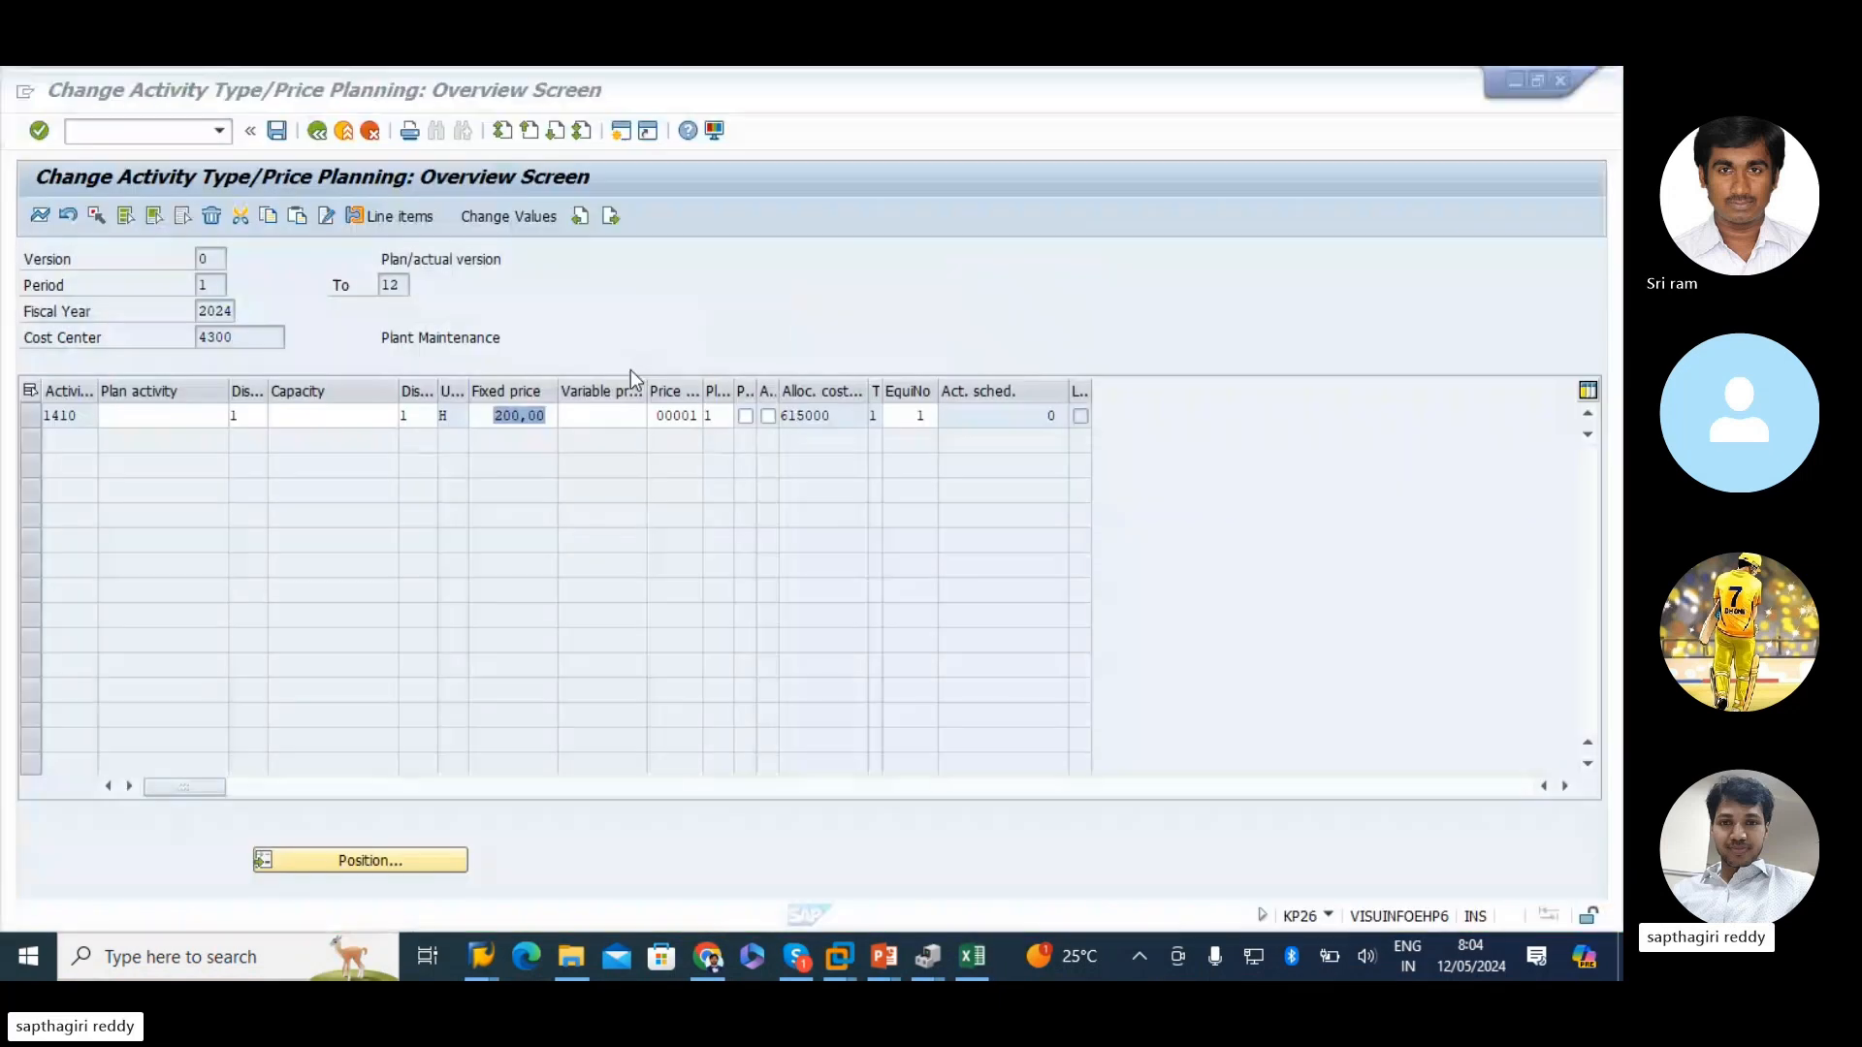
click(318, 130)
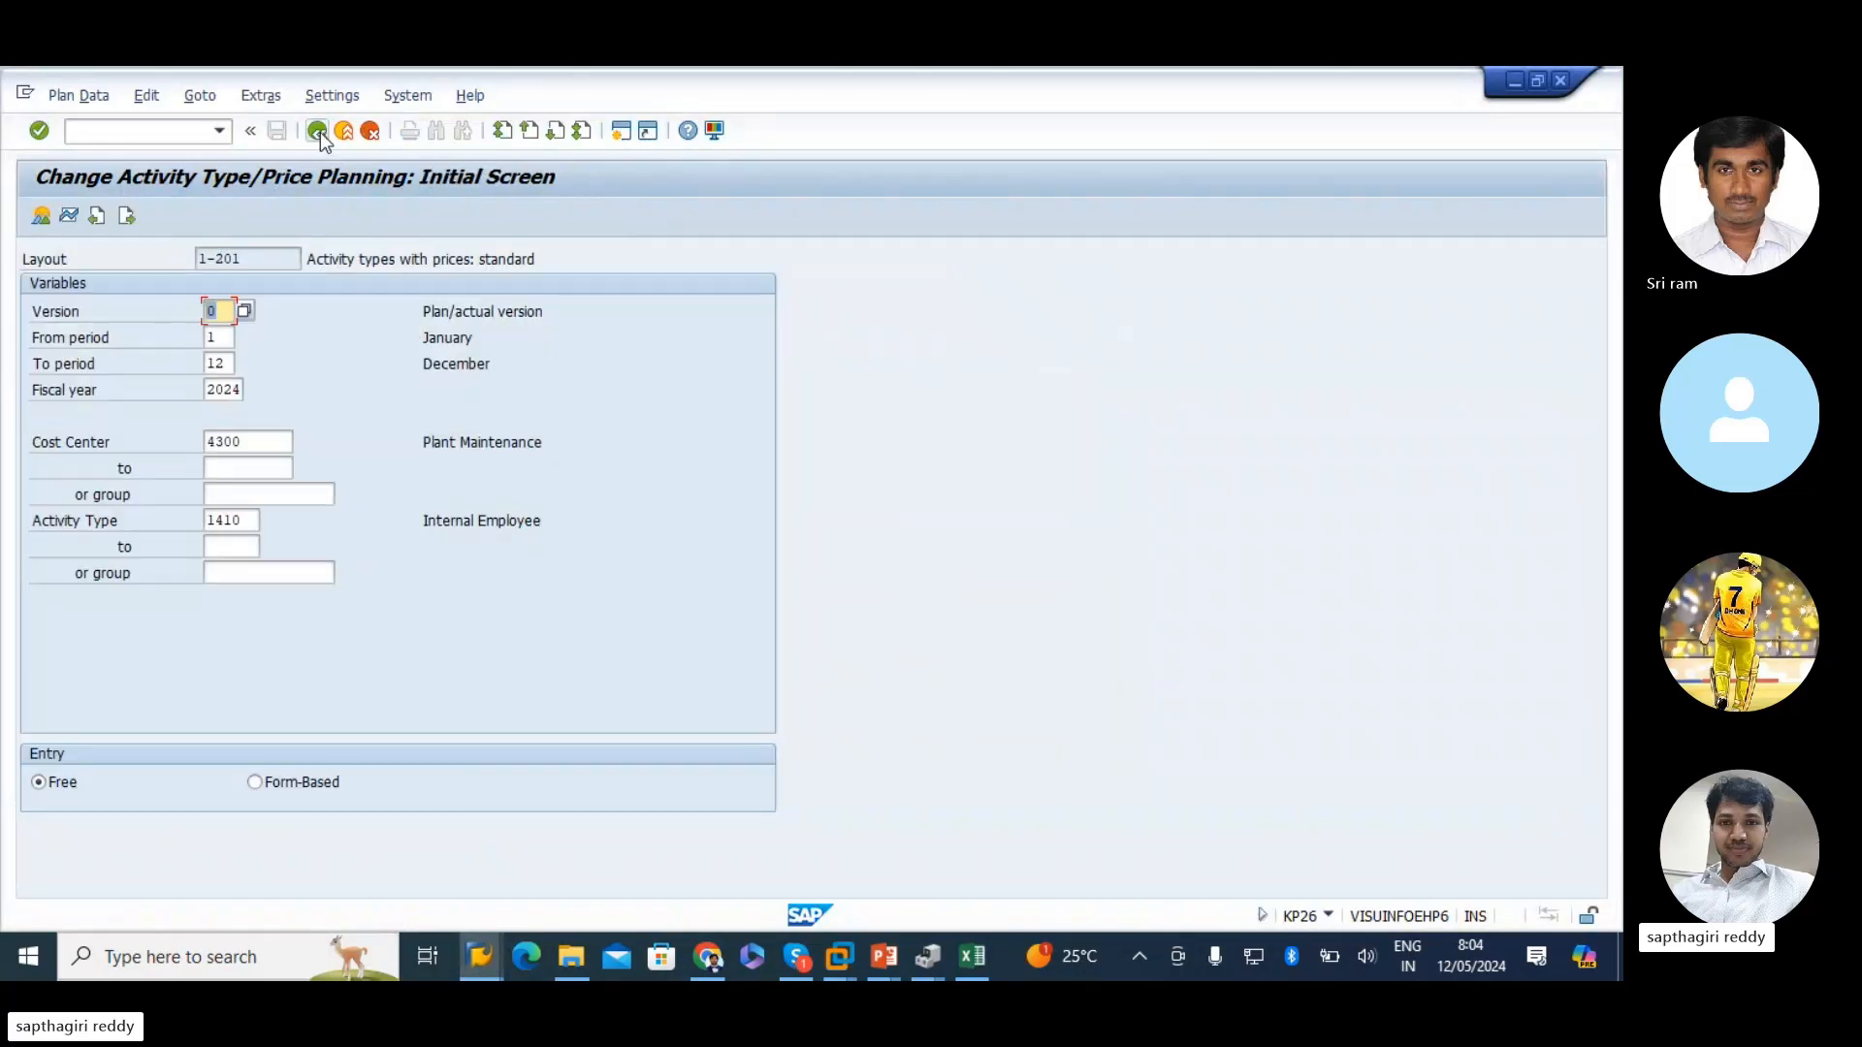
mouse_move(500, 951)
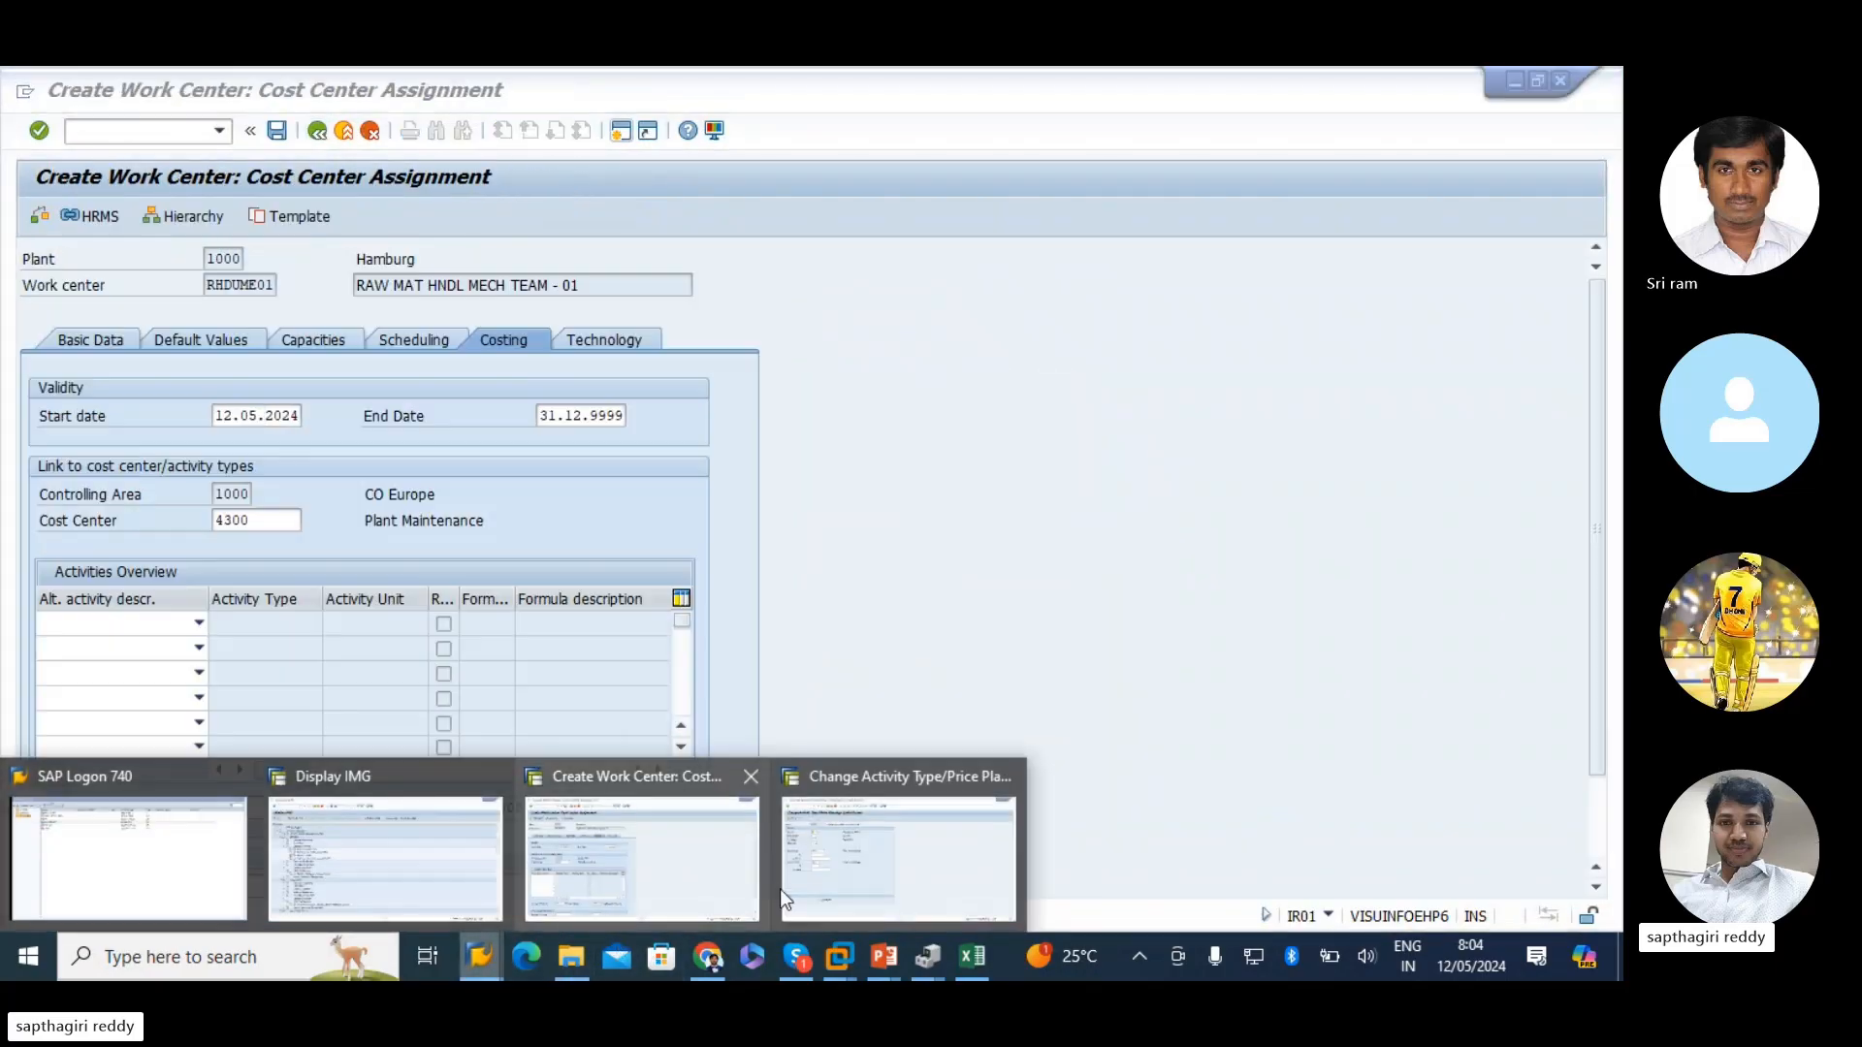
click(875, 869)
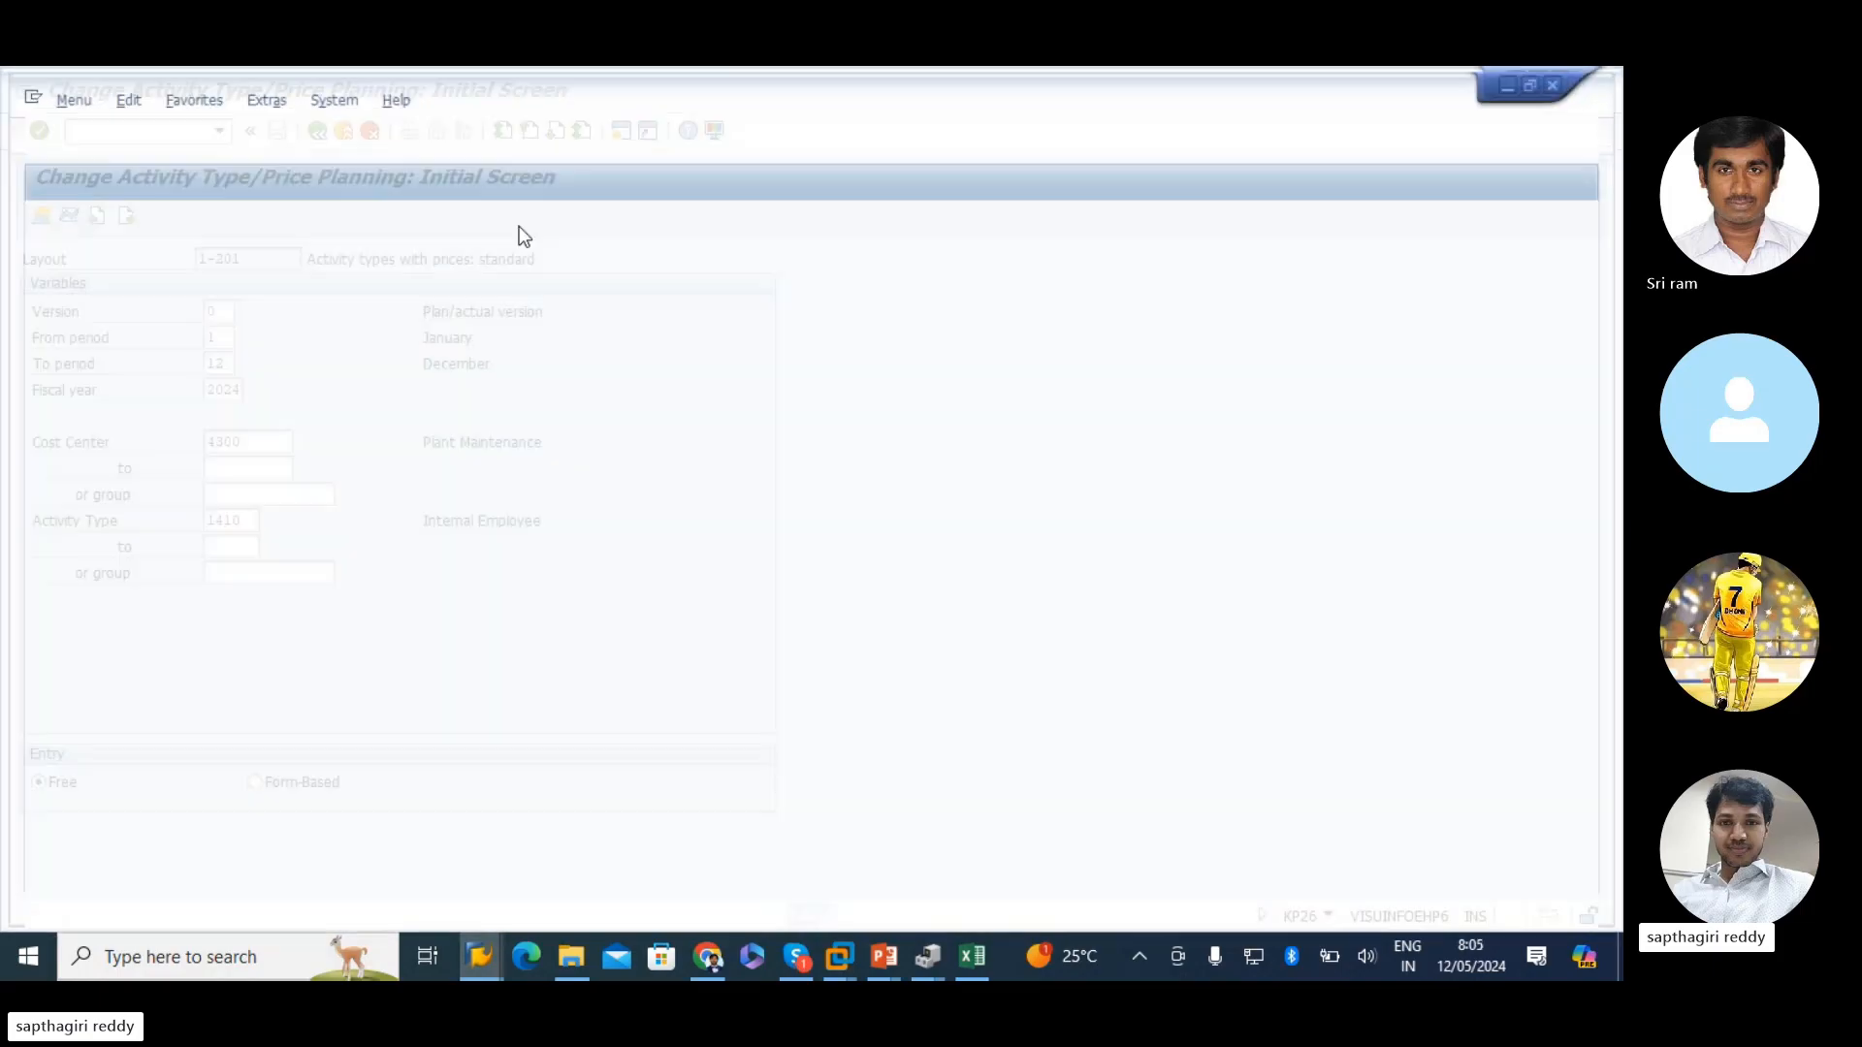
key(F3)
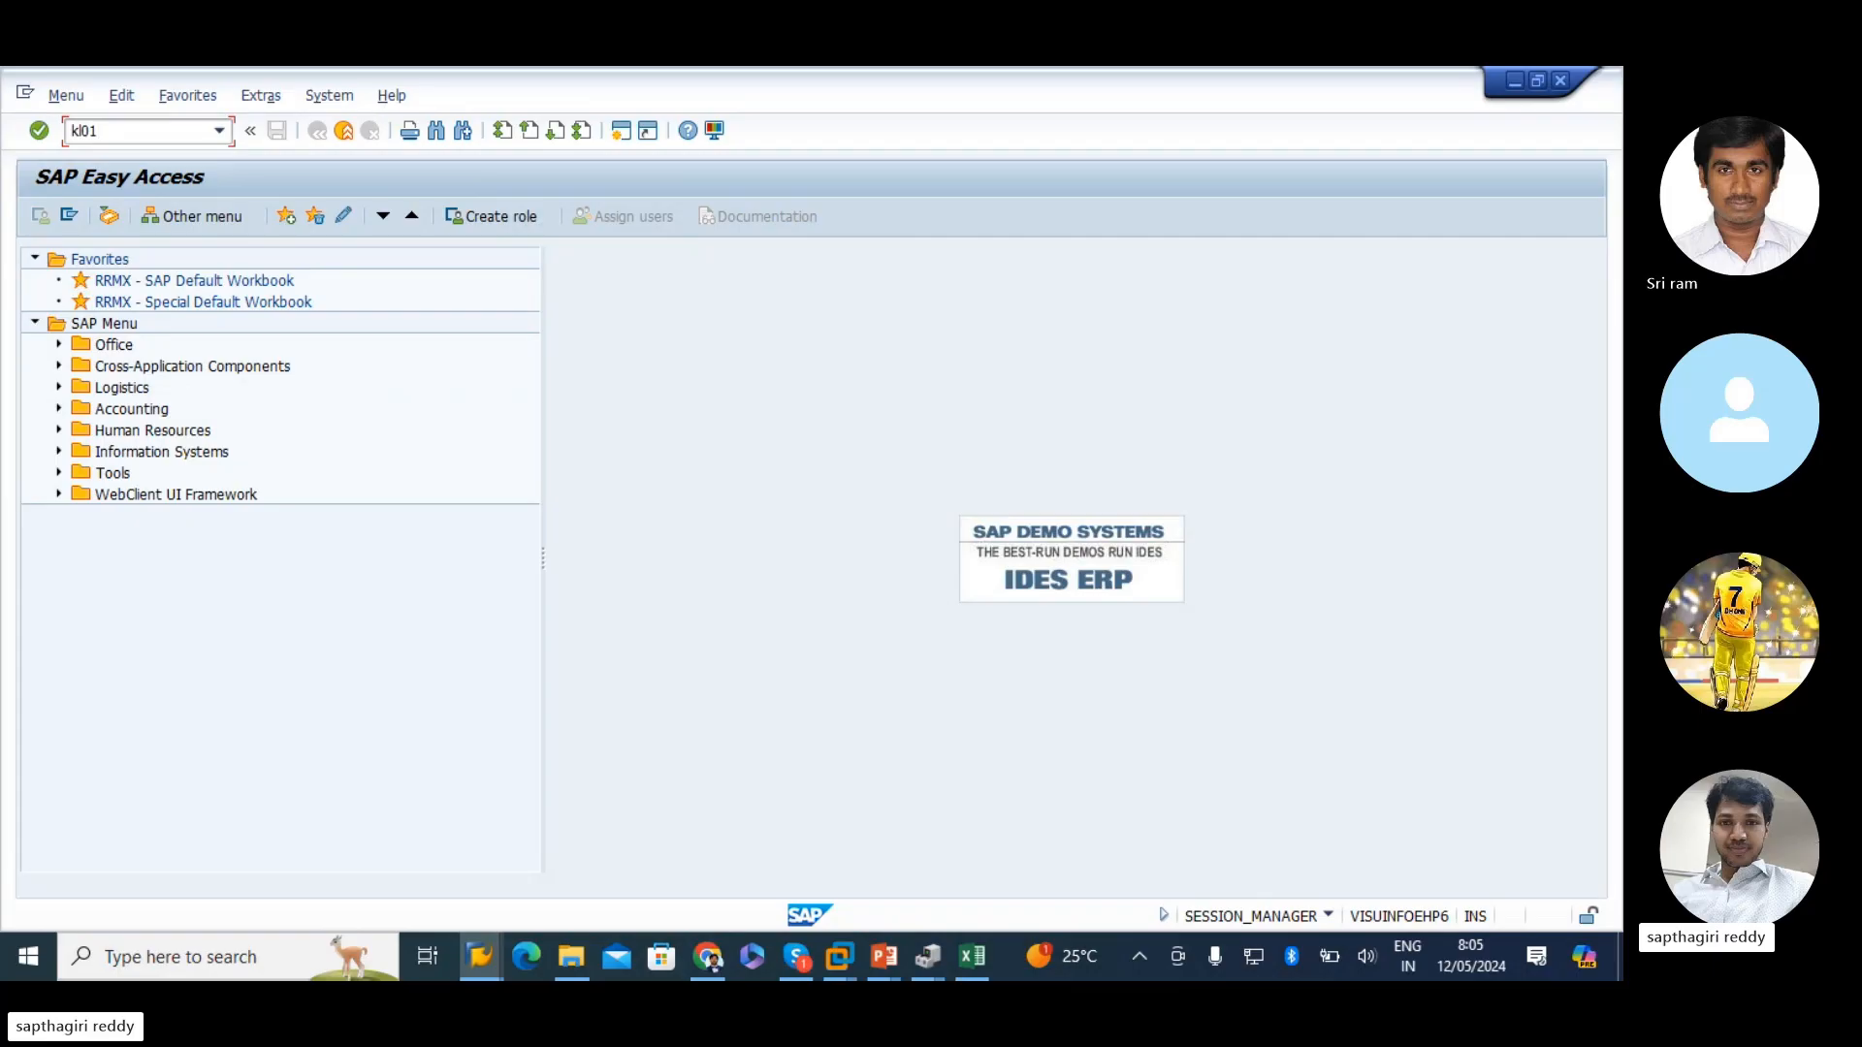
text(kl01)
key(BackSpace)
key(BackSpace)
key(Return)
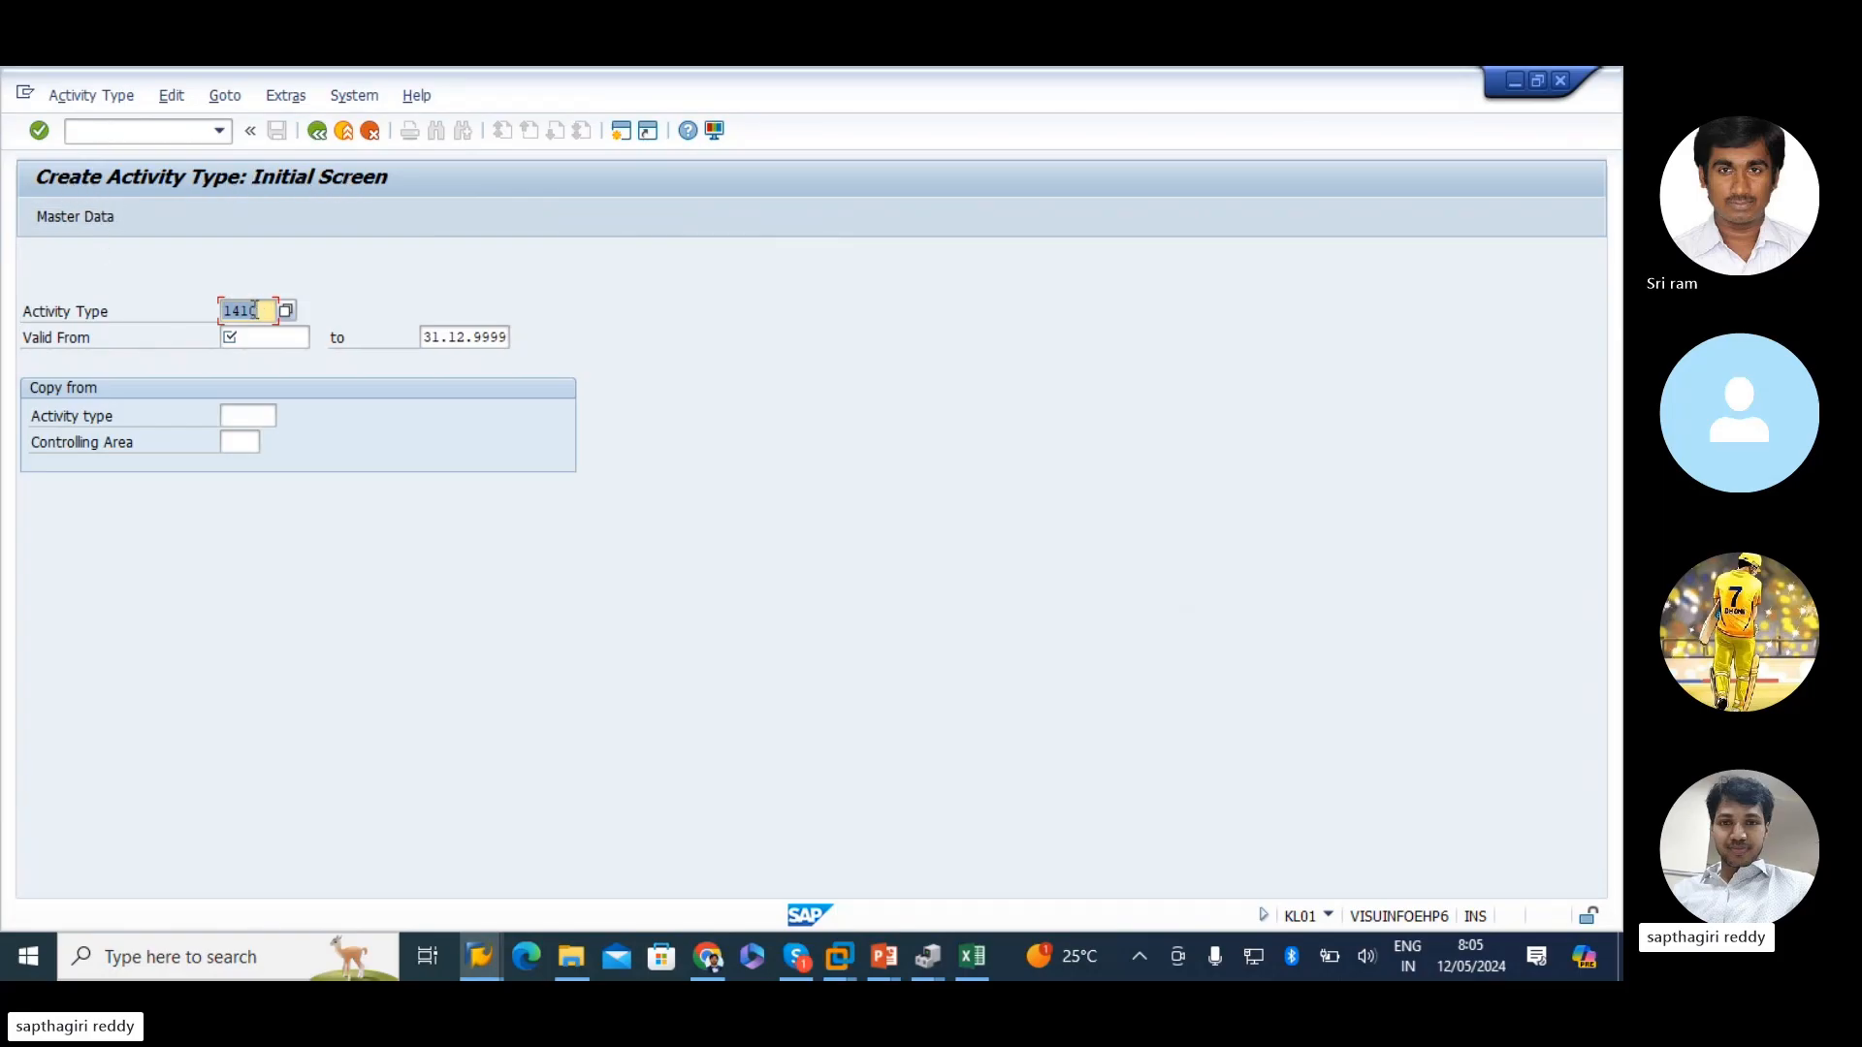
- Enter 1410 as the activity type to copy from, and check the existing activity types in the work center's costing assignment
click(248, 414)
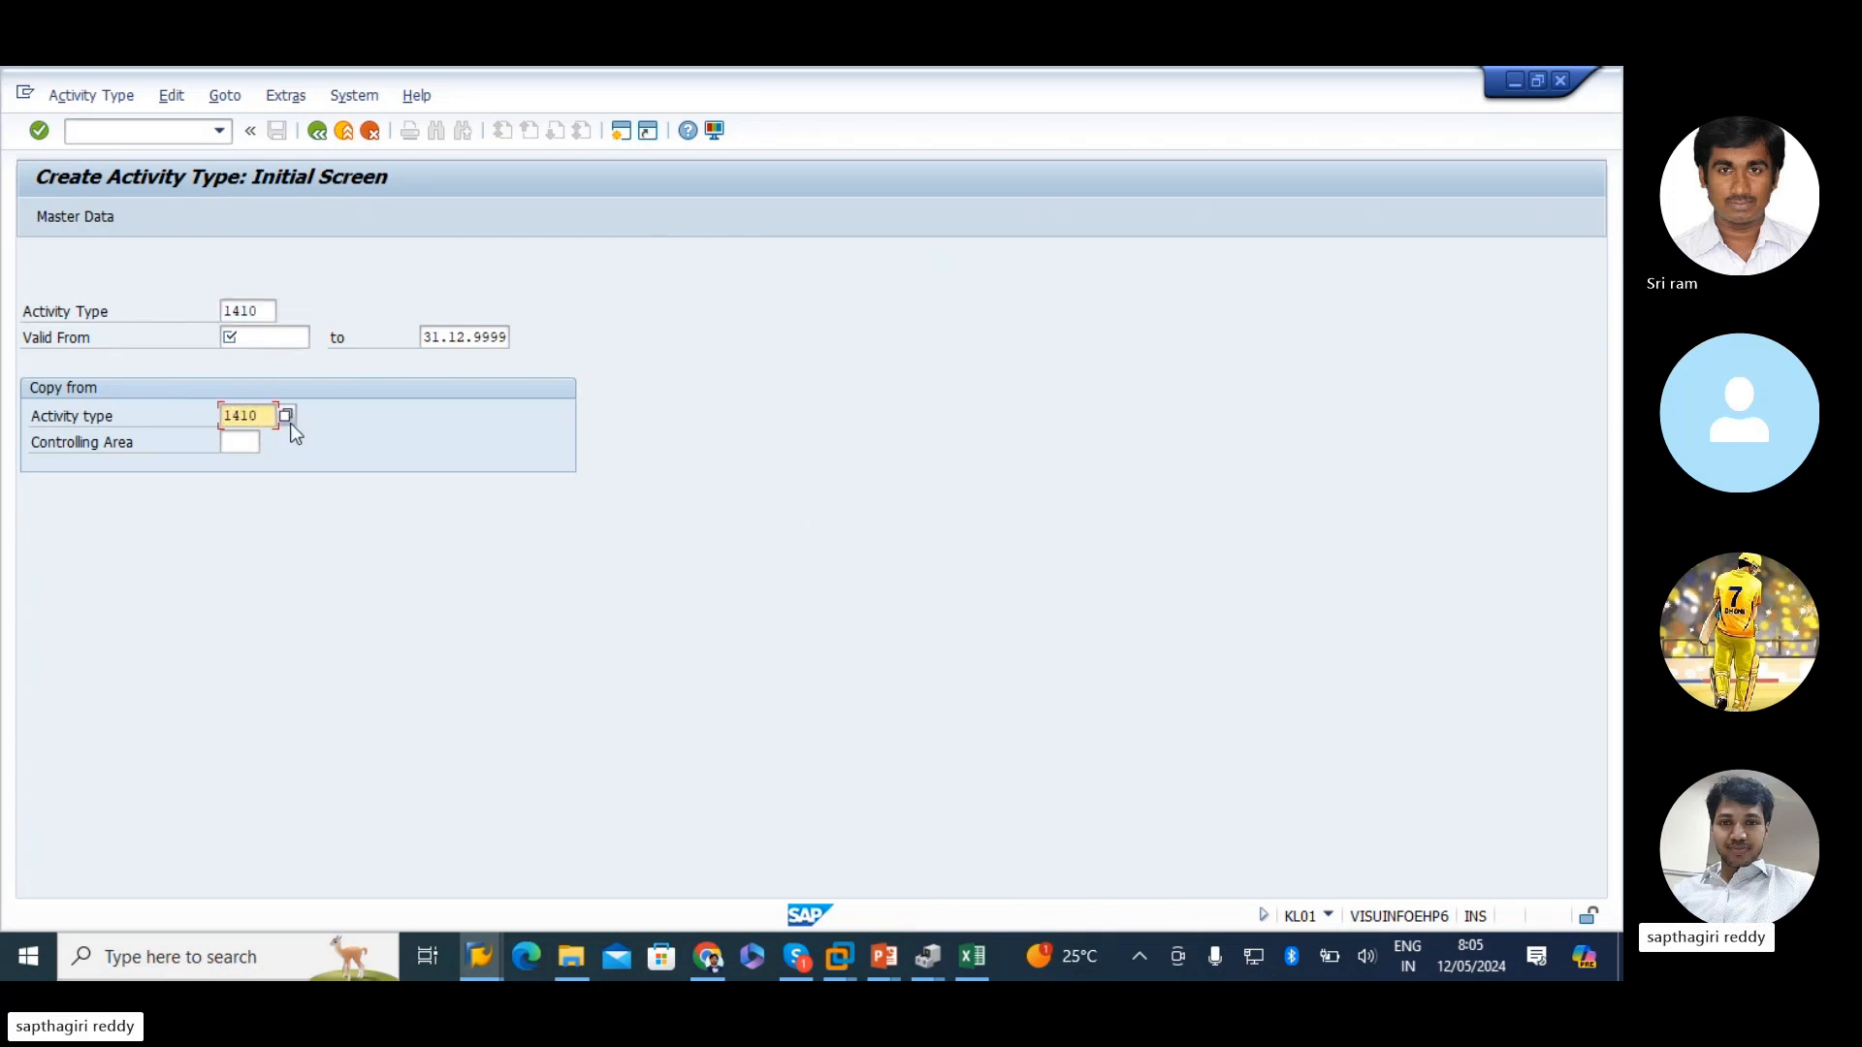
double_click(271, 307)
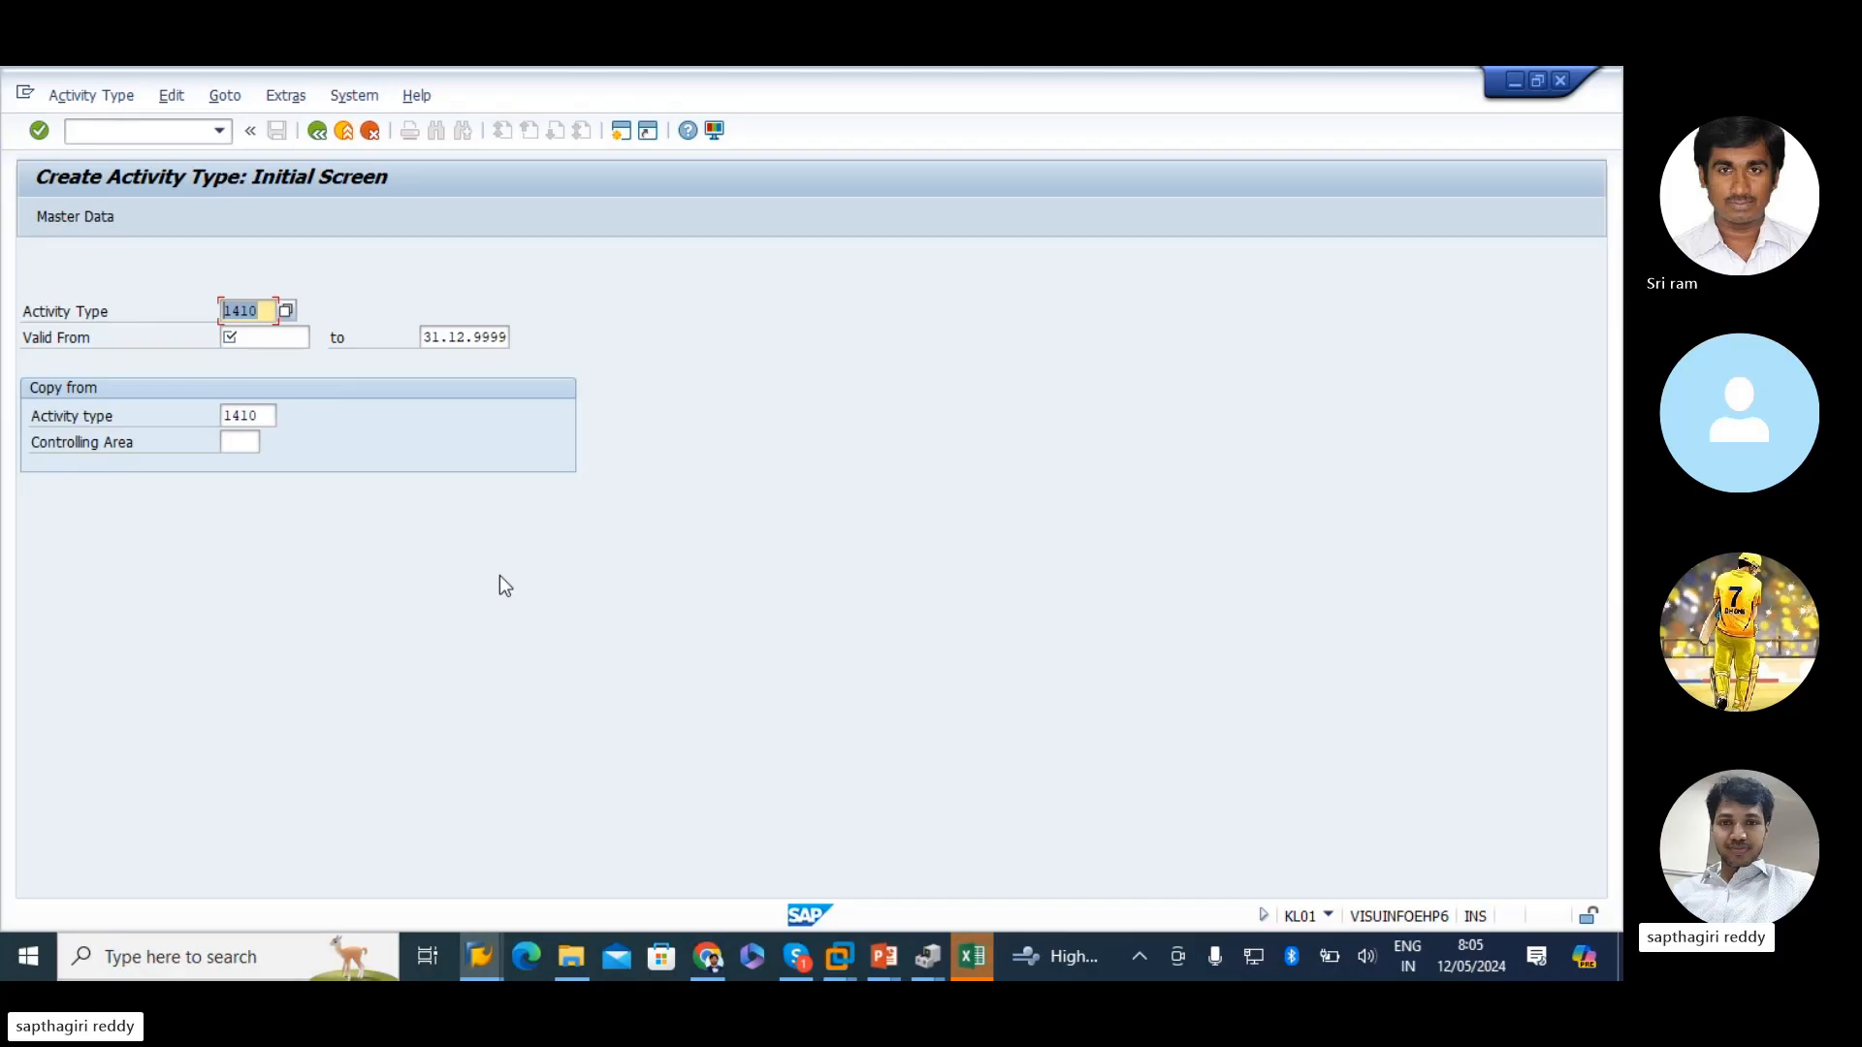
key(alt+Tab)
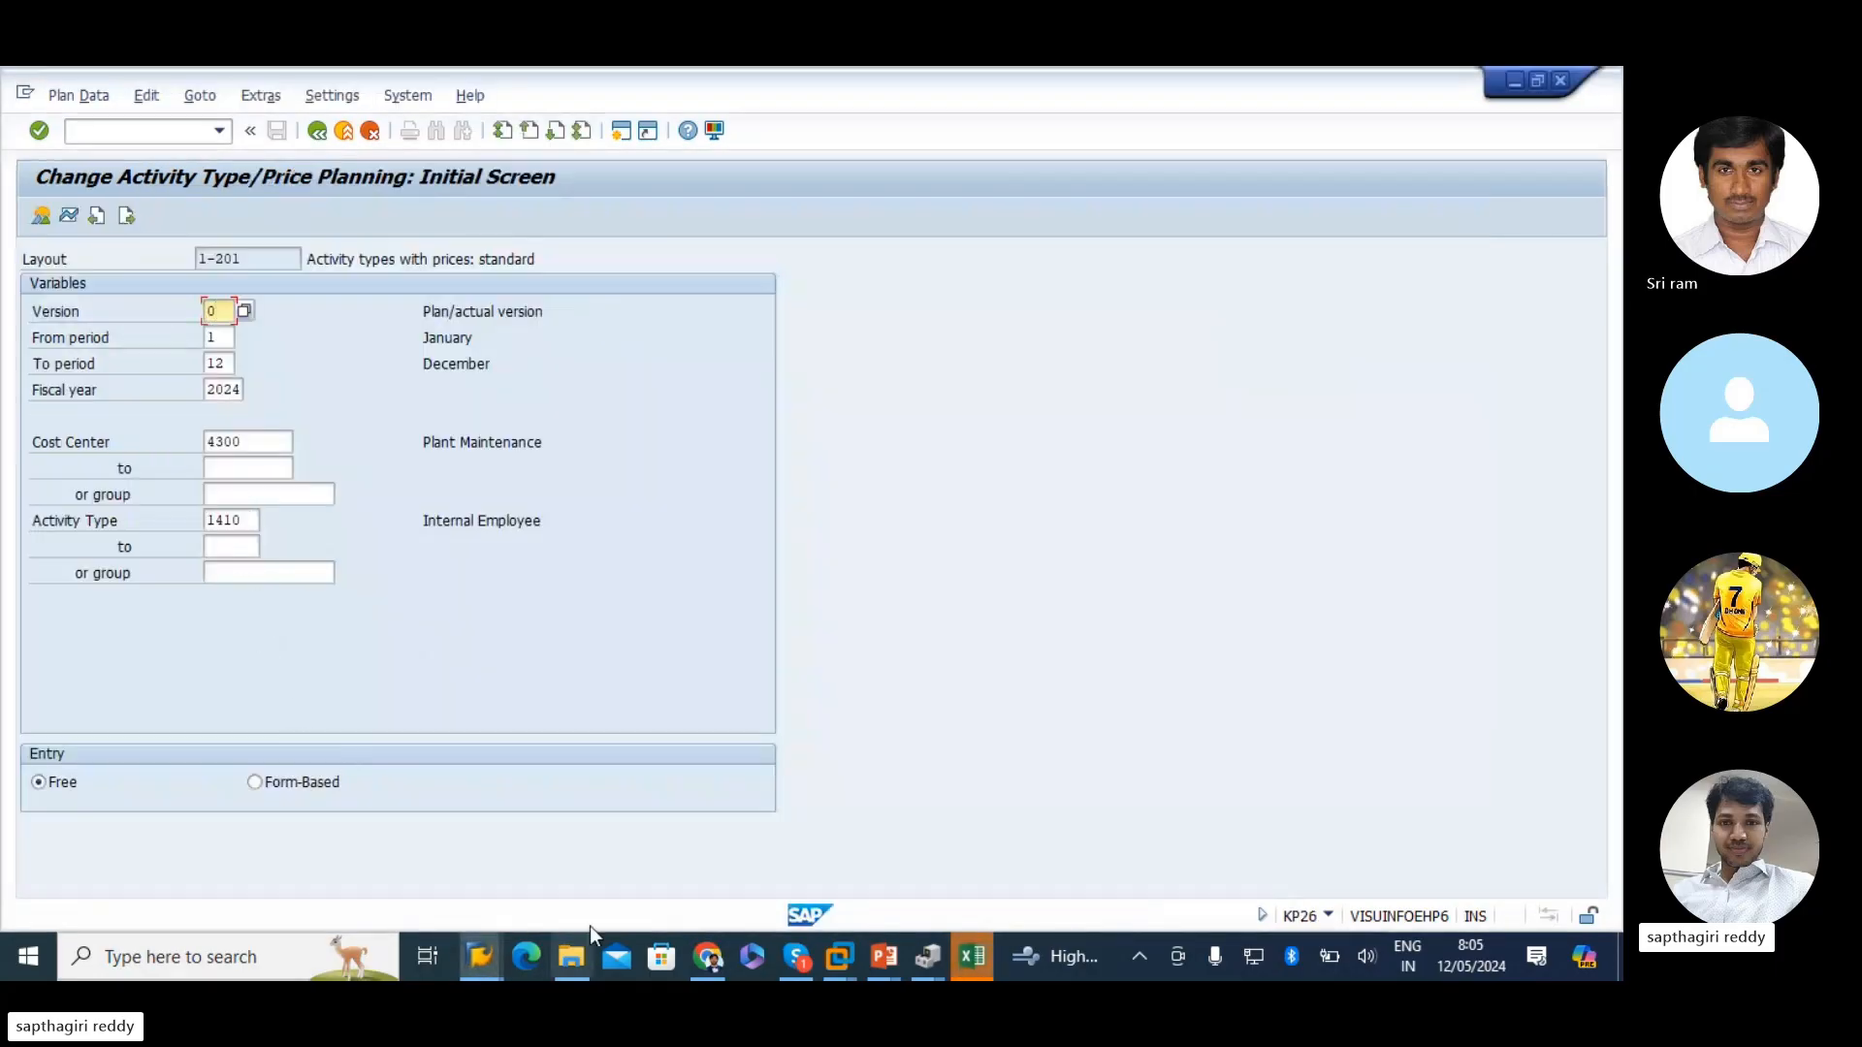
mouse_move(491, 956)
mouse_move(679, 878)
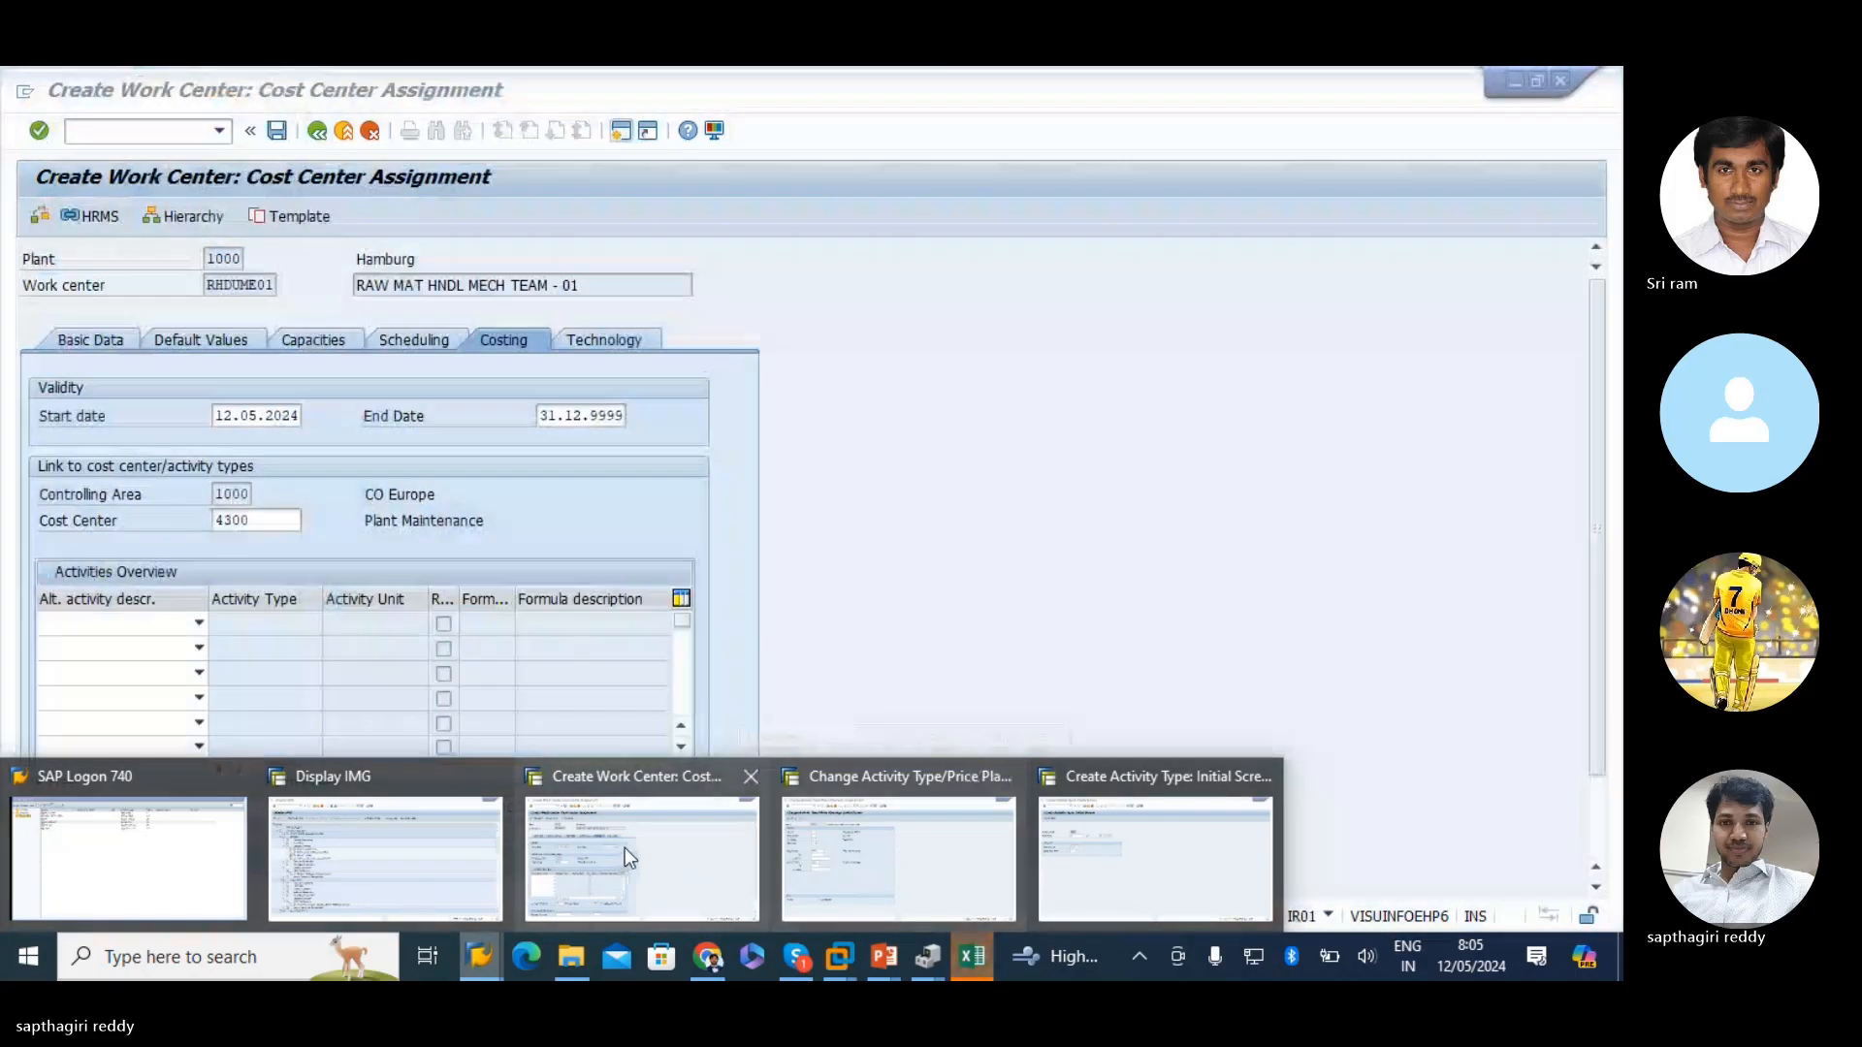
click(626, 857)
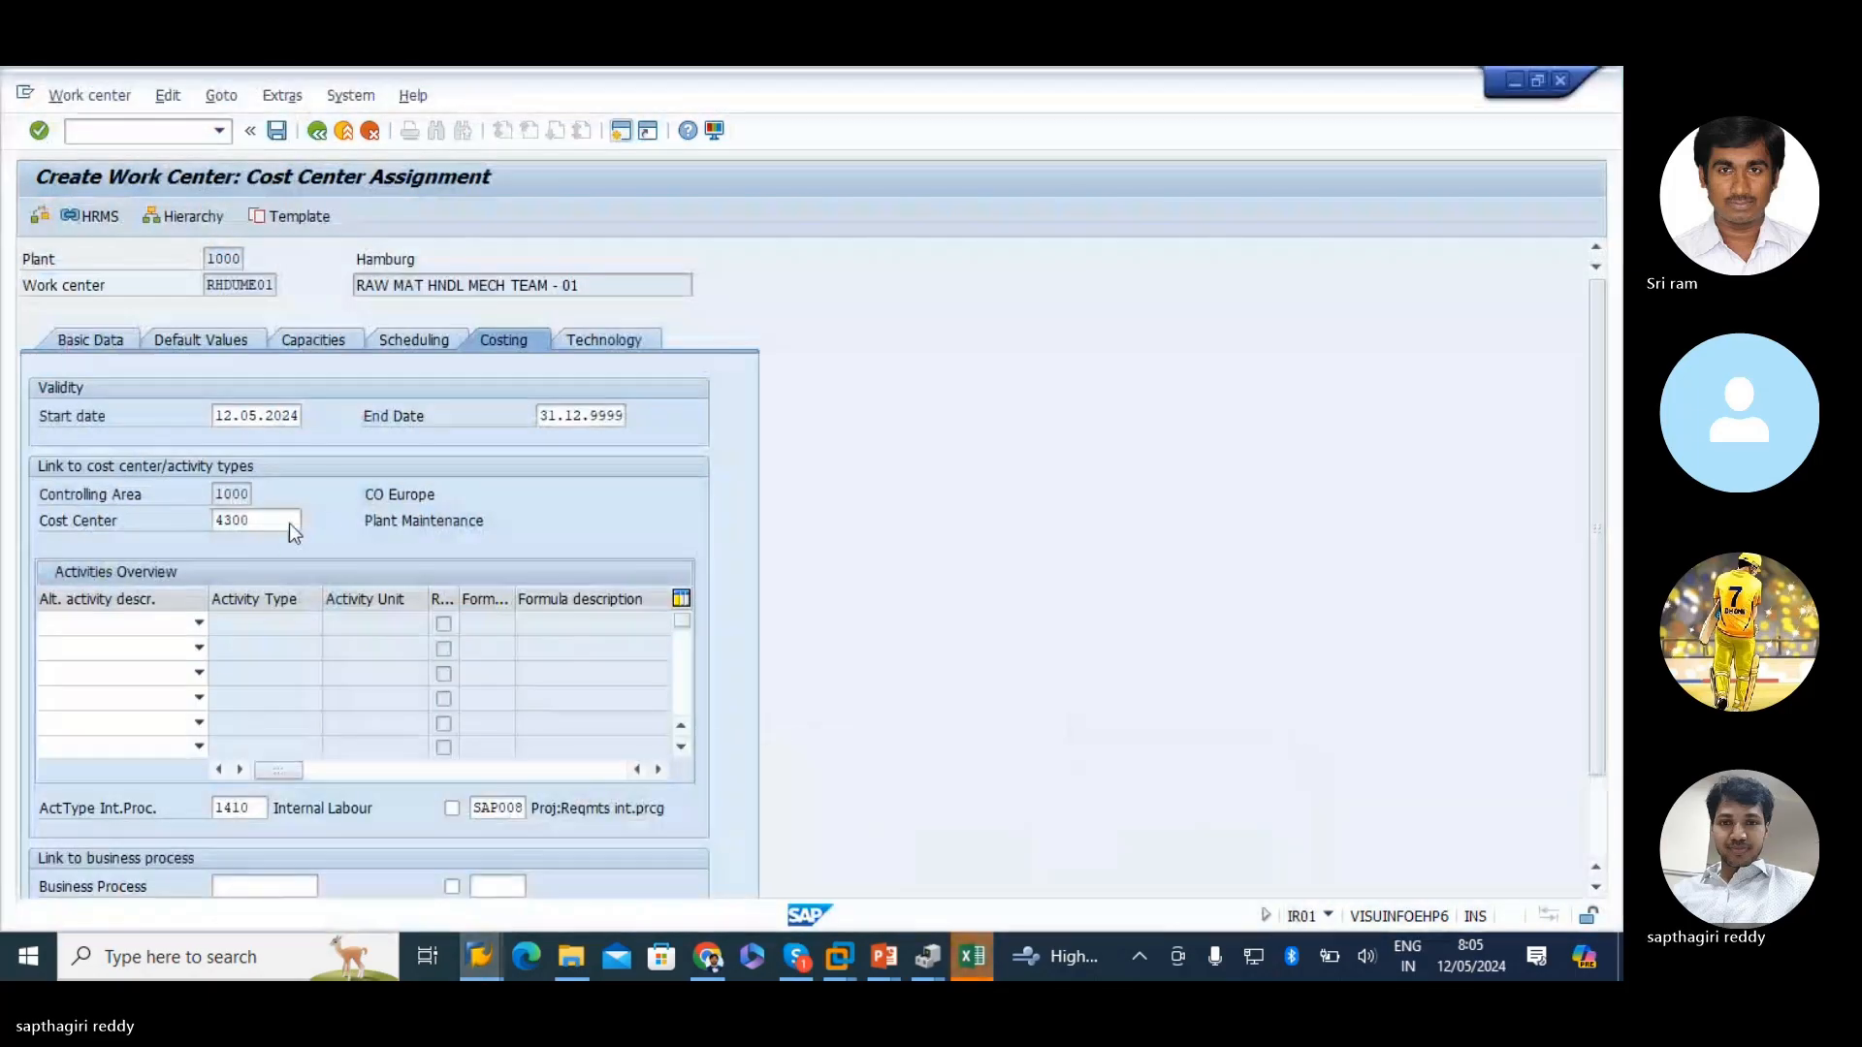
click(277, 809)
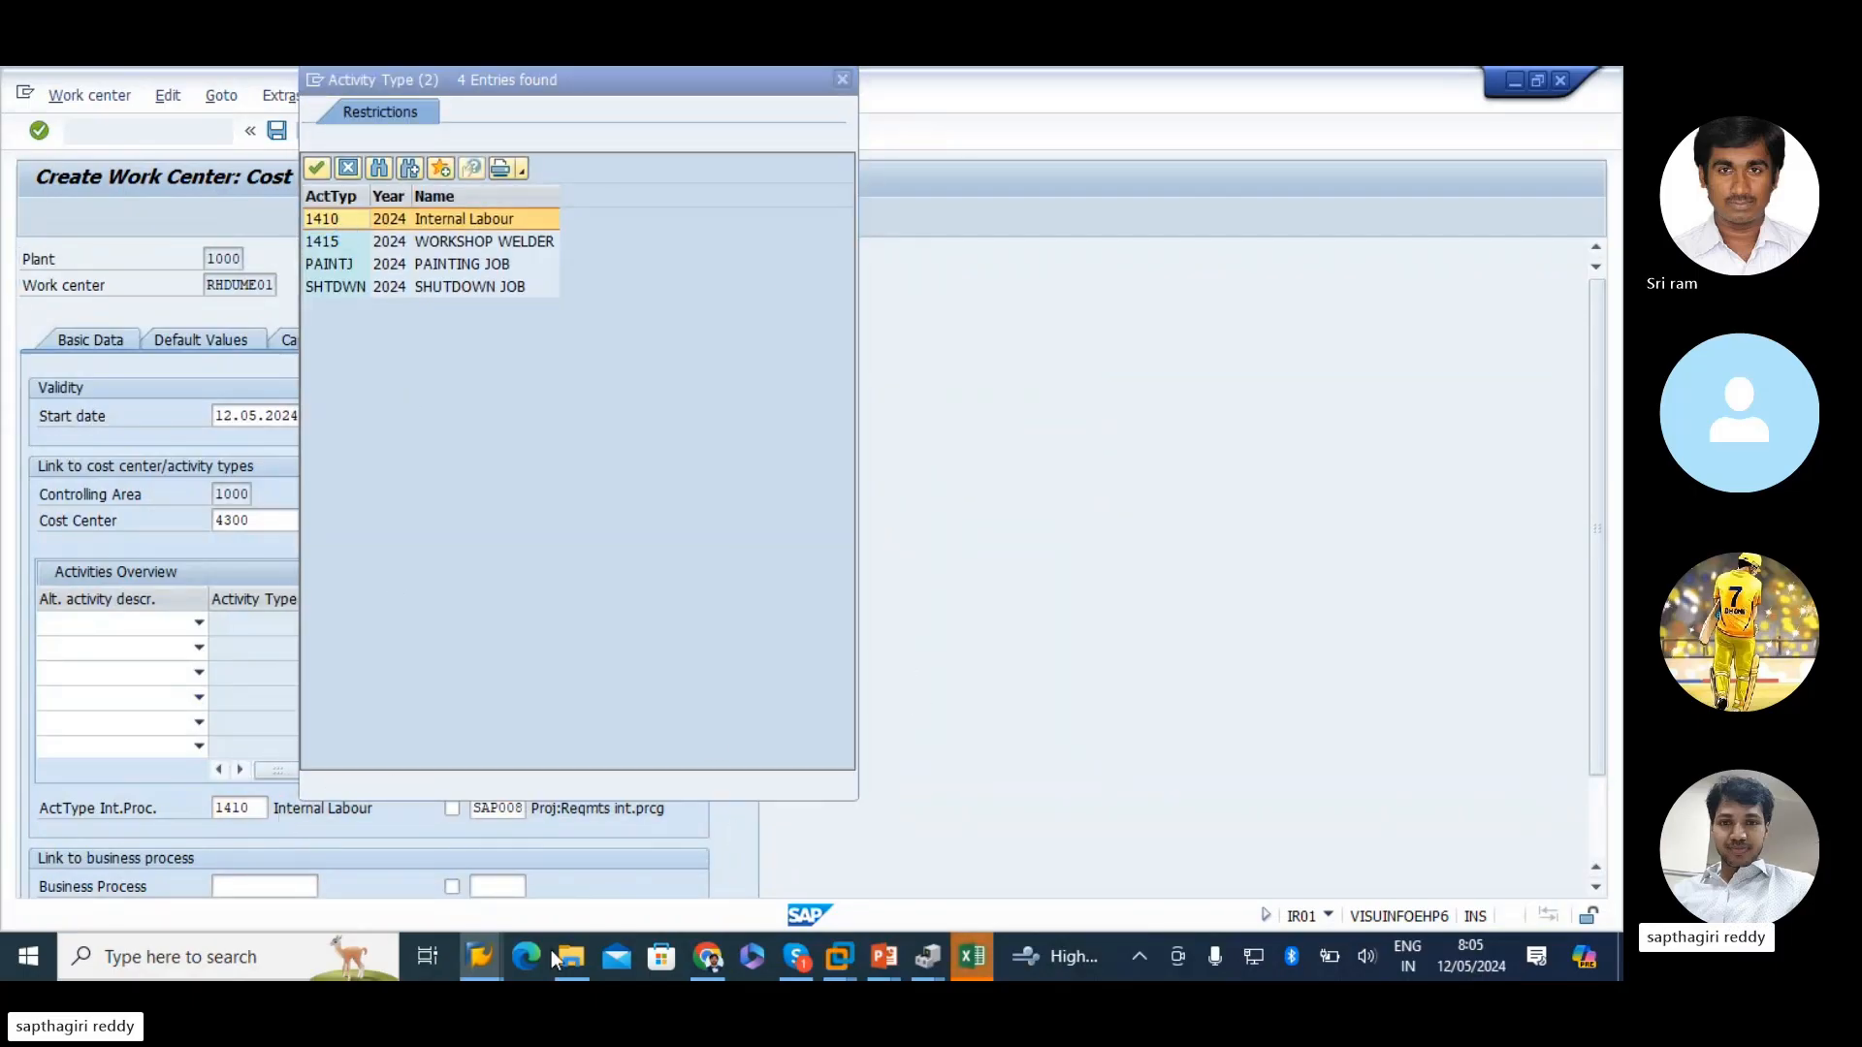
mouse_move(488, 963)
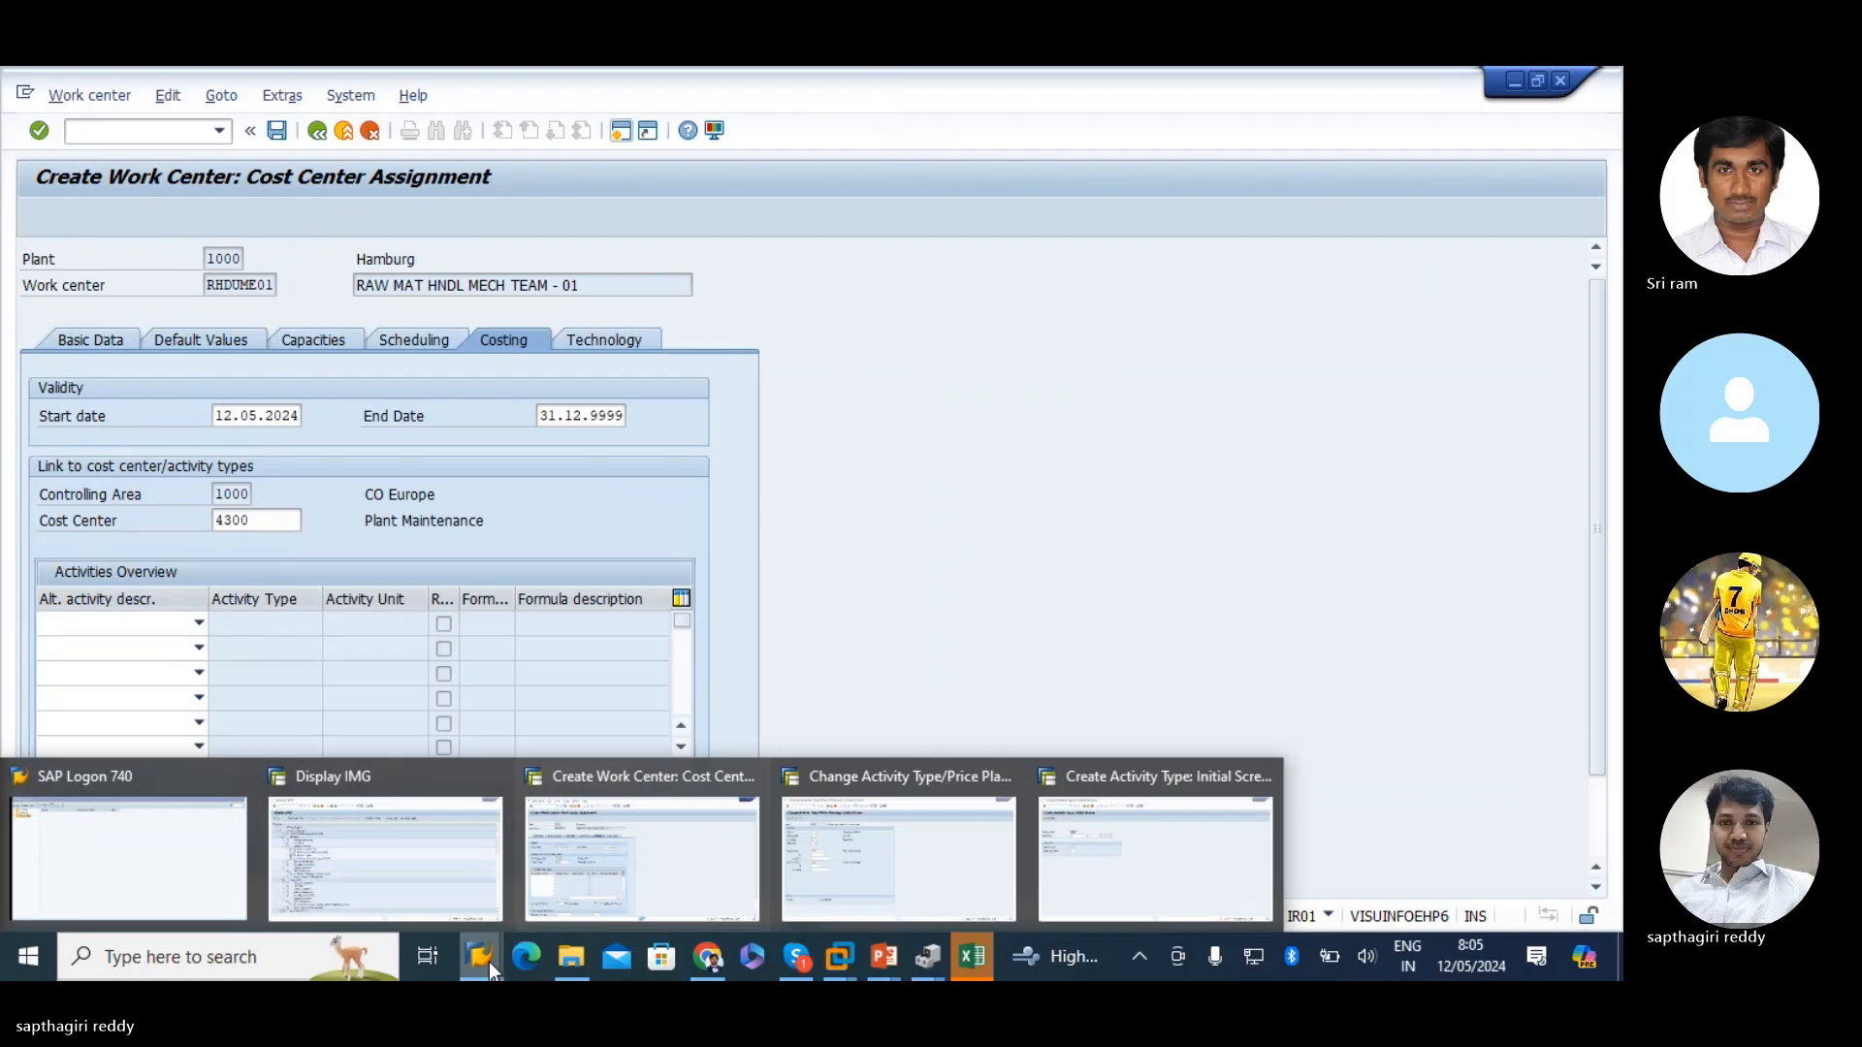
- Try to create activity type 1411 valid from 12.05.2020 as a copy of 1410 in the KL01 session
click(1153, 851)
text(1411)
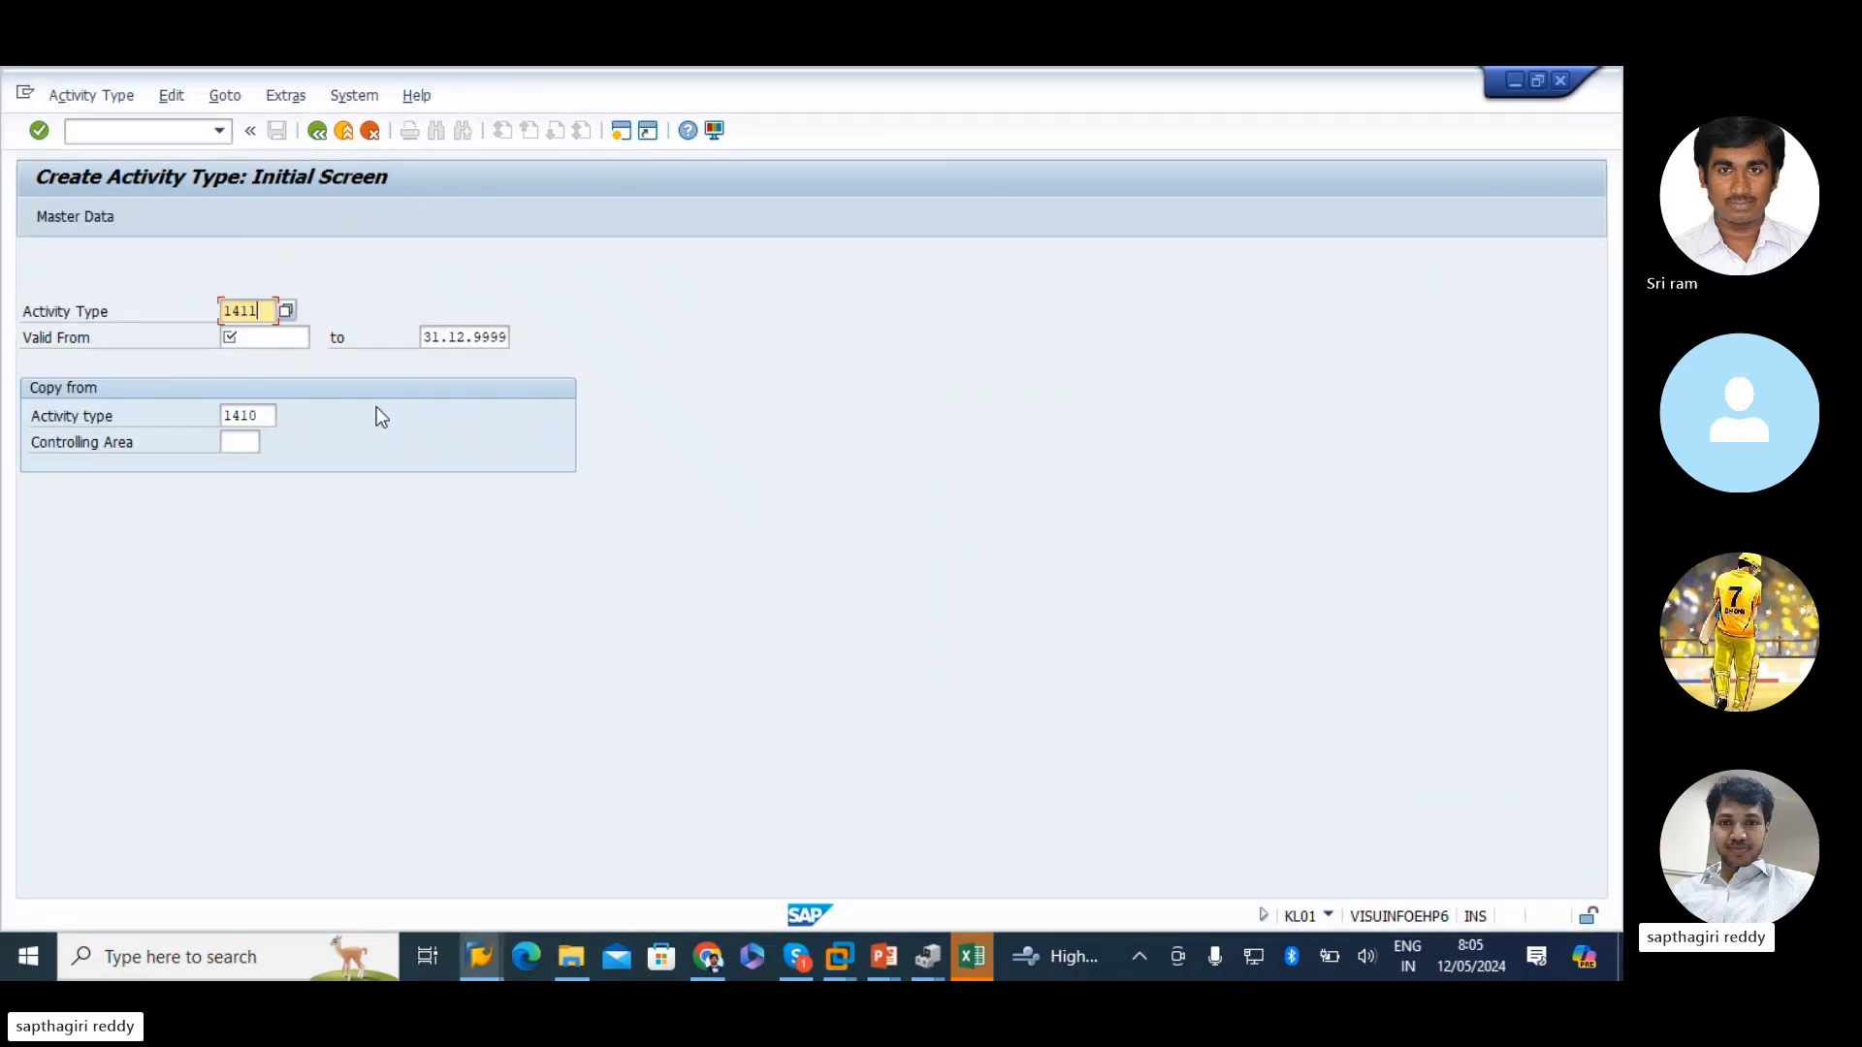
key(Tab)
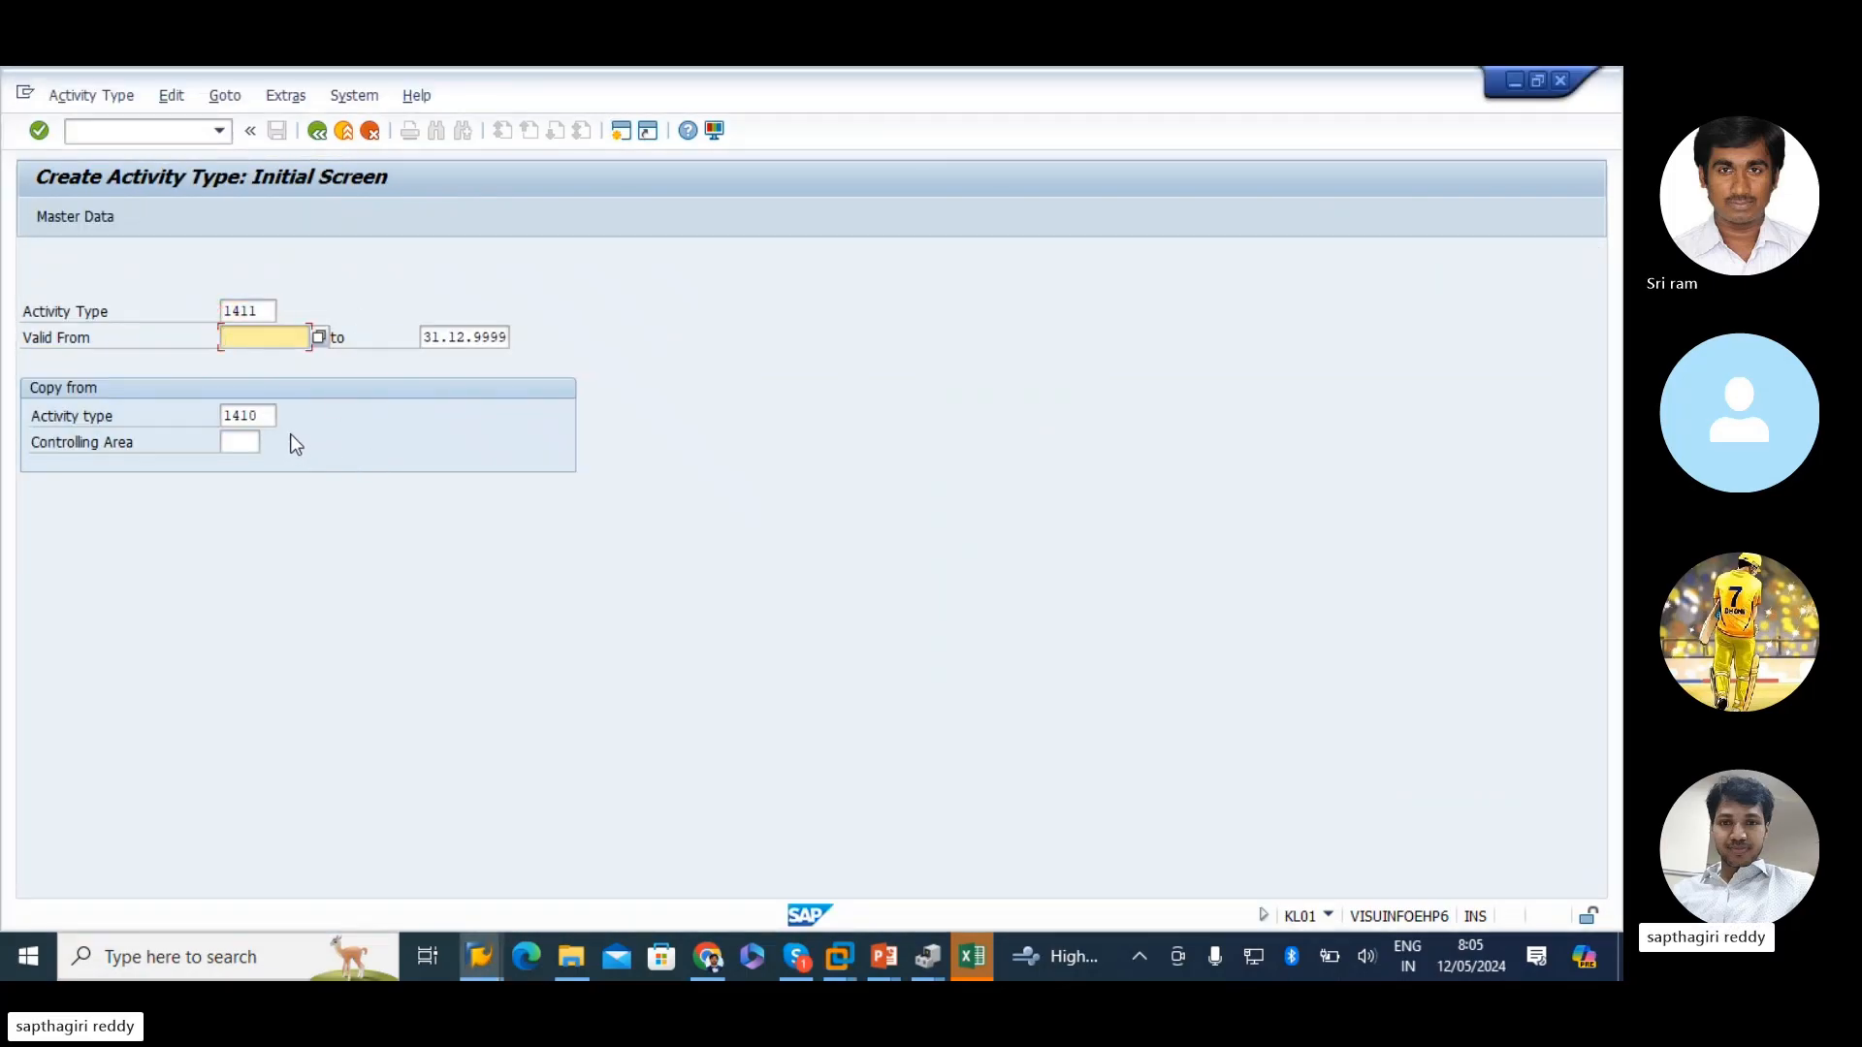
click(321, 338)
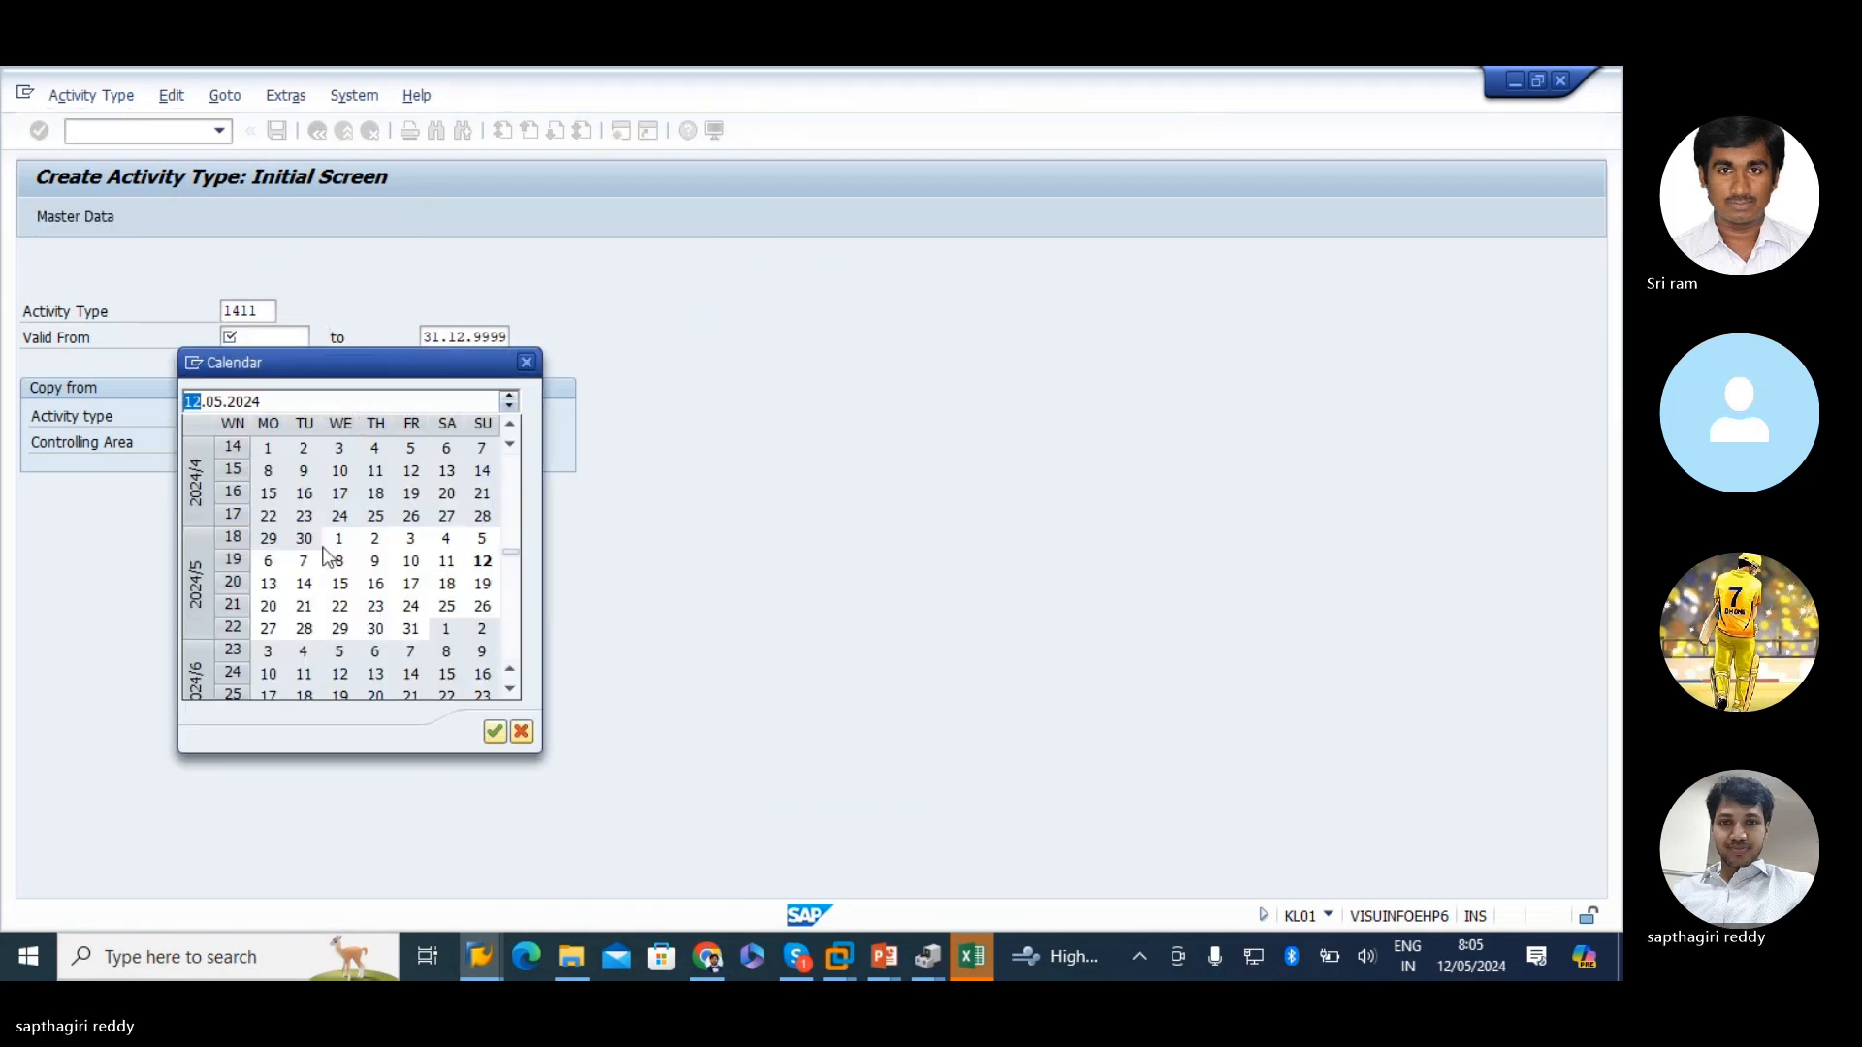
double_click(481, 560)
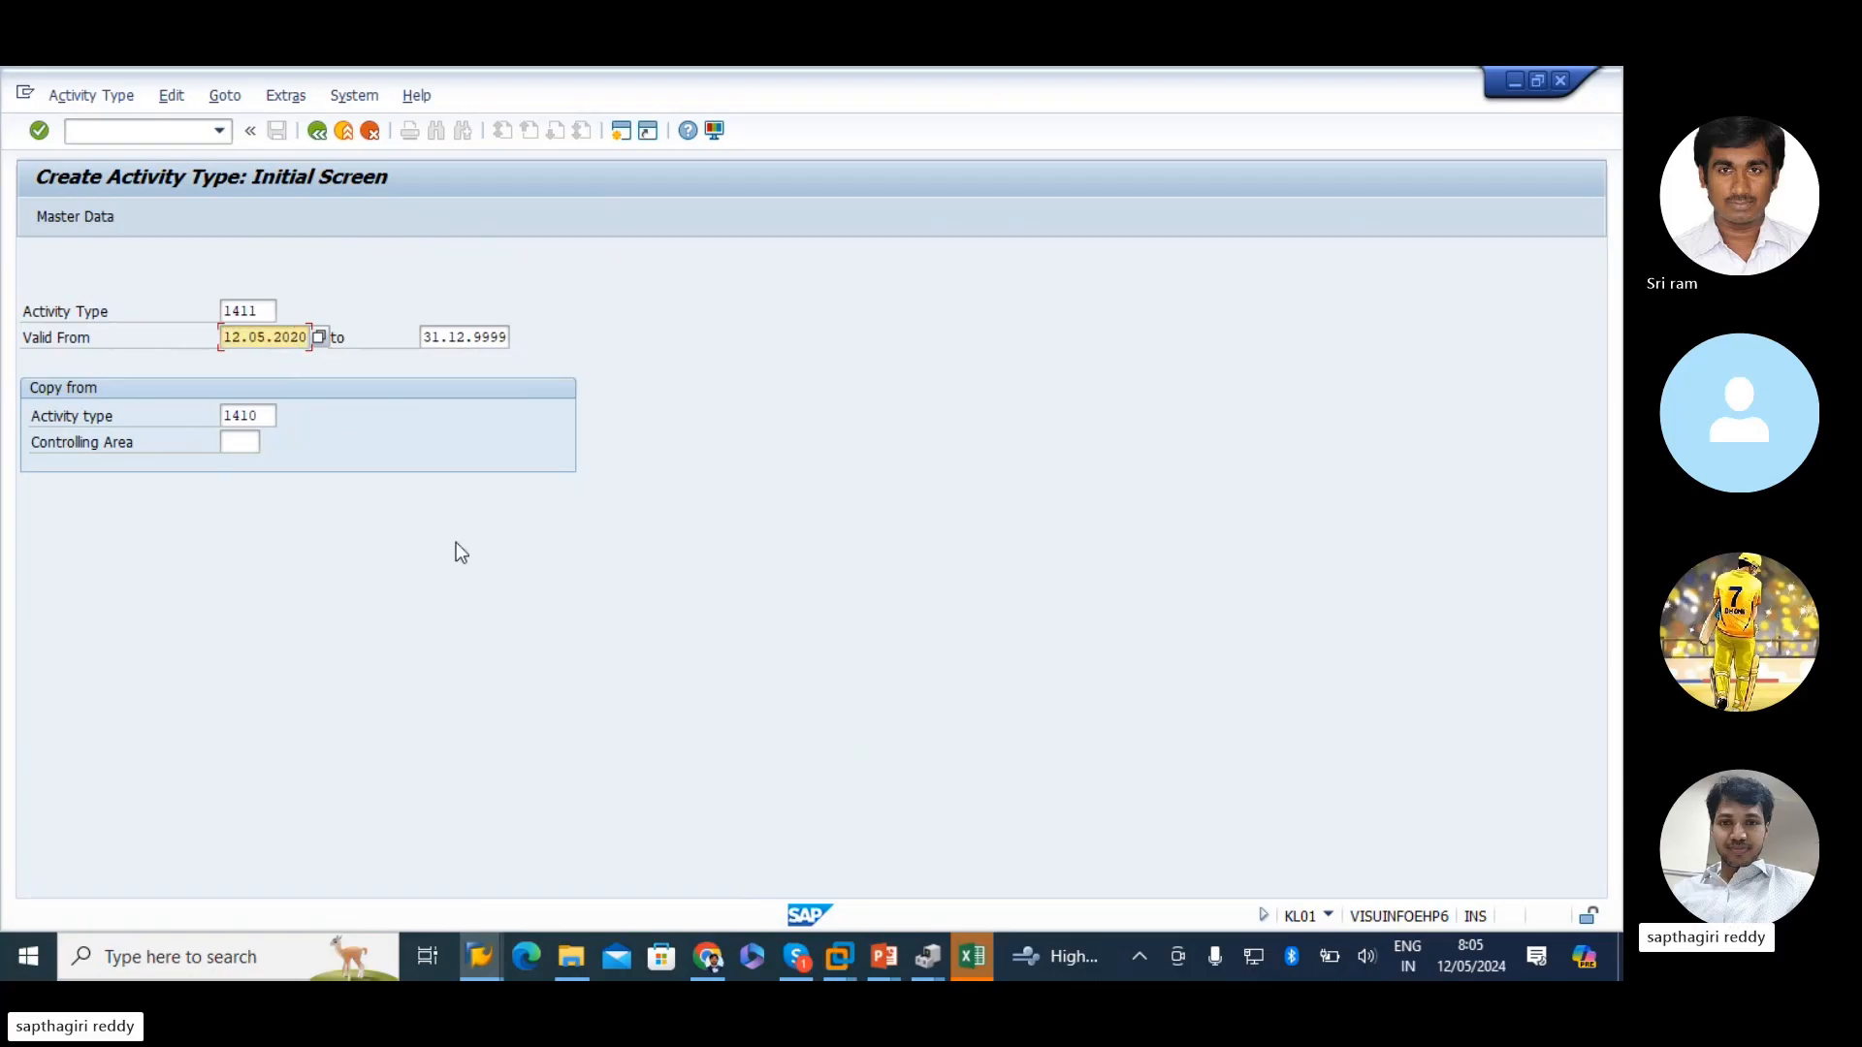
click(243, 441)
key(Return)
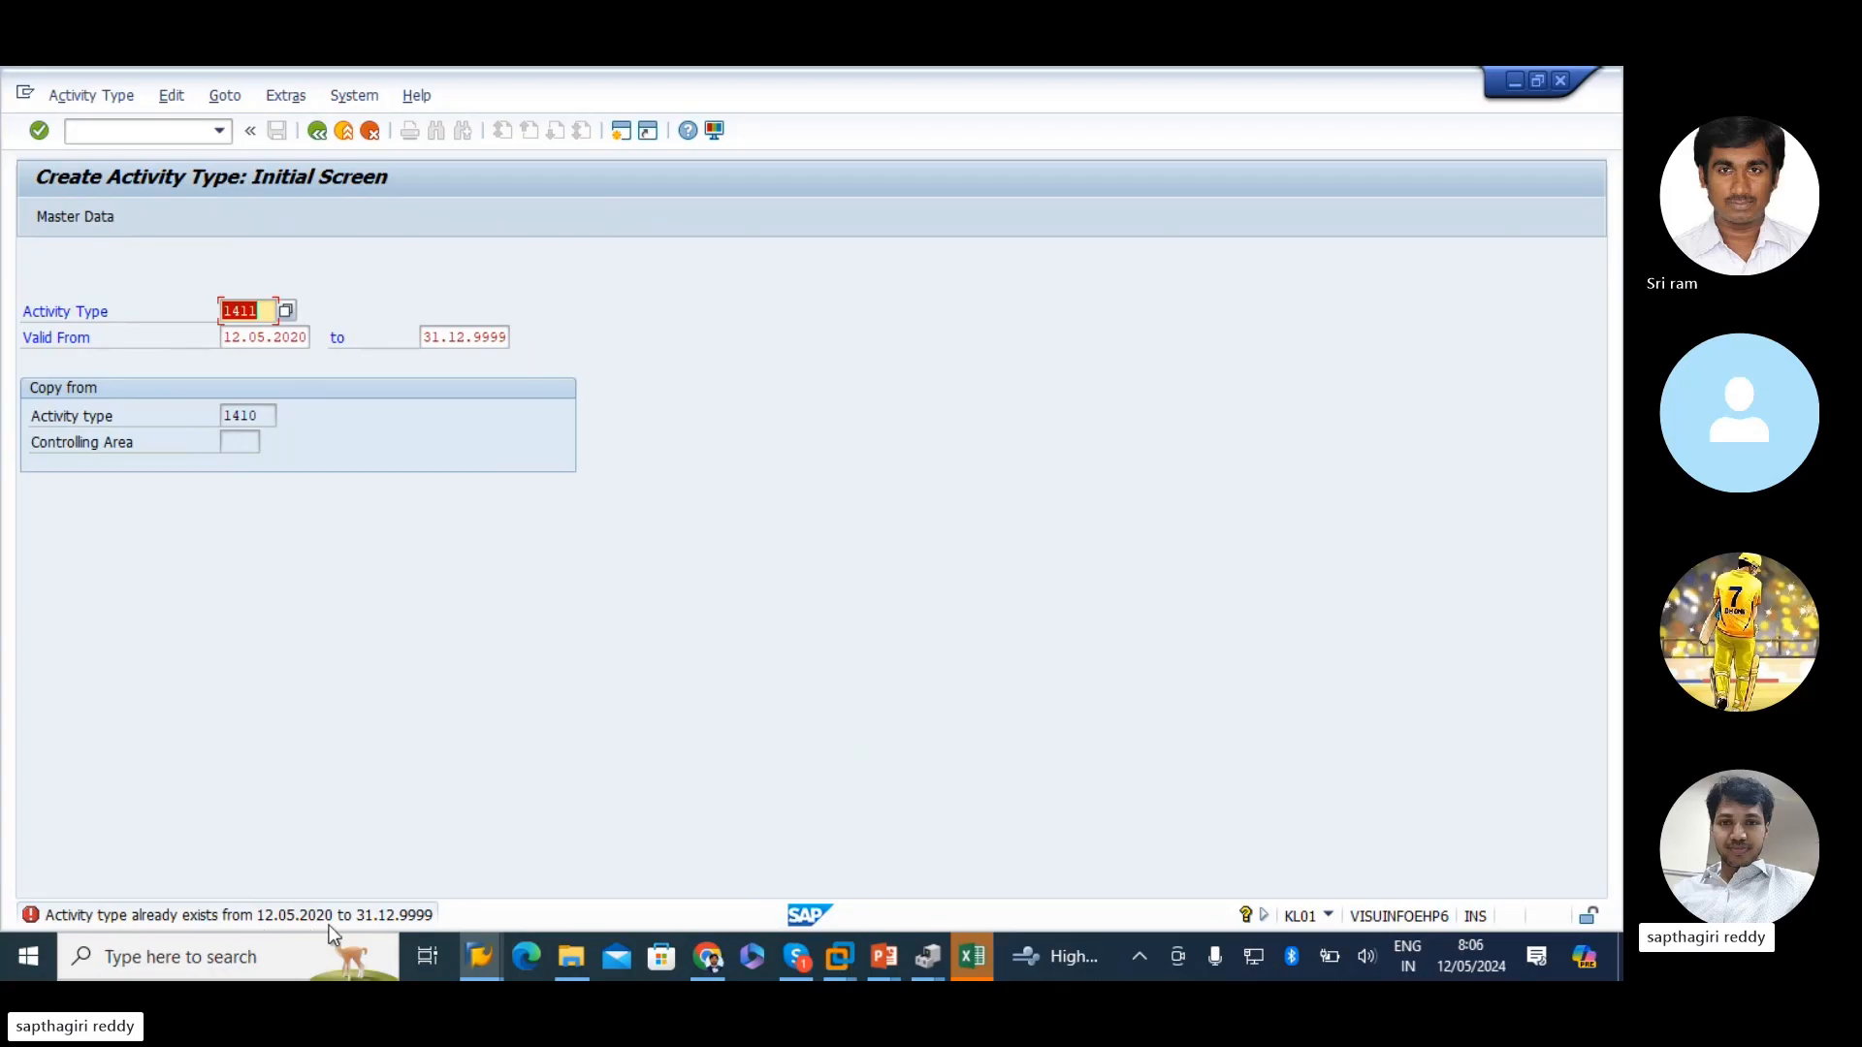
- Change the new activity type number to 1416 and open its basic data
click(268, 311)
key(BackSpace)
key(Return)
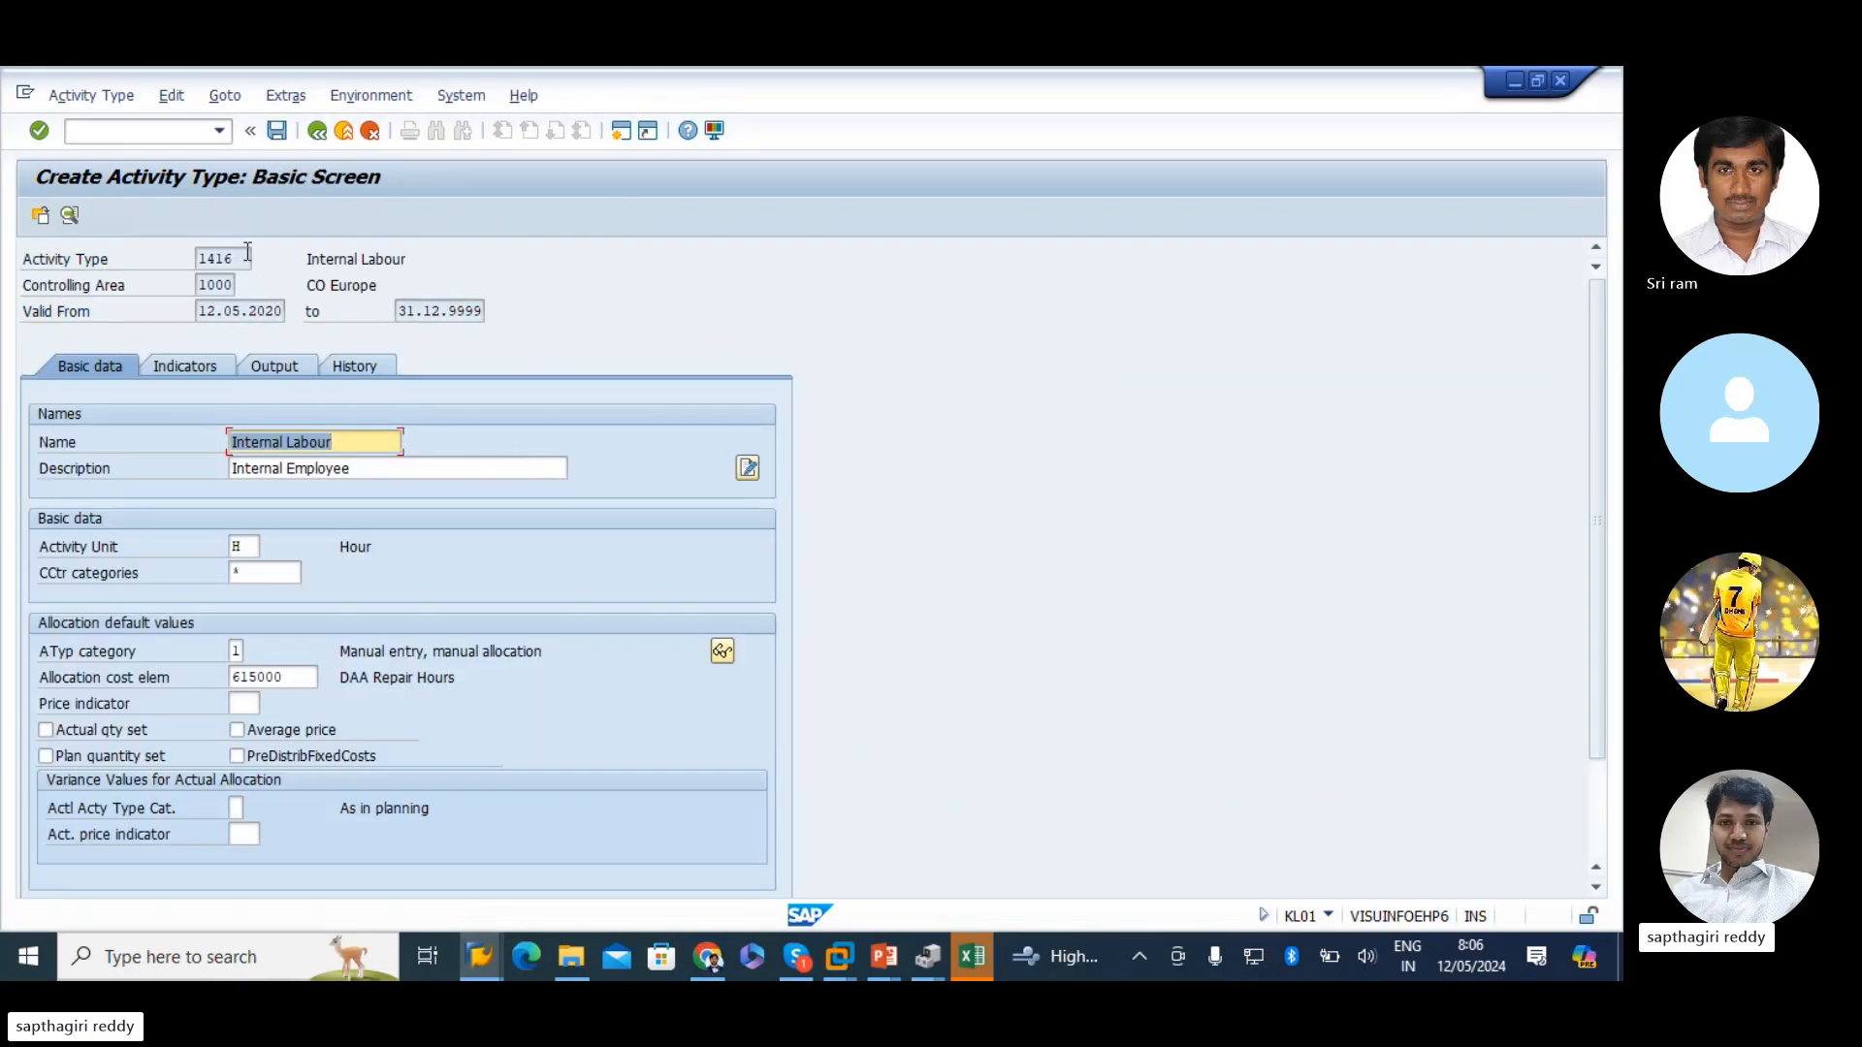
- Set both the name and the description of activity type 1416 to ENGINEER
double_click(247, 256)
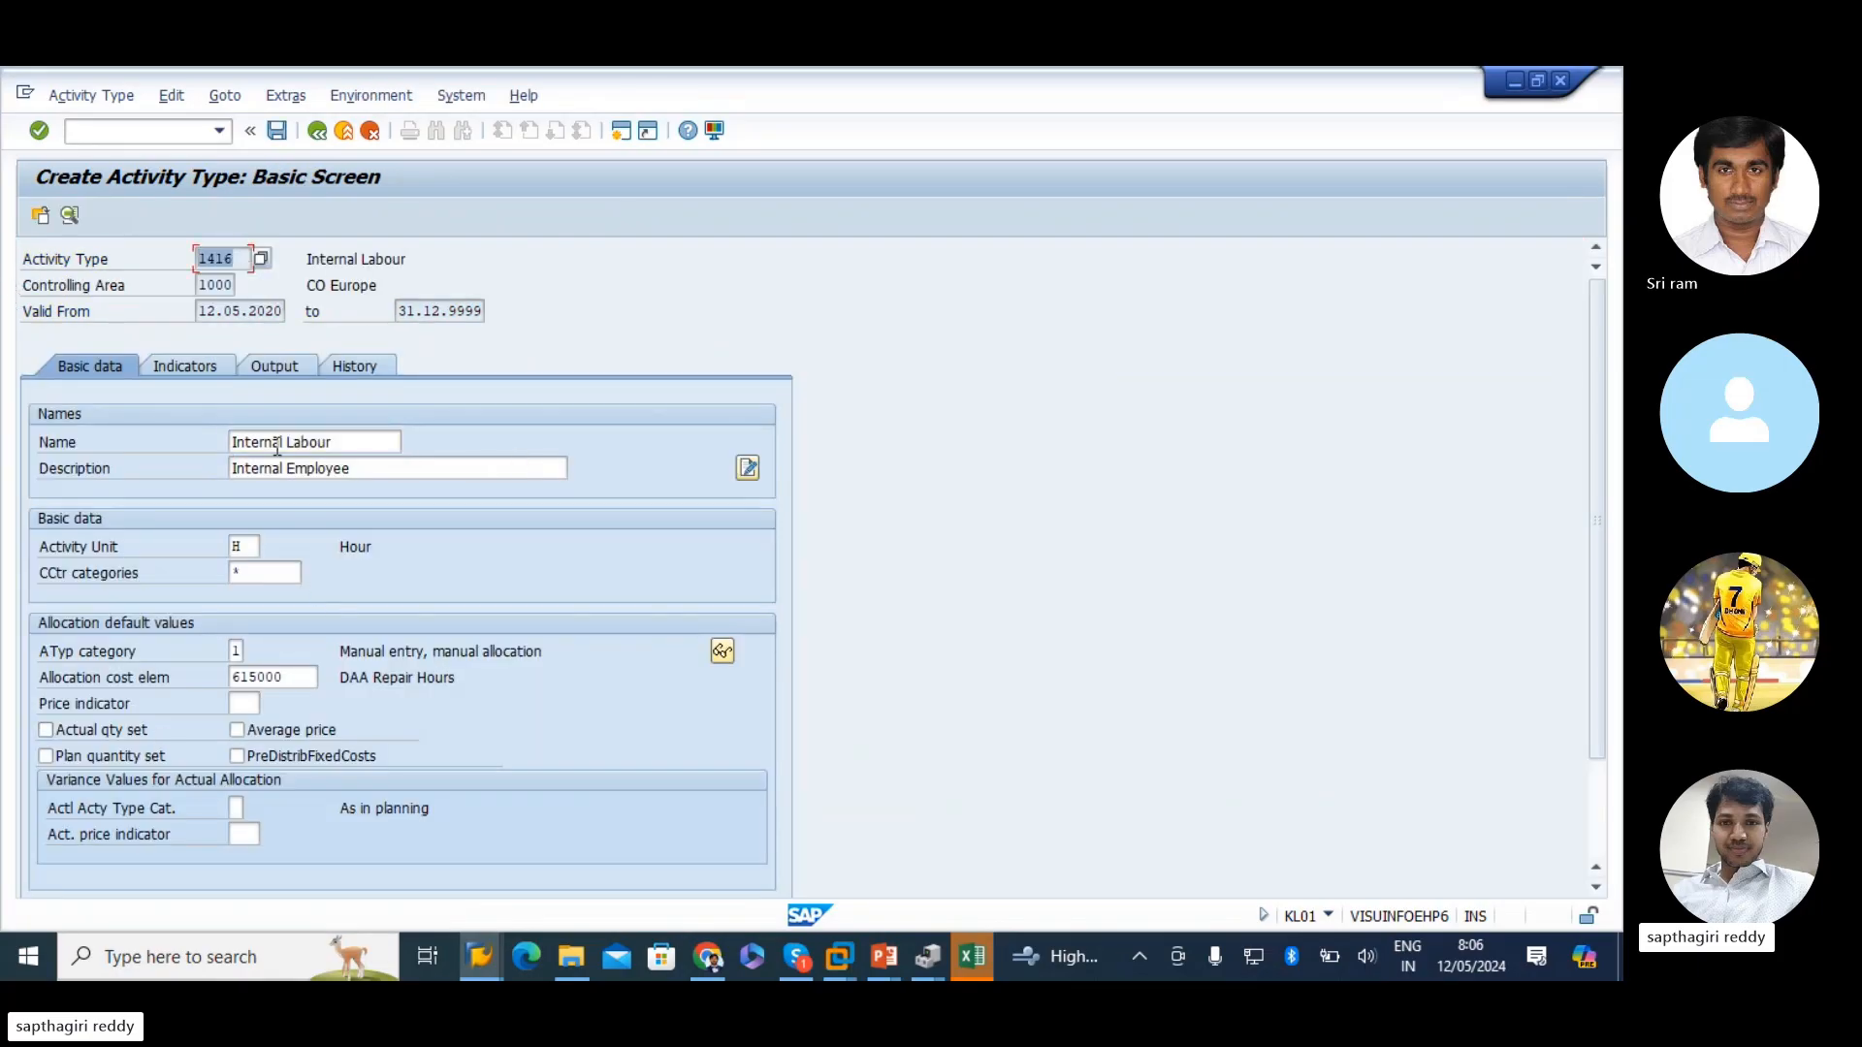
drag(338, 446, 20, 474)
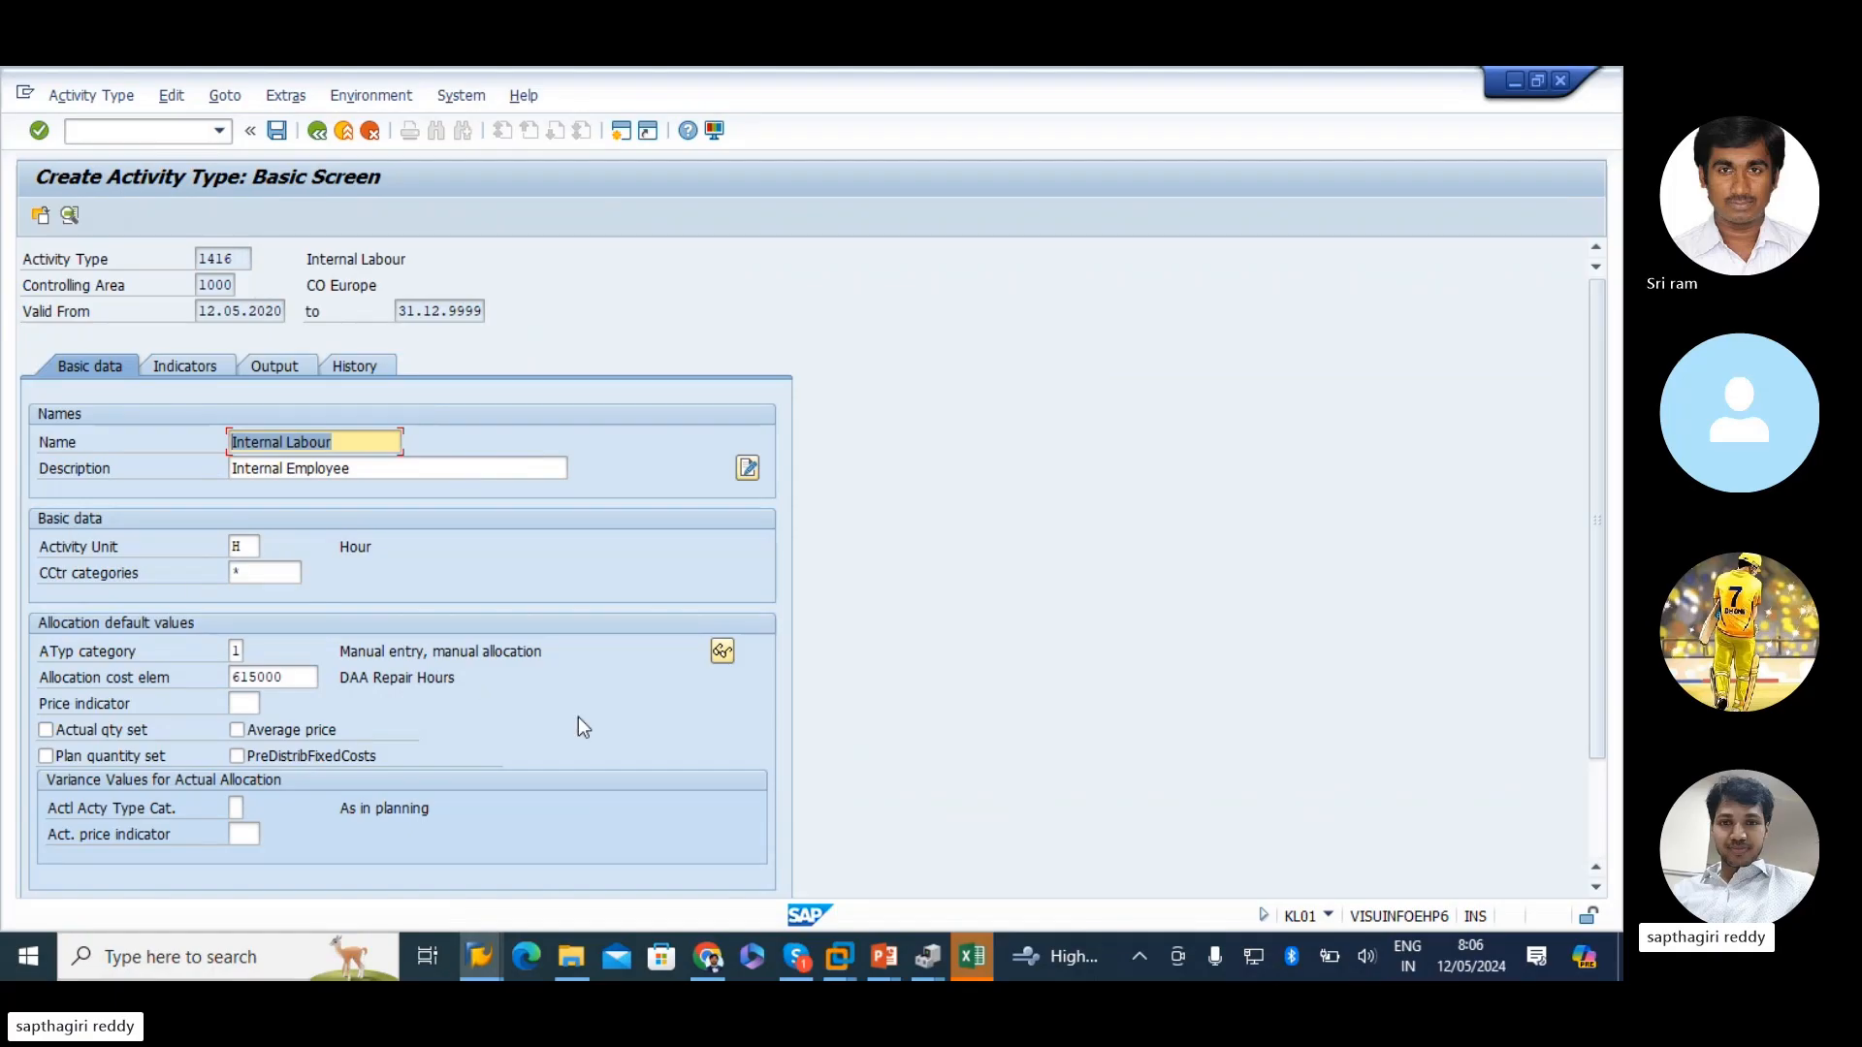
text(eNGINEER)
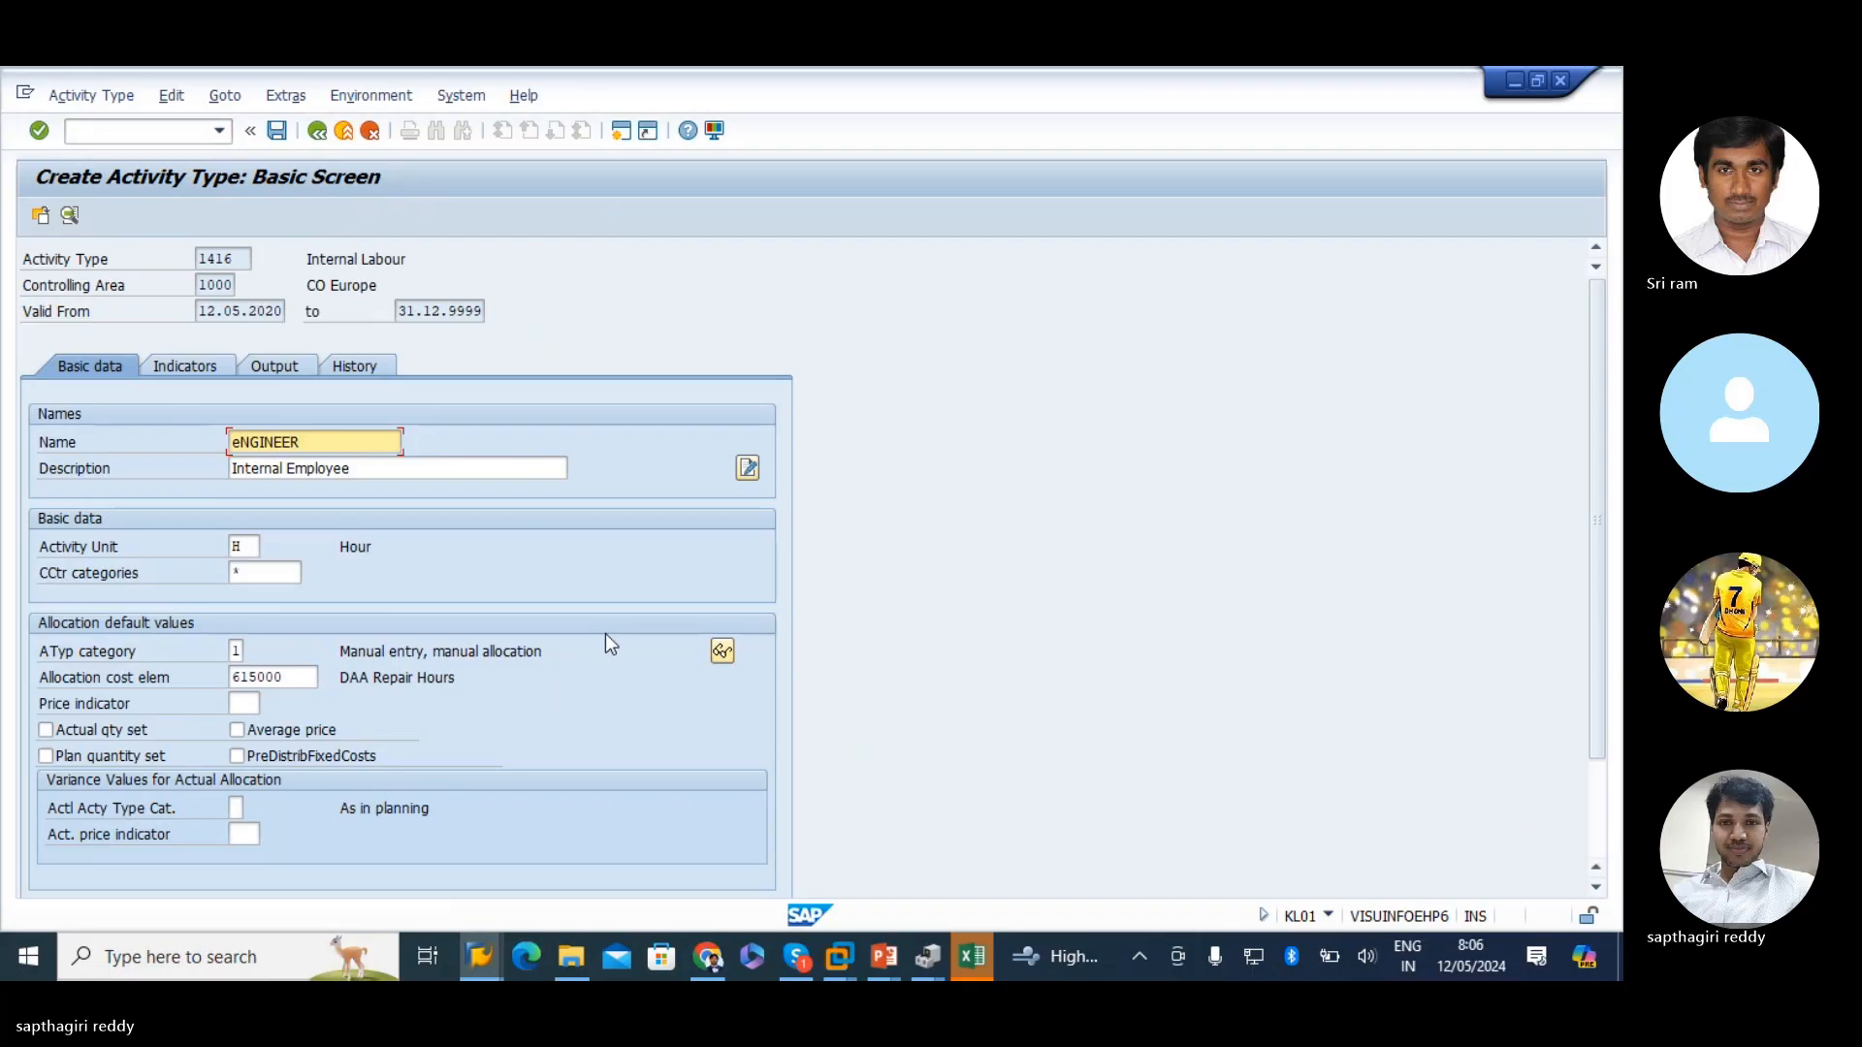
click(239, 440)
key(BackSpace)
text(E)
key(Tab)
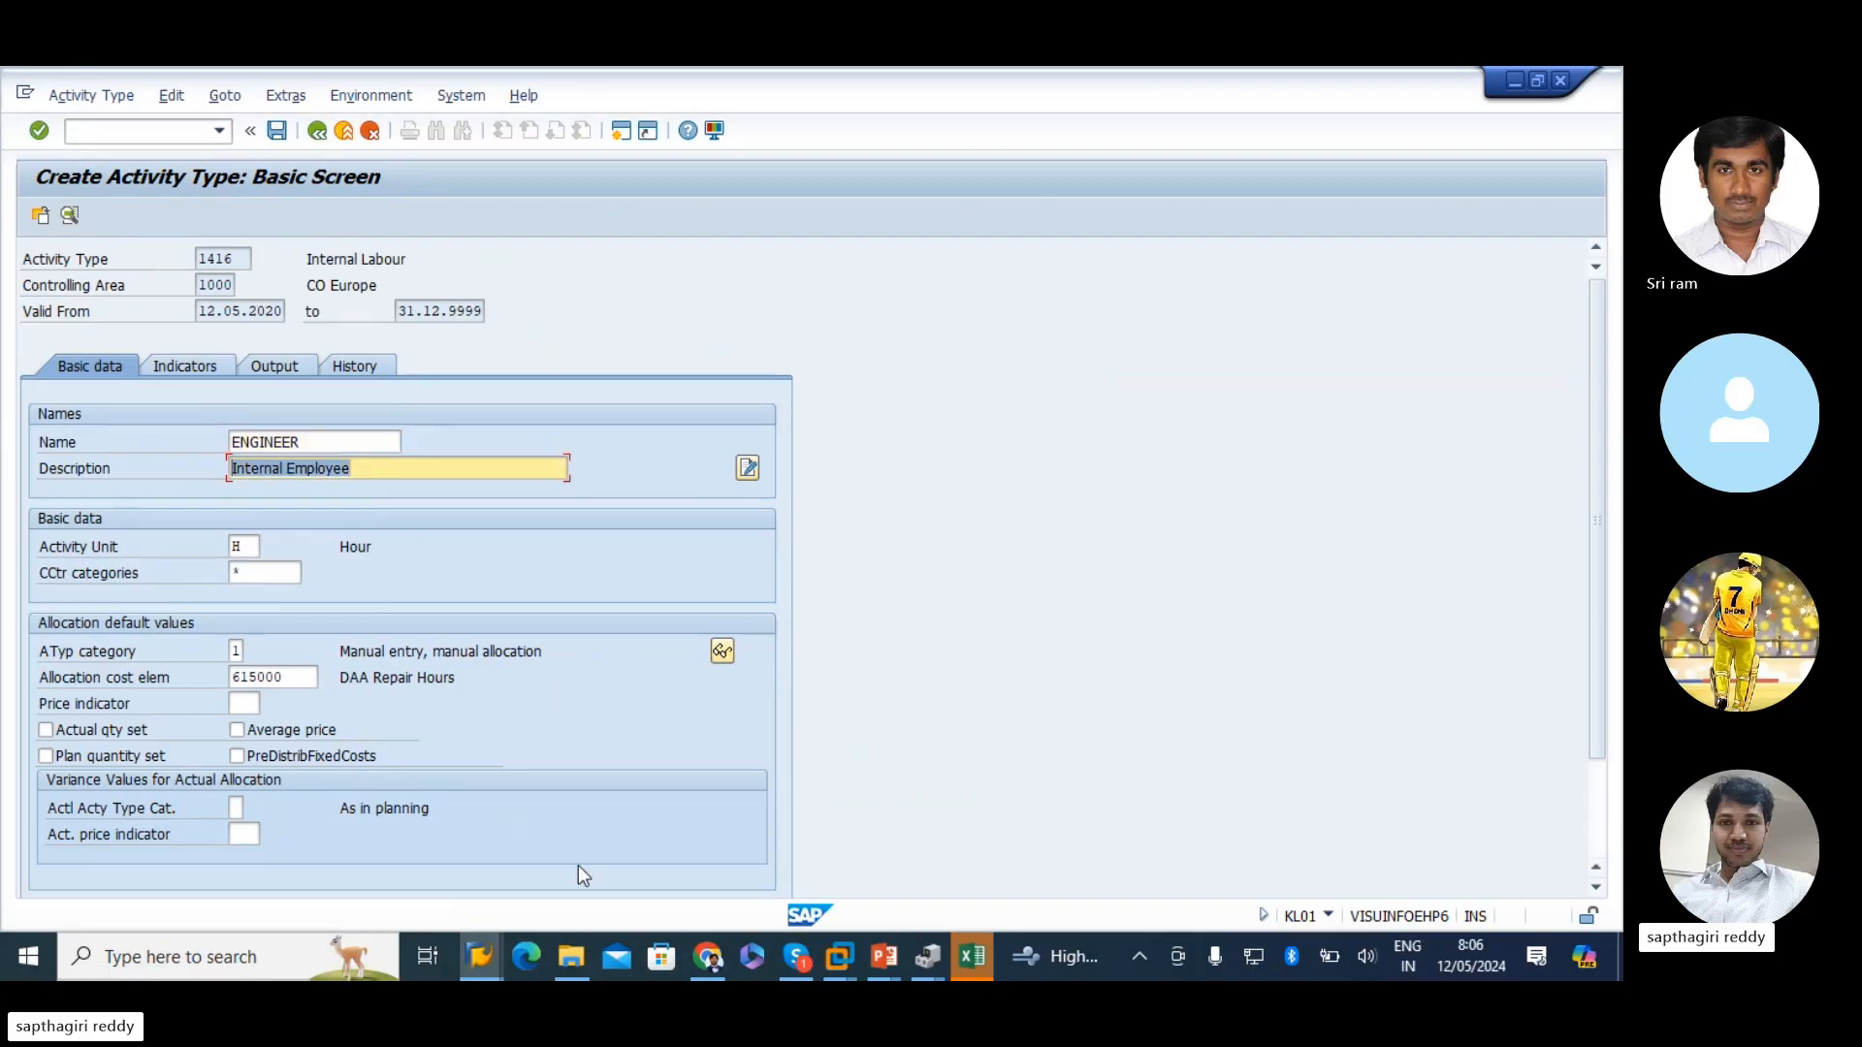
text(ENGINEER)
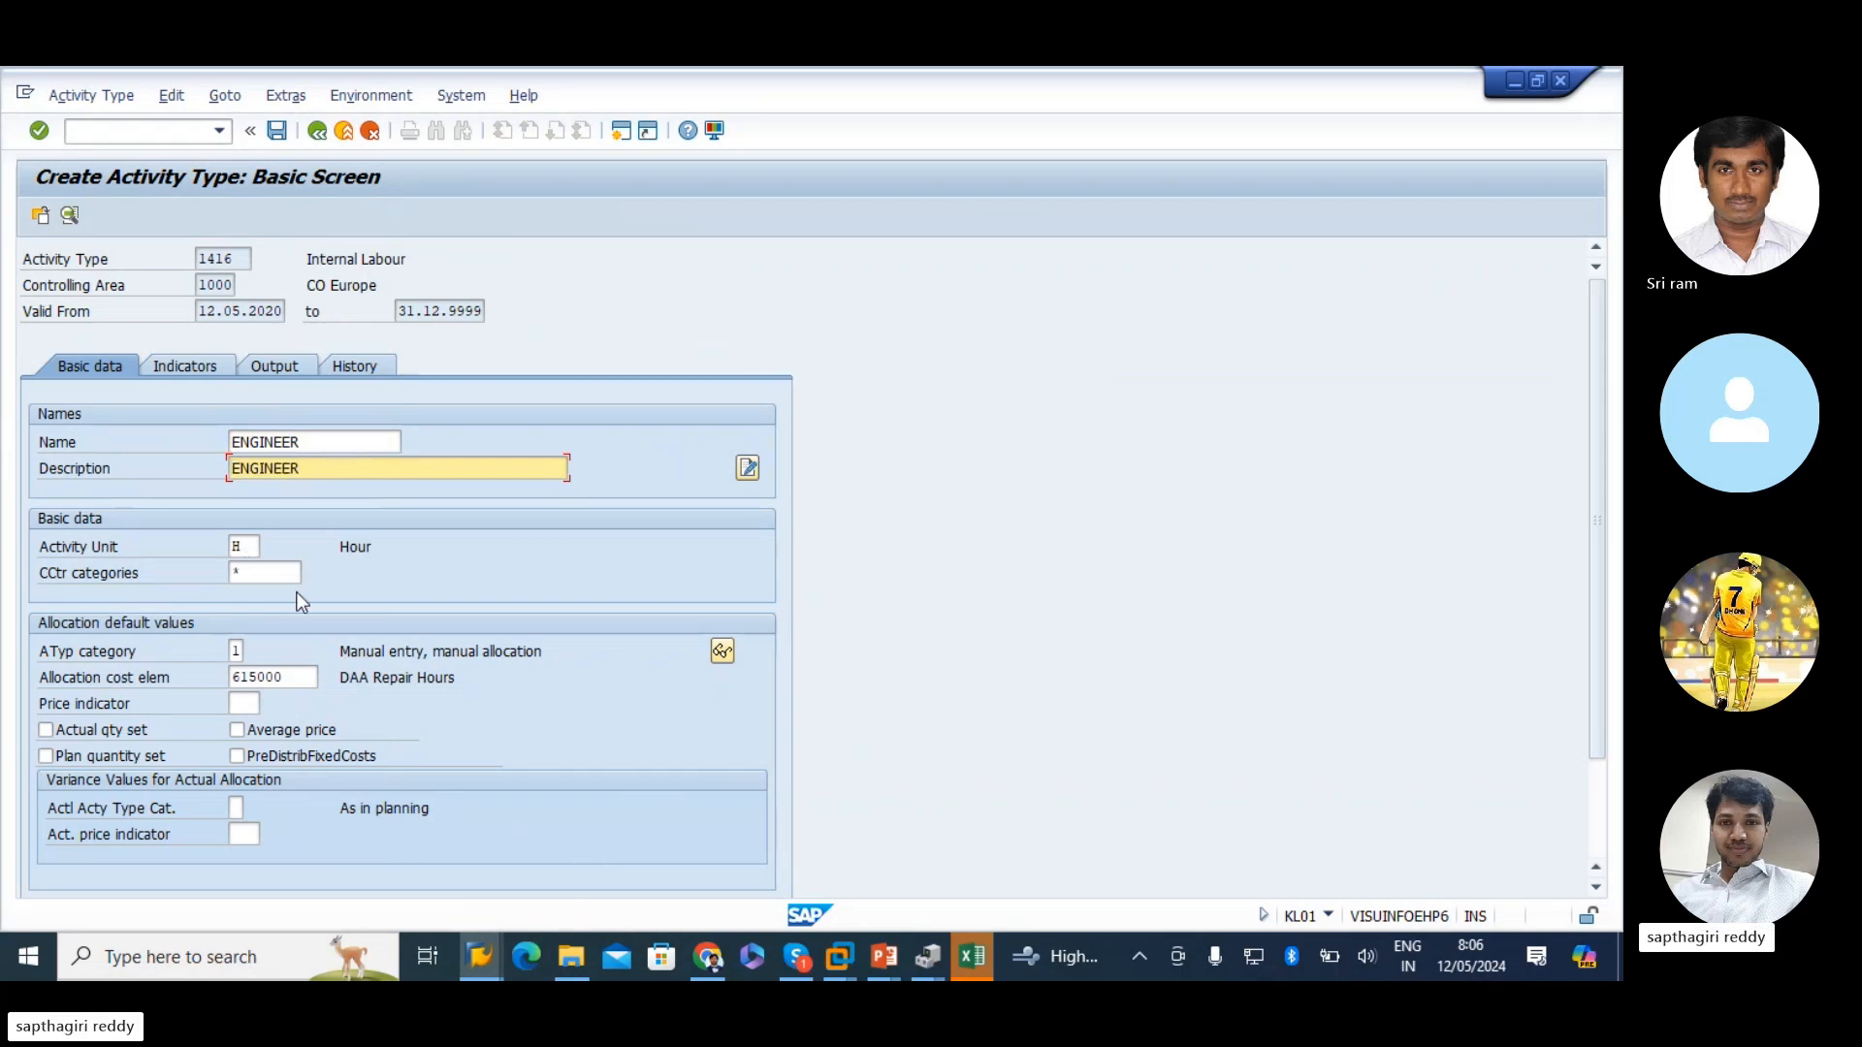
- Check the activity unit of the new activity type and switch to the KP26 price planning session
double_click(347, 546)
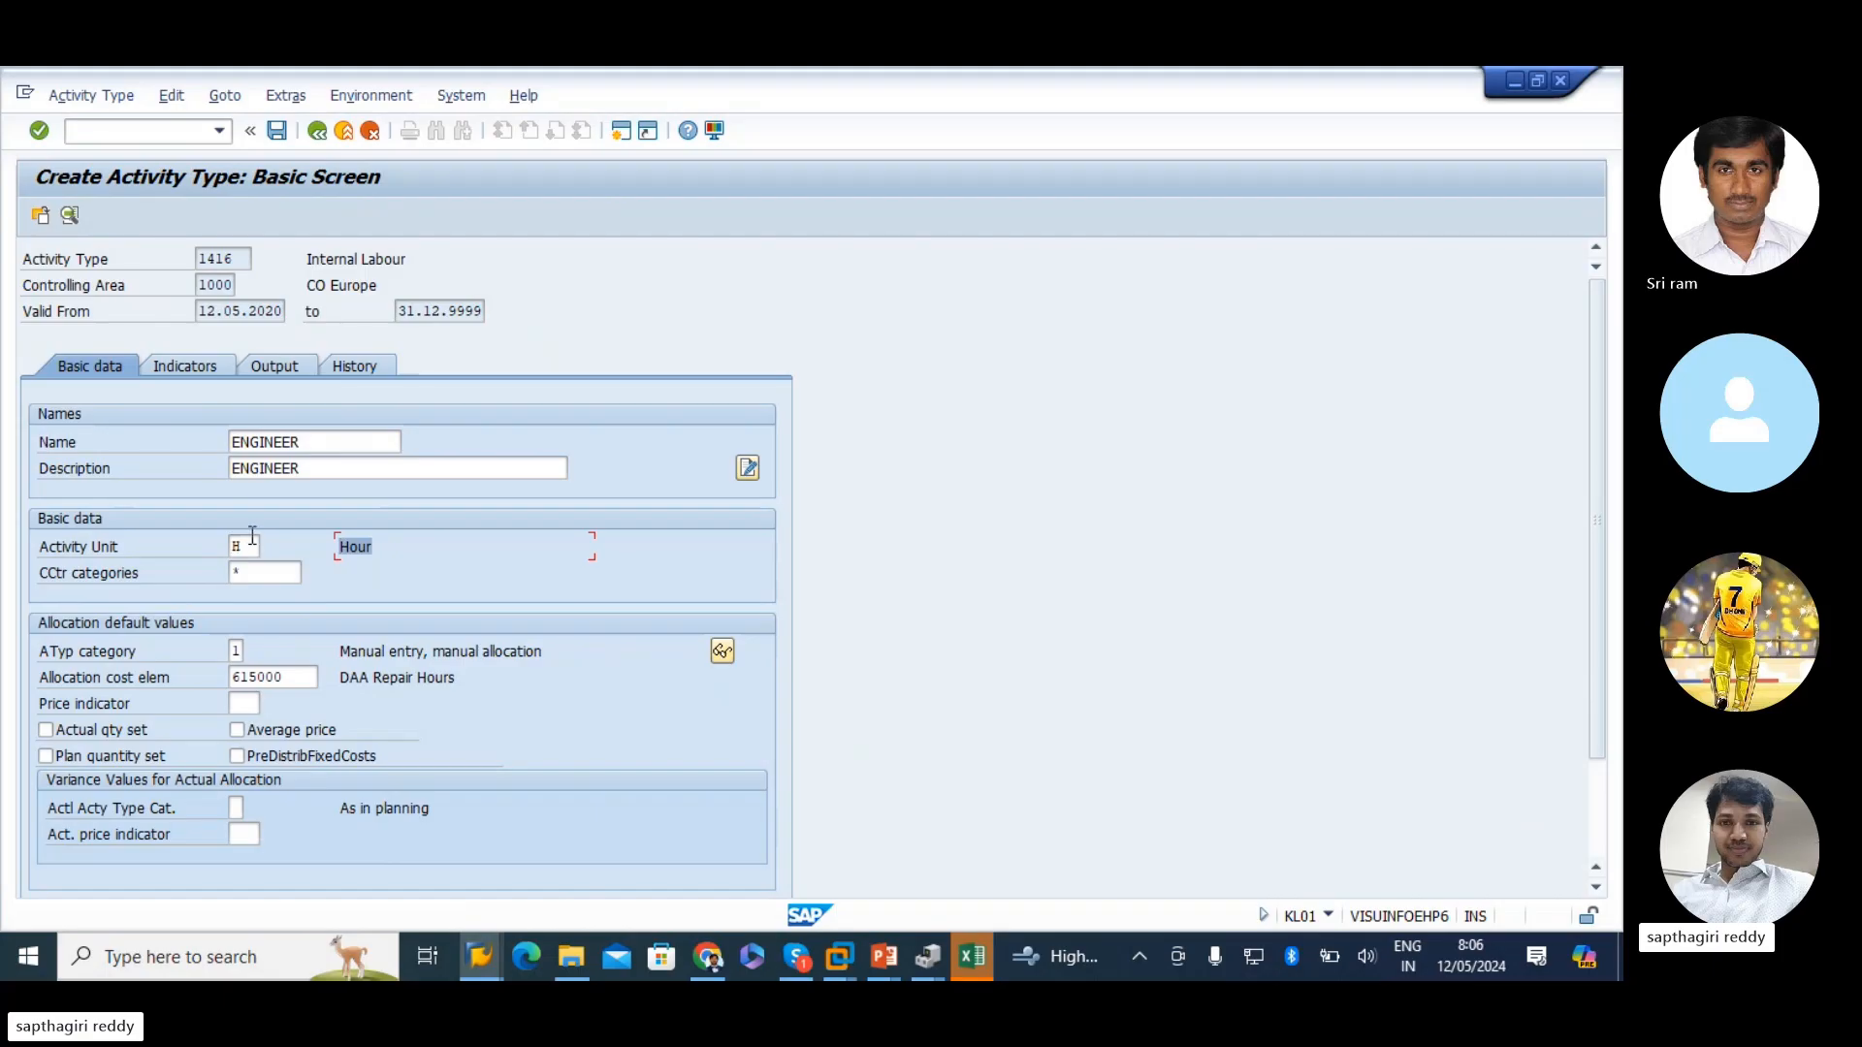
click(478, 958)
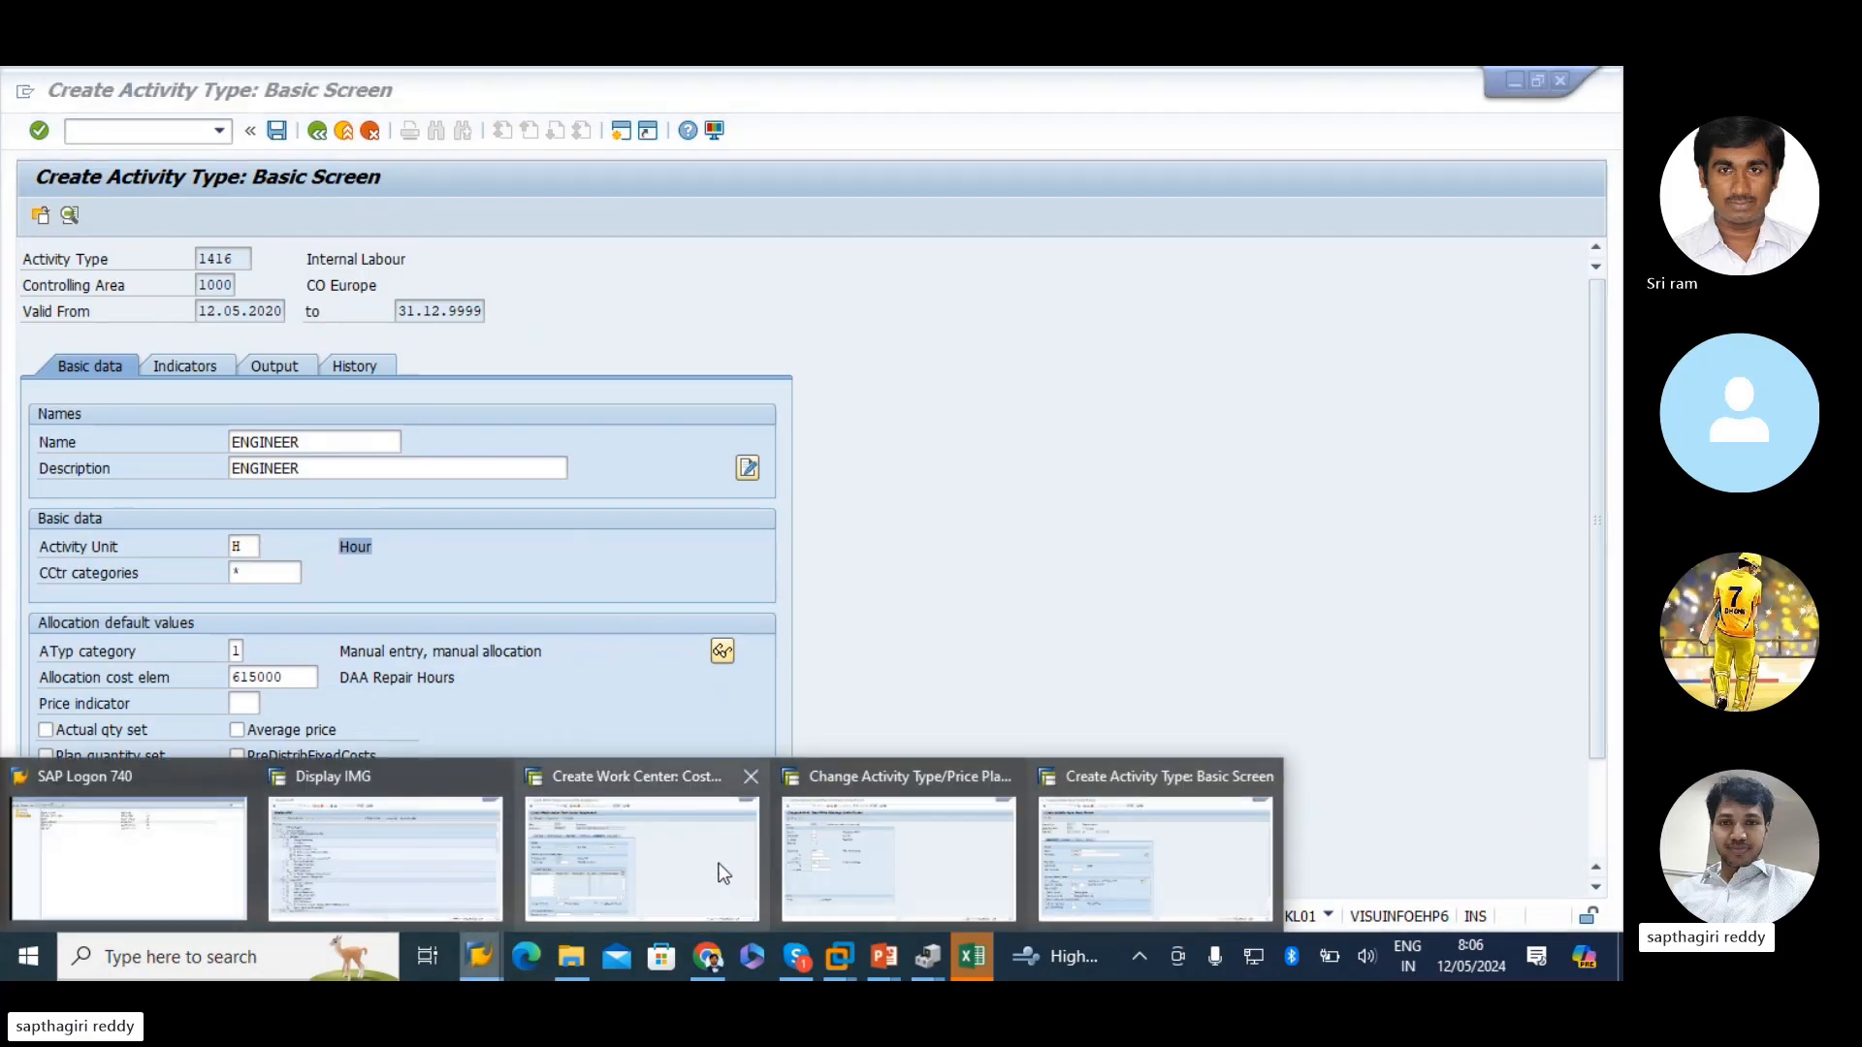
click(1122, 869)
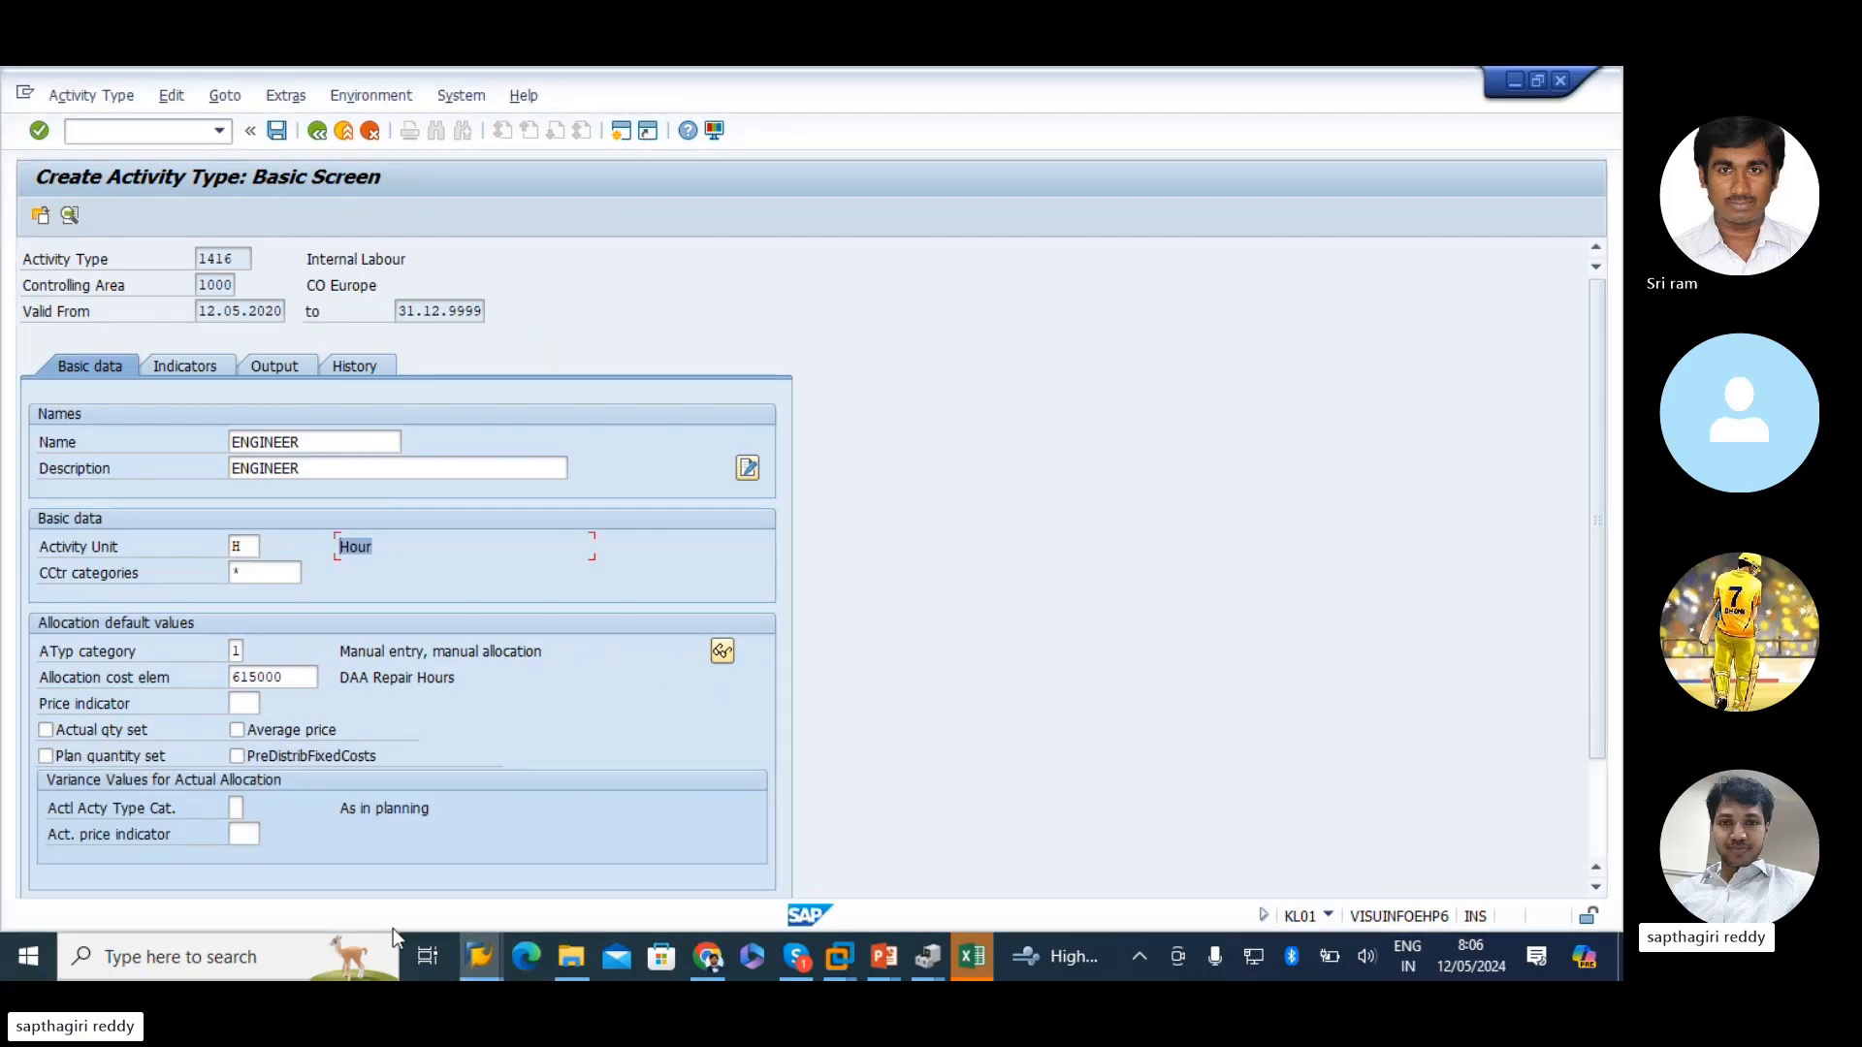
click(477, 957)
click(845, 859)
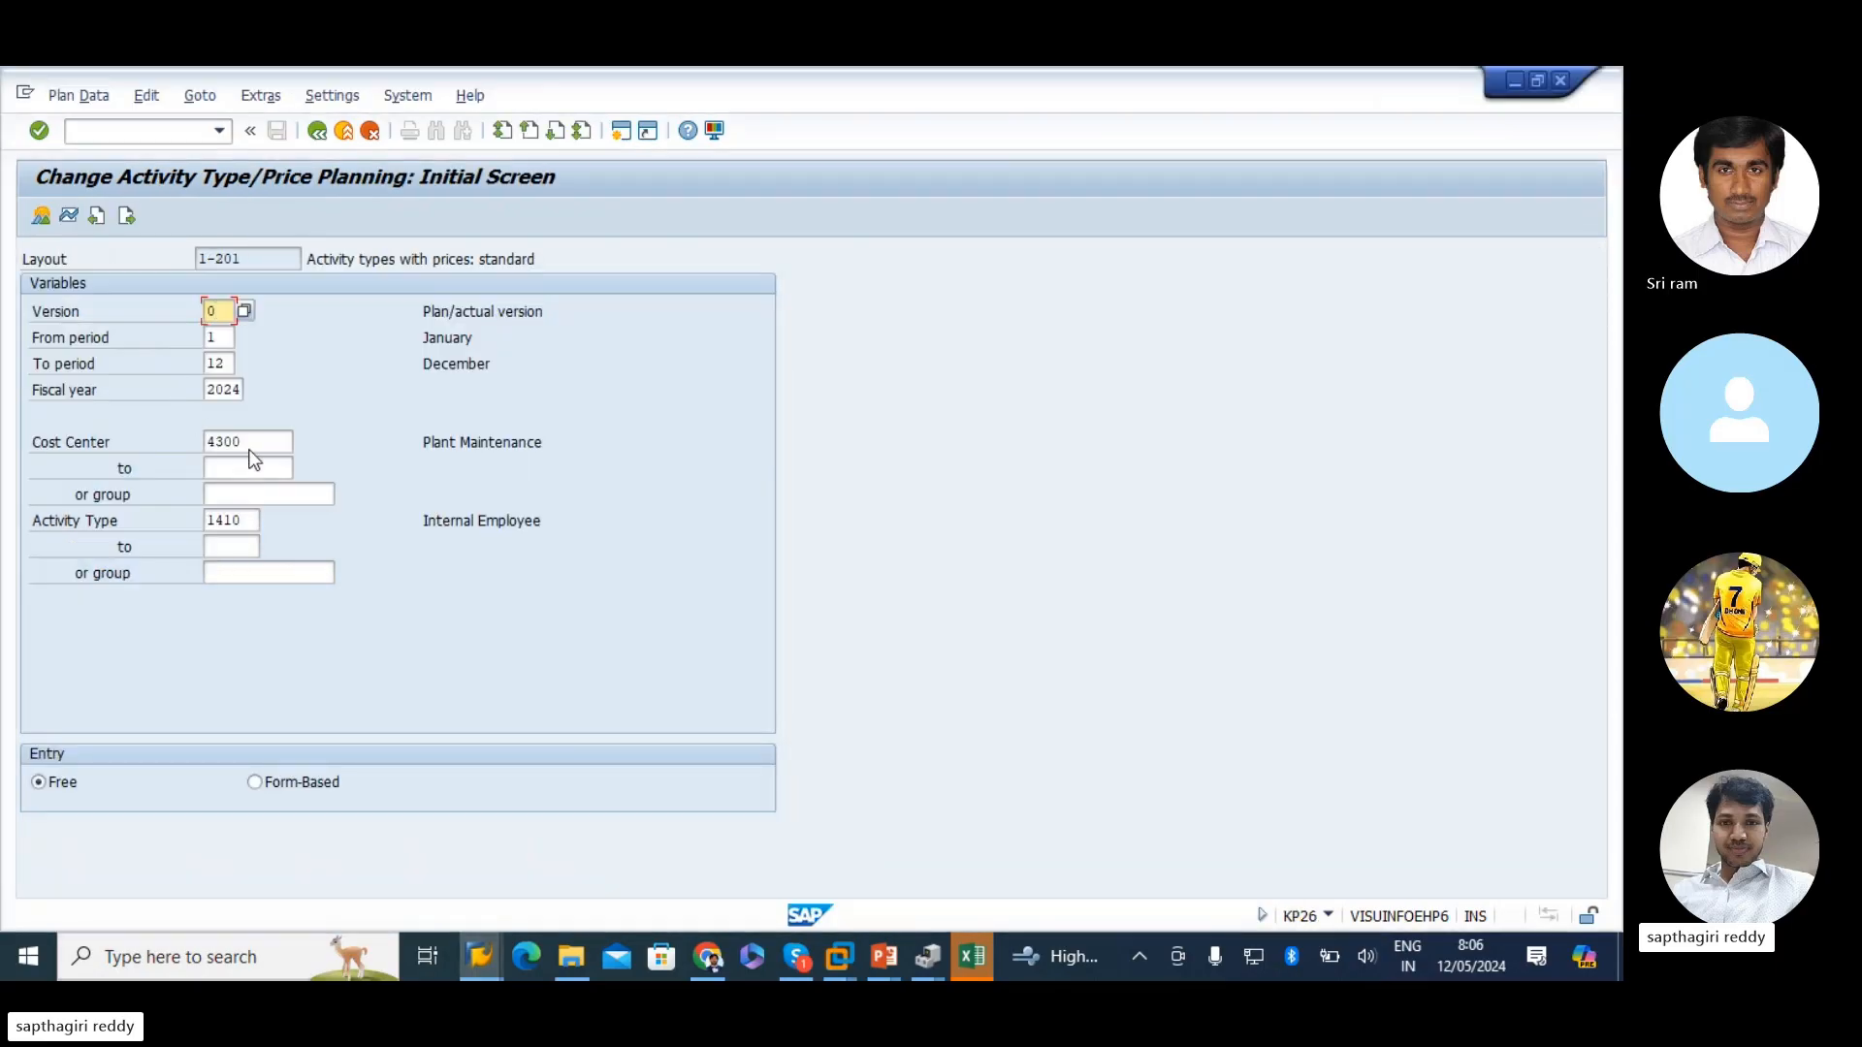
- Compare the cost center in KP26 price planning with the one in the work center's costing data, and return to the KL01 session
drag(252, 445, 5, 535)
click(491, 956)
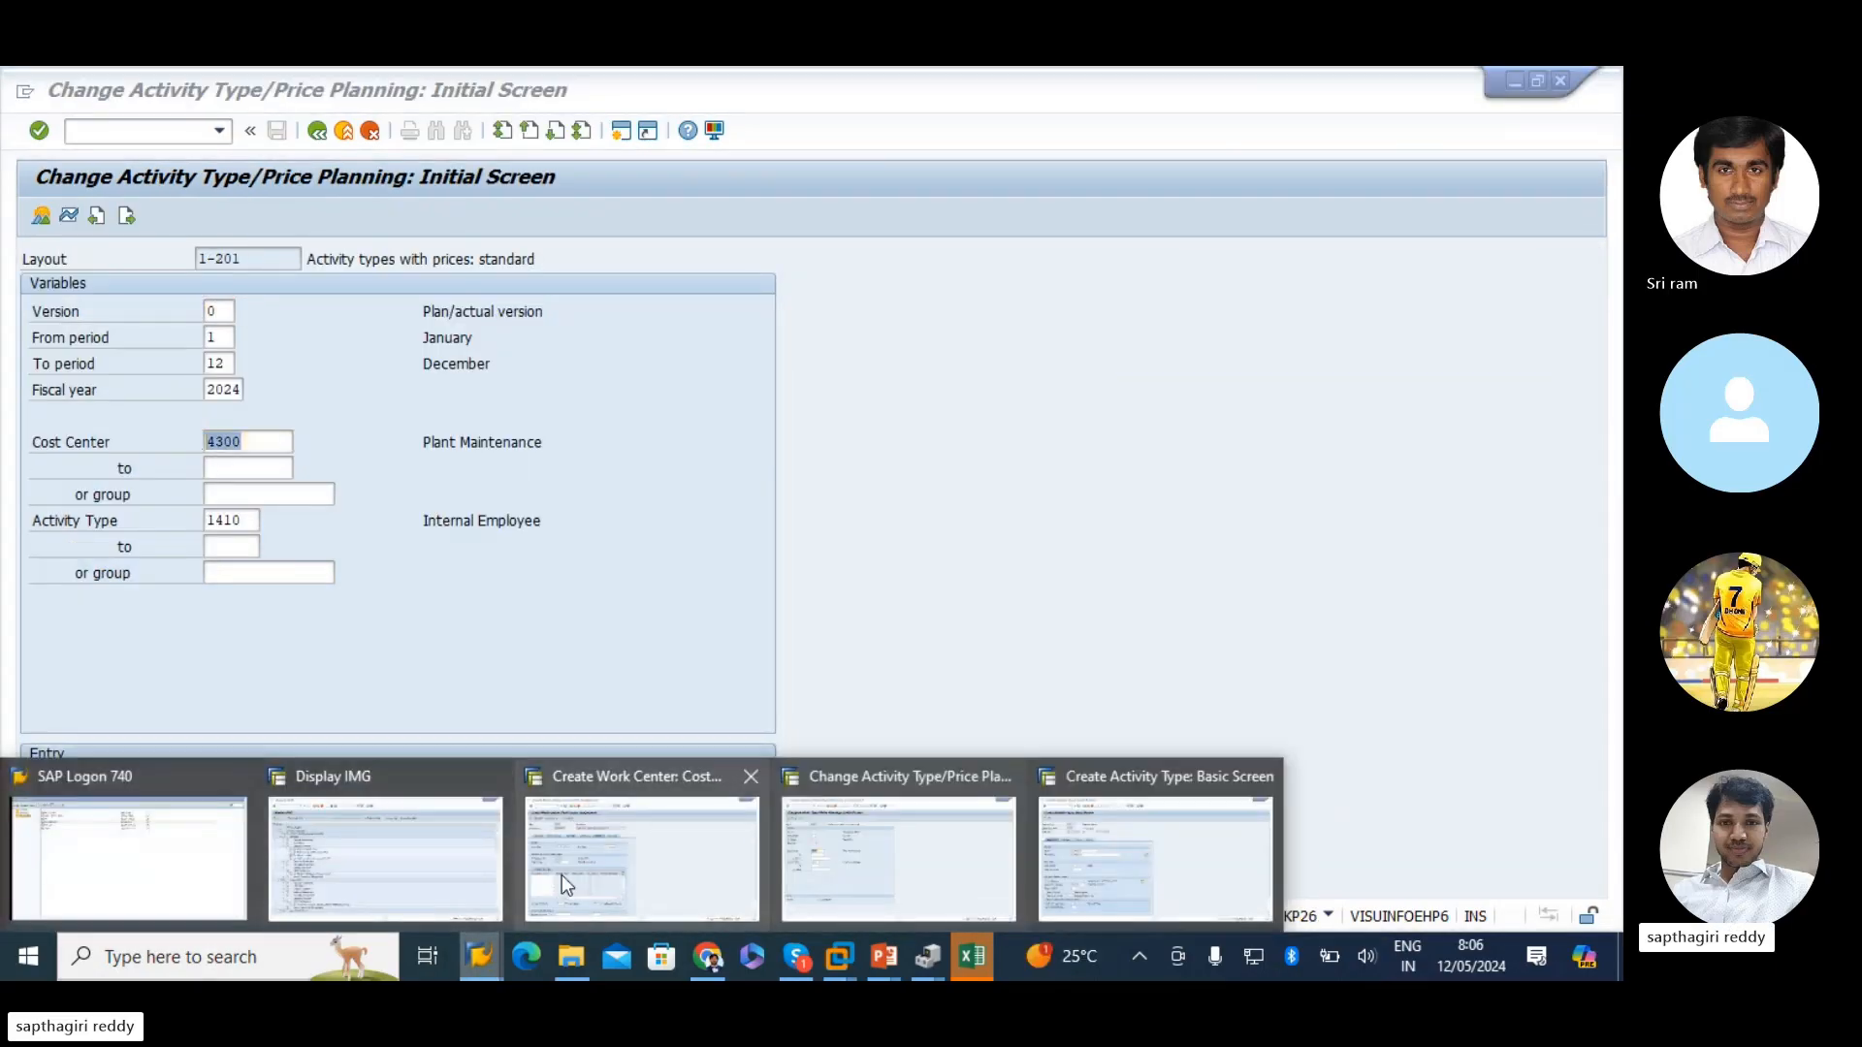
click(677, 880)
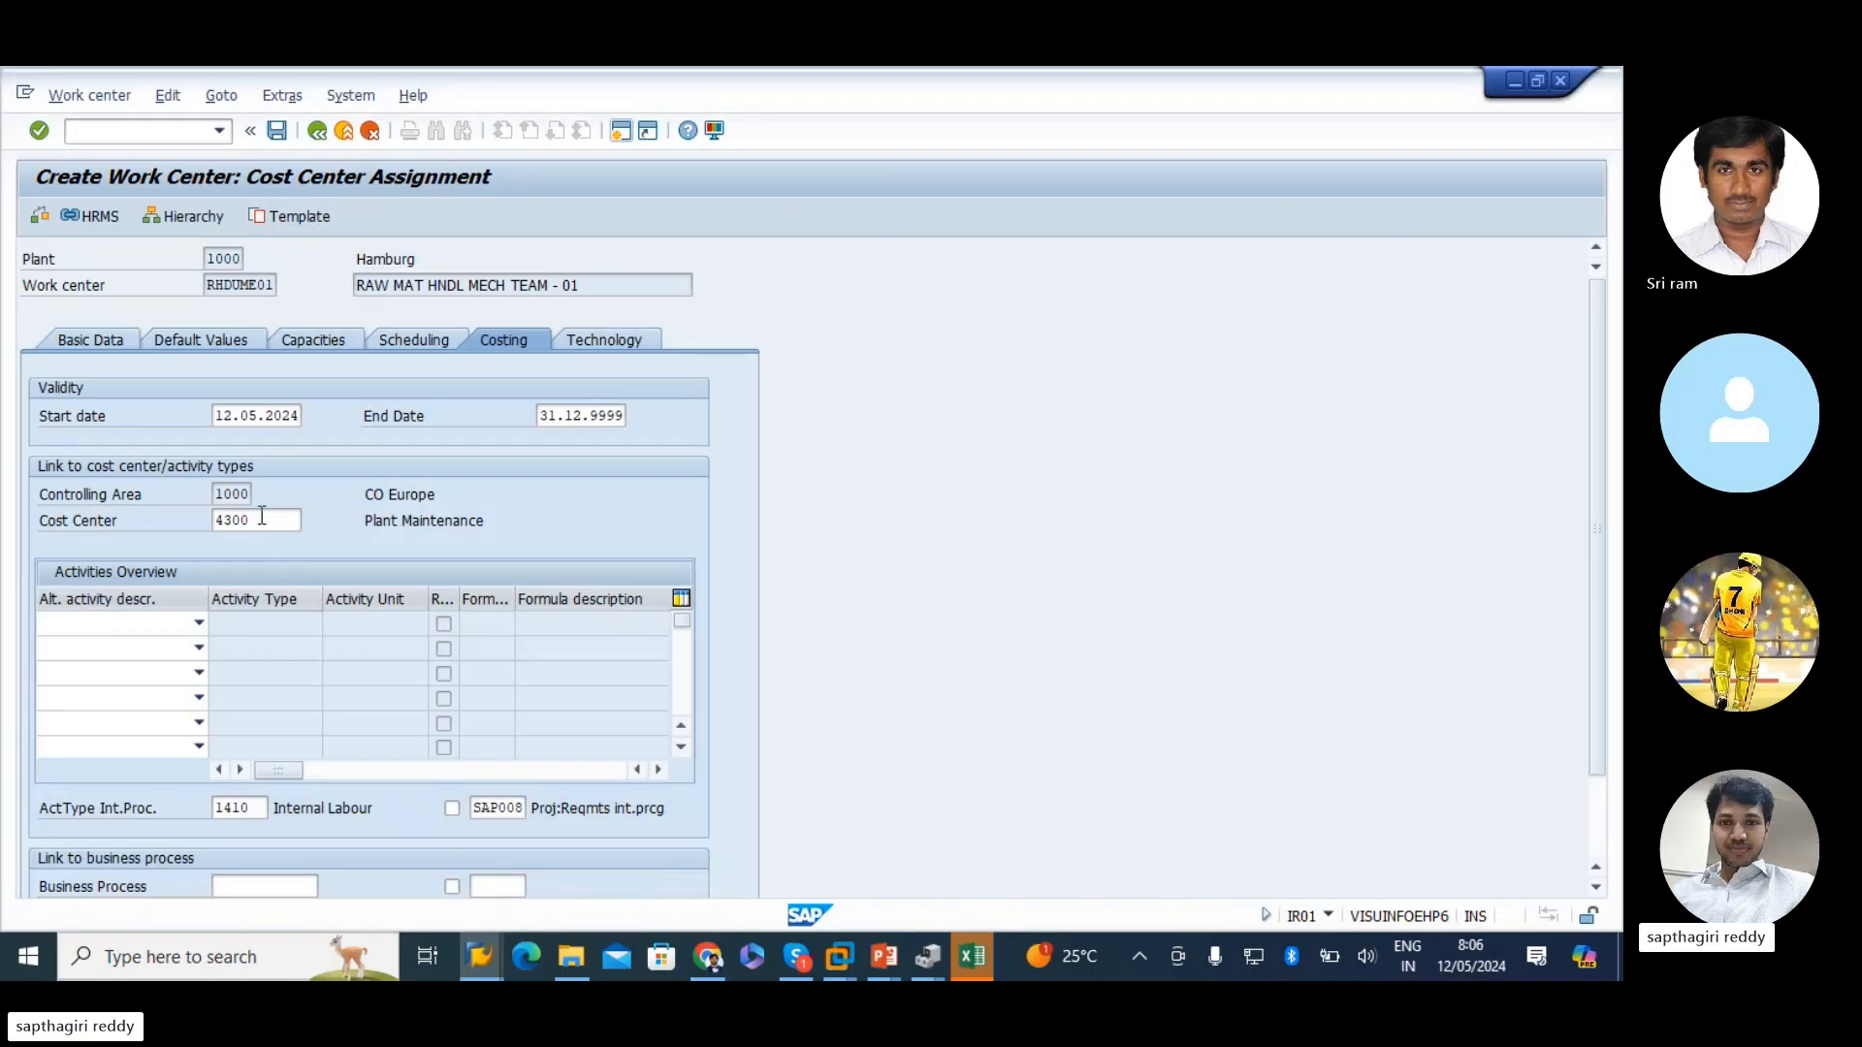
drag(261, 516, 7, 565)
key(alt+Tab)
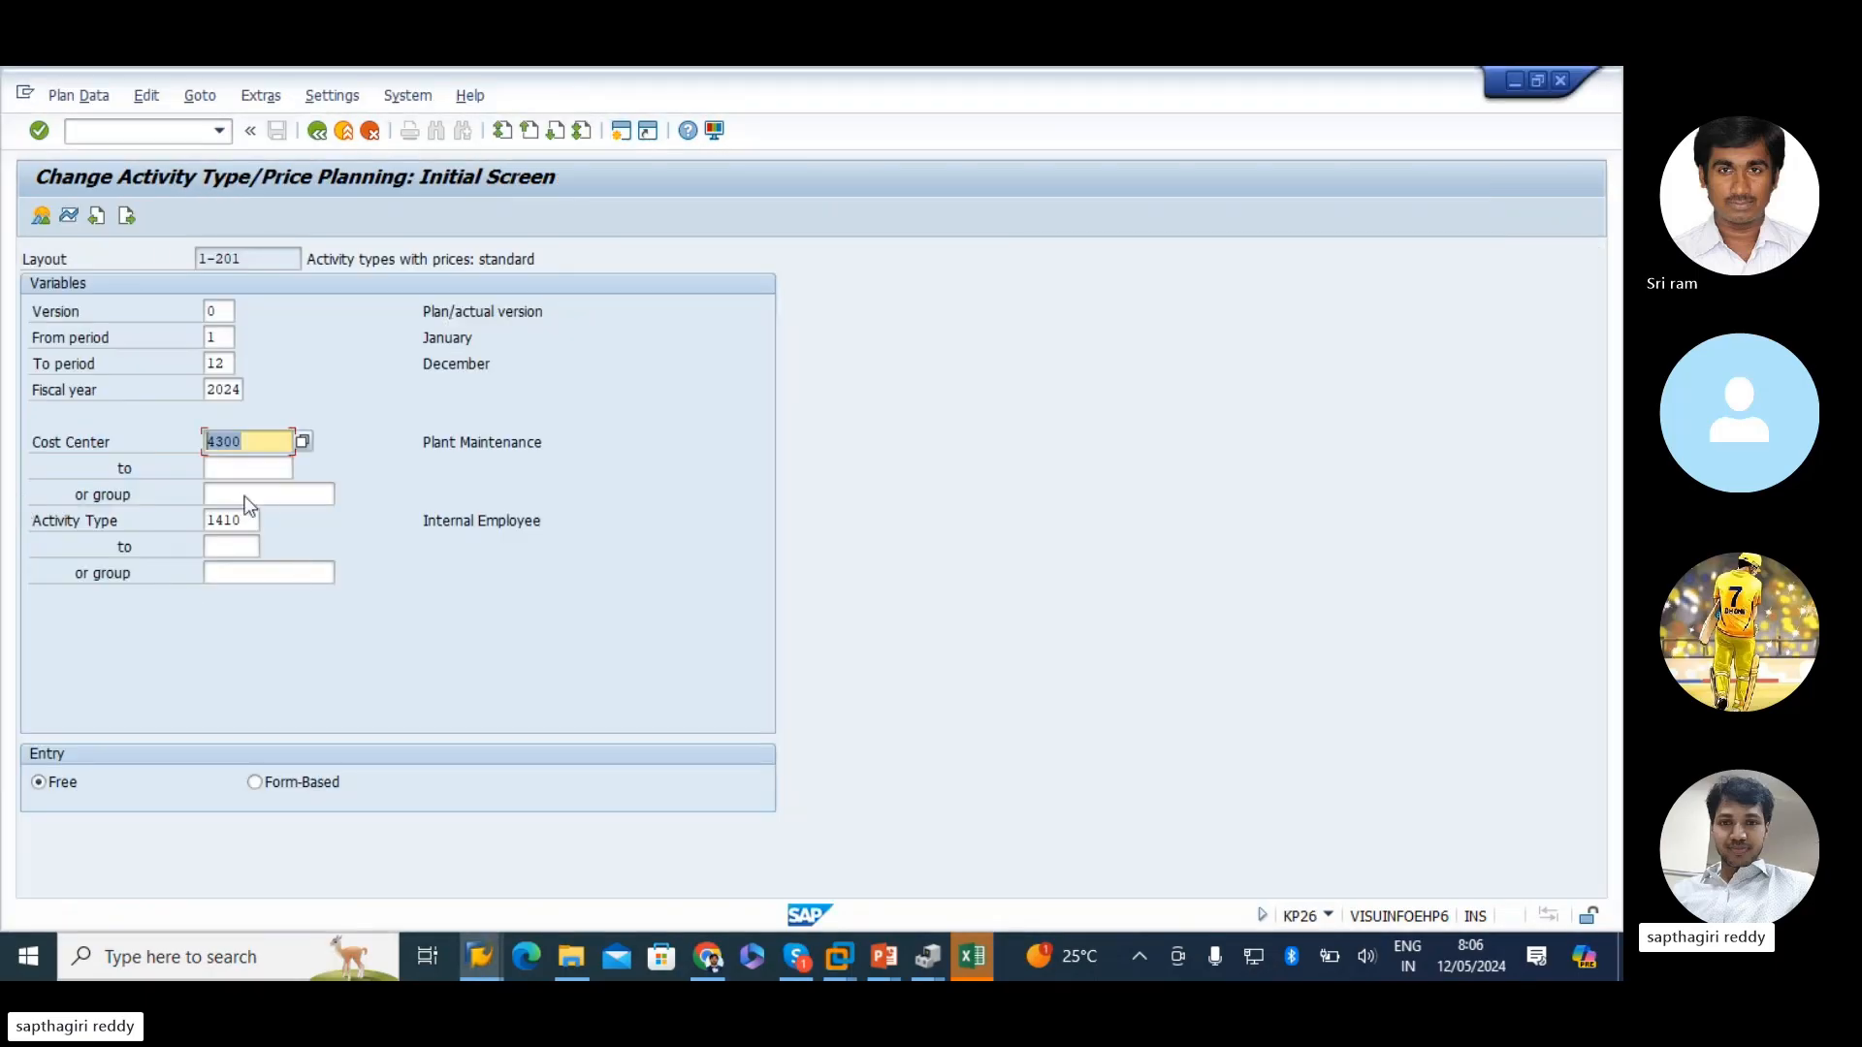
click(487, 956)
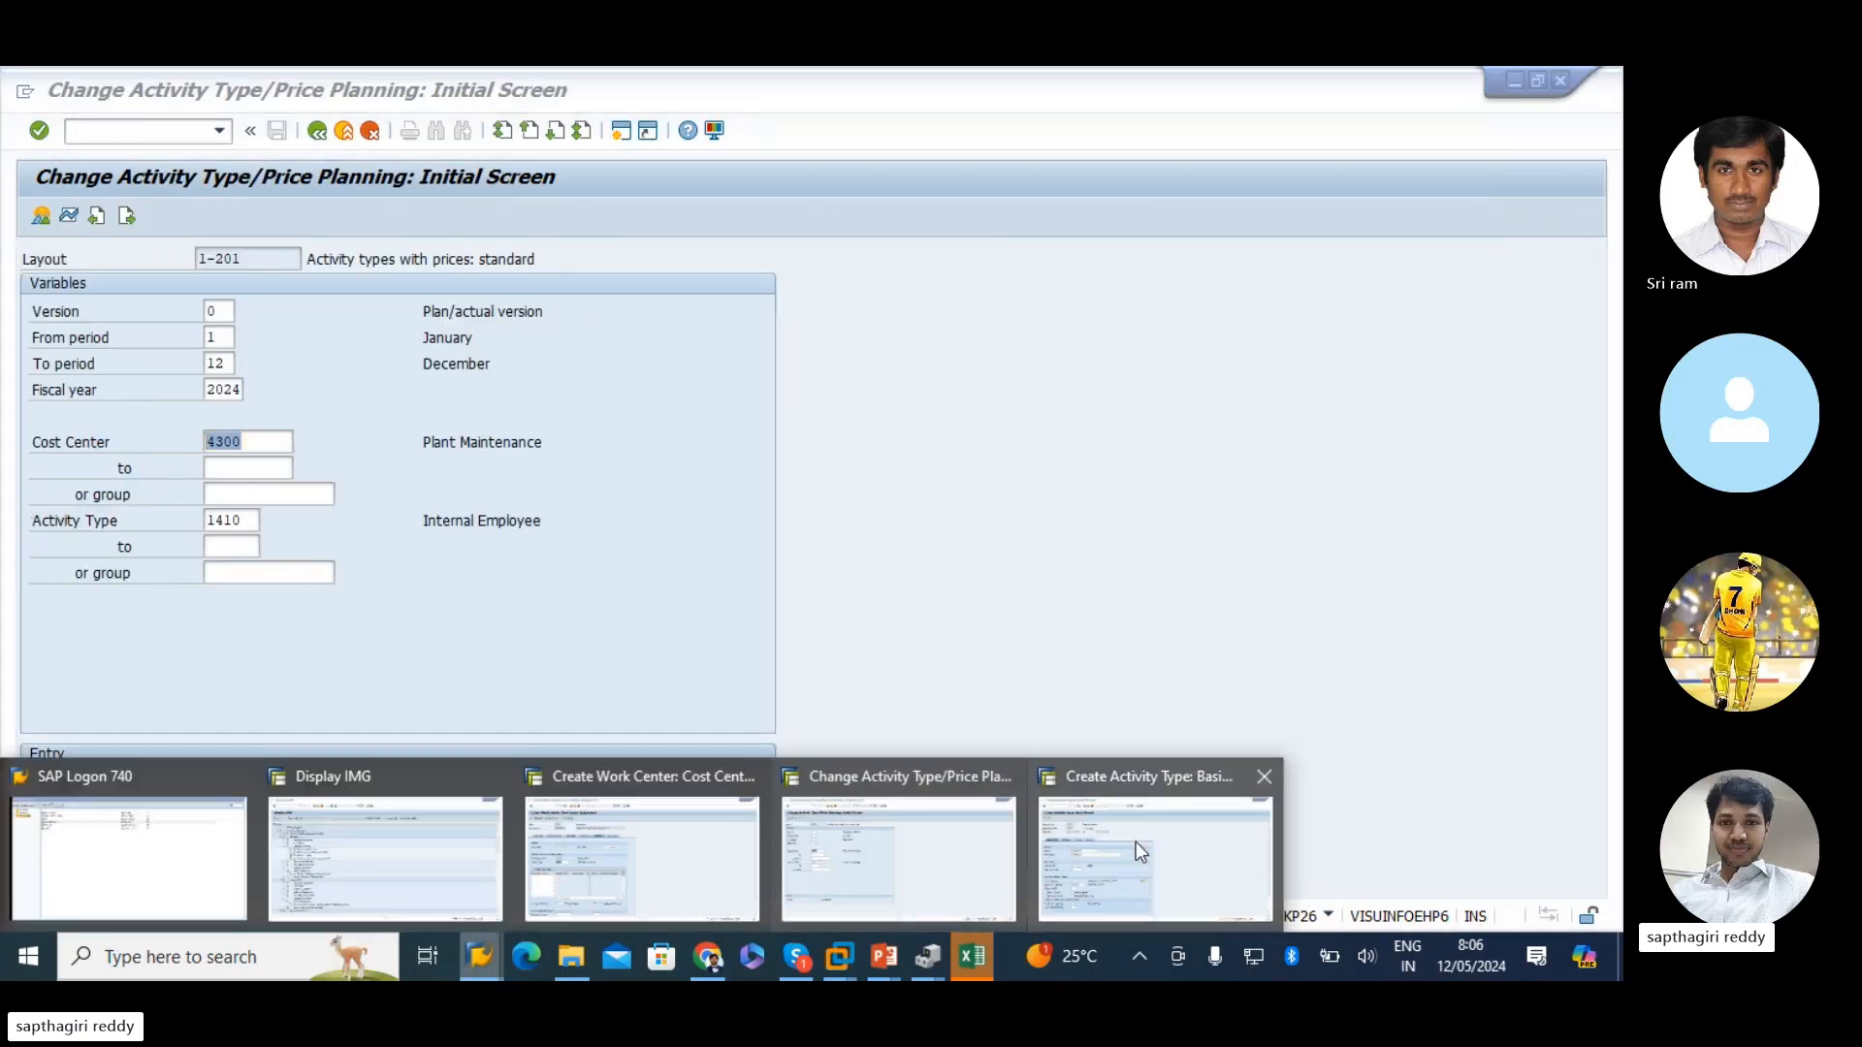
click(1141, 850)
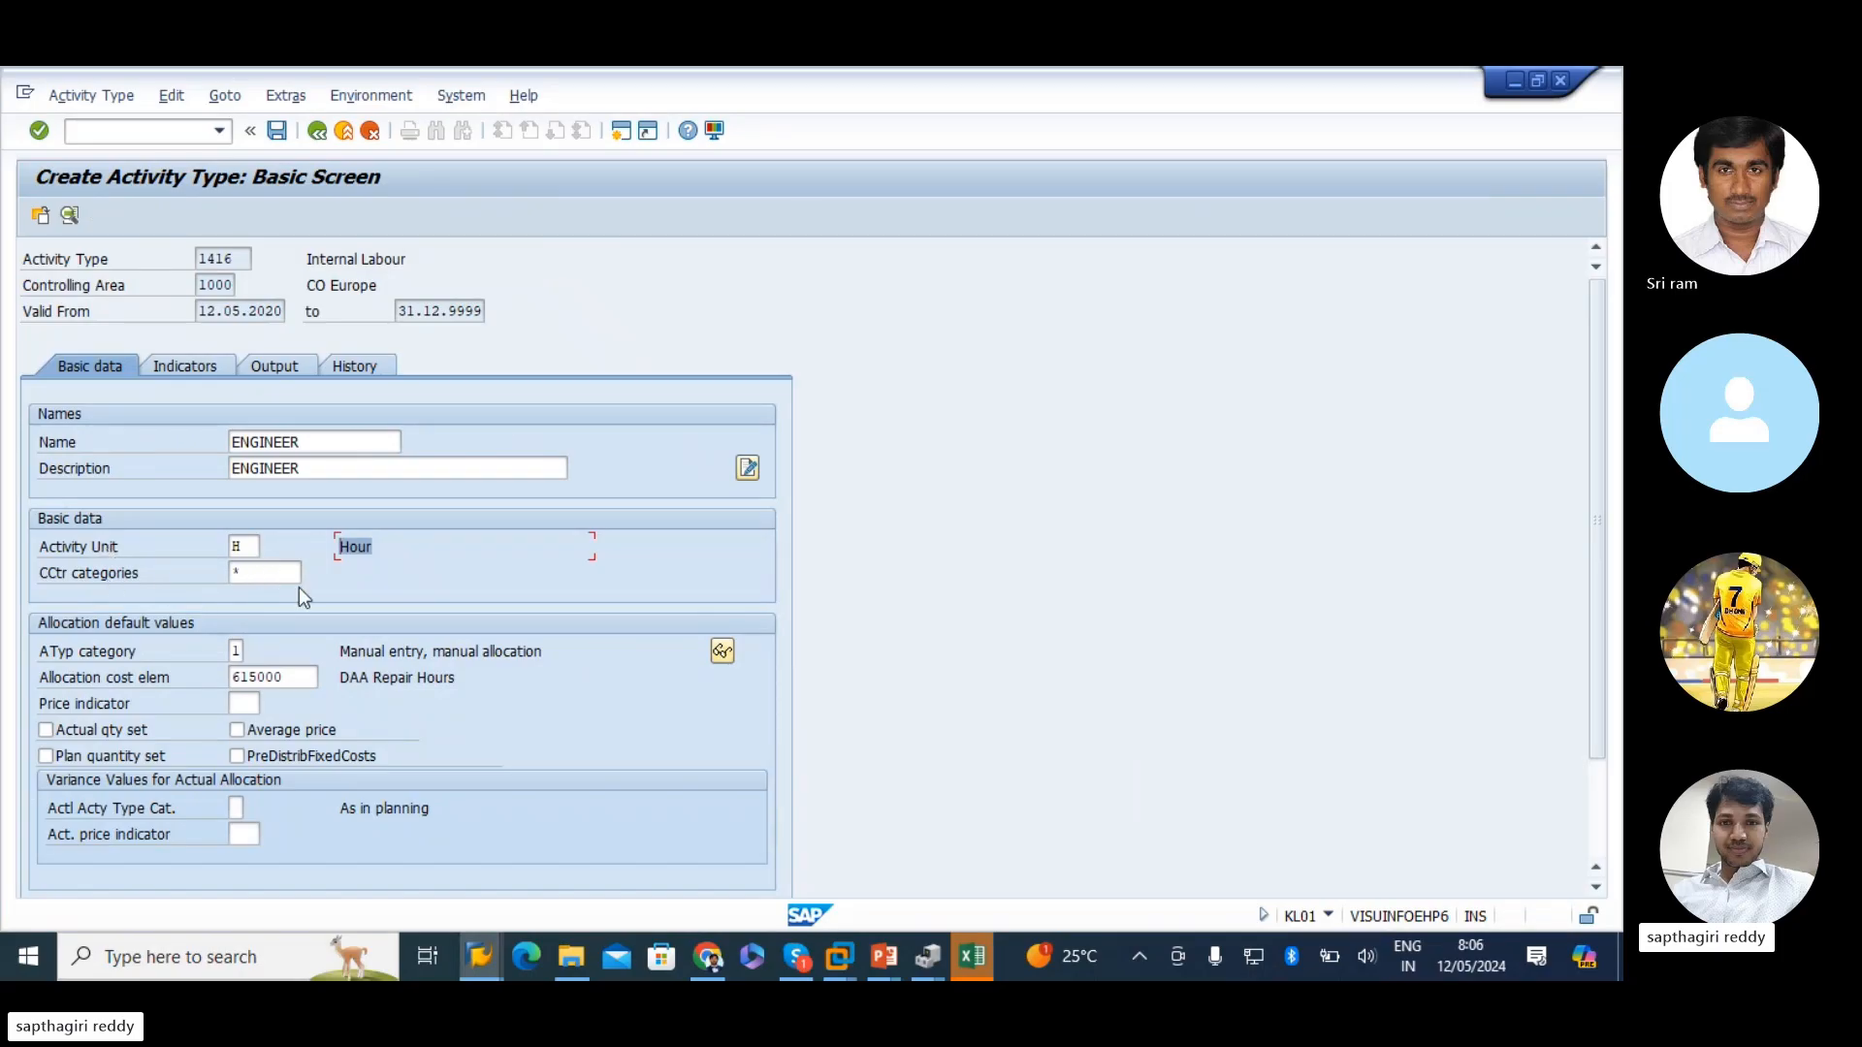
- View the available cost center categories and activity type categories for the new activity type without changing either selection
click(311, 574)
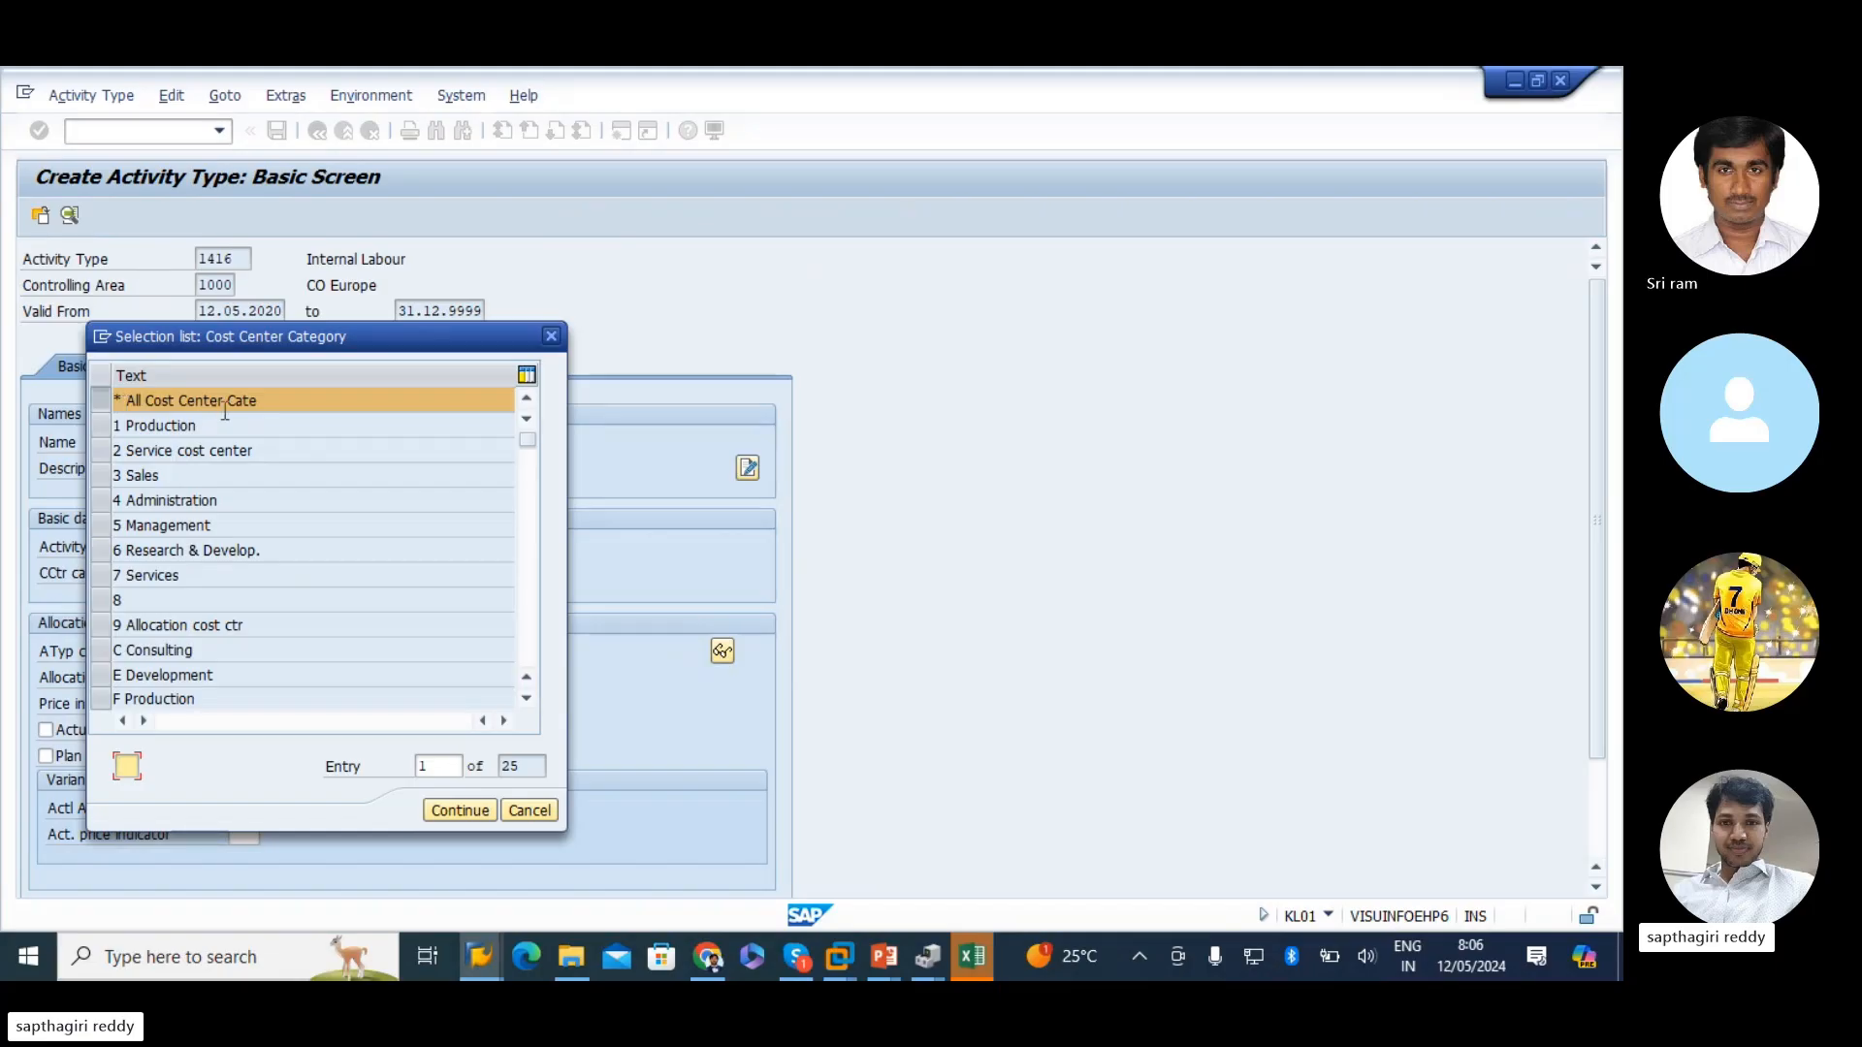
drag(240, 335, 824, 347)
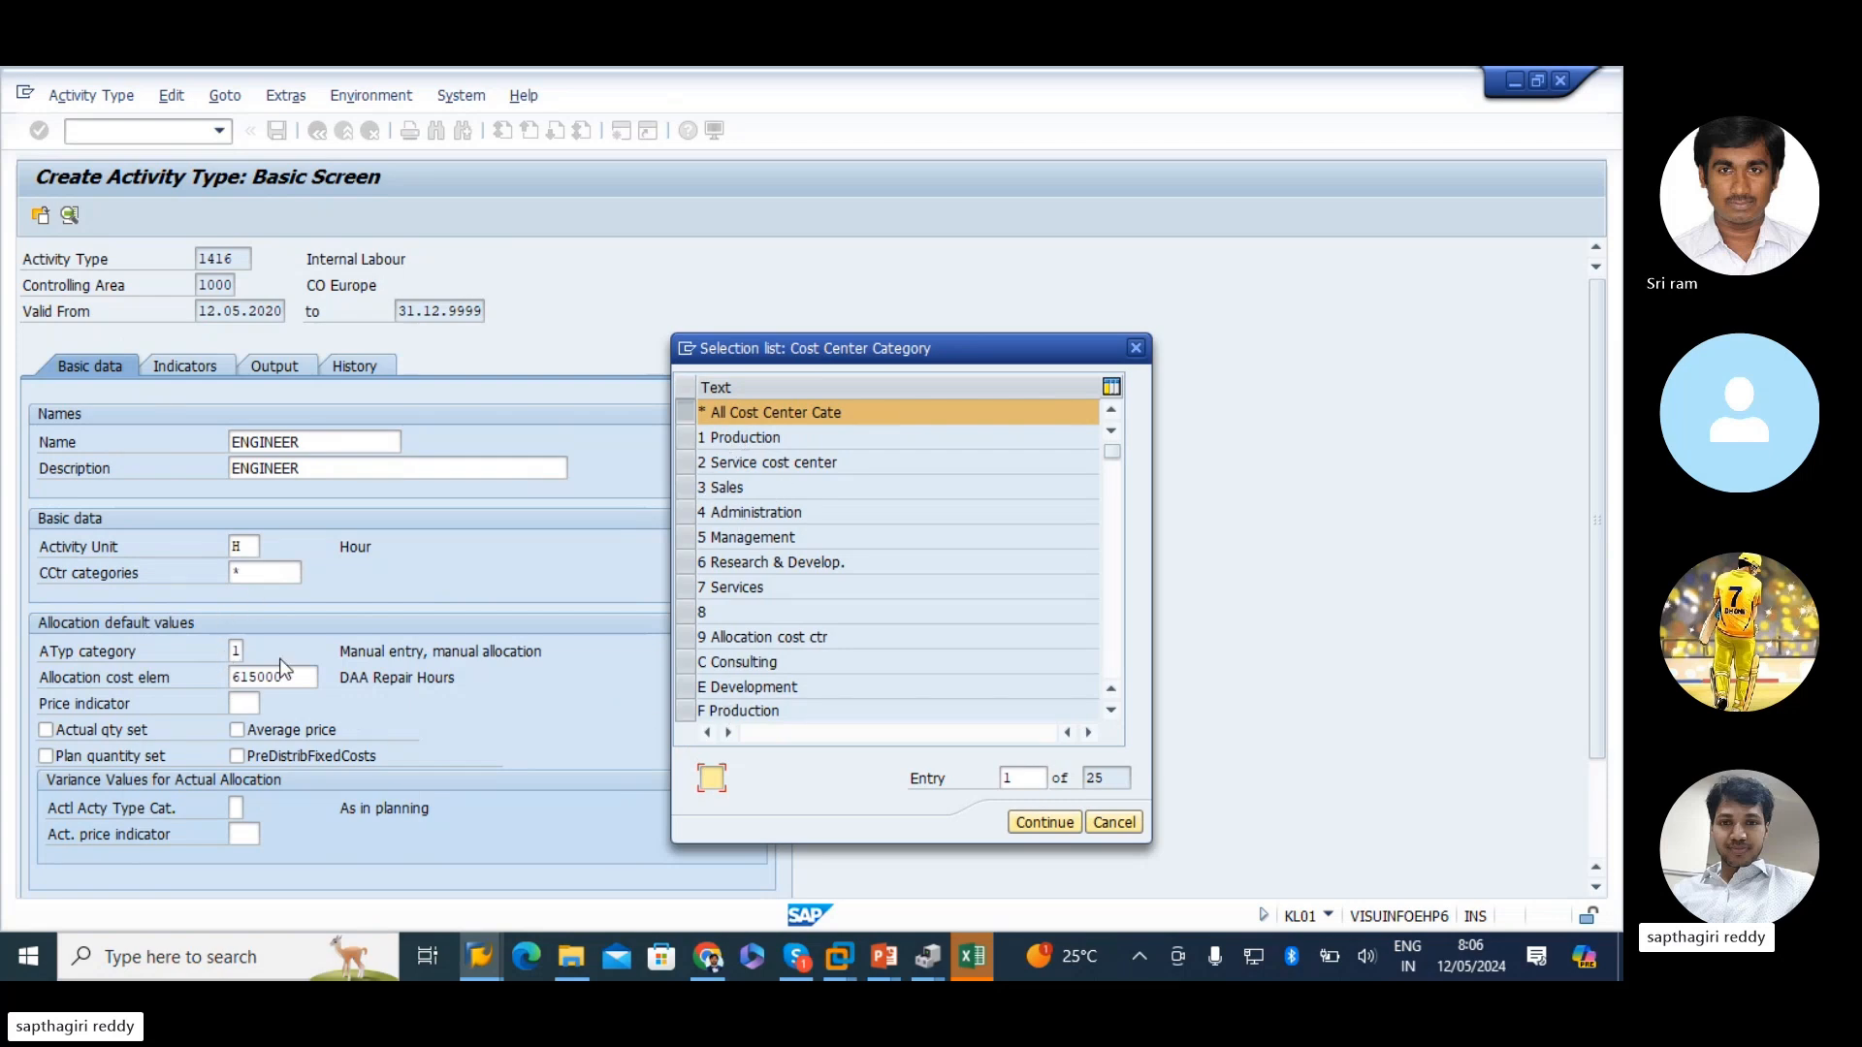
click(1137, 349)
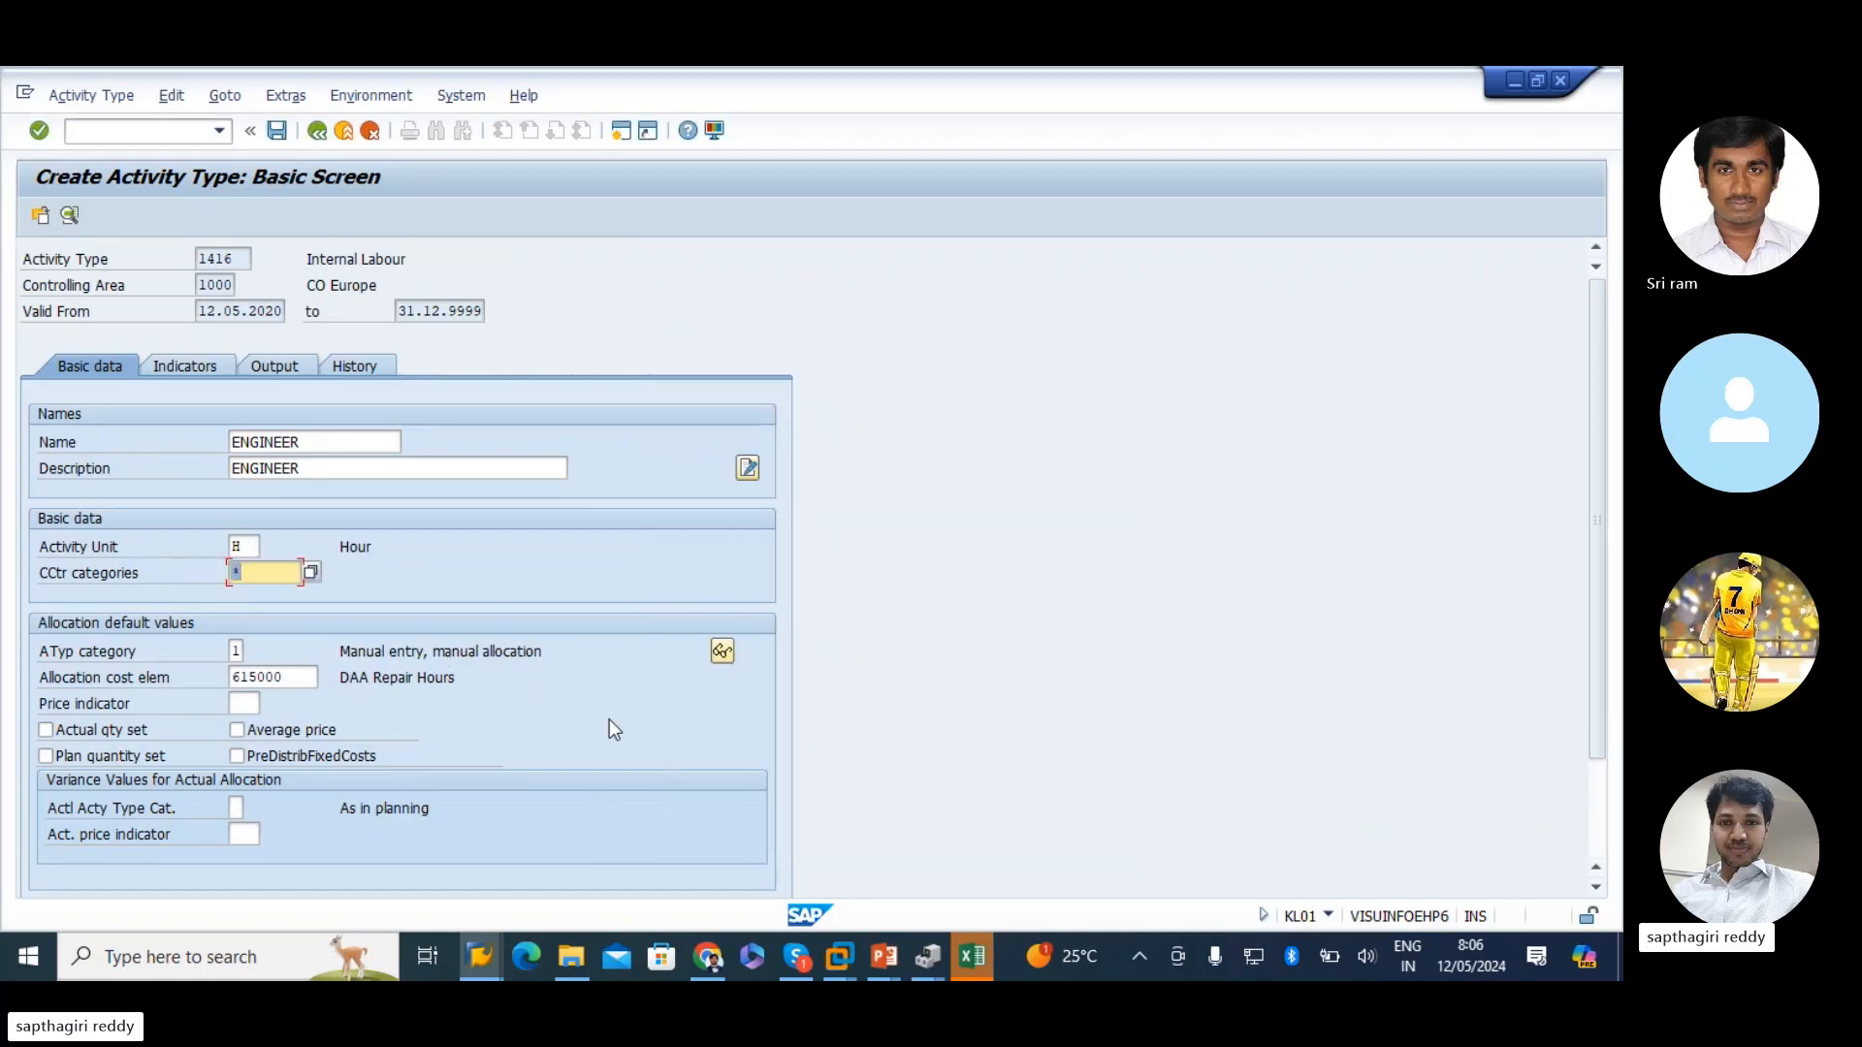
click(239, 650)
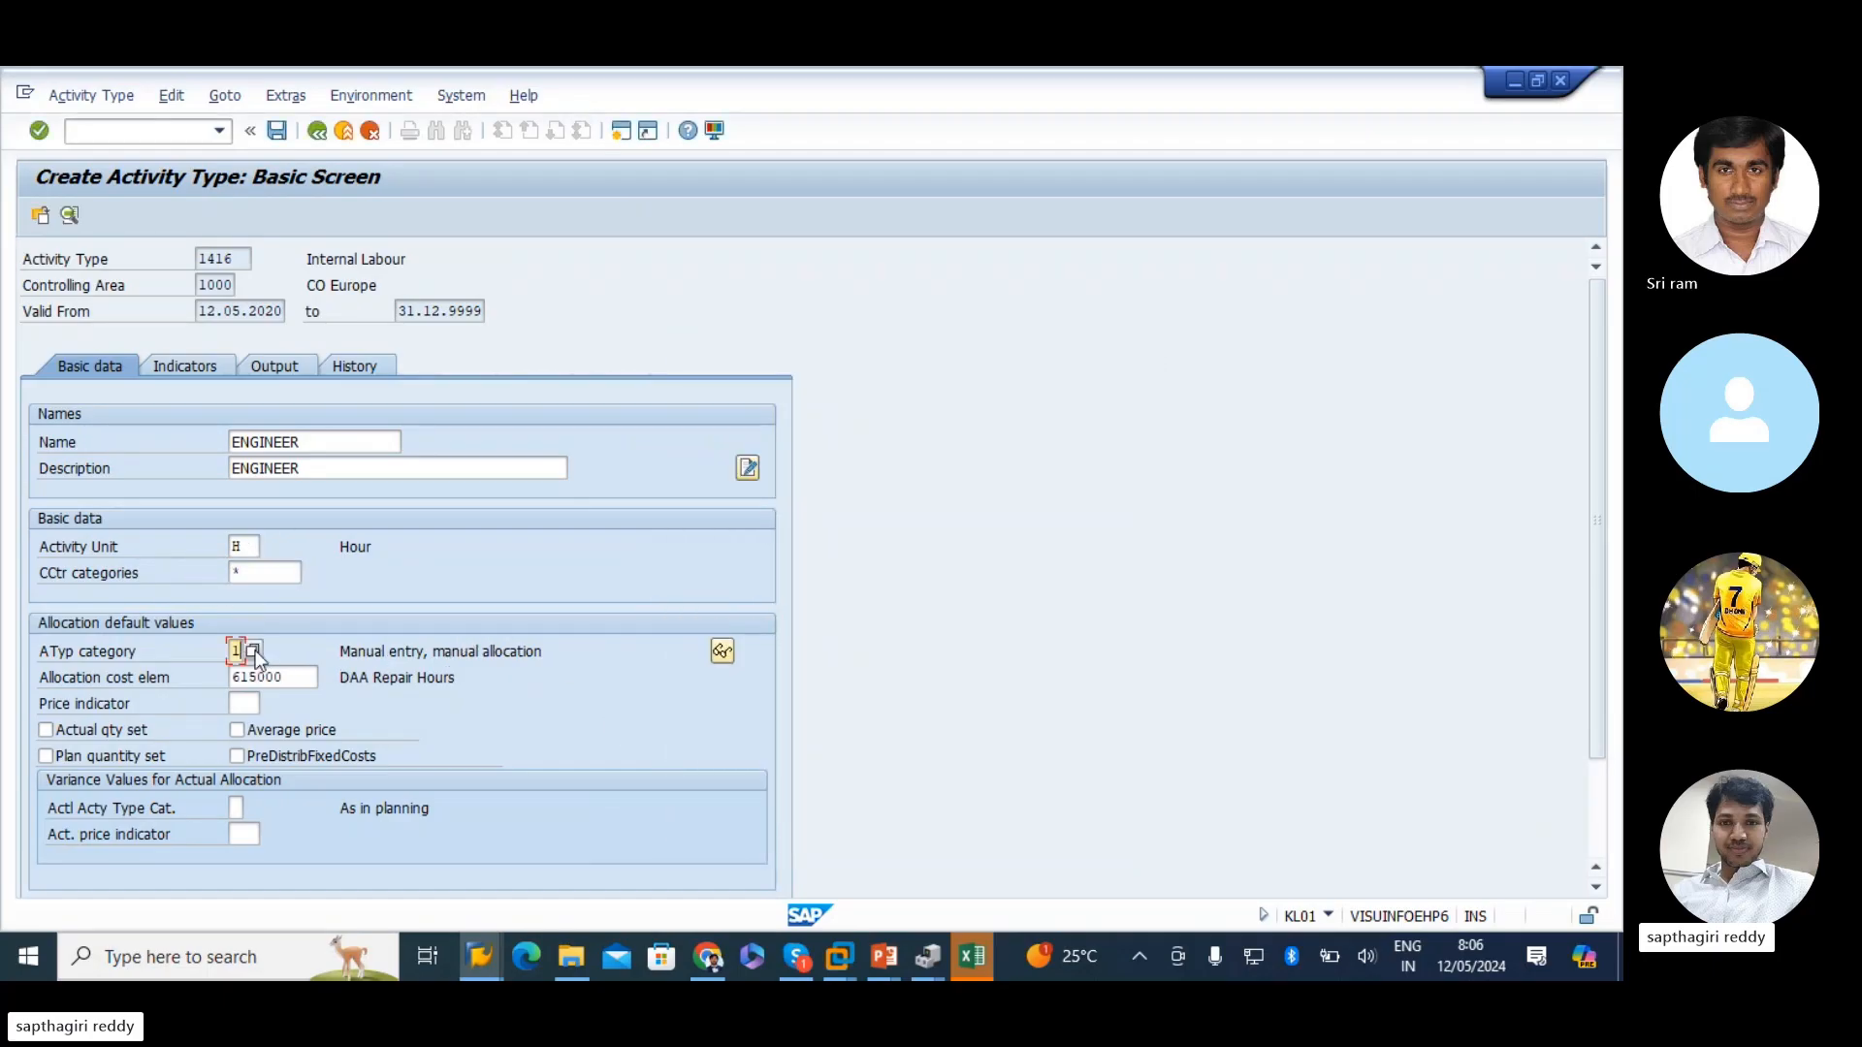
click(254, 650)
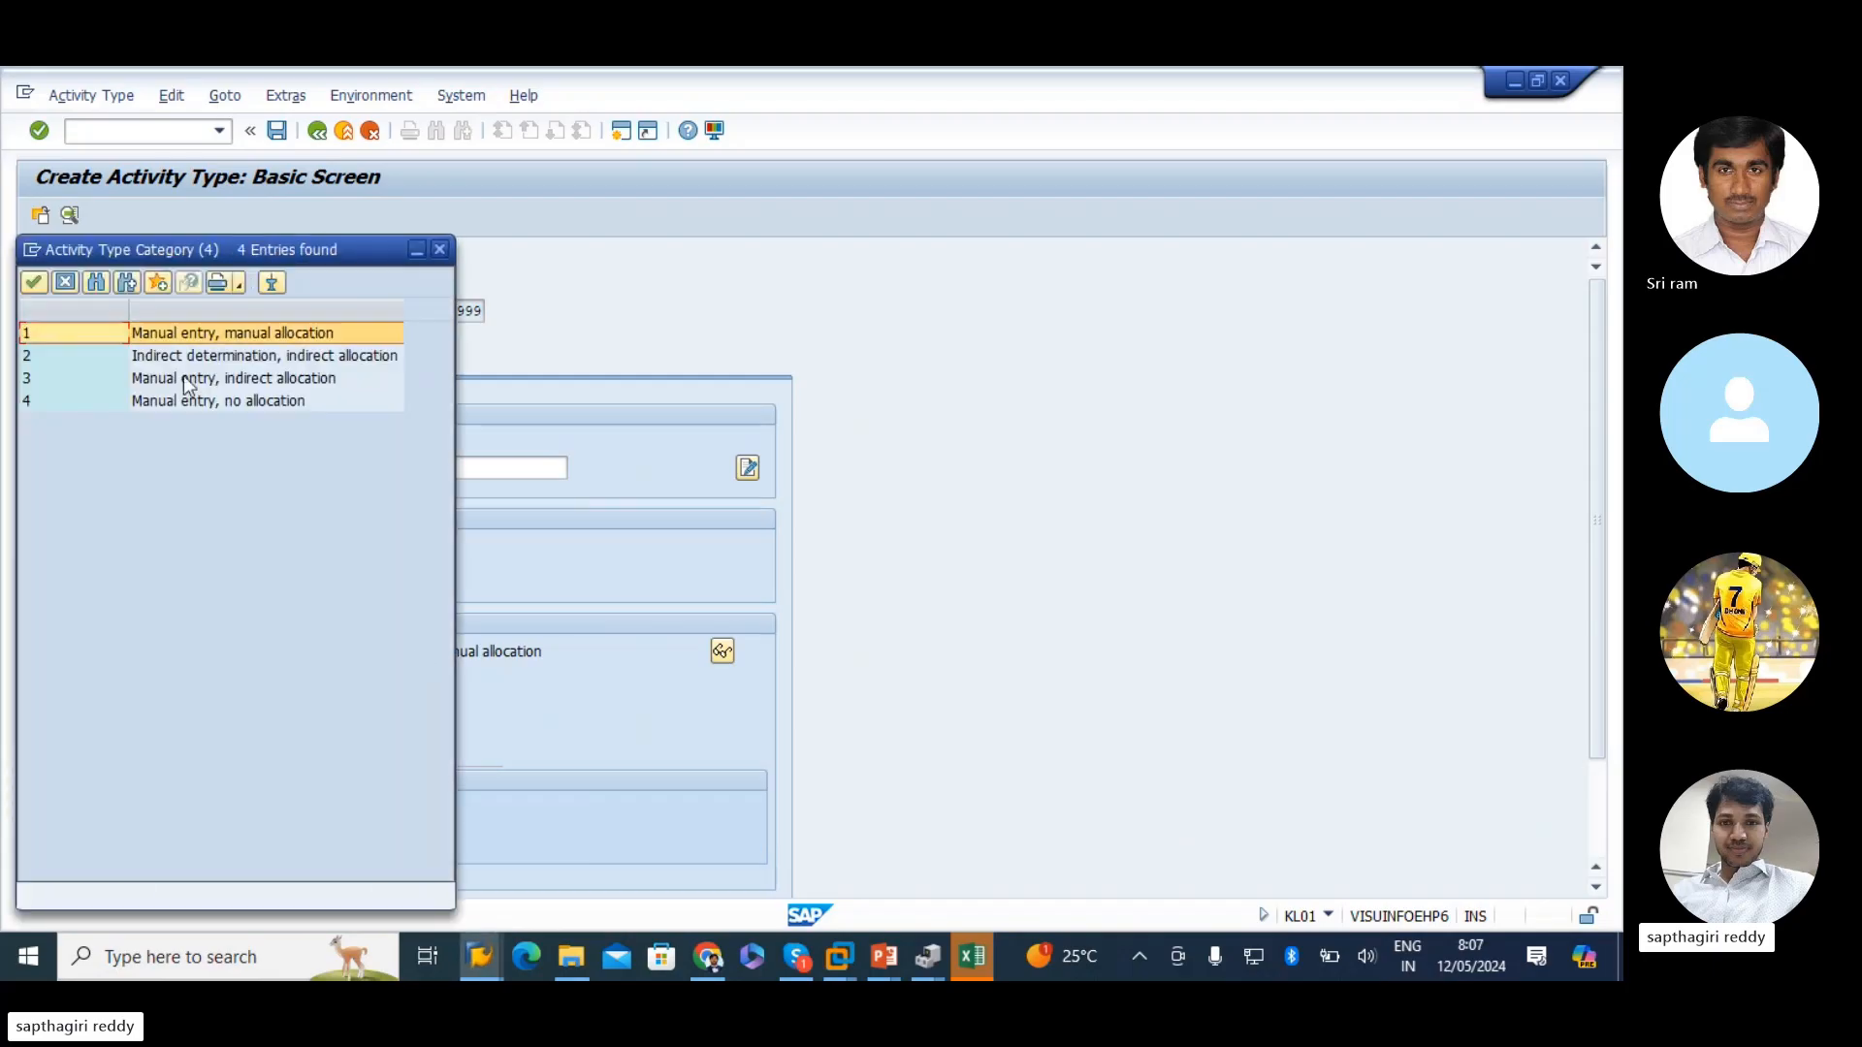
drag(253, 248, 809, 281)
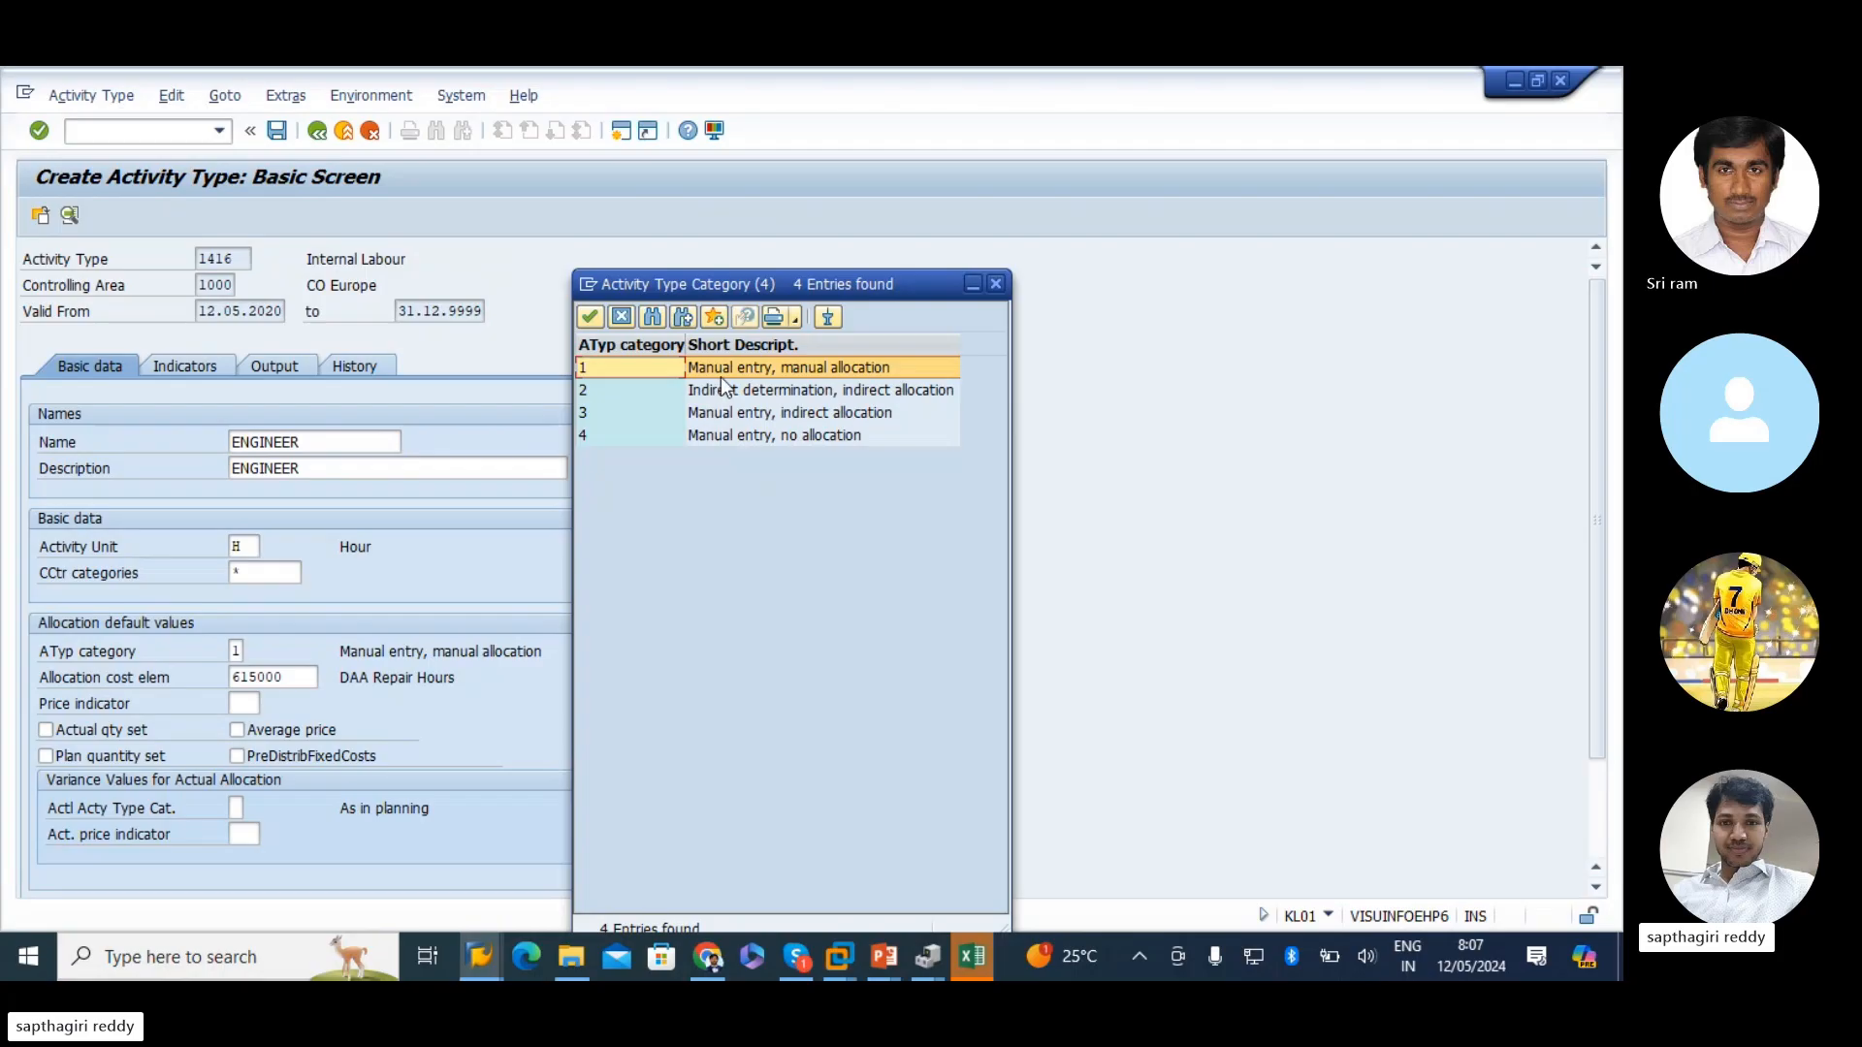
click(997, 283)
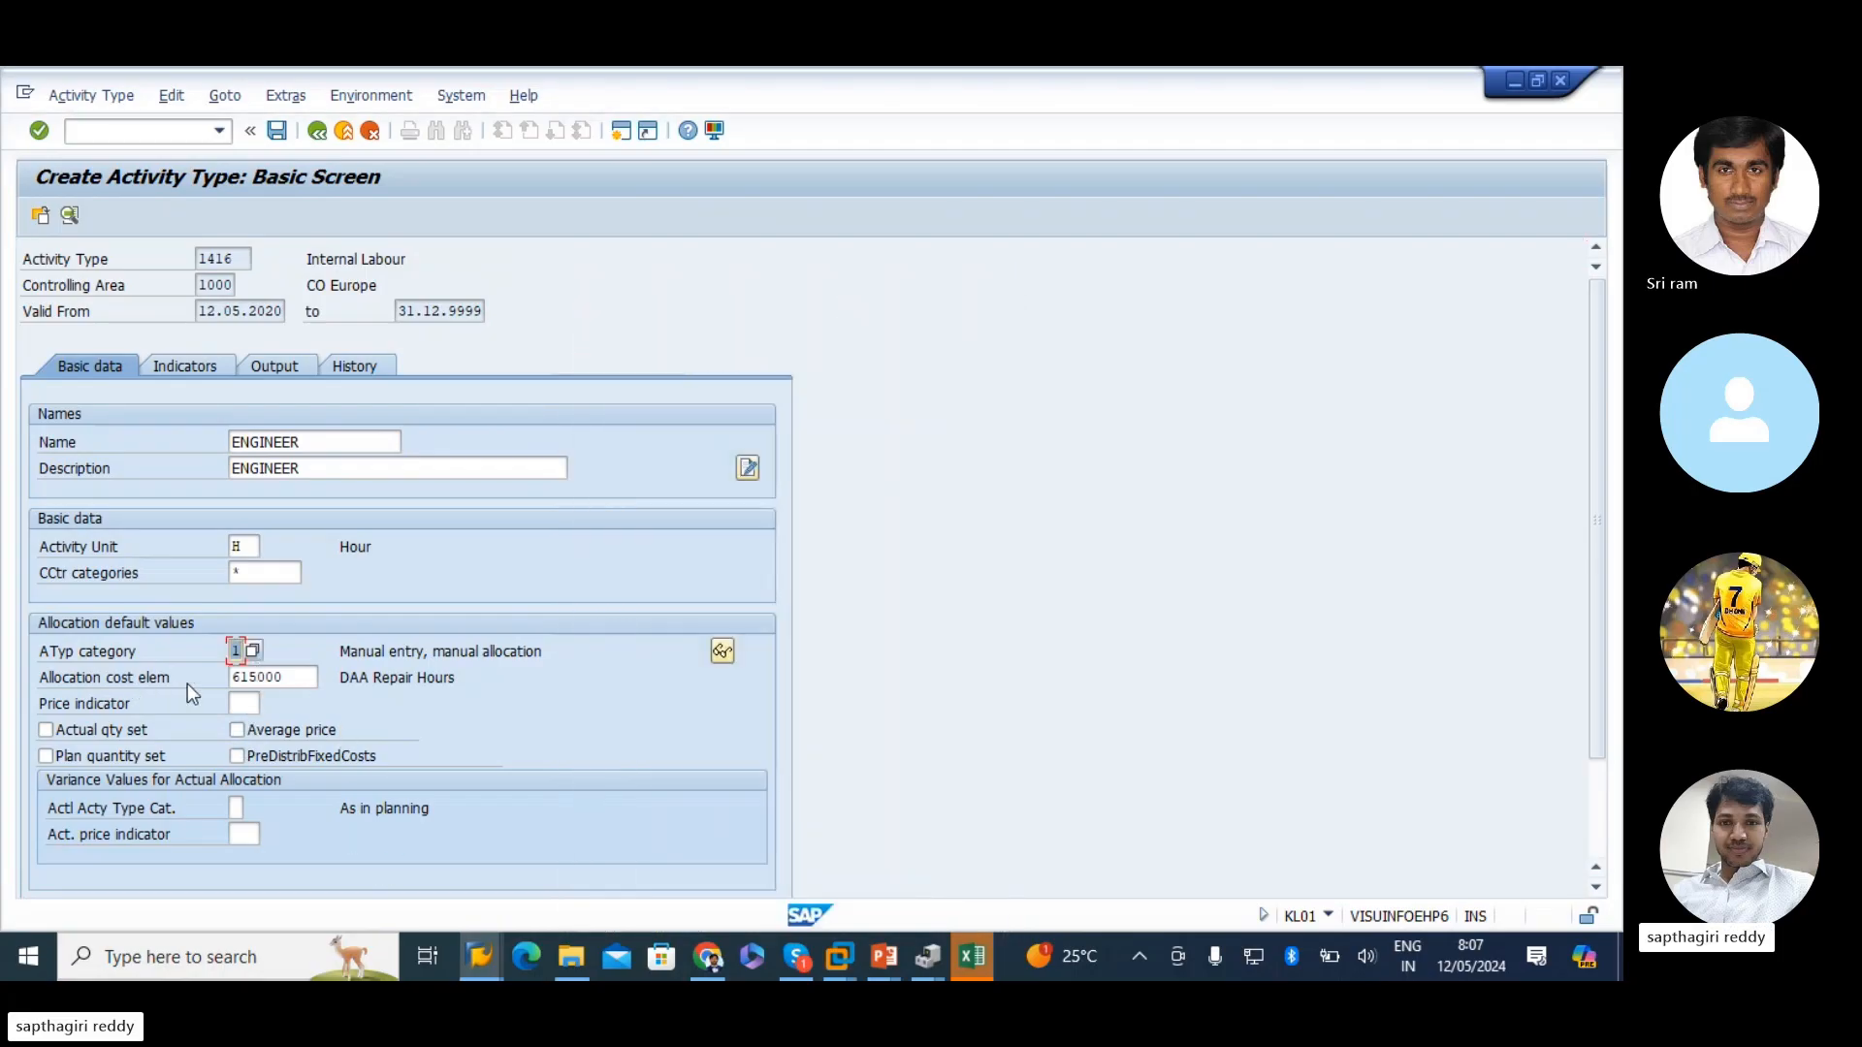
- Read the field help for the activity type's allocation cost element
click(314, 679)
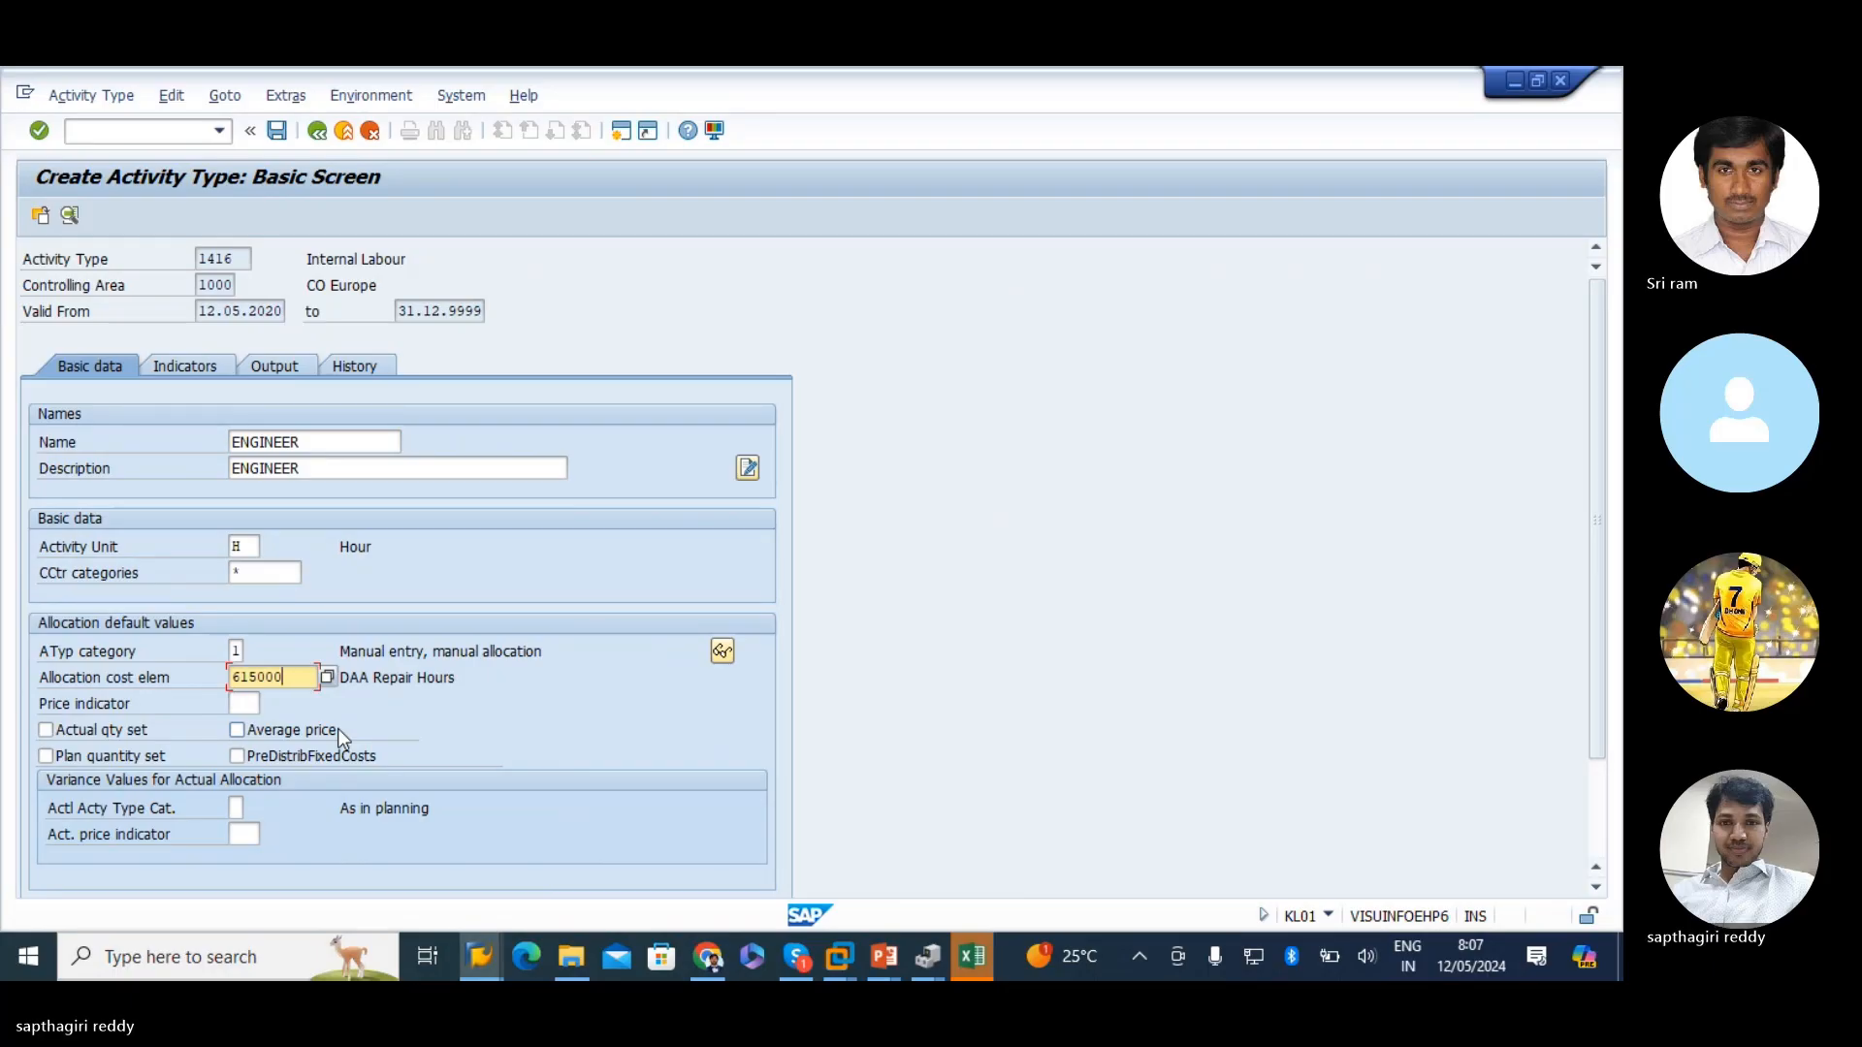
key(Return)
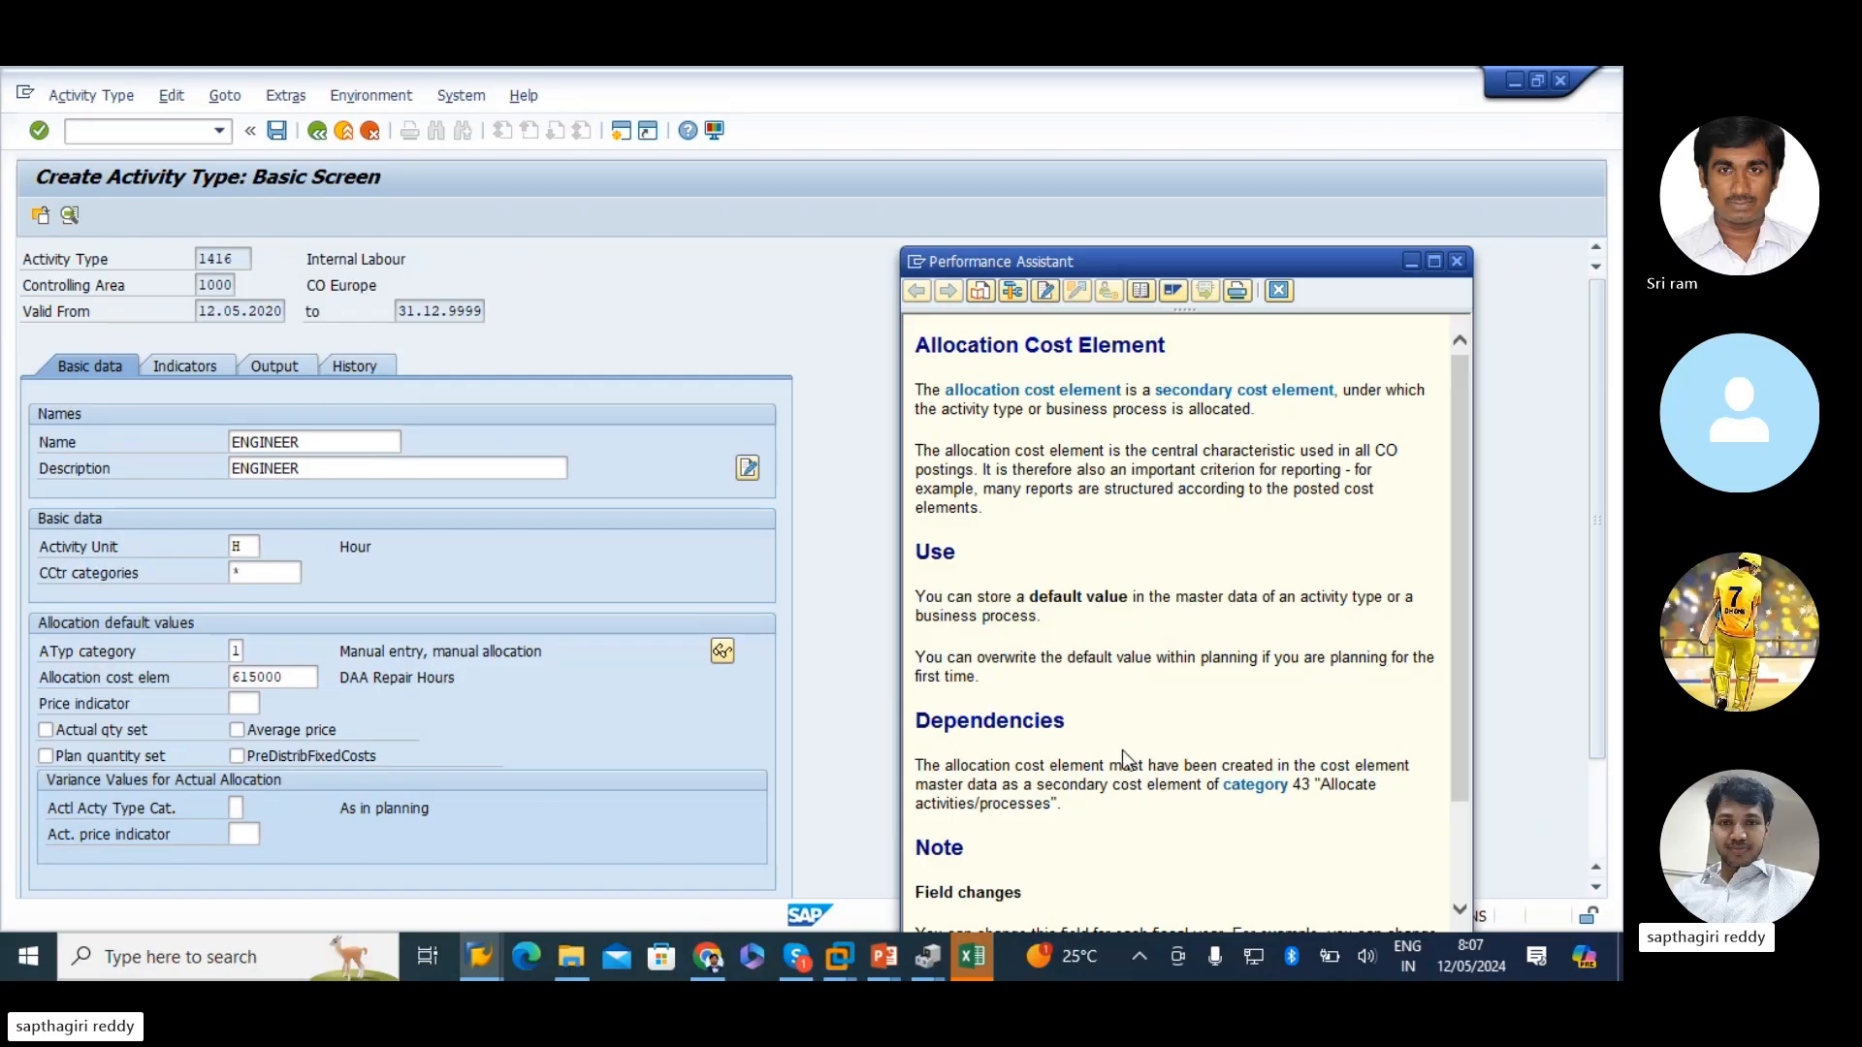
scroll(1047, 852, down, 2)
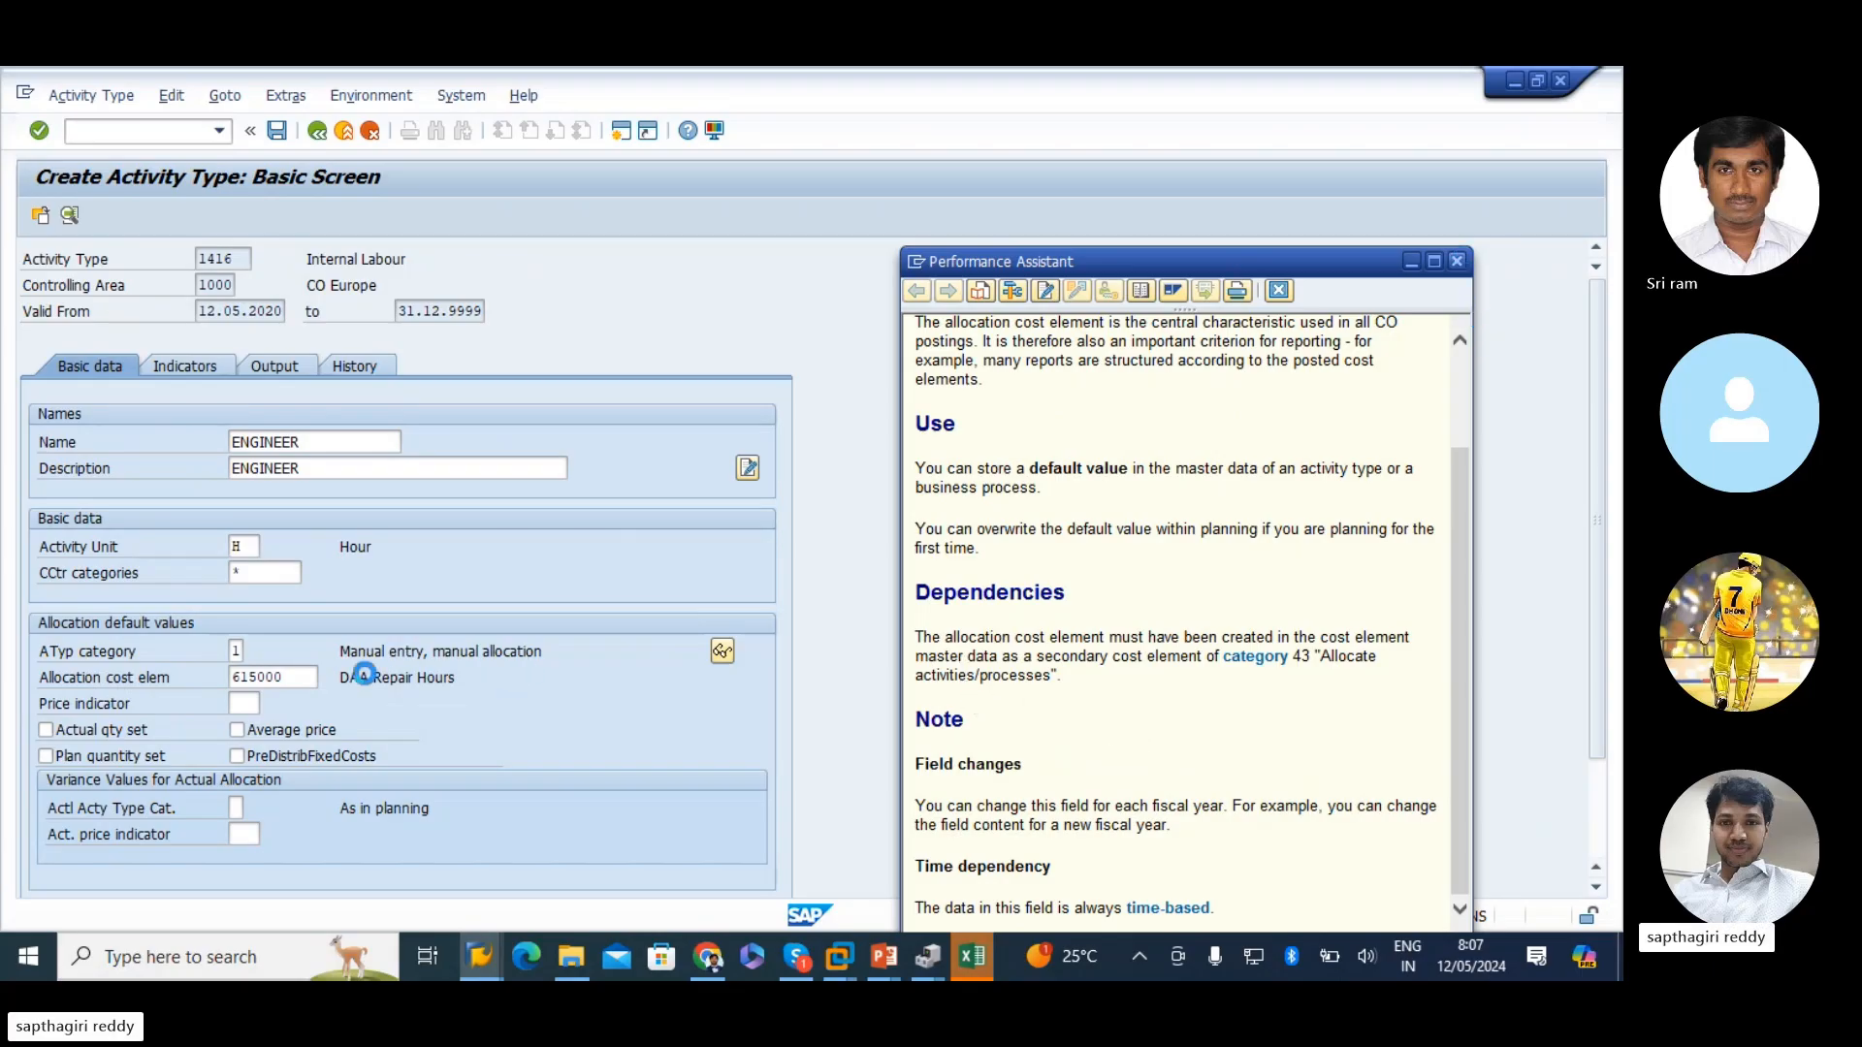
drag(285, 678, 182, 701)
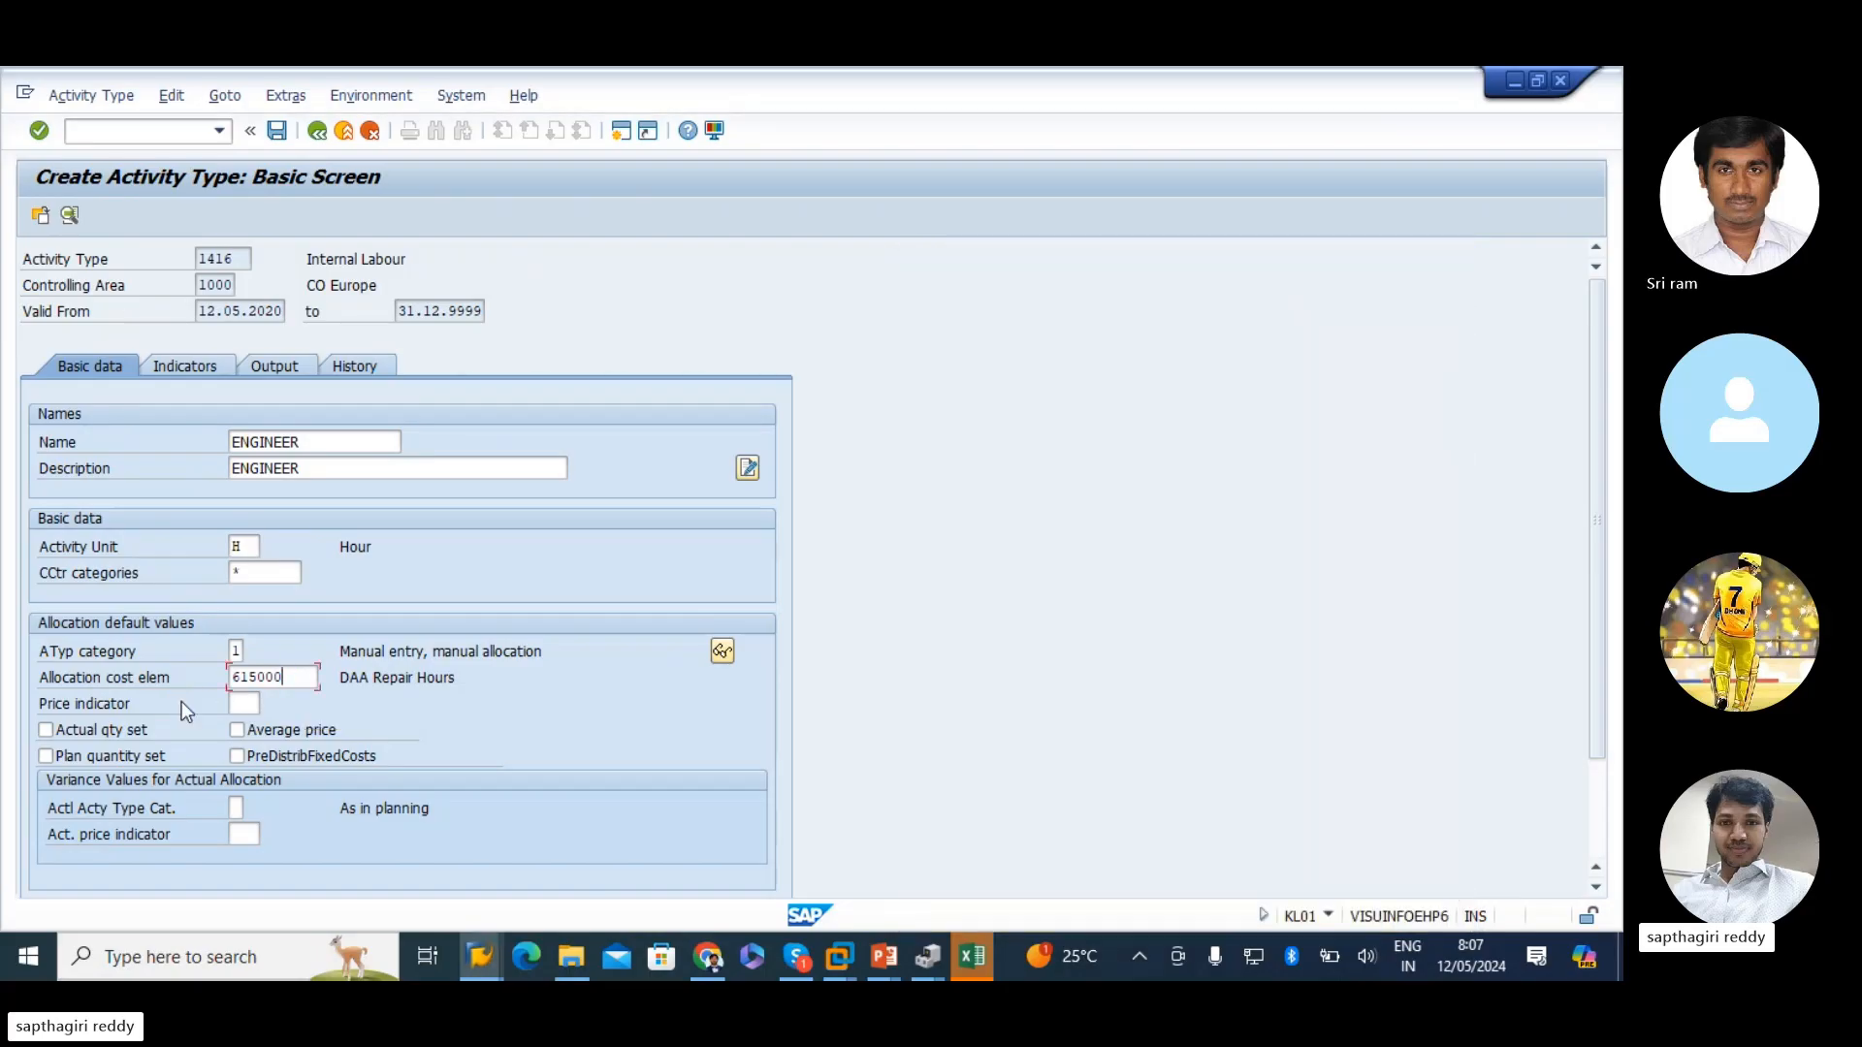
click(292, 681)
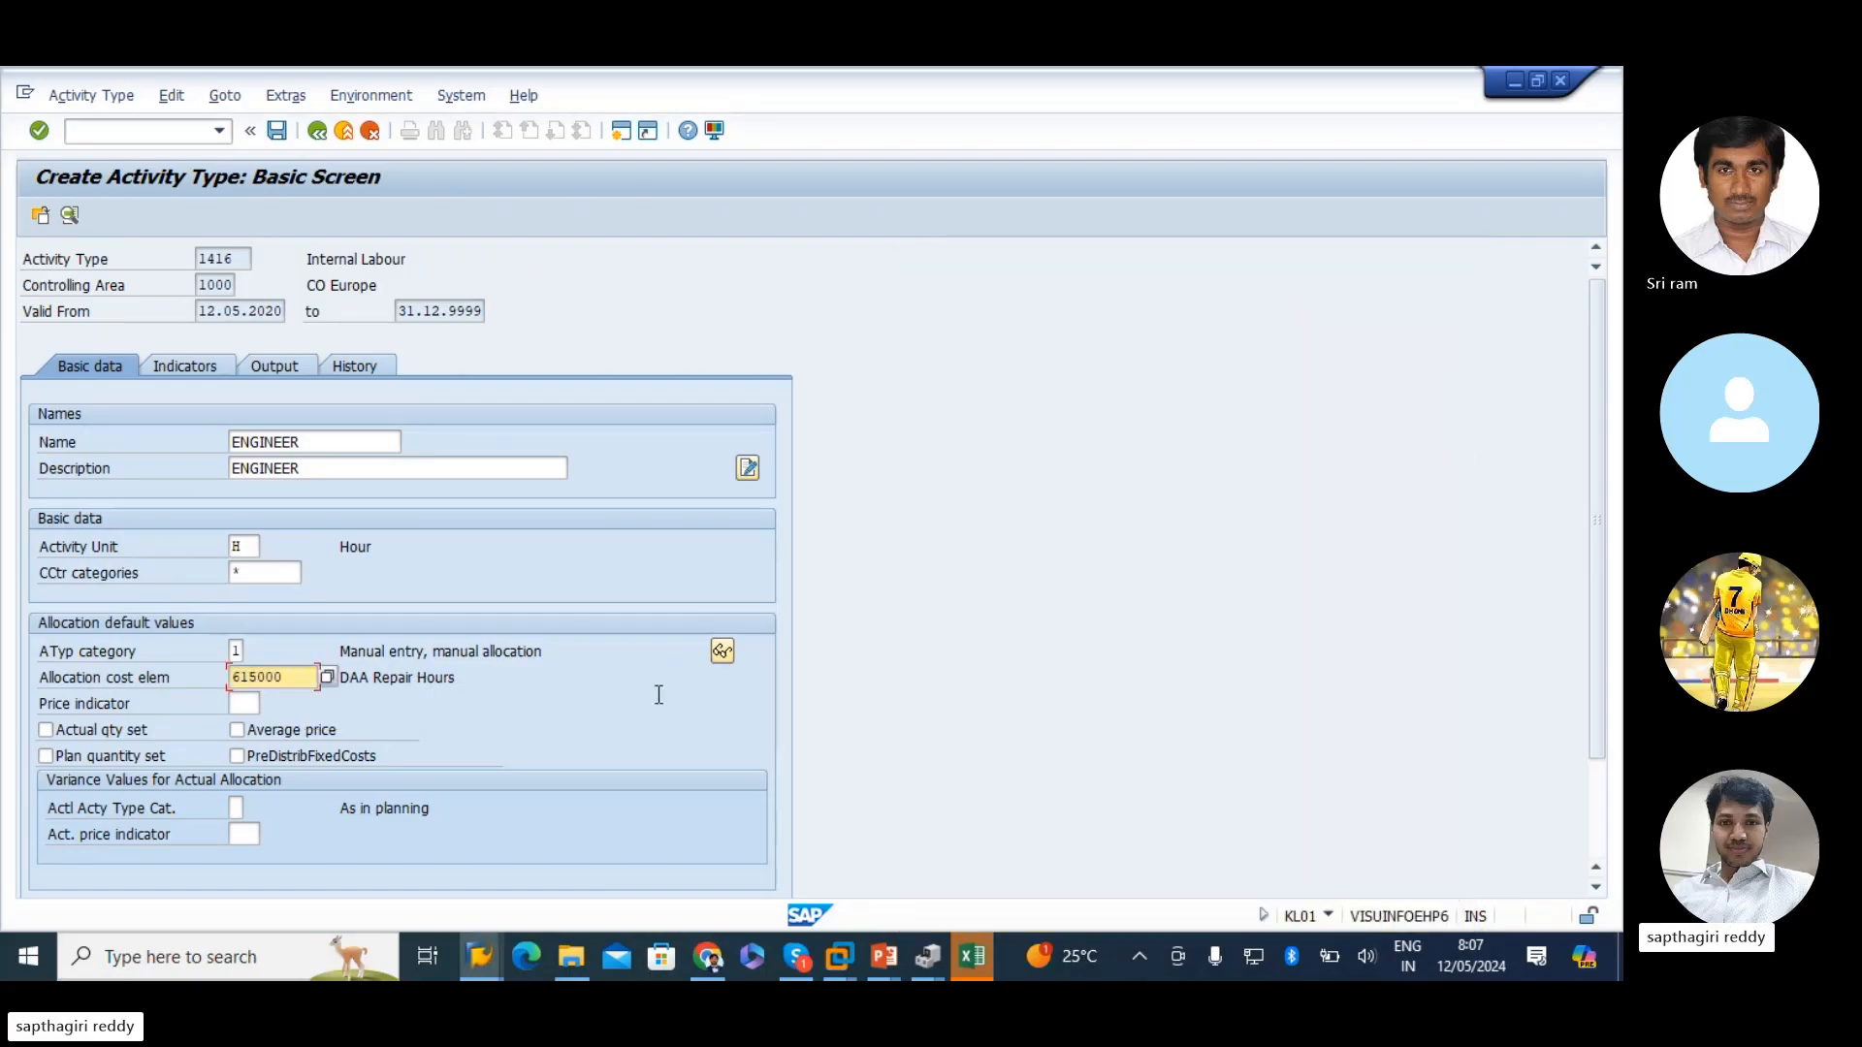
scroll(602, 700, down, 1)
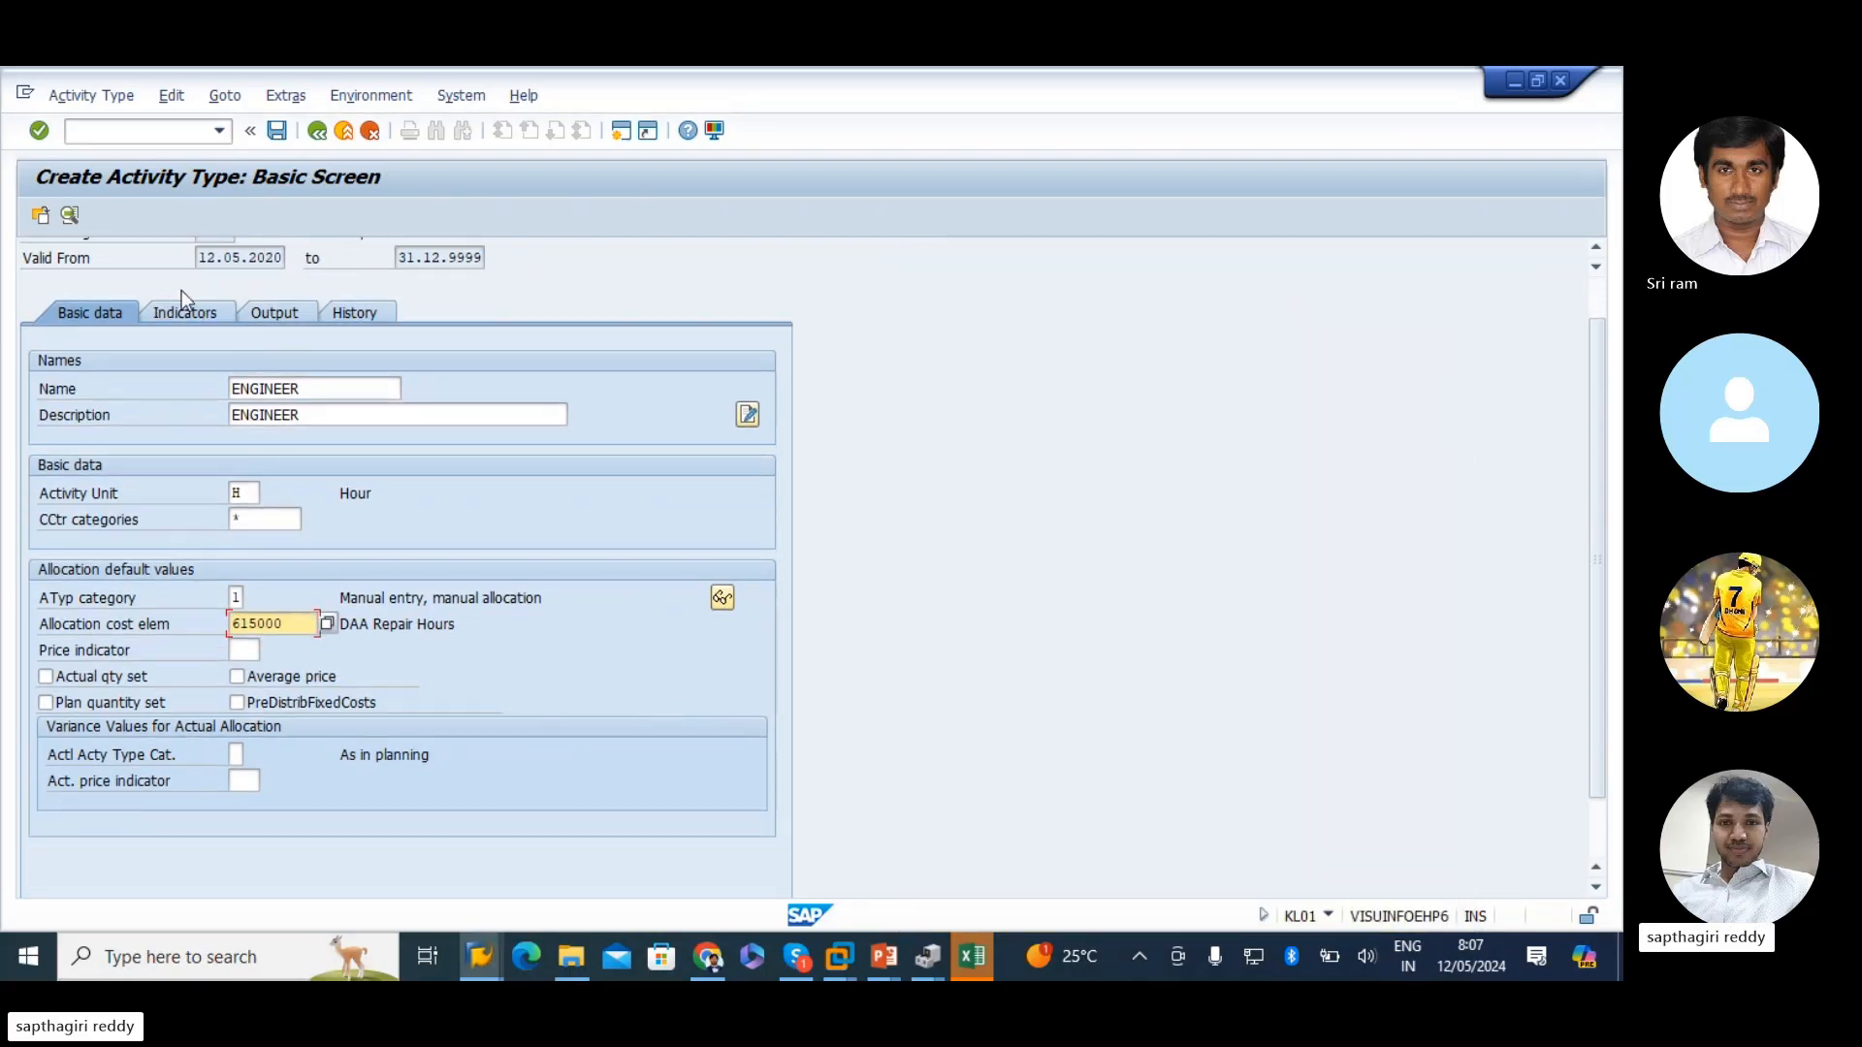
drag(294, 625, 1, 578)
scroll(445, 704, up, 1)
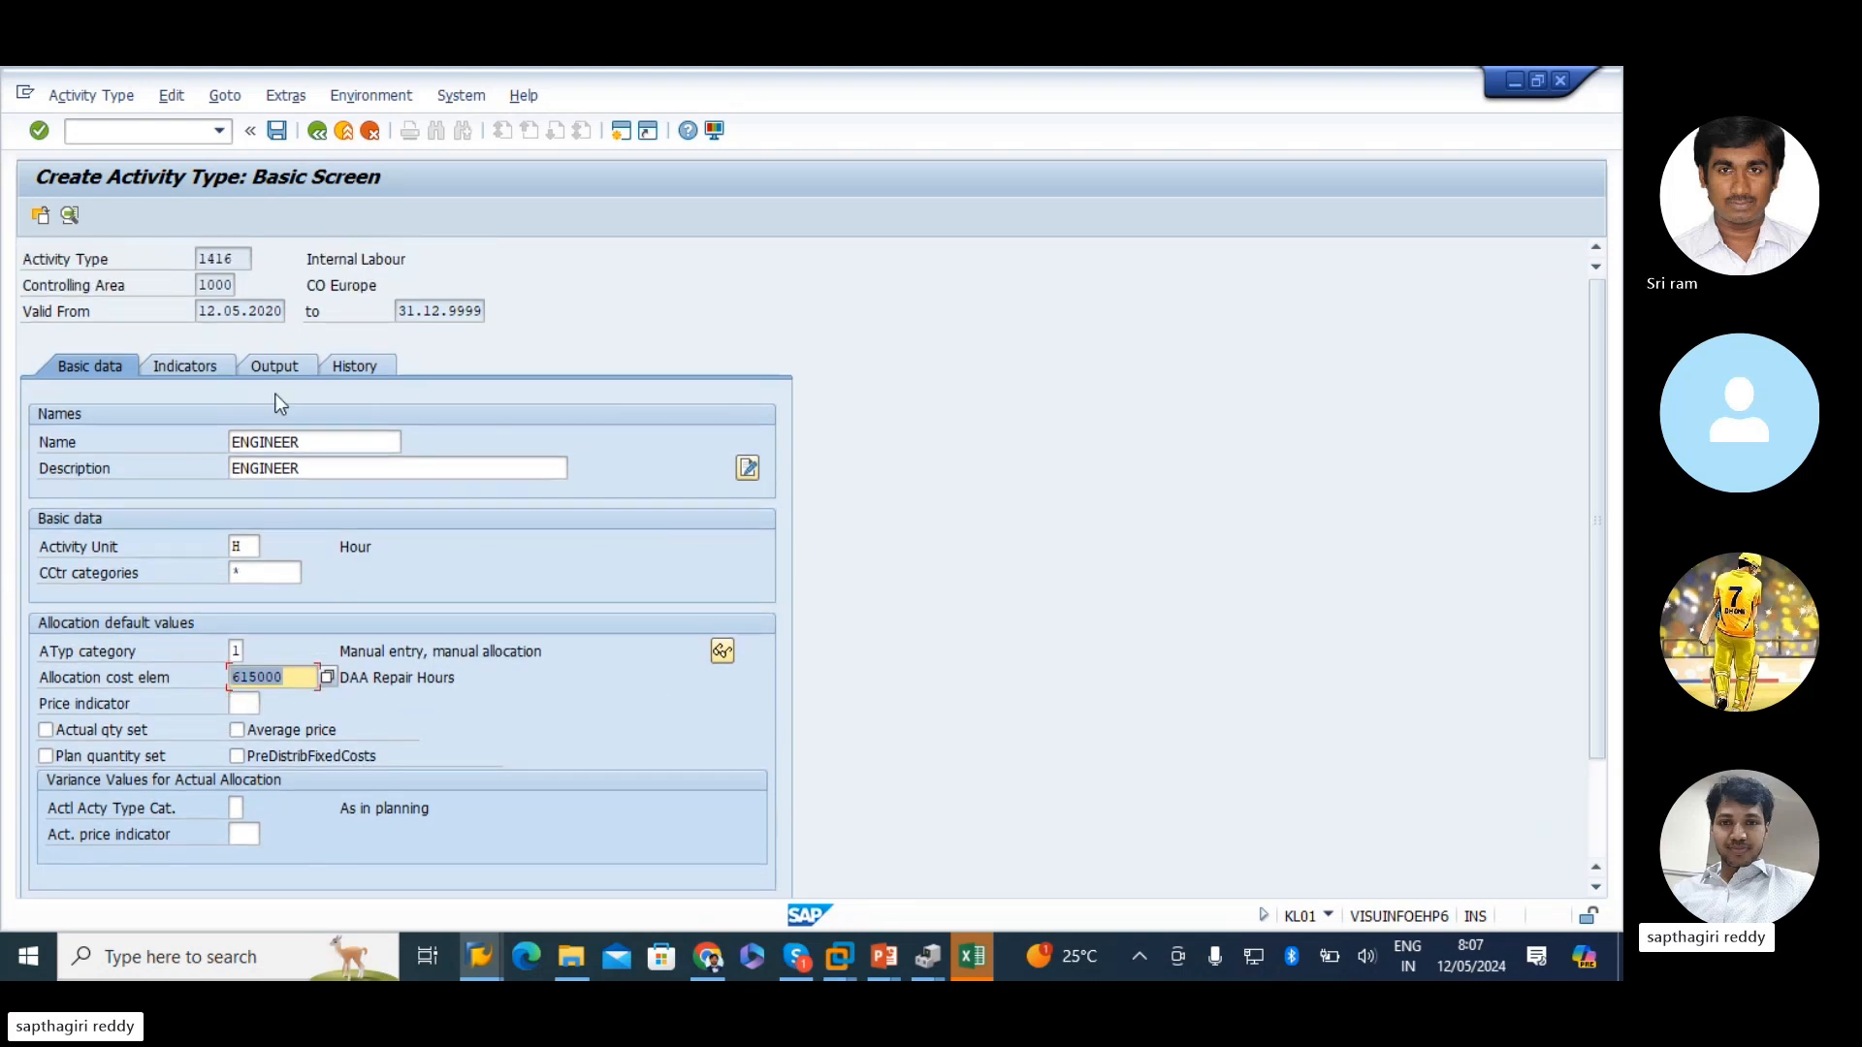
- Check the indicators, output and history of activity type 1416, and save it before leaving KL01
click(181, 366)
click(282, 368)
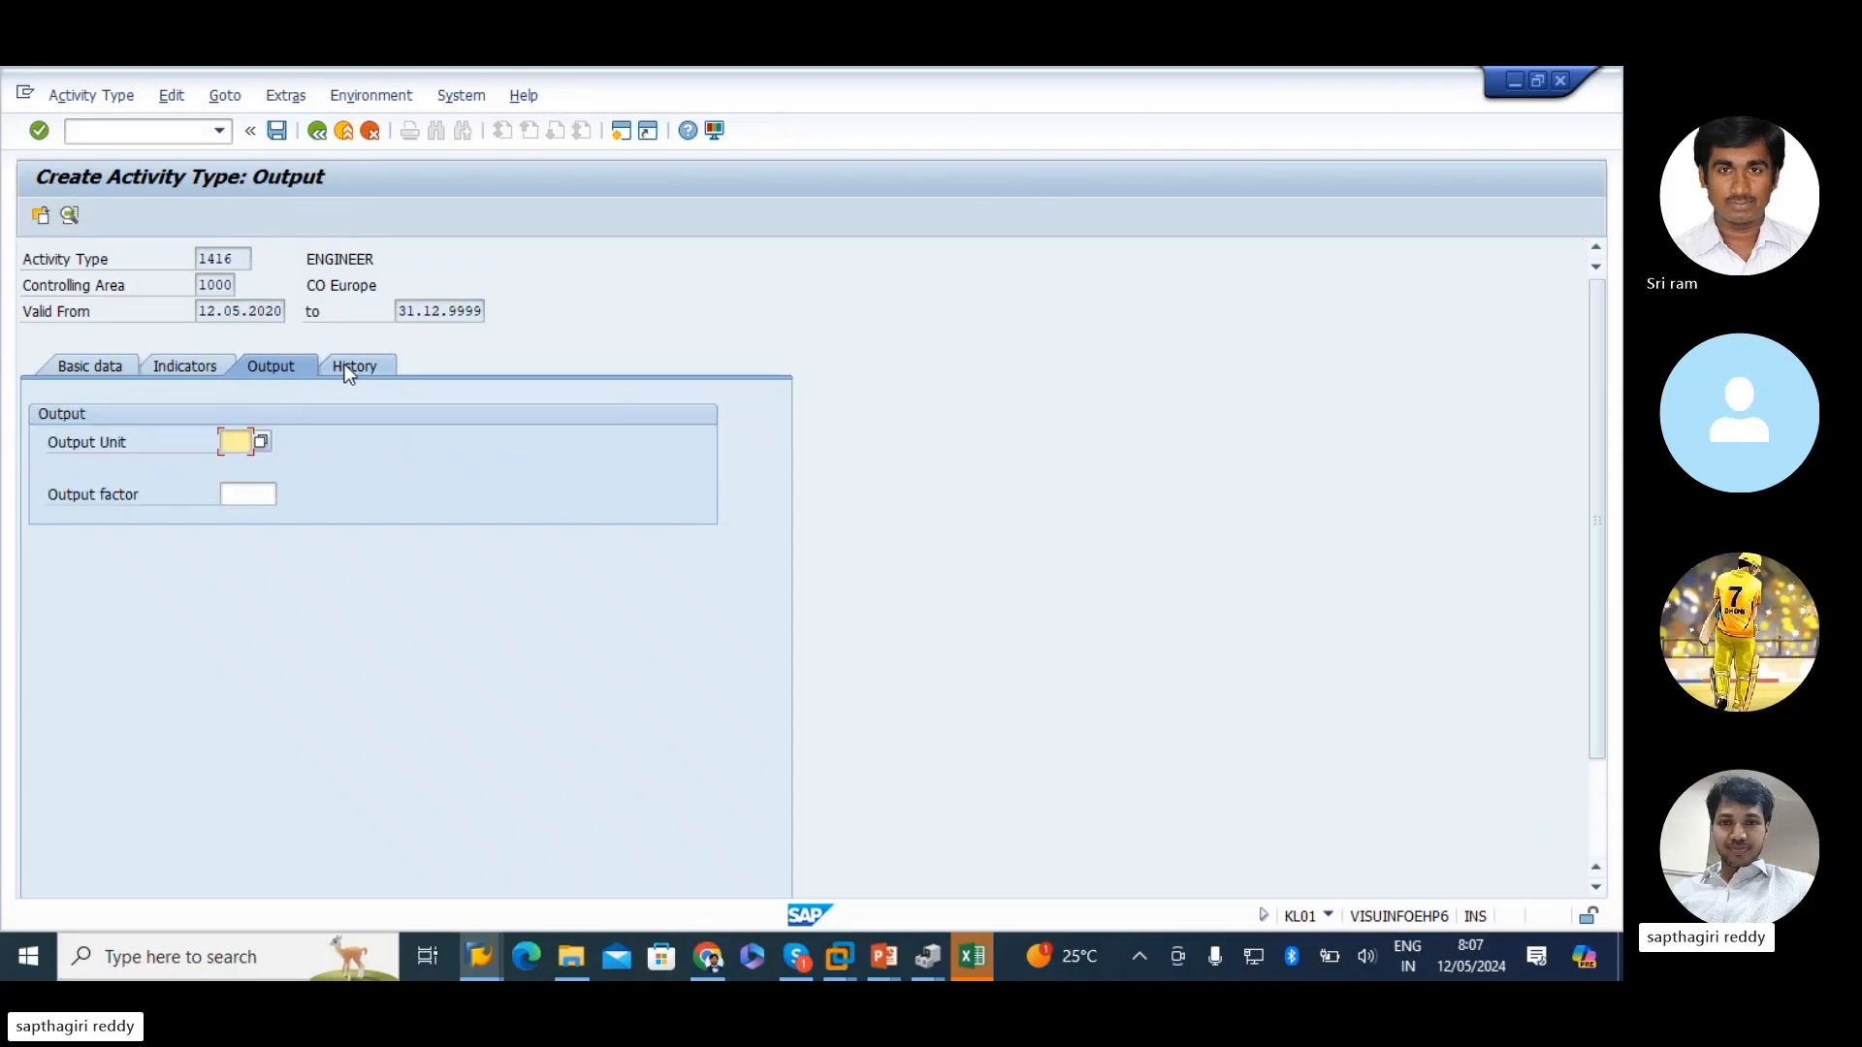
click(351, 367)
click(97, 369)
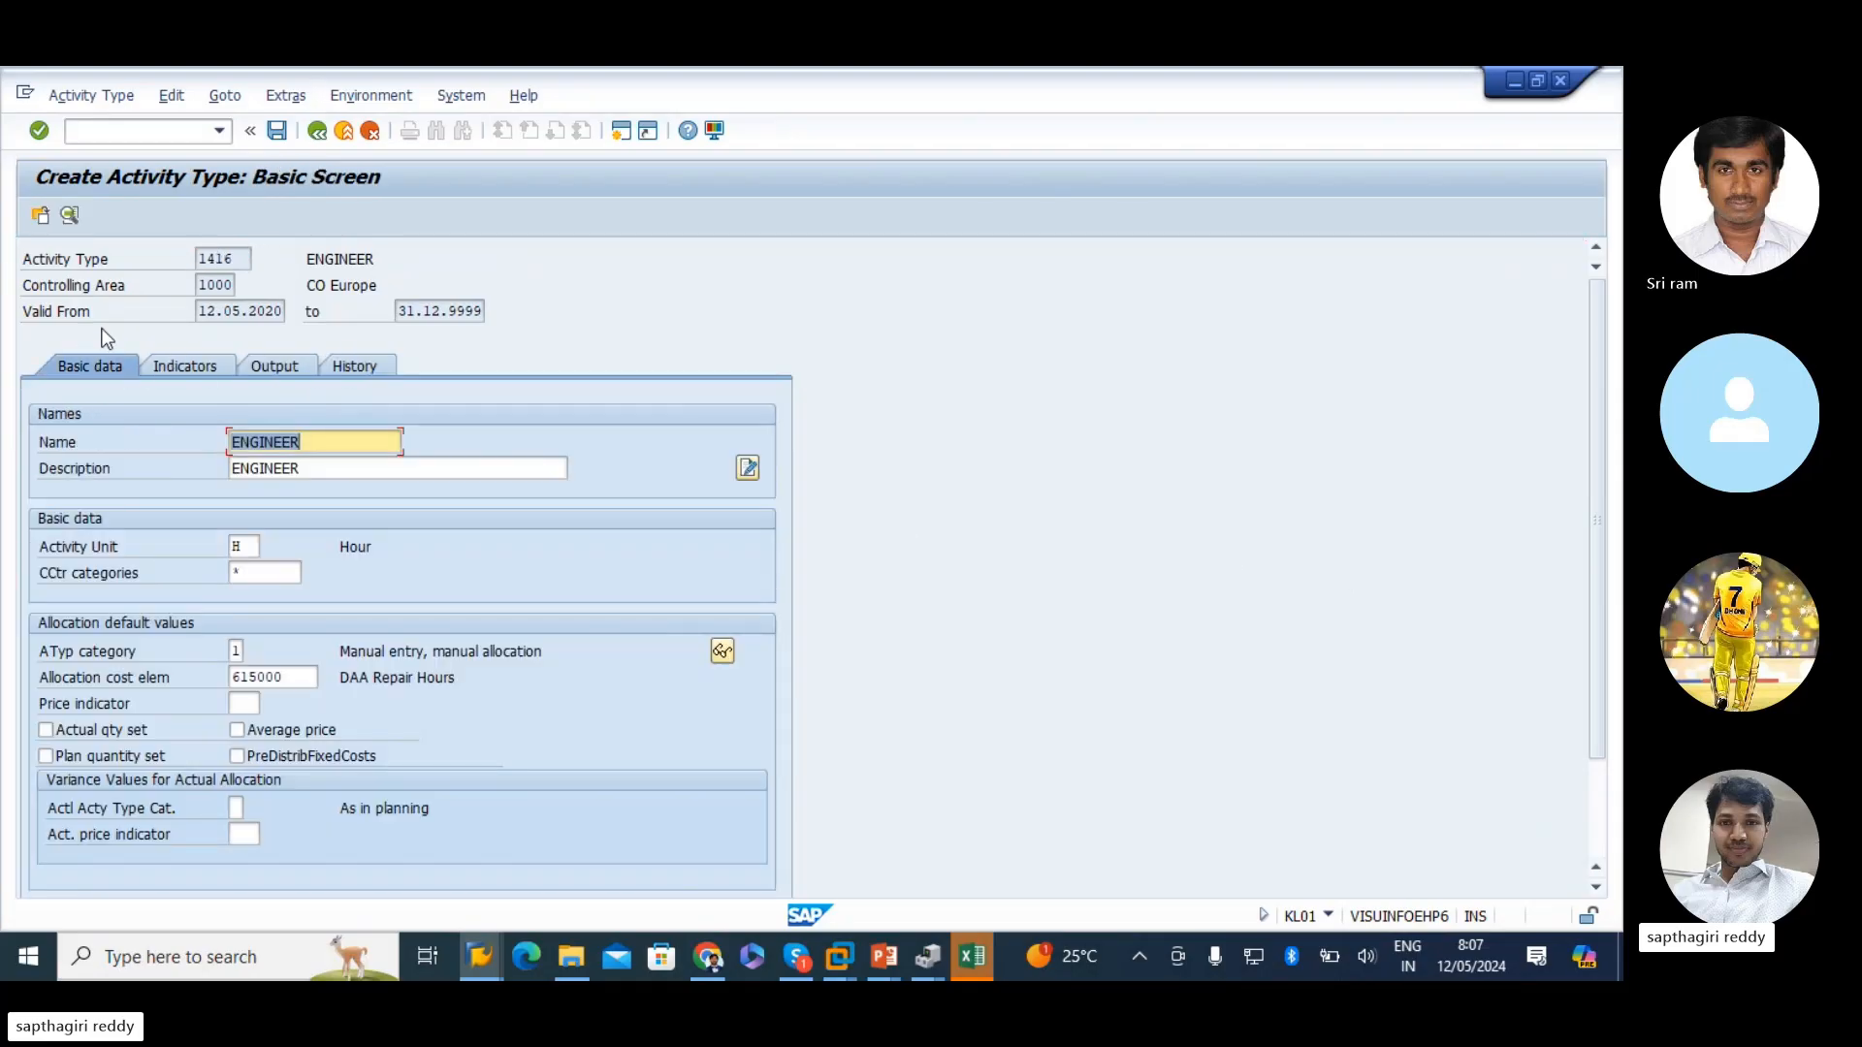
click(277, 130)
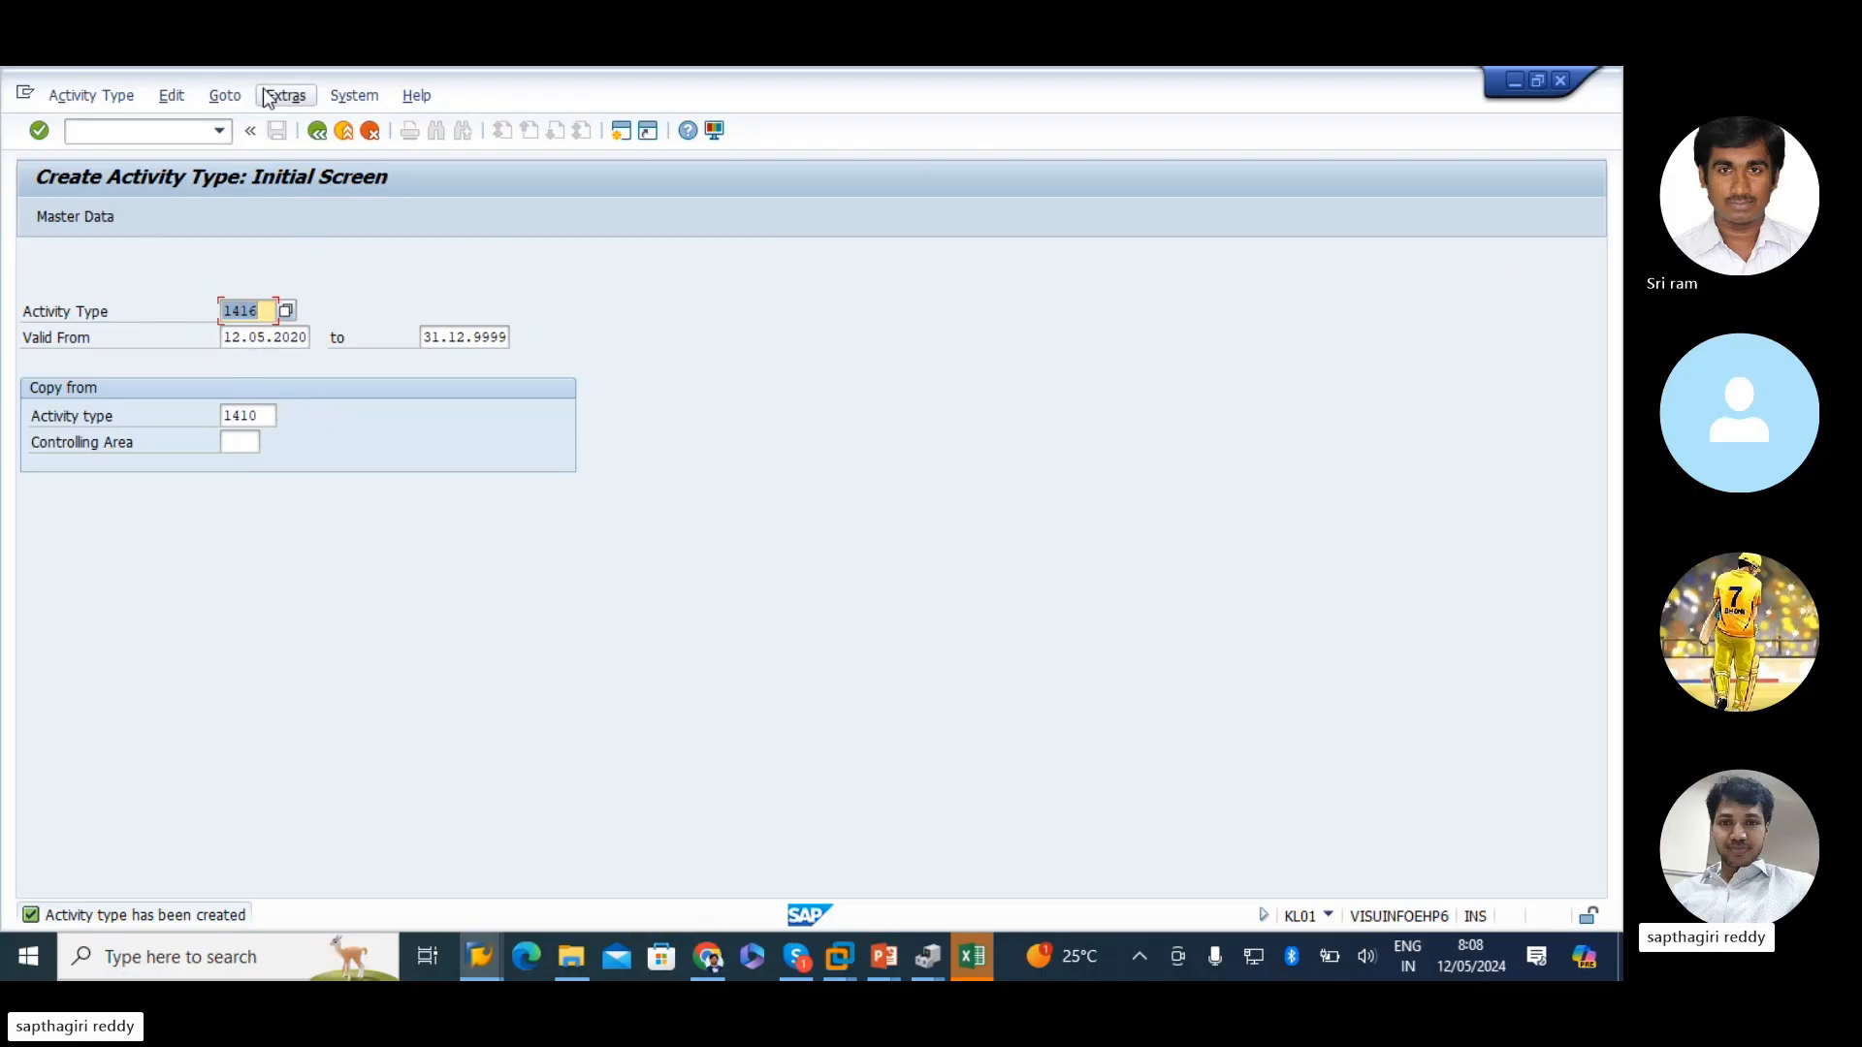
click(316, 130)
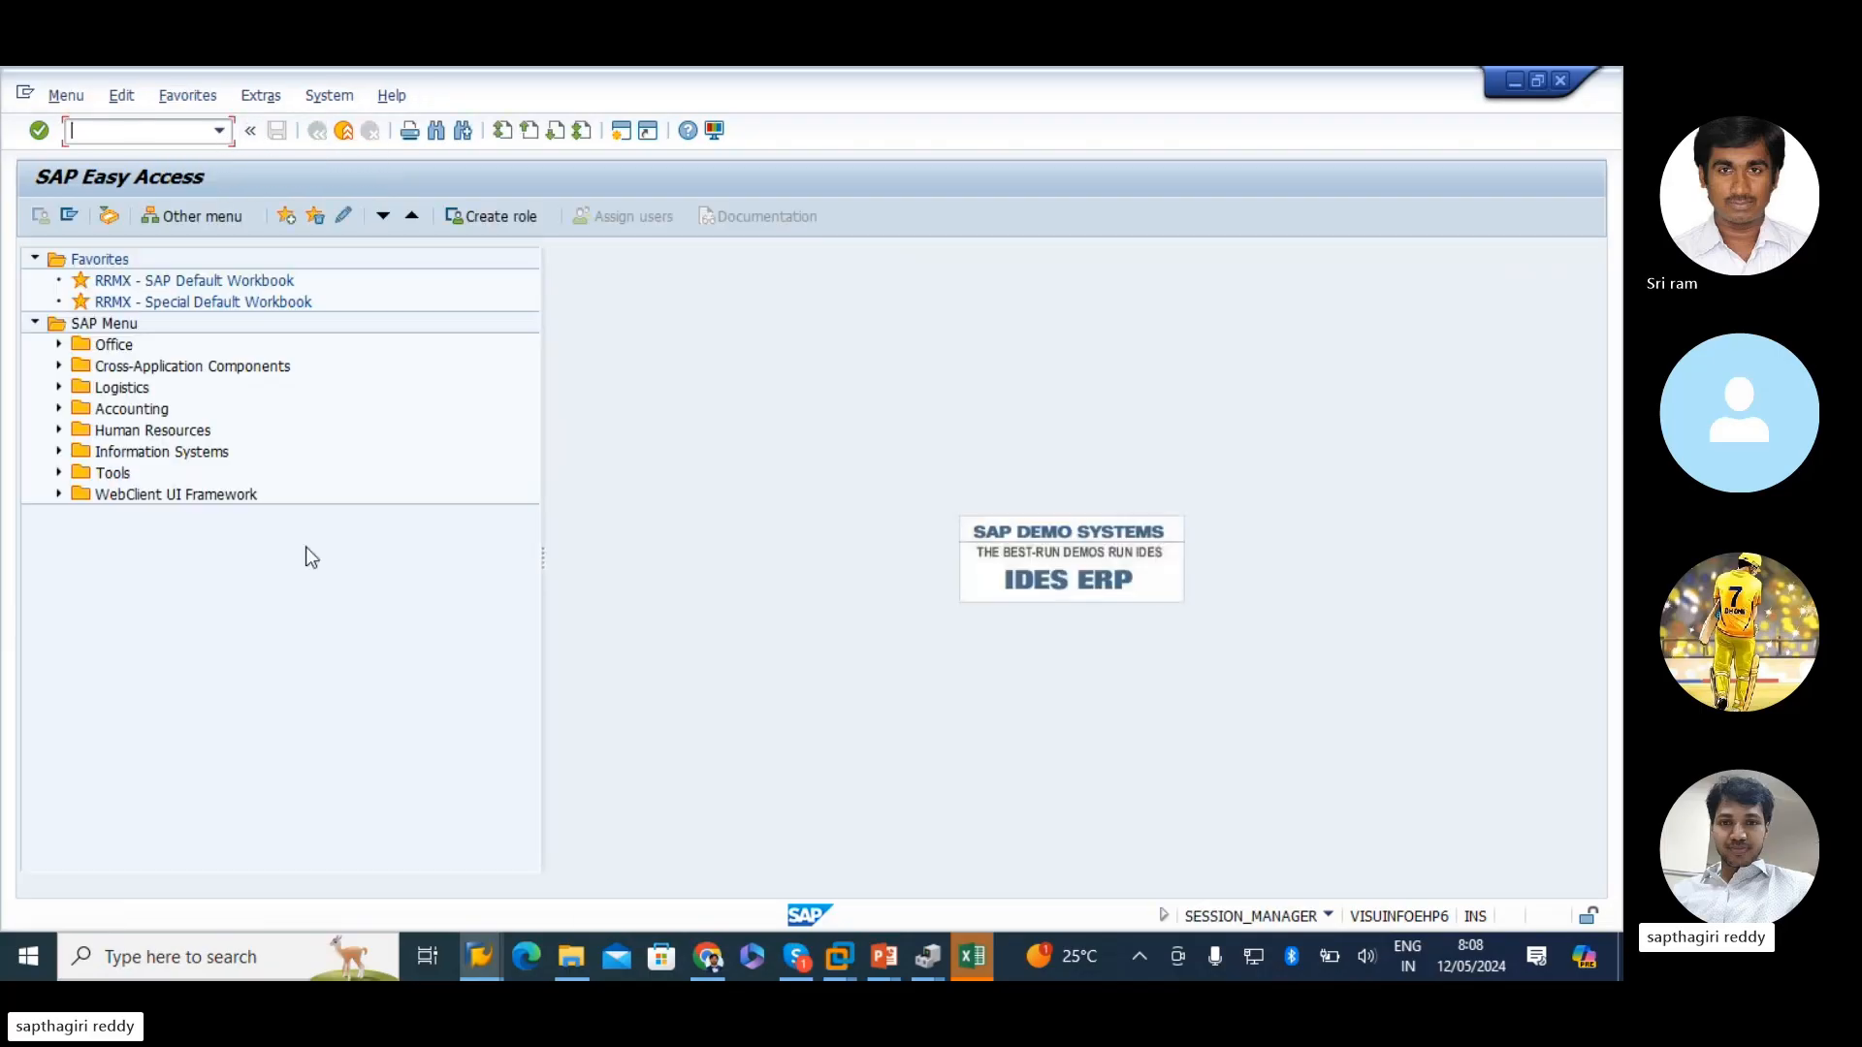
- In the KP26 session, set the activity type to 1416 for cost center 4300 and open the planning overview
click(481, 958)
click(985, 912)
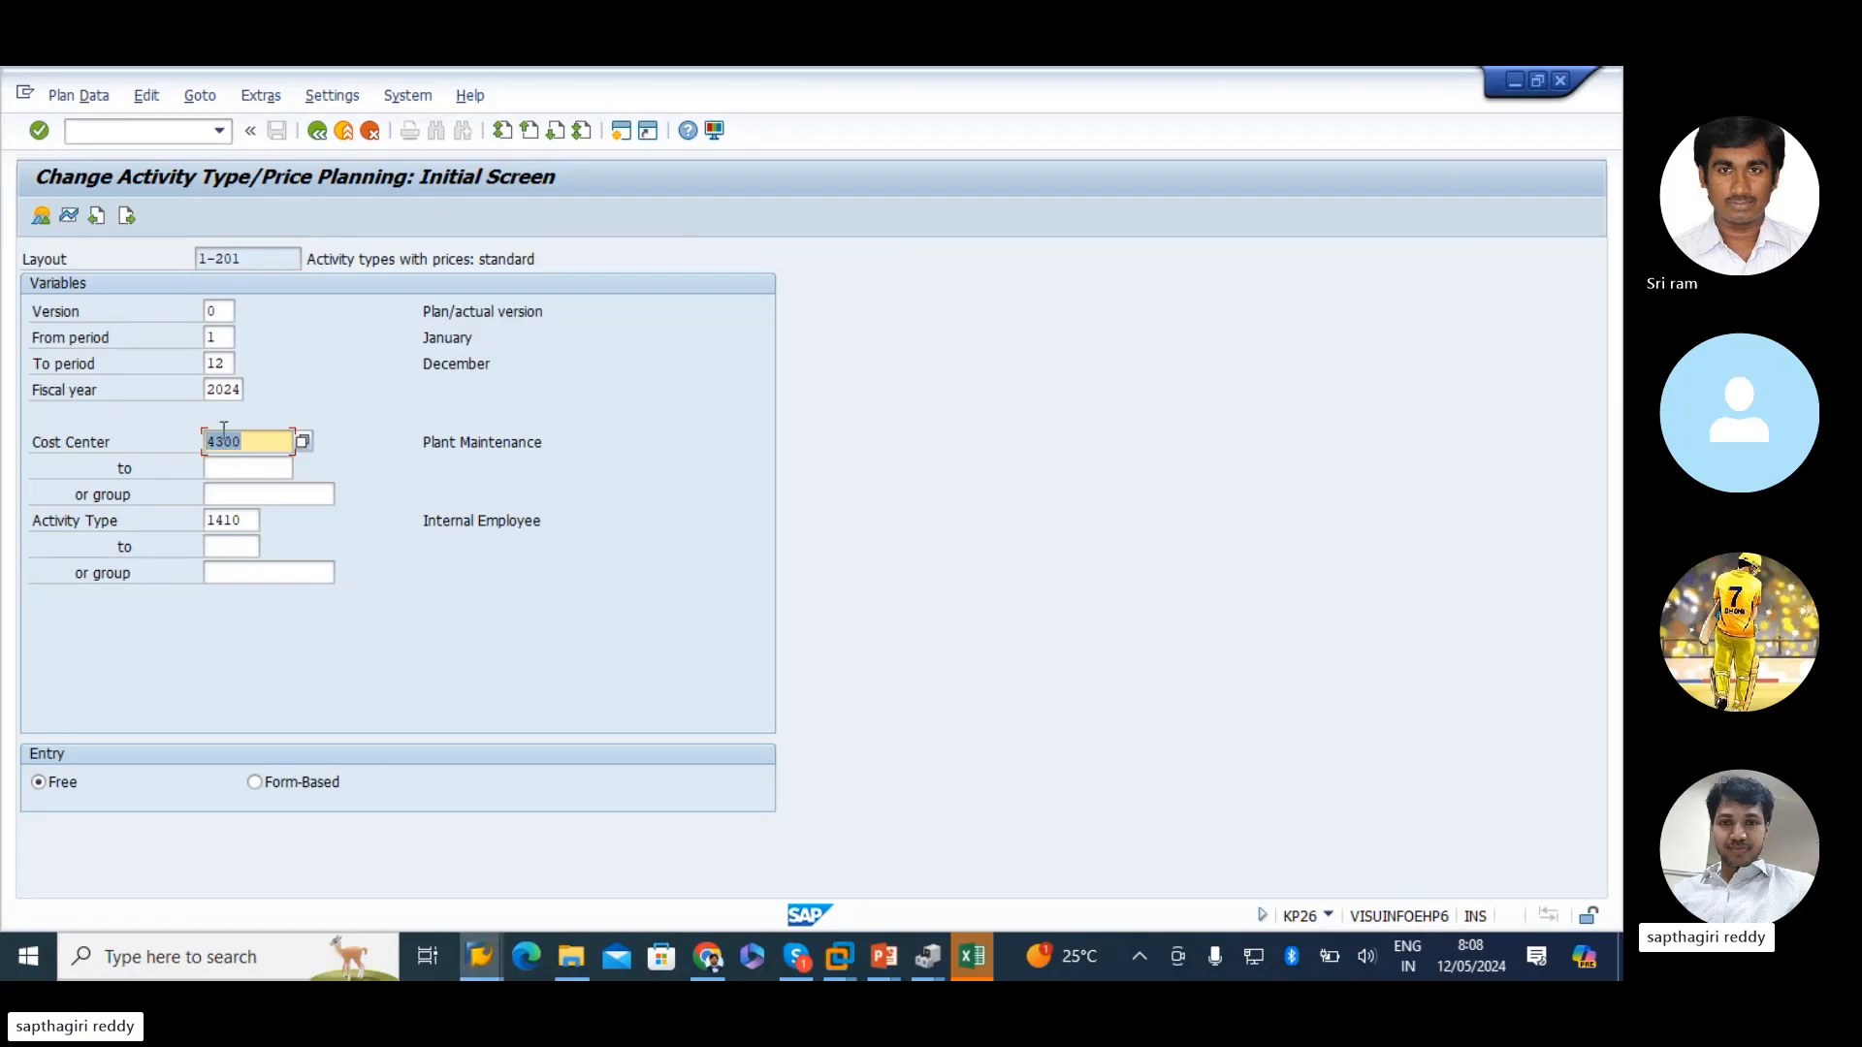
click(242, 522)
key(BackSpace)
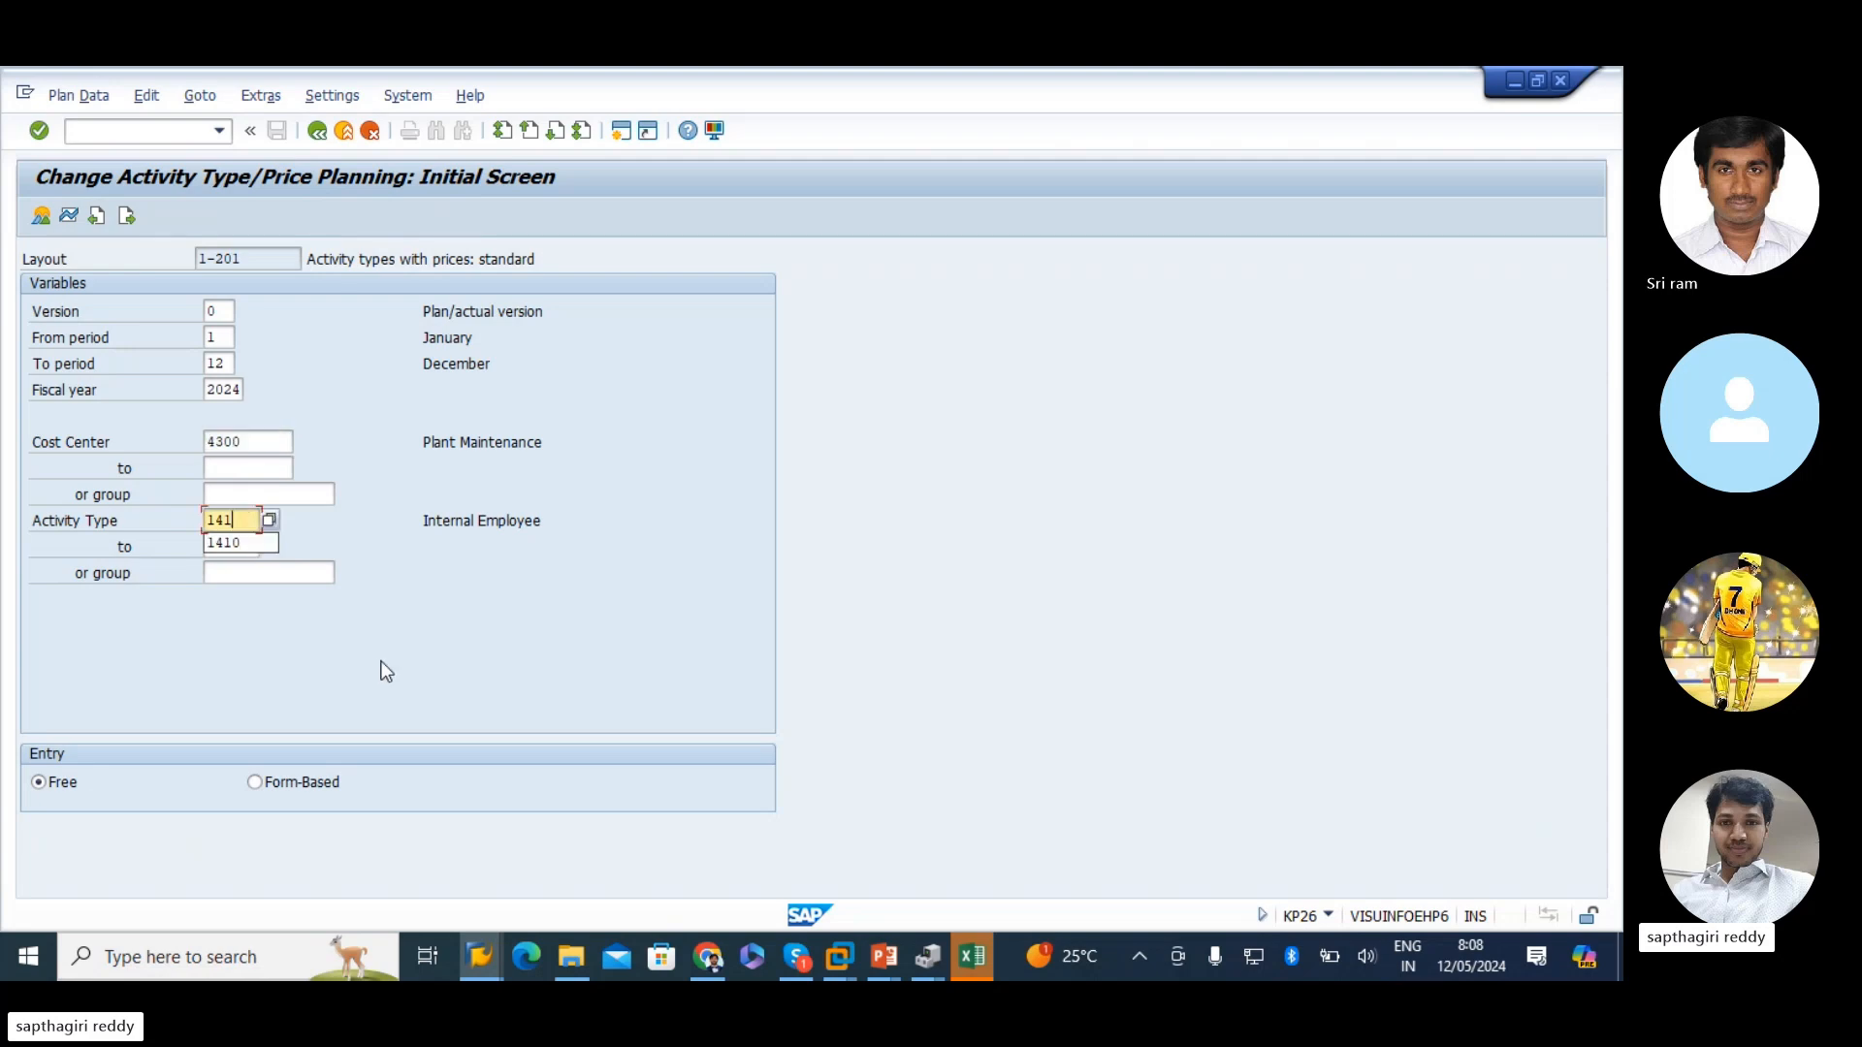
text(6)
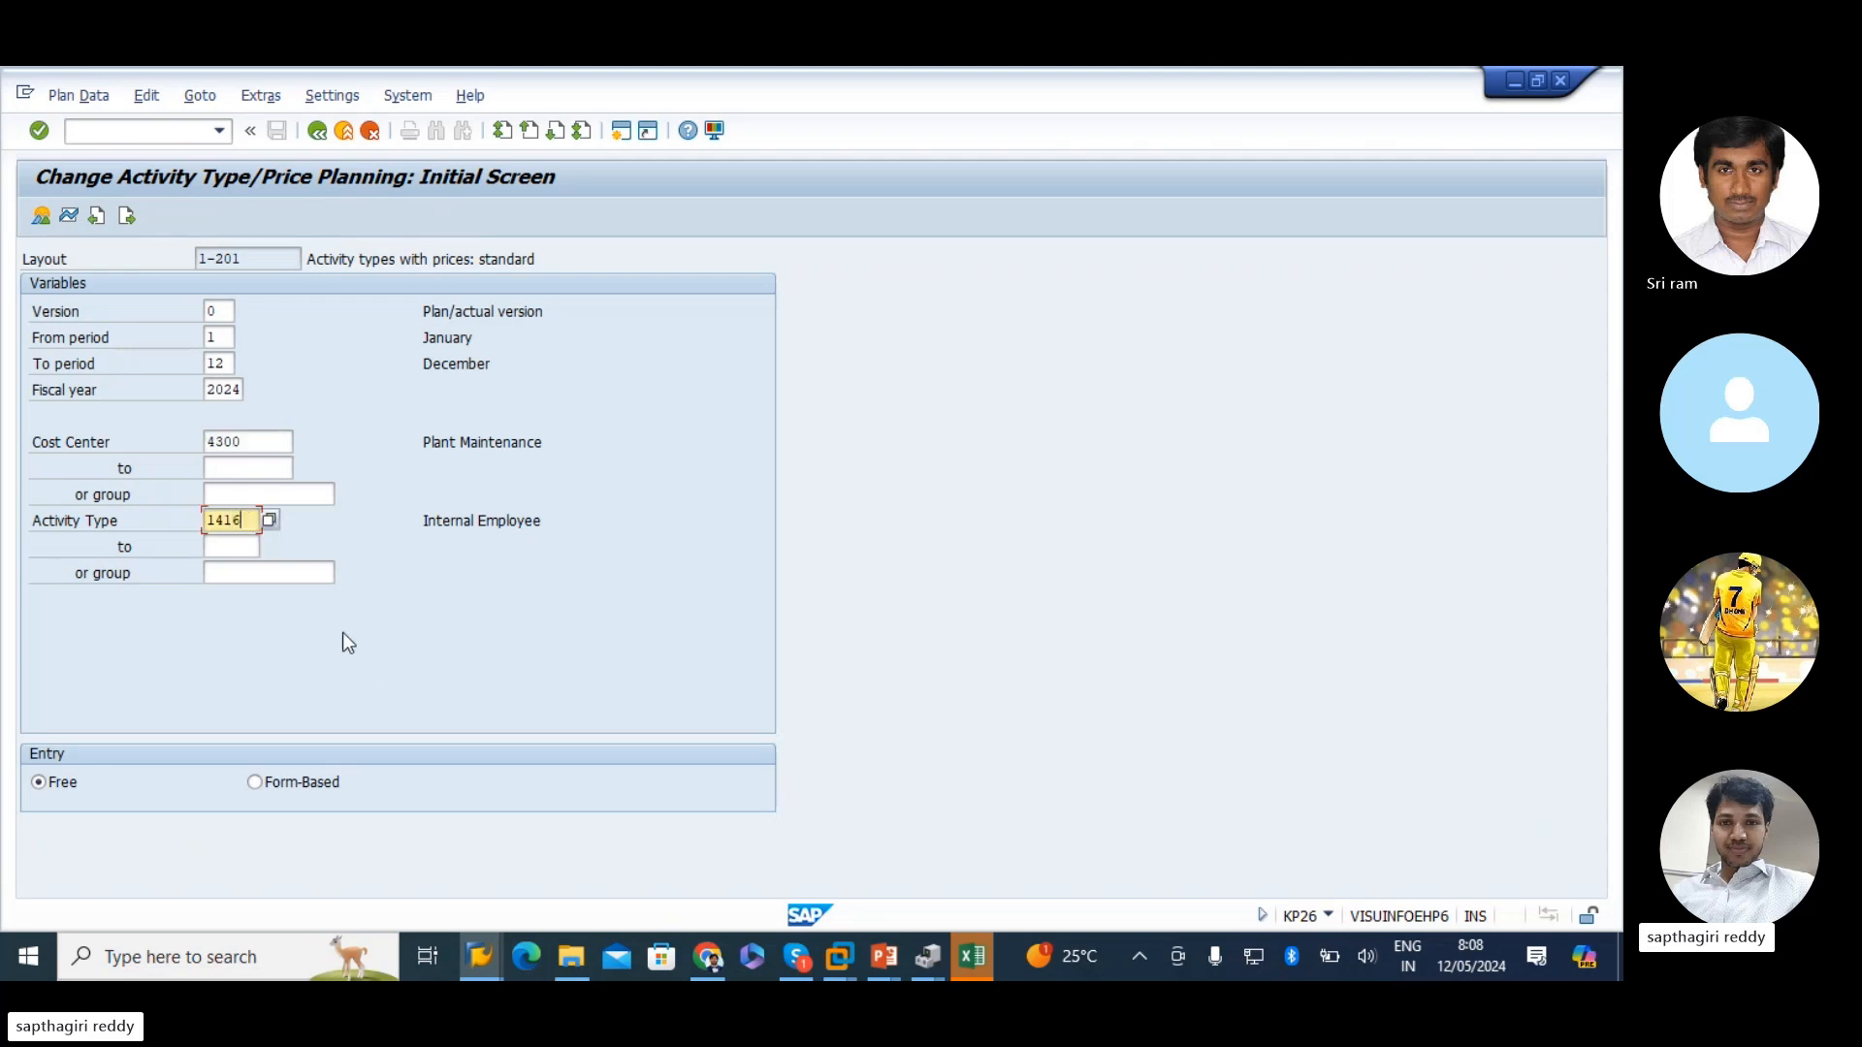
click(37, 219)
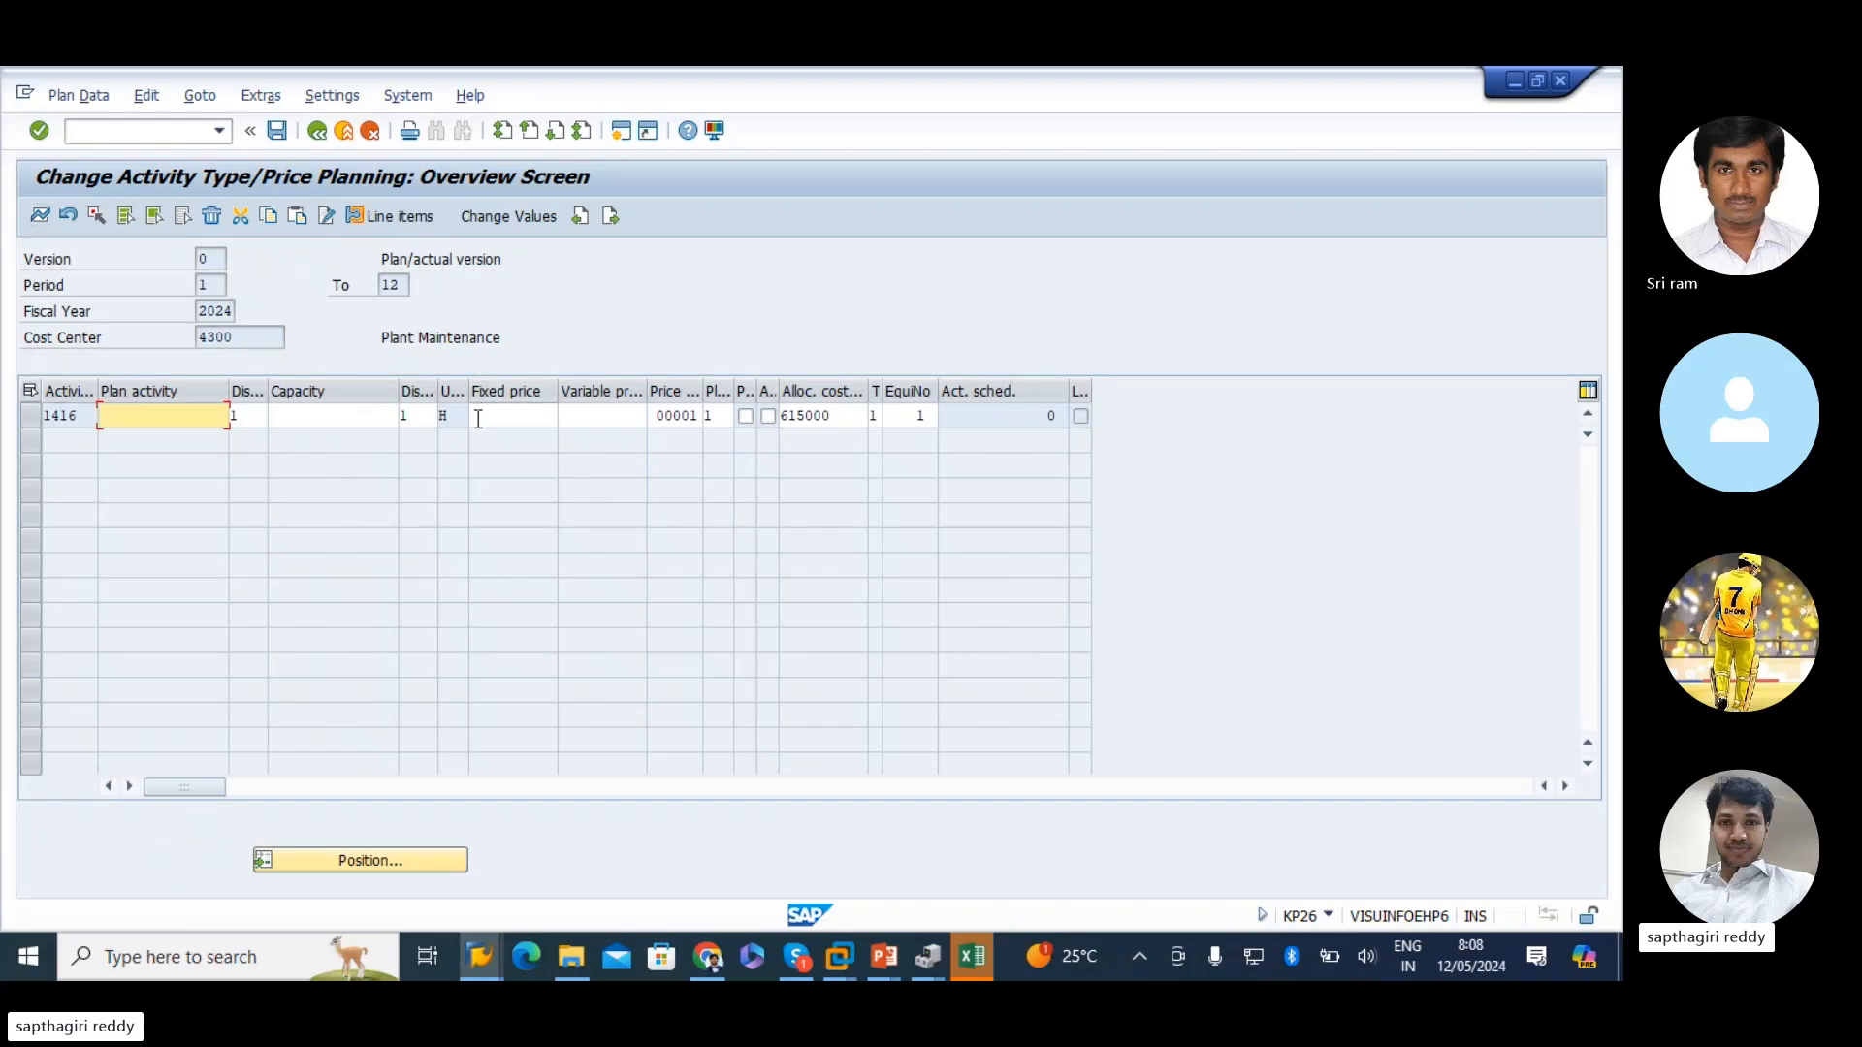
- Set the fixed price of activity type 1416 to 500 in the planning overview
click(511, 416)
text(500)
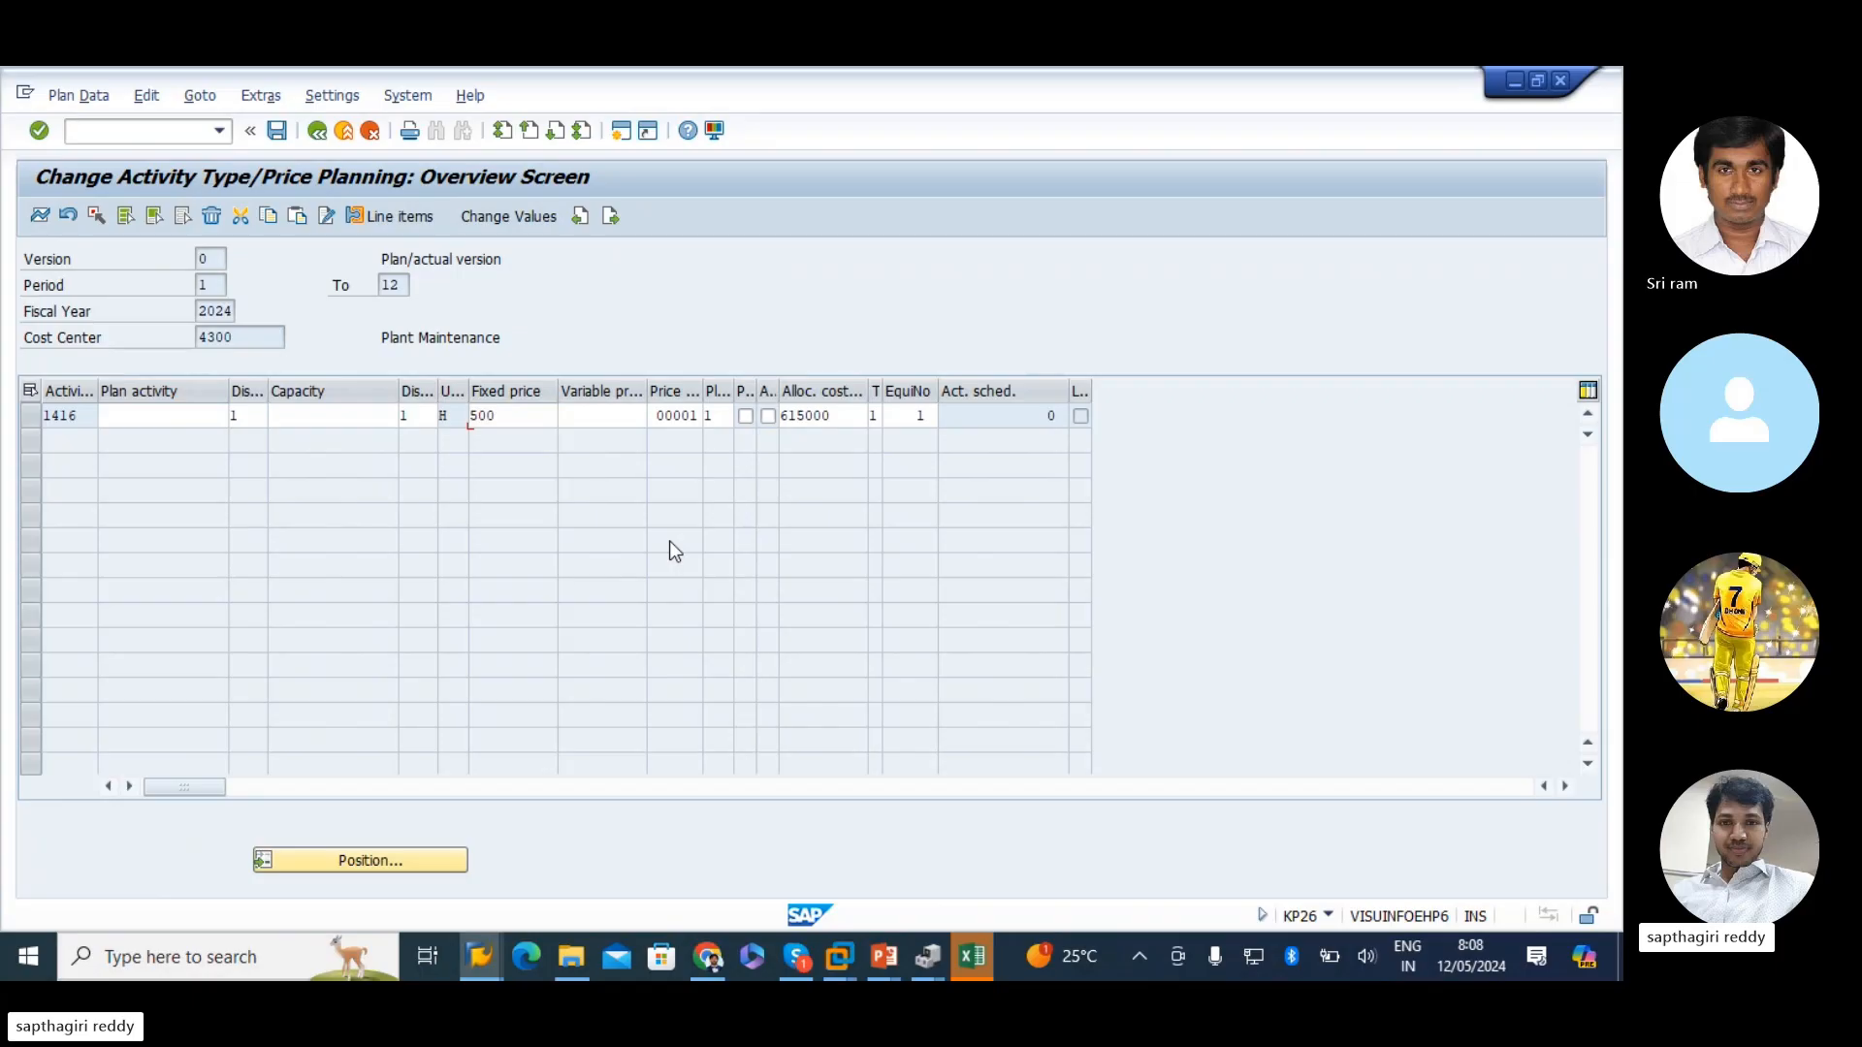
key(Return)
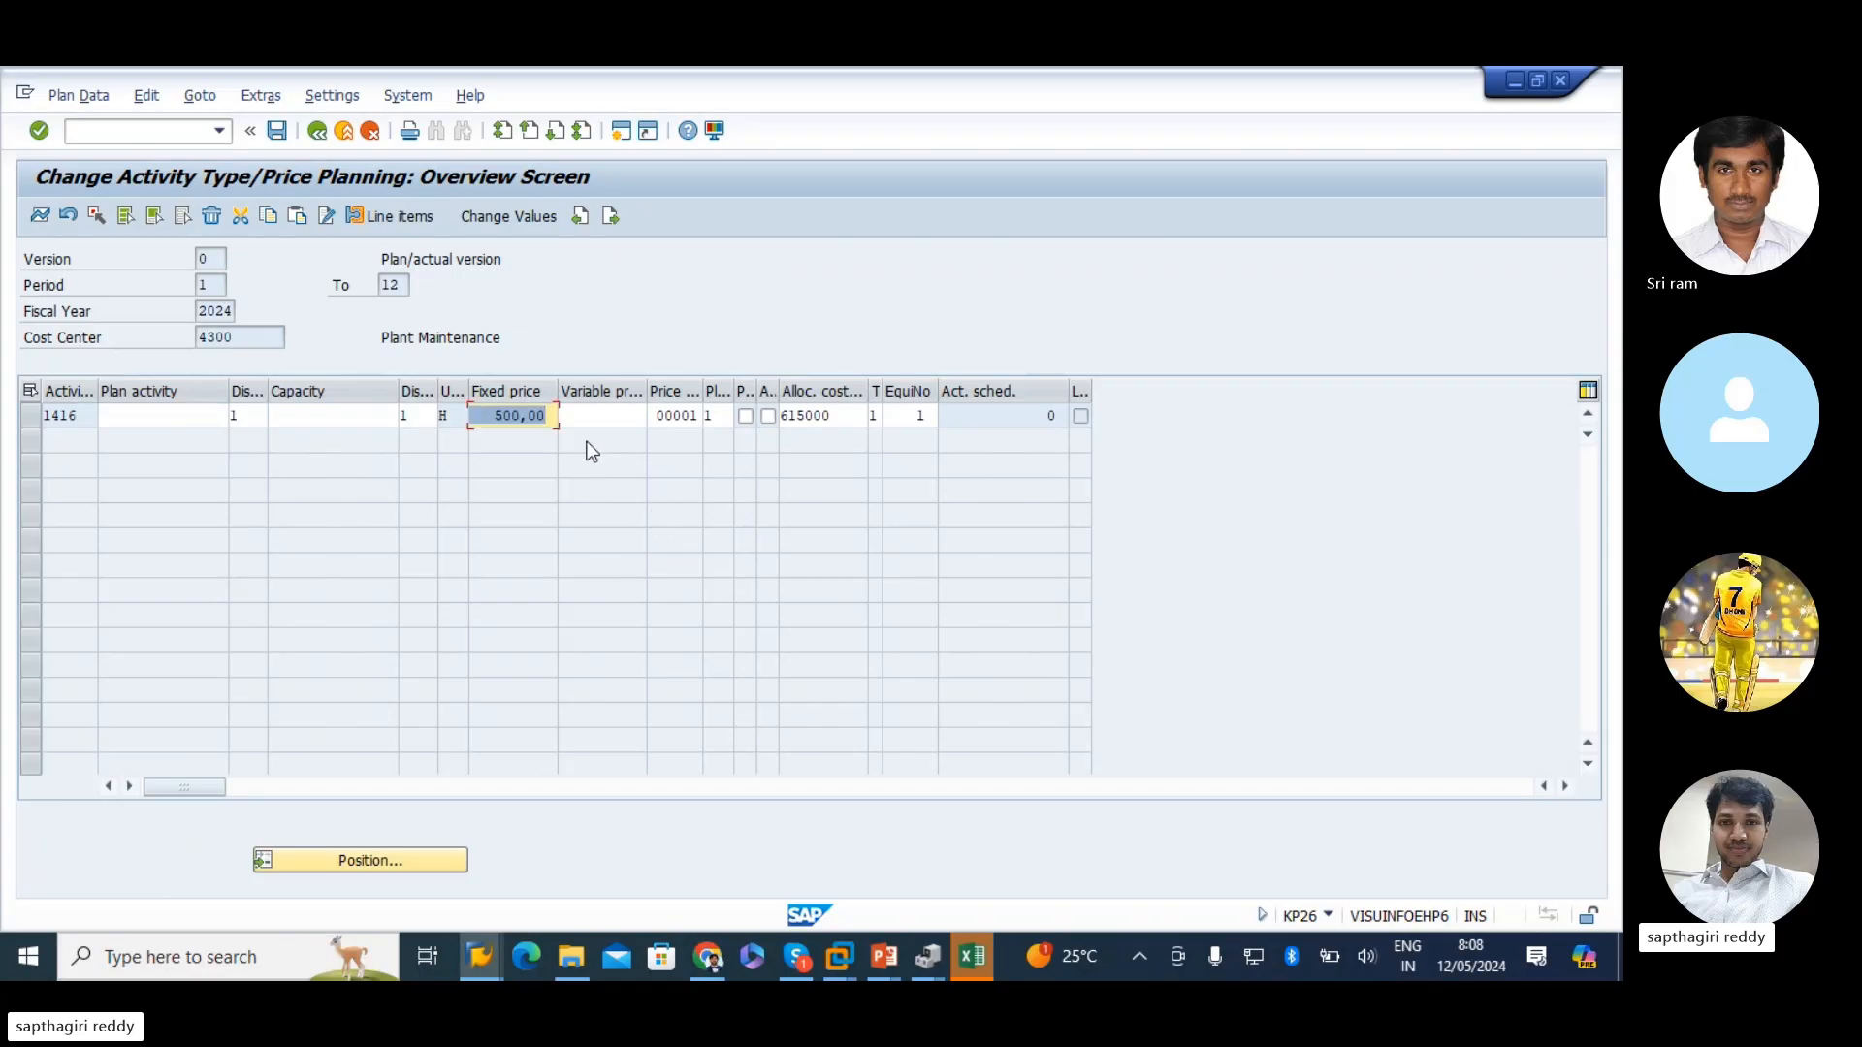
- Capture a screenshot of the price planning overview for activity type 1416 and switch to the SAP_PM_G20.xlsx workbook in Excel
key(super+shift+s)
drag(8, 151, 1213, 517)
click(973, 956)
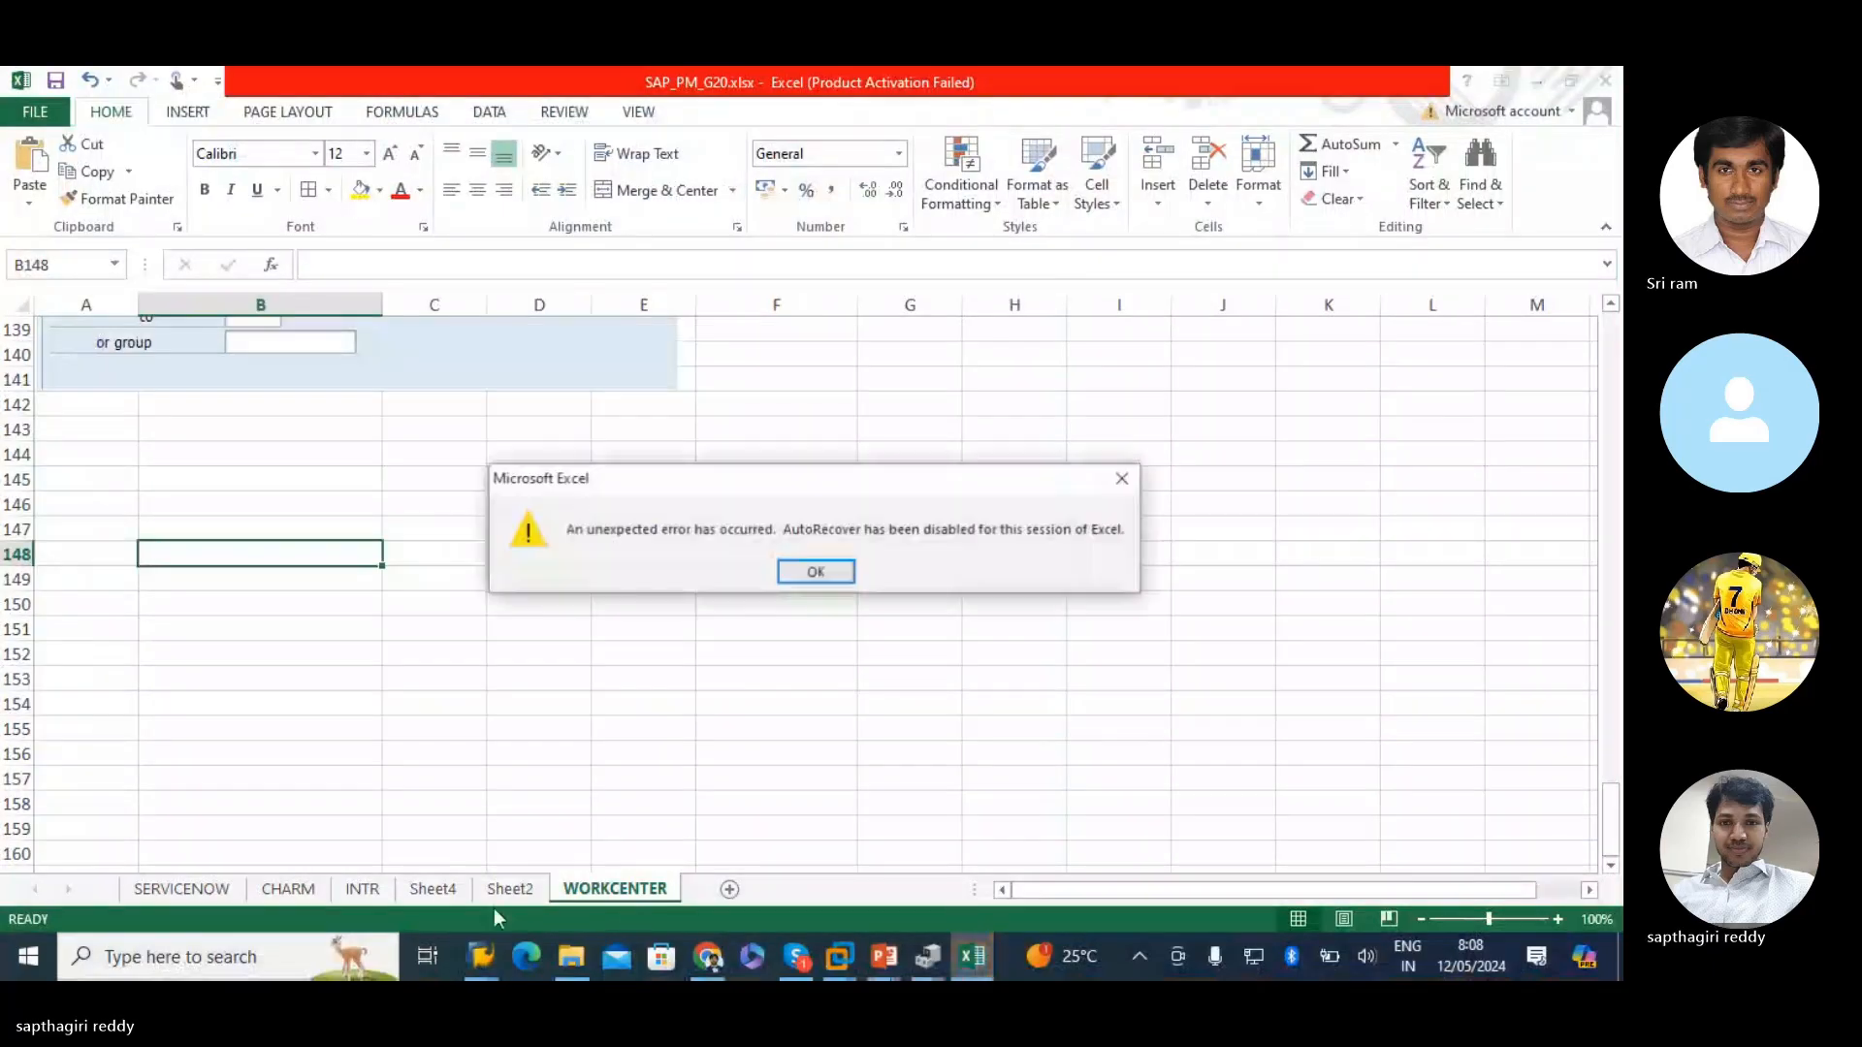
click(1122, 479)
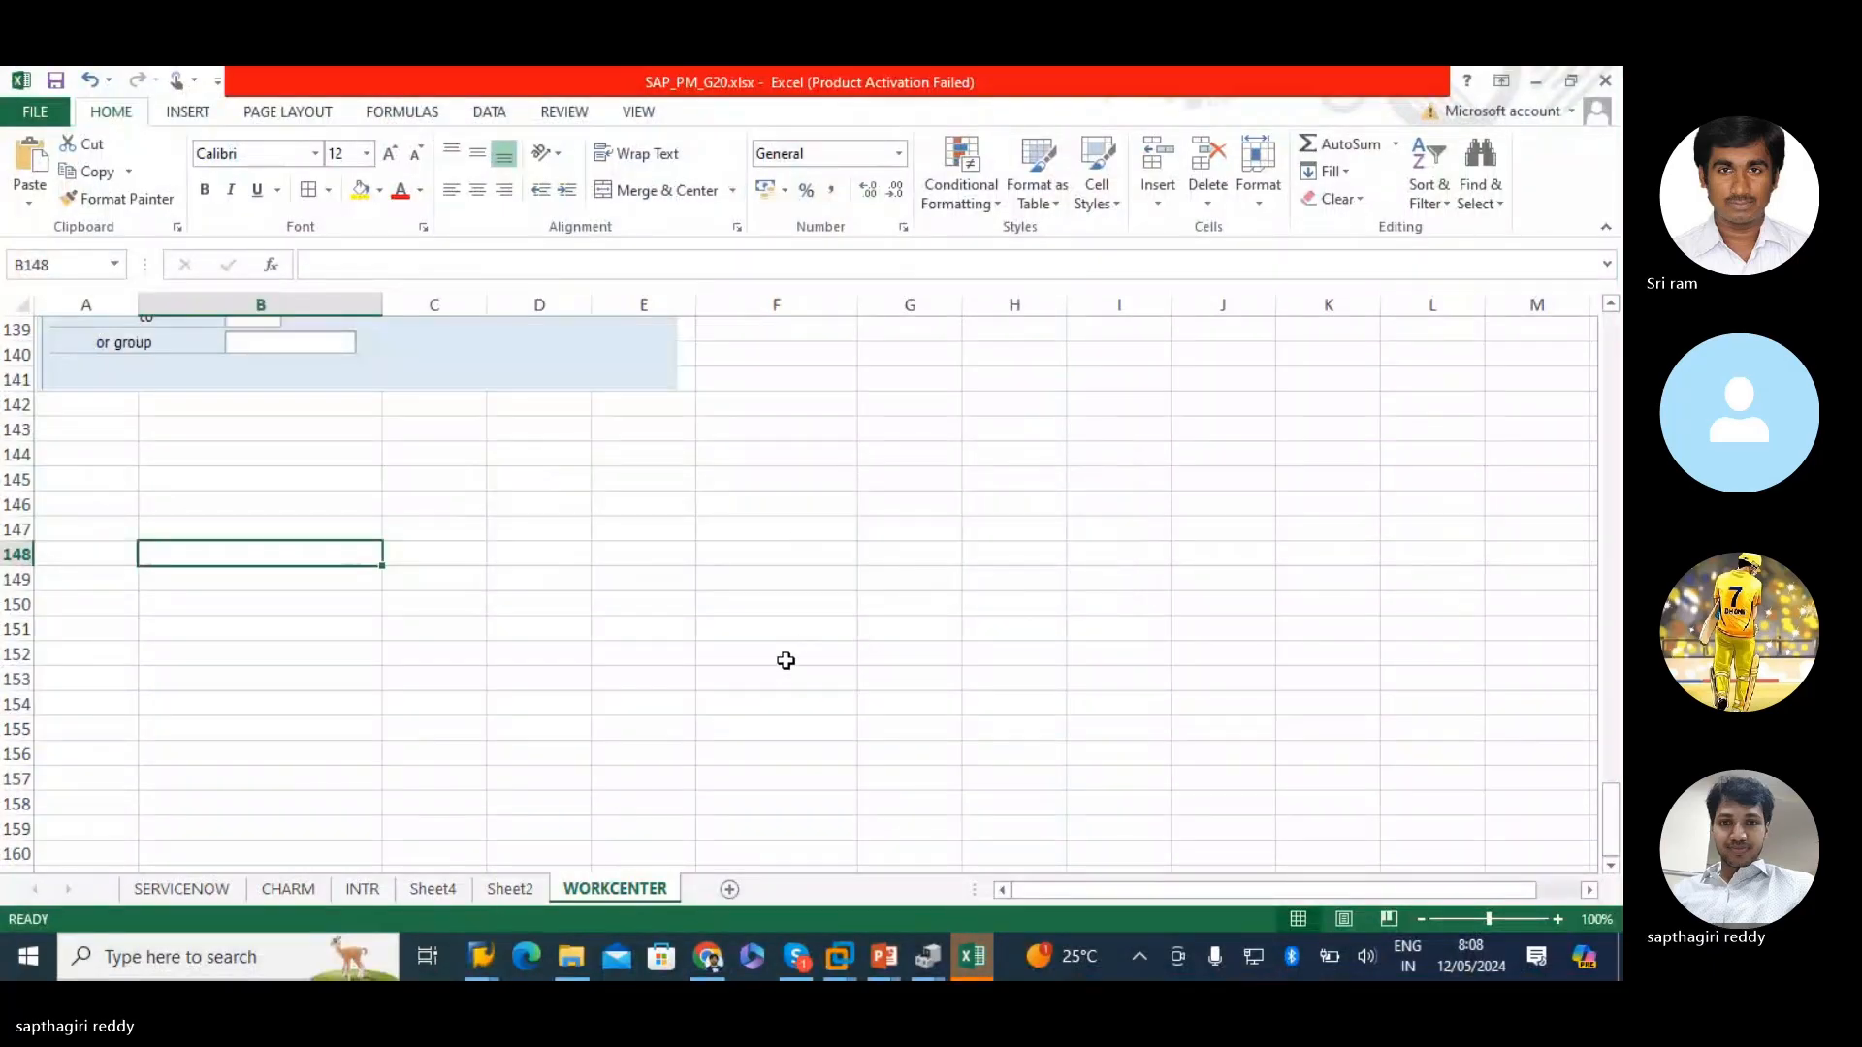
- Paste the price planning screenshot at cell A143 of the WORKCENTER sheet, below the last SAP screenshot
click(362, 889)
click(433, 889)
click(615, 889)
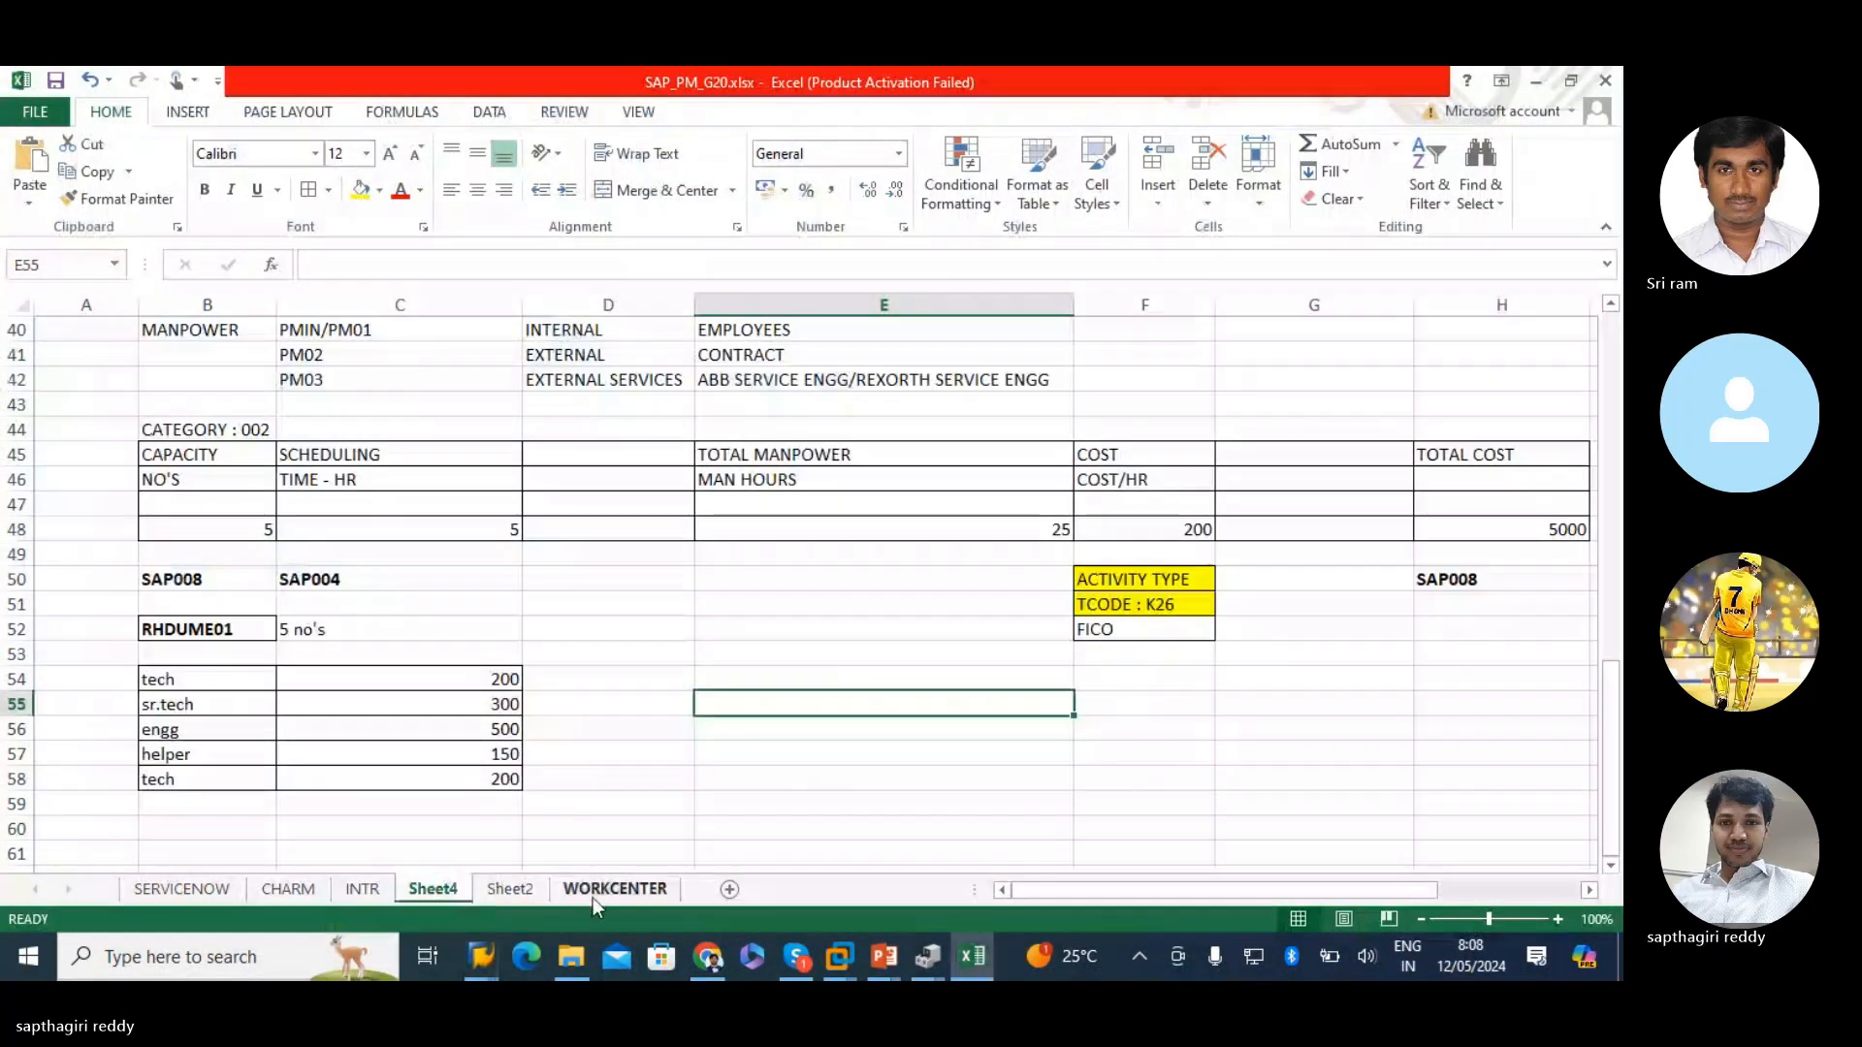
scroll(76, 503, up, 2)
click(75, 580)
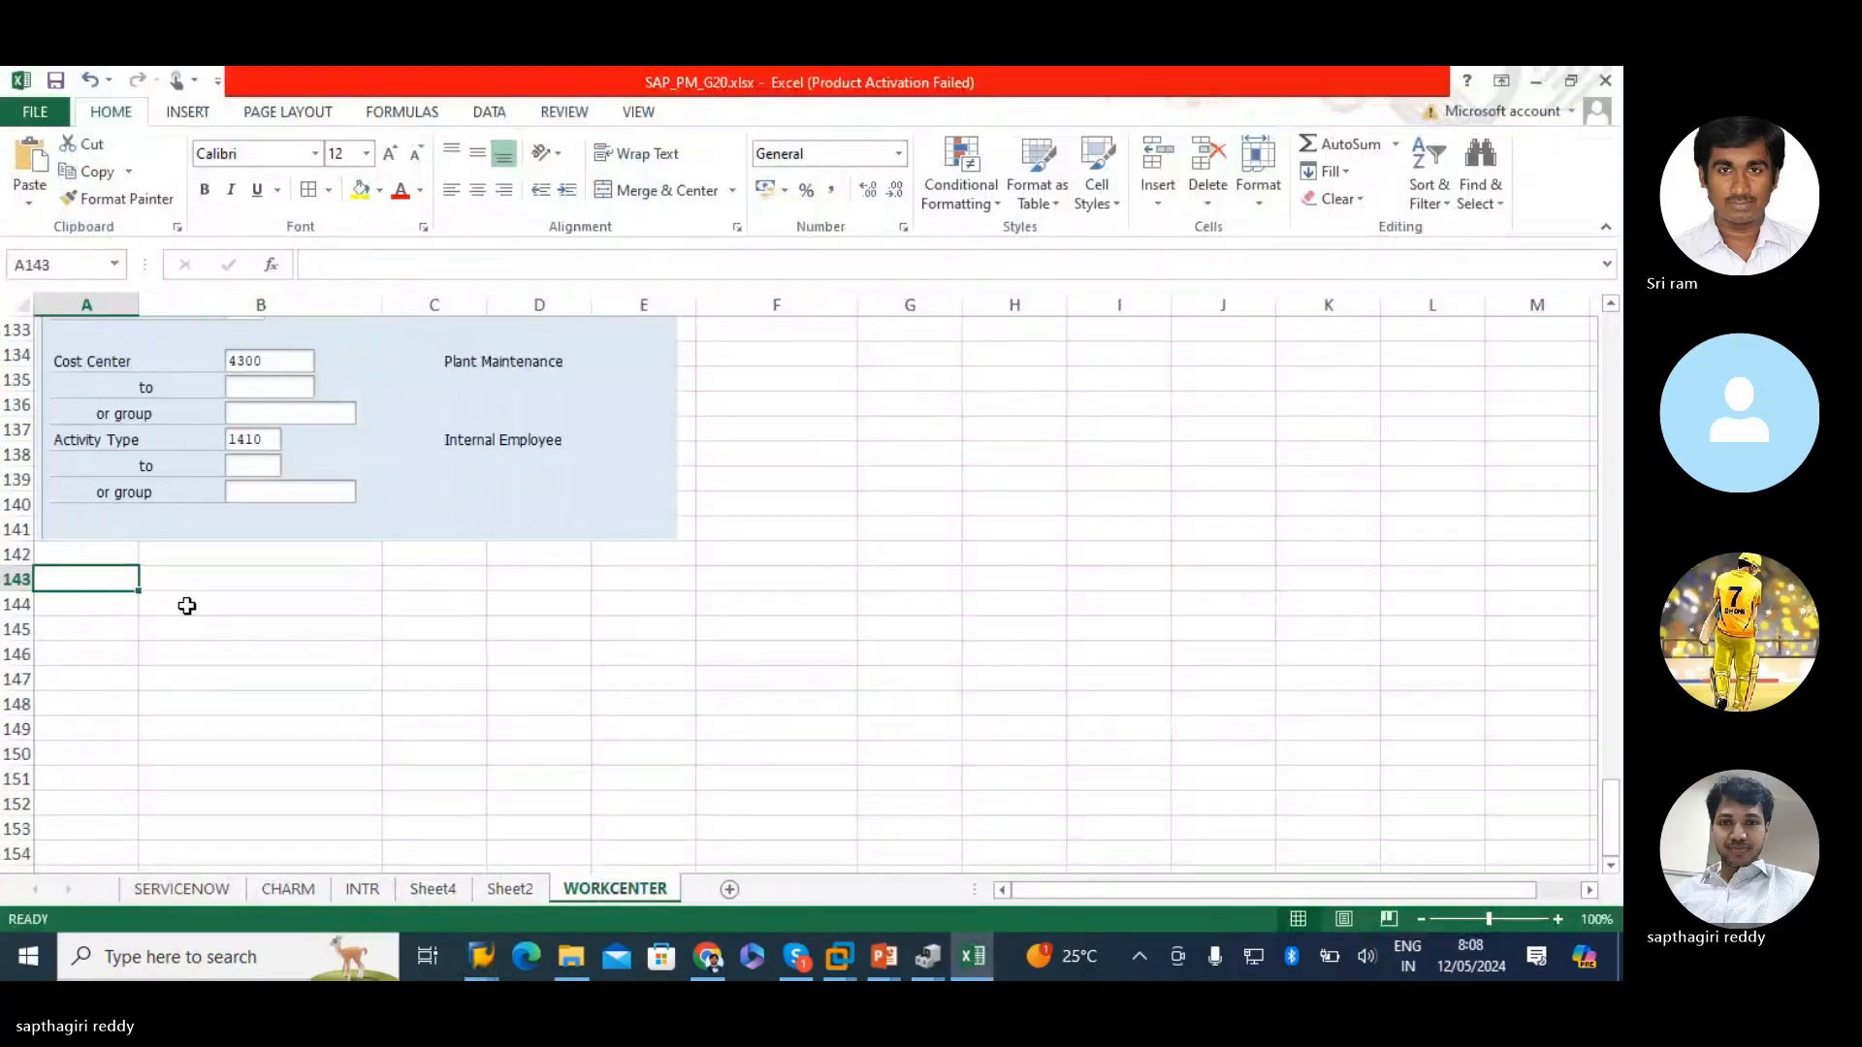
key(ctrl+v)
- Try to save the workbook in place and decline the offered file repair
click(55, 82)
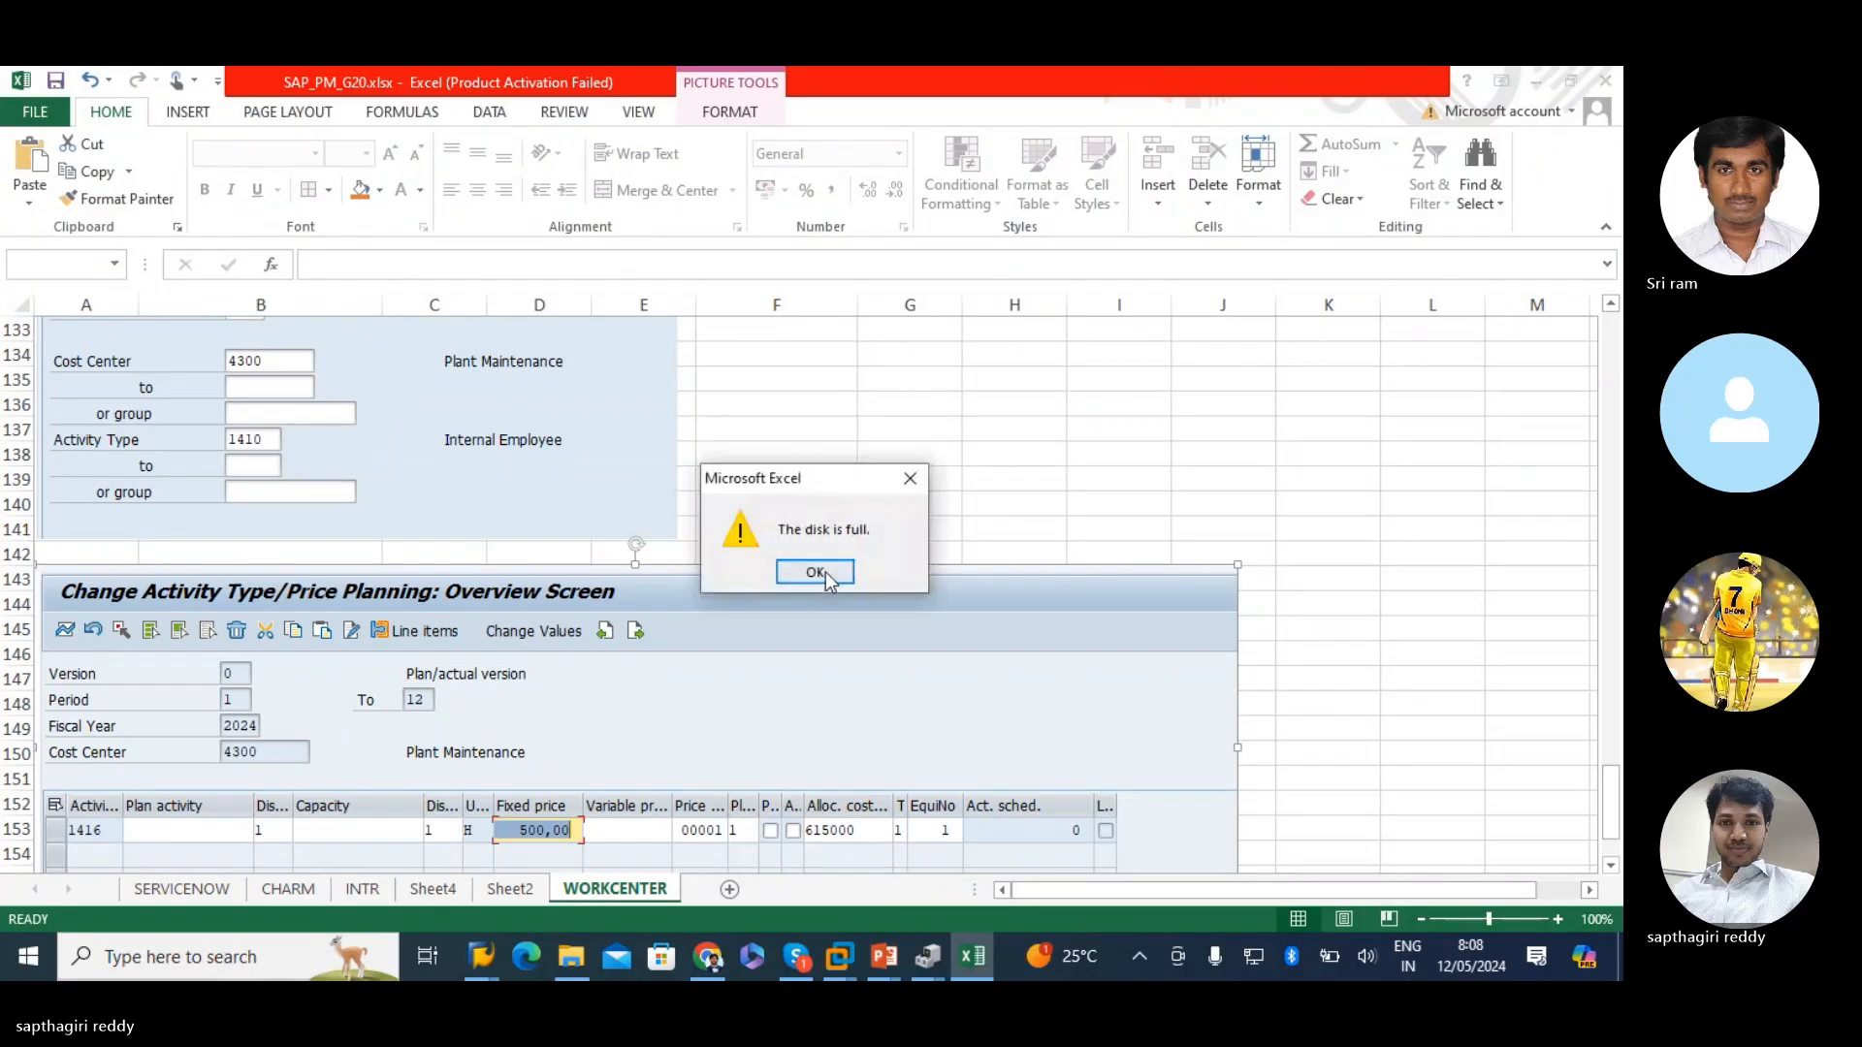
click(904, 489)
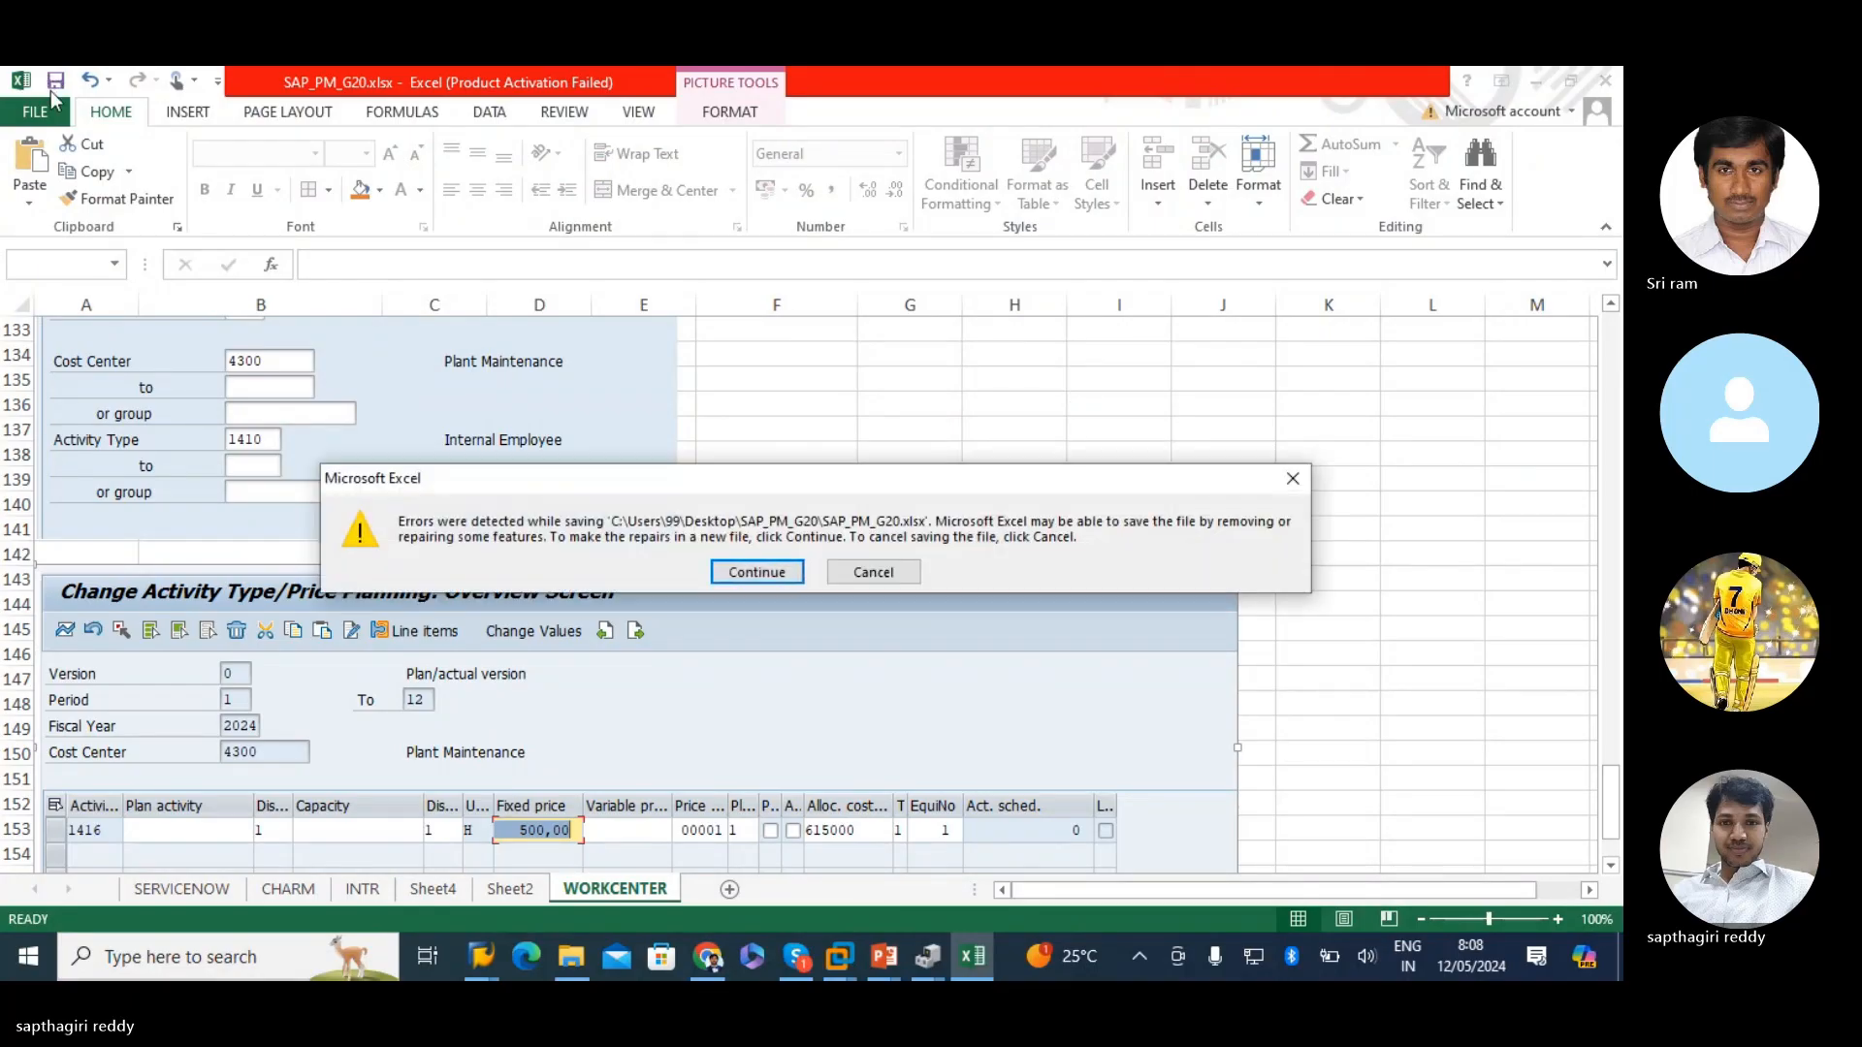
click(1296, 481)
click(817, 572)
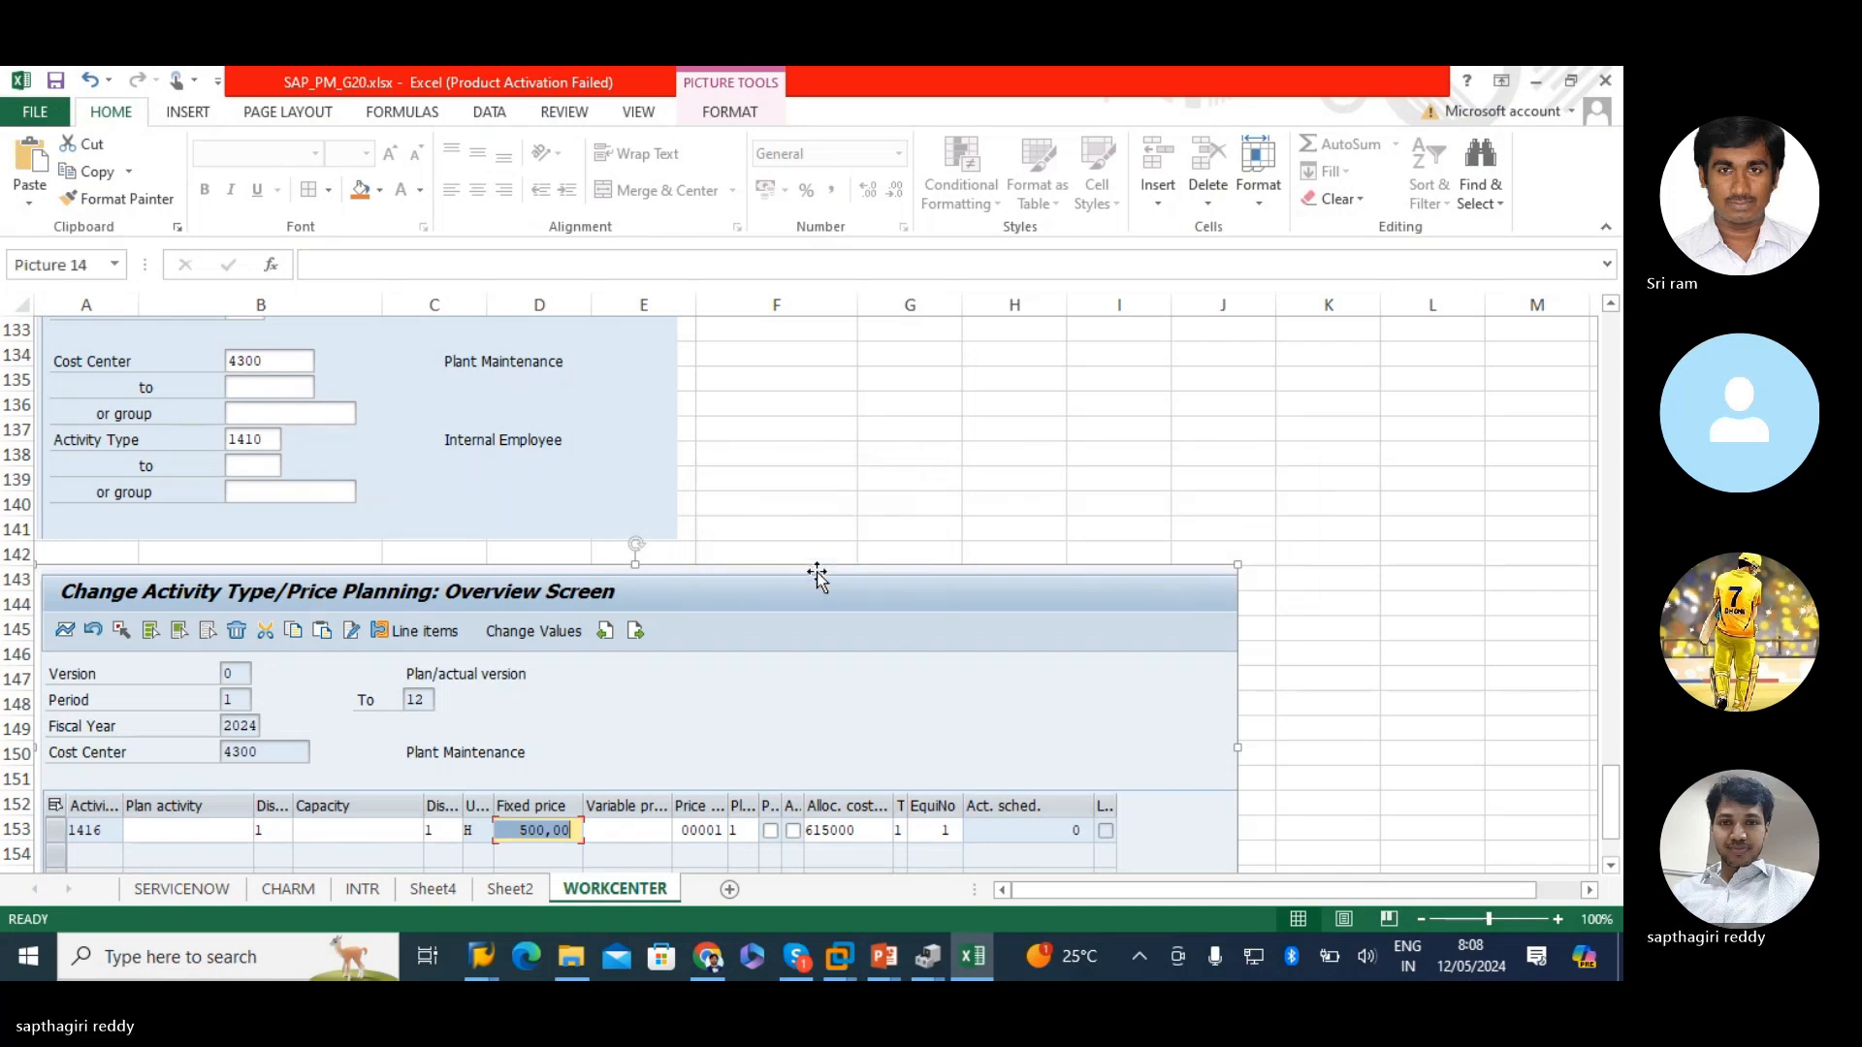
- Retry saving the workbook, accept repairs into a new file, and browse to Local Disk (C:) as the save location
click(56, 82)
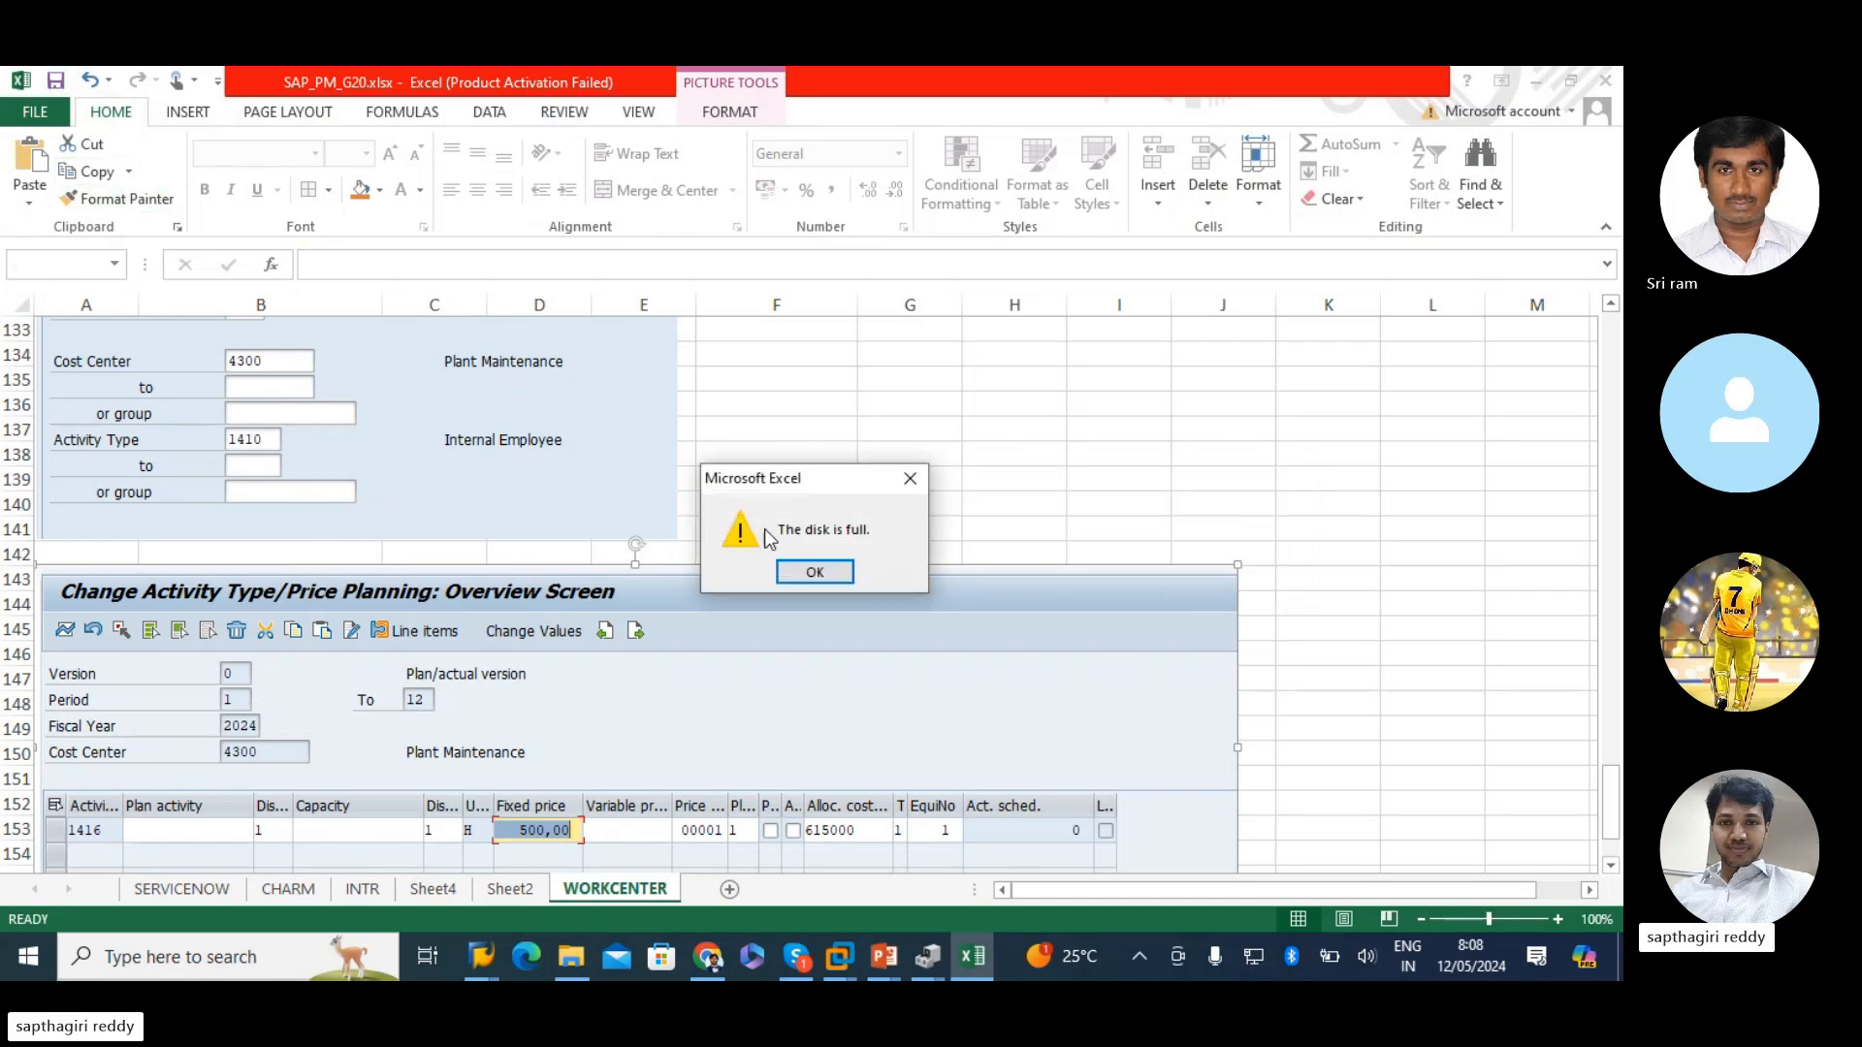
click(814, 572)
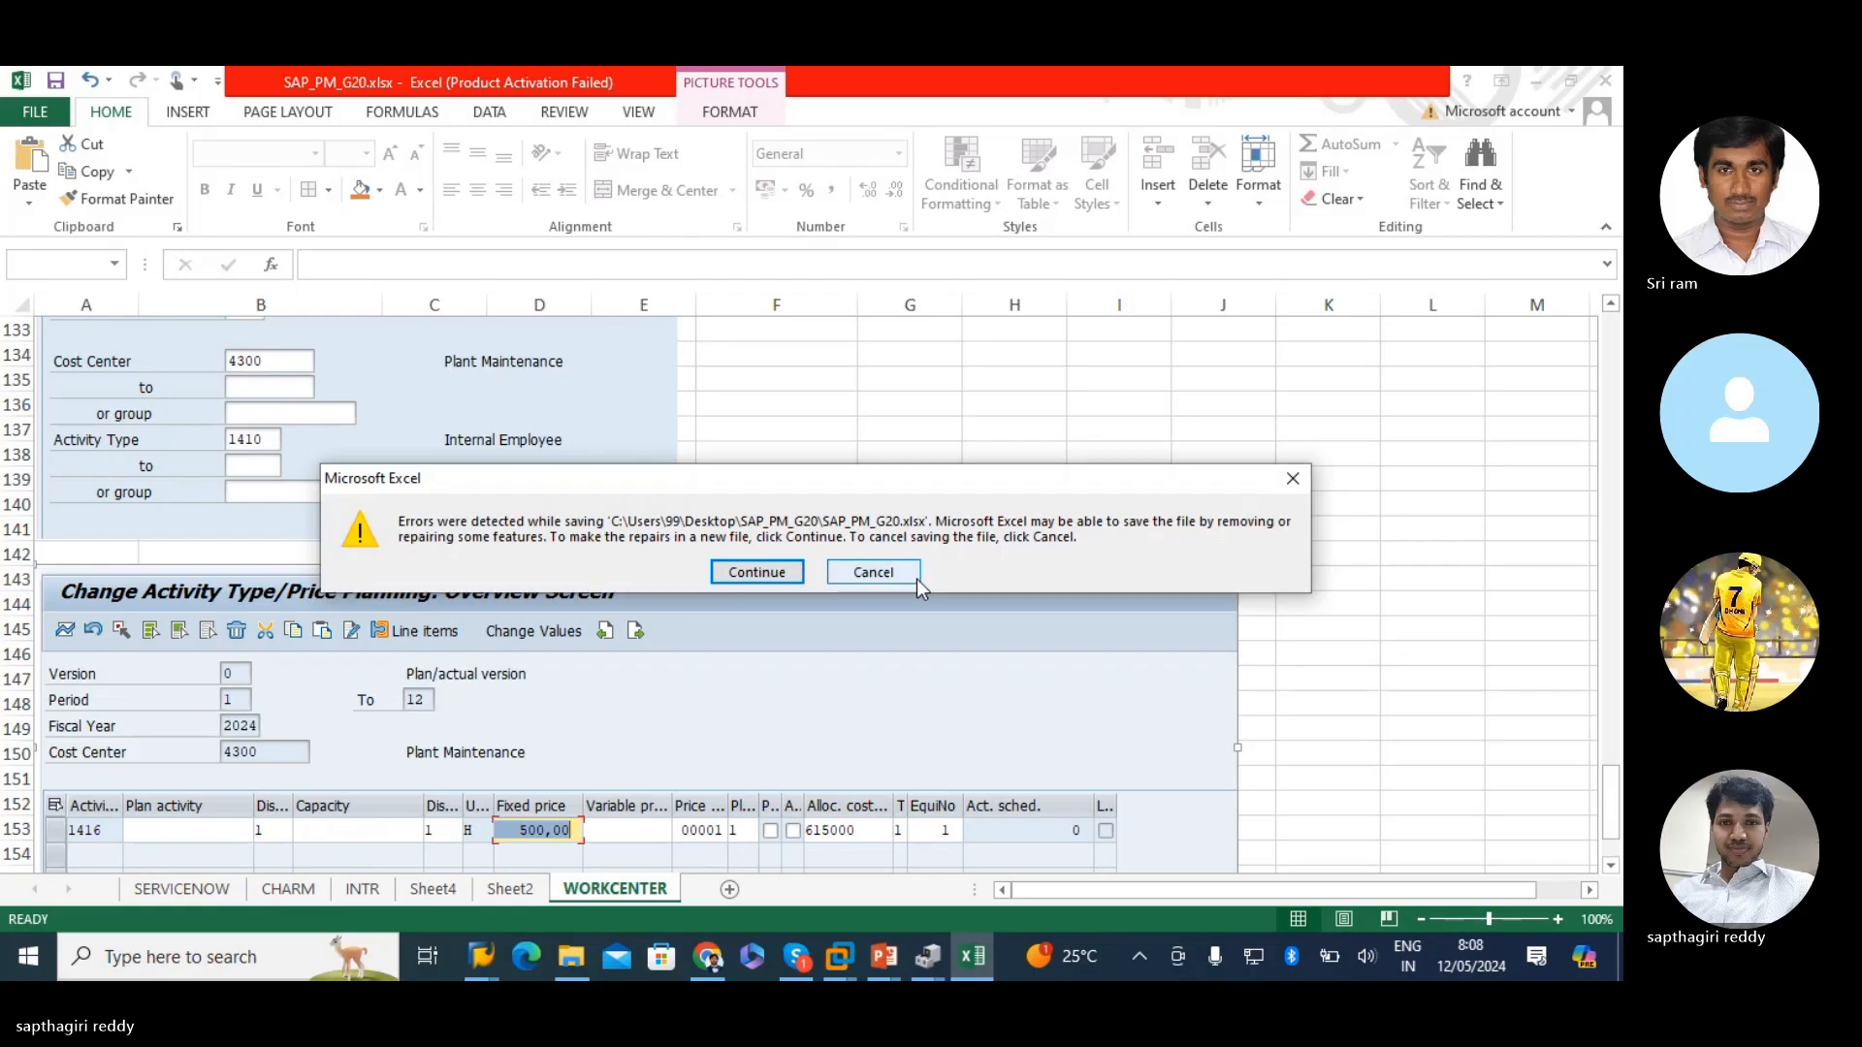
click(758, 574)
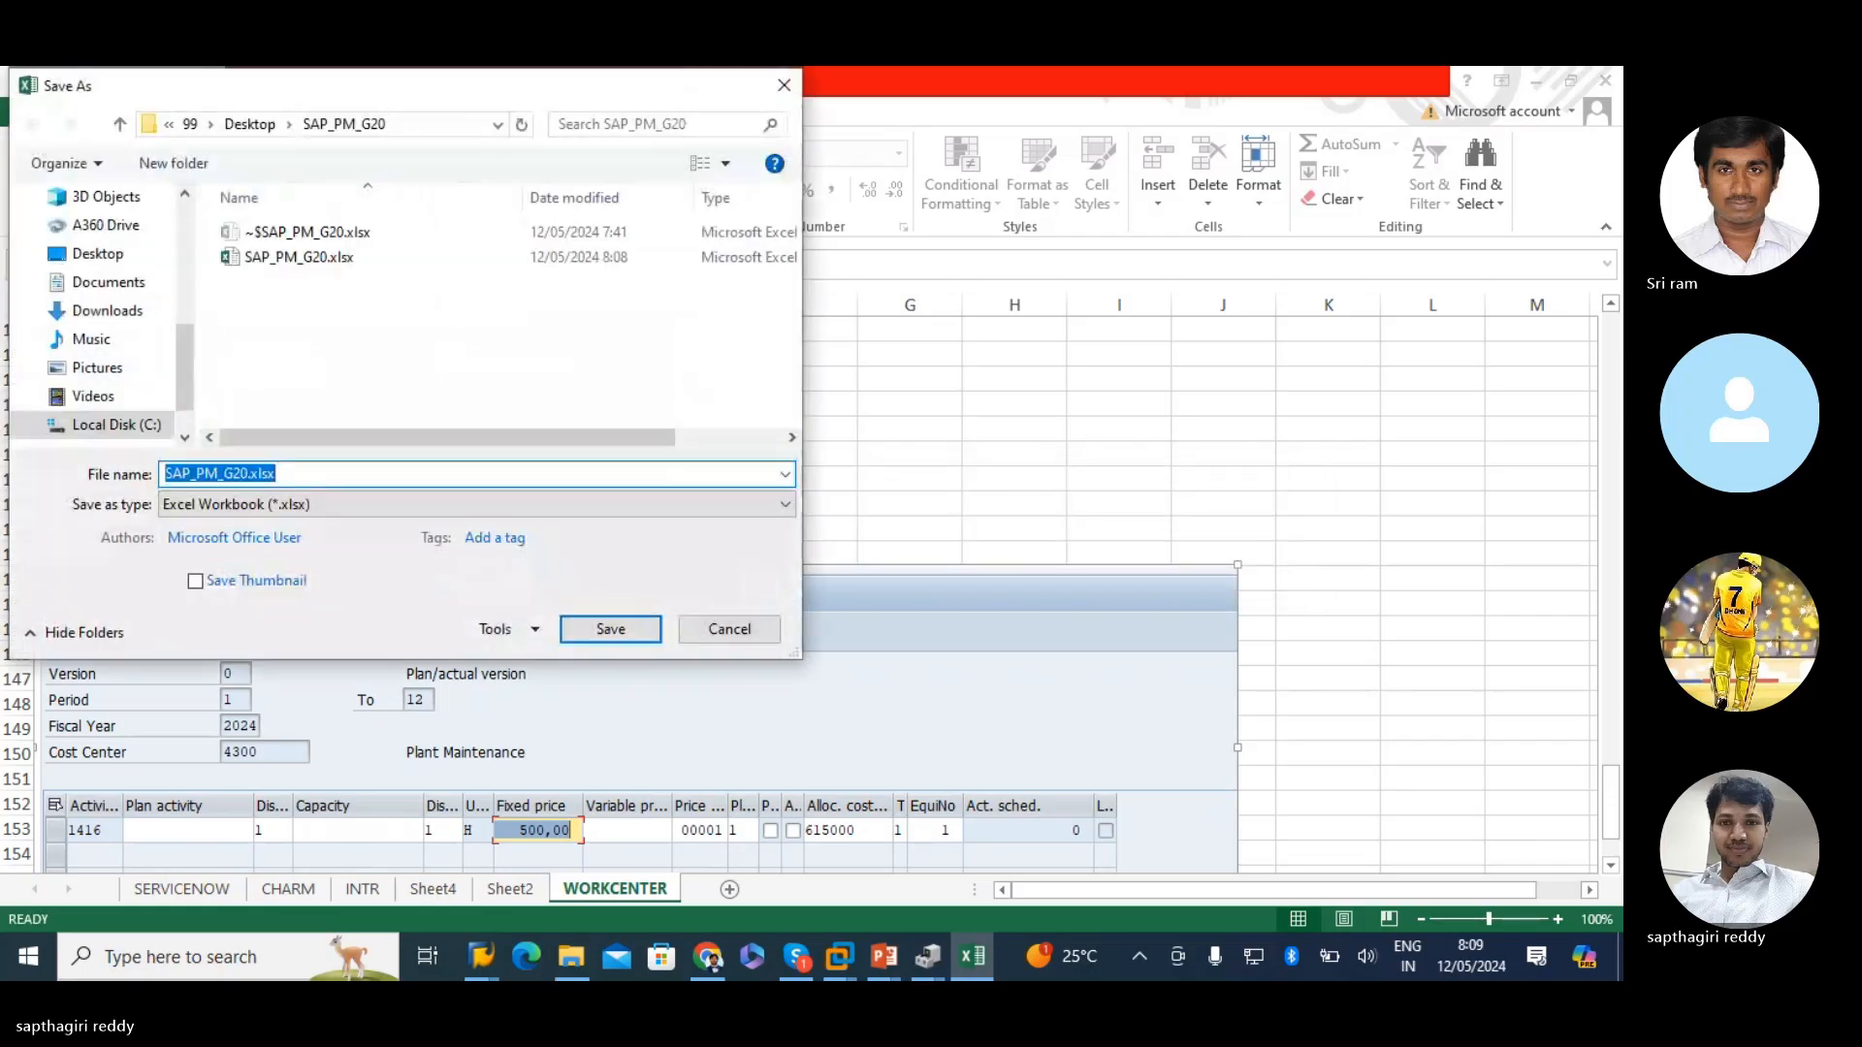
click(115, 254)
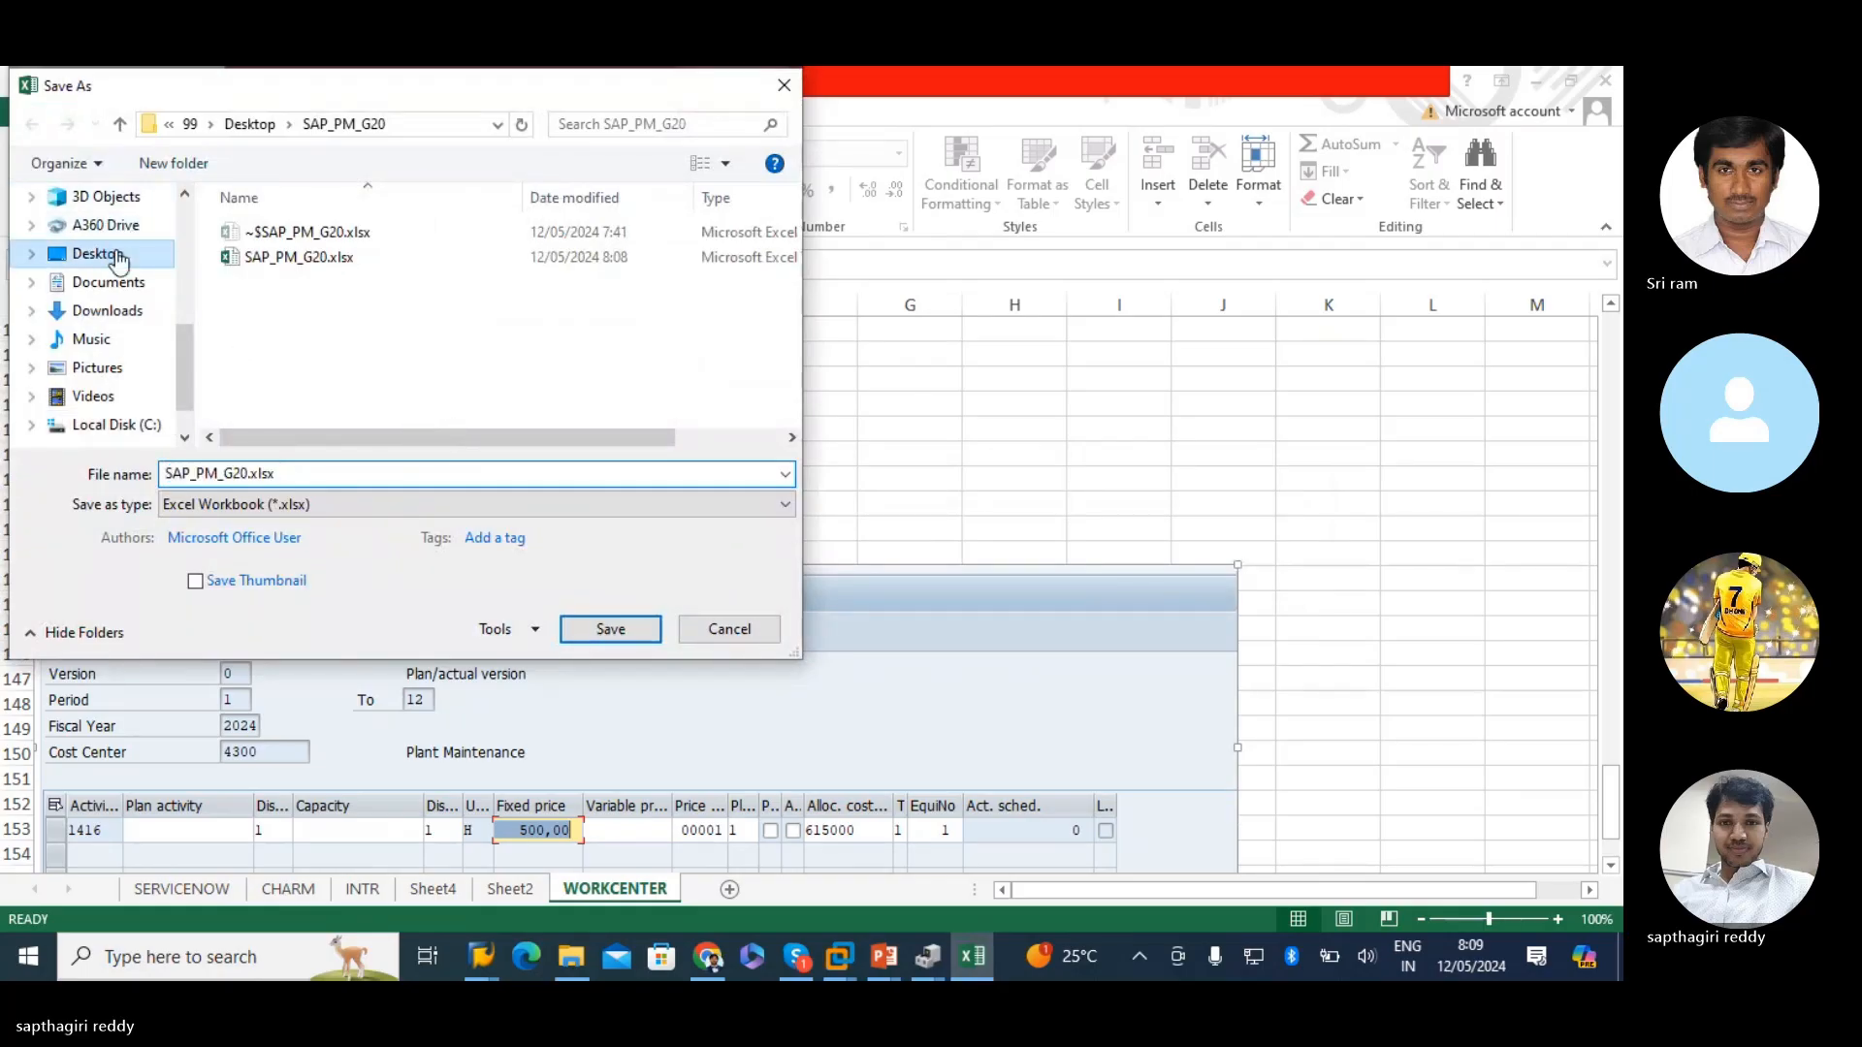
click(137, 419)
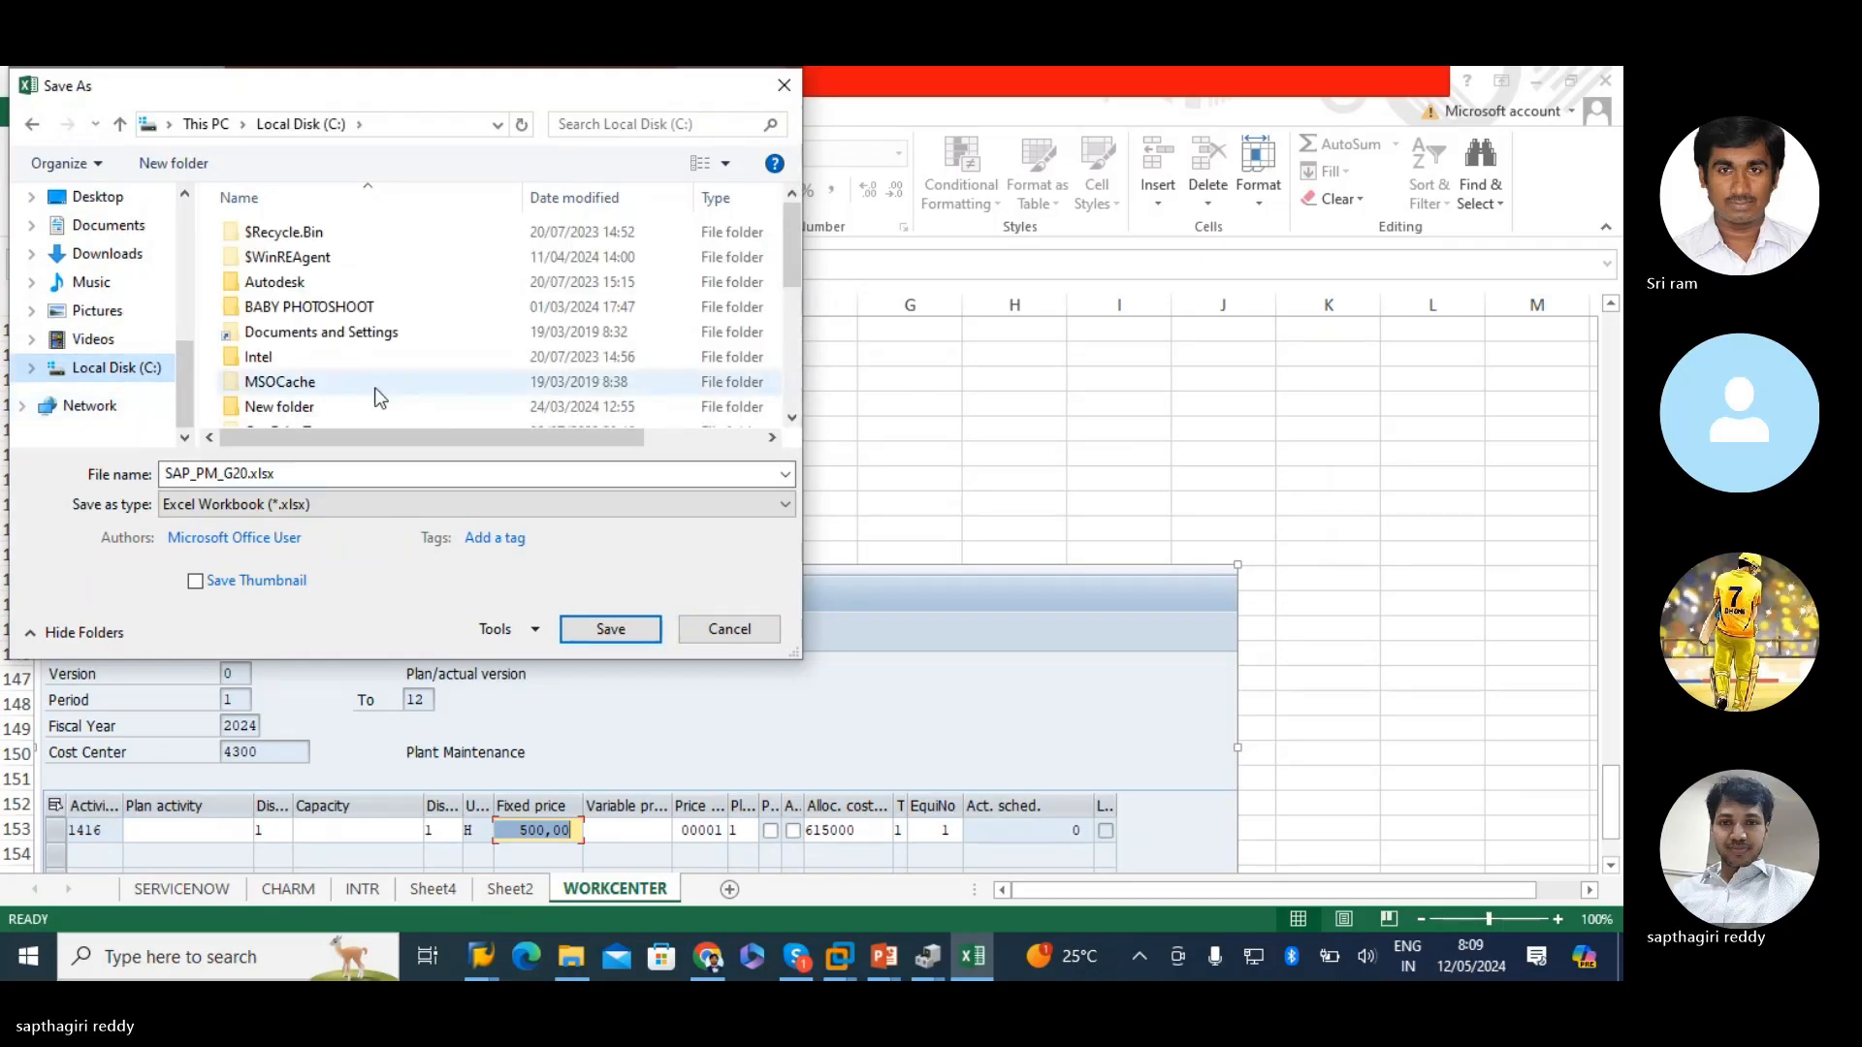
click(304, 414)
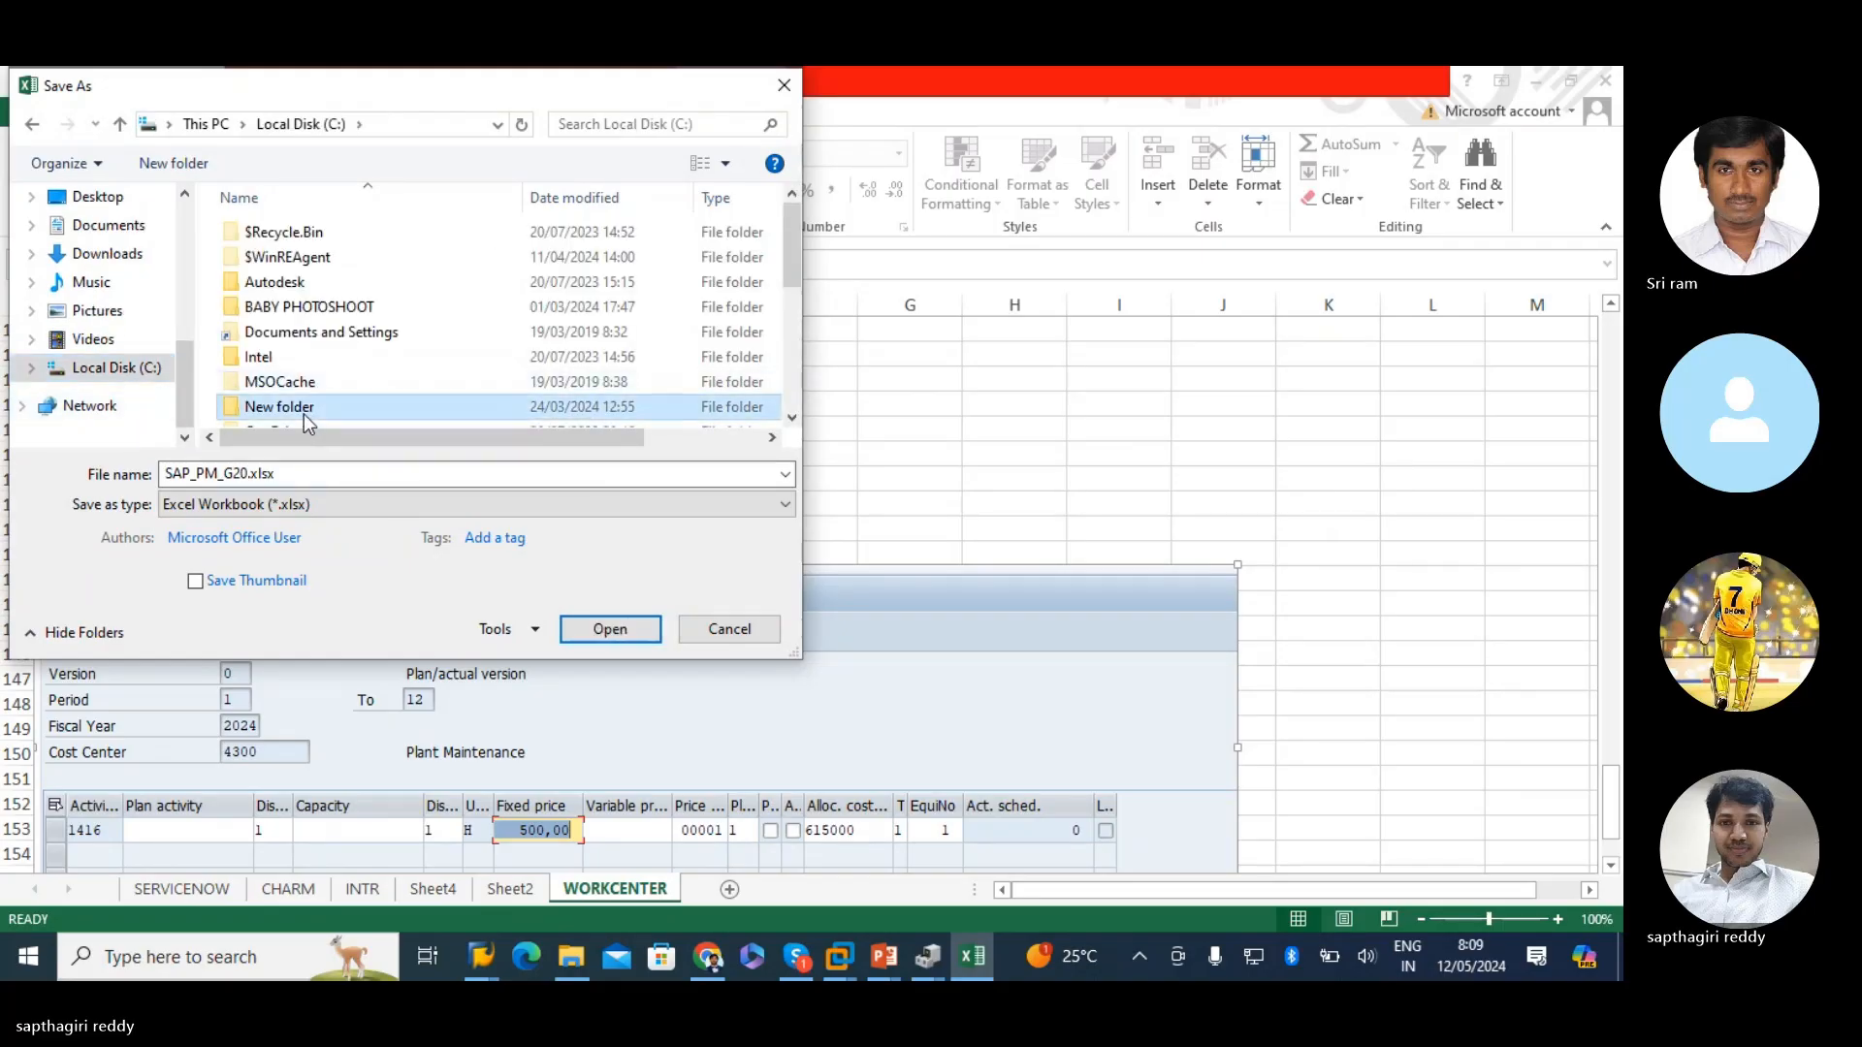
- Create a folder named G20 on Local Disk (C:) and try to save SAP_PM_G20.xlsx in it
click(174, 163)
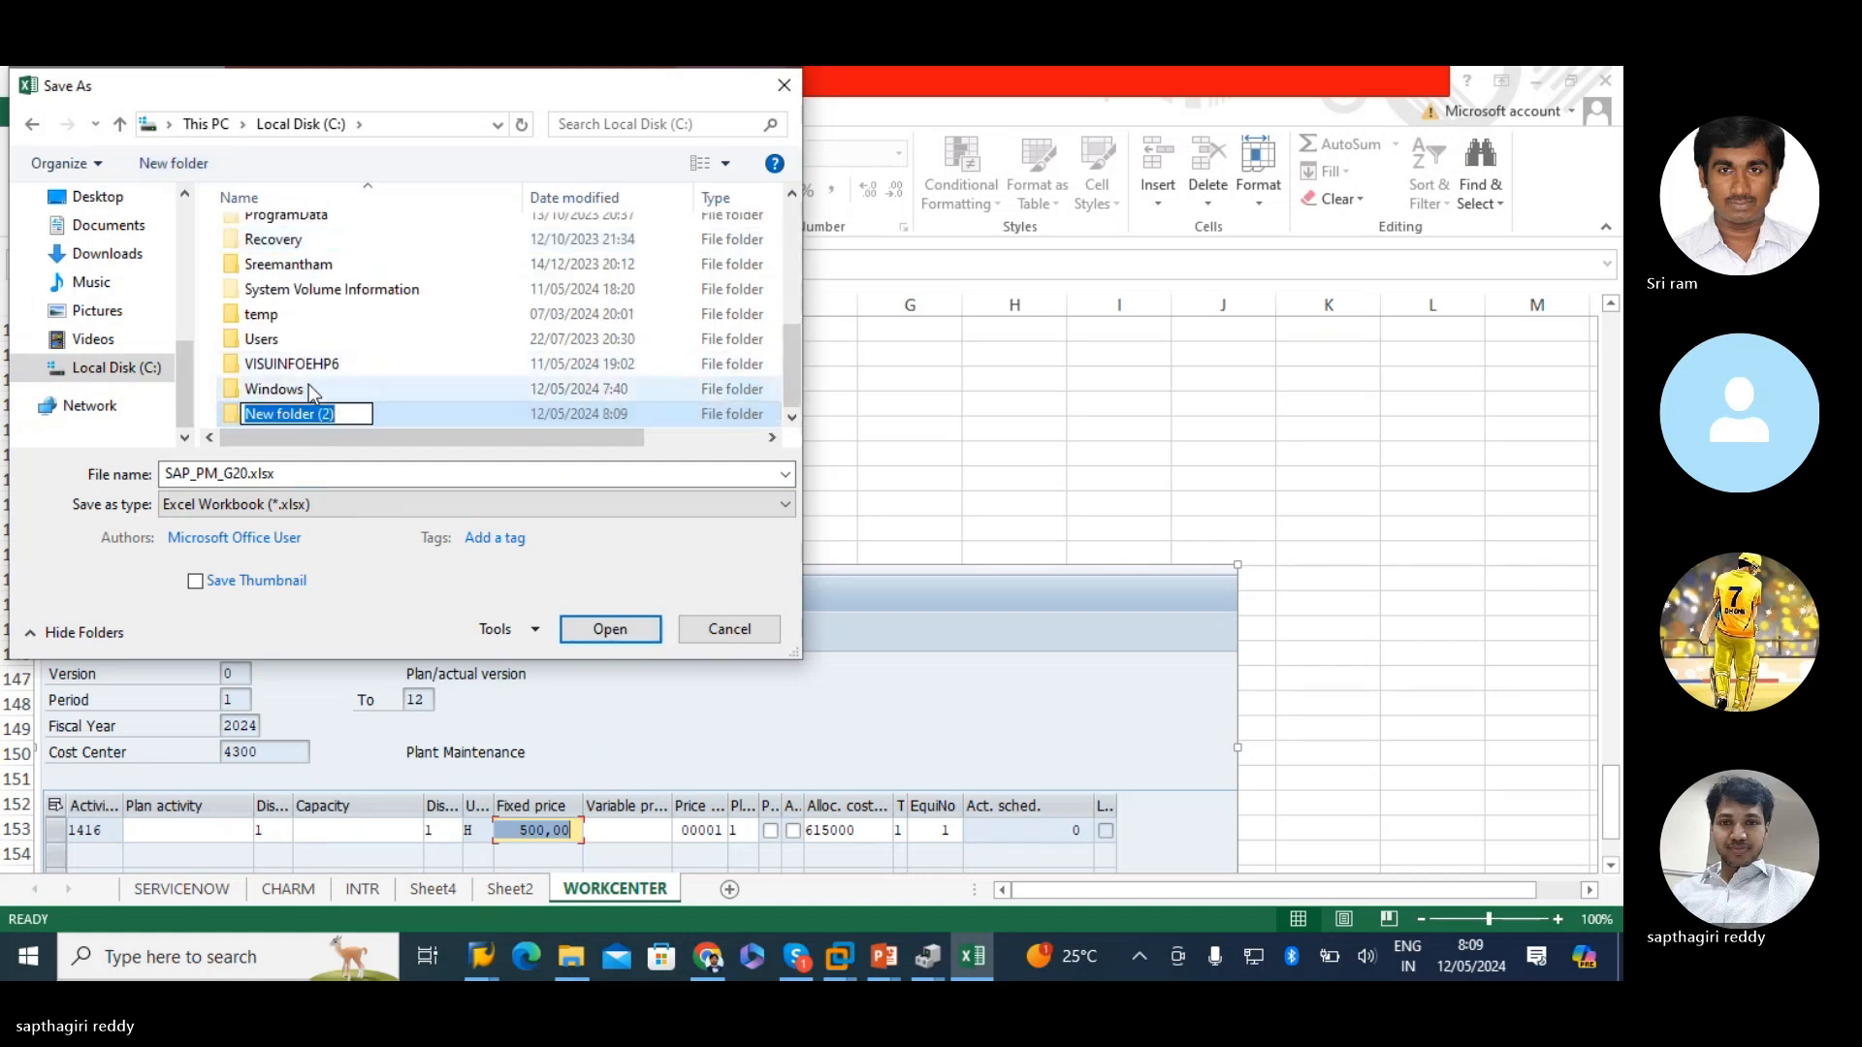
text(G20)
key(Return)
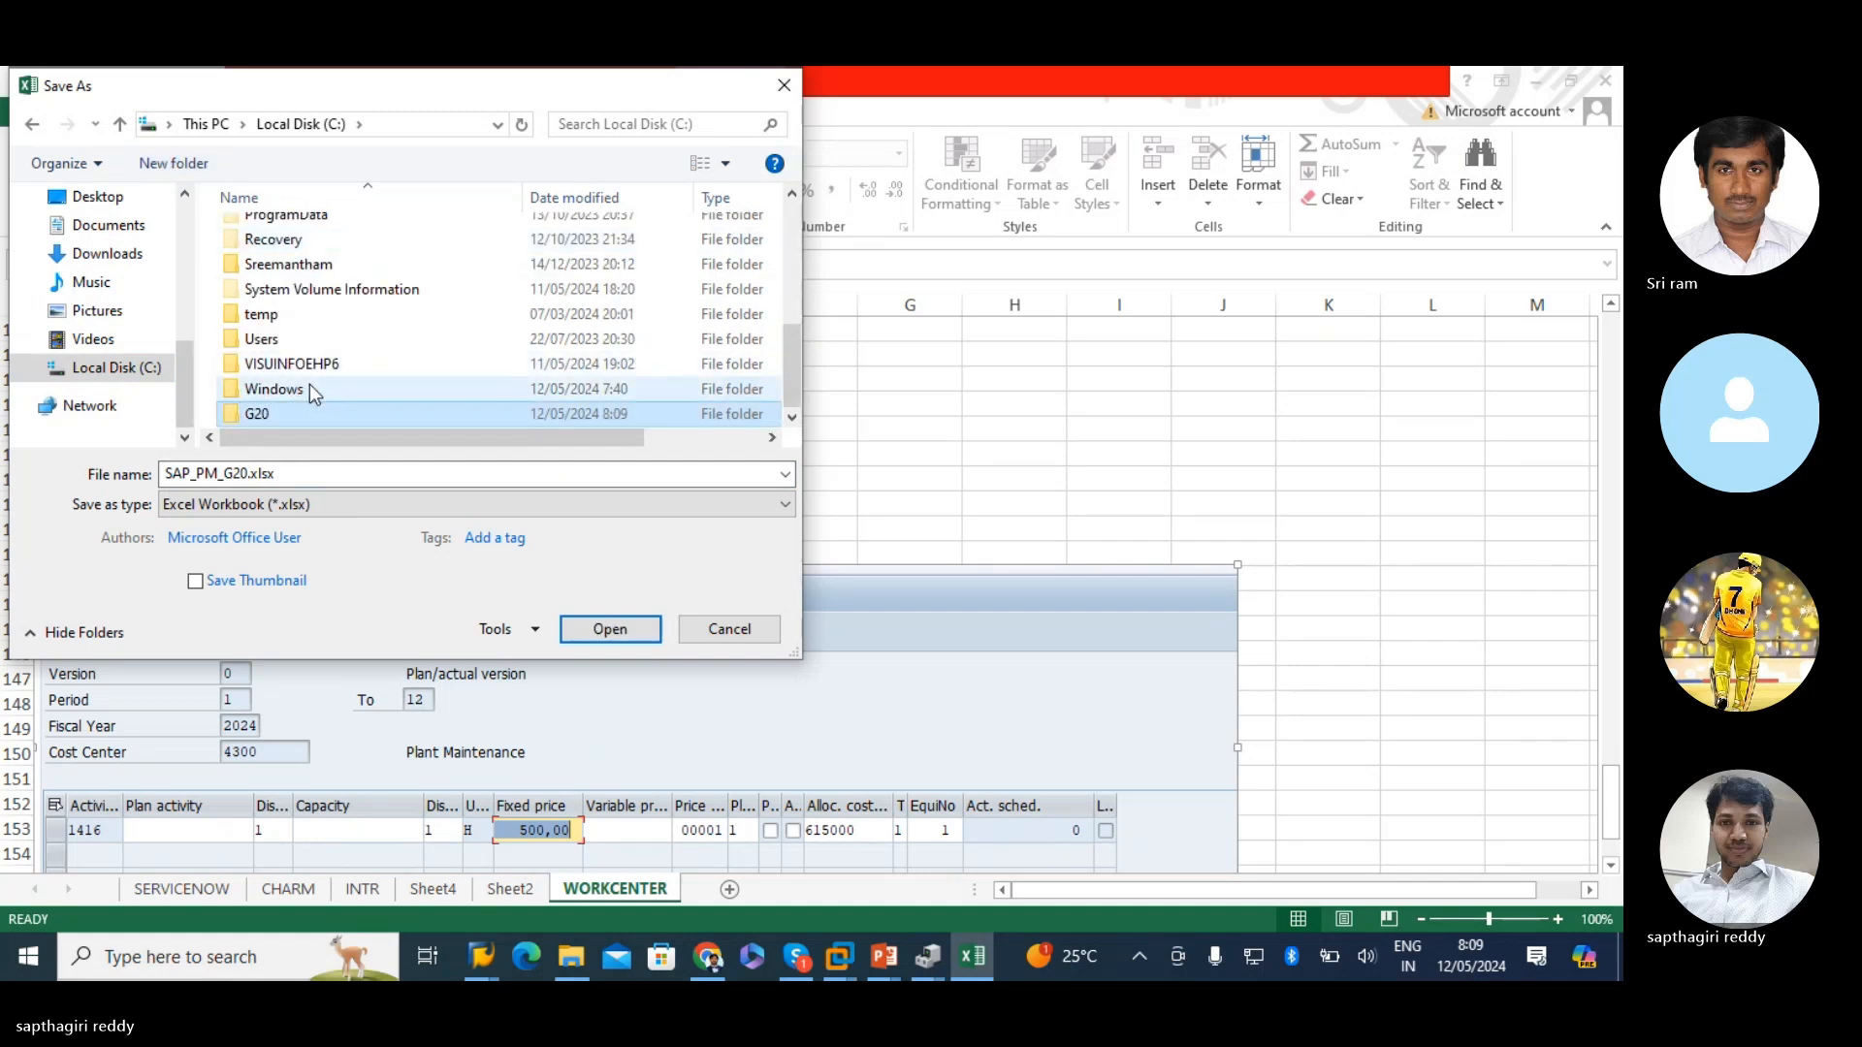
double_click(262, 413)
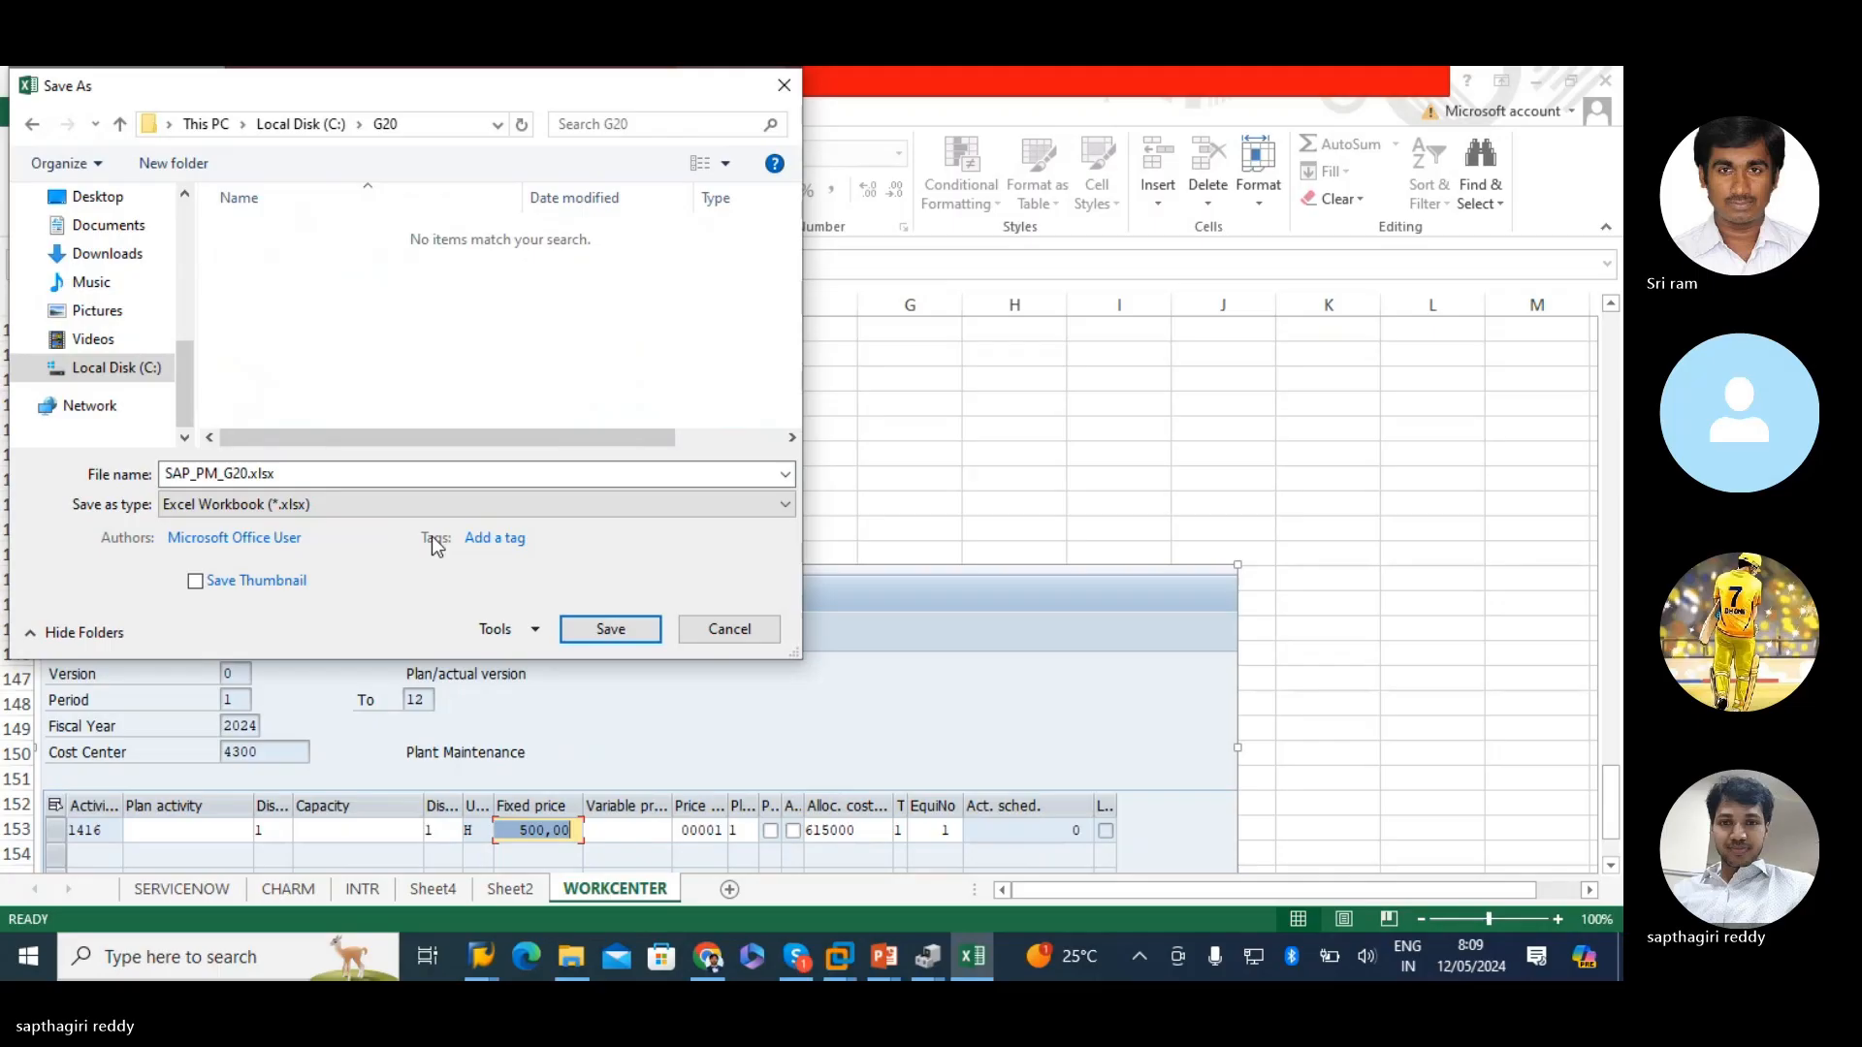
click(608, 630)
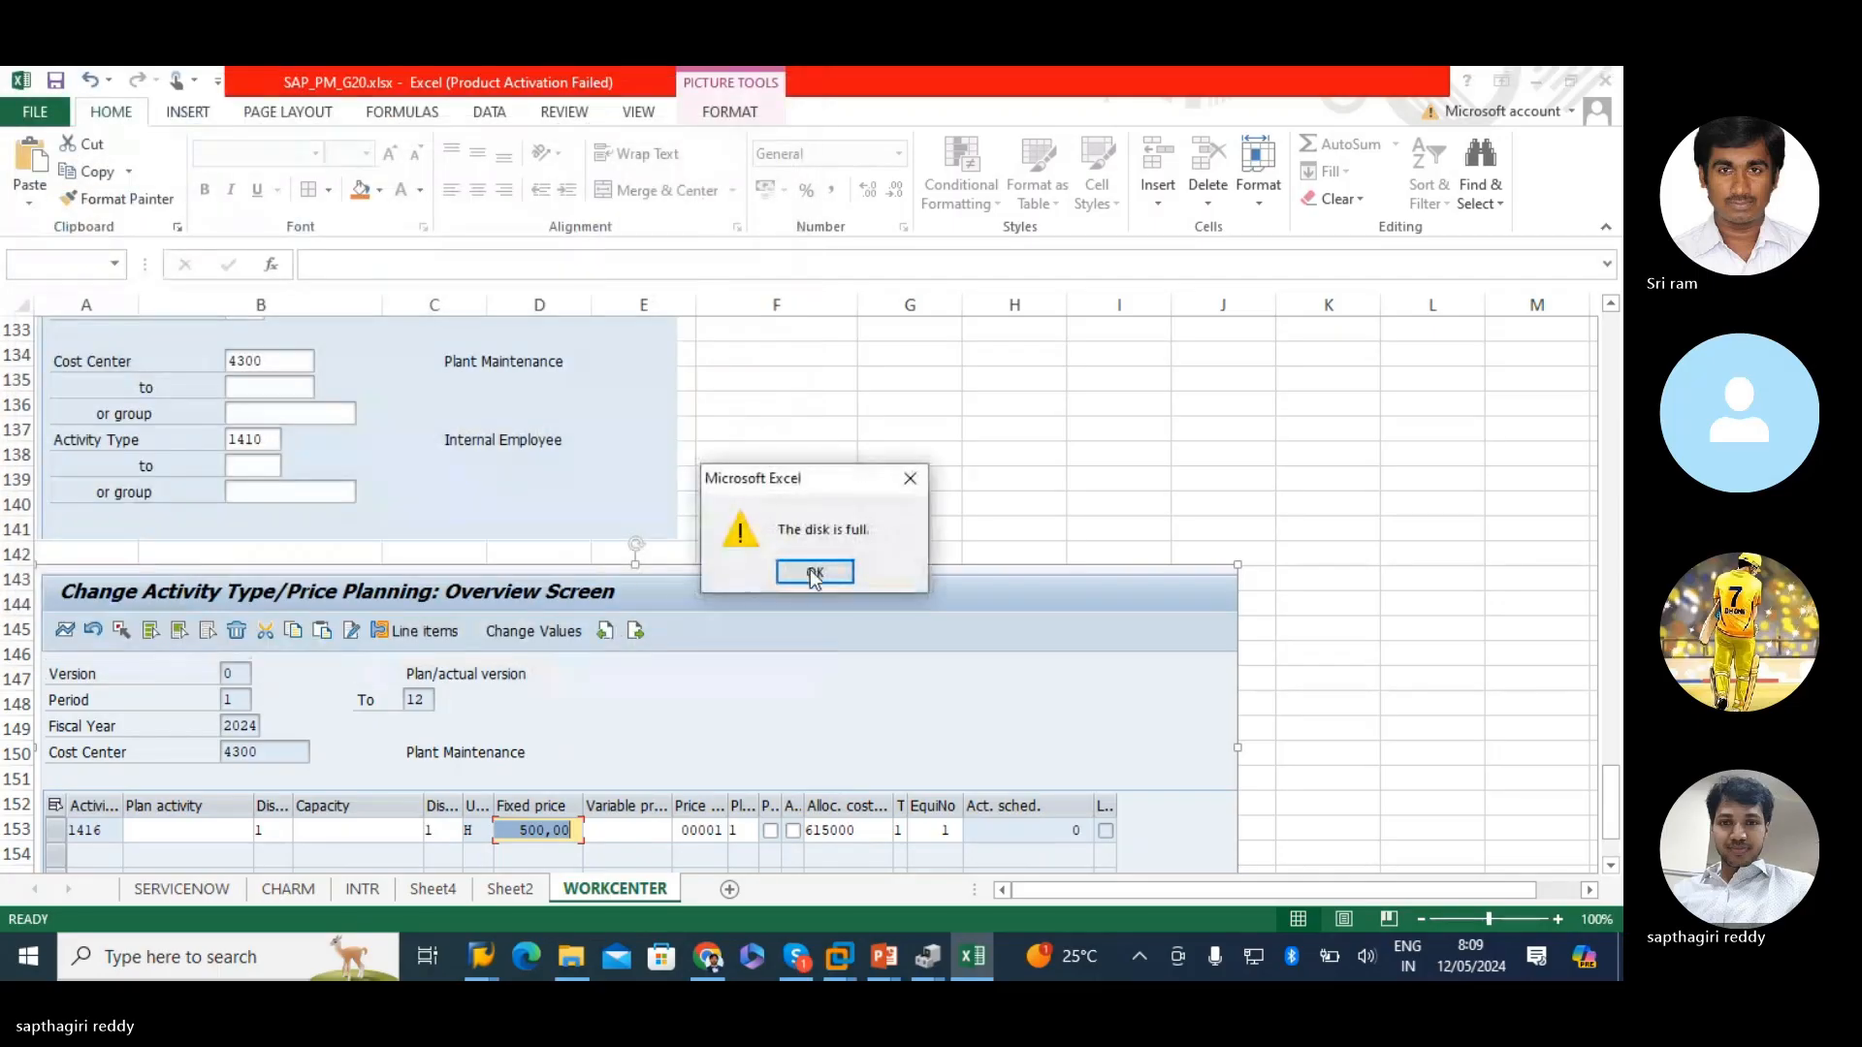
click(815, 572)
click(813, 572)
click(864, 452)
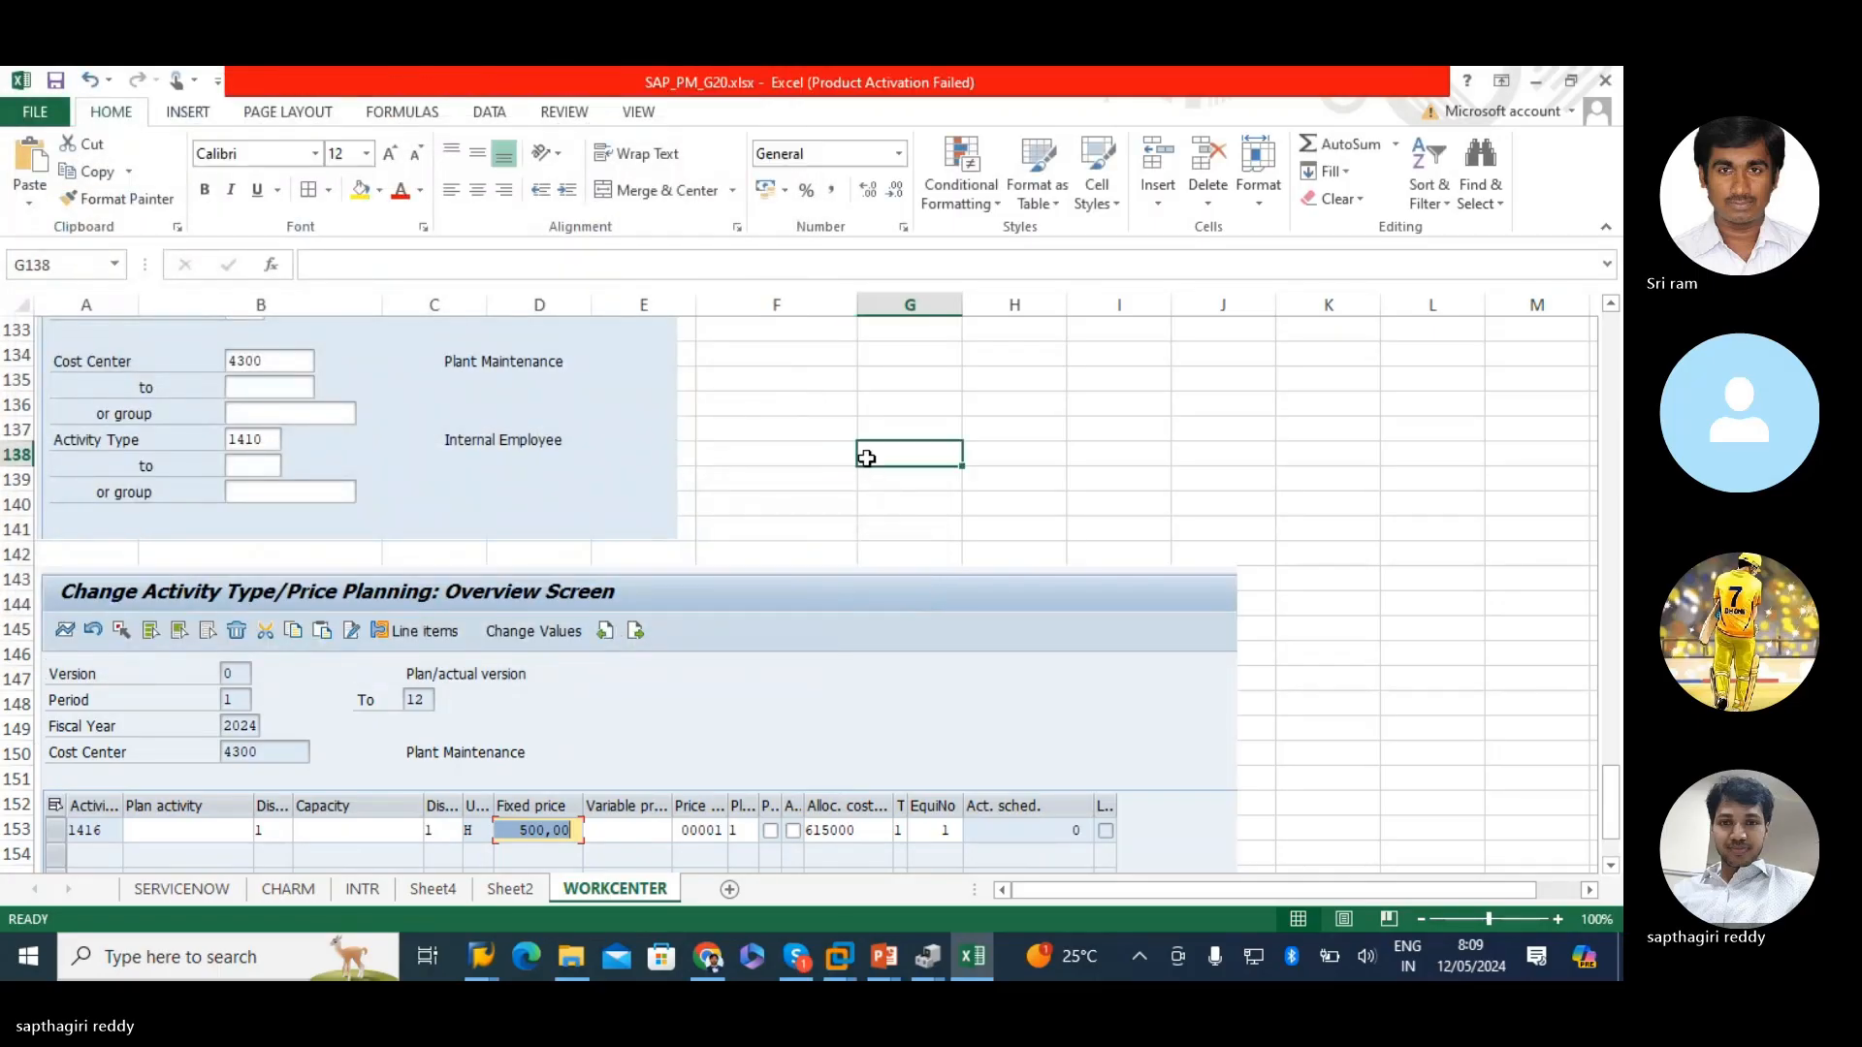
- Try to save a repaired copy of the workbook as R1_SAP_PM_G20.xlsx in the SAP_PM_G20 folder
scroll(989, 572, down, 4)
click(55, 80)
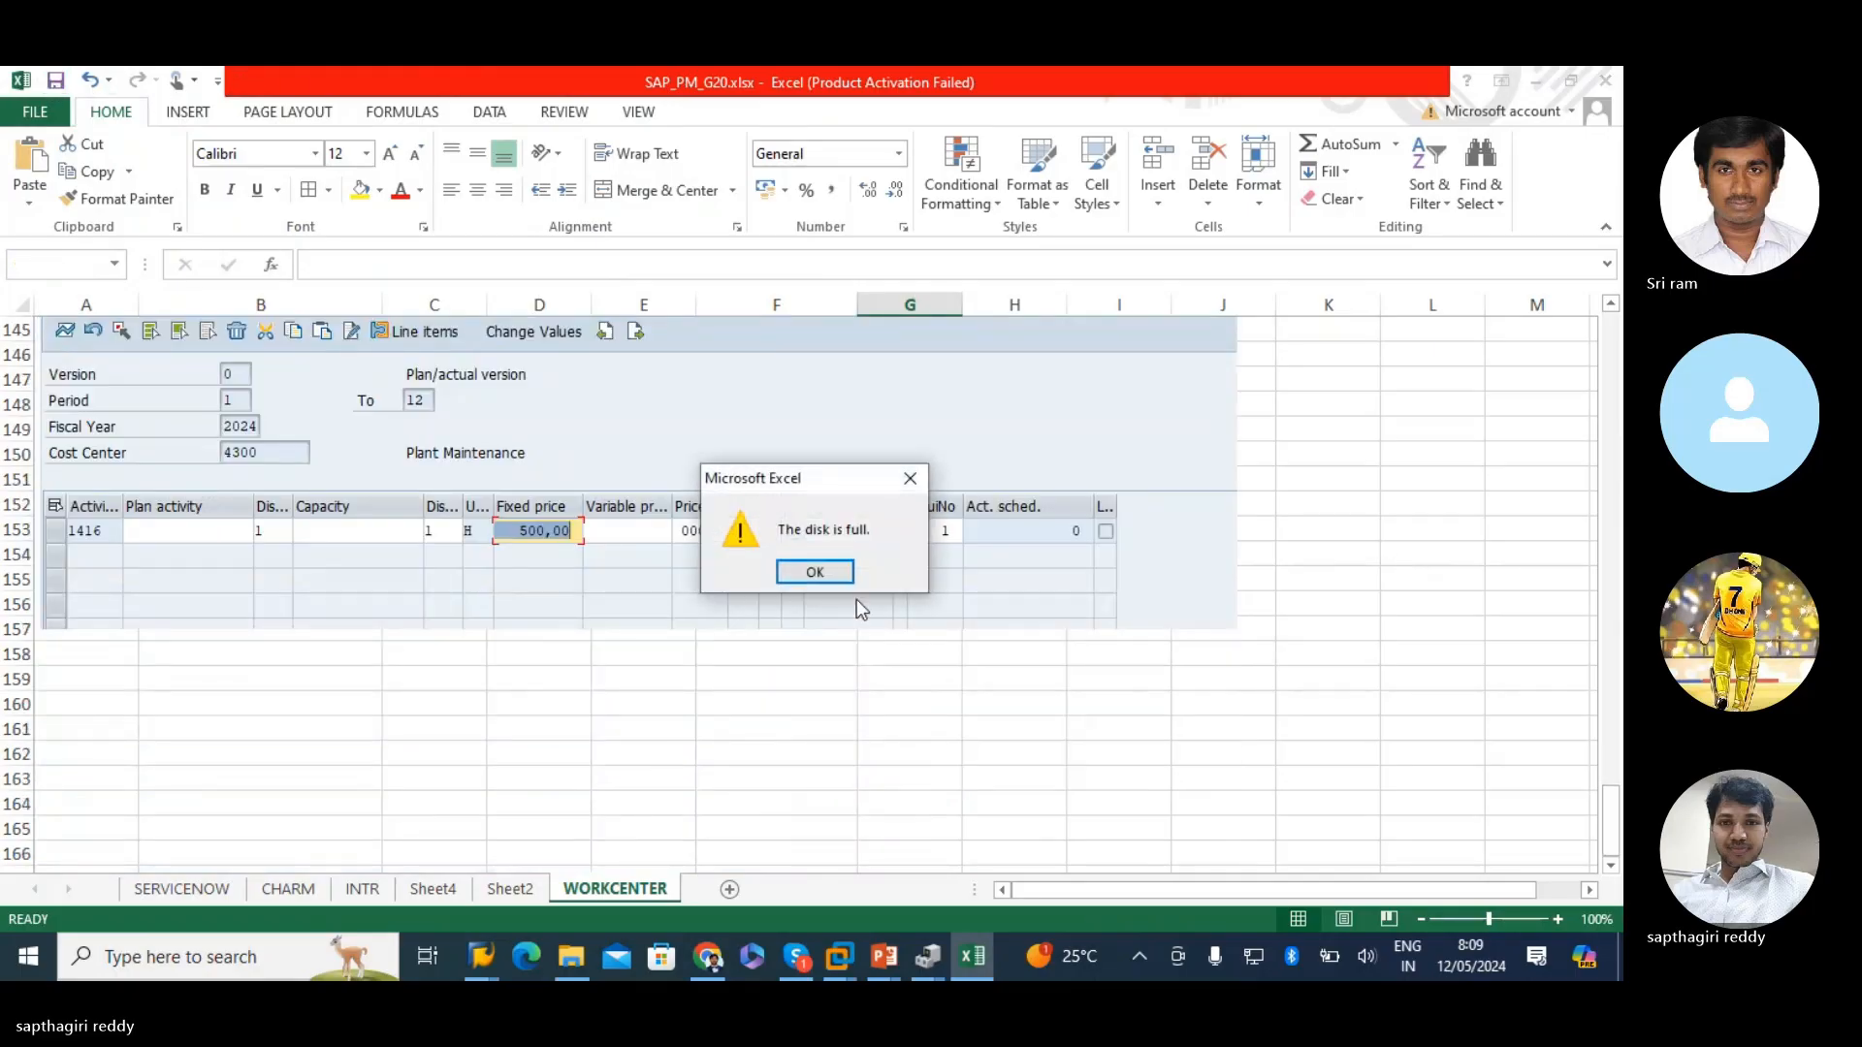
click(813, 579)
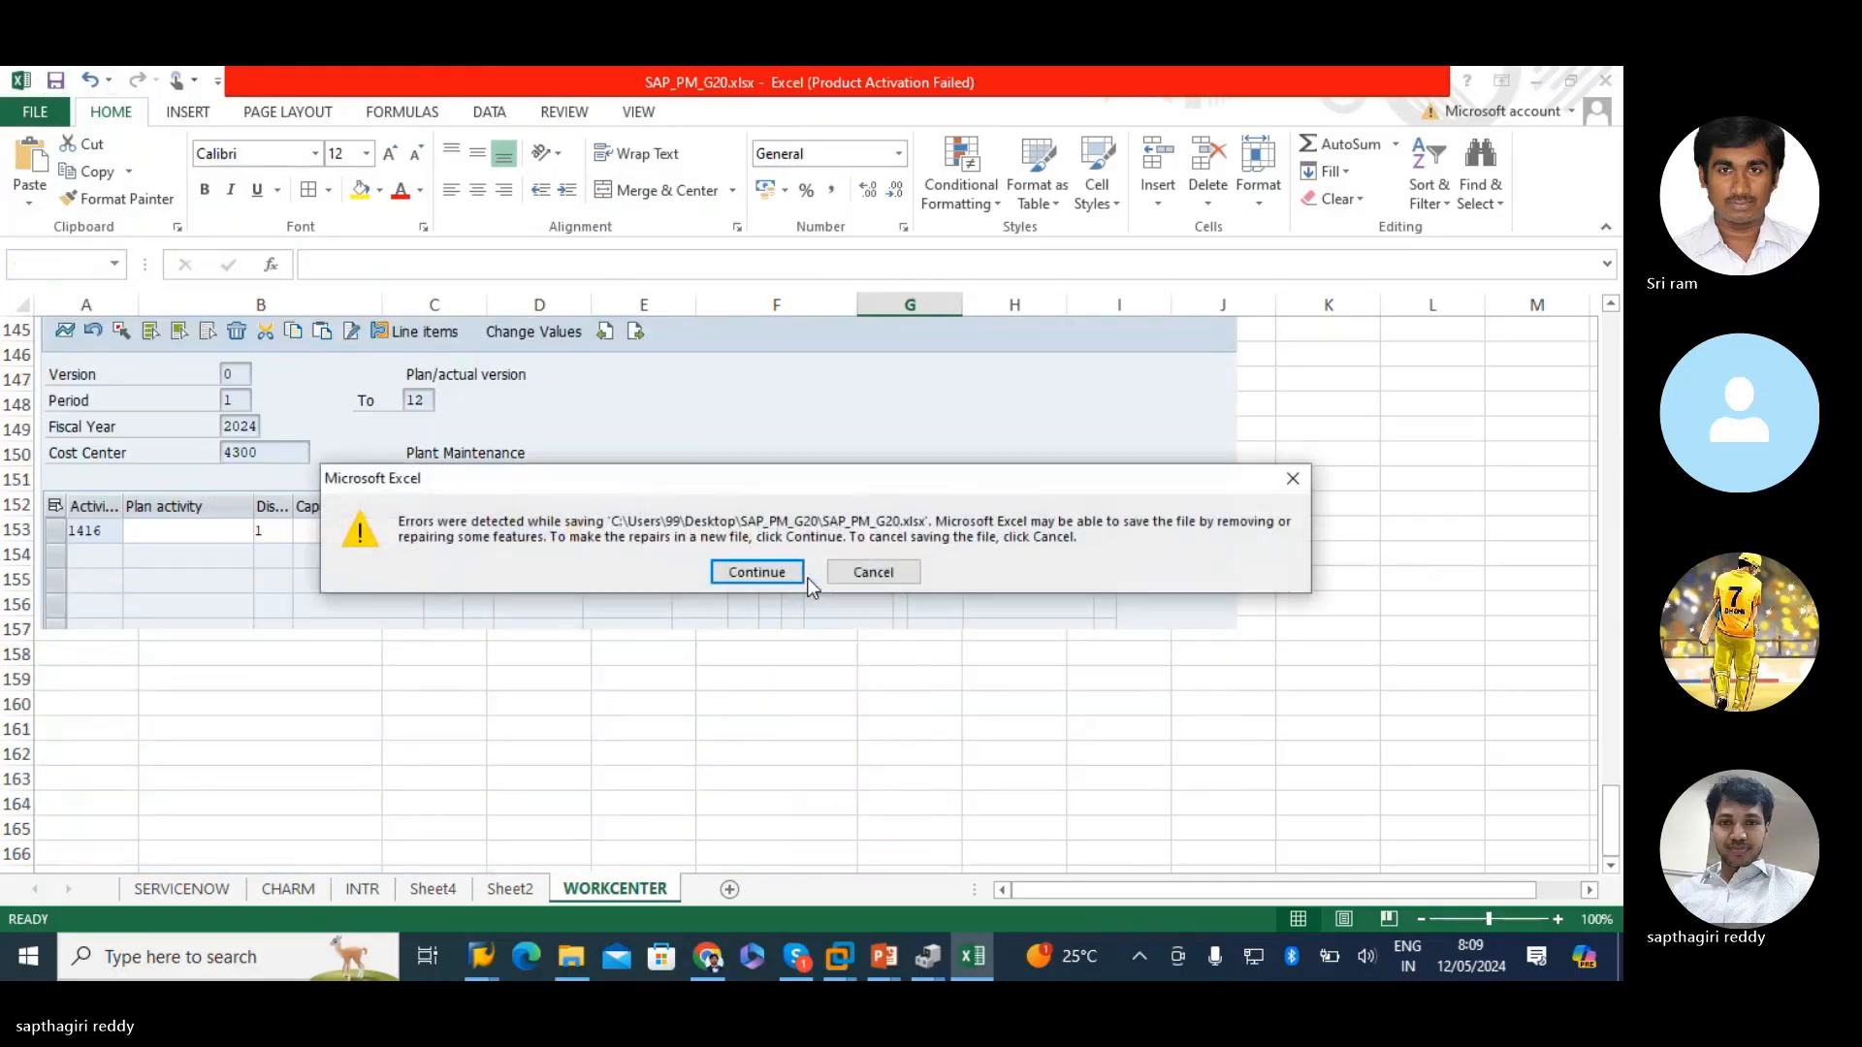
click(756, 572)
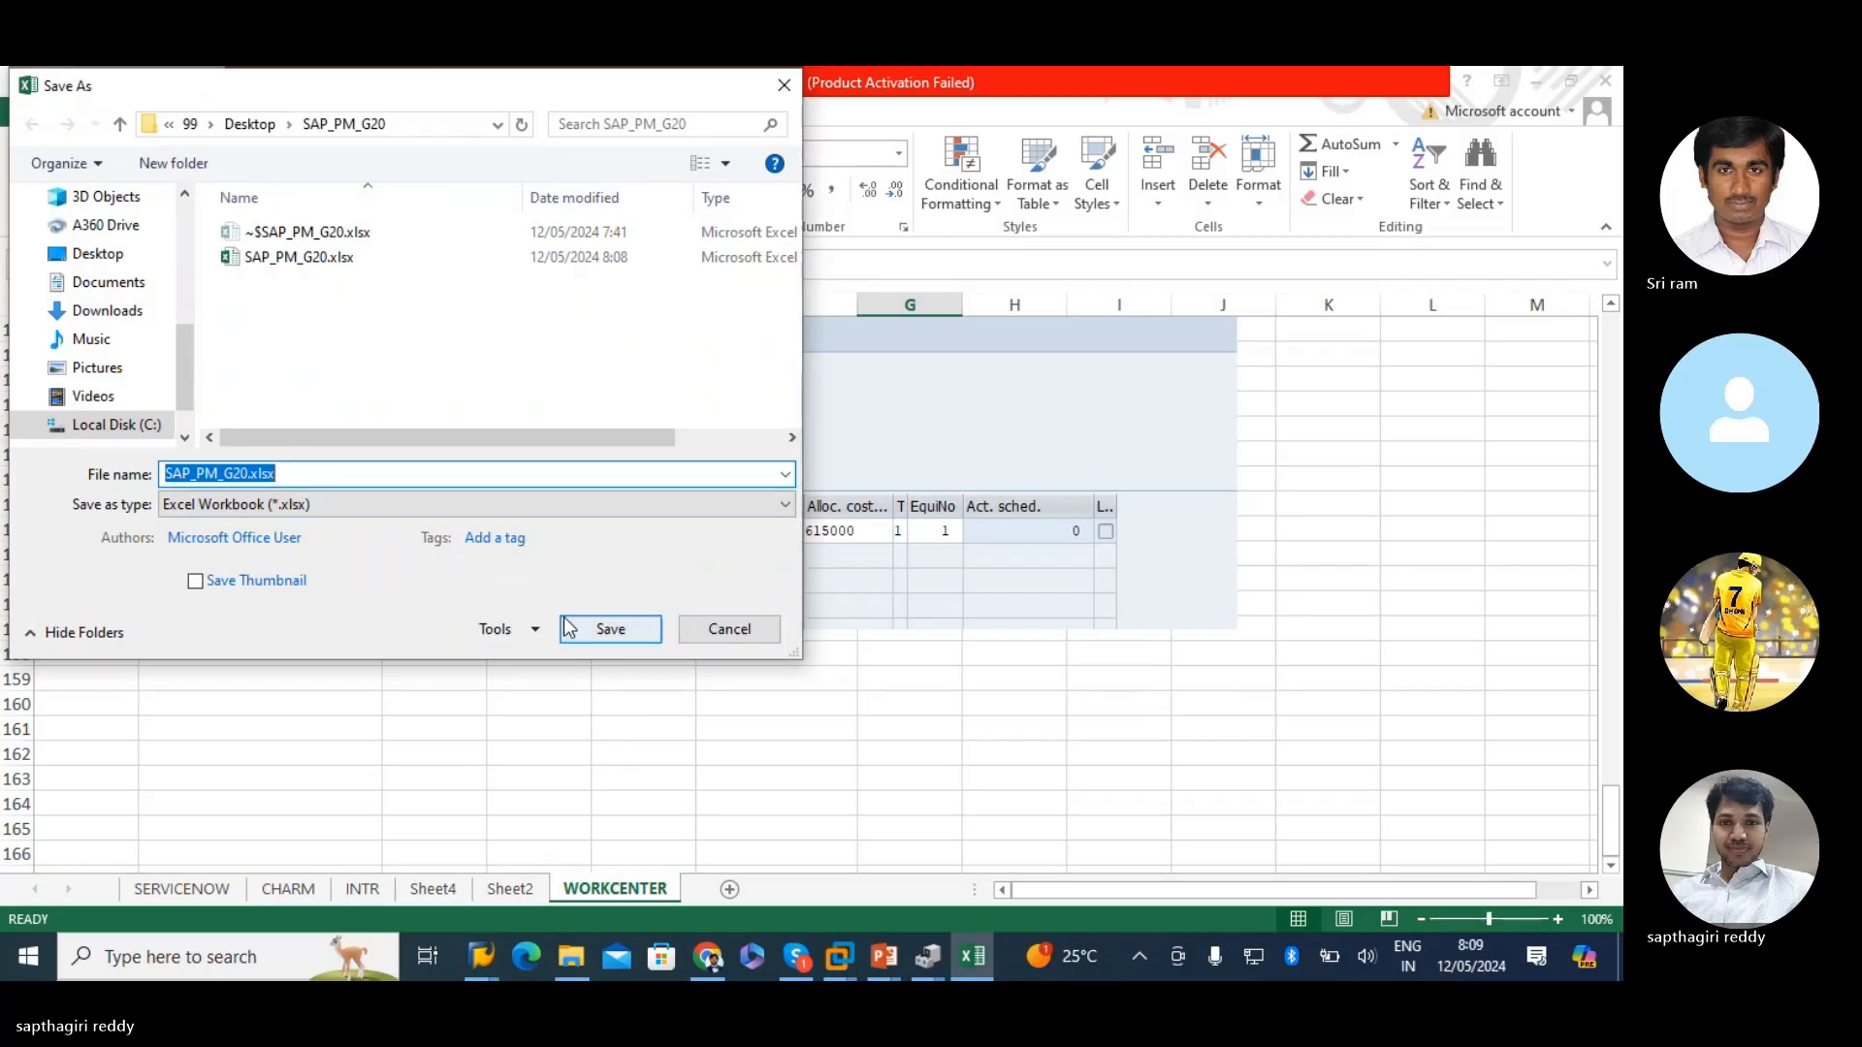
click(173, 474)
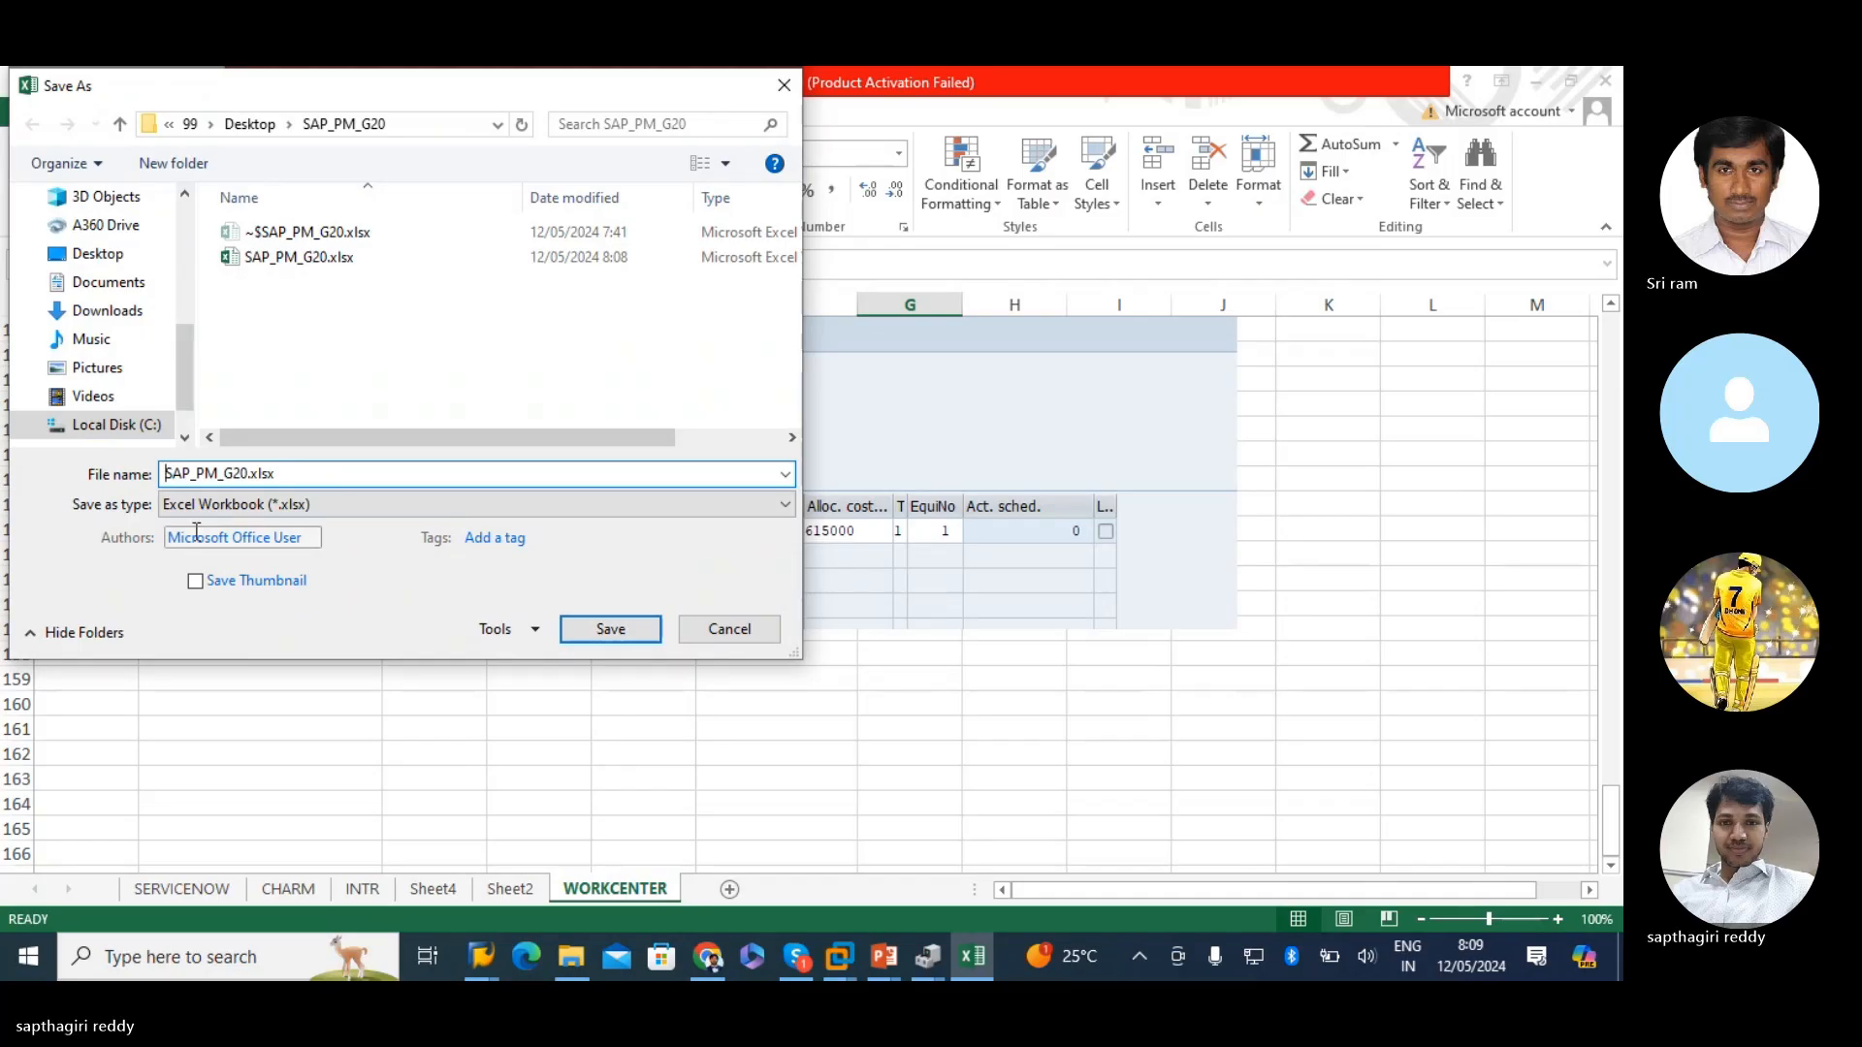
text(R1_)
click(611, 628)
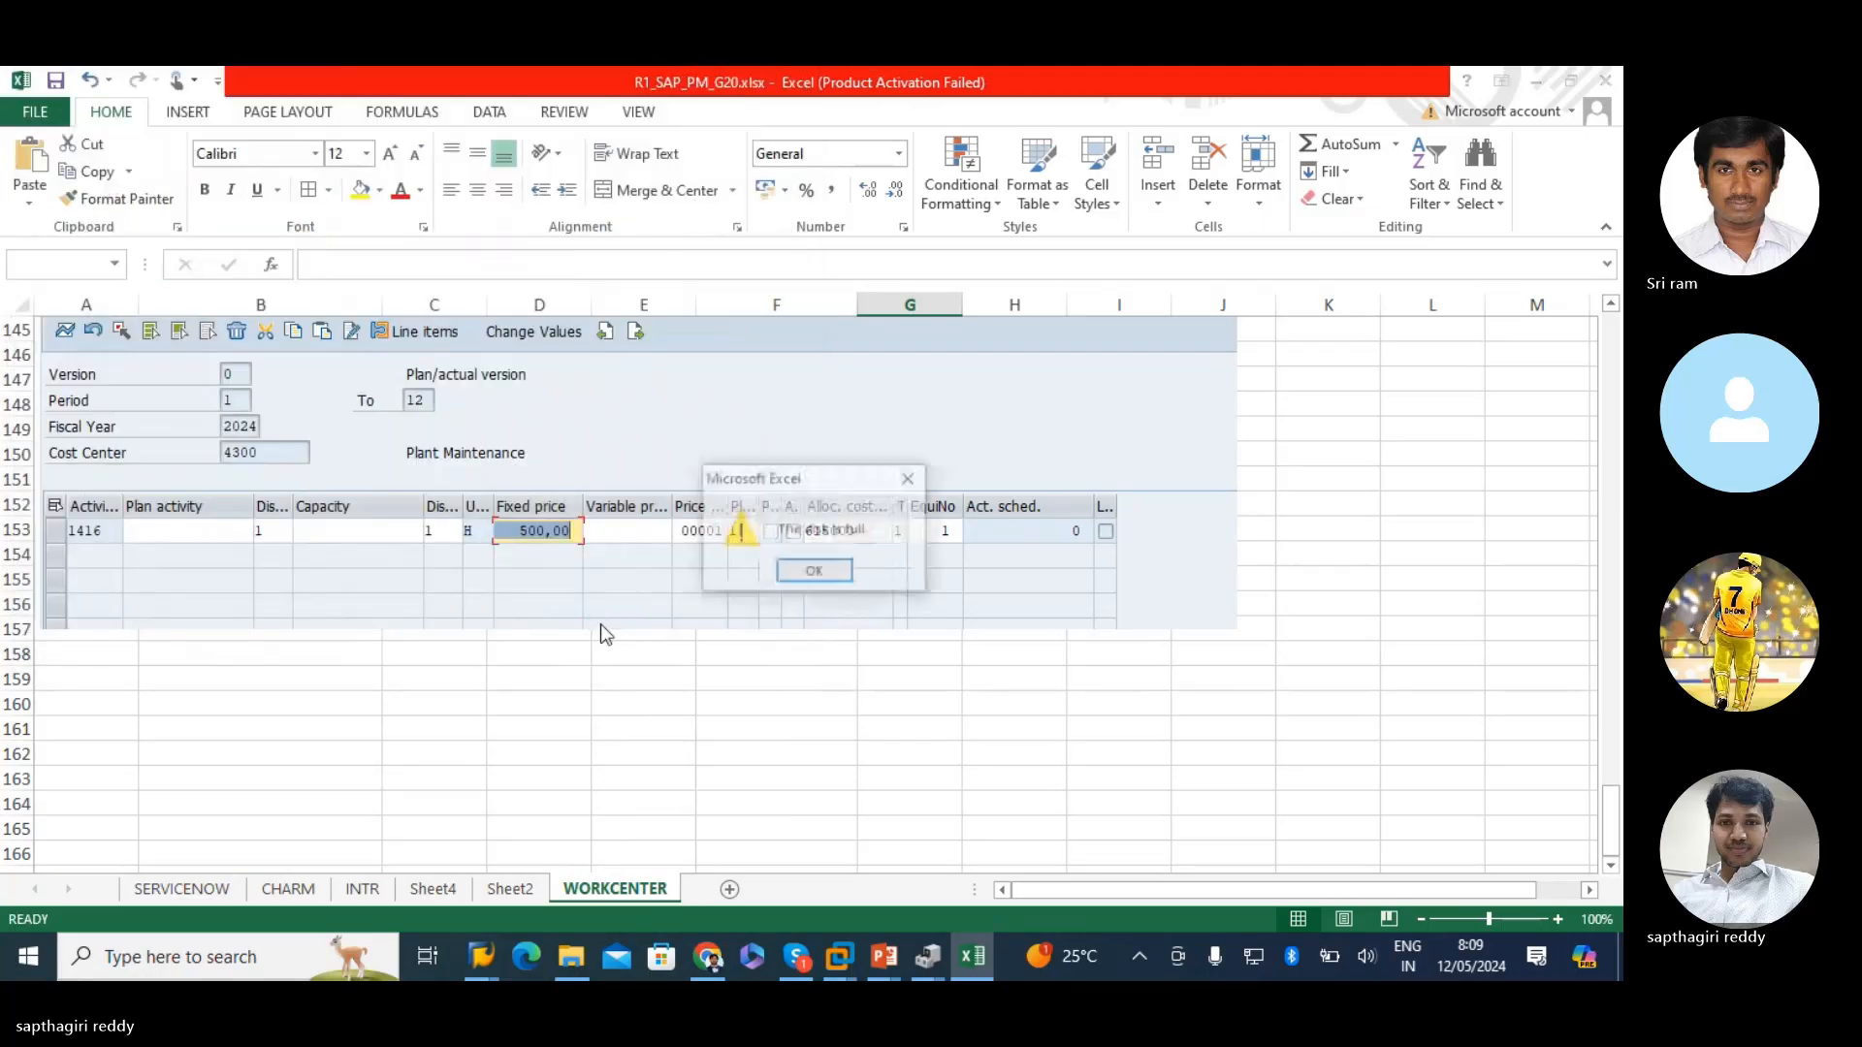
click(811, 572)
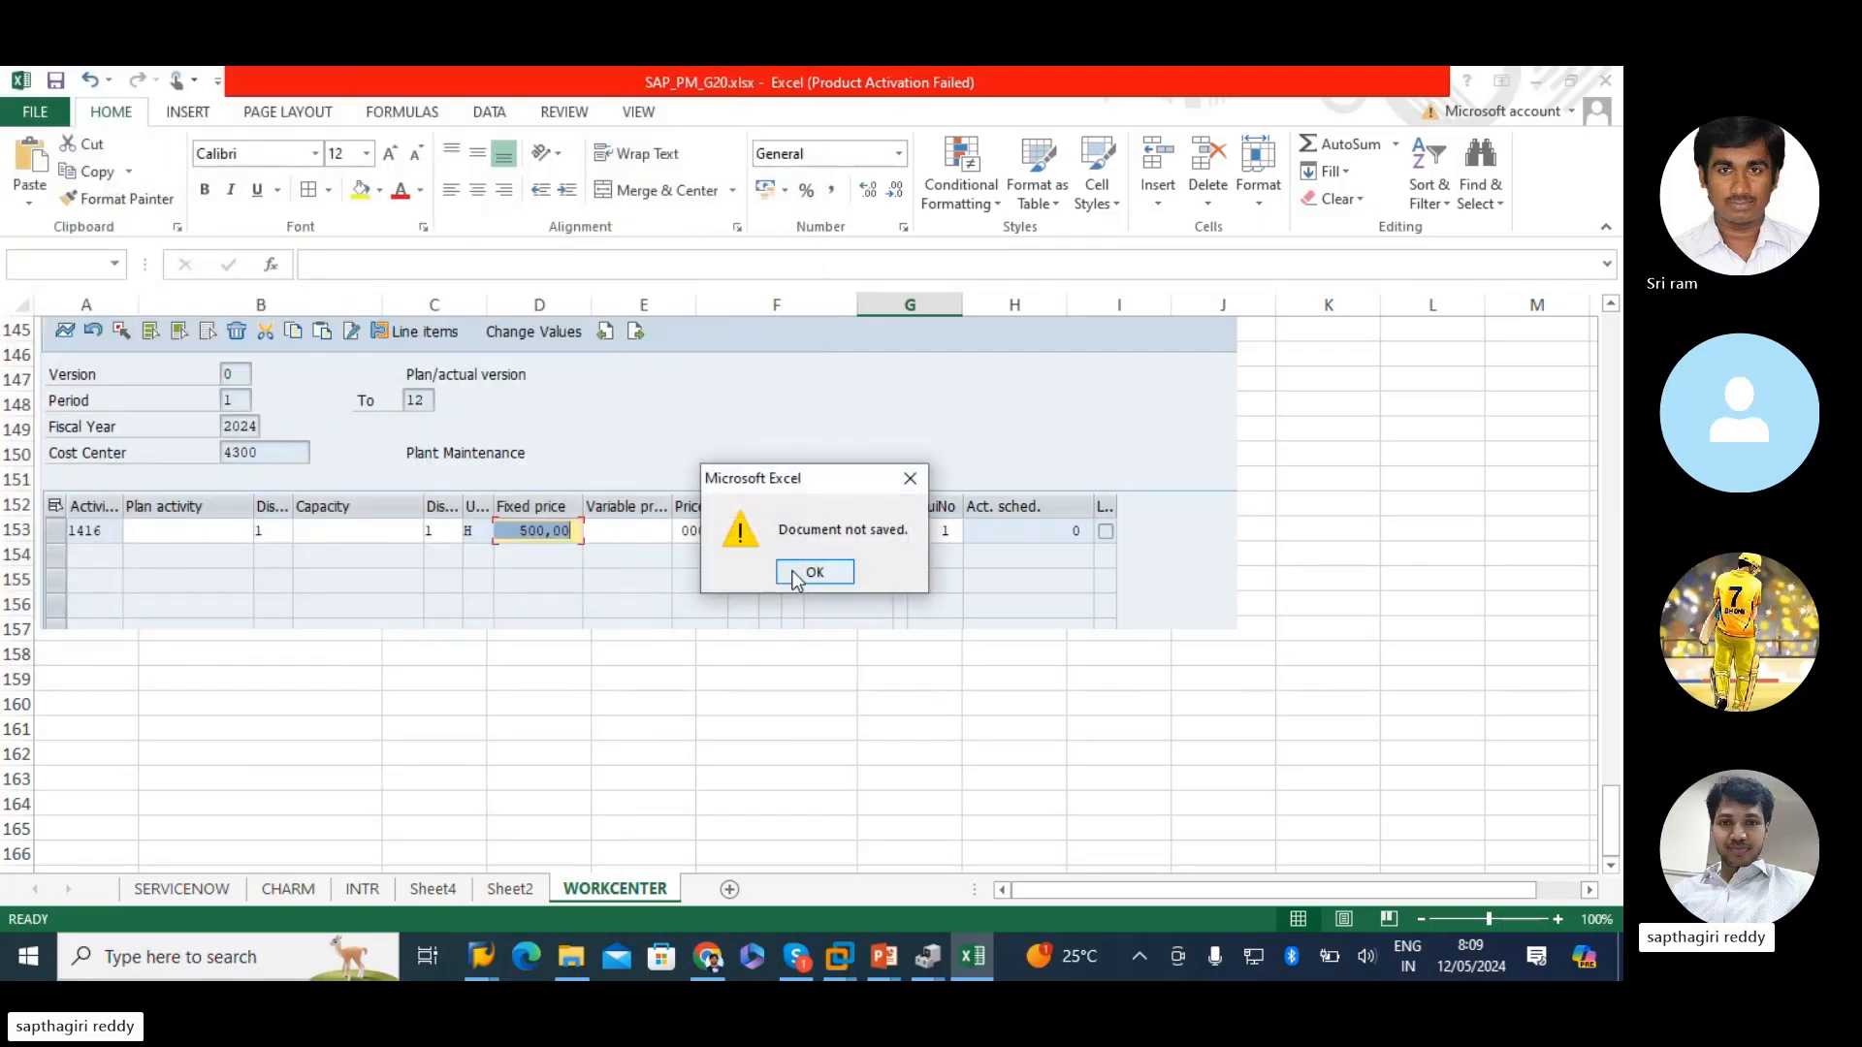
click(791, 574)
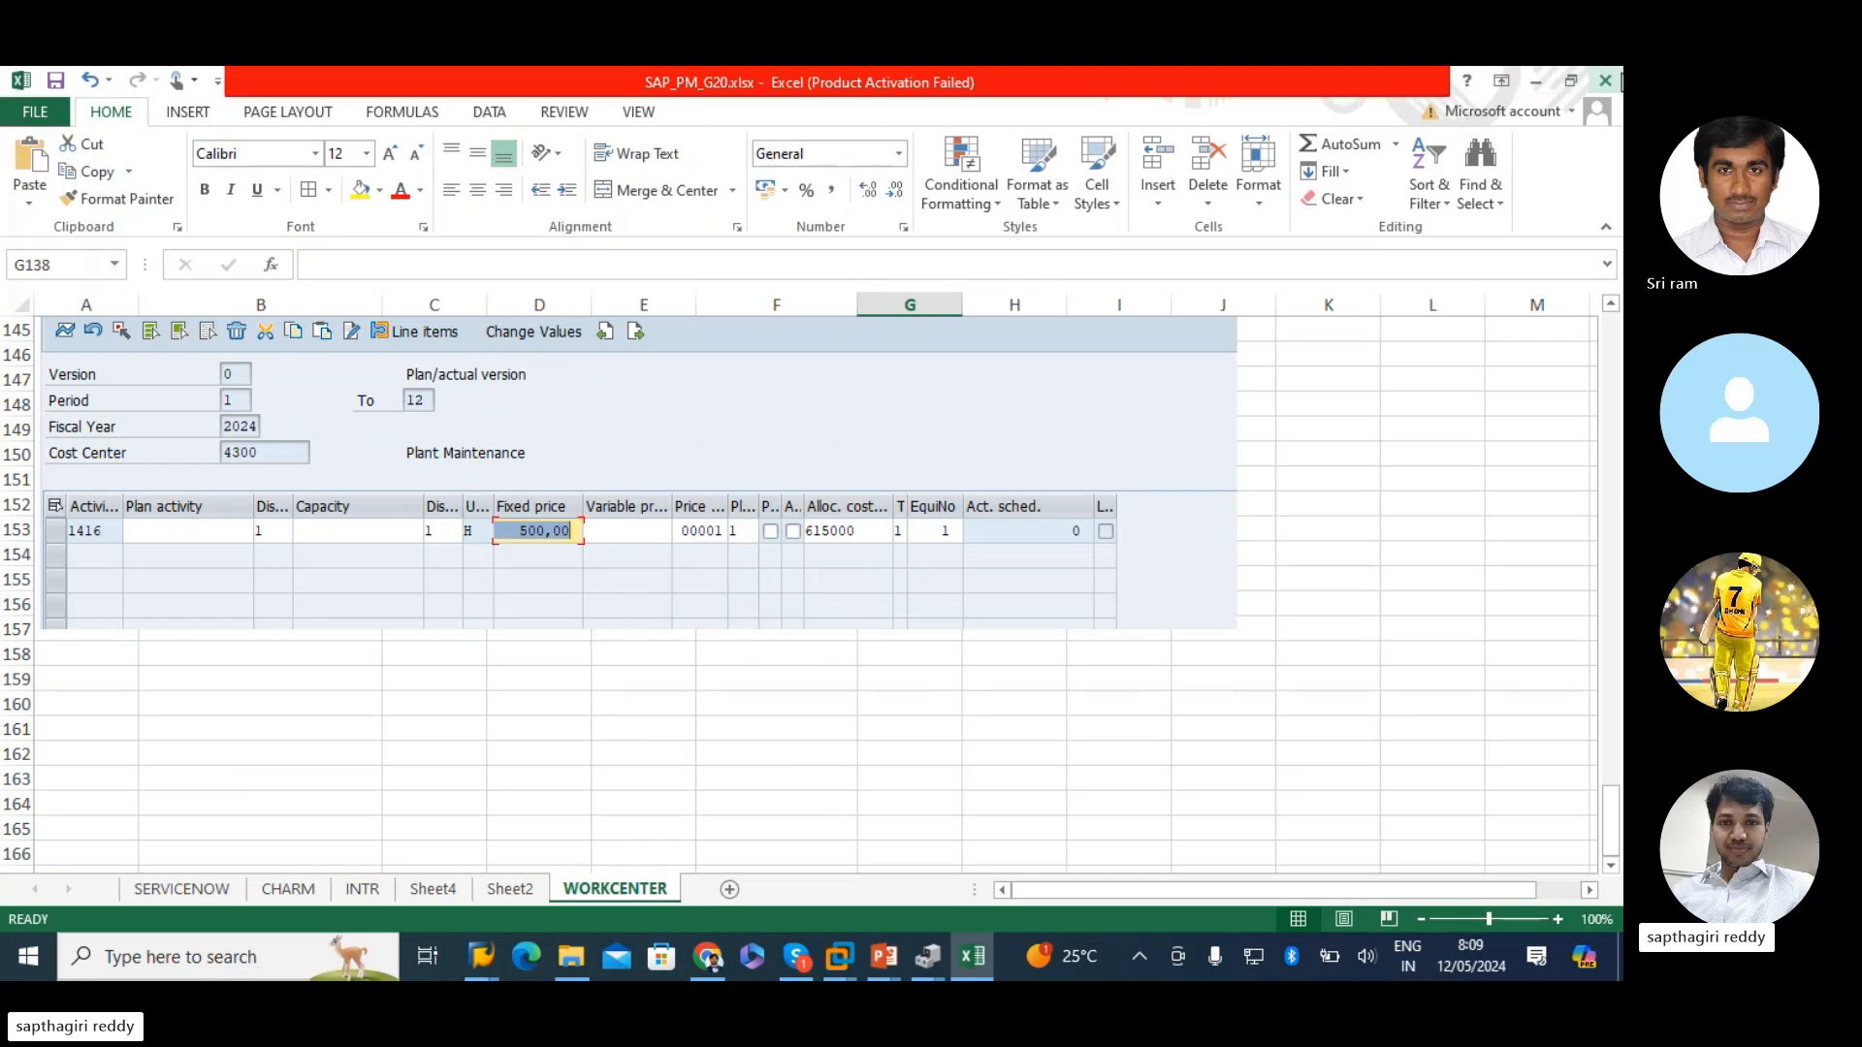
- Close the workbook, reopen SAP_PM_G20.xlsx from the SAP_PM_G20 folder, and check the screenshots on the WORKCENTER sheet
click(1605, 80)
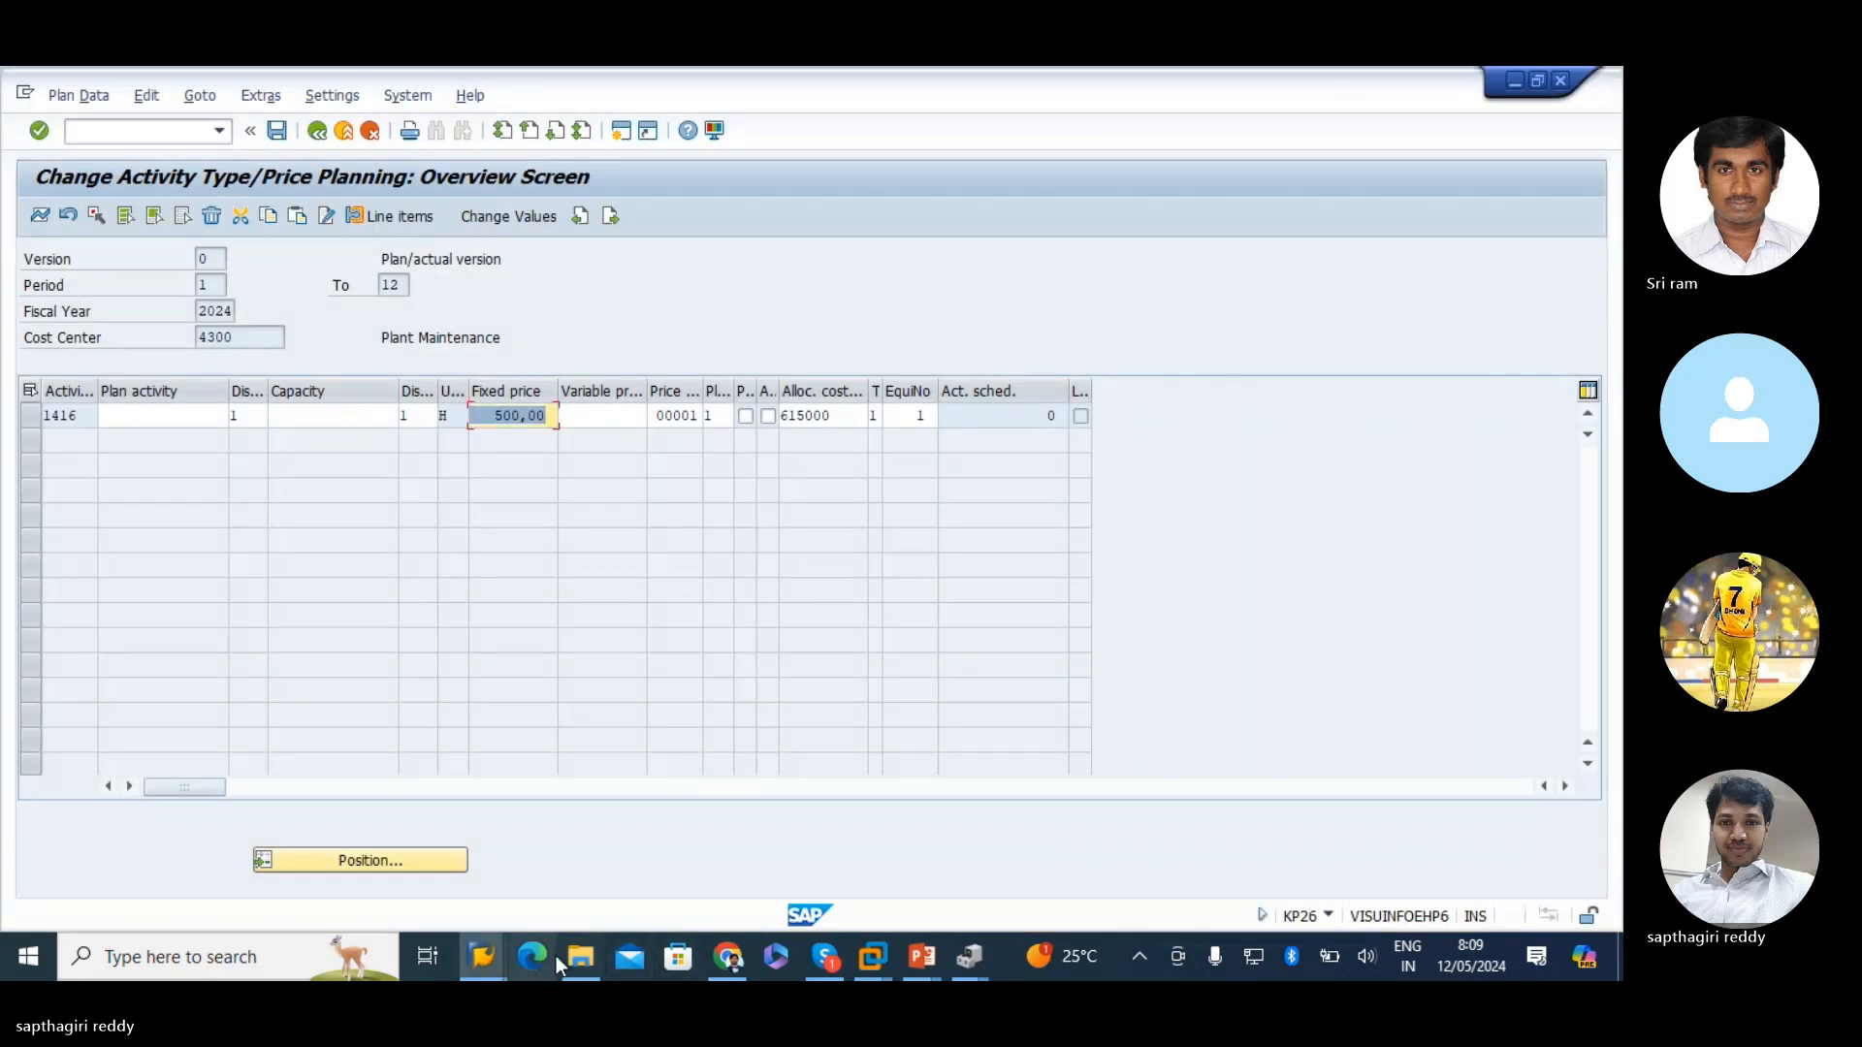
click(579, 958)
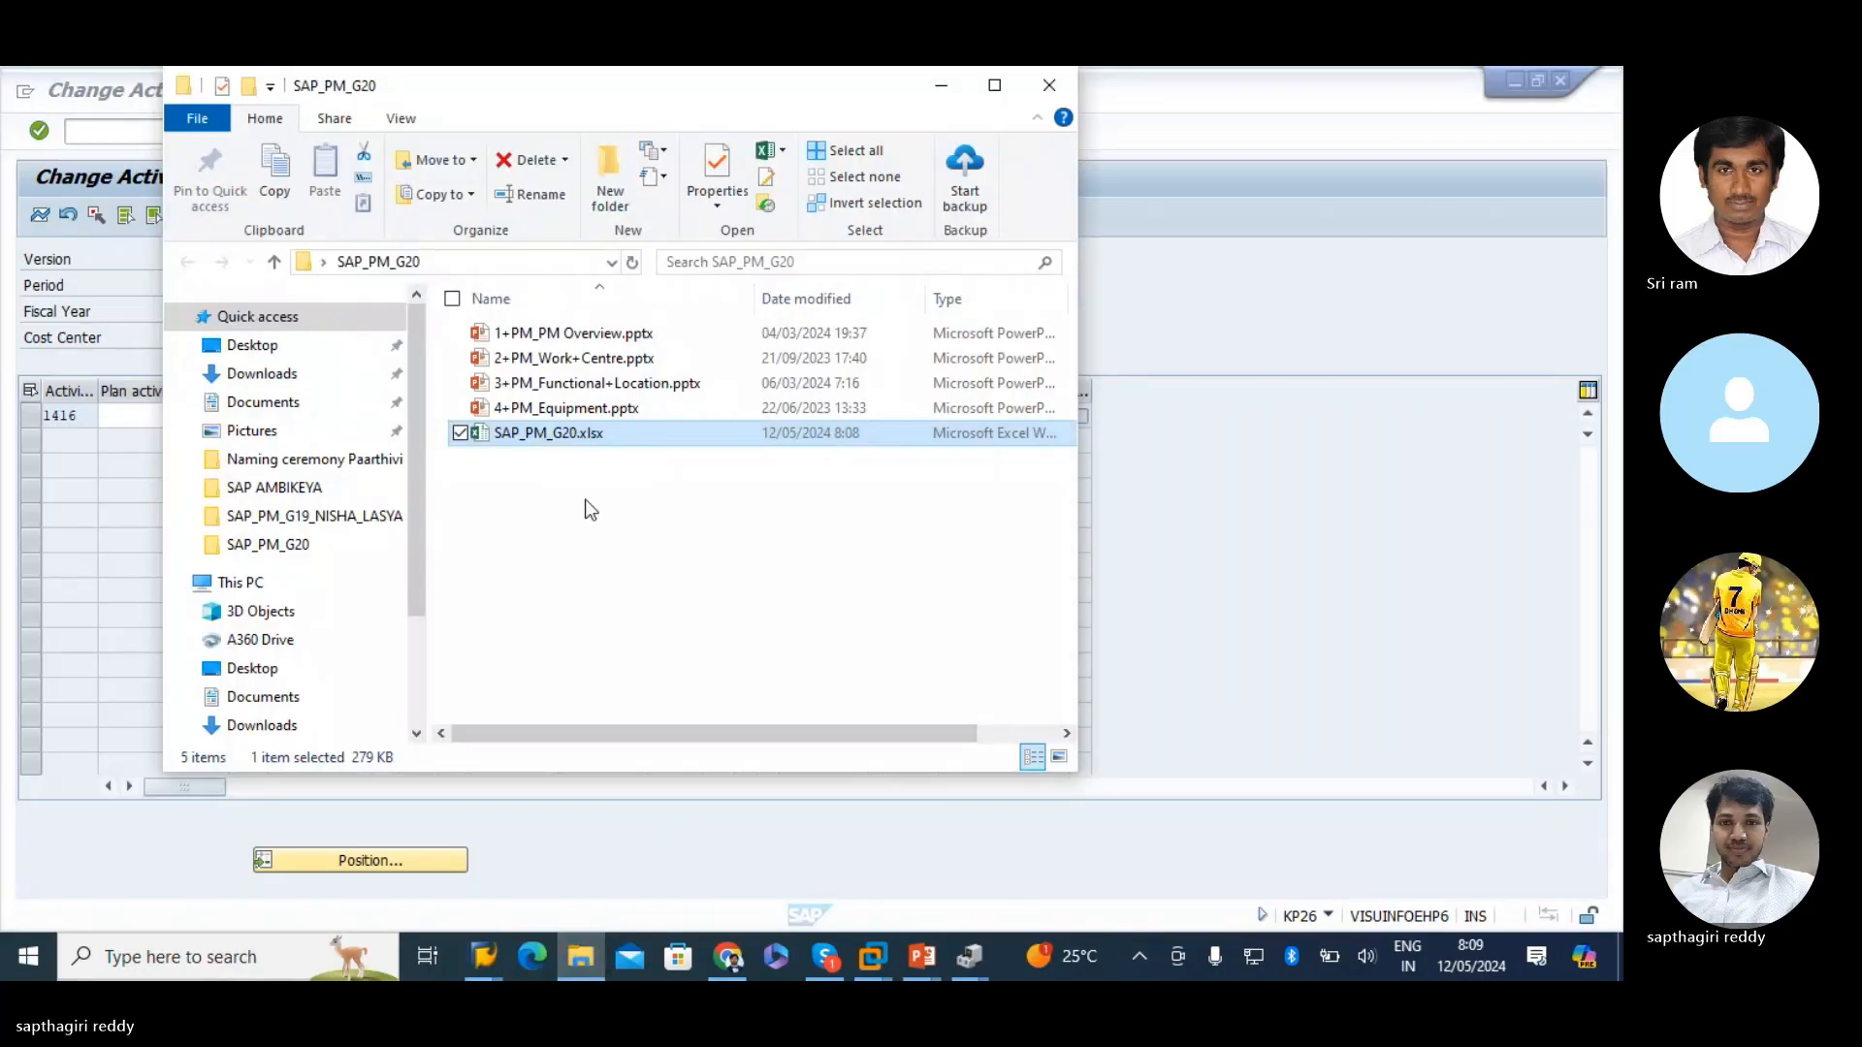
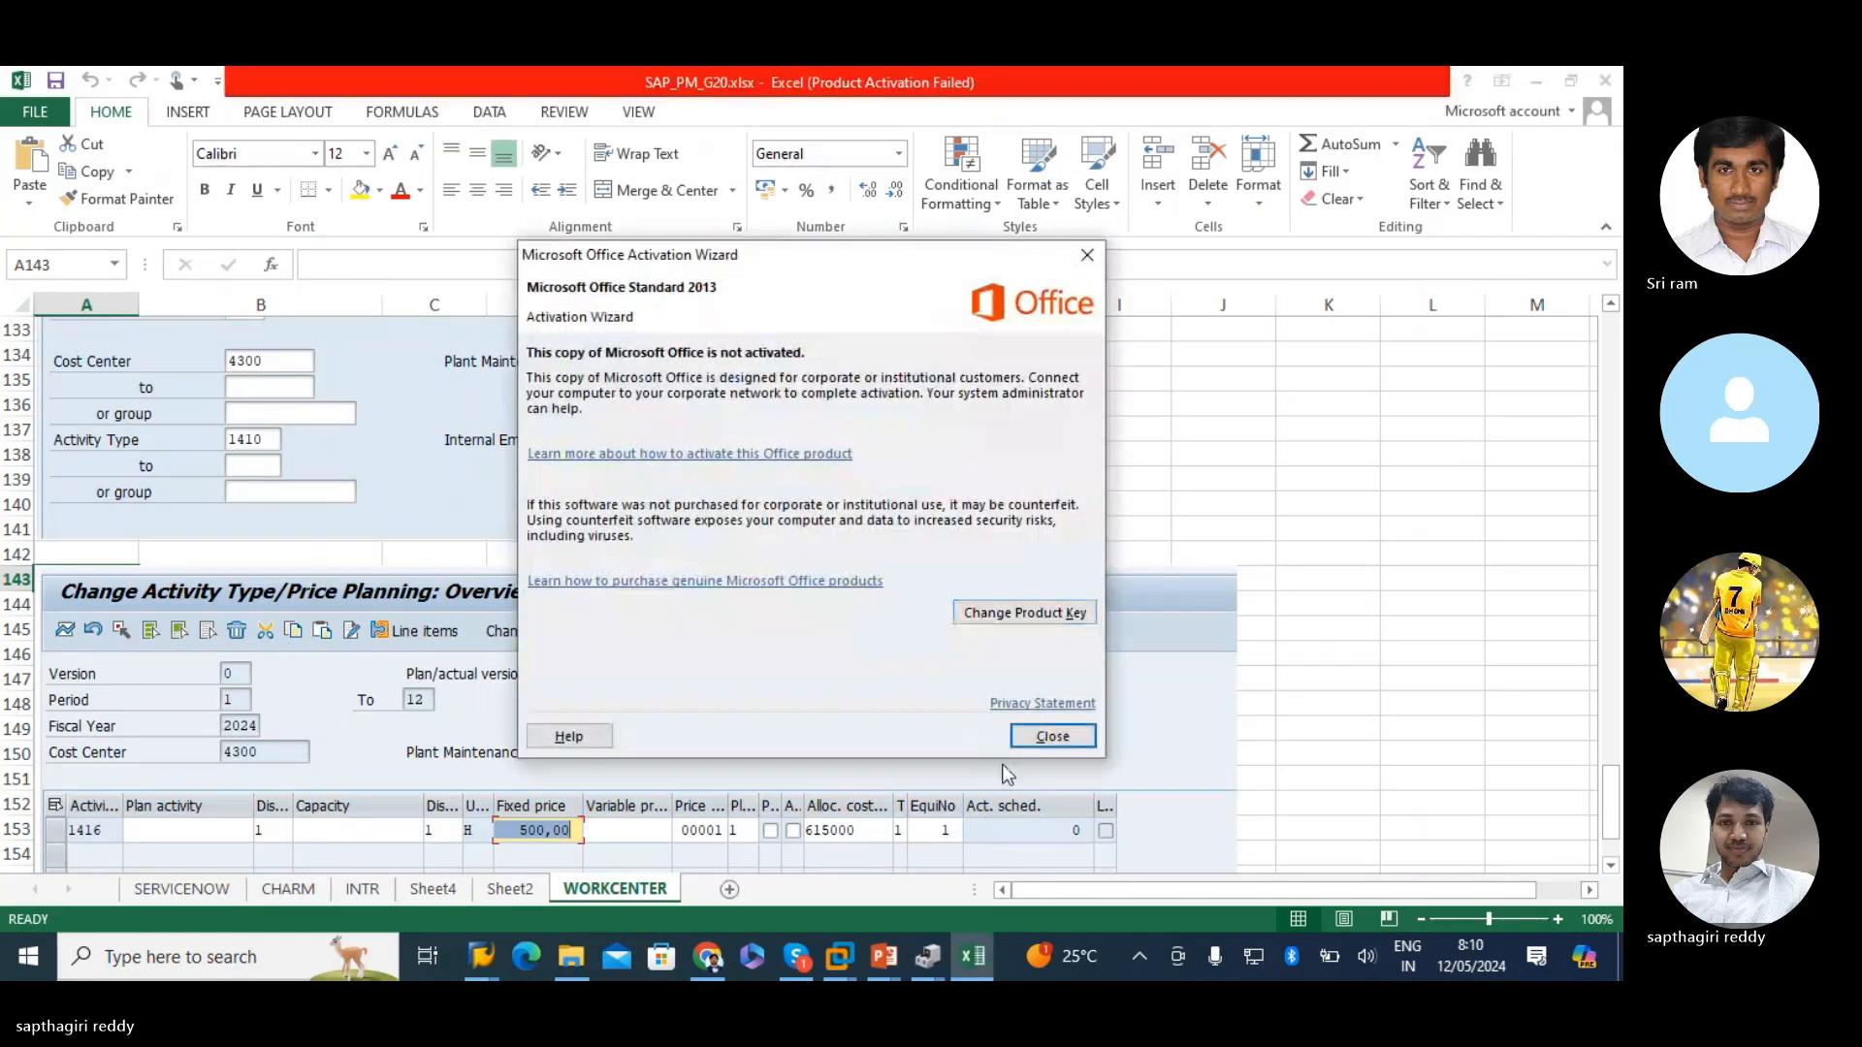
click(1038, 736)
scroll(543, 641, down, 3)
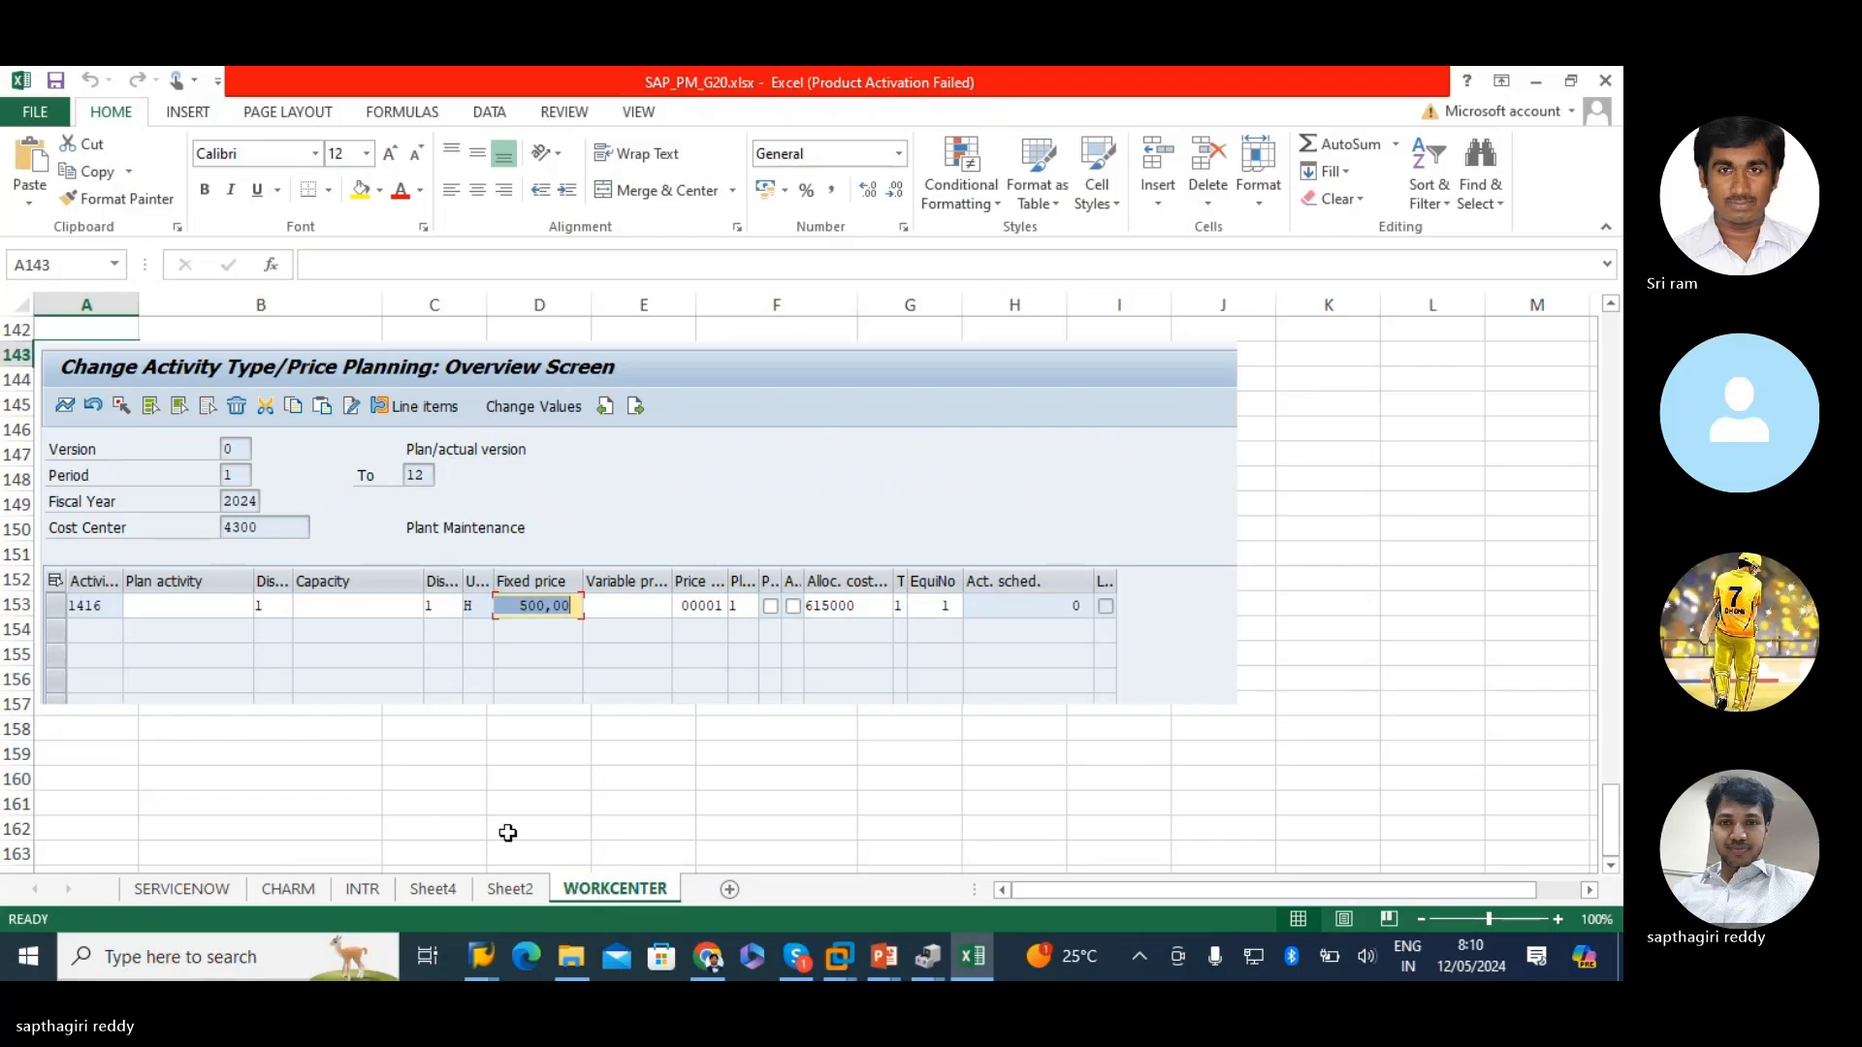
scroll(398, 773, down, 4)
scroll(402, 771, up, 20)
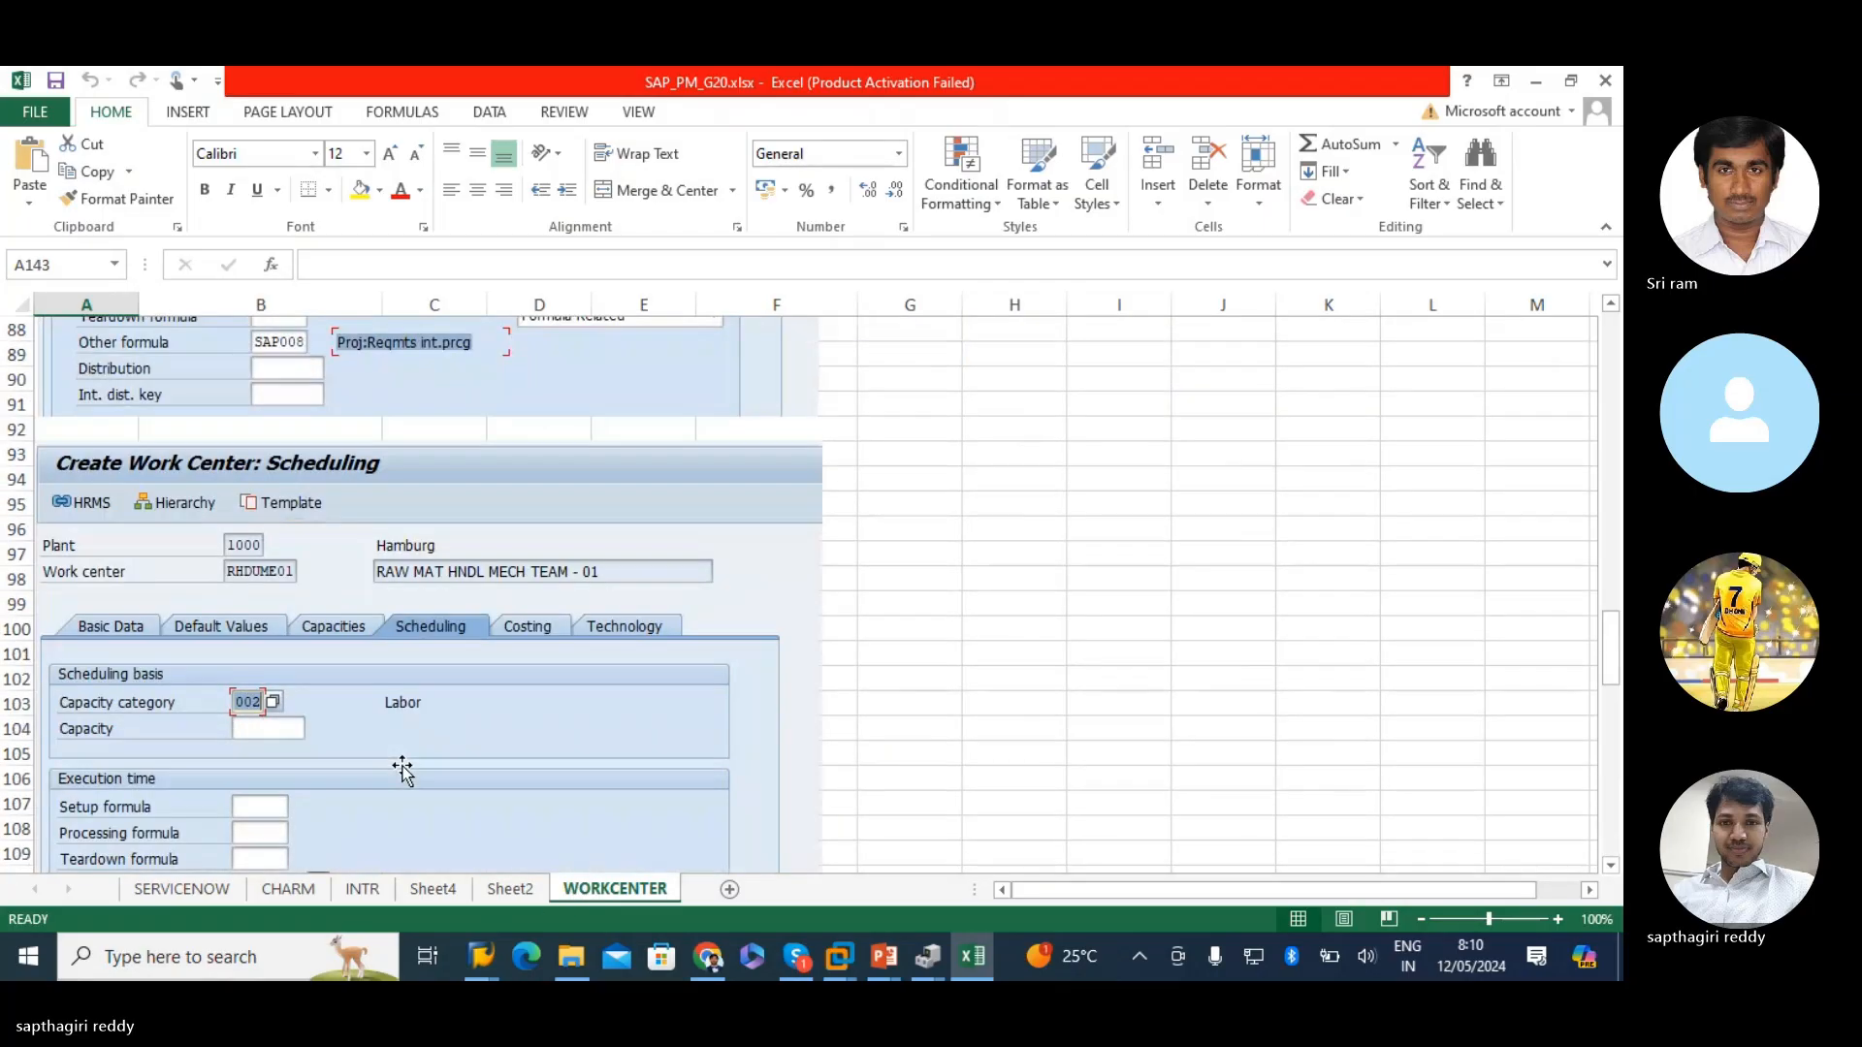
scroll(402, 771, down, 18)
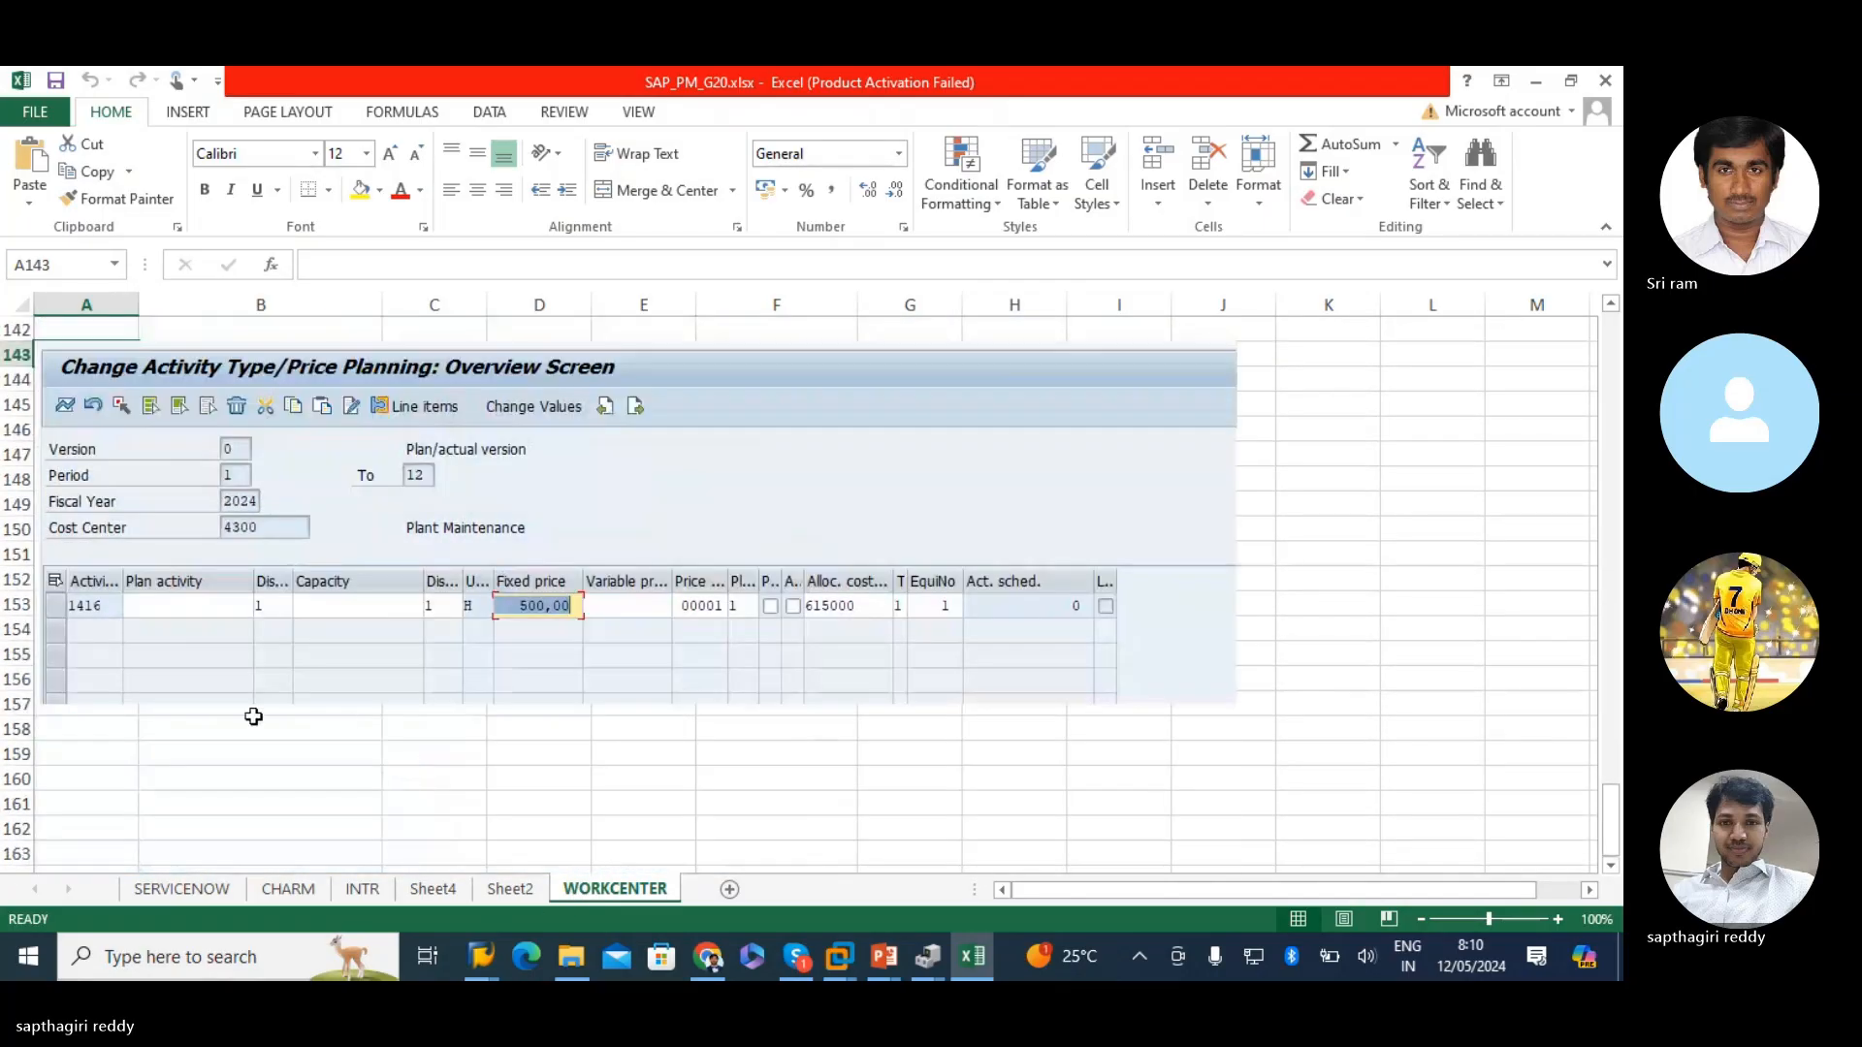
- Try to save the reopened SAP_PM_G20.xlsx workbook, declining the repair
click(91, 747)
click(55, 80)
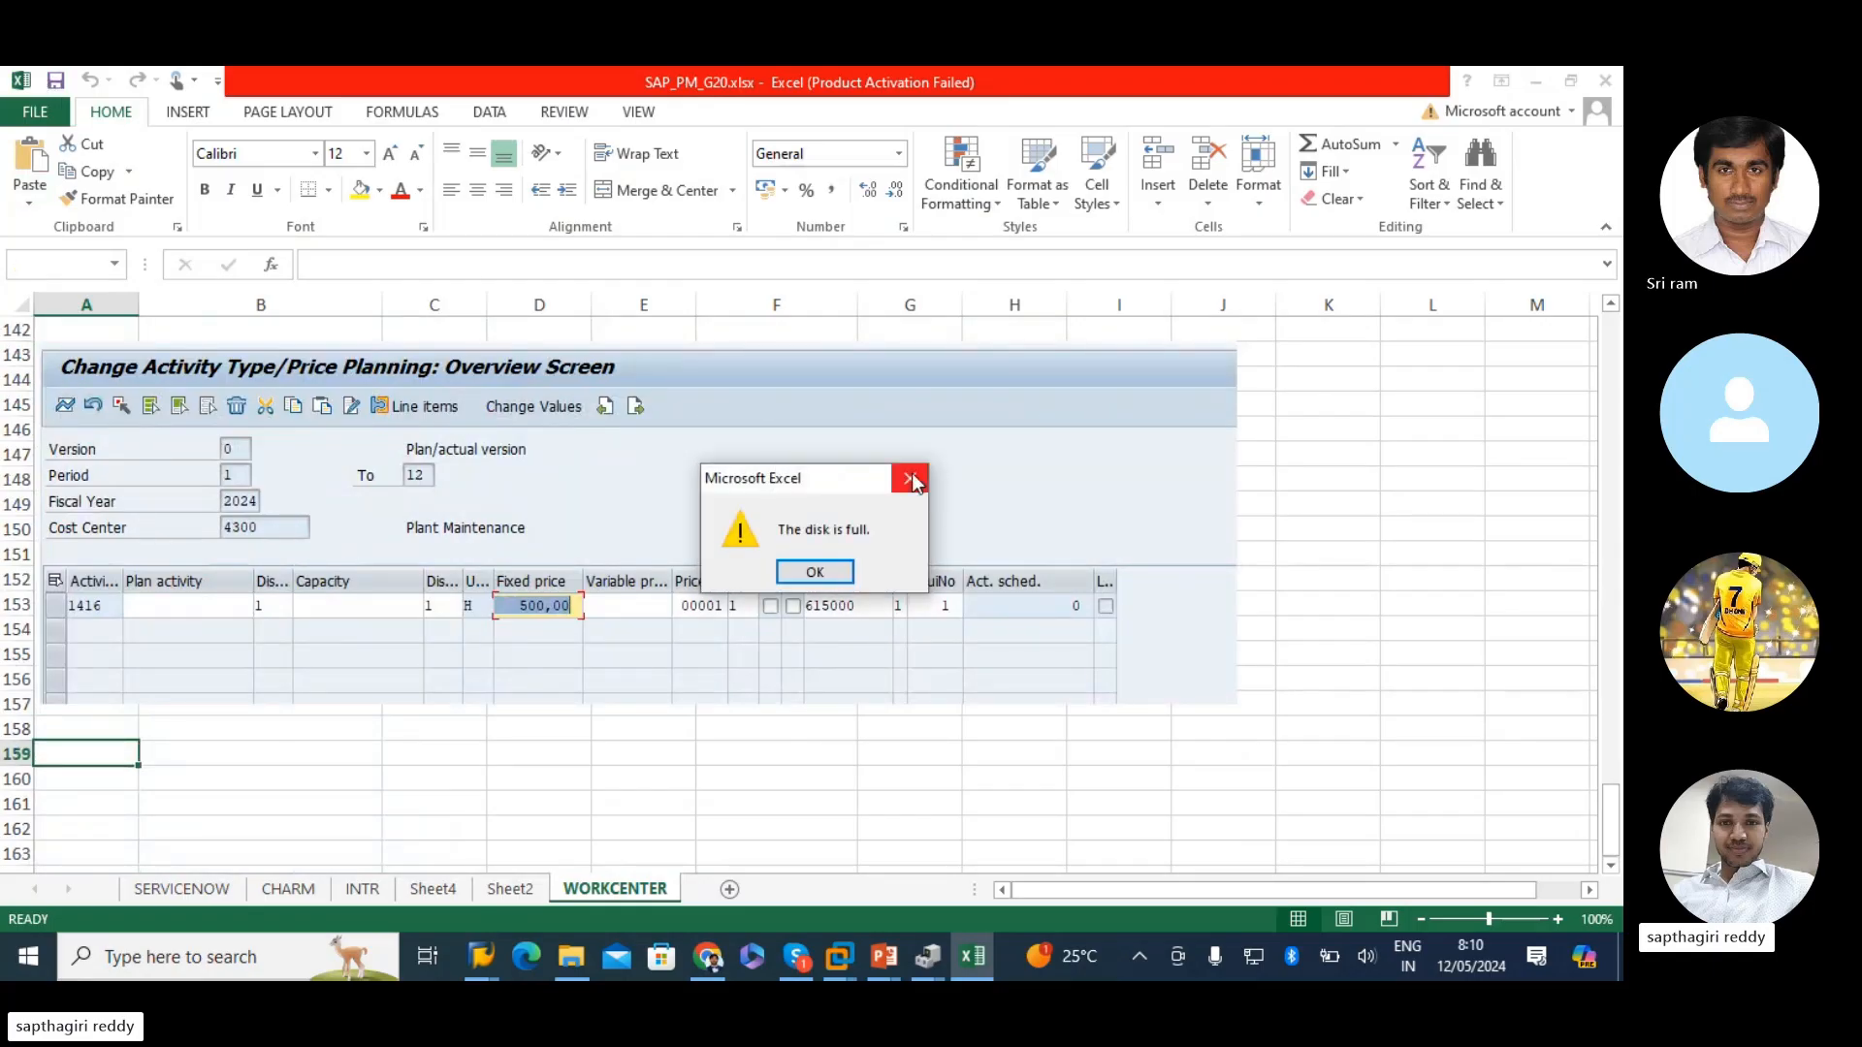
click(811, 580)
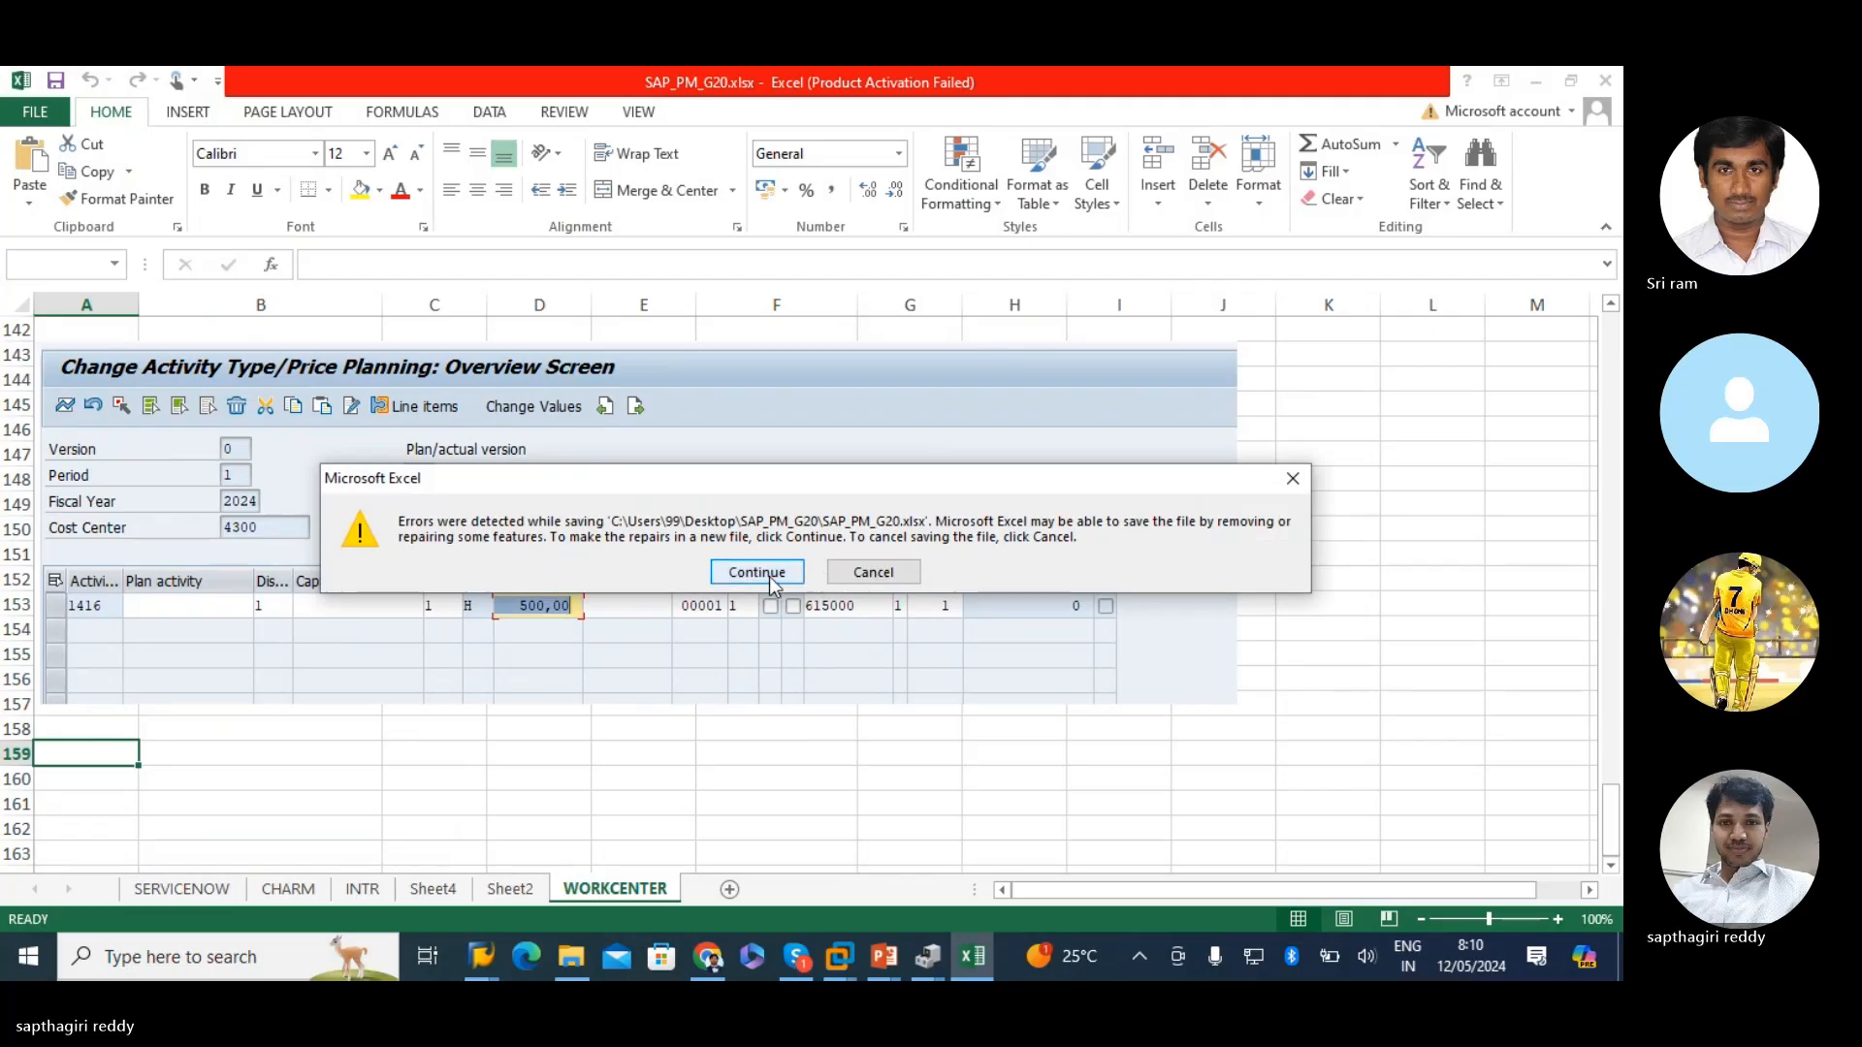
click(1288, 479)
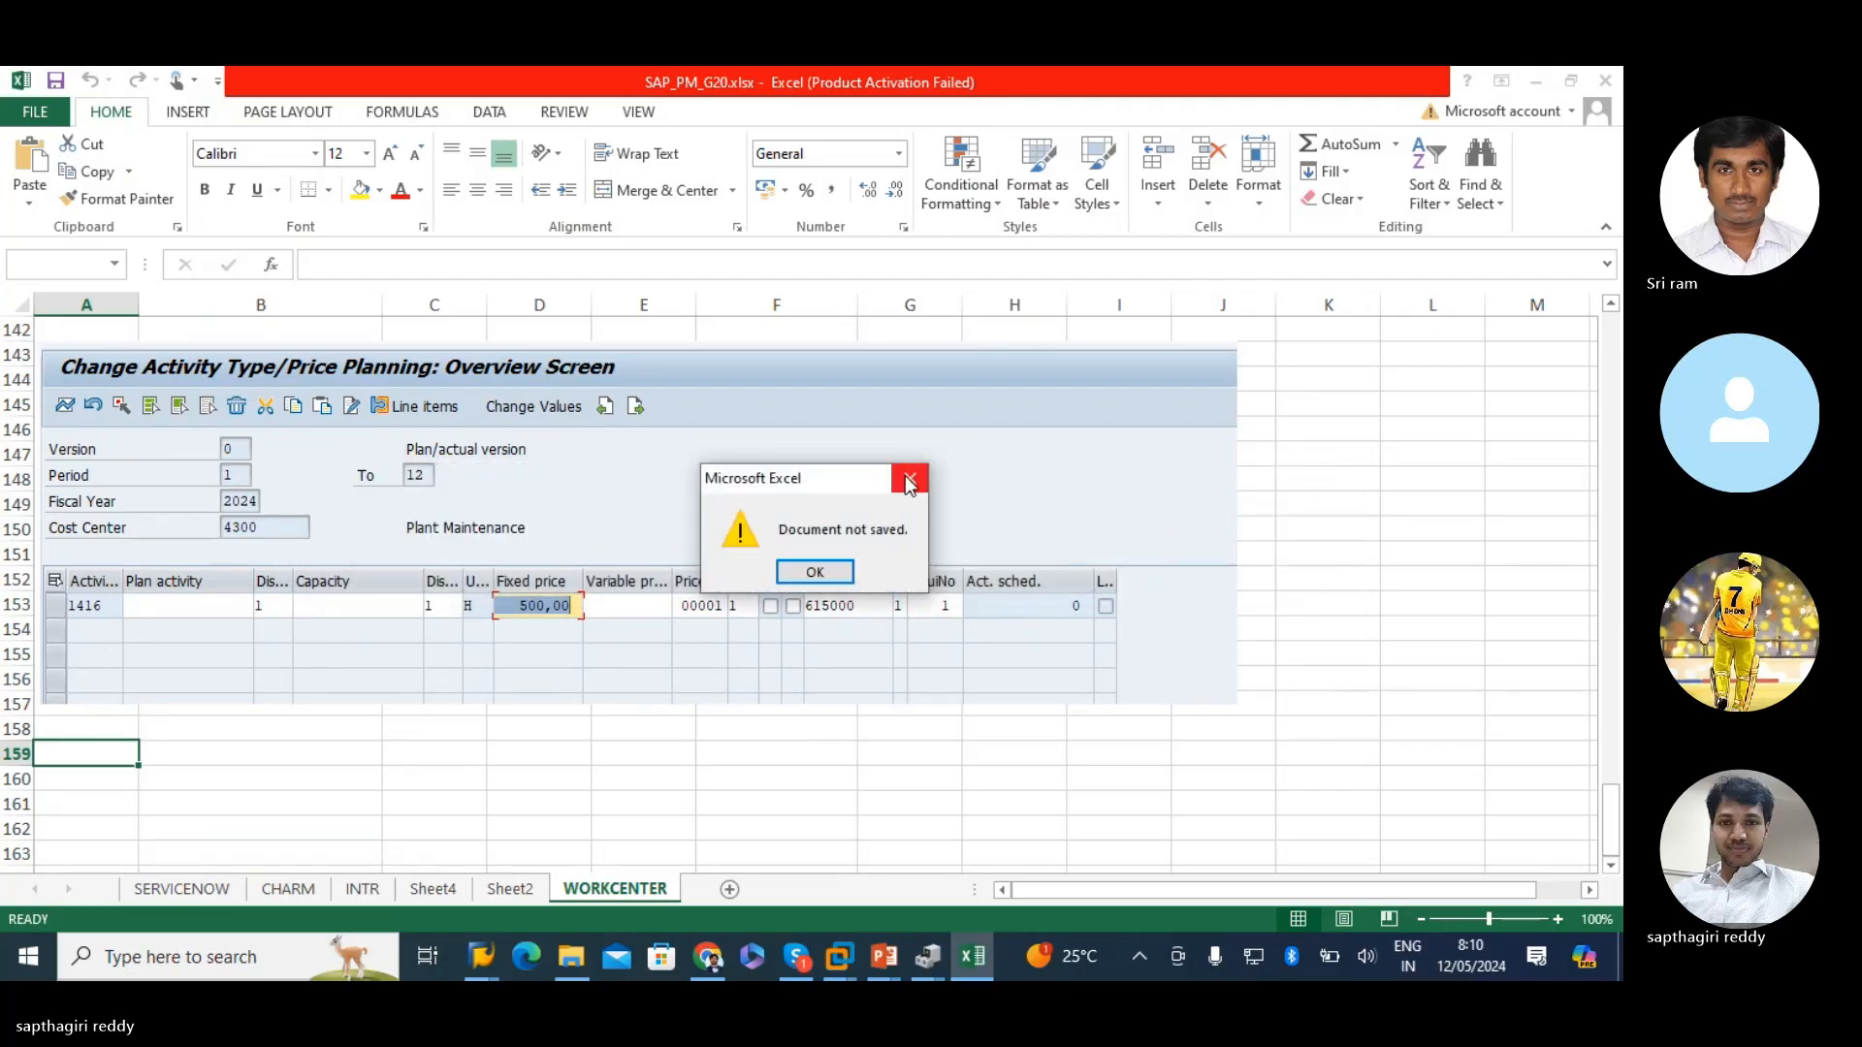
click(910, 474)
scroll(59, 669, down, 2)
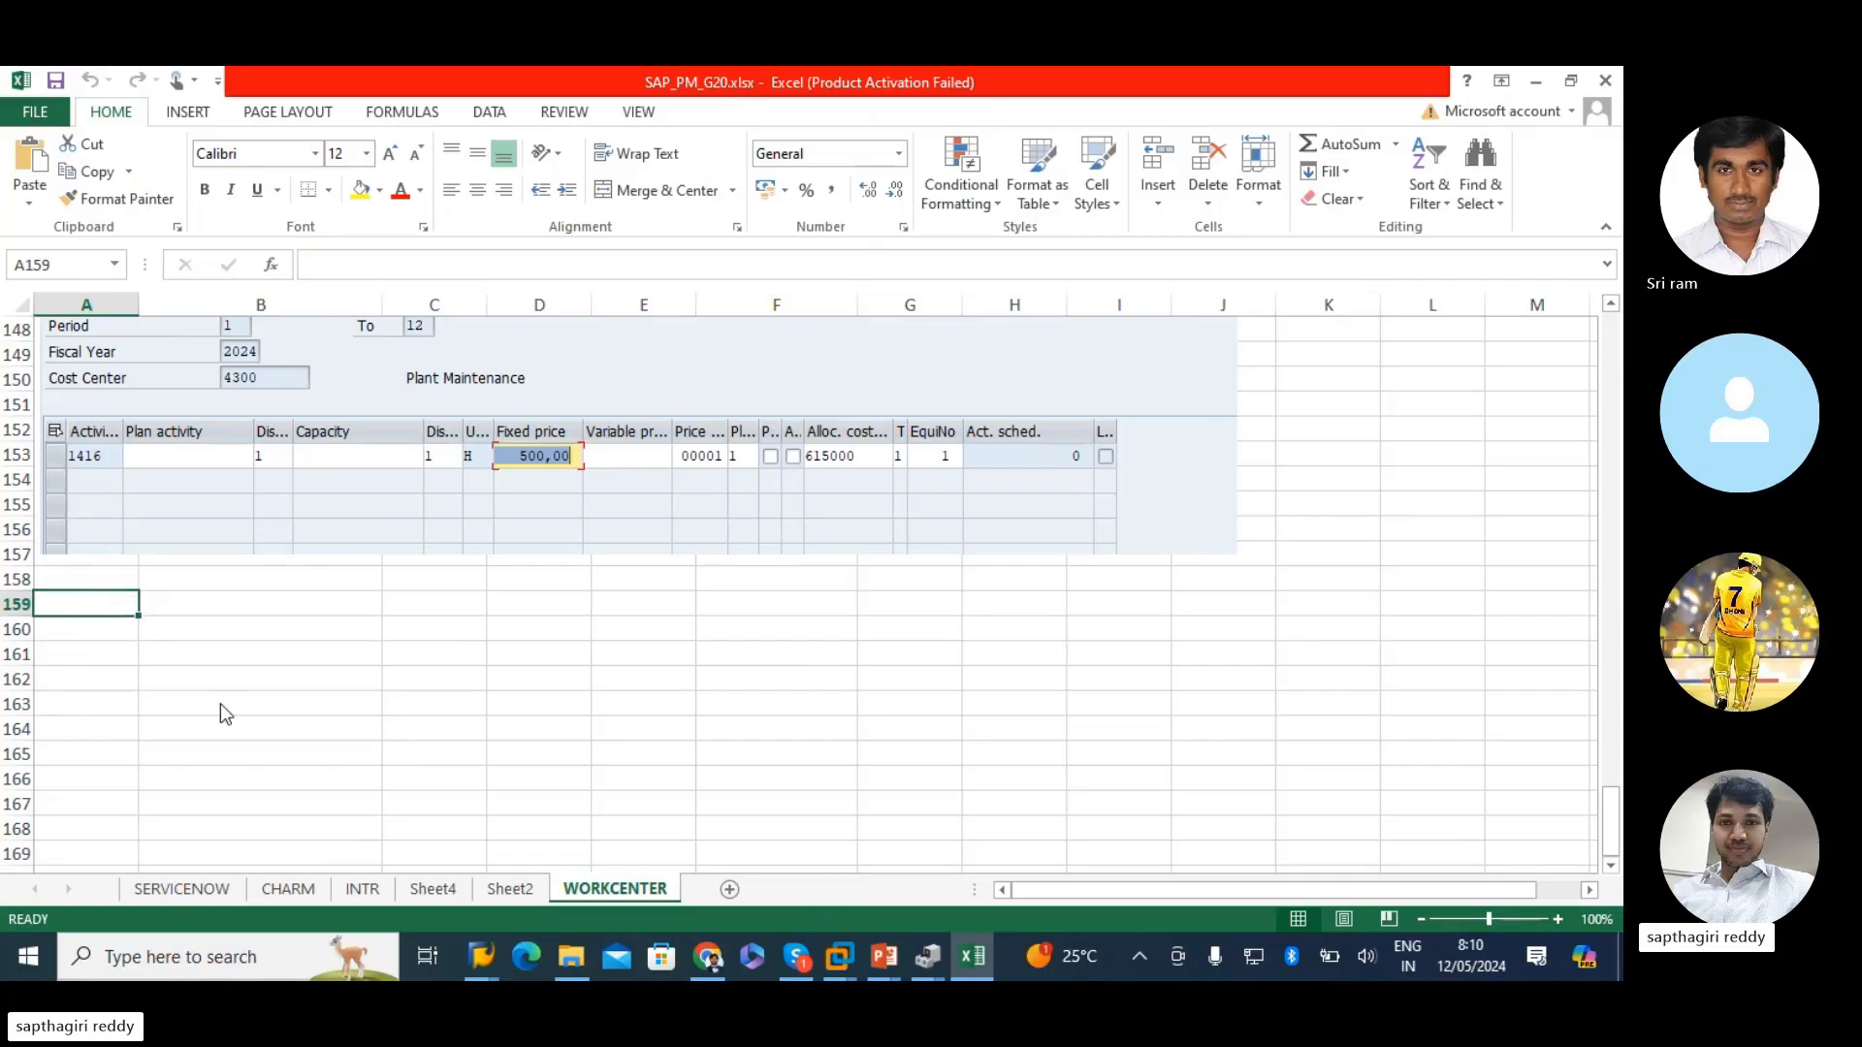
- Switch back to SAP, set the fixed price of activity type 1416 to 500, and post the planning data
key(alt+Tab)
key(alt+Tab)
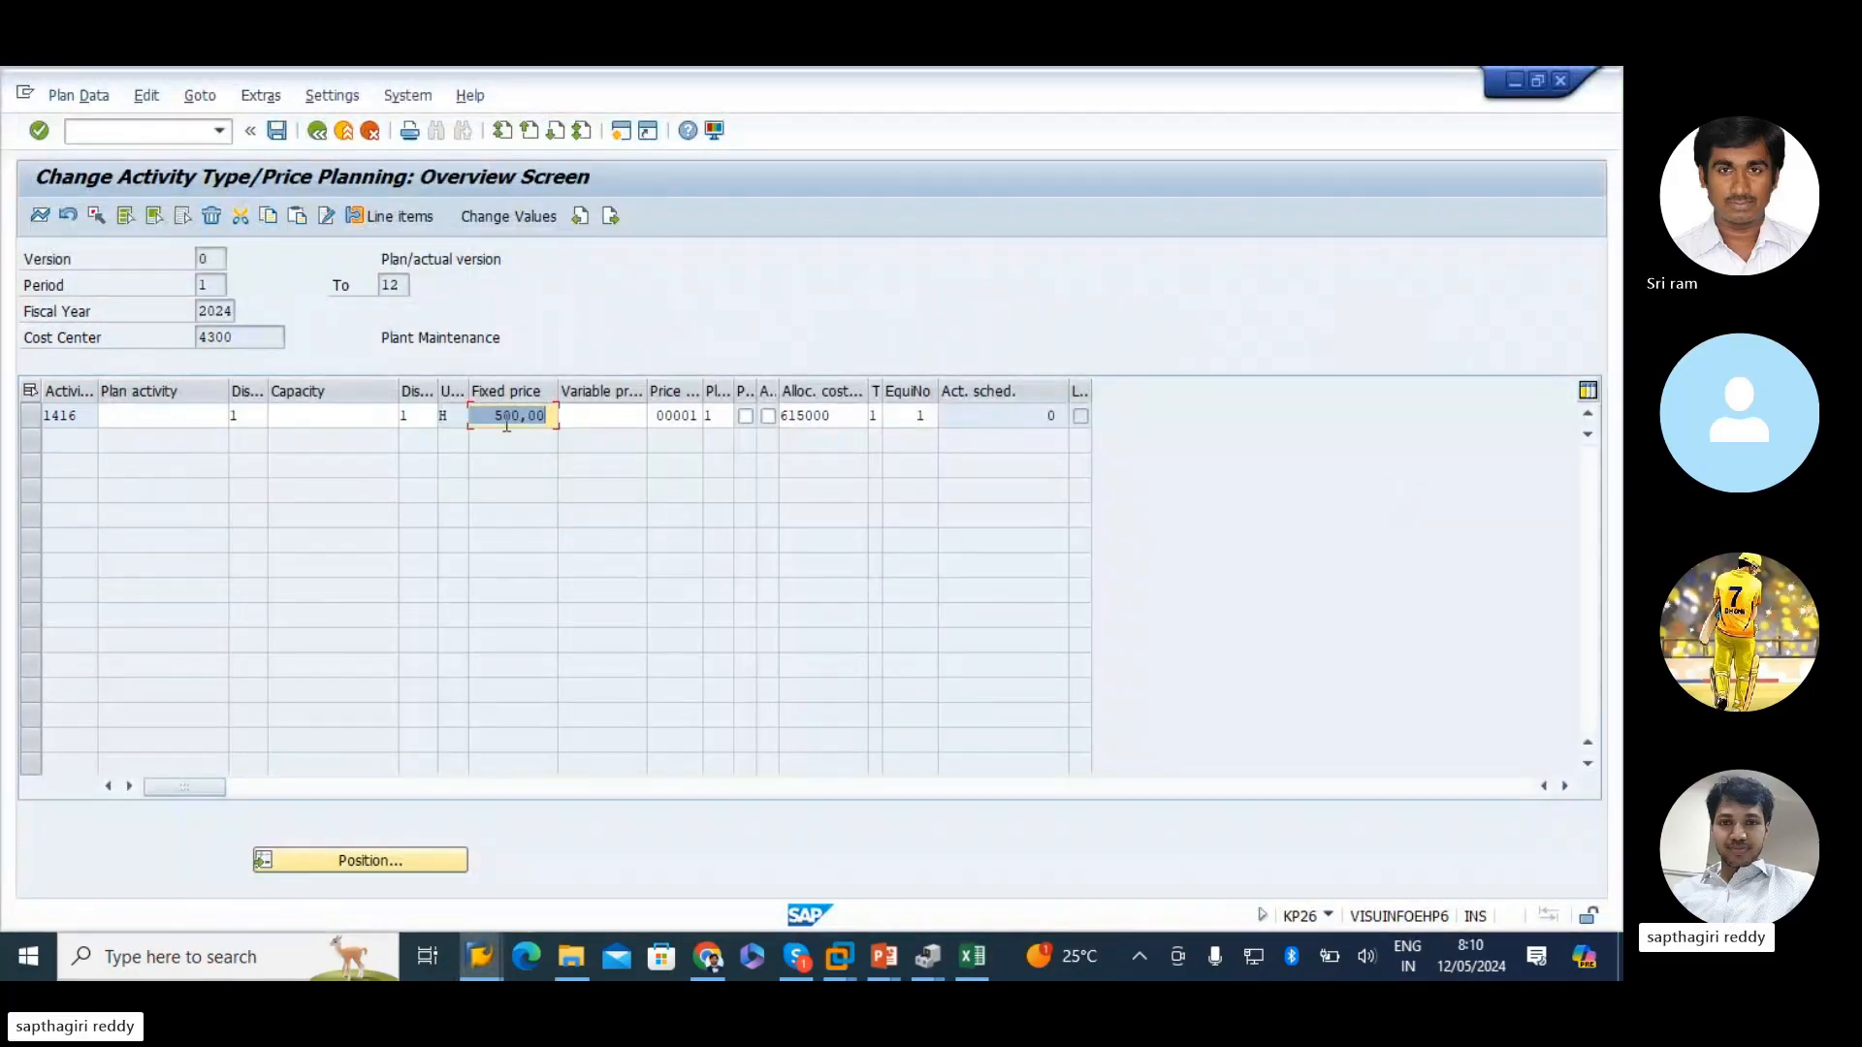
key(BackSpace)
text(500)
key(Return)
click(314, 132)
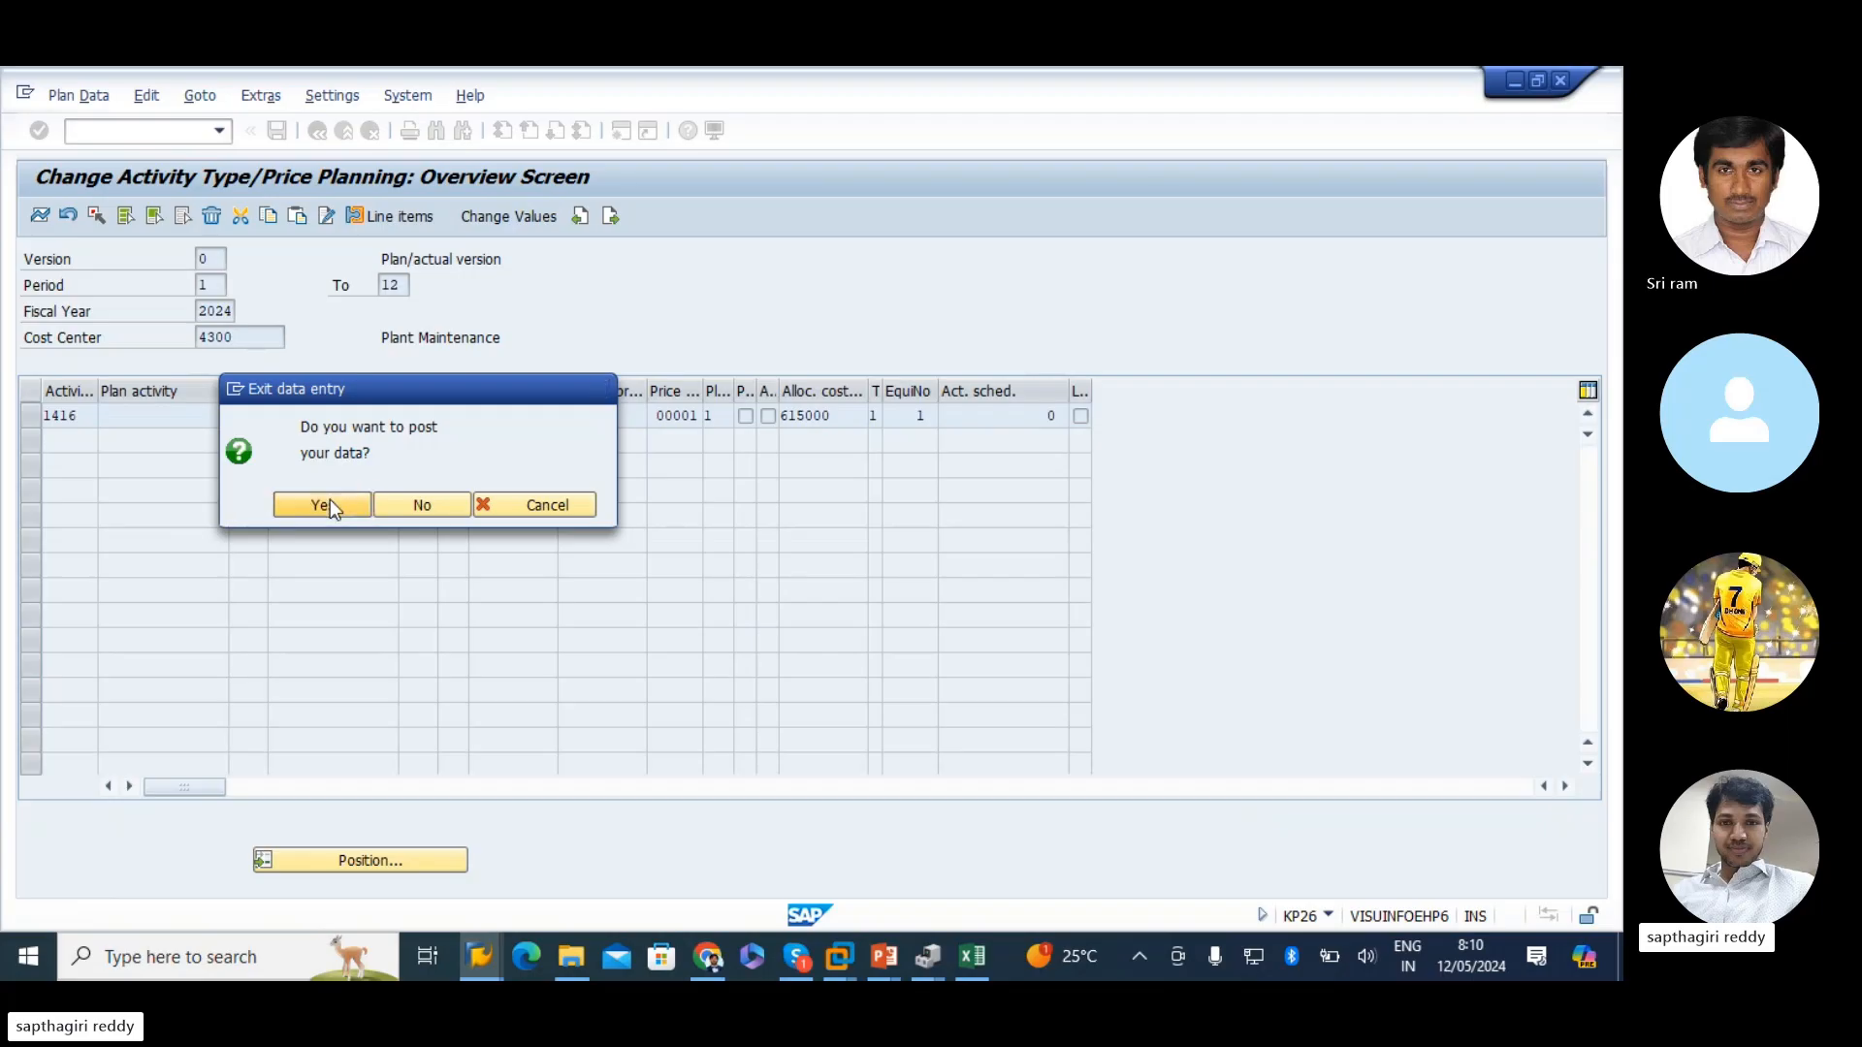
click(330, 498)
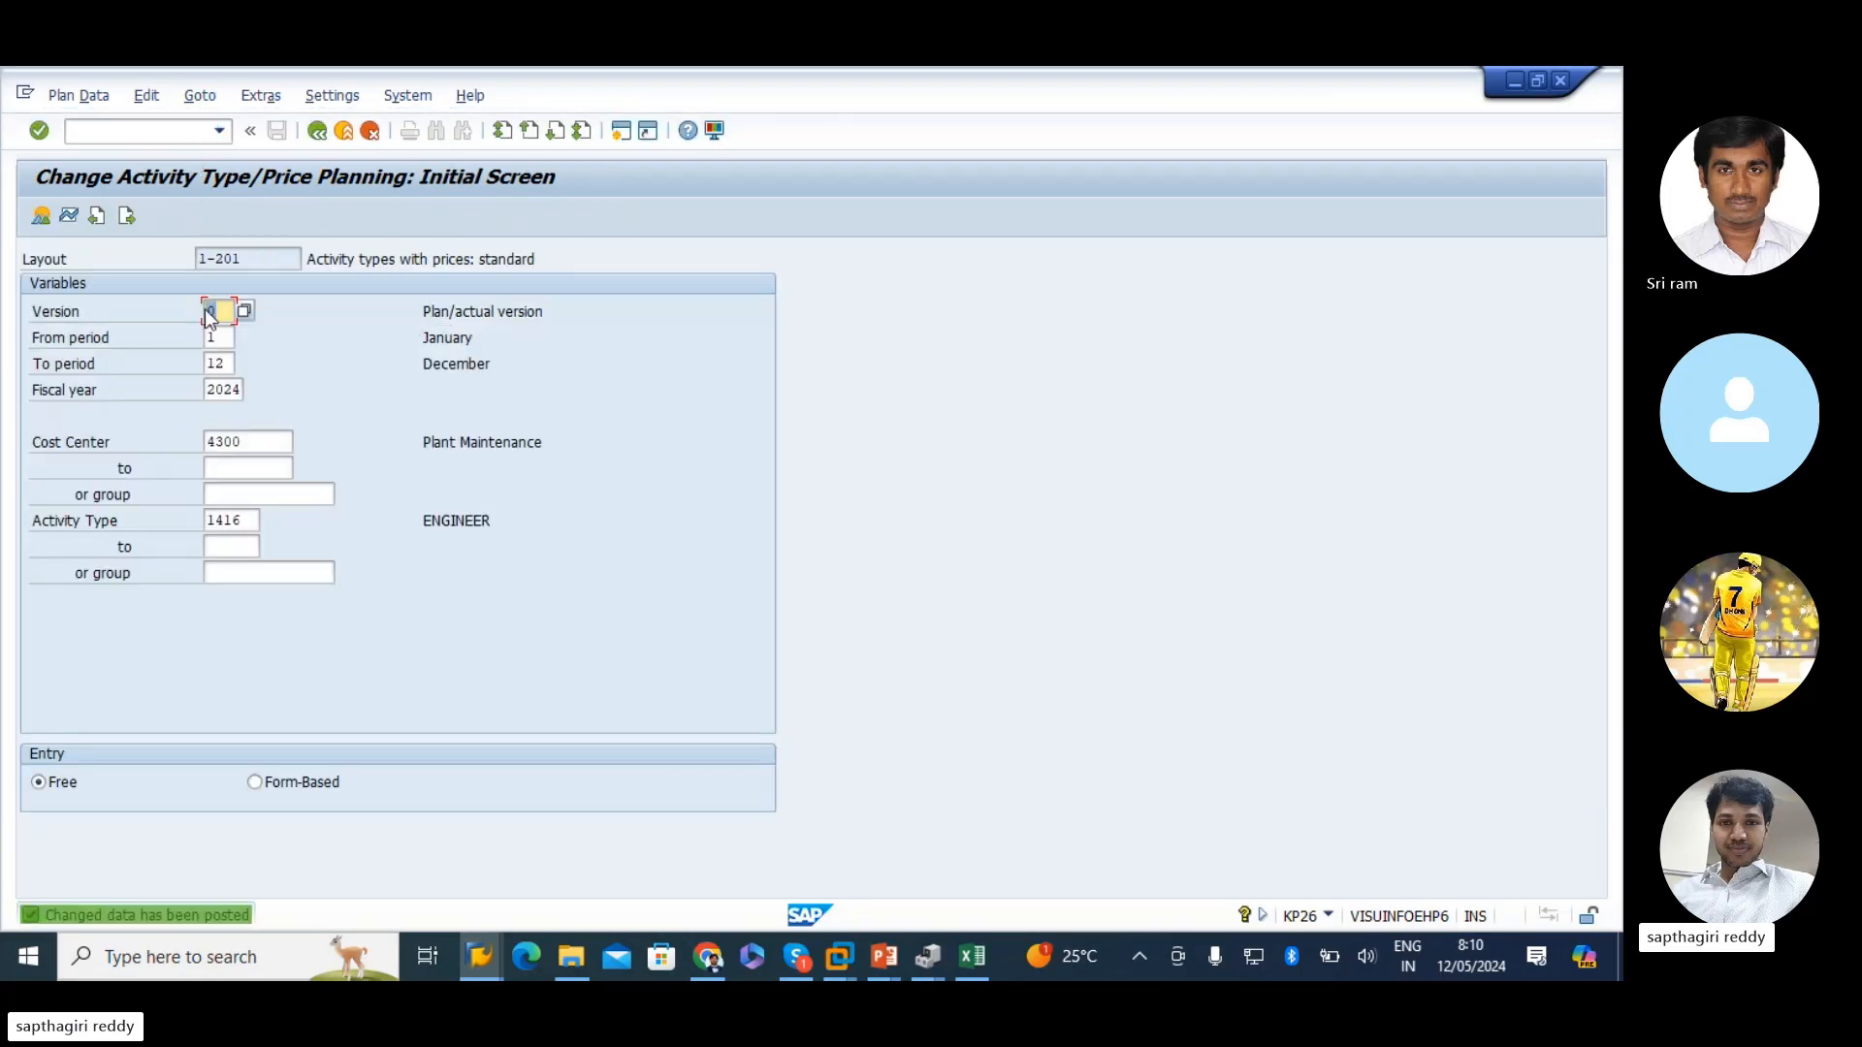
double_click(244, 442)
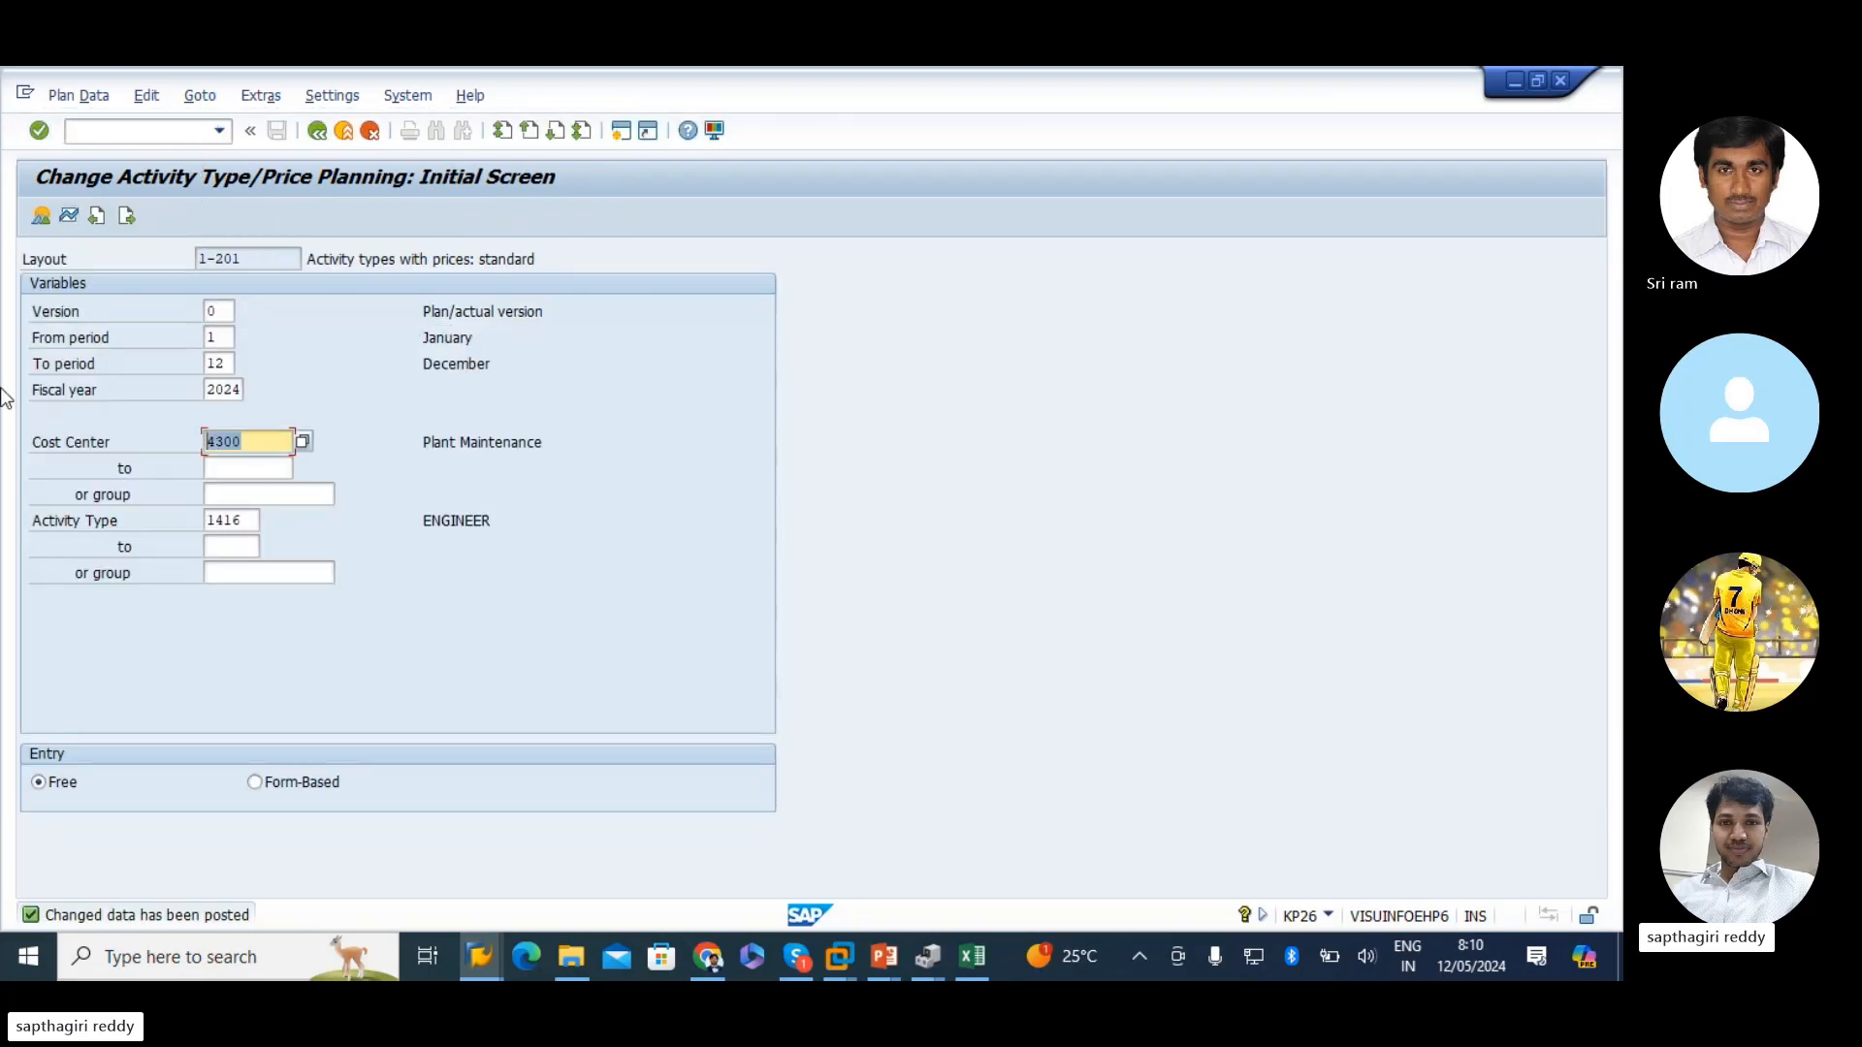
click(234, 441)
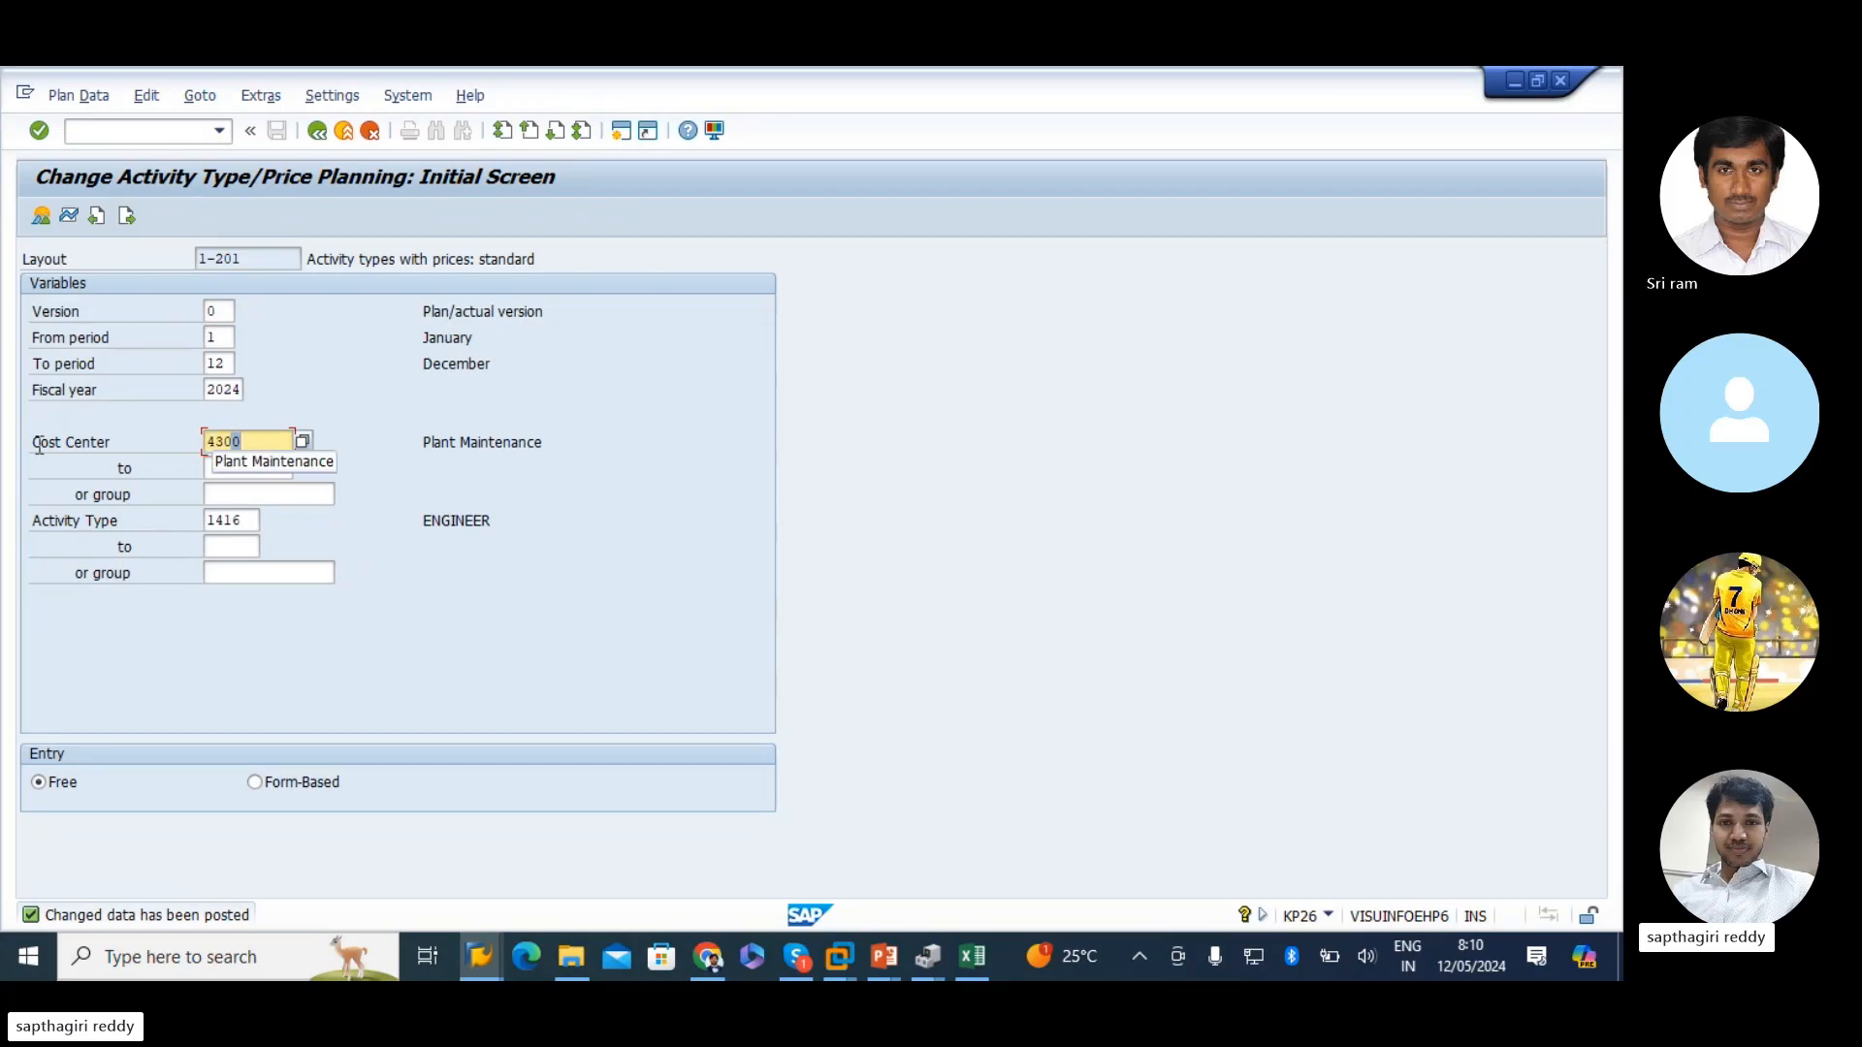
drag(39, 446, 6, 439)
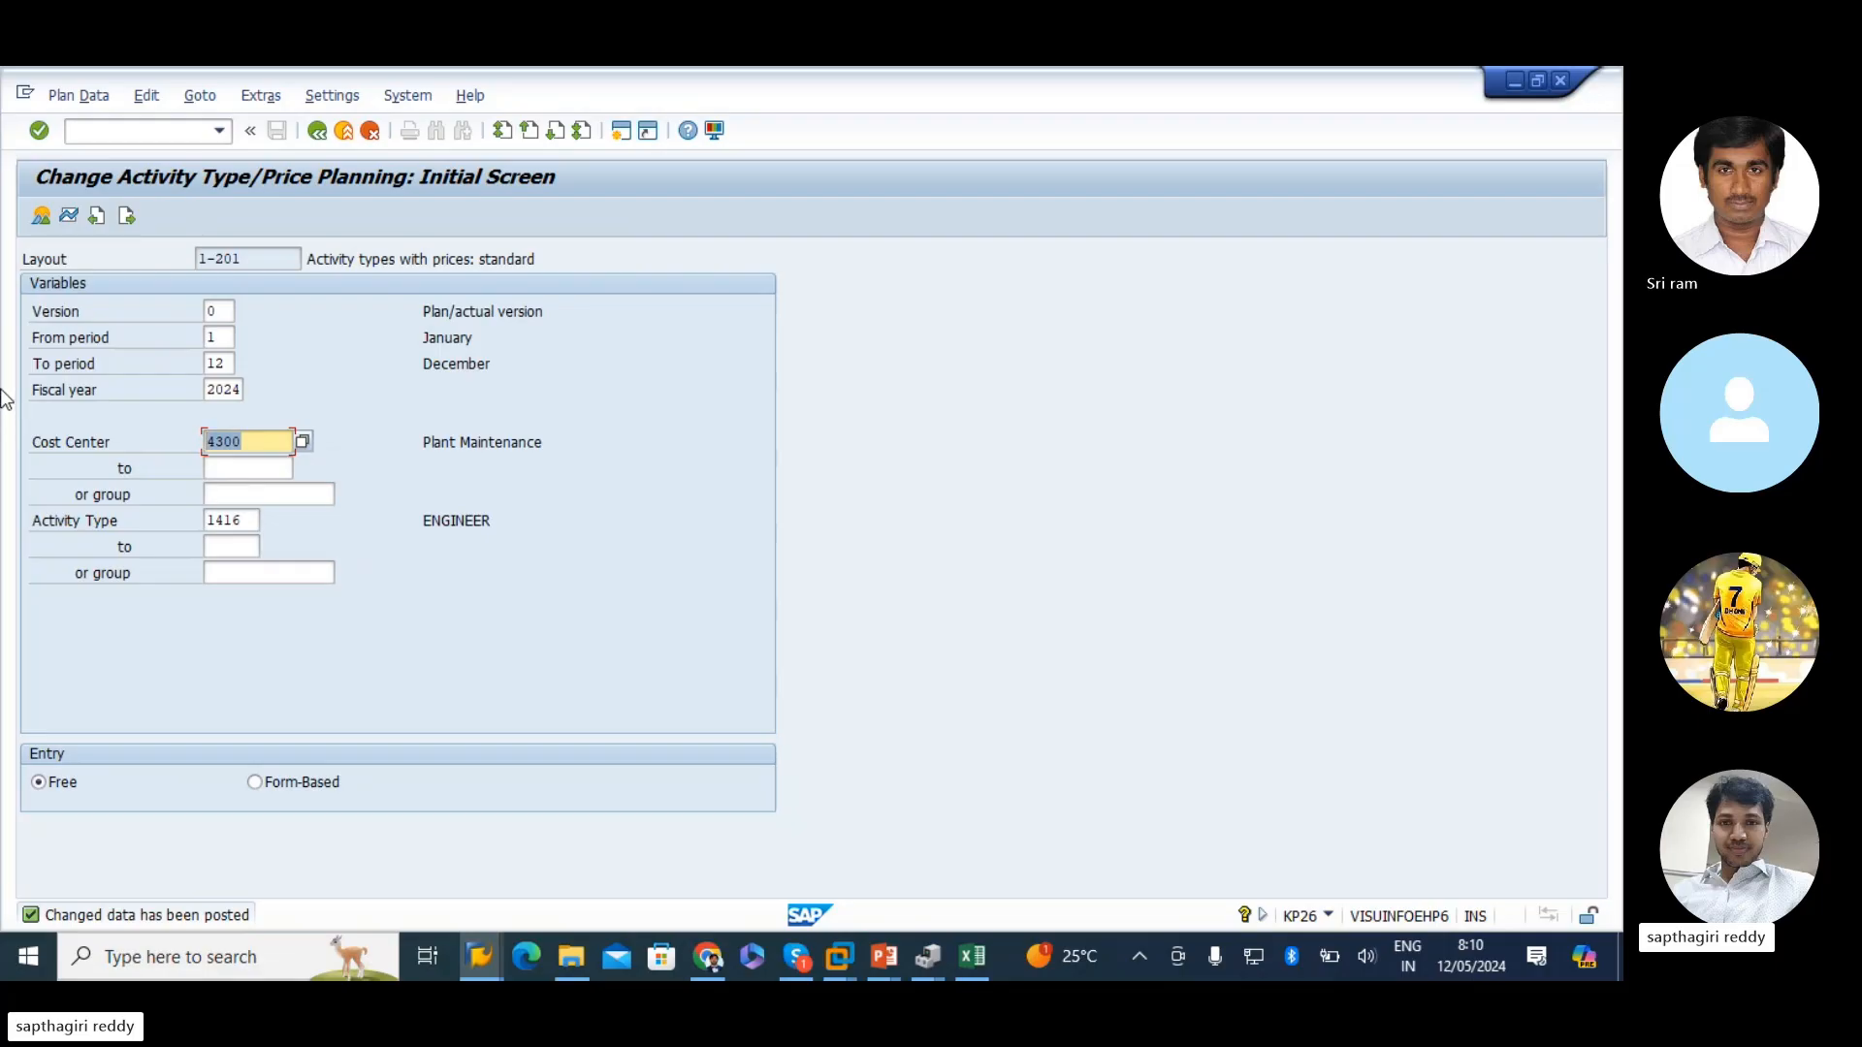
click(228, 520)
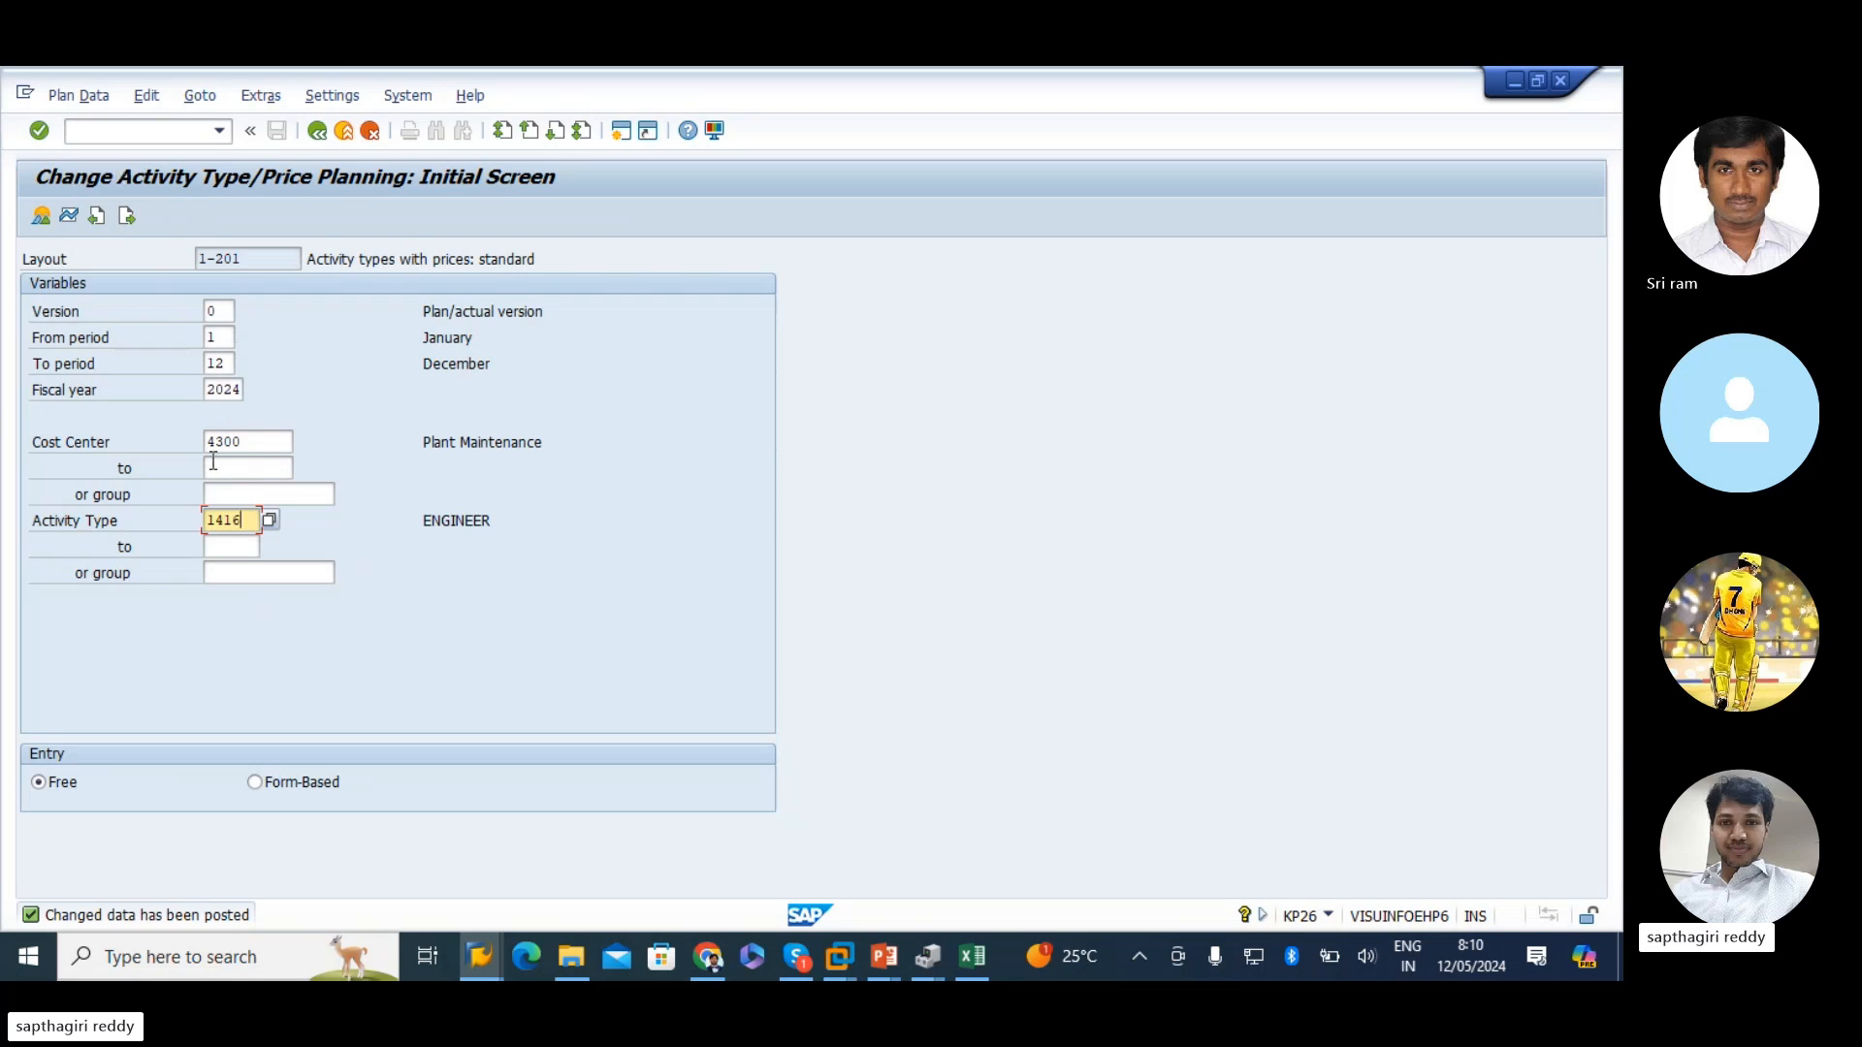
double_click(250, 438)
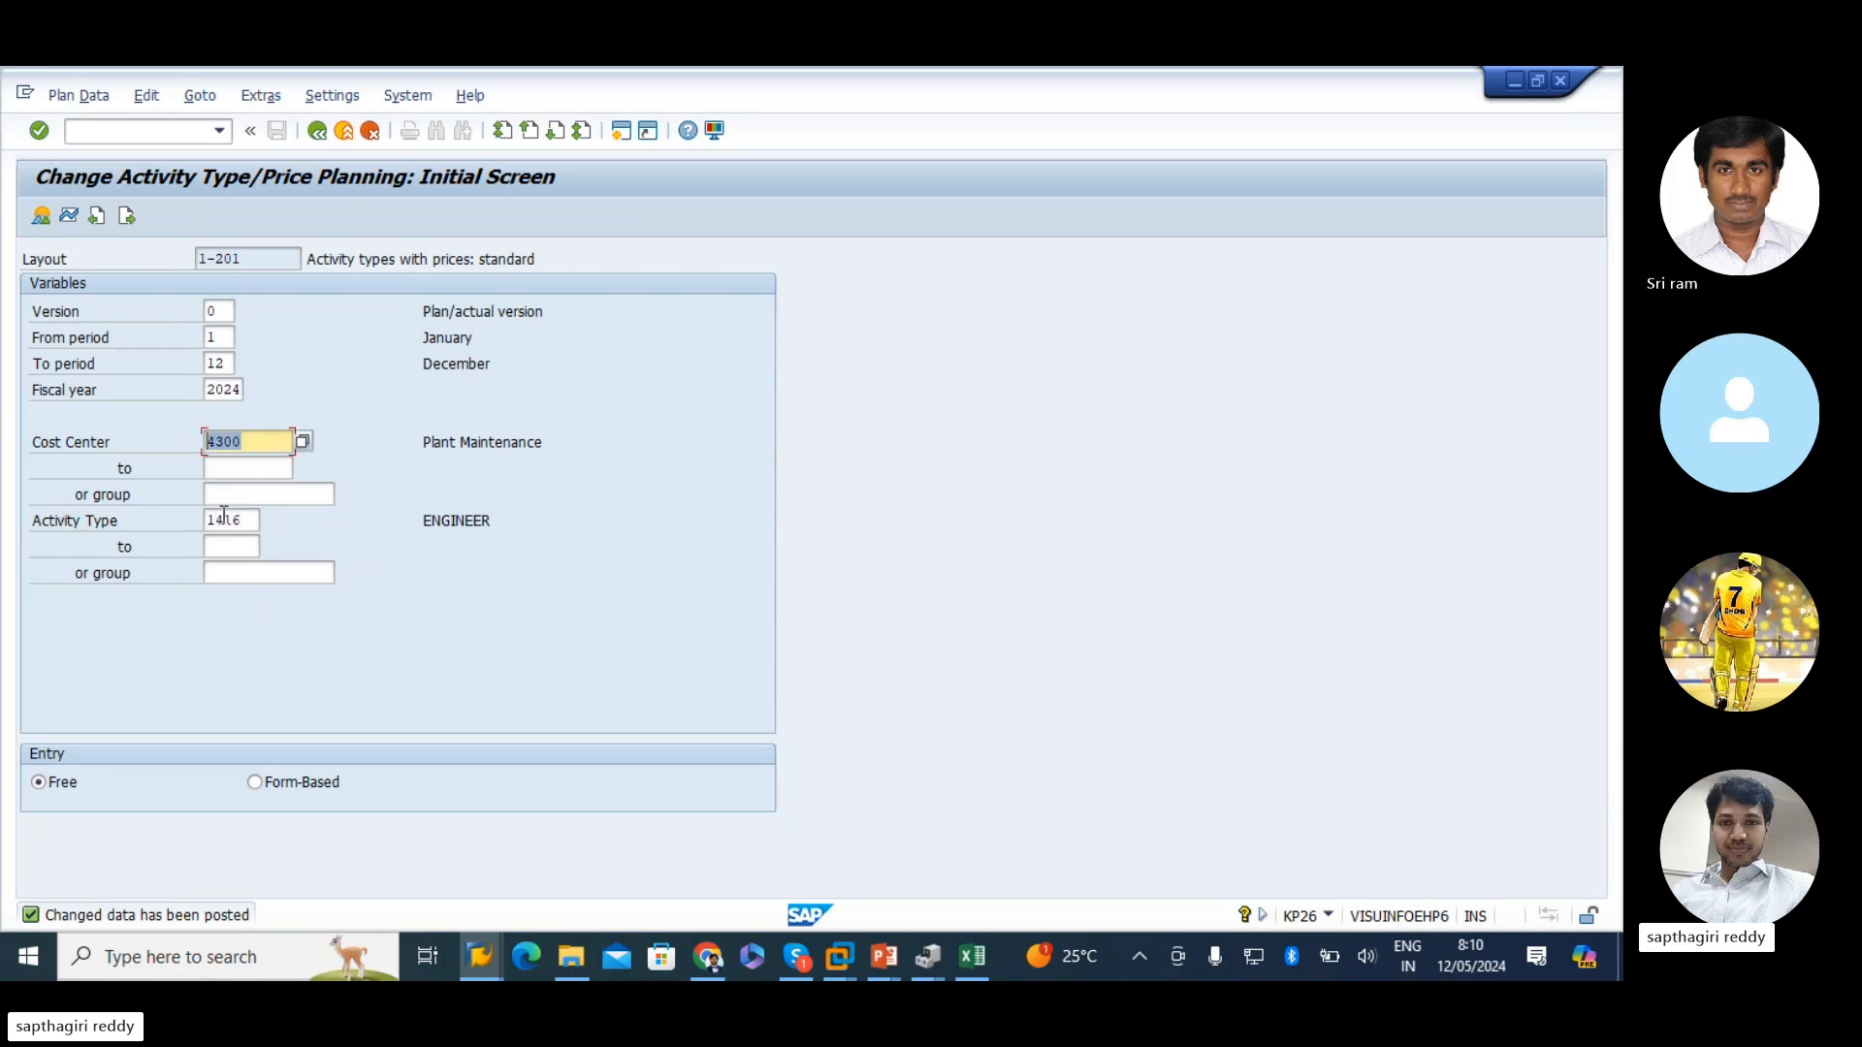
- In the costing data of work center RHDUME01, add an Activity Type Text row with activity type 1416
click(497, 968)
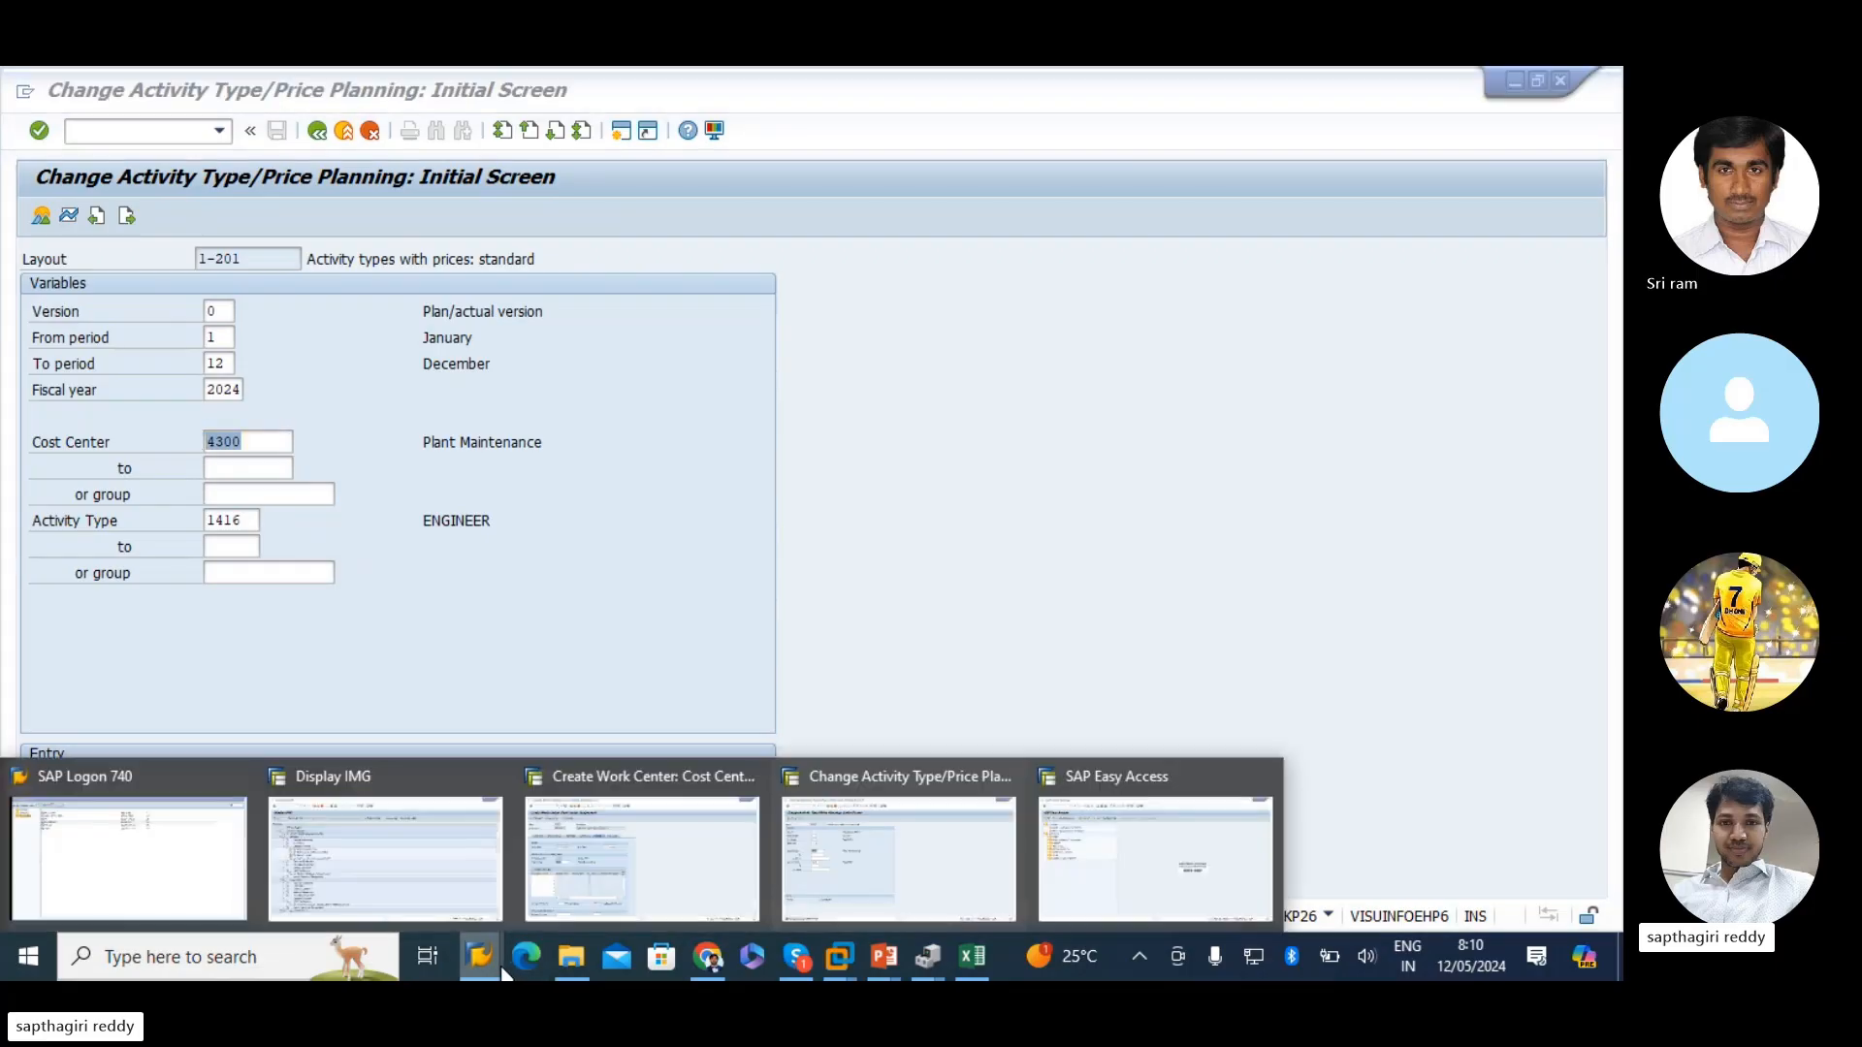
click(645, 805)
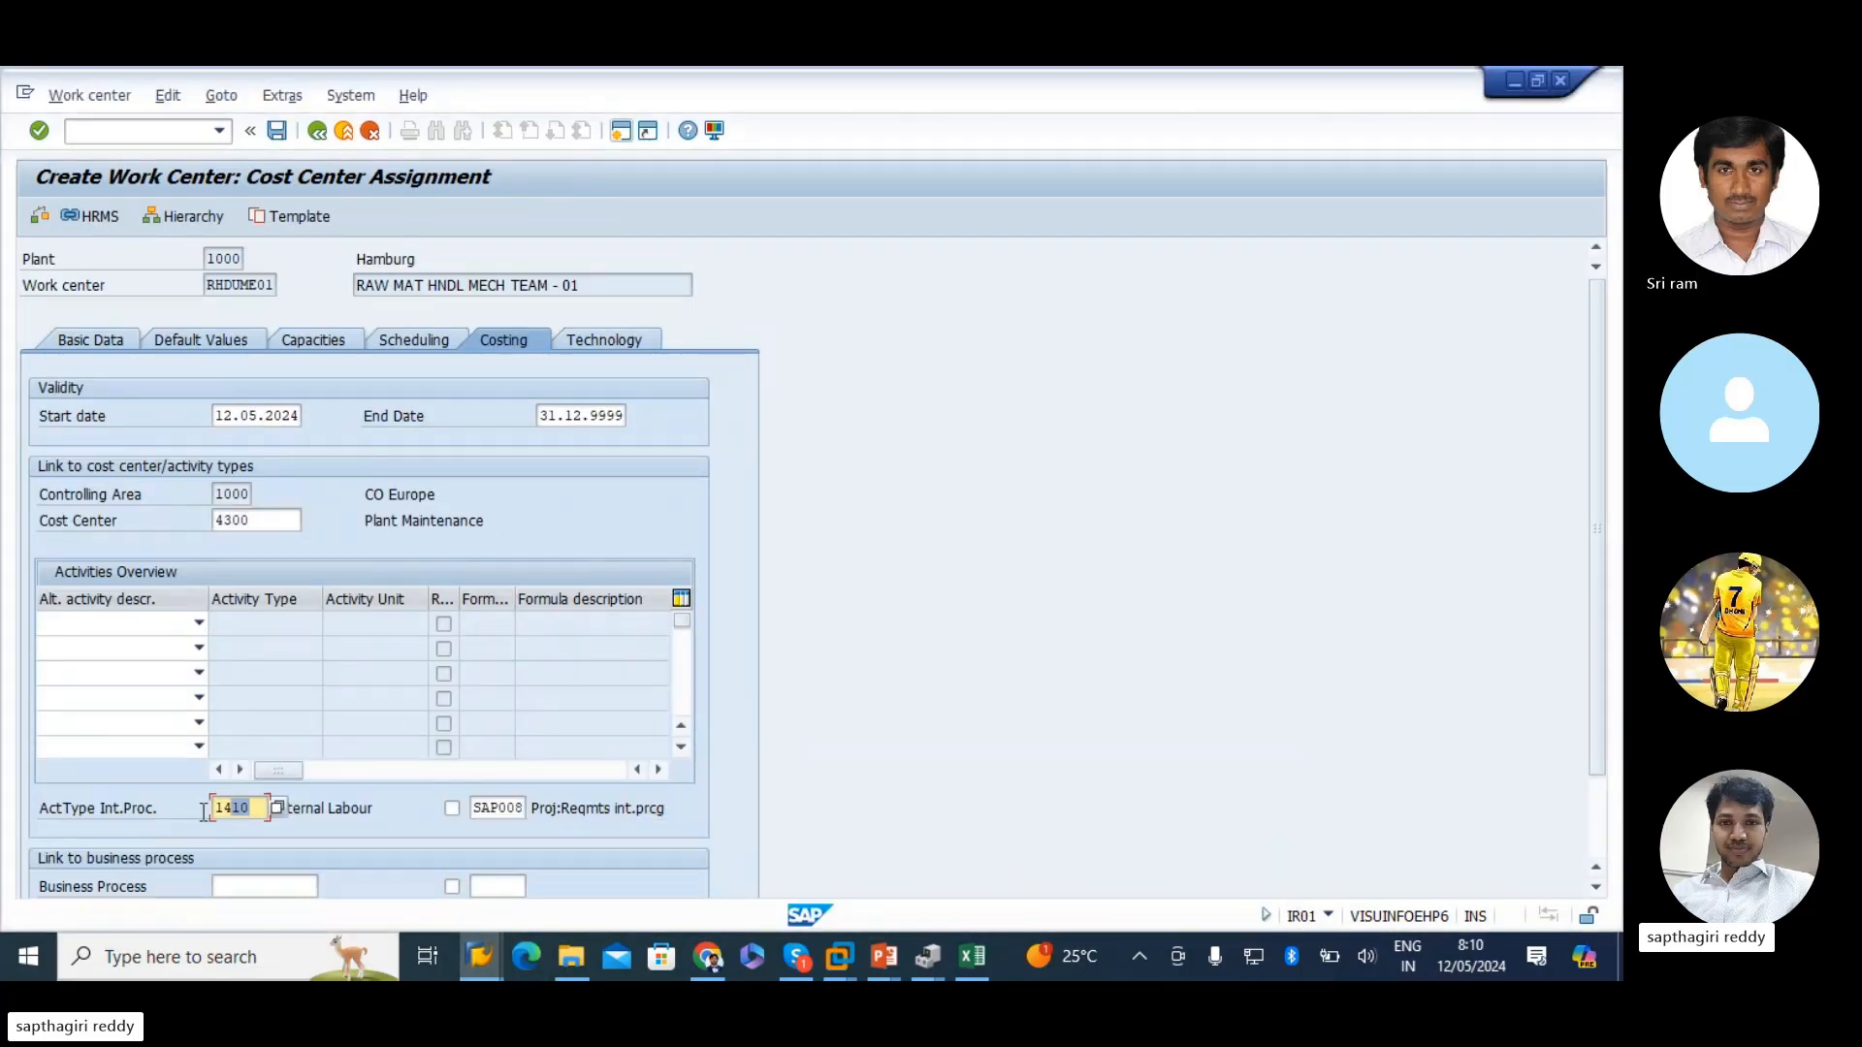
click(142, 621)
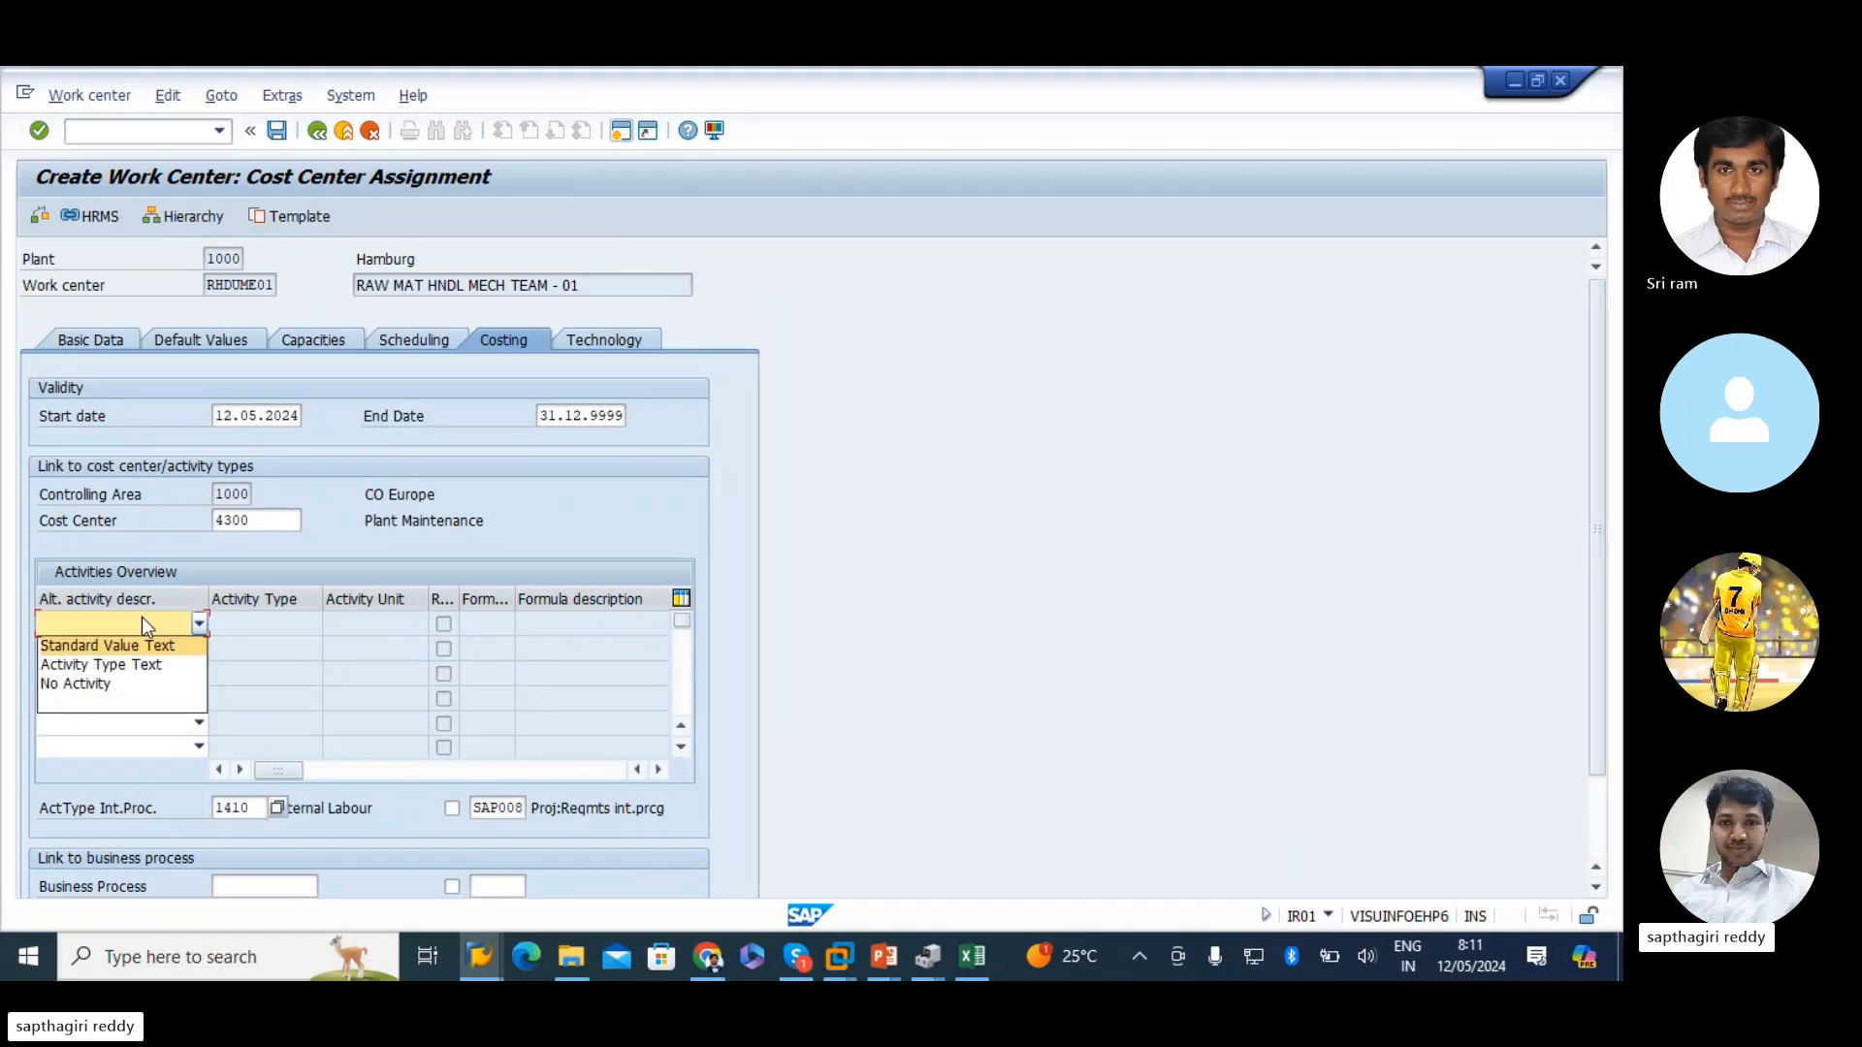
click(114, 663)
click(284, 625)
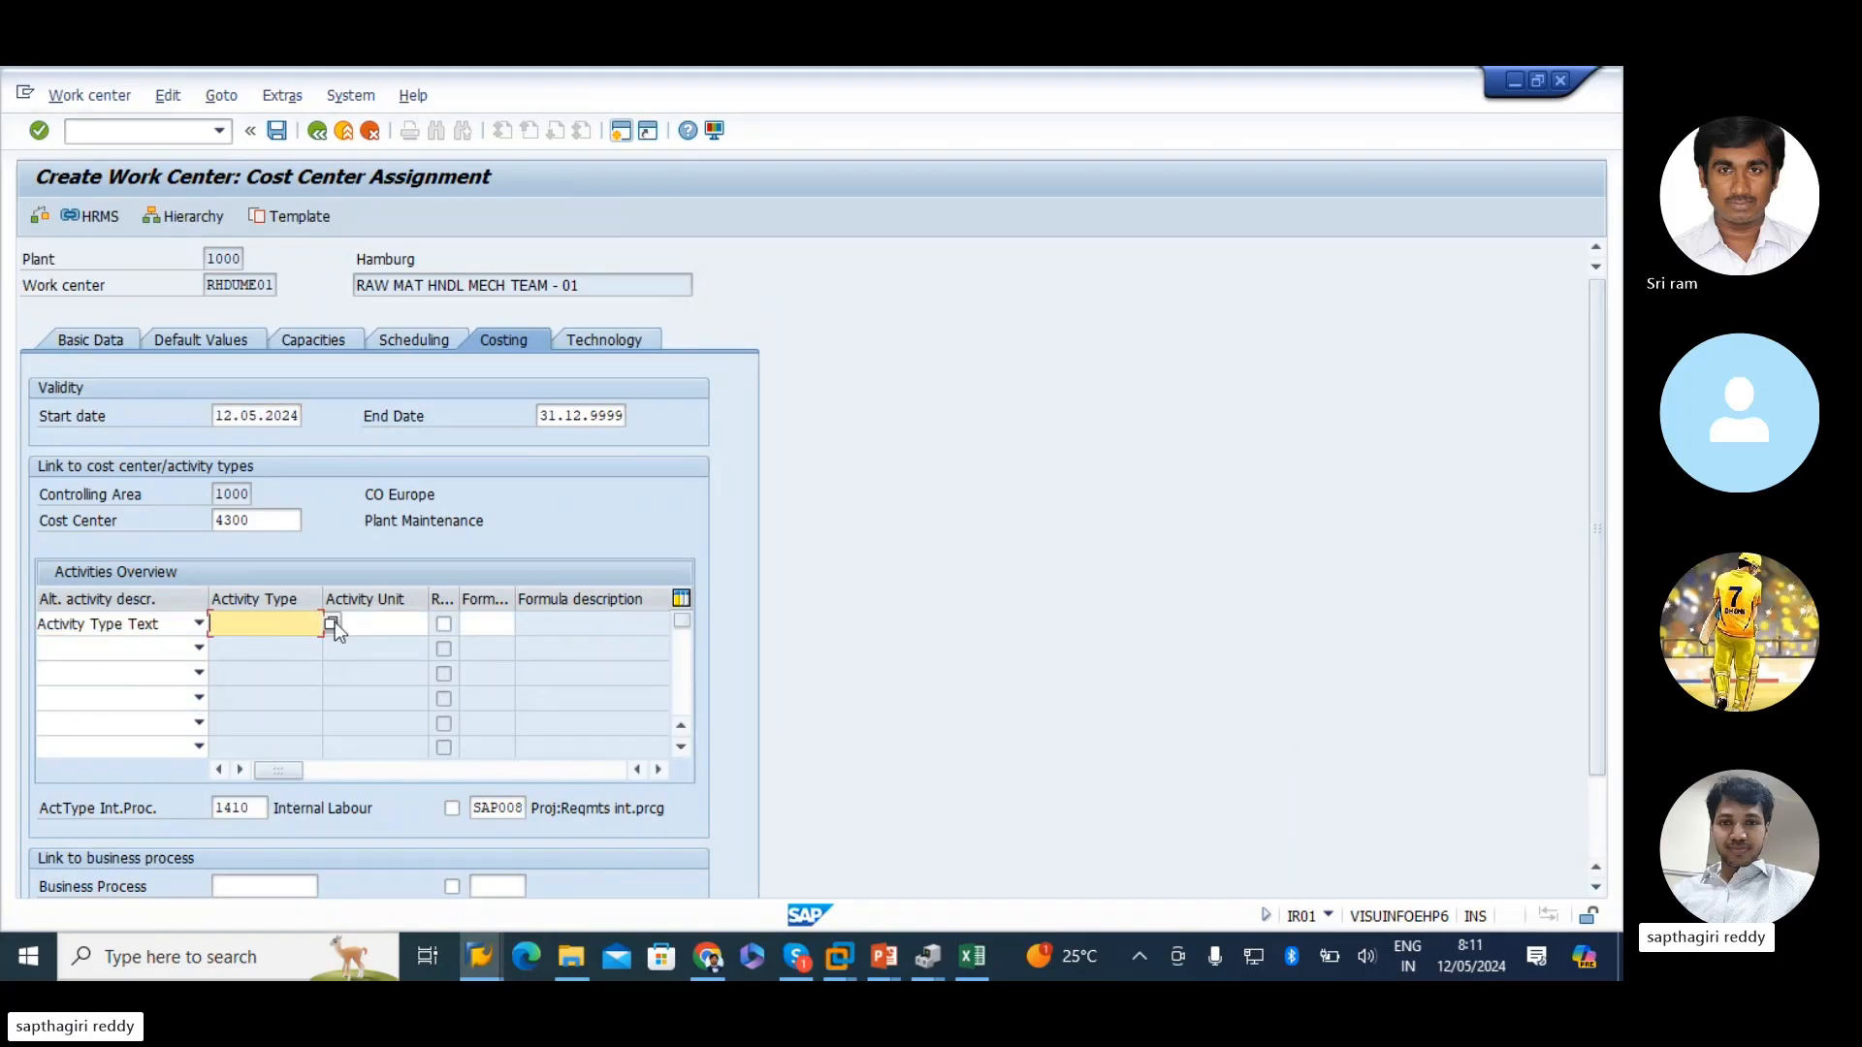
click(332, 623)
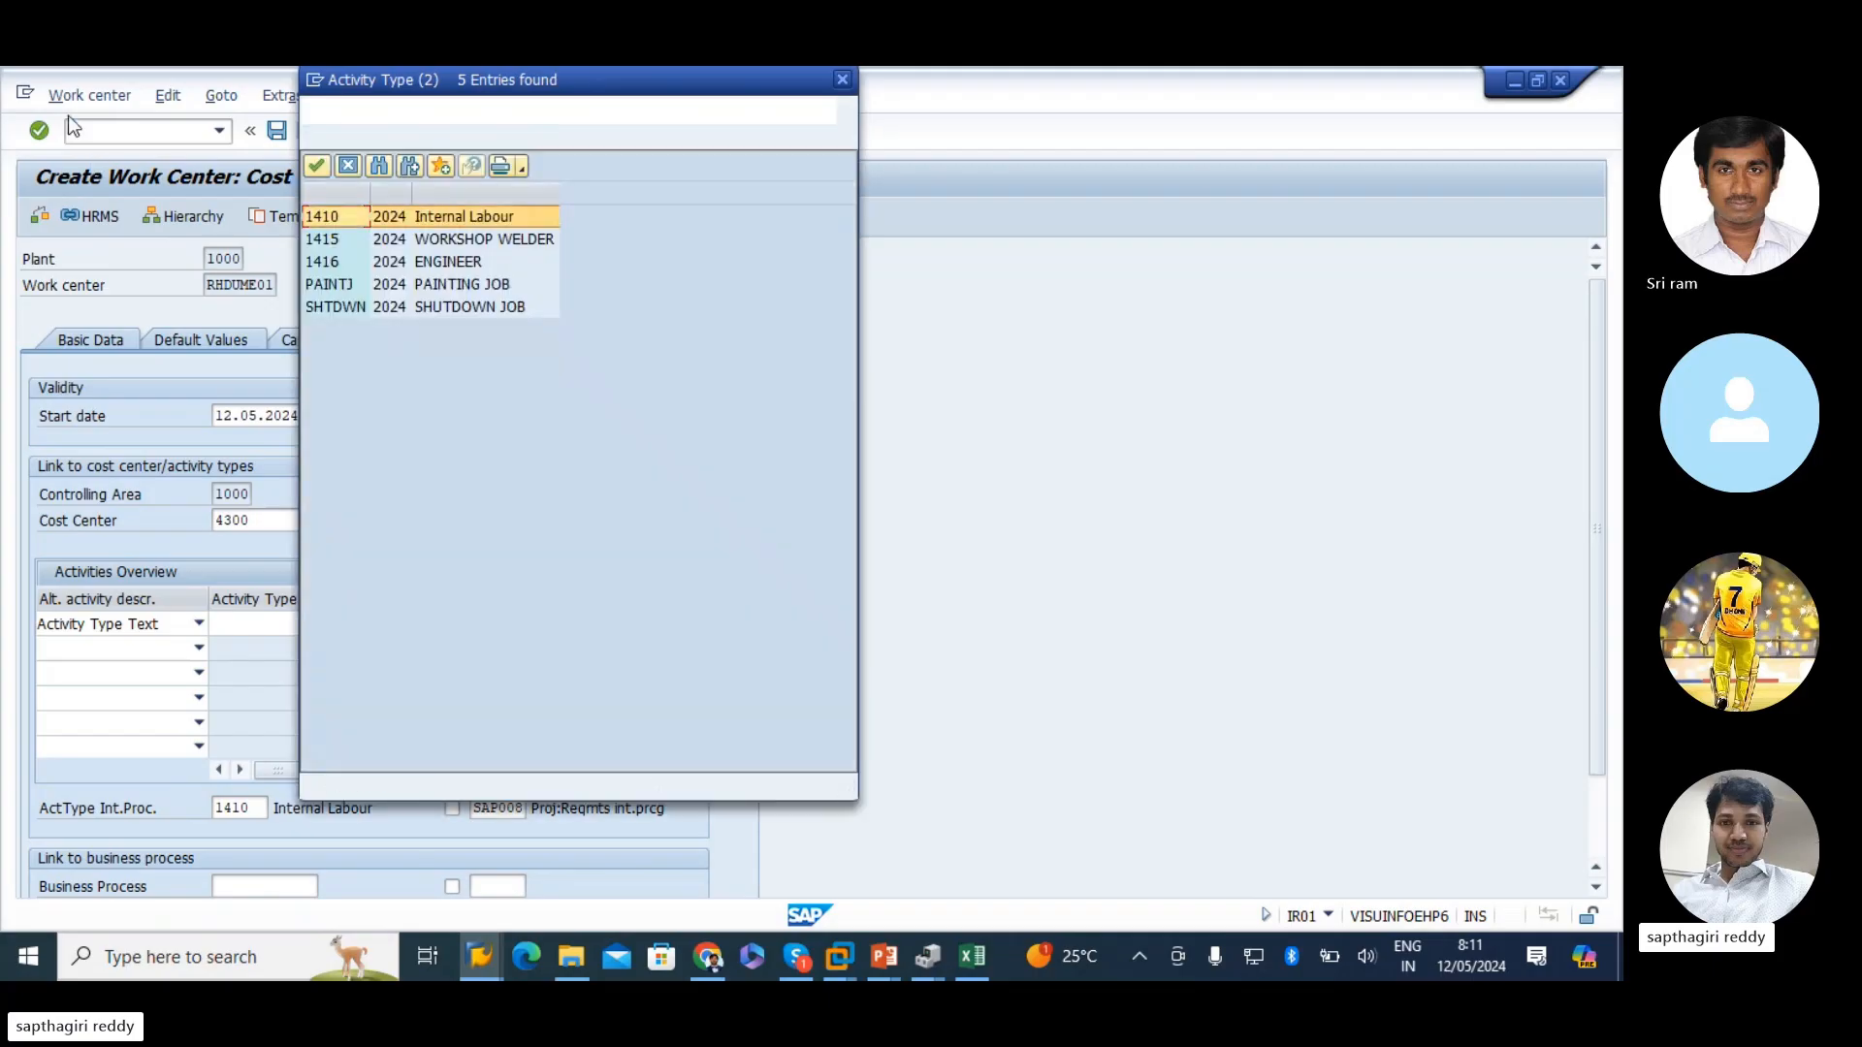
double_click(324, 264)
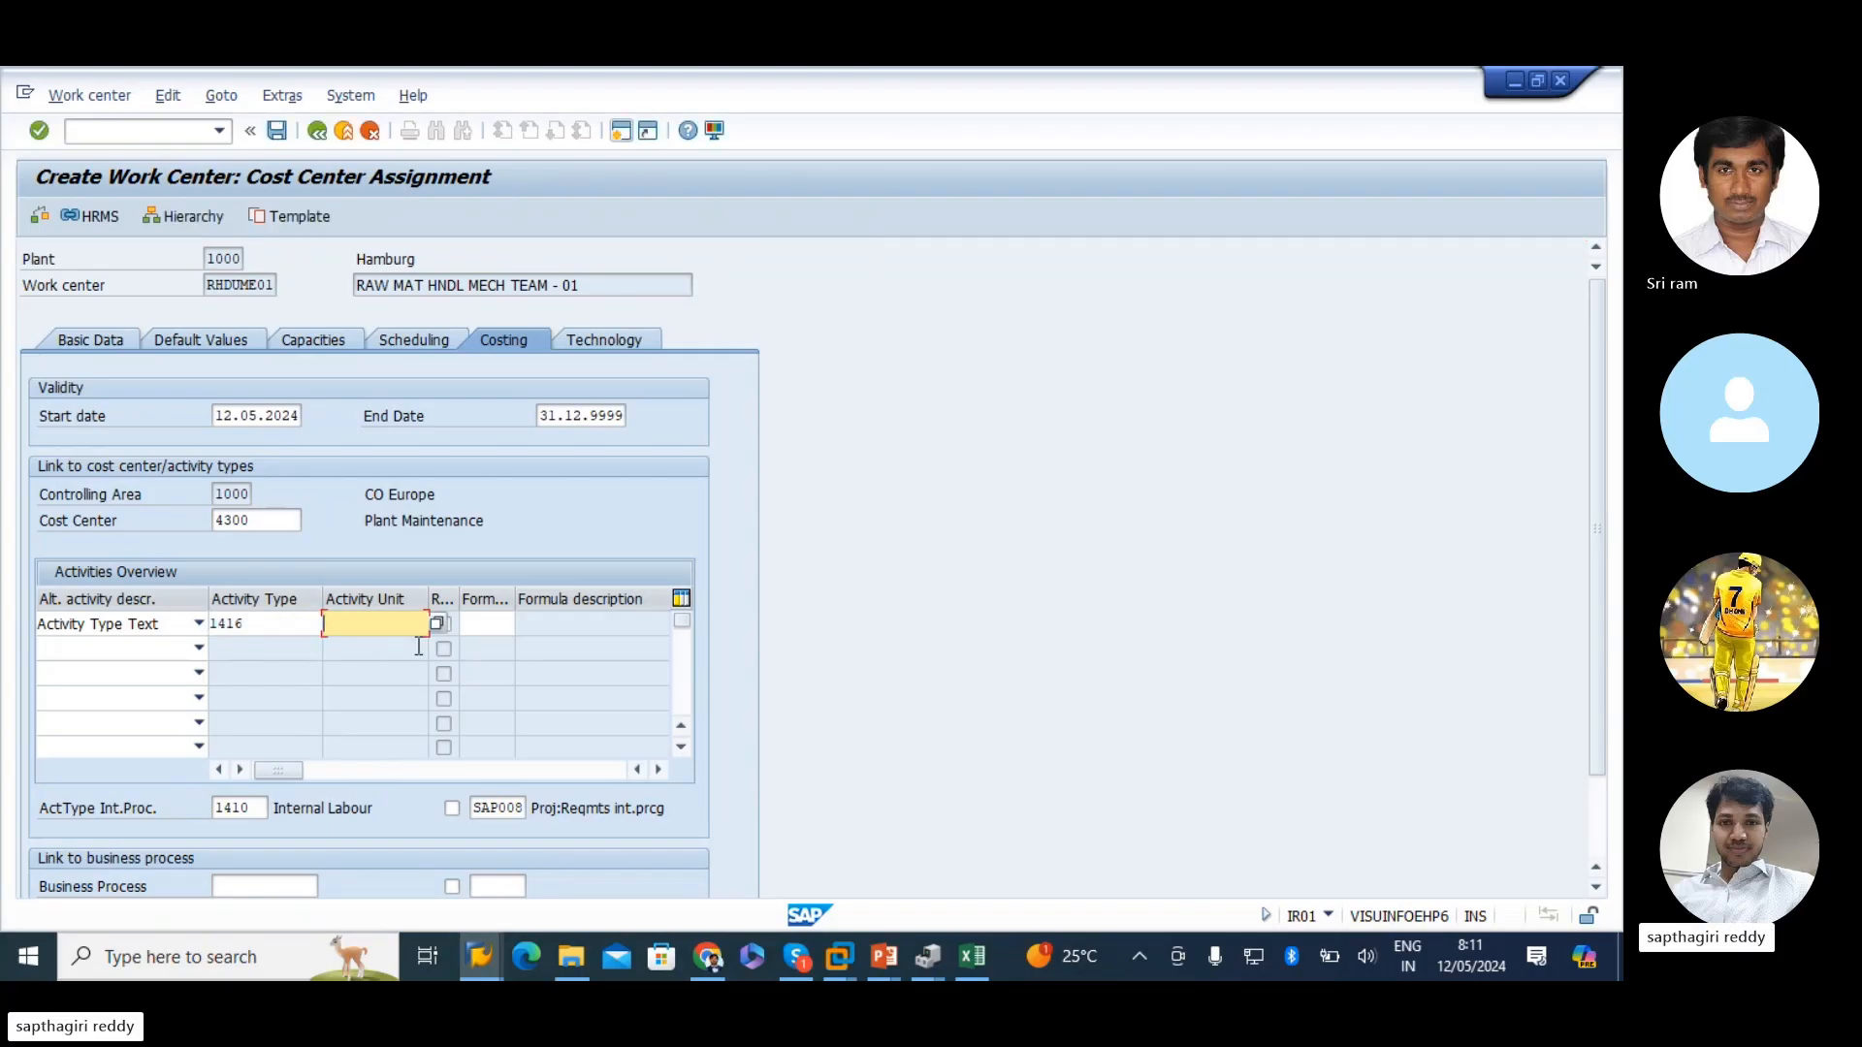
- Set the activity unit to HR and the formula to SAP008 for activity type 1416
text(HR)
key(Tab)
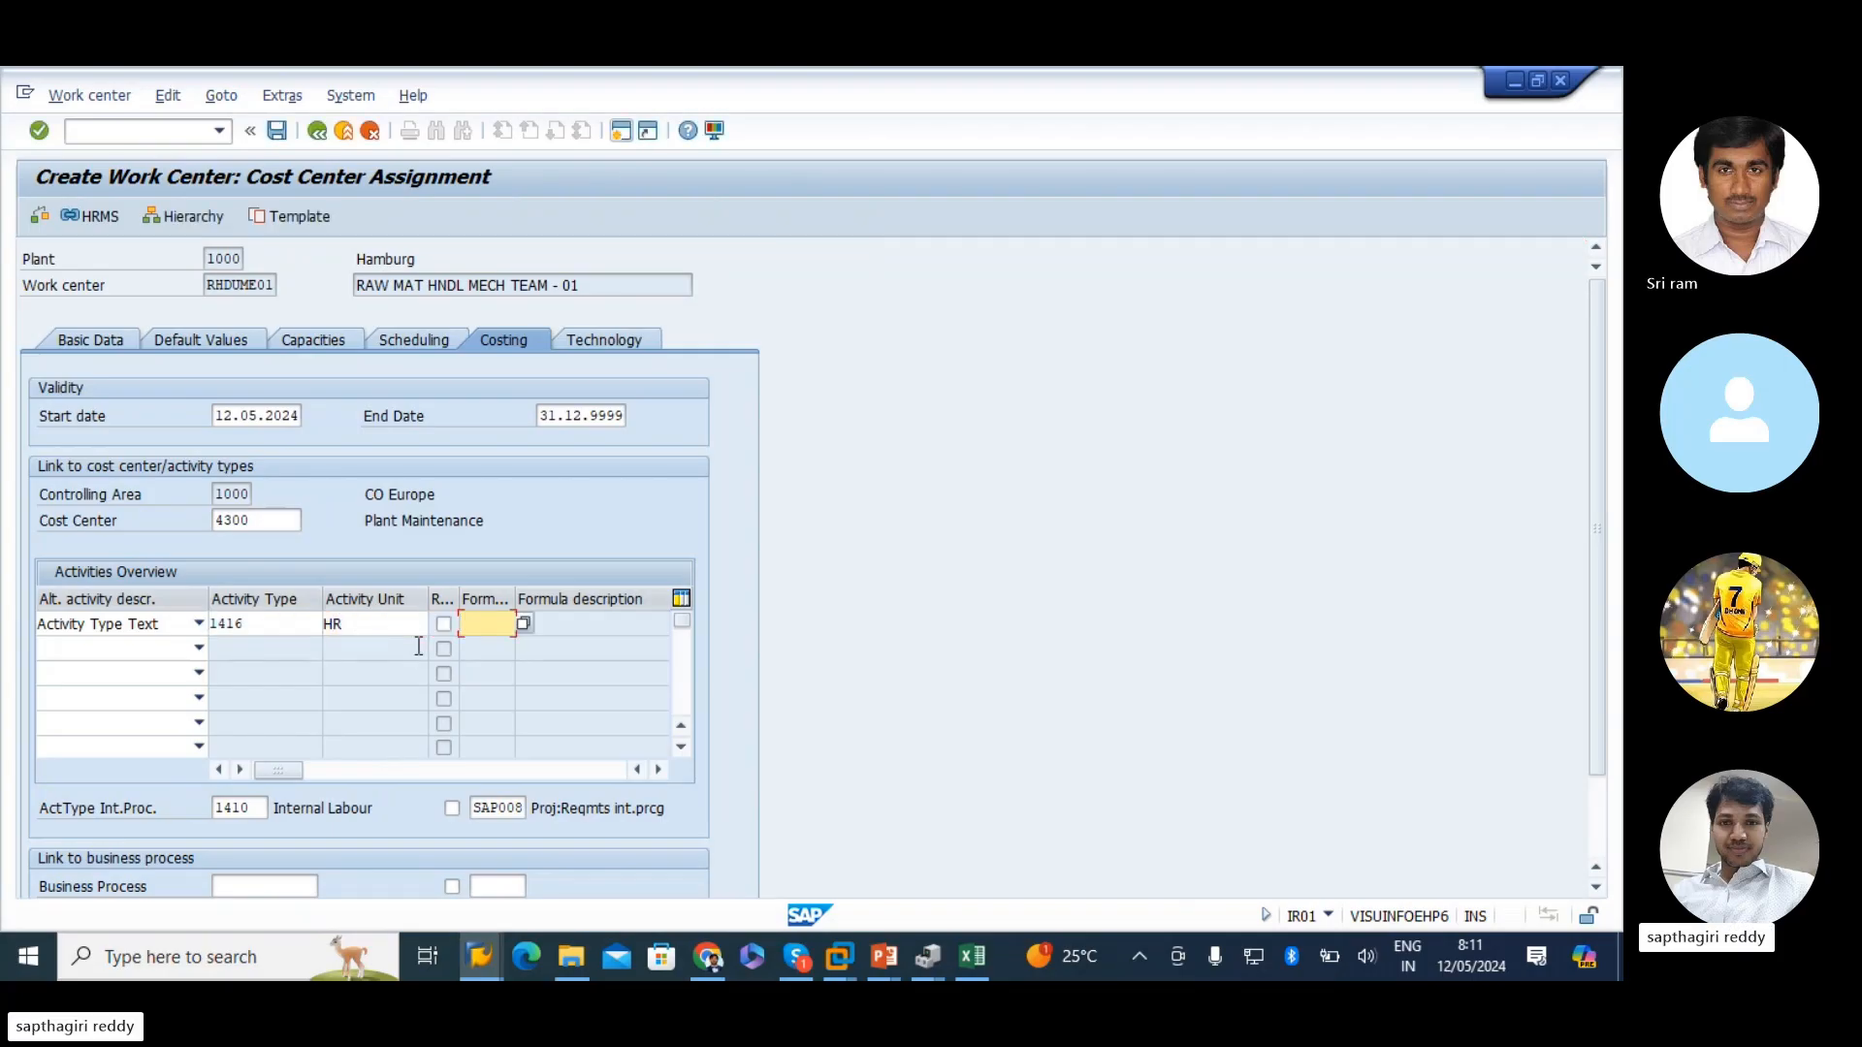
text(SAP008)
key(Return)
key(Return)
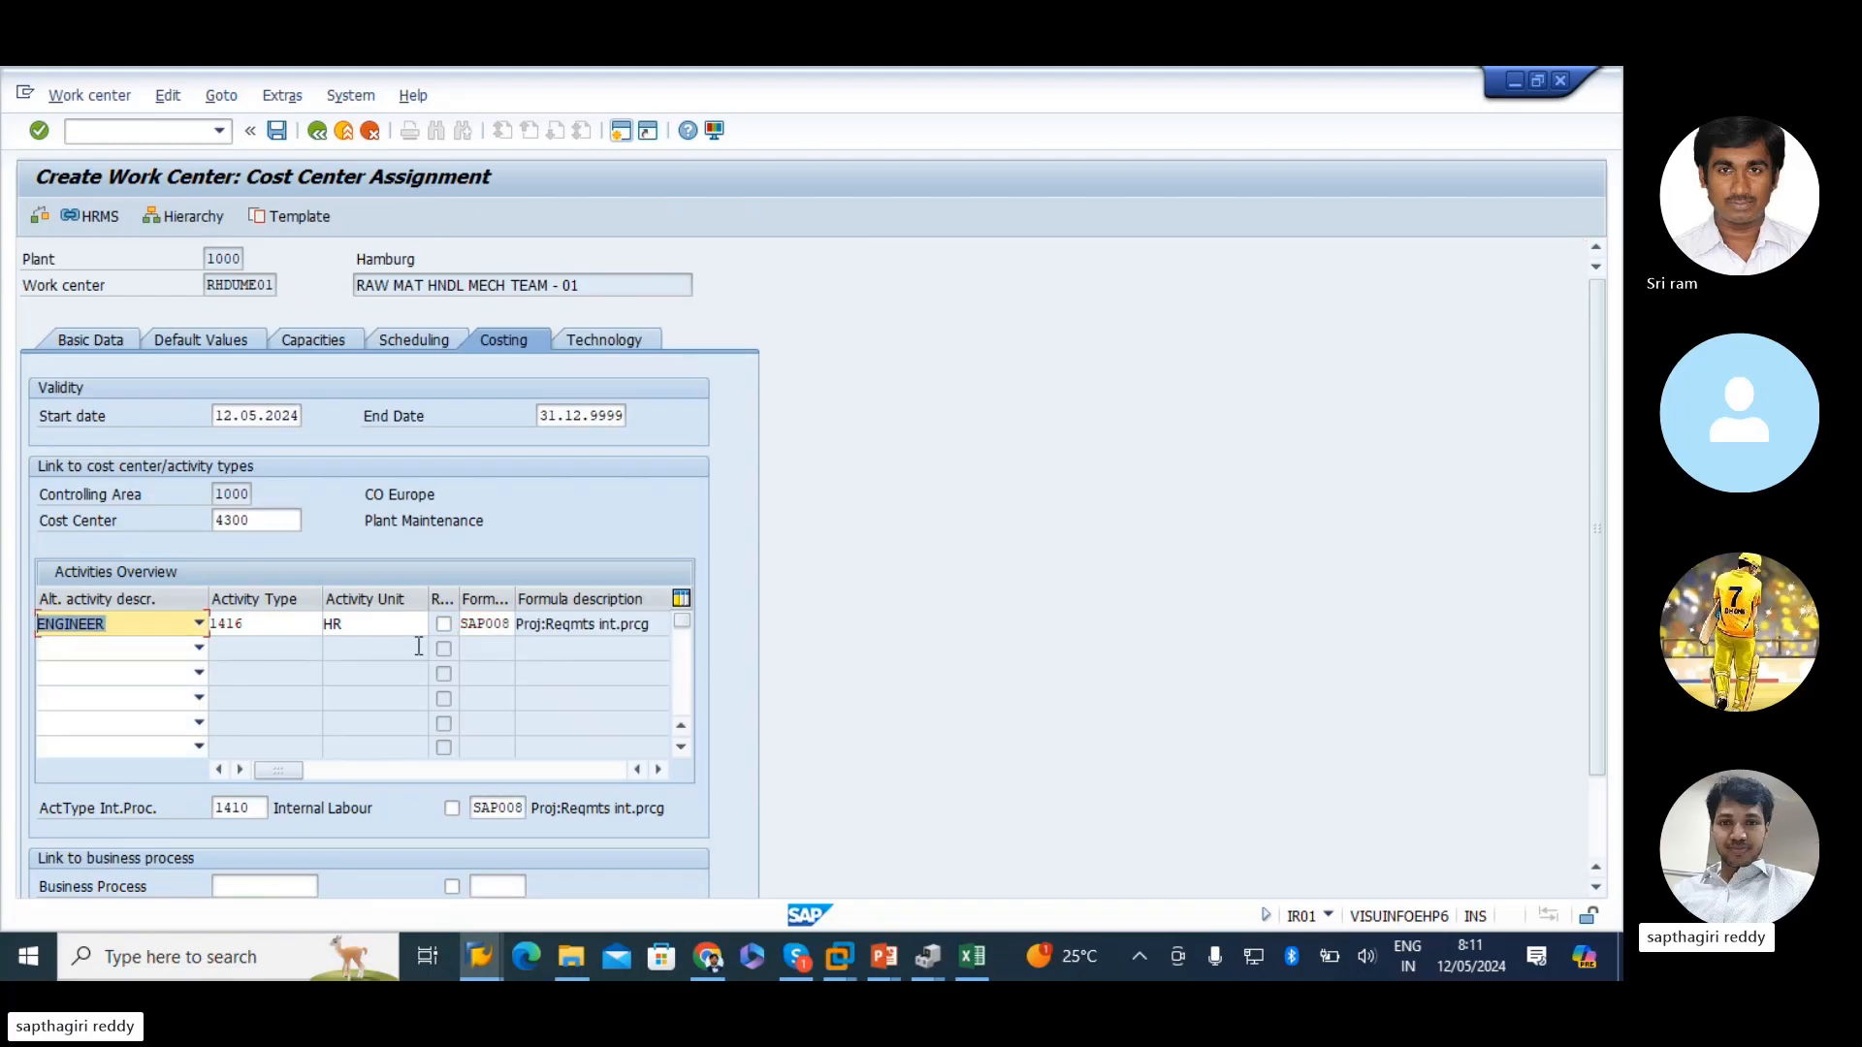
click(549, 623)
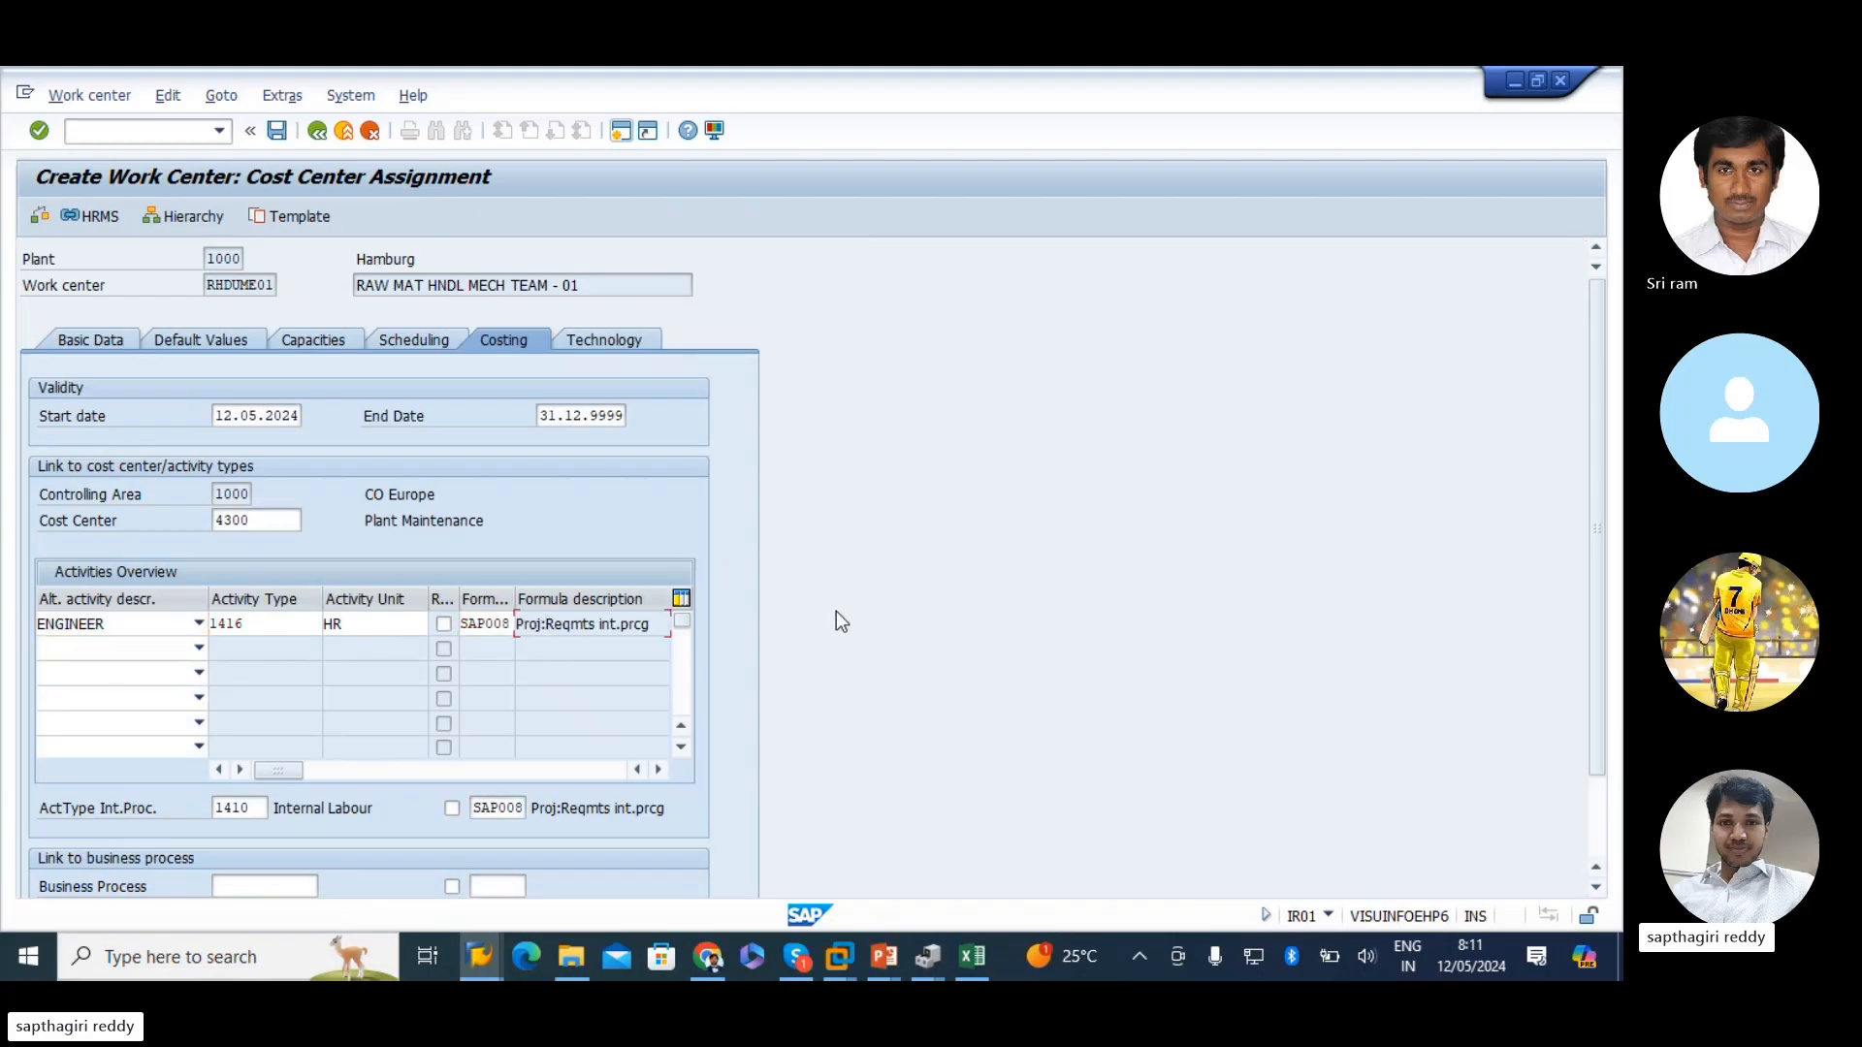
- Try to paste a capture of the costing screen at cell A159 of the WORKCENTER sheet, deleting the pasted pictures
key(super+shift+s)
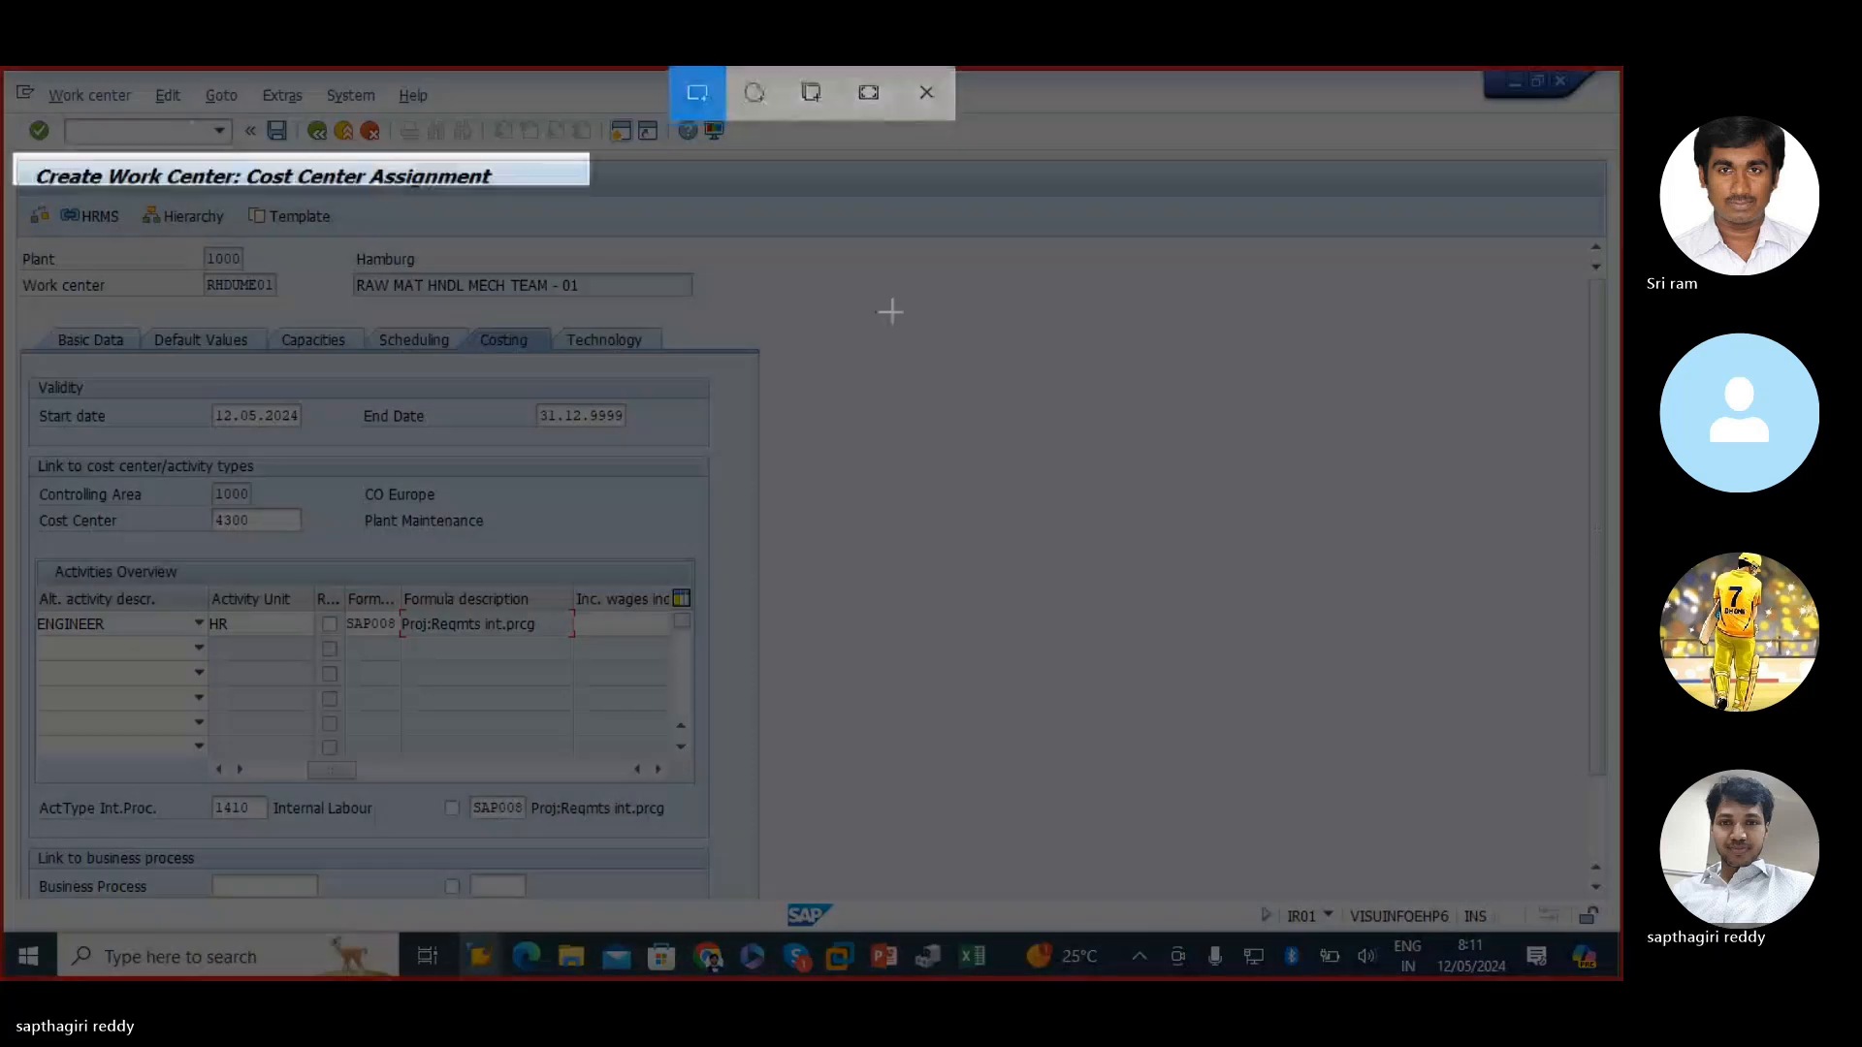
drag(12, 151, 803, 901)
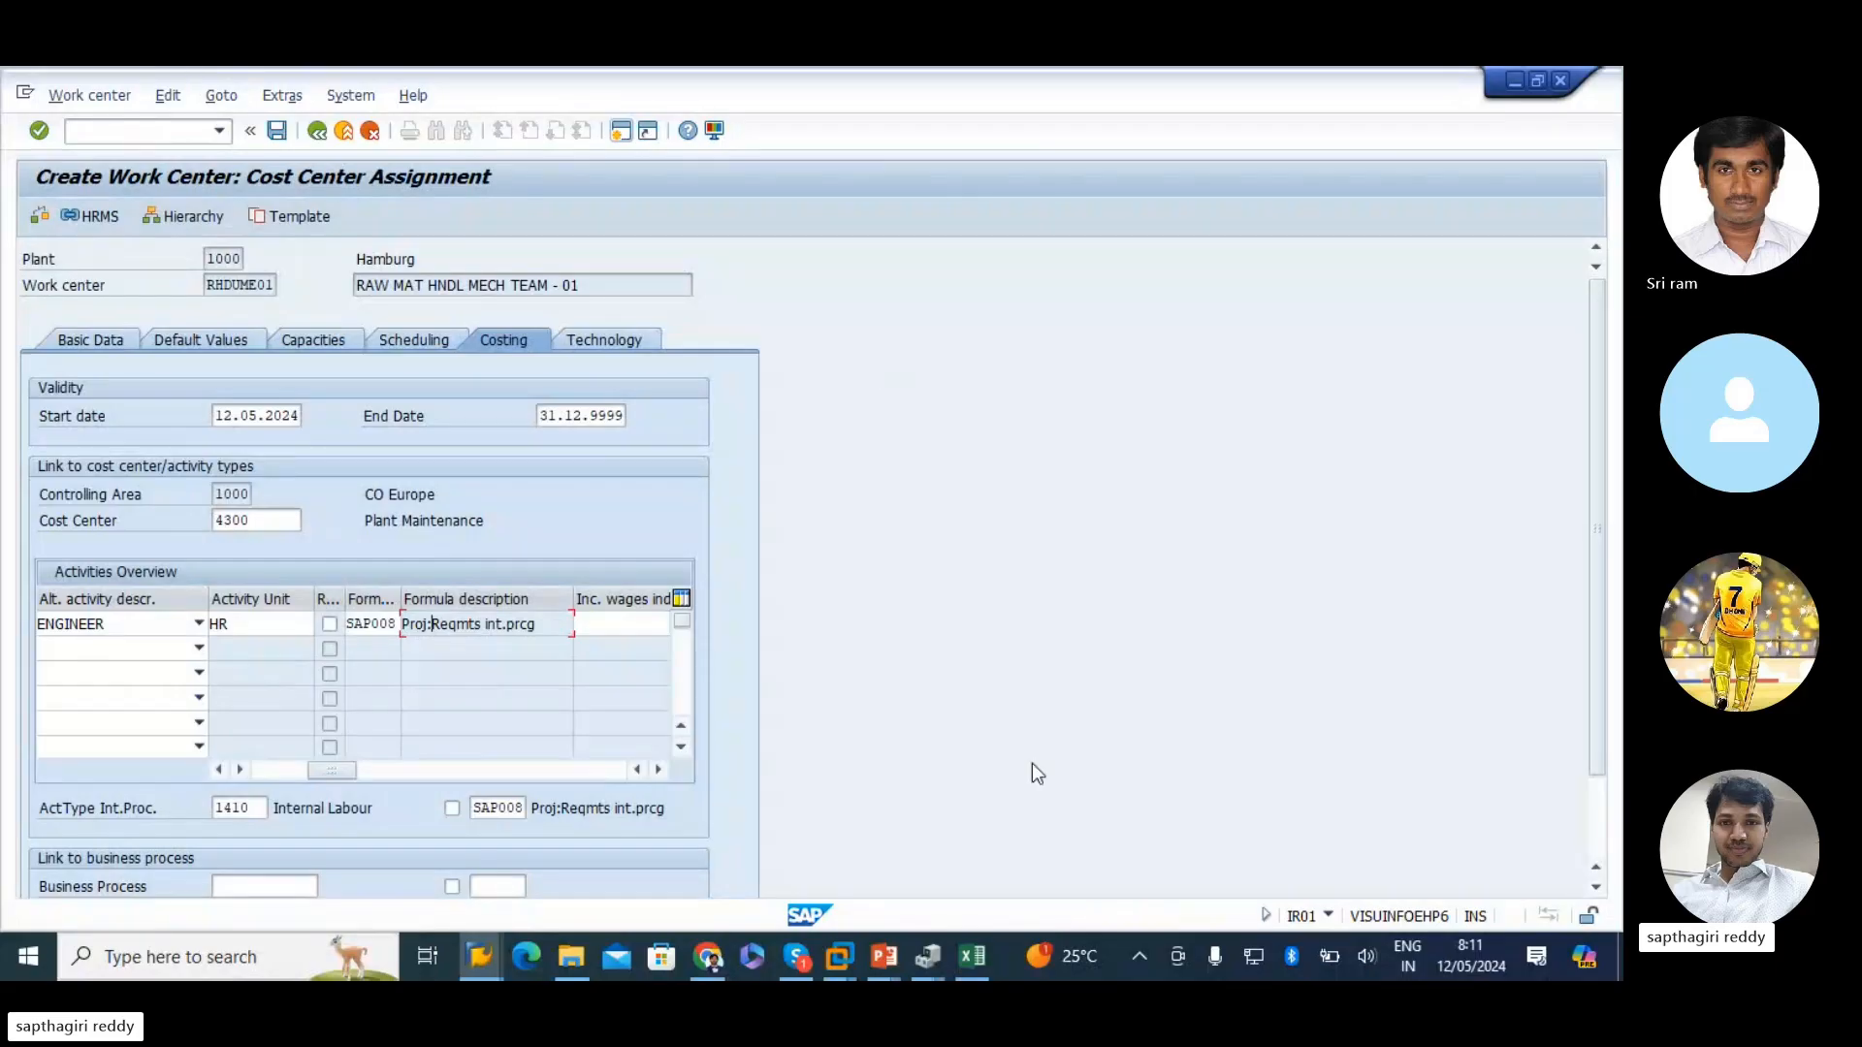
click(981, 958)
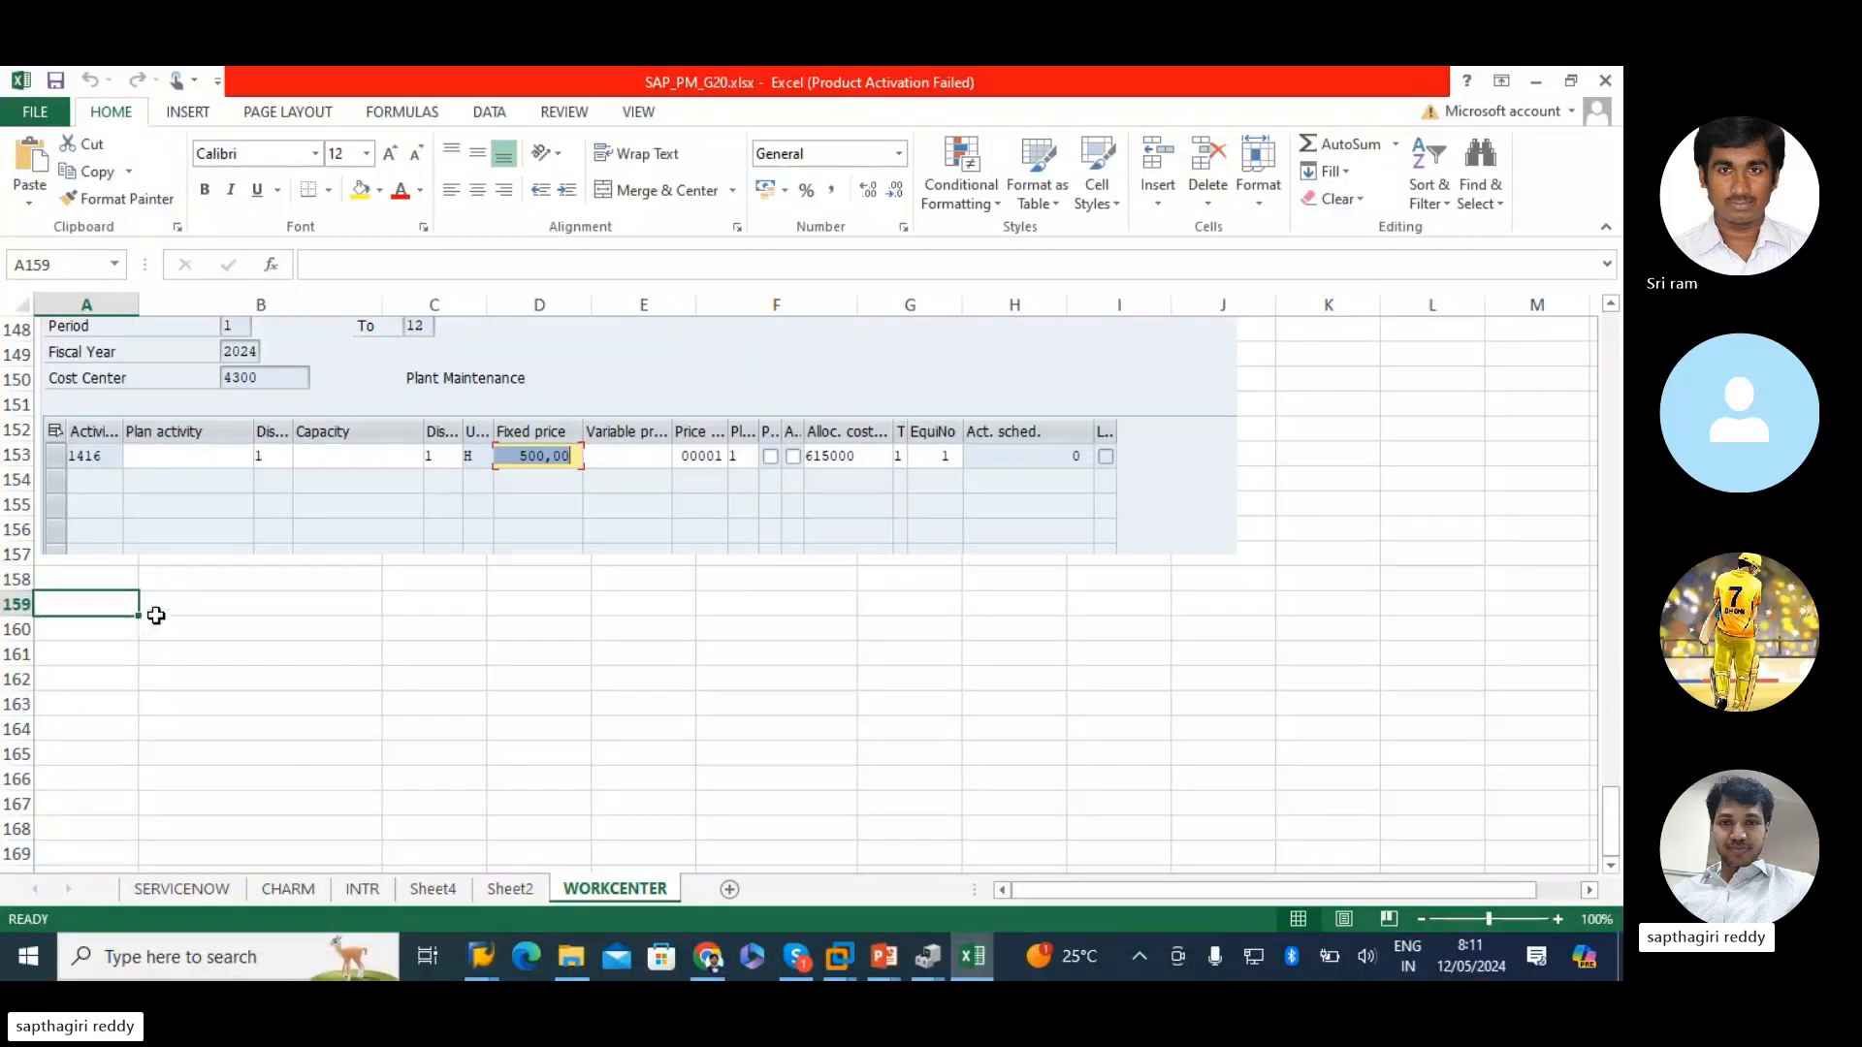
key(ctrl+v)
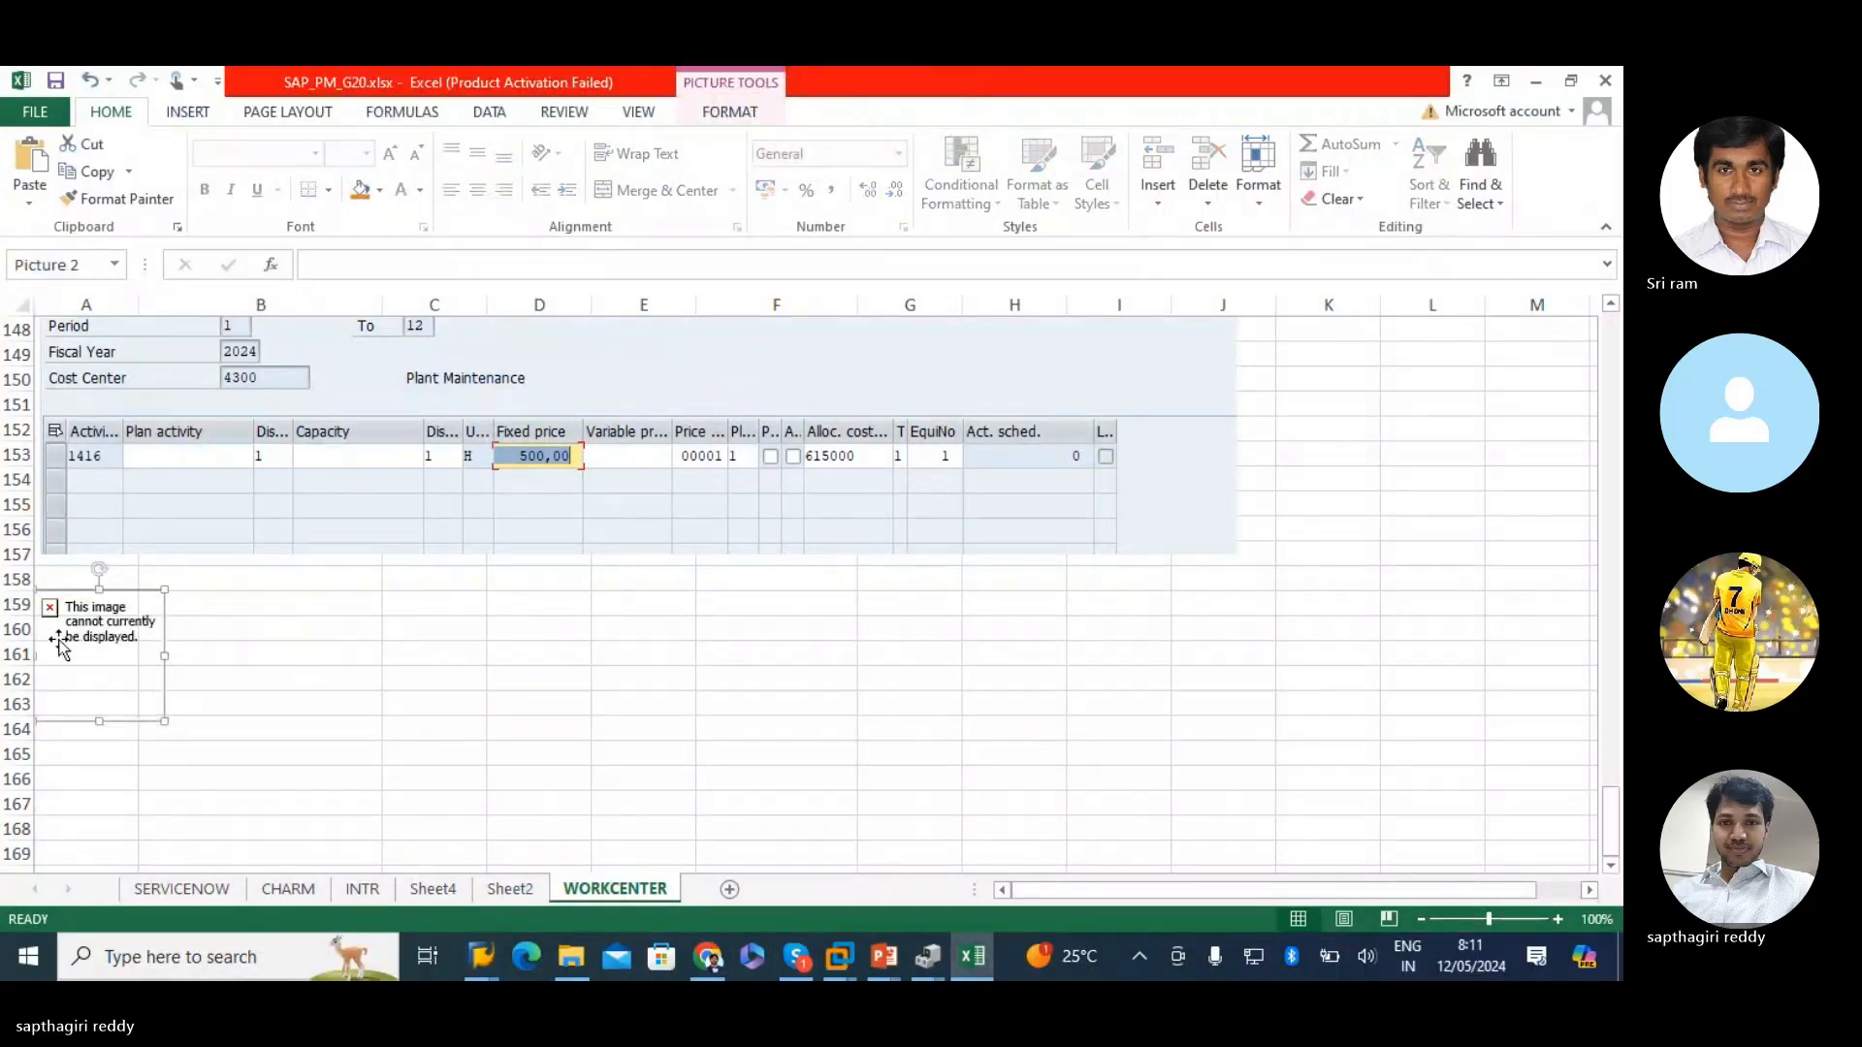
key(Delete)
key(ctrl+v)
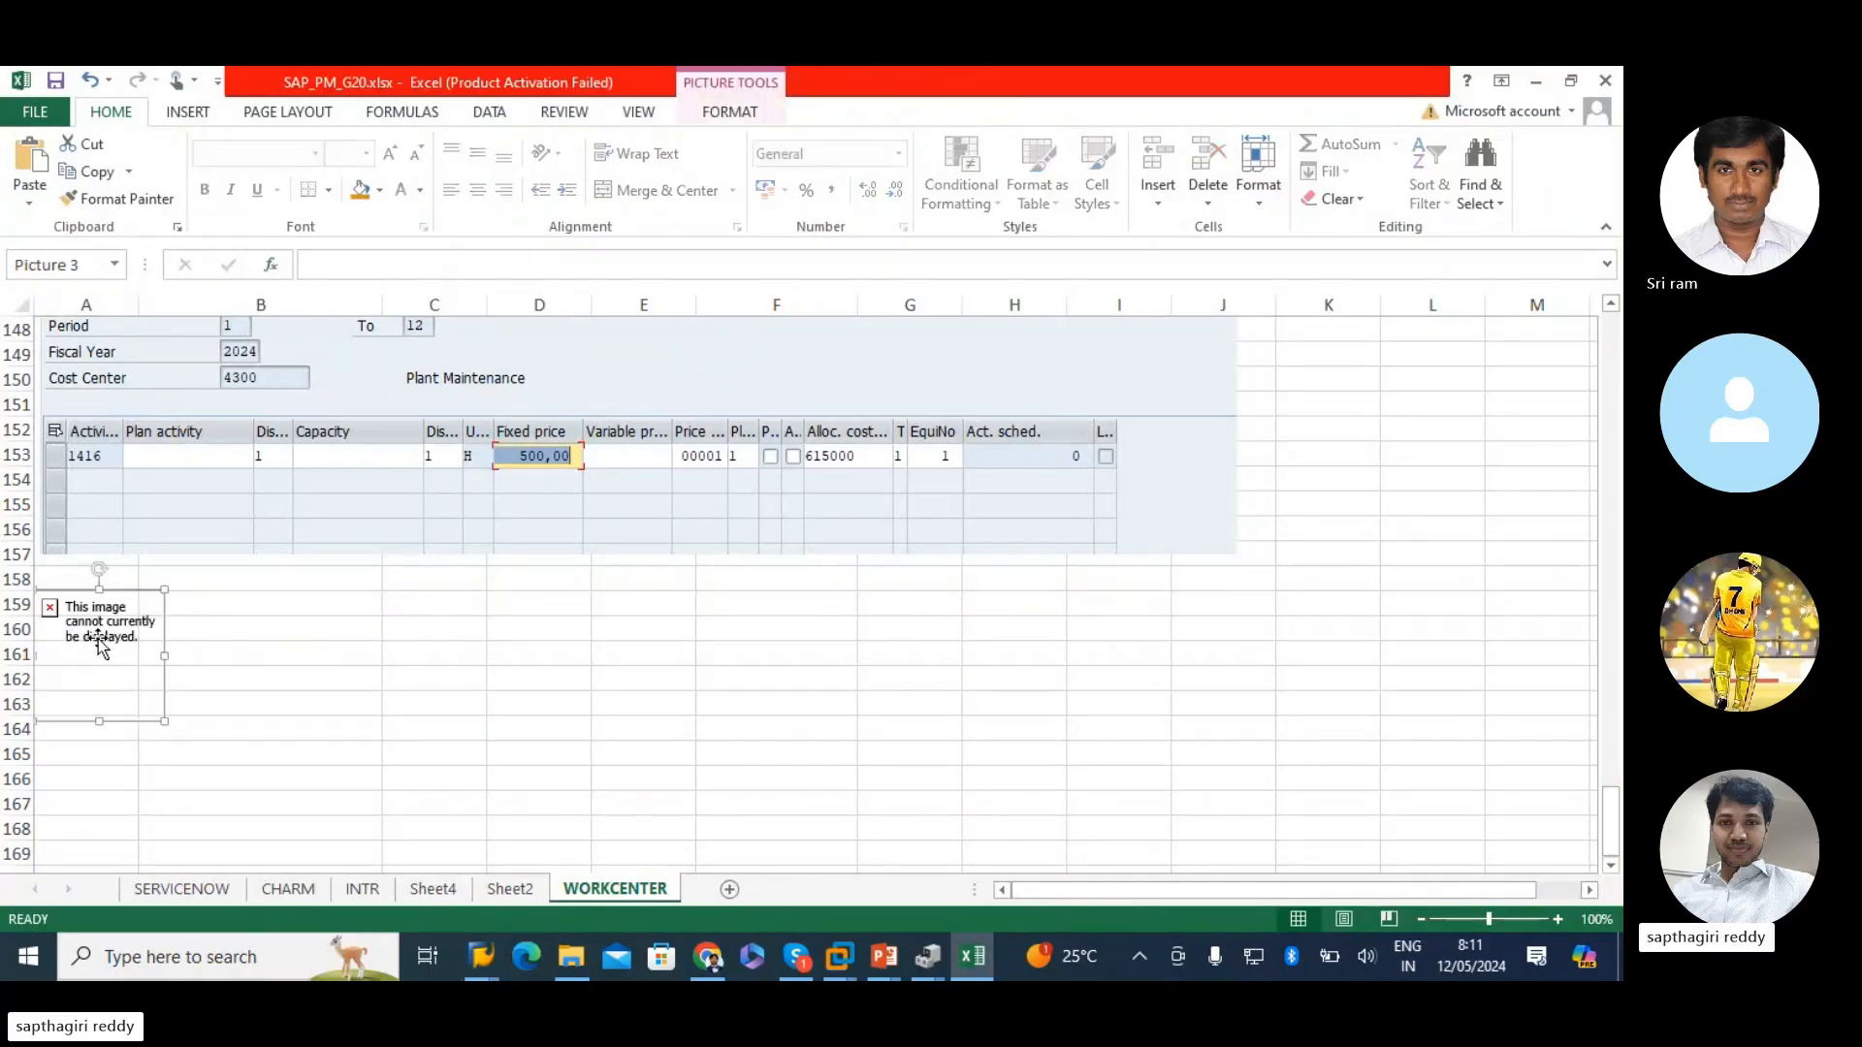
key(Delete)
- Recapture the work center's costing screen and paste it at cell A159 of the WORKCENTER sheet in Excel
key(alt+Tab)
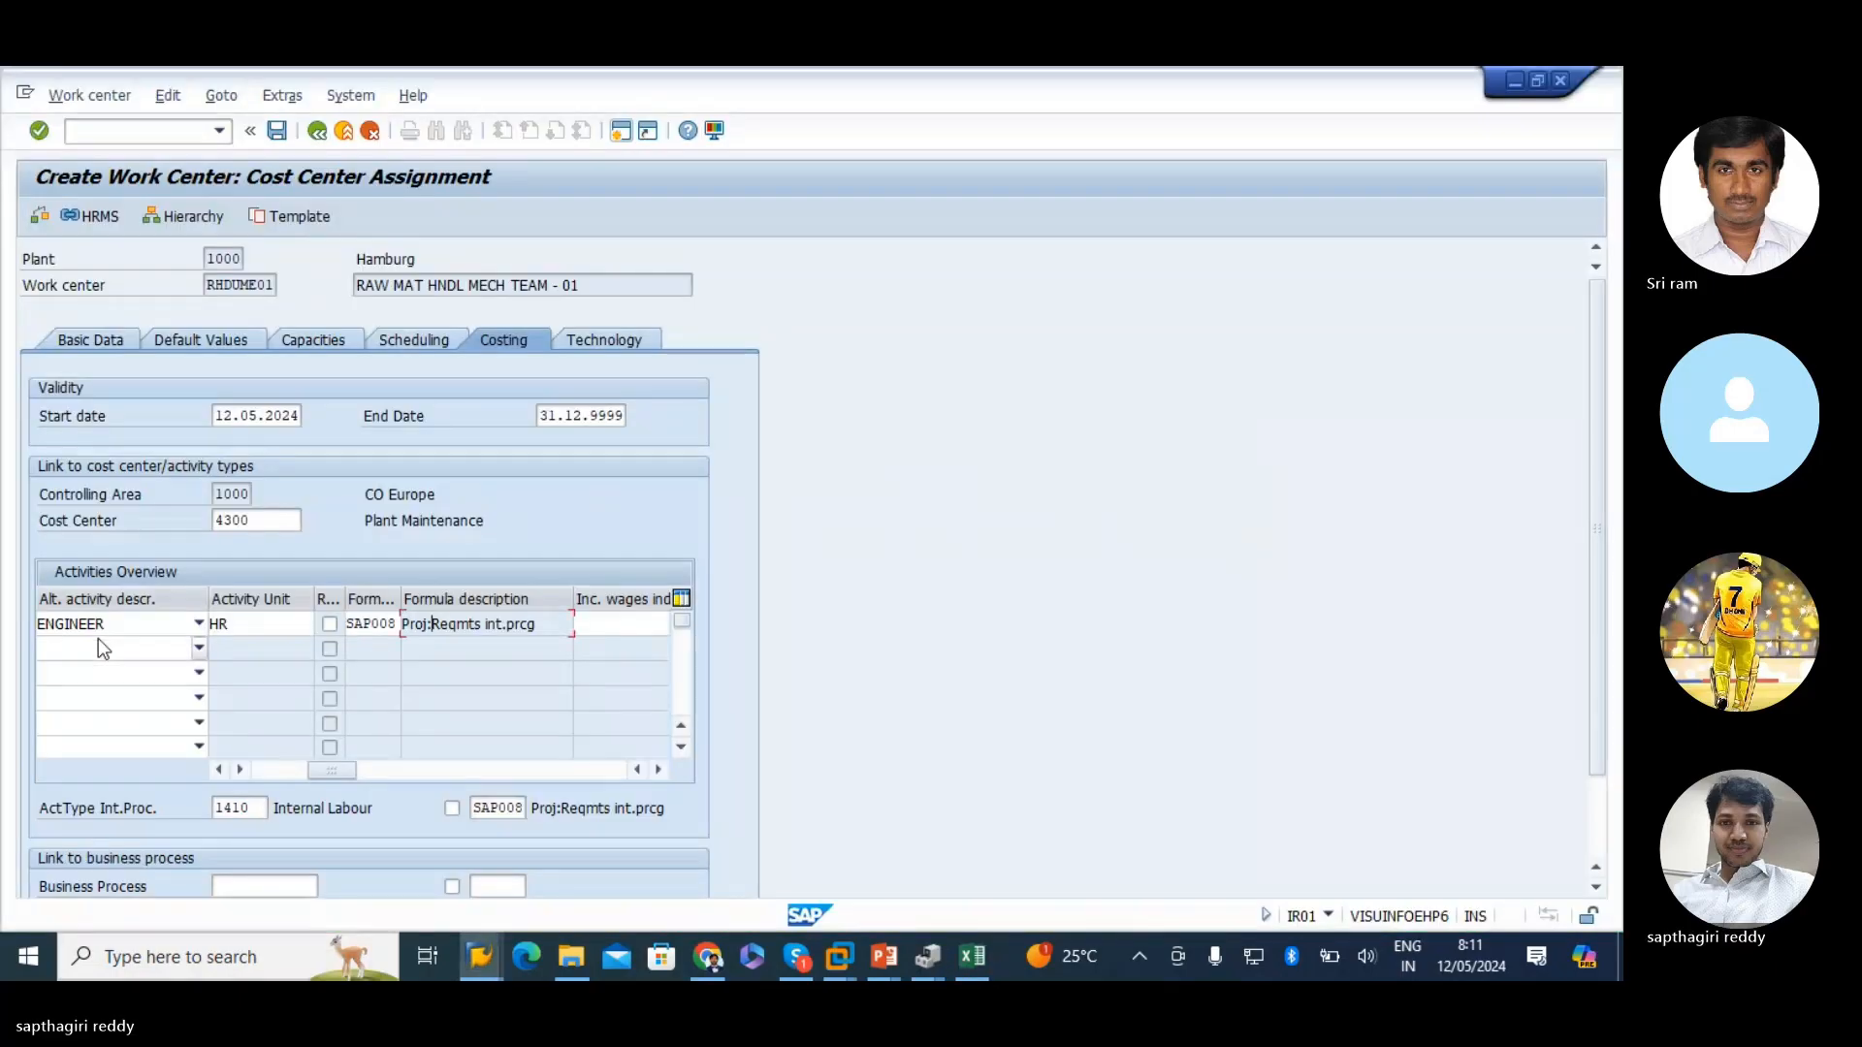
key(super+shift+s)
drag(8, 141, 768, 918)
click(972, 956)
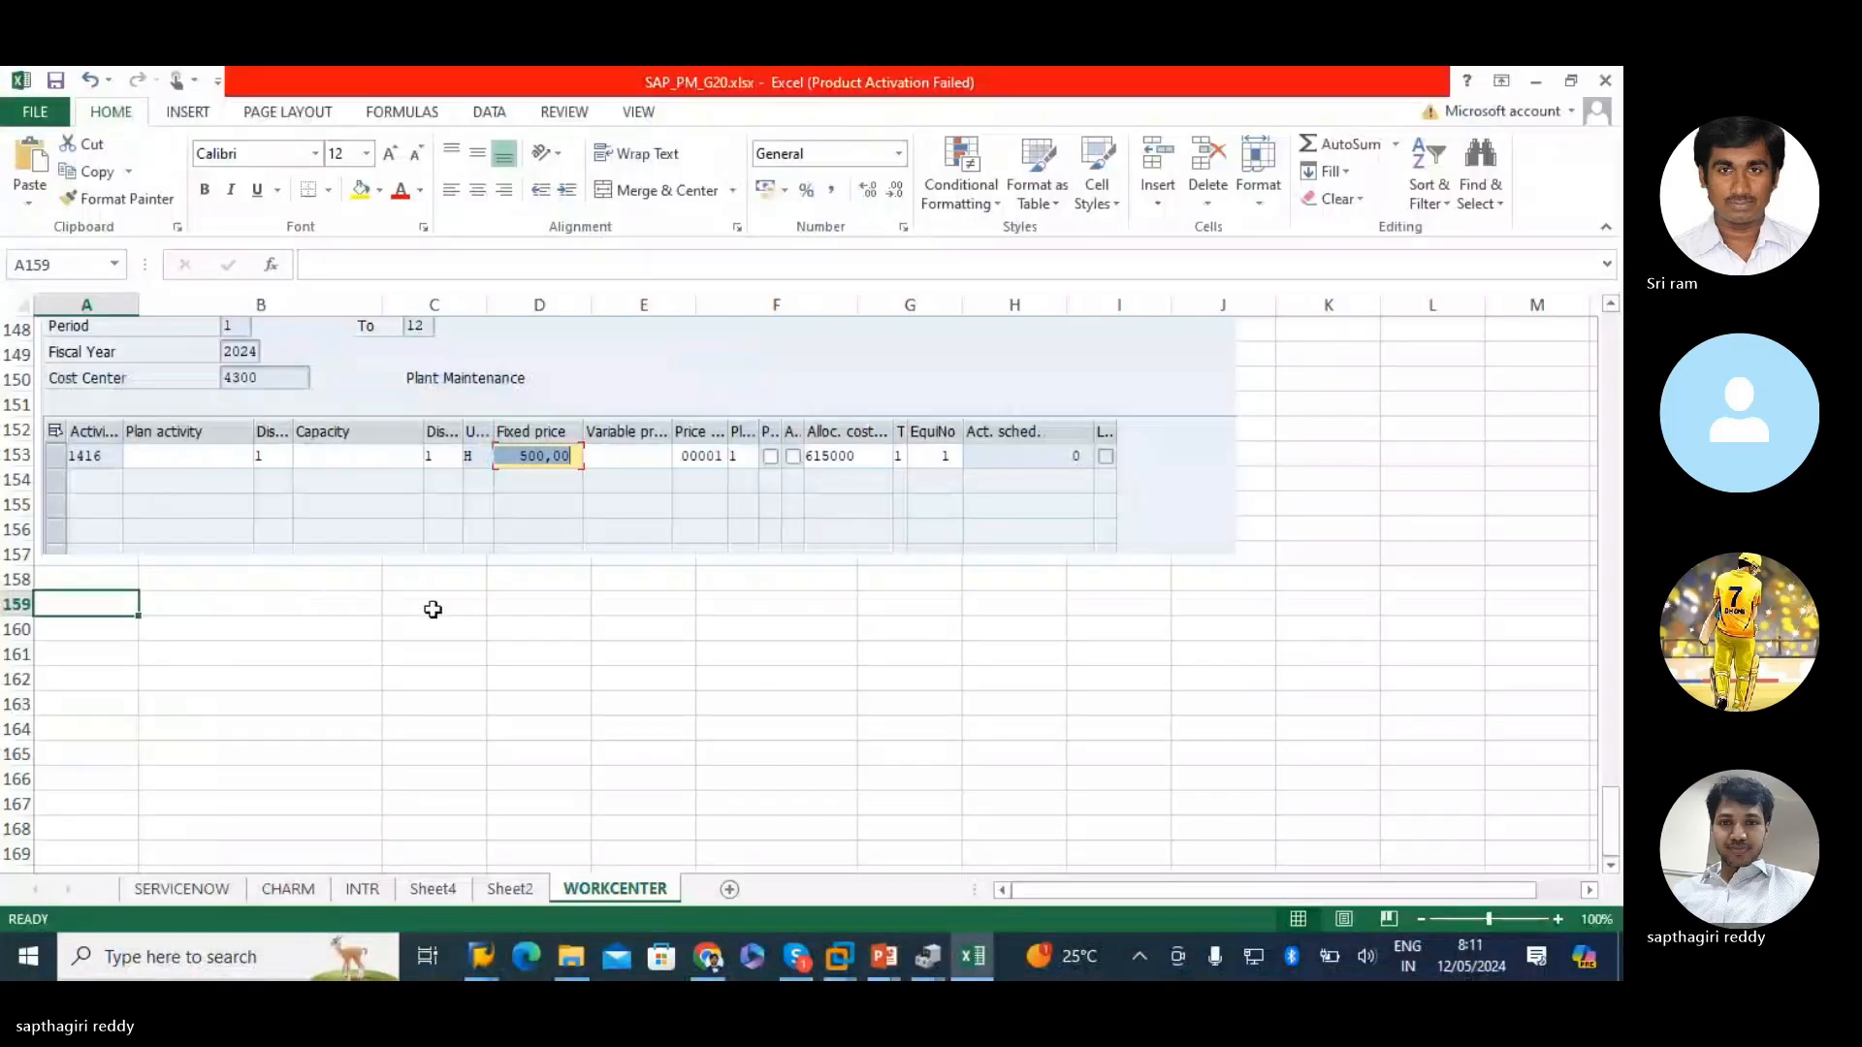
key(ctrl+v)
- Return to SAP, save the new work center RHDUME01, and leave the work center creation transaction
key(alt+Tab)
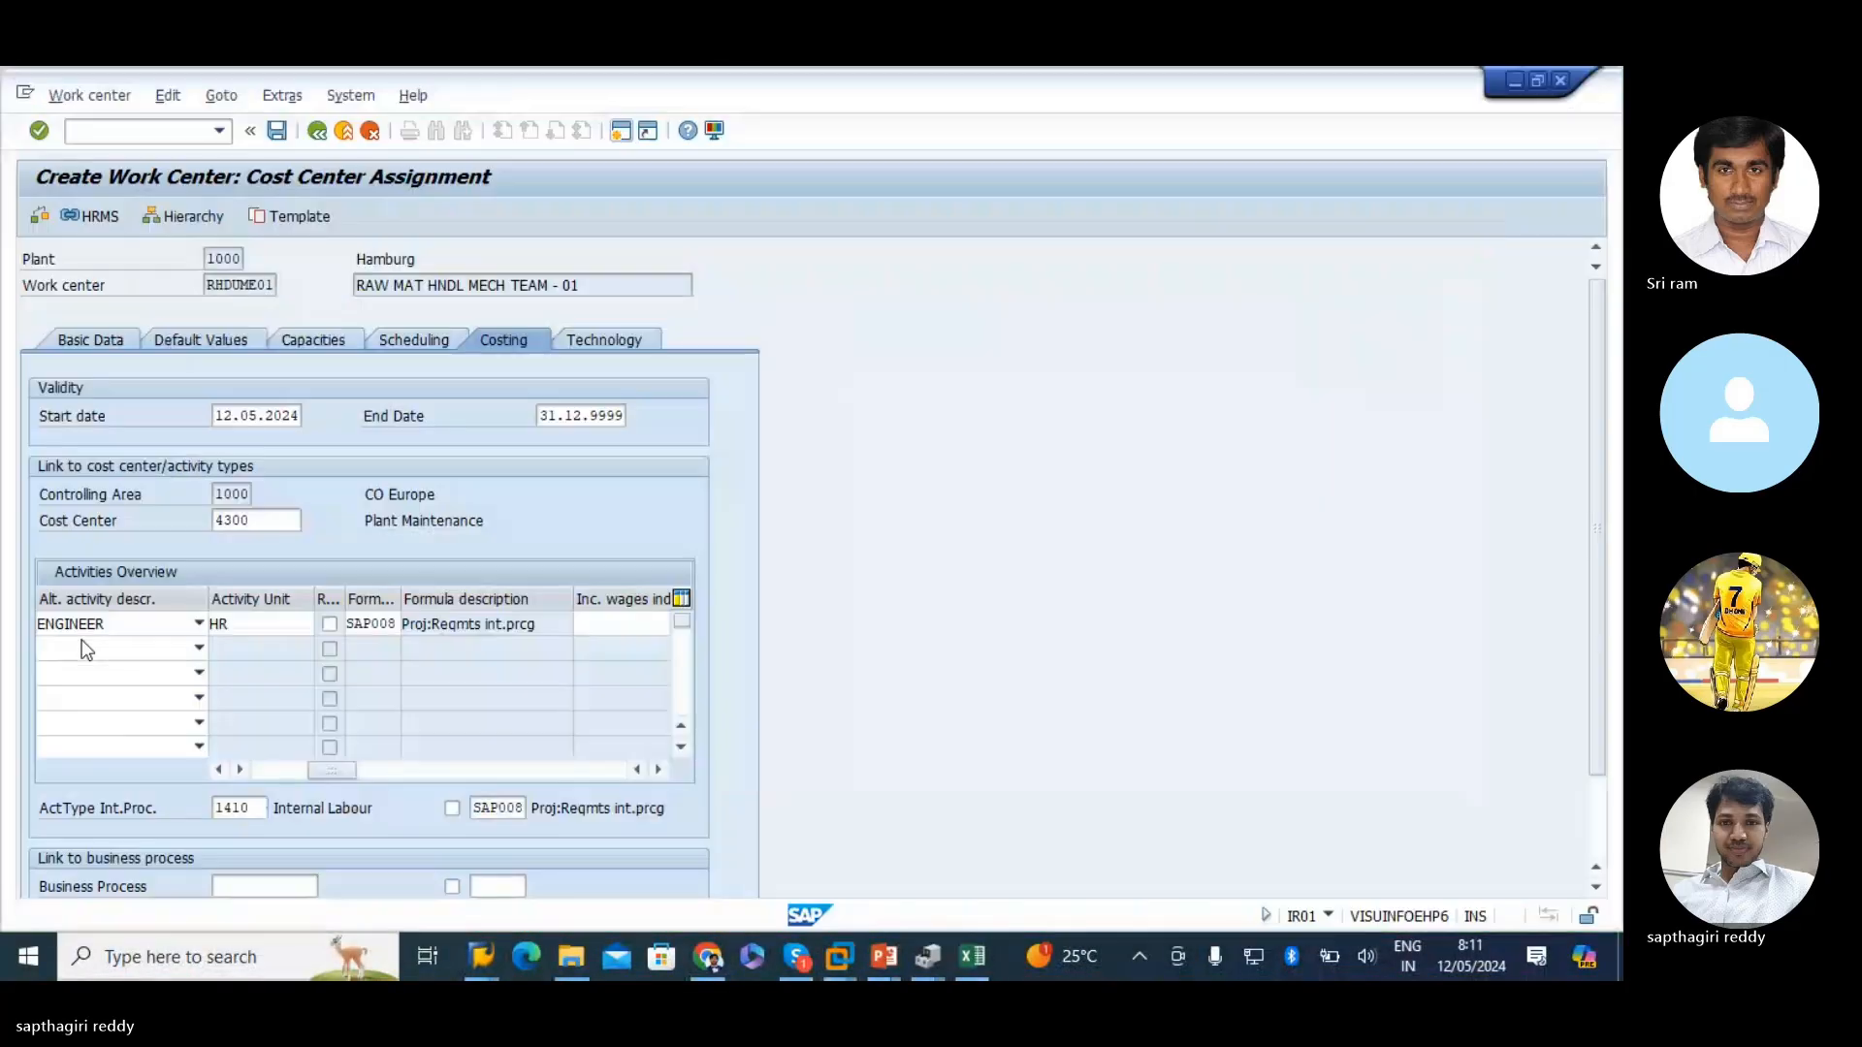
click(275, 136)
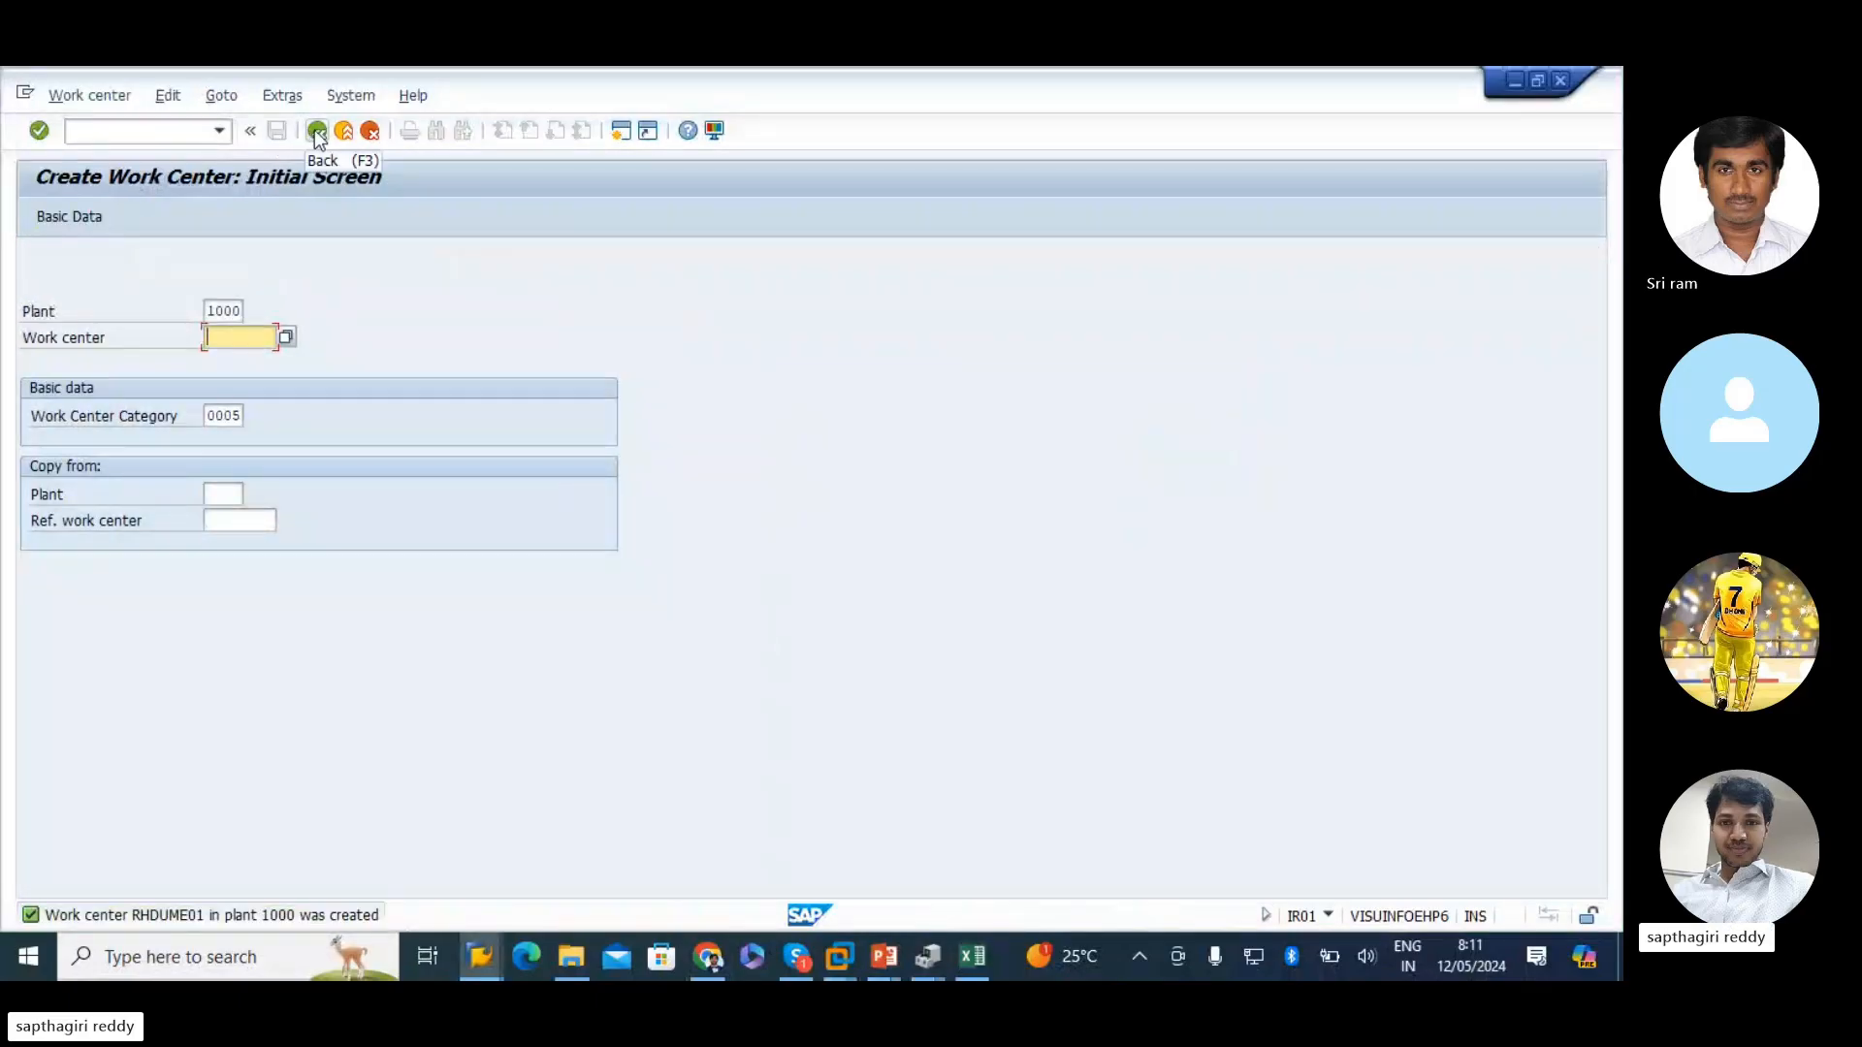
click(317, 130)
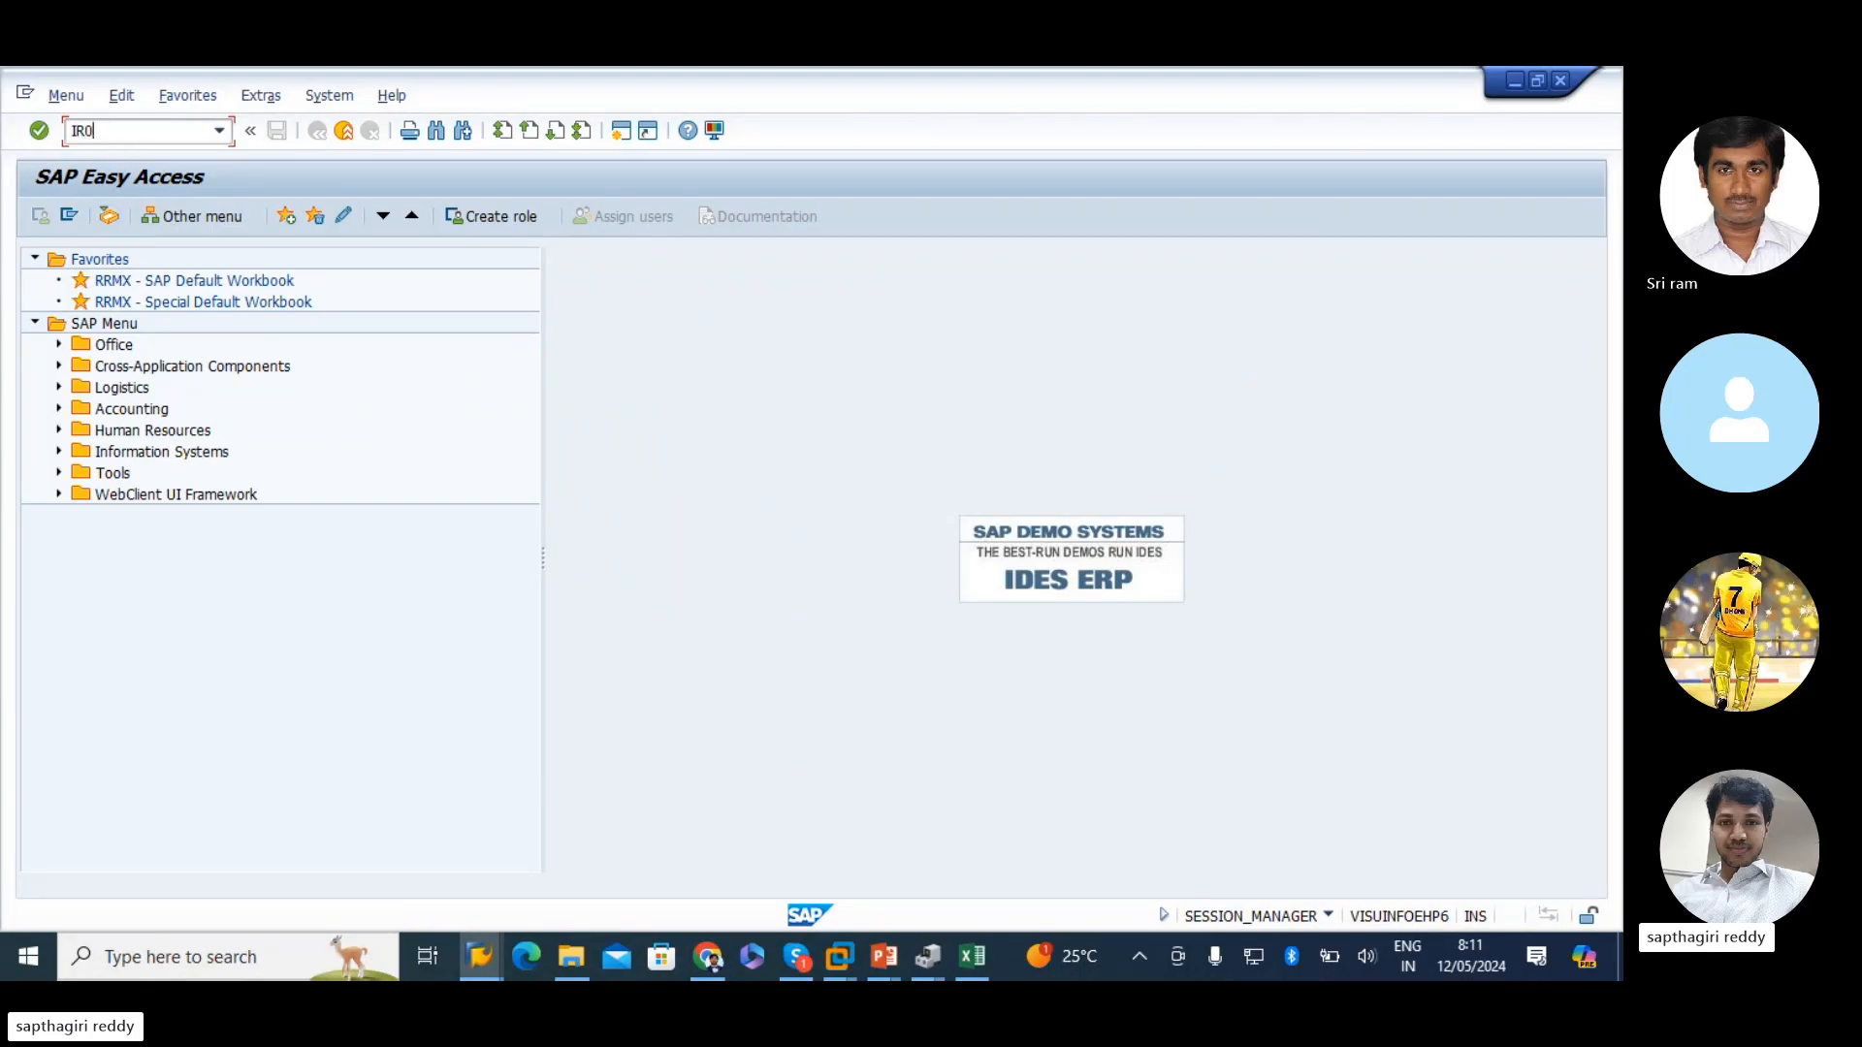
- Open work center RHDUME01 in plant 1000 for changing with transaction IR02 and check its work center category
key(Return)
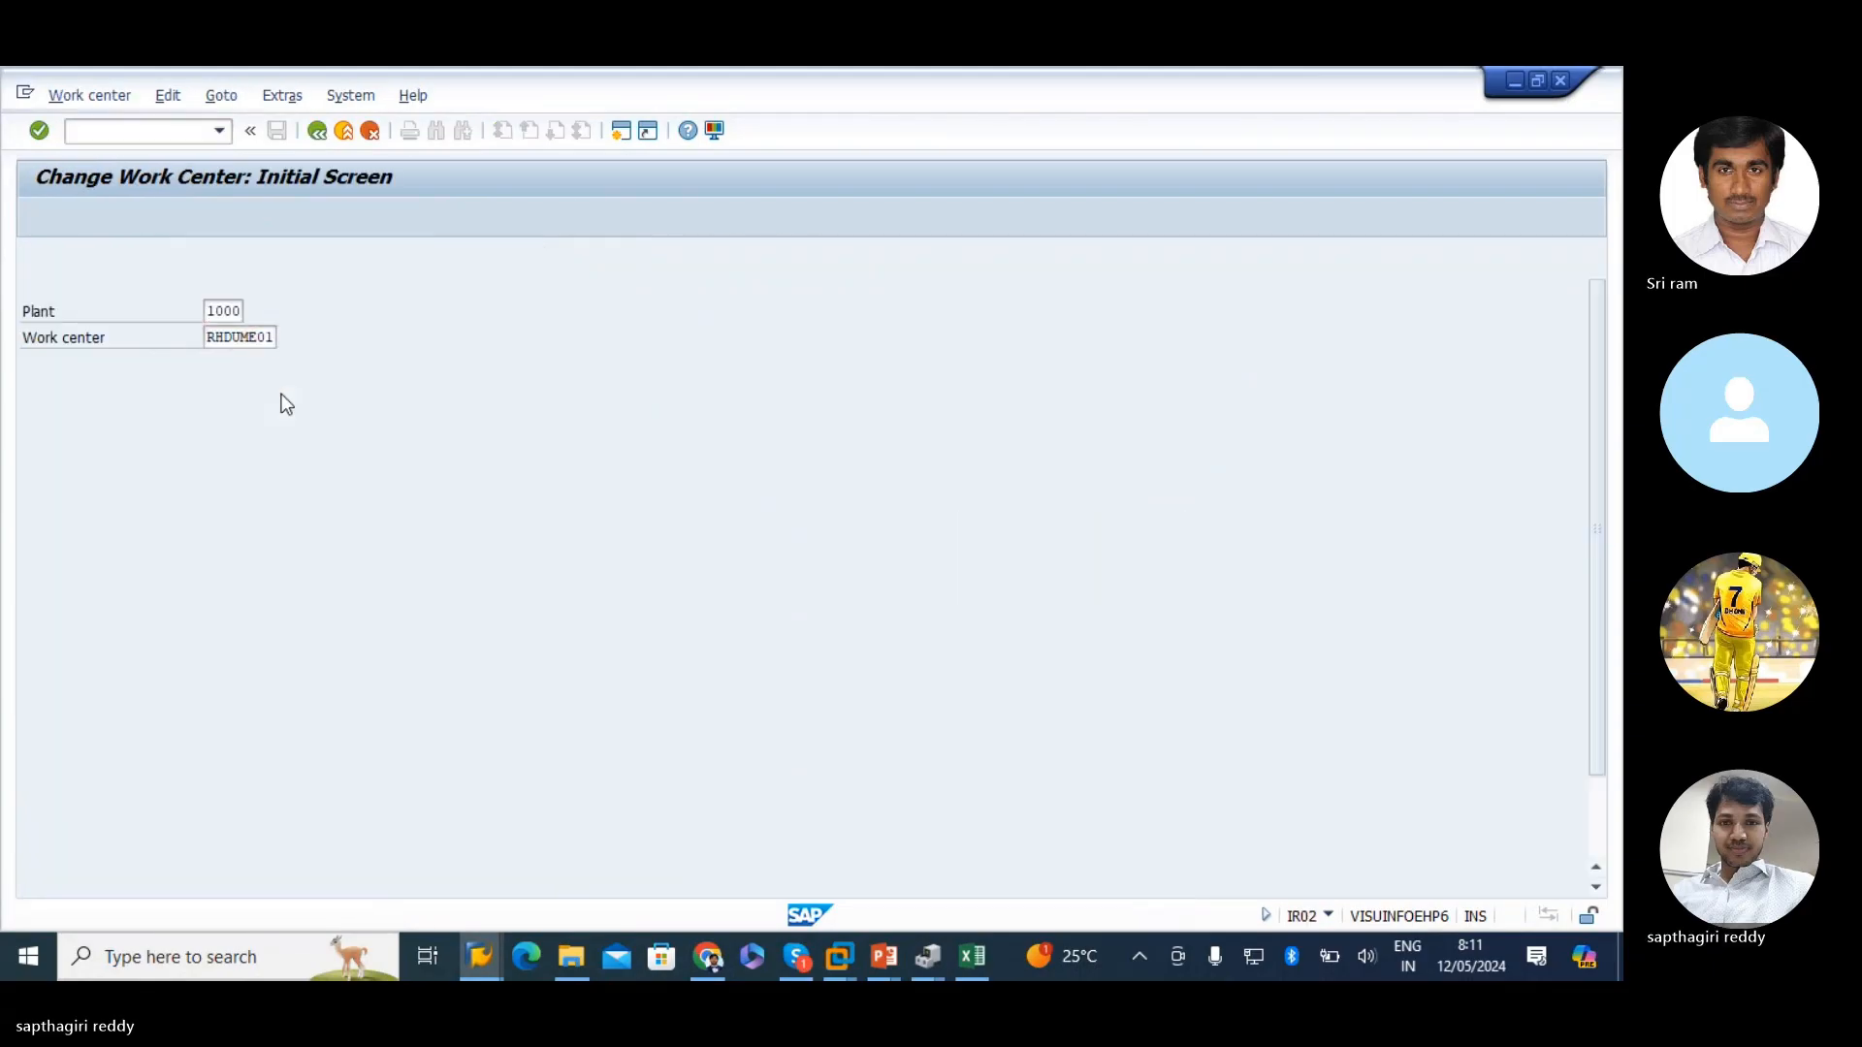
key(Return)
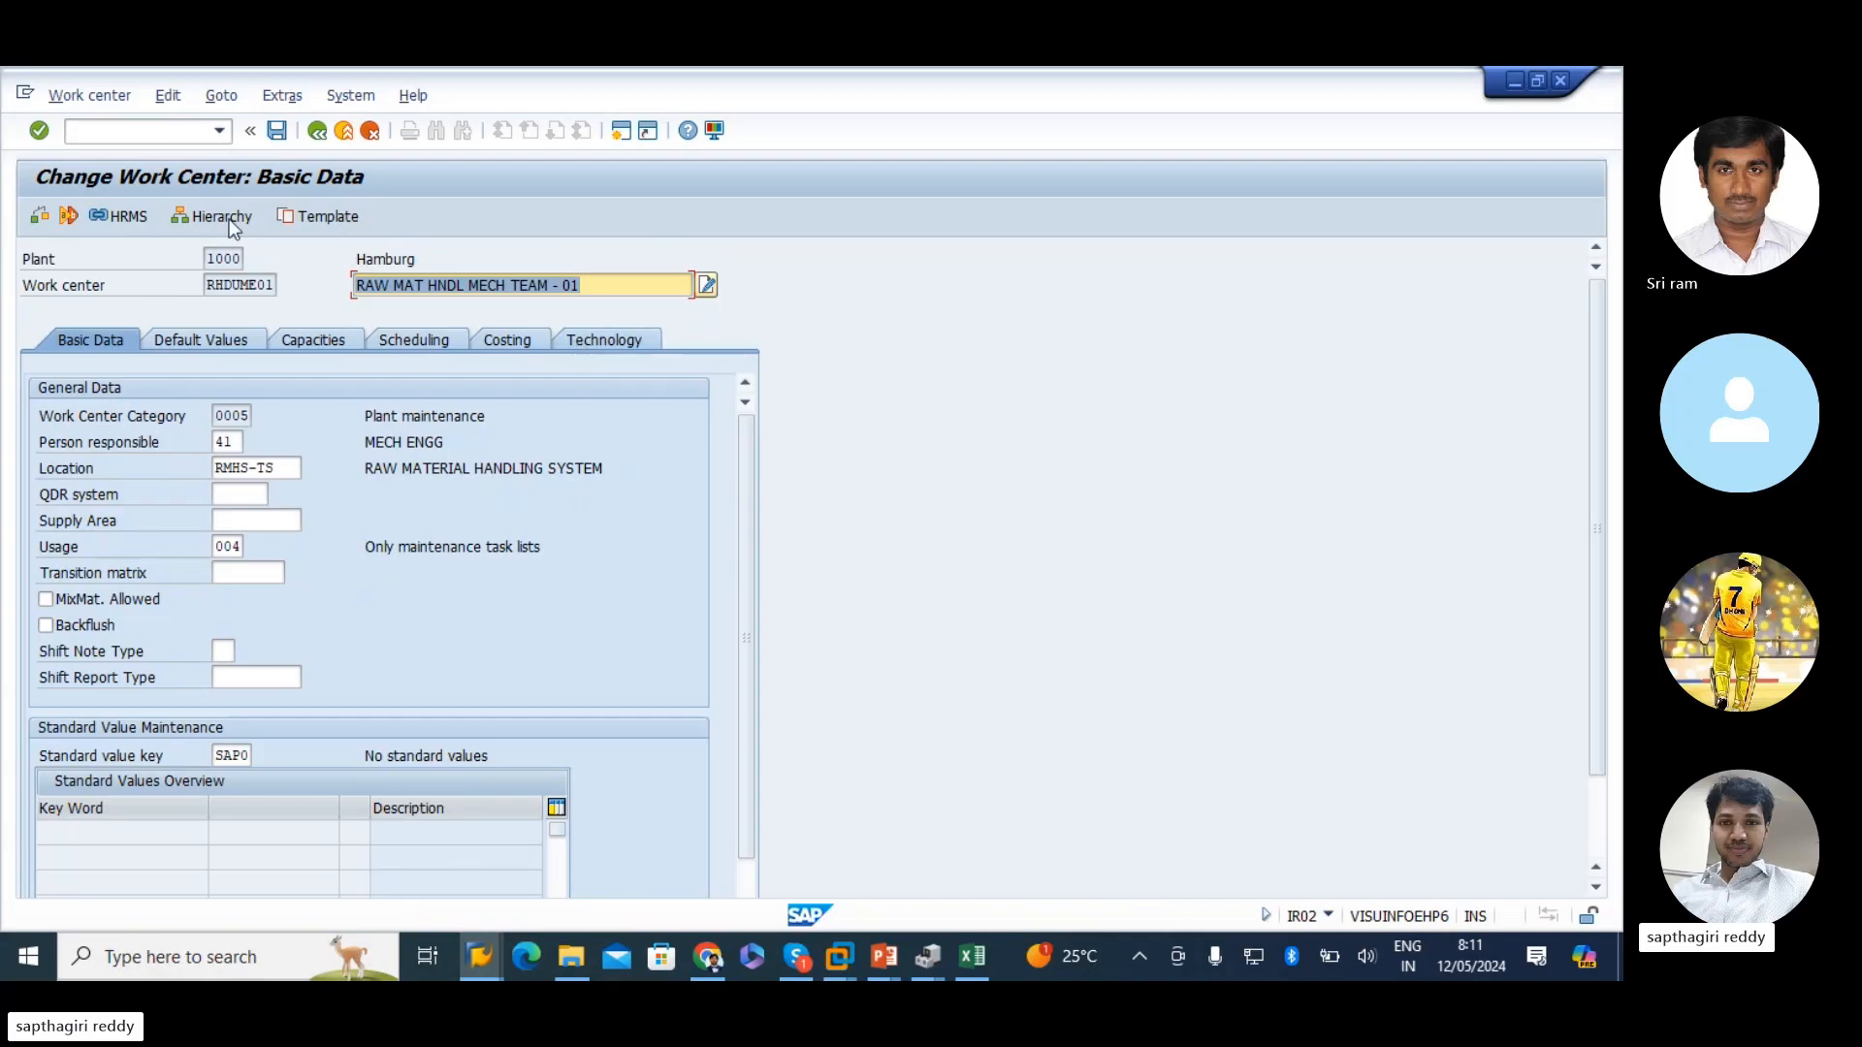
click(237, 414)
- Switch to the Display IMG session and execute Define Field Selection in the general data customizing for plant maintenance work centers
click(490, 974)
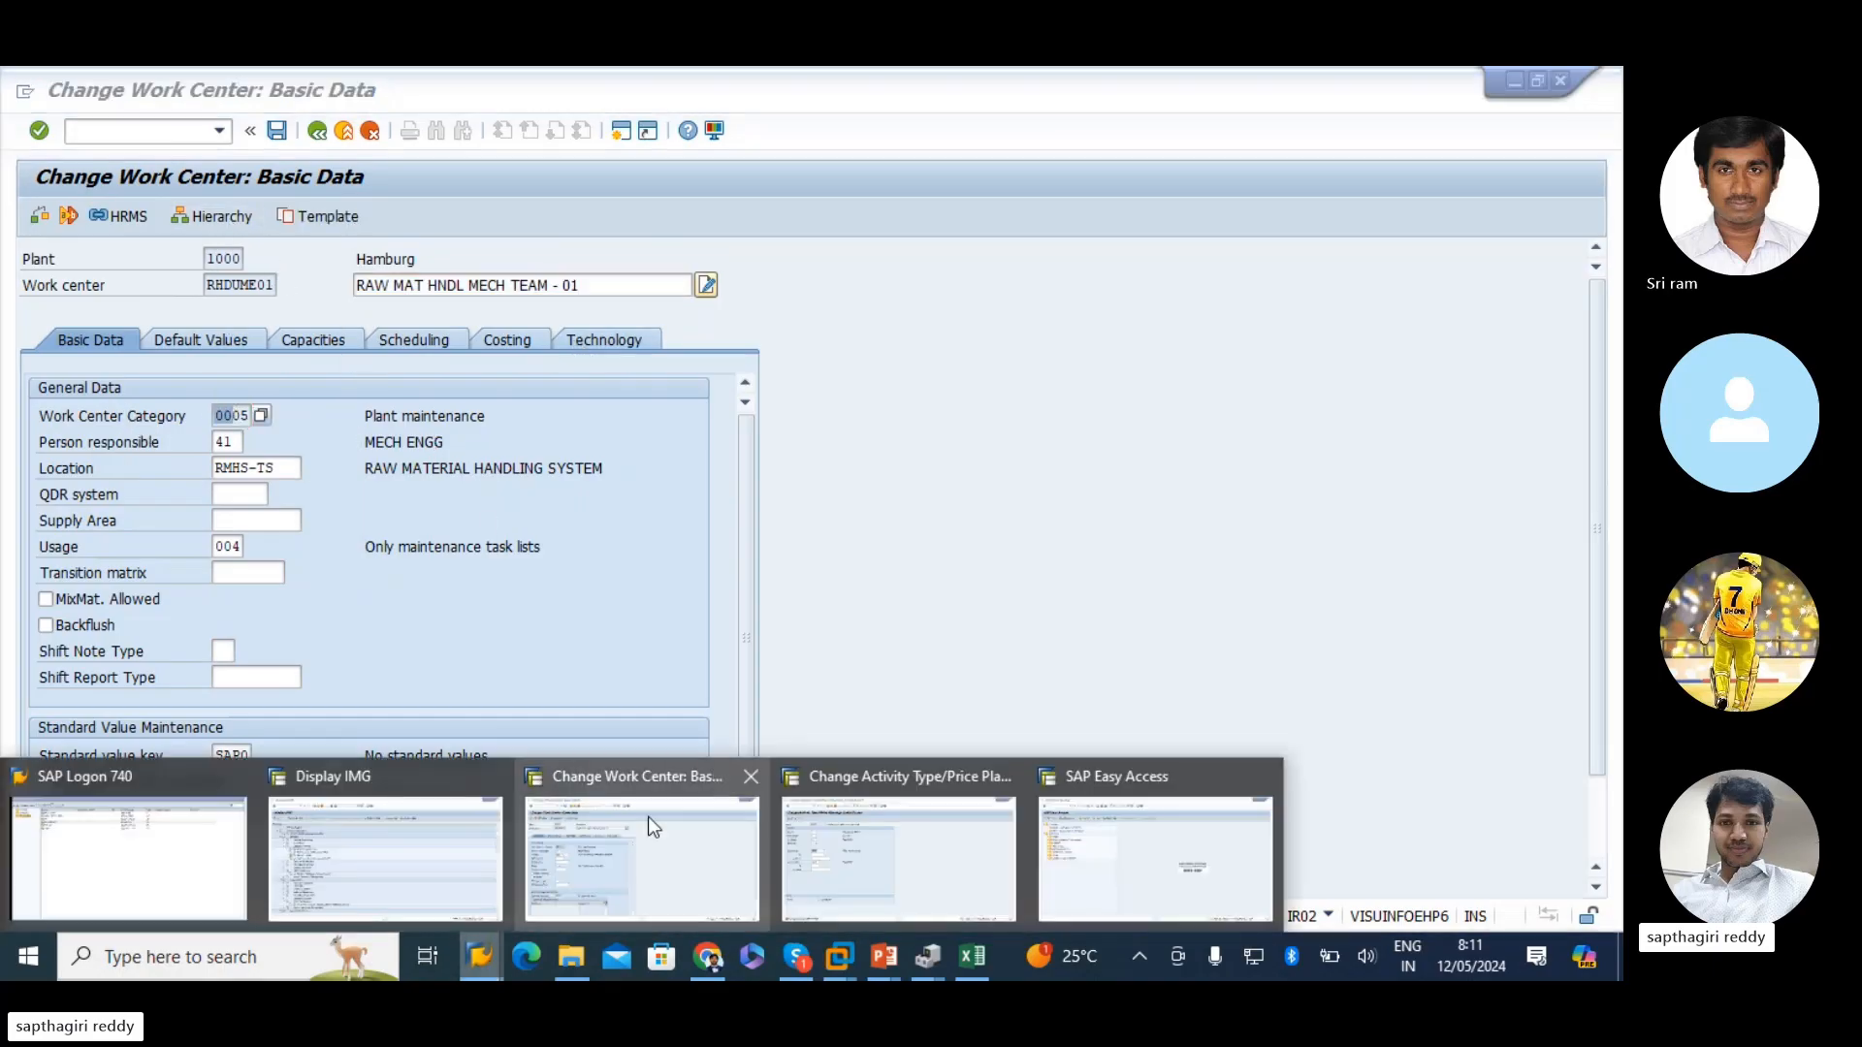
click(423, 853)
scroll(245, 548, down, 12)
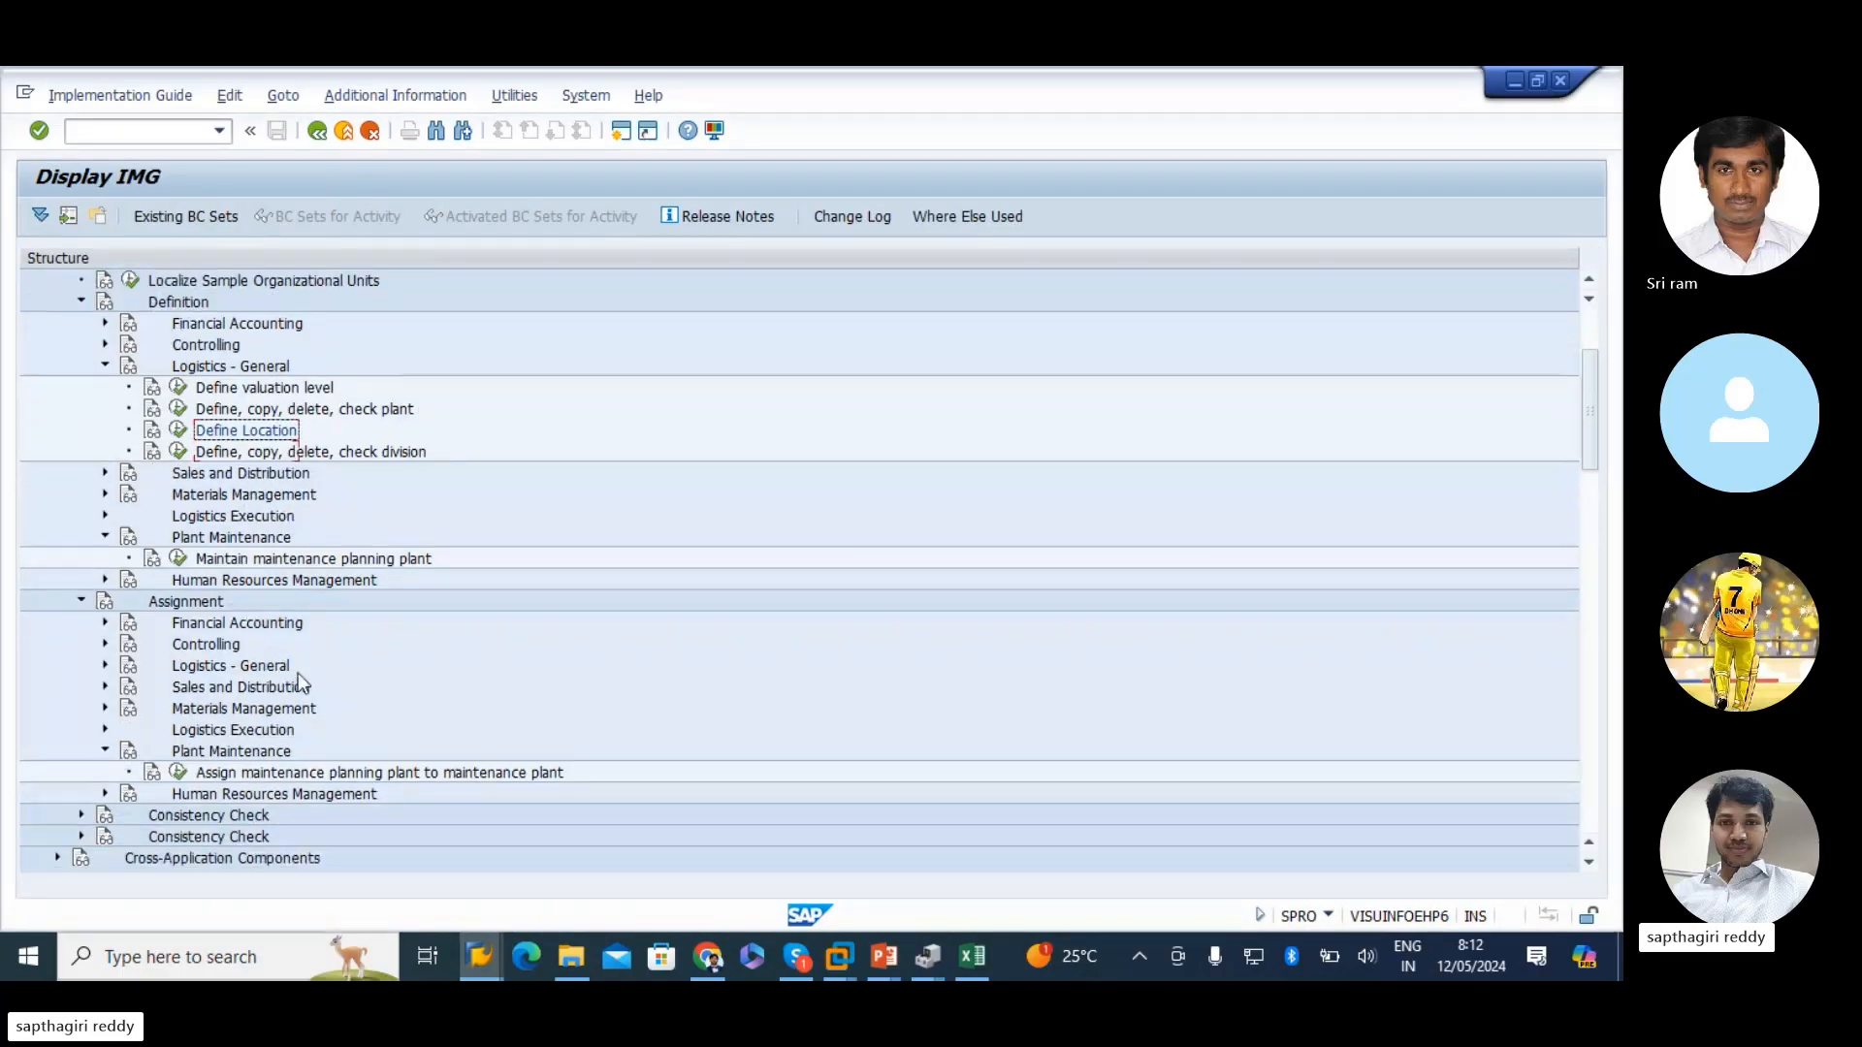
scroll(347, 469, down, 3)
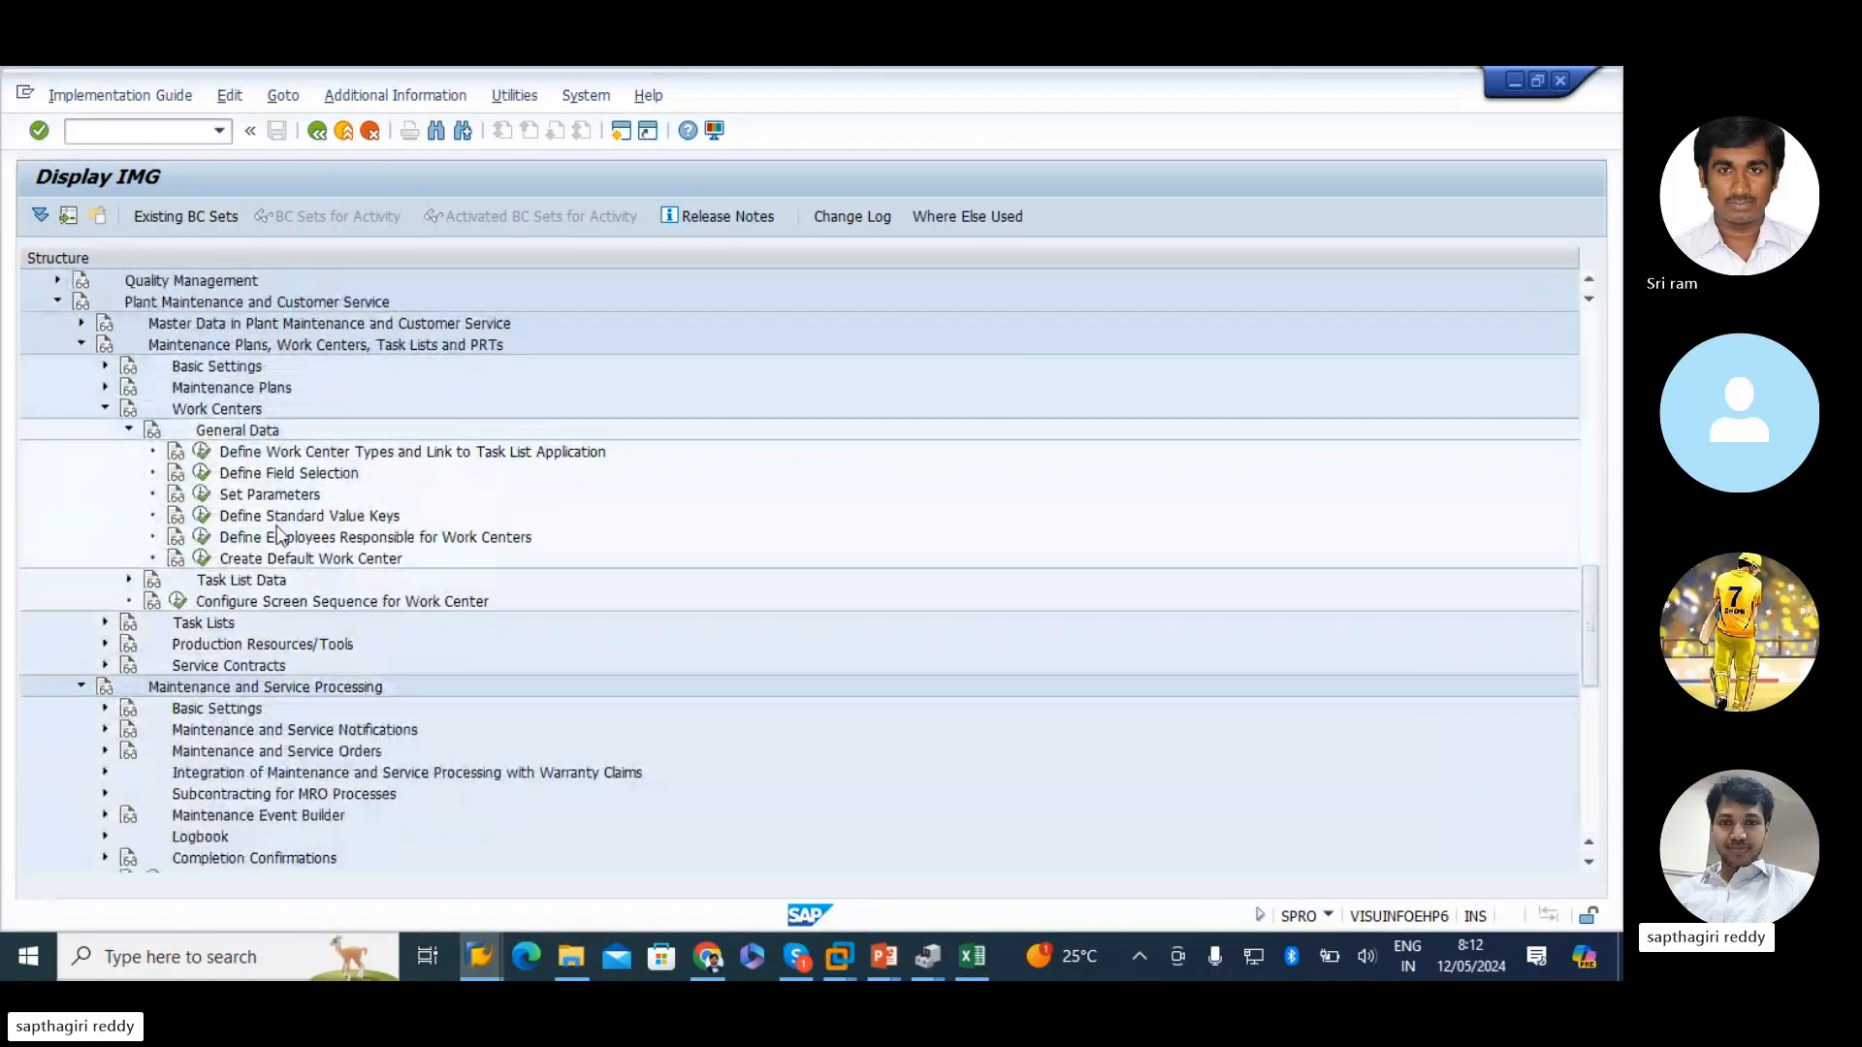
scroll(279, 519, up, 1)
scroll(227, 438, up, 1)
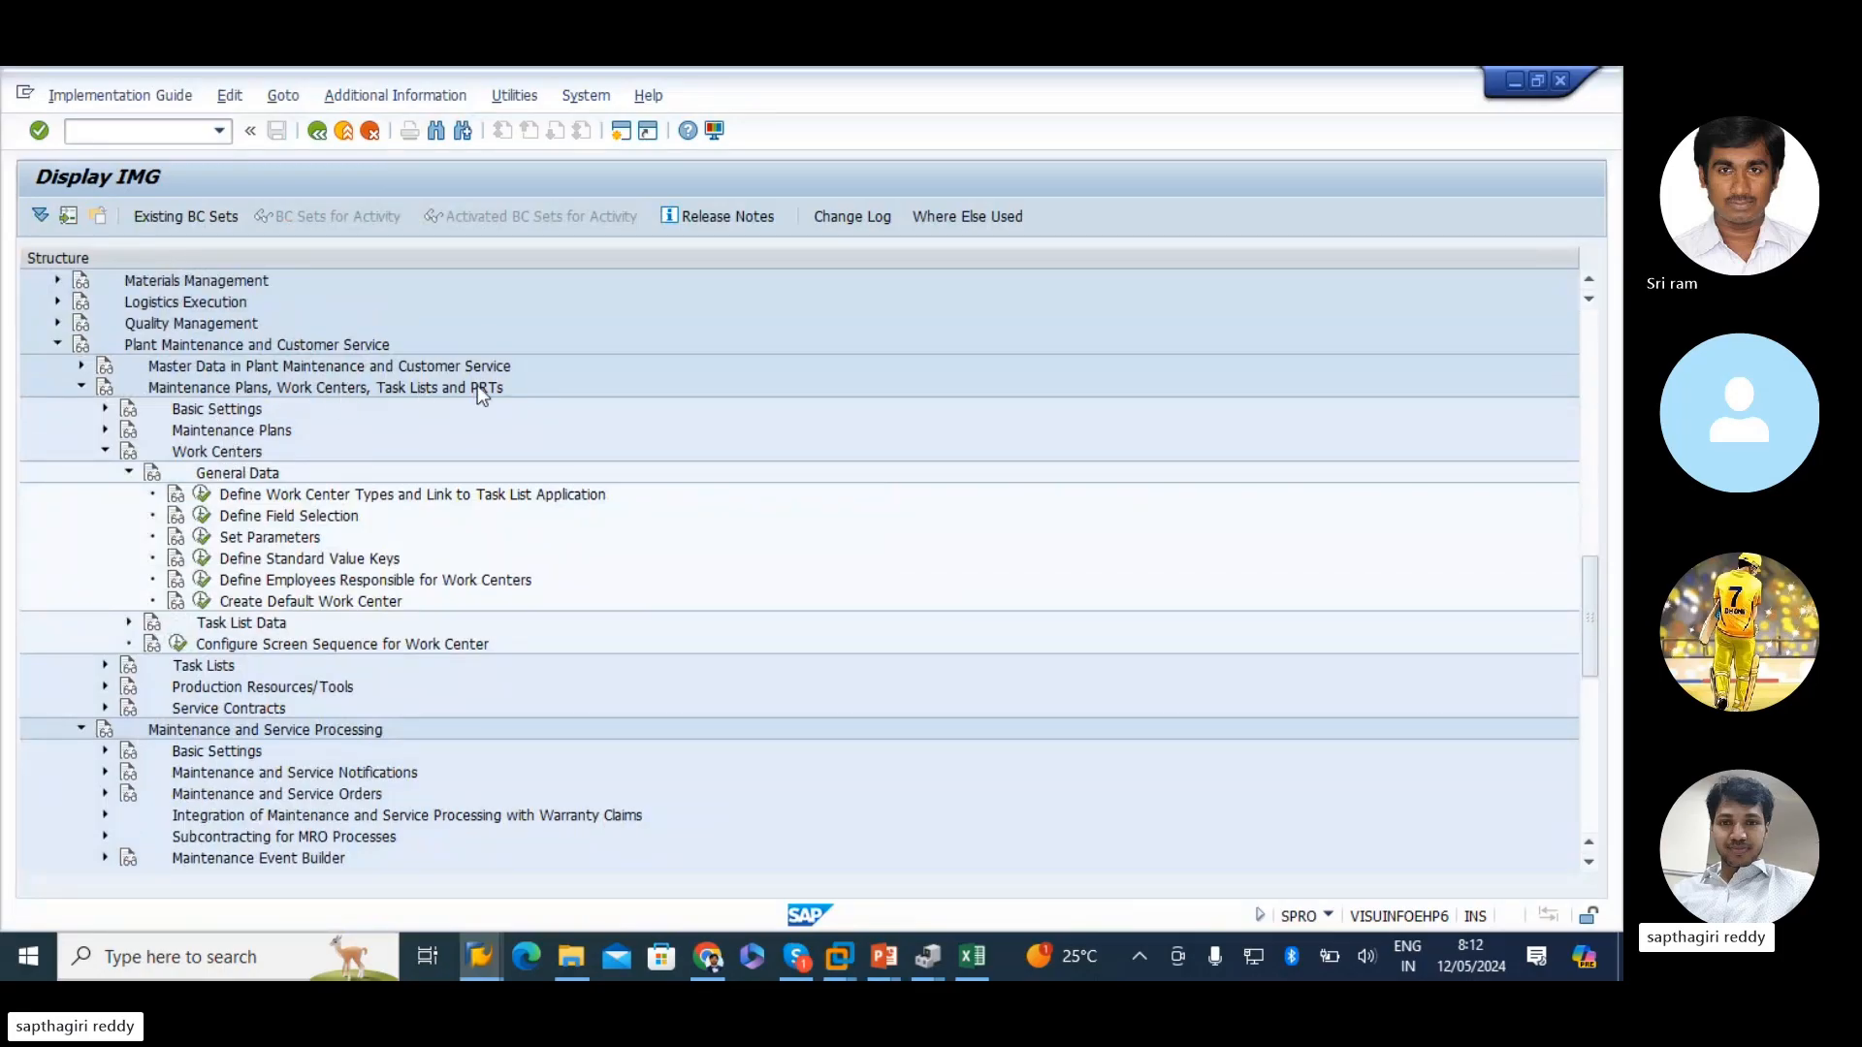
click(239, 473)
click(246, 496)
click(300, 517)
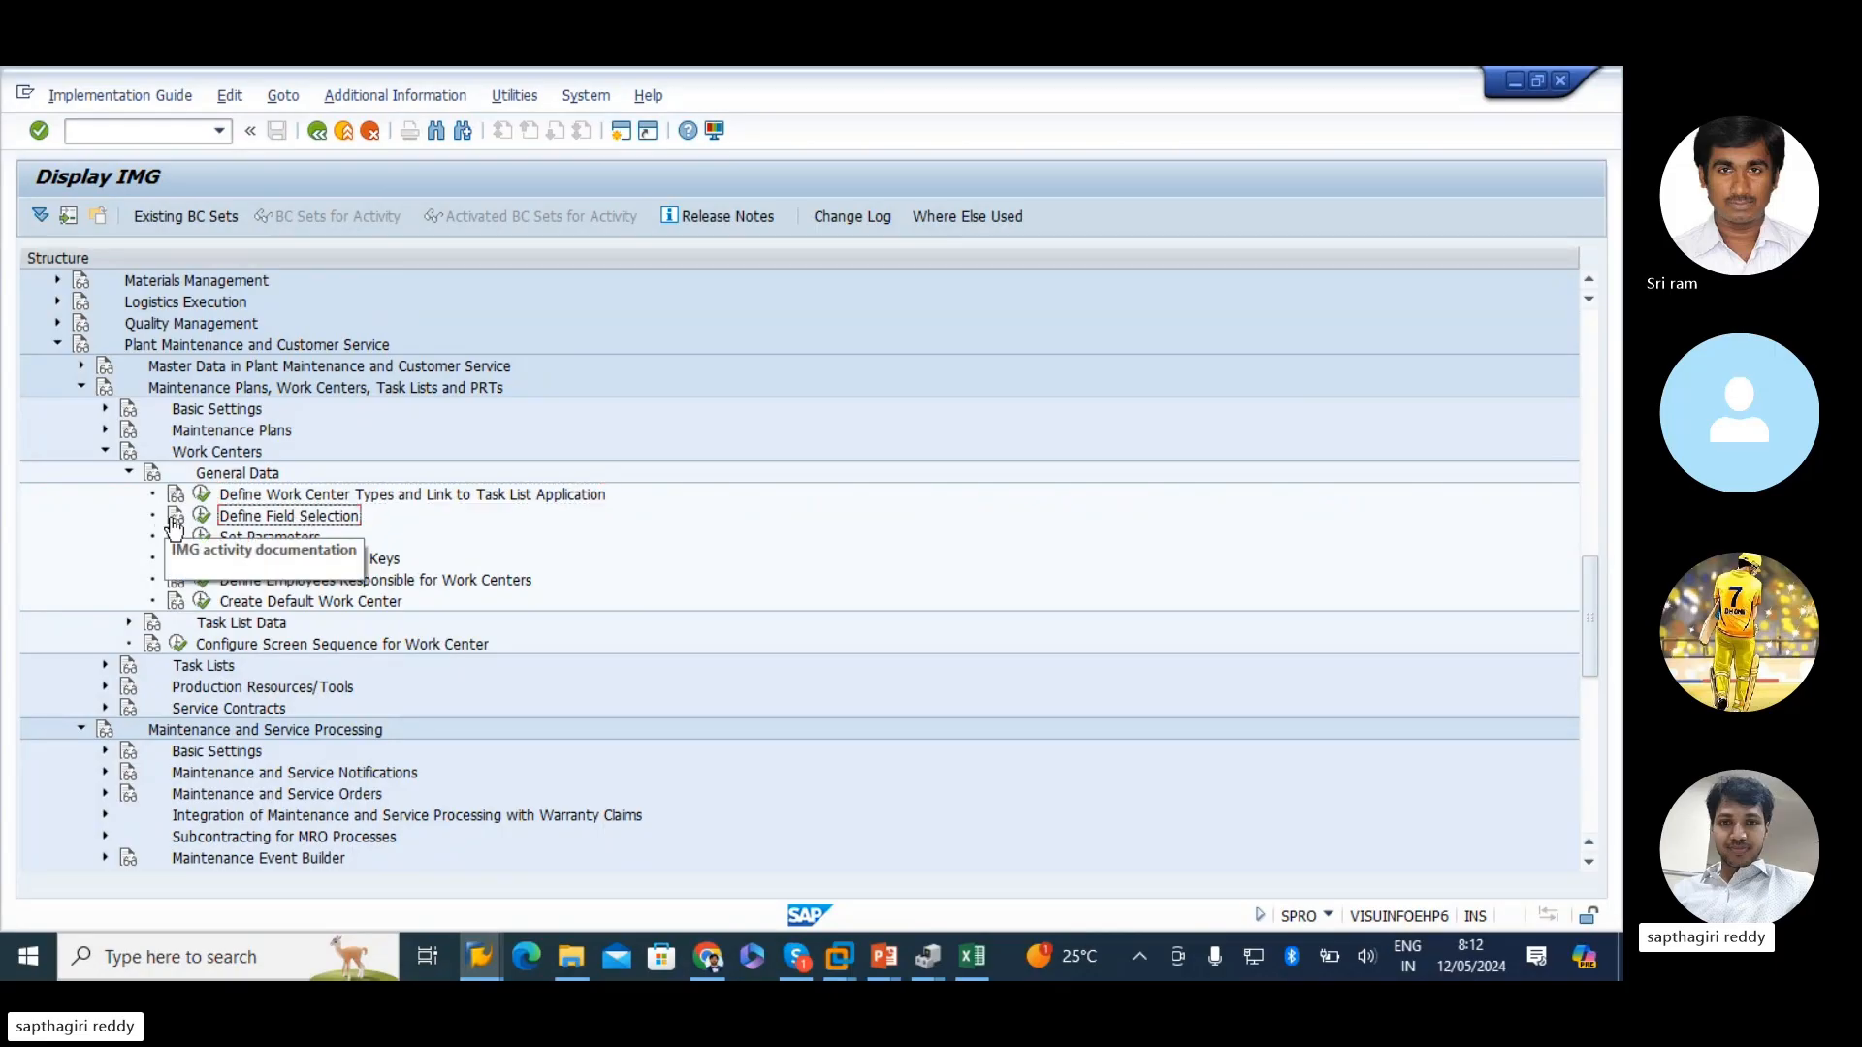
click(202, 518)
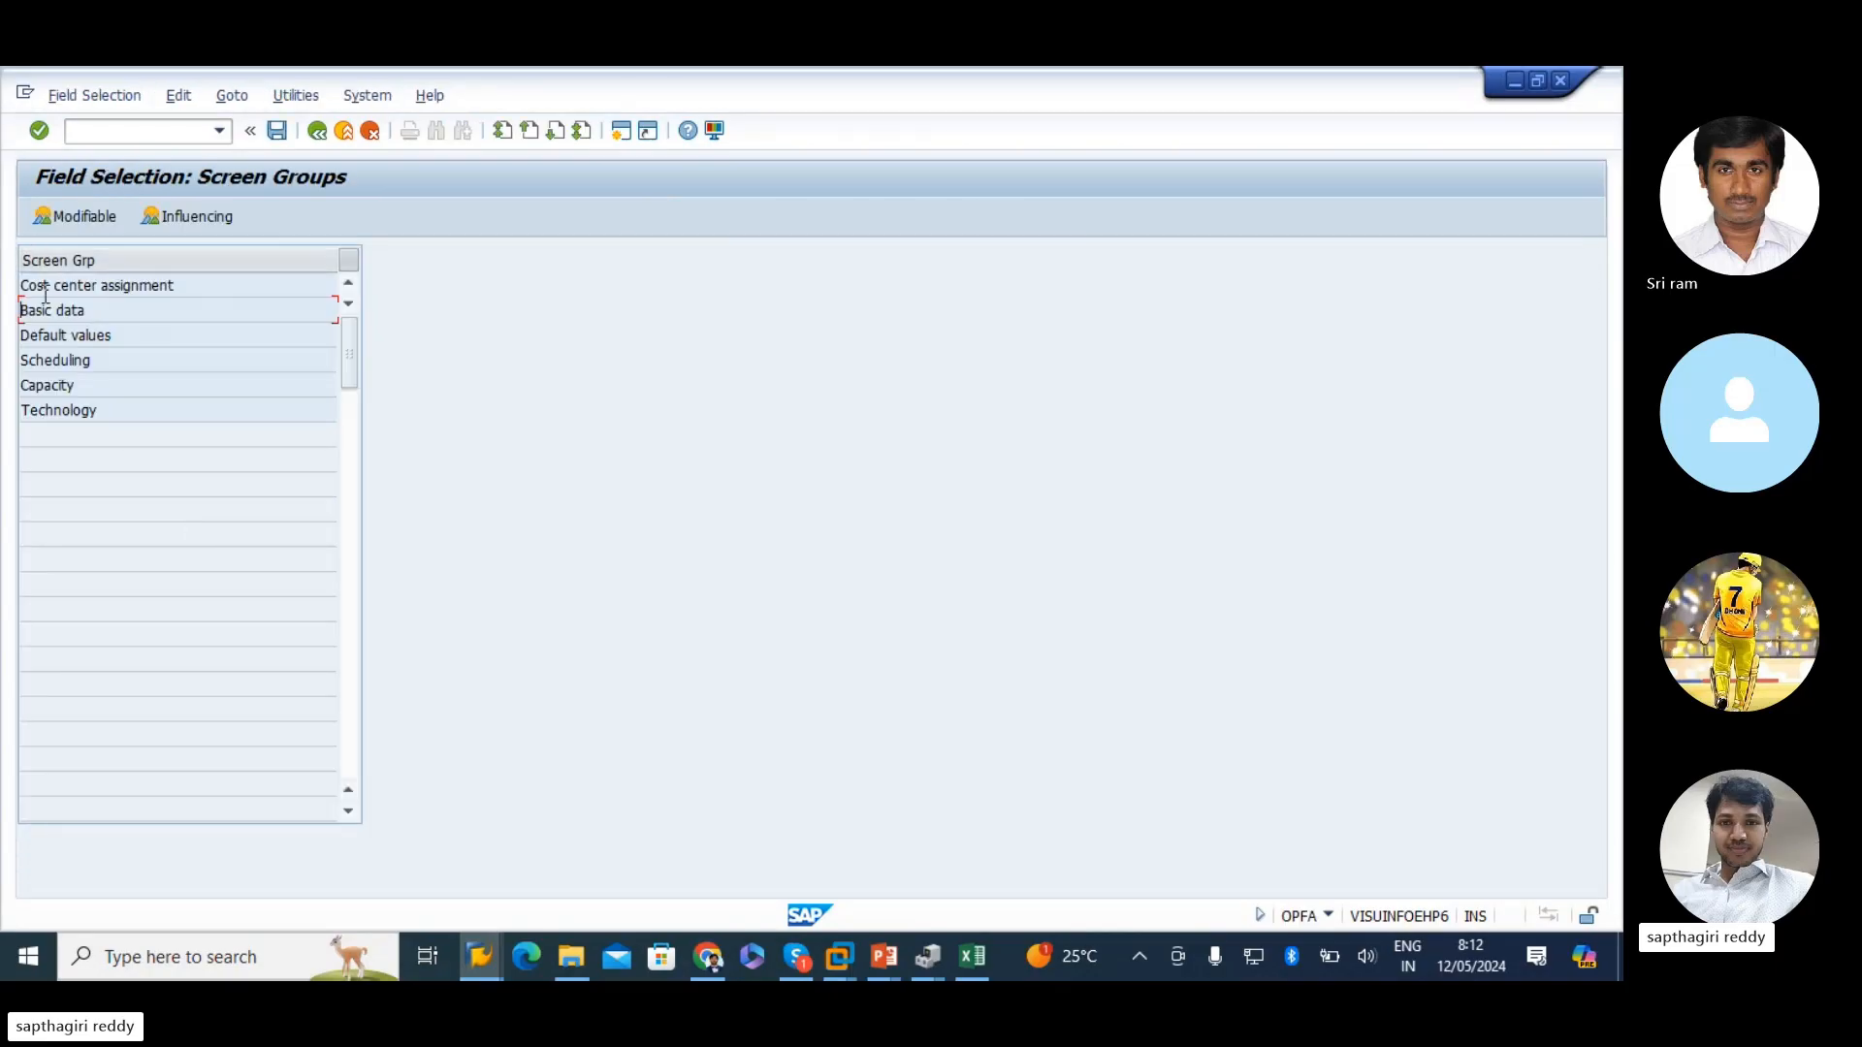
- Open the modifiable fields of the Basic data screen group and compare them with the basic data of work center RHDUME01
drag(107, 312, 3, 306)
double_click(62, 311)
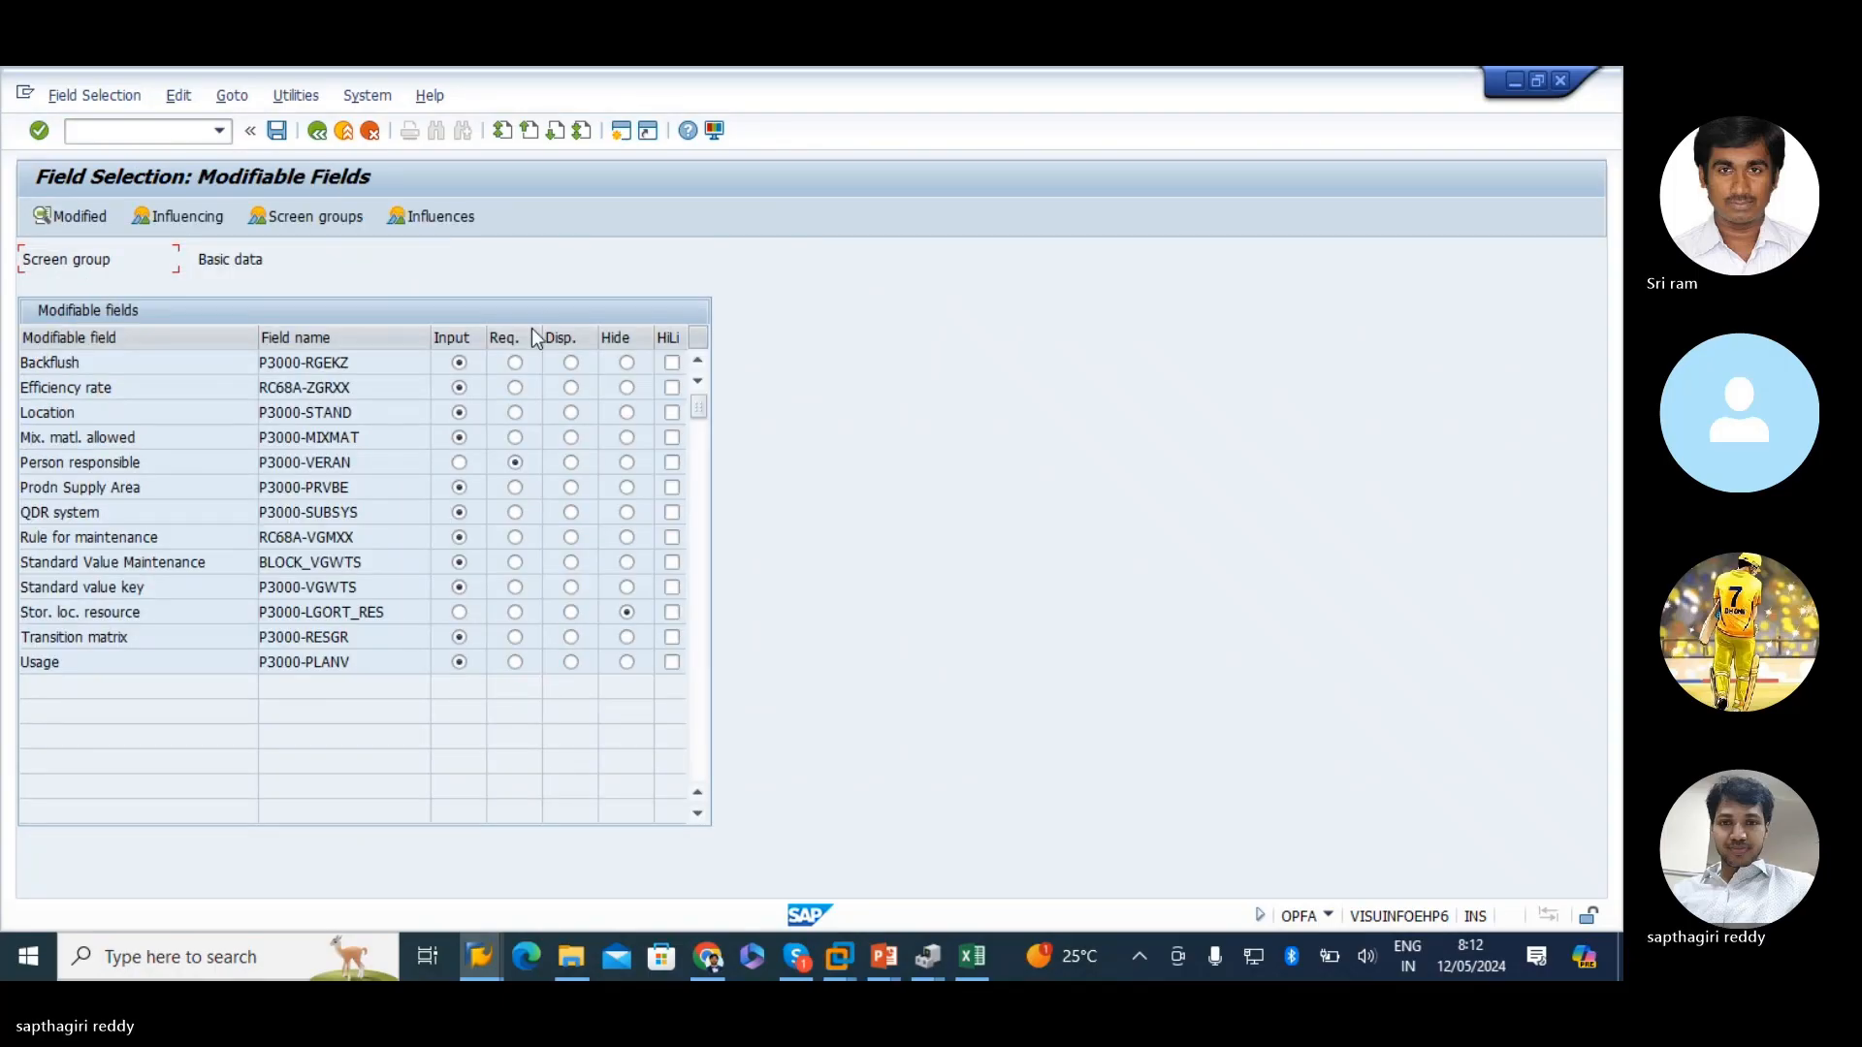
key(alt+Tab)
key(alt+Tab)
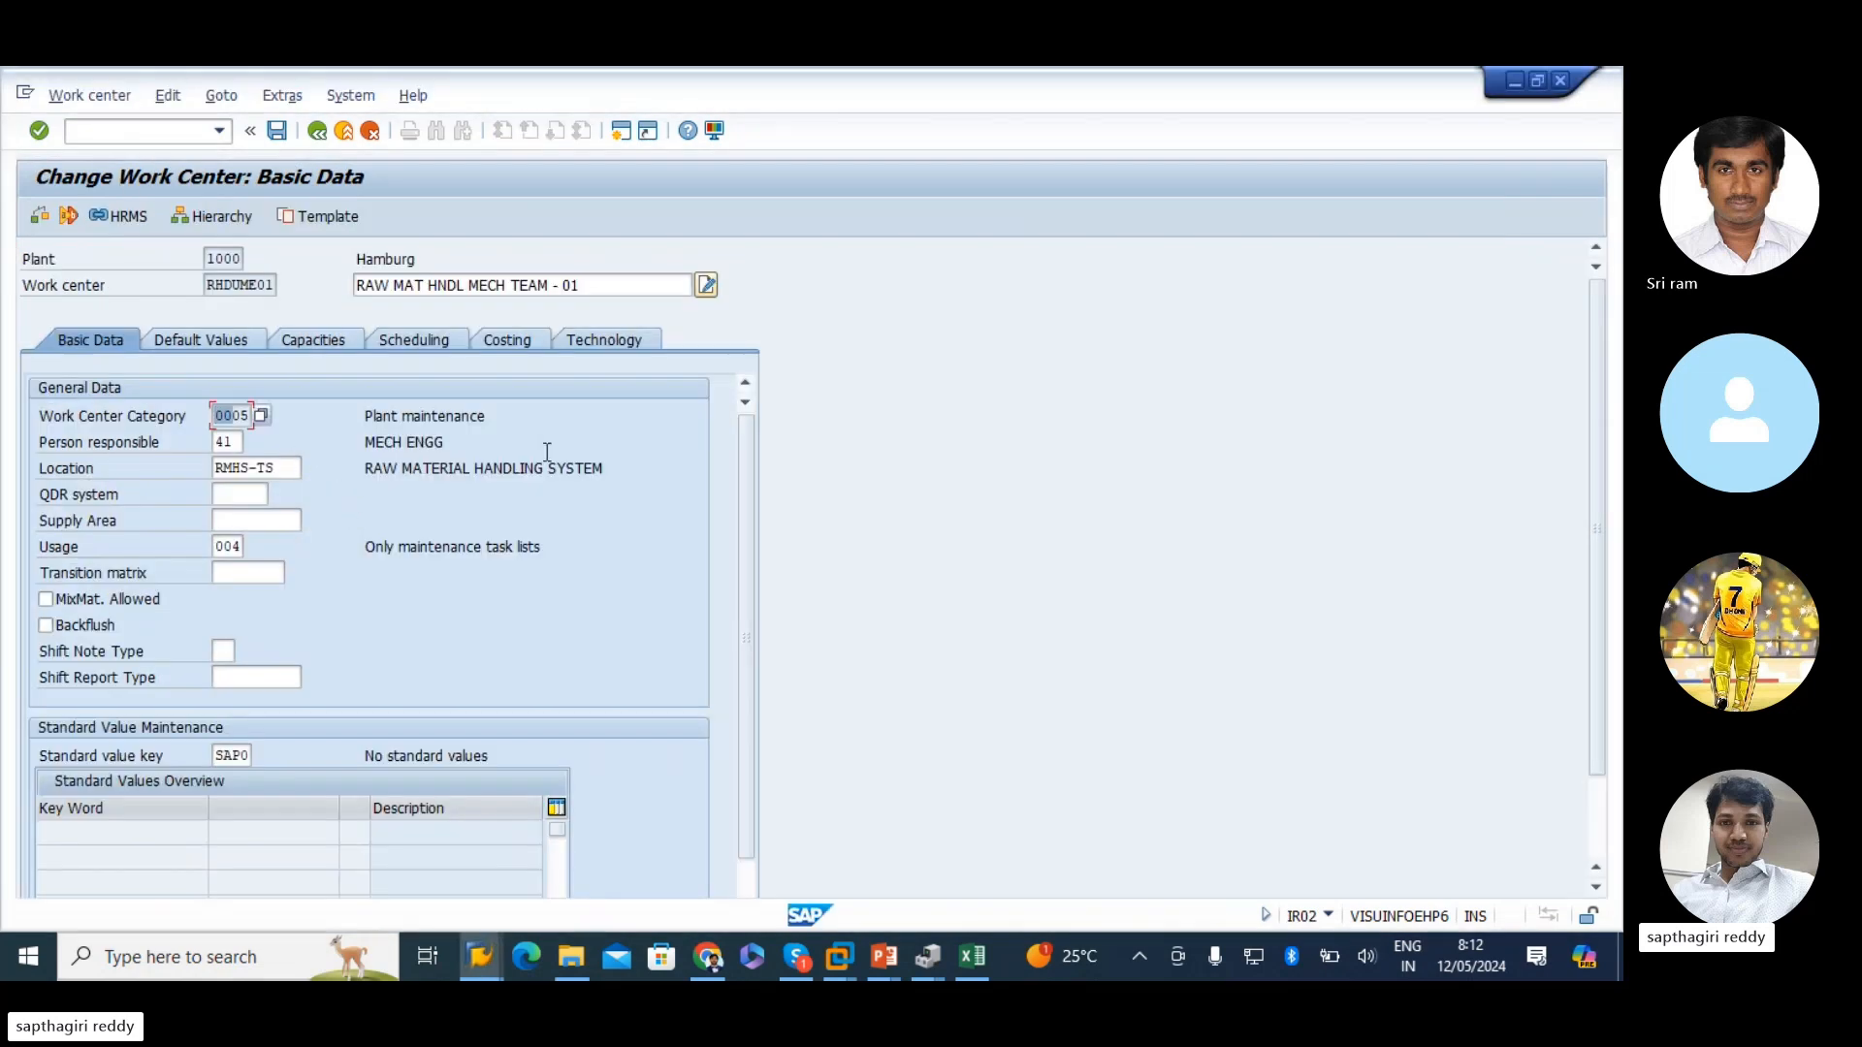
drag(592, 468, 14, 501)
click(120, 459)
key(alt+Tab)
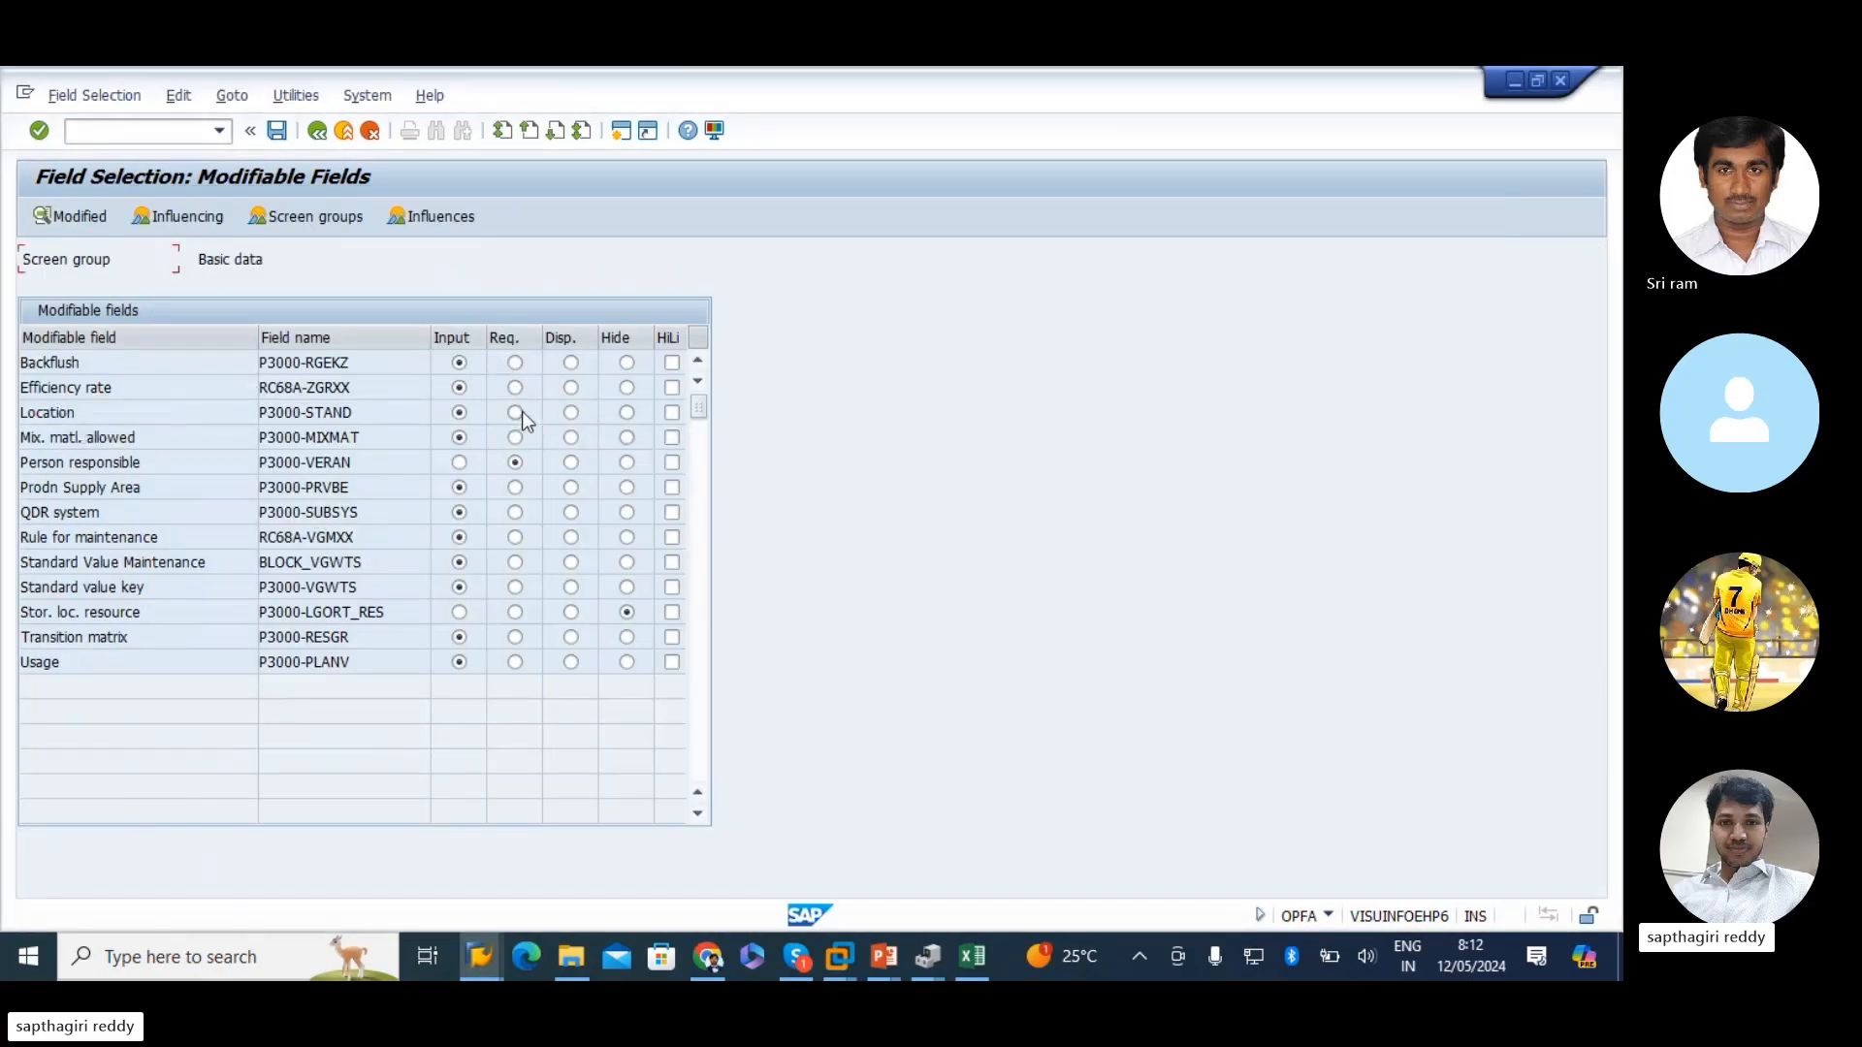
- Locate the QDR system field in the work center, set it to Hide in the field selection, and save to the proposed customizing request
key(alt+Tab)
click(81, 492)
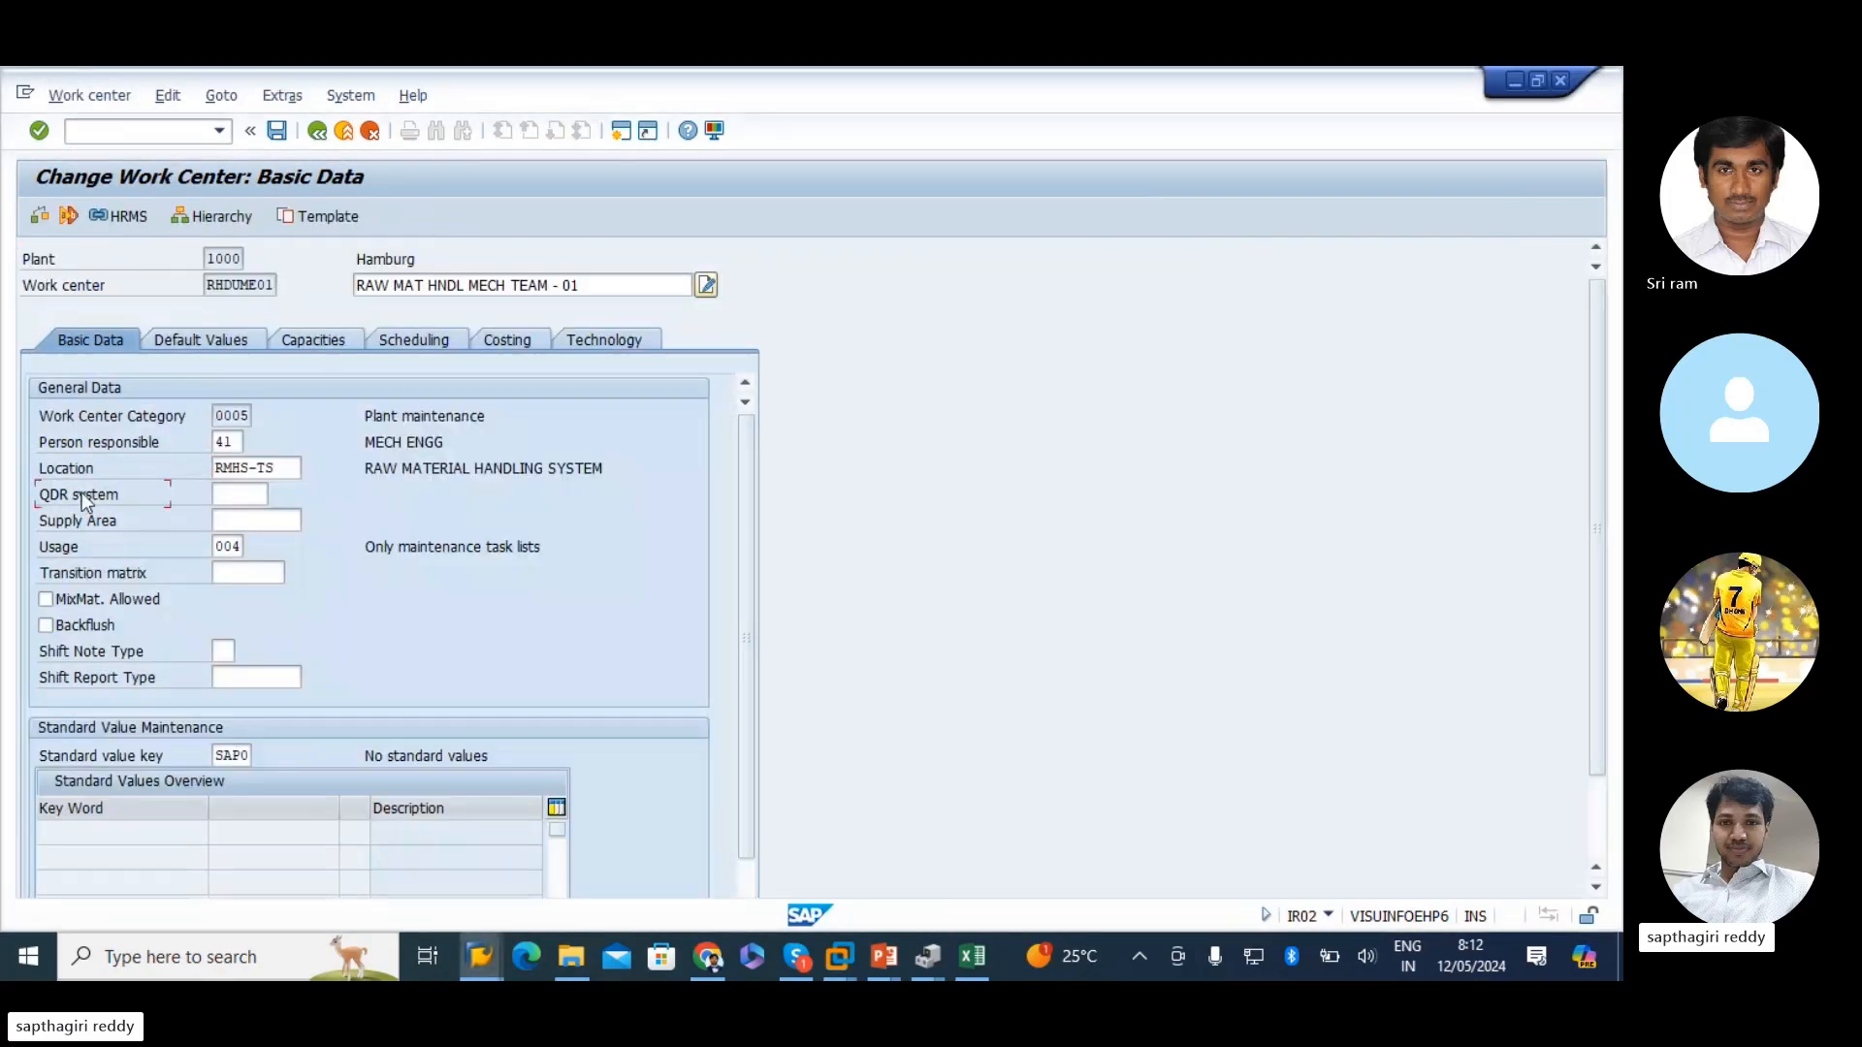
click(242, 493)
key(alt+Tab)
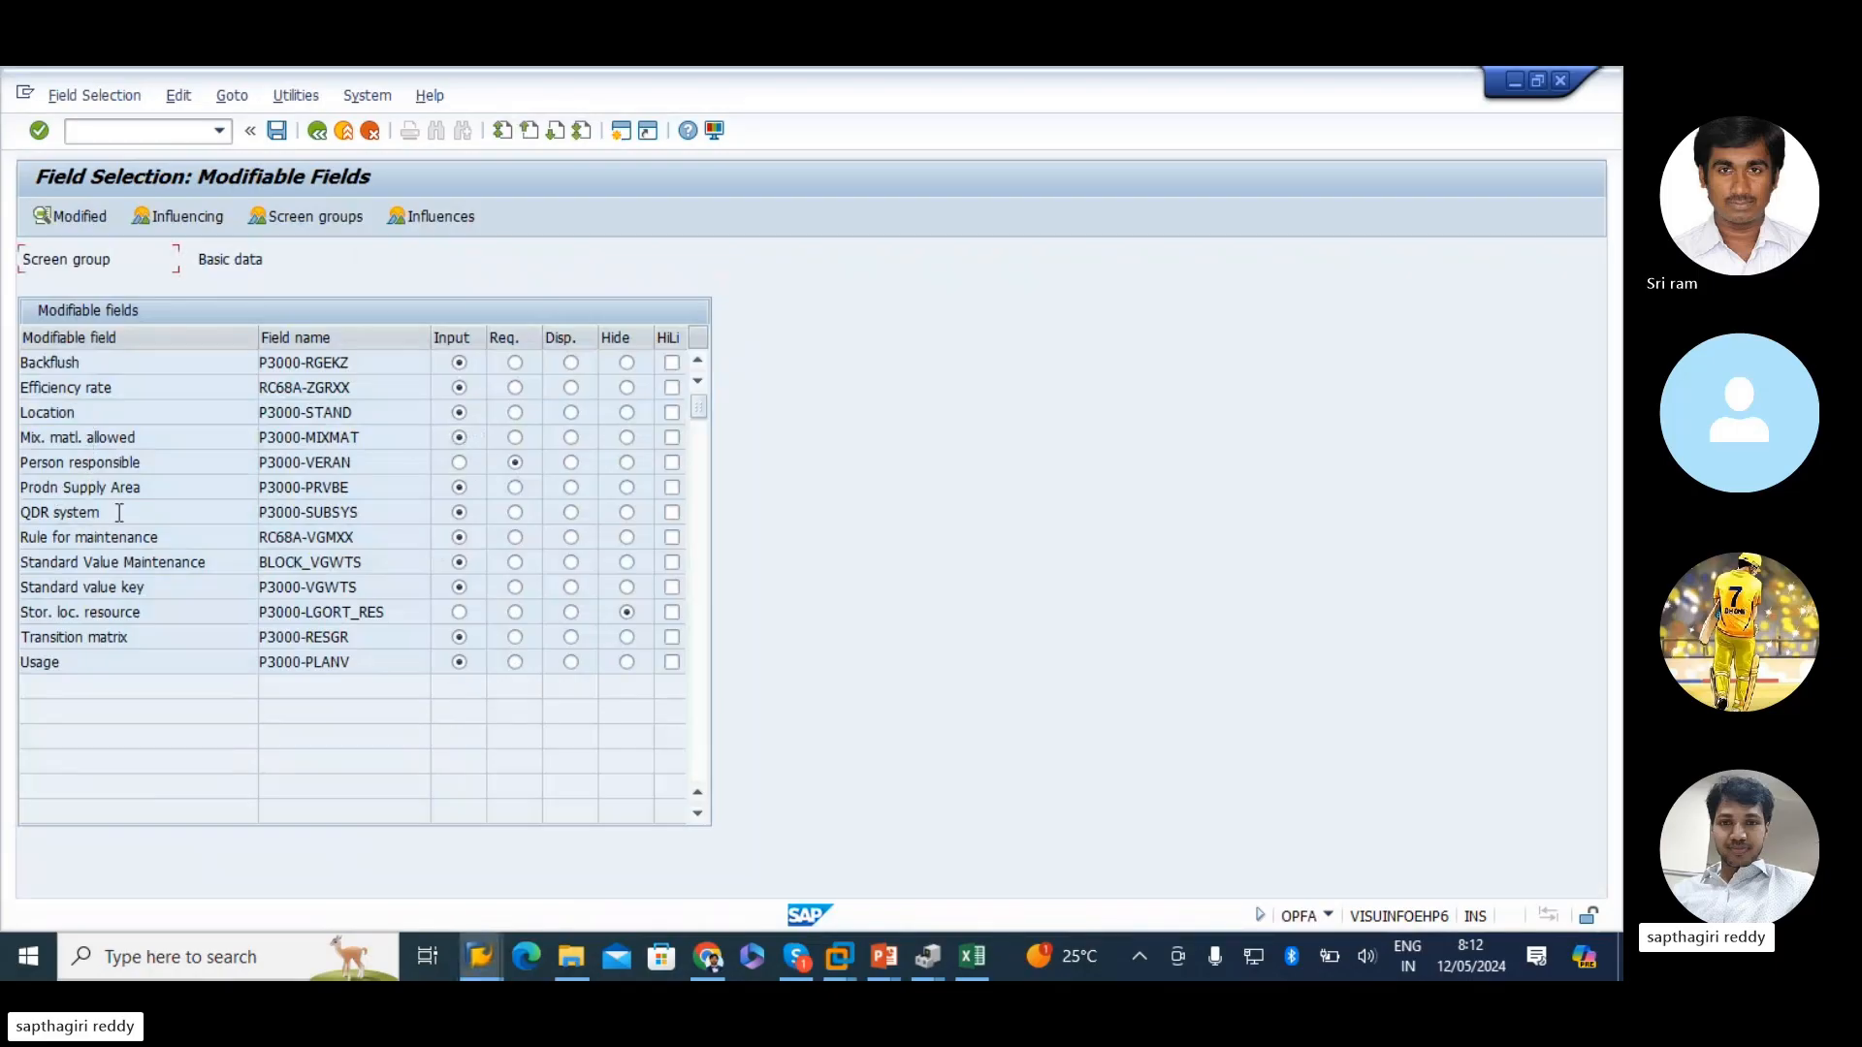
drag(118, 514, 25, 528)
click(626, 514)
click(277, 132)
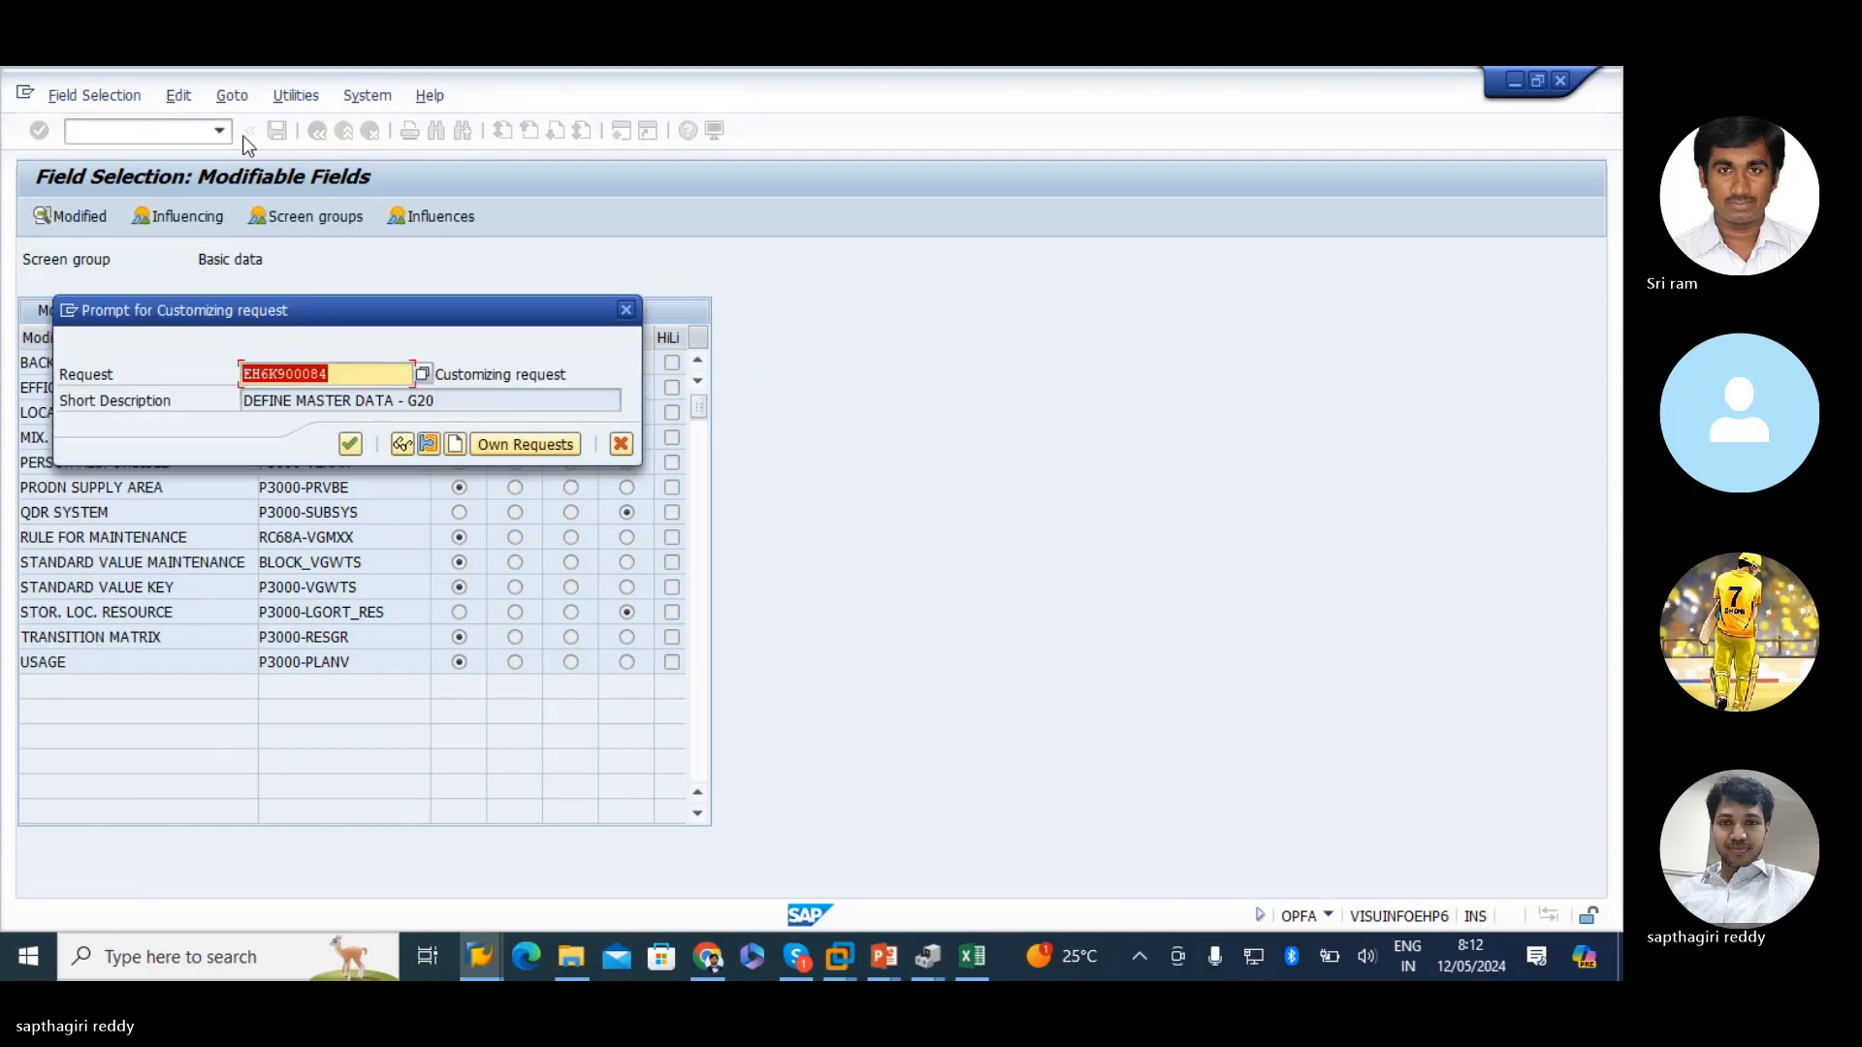
click(350, 442)
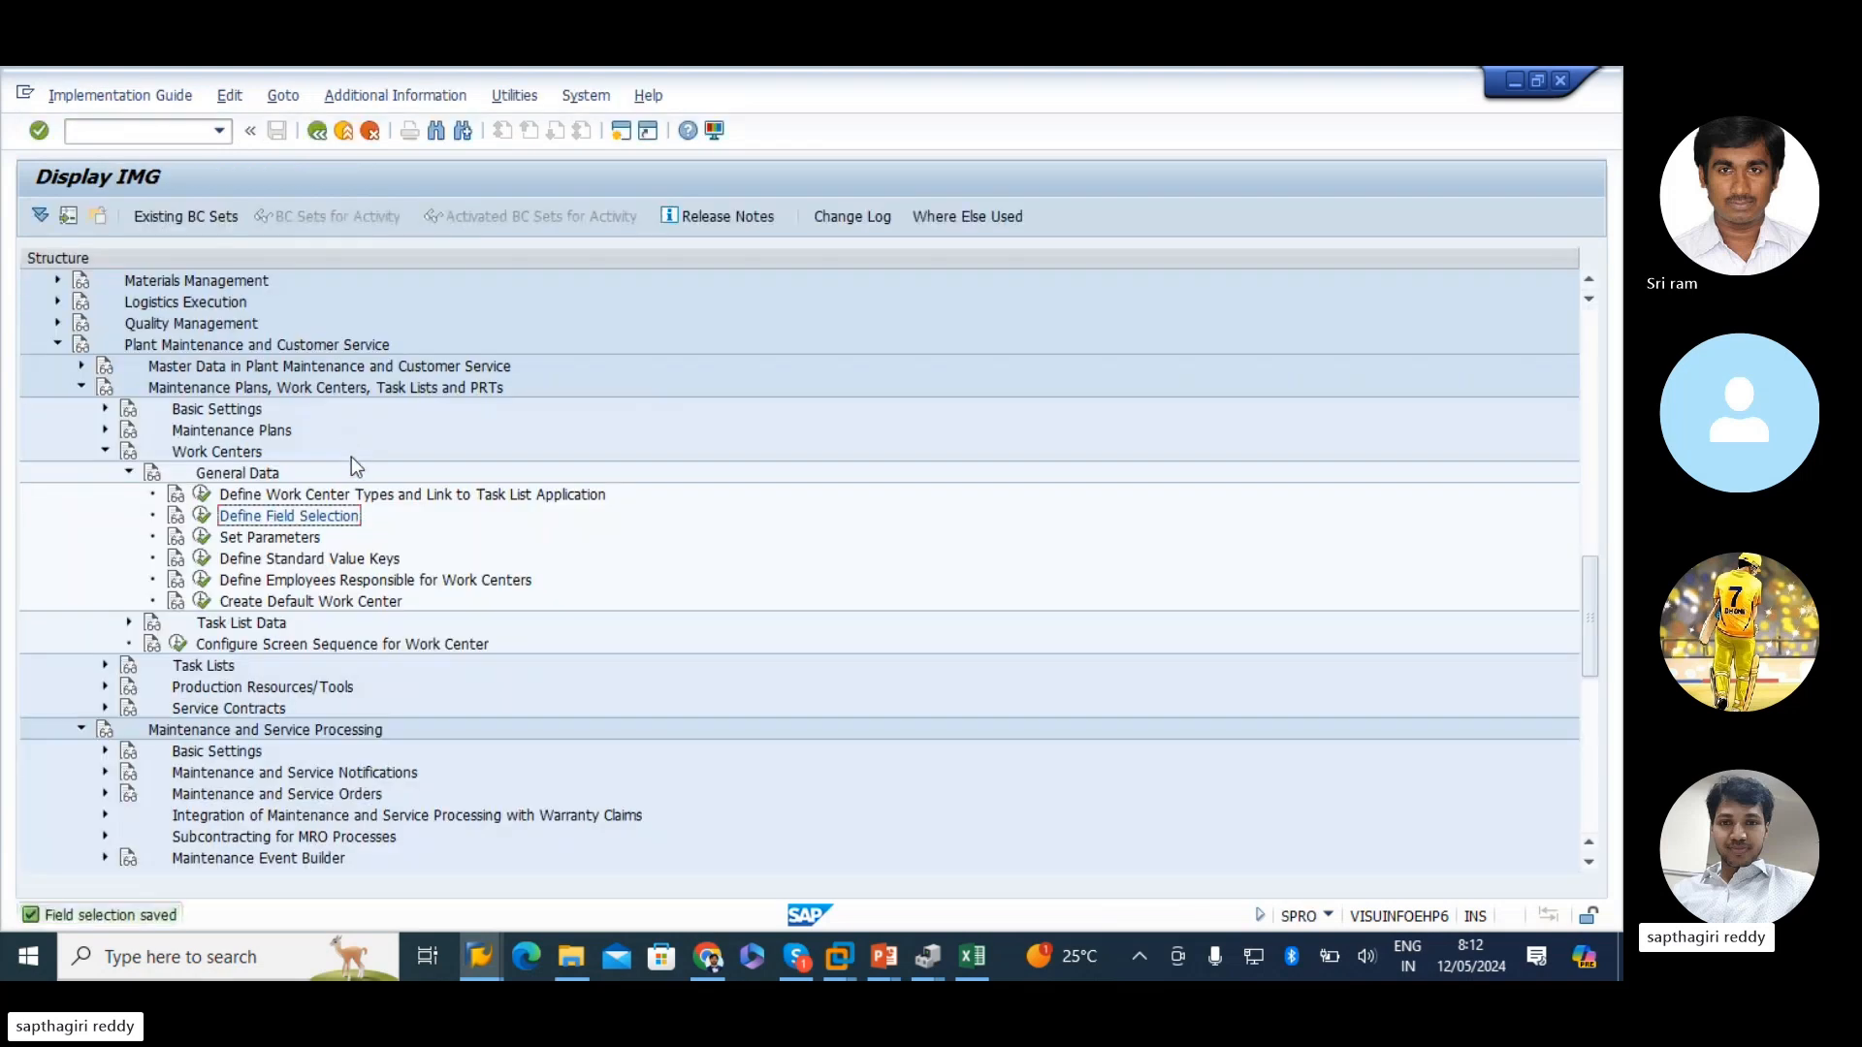
- Leave the open work center and reopen RHDUME01 with transaction IR02 to check its basic data fields
key(alt+Tab)
click(351, 139)
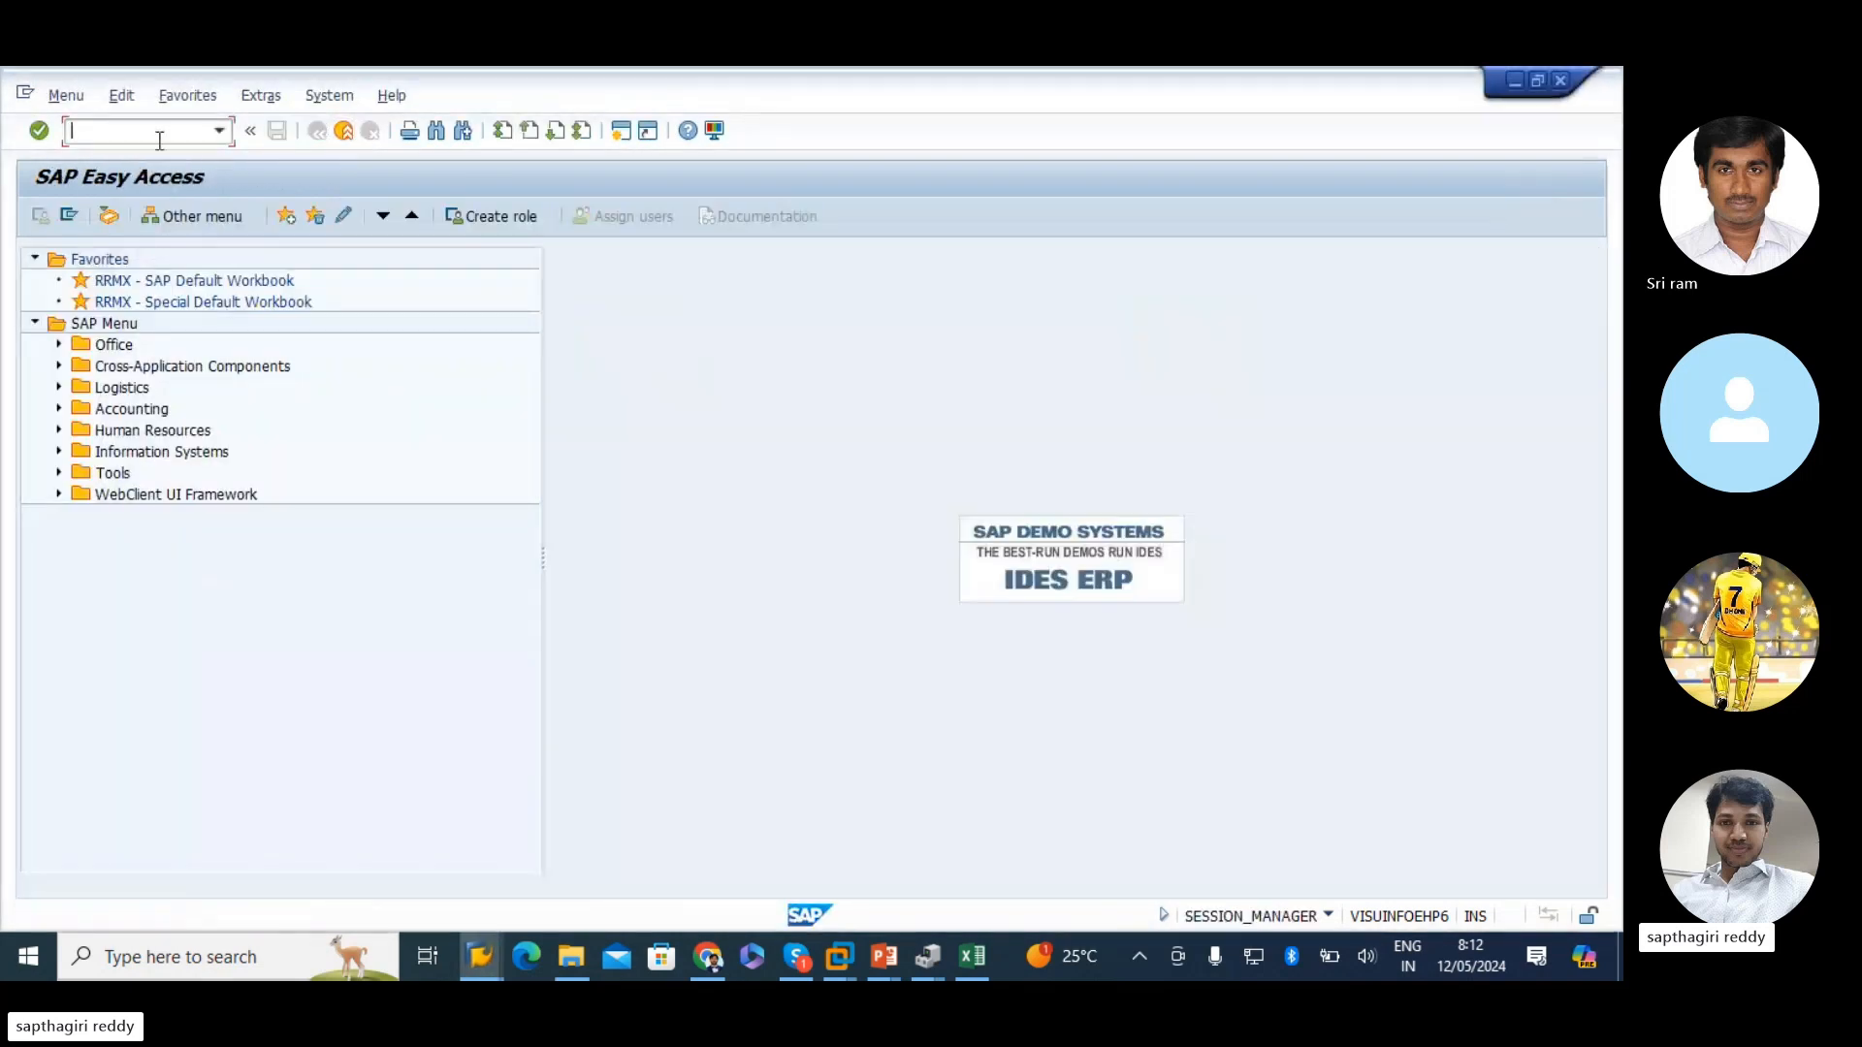
text(1)
text(R02)
key(Return)
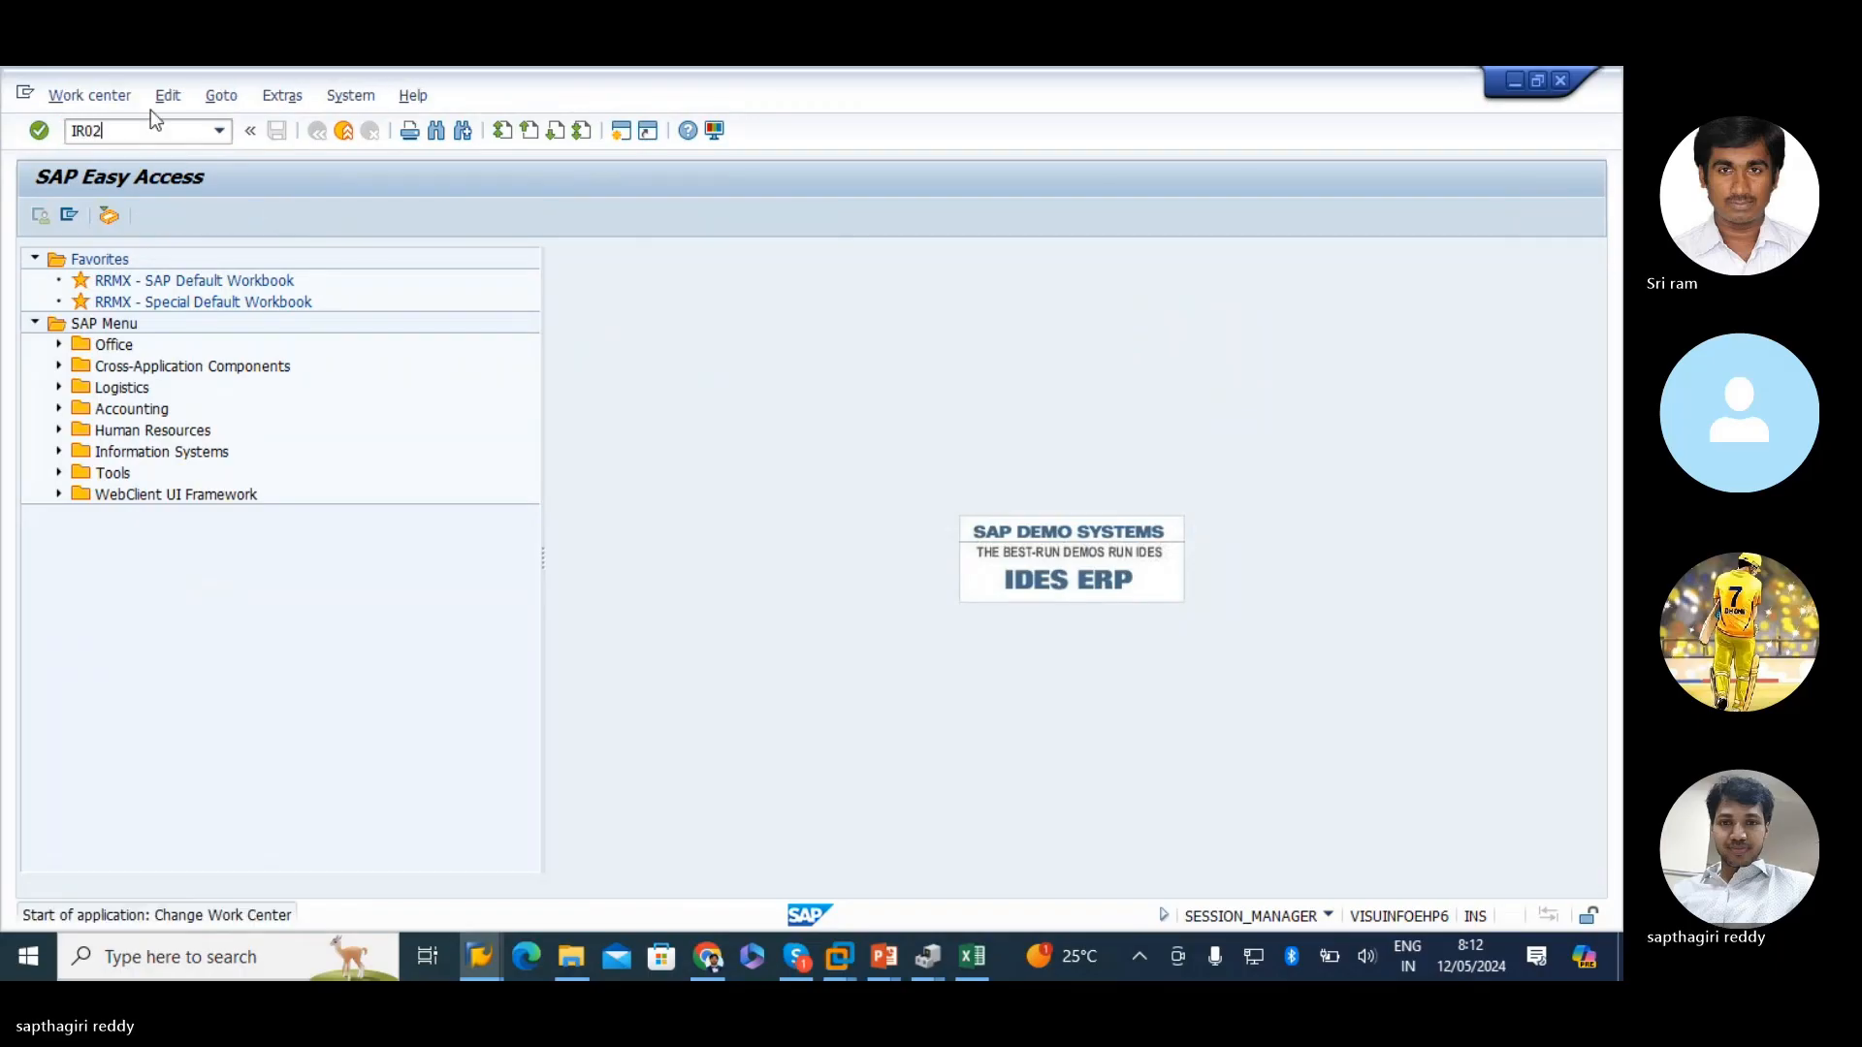
key(Return)
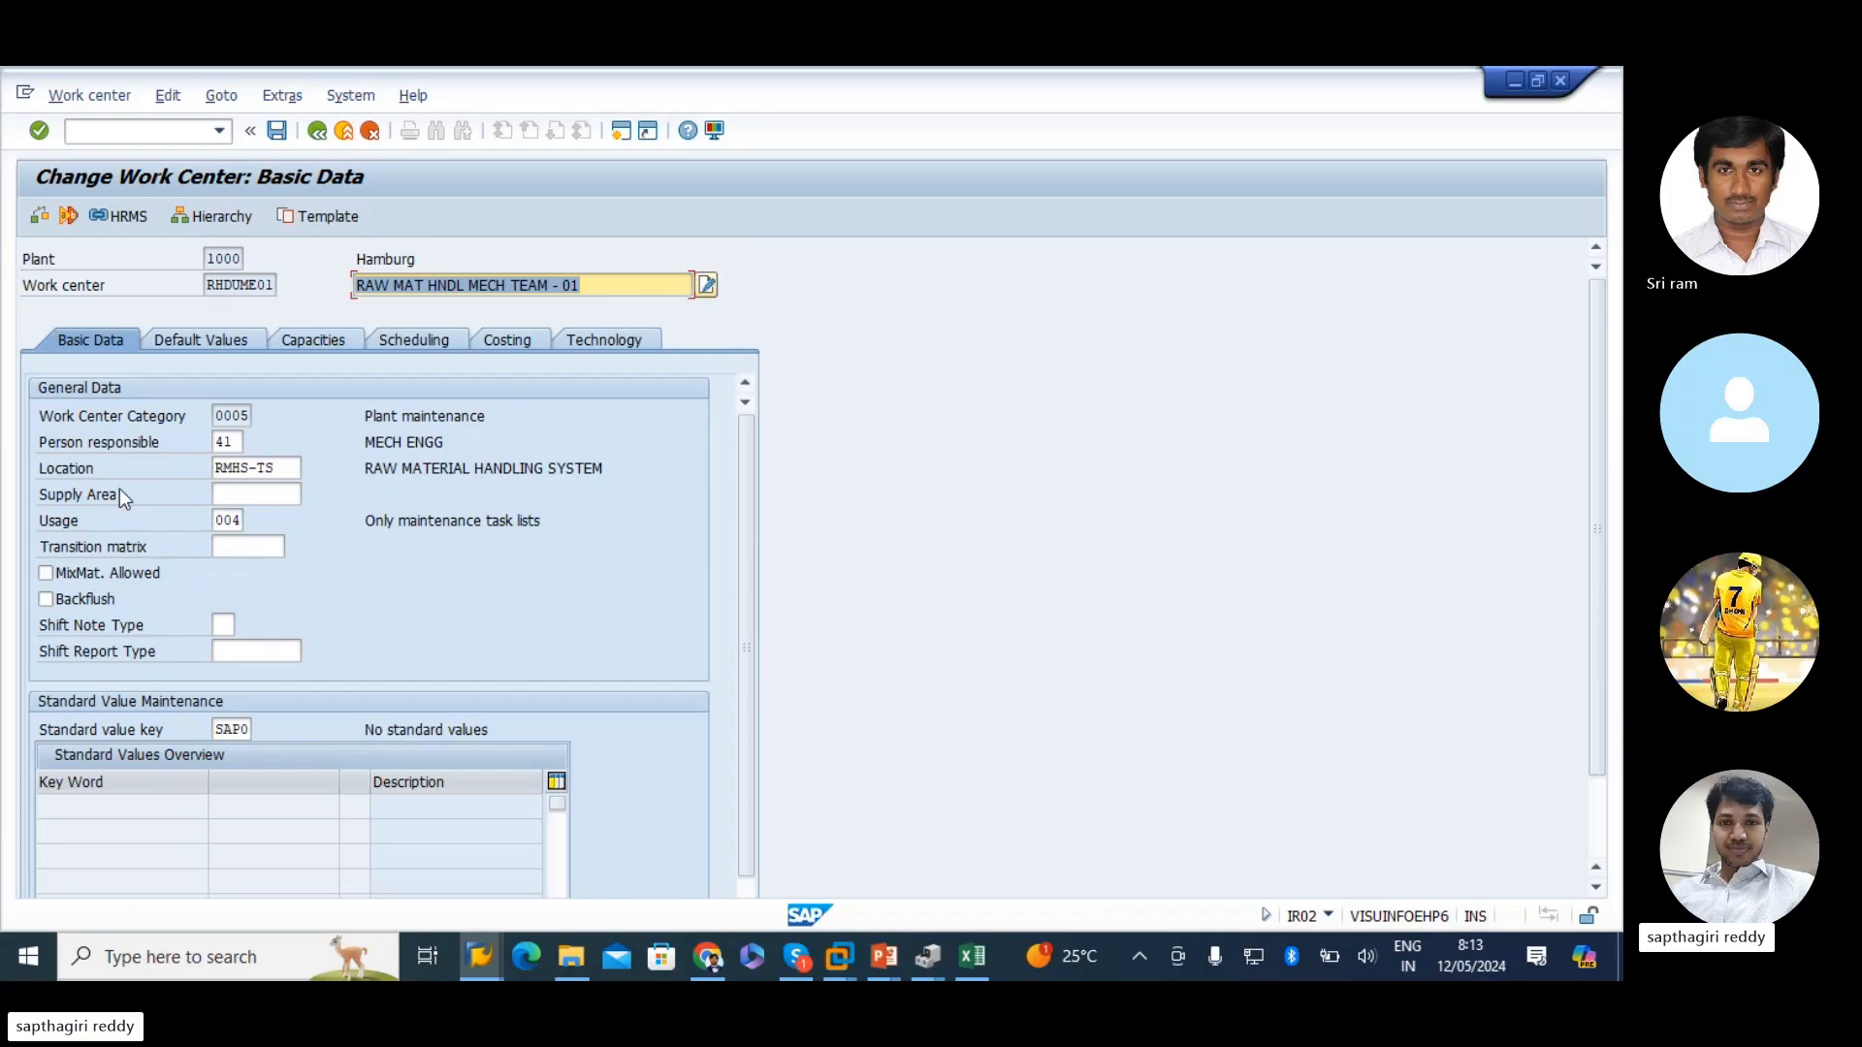
- Return to the IMG, execute Define Field Selection again, and locate the Location field in the Basic data screen group
key(alt+Tab)
click(202, 516)
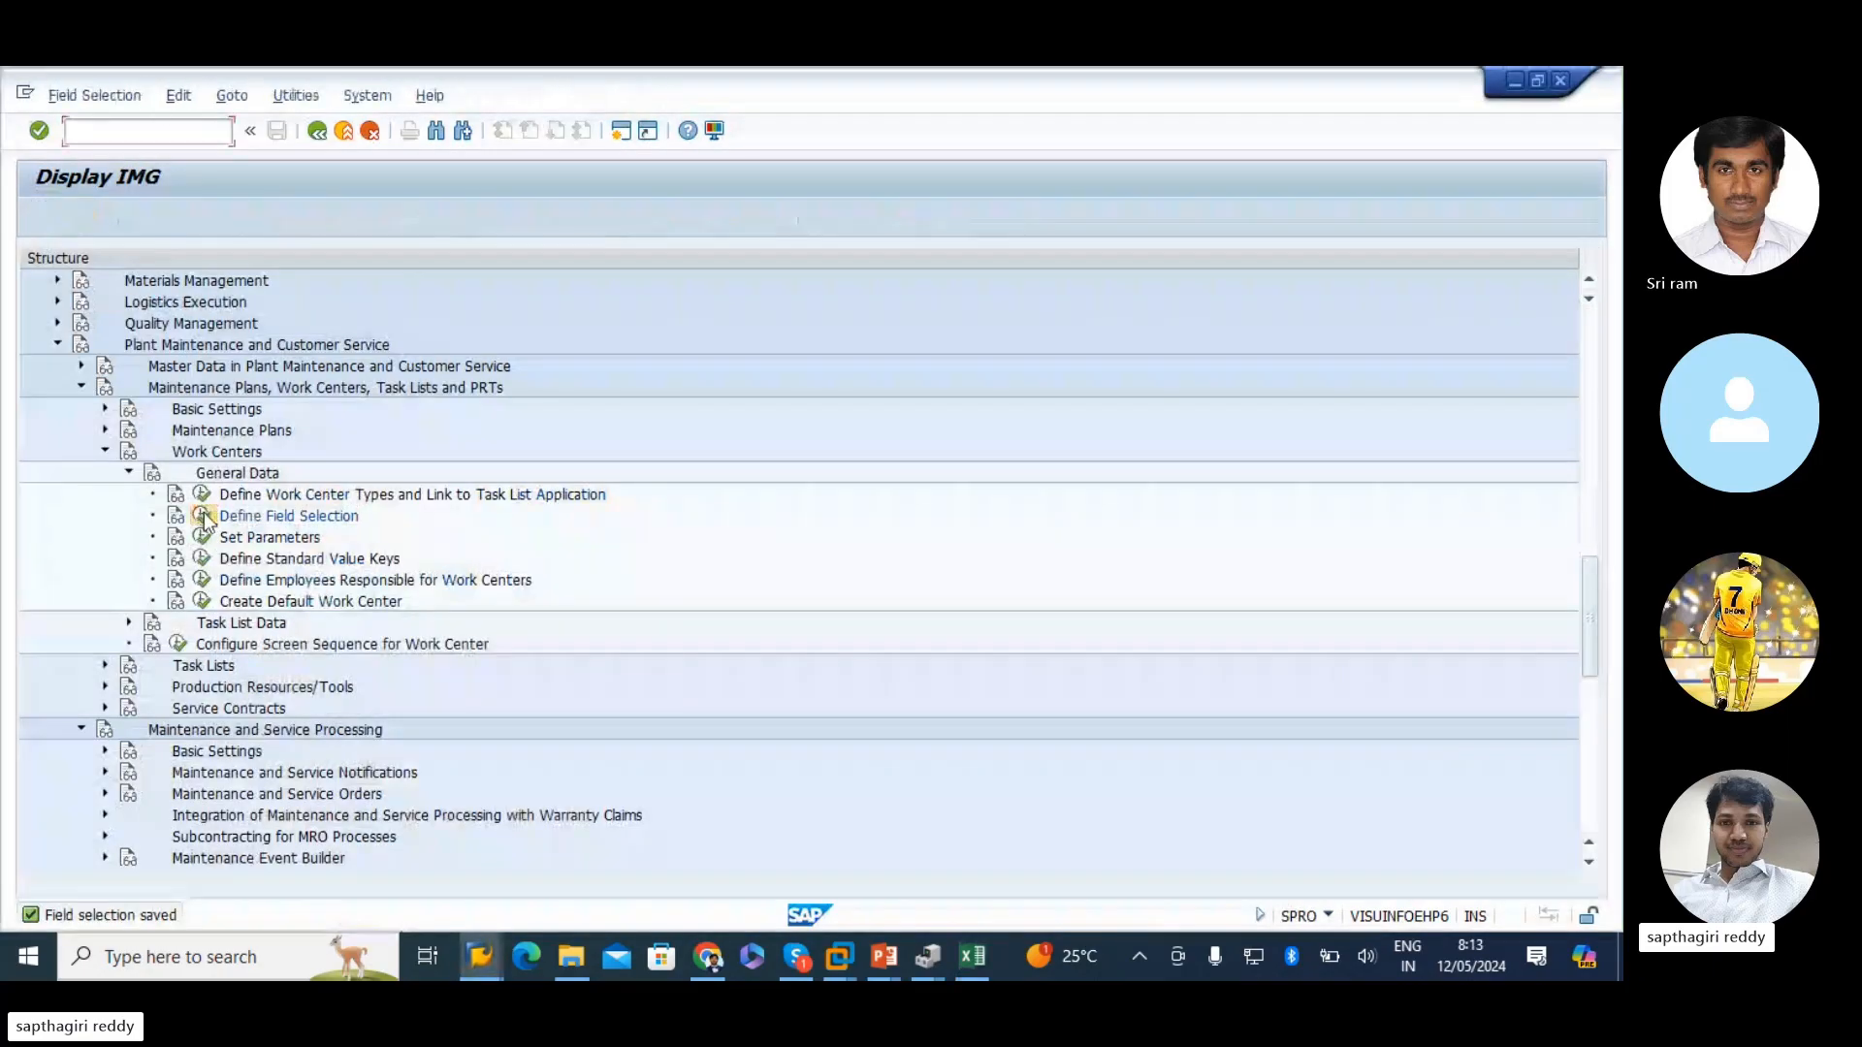
double_click(56, 308)
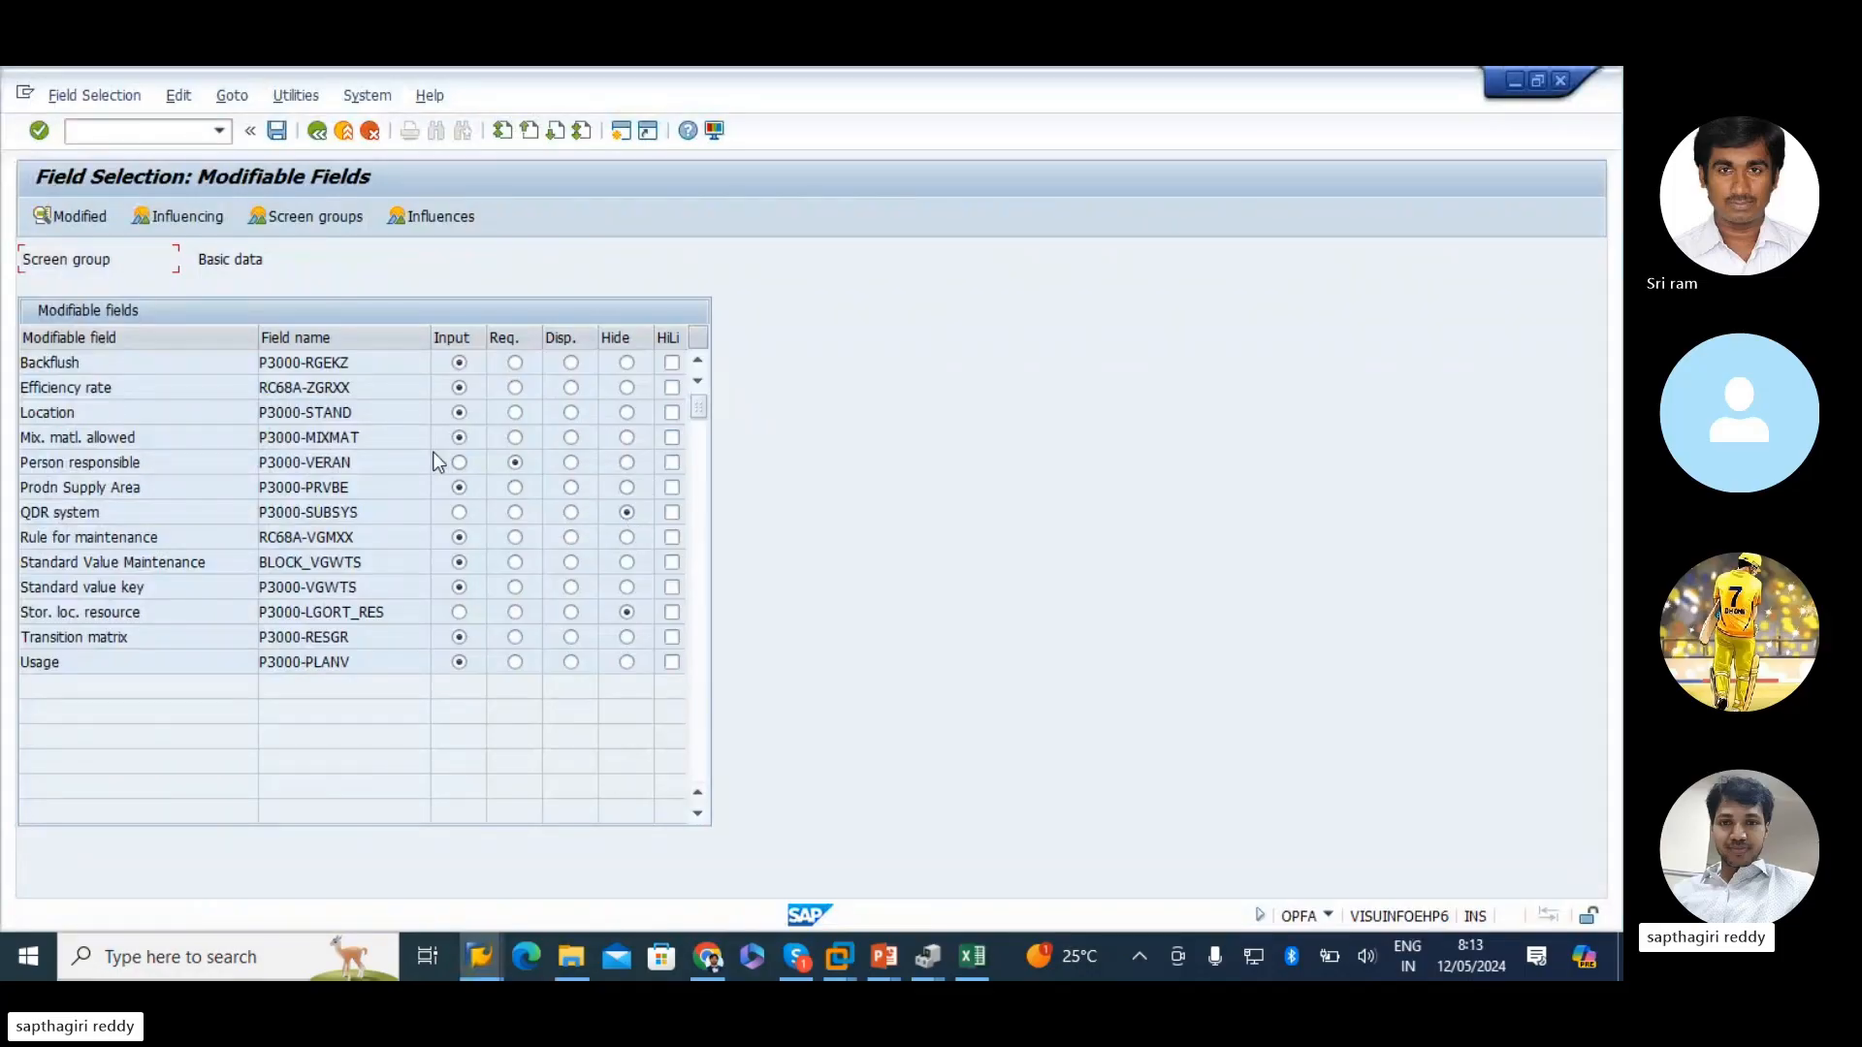
drag(79, 412, 6, 411)
- Examine the Location field and its description against the work center name in the basic data of RHDUME01
key(alt+Tab)
drag(288, 467, 12, 446)
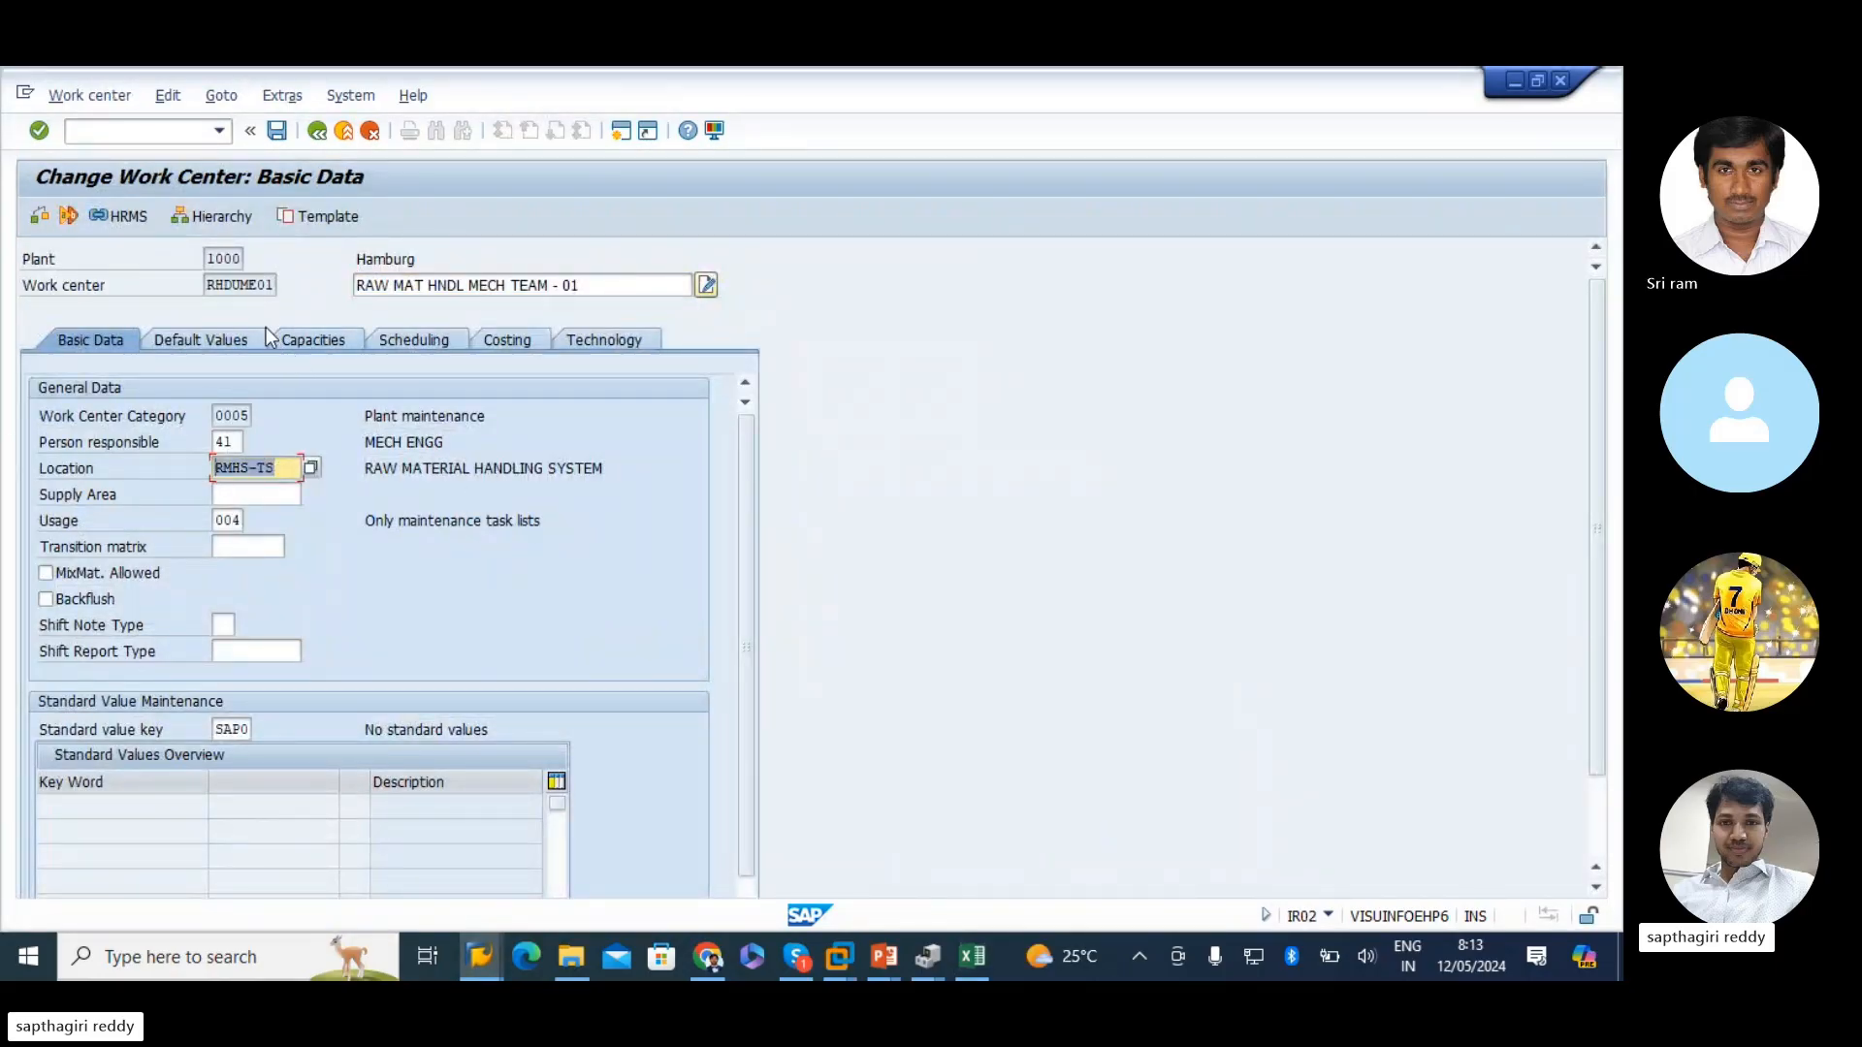
click(238, 284)
drag(205, 285, 328, 317)
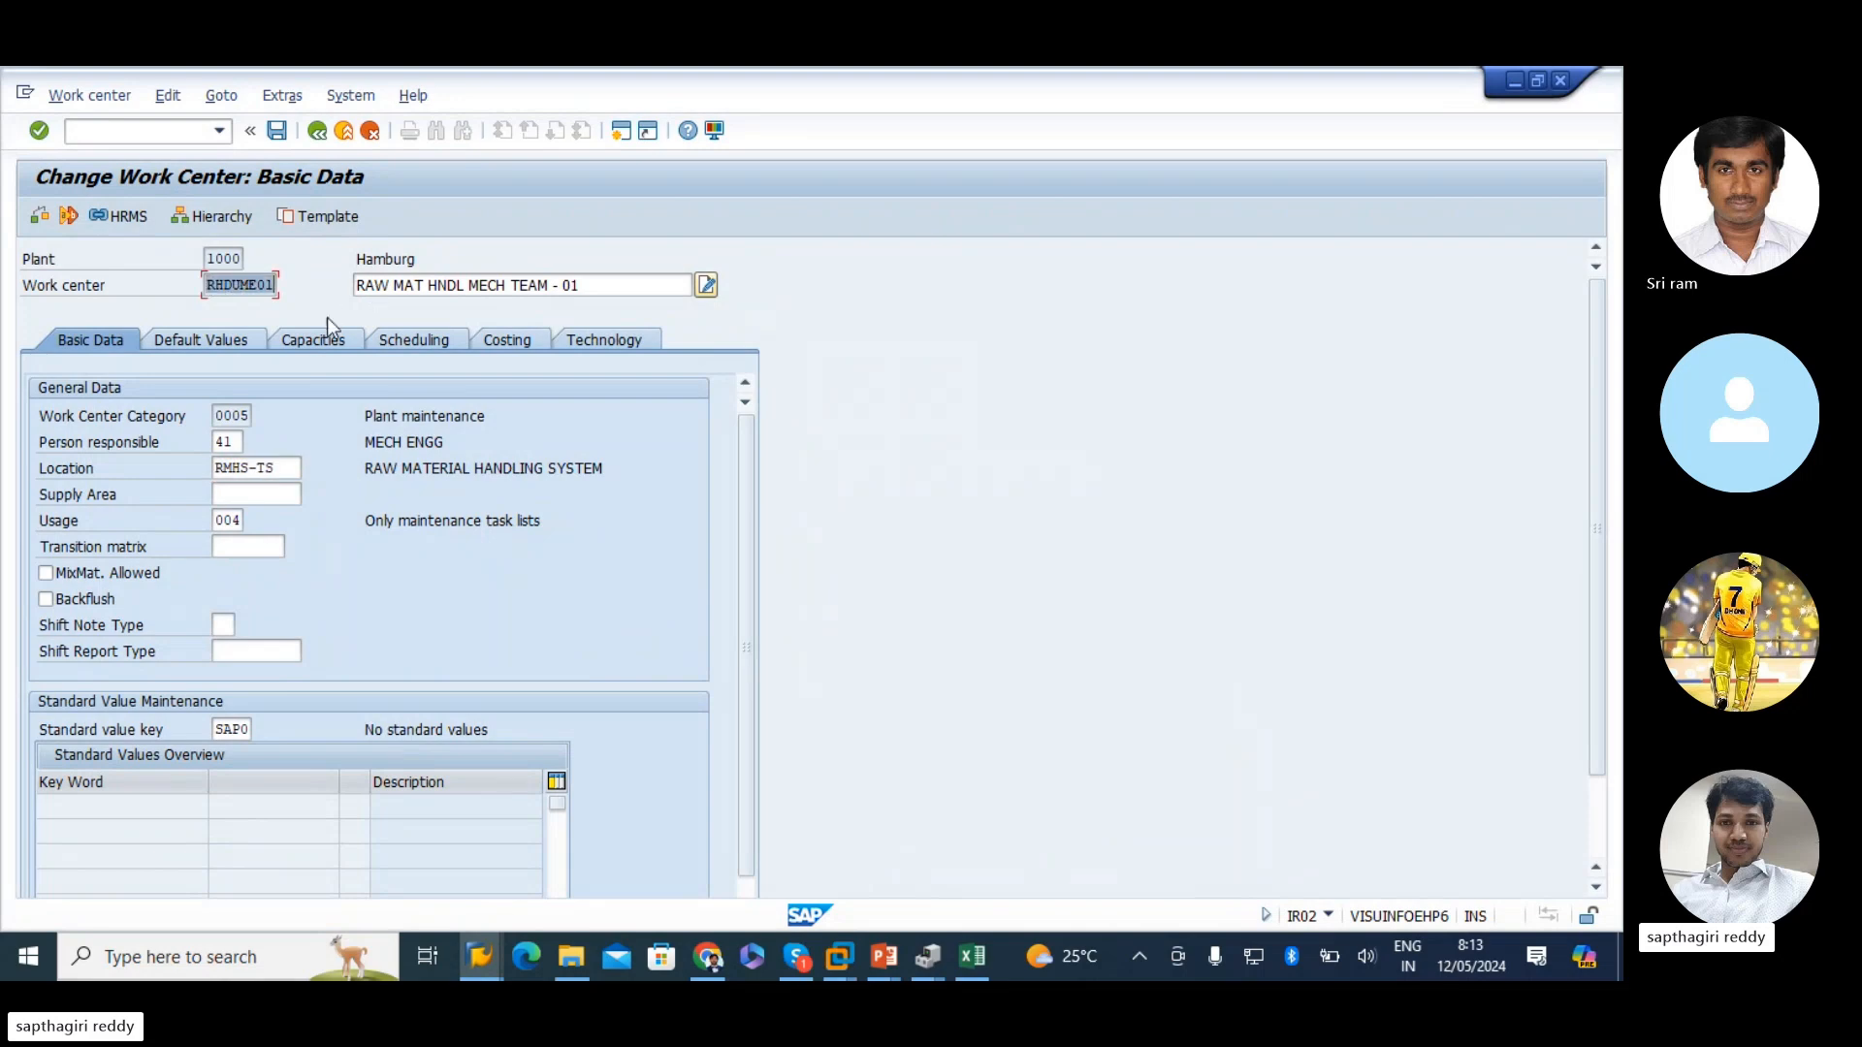
click(227, 470)
click(223, 281)
drag(207, 285, 434, 272)
click(439, 469)
drag(639, 472, 11, 466)
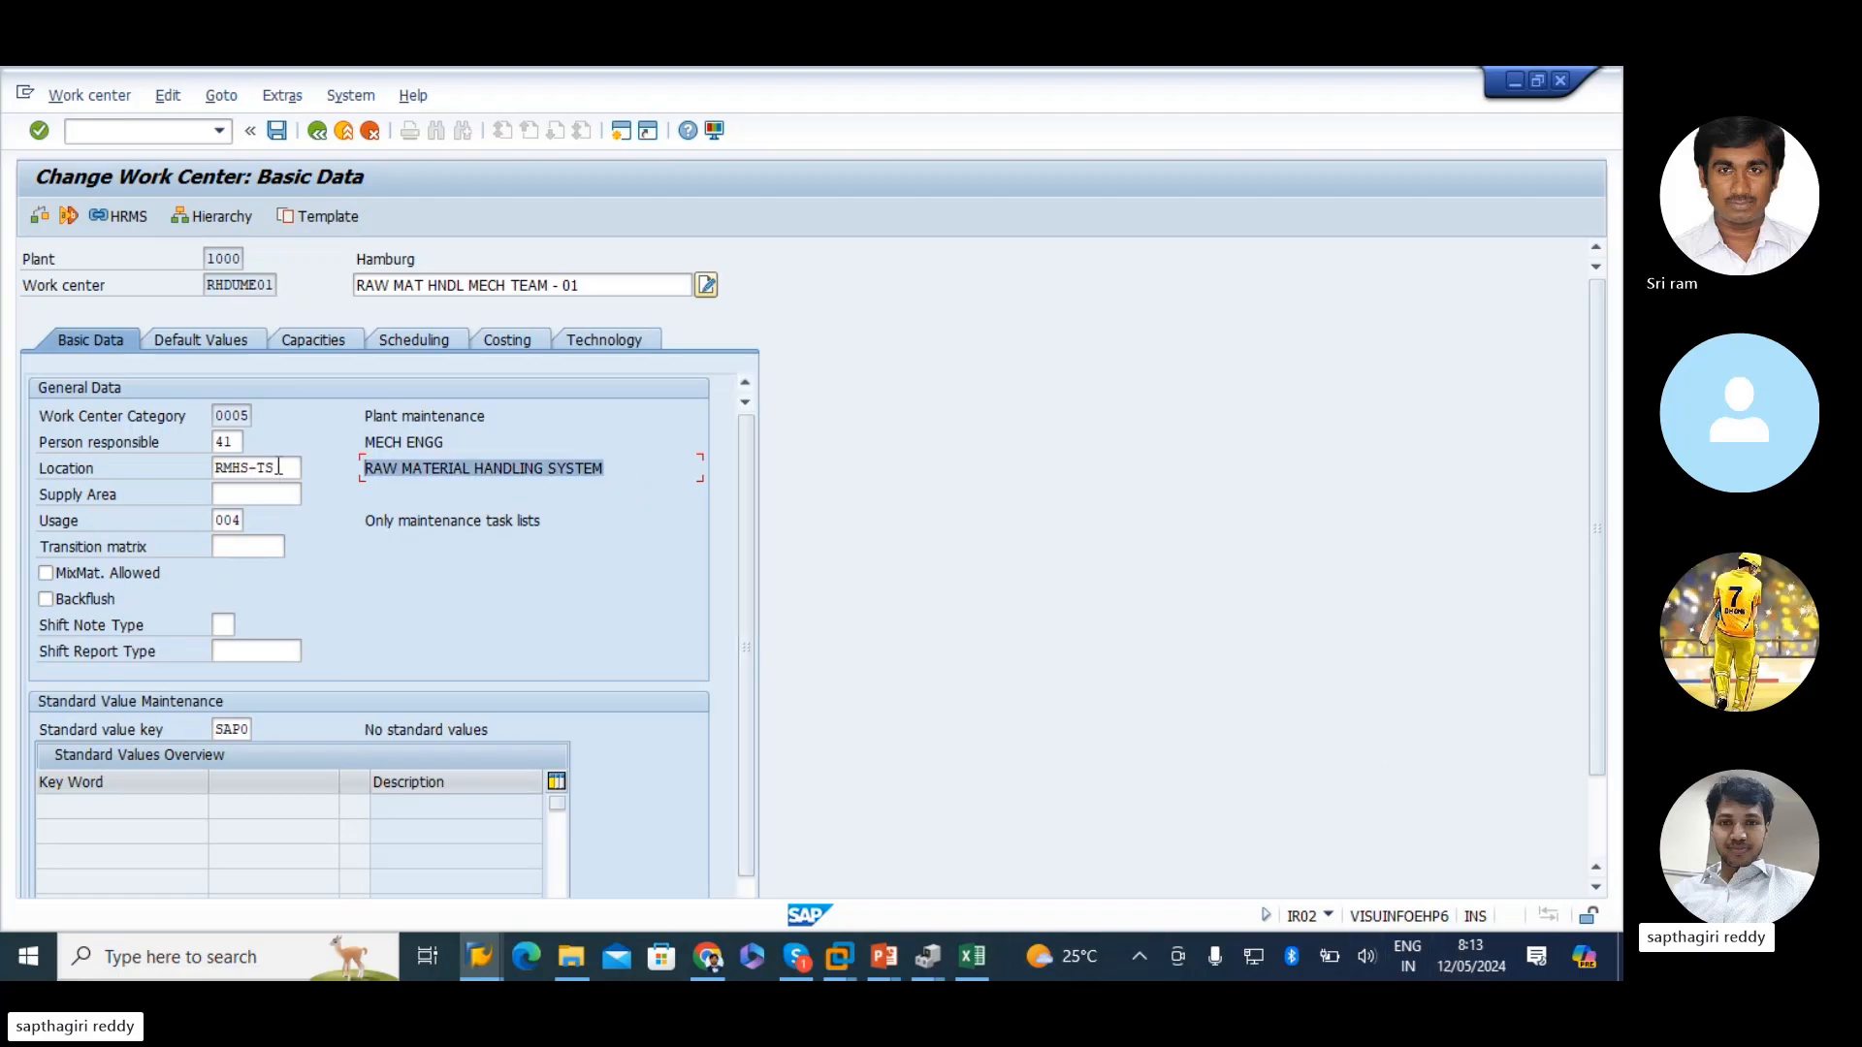
drag(279, 475, 11, 473)
click(240, 471)
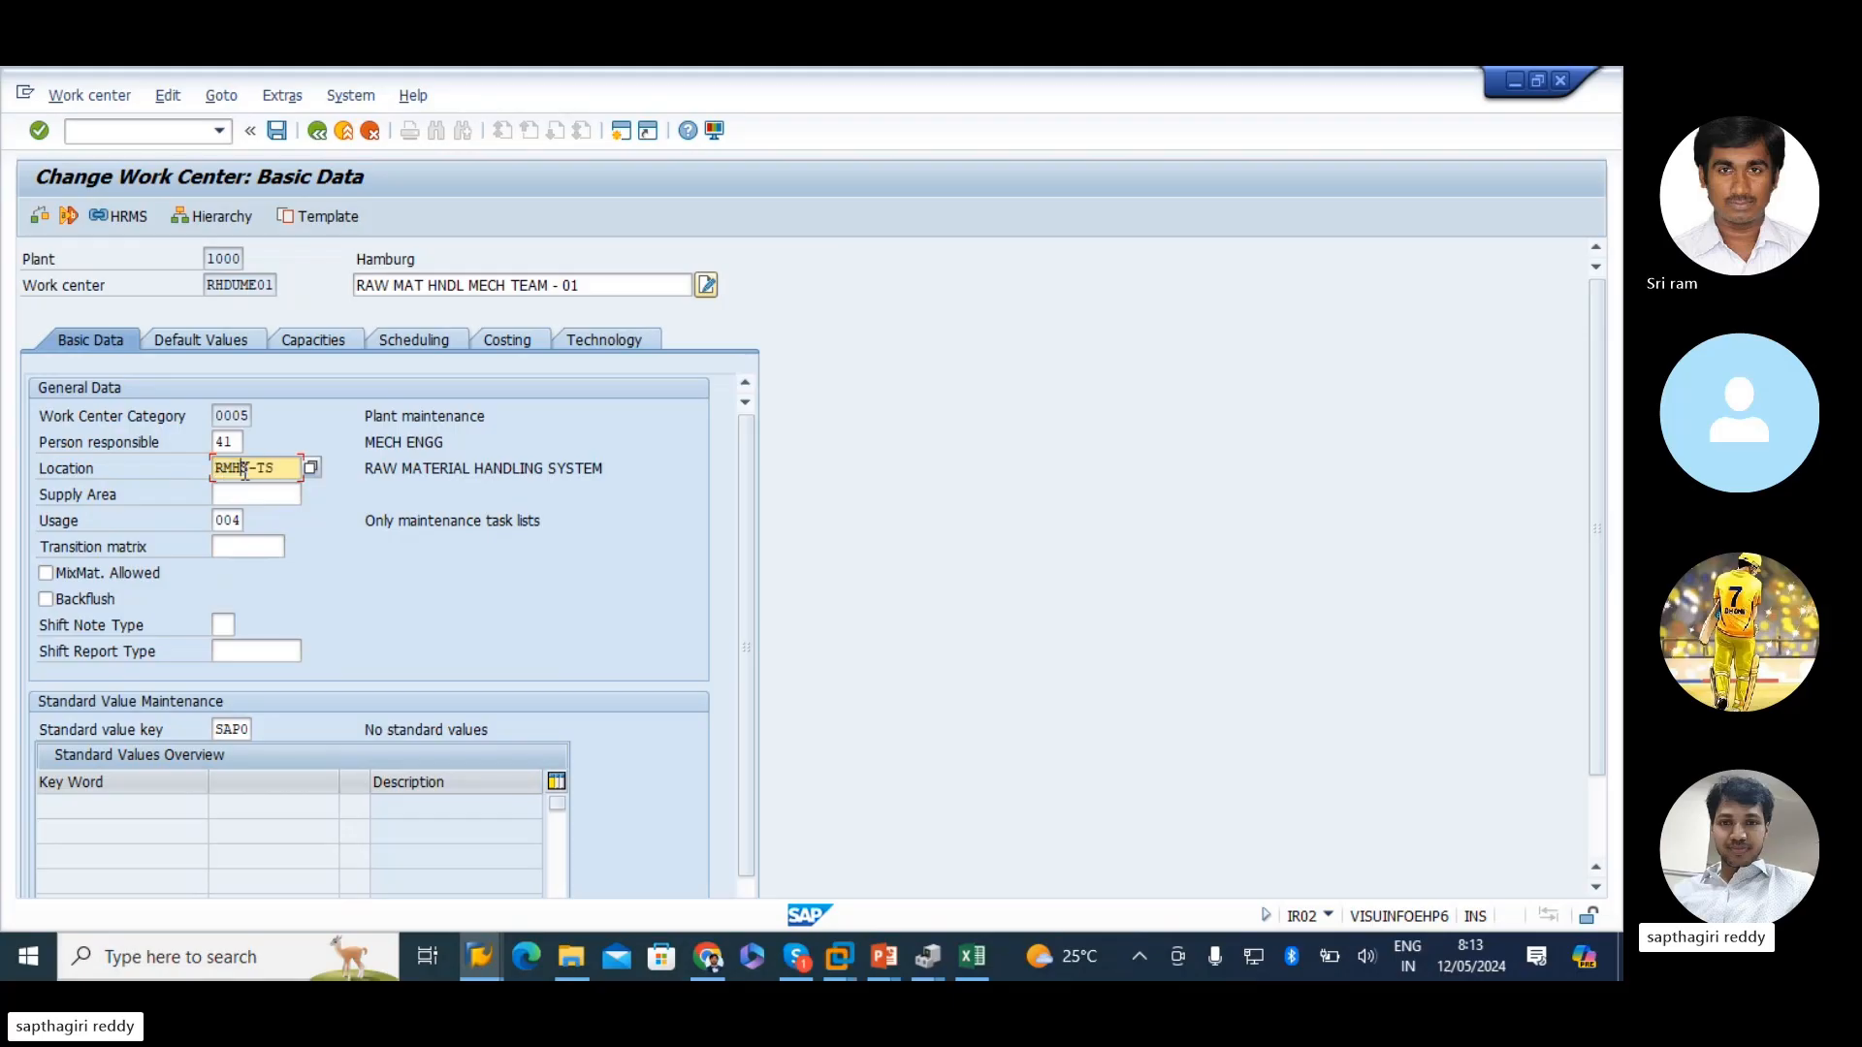
drag(278, 465, 166, 457)
click(249, 471)
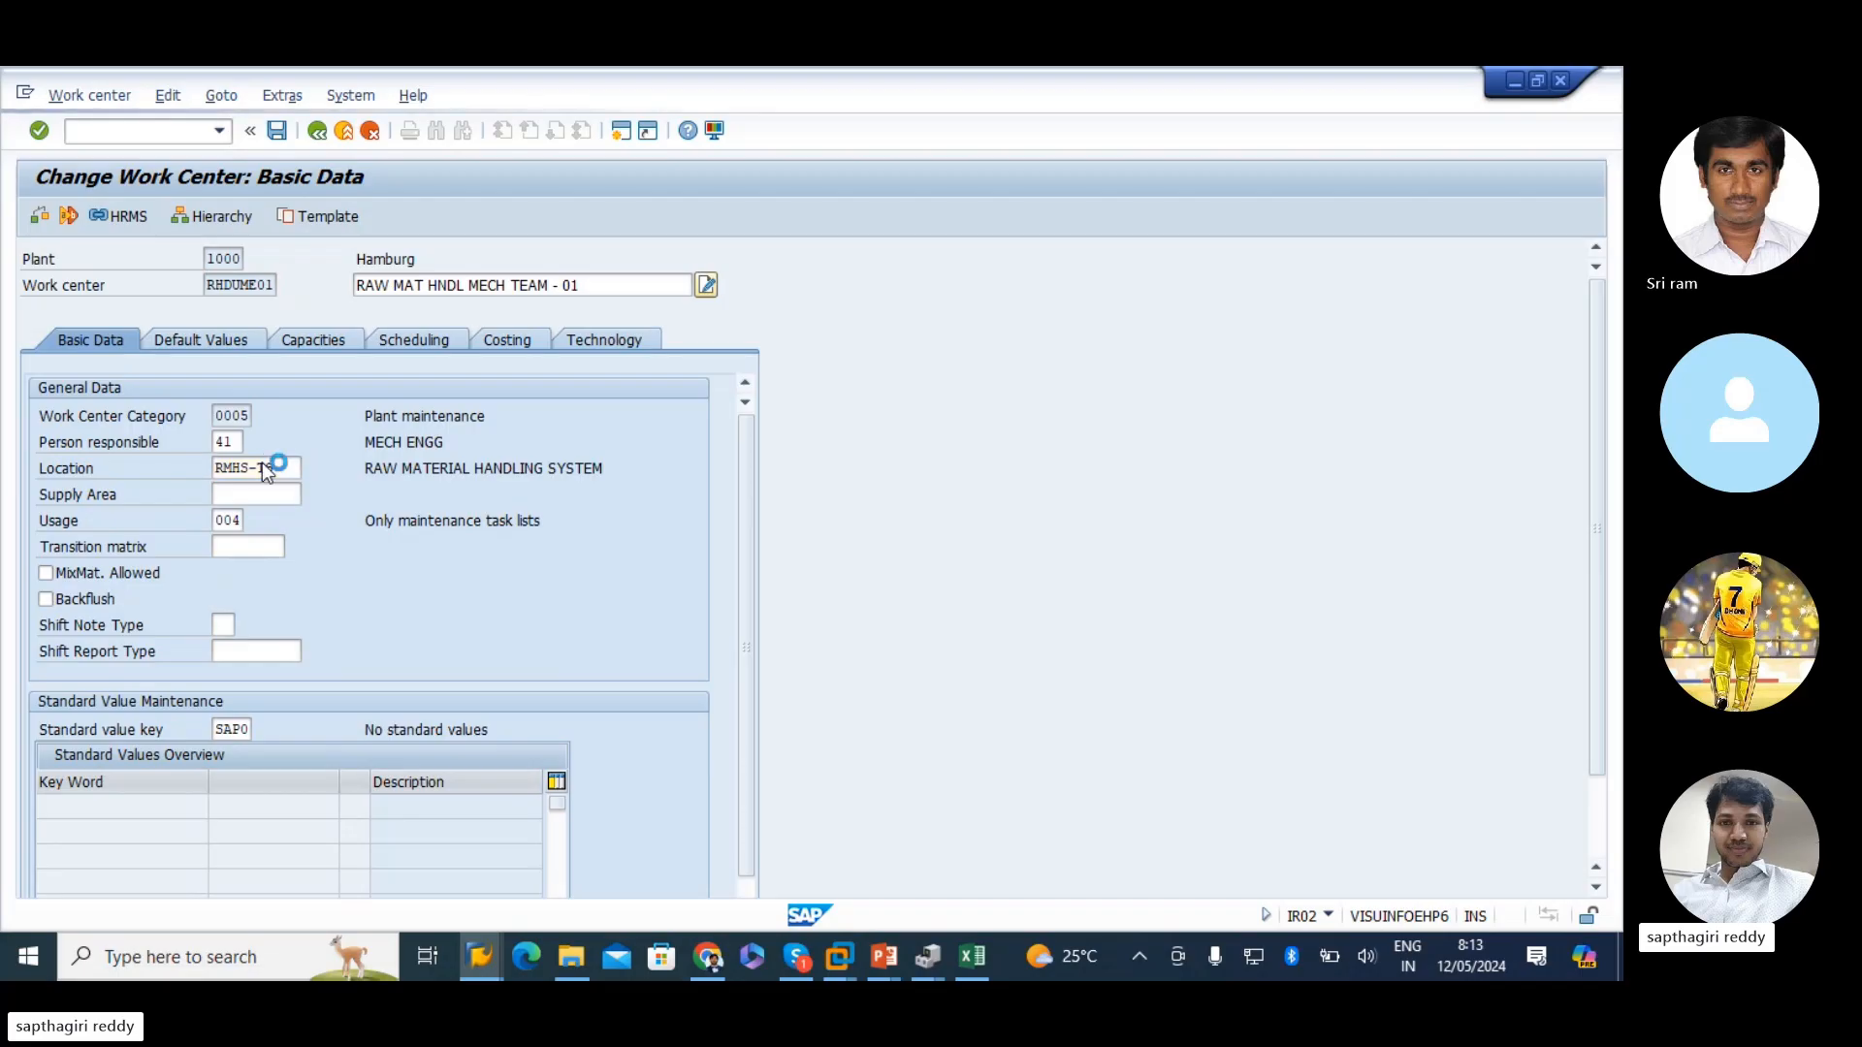
- Read the field help for the work center's Location field and close it
key(F1)
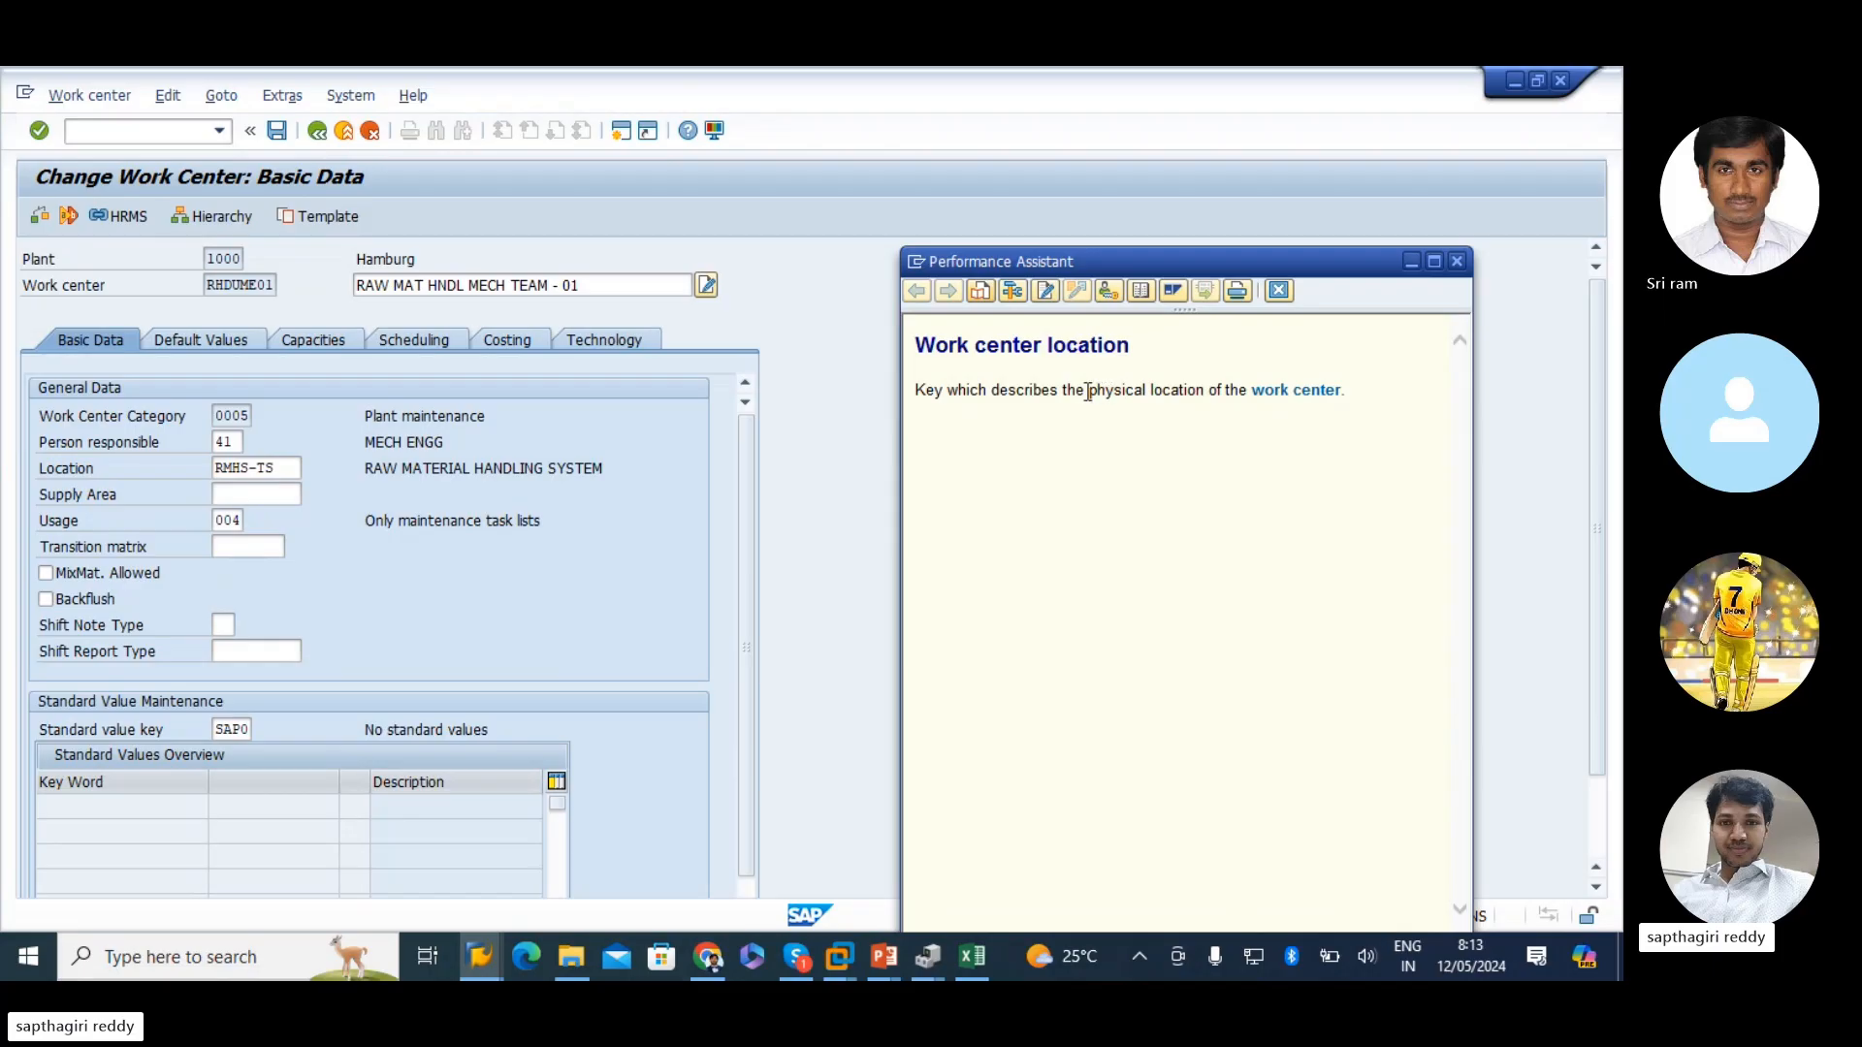
drag(1089, 389, 1208, 389)
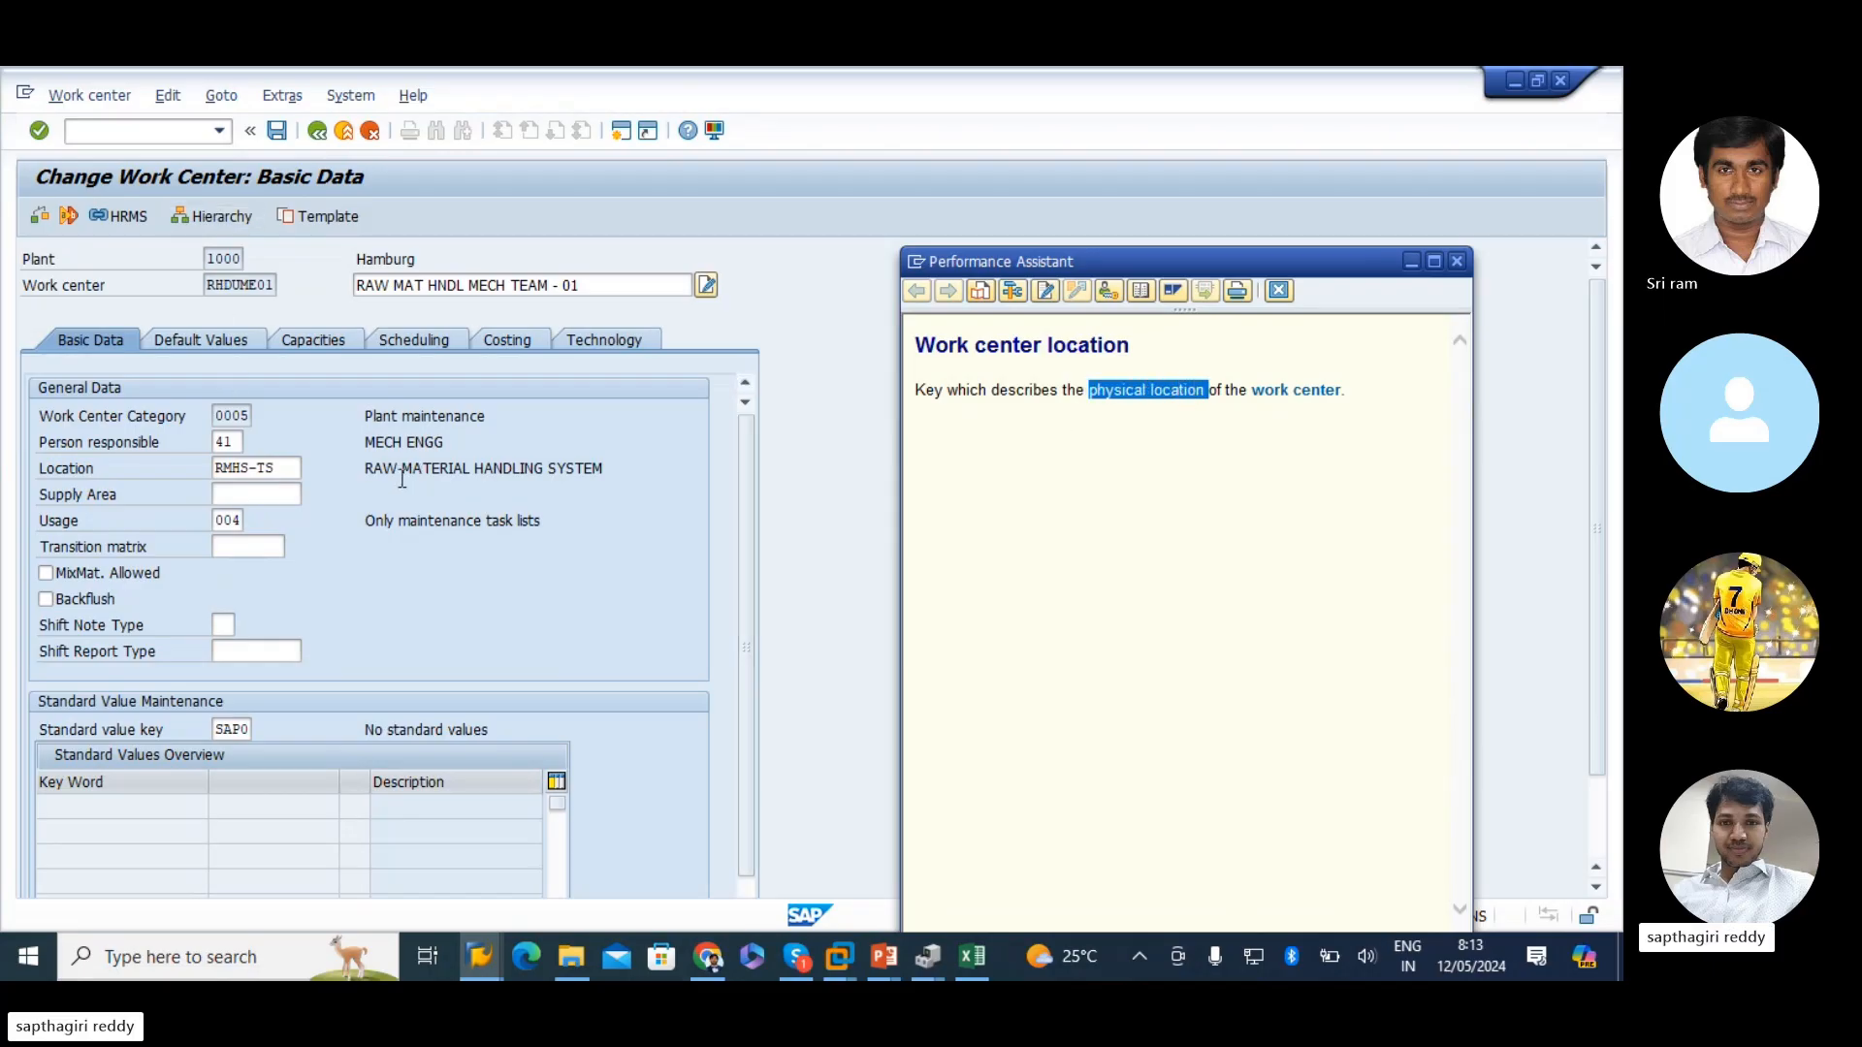
click(1457, 262)
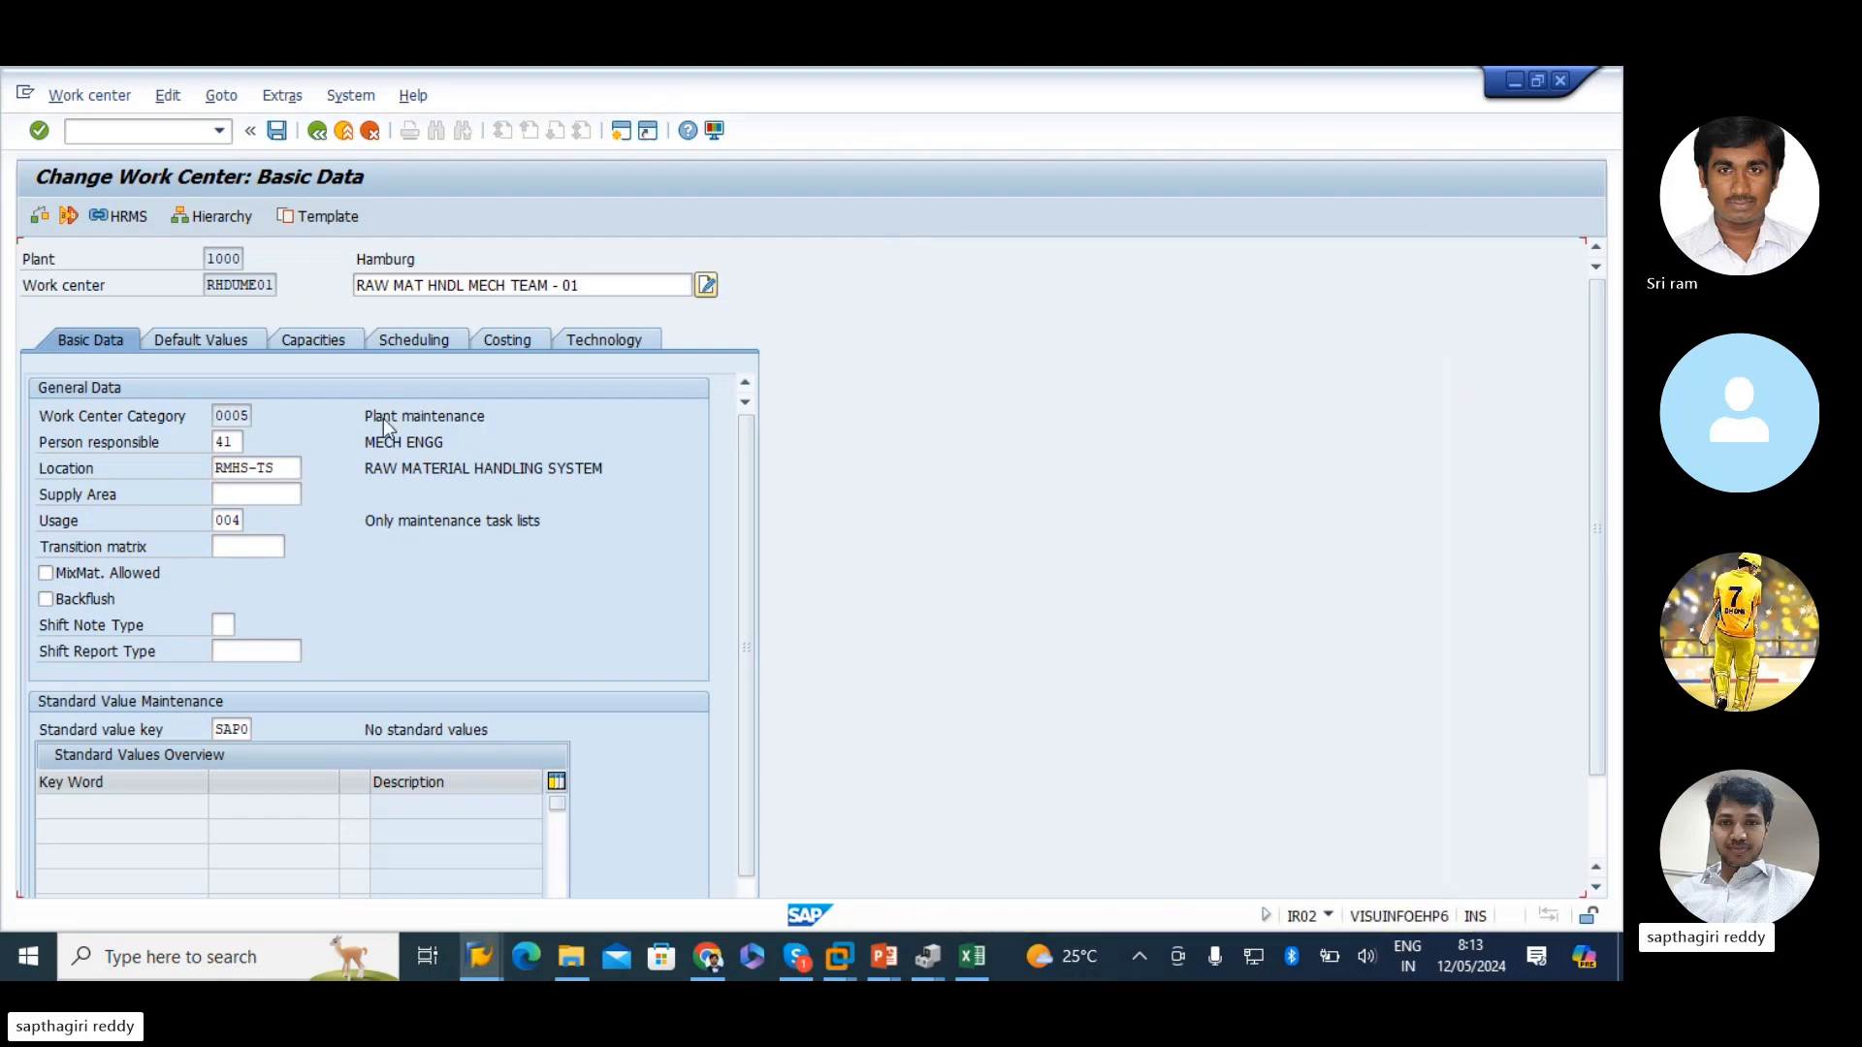
click(240, 468)
- Set the Location field to required and highlighted in the Basic data field selection, and save to the proposed customizing request
key(alt+Tab)
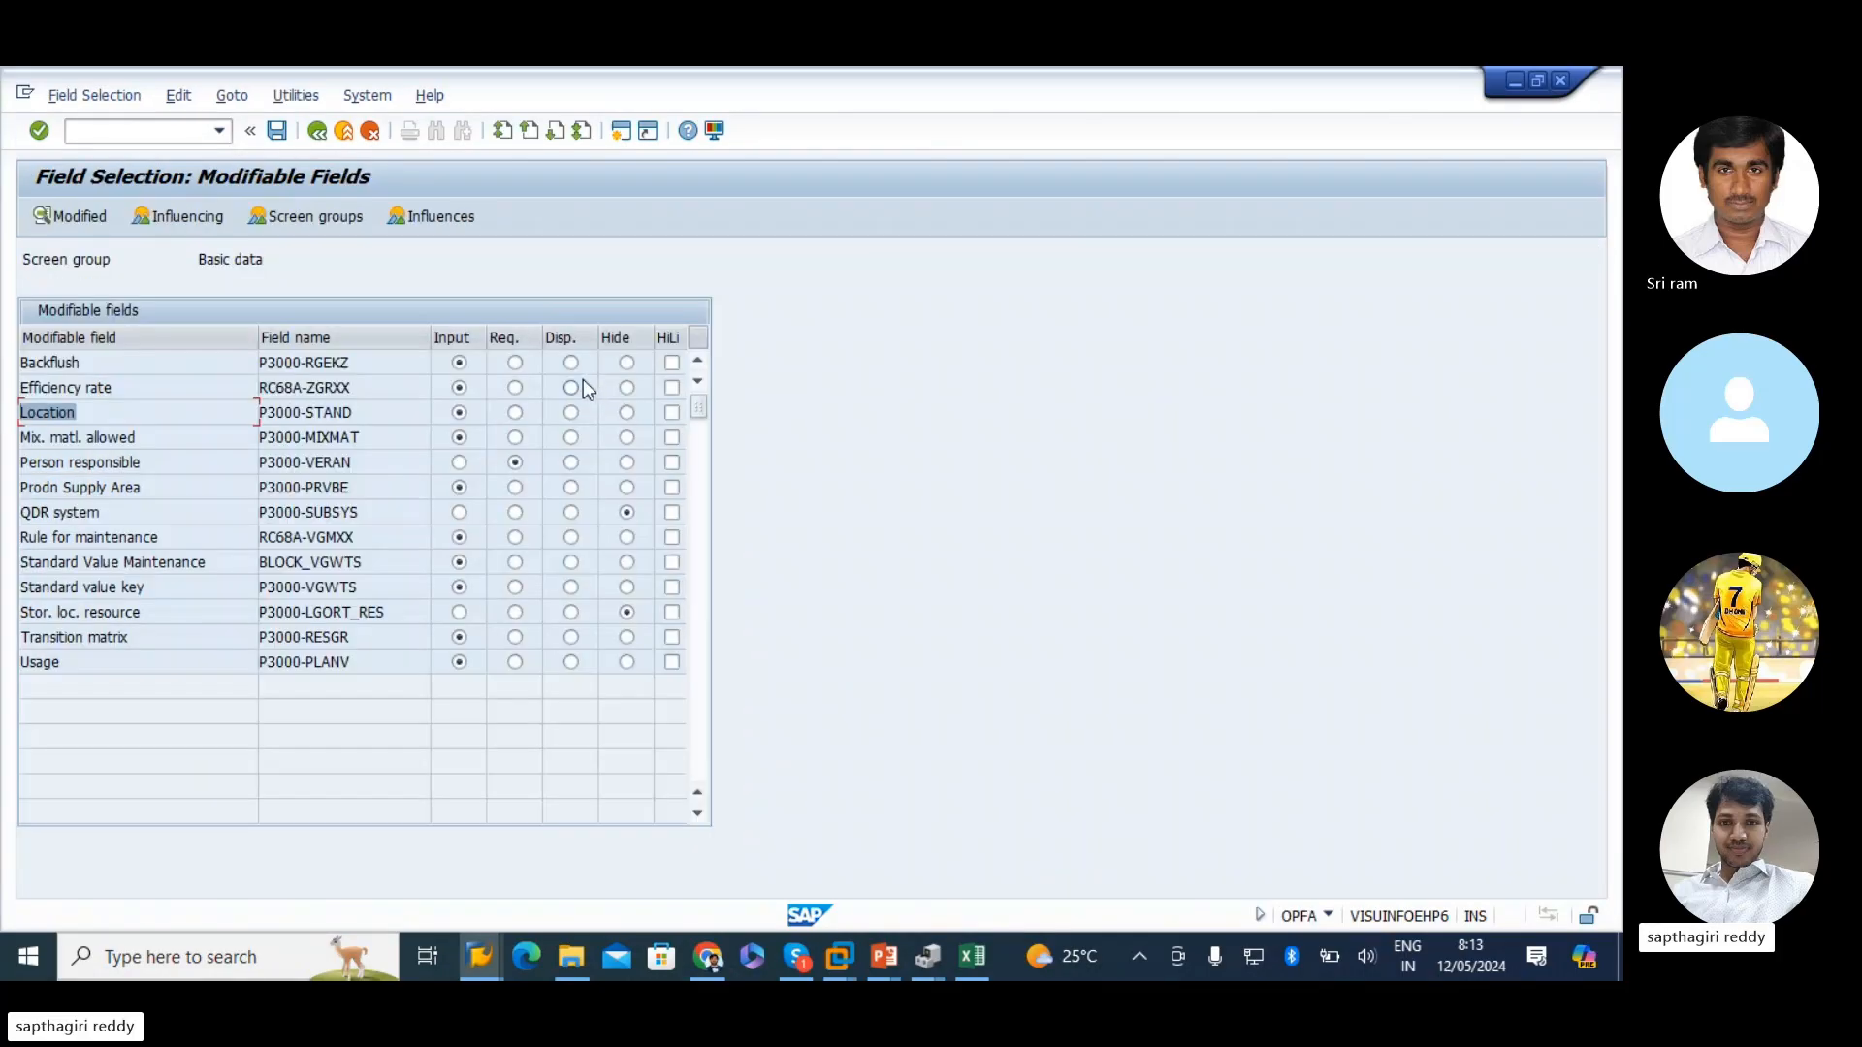
click(516, 413)
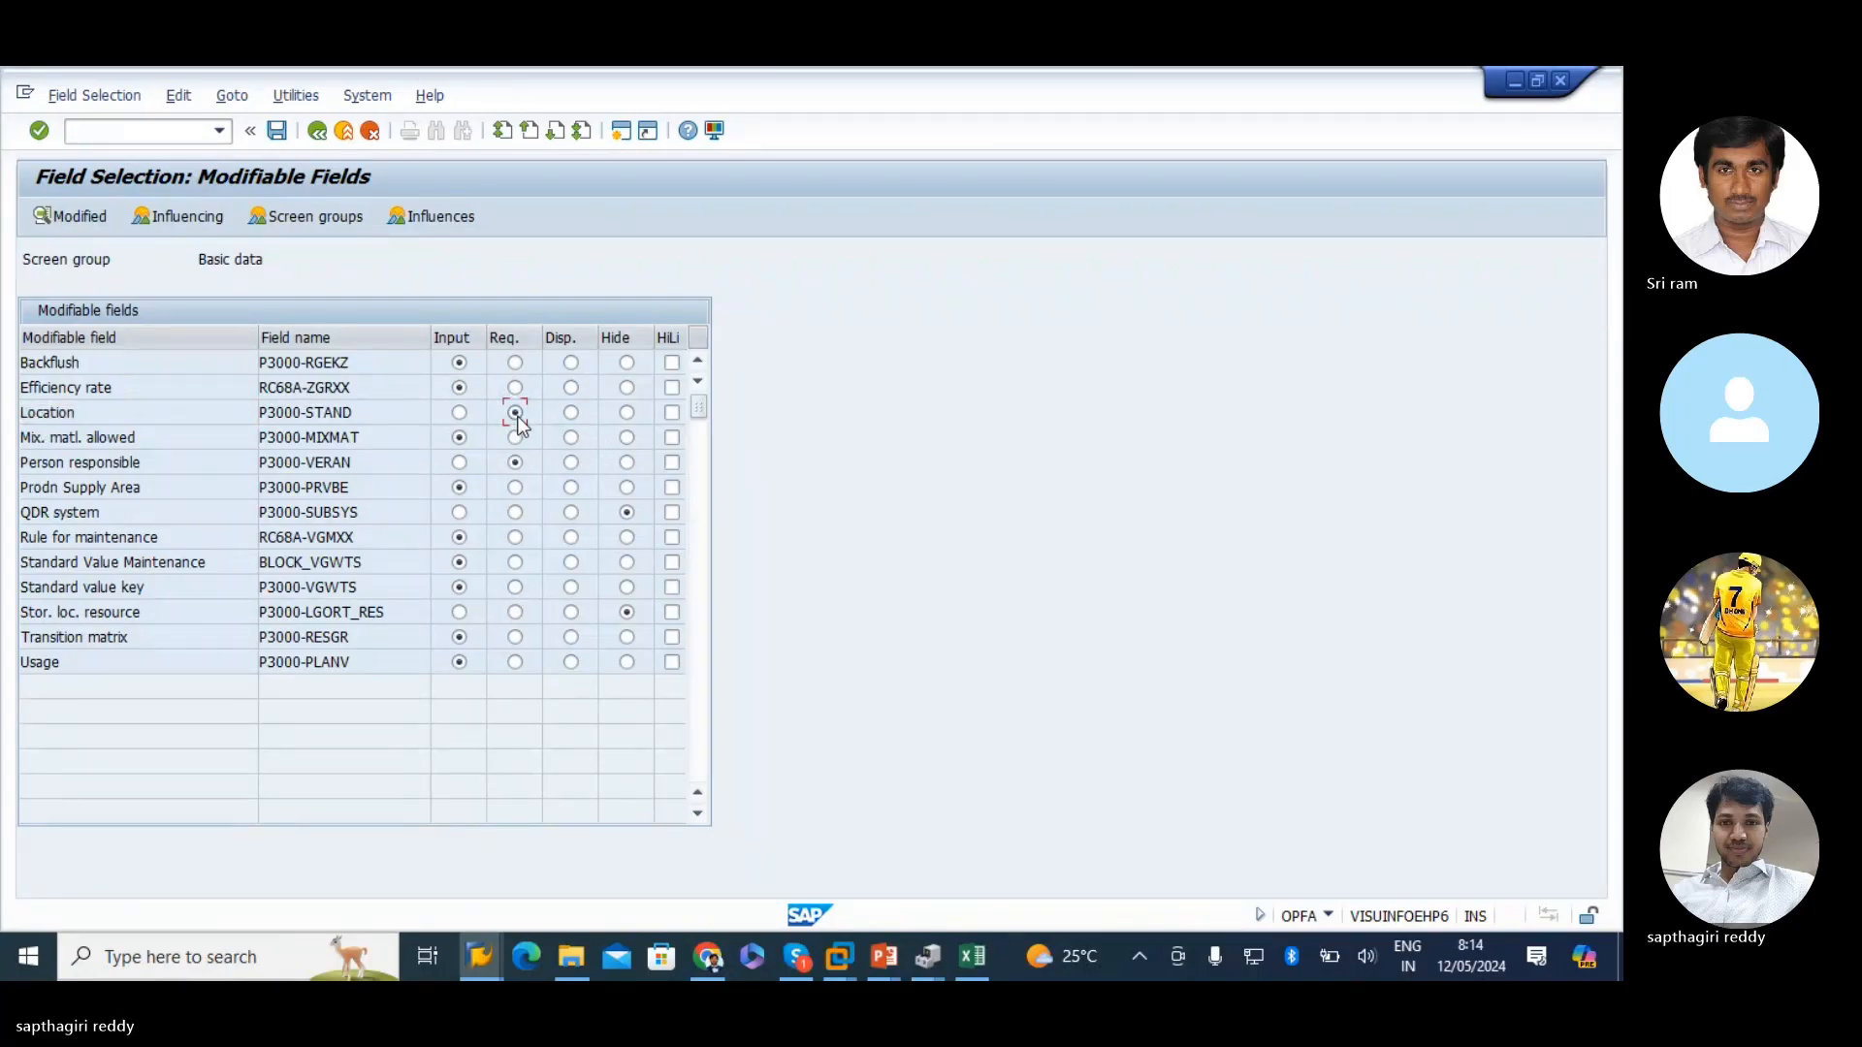
key(alt+Tab)
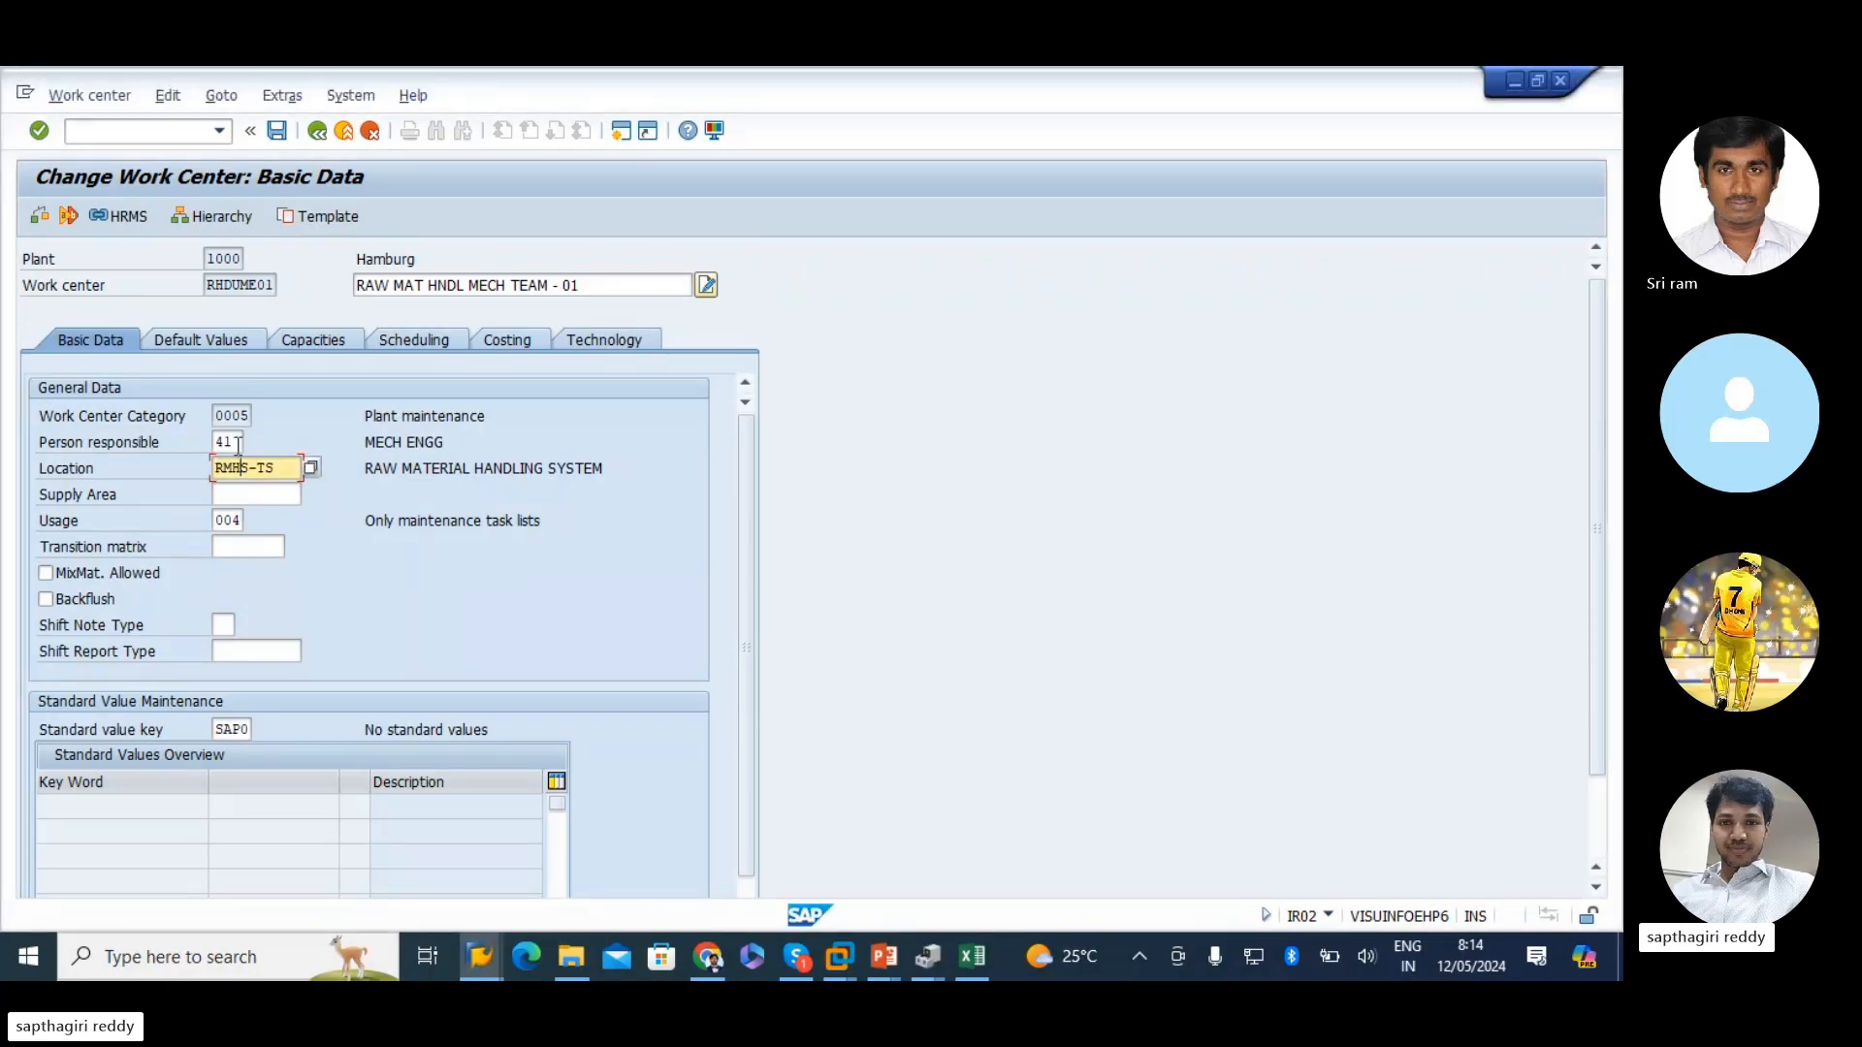
key(alt+Tab)
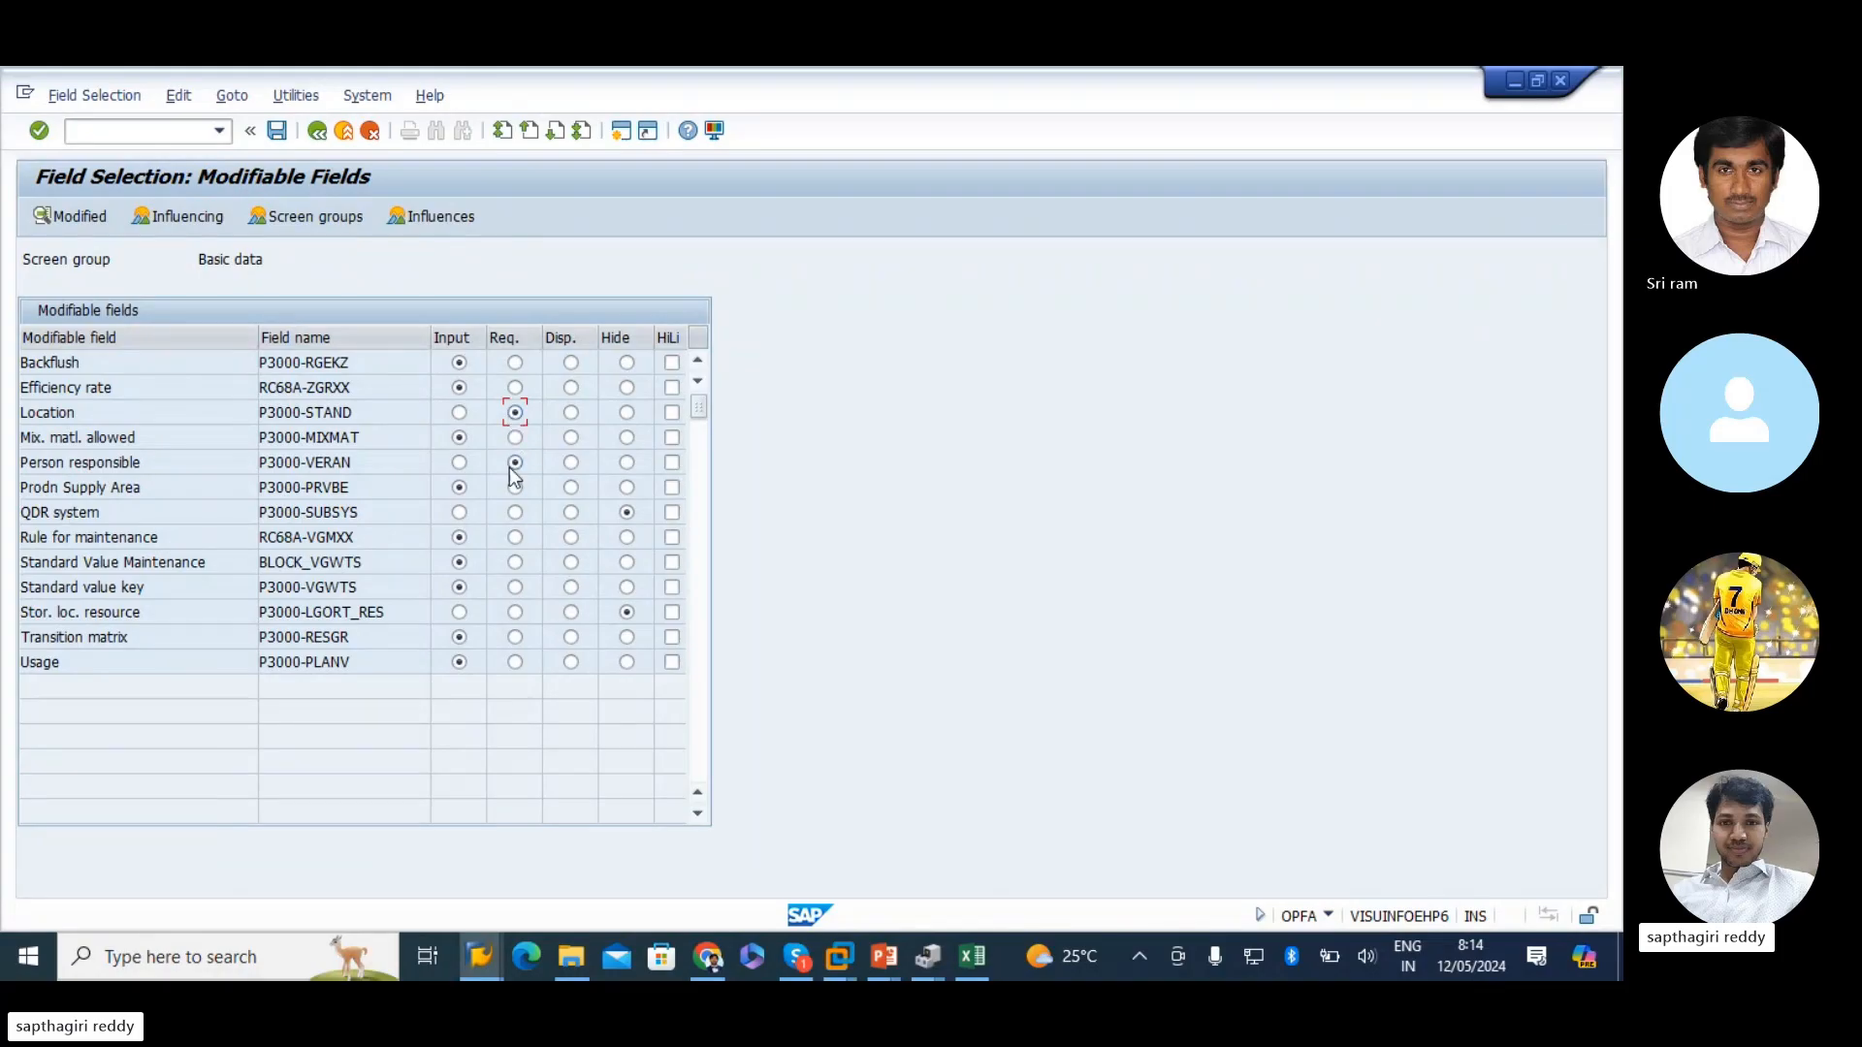
key(alt+Tab)
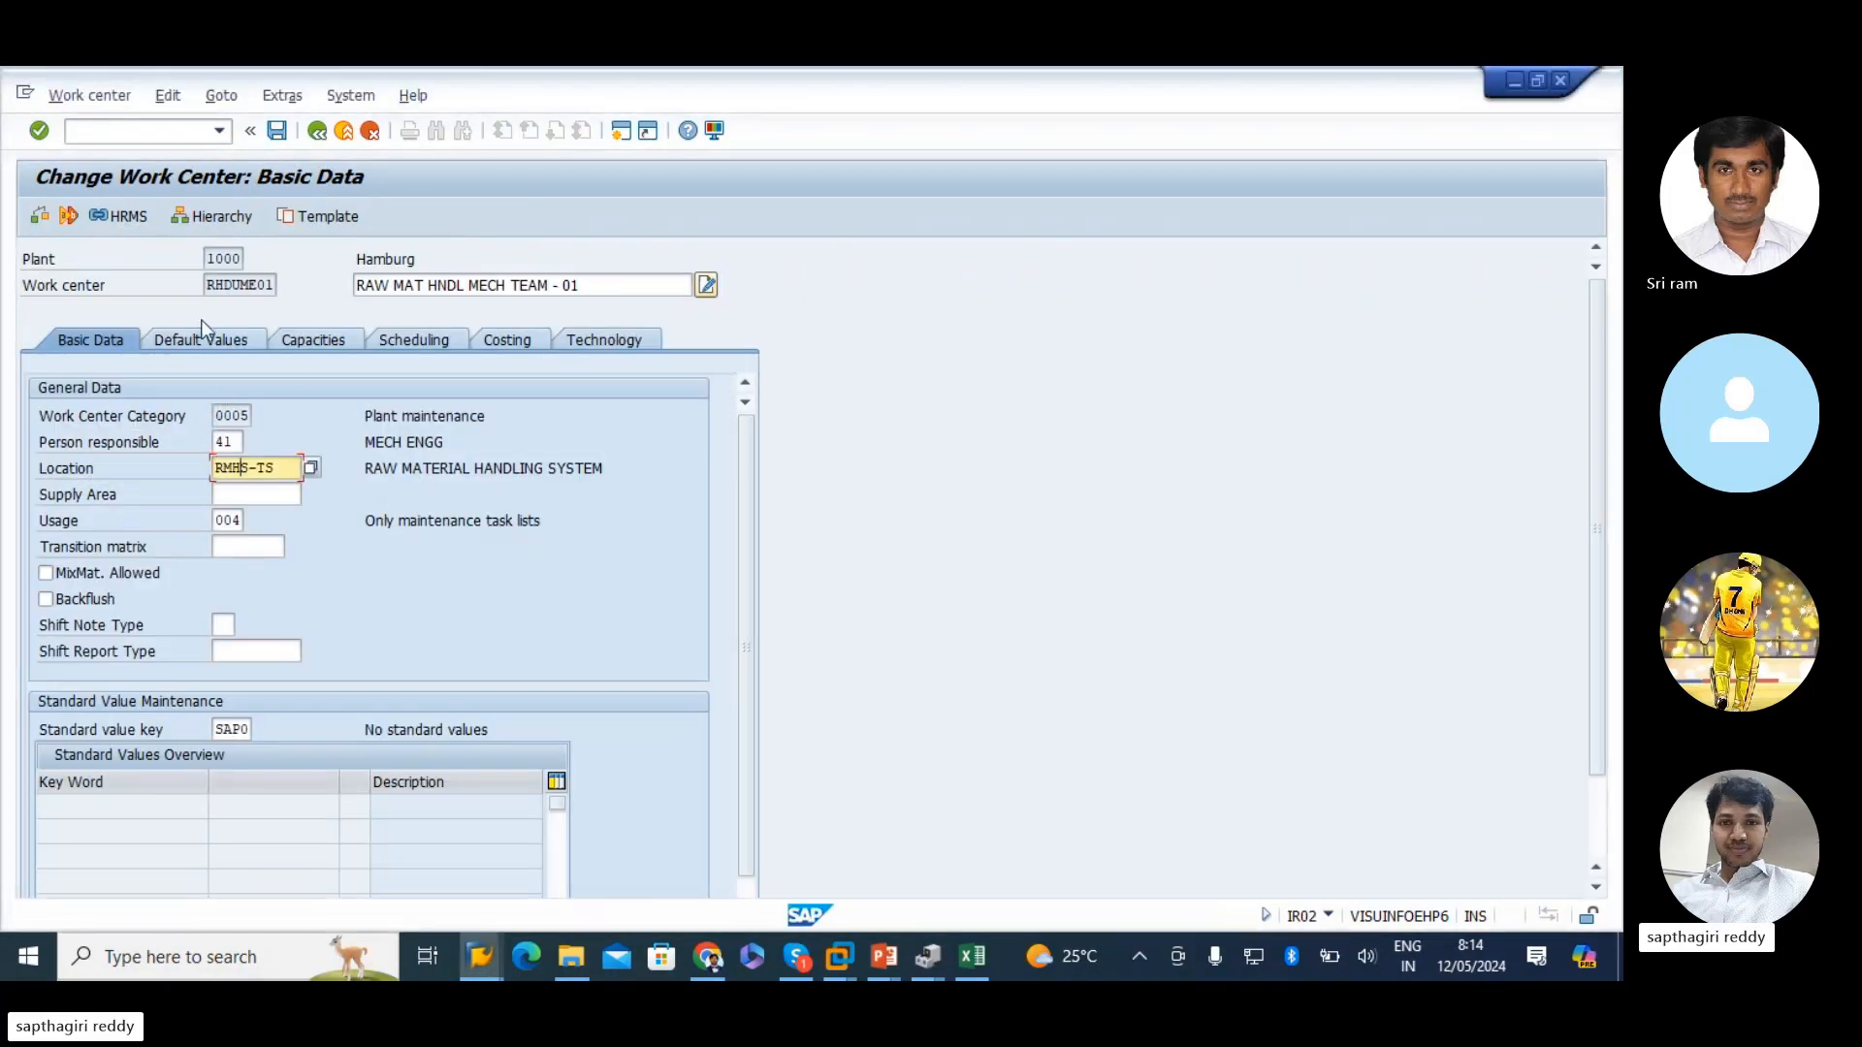
drag(286, 472, 5, 423)
key(alt+Tab)
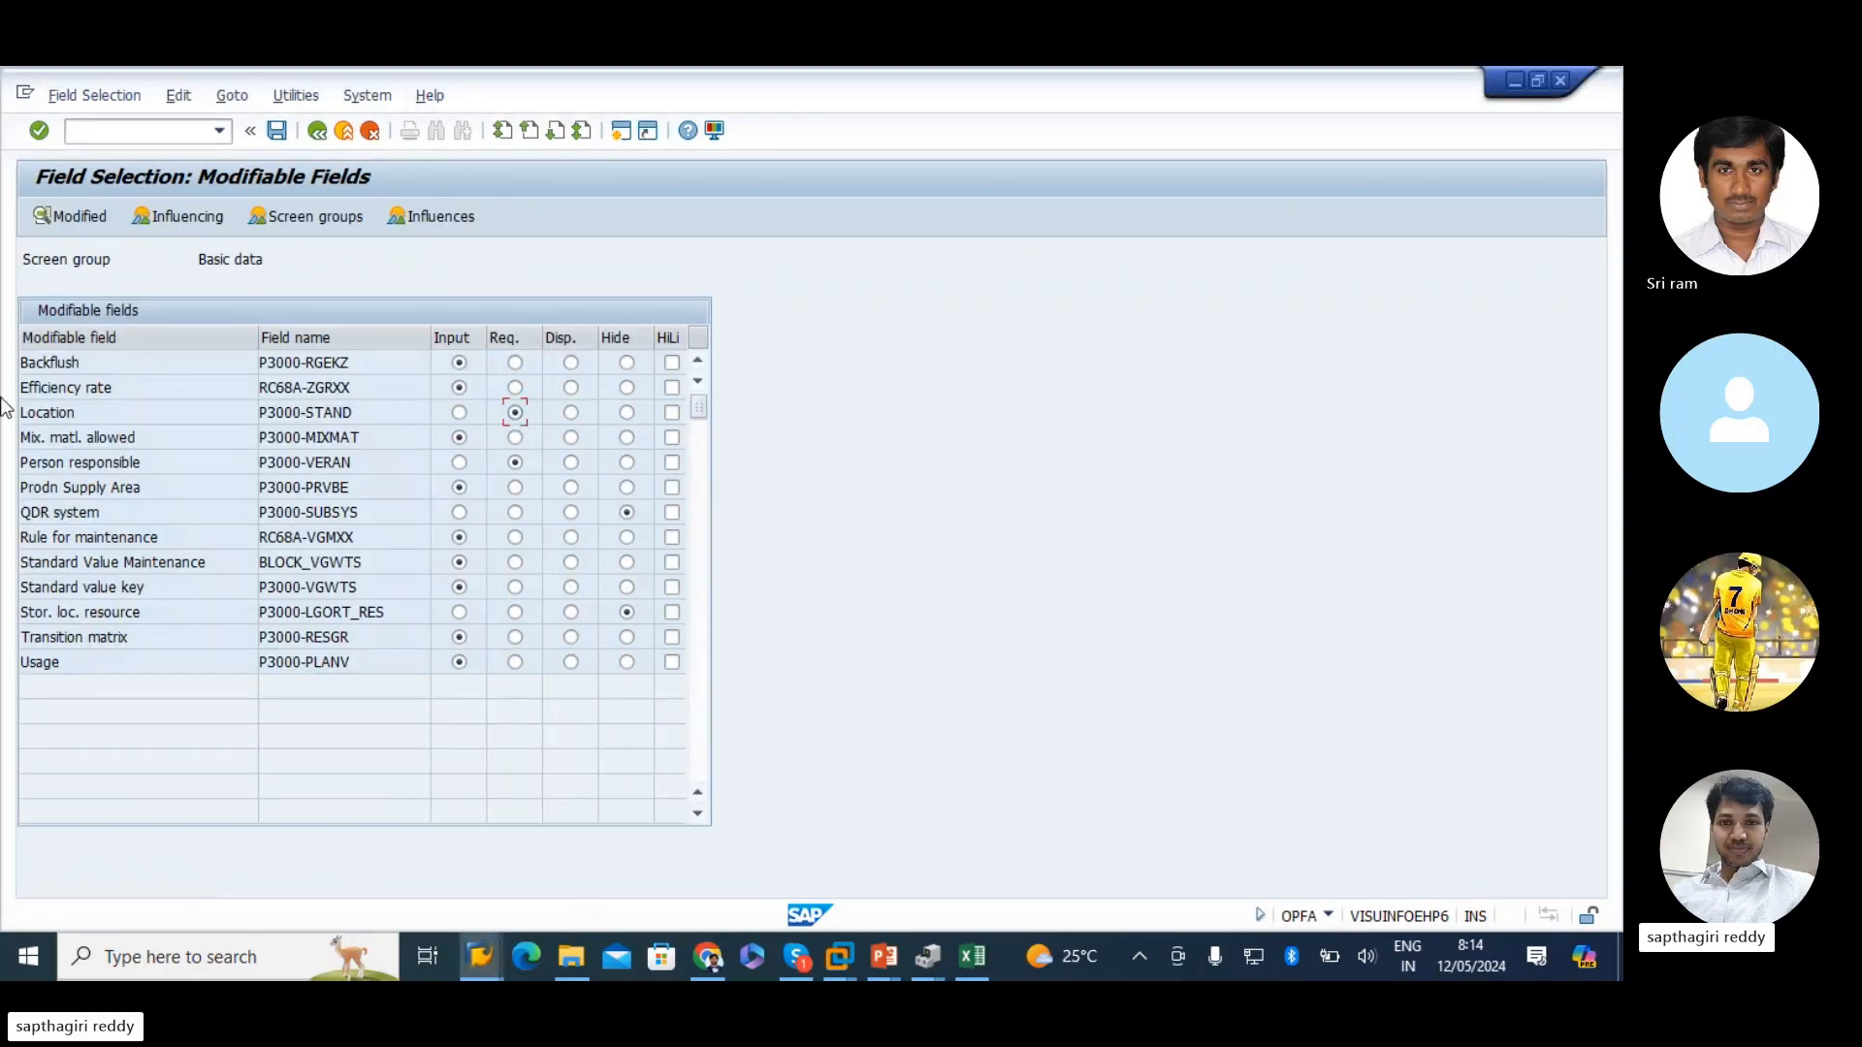
click(669, 413)
click(276, 130)
click(350, 444)
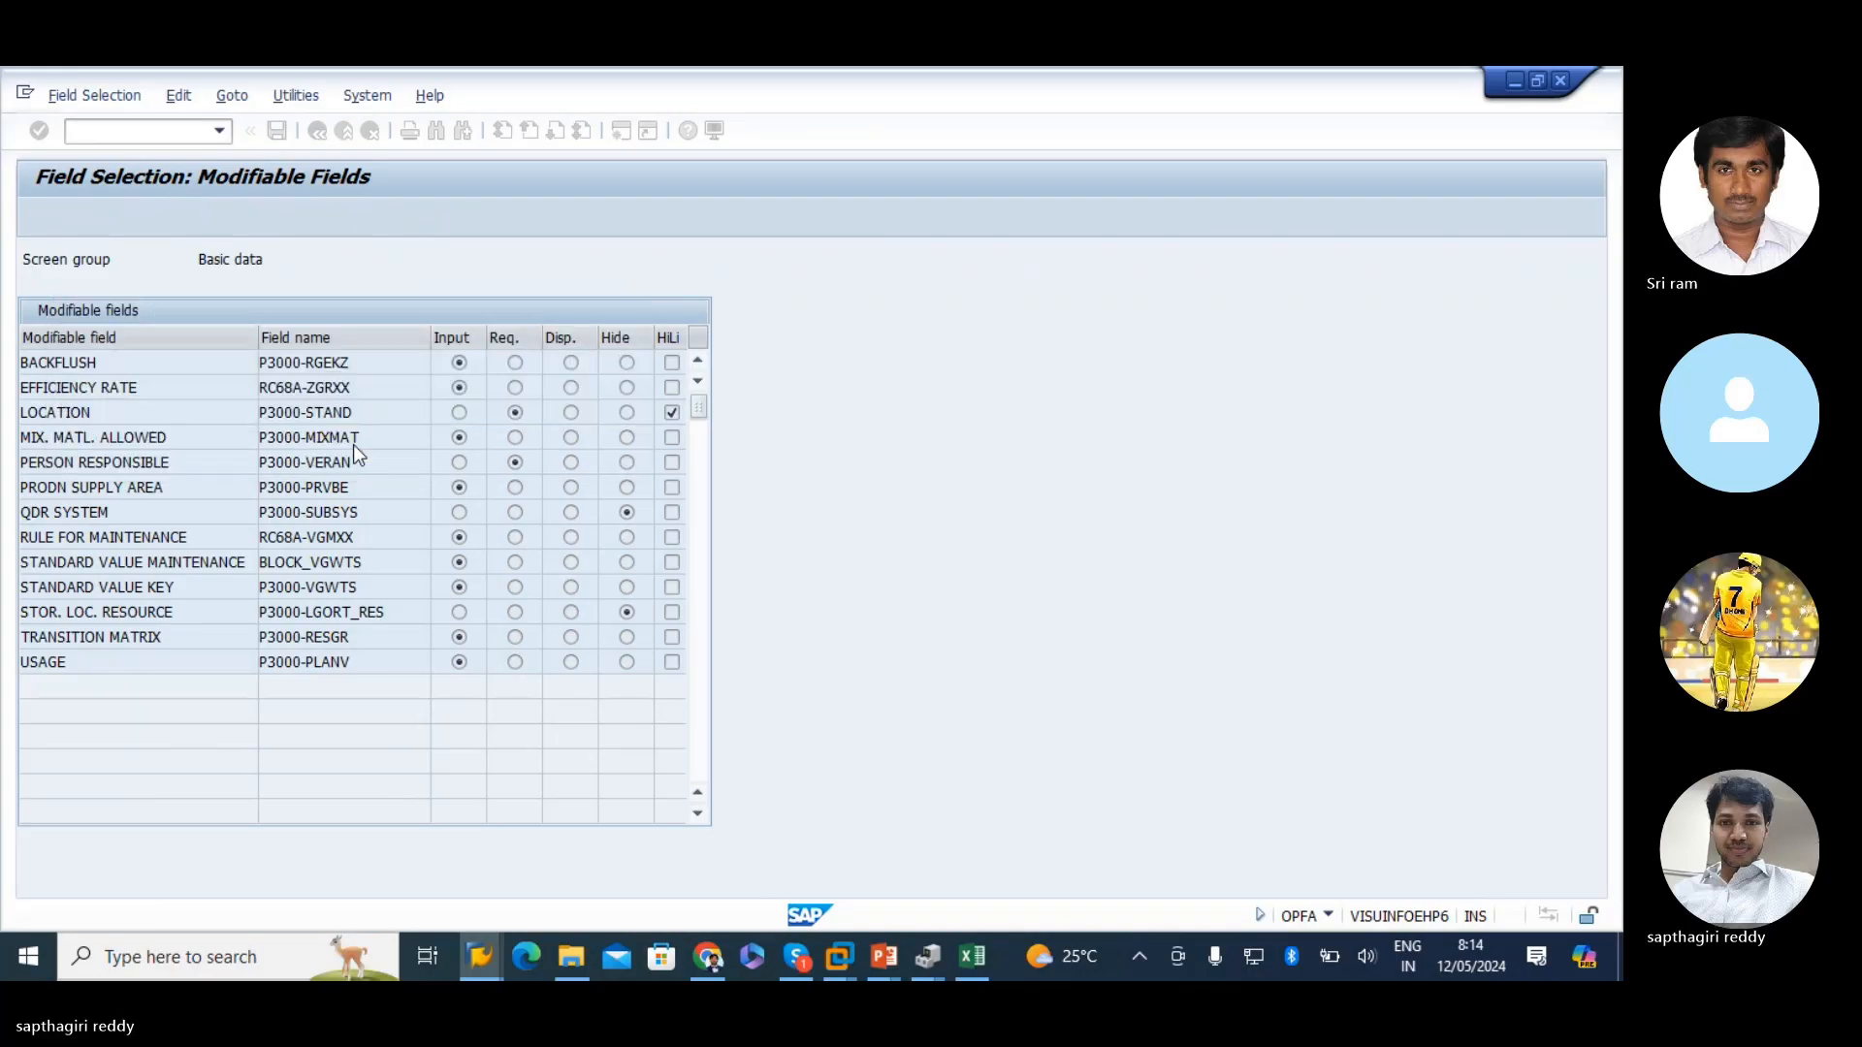
- Leave the work center, reopen RHDUME01 with transaction IR02, and check how the Location field is displayed
key(F3)
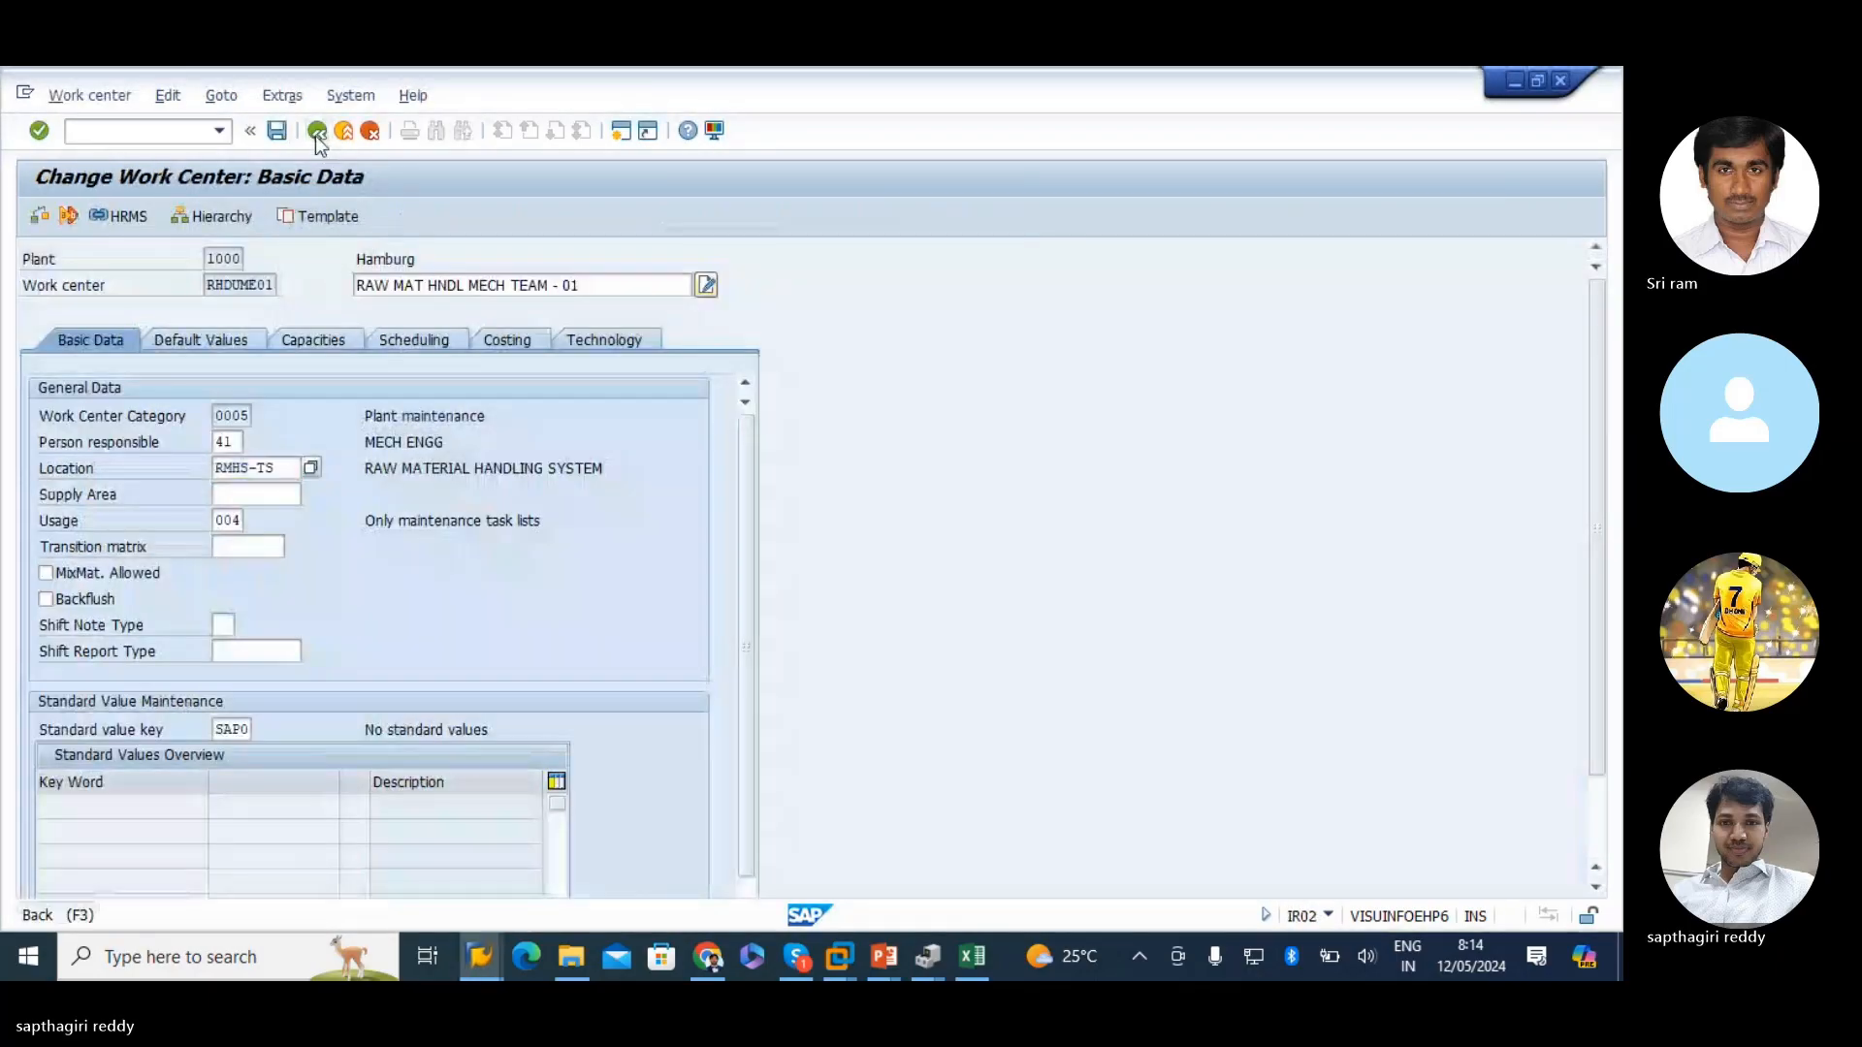
click(316, 130)
click(316, 130)
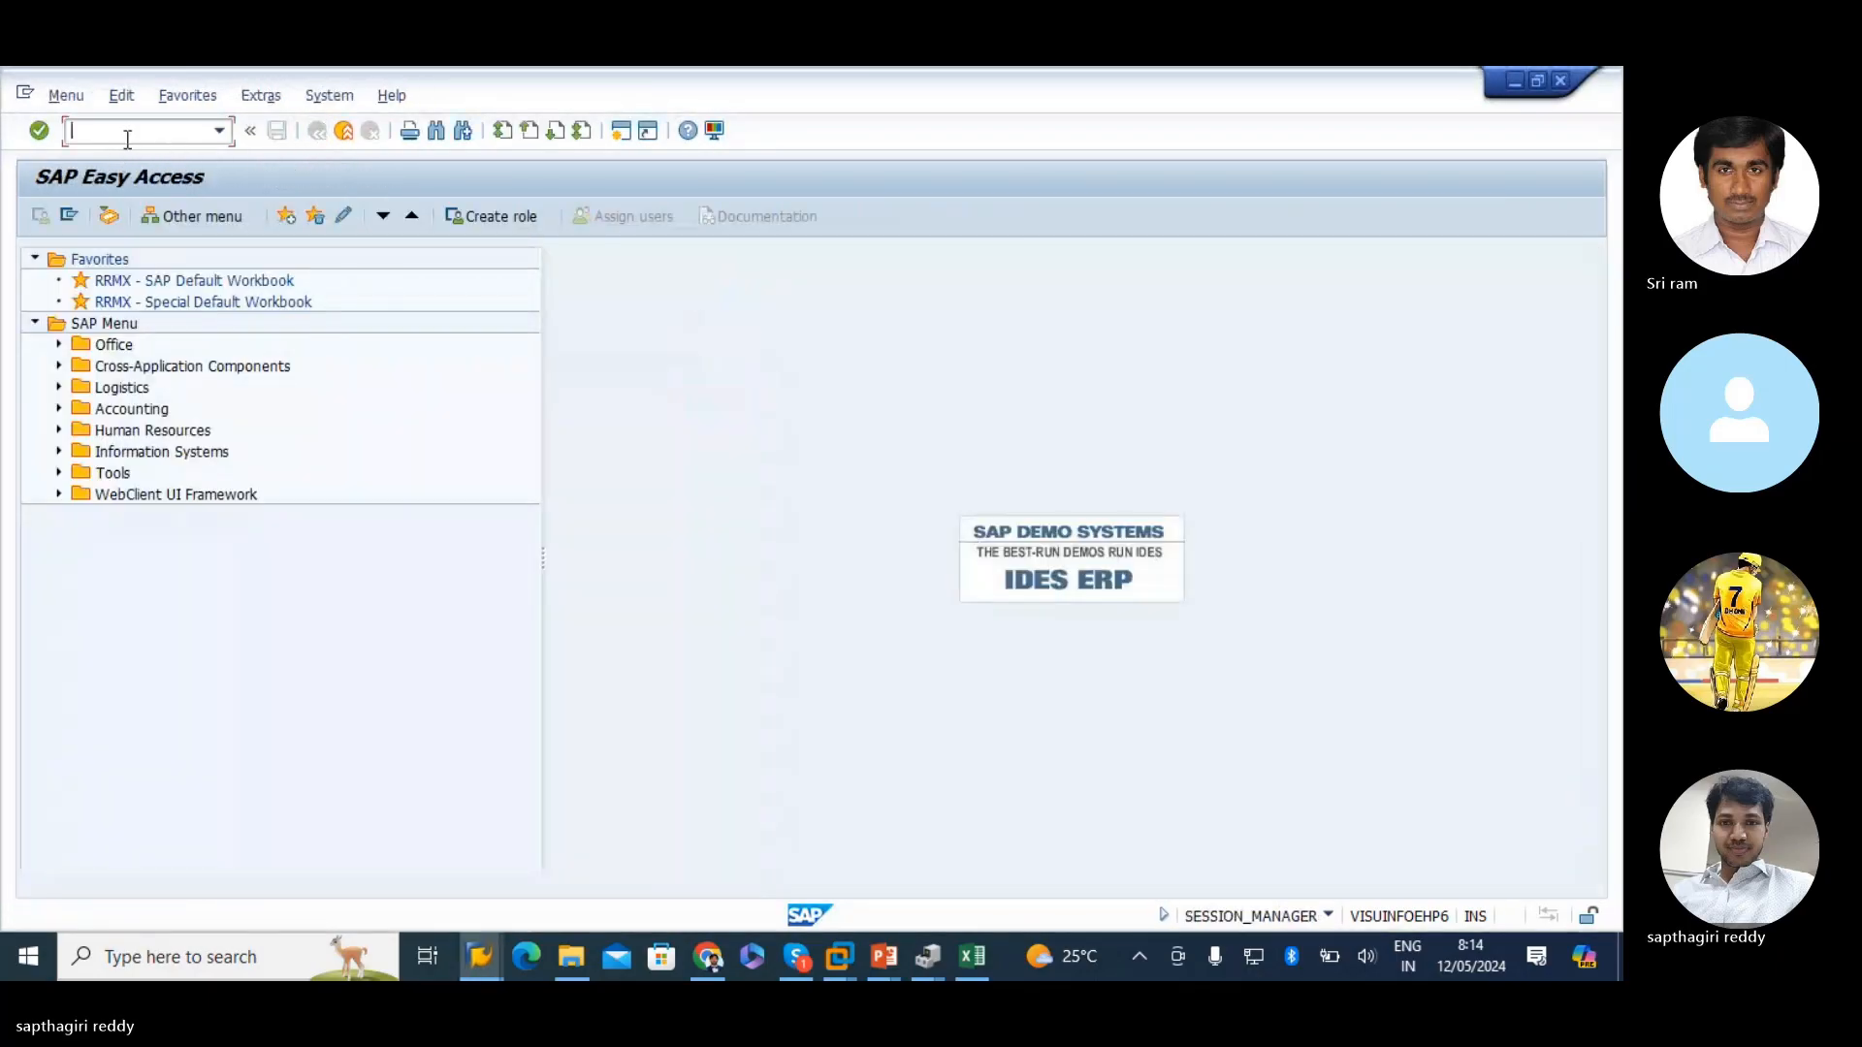
text(IR02)
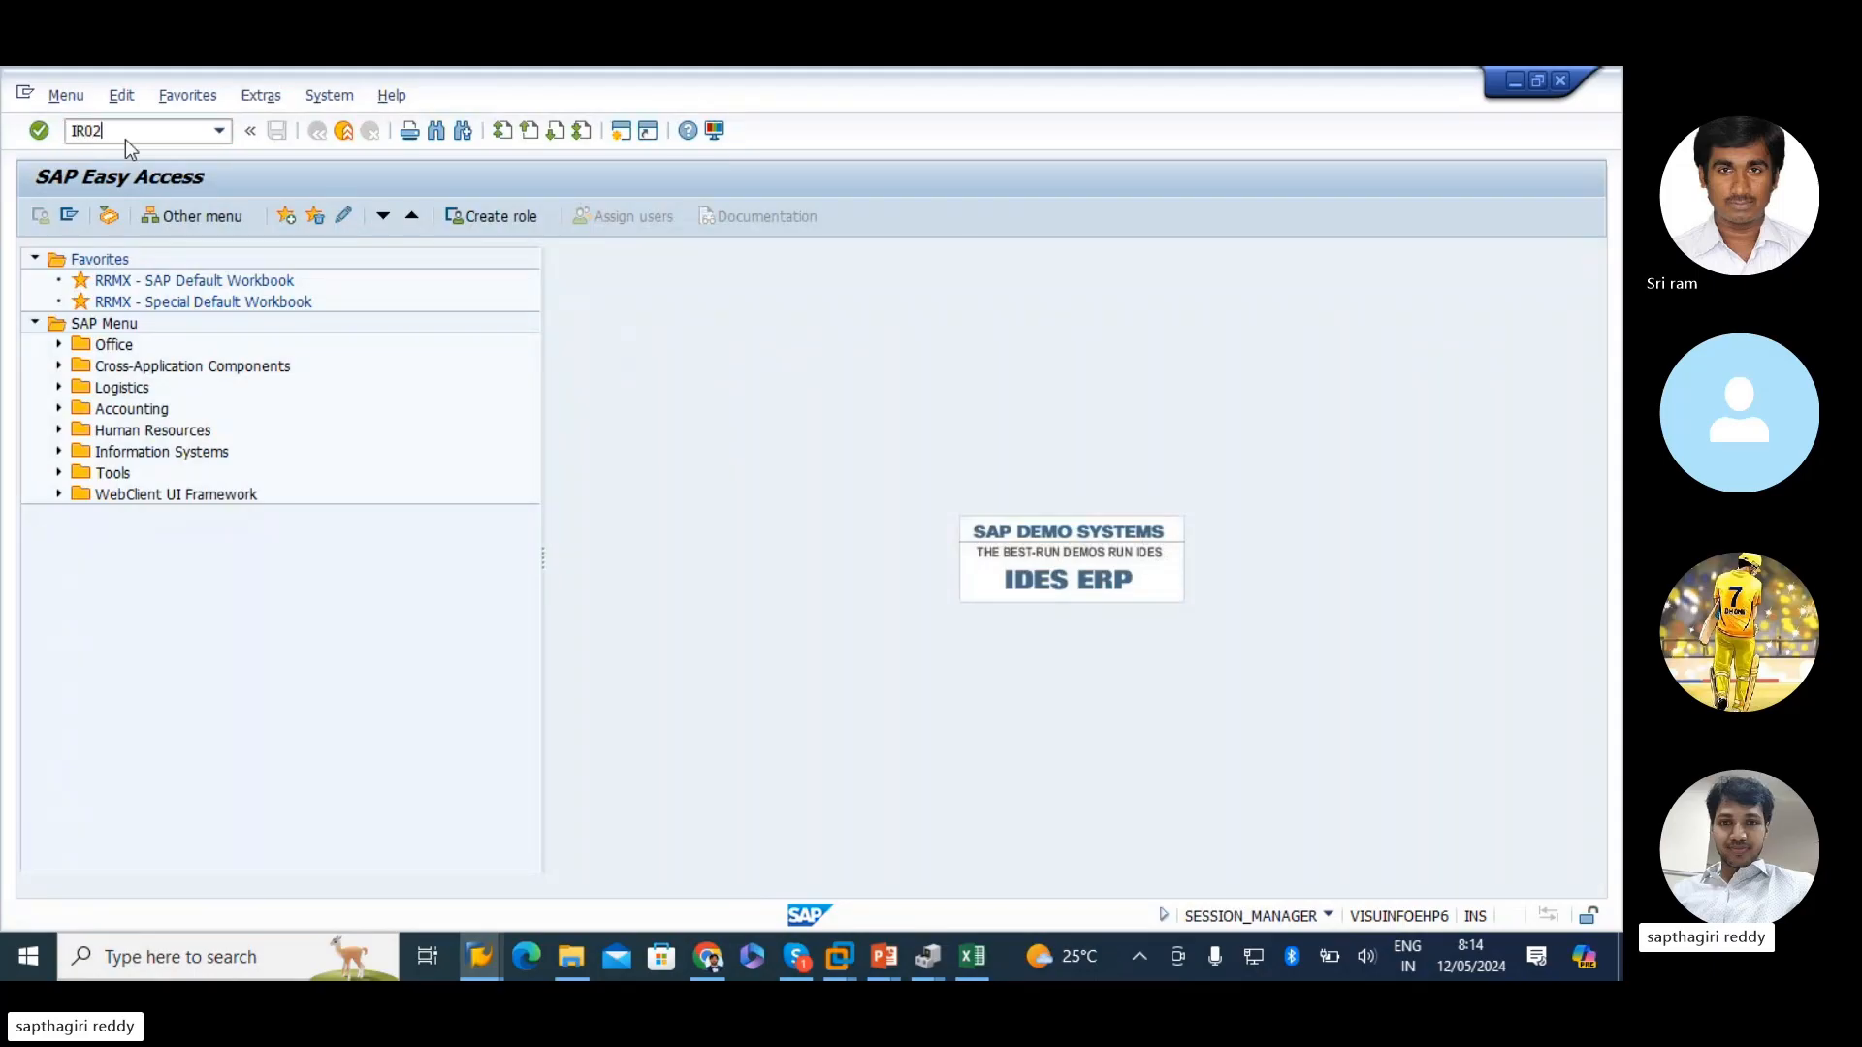
key(Return)
key(Return)
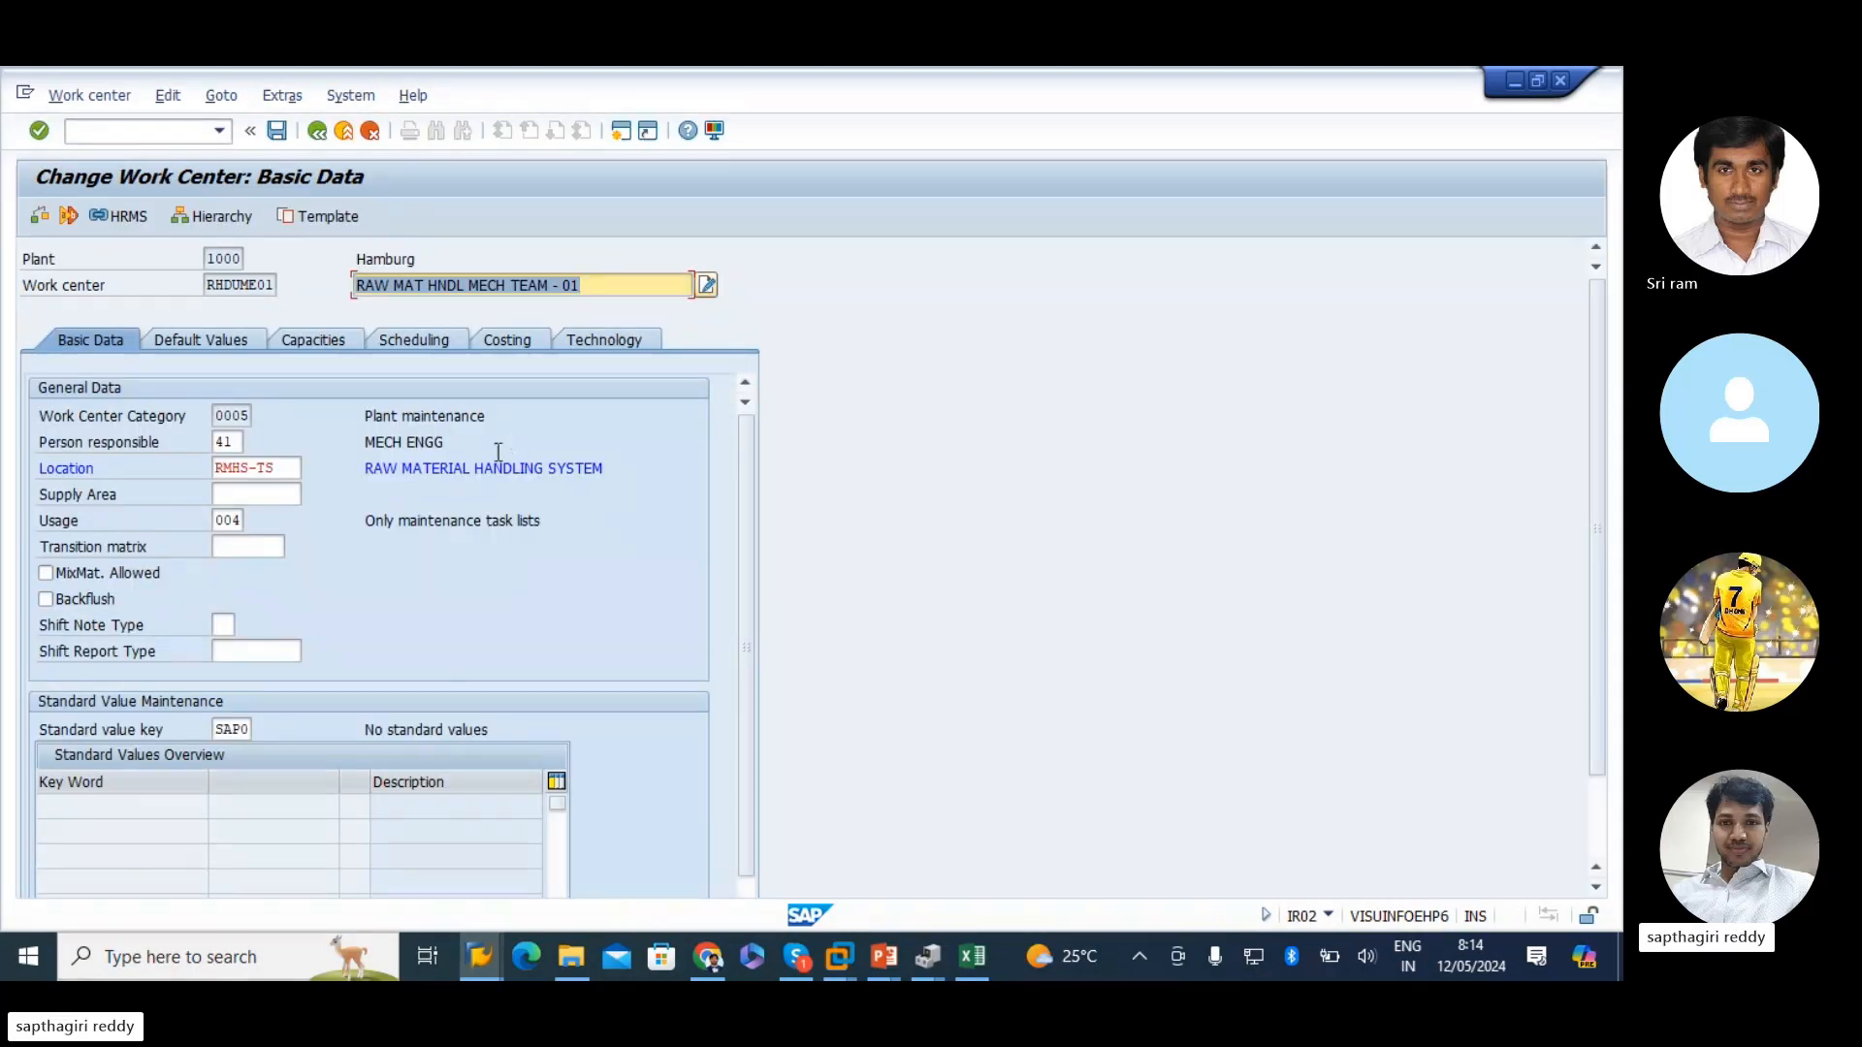
click(474, 472)
drag(594, 481, 3, 481)
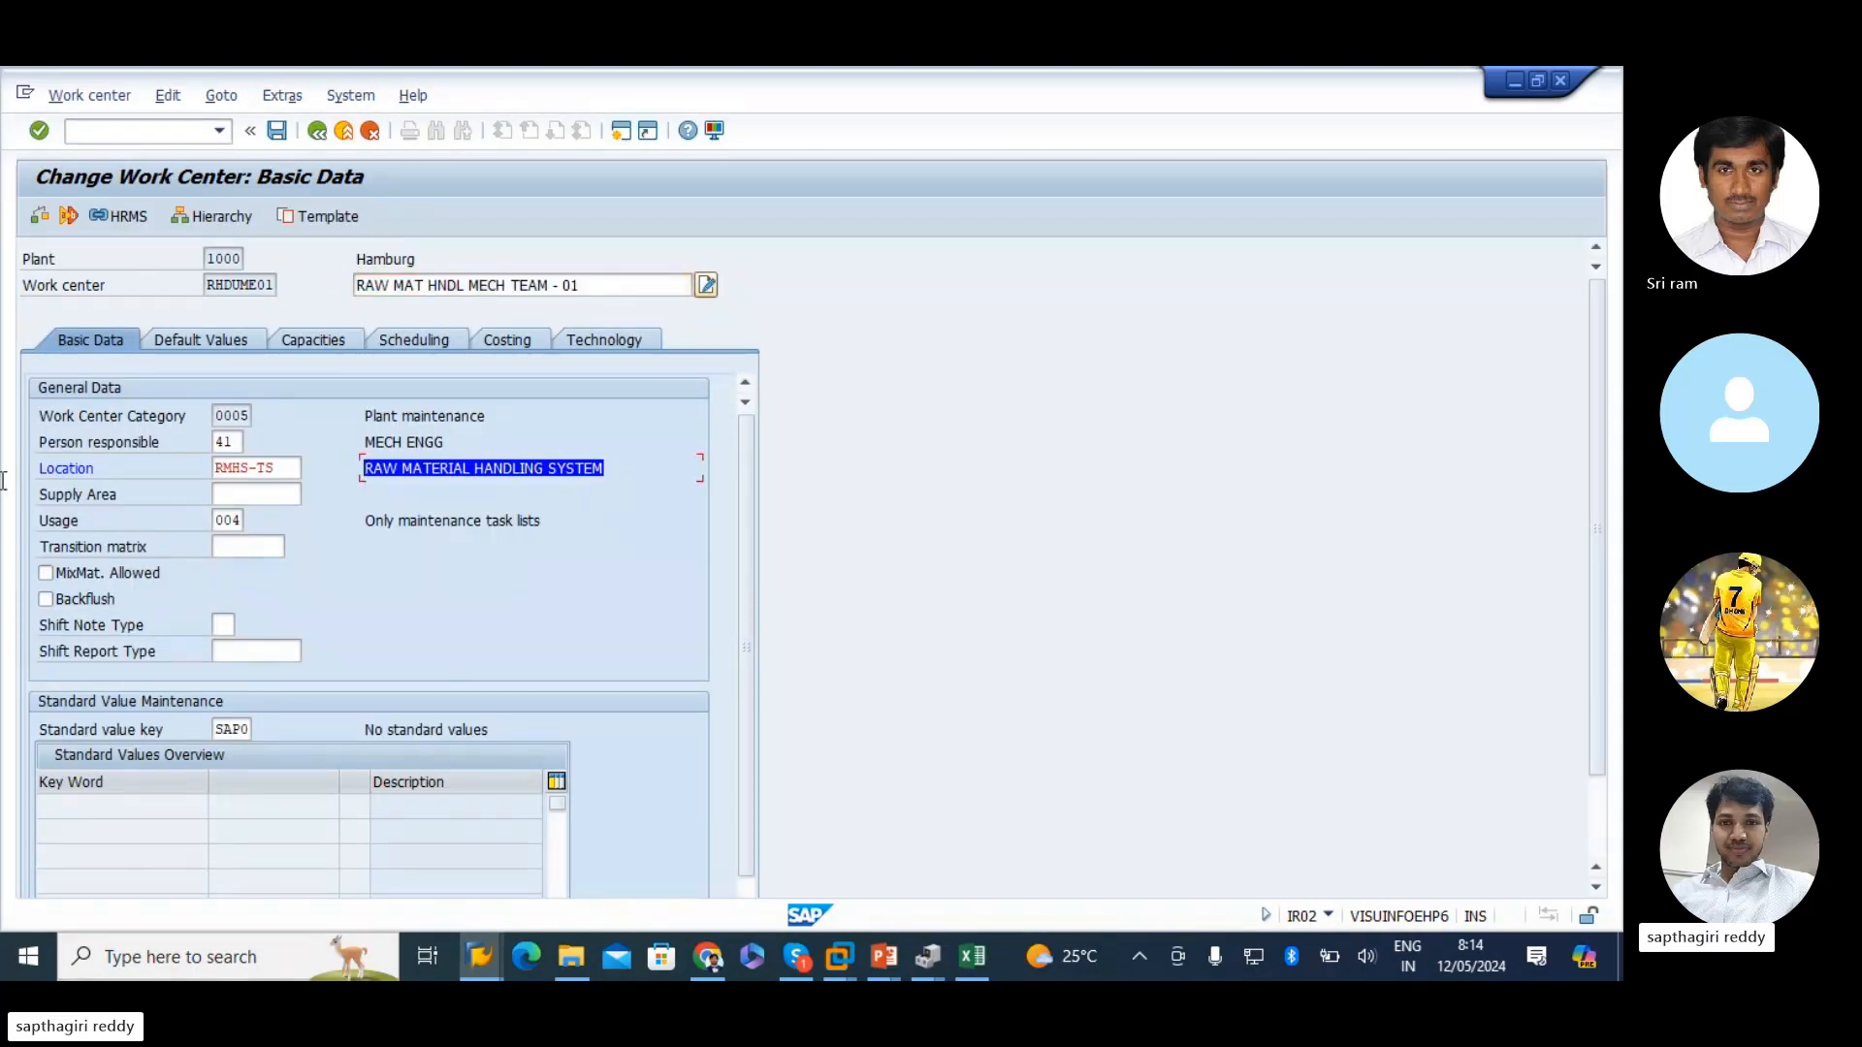
- Try to clear the Location of work center RHDUME01 and continue without a value
click(97, 465)
double_click(264, 467)
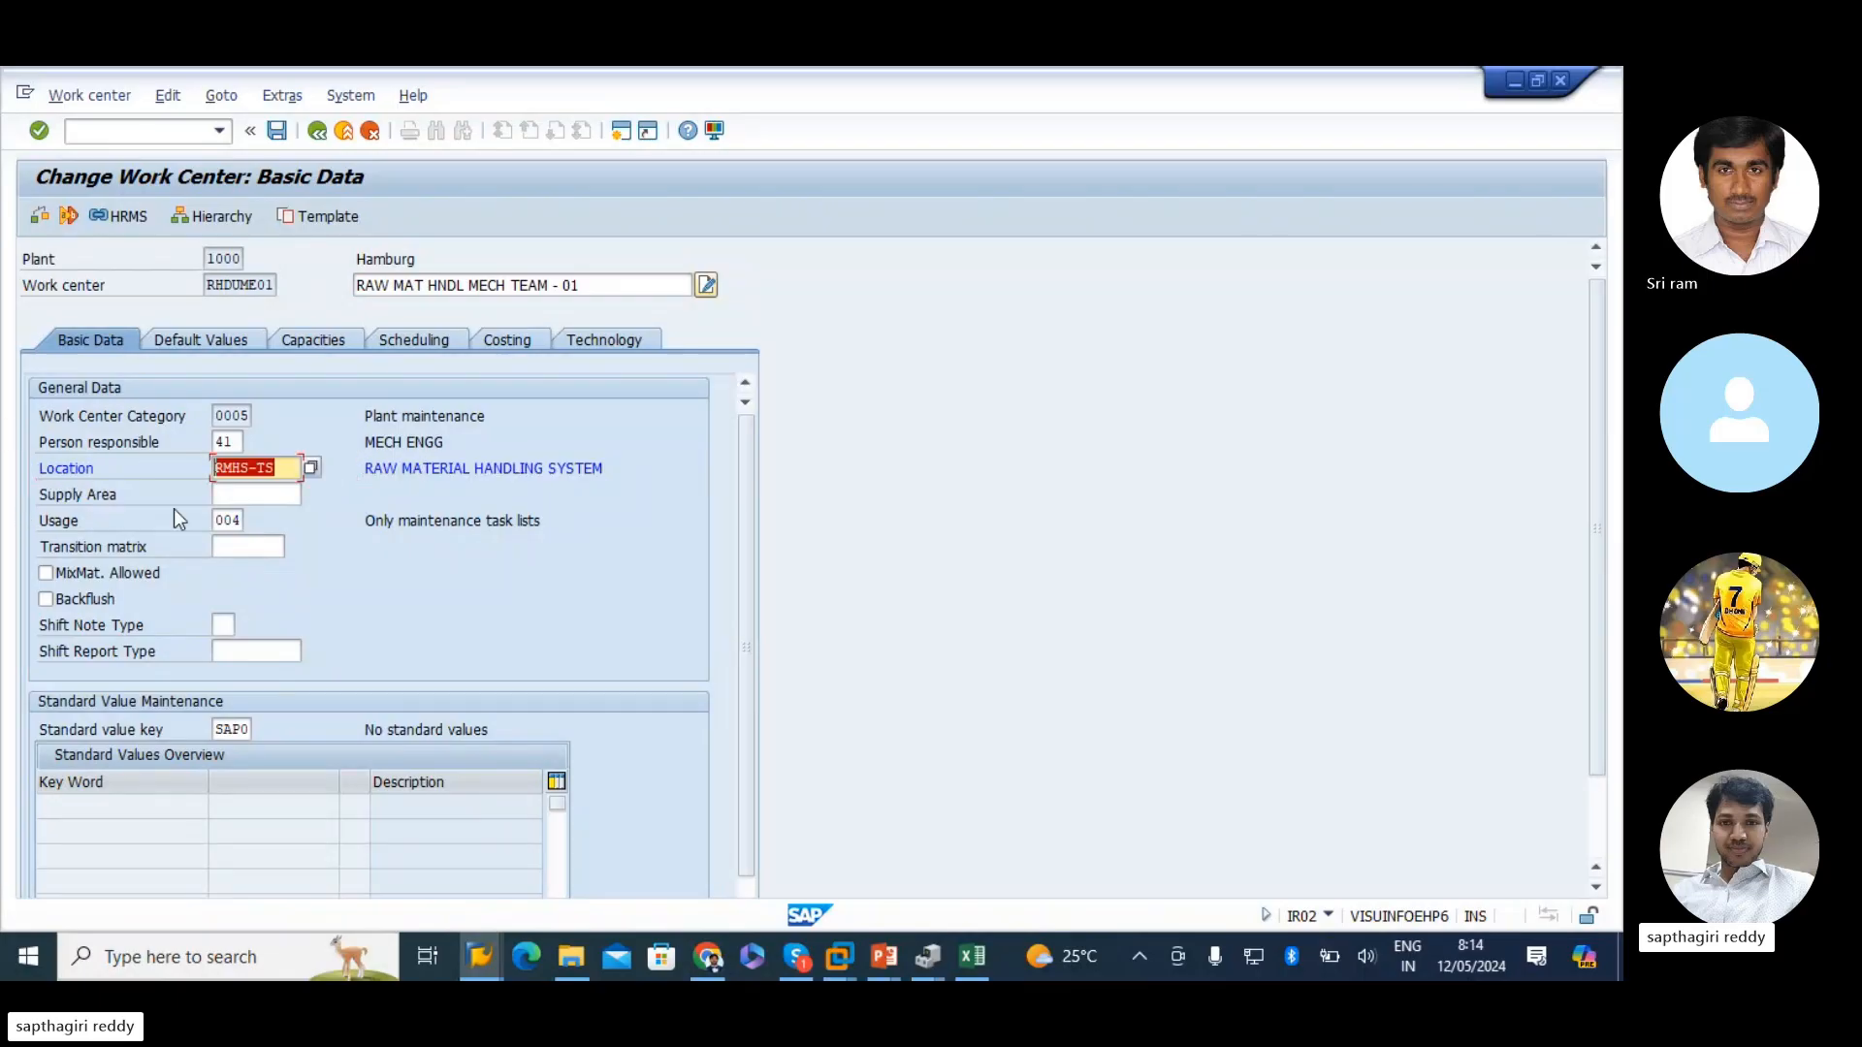
key(Delete)
key(Tab)
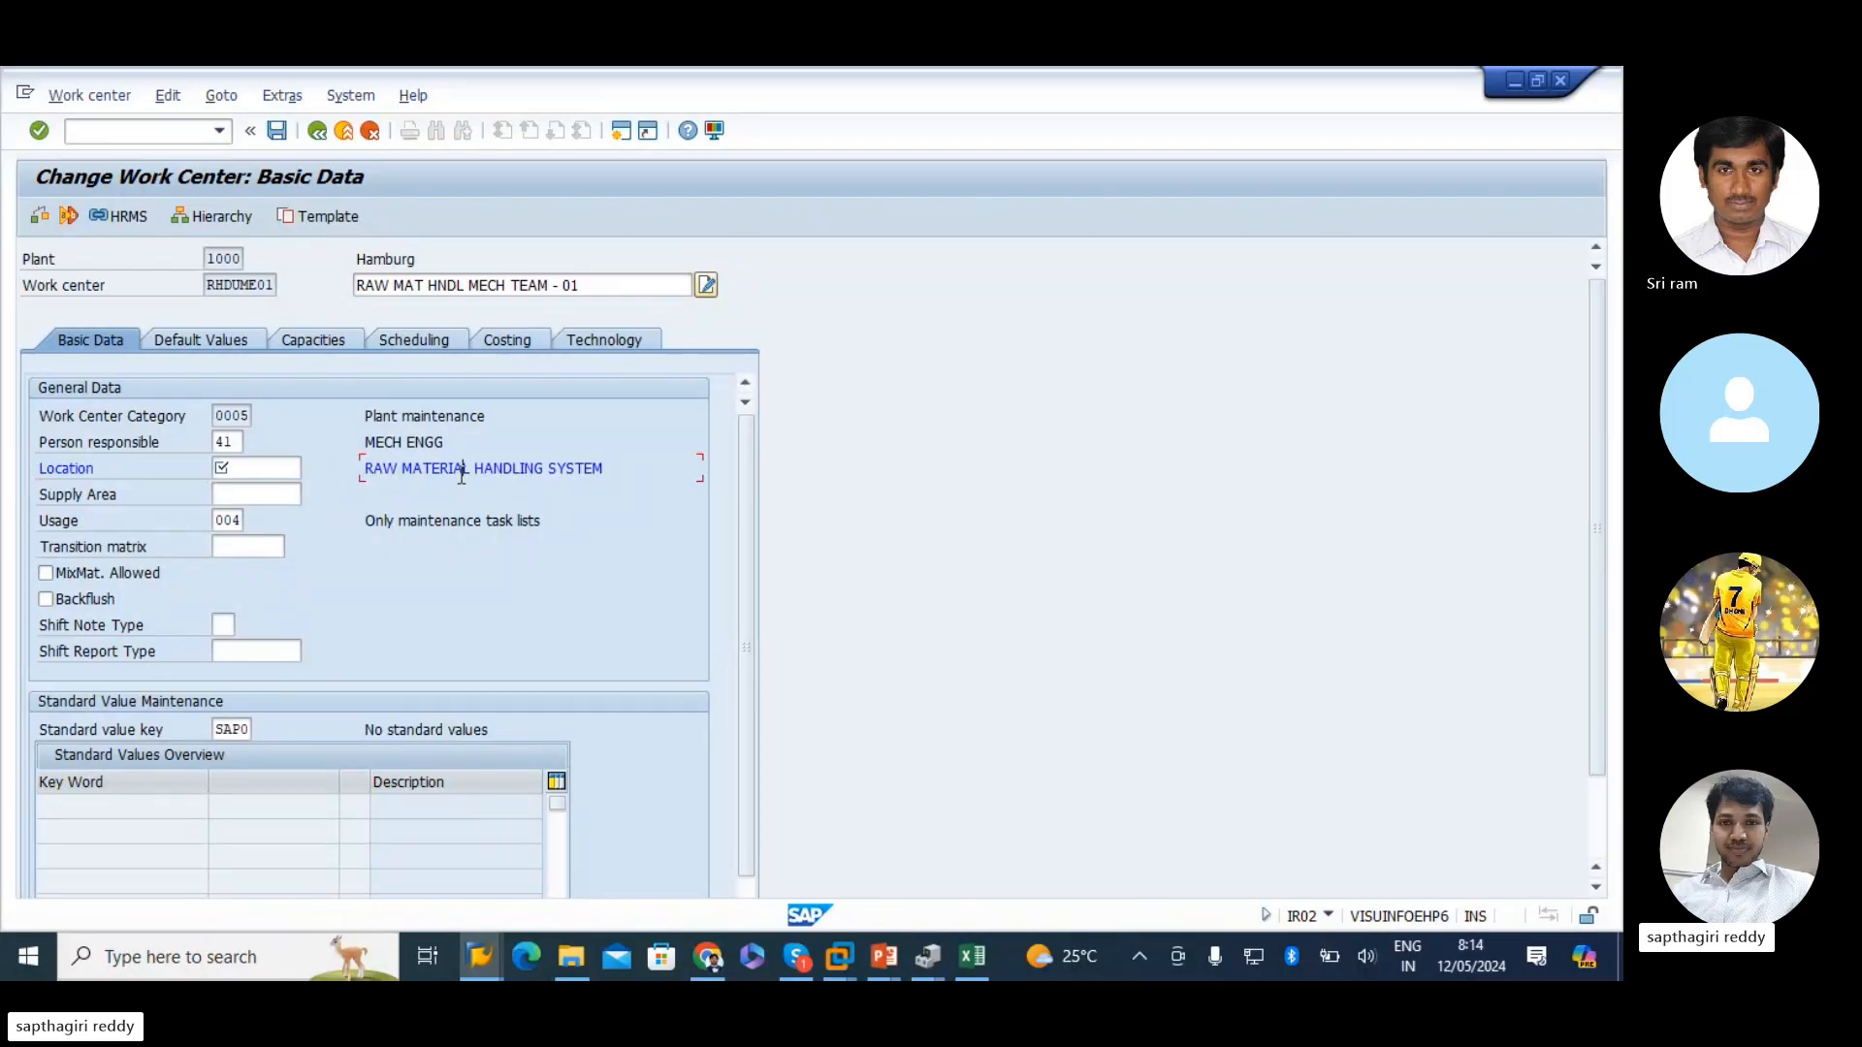
click(248, 462)
click(256, 494)
key(Return)
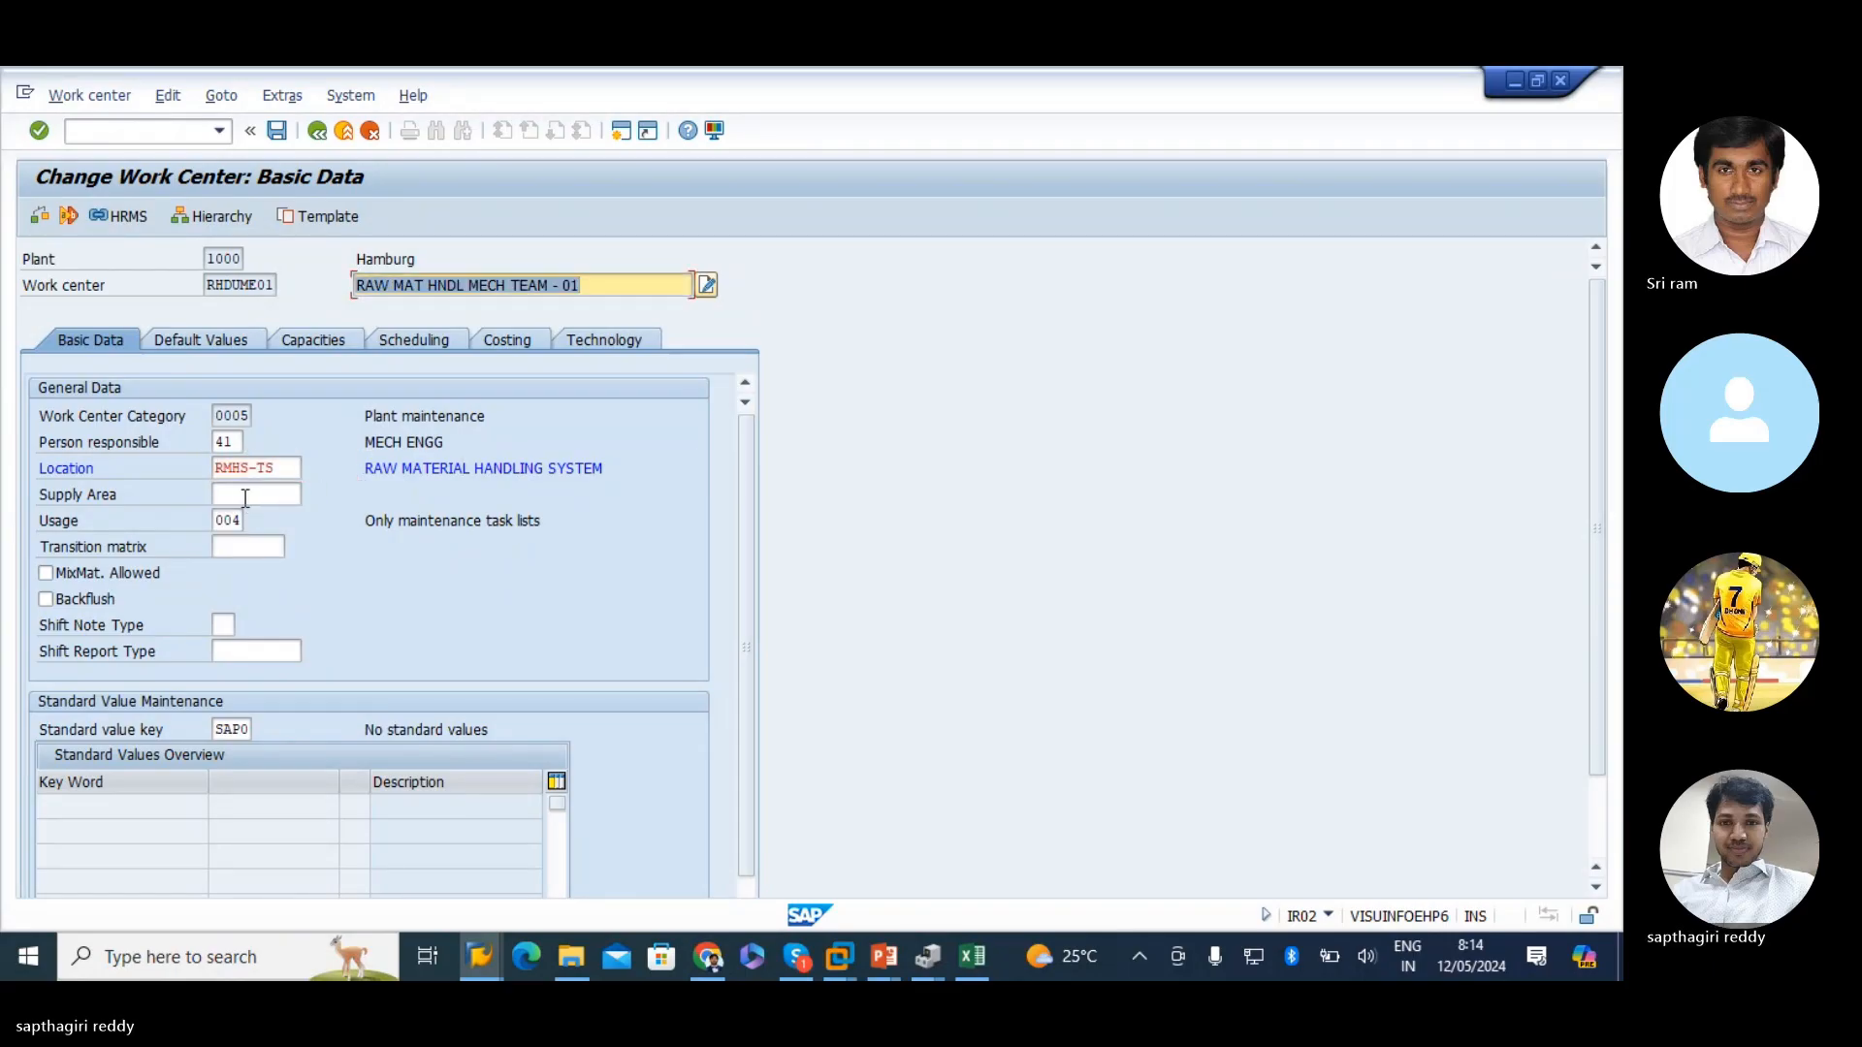
- Leave the work center and open the modifiable fields of the Basic data screen group in the work center field selection
key(F3)
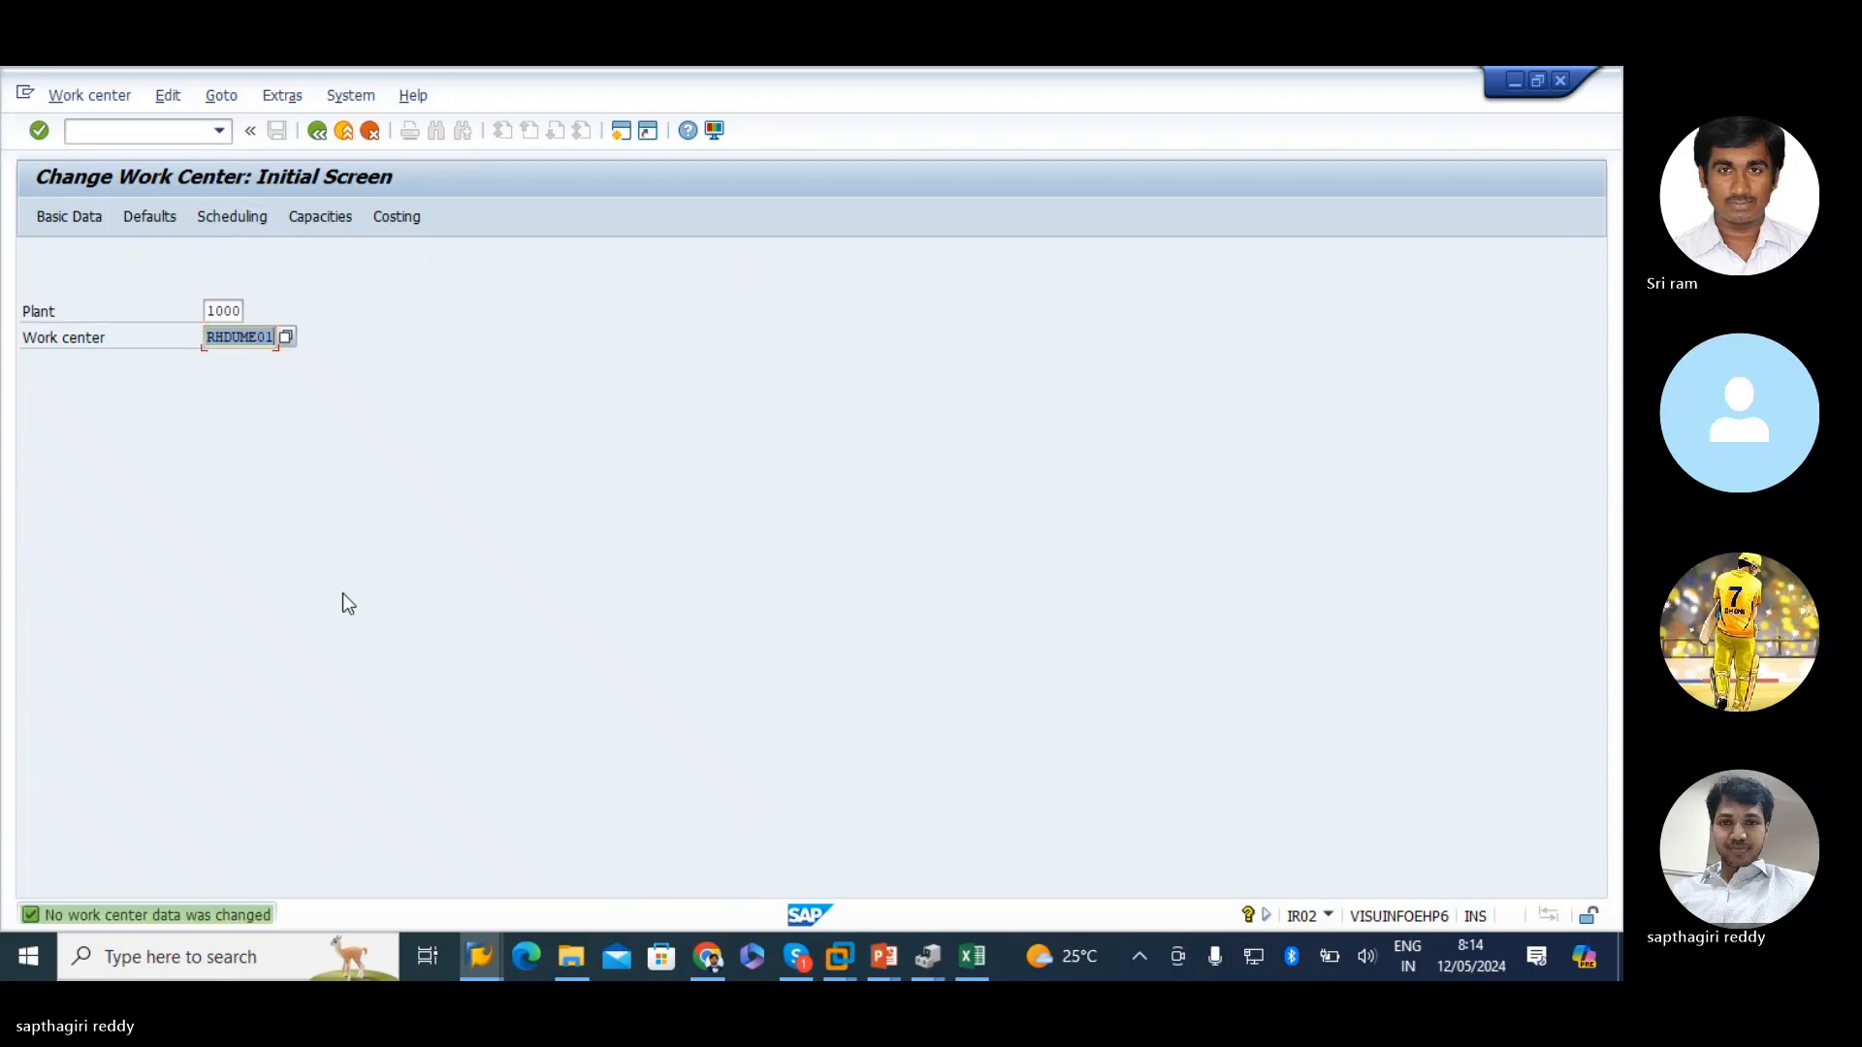
key(alt+Tab)
click(200, 517)
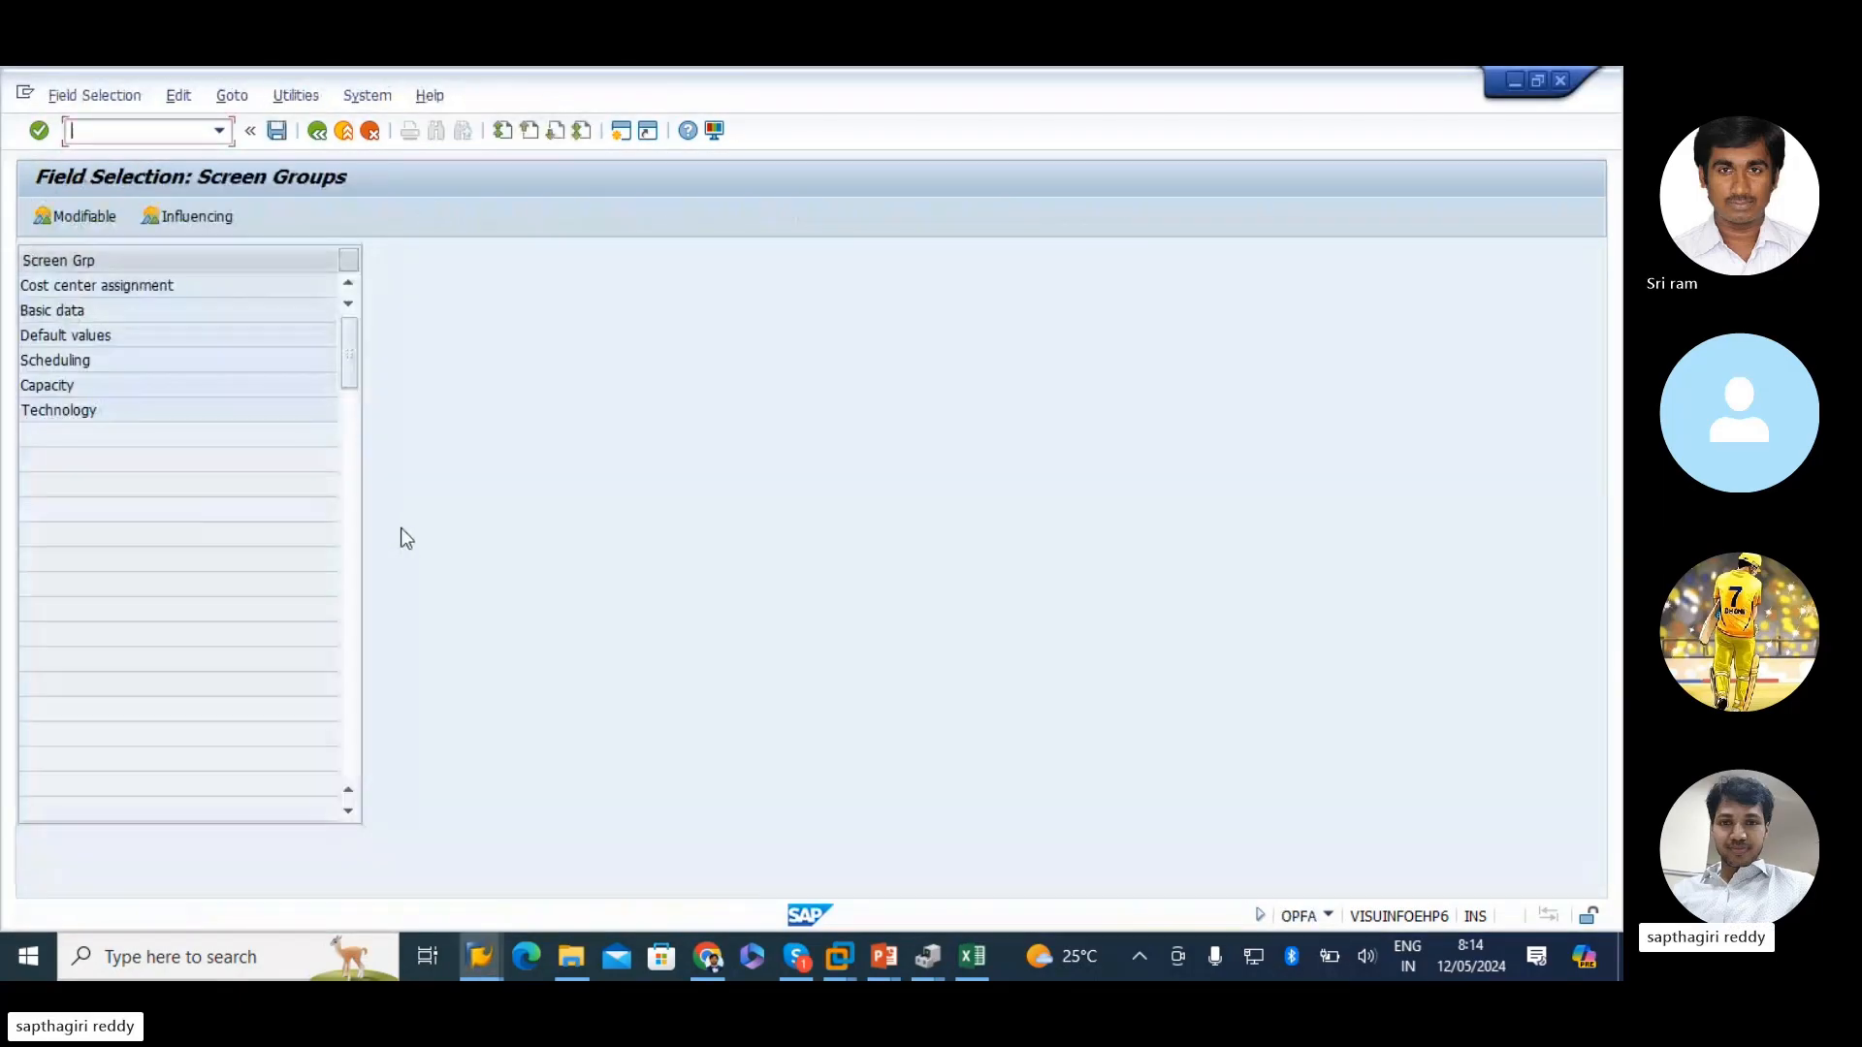
double_click(49, 310)
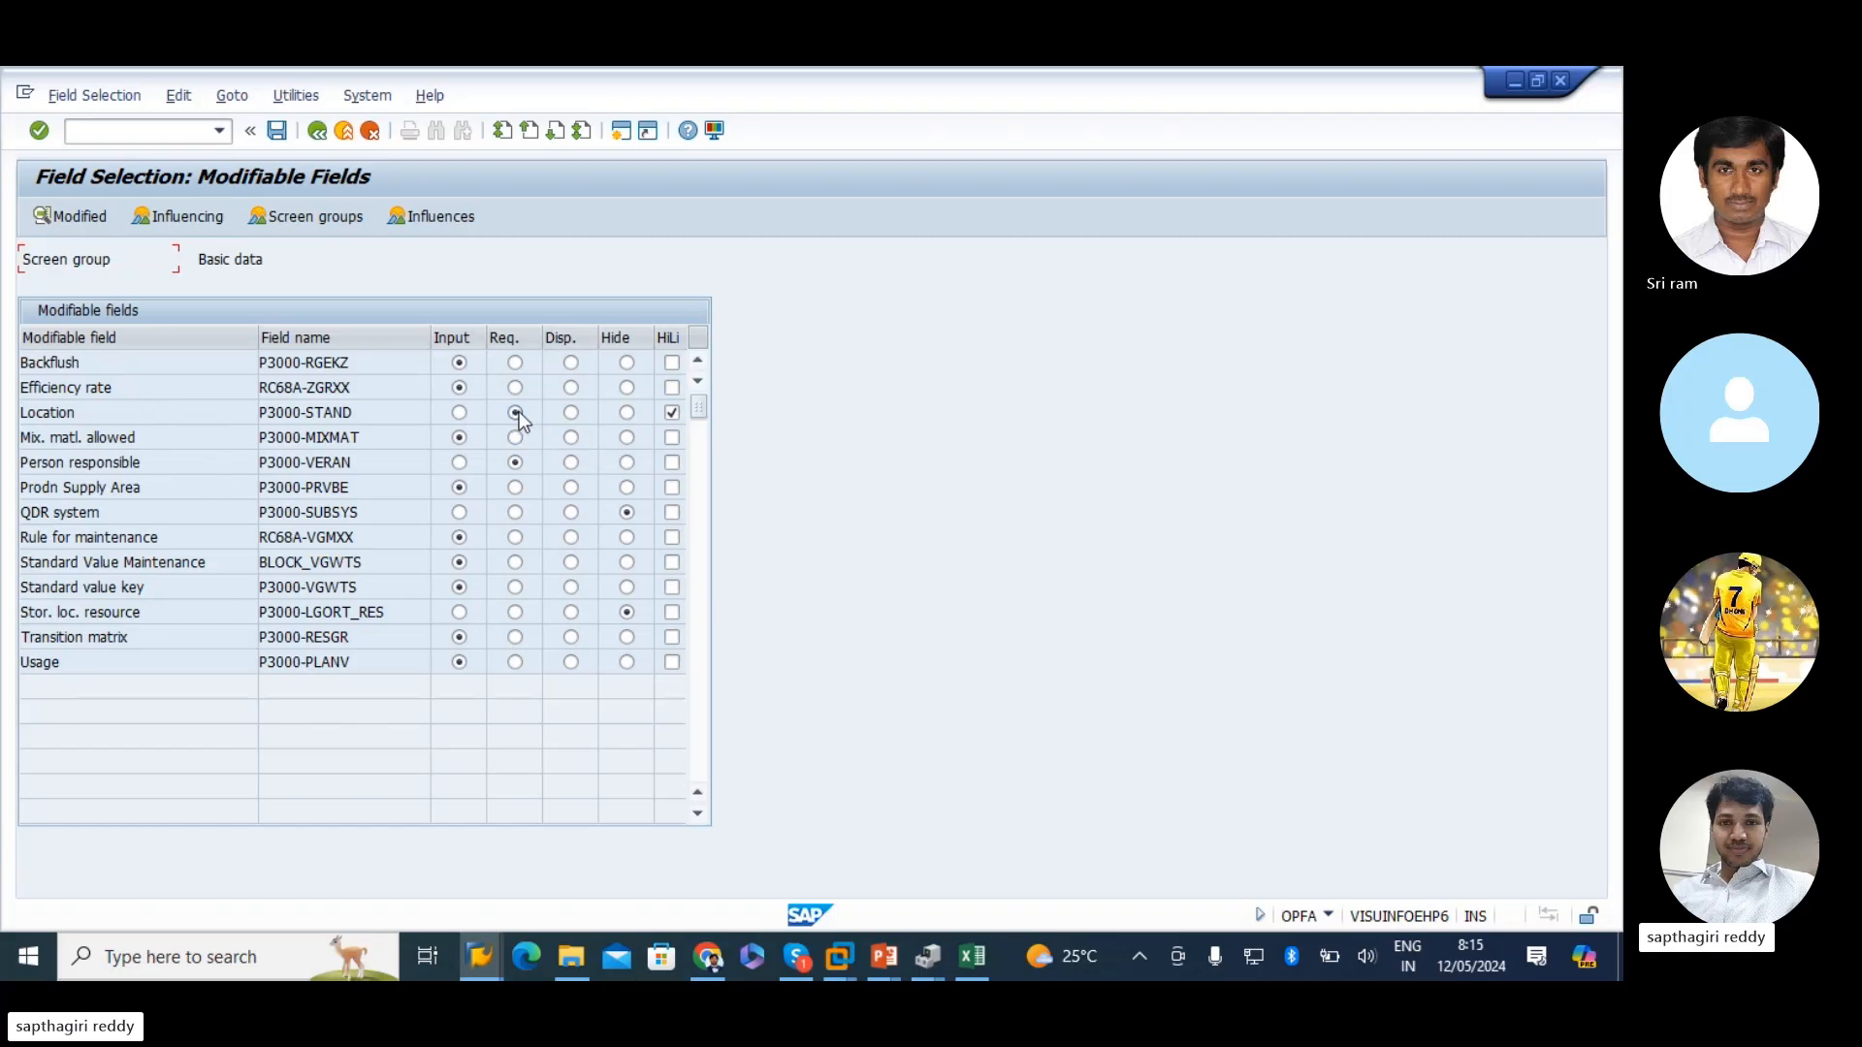
click(572, 412)
click(516, 413)
- Set the Transition matrix field to display only in the Basic data field selection and save to the proposed customizing request
key(alt+Tab)
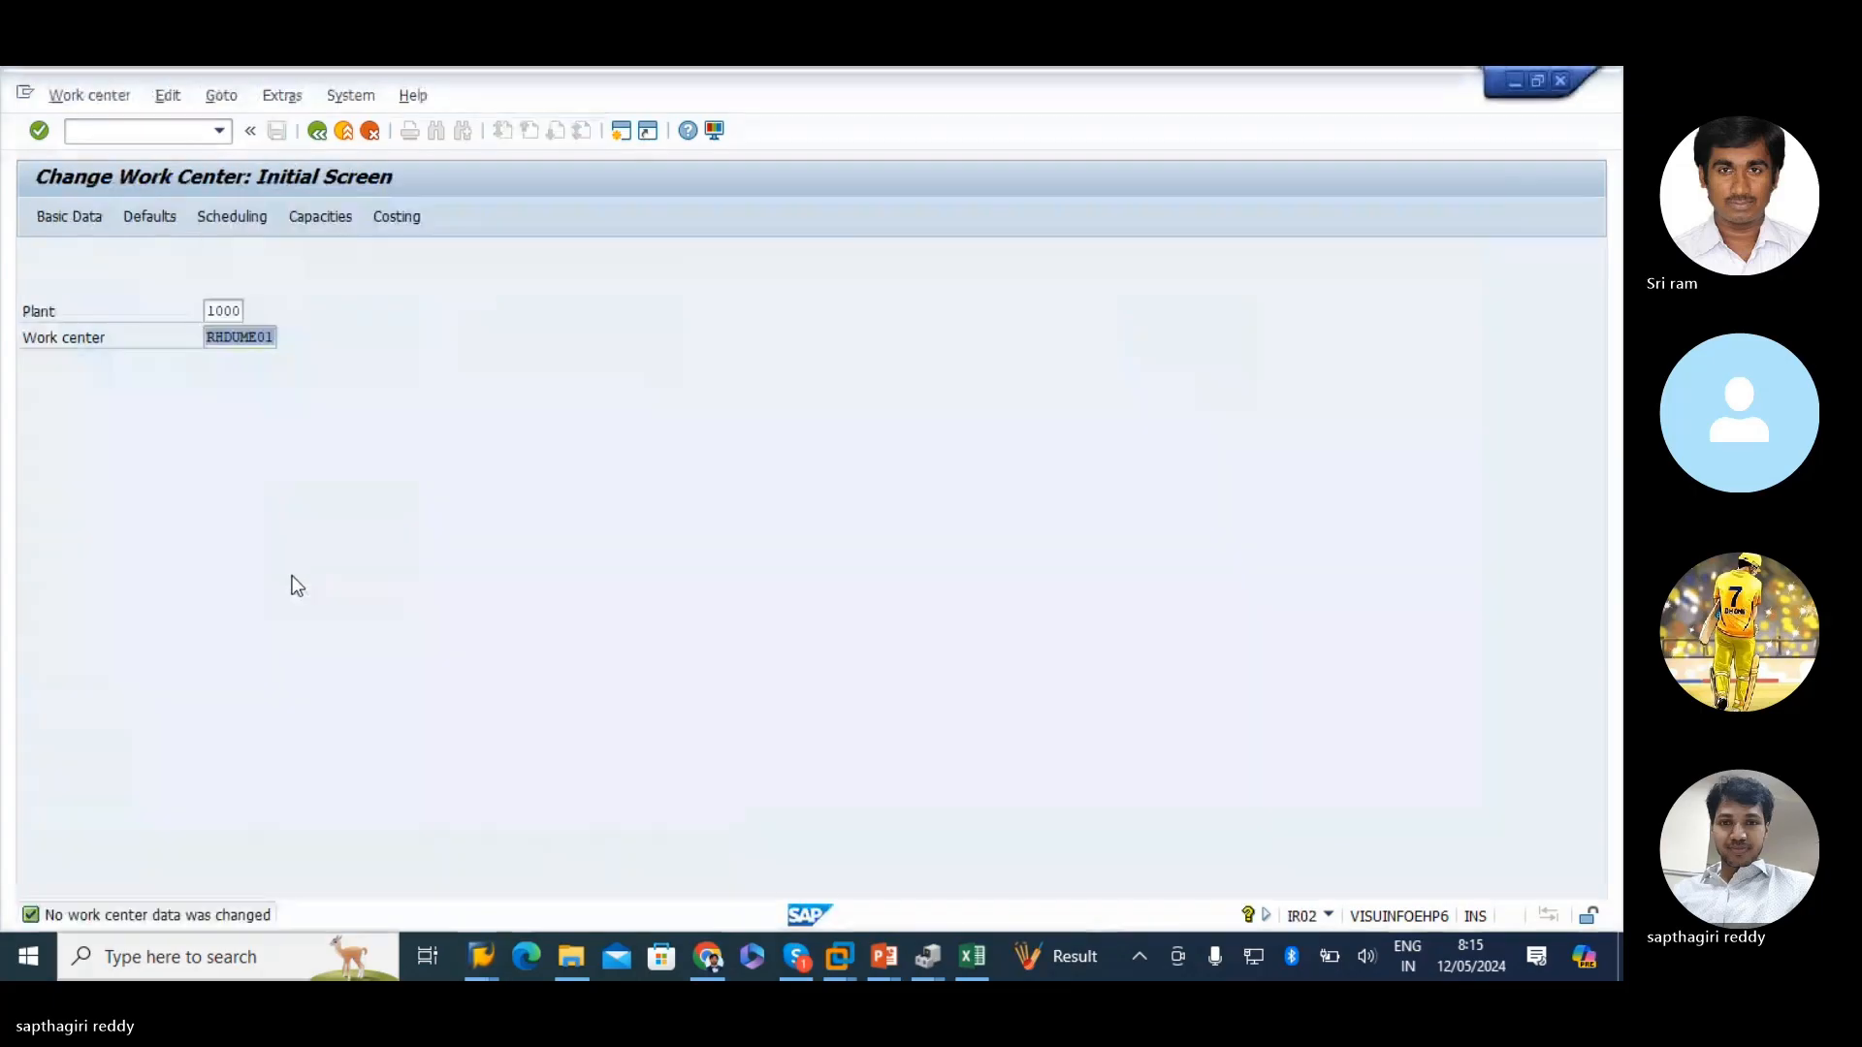
key(Return)
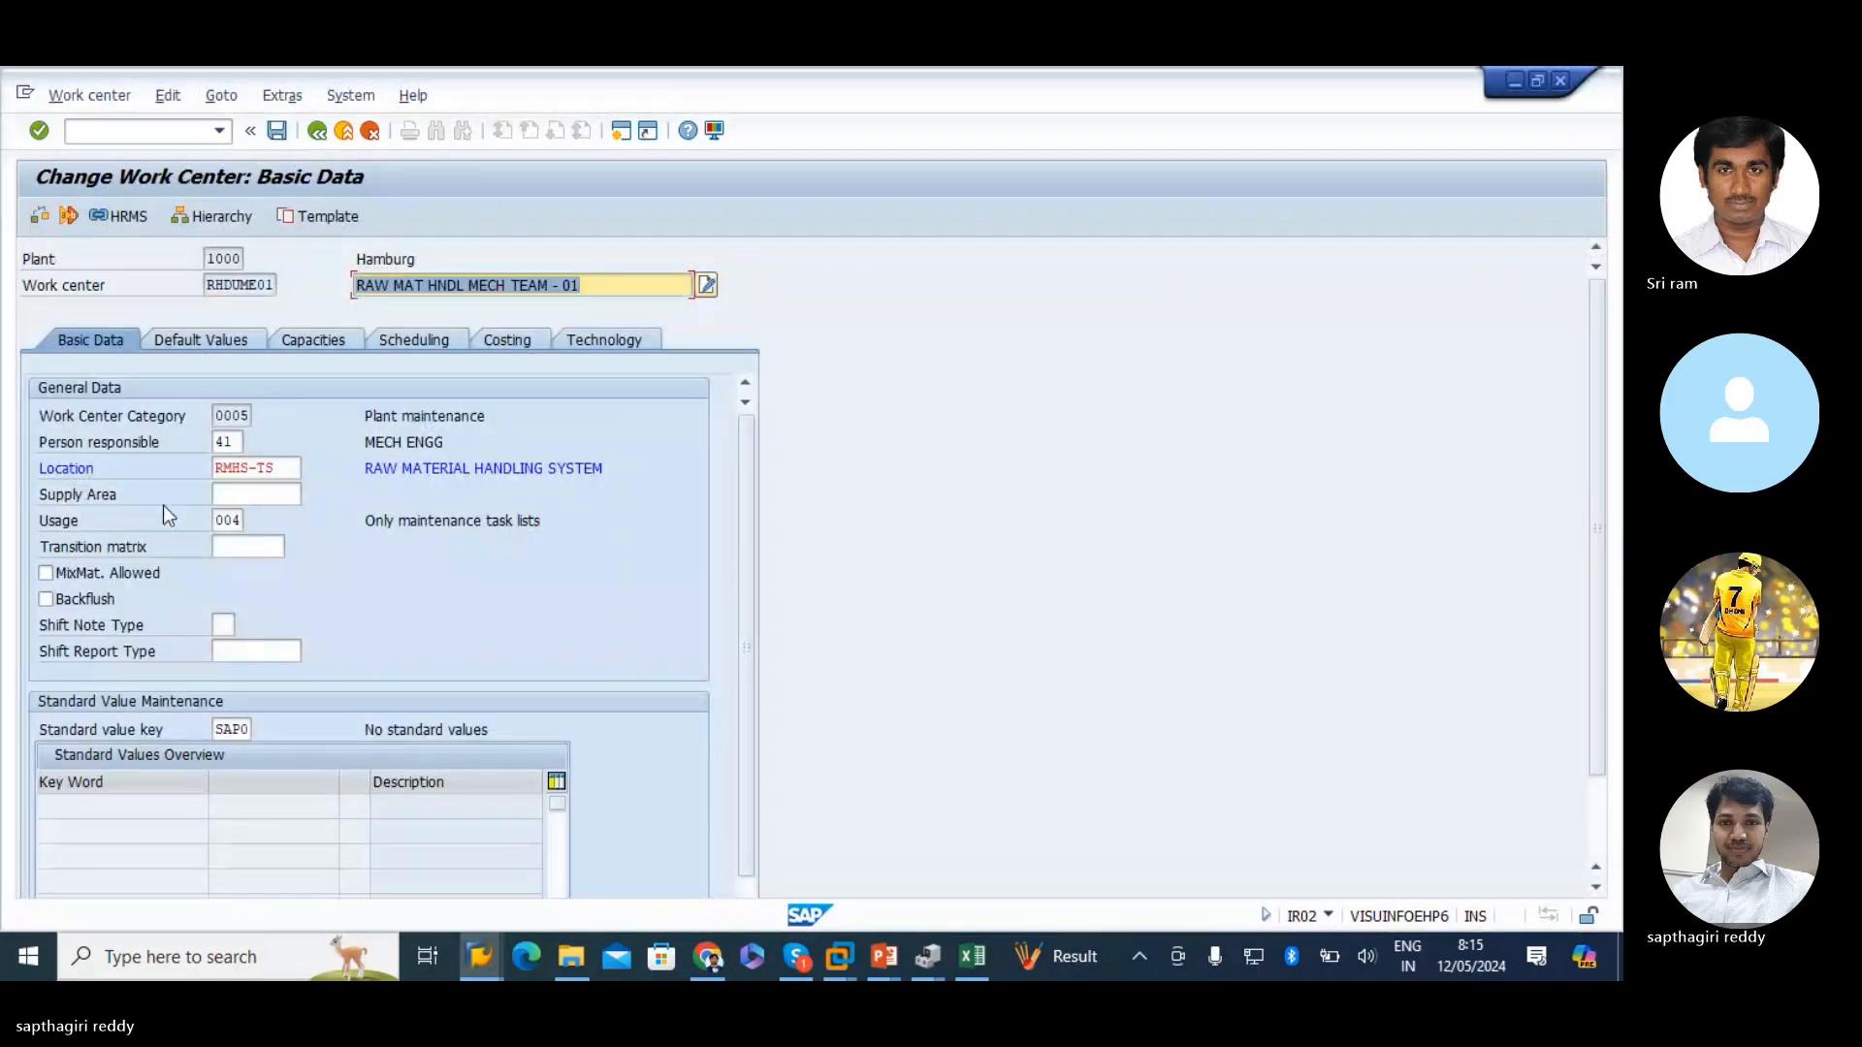
click(237, 551)
key(alt+Tab)
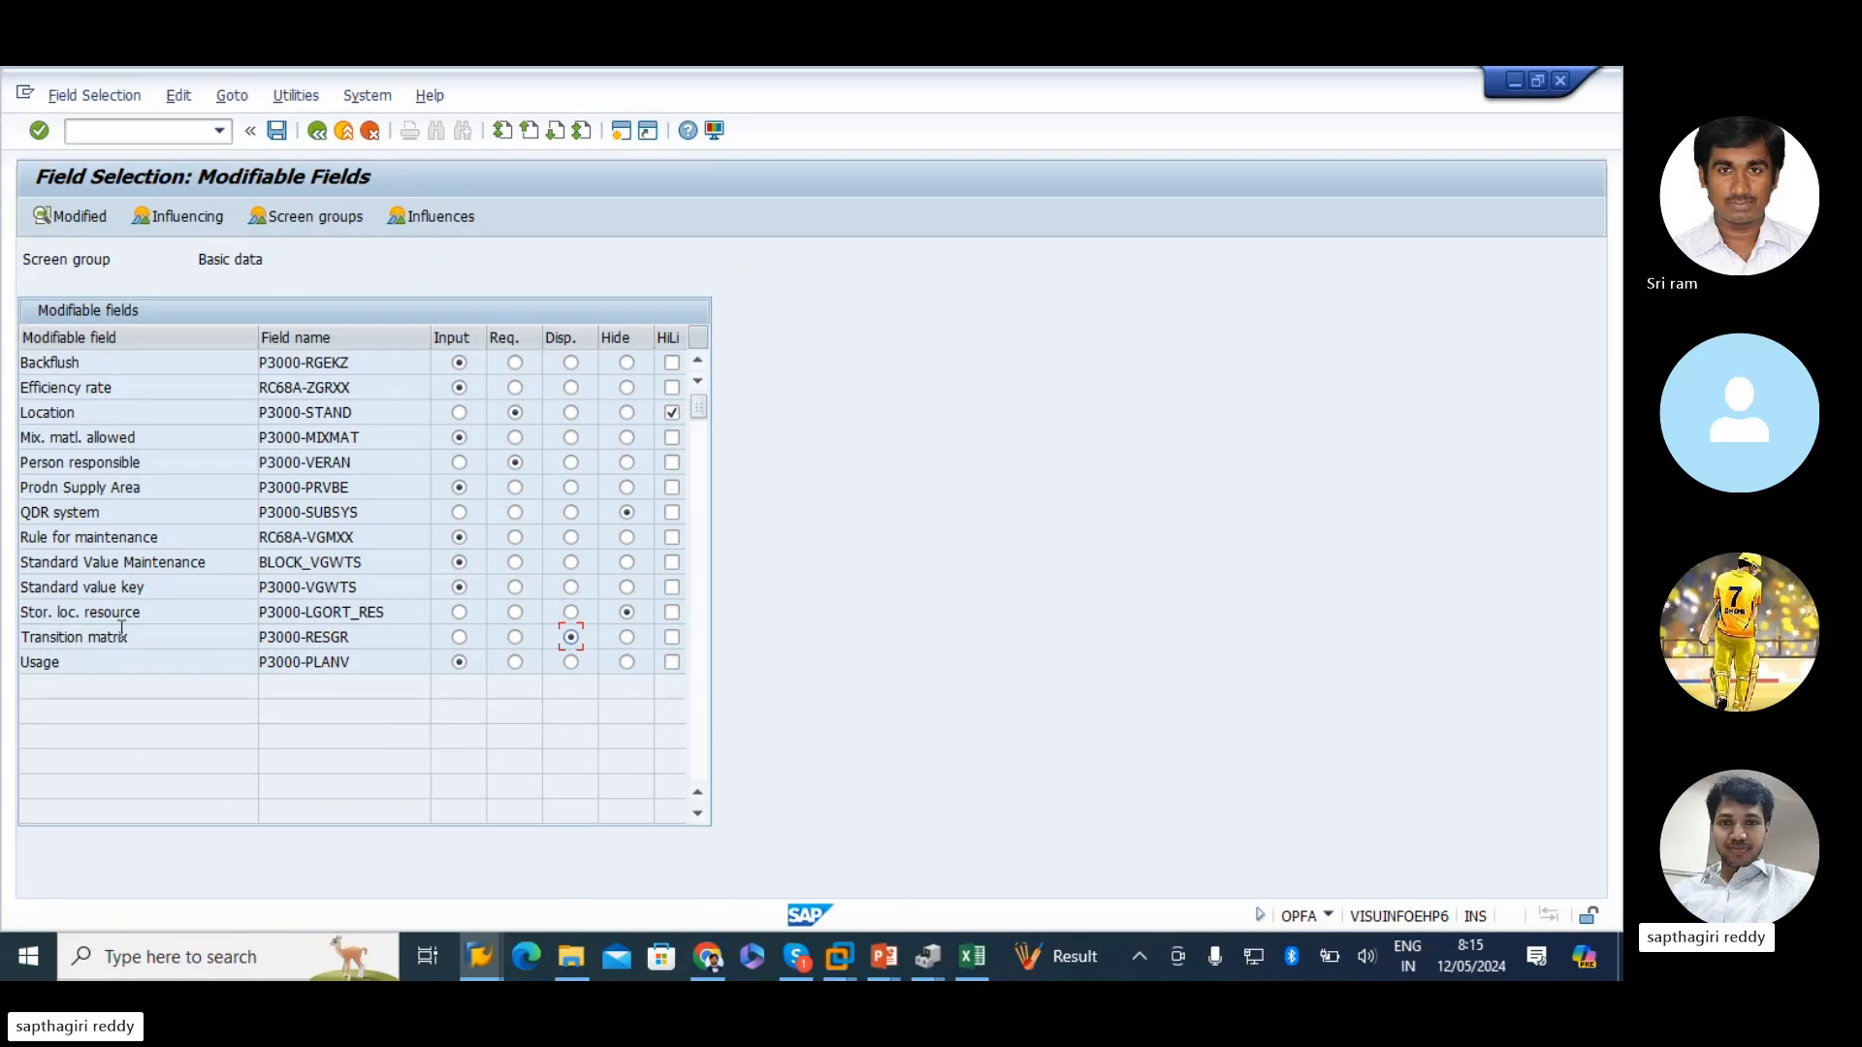
click(276, 130)
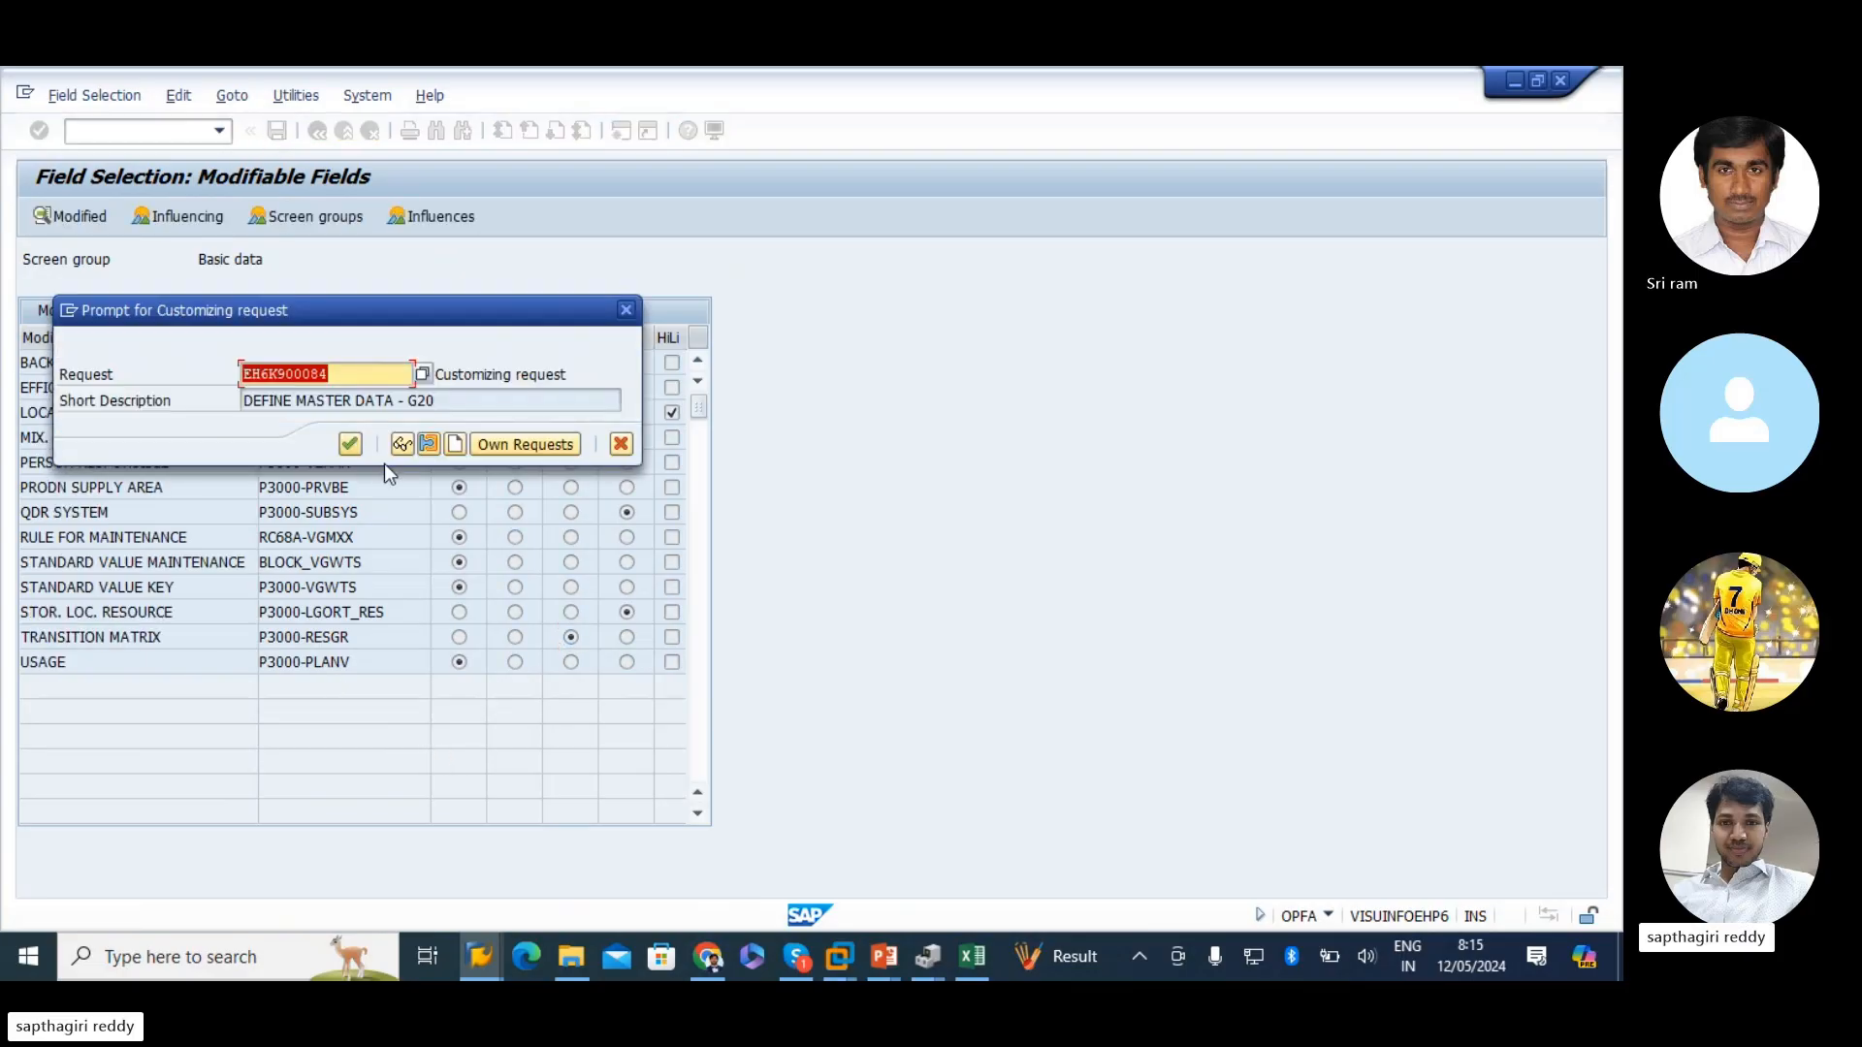
click(350, 443)
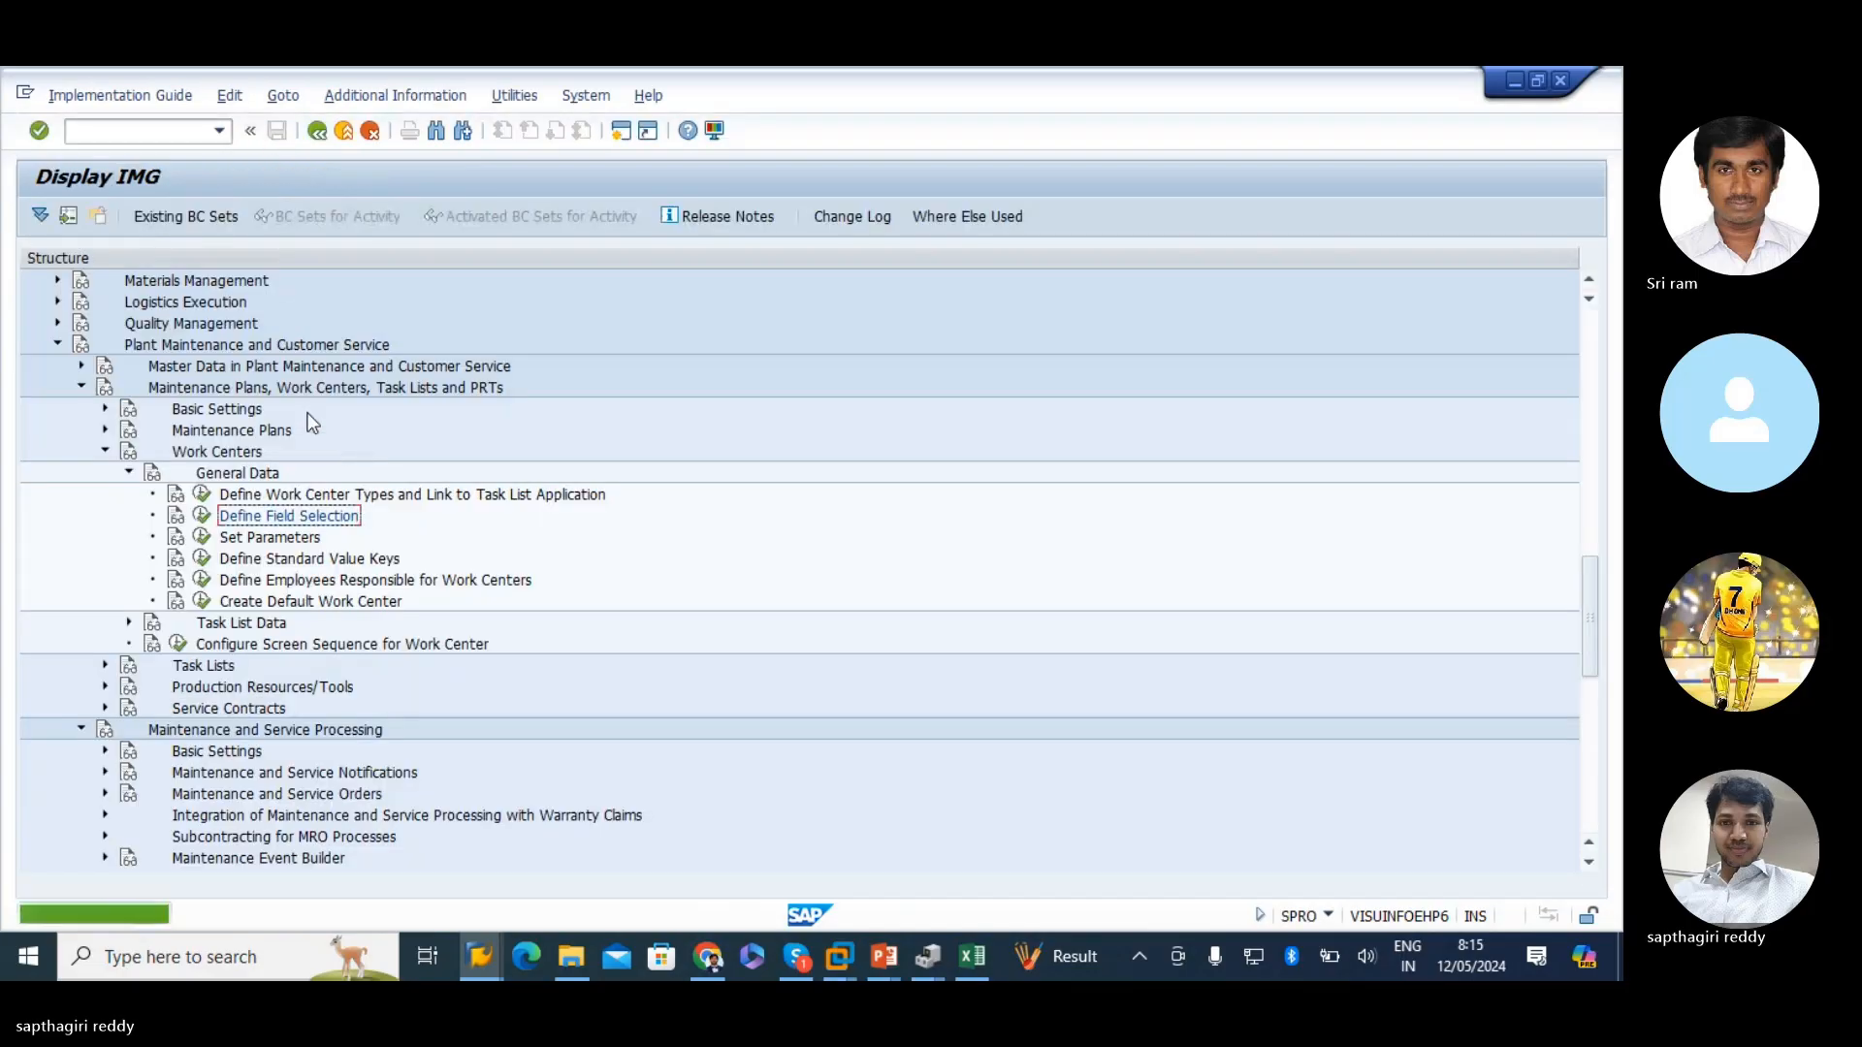
- Leave the work center, reopen RHDUME01 with transaction IR02, and check whether the Transition matrix field accepts input
key(alt+Tab)
click(253, 543)
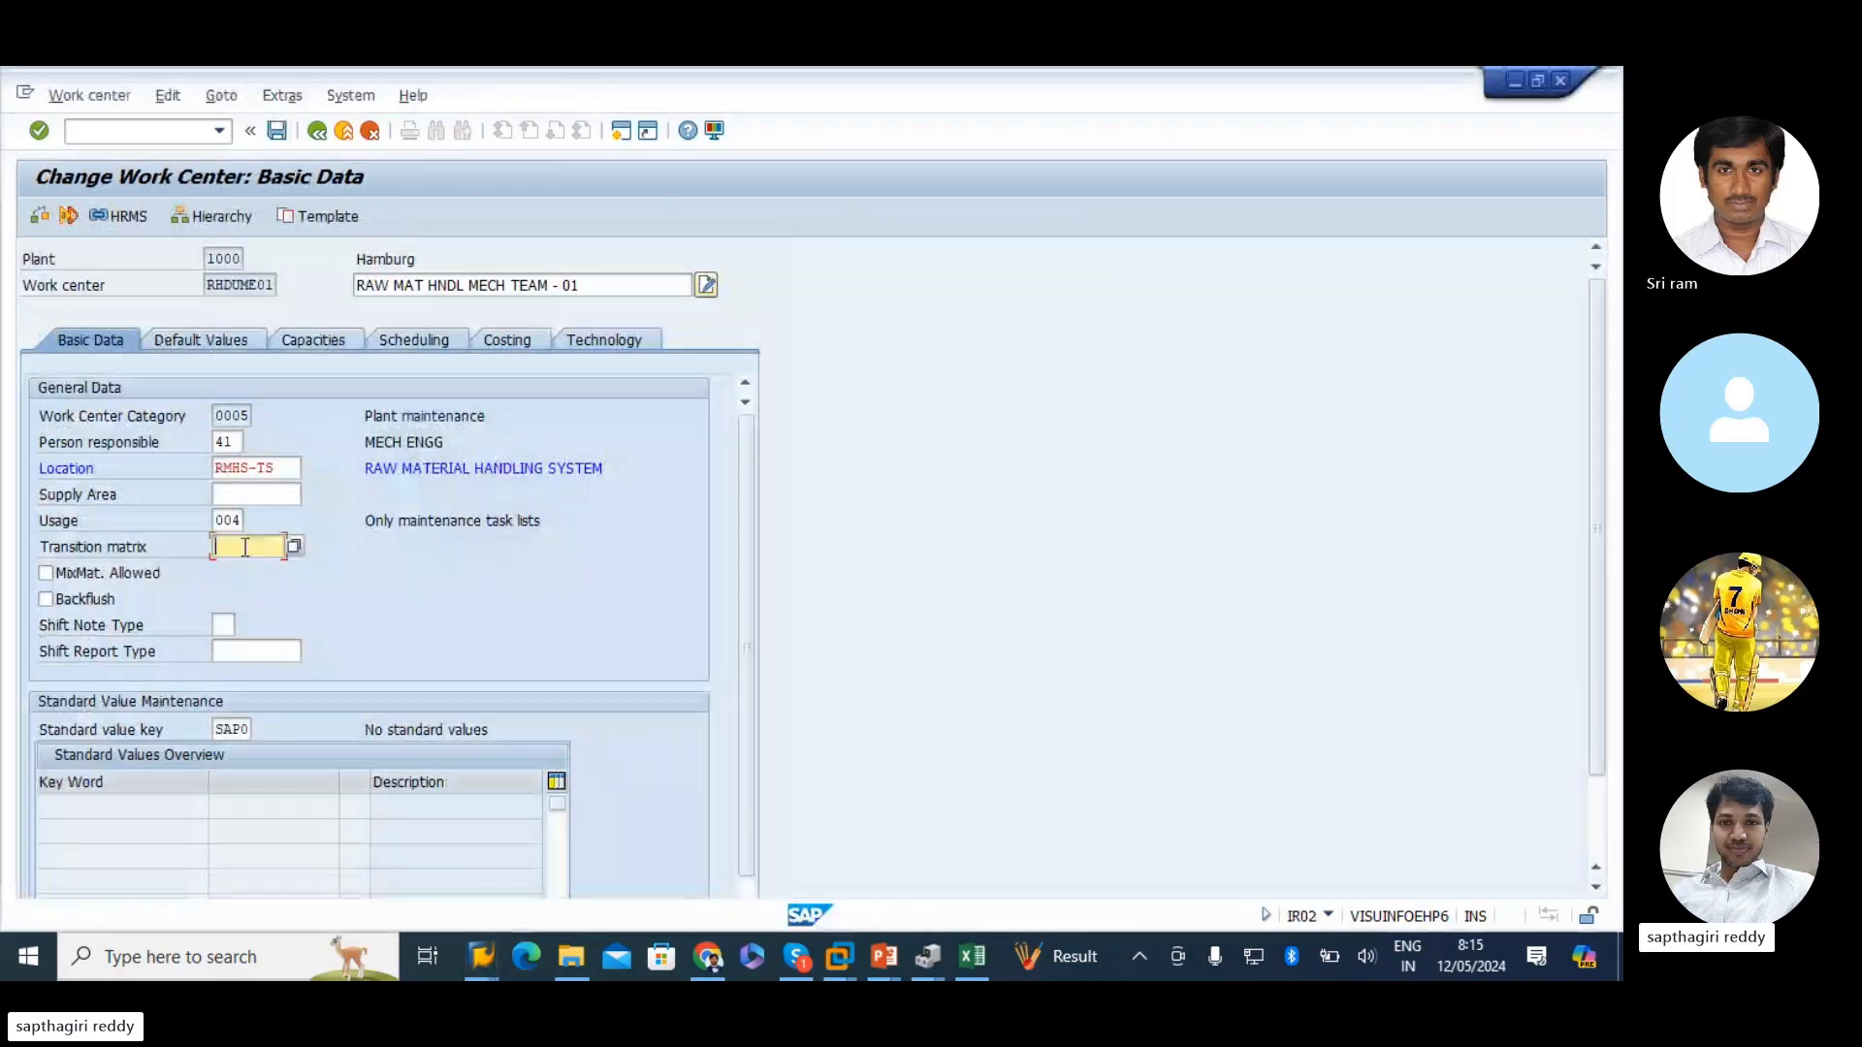
click(279, 130)
click(316, 131)
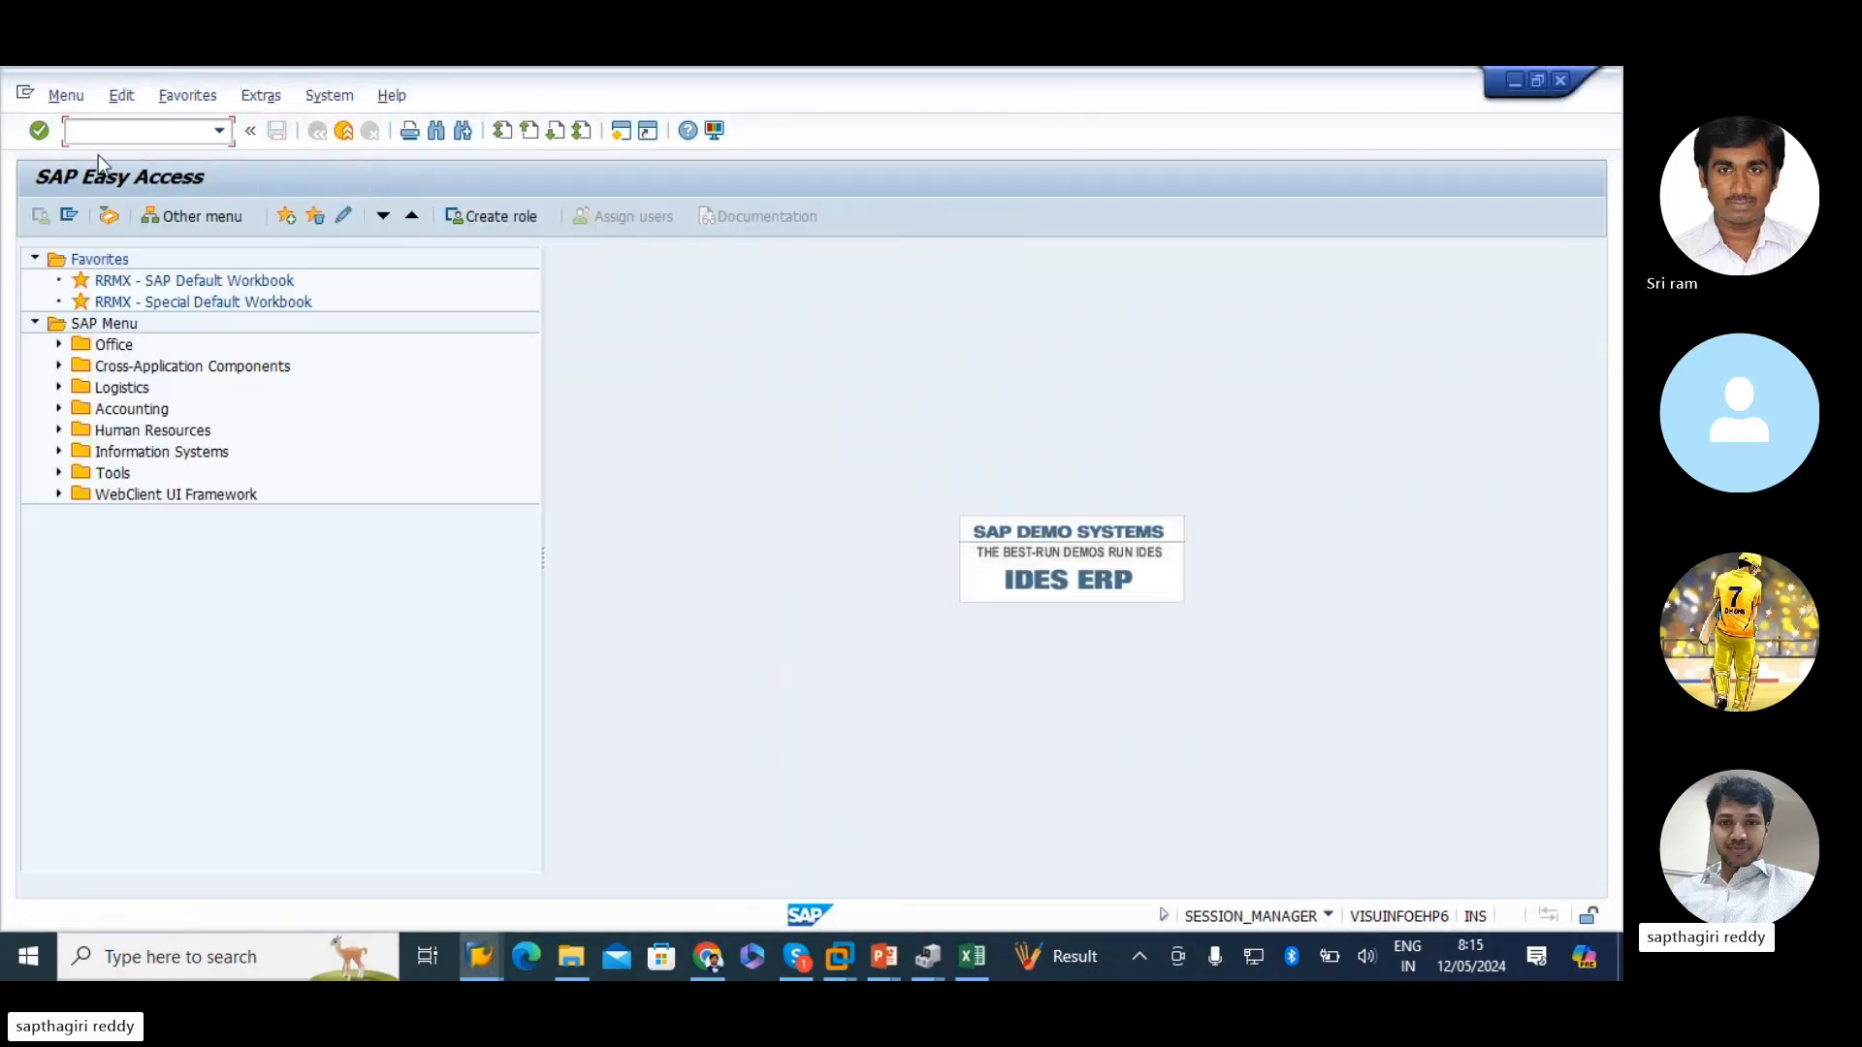
text(IR02)
key(Return)
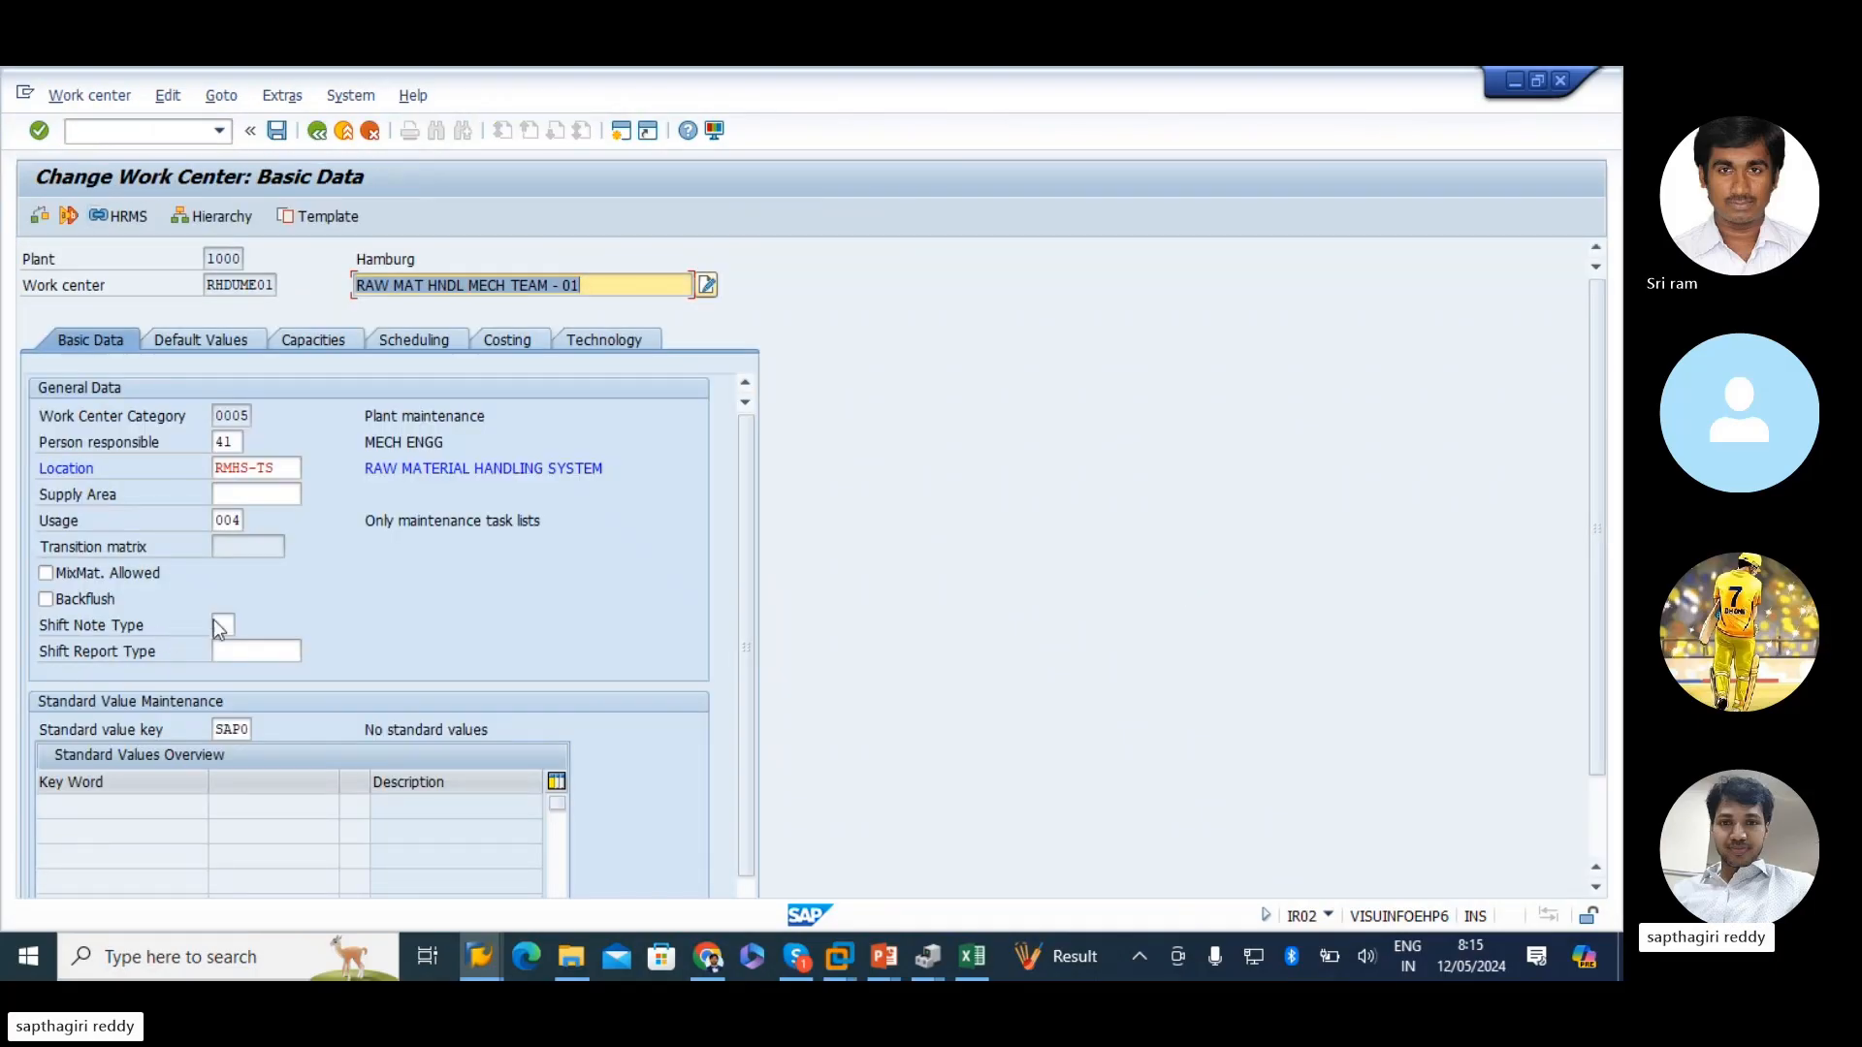
click(250, 550)
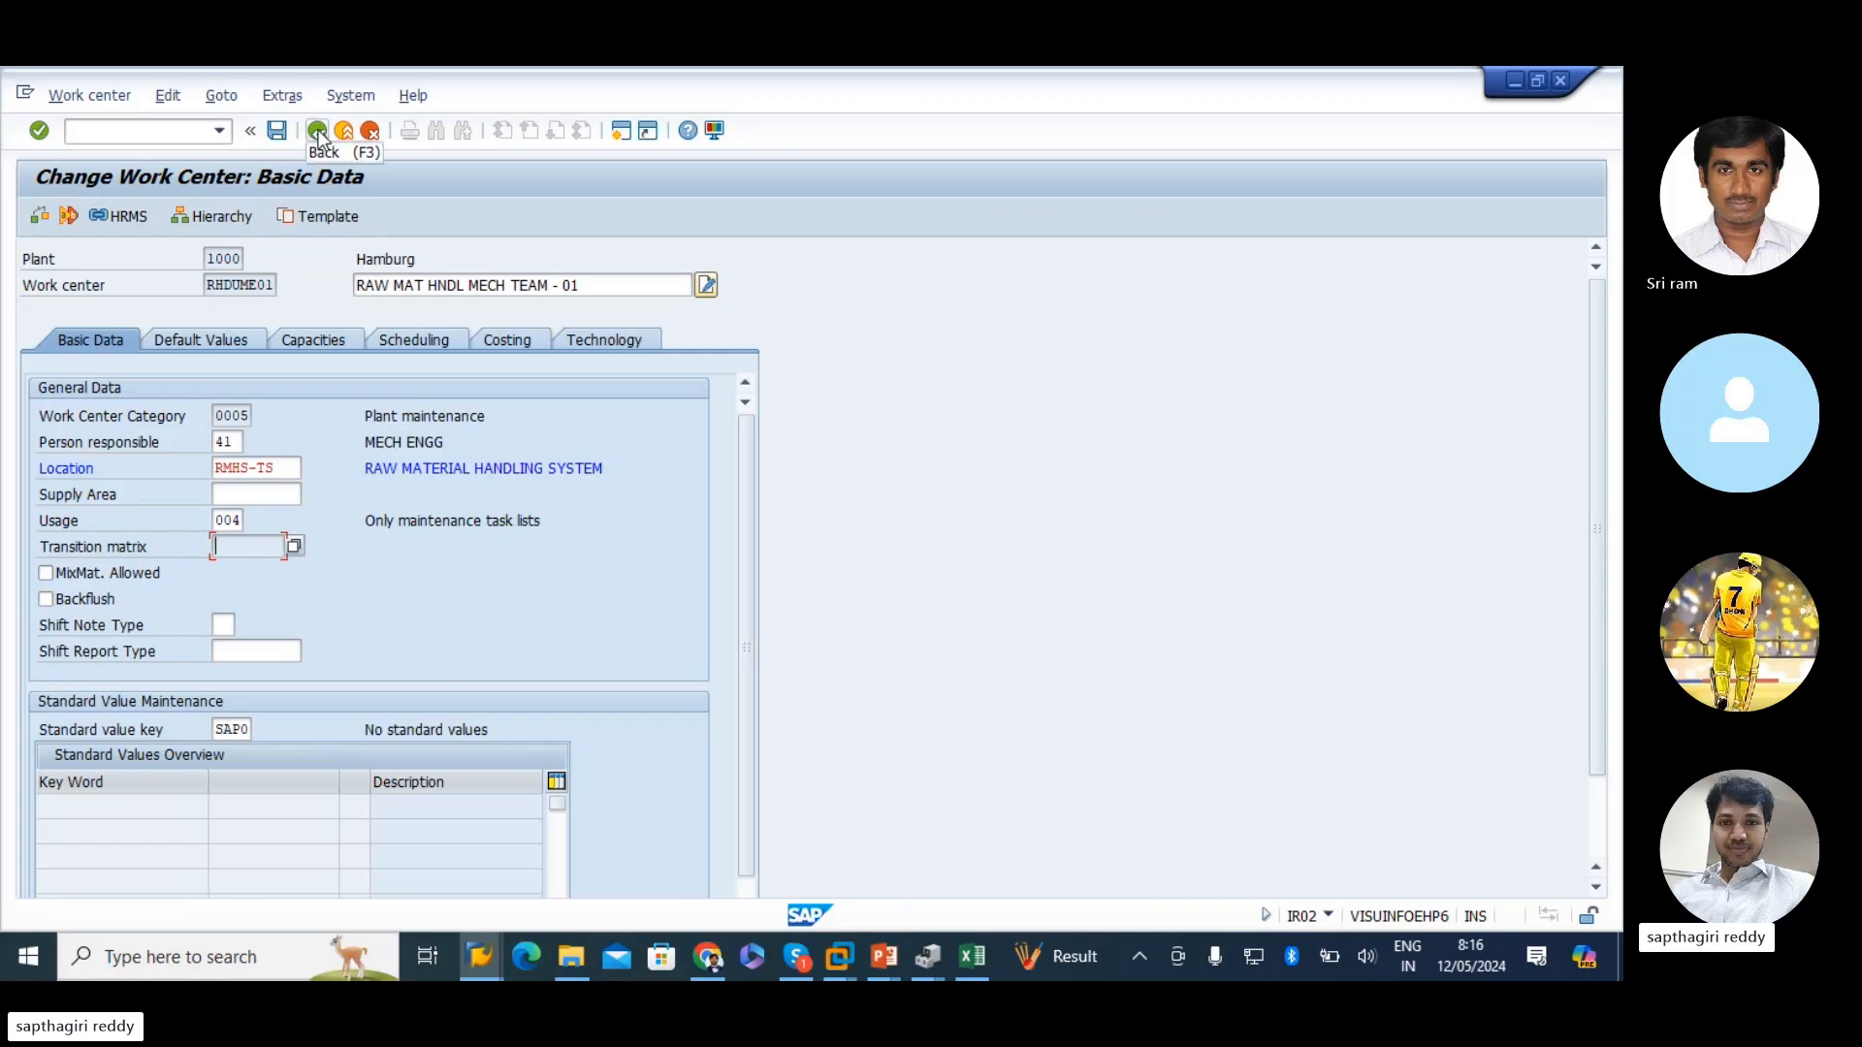
- Set the Usage field to display only in the Basic data field selection and save to the proposed customizing request
click(225, 517)
key(alt+Tab)
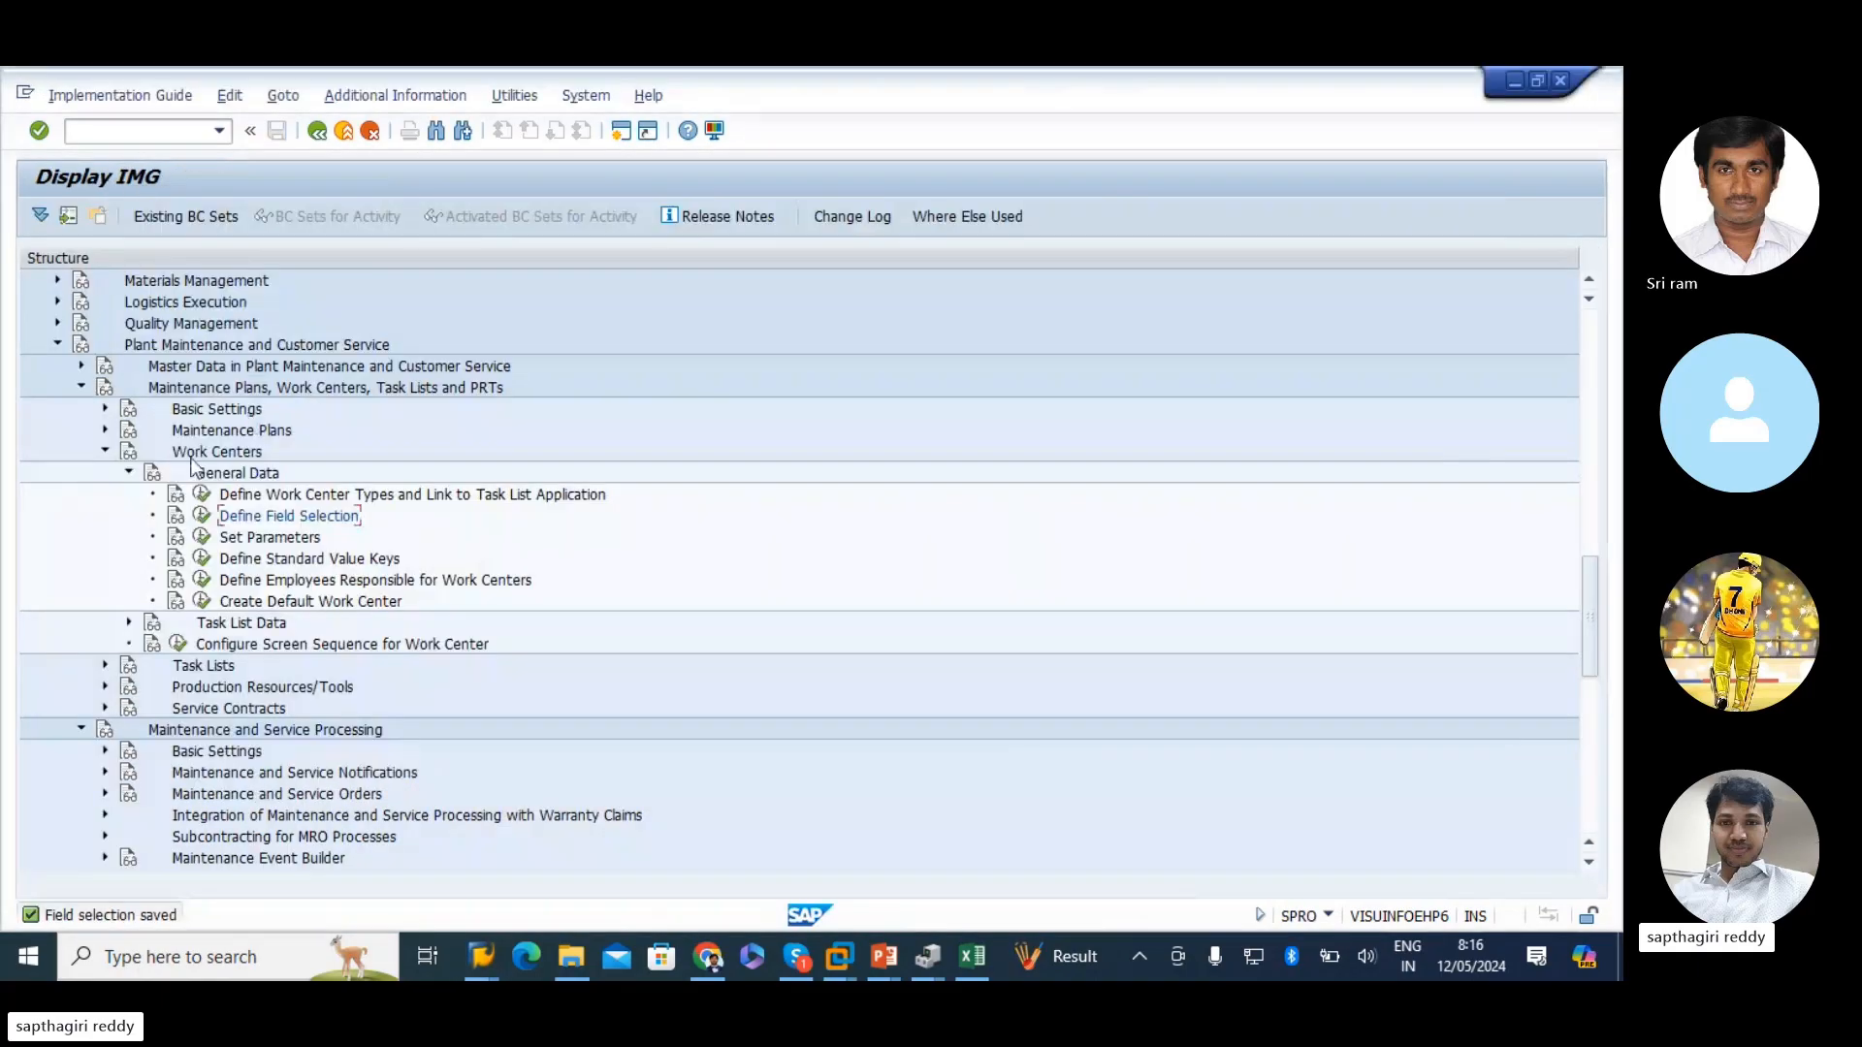
click(202, 515)
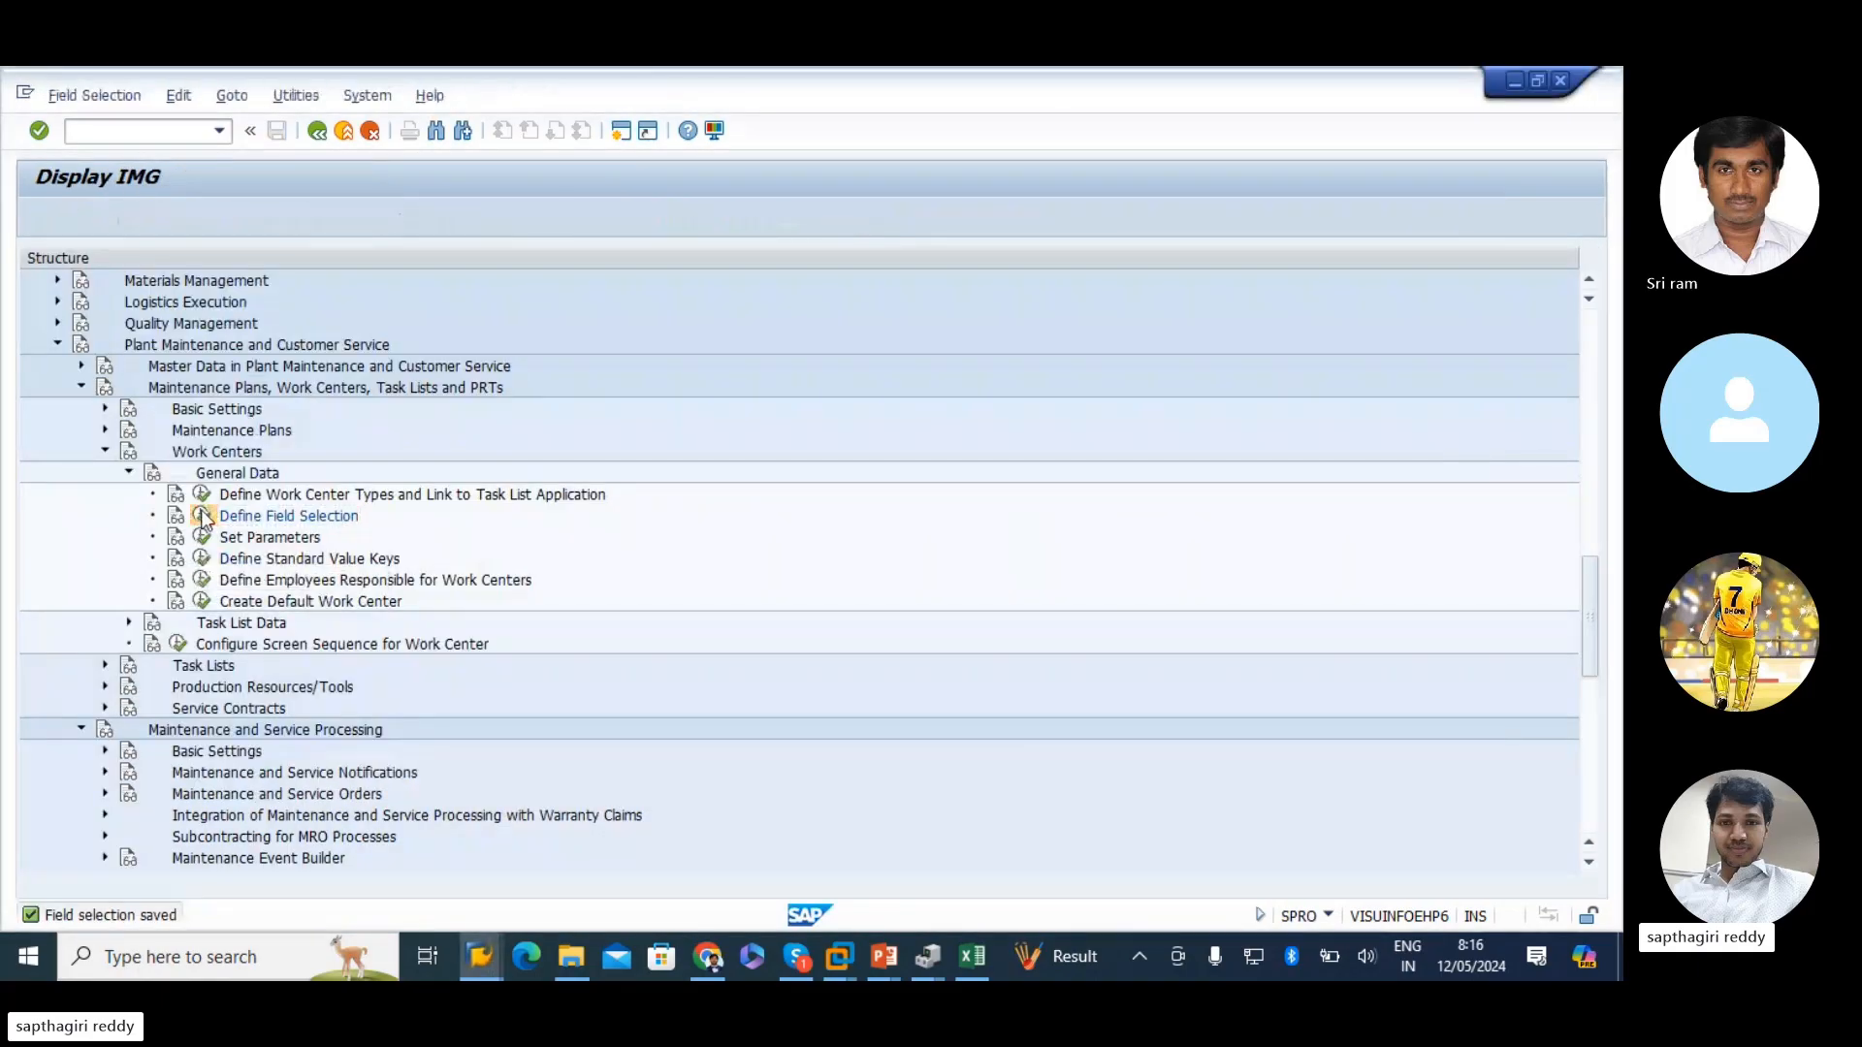
double_click(56, 311)
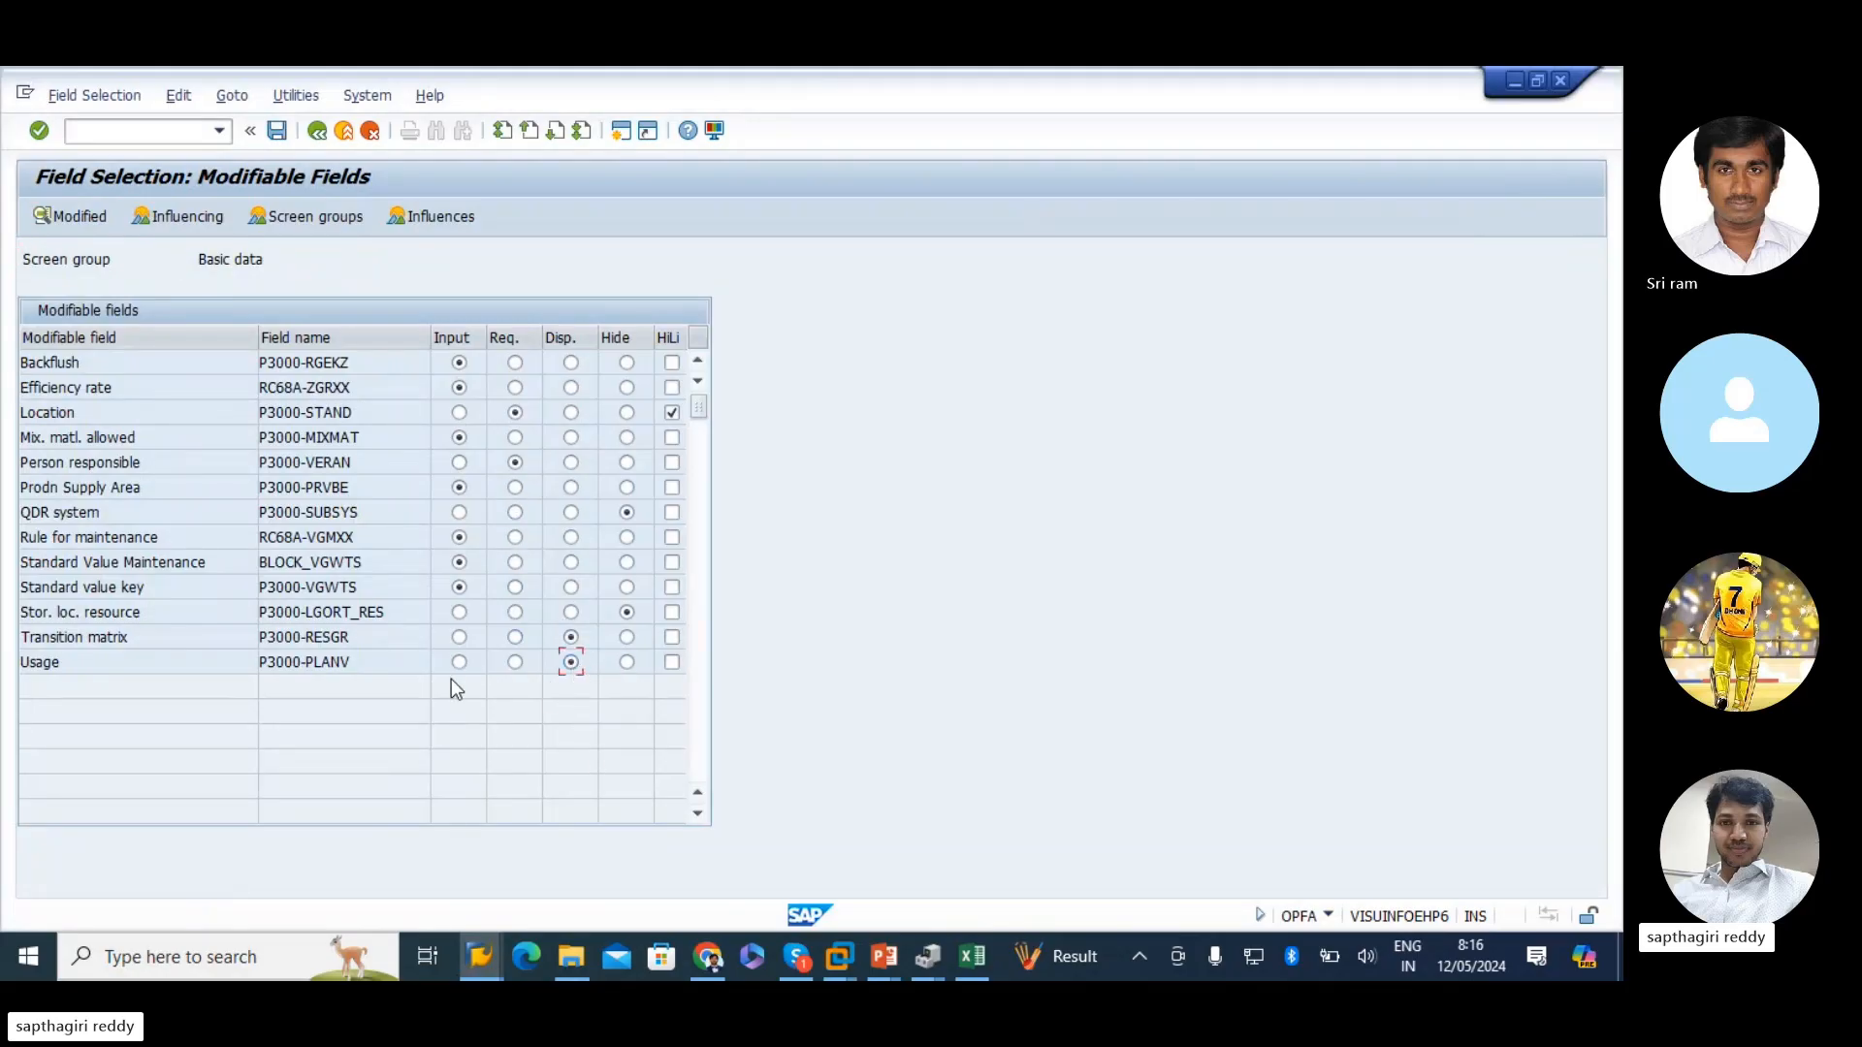
click(276, 130)
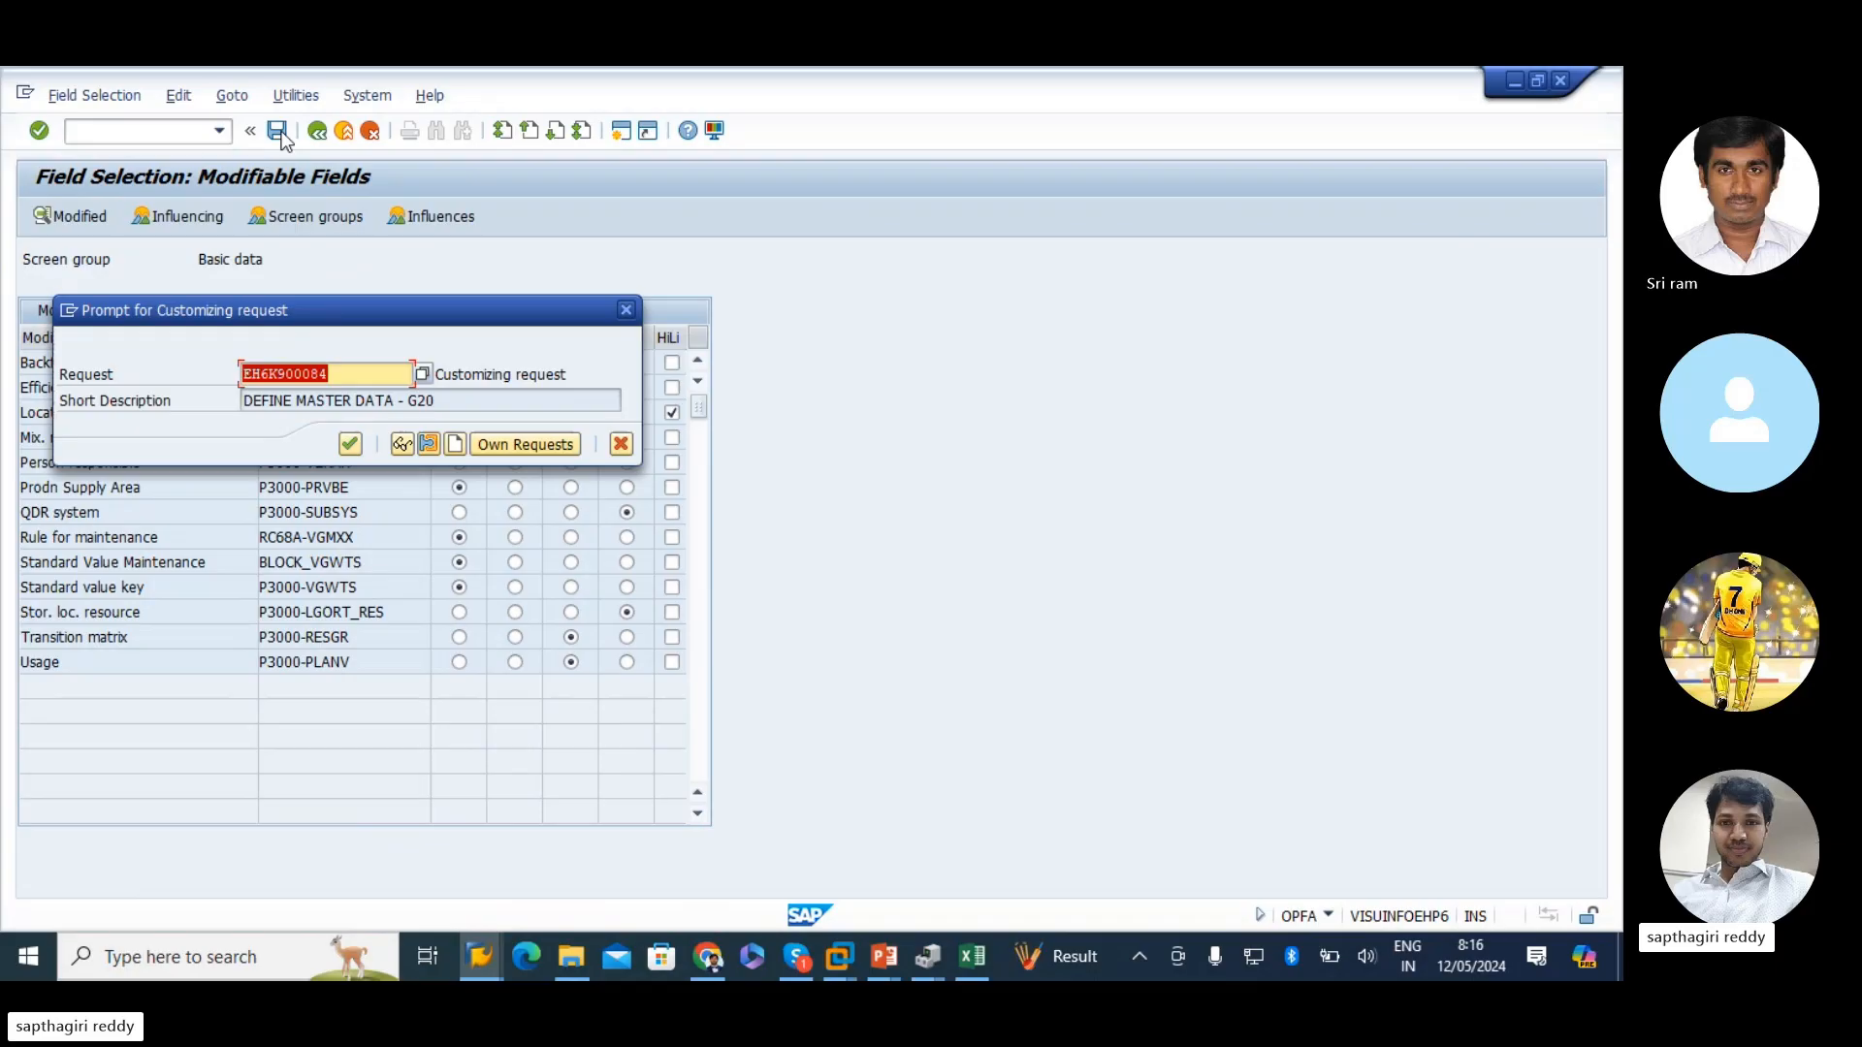
click(350, 445)
- Exit the work center, reopen RHDUME01 with transaction IR02, and check whether the Usage field accepts input
key(alt+Tab)
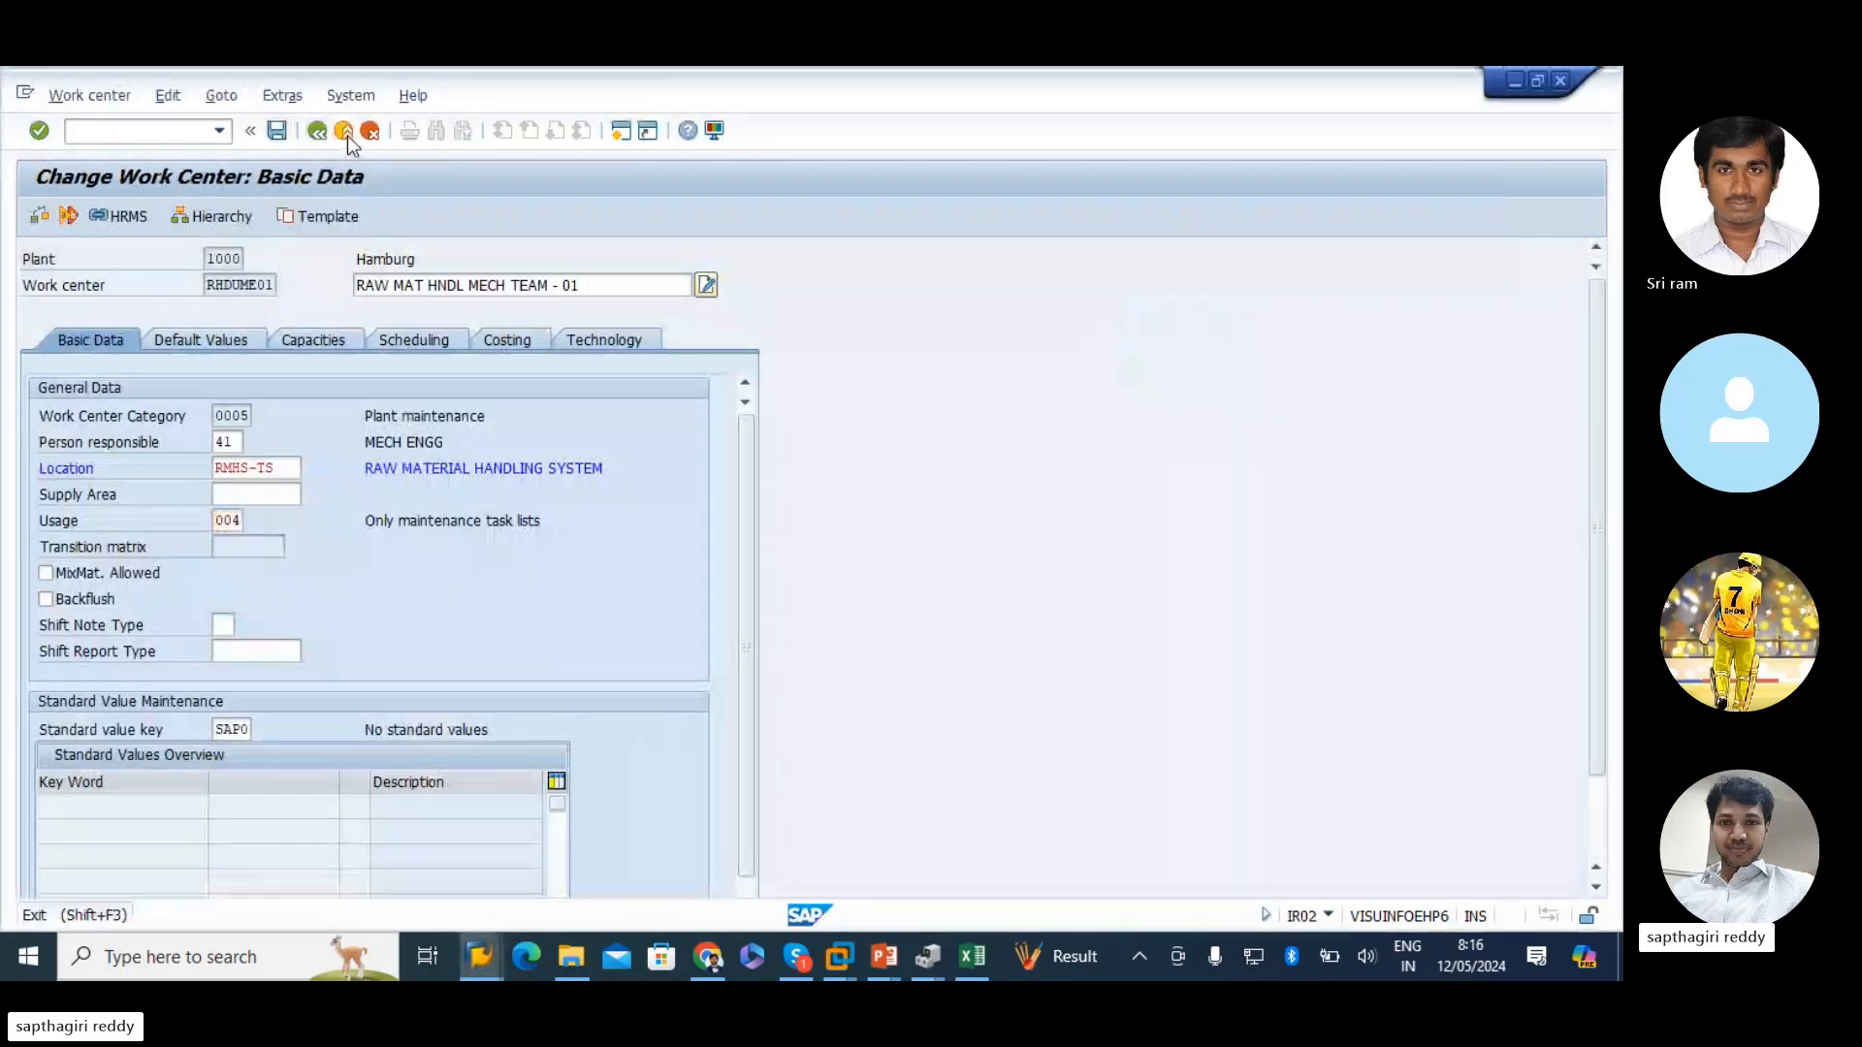
click(344, 130)
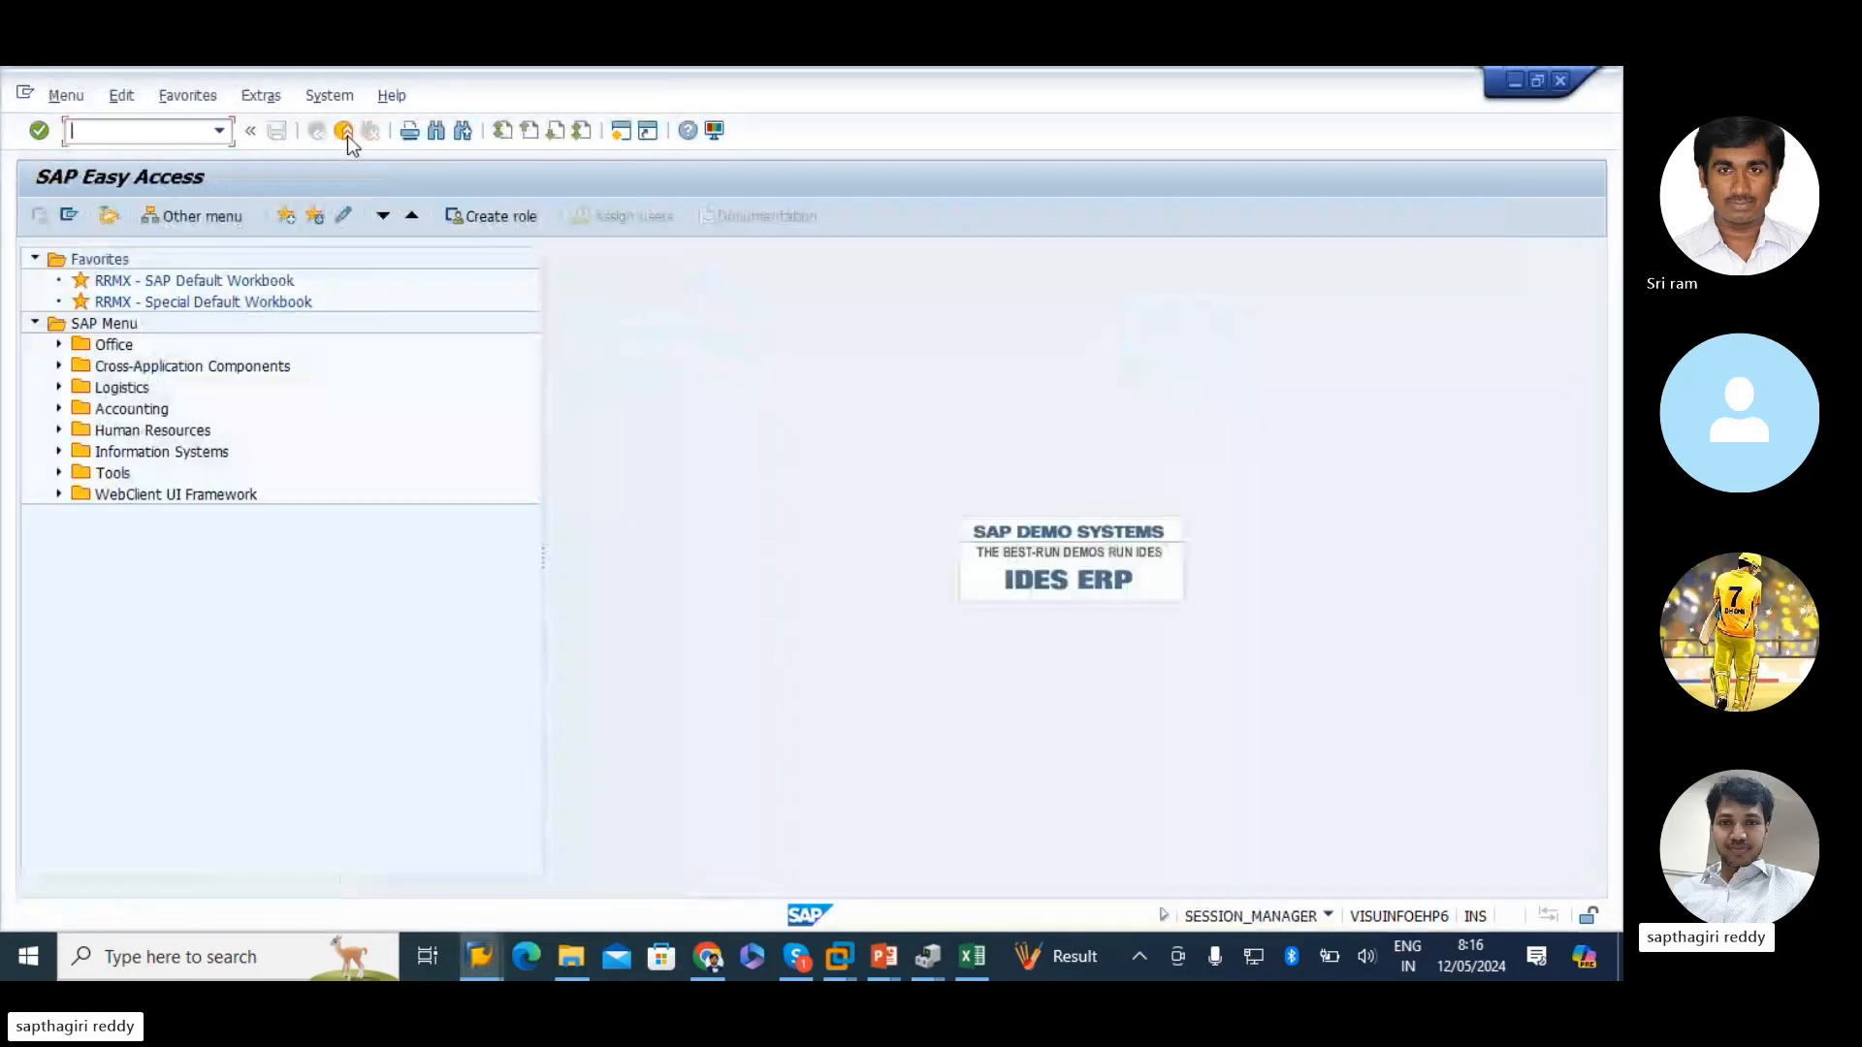
text(IR)
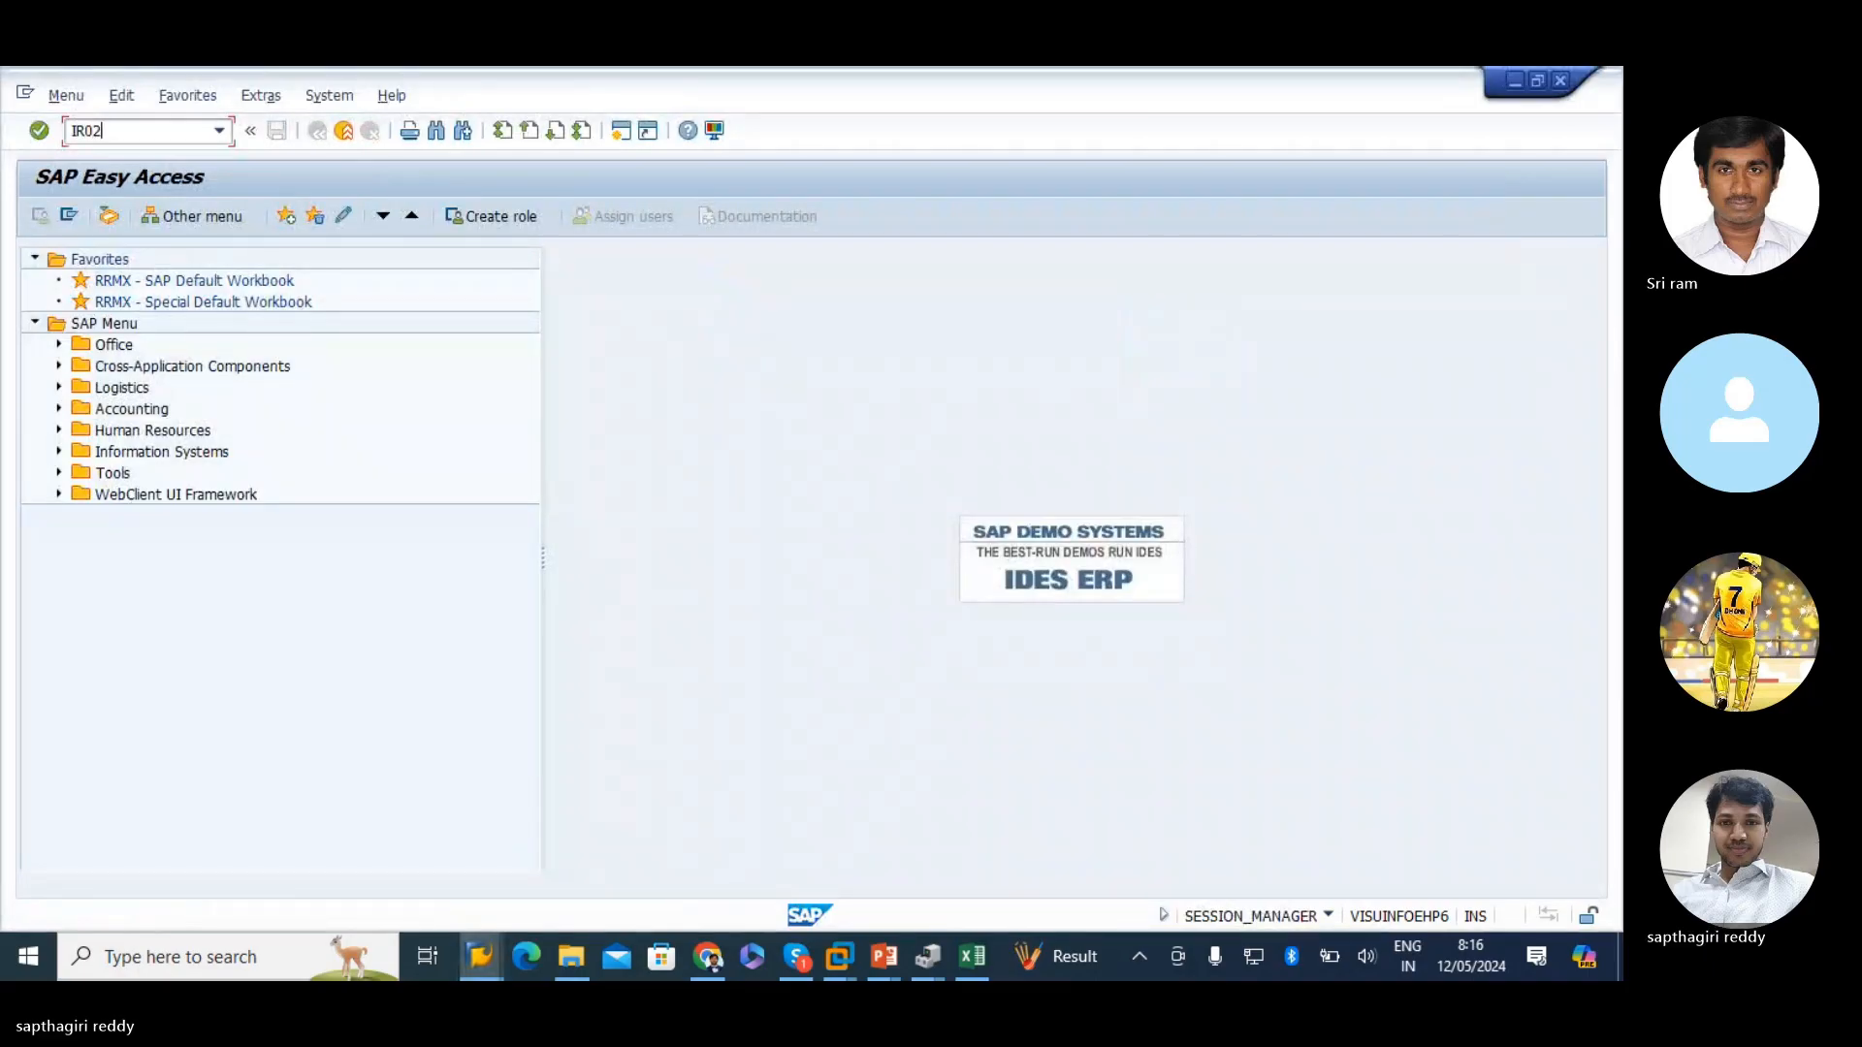
text(02)
key(Return)
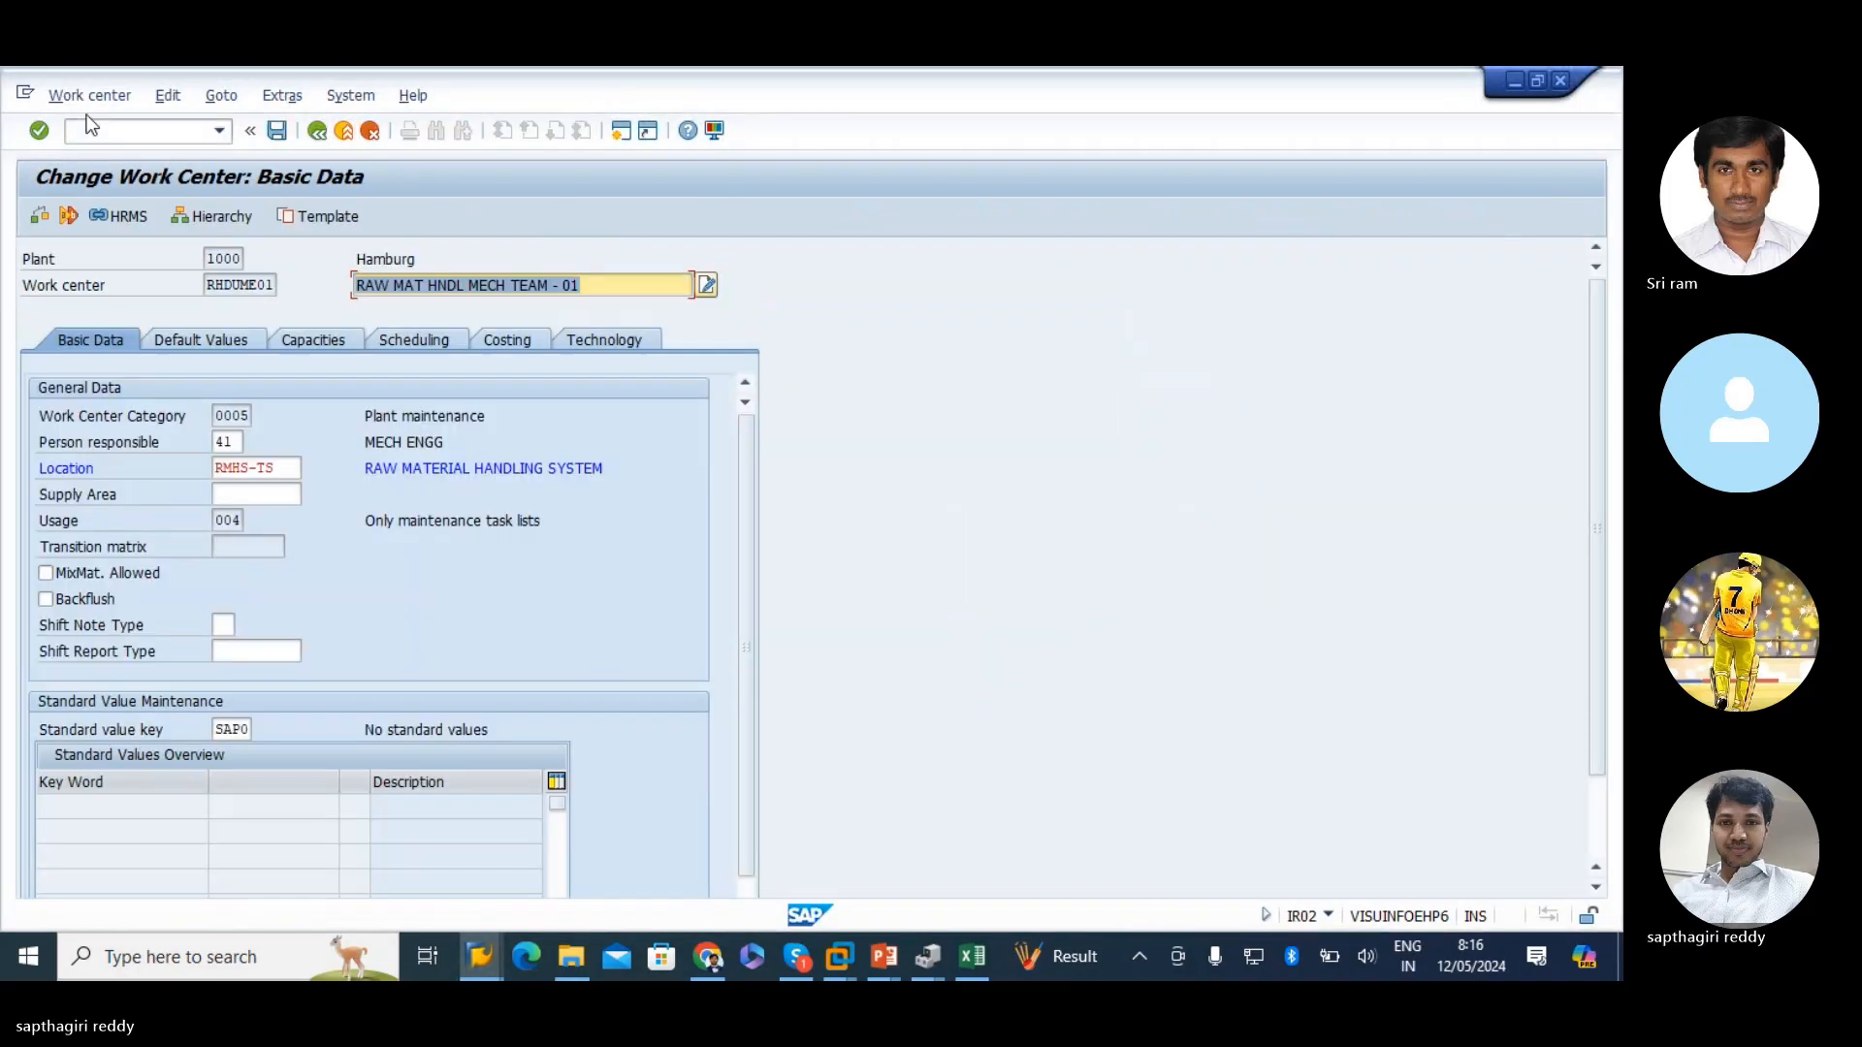
click(233, 521)
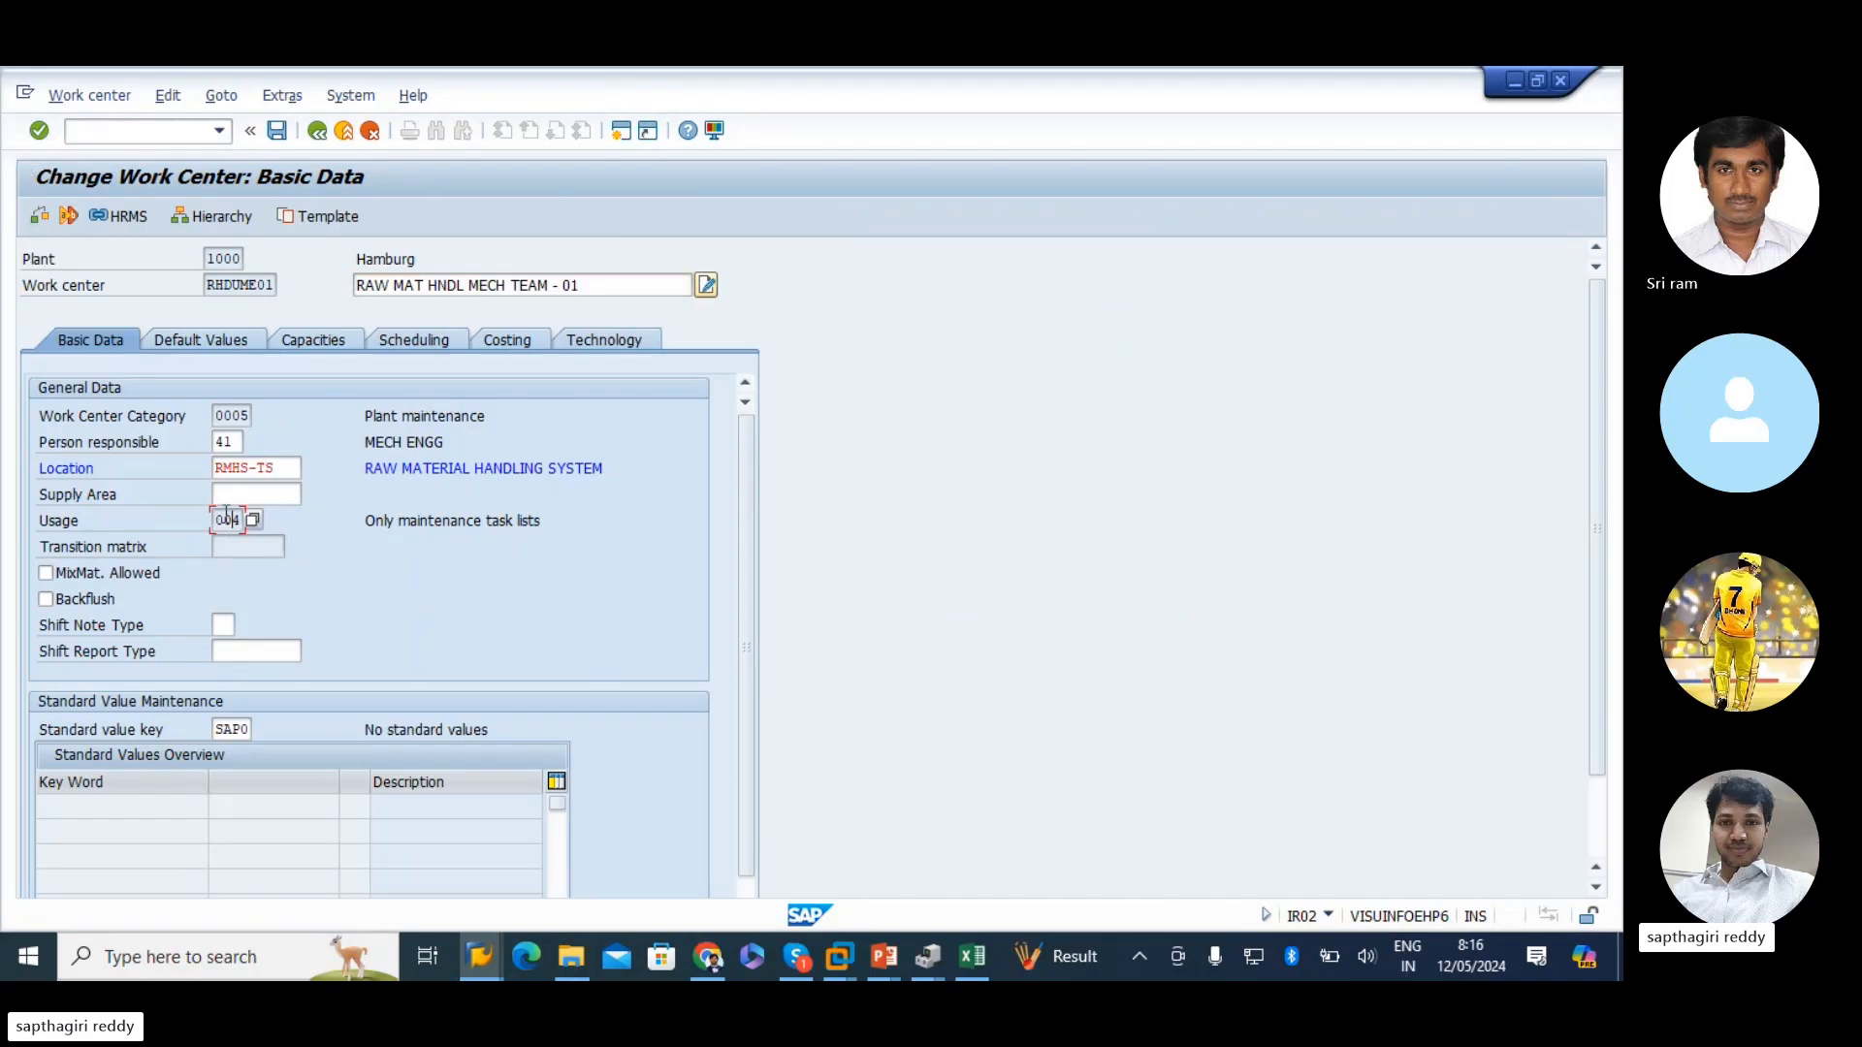
- Start creating work center RHDUME02 in plant 1000 with category 0005, using transaction IR01 in a new session
click(621, 131)
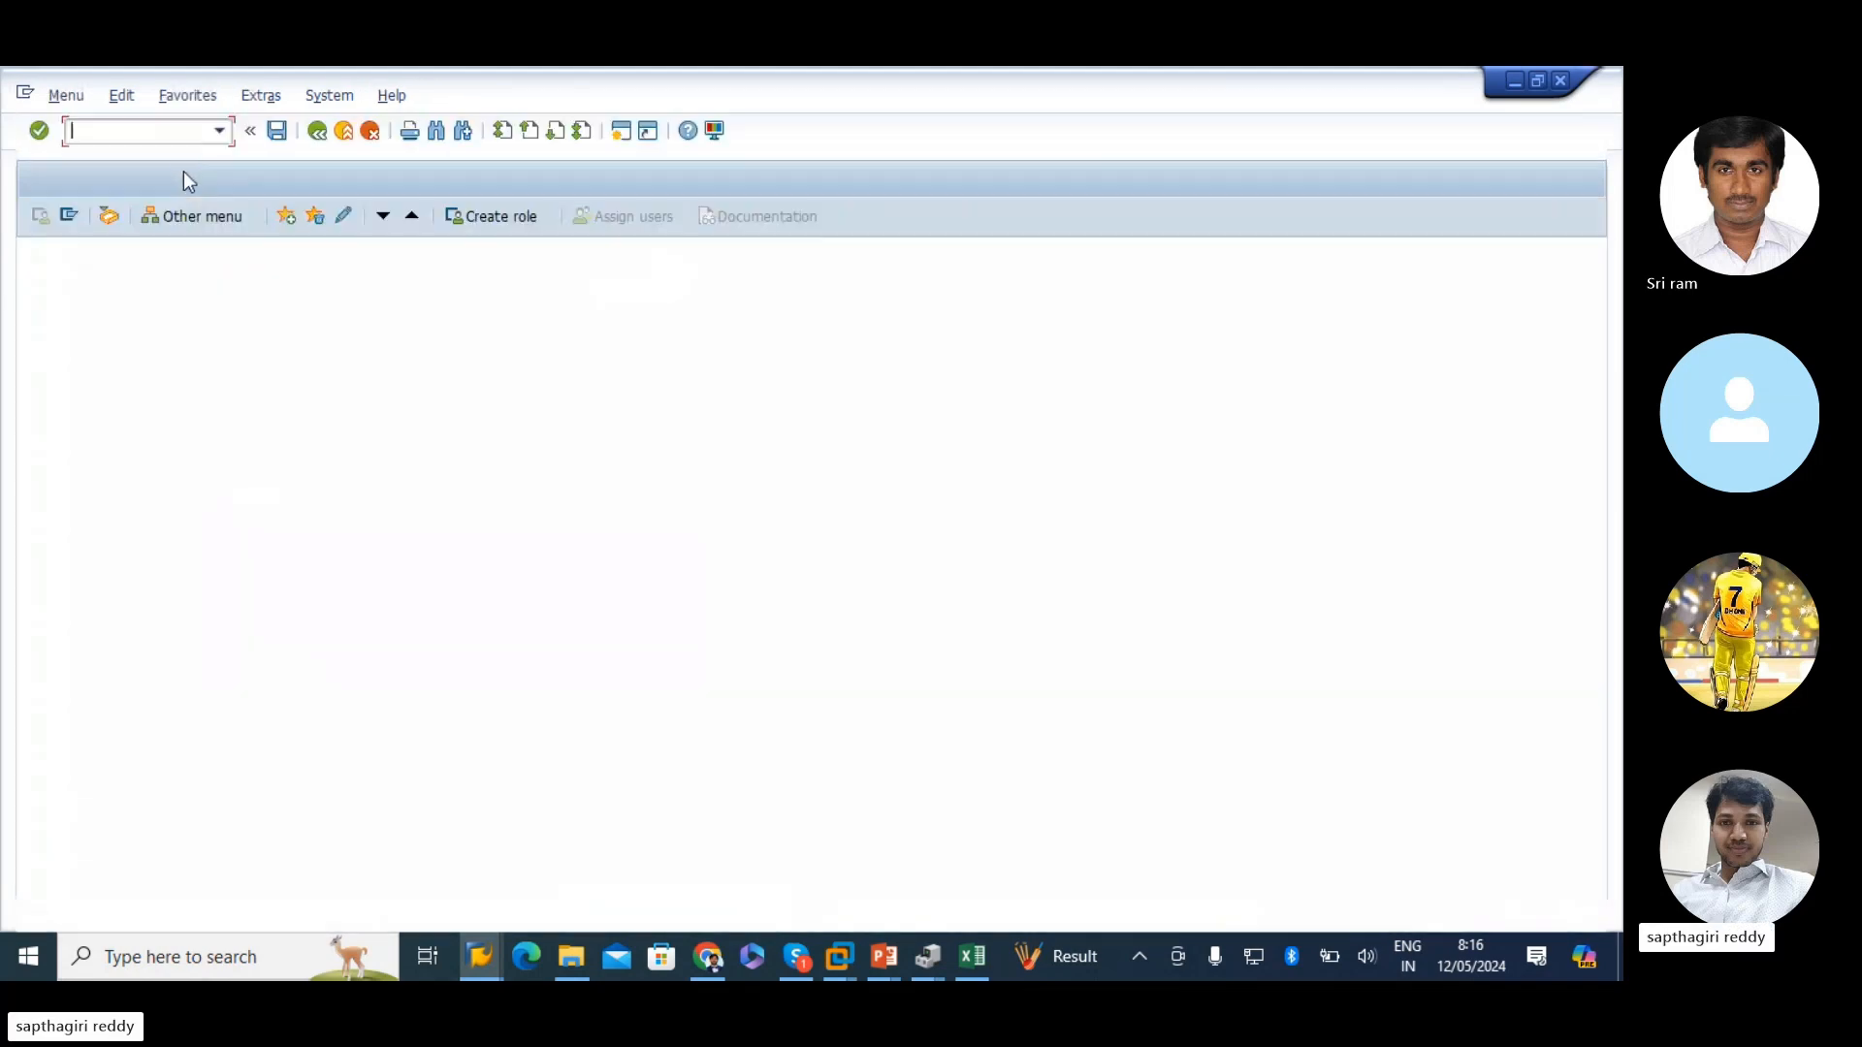
text(IR0)
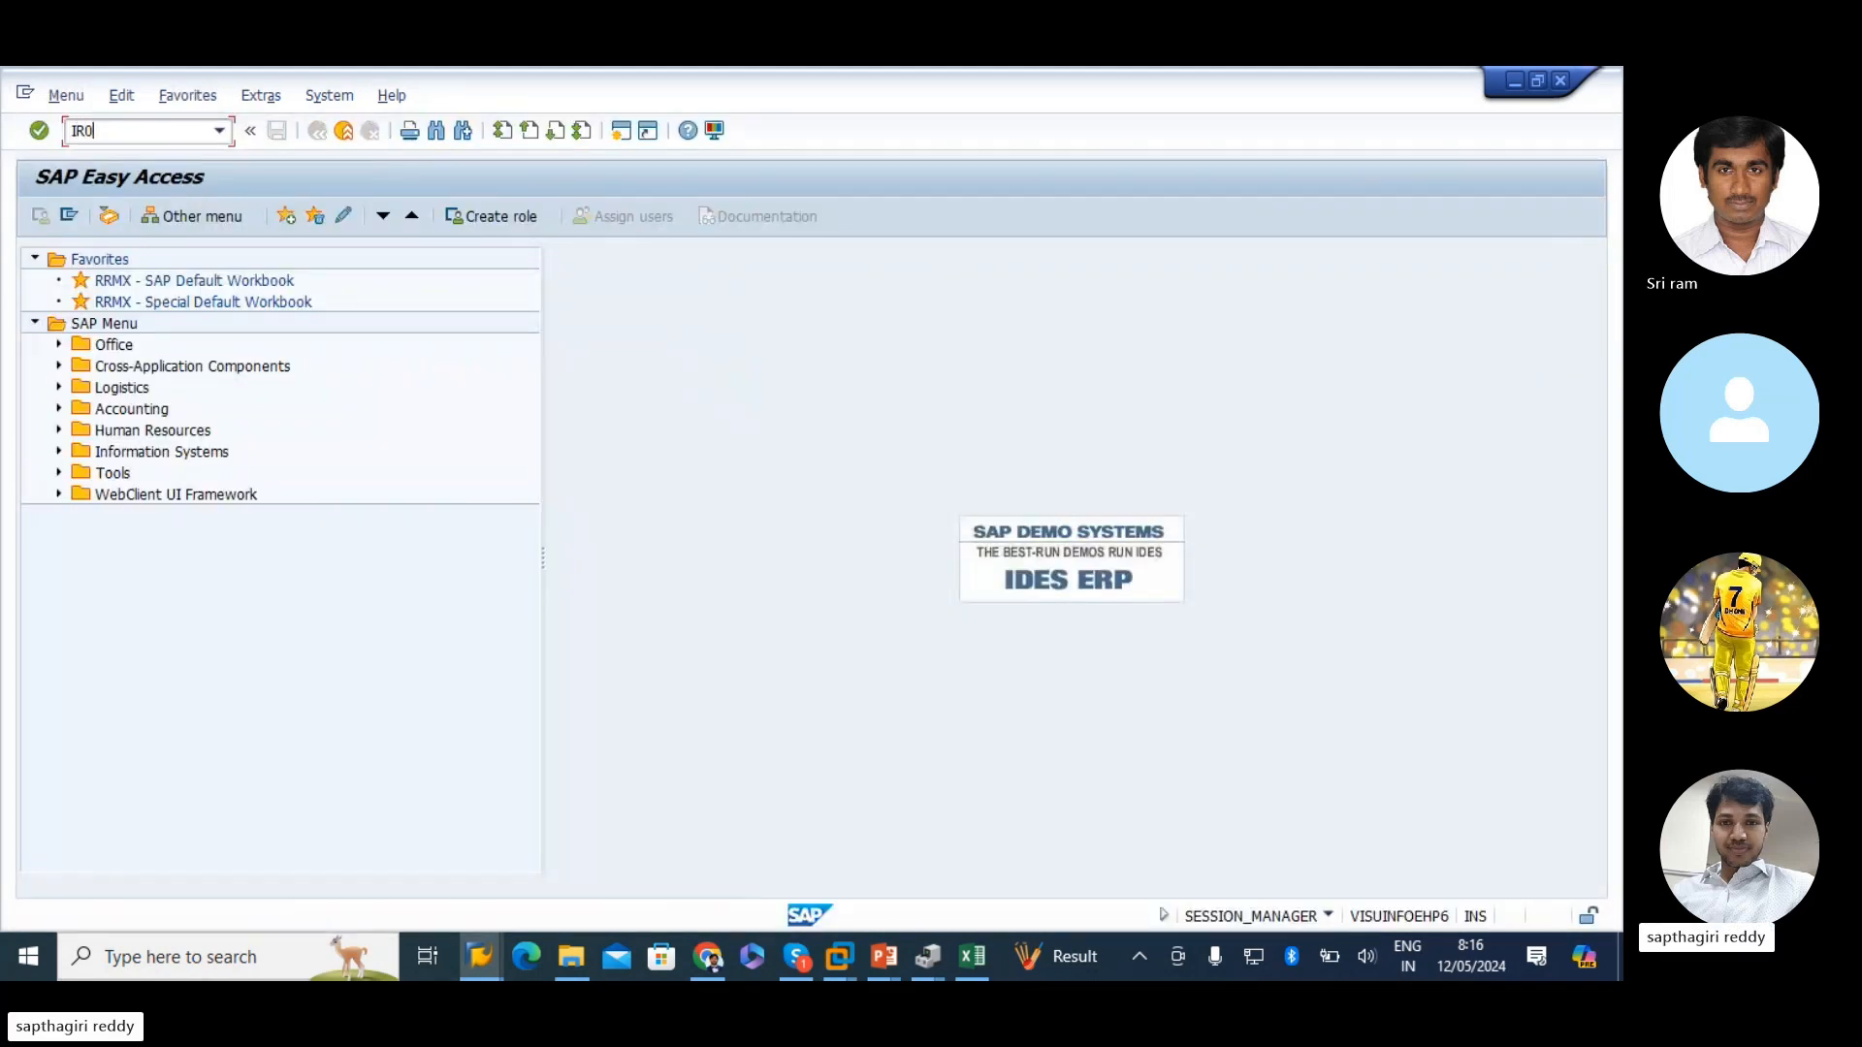
text(1)
key(Return)
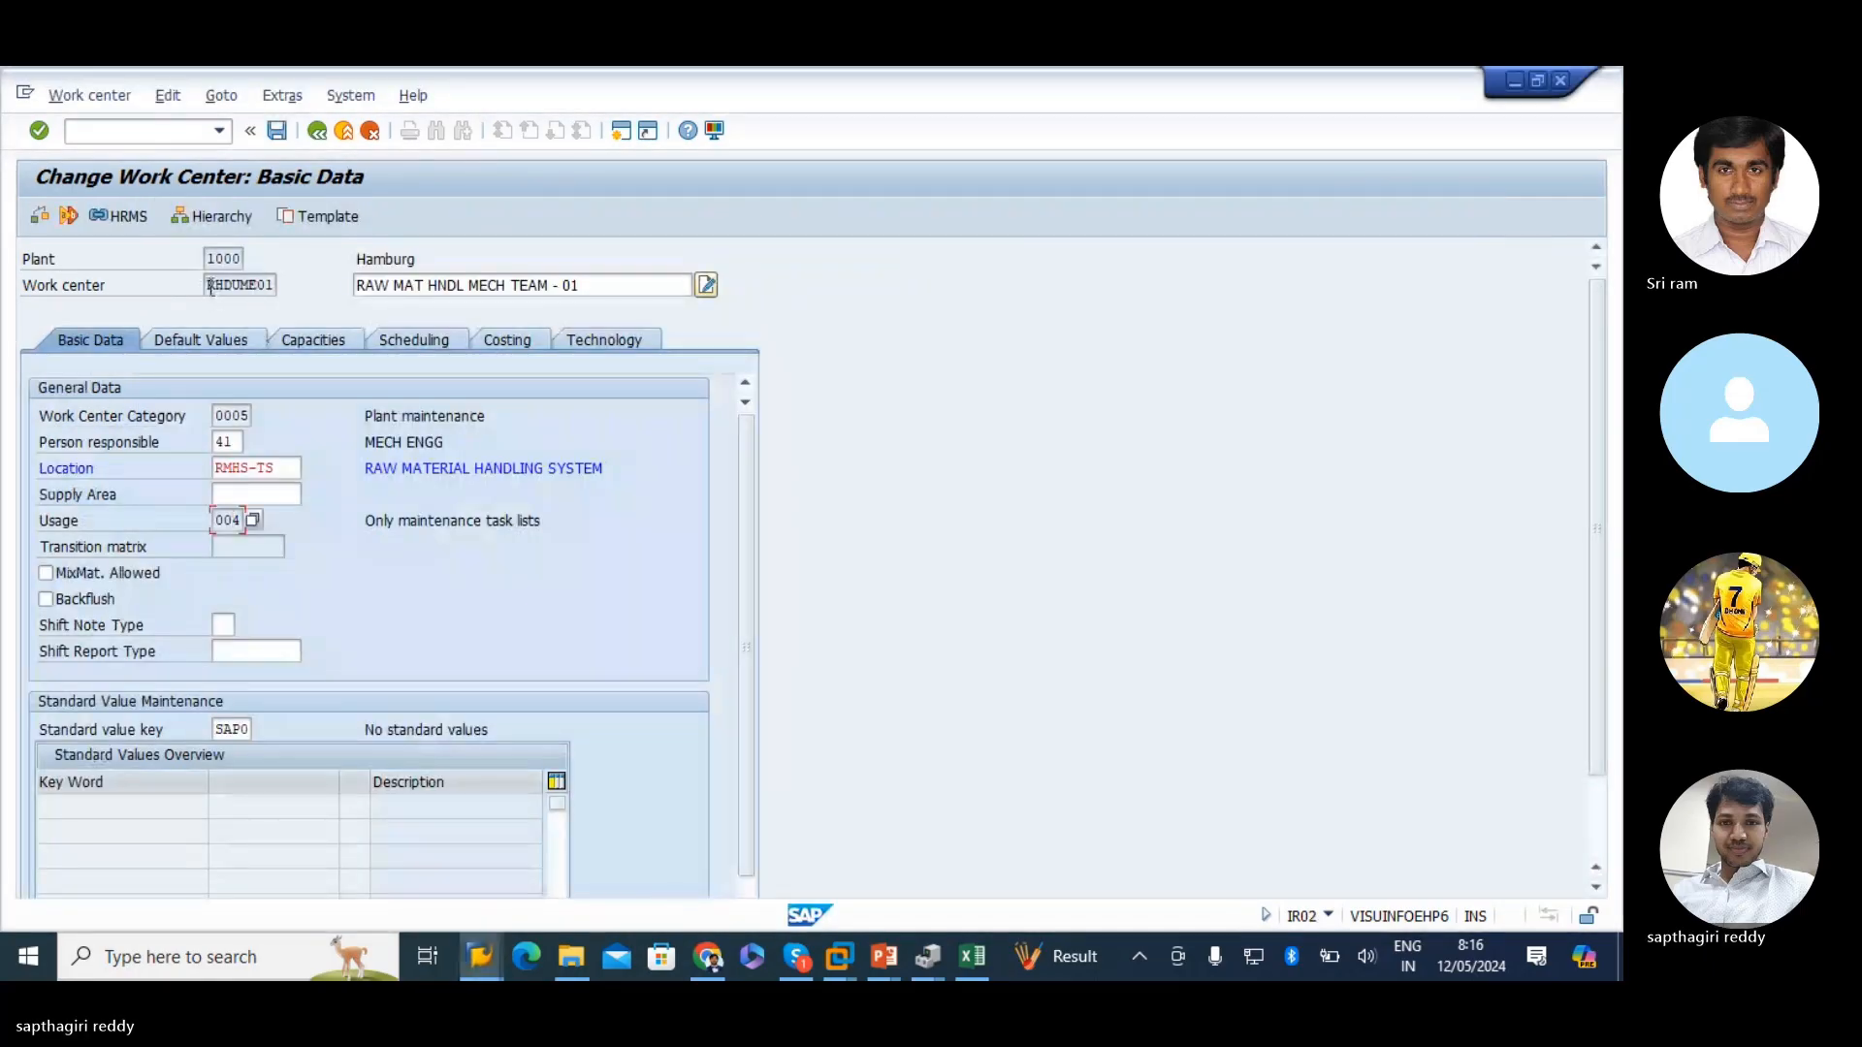
drag(207, 284, 550, 300)
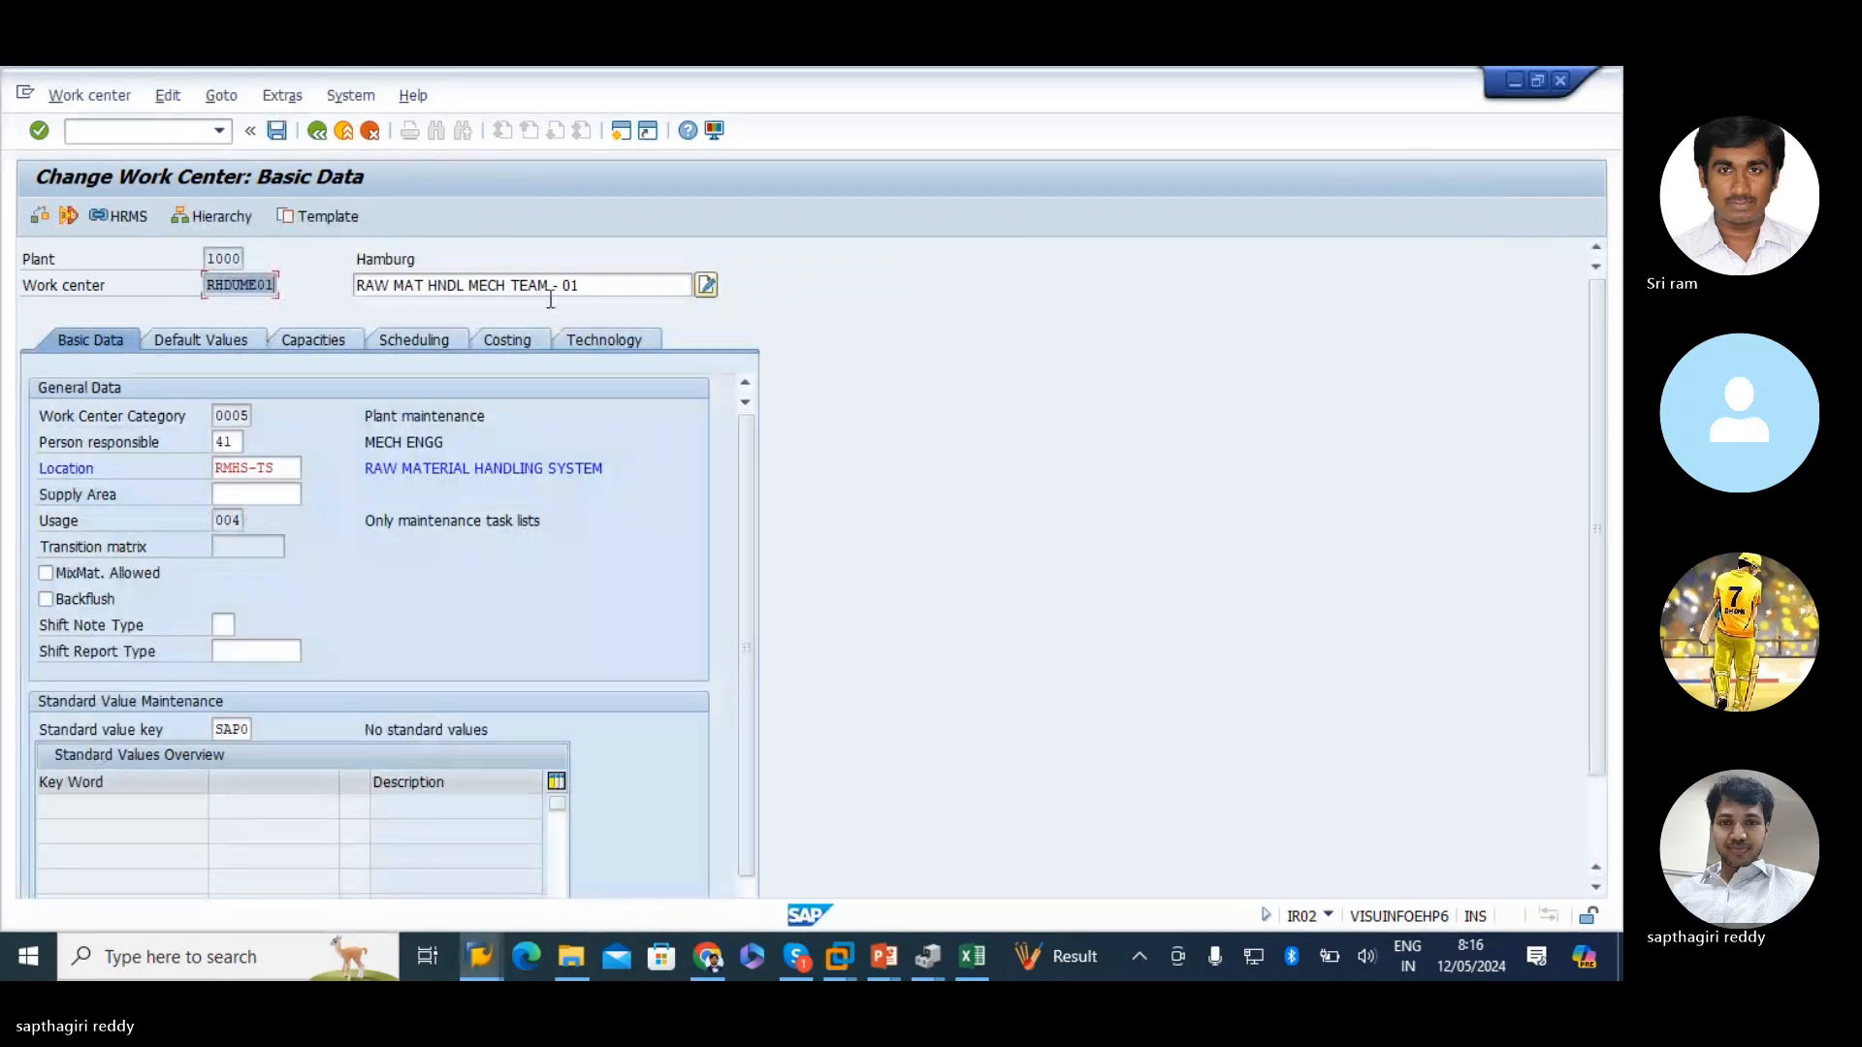
key(ctrl+c)
key(alt+Tab)
key(ctrl+v)
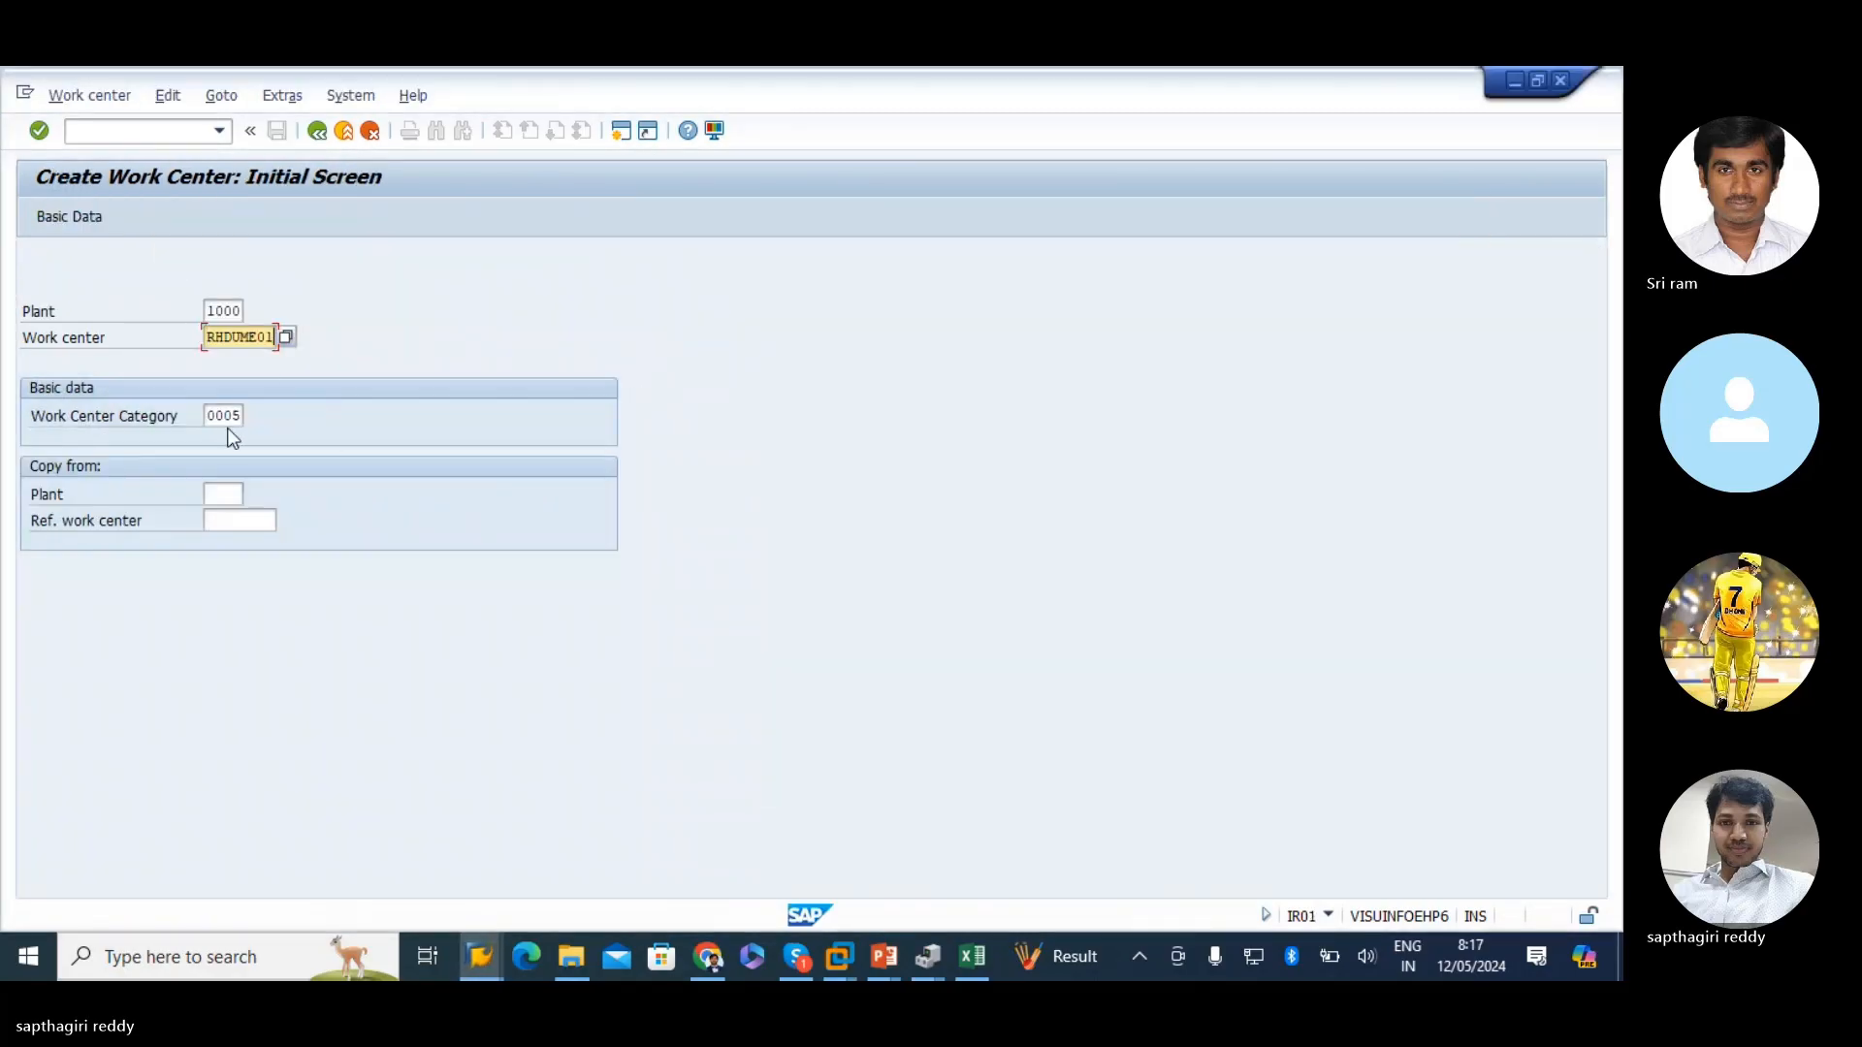
key(BackSpace)
text(2)
key(Return)
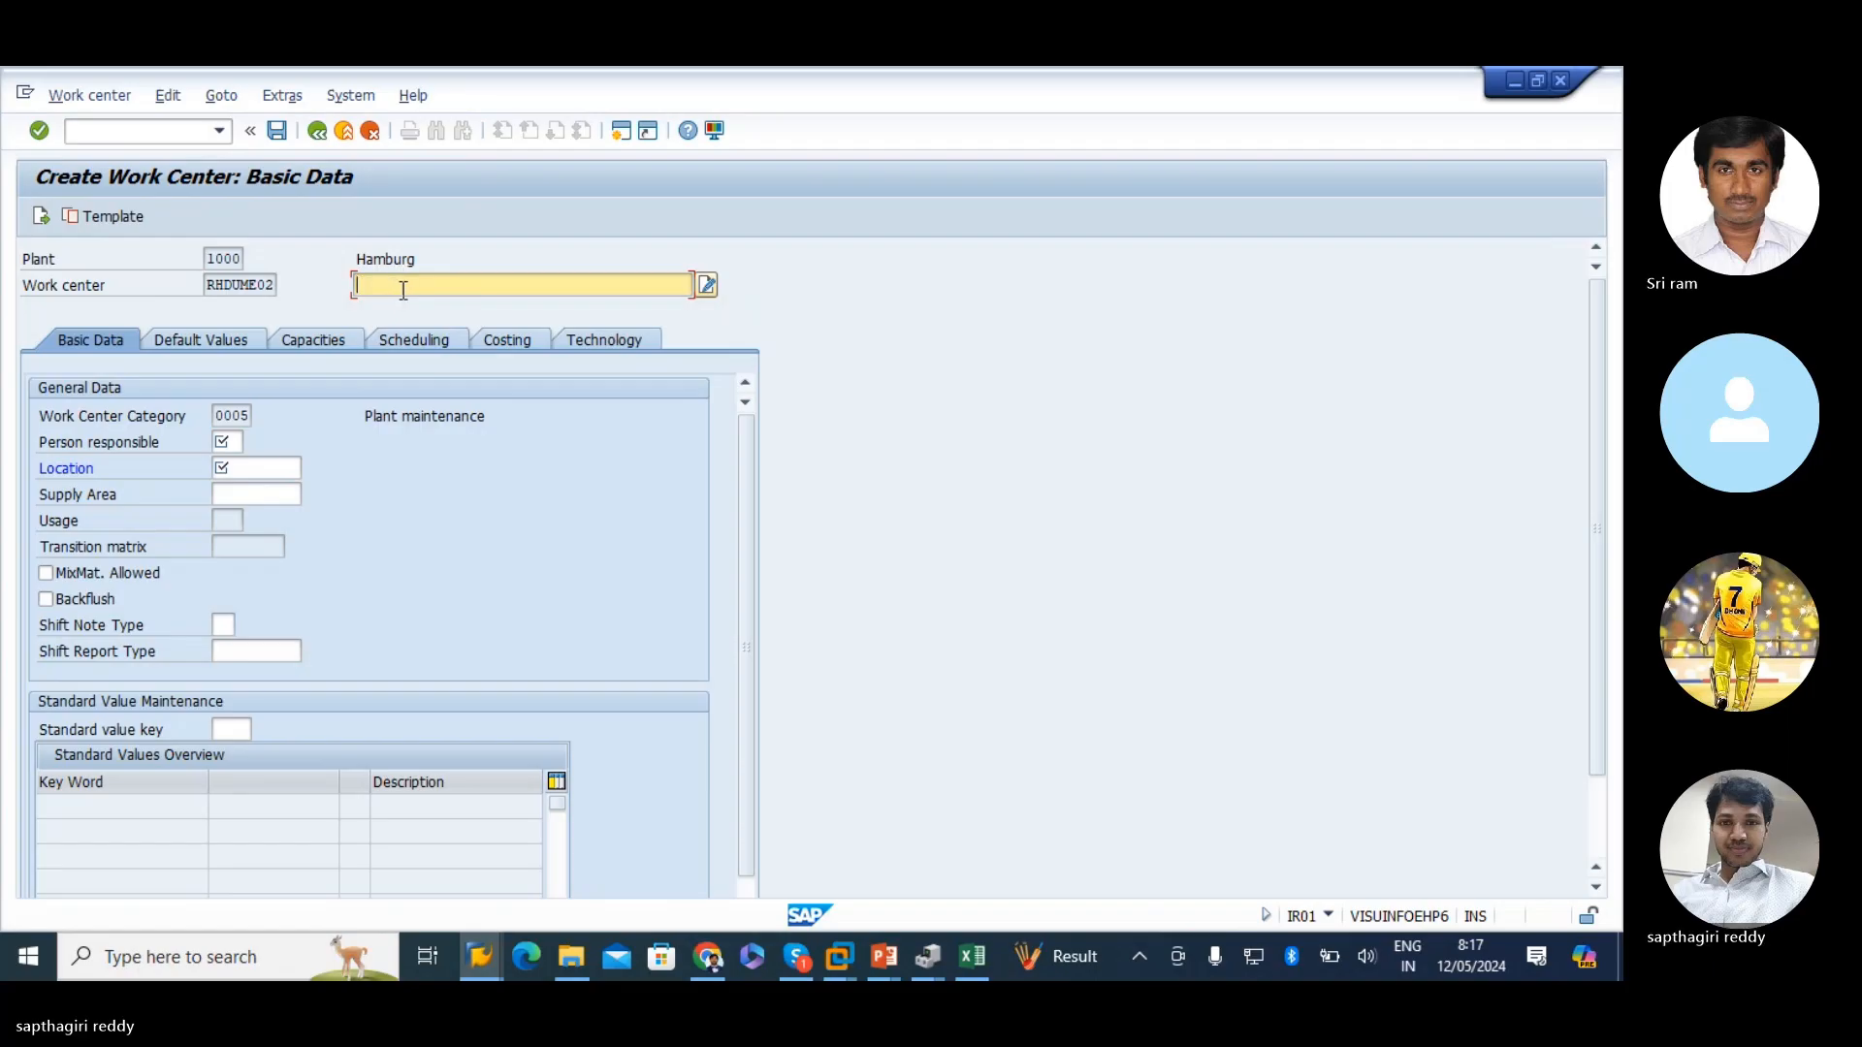
- Describe the new work center as RAW MAT HNDL MECH TEAM - 02, reusing the description of RHDUME01
key(alt+Tab)
drag(593, 284, 147, 301)
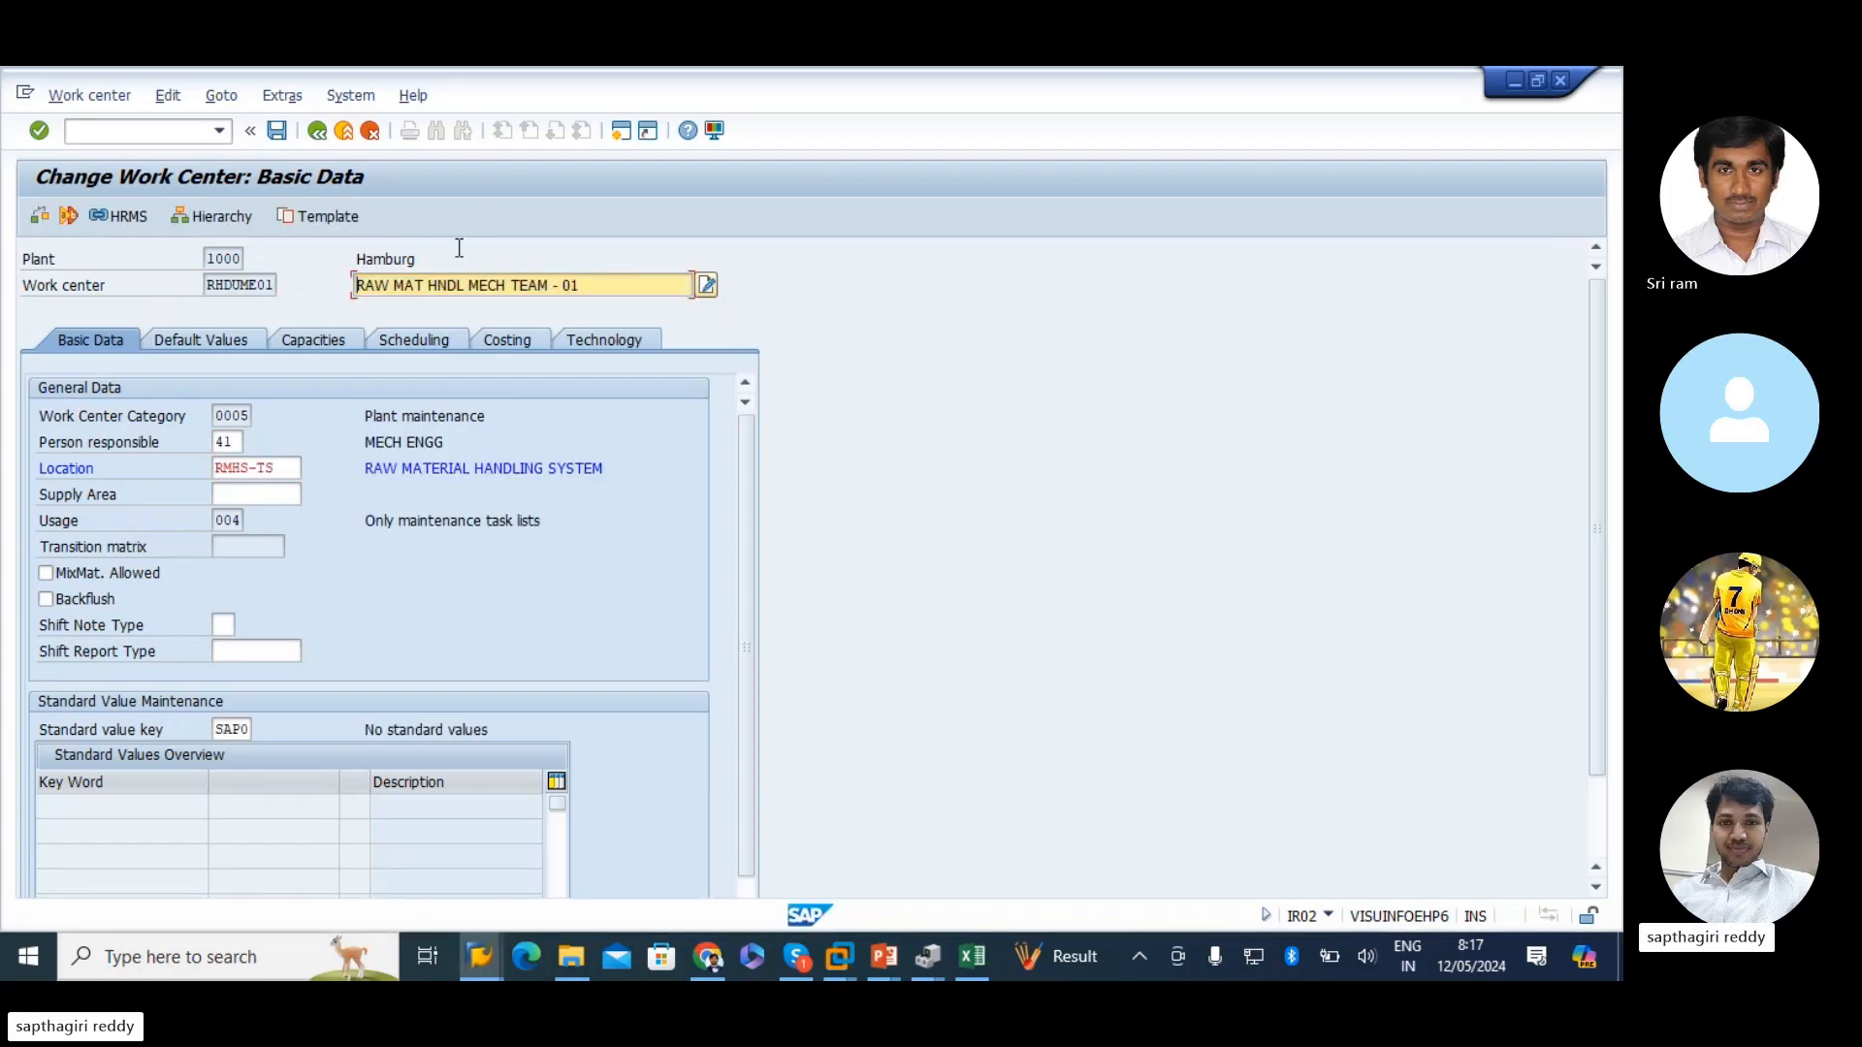
key(ctrl+c)
key(alt+Tab)
key(ctrl+v)
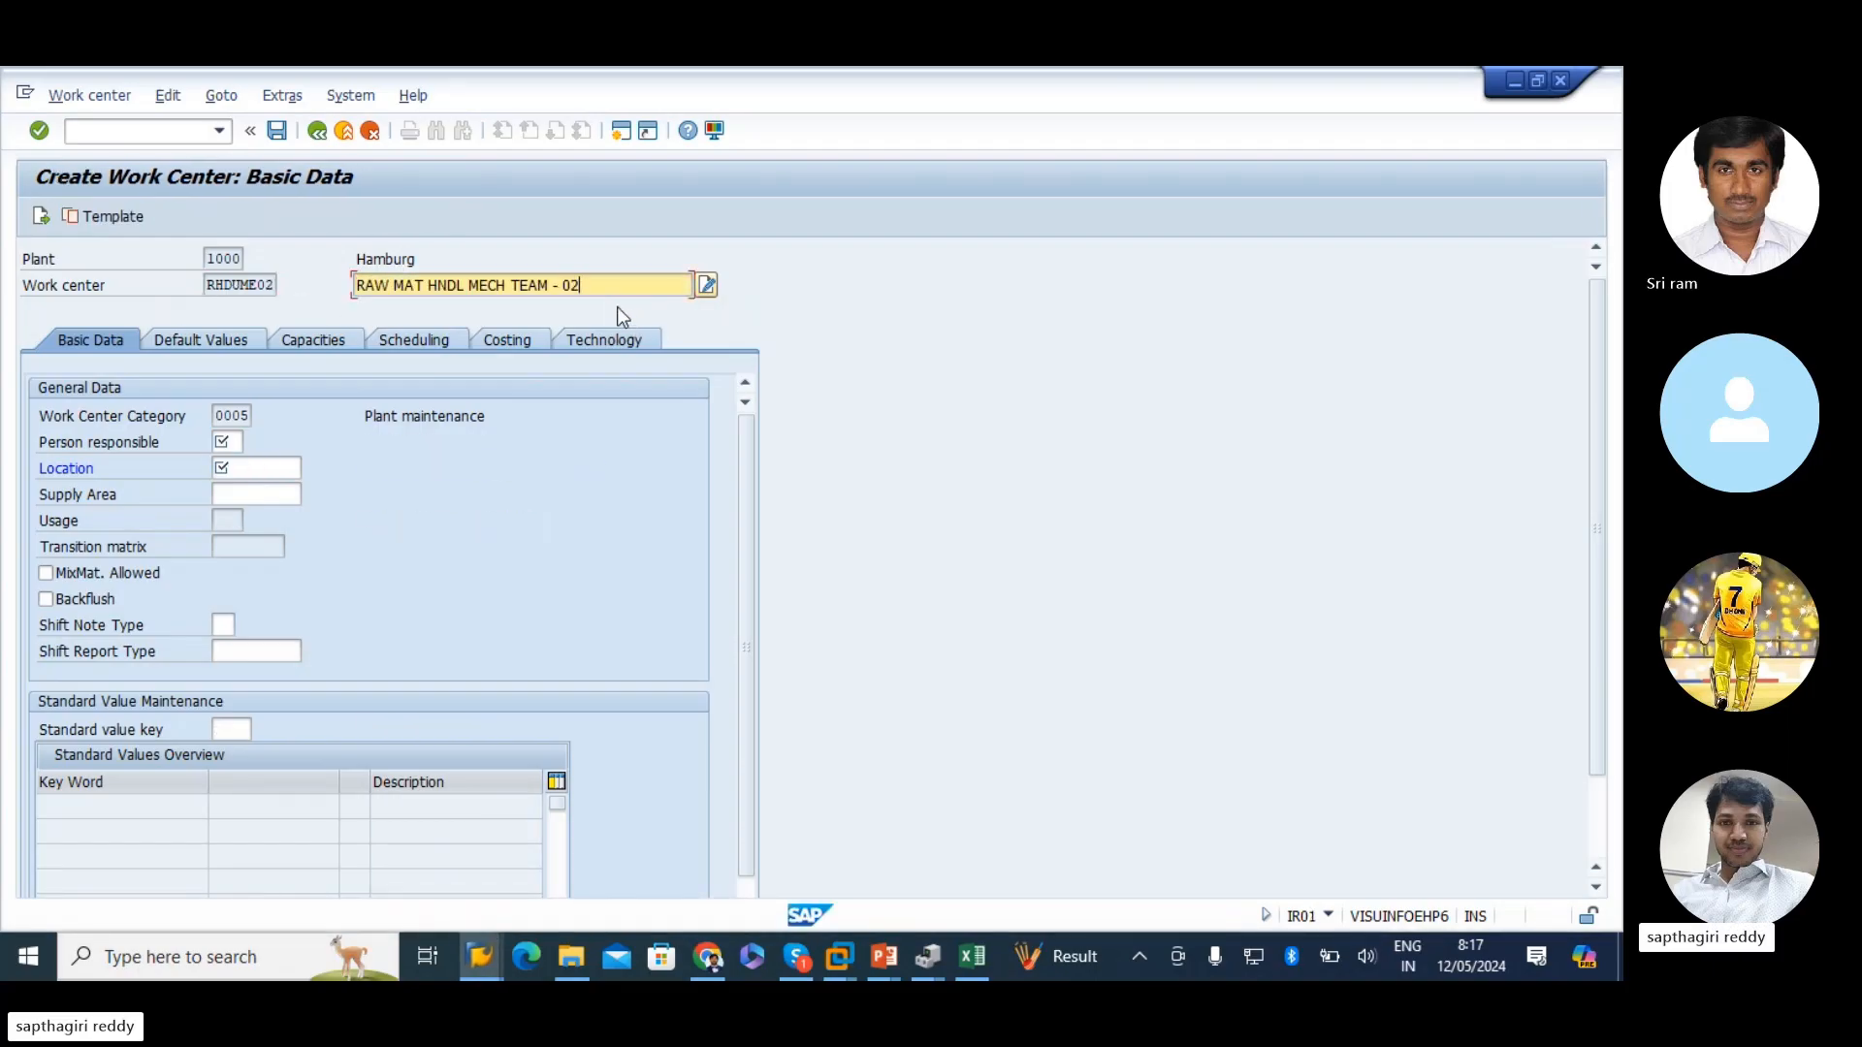
- Enter location RMHS-TS and person responsible 41 for work center RHDUME02 and save it
click(223, 521)
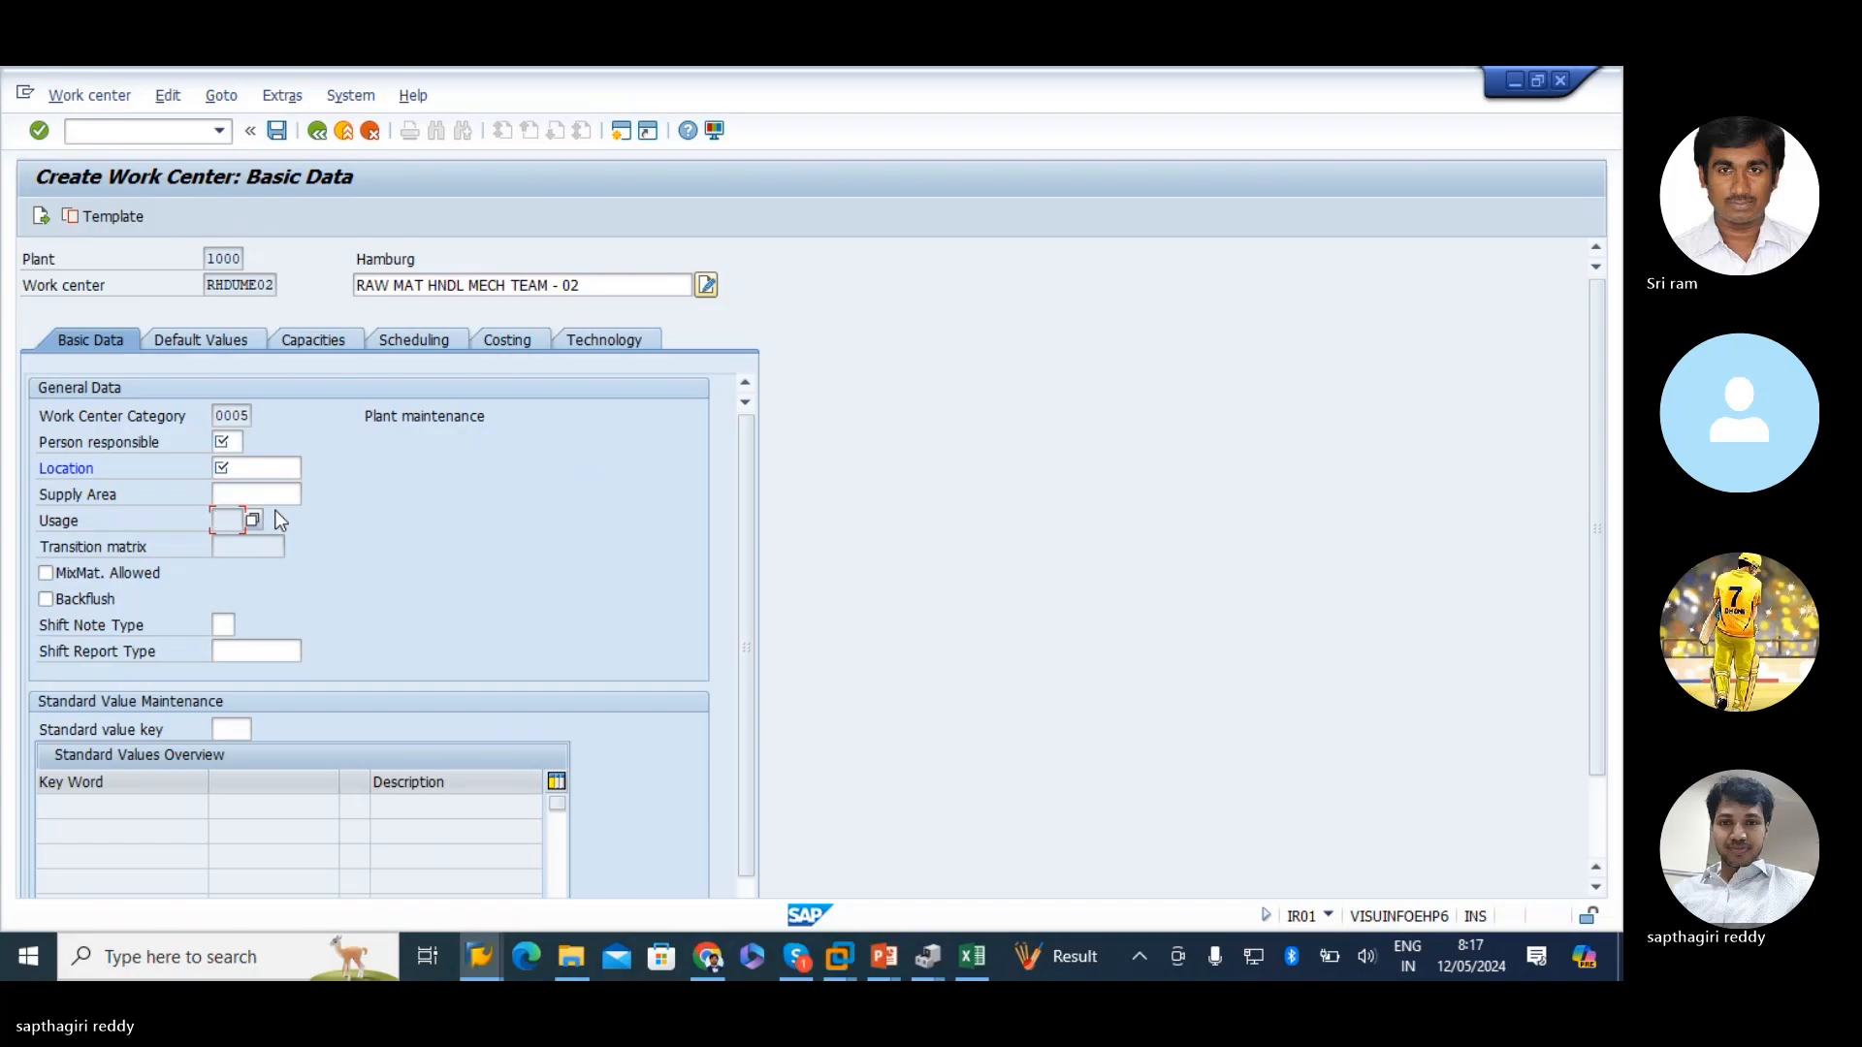
click(226, 442)
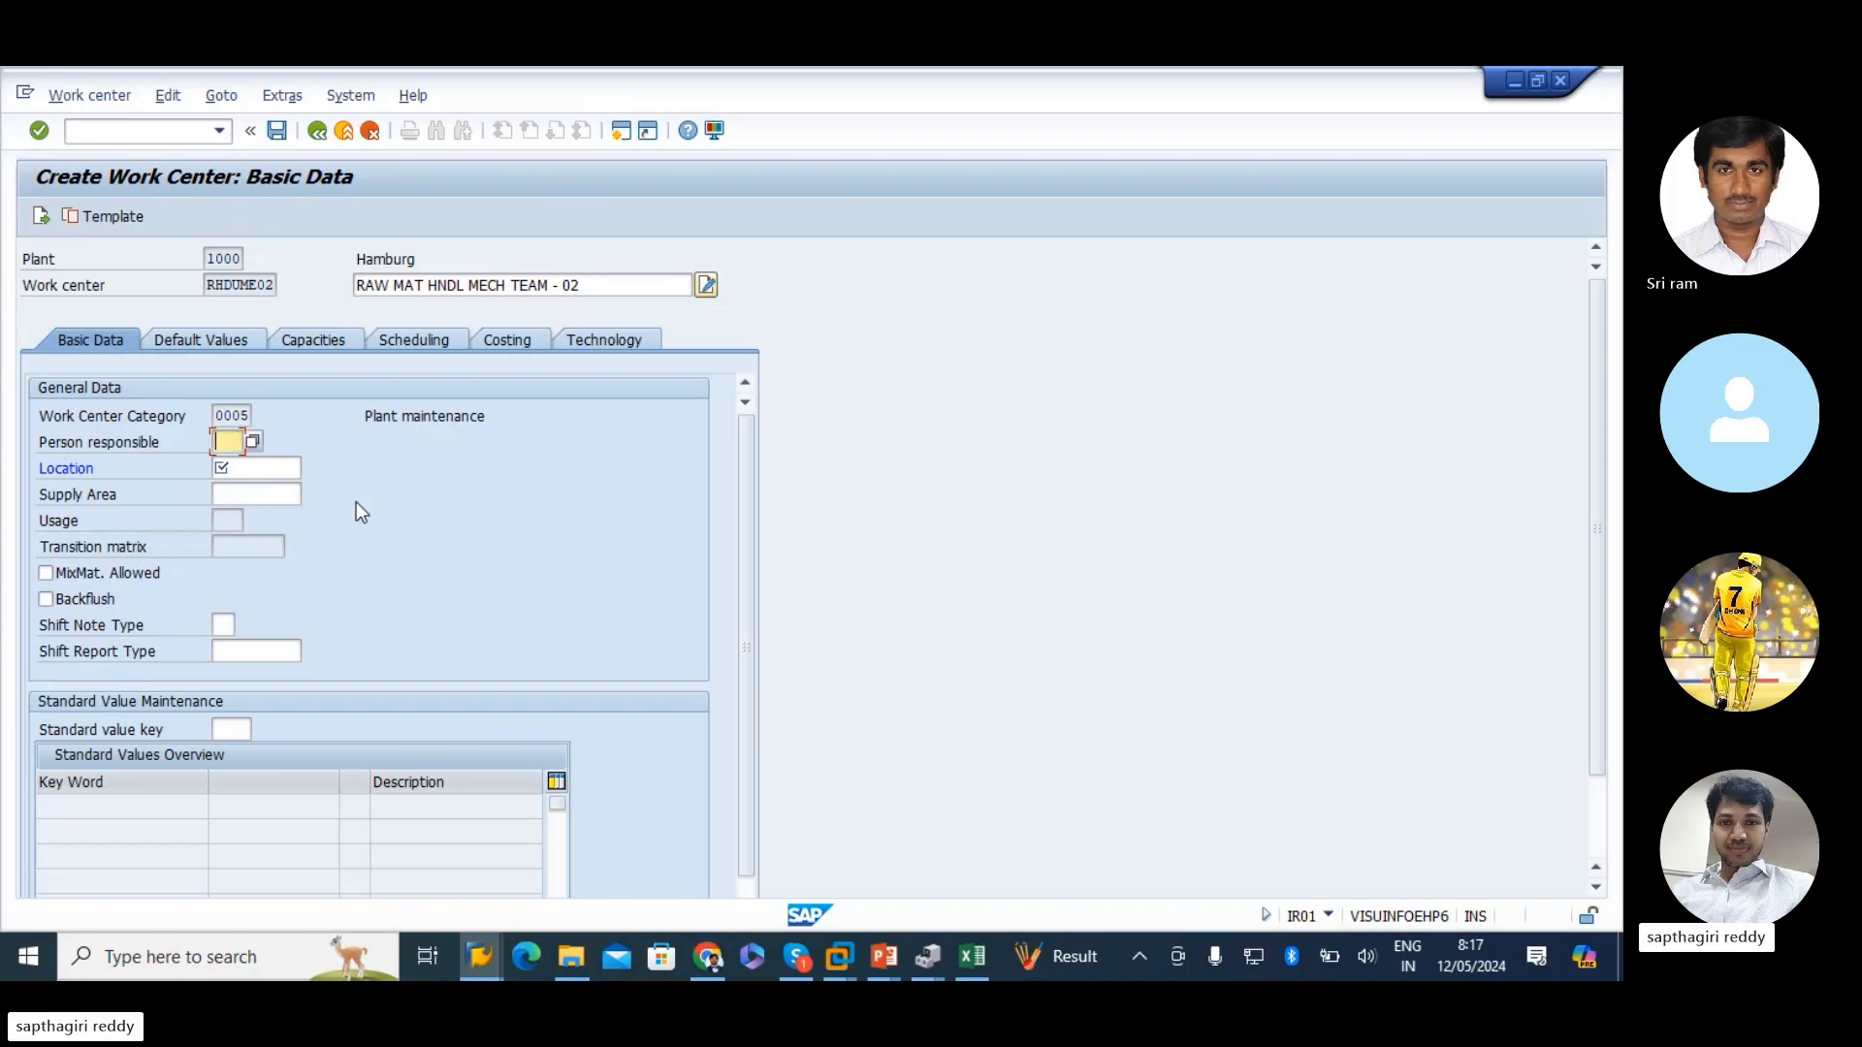
click(222, 467)
text(RM)
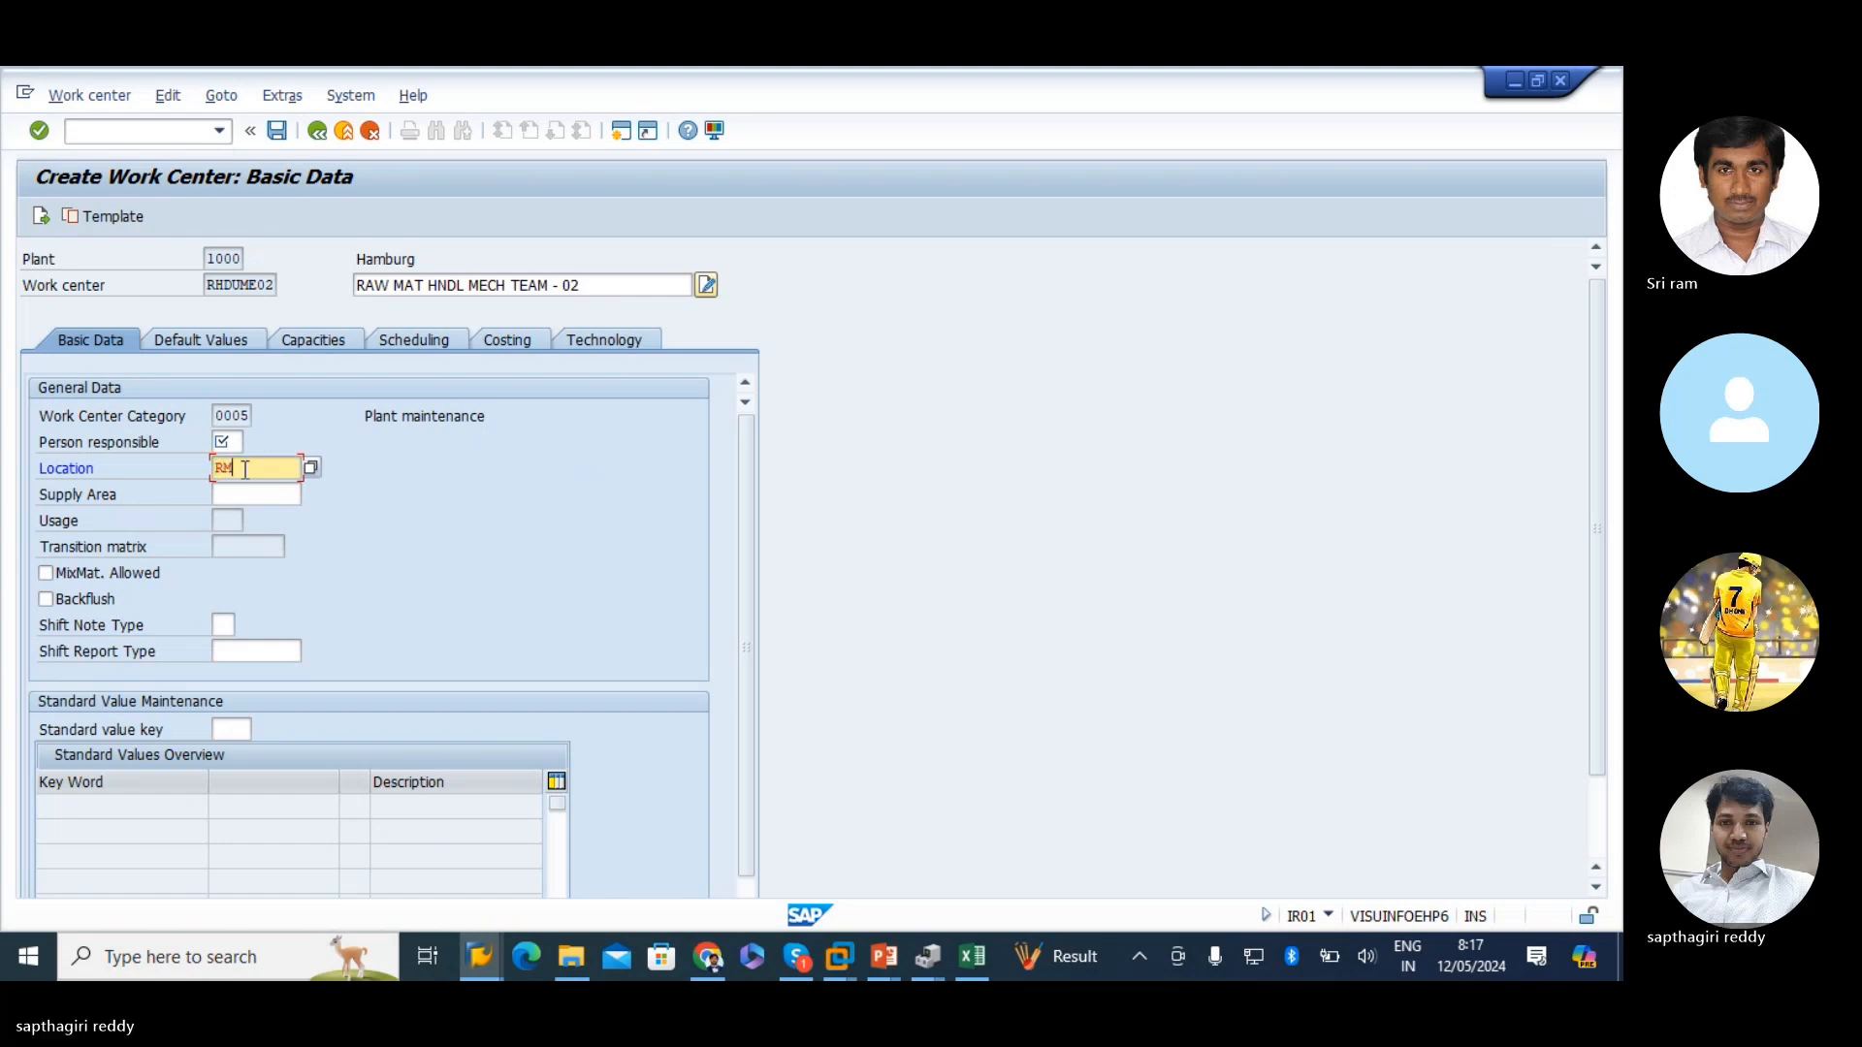
text(HS-TS)
key(Return)
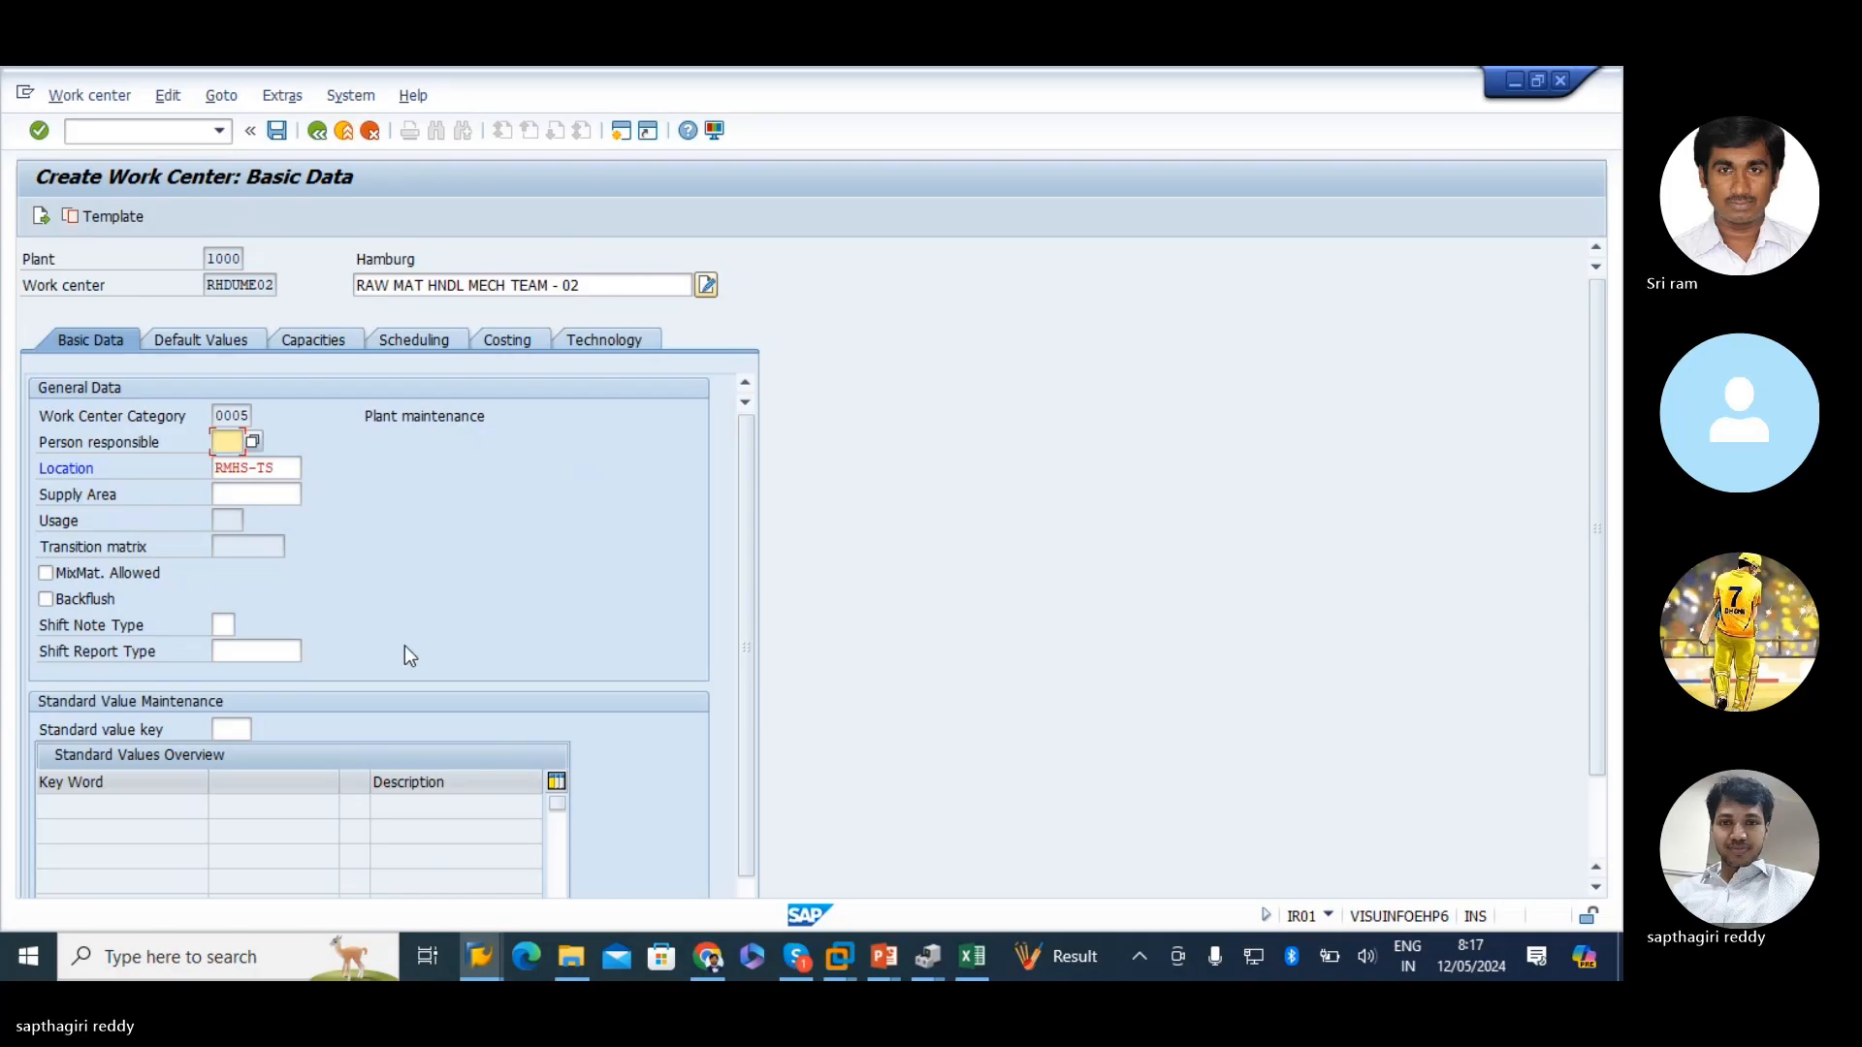
key(F10)
key(Escape)
key(Escape)
text(41)
key(Return)
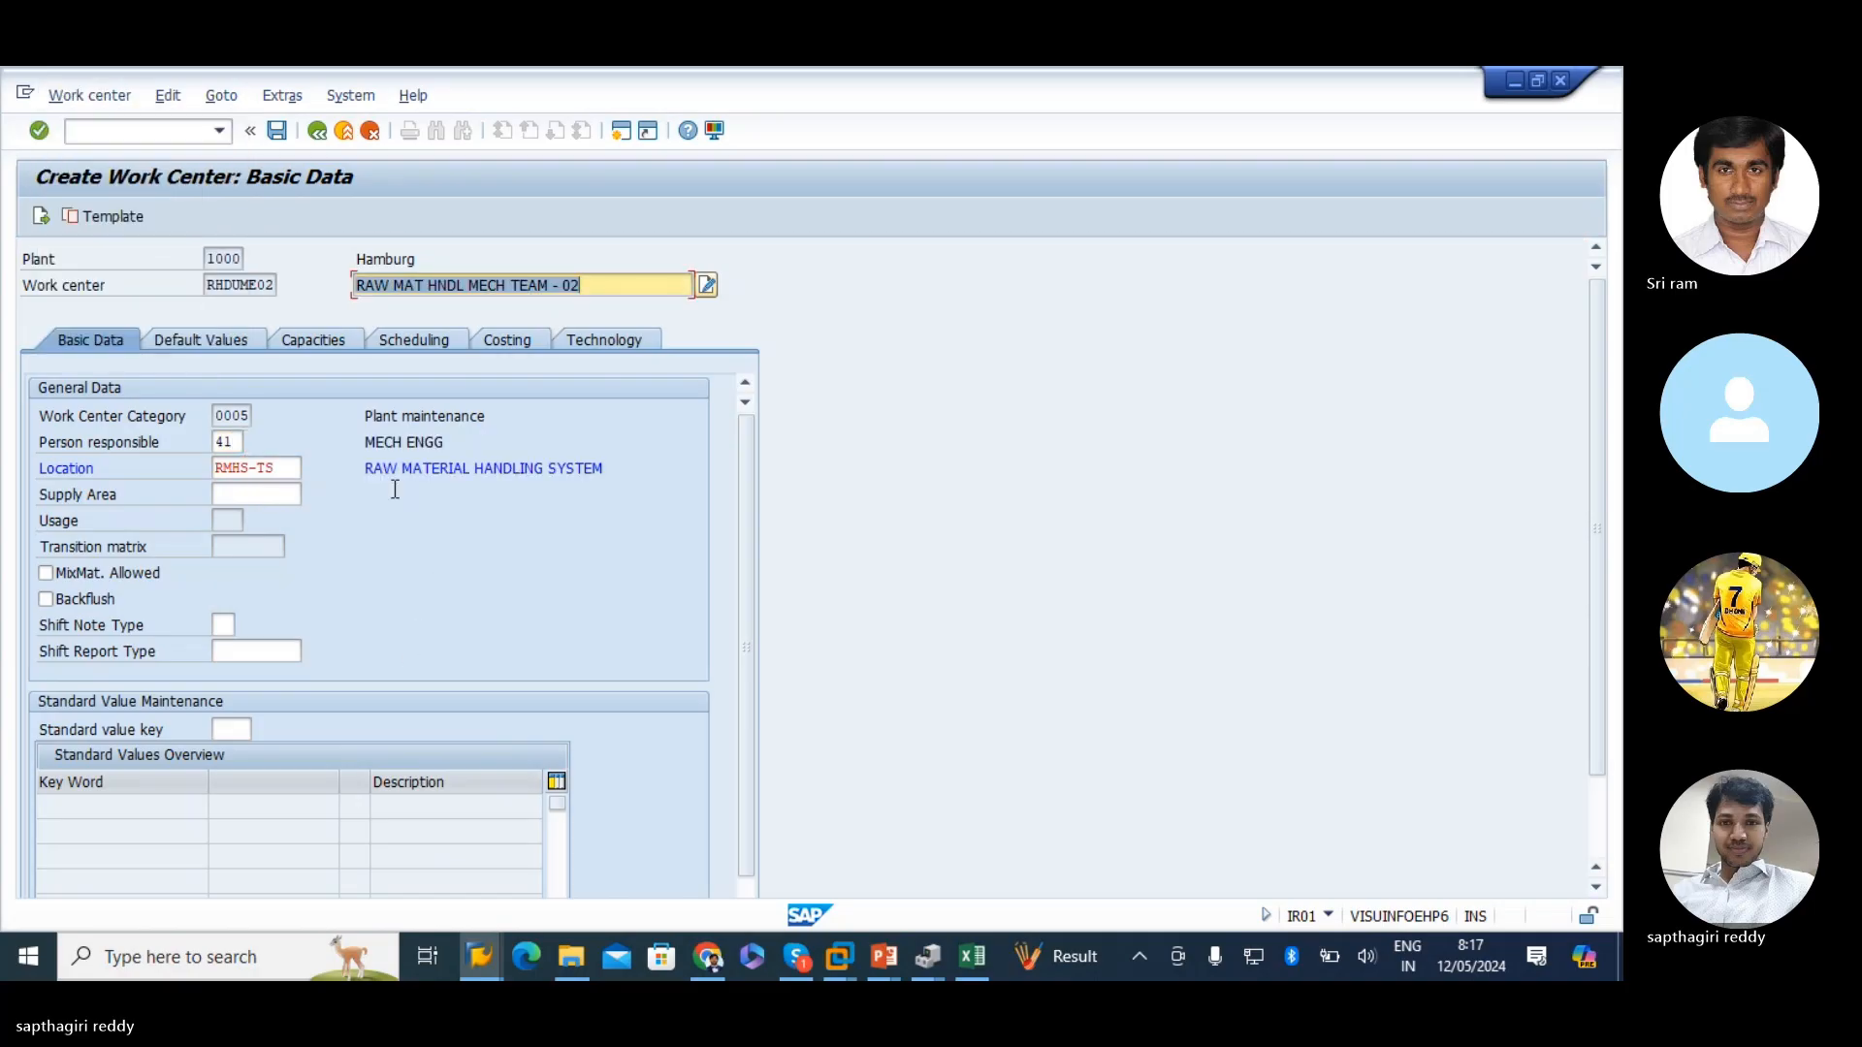
click(285, 134)
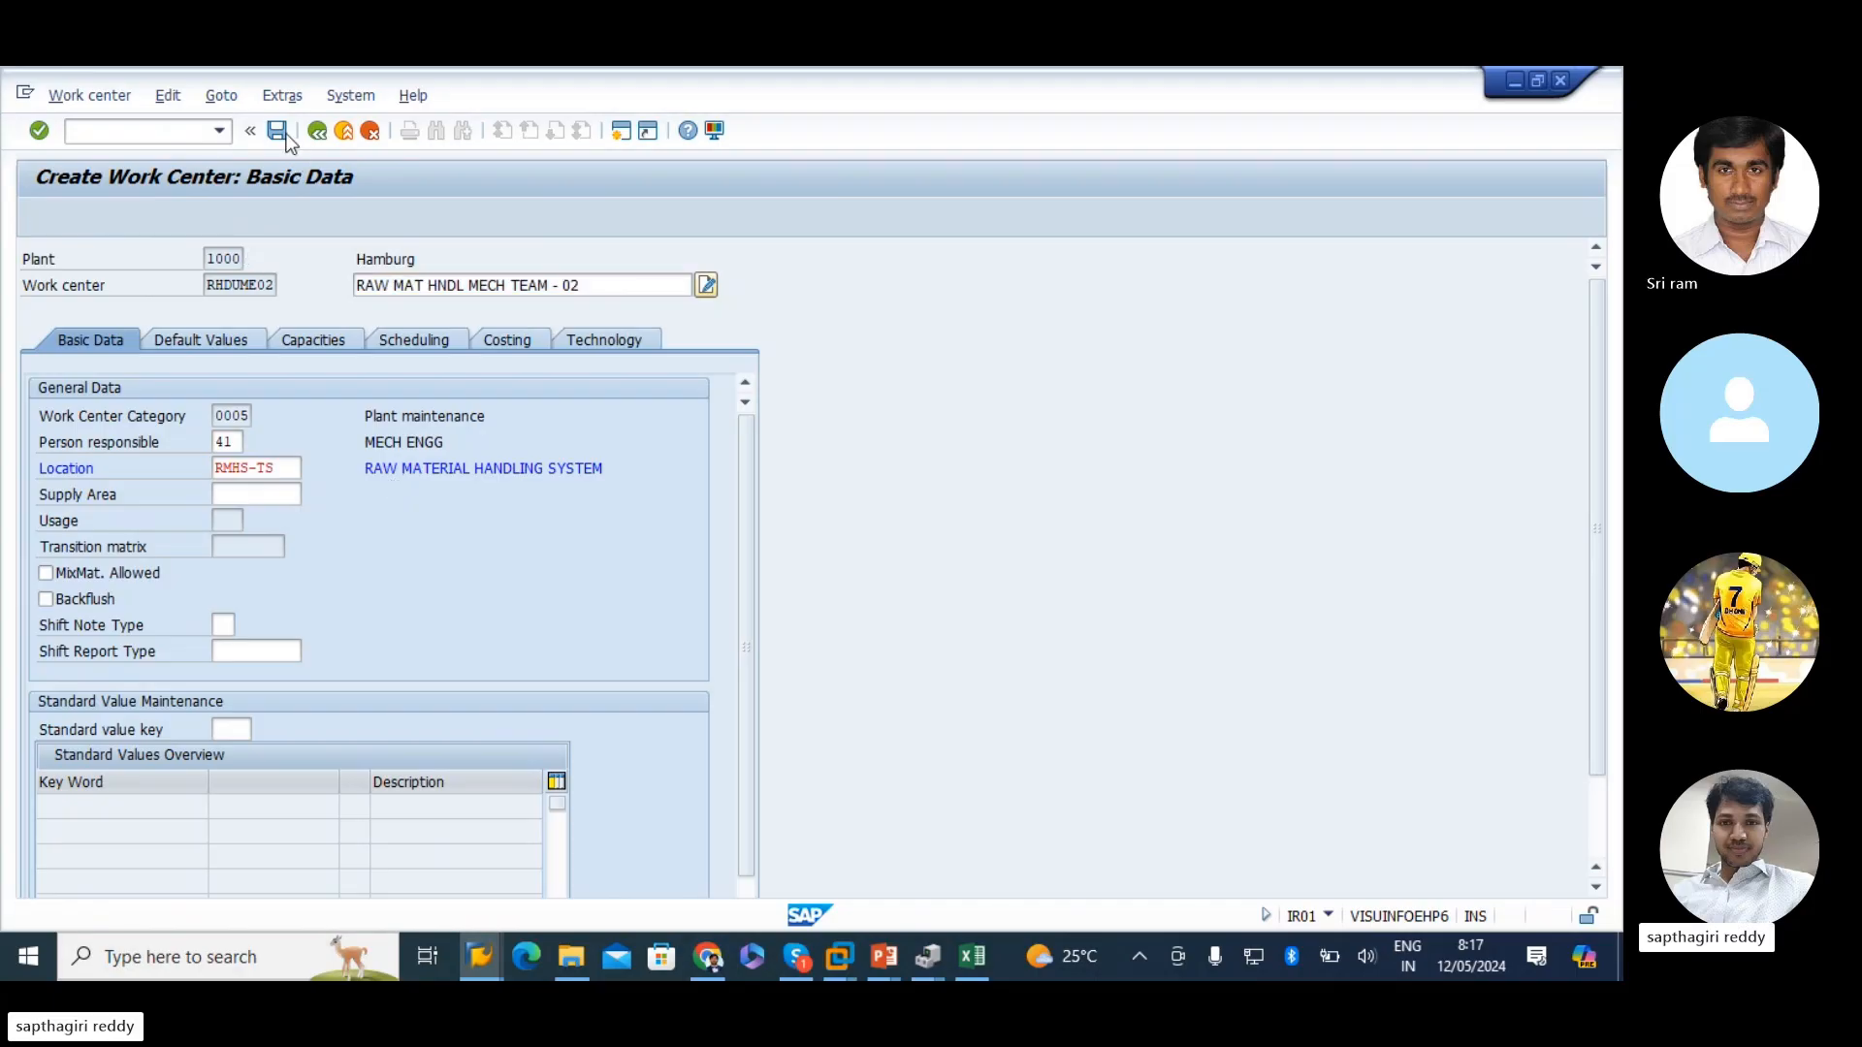
- Return to the IMG session, make the Usage field required in the Basic data field selection, and save it
key(alt+Tab)
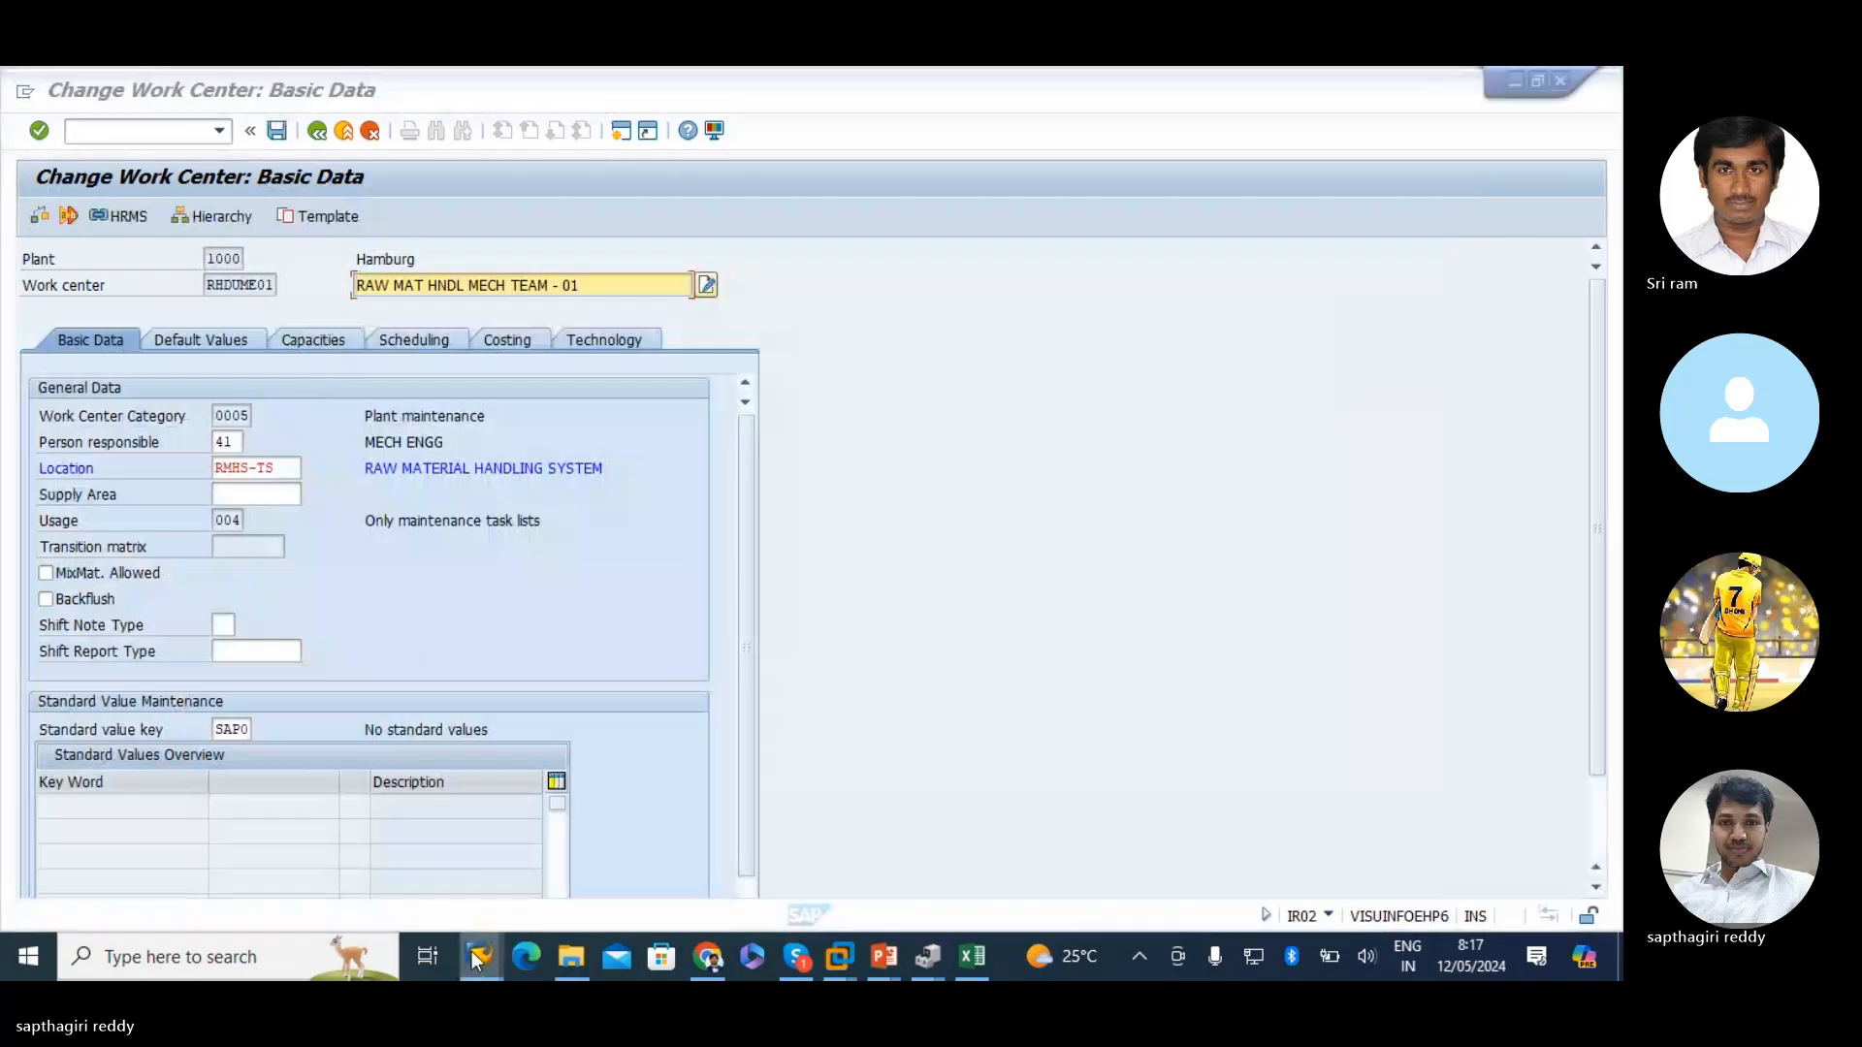
mouse_move(475, 961)
click(406, 835)
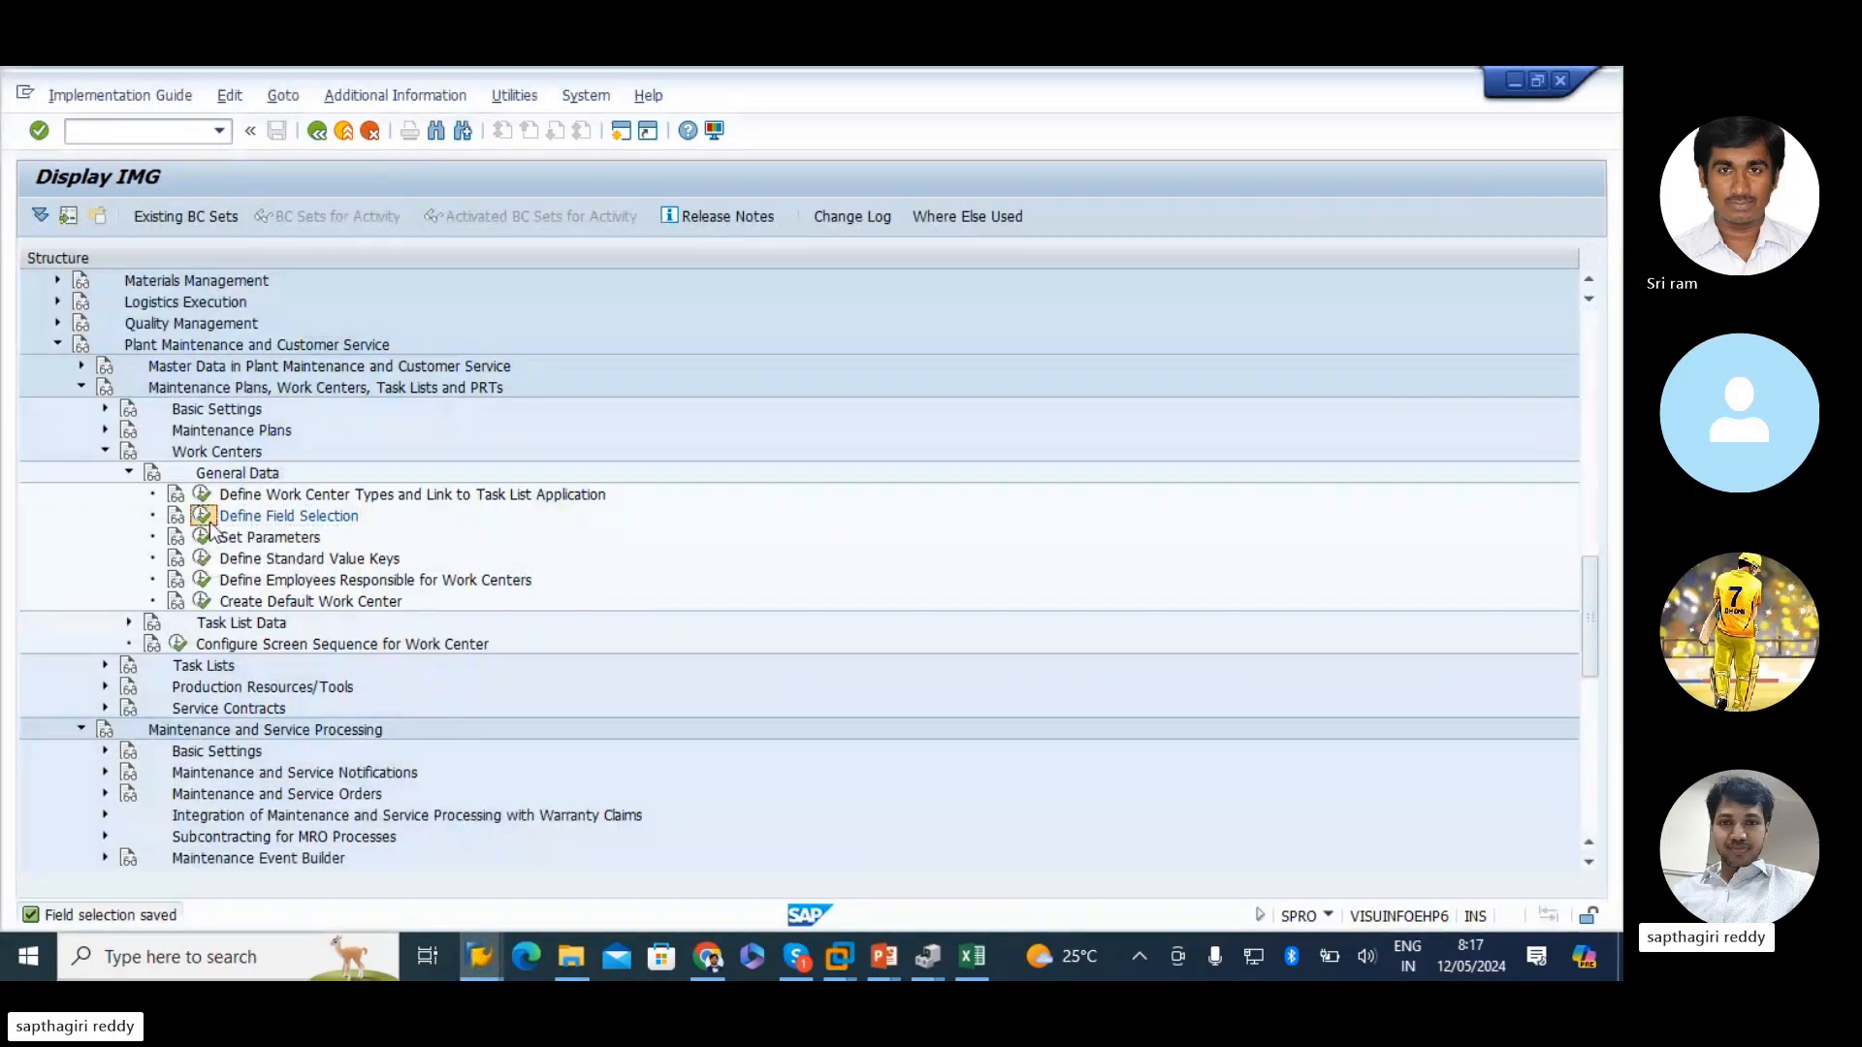
click(202, 517)
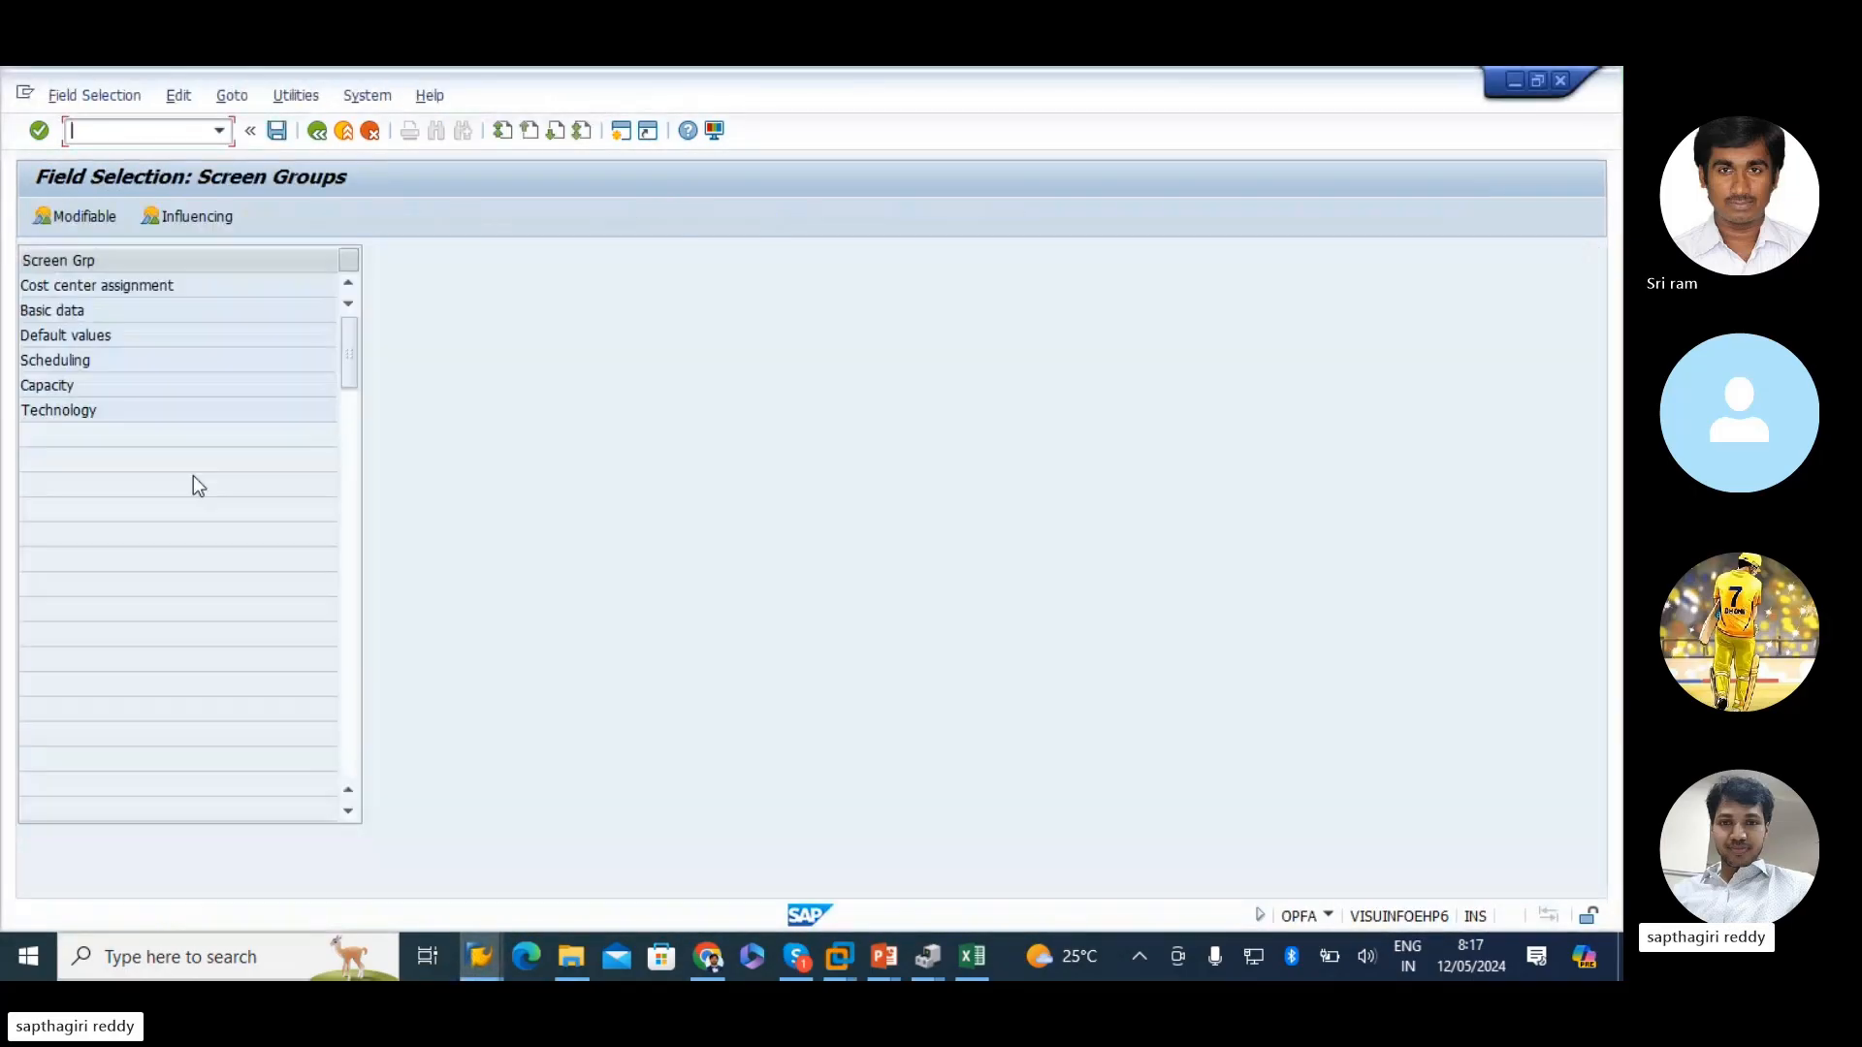
double_click(39, 313)
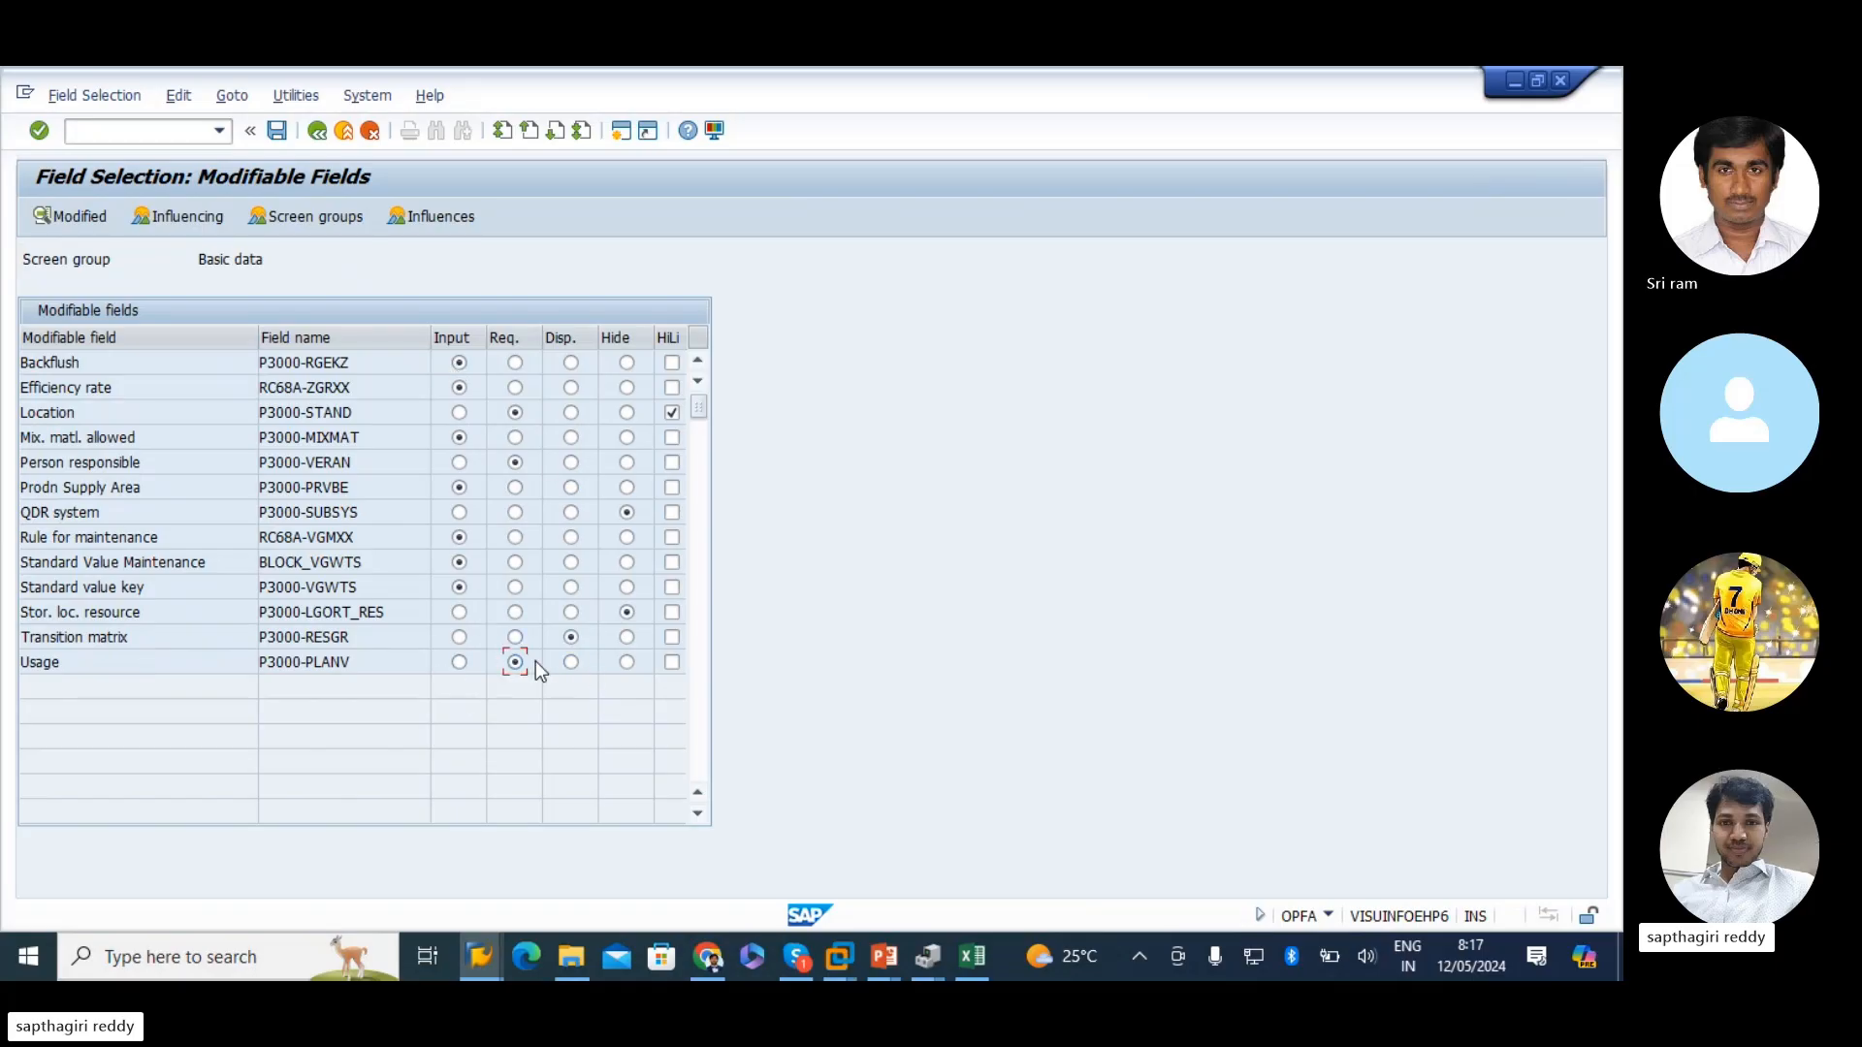
click(278, 128)
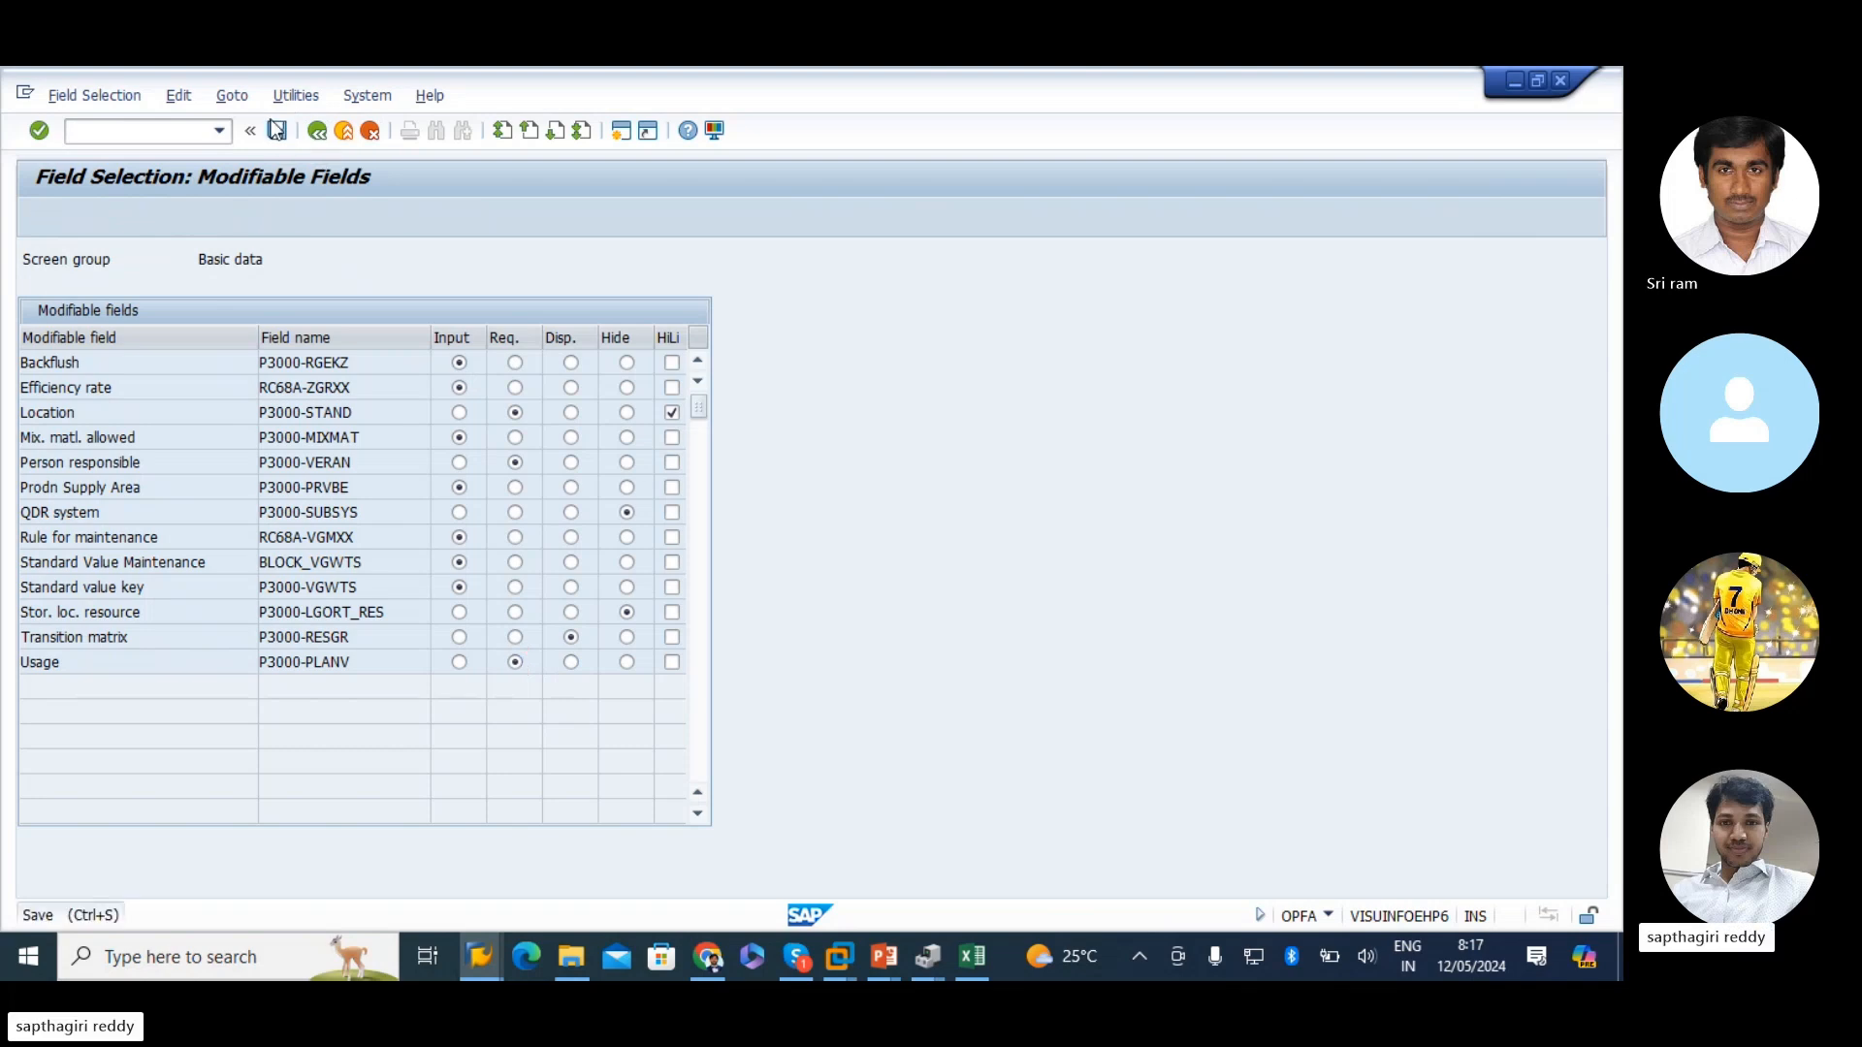
click(350, 444)
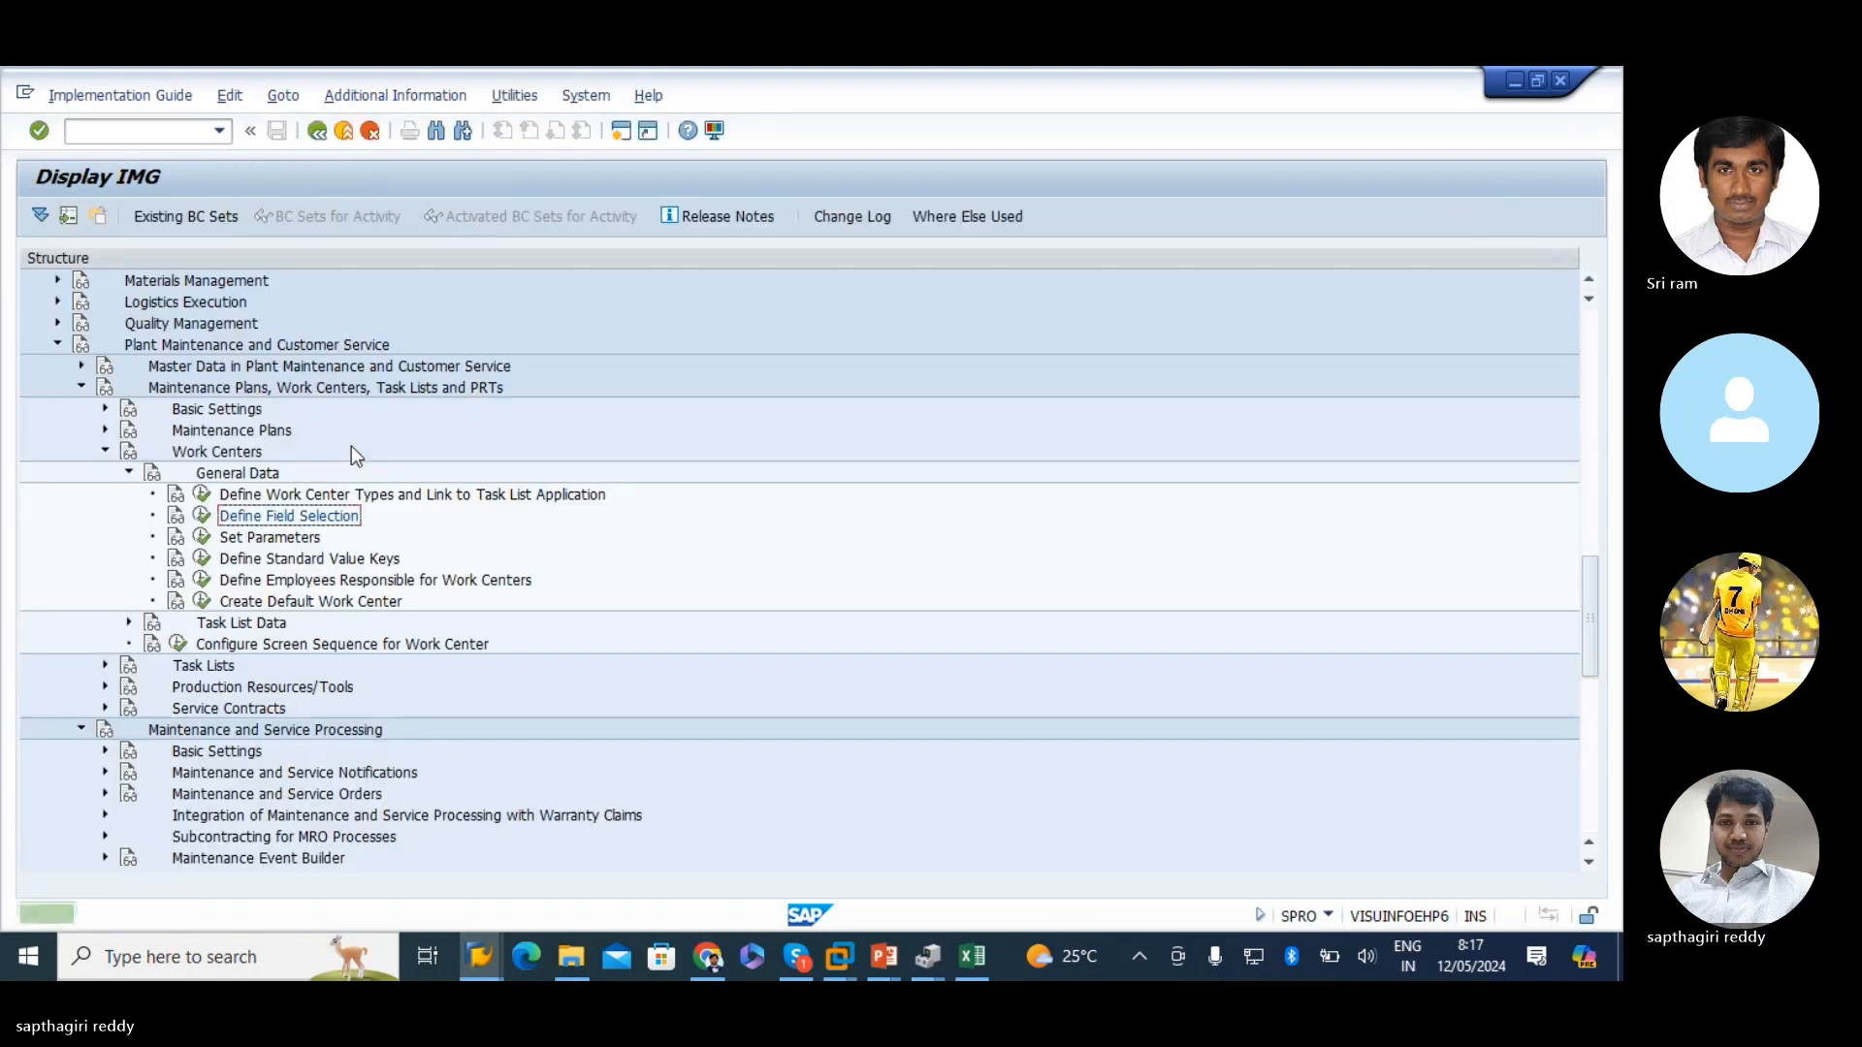
- Open Create Default Work Center and review the basic data defaults for plant 1000 and category 0005
click(263, 537)
scroll(695, 572, down, 1)
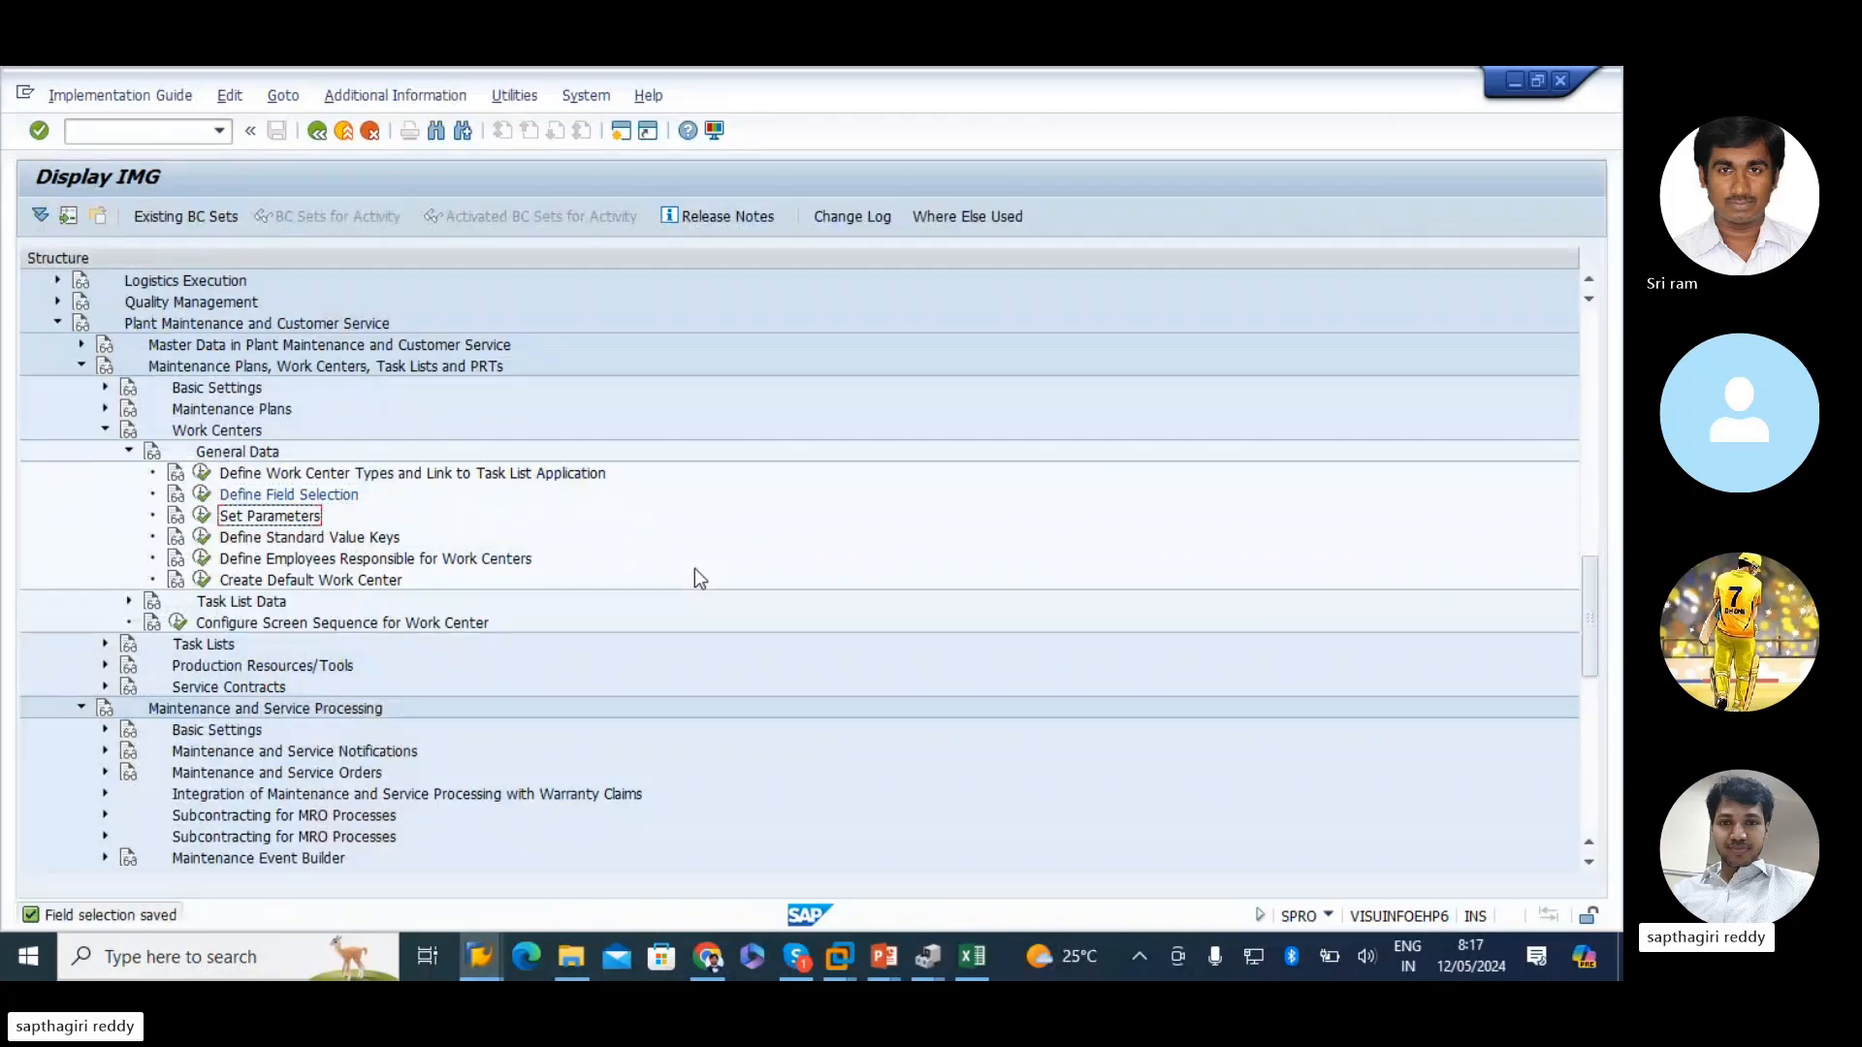
click(386, 539)
click(374, 562)
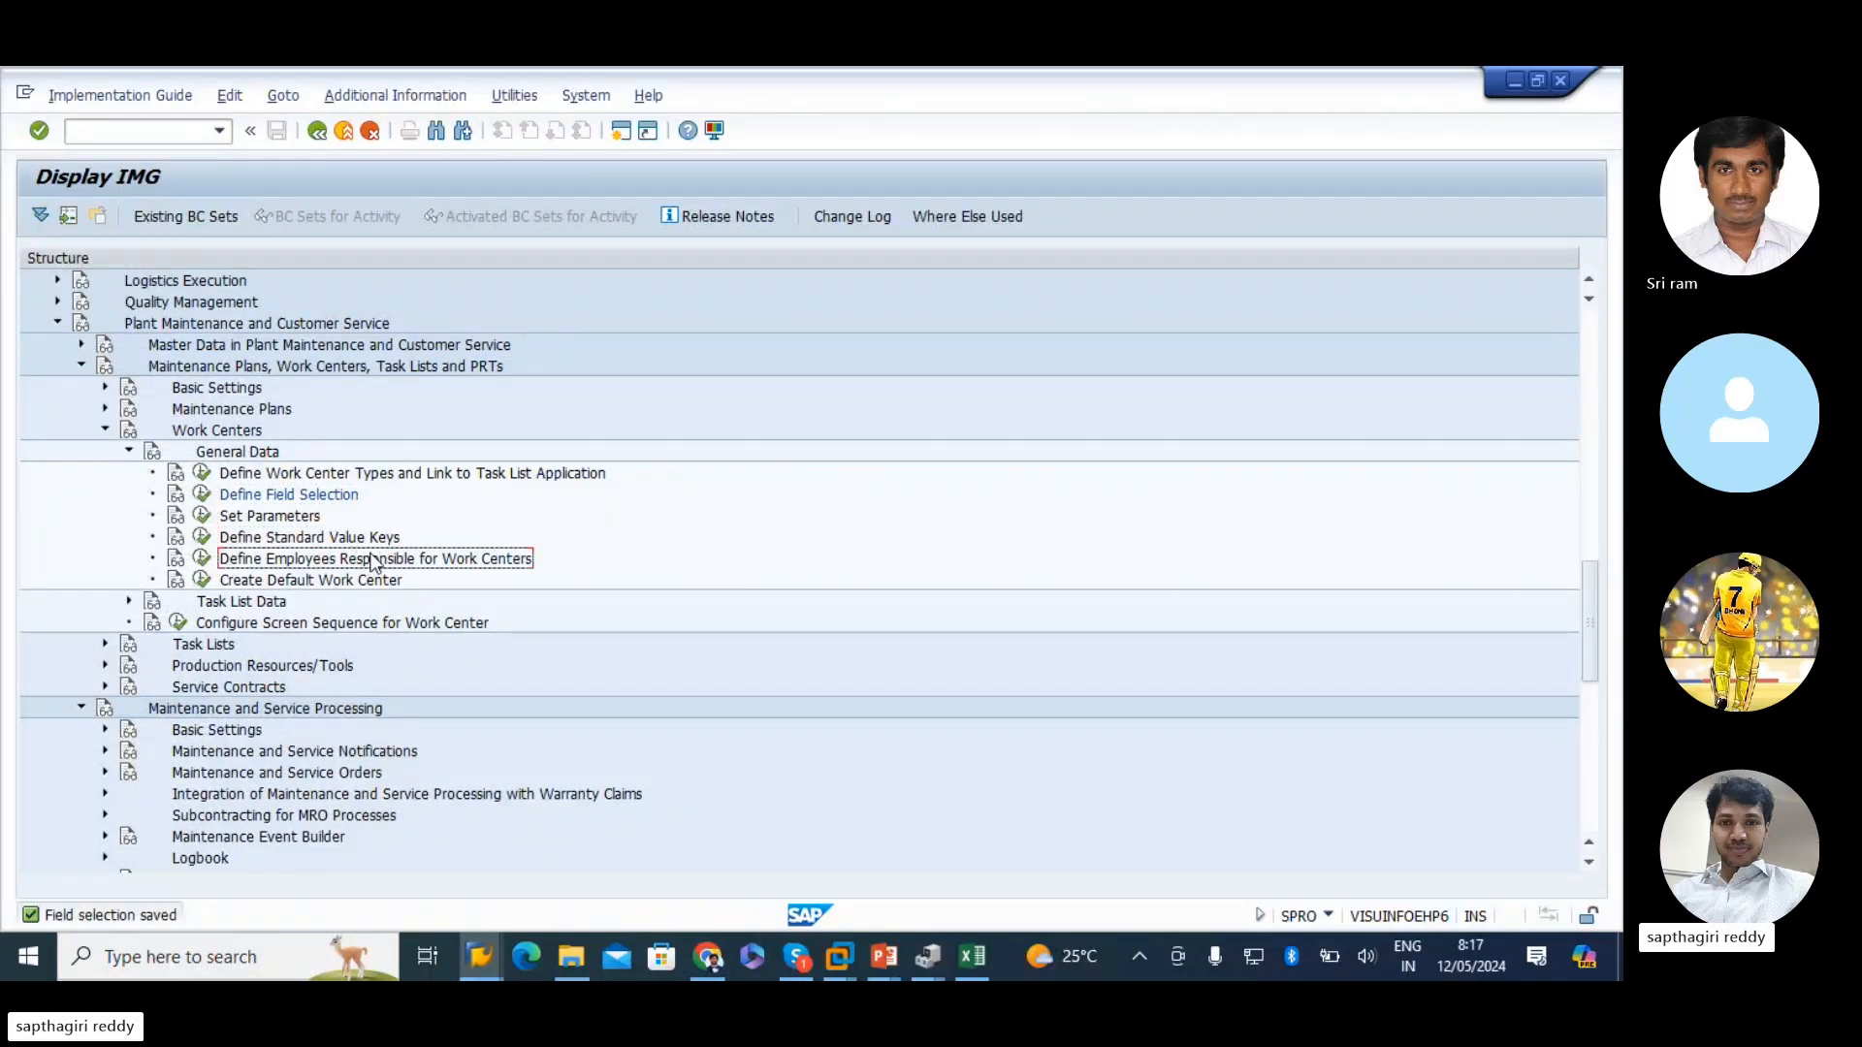
click(201, 580)
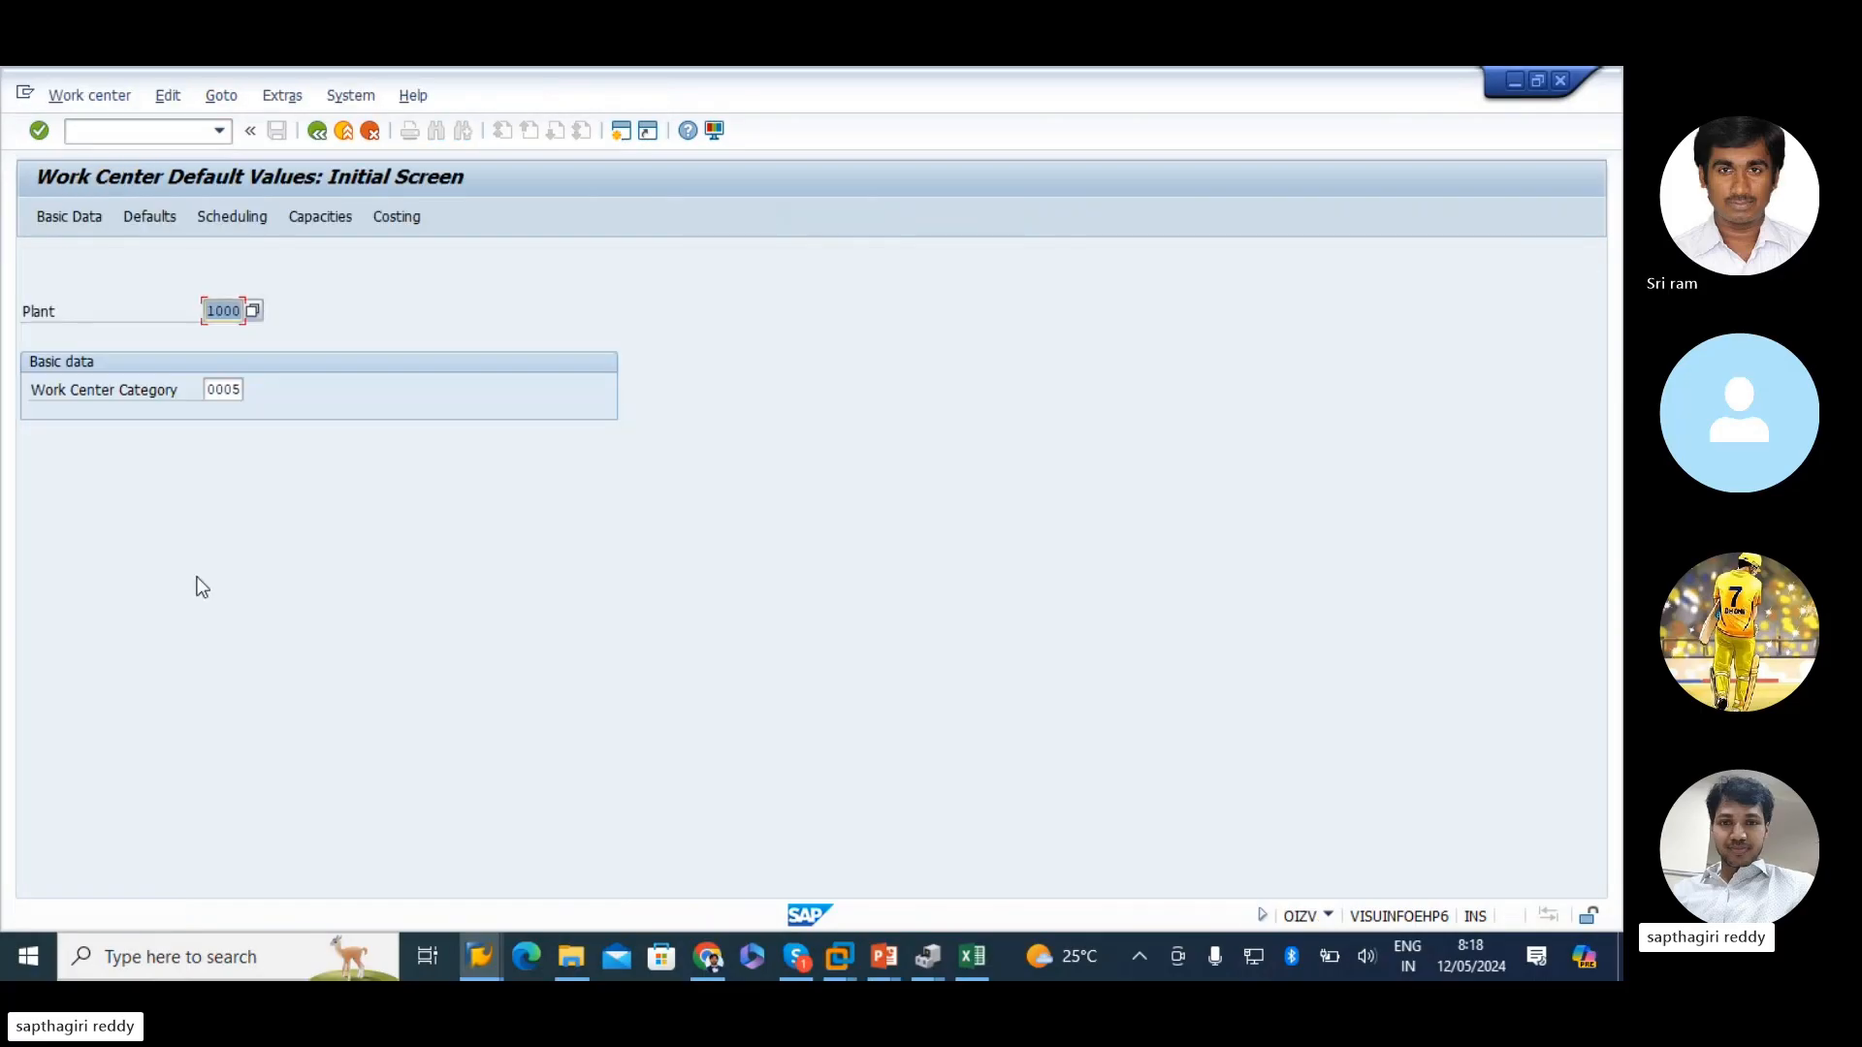
click(210, 392)
click(235, 391)
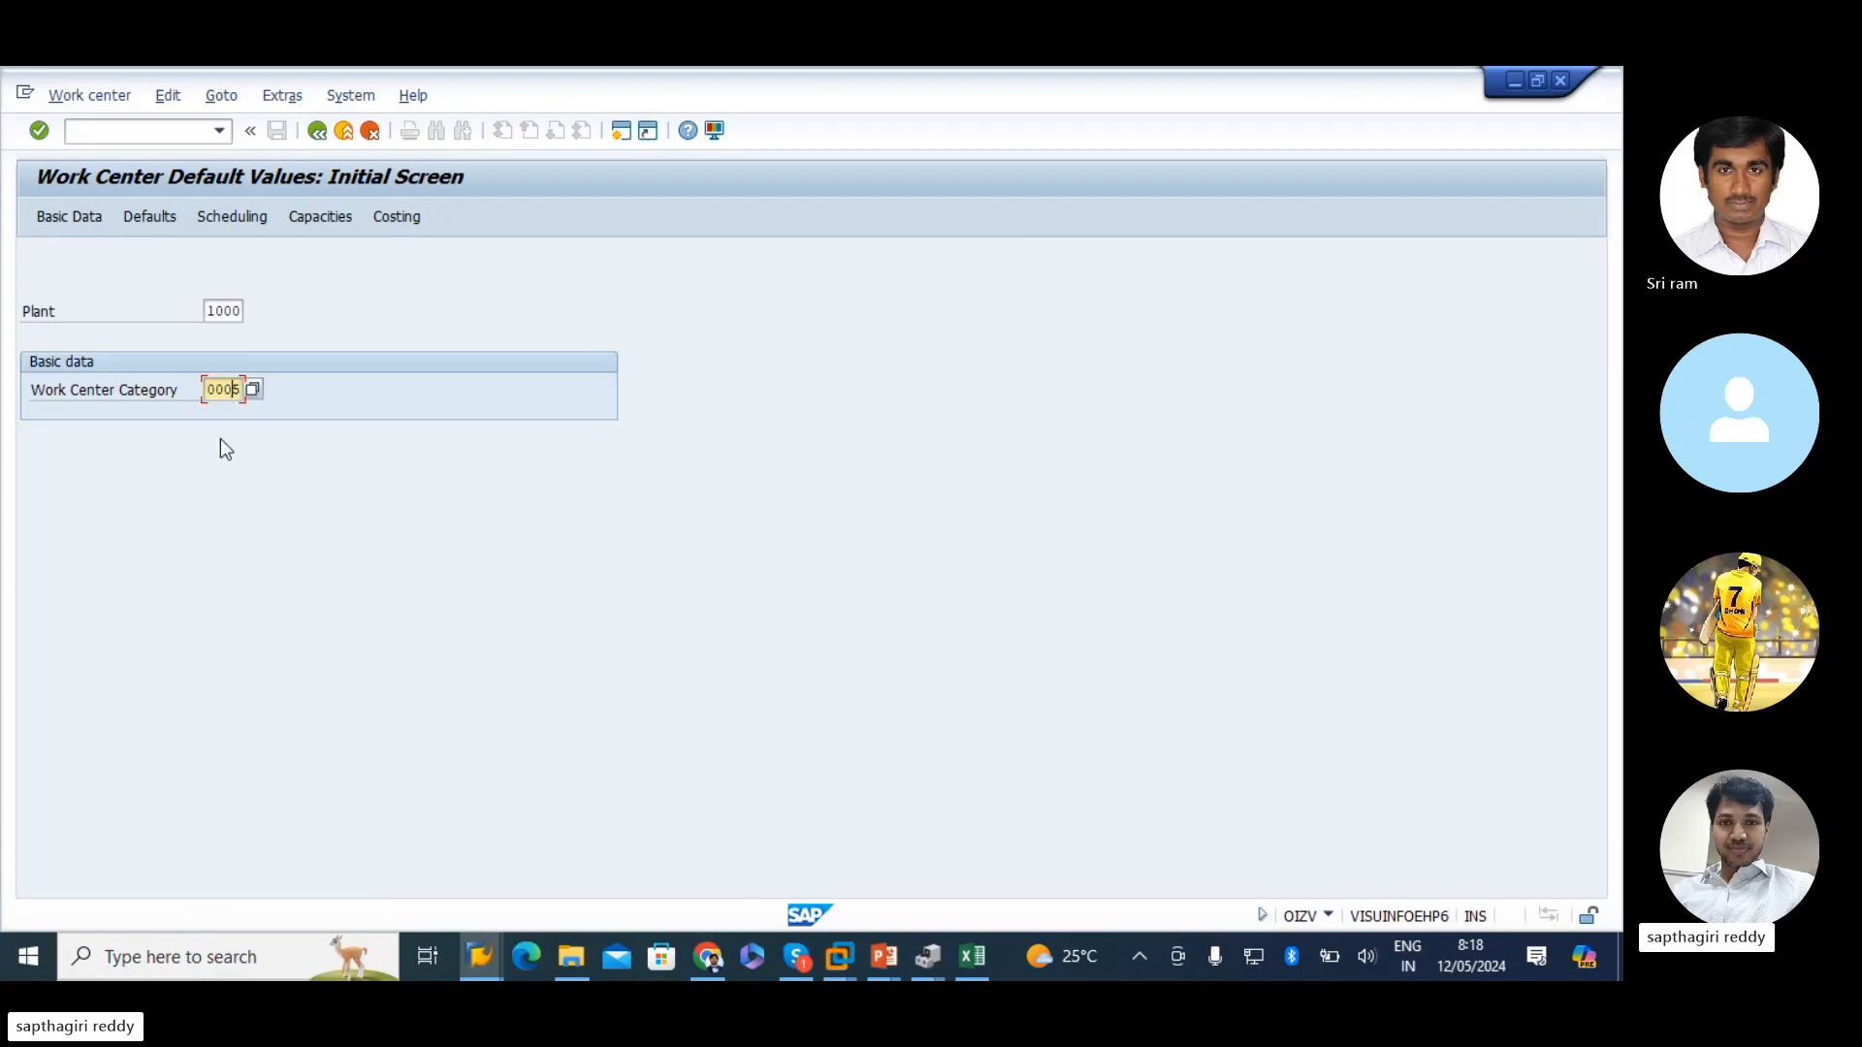
click(66, 219)
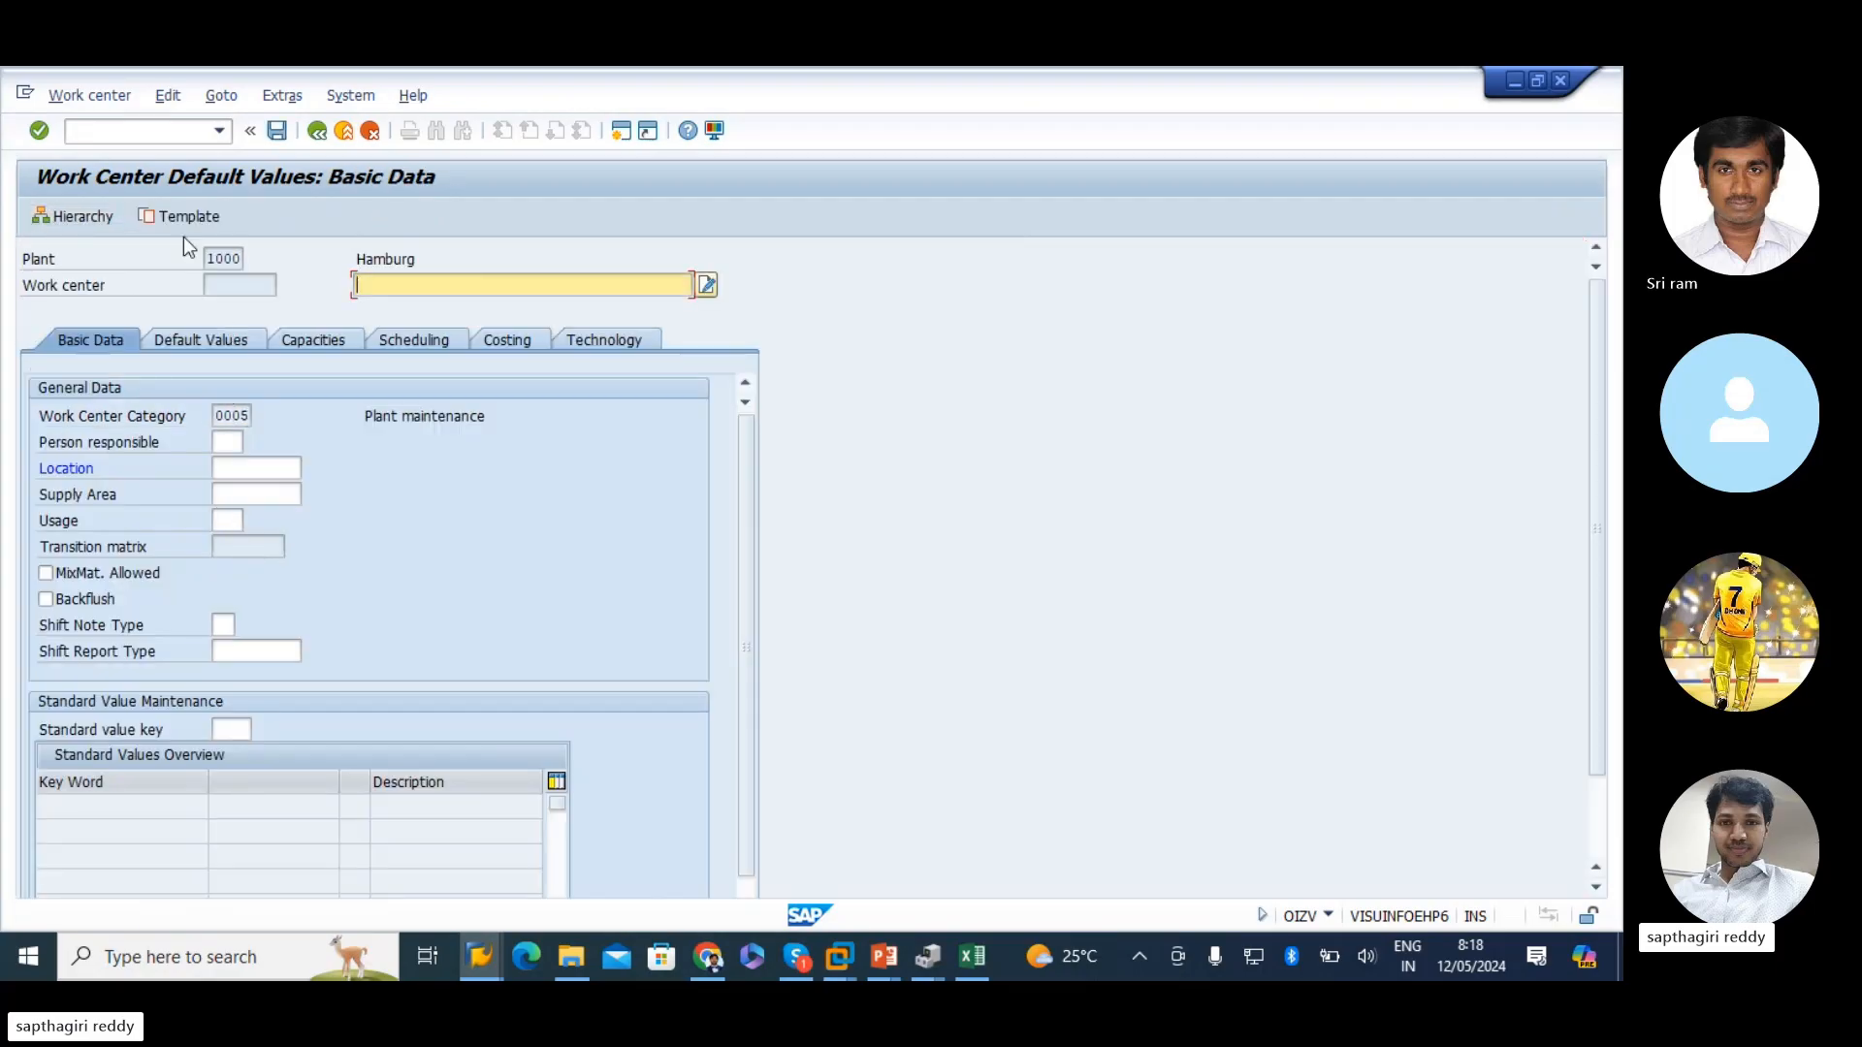
click(317, 130)
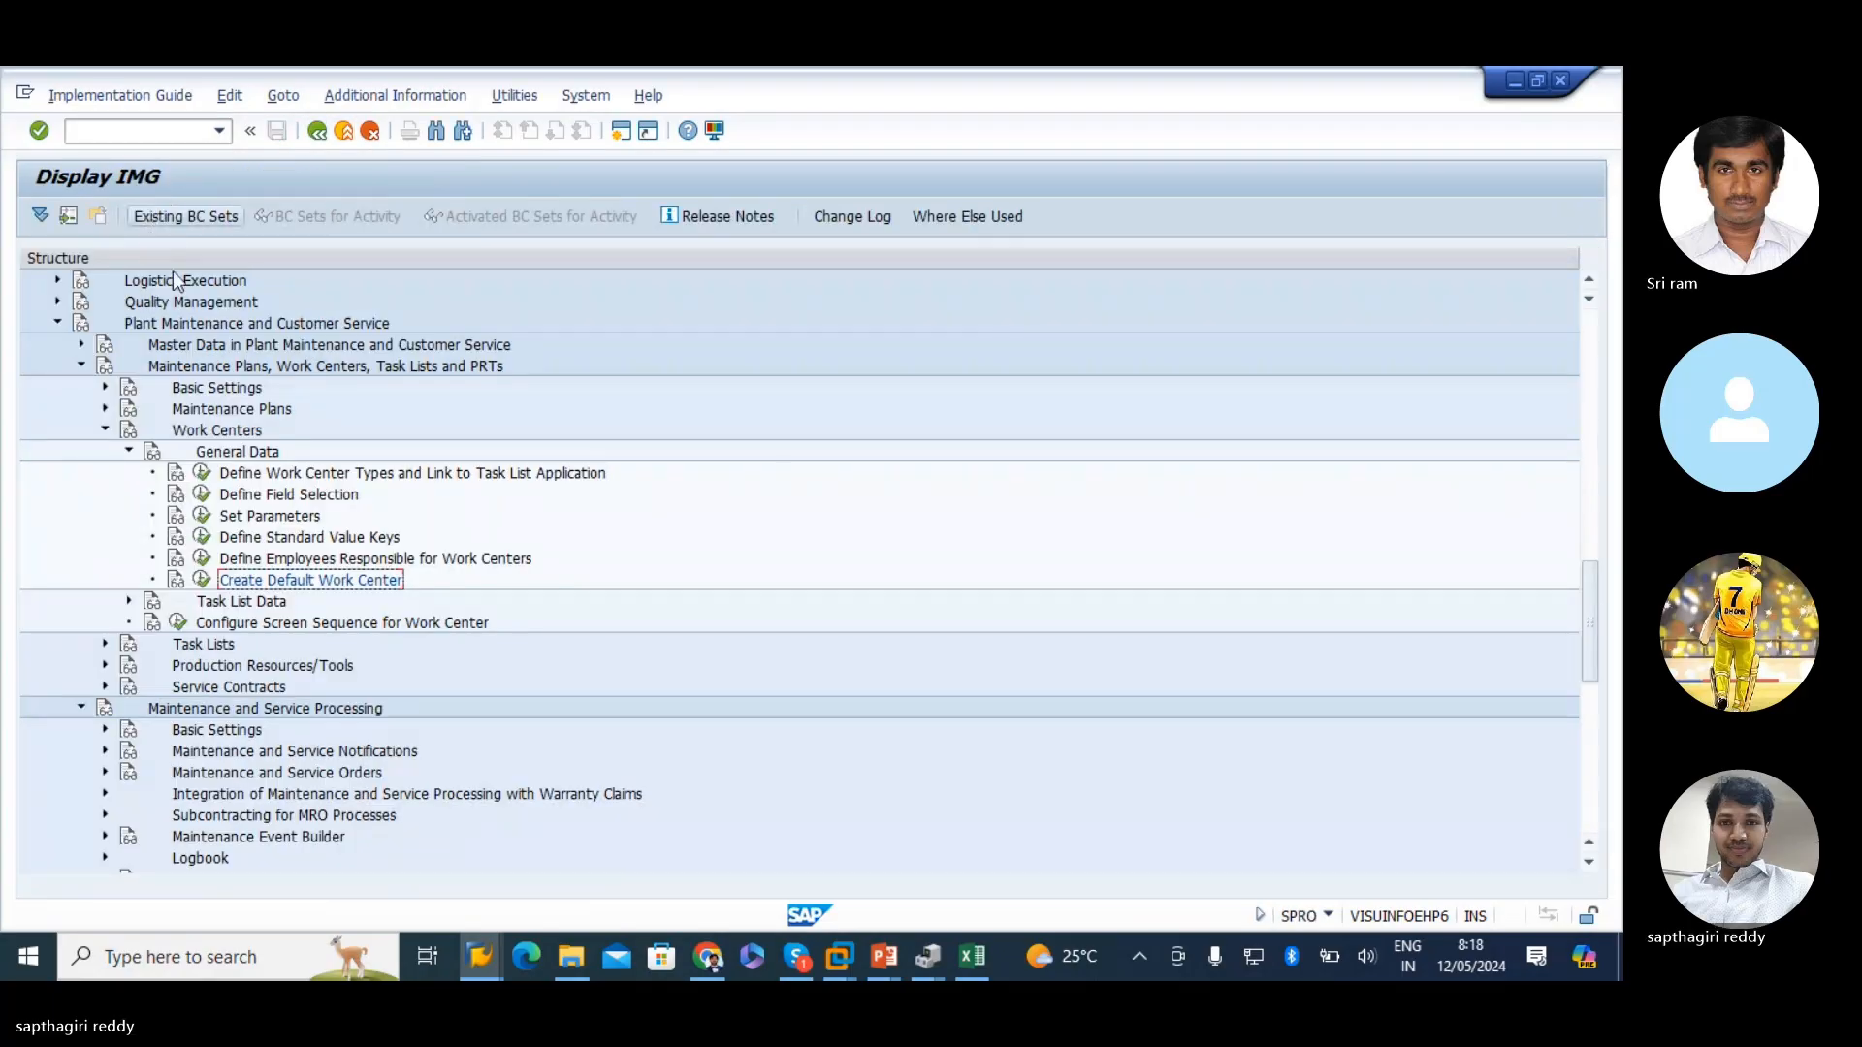
- Review the default values and scheduling screens of the default work center for plant 1000
click(202, 579)
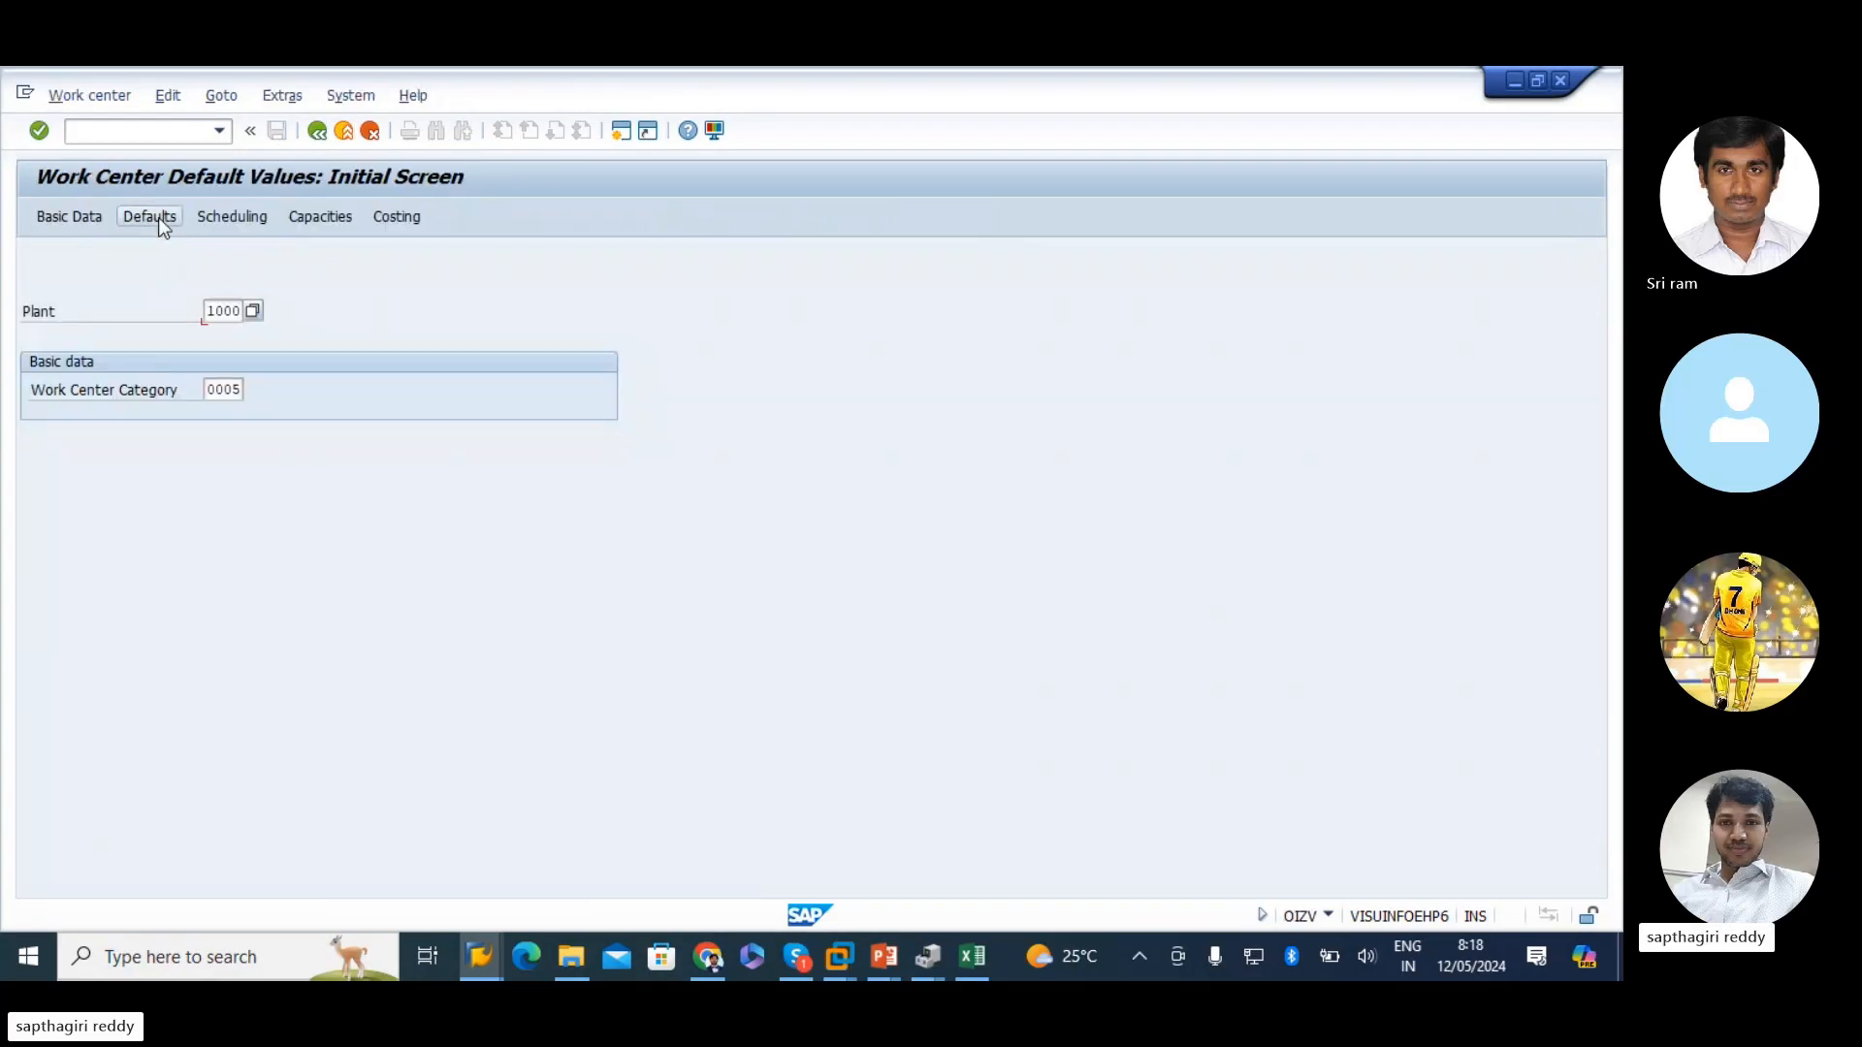
click(159, 217)
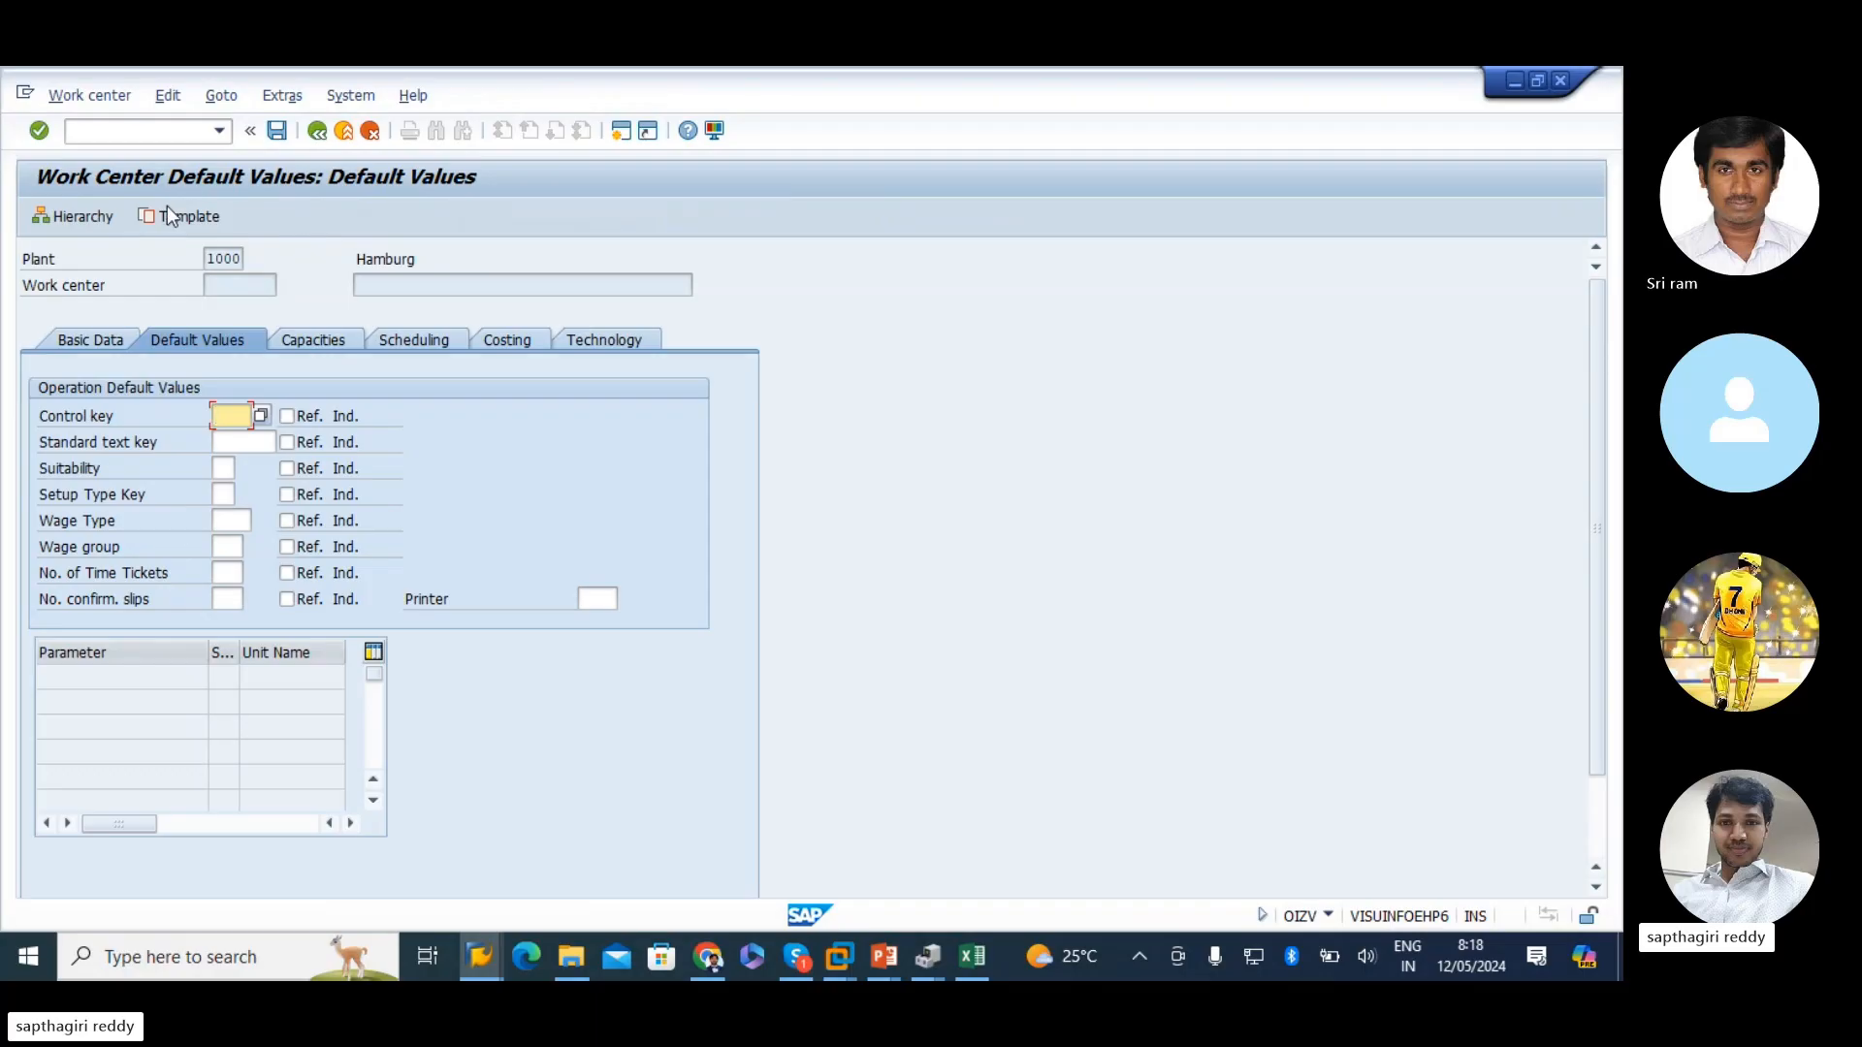
click(317, 130)
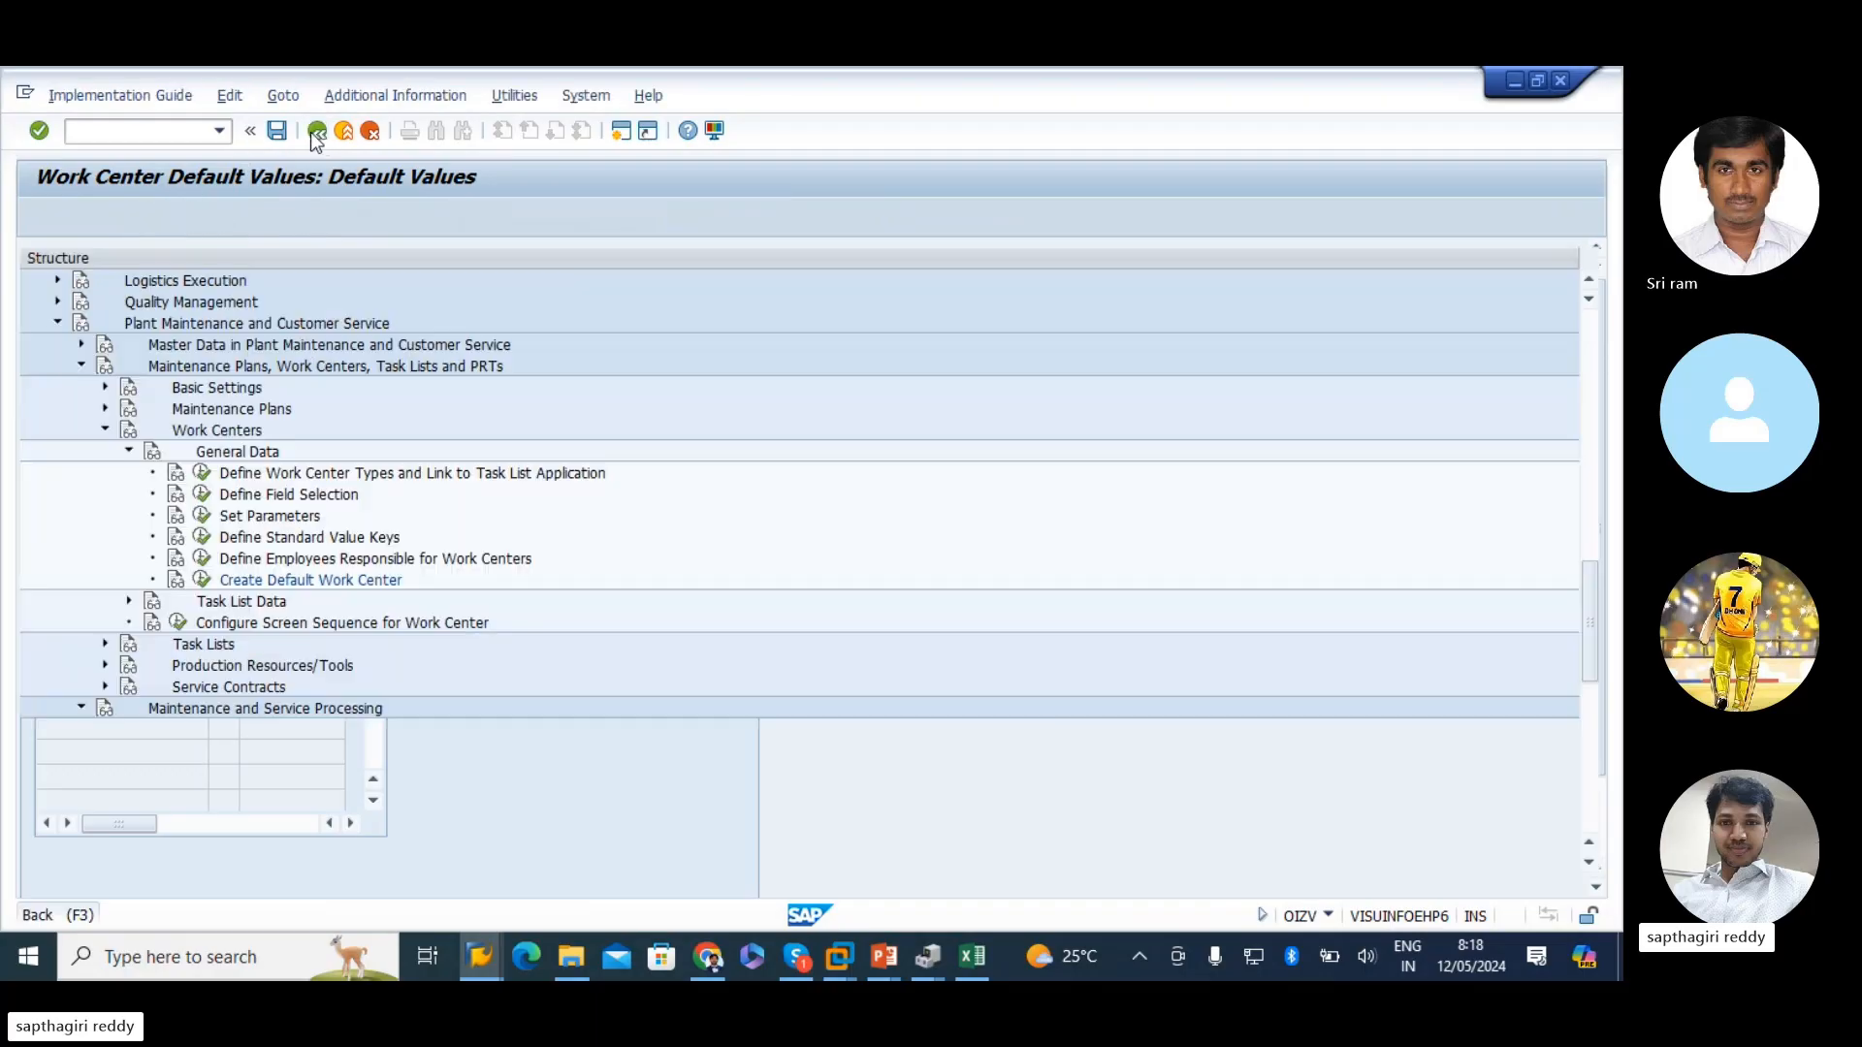
click(201, 579)
click(233, 216)
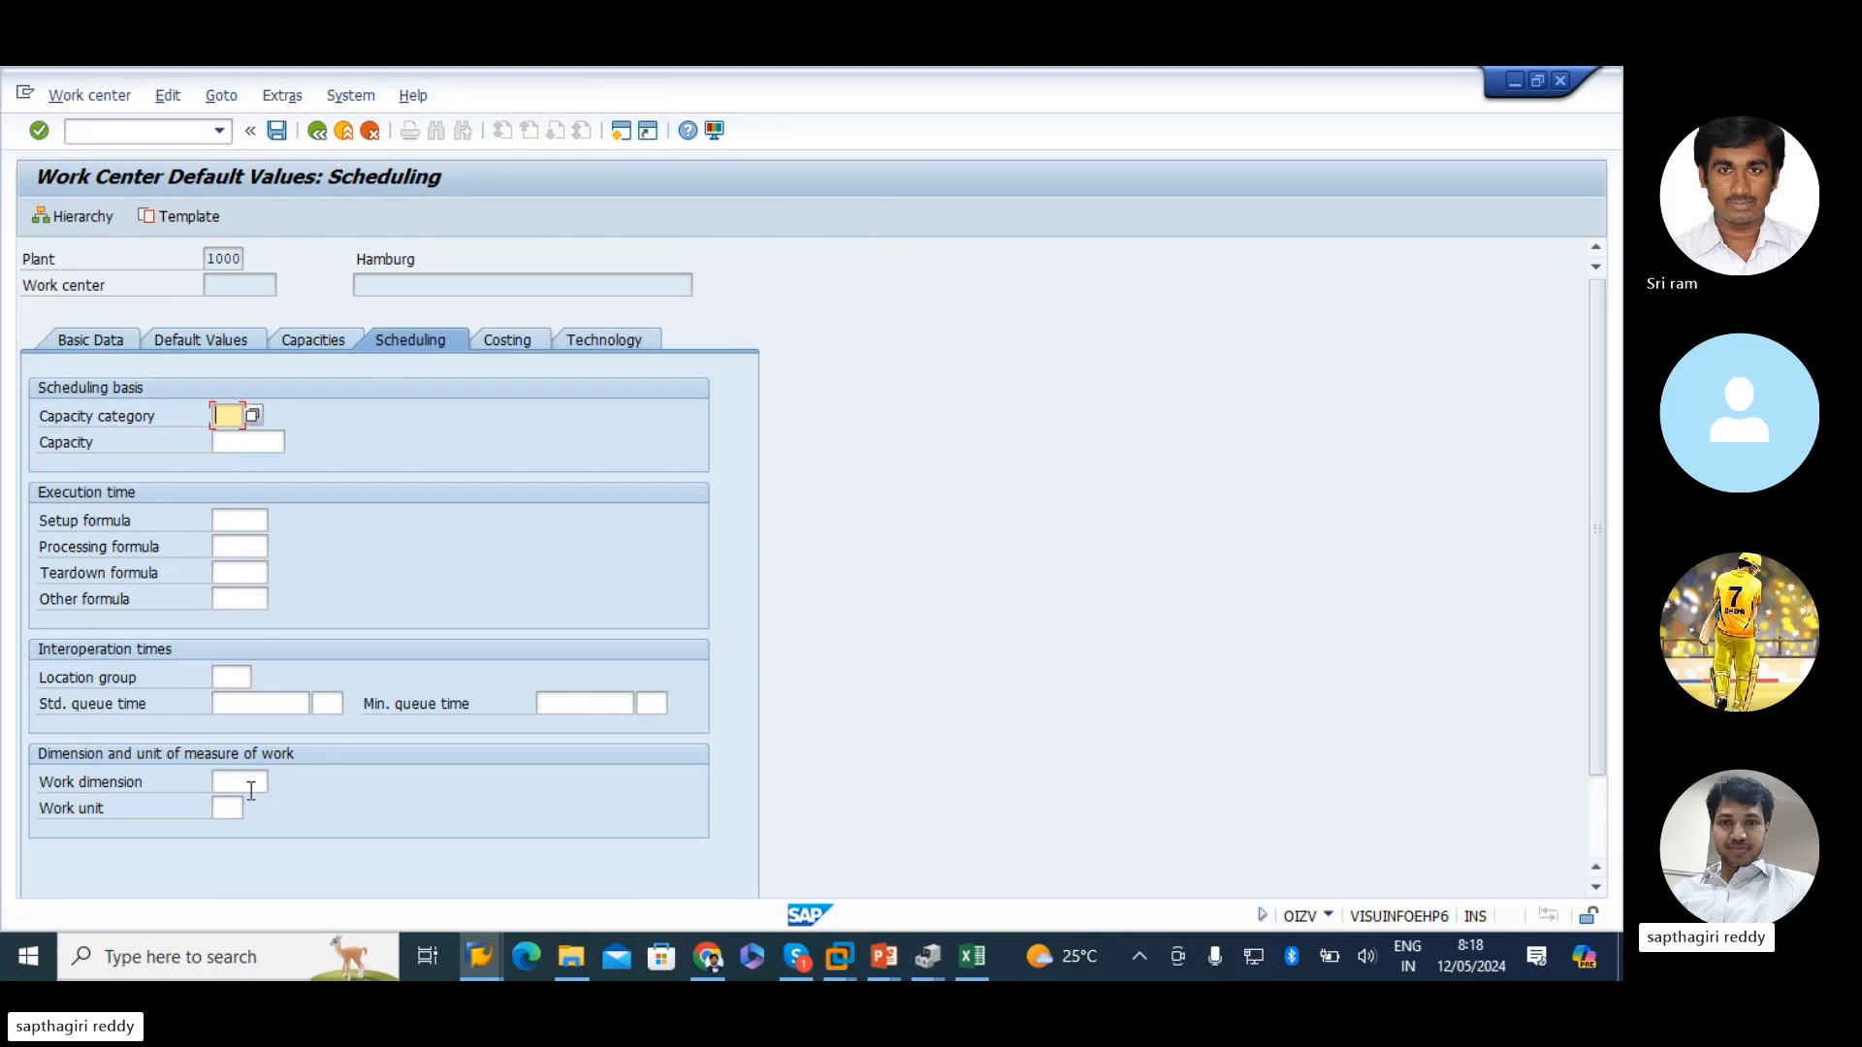
click(317, 130)
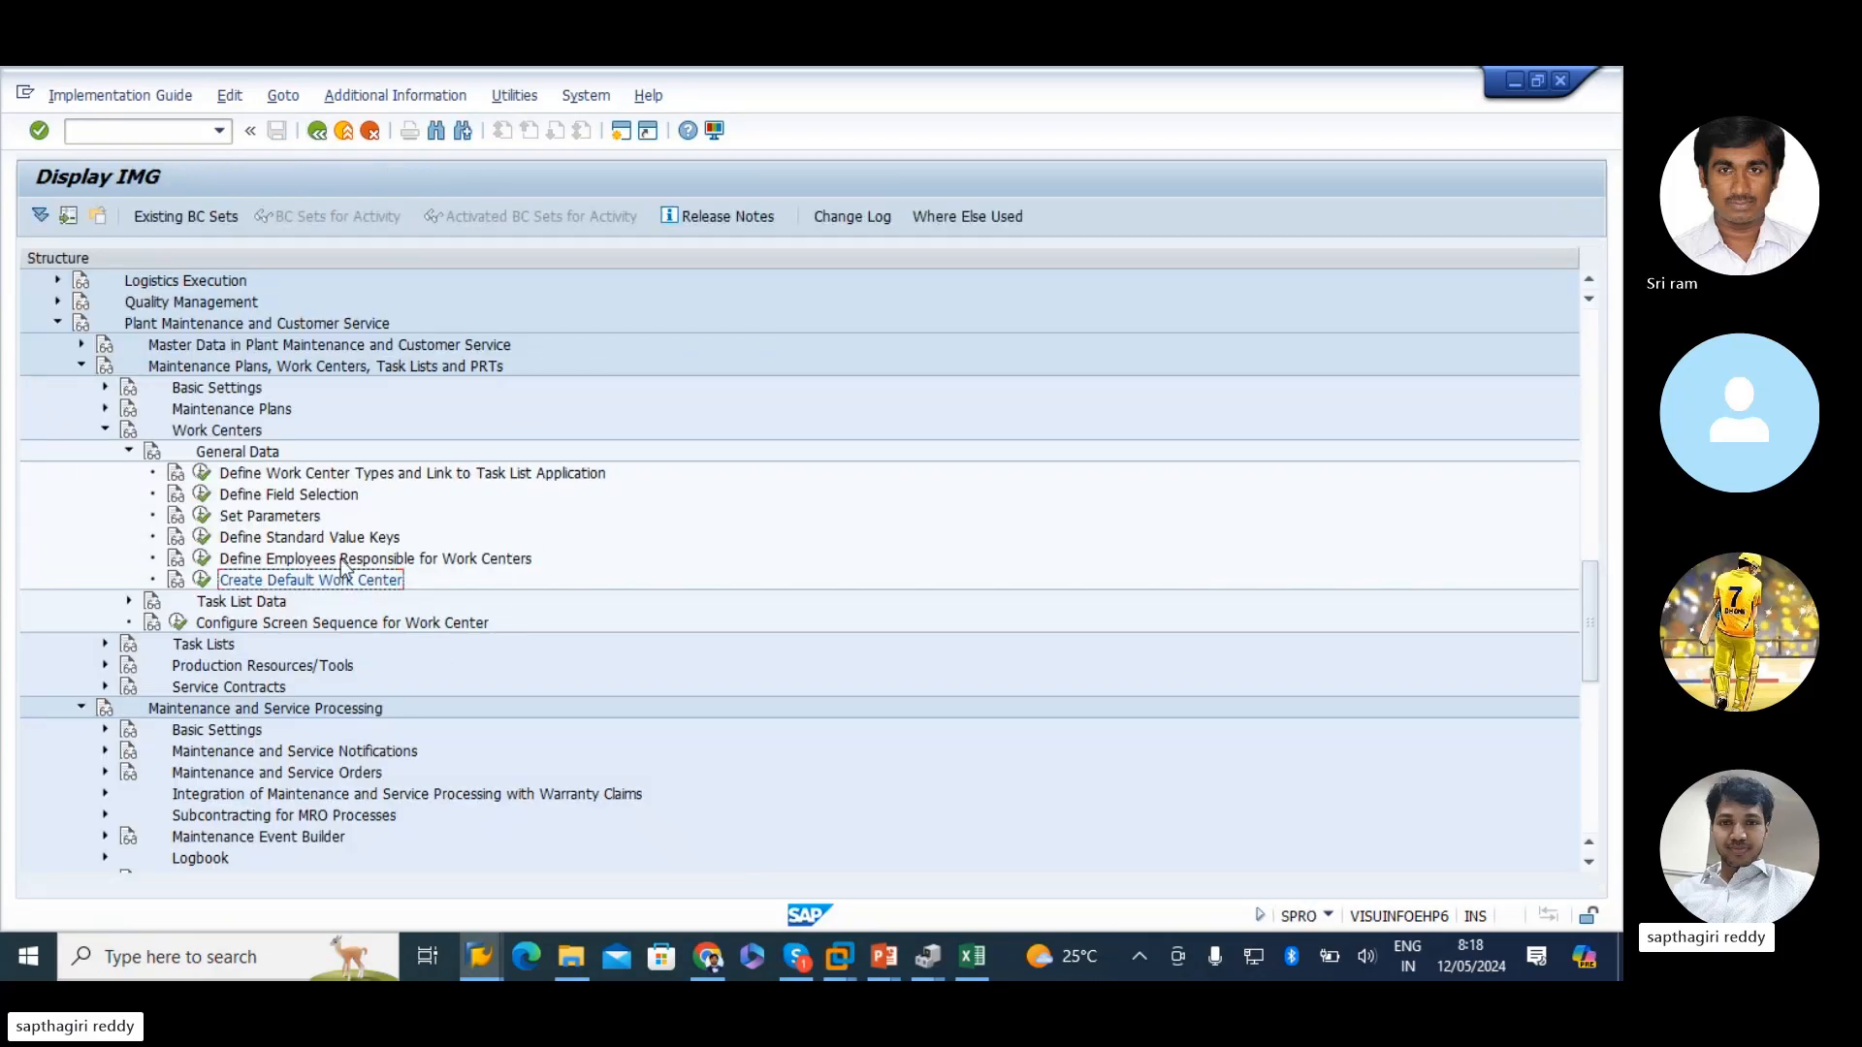
- Expand the IMG structure down to Production > Basic Data > Work Center > General Data
scroll(339, 543, down, 2)
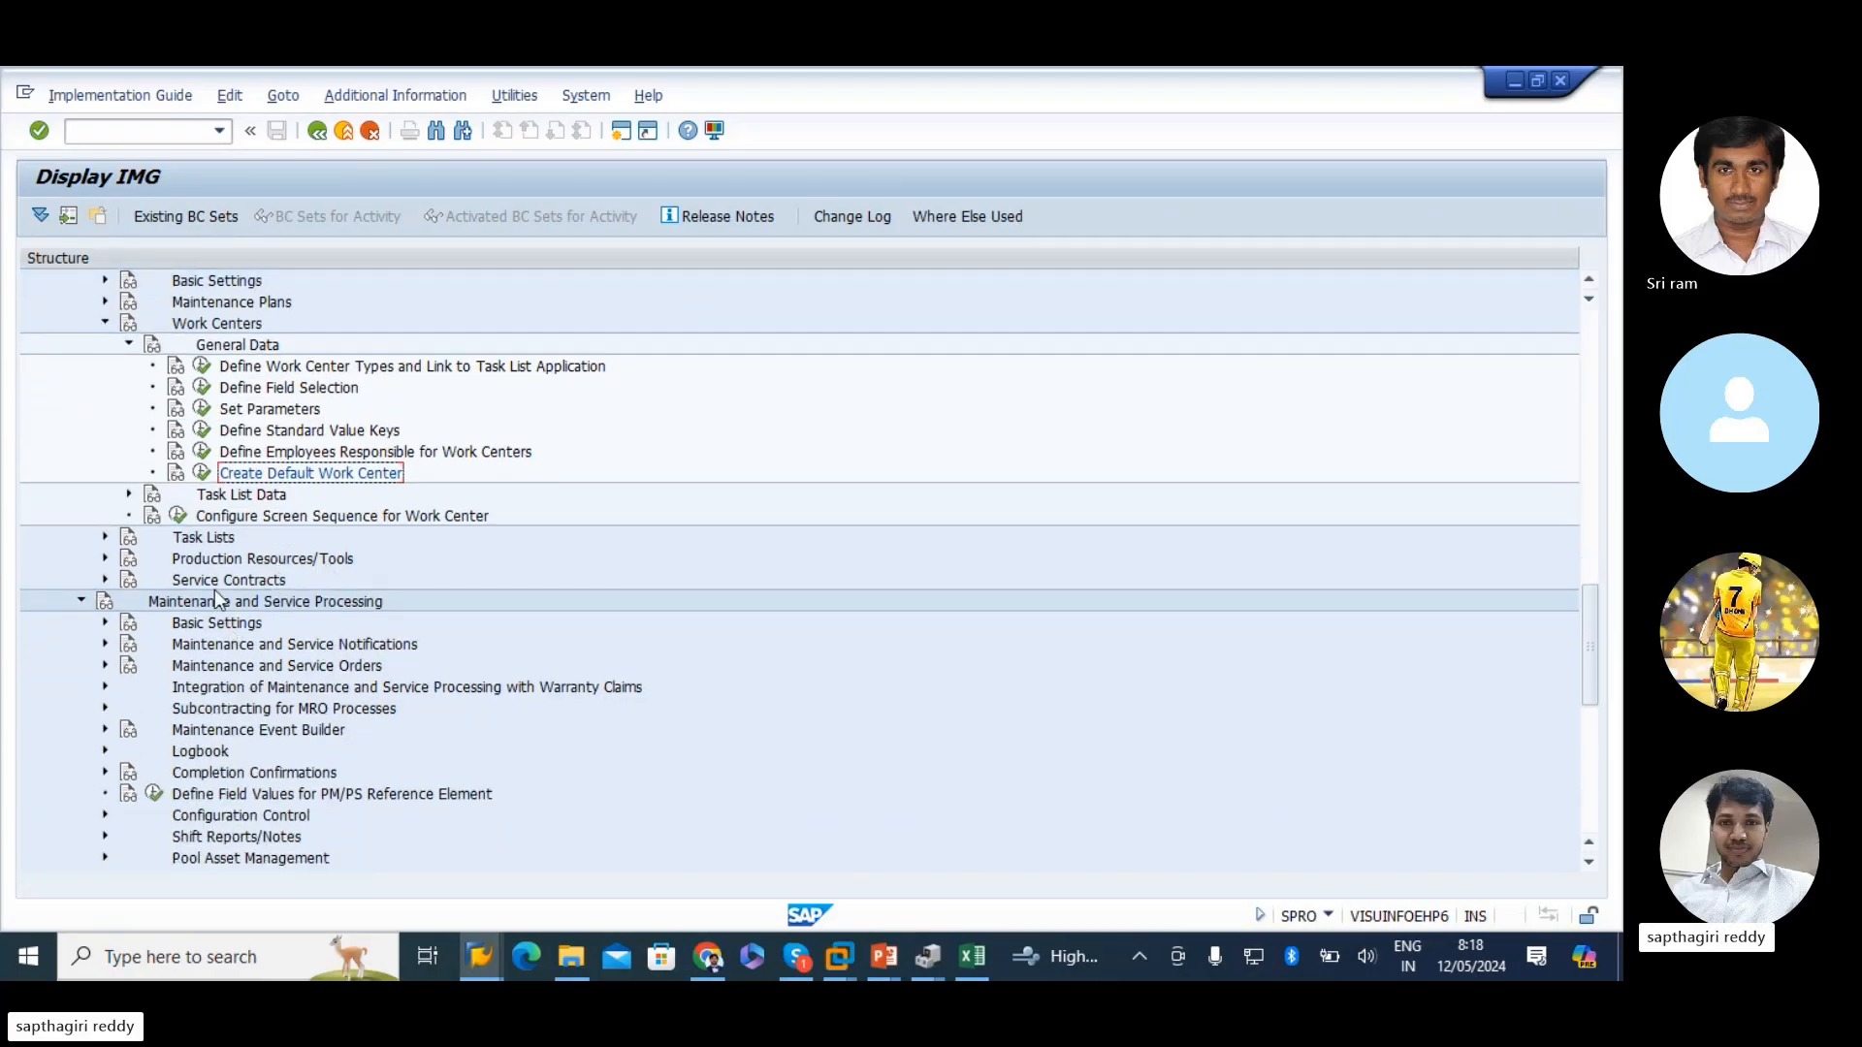
scroll(409, 627, down, 4)
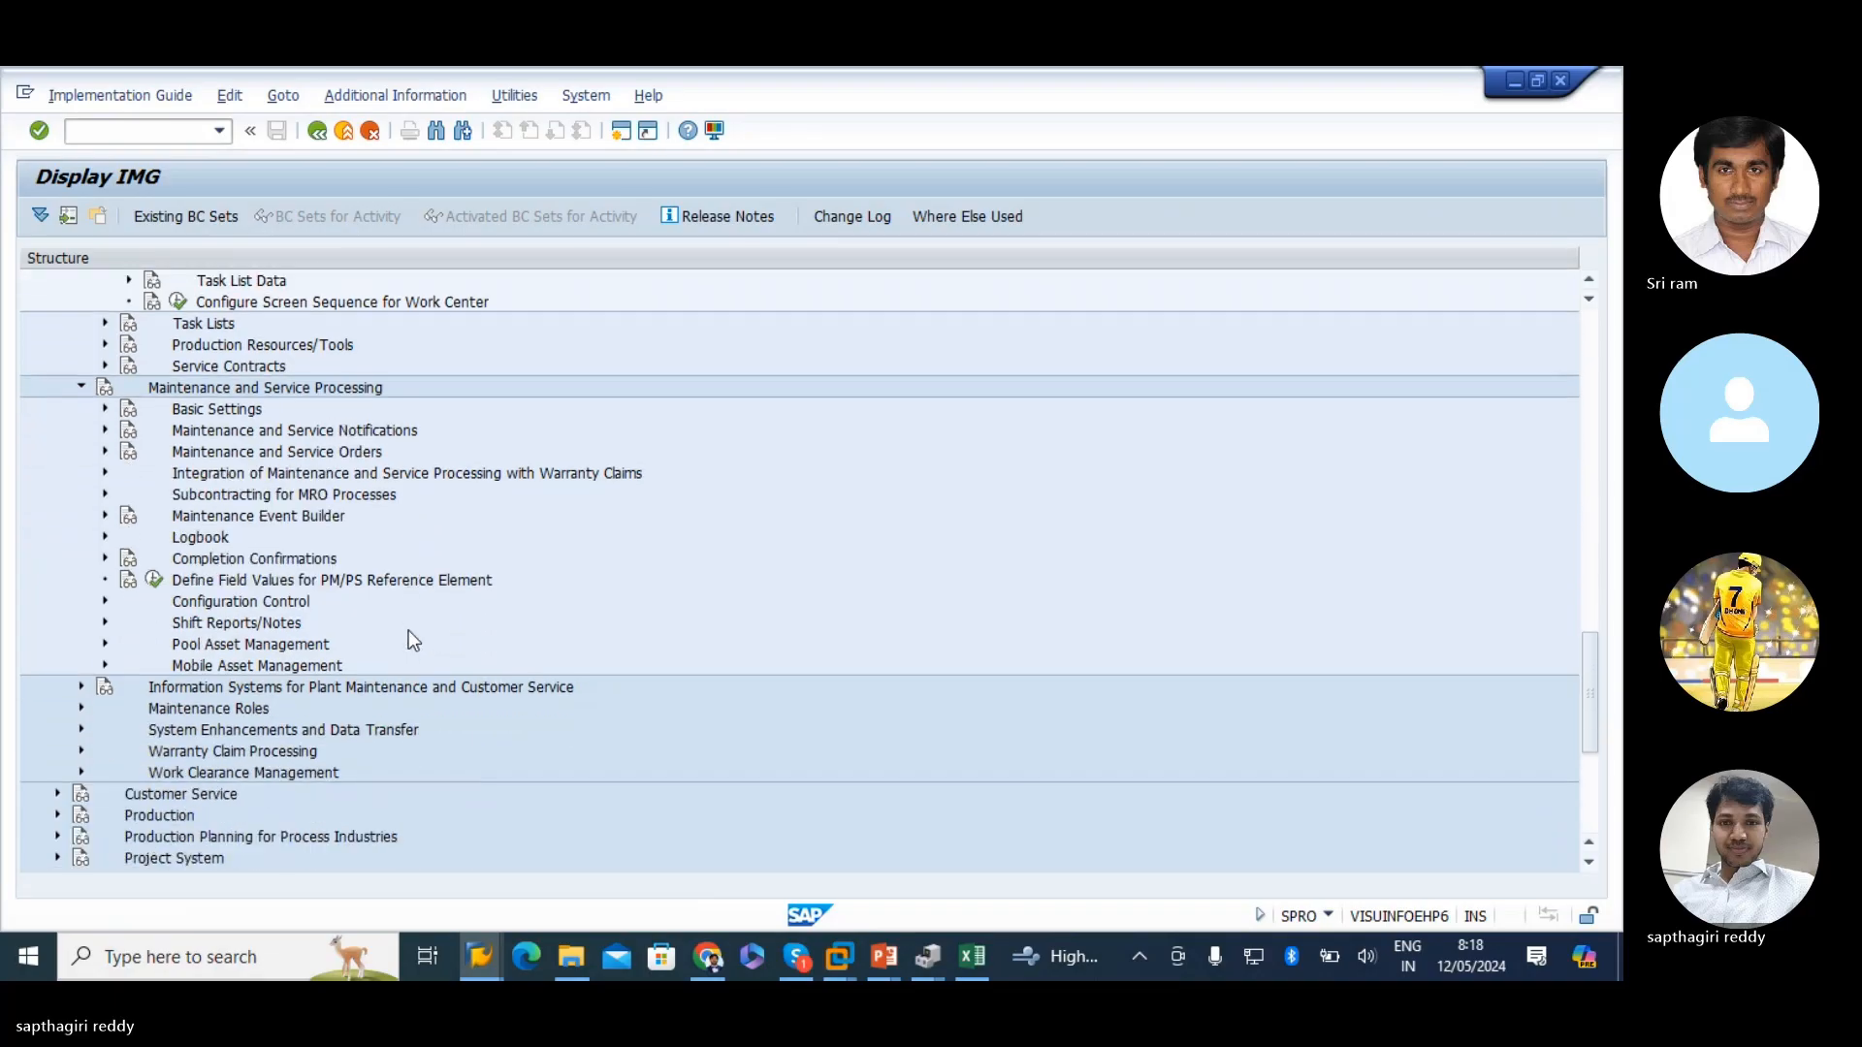
scroll(410, 631, down, 2)
click(113, 718)
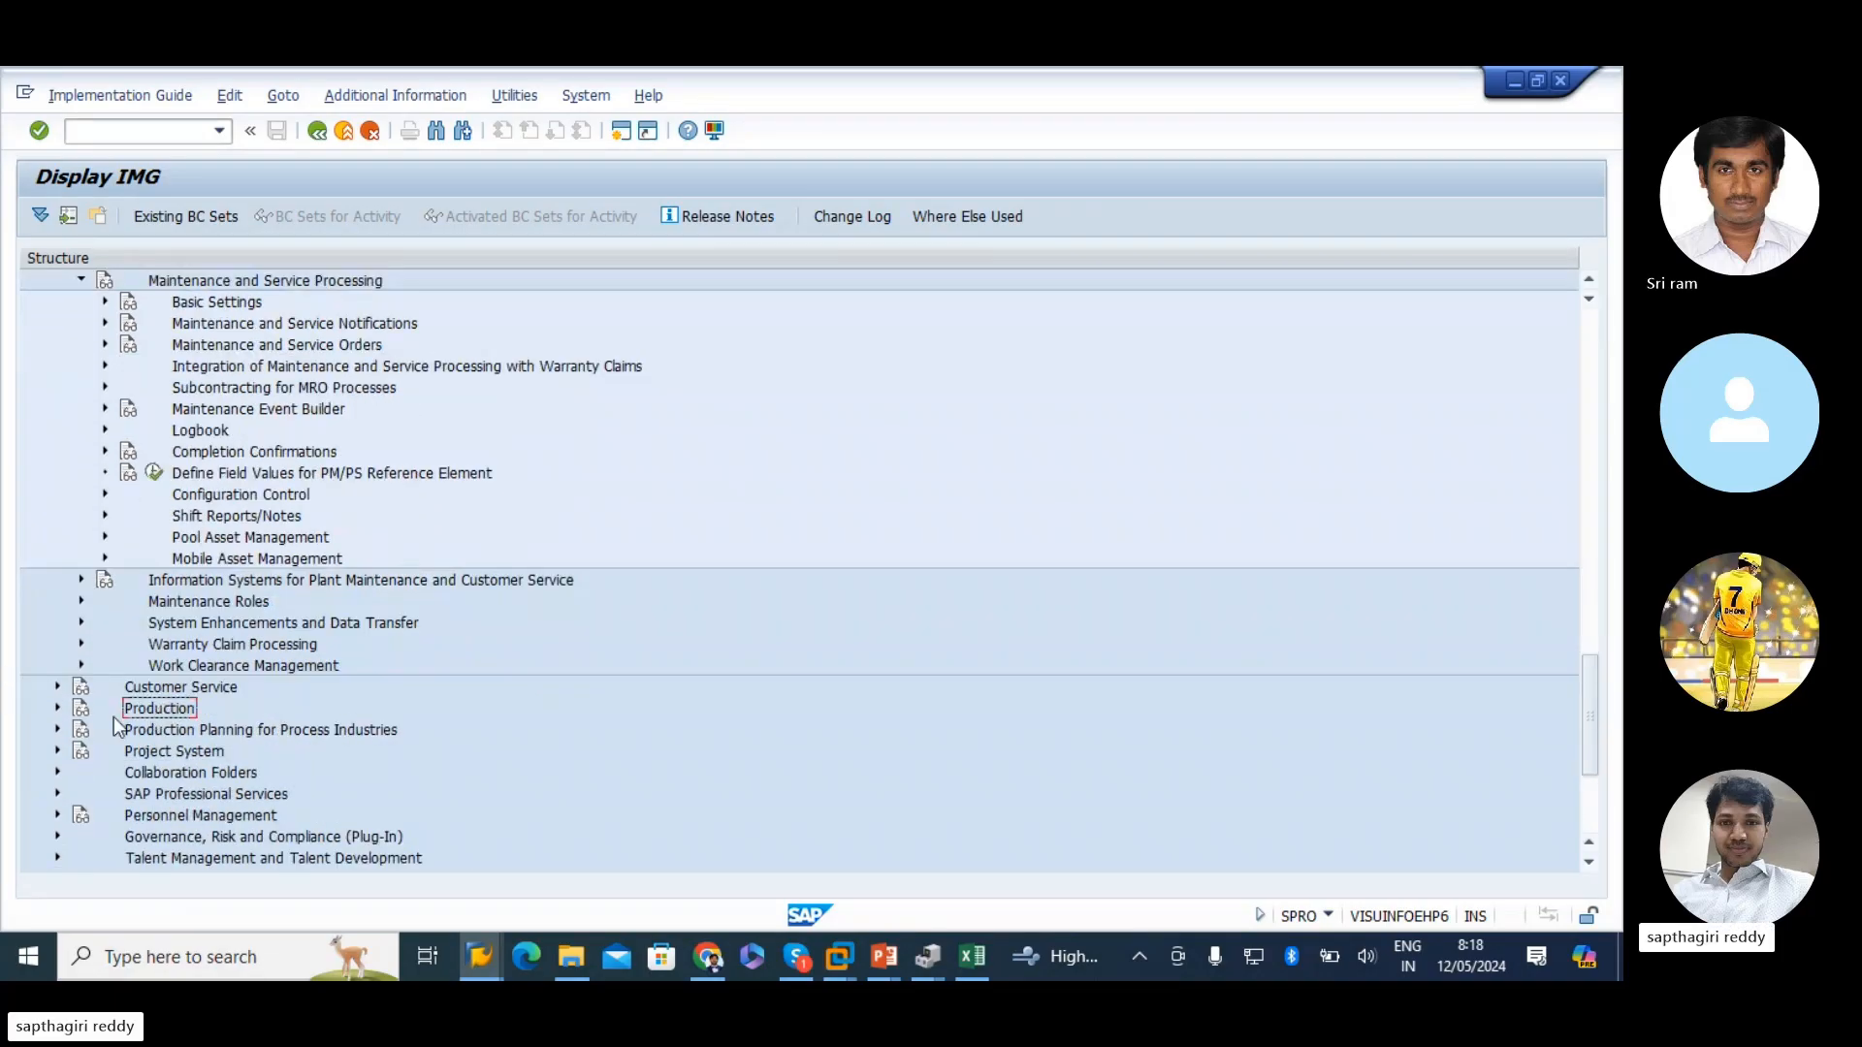
click(55, 709)
scroll(308, 609, down, 4)
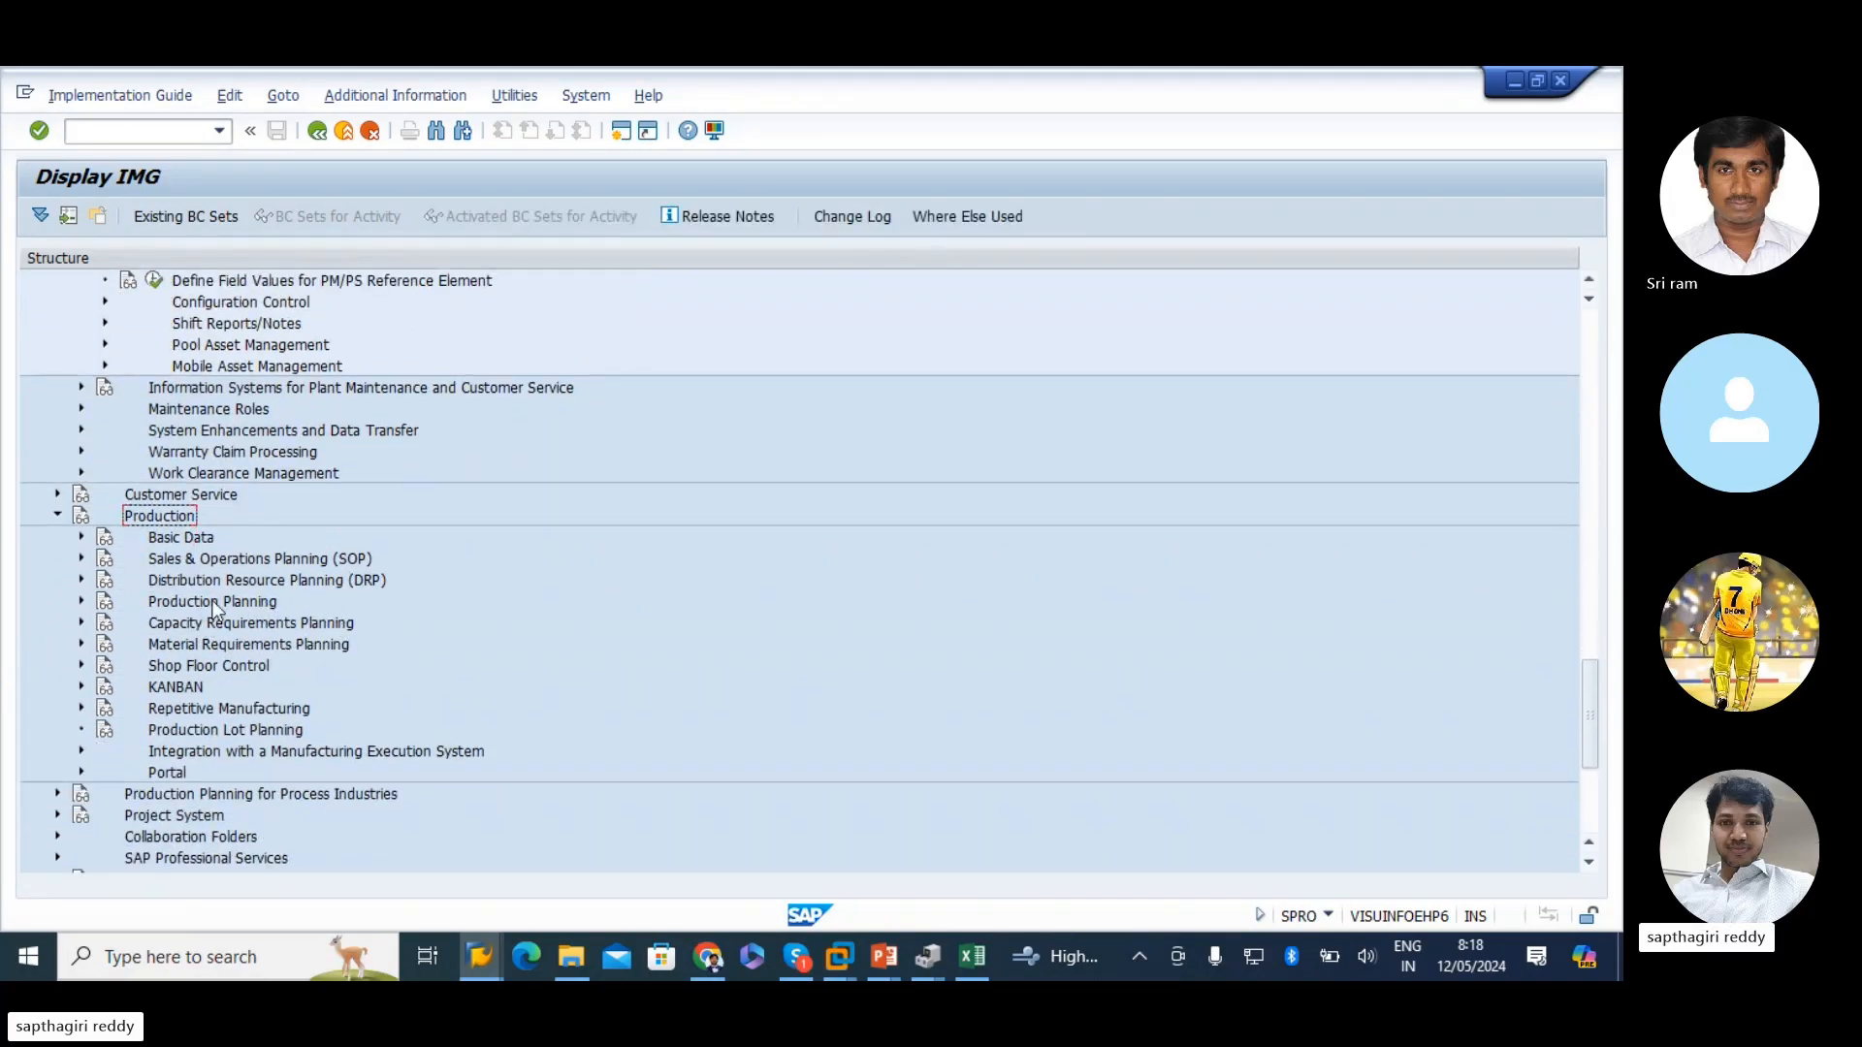
click(81, 536)
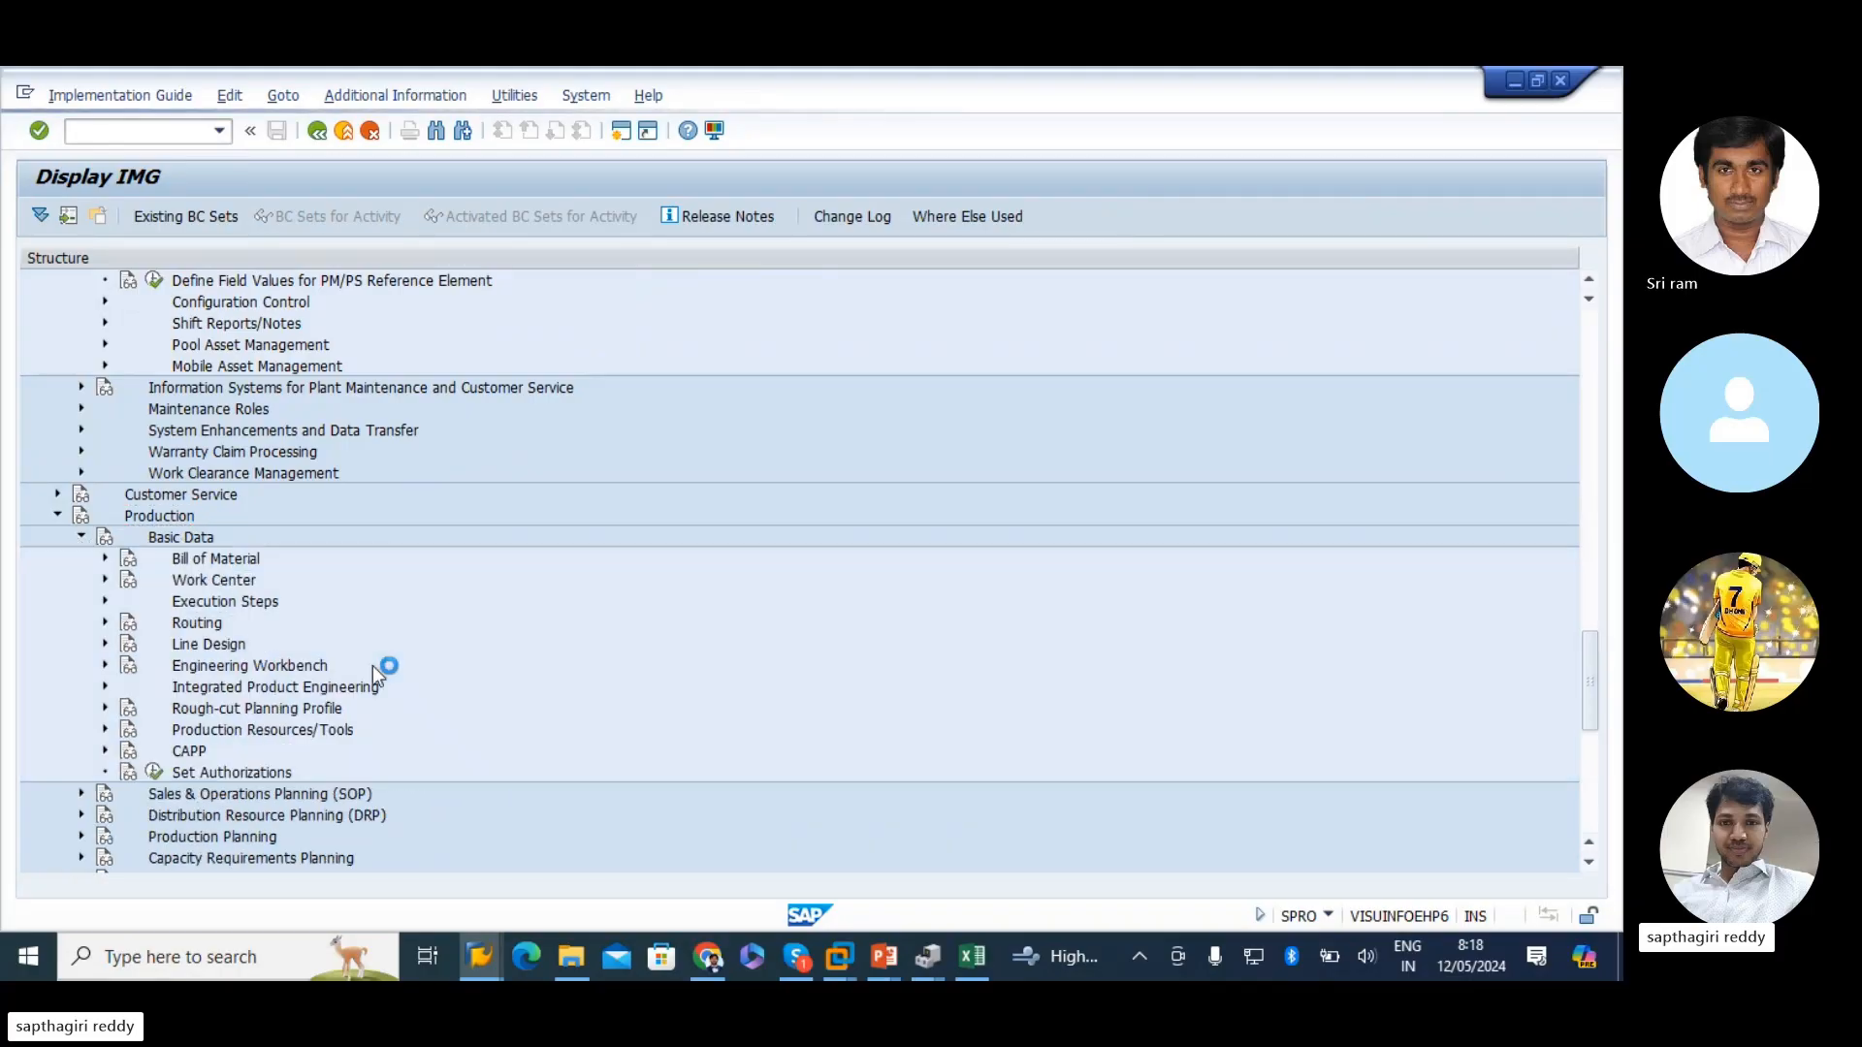
click(248, 580)
click(104, 580)
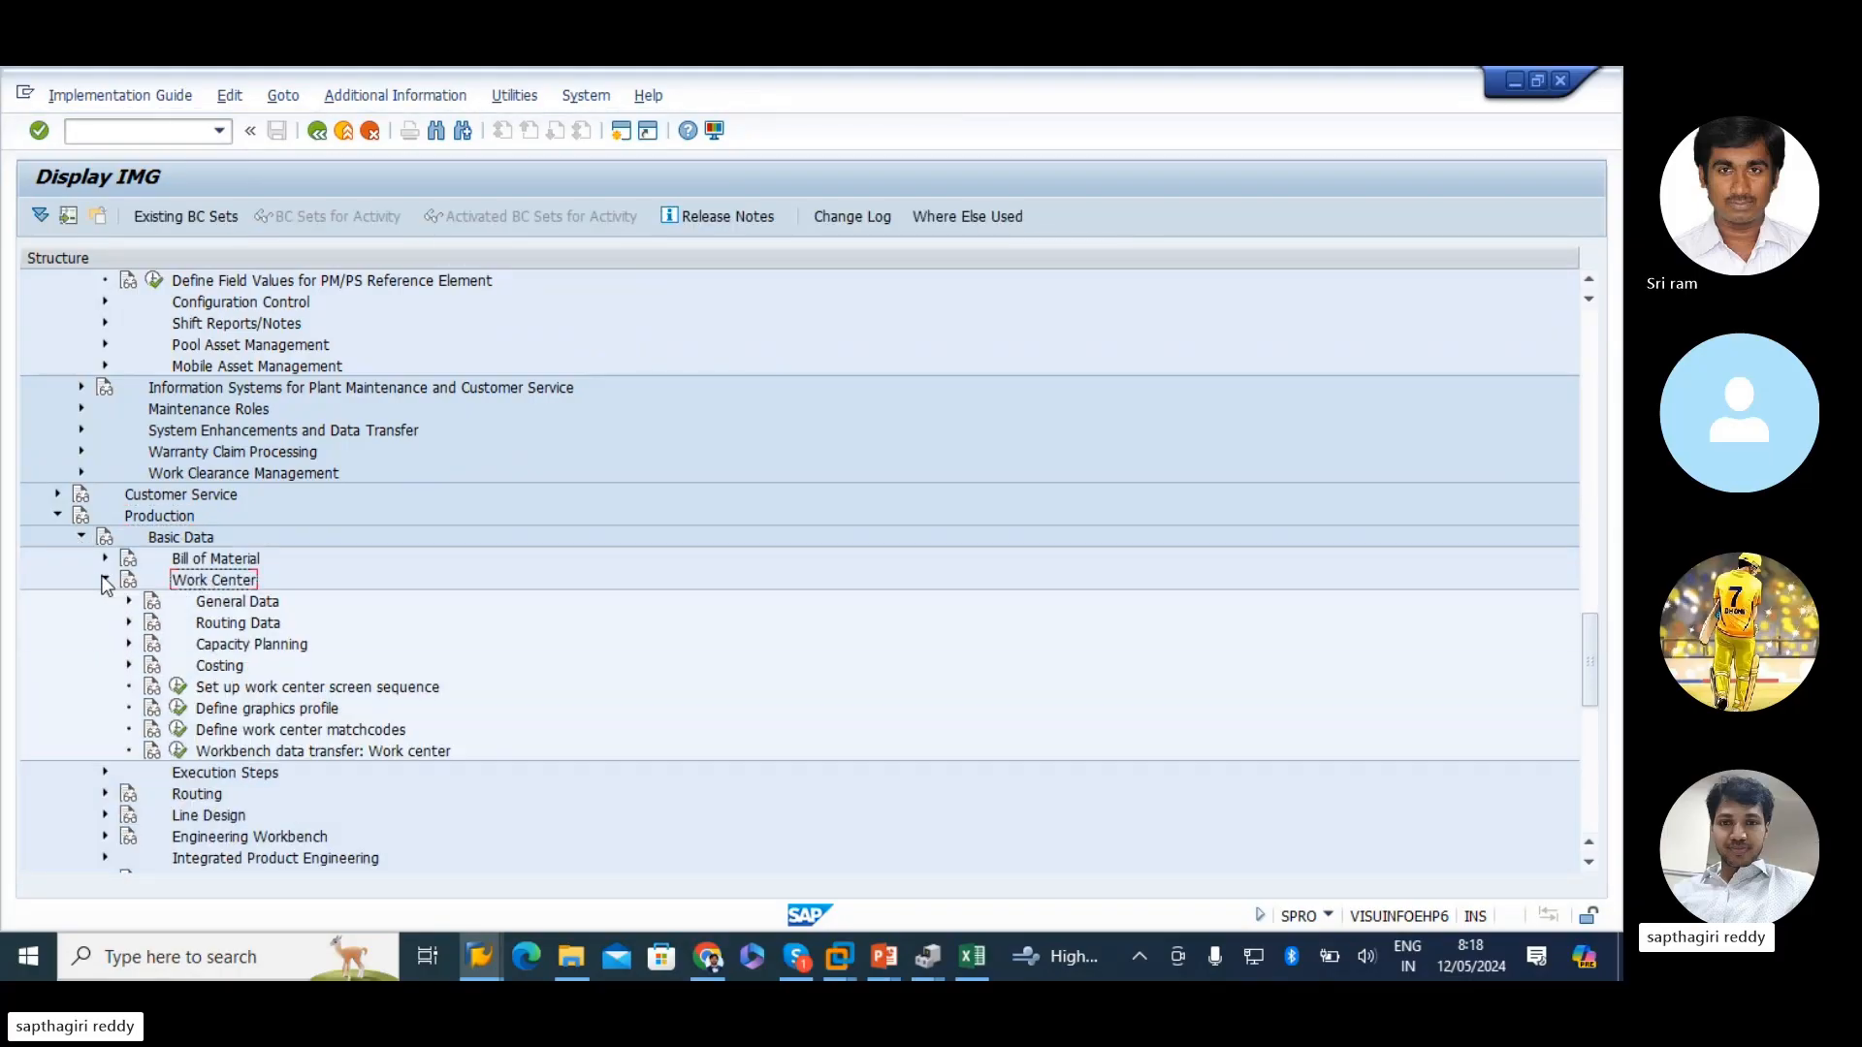
scroll(571, 592, down, 1)
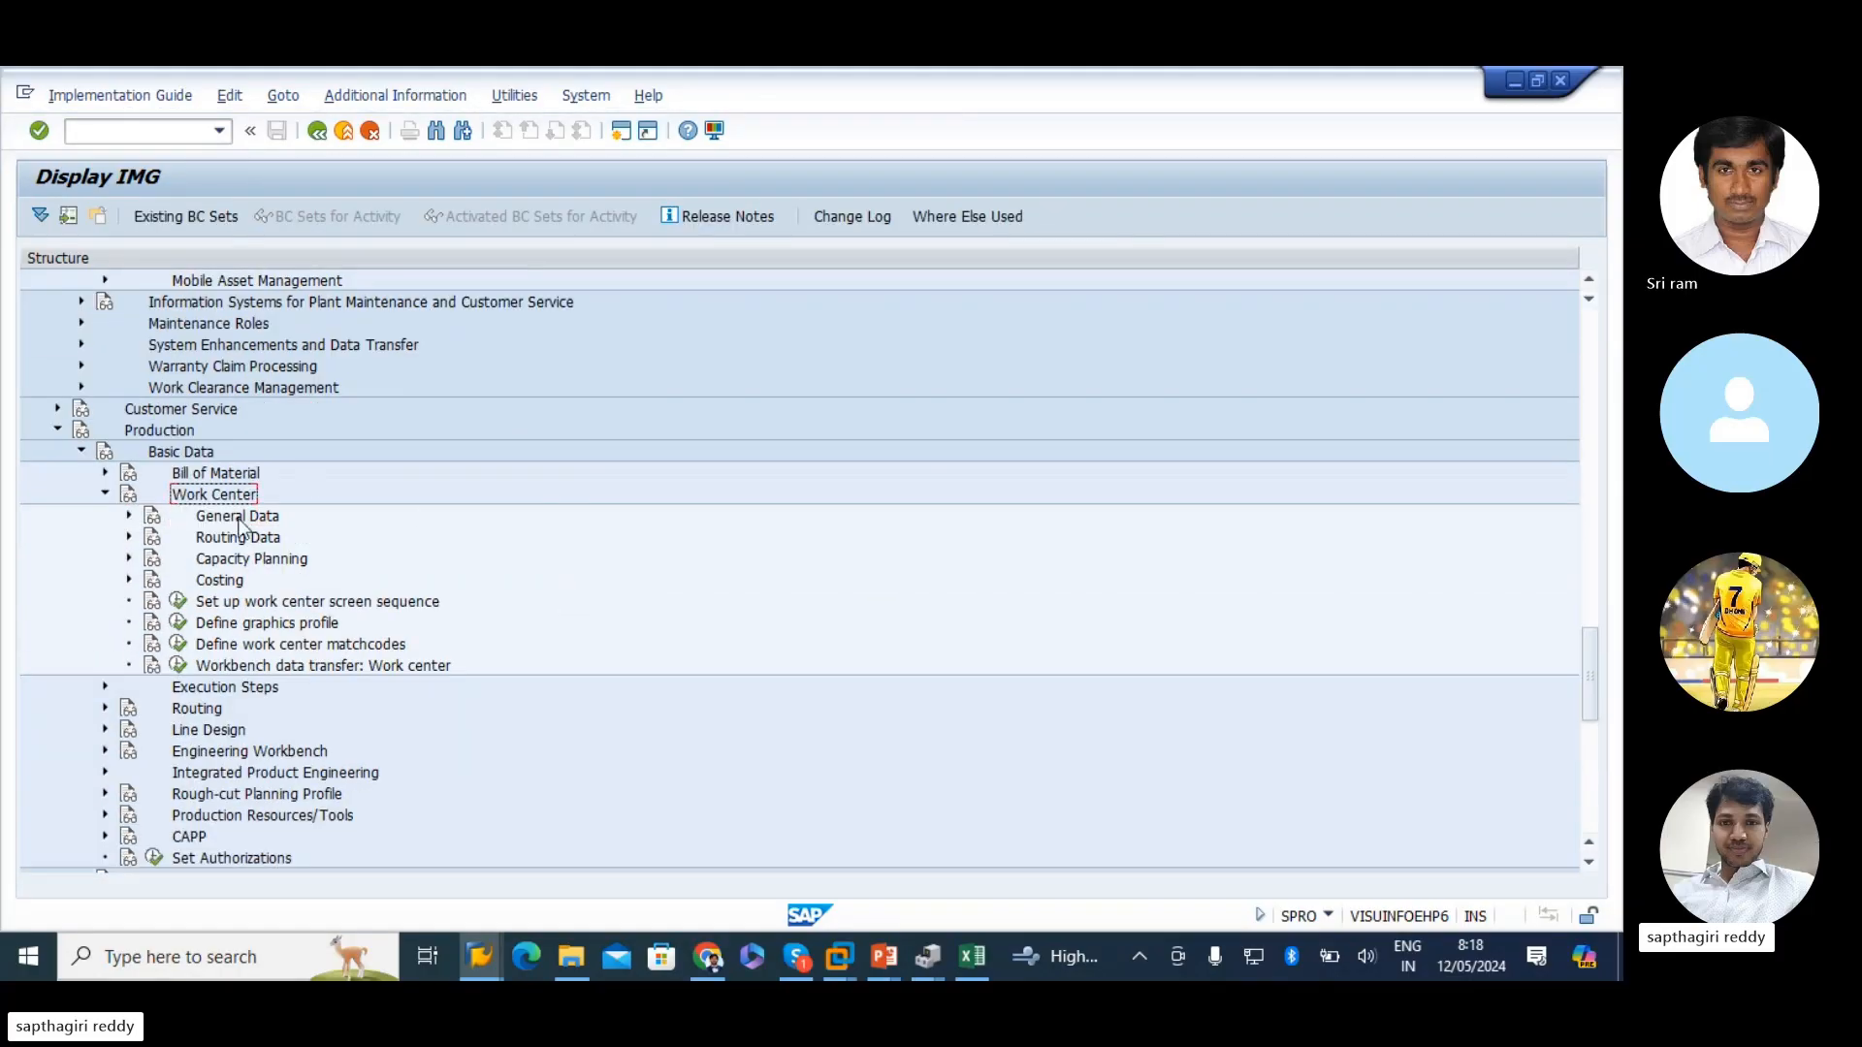
click(128, 516)
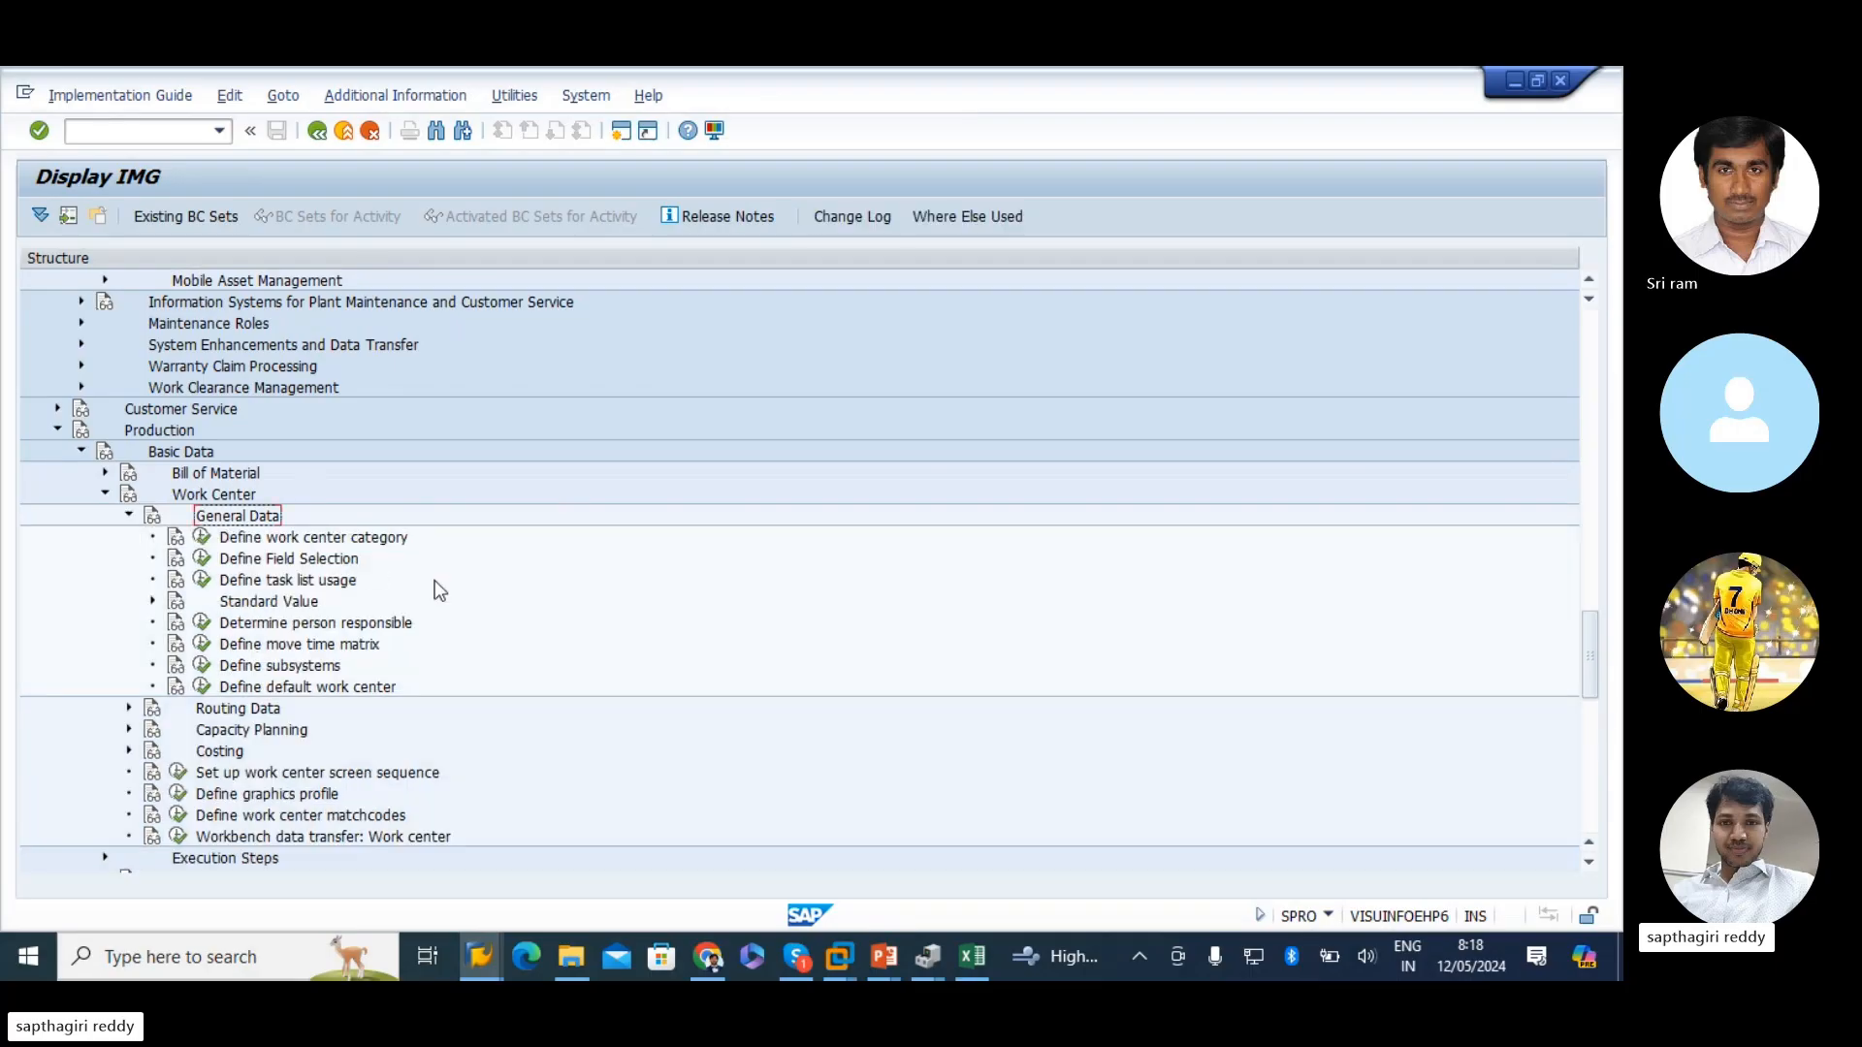
- Open Define work center category and examine the field selection and screen sequence of category 0005, widening the category column
click(202, 537)
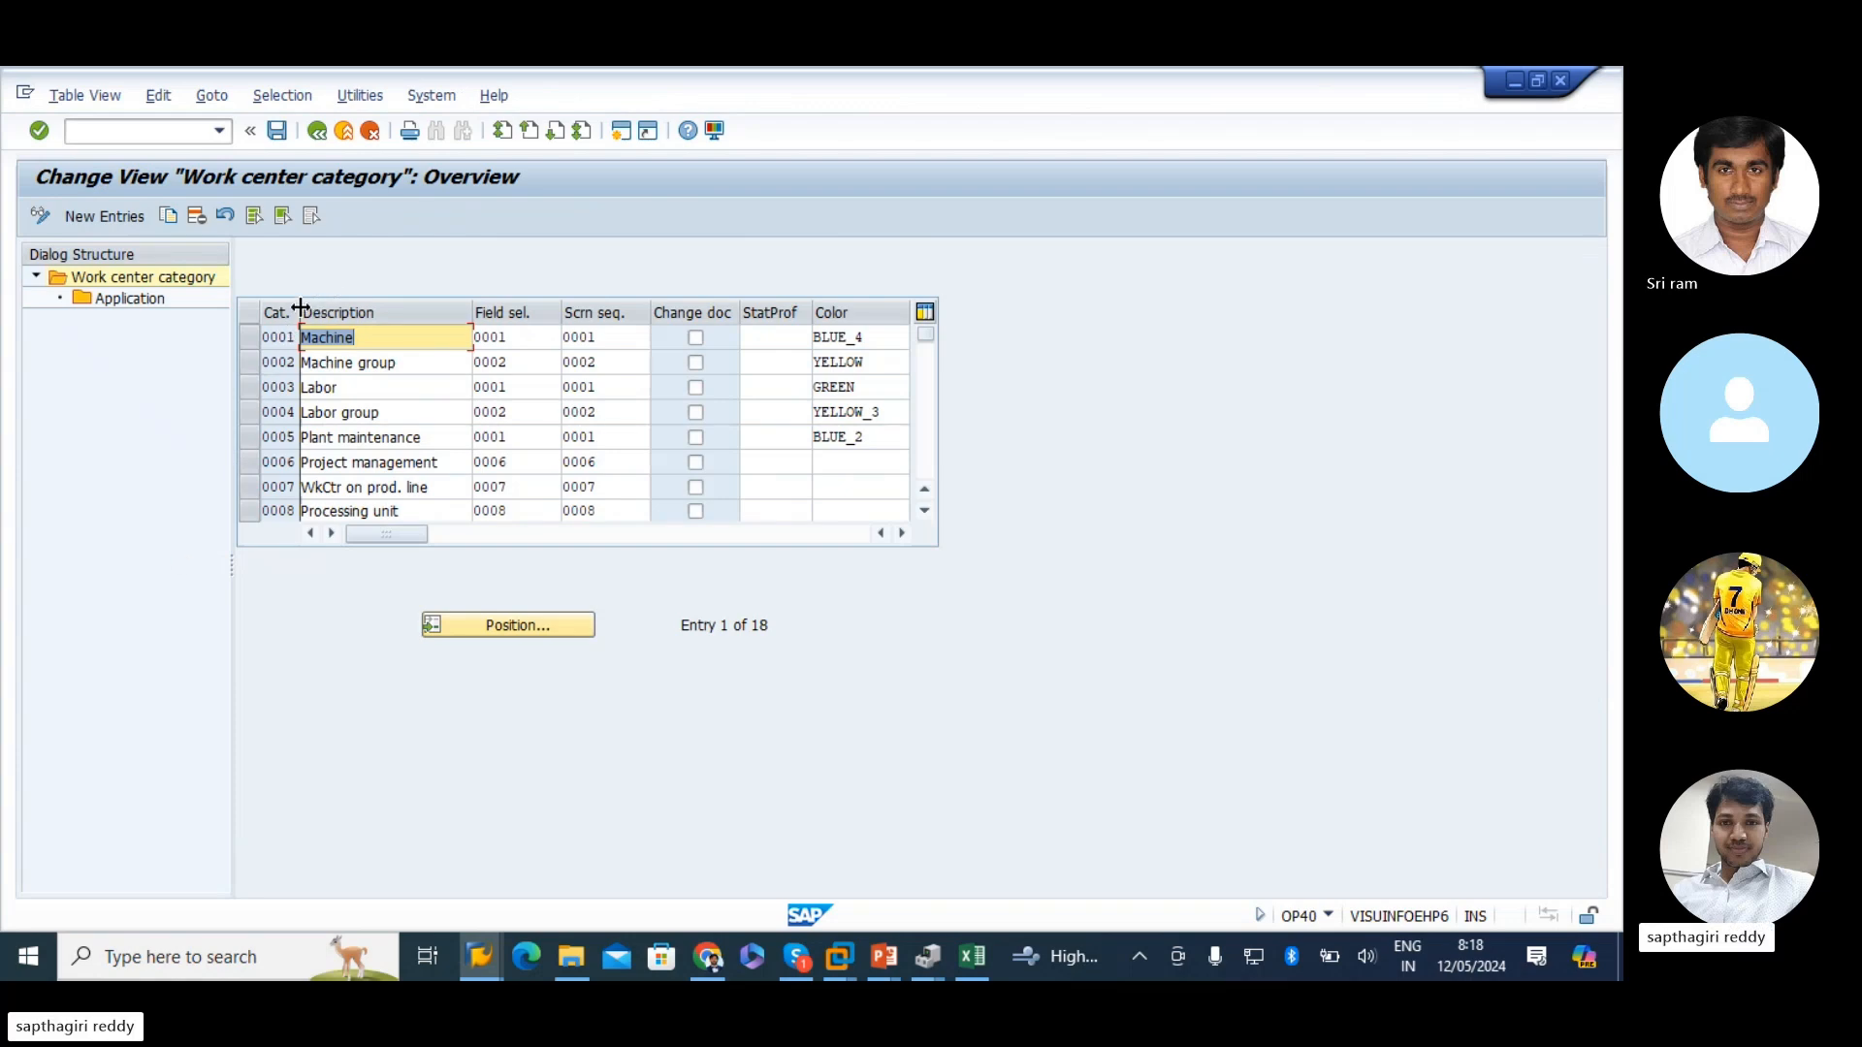
drag(297, 312, 305, 311)
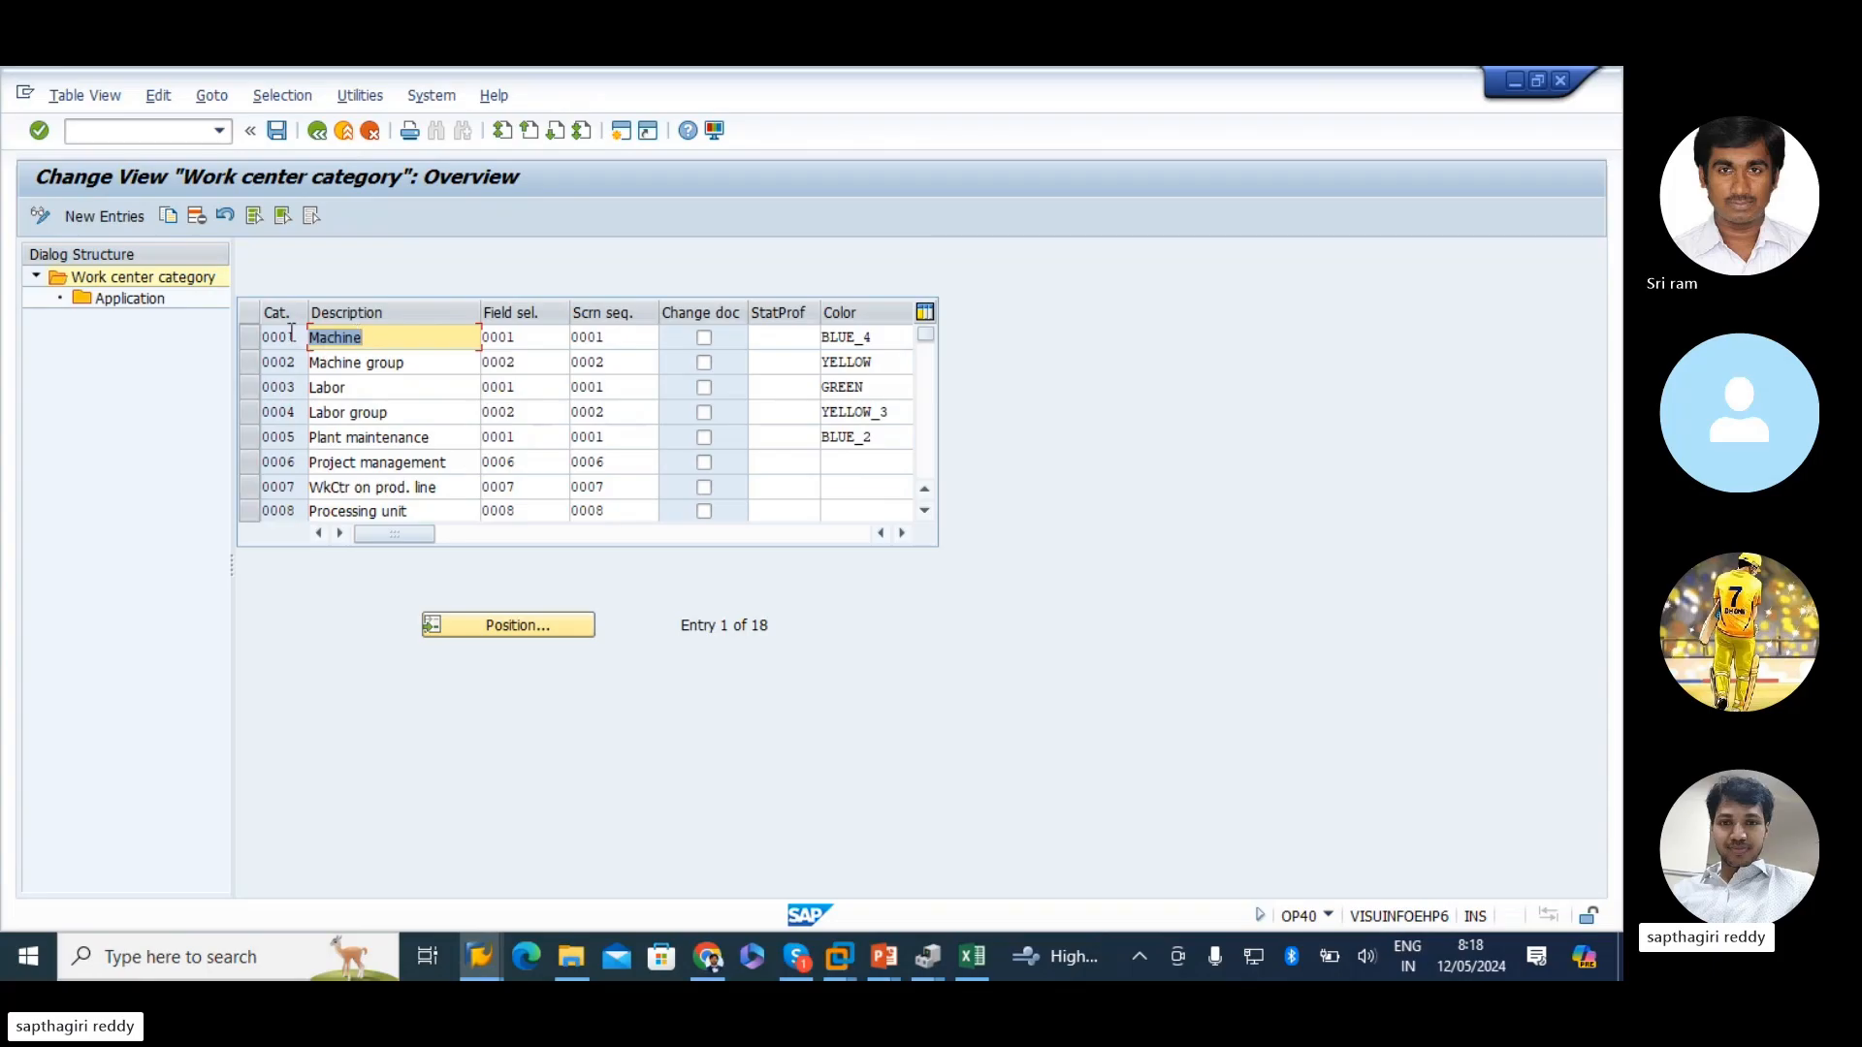
click(291, 433)
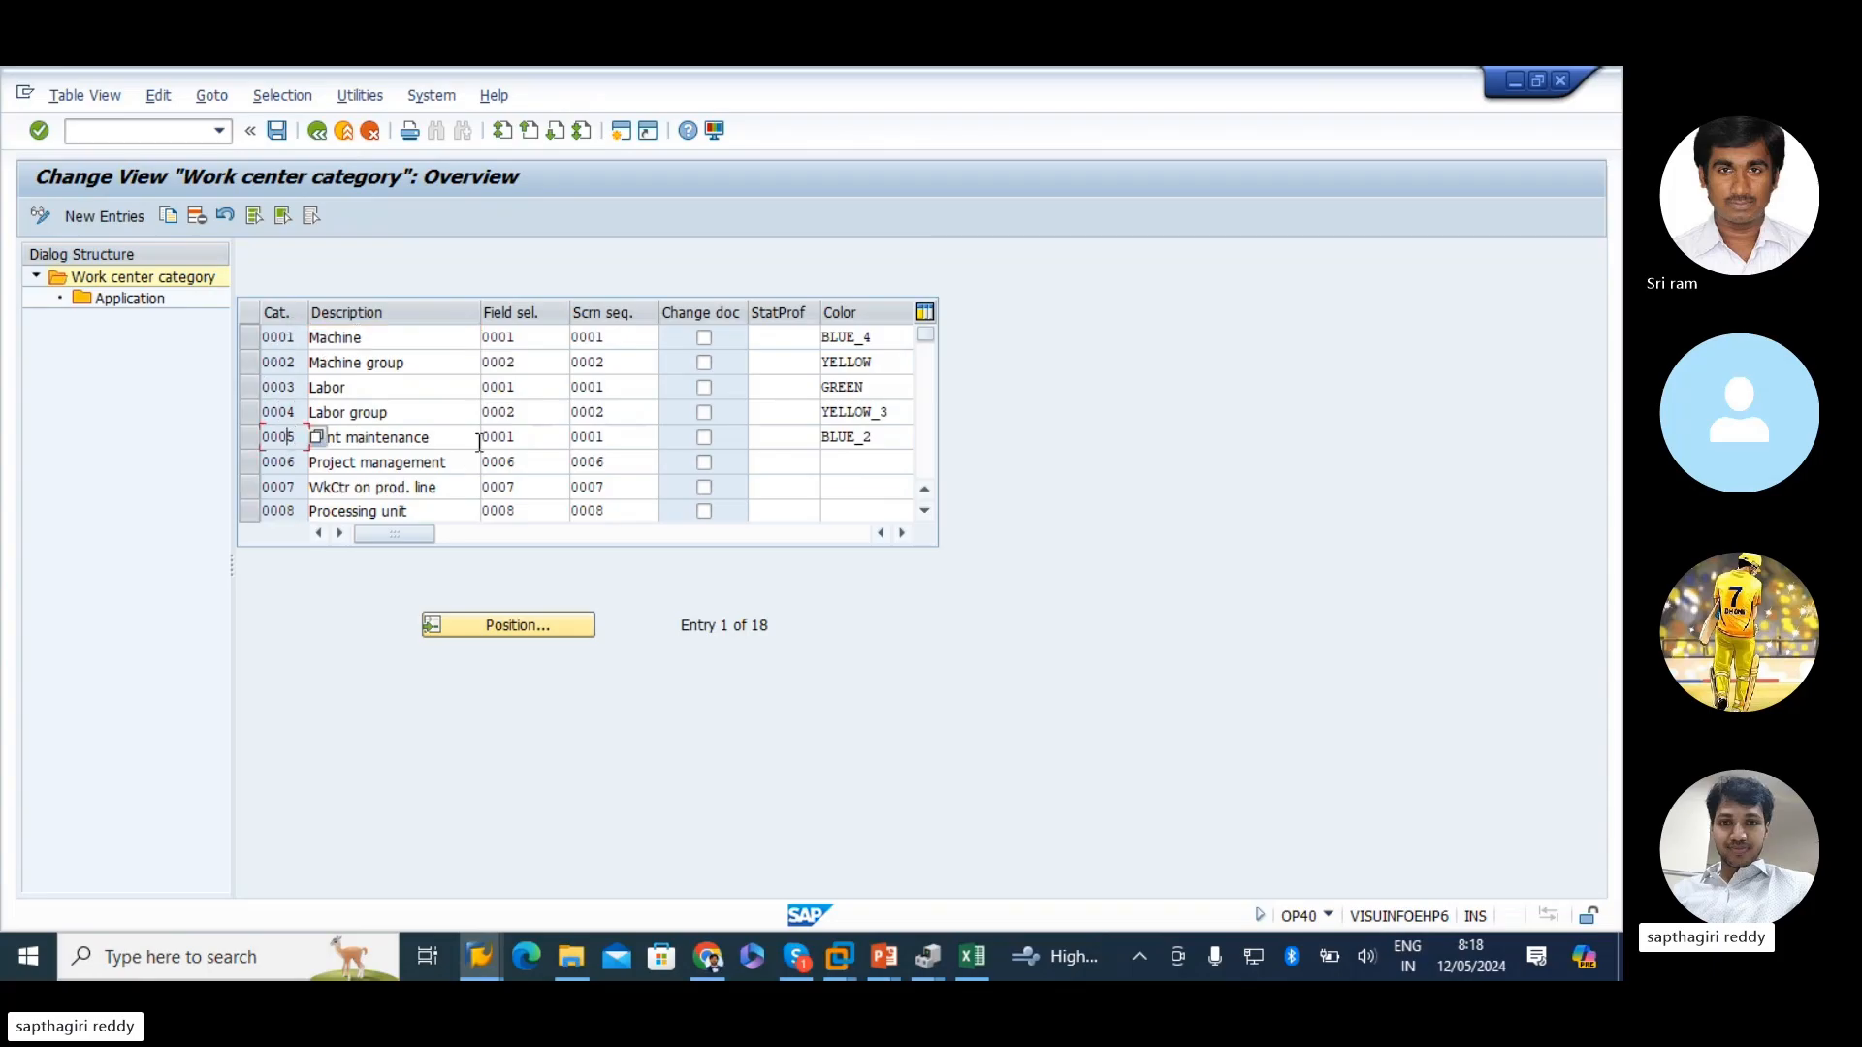
click(418, 433)
click(530, 437)
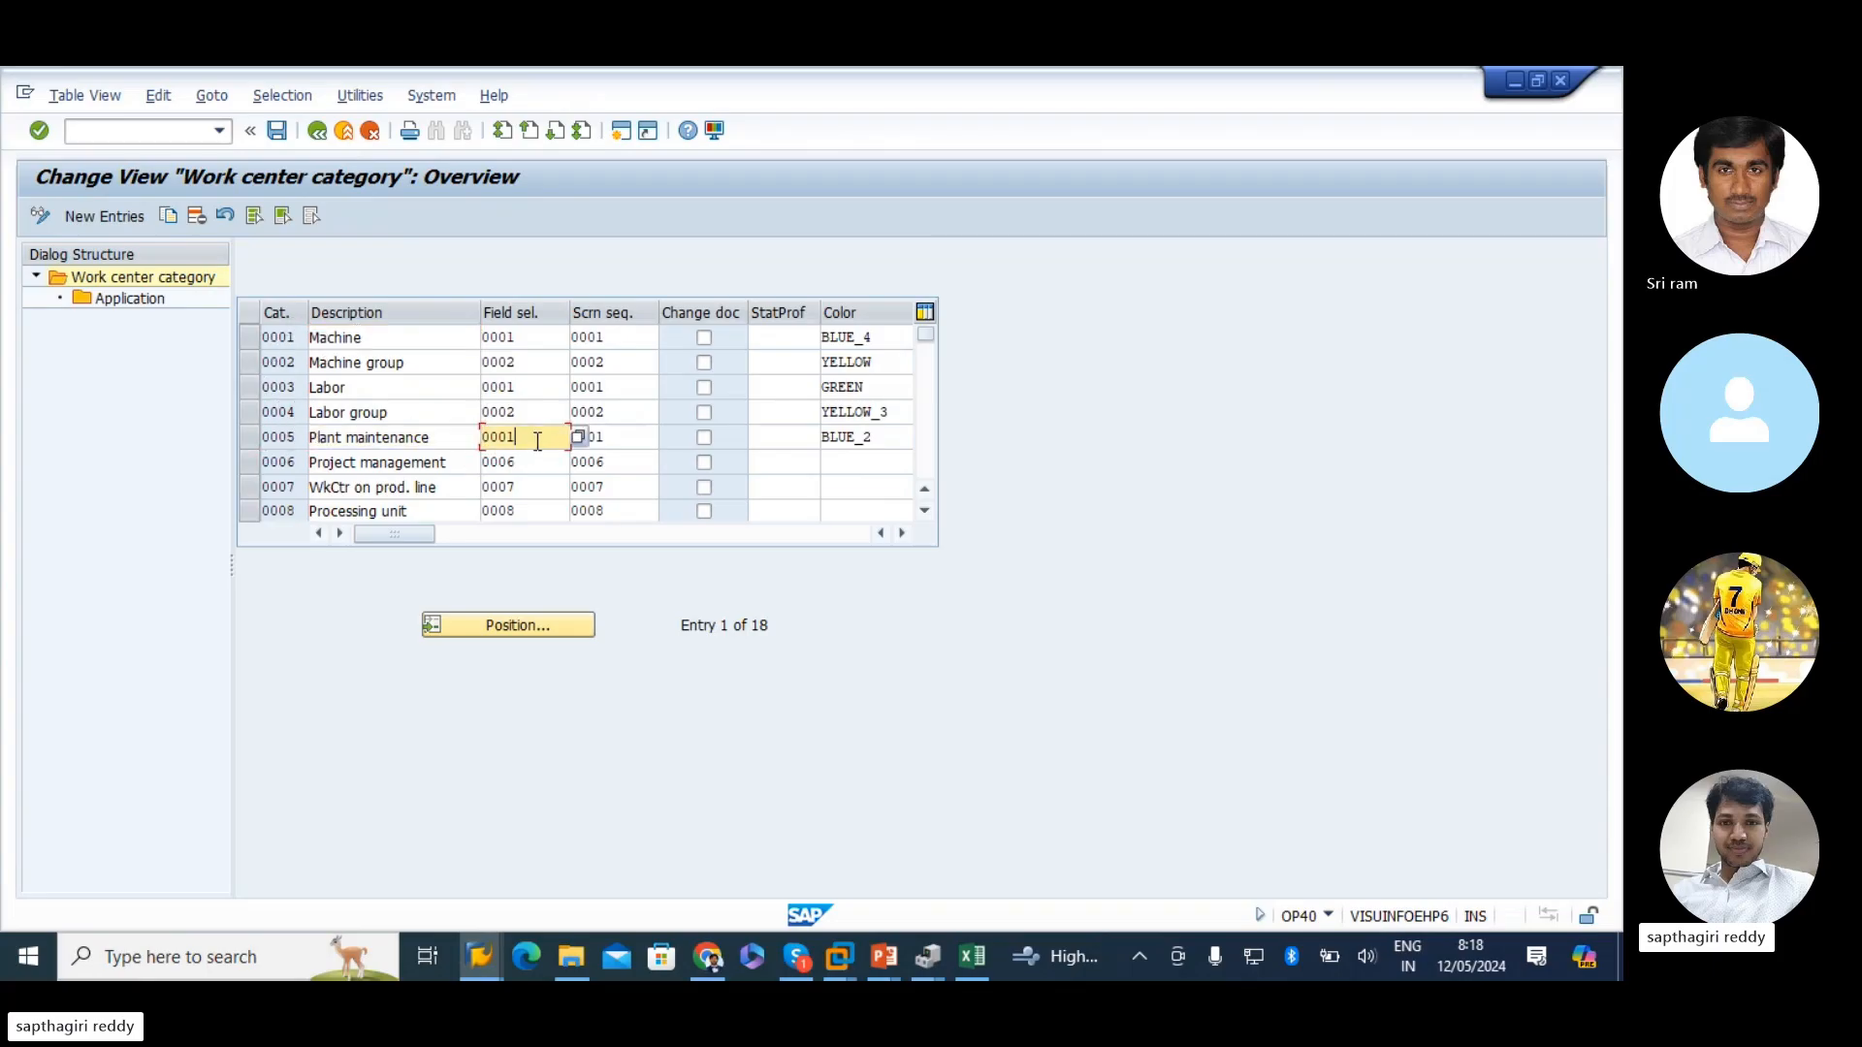
click(622, 441)
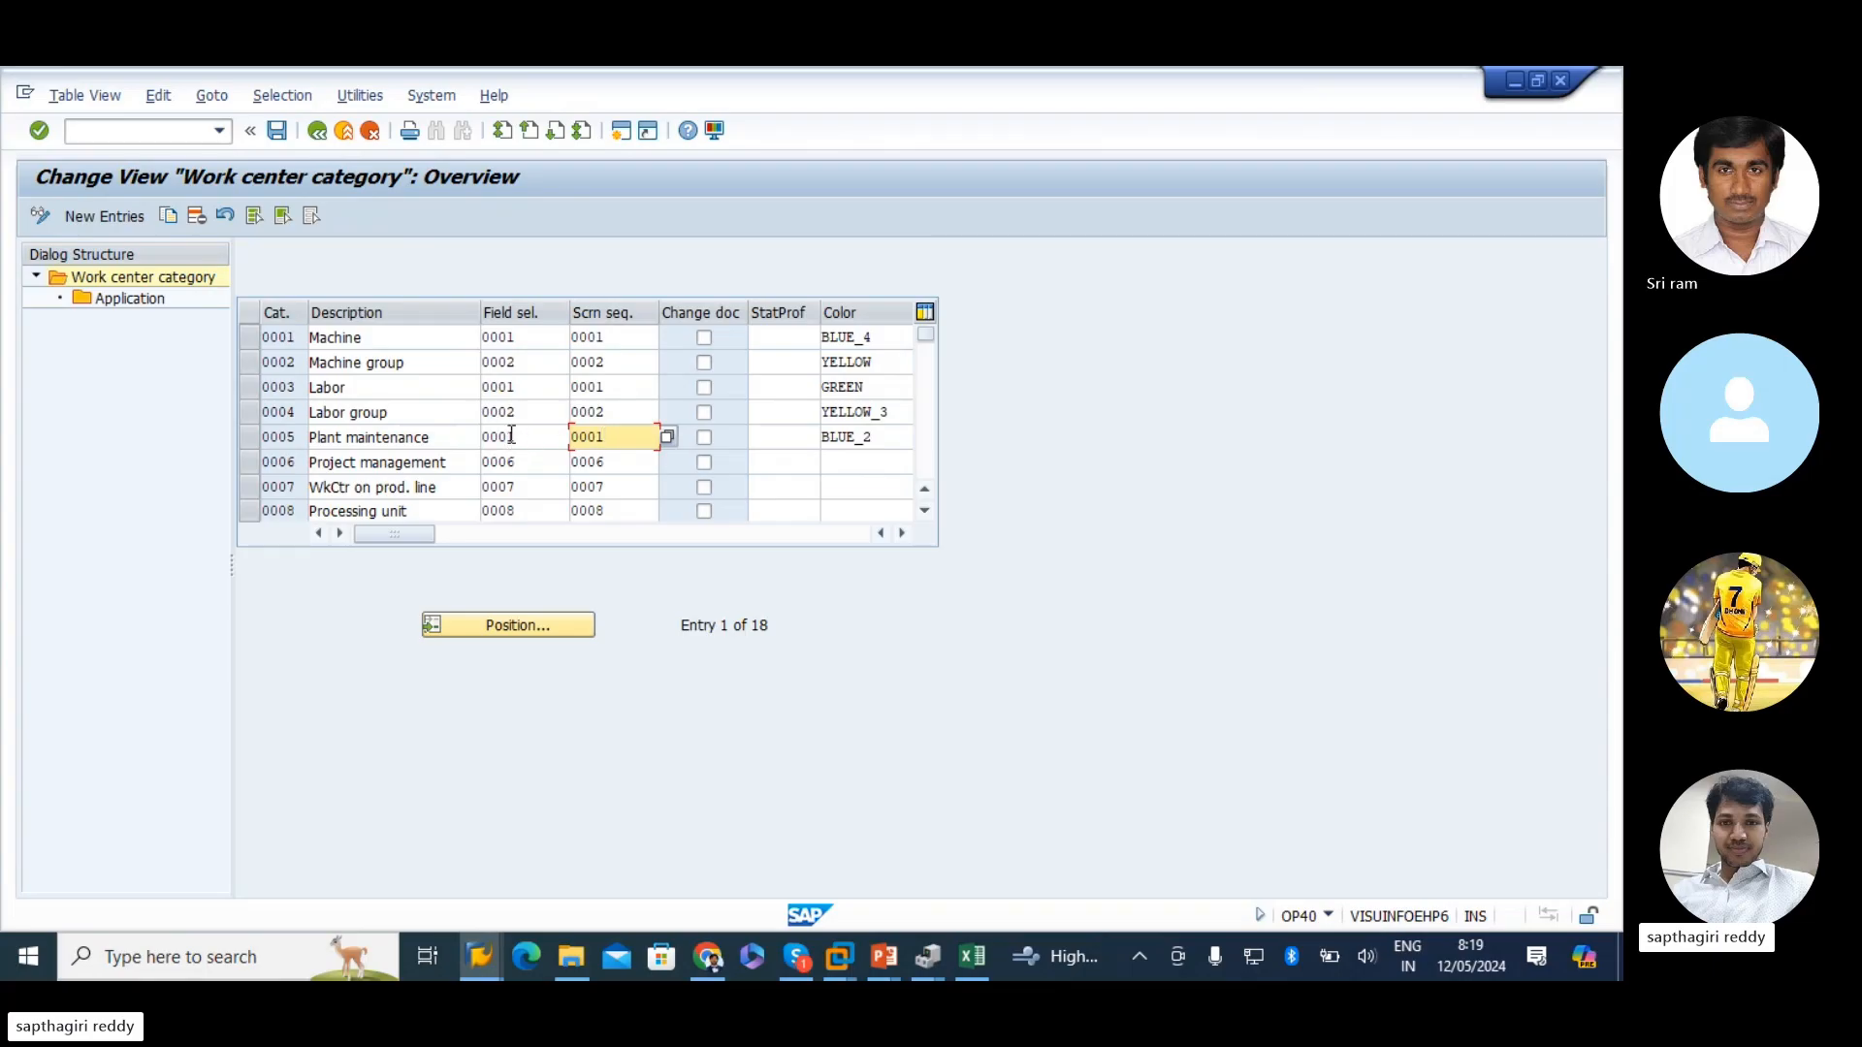
- Examine the applications assigned to work center category 0005, and return to the IMG structure
click(247, 438)
double_click(129, 299)
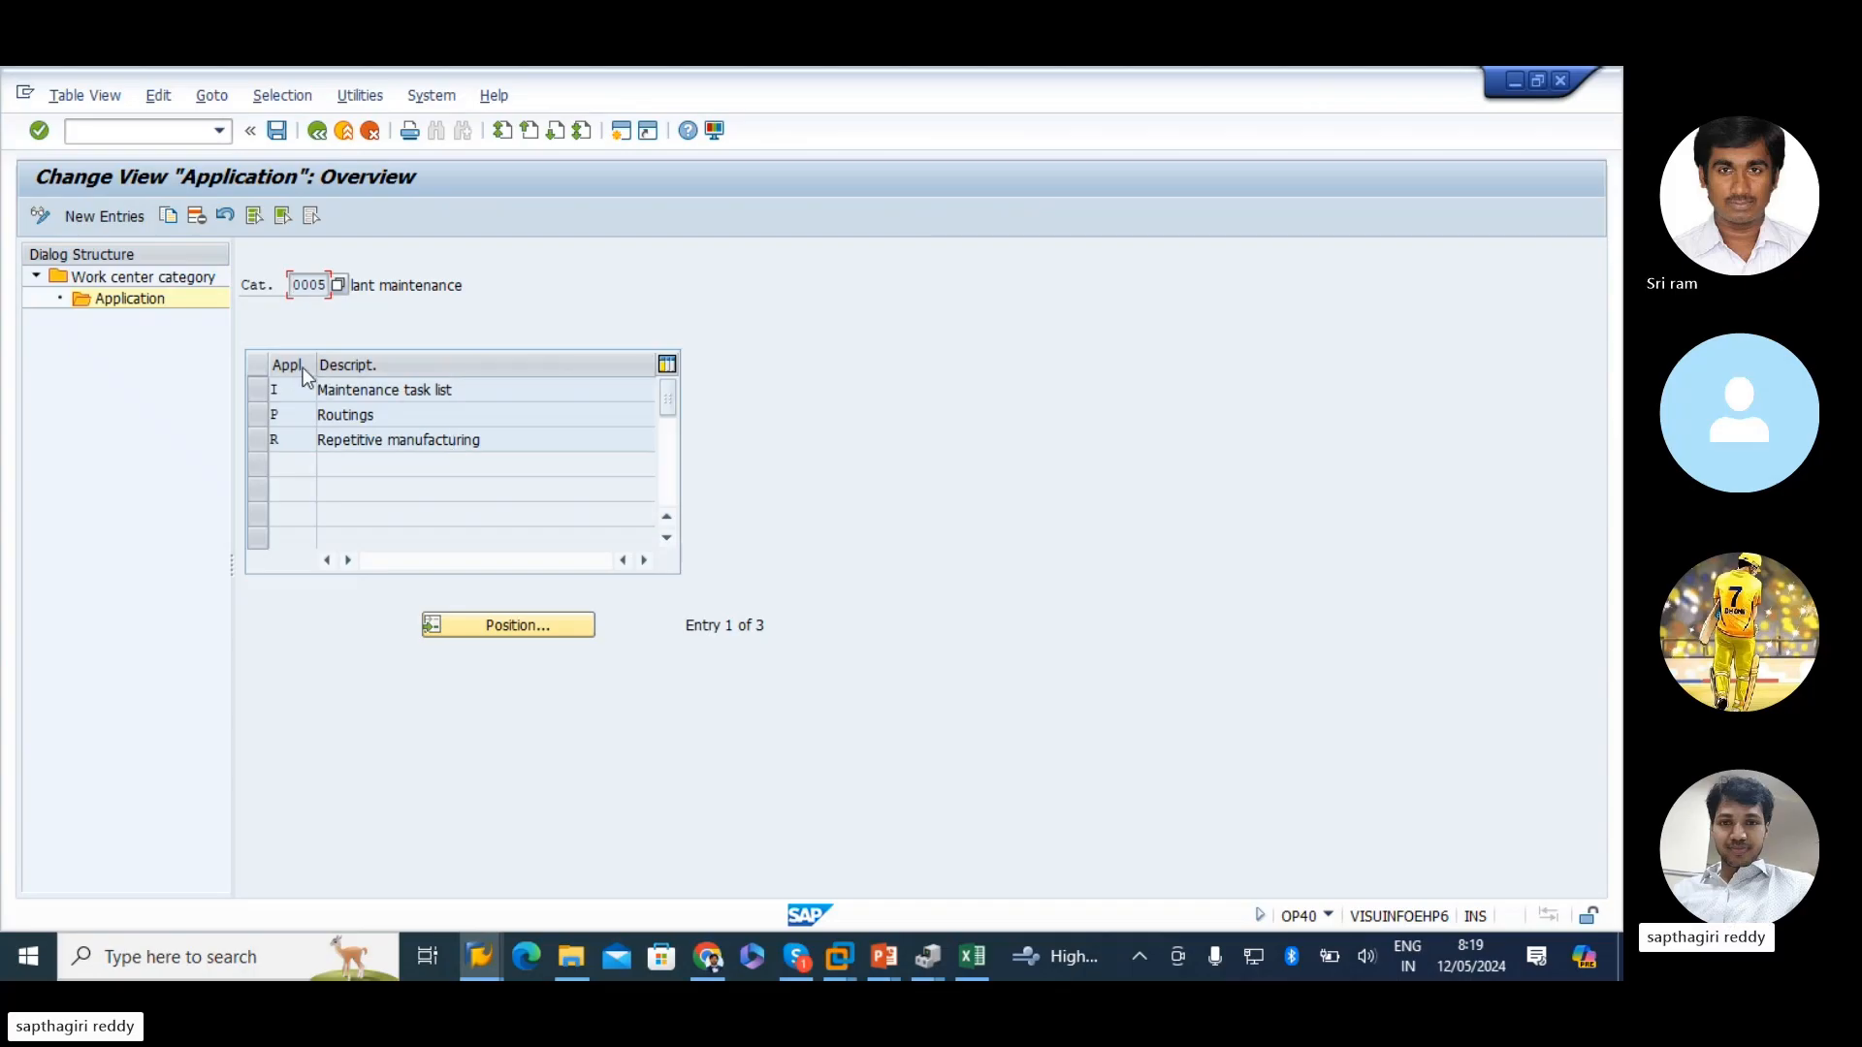
drag(470, 392, 170, 435)
drag(448, 449, 3, 516)
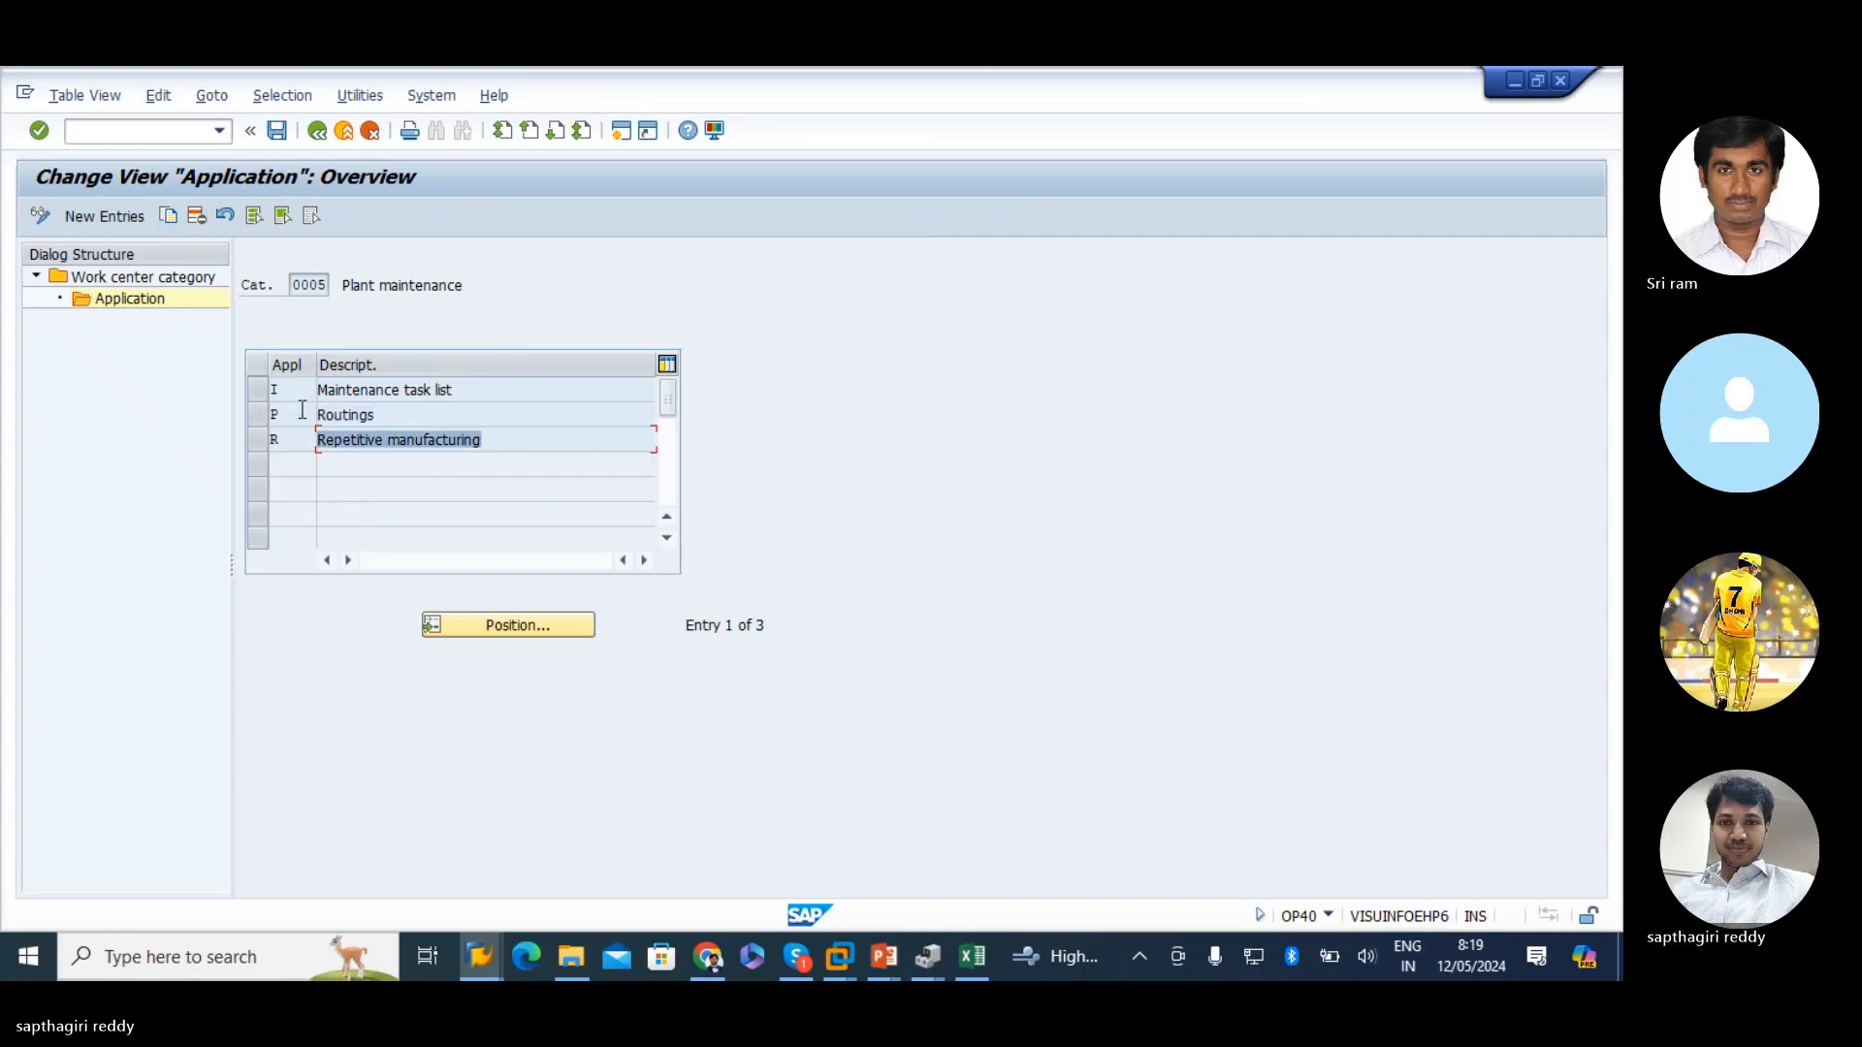
drag(489, 399, 5, 433)
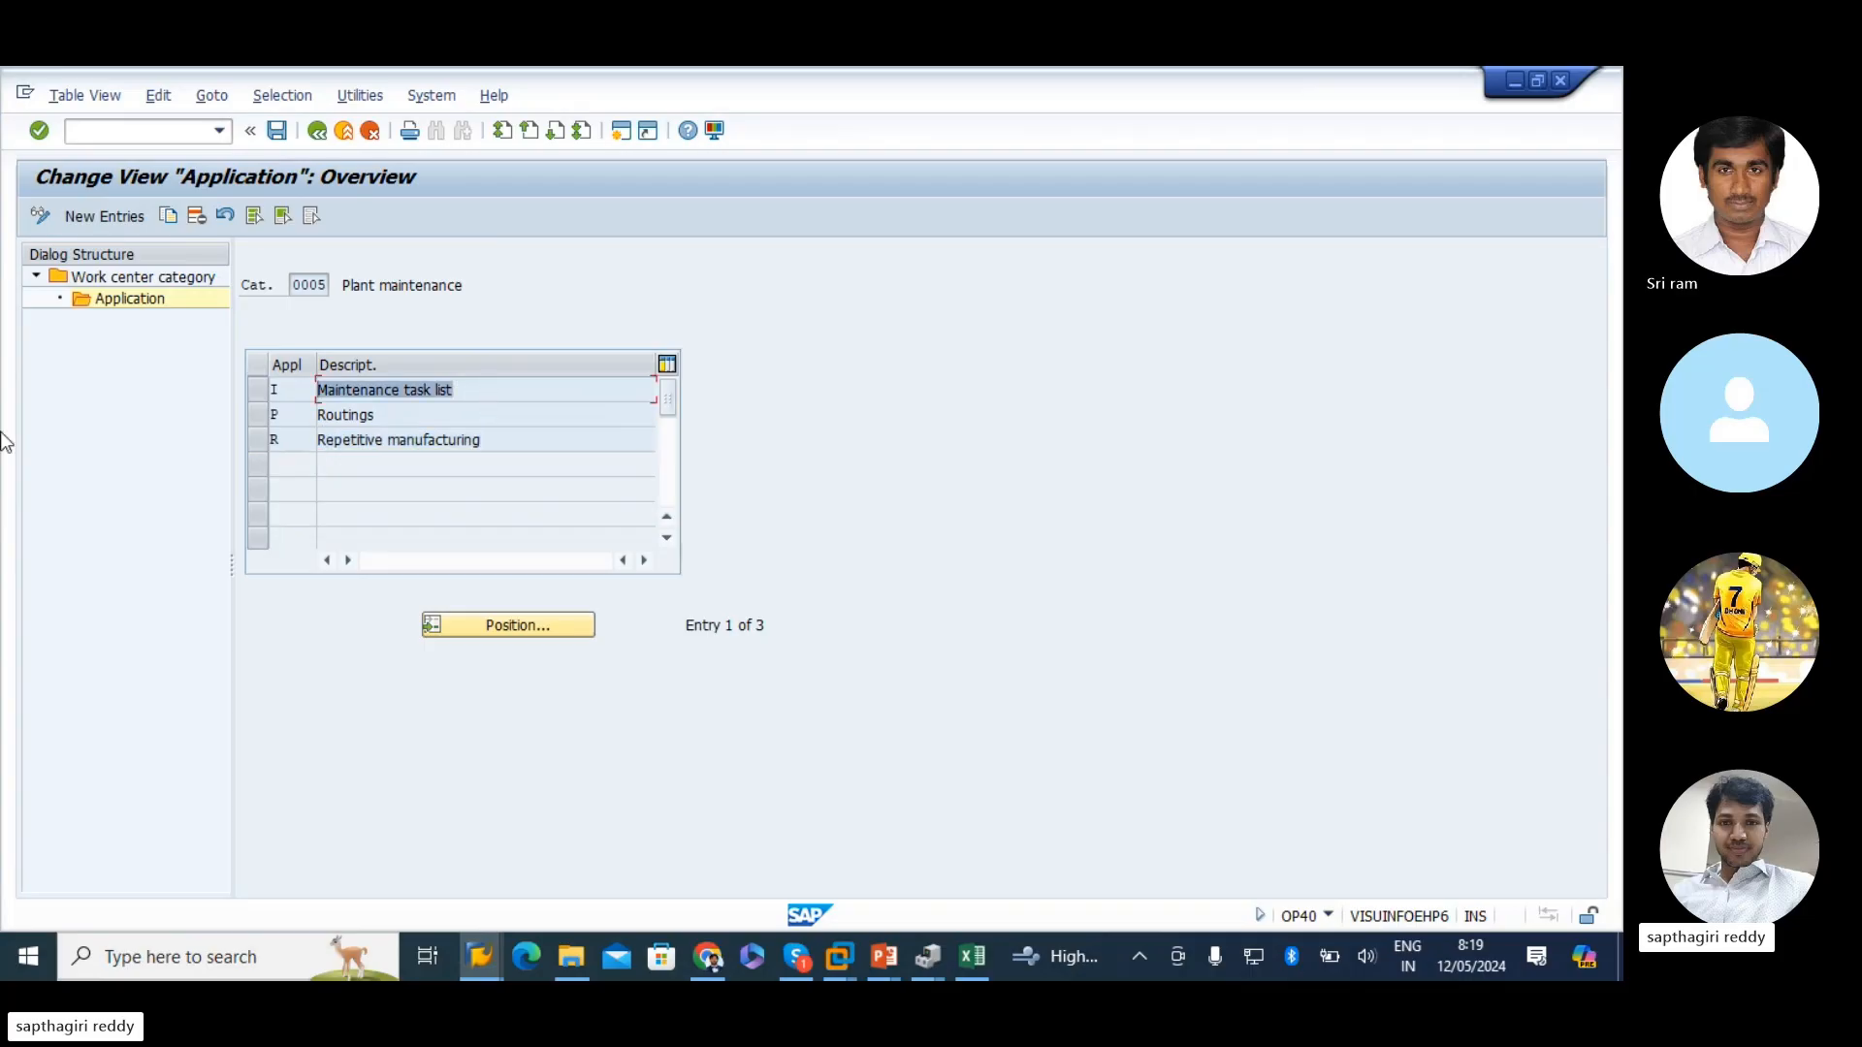
click(318, 131)
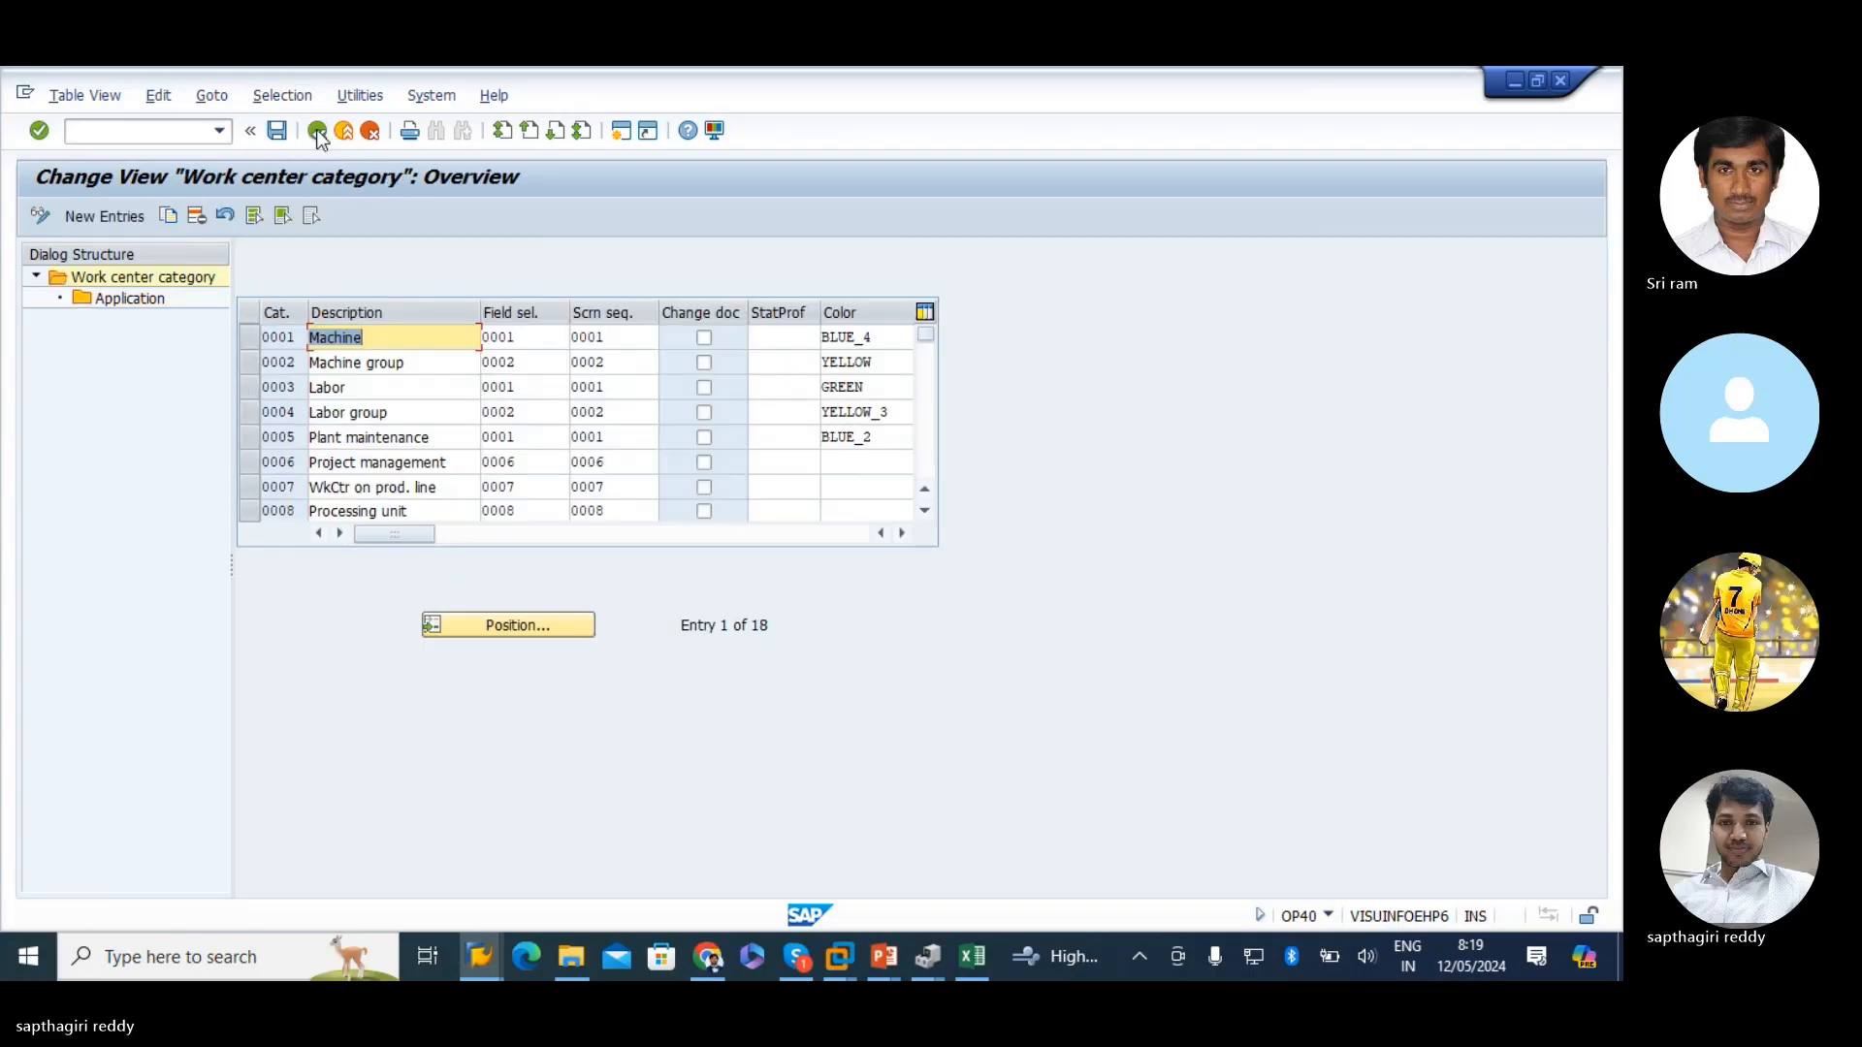
click(317, 131)
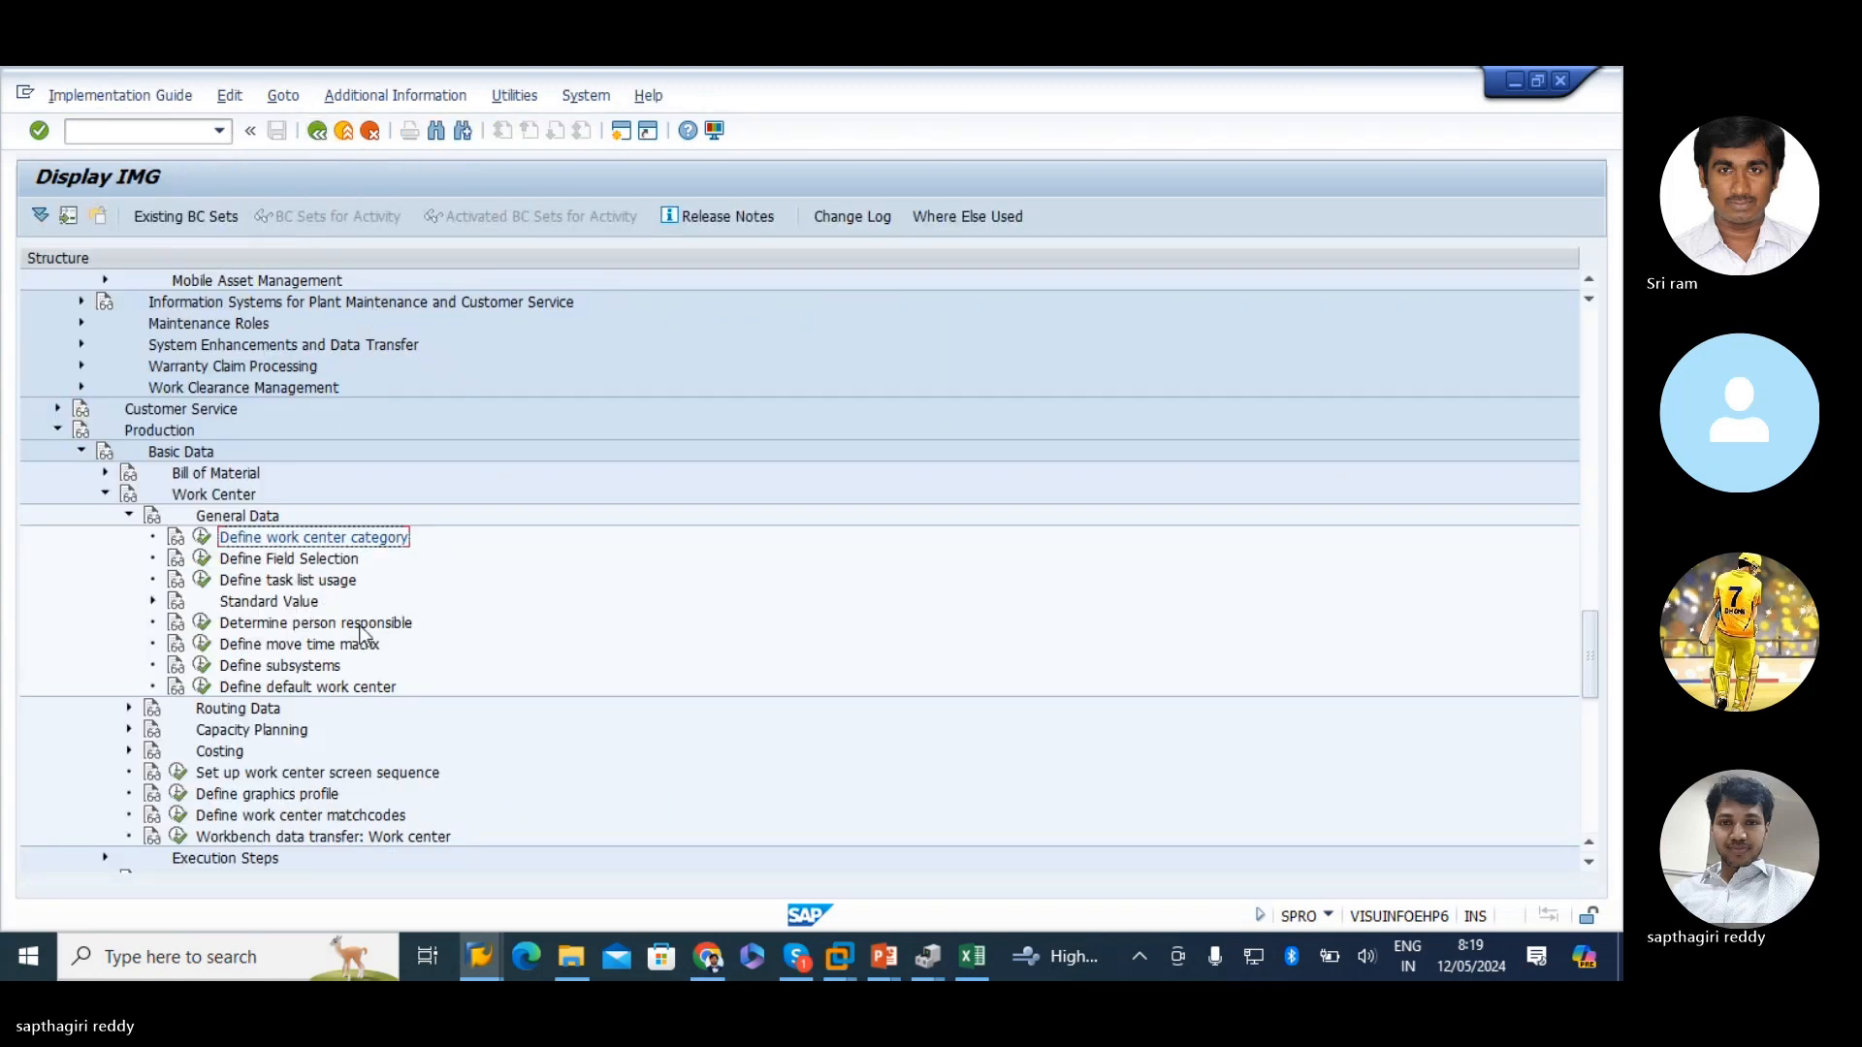
- Expand Standard Value under the work center General Data and open Define parameters
scroll(281, 591, down, 2)
click(234, 562)
click(152, 558)
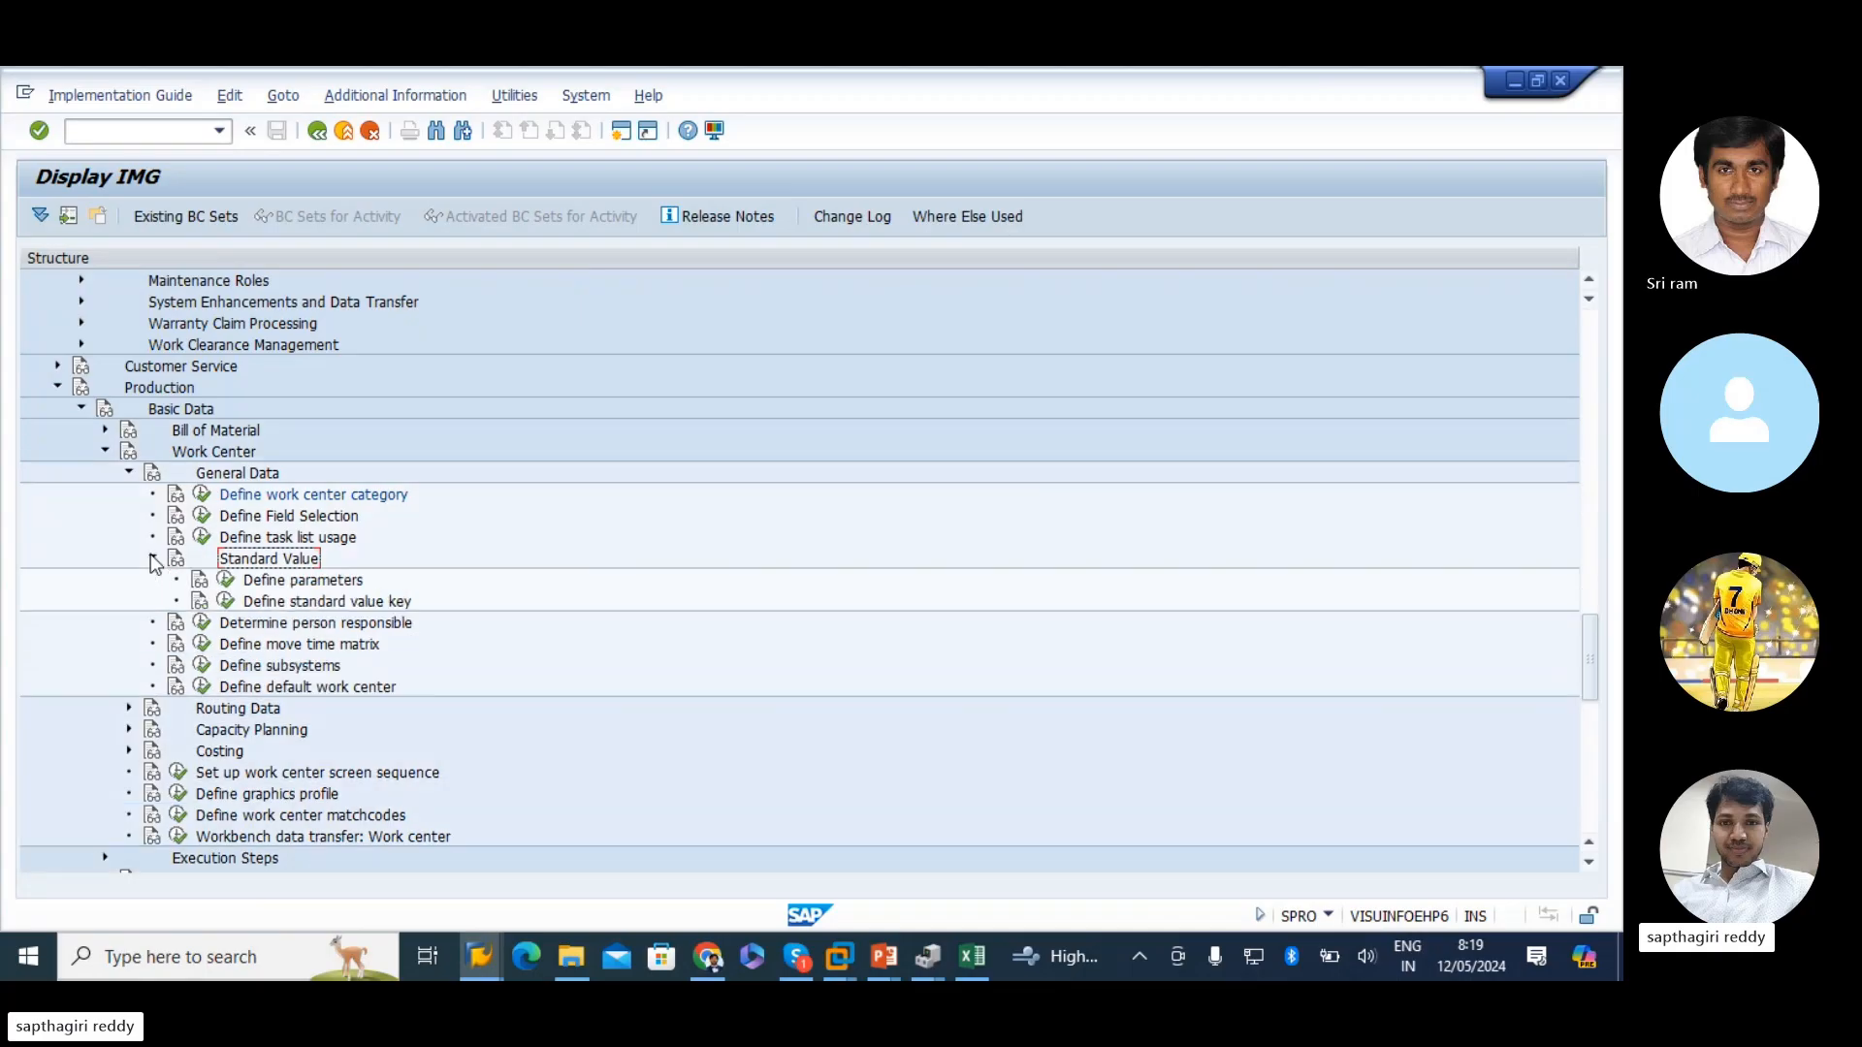
click(318, 580)
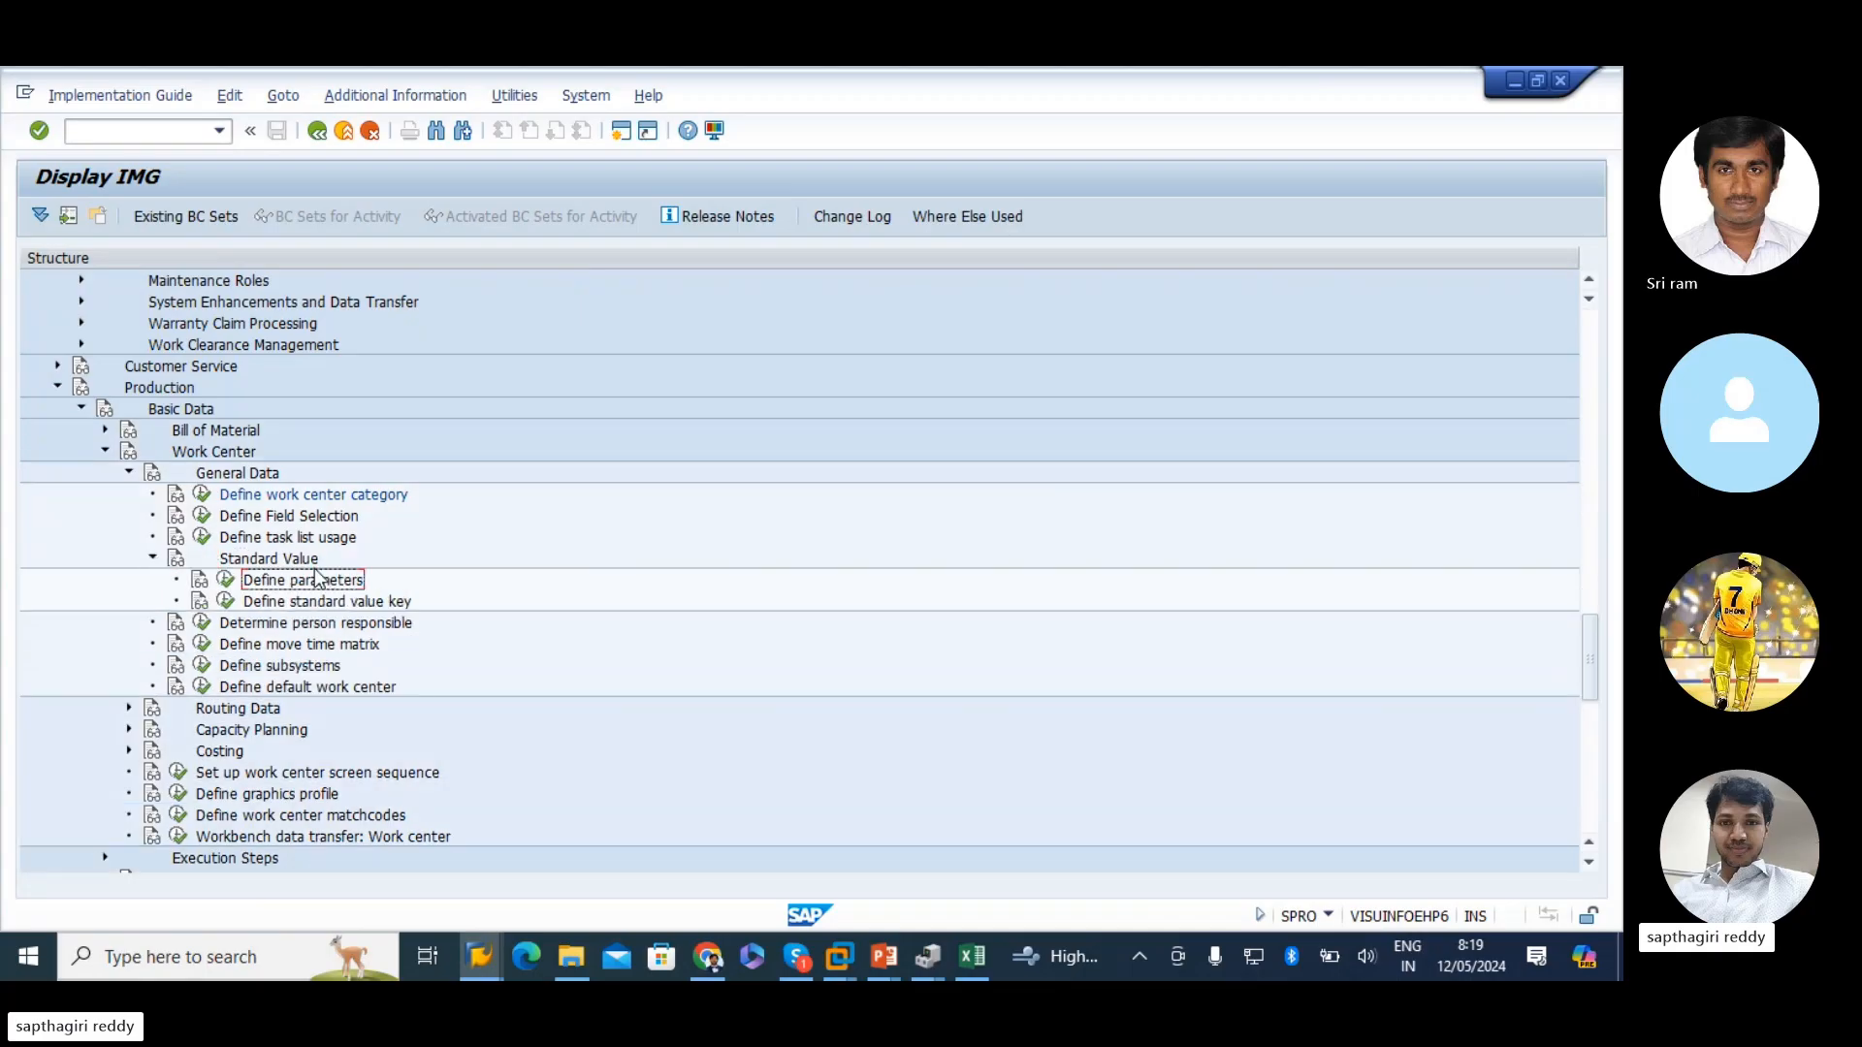
click(225, 580)
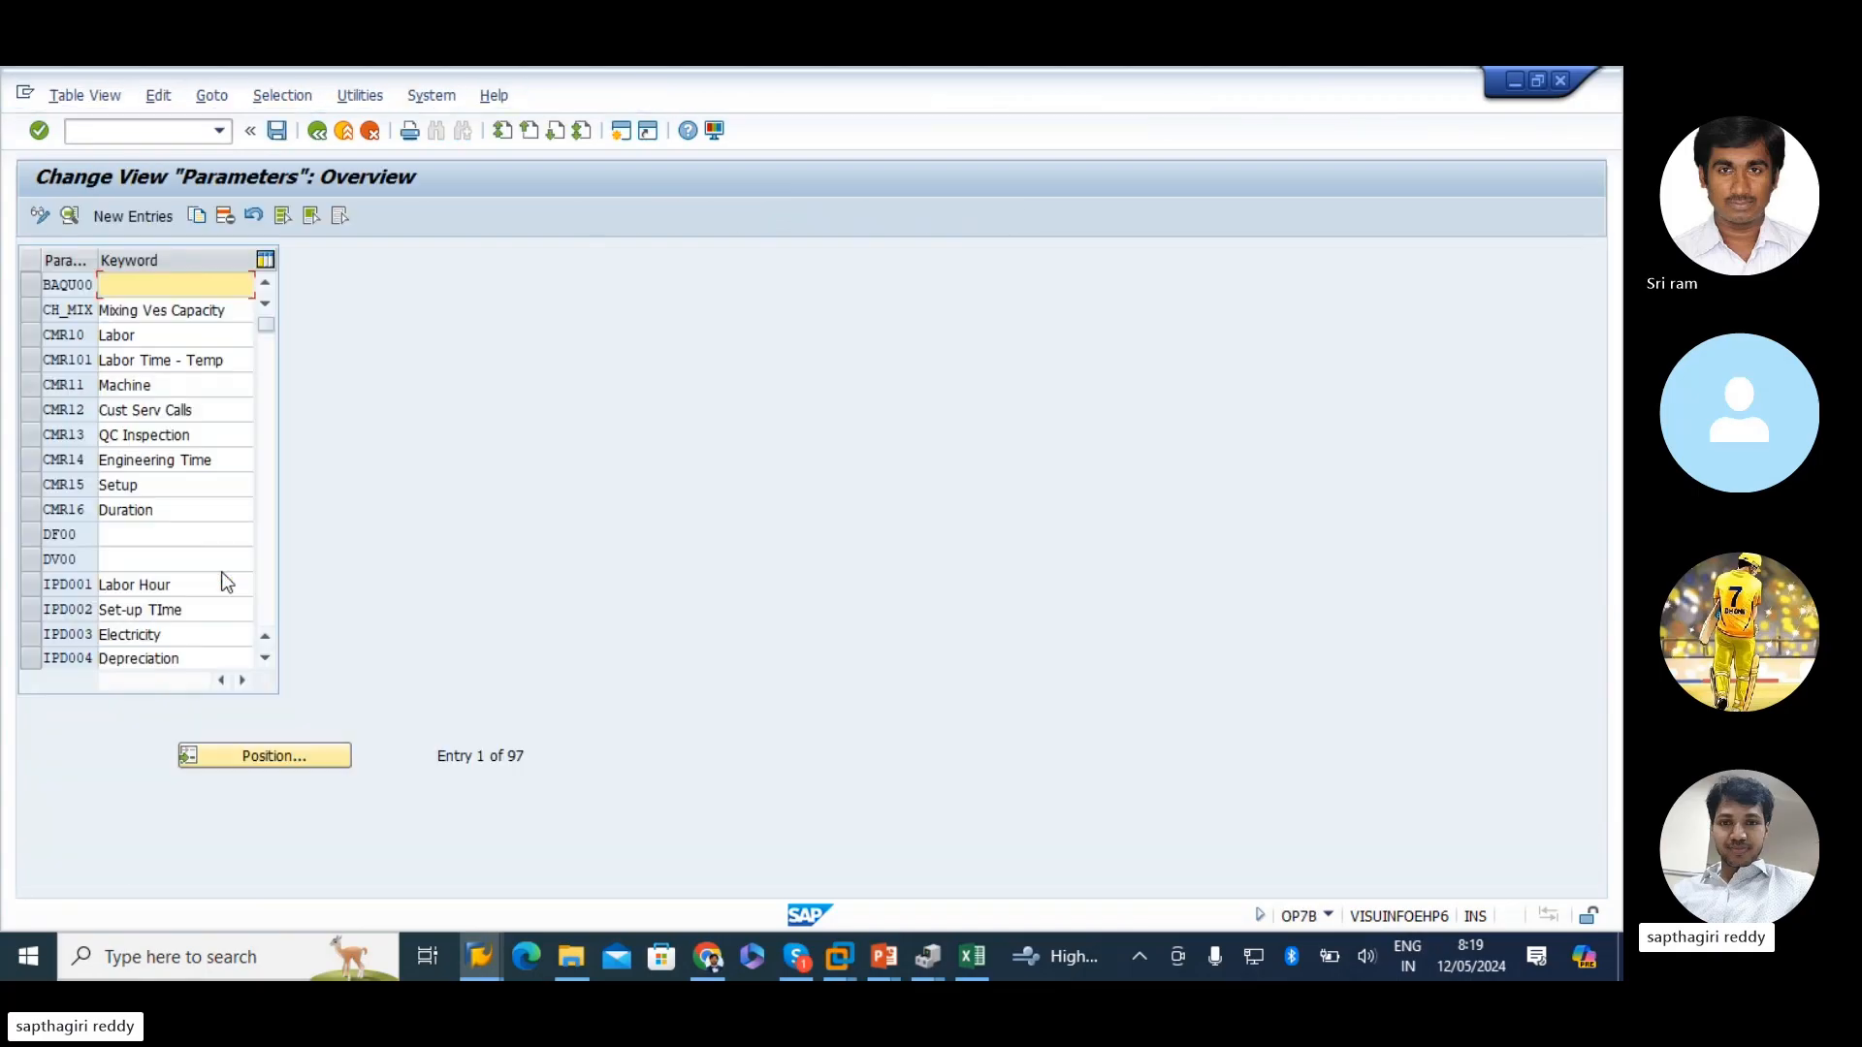
- Examine the standard value parameters and their keywords, including the SAP_ entries, and return to the IMG structure
scroll(75, 594, down, 1)
scroll(75, 594, down, 17)
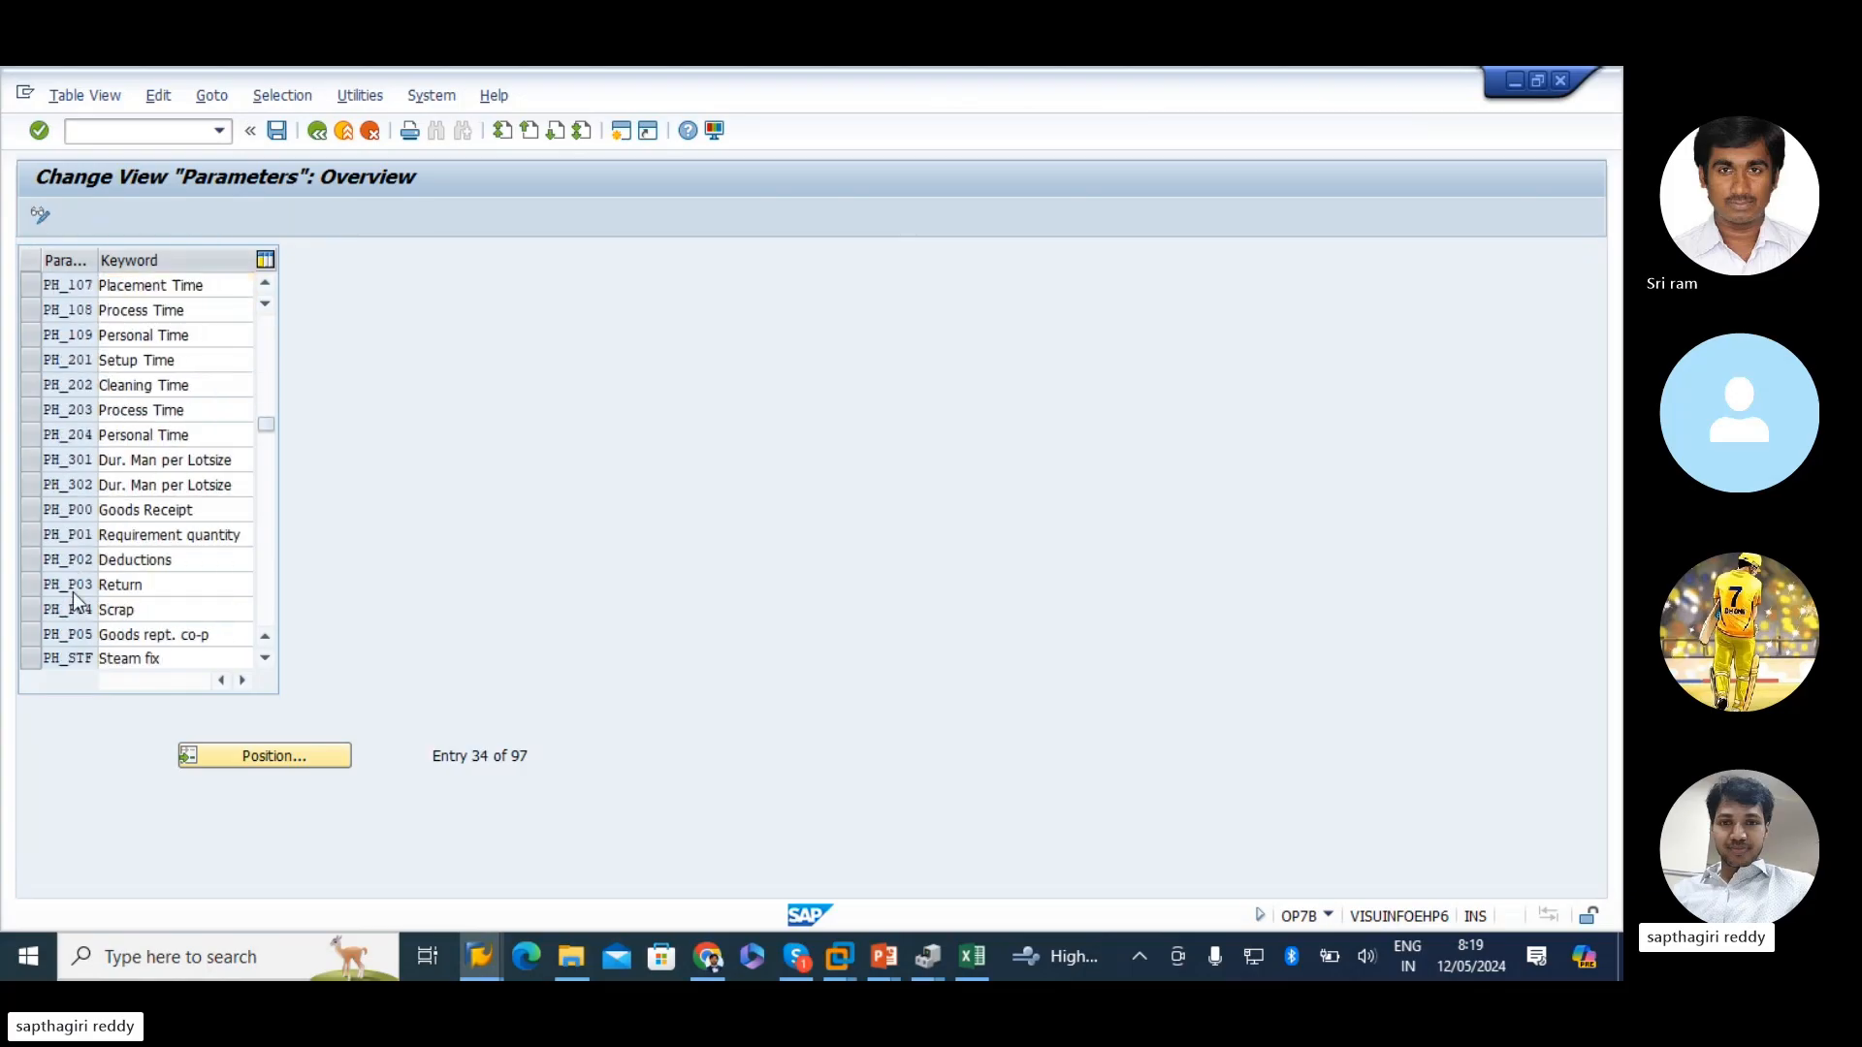
scroll(70, 594, down, 1)
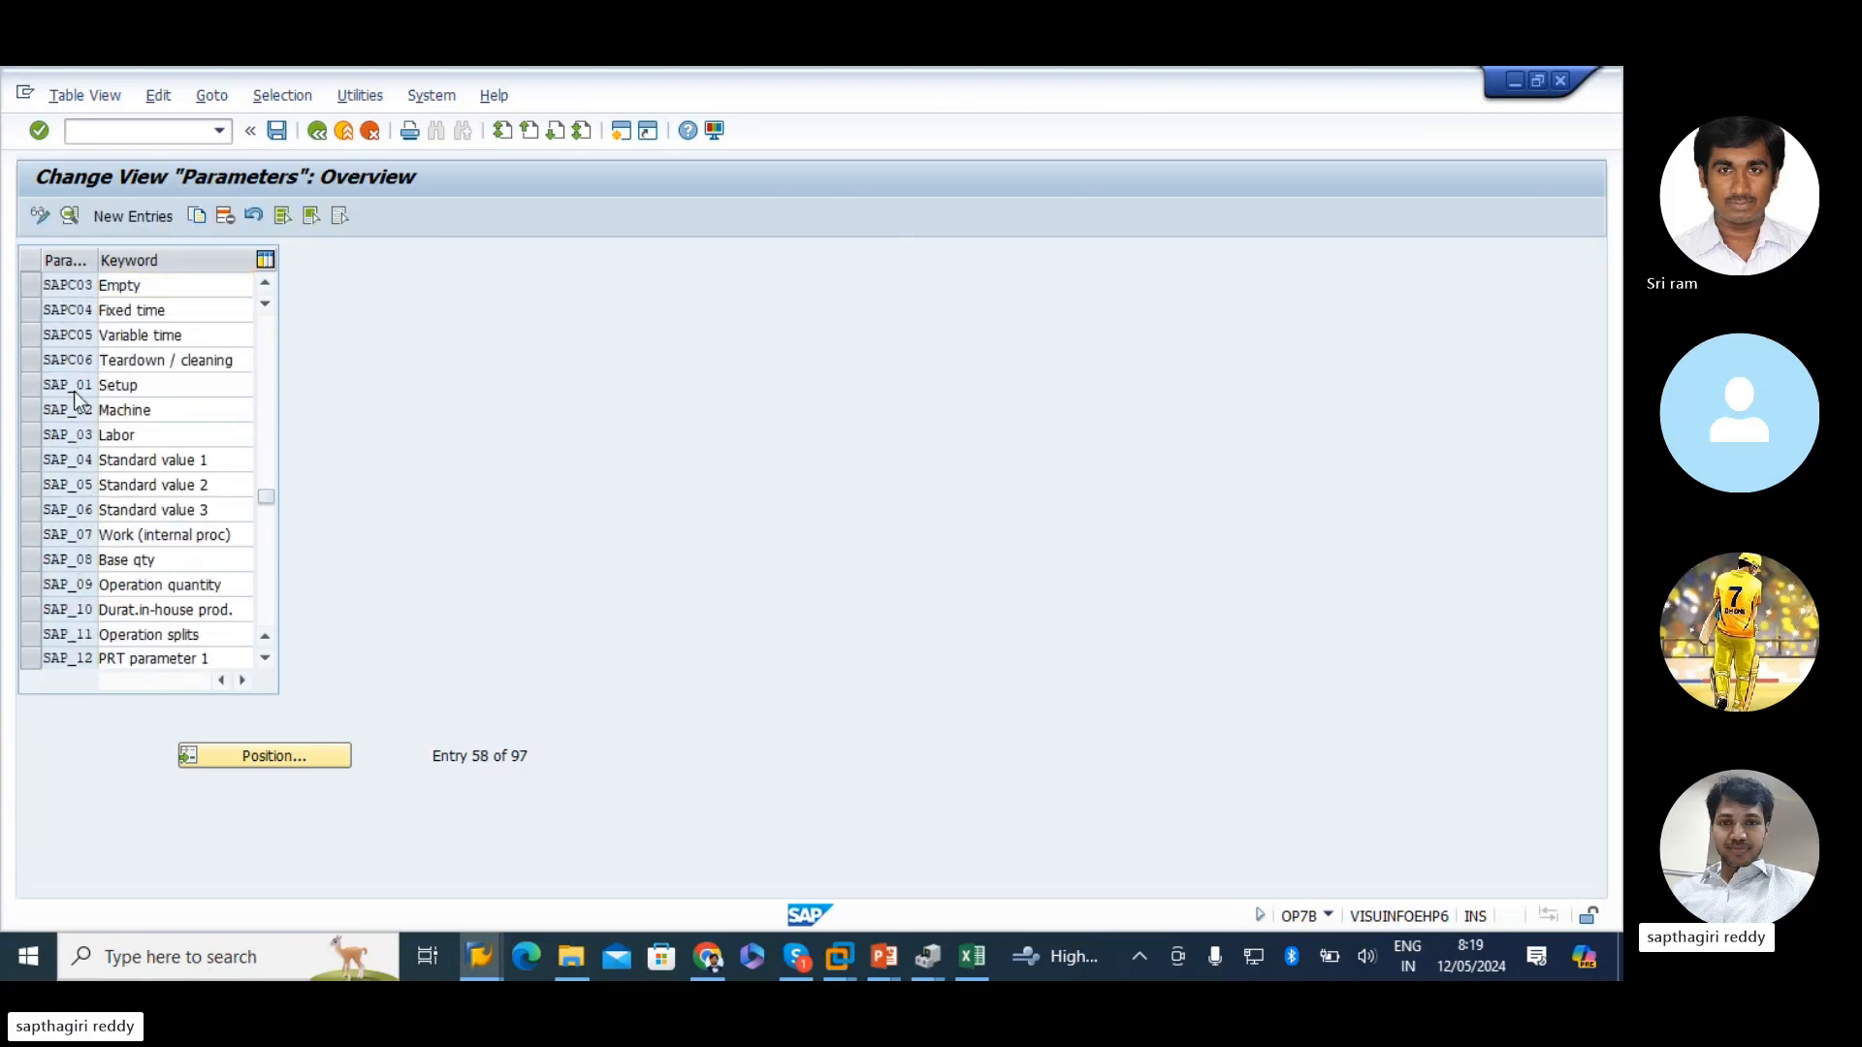
scroll(80, 407, up, 2)
scroll(83, 568, down, 1)
scroll(83, 565, down, 4)
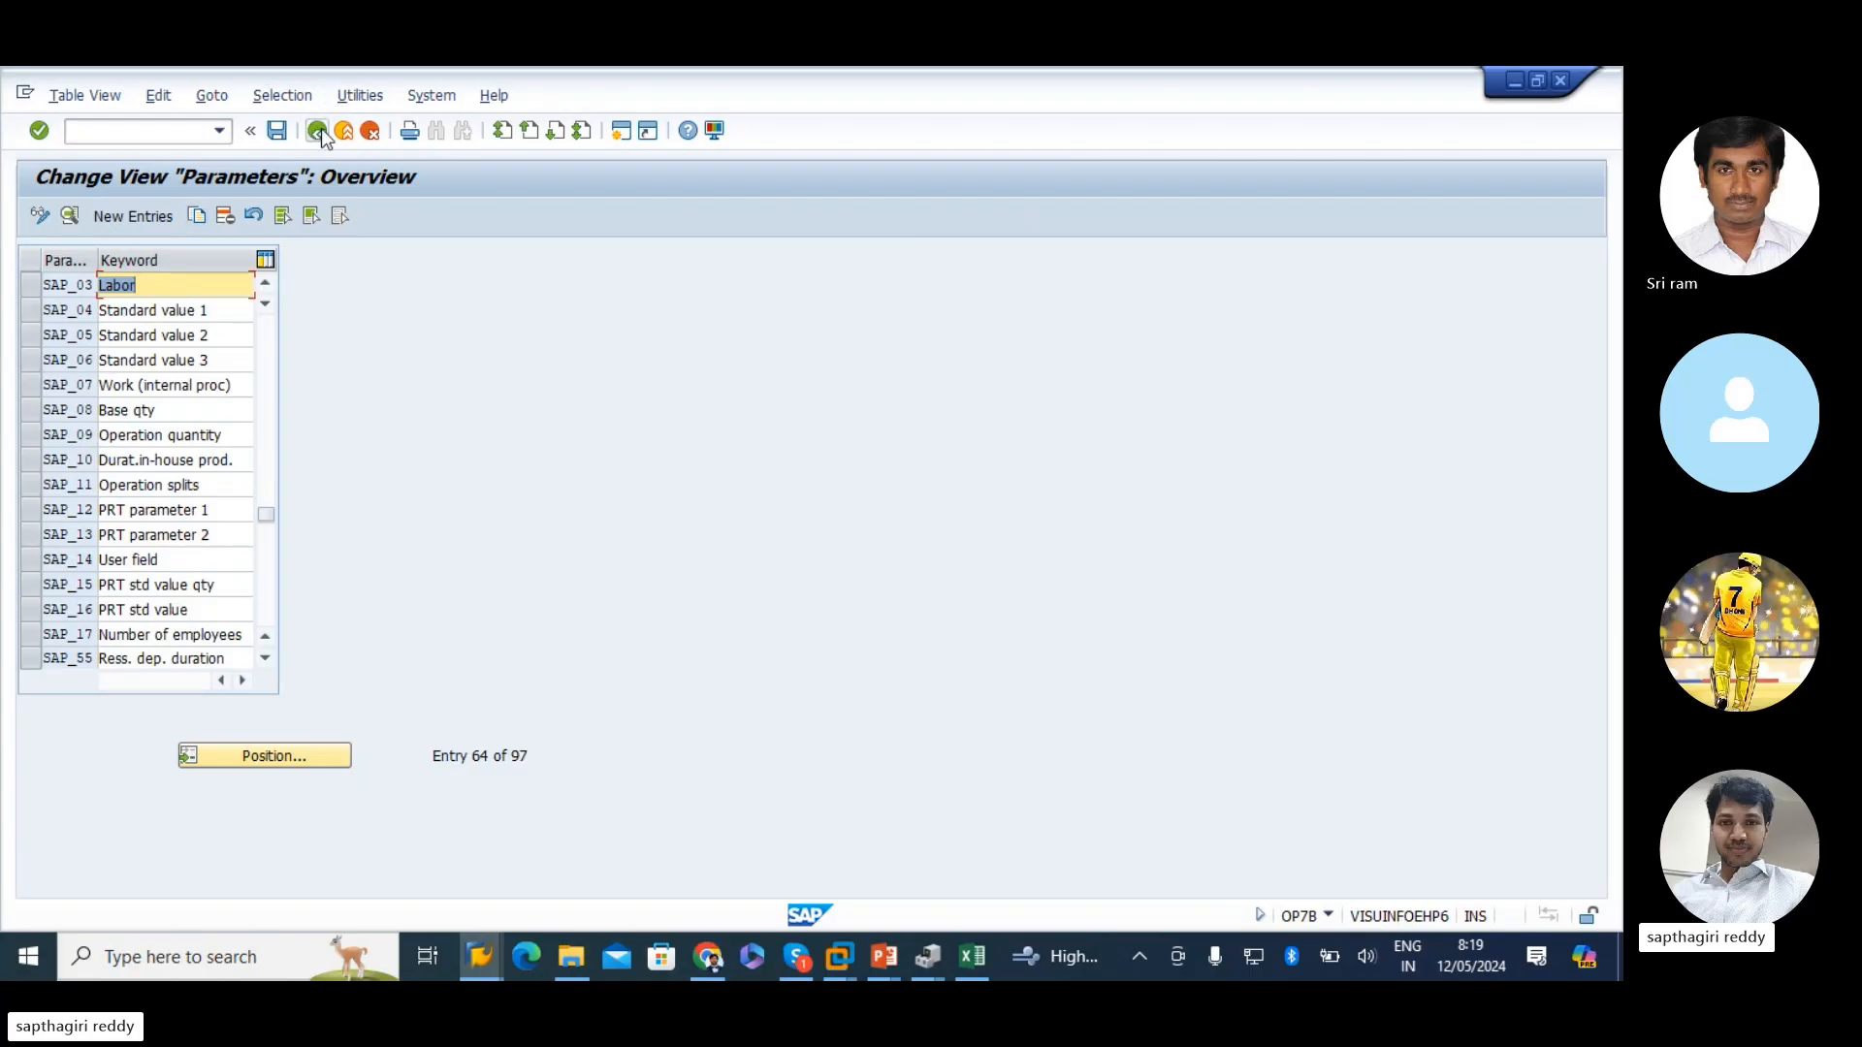
click(317, 130)
- Expand Capacity Planning under Work Center and open Define capacity categories
scroll(579, 683, down, 1)
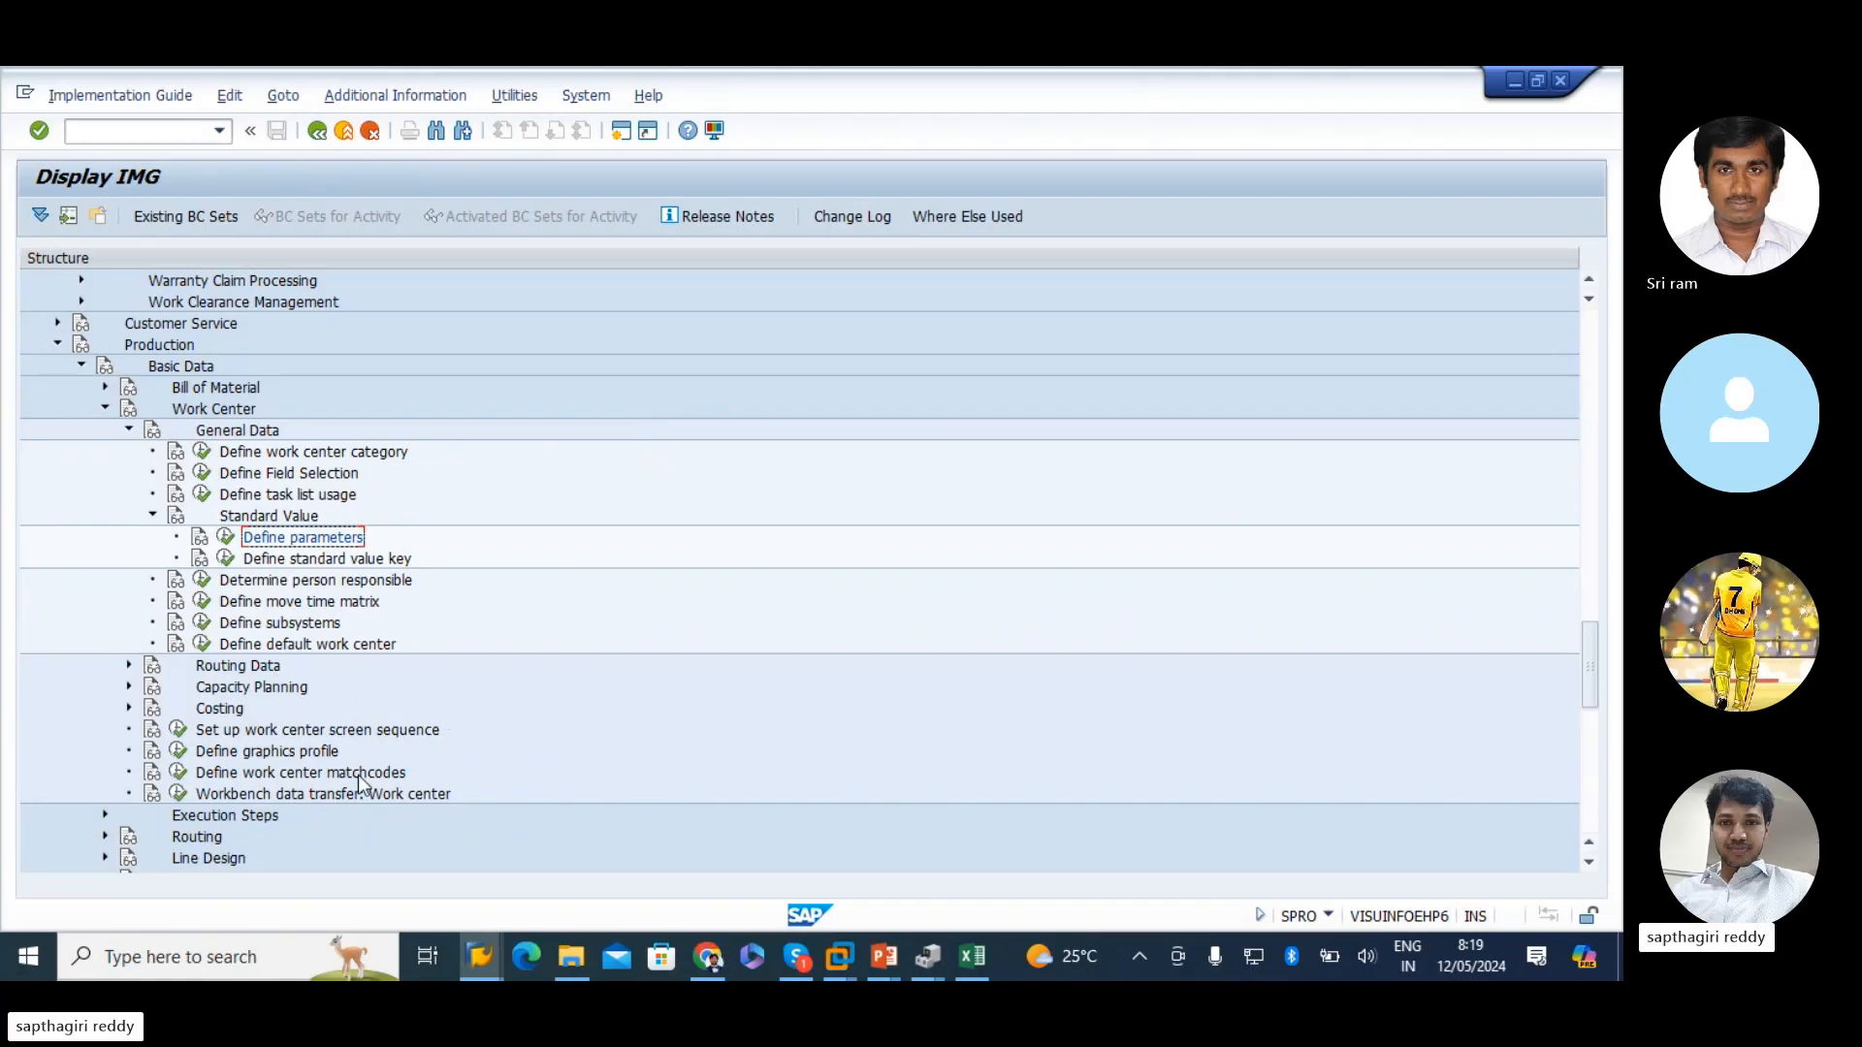
click(129, 688)
click(129, 688)
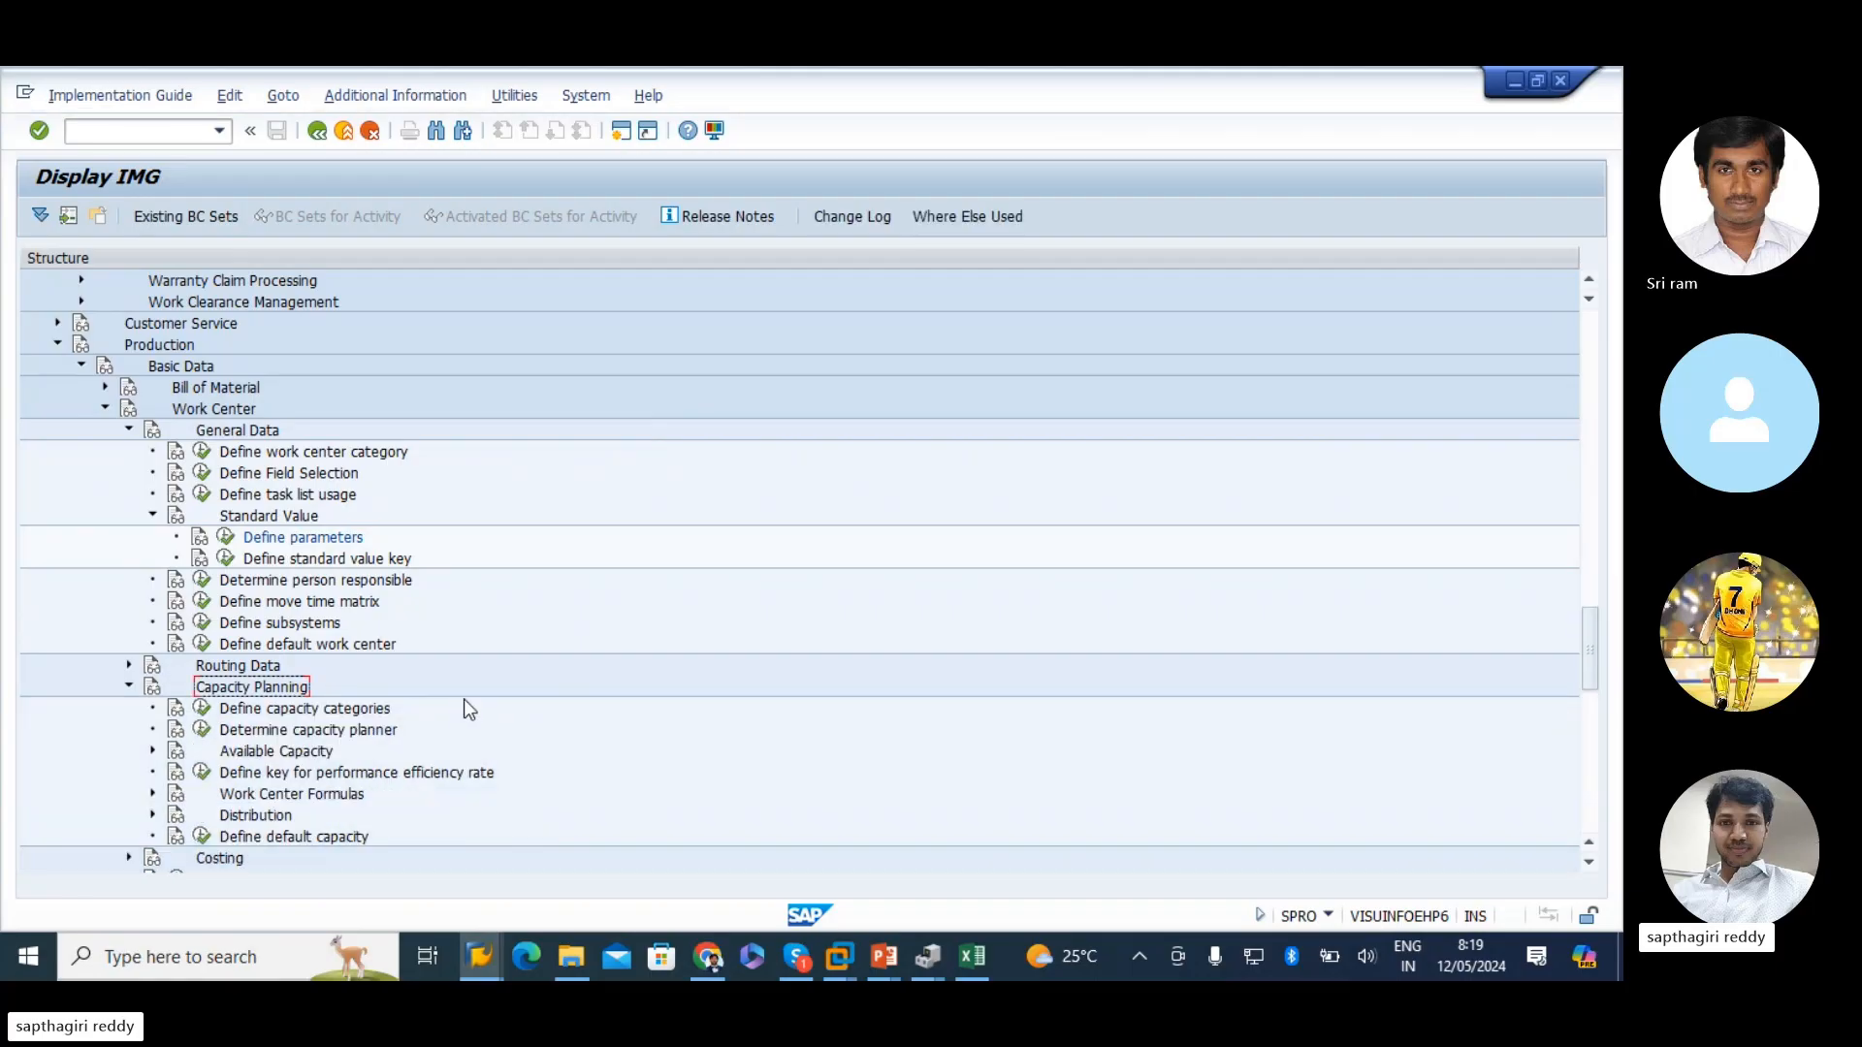
scroll(388, 679, down, 1)
click(240, 645)
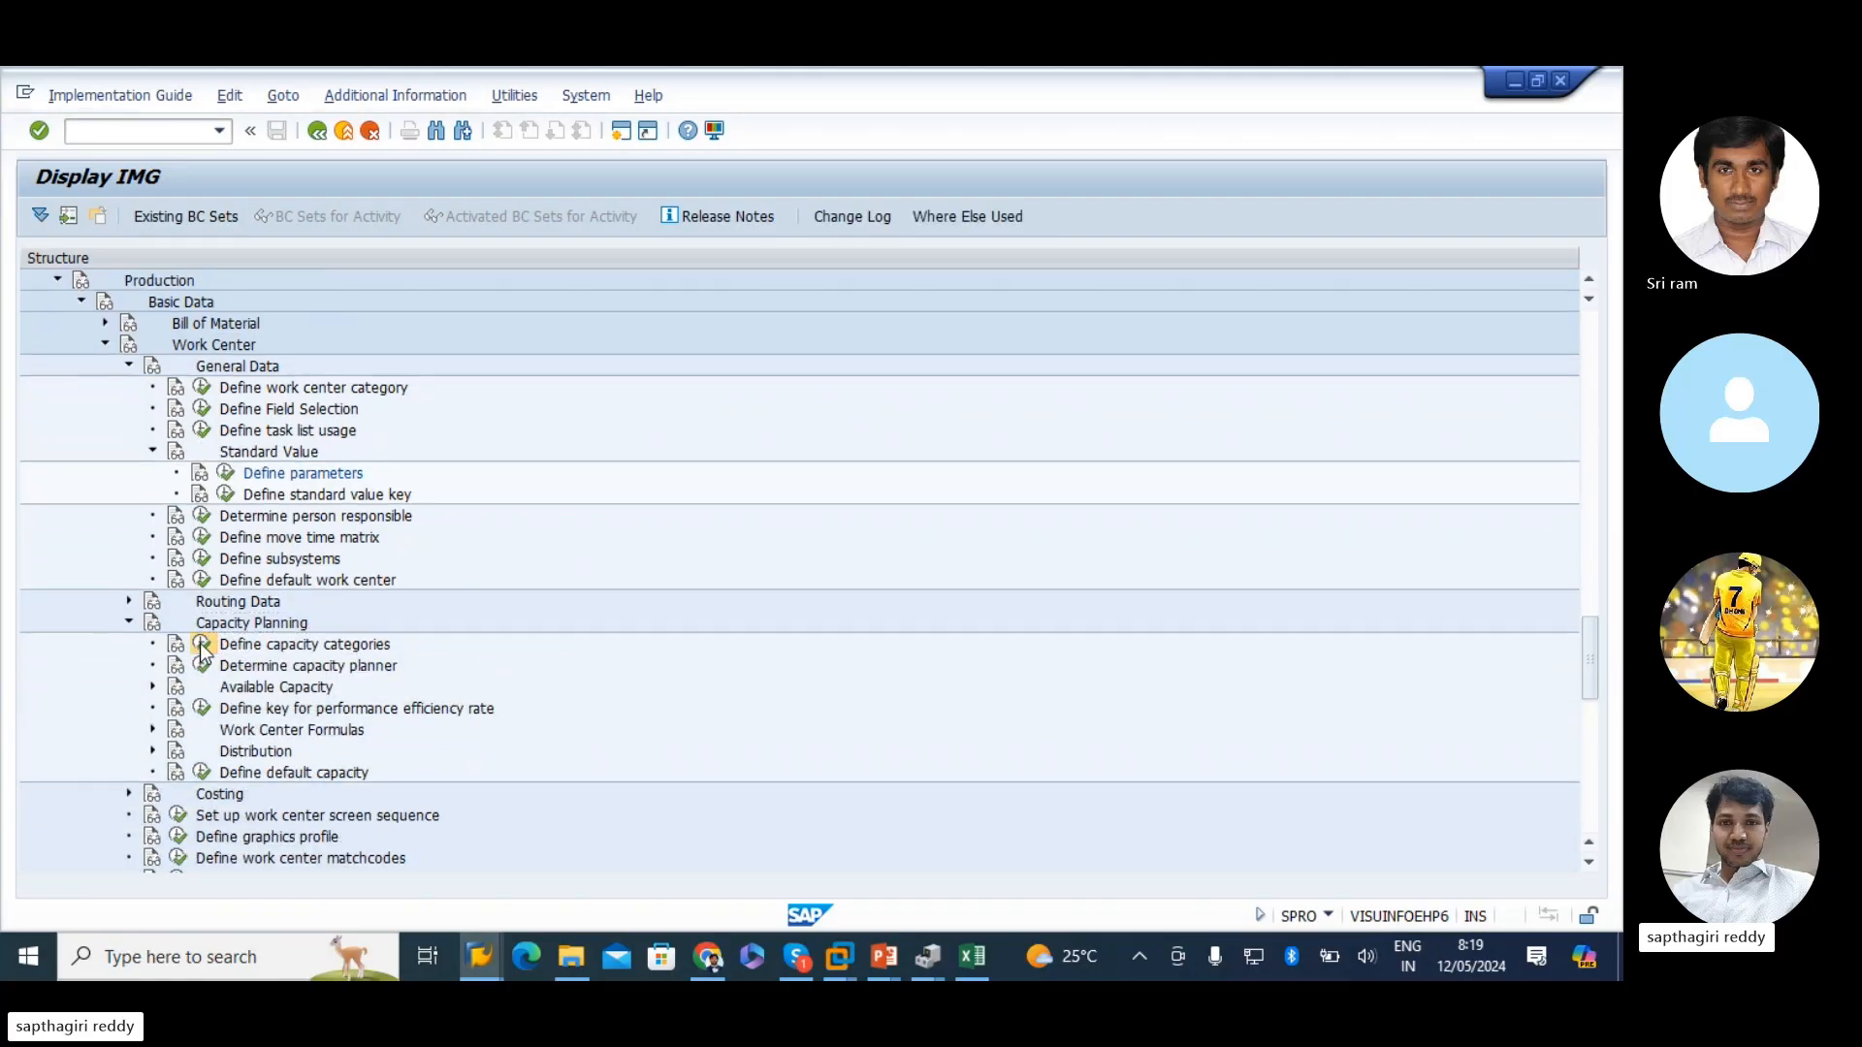
click(202, 644)
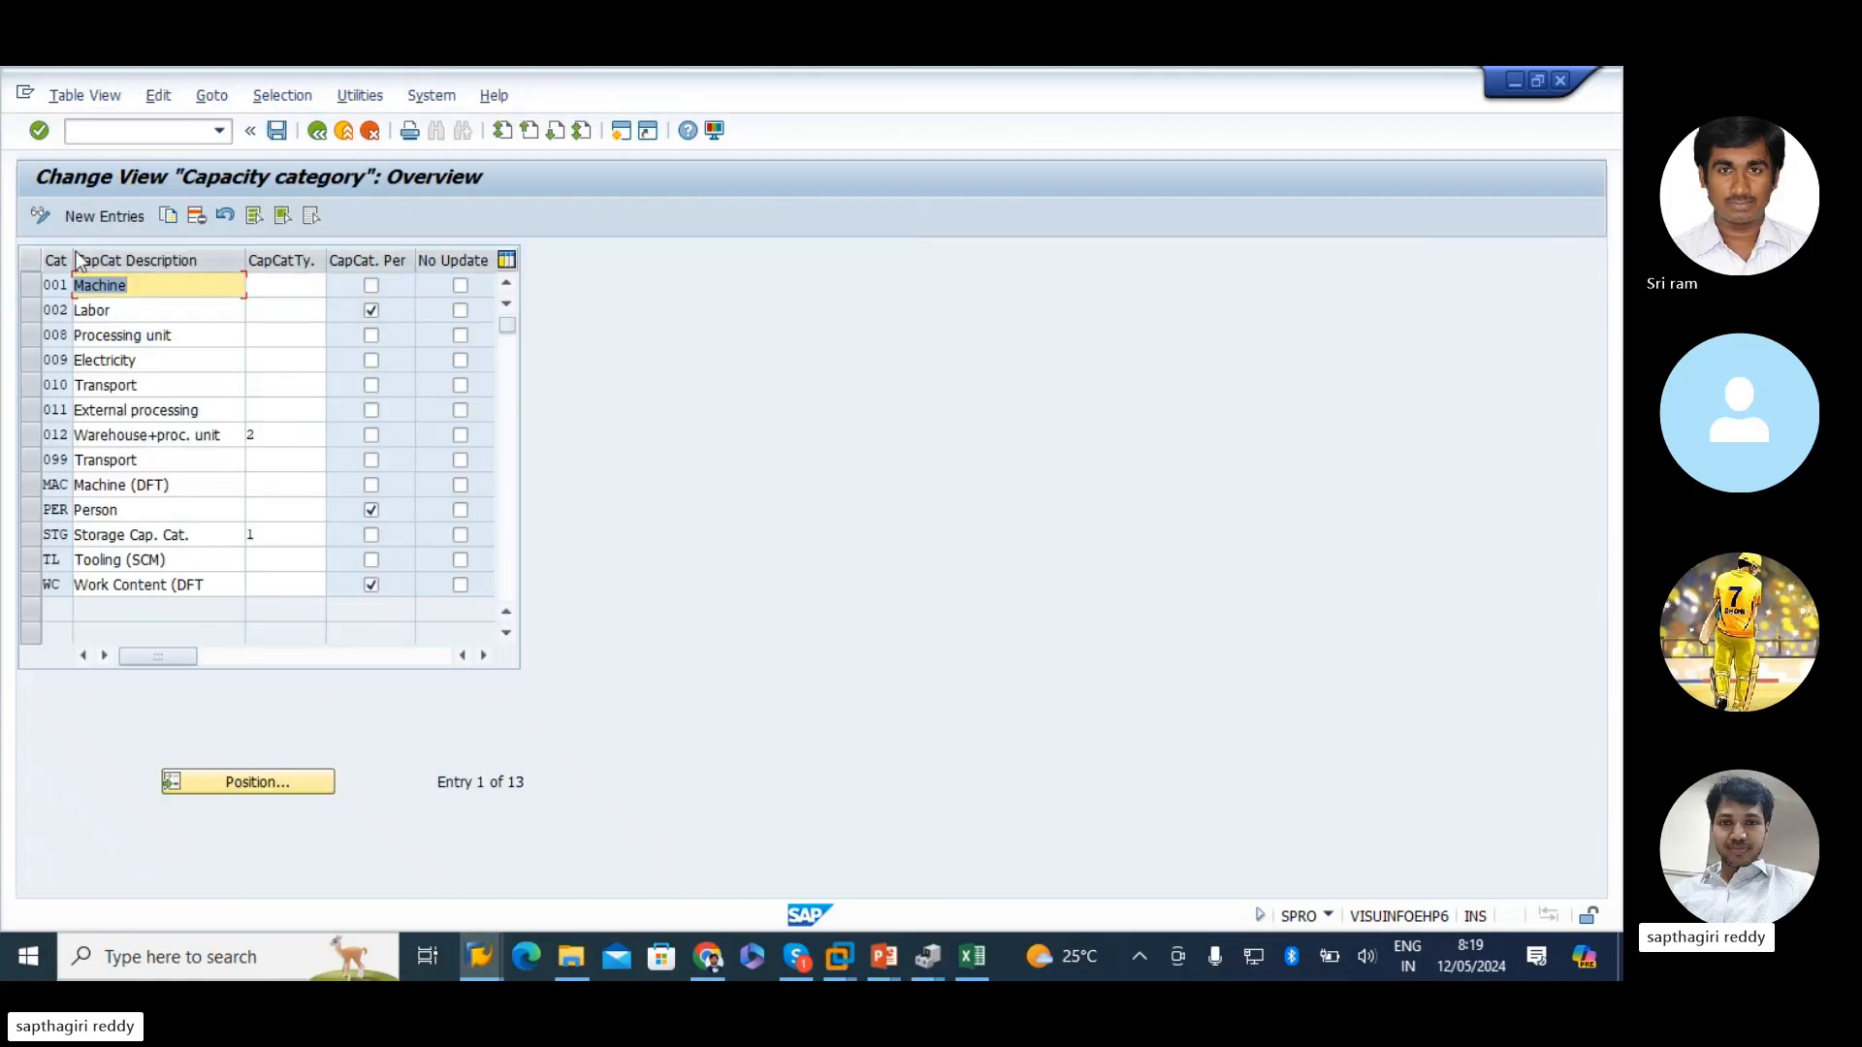
- Widen the category column, examine capacity categories 001 Machine and 002 Labor, and return to the IMG structure
drag(73, 258, 88, 256)
click(55, 309)
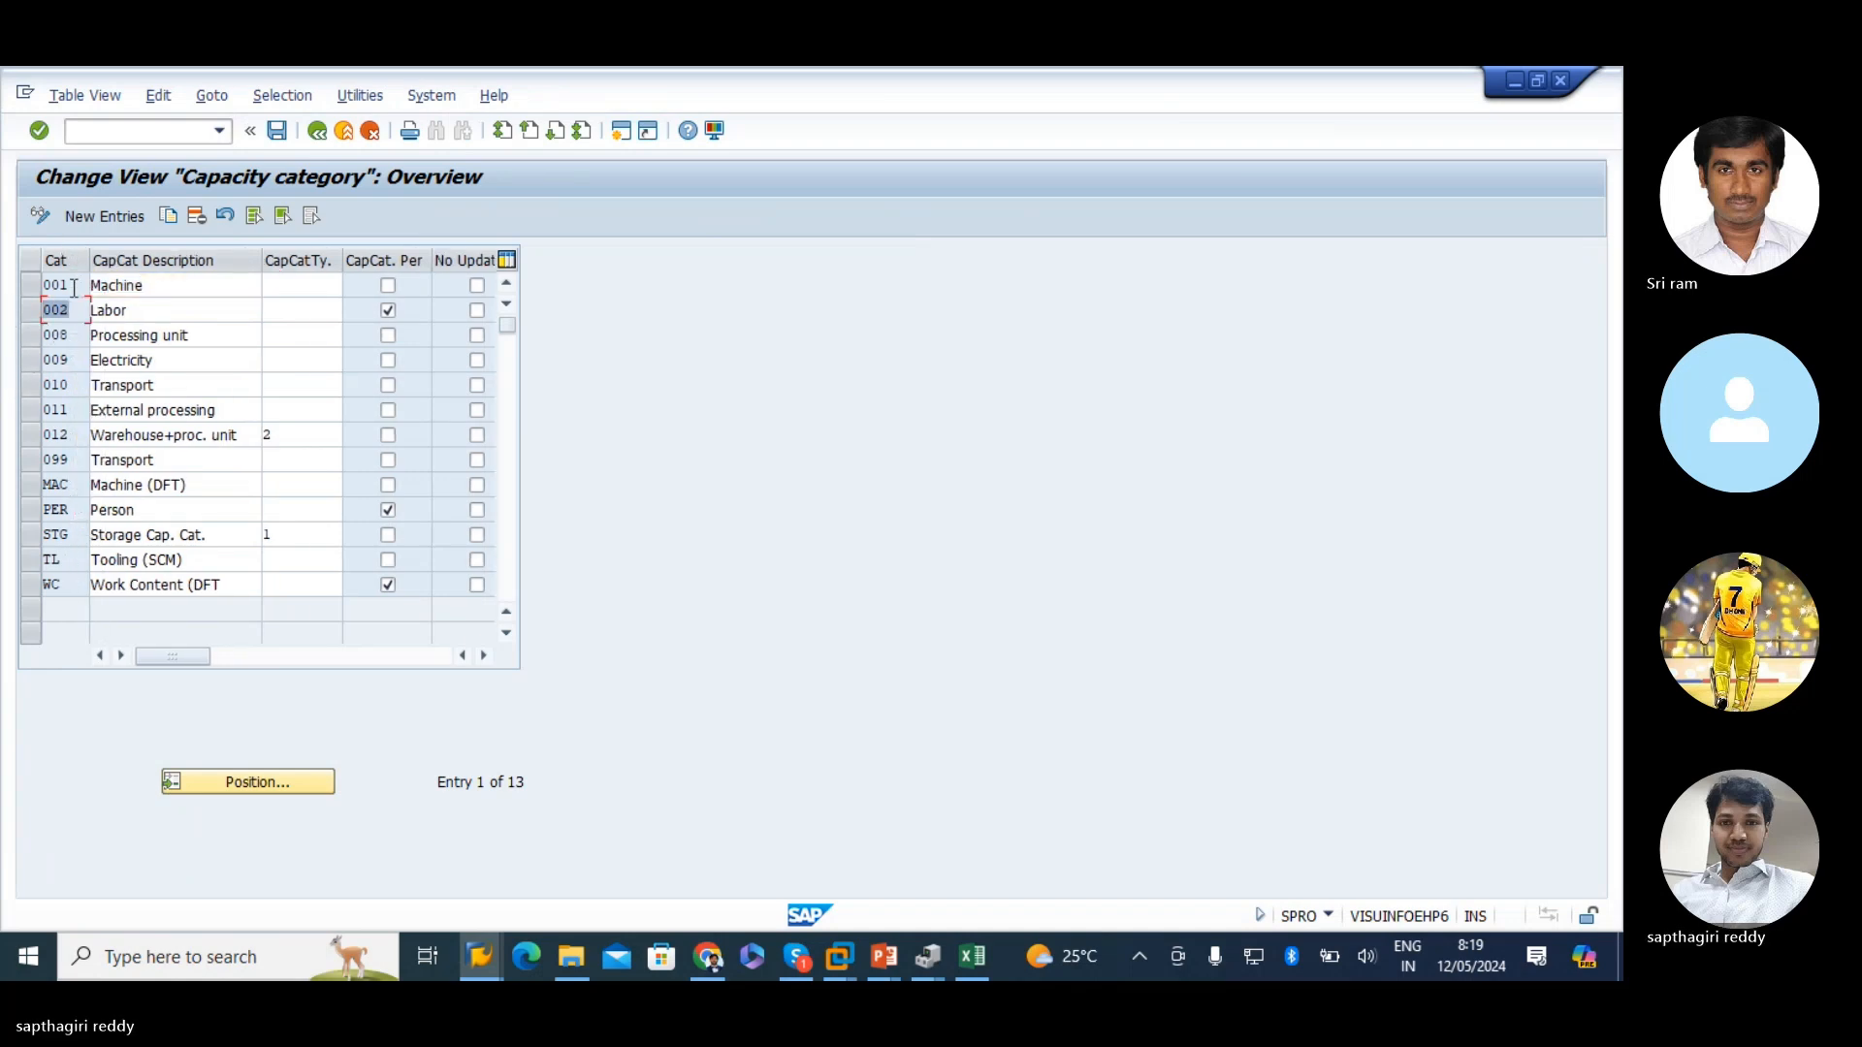
click(318, 132)
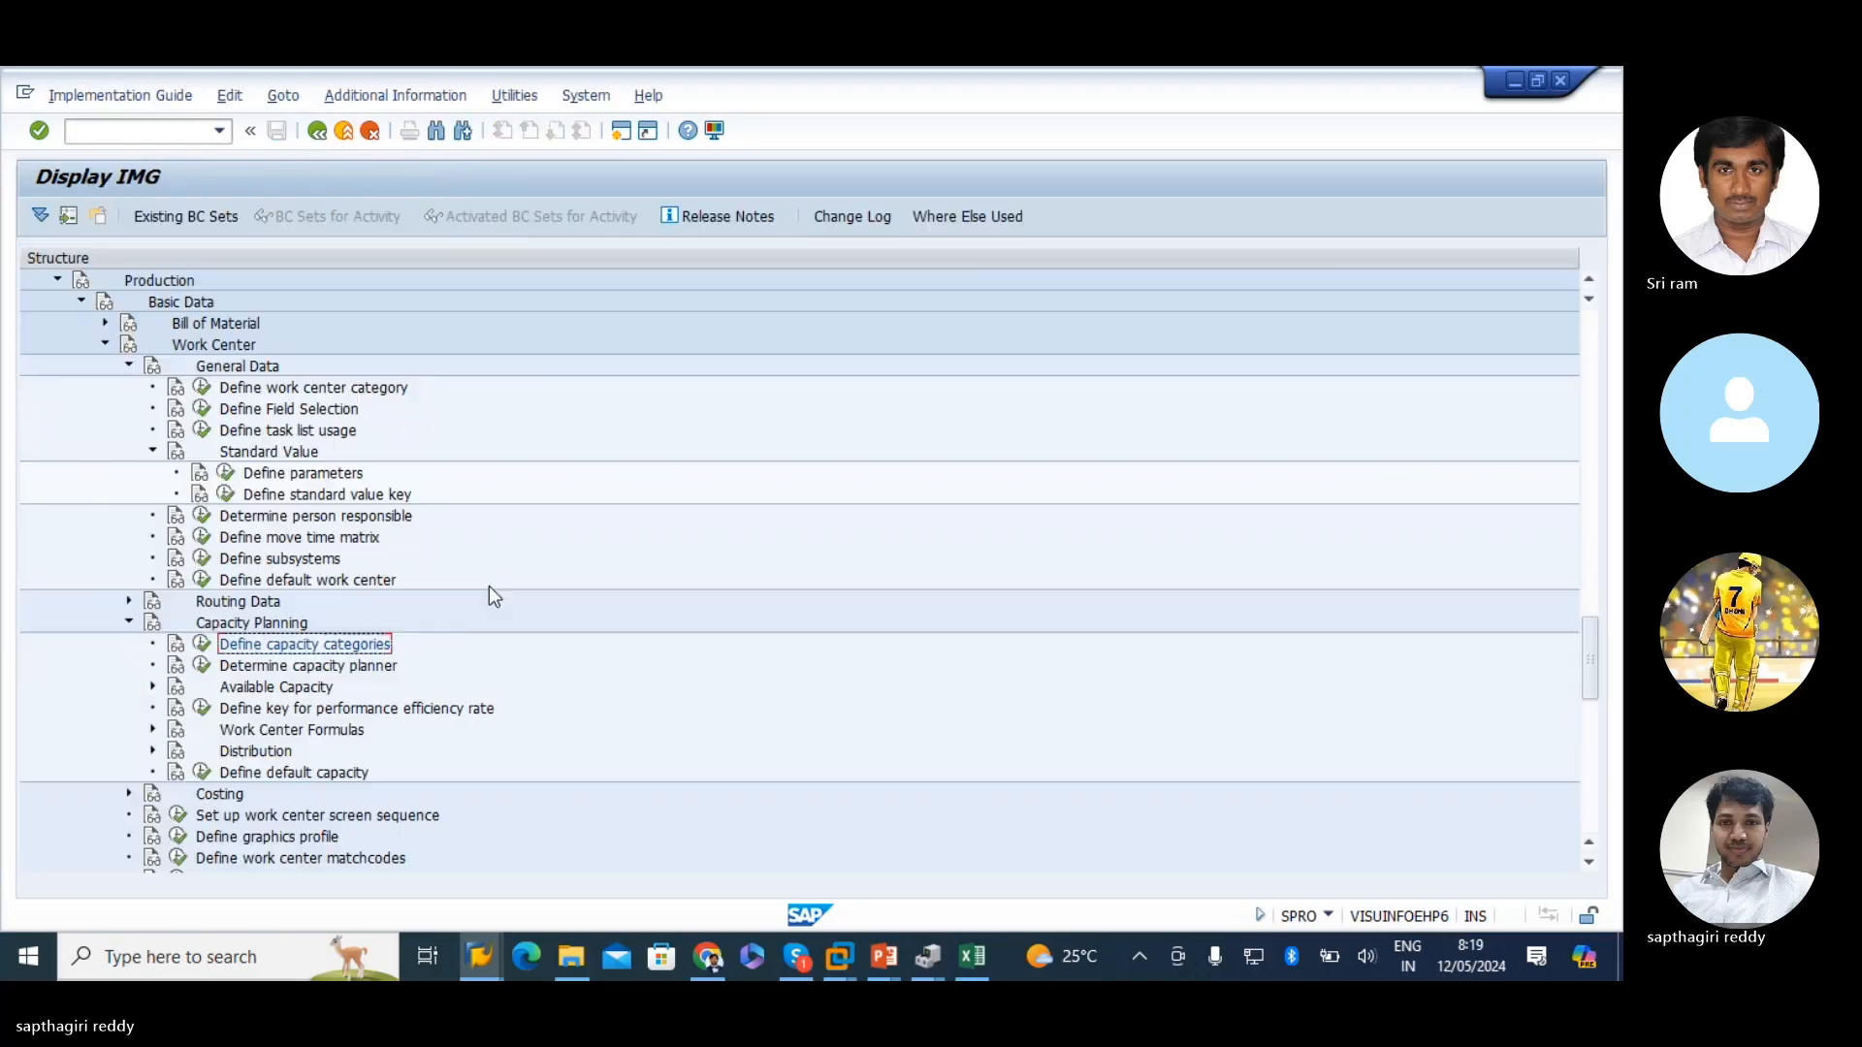
scroll(488, 586, down, 3)
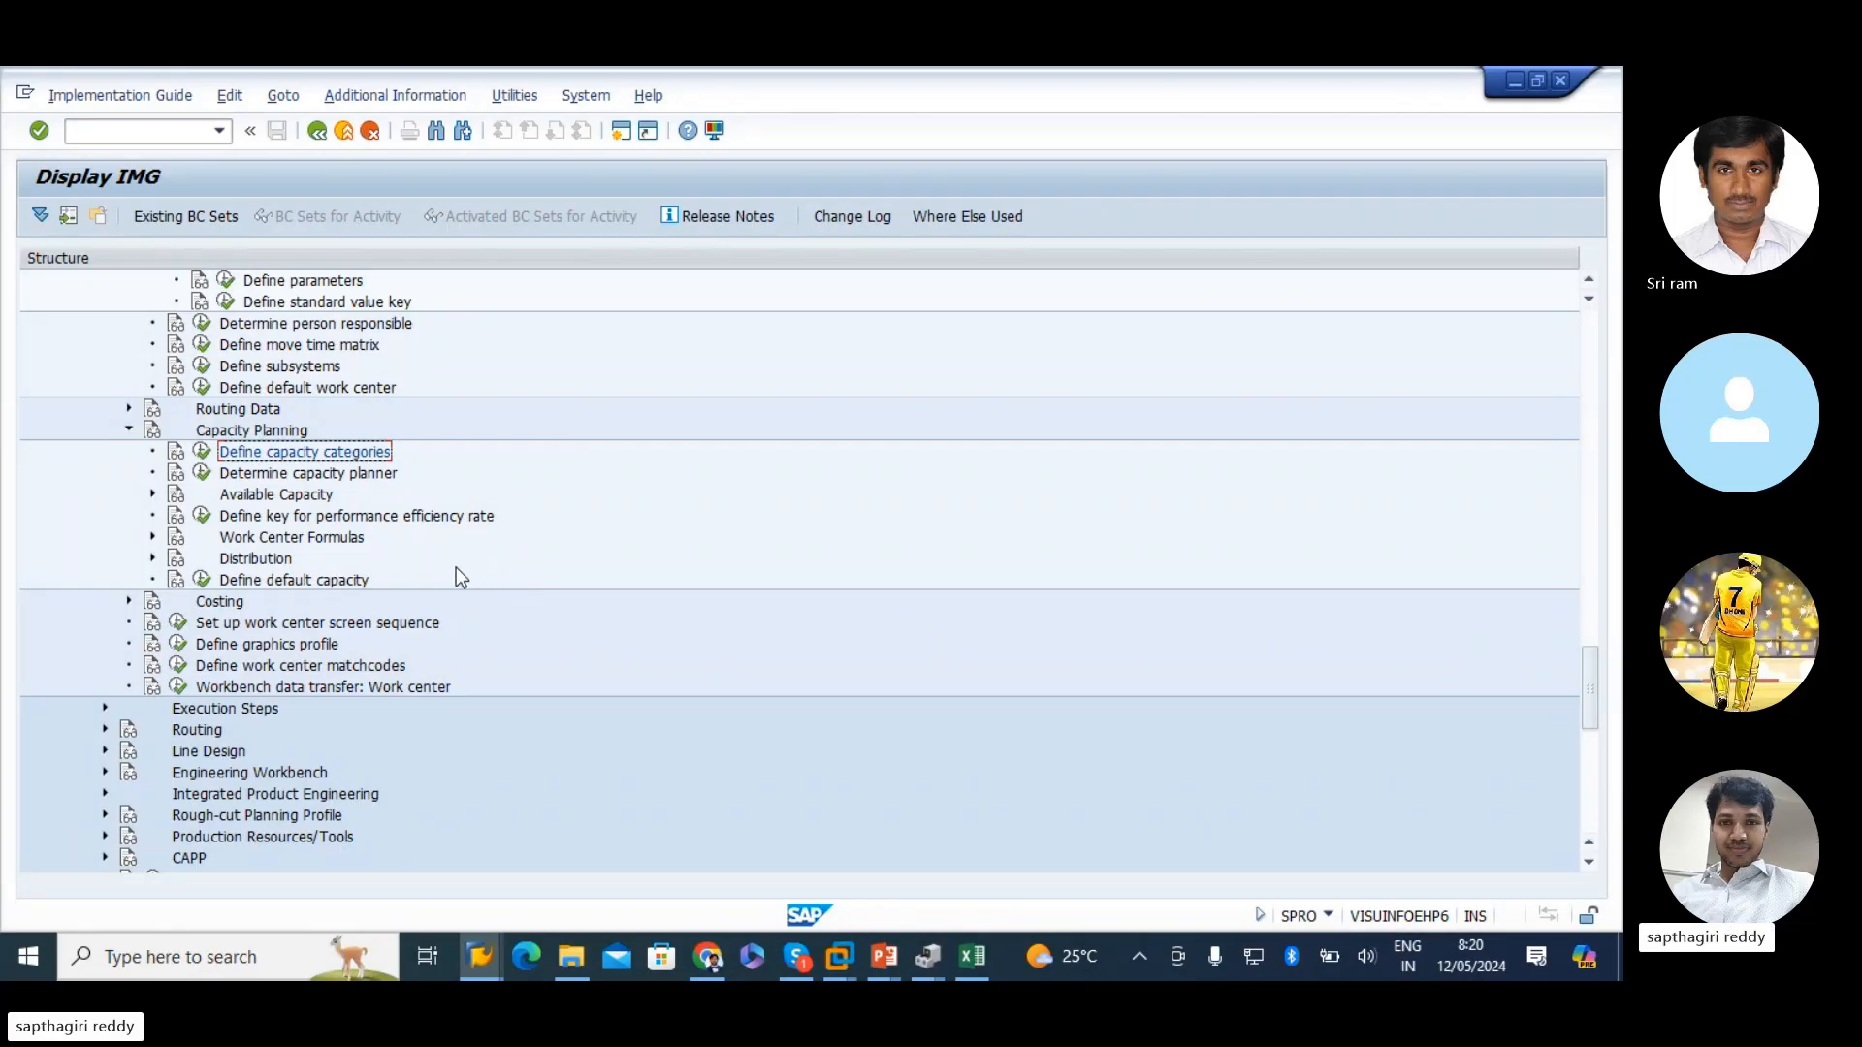
- Switch to the Change Work Center session for RHDUME01 and open the capacity header of category 002
click(479, 957)
click(655, 834)
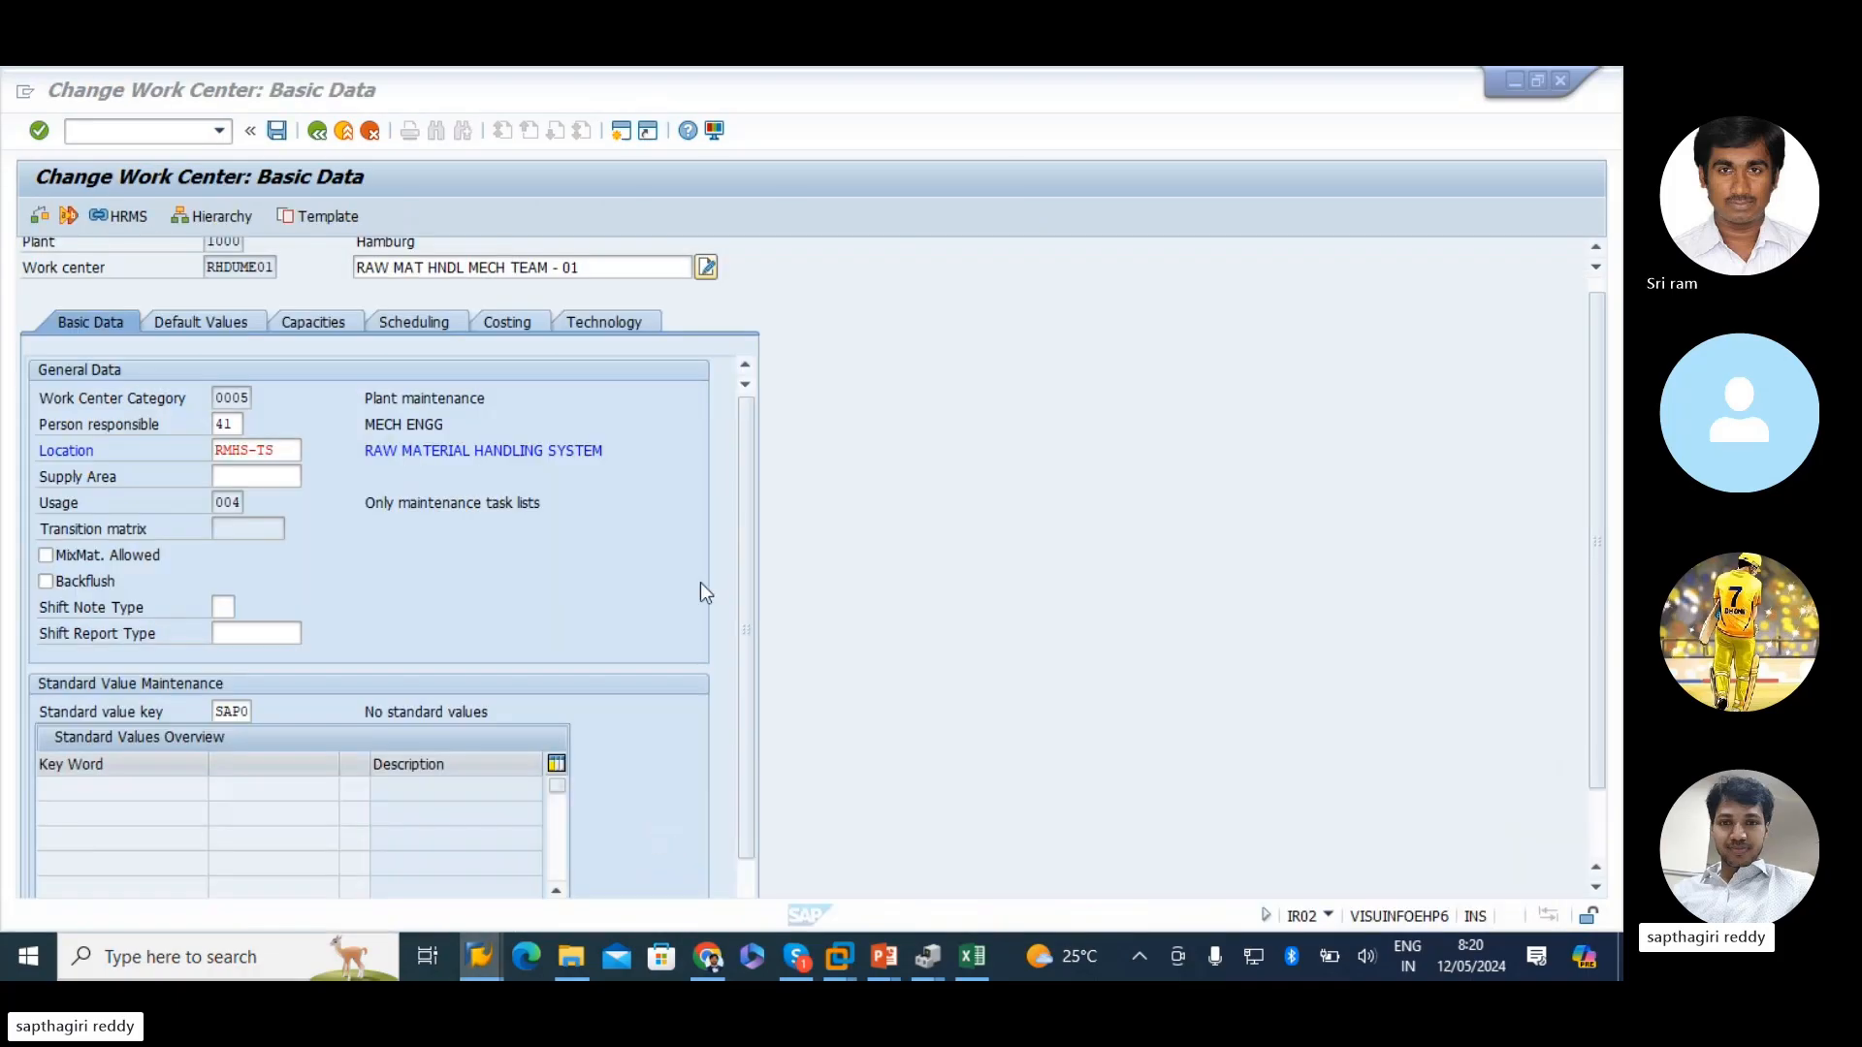
click(313, 322)
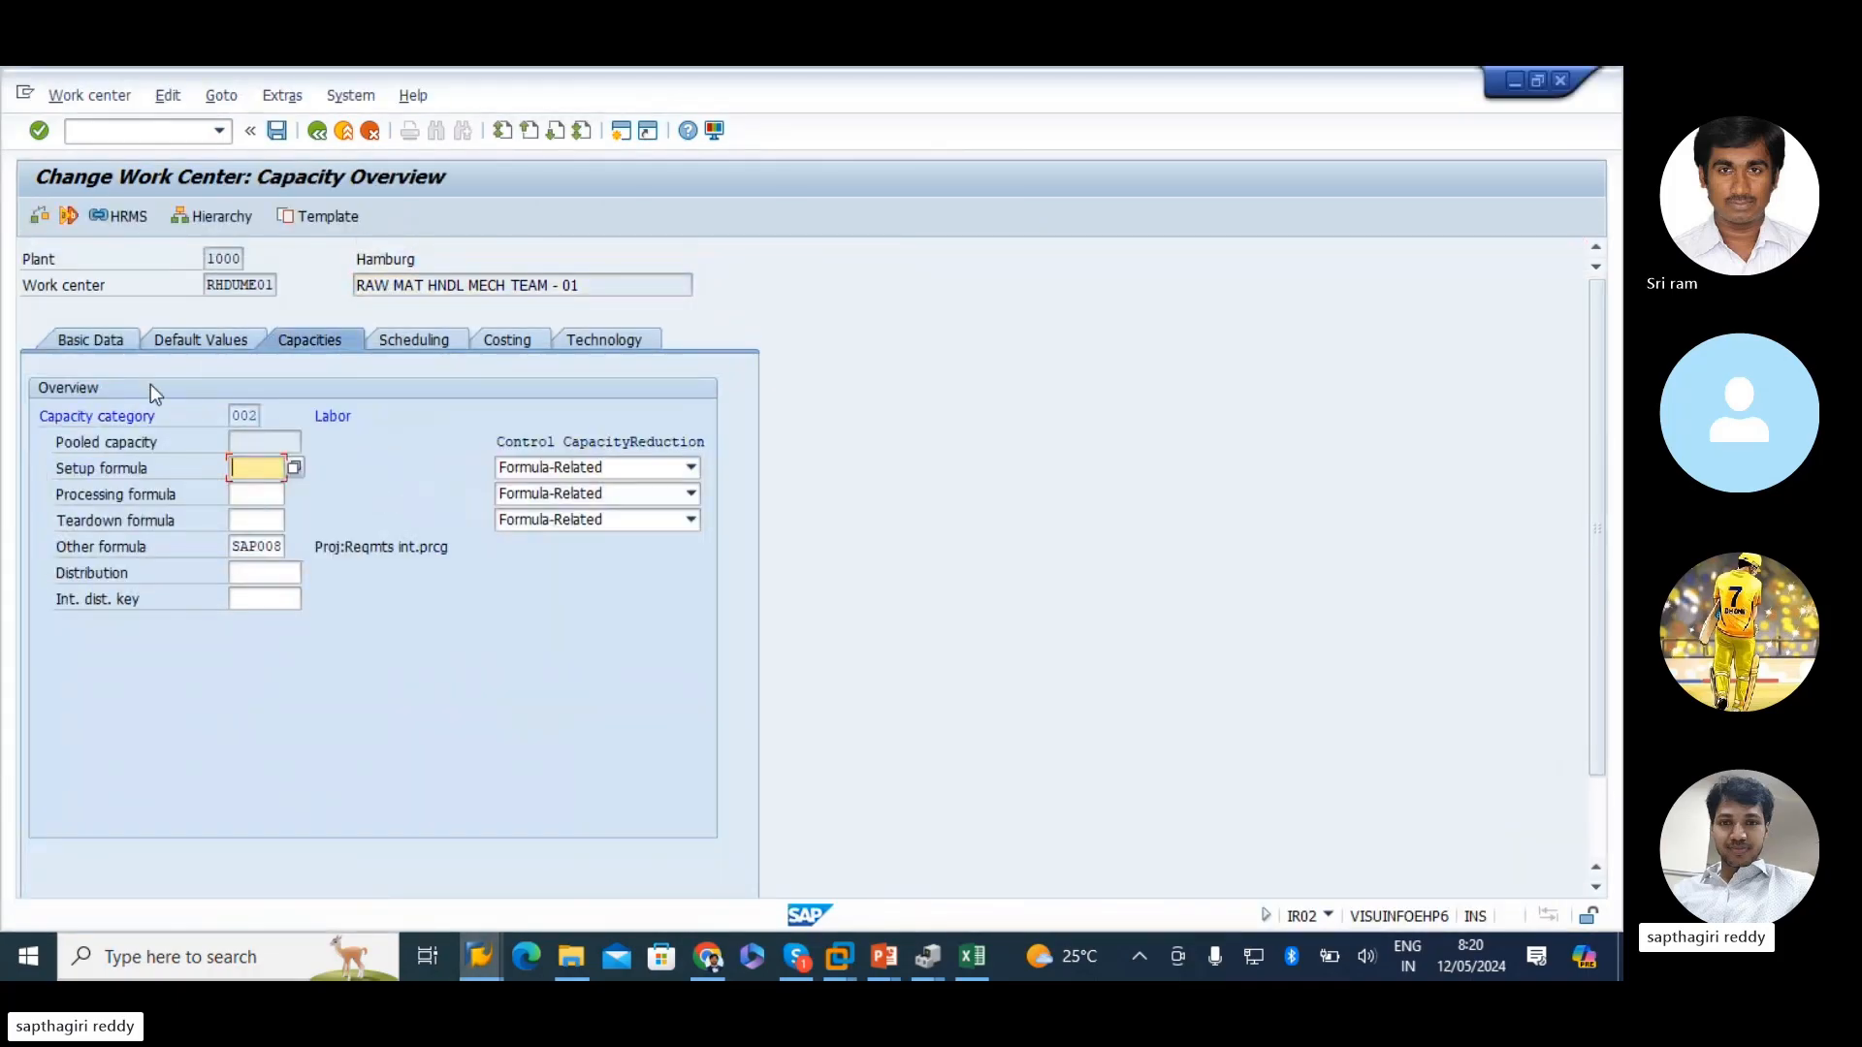
click(243, 416)
double_click(242, 419)
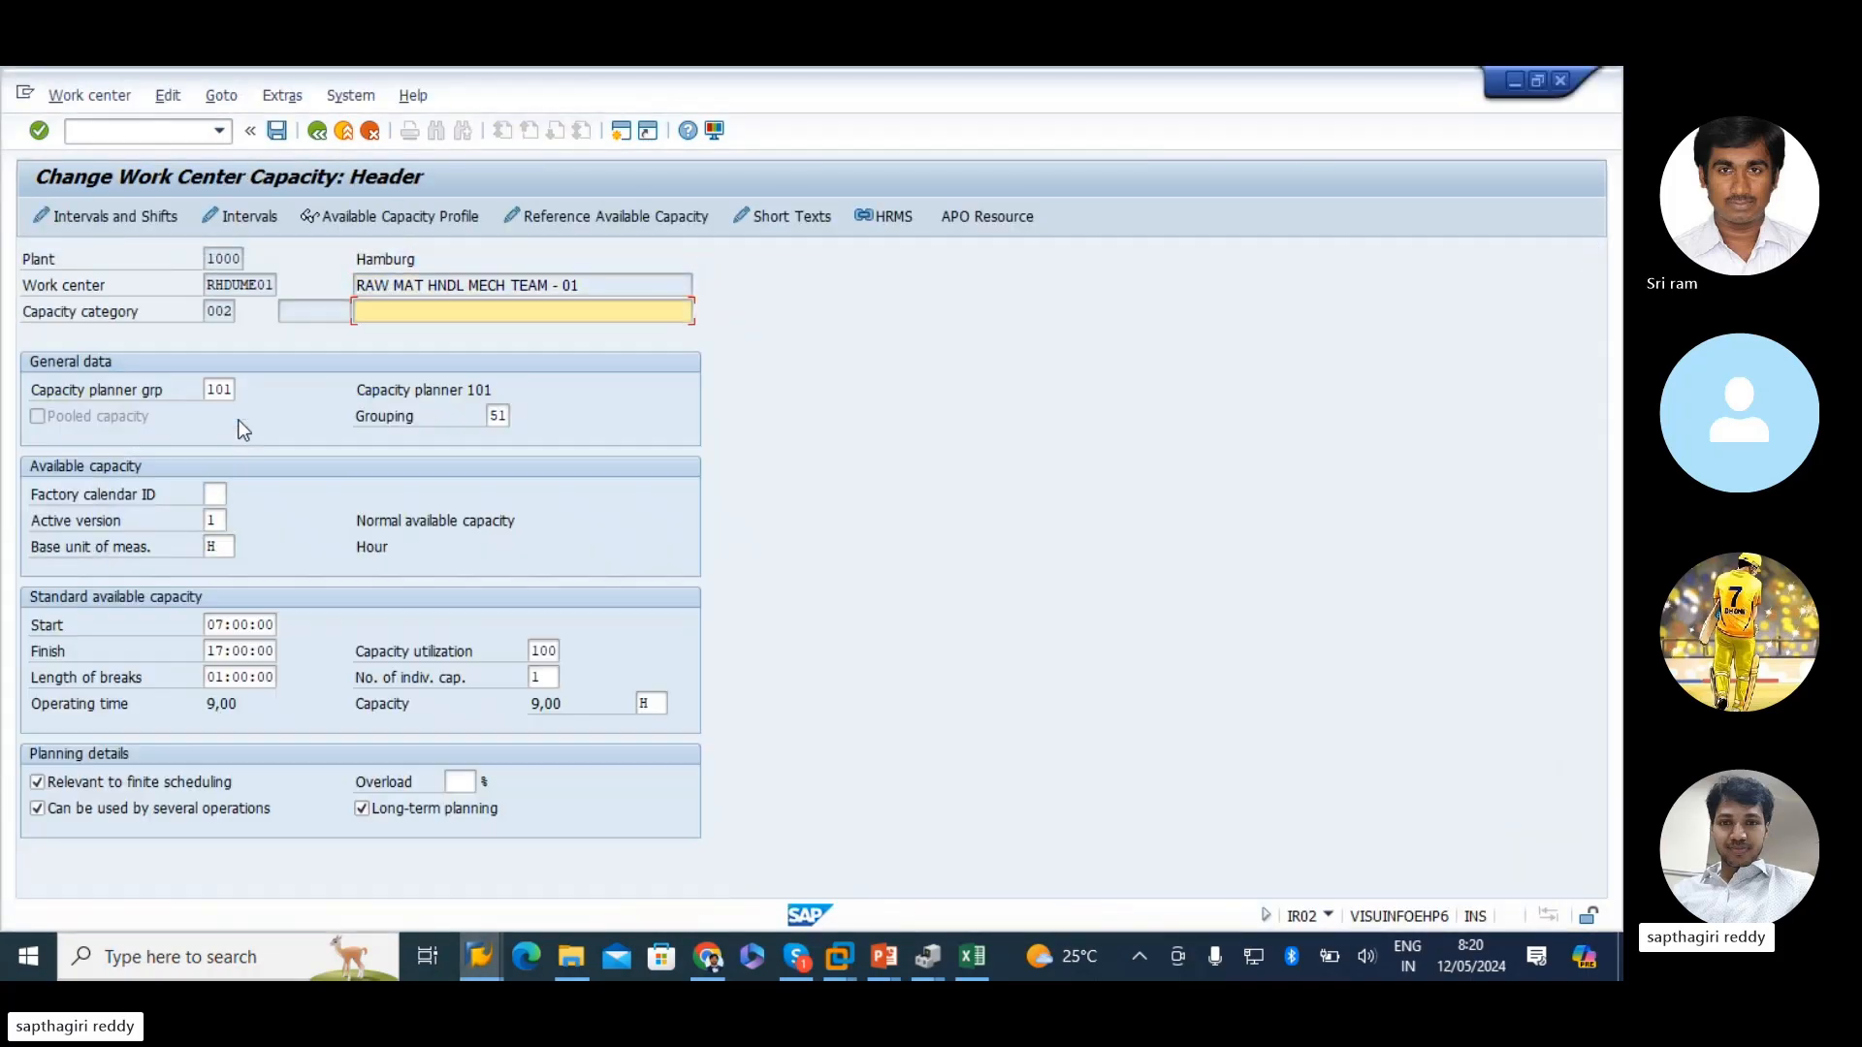
- Copy the work center description RAW MAT HNDL MECH TEAM - 01 into the description of capacity category 002
drag(584, 281, 201, 235)
key(ctrl+c)
click(597, 283)
click(485, 309)
key(ctrl+v)
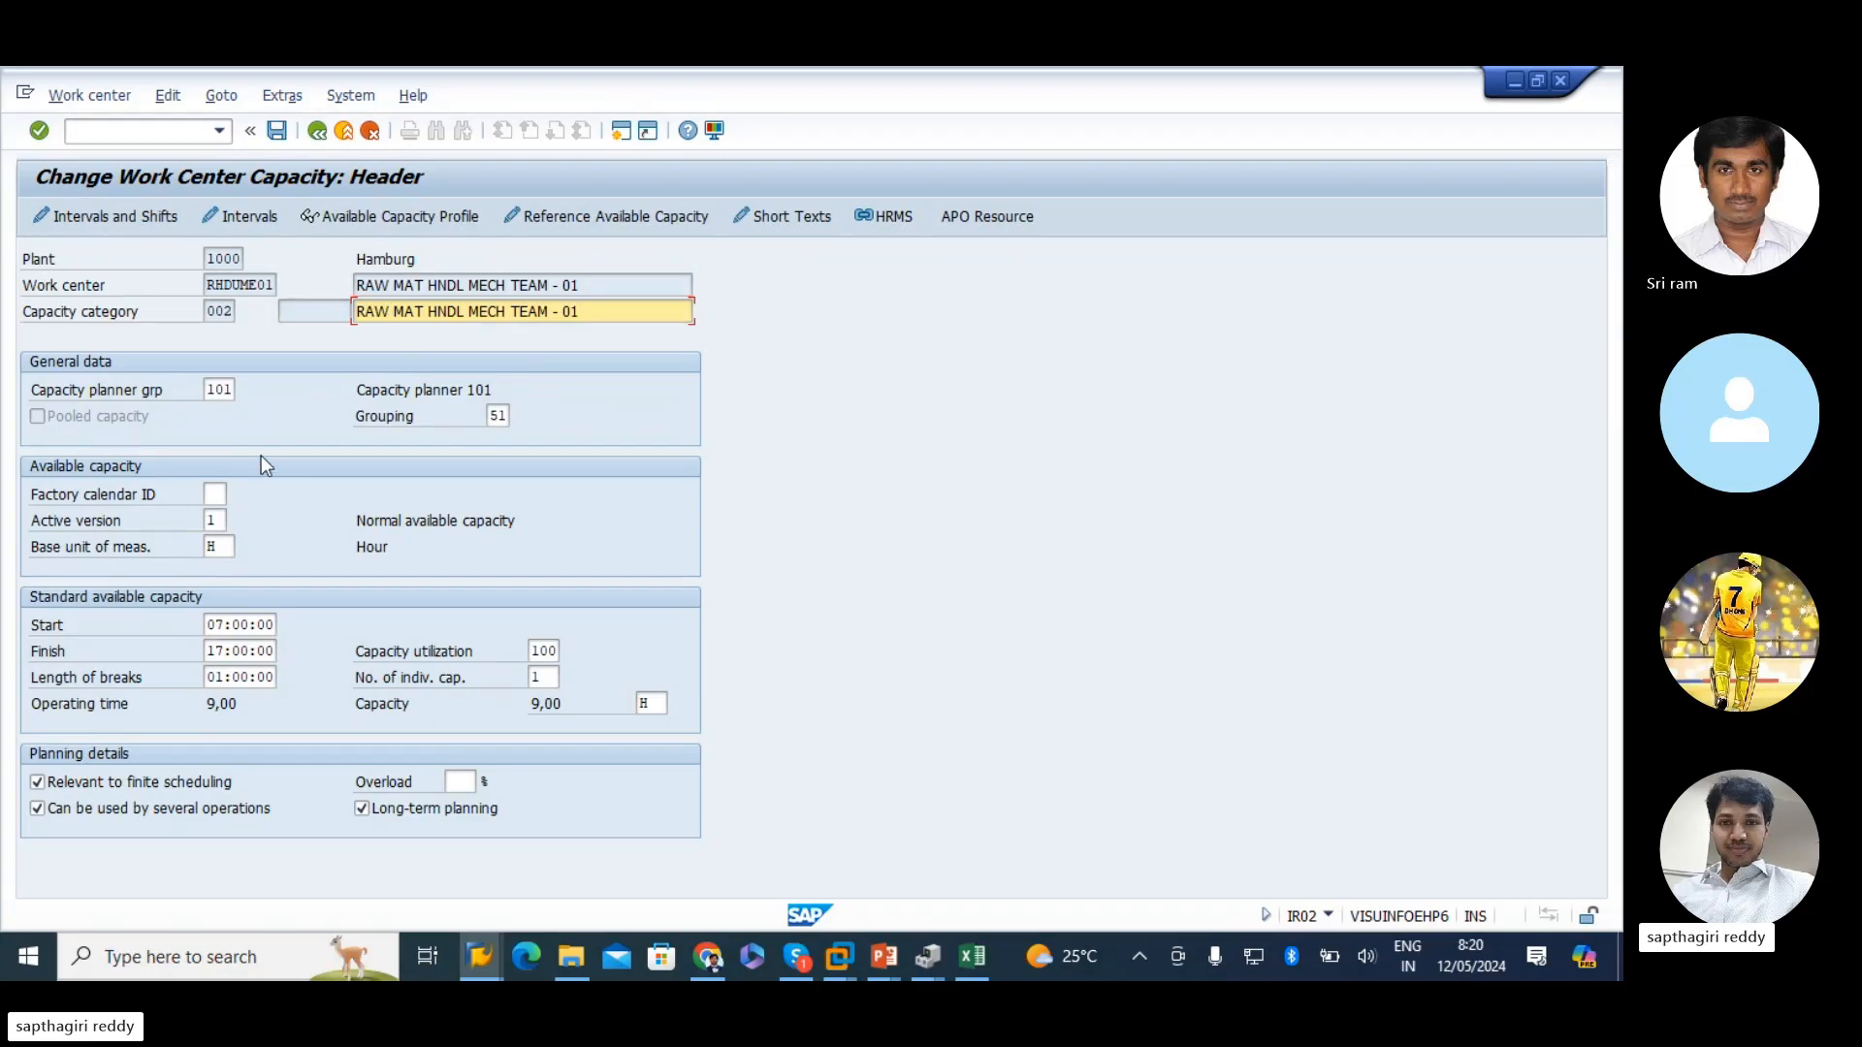
- Set the standard available capacity to start at 09:00:00 and finish at 18:00:00
click(217, 625)
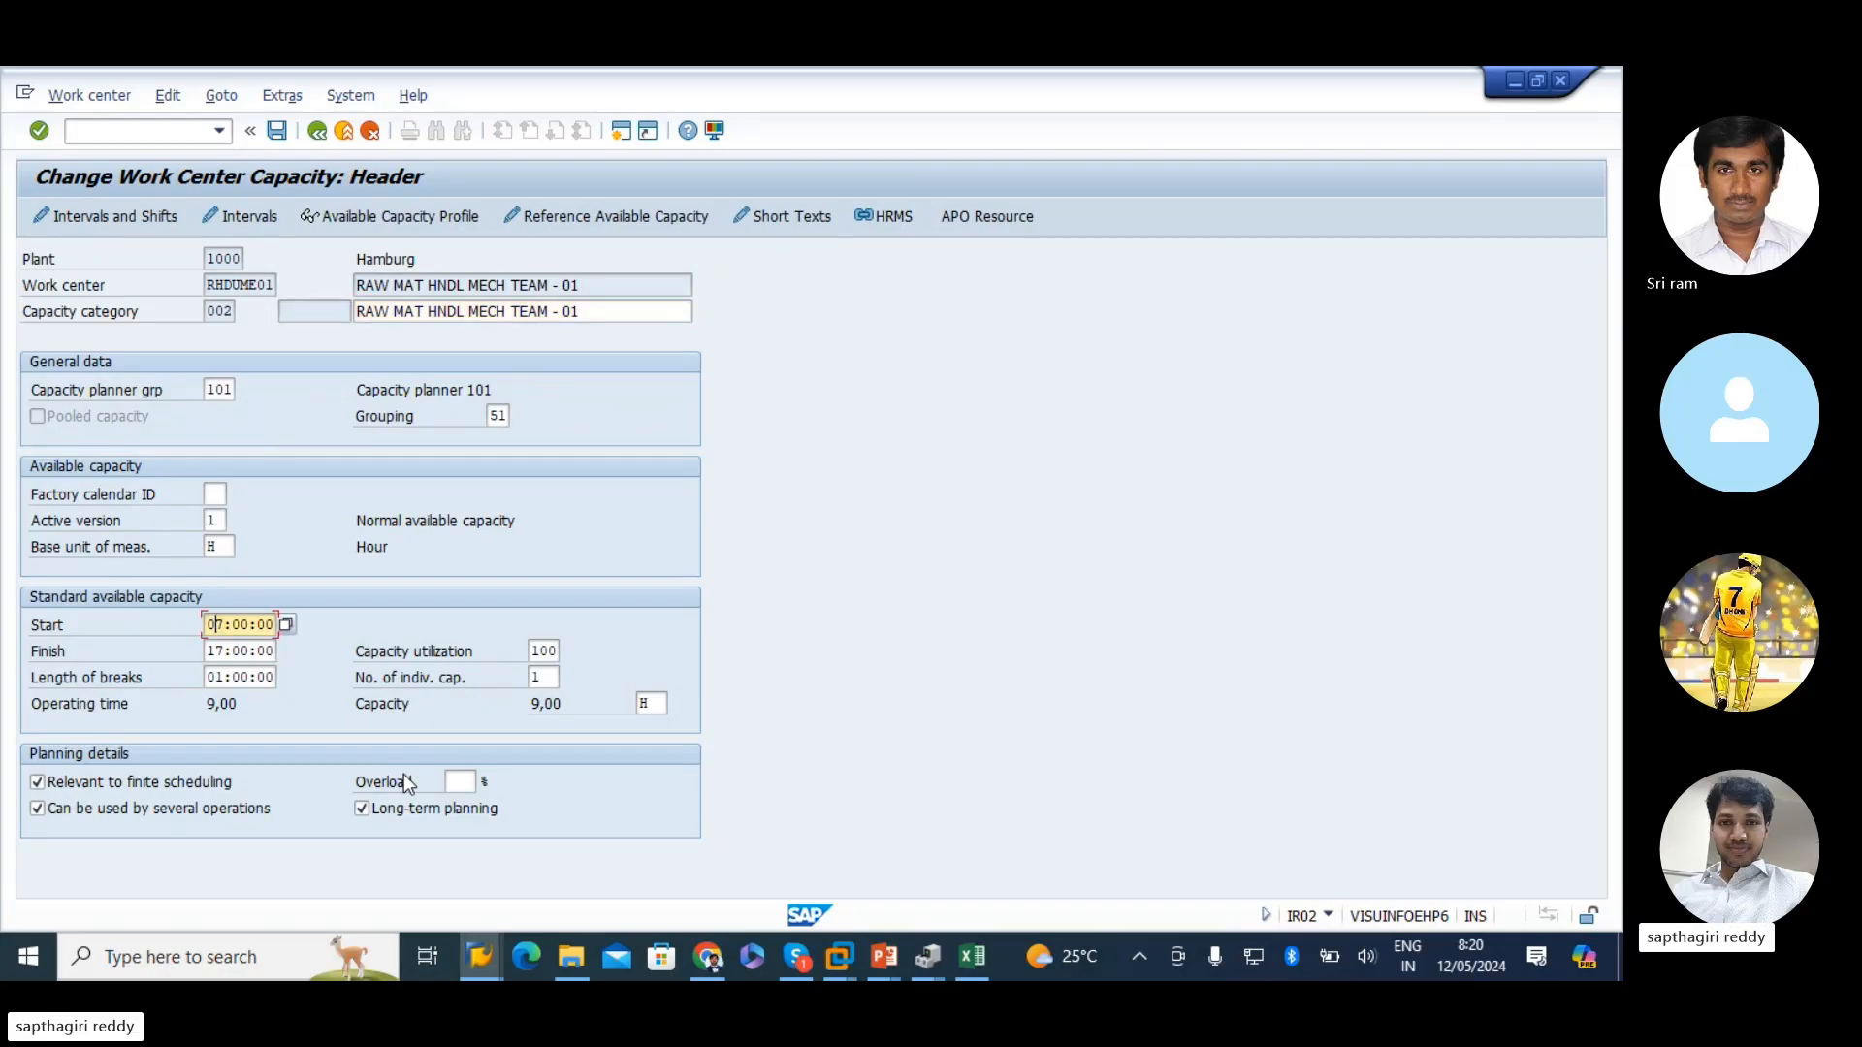
key(Delete)
text(9)
key(Down)
key(BackSpace)
text(8)
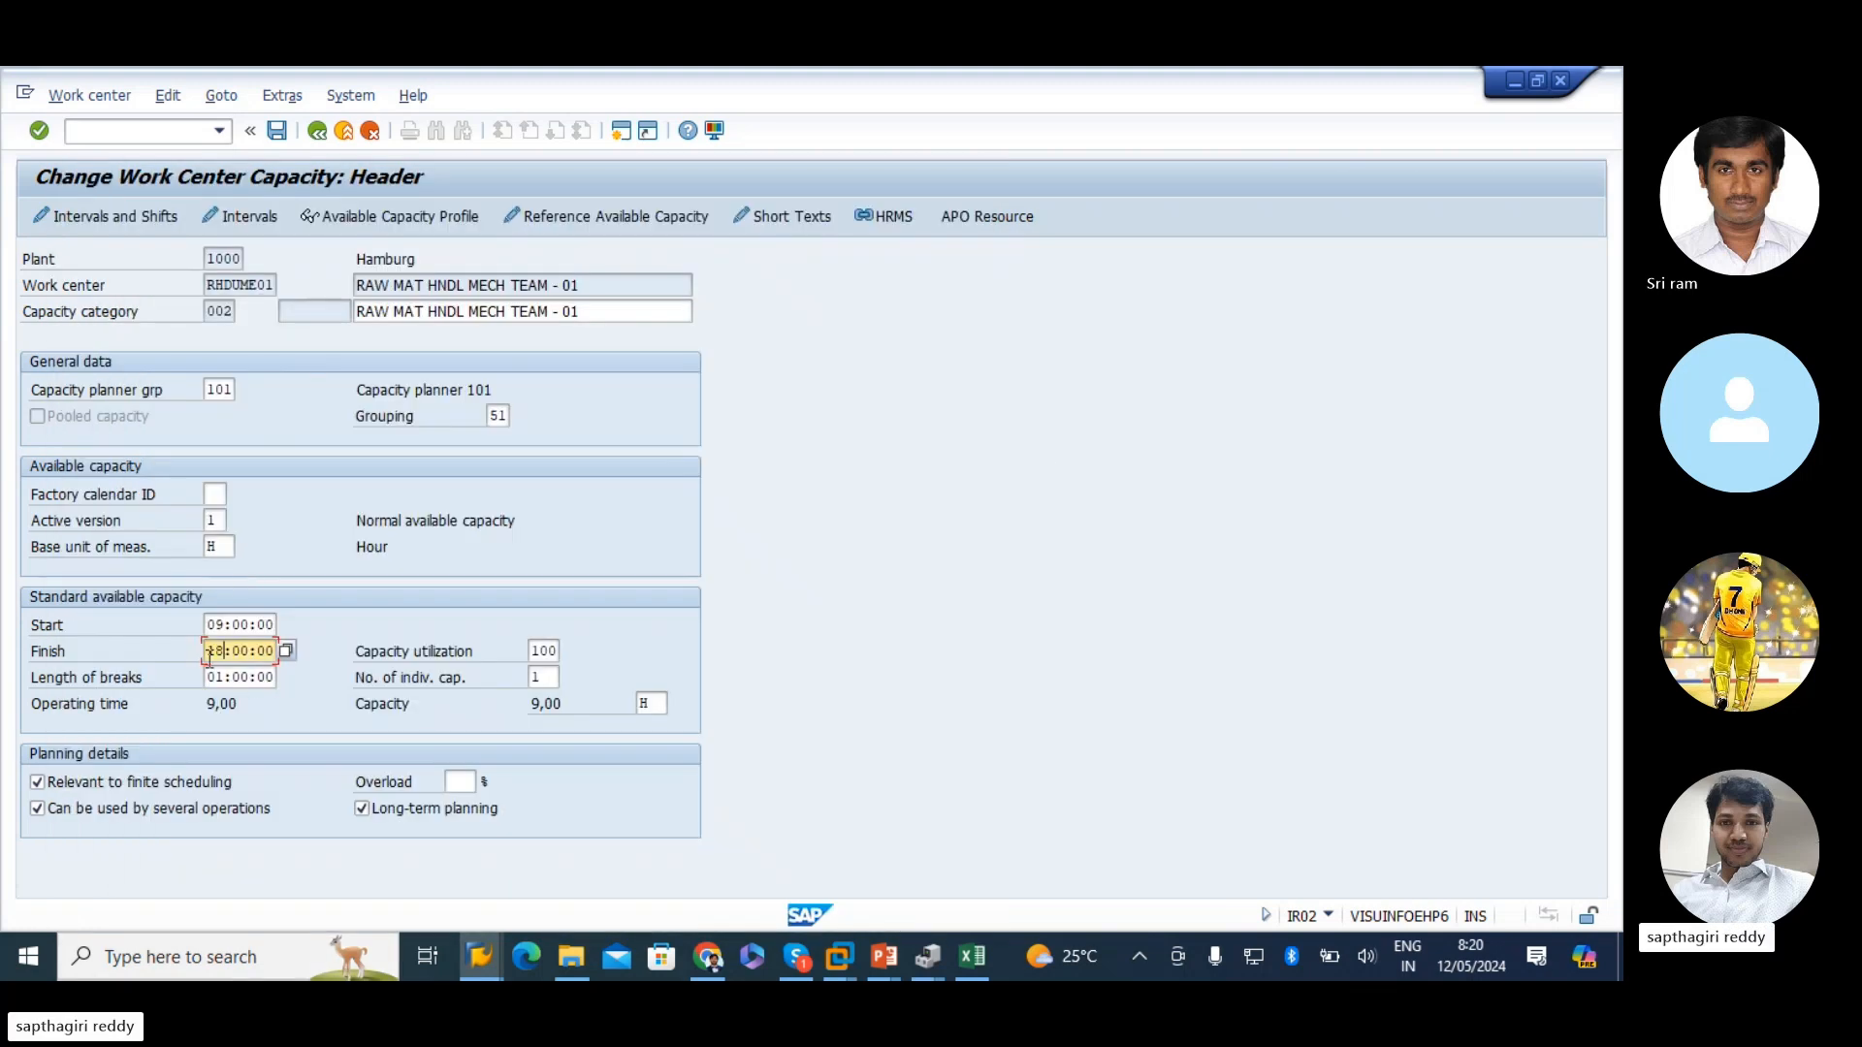
- Set the number of individual capacities to 5 and the overload to 10 %
click(532, 677)
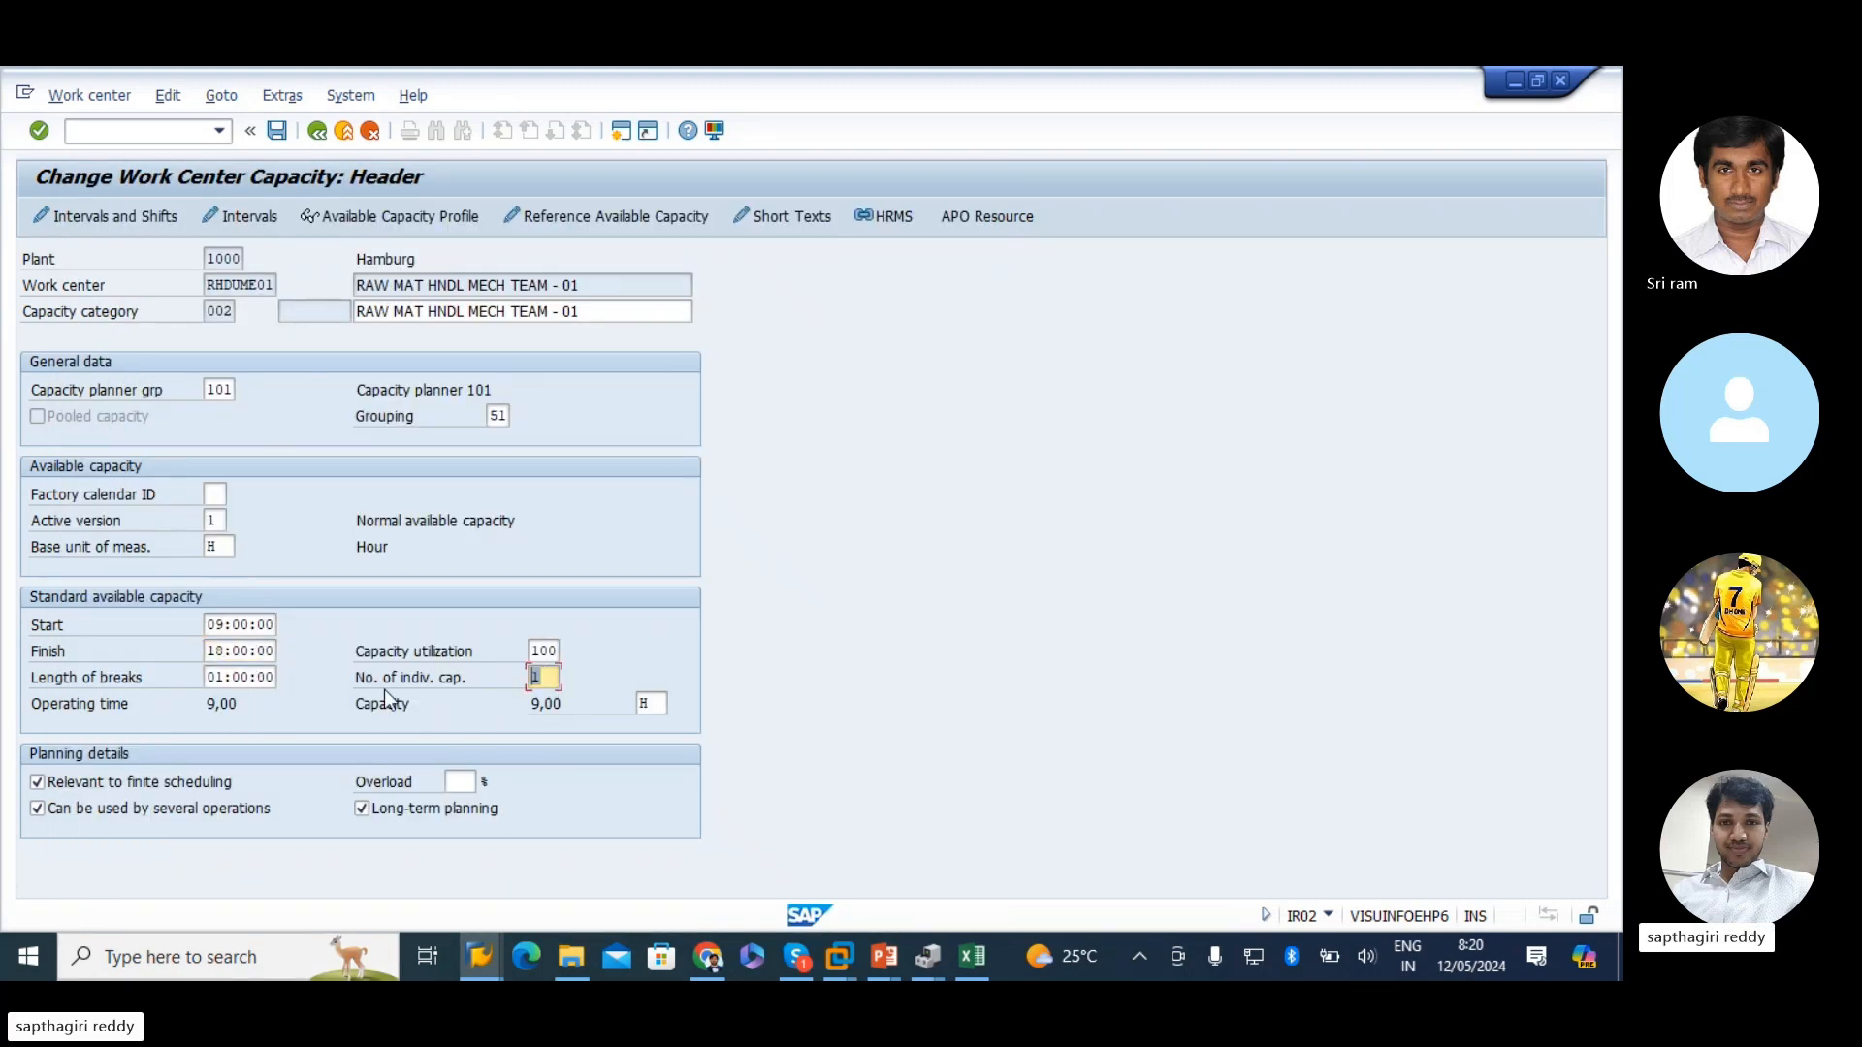
text(5)
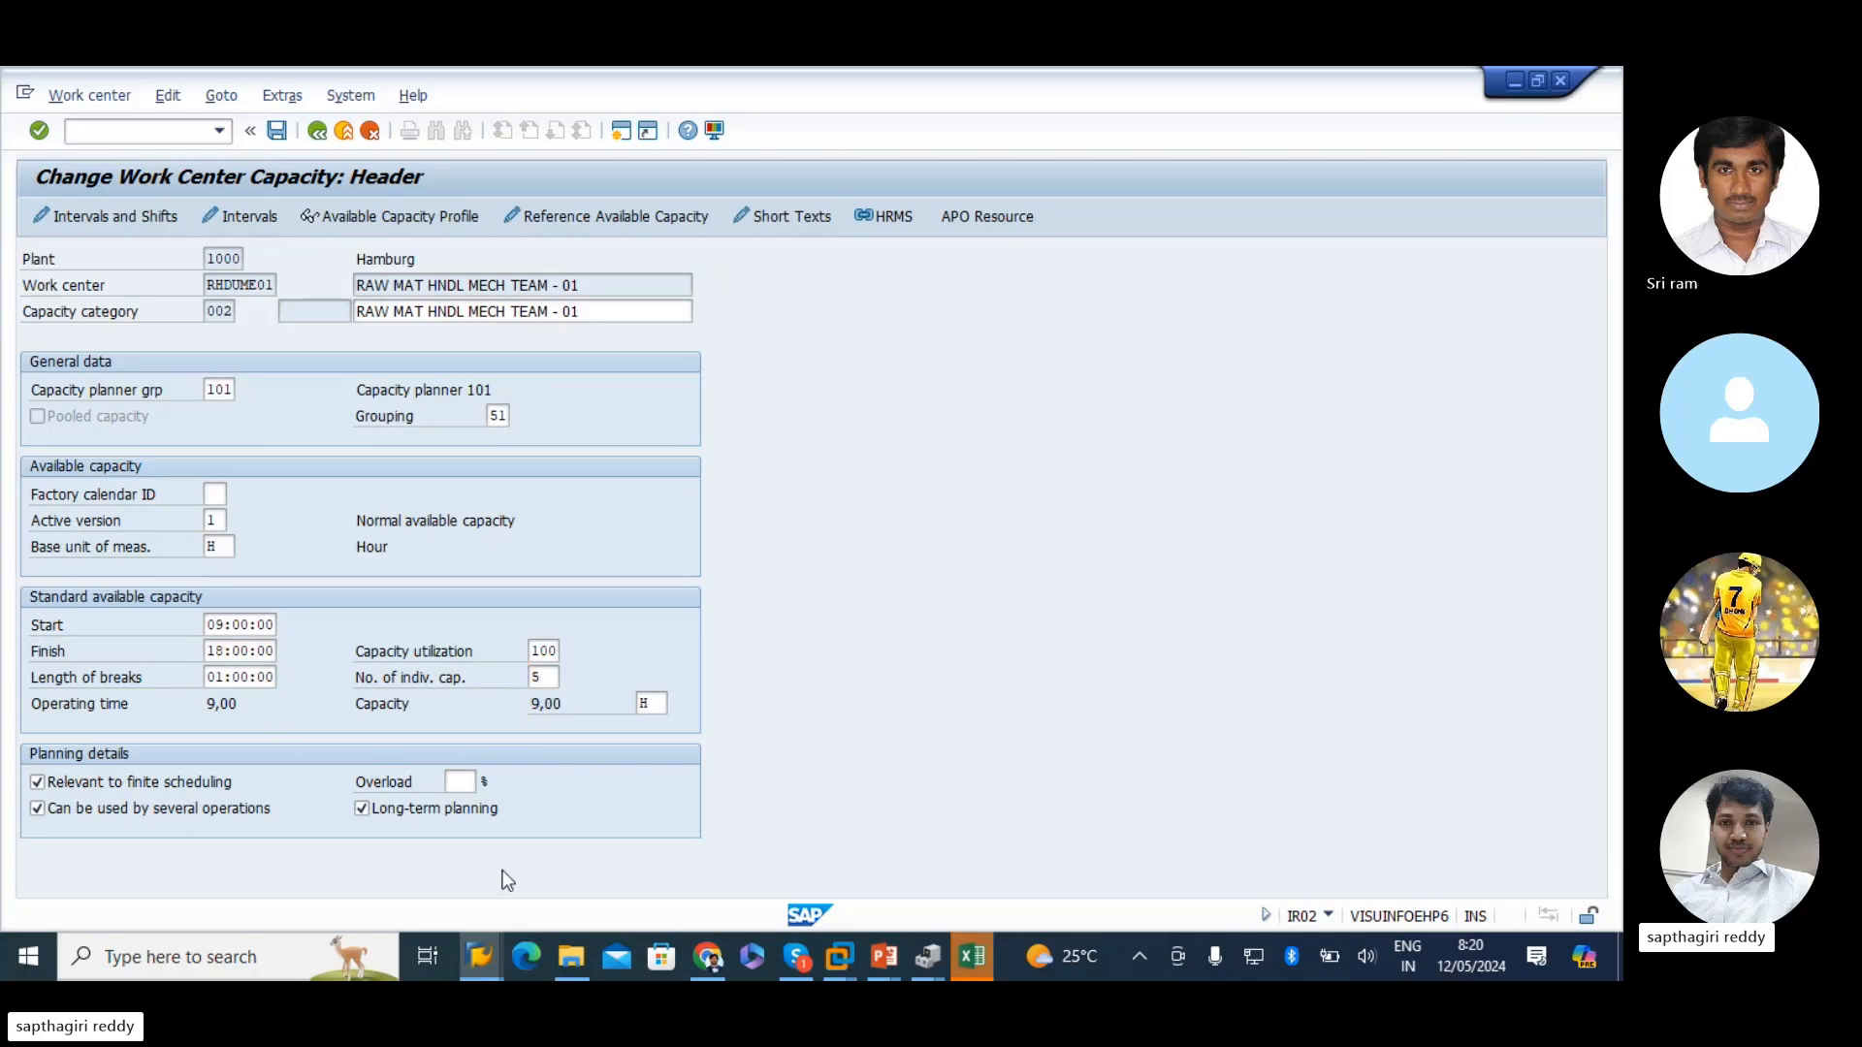
key(Return)
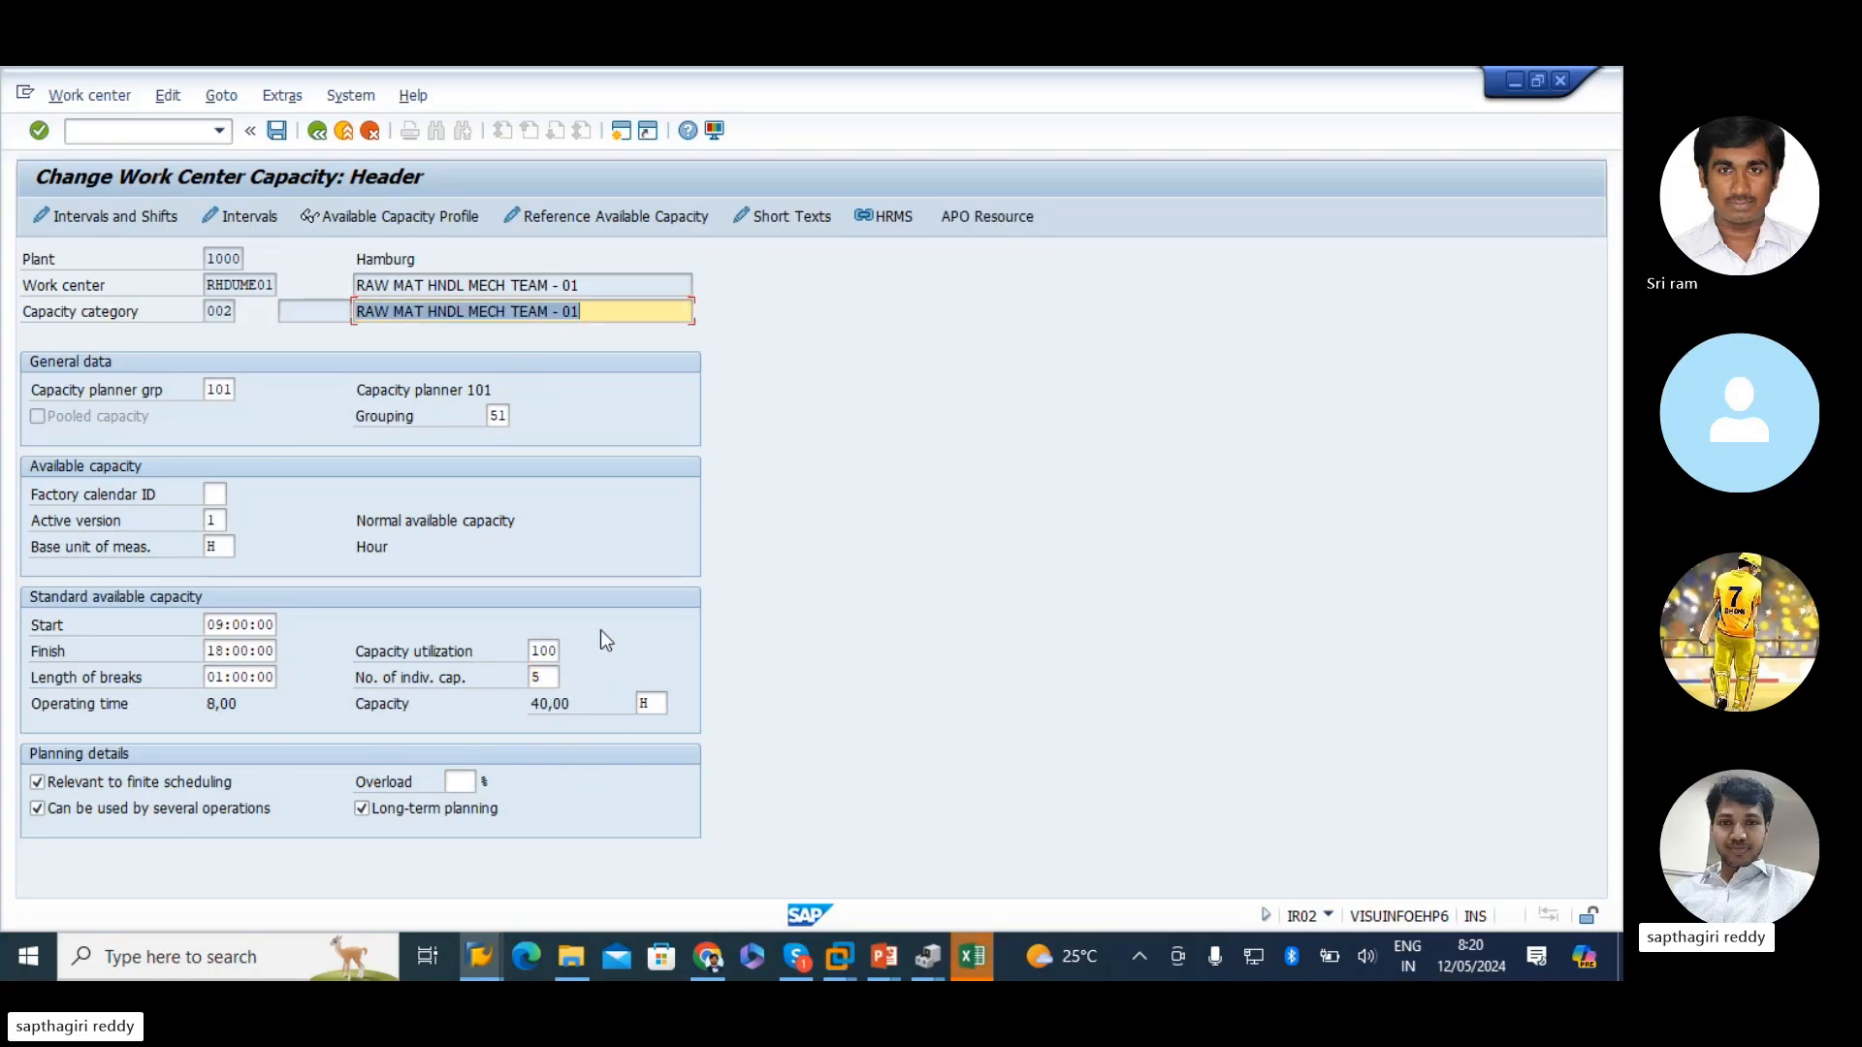
click(549, 648)
click(471, 784)
text(10)
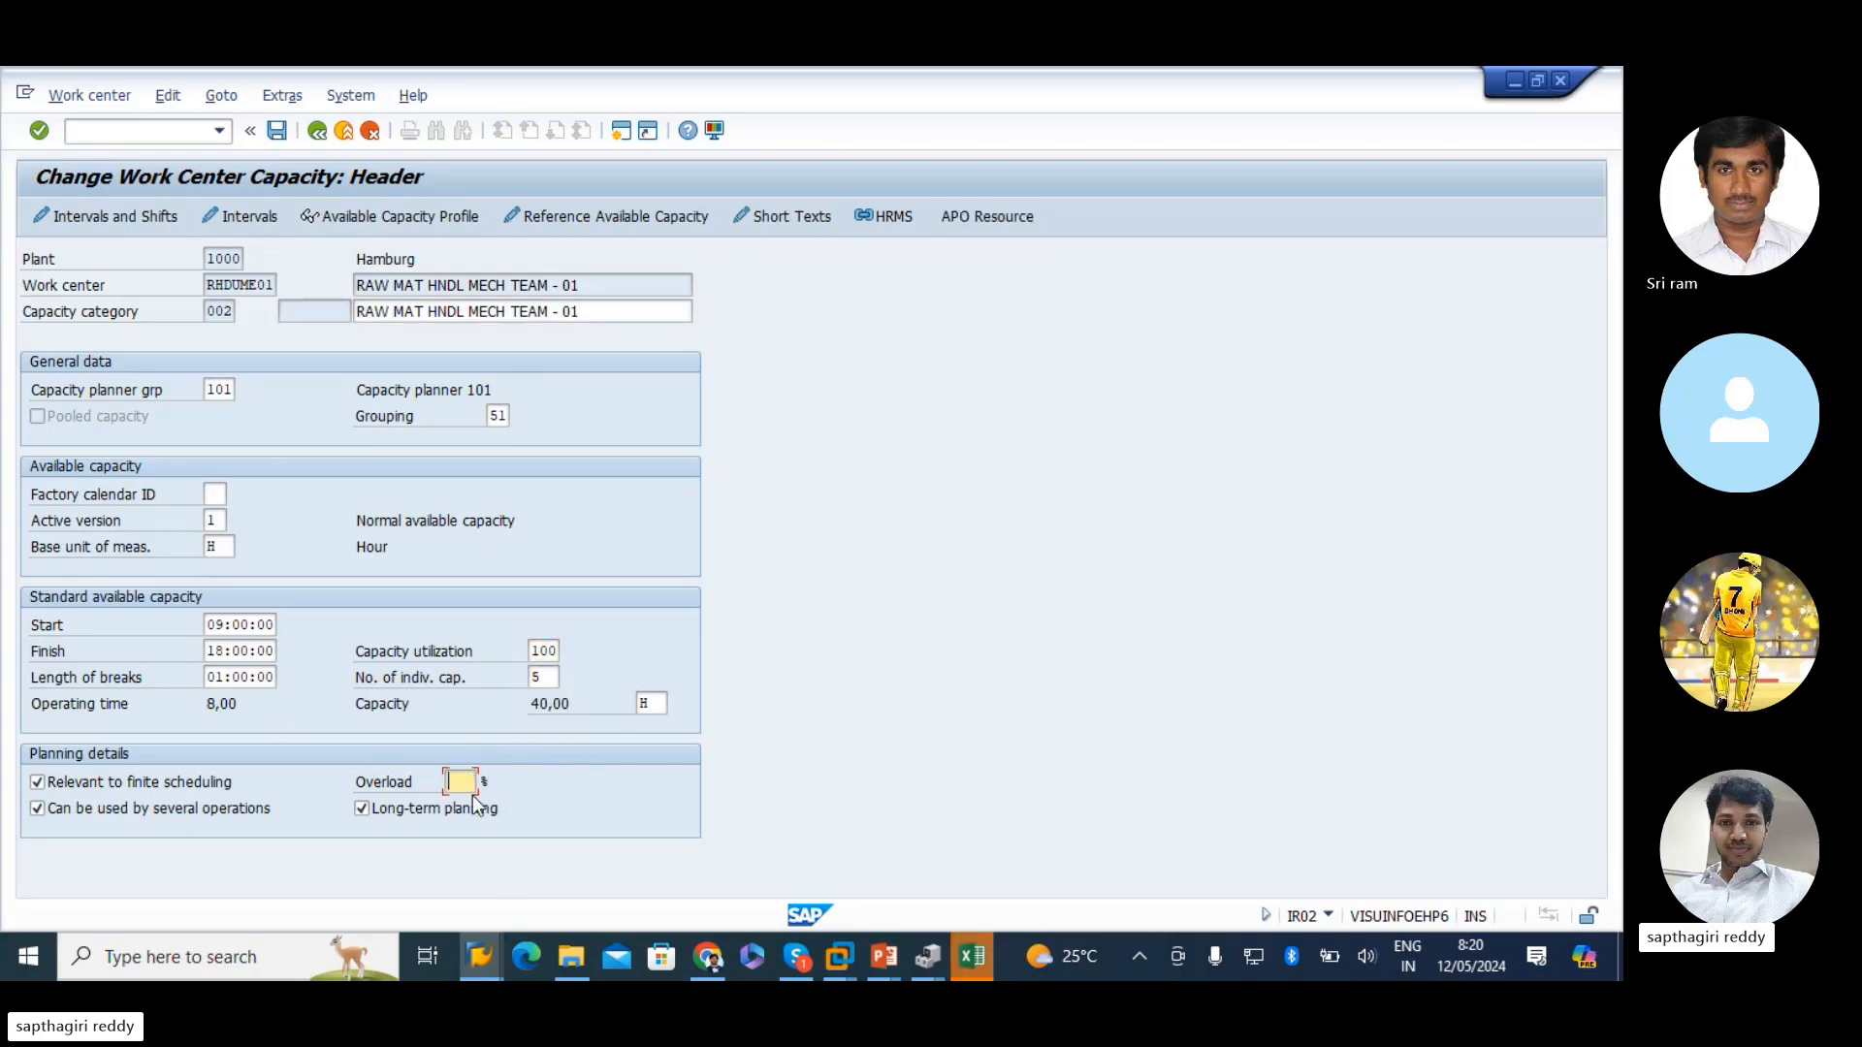
key(Return)
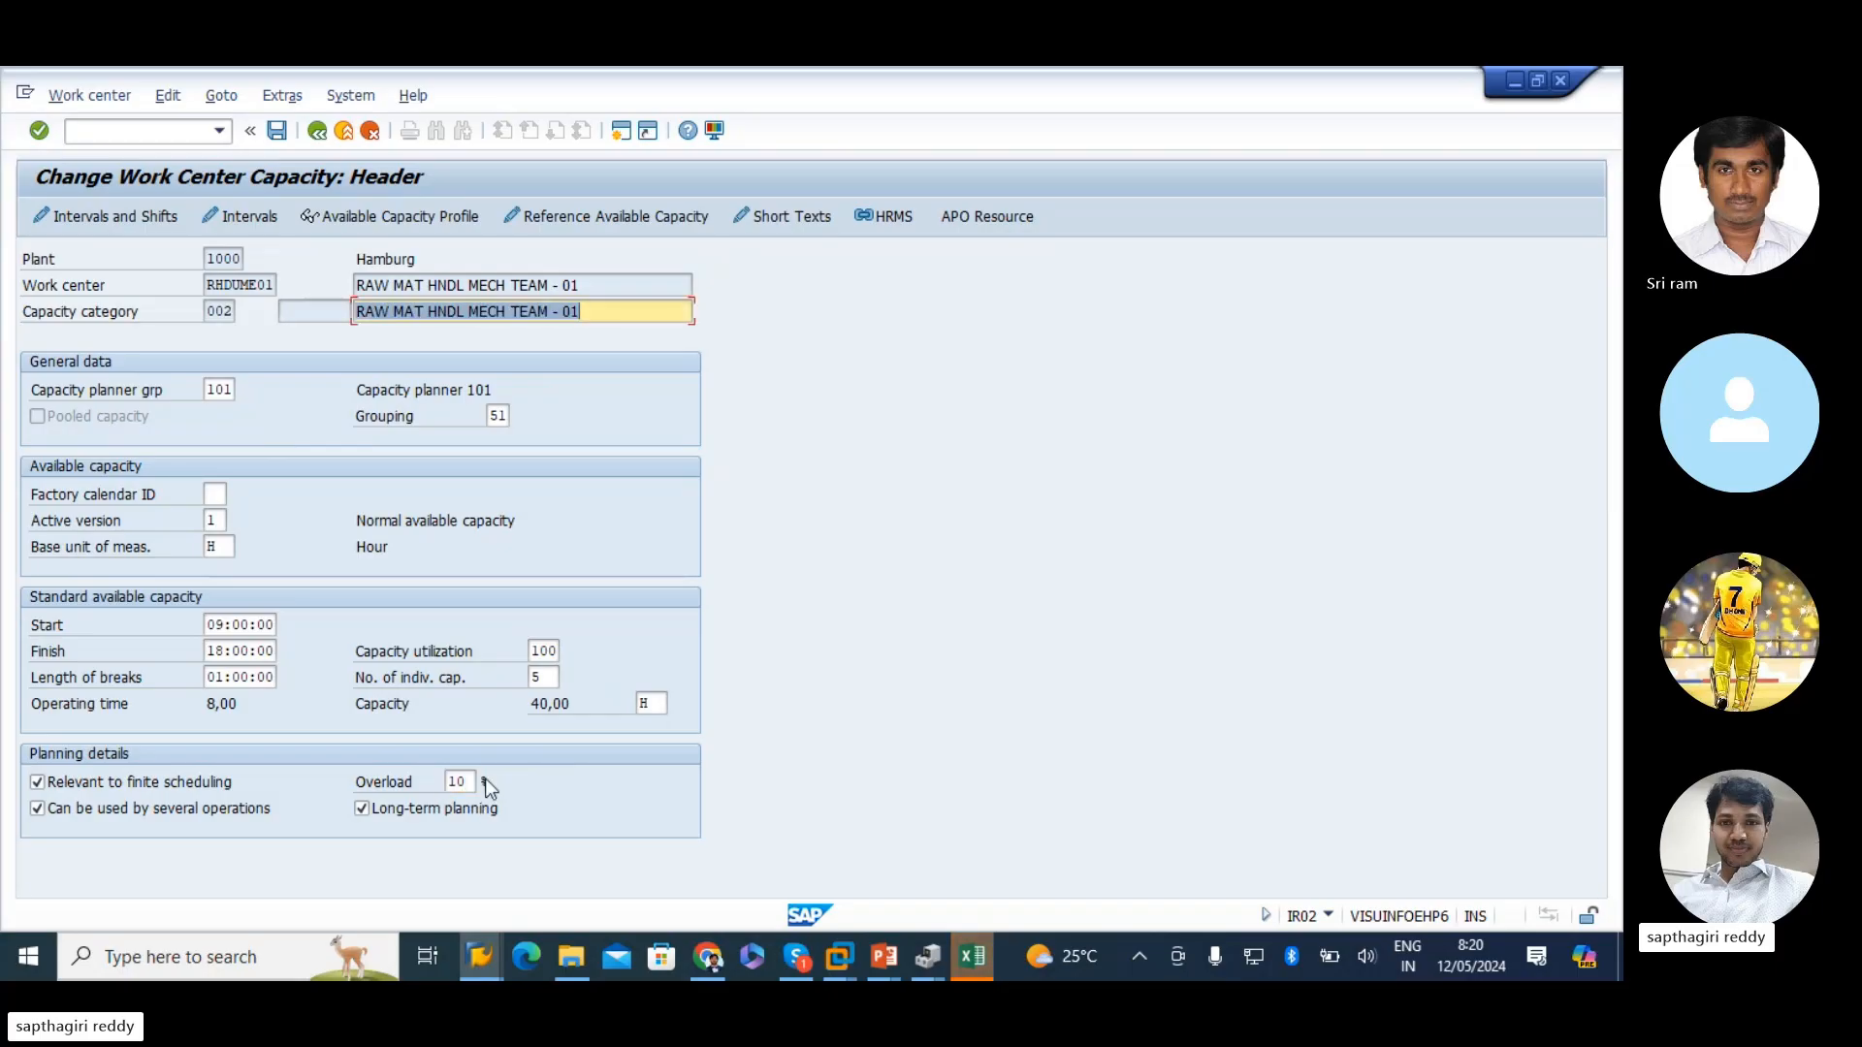
click(472, 783)
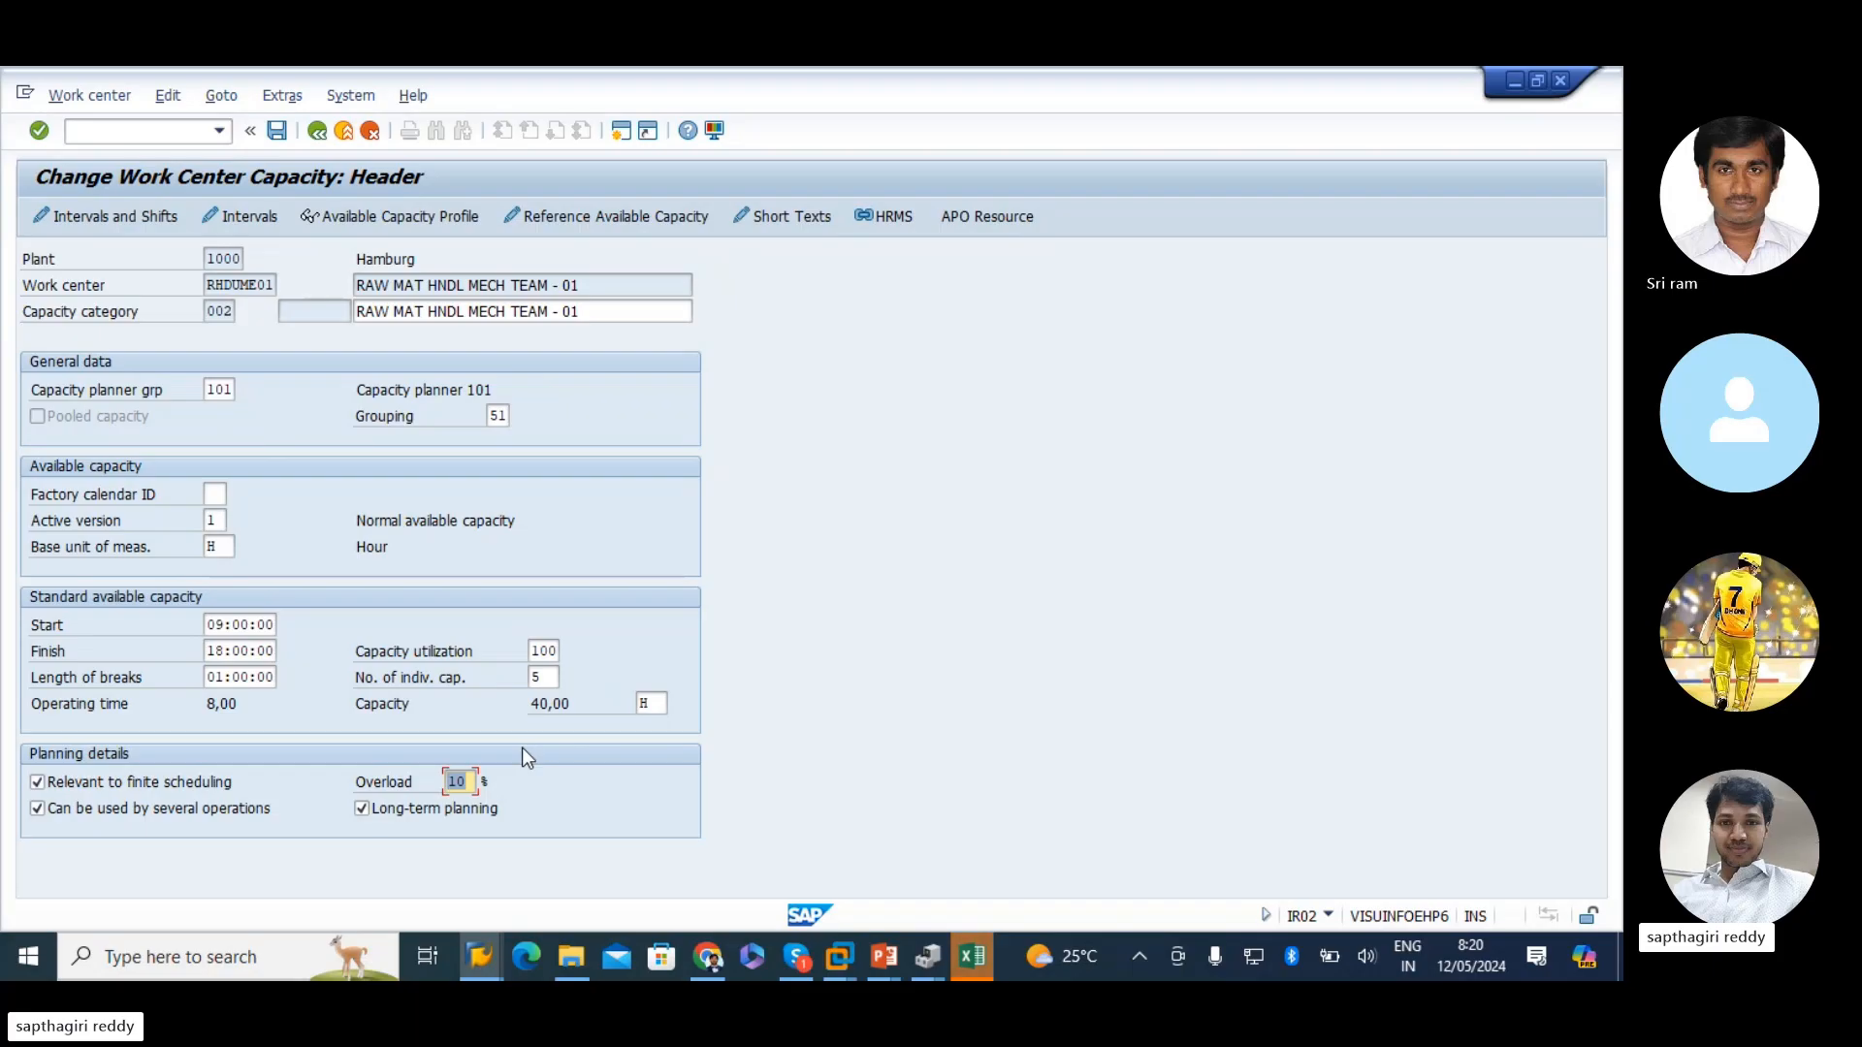
- Open the capacity's HRMS assignments and start a new person assignment under 002 Labor
click(874, 214)
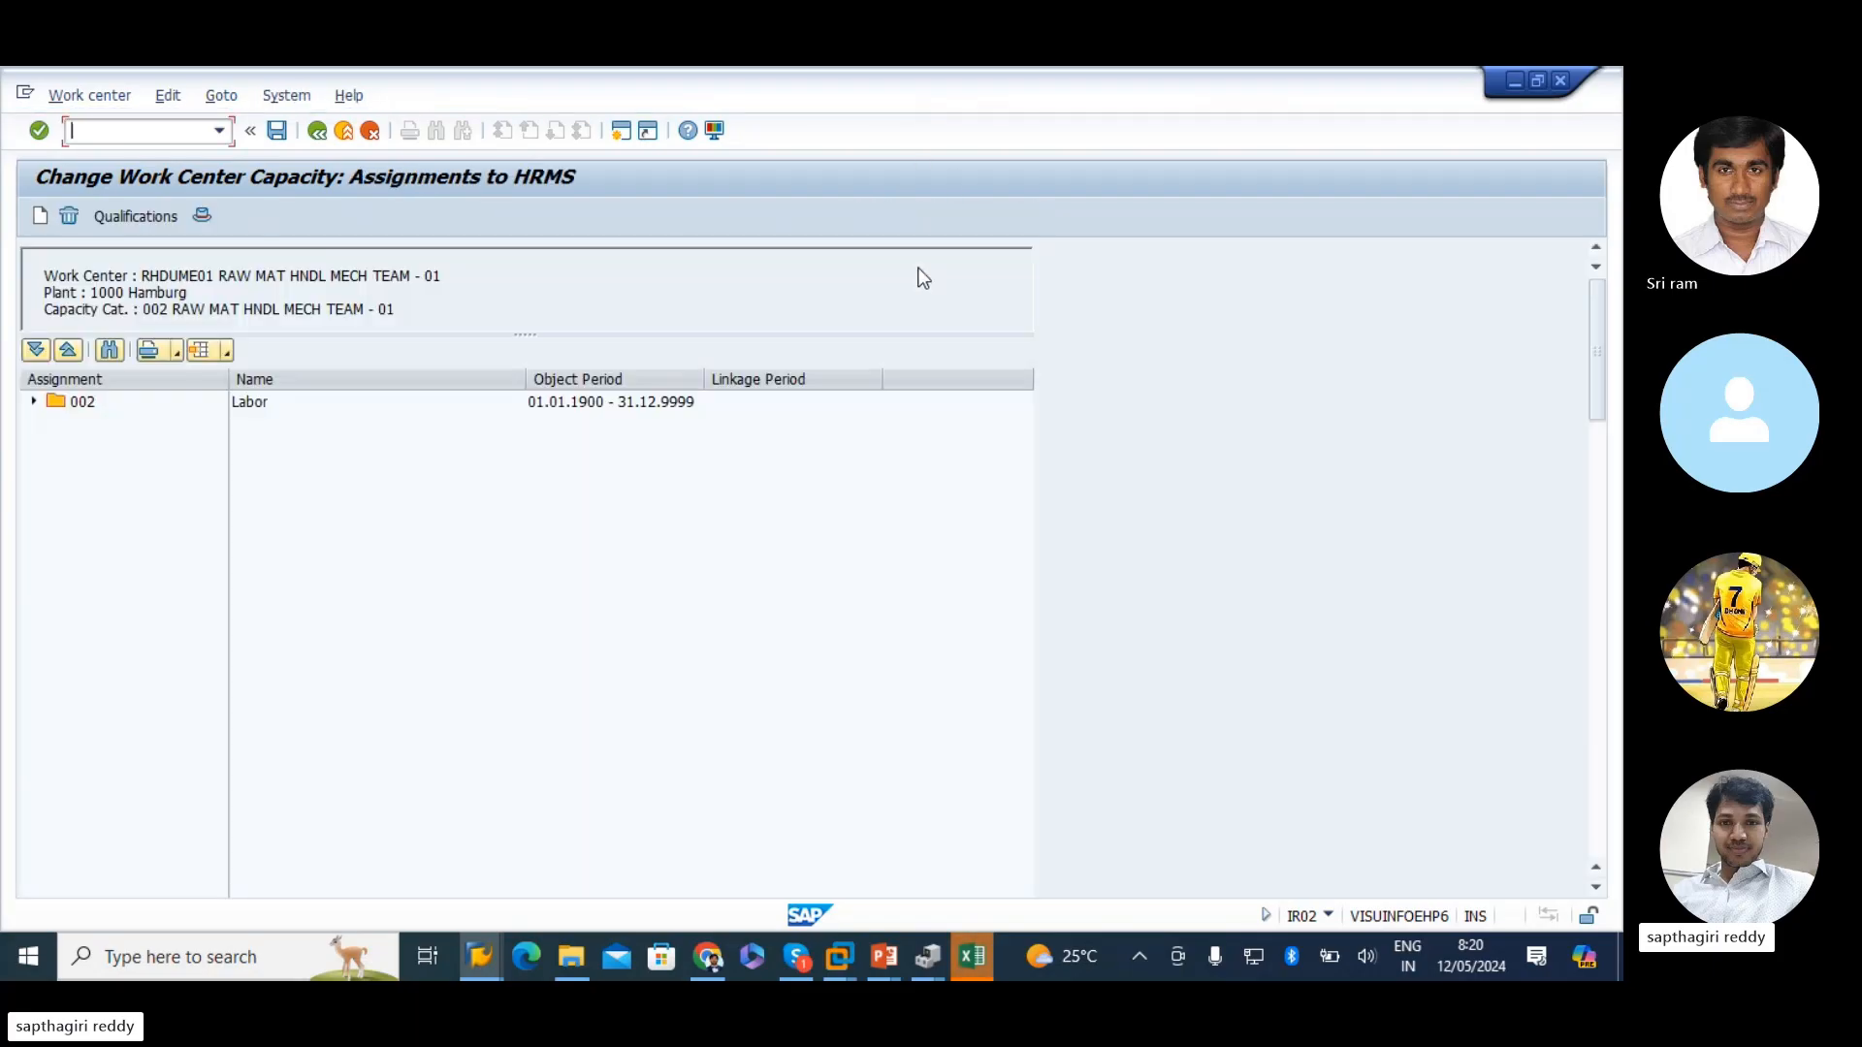
click(33, 402)
click(104, 427)
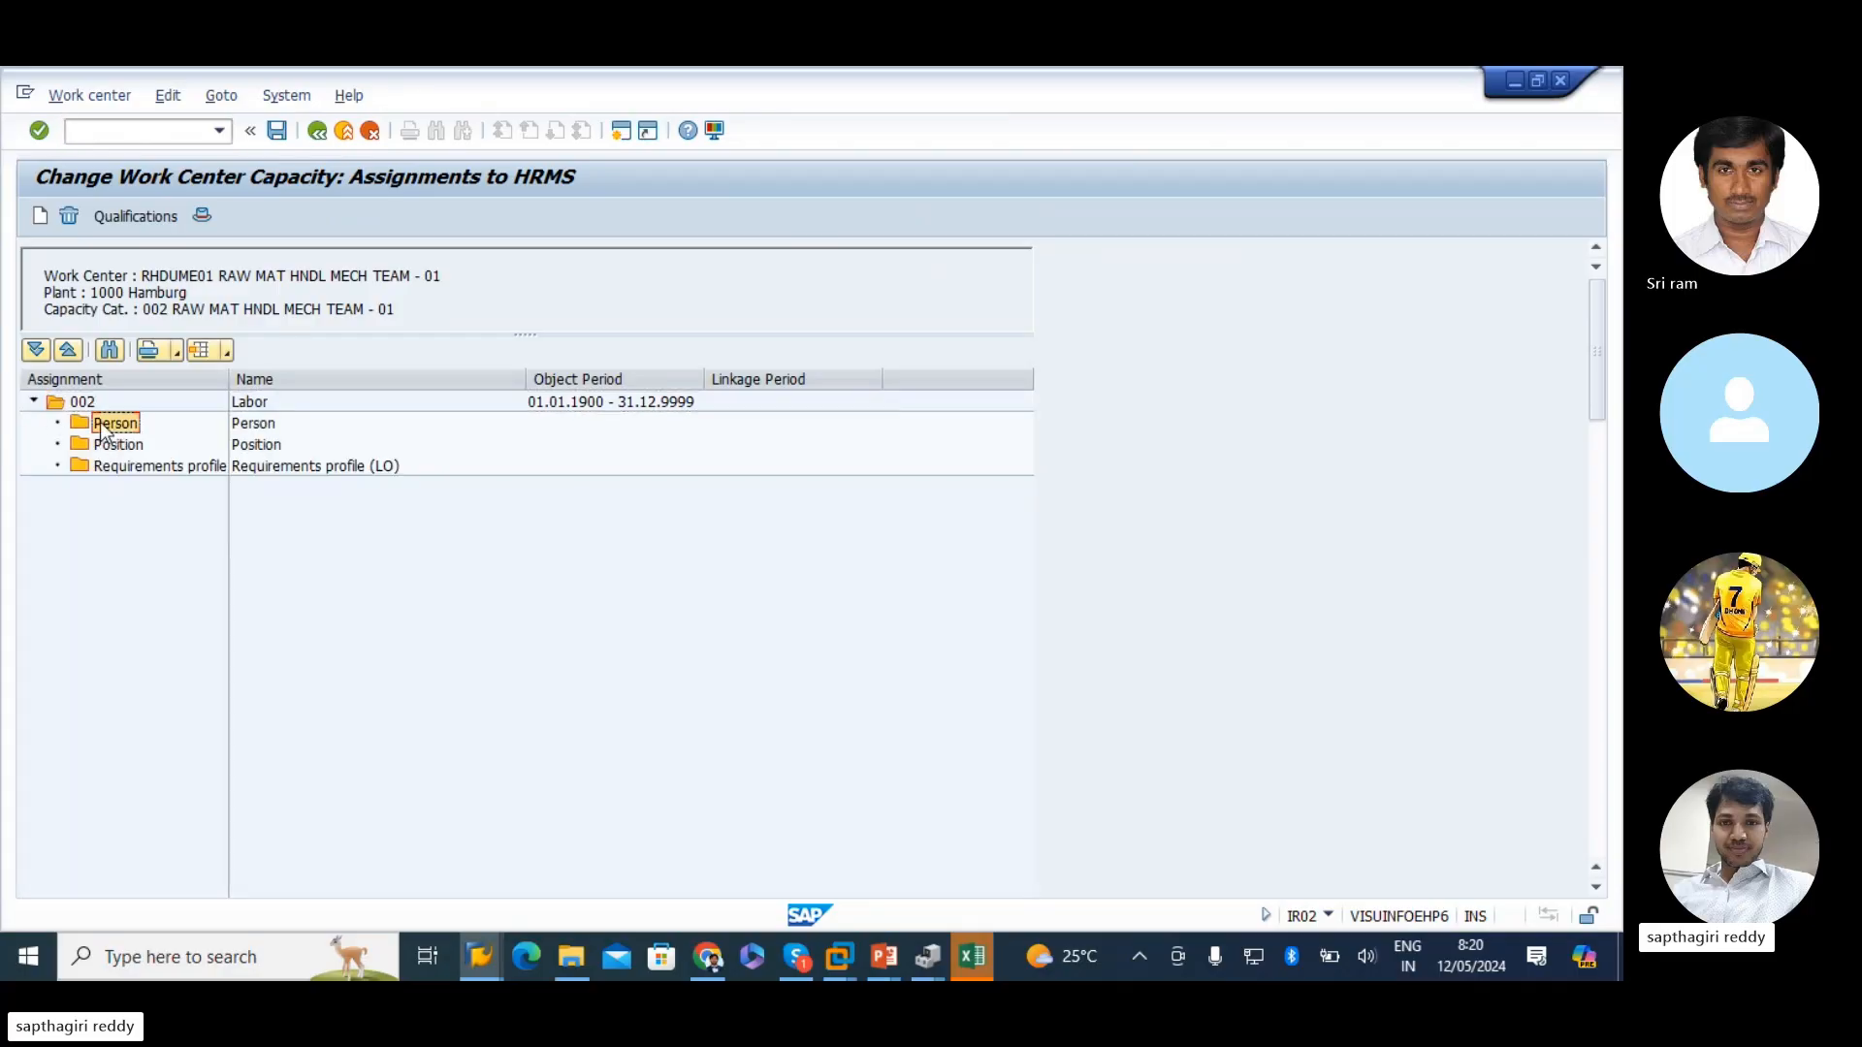
double_click(108, 424)
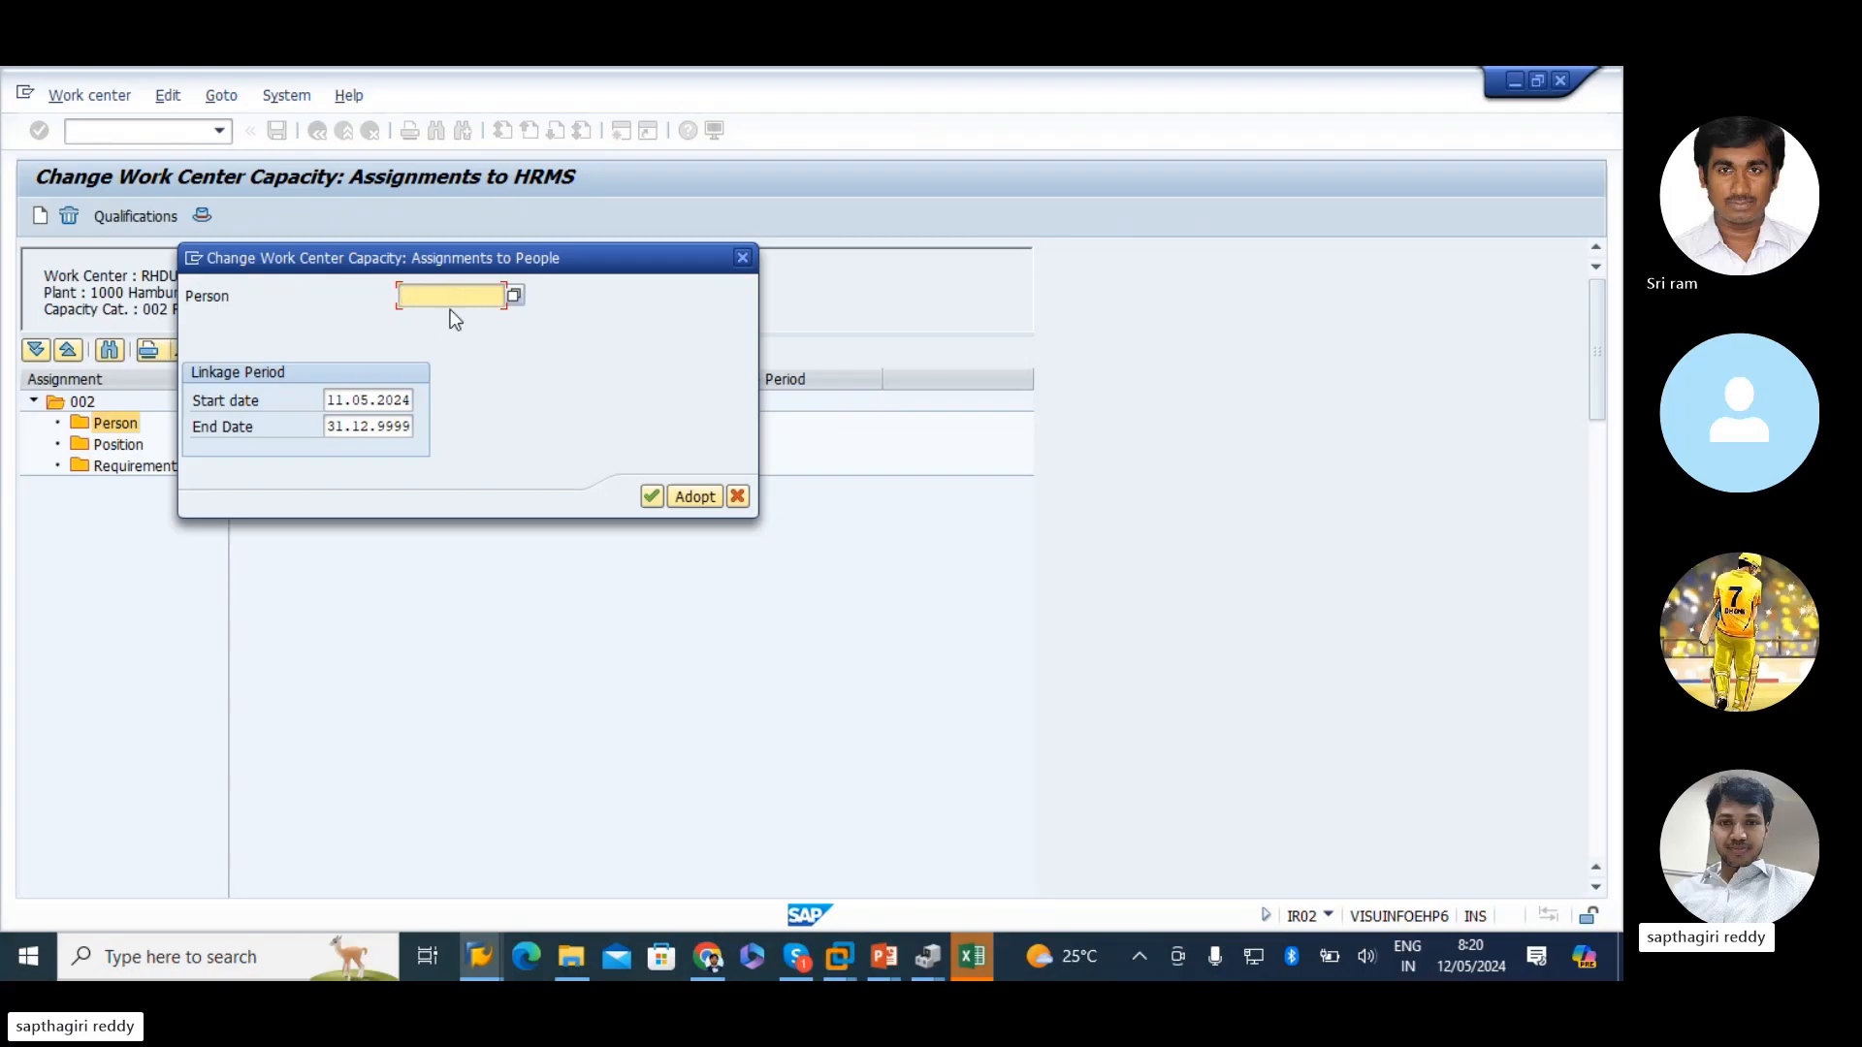
- Search for persons with the pattern SA* and pick people from the results for the assignment
click(450, 306)
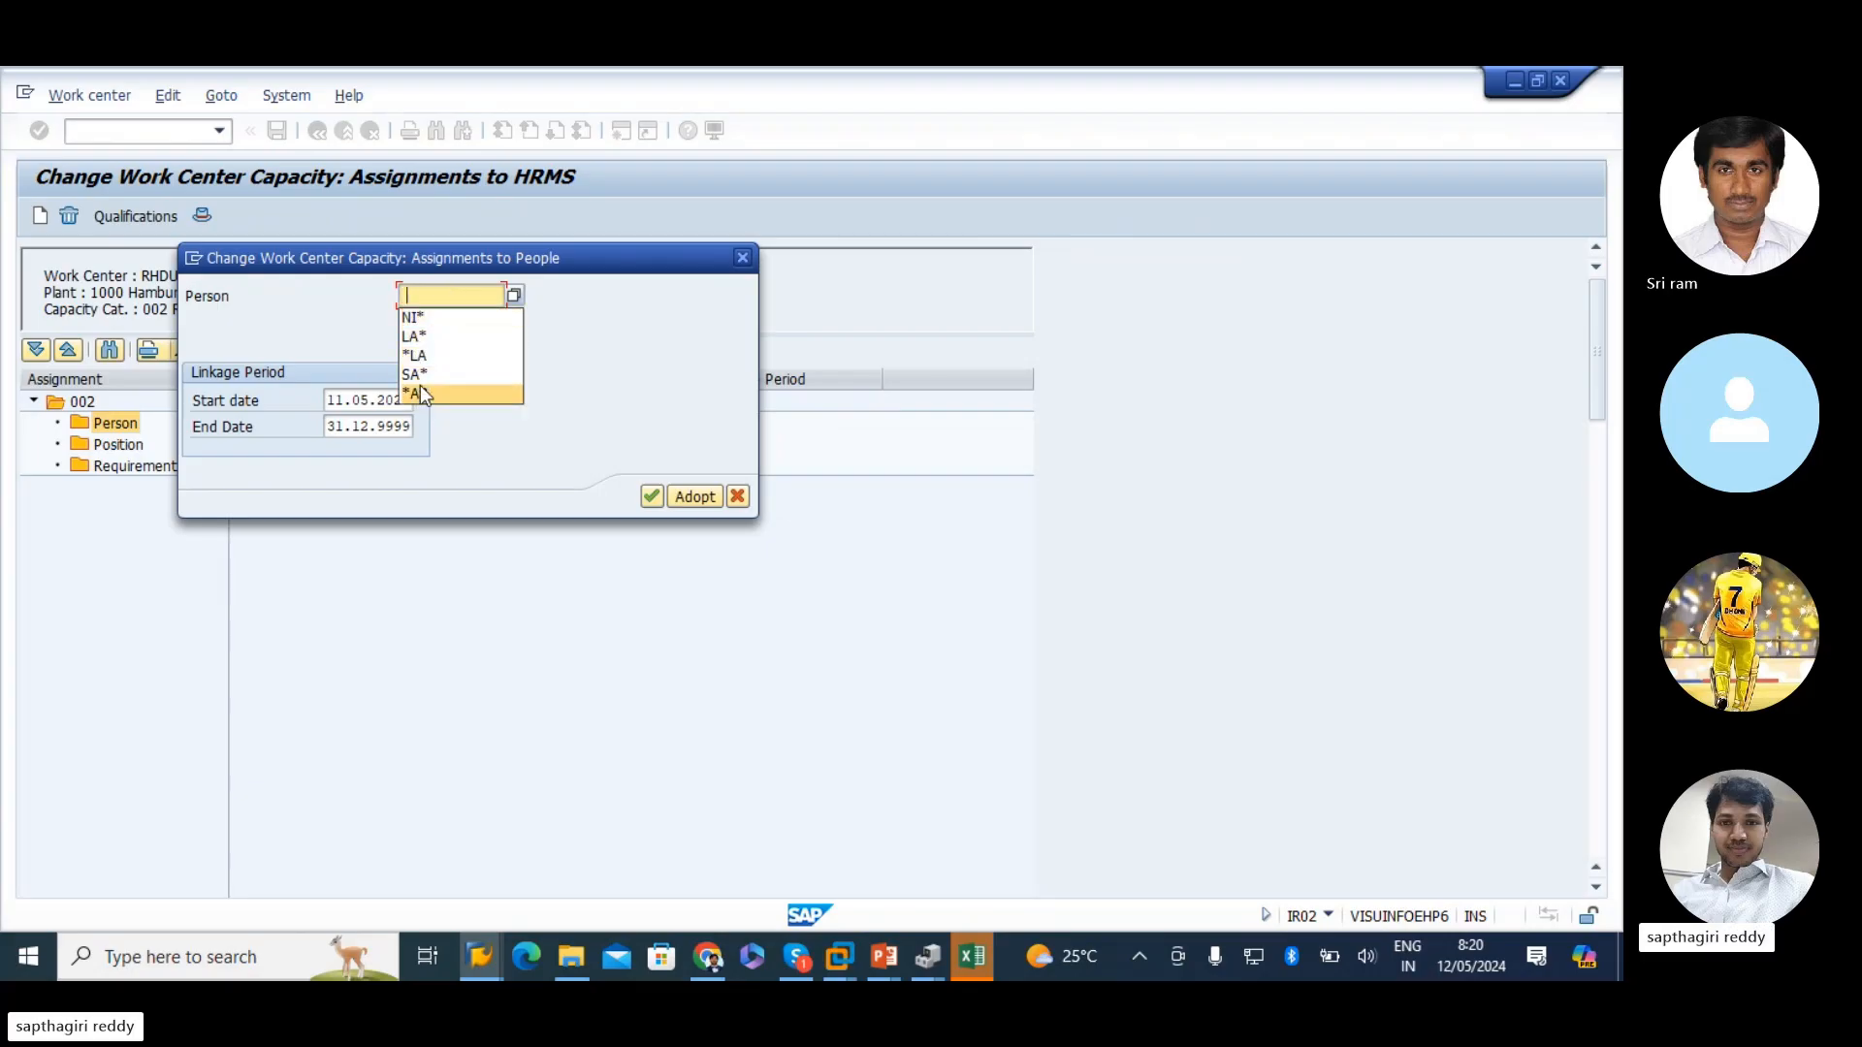
click(427, 375)
click(650, 496)
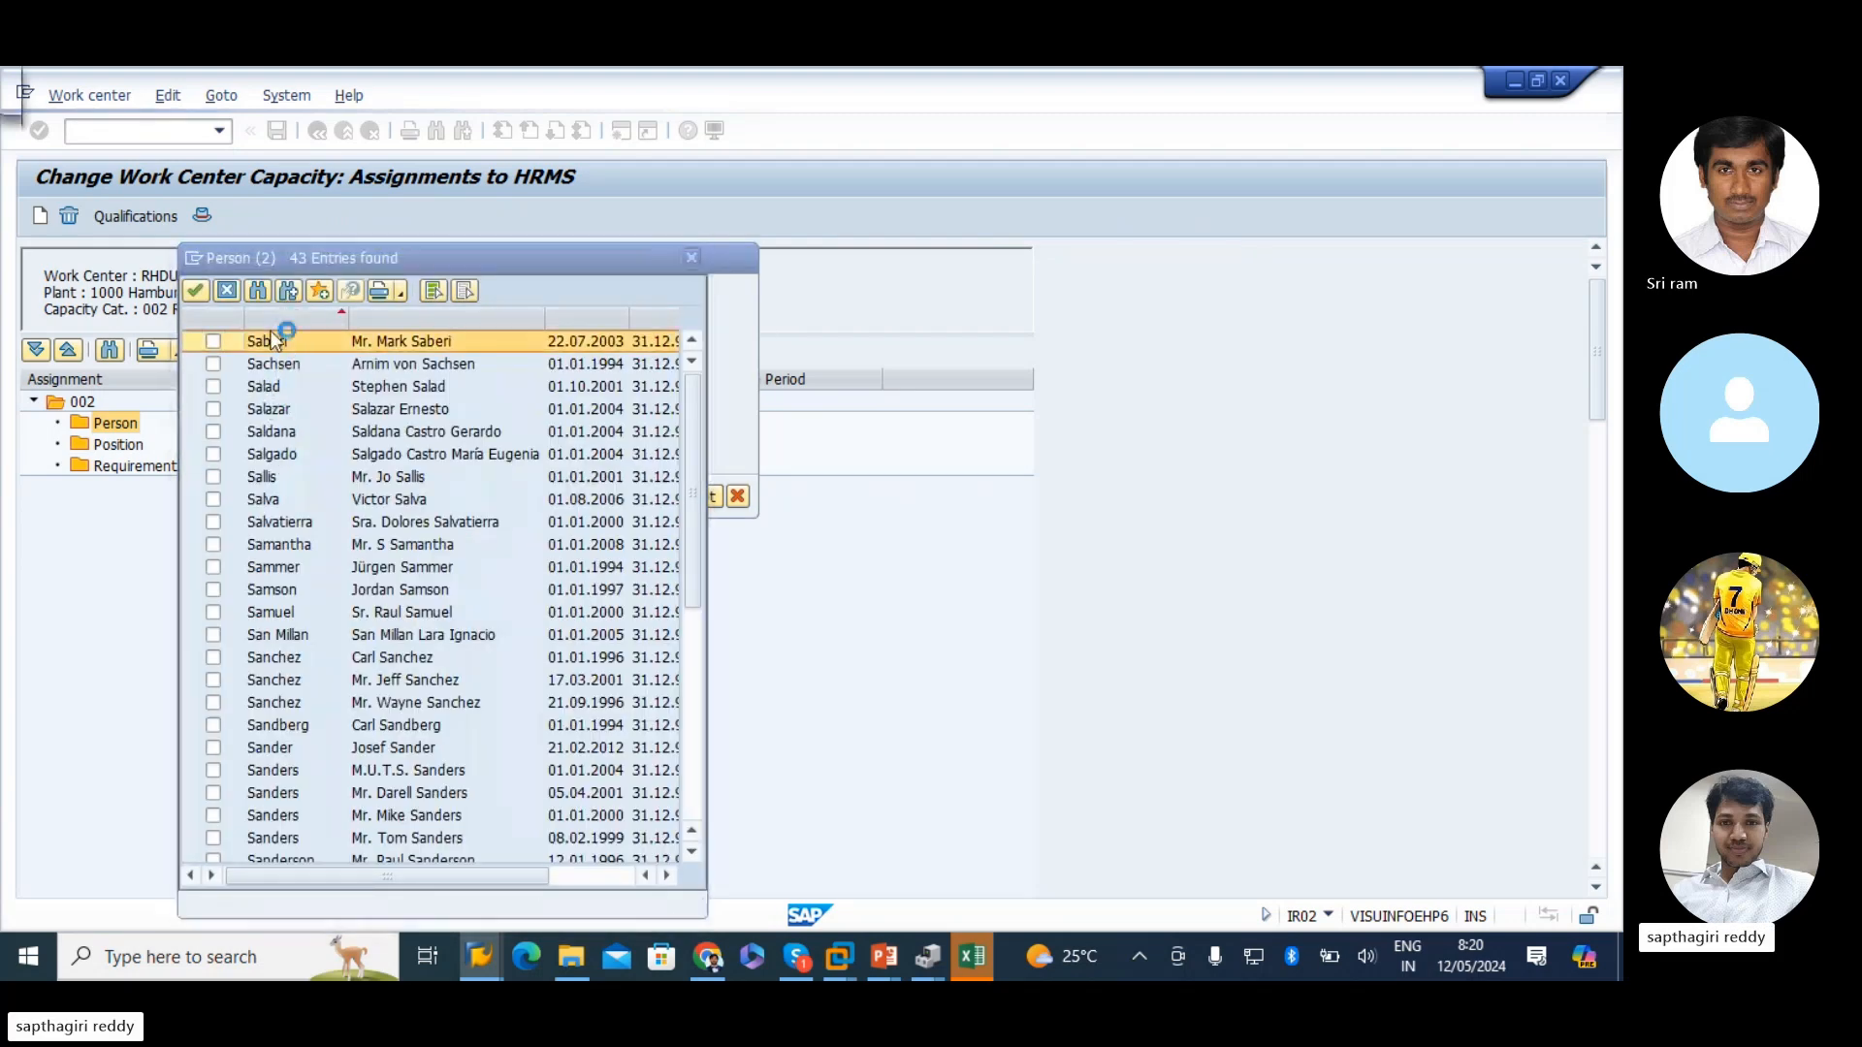
click(213, 455)
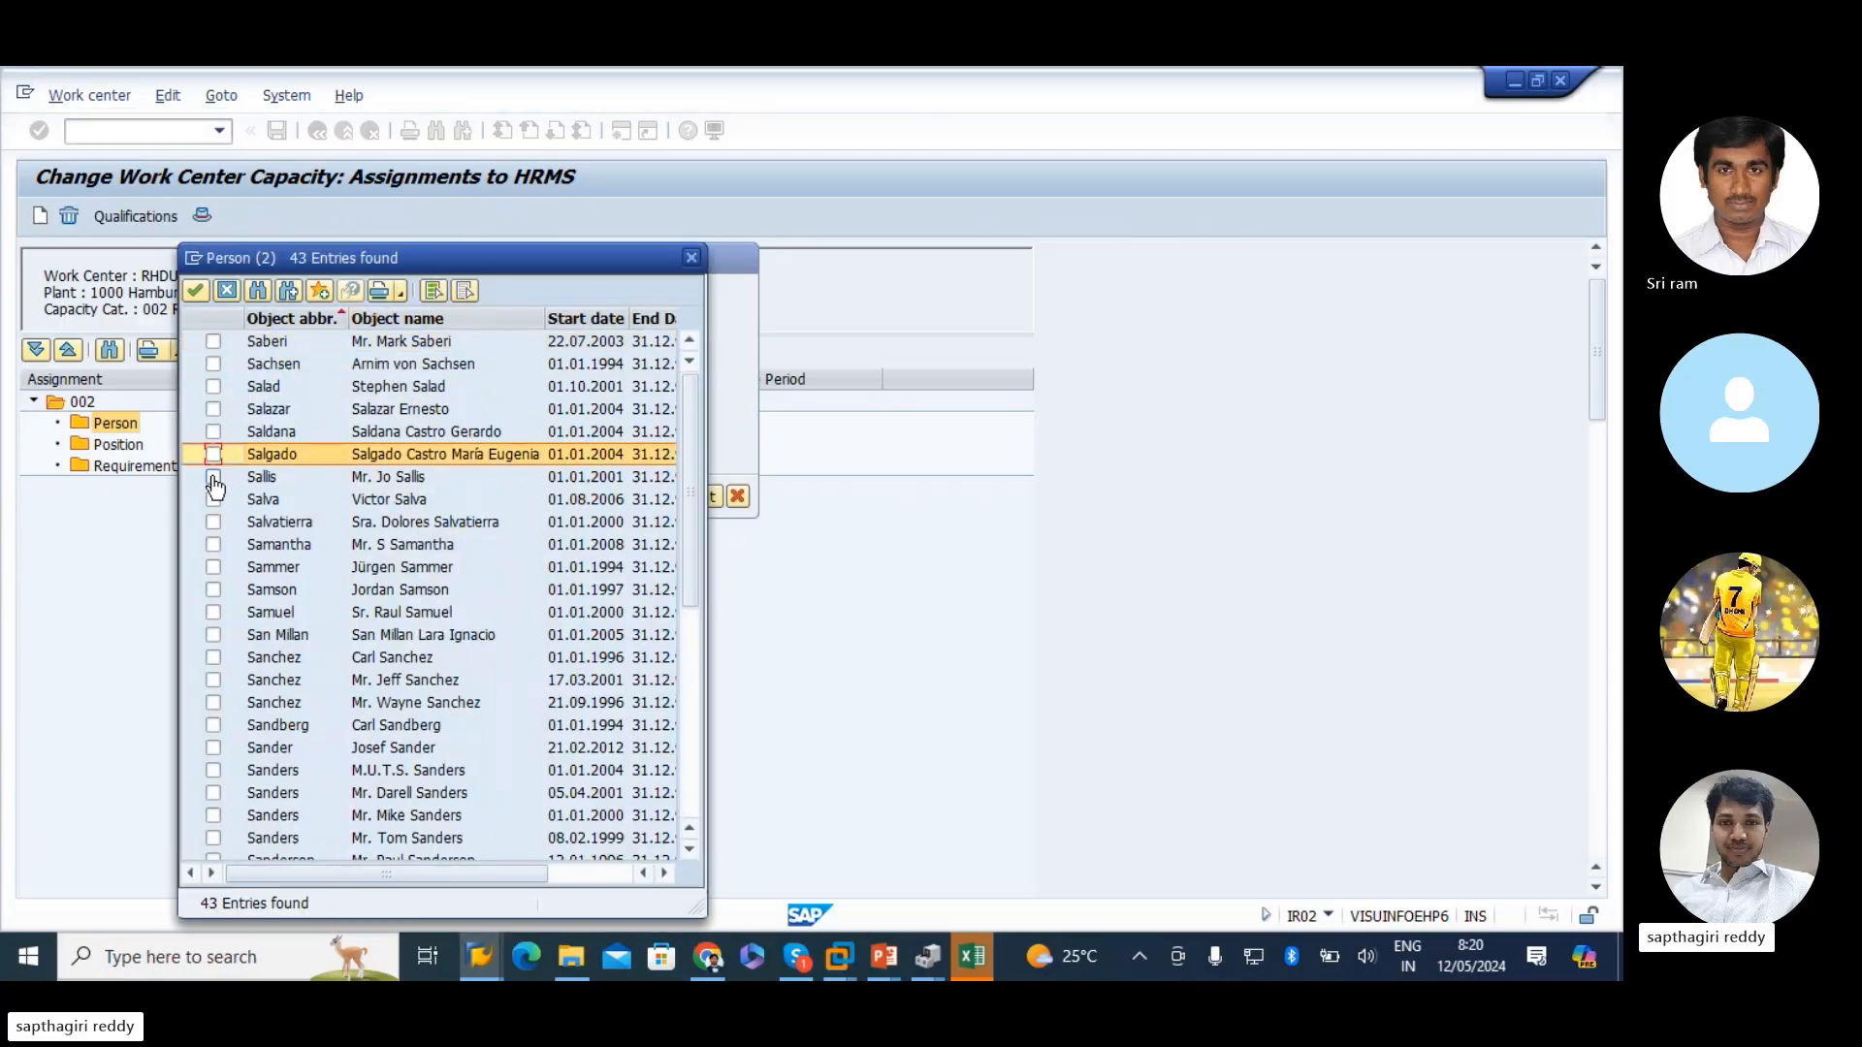
- Assign the five people in the sixth to tenth listed rows to the work center capacity and expand the Person assignments
click(213, 477)
click(214, 500)
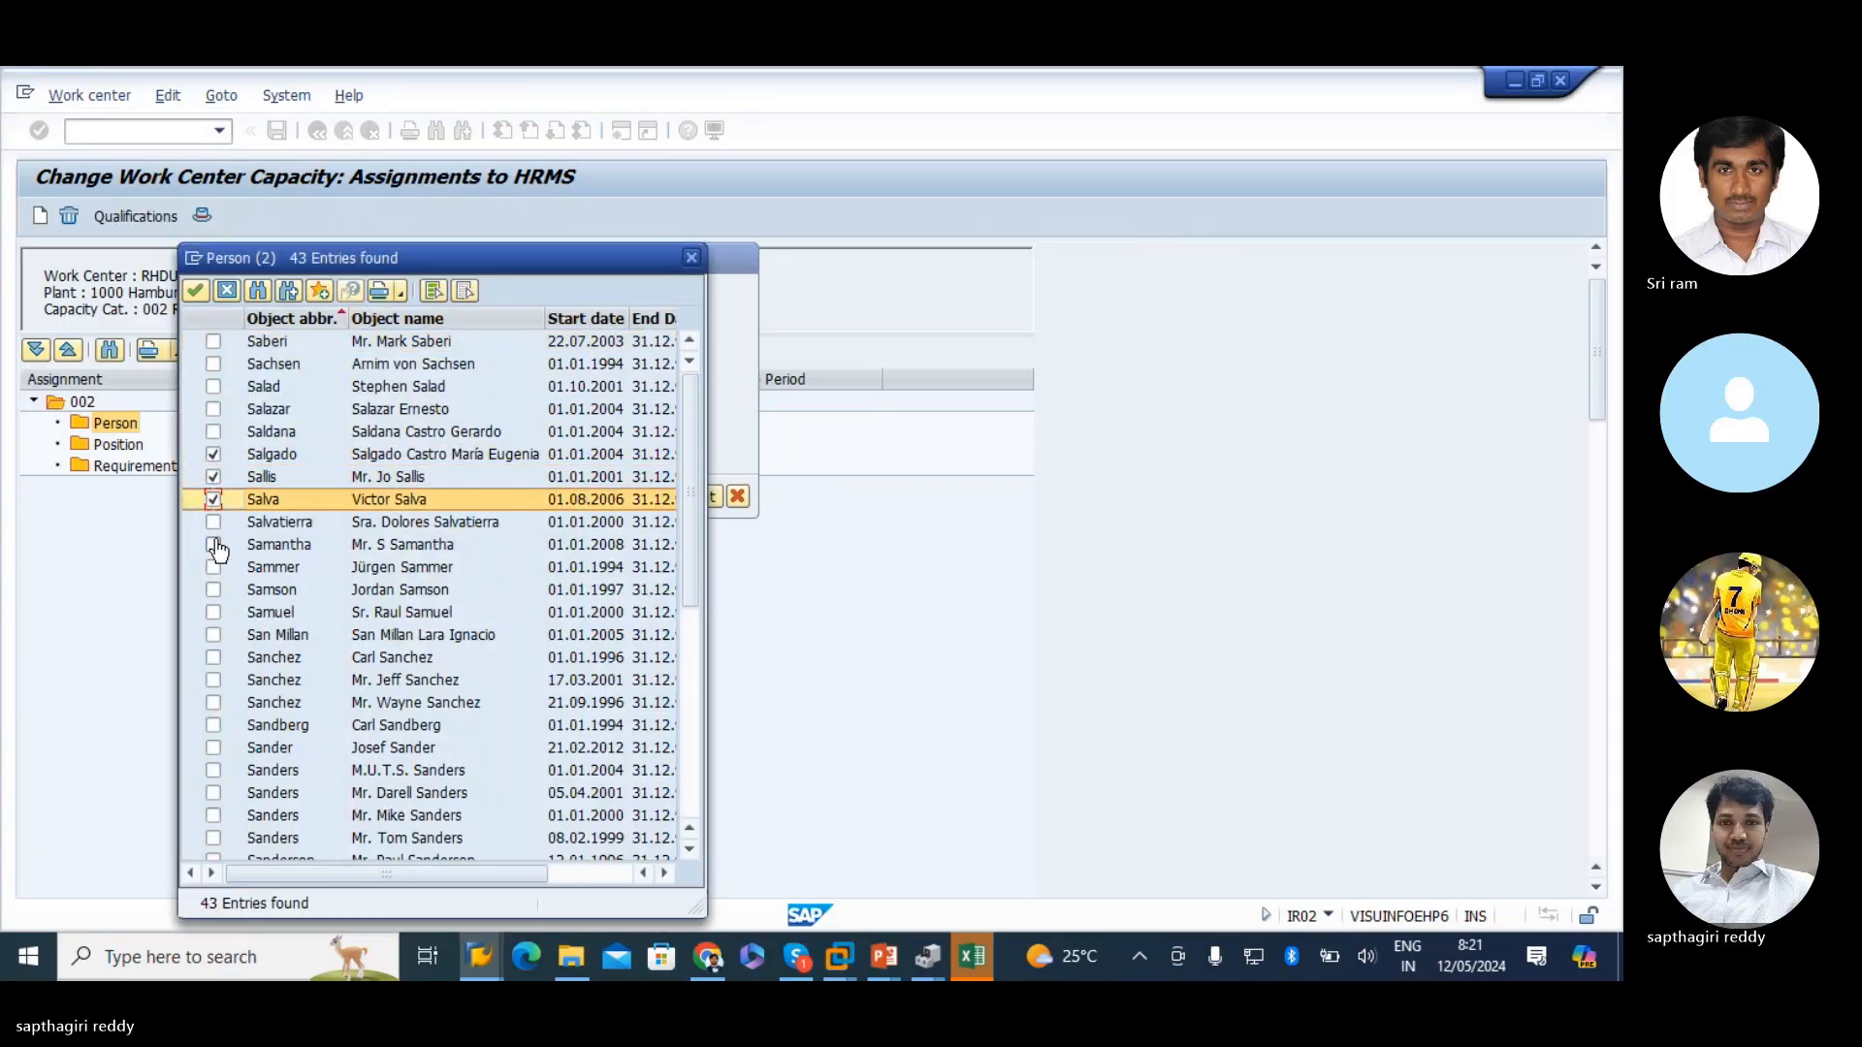
click(213, 522)
click(213, 545)
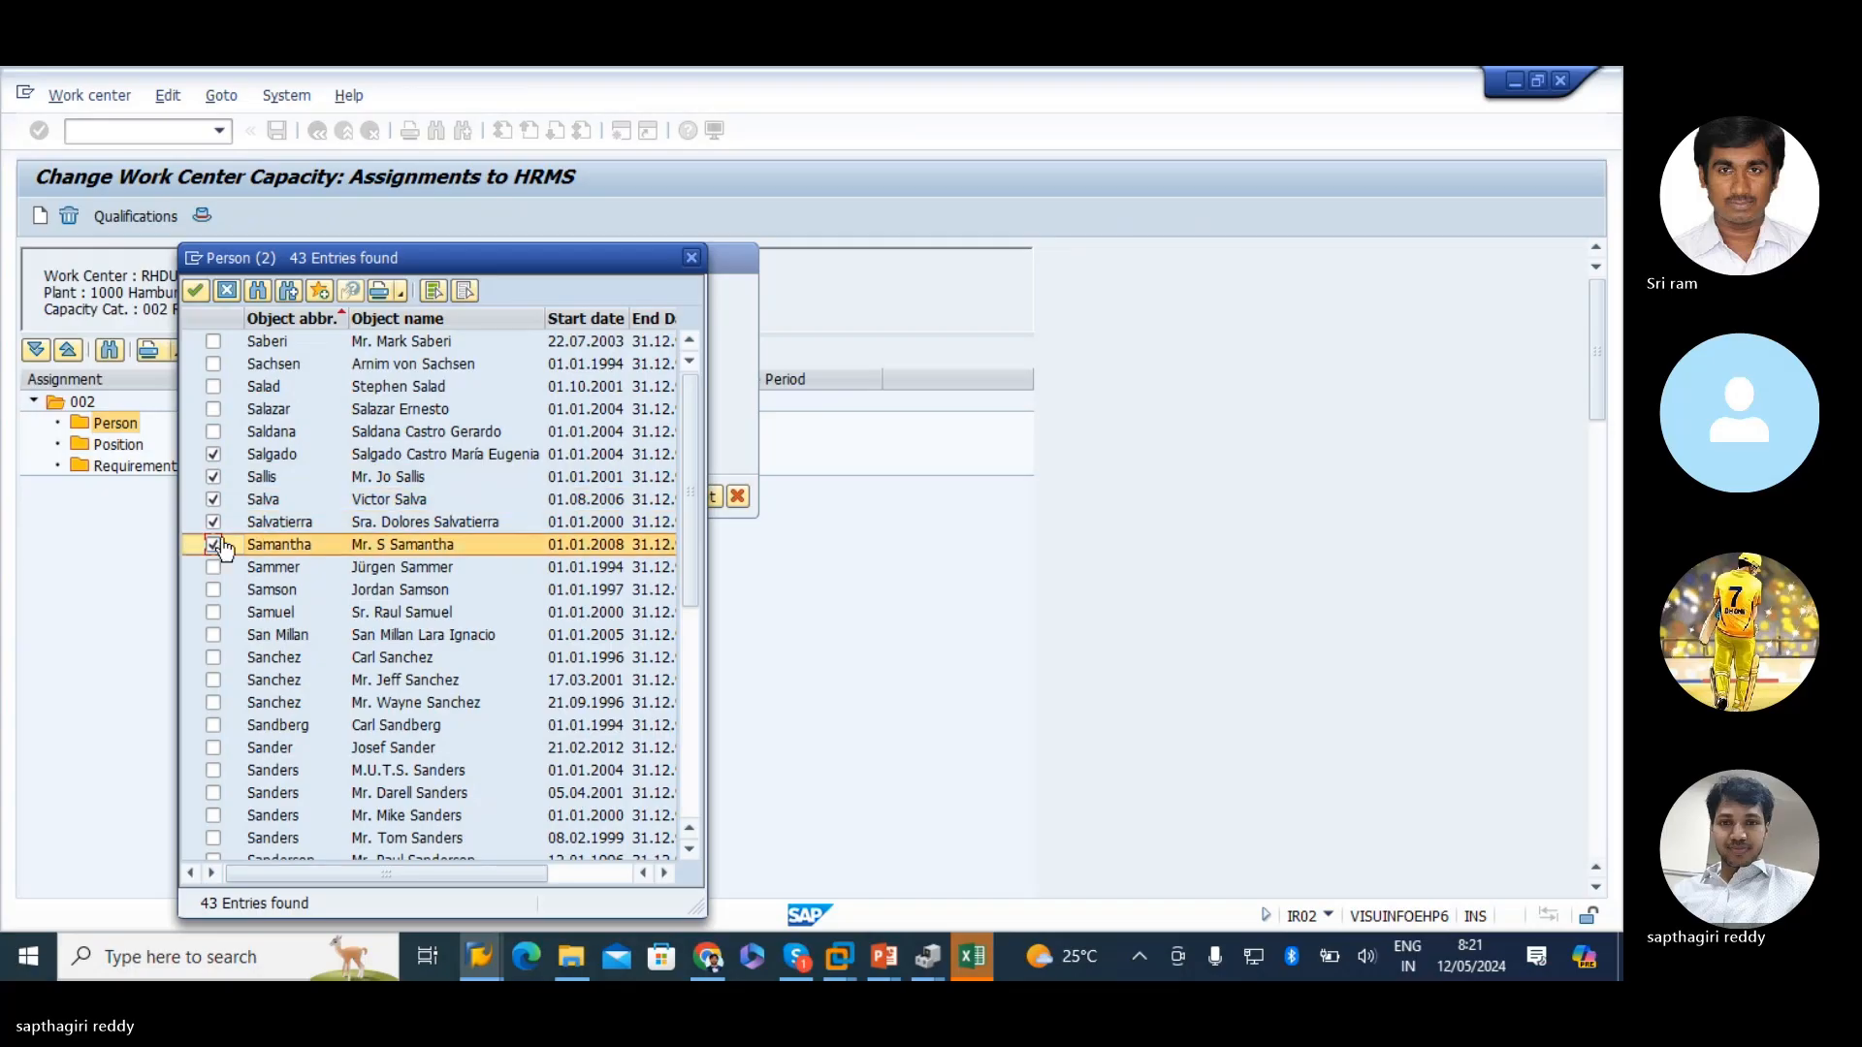
click(196, 290)
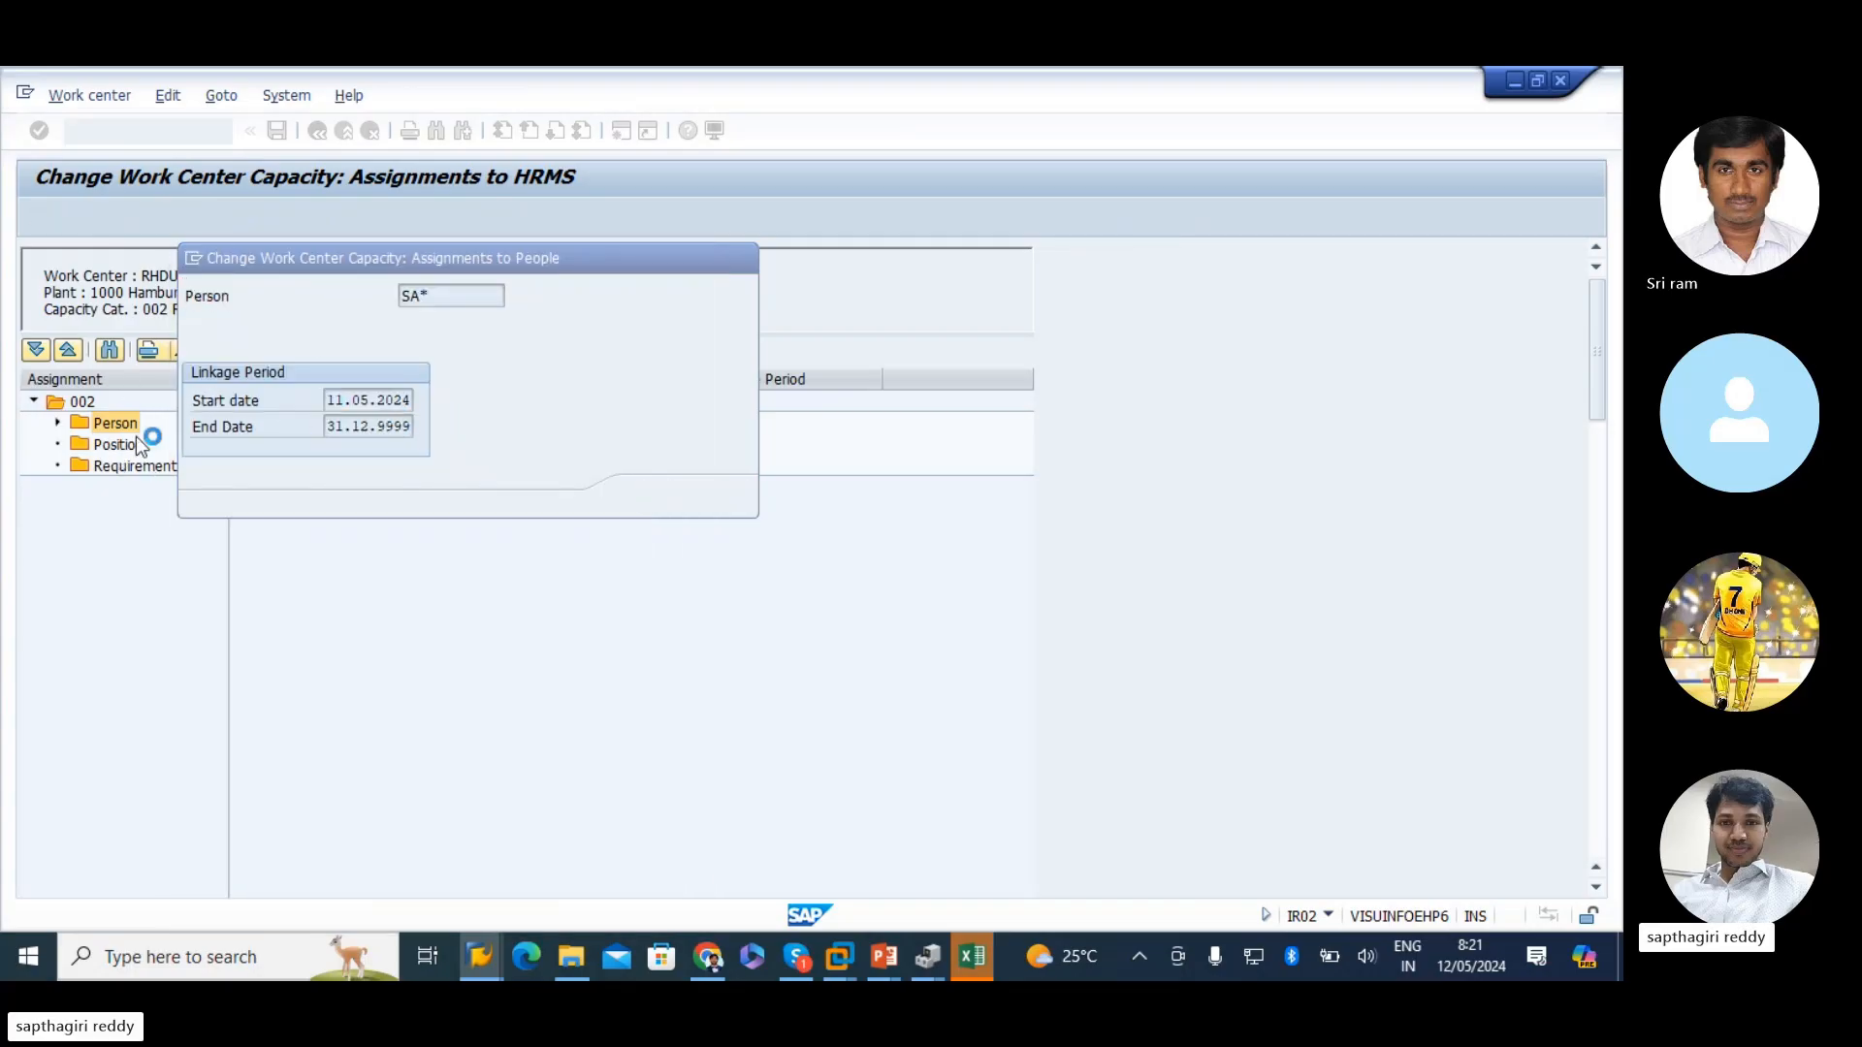
click(57, 423)
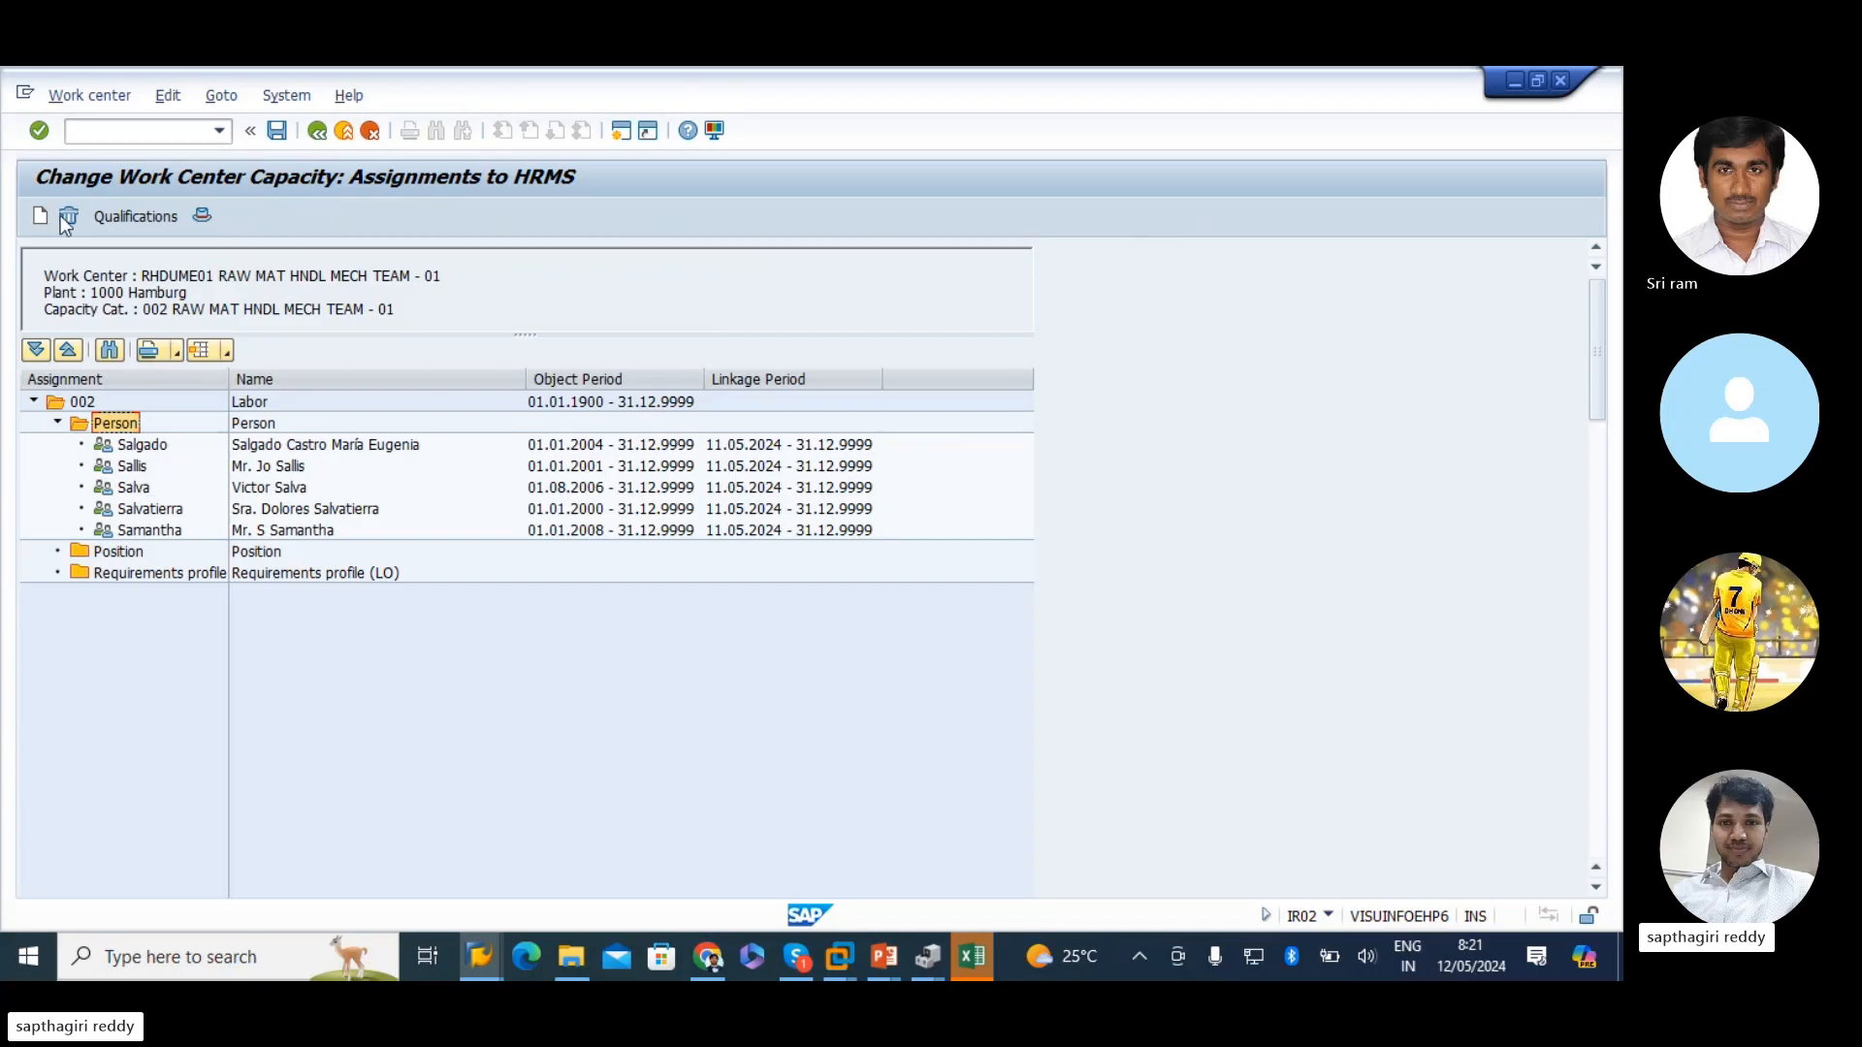
- Return from the HRMS assignments to the capacity header and save work center RHDUME01
click(142, 444)
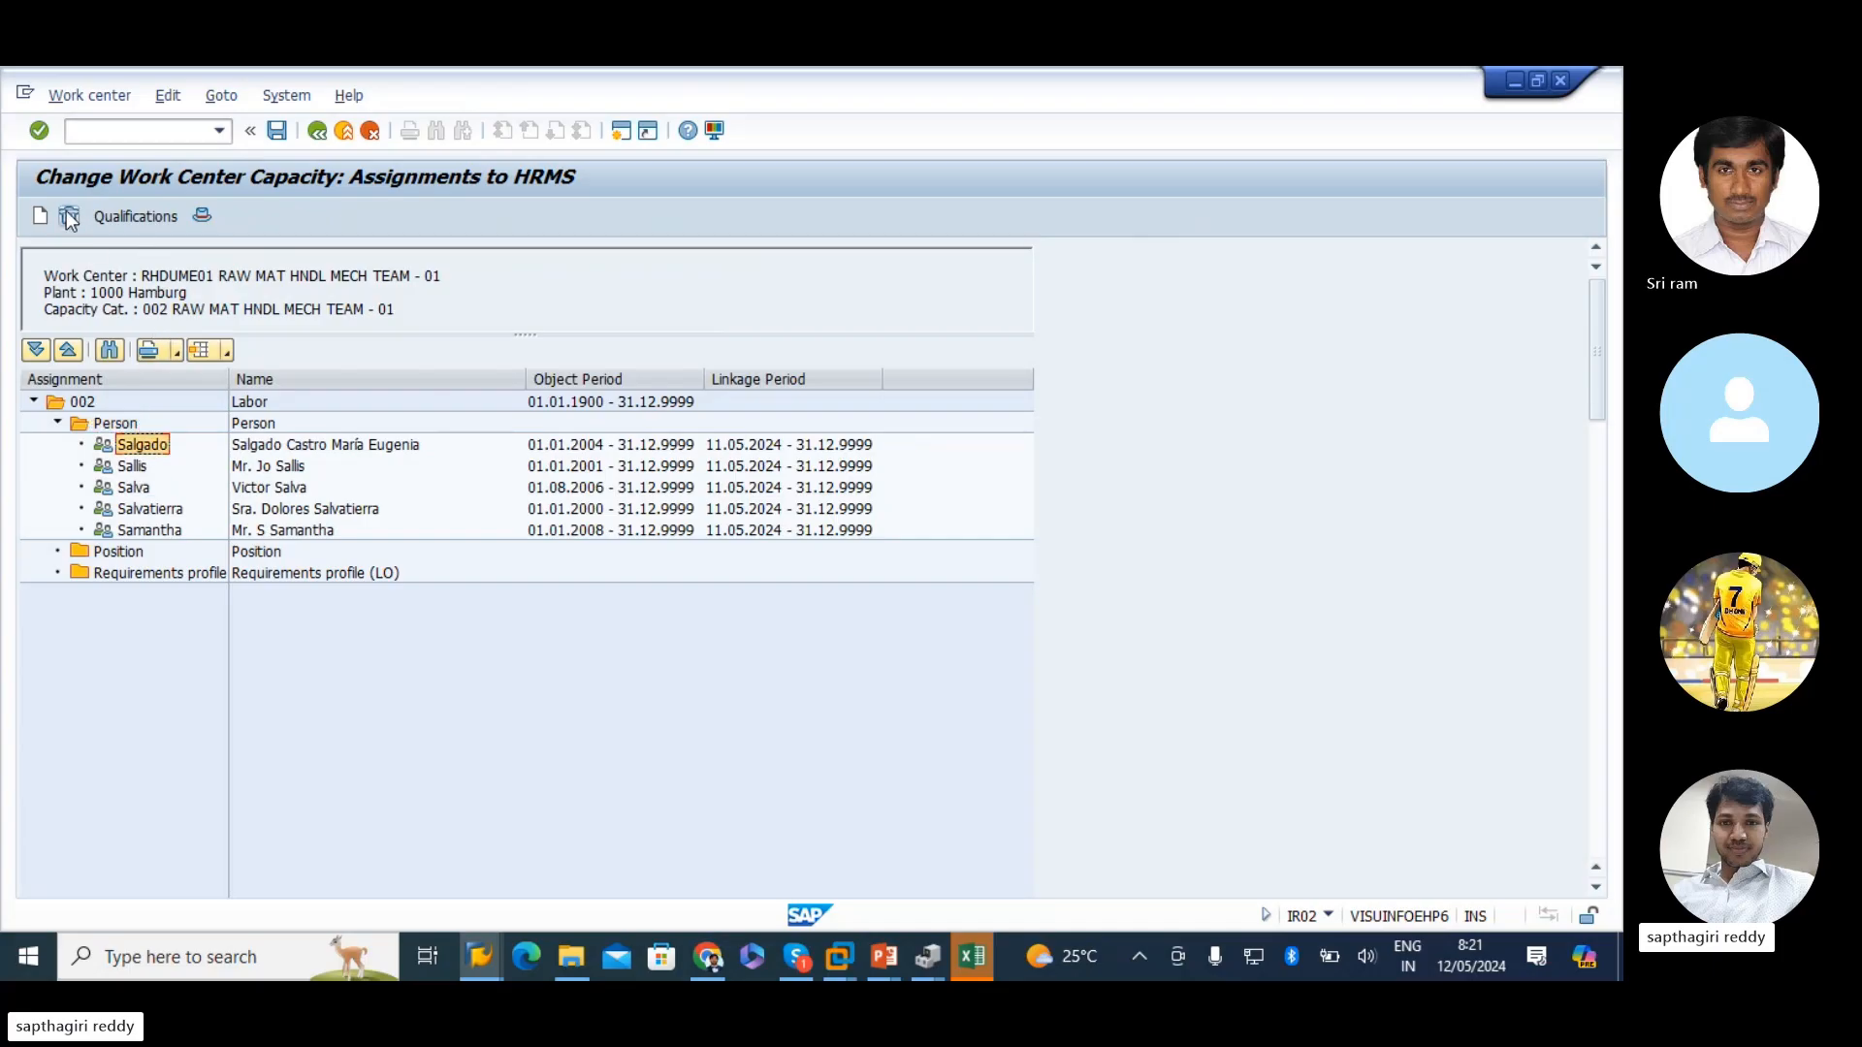
click(316, 131)
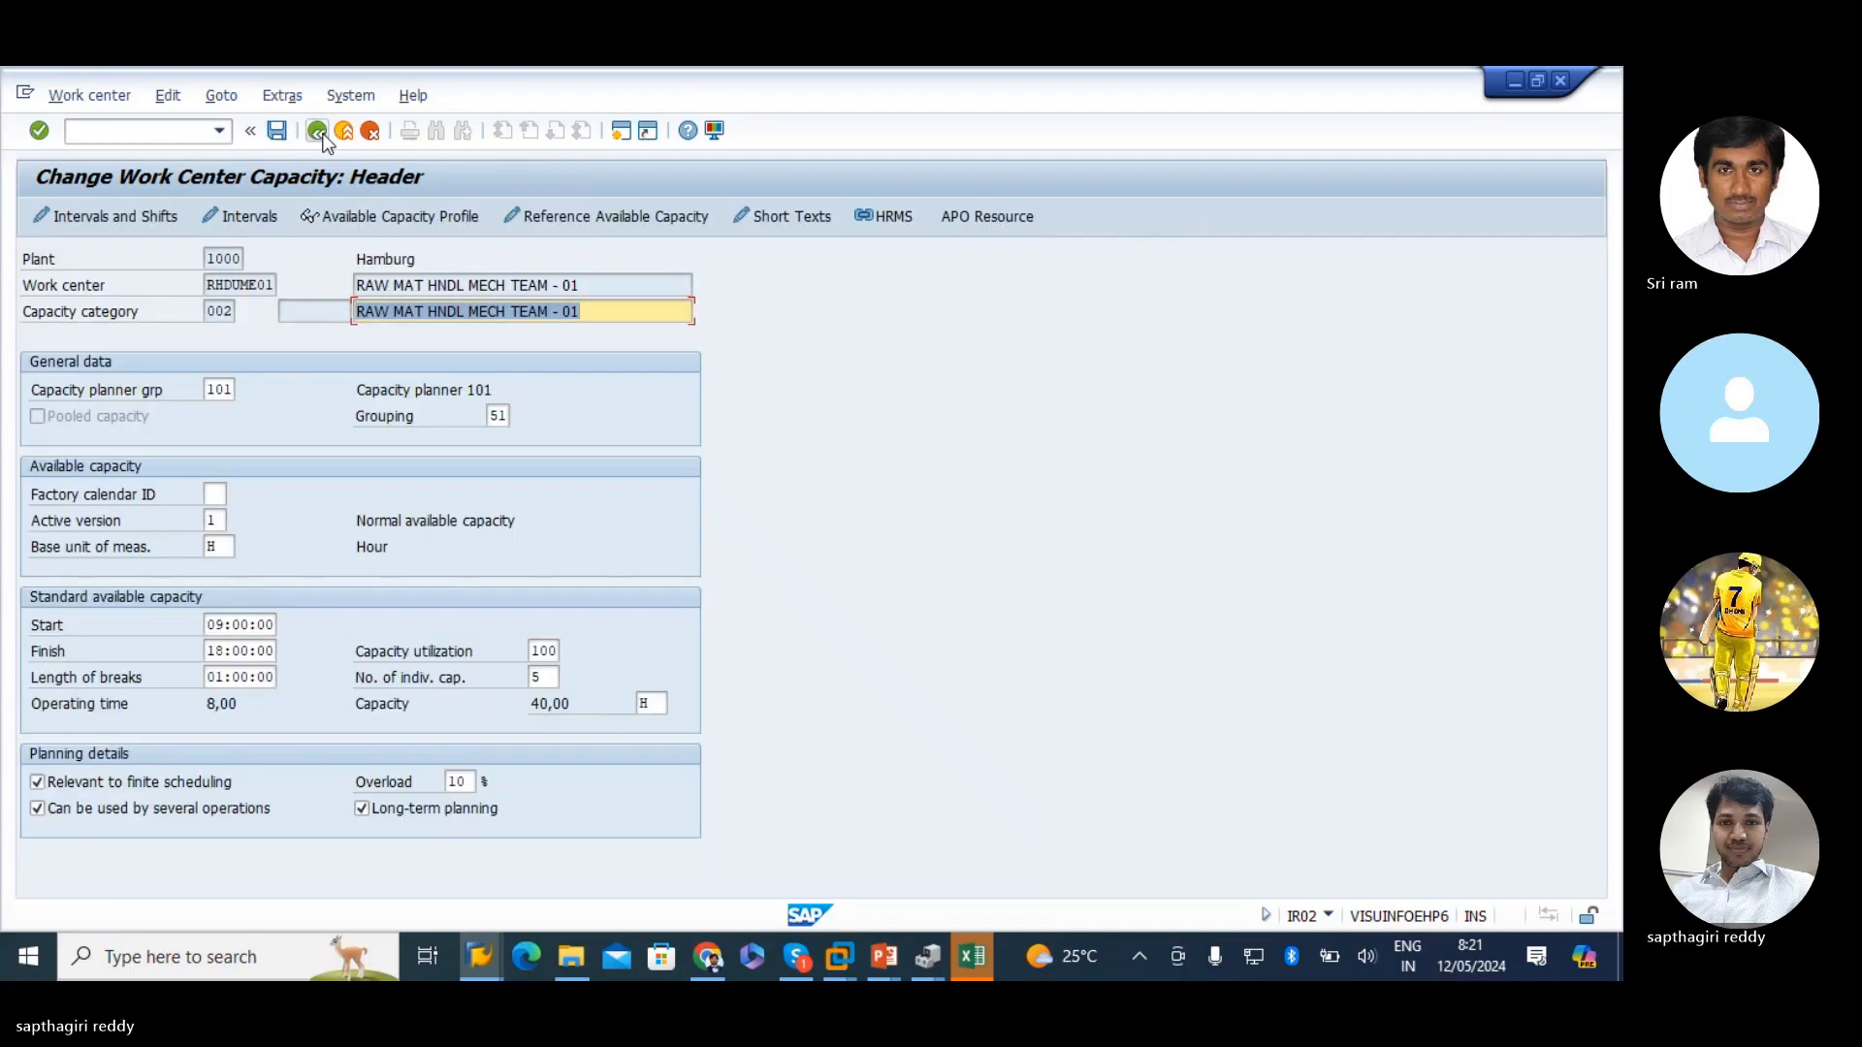
click(278, 136)
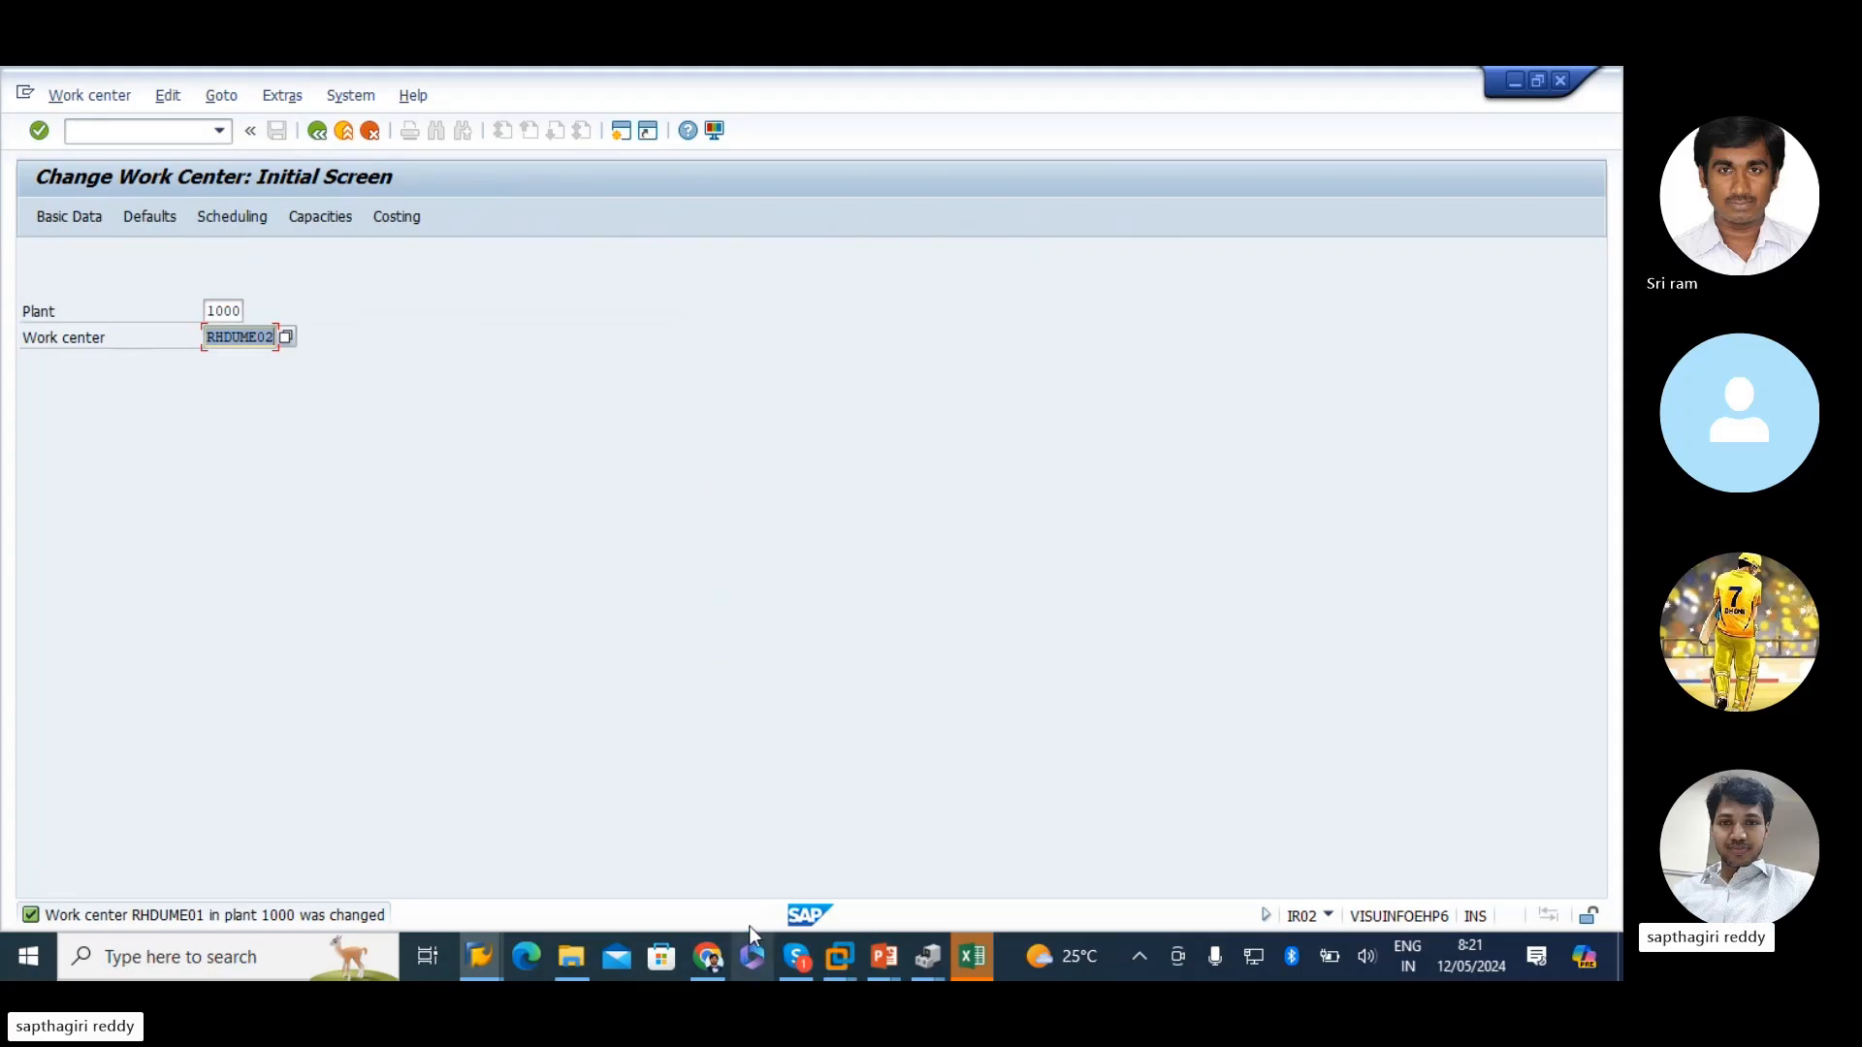
- Switch to the Skype call, mute the microphone and stop sharing the screen
click(795, 958)
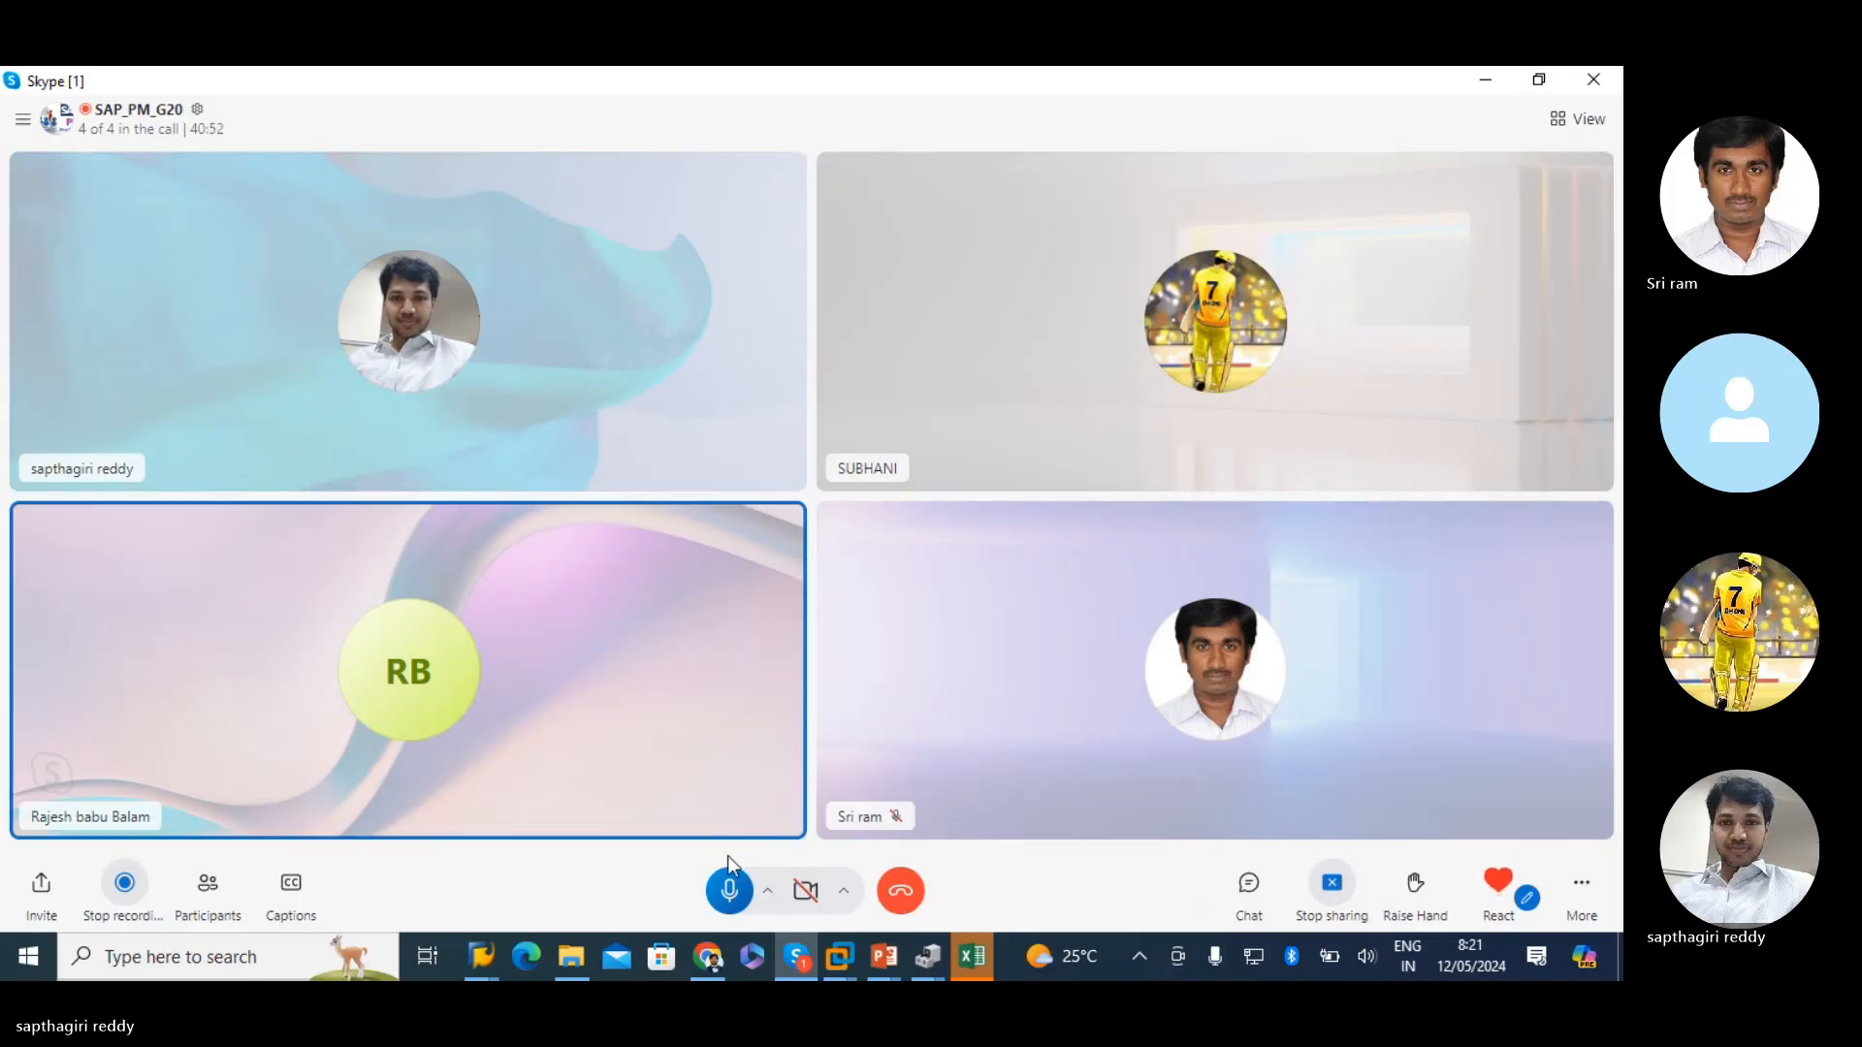
click(730, 891)
mouse_move(972, 972)
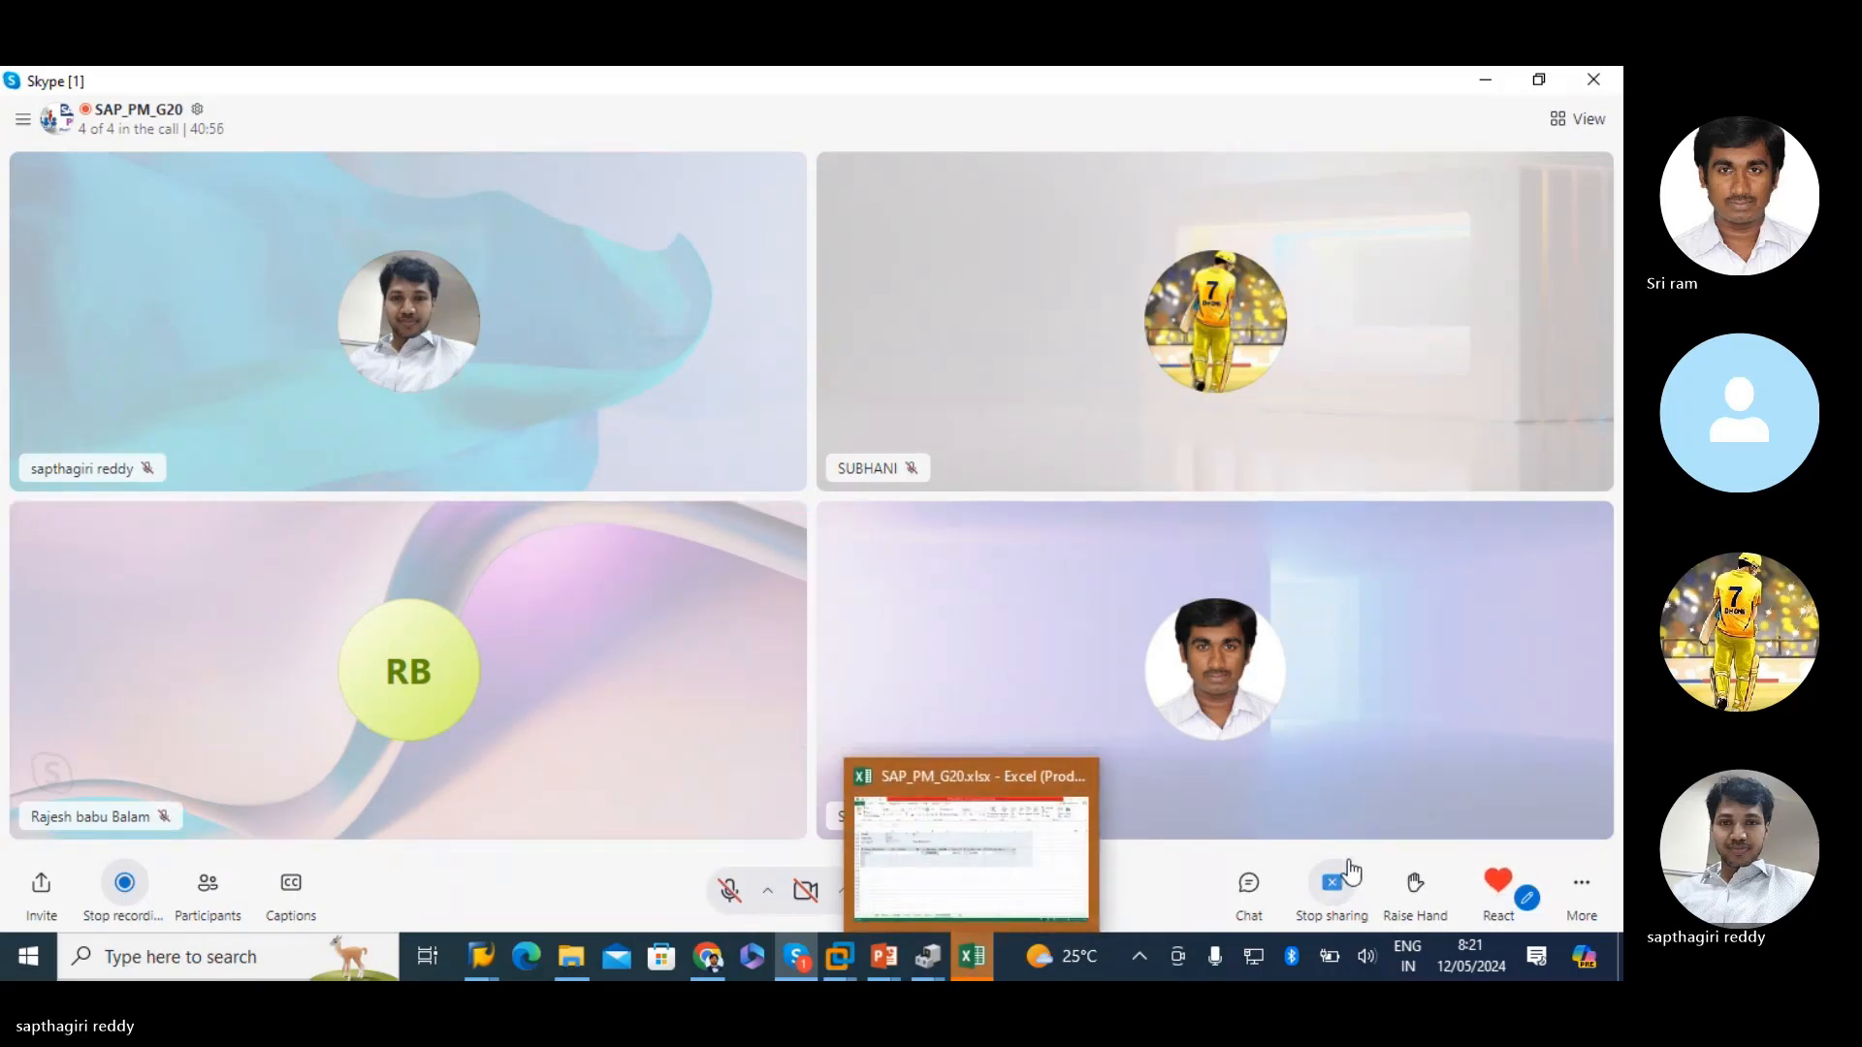
click(1332, 883)
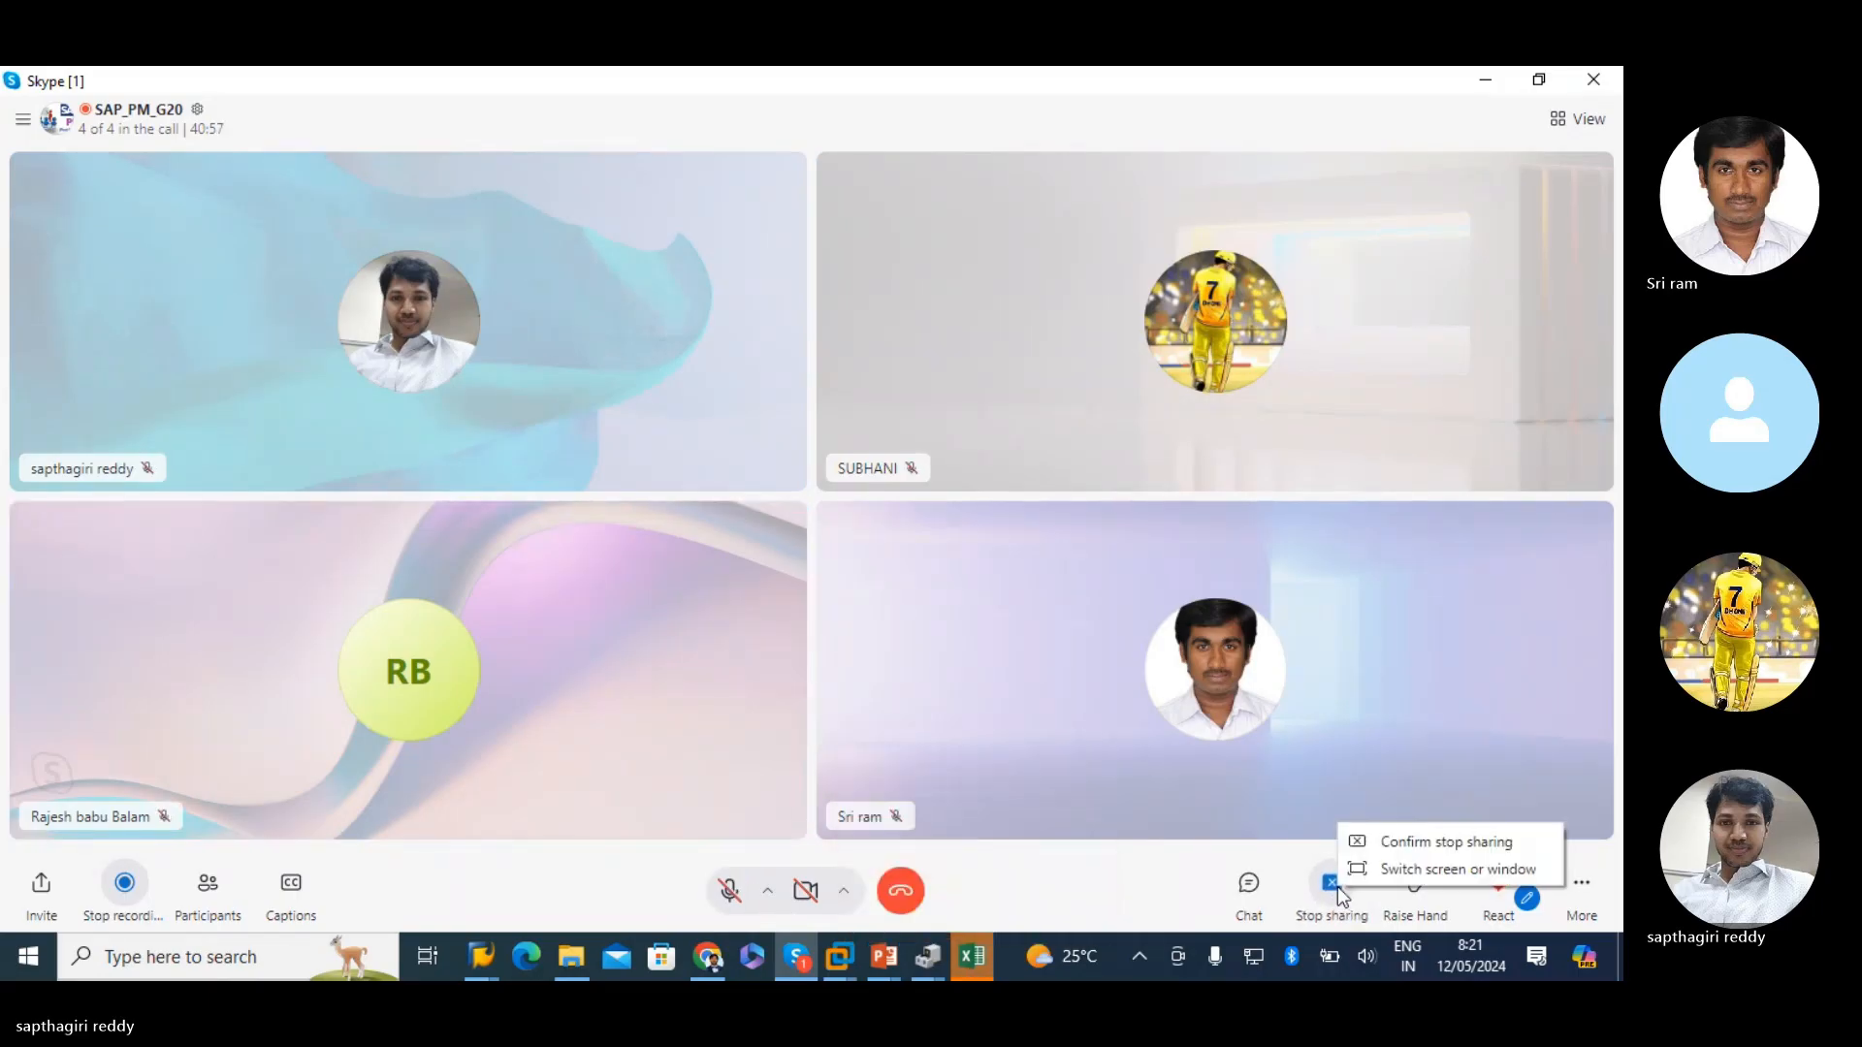
click(1383, 844)
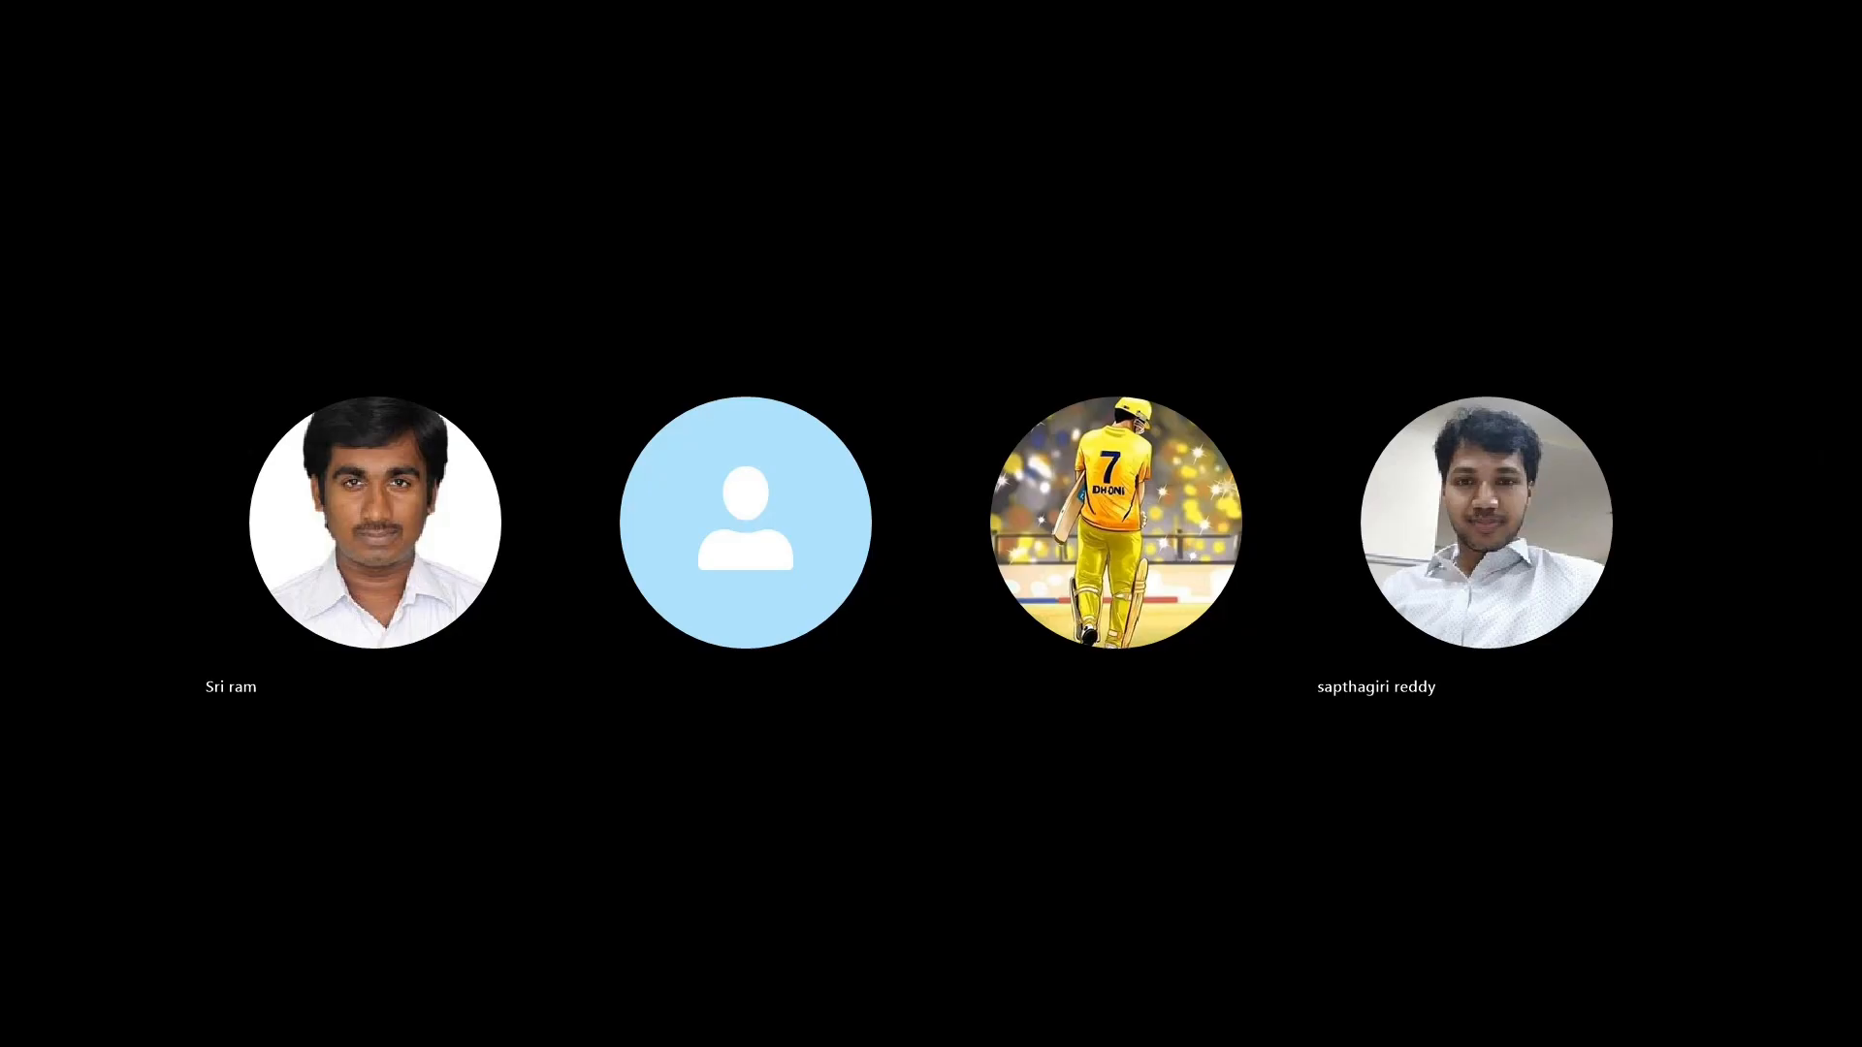
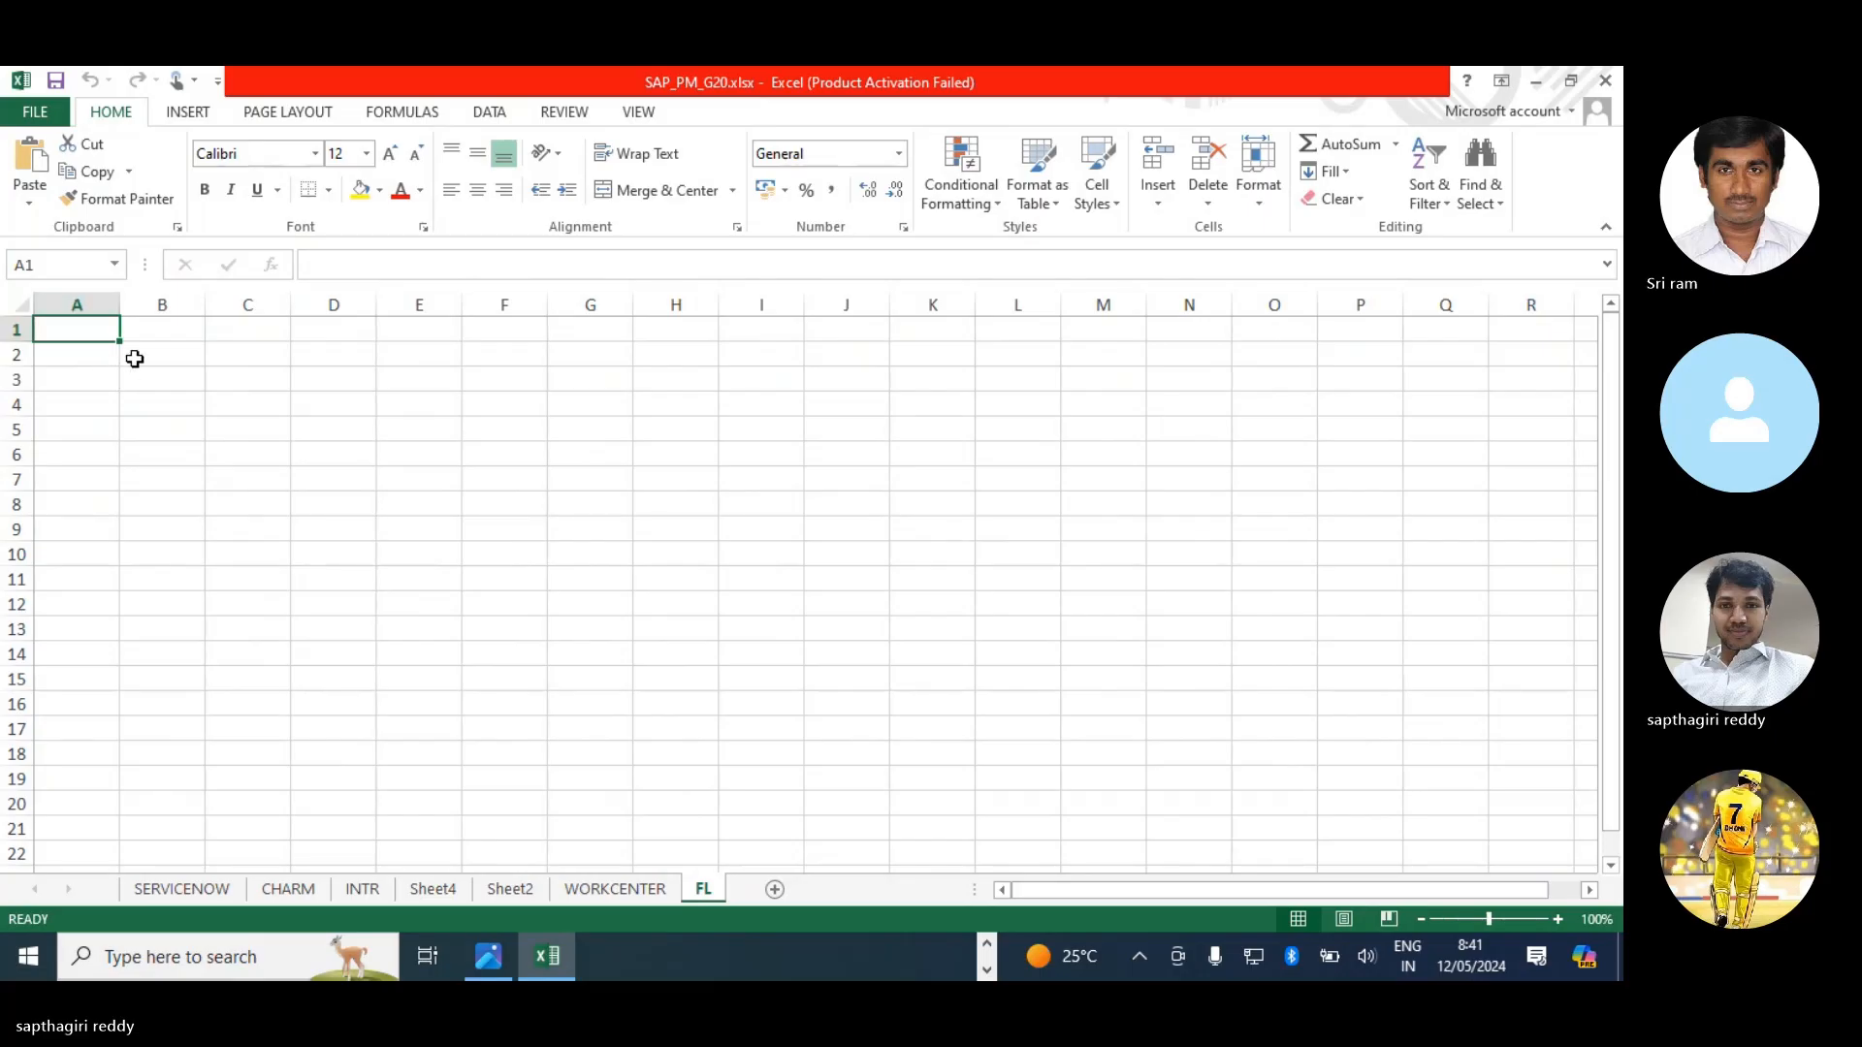
- Enter the heading FUNCTIONAL LOCATION in cell B2 of the FL sheet and fit column B to the text
click(131, 361)
text(FUNCTIONAL LOCATION)
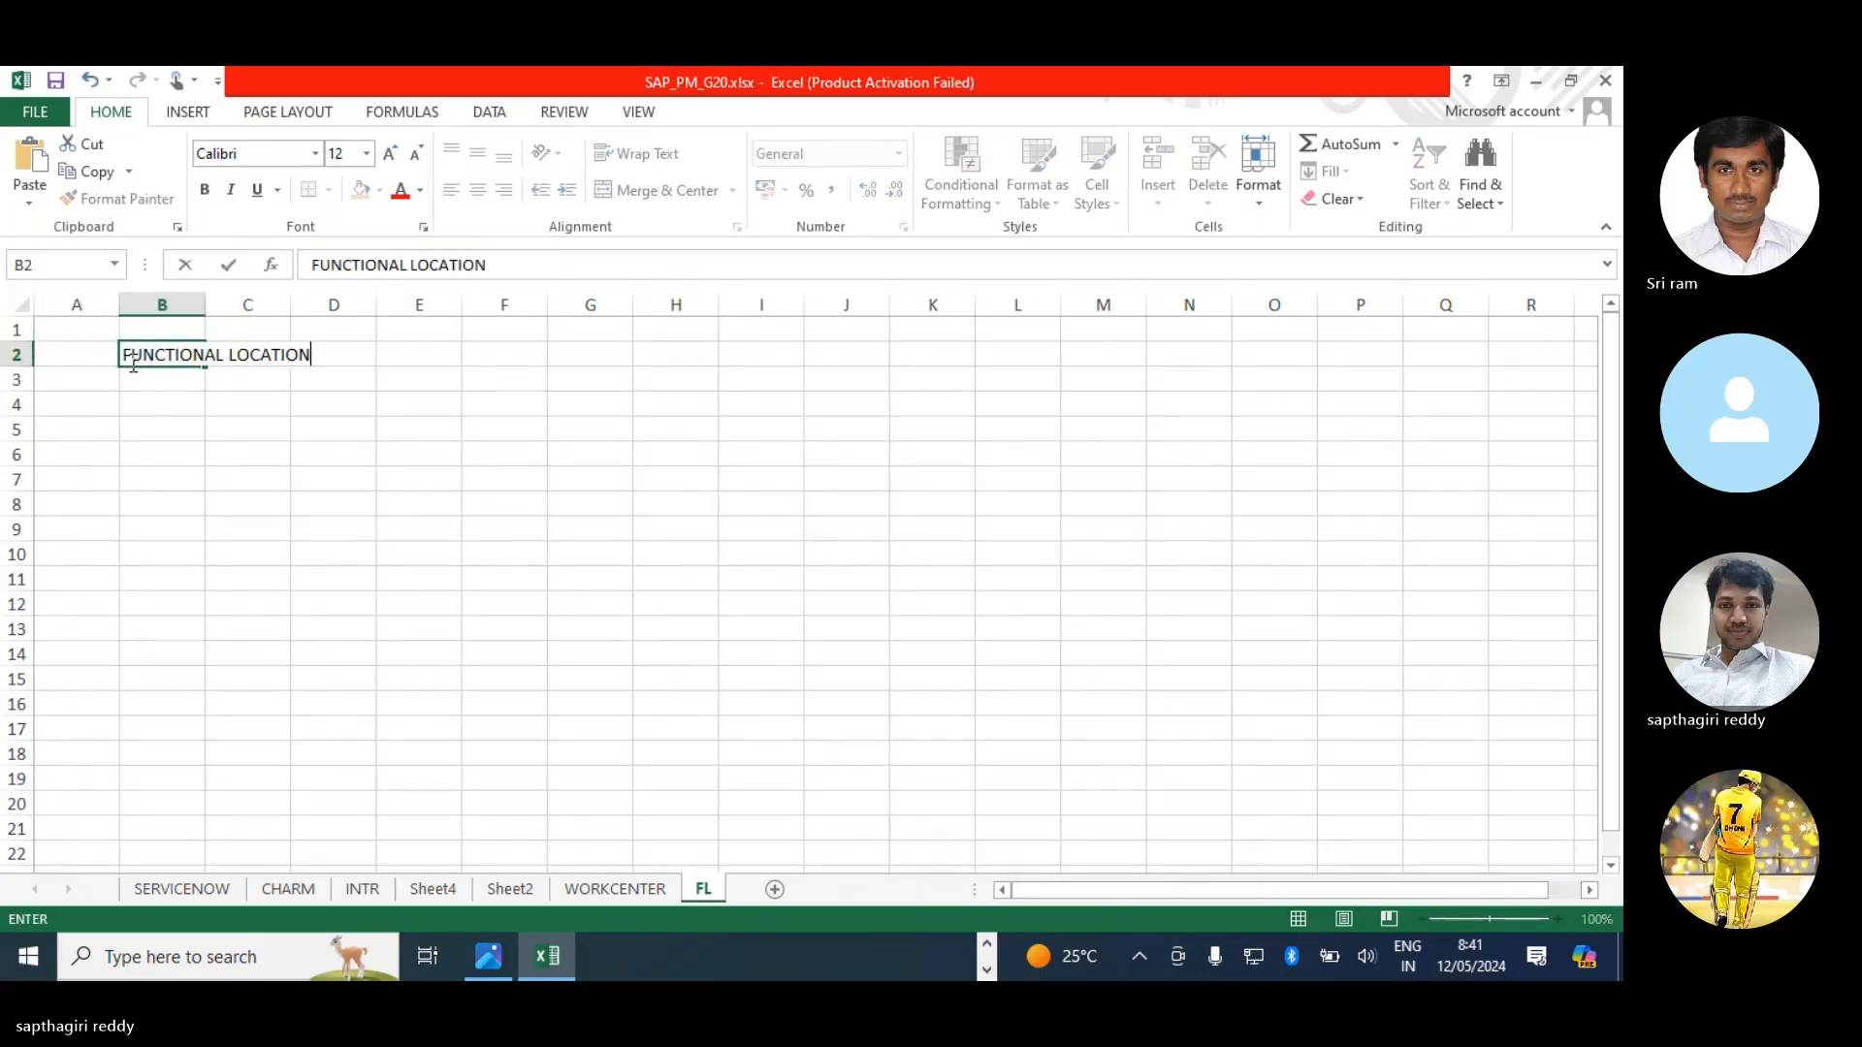
key(Return)
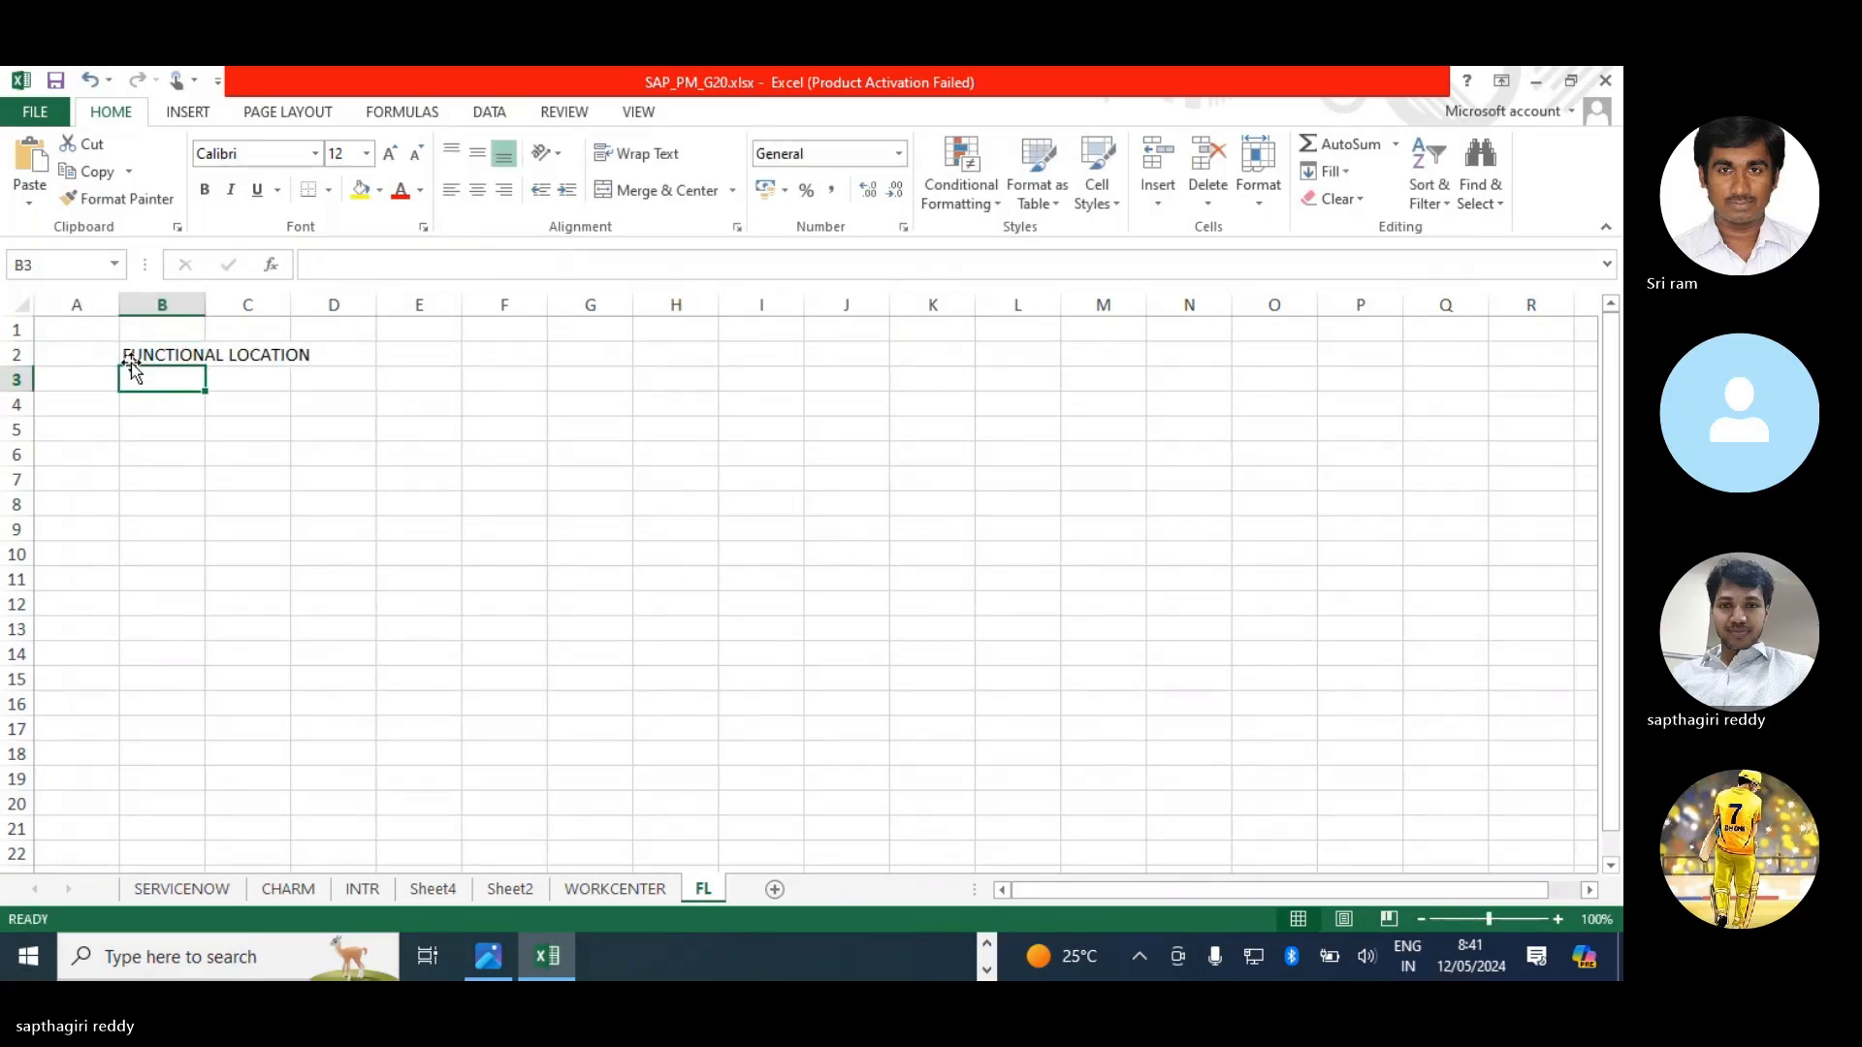
double_click(204, 302)
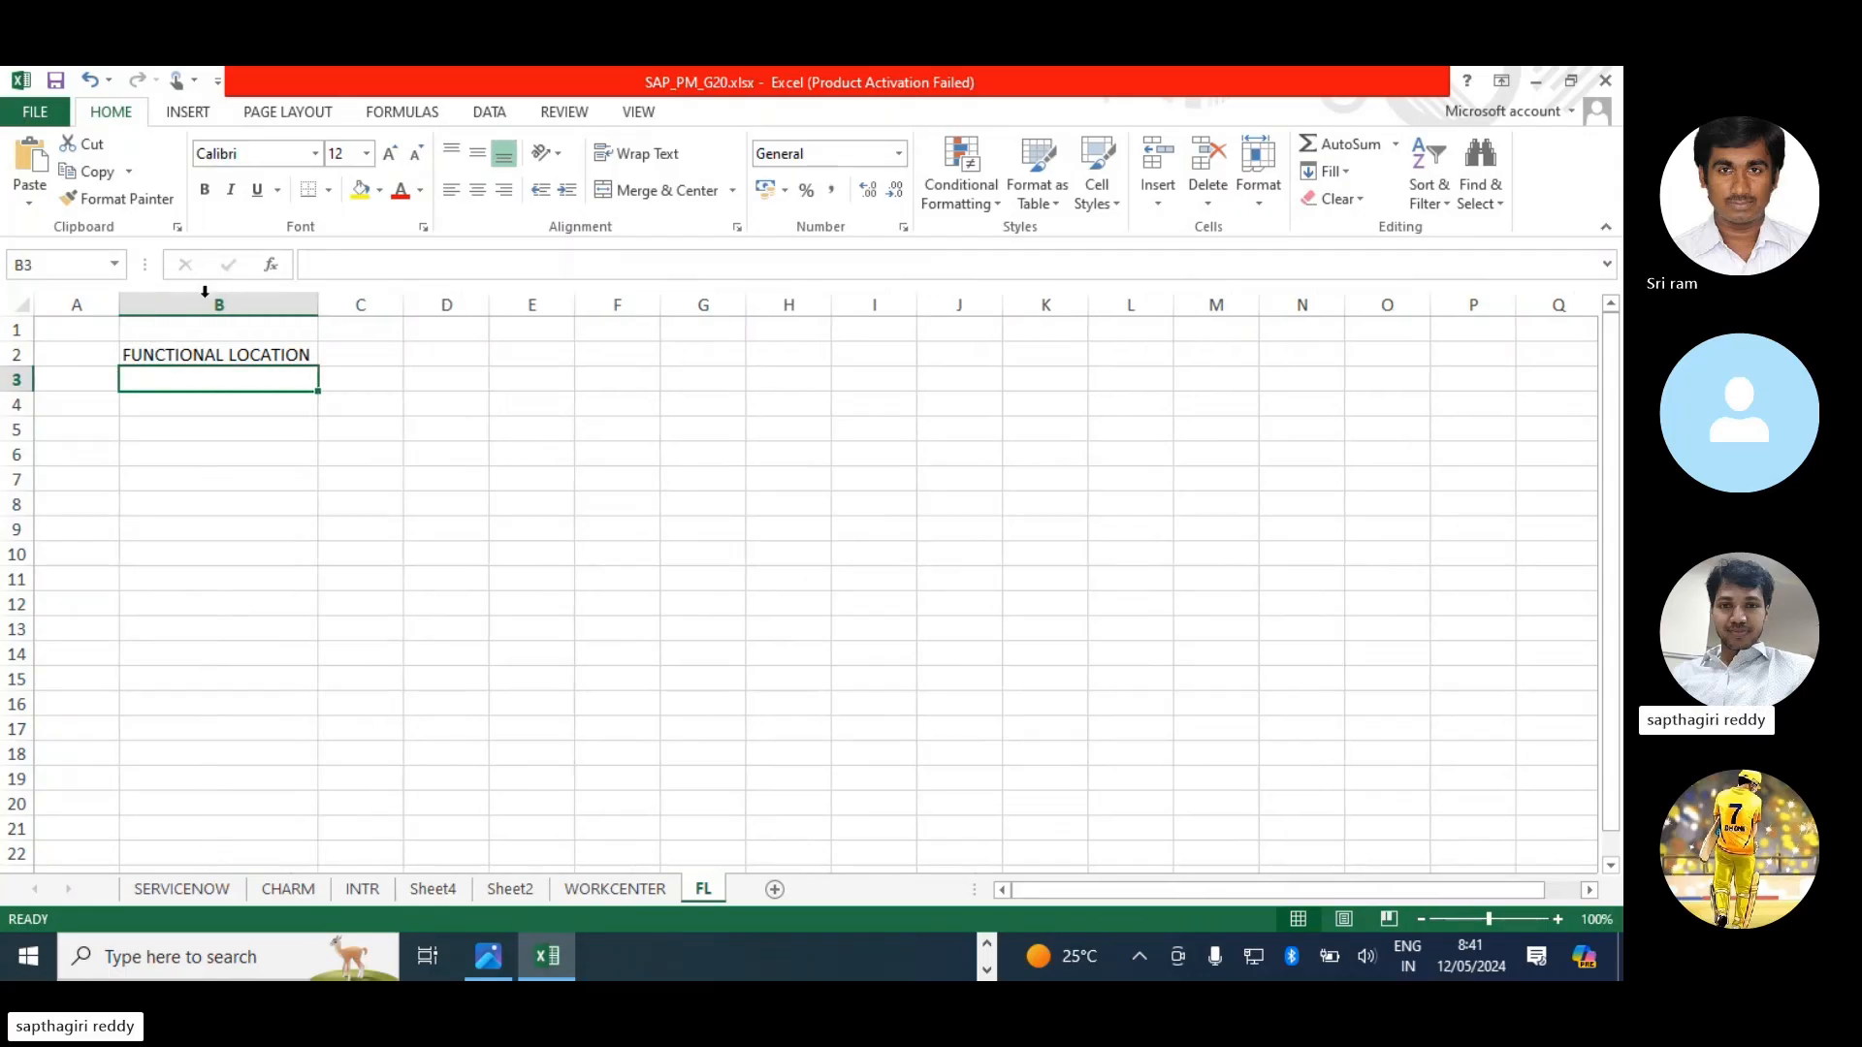
- Format the FUNCTIONAL LOCATION heading bold with yellow fill and make column B slightly wider than the text
click(186, 357)
click(205, 190)
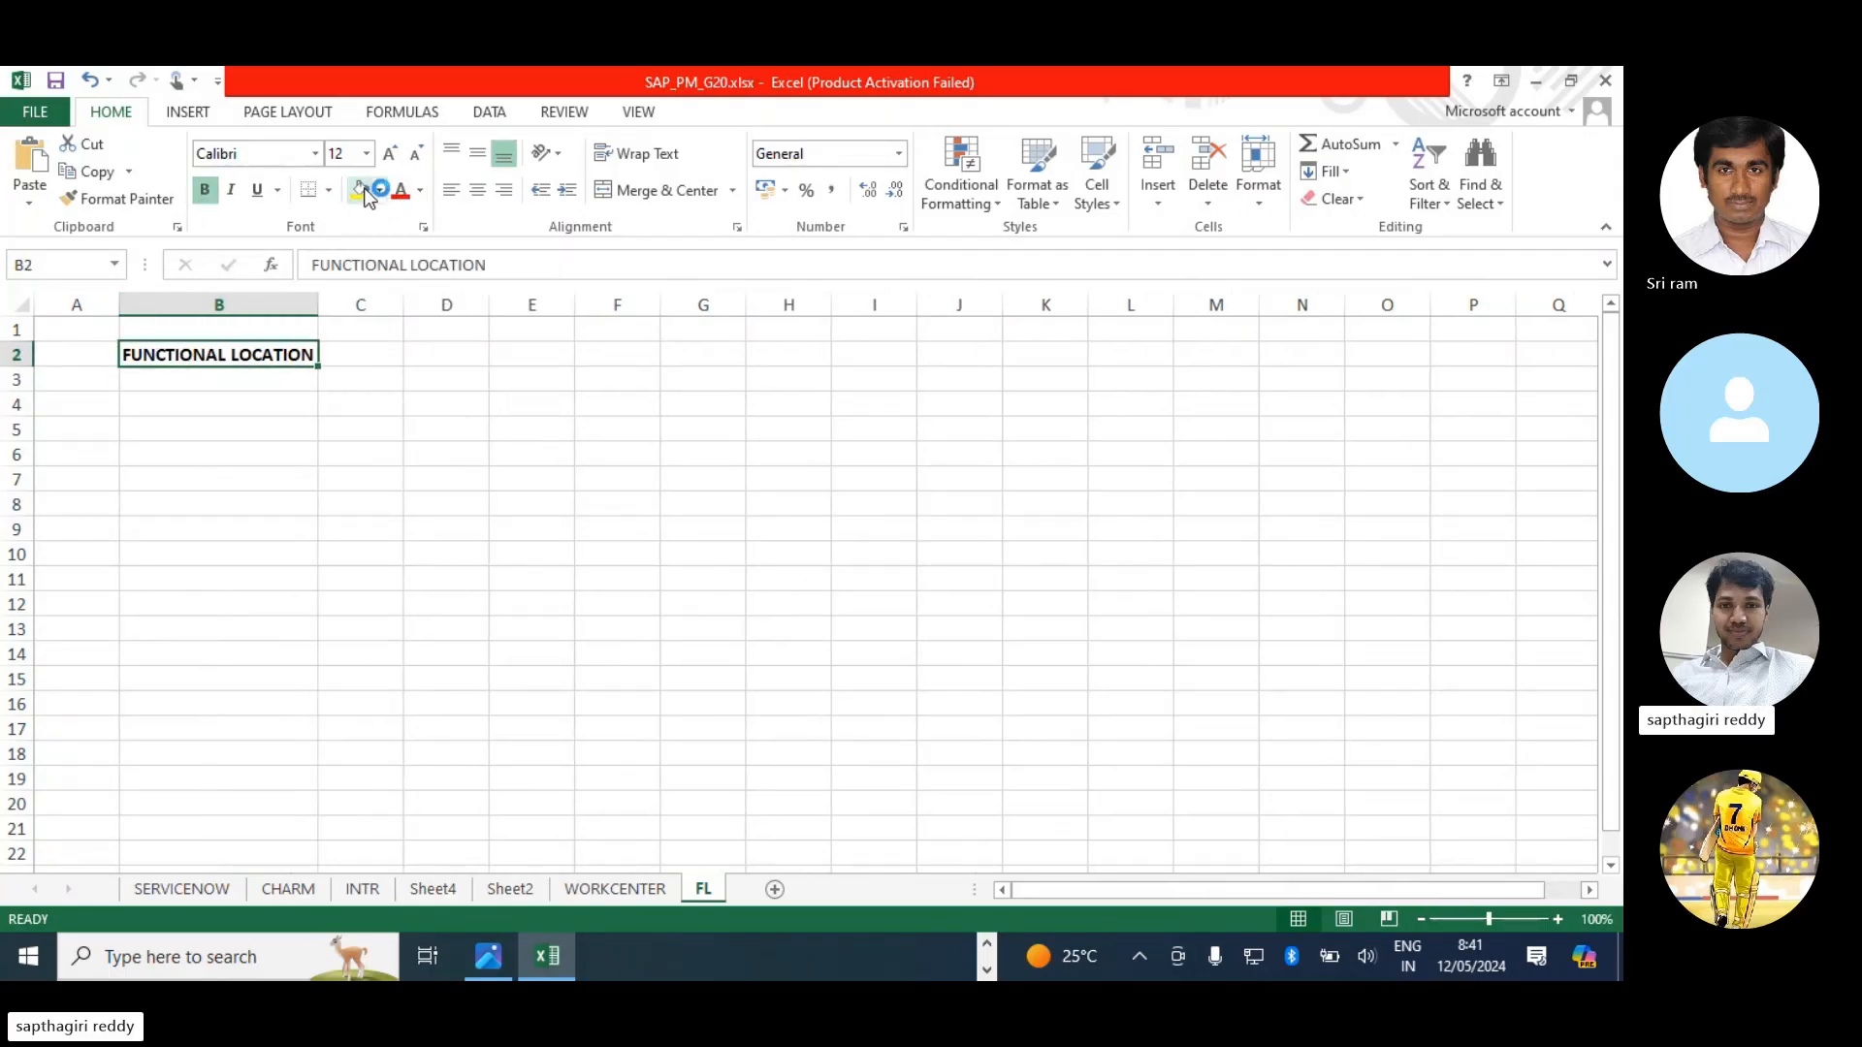
click(360, 189)
double_click(318, 302)
drag(320, 299, 331, 298)
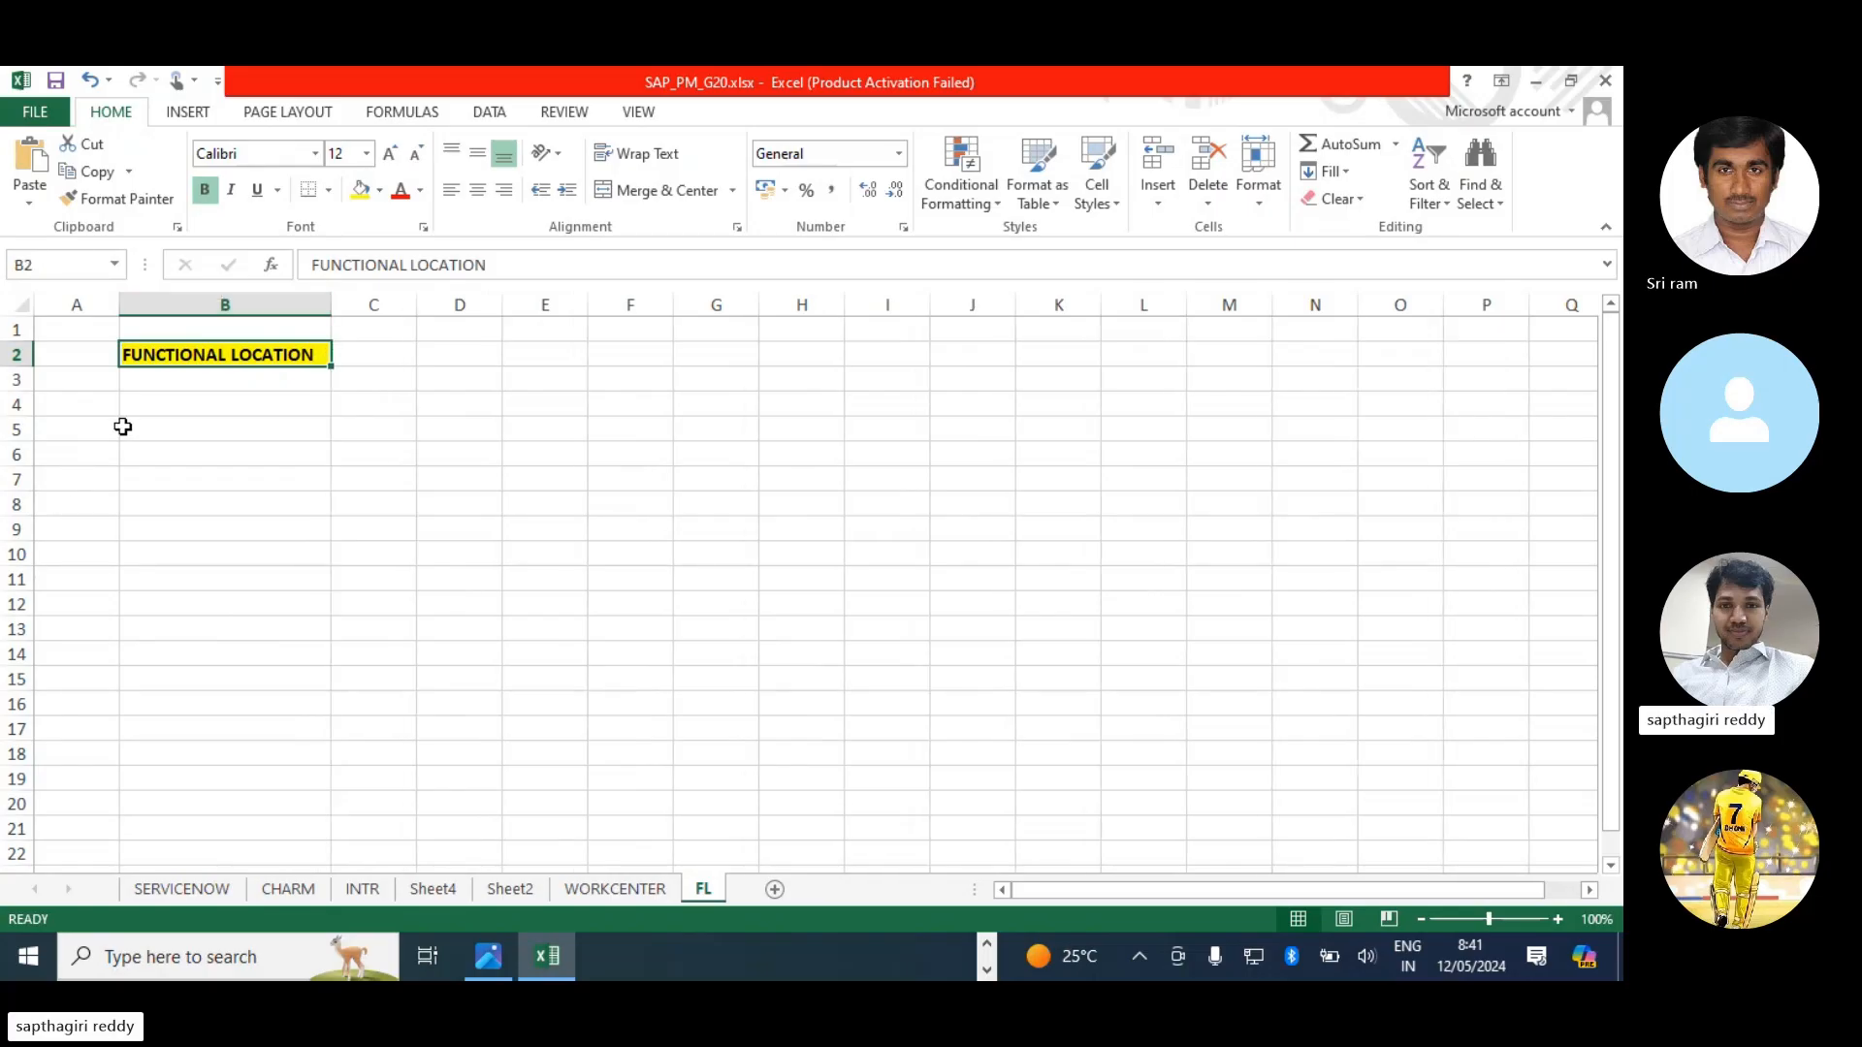
- Enter the heading STRUCTURE INDICATOR in cell B5 and format it bold with yellow fill
click(136, 430)
text(STRUC)
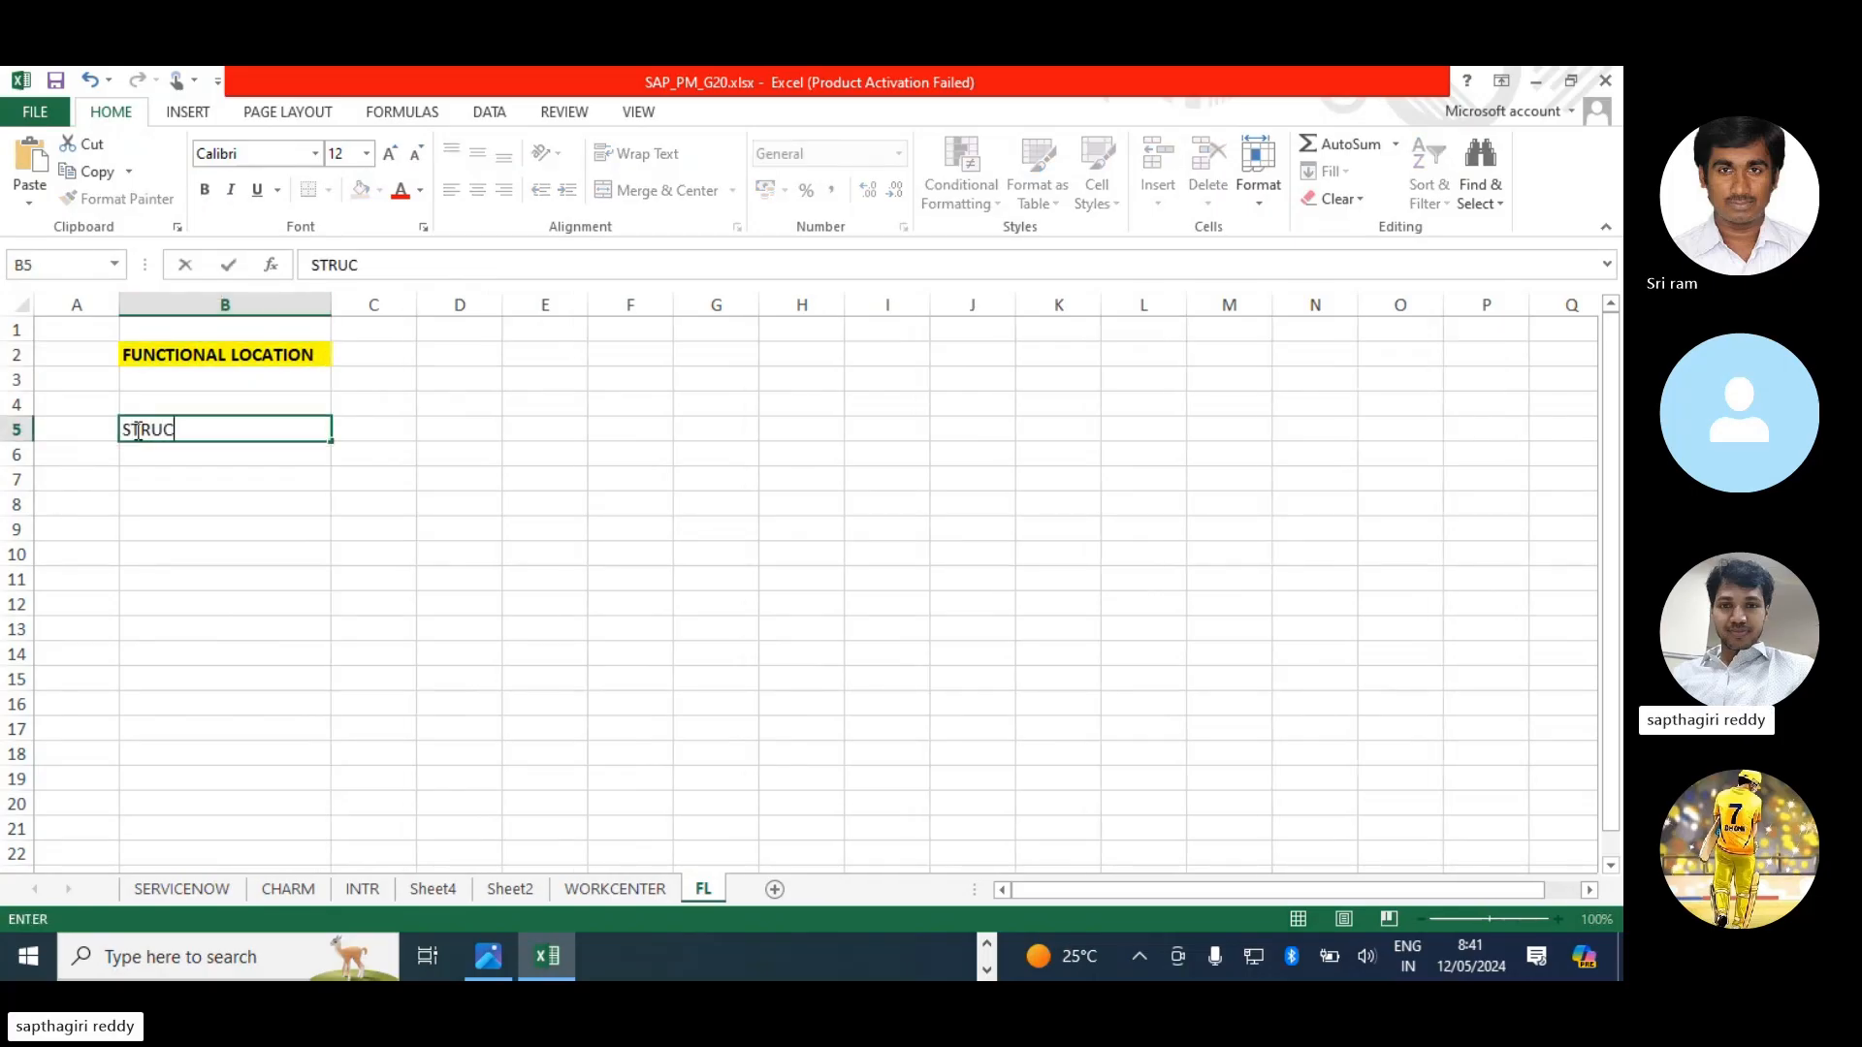
text(TURE INDICATOR)
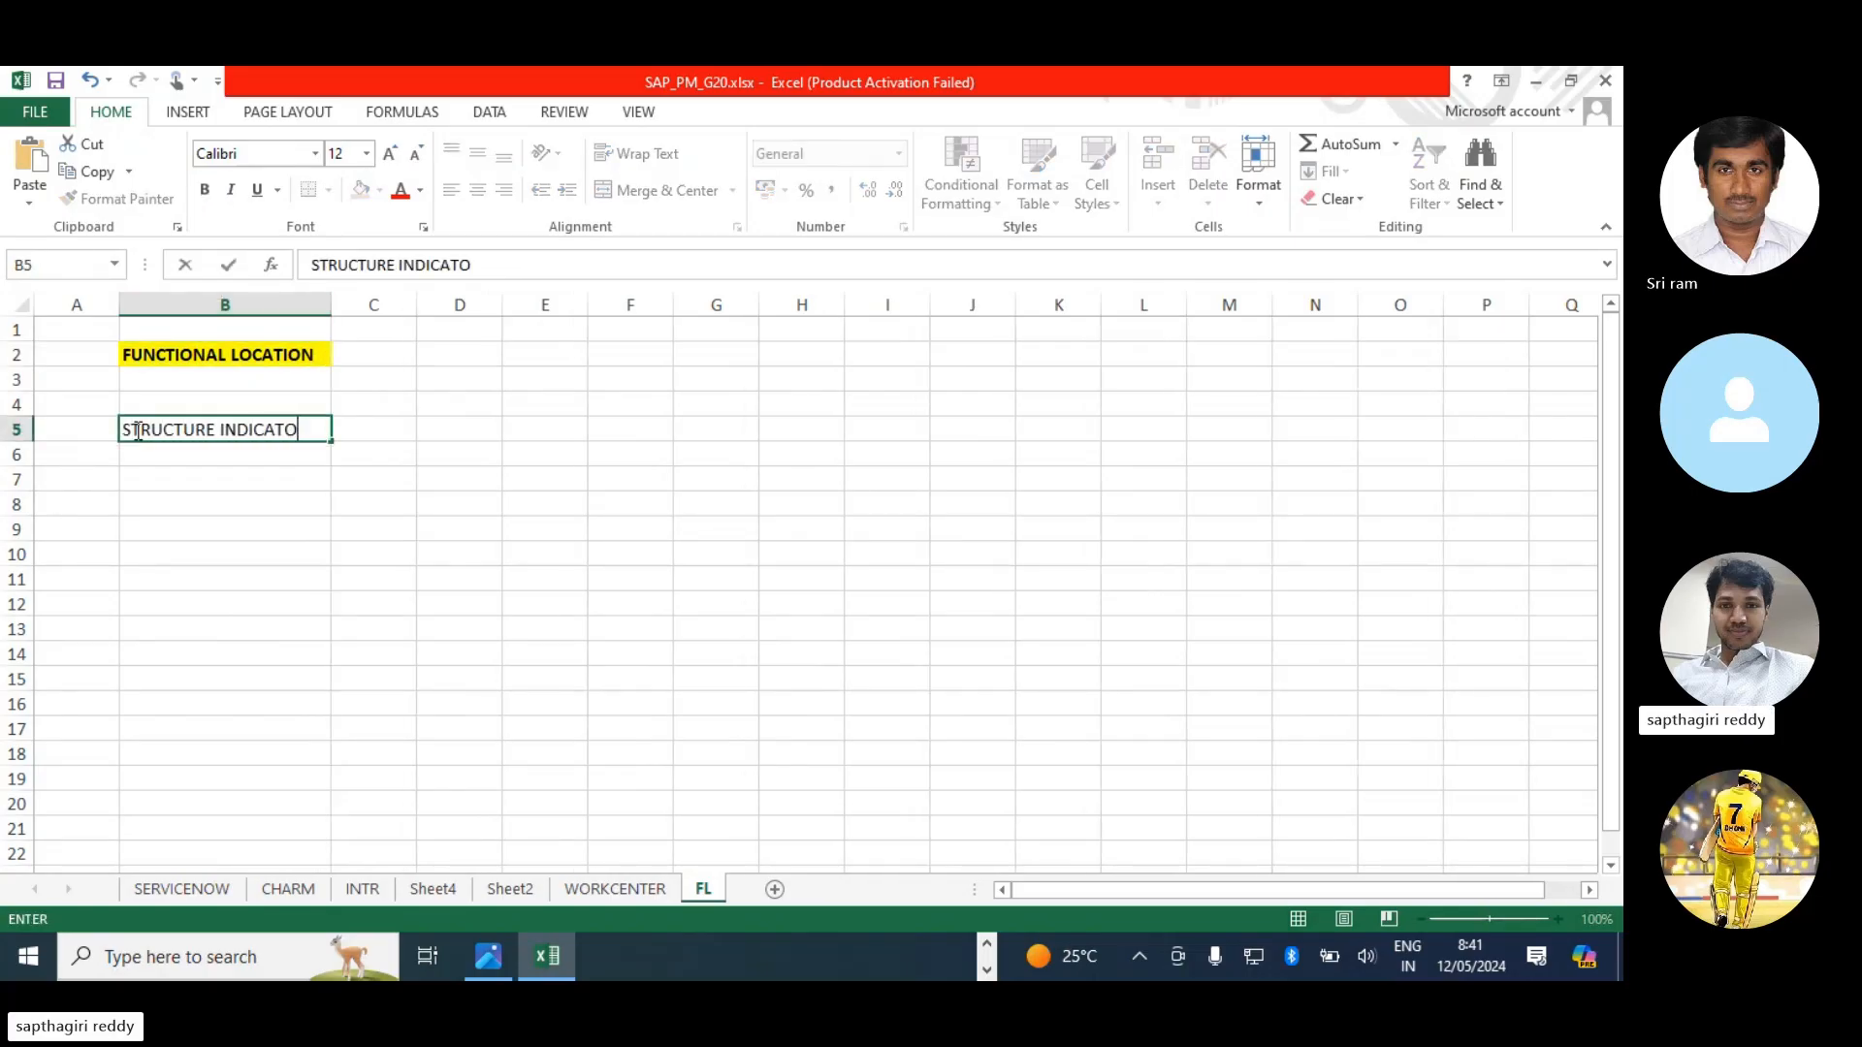
key(Return)
click(136, 430)
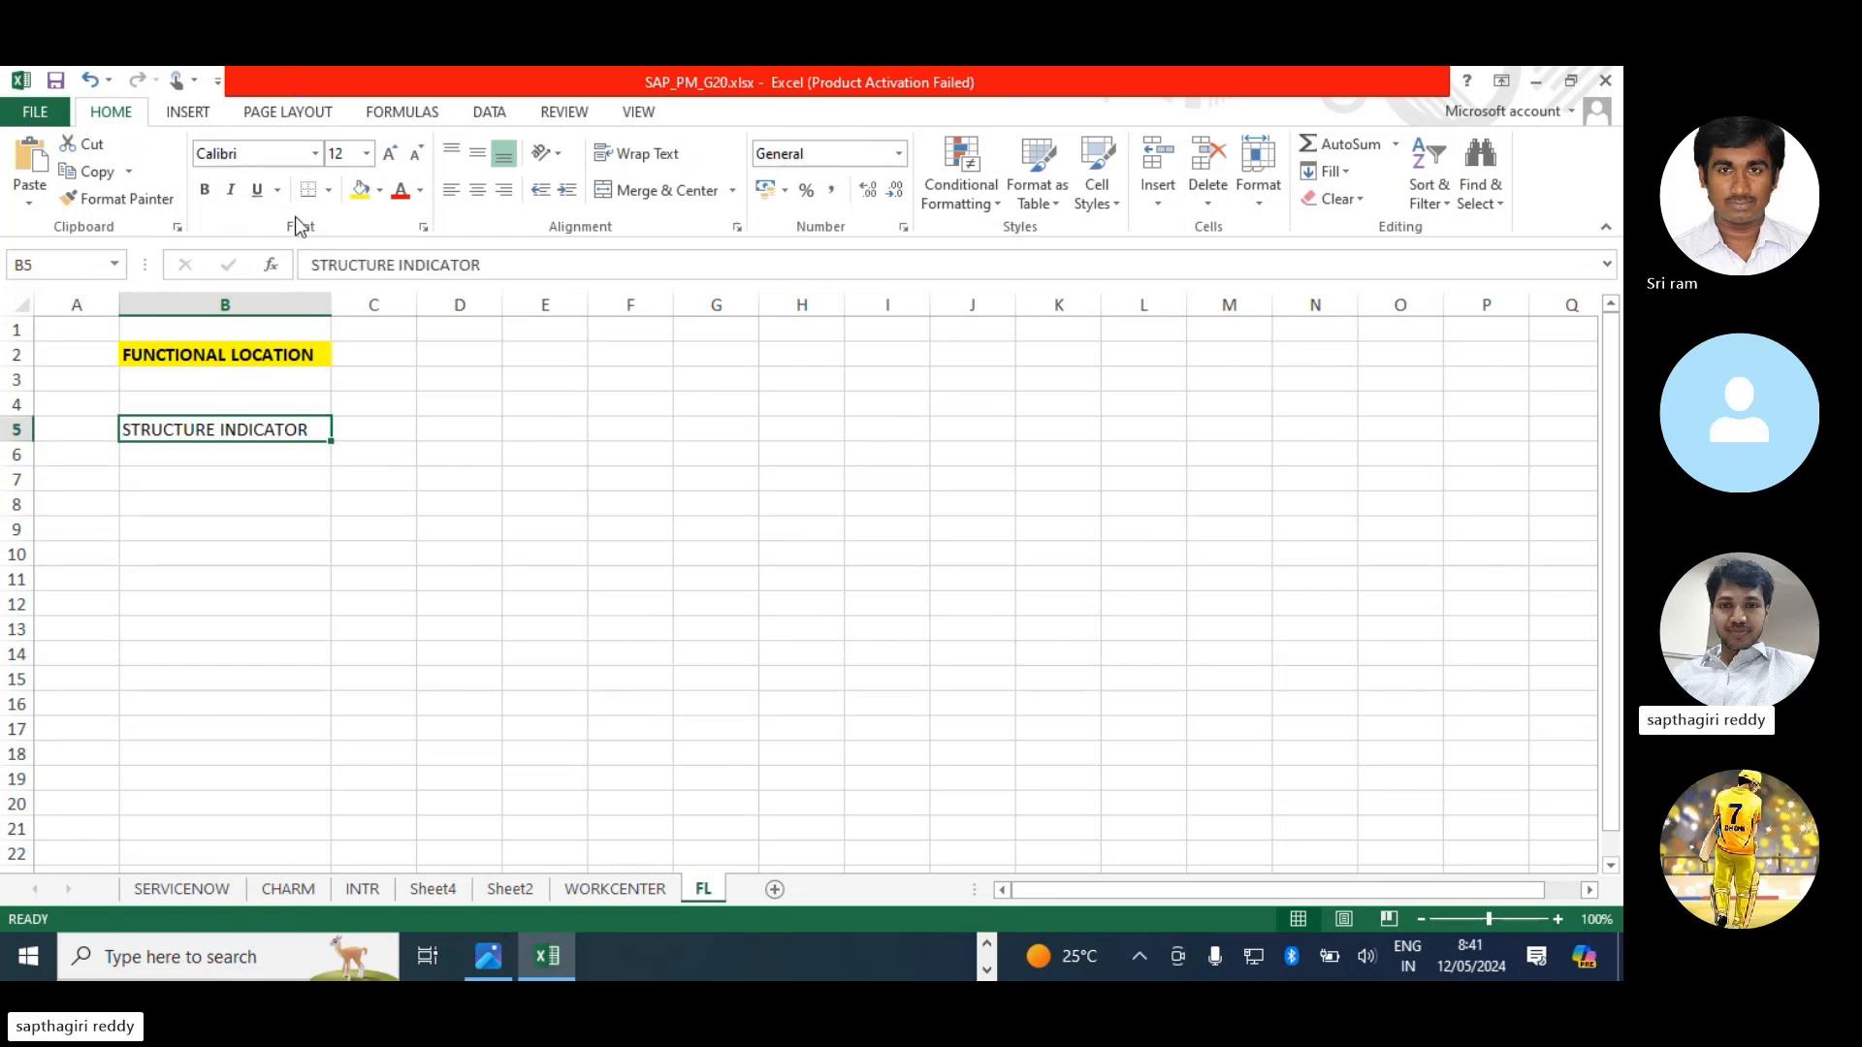
click(360, 189)
click(204, 189)
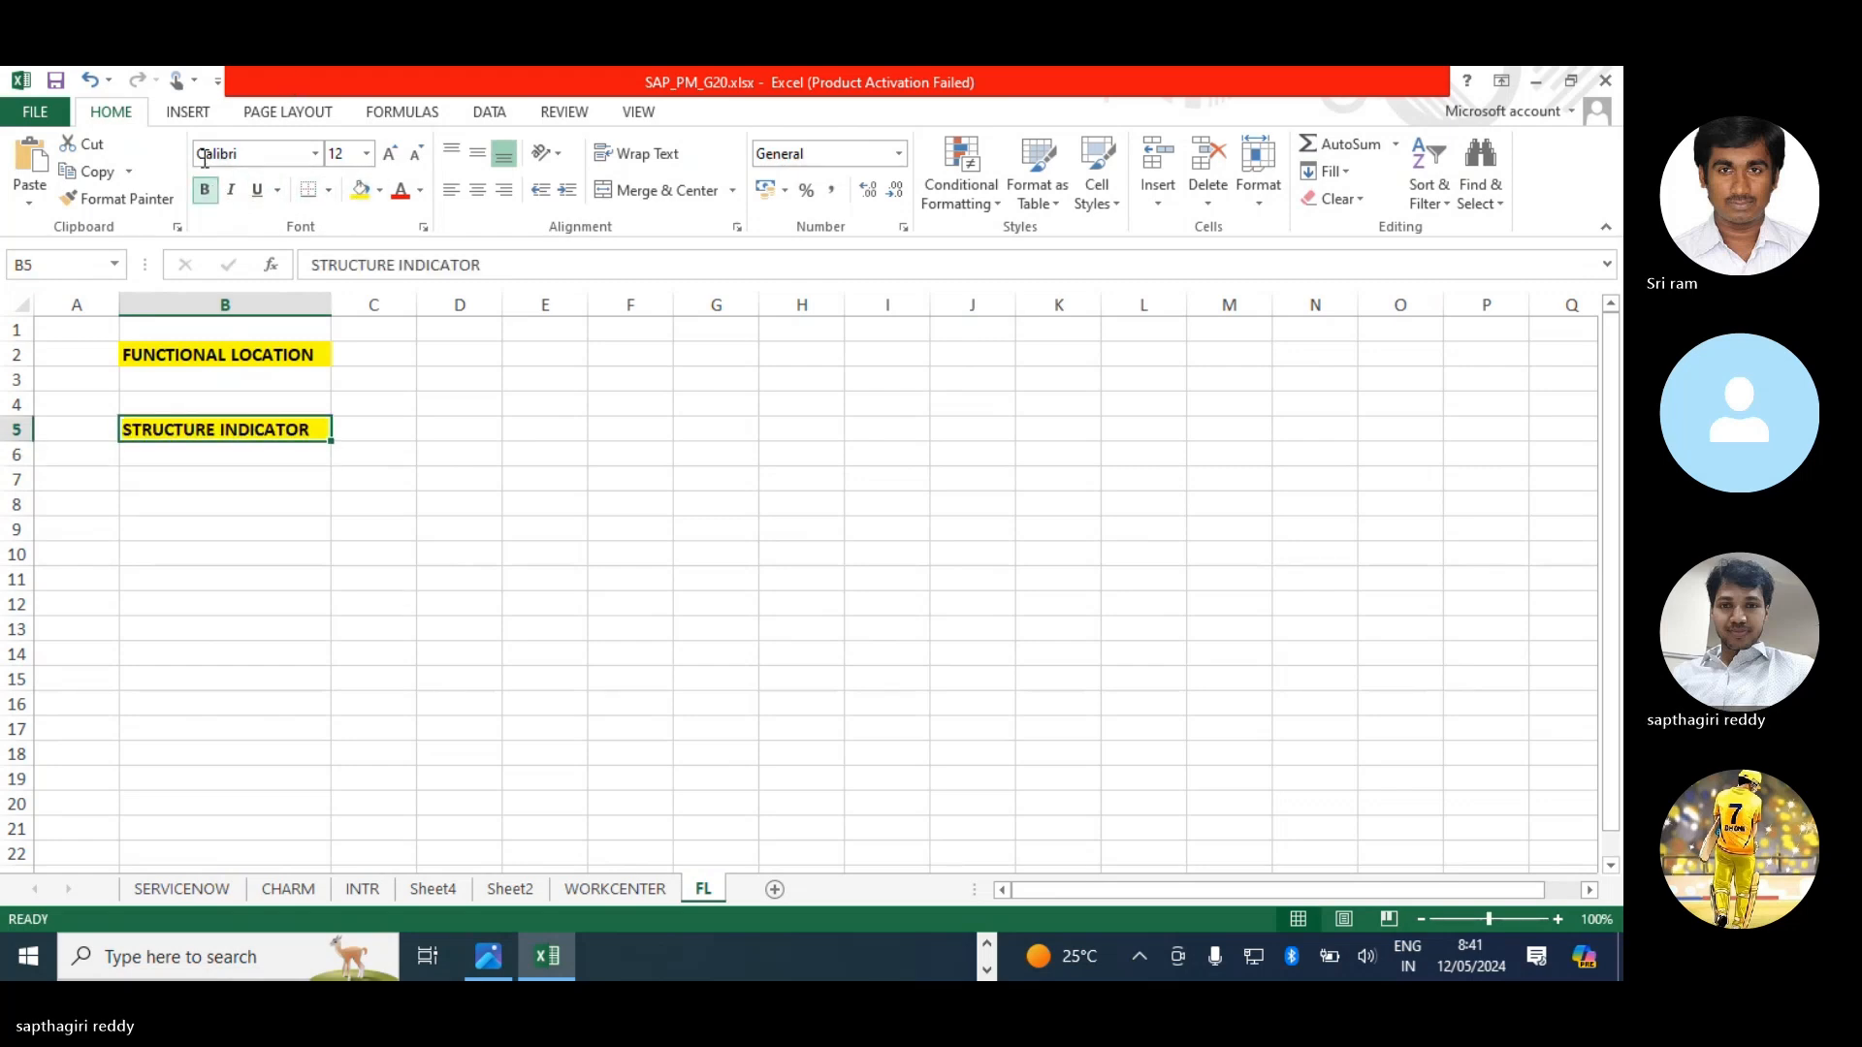
- Increase the height of row 5 and apply all borders to the STRUCTURE INDICATOR cell
drag(23, 446, 23, 454)
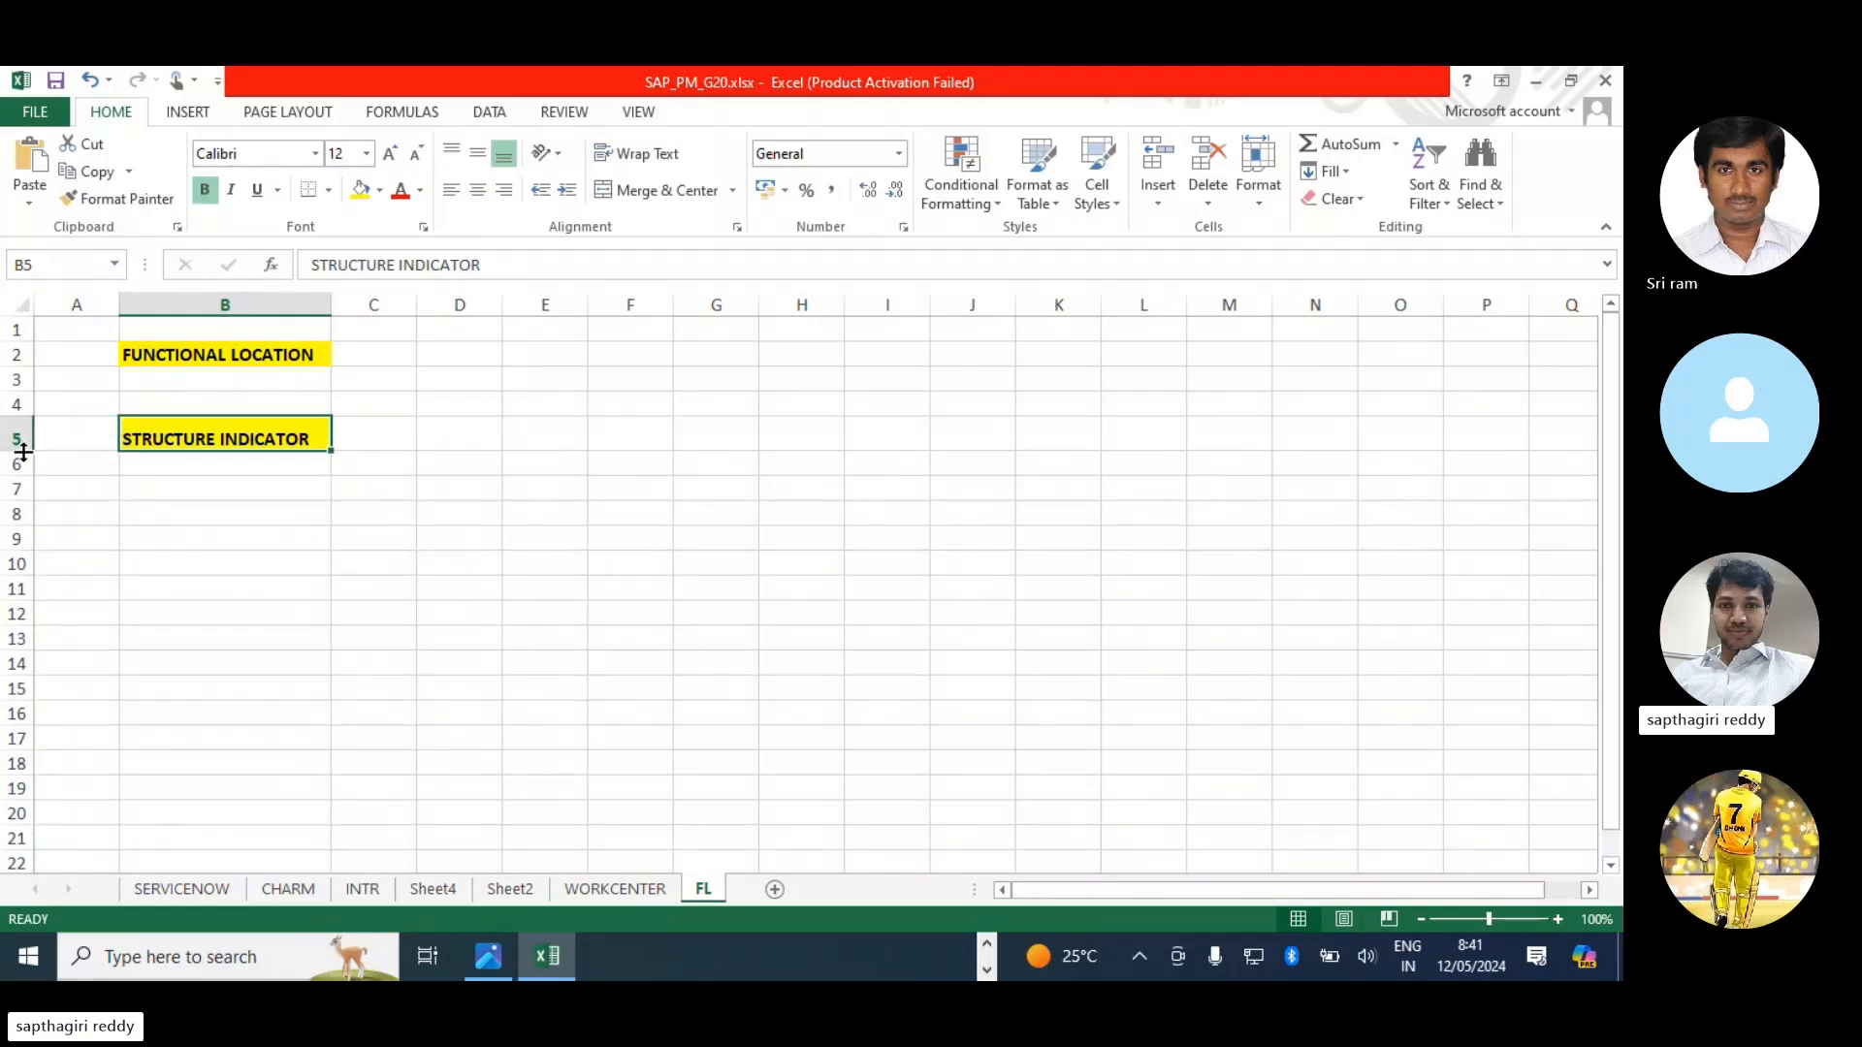
click(199, 504)
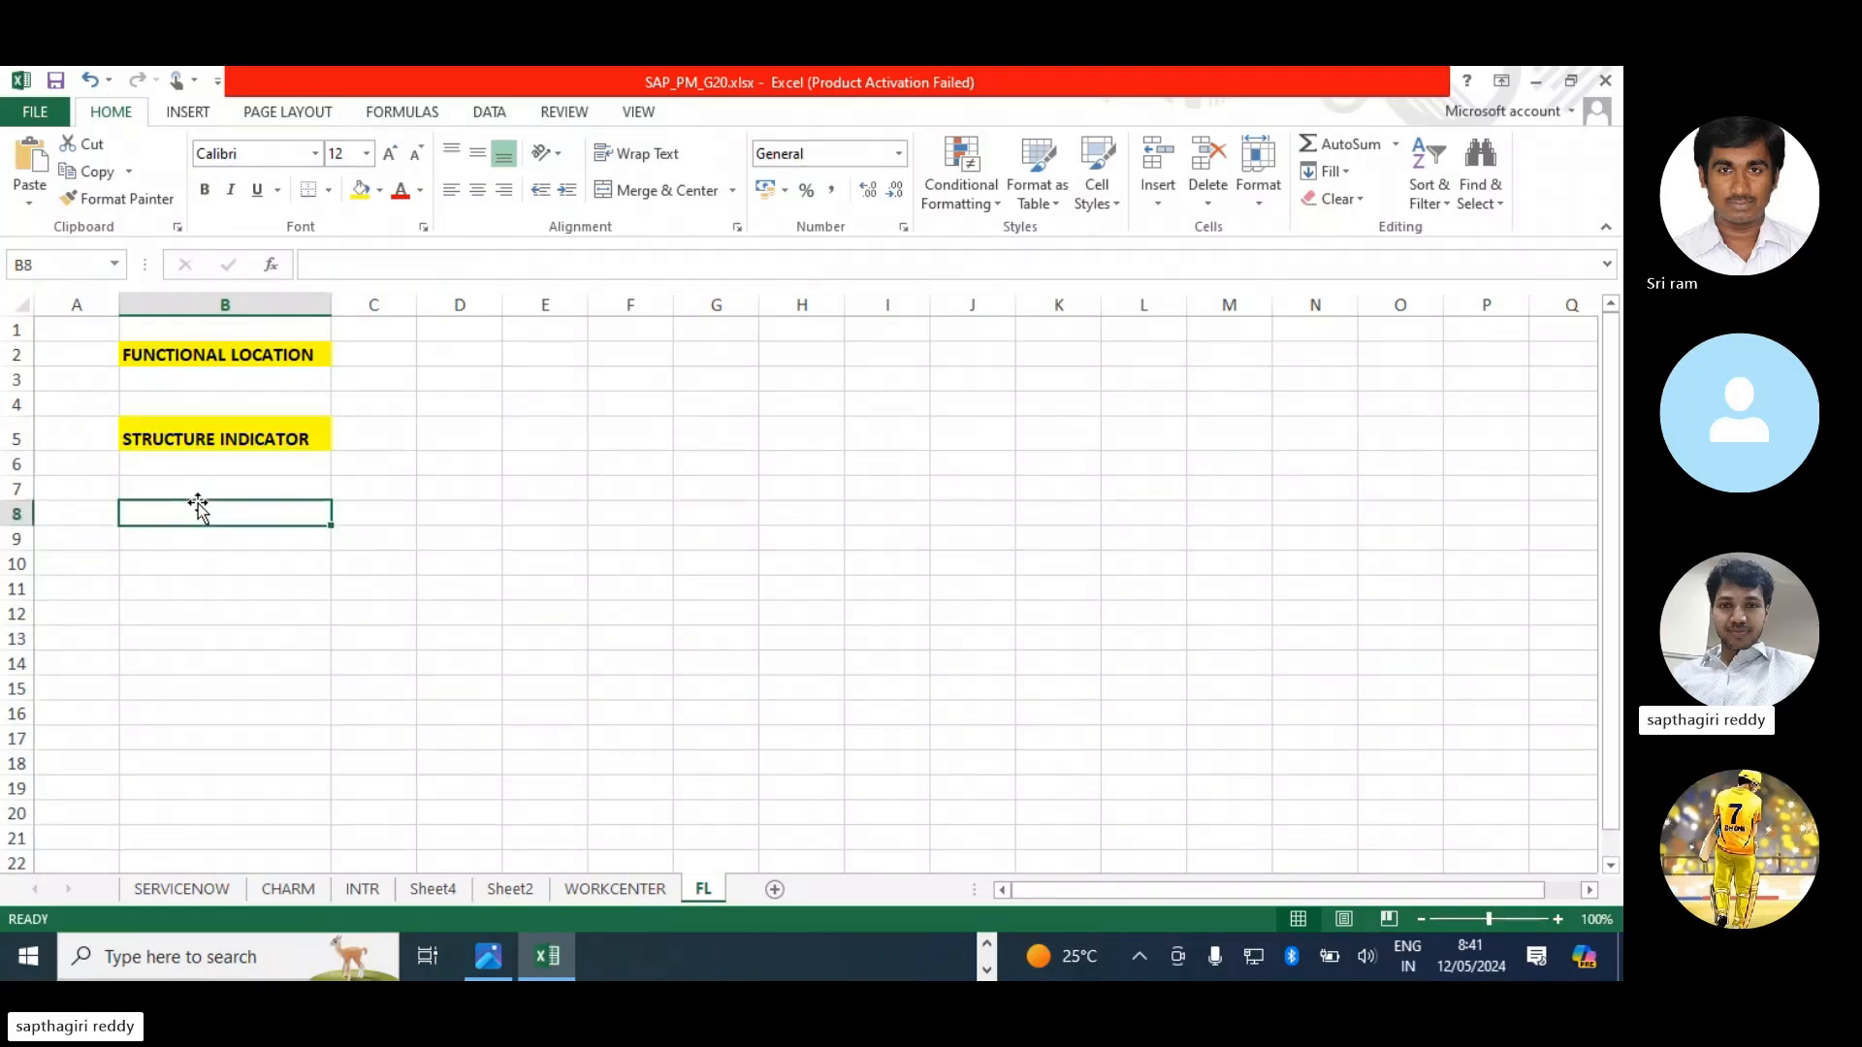
click(131, 432)
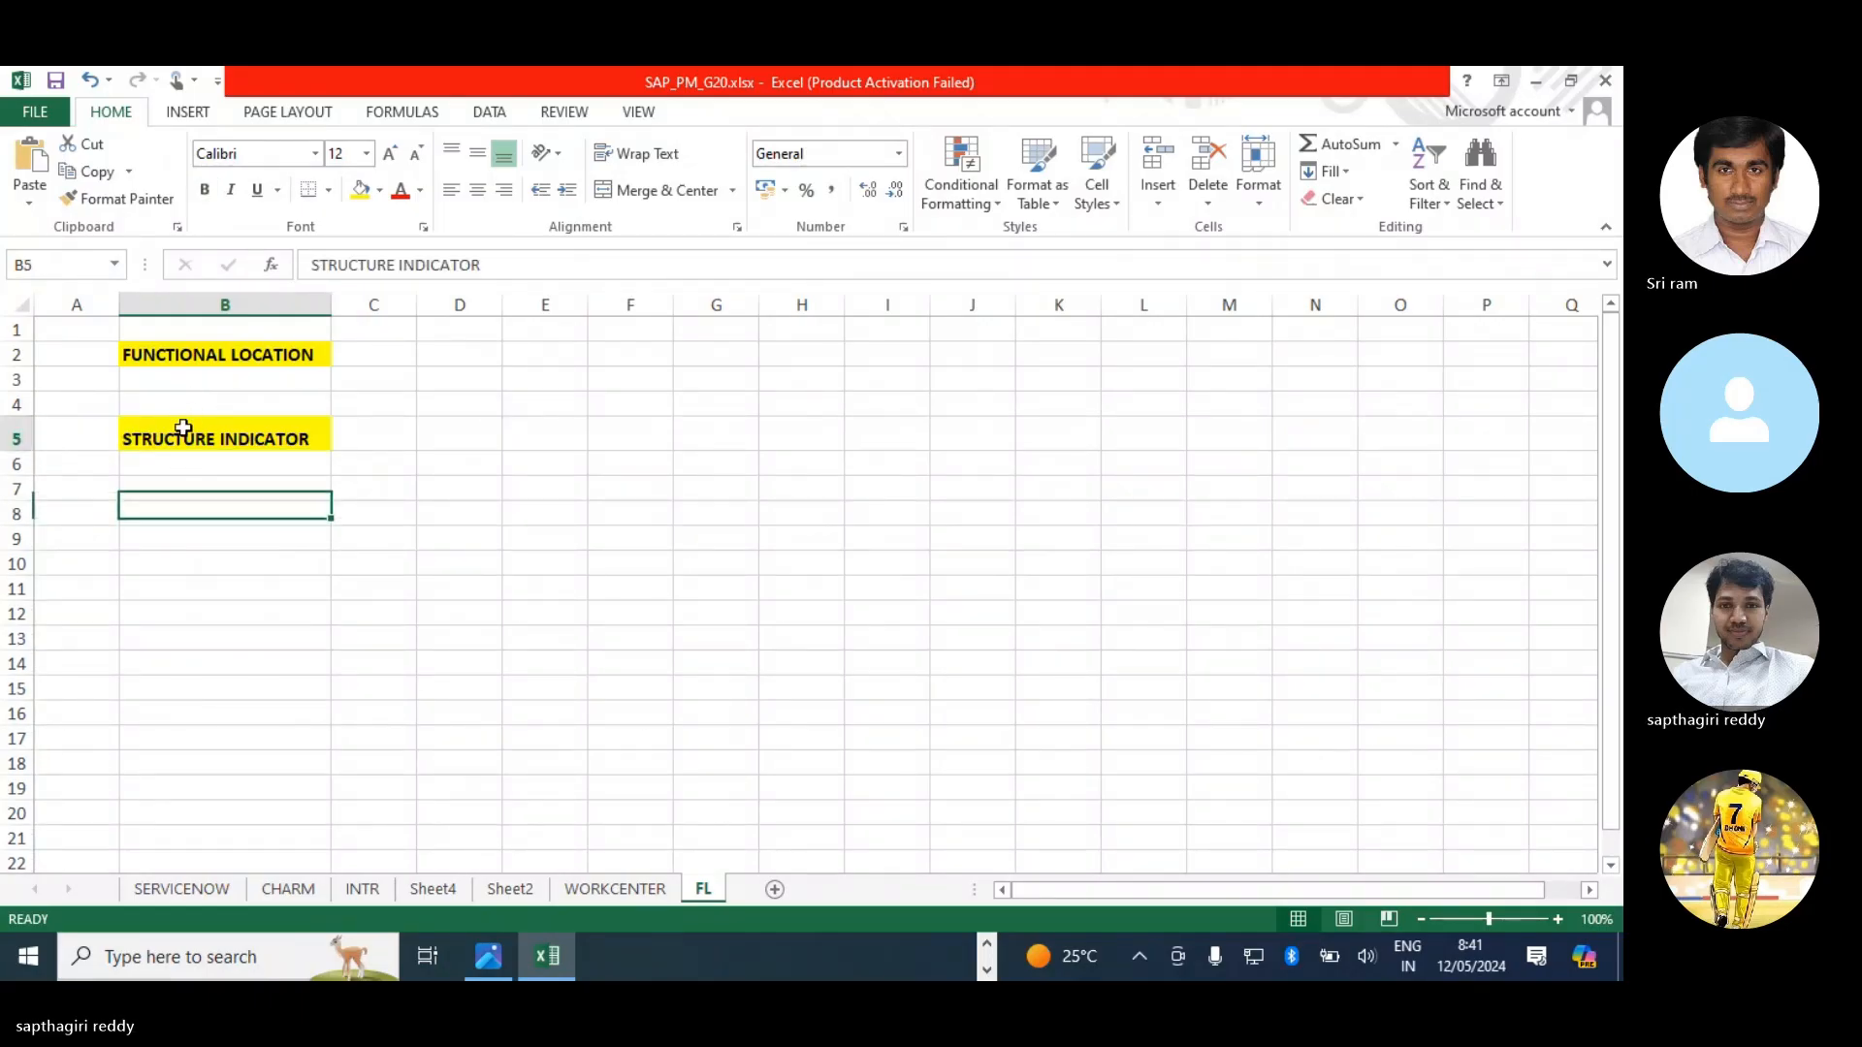
click(330, 190)
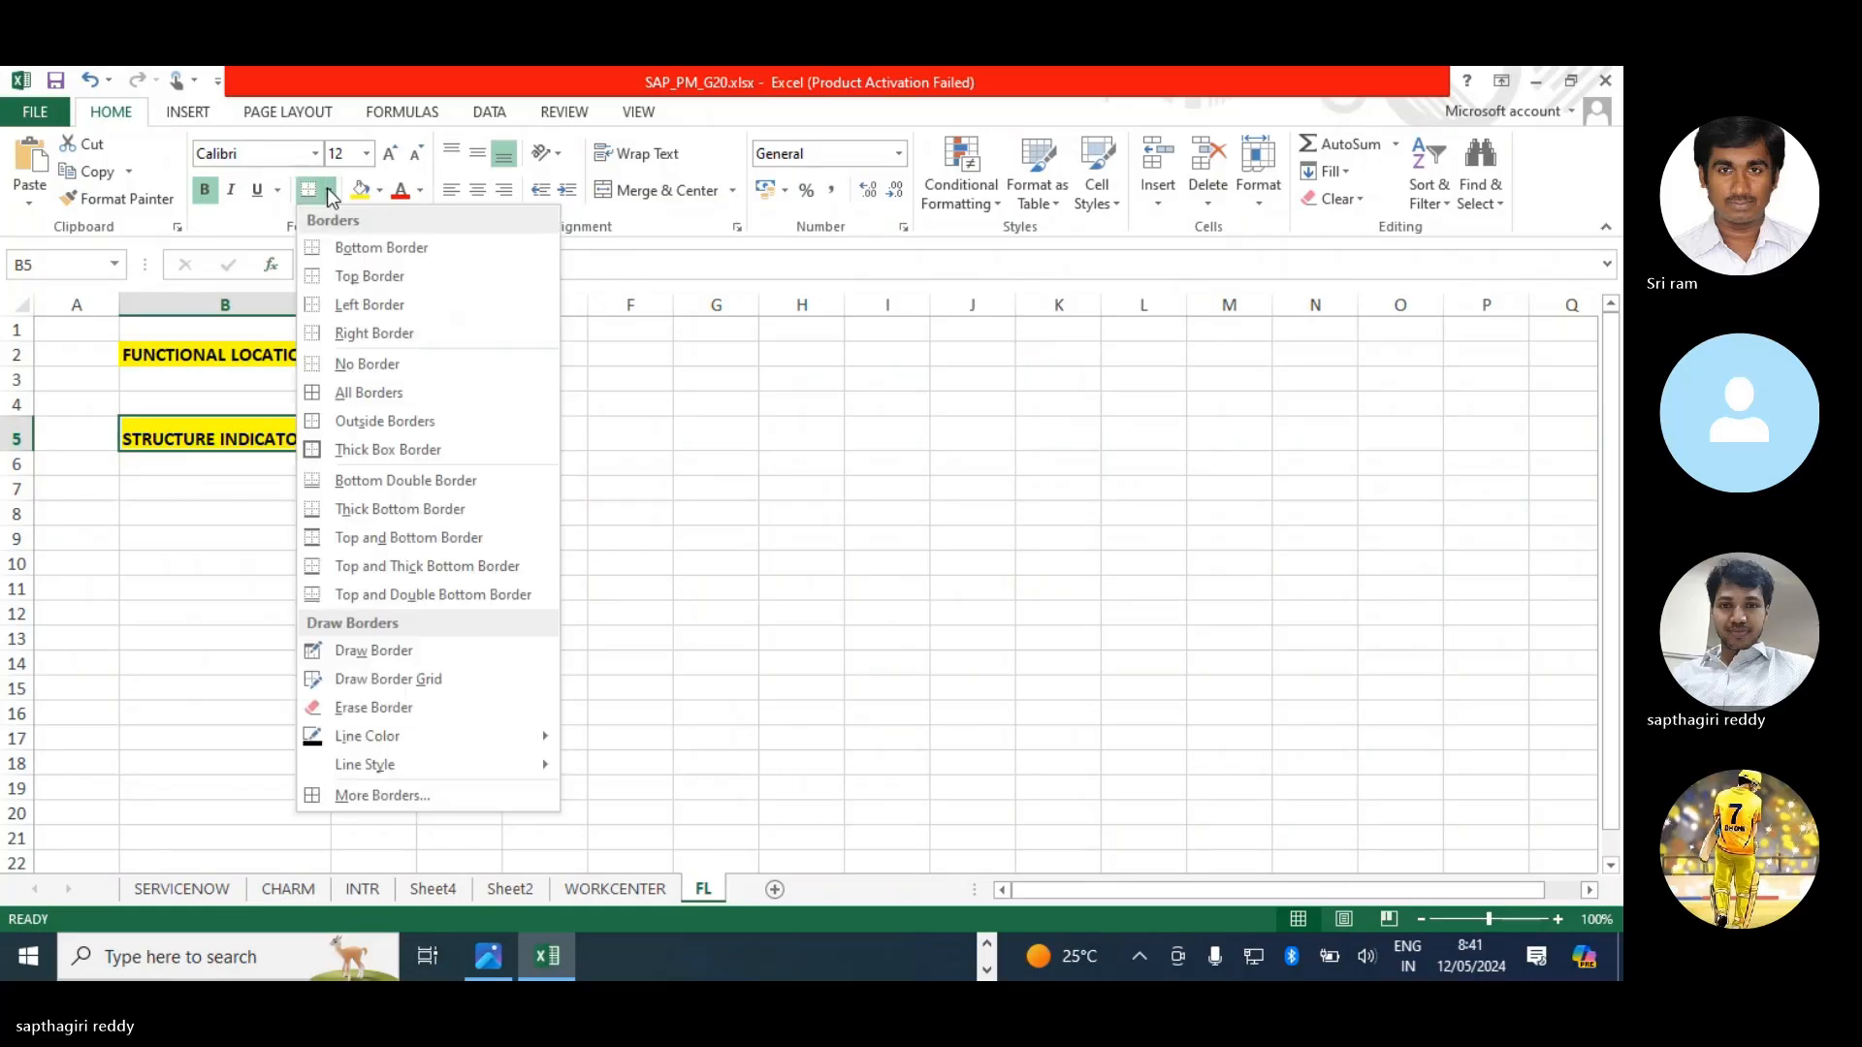
click(350, 392)
click(200, 514)
- Widen column B well beyond its headings and reduce the height of row 5 slightly
drag(330, 295, 408, 295)
click(180, 430)
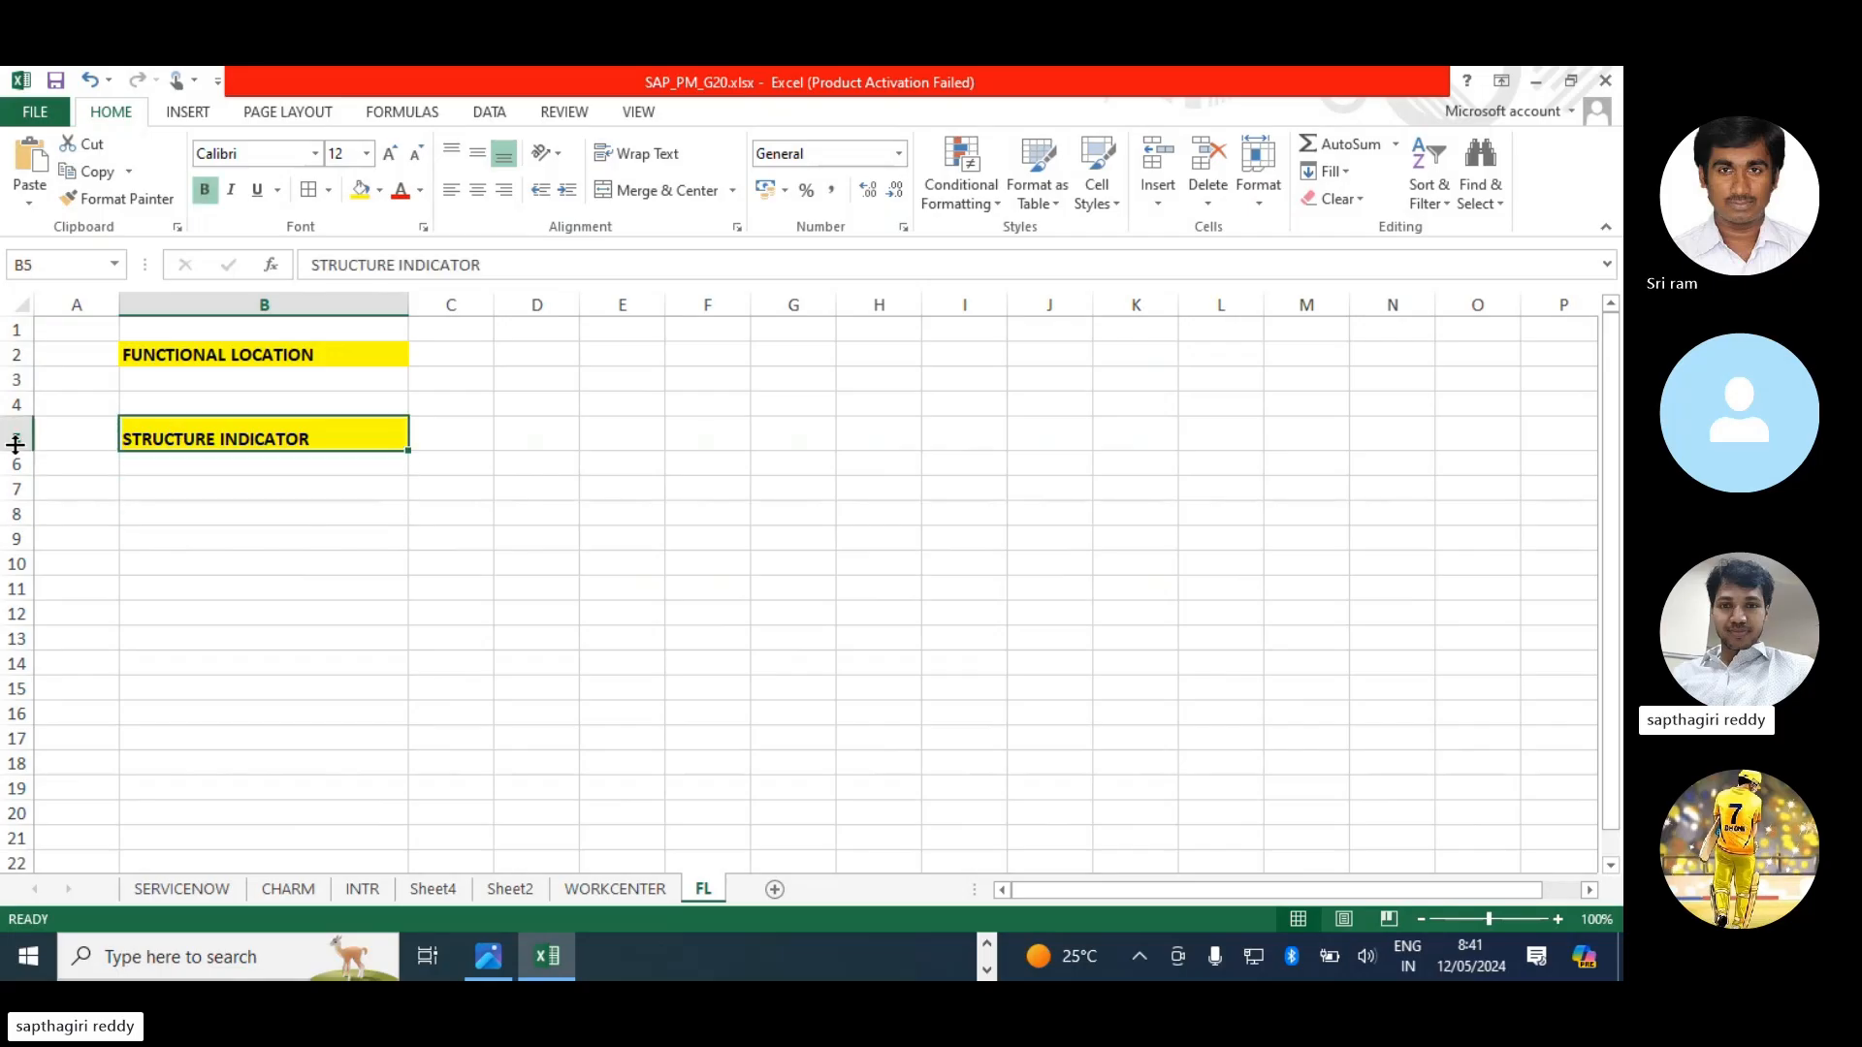
drag(28, 451, 27, 448)
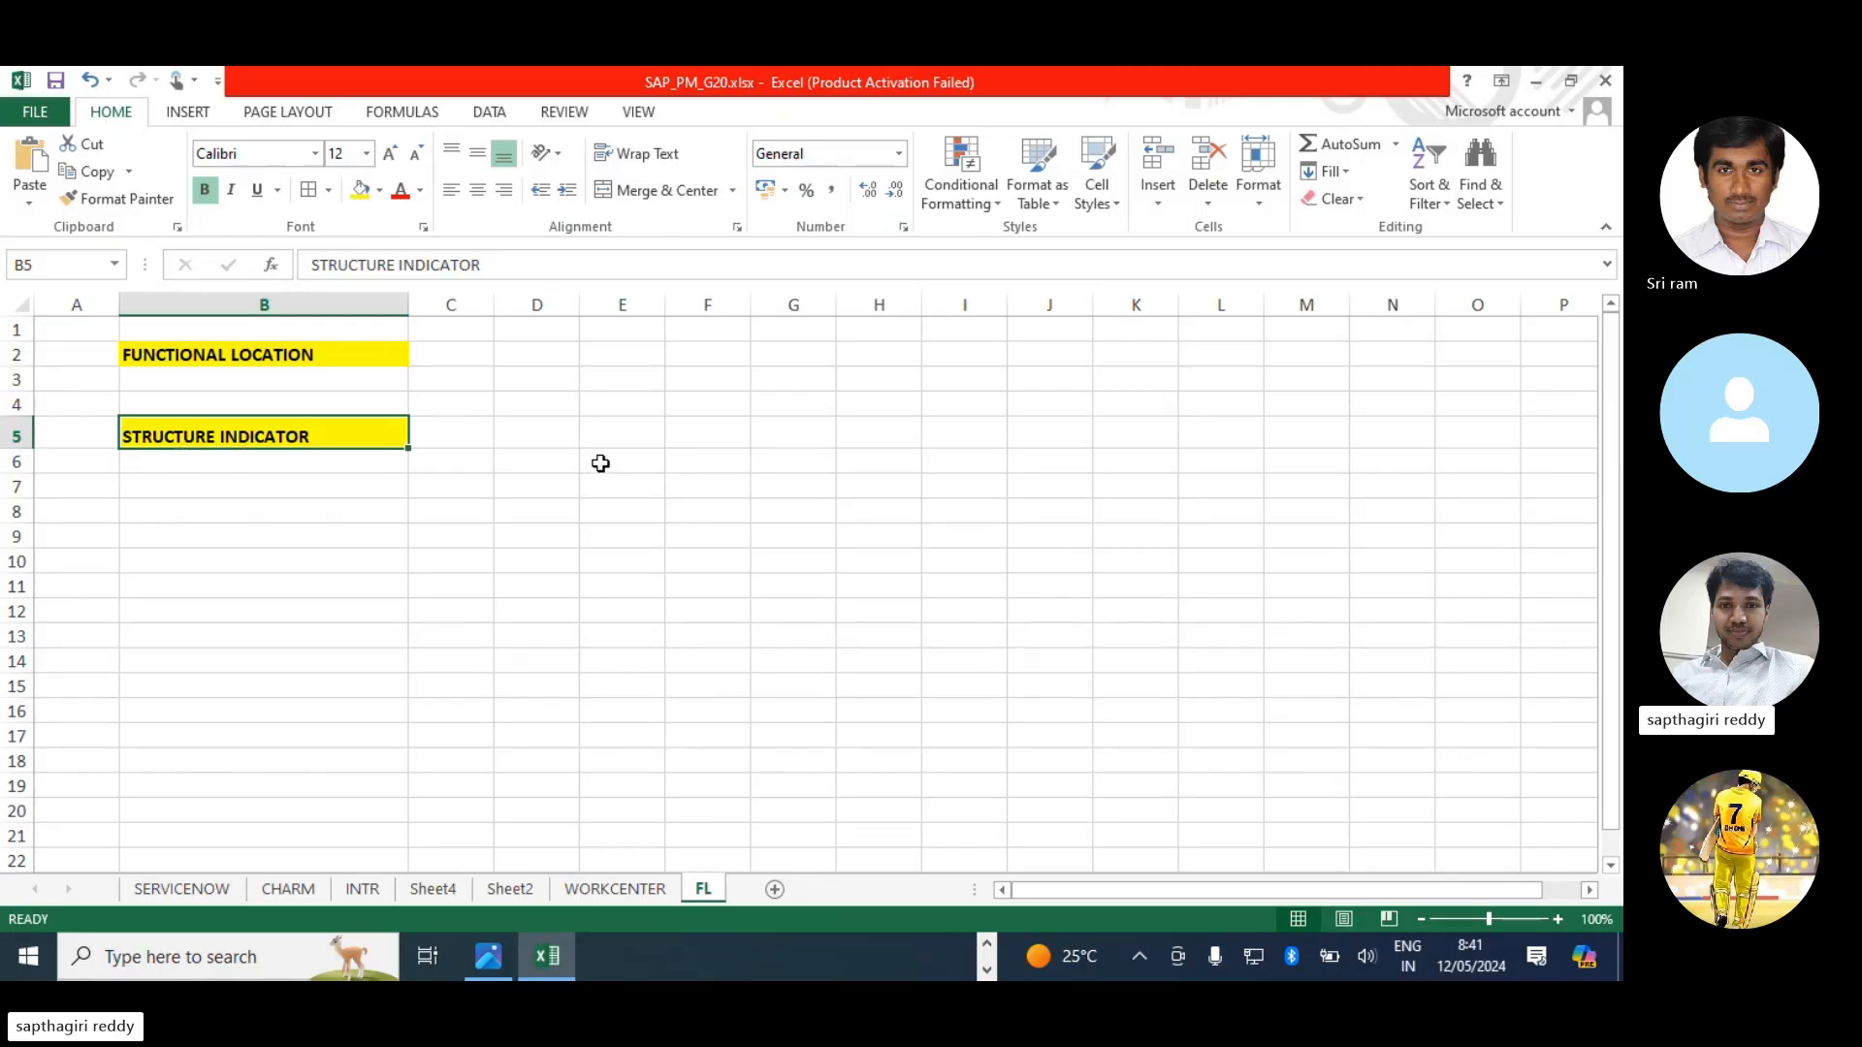
click(197, 486)
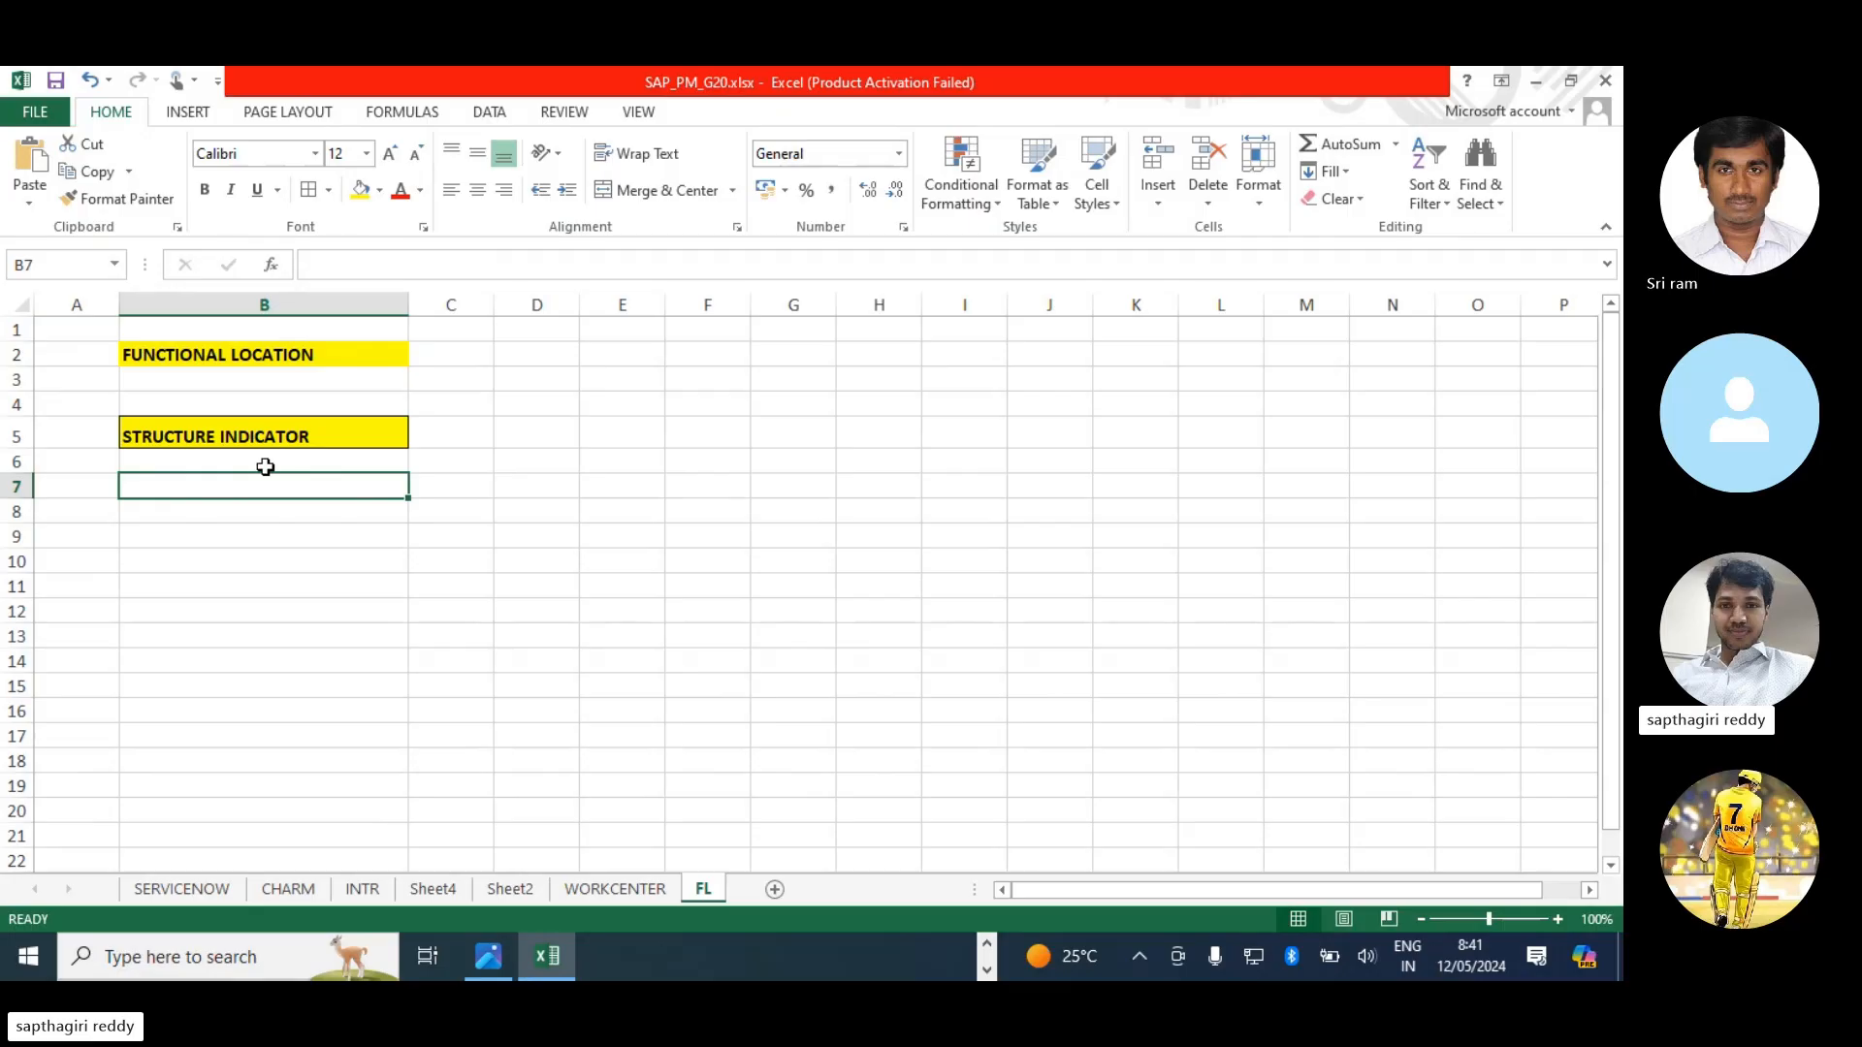
- Enter the structure code N in cell E5 with its meaning NUMBERS beside it in F5
click(213, 512)
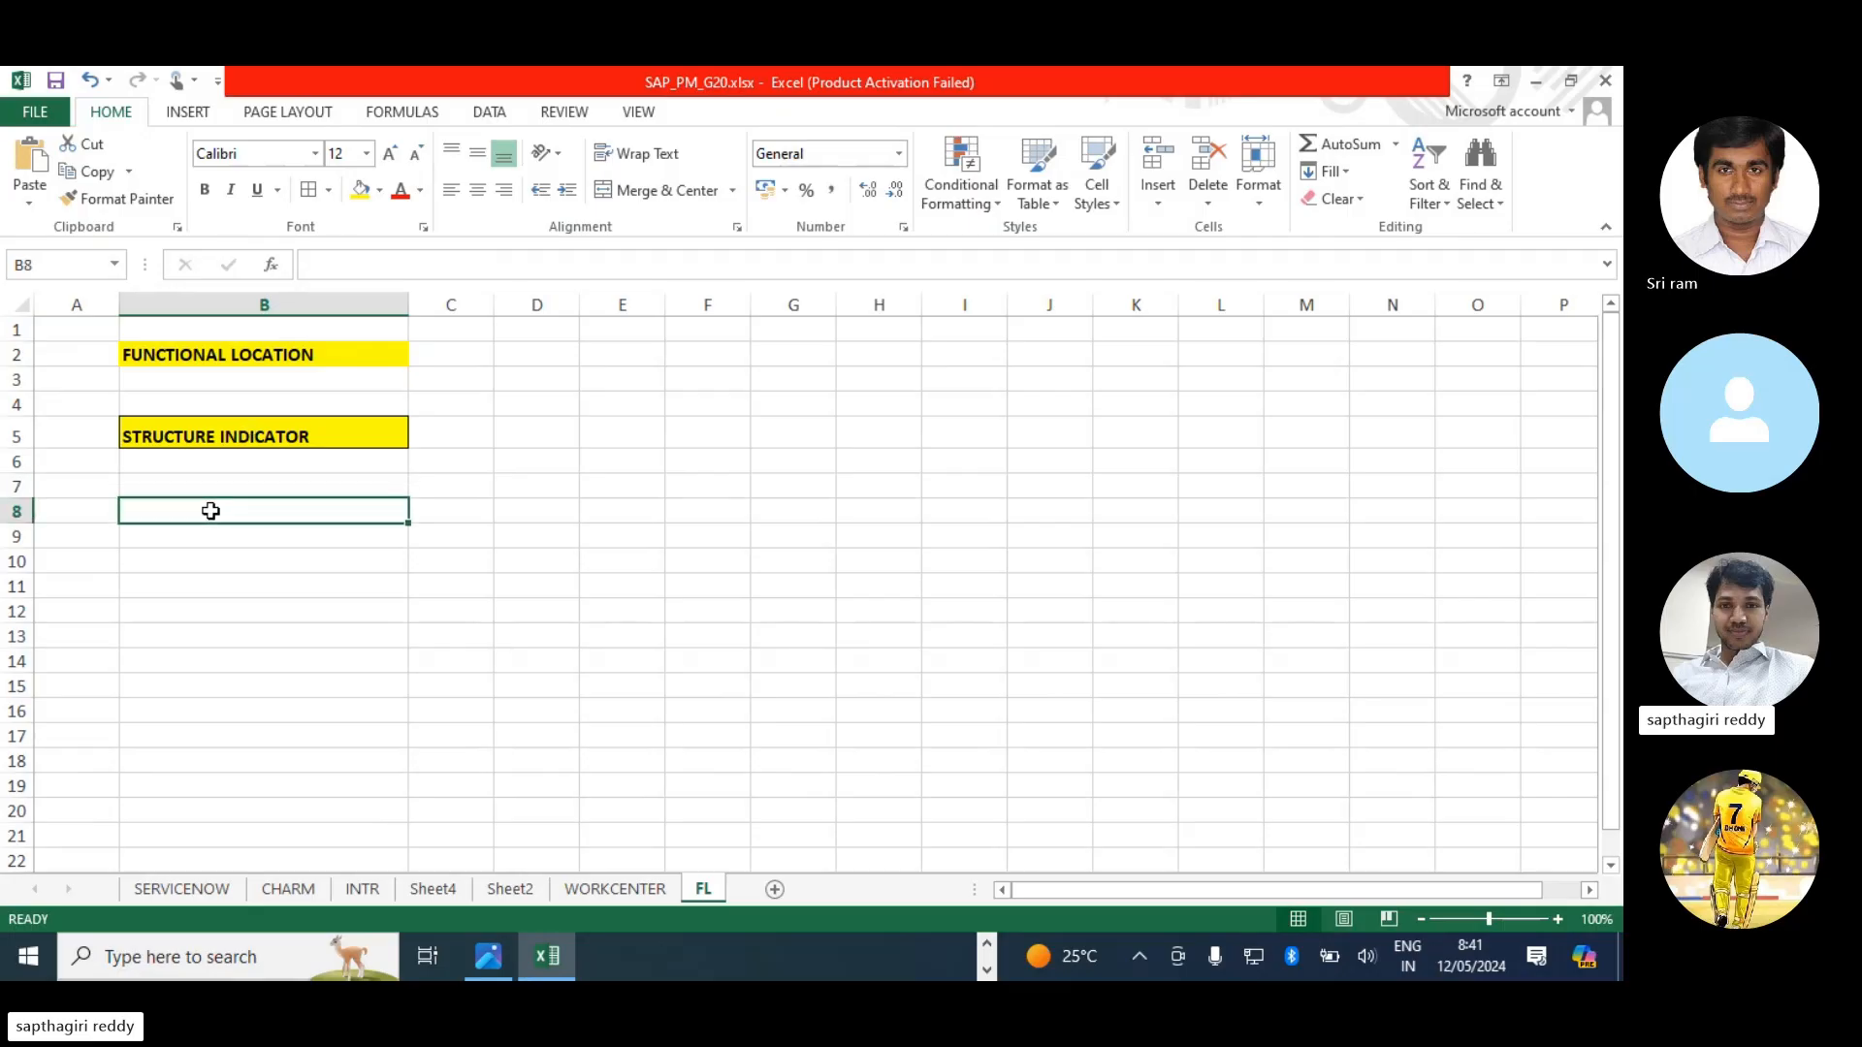
key(Right)
key(Right)
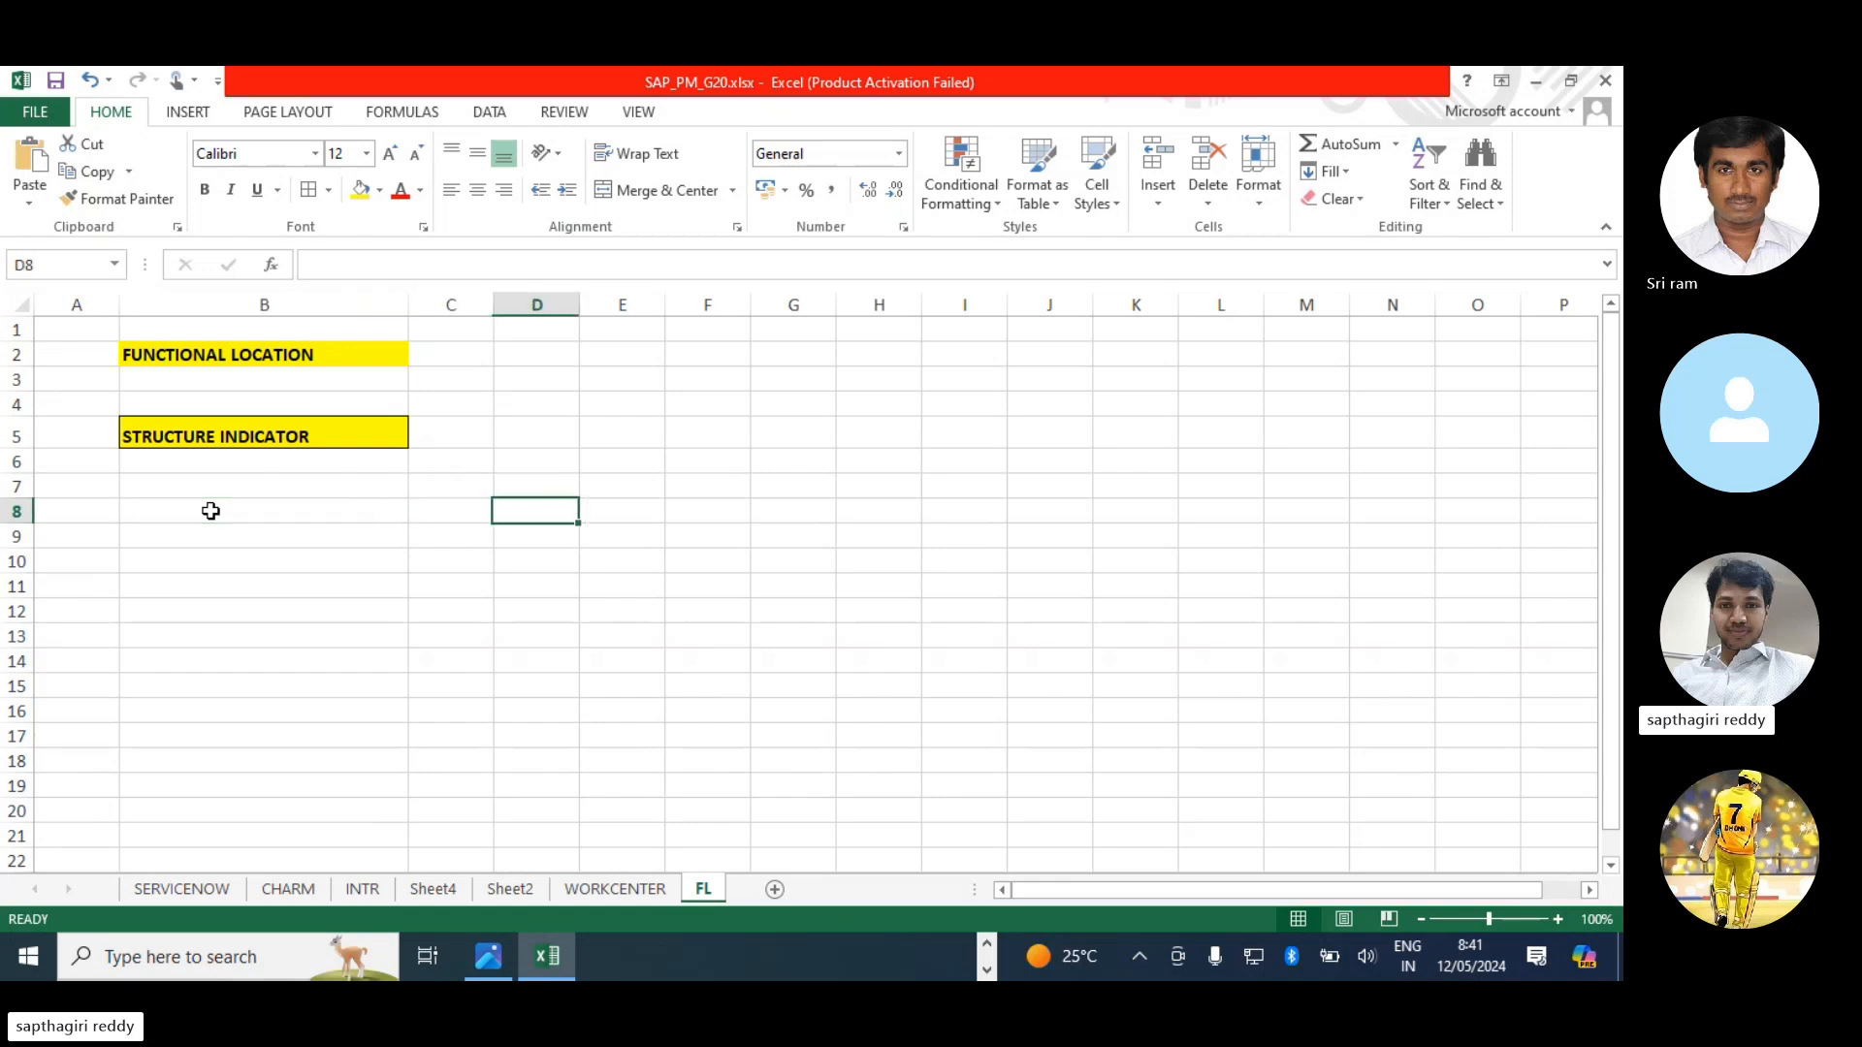
key(Right)
key(Up)
key(Up)
key(Up)
key(Right)
key(Left)
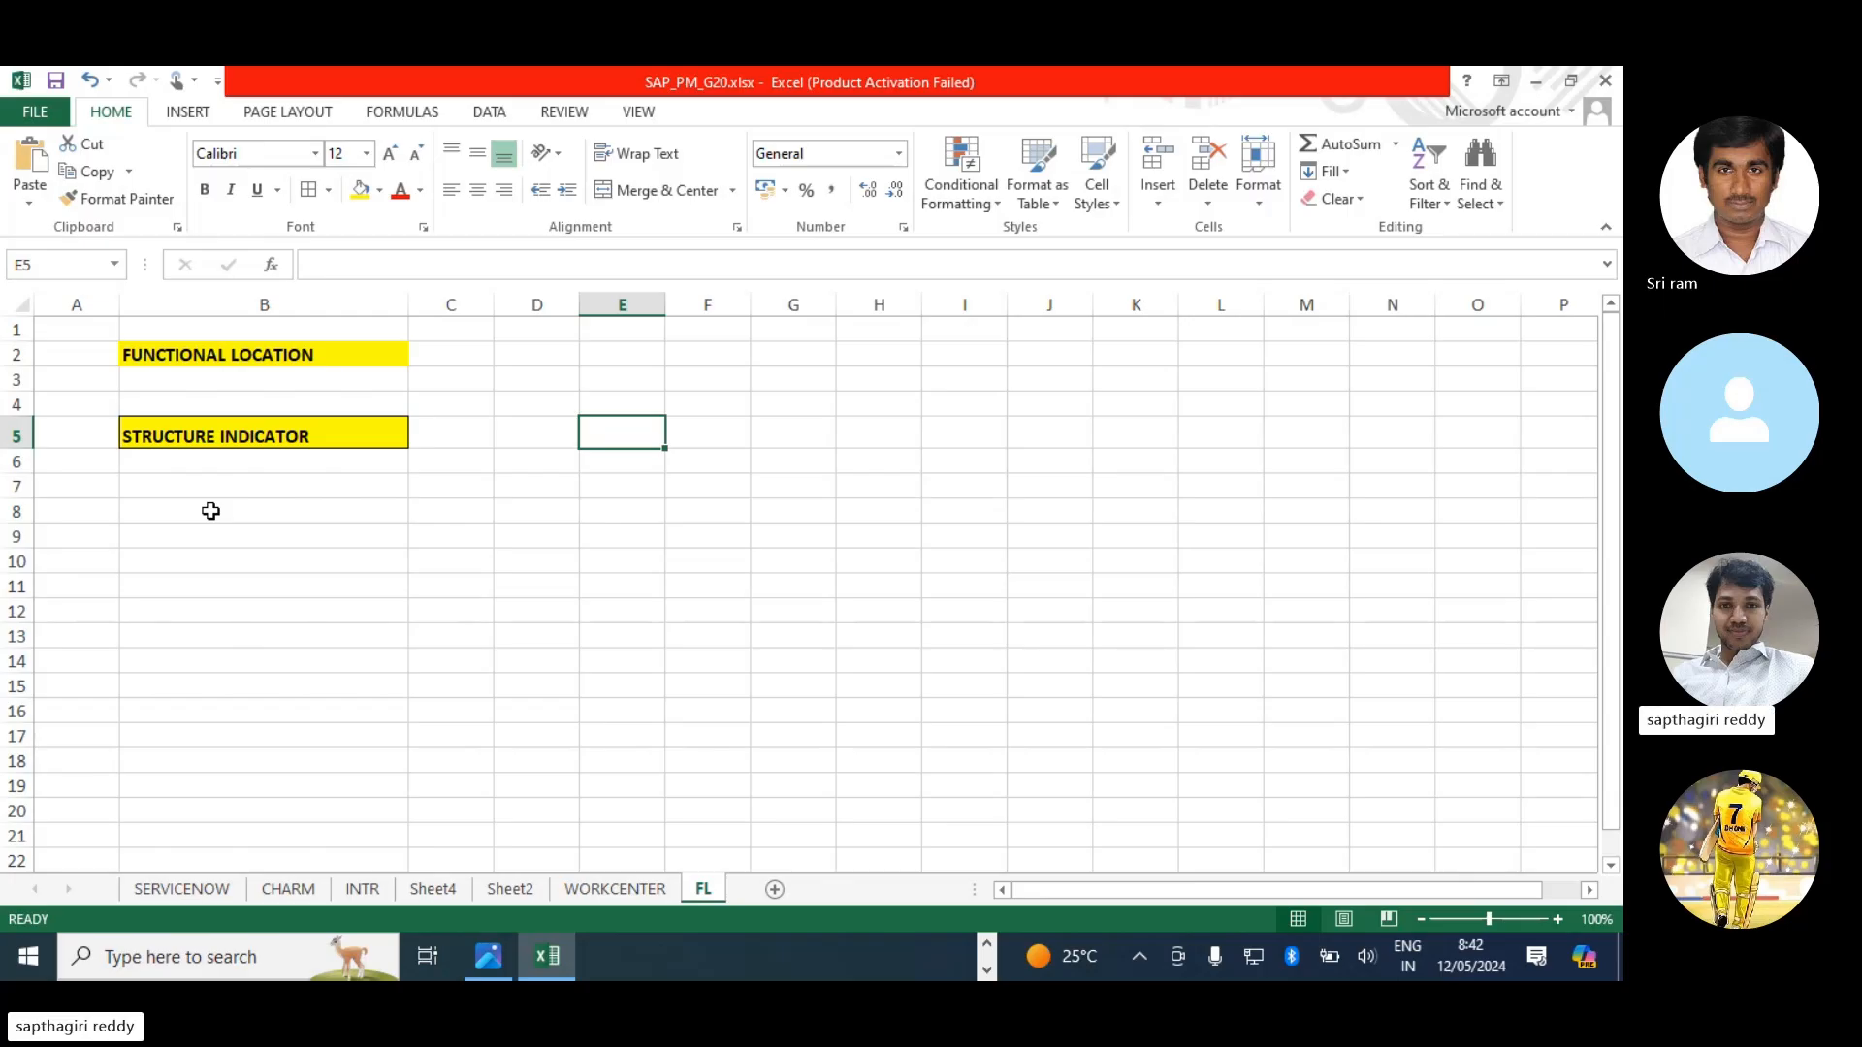
text(N)
key(Tab)
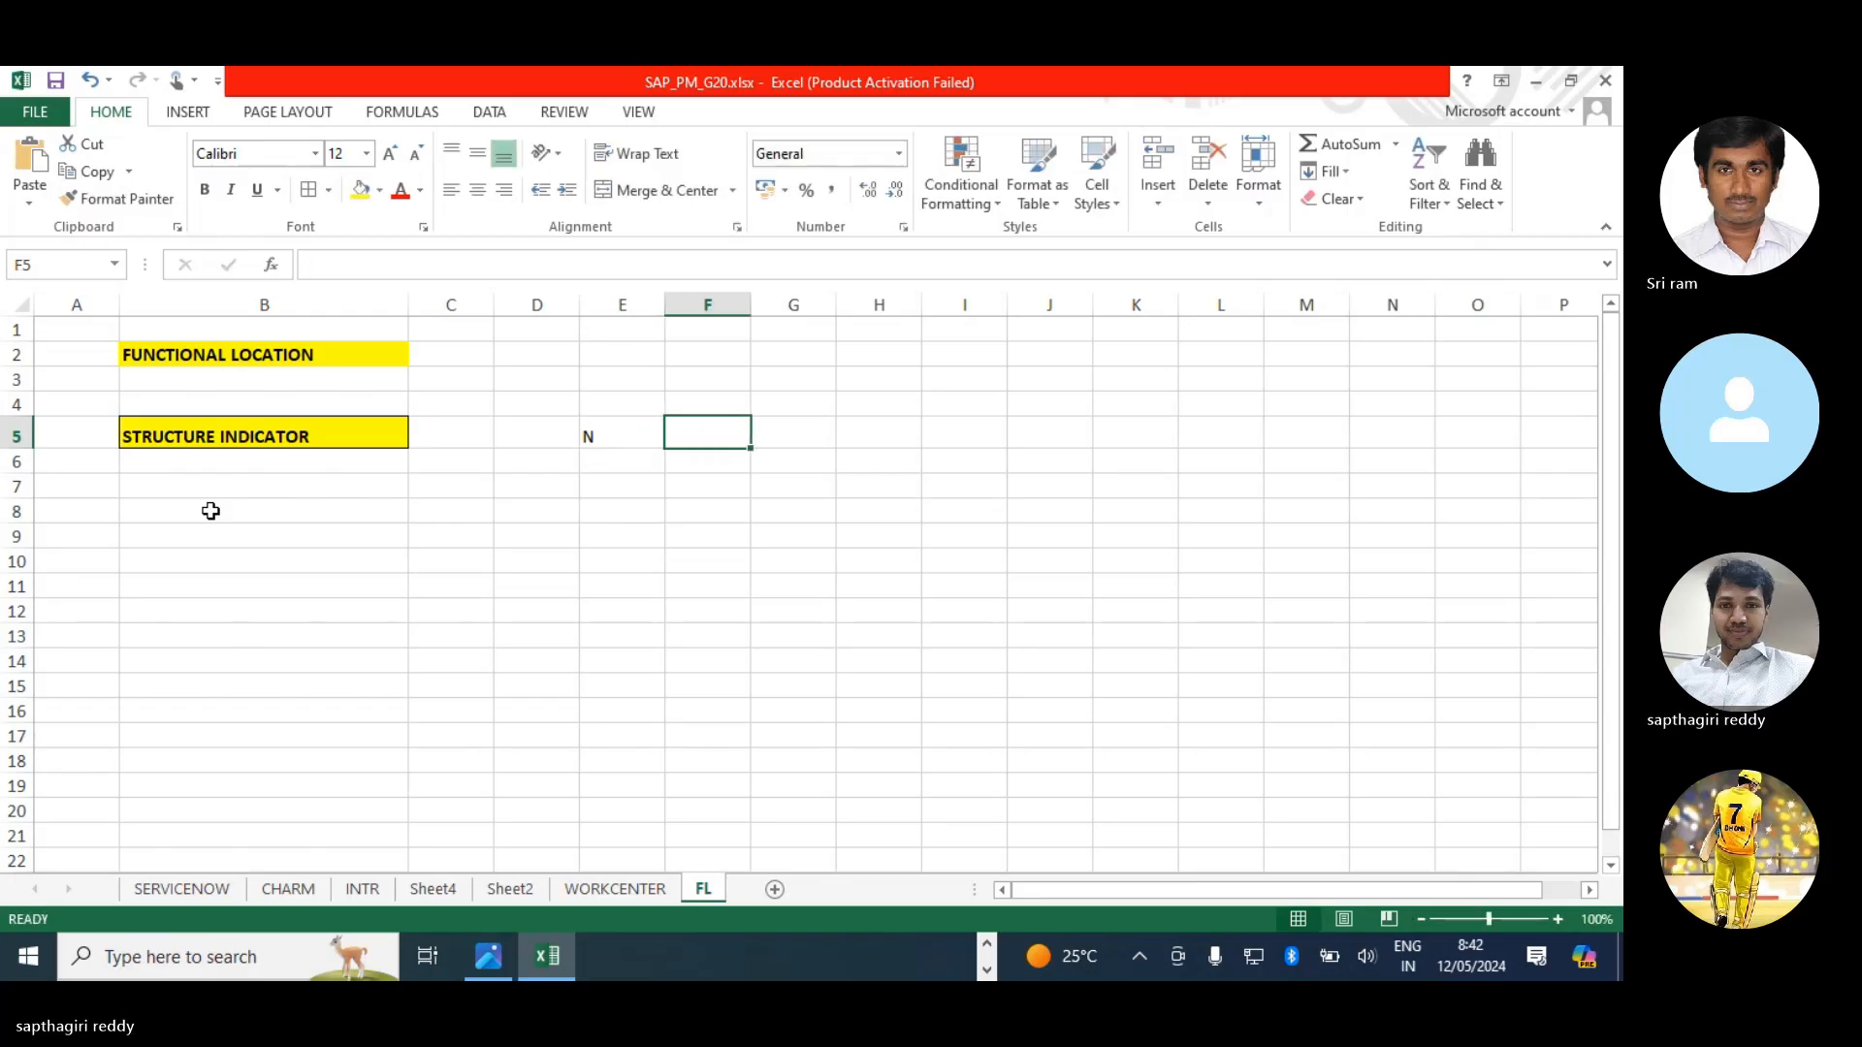
text(NUMBERS)
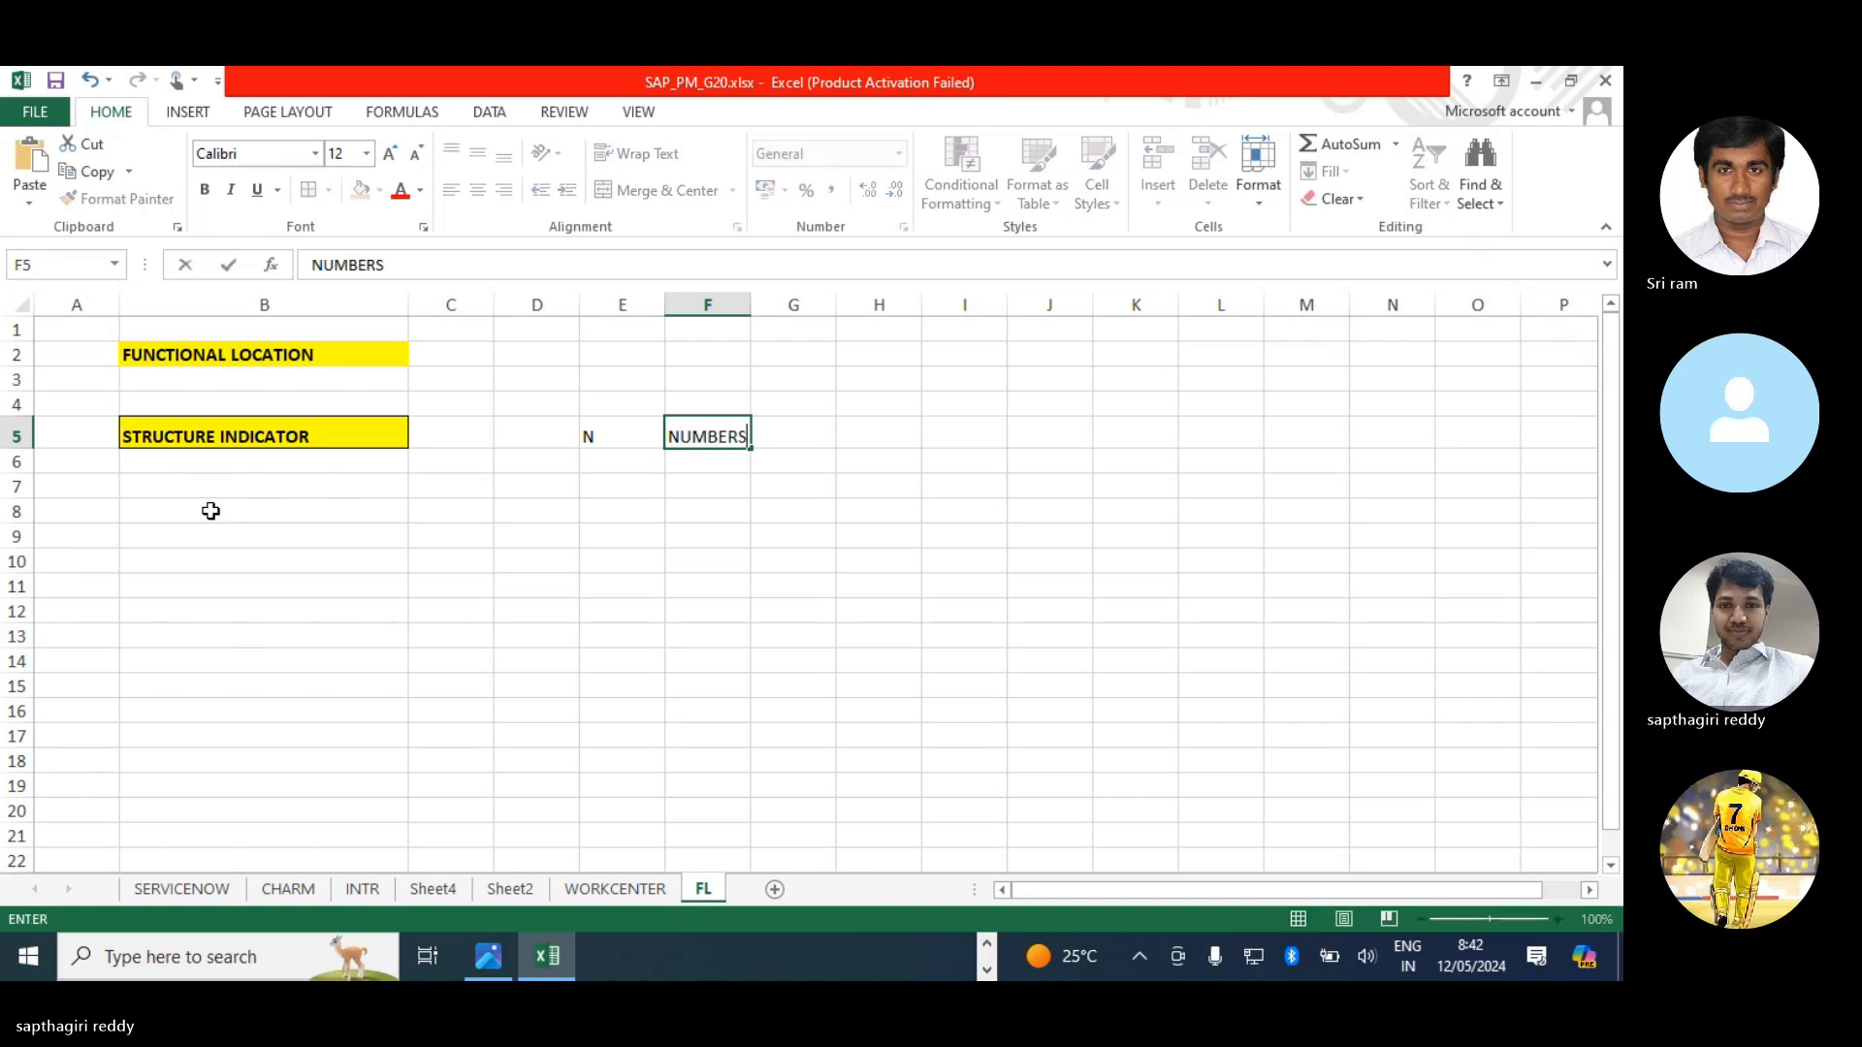
key(Return)
- Enter the structure codes A in cell E6 and X in cell E7 below N
text(A)
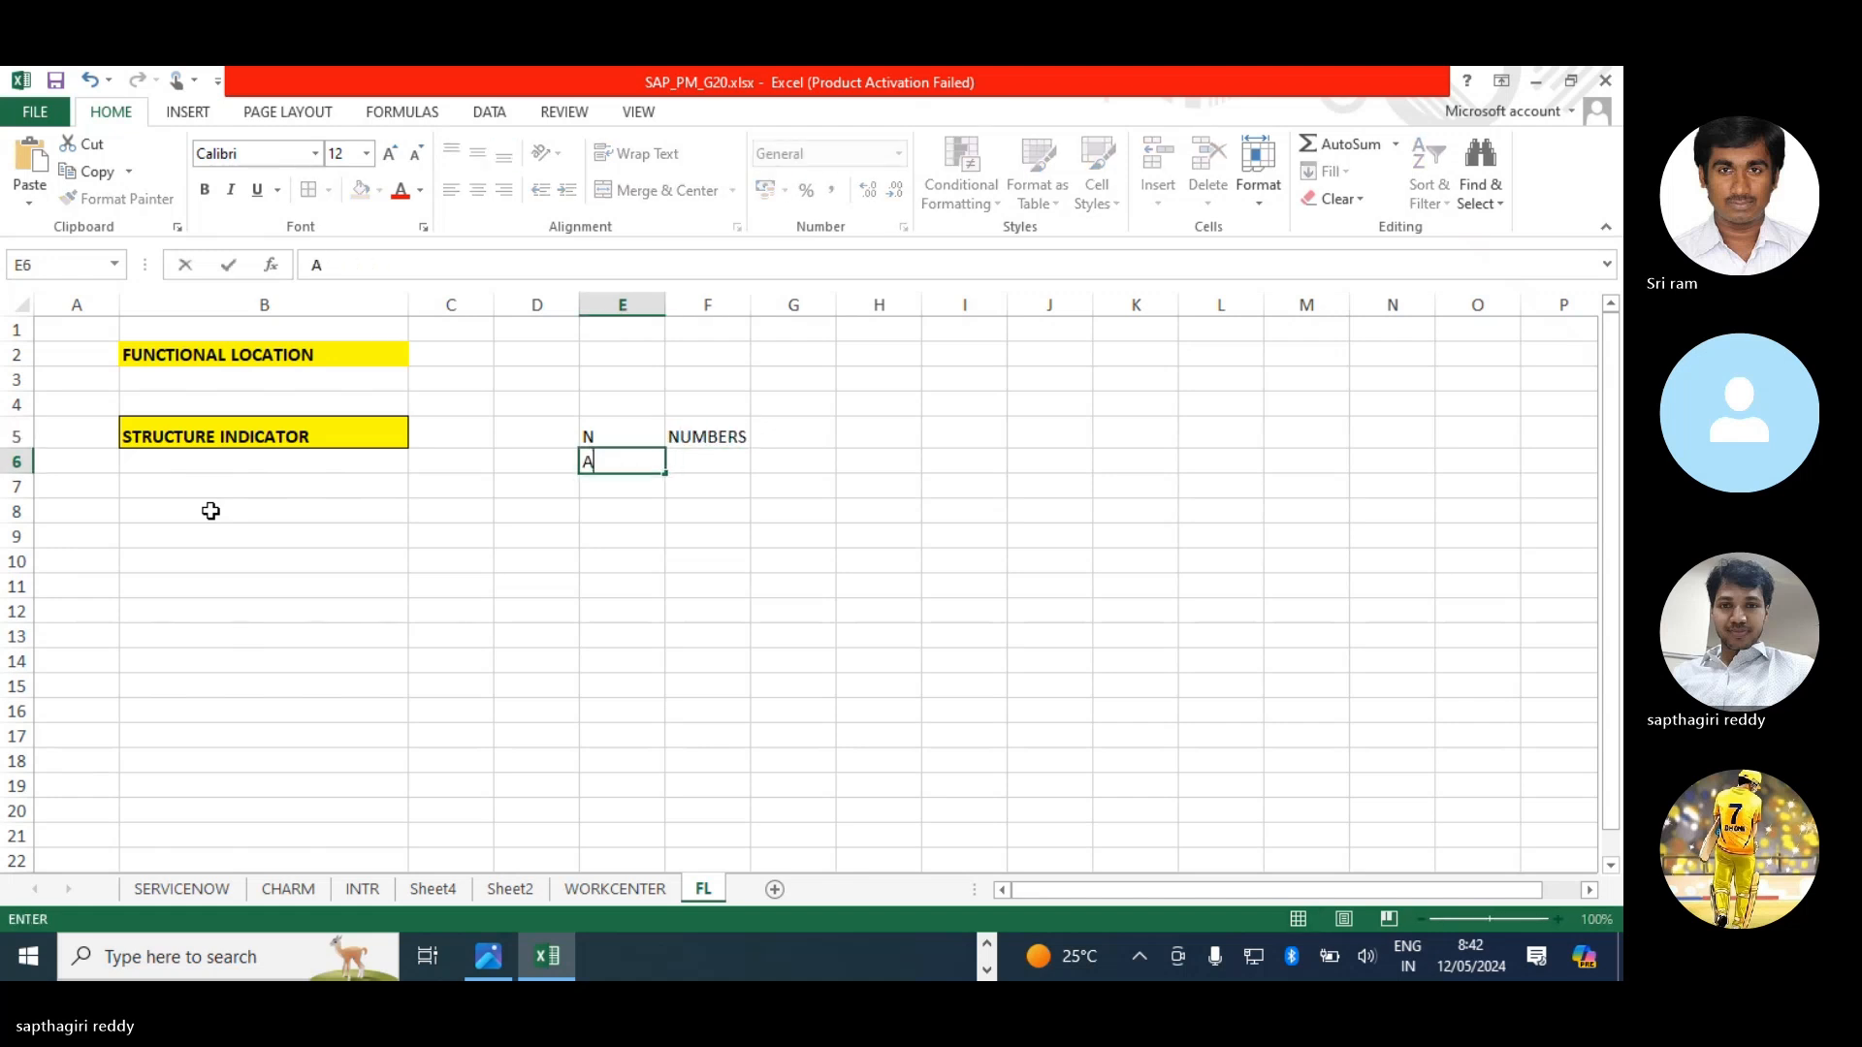
key(Return)
text(X)
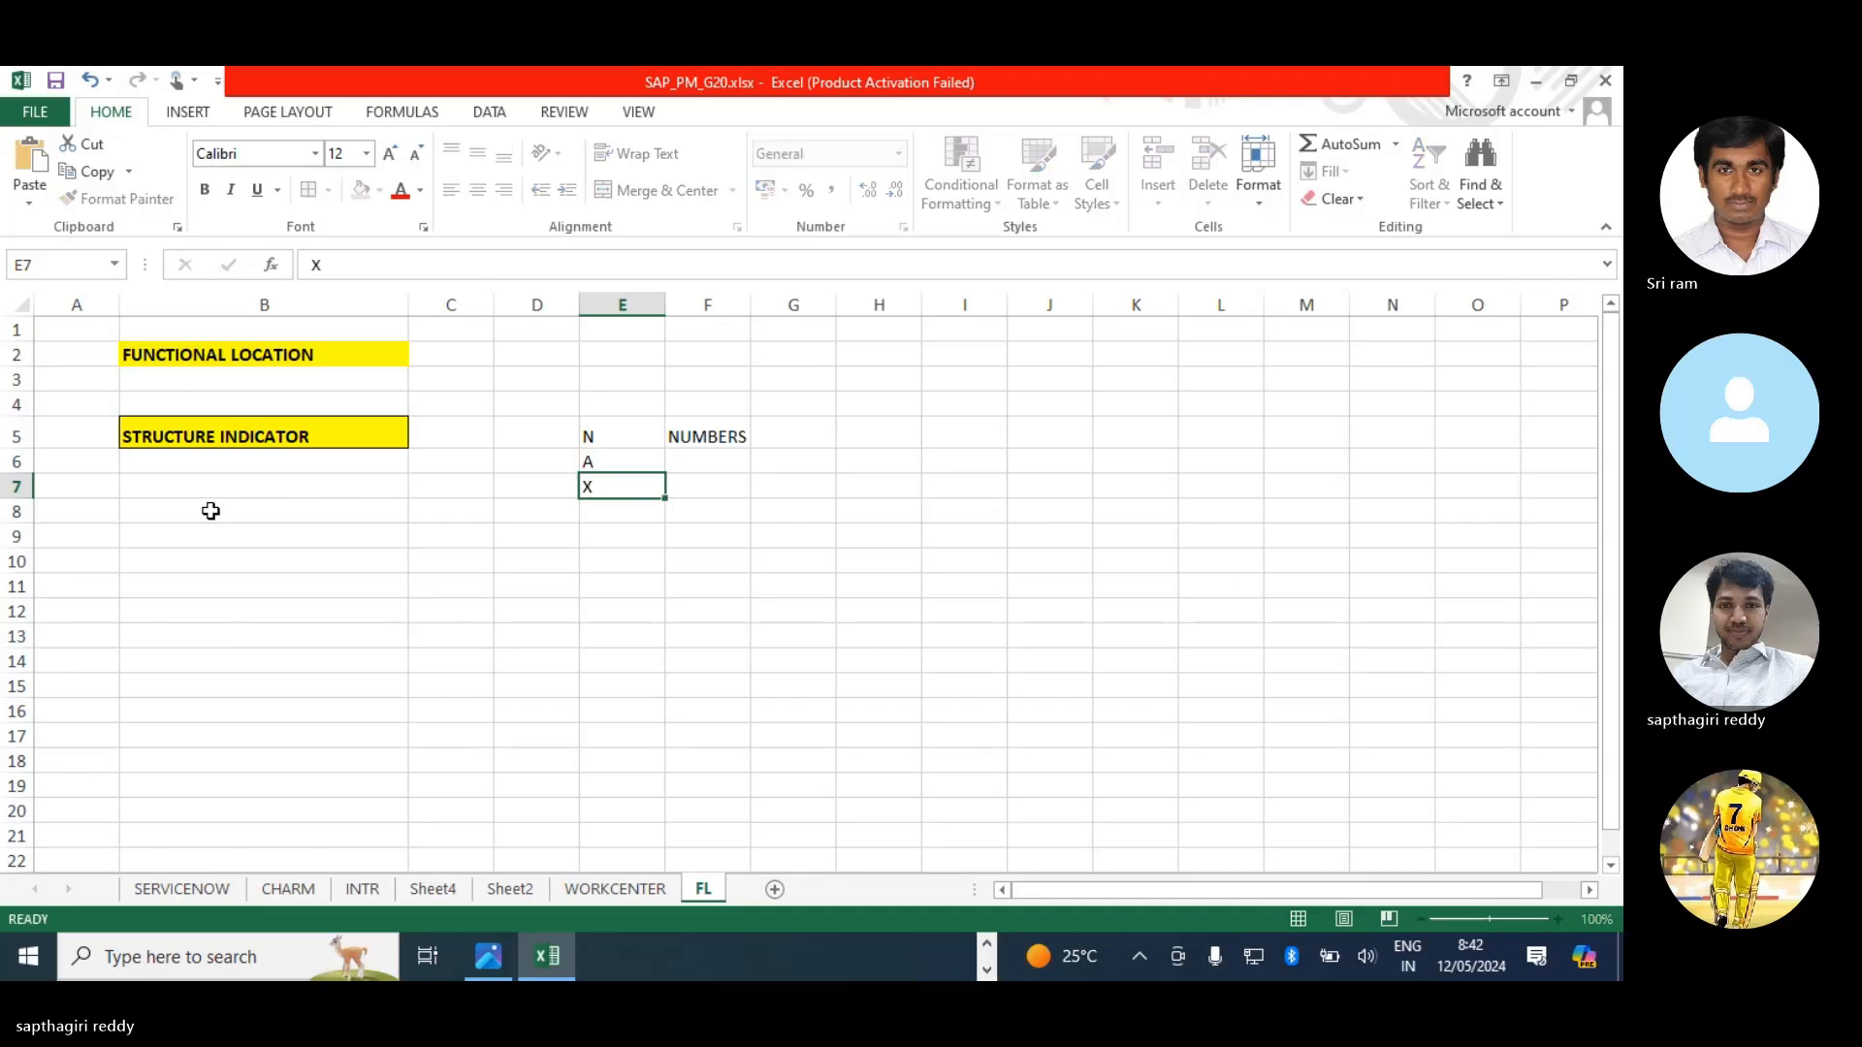
- Enter ALPHANUMERIC in cell F7 as the meaning of X, and add the code S in cell E8
key(Tab)
text(ALP)
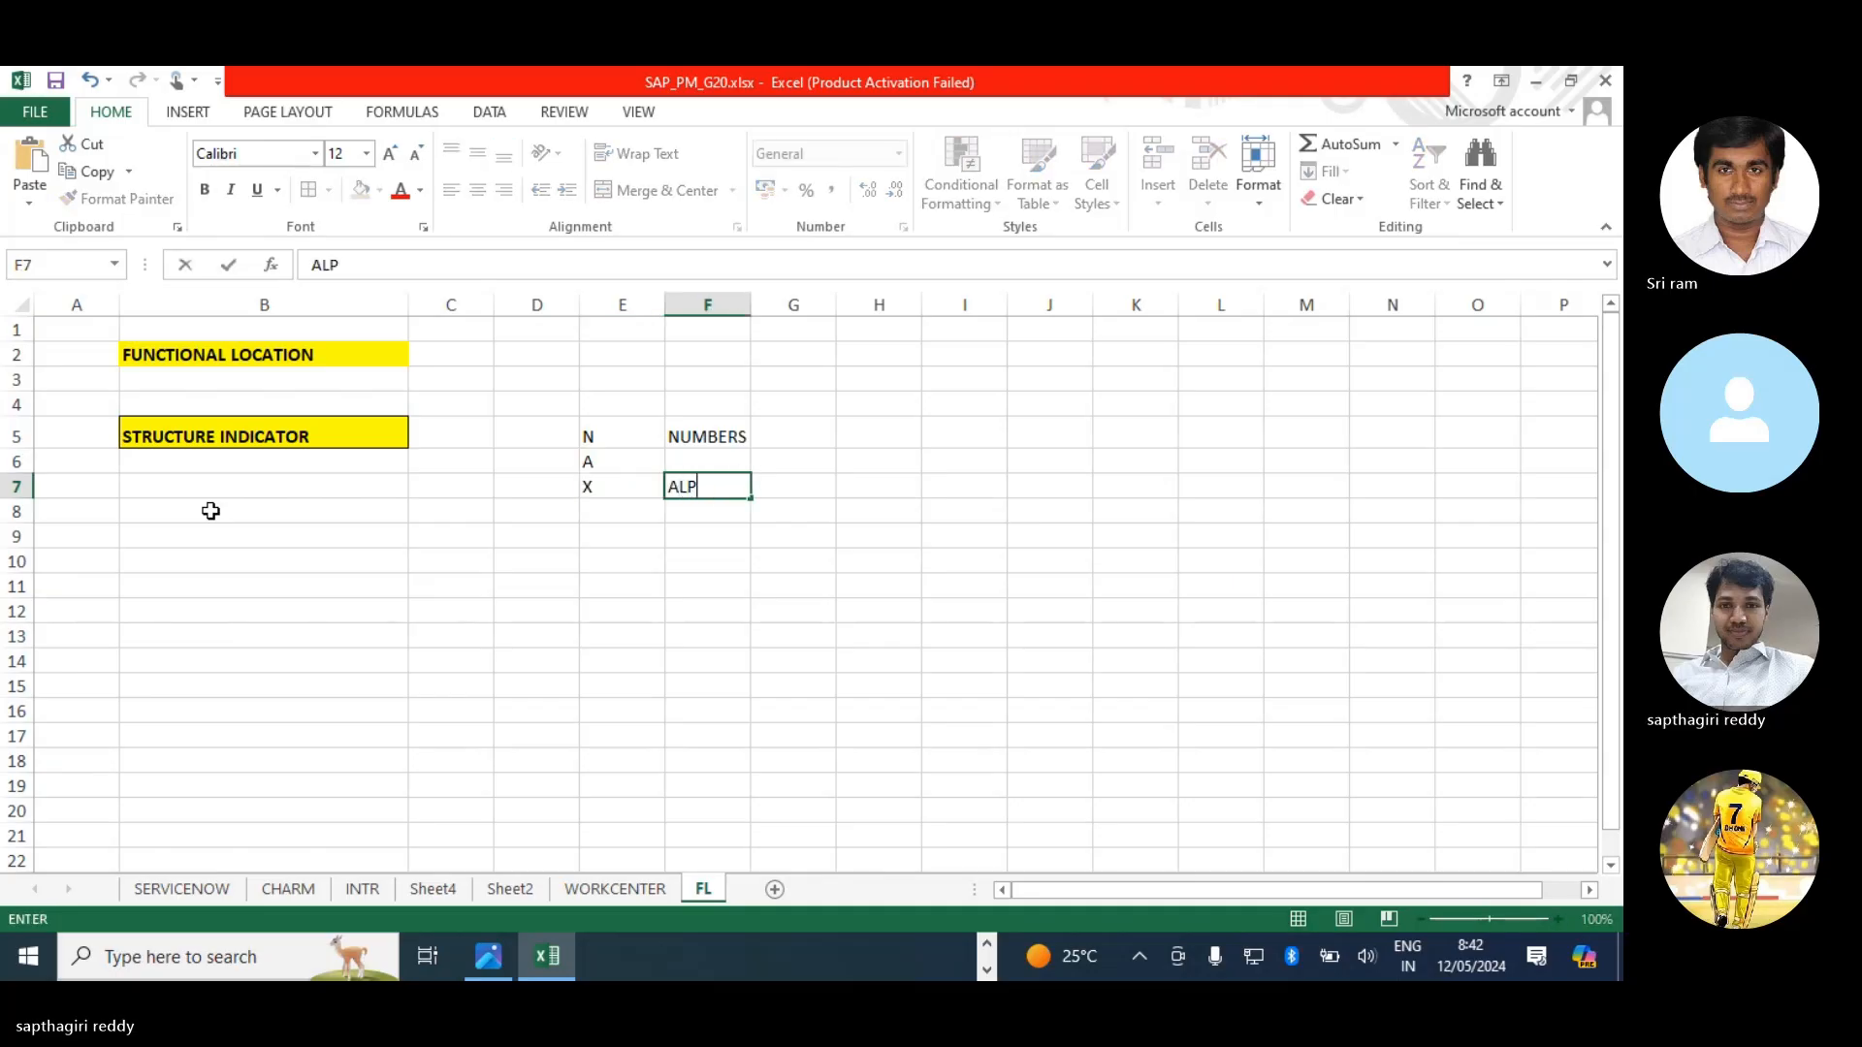
text(HANUMERIC)
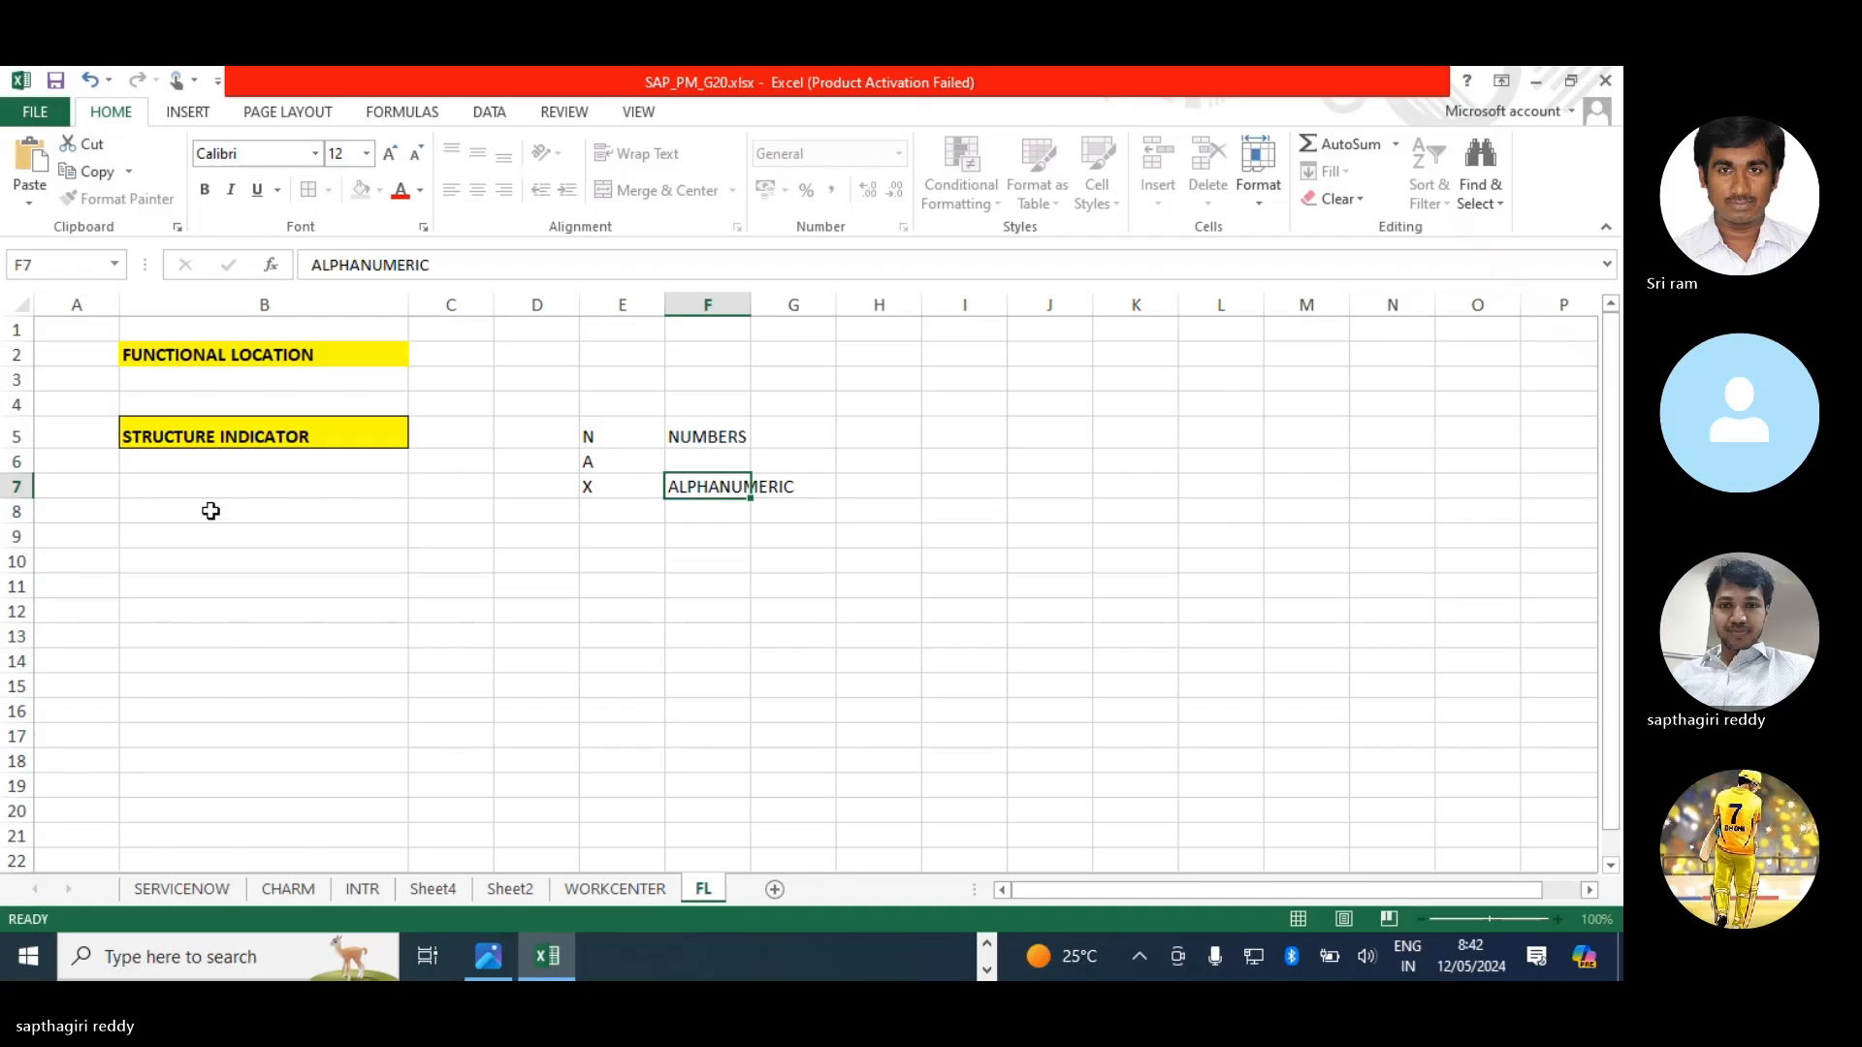
key(Return)
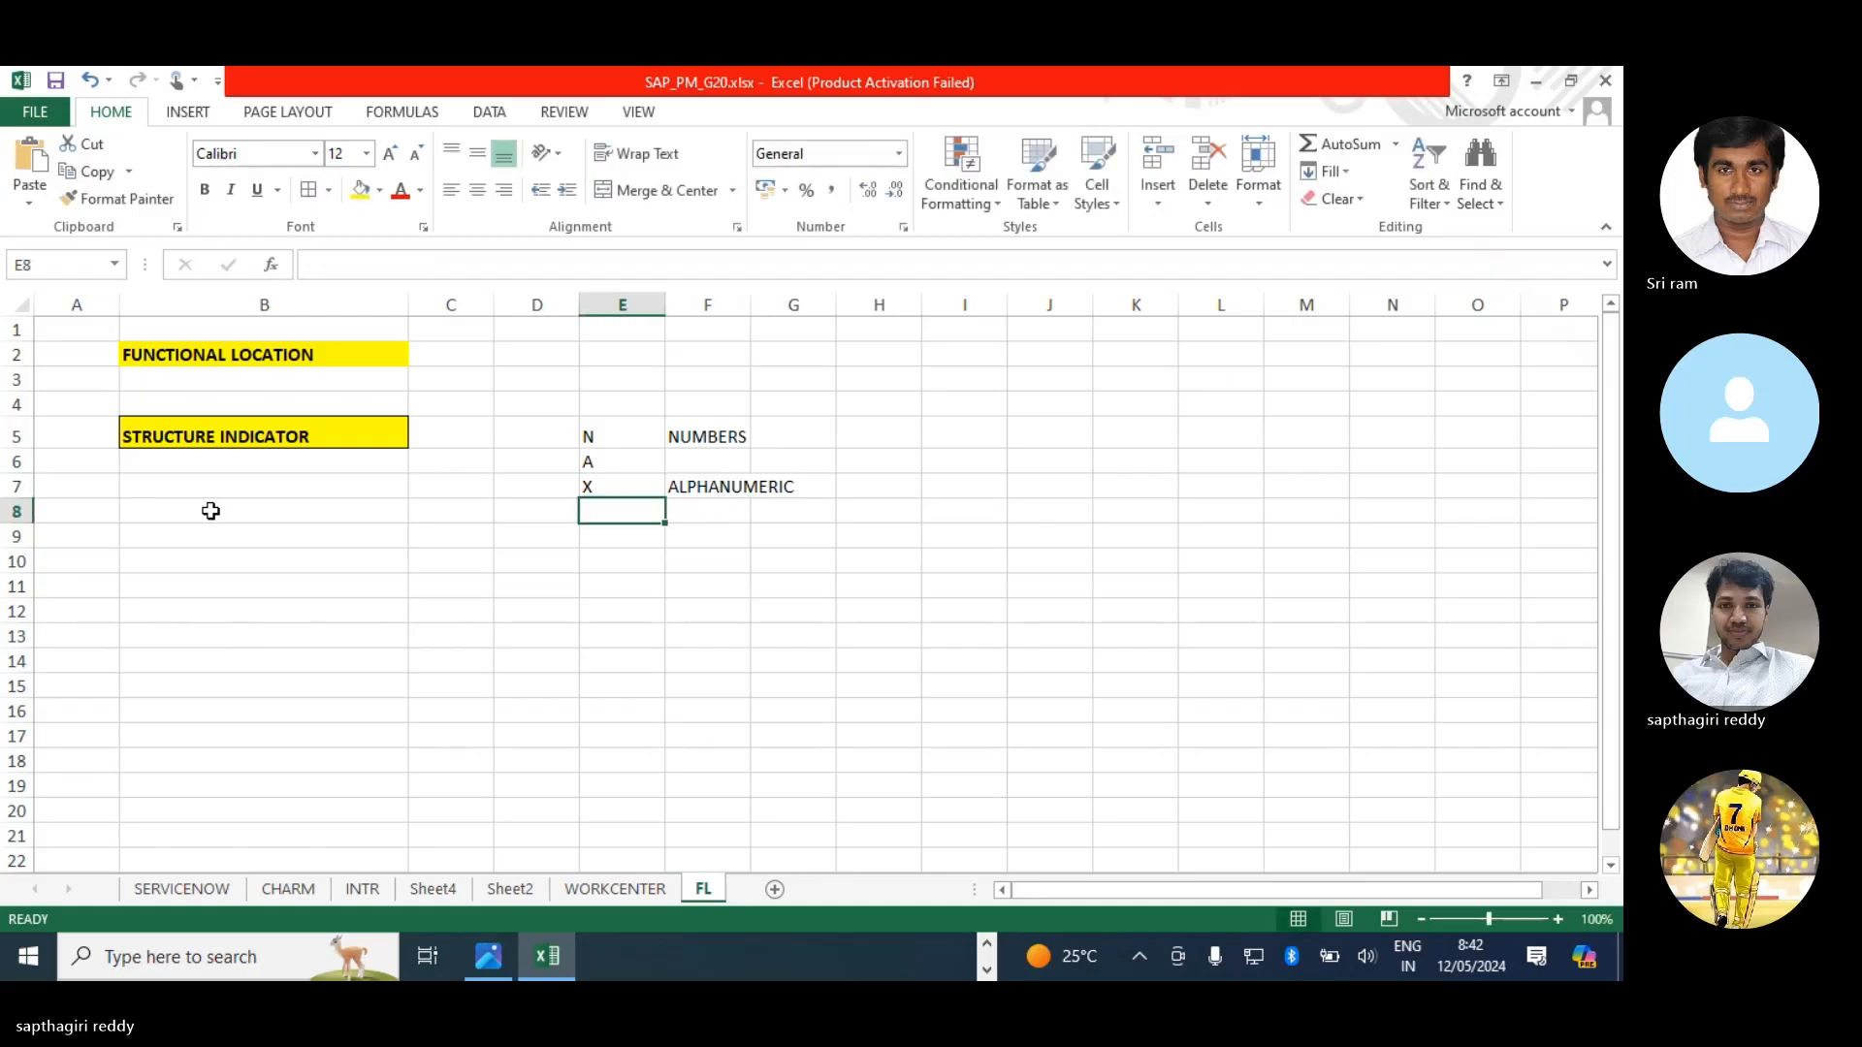
text(S)
key(Tab)
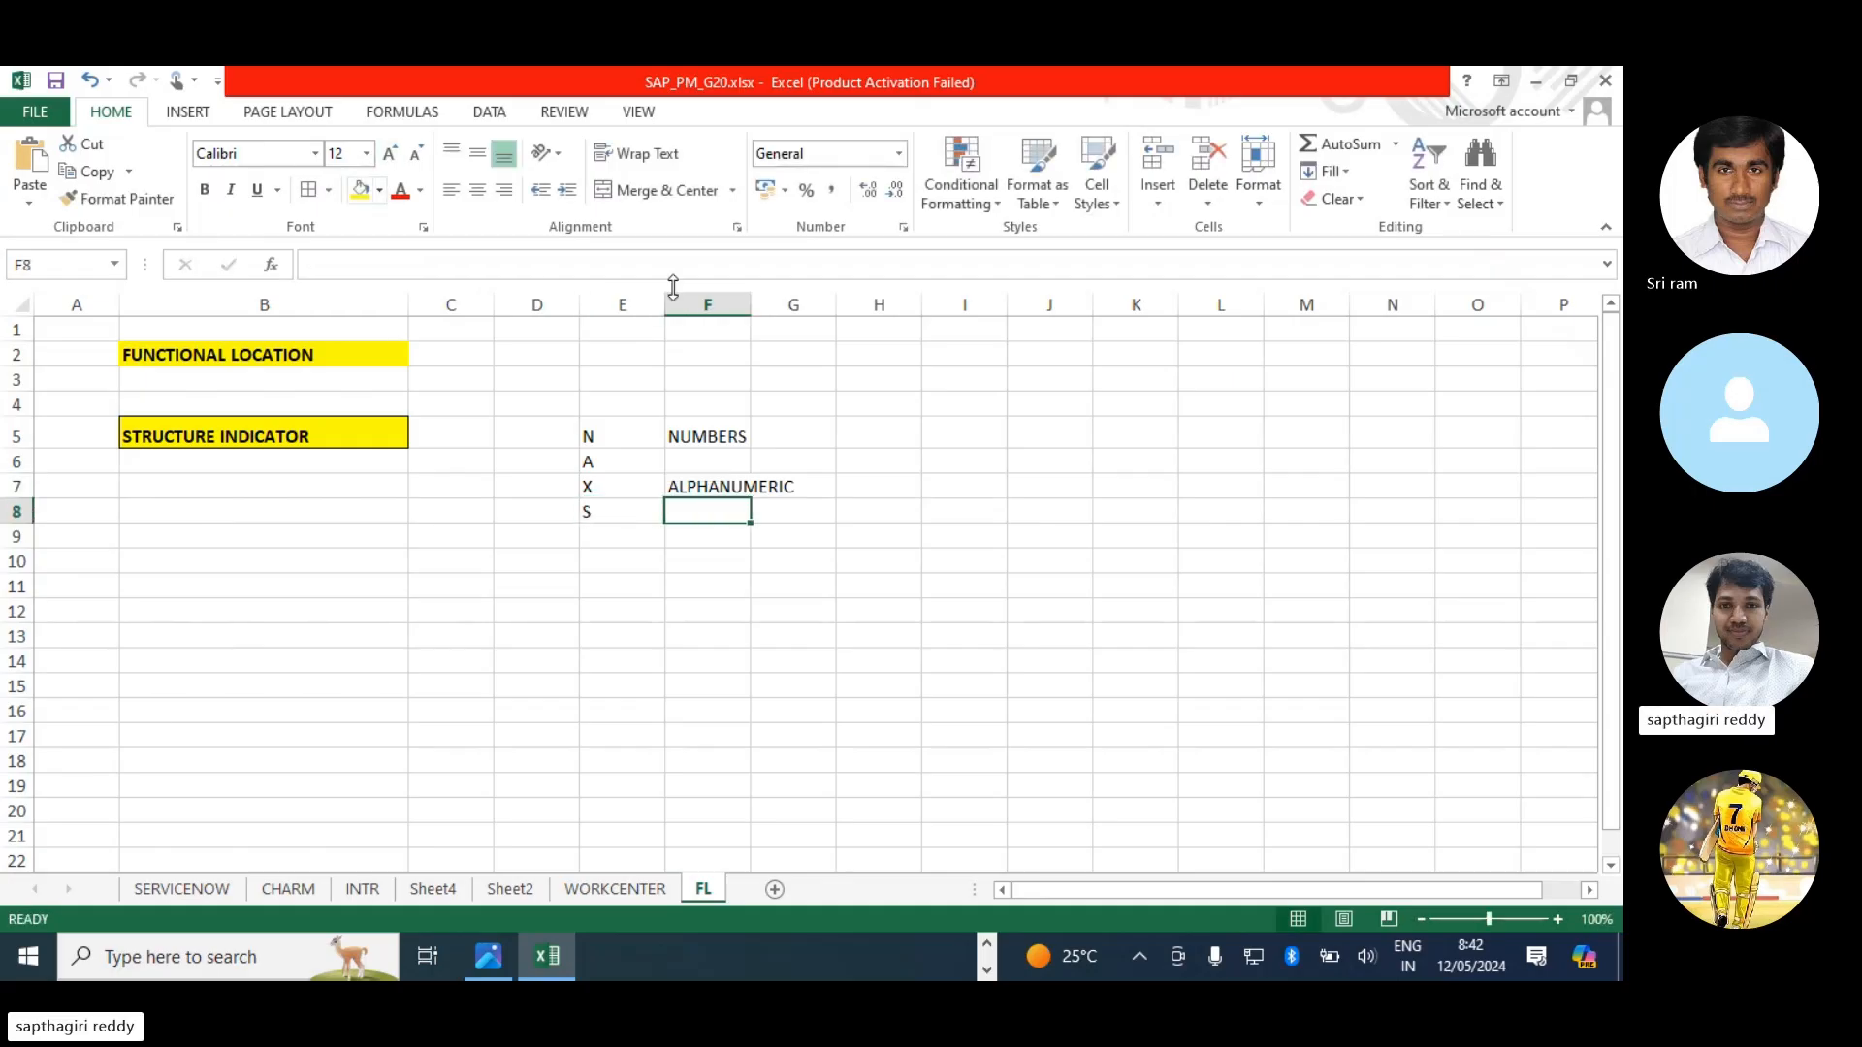
- Fit column F to its contents and enter PLANT in cell I4
double_click(750, 295)
click(980, 406)
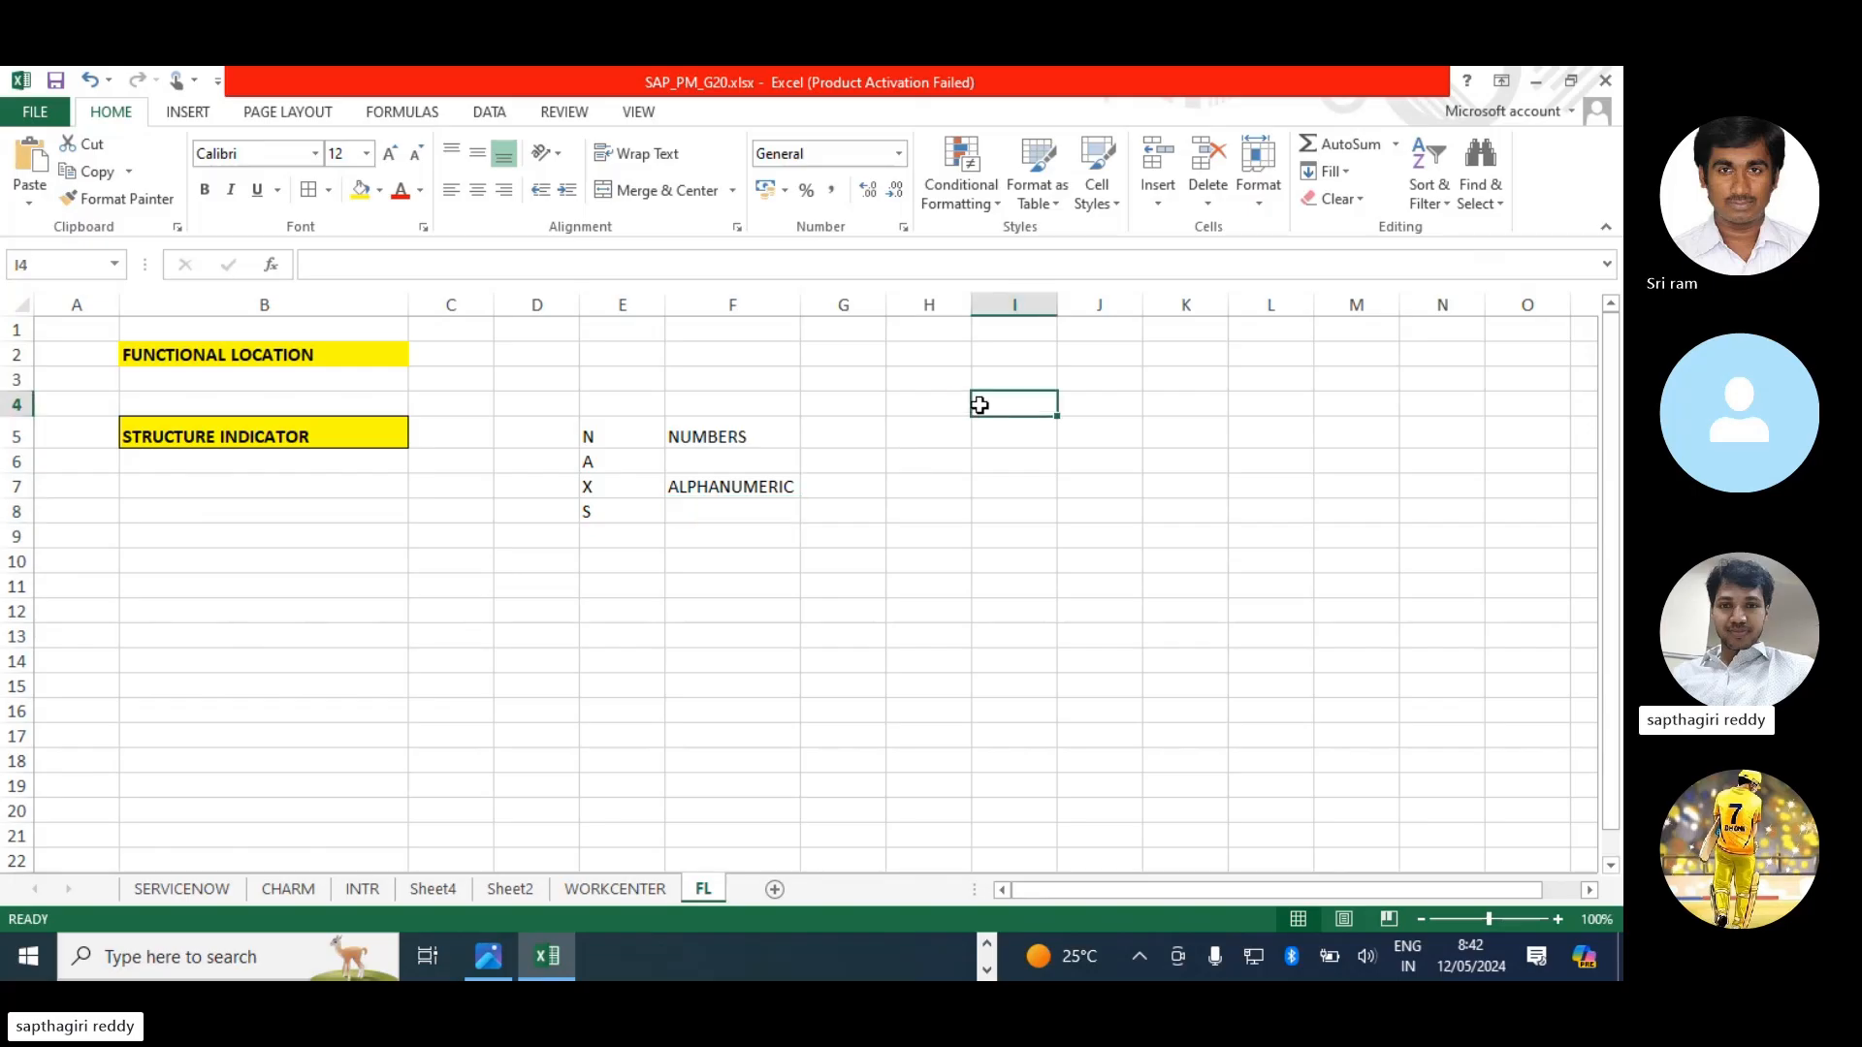
text(PLANT)
key(Return)
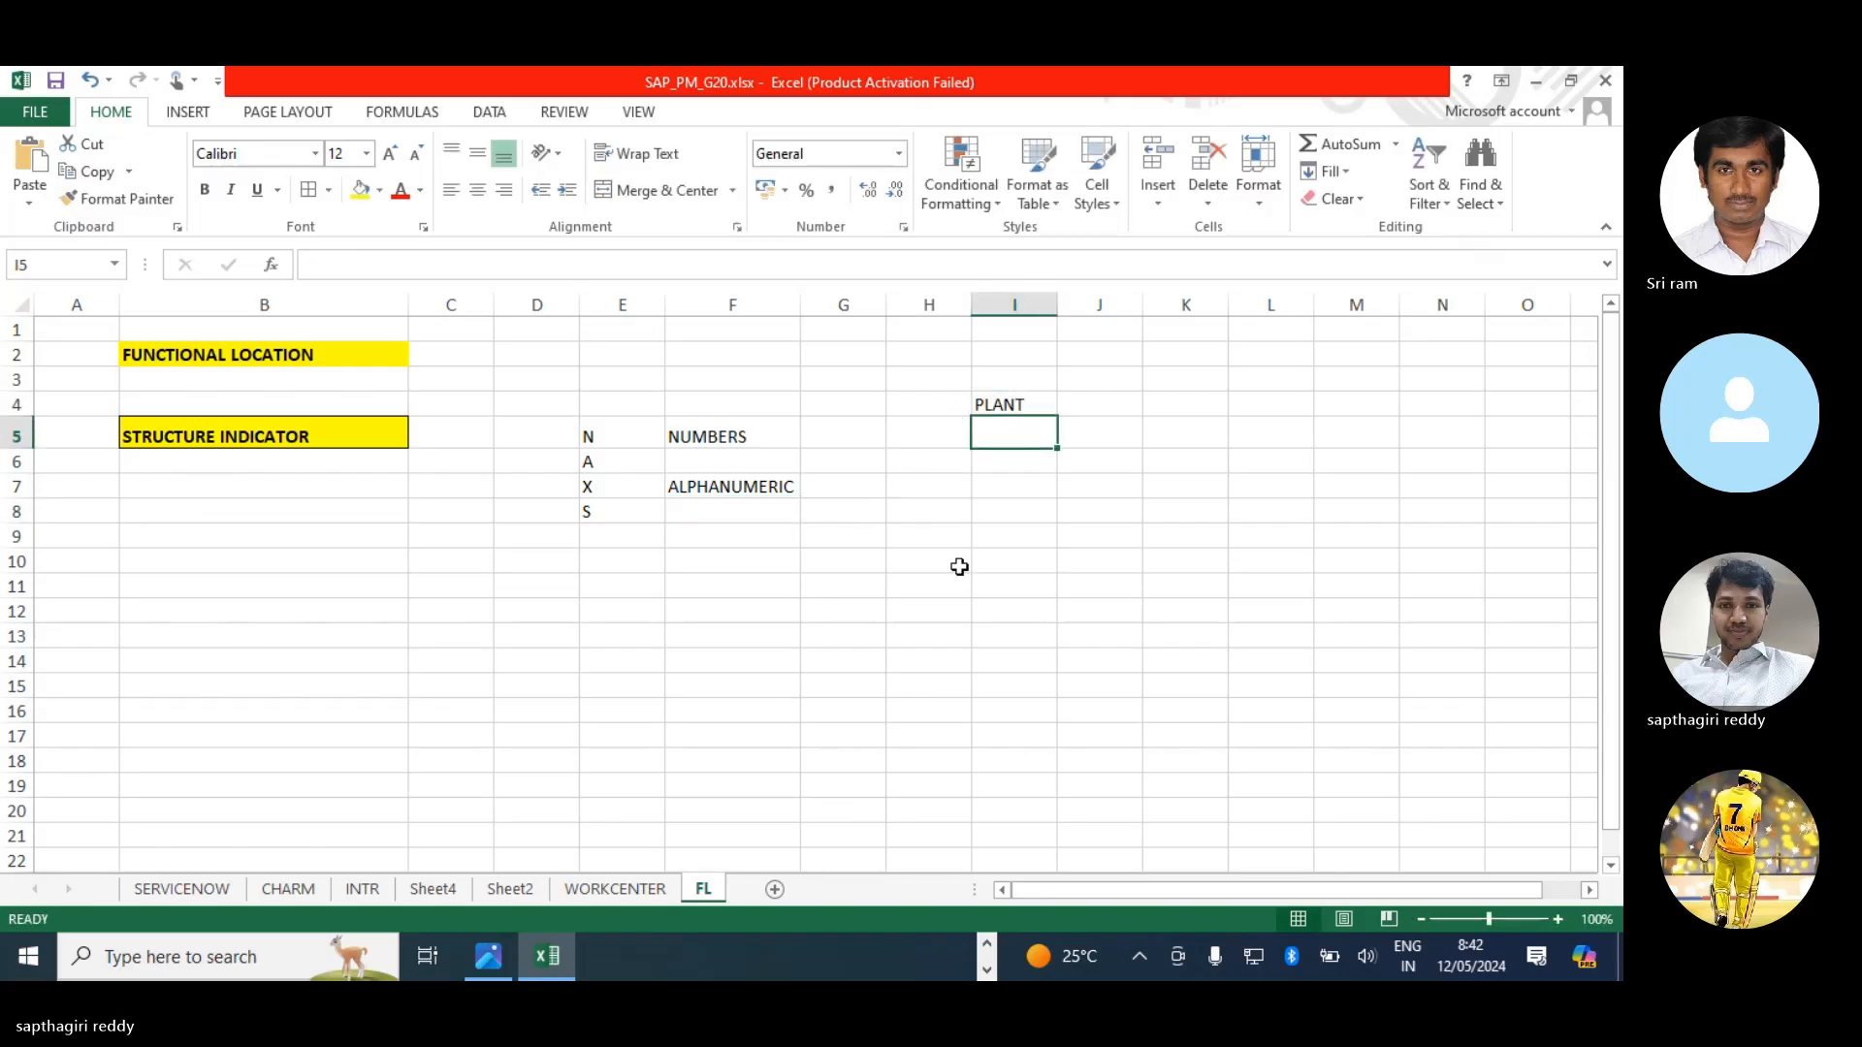
- Switch to the 3+PM_Functional+Location.pptx presentation in PowerPoint, review its Structure Indicator - Label slide, and return to the Excel workbook
click(988, 969)
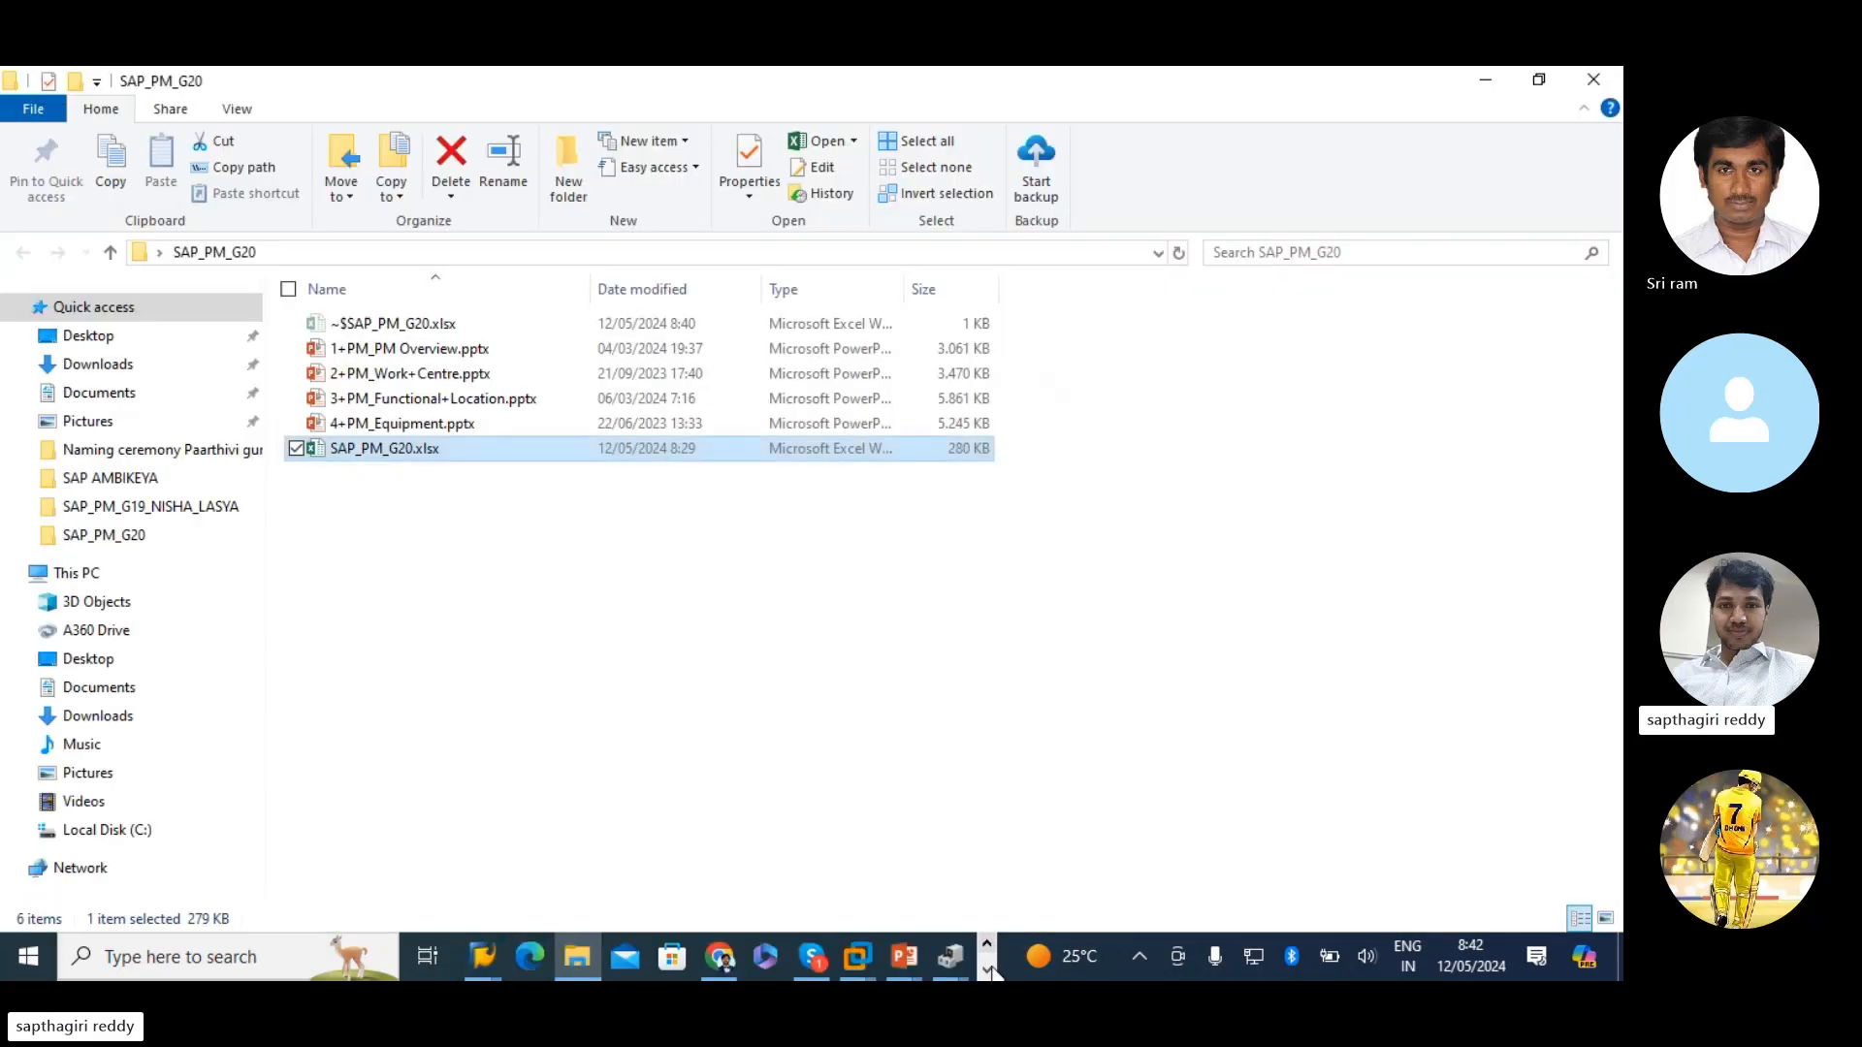
mouse_move(905, 961)
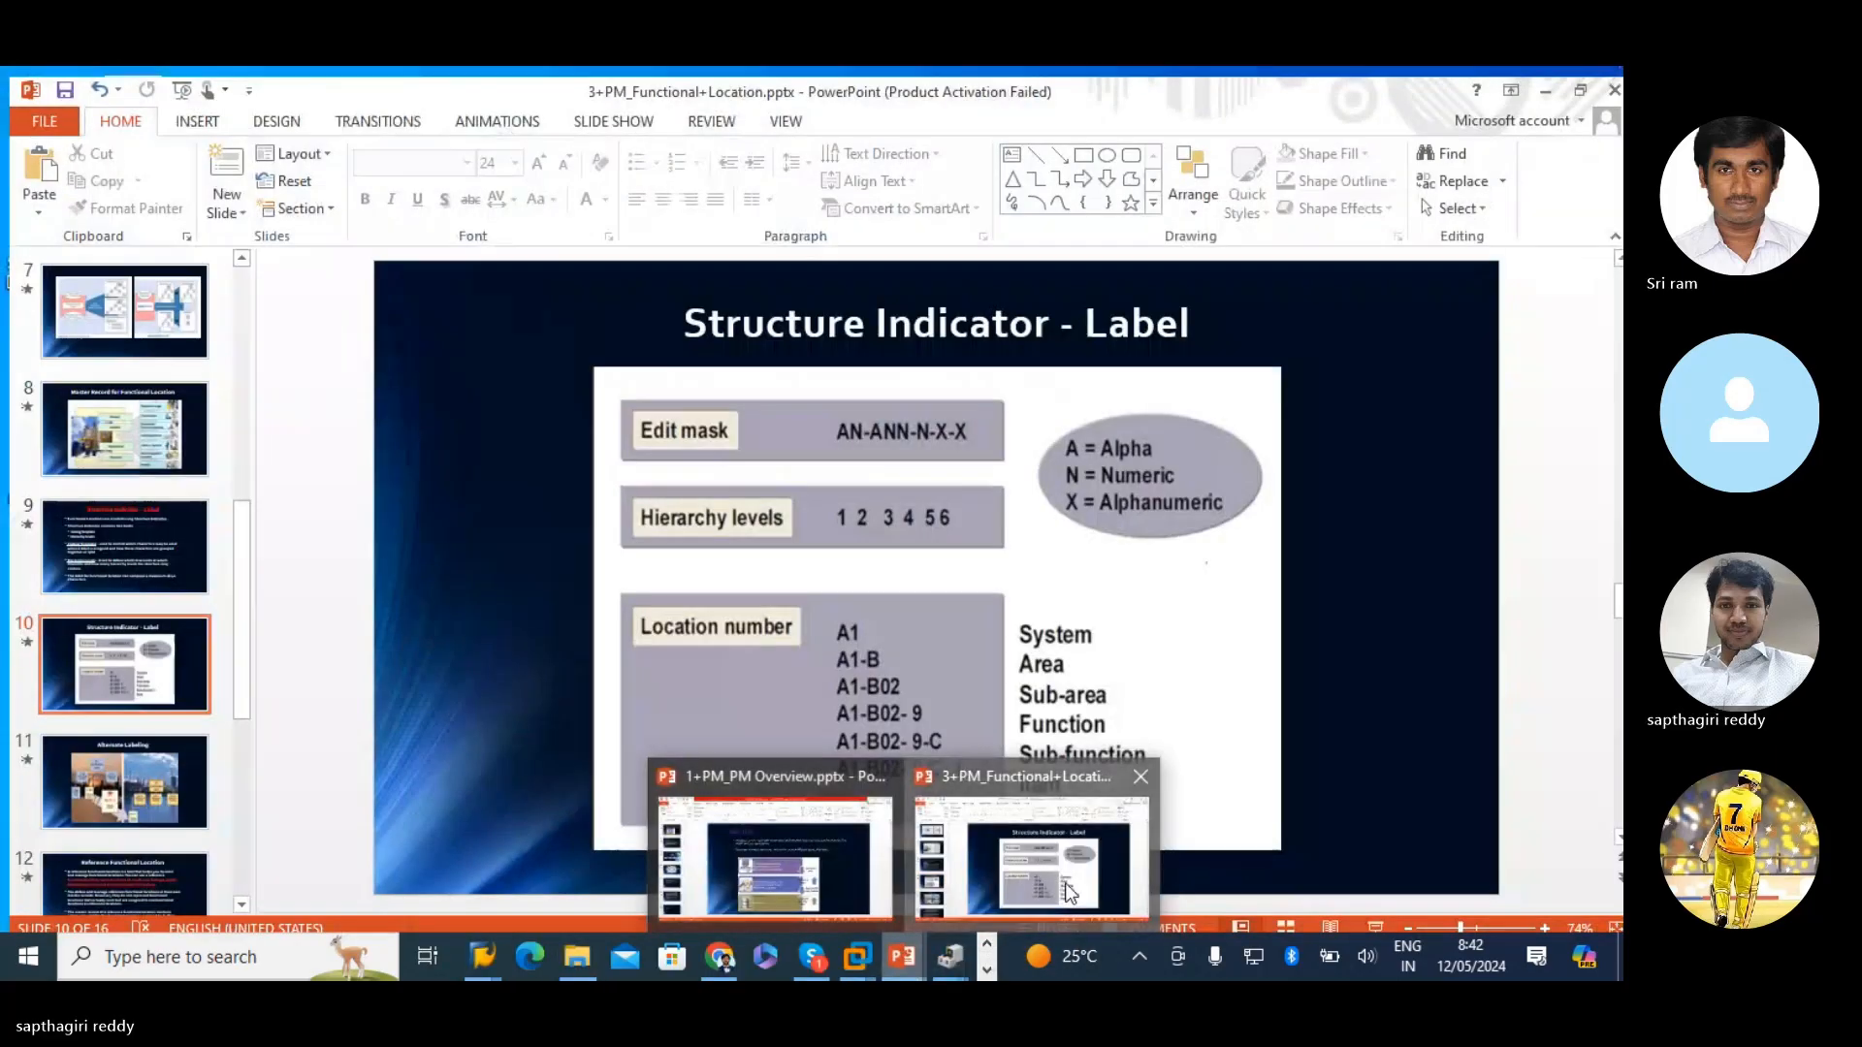
click(1071, 892)
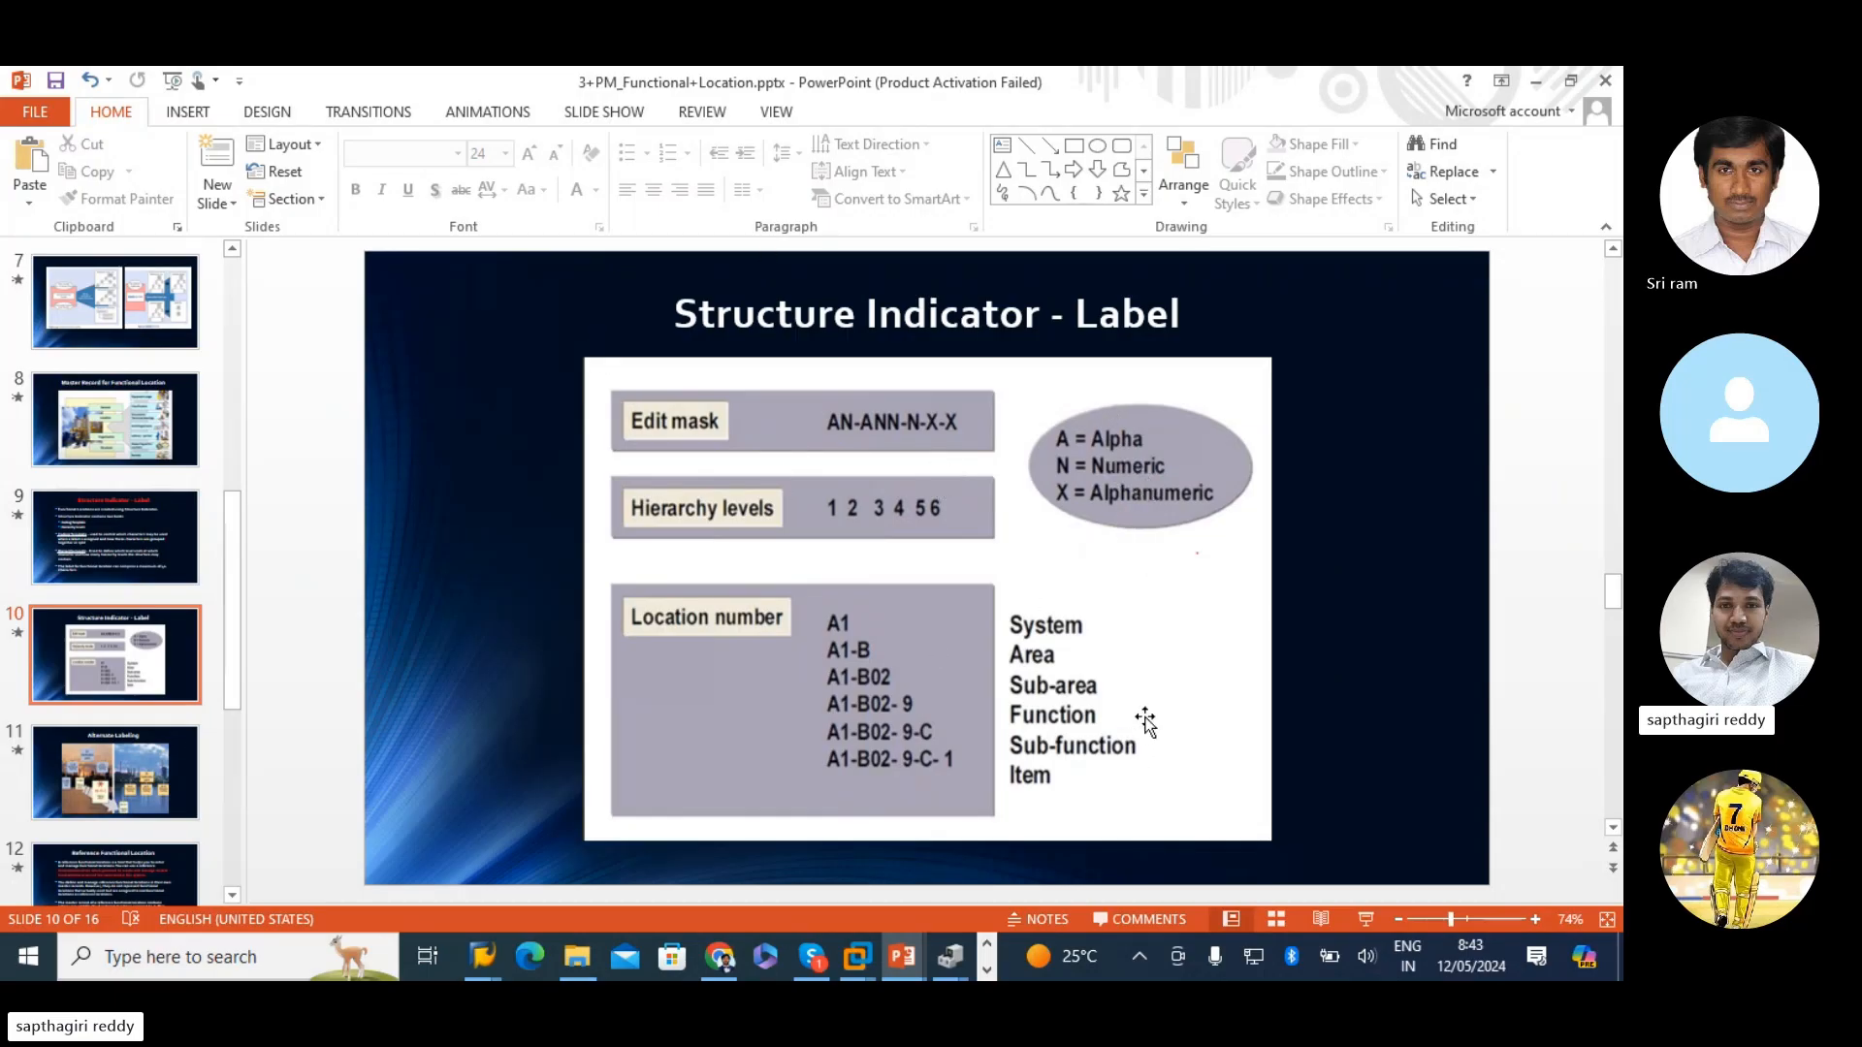
key(alt+Tab)
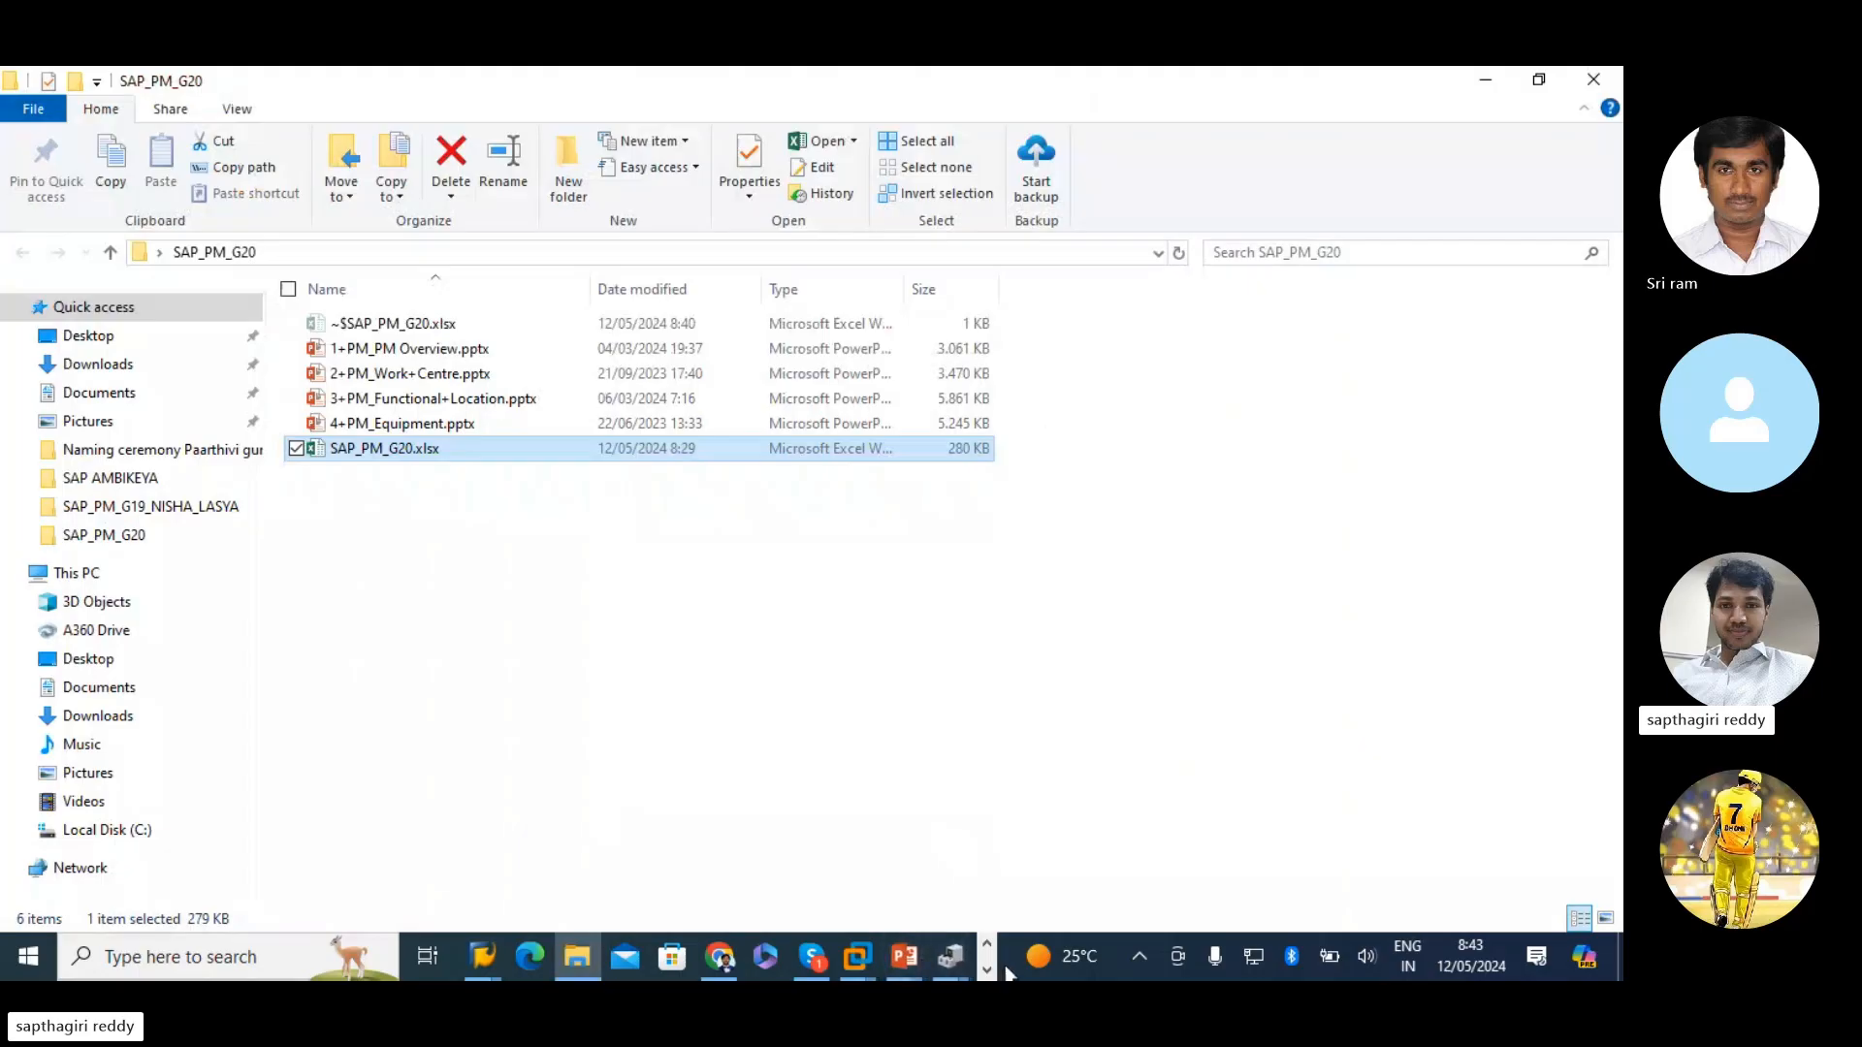
key(alt+Tab)
key(Tab)
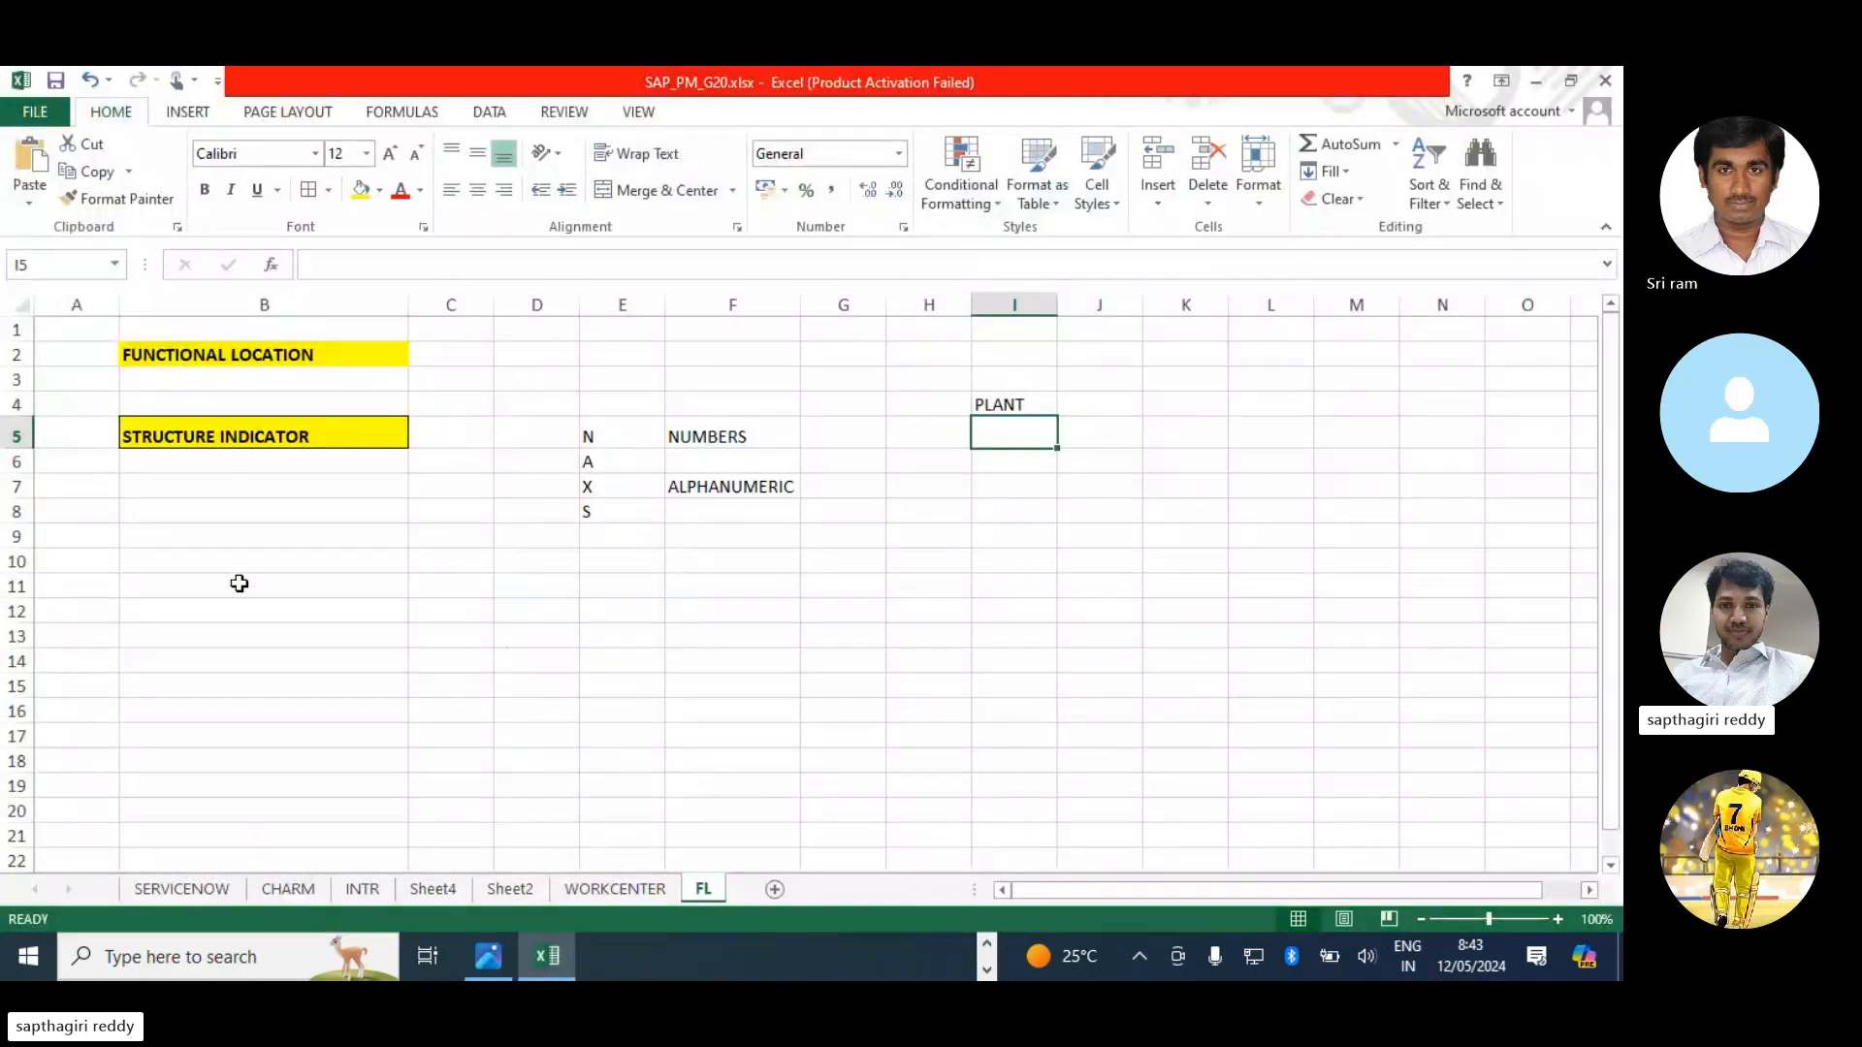
- Enter the labels EDIT MASK in cell B9 and HIRERACHY LEVELS in cell B11
click(171, 539)
text(EDIT)
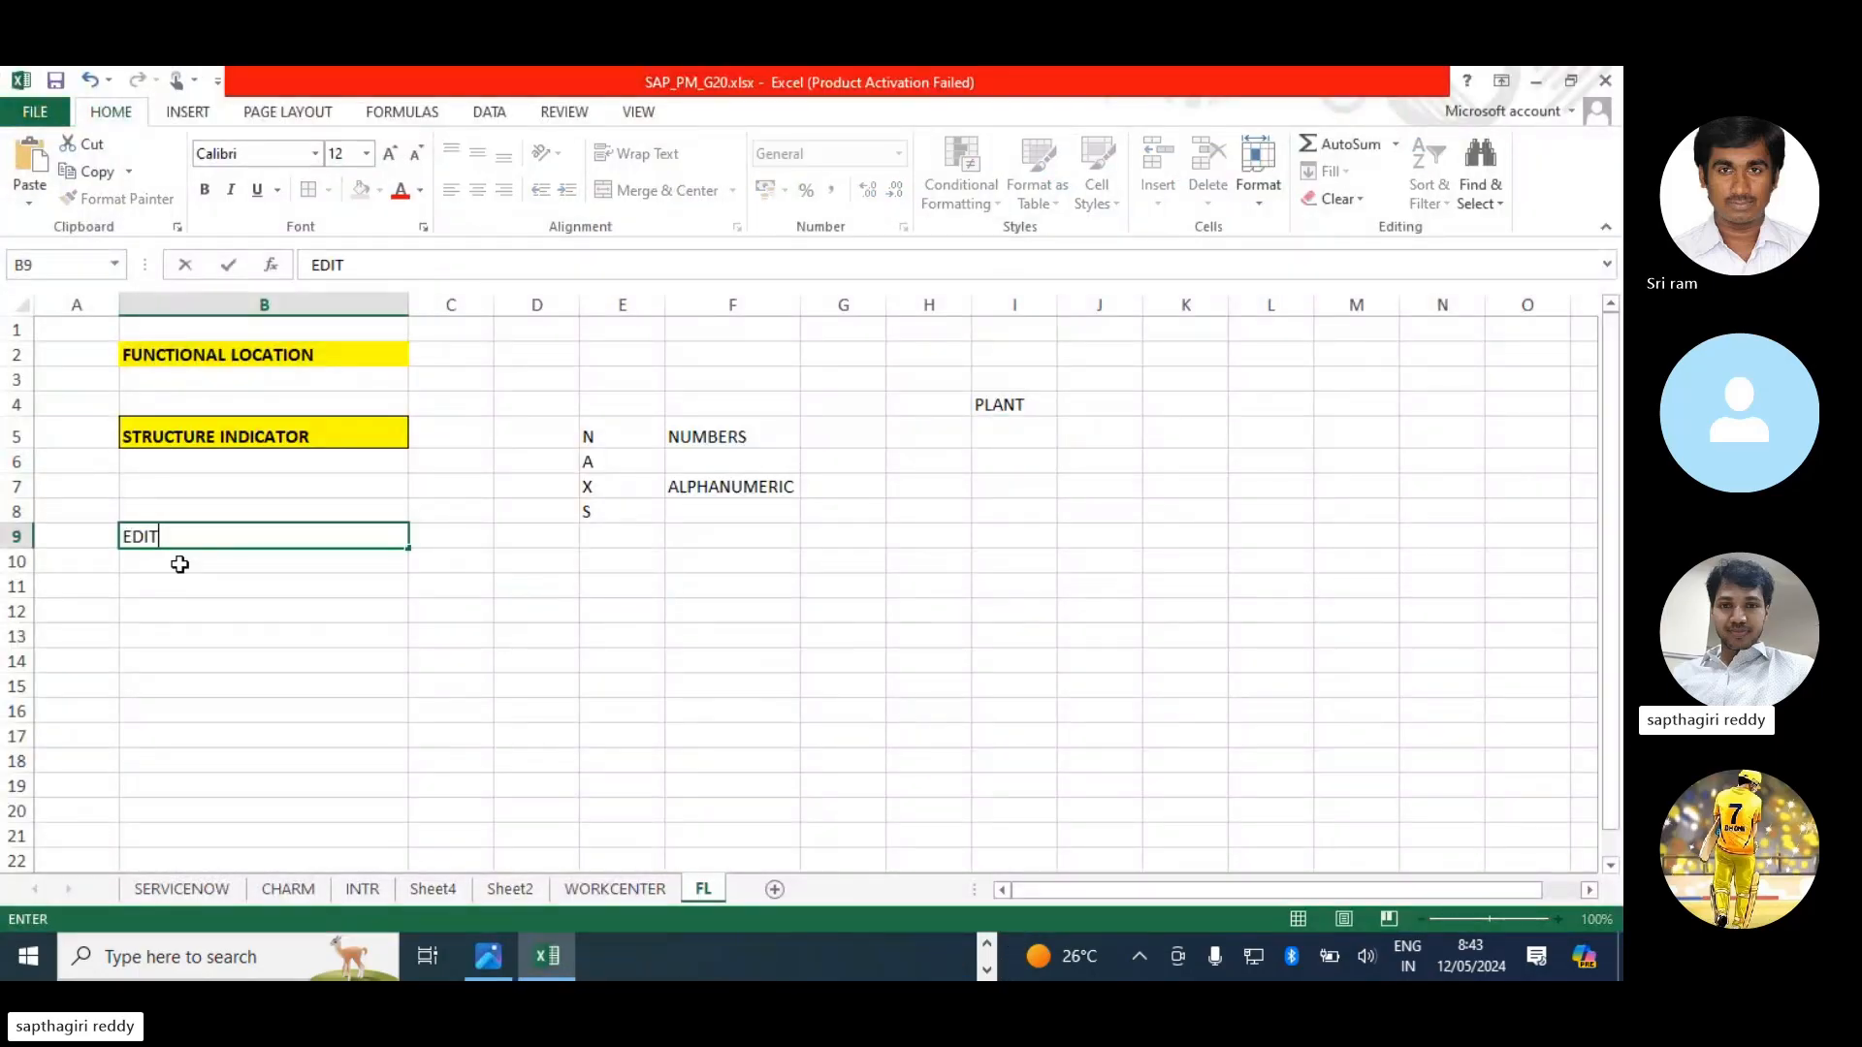
text( MA)
text(S)
key(BackSpace)
text(ASK)
key(Return)
key(Return)
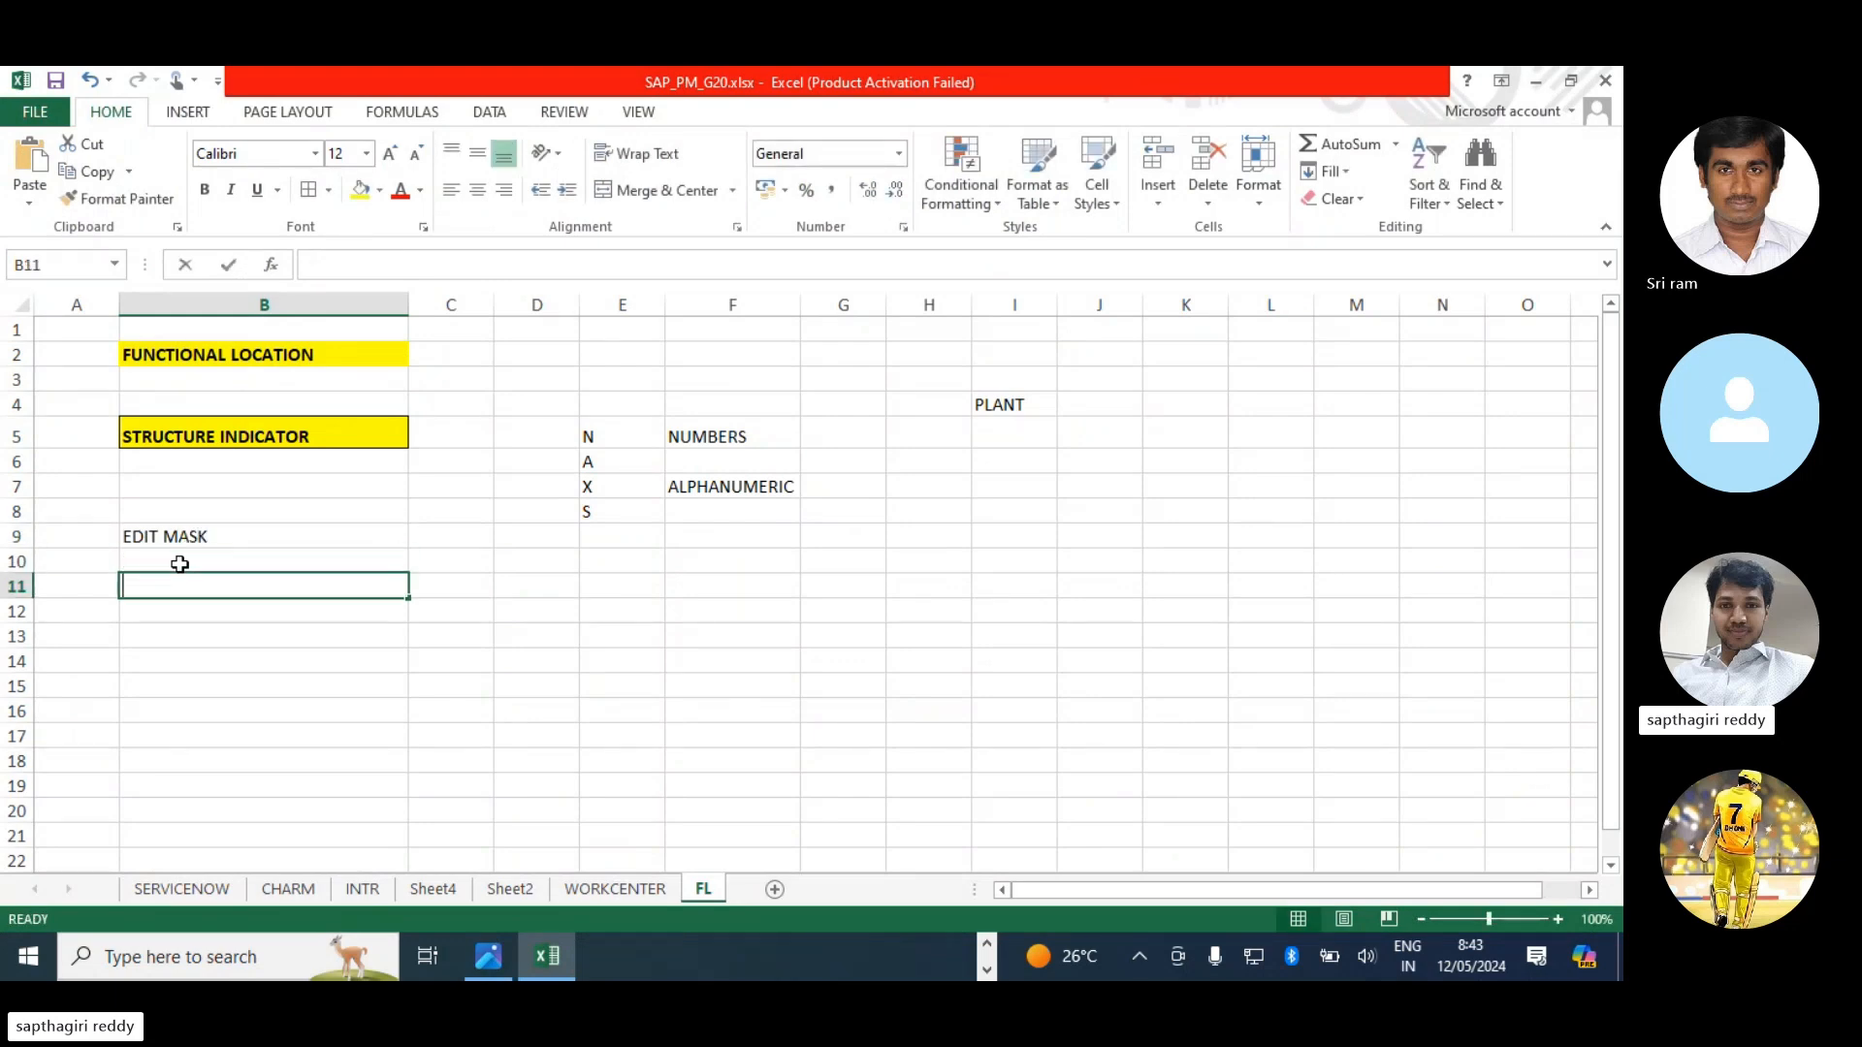
text(HIRERAC)
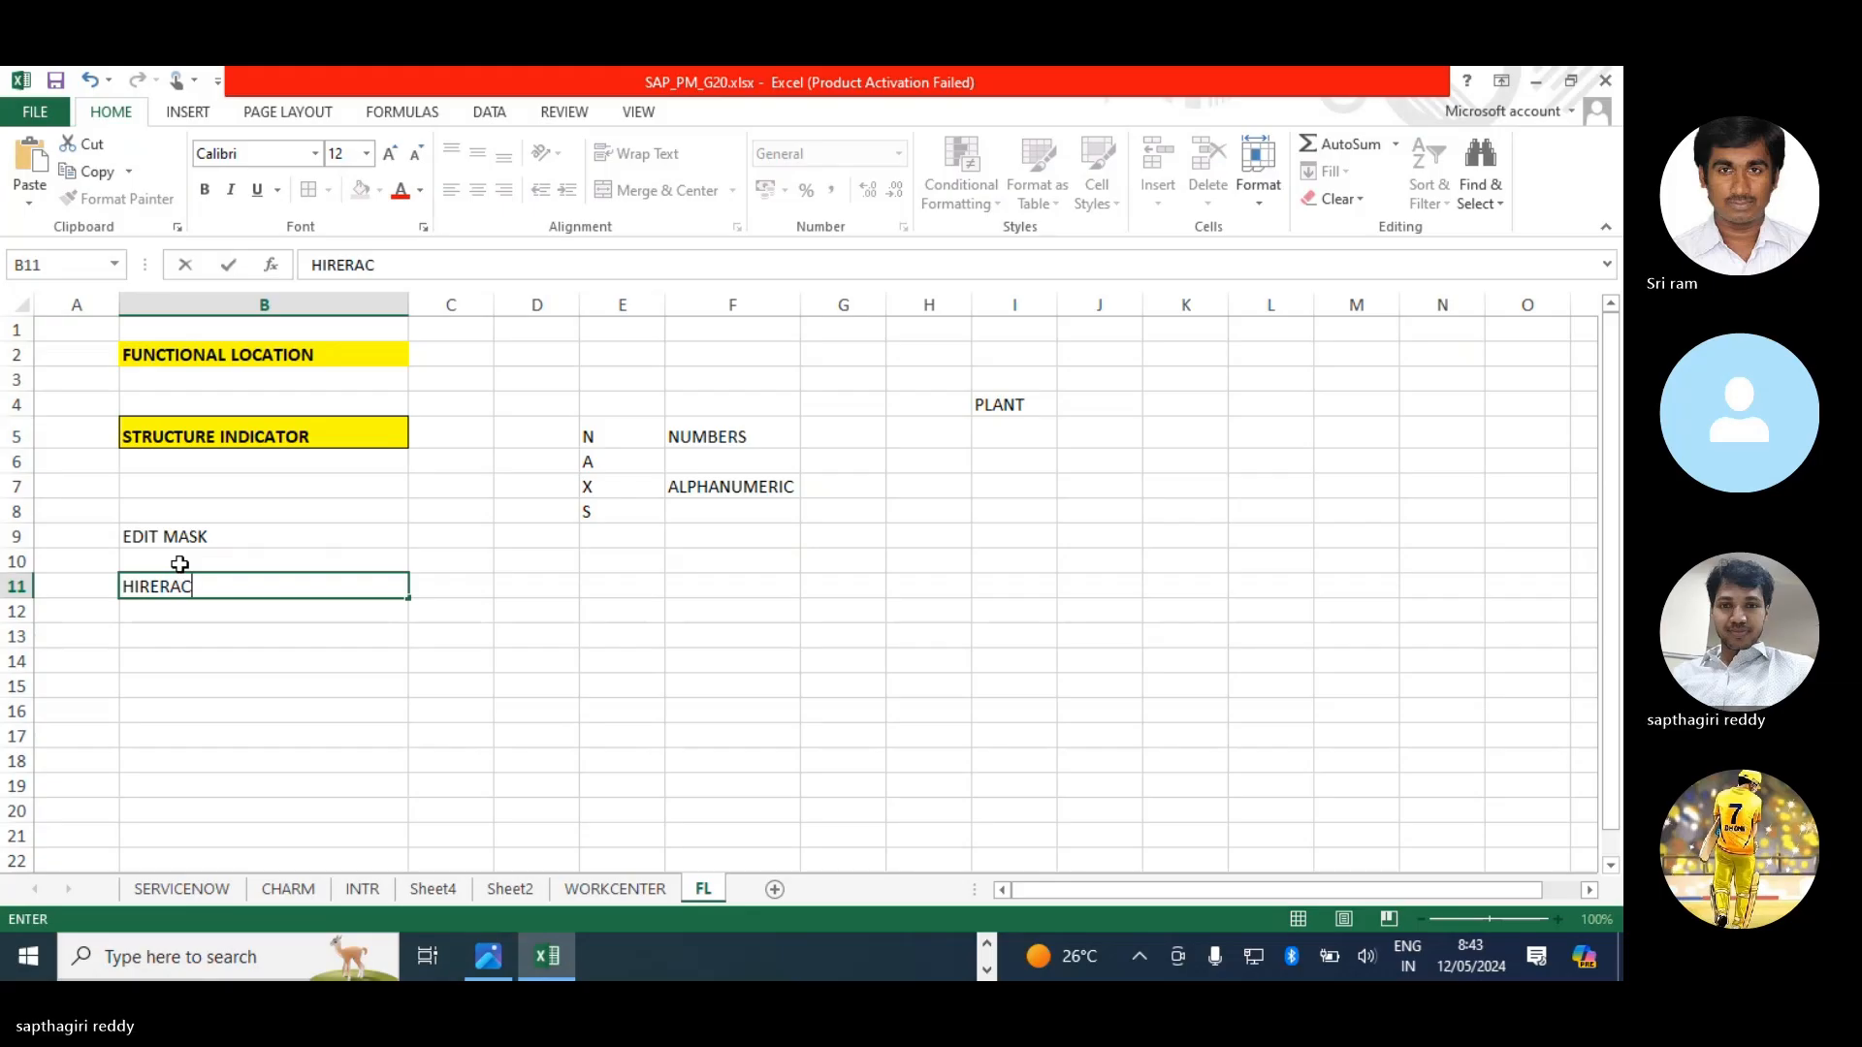
text(HY LEVELS)
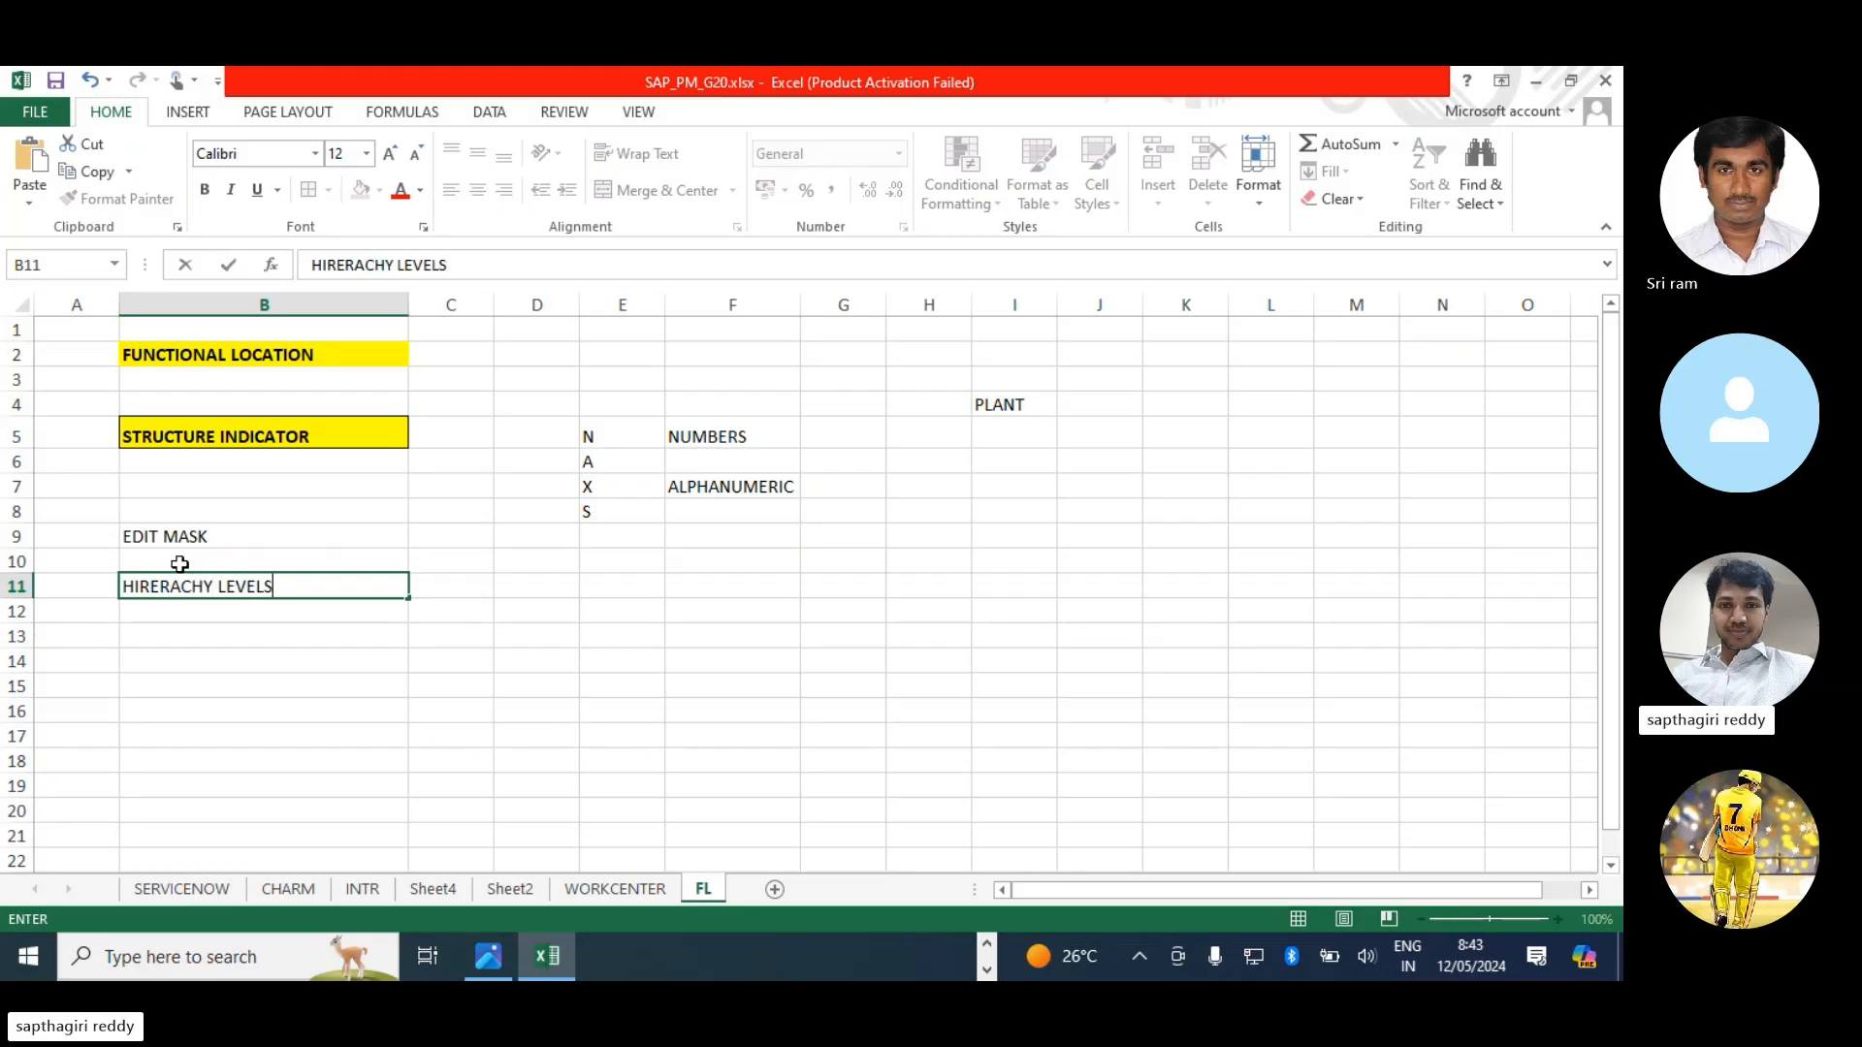
key(Return)
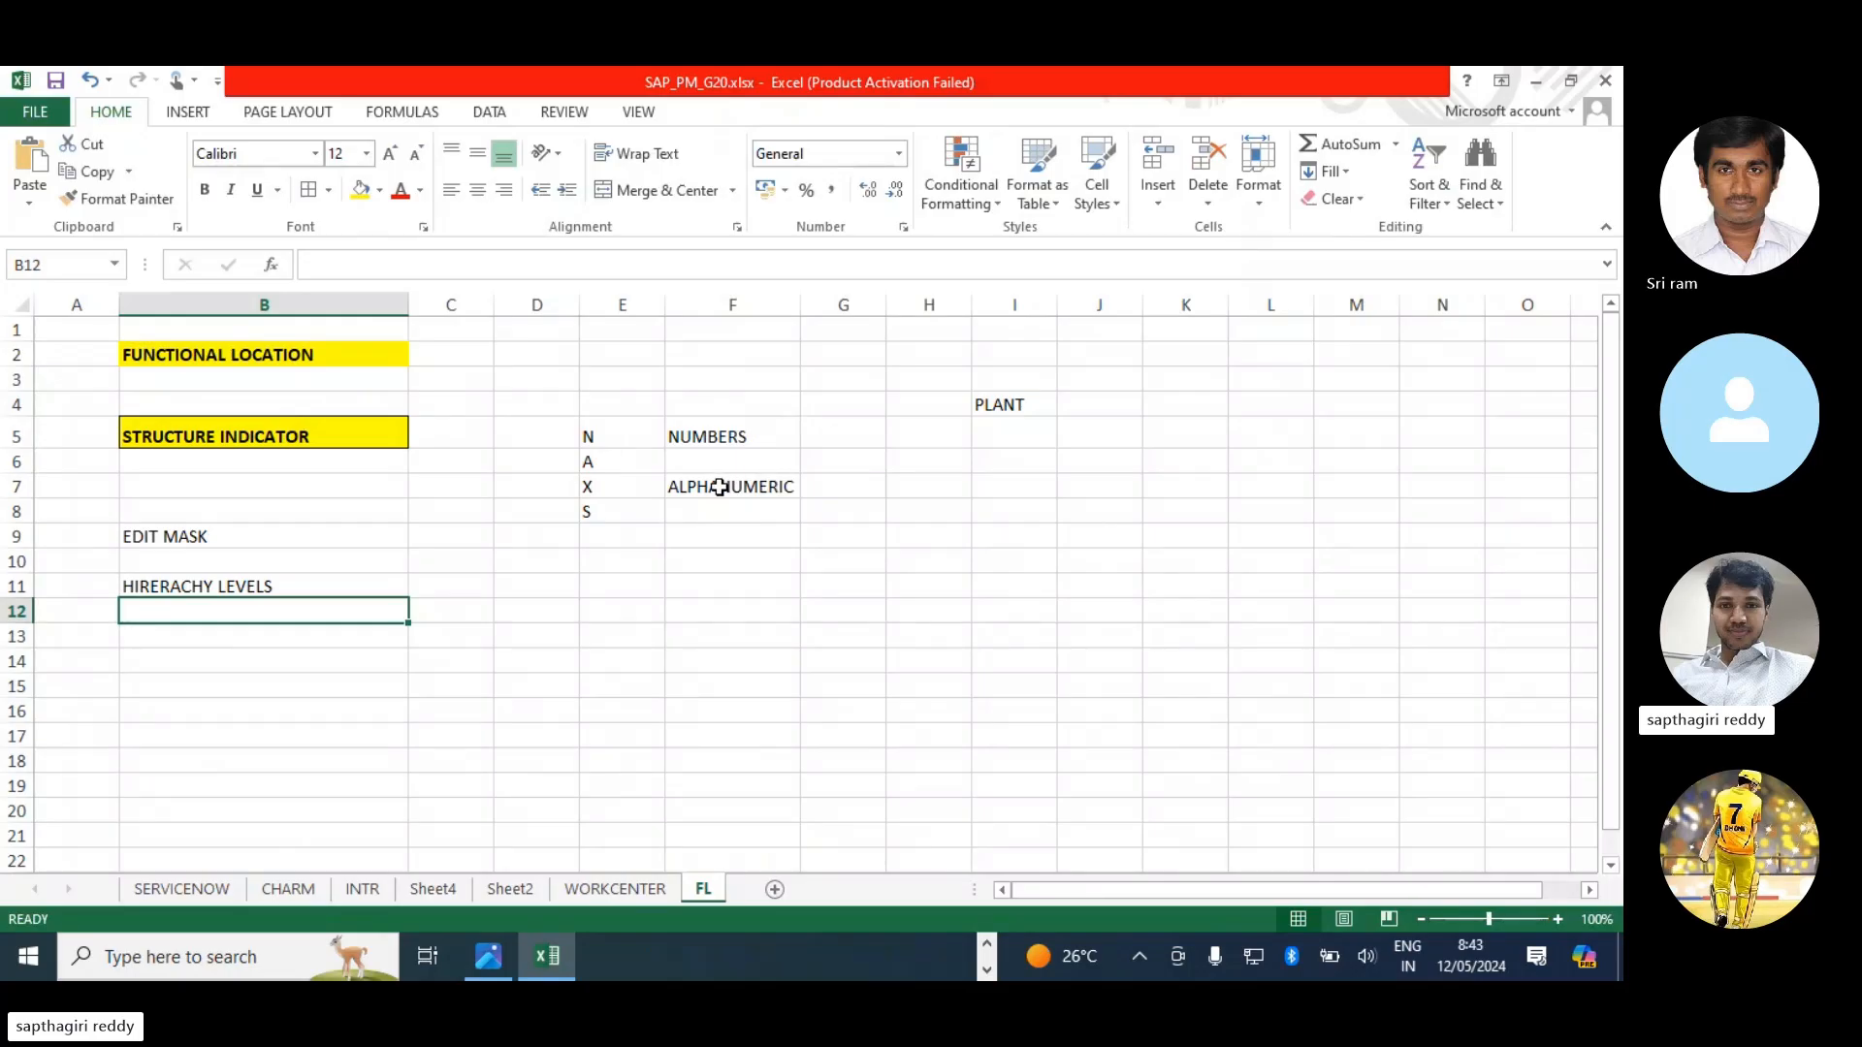
- Complete the code meanings with ALPHABETS in cell F6 and SPECIAL CHAR in cell F8
click(229, 534)
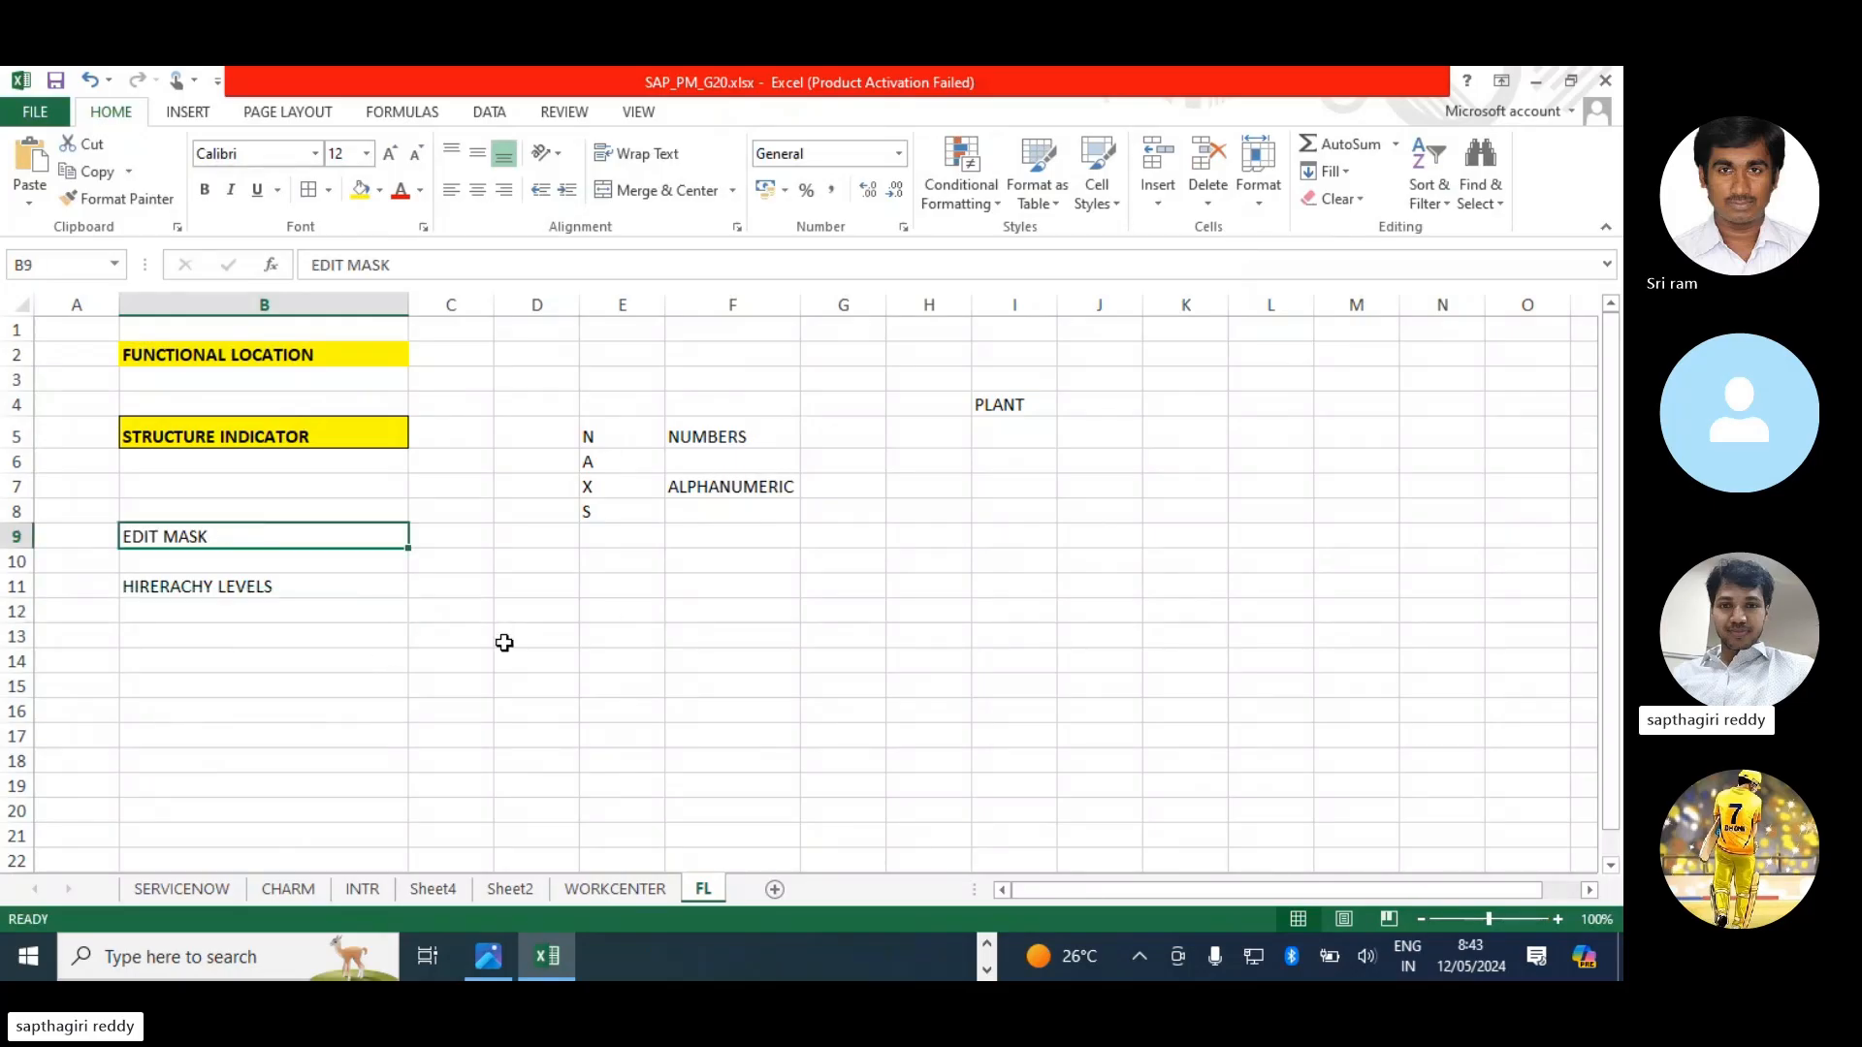
click(728, 441)
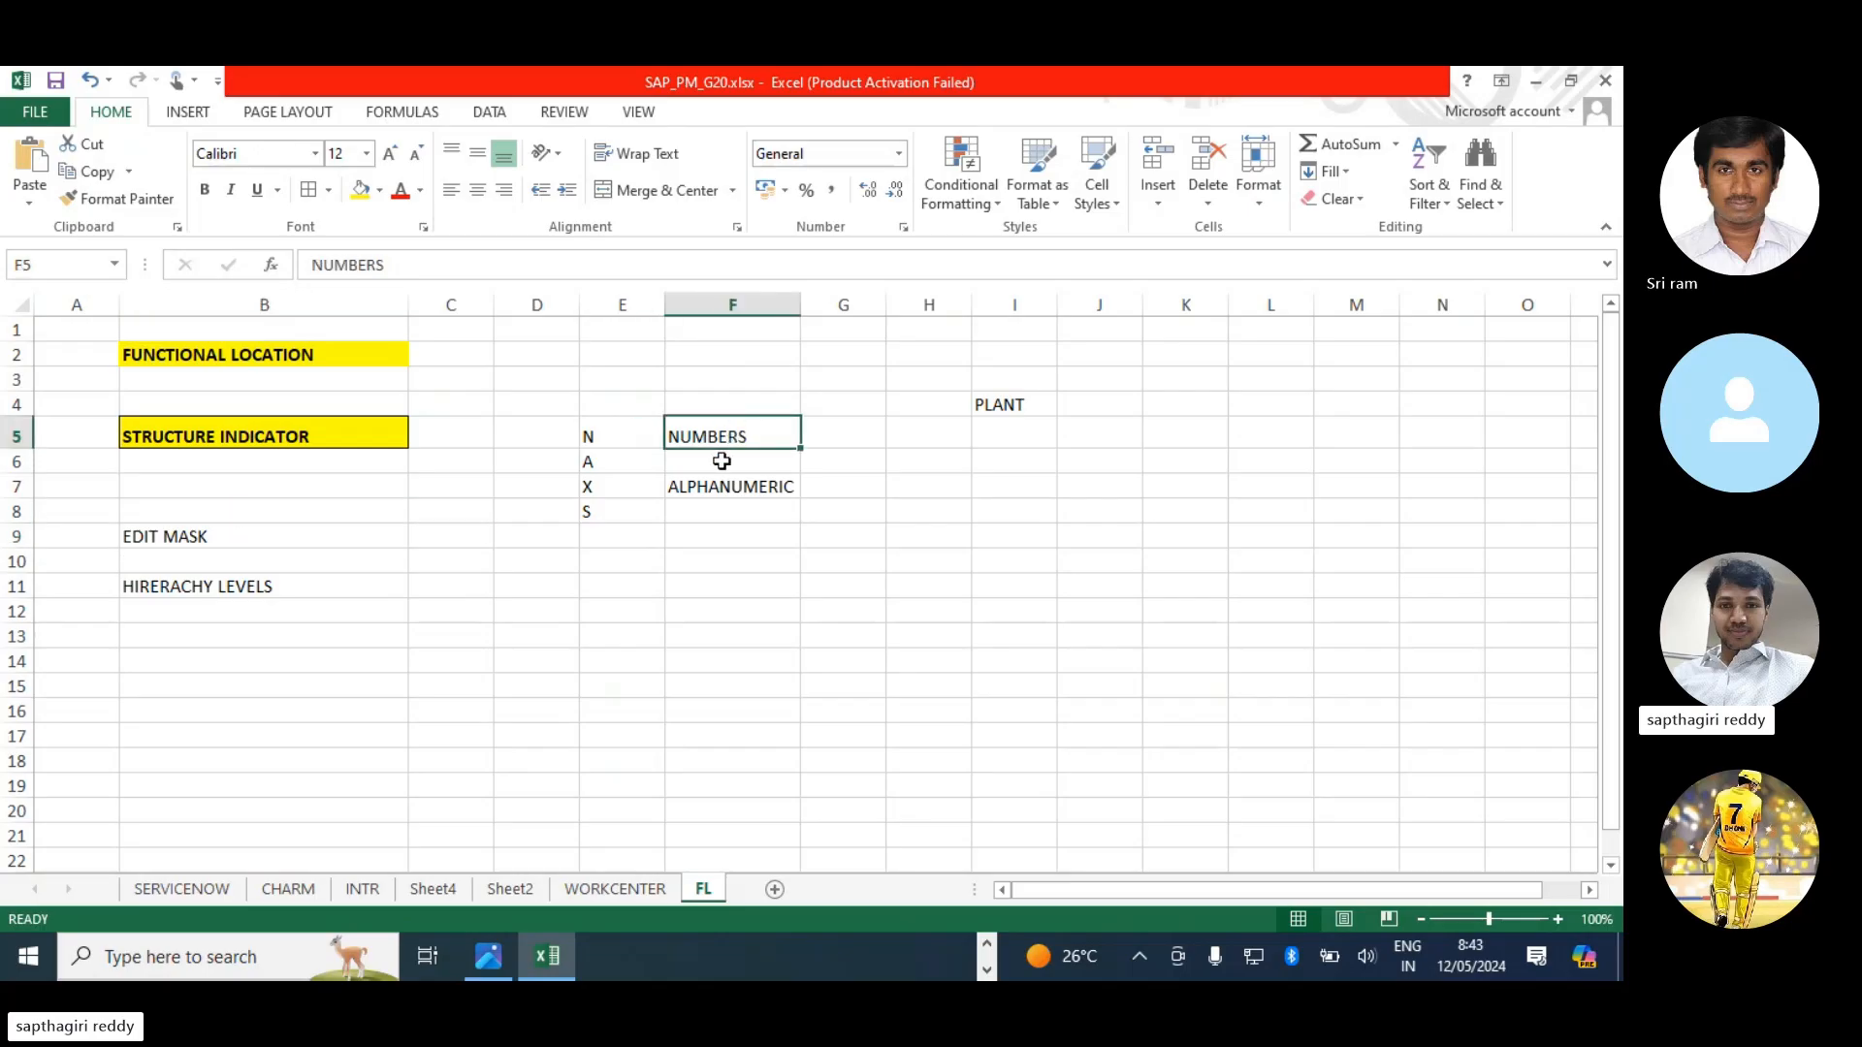
click(721, 461)
text(A)
text(LPHABETS)
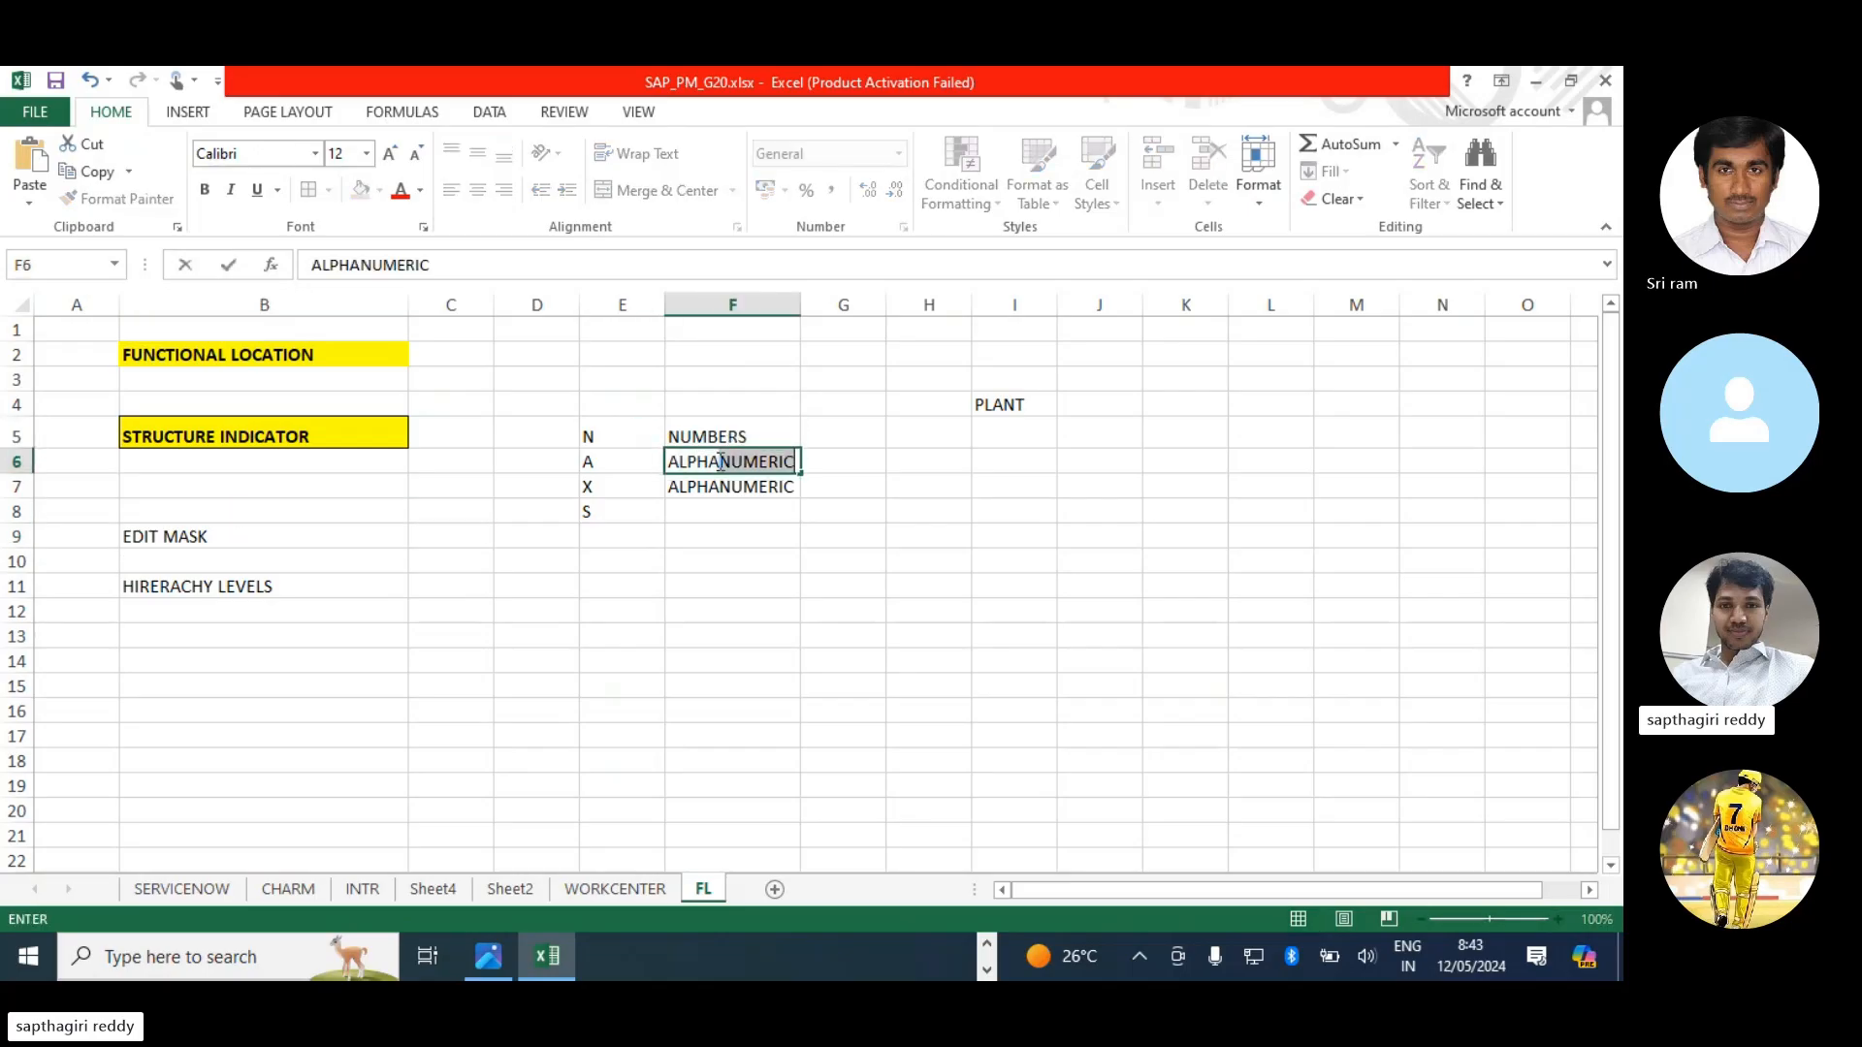
key(Return)
click(746, 524)
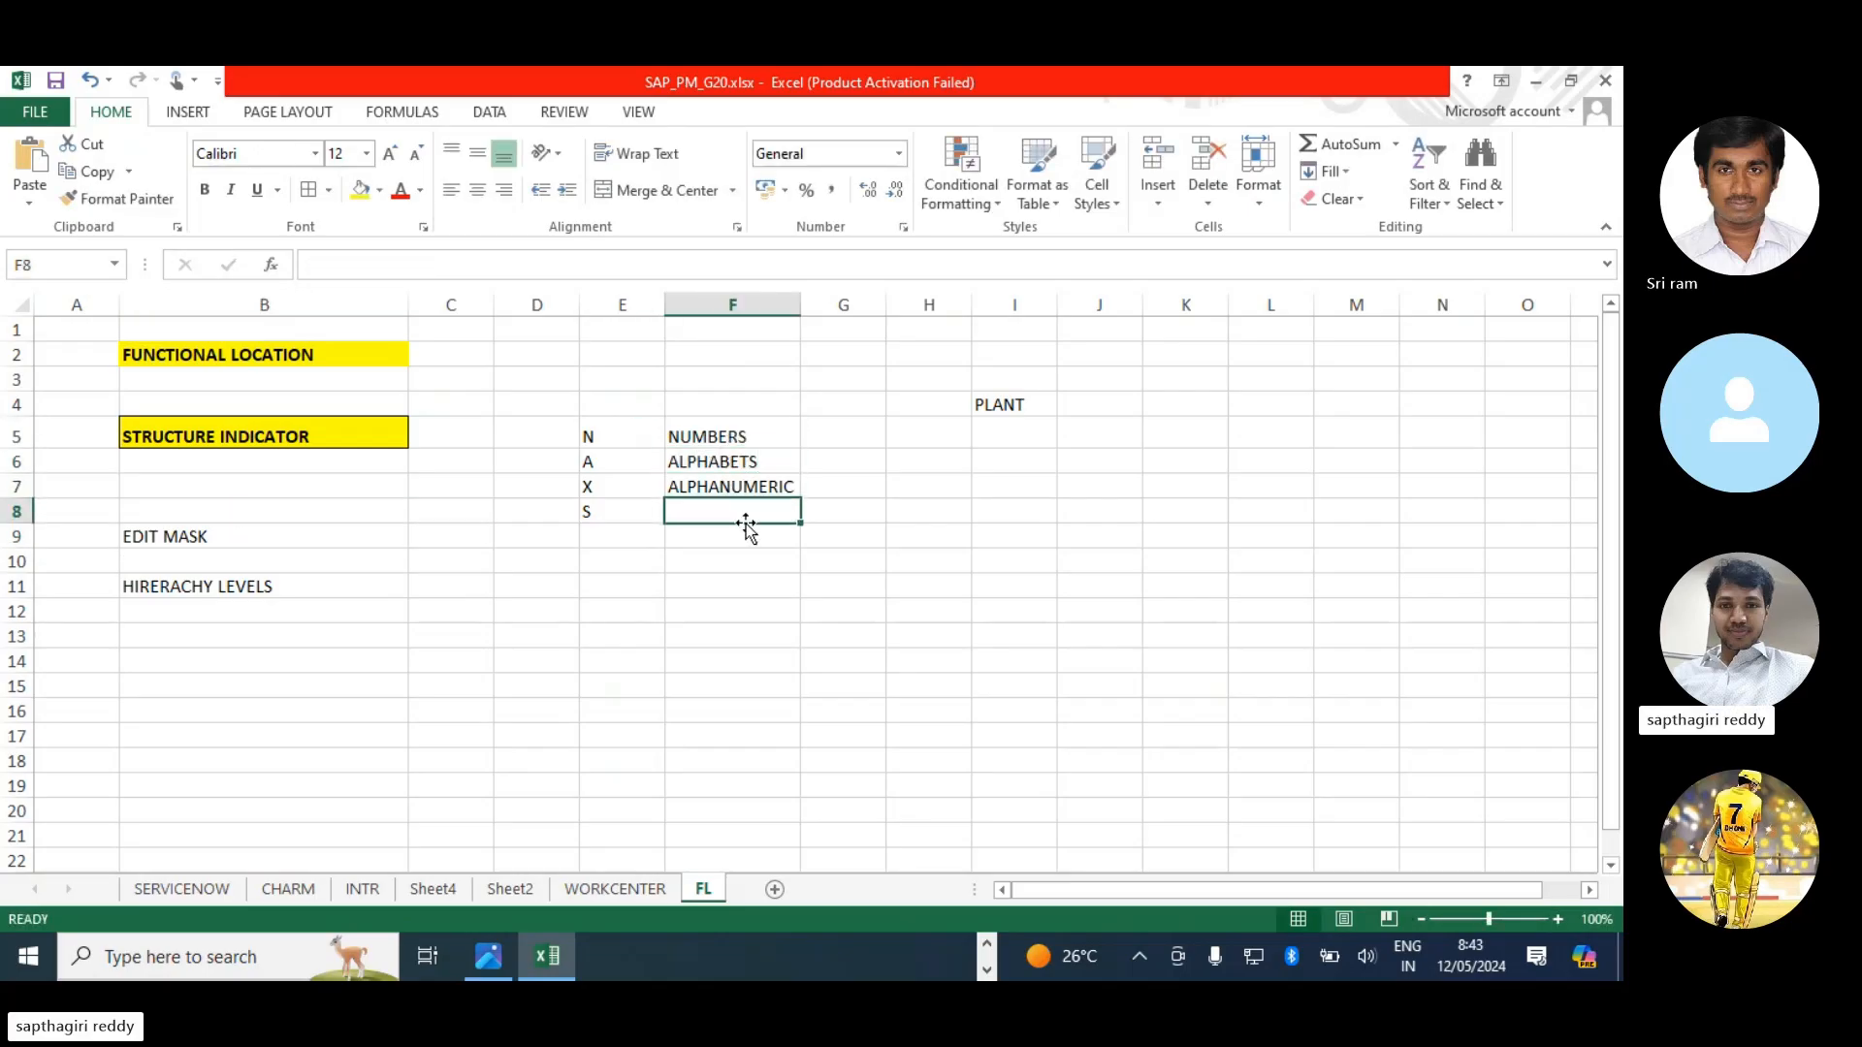
text(SPECIAL CHA)
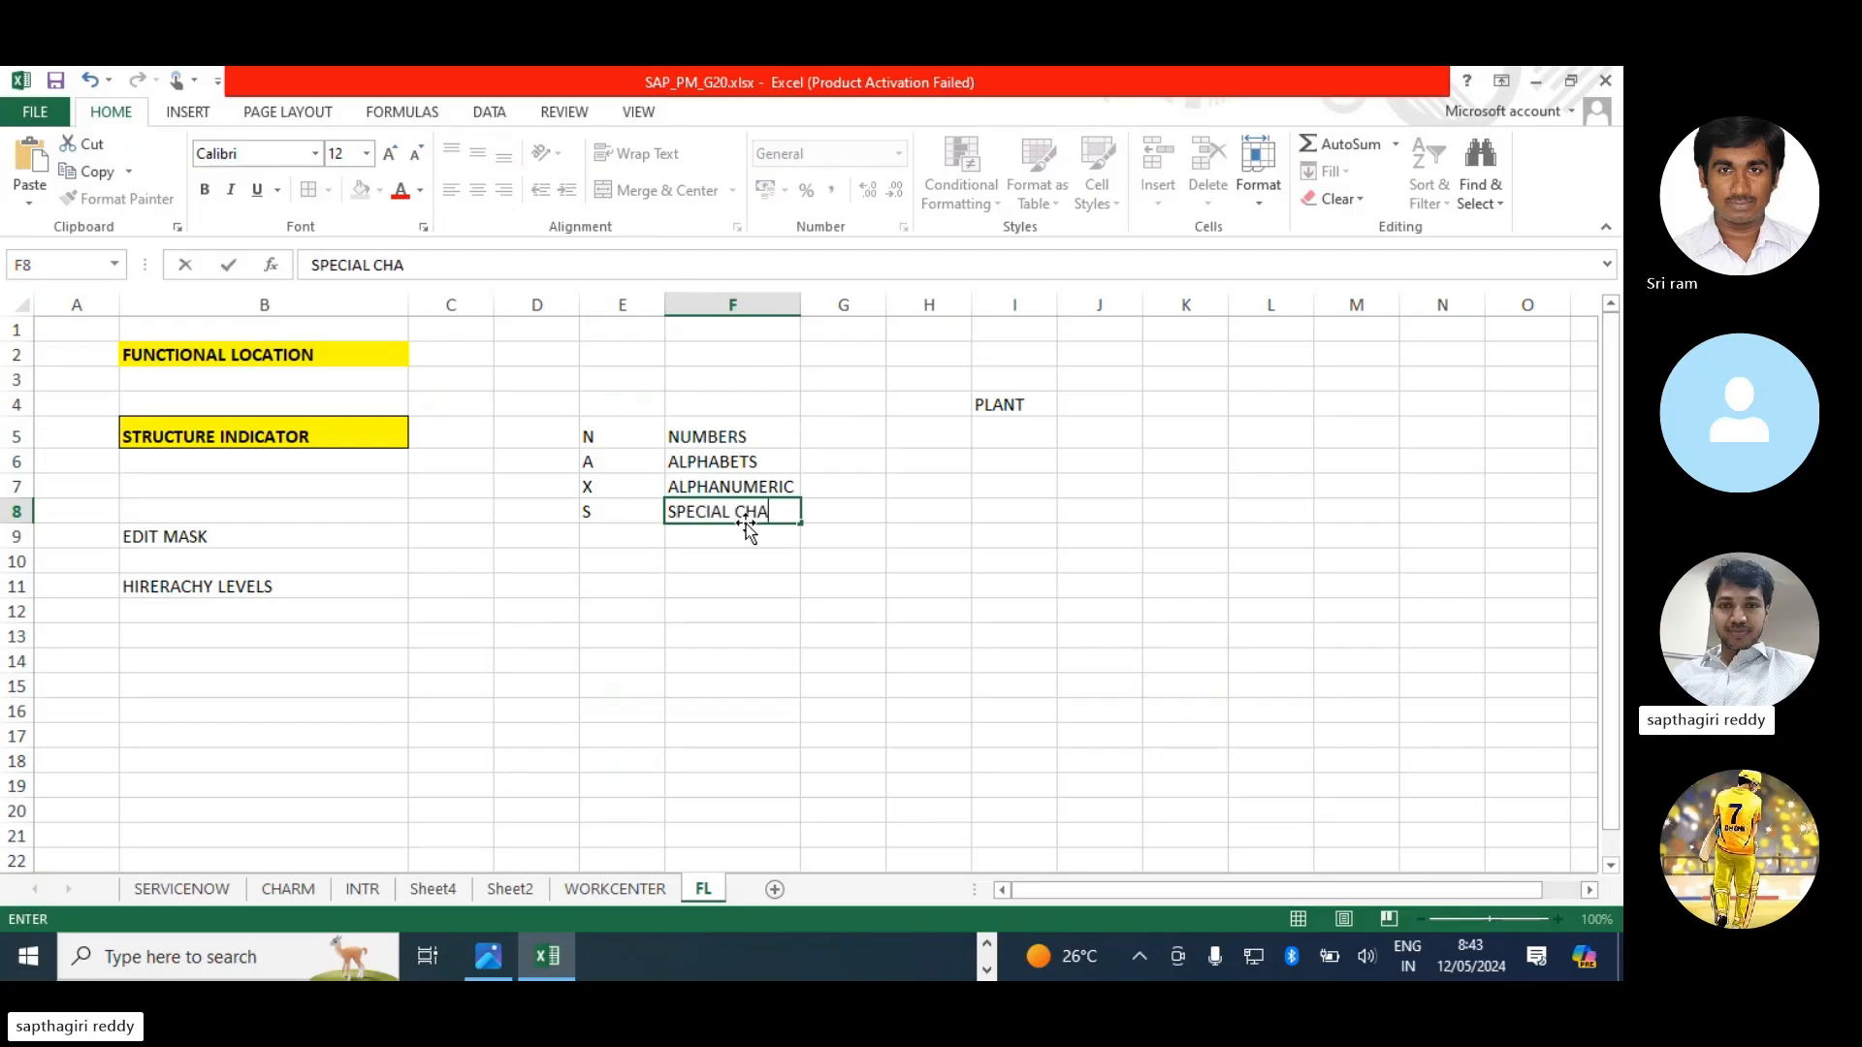
text(R)
key(Return)
- Apply all borders to the structure code table in cells E5:F8
click(595, 437)
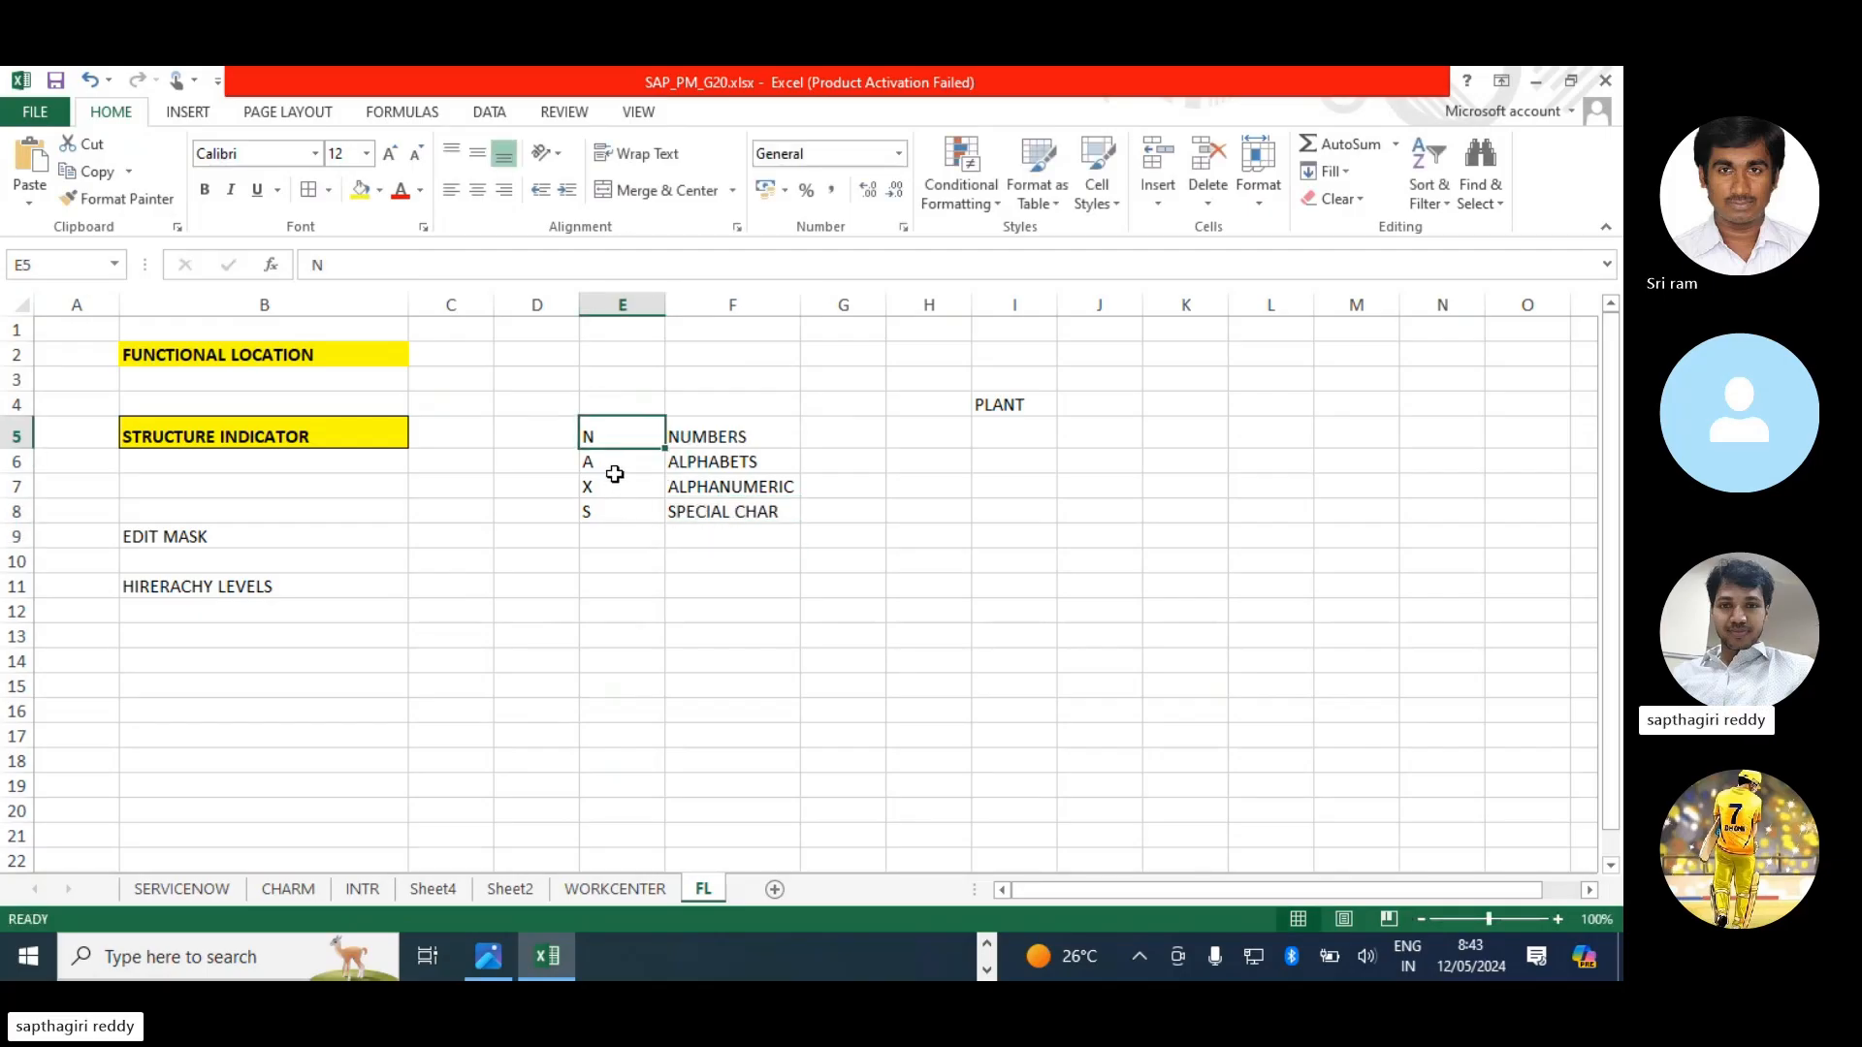
drag(615, 475, 593, 507)
drag(594, 432, 691, 514)
click(308, 189)
click(936, 663)
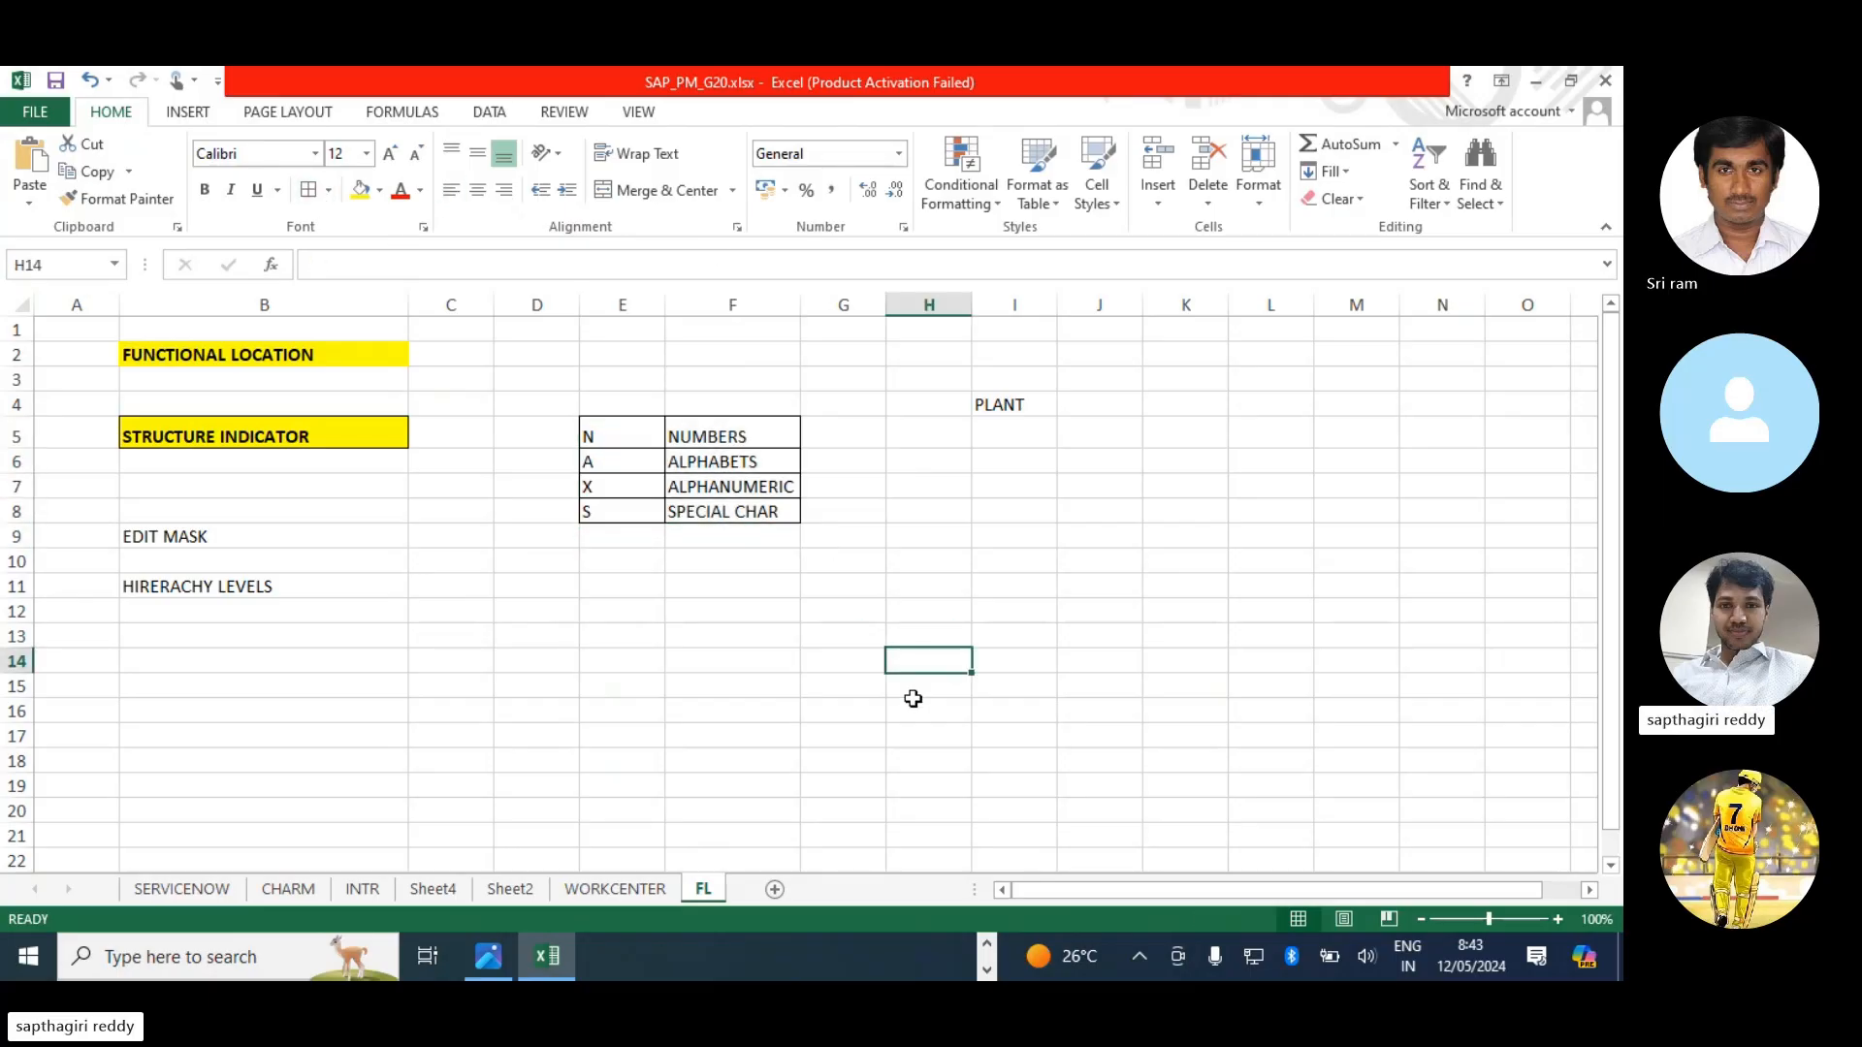
- Switch to PowerPoint to recheck the location number levels on the Structure Indicator - Label slide, and return to Excel
click(1013, 406)
key(alt+Tab)
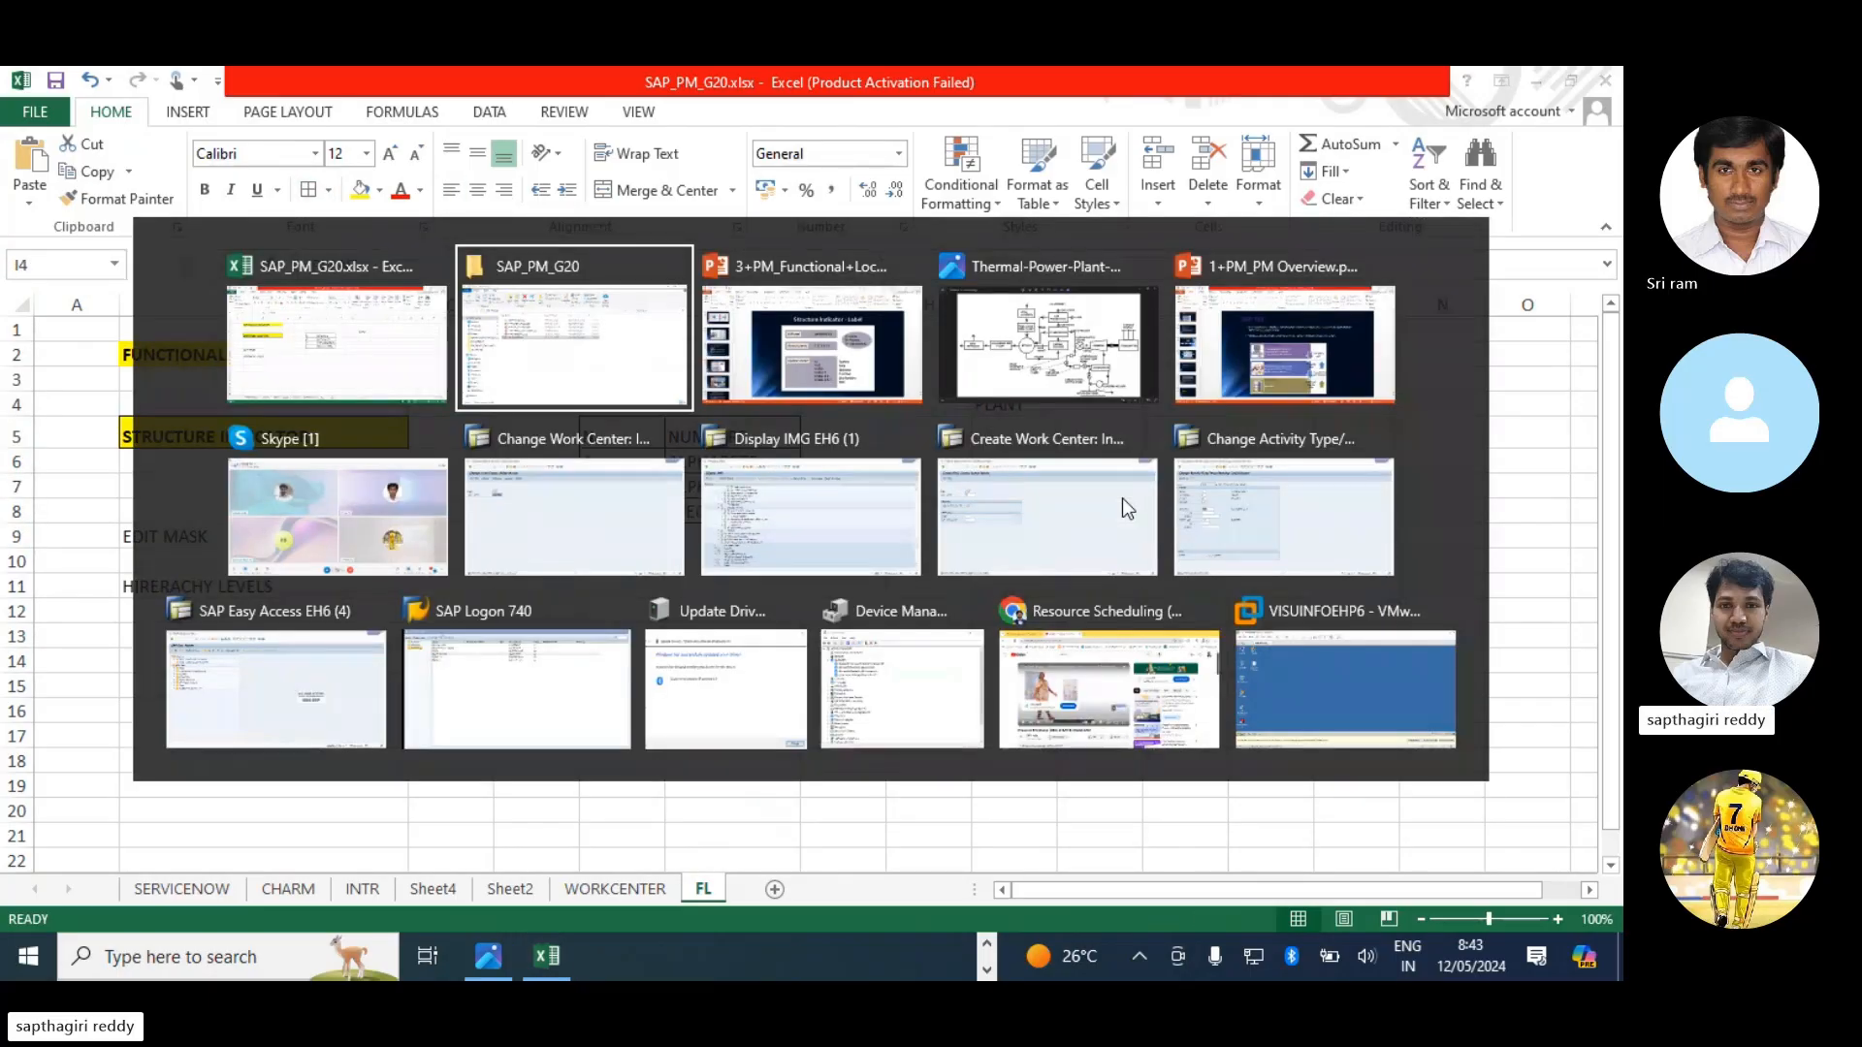
key(alt+Tab)
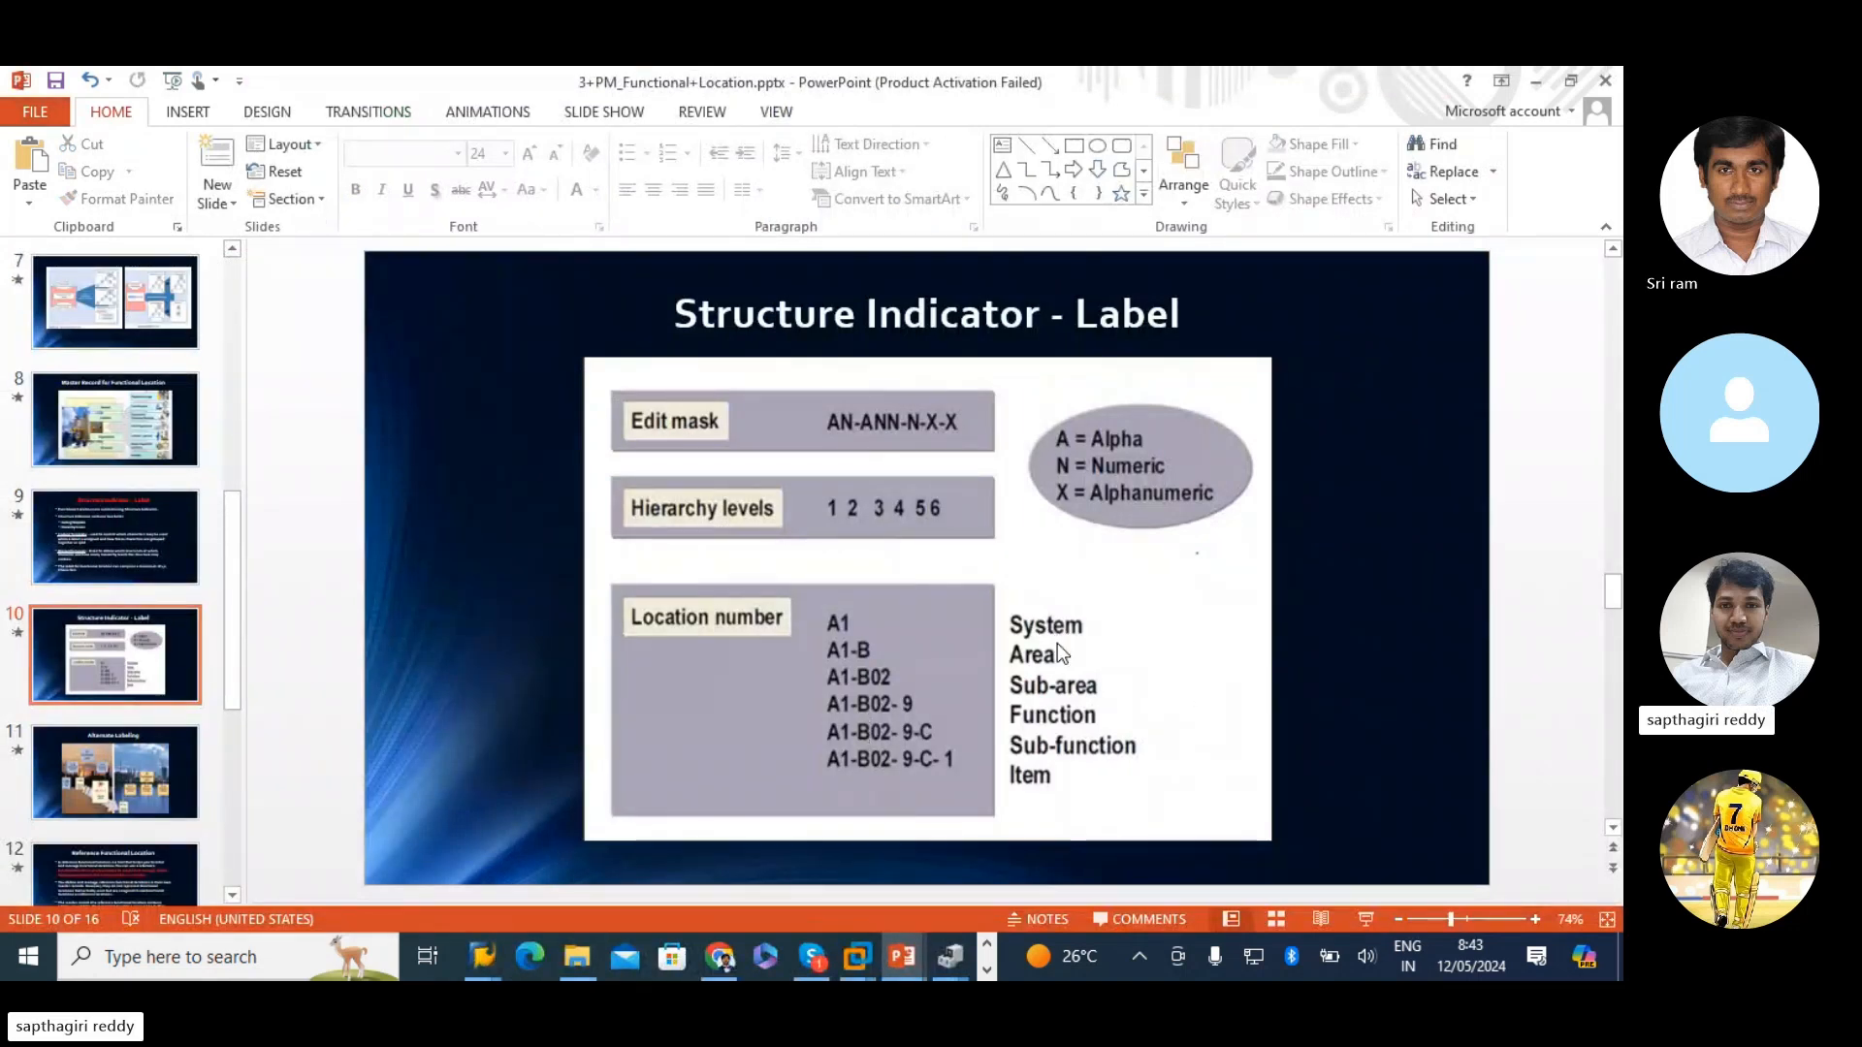
key(alt+Tab)
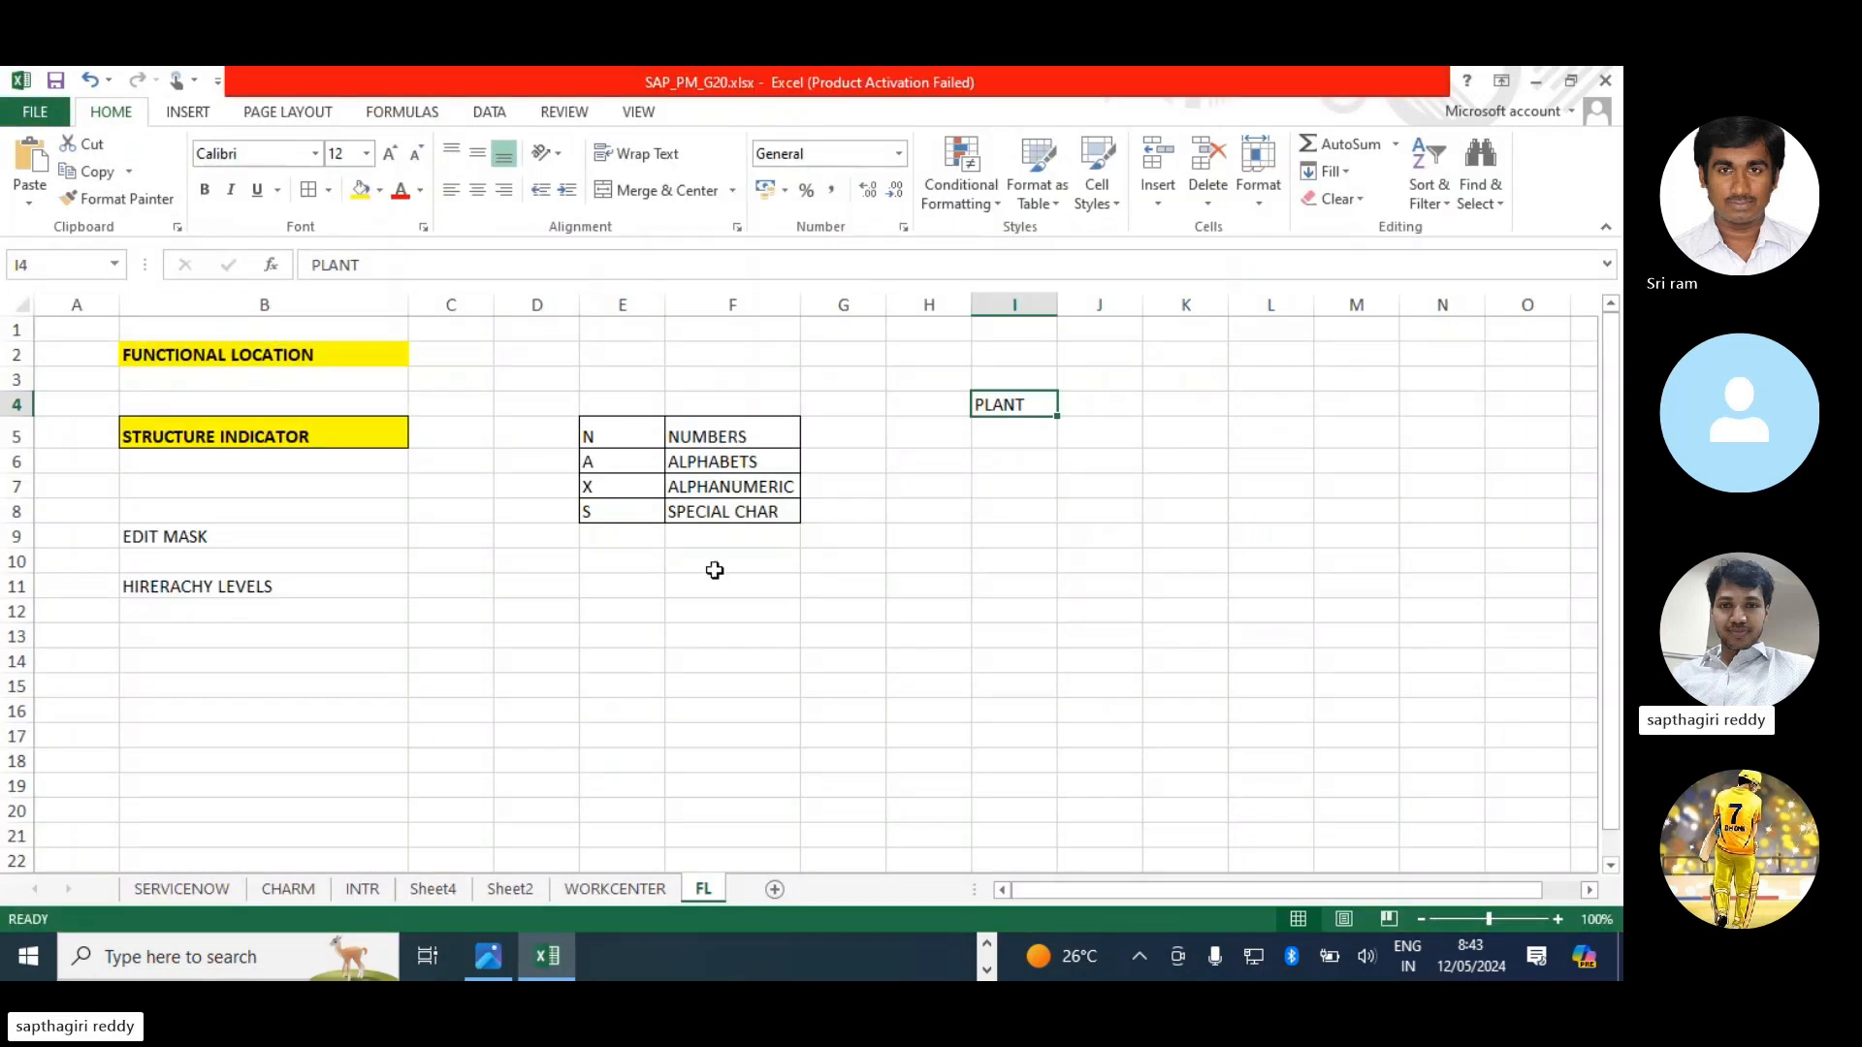
- On the WORKCENTER sheet, make the MAX and 8 DIGIT cells E4:E5 bold with all borders
click(615, 890)
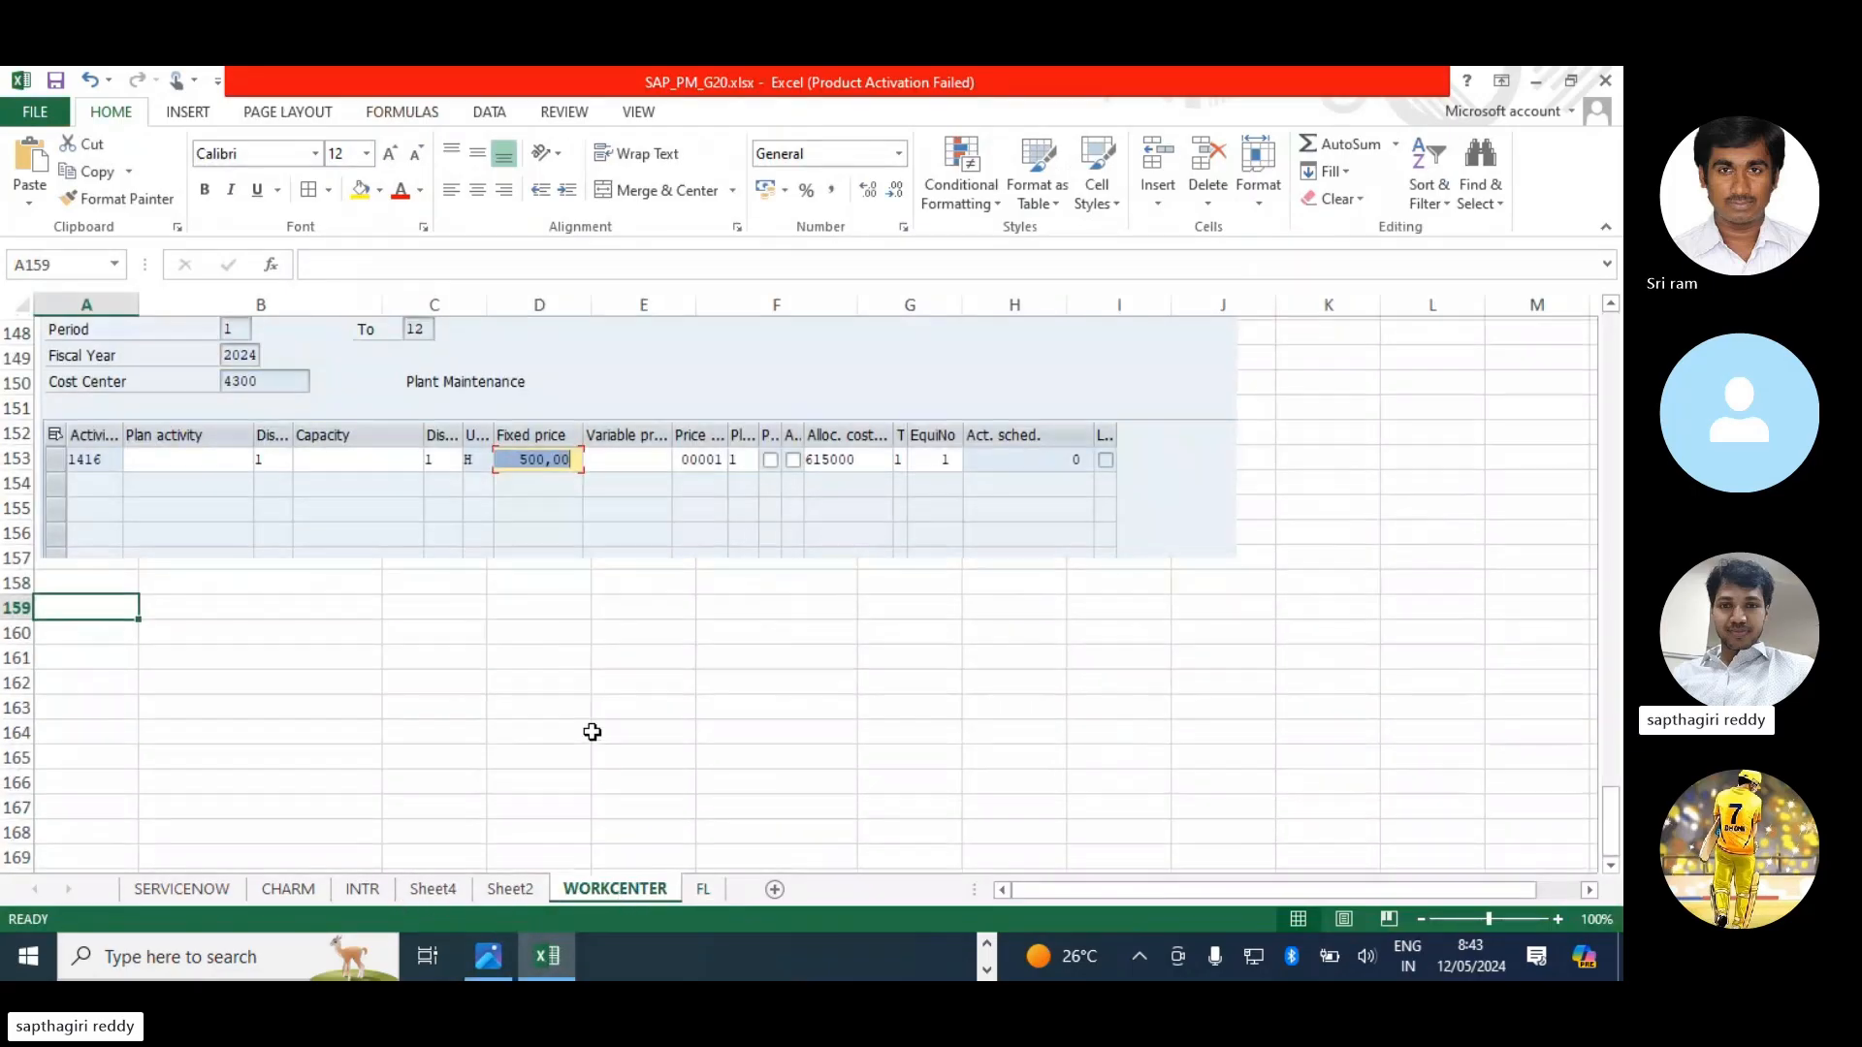
scroll(1610, 690, up, 15)
drag(1610, 691, 1610, 325)
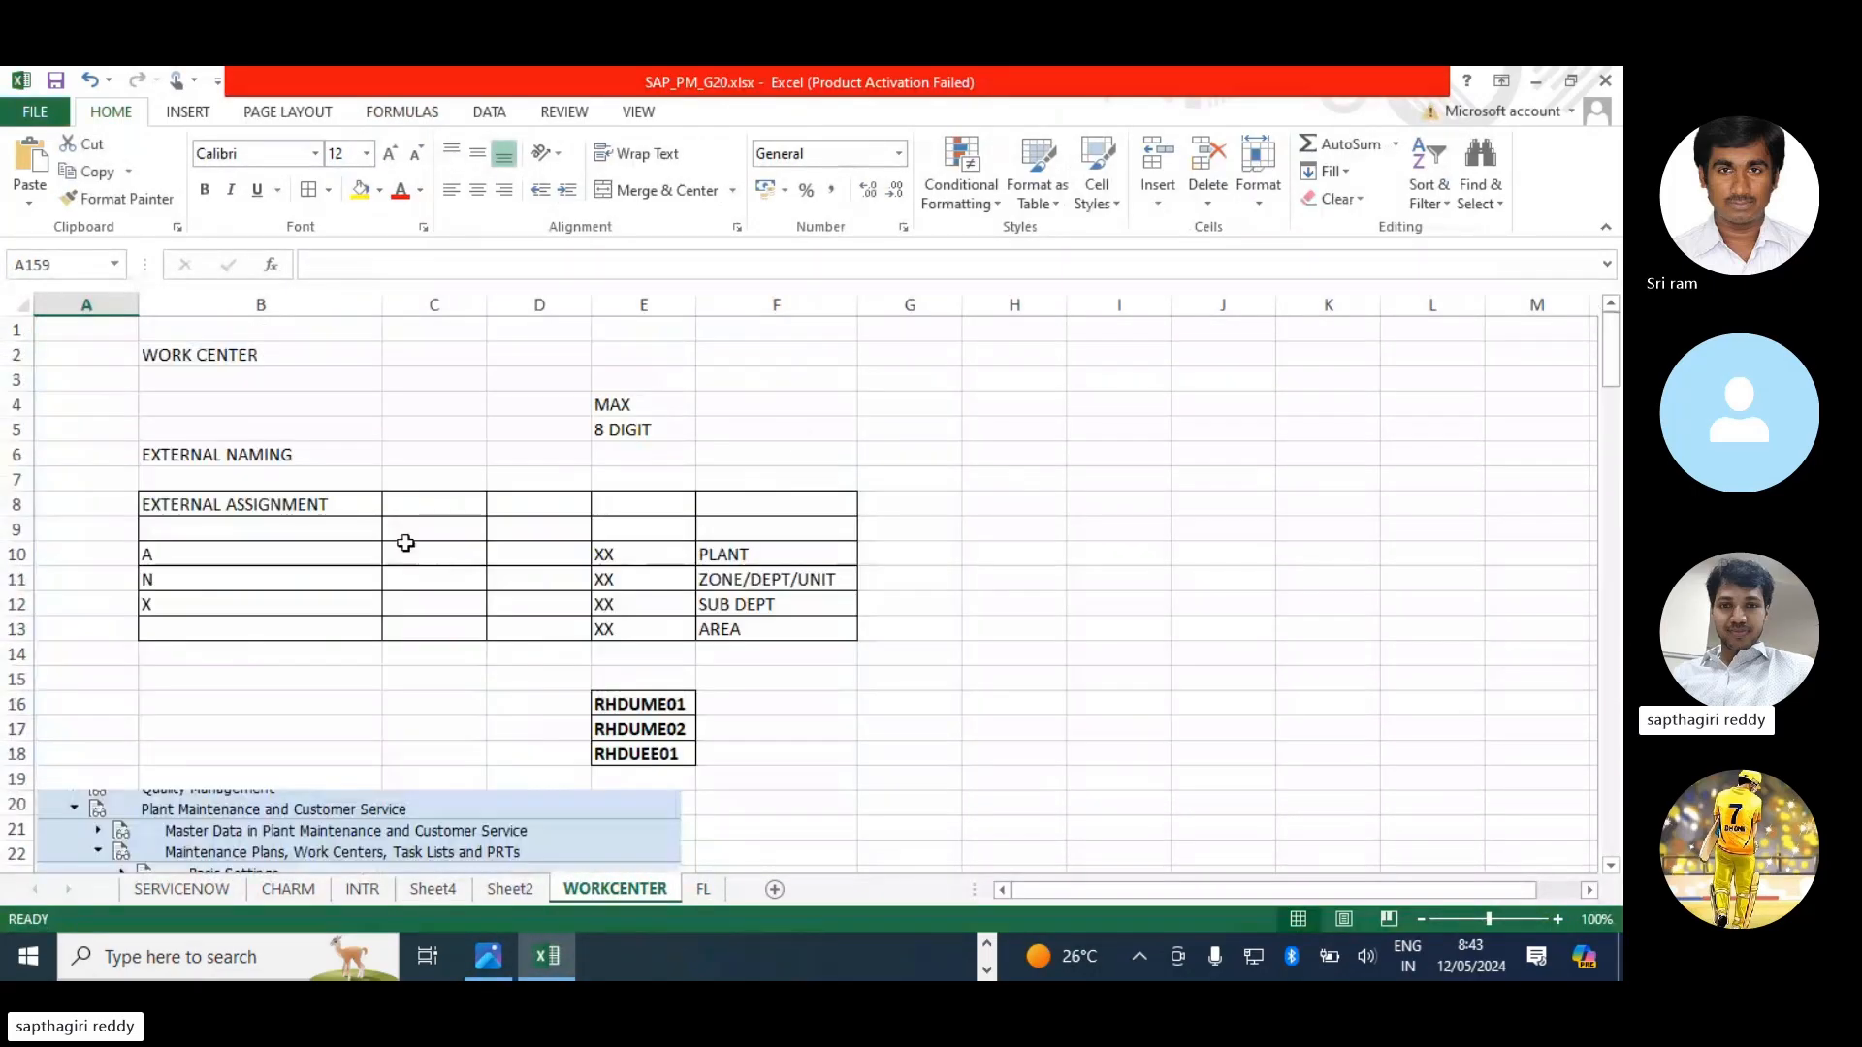
click(616, 402)
drag(617, 401, 624, 427)
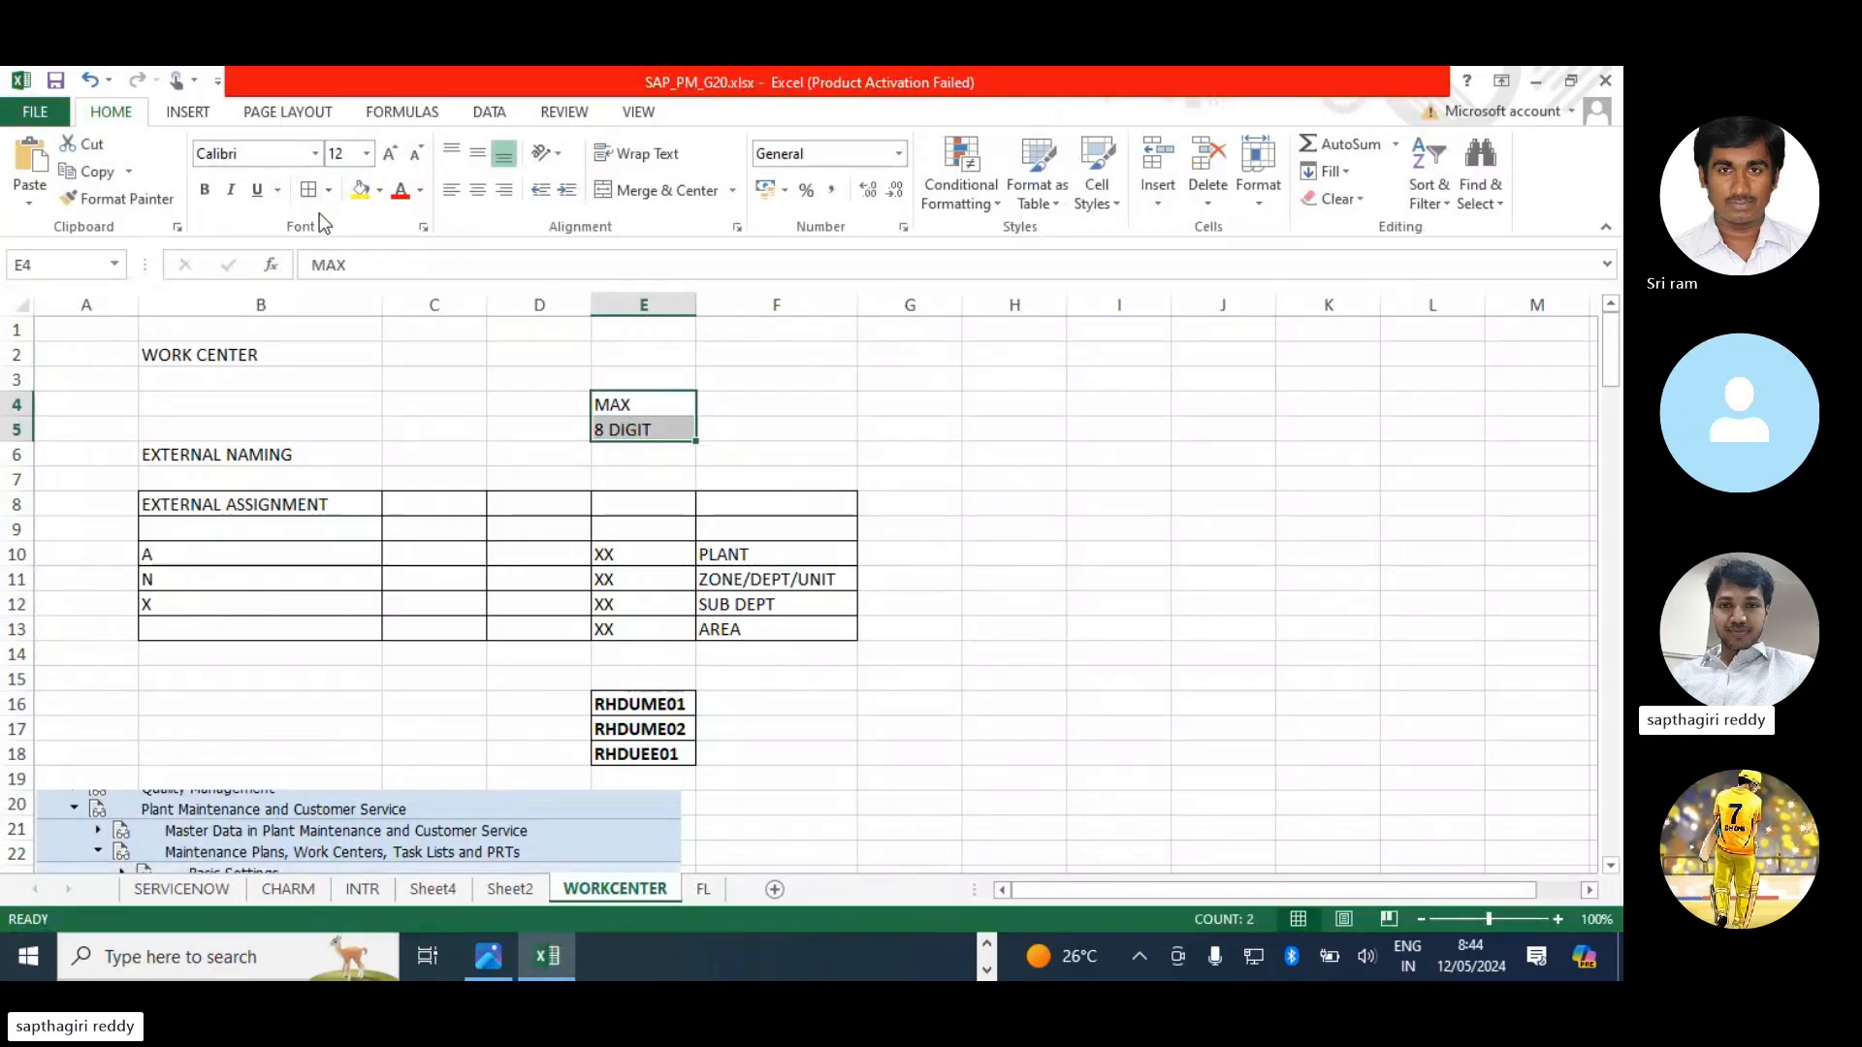
key(ctrl+b)
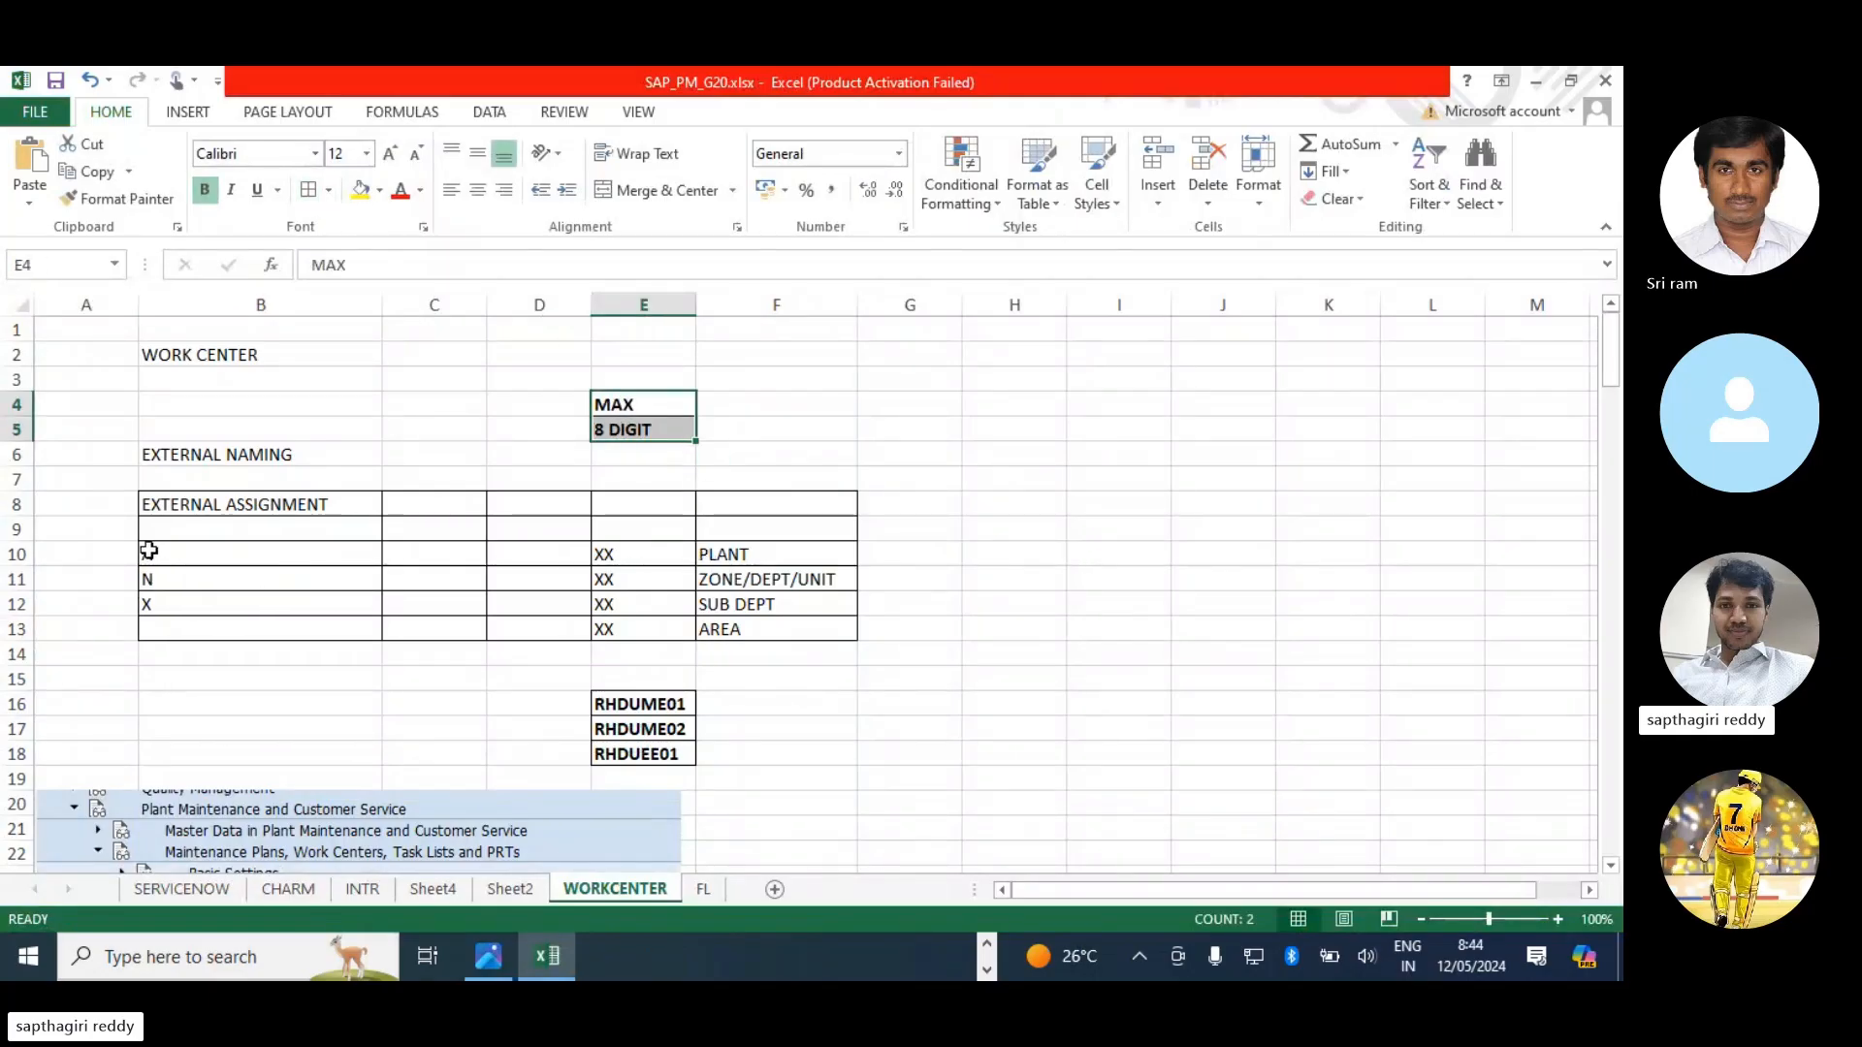
click(176, 557)
click(167, 585)
click(167, 606)
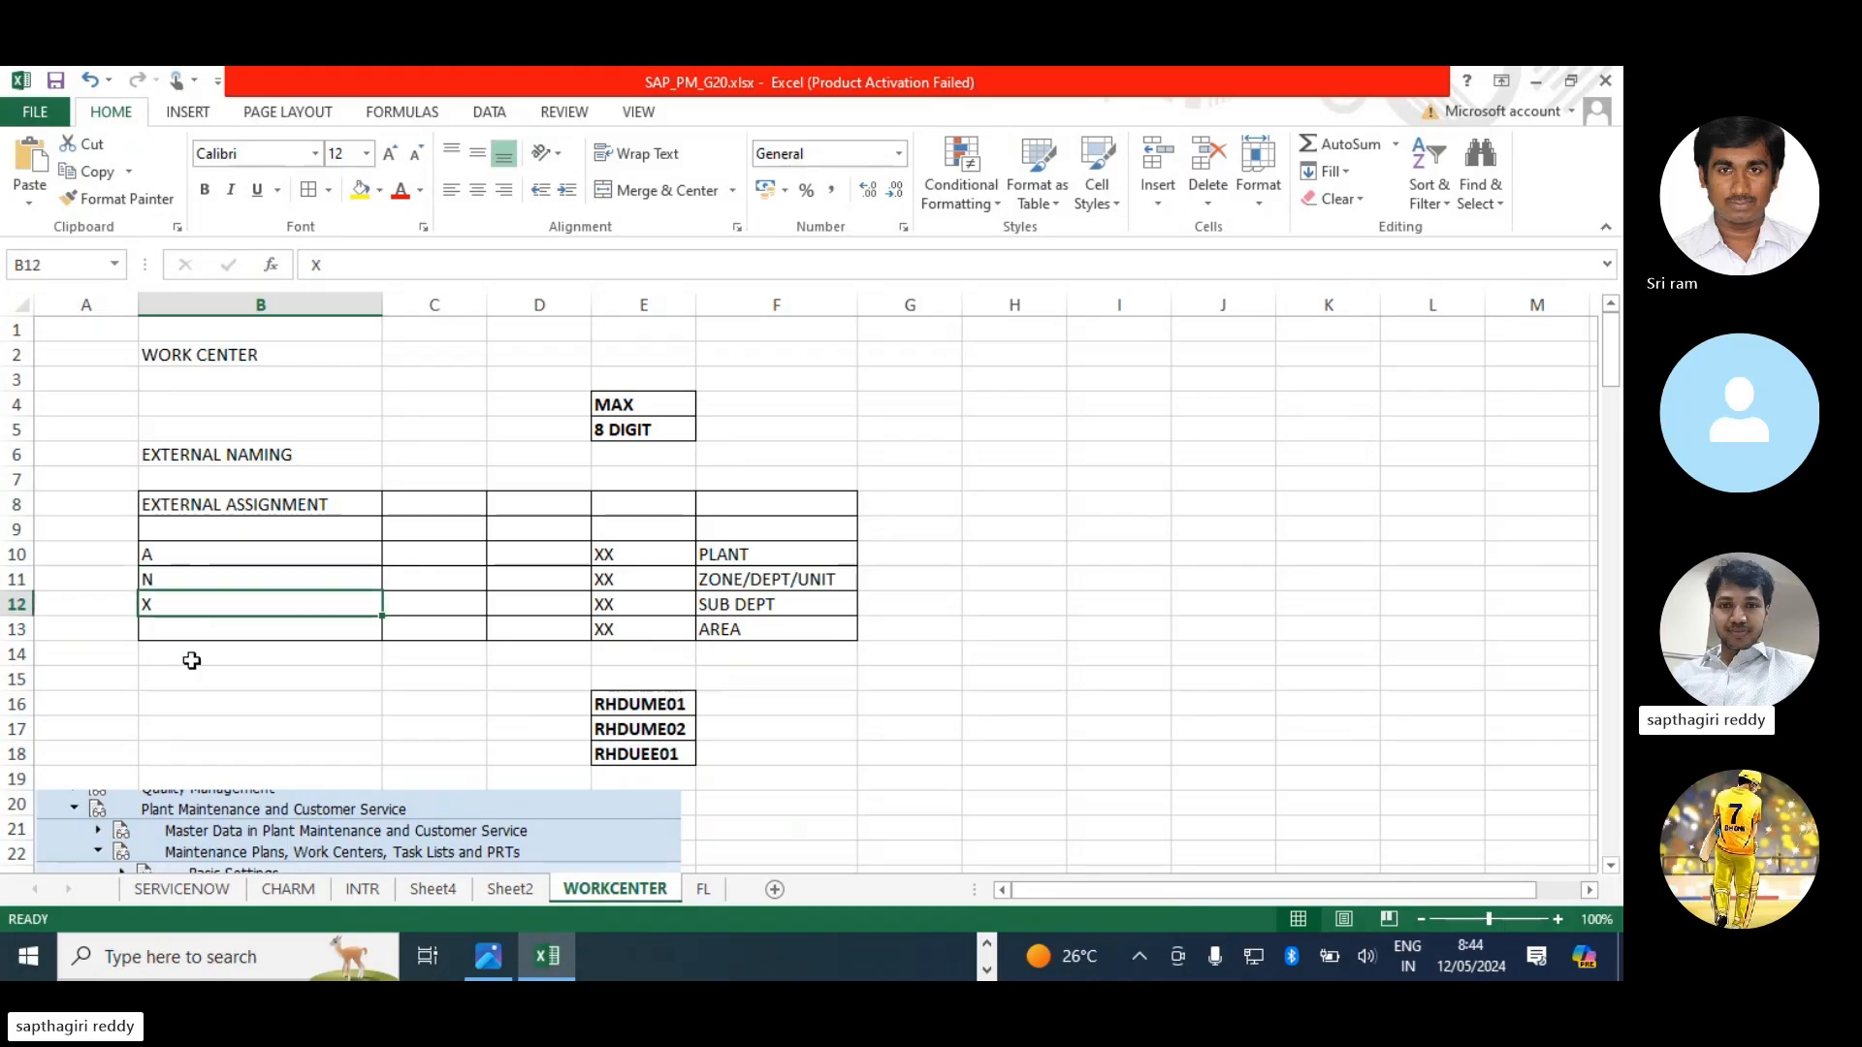
click(755, 556)
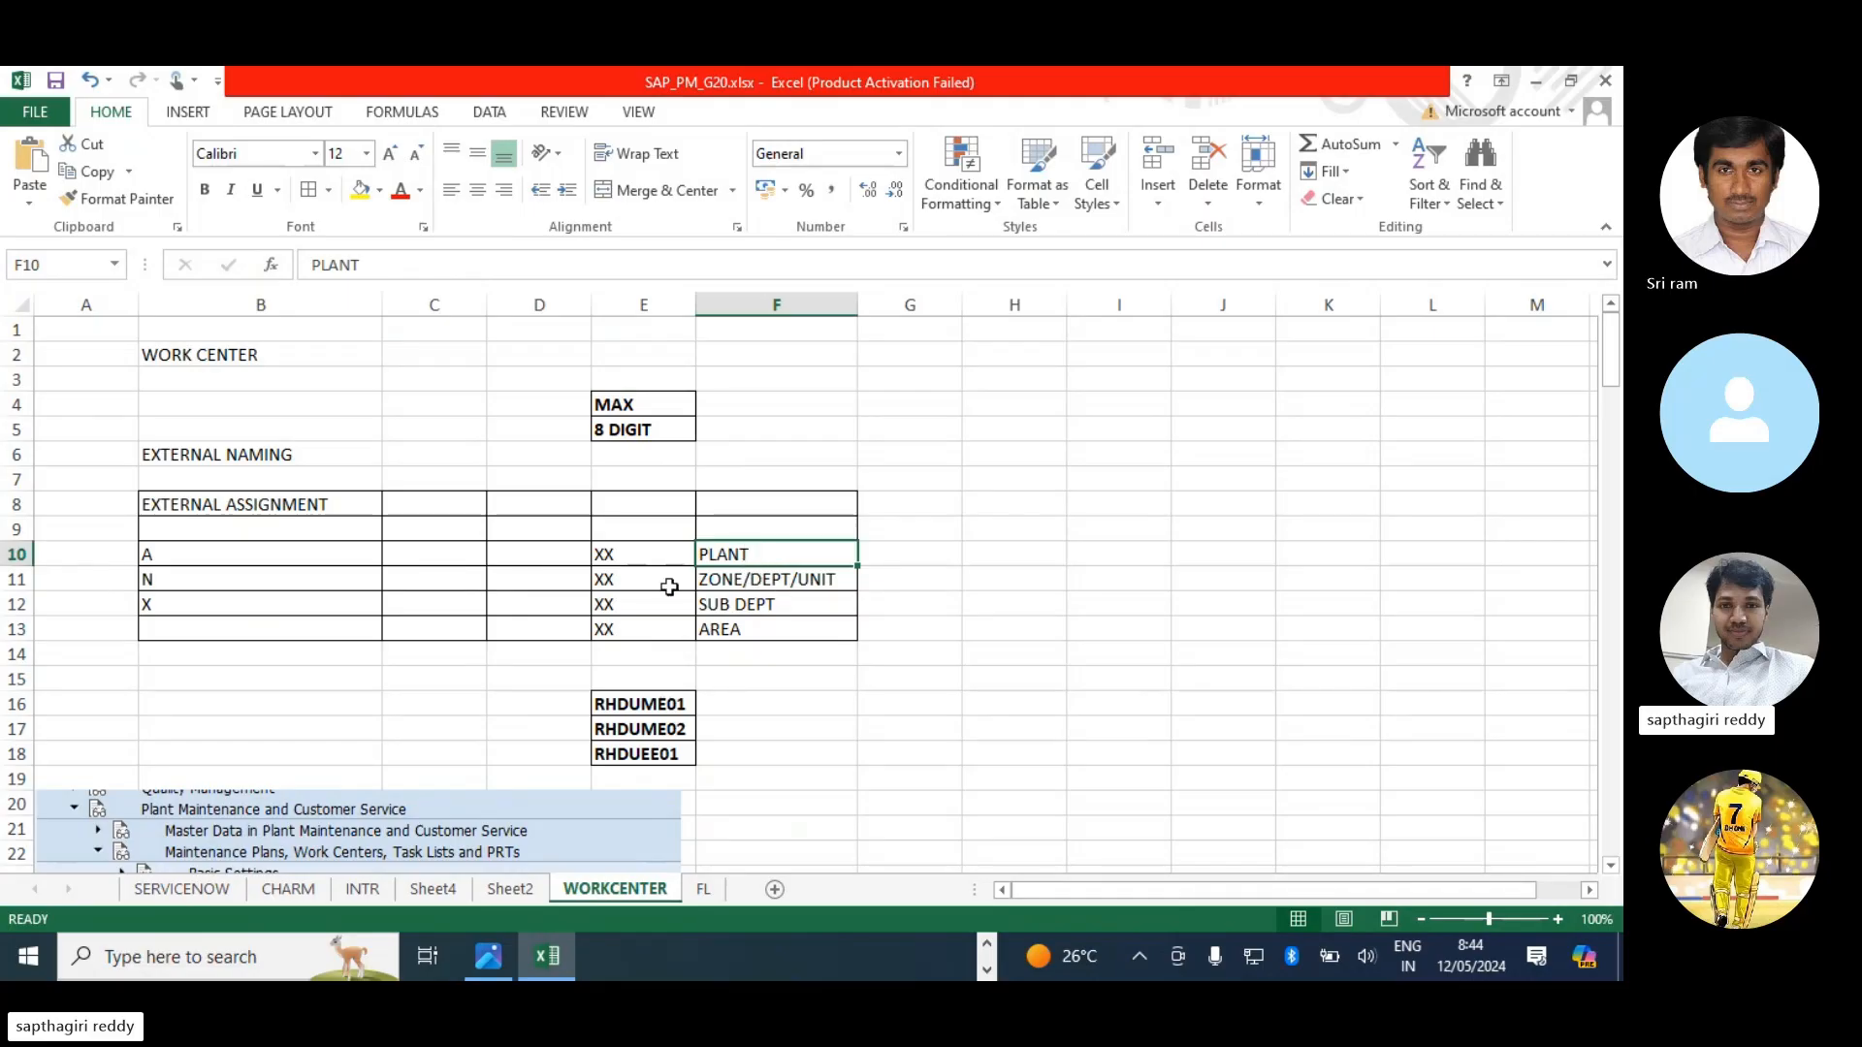
click(797, 580)
- Change the PLANT entry in cell F10 of the external assignment table to PLANT/ZONE
double_click(781, 551)
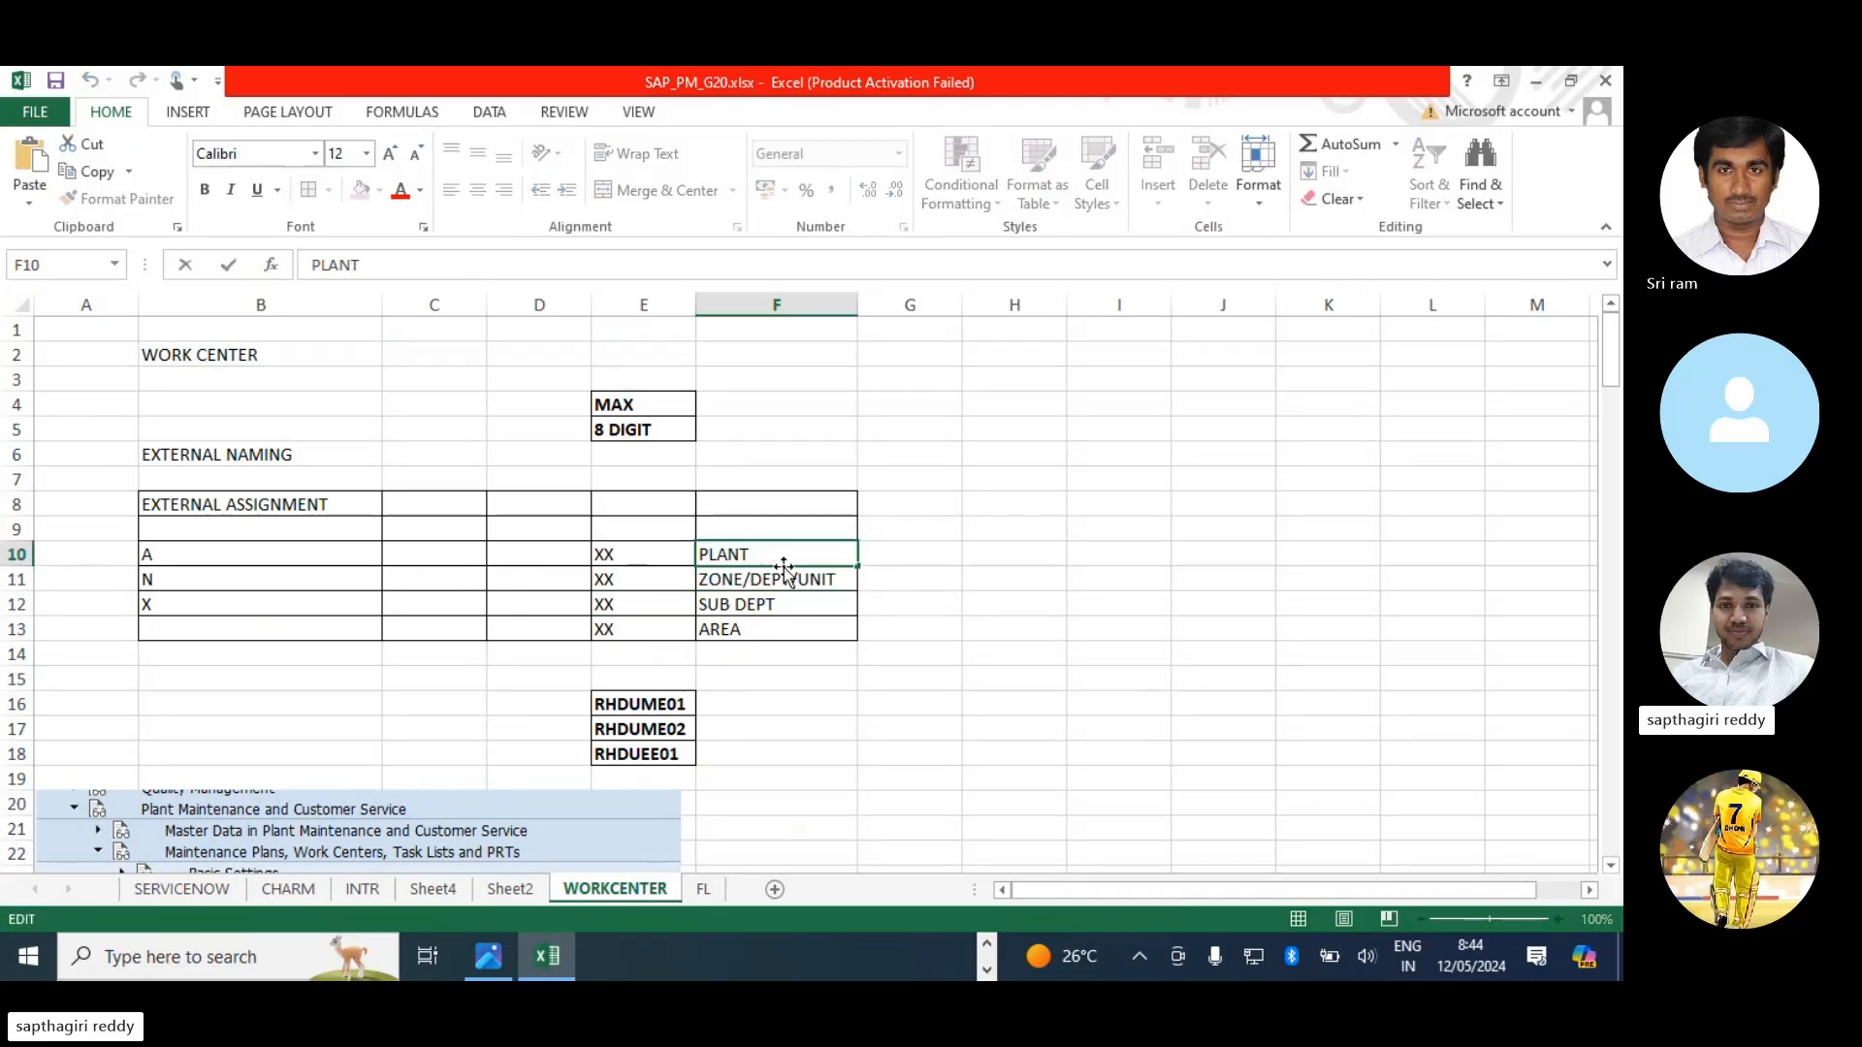
text(/XONE)
key(BackSpace)
key(BackSpace)
key(BackSpace)
key(BackSpace)
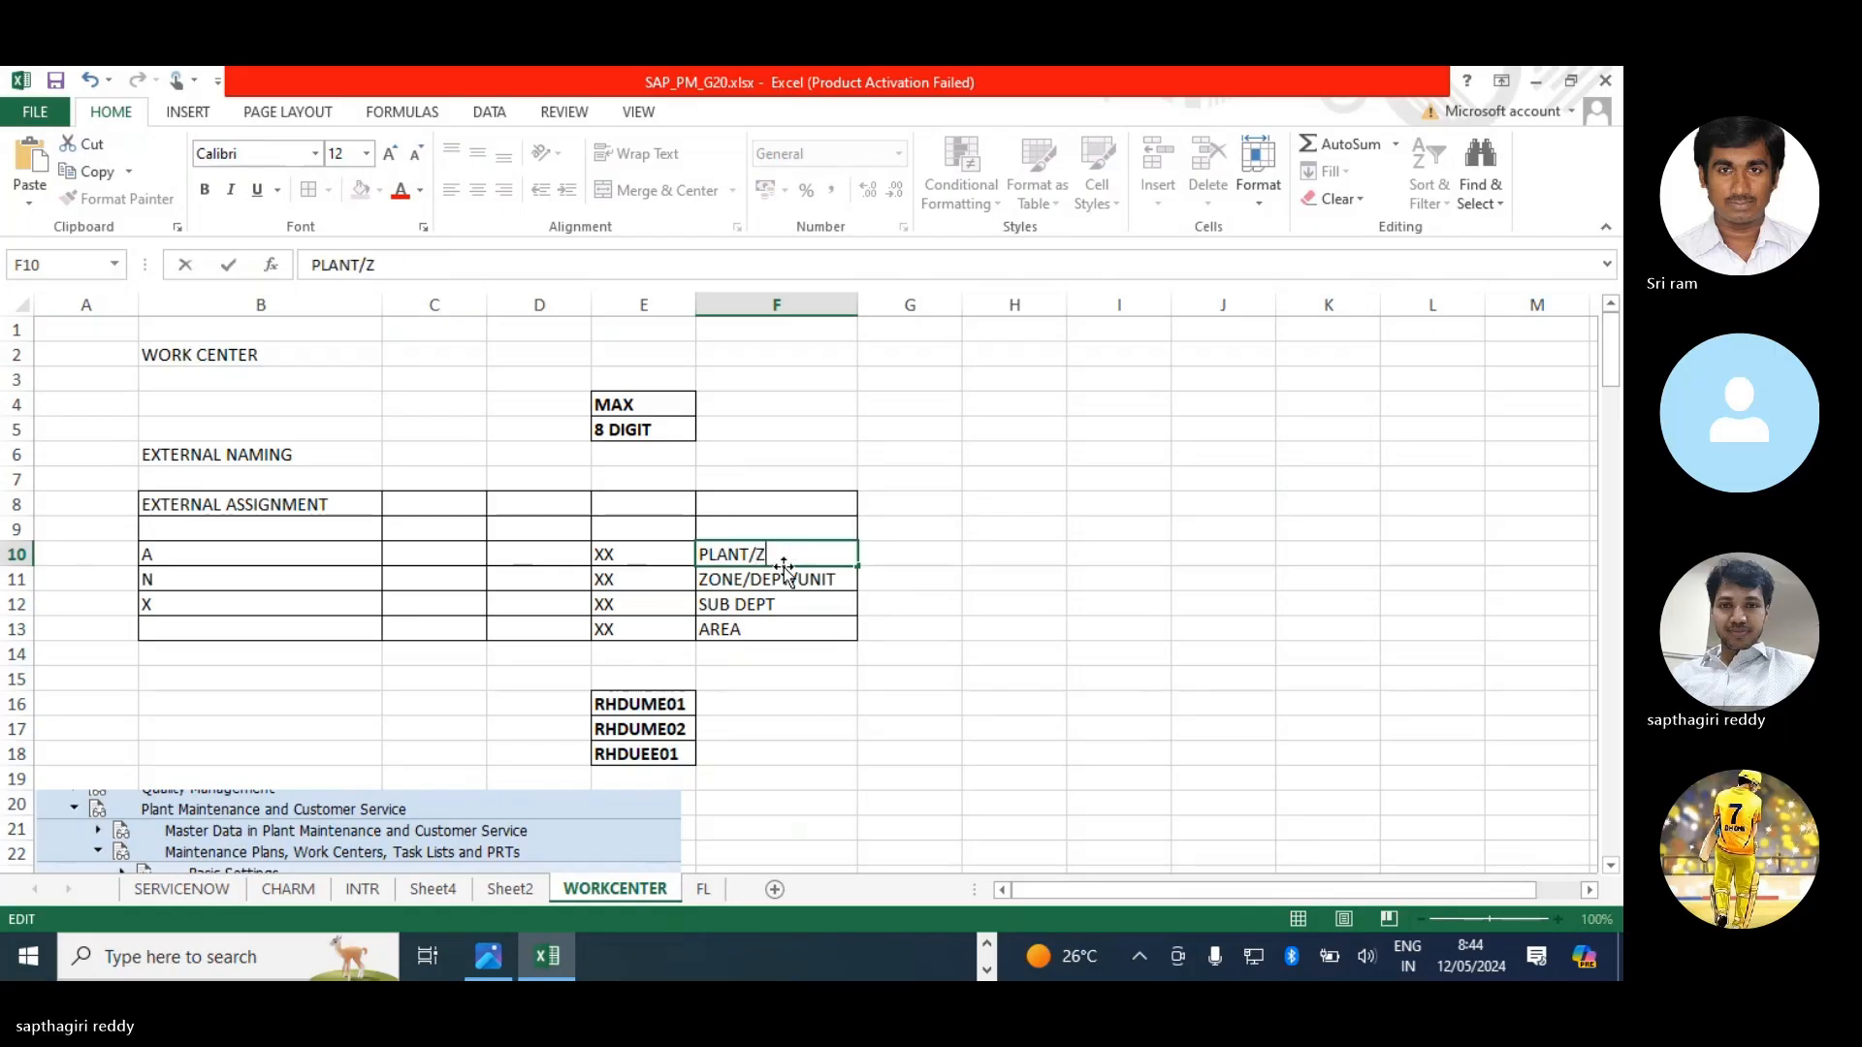
text(ZONE)
key(Return)
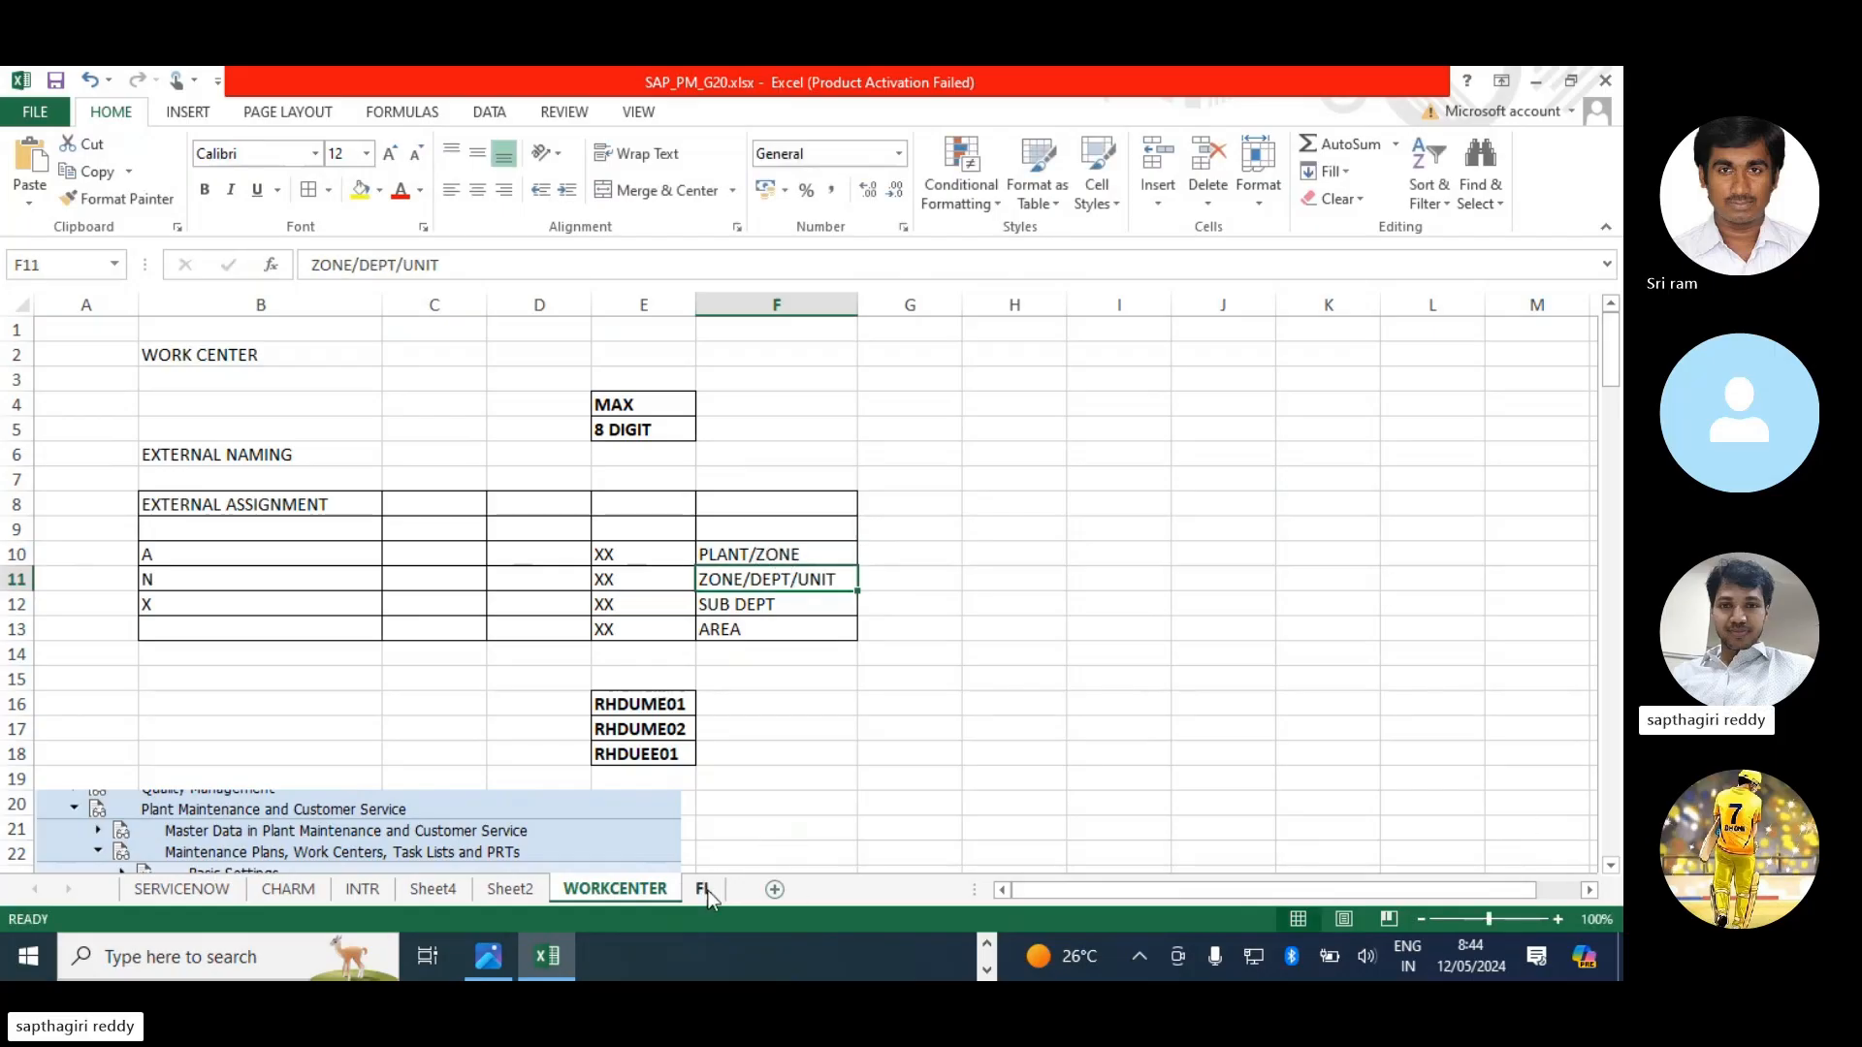
- Copy the EXTERNAL ASSIGNMENT heading from the WORKCENTER sheet into cell F1 of the FL sheet and fit column F to its text
click(272, 505)
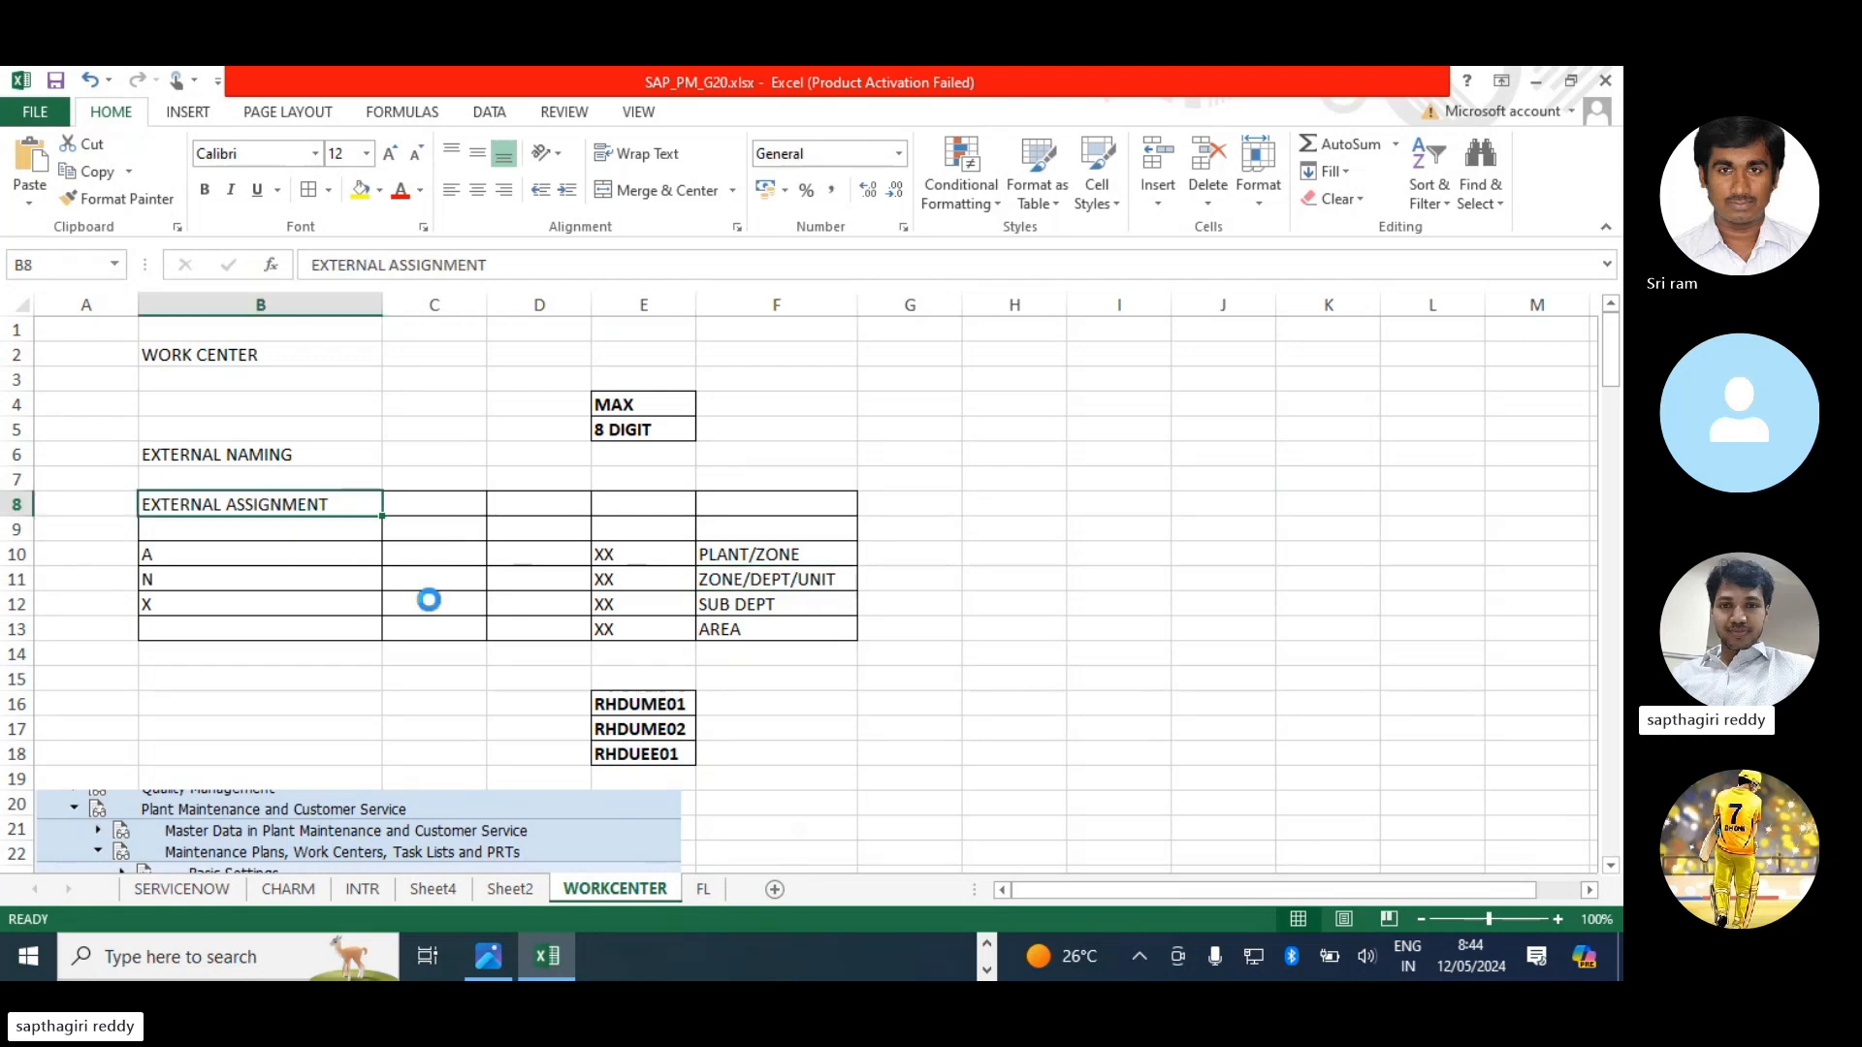
key(ctrl+c)
click(703, 892)
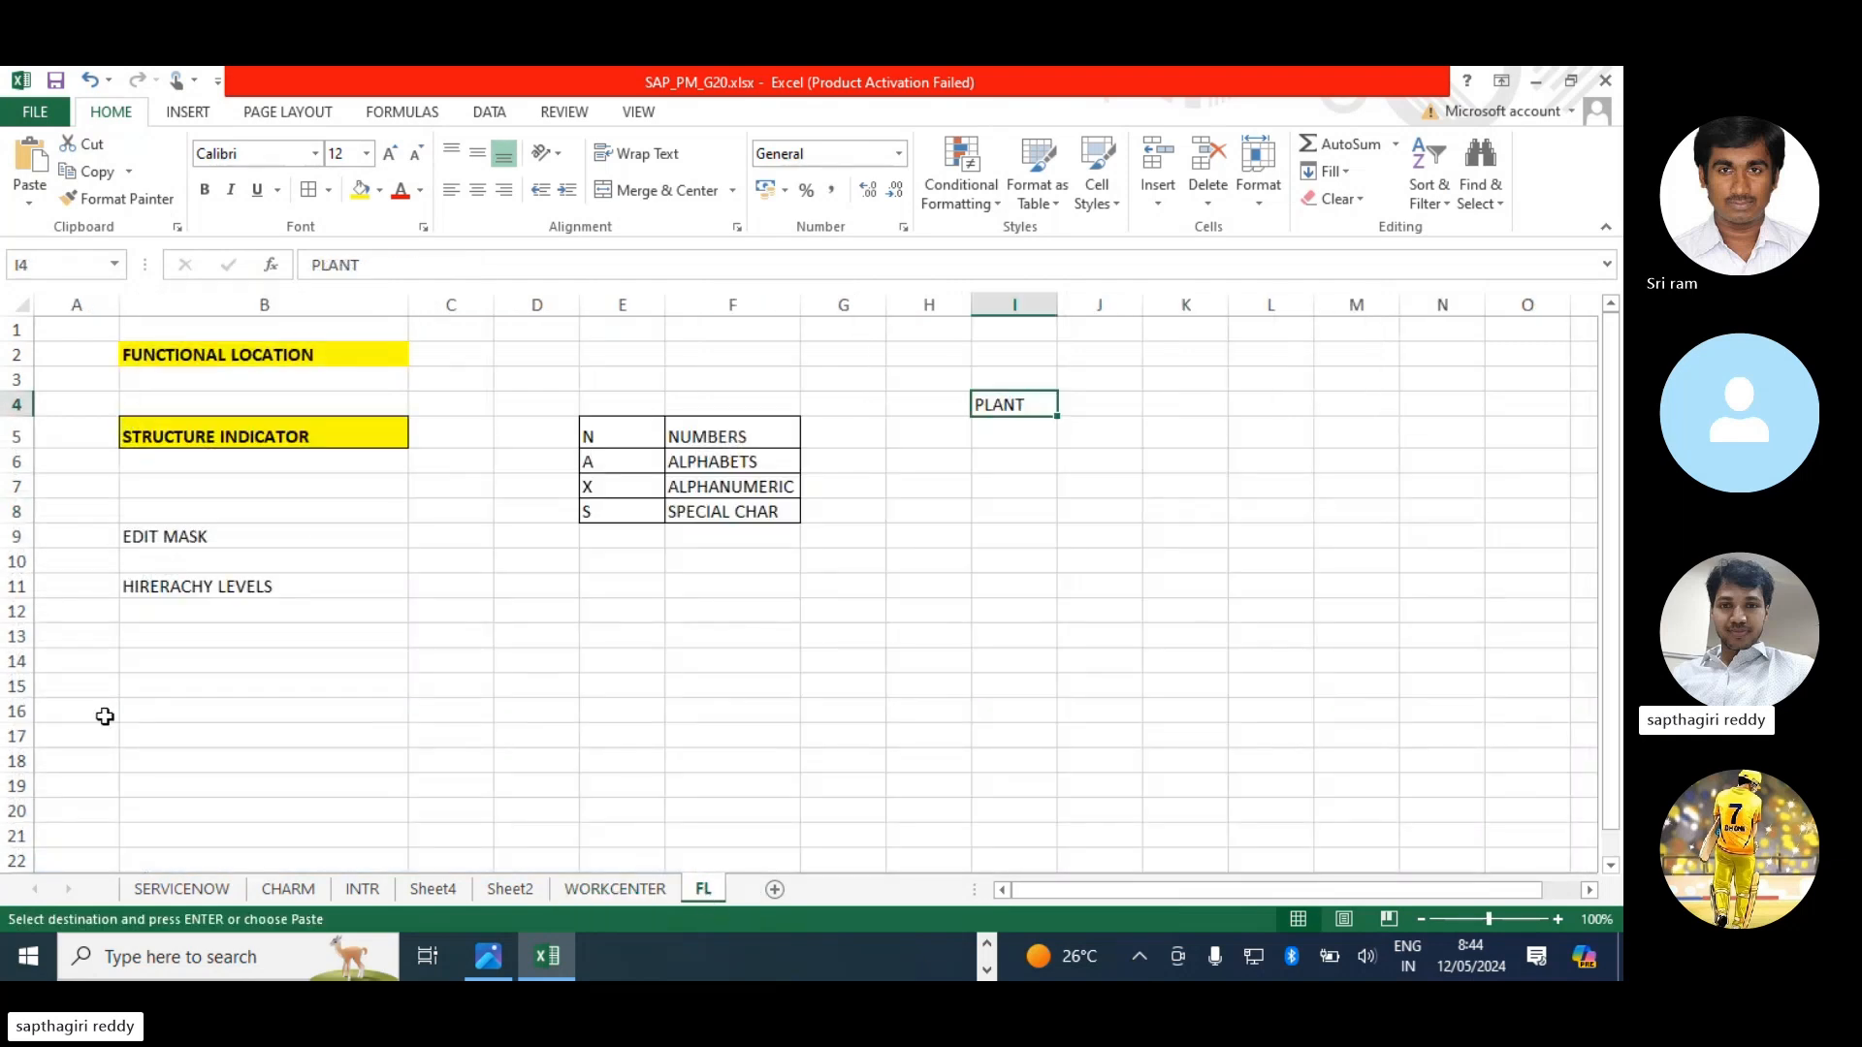
key(ctrl+v)
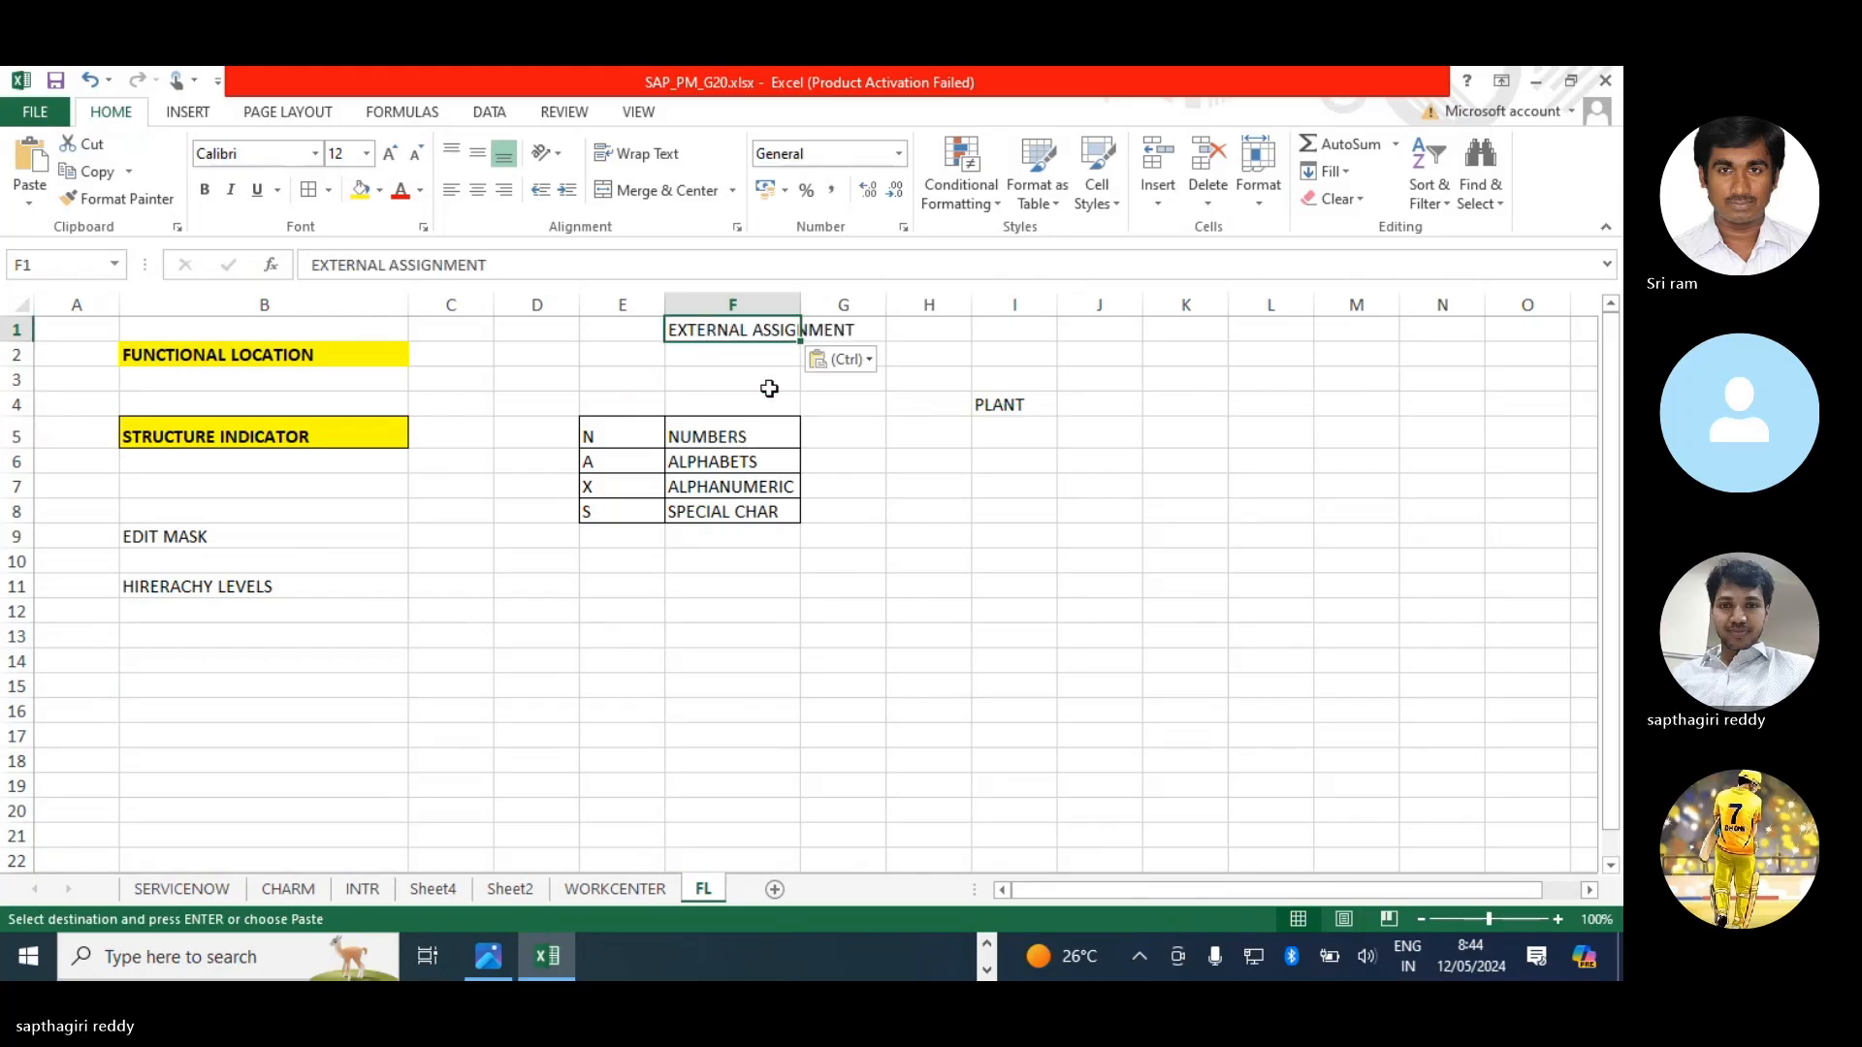
double_click(800, 305)
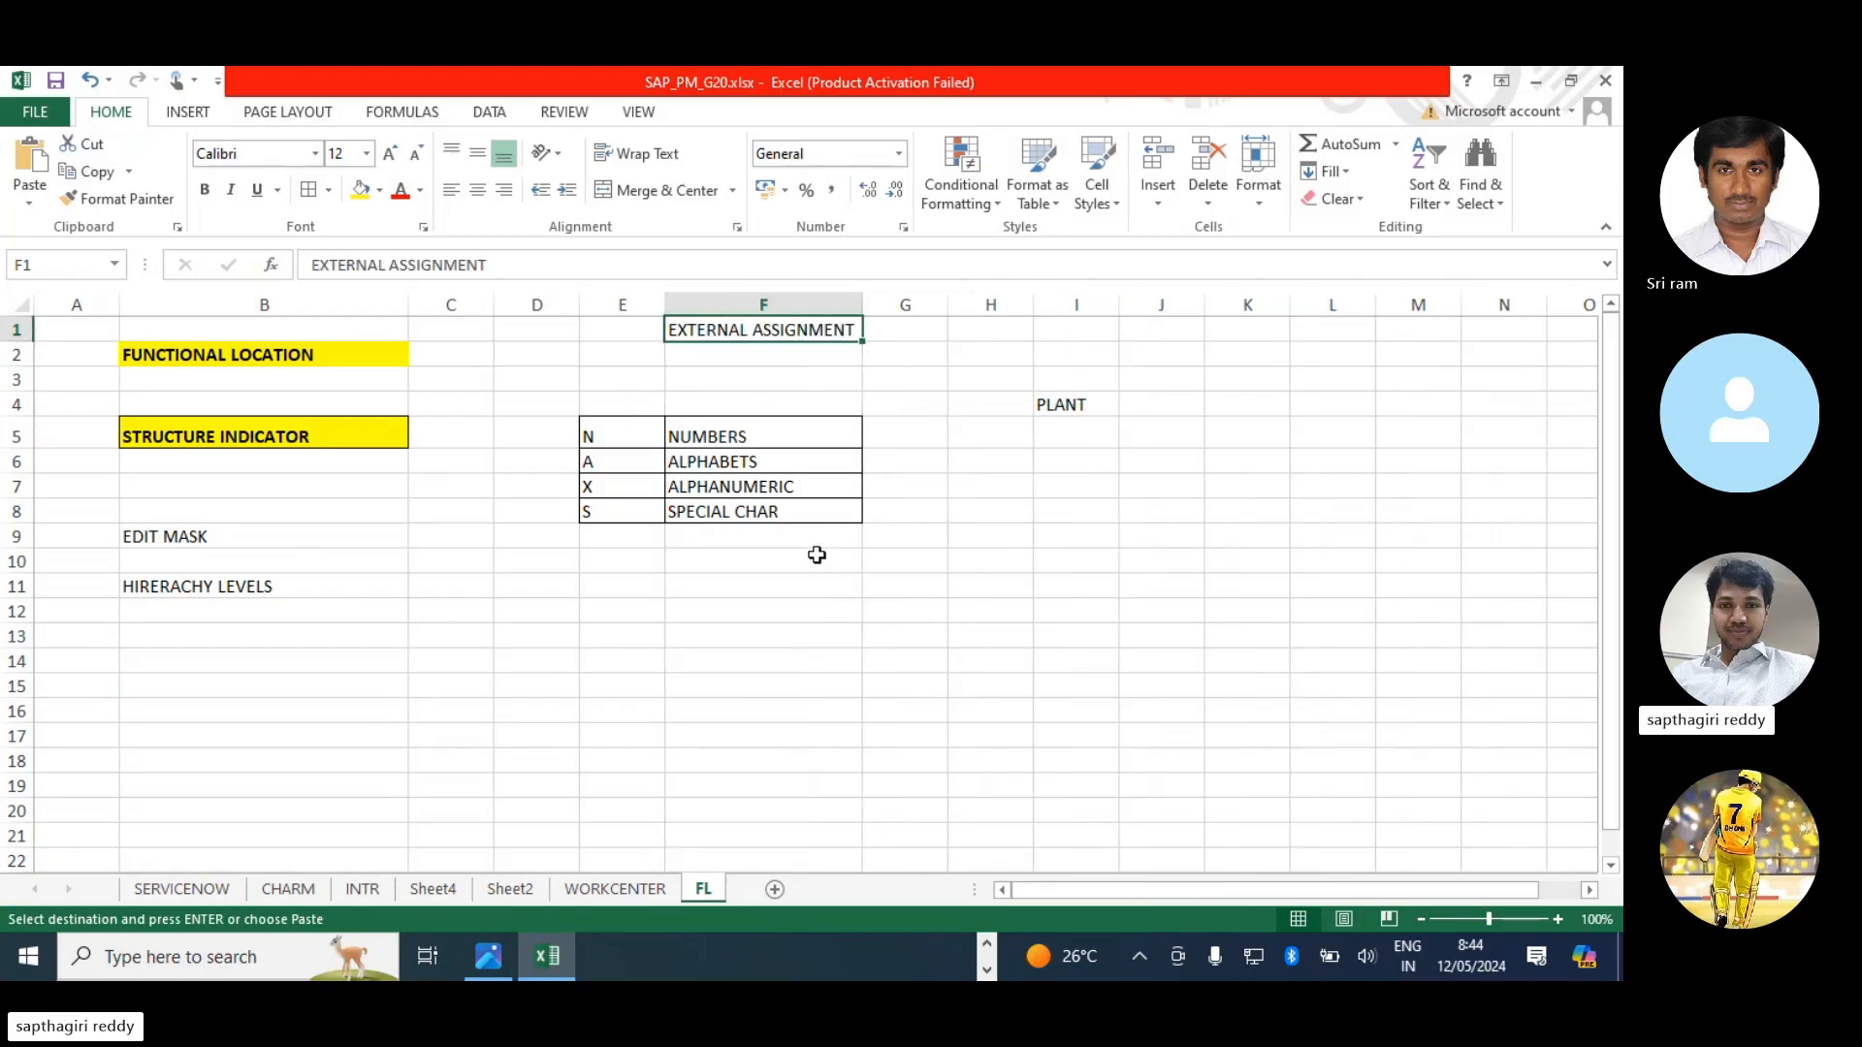
click(811, 609)
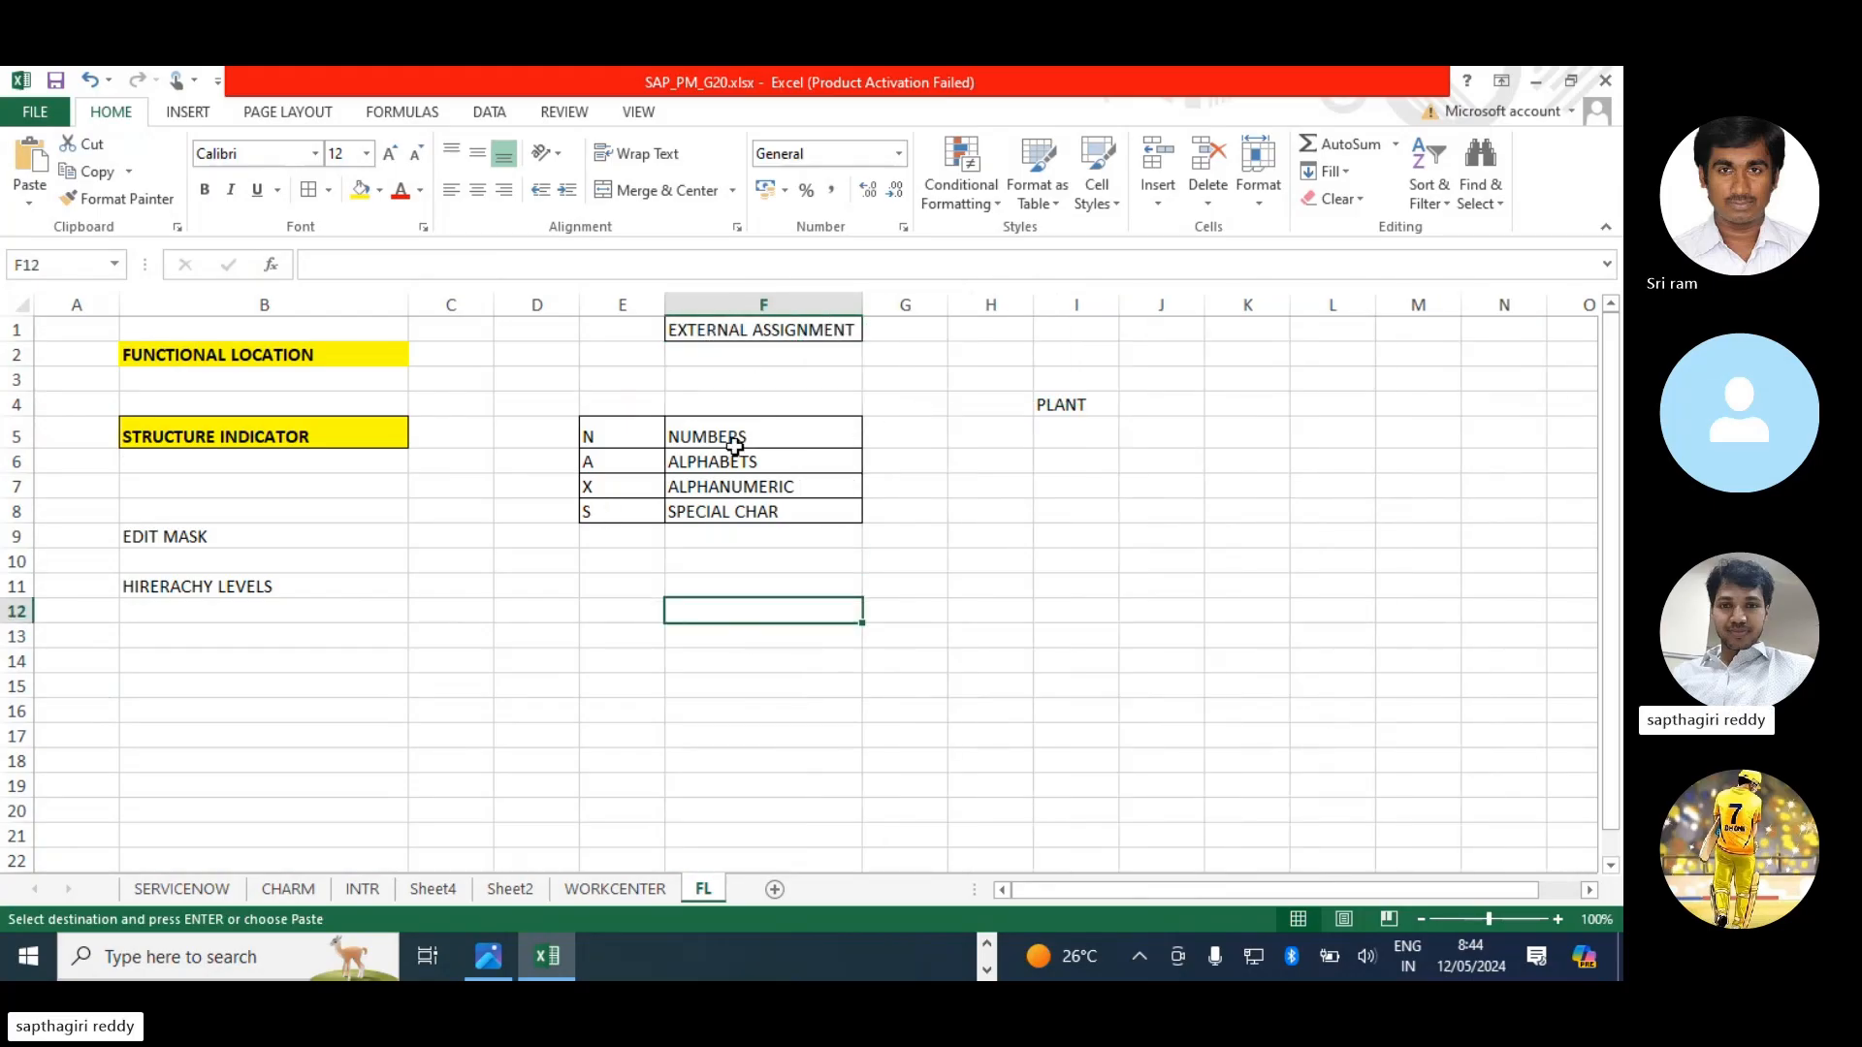
click(207, 587)
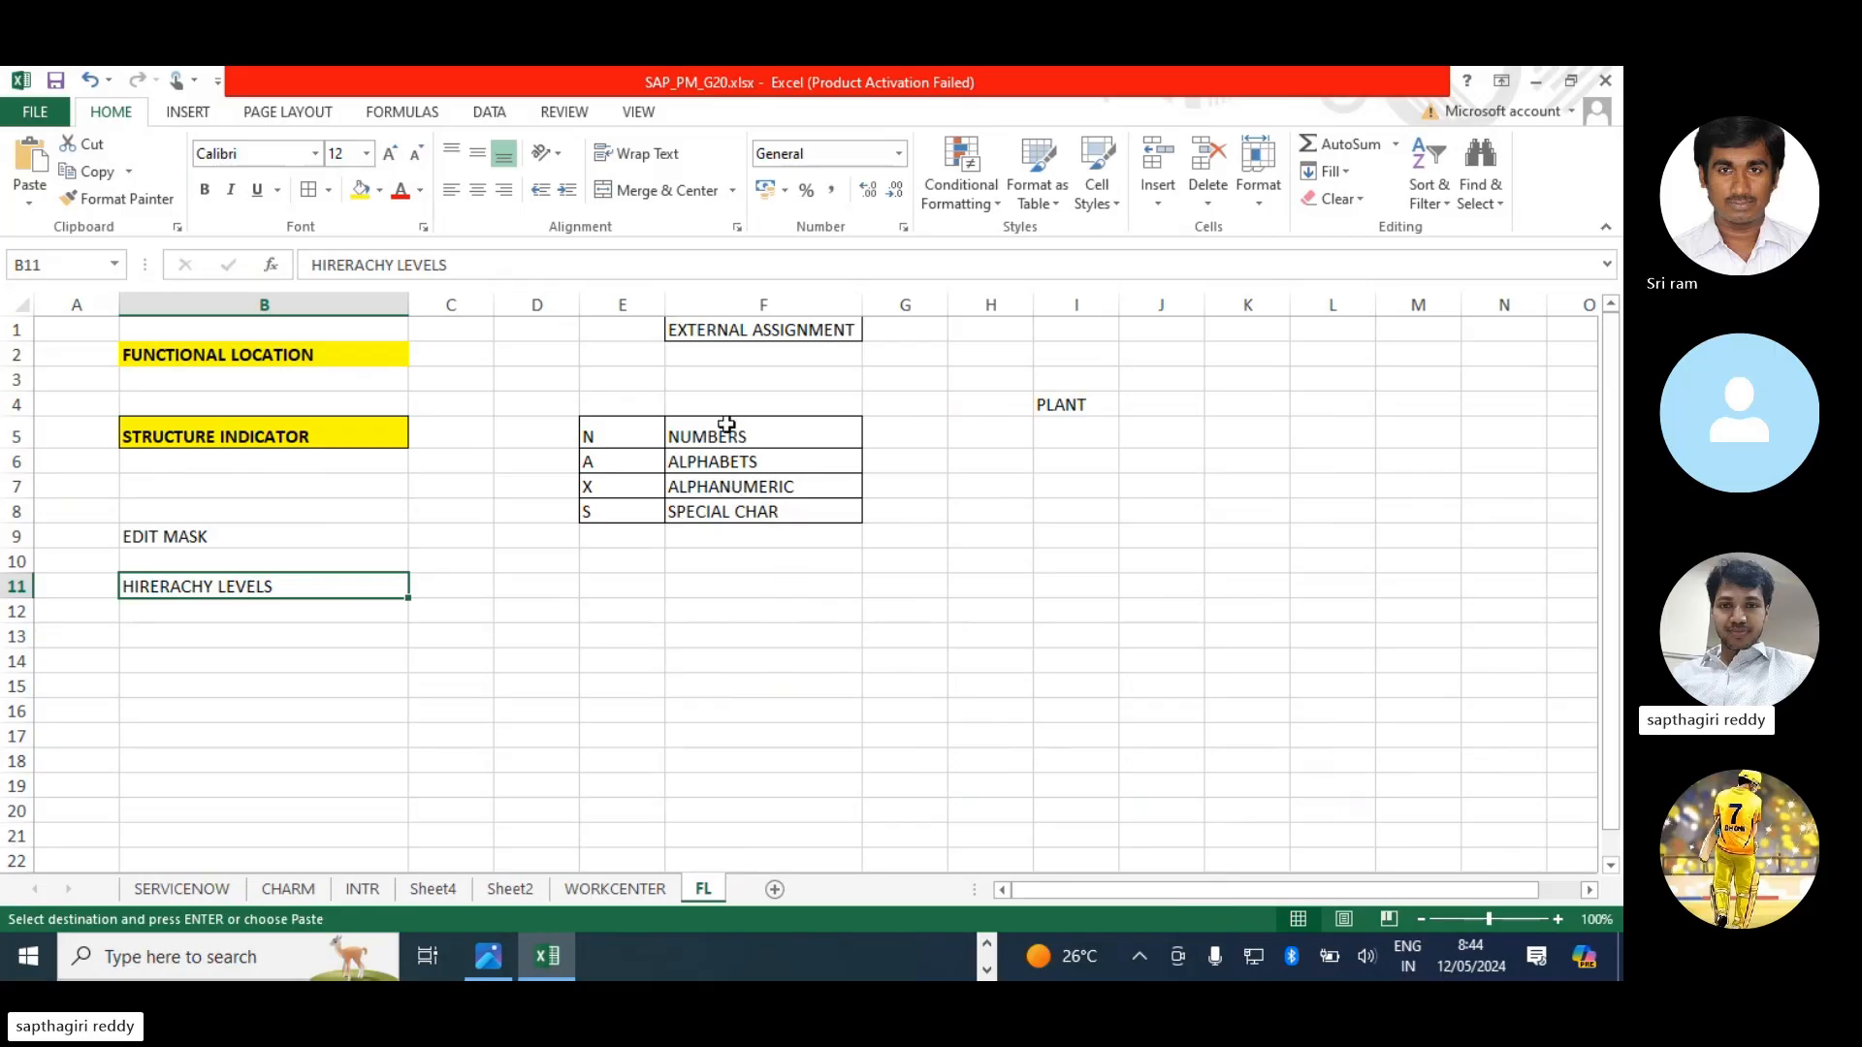
drag(597, 436, 616, 511)
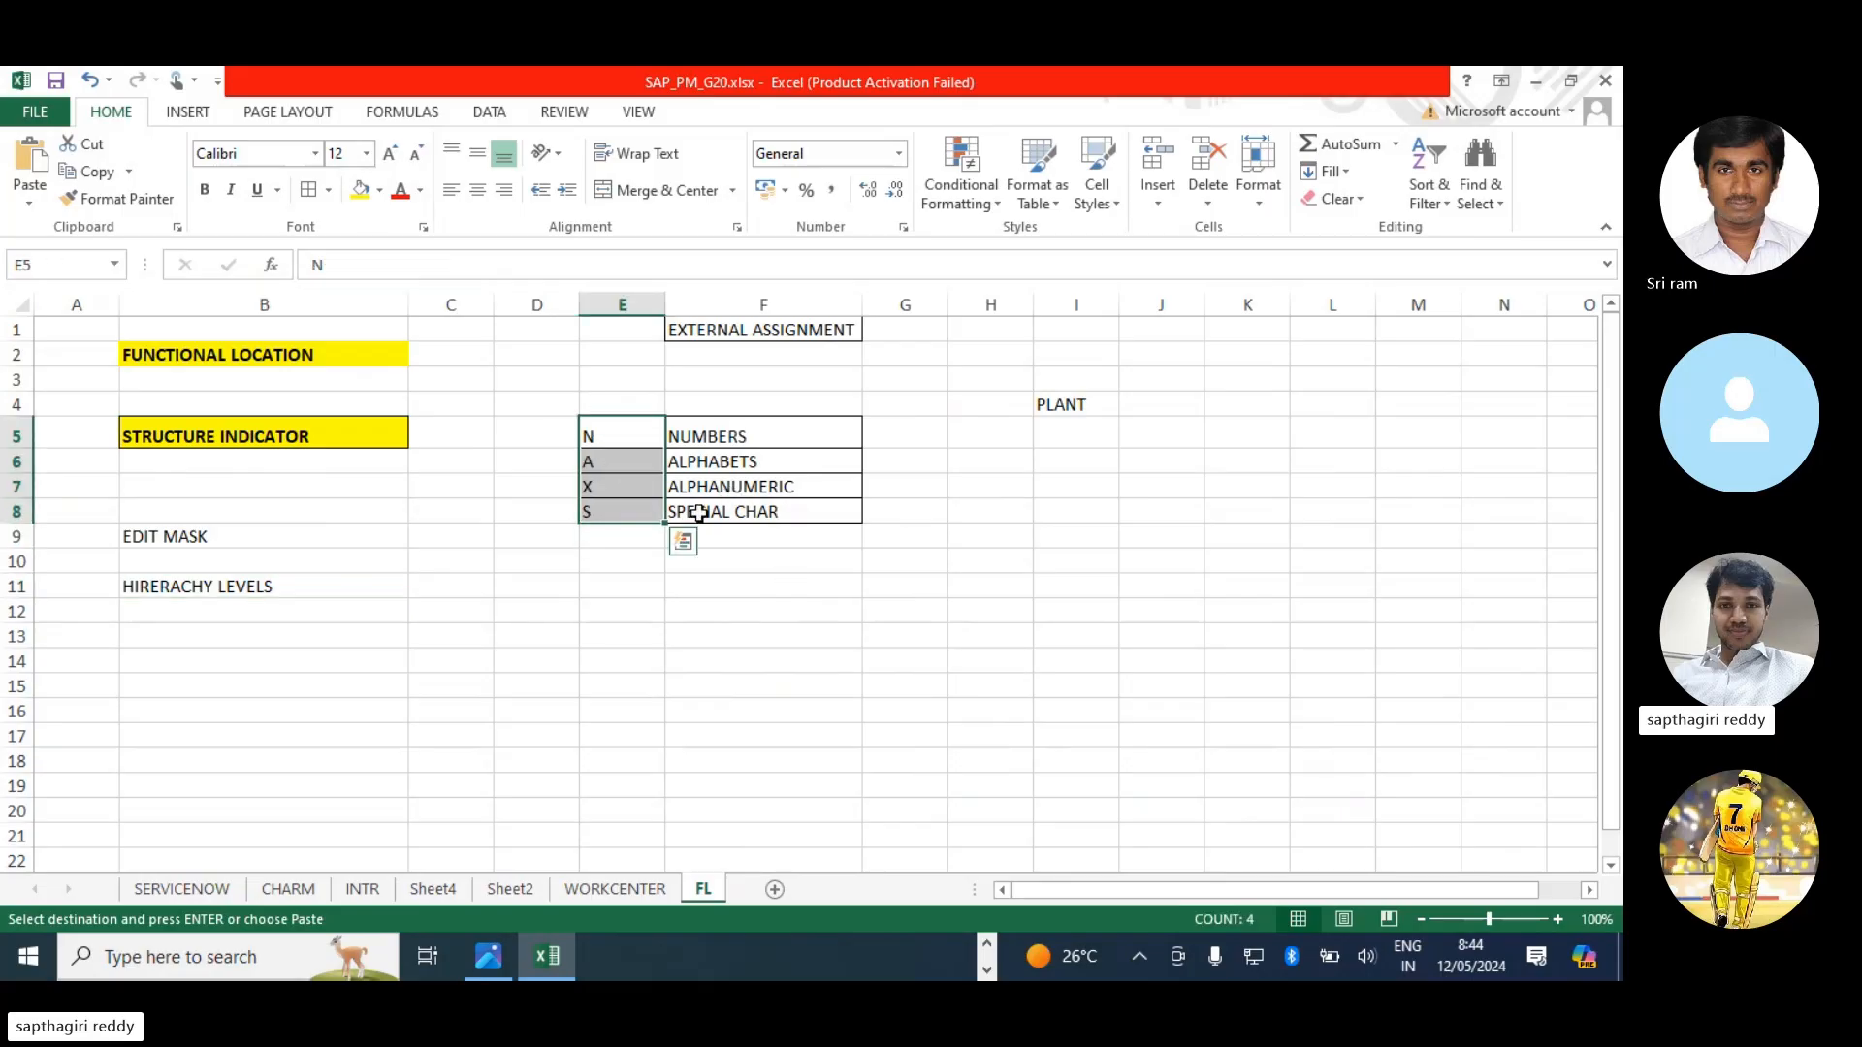
click(1073, 402)
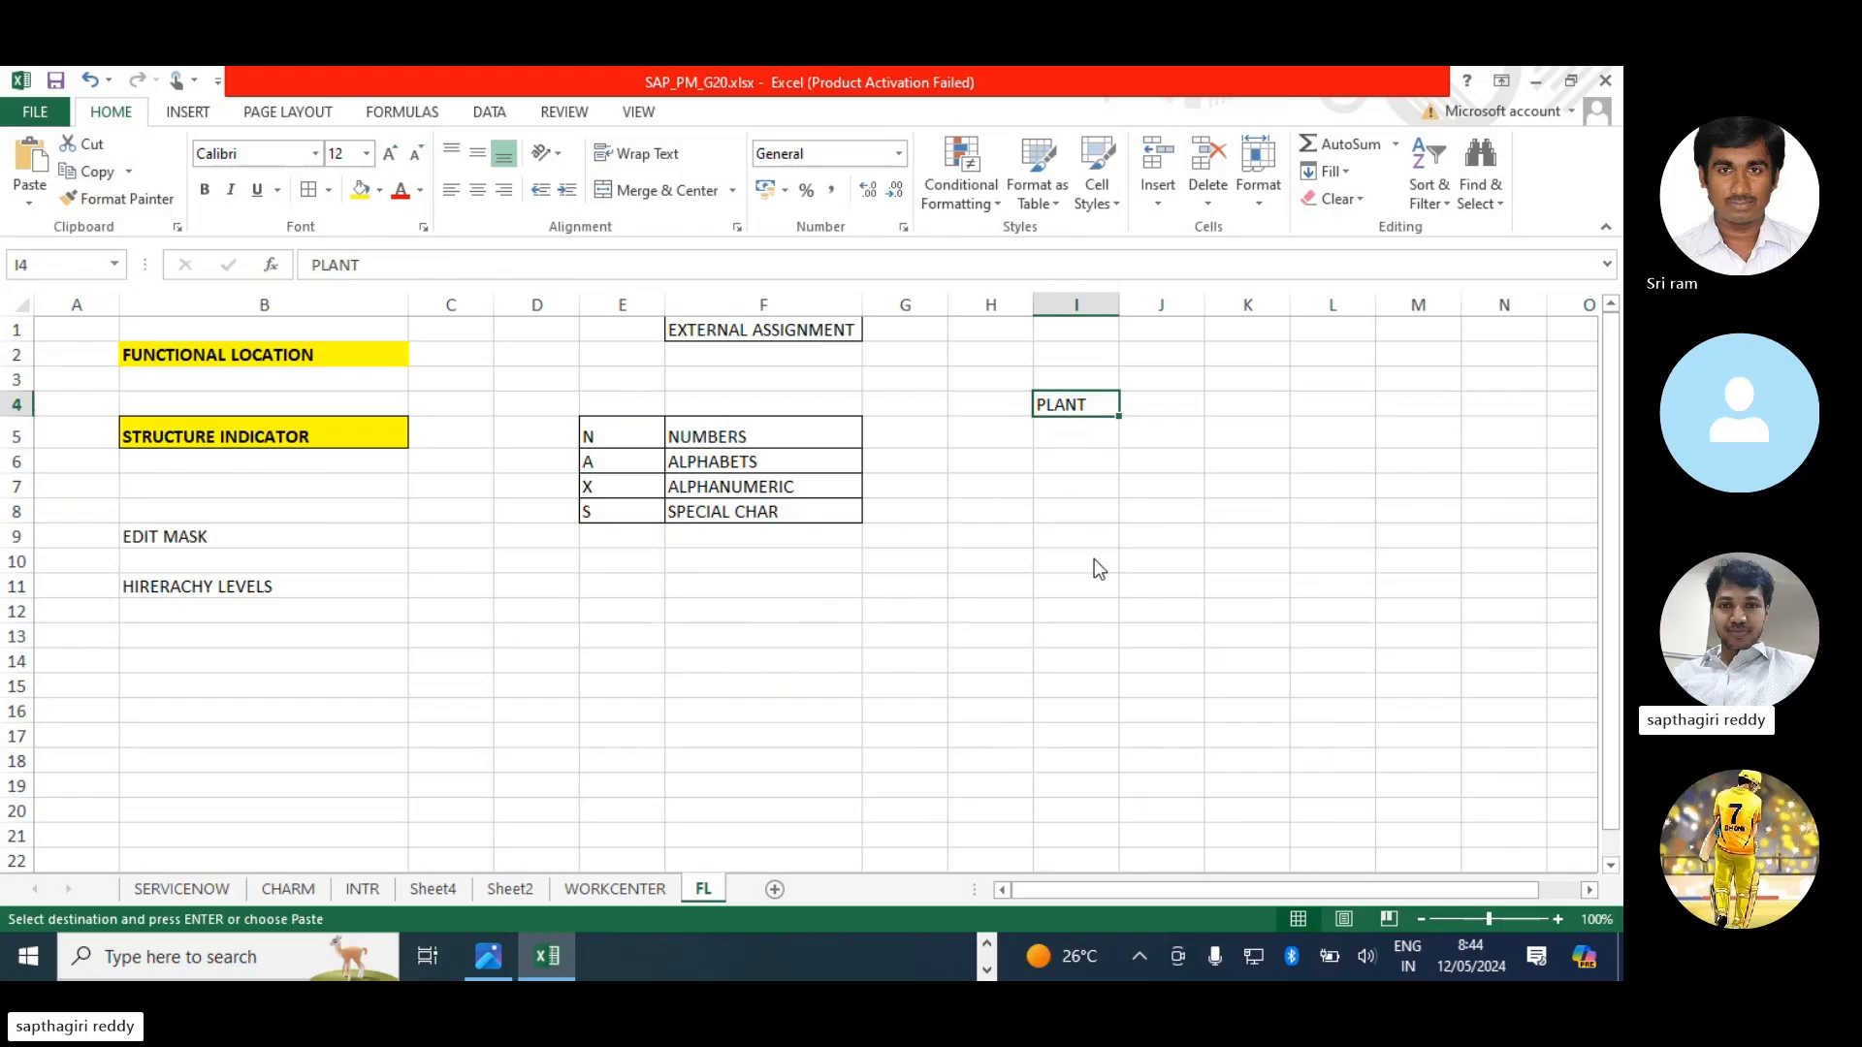
- Check the system level on the PowerPoint slide, and enter UNIT/SYSTEM in cell I5 below PLANT in Excel
key(alt+Tab)
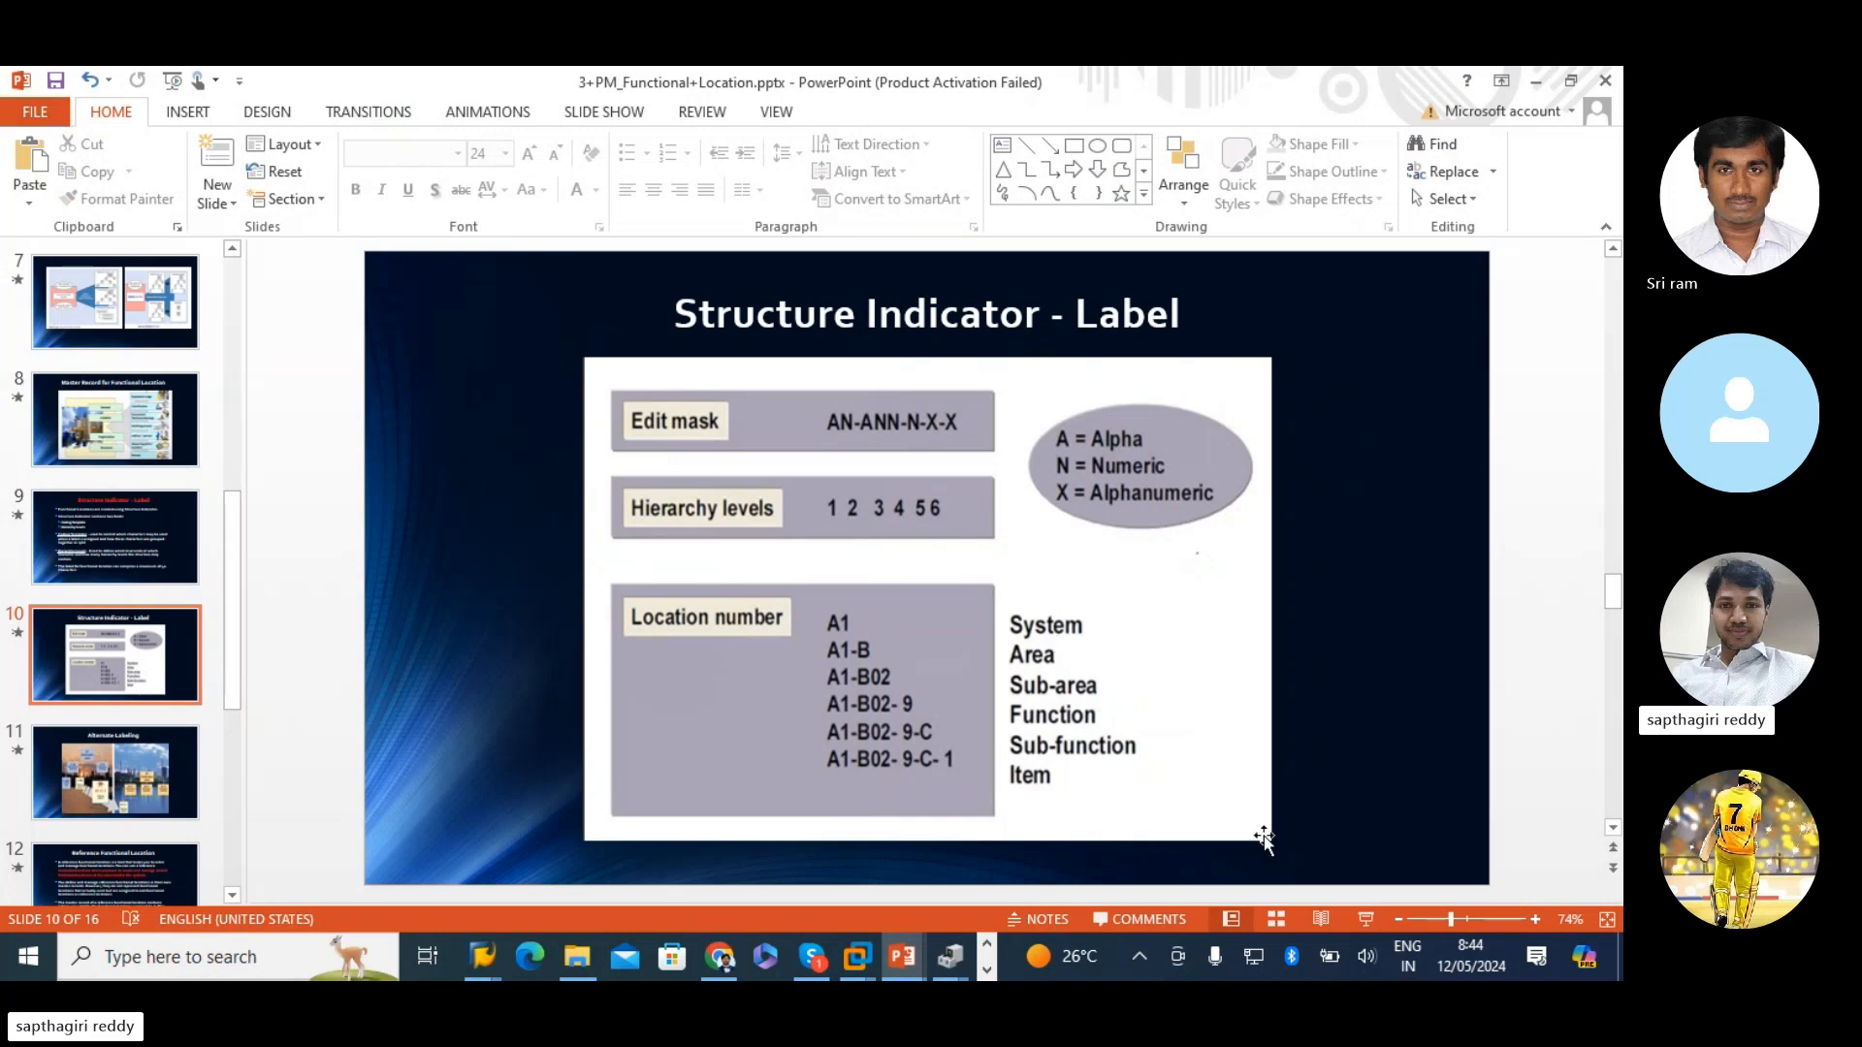
key(alt+Tab)
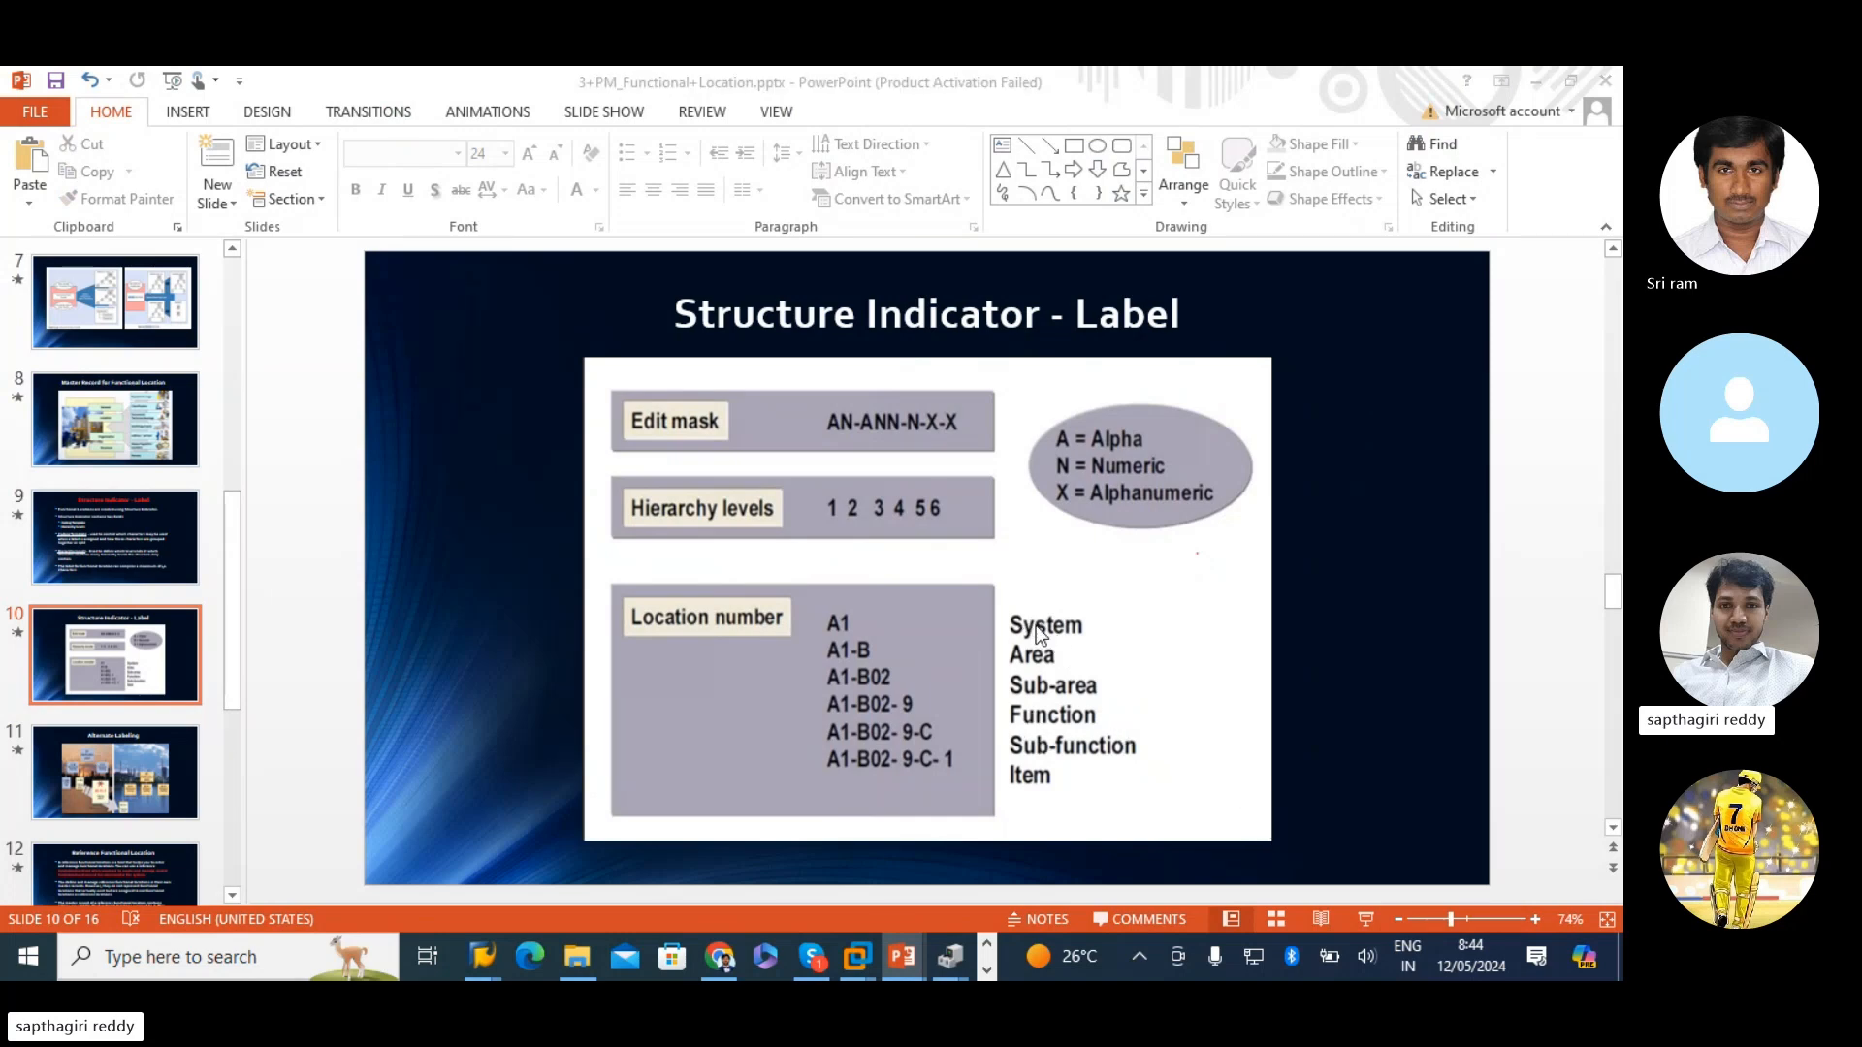
click(1082, 430)
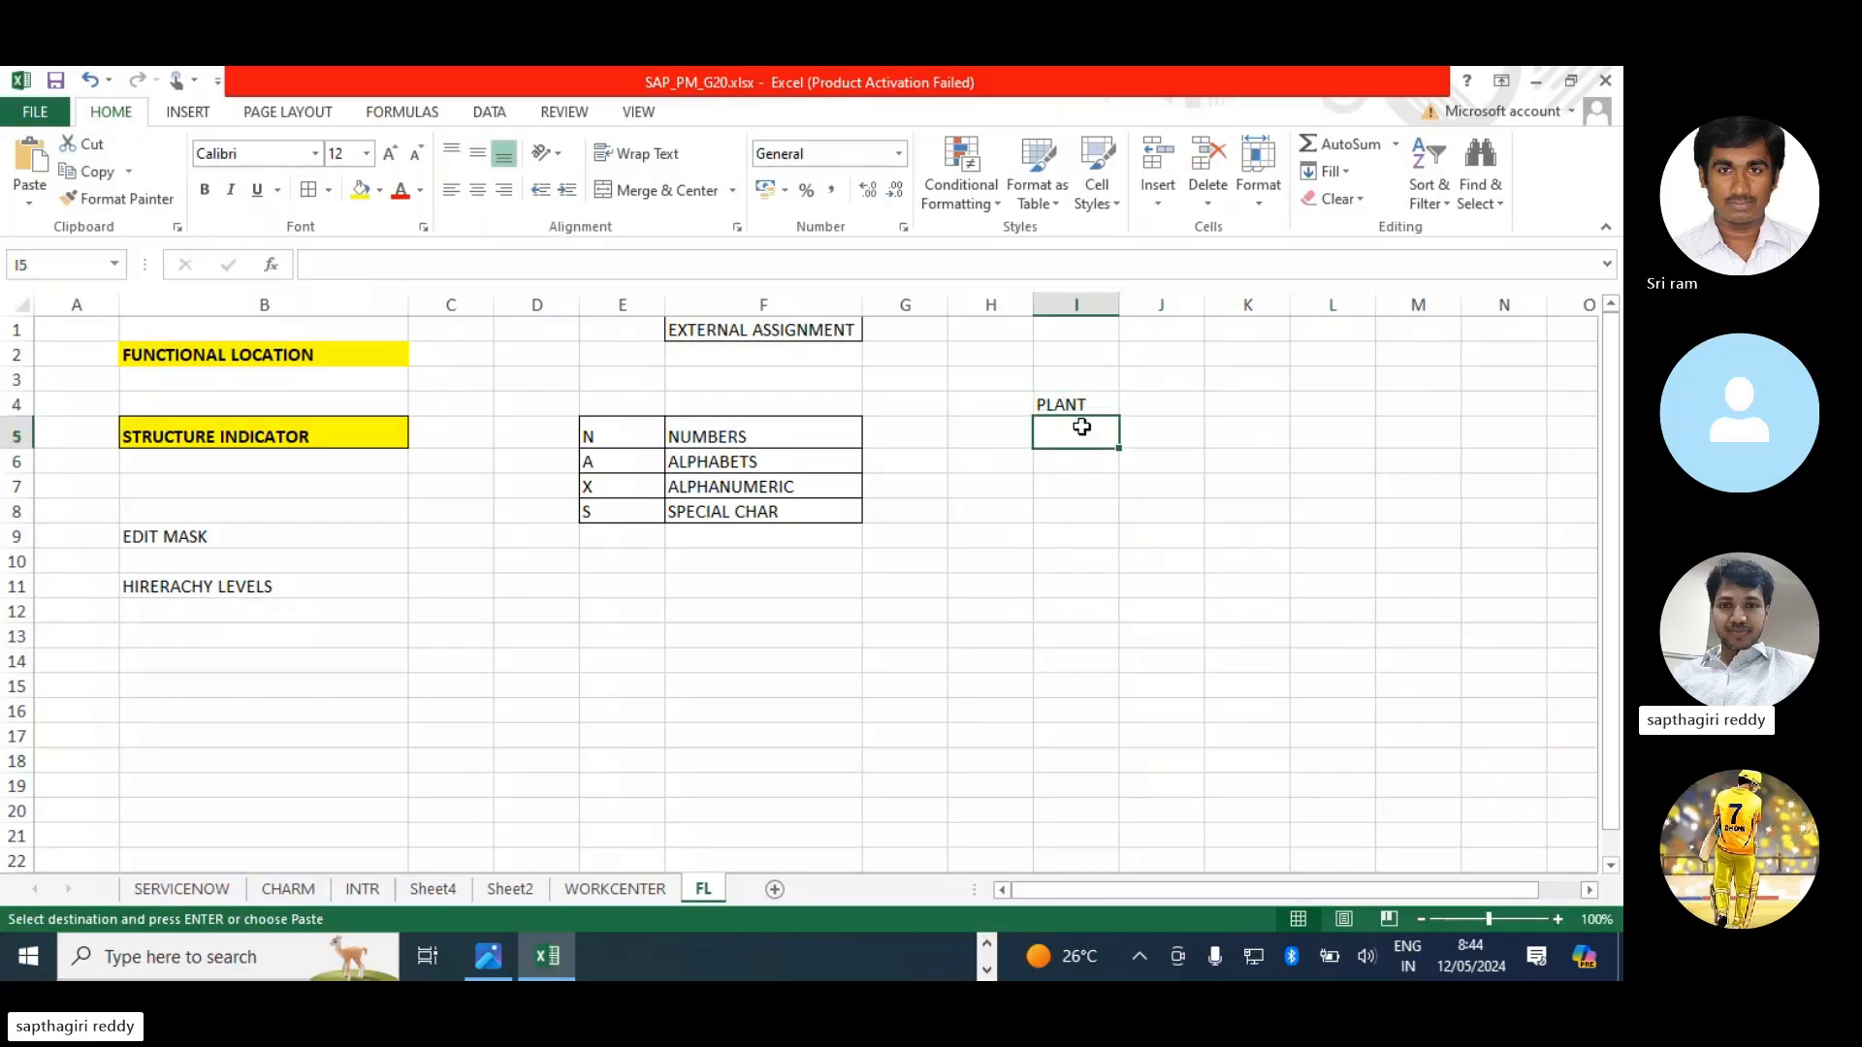
text(PLANT/)
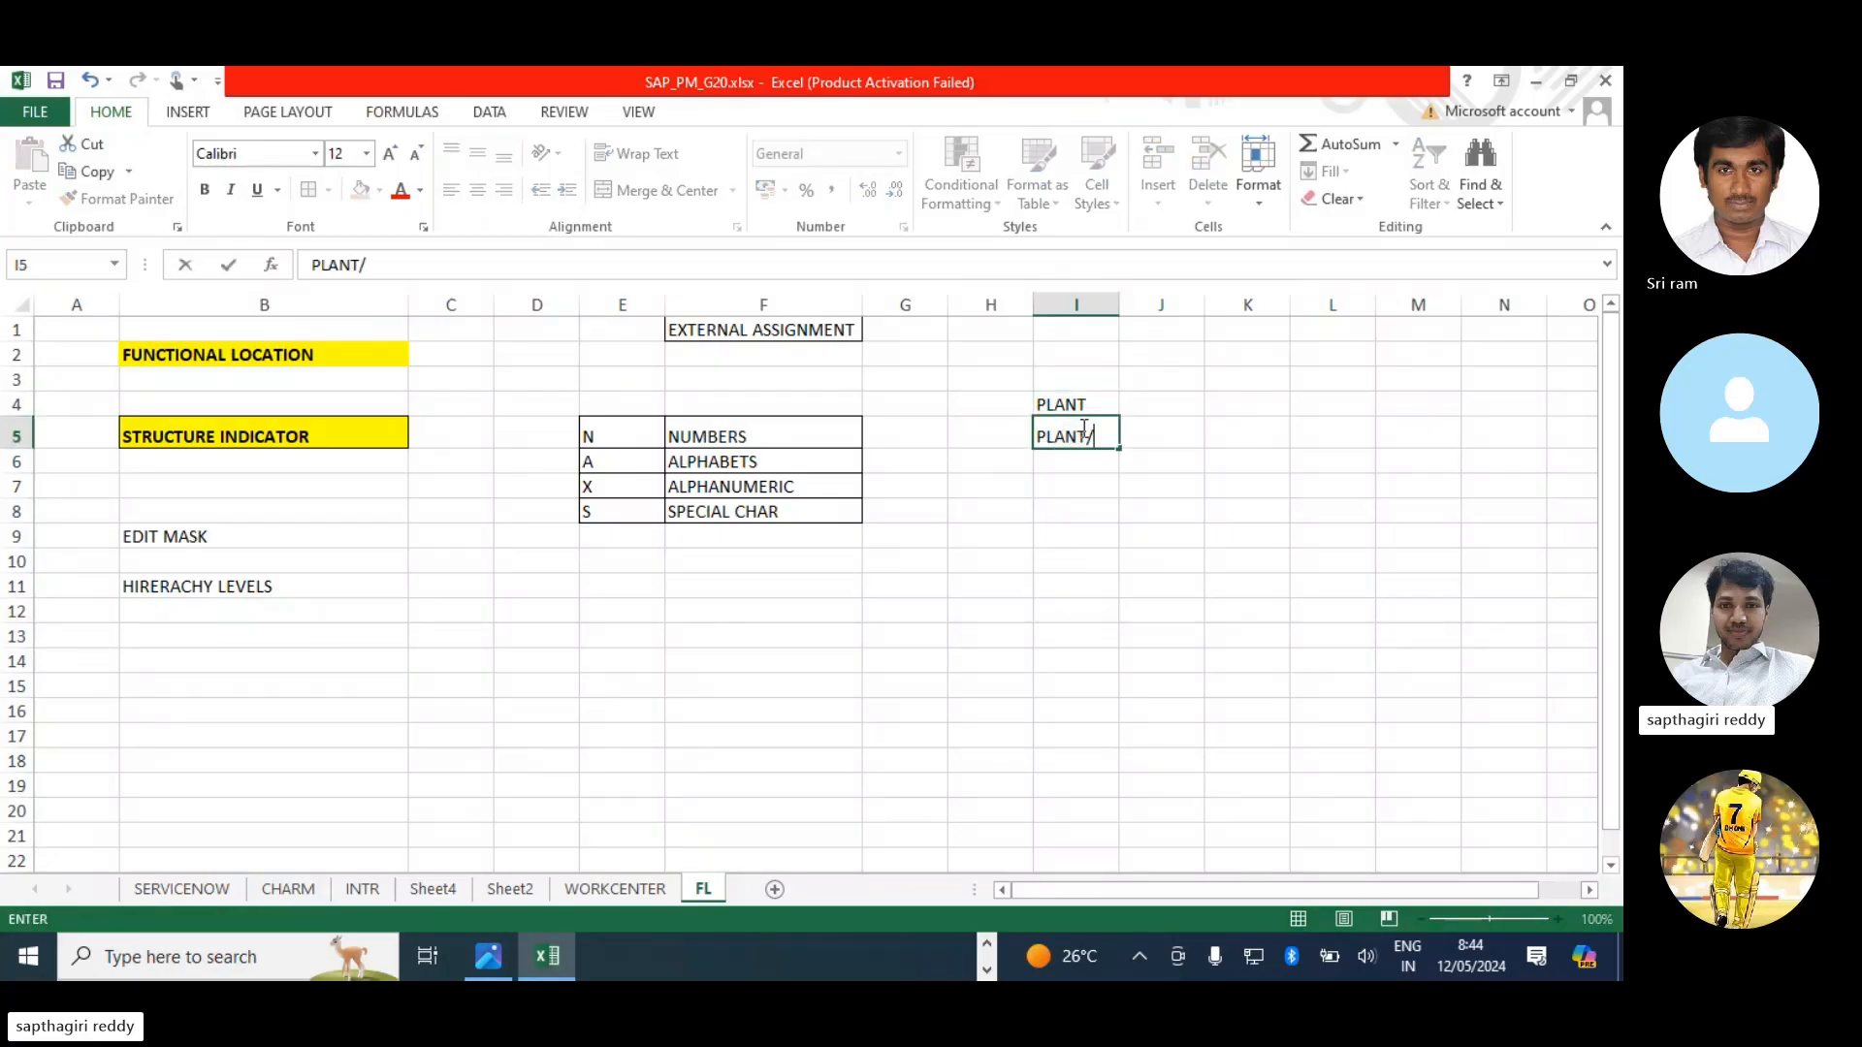
text(UNIT)
key(BackSpace)
key(BackSpace)
key(BackSpace)
key(BackSpace)
key(BackSpace)
key(BackSpace)
key(BackSpace)
key(BackSpace)
text(UNIT/SYSTEM)
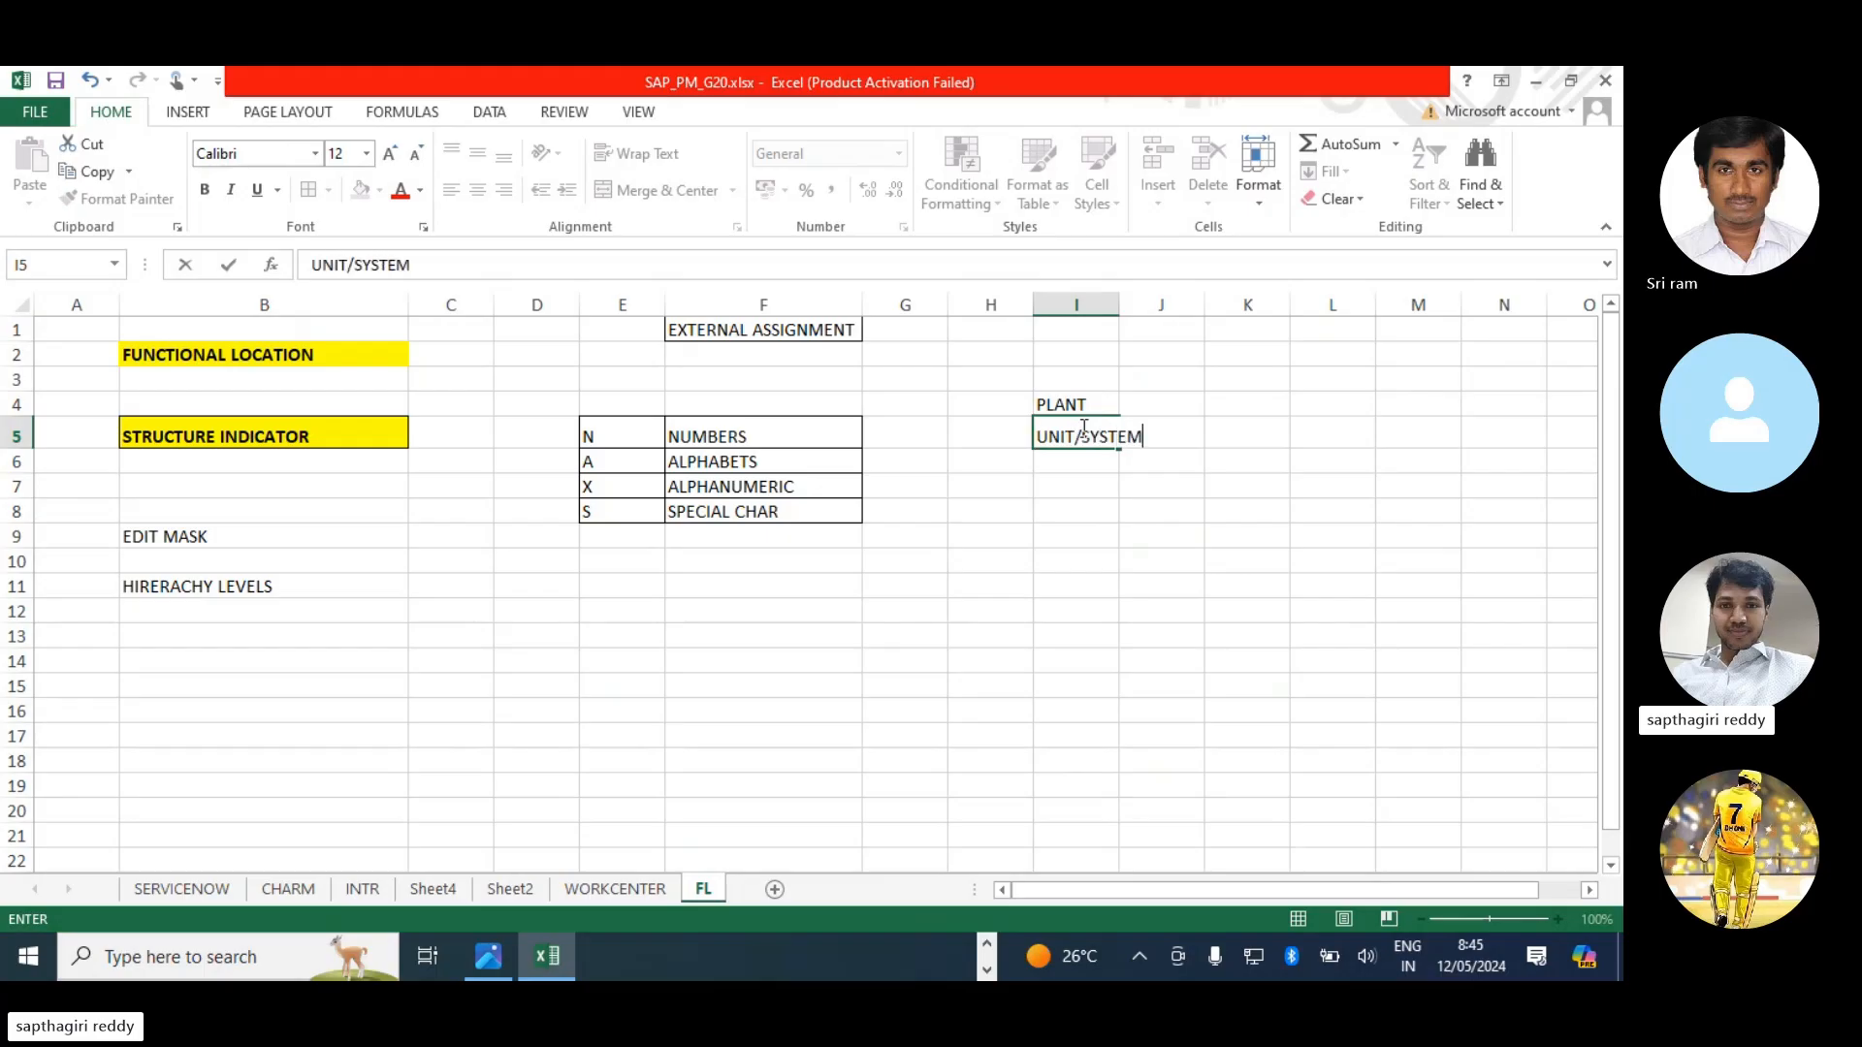
key(Return)
- Recheck the slide in PowerPoint, enter AREA/ZONE in cell I6 in Excel, and widen column I to fit the level names
key(alt+Tab)
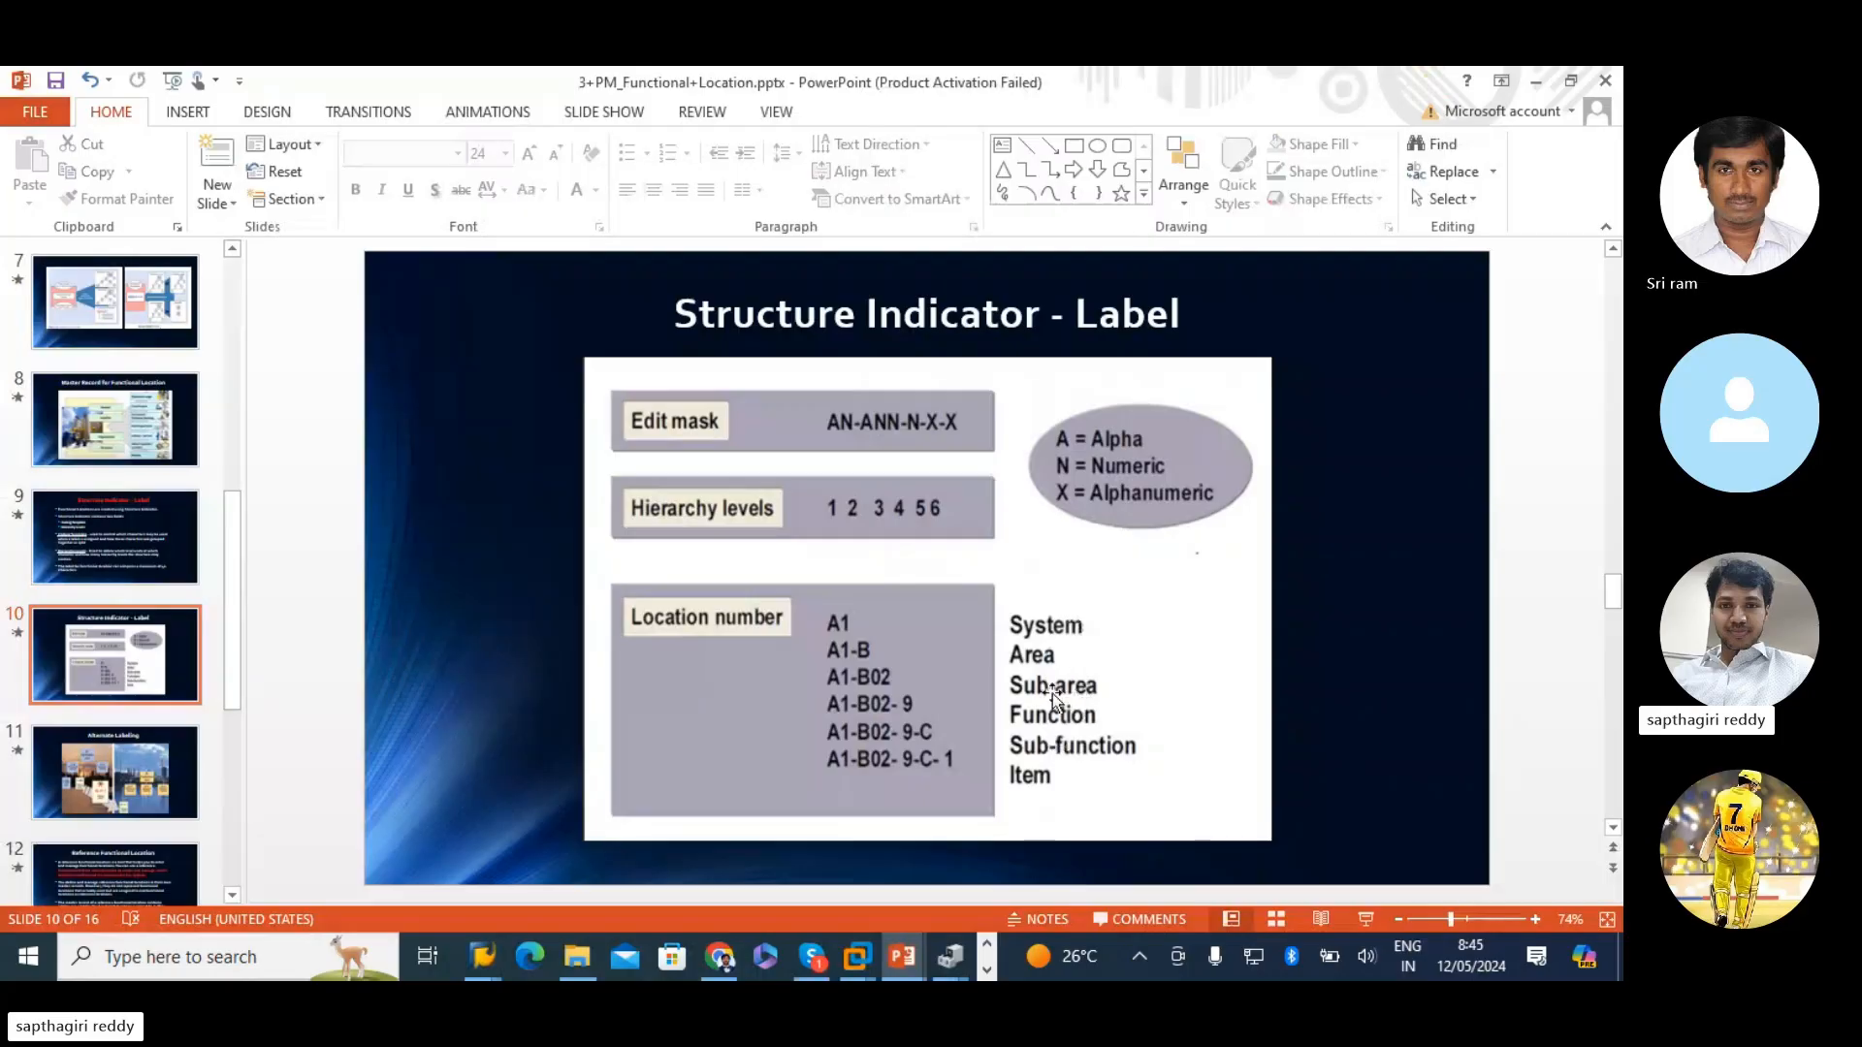
key(alt+Tab)
text(ARE)
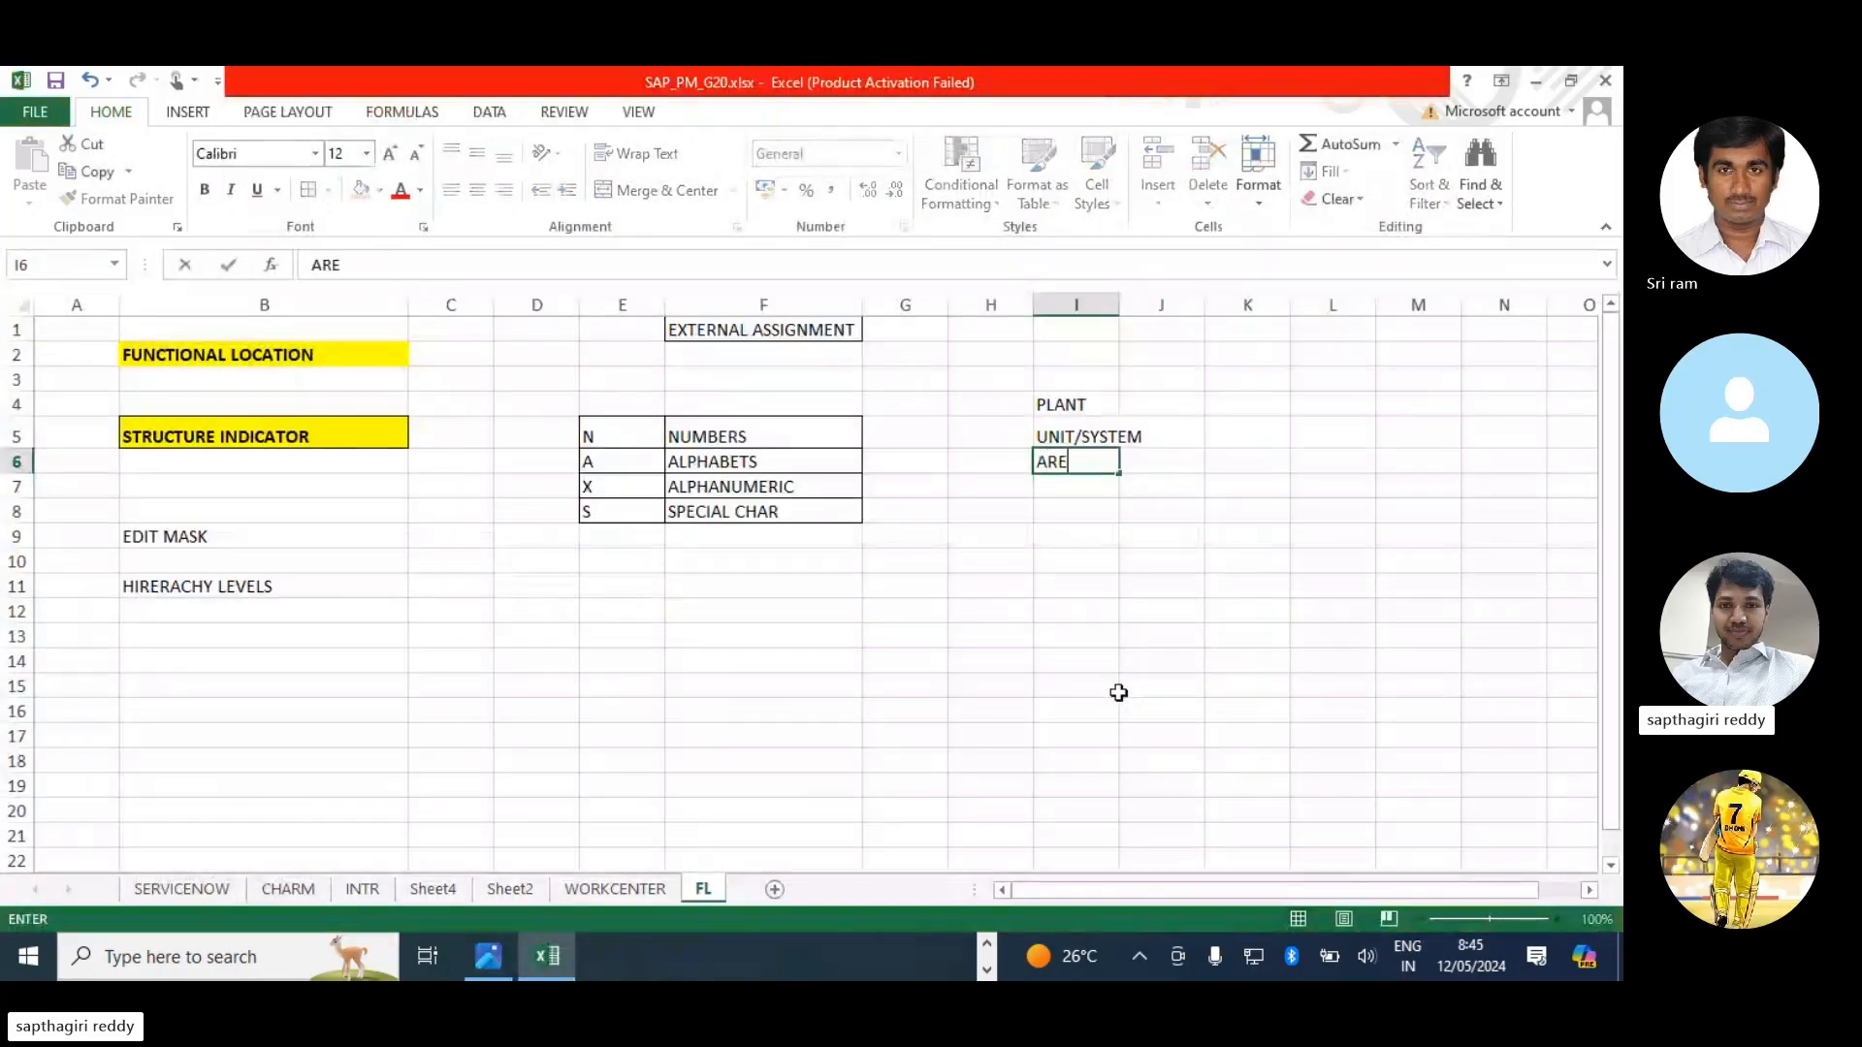
text(A/ZONE)
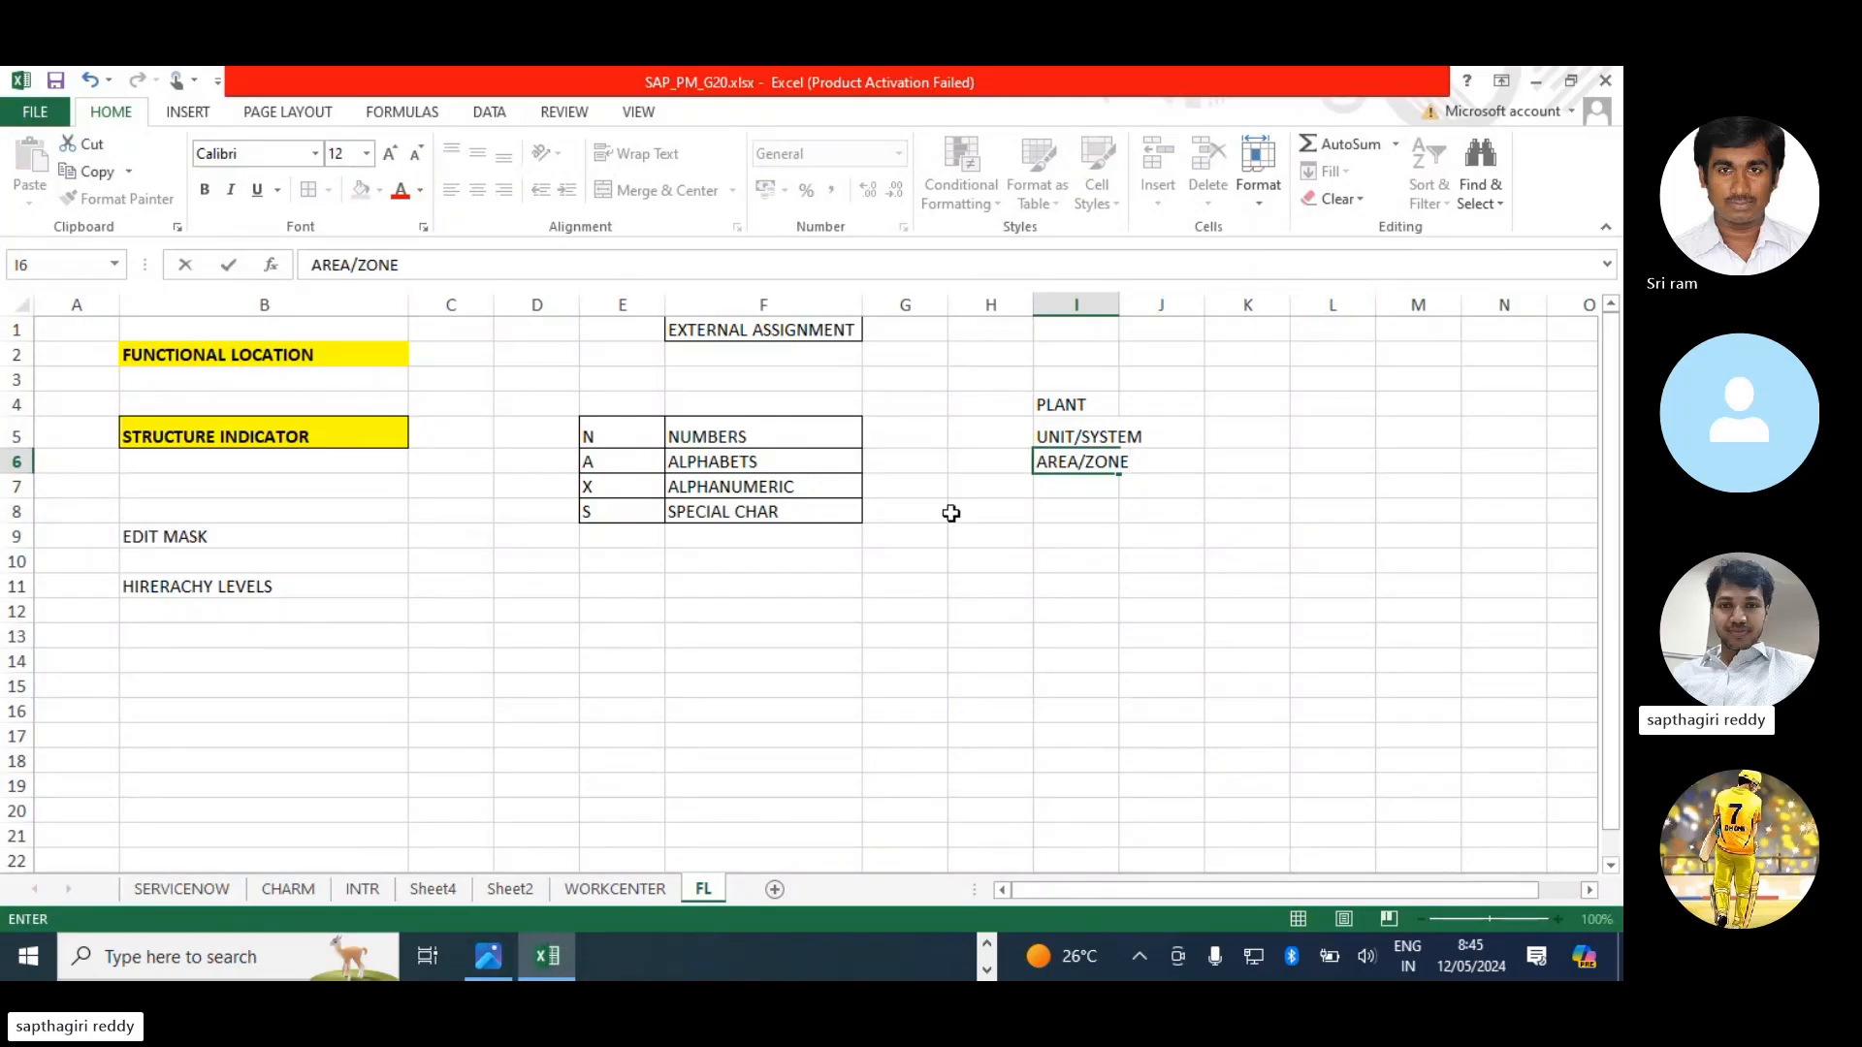
click(1121, 302)
drag(1119, 300, 1297, 300)
click(1125, 456)
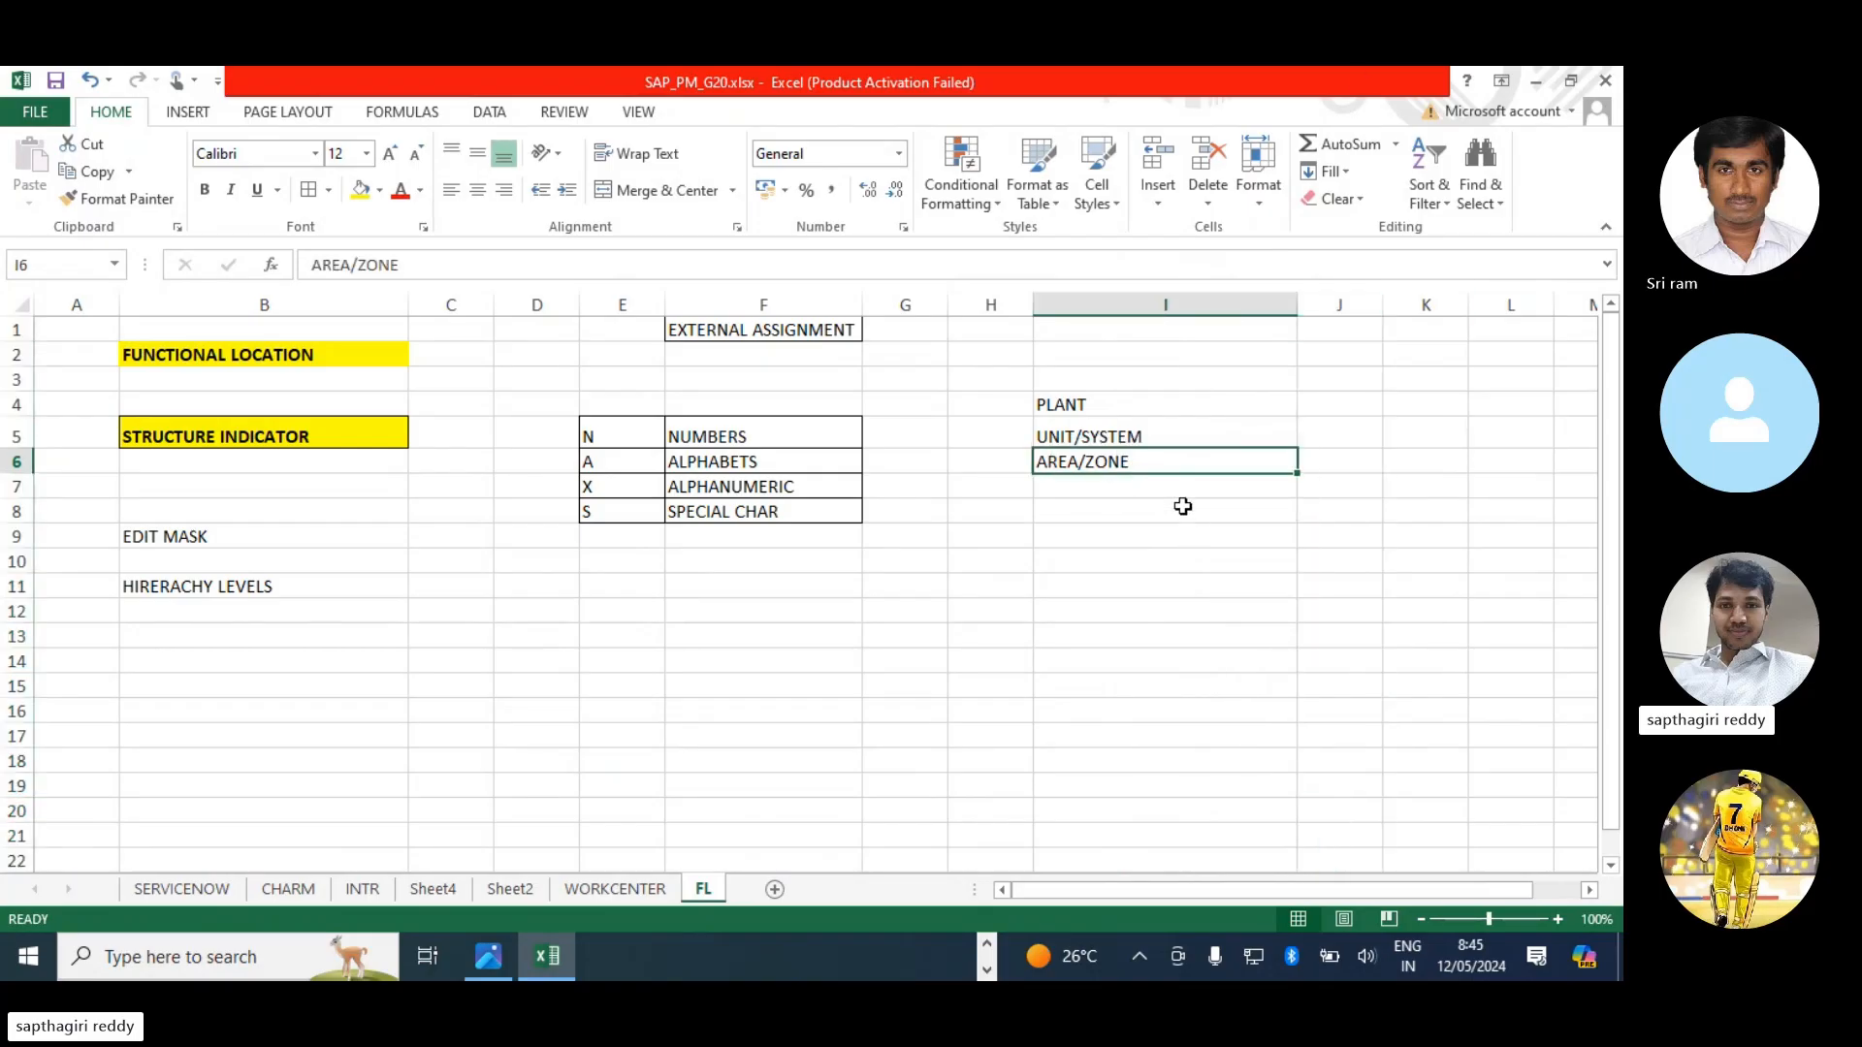
- Recheck the slide in PowerPoint and enter SUB AREA/SUB UNIT/SUB ZONE as the next level in cell I7 in Excel
key(Down)
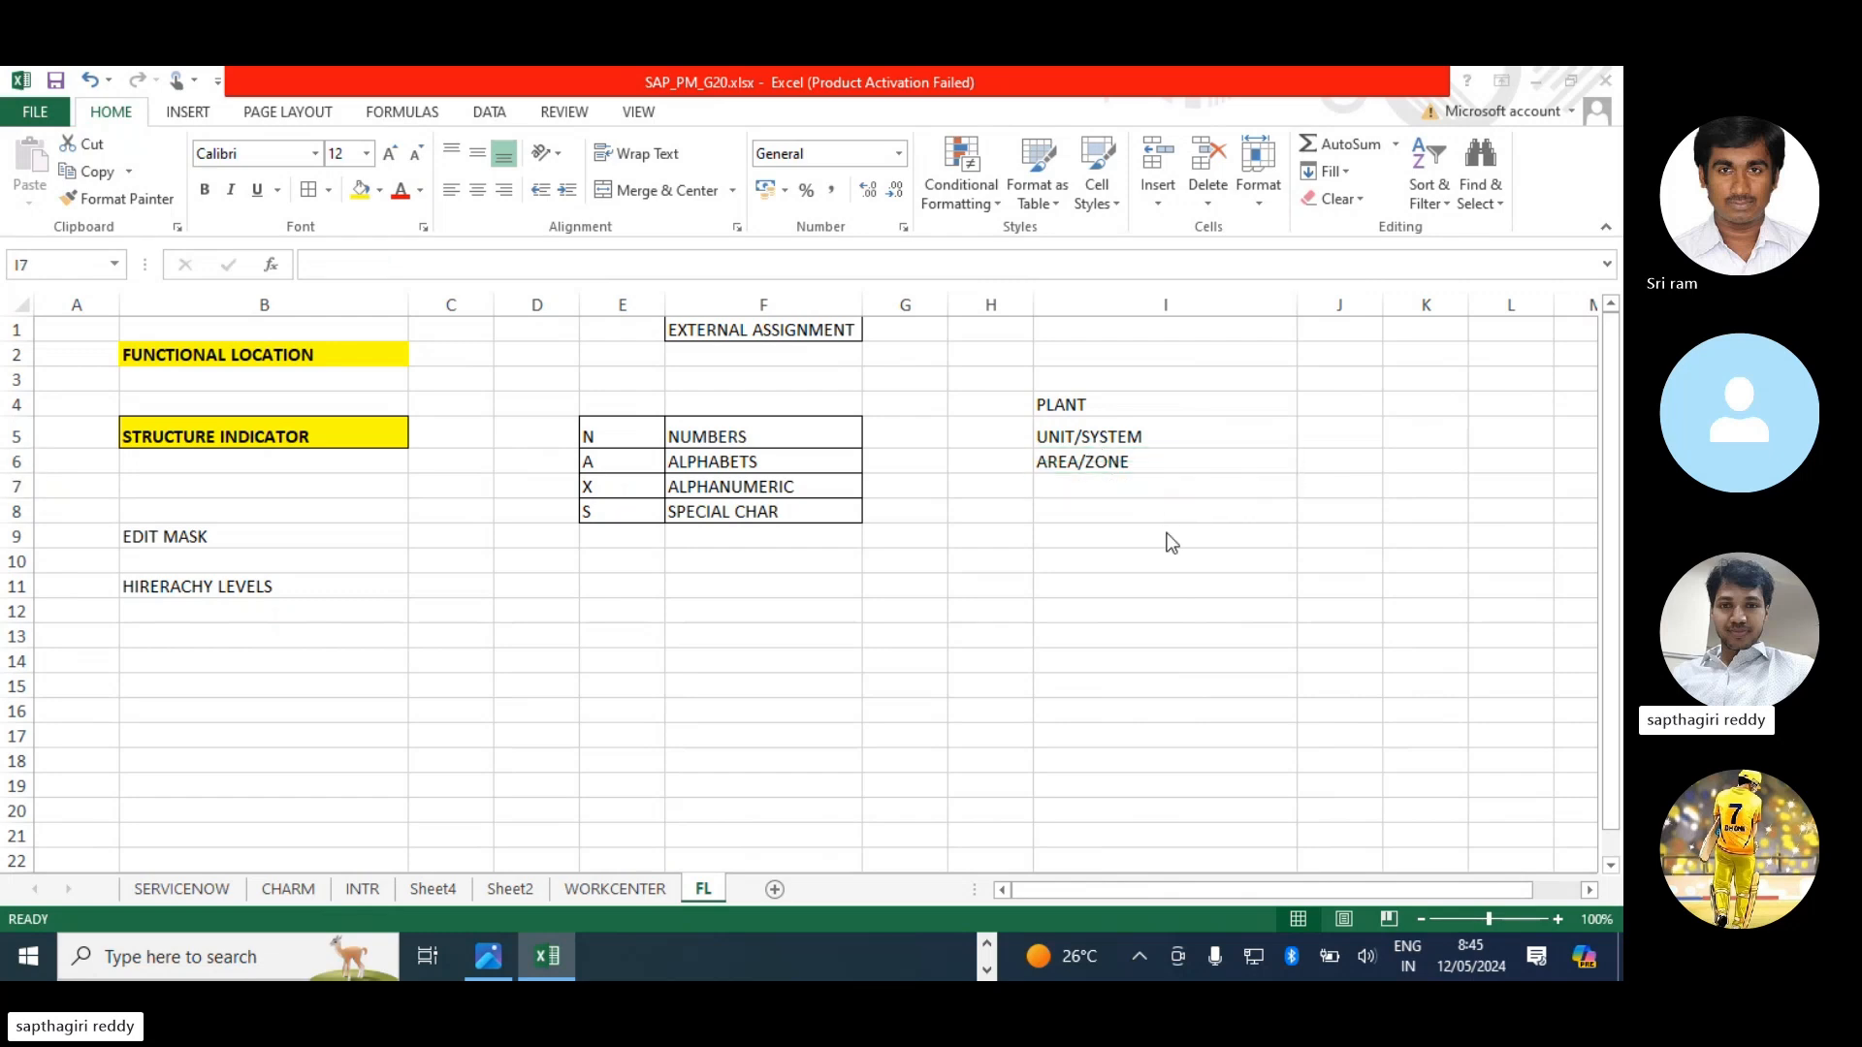
key(alt+Tab)
key(alt+Tab)
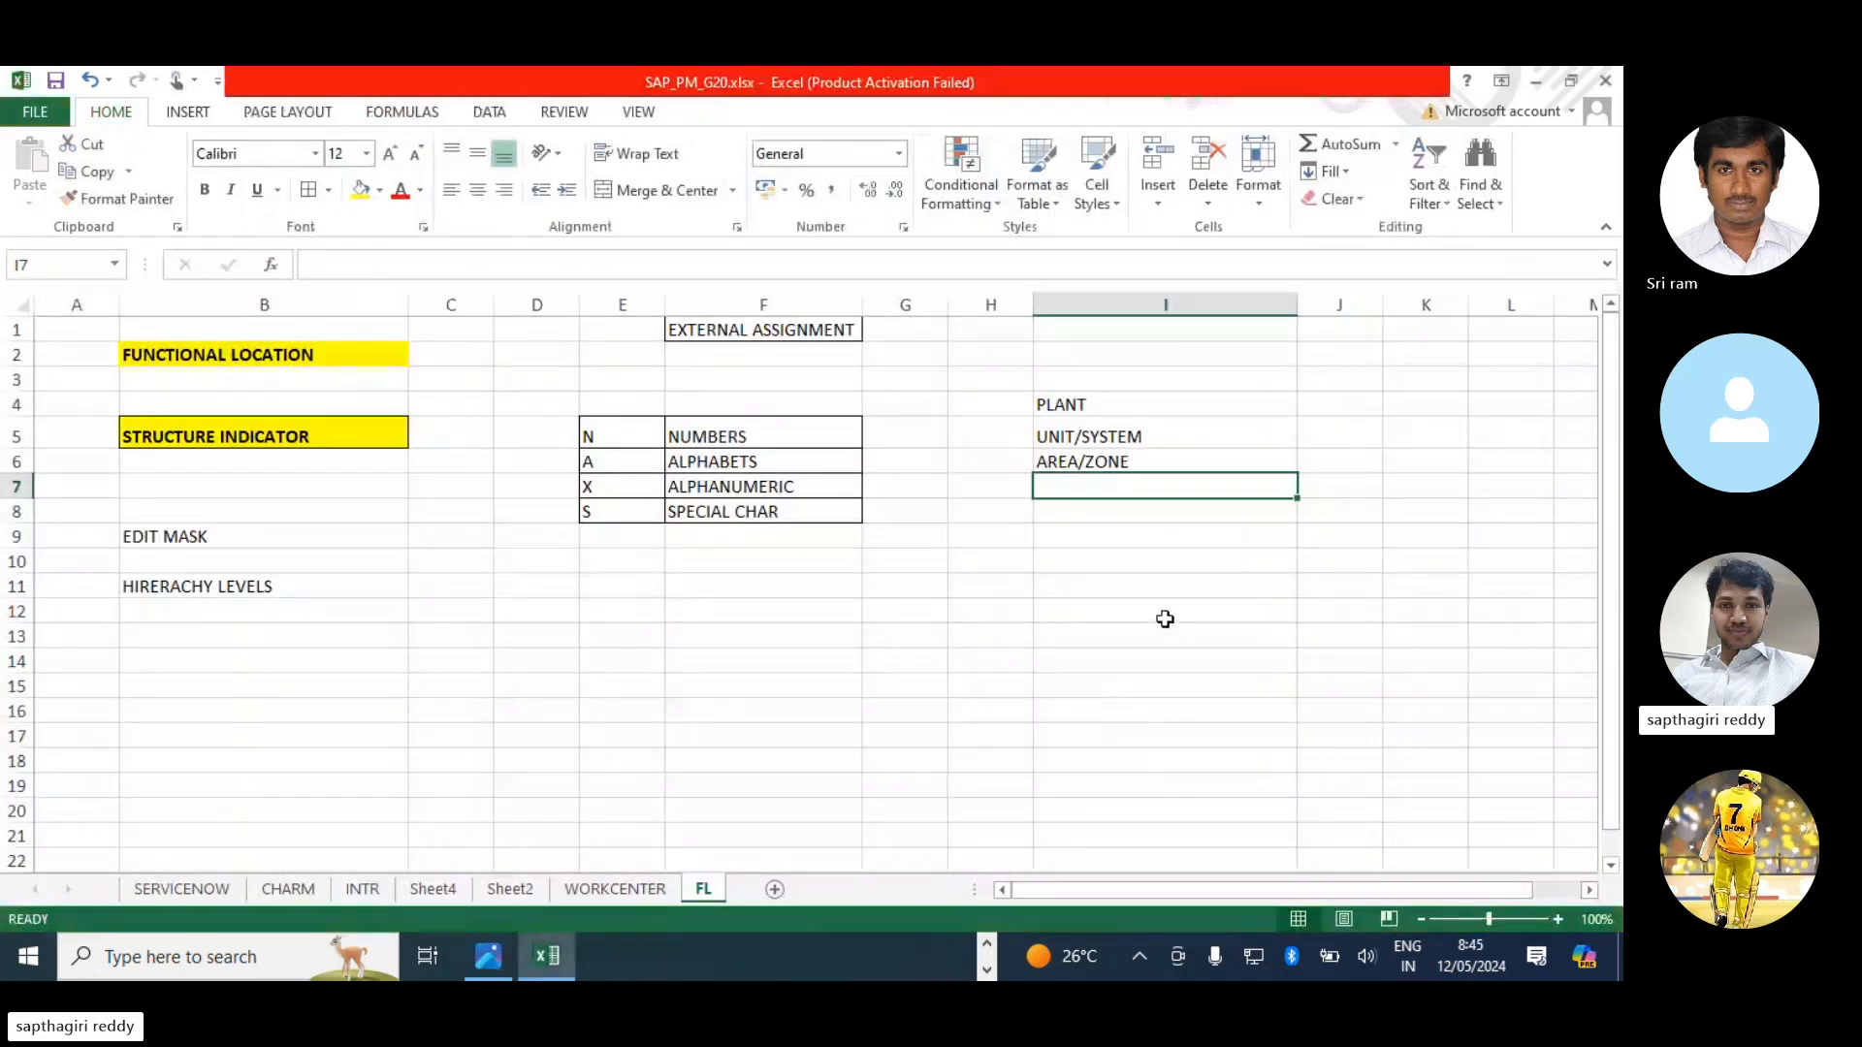
text(SUB AREA)
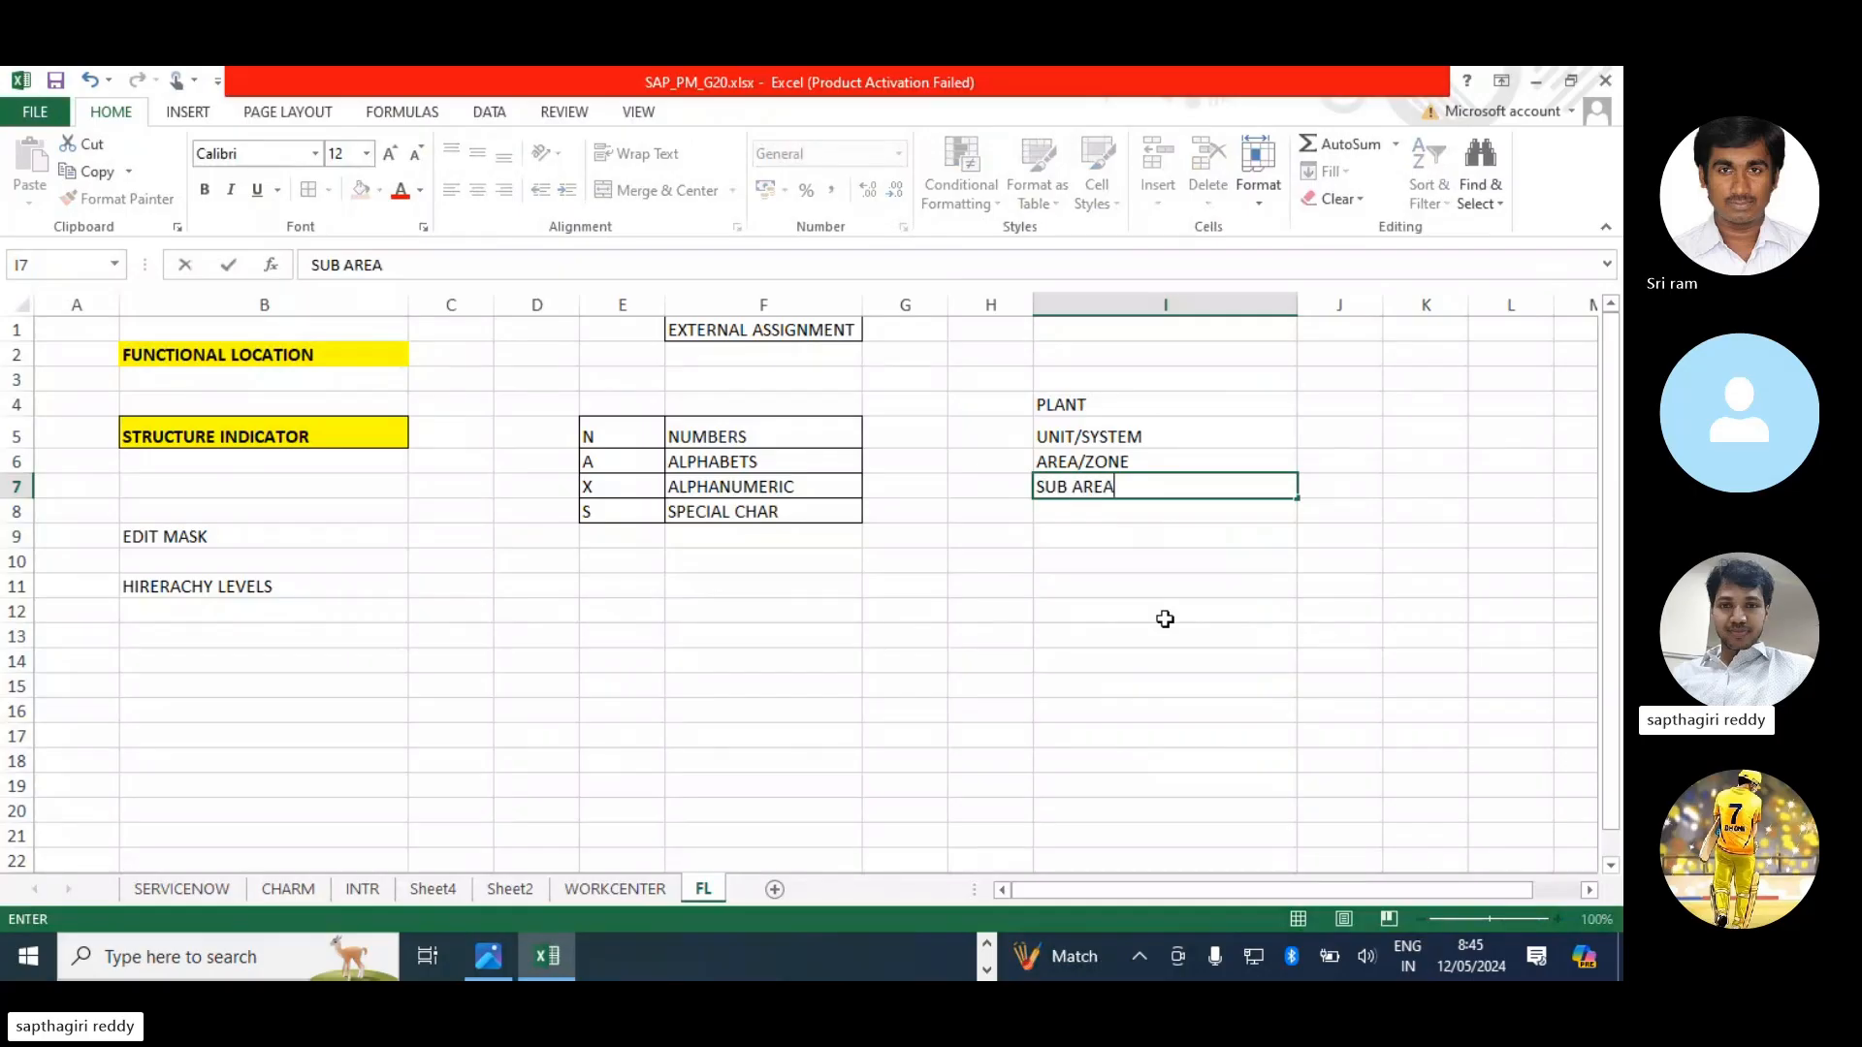
text(/SUB )
text(UN)
text(B UNIT)
key(Return)
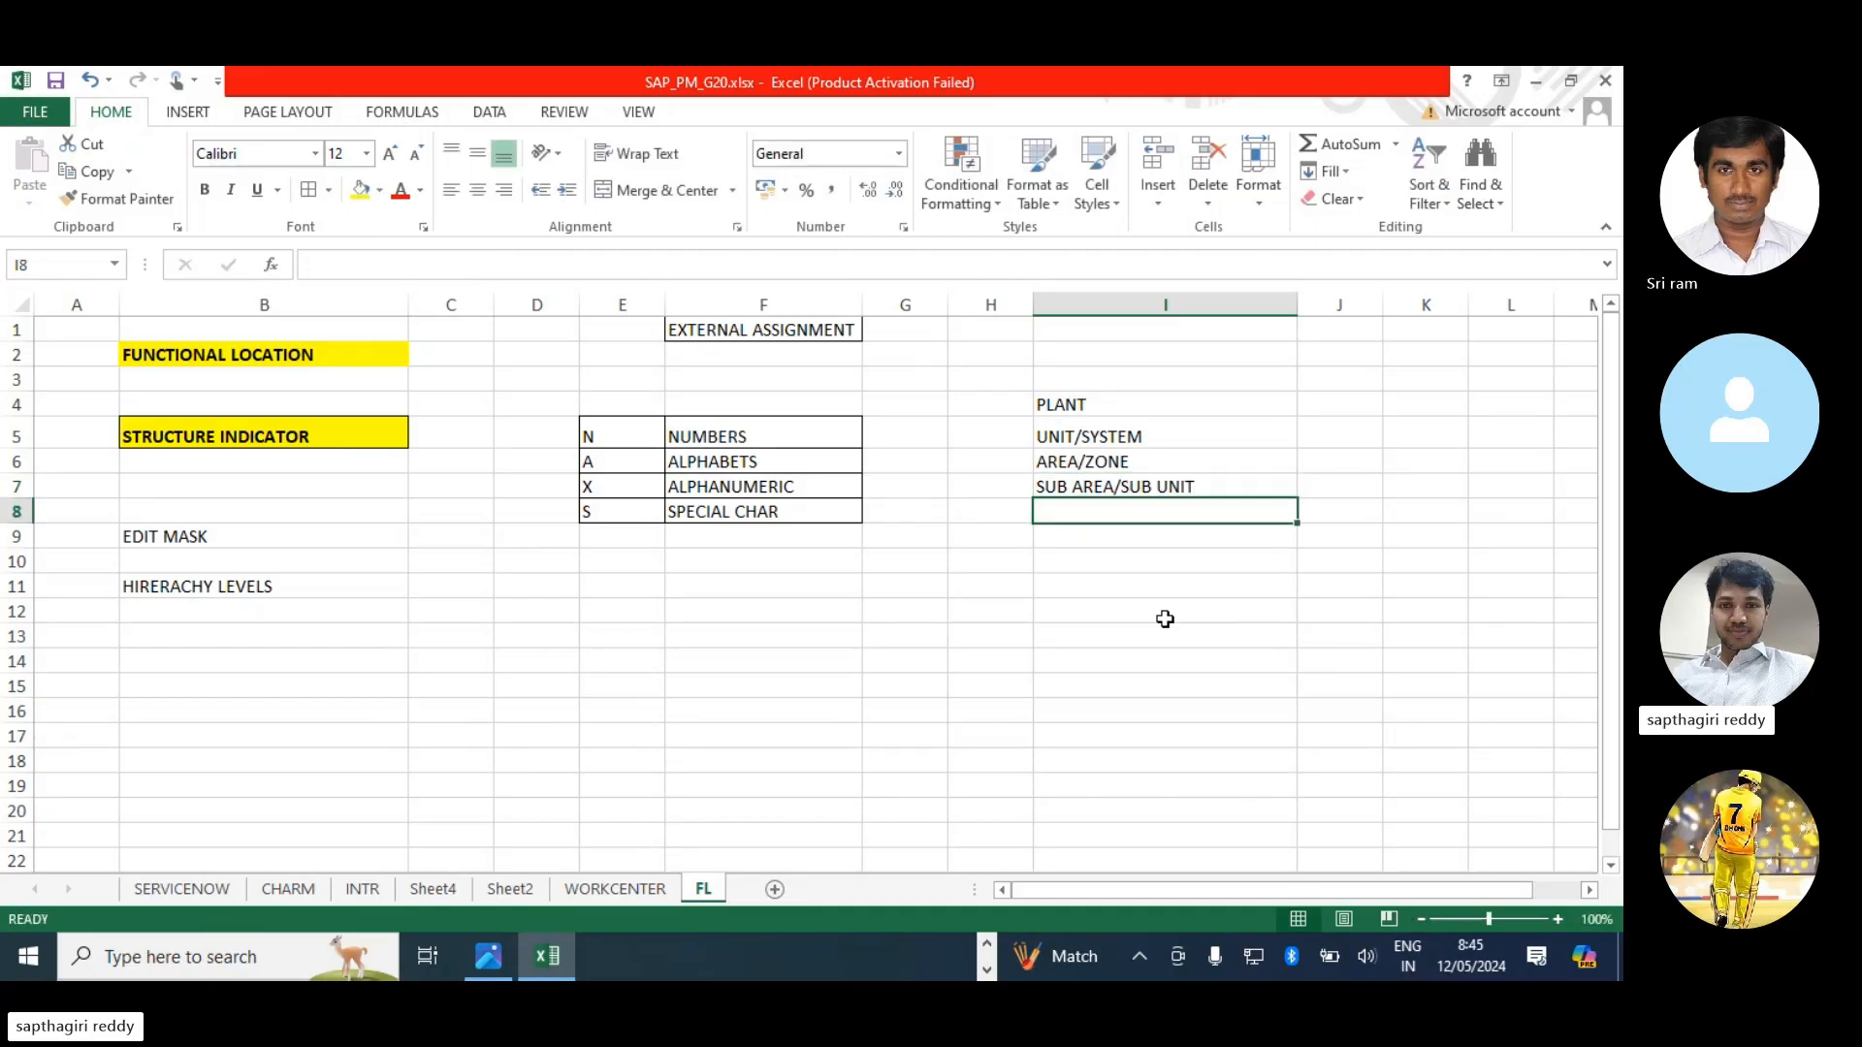
double_click(1218, 487)
text(/S)
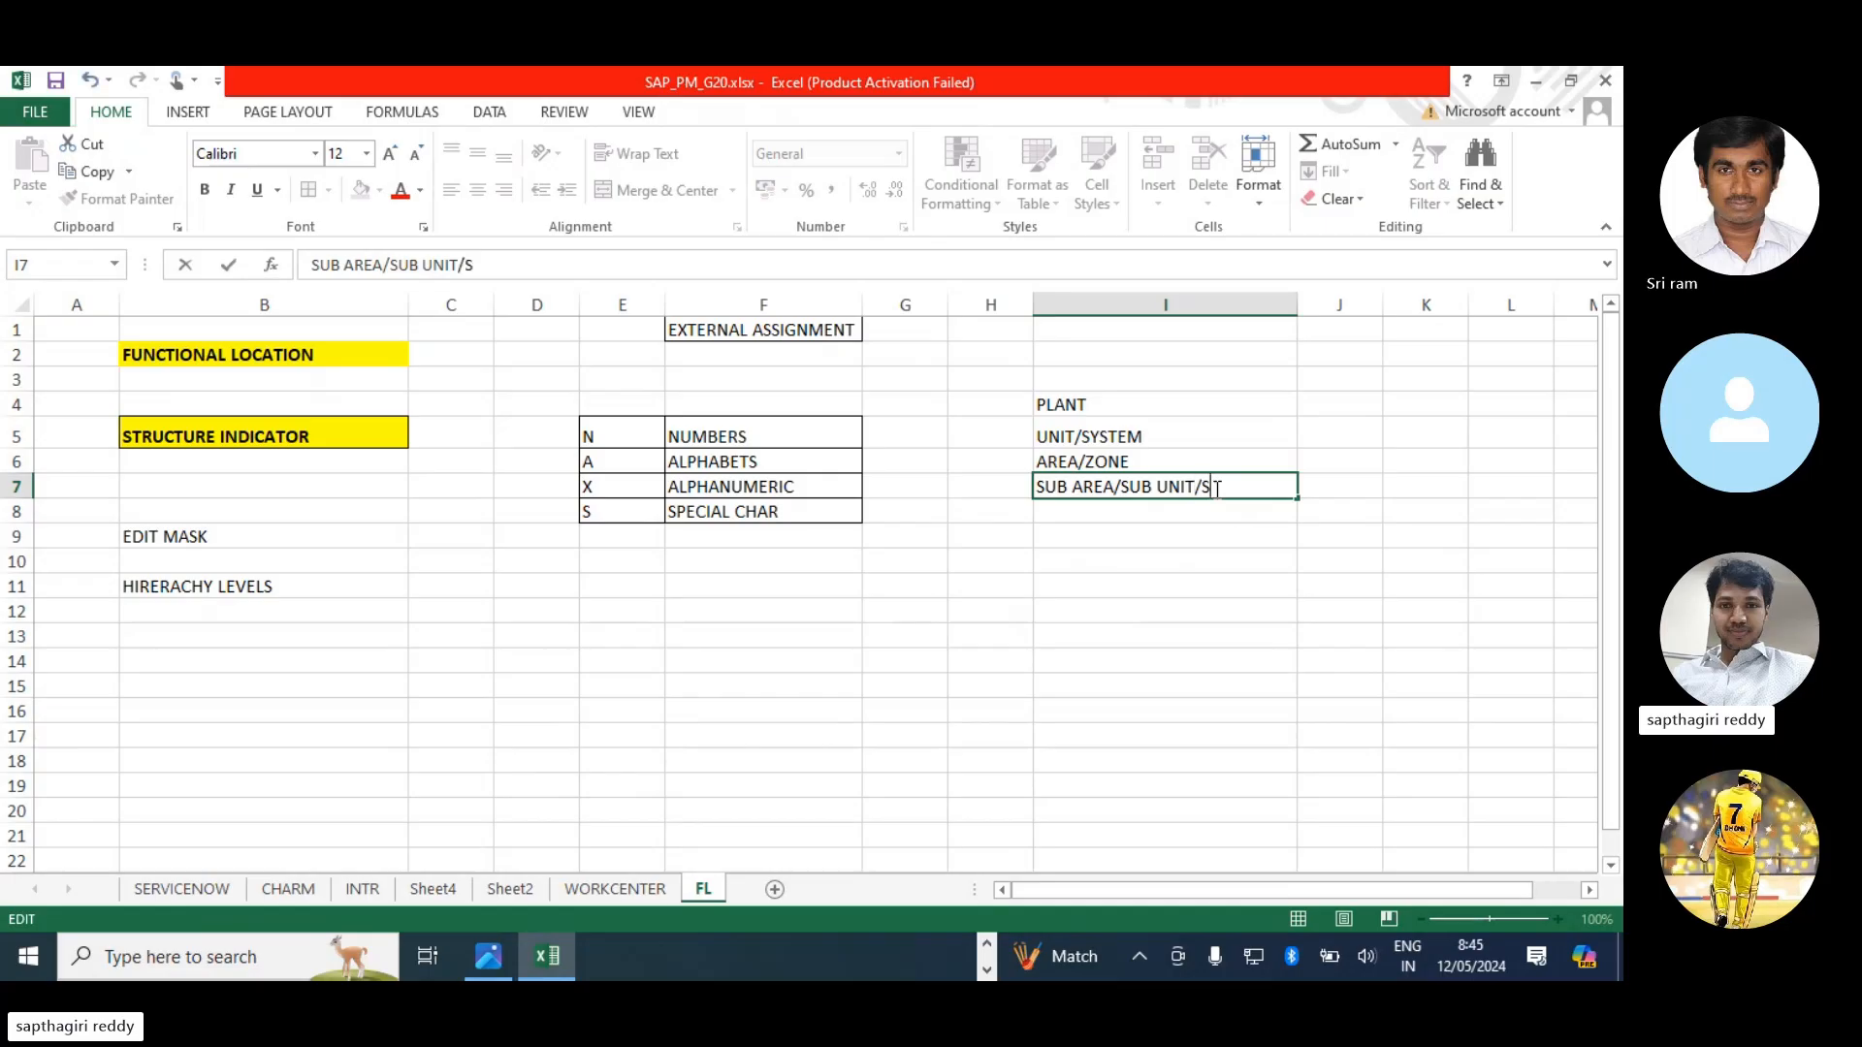
text(UB ZONE)
key(Return)
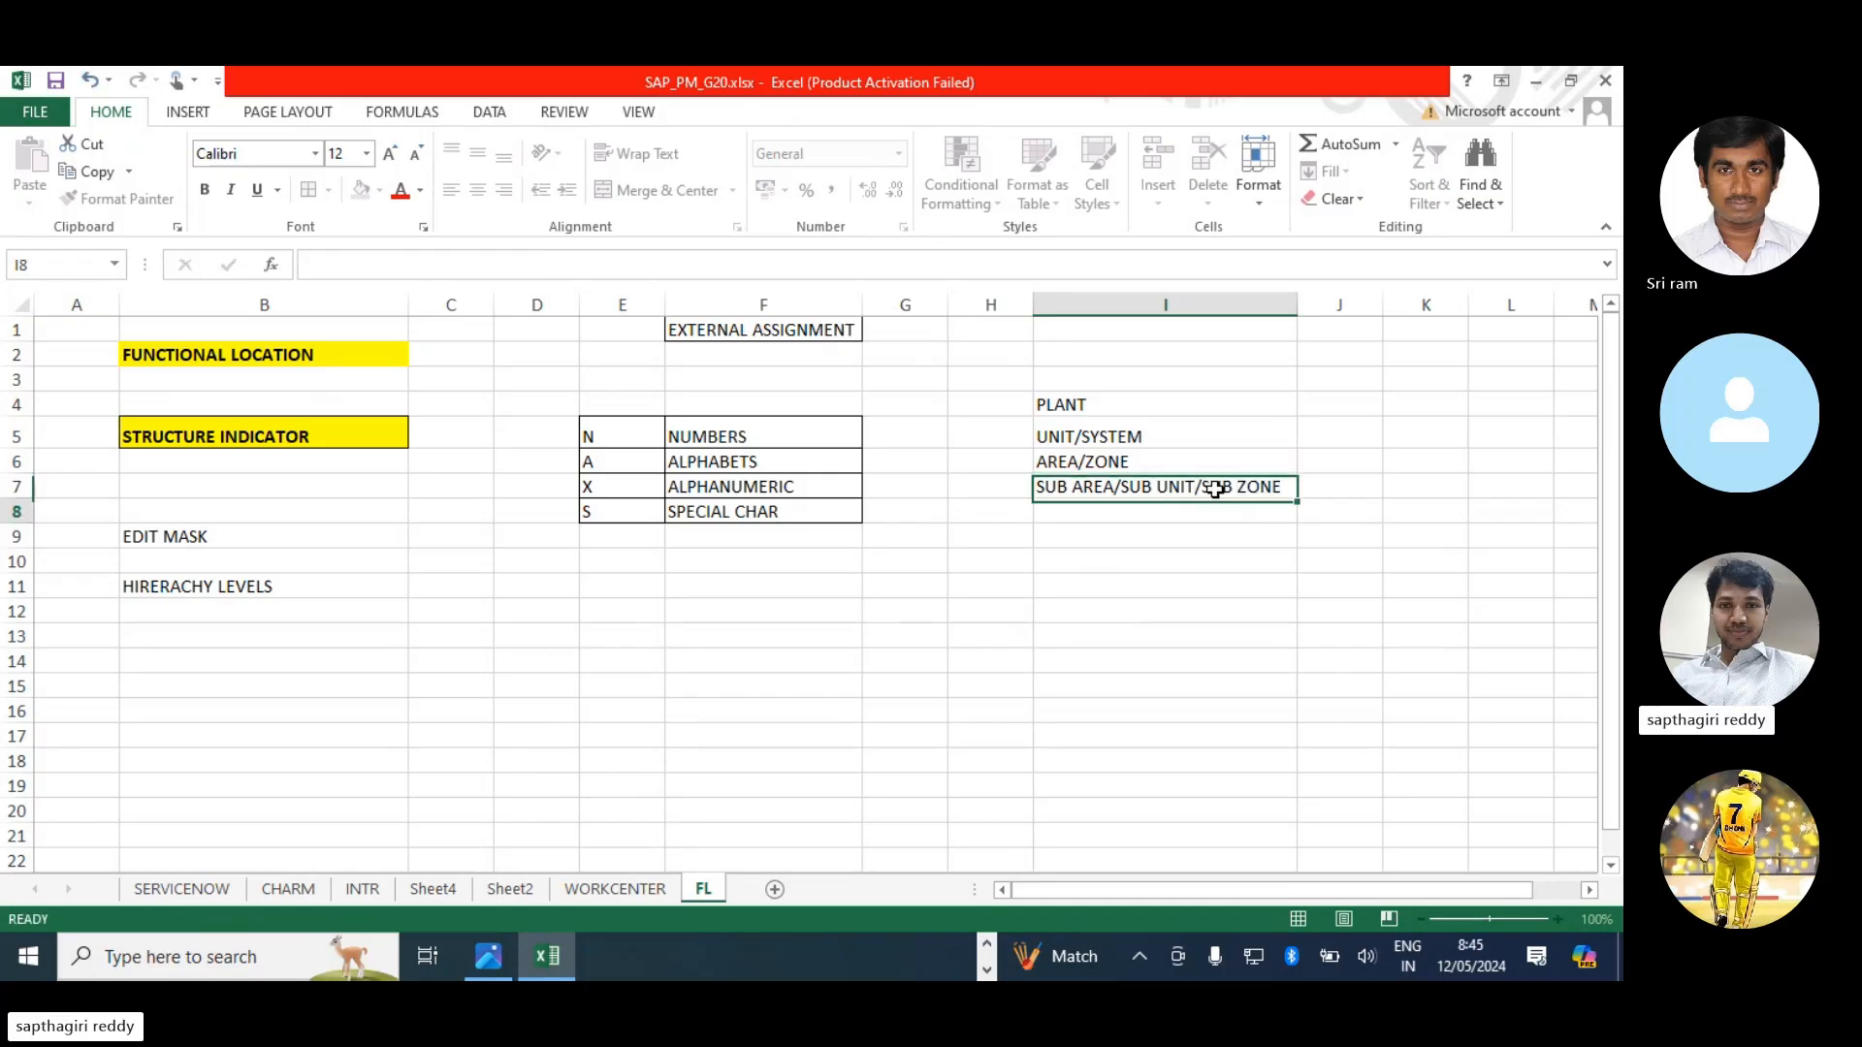
- Recheck the slide in PowerPoint and enter FUNCTION/PROCESS as the next level in cell I8 in Excel
key(alt+Tab)
key(alt+Tab)
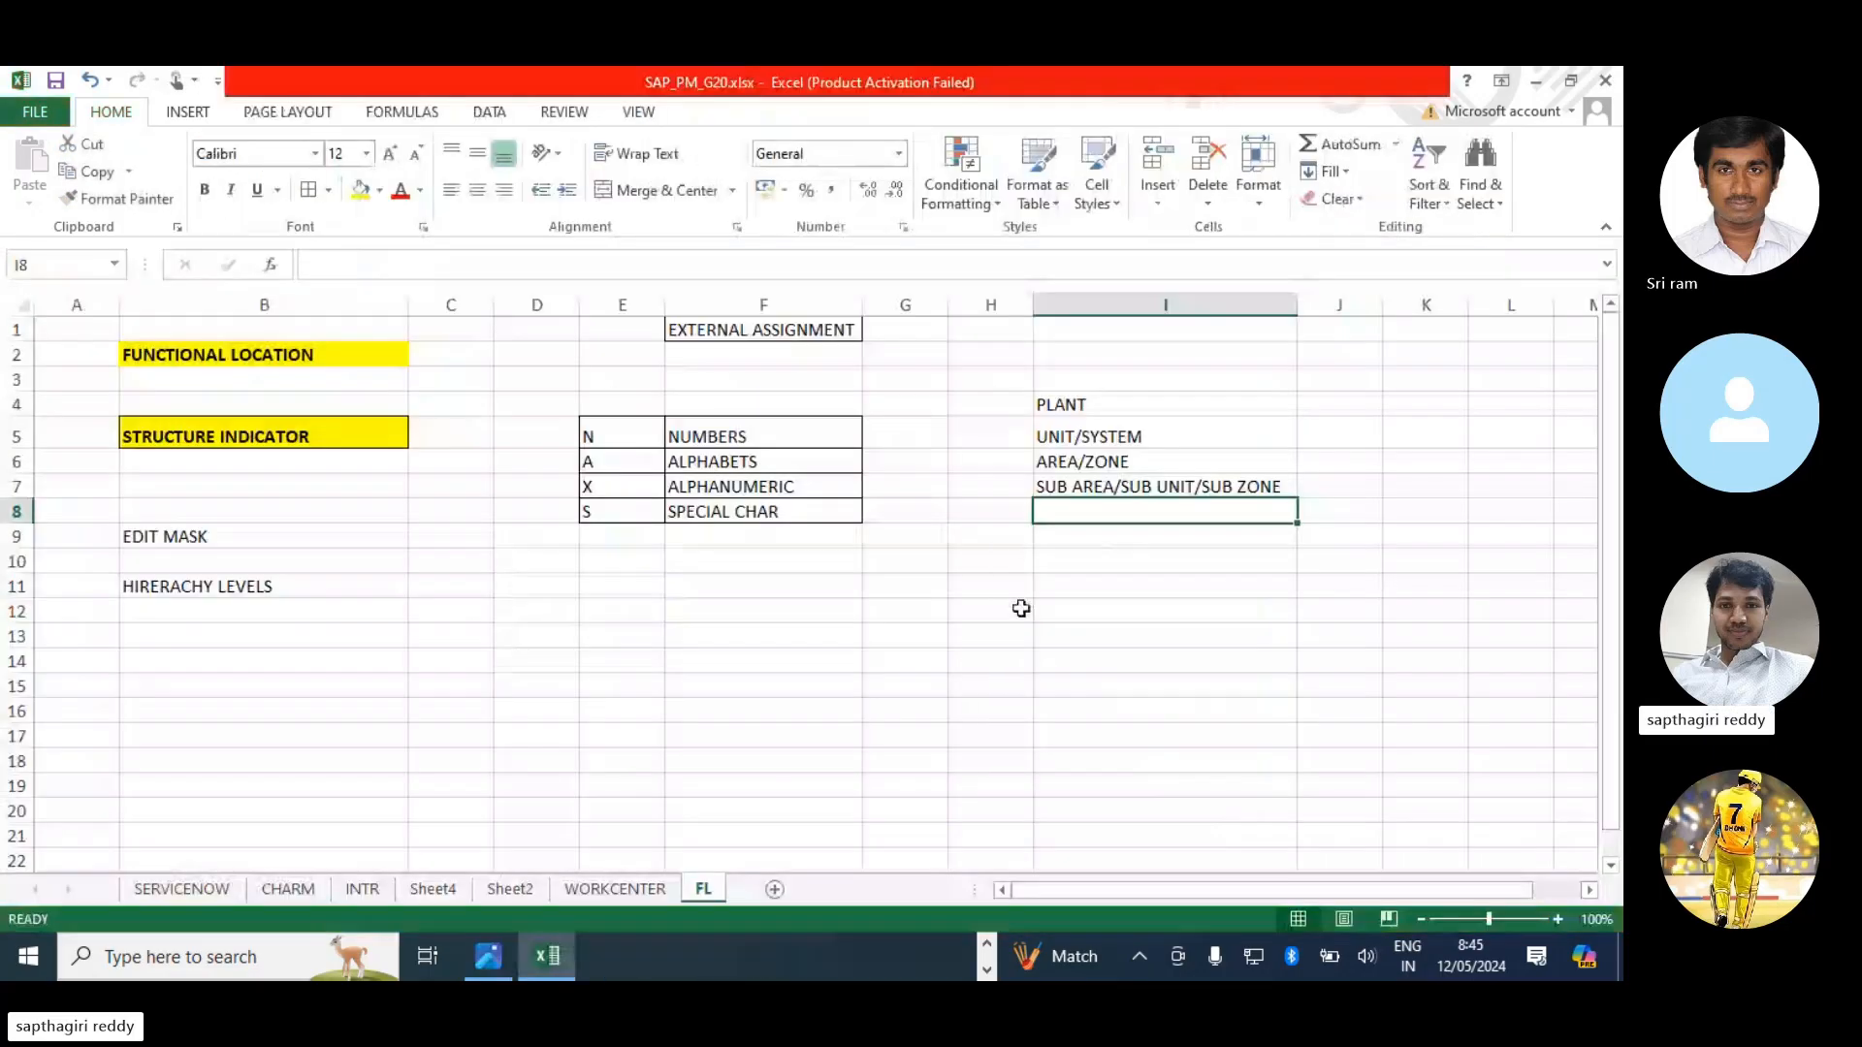
text(FUNCTION)
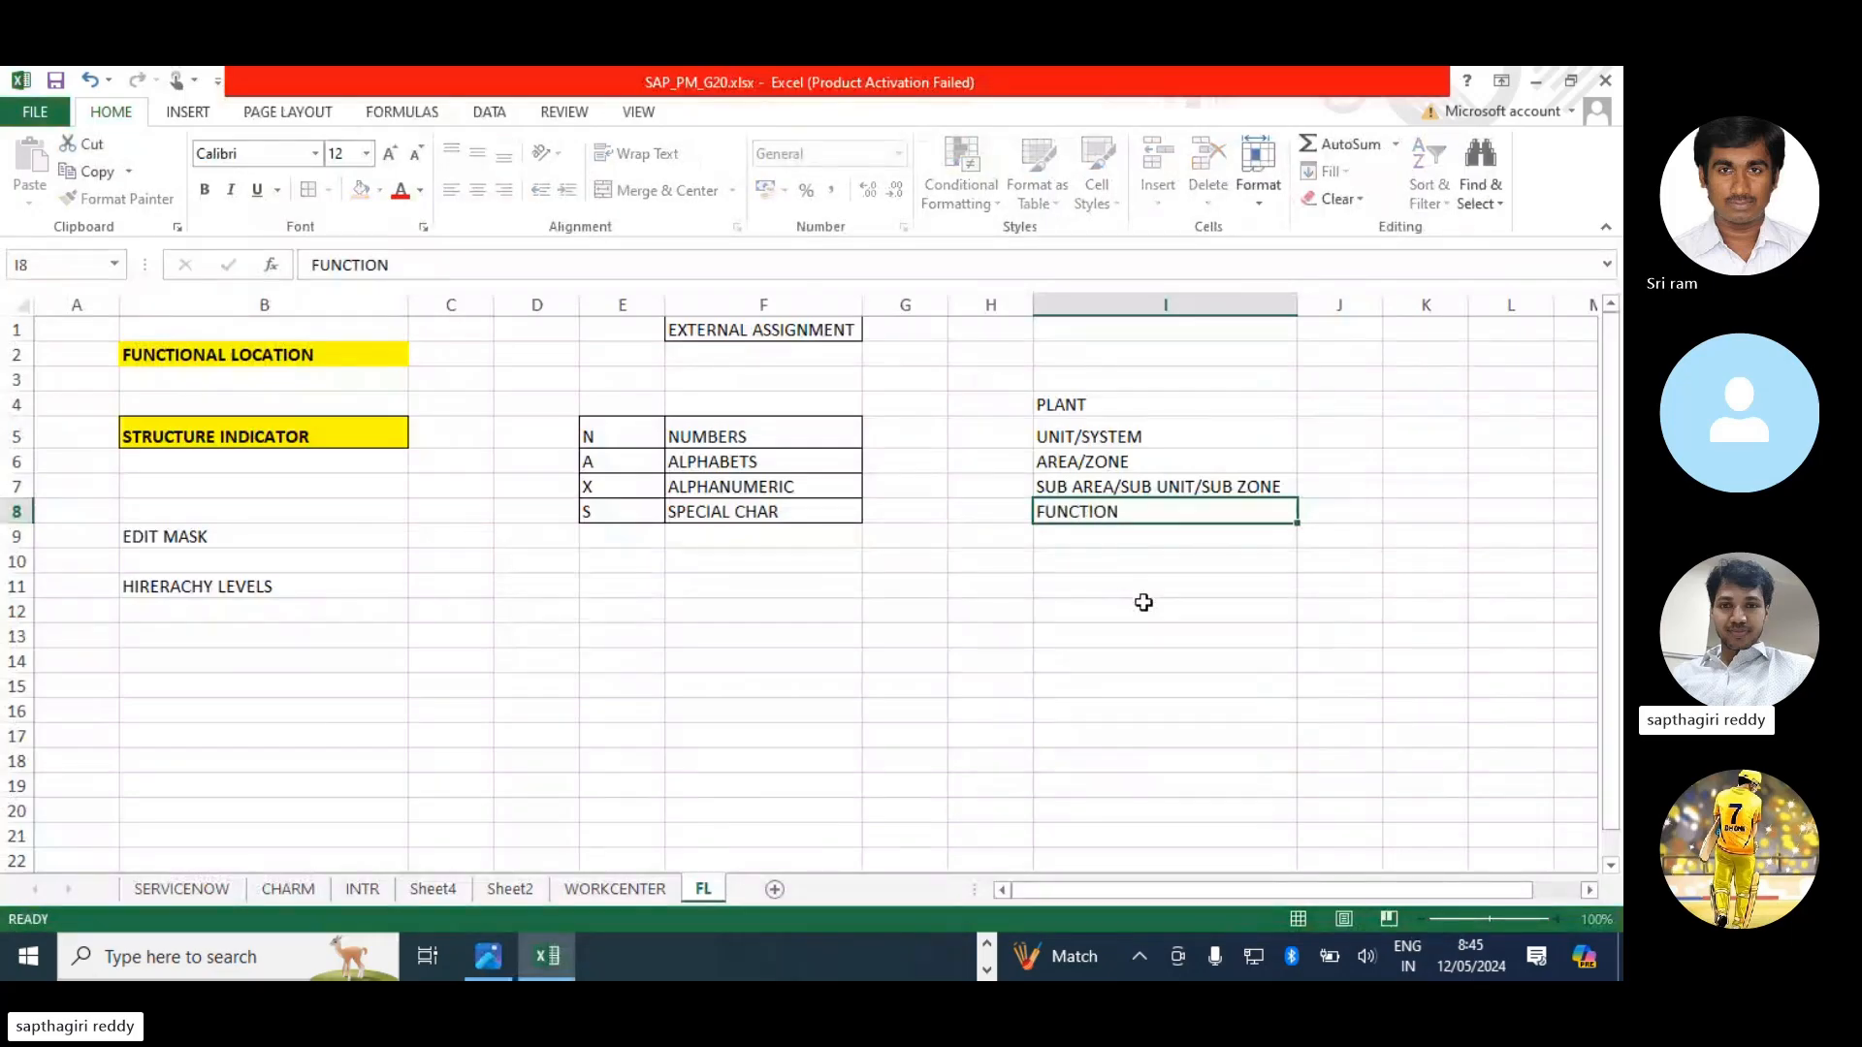
key(Return)
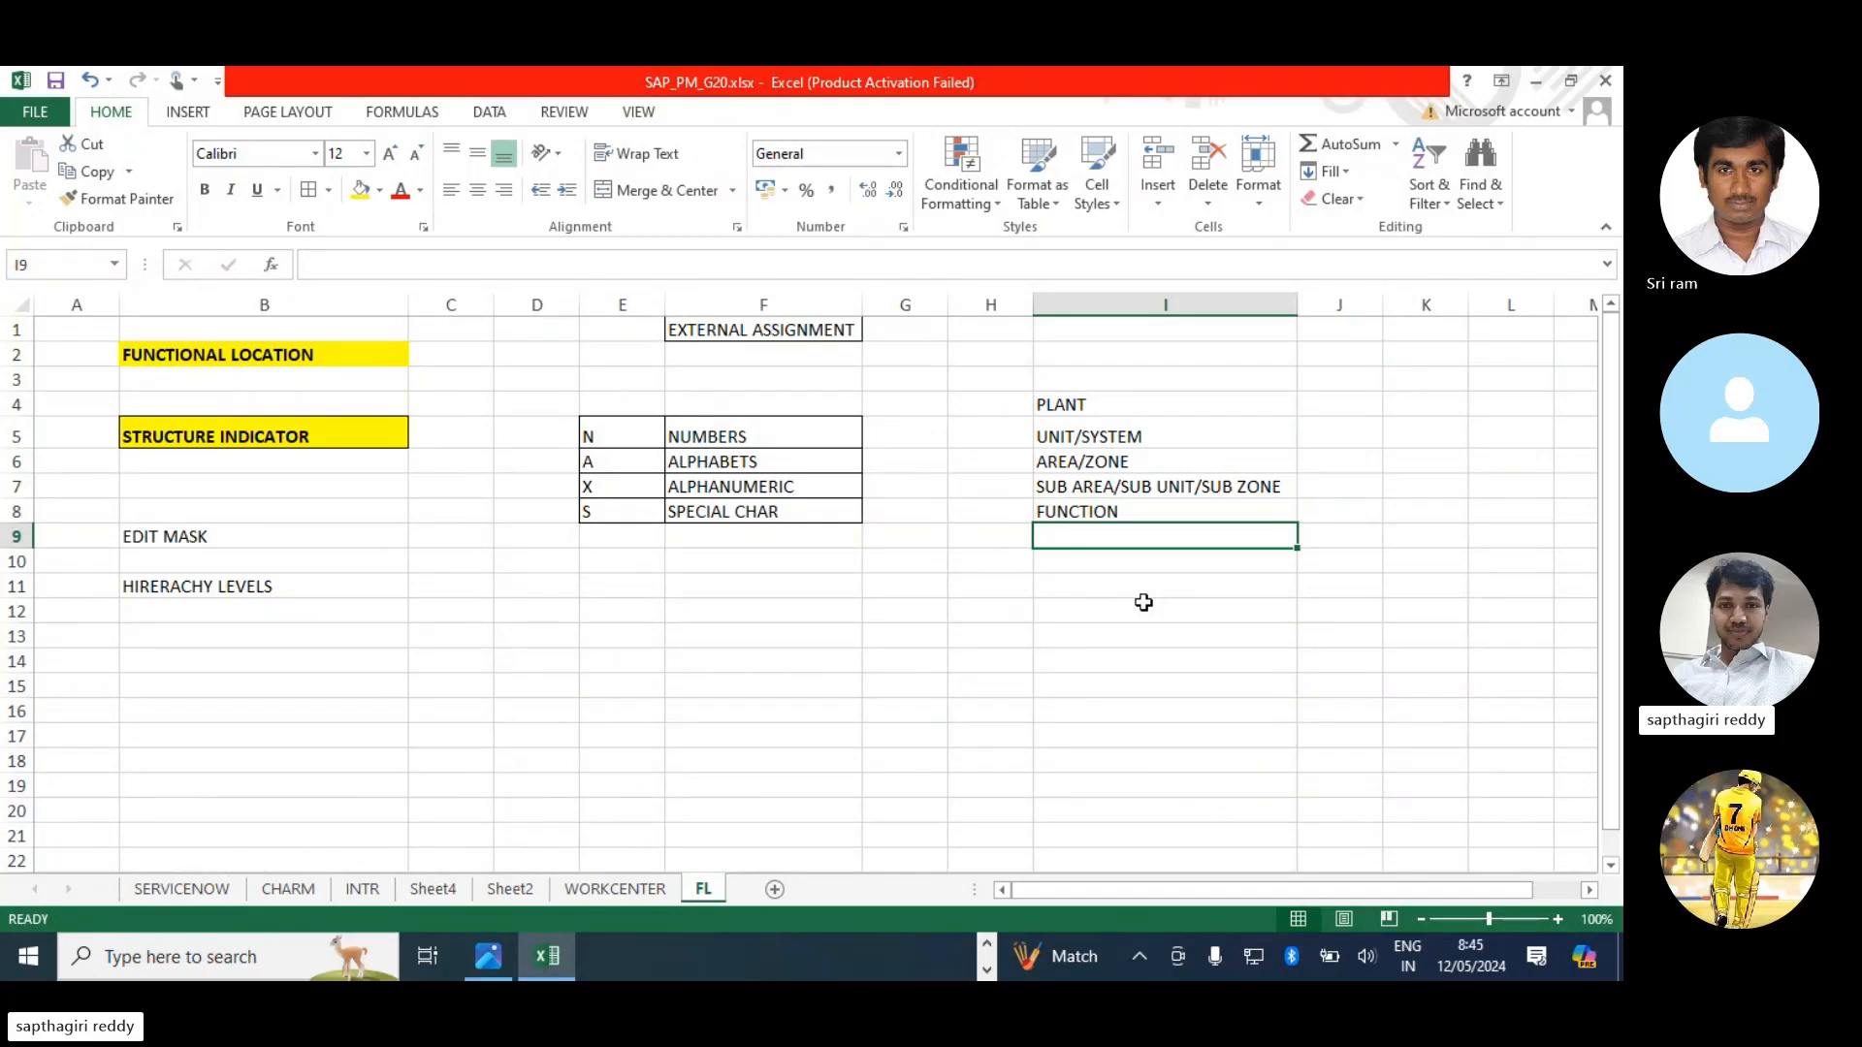
double_click(1159, 514)
text(/PROCESS)
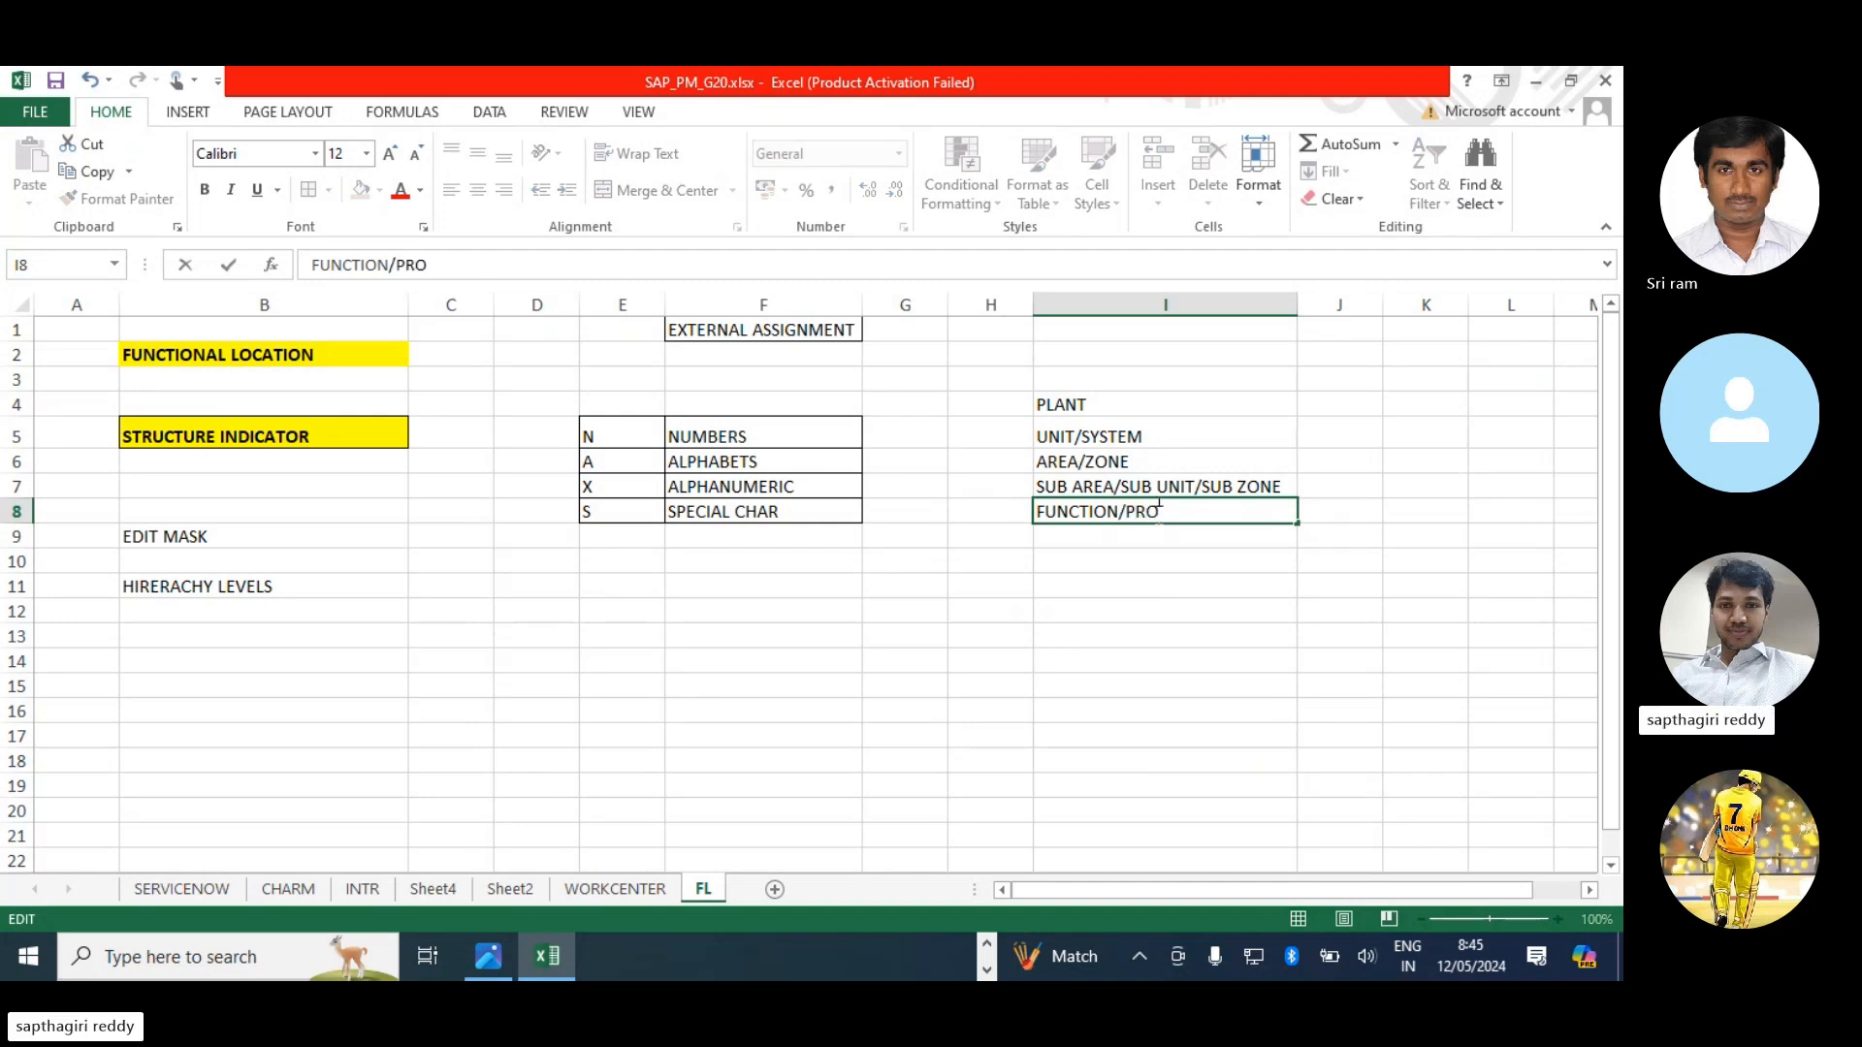
key(Return)
- Recheck the slide in PowerPoint and enter SUB FUNCTION / DEPT/SUB DEPT as the next level in cell I9 in Excel
key(alt+Tab)
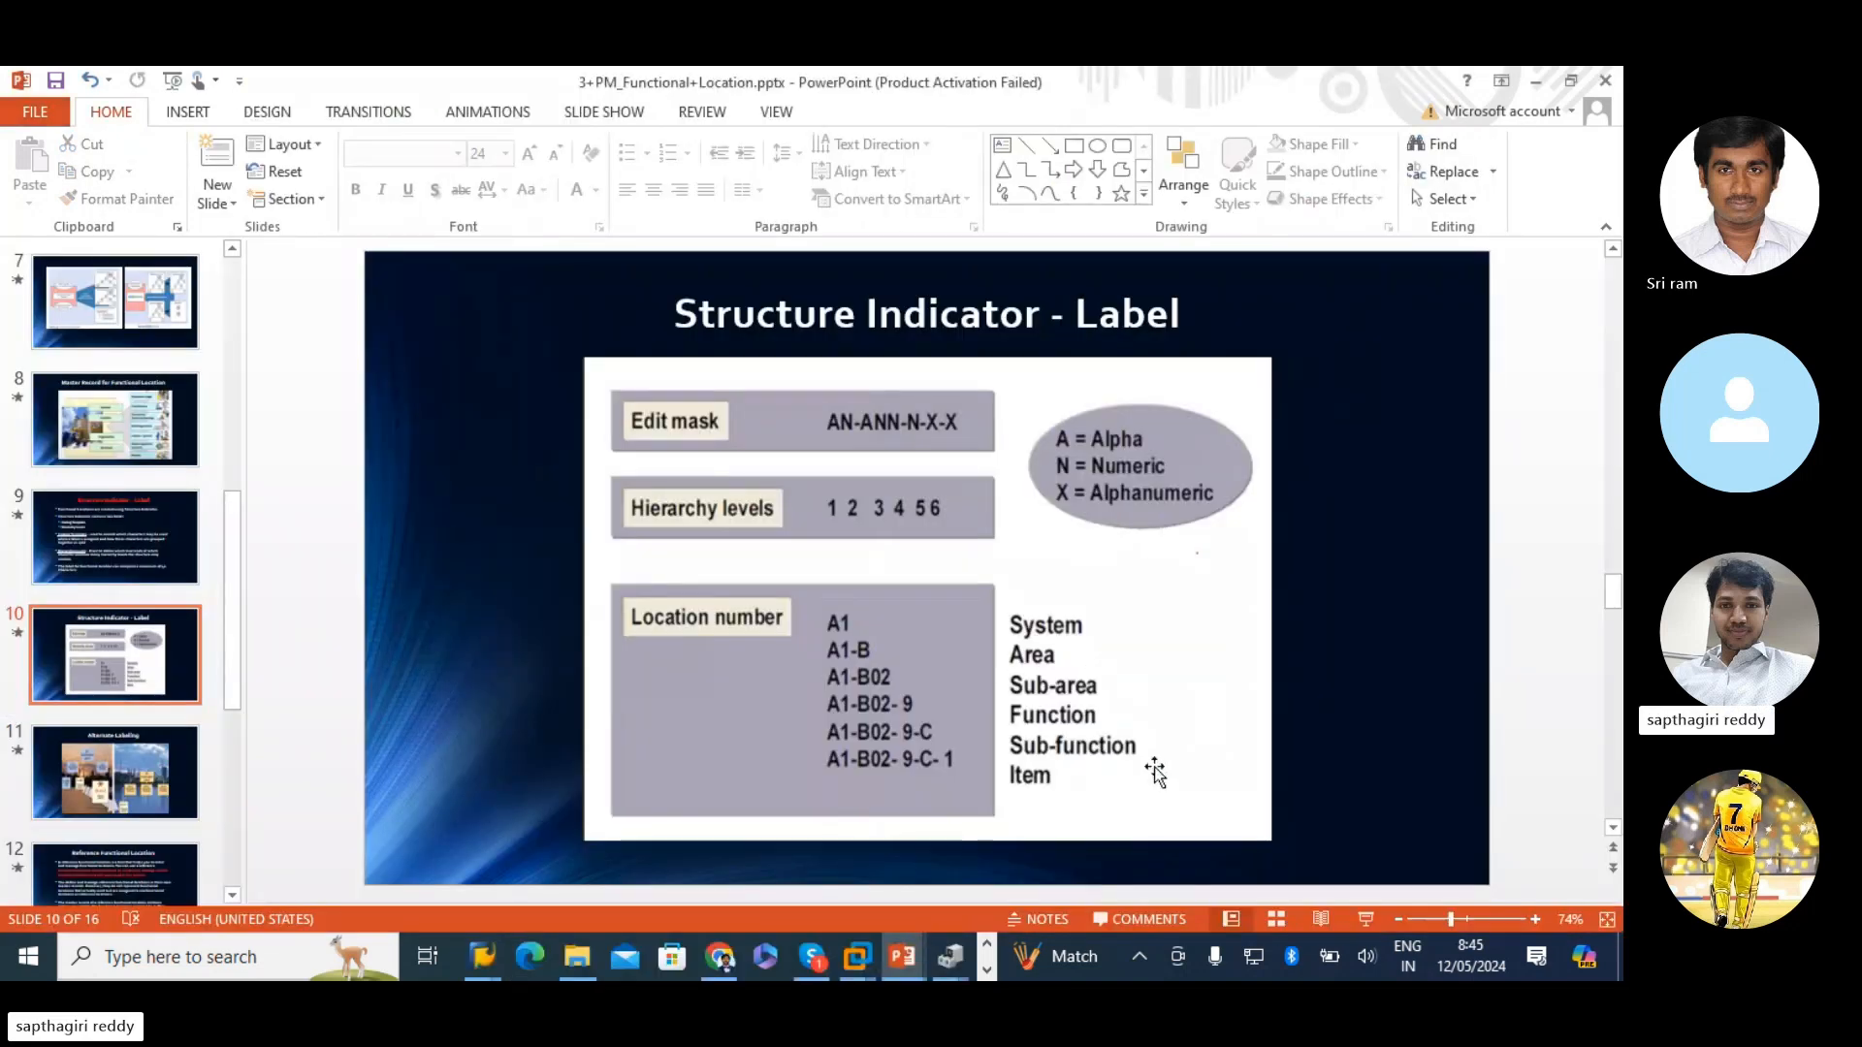
key(alt+Tab)
text(S)
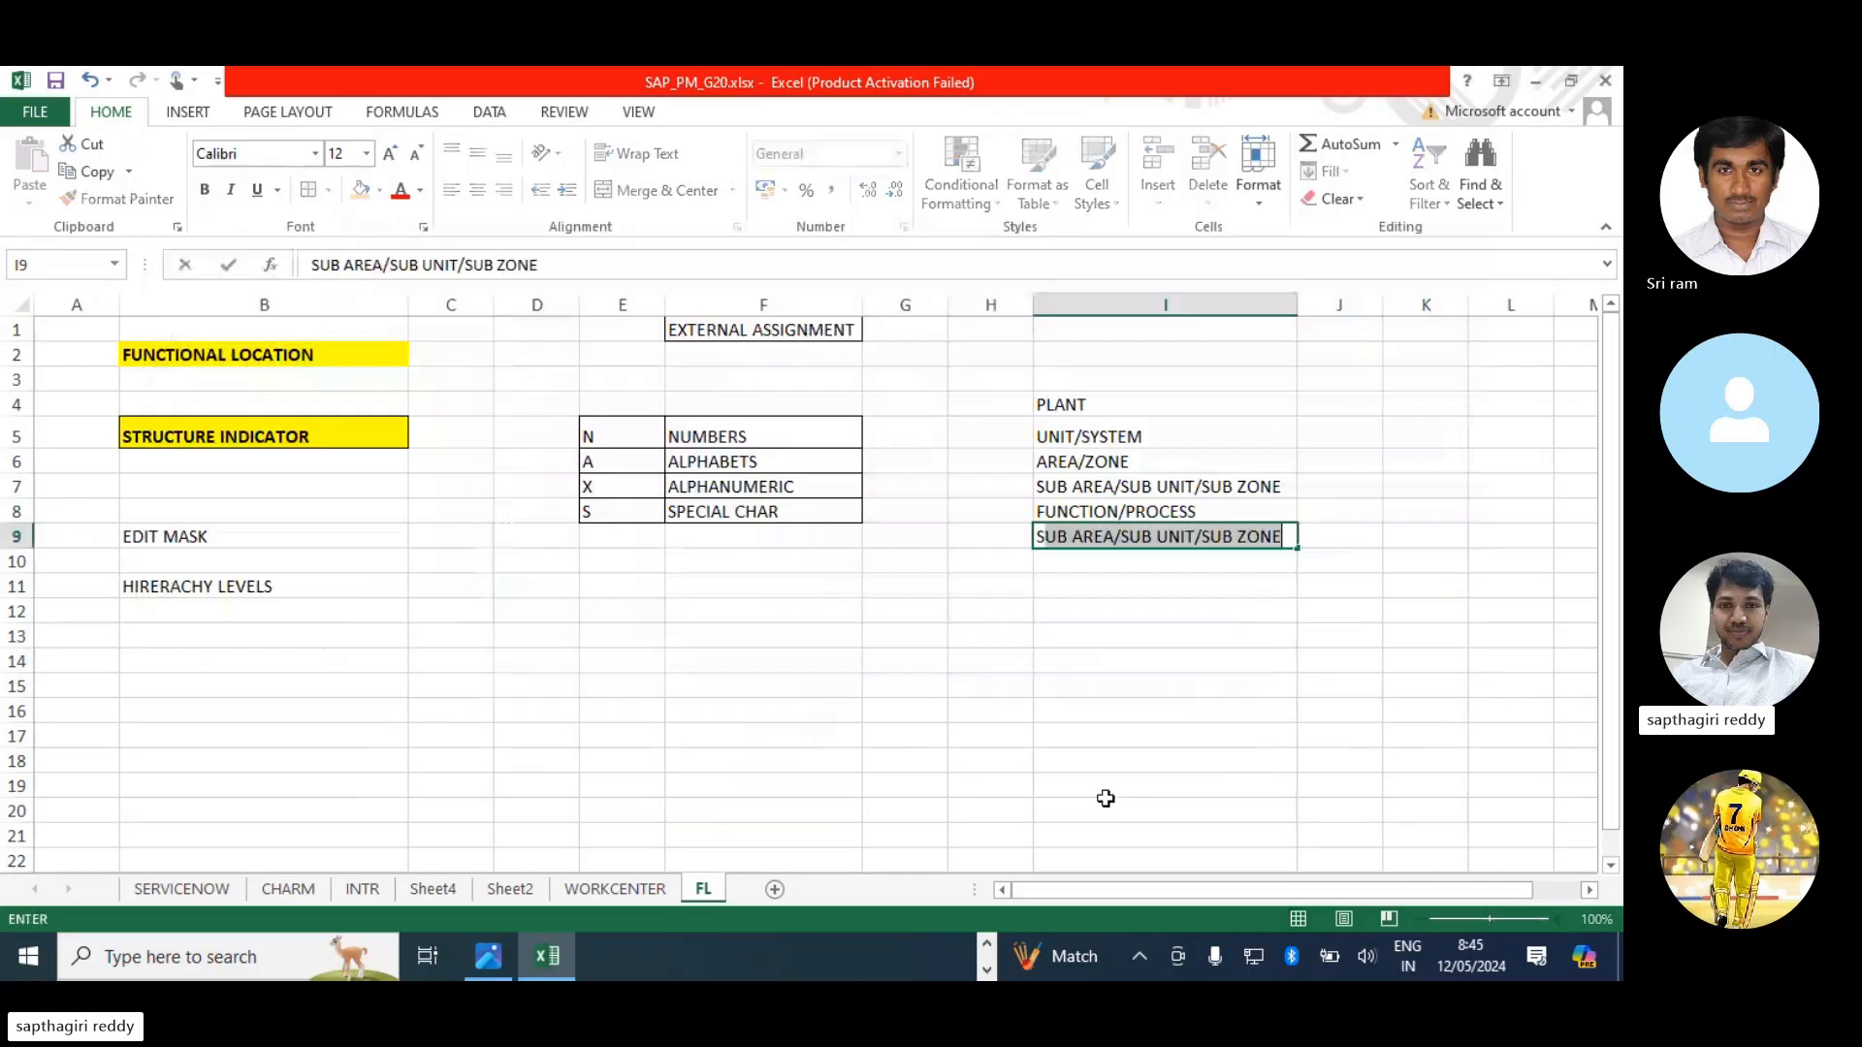
text(UB FUNCTION)
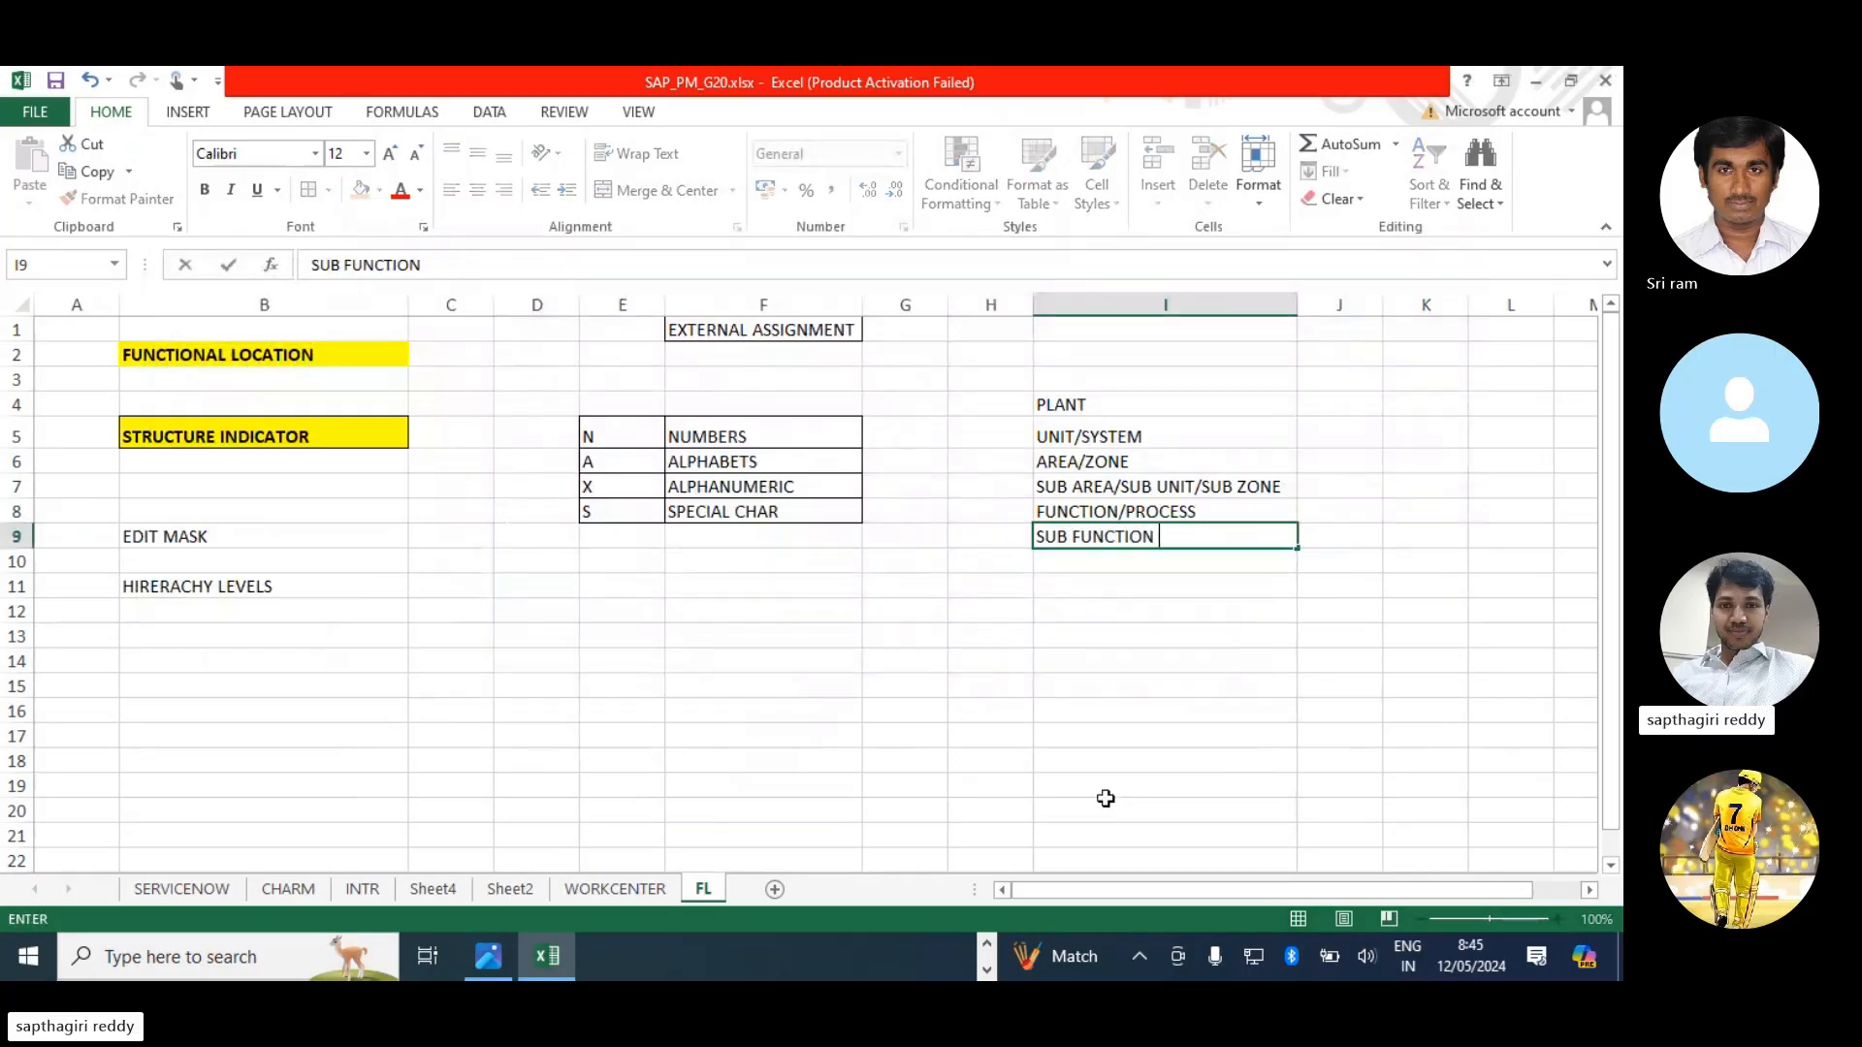
text( / DEPT/SUB D)
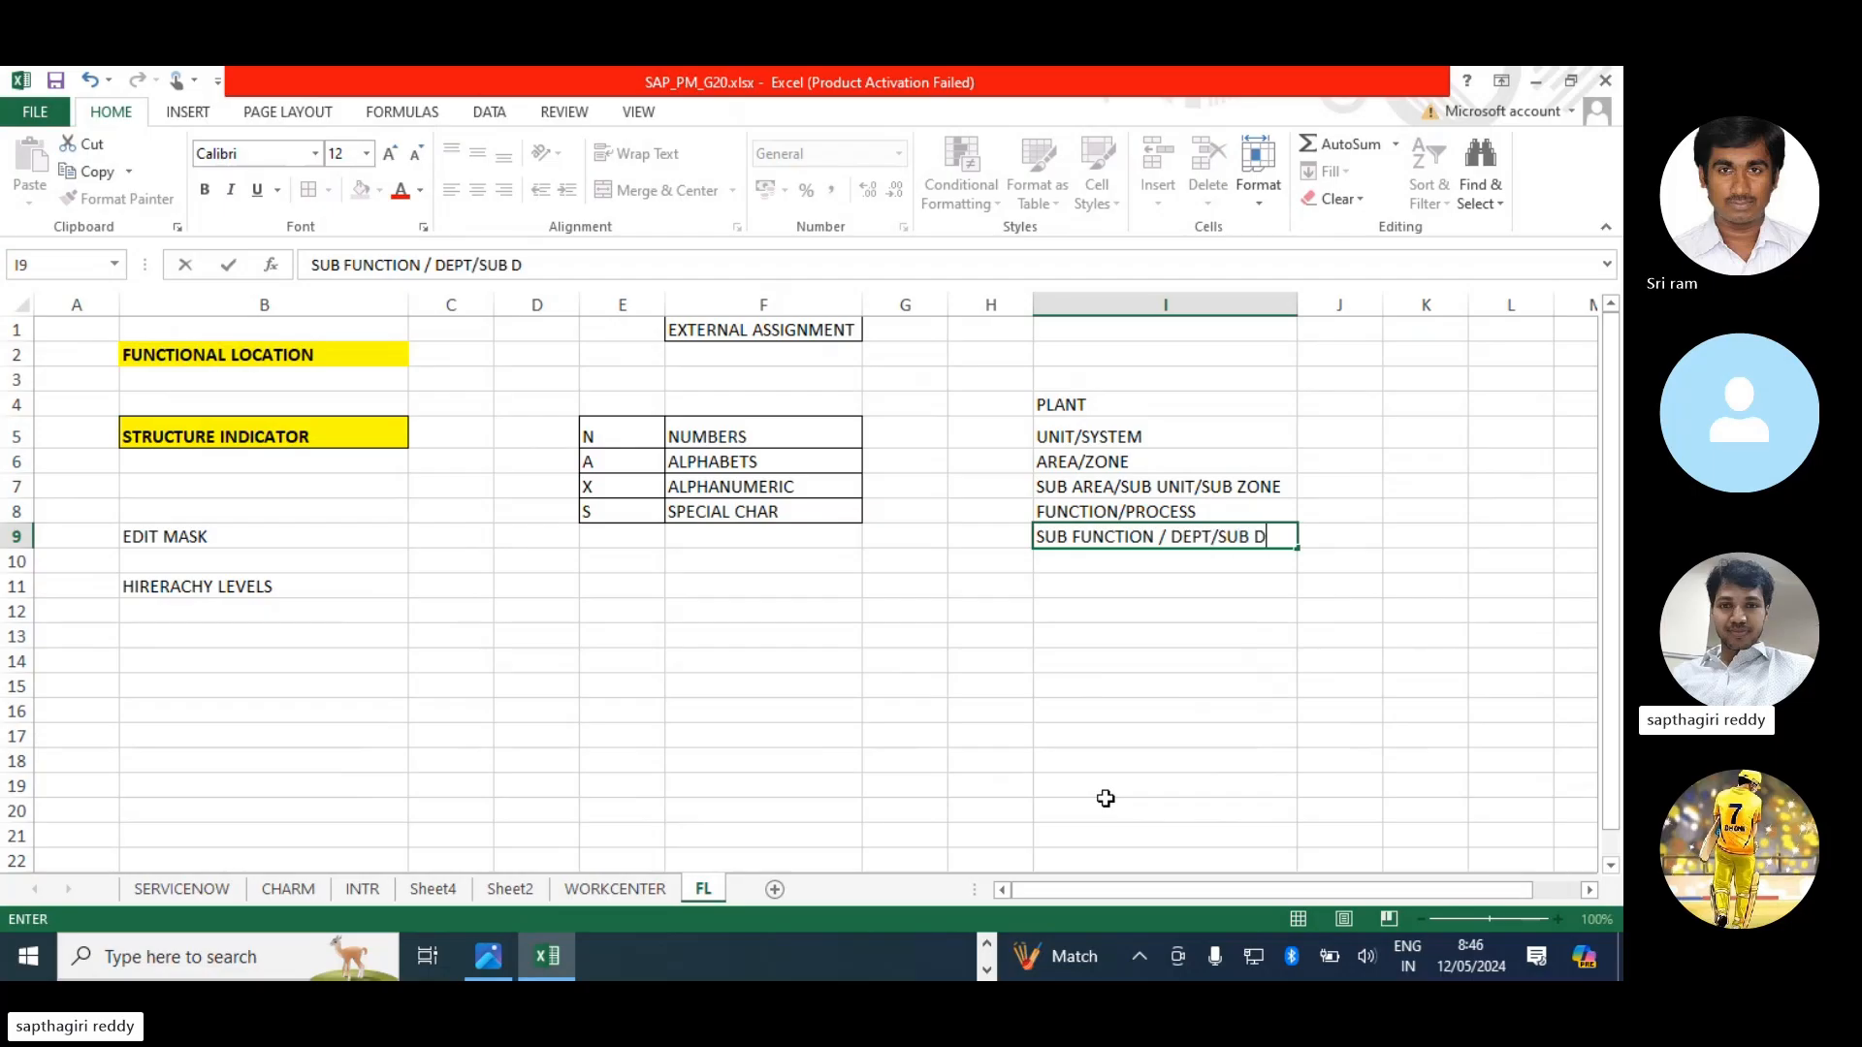
text(EPT)
key(Return)
- Enter ITEM as the last level in cell I10, compare the list with the PowerPoint slide, and return to Excel
text(I)
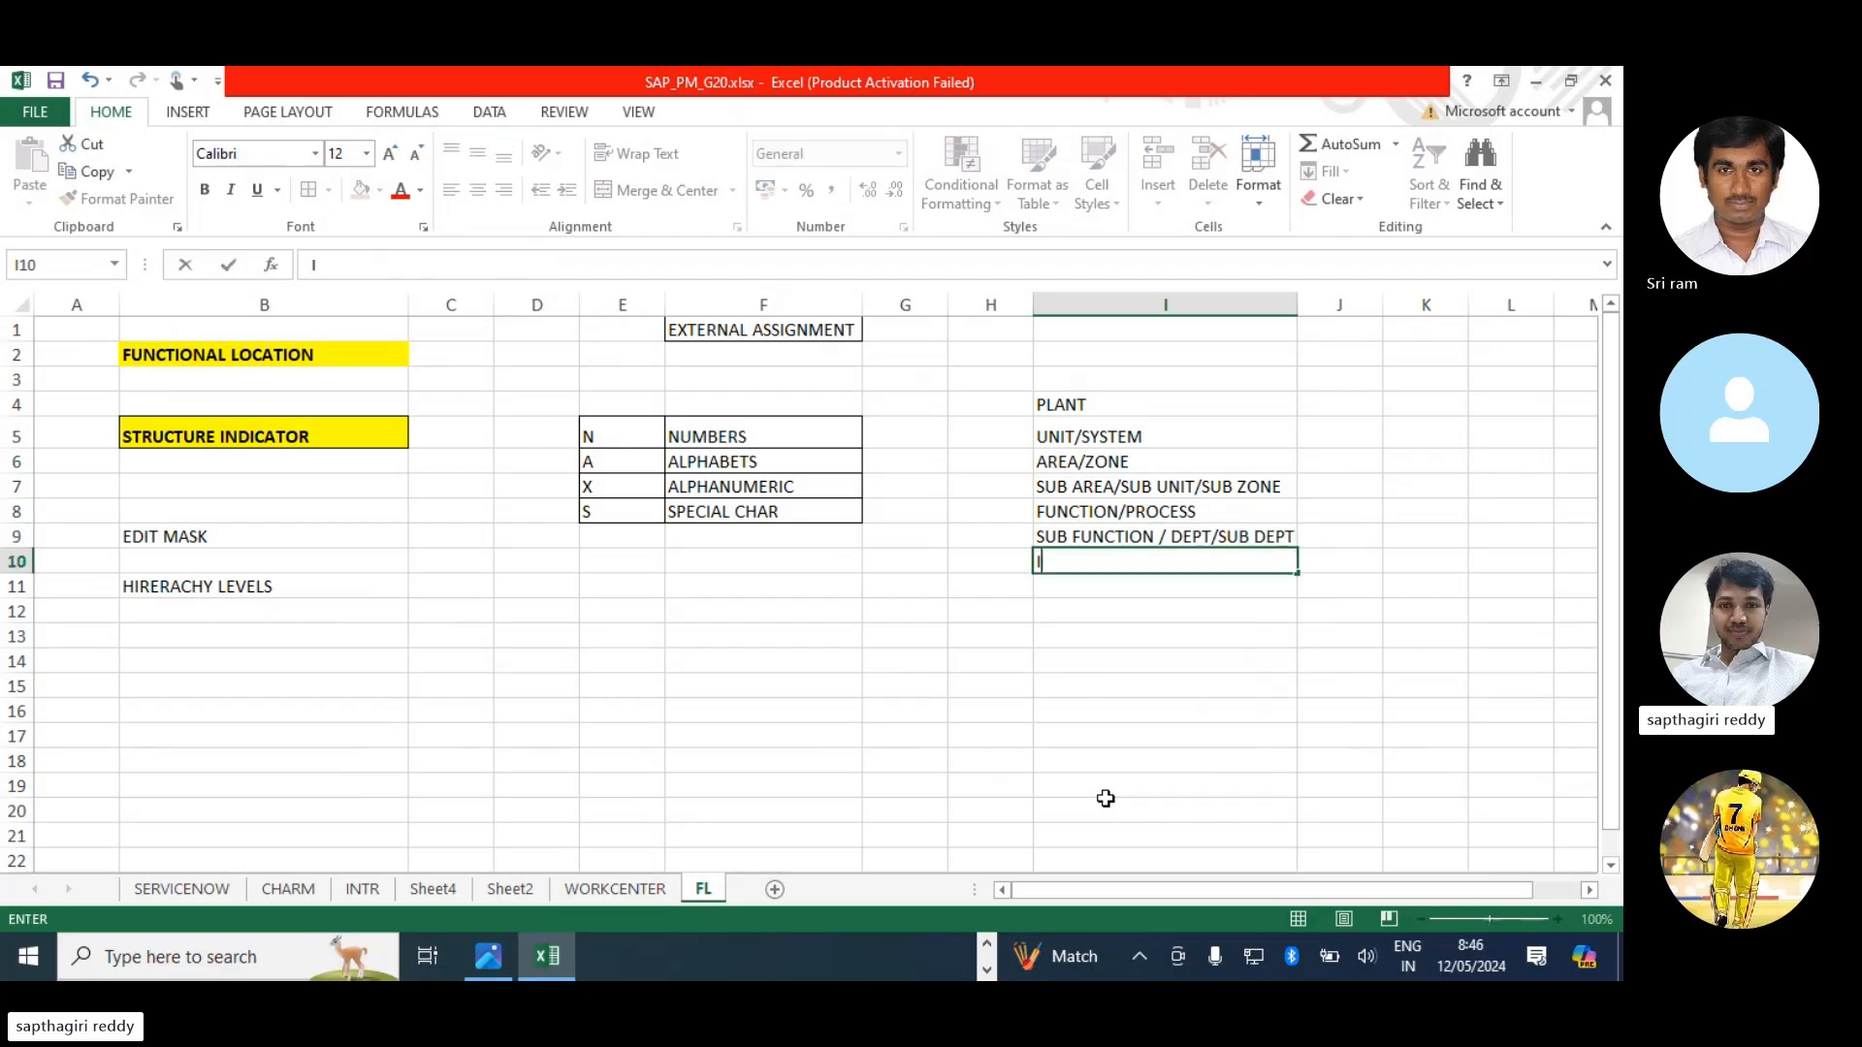
text(TEM)
key(Return)
key(alt+Tab)
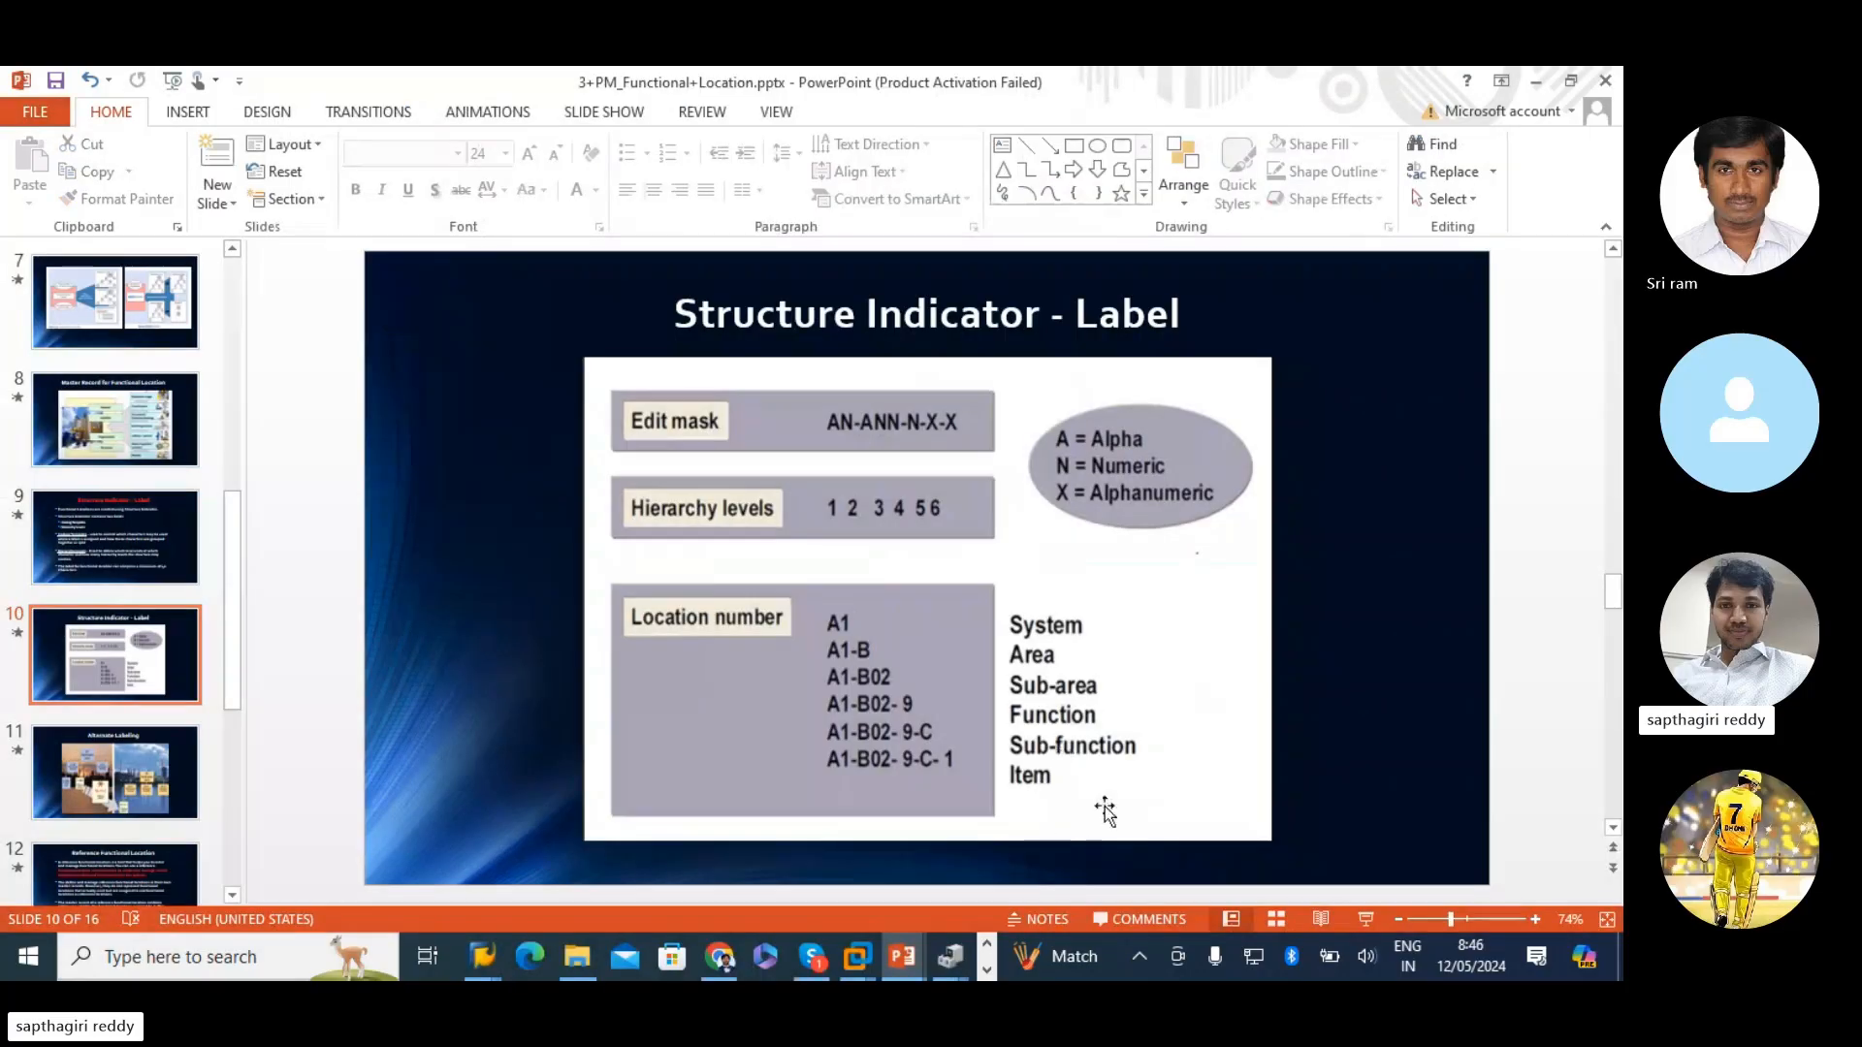
key(alt+Tab)
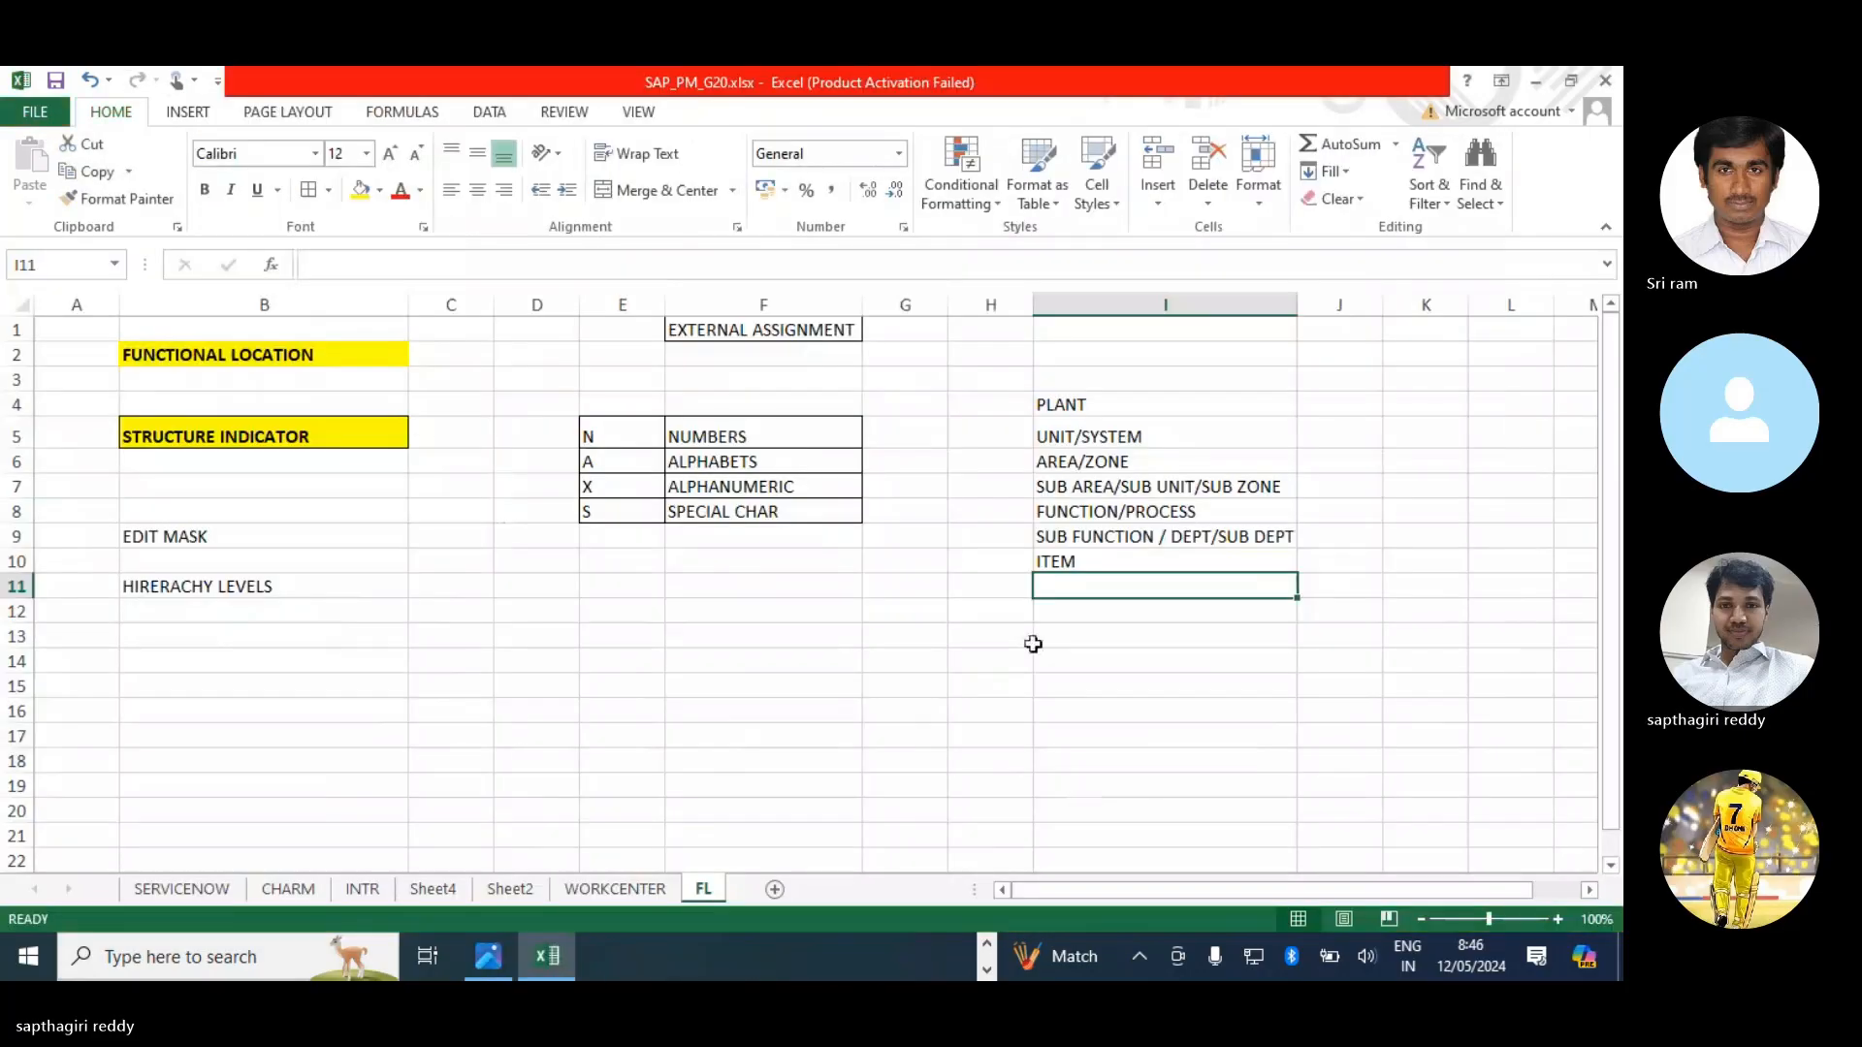
- Make the hierarchy list in I4:I10 bold with borders around every cell, and widen column I to fit the text
drag(1067, 402, 1072, 555)
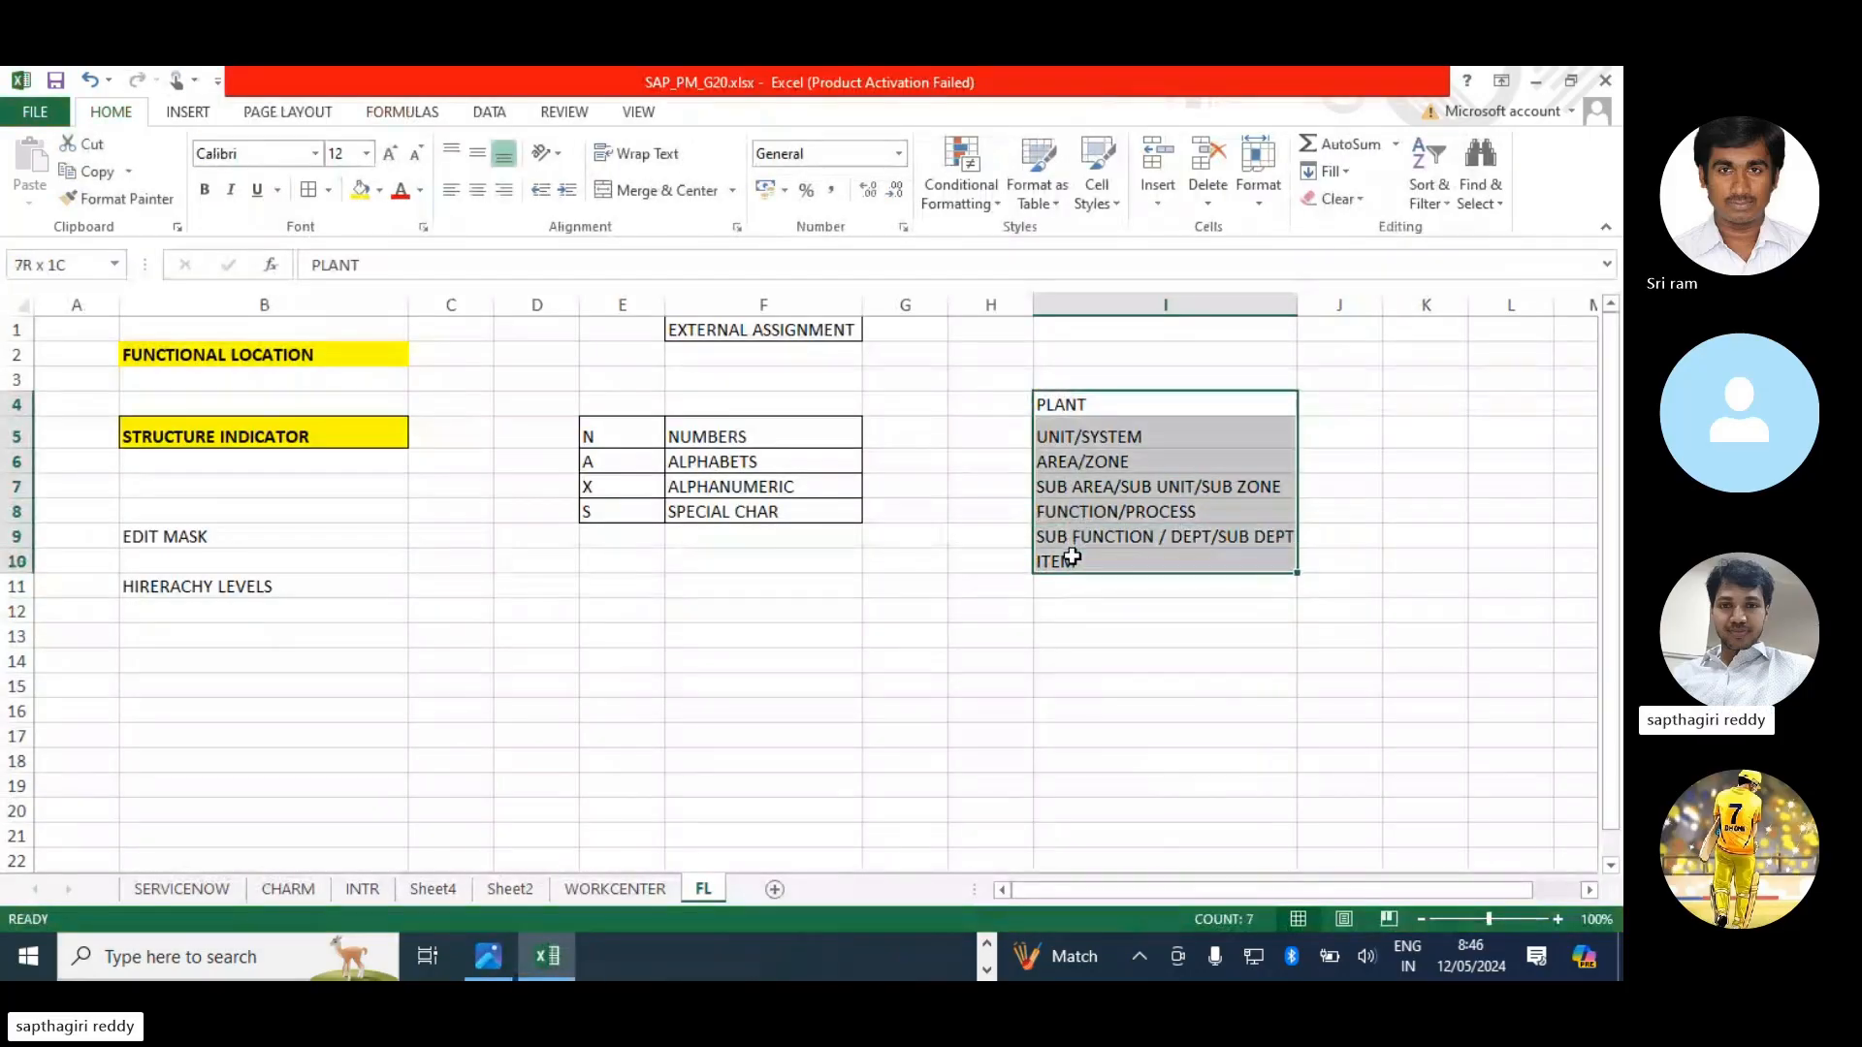
click(205, 191)
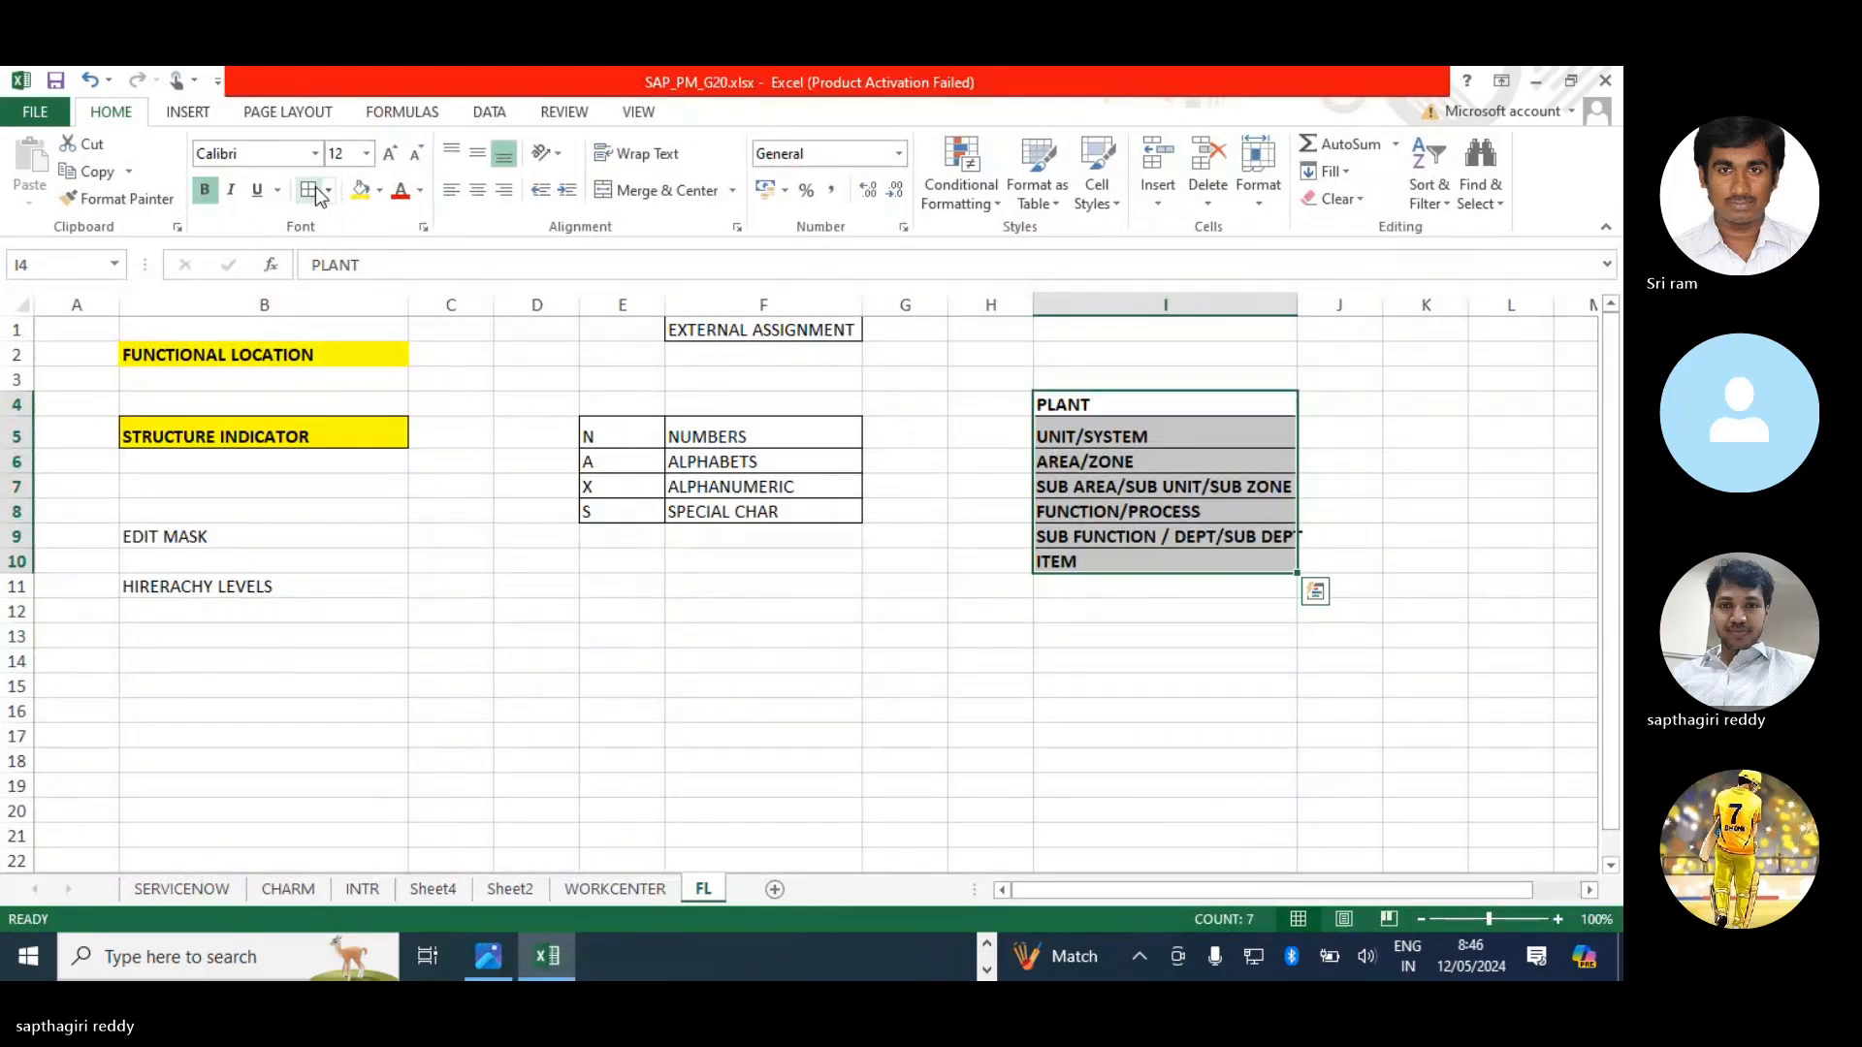
drag(1297, 305, 1317, 305)
- Enter MAX CHAR in cell D3 and 40 in cell E3, widening column D to fit the label
click(587, 380)
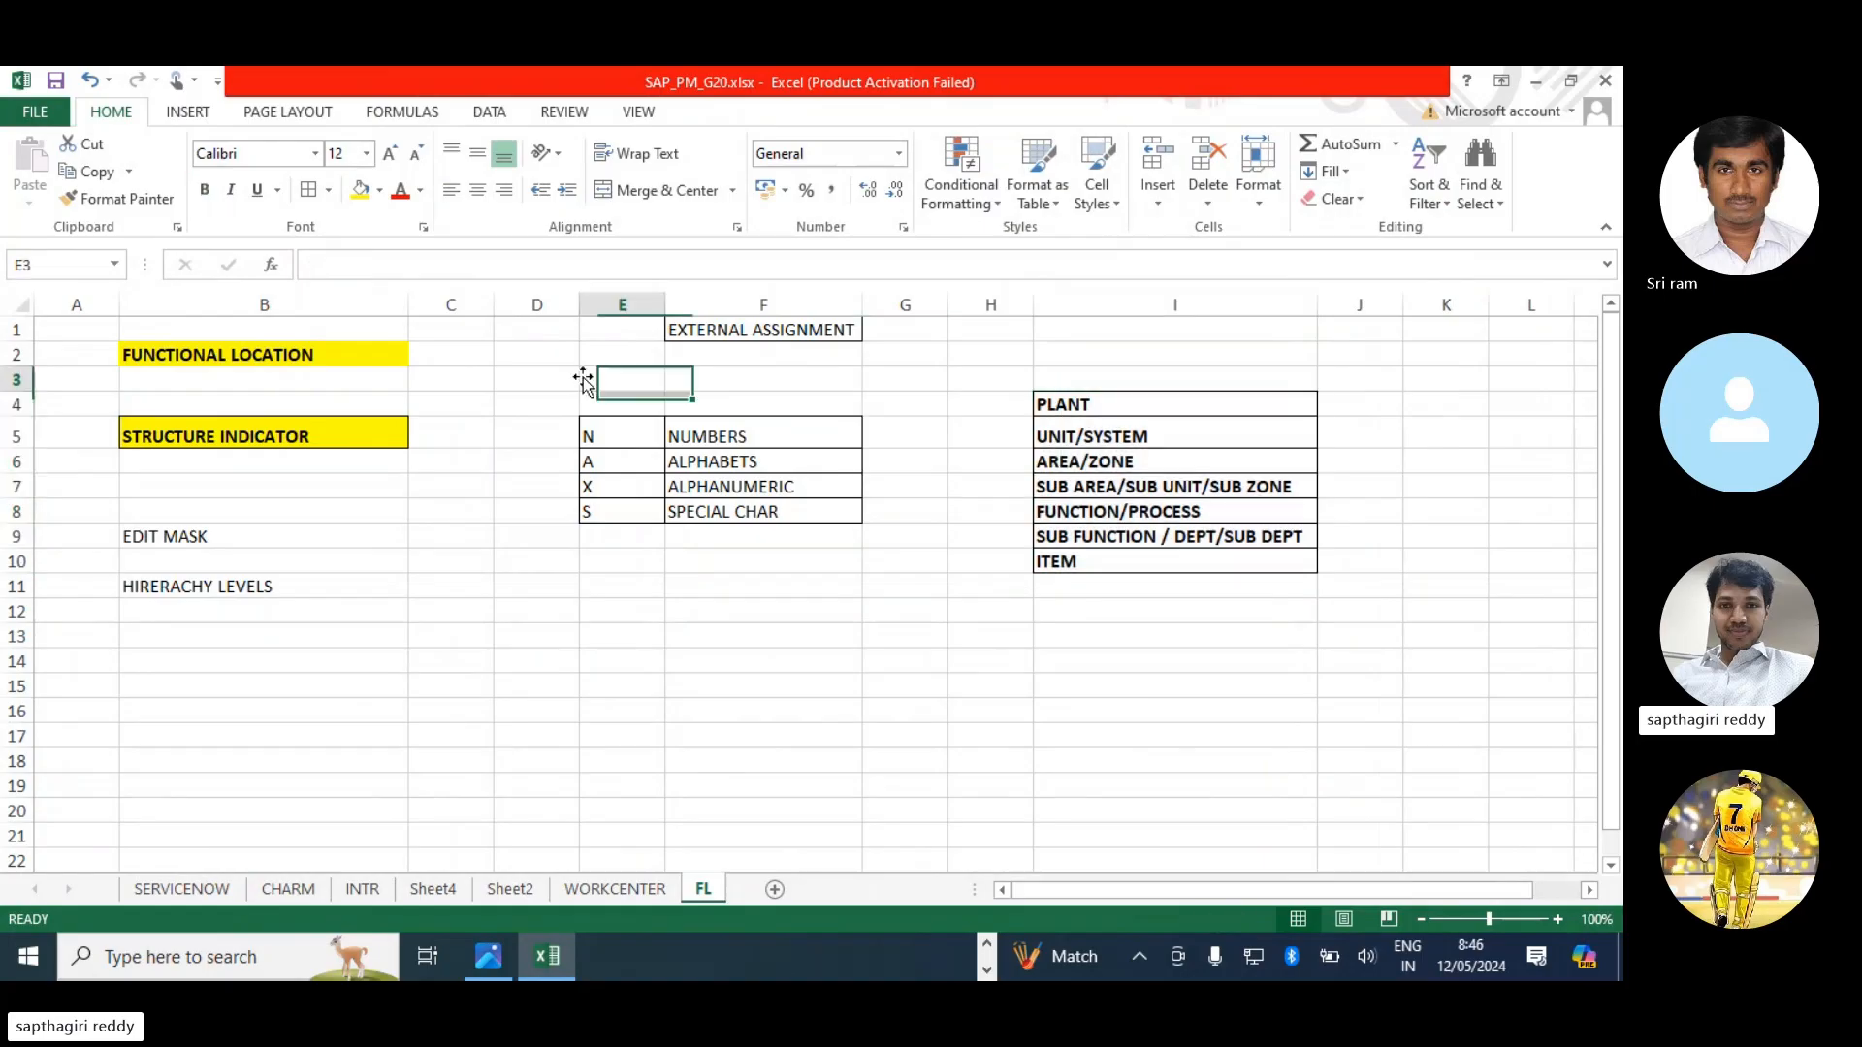
click(531, 375)
text(MAX CHAR)
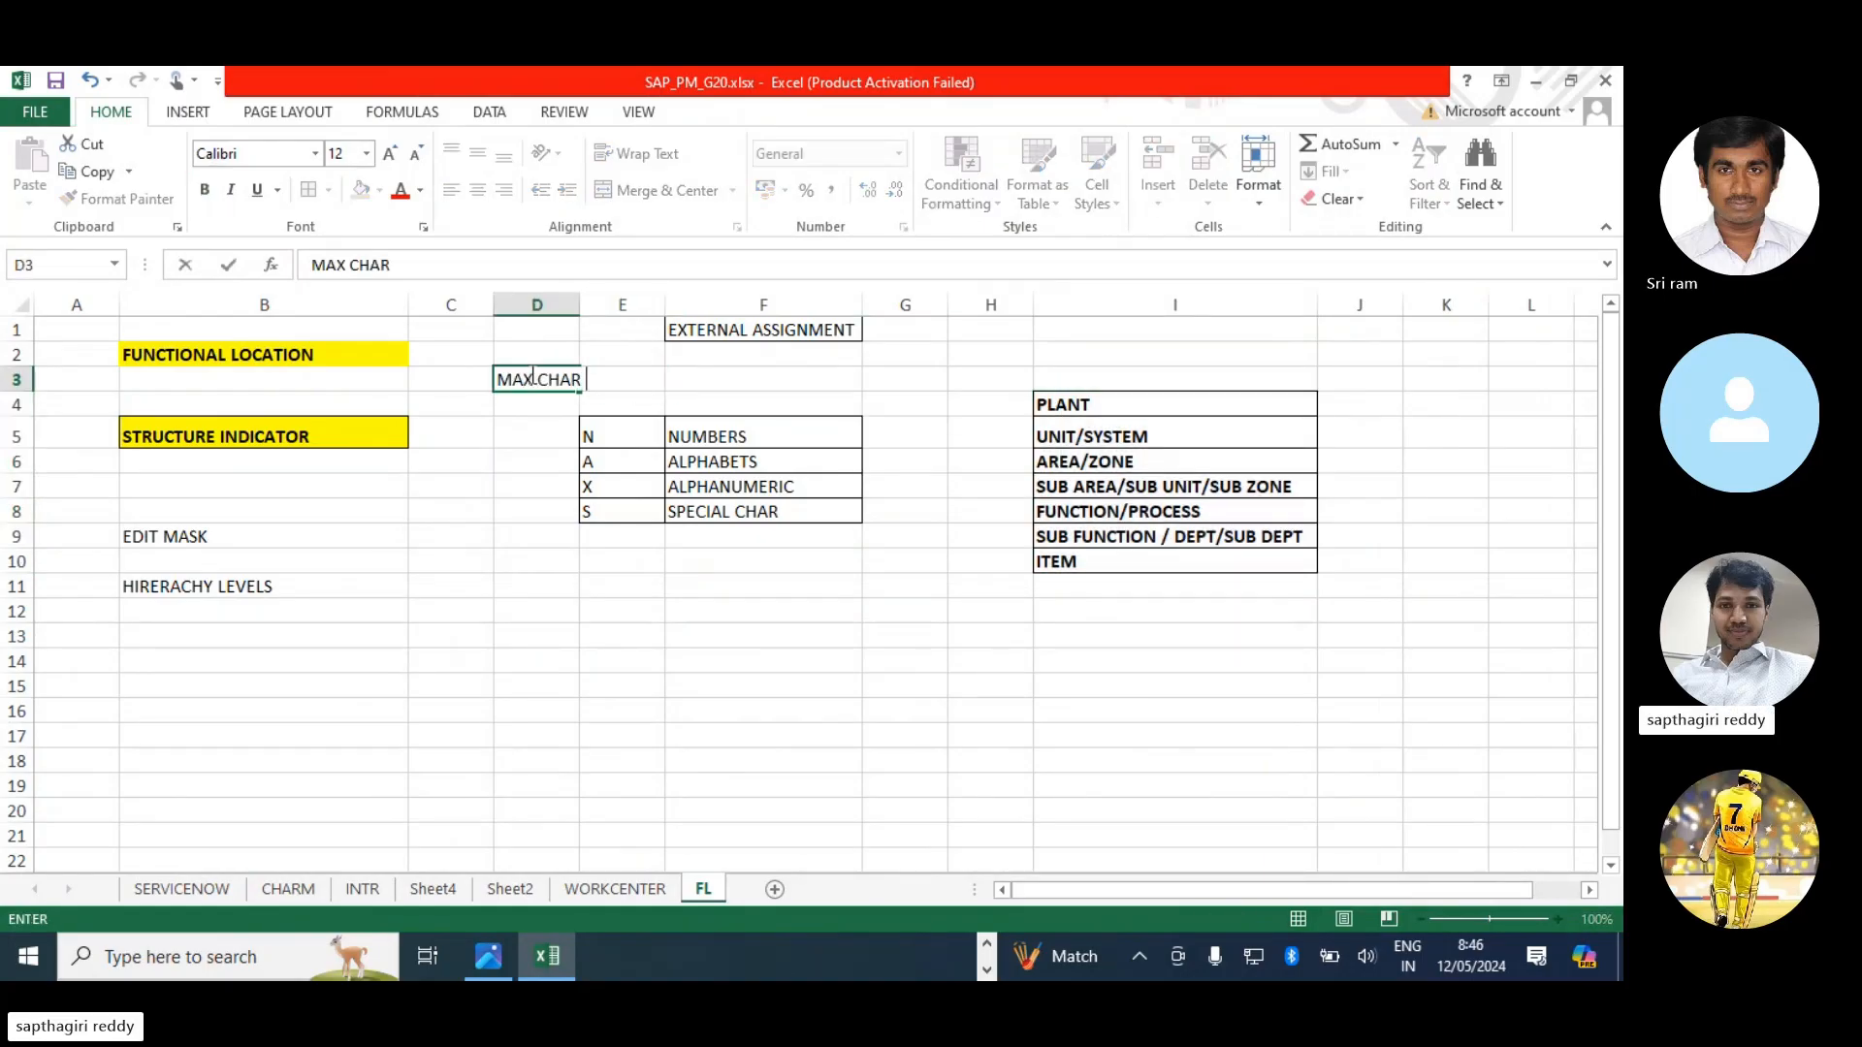
key(Tab)
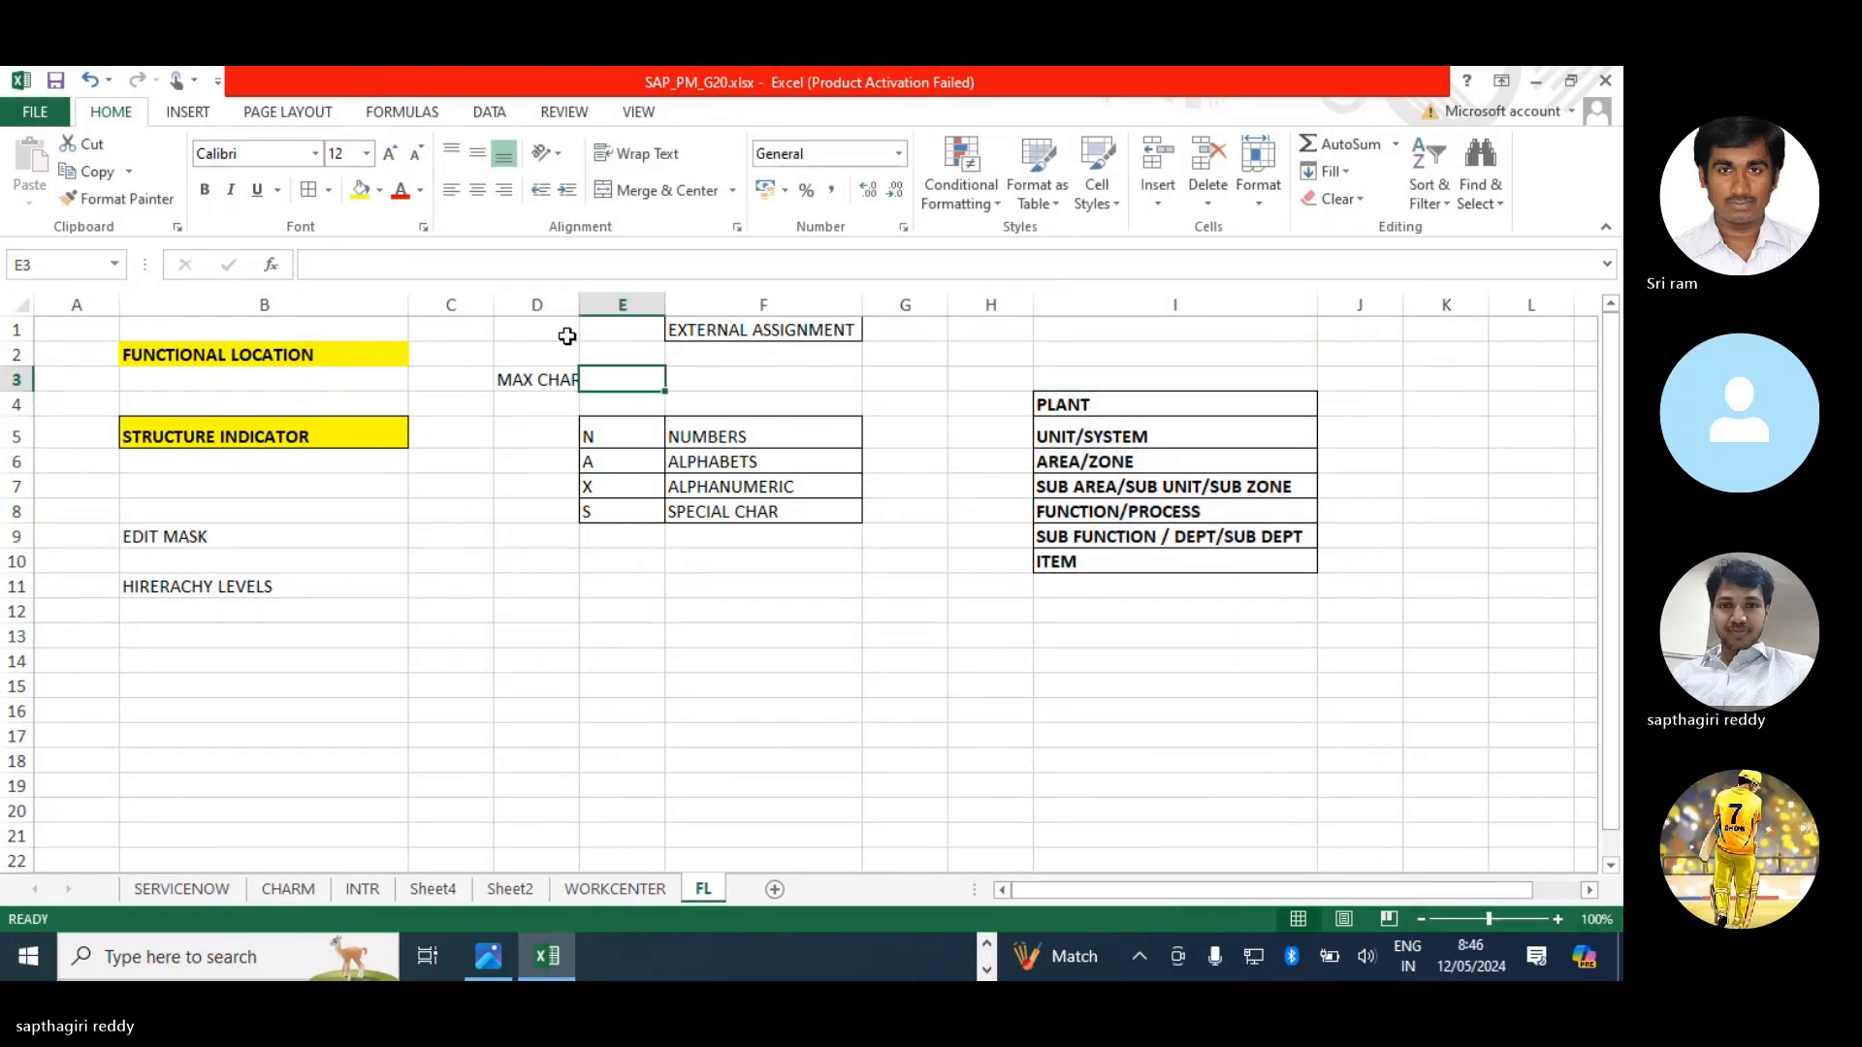
double_click(579, 304)
drag(591, 299, 606, 299)
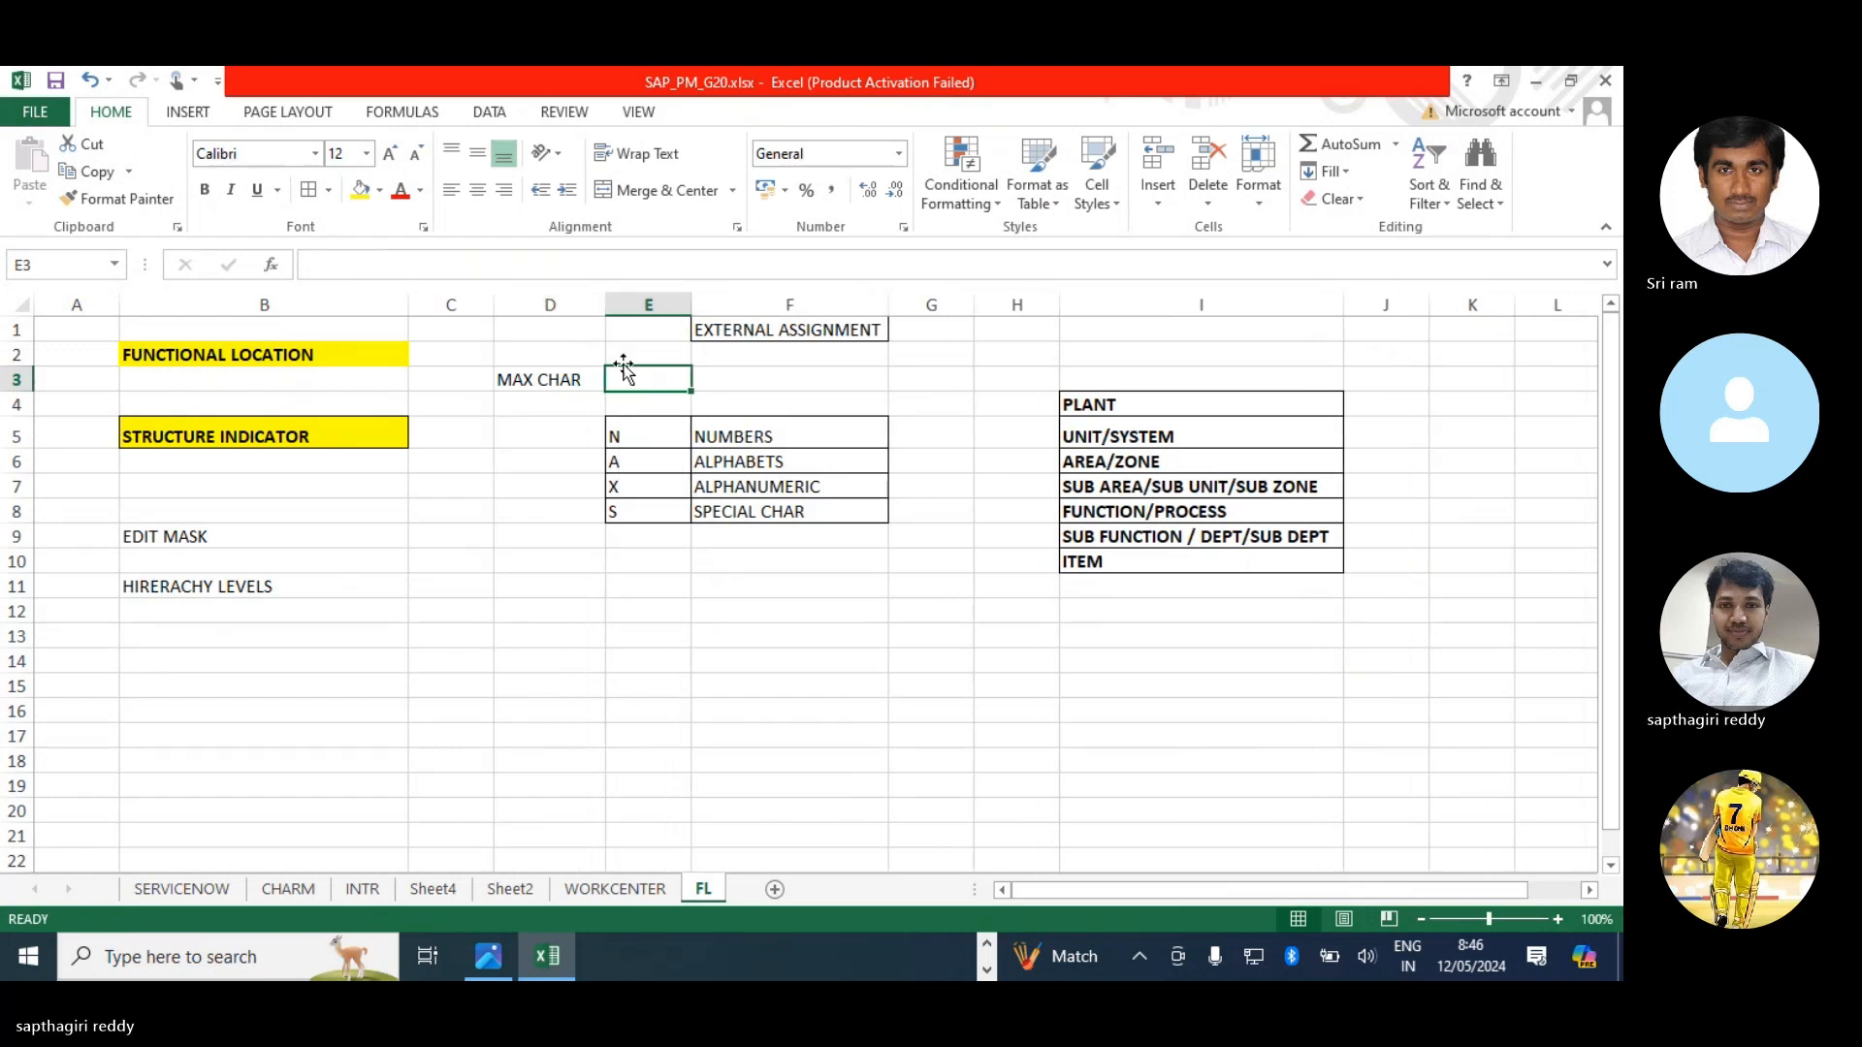
text(40)
key(Left)
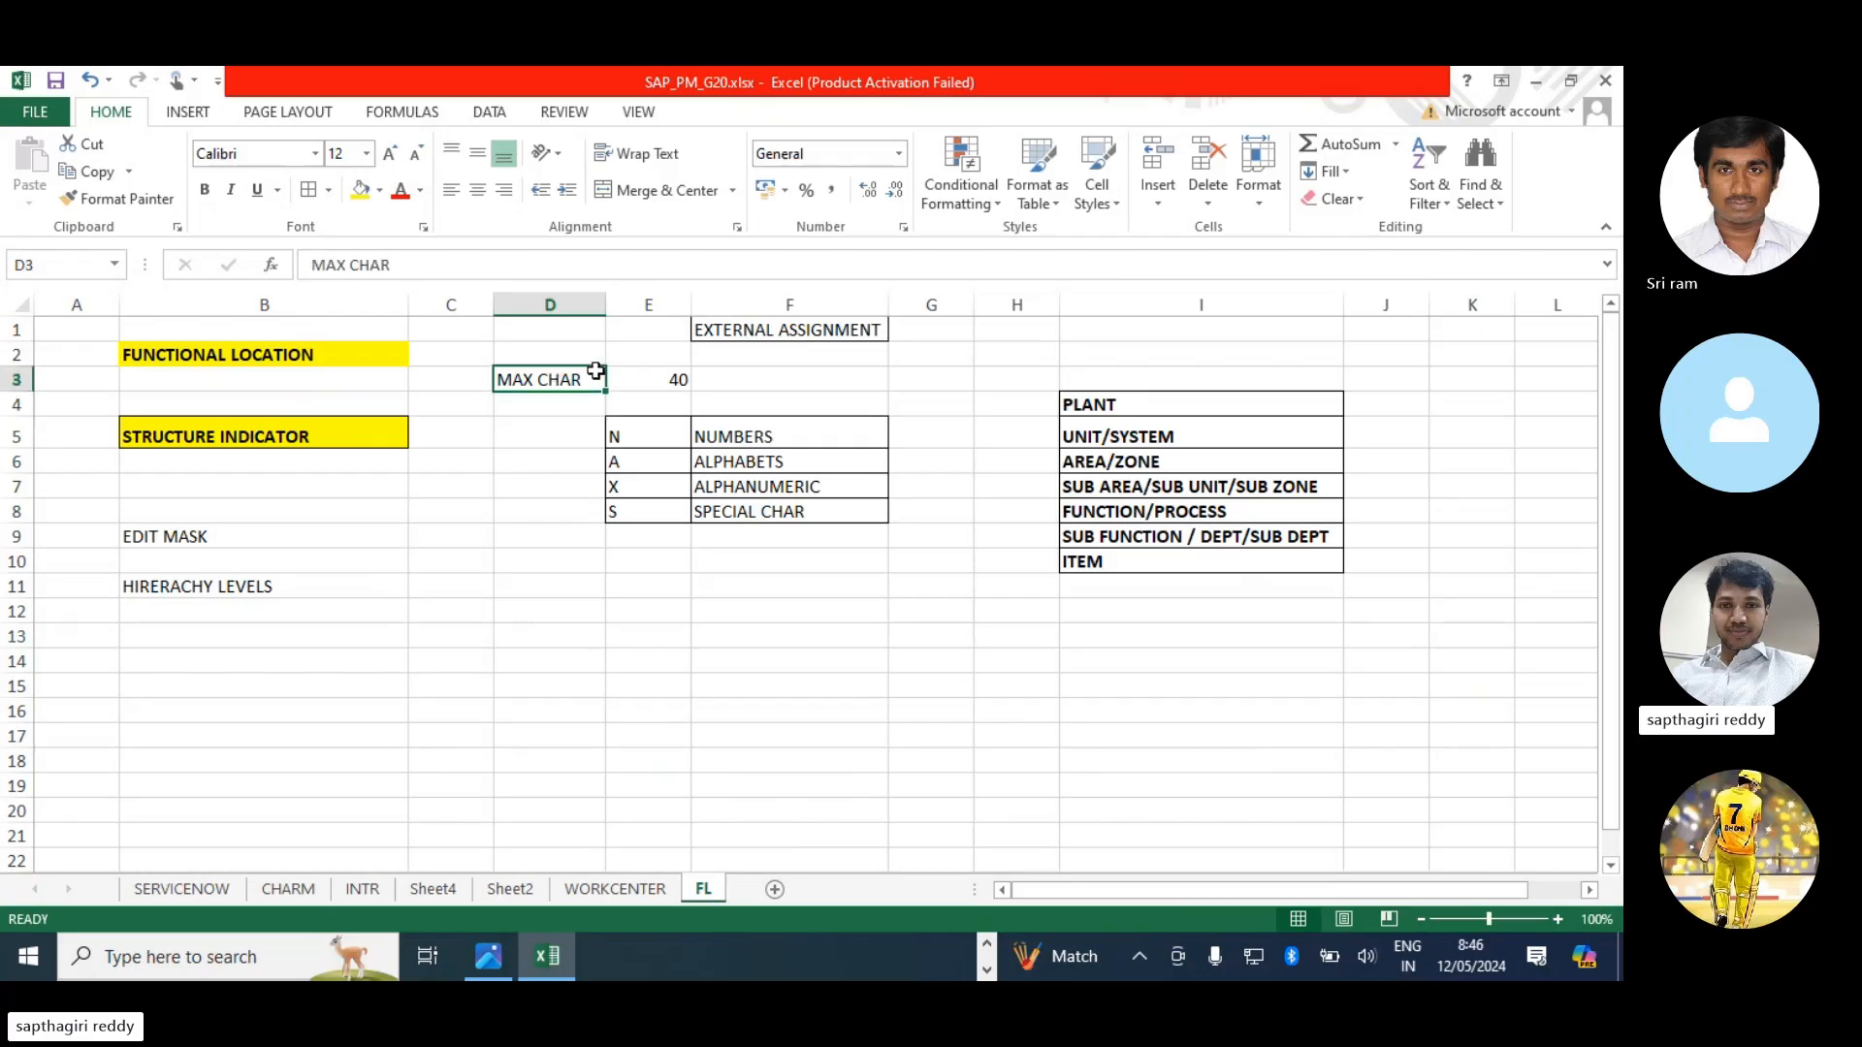
- Format cells D3:E3 with a yellow fill, borders and bold text
drag(596, 370, 630, 376)
click(361, 190)
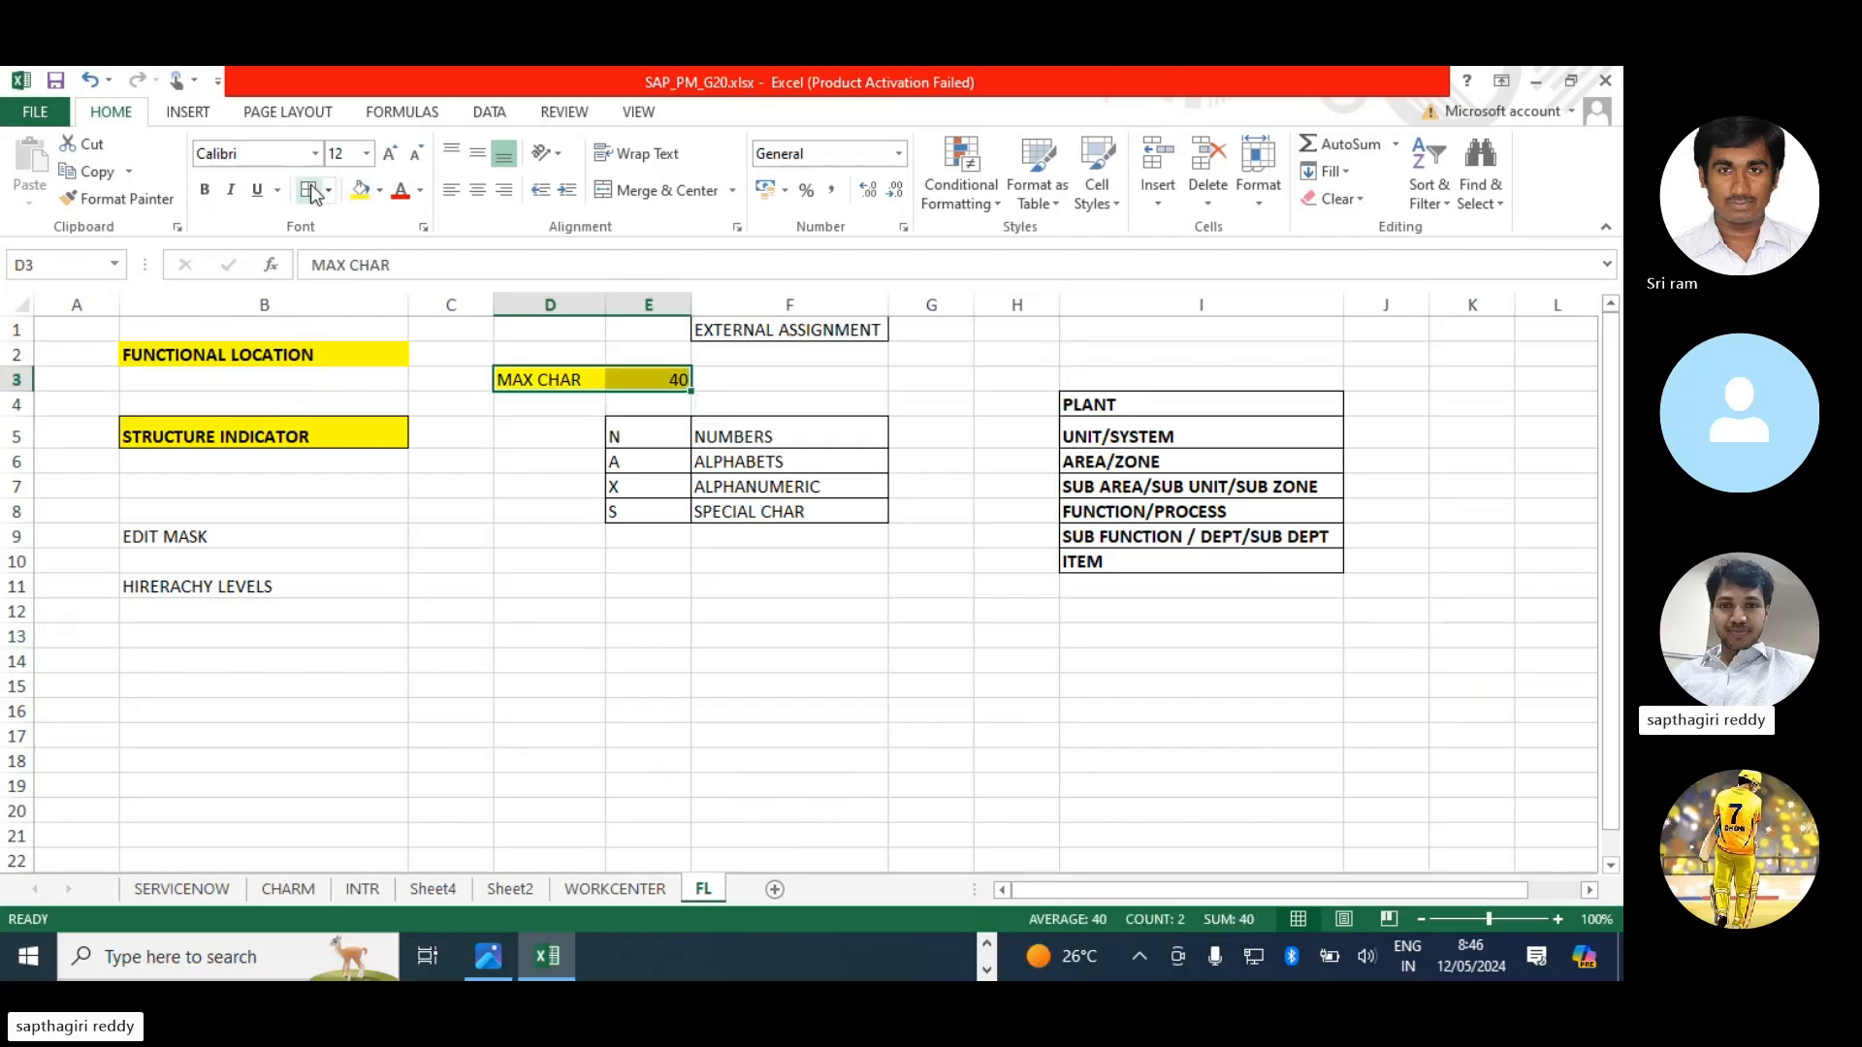
click(205, 190)
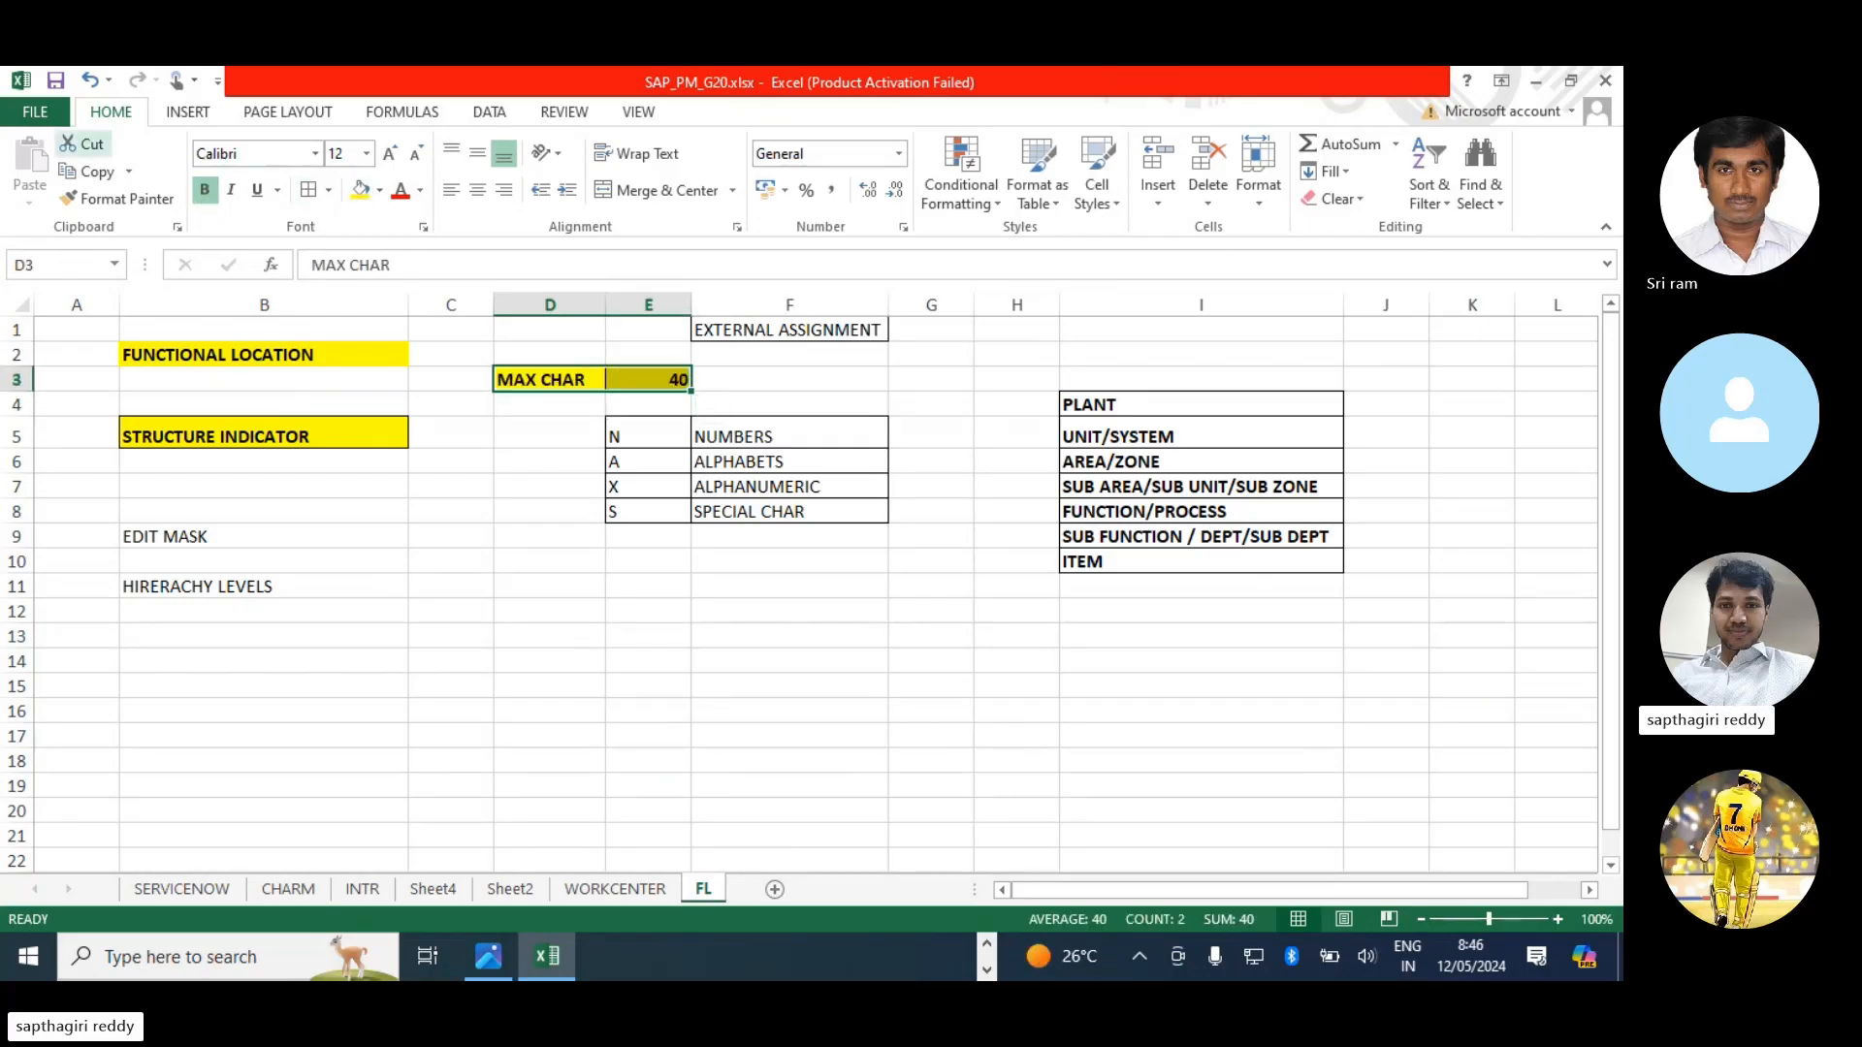
- Move the EDIT MASK and HIRERACHY LEVELS labels down to cells B13 and B15
click(1003, 739)
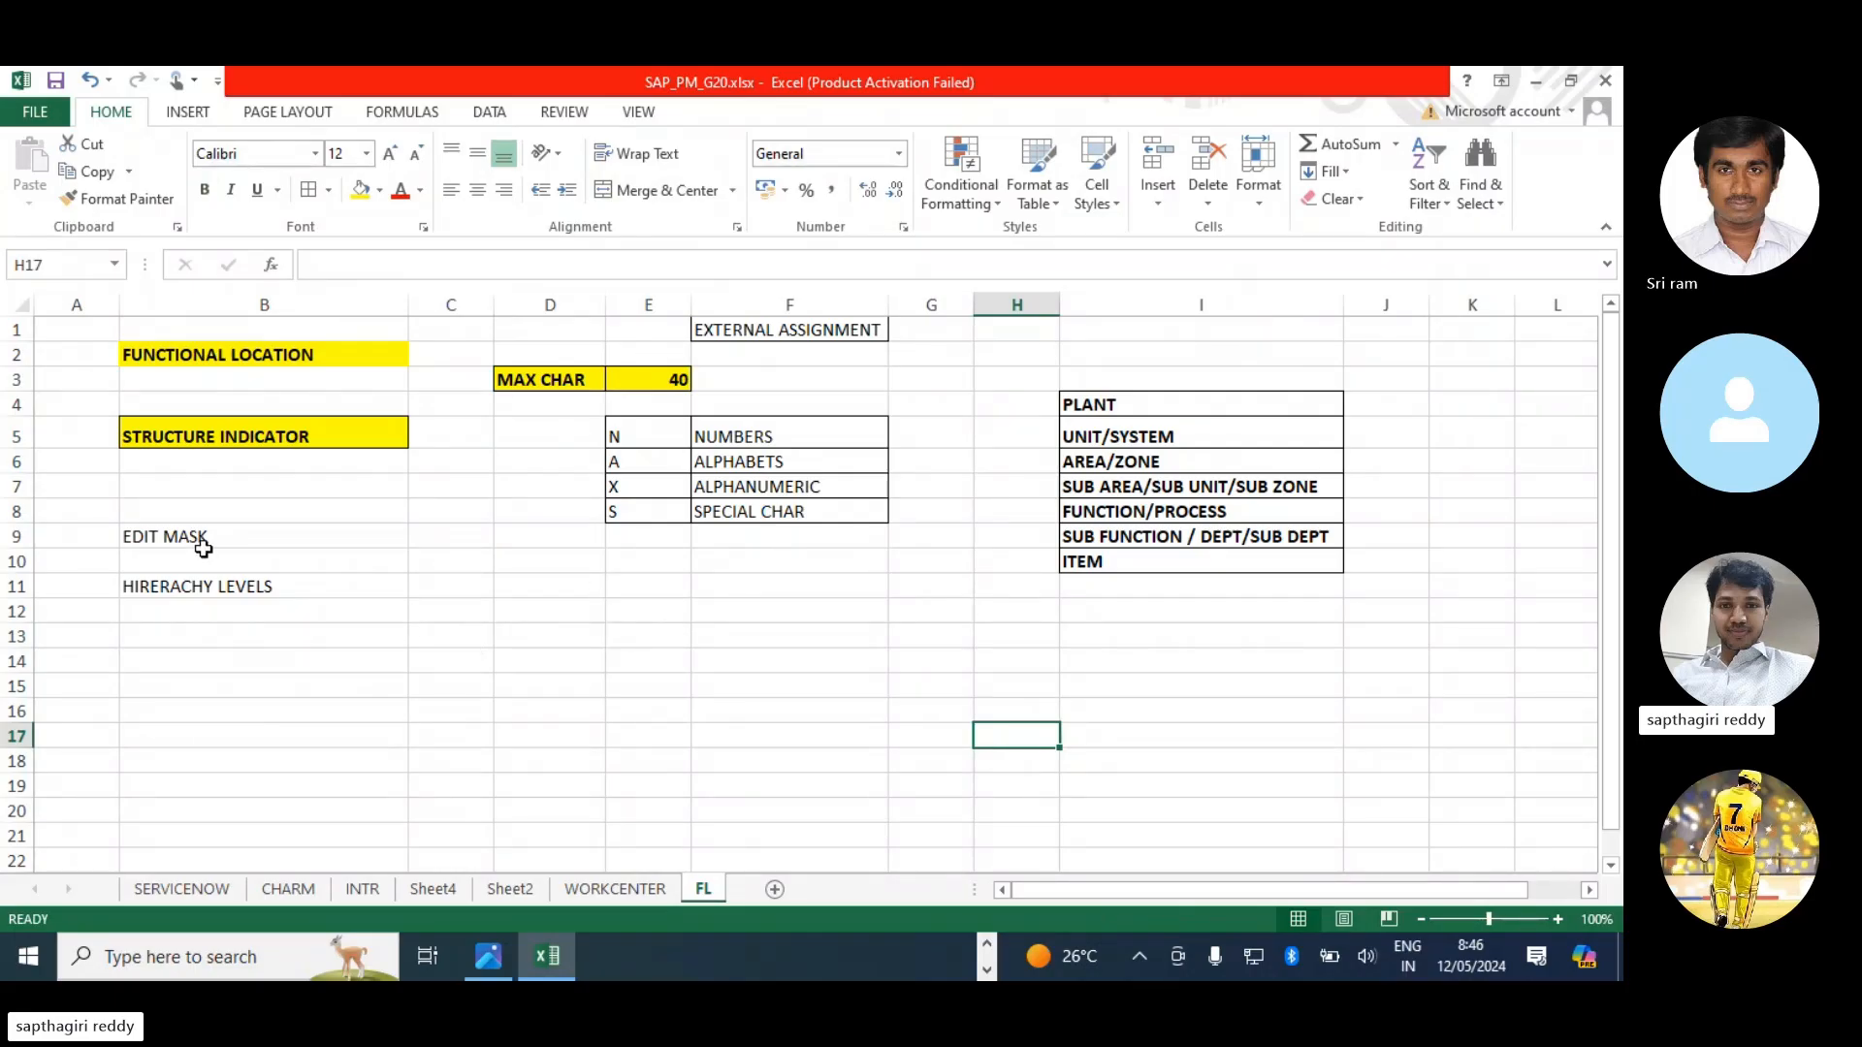
drag(197, 538, 216, 627)
click(752, 637)
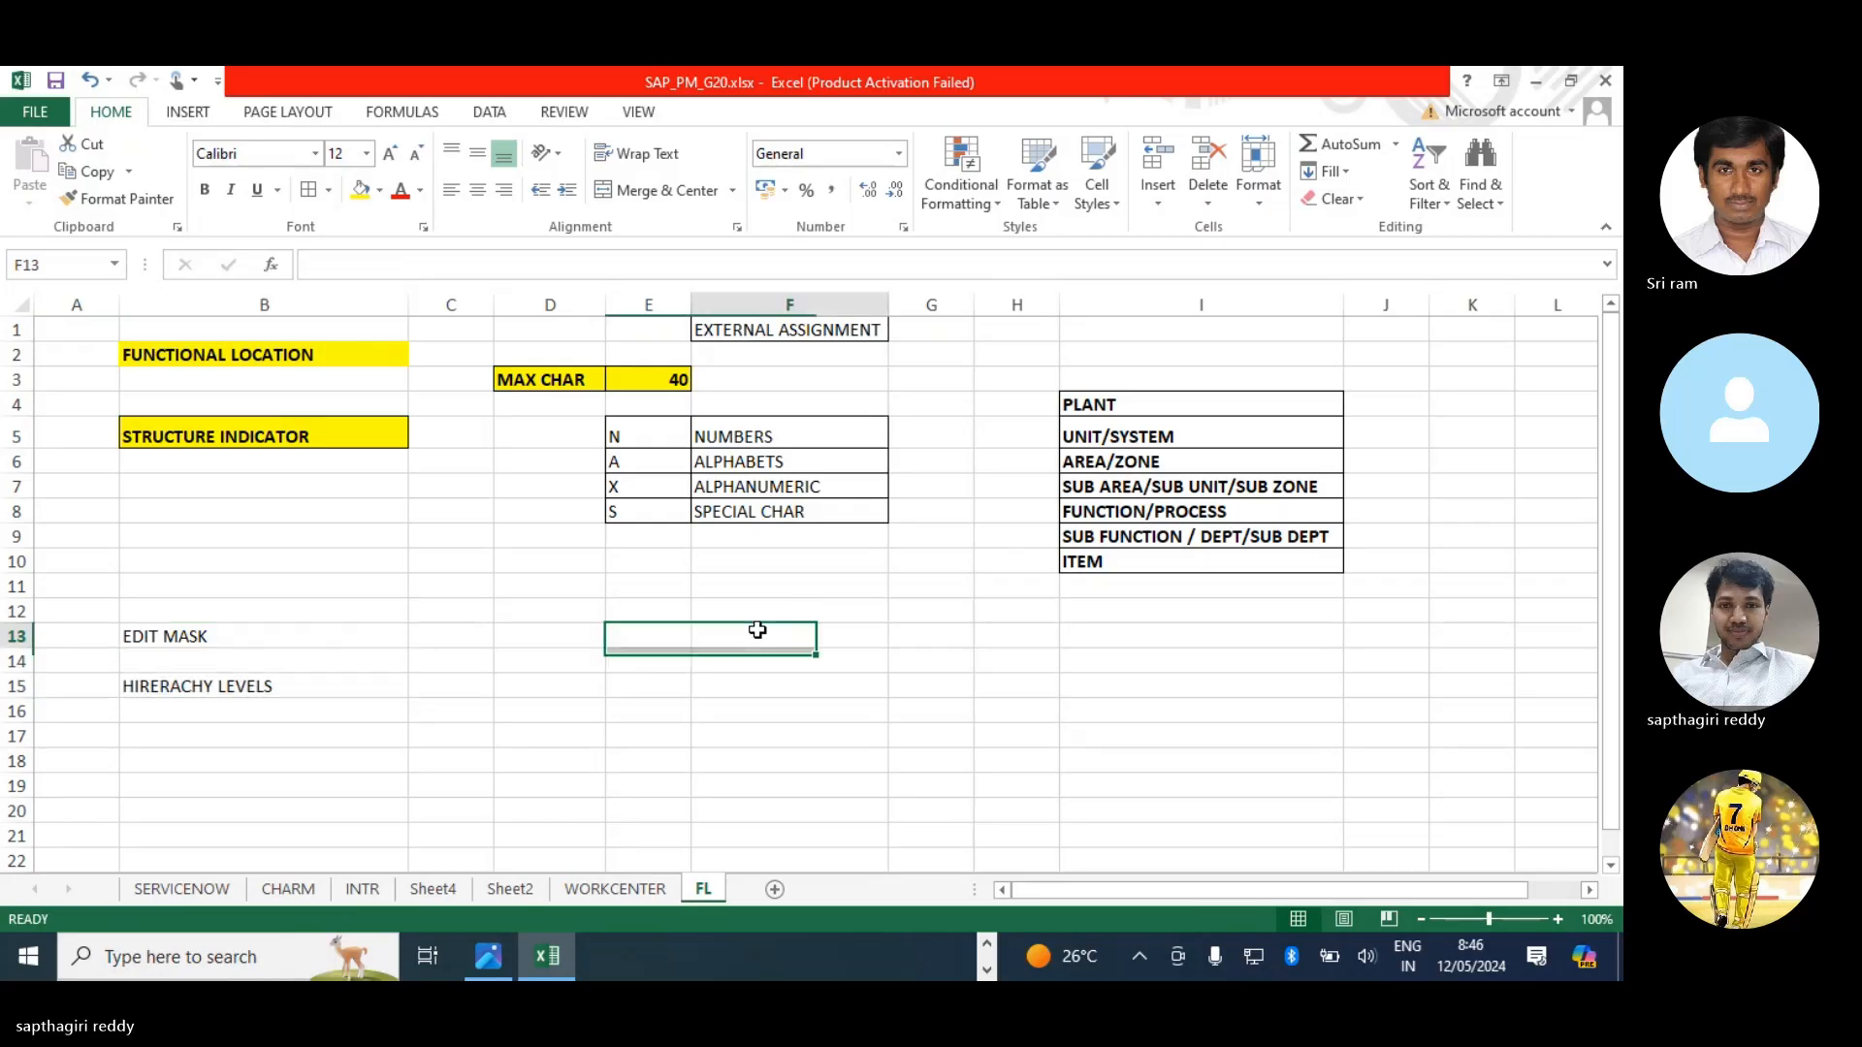
- Review the Structure Indicator - Label slide in PowerPoint and the Thermal-Power-Plant-Layout.jpg diagram in the image viewer, and return to Excel
key(alt+Tab)
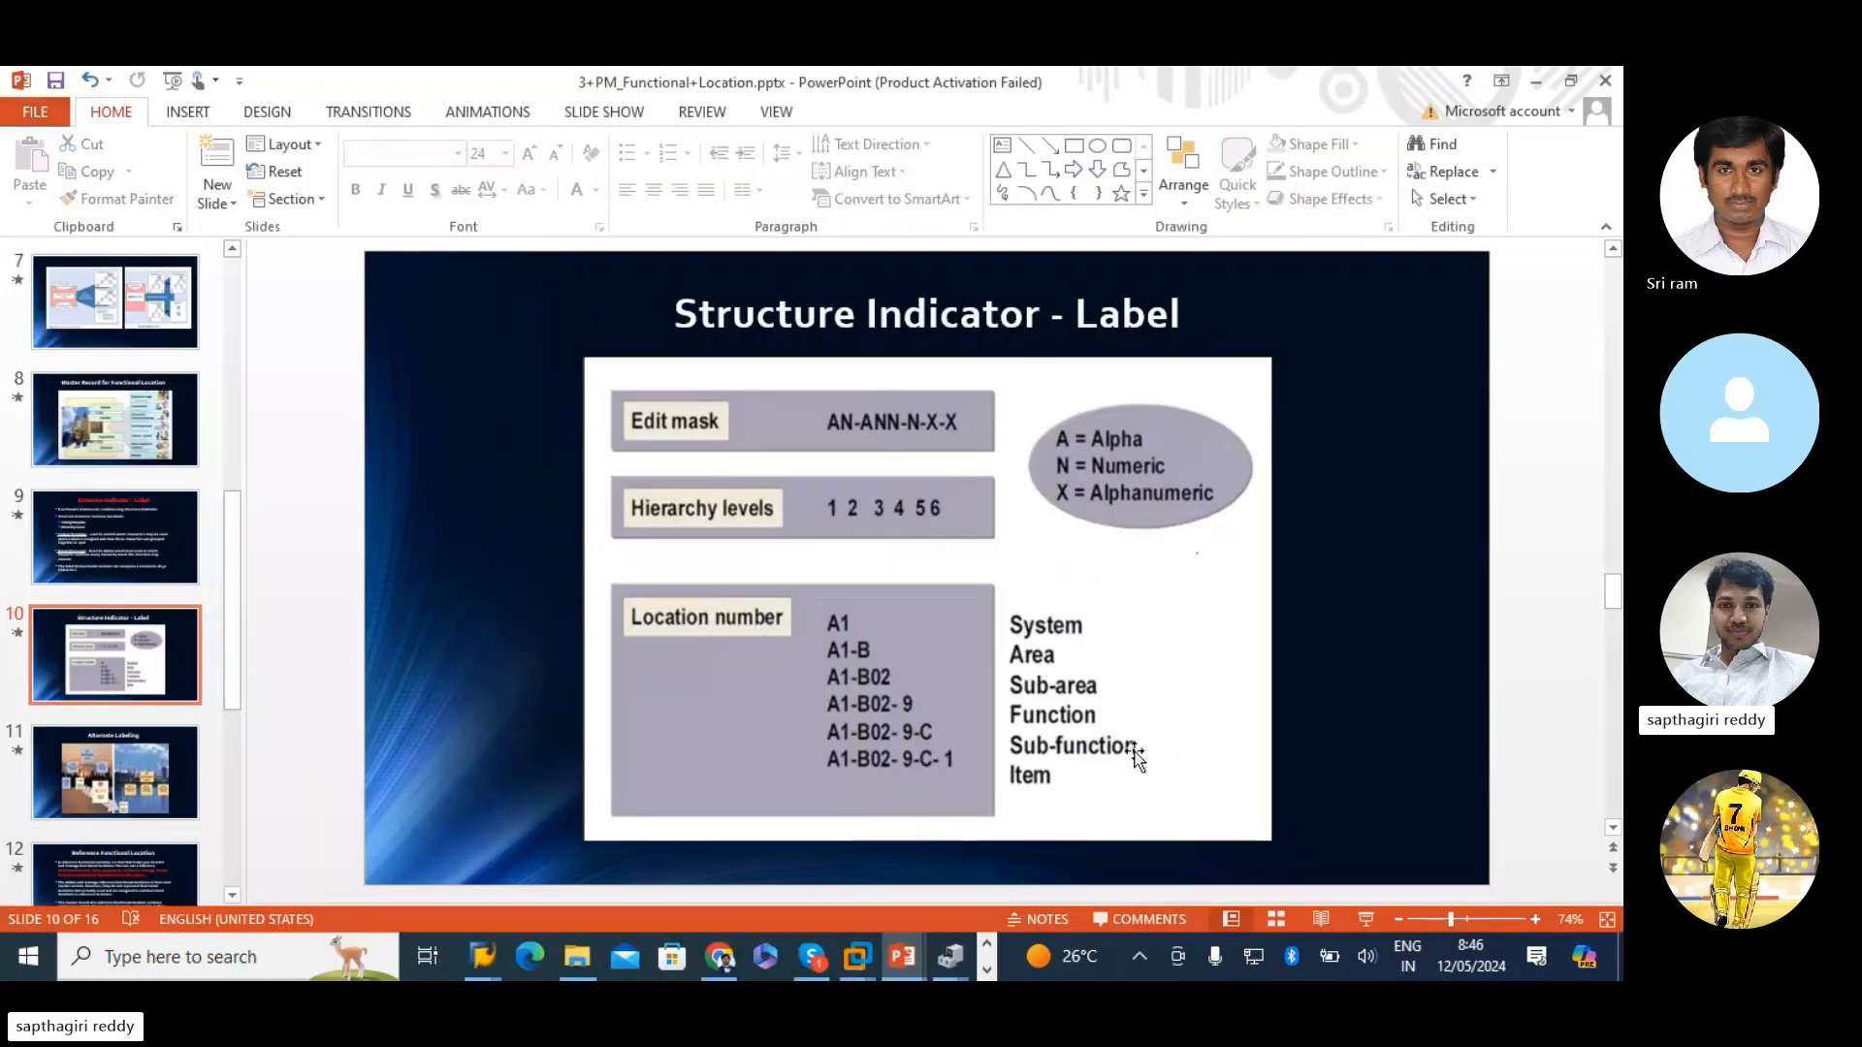
click(986, 969)
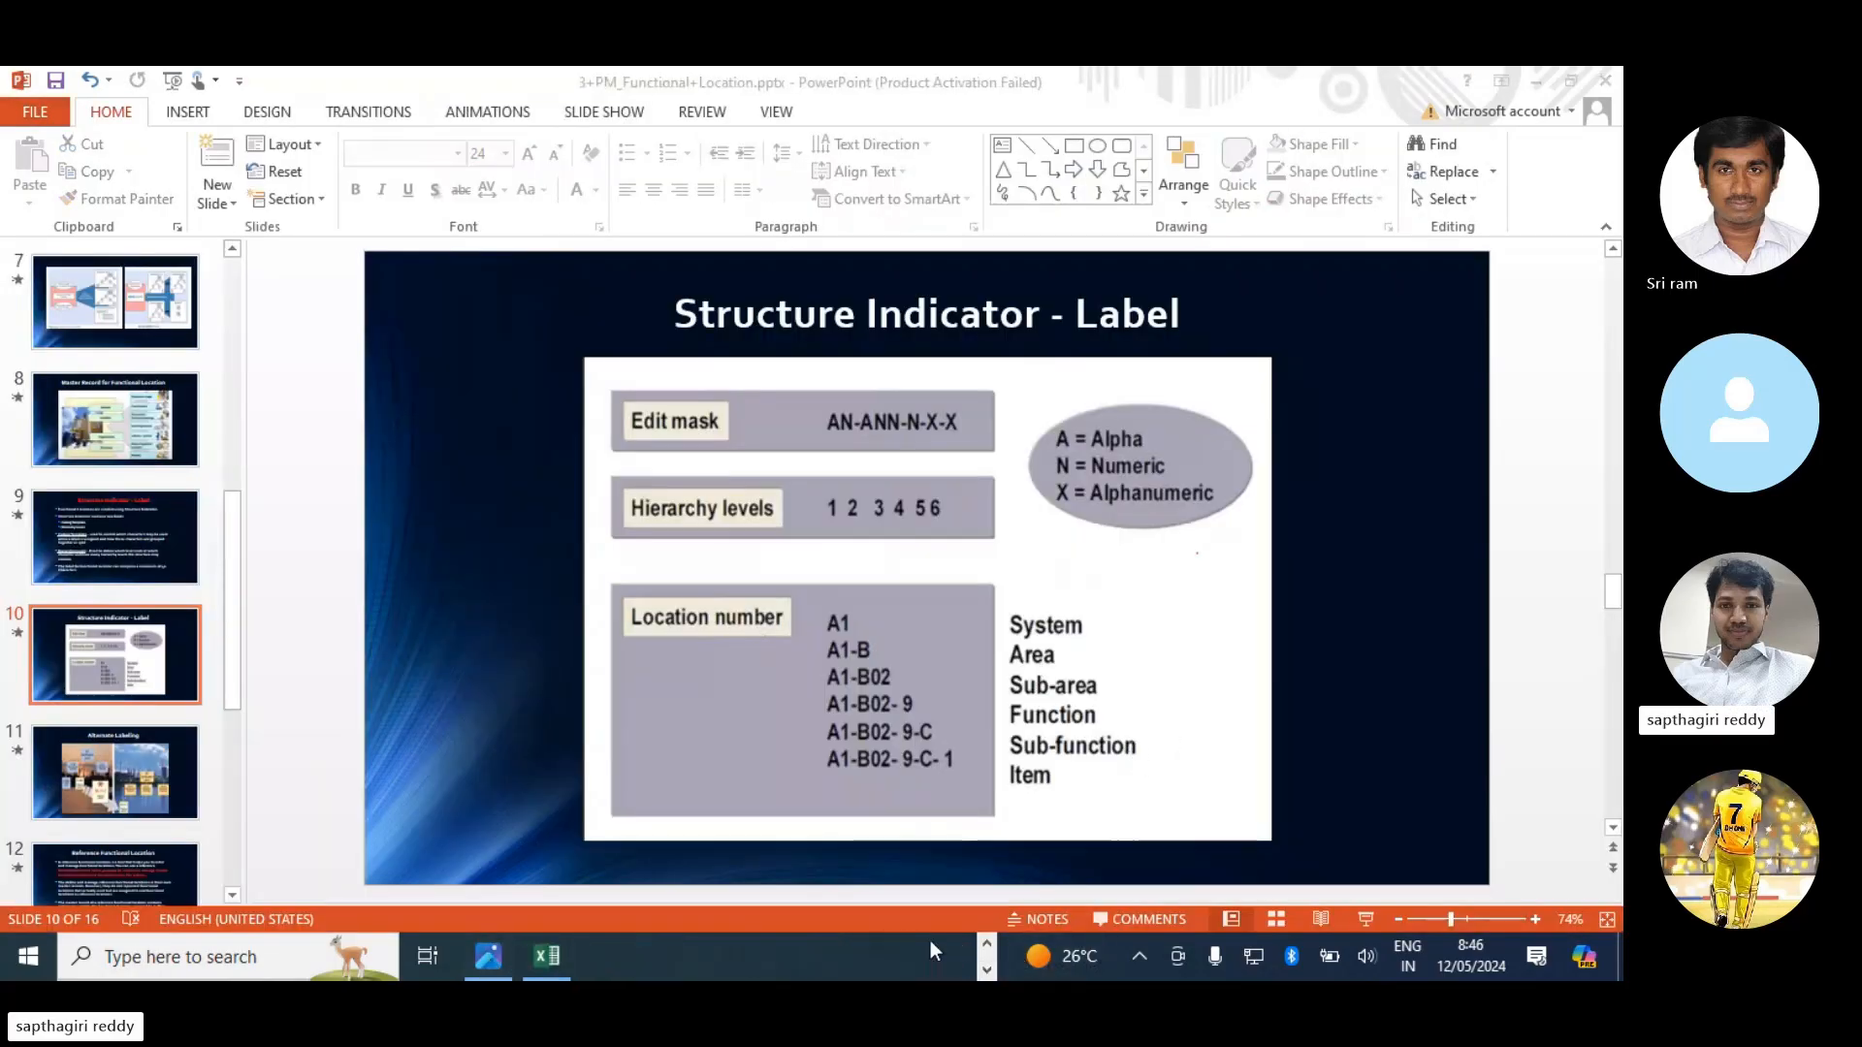
click(987, 944)
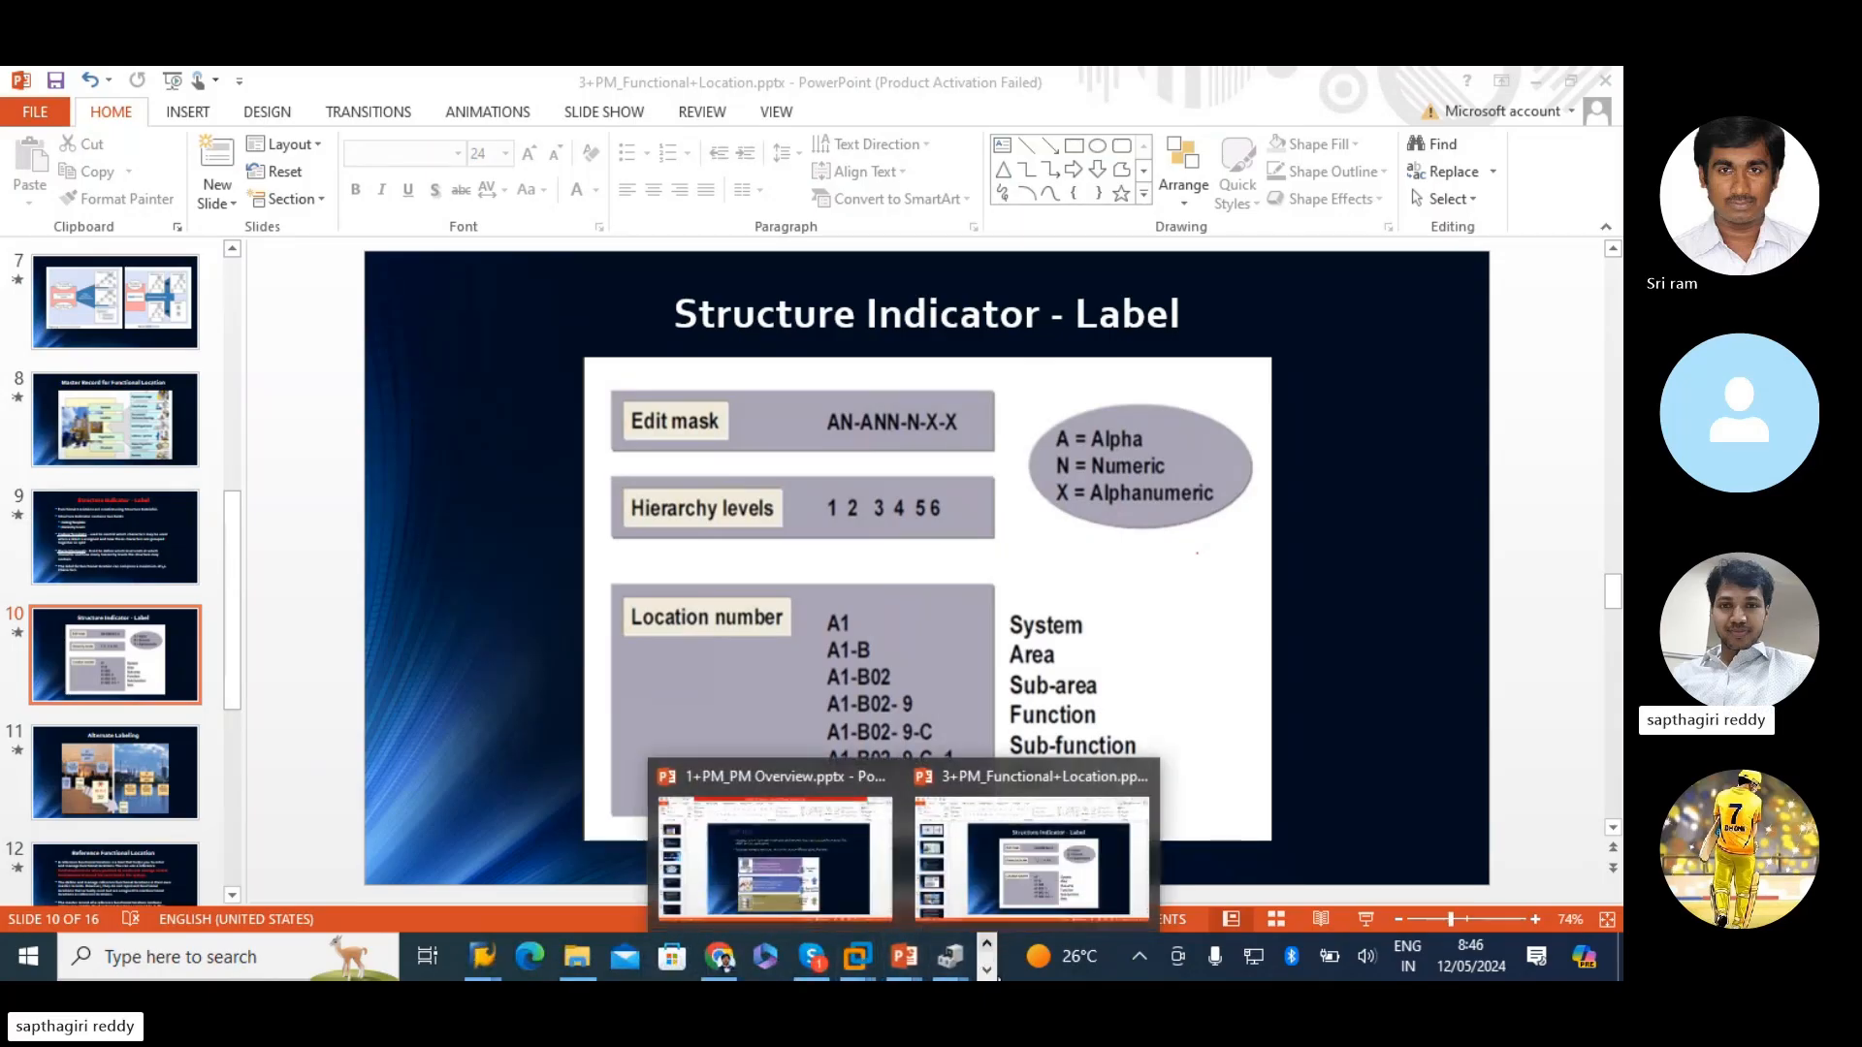
click(987, 968)
click(489, 955)
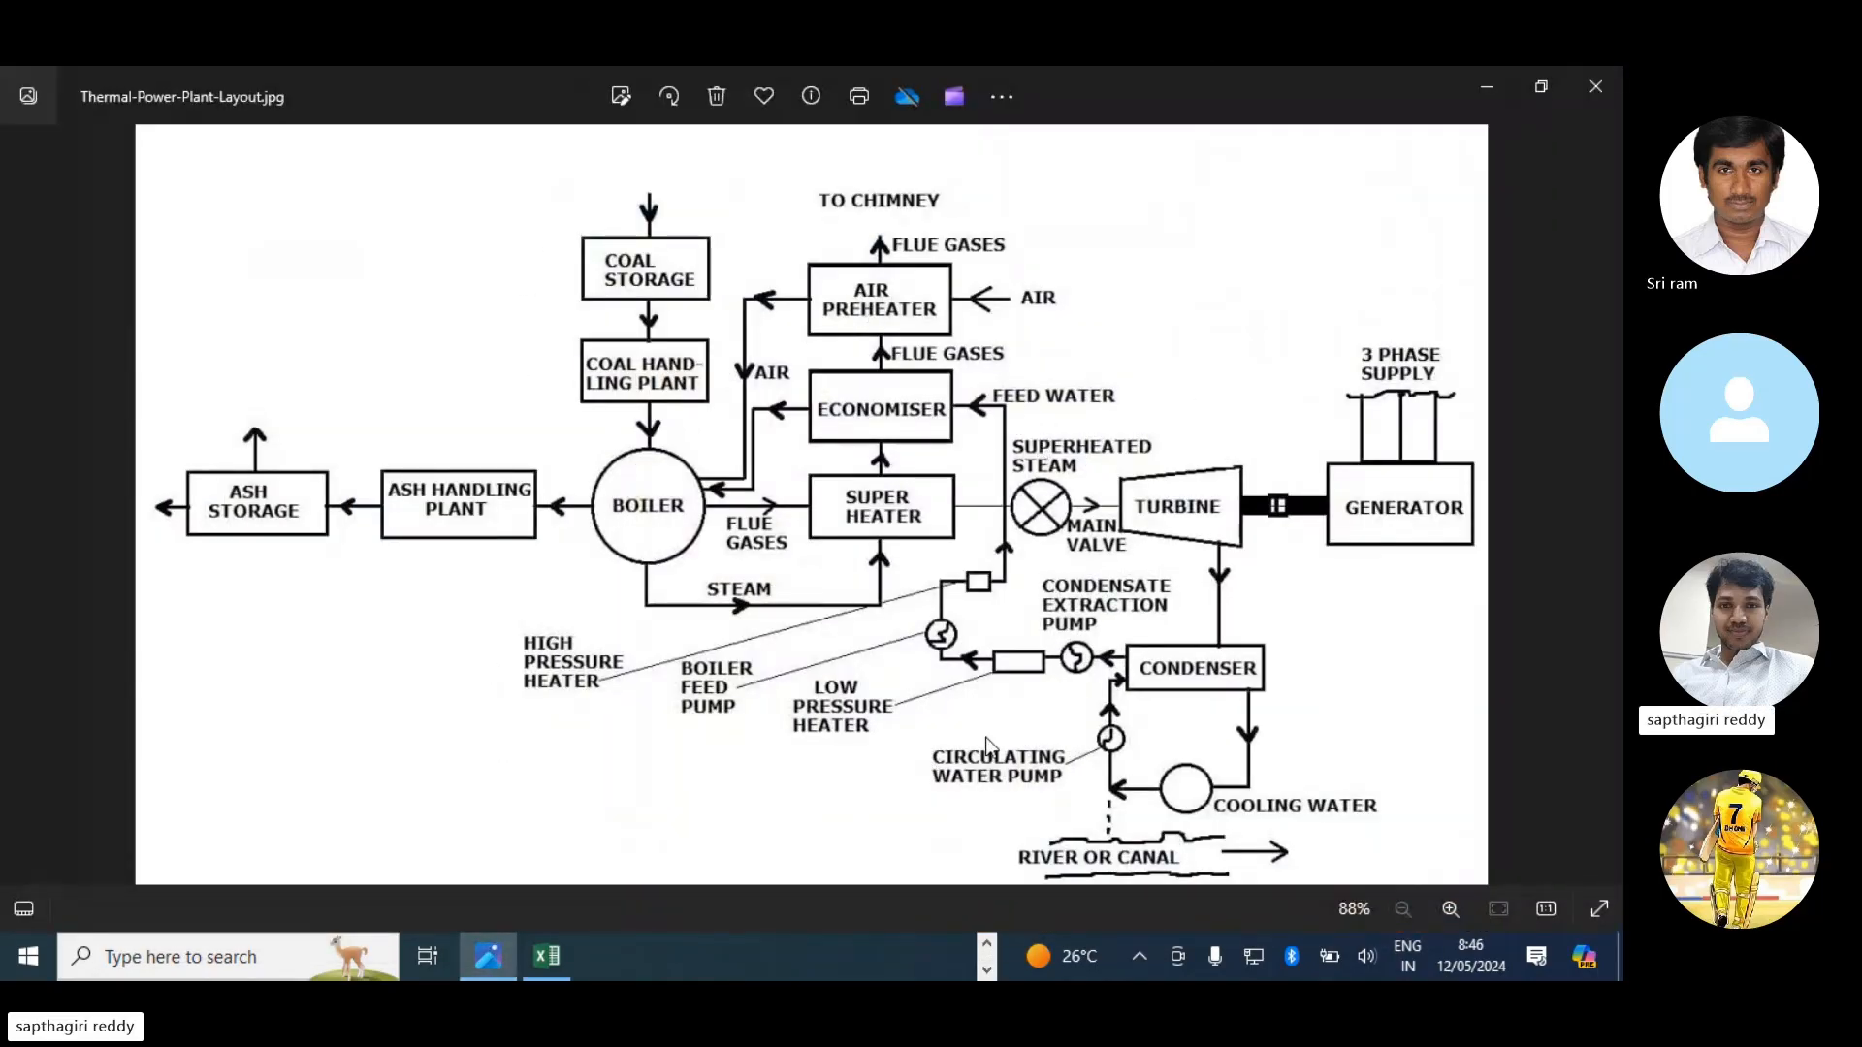
key(alt+Tab)
key(alt+Tab)
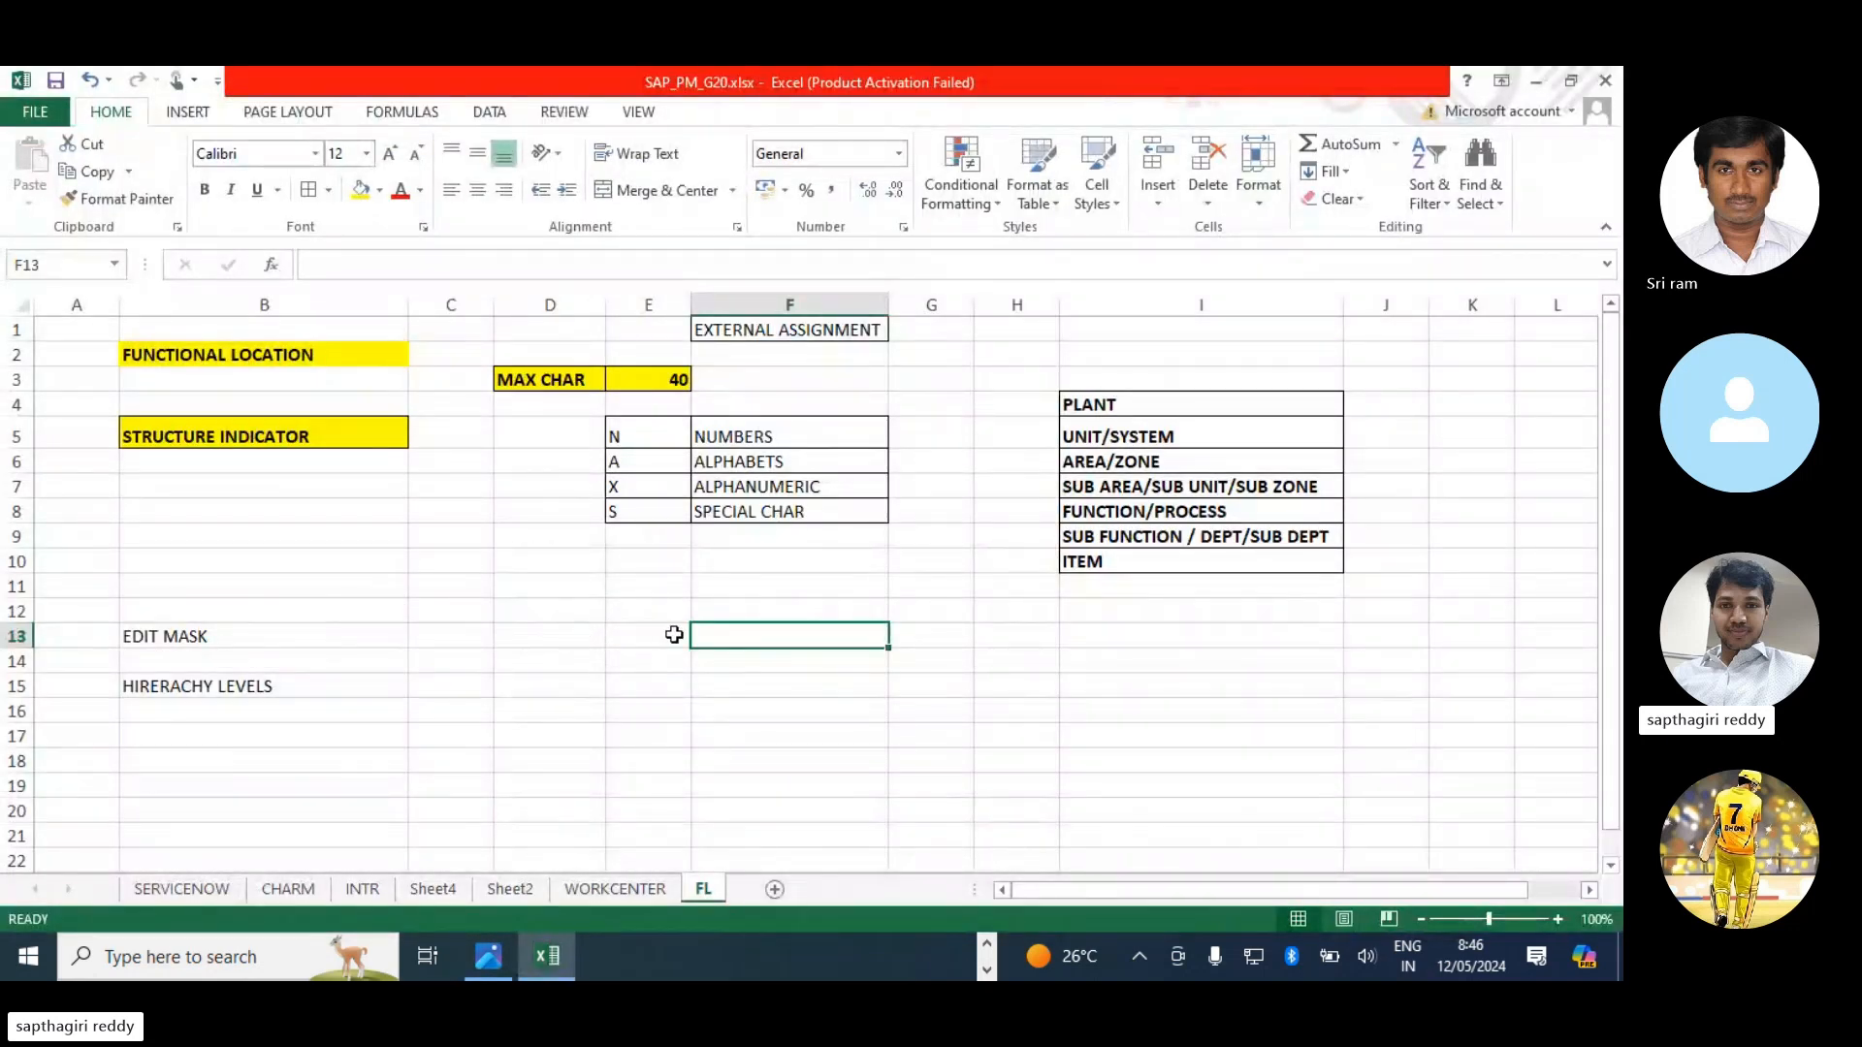
- Enter TP01 in cell E13 beside EDIT MASK and compare its characters with the structure indicator codes in E5:F8
click(636, 631)
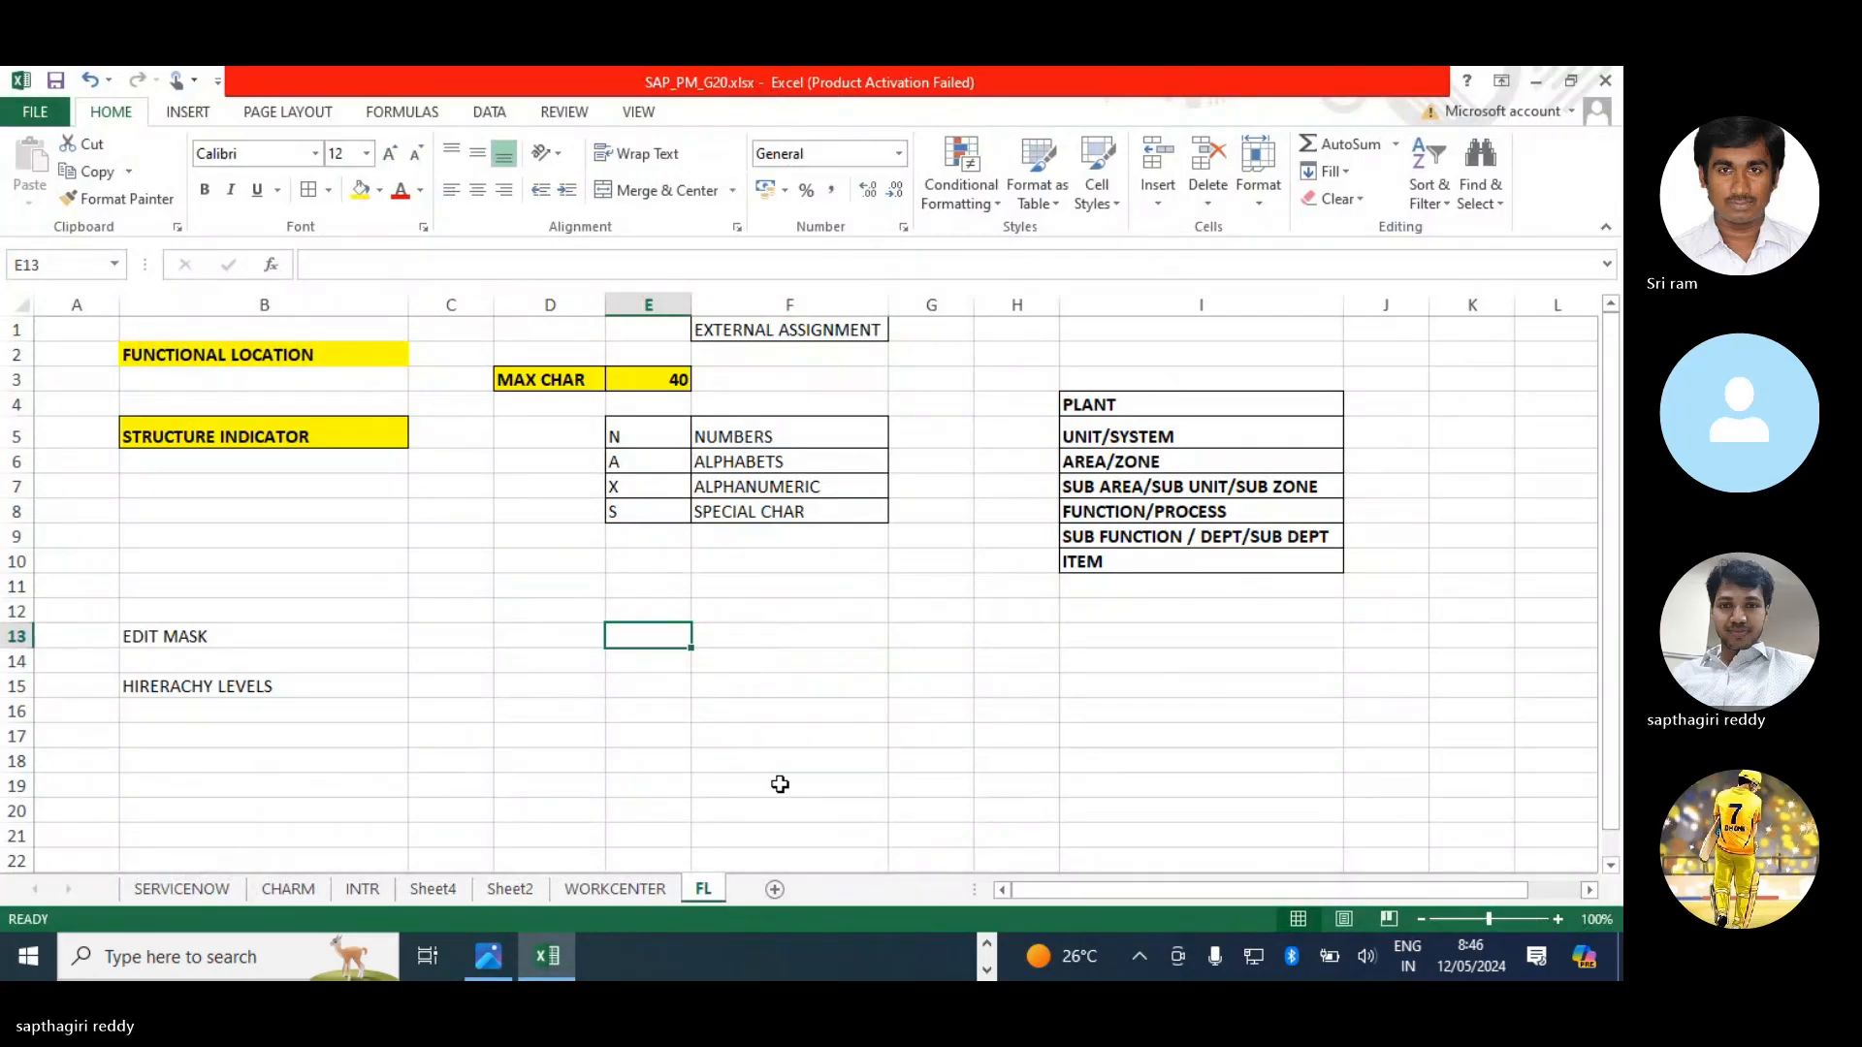
text(TP01)
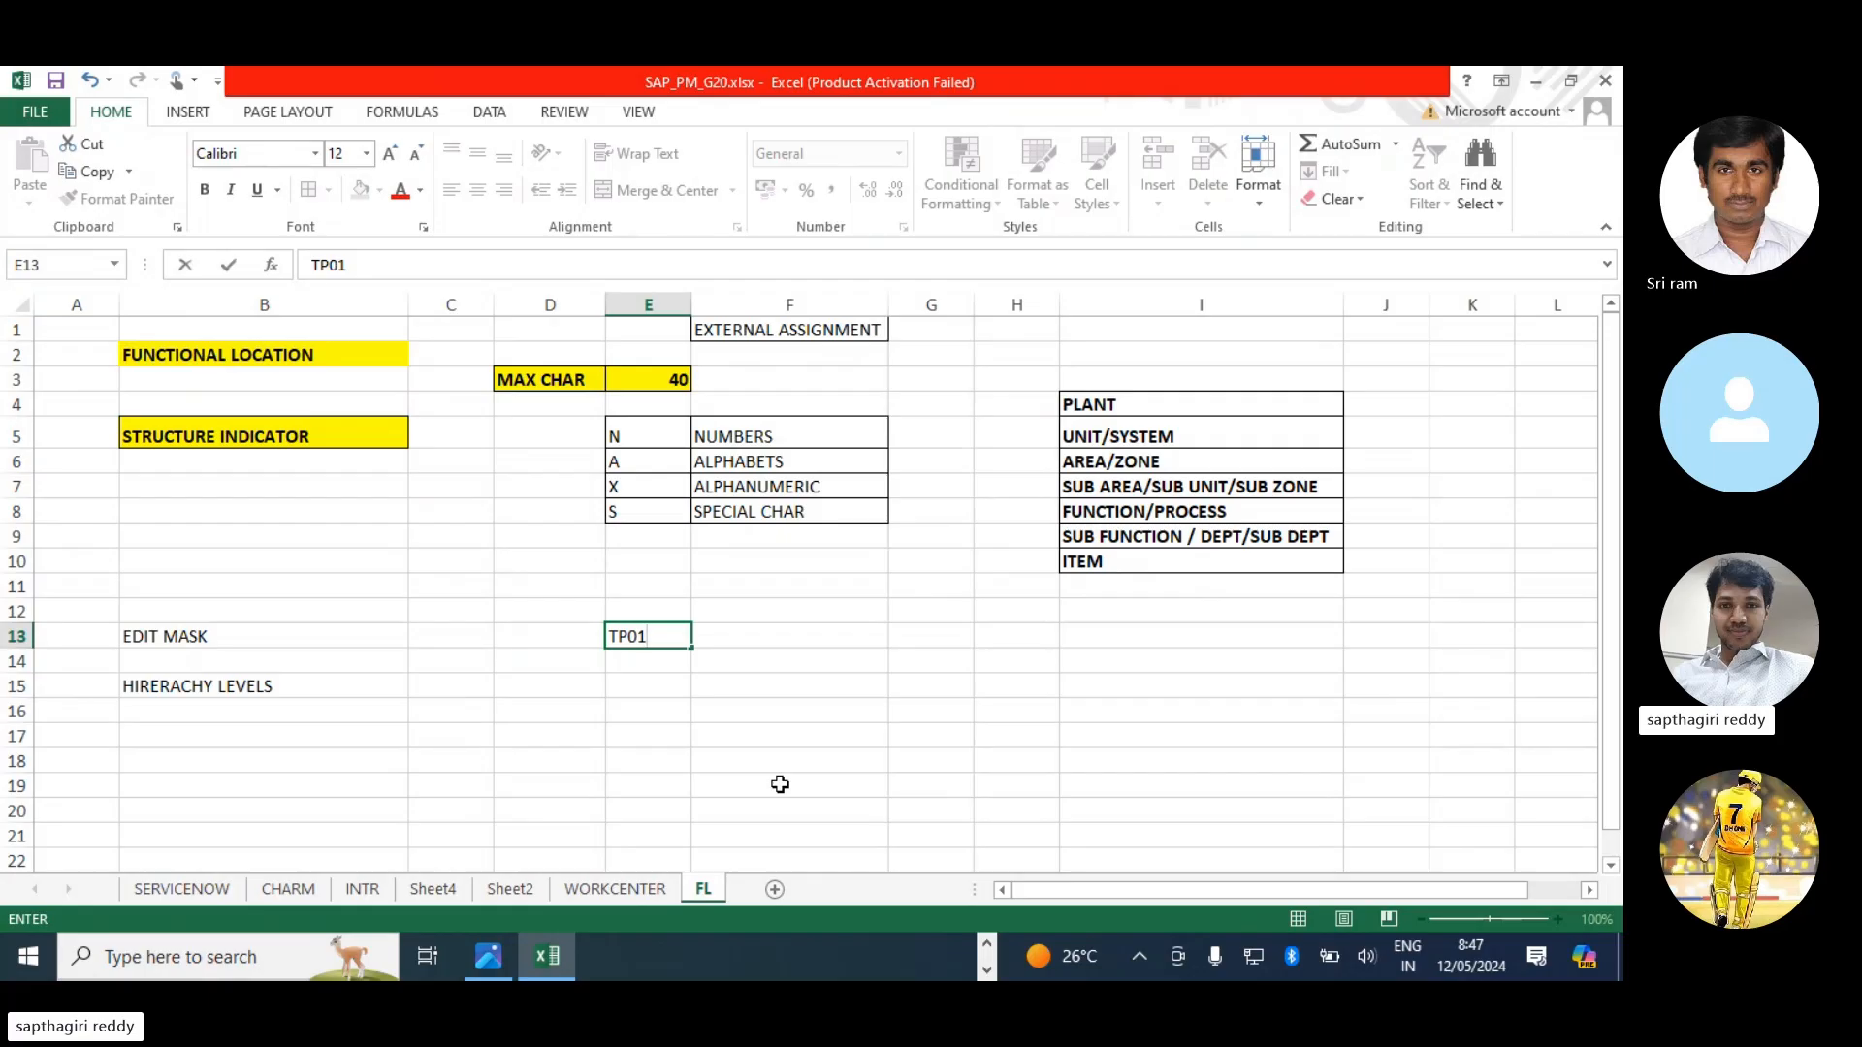
click(624, 657)
click(638, 637)
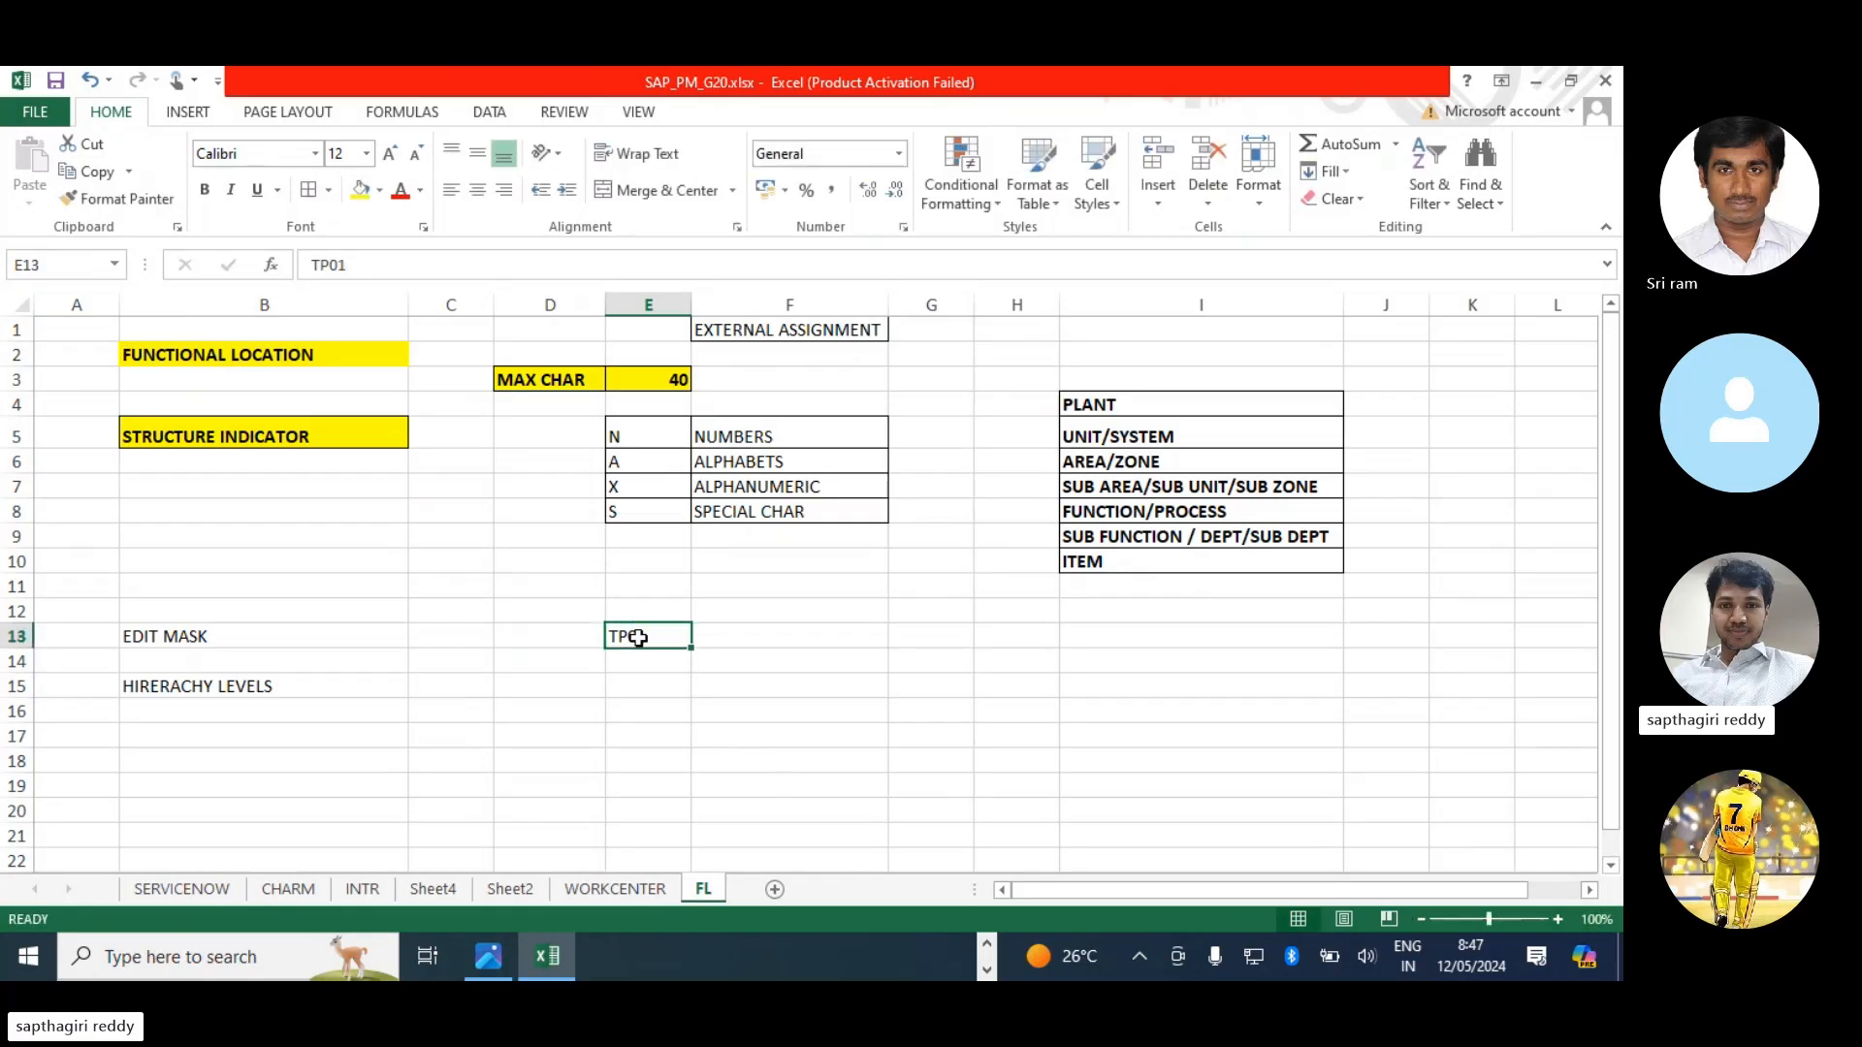
click(641, 458)
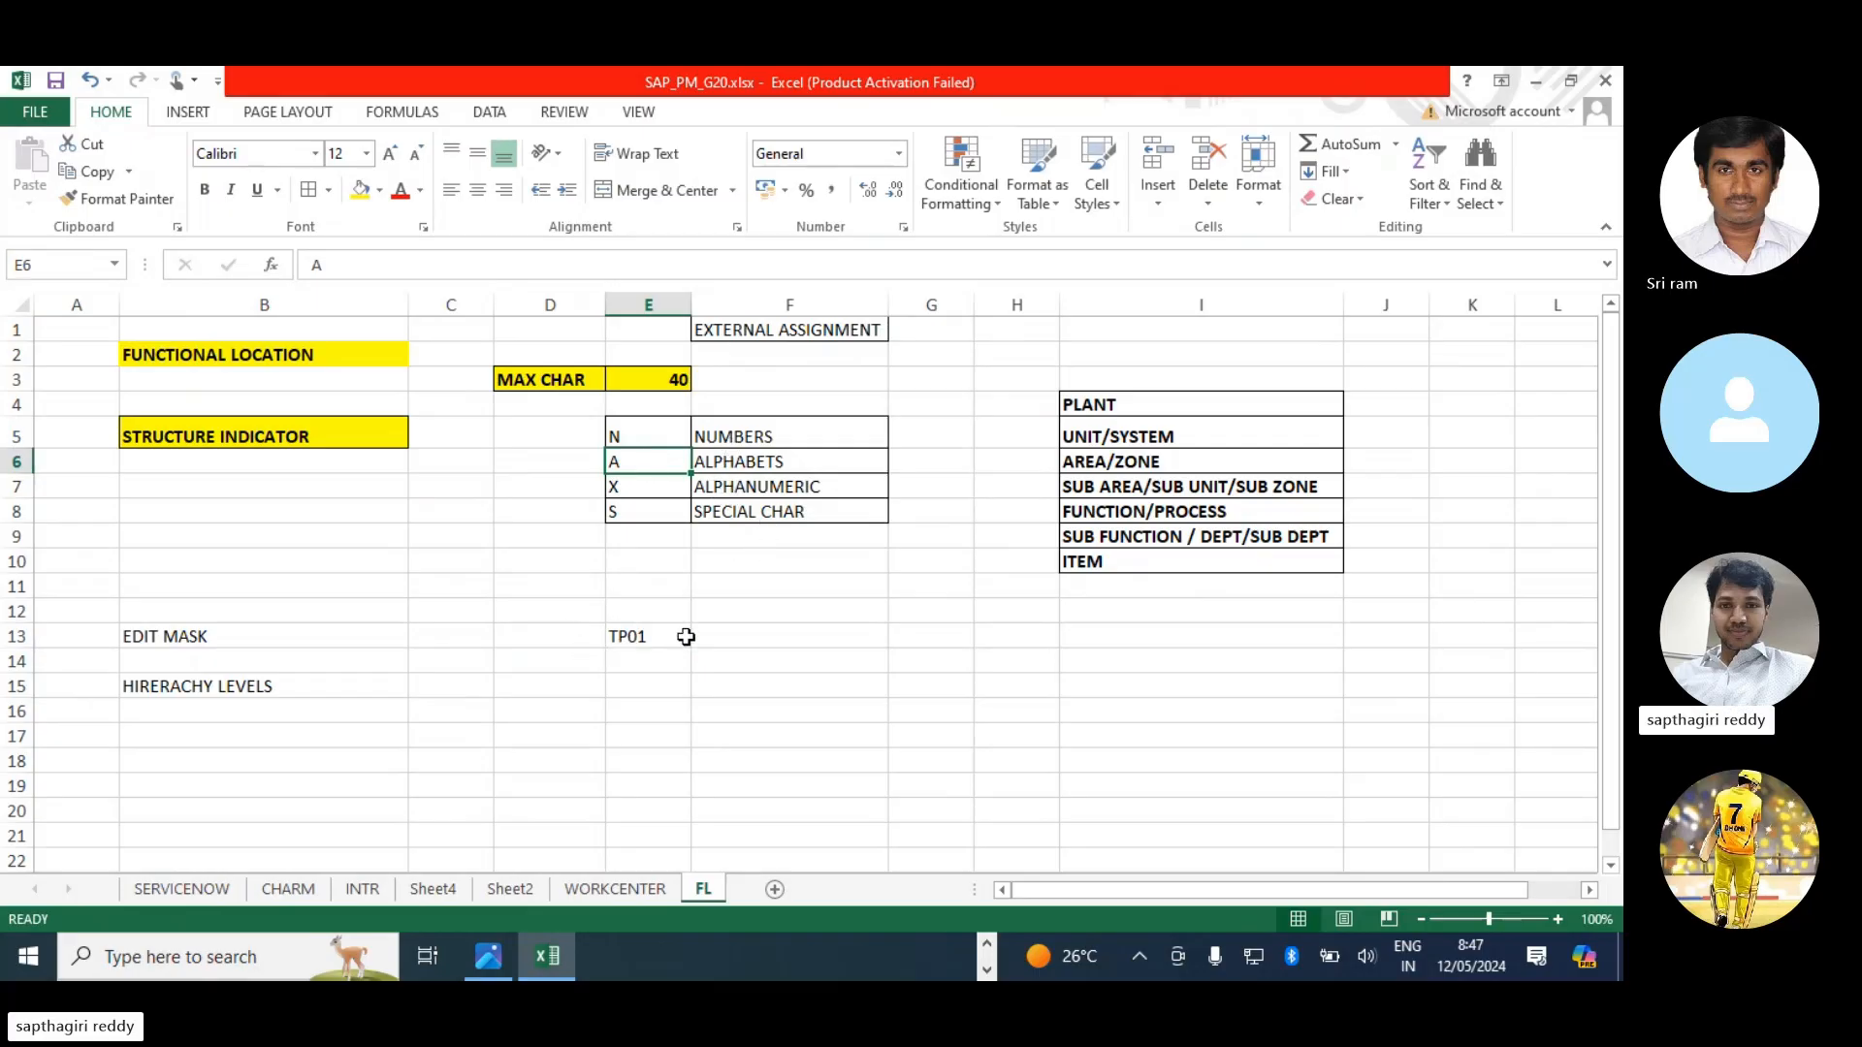
click(737, 482)
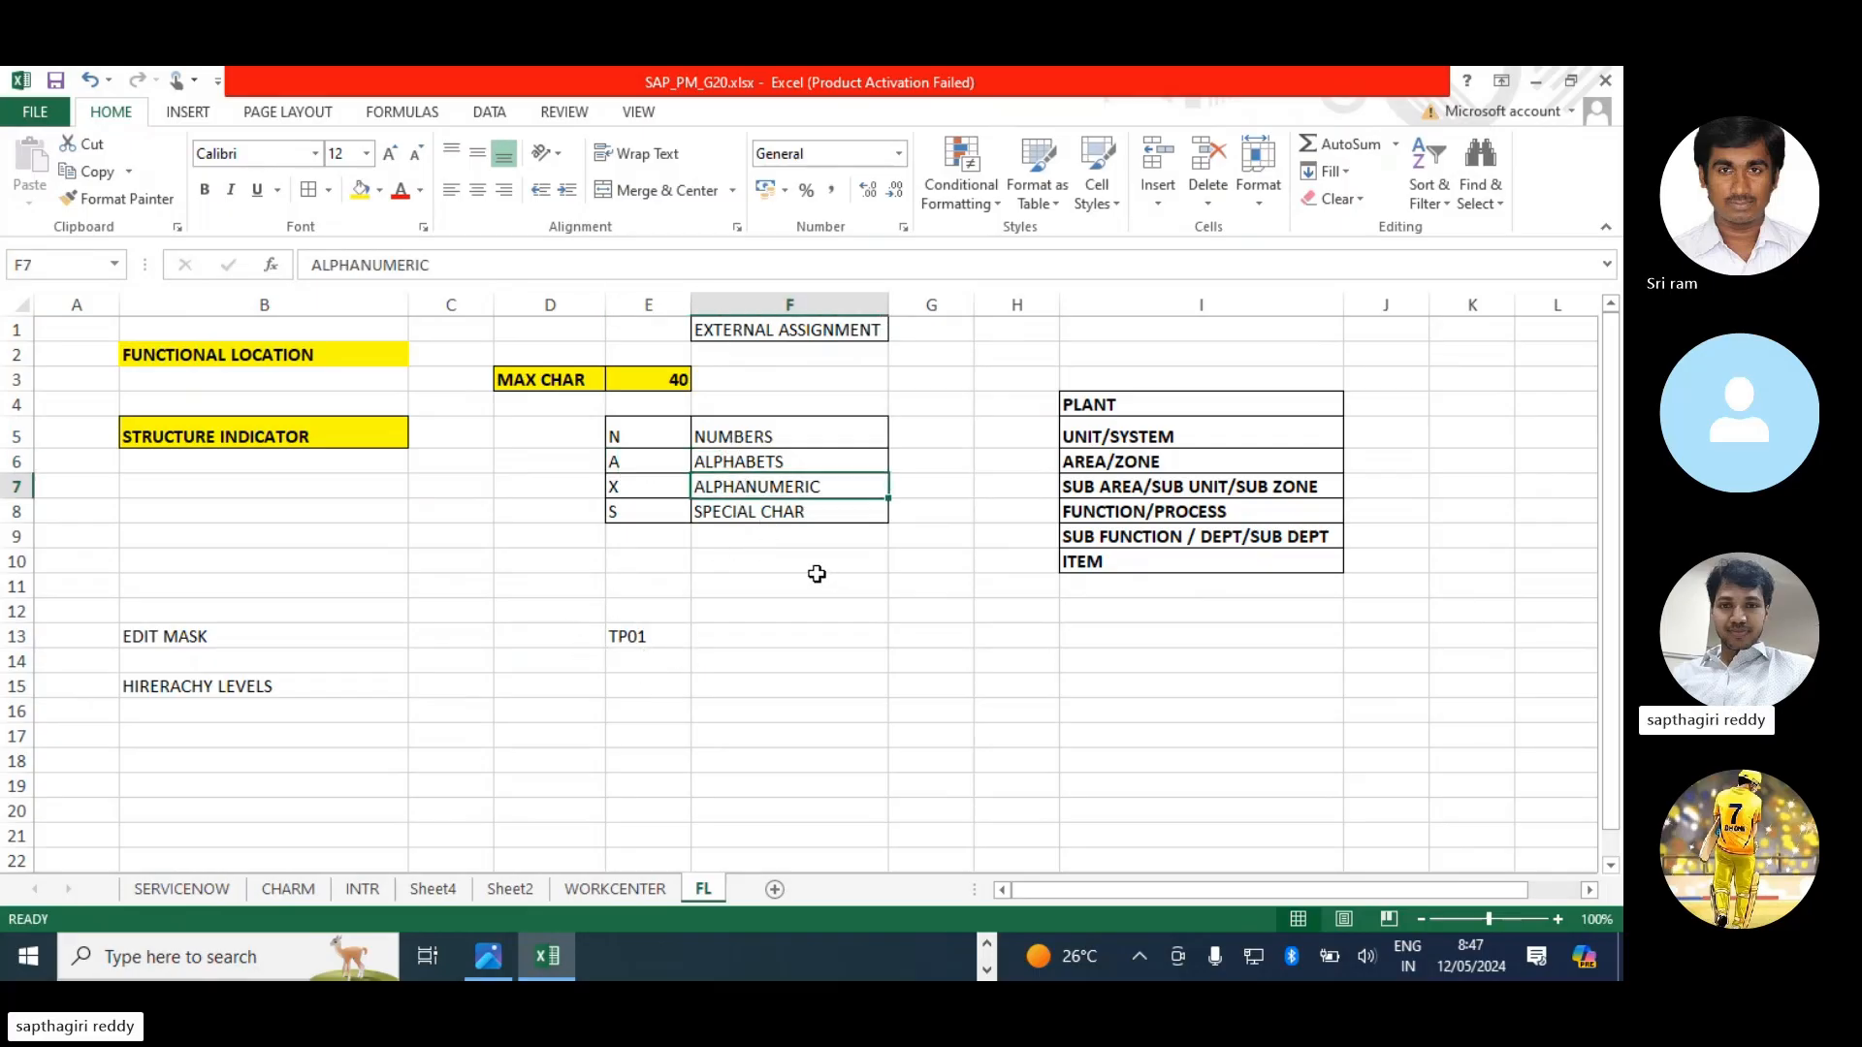
double_click(621, 637)
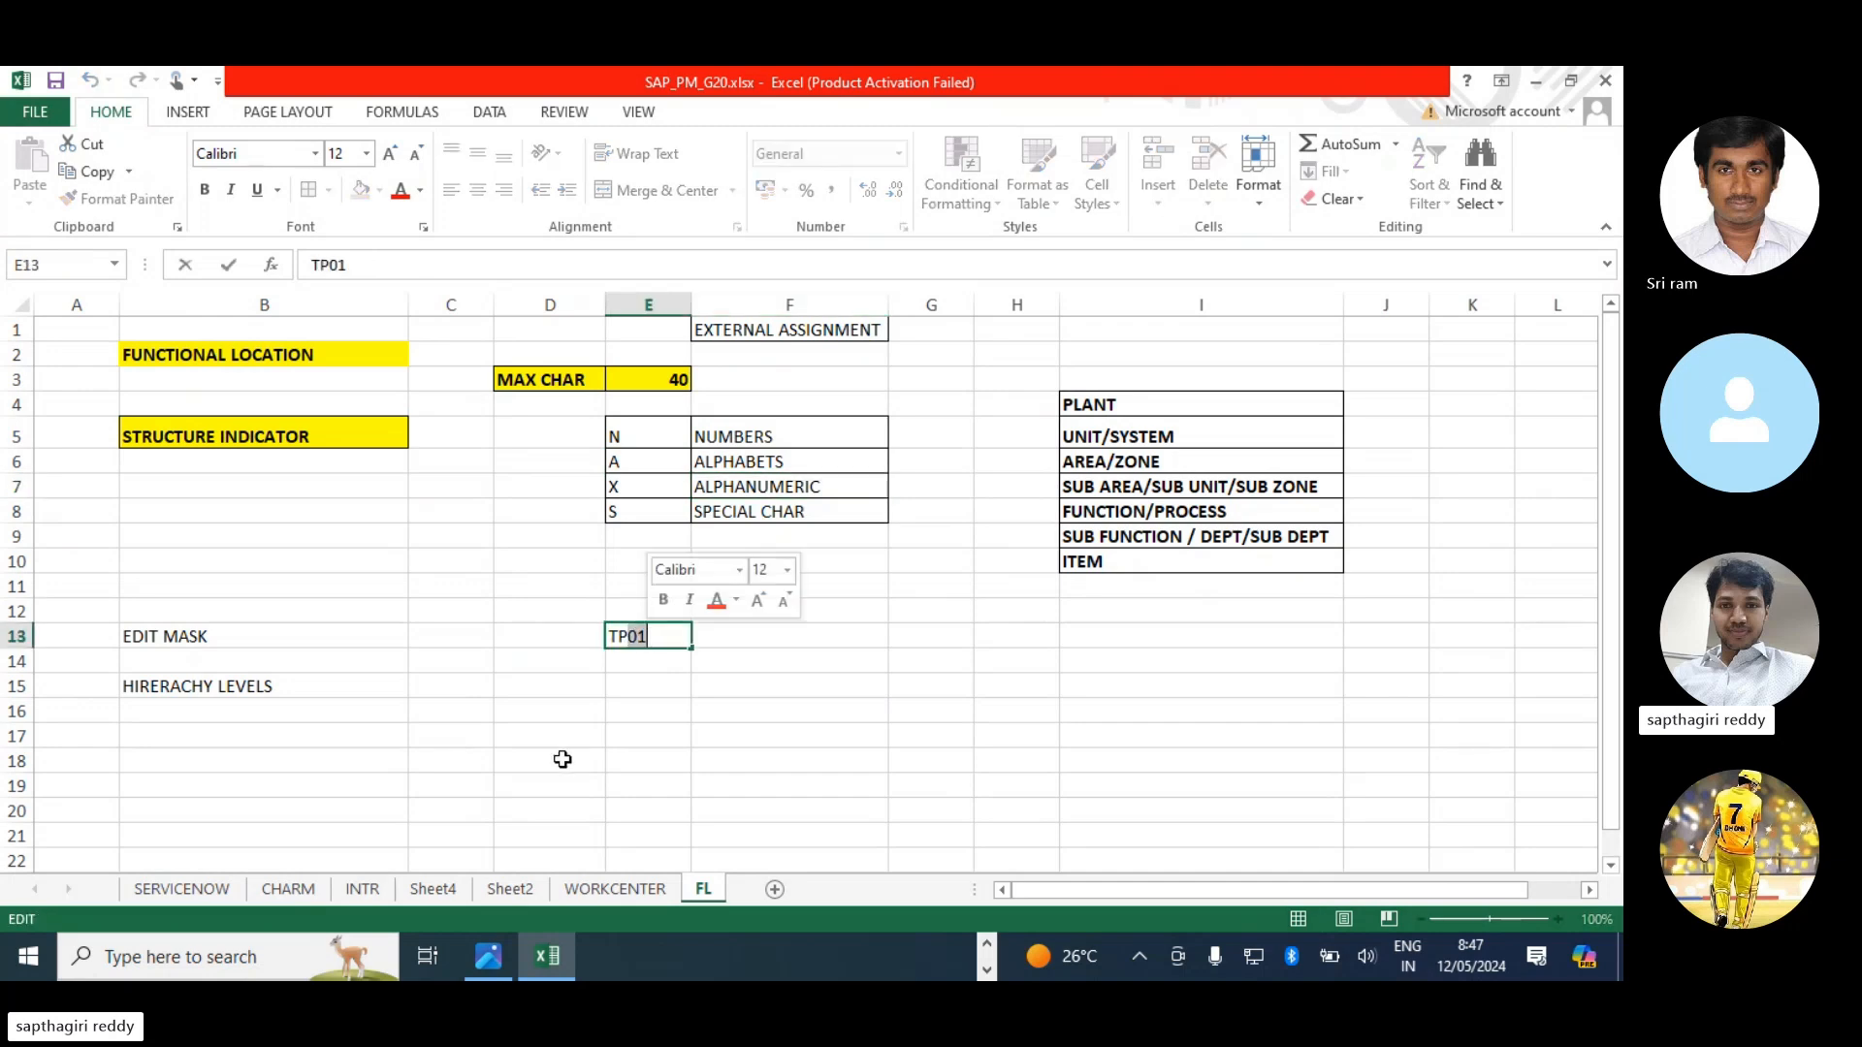
click(624, 661)
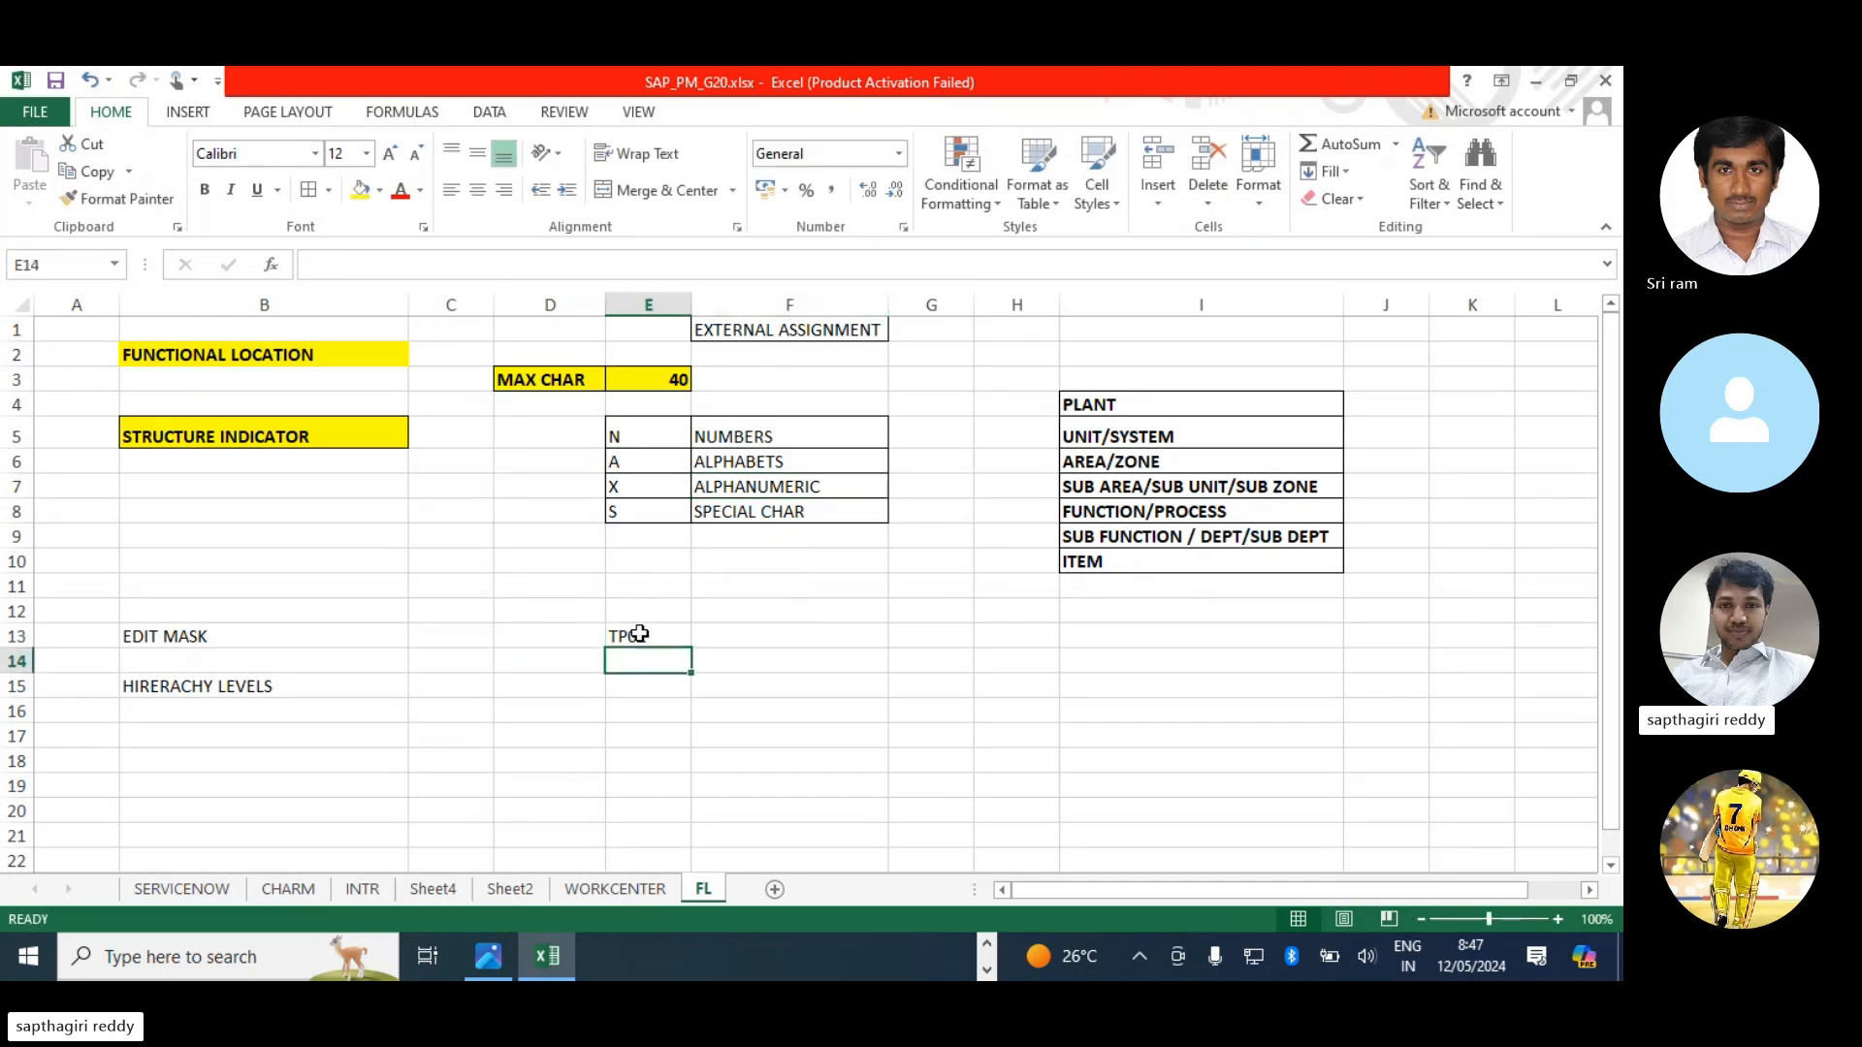
click(640, 635)
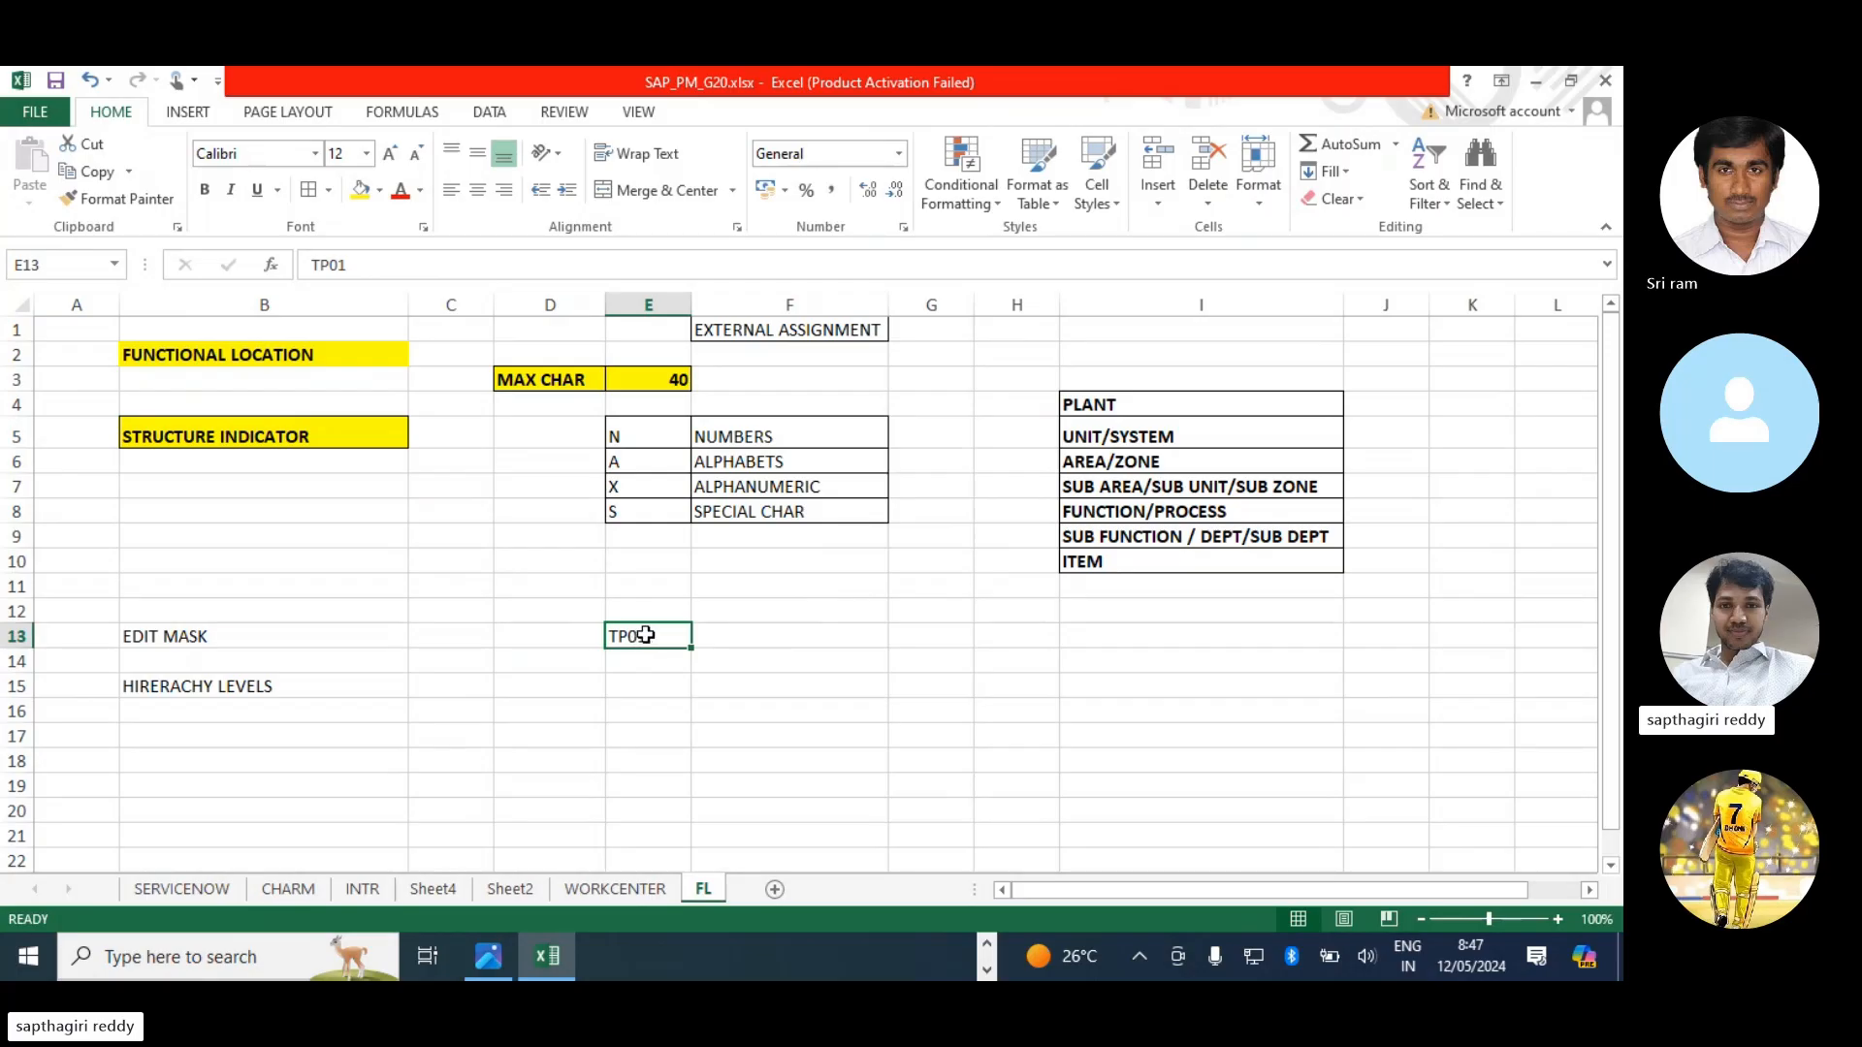
- Merge cells D13:H13 containing TP01 and left-align the text
drag(582, 635, 1011, 644)
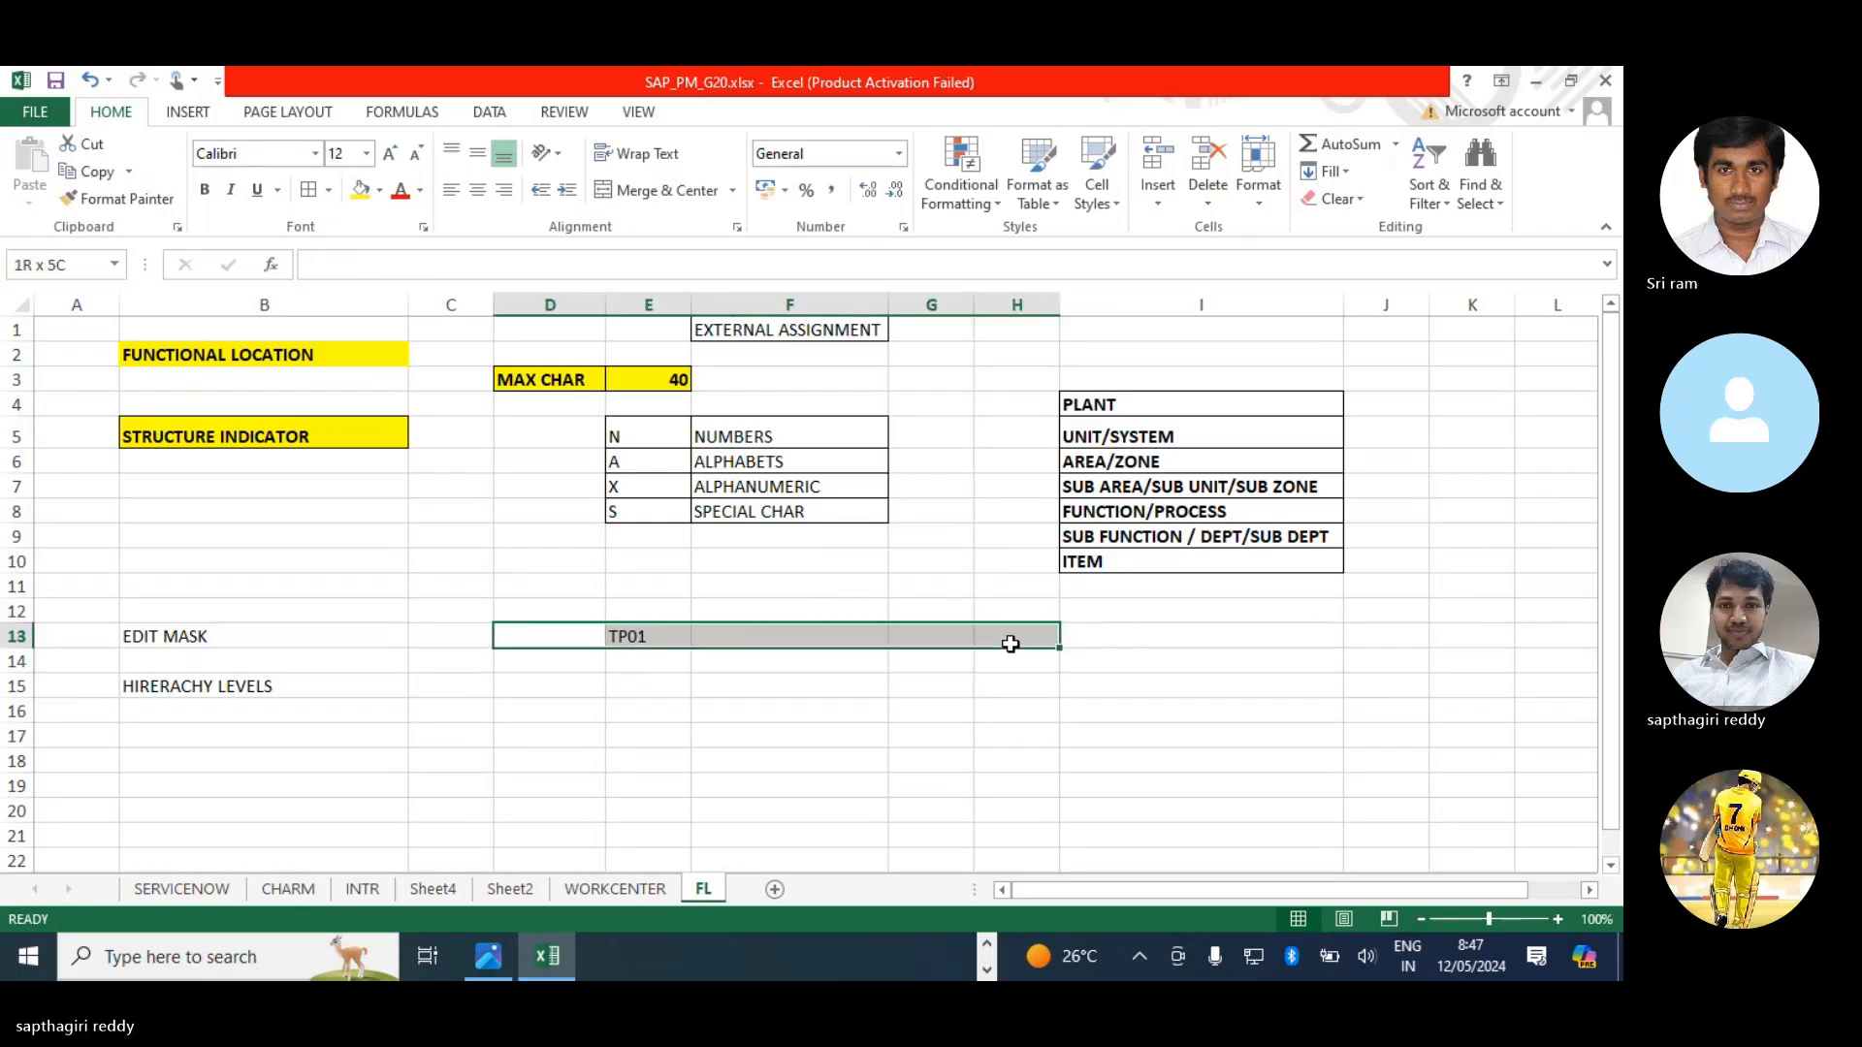
click(662, 190)
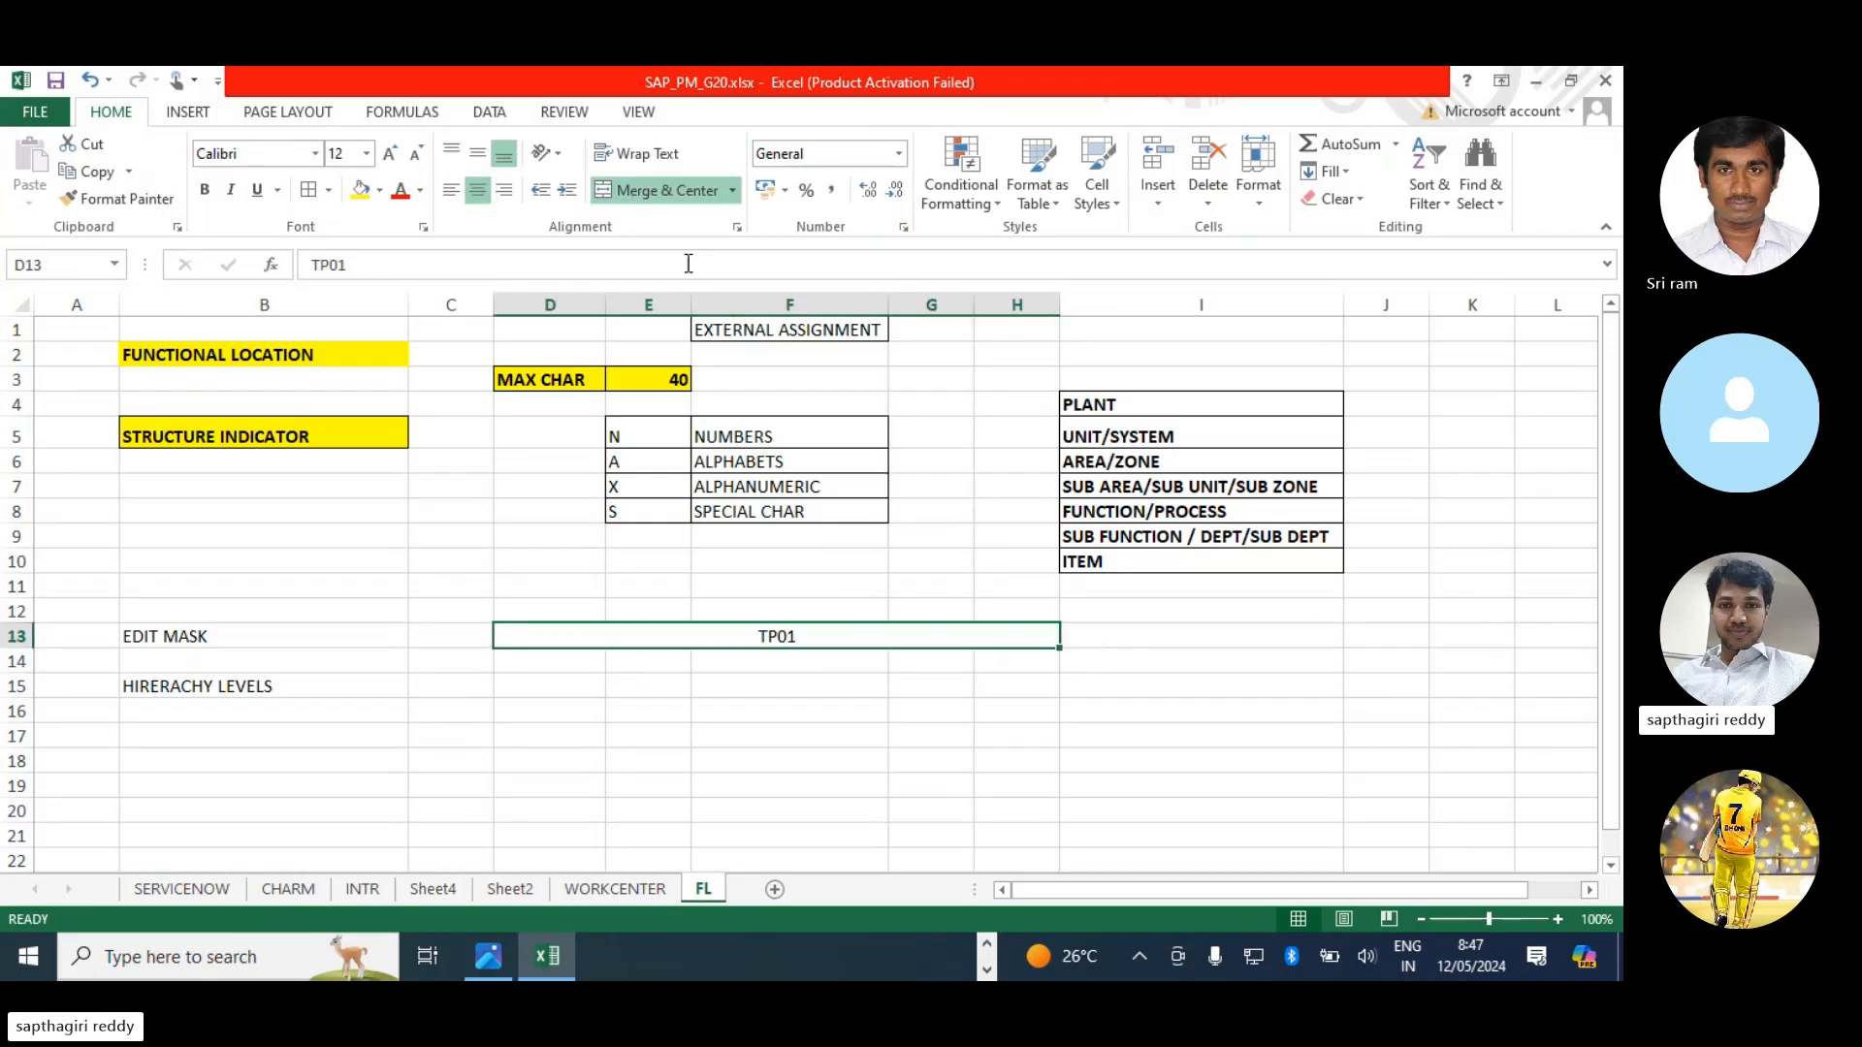
click(450, 192)
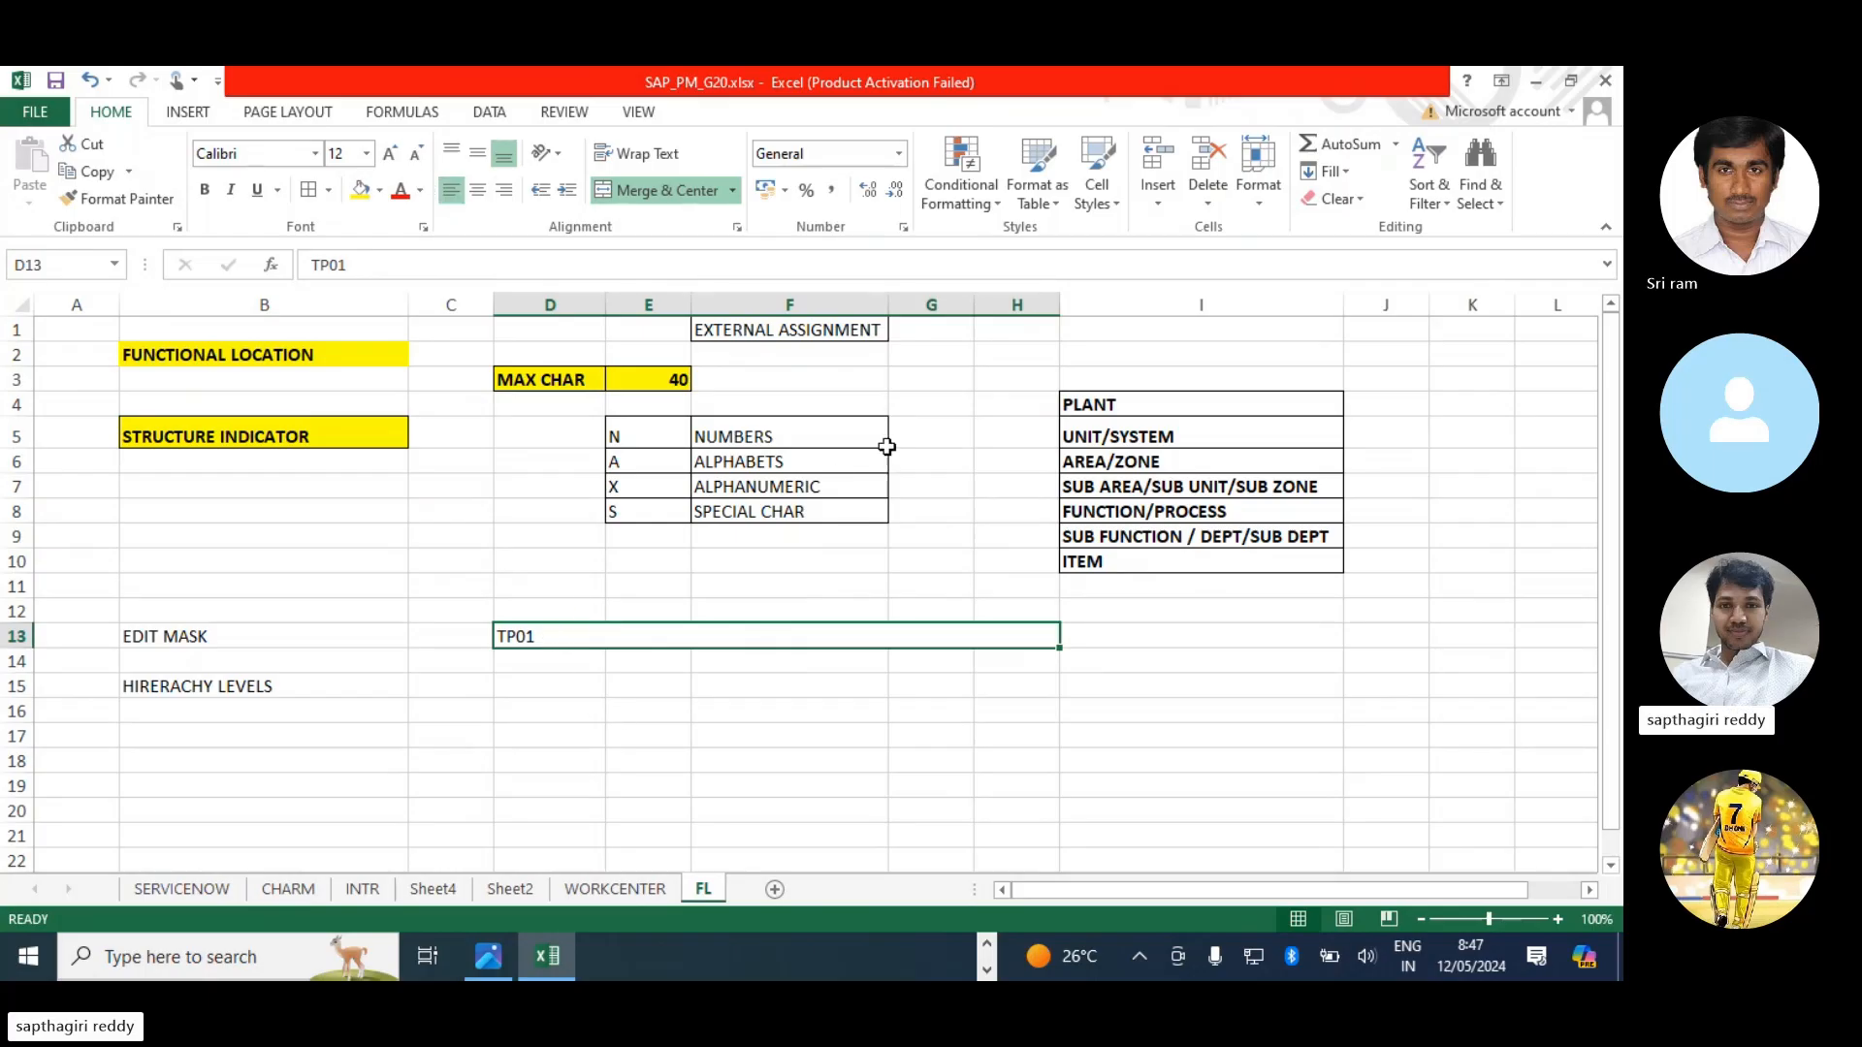
- Merge and center cells D12:H12 directly above the TP01 row
click(541, 609)
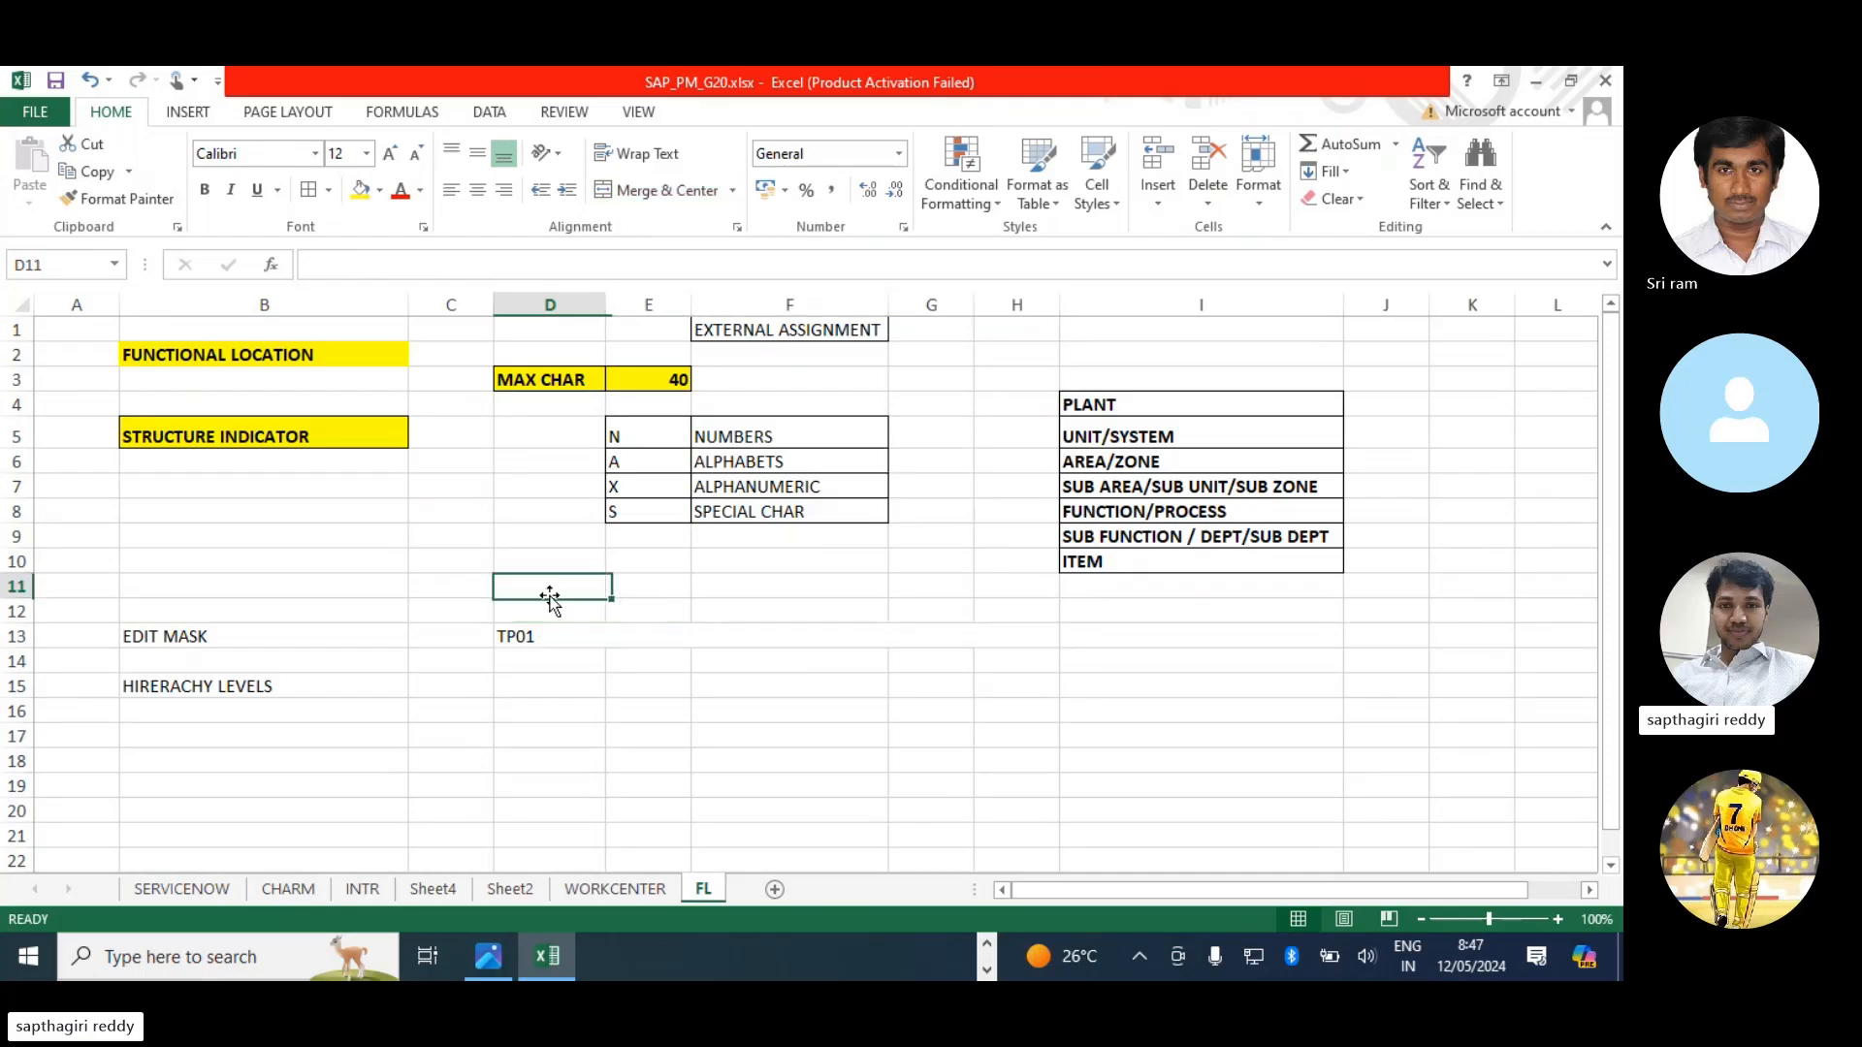
click(545, 638)
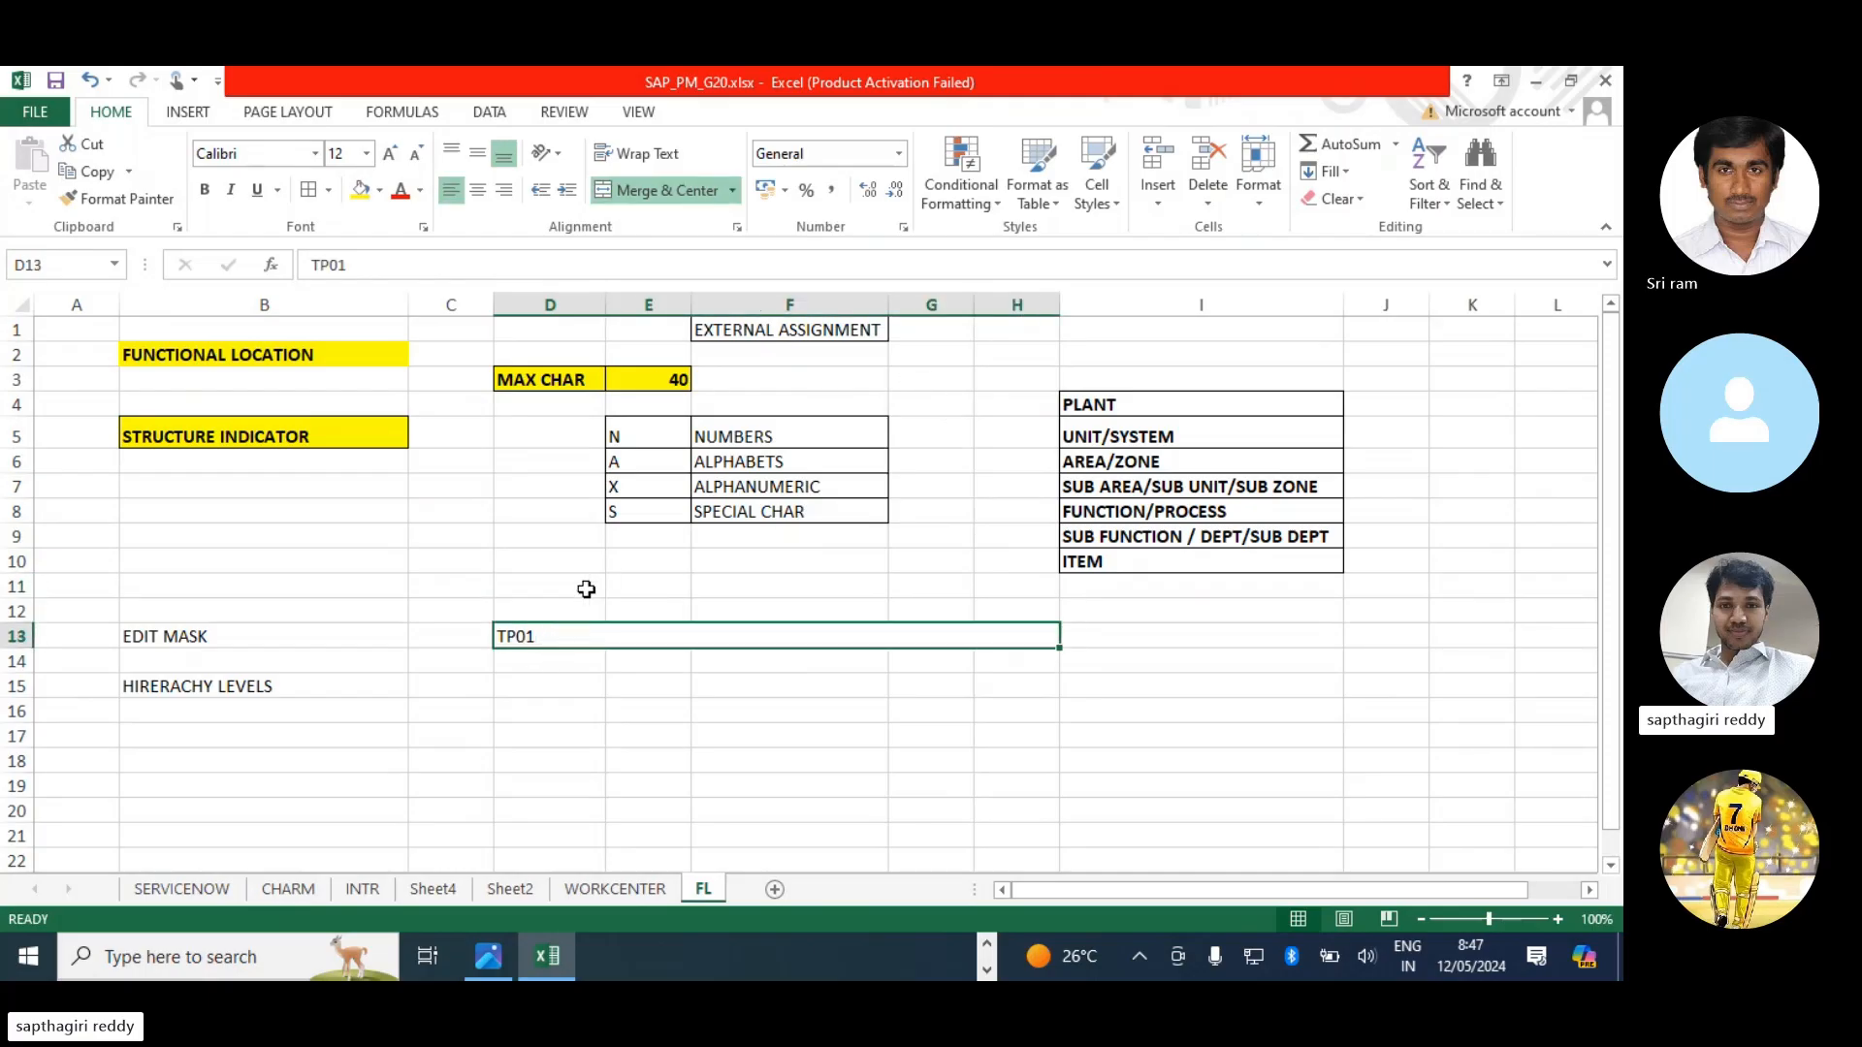
click(524, 656)
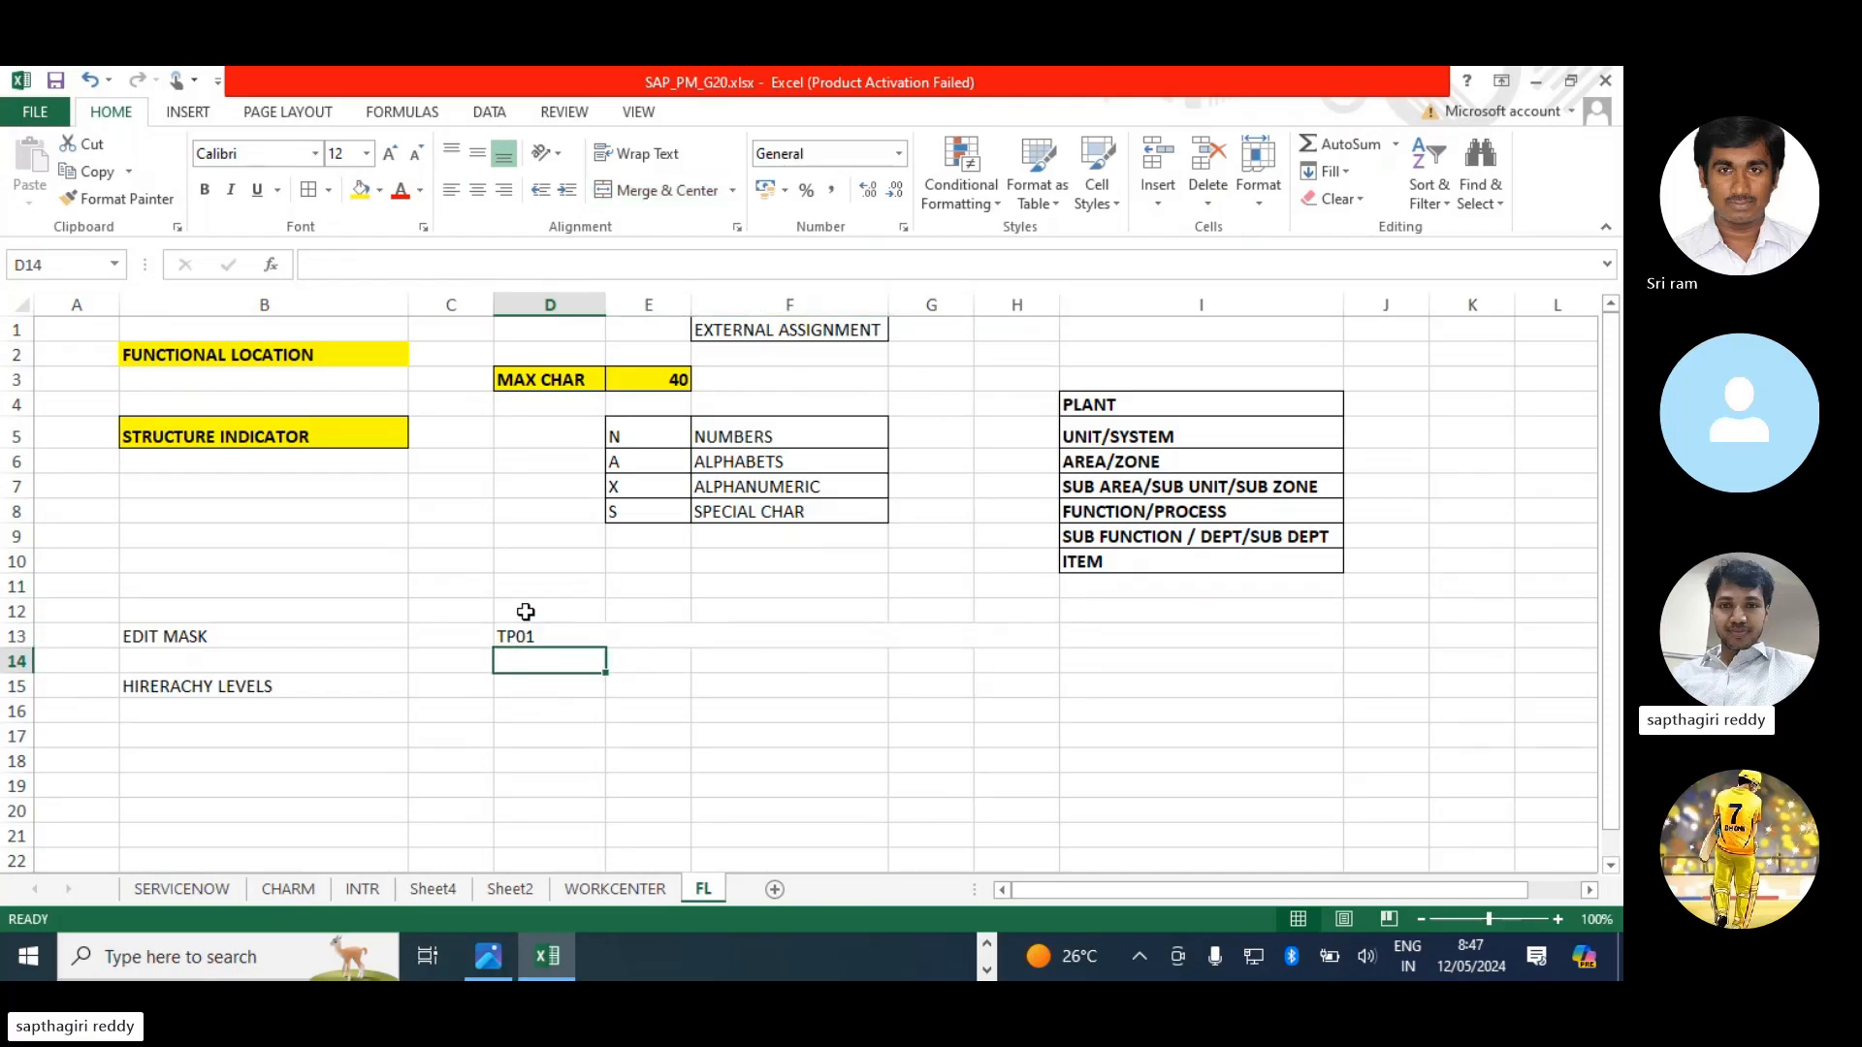
drag(524, 611, 986, 611)
click(669, 189)
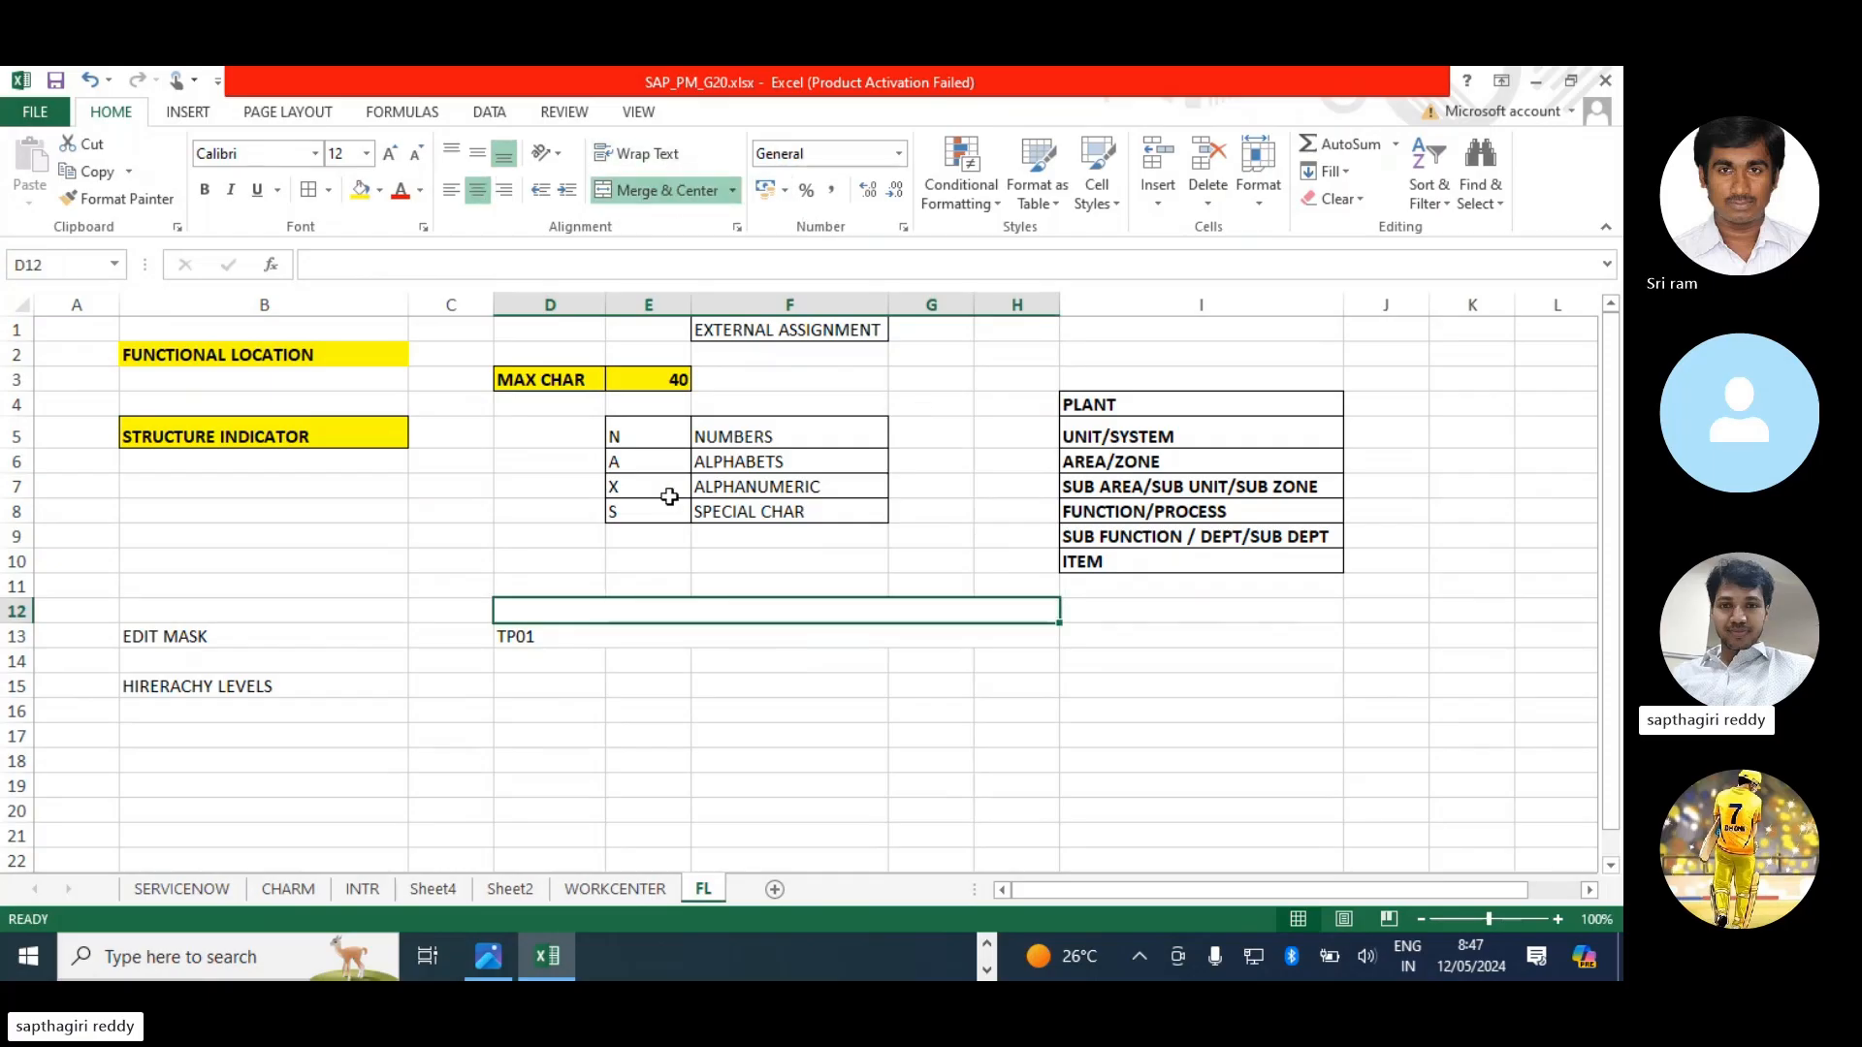
- Enter the edit mask AANN in merged cell D12 above TP01
click(167, 641)
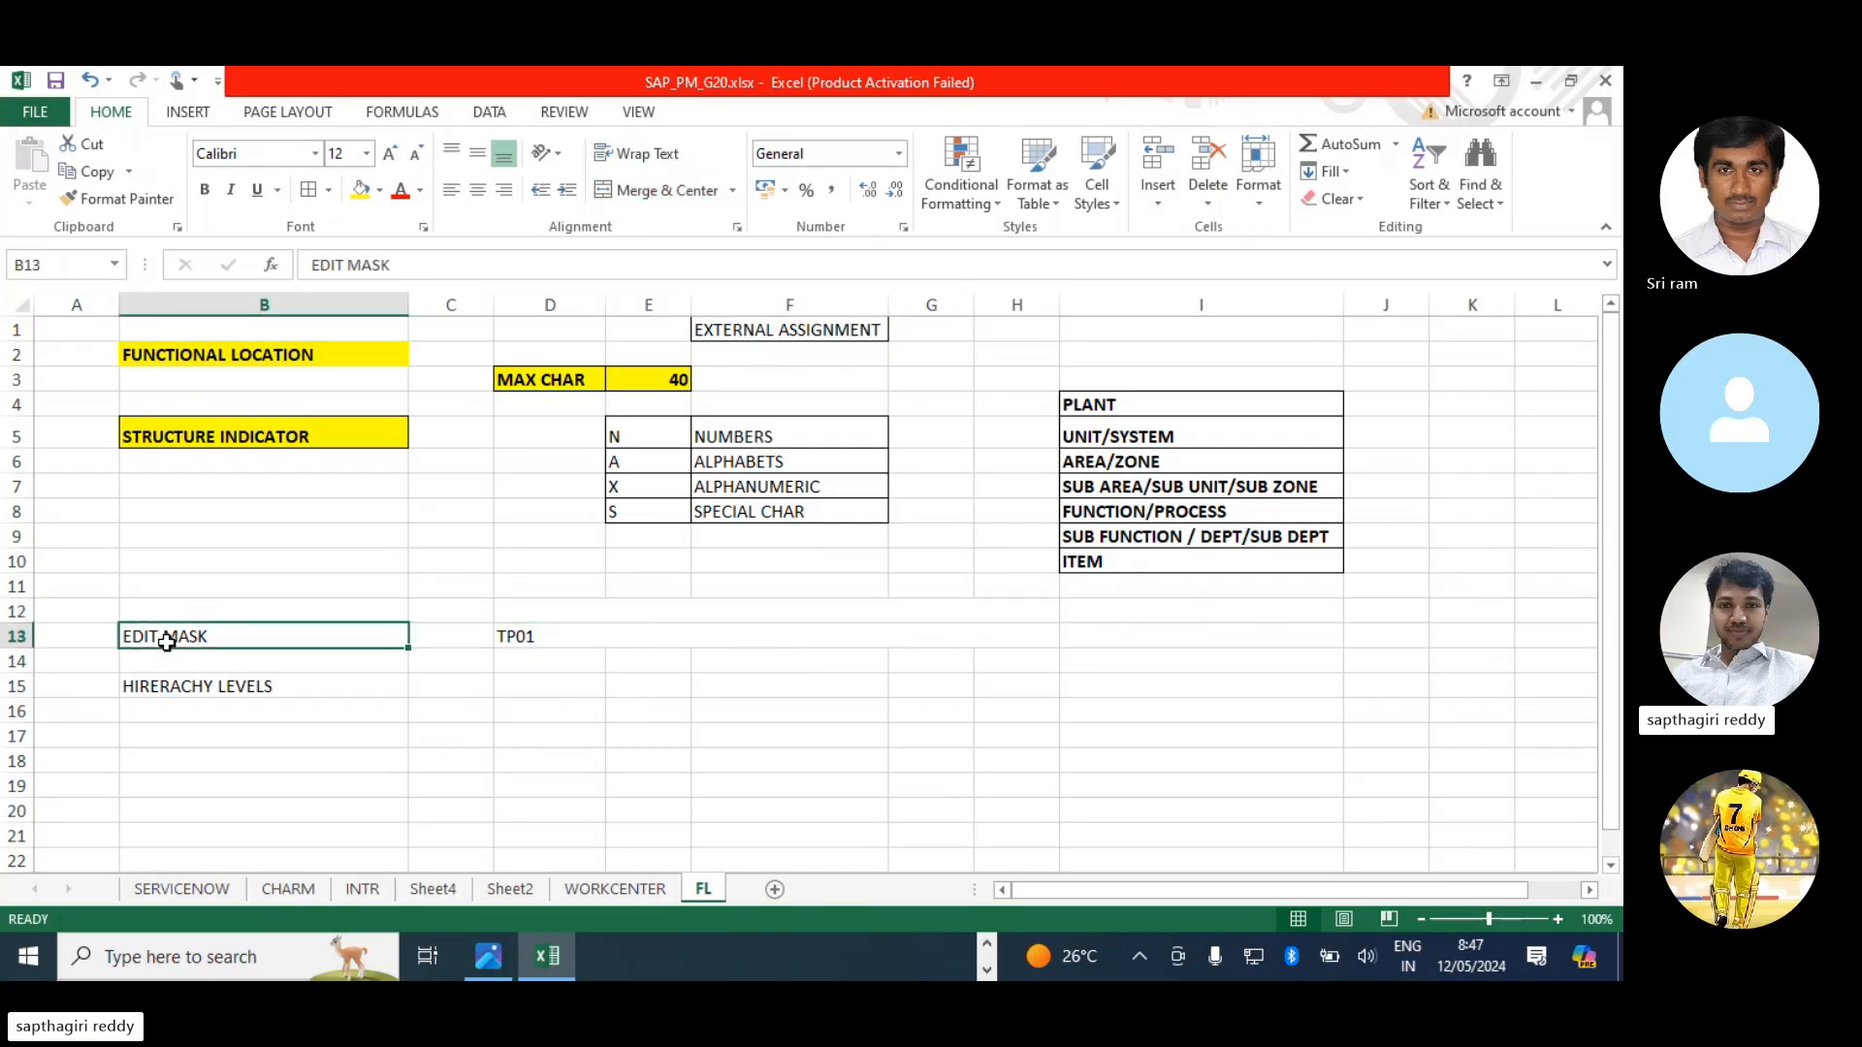
click(534, 606)
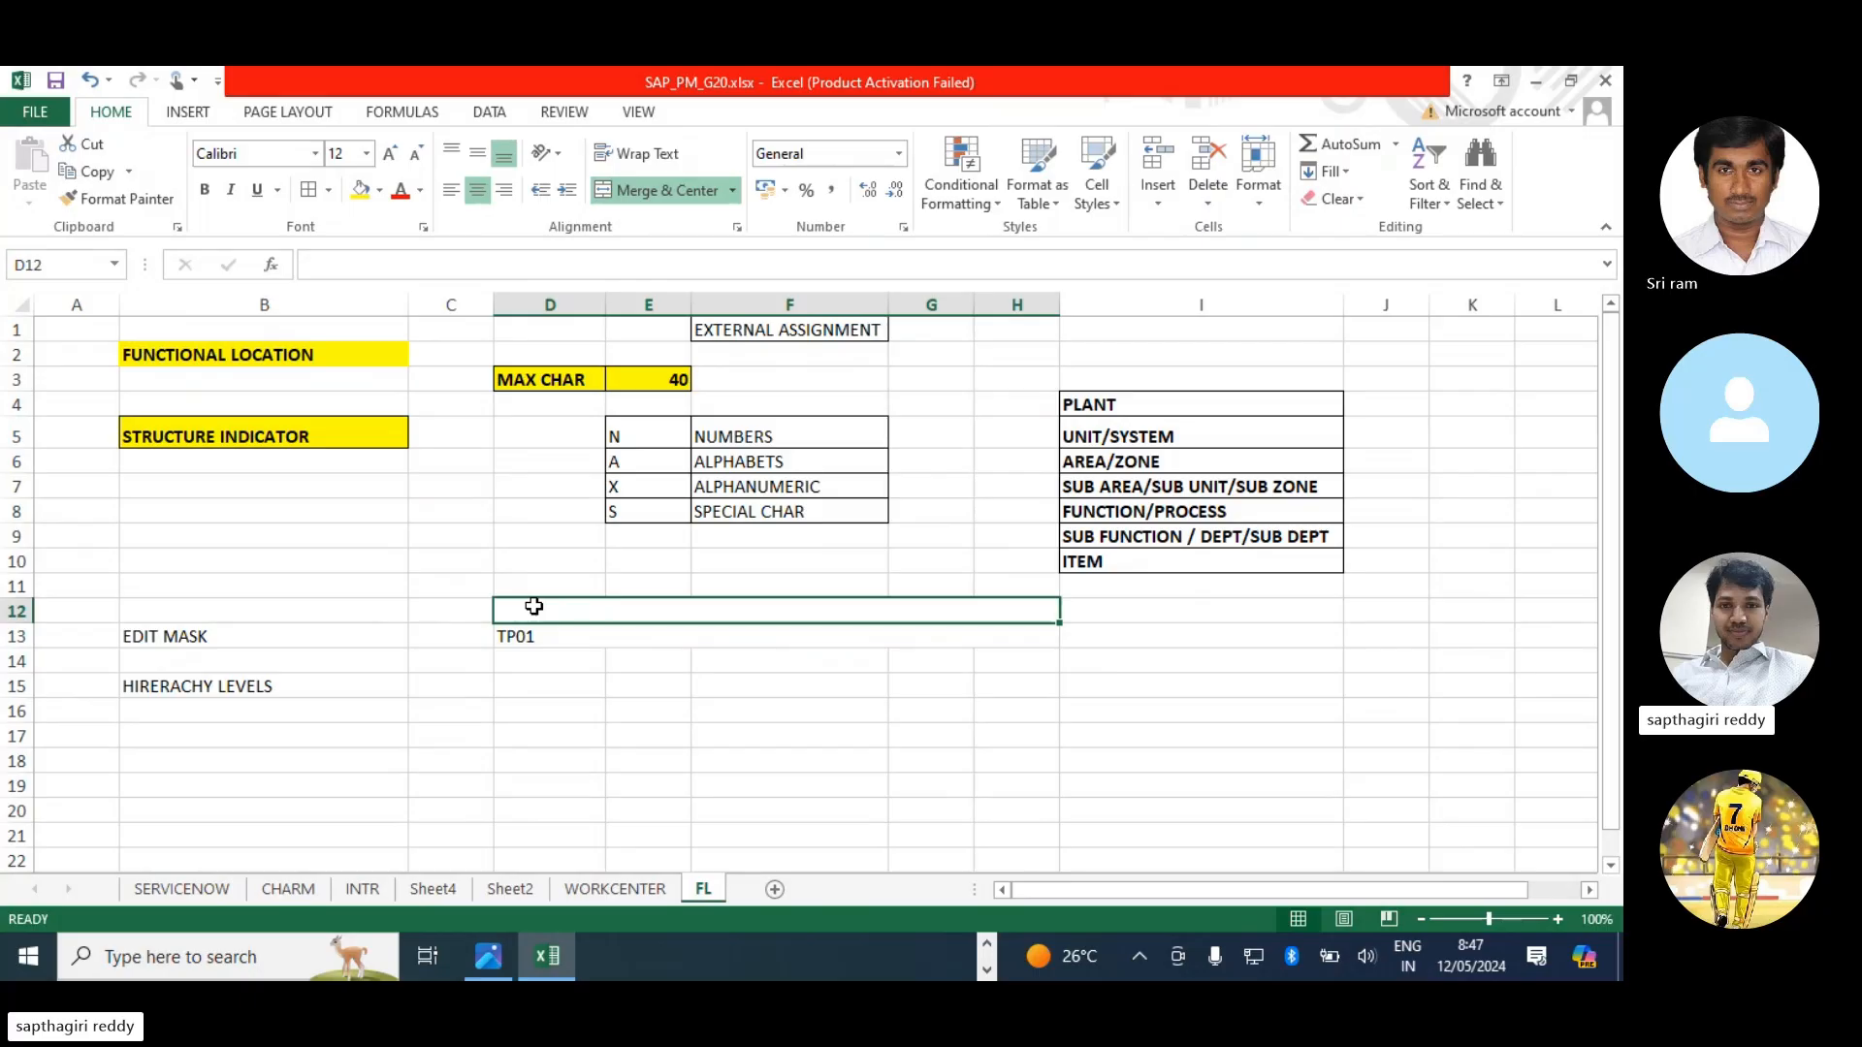
text(AA)
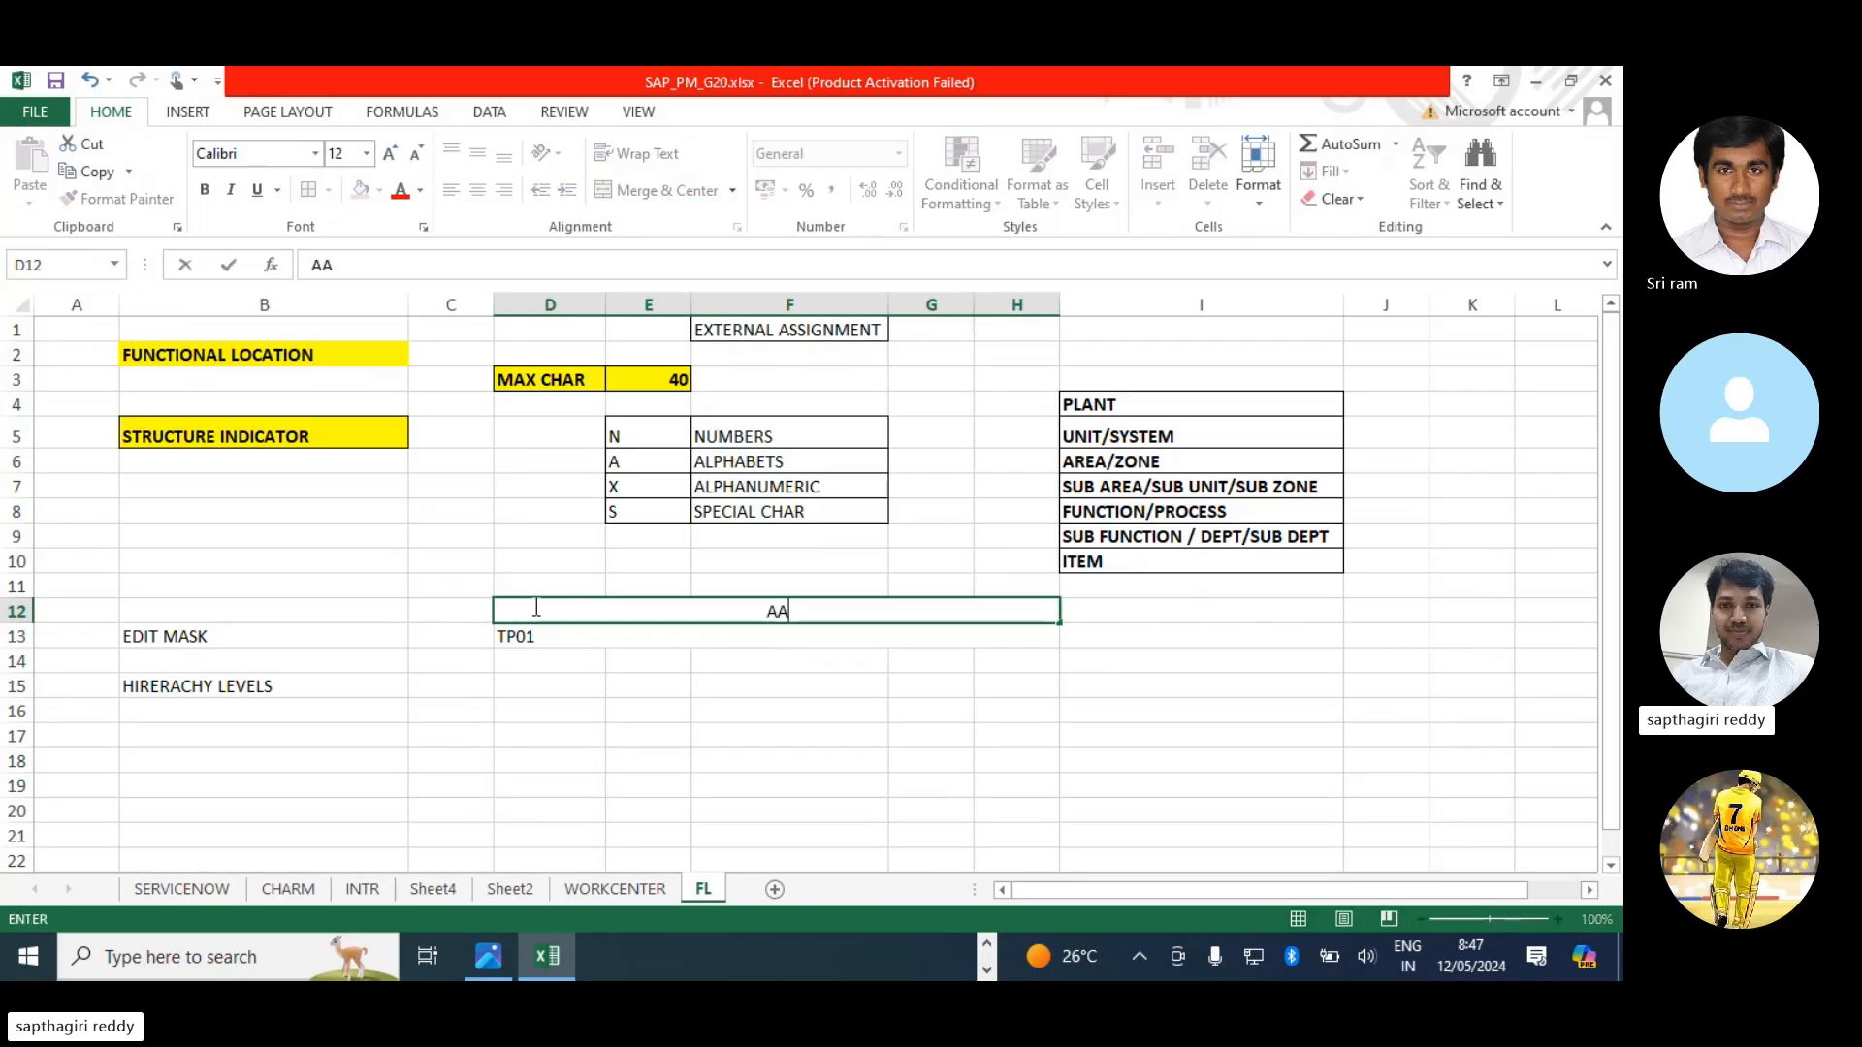
text(NN)
key(Return)
click(537, 607)
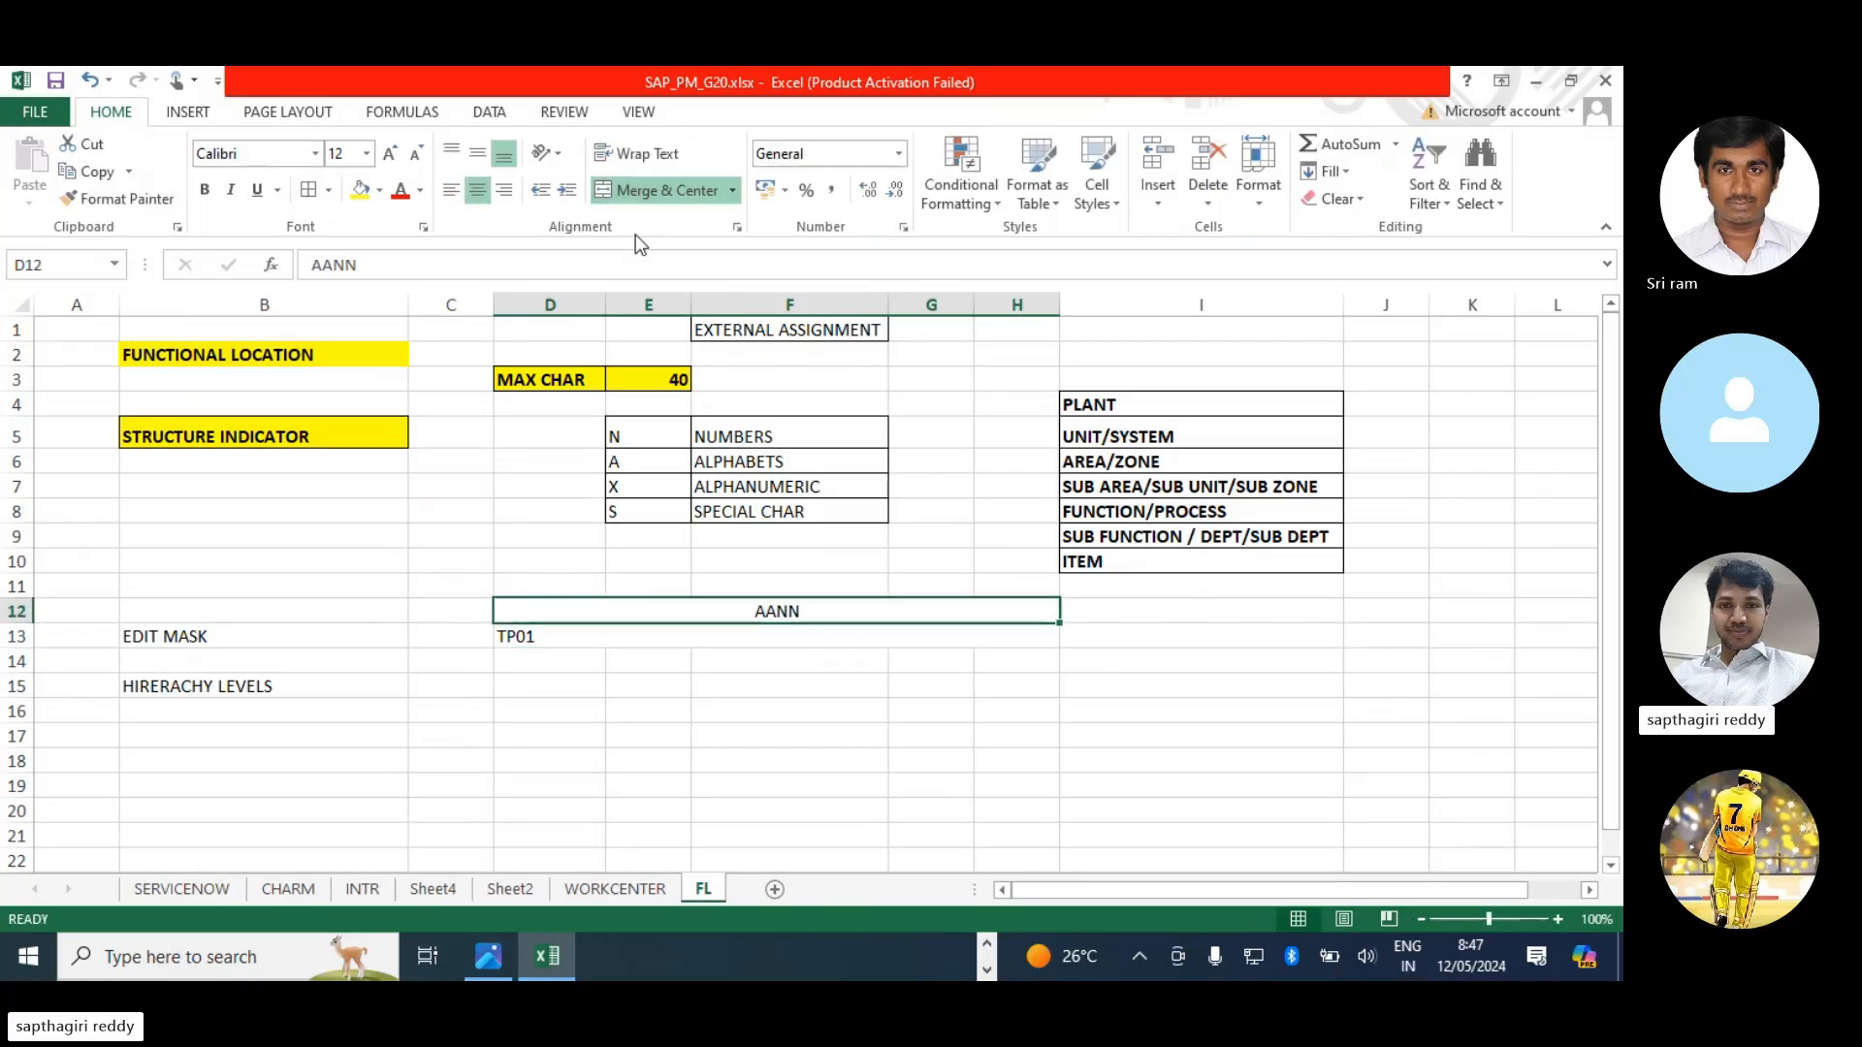
- Left-align AANN in D12, add borders around the merged cells D12:H13, and increase the heights of rows 12 and 13
click(451, 189)
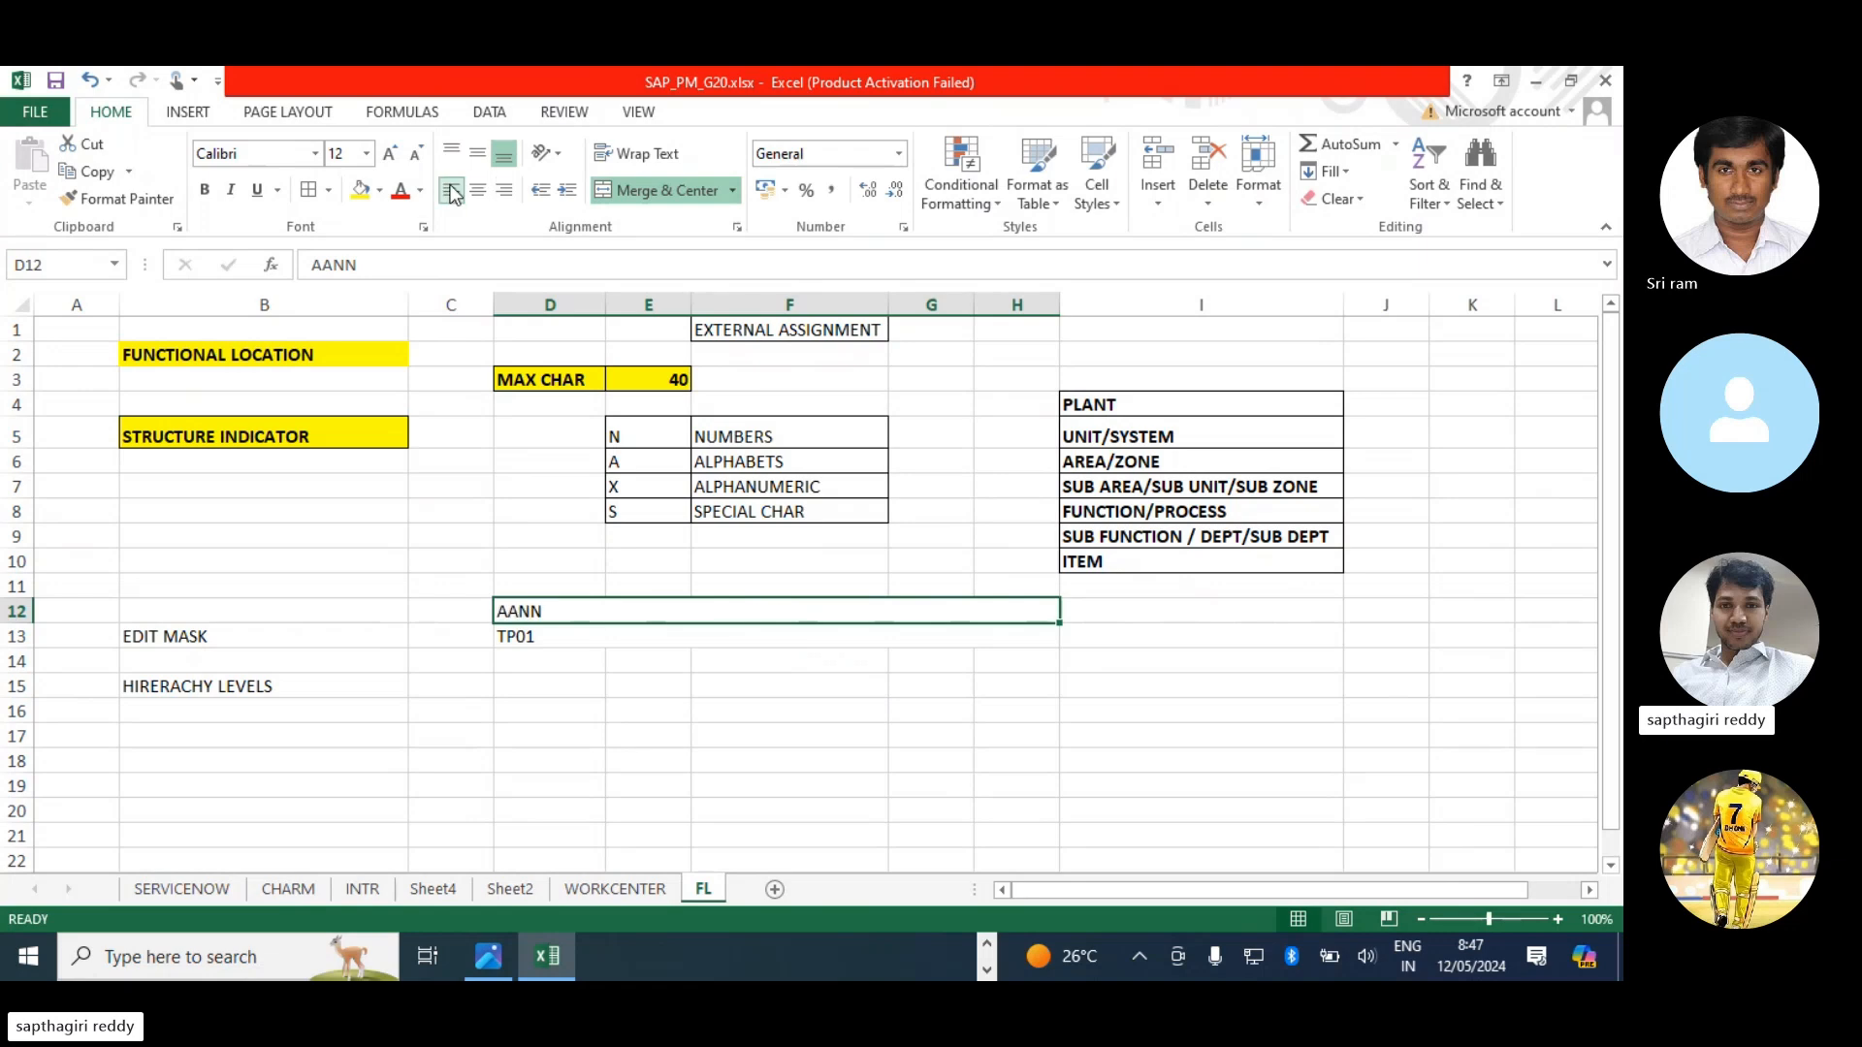
click(504, 636)
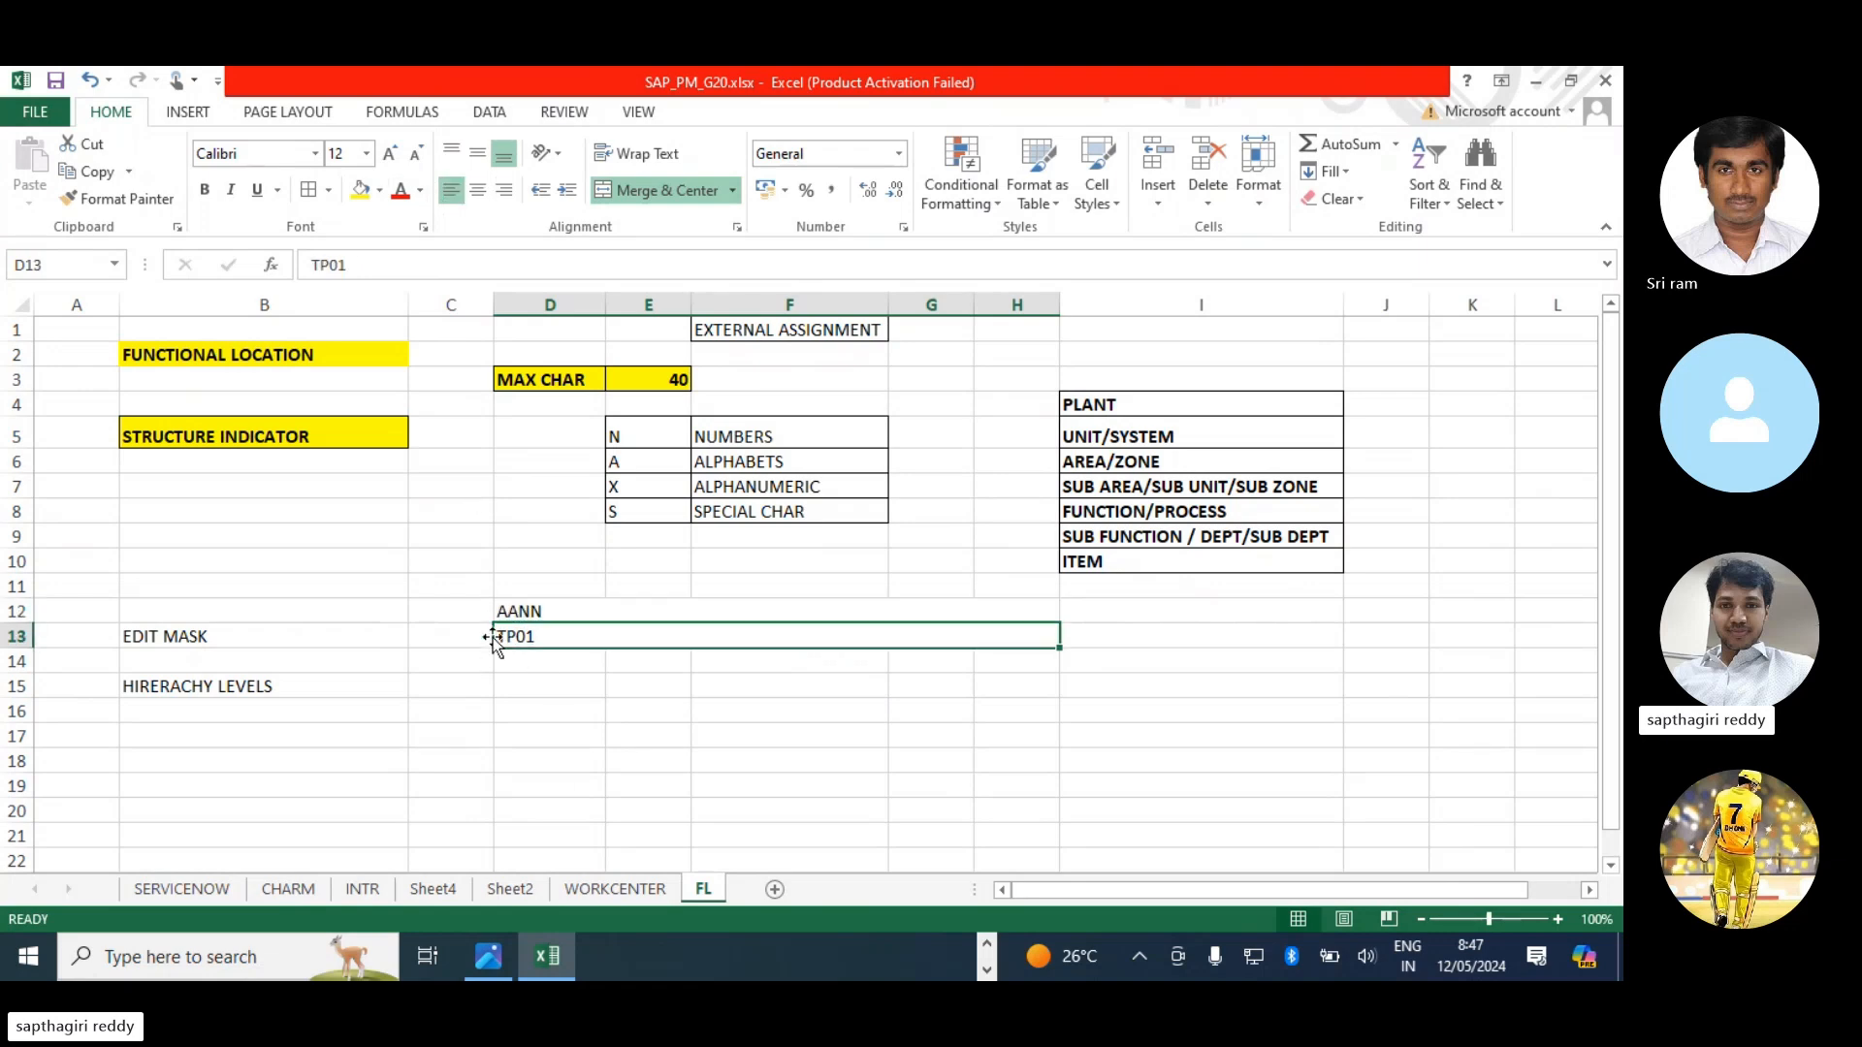
click(534, 607)
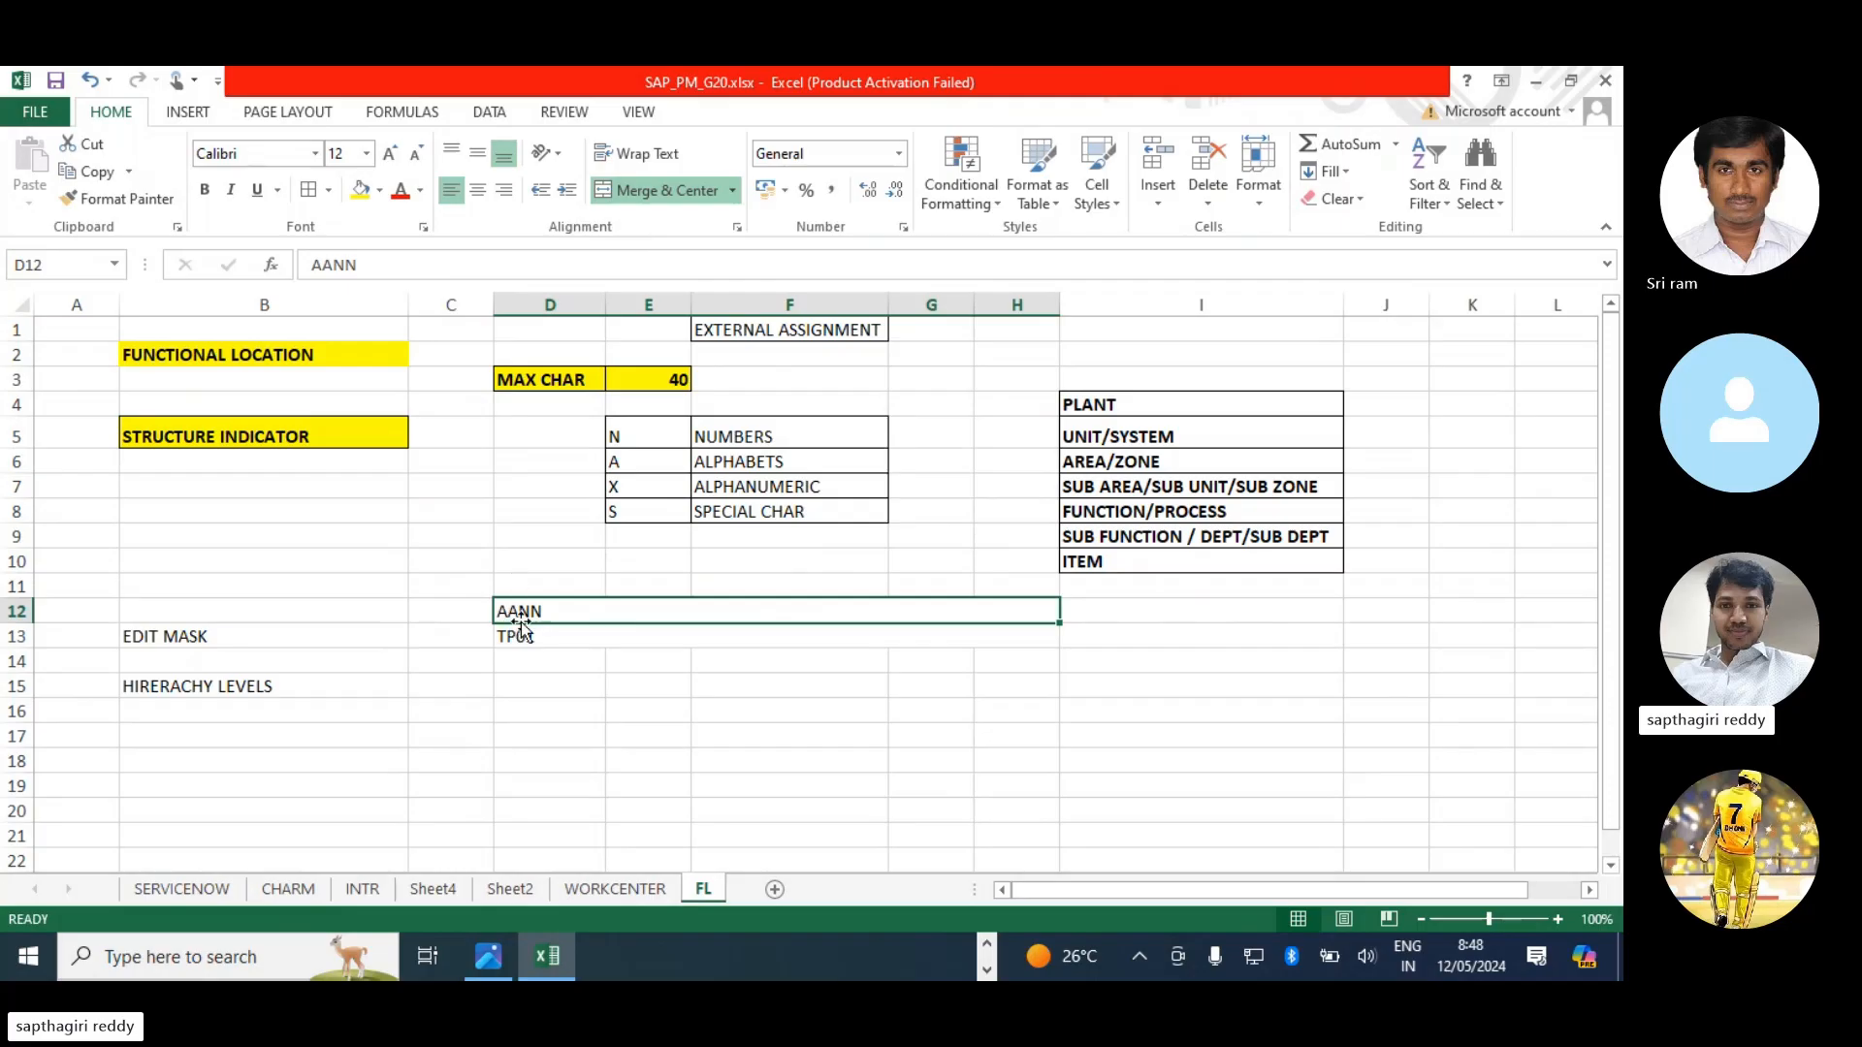
click(536, 749)
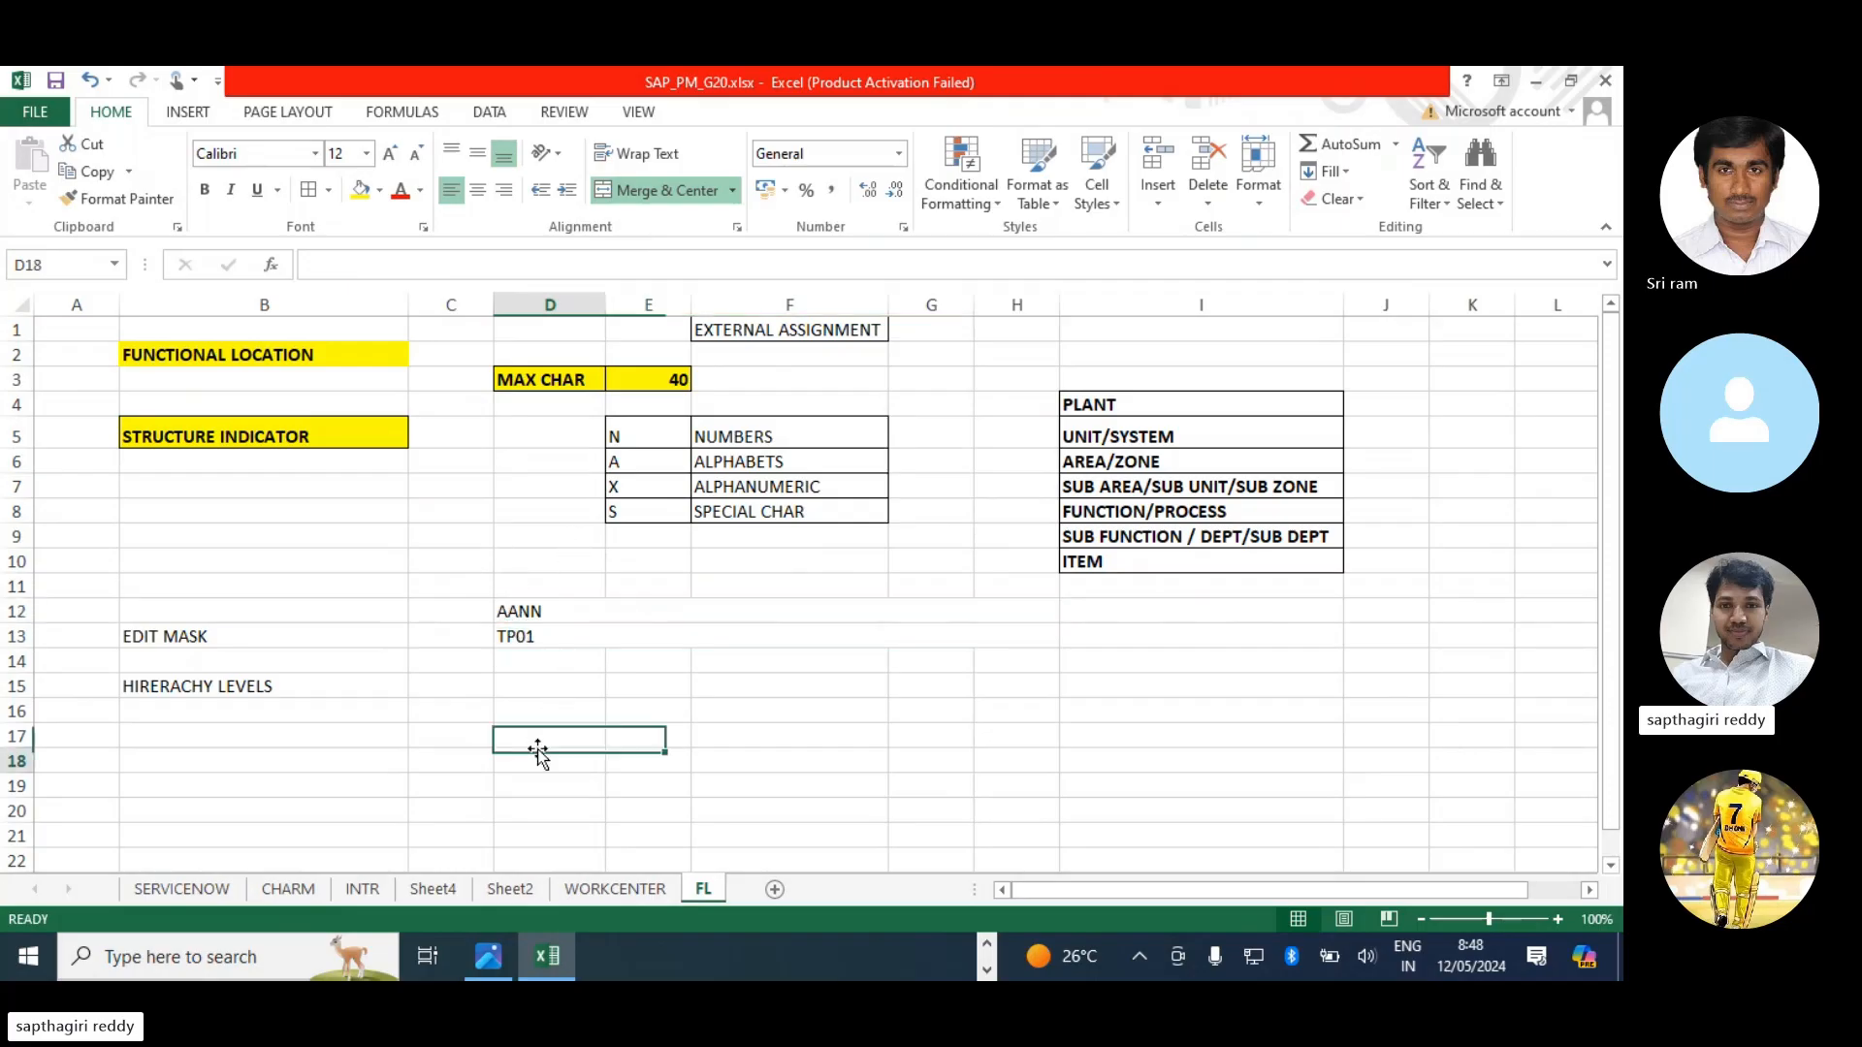
drag(541, 609, 718, 632)
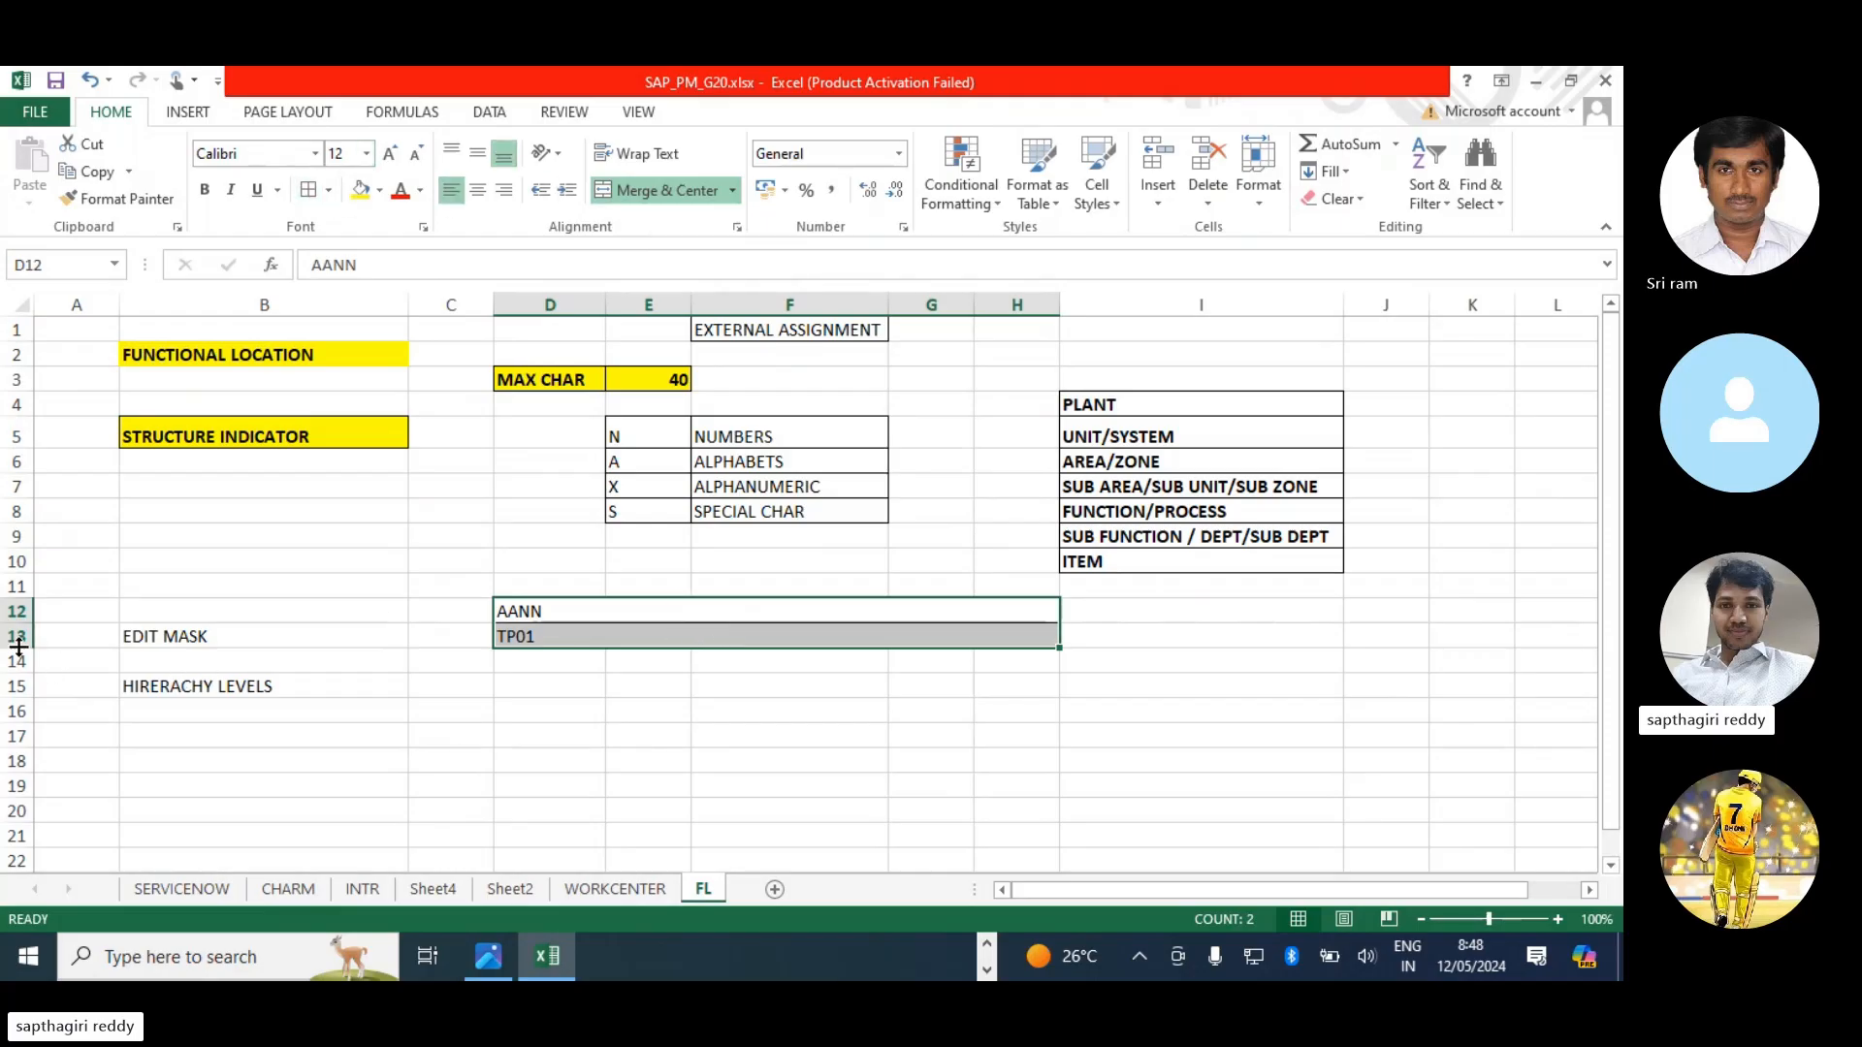
drag(16, 648, 16, 627)
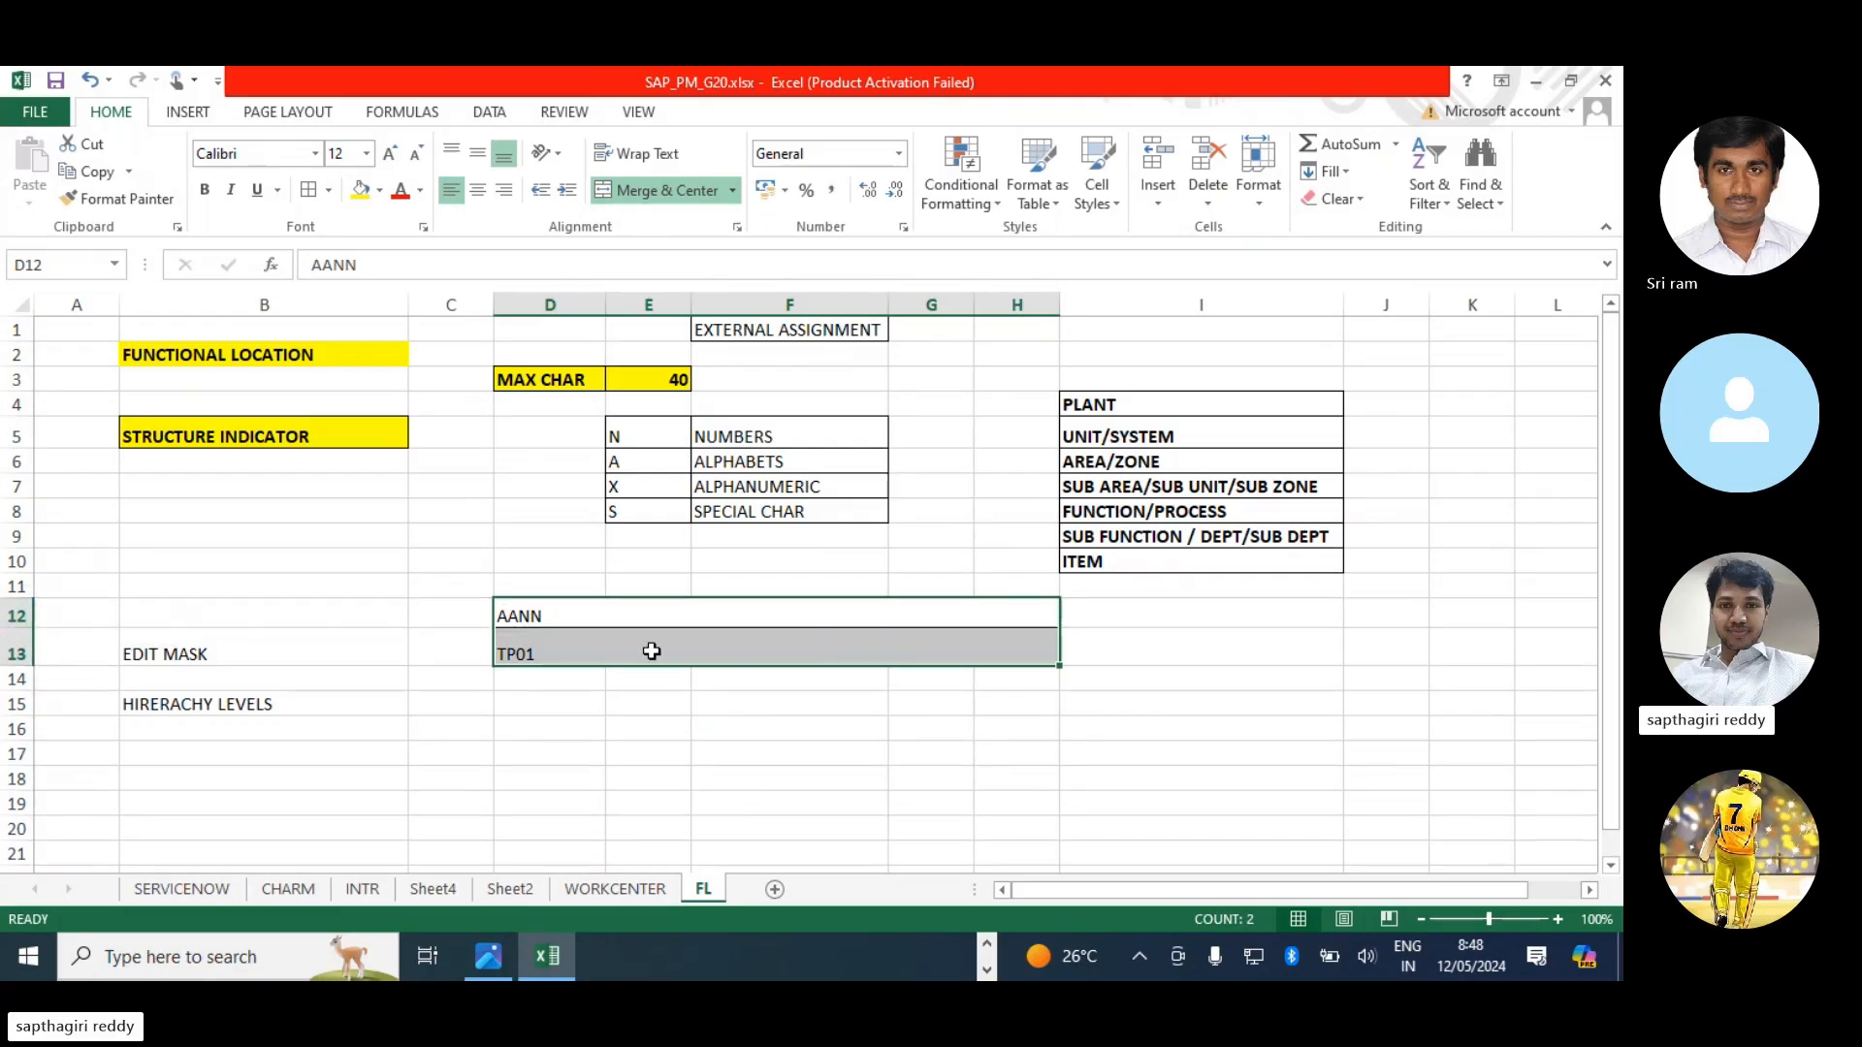
- Merge and center cells D11:H11 above the edit mask and enter the formula =4 for the character count
drag(555, 588, 1004, 582)
click(642, 194)
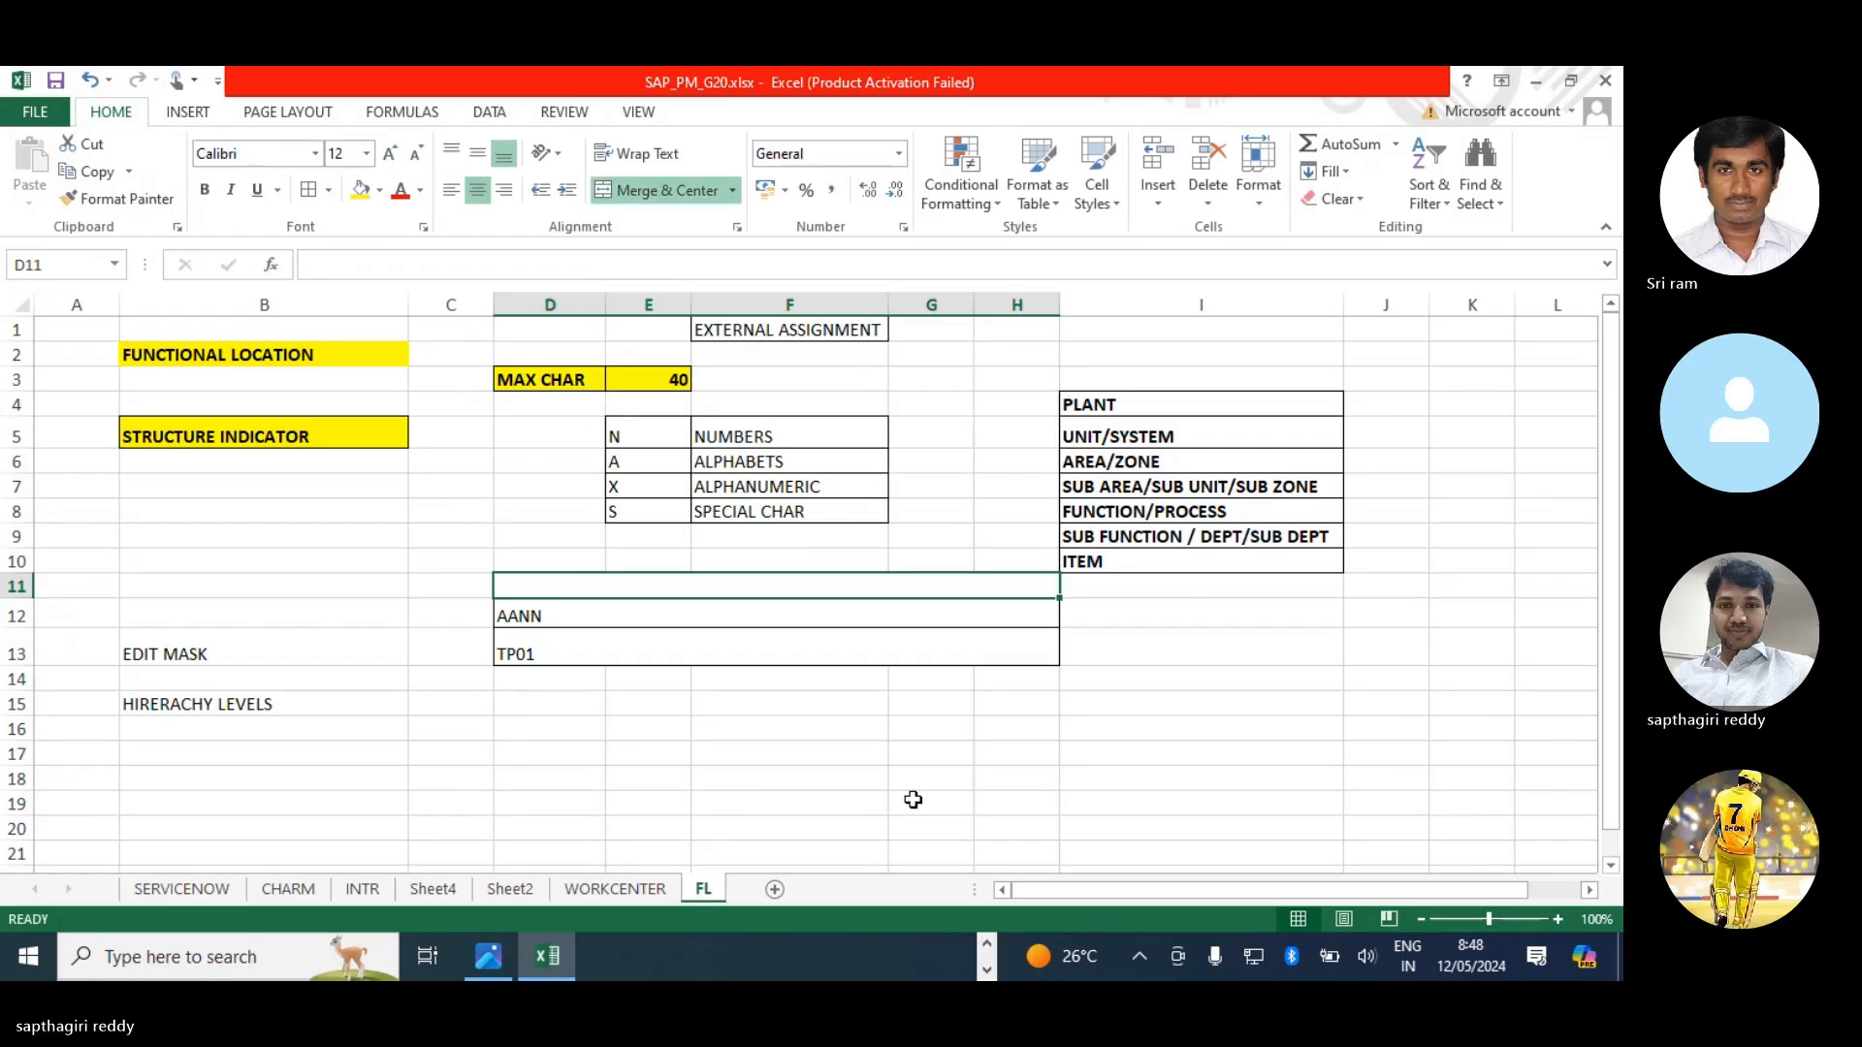
text(=4)
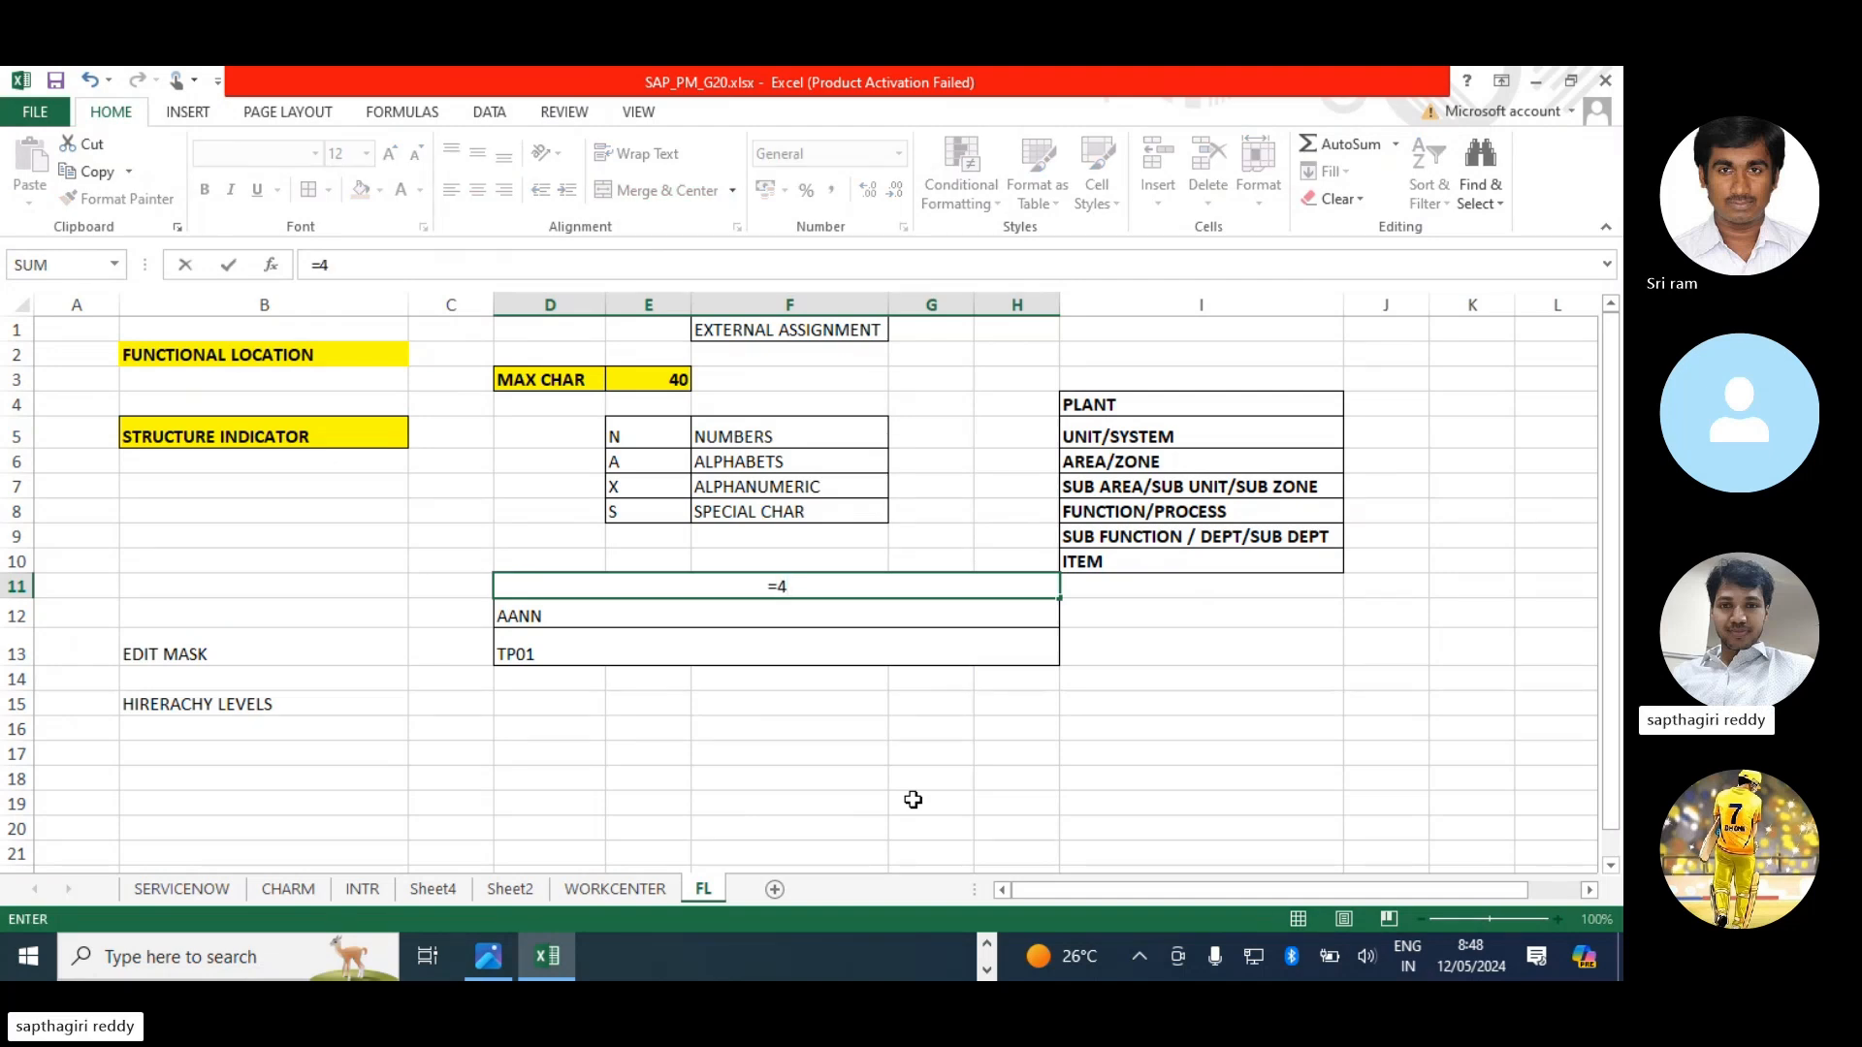
key(Return)
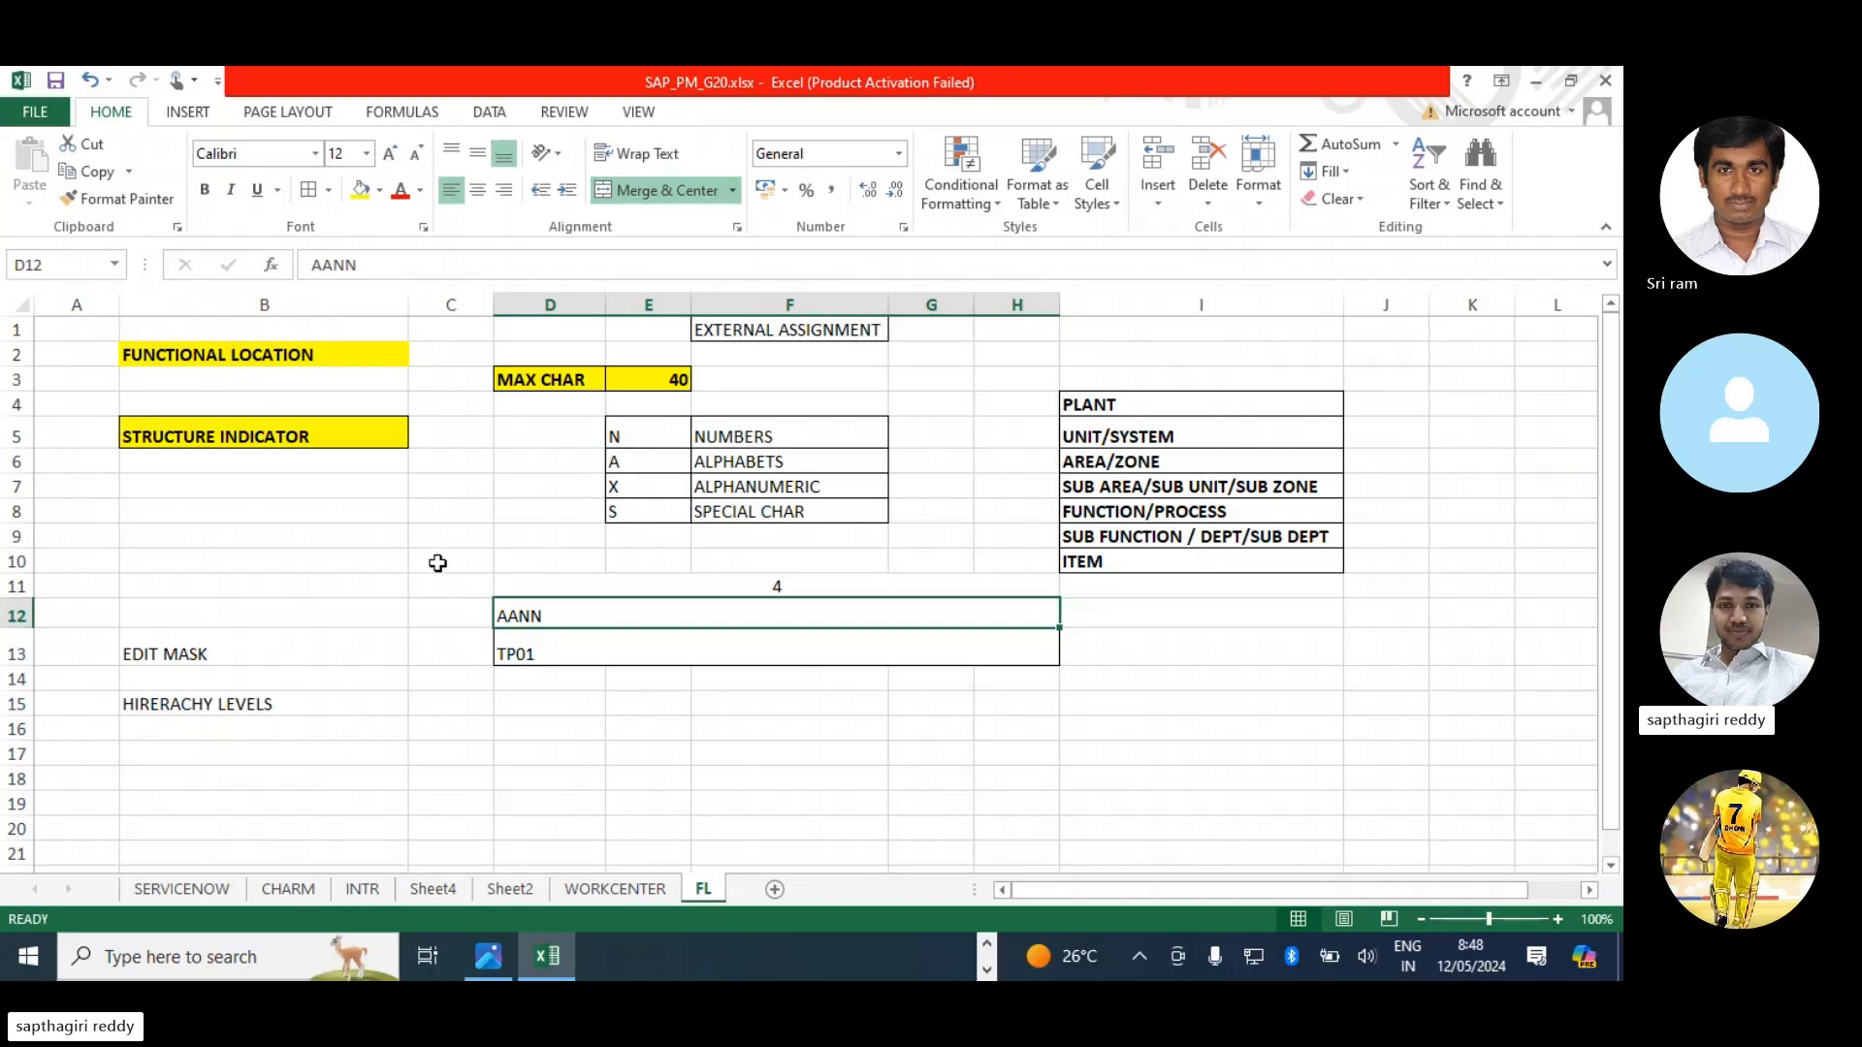
- Go over the hierarchy levels in column I and enter the label LEVELS " - " in cell B9
click(1106, 406)
click(1117, 432)
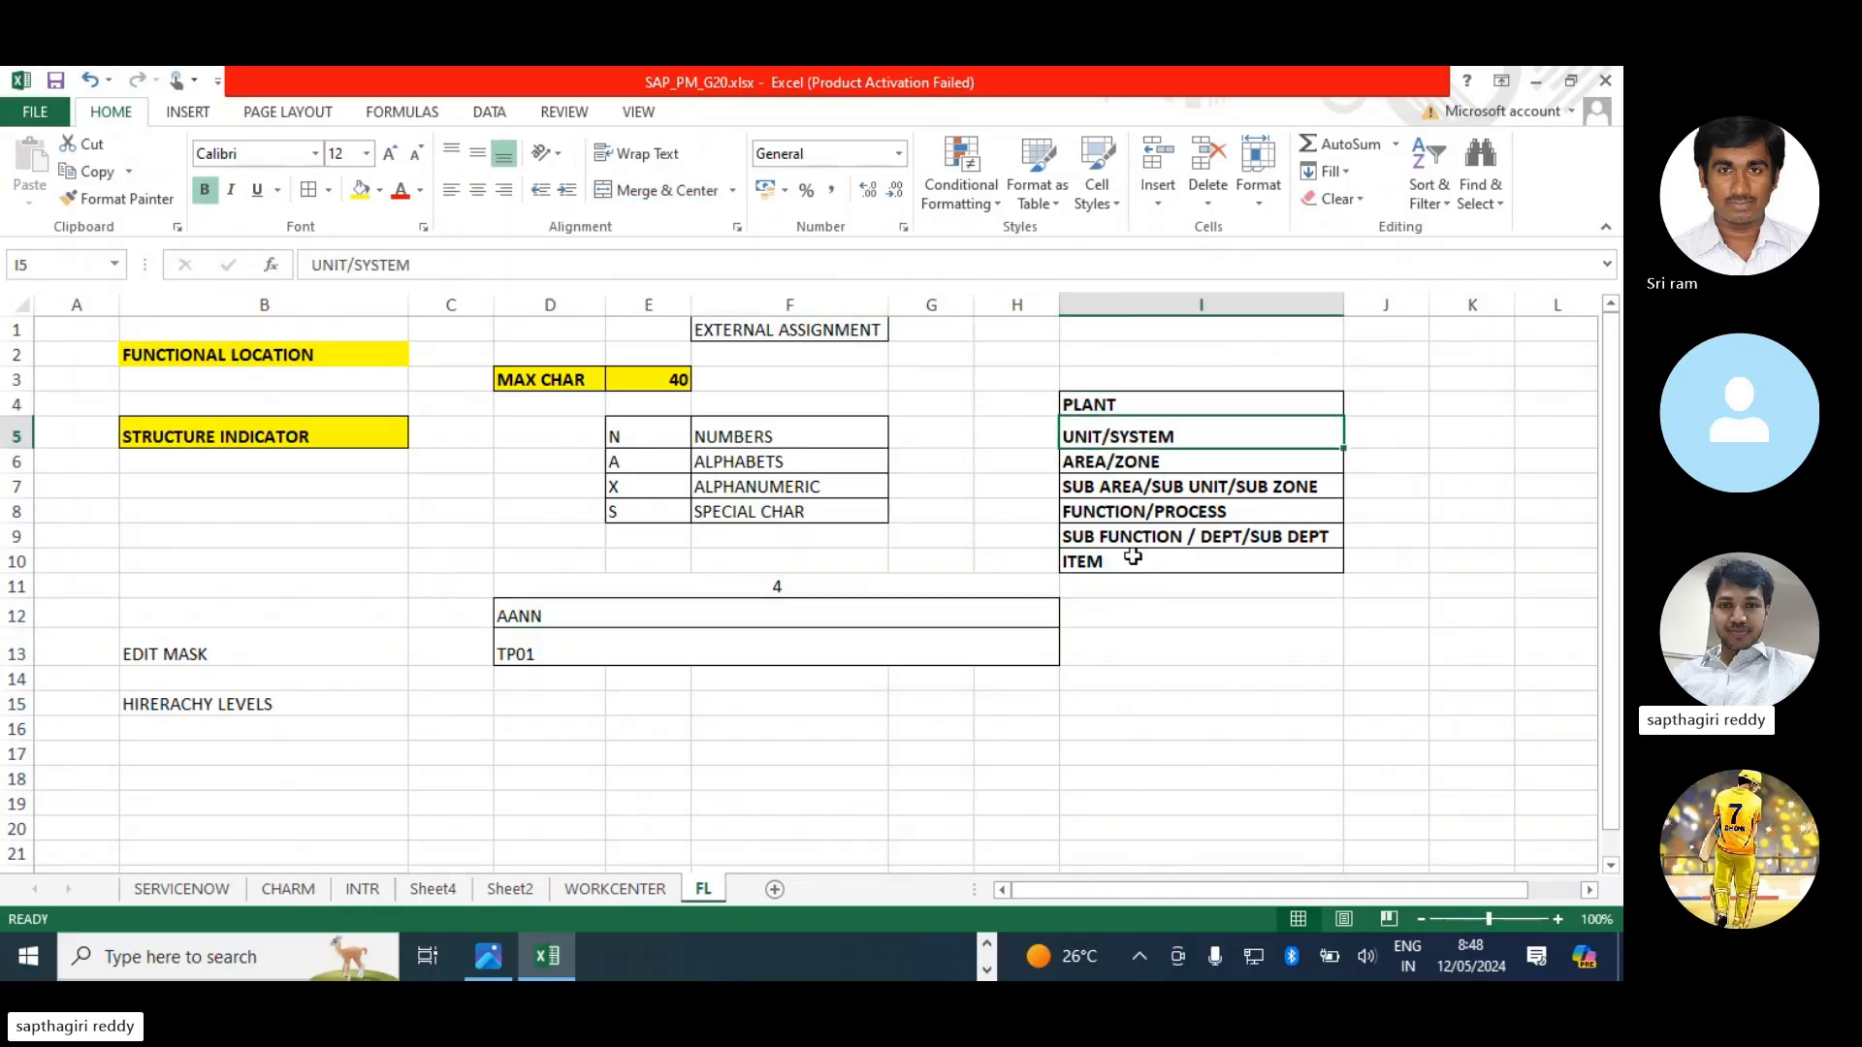
click(1130, 536)
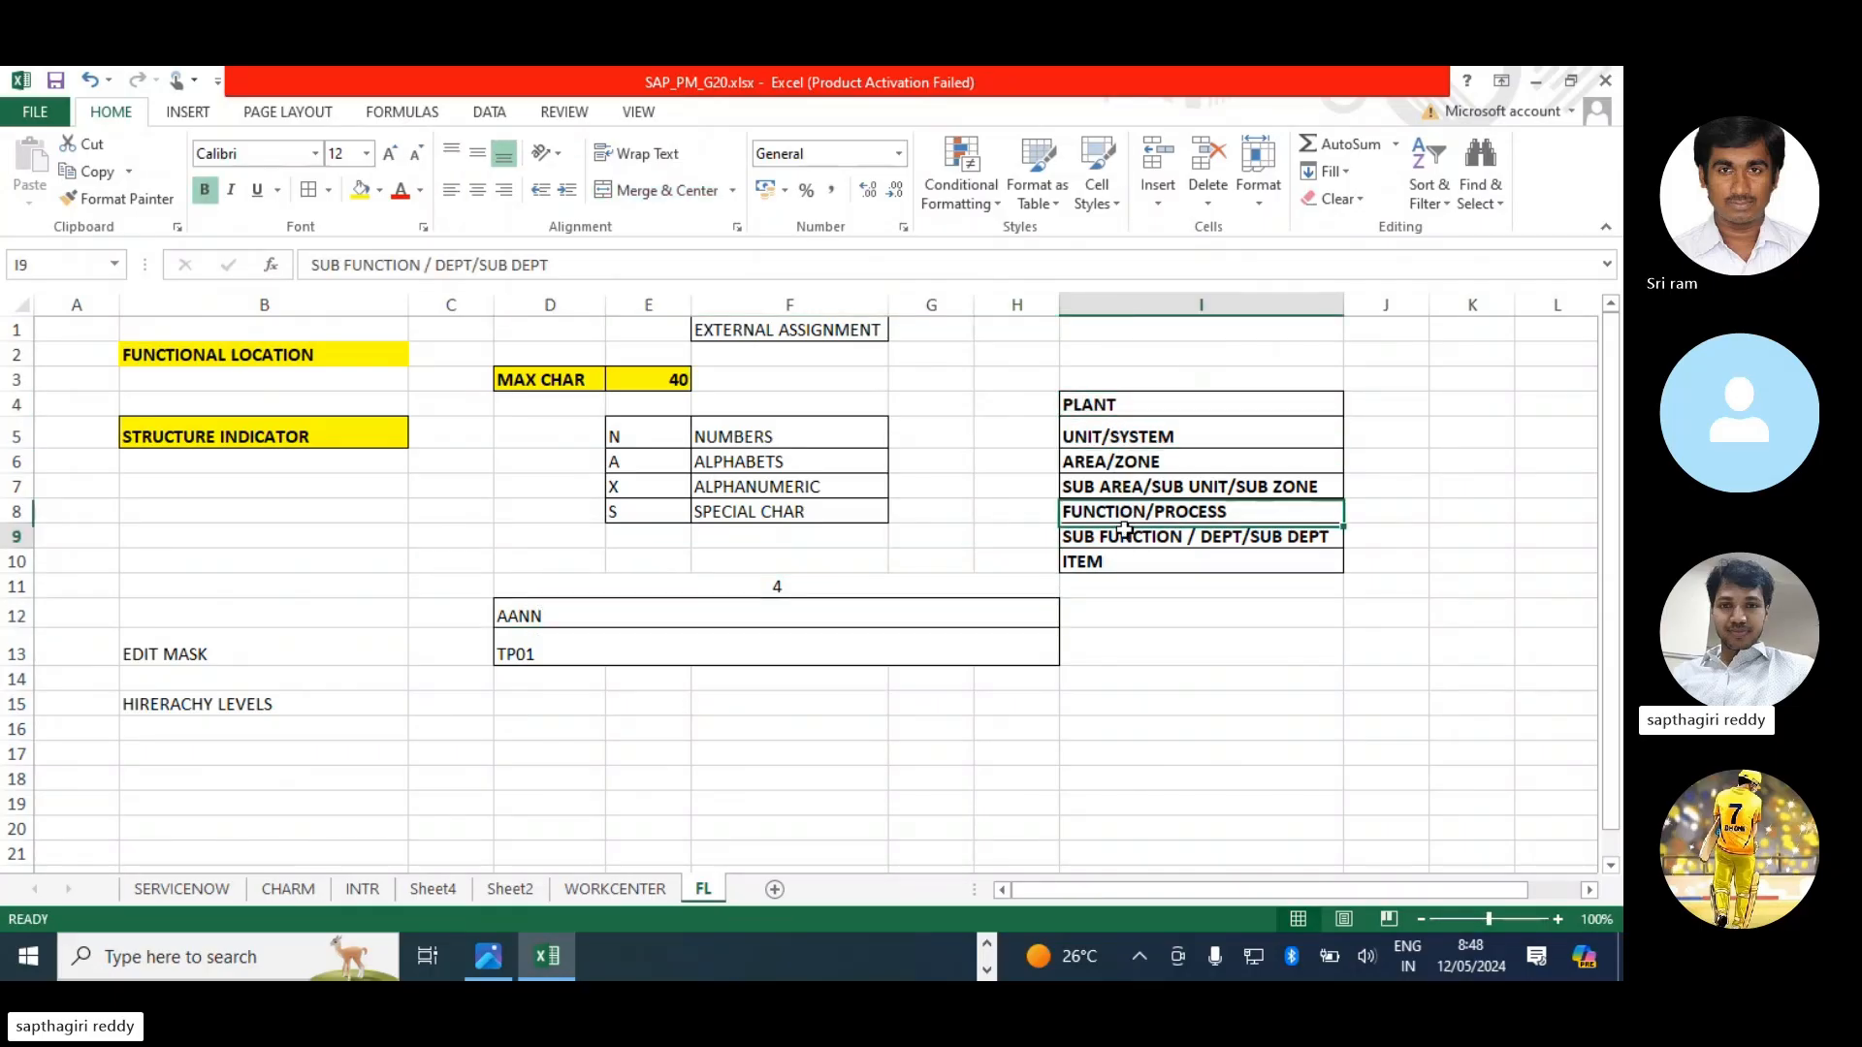
click(1137, 588)
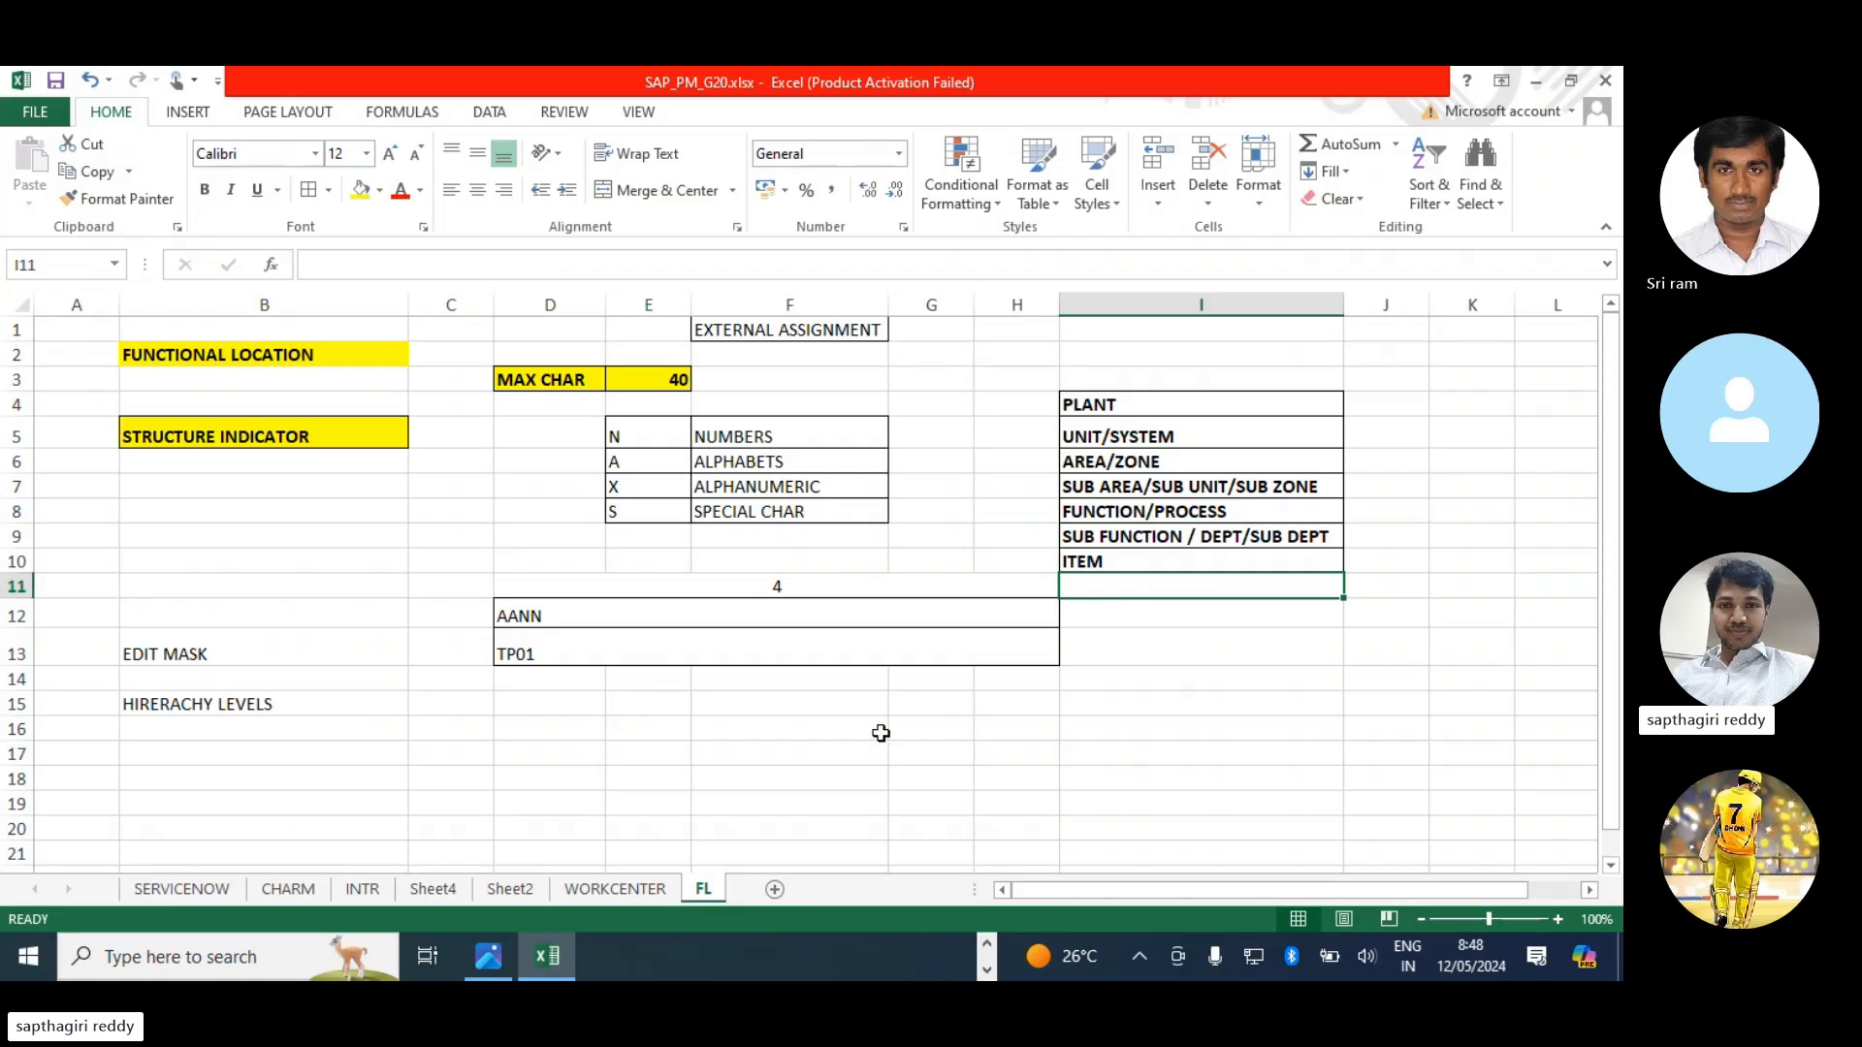
click(166, 540)
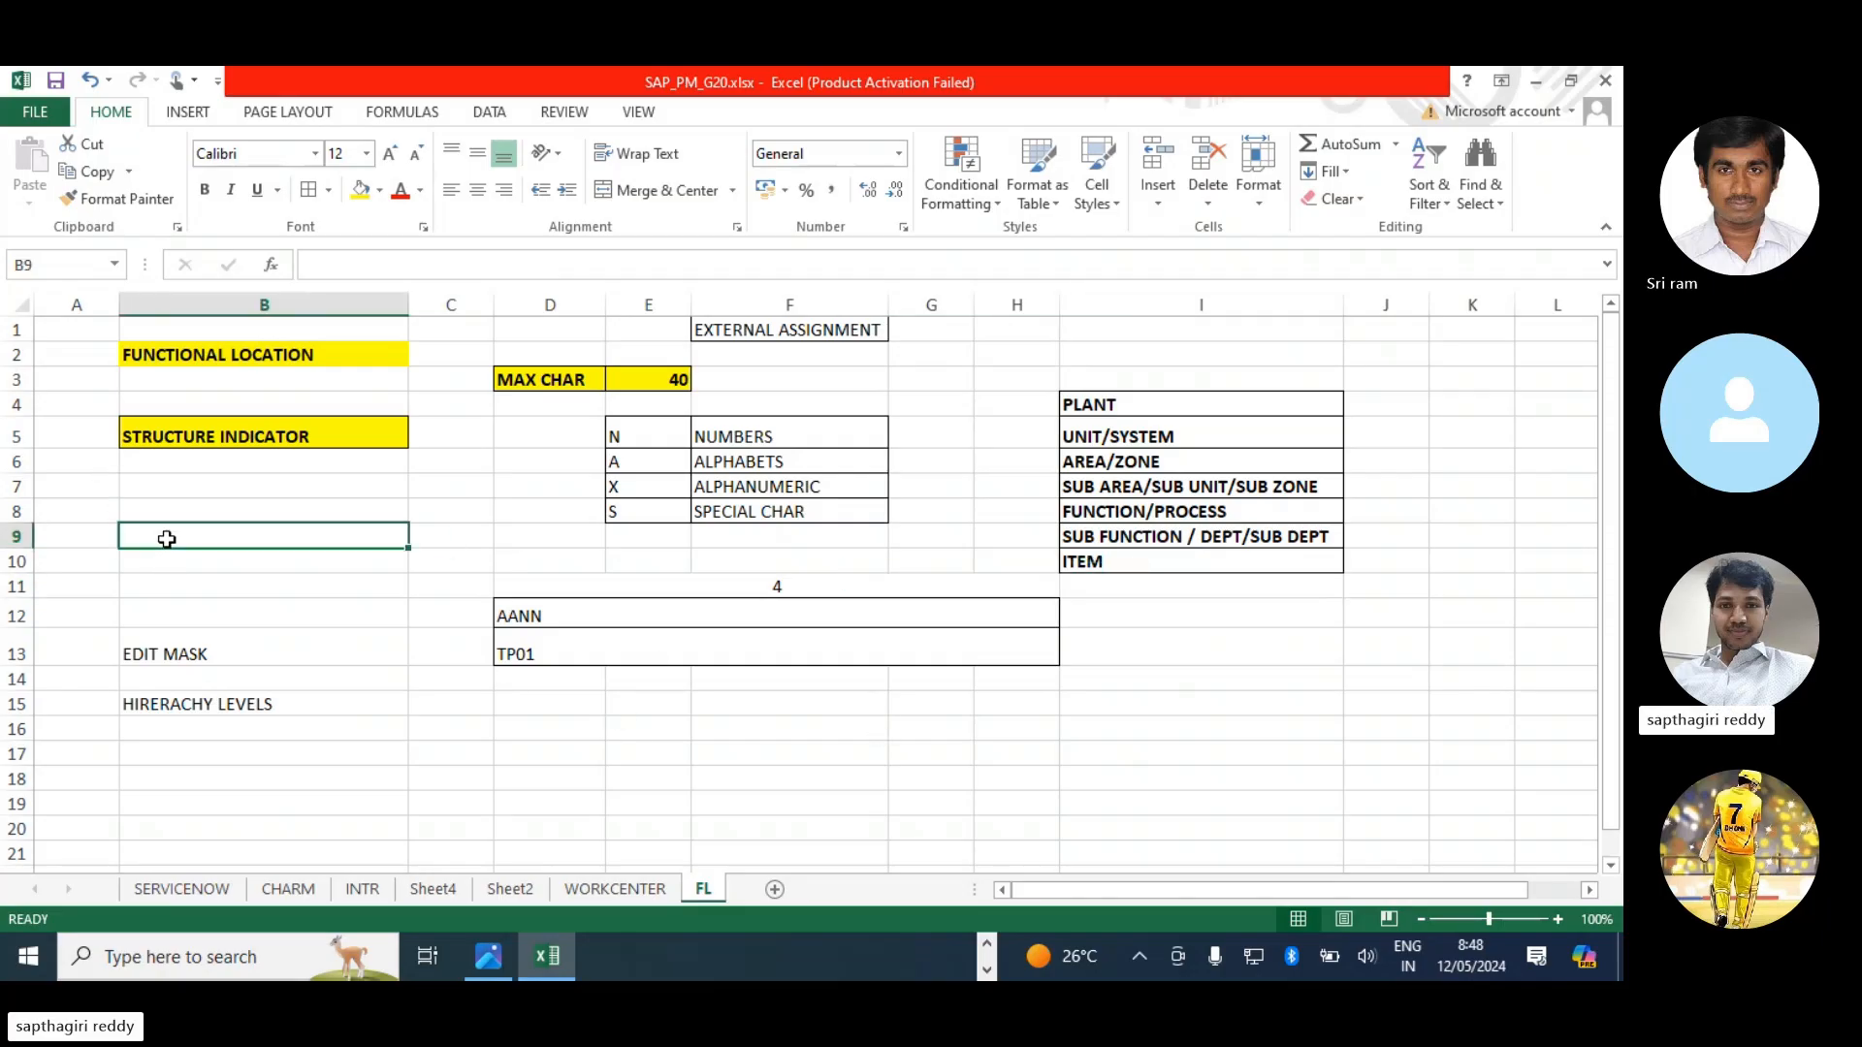
text(LE)
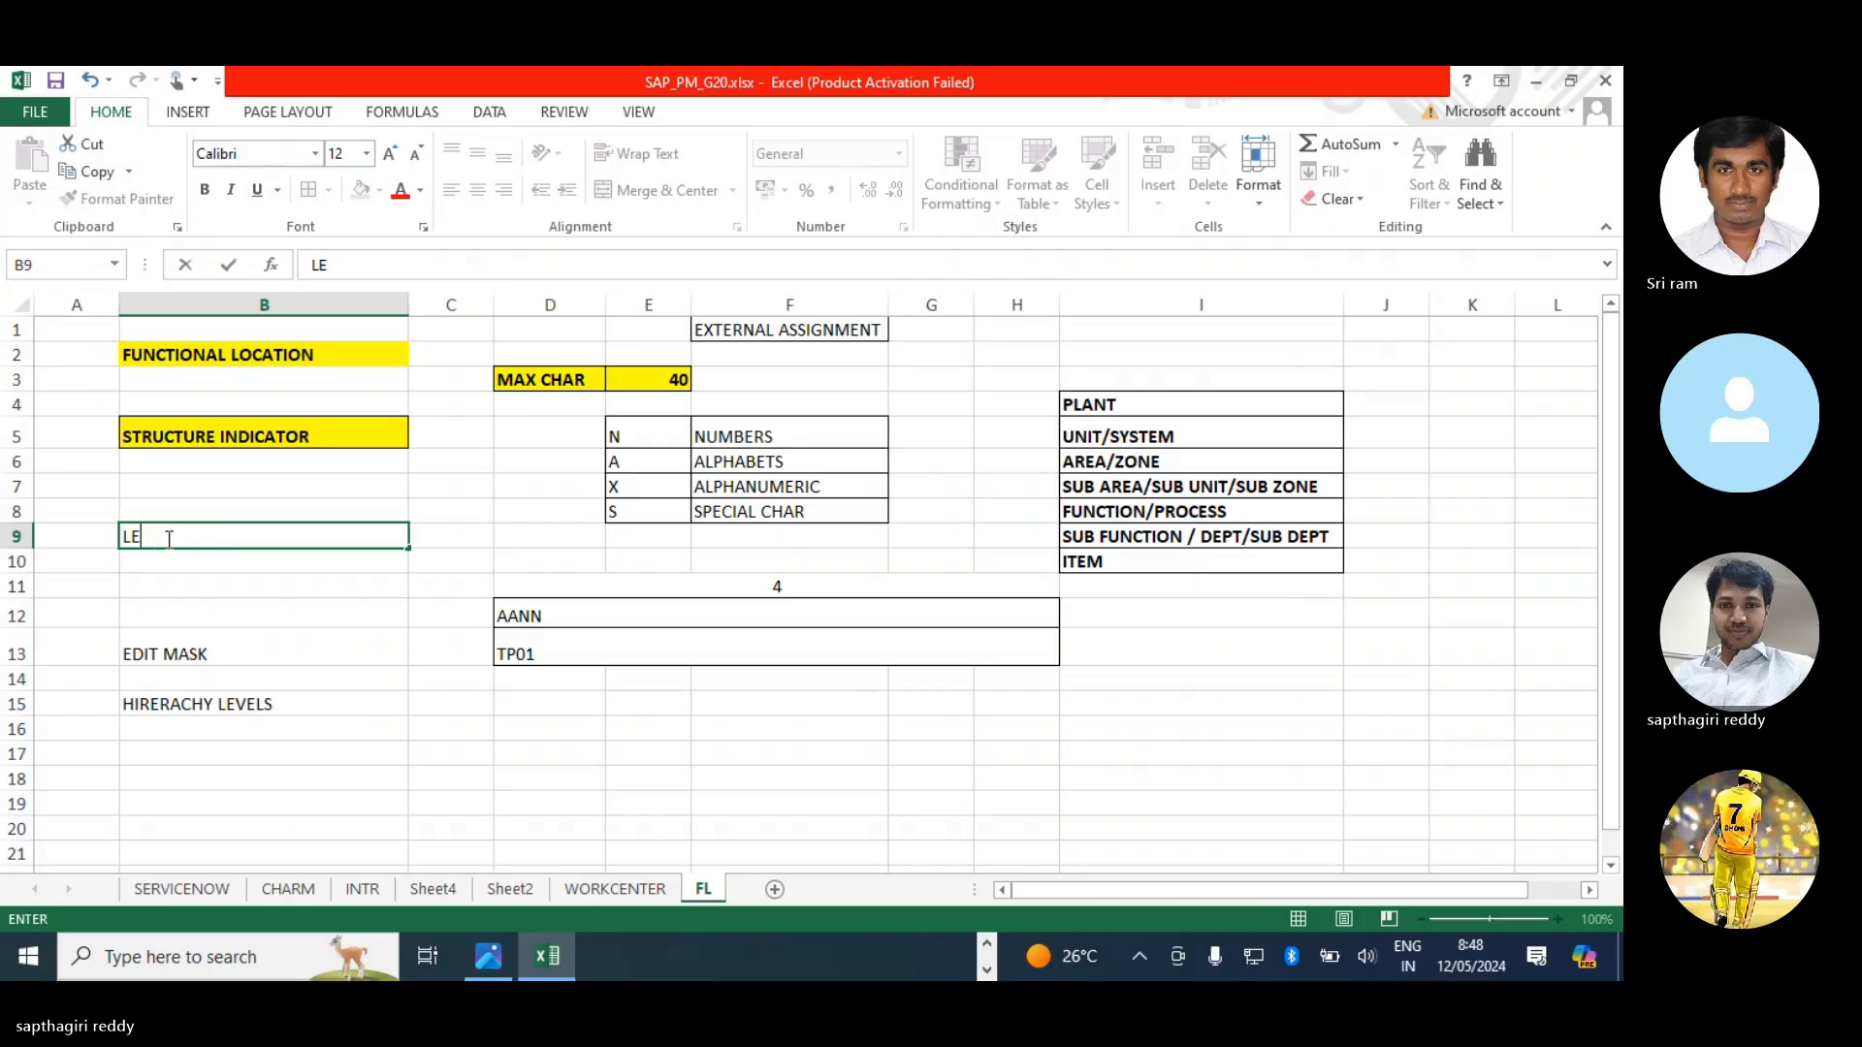
text(VELS)
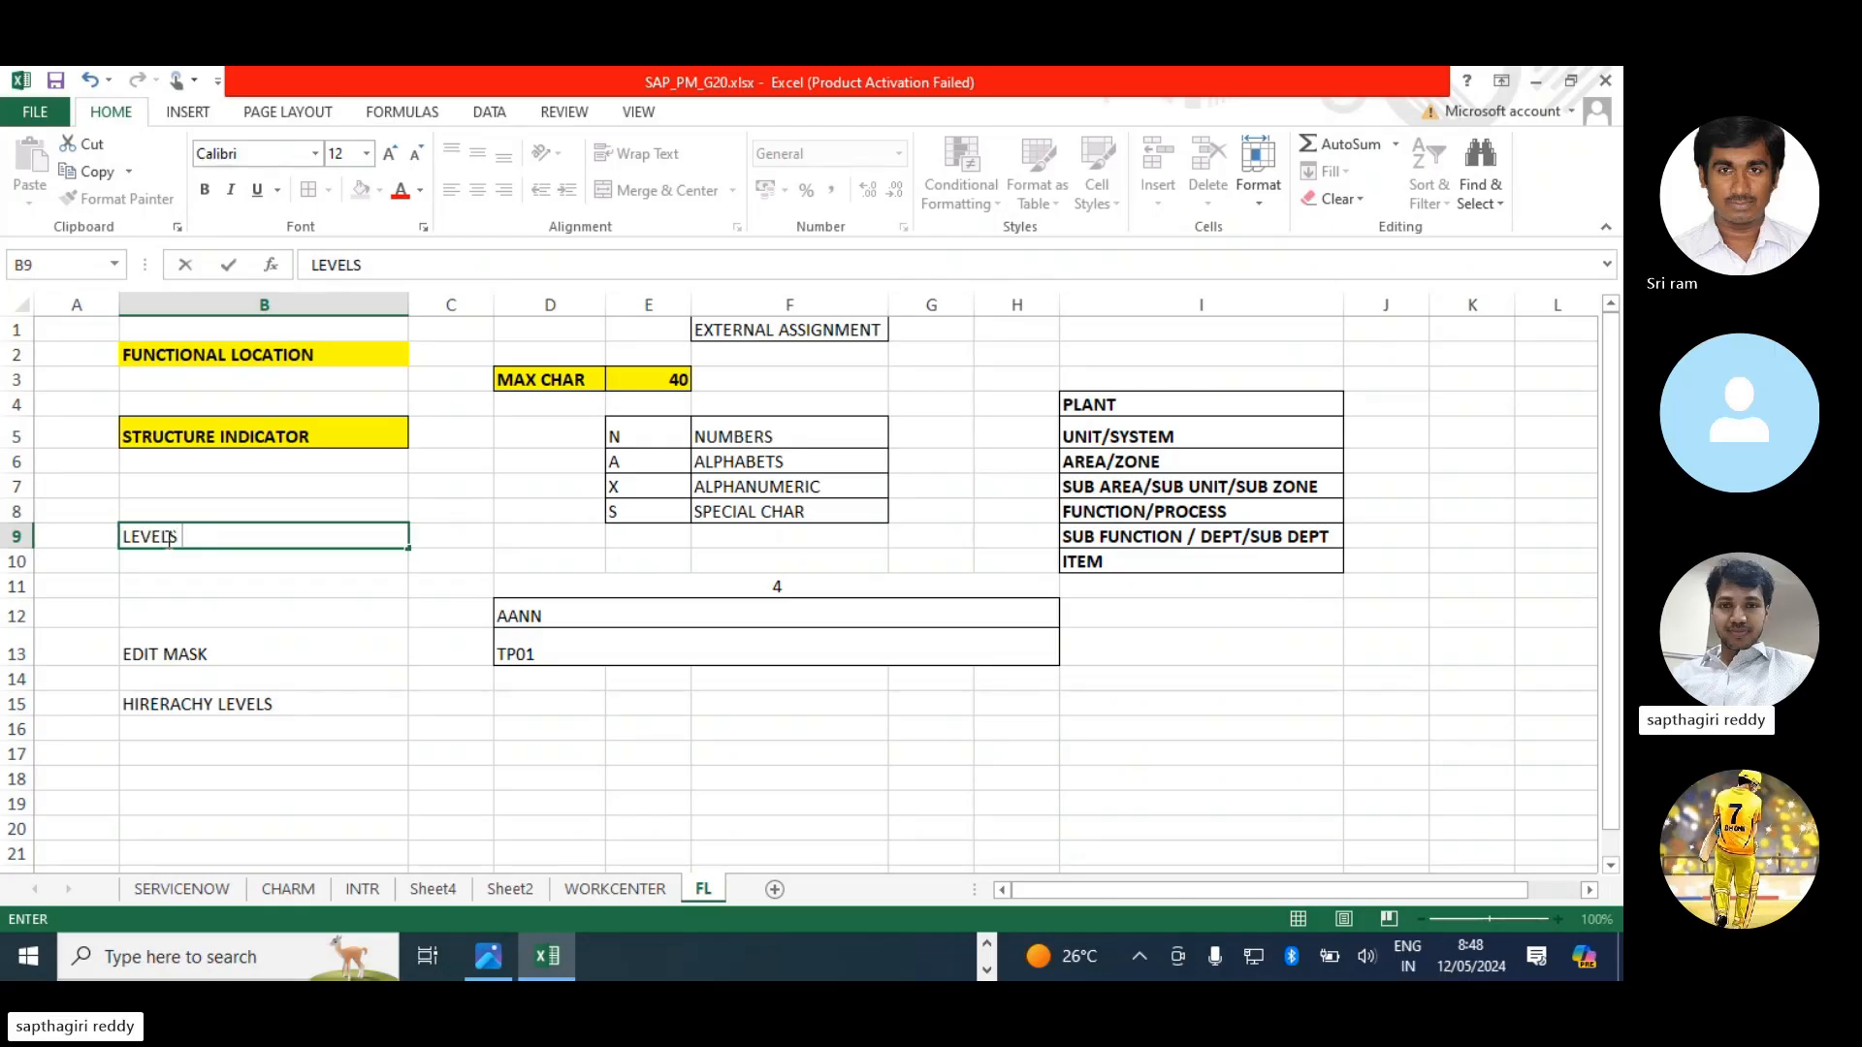
text( " -  ")
key(Return)
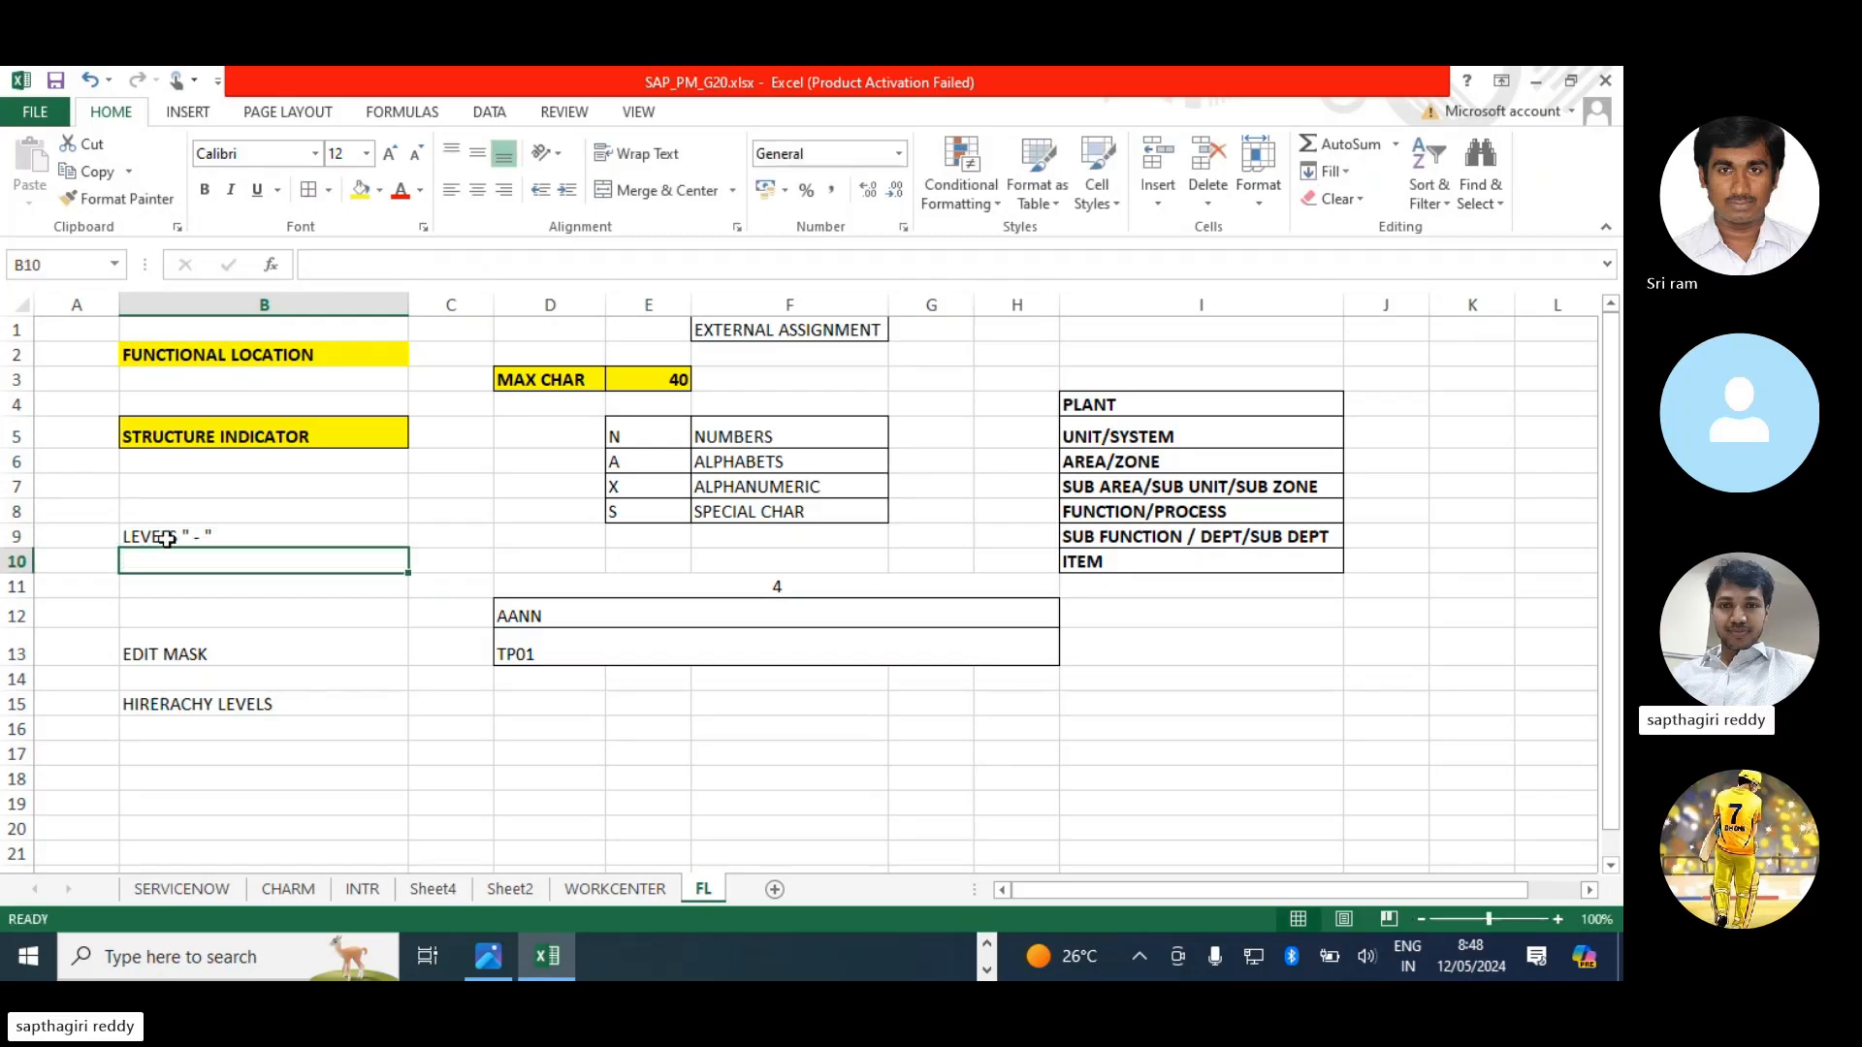
- Extend the label in cell B9 to LEVELS DIFFERENTIOATOR " - "
double_click(181, 537)
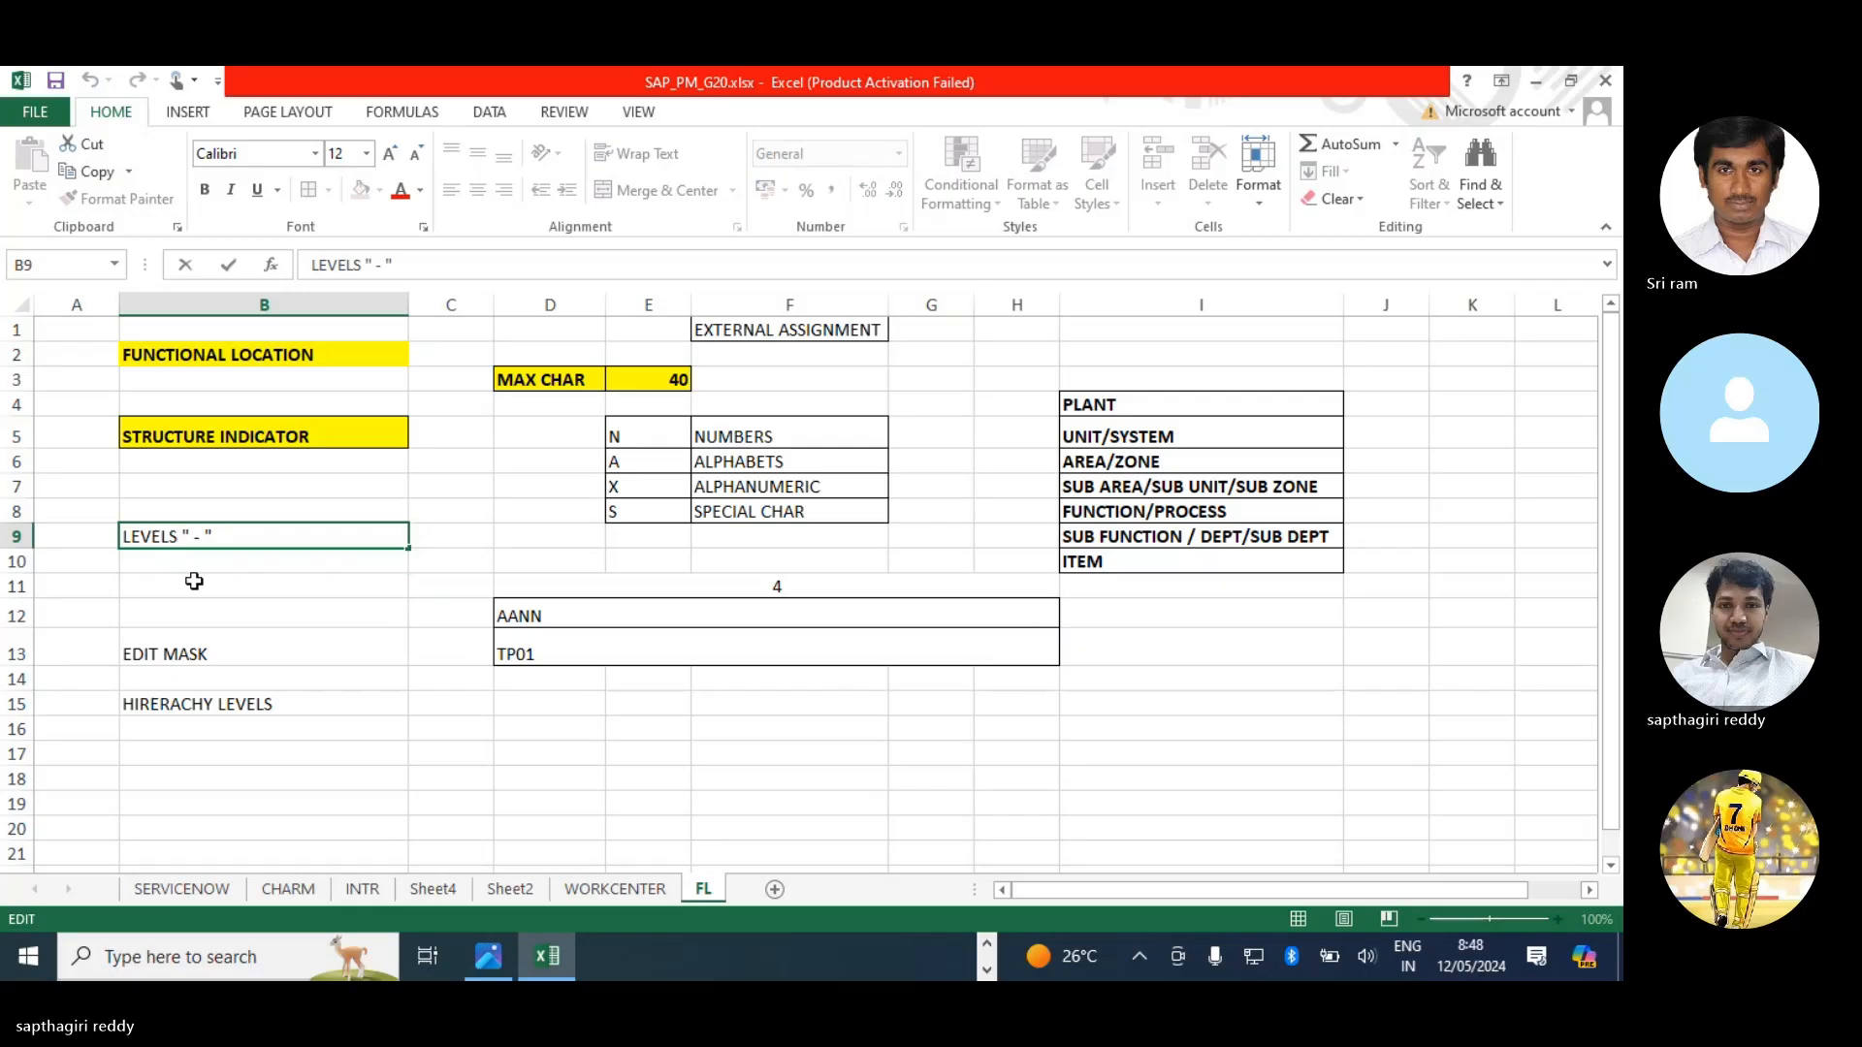
text(DIFFERENT )
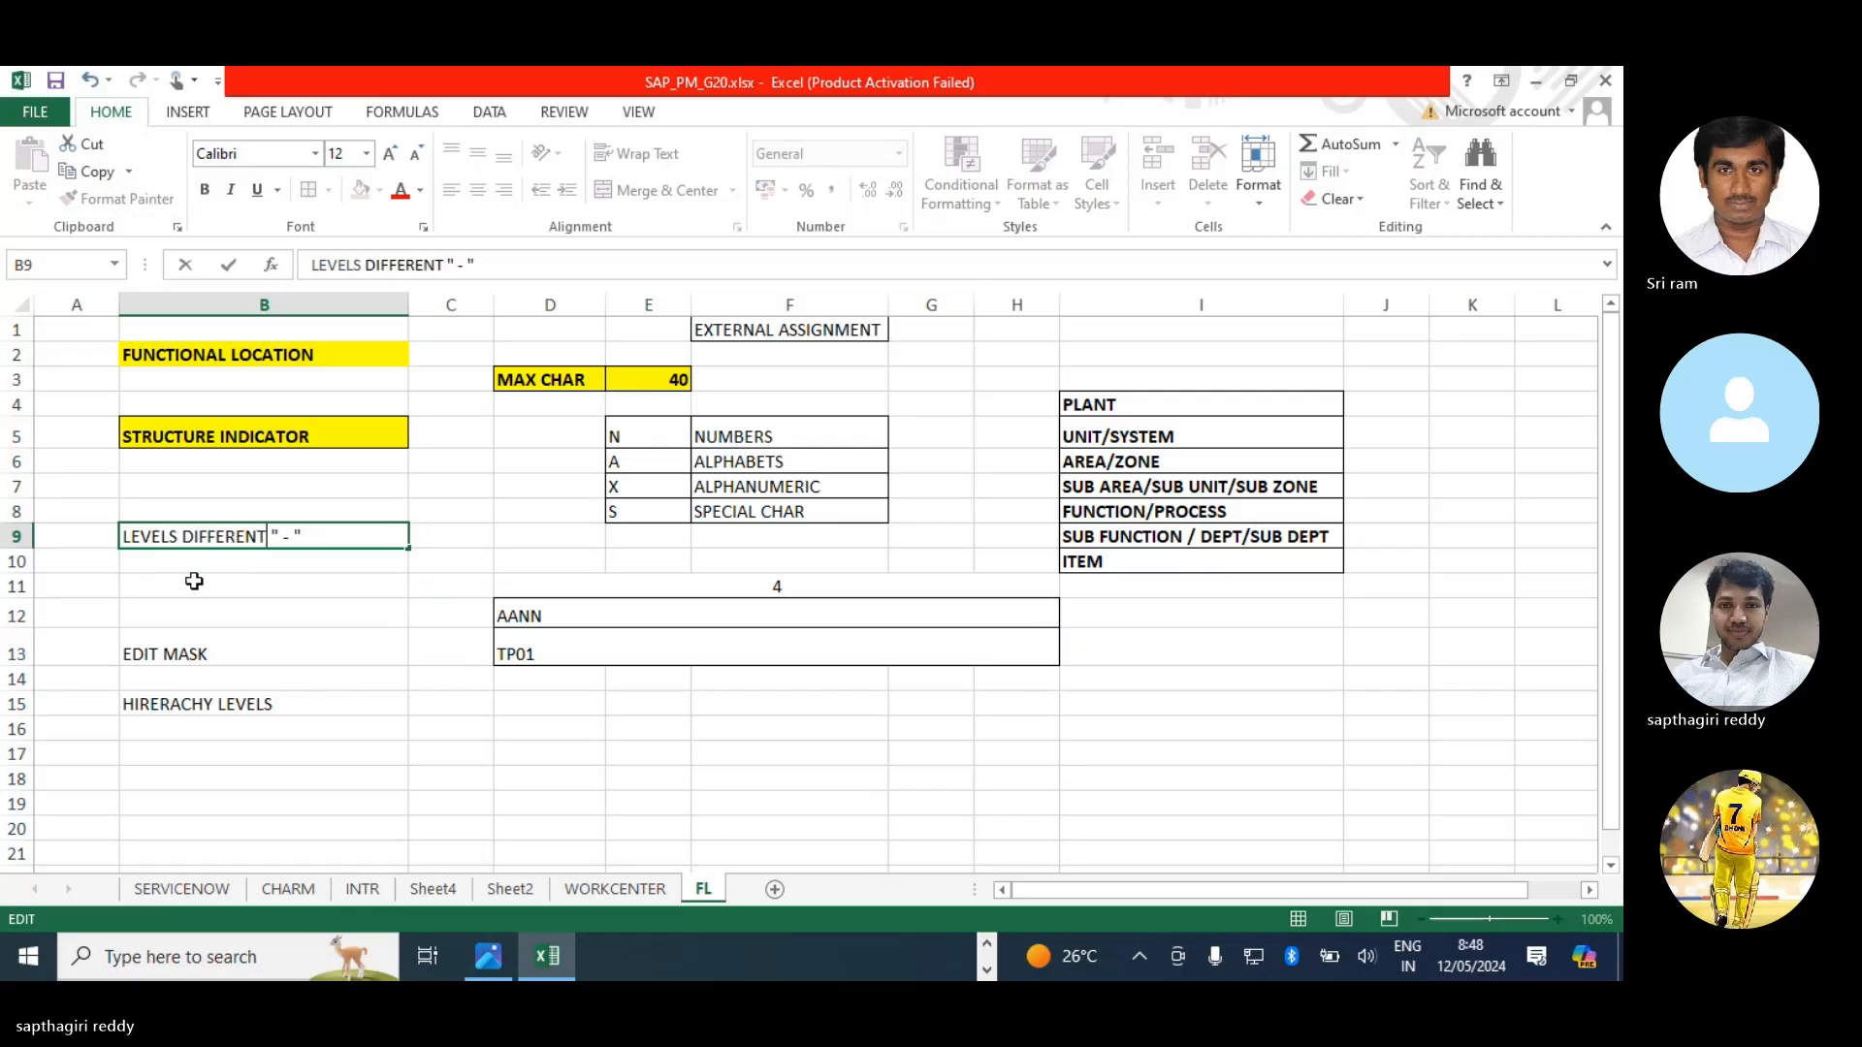
text(IOATOR)
click(194, 581)
- Change the character count formula in merged cell D11 to =4+1 to include the level separator
click(792, 585)
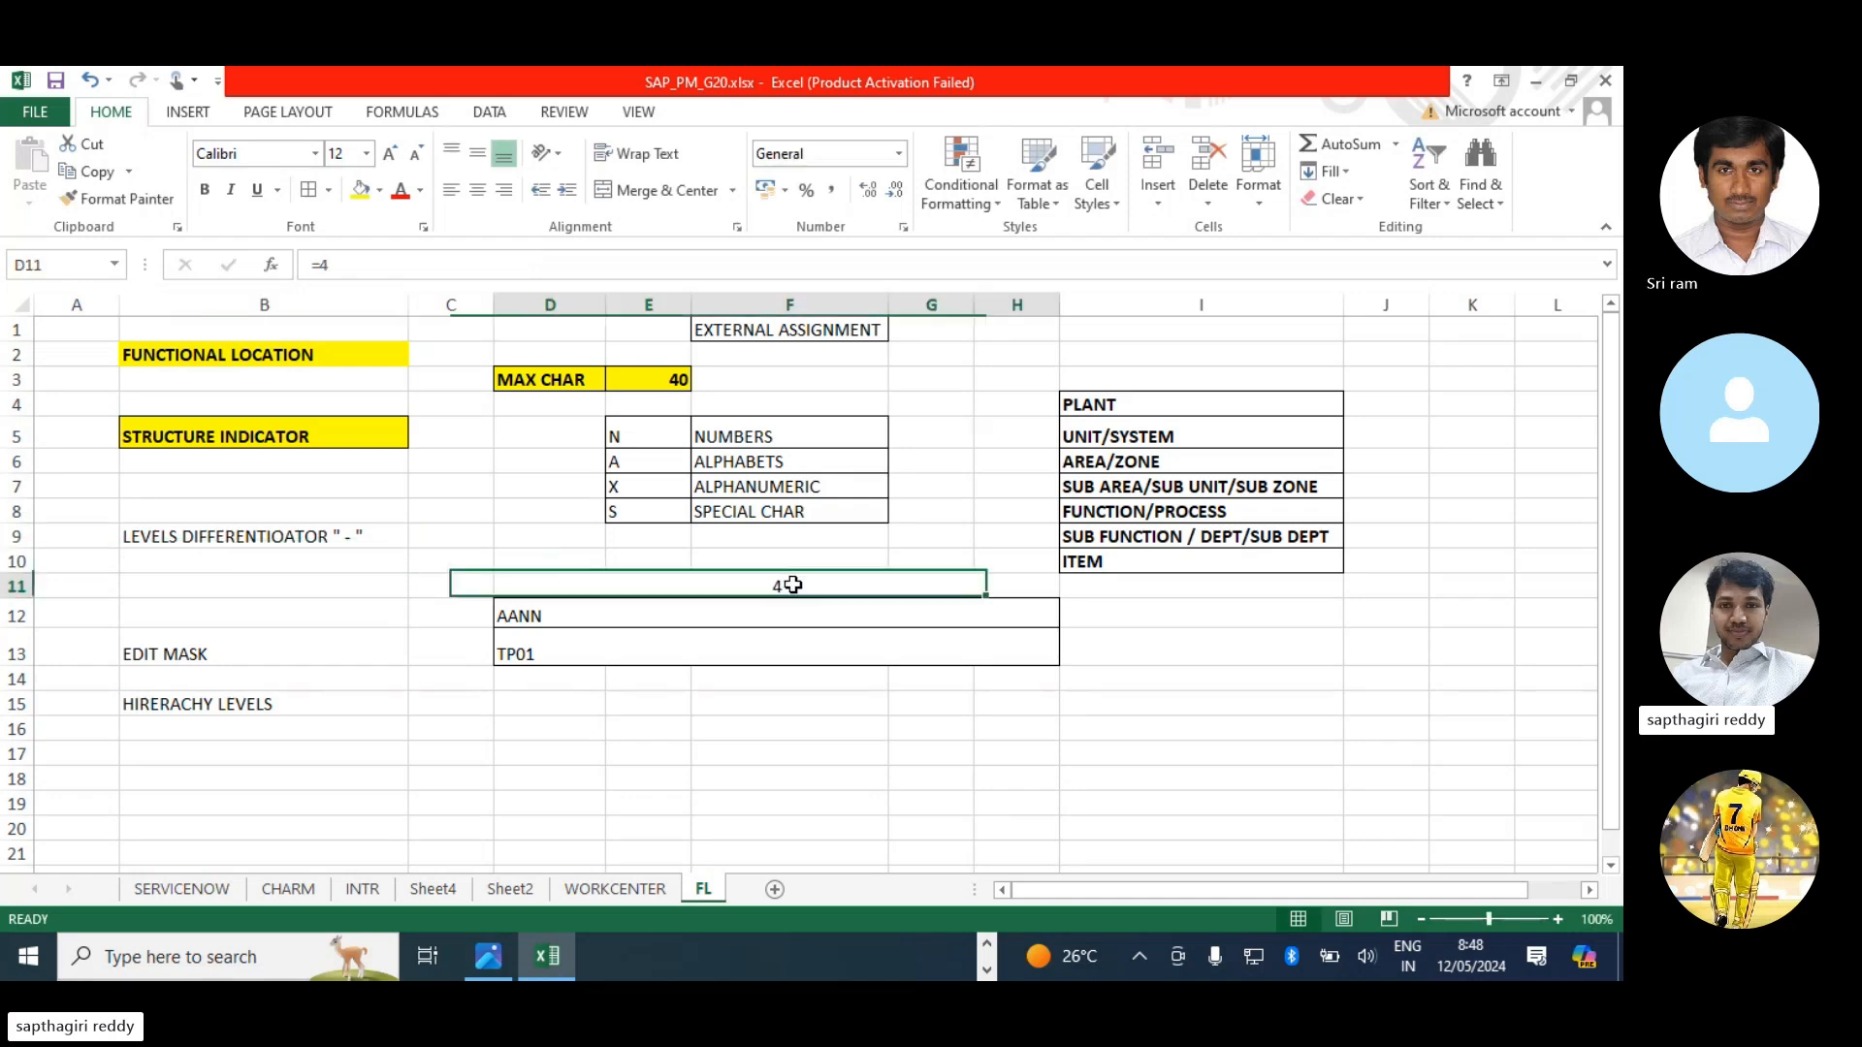
double_click(793, 585)
text(+1)
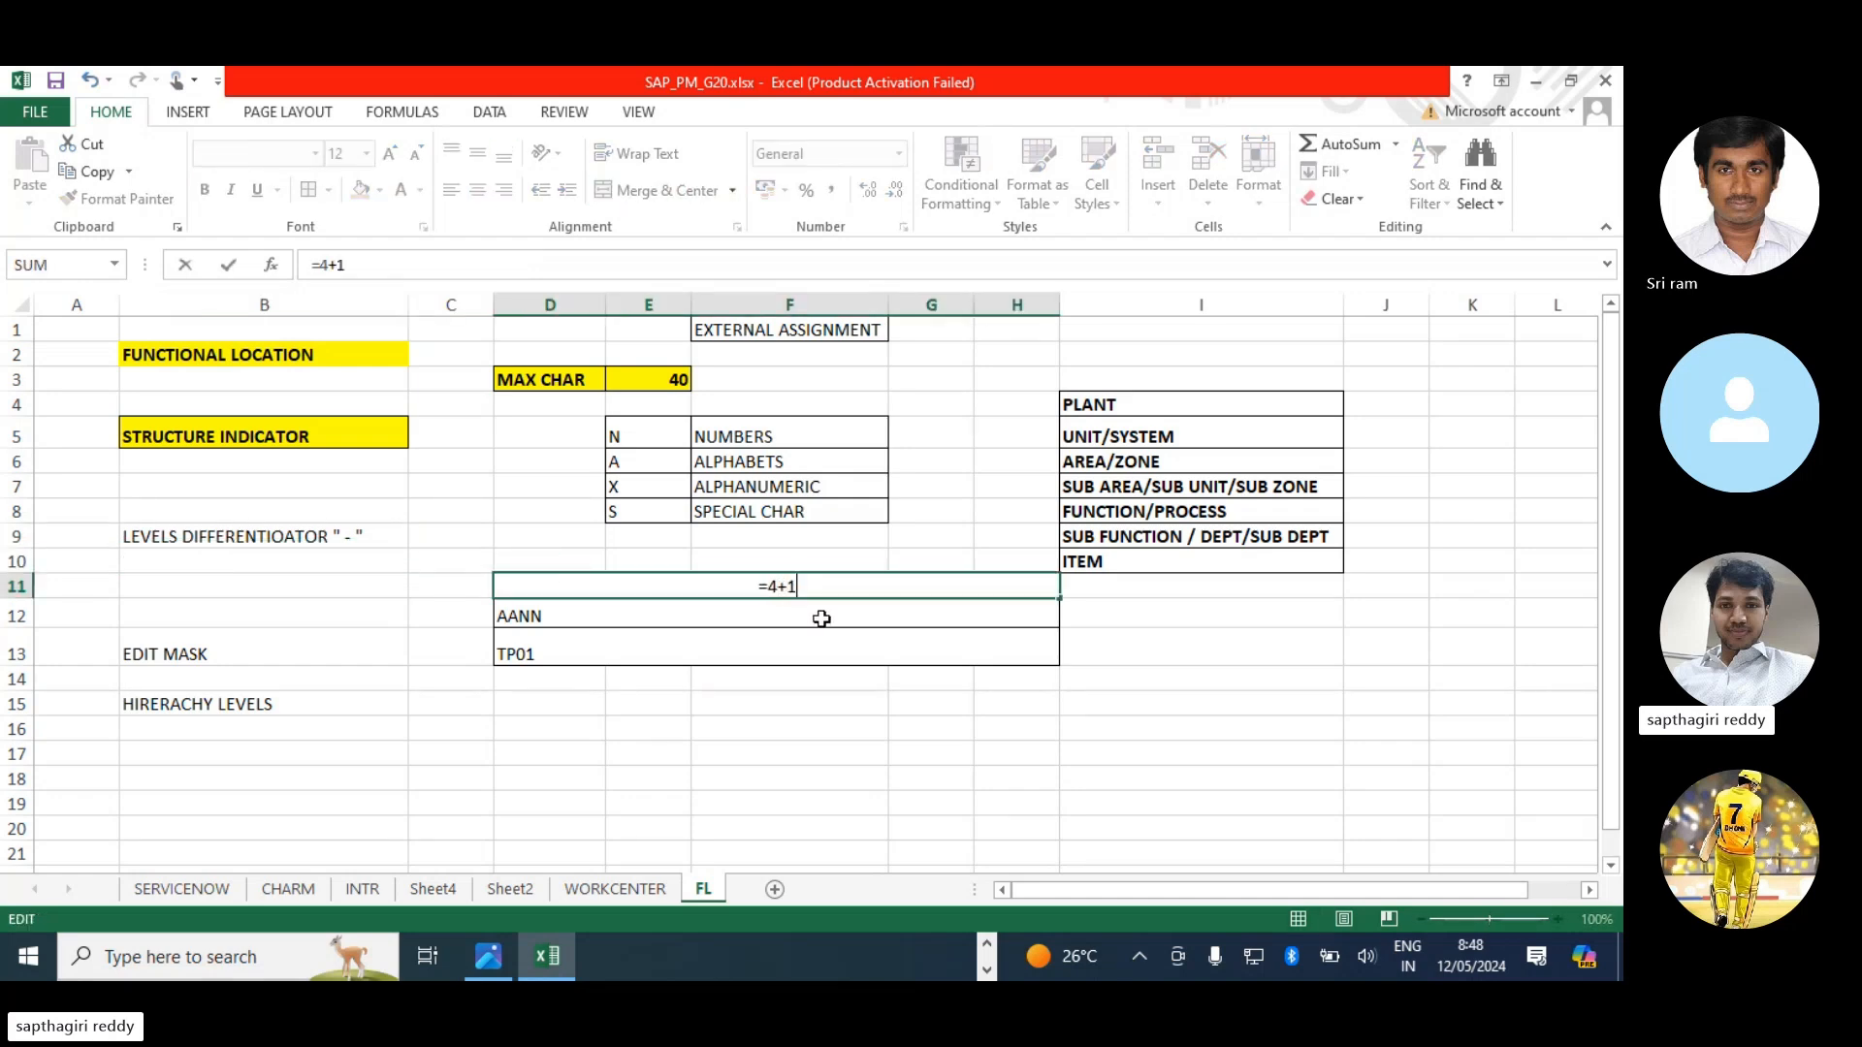
key(Return)
click(780, 582)
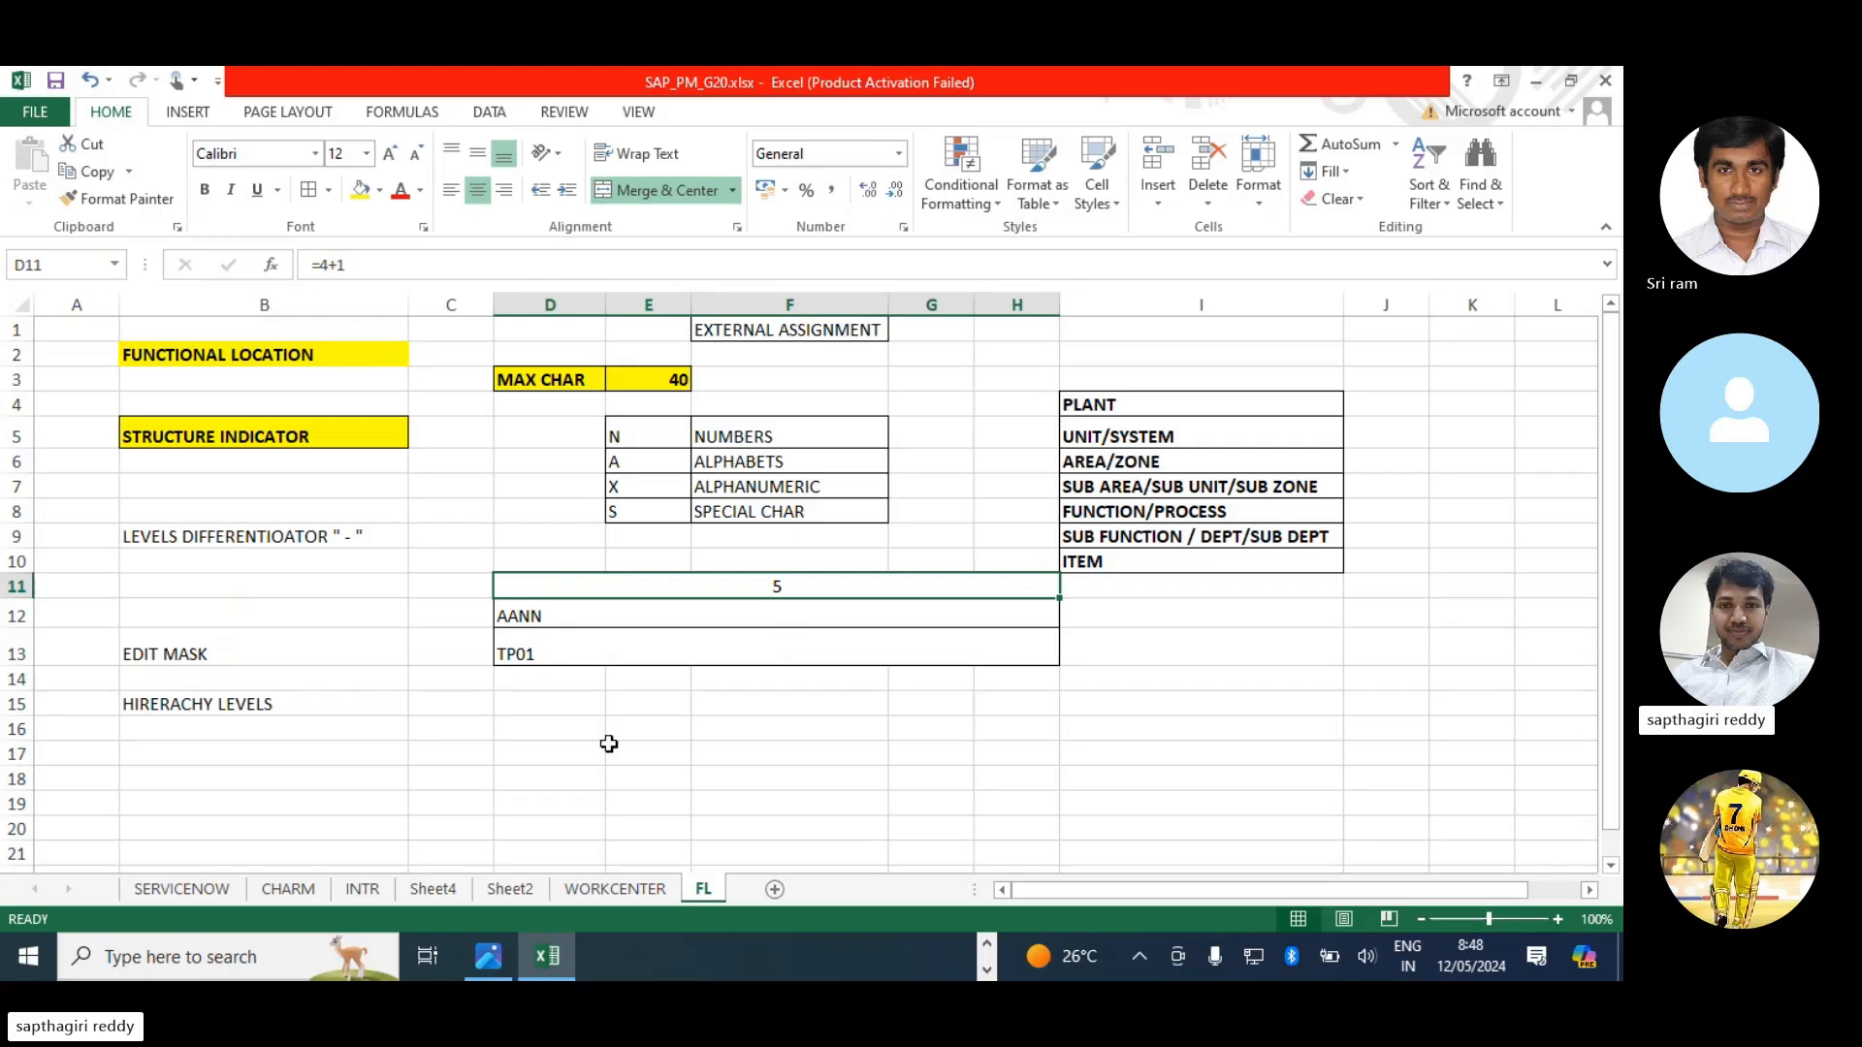
- Append a hyphen to both the edit mask in D12 and its example in D13, giving AANN- and TP01-
click(550, 618)
key(F2)
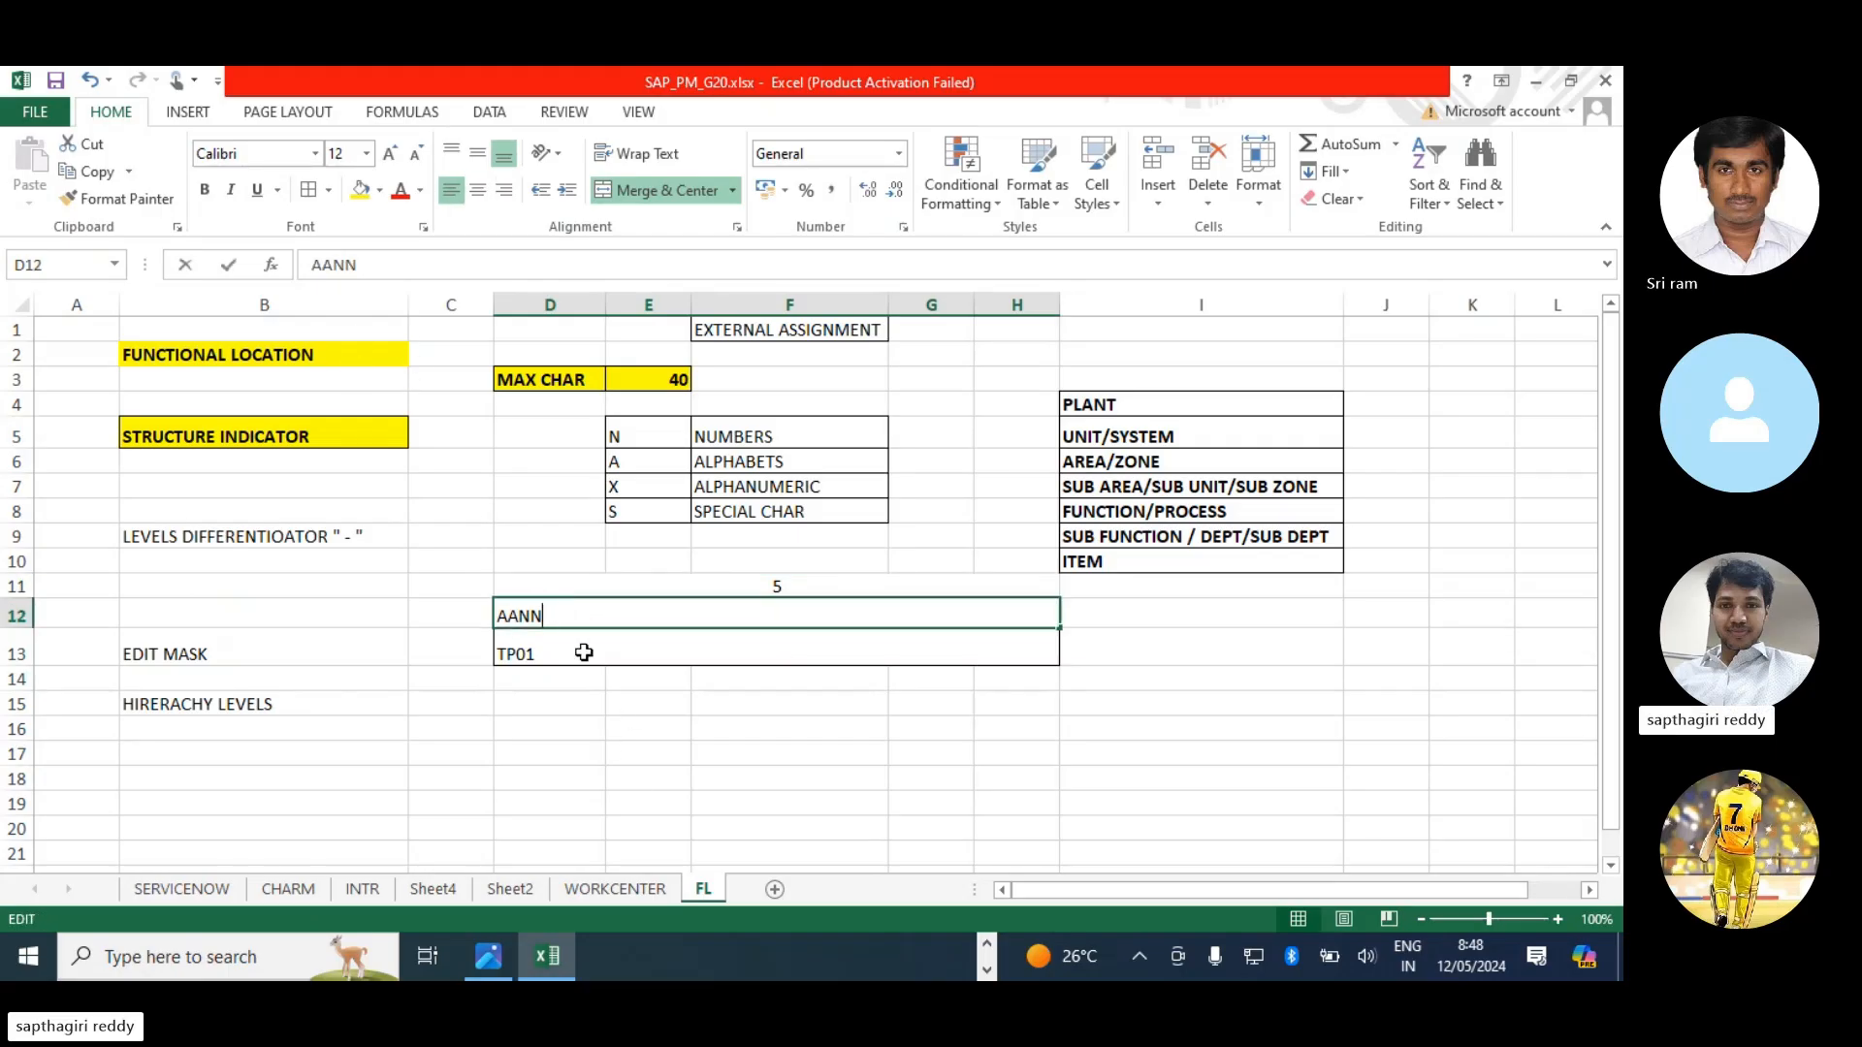
text(-)
click(584, 653)
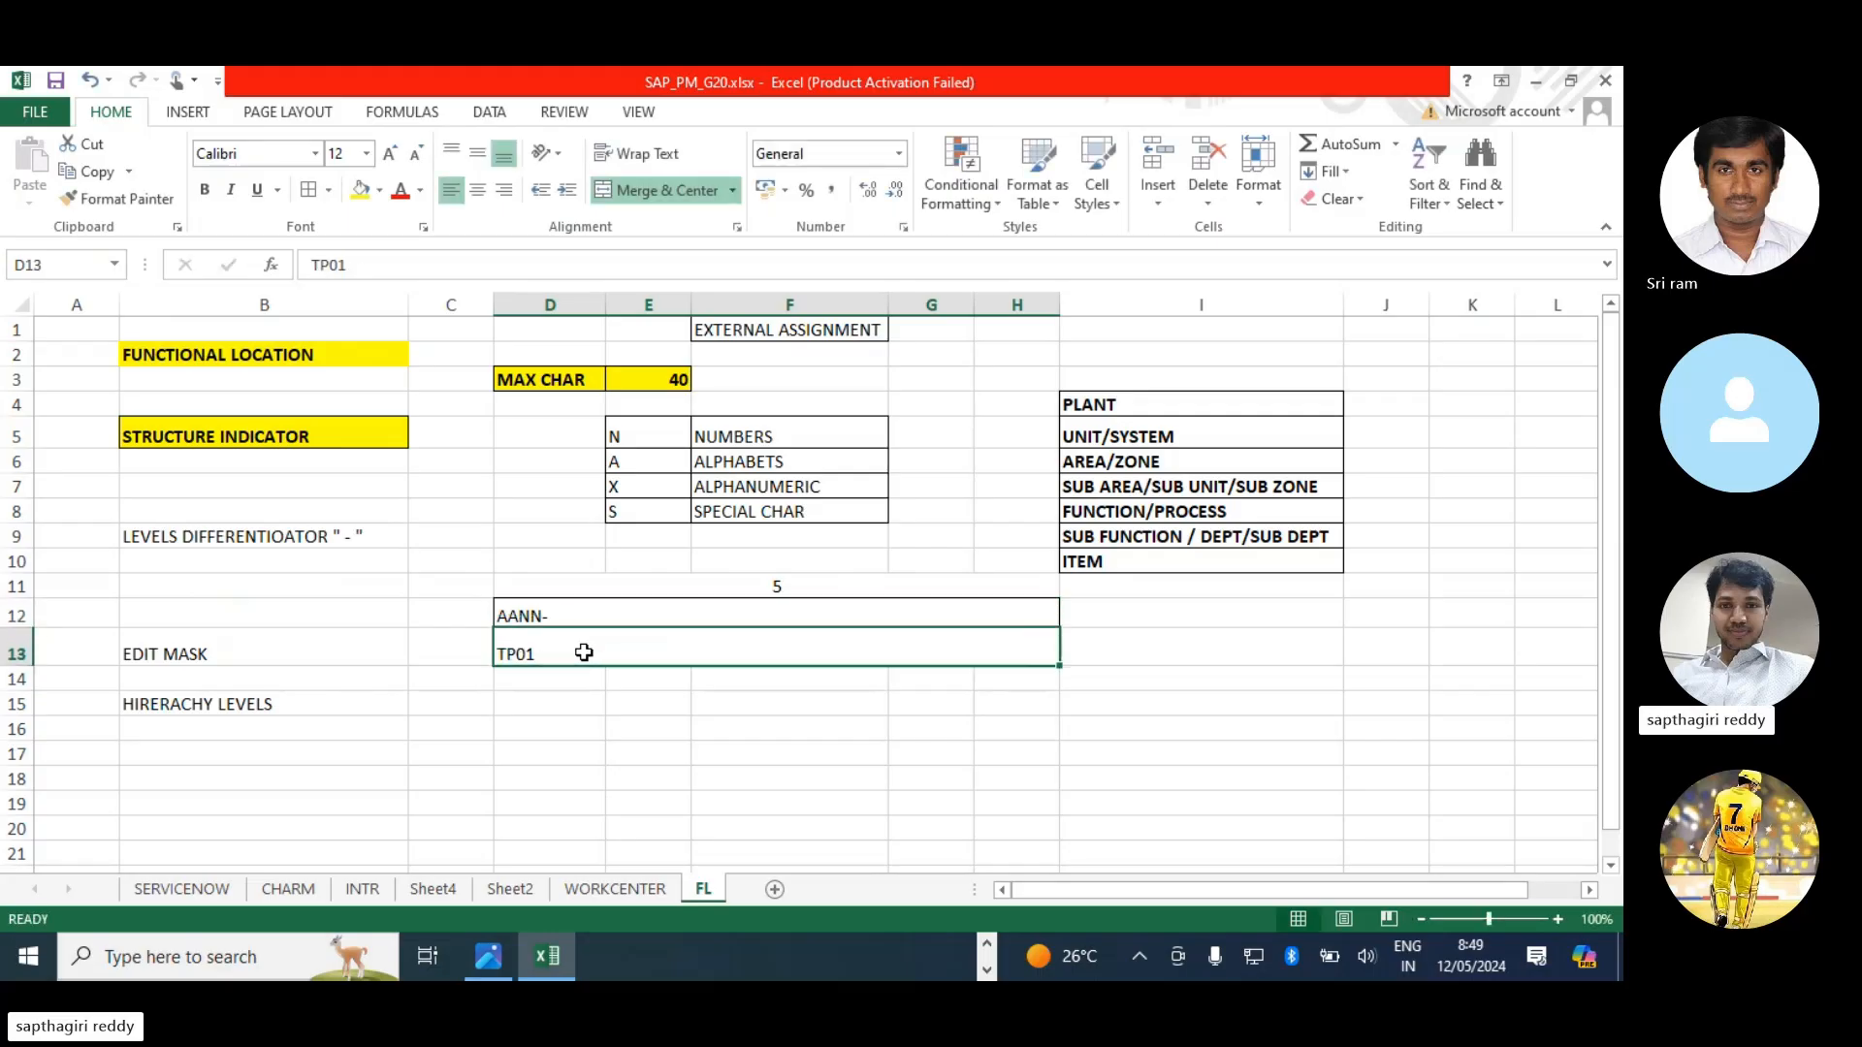
key(F2)
text(-)
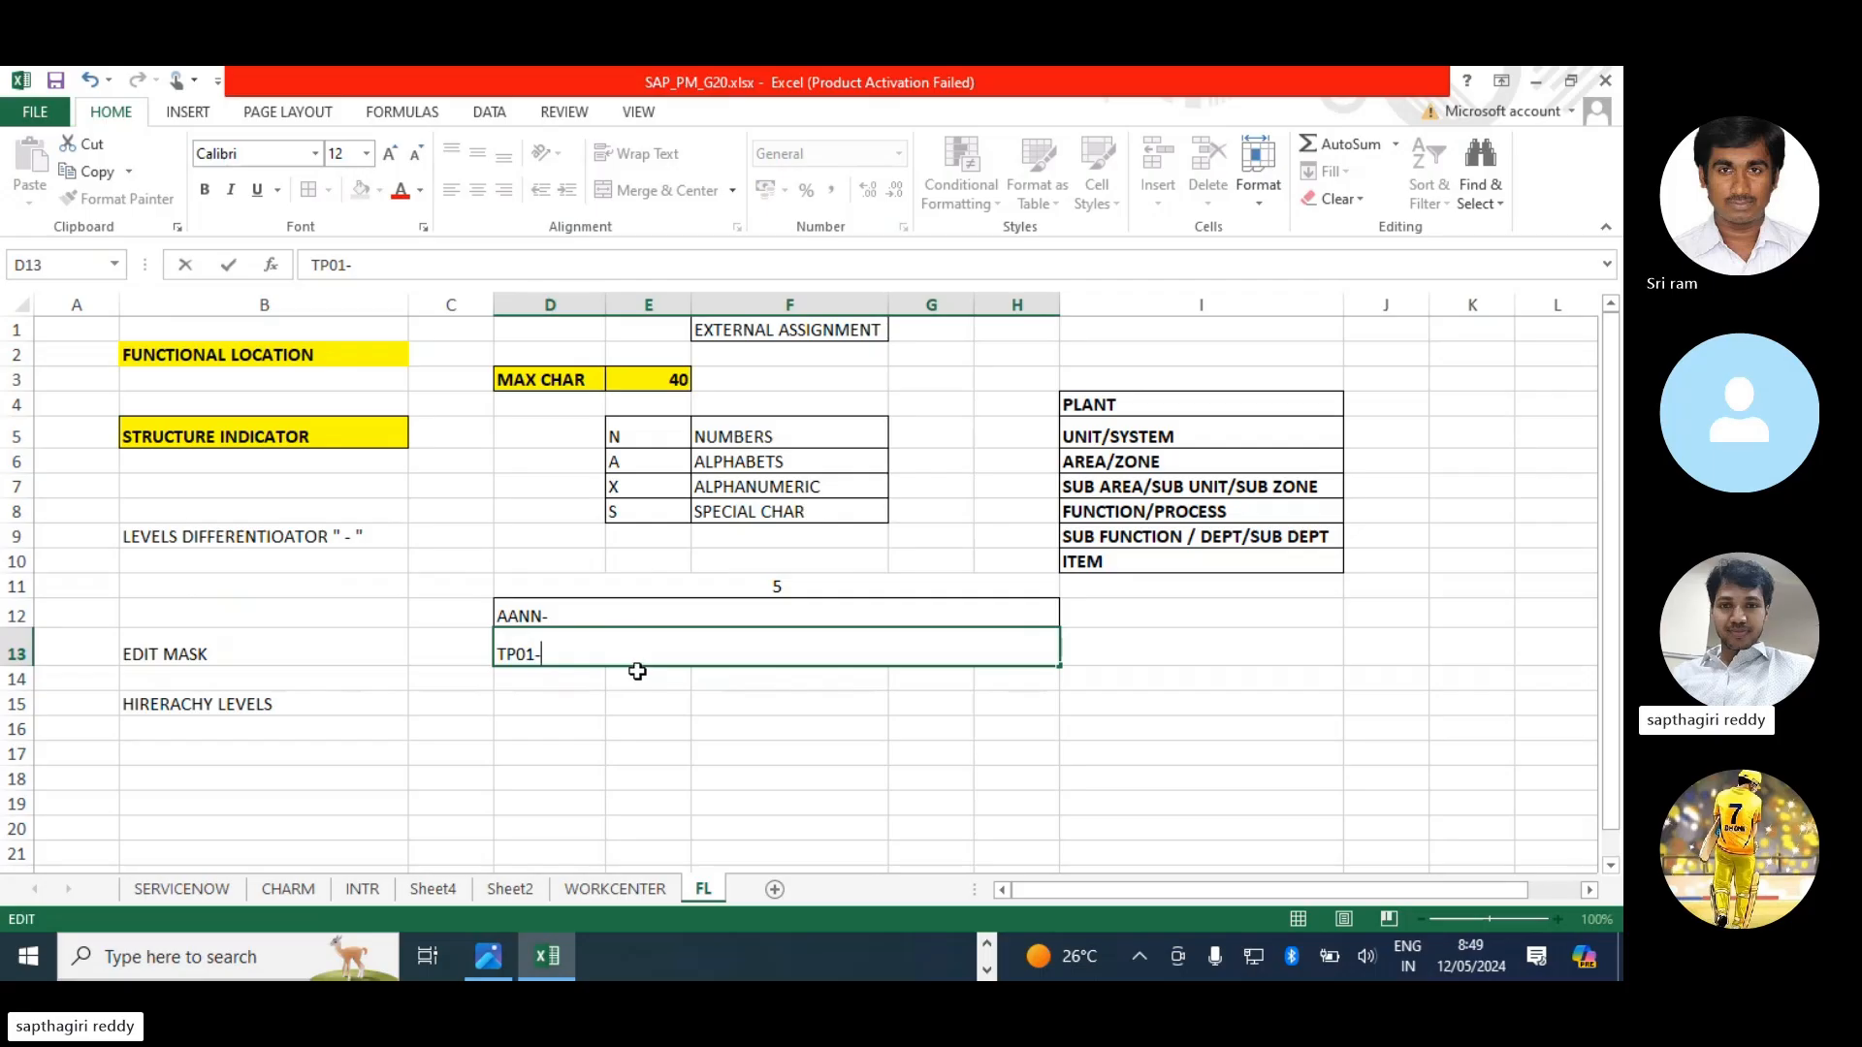
key(Return)
click(585, 619)
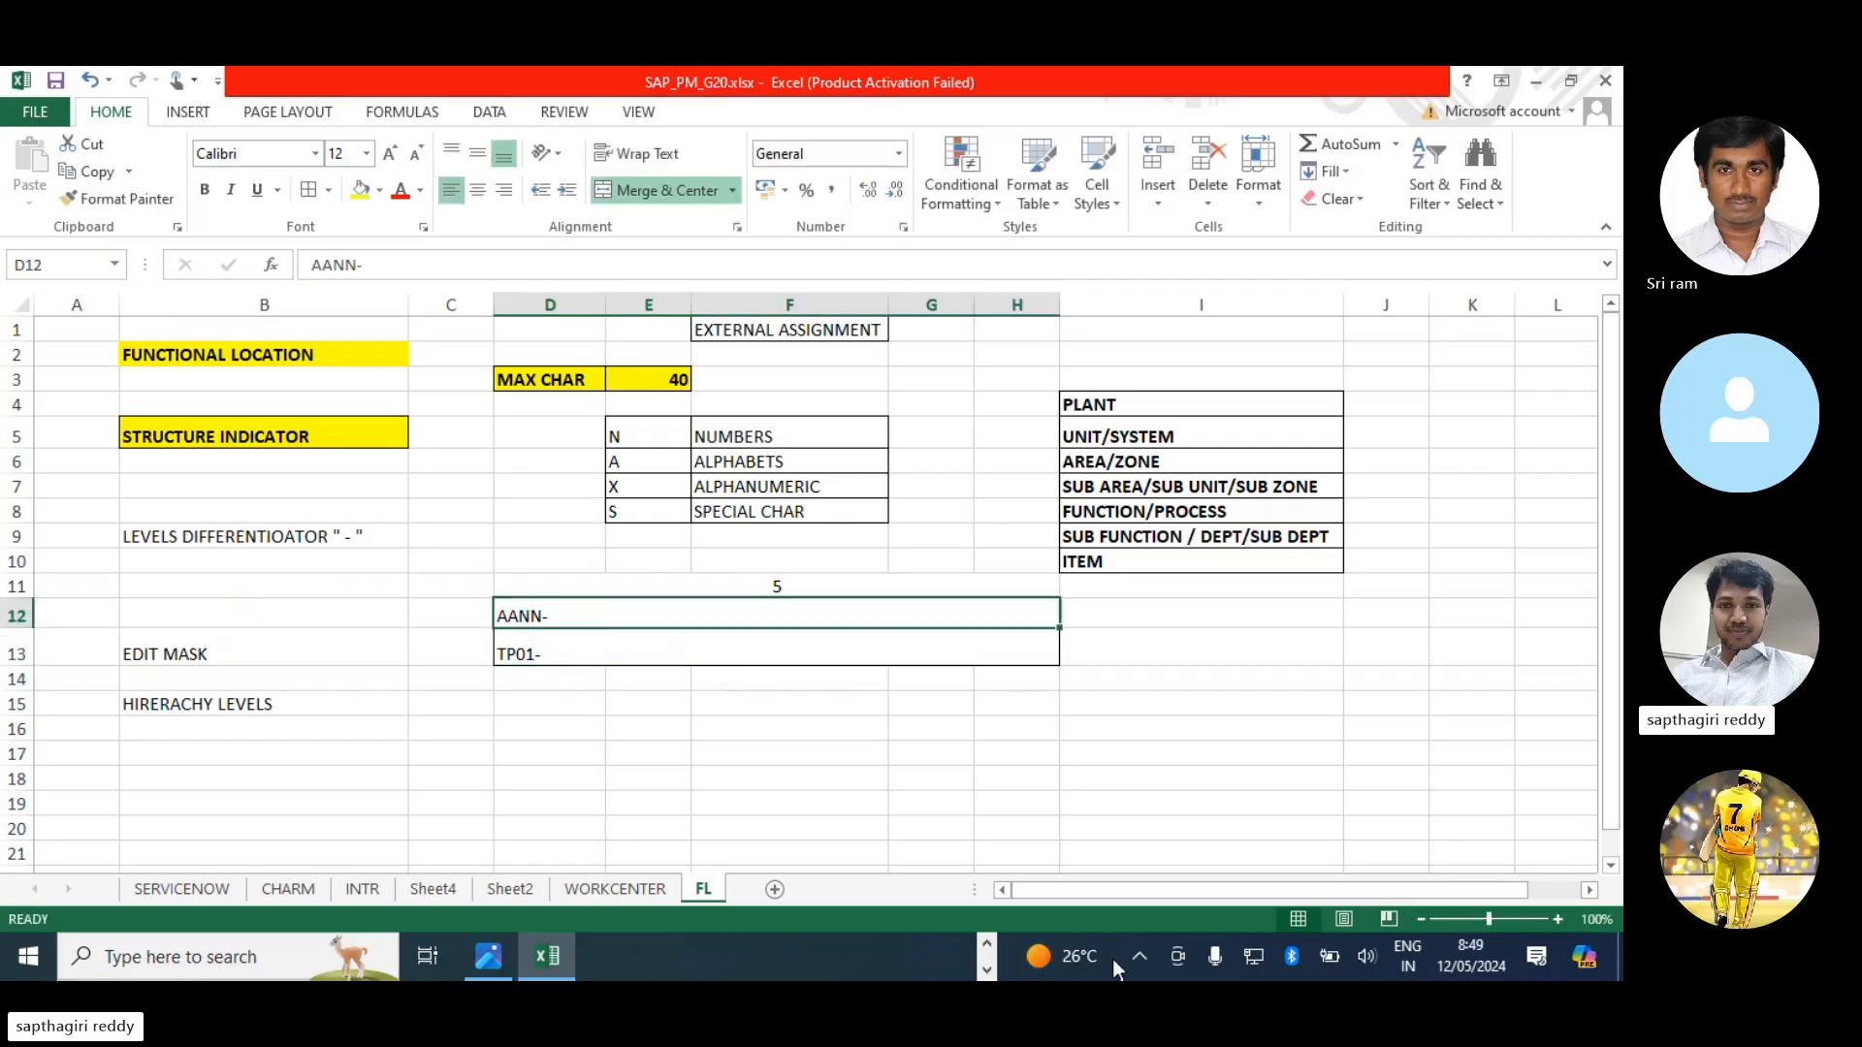
- Check the thermal power plant layout image, and left-align the character count in merged cell D11 of the workbook
click(499, 960)
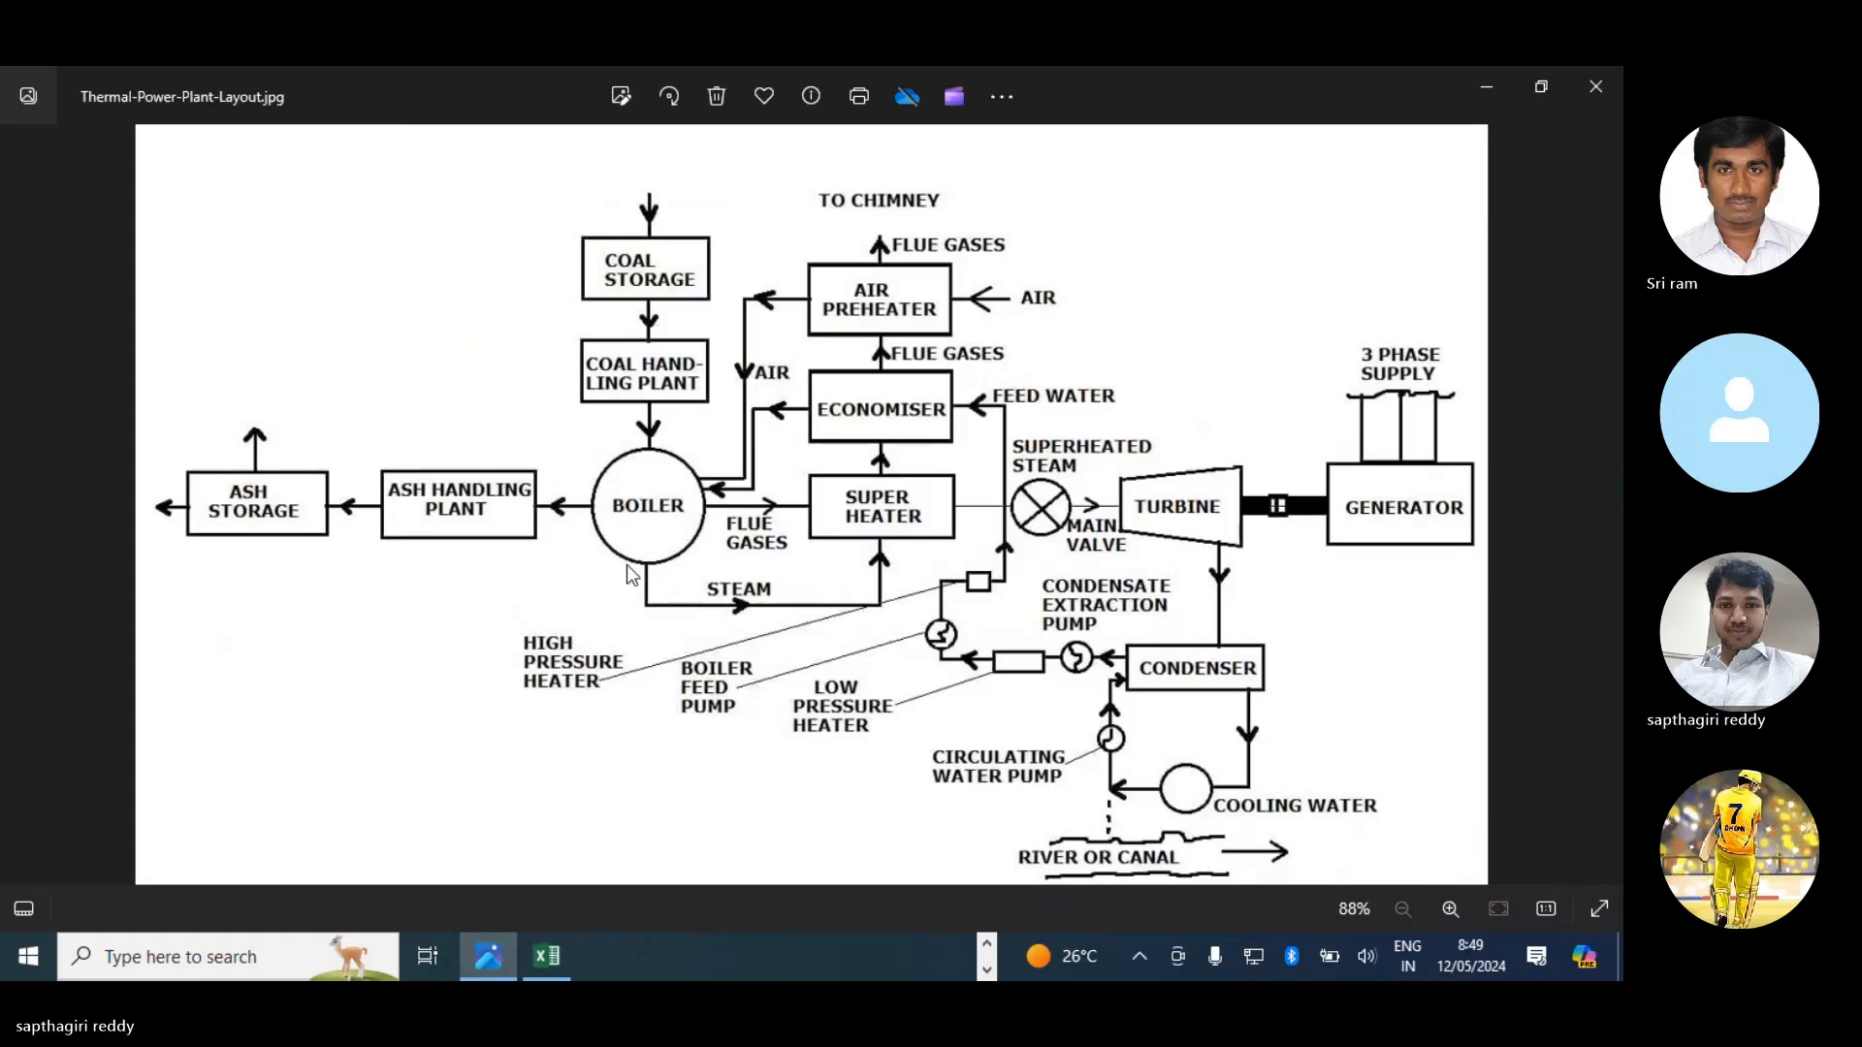
key(alt+Tab)
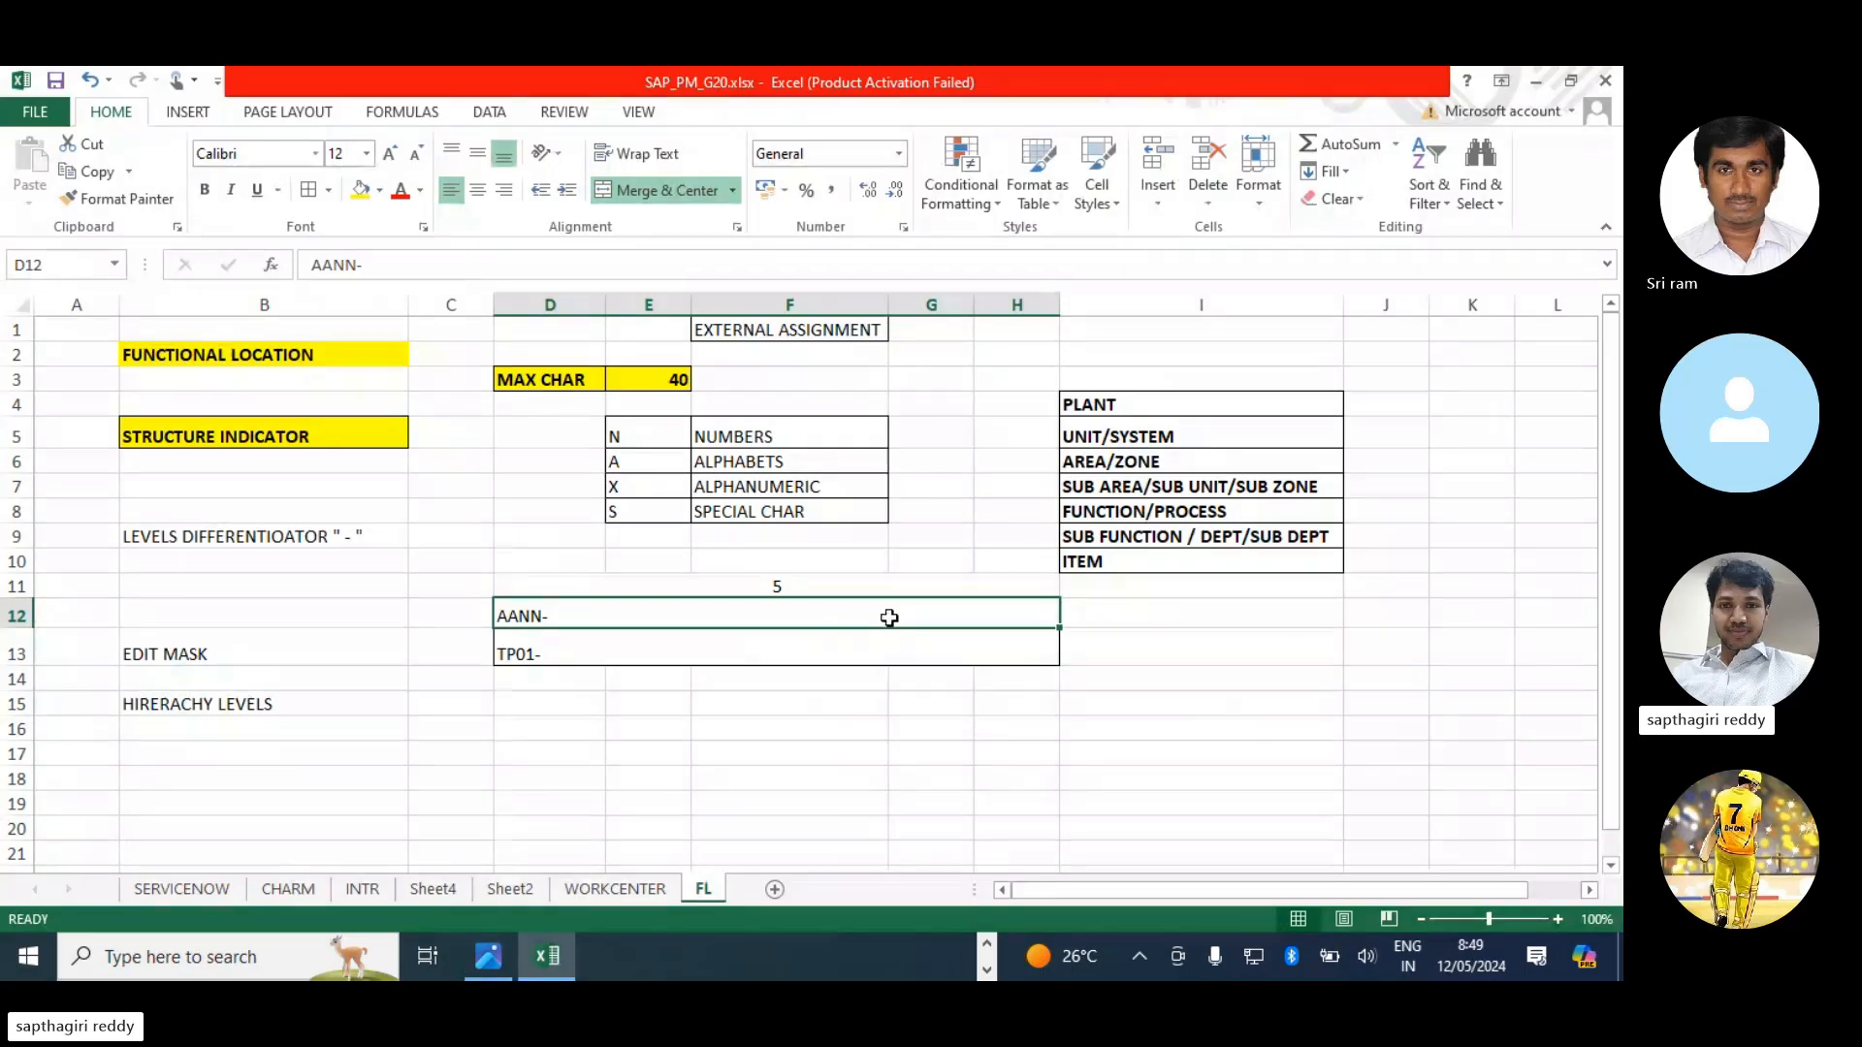
click(854, 587)
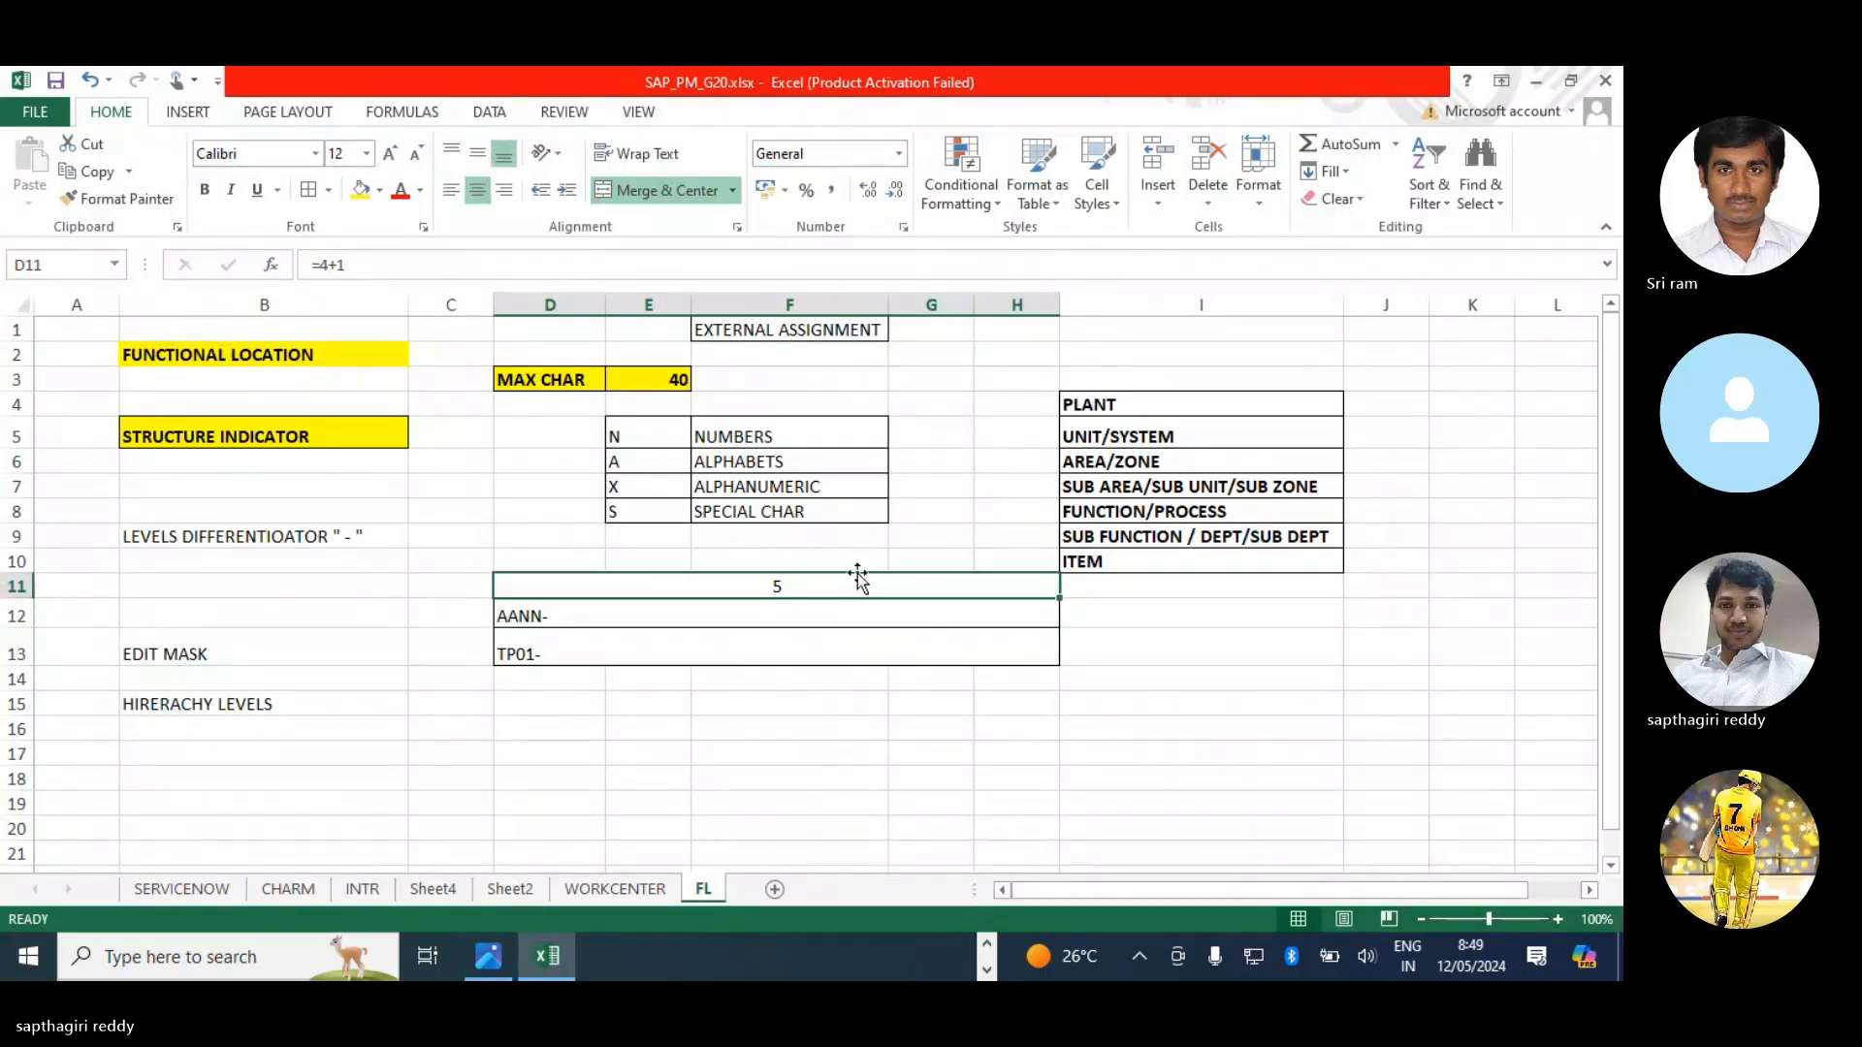
click(450, 189)
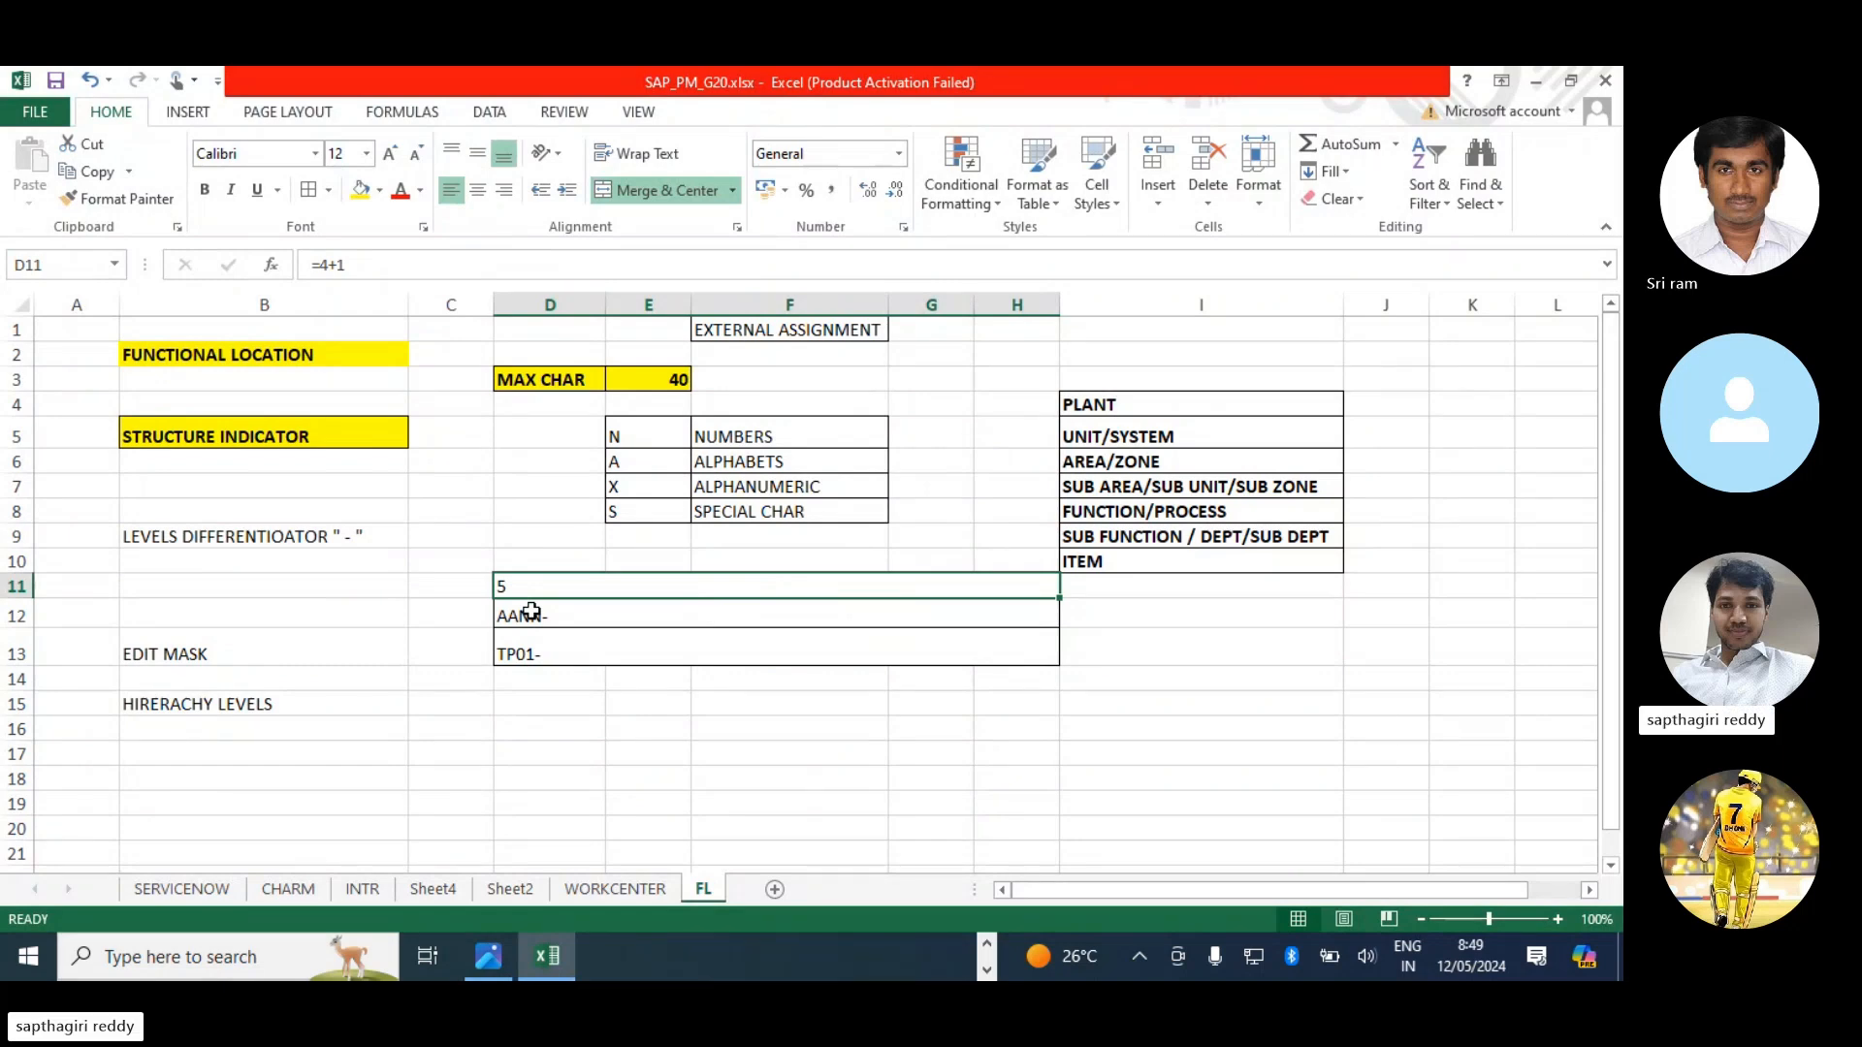
- Review the thermal power plant layout image and the PLANT and UNIT/SYSTEM entries of the workbook's hierarchy list
click(485, 958)
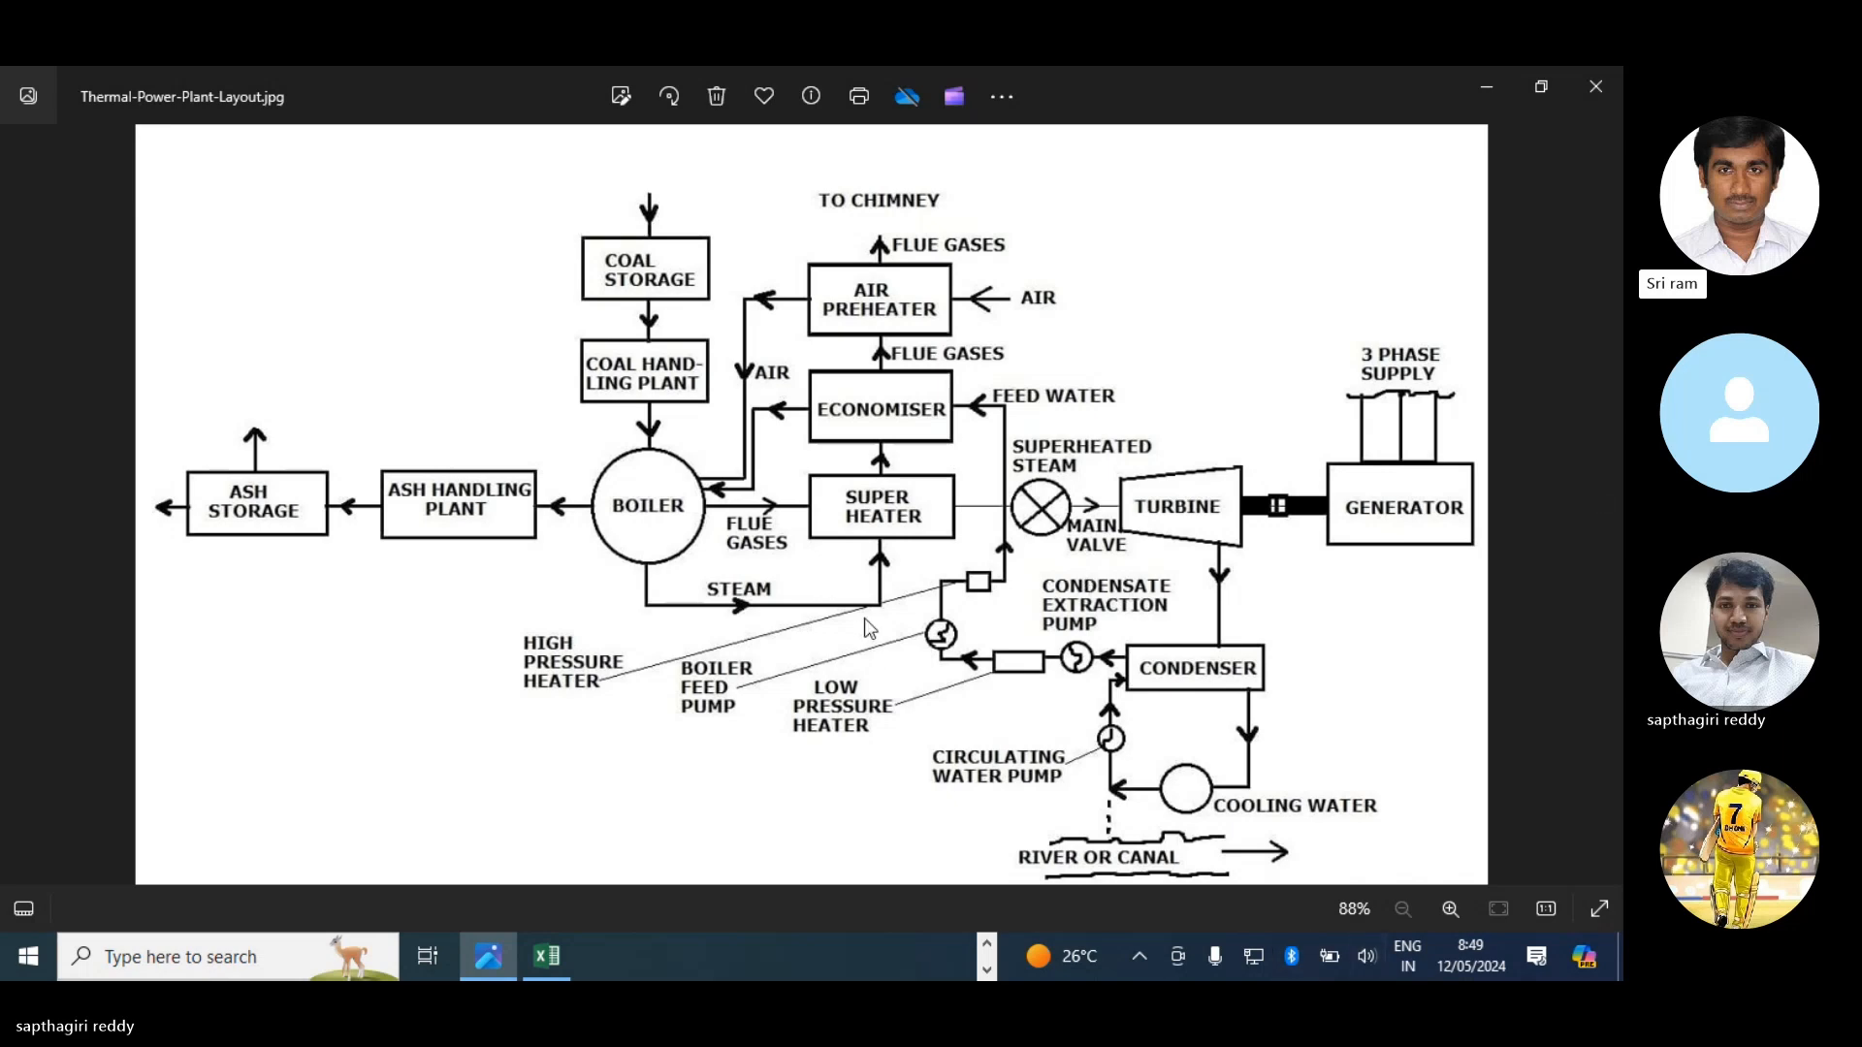
key(alt+Tab)
click(514, 658)
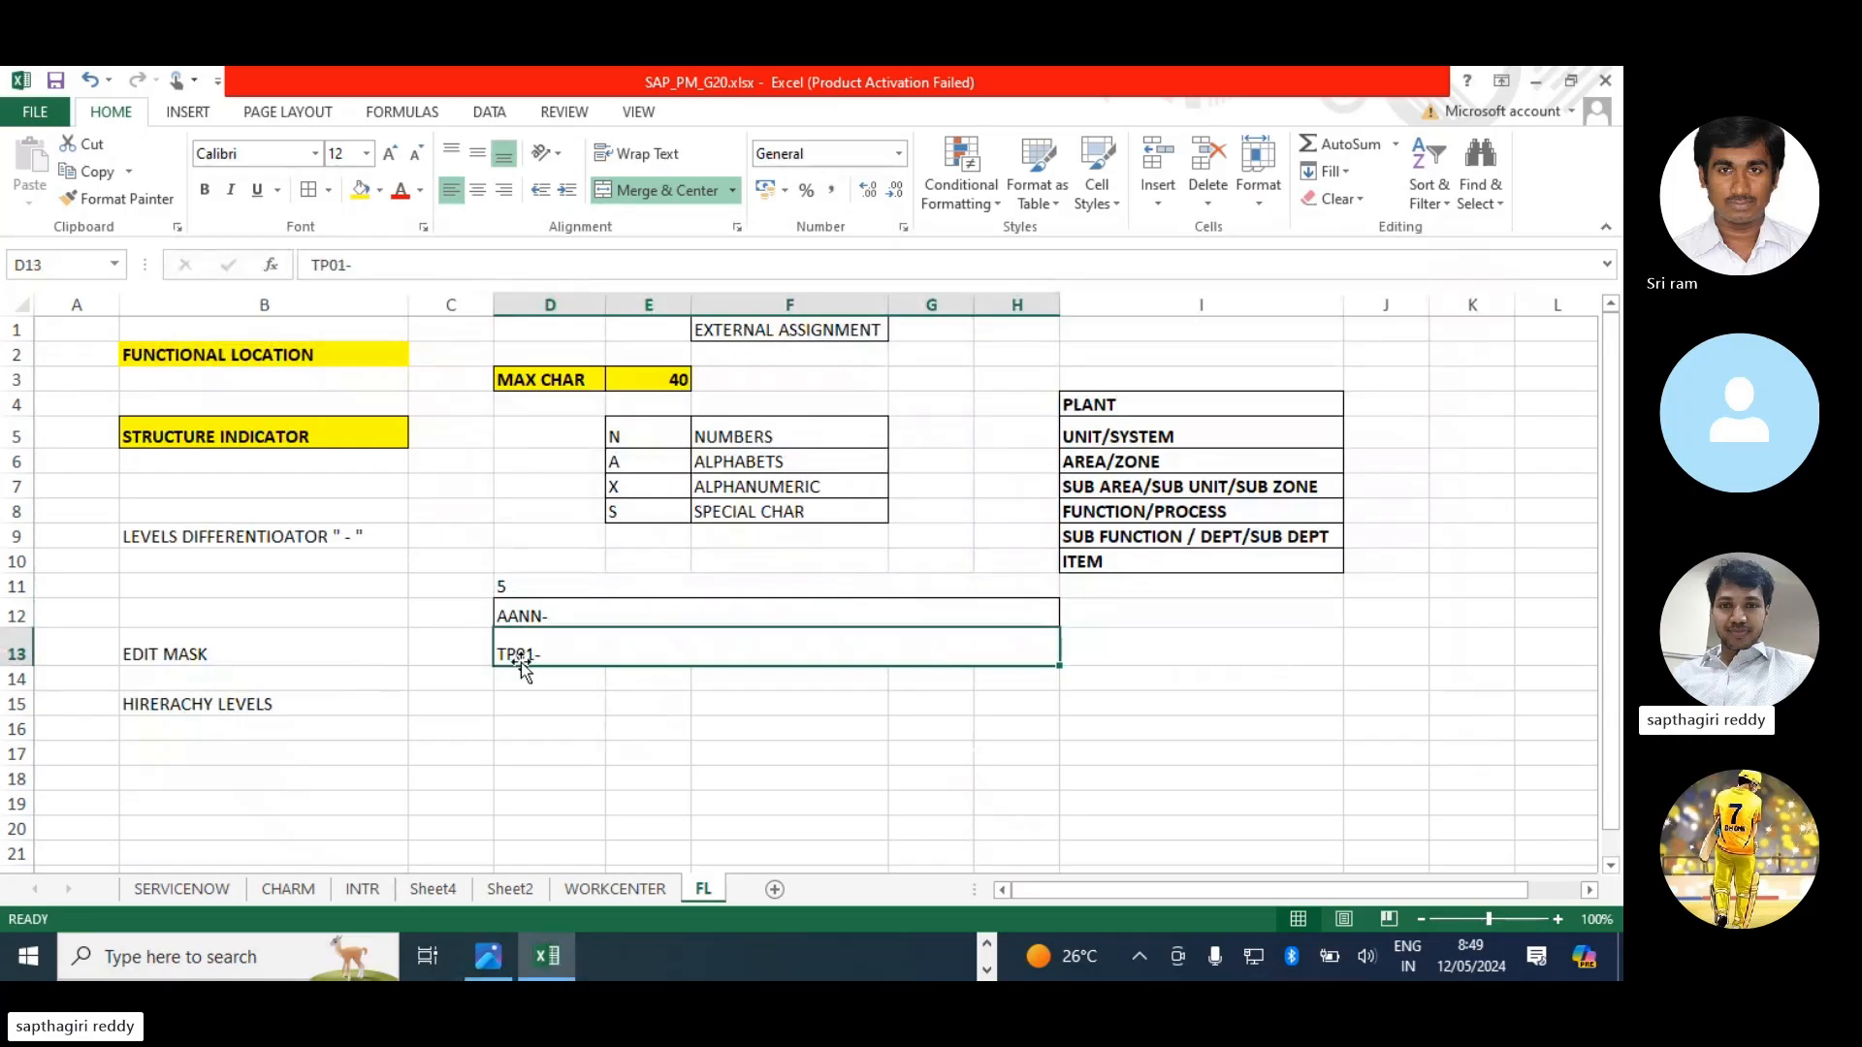
double_click(525, 654)
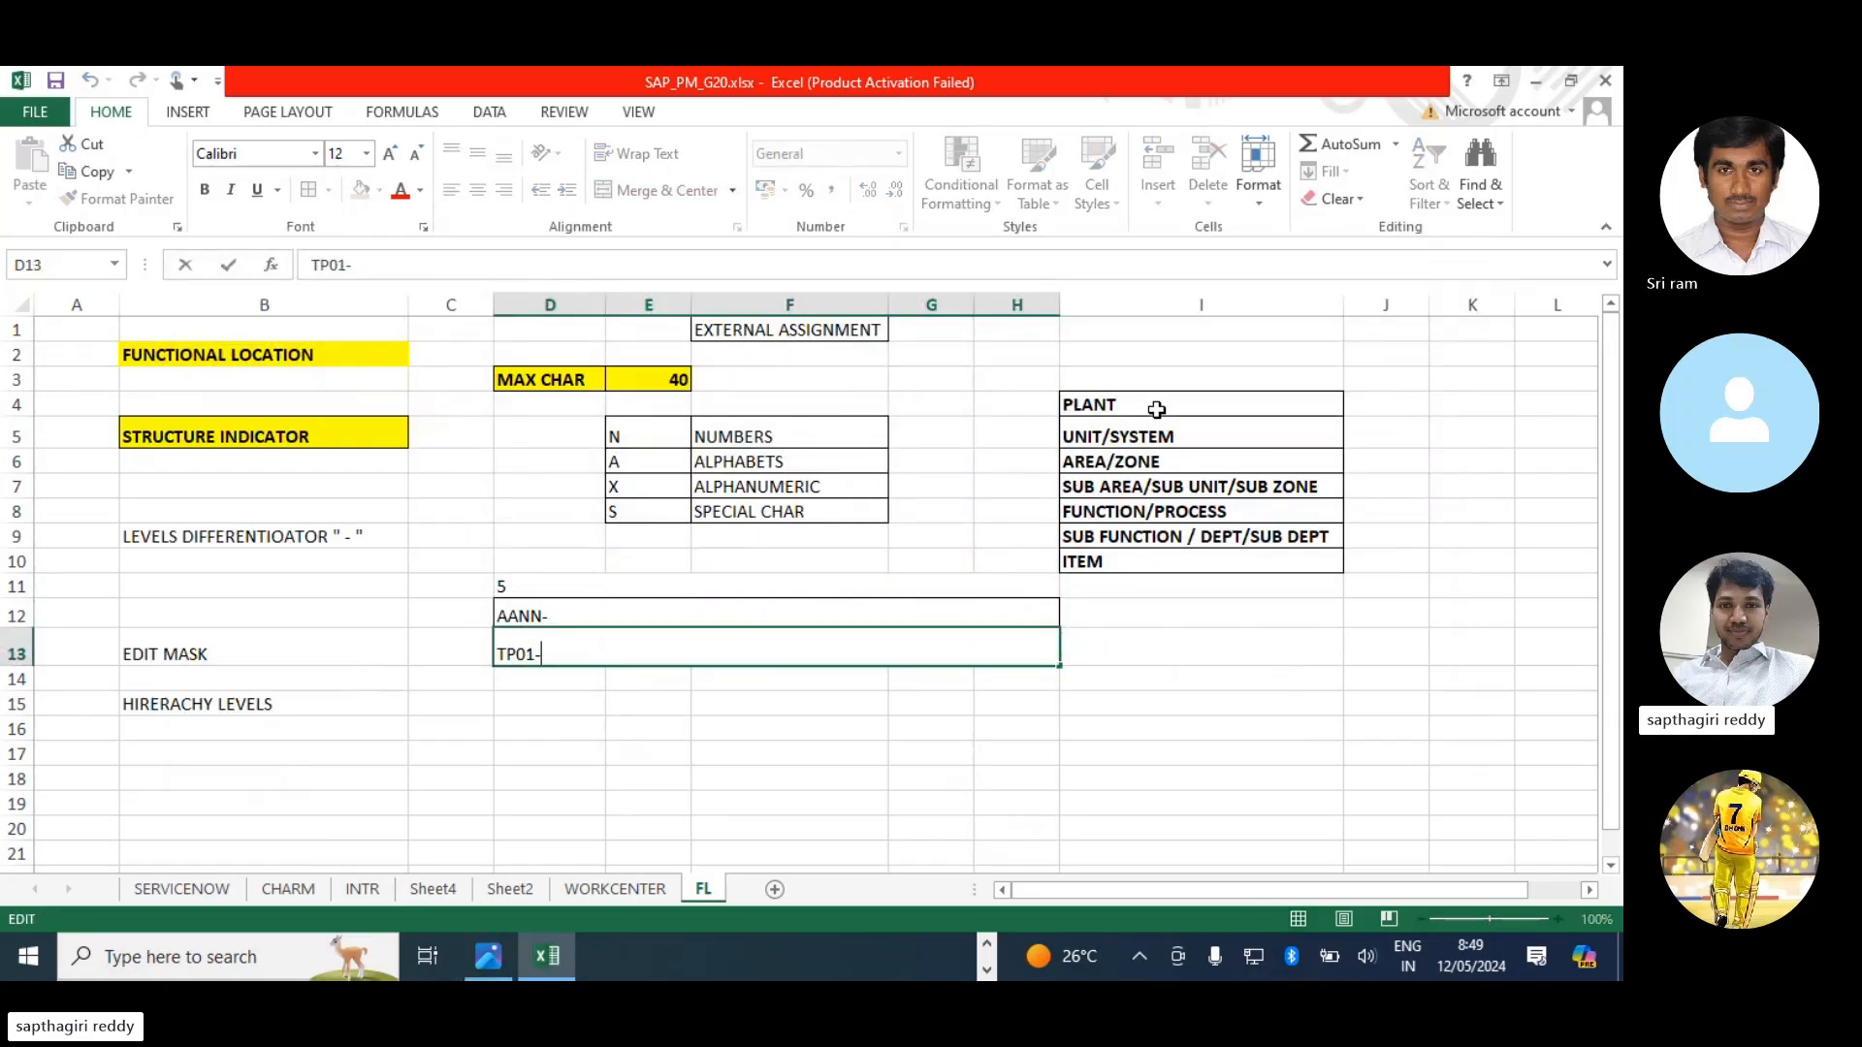
click(1122, 436)
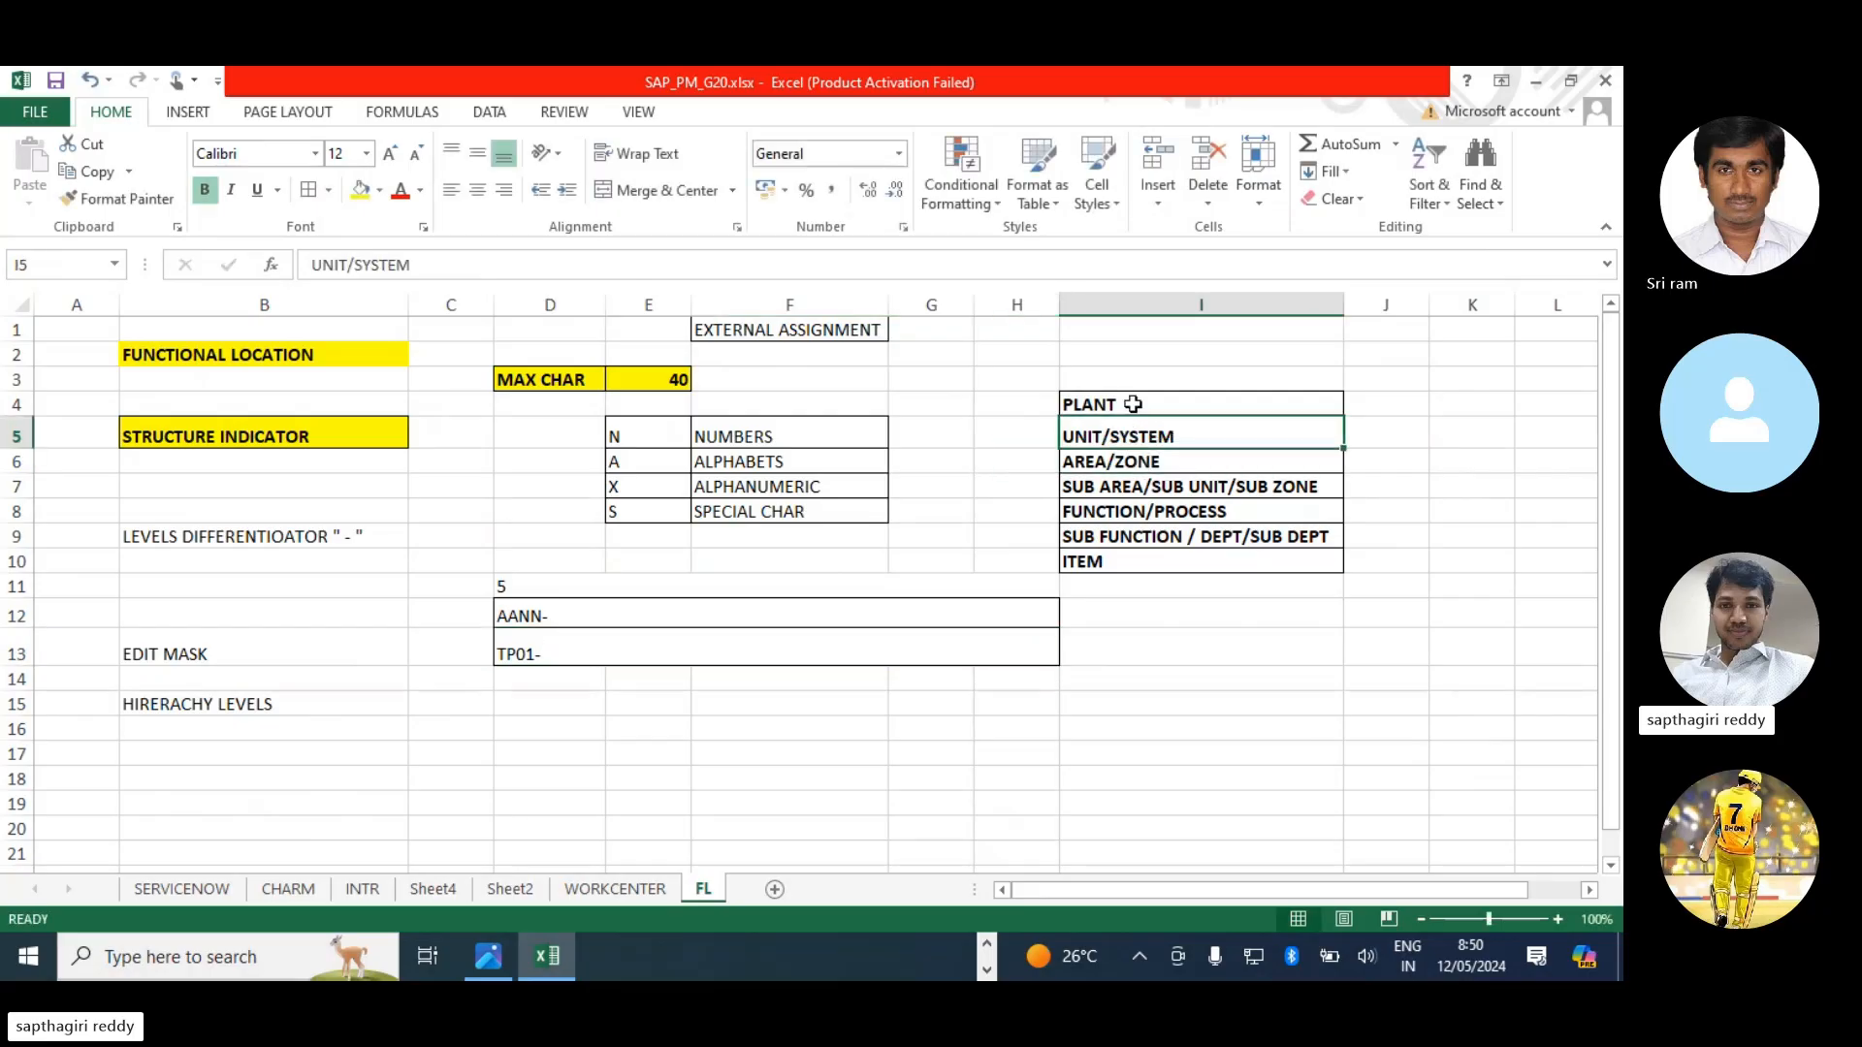
click(1133, 405)
click(1117, 436)
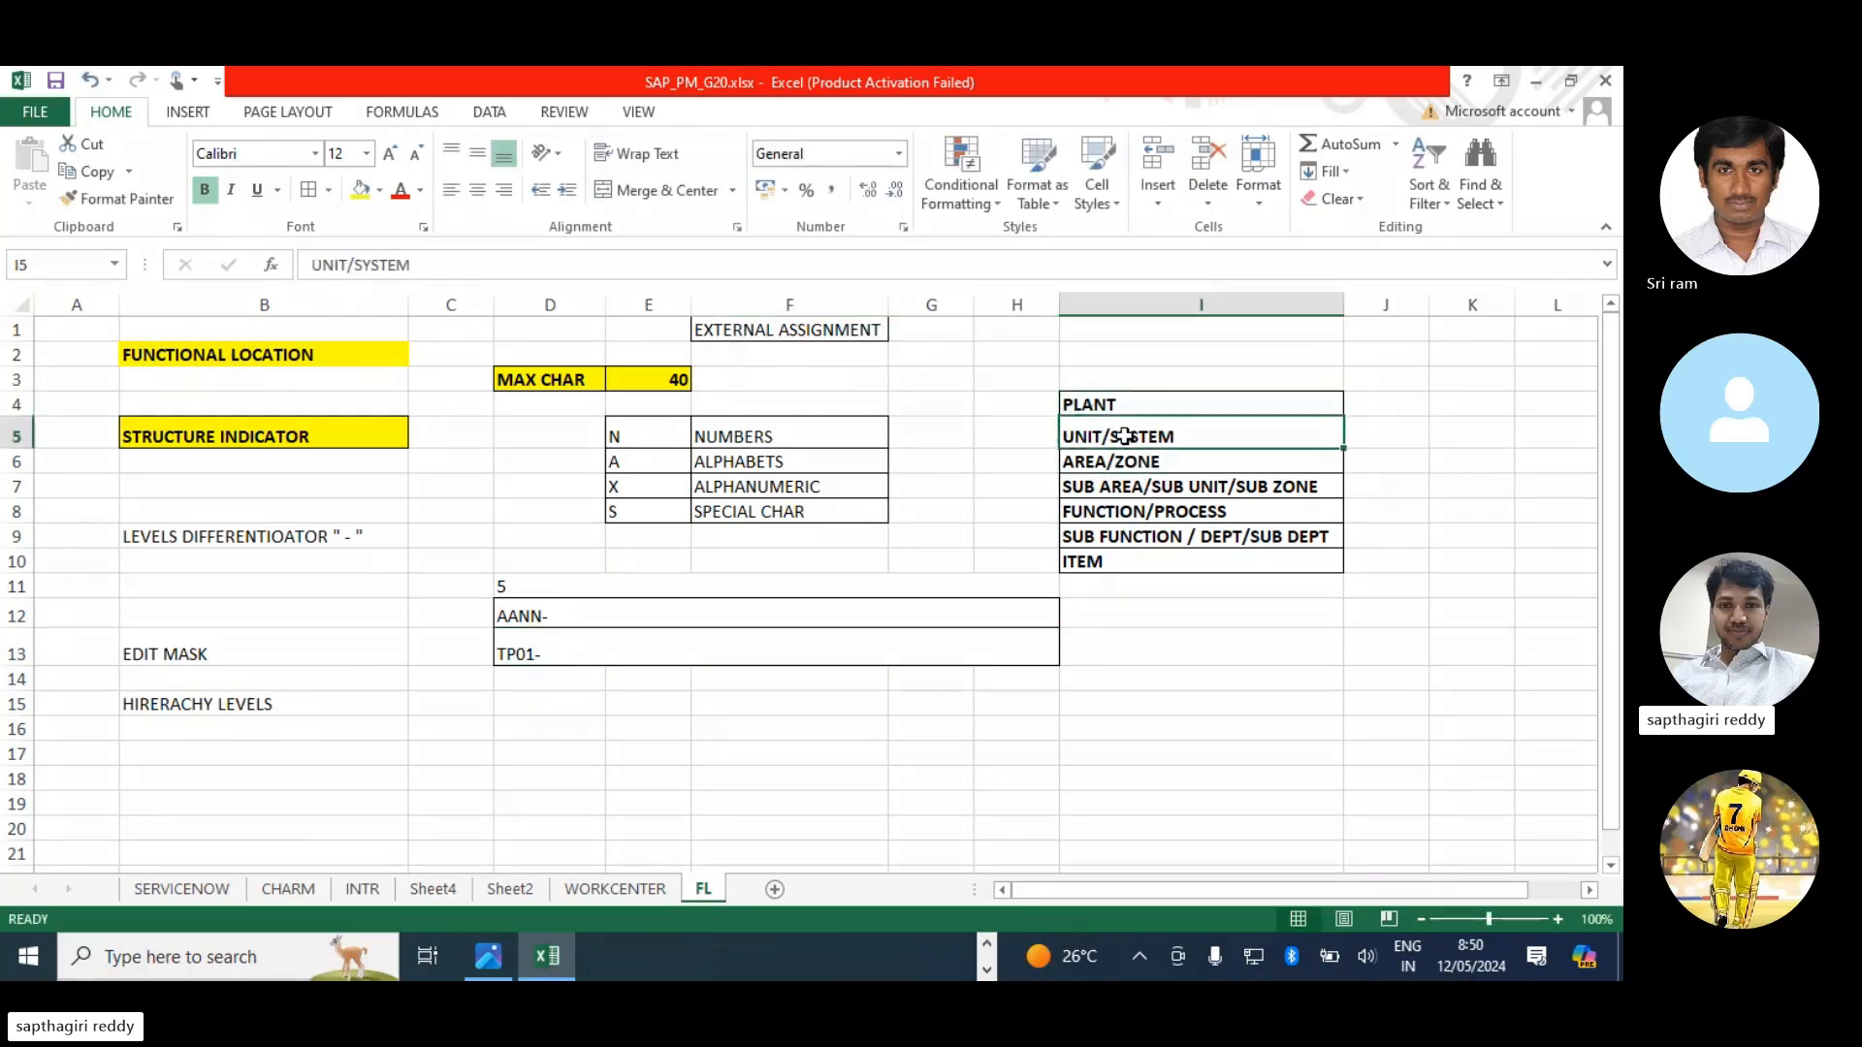
- Append the unit-level code GSPP01- to the example functional location in D13, giving TP01-GSPP01-
double_click(573, 655)
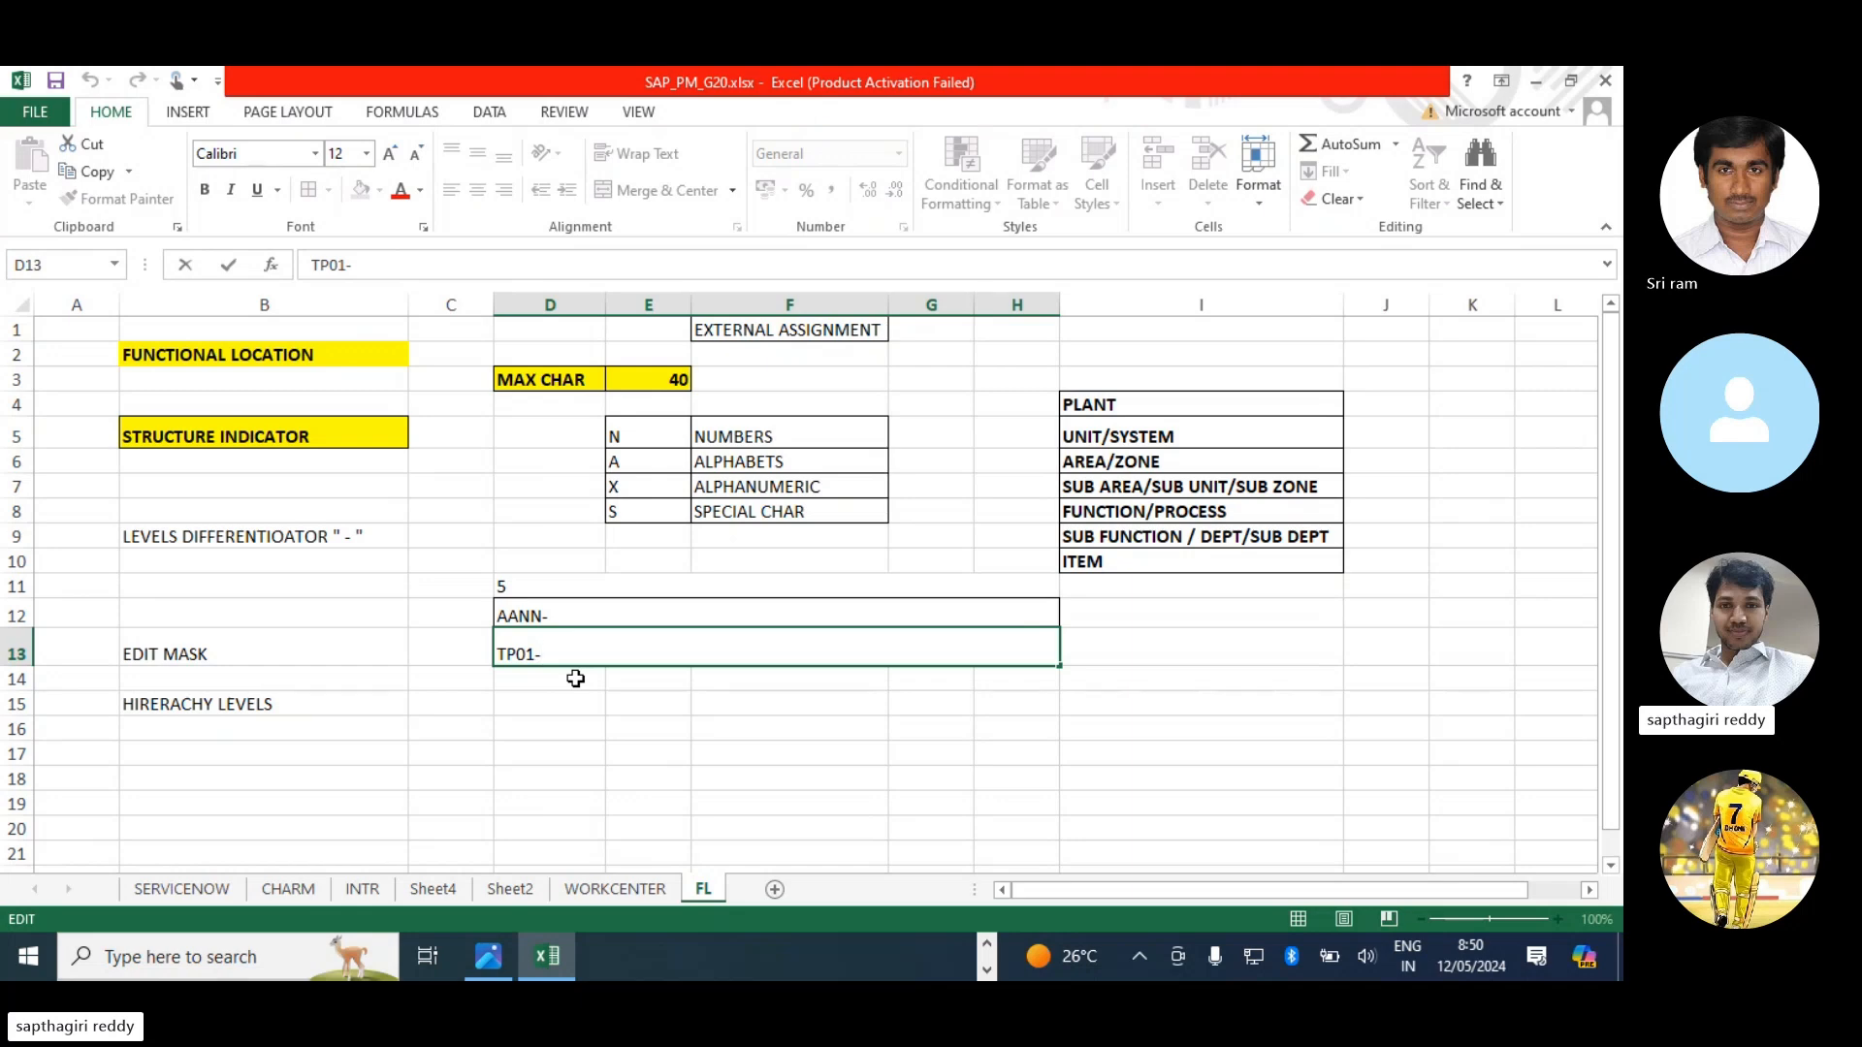
text(G)
text(A)
text(S)
key(BackSpace)
key(BackSpace)
text(SP)
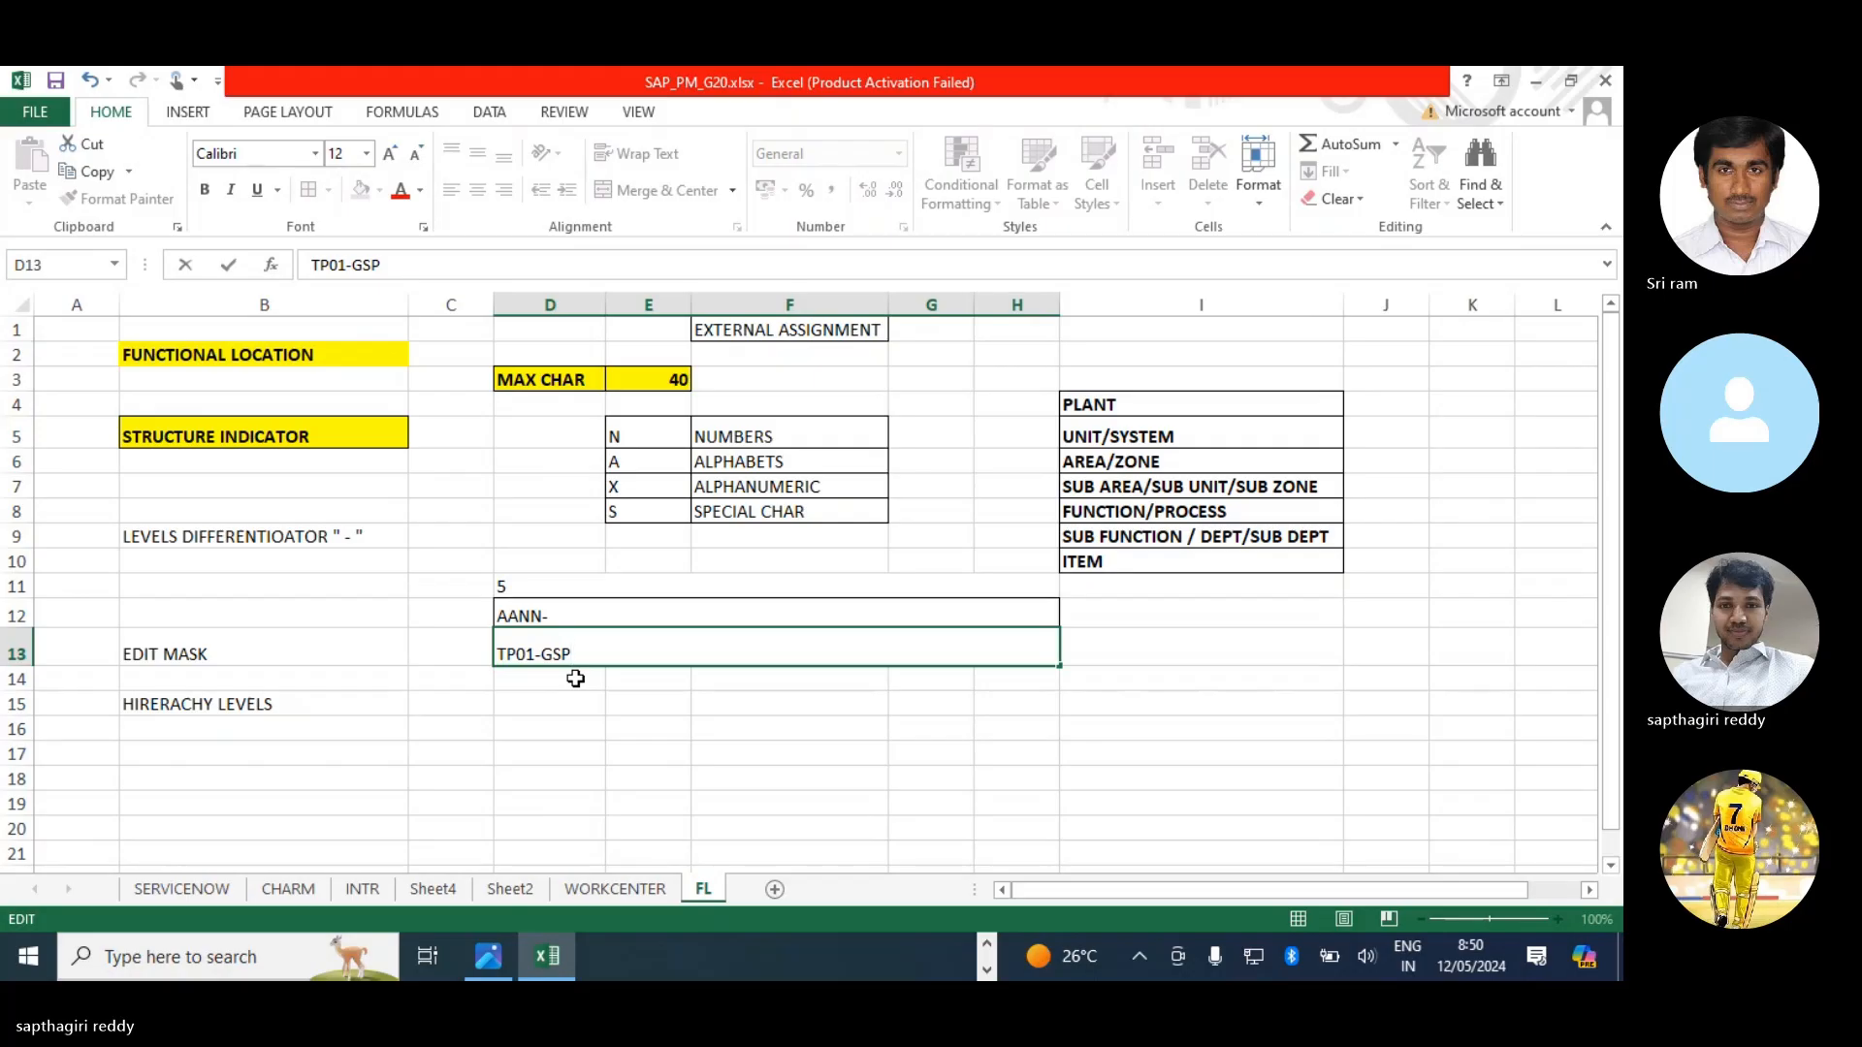
text(W)
text(01)
key(BackSpace)
key(BackSpace)
key(BackSpace)
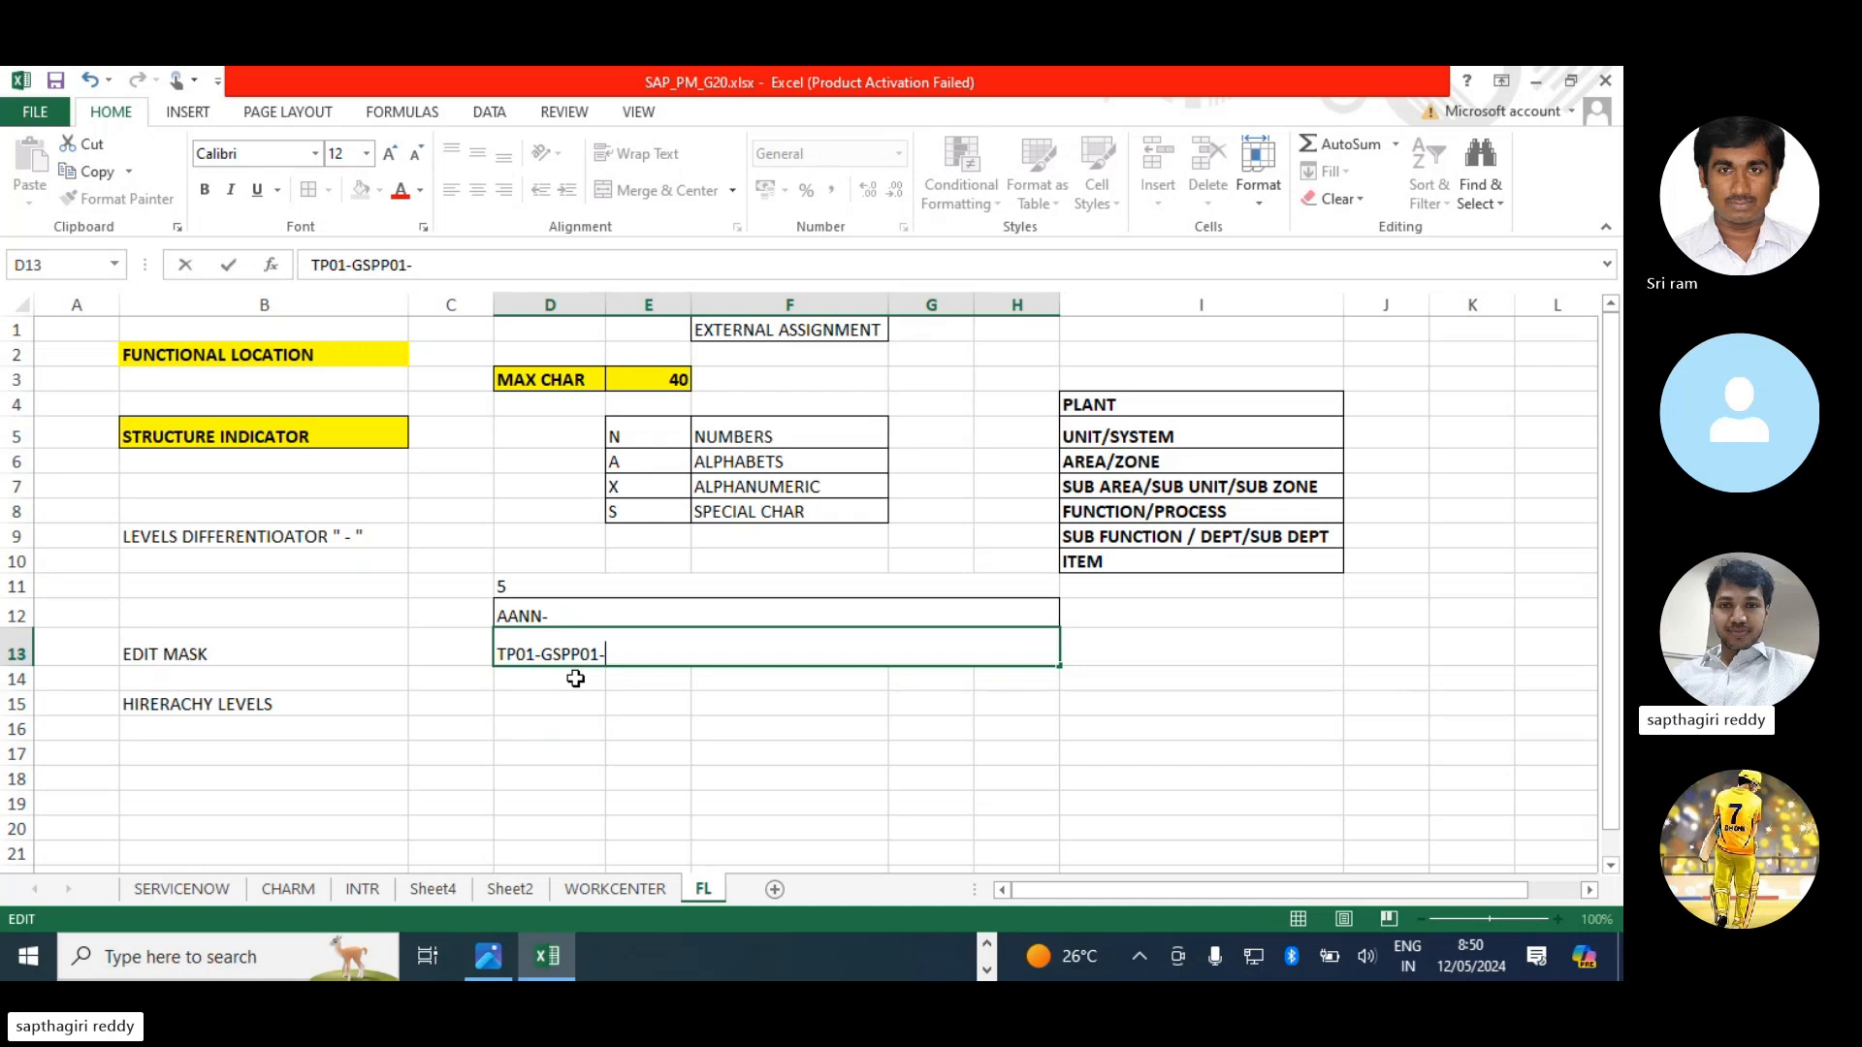
- Add the capacity code 500MW- to the end of the example functional location in D13
text(500)
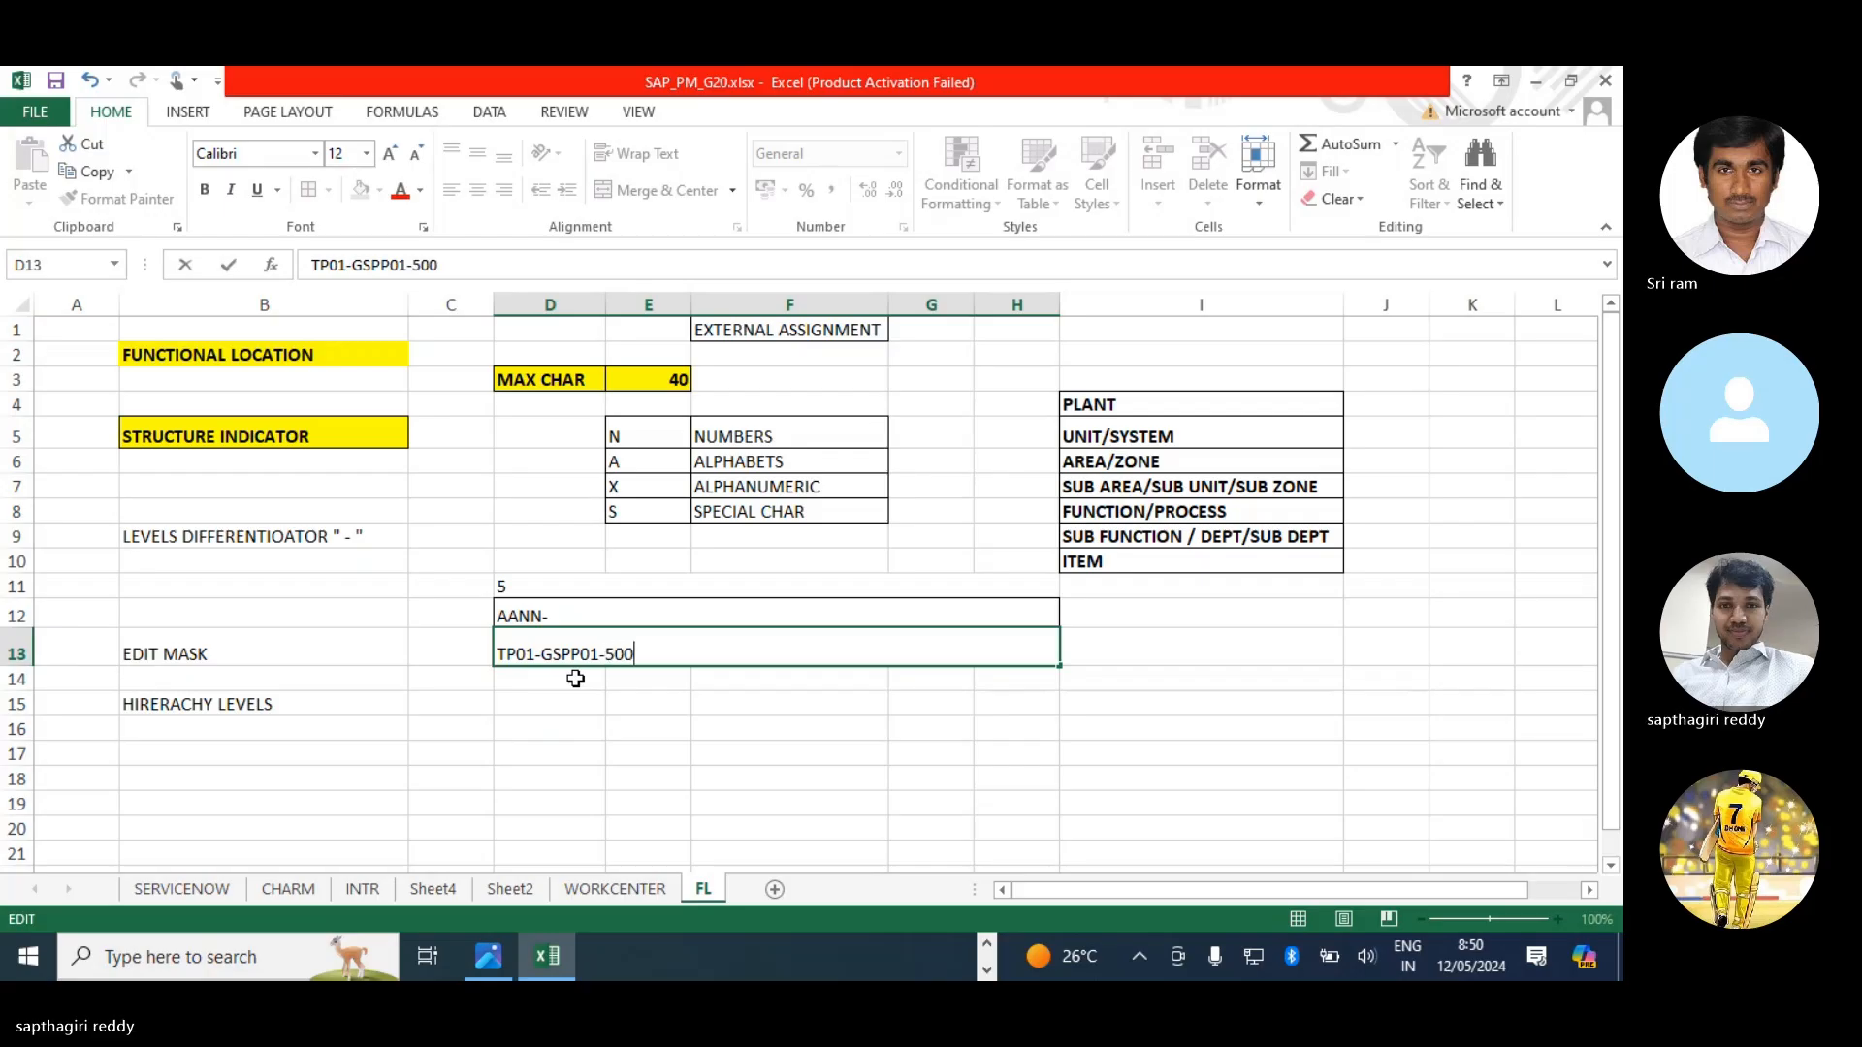
text(MW)
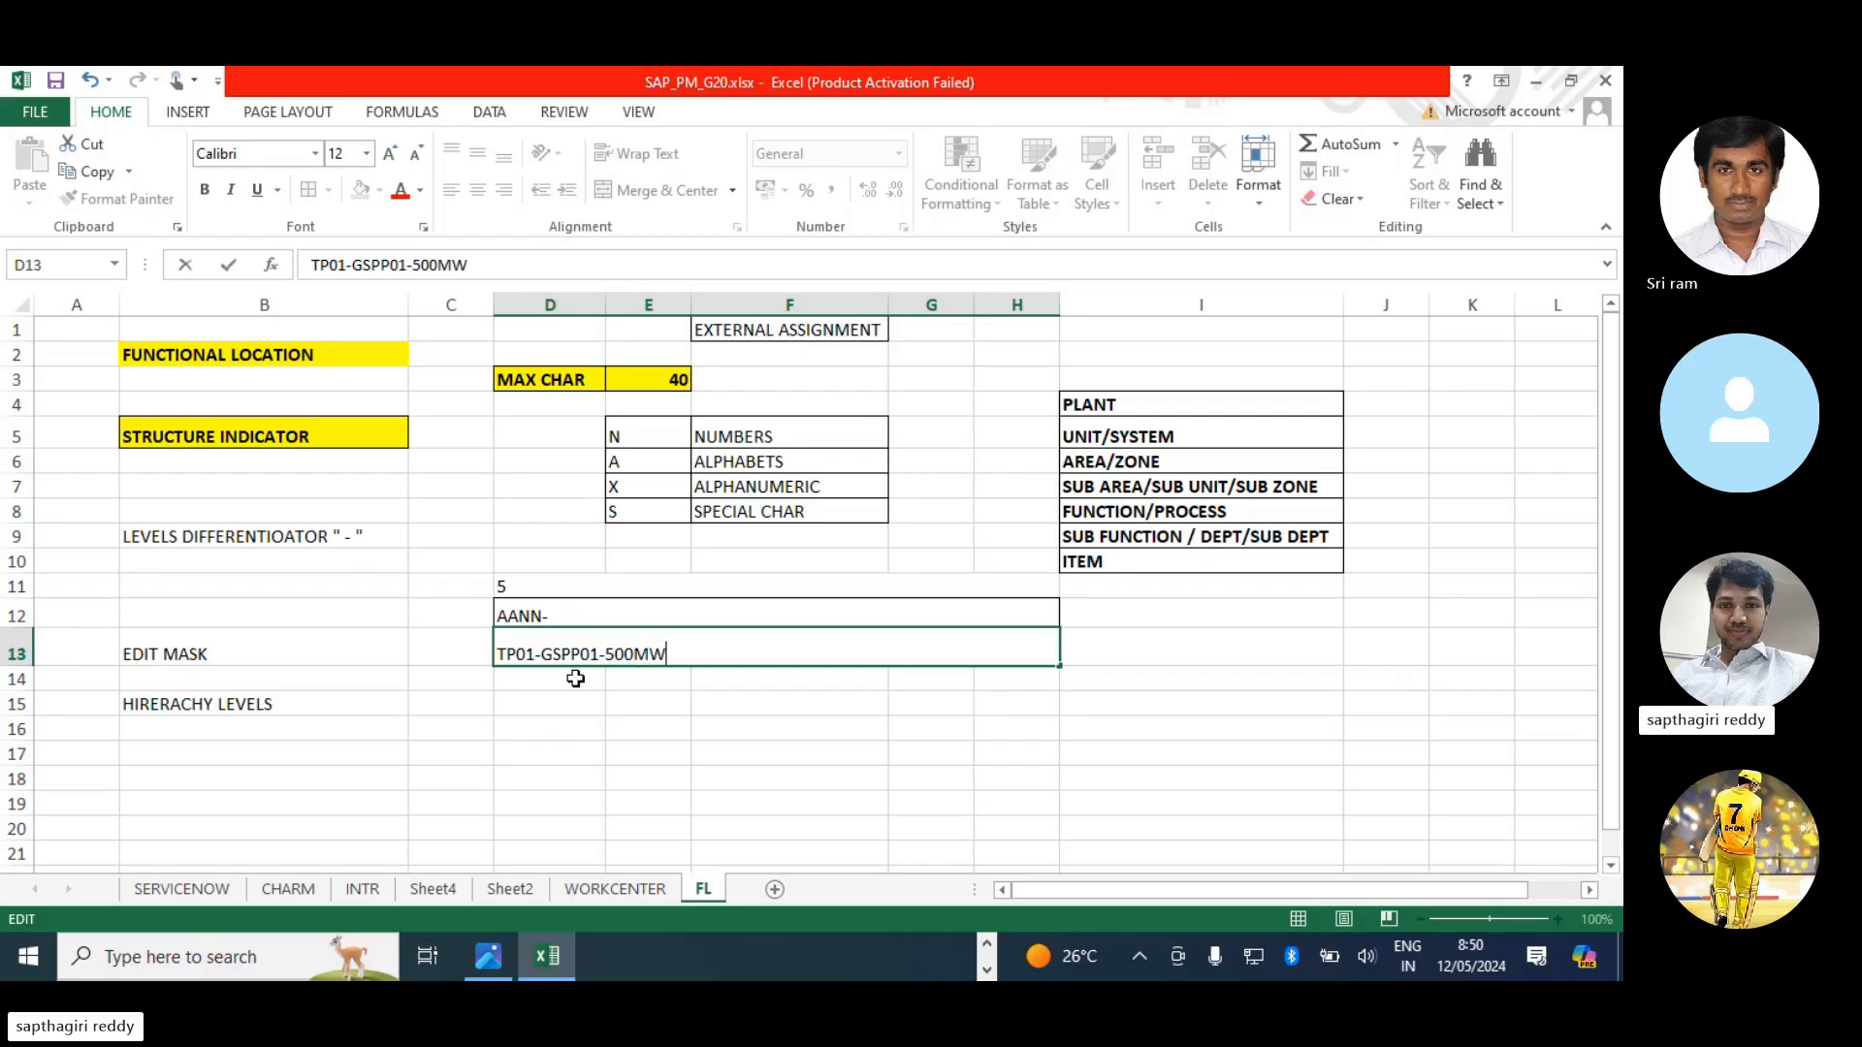
text(-)
drag(541, 655, 599, 655)
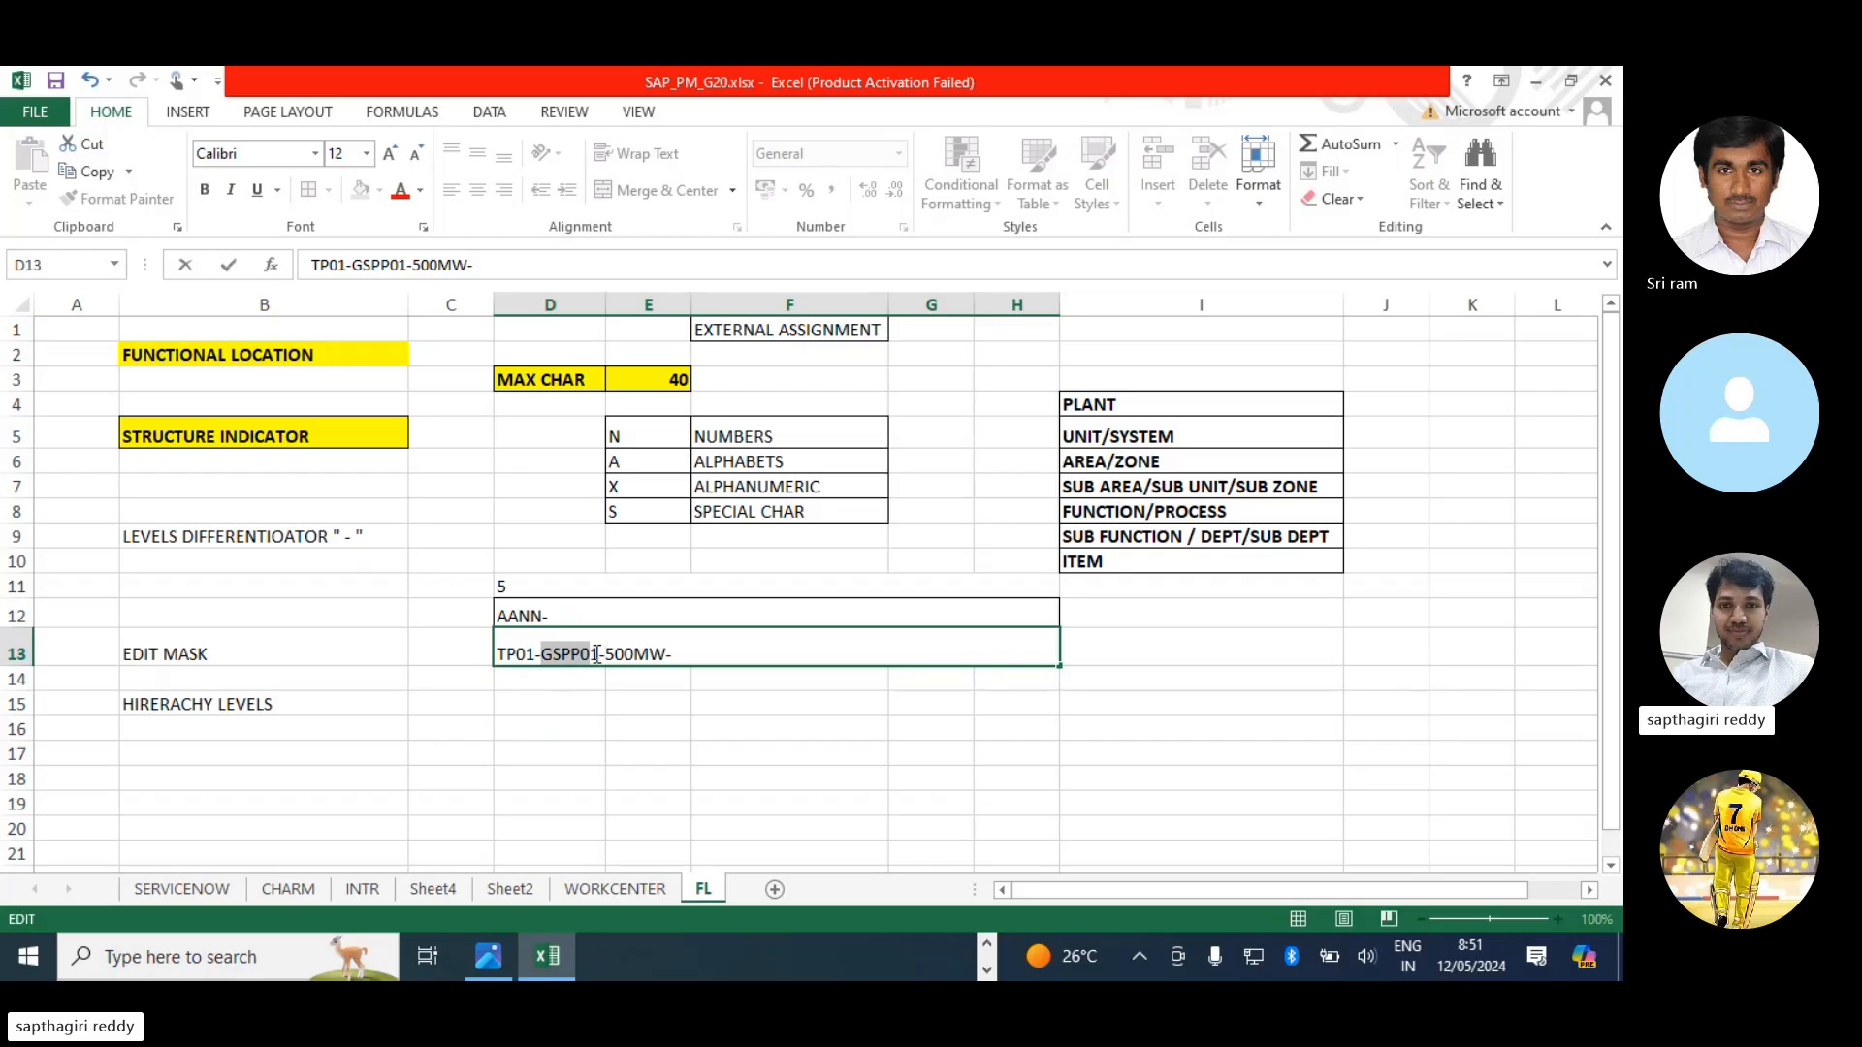
click(632, 659)
double_click(556, 612)
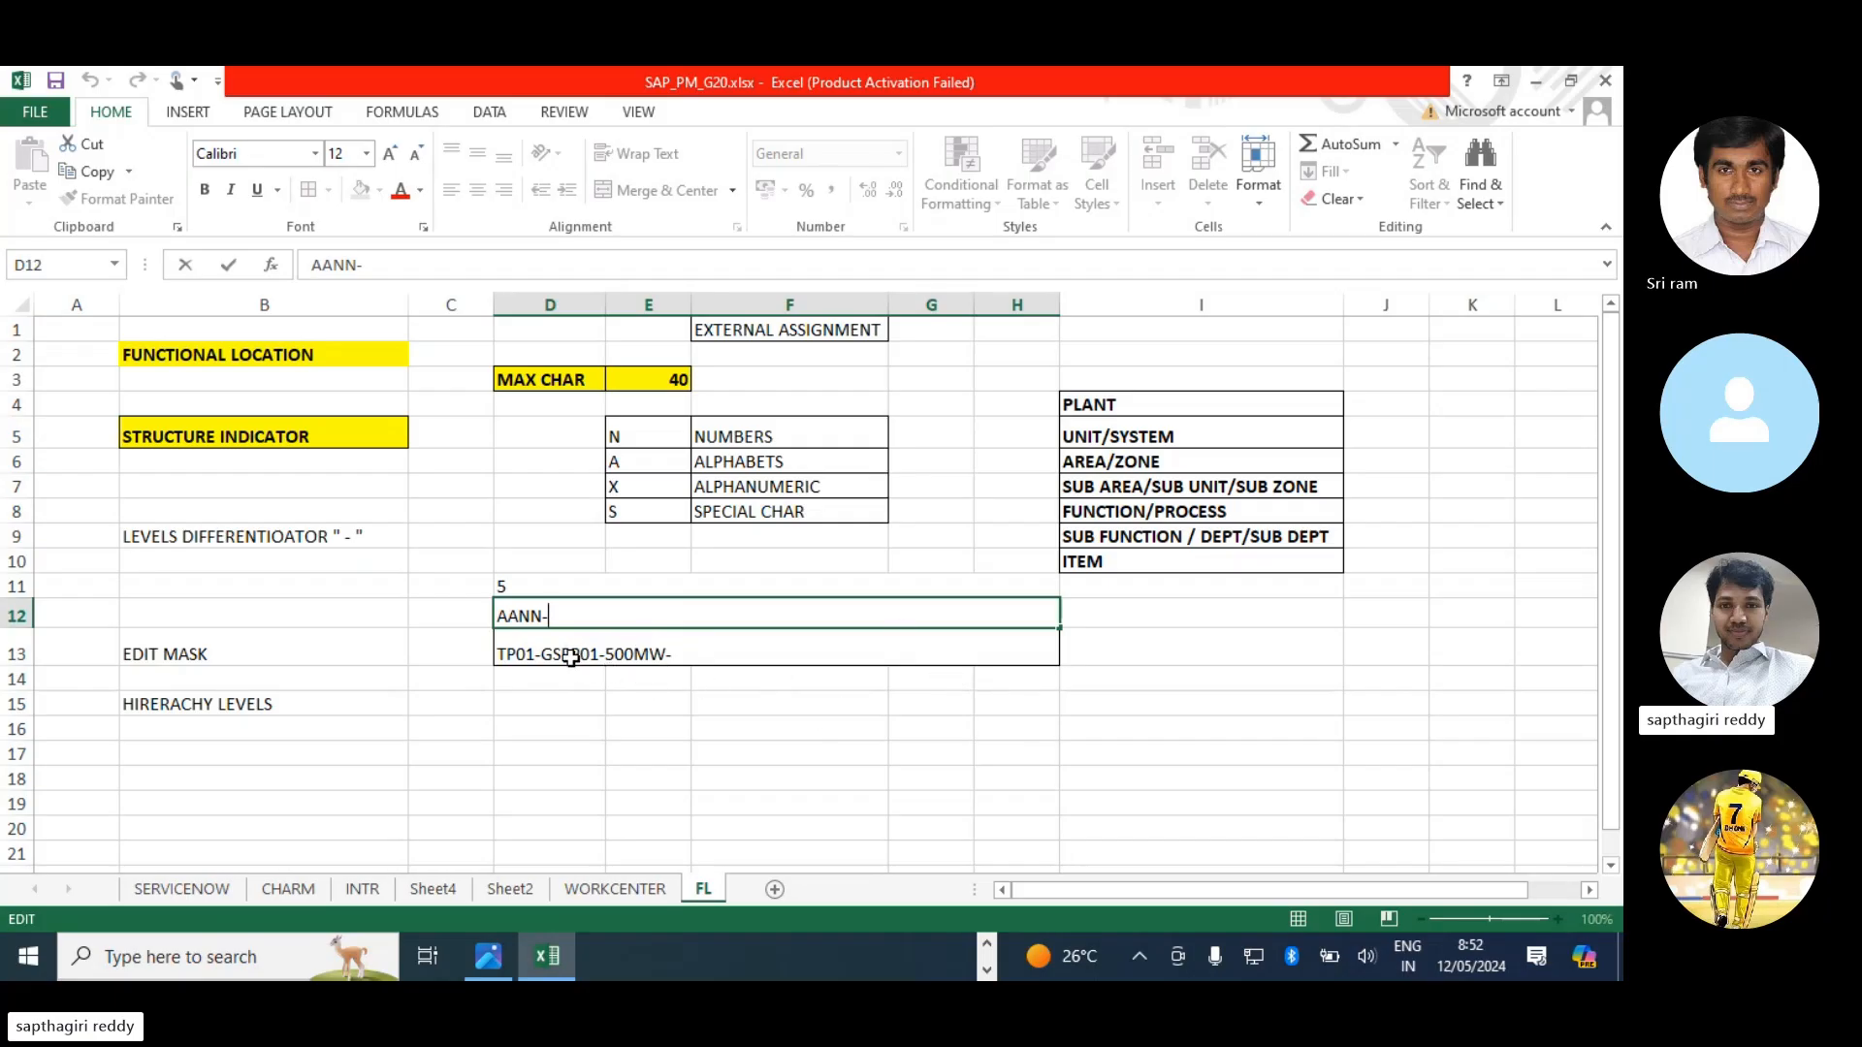
click(572, 735)
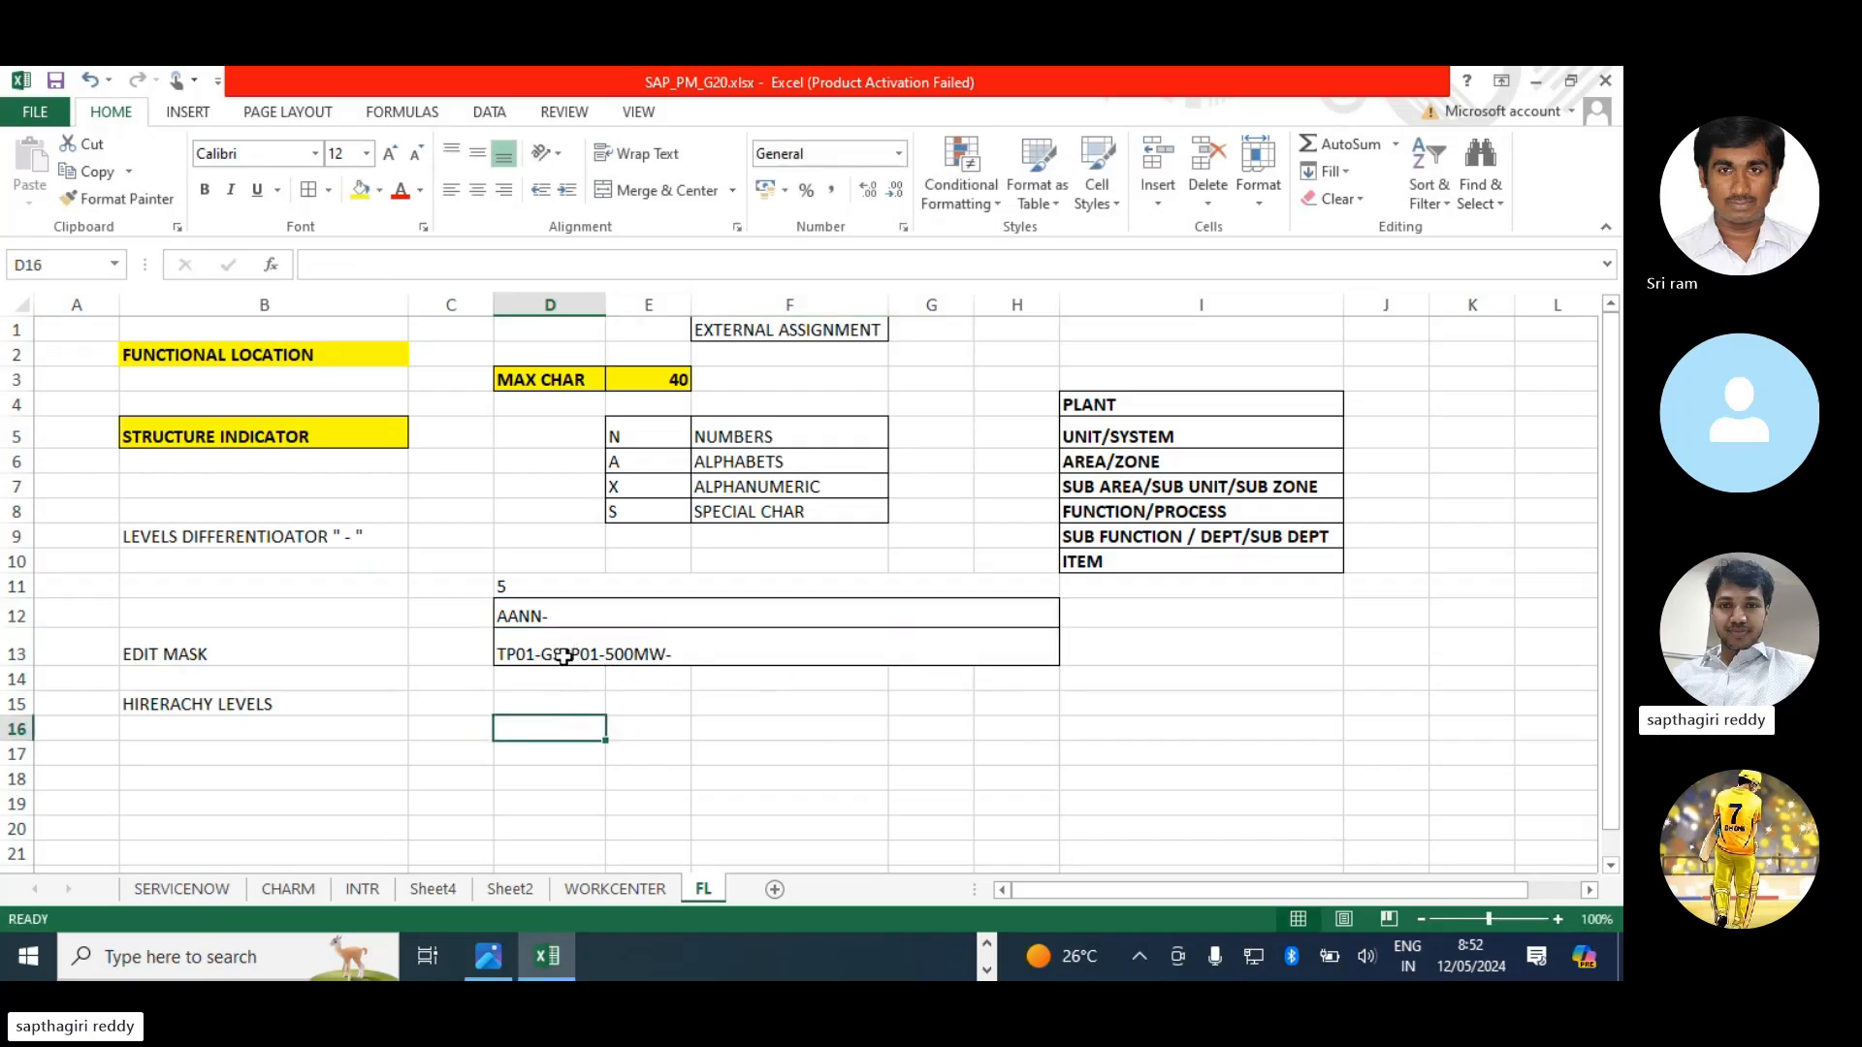
- Replace PP0 after GS with 500MW in the example functional location in D13
double_click(562, 654)
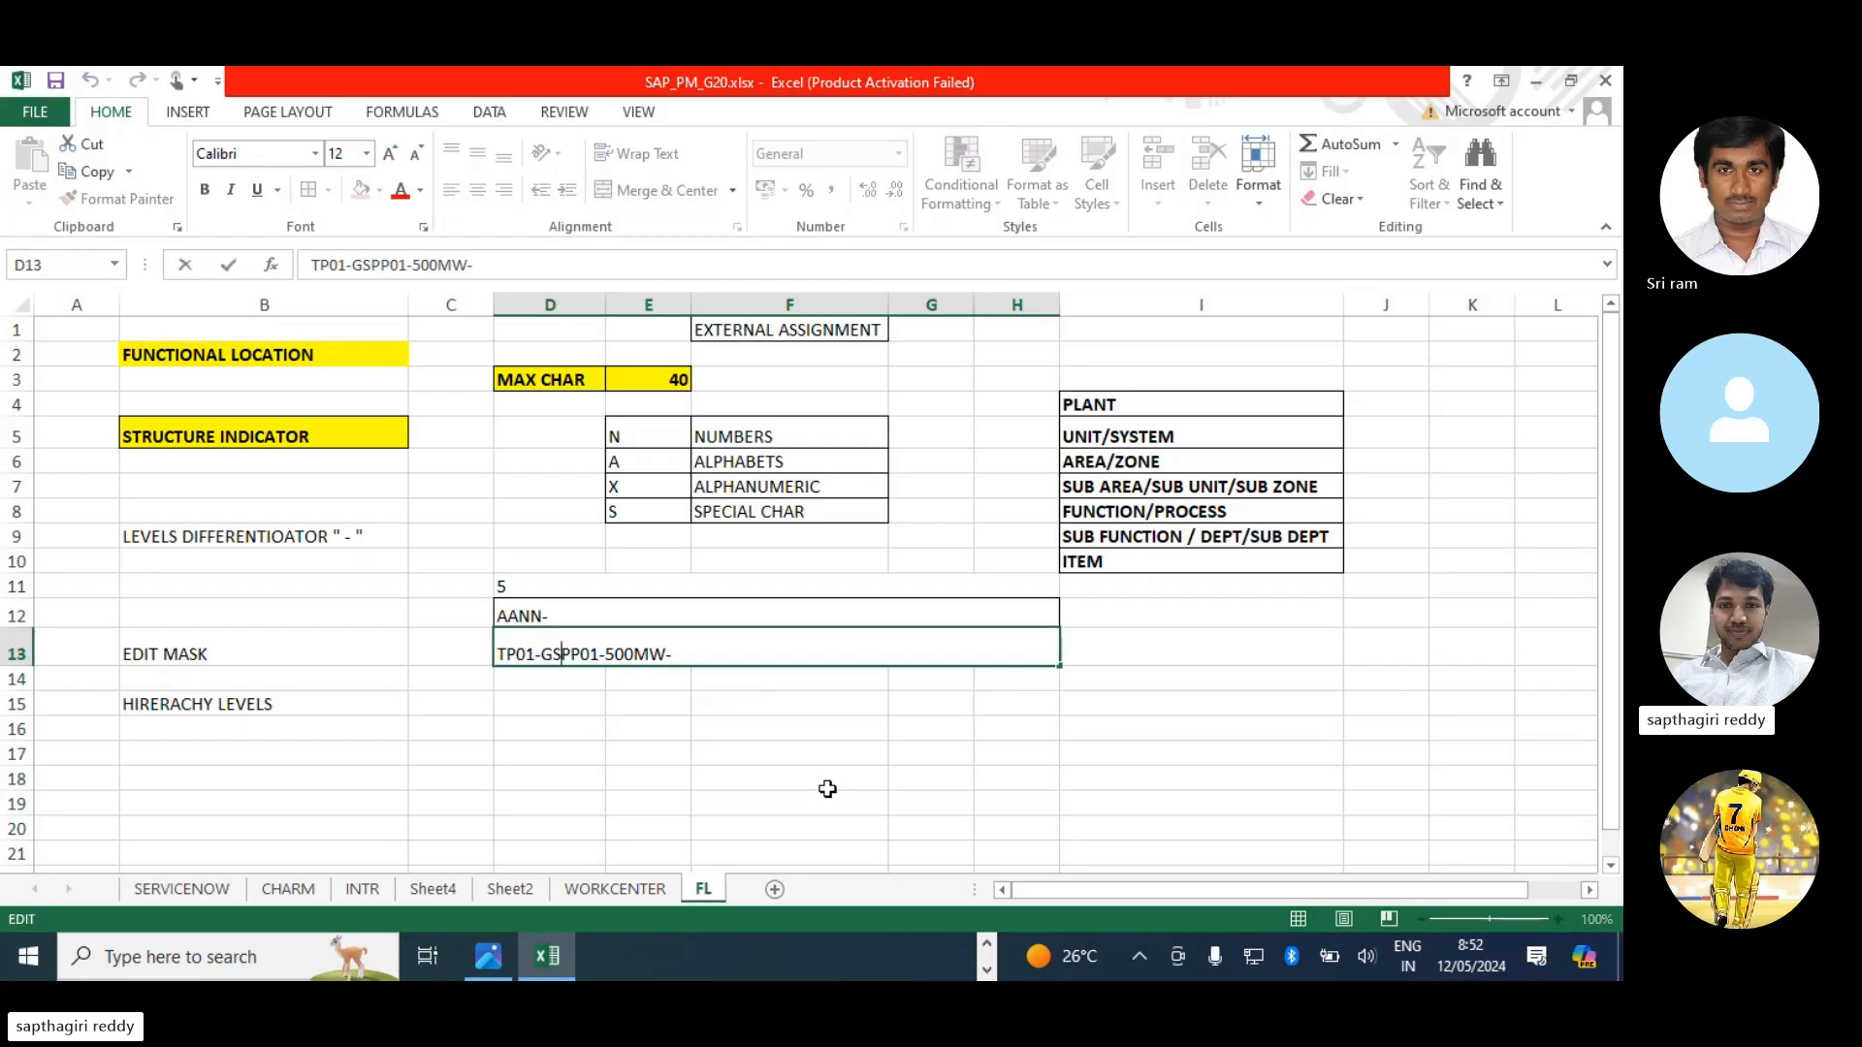
text(500)
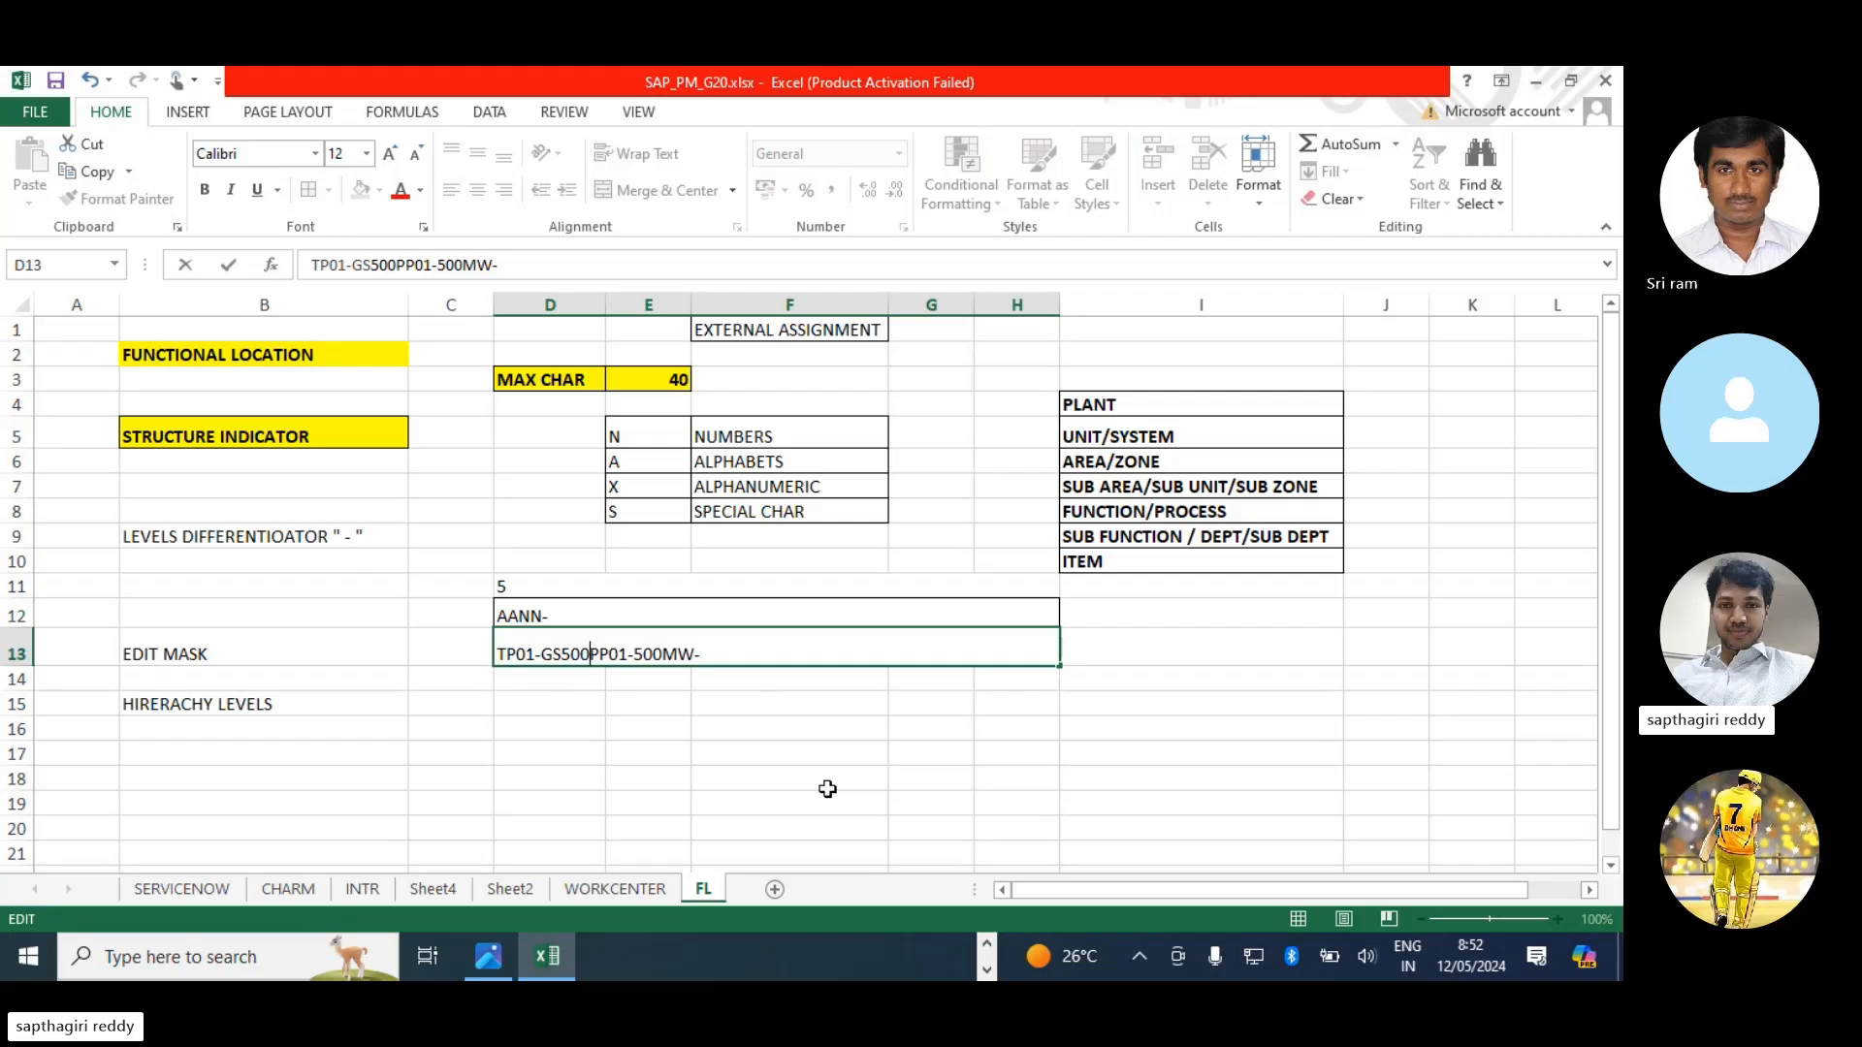
text(MW)
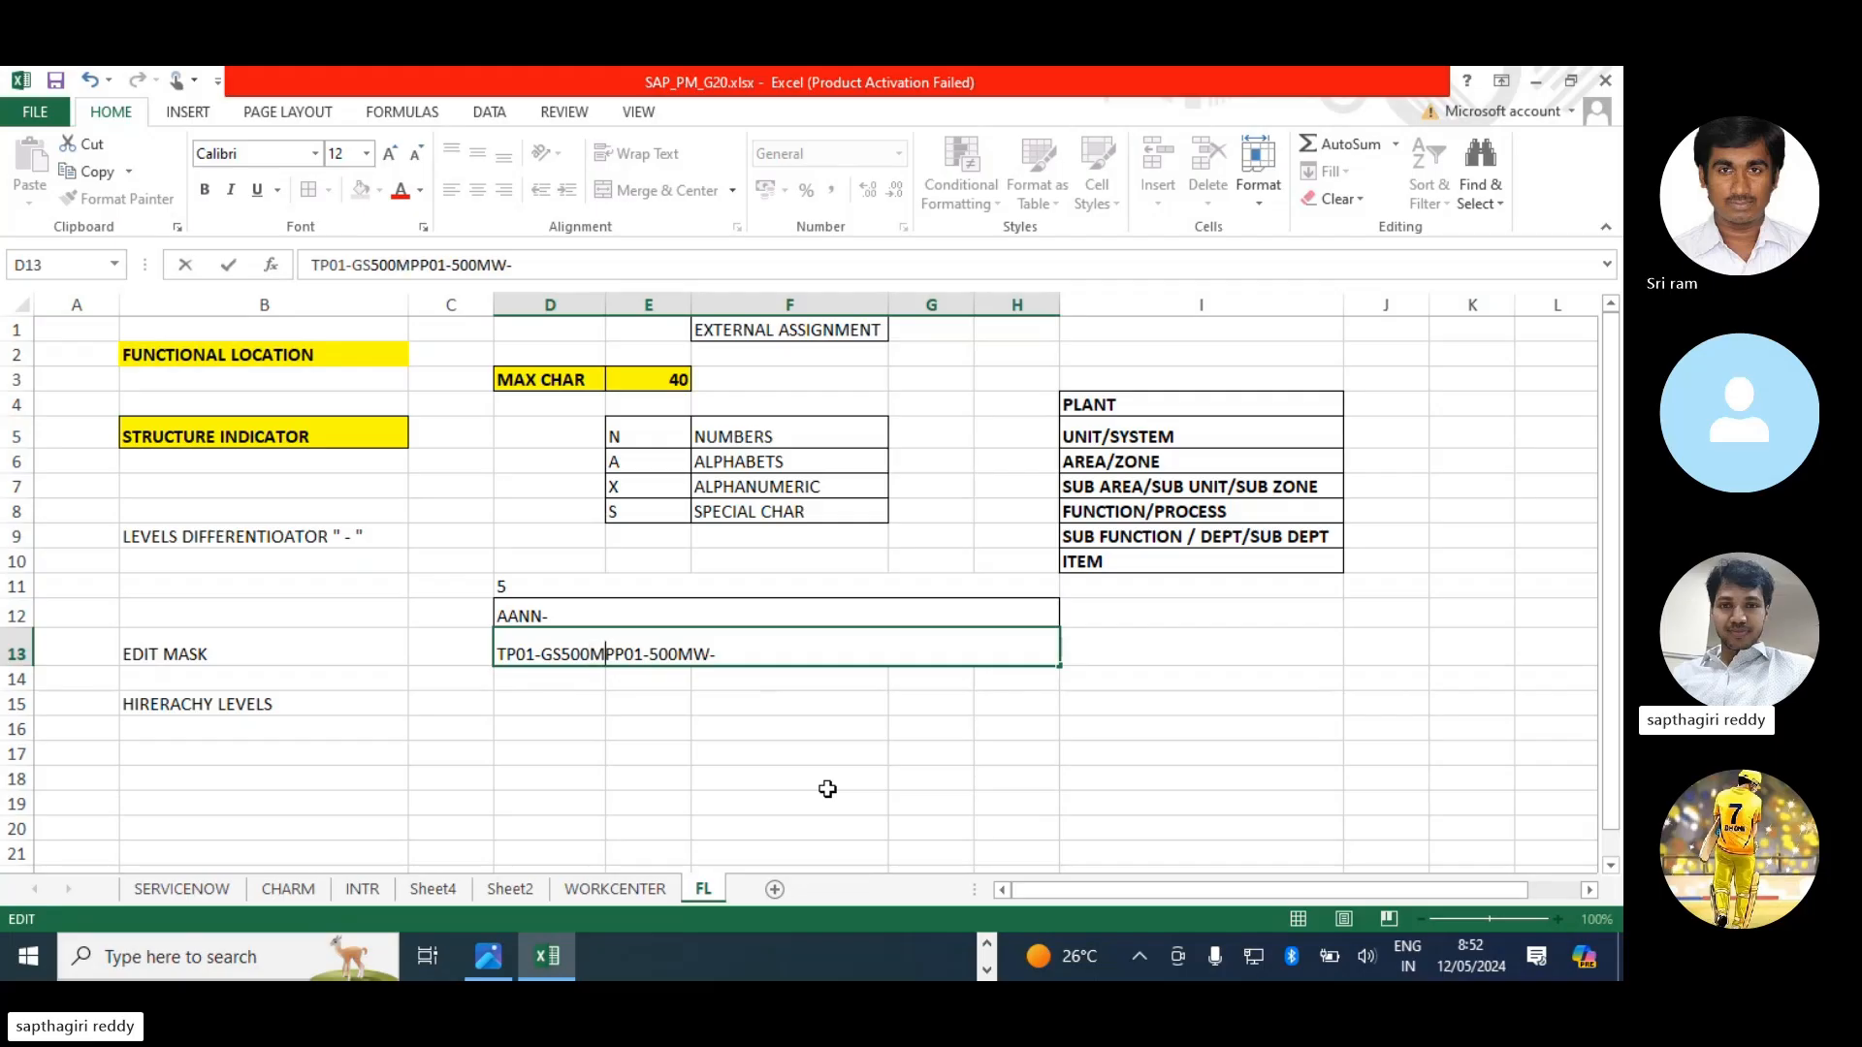
key(Delete)
key(Delete)
key(Delete)
key(Delete)
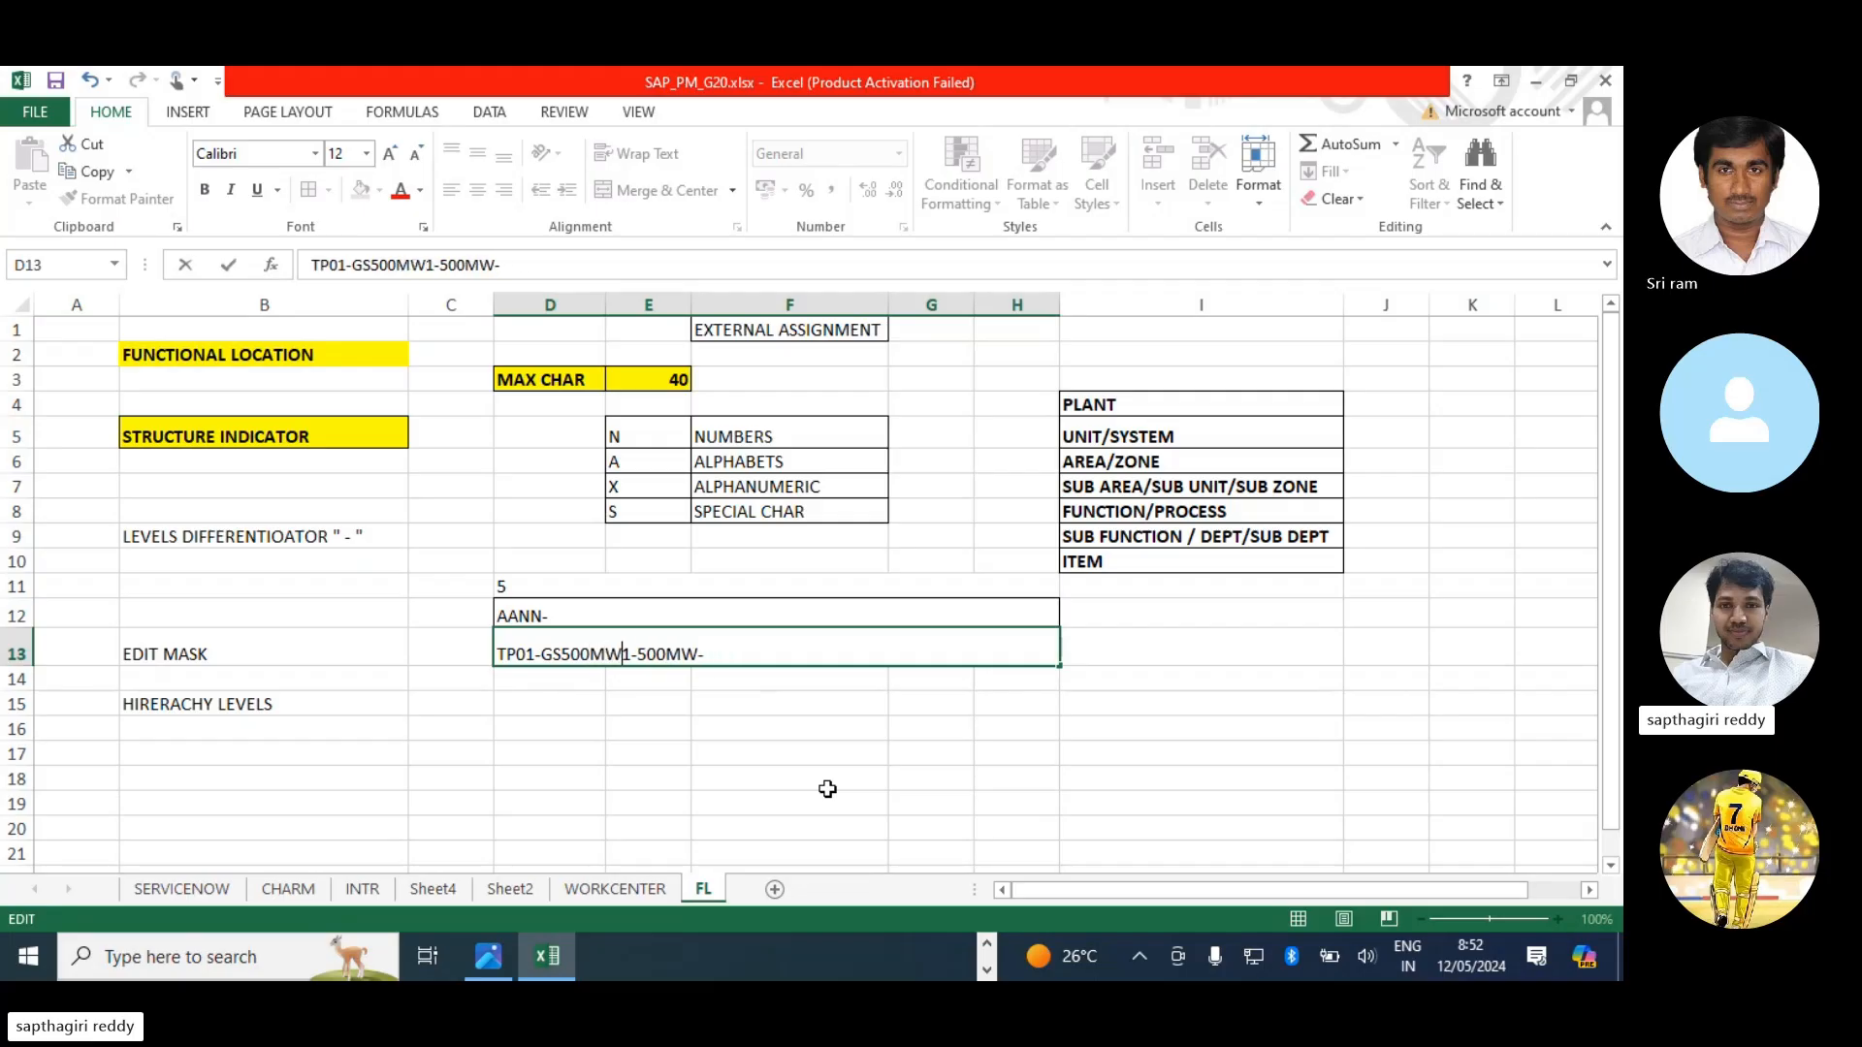
- Remove the leftover 1 and the duplicate 500MW segment from D13, leaving the example as TP01-GS500MW-
key(Left)
key(Left)
key(Left)
key(Left)
key(Right)
key(Right)
key(Right)
key(Right)
key(Right)
key(Right)
key(BackSpace)
key(Delete)
key(Delete)
key(Delete)
key(Delete)
key(Delete)
- Extend the edit mask in D12 with seven alphanumeric placeholders and a separator, giving AANN-XXXXXXX-
double_click(560, 616)
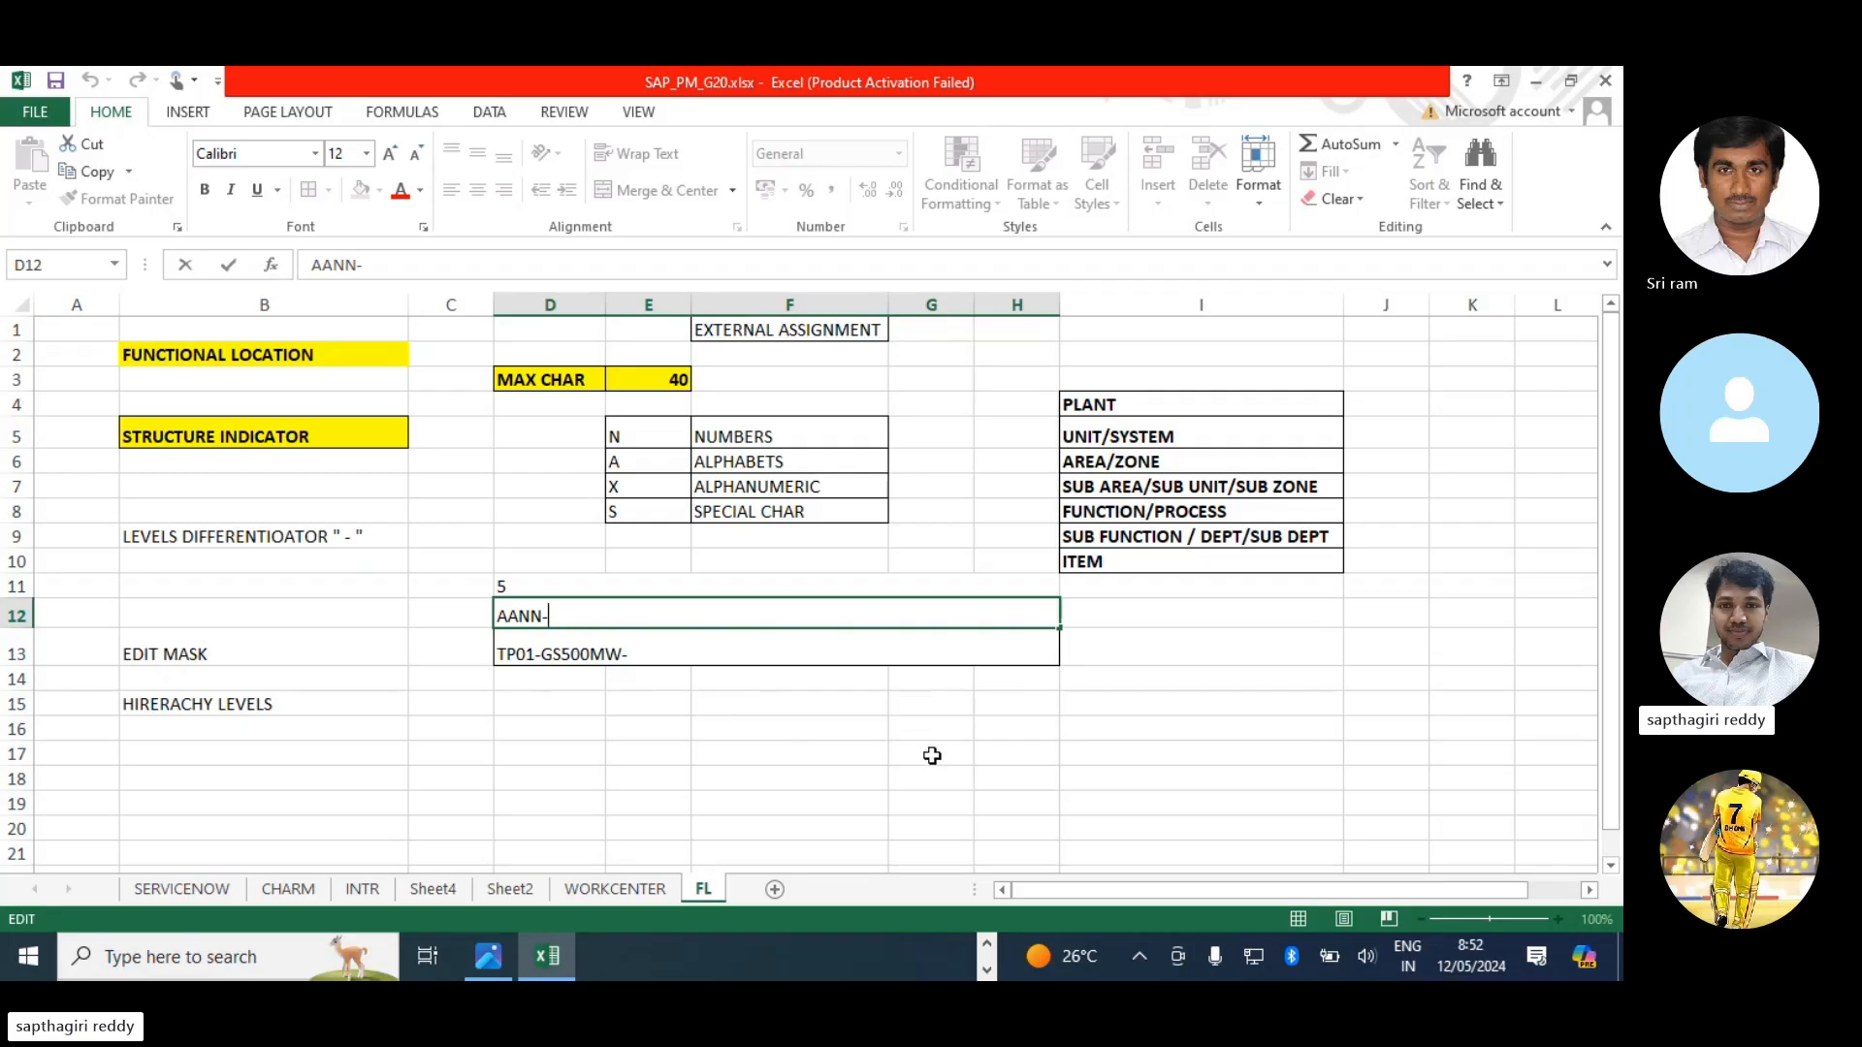
text(XXX)
text(XXXX)
text(-)
key(Return)
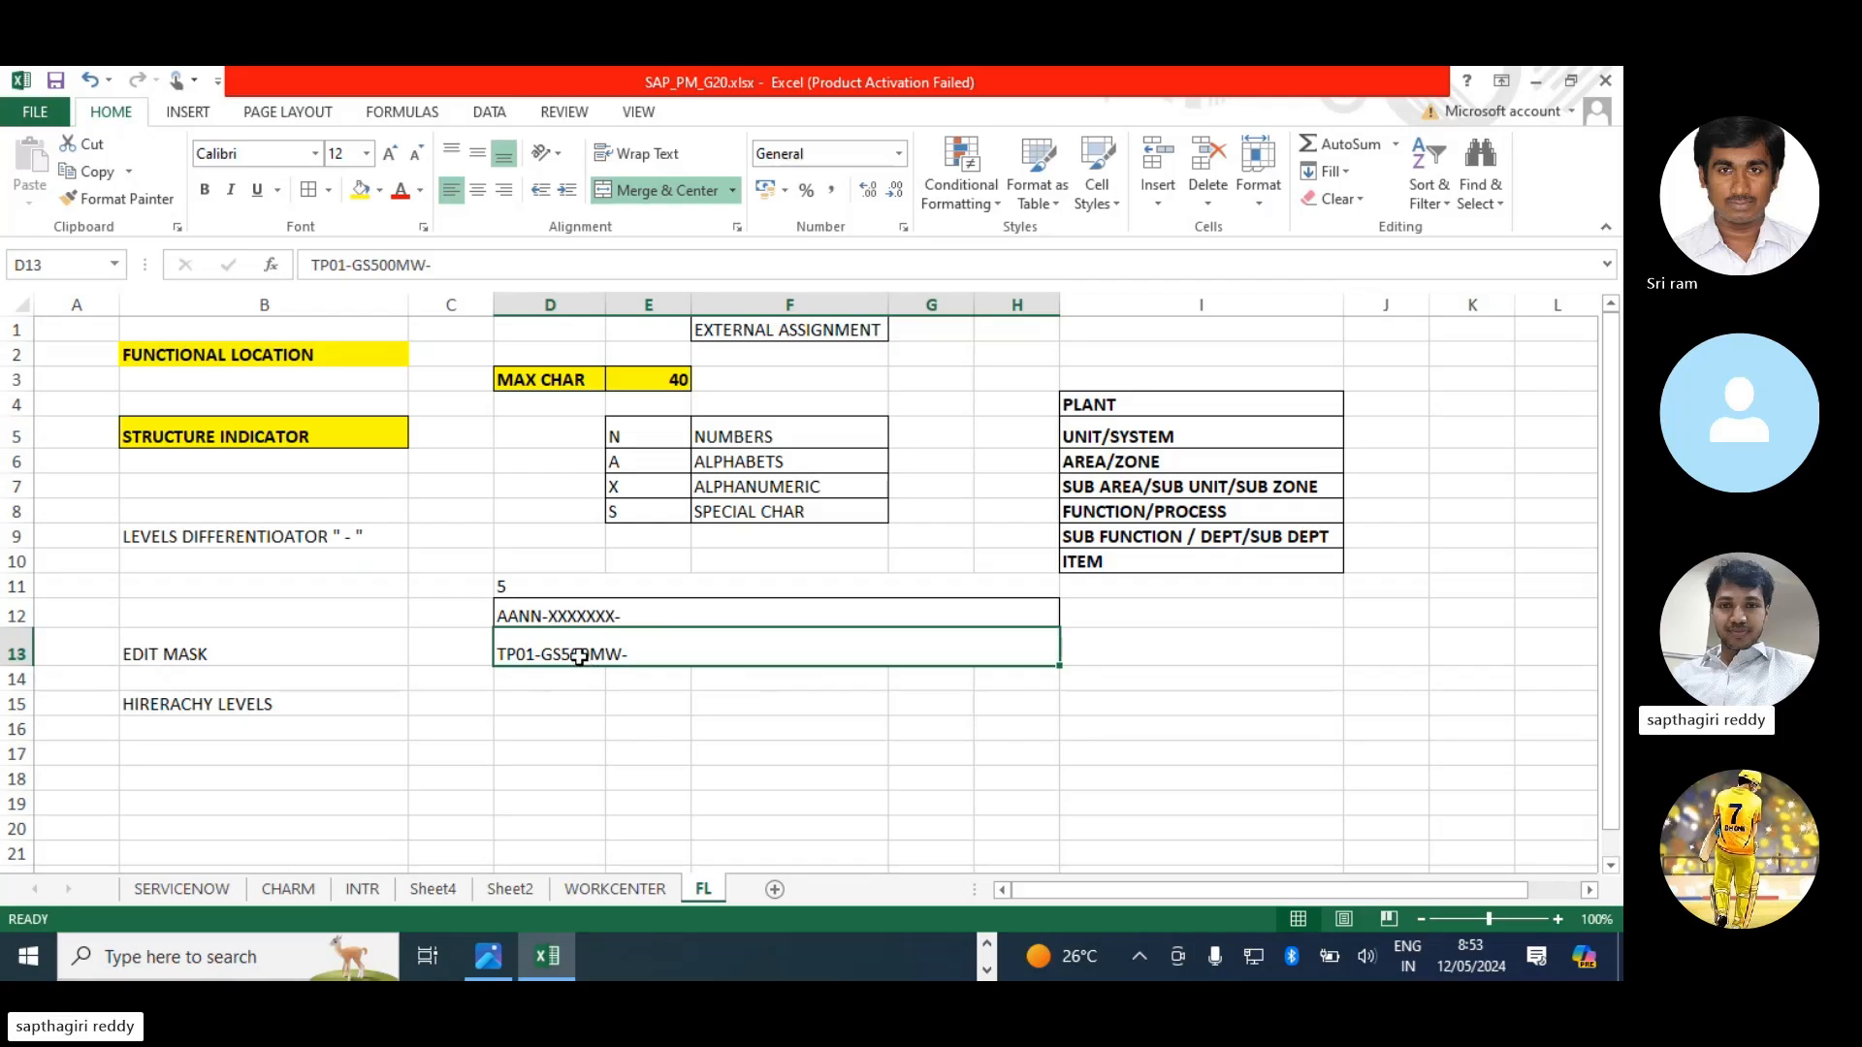
- Change the character count formula in D11 to =4+1+17
click(515, 585)
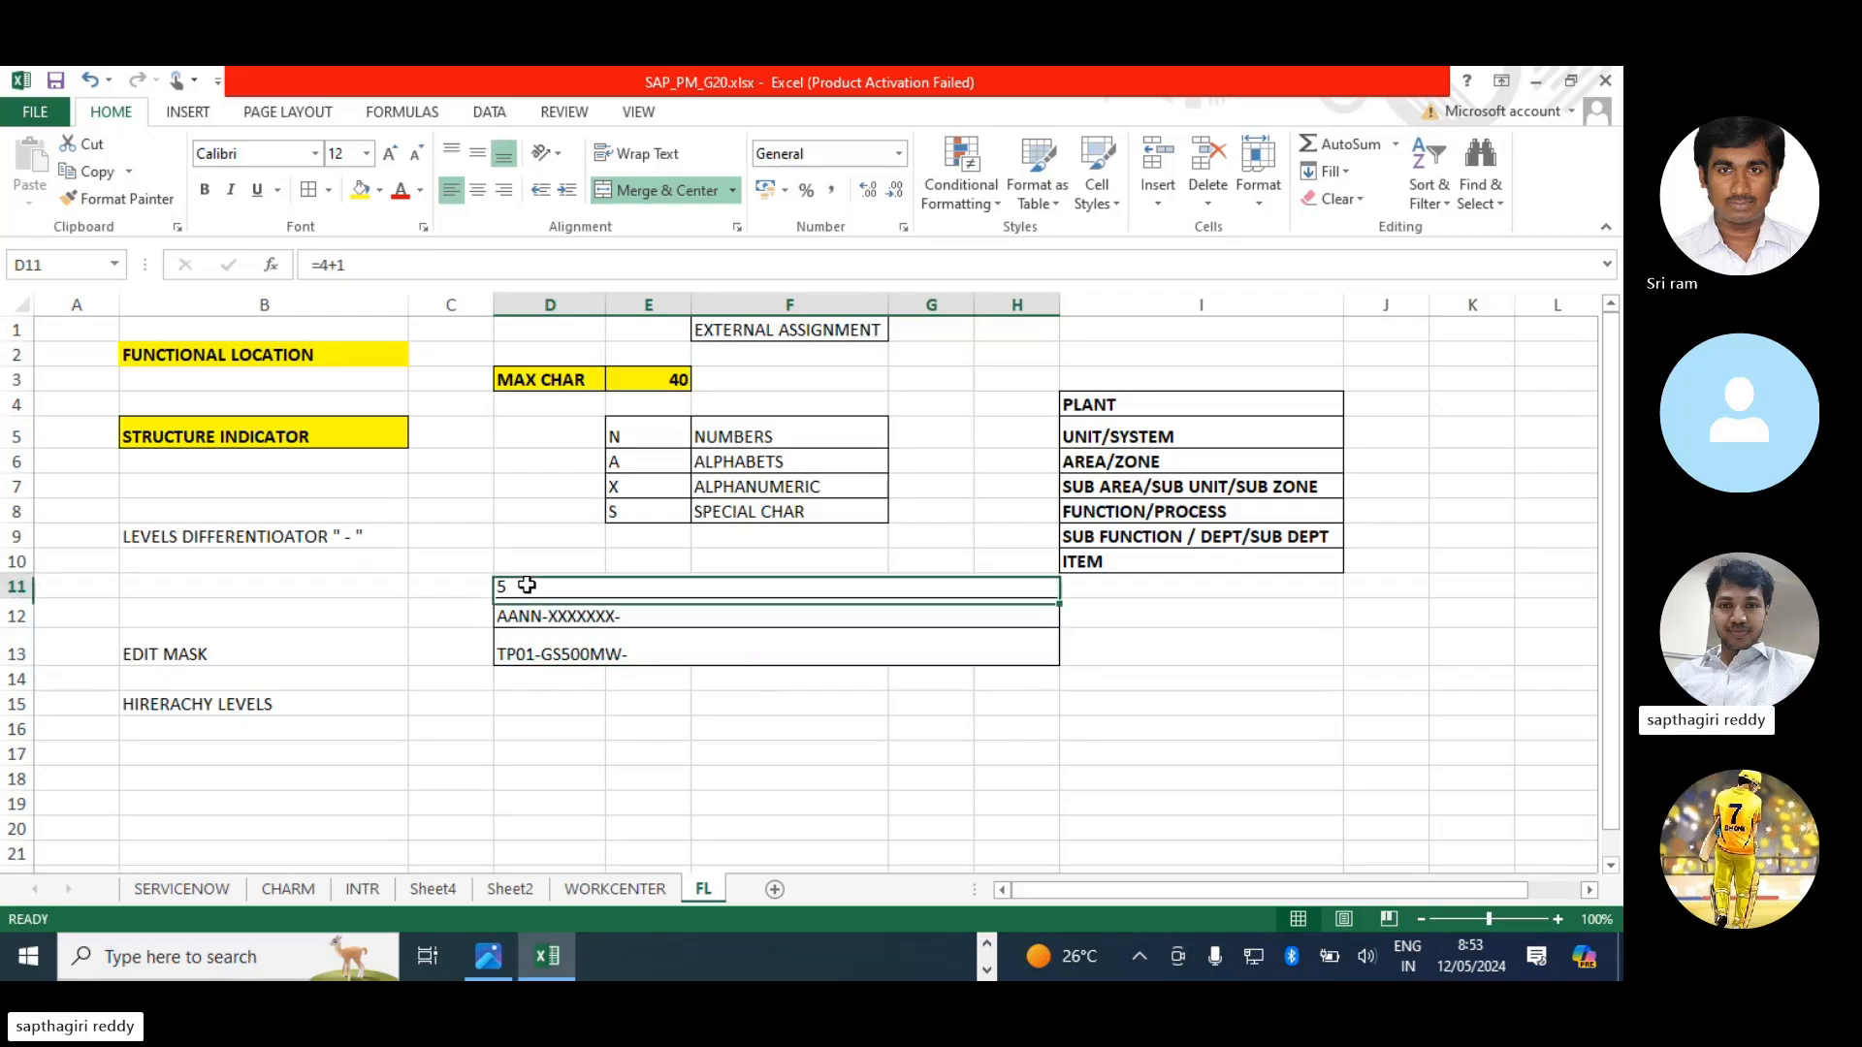
text(=4+1)
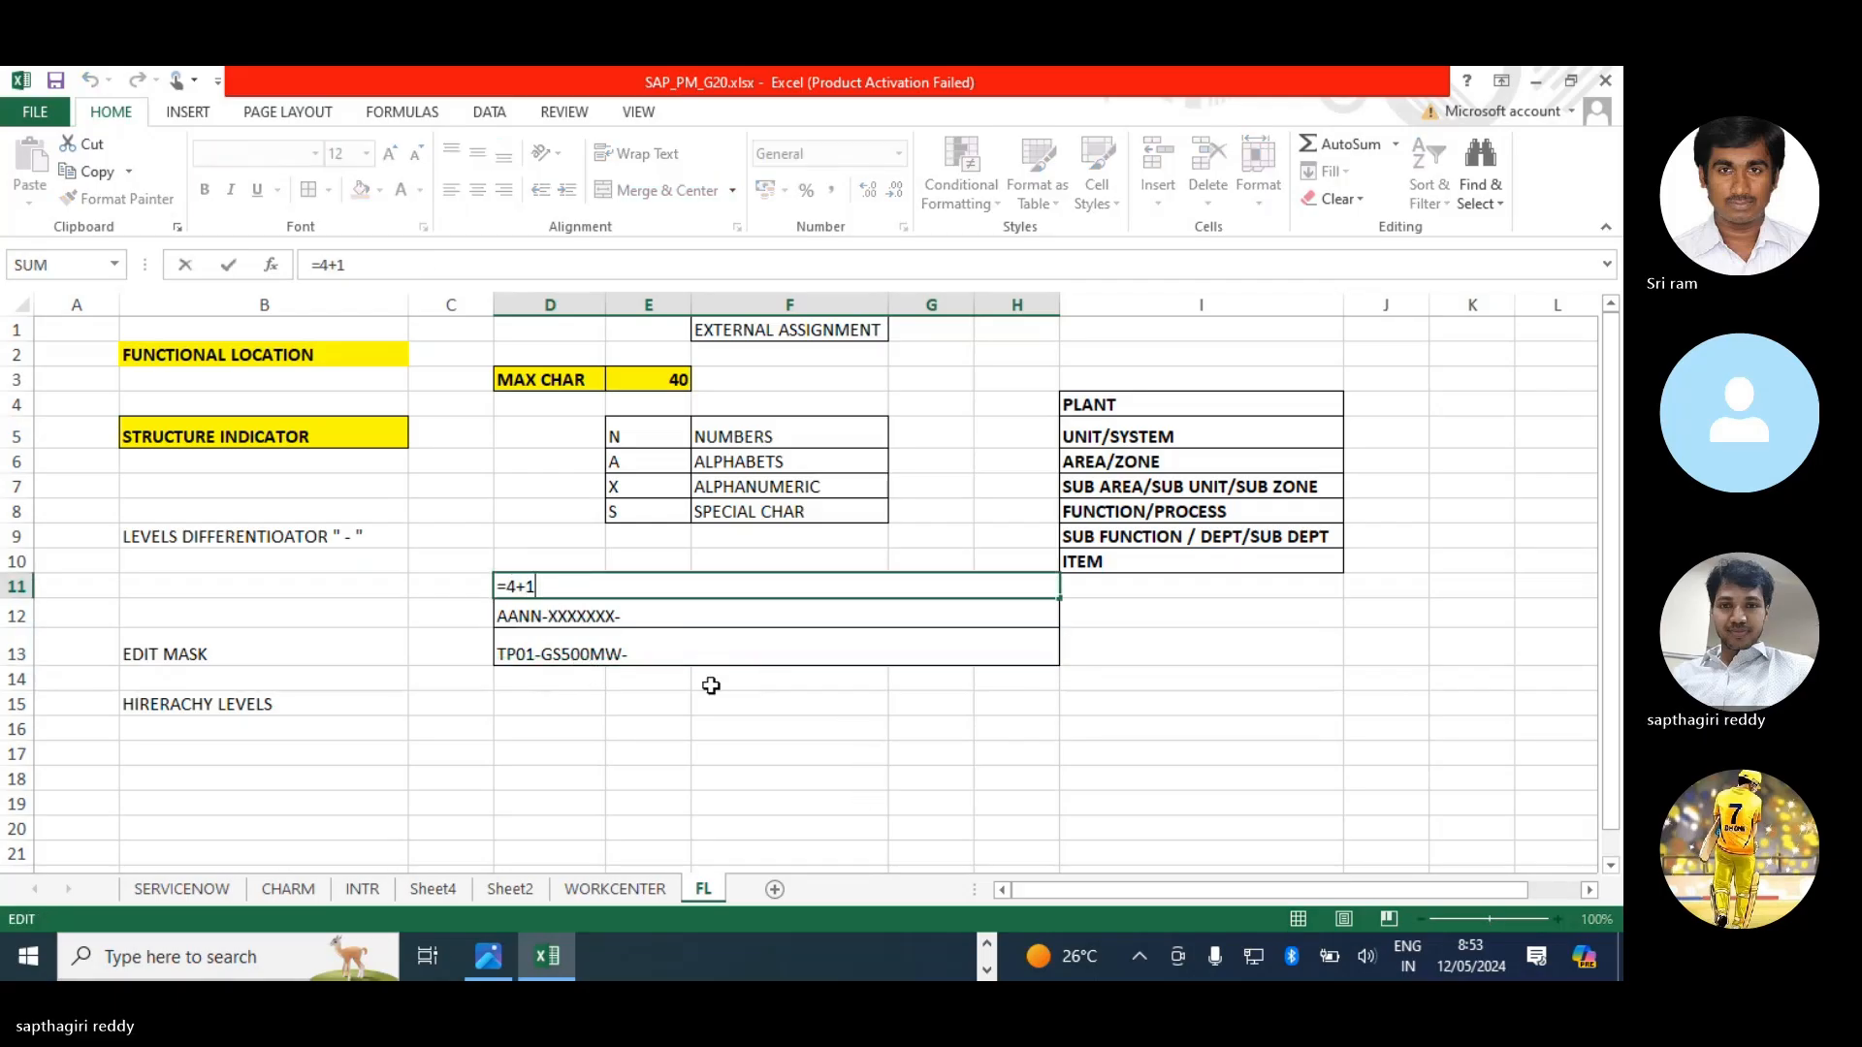
text(+17)
key(Return)
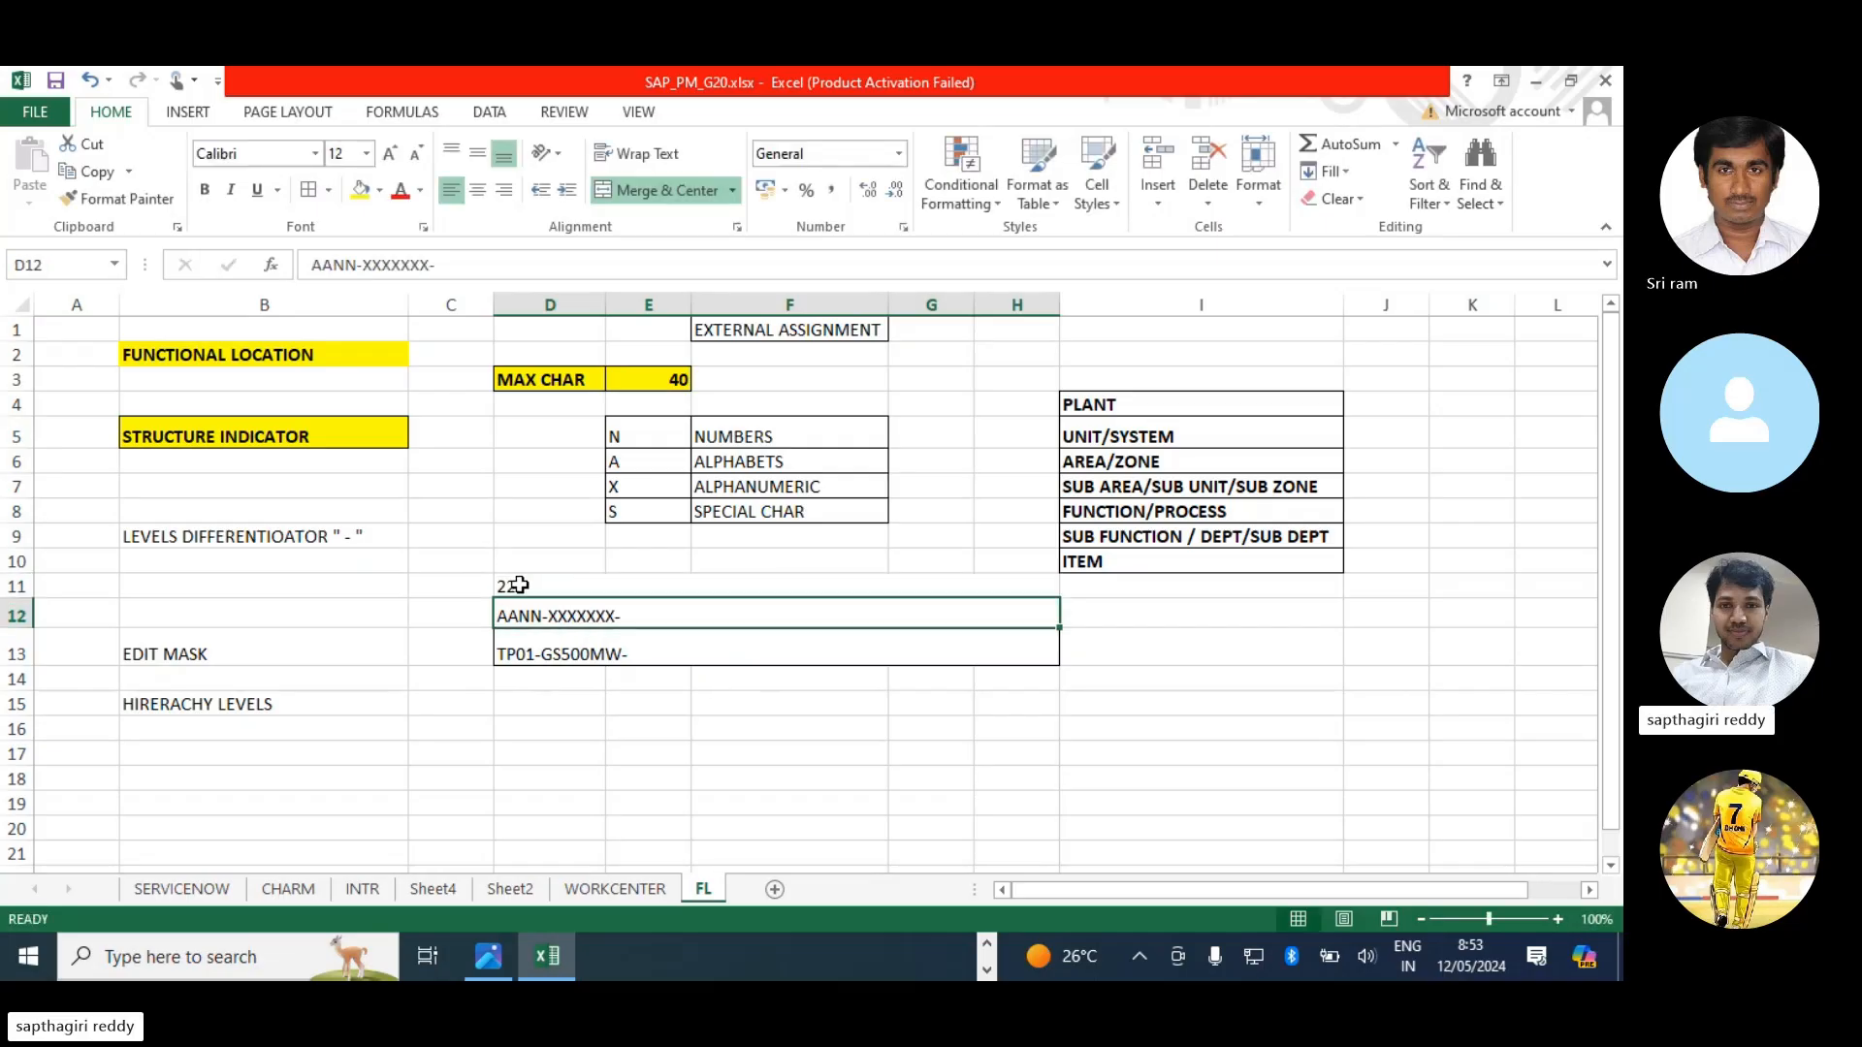
- Append the coal storage area code COALSTG01- to the example in D13, giving TP01-GS500MW-COALSTG01-
click(659, 654)
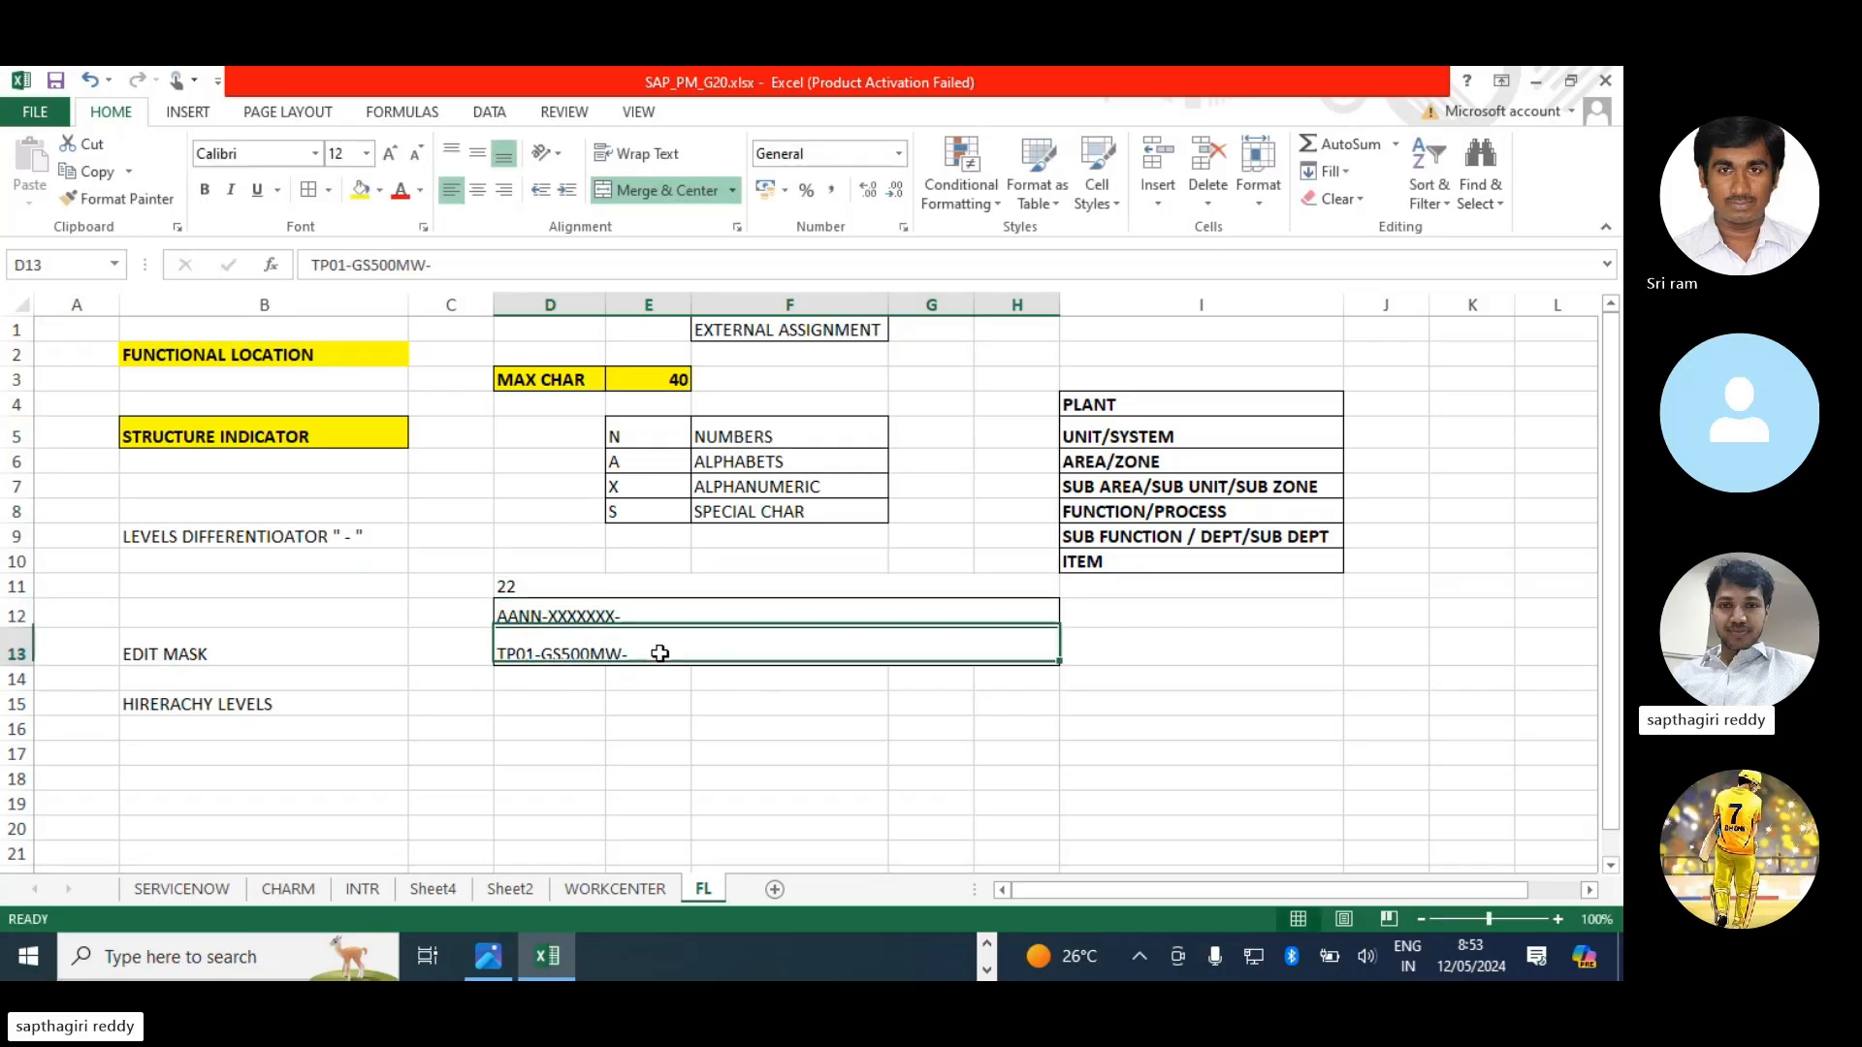
double_click(659, 654)
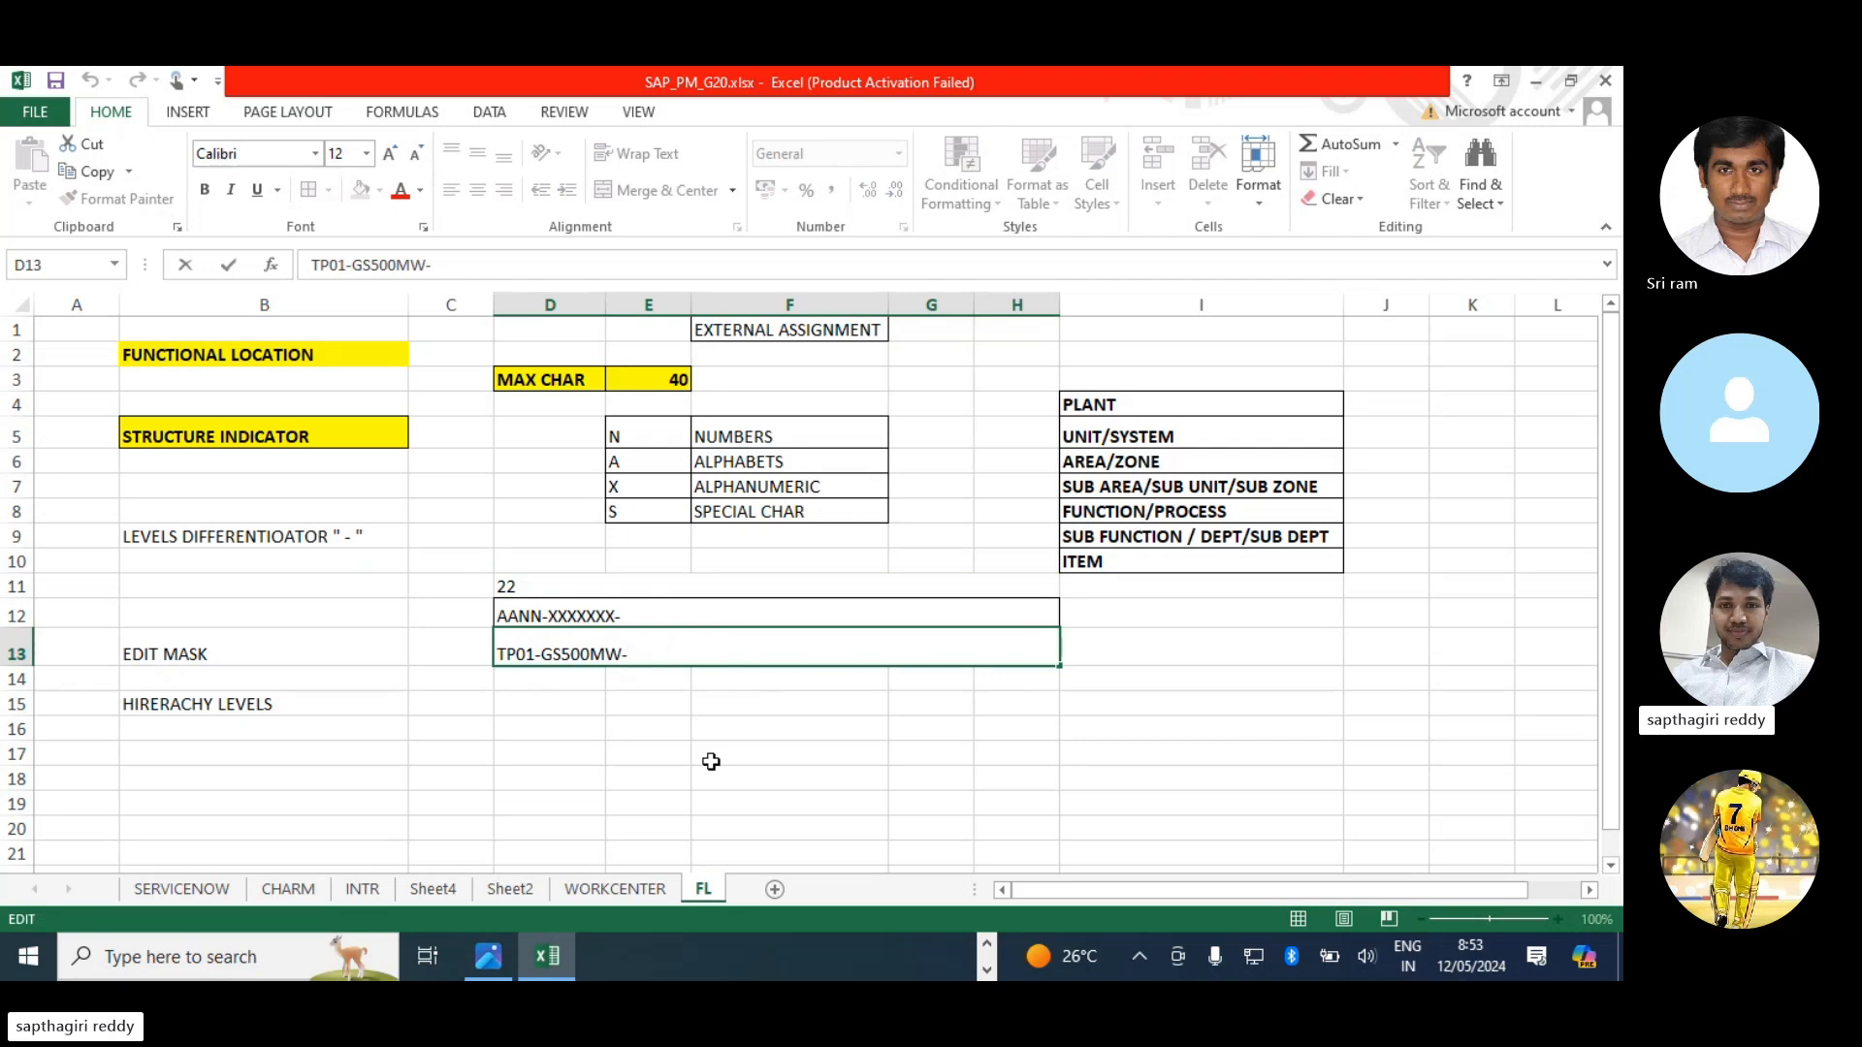
text(COA)
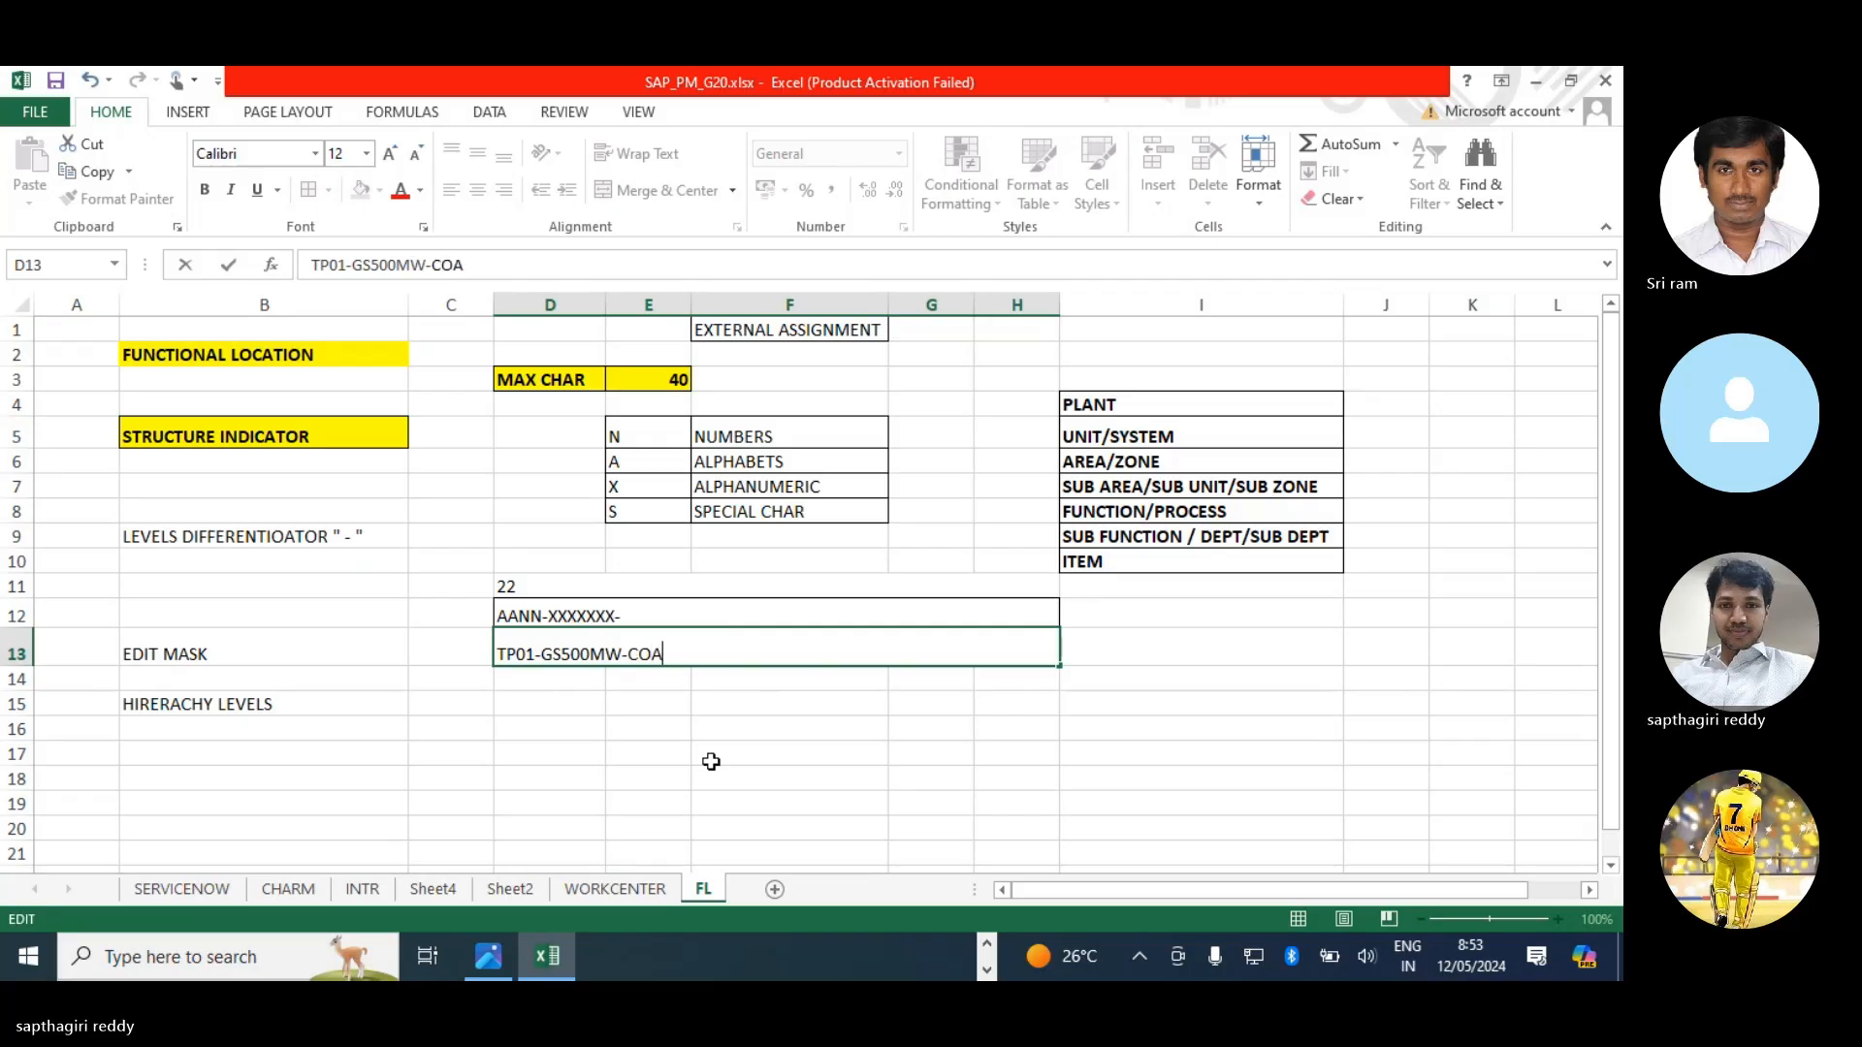
key(BackSpace)
key(BackSpace)
key(BackSpace)
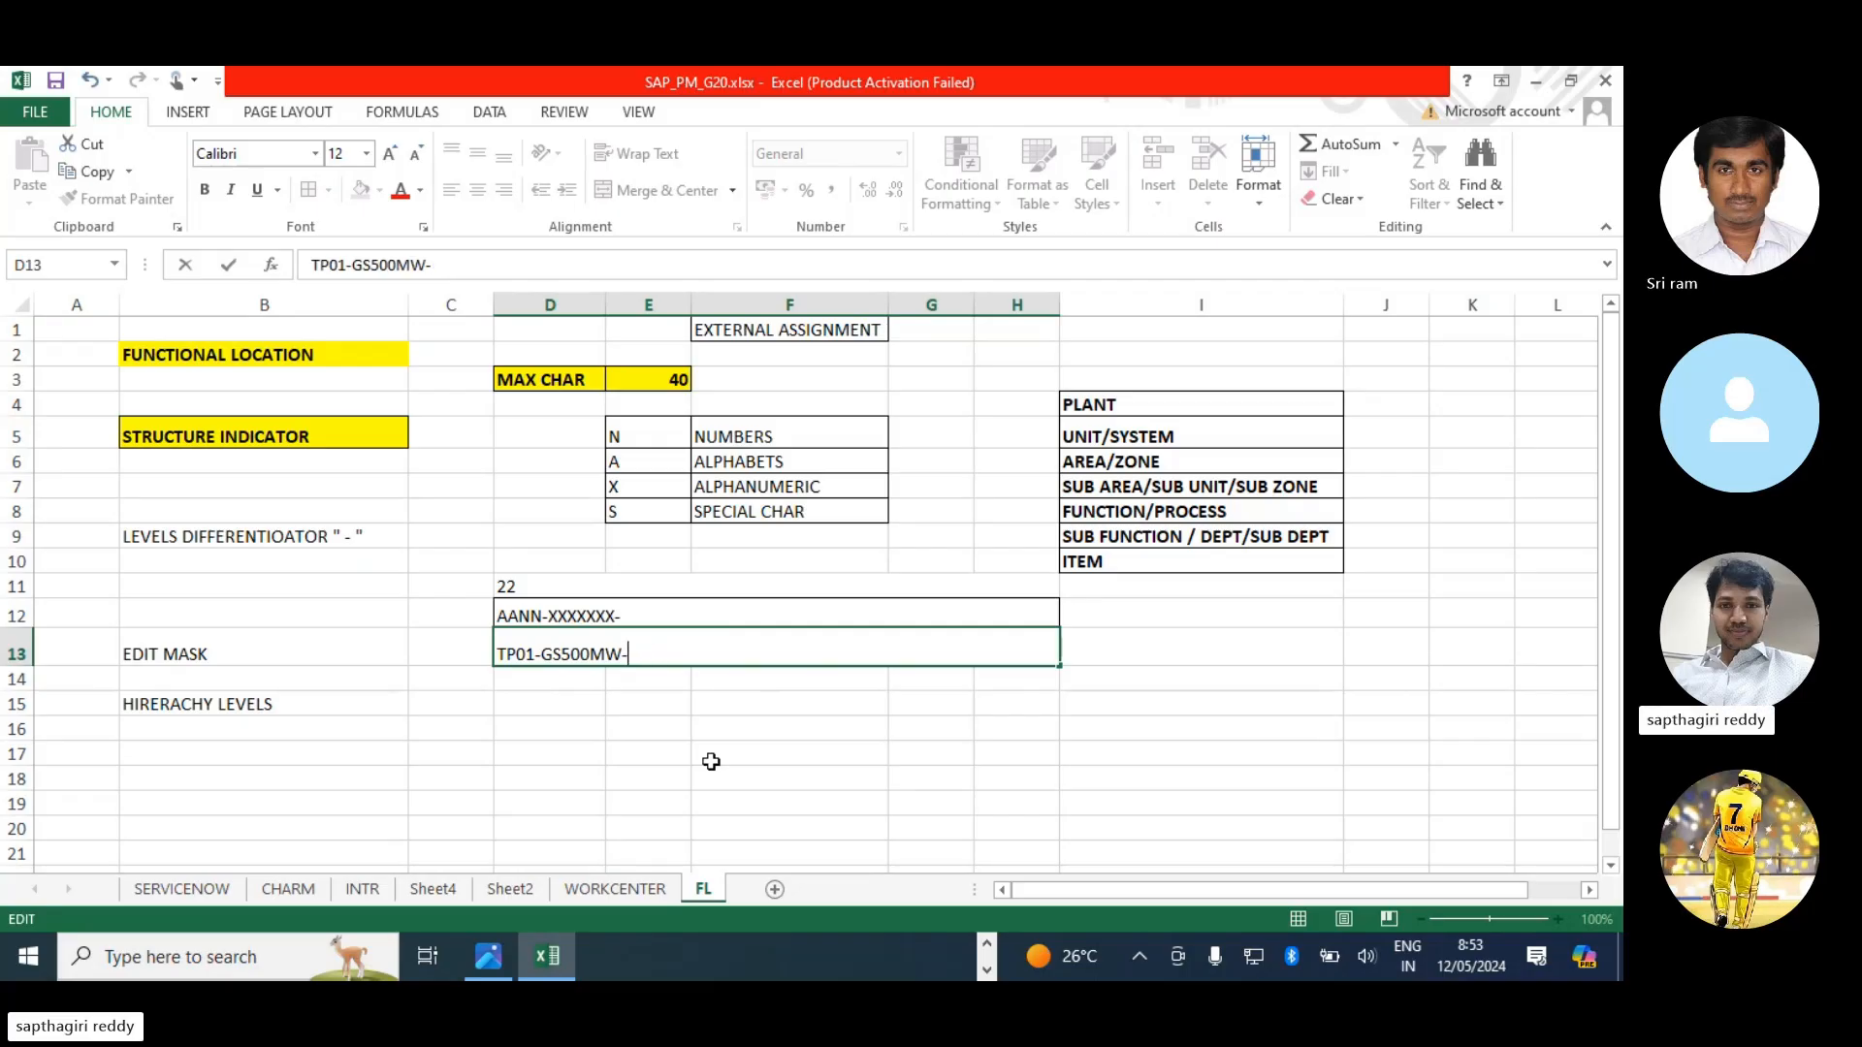
text(COALSTG01)
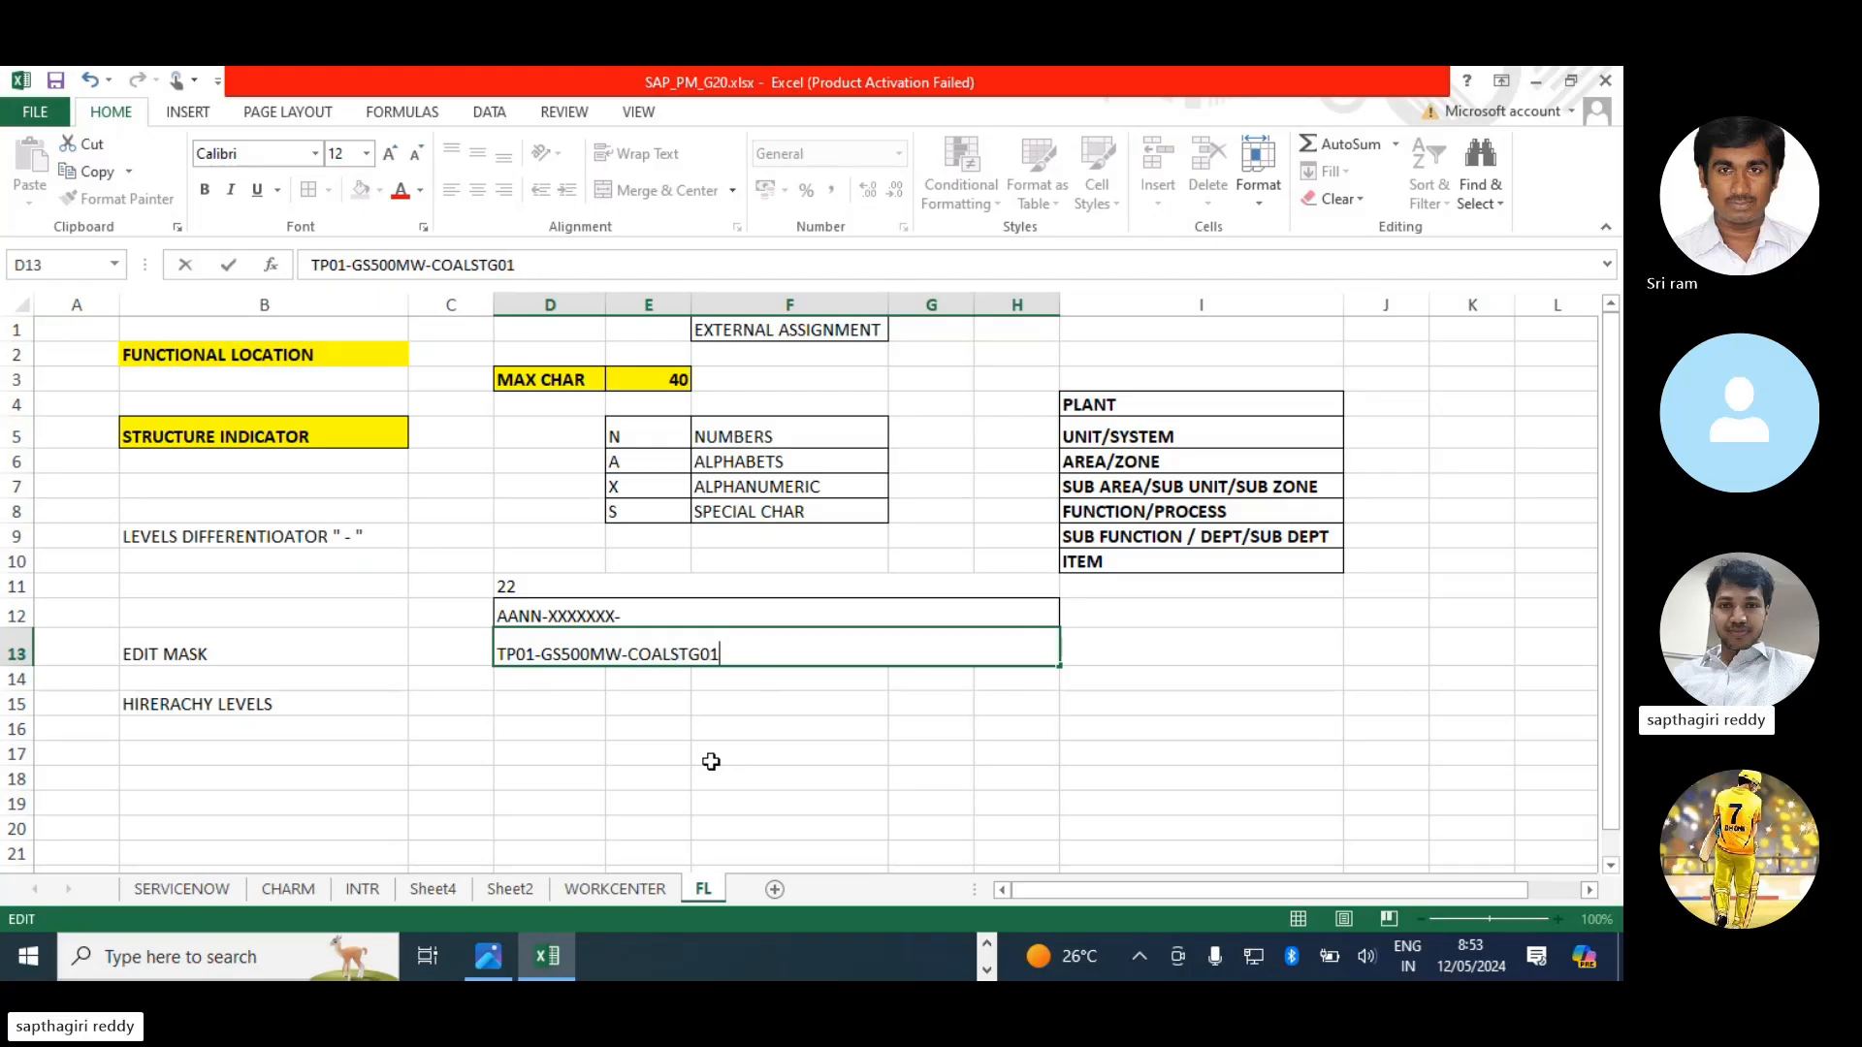
text(-)
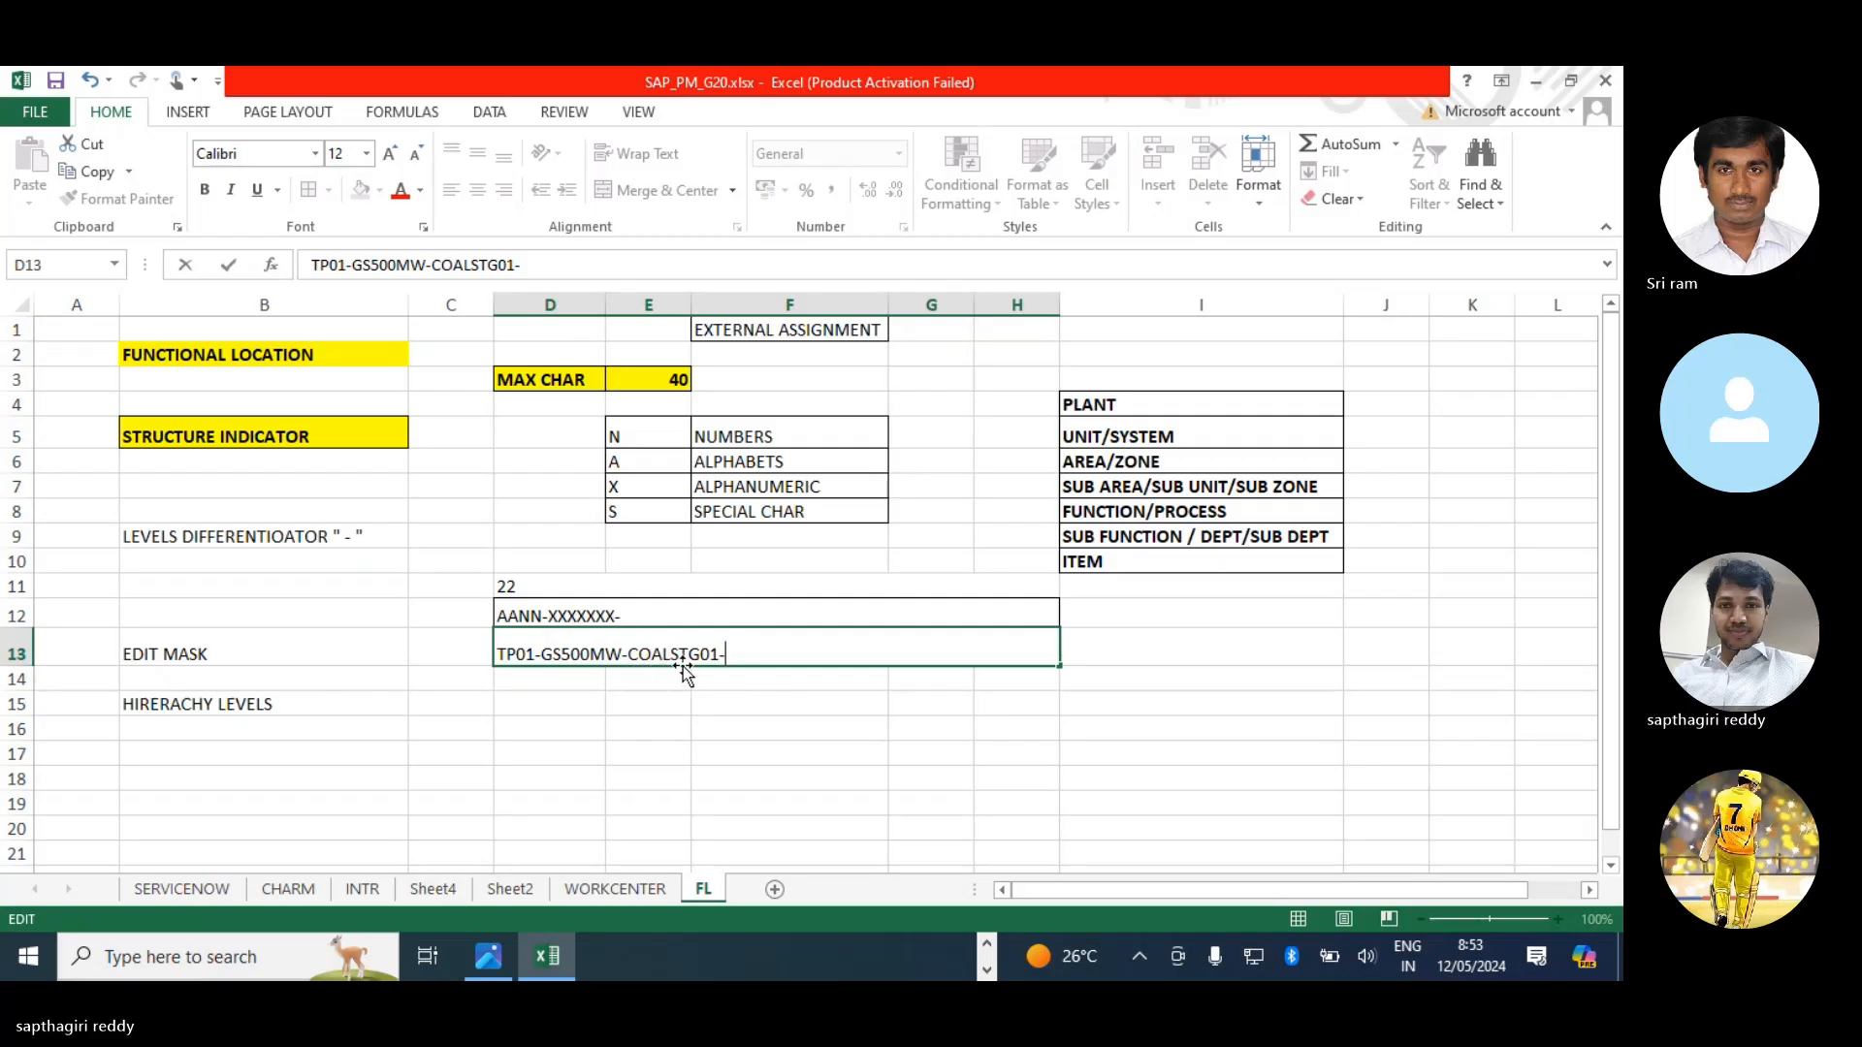
- Extend the edit mask in D12 with nine alphanumeric placeholders and a separator, giving AANN-XXXXXXX-XXXXXXXXX-
double_click(627, 619)
text(XX)
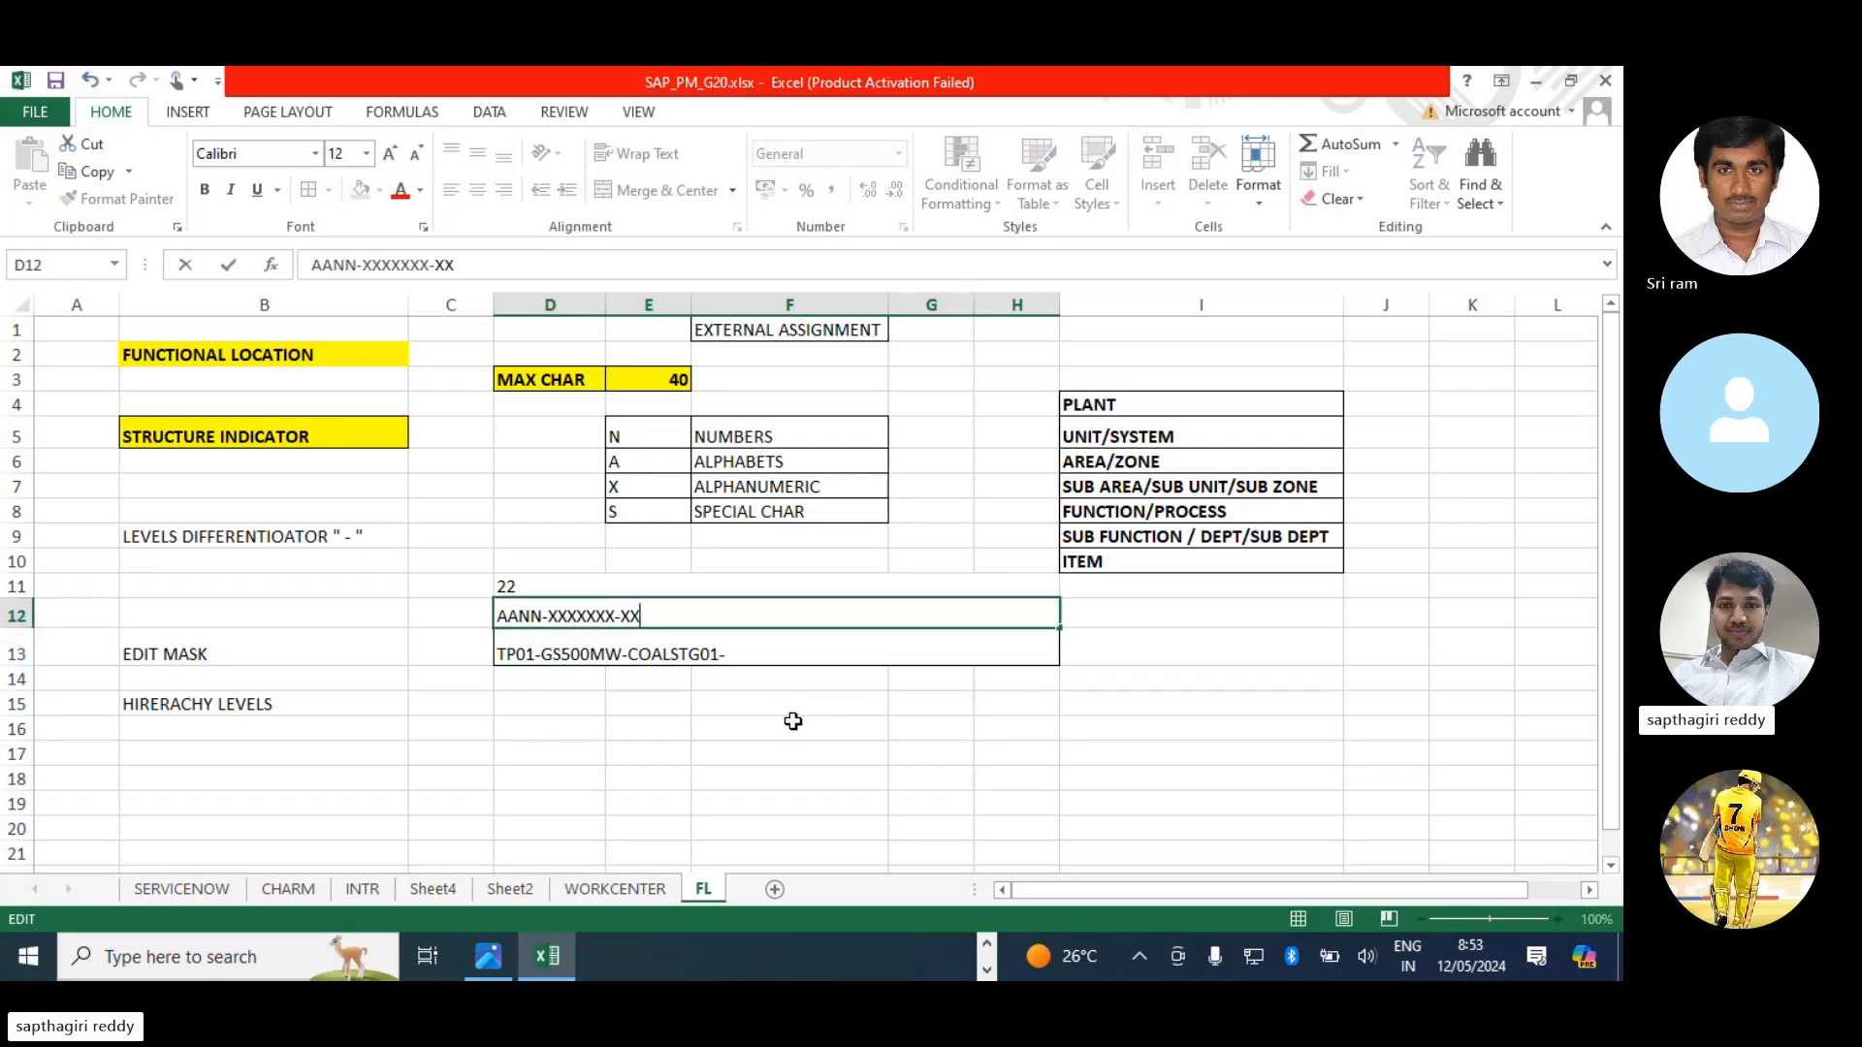
text(XXXXXXX-)
click(723, 657)
- Correct the character count formula in D11 to =4+1+1+7+1+9
double_click(534, 585)
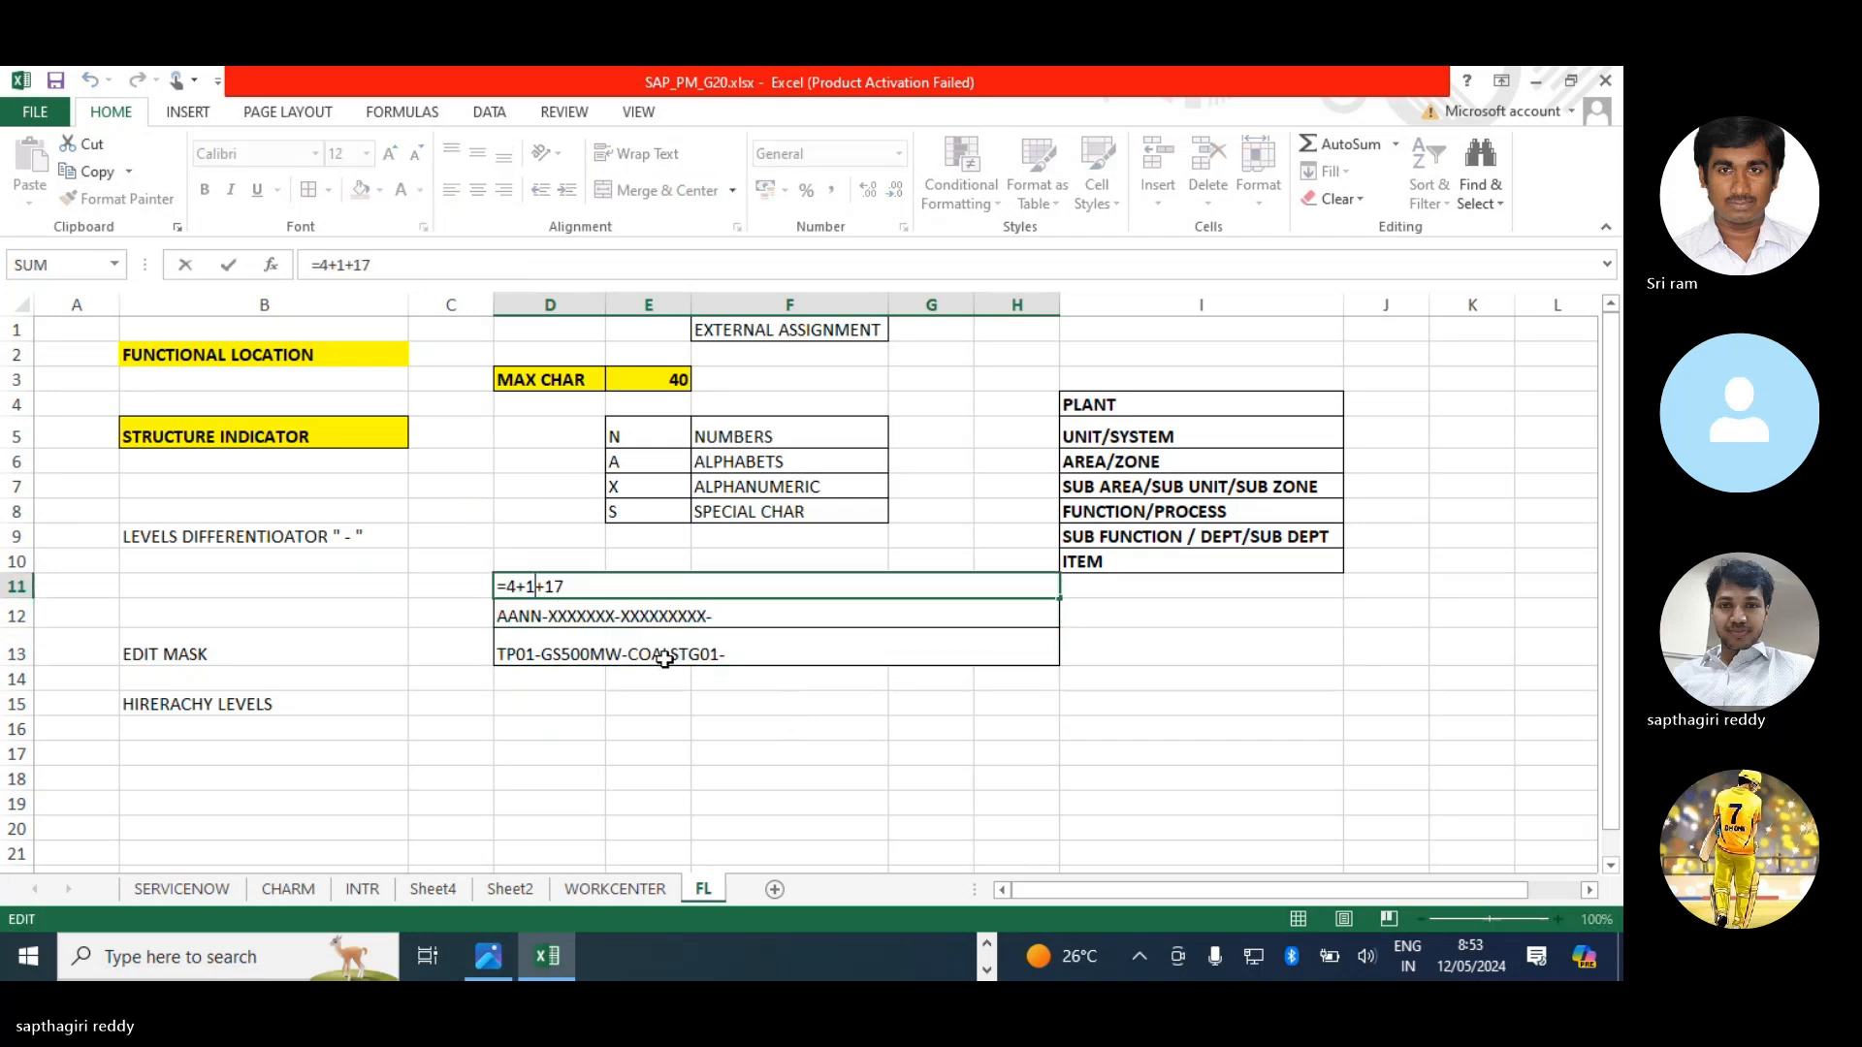
click(592, 586)
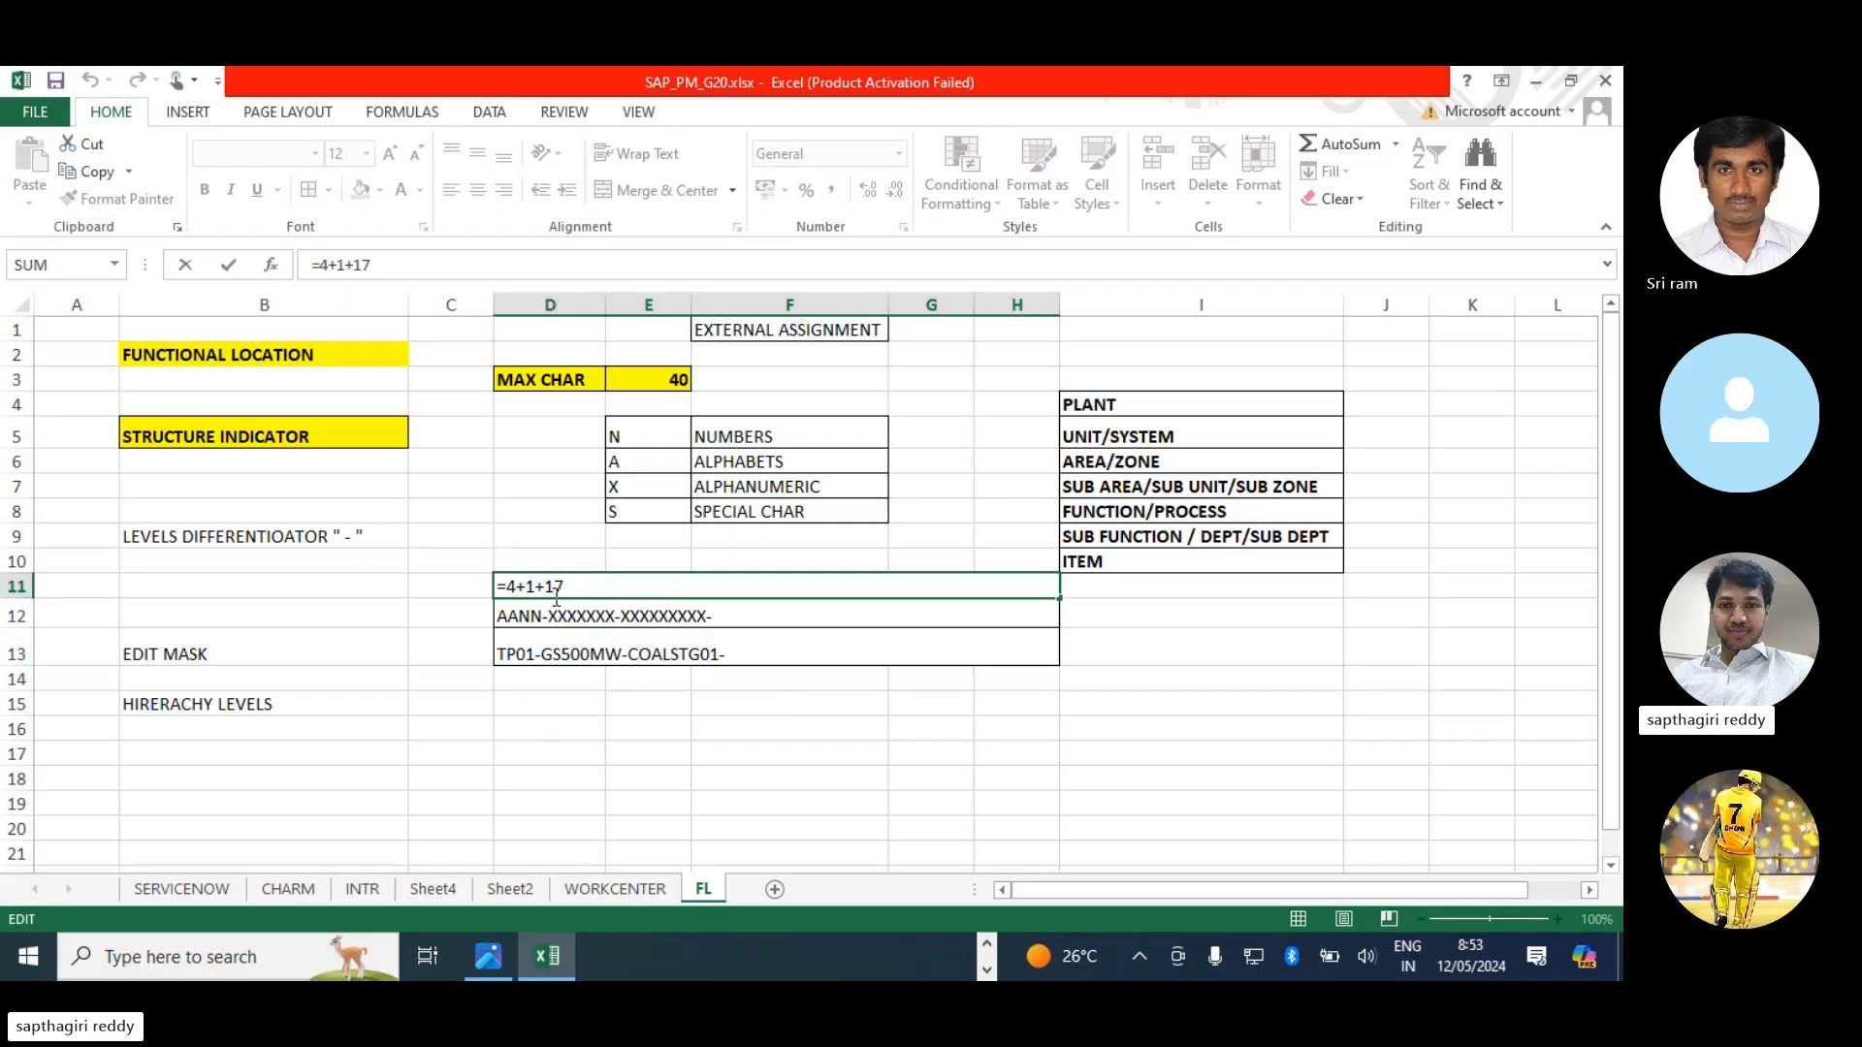
click(556, 594)
text(+)
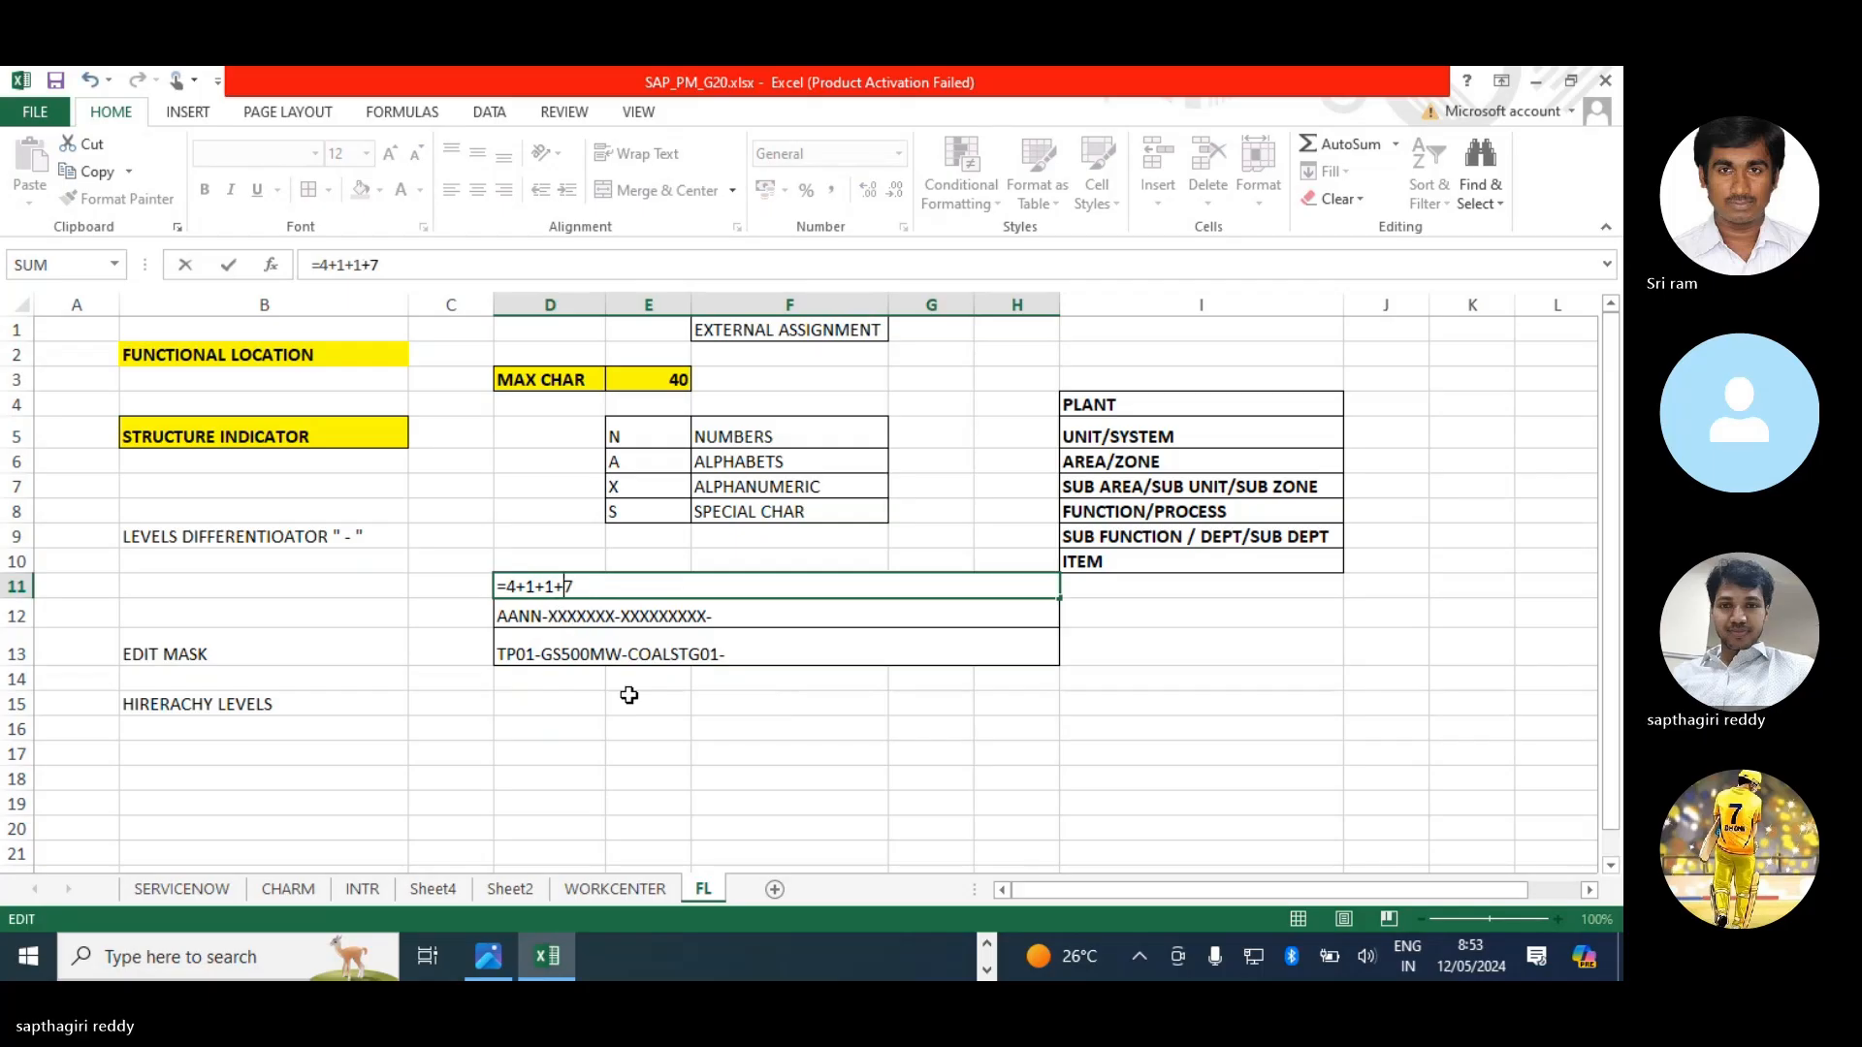
key(Right)
text(+1)
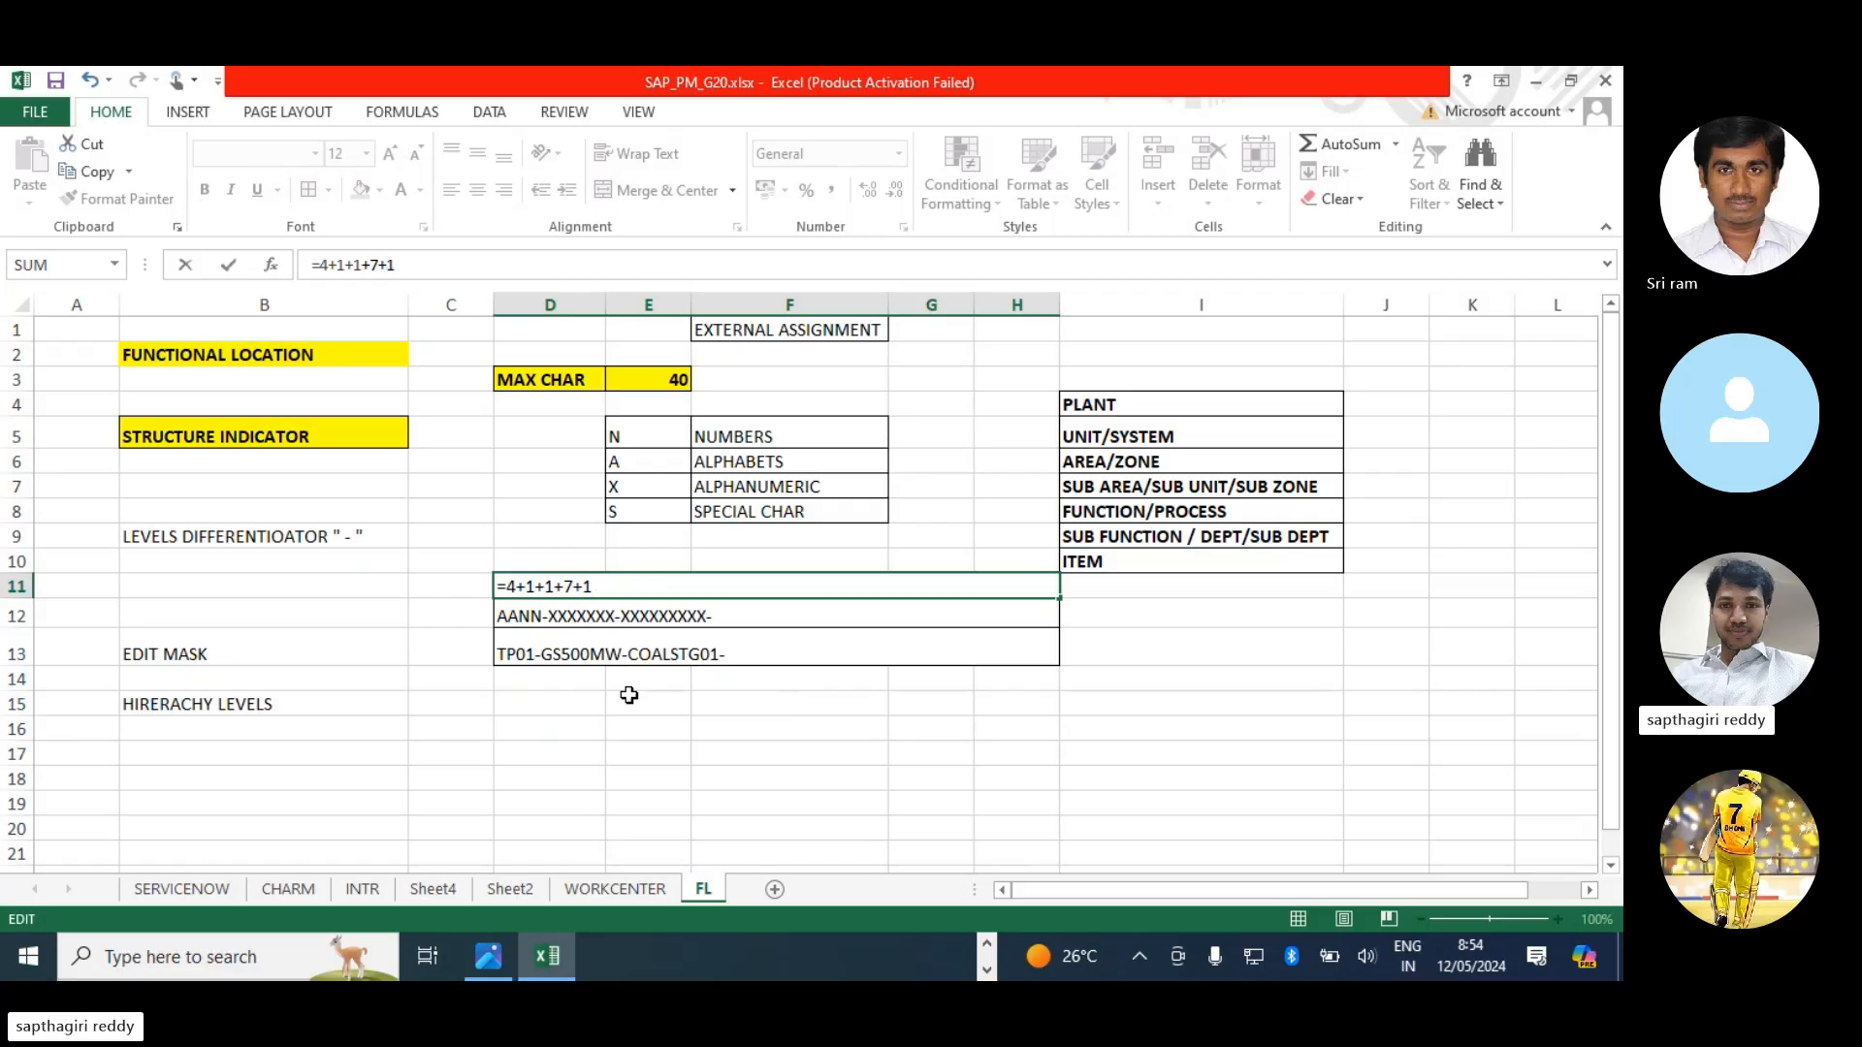
text(+9)
key(Return)
click(560, 575)
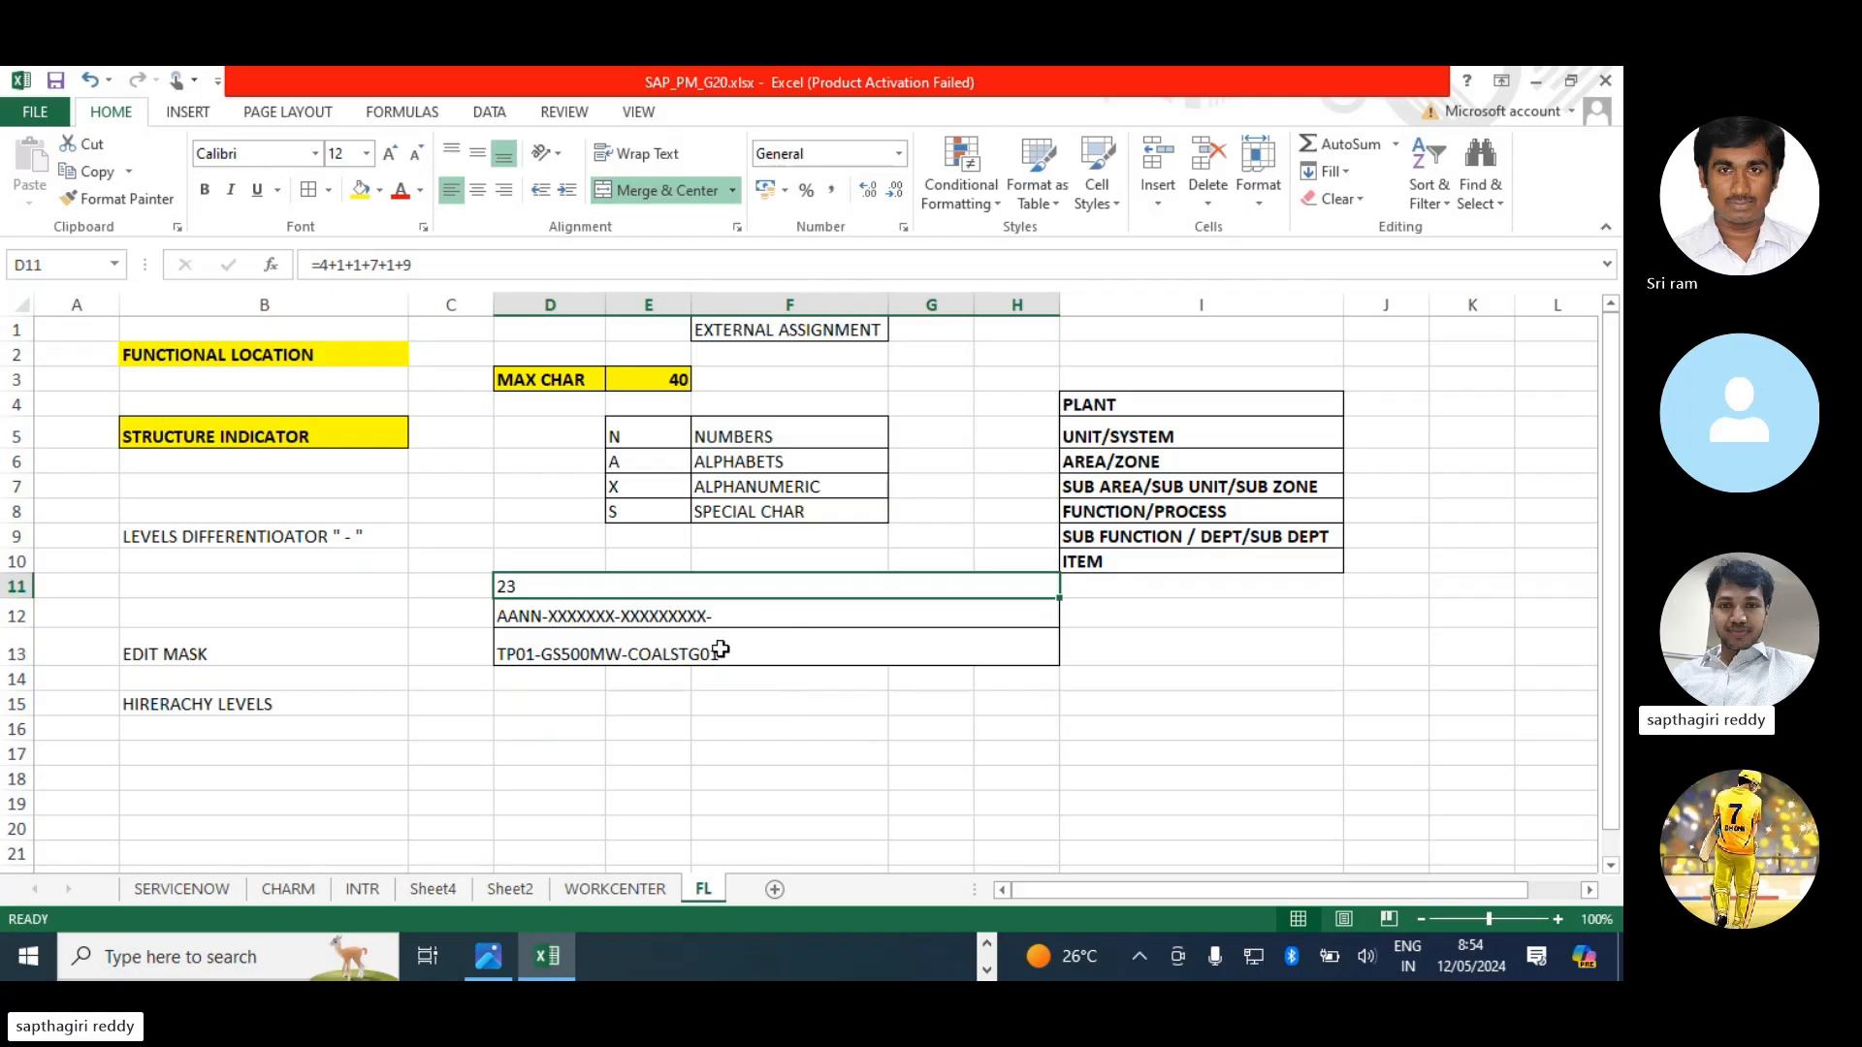
- Append the handling unit code HNDUT01 to the example in D13, giving TP01-GS500MW-COALSTG01-HNDUT01
click(724, 611)
double_click(727, 652)
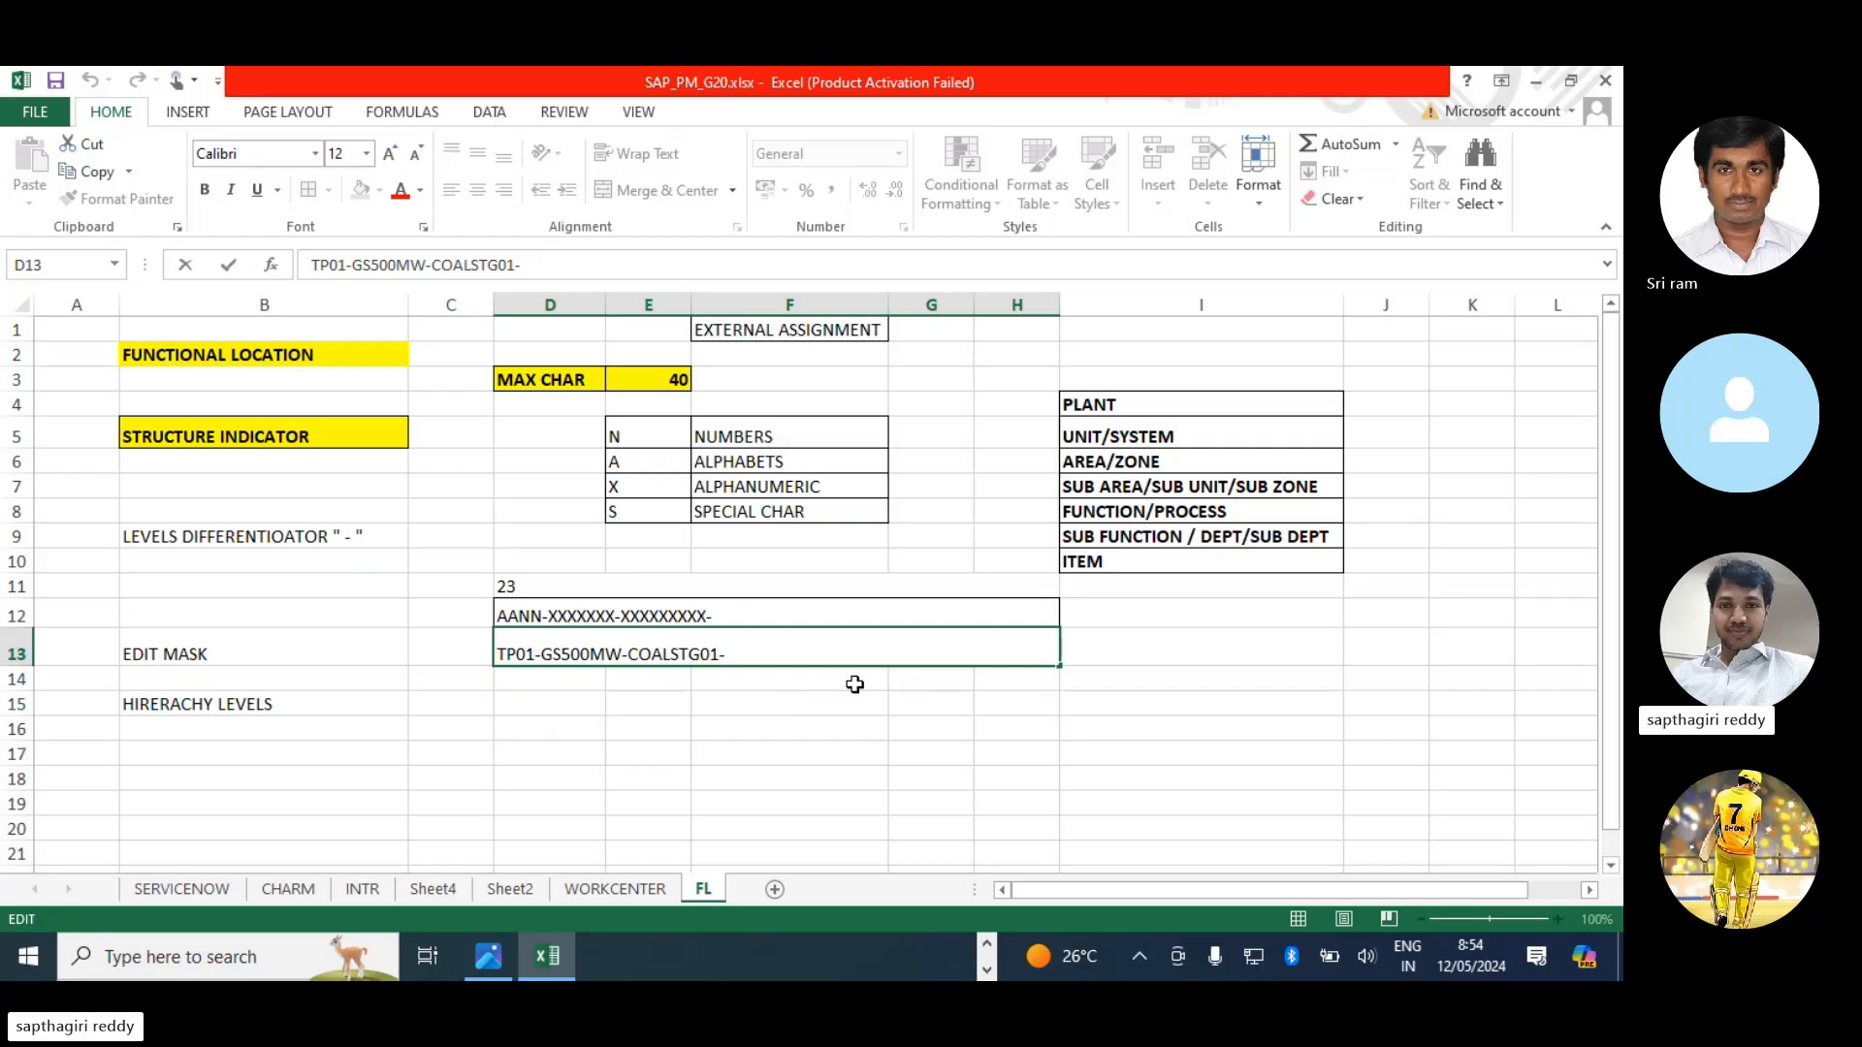
text(HND)
key(BackSpace)
text(D)
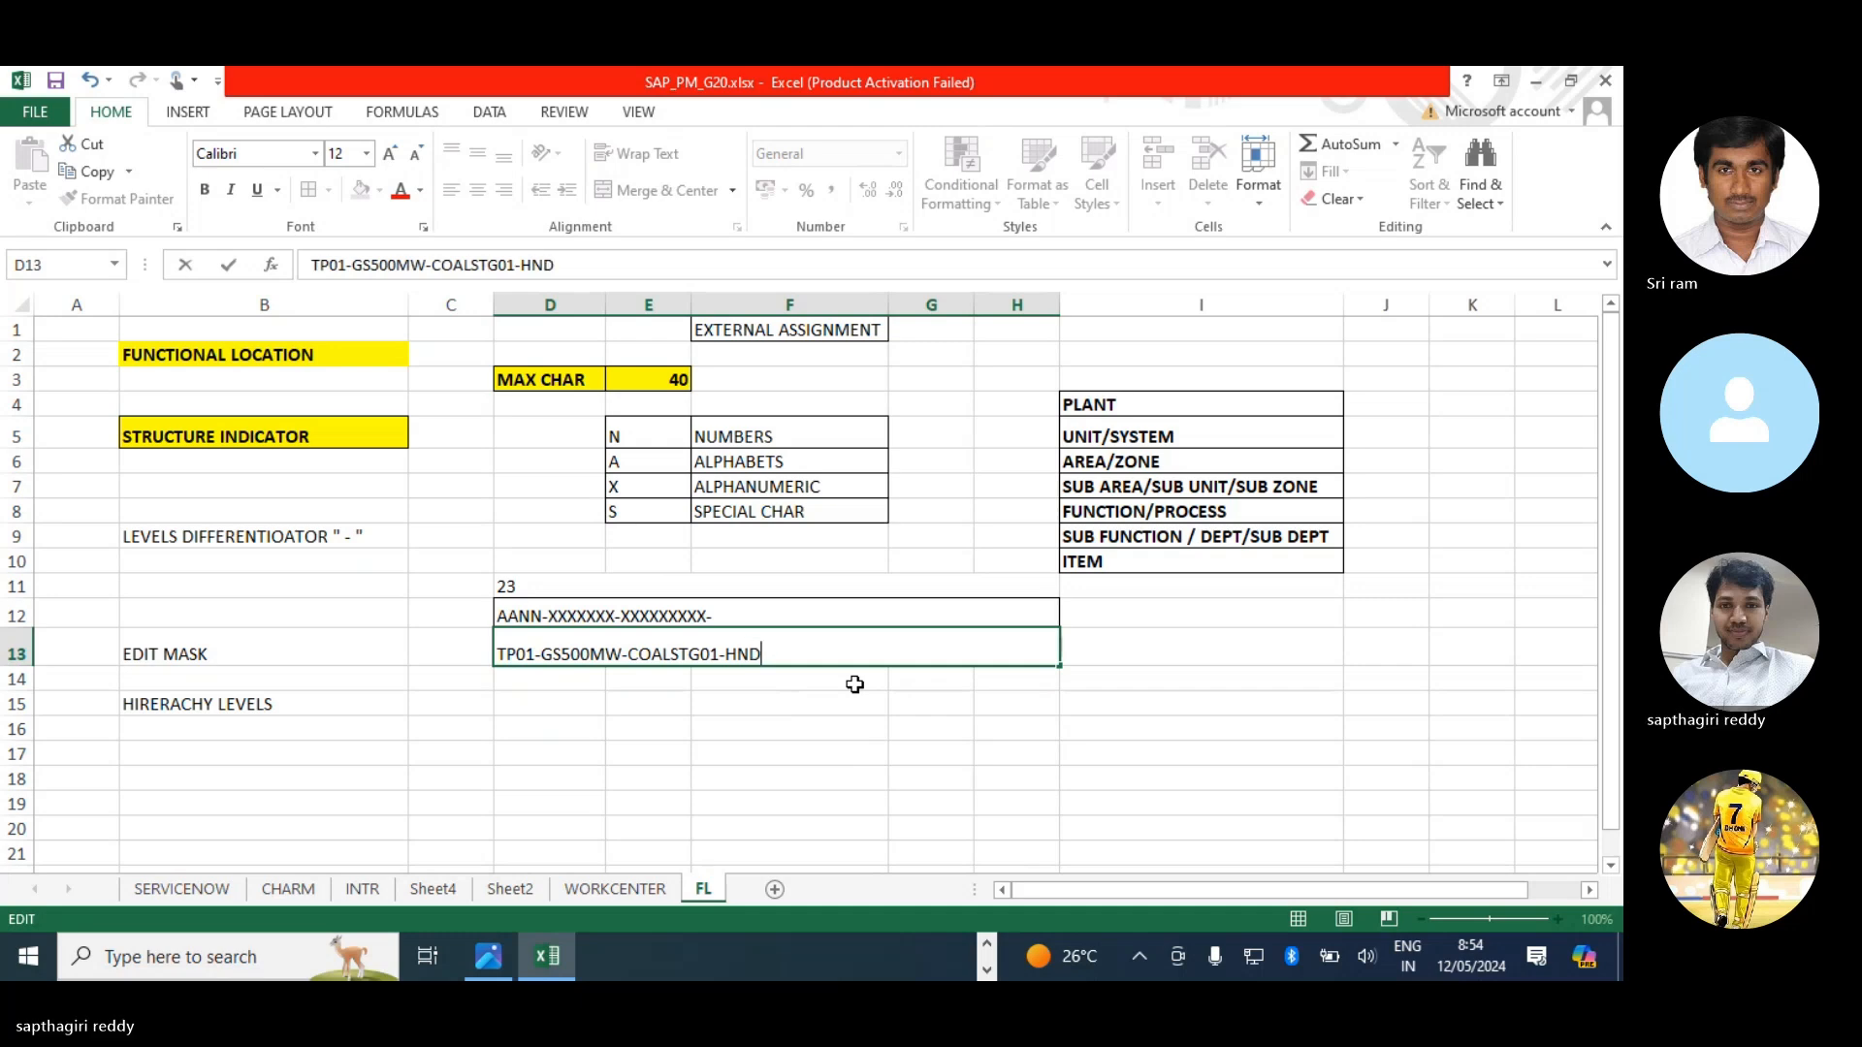
text(UT01)
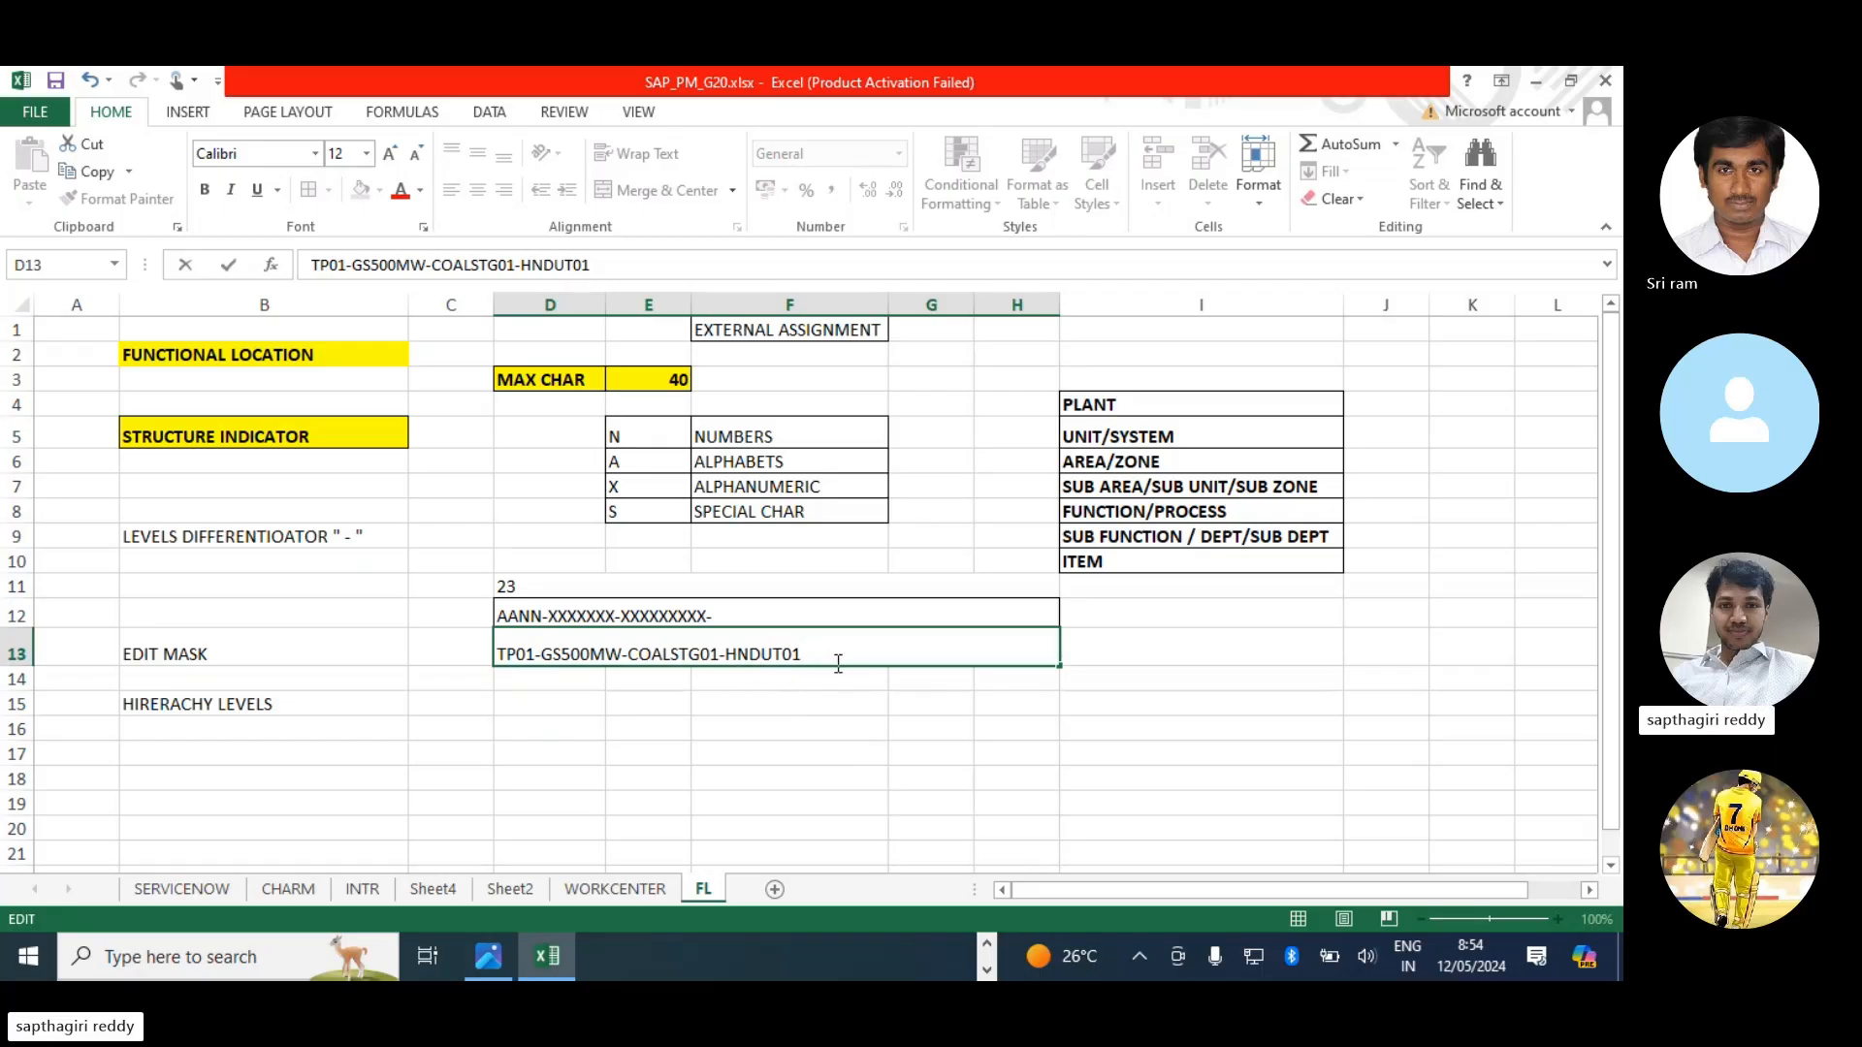
- Add the last two level codes -CONAR01-MOTR01 to the example in D13, after HNDUT01
text(-)
text(CON)
text(MOT)
key(BackSpace)
key(BackSpace)
key(BackSpace)
text(AR01-)
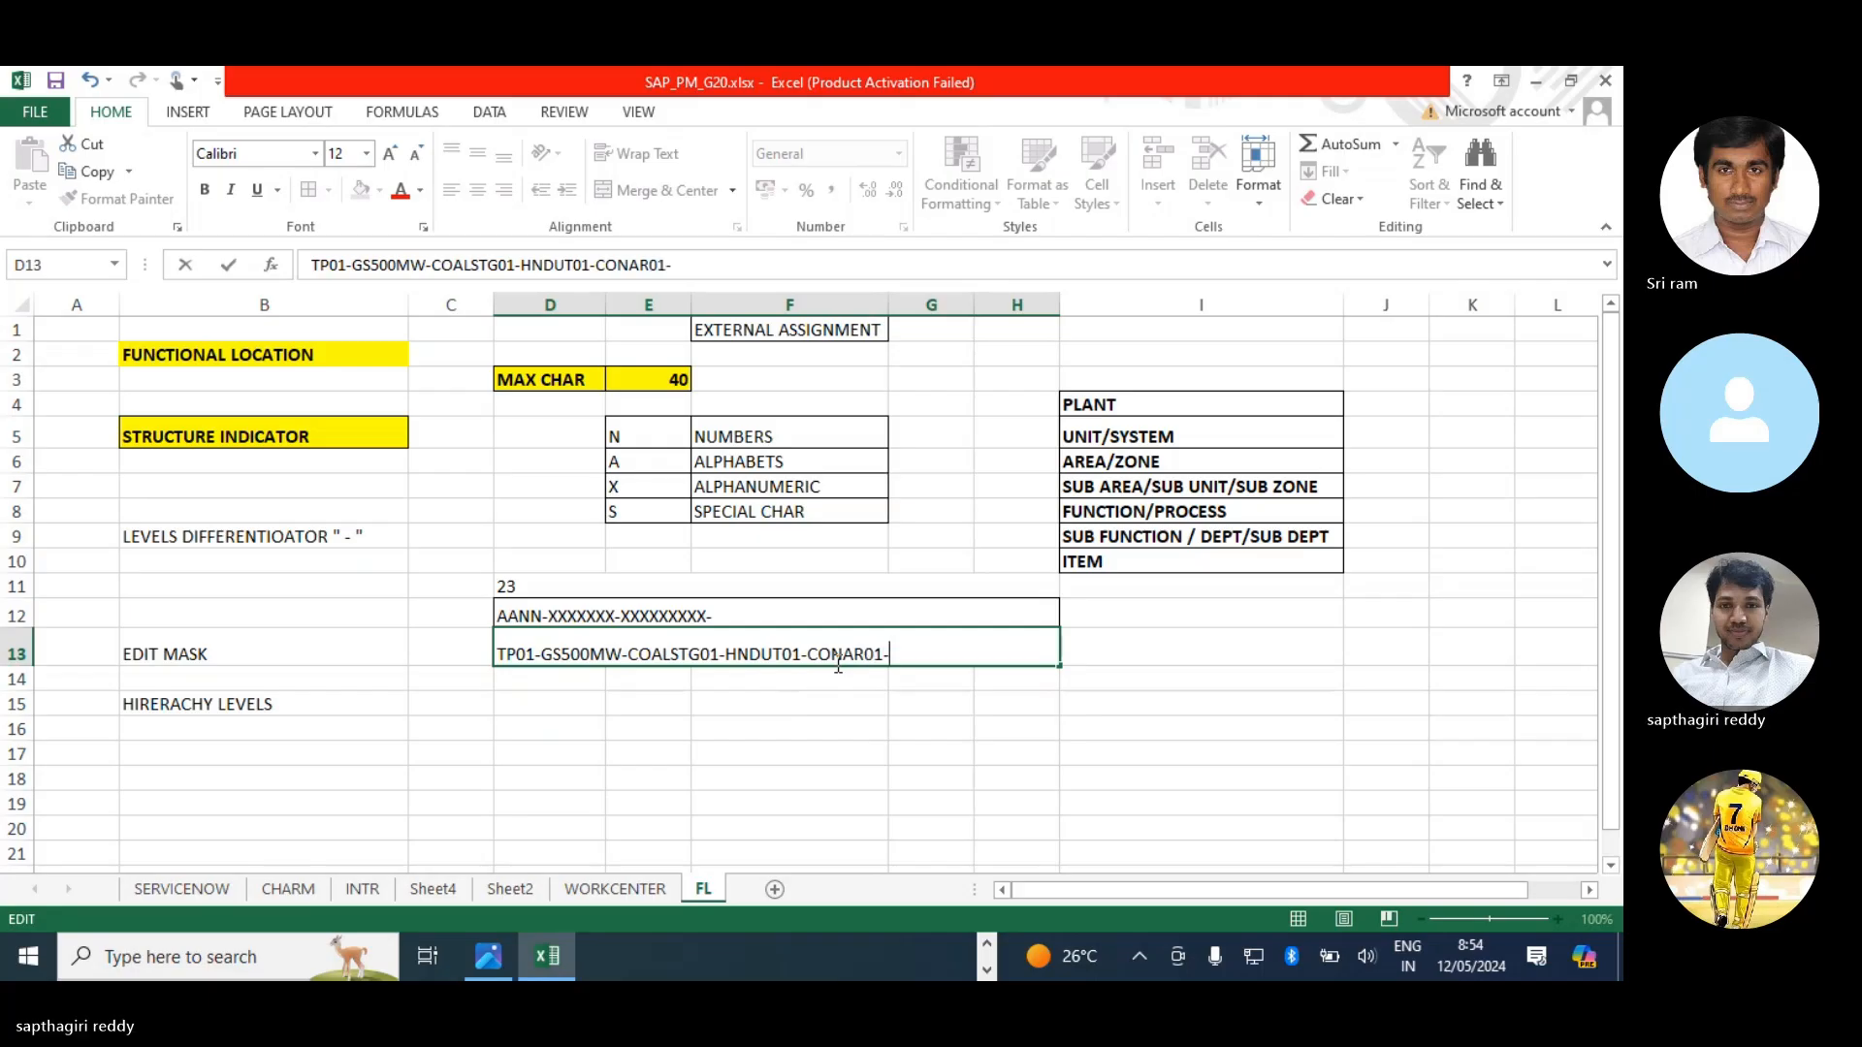
text(MOT)
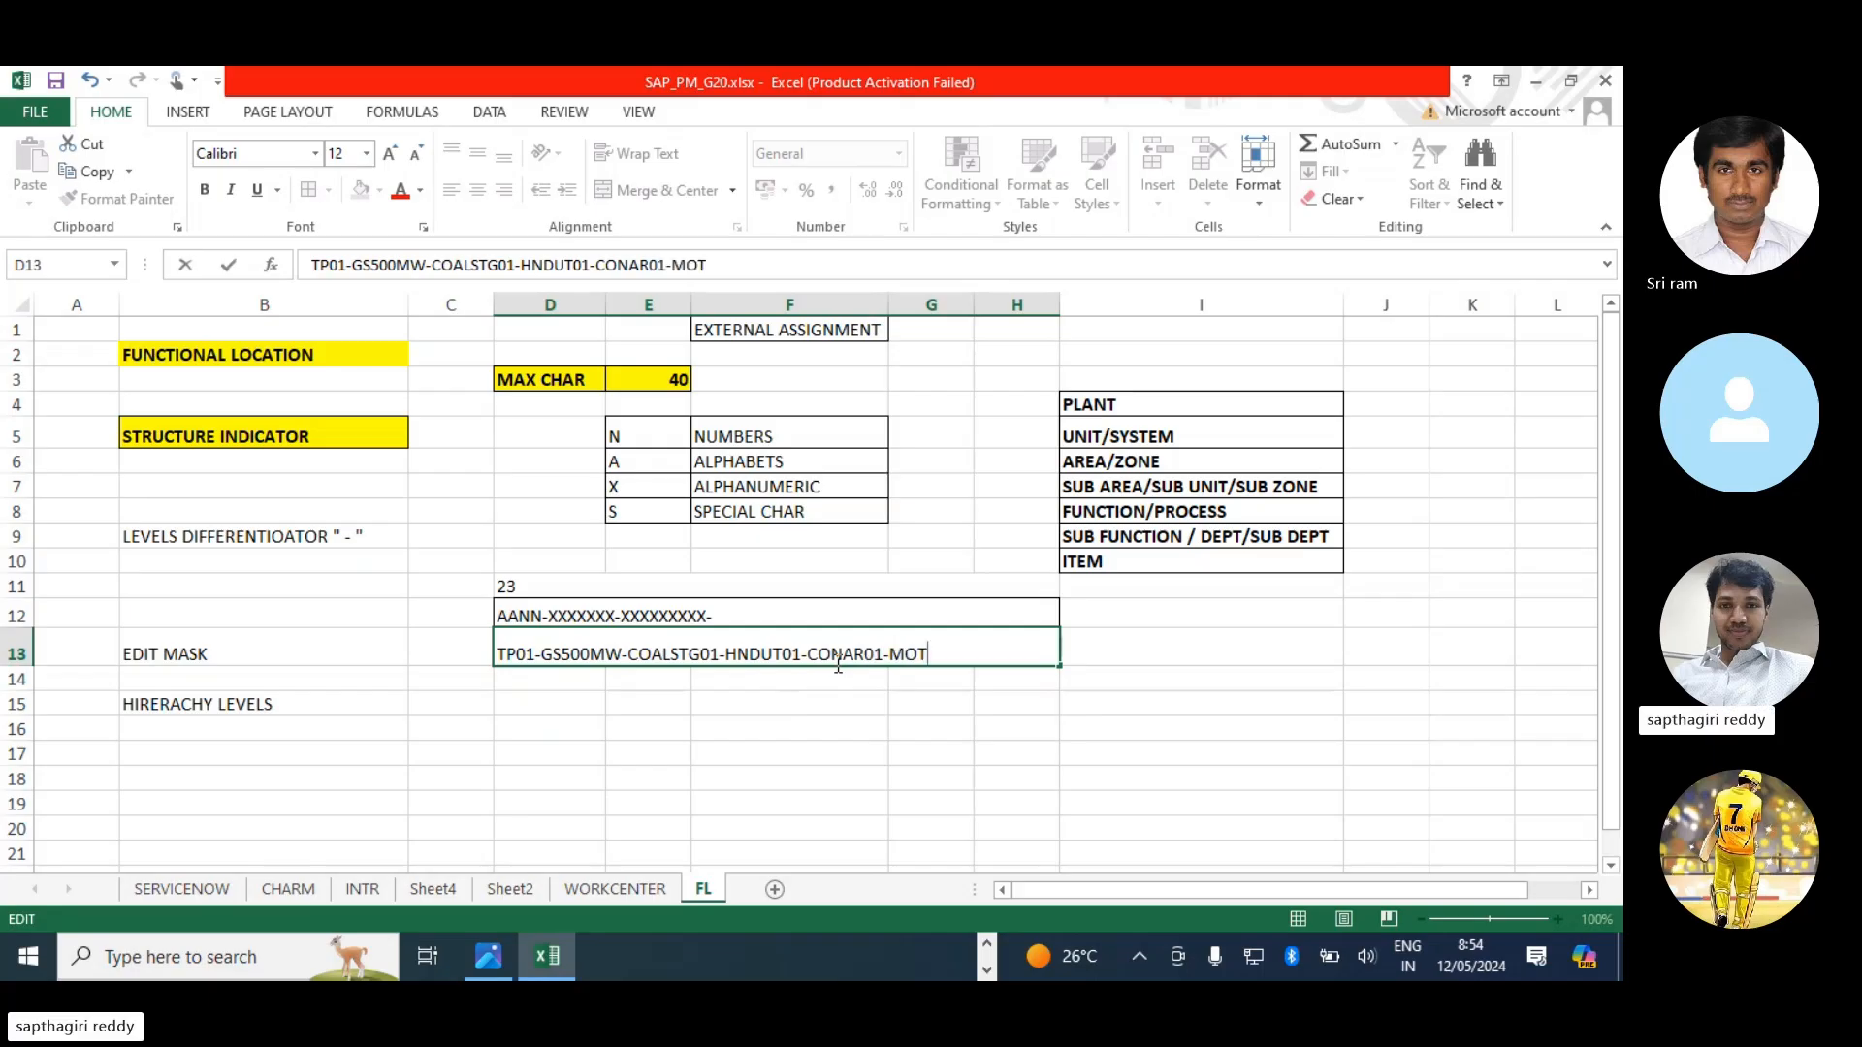
text(R0)
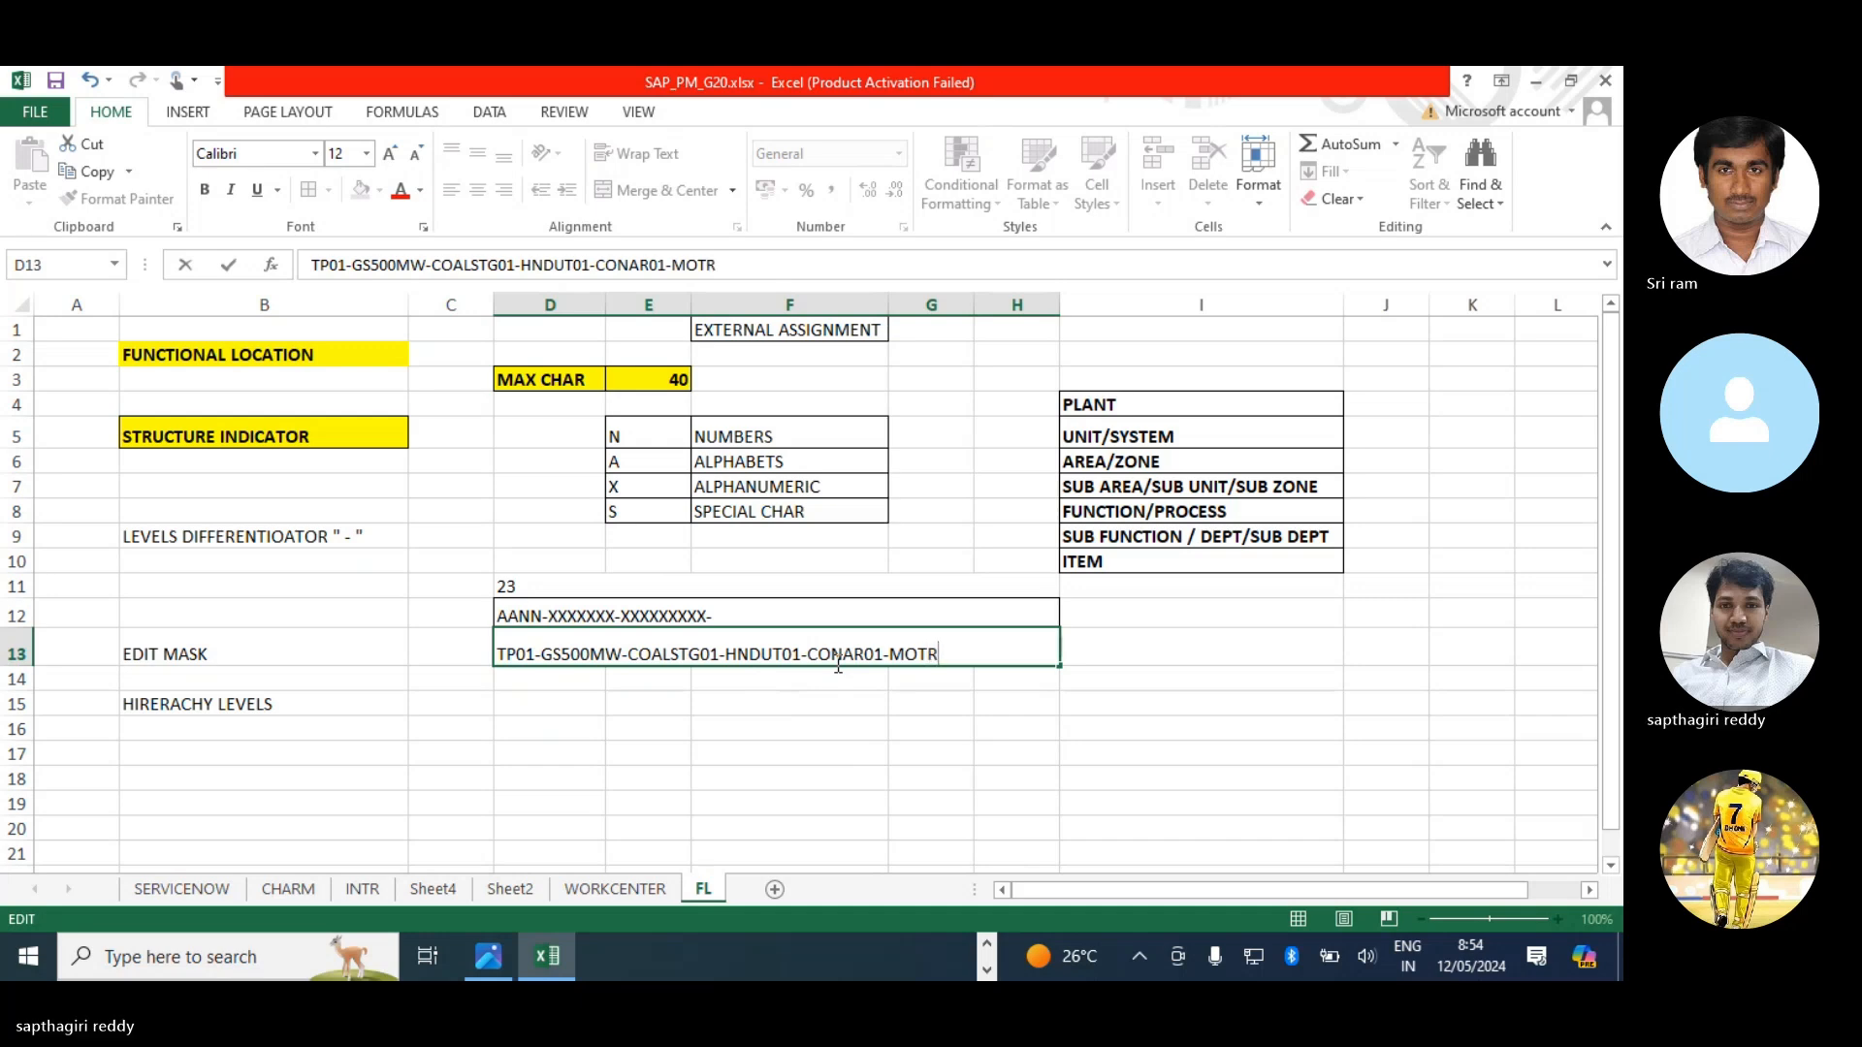
text(1)
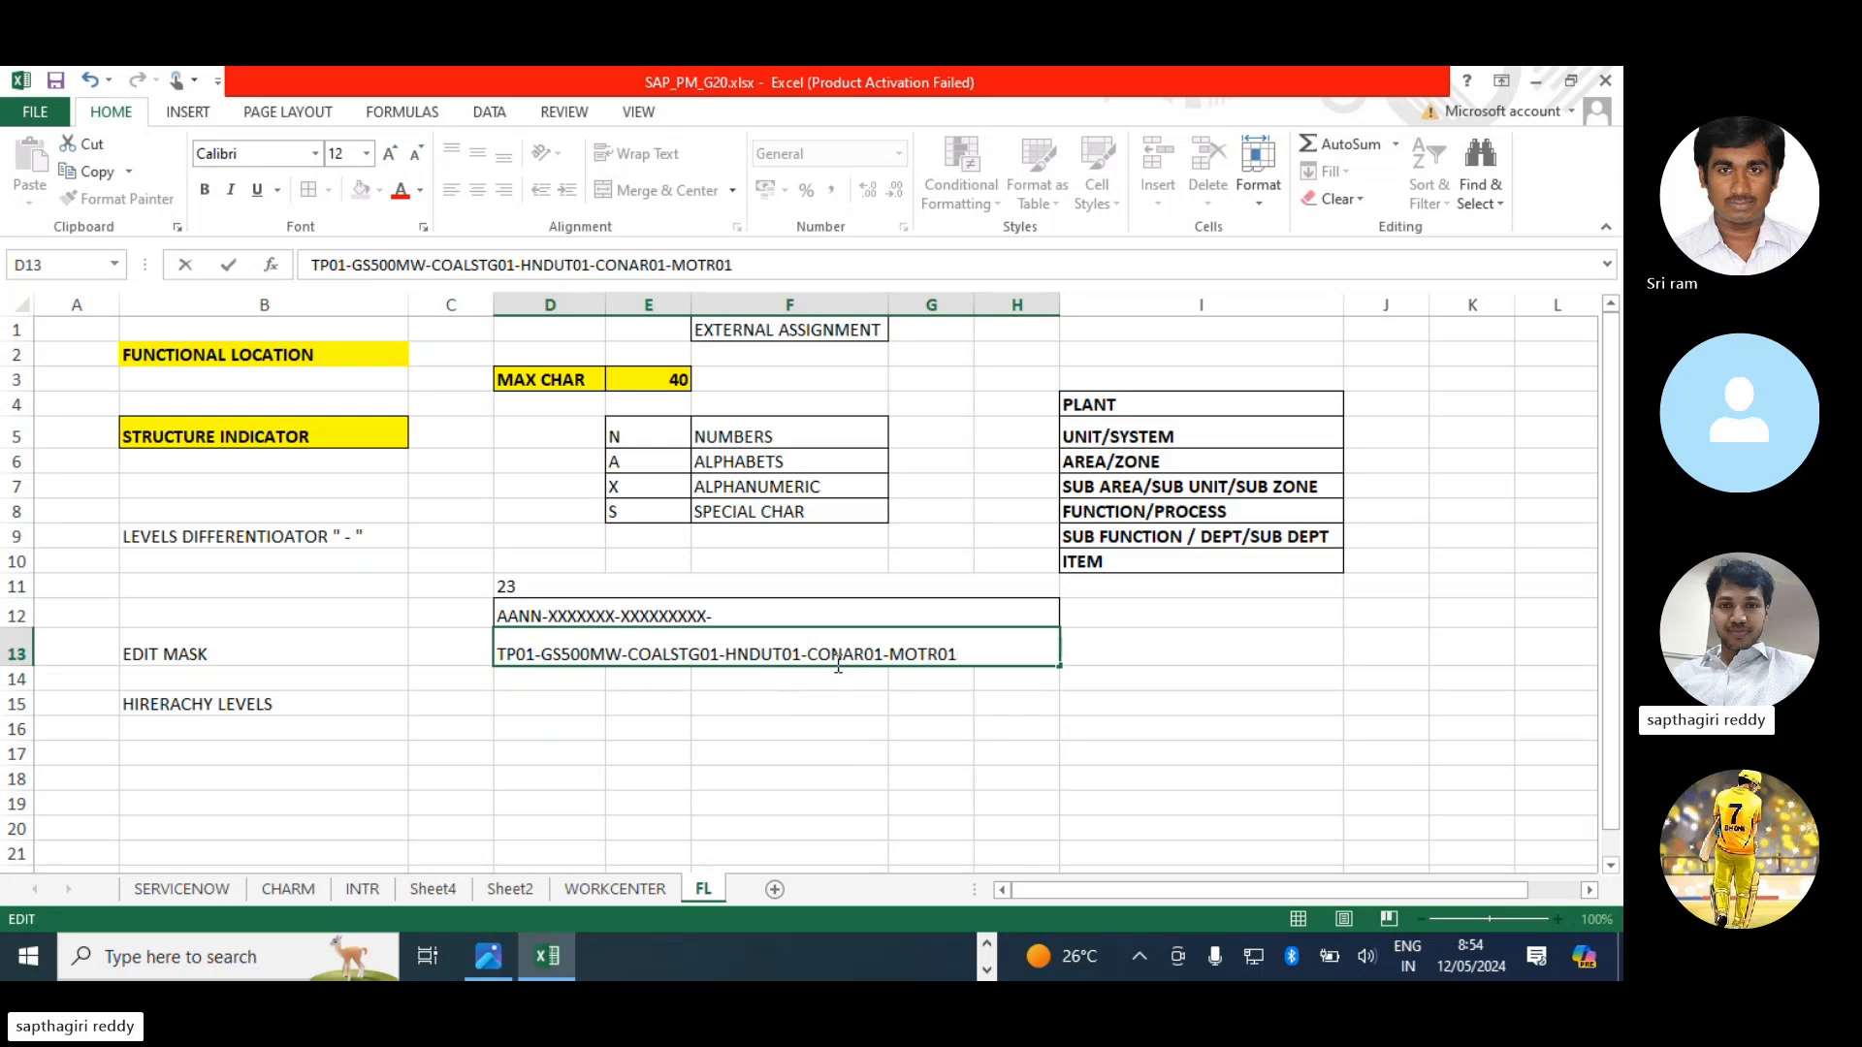
- Extend the edit mask in D12 with placeholder blocks for the last three levels, giving AANN-XXXXXXX-XXXXXXXXX-XXXXXXX-XXXXXXX-XXXXXX
double_click(719, 613)
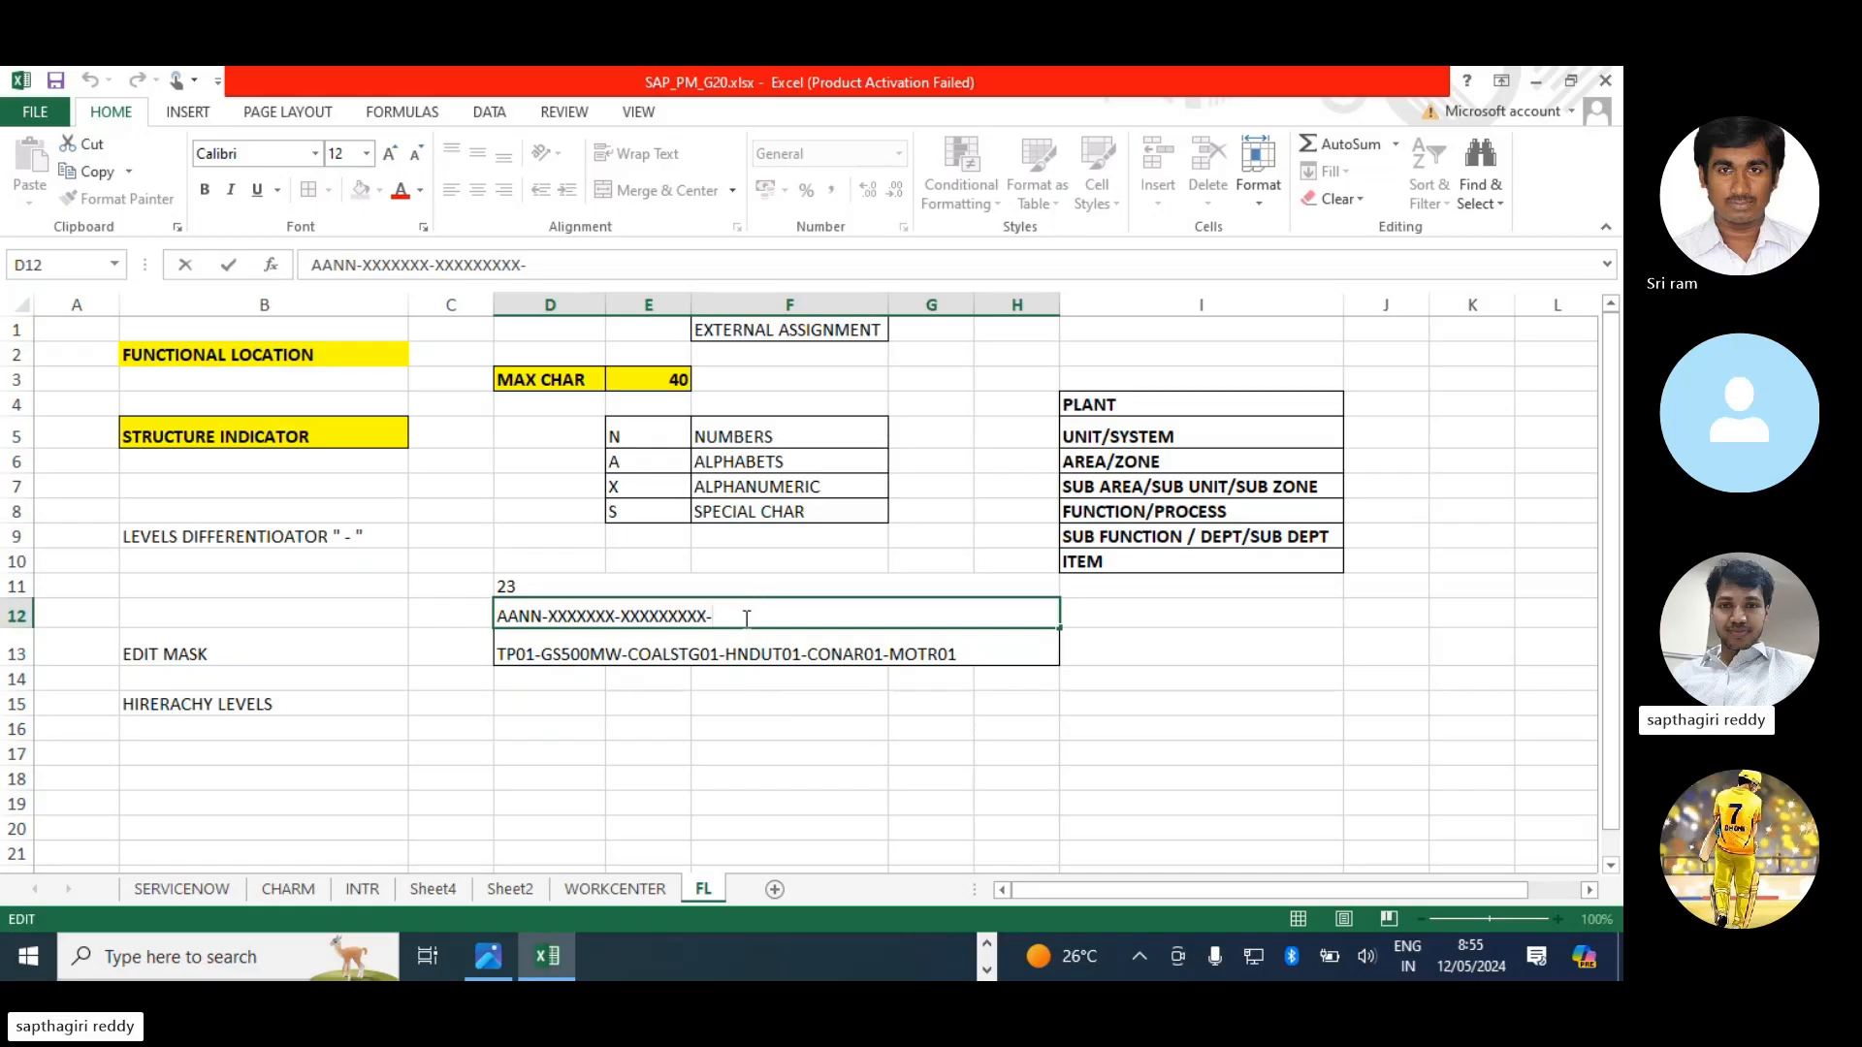
text(XXXXXXX-XXXXXXX)
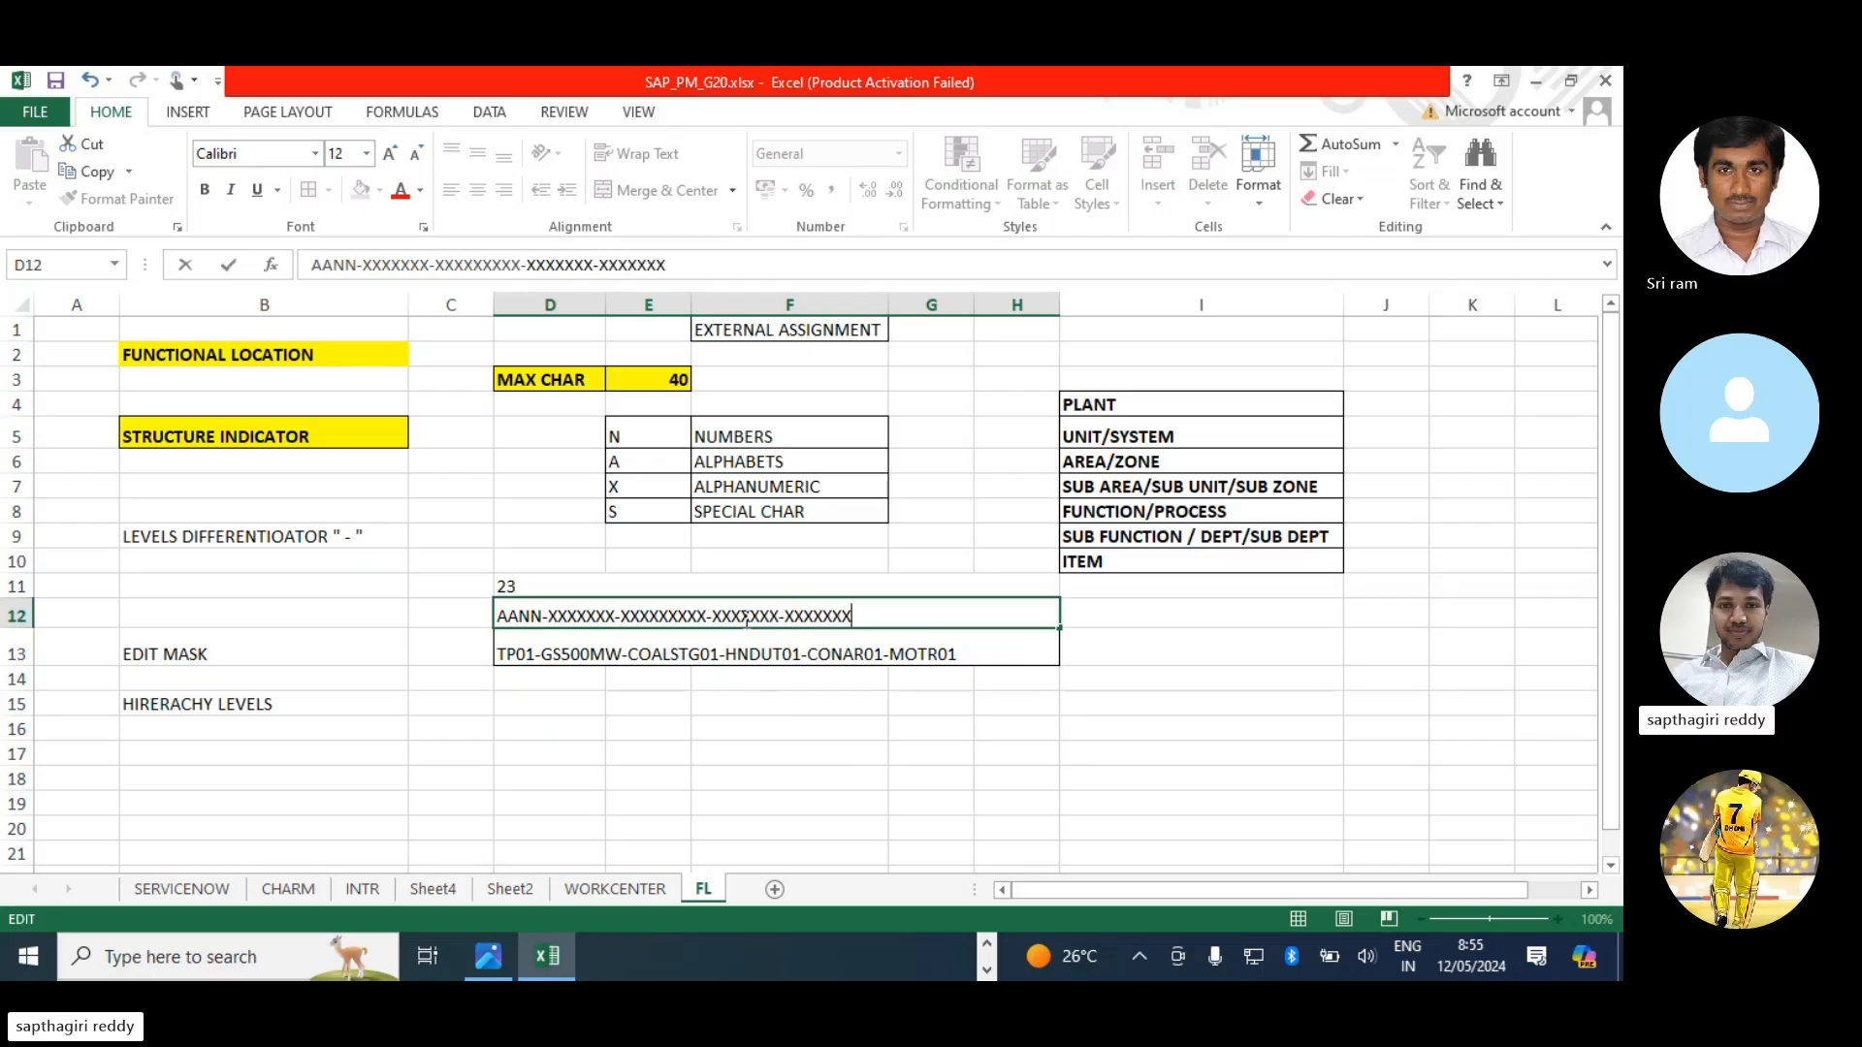
text(-XXXXXXXXX)
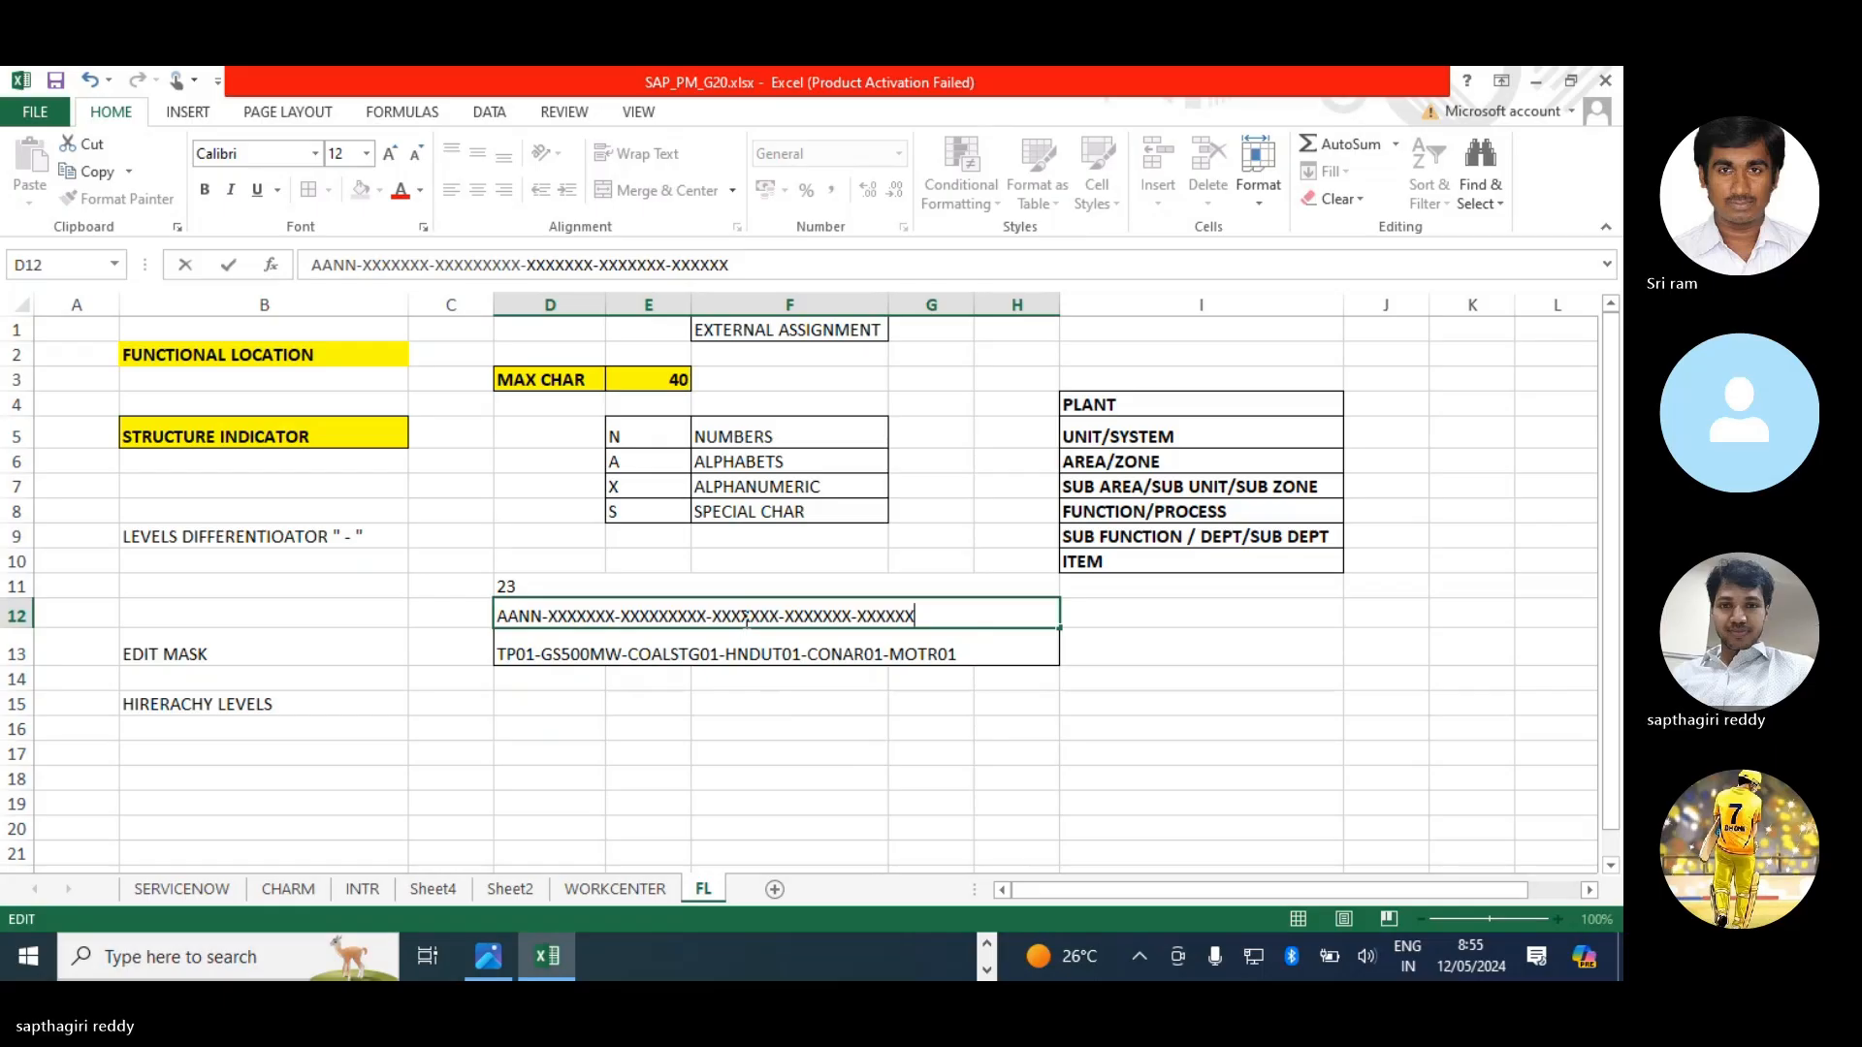
key(Return)
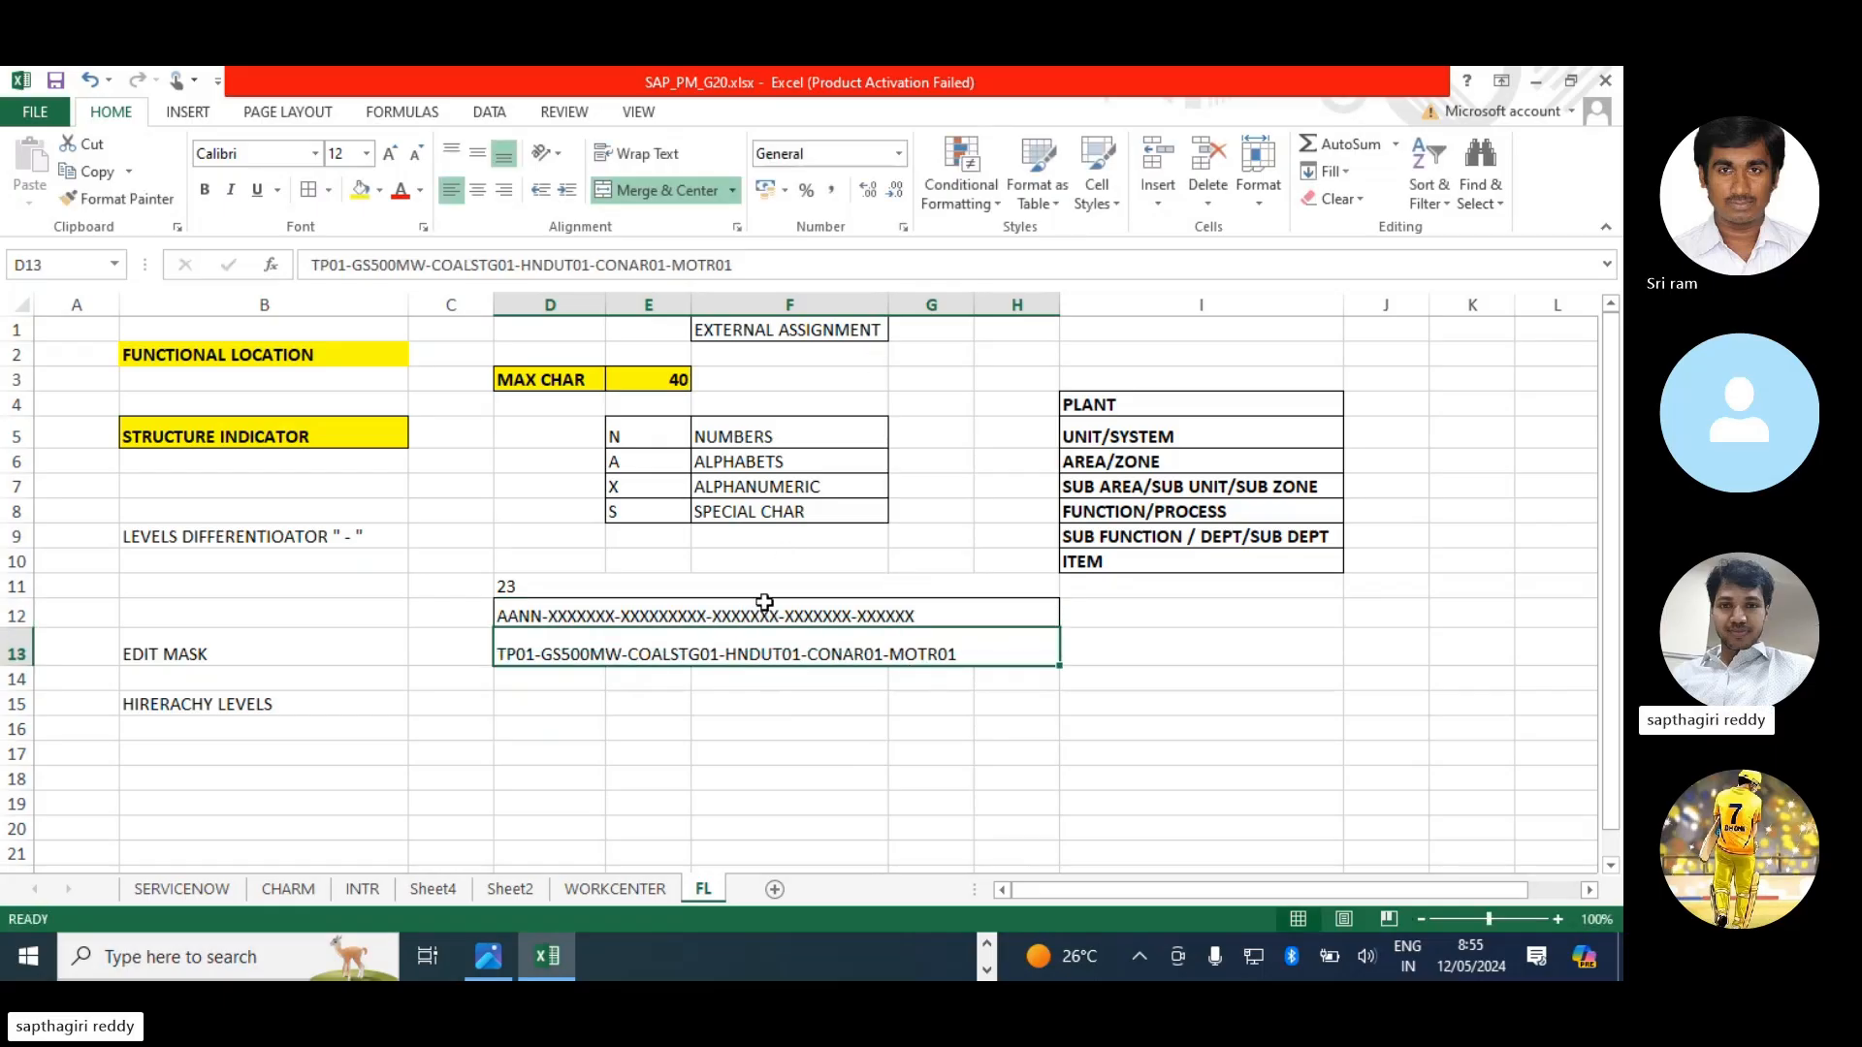
- Extend the character count formula in D11 to =4+1+1+7+1+9+7+1+7+1+6
click(524, 582)
double_click(524, 582)
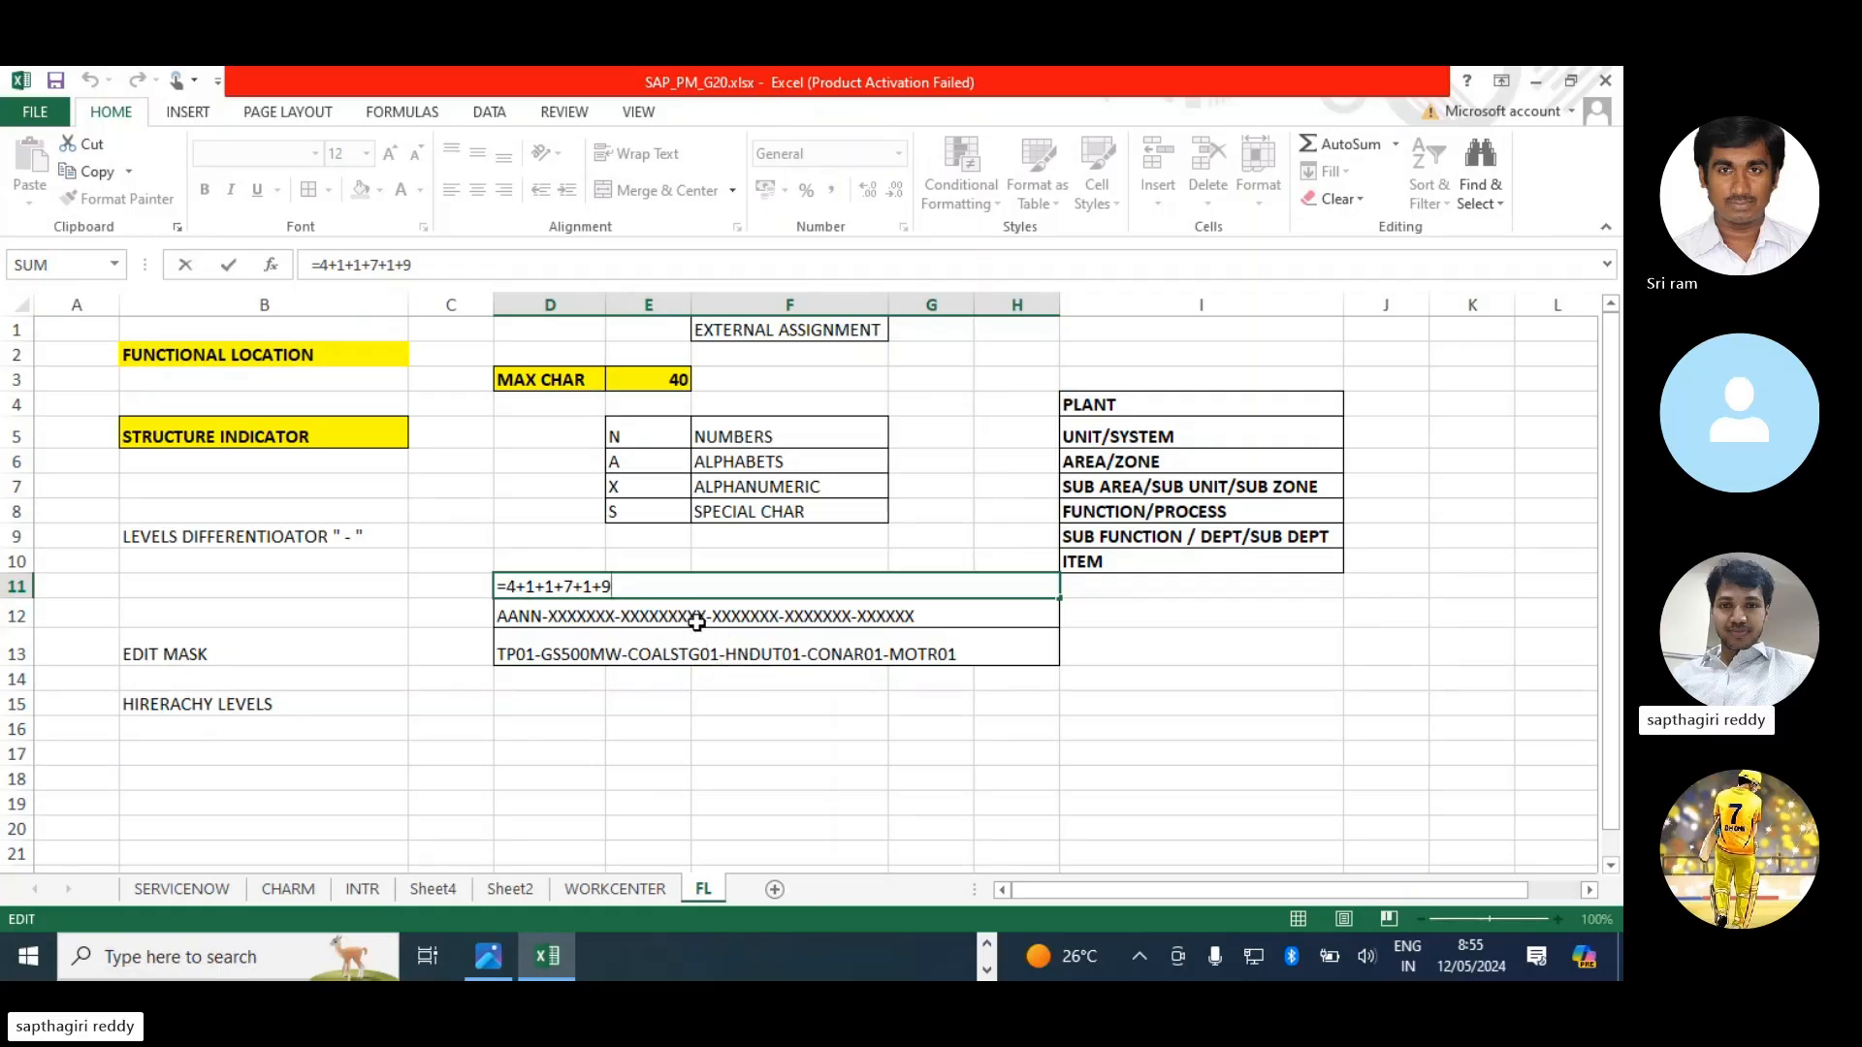
text(+)
text(7)
text(+1+)
text(7+1)
text(+6)
key(Return)
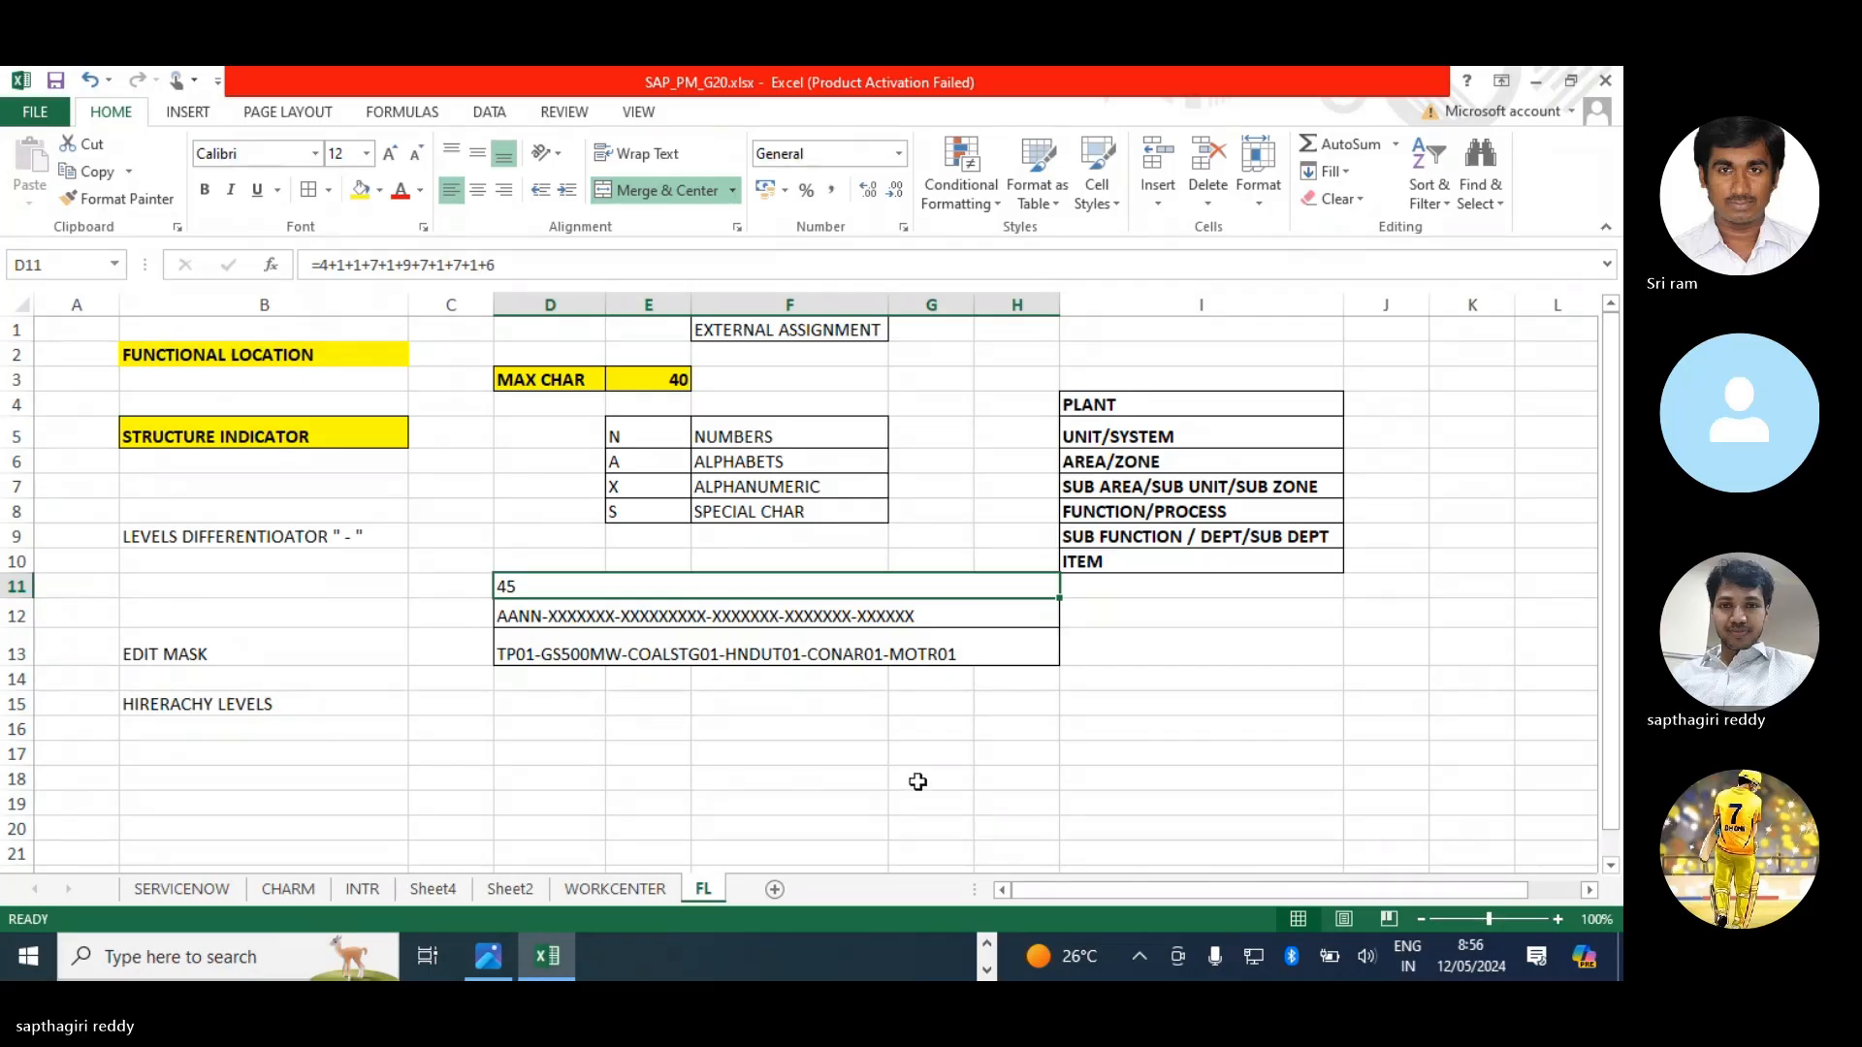
- Shorten the CONAR01 code in the D13 example to CNV01
double_click(852, 656)
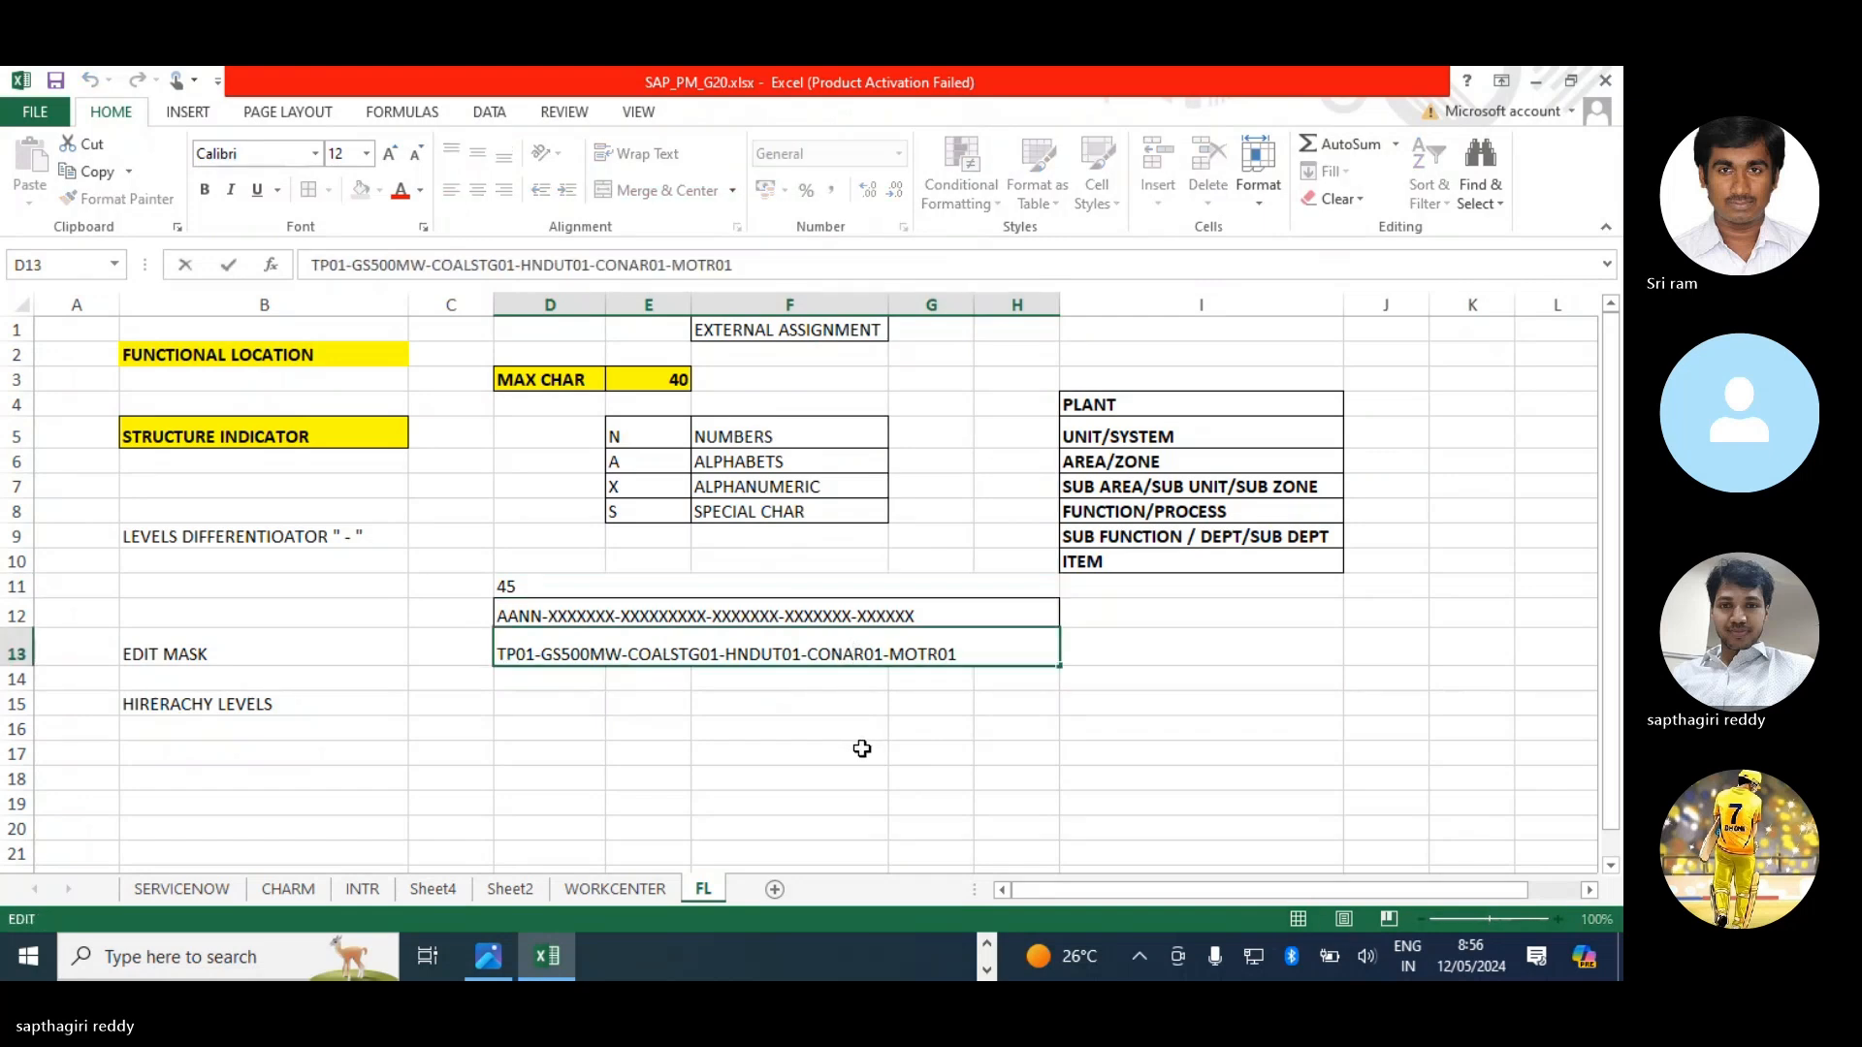
click(831, 668)
key(BackSpace)
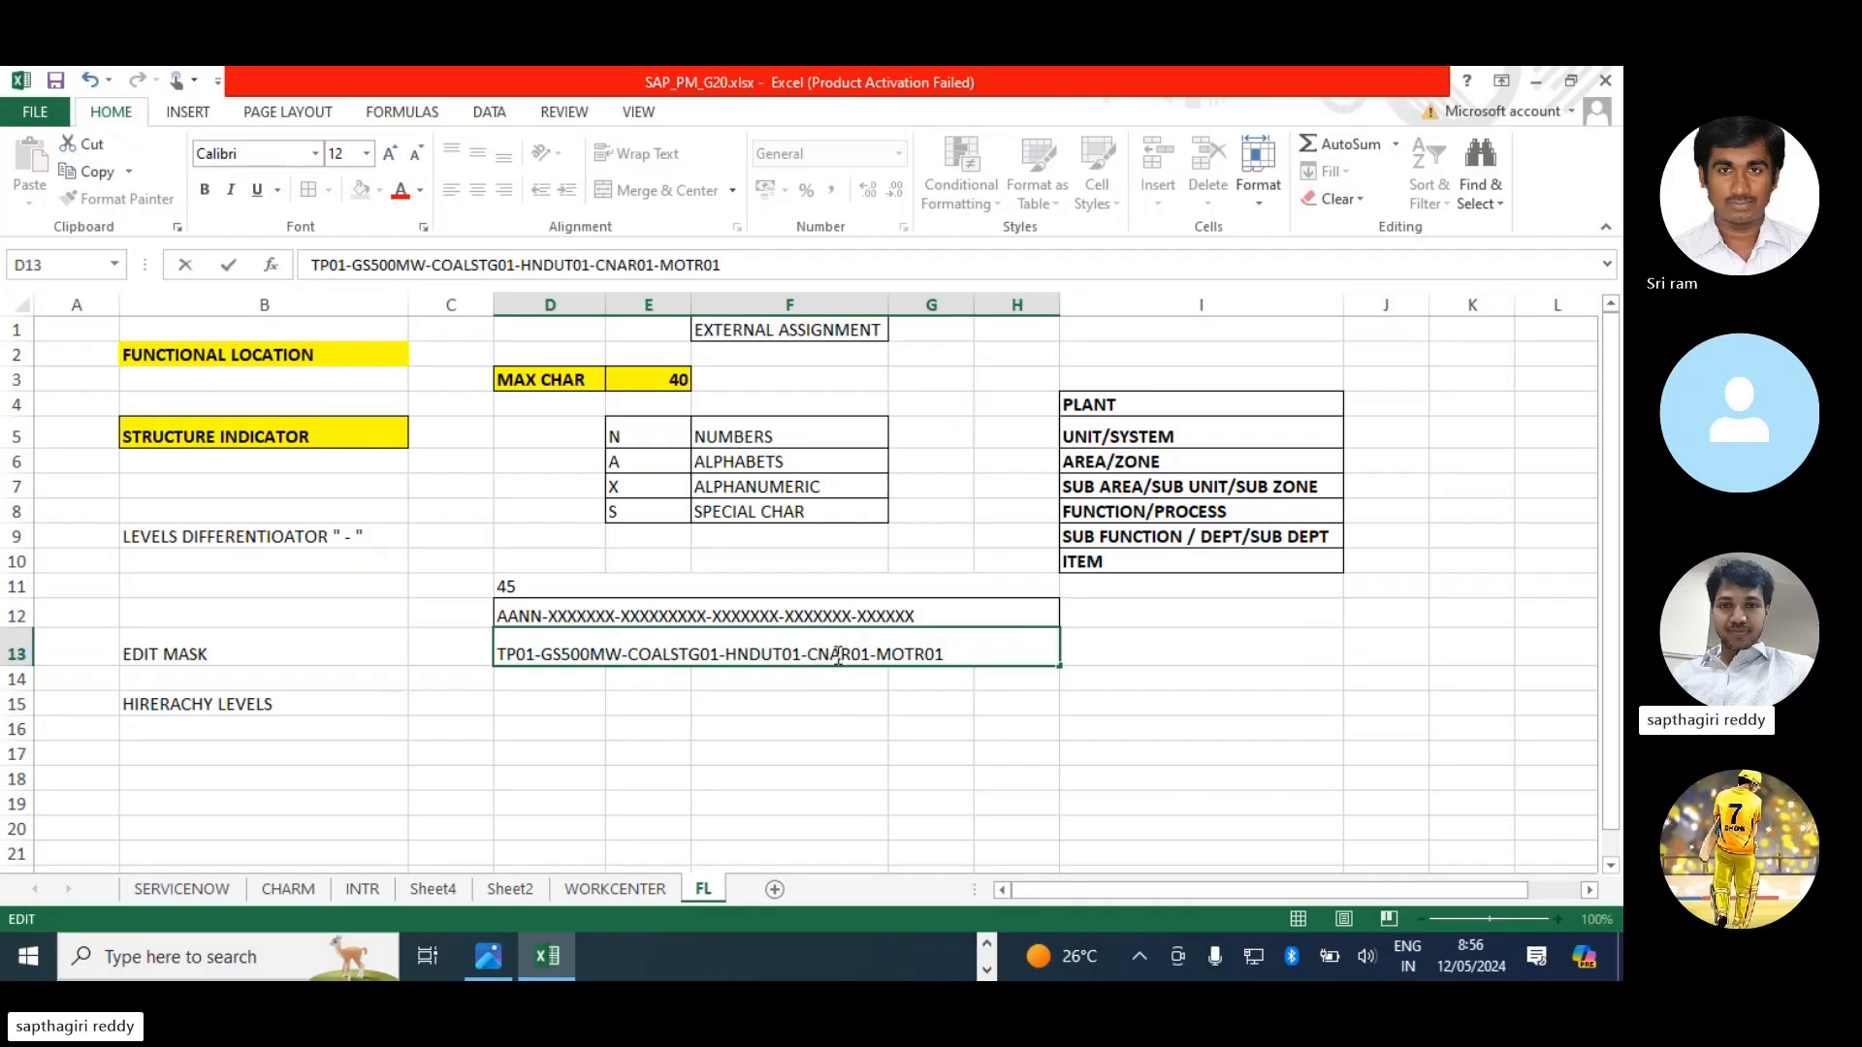
click(851, 667)
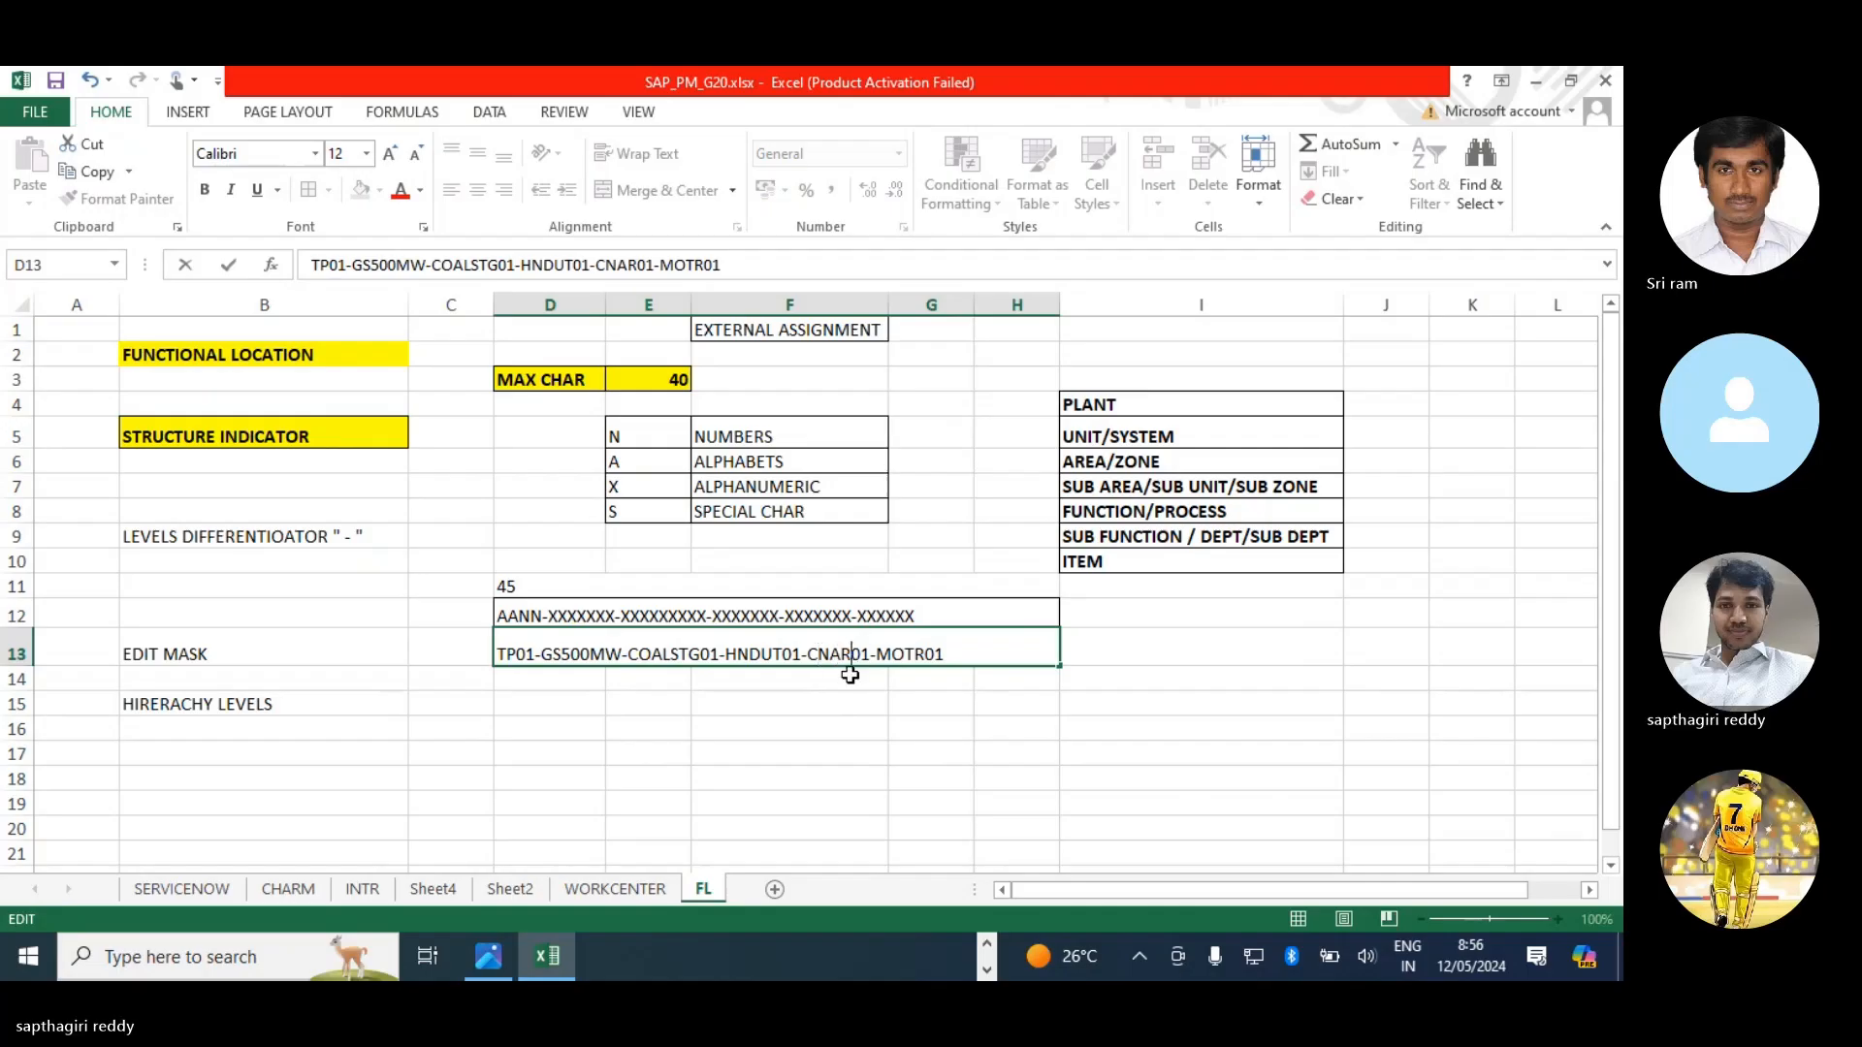
key(BackSpace)
key(BackSpace)
text(V)
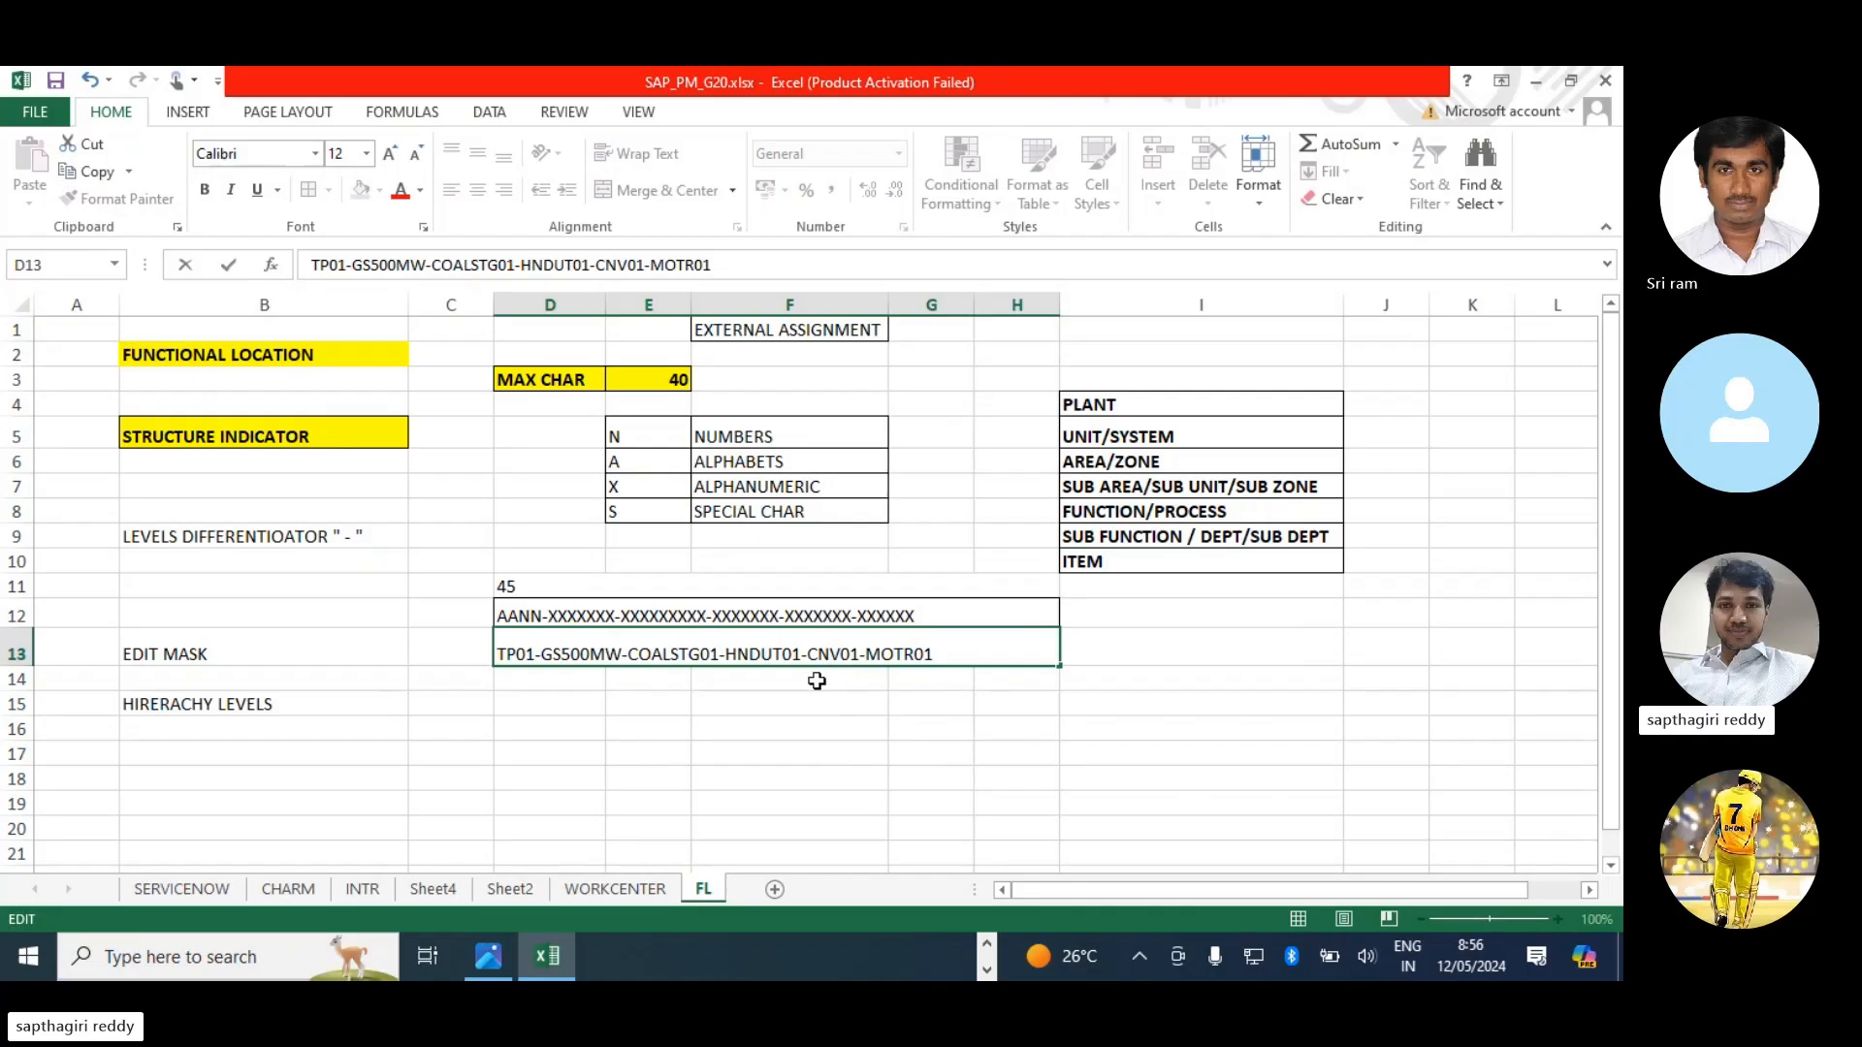
- Reduce the fifth block of the edit mask in D12 to five placeholders, XXXXX
double_click(832, 615)
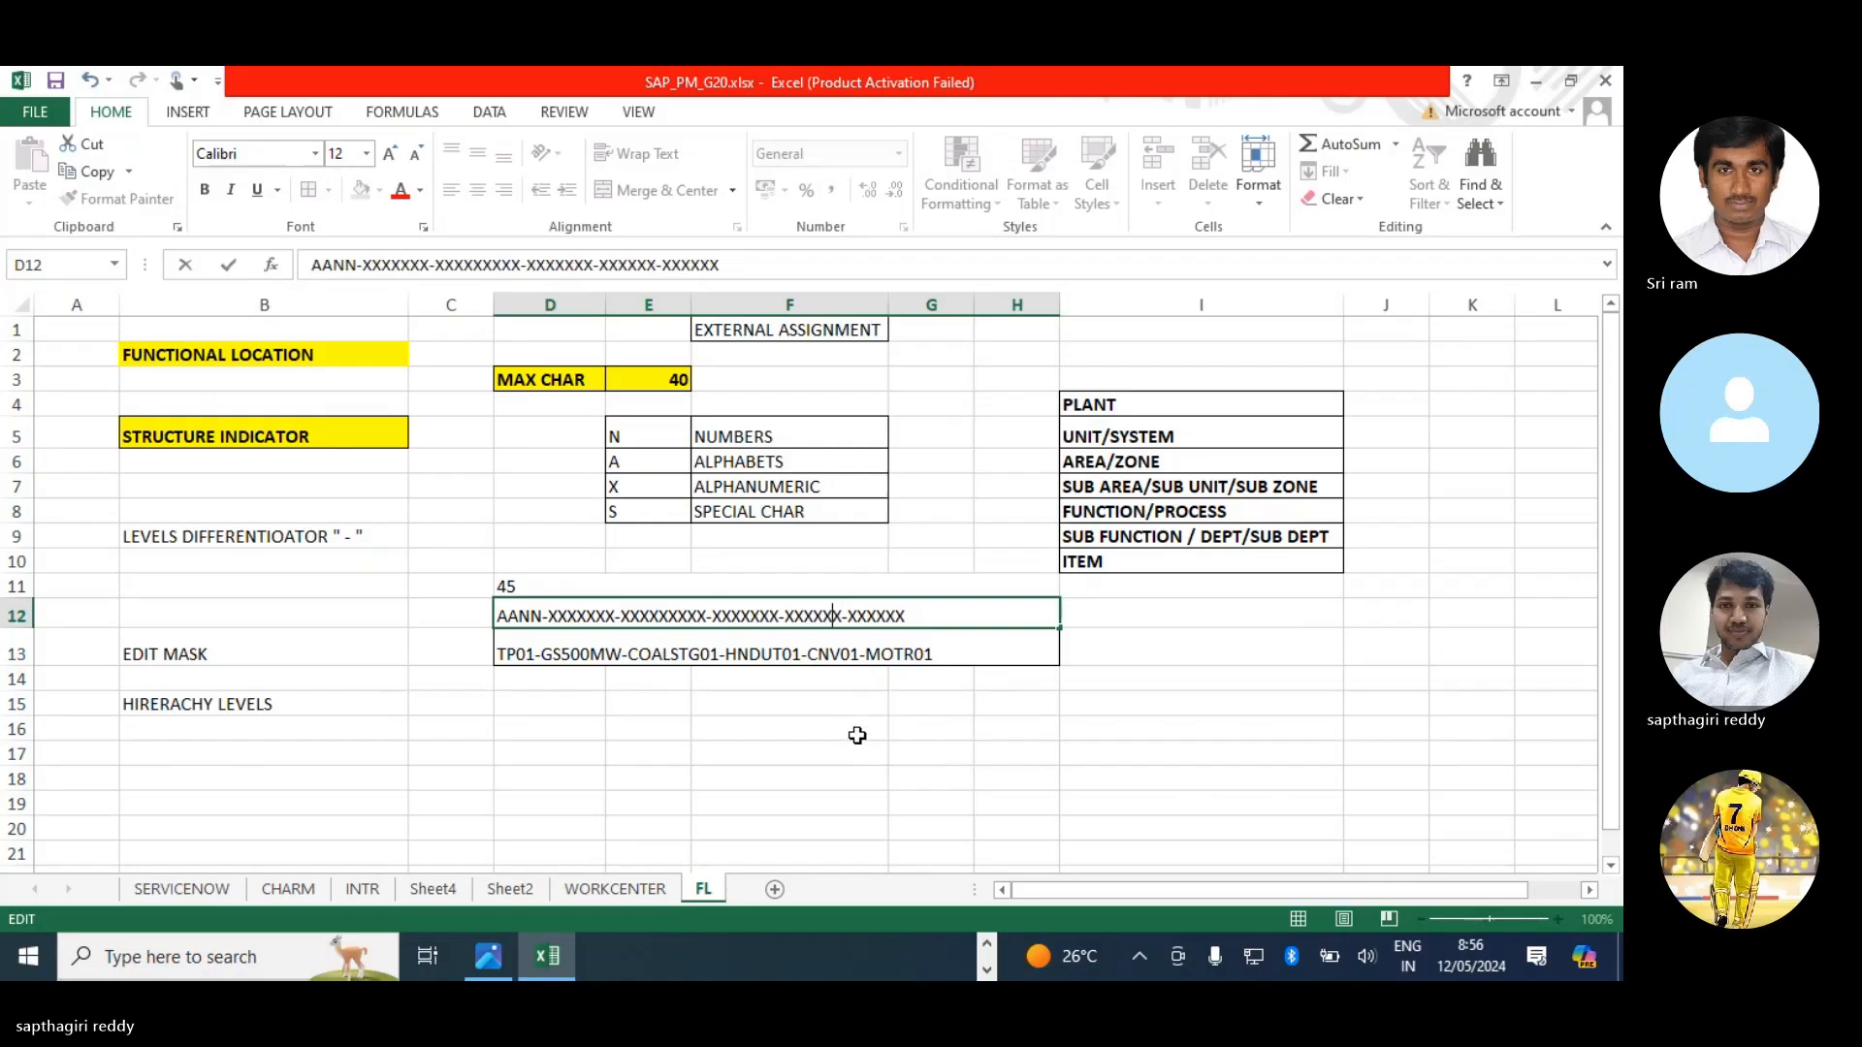
key(BackSpace)
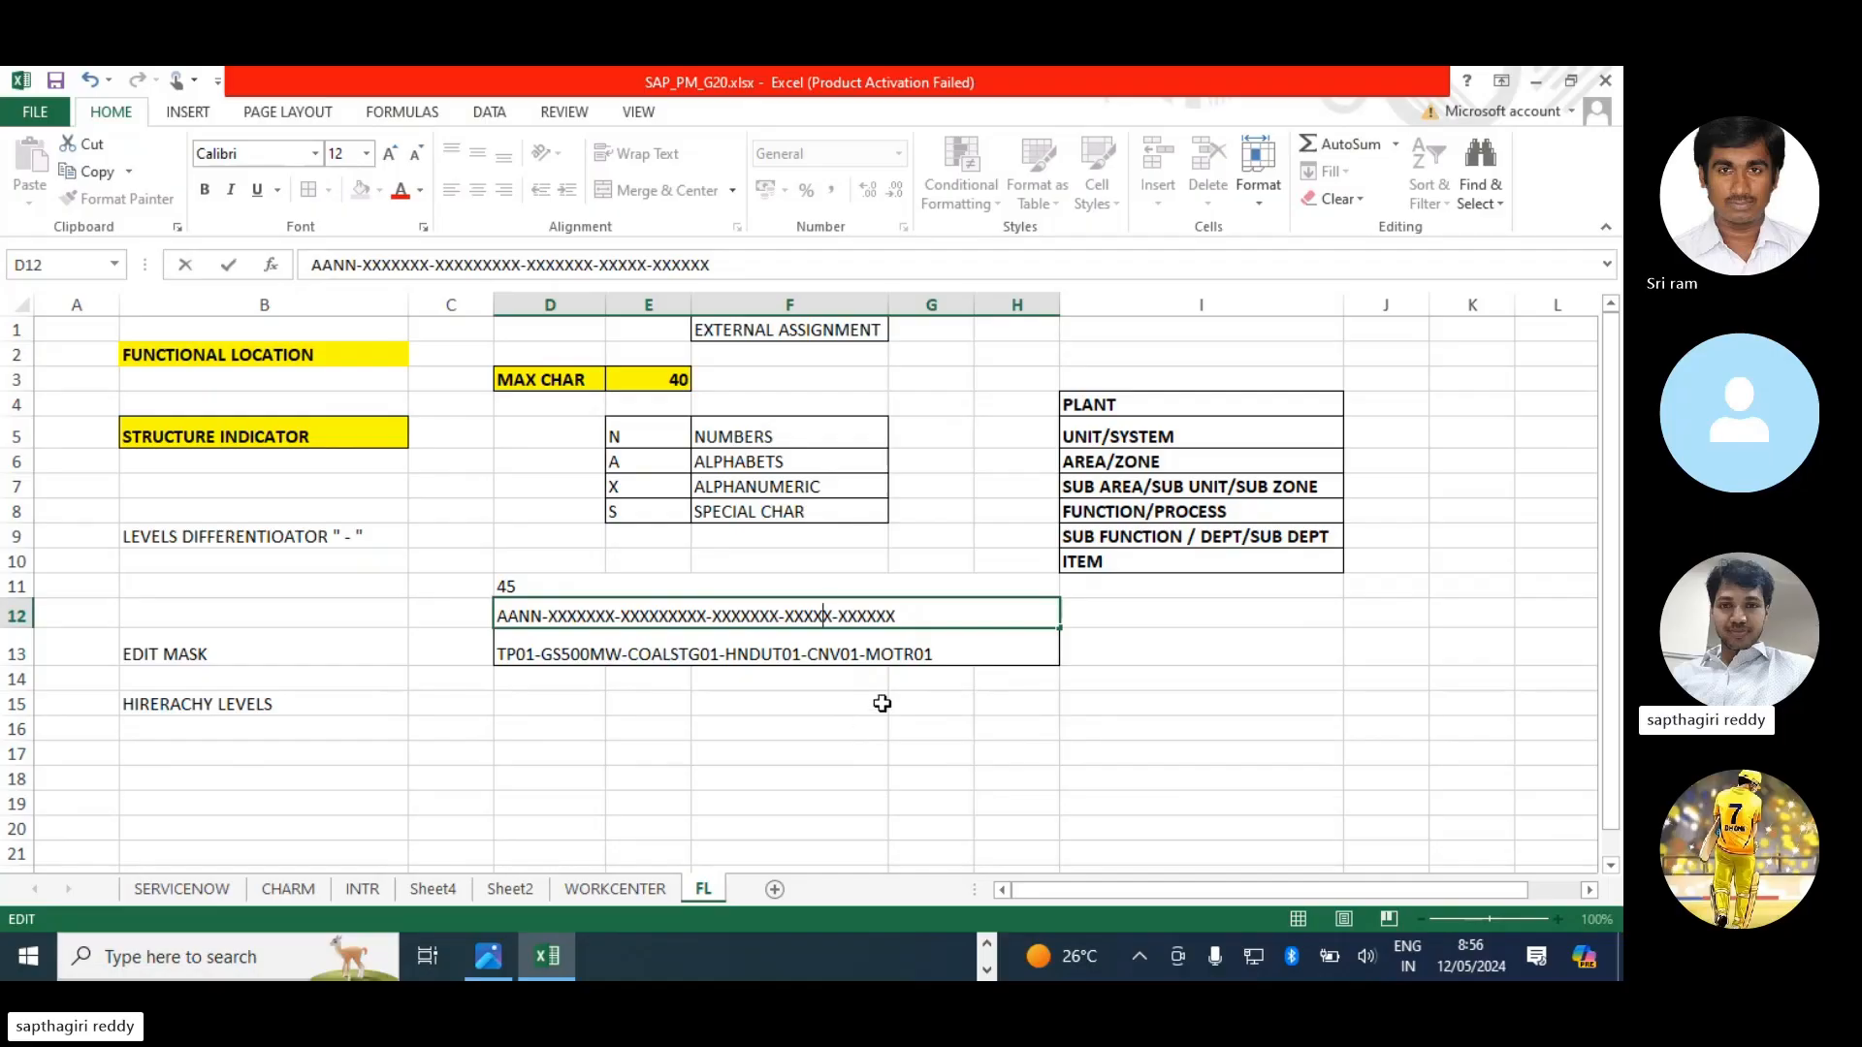
key(Return)
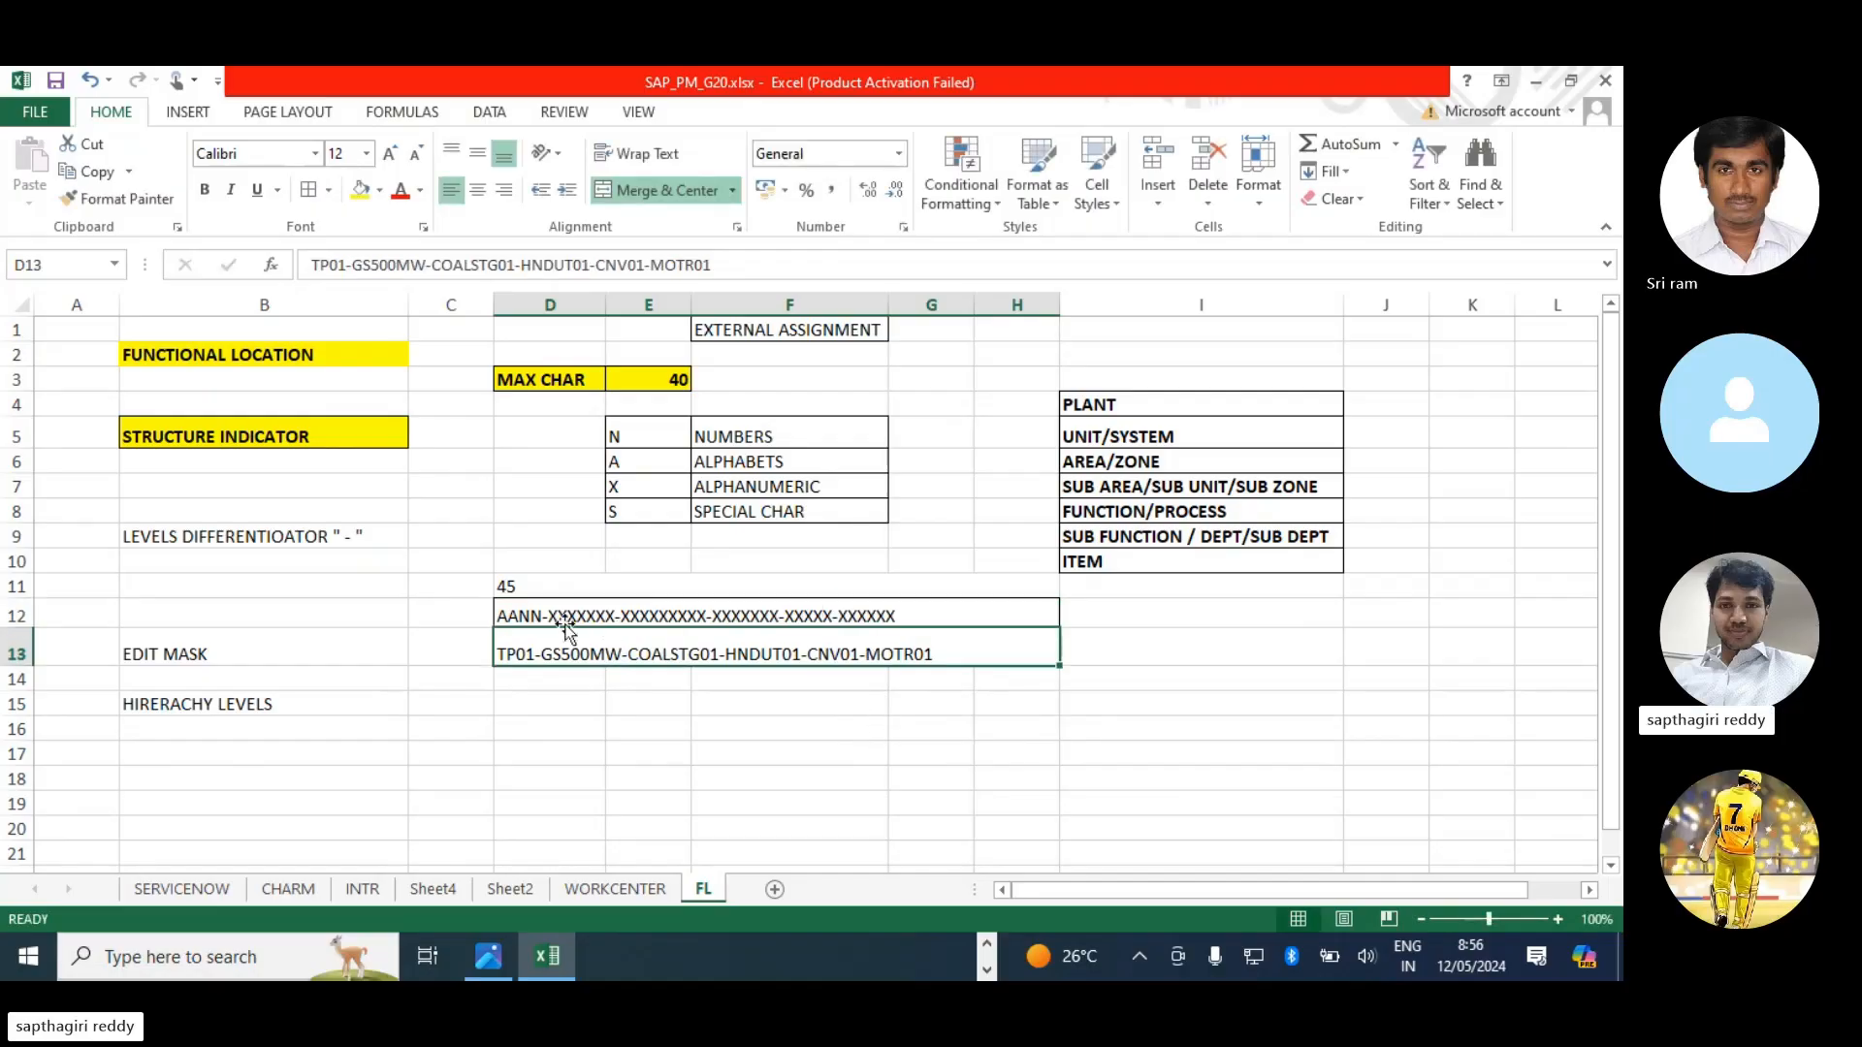
- Update the character count formula in D11 to =4+1+1+7+1+9+7+1+5+1+6
click(535, 586)
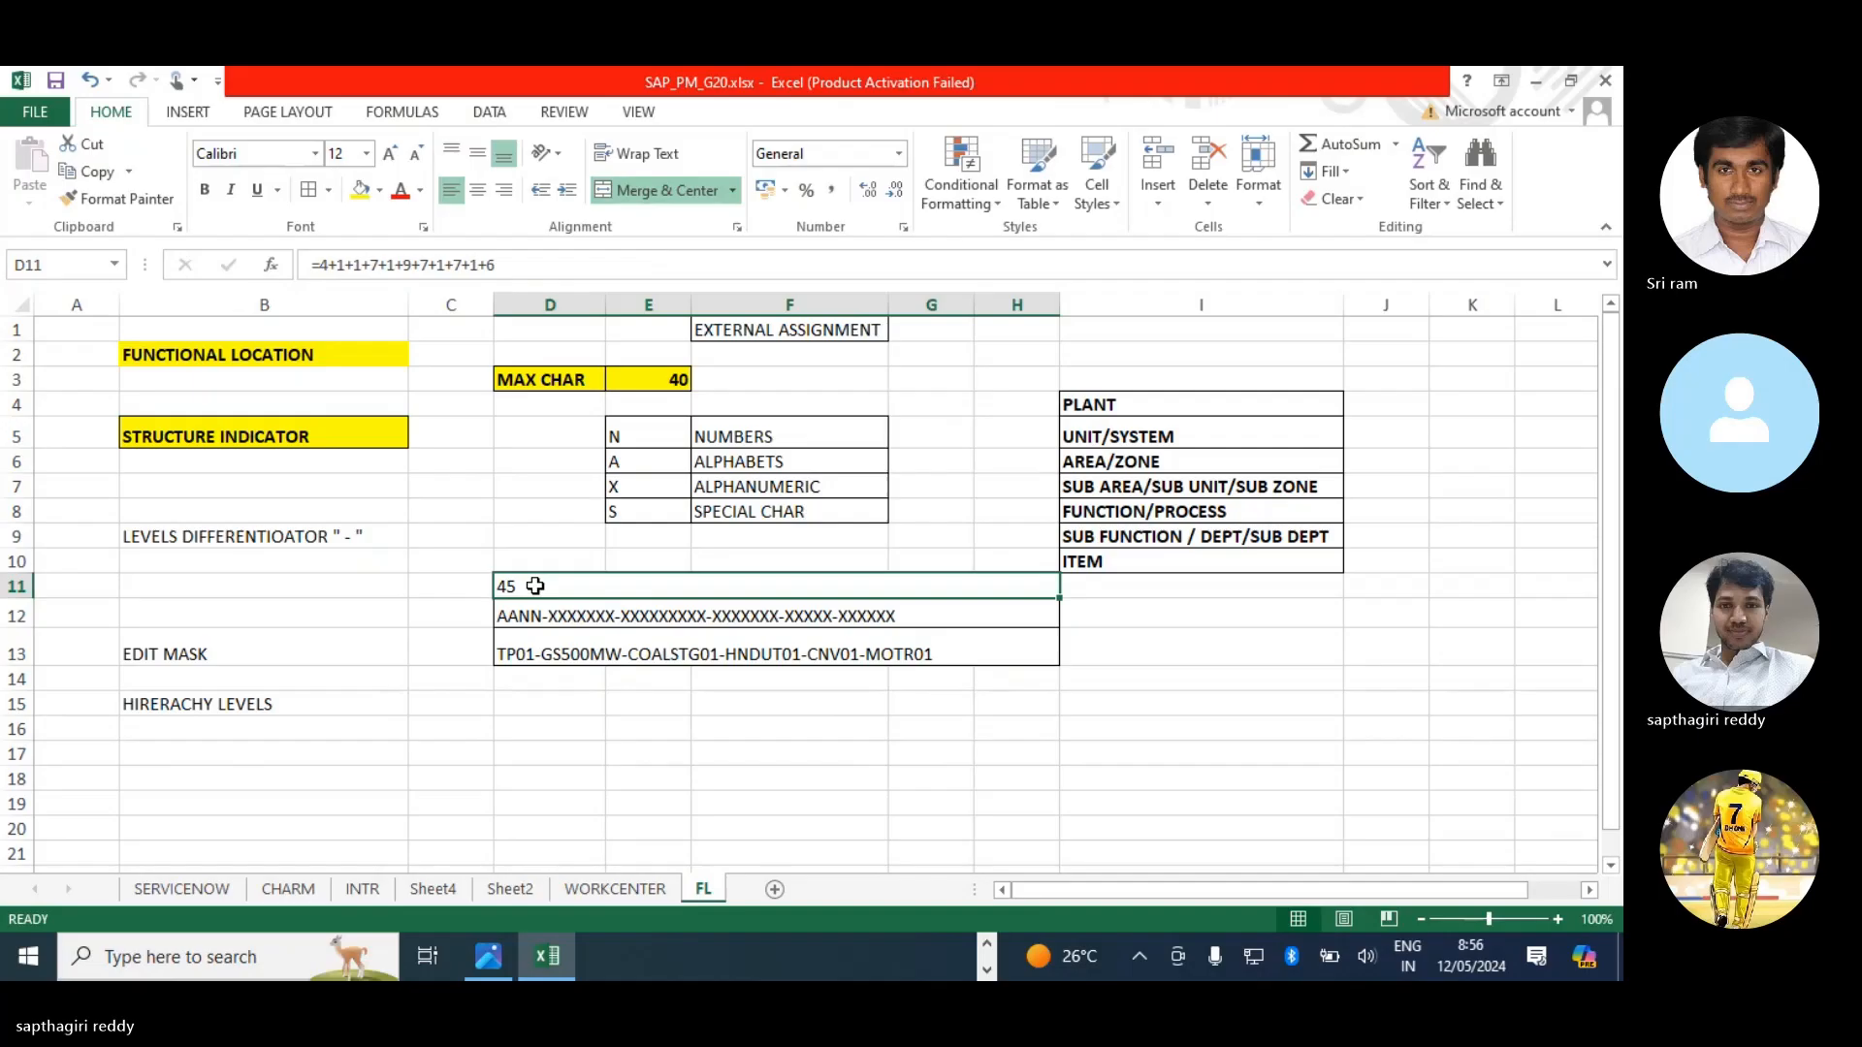
double_click(535, 586)
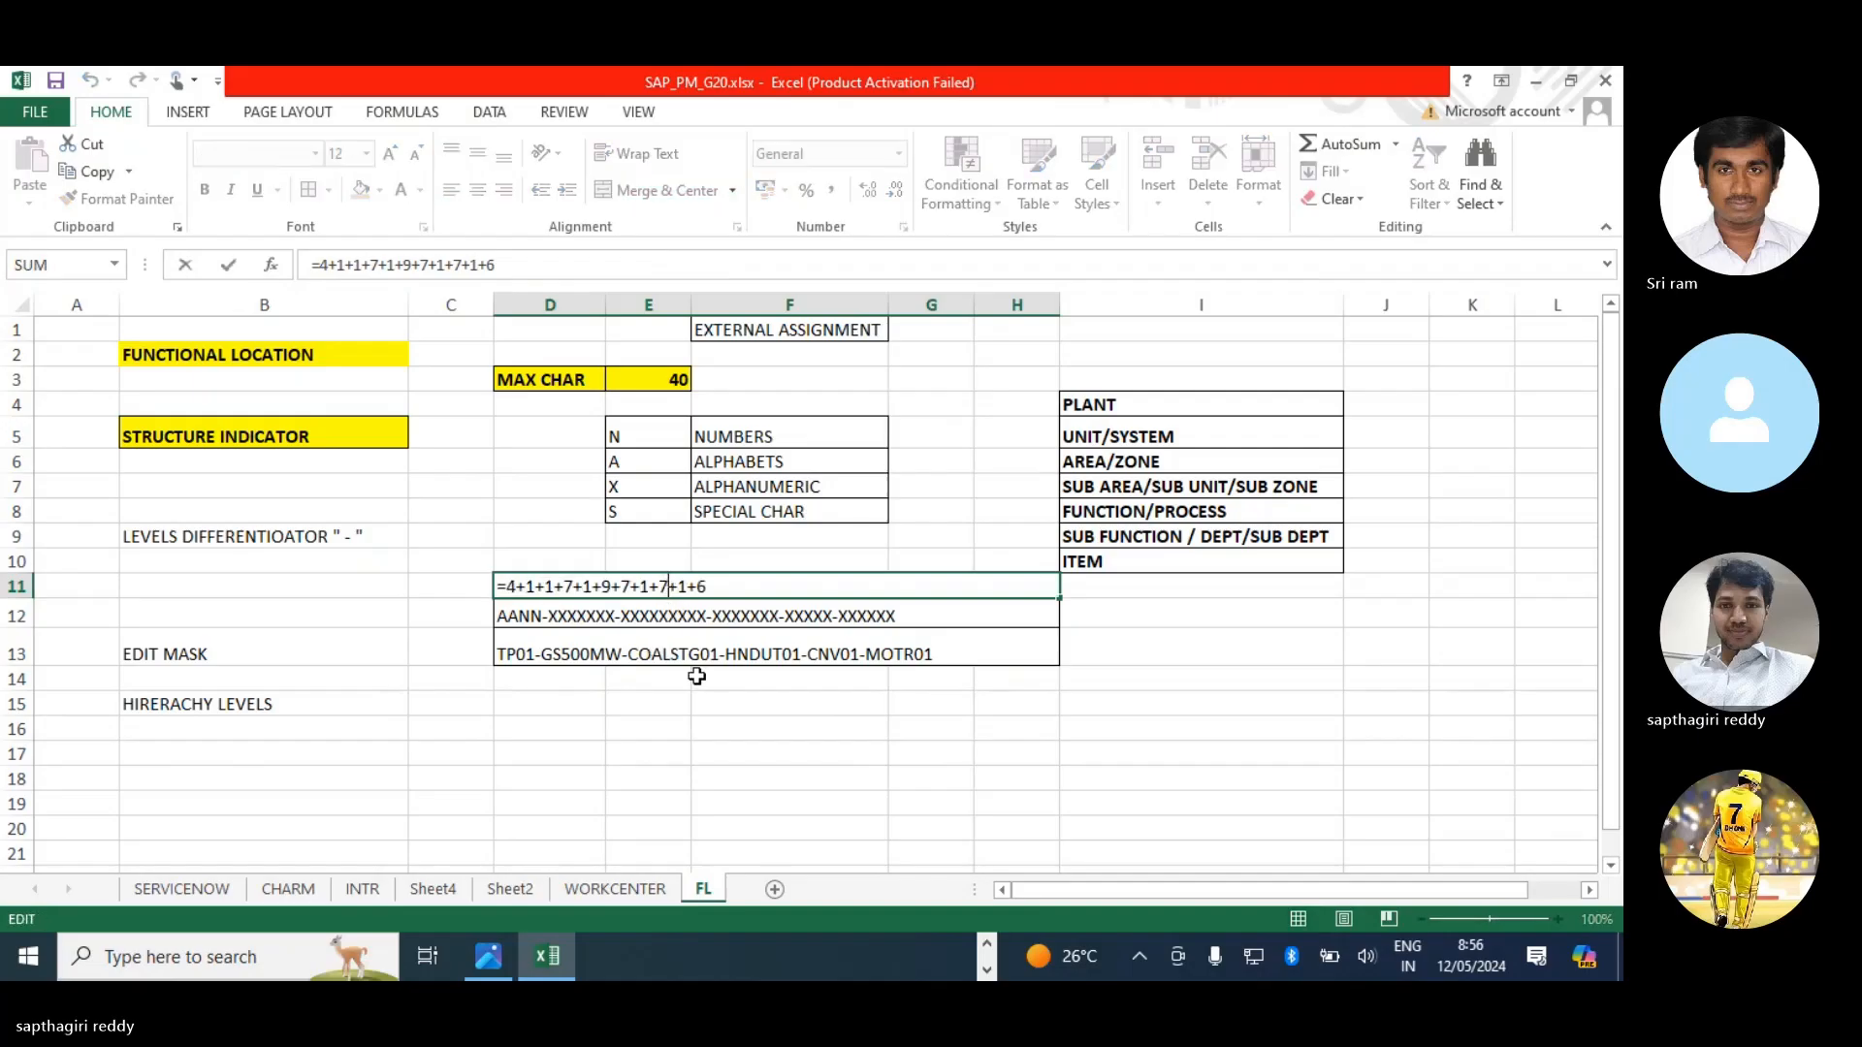
key(Return)
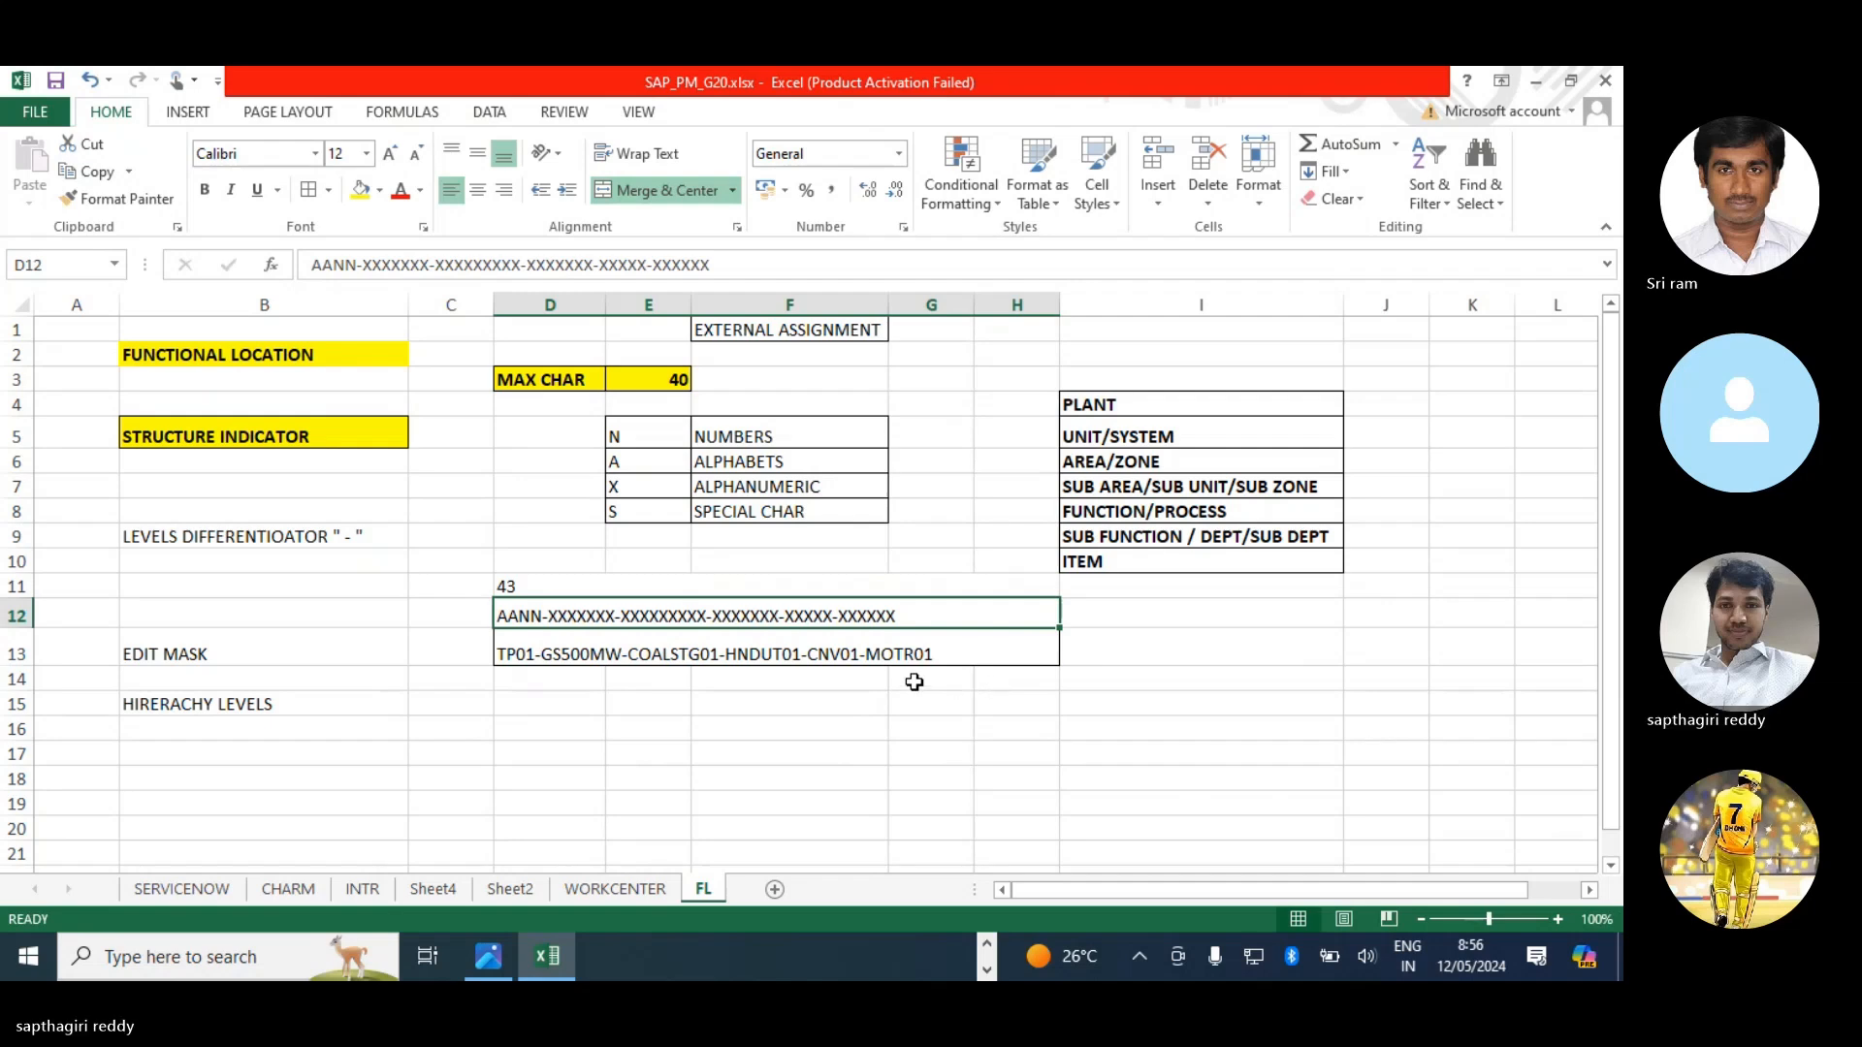
- Shorten the coal storage code COALSTG01 in the D13 example to CLSTG01
click(905, 656)
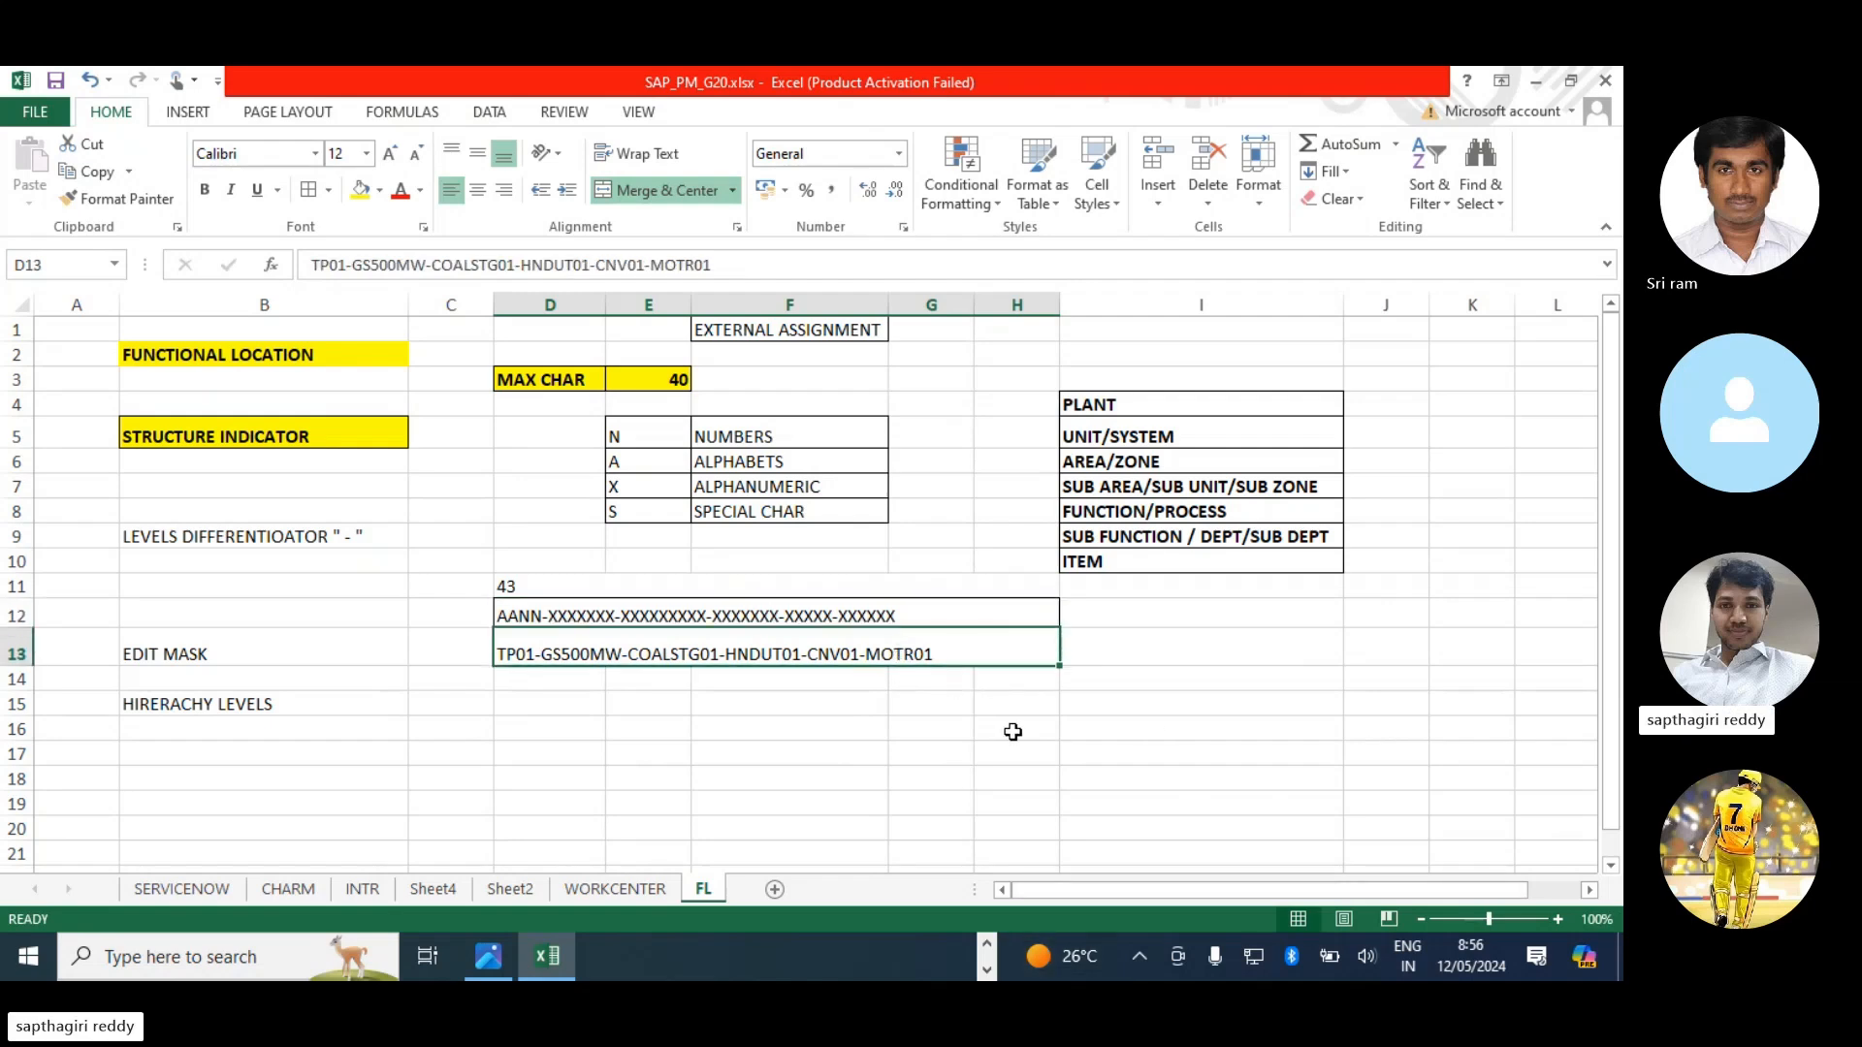
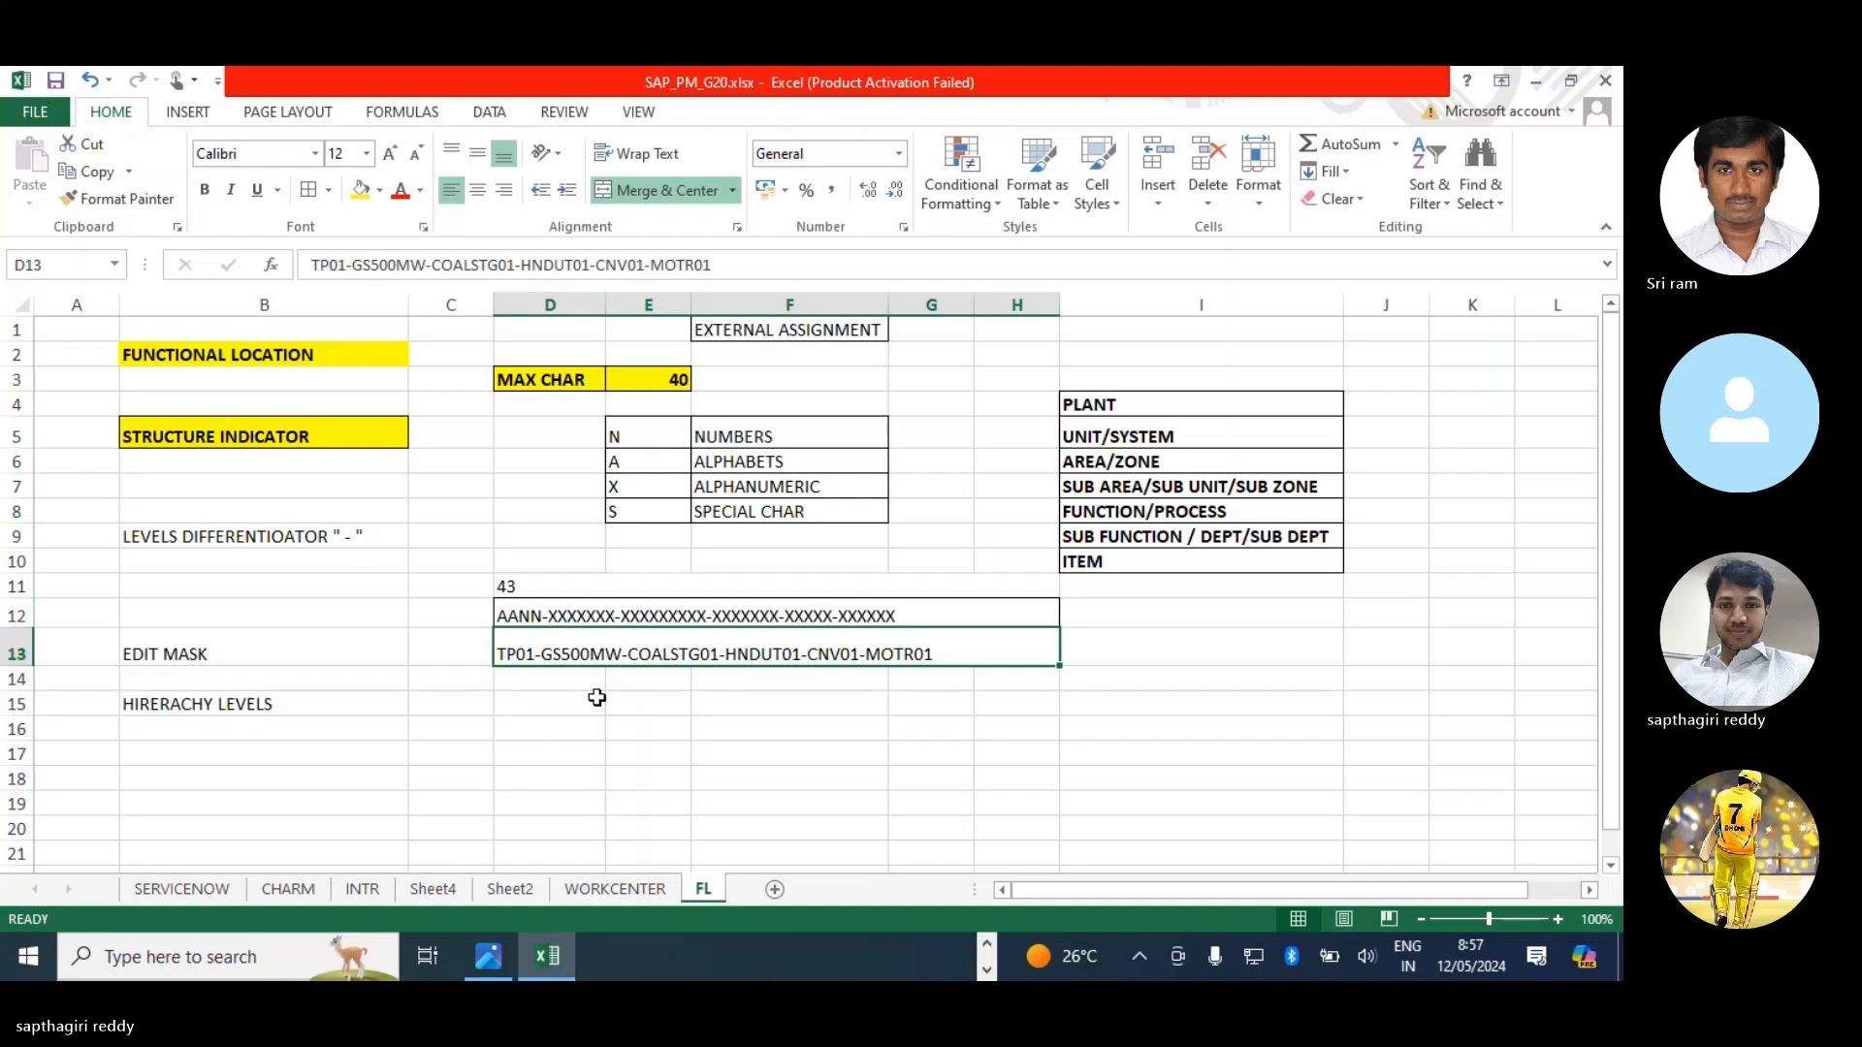
double_click(662, 656)
key(BackSpace)
key(BackSpace)
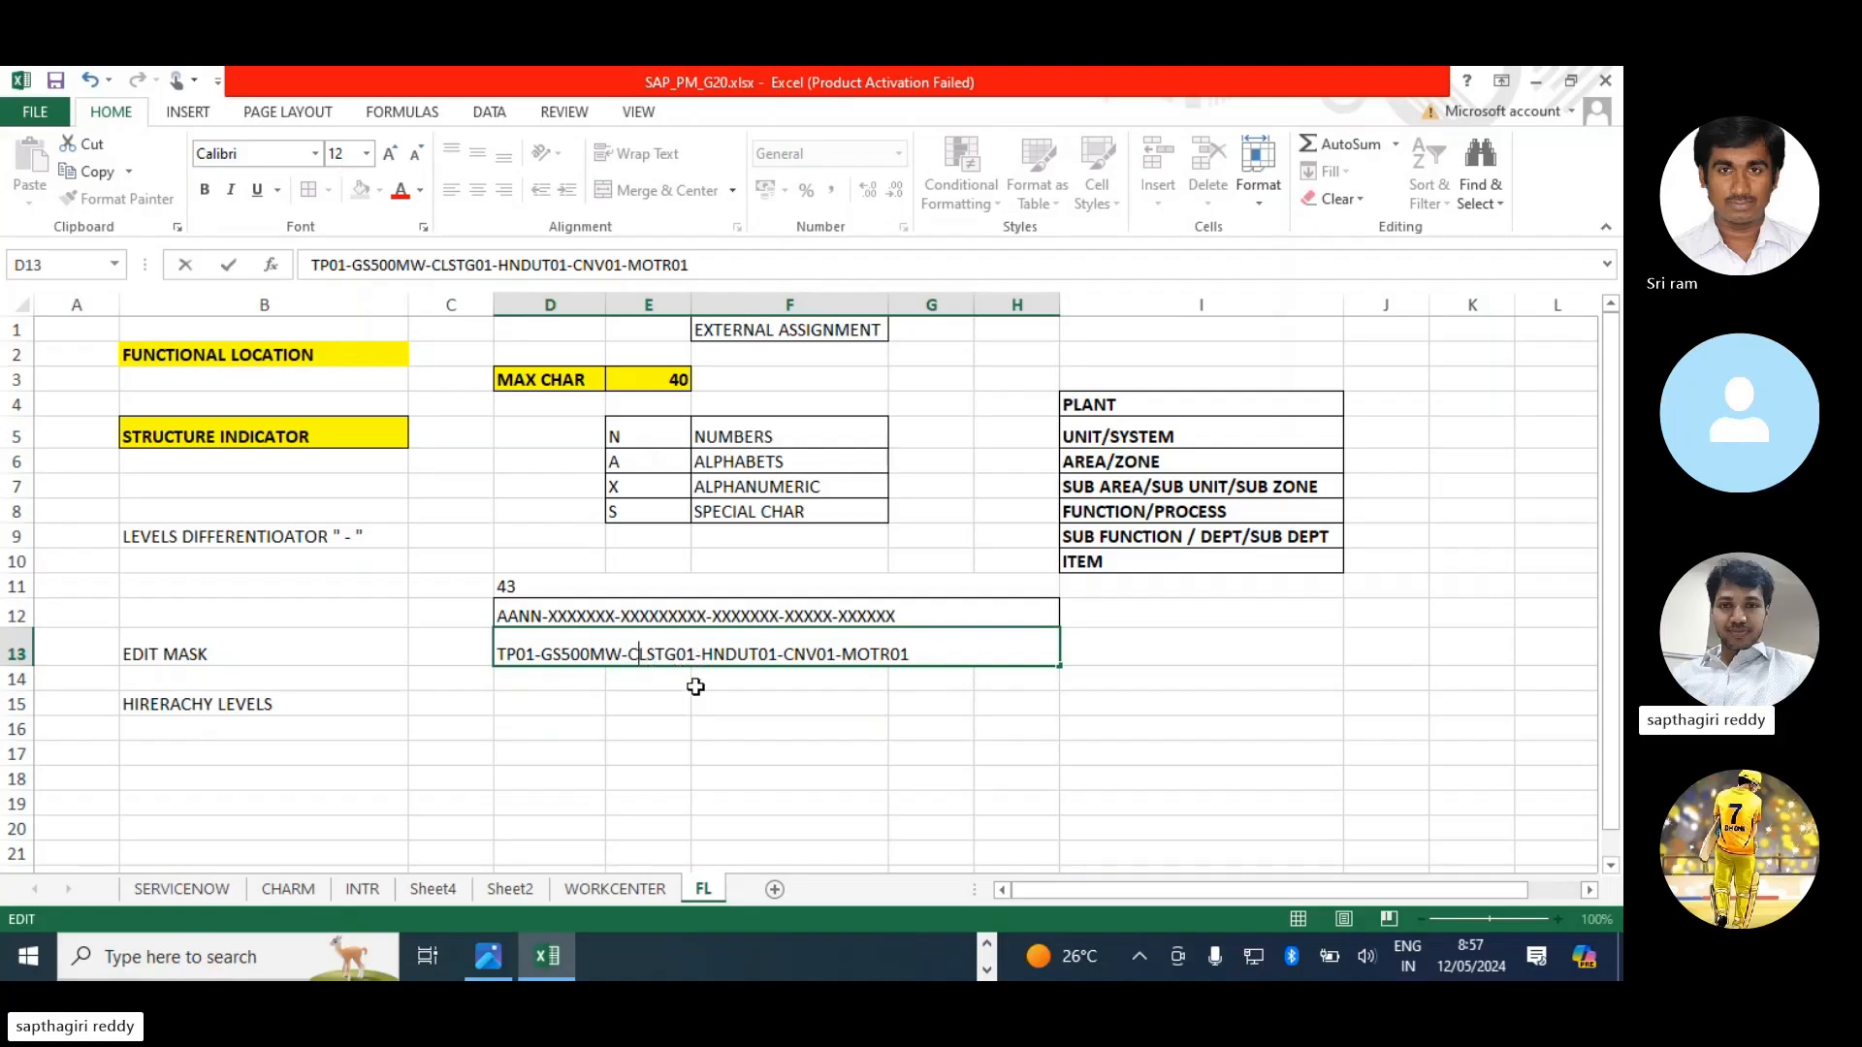
key(Return)
- Reduce the third block of the edit mask in D12 to seven placeholders, giving AANN-XXXXXXX-XXXXXXX-XXXXXXX-XXXXX-XXXXXX
click(670, 617)
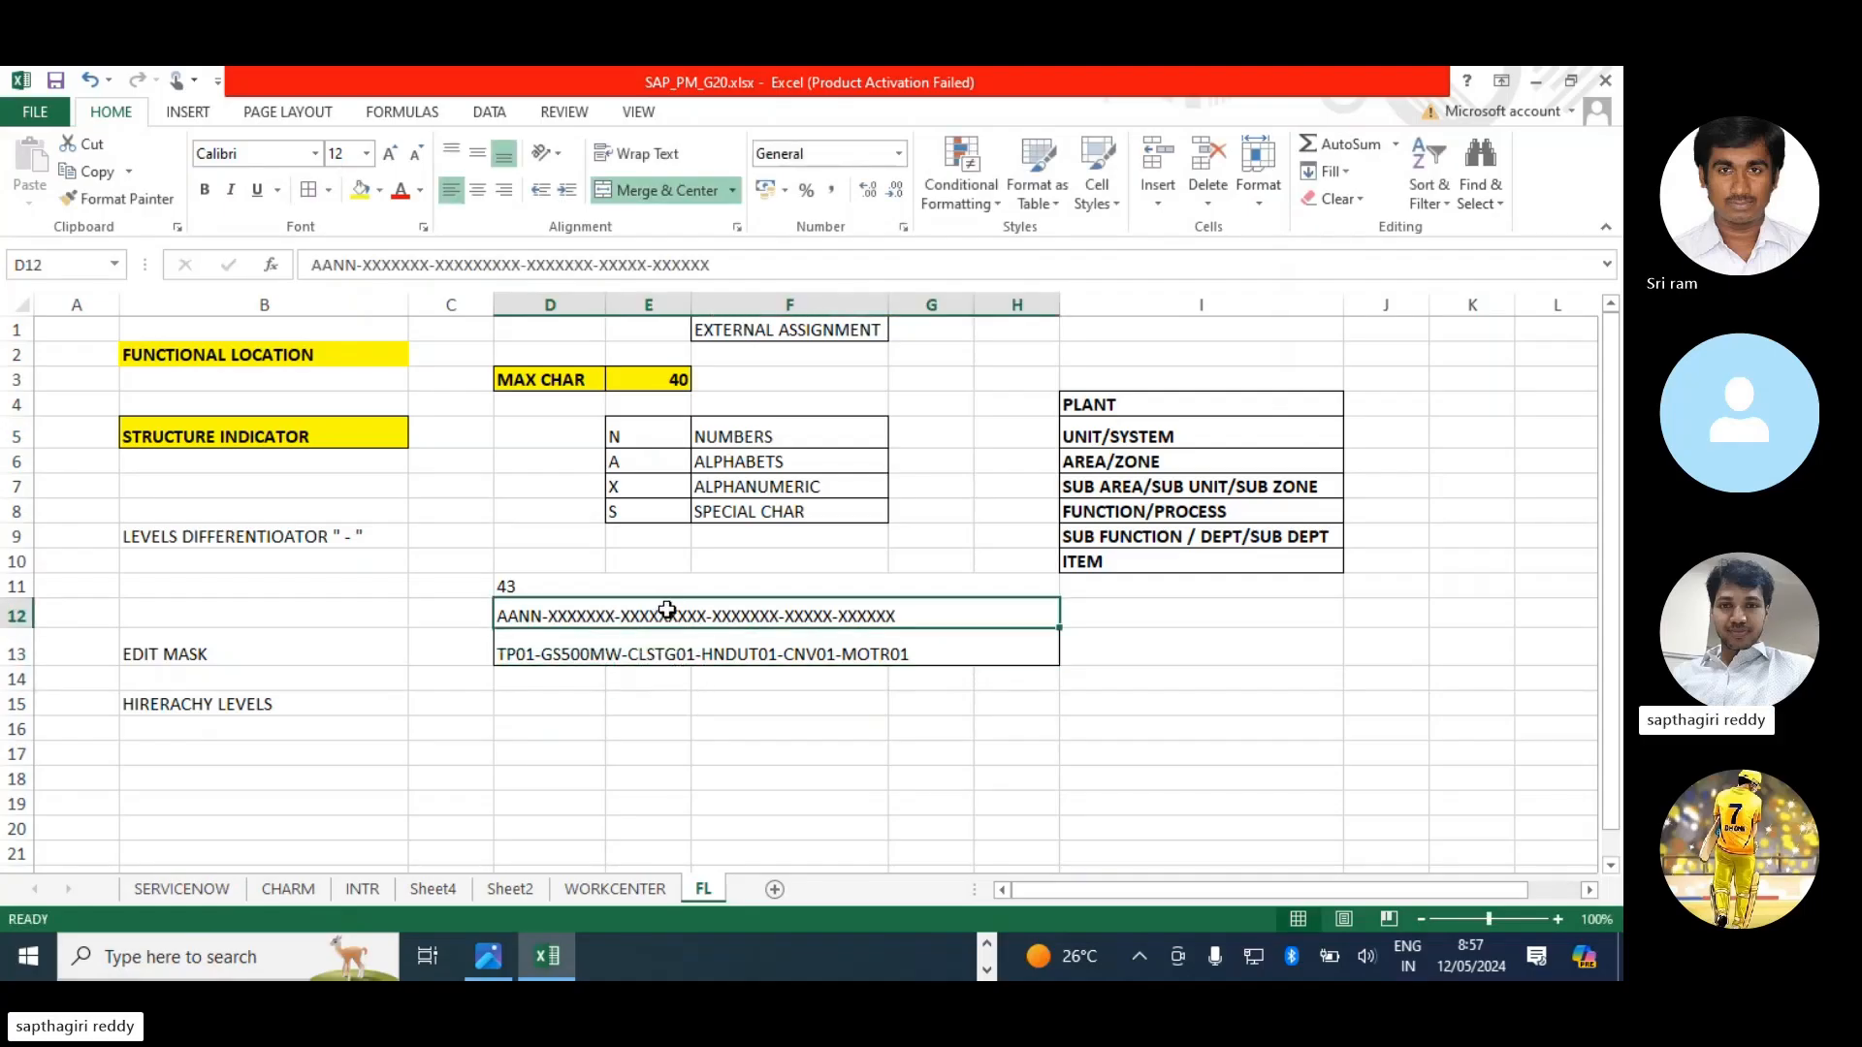
click(531, 588)
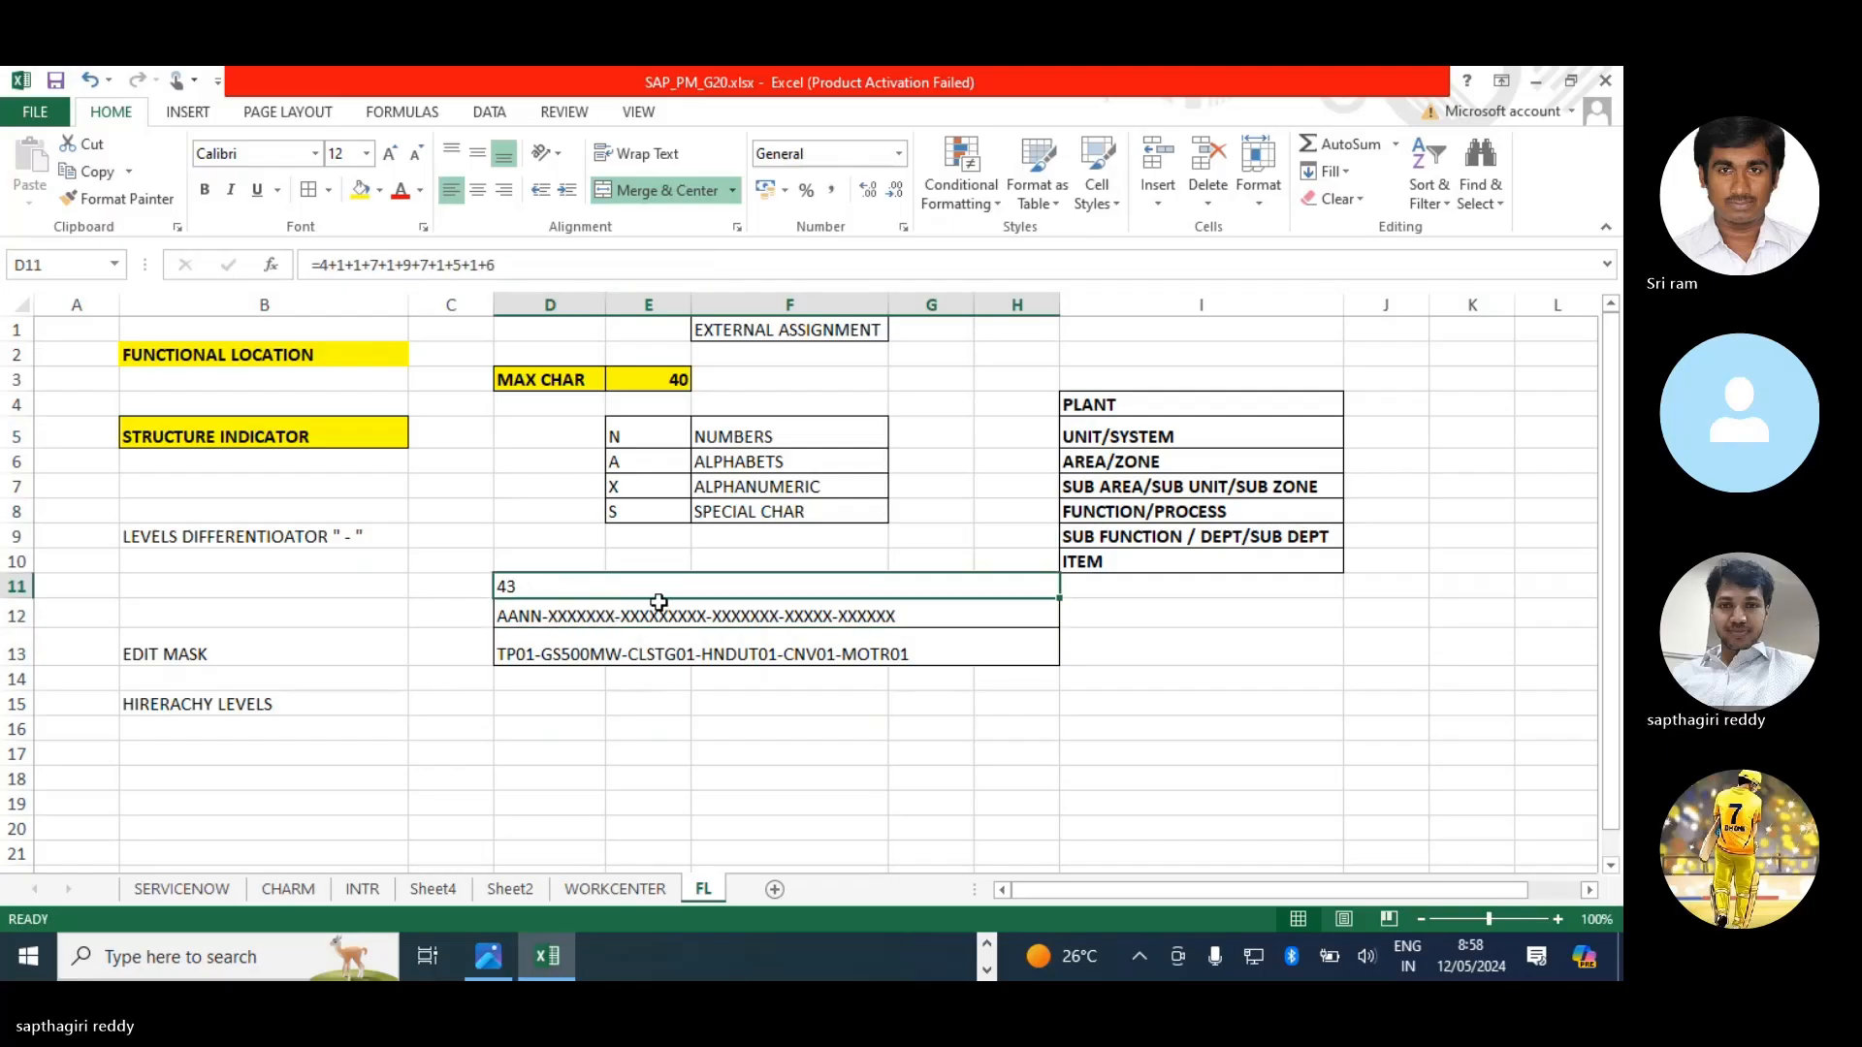
double_click(646, 613)
key(BackSpace)
key(BackSpace)
click(697, 774)
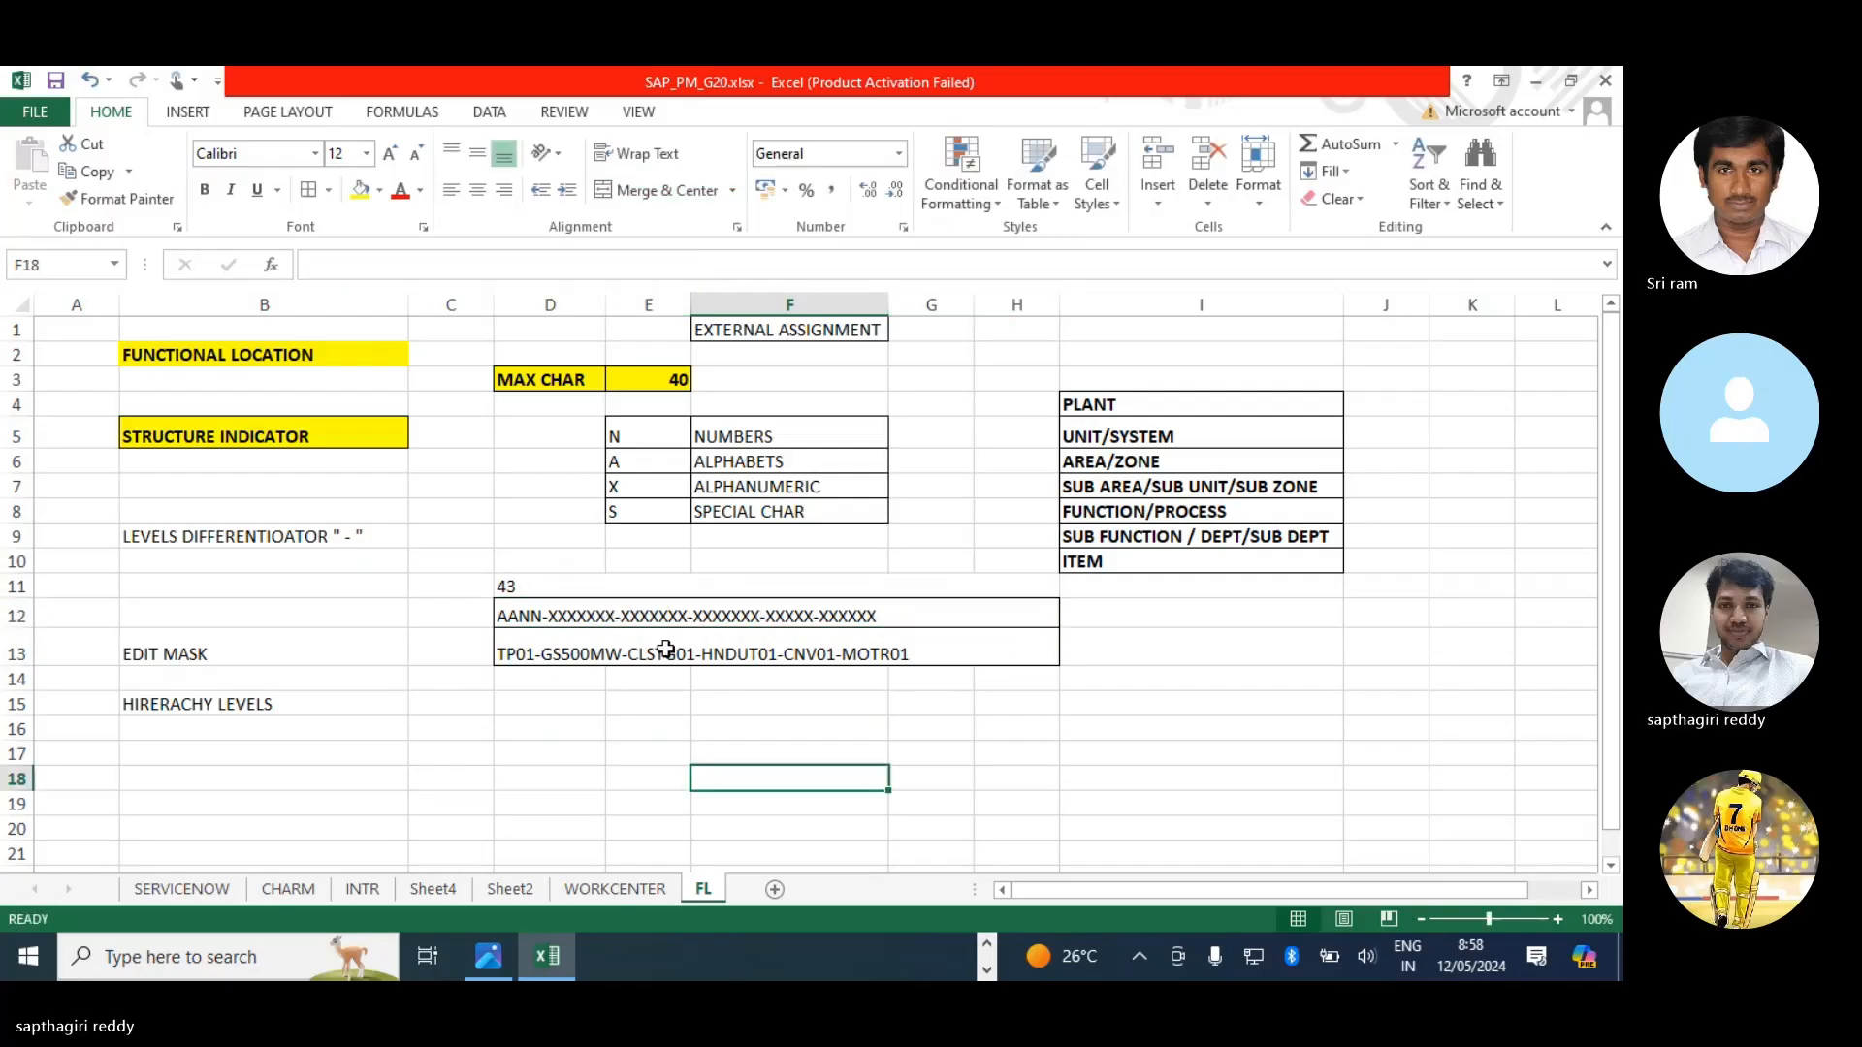
- Change the third level's count in the D11 formula to 7, giving =4+1+1+7+1+7+7+1+5+1+6
click(510, 582)
double_click(532, 584)
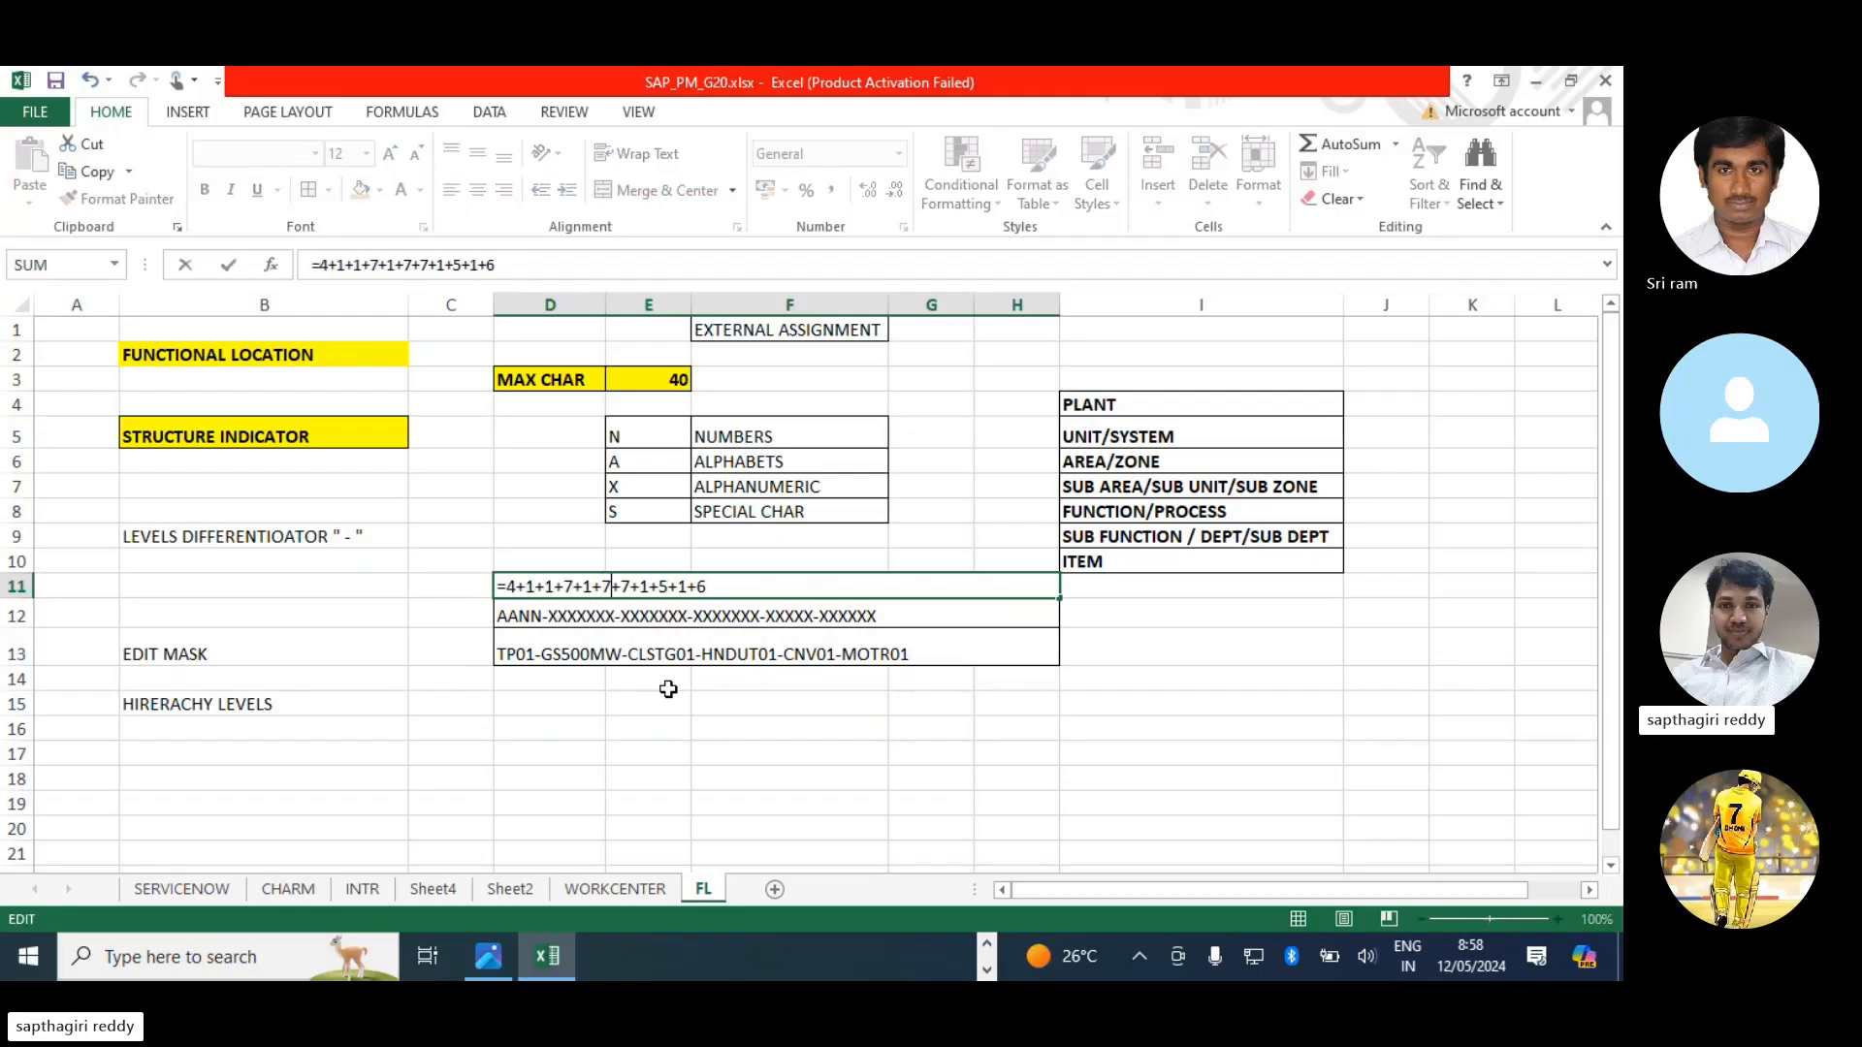
key(Return)
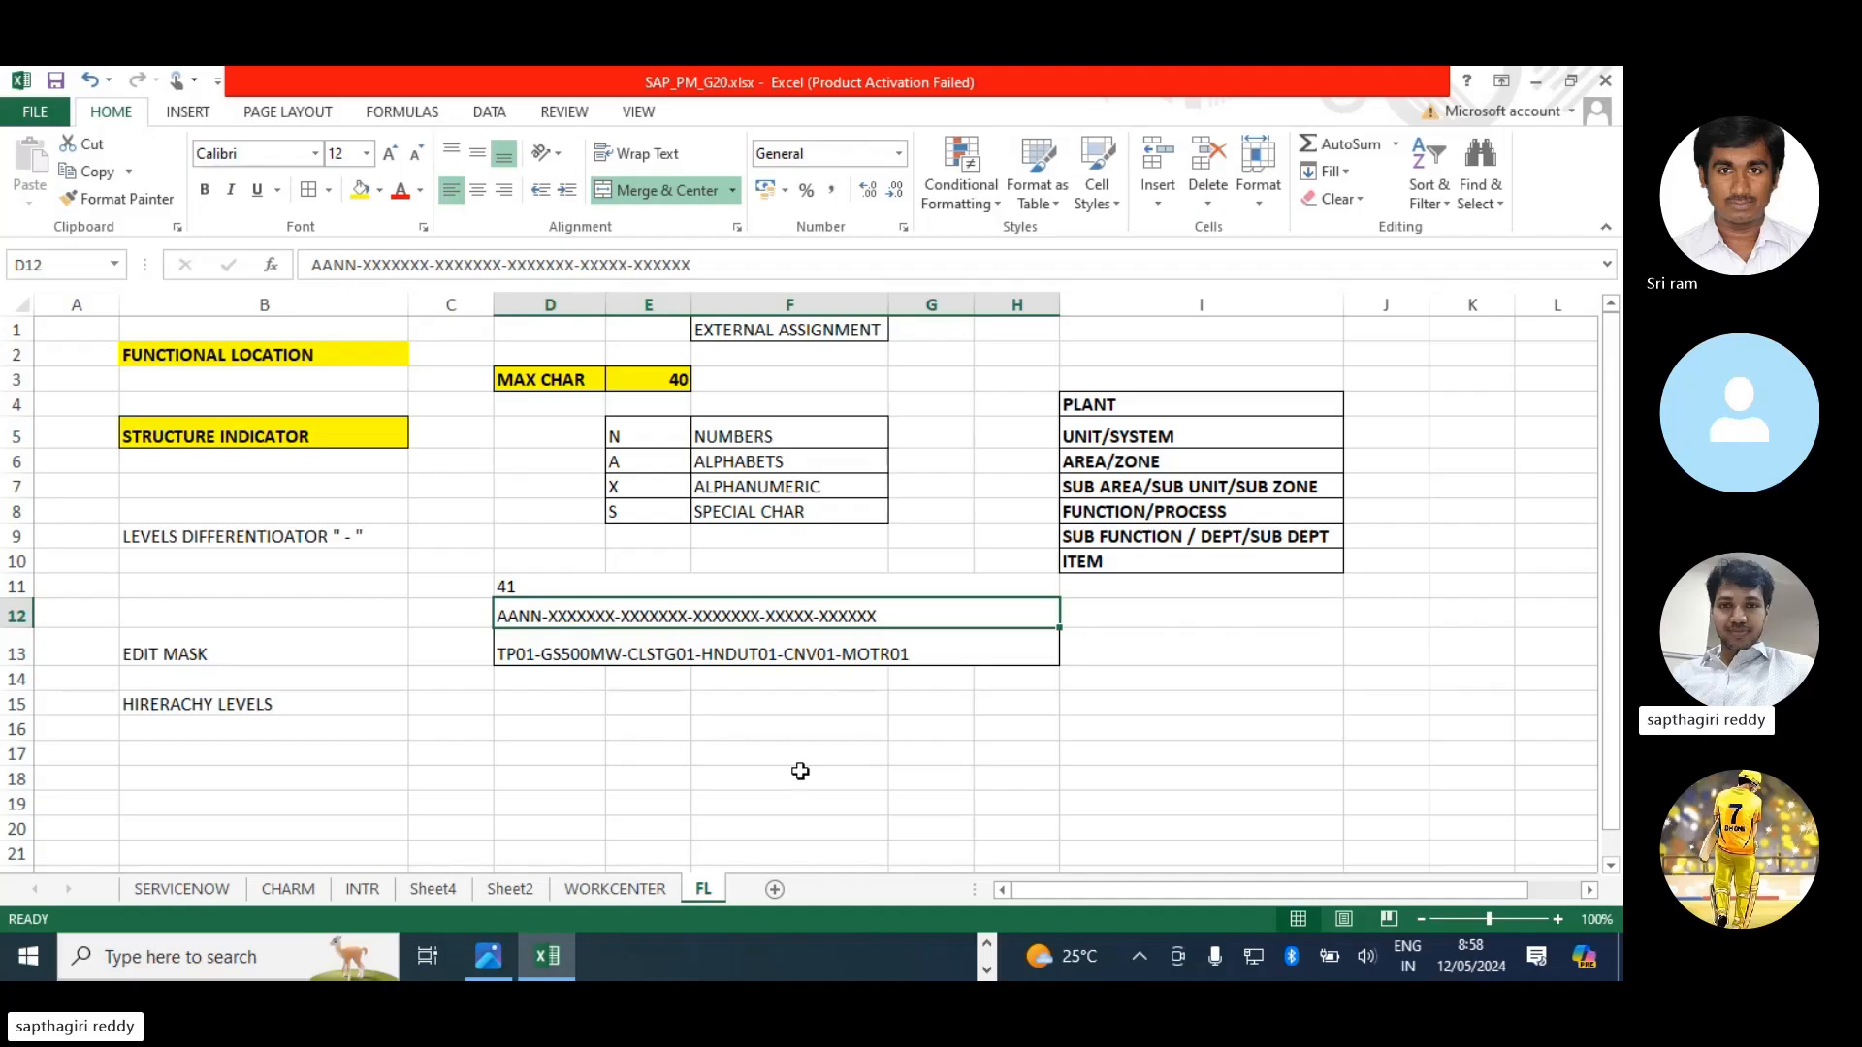
double_click(586, 653)
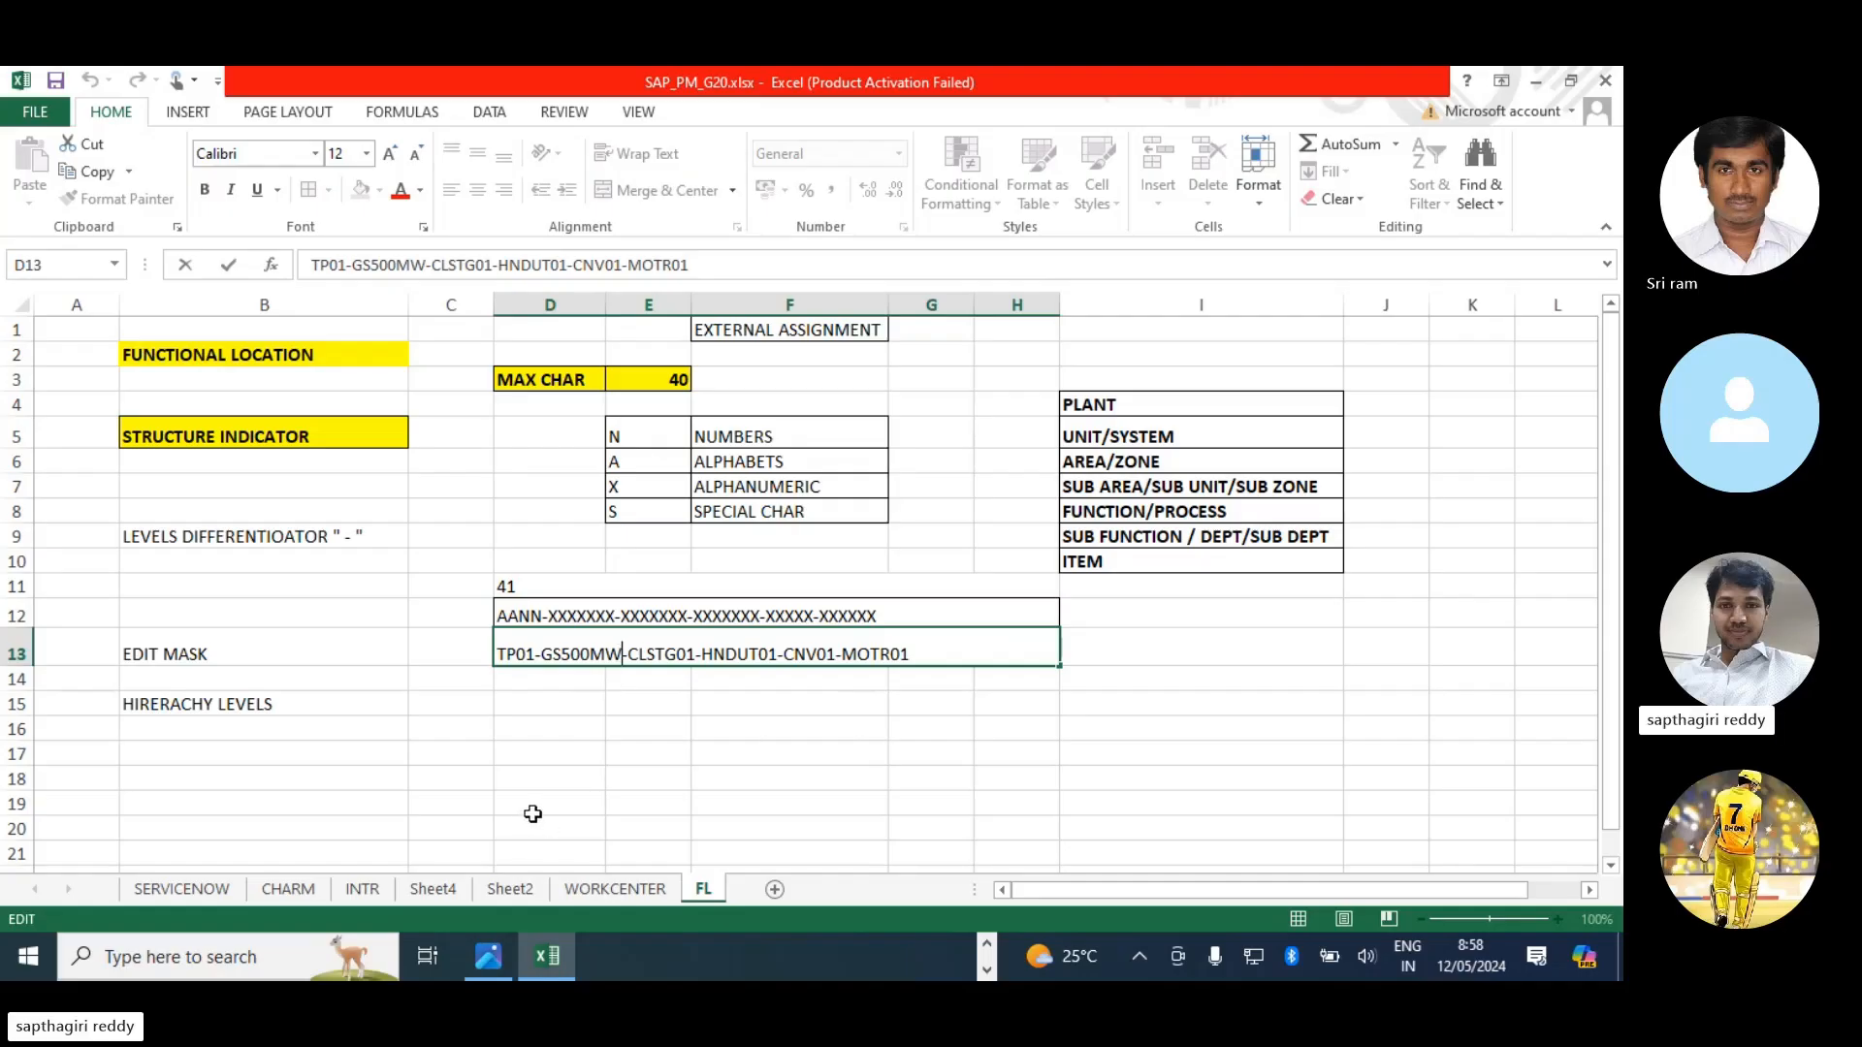
key(Return)
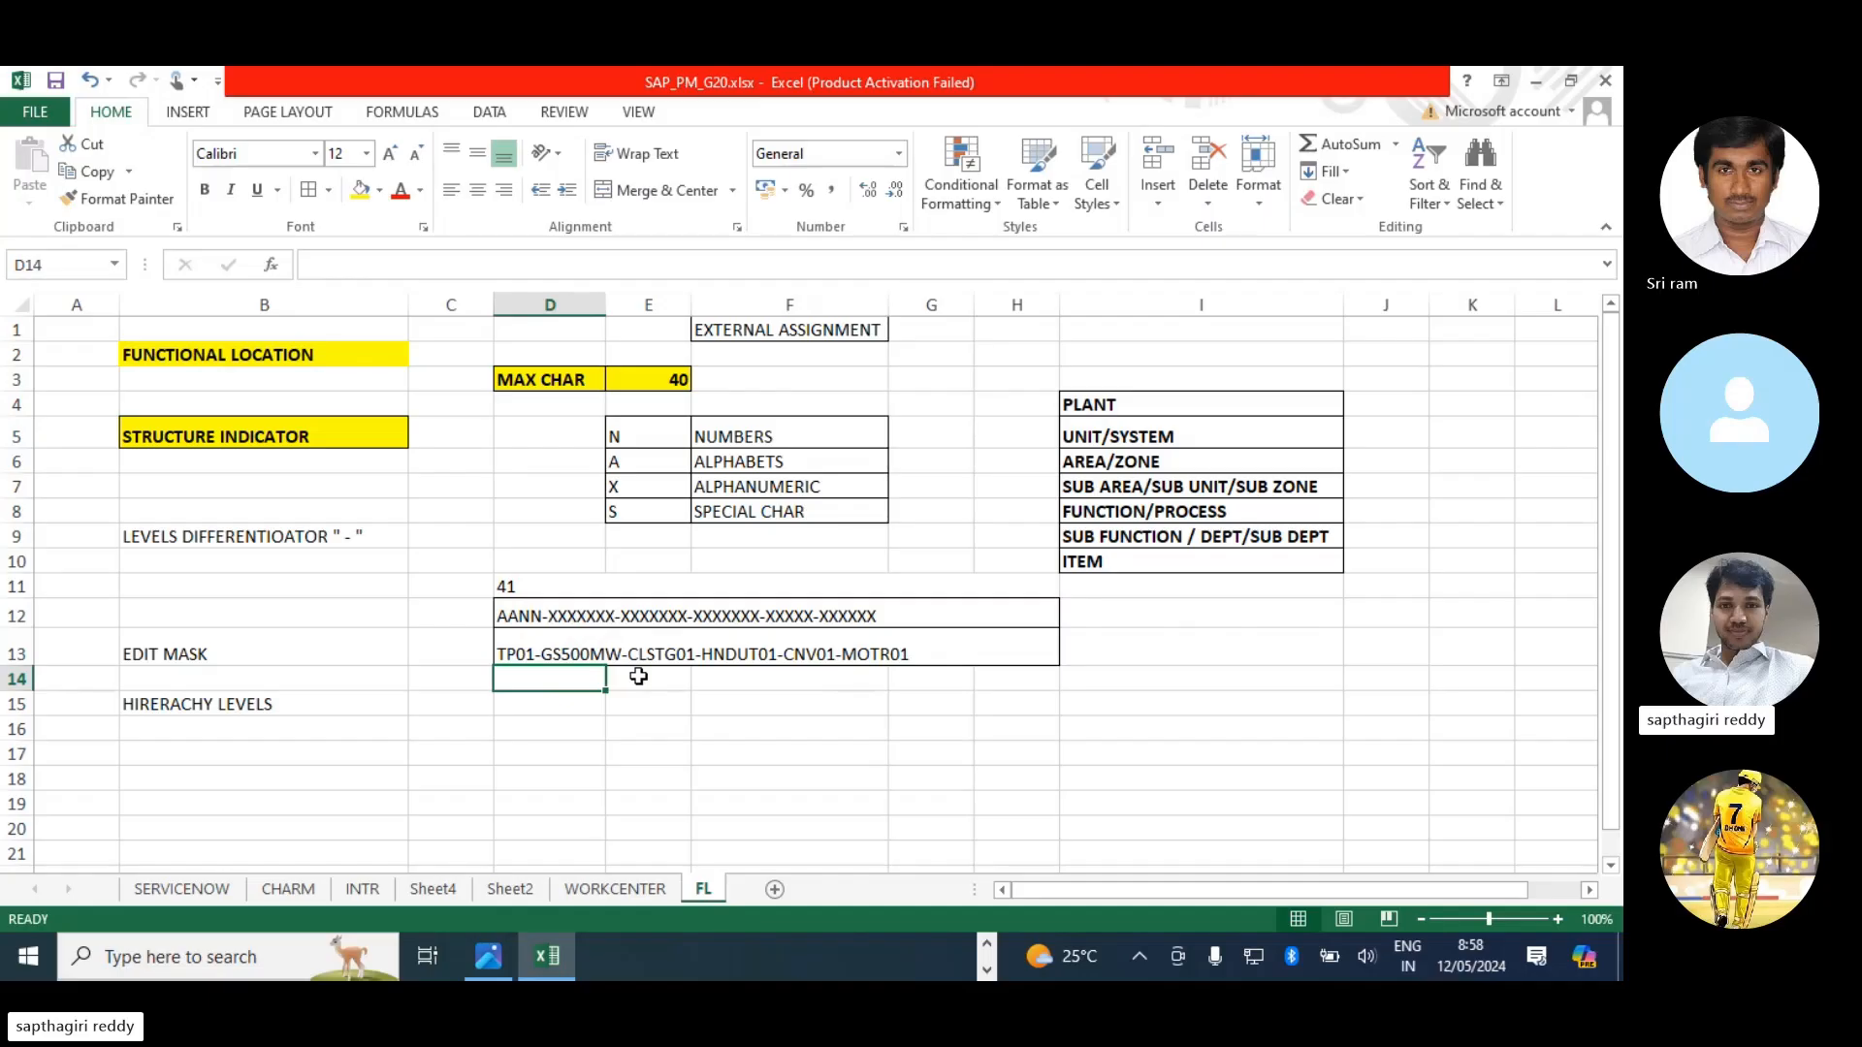
click(827, 731)
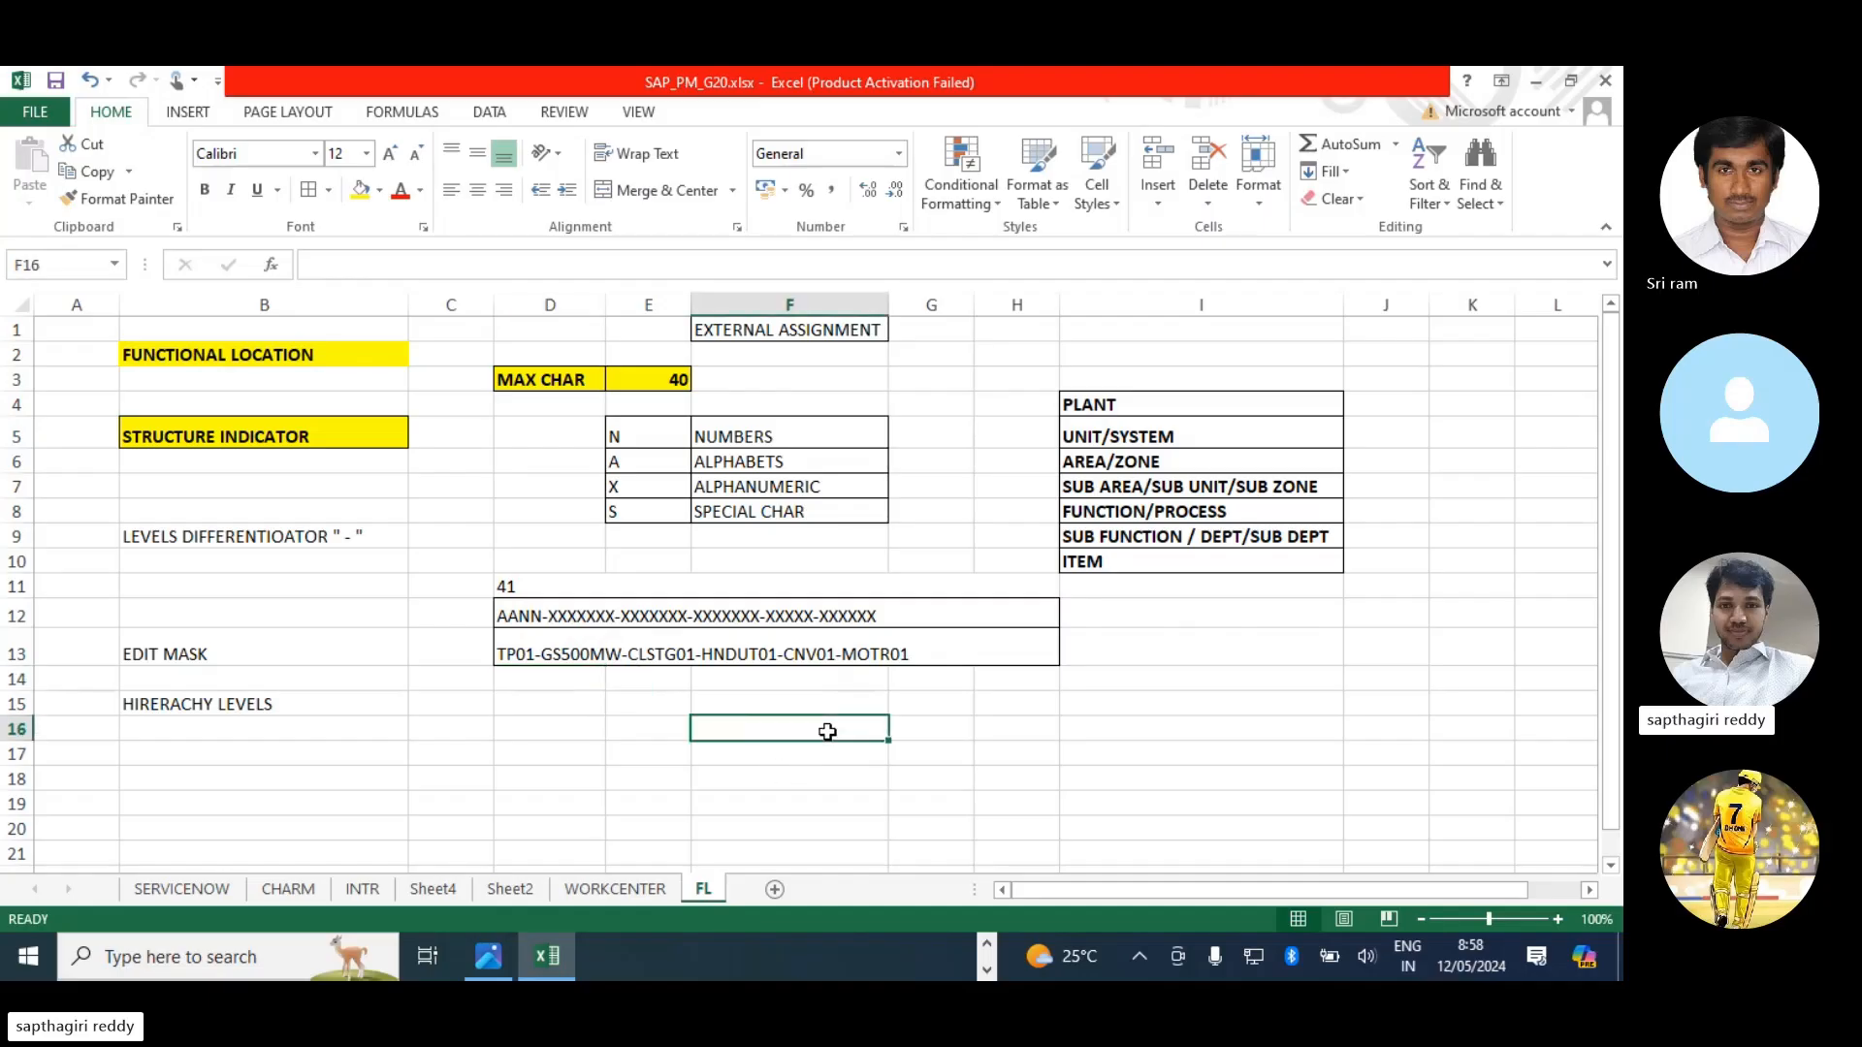
- Shorten the coal storage code CLSTG01 to CLSG01 in the D13 example
click(674, 650)
double_click(674, 650)
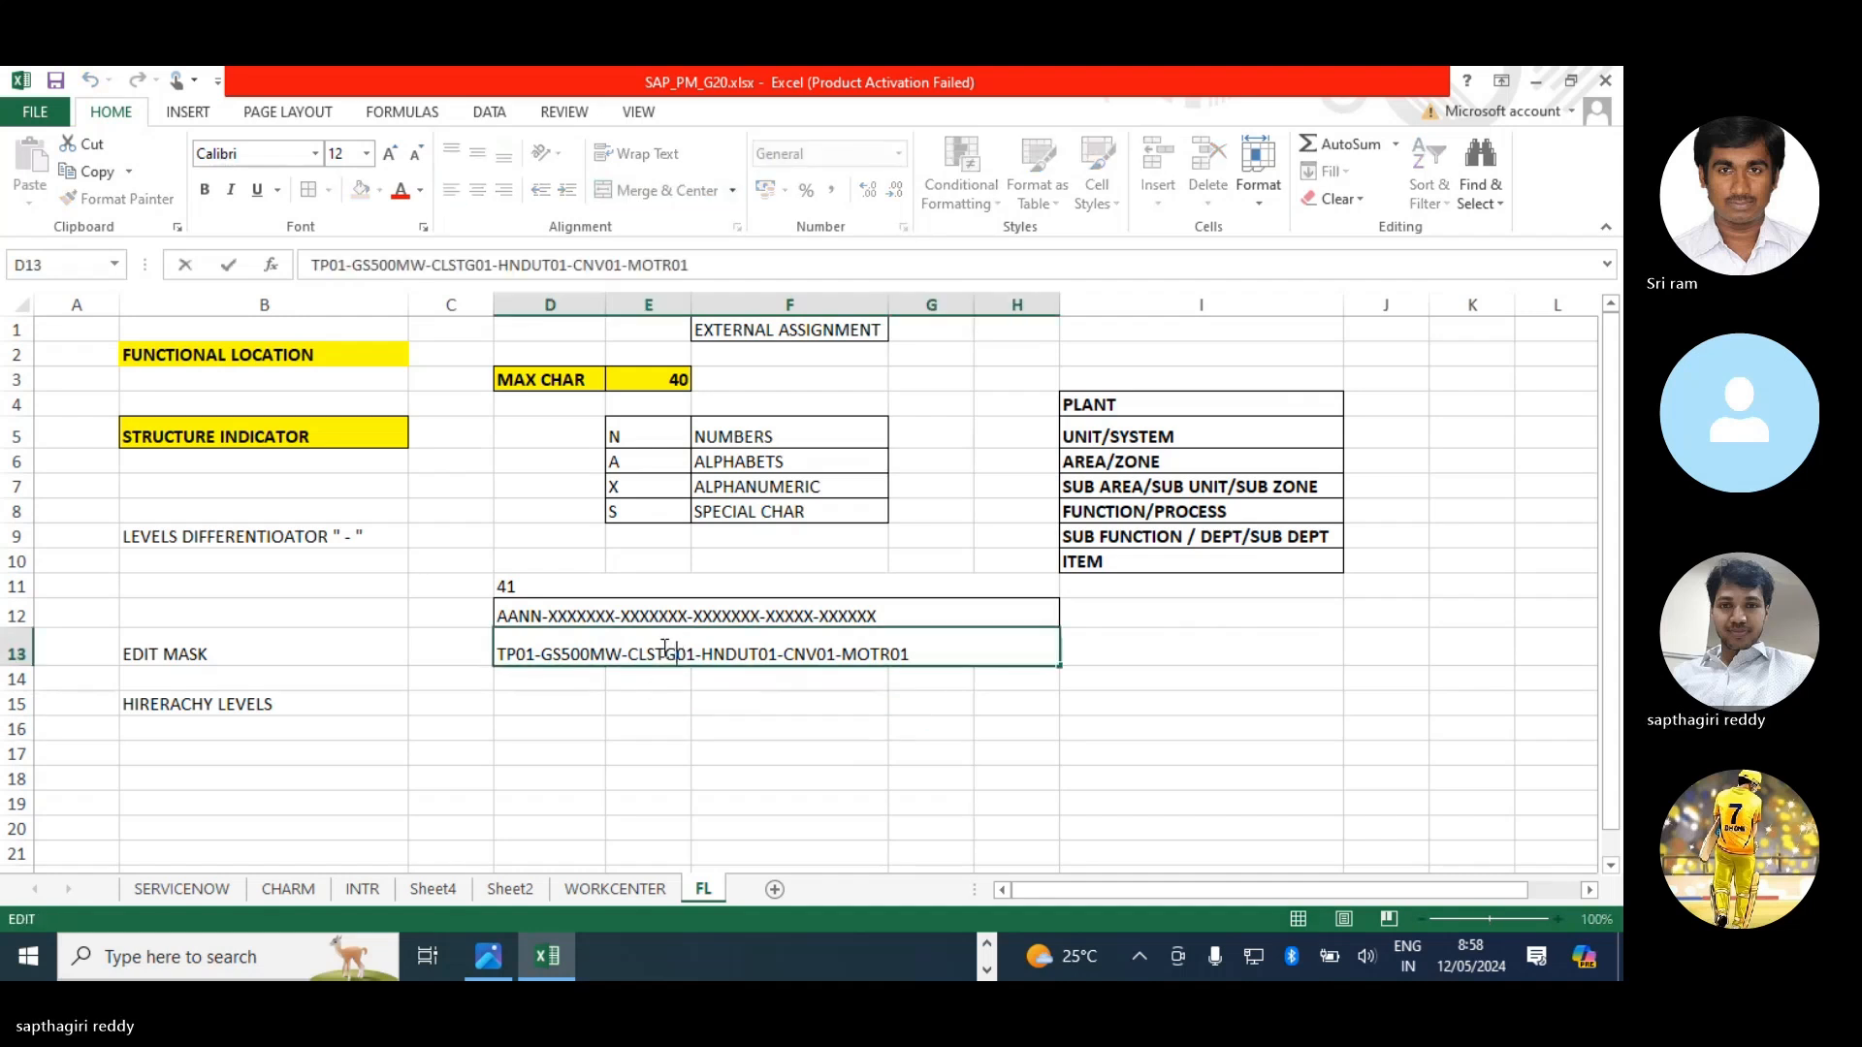
key(BackSpace)
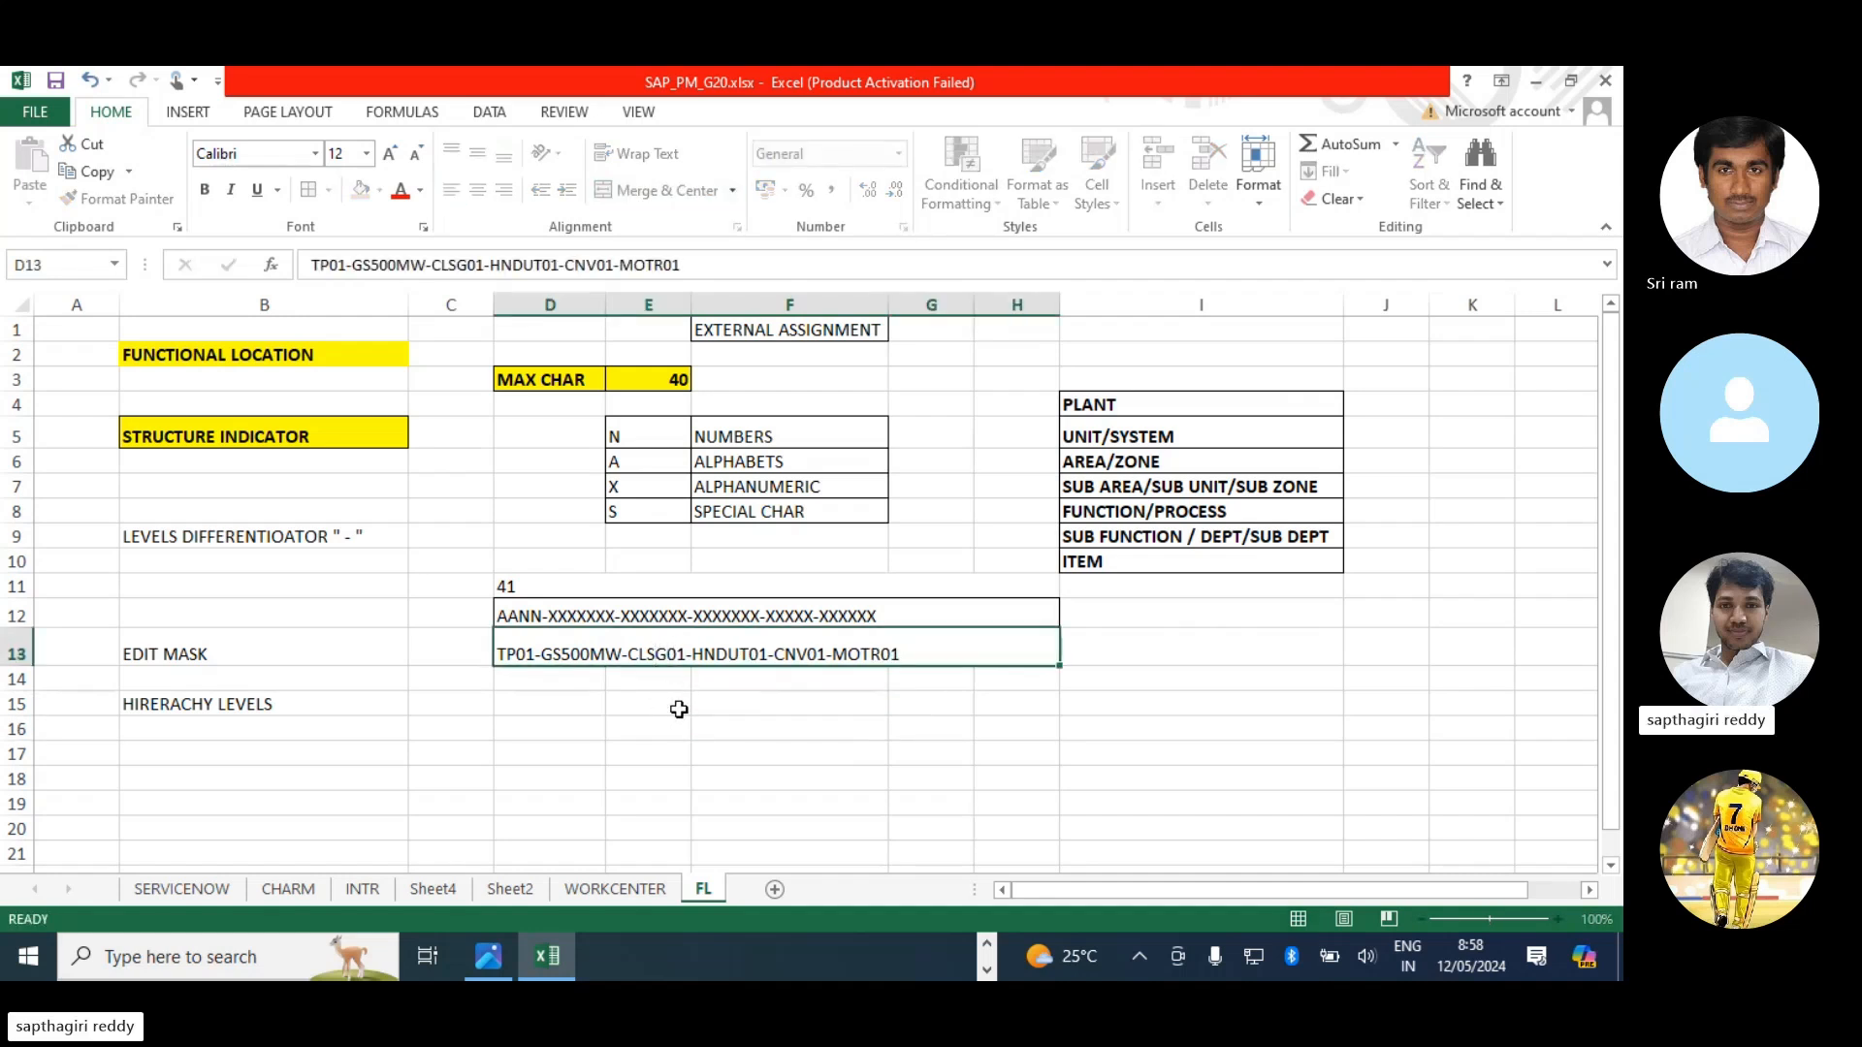
key(Return)
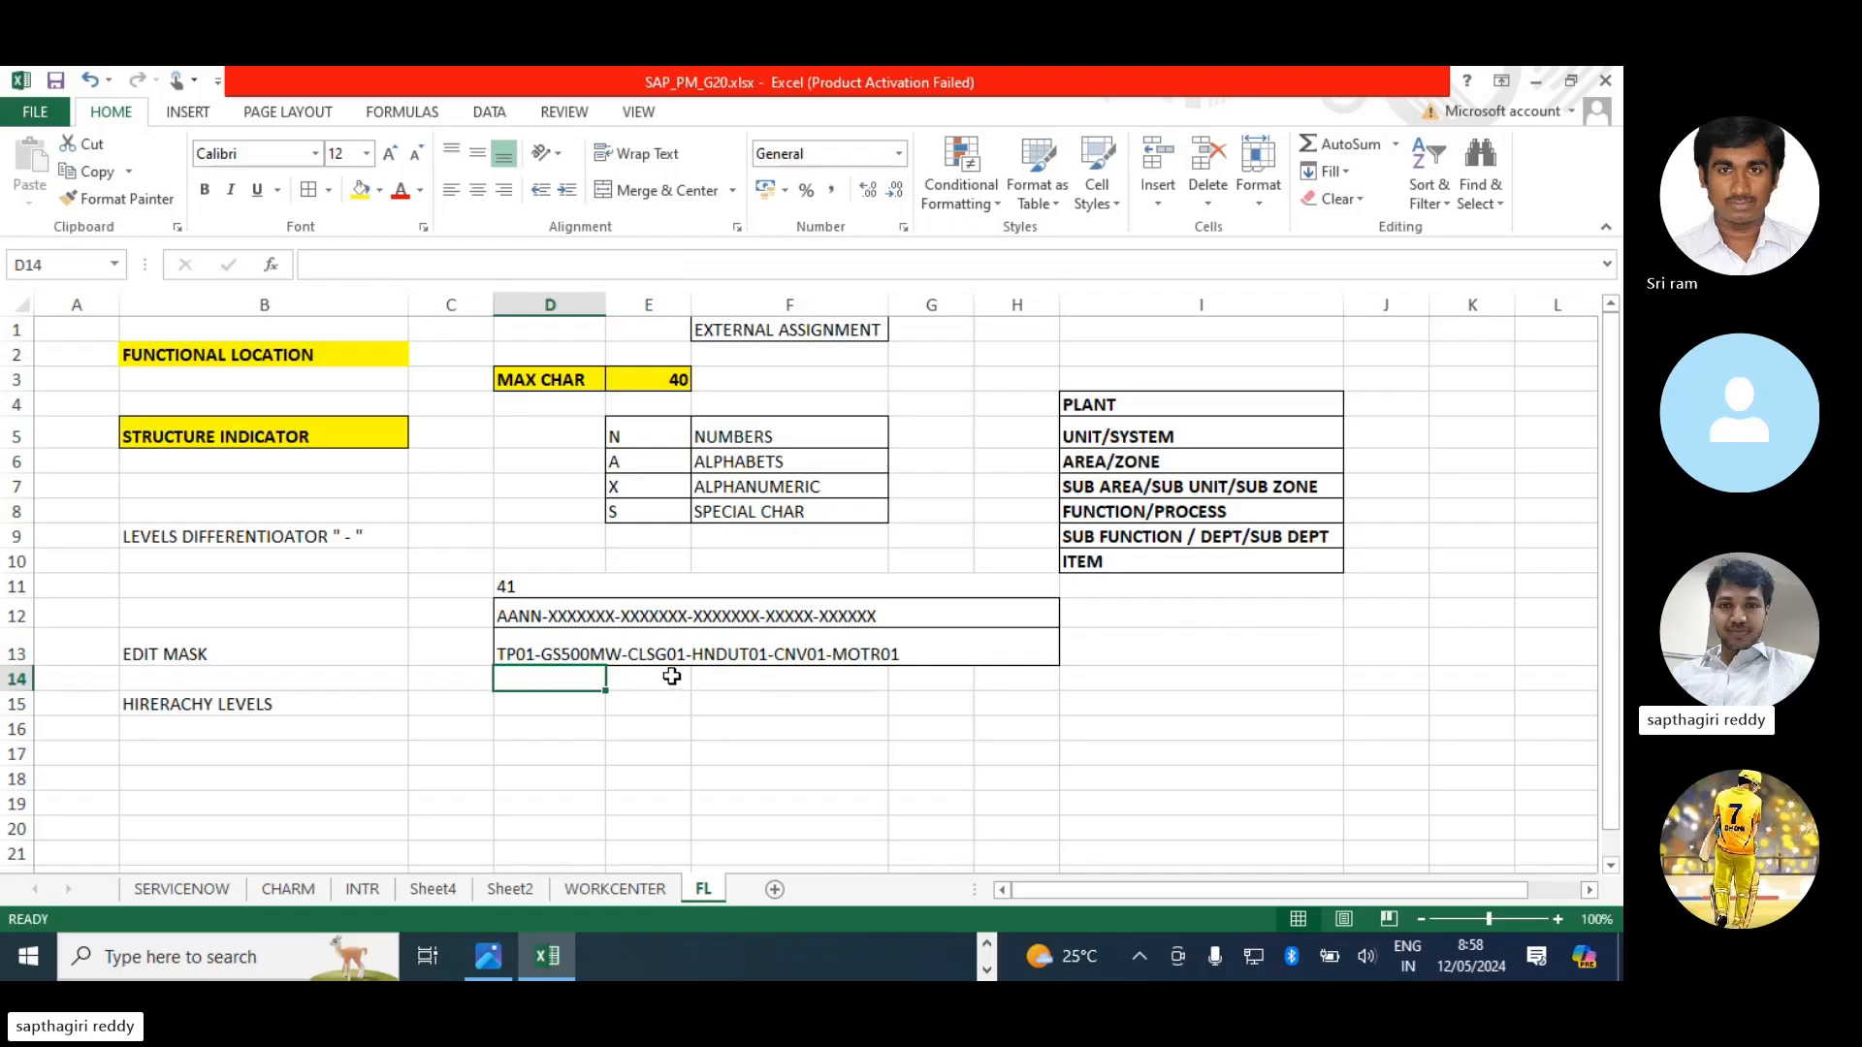
- Reduce the third block of the edit mask in D12 to six placeholders, giving AANN-XXXXXXX-XXXXXX-XXXXXXX-XXXXX-XXXXXX
double_click(659, 615)
key(BackSpace)
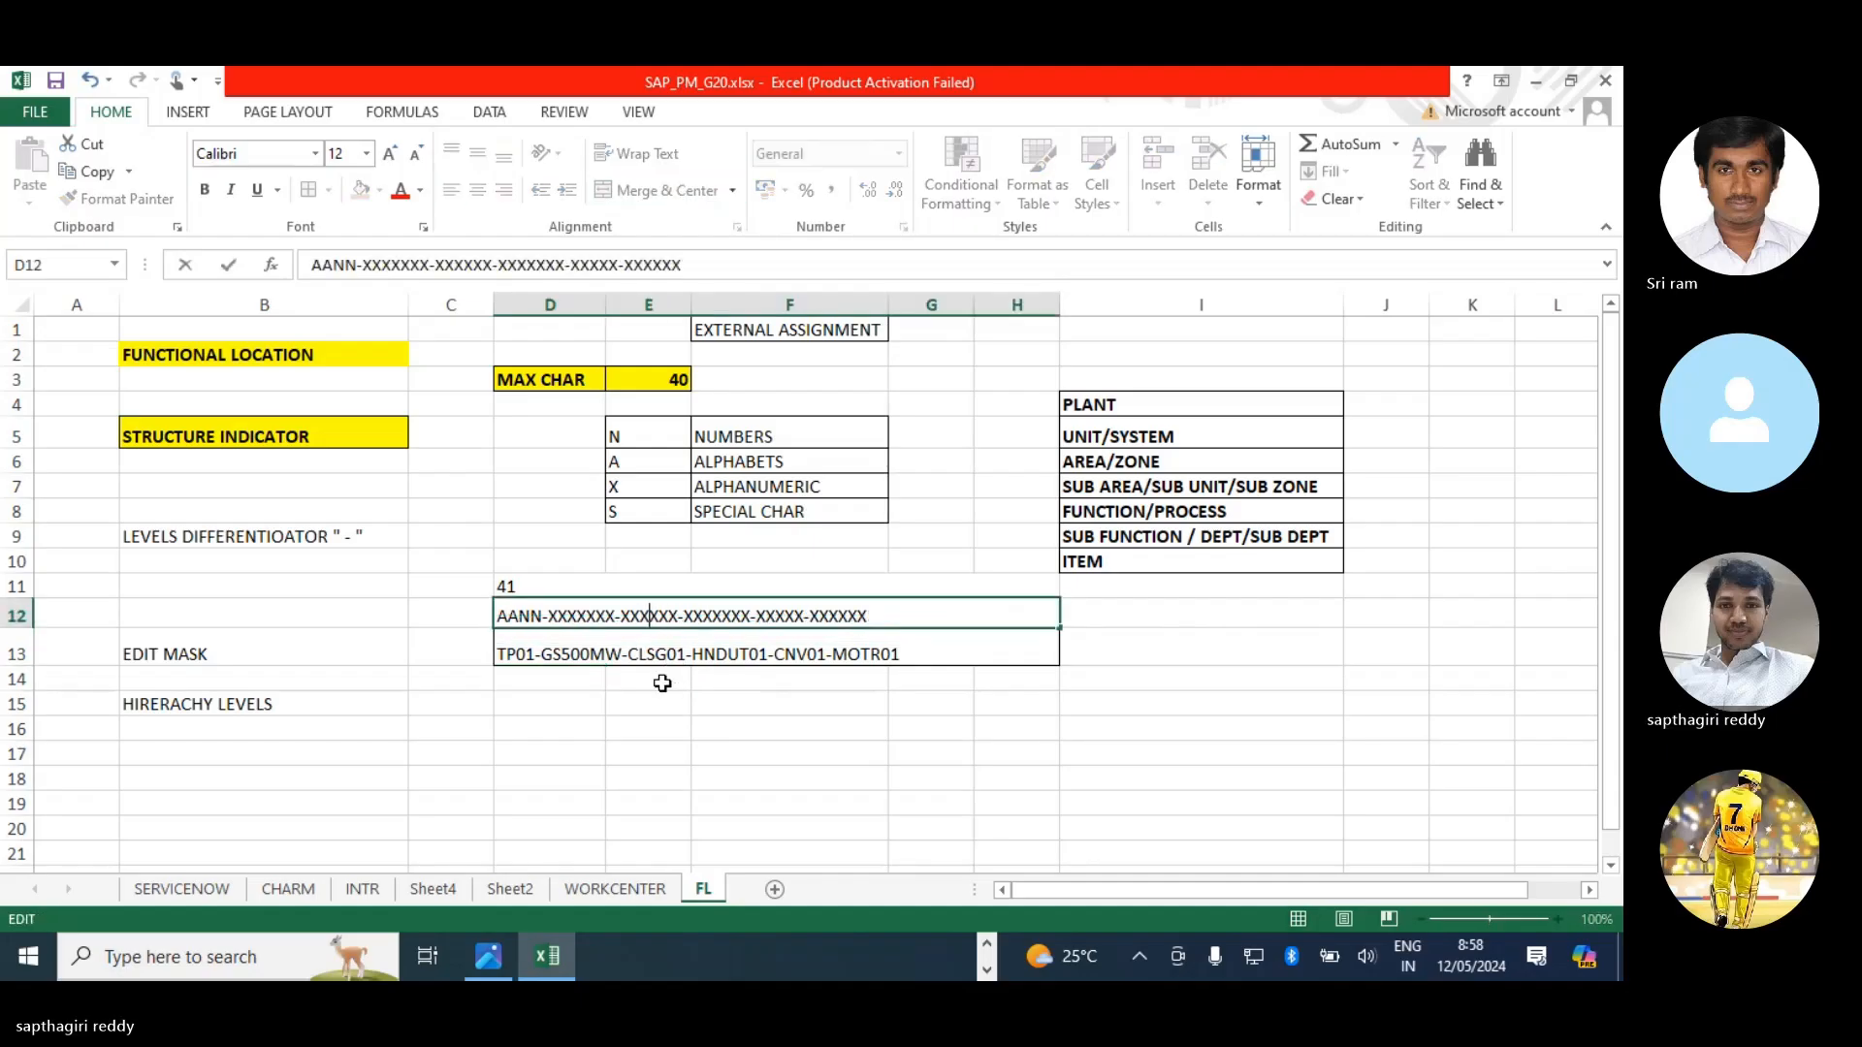
click(650, 725)
- Change the third level's count in the D11 formula to 6, giving =4+1+1+7+1+6+7+1+5+1+6
double_click(525, 586)
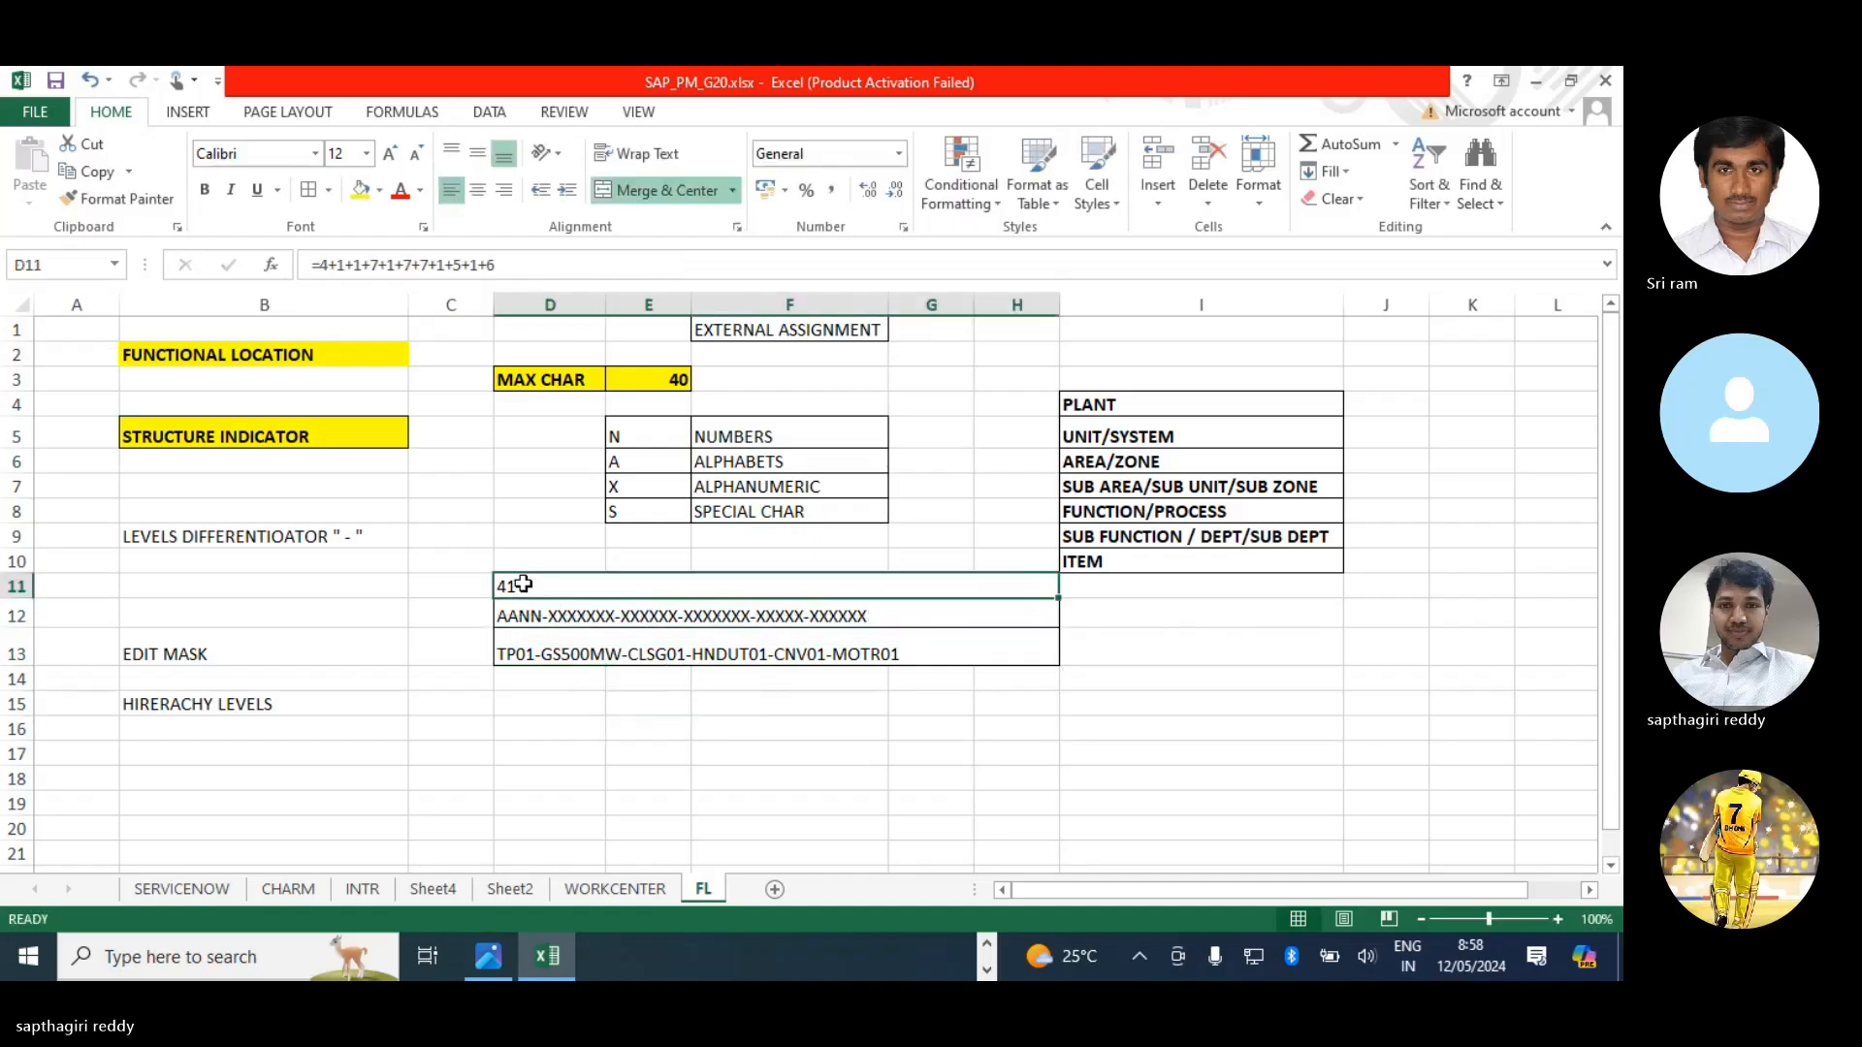
click(610, 585)
key(BackSpace)
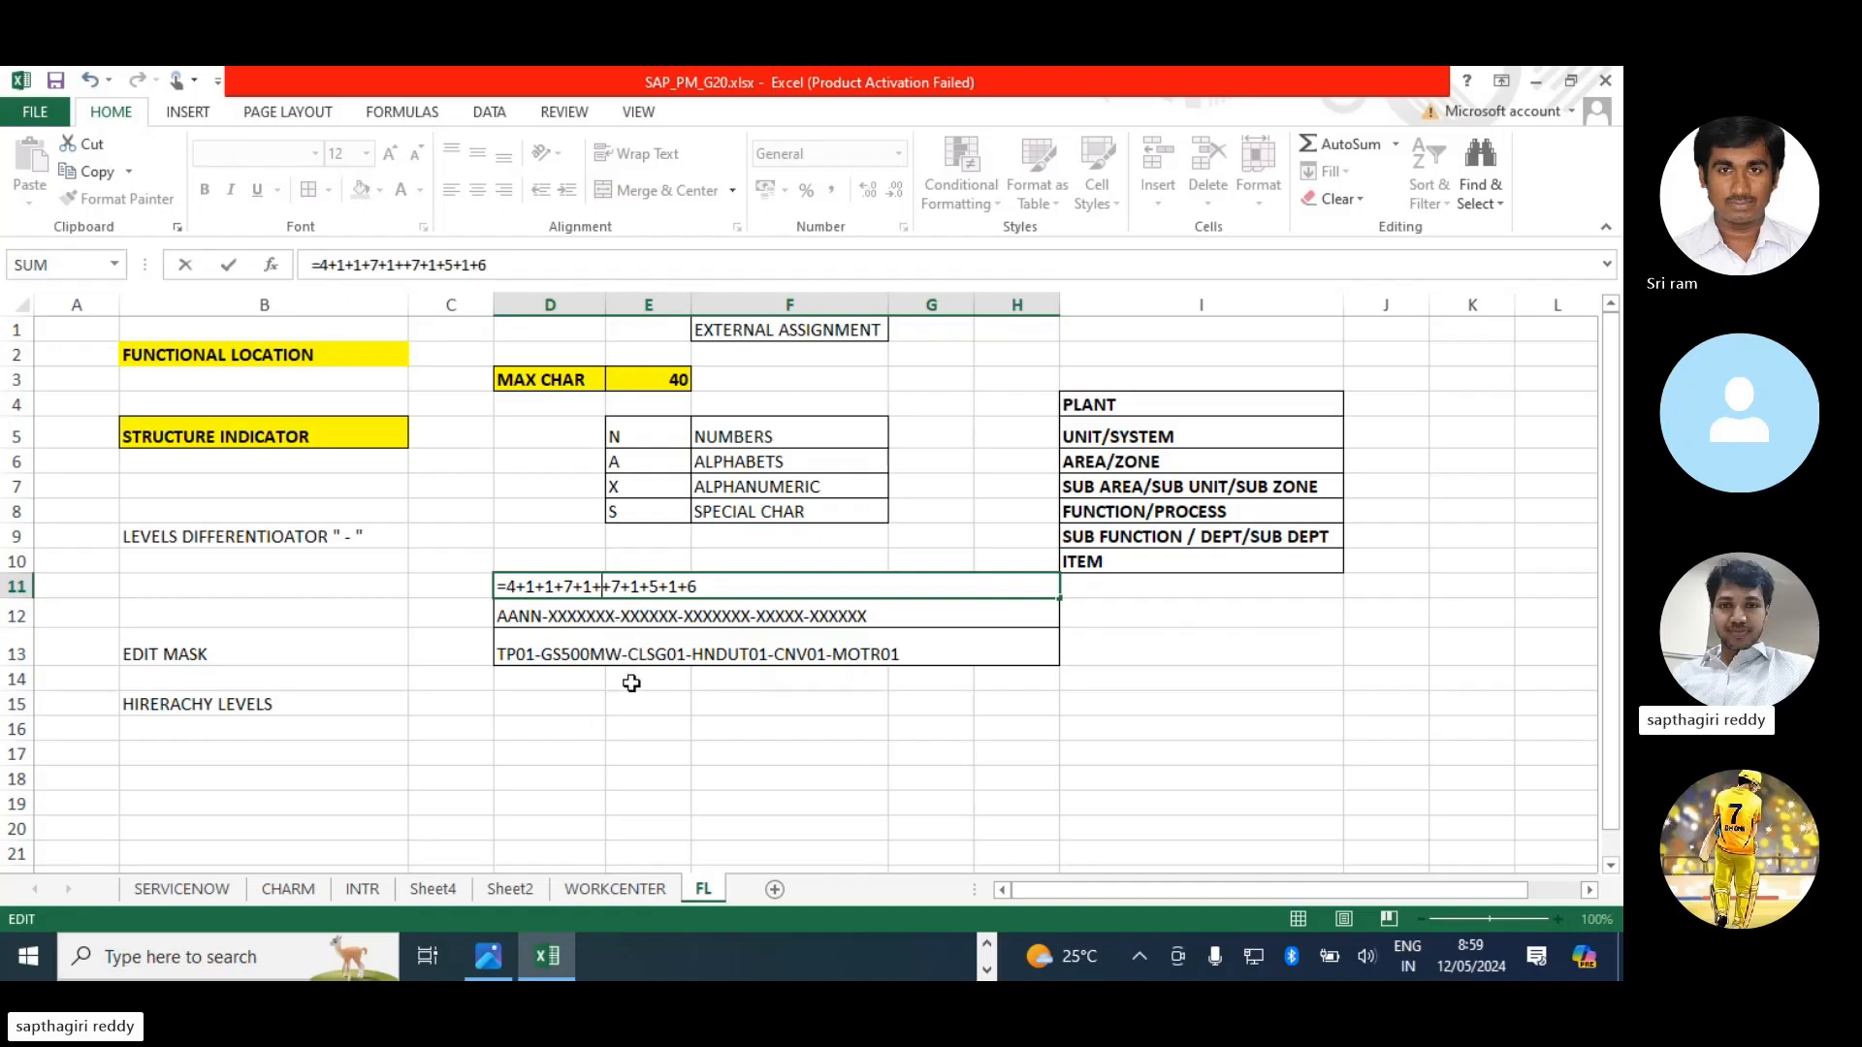
text(6)
key(Return)
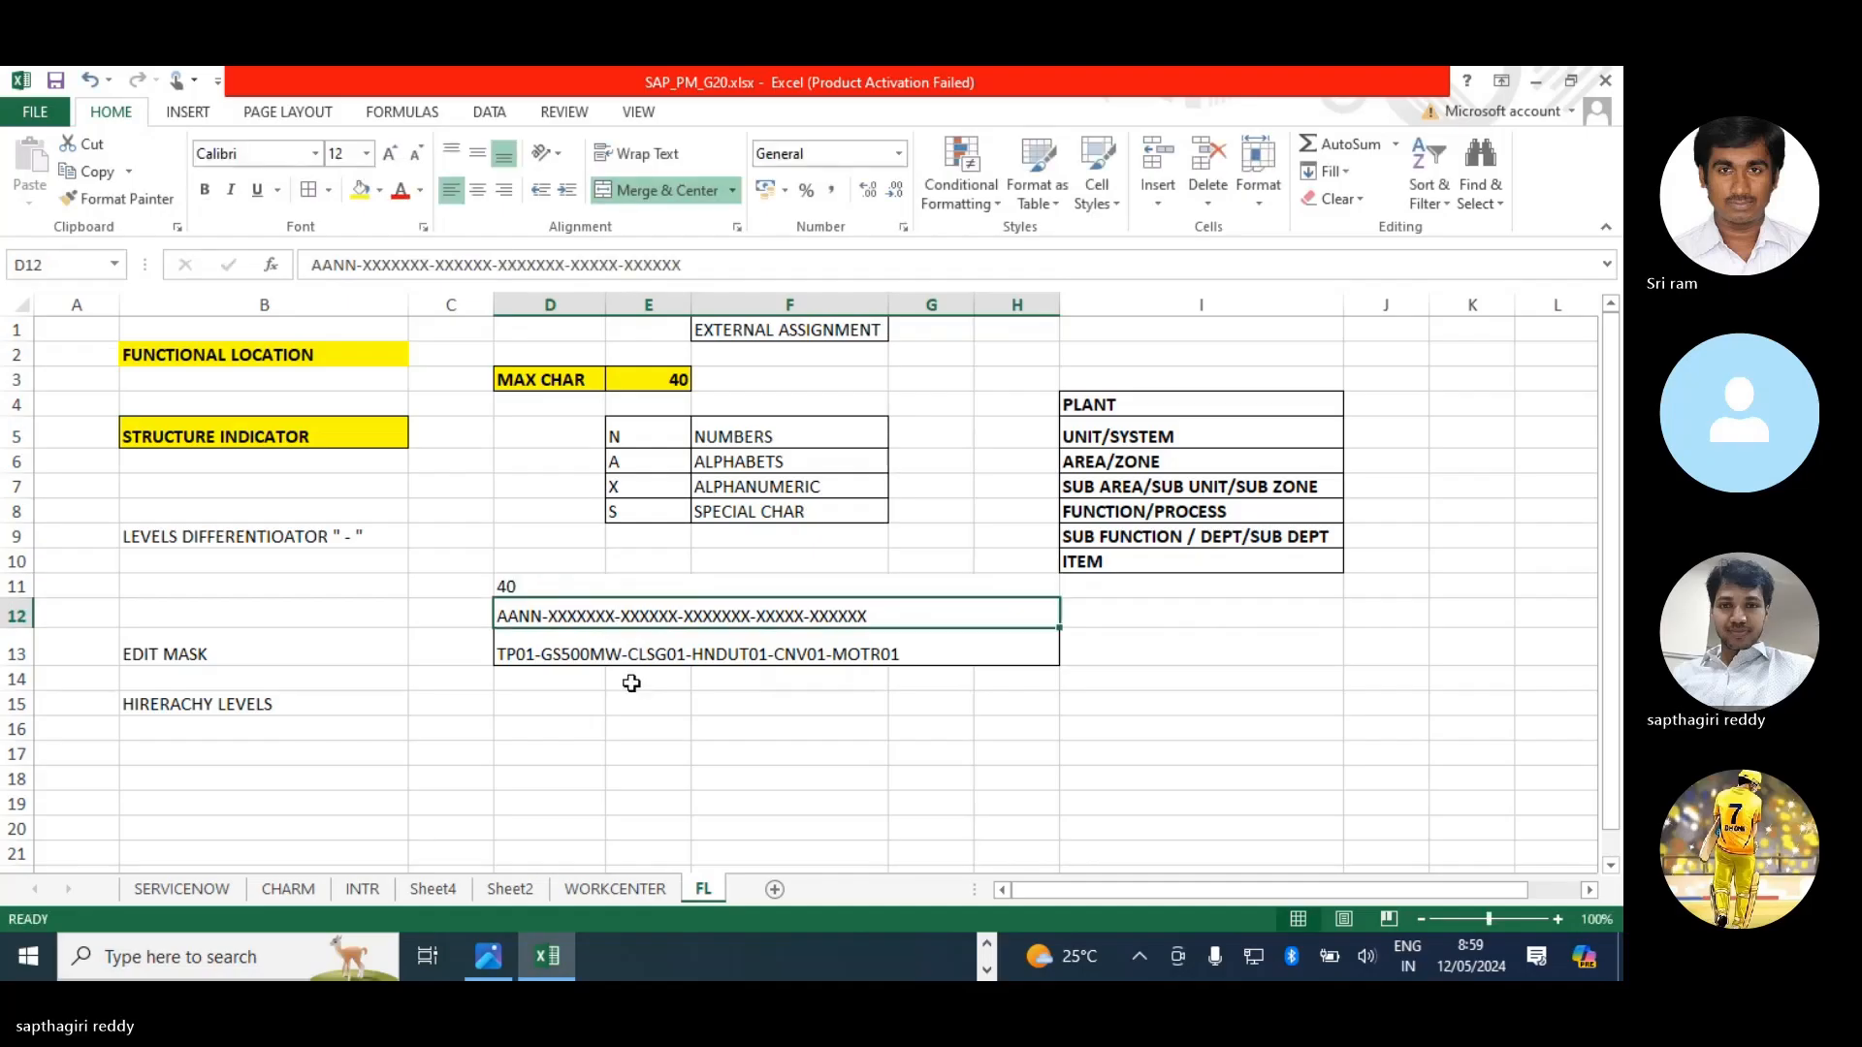
click(676, 771)
click(728, 616)
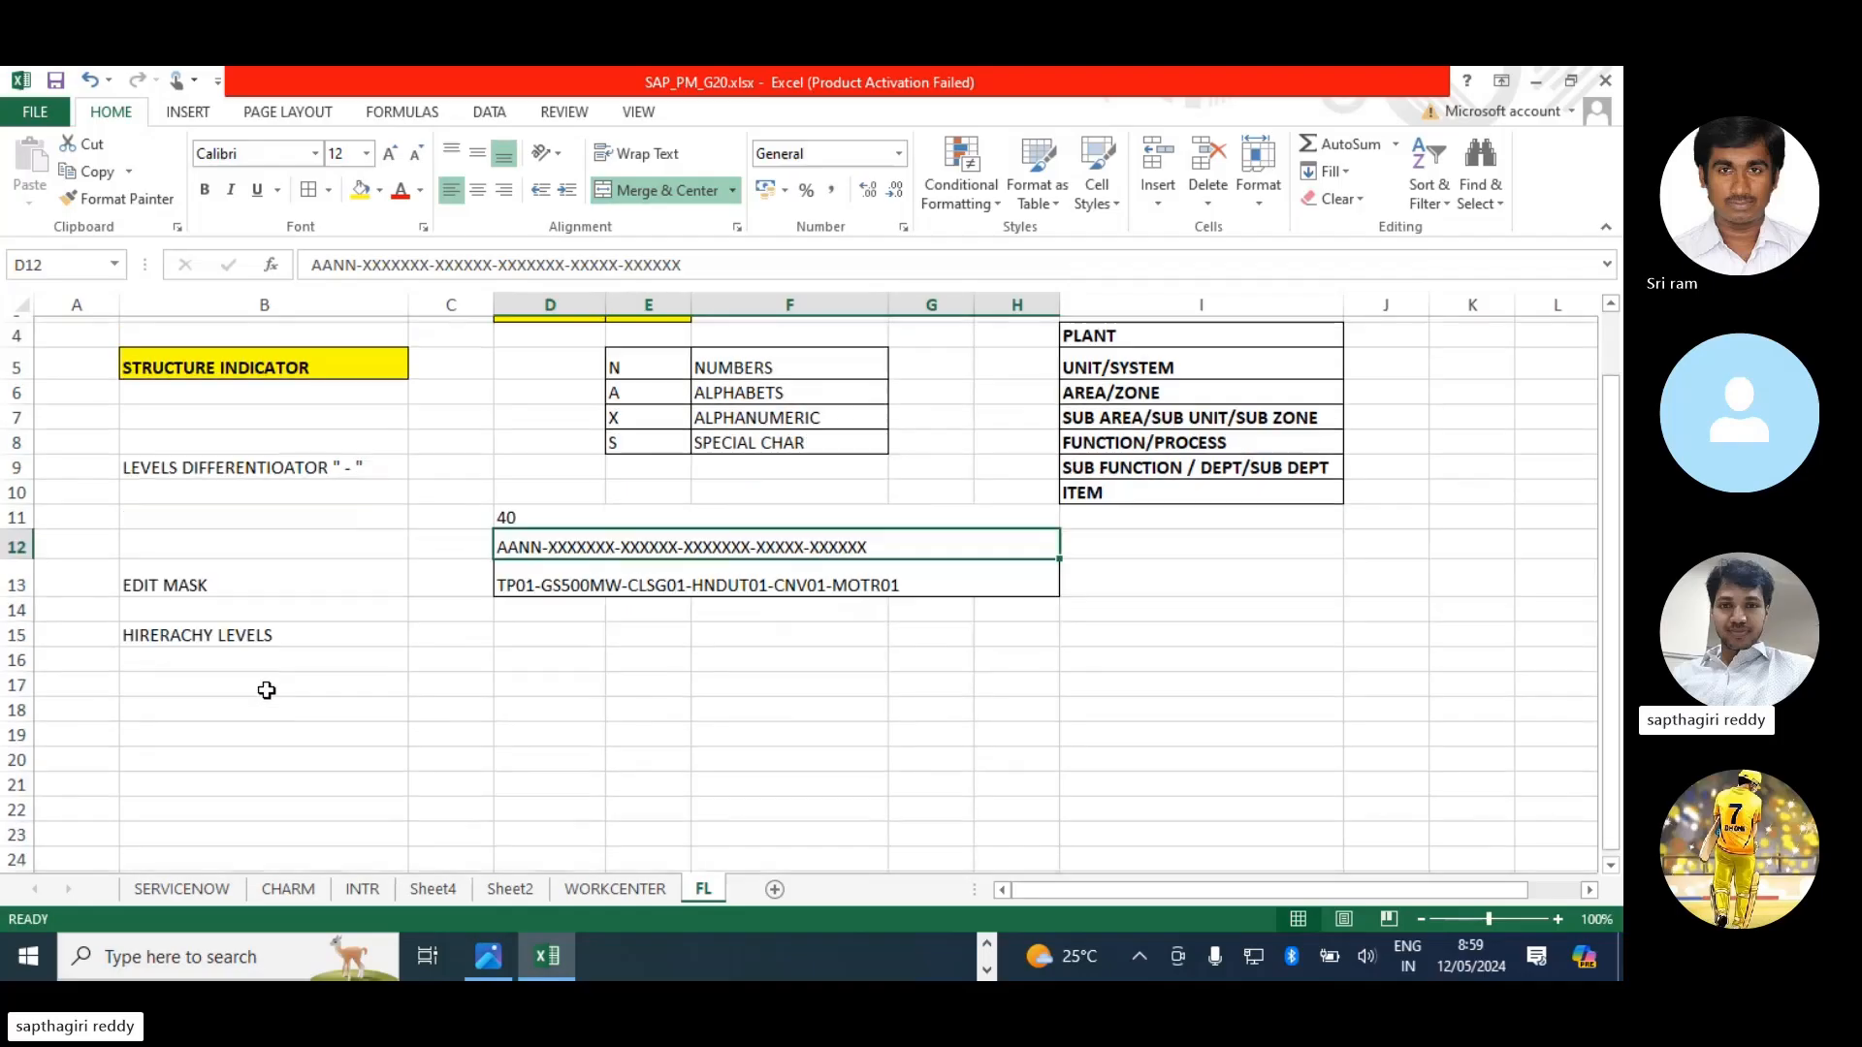
- Make the EDIT MASK label bold with a yellow fill, and fill the HIRERACHY LEVELS label yellow
scroll(283, 707, down, 1)
click(220, 575)
click(205, 191)
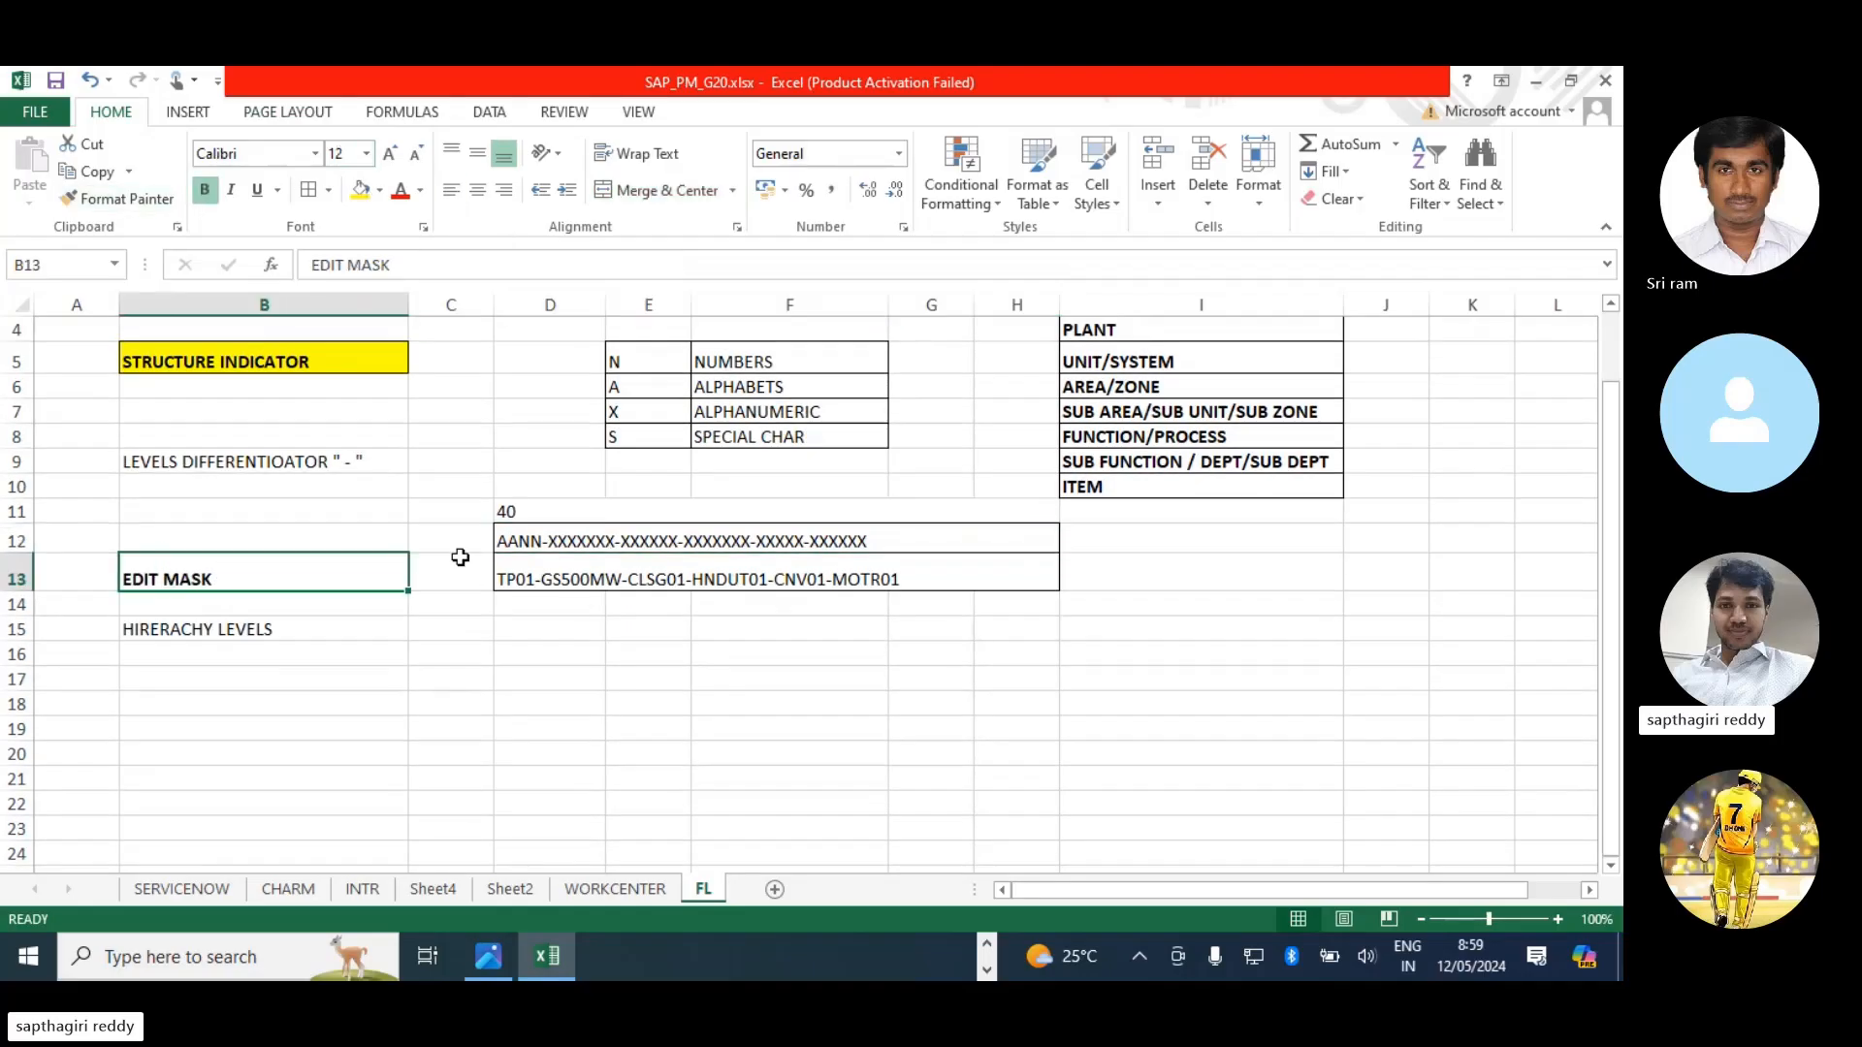
click(360, 190)
click(249, 627)
click(361, 191)
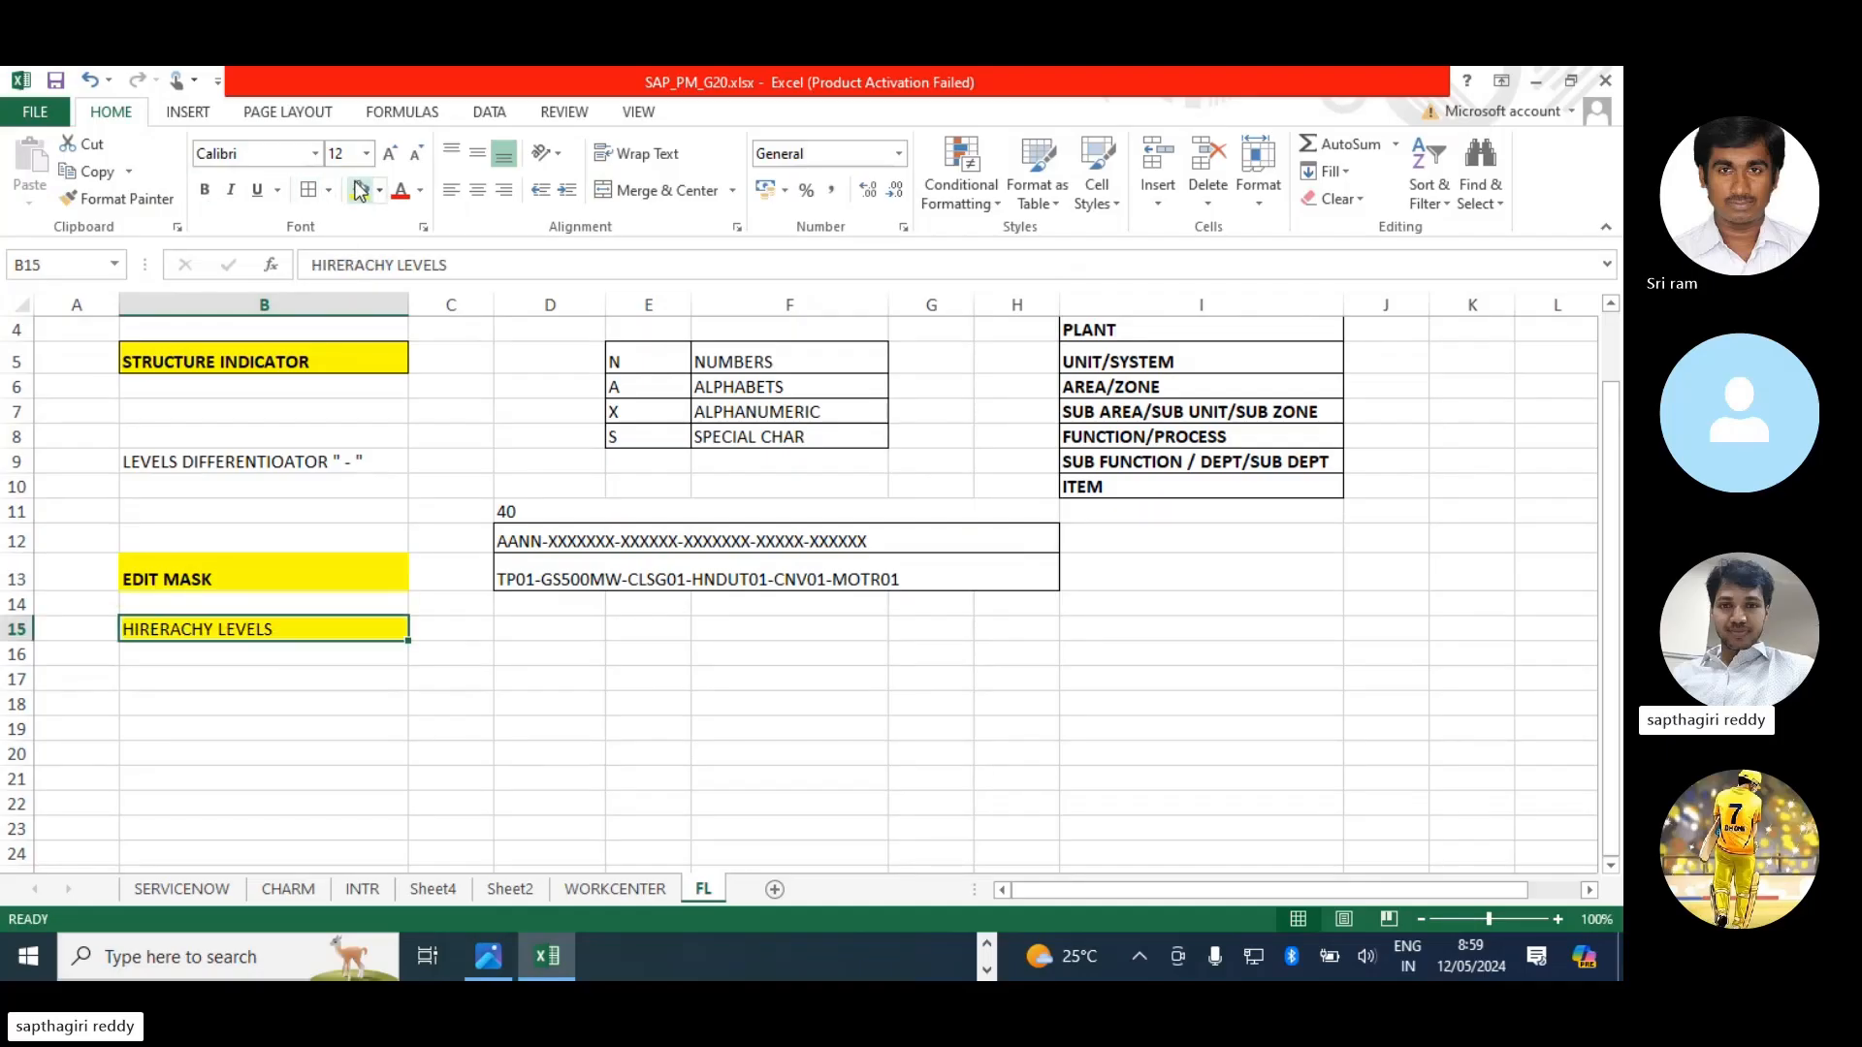
click(544, 680)
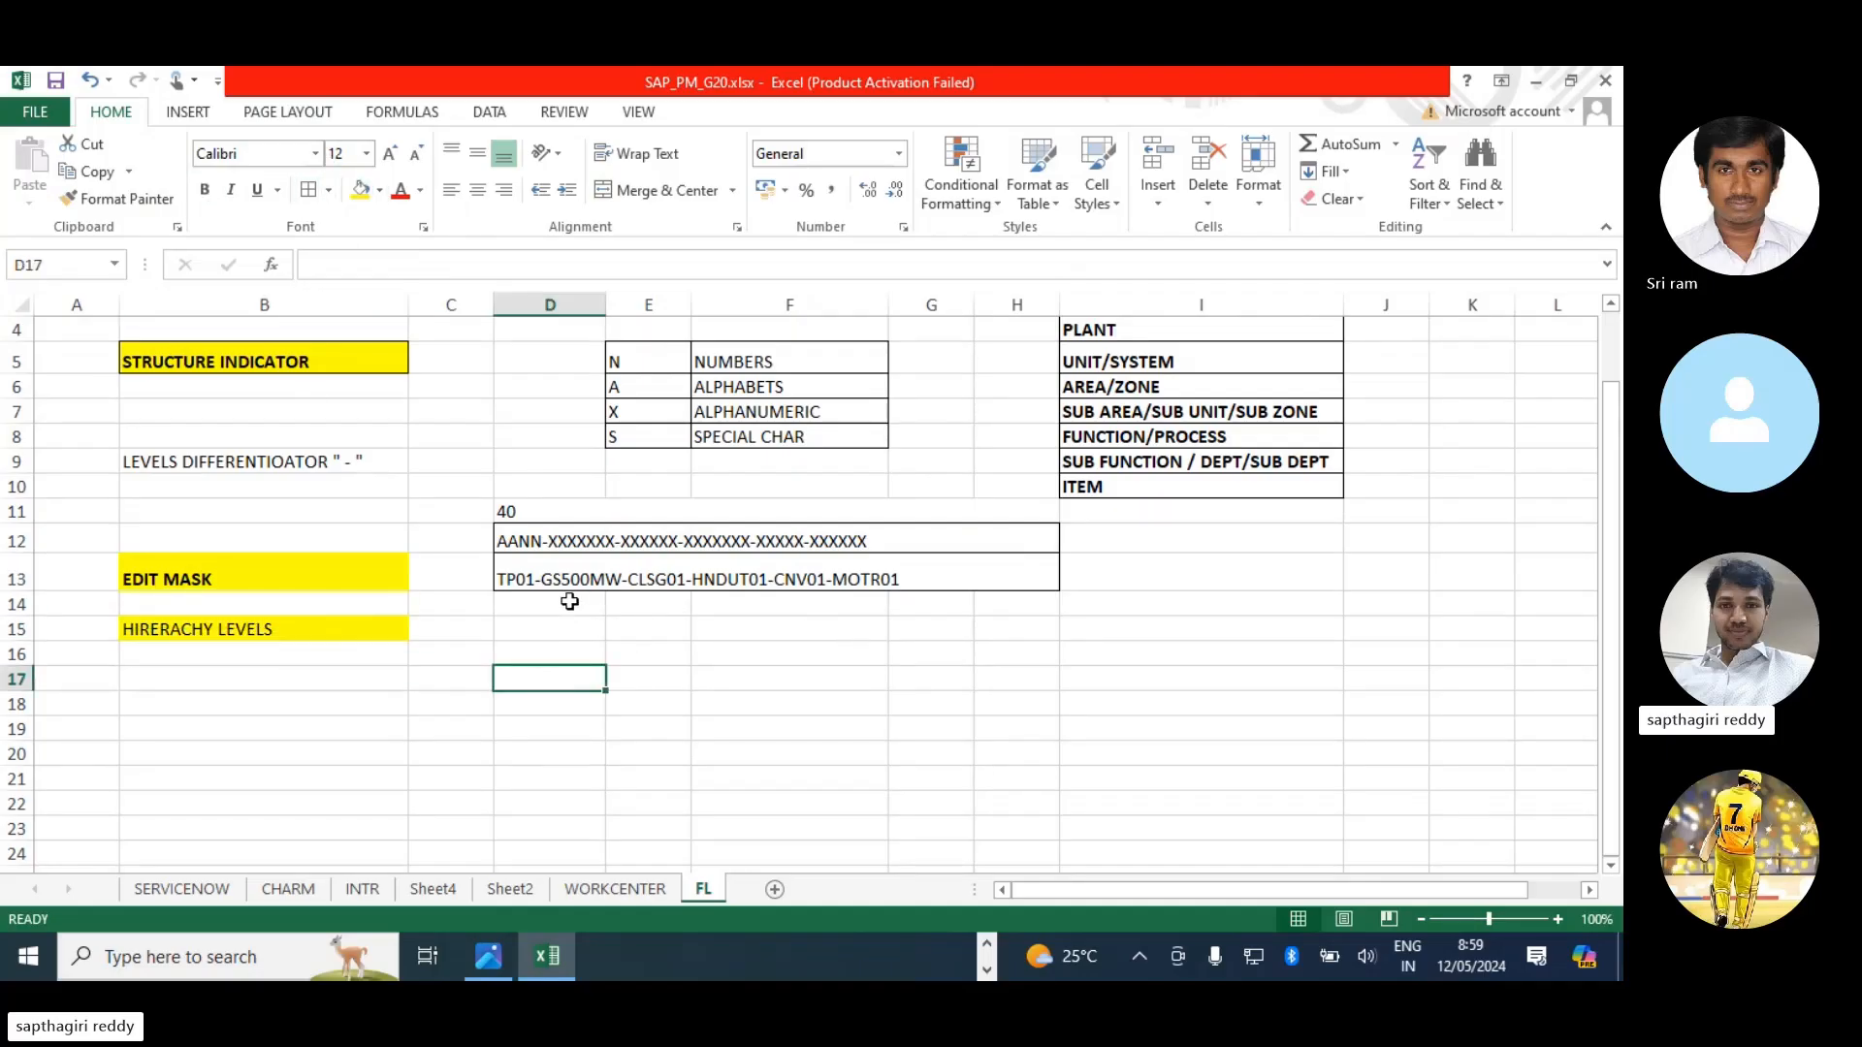
- Merge D14:H14 below the sample code and left-align the merged cell
drag(568, 601, 1014, 599)
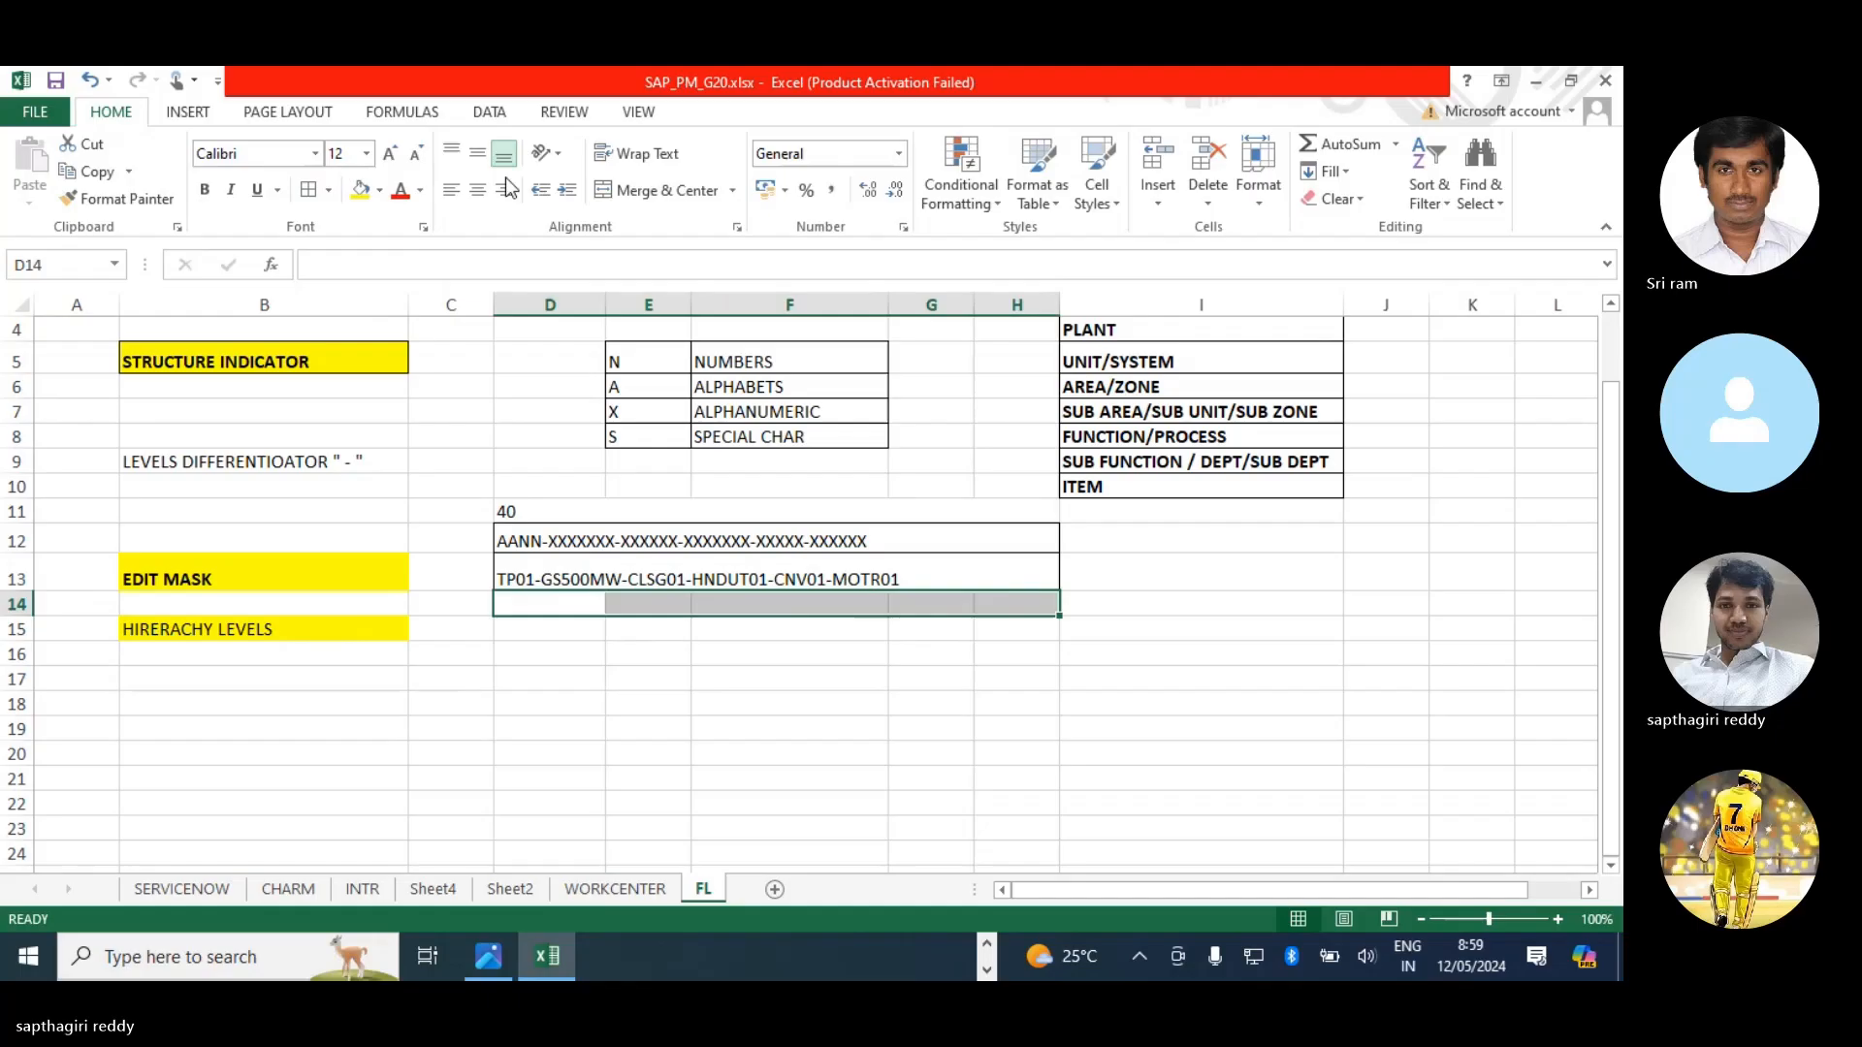
click(654, 188)
click(747, 785)
click(519, 597)
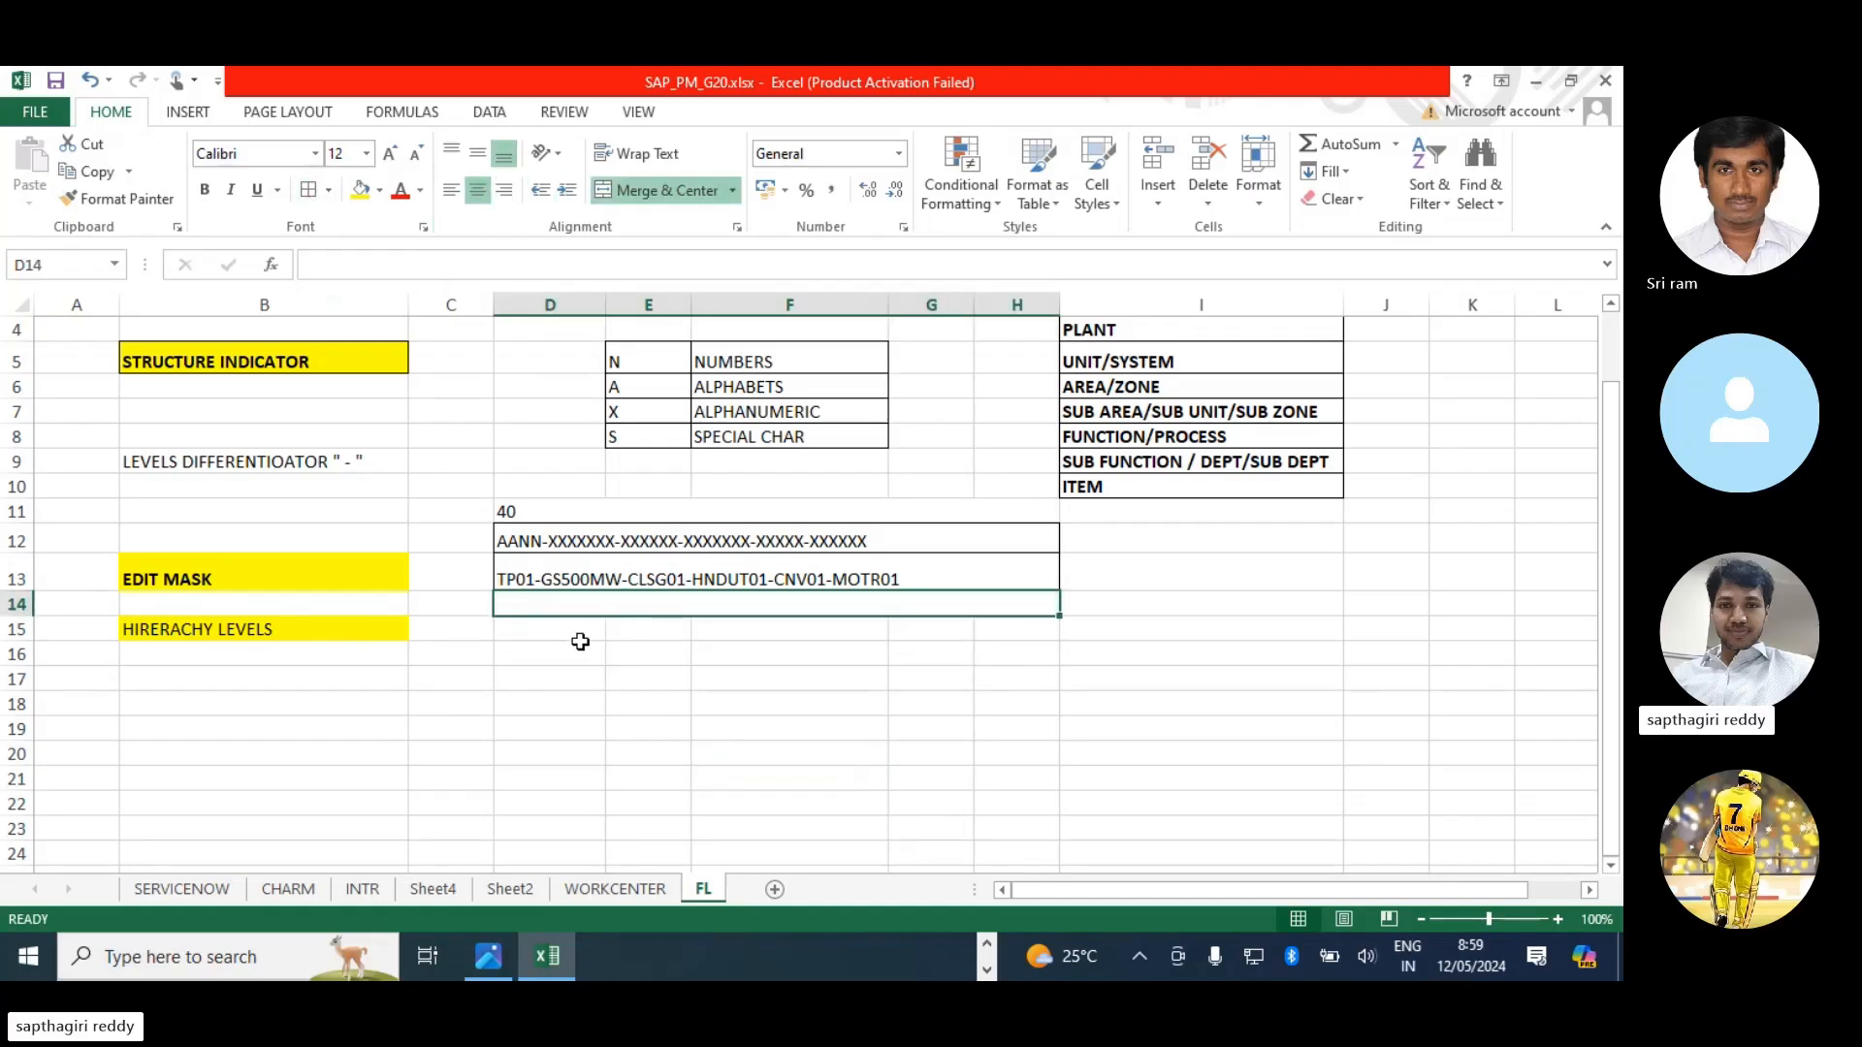
double_click(527, 596)
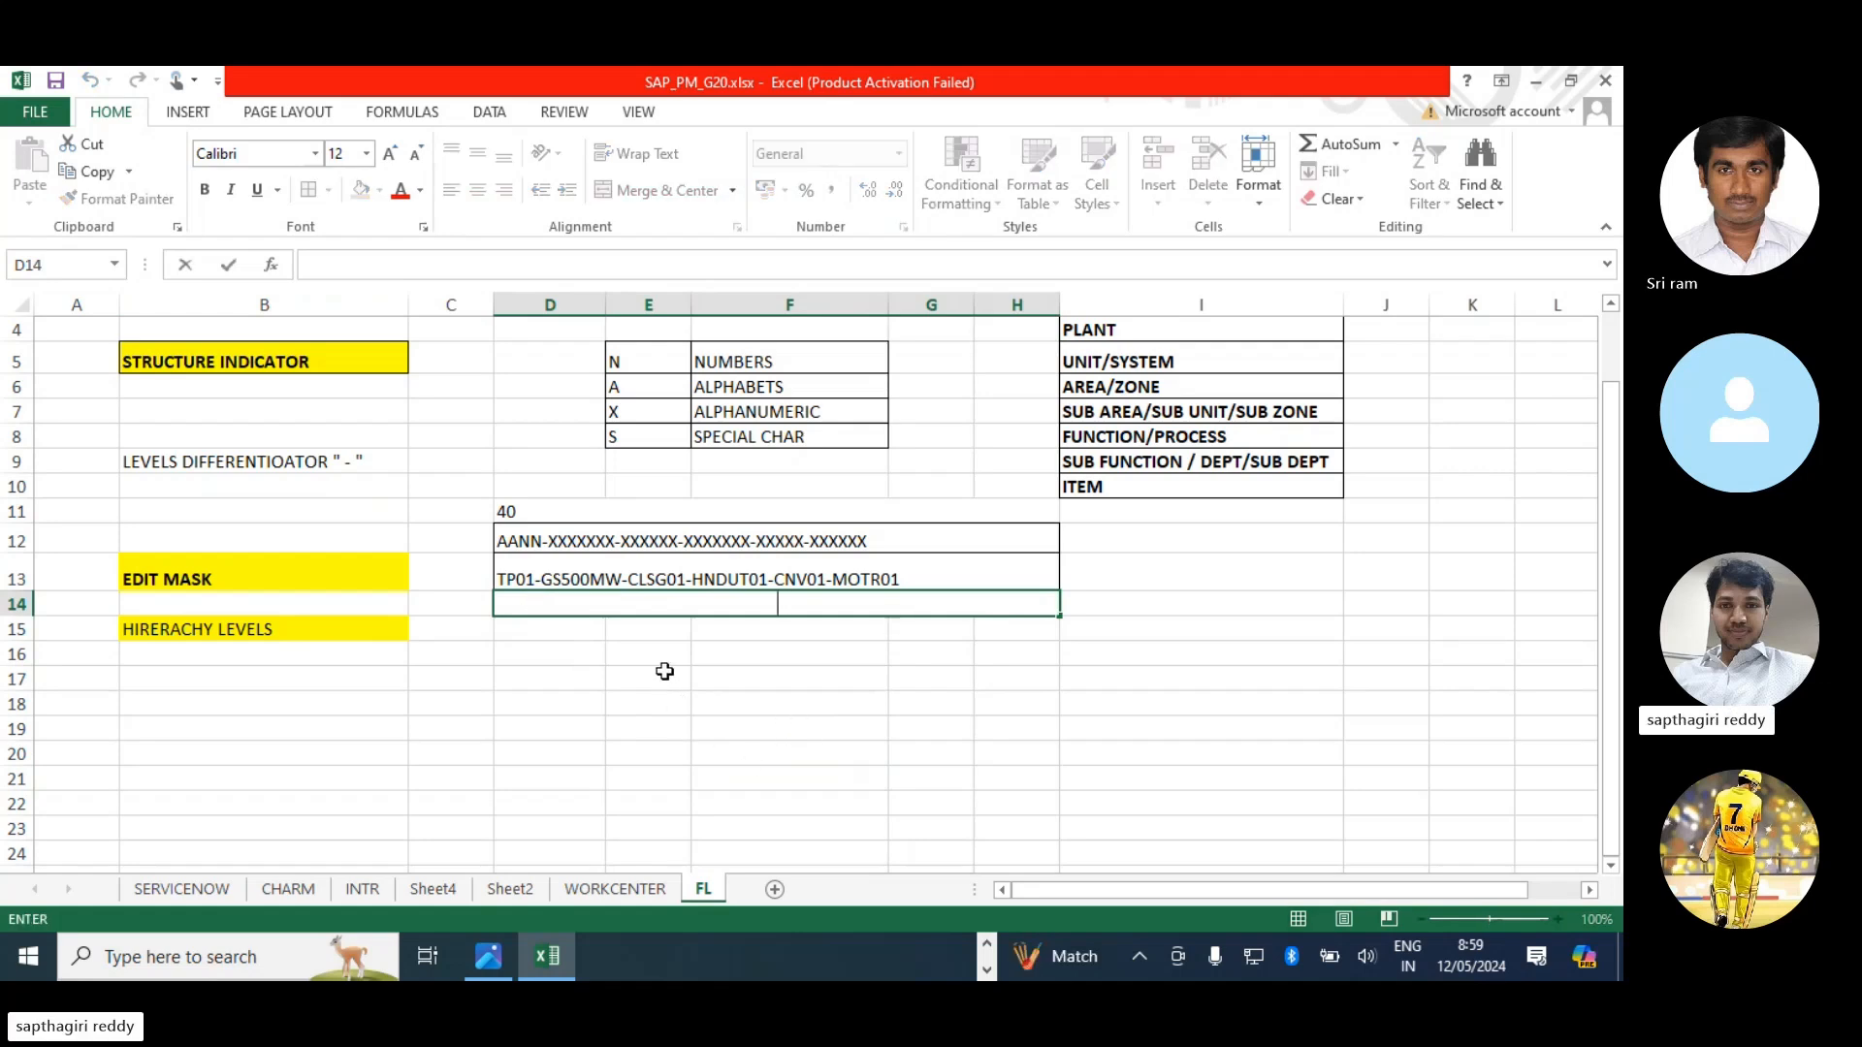
drag(664, 805, 665, 782)
click(698, 603)
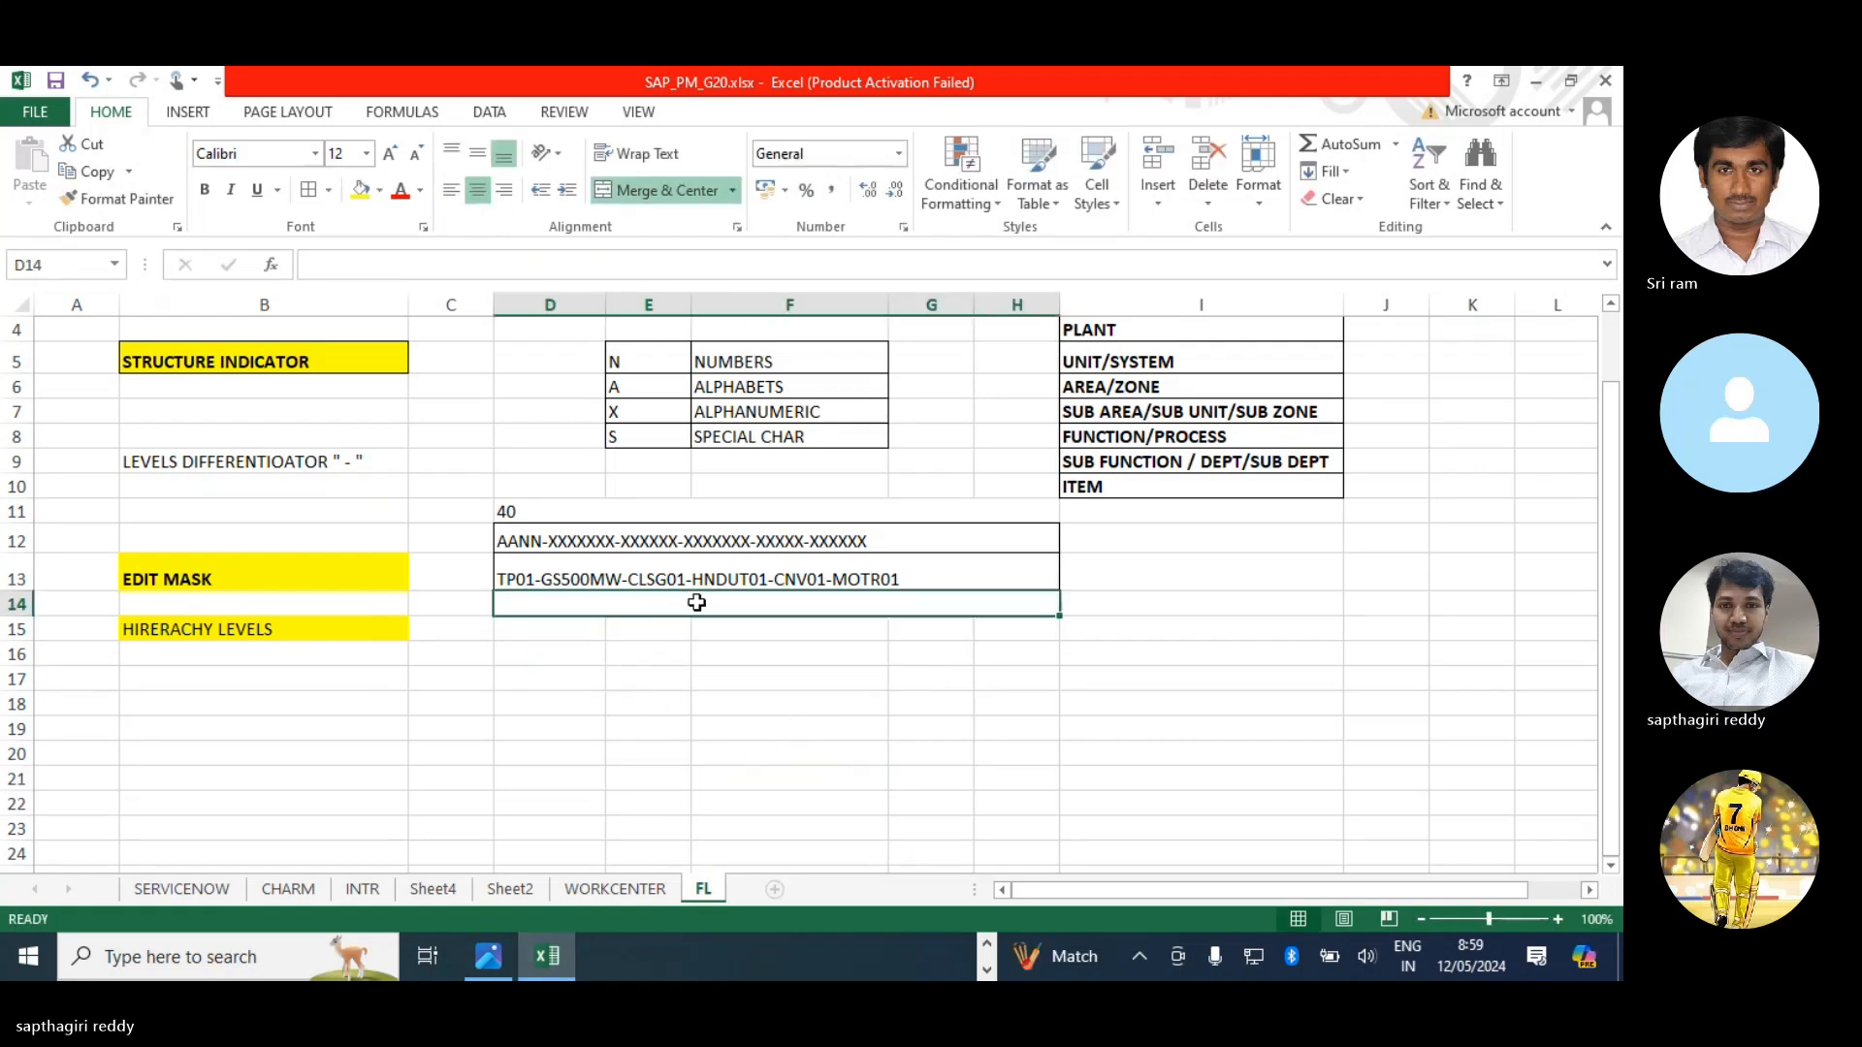
click(457, 196)
- Enter the level numbers 1 to 6 in D14, spaced out beneath the matching blocks of the sample code
double_click(528, 602)
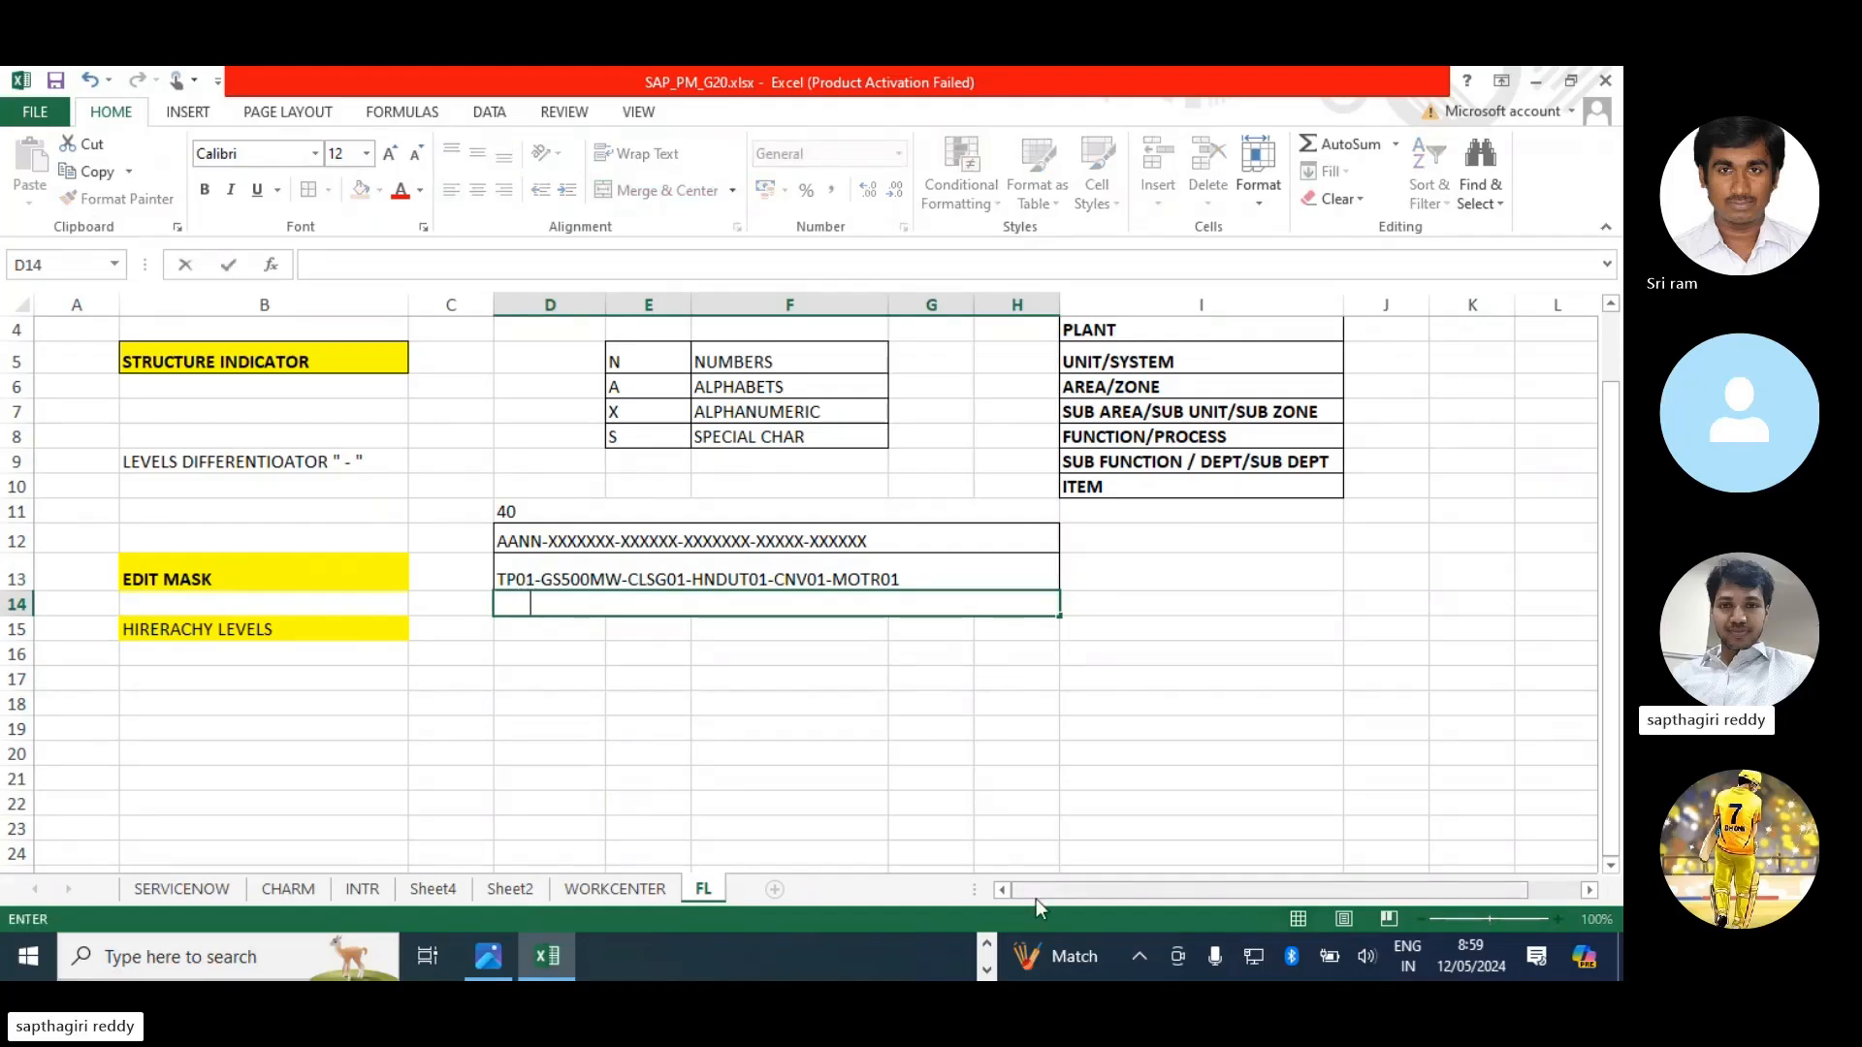
text(1             2           3             4           5  )
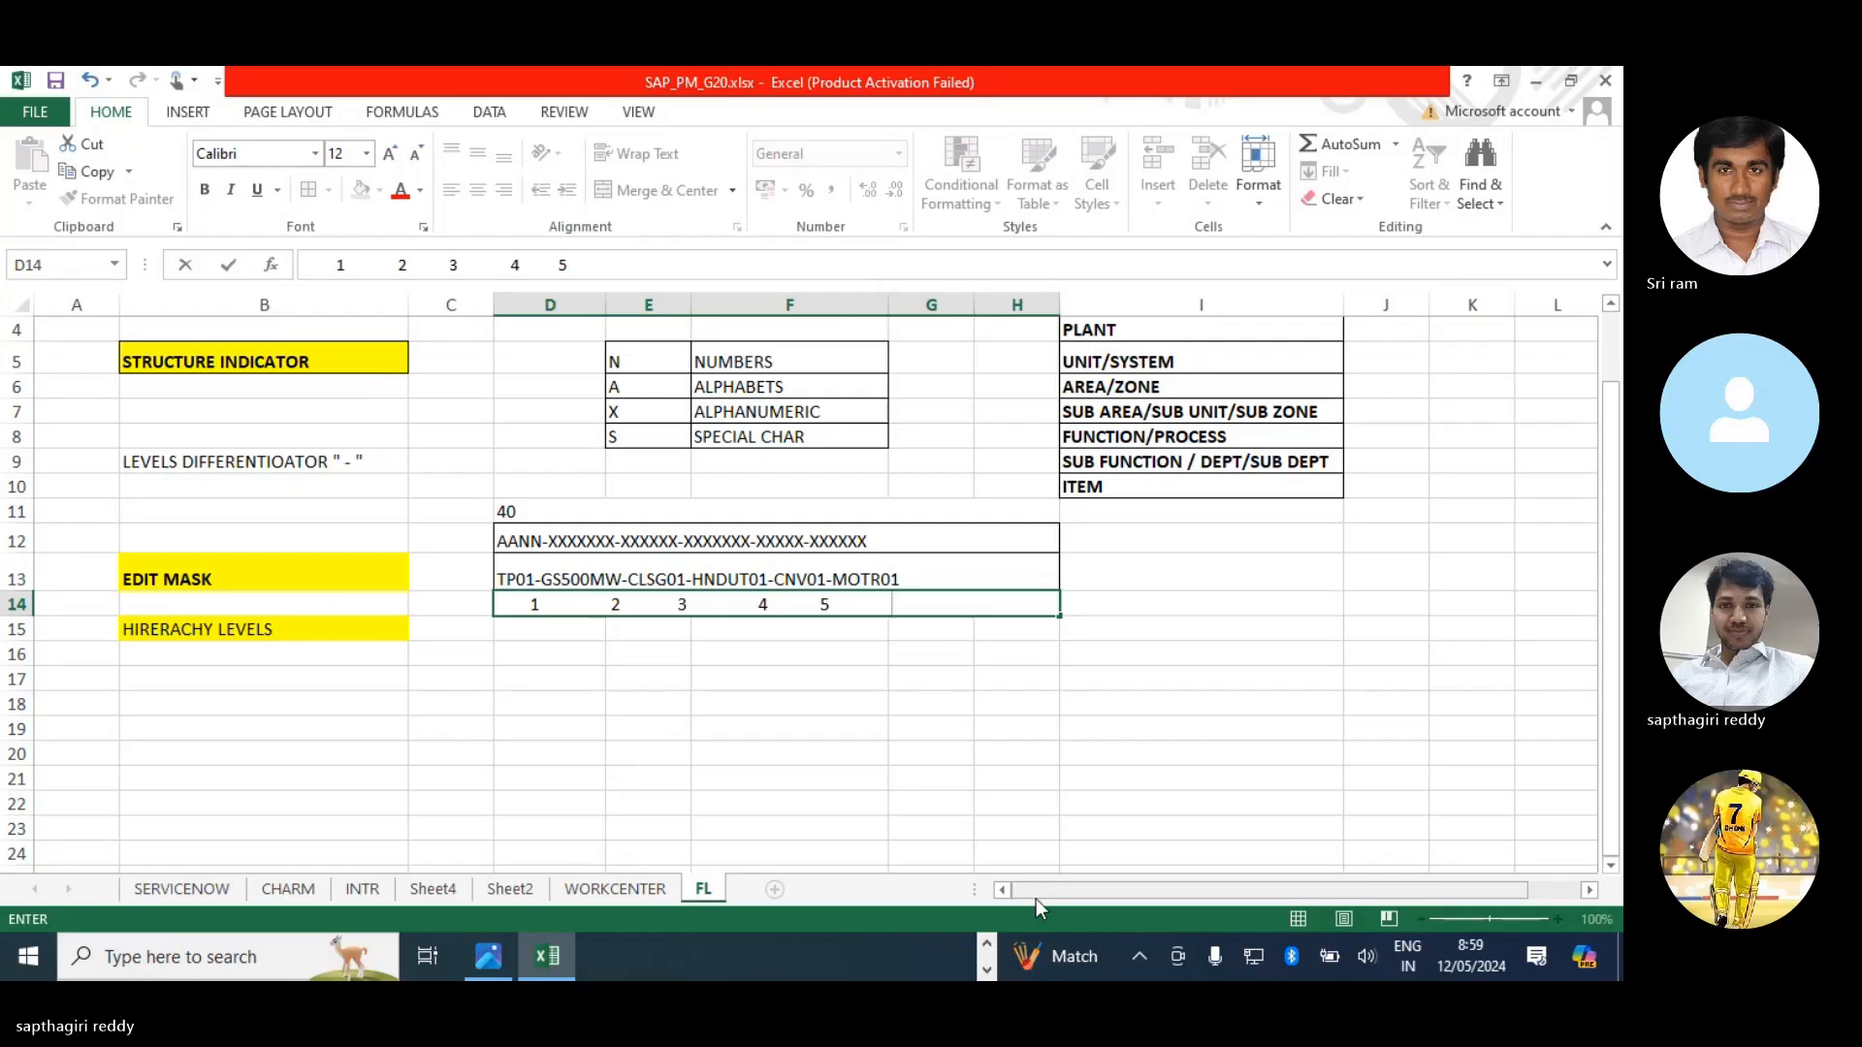
text(          6)
key(Return)
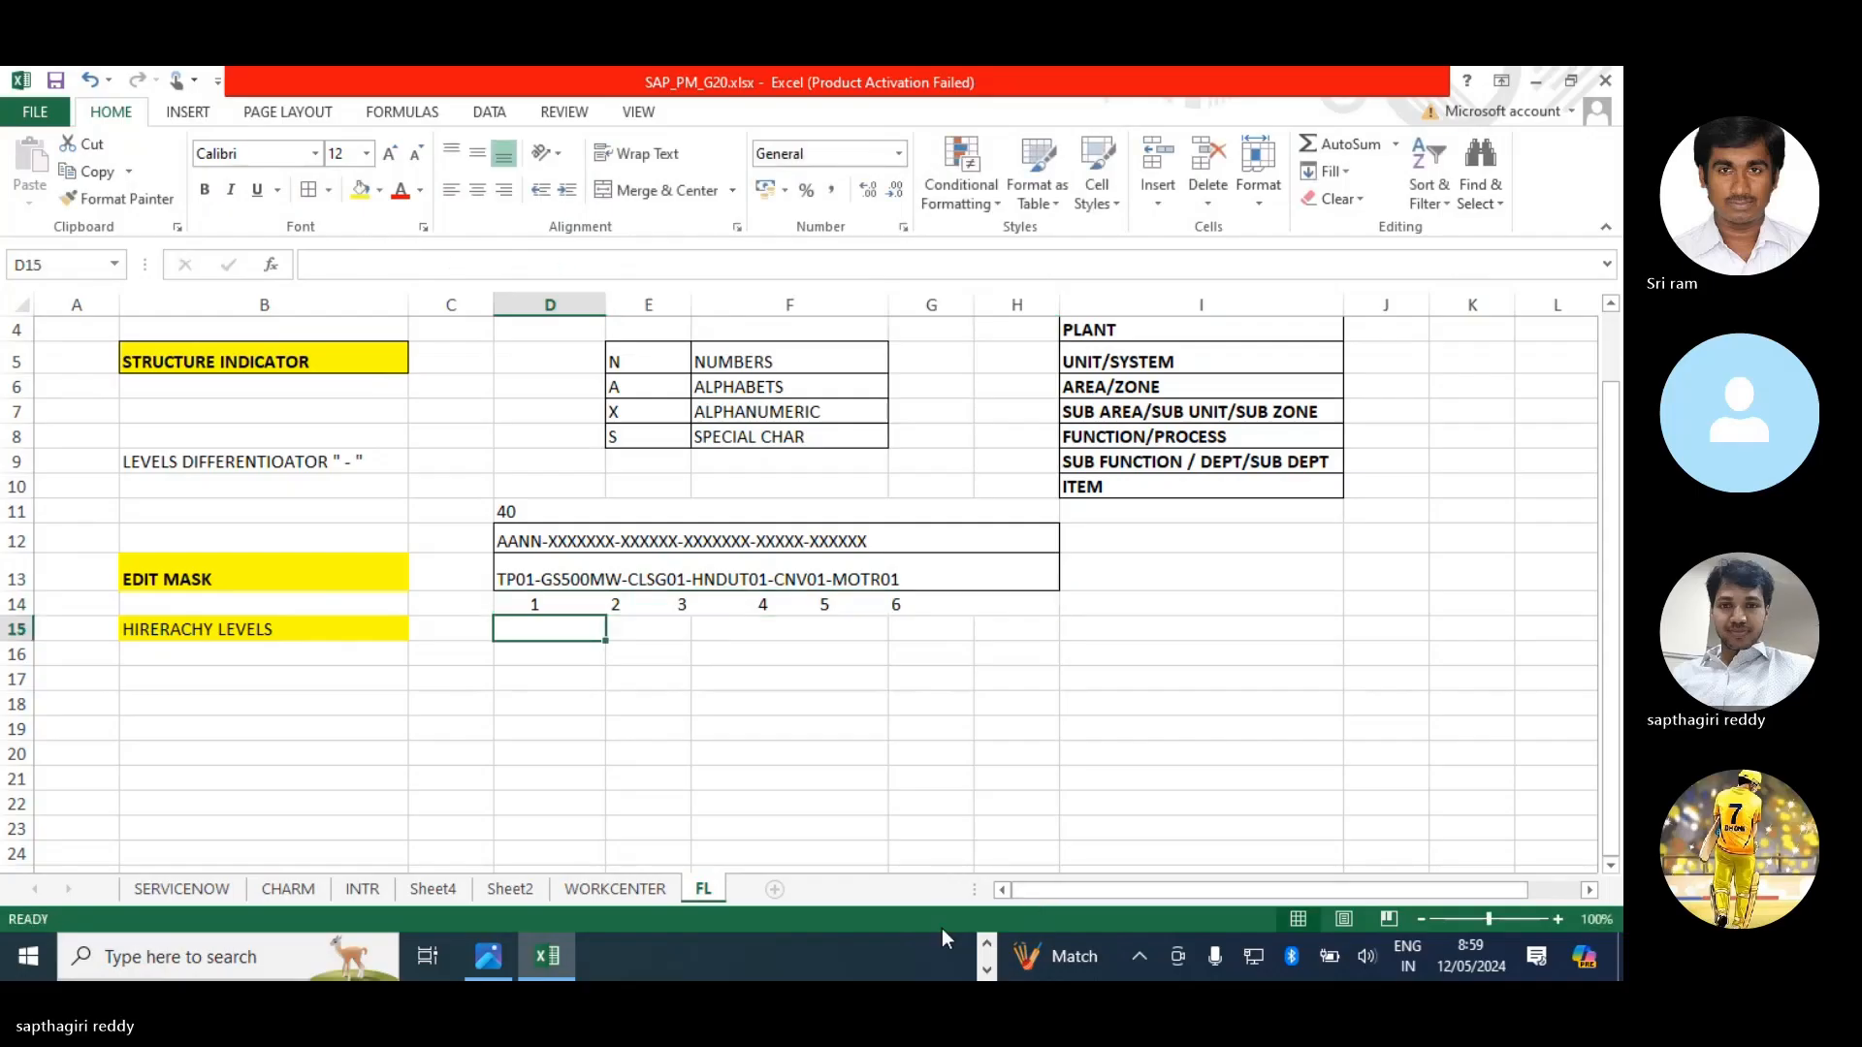
- Increase the height of row 14, which holds the level numbers
click(601, 580)
click(594, 613)
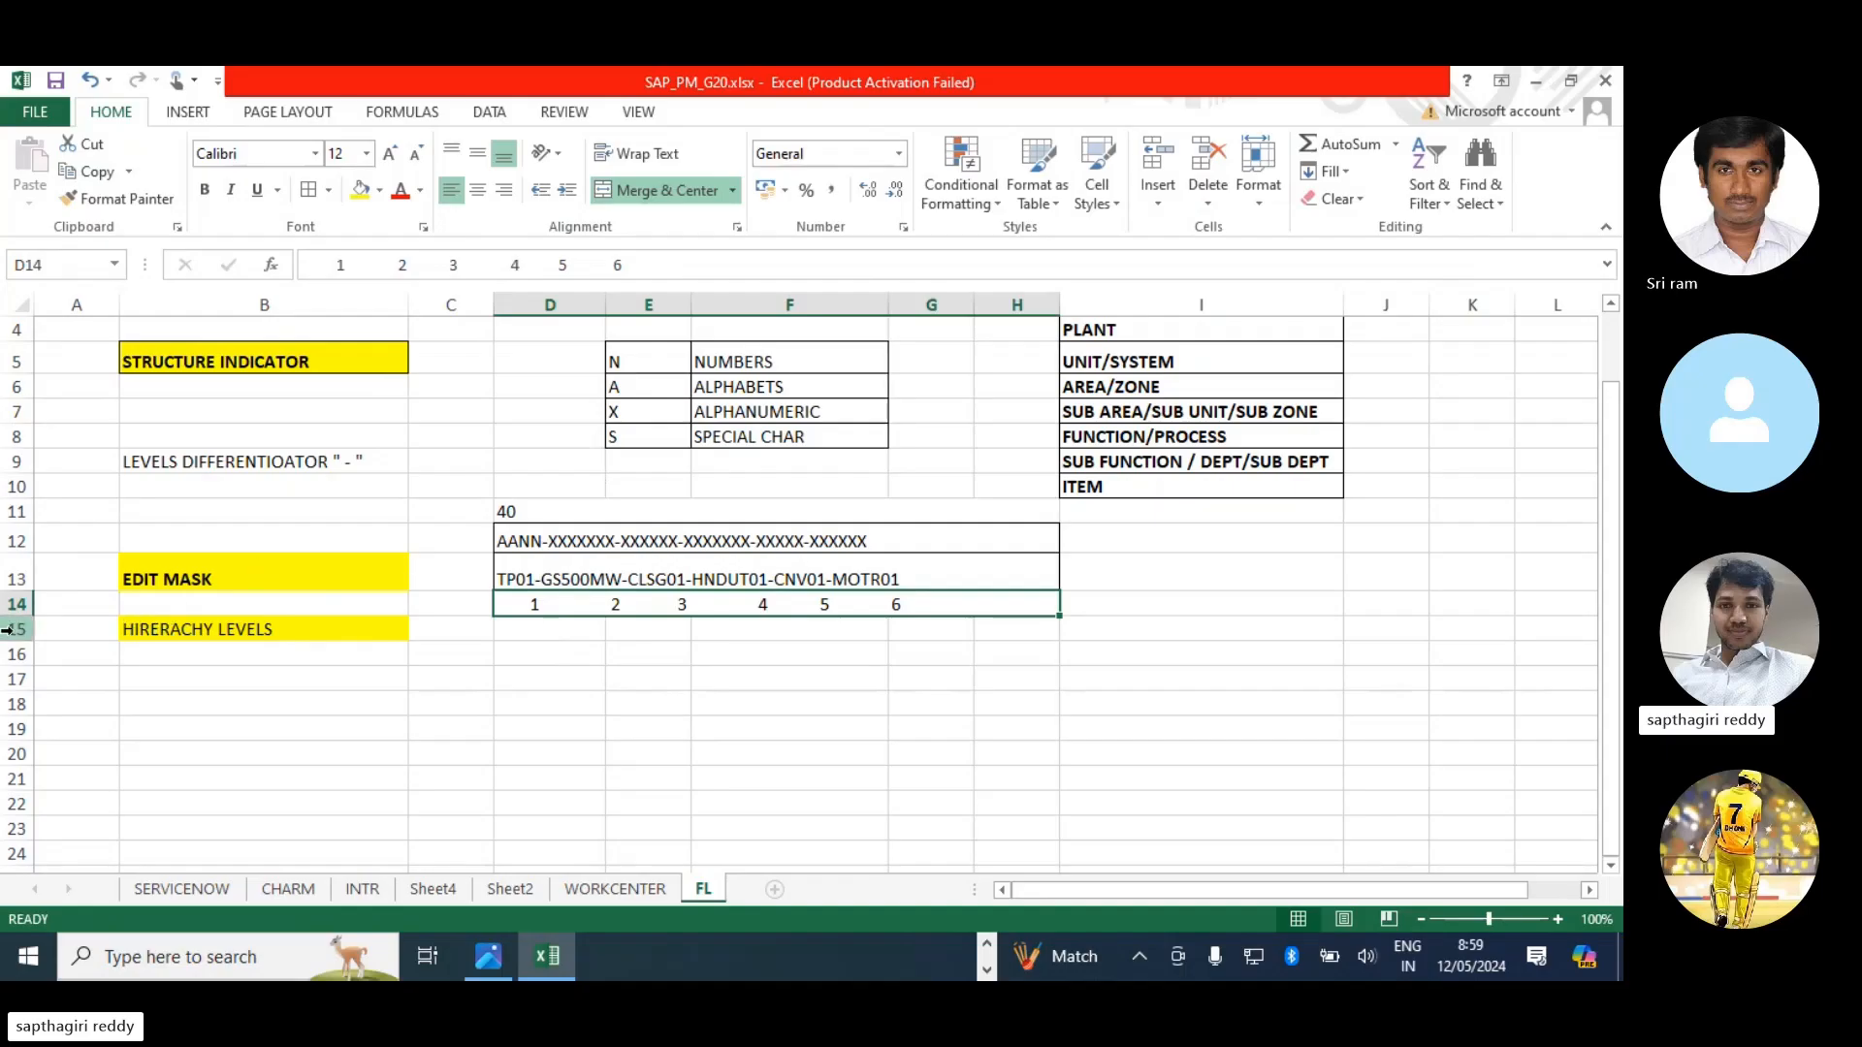
drag(22, 617, 26, 631)
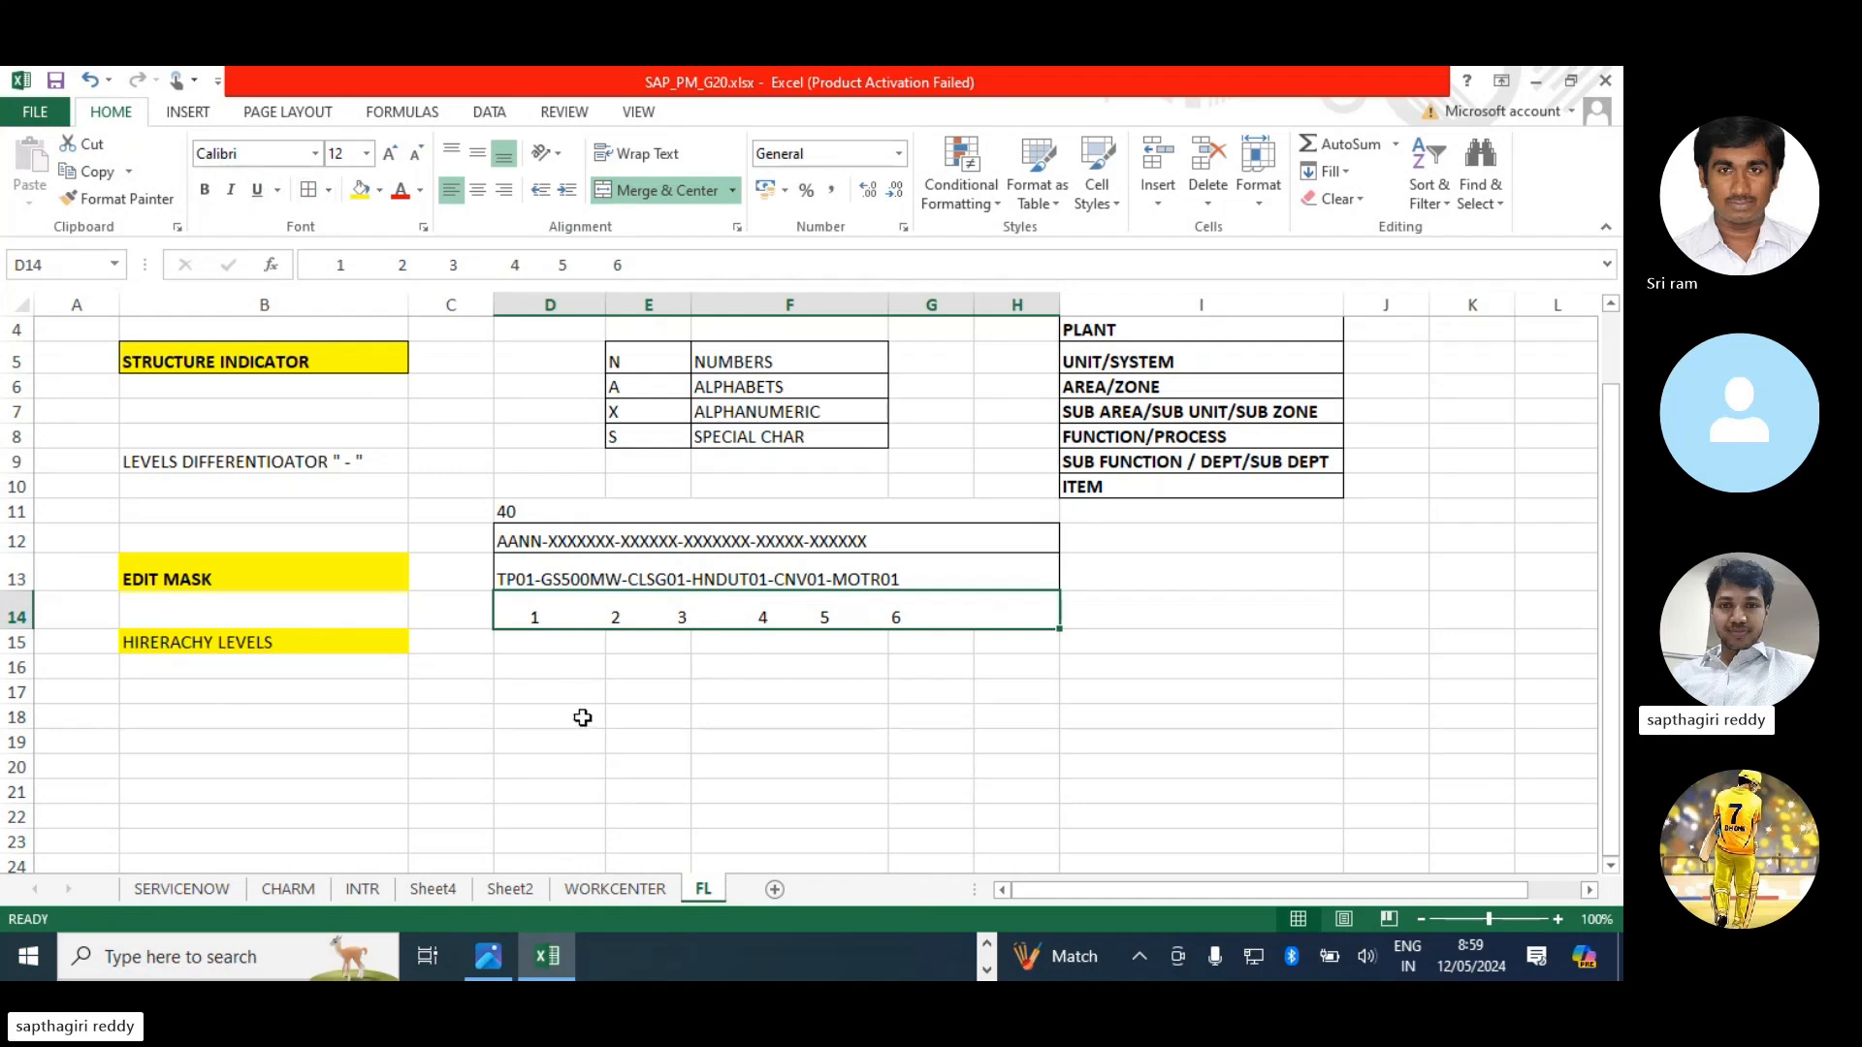
scroll(582, 715, up, 1)
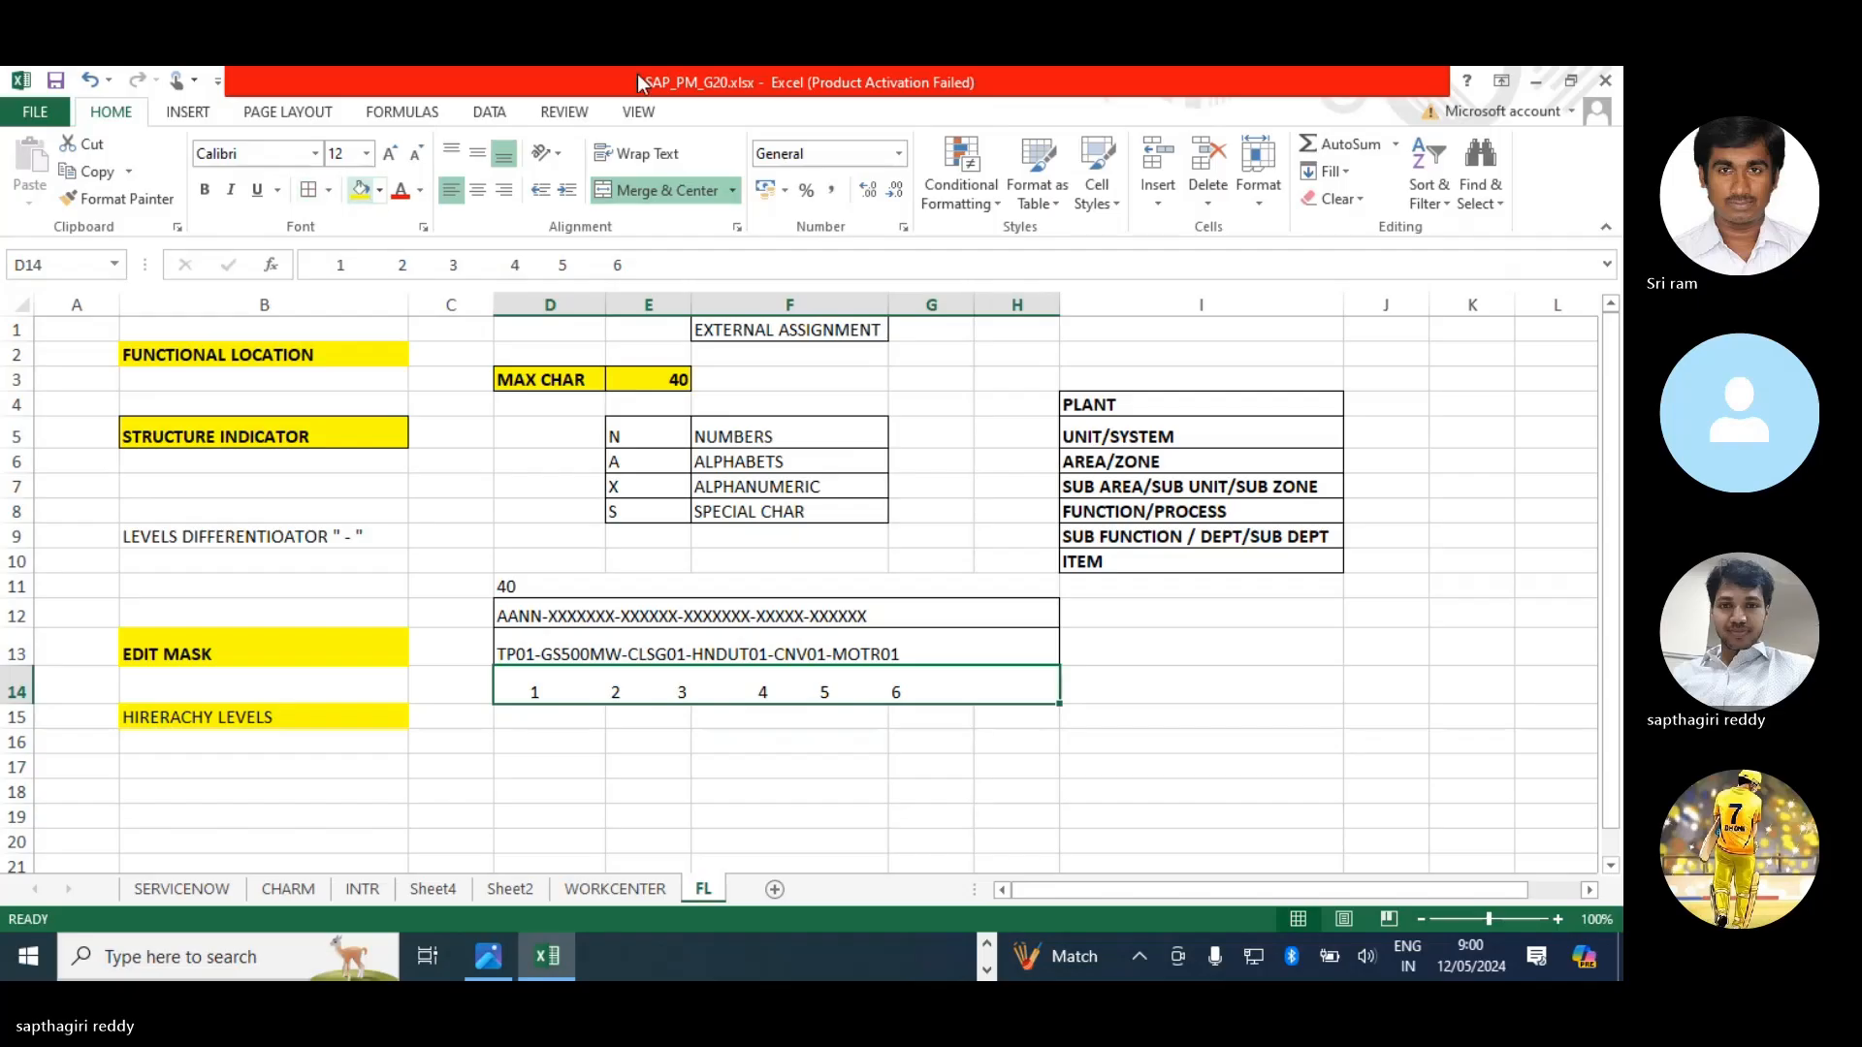
click(1231, 745)
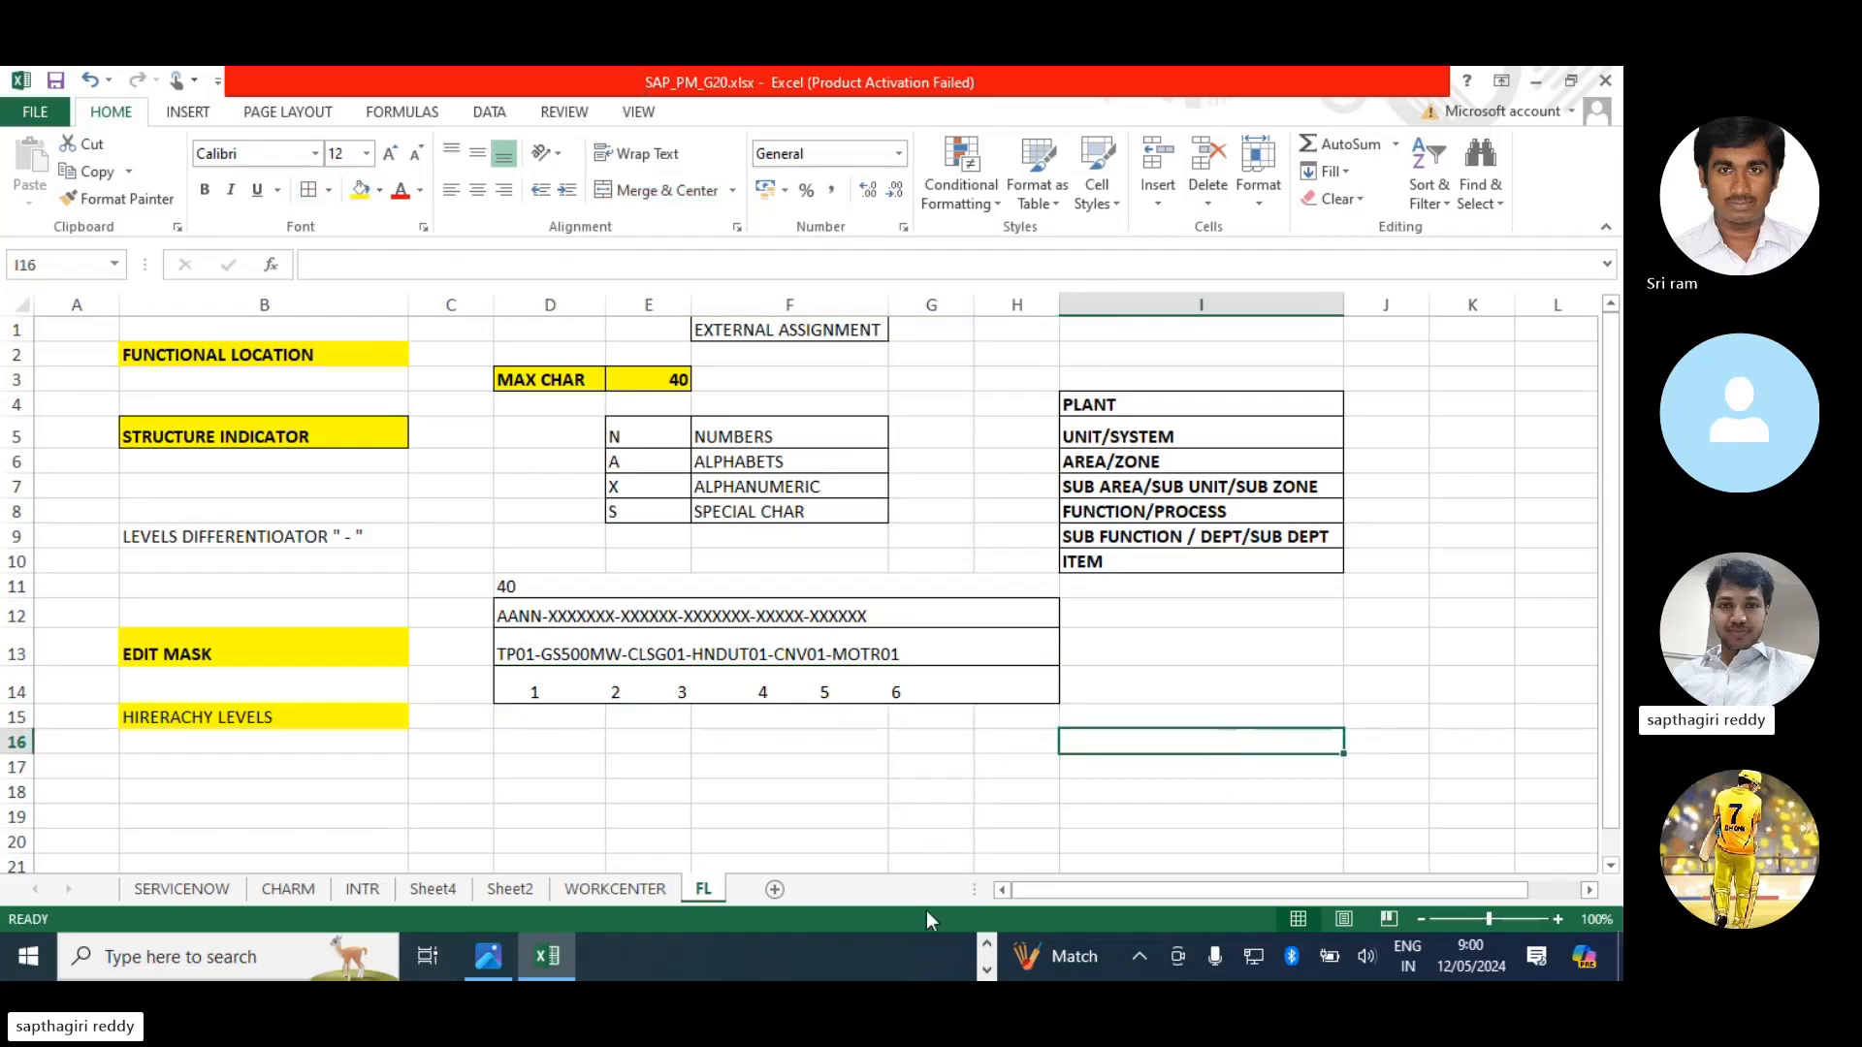
- Switch to the Skype call to mute and unmute the microphone, and return to the Excel workbook
click(985, 946)
click(812, 957)
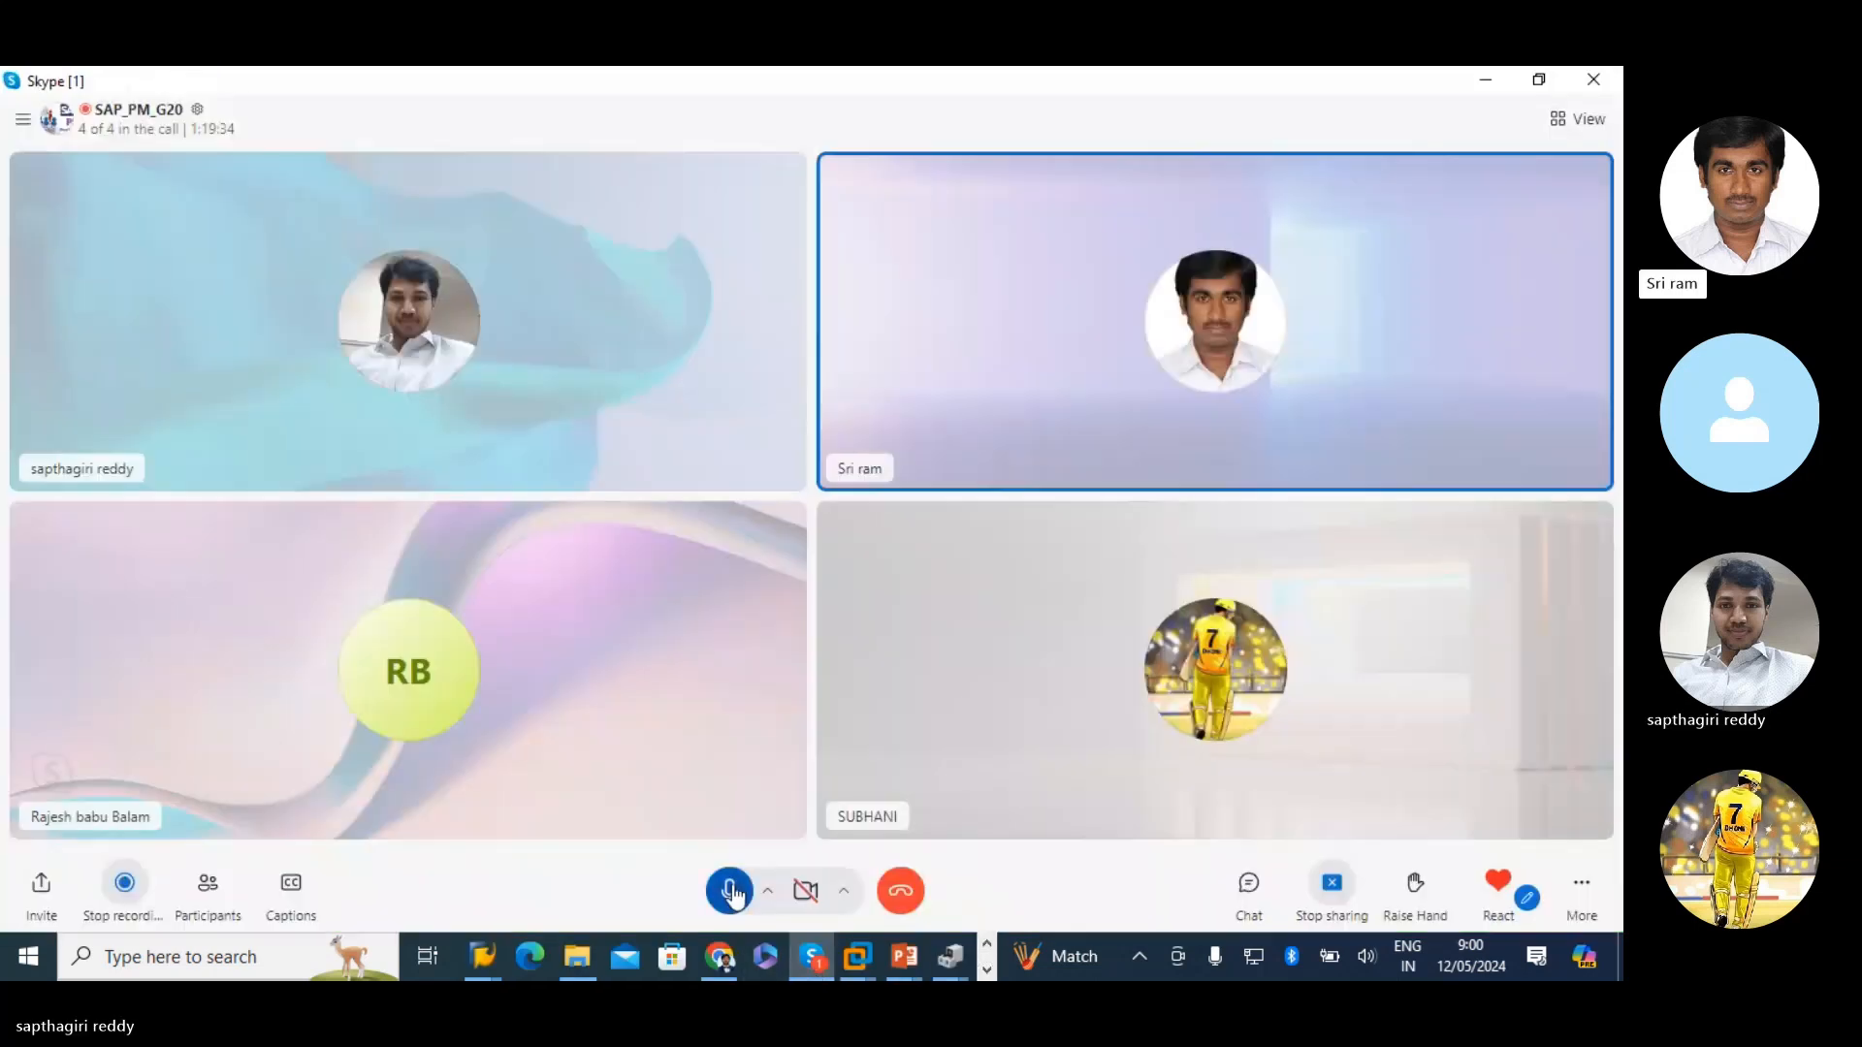
click(733, 890)
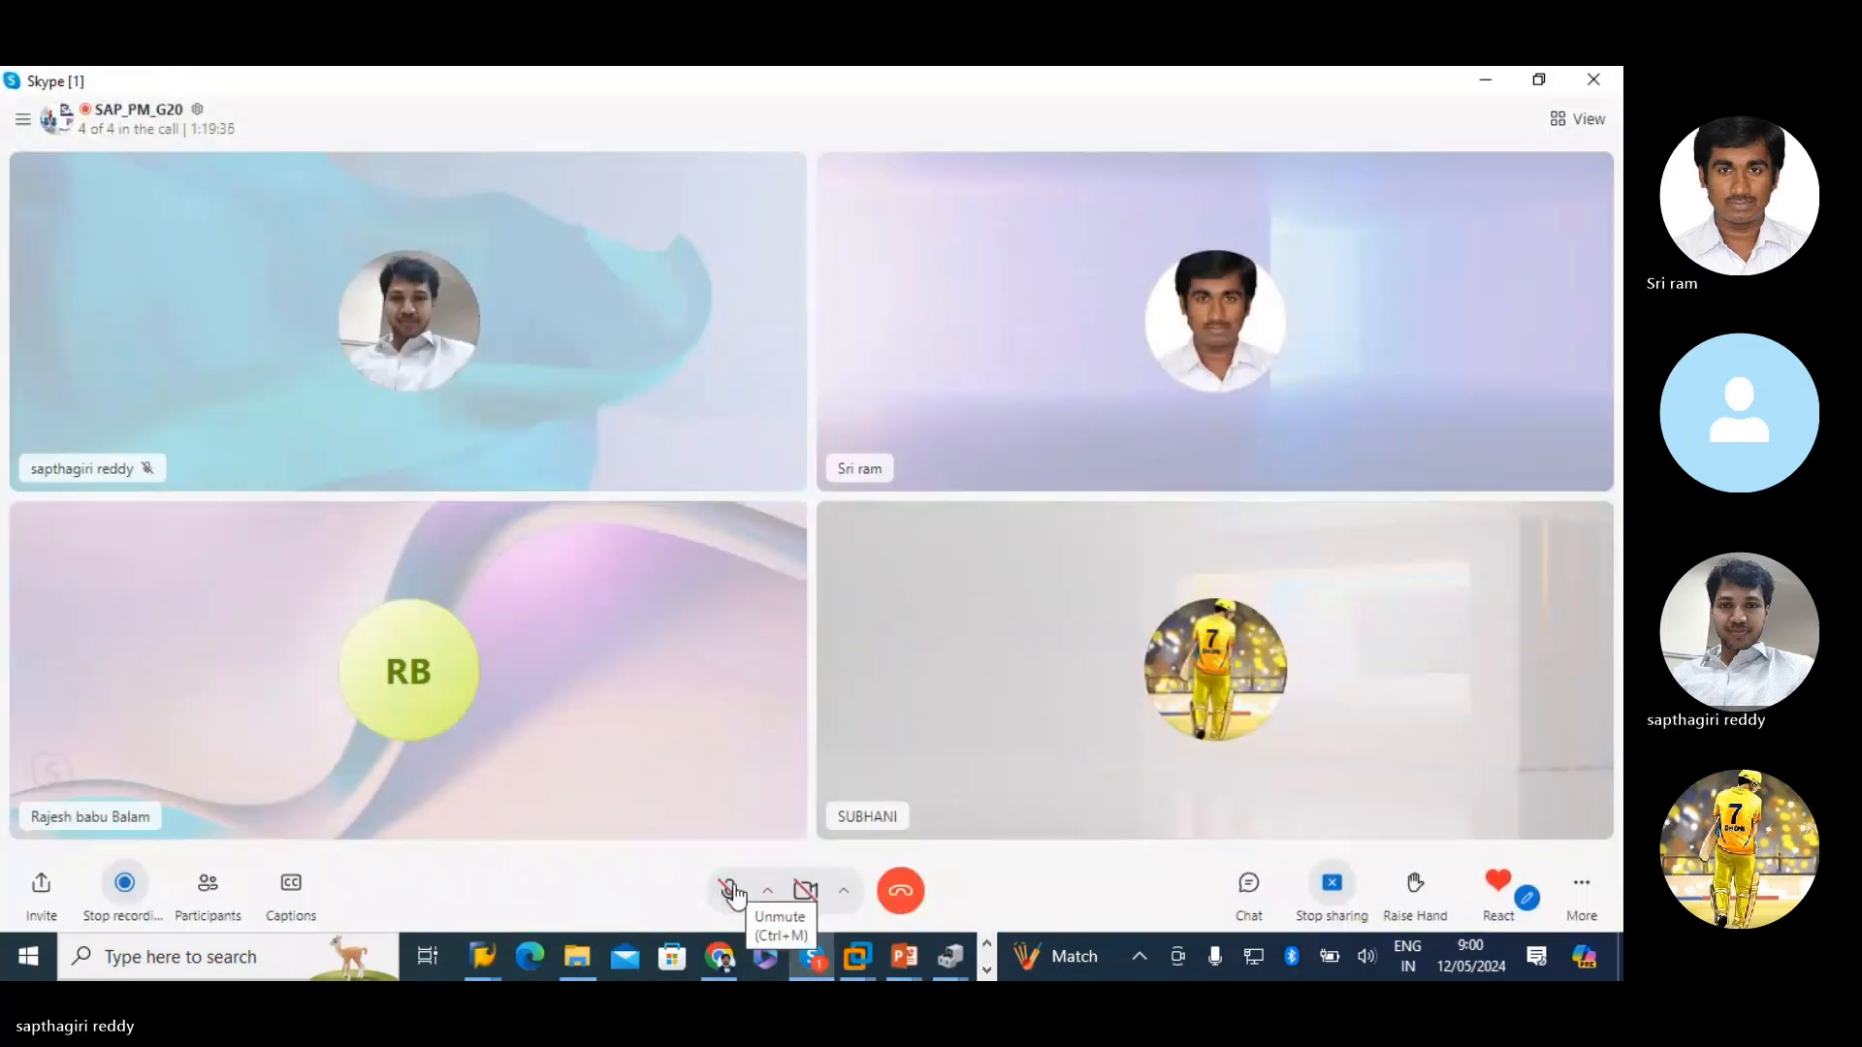
click(733, 889)
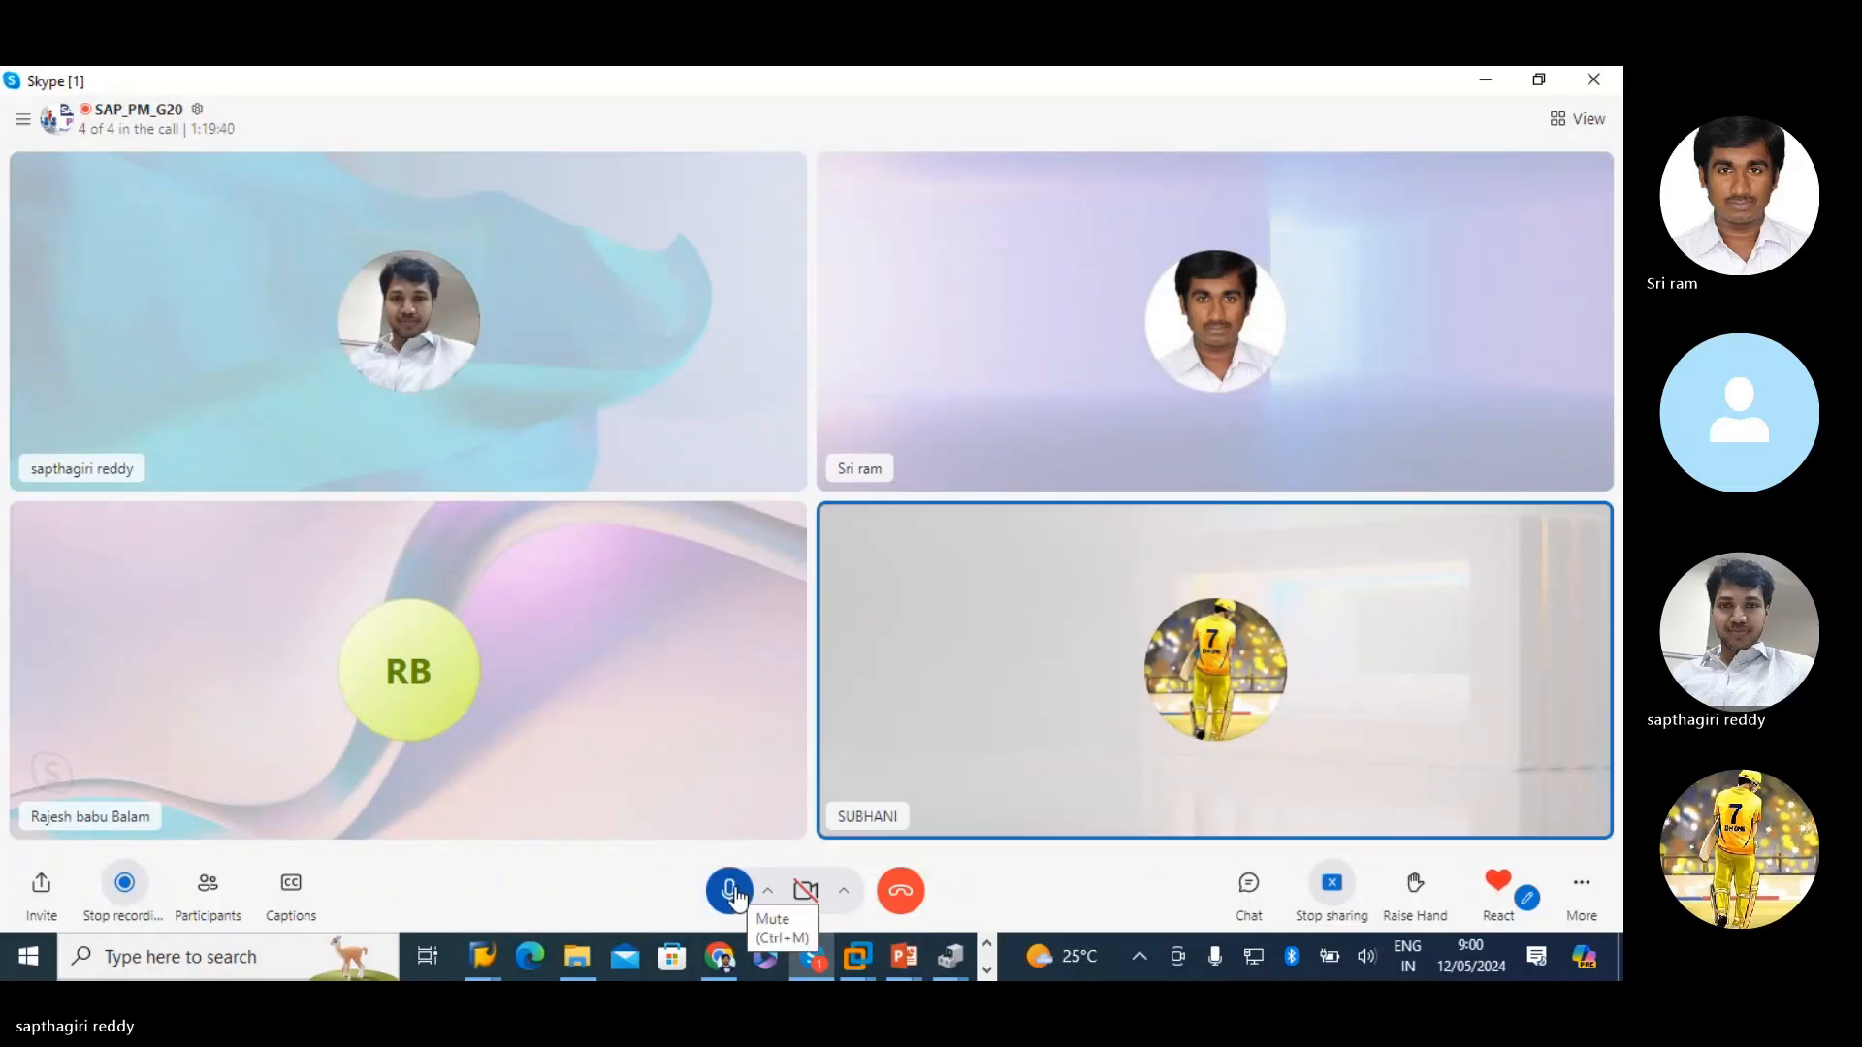
click(734, 889)
click(734, 893)
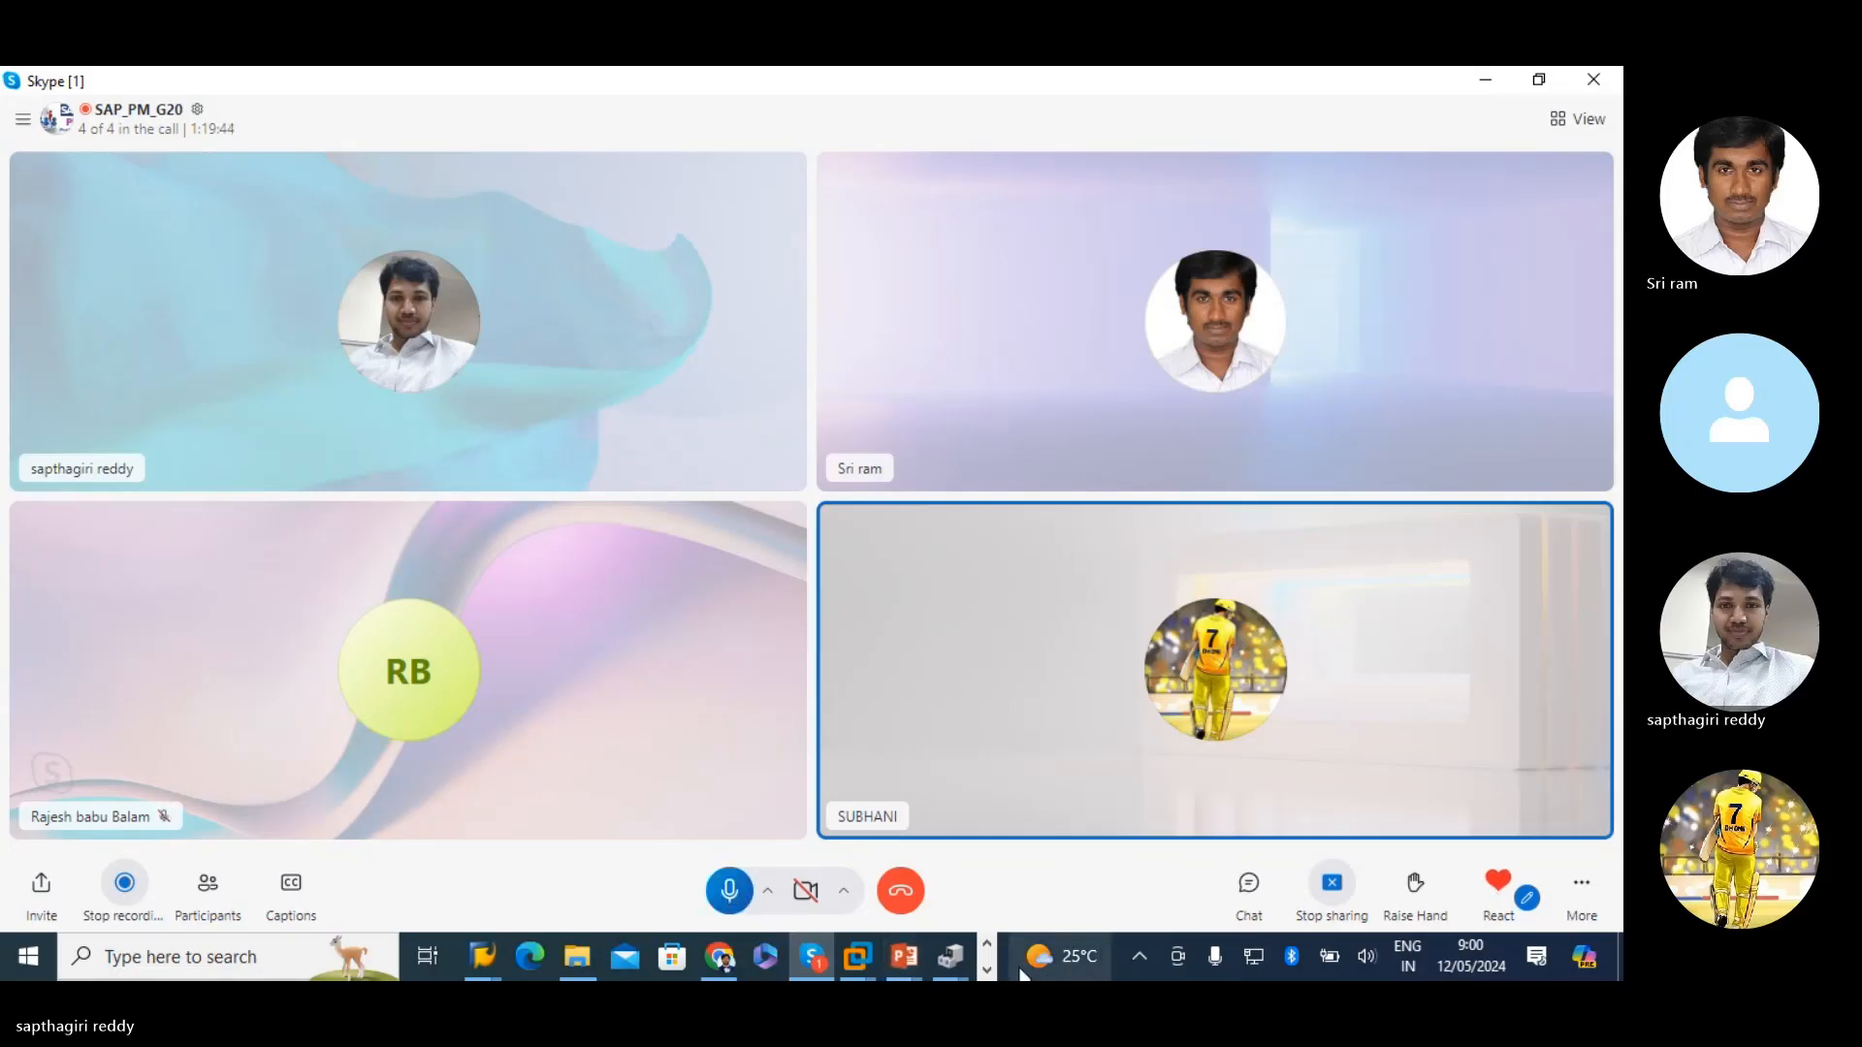
click(991, 970)
click(541, 957)
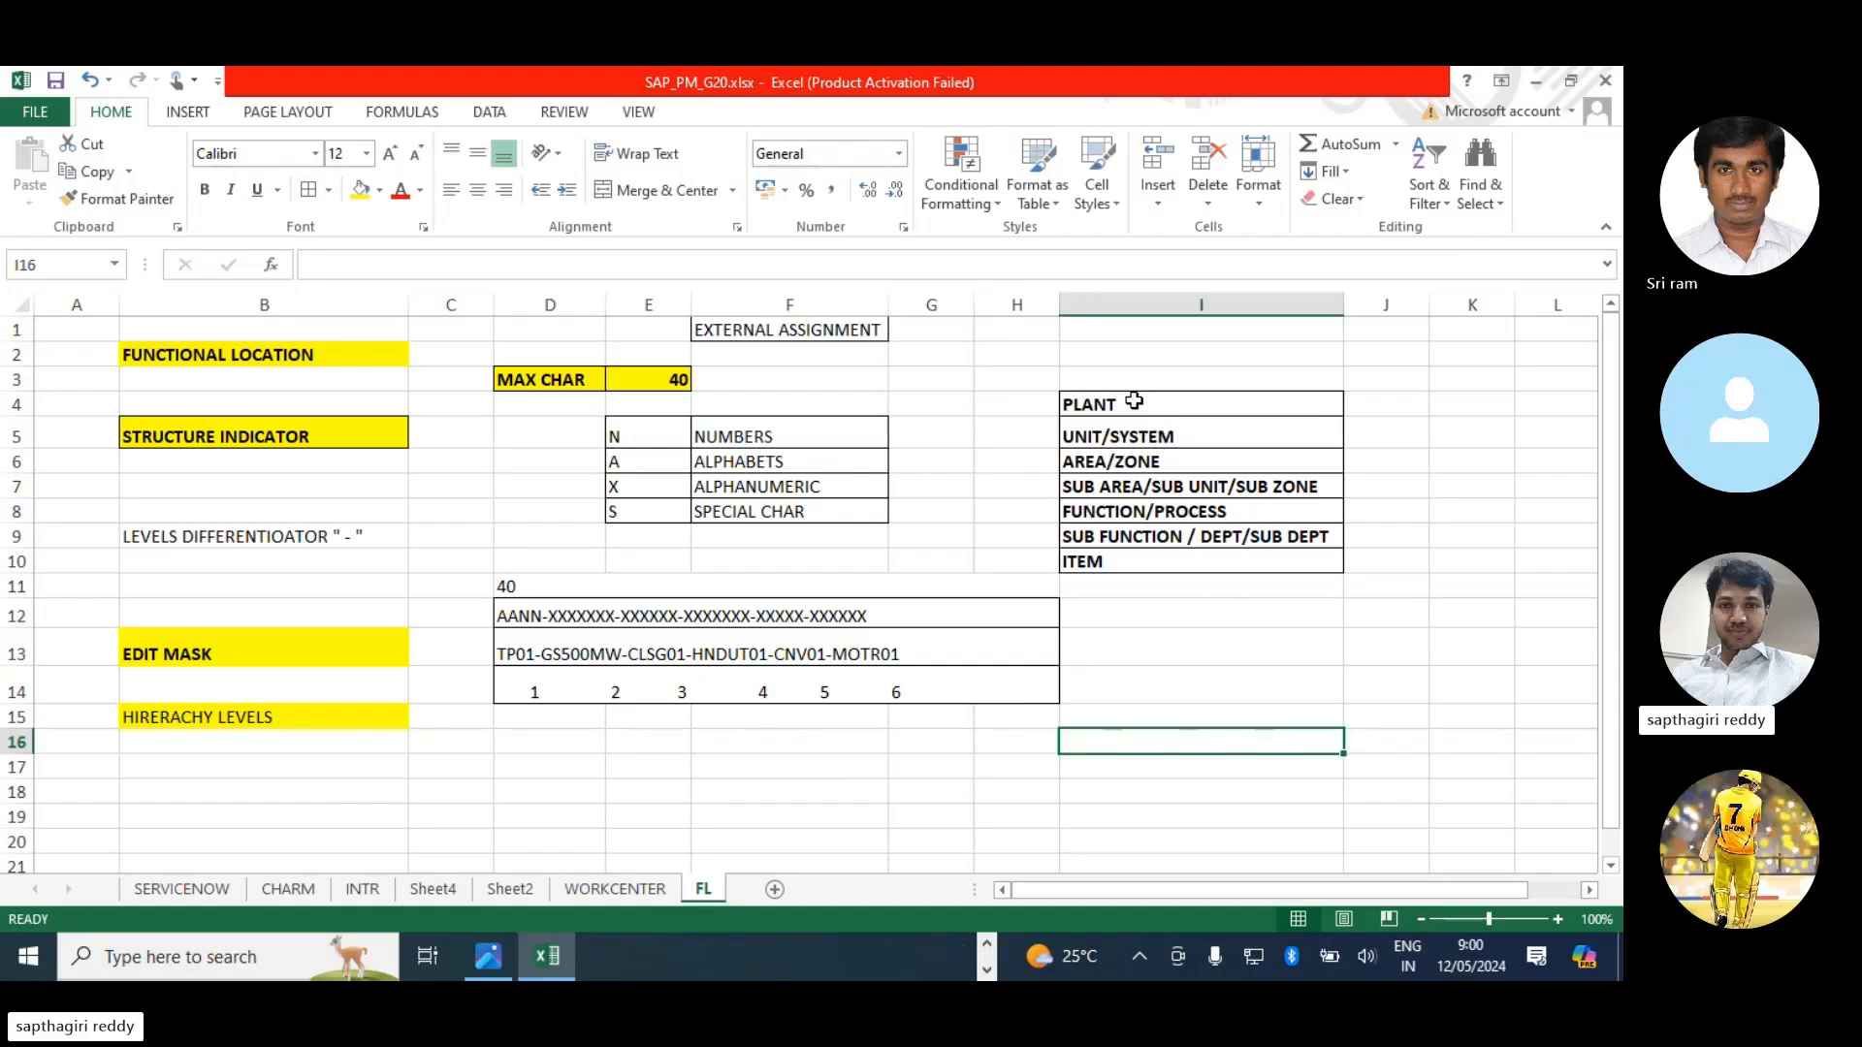
- Select the level list from PLANT to ITEM for reference, and enter the note 8 LEVL in I17
drag(1133, 401, 1136, 554)
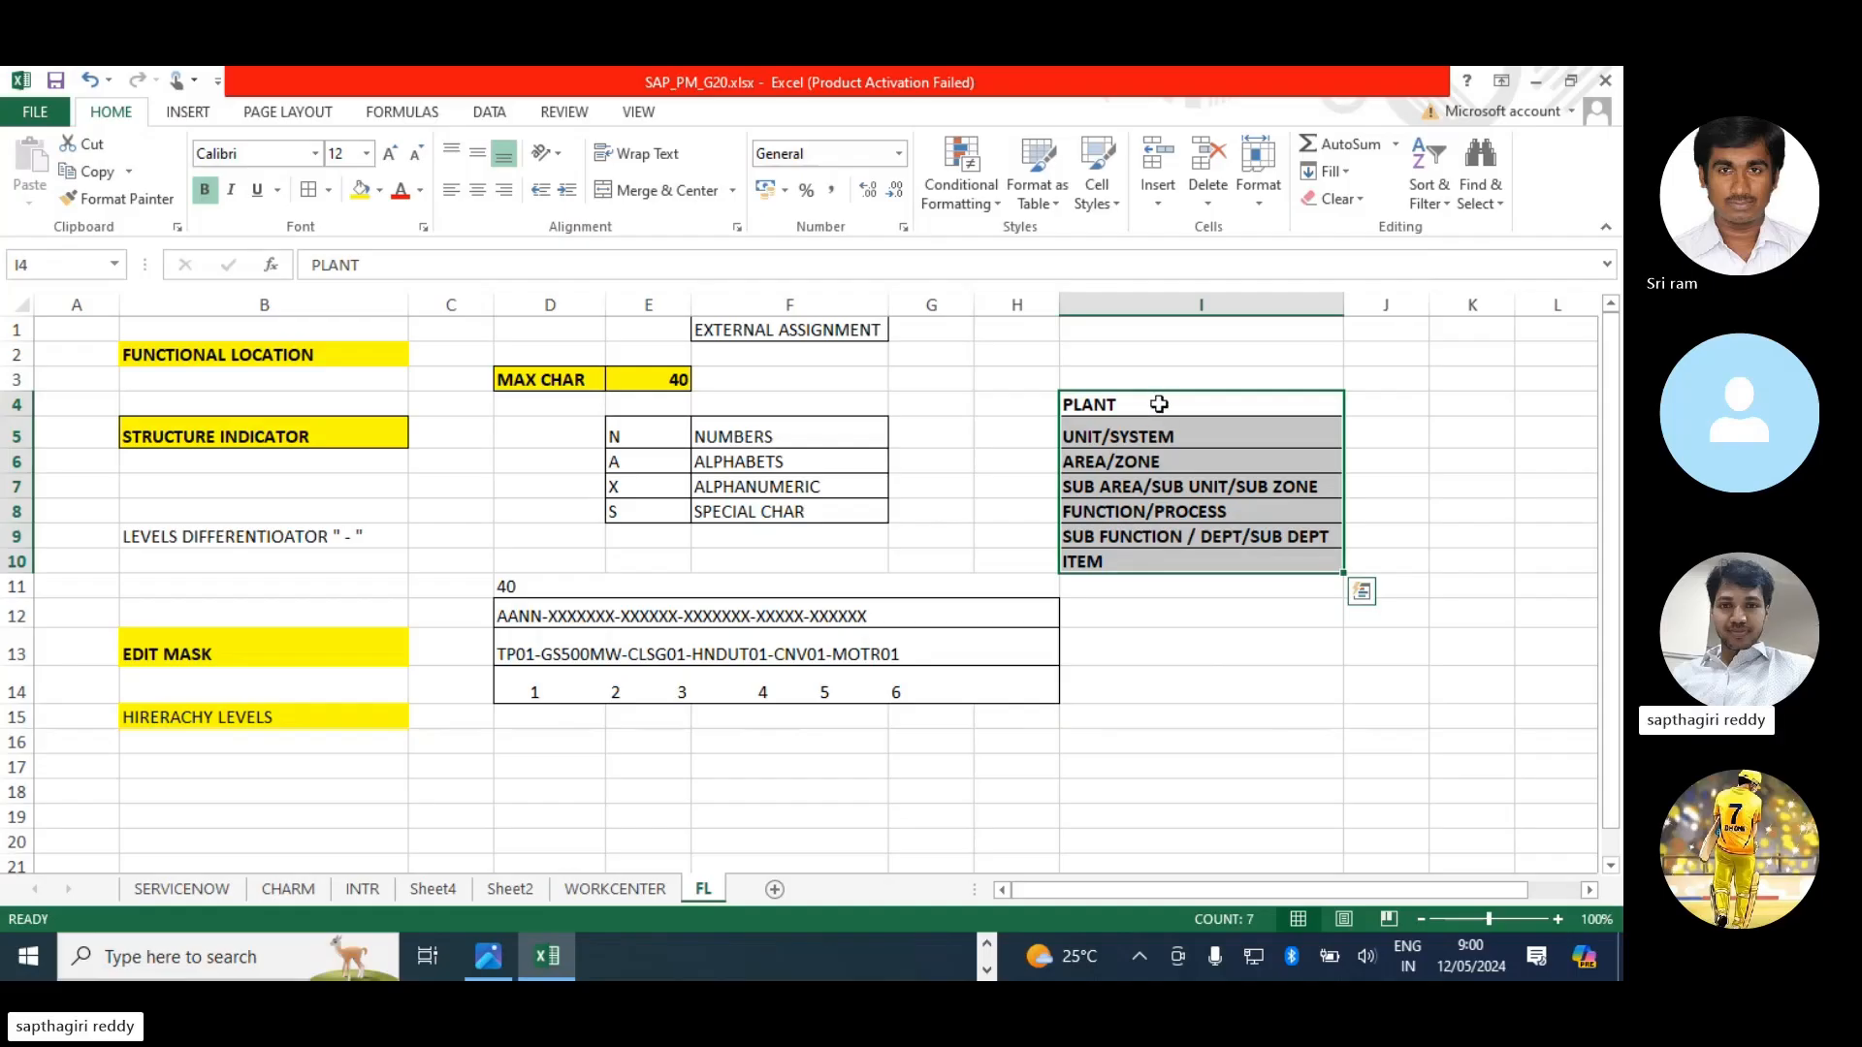
drag(1175, 402, 1150, 559)
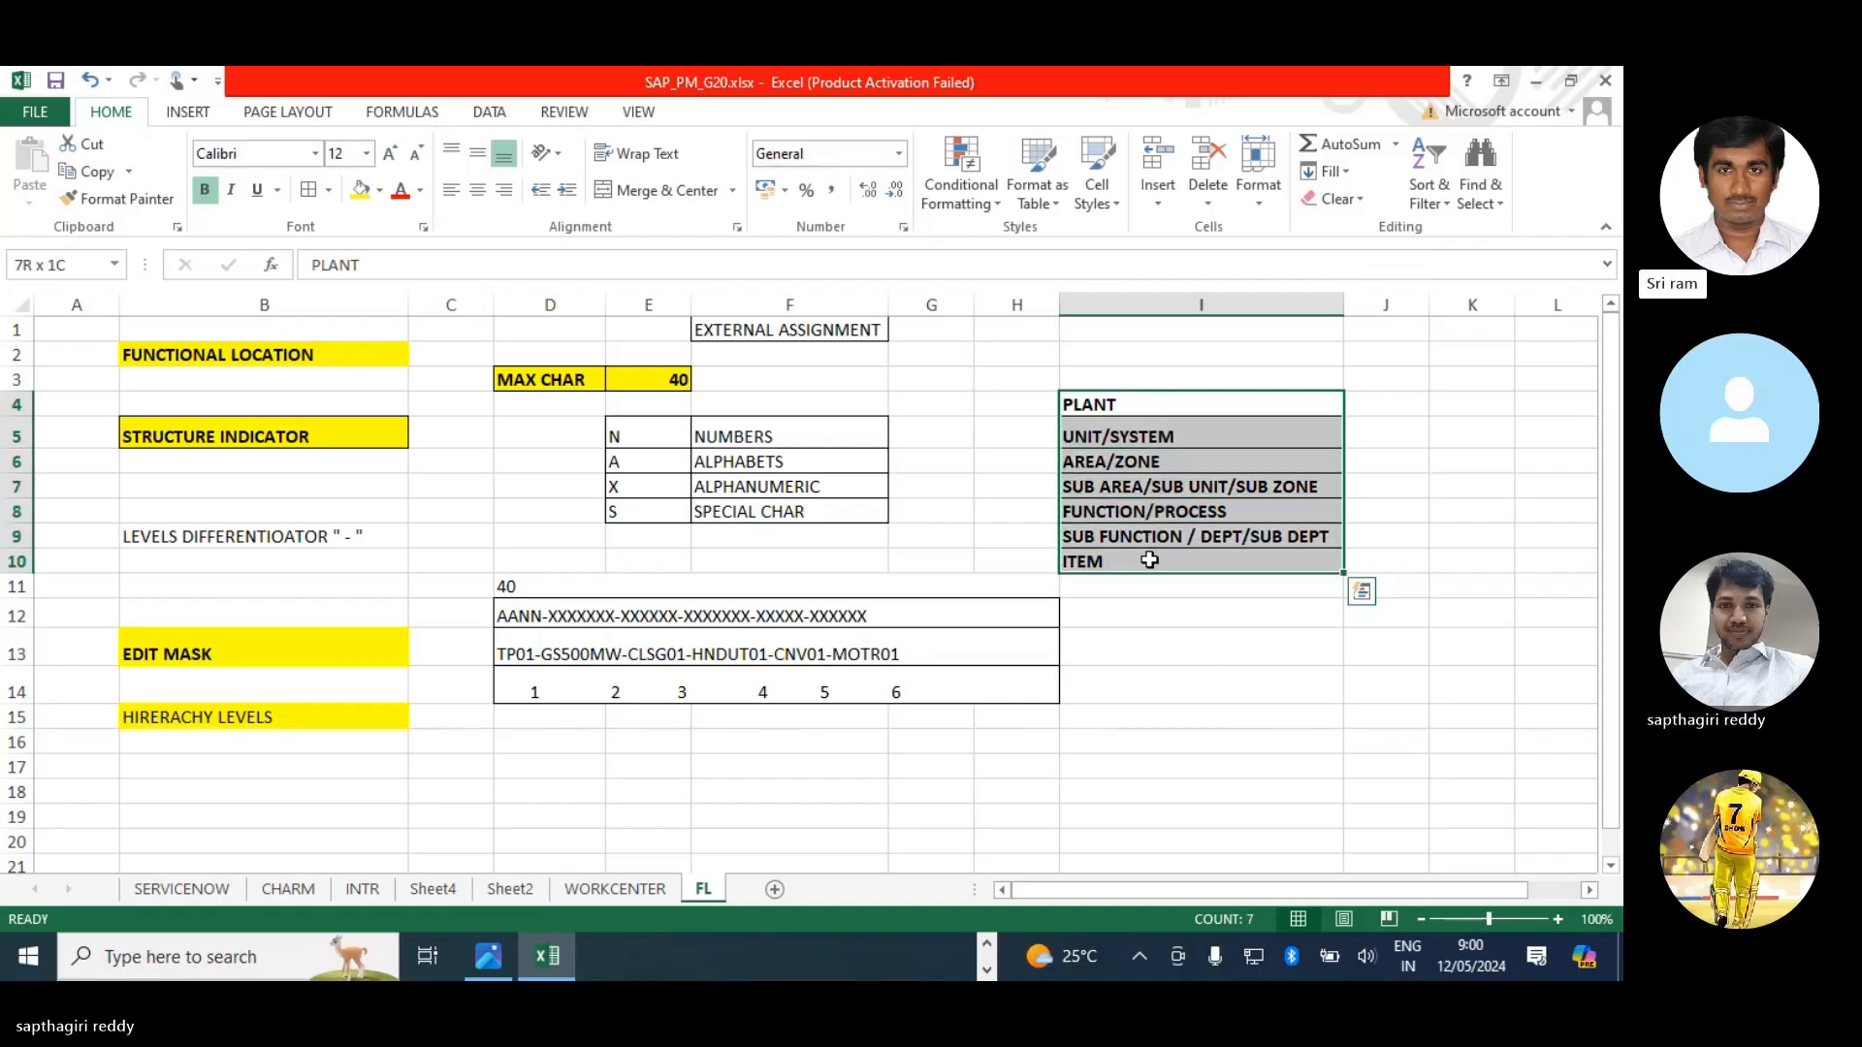
click(1183, 685)
click(1134, 763)
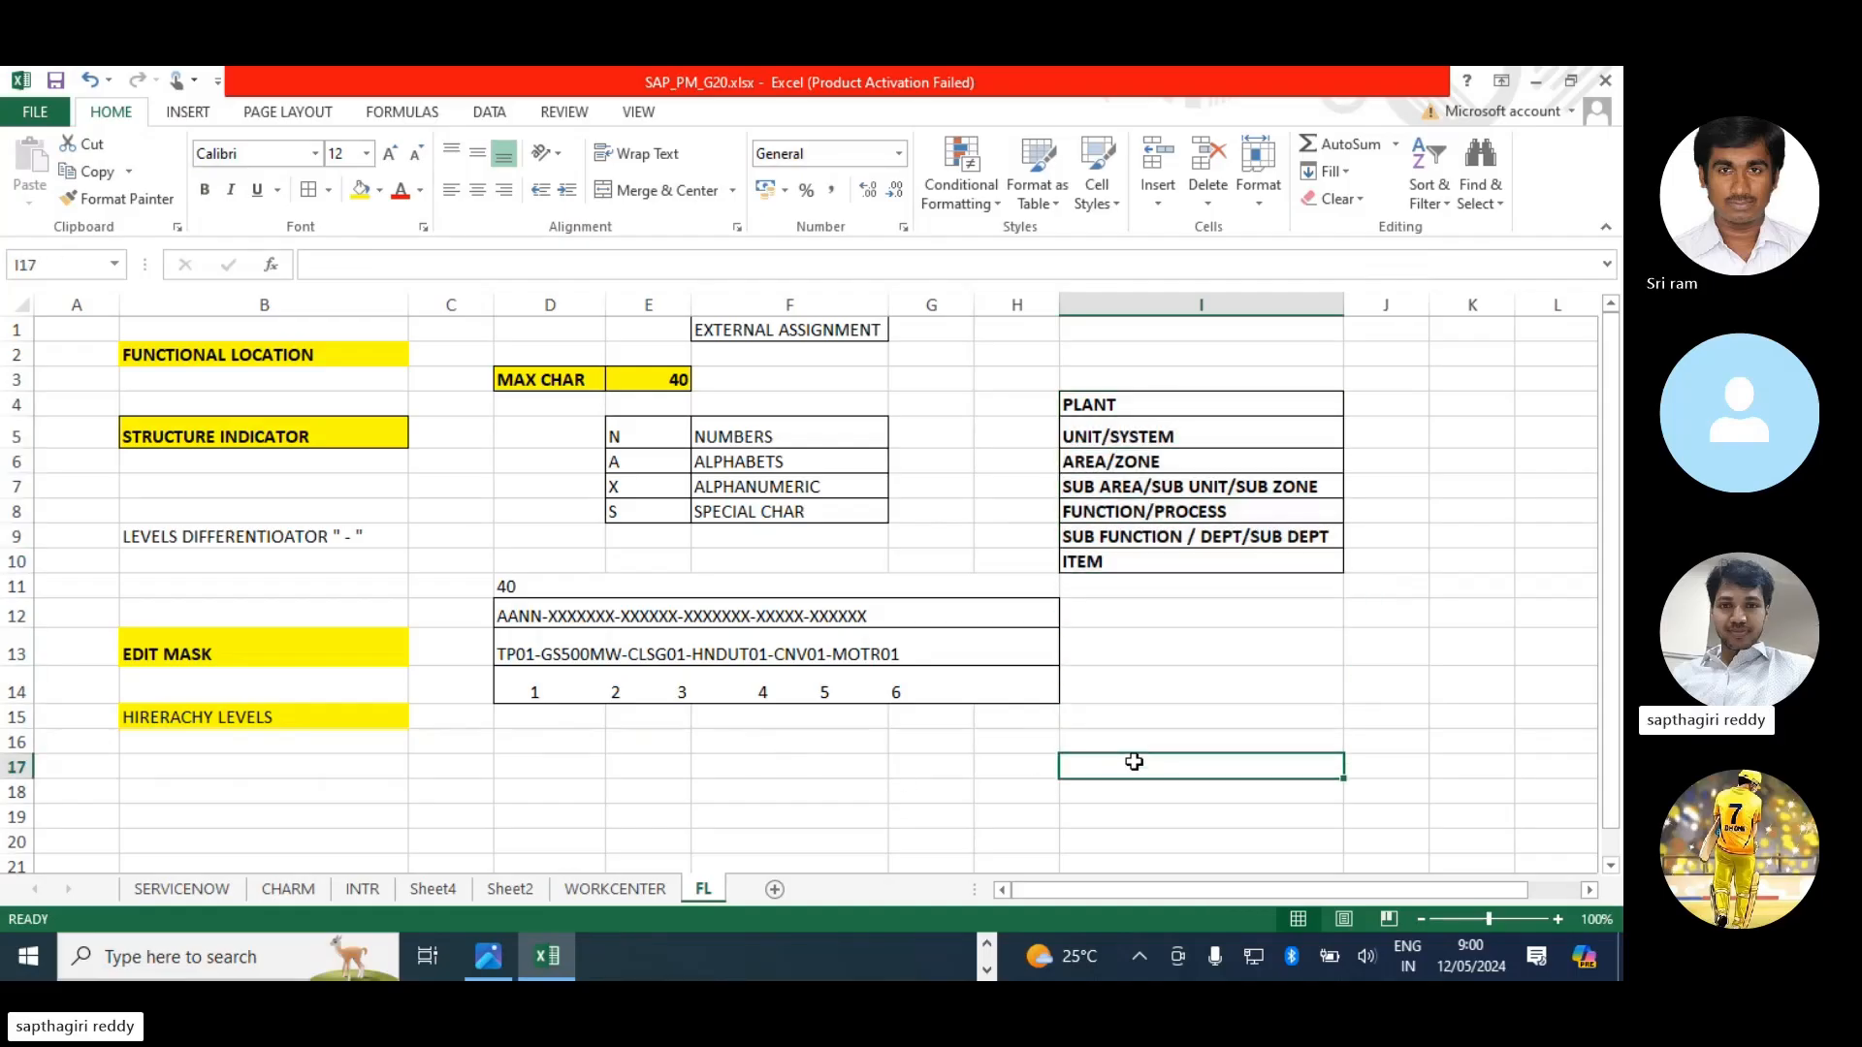
text(8)
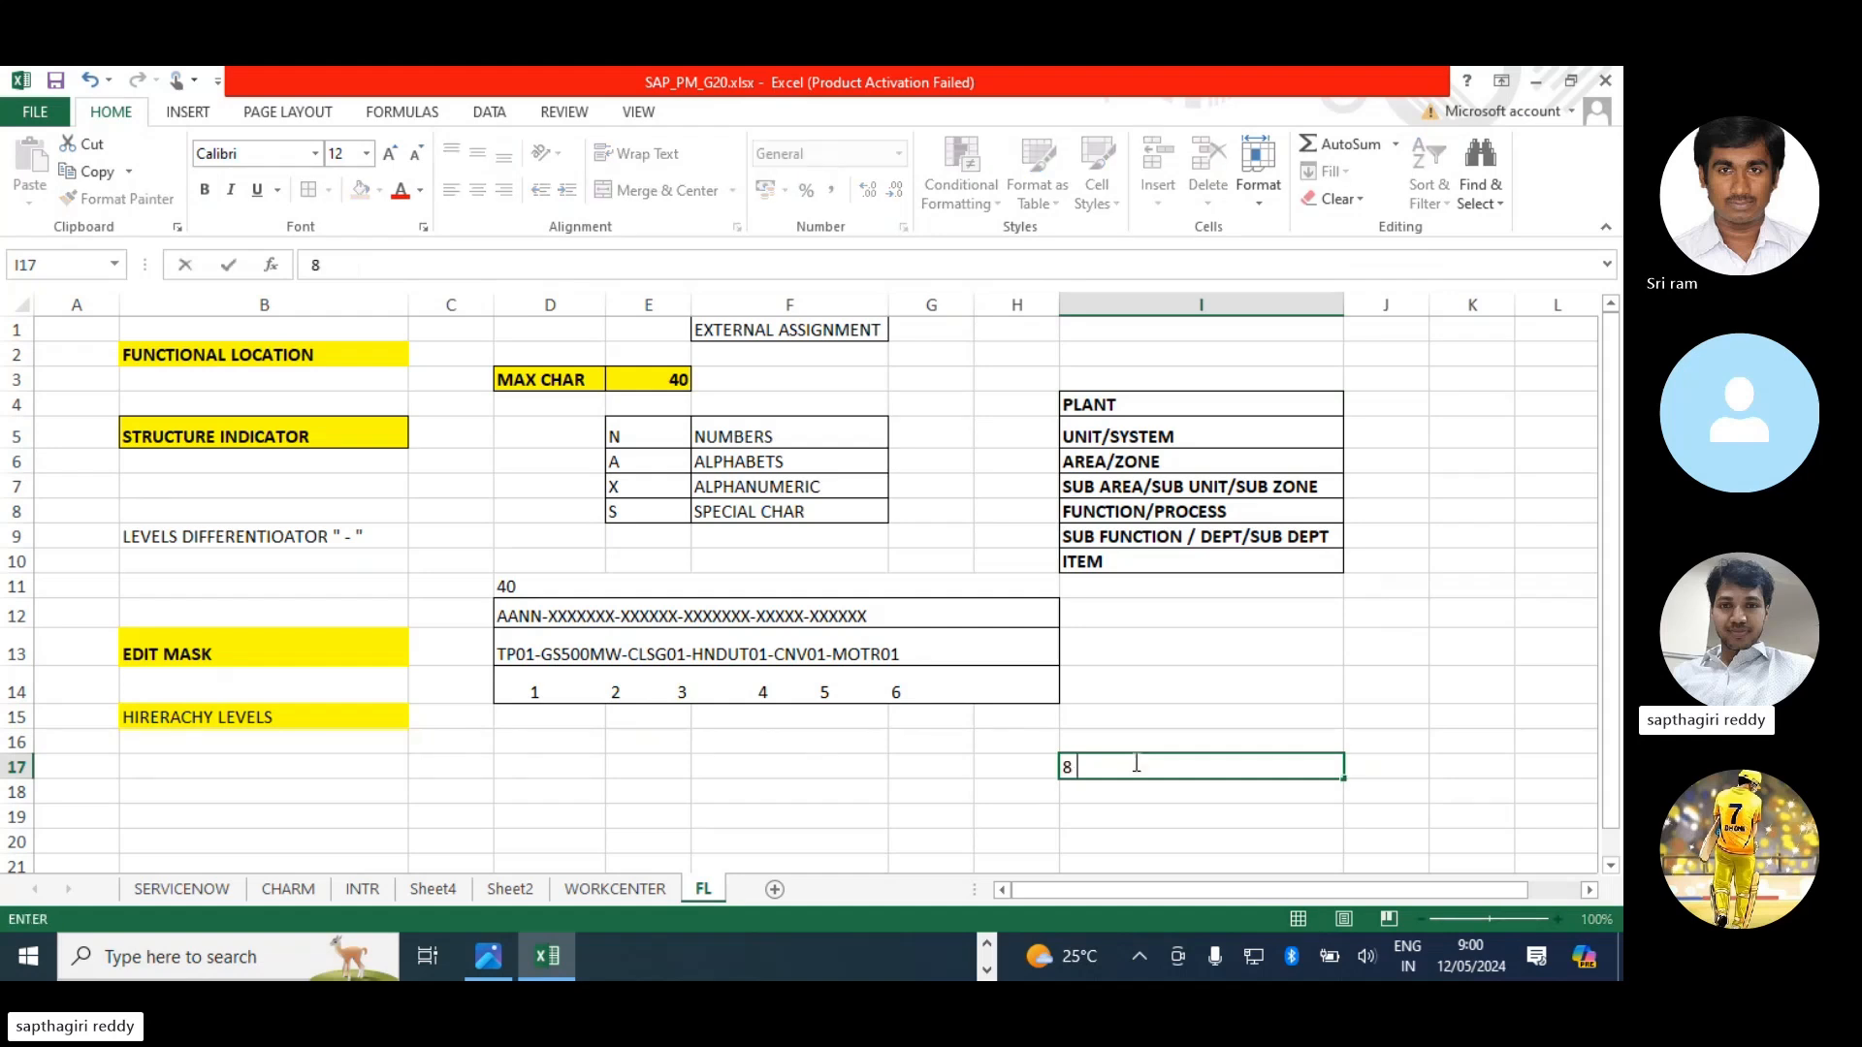
text( LEVL)
key(Return)
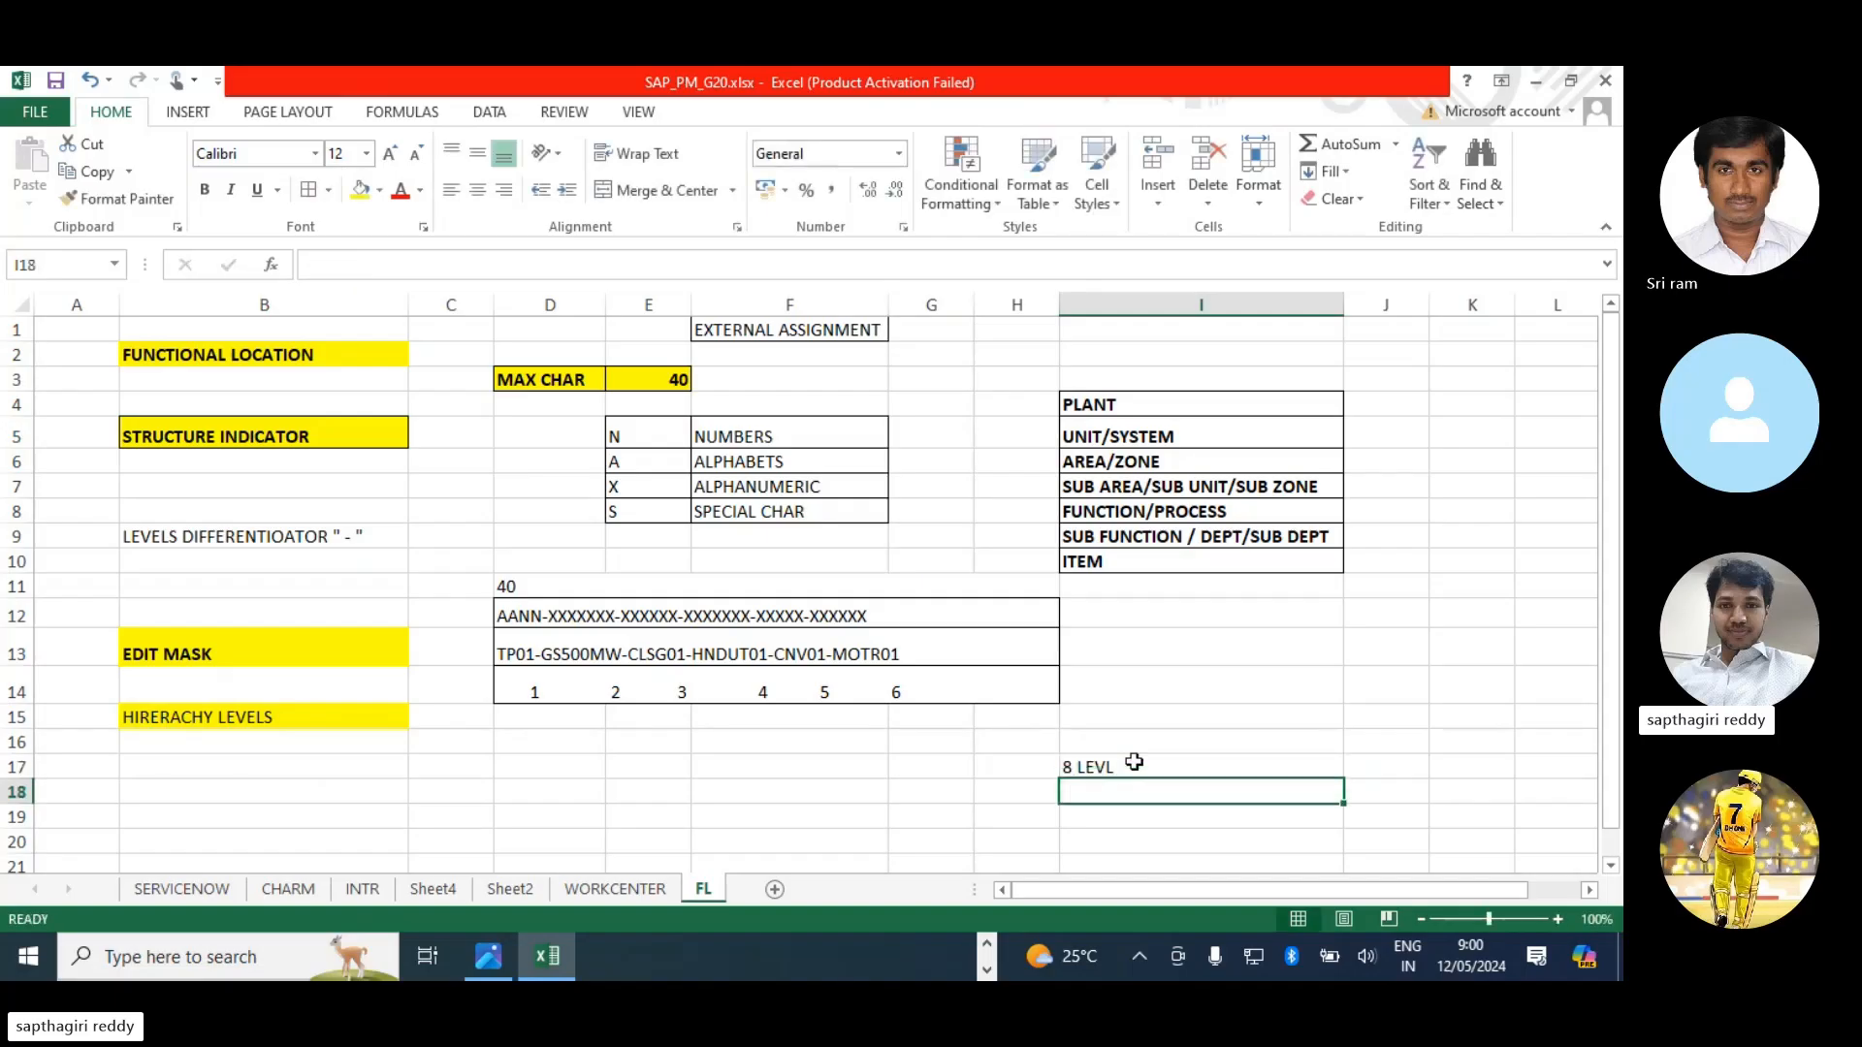
- Enter the note ADVISABLE in I19, two rows below the level note
key(Return)
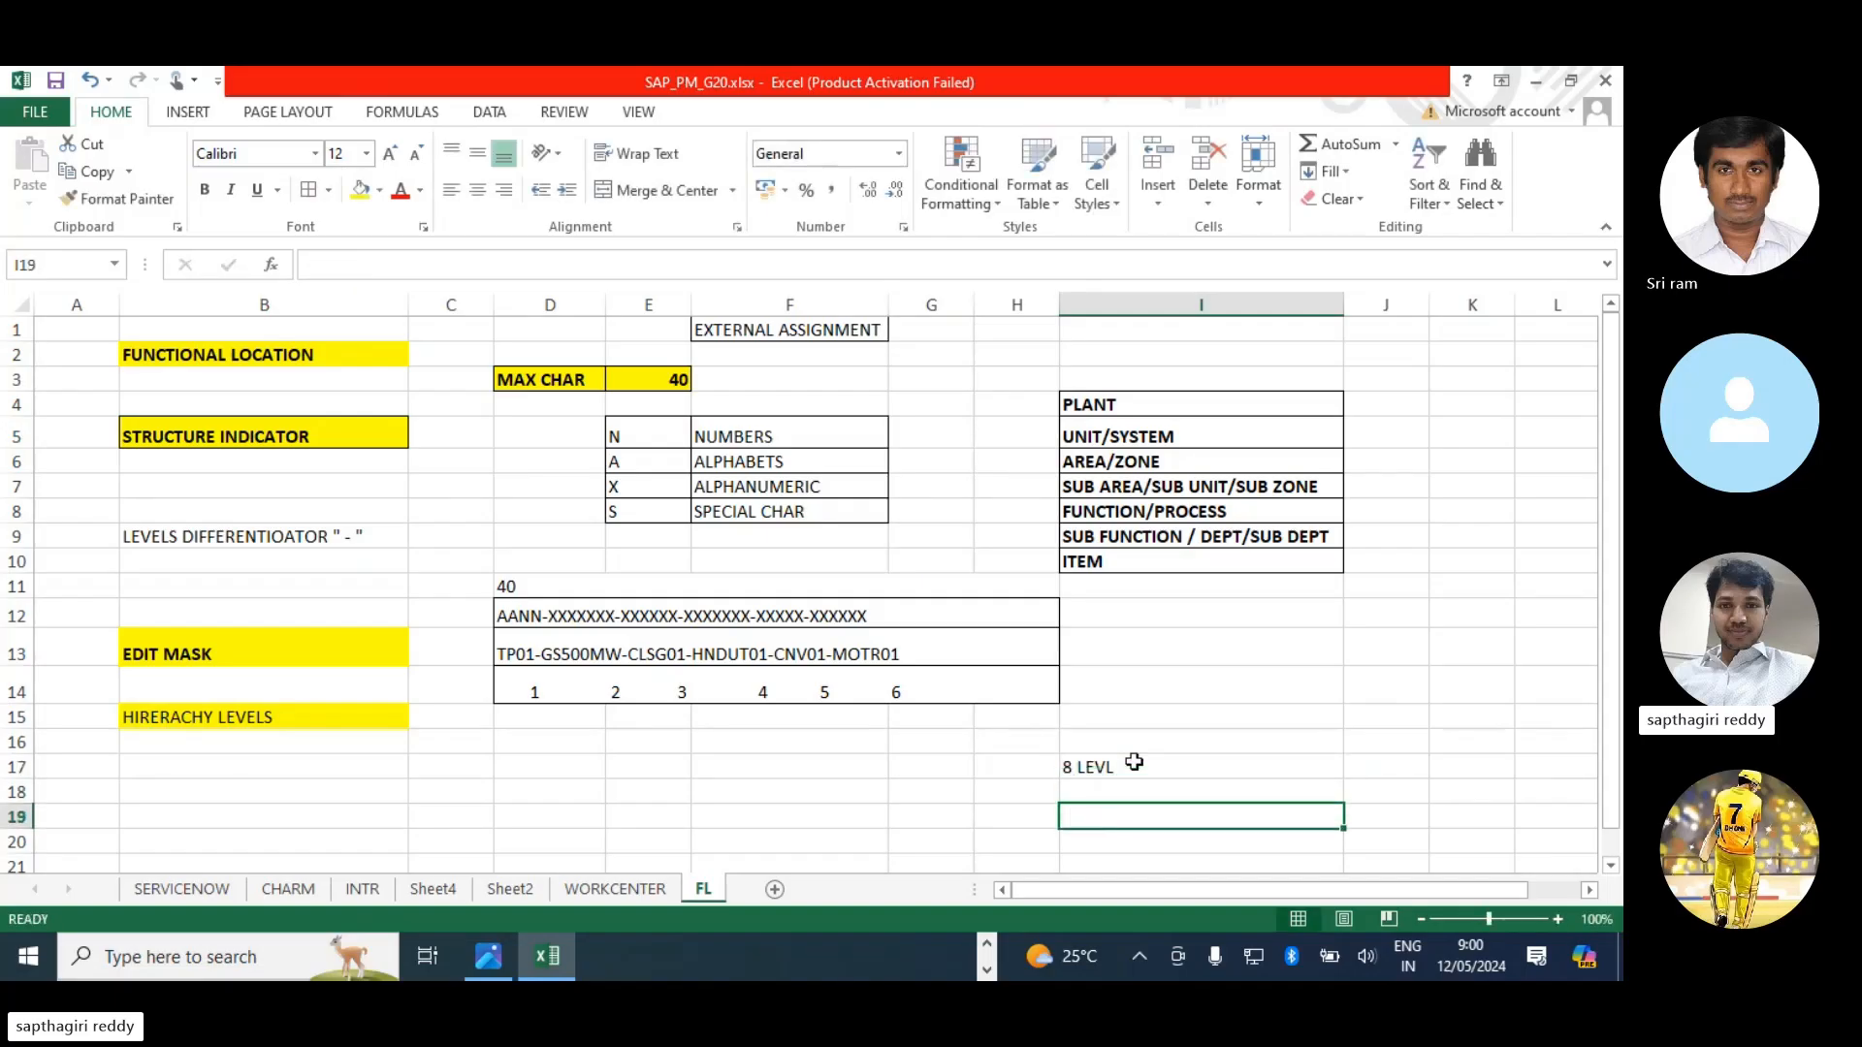
text(ADVI)
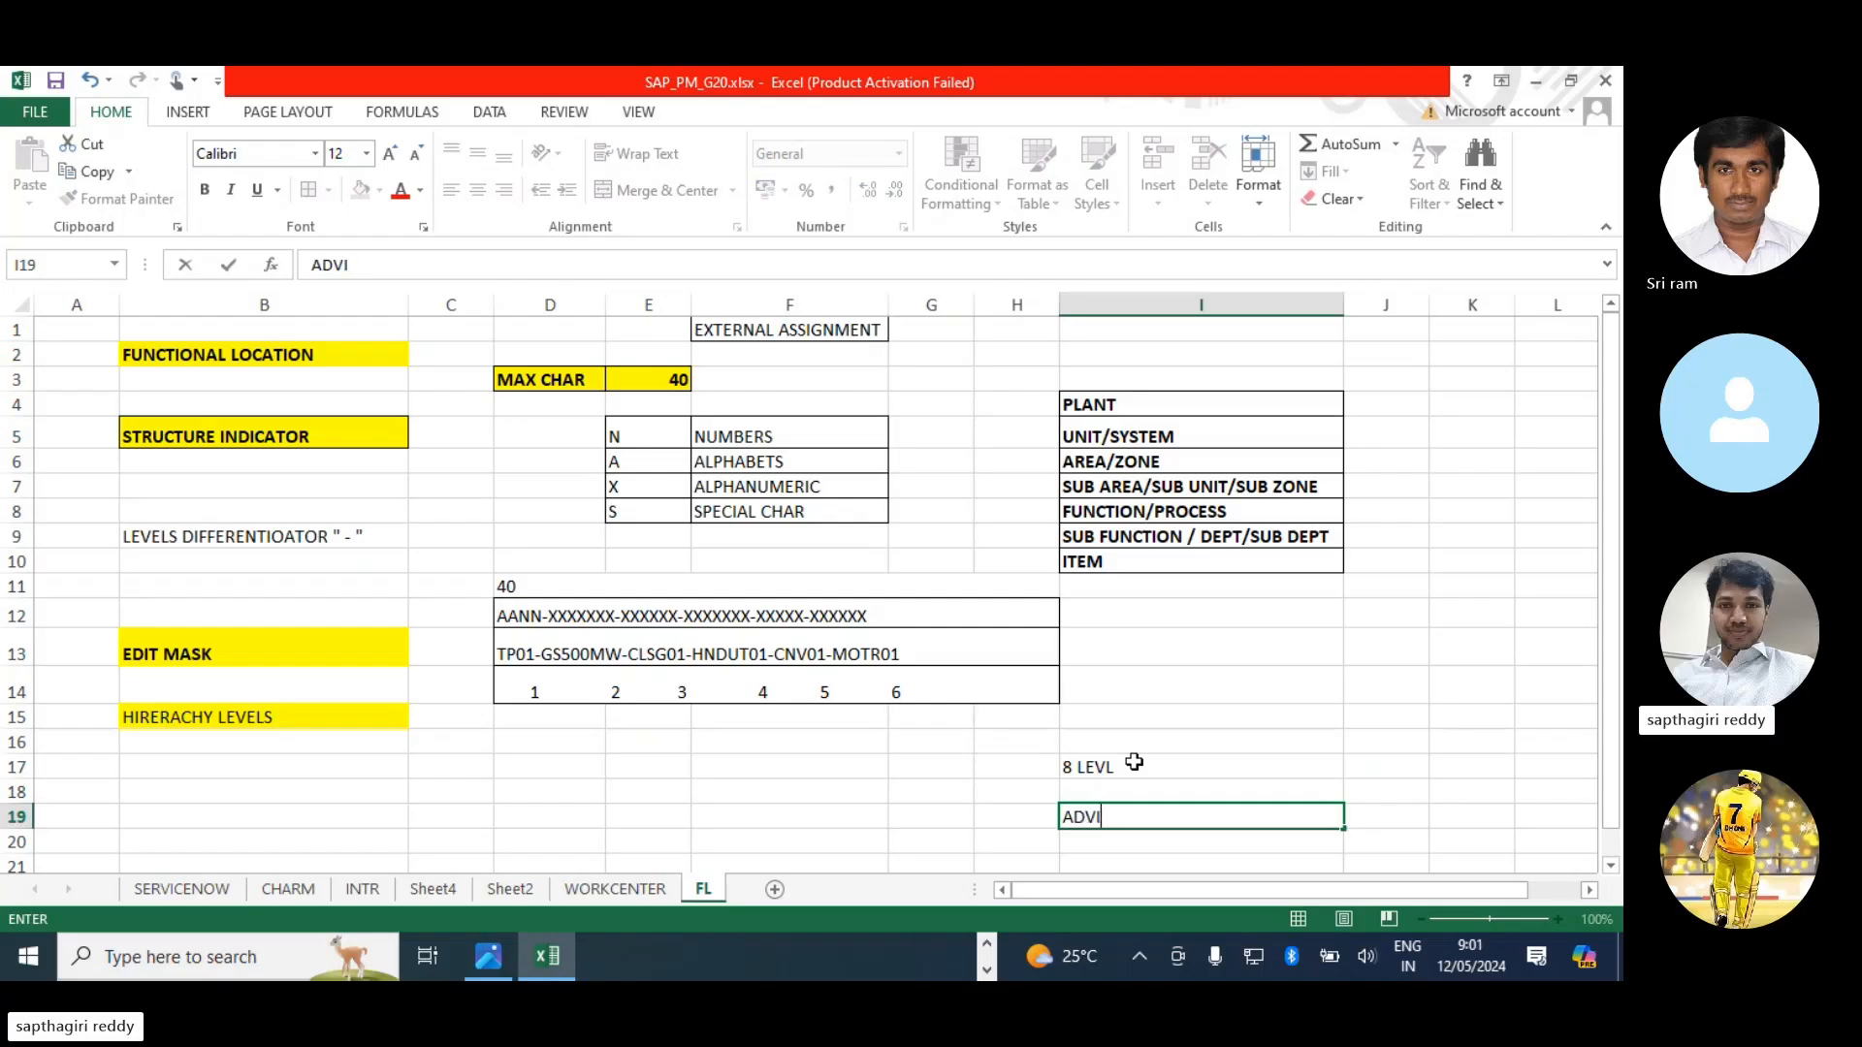
text(ASABLE)
key(Return)
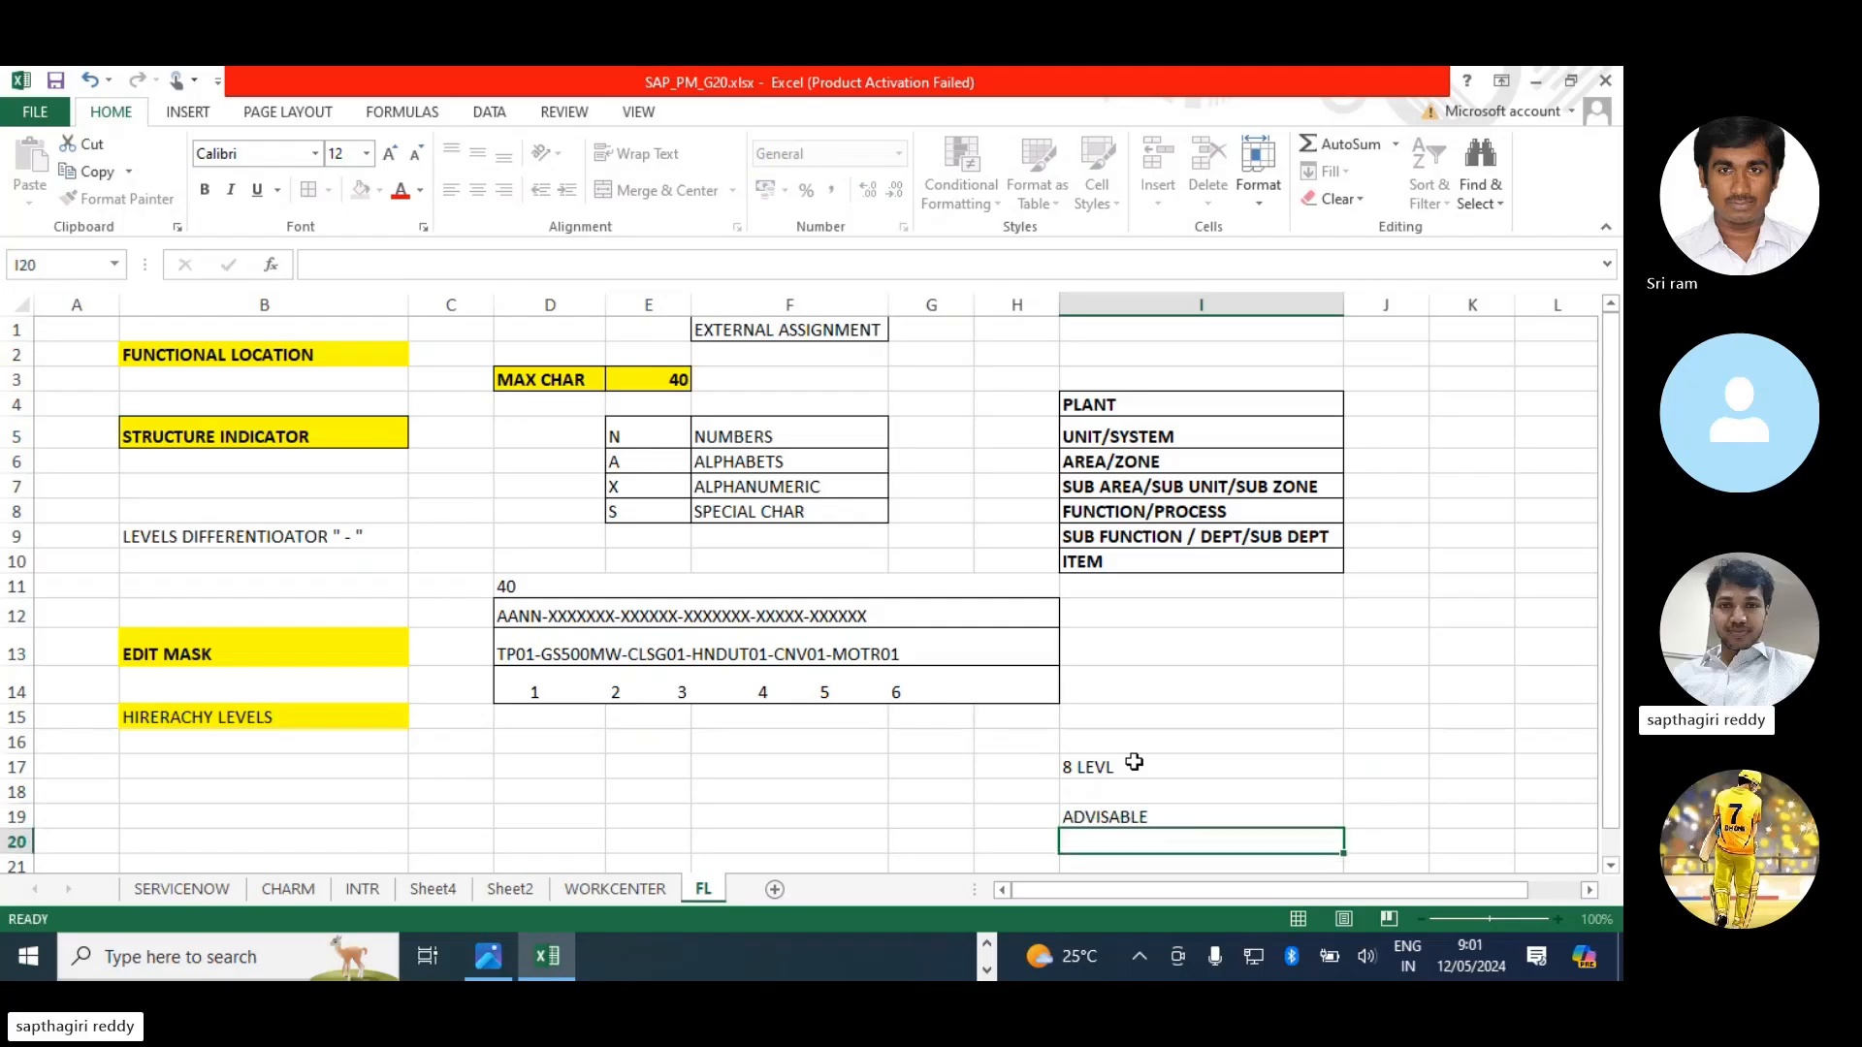
- Enter the note SYSTEM in I20 and apply borders to all cells of the note block I17:I20
text(YSTEM)
key(Return)
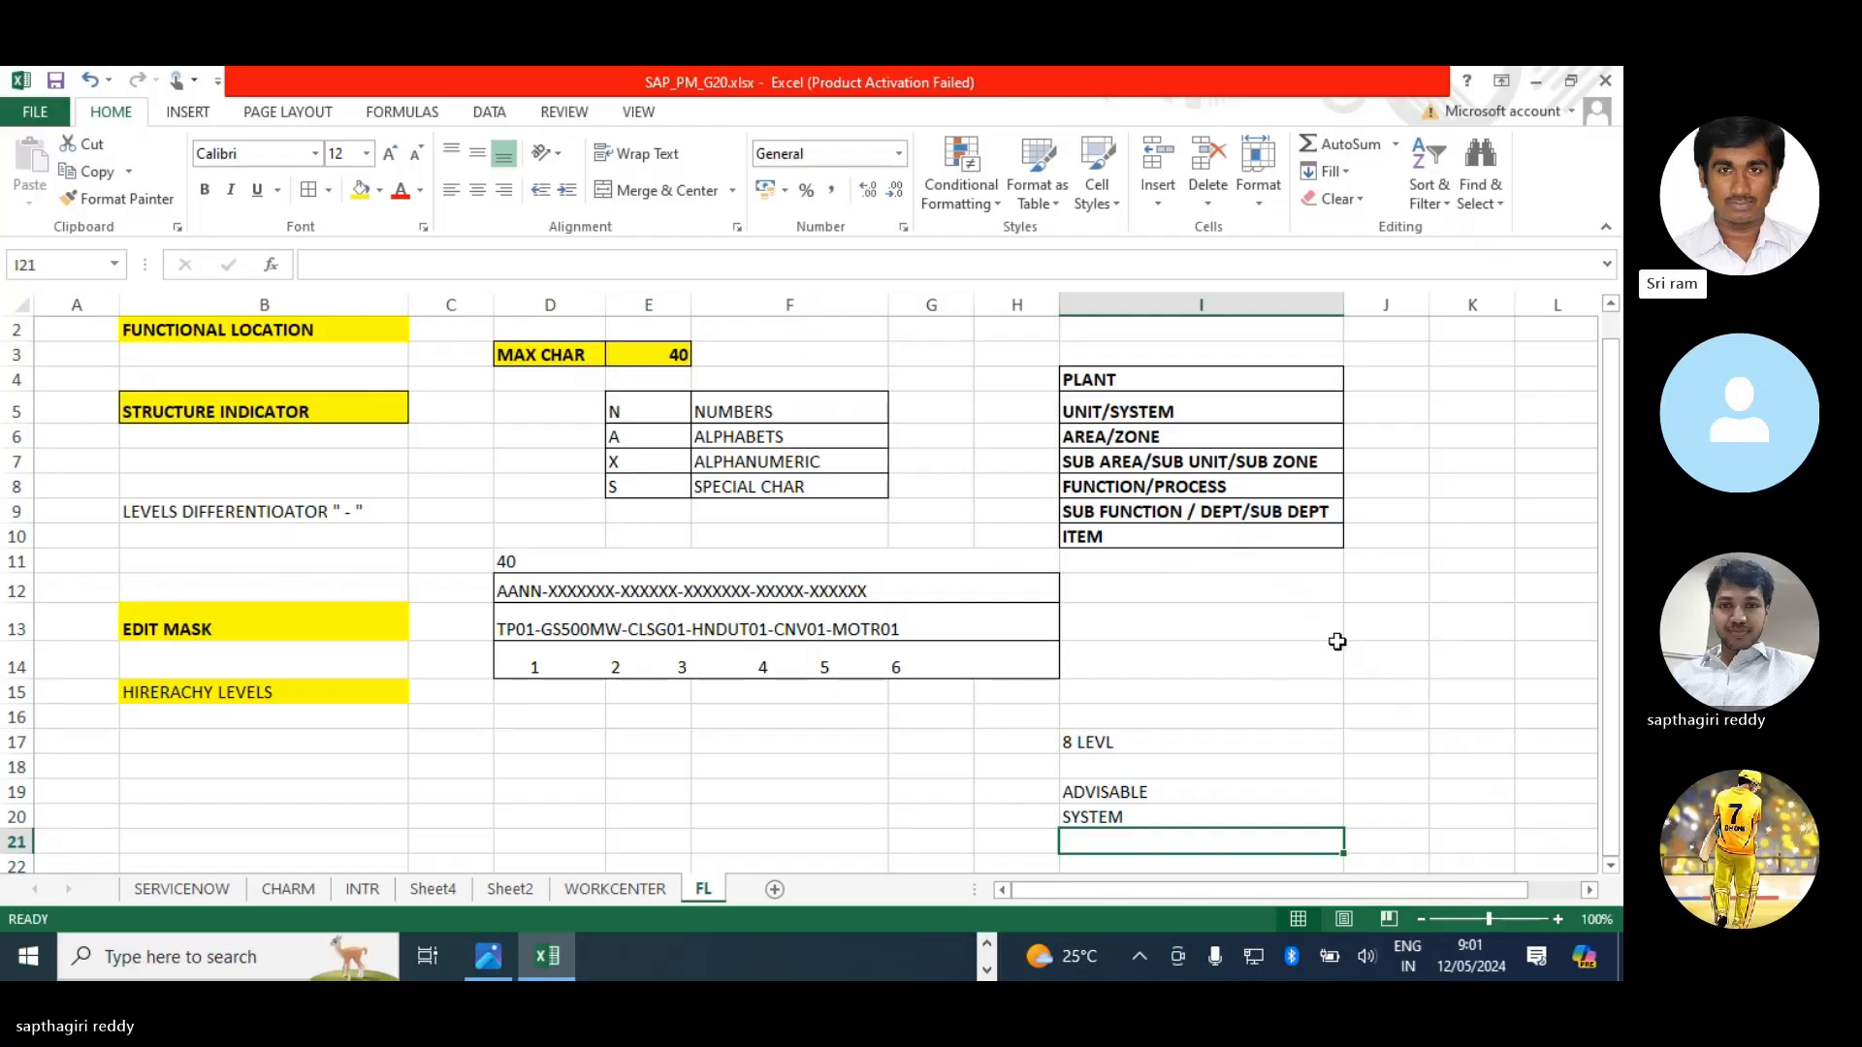
scroll(1338, 647, down, 2)
click(1050, 781)
click(1125, 660)
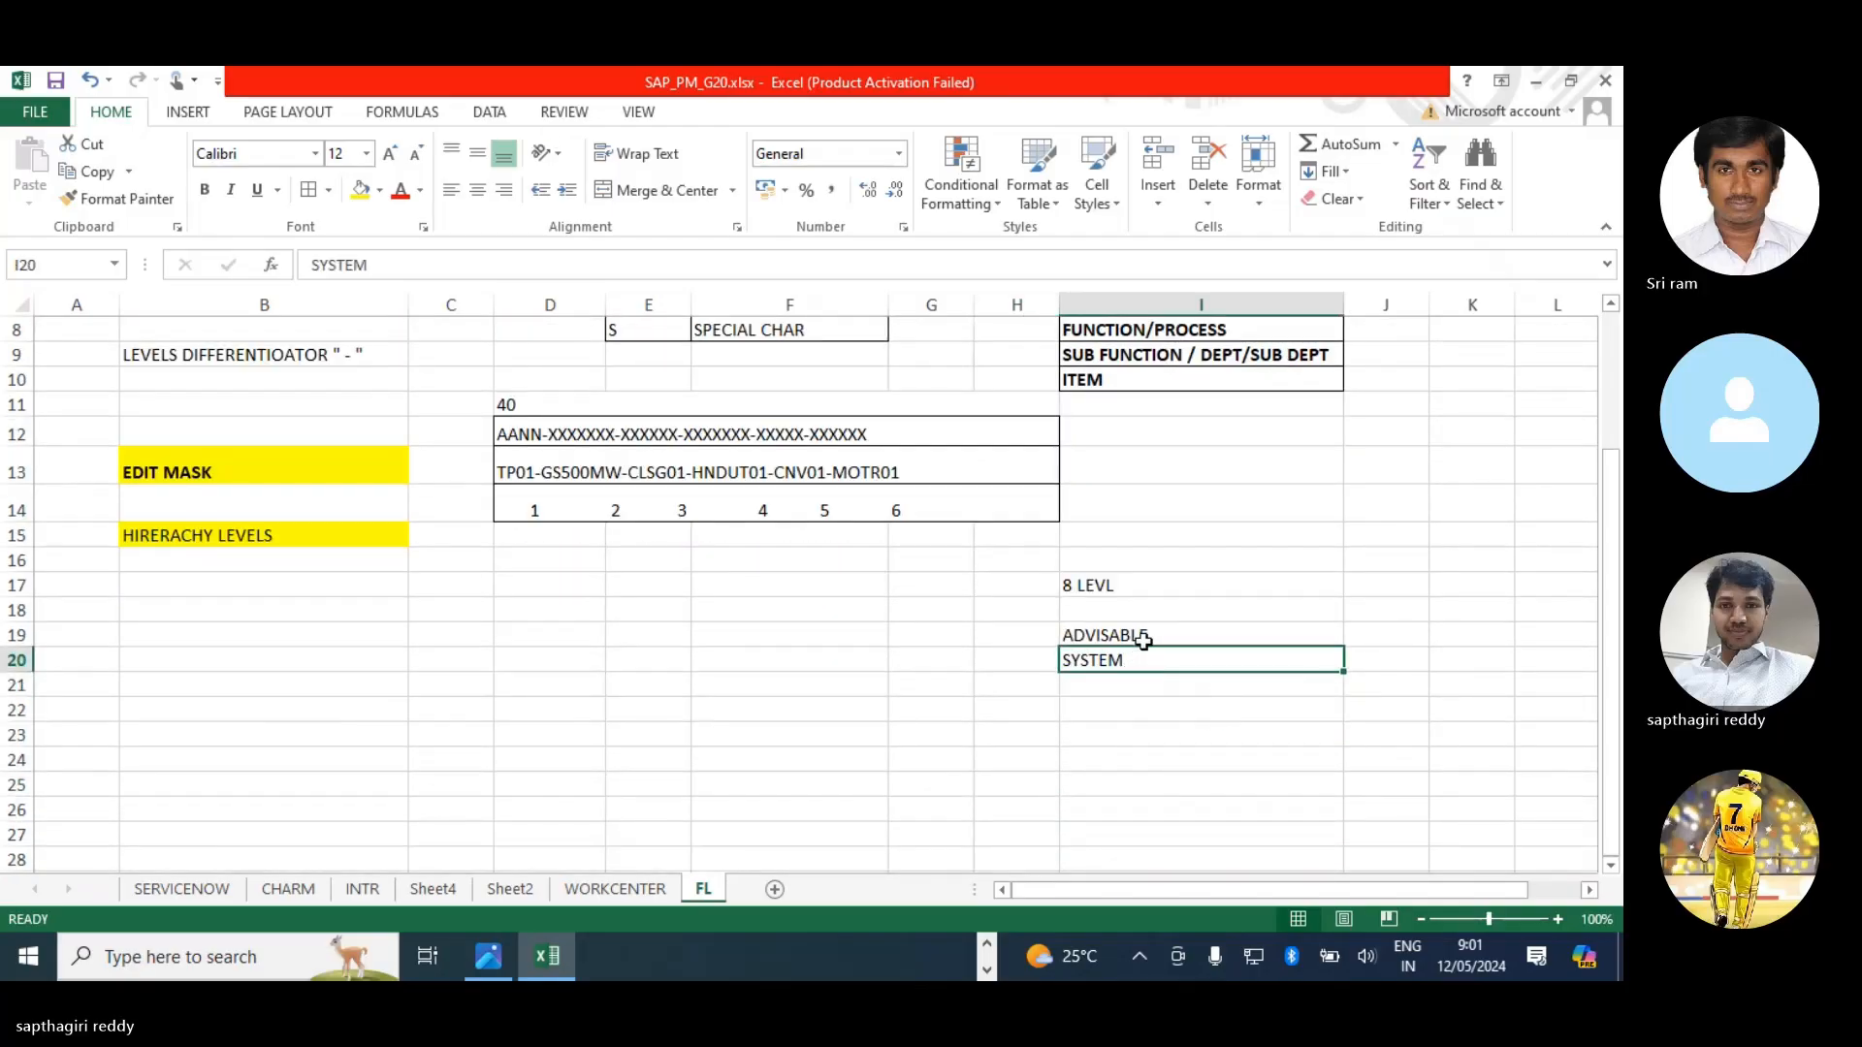
click(1128, 633)
drag(1116, 586, 1116, 655)
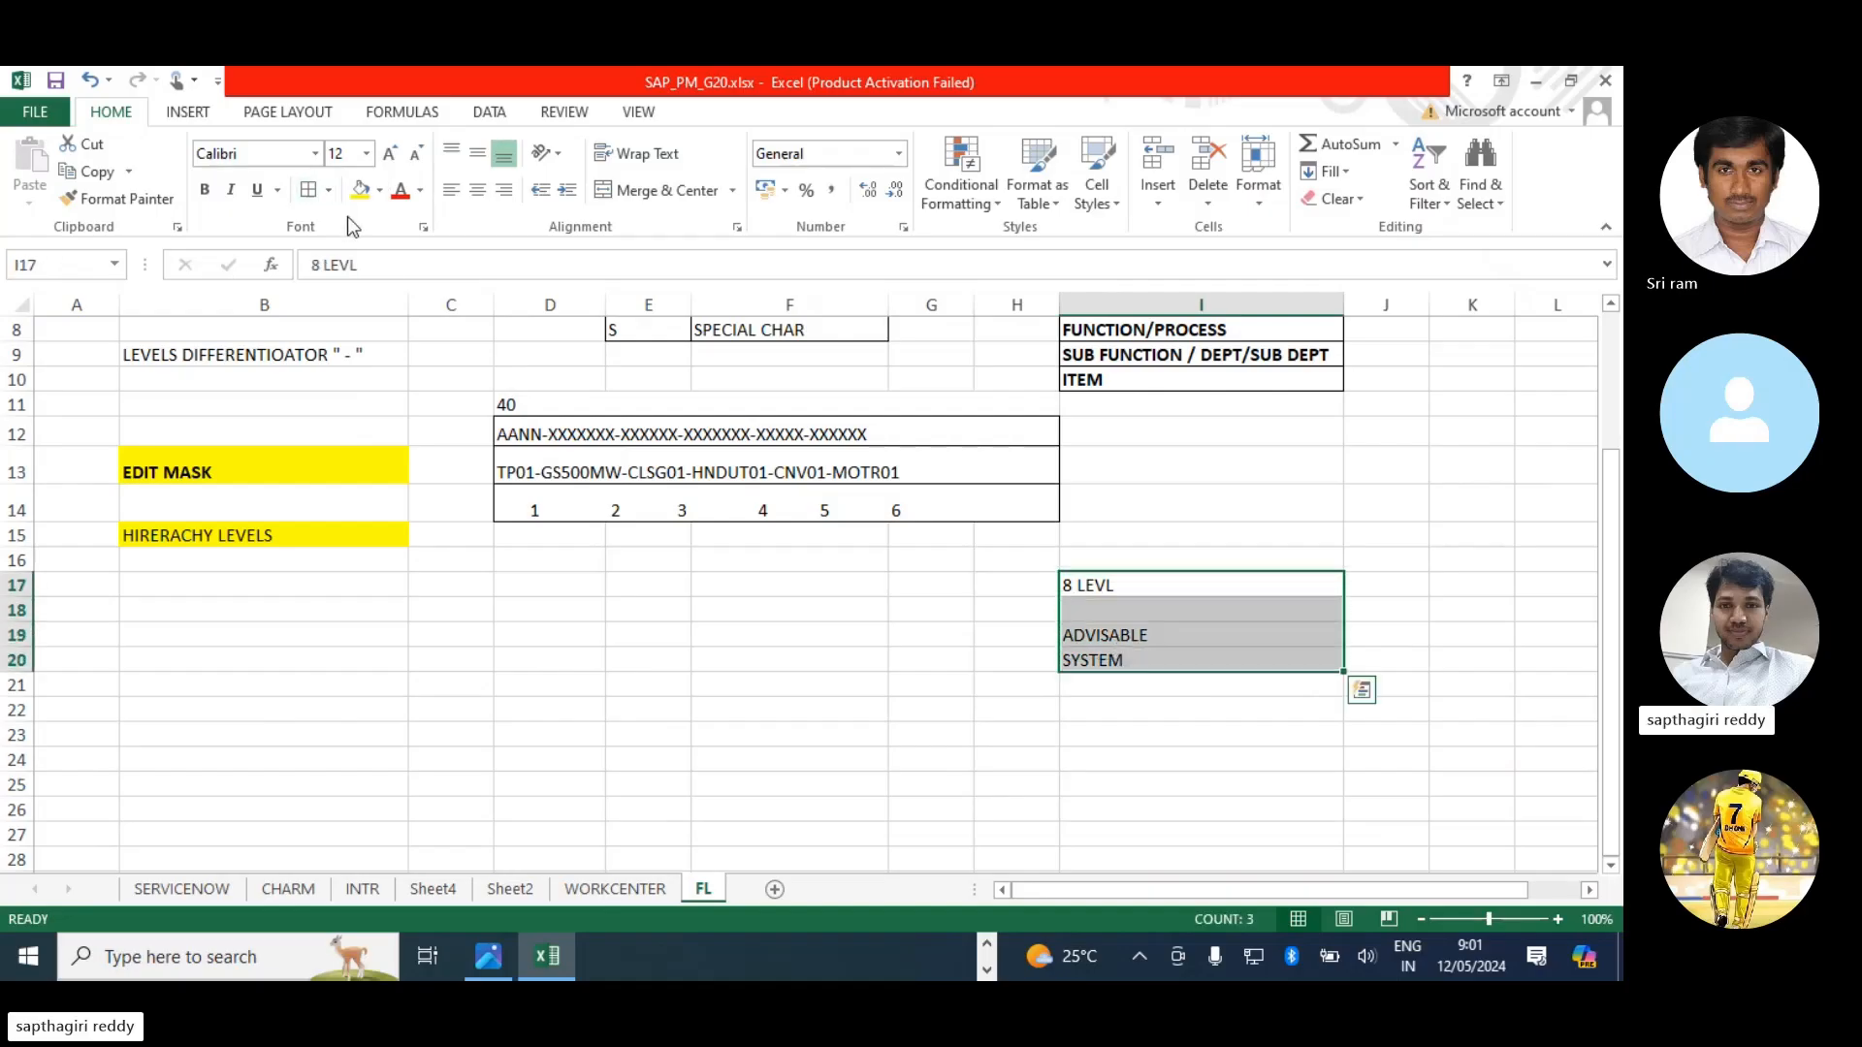
click(470, 638)
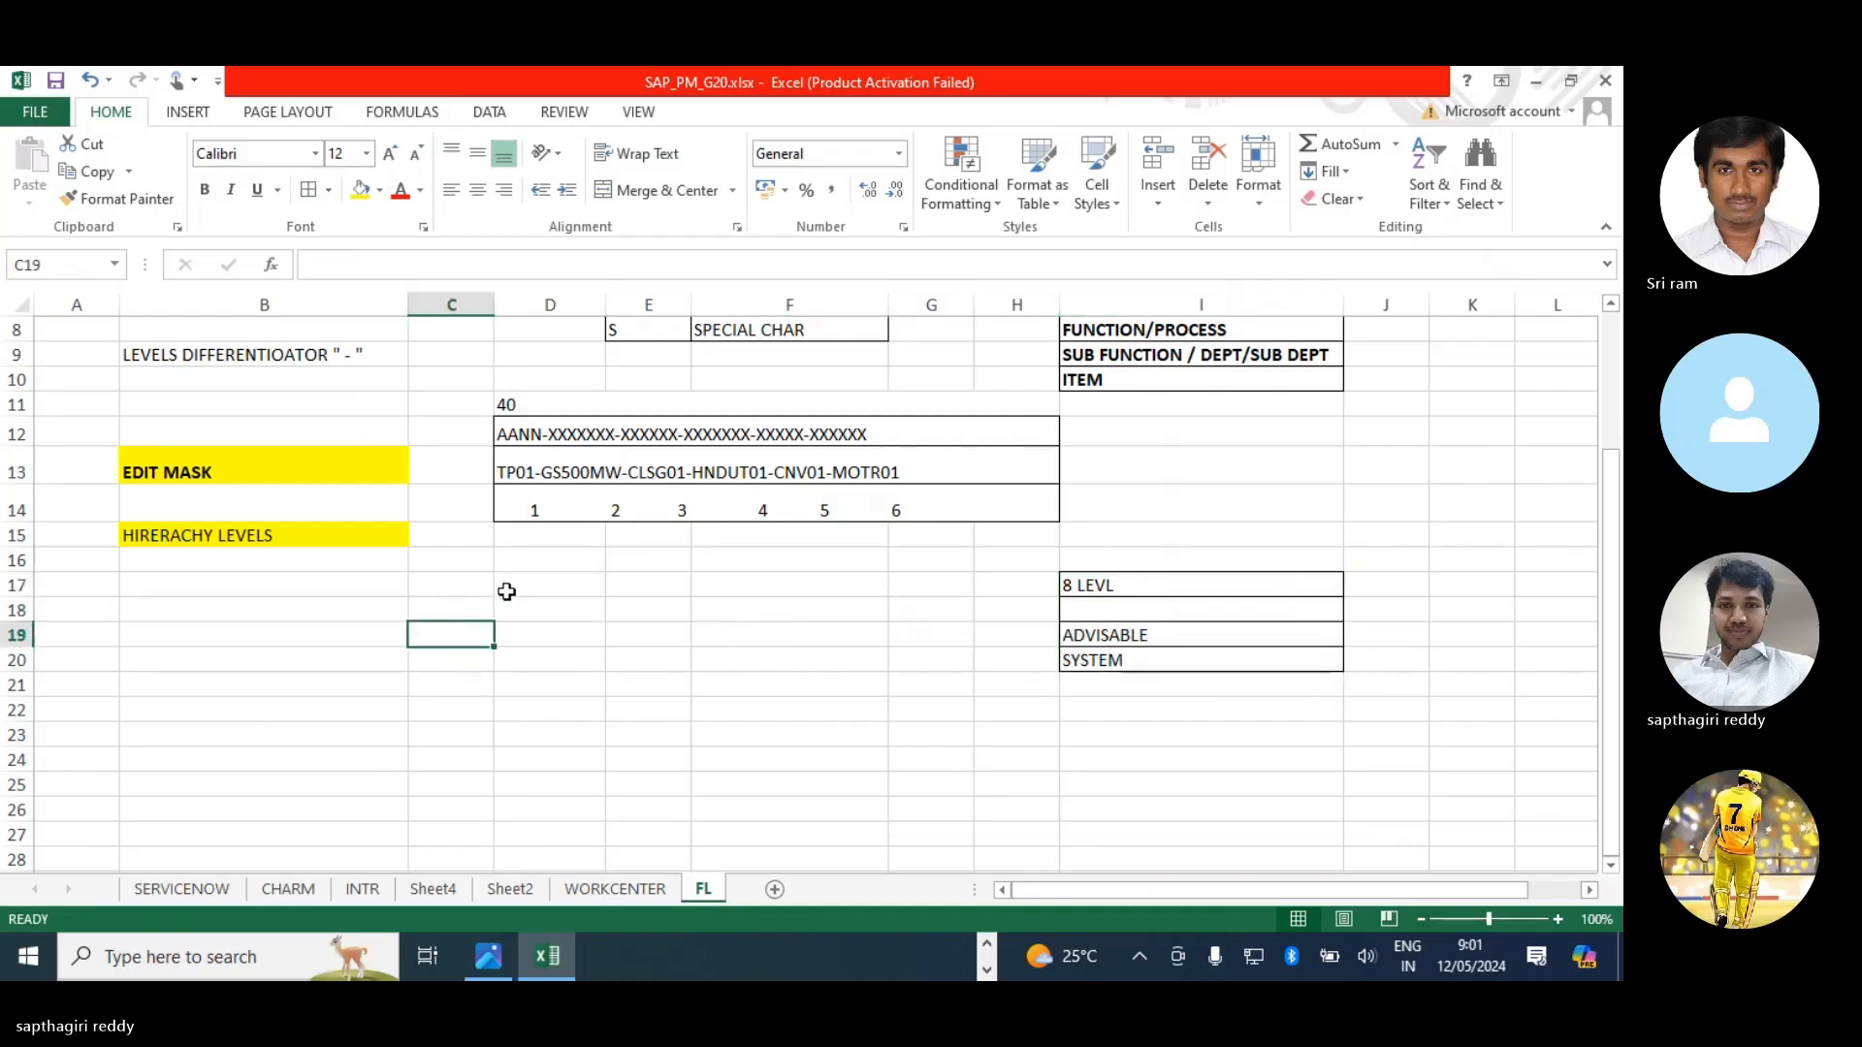
click(507, 590)
click(199, 603)
- Highlight the MOTR01 segment within the sample functional location code in D13
scroll(611, 644, up, 2)
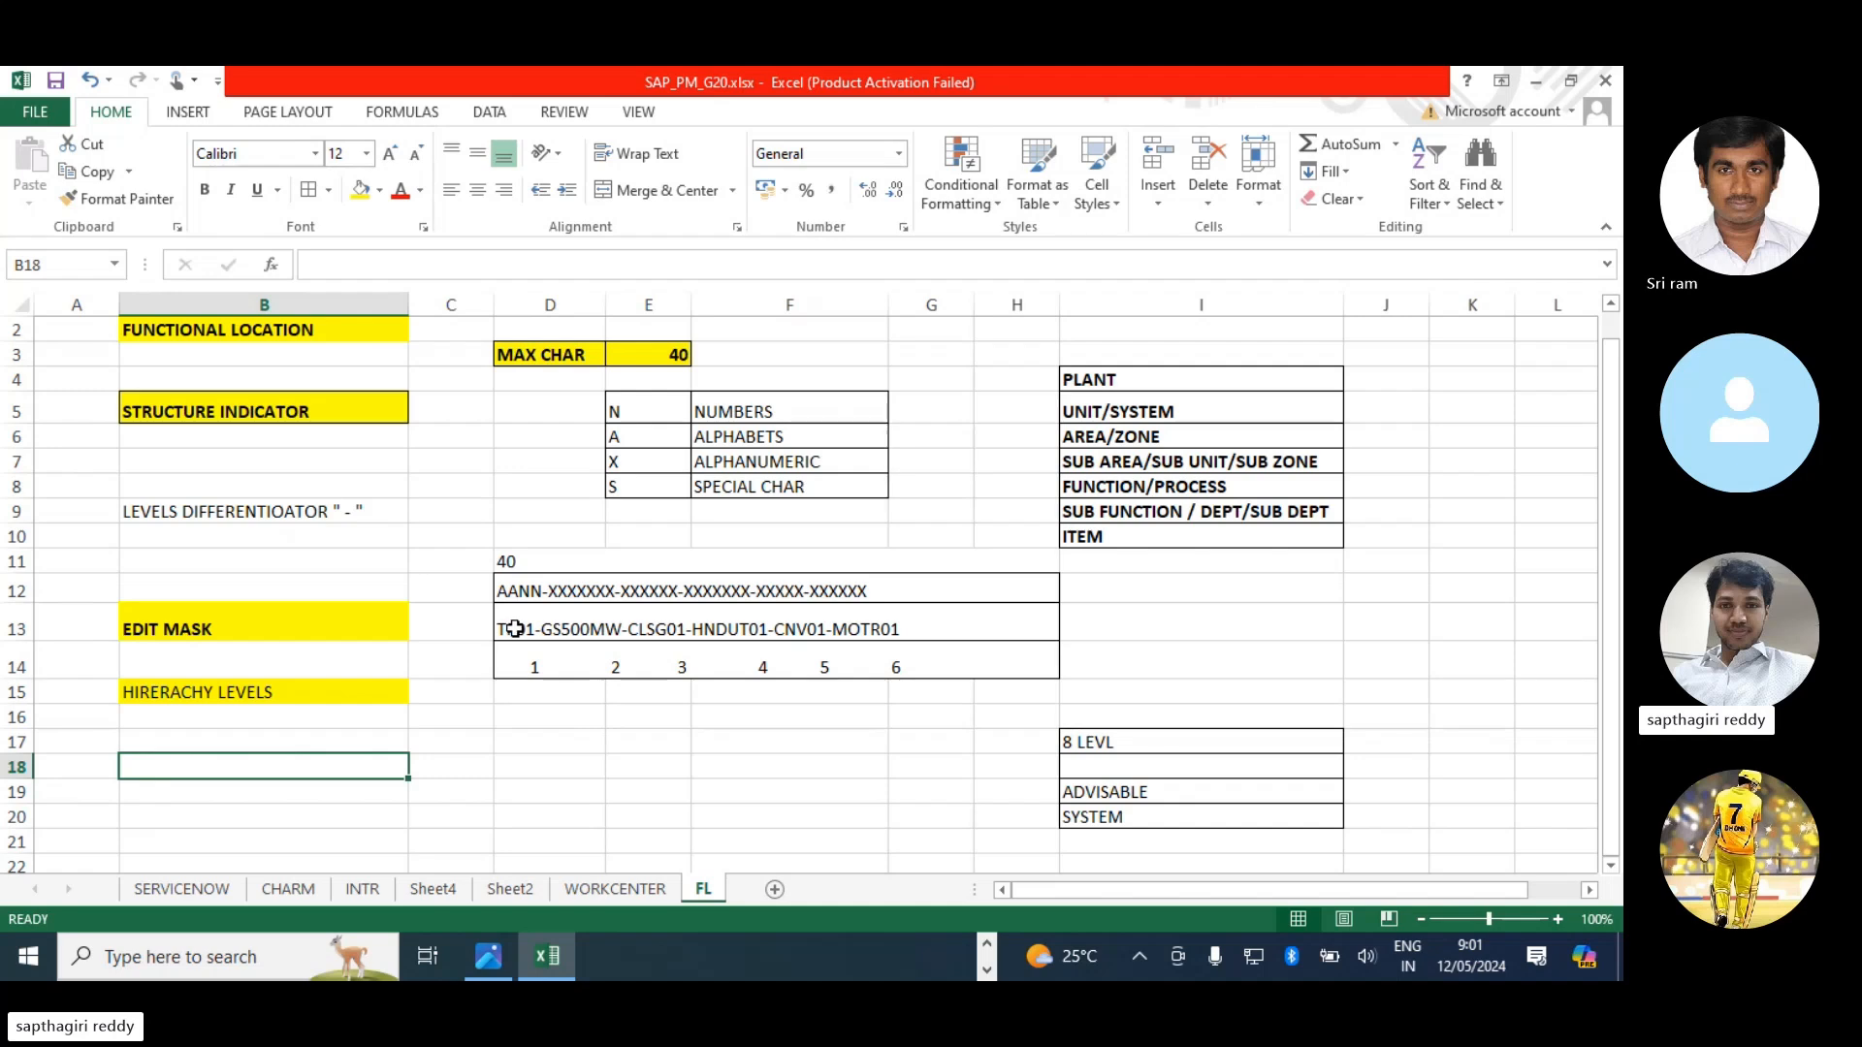
scroll(498, 599, down, 1)
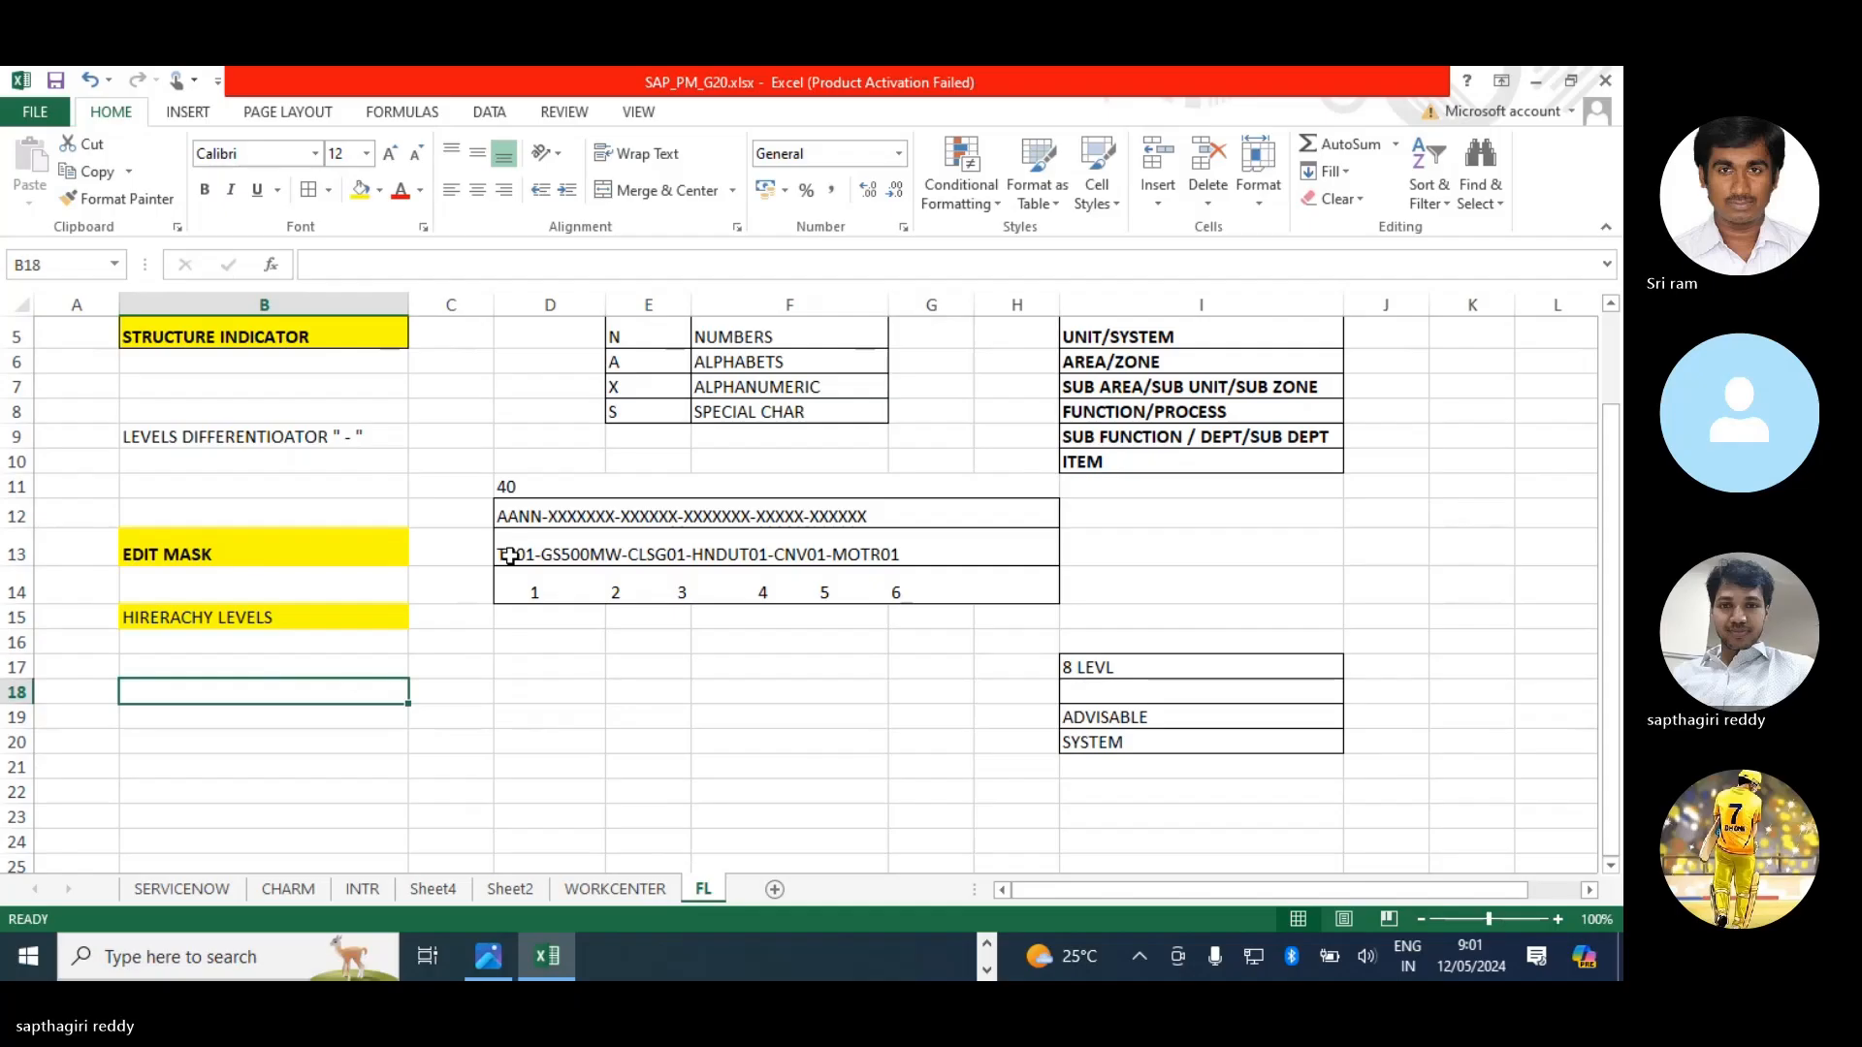
double_click(844, 564)
double_click(857, 554)
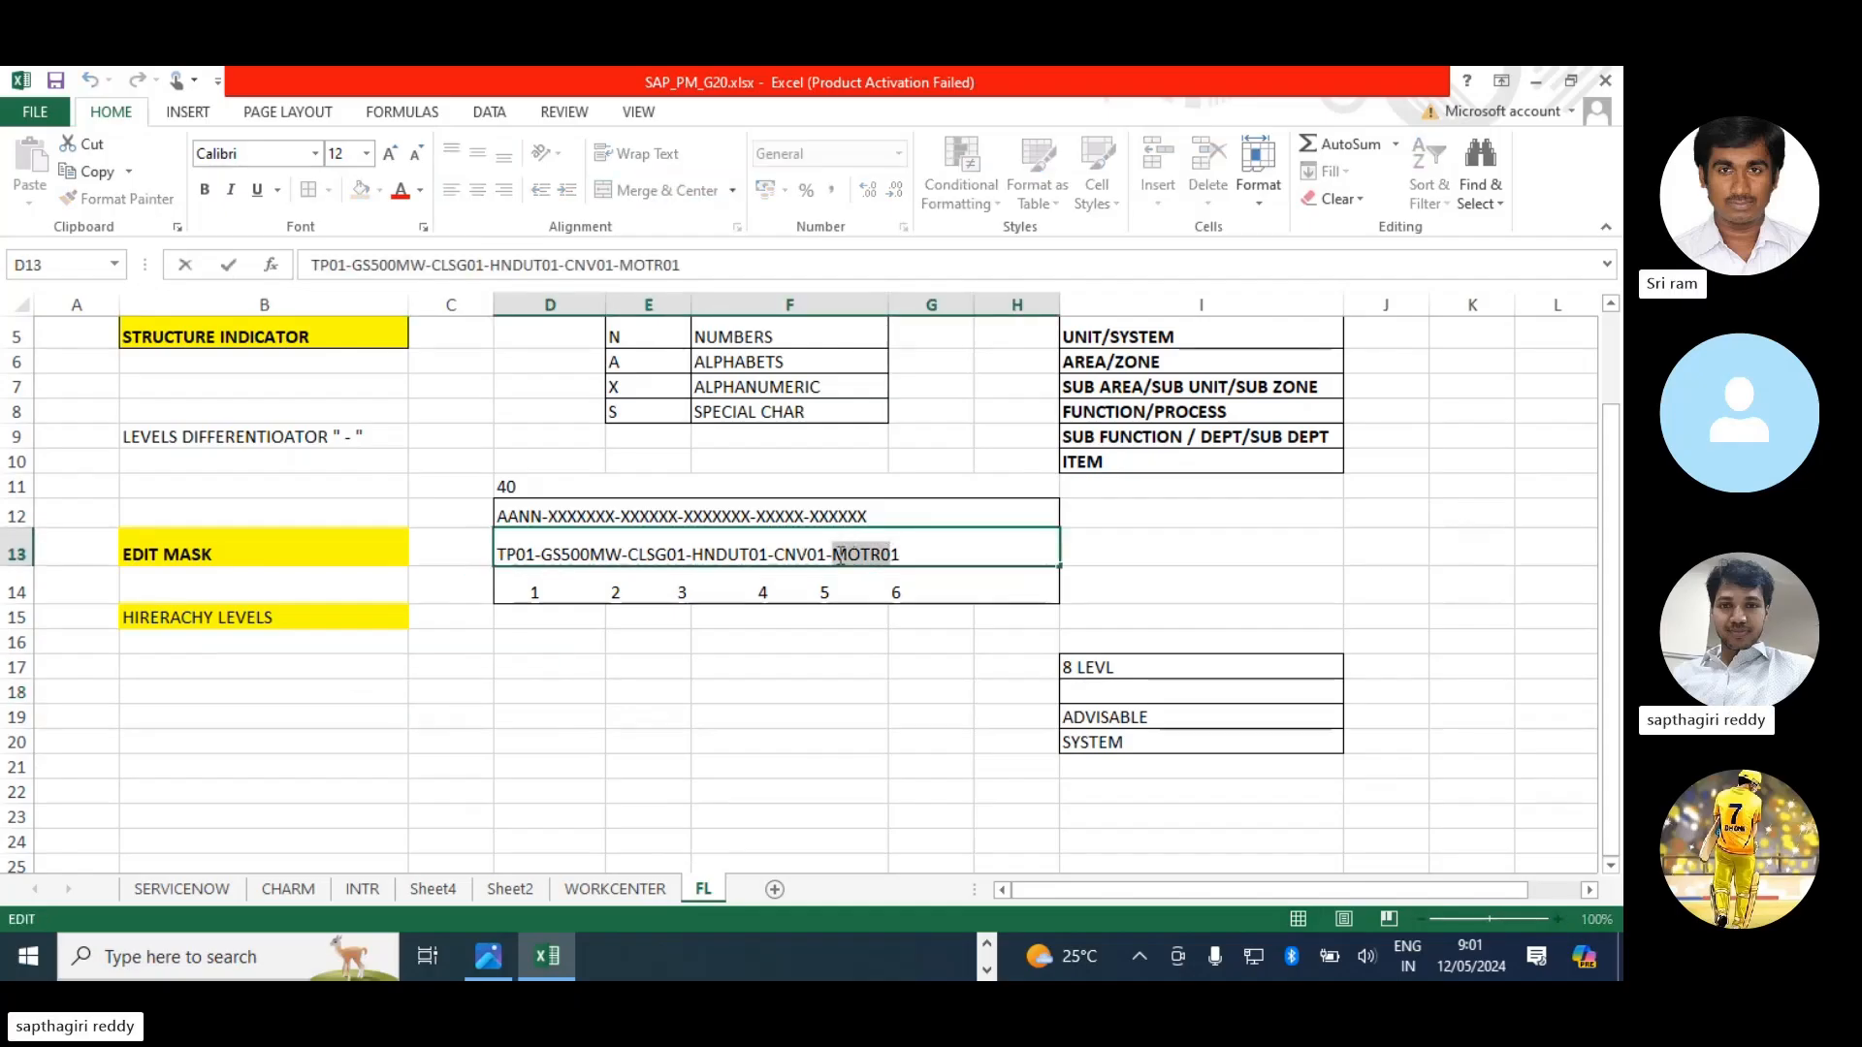
drag(912, 555, 846, 554)
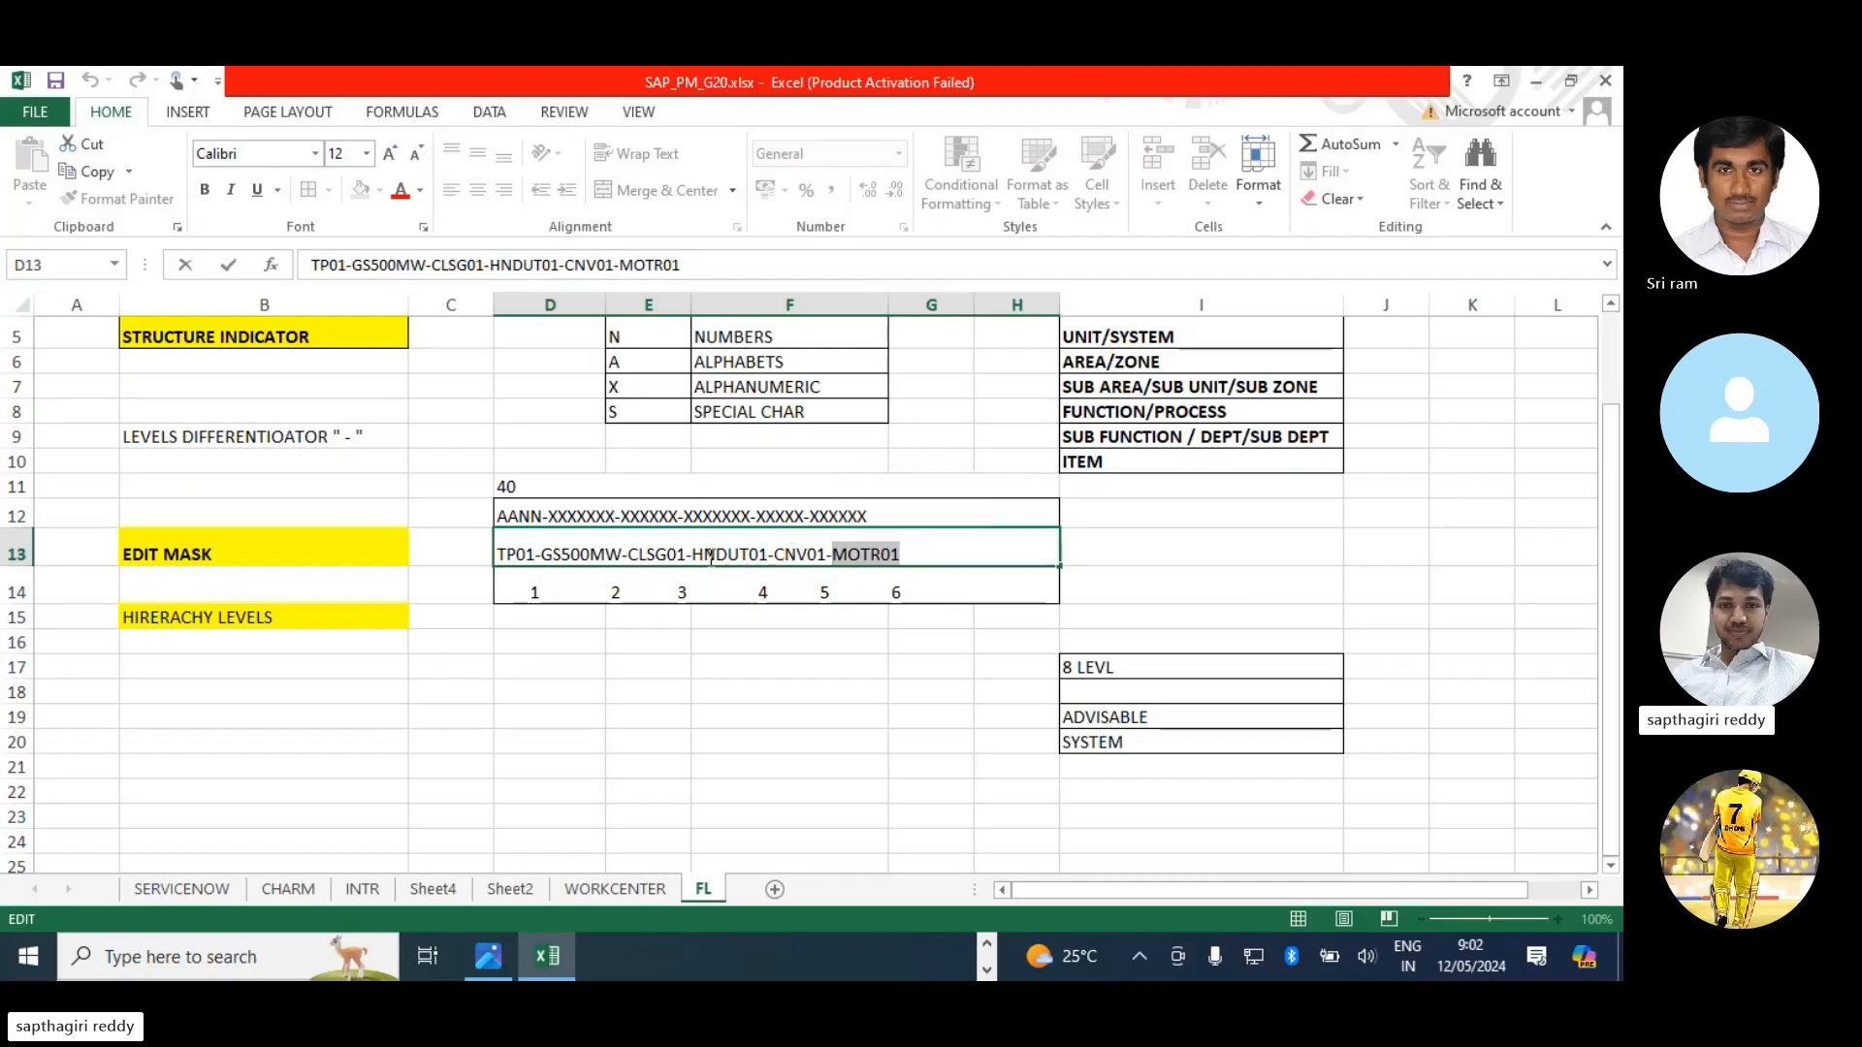
- Enter the single-character level pattern X-X-X-X-X-X-X-X-X-X-X-X-X in B18, below the hierarchy levels heading
click(319, 702)
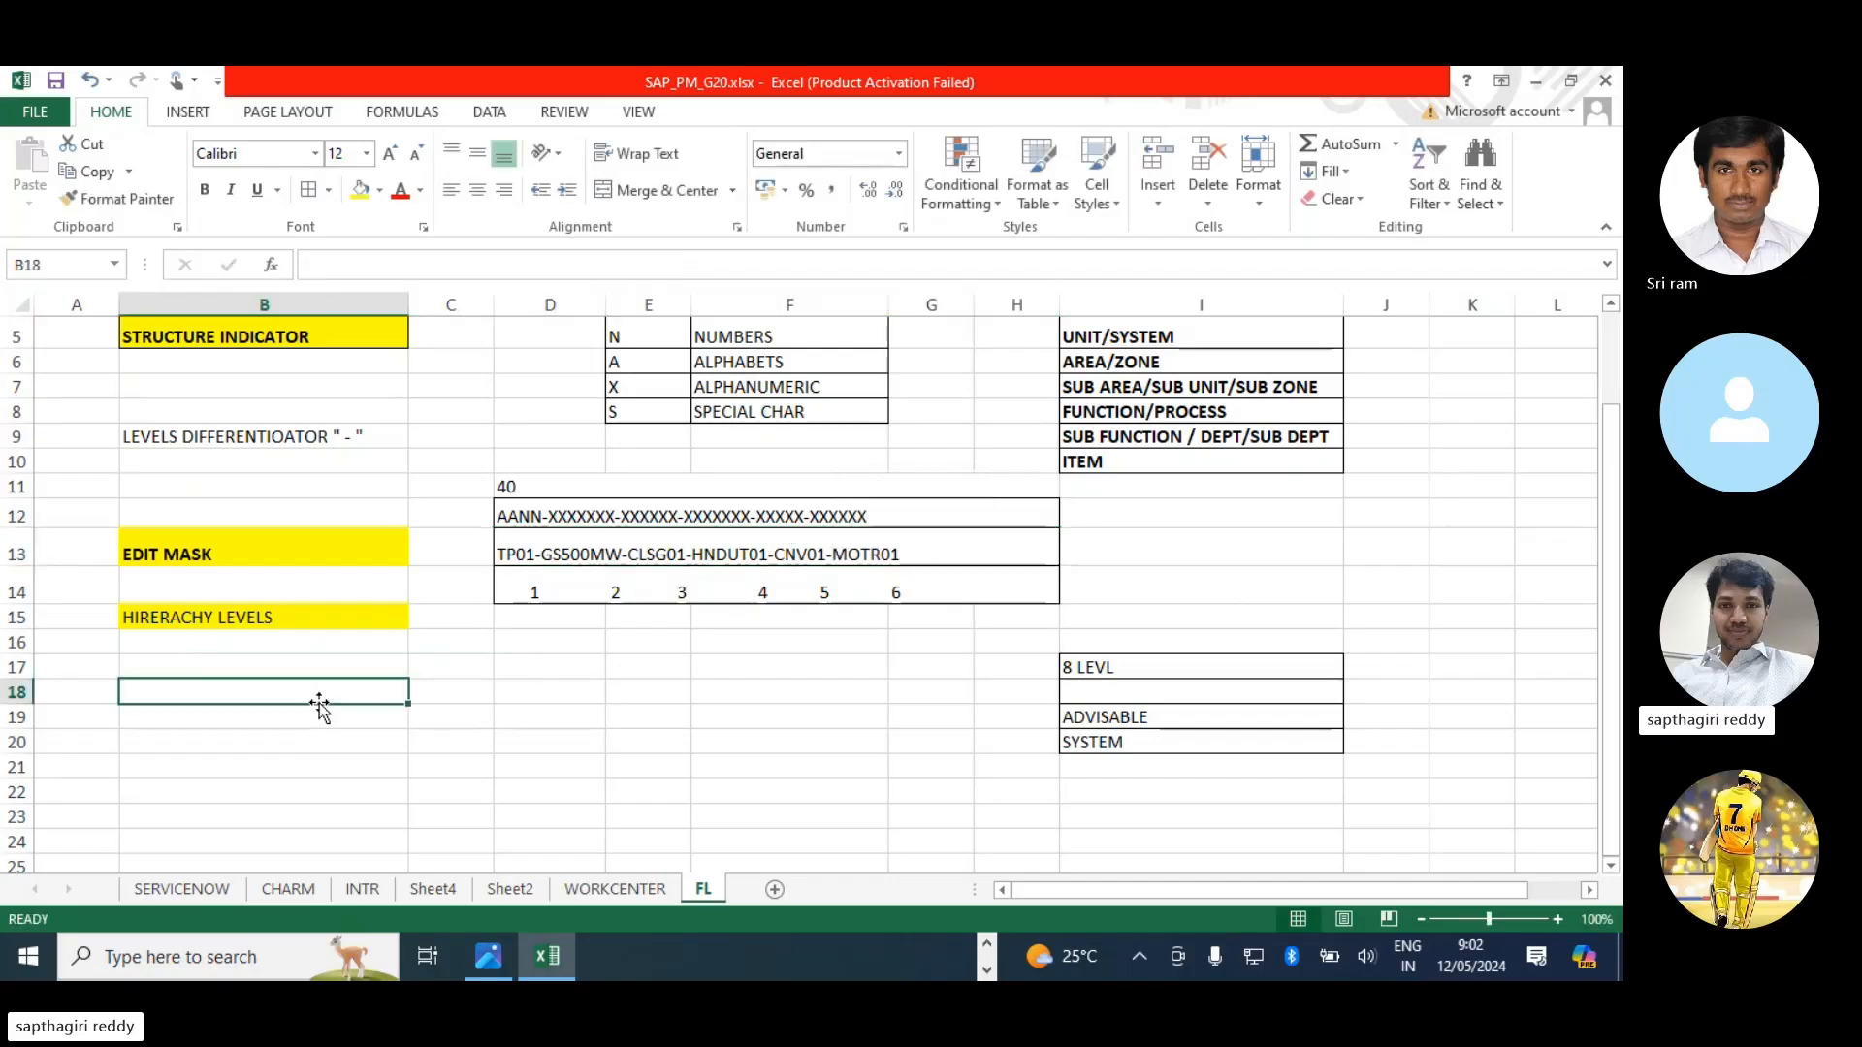
text(X-)
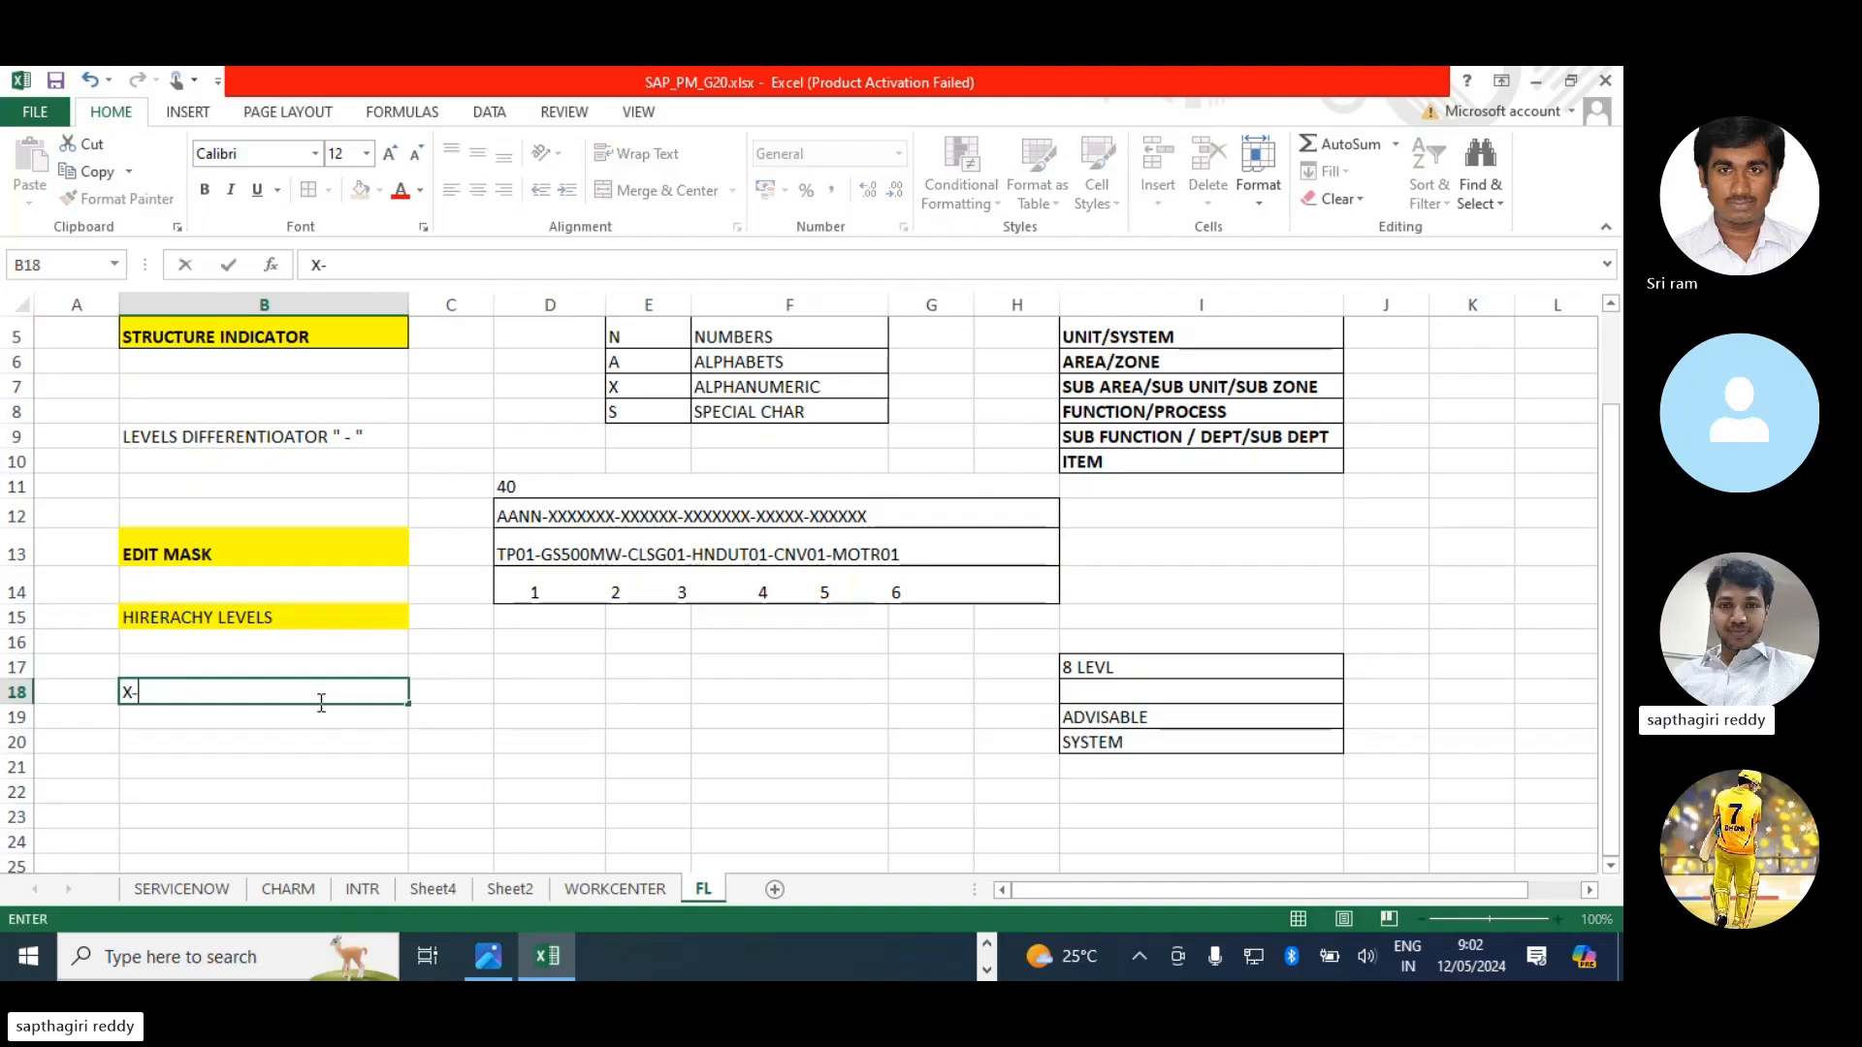
text(X-X-X-X-X)
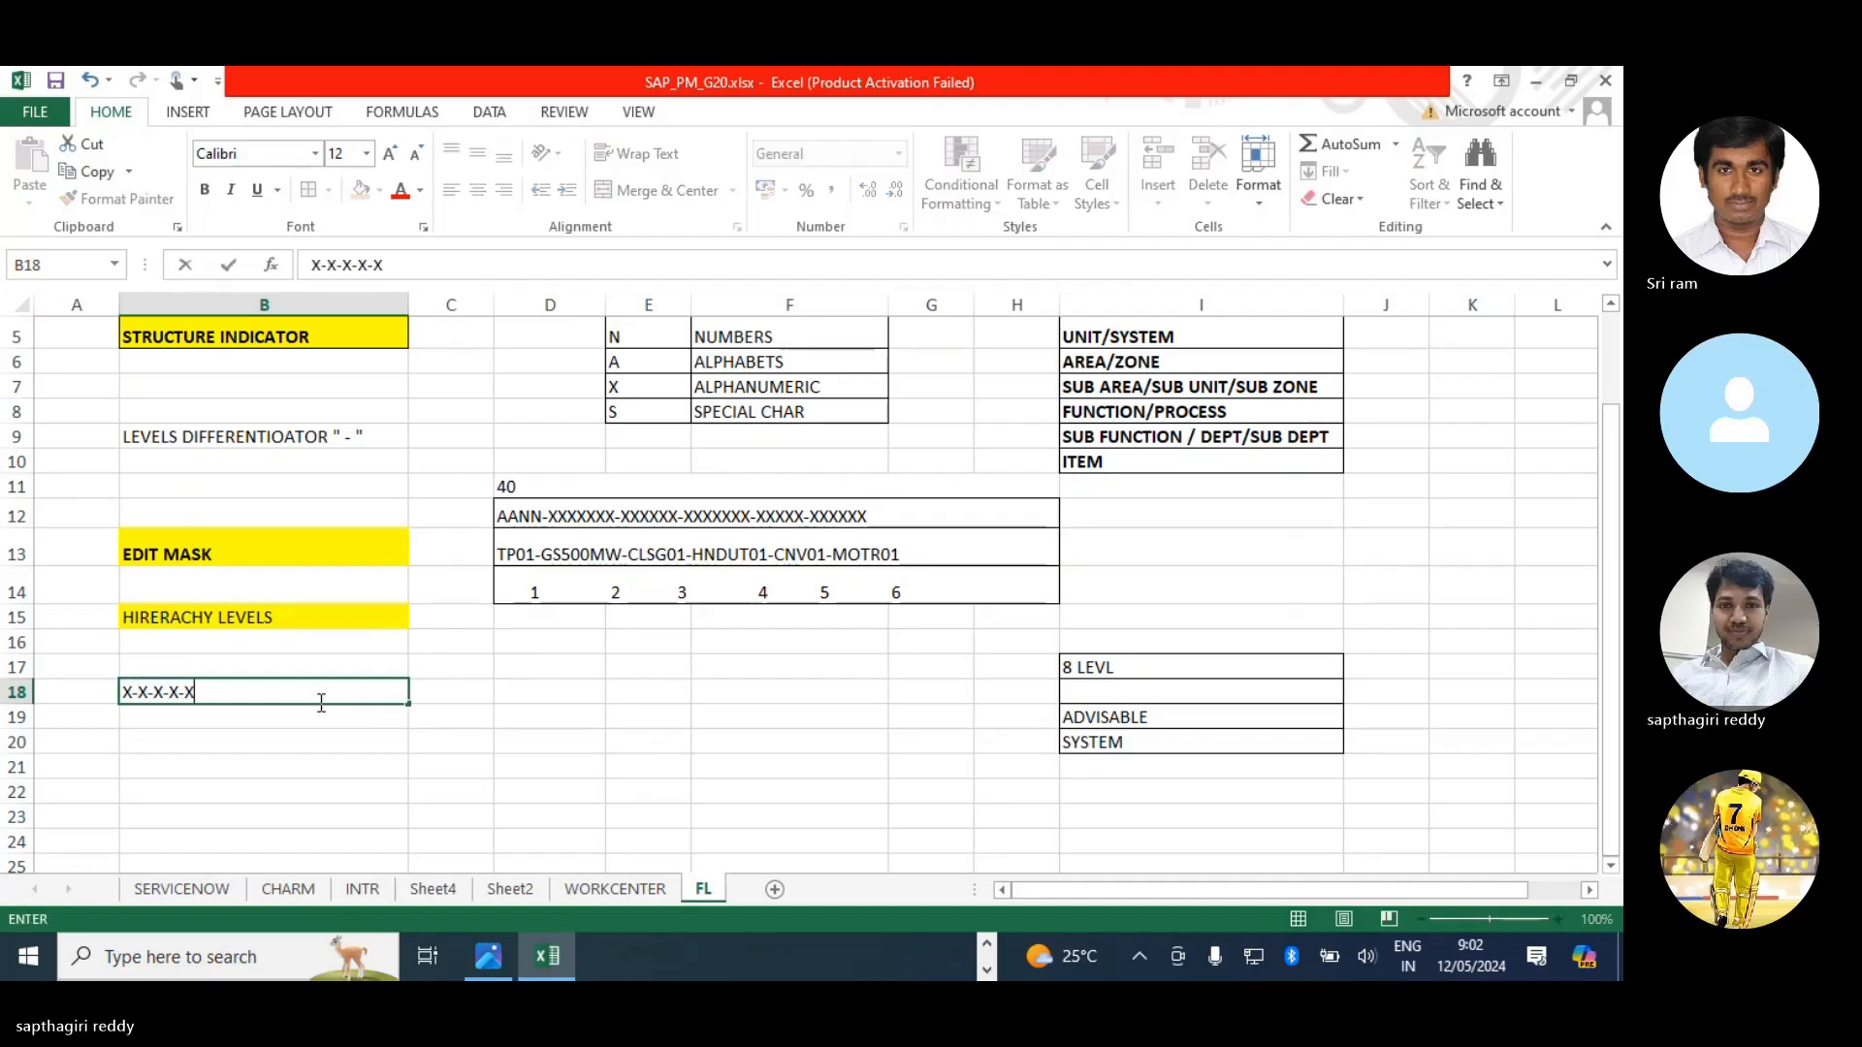
text(-X-X-X-X-X-)
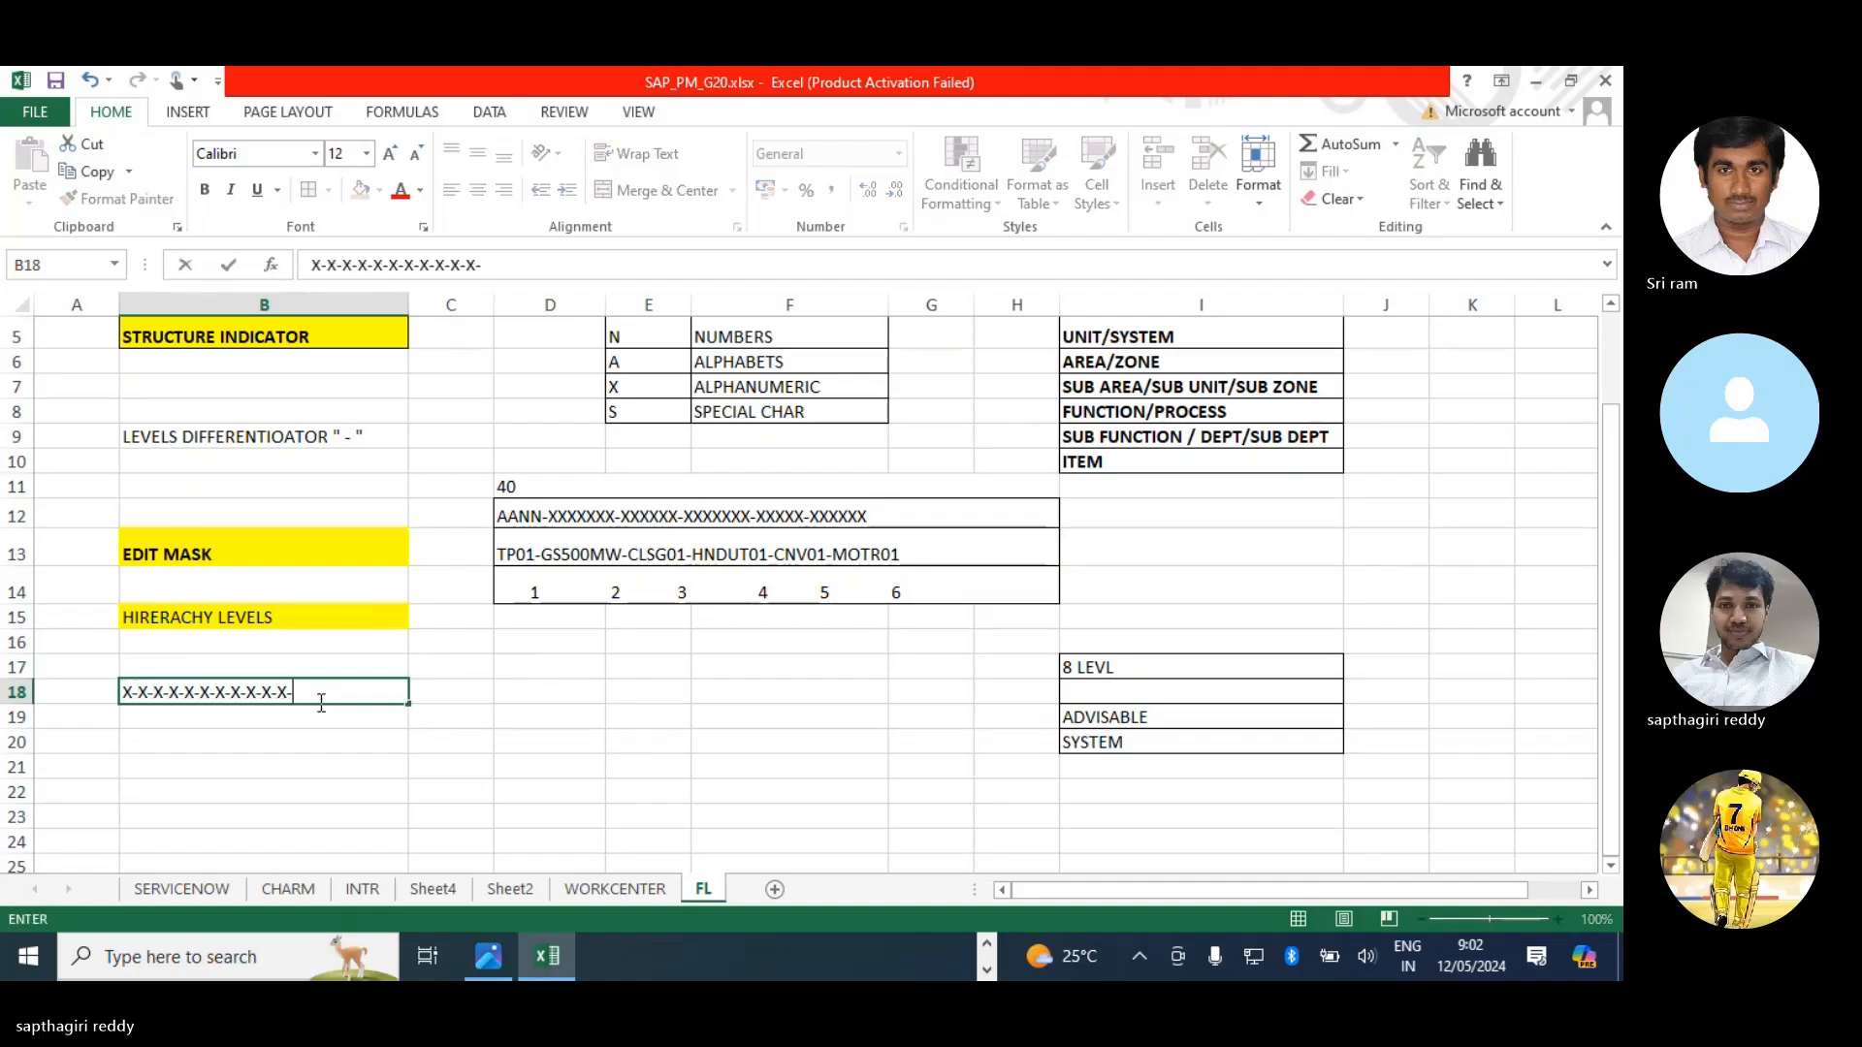
text(X-X)
key(Return)
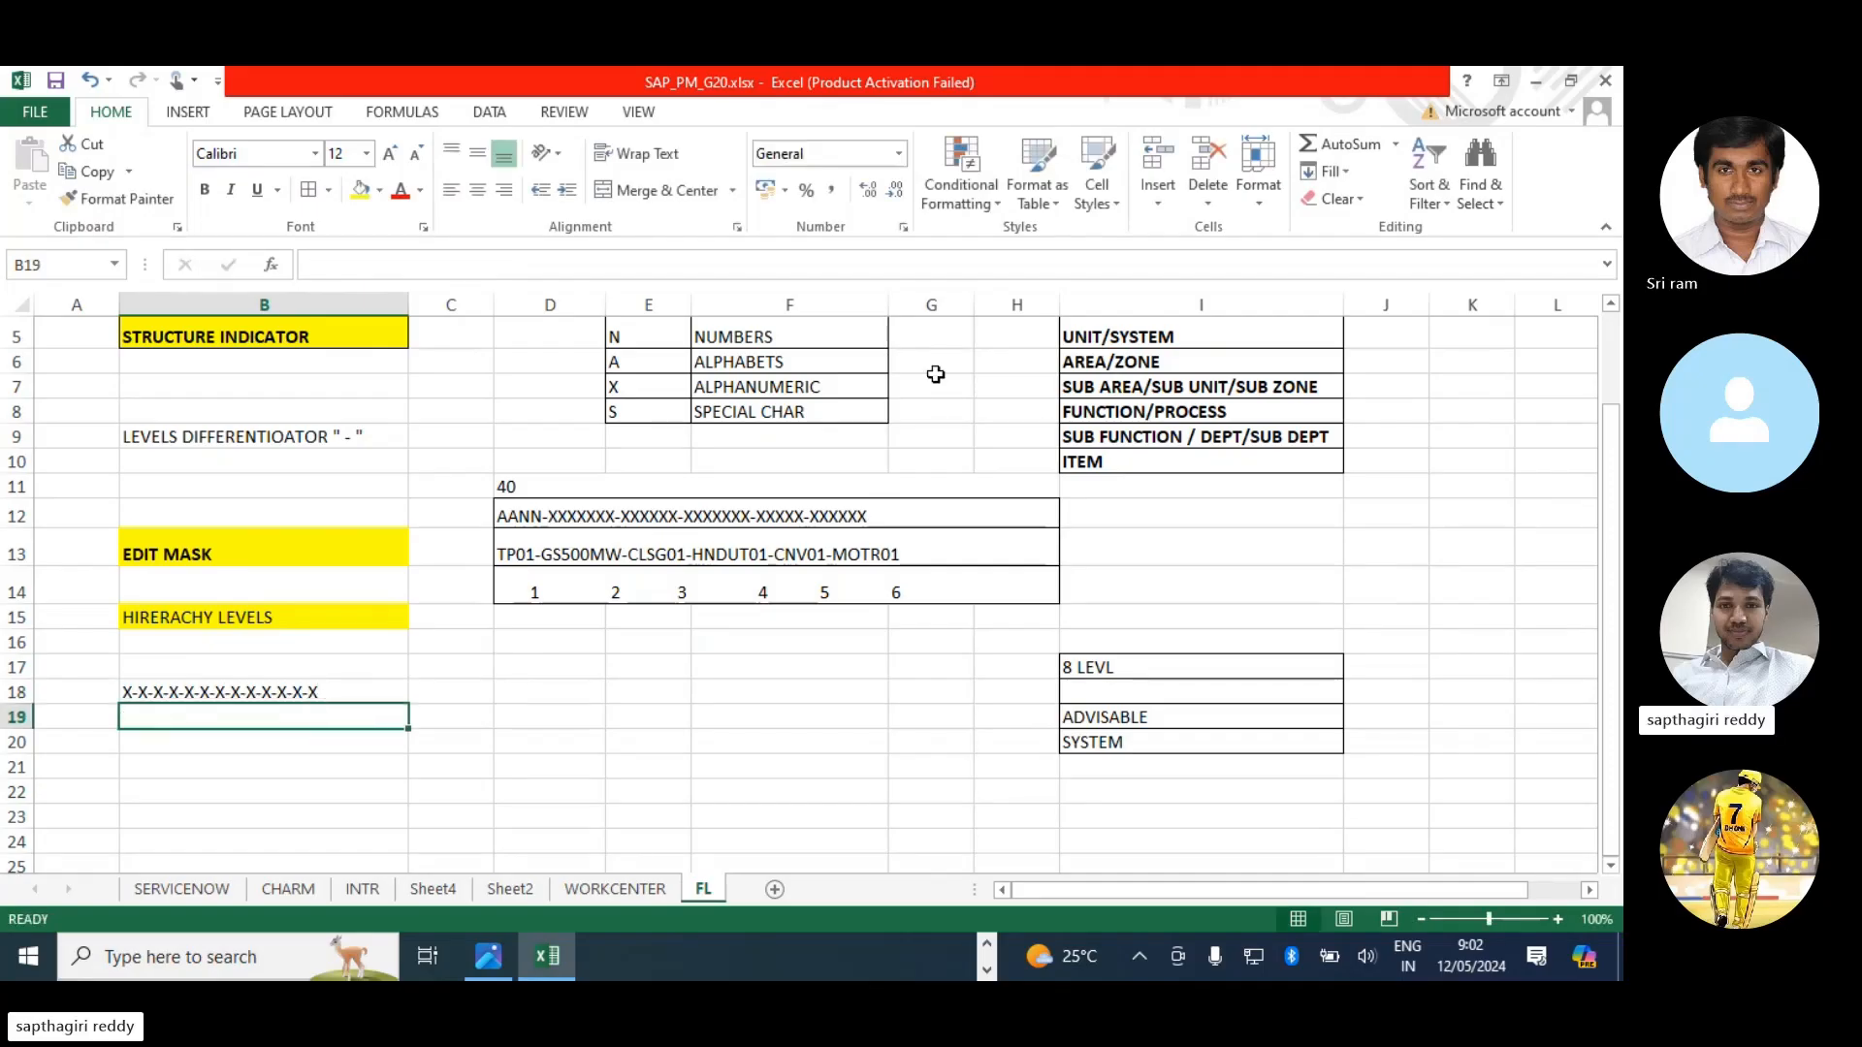
- Enter the level count 20 in B20 and the label LEVL in C20, below the single-character pattern
click(551, 512)
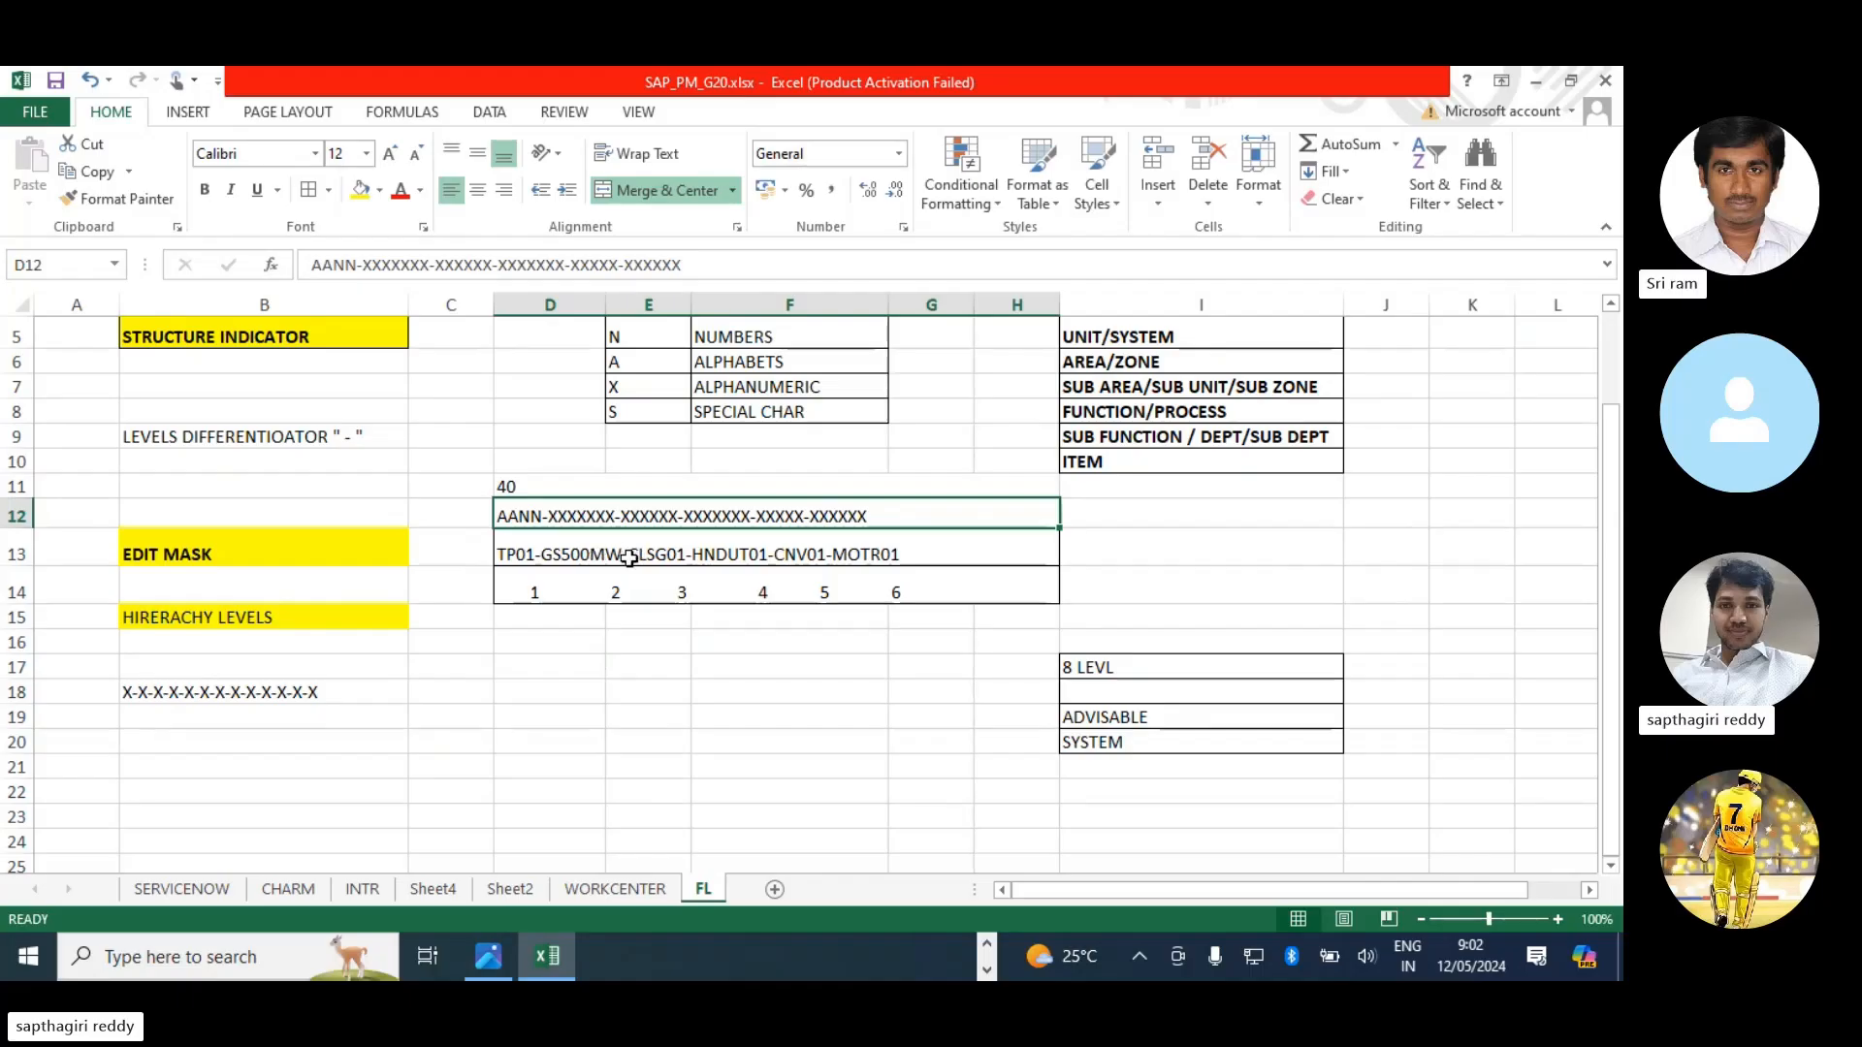
click(524, 484)
click(499, 688)
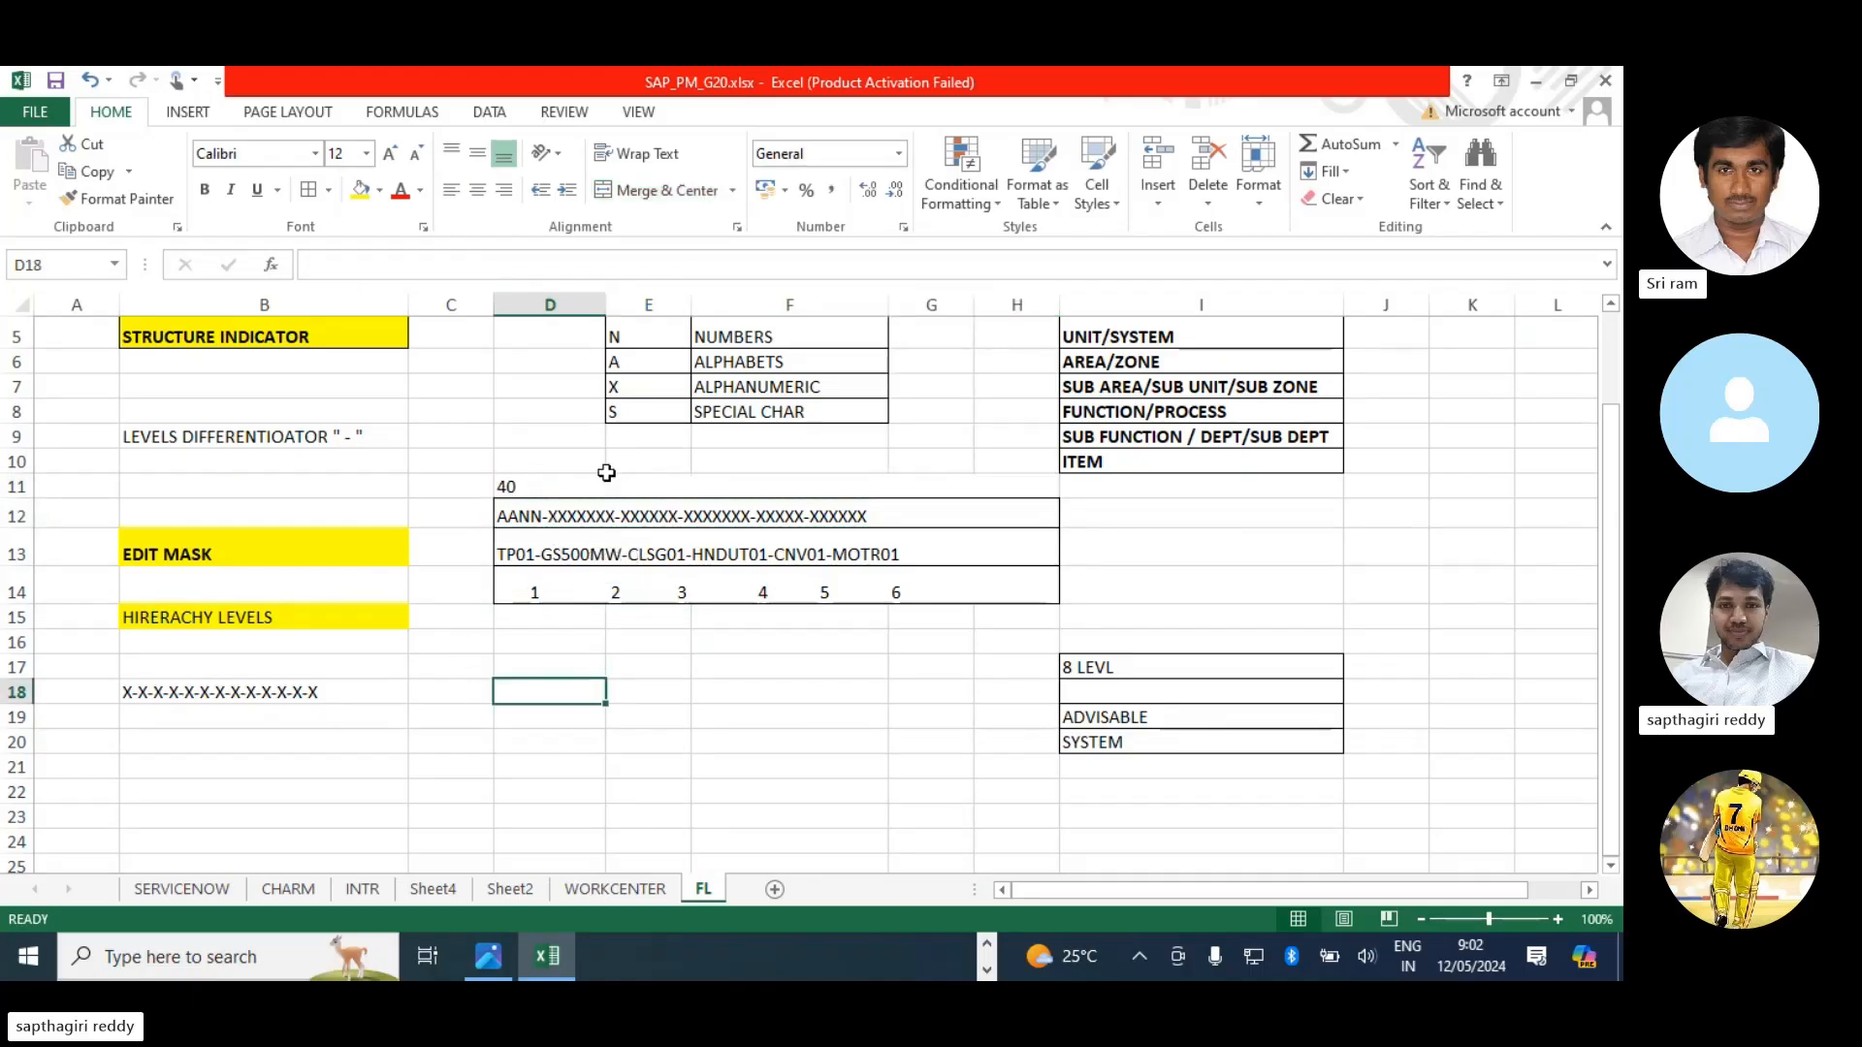
click(250, 697)
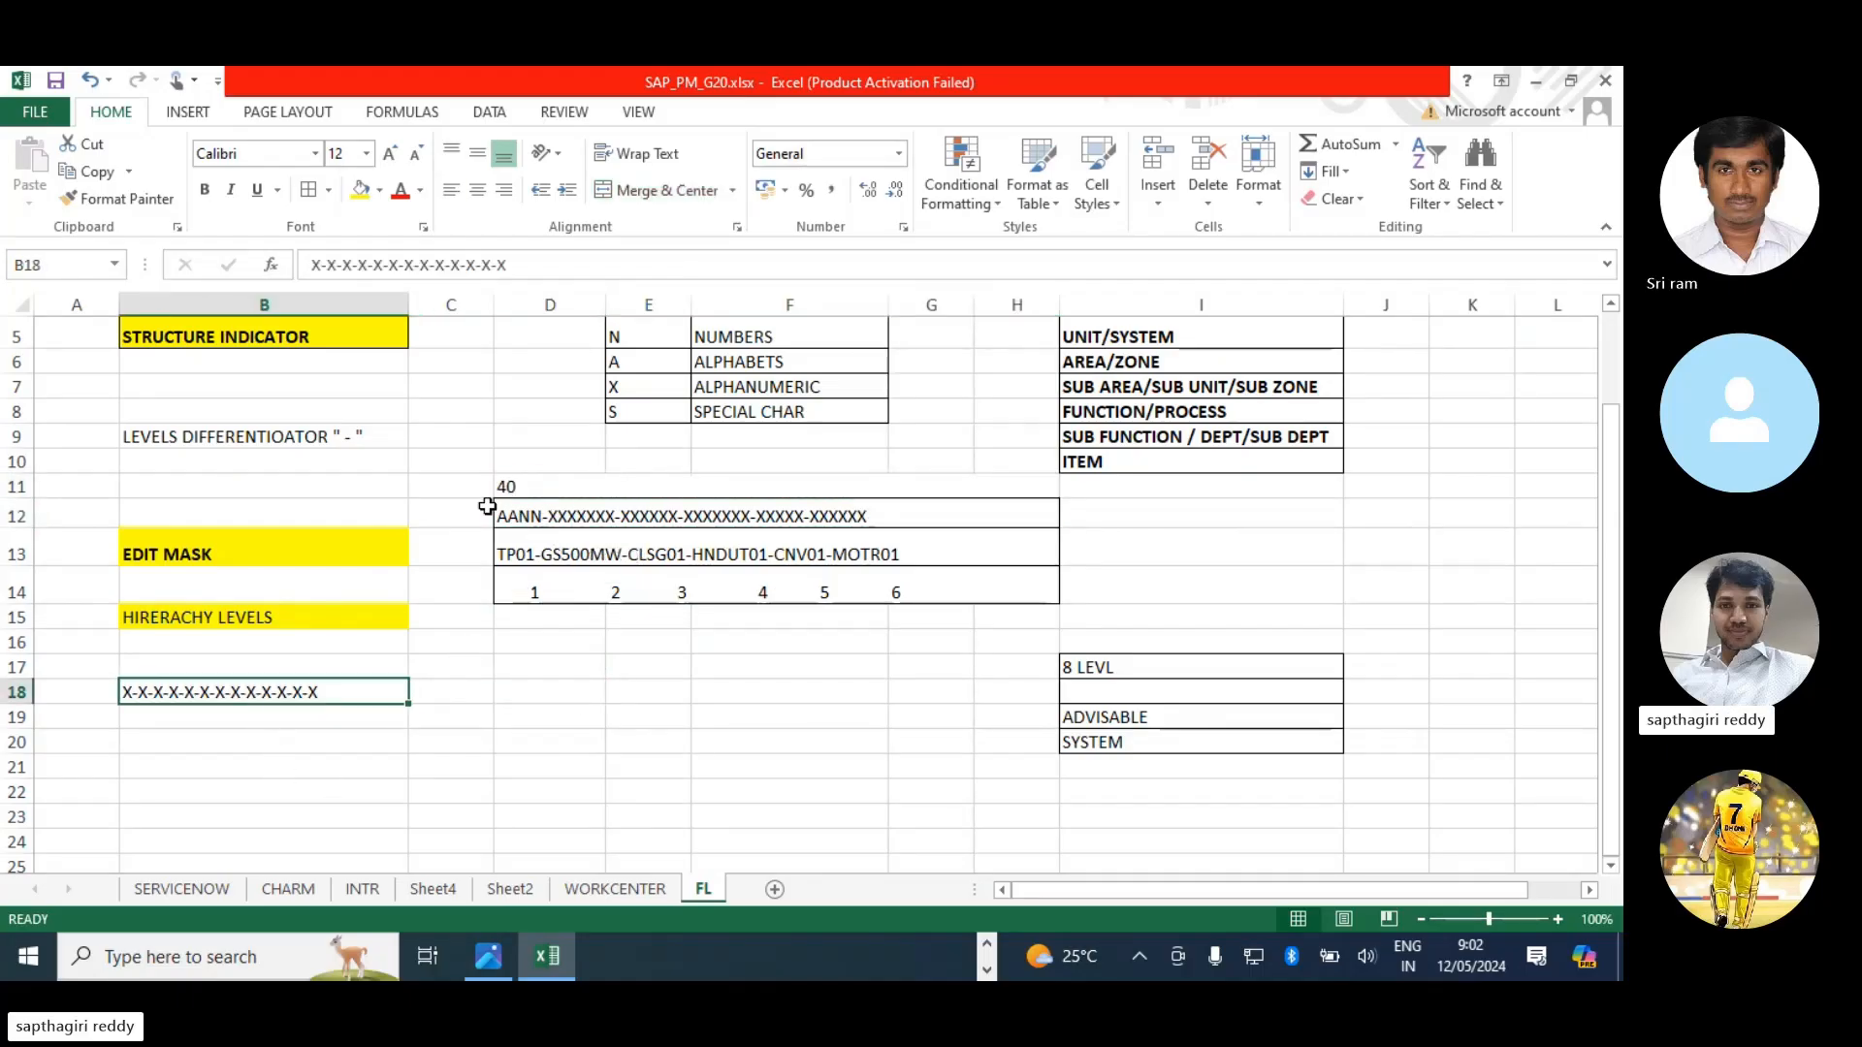
click(509, 486)
click(354, 742)
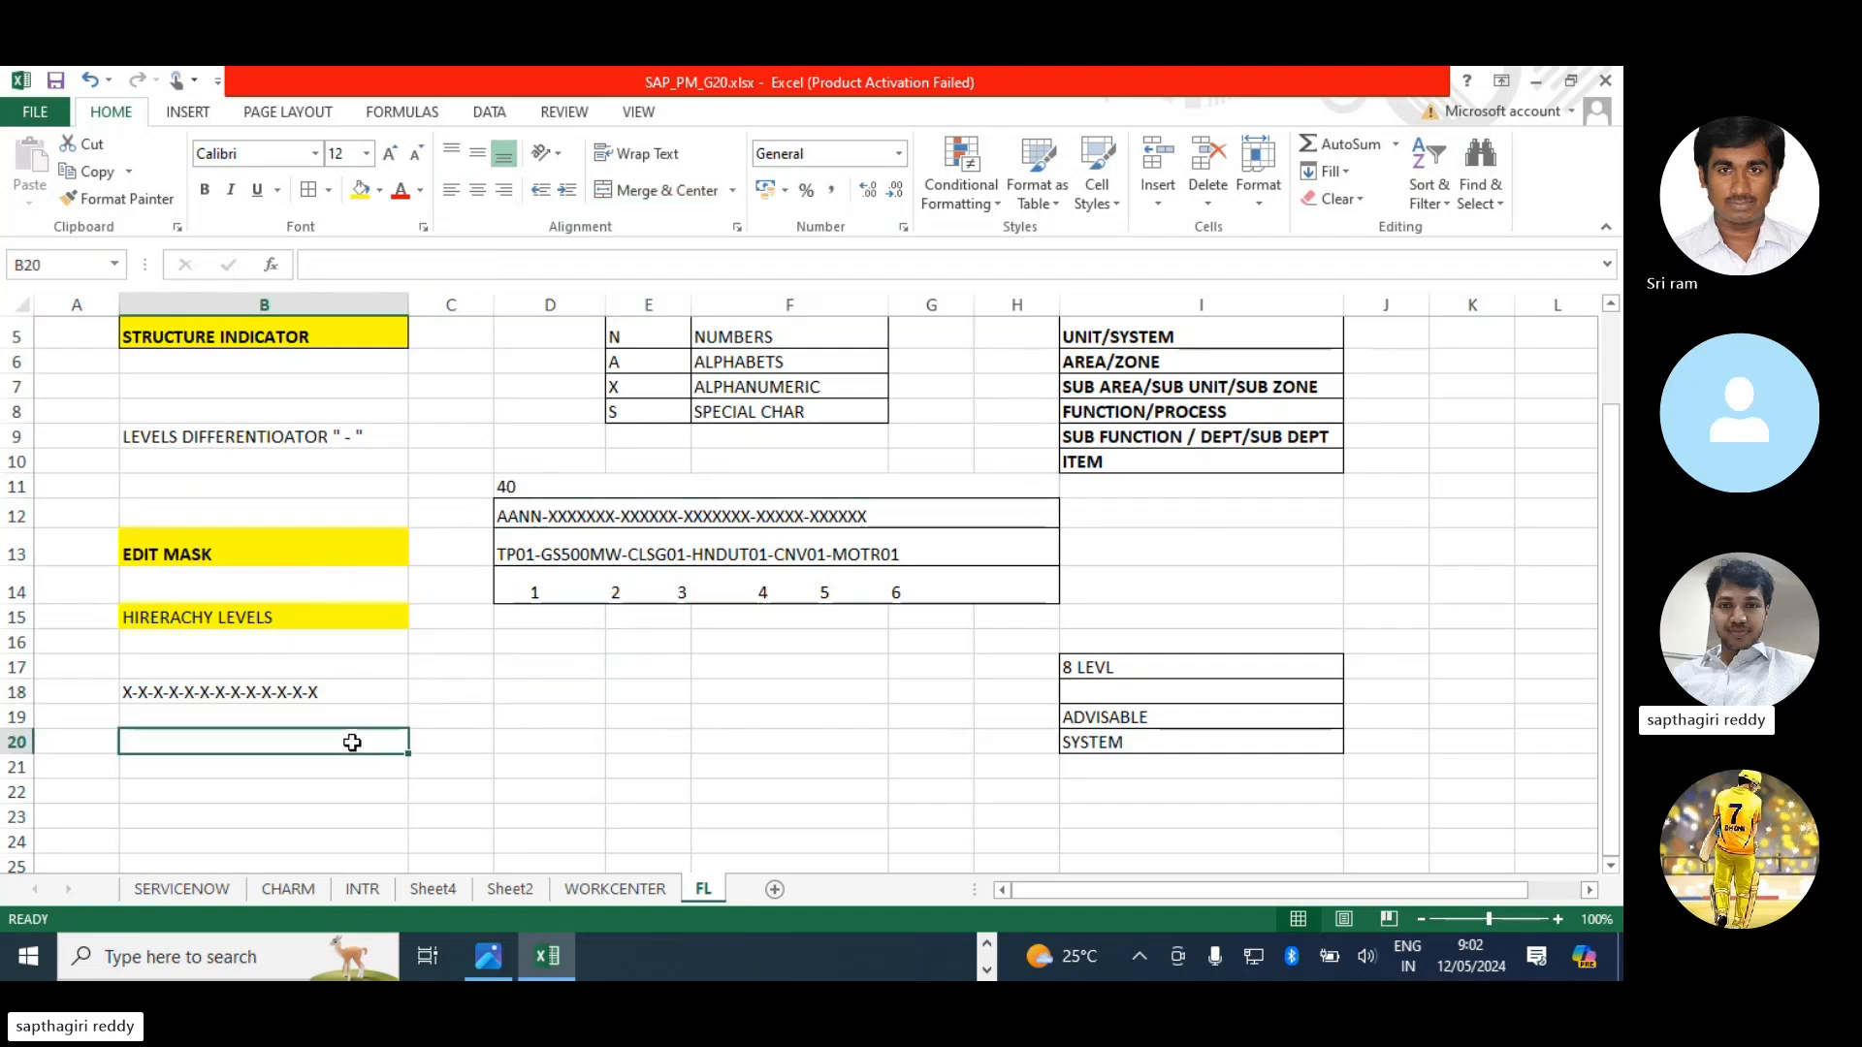
text(20)
key(Return)
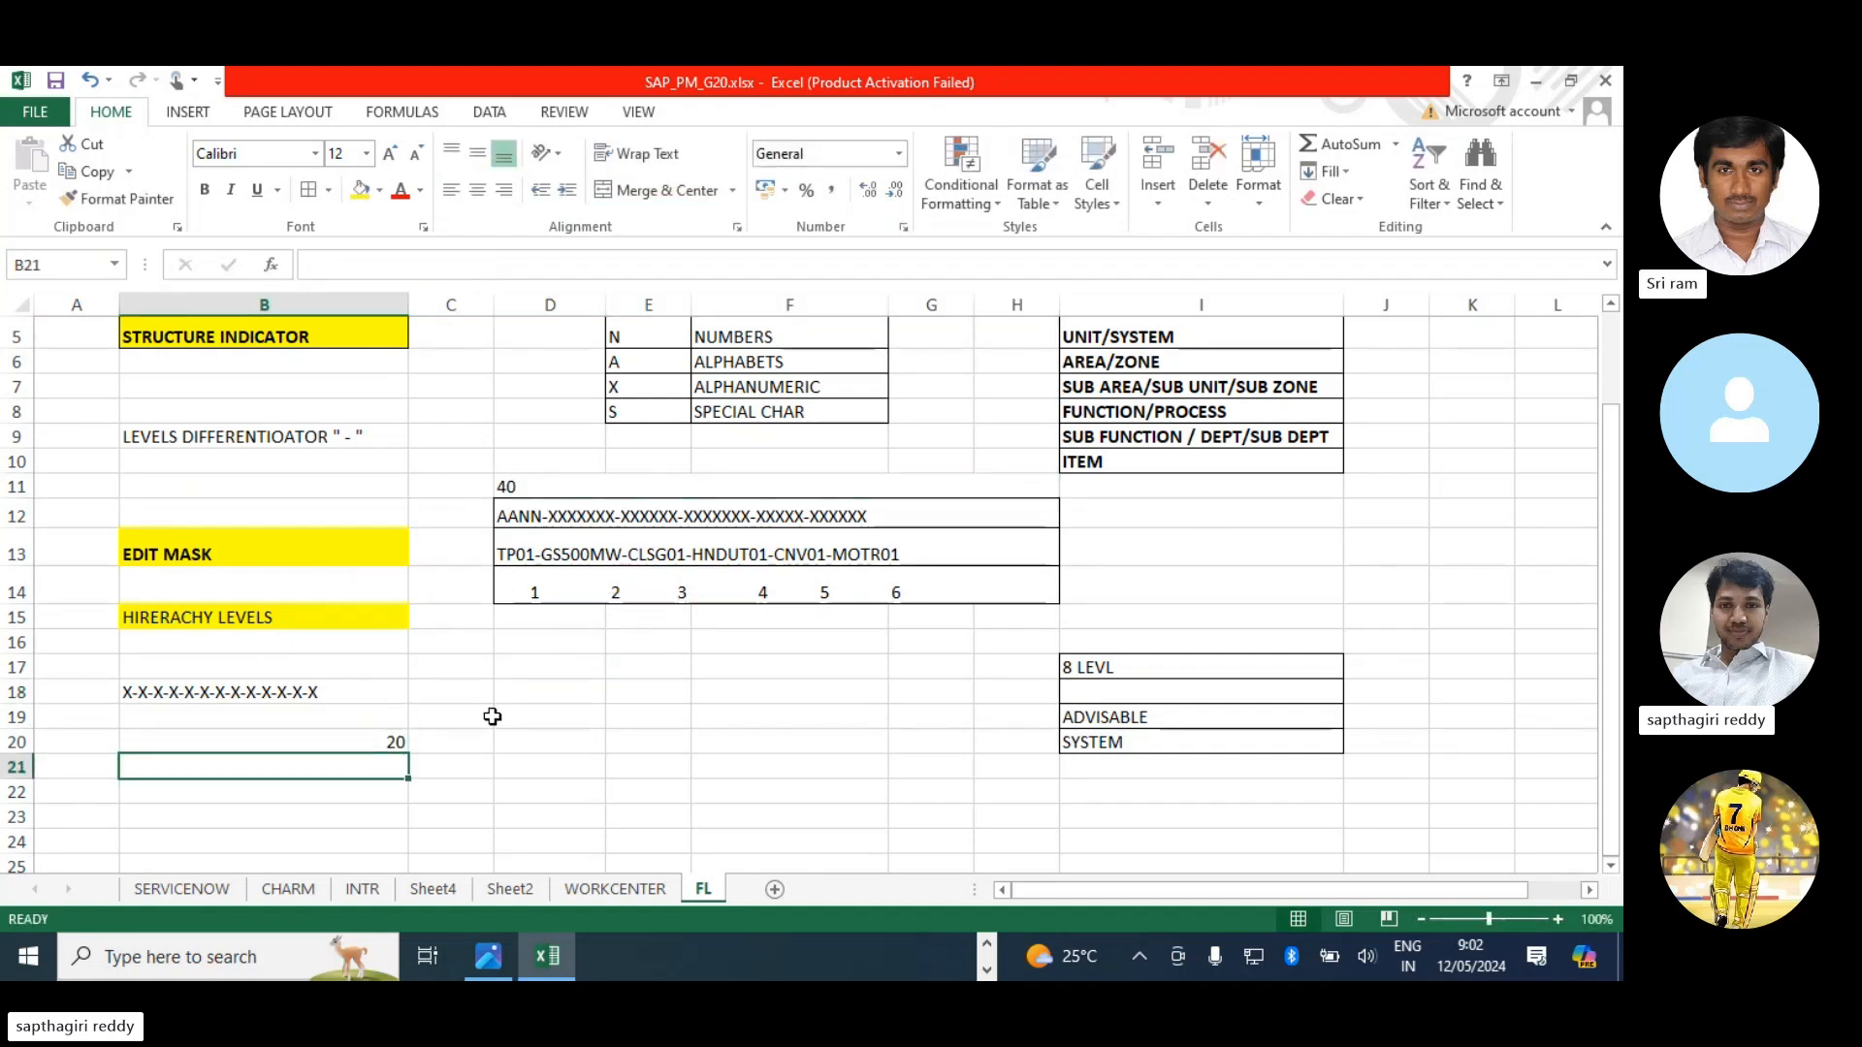
click(457, 740)
text(LEVL)
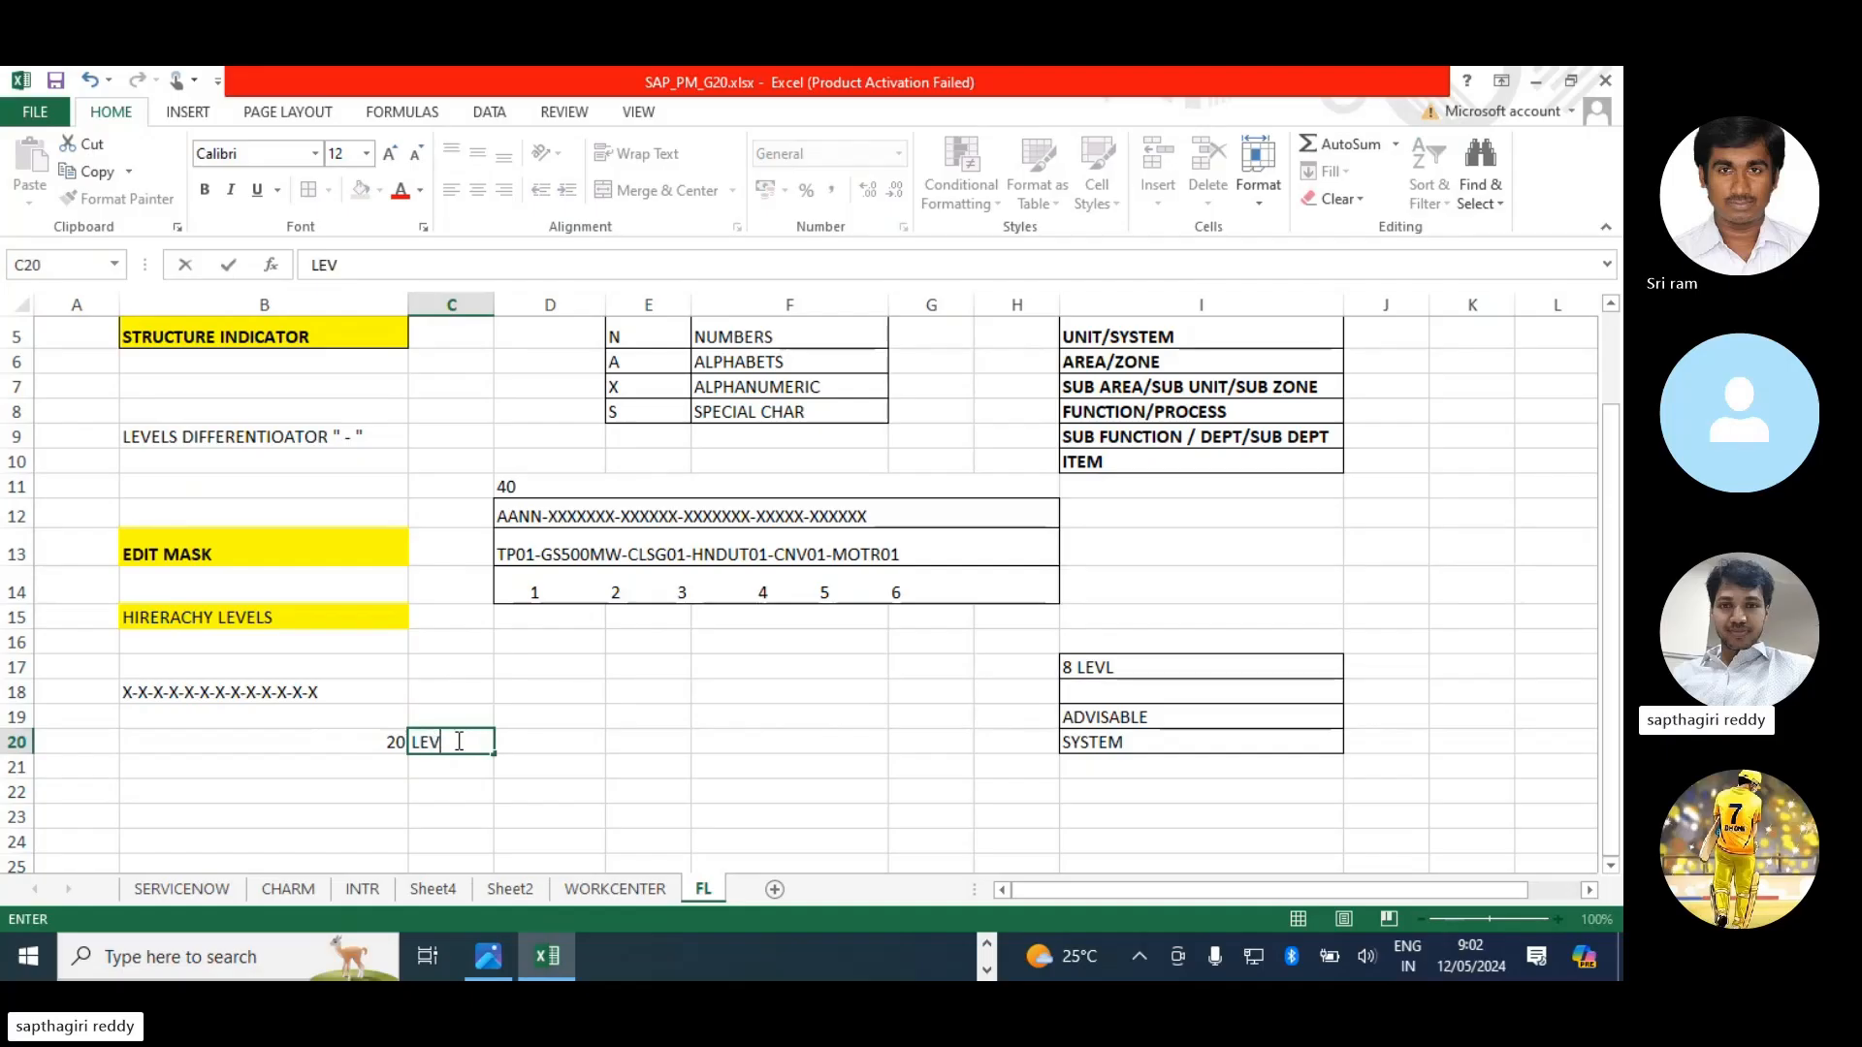
key(Return)
- Enter the sample single-character code 1-G-5-H-H-J-I in B22, below the level count
scroll(324, 766, down, 1)
click(204, 611)
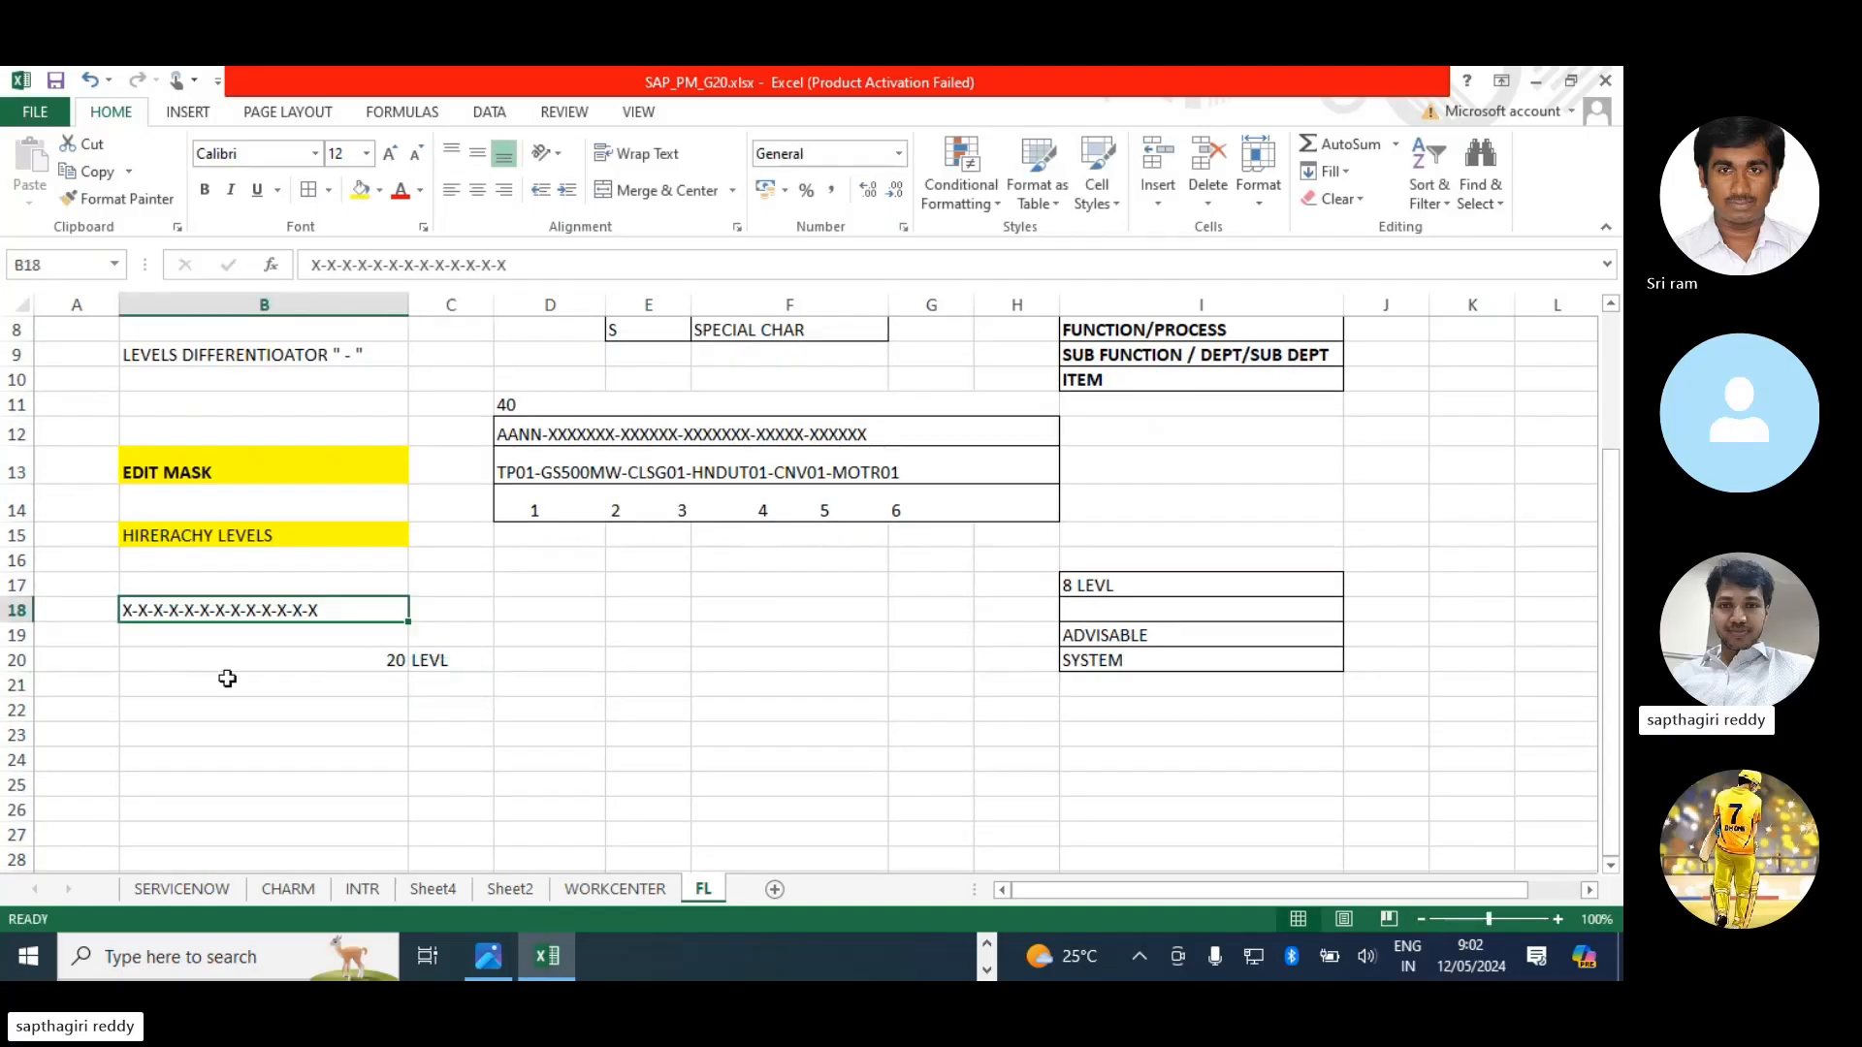
click(229, 682)
click(221, 706)
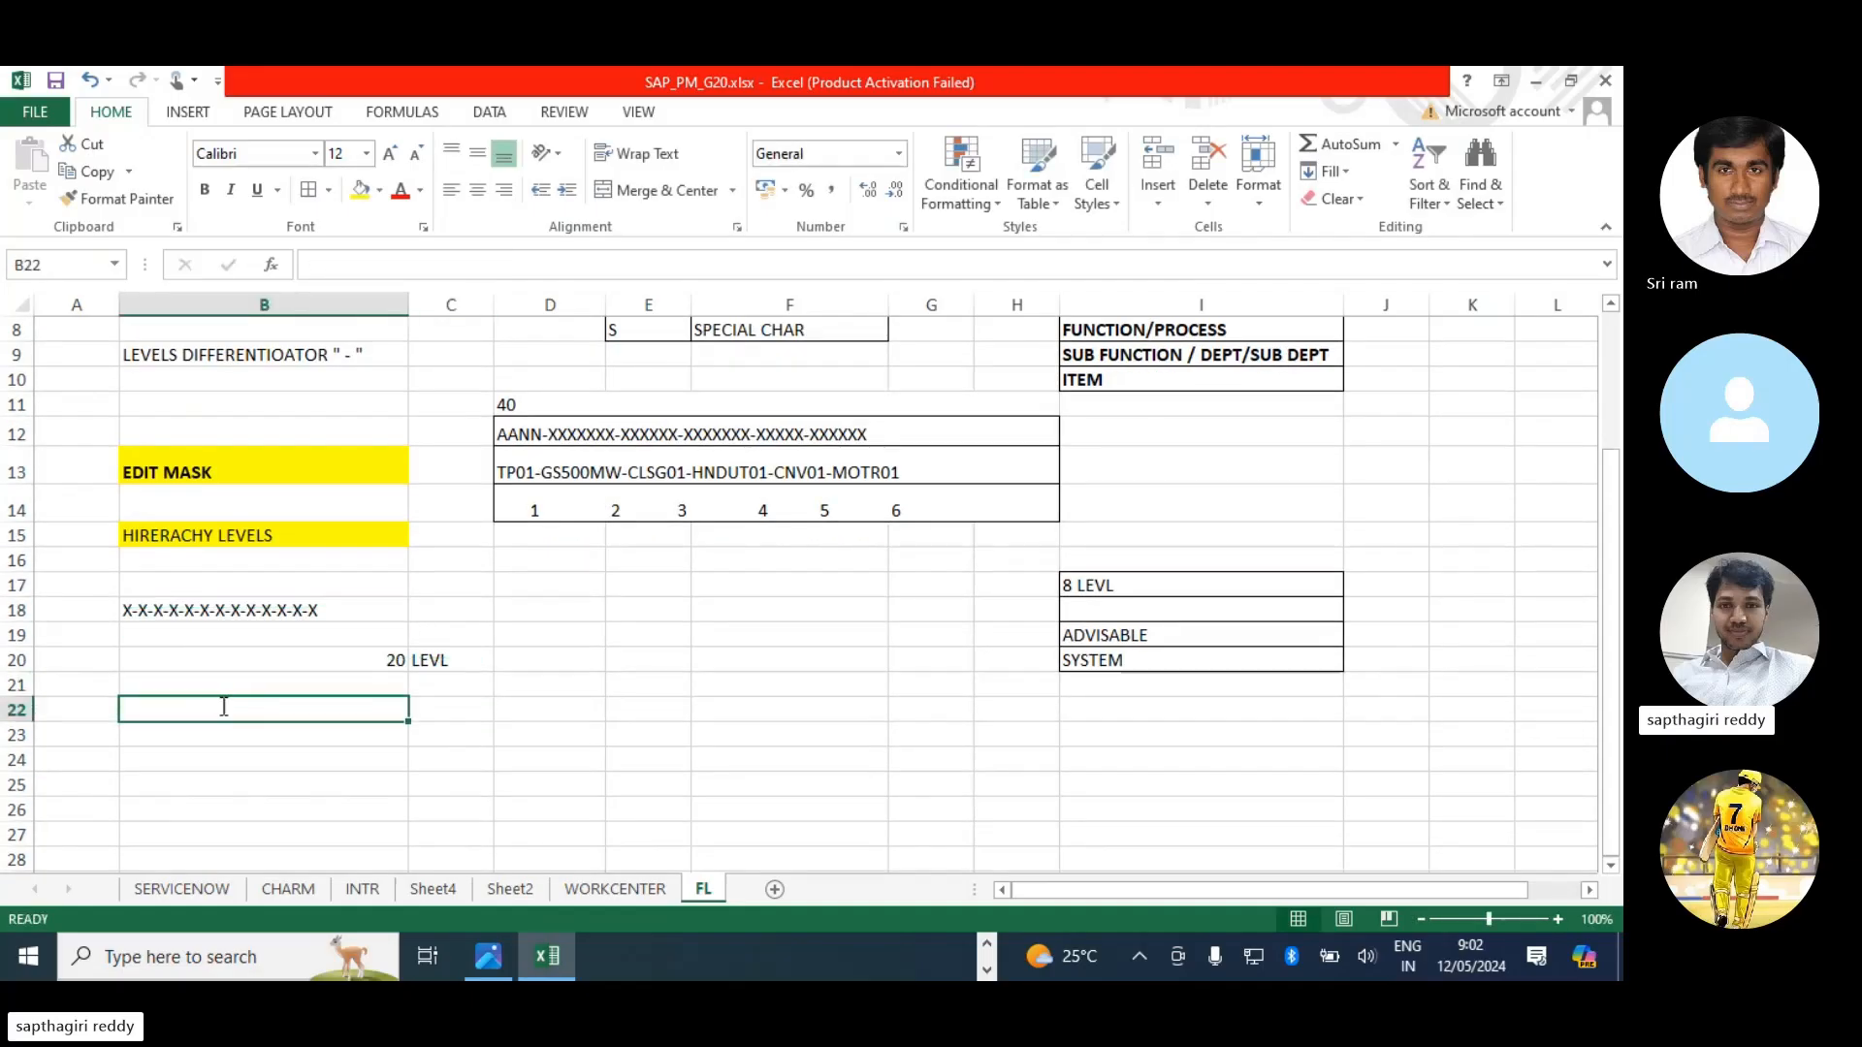
text(1-G-)
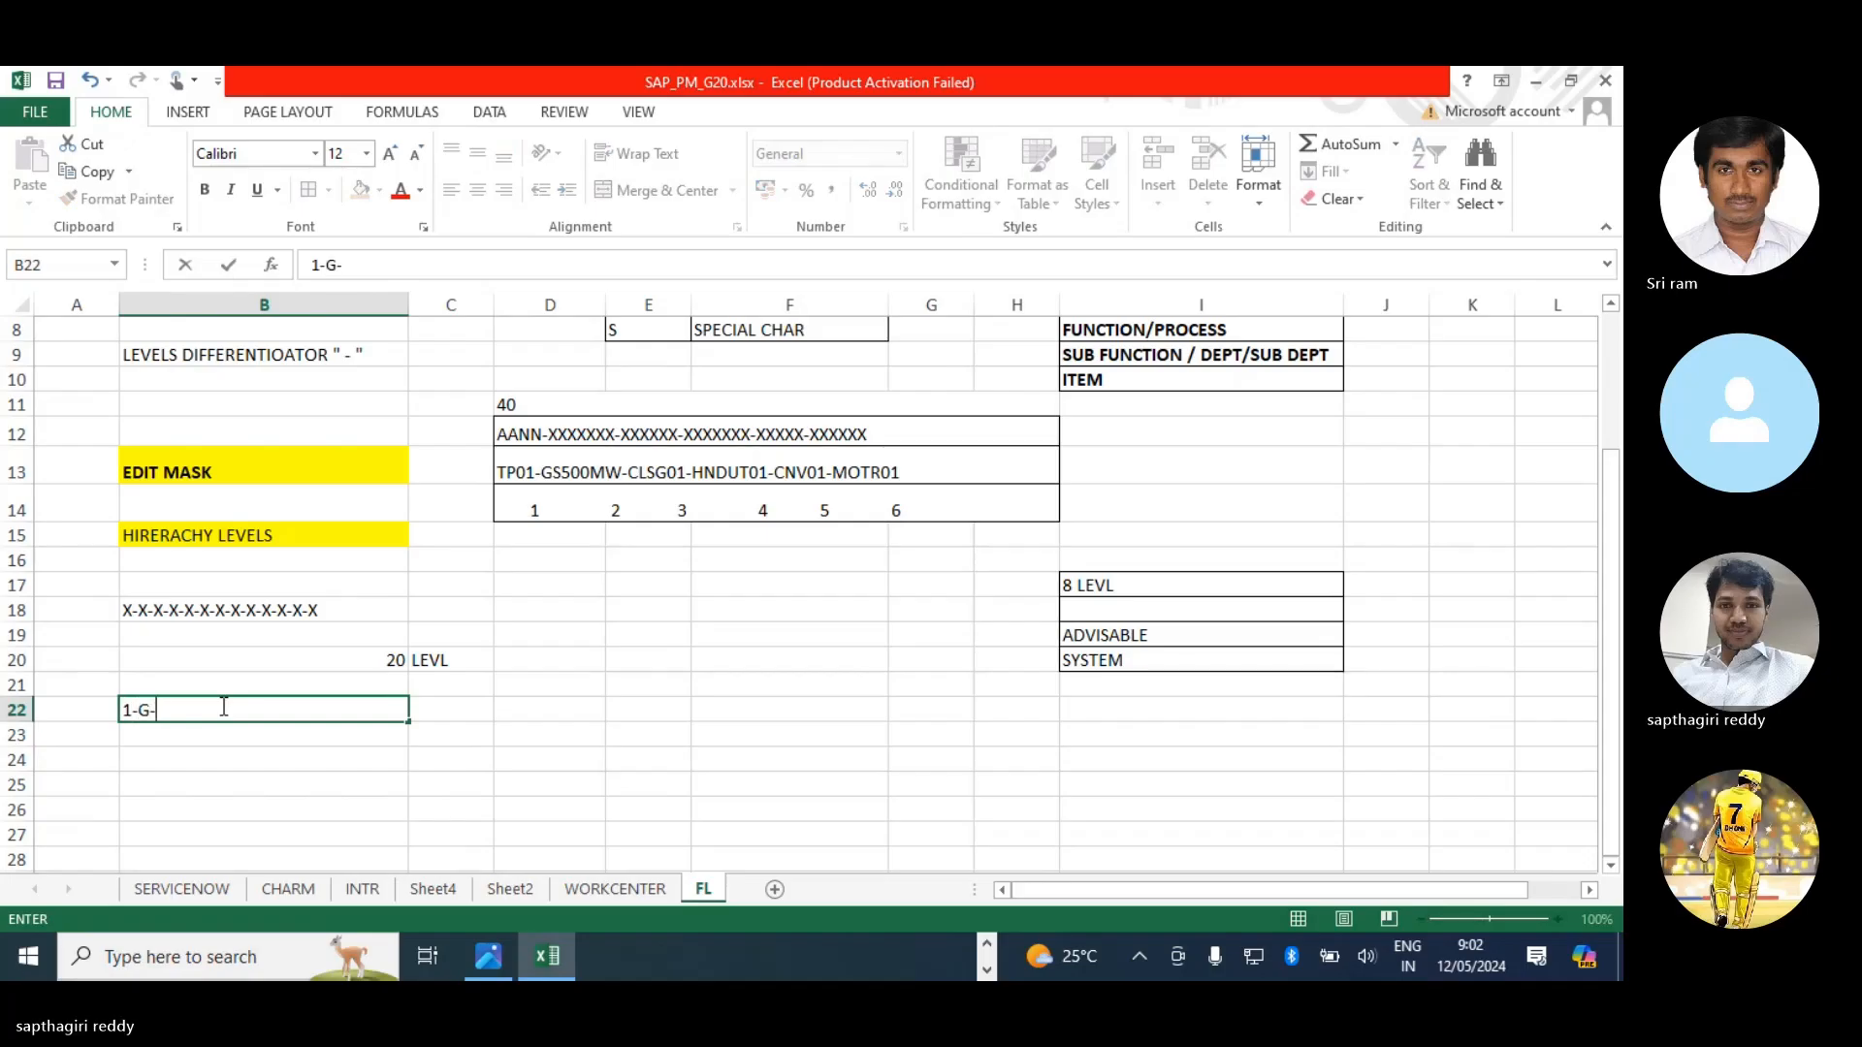
text(5-H-)
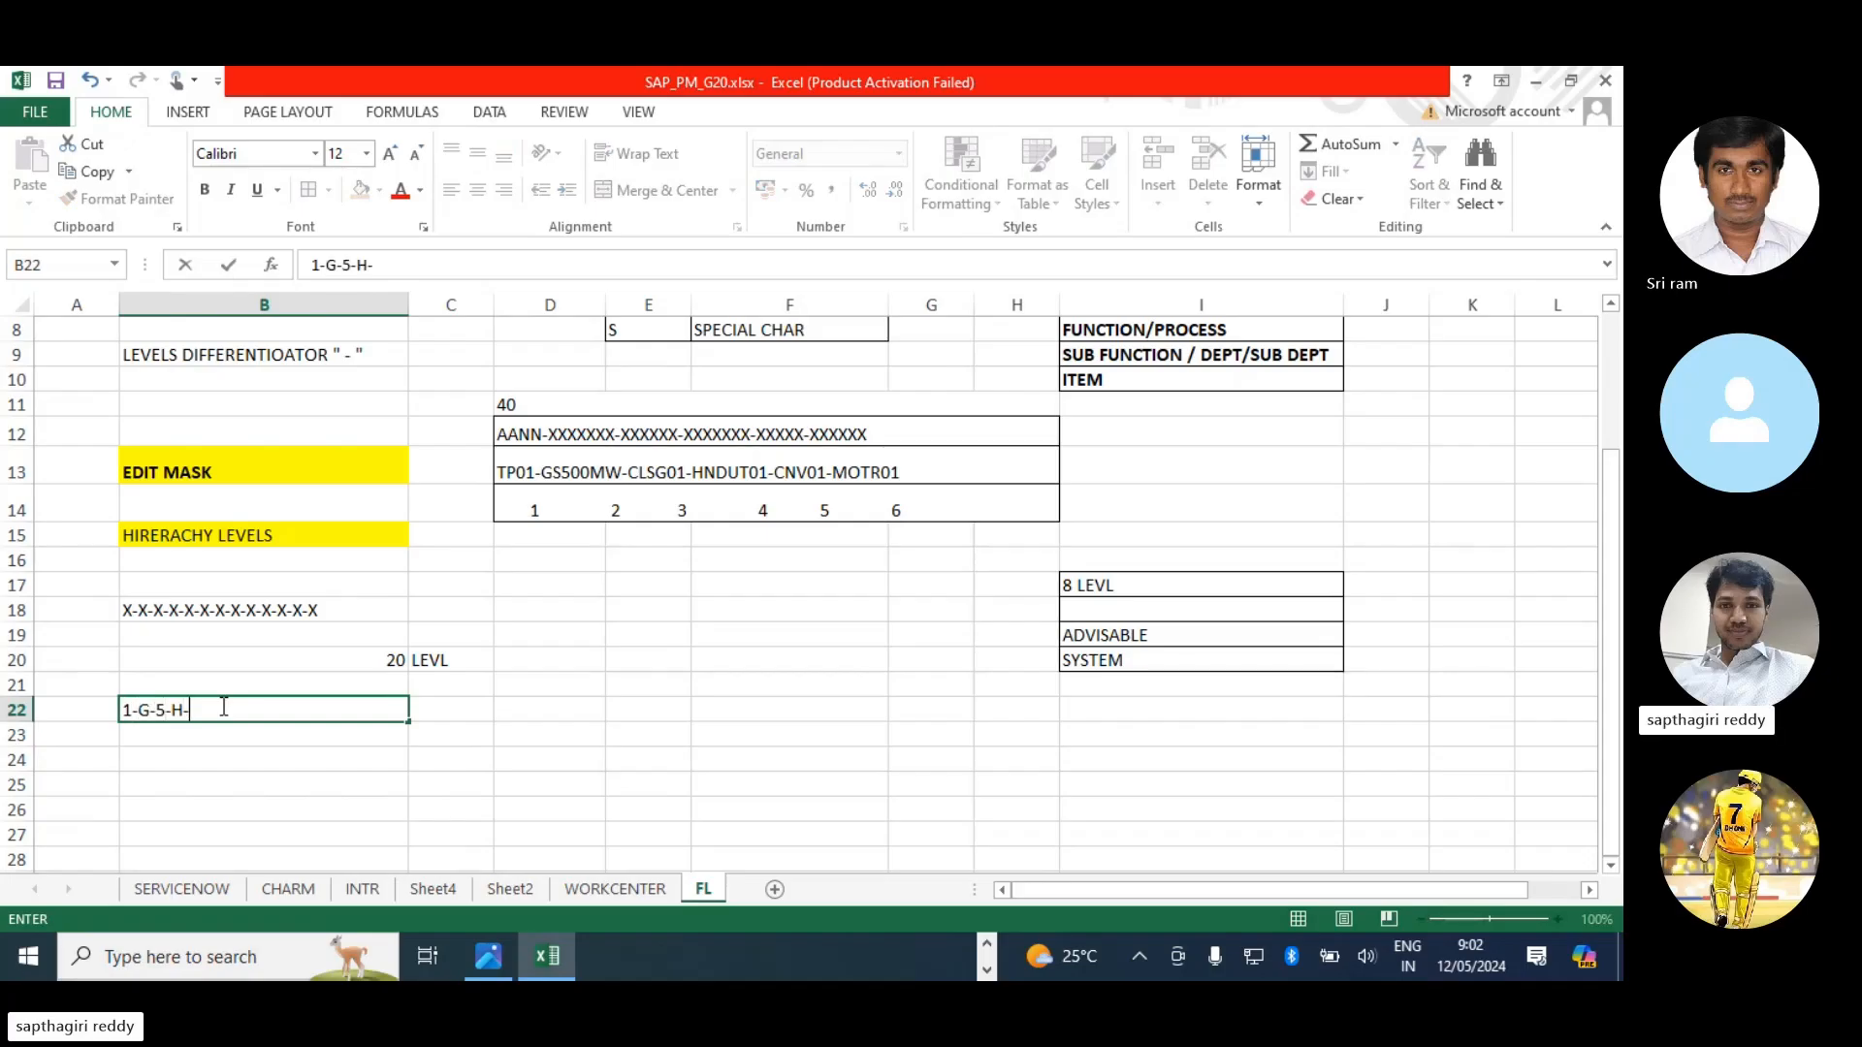
text(H-J-I)
click(232, 781)
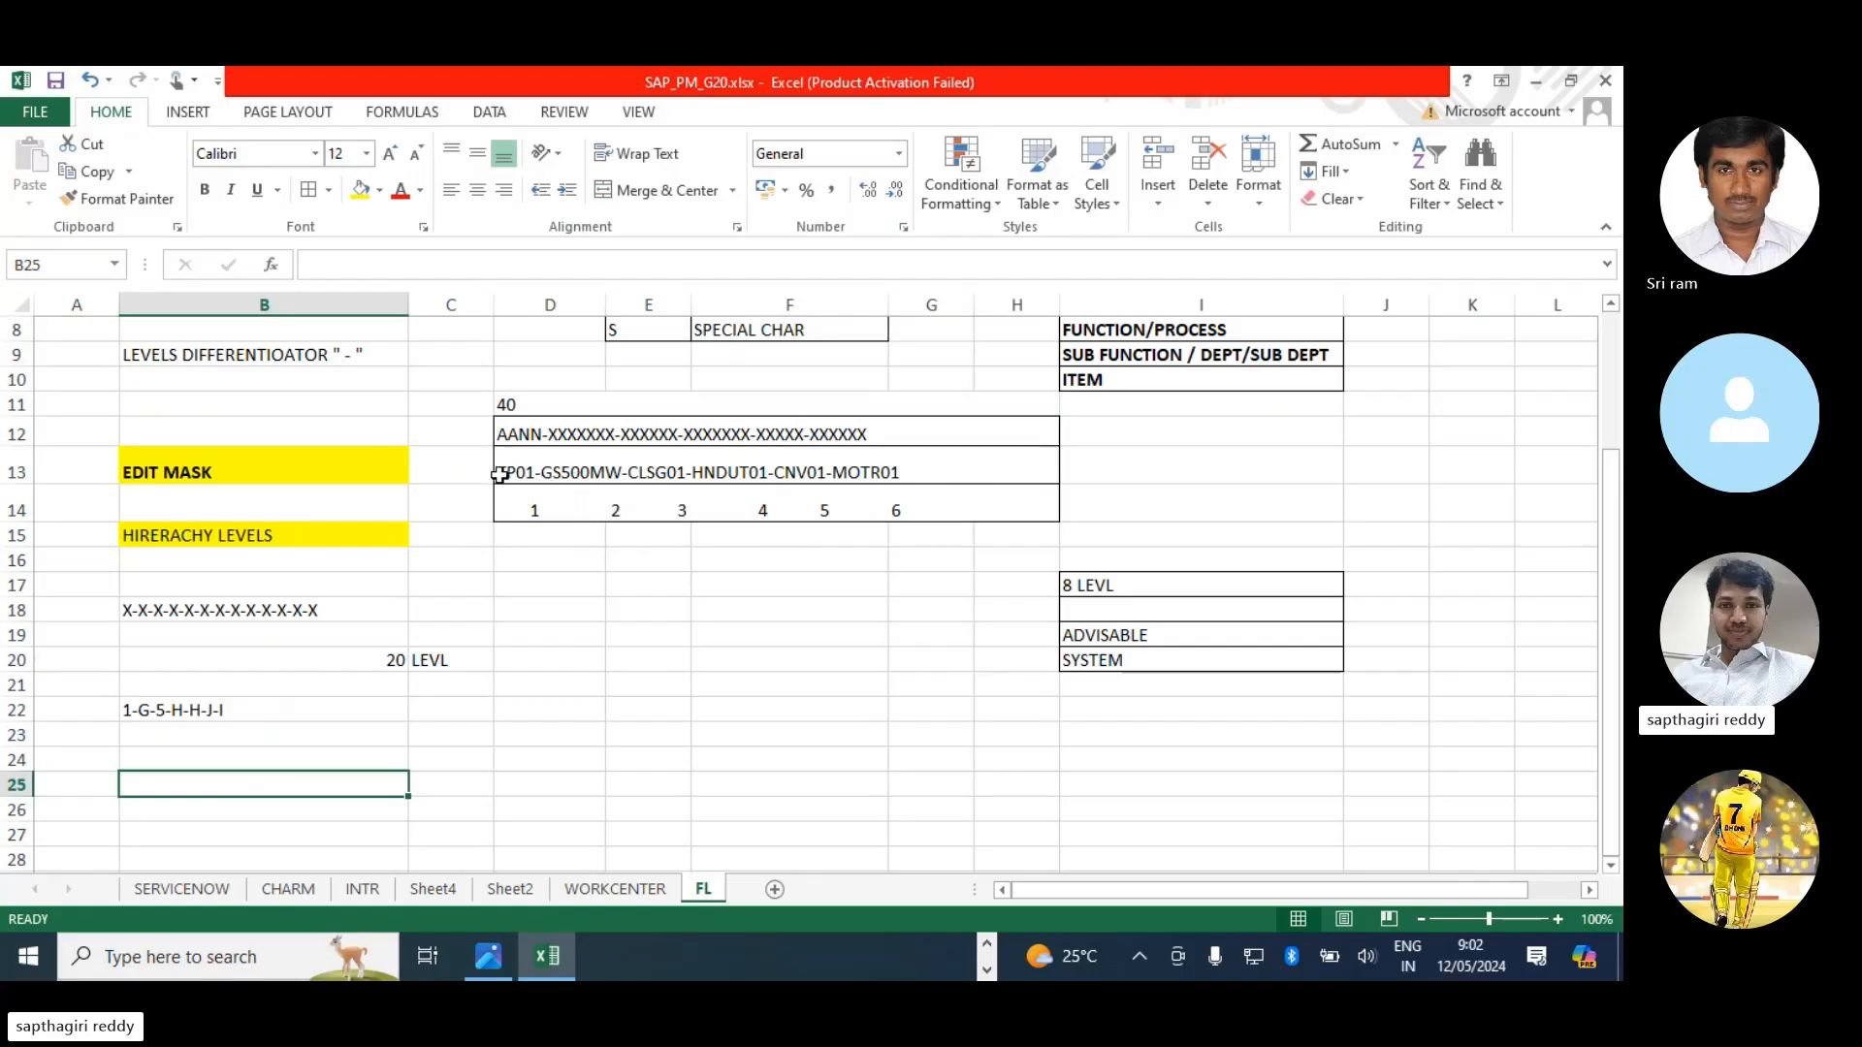
- Review the 8 LEVL and ADVISABLE notes, the structure indicator section, the sample code in B22 and the level count
click(1127, 582)
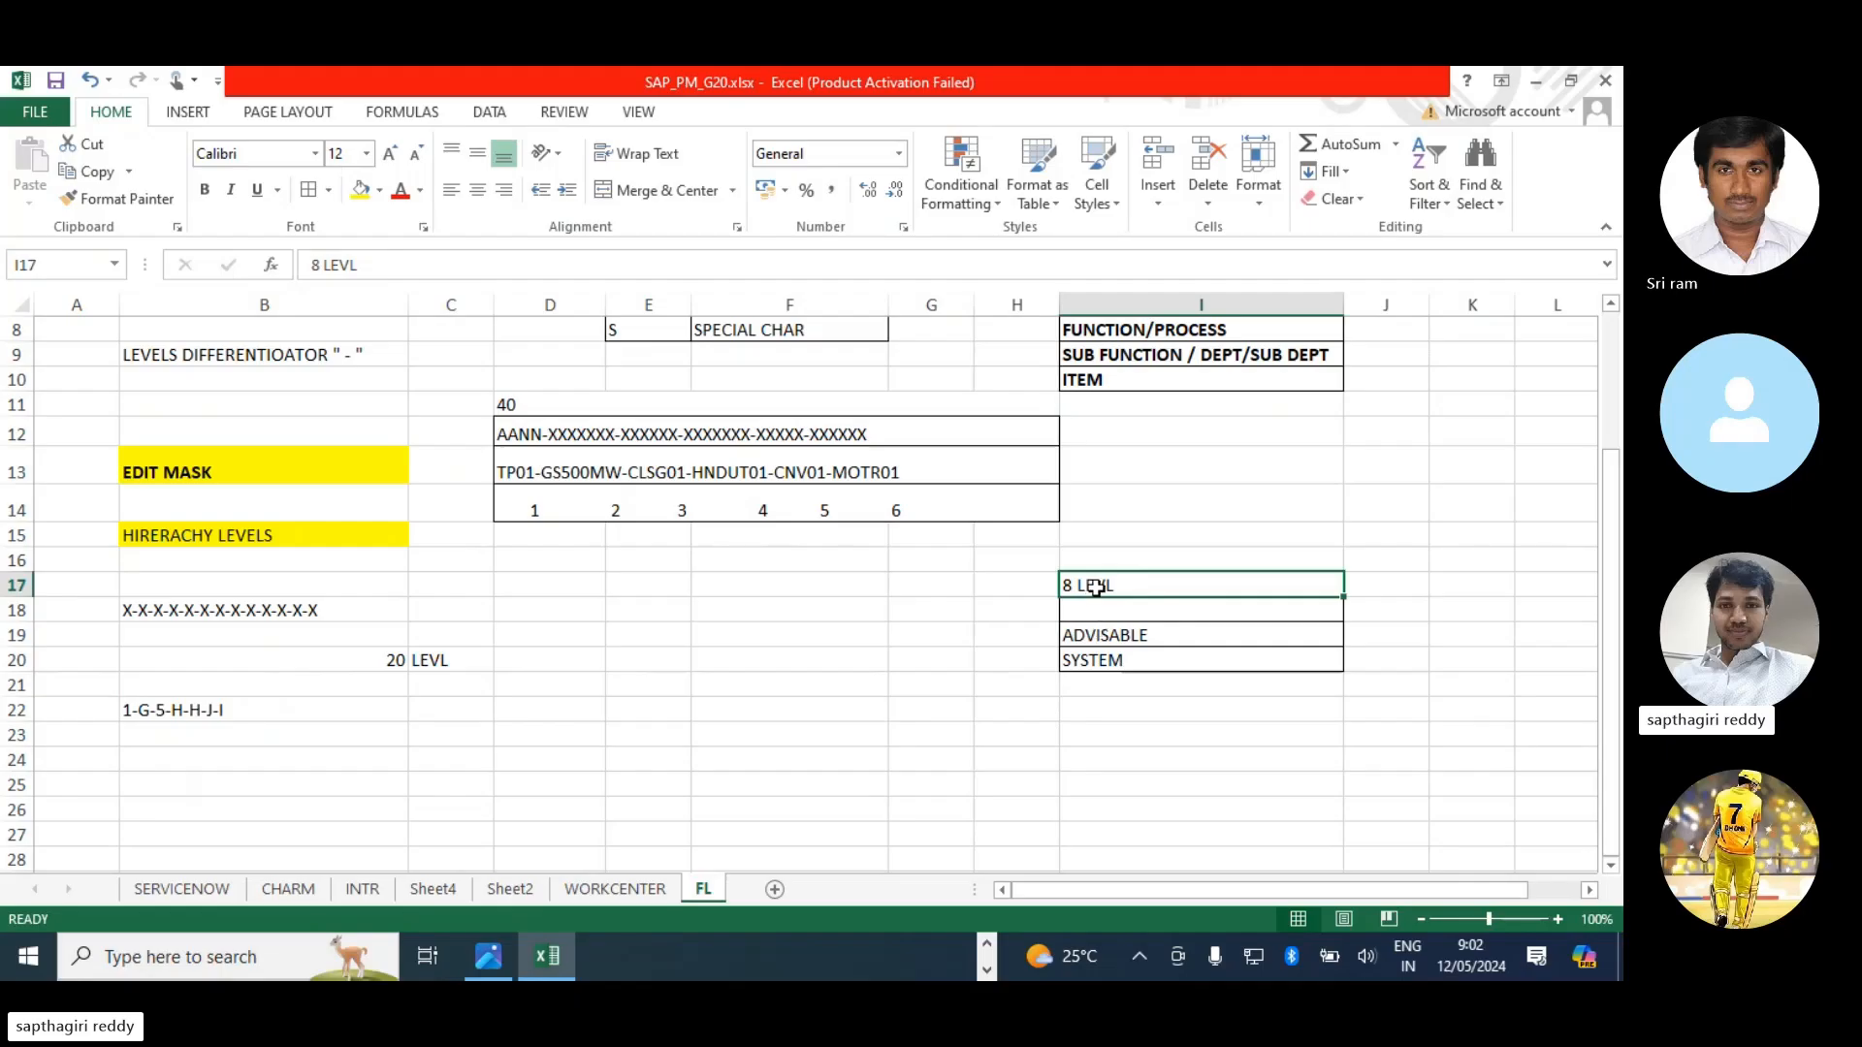
click(1093, 635)
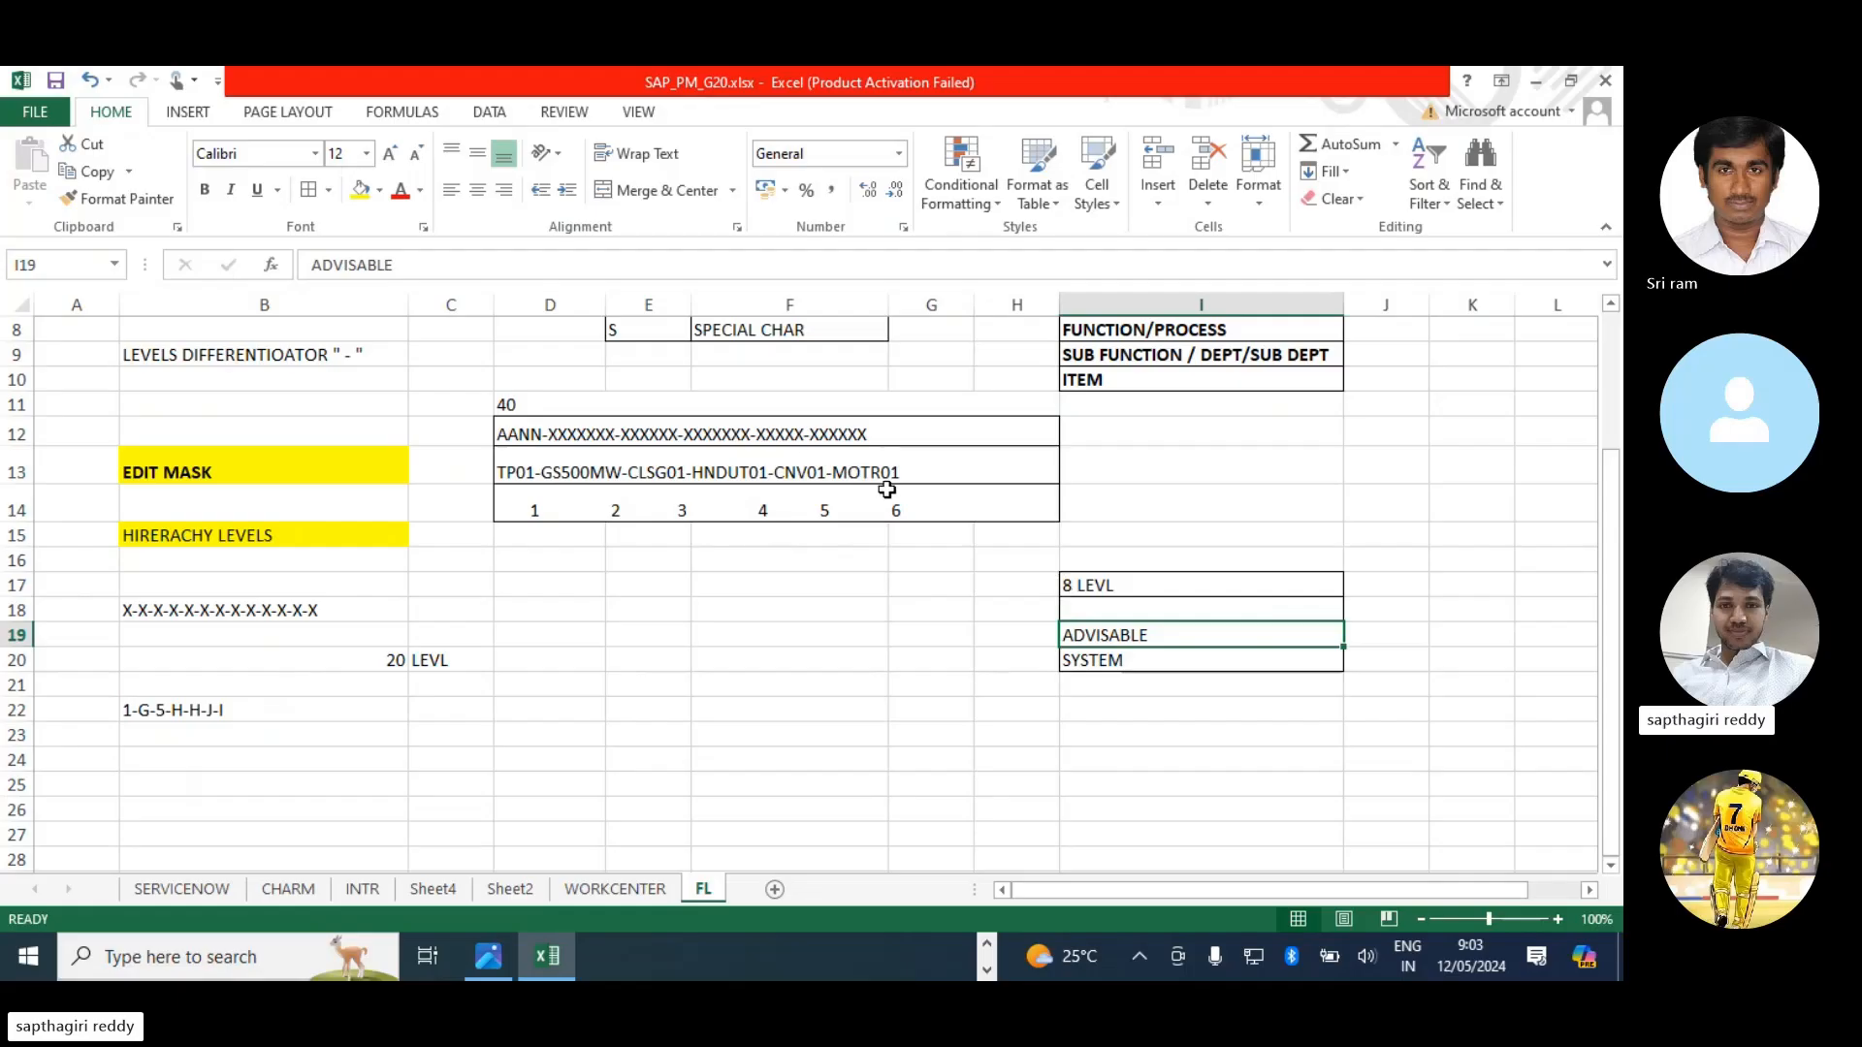
click(184, 709)
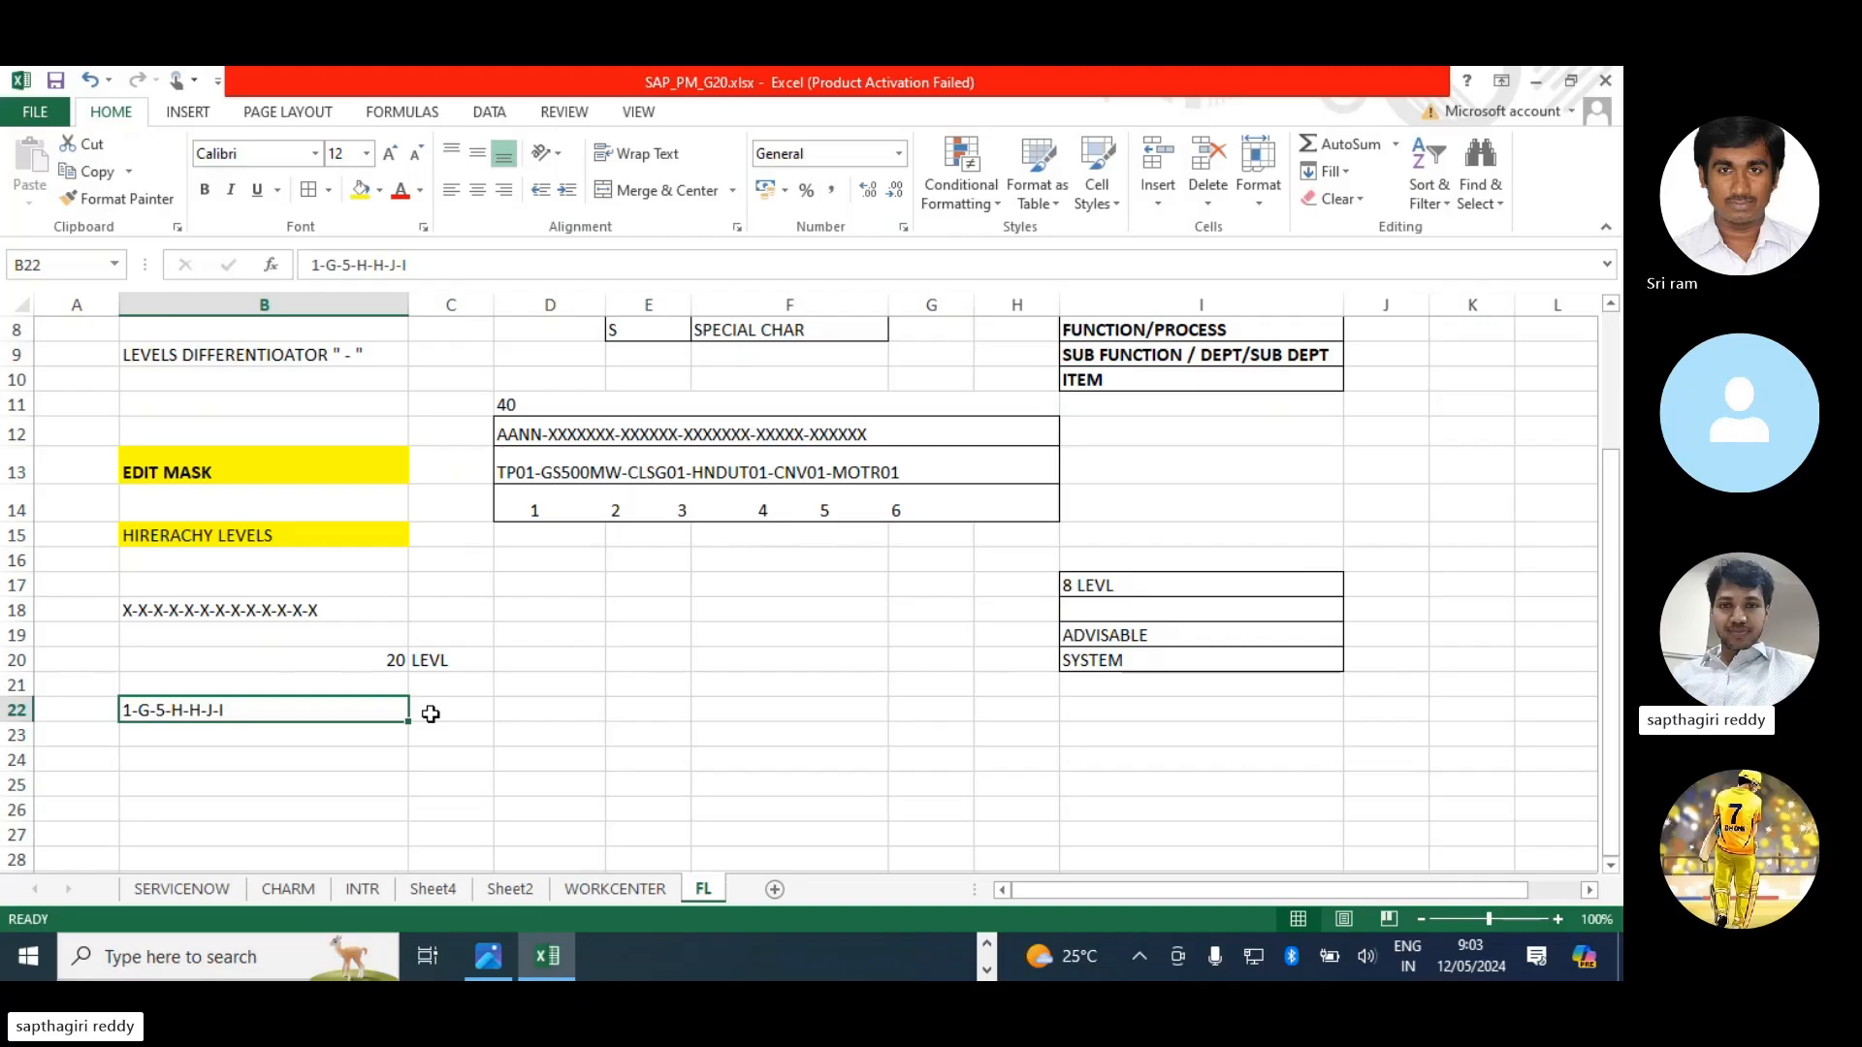
scroll(320, 581, up, 2)
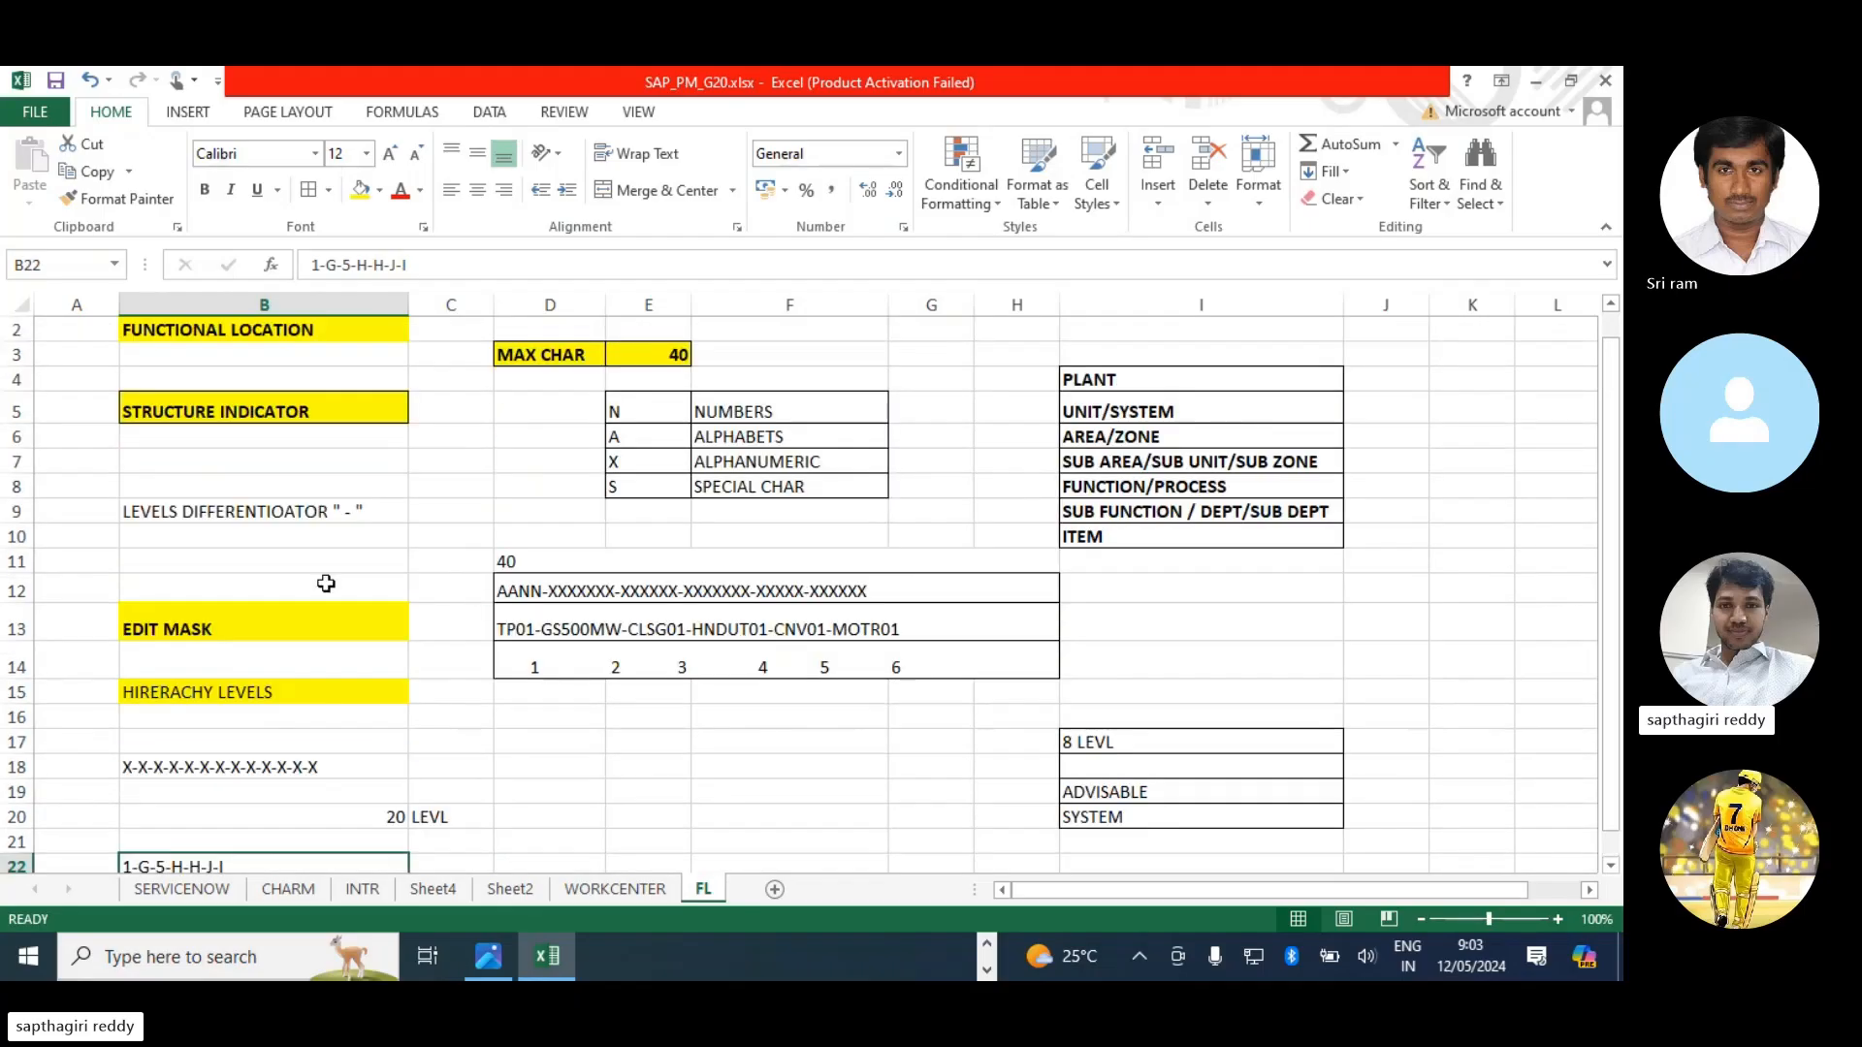
click(258, 412)
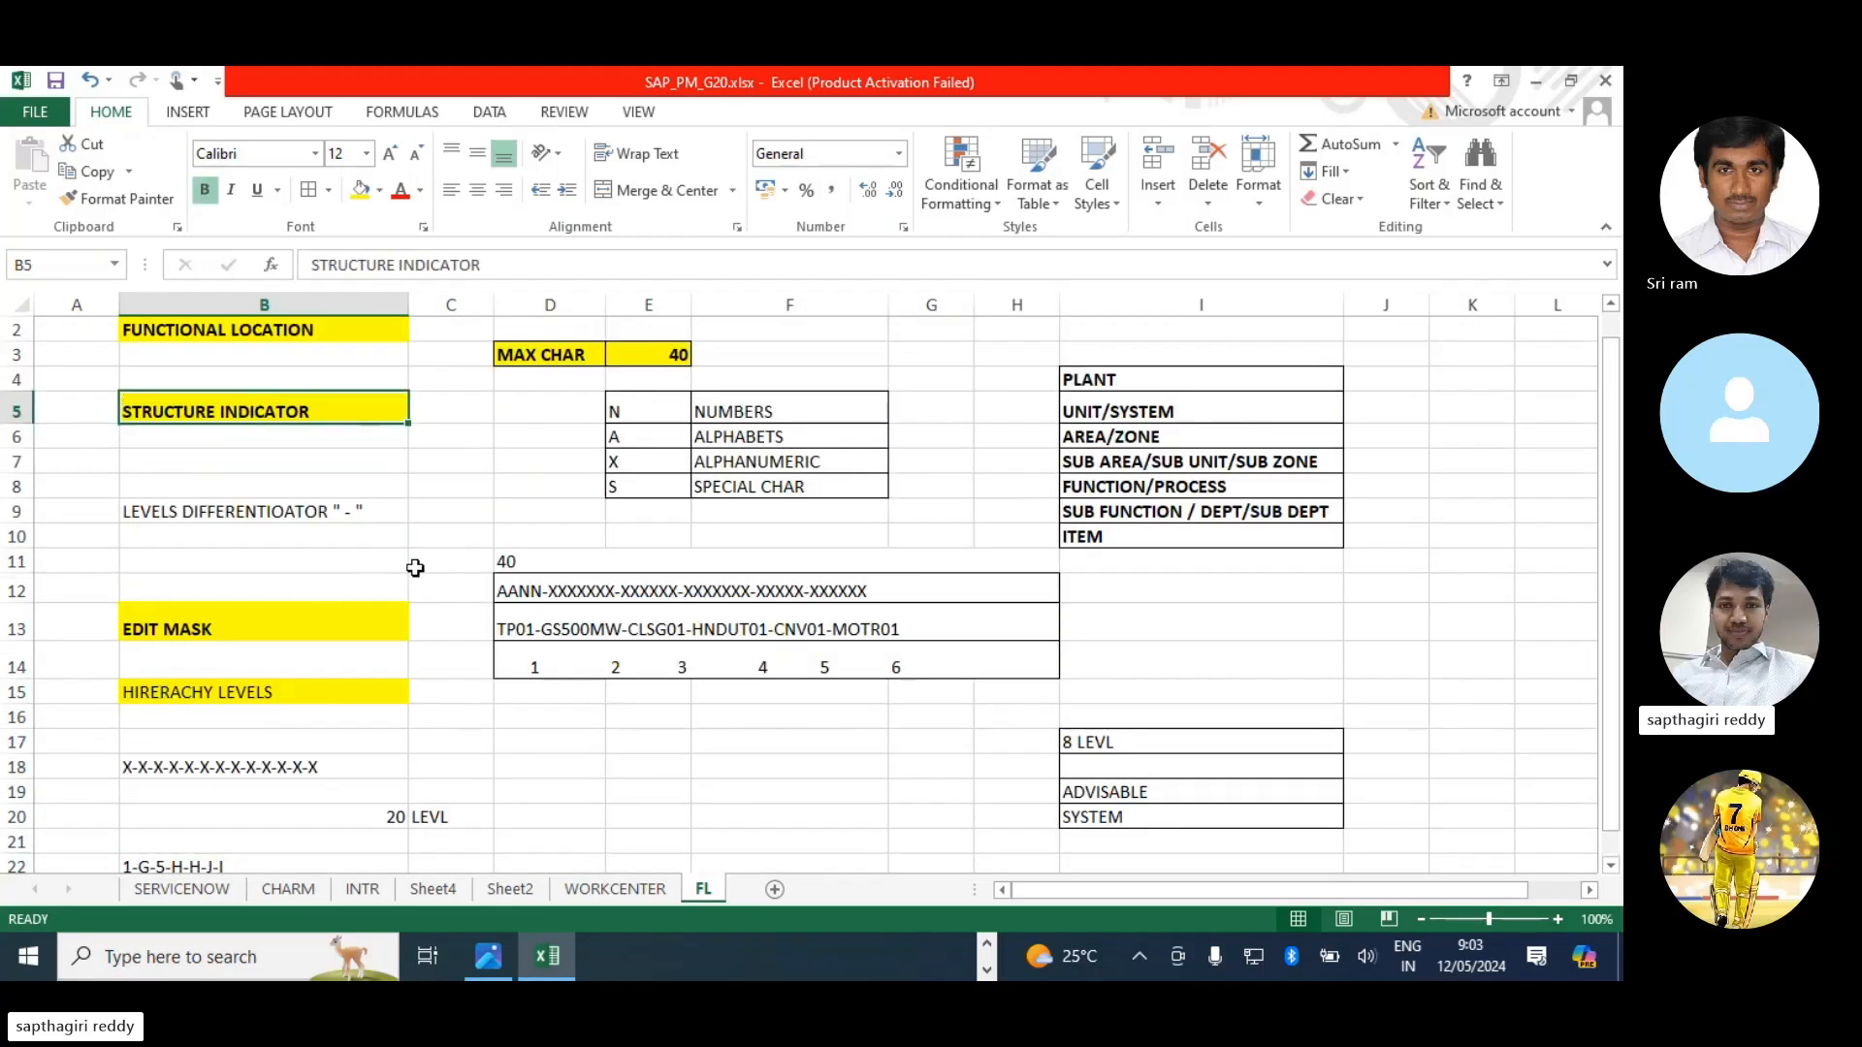
scroll(352, 489, down, 1)
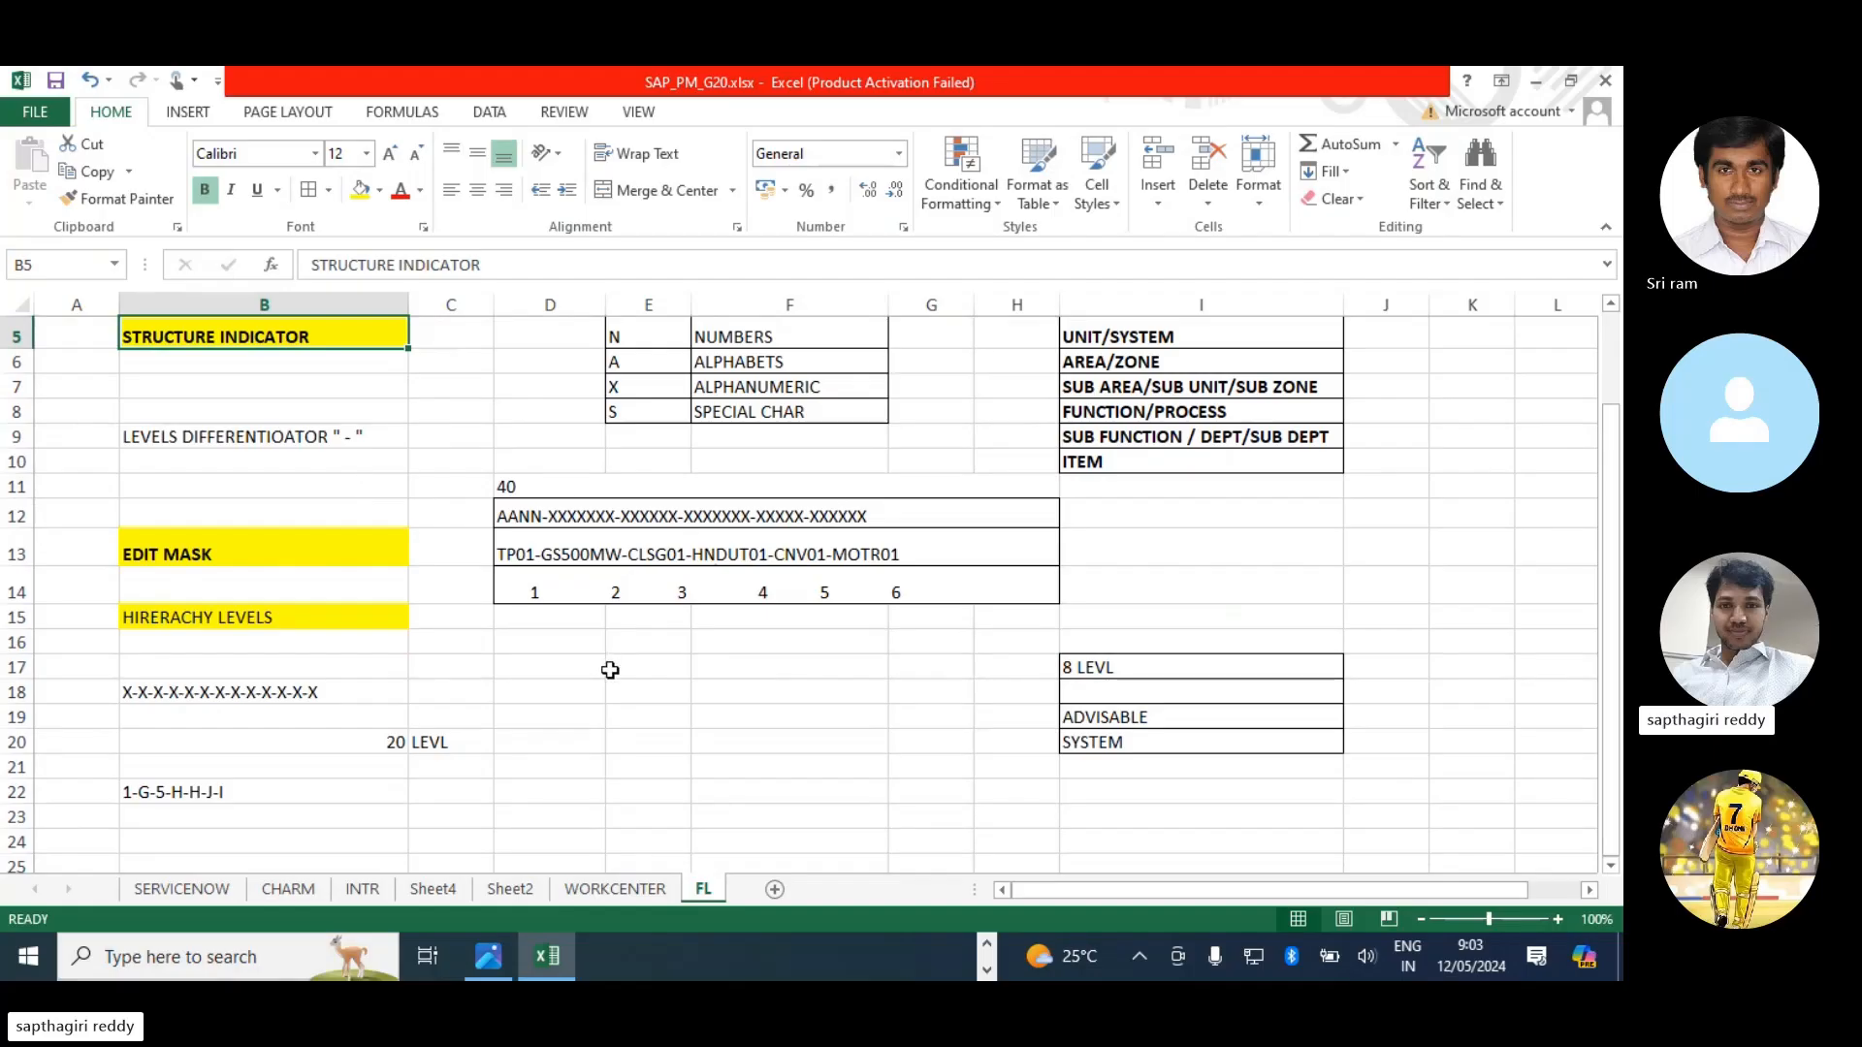
click(610, 718)
scroll(611, 723, up, 1)
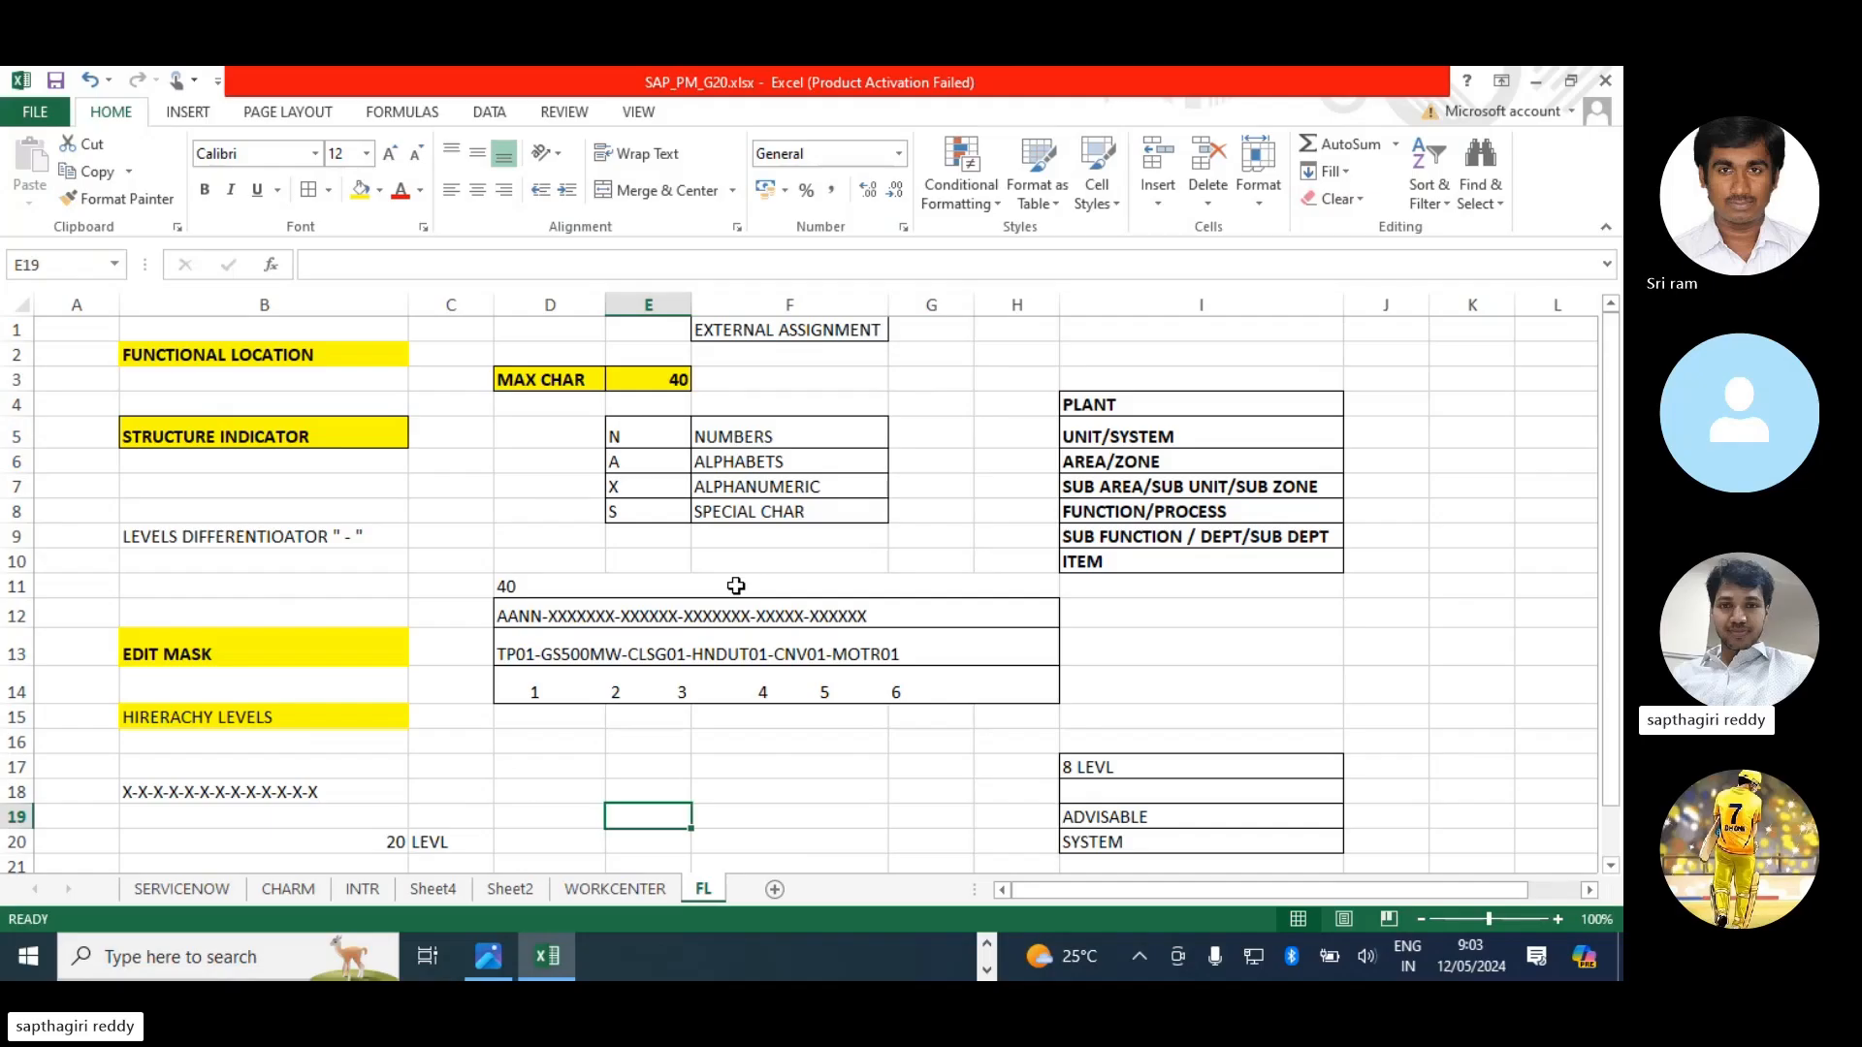
scroll(736, 585, down, 2)
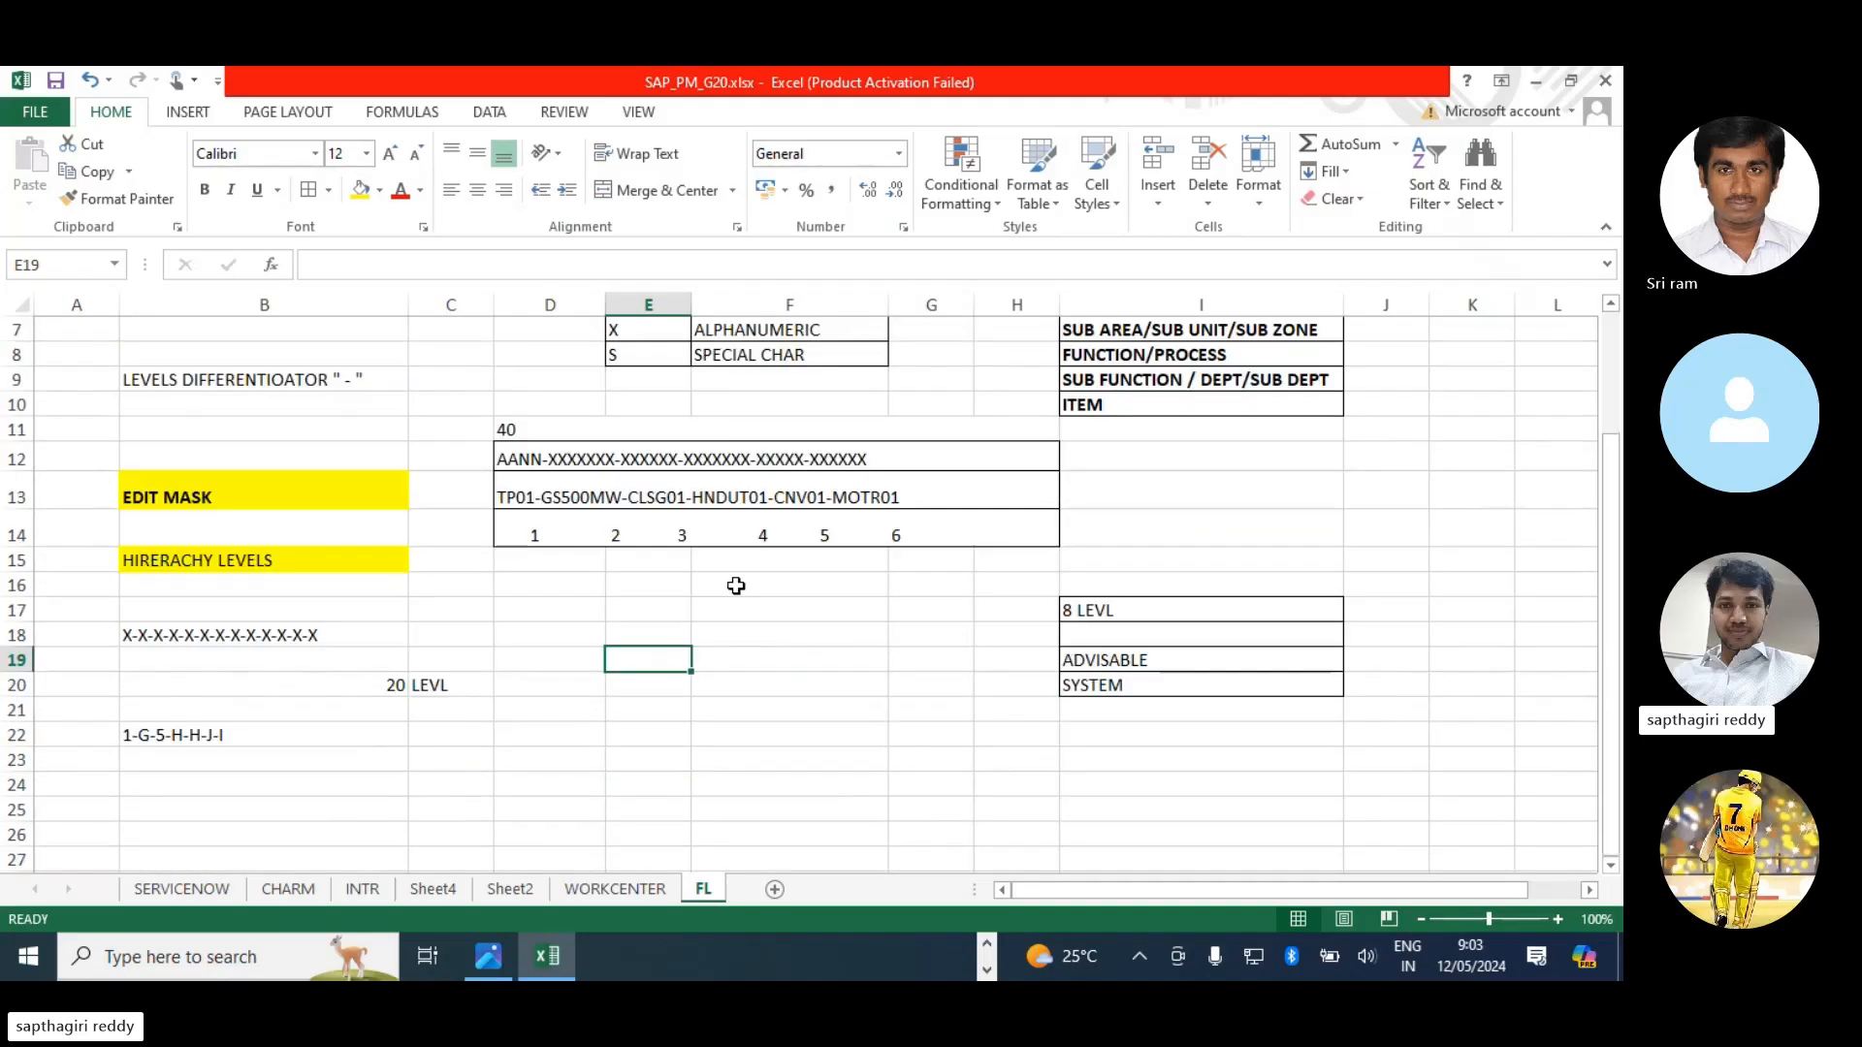
click(259, 734)
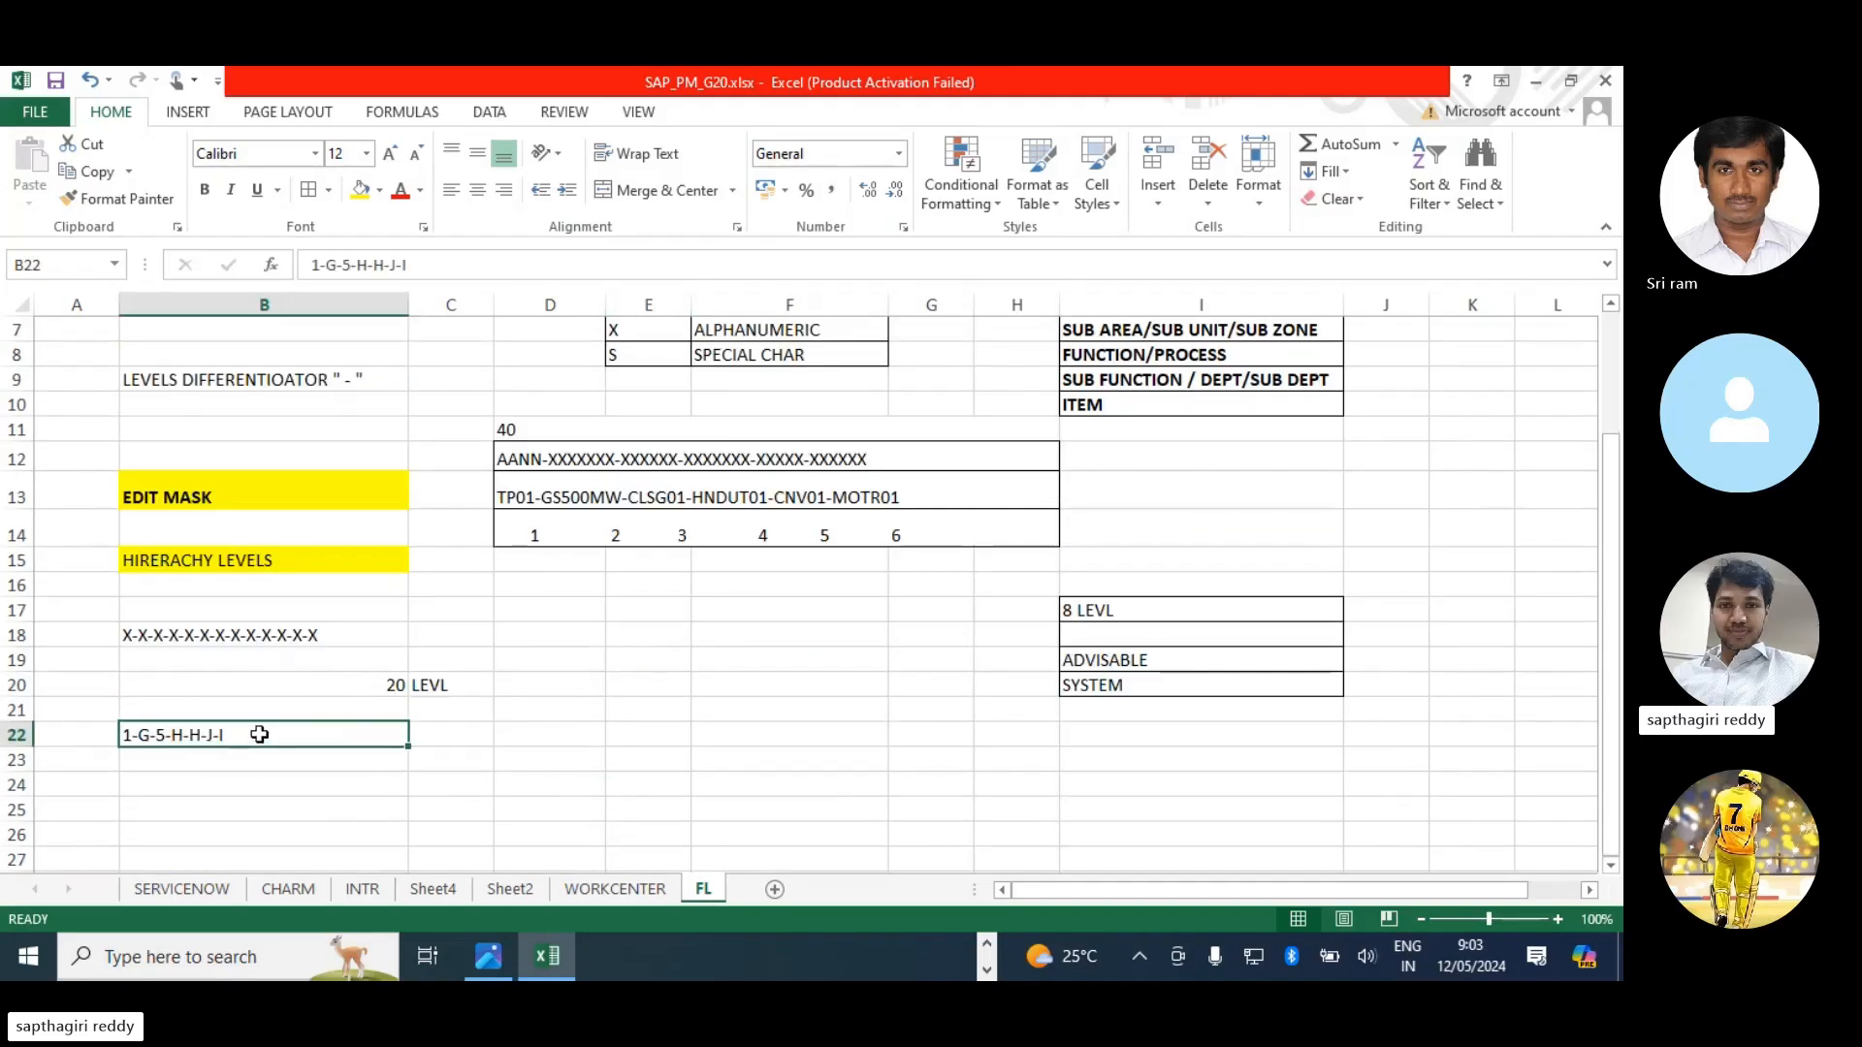
click(377, 678)
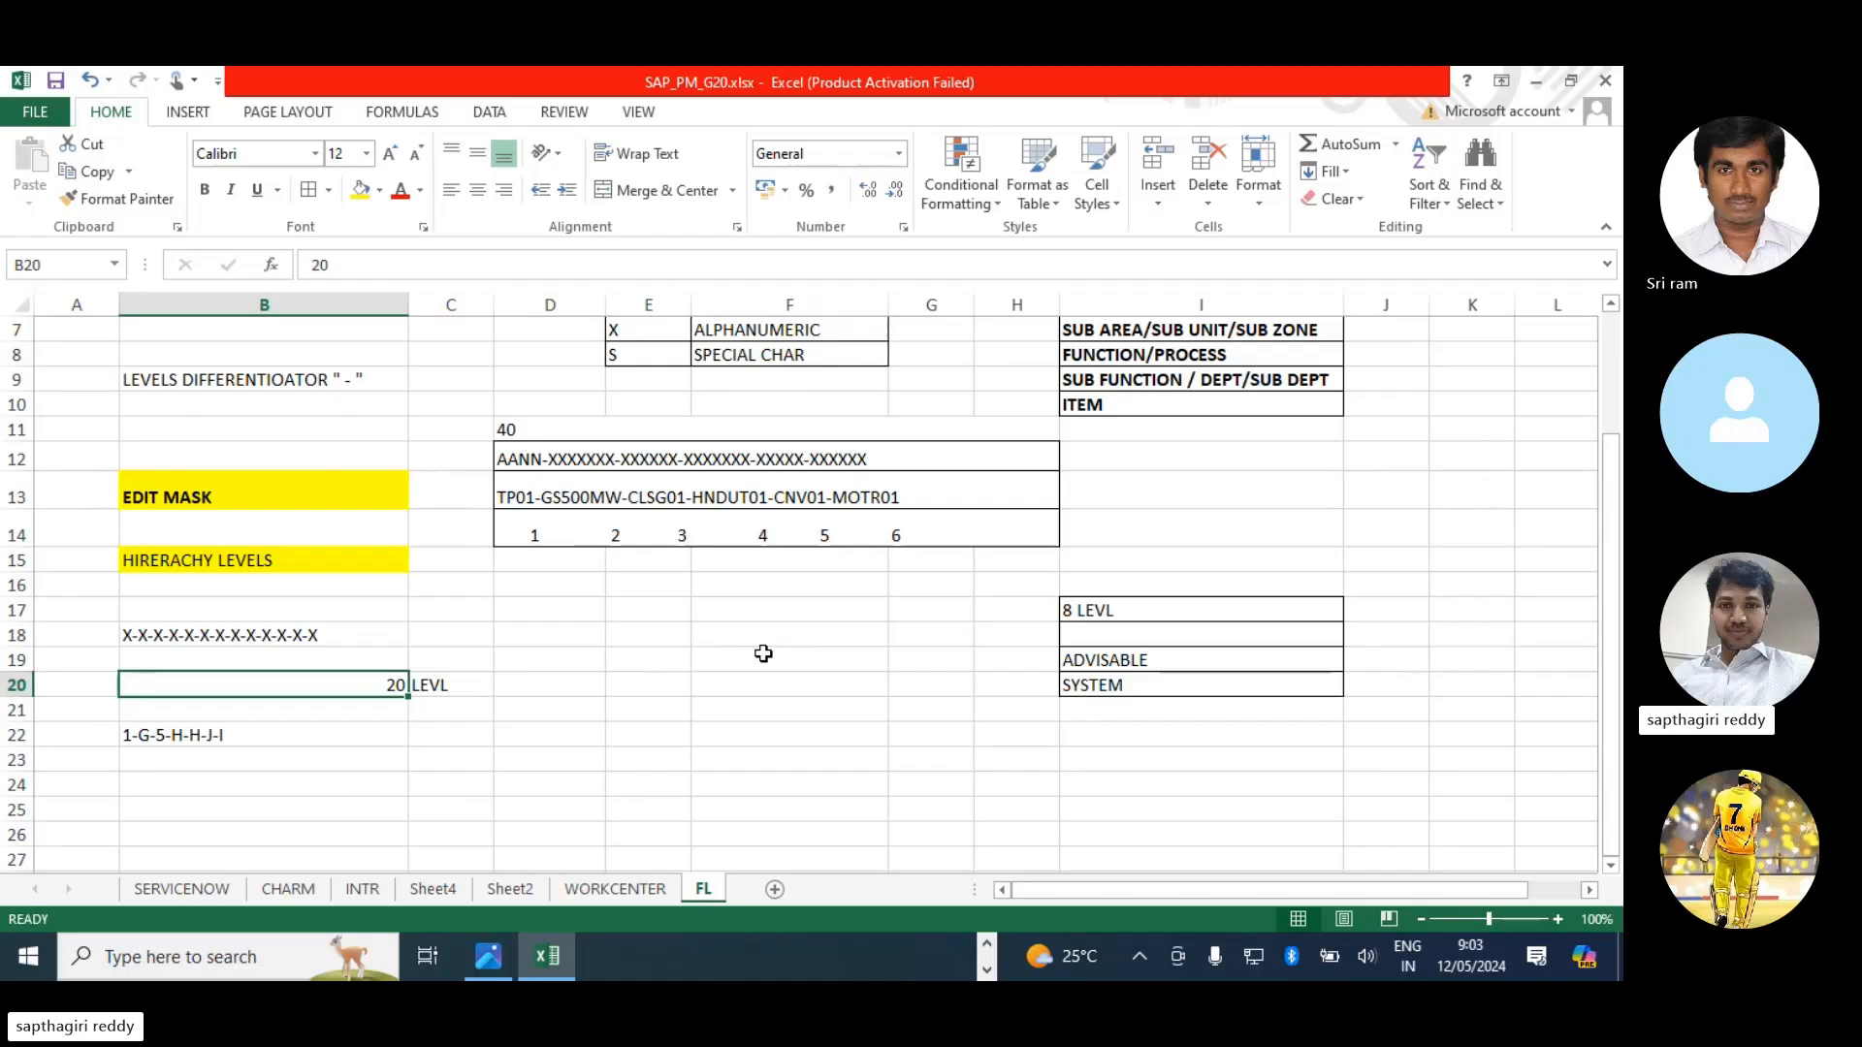
click(844, 661)
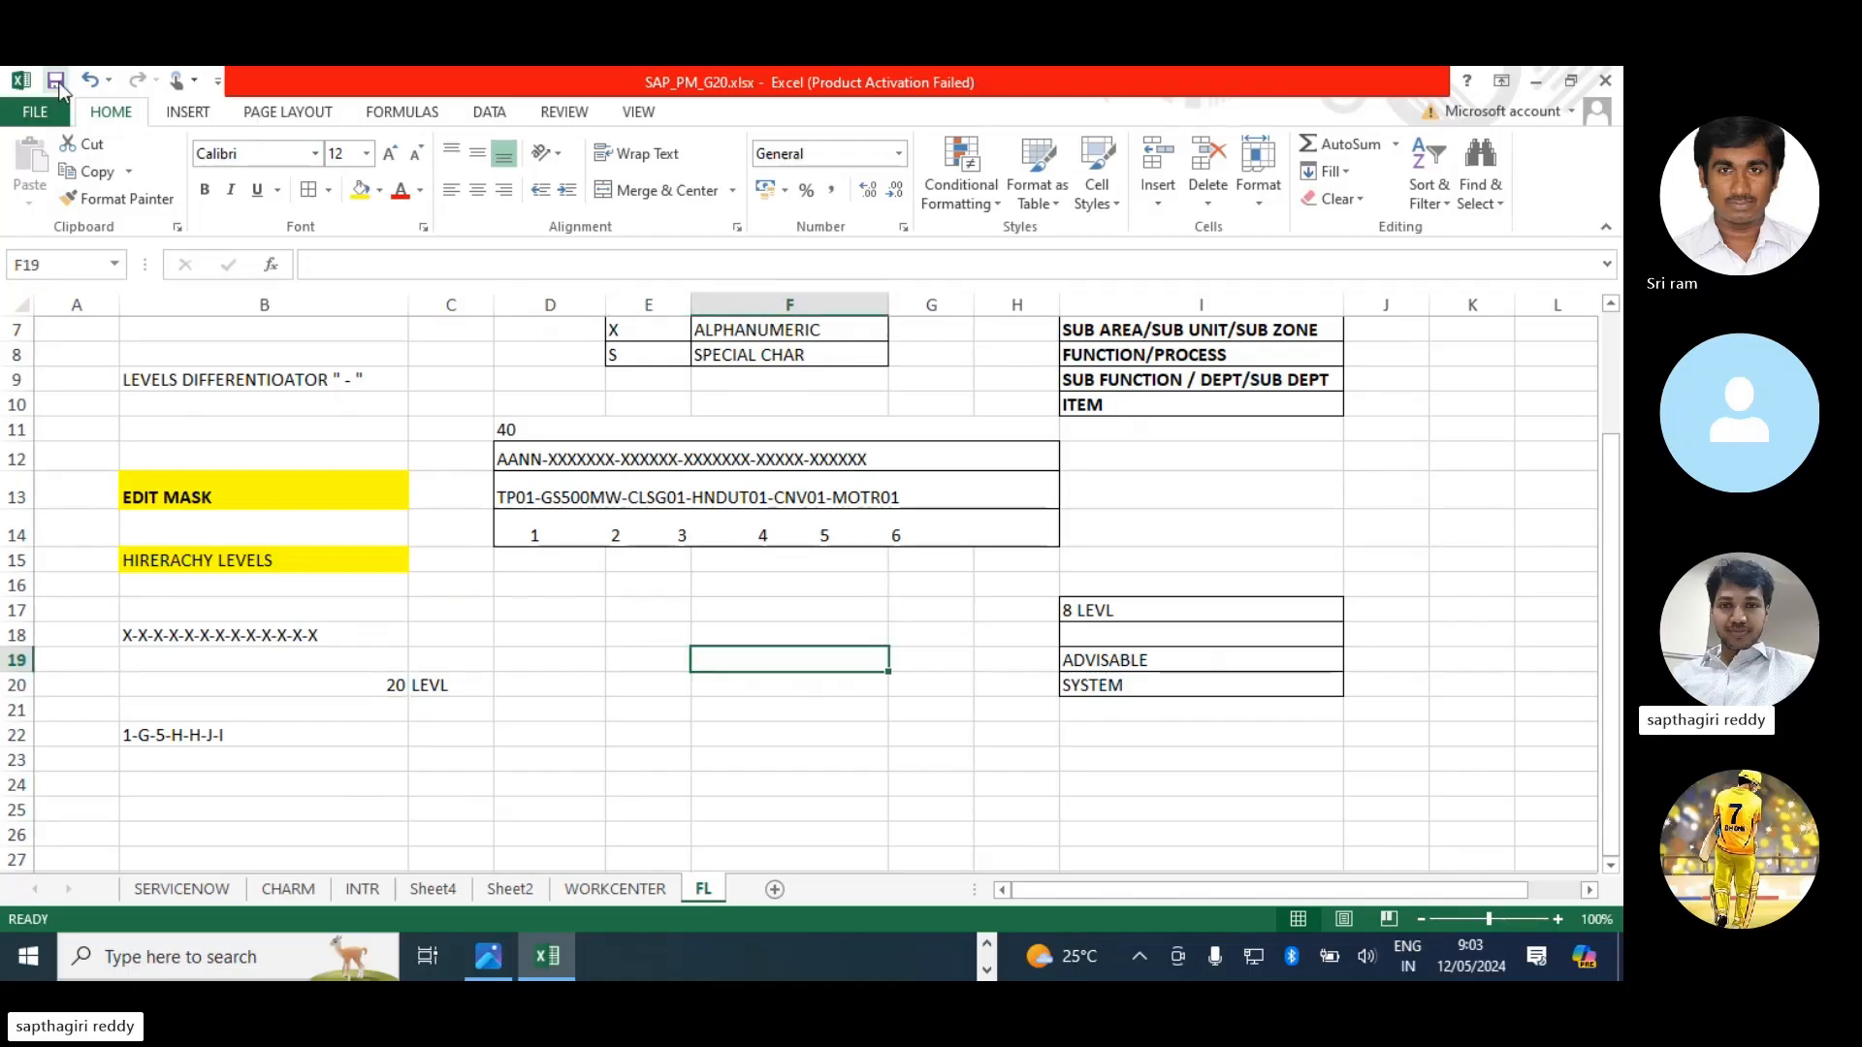
- Try to save the workbook, continuing with the offered repairs
click(56, 83)
click(907, 480)
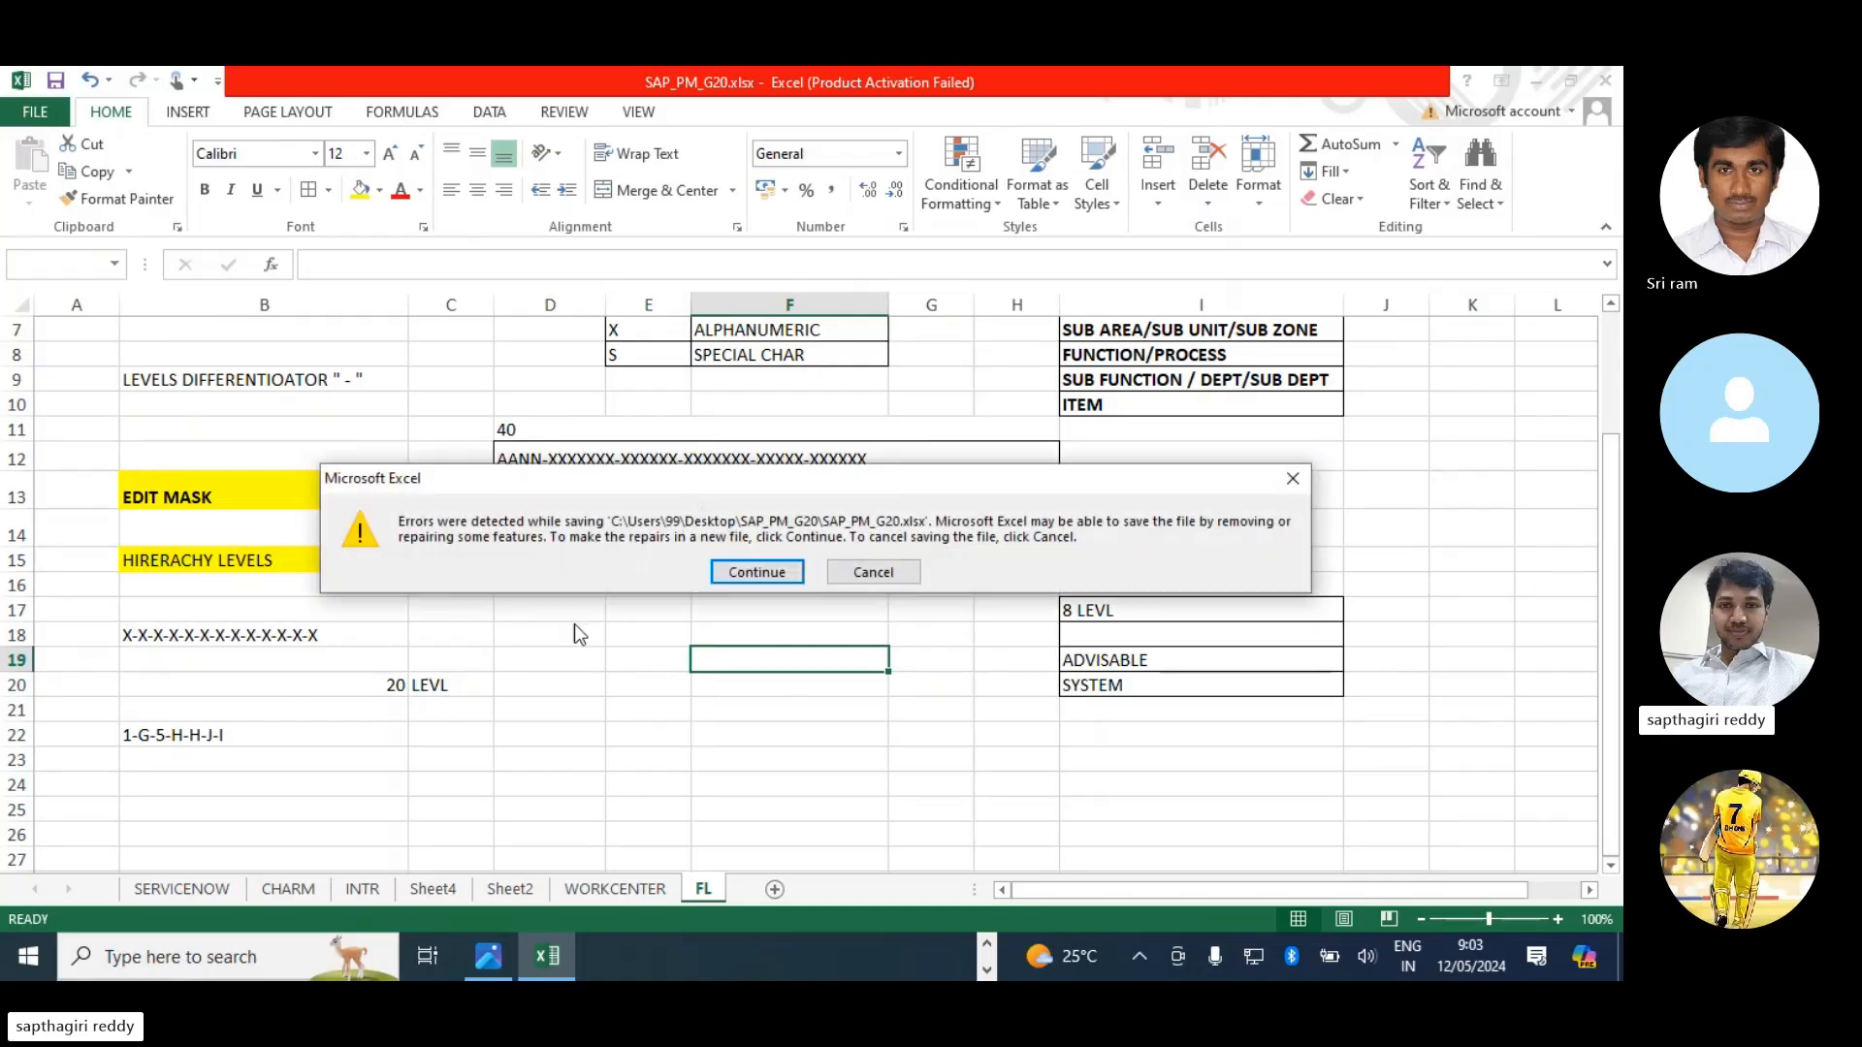
click(757, 572)
click(41, 109)
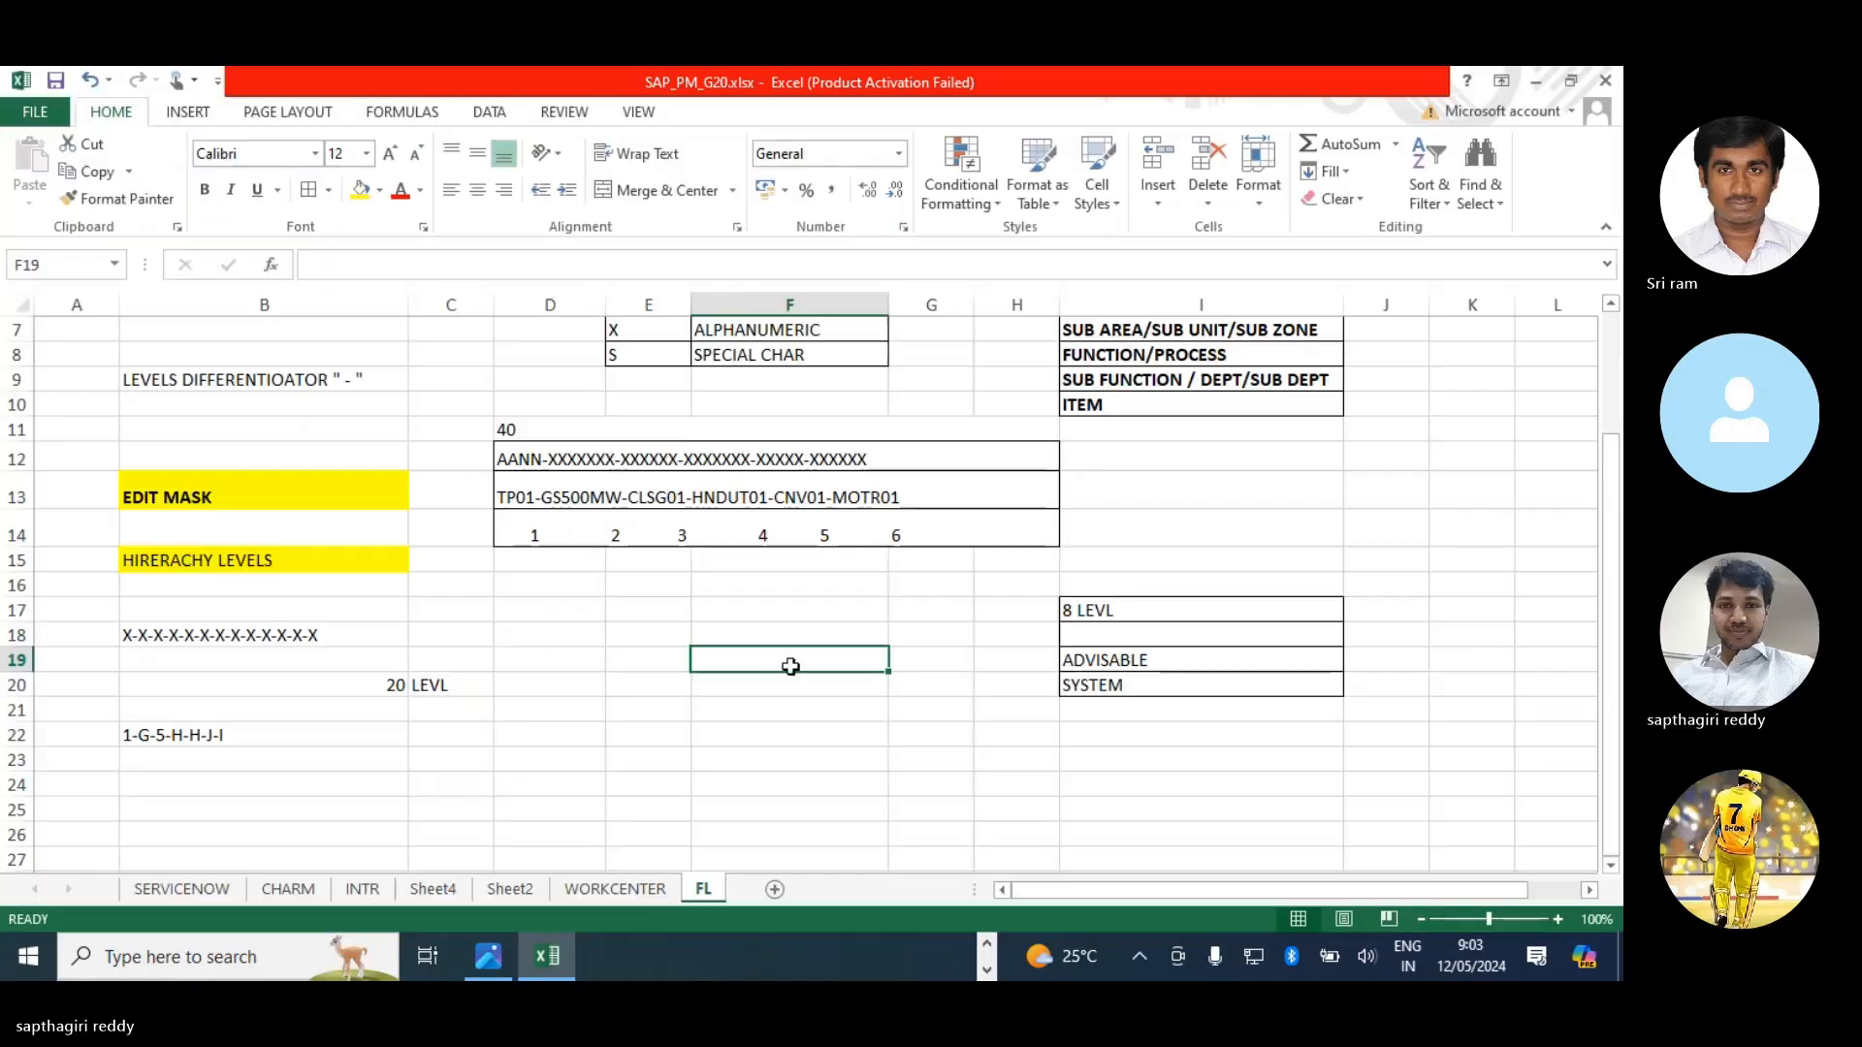
- Enter the transaction code SPRO in B11, above the edit mask heading
scroll(545, 679, down, 3)
click(168, 568)
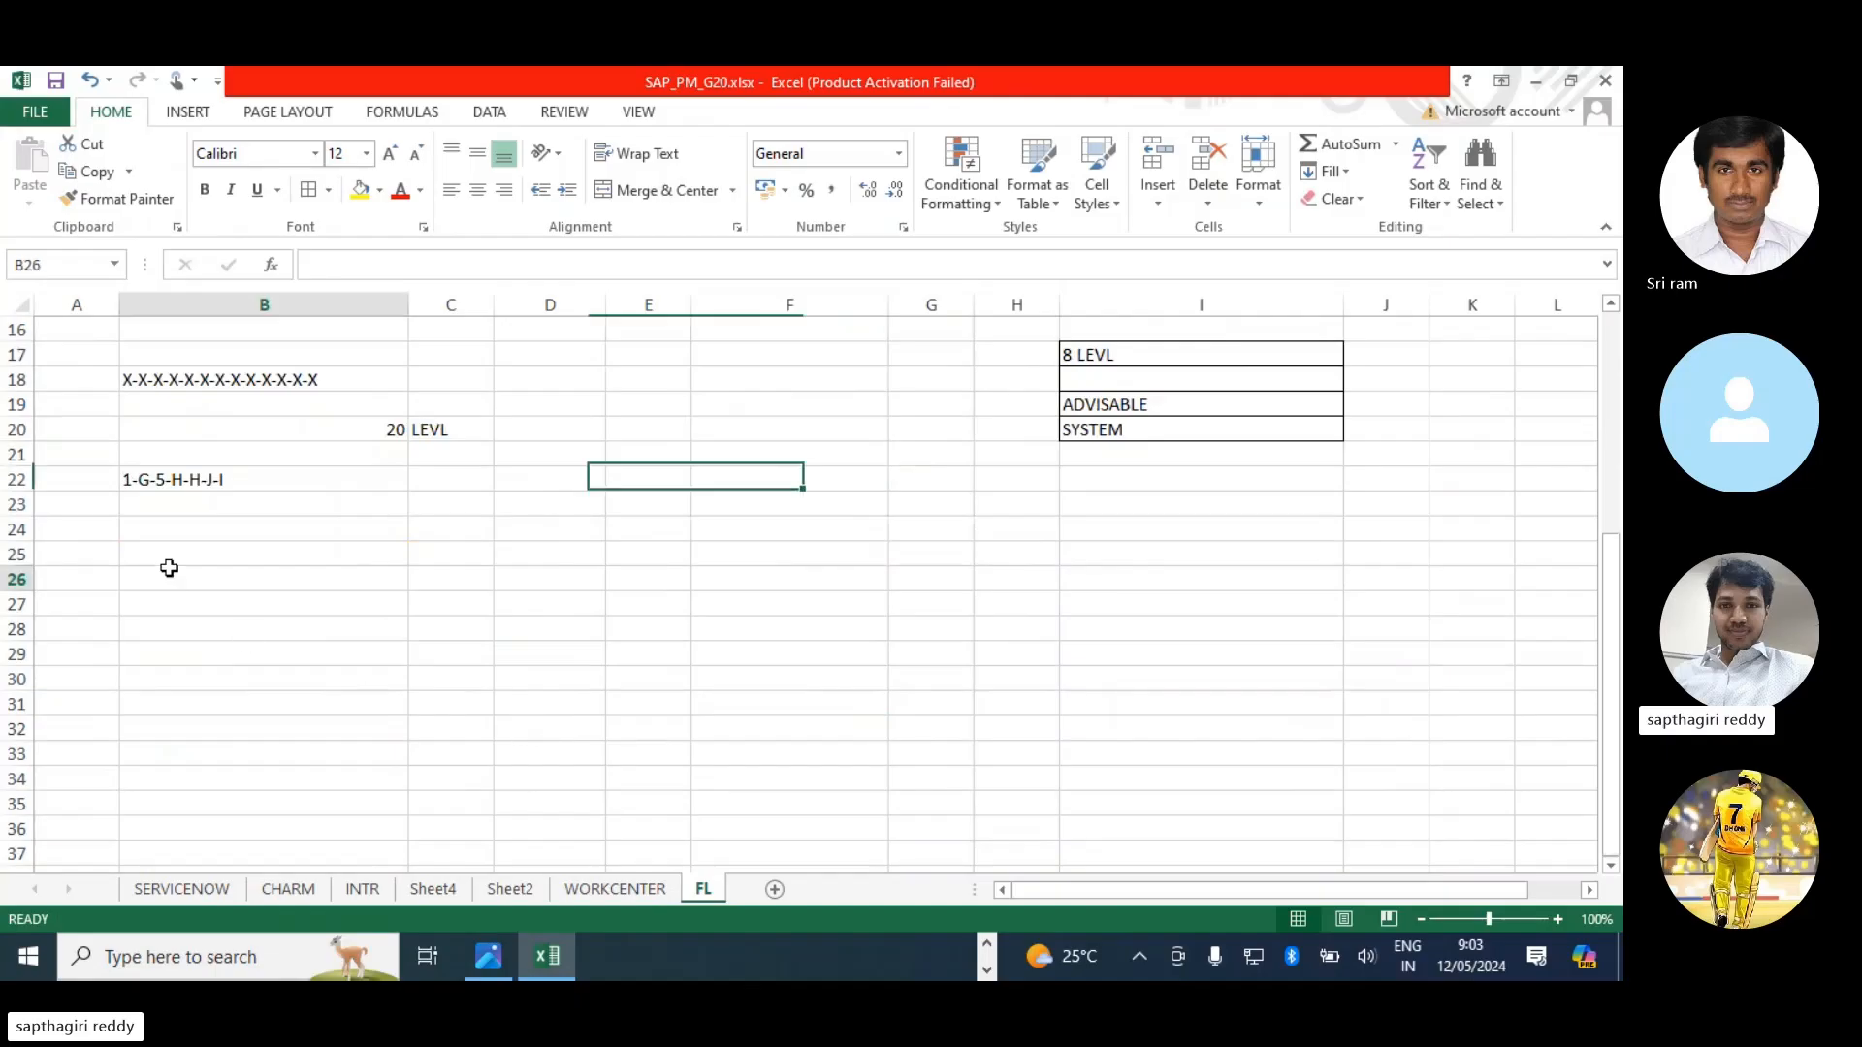
scroll(427, 698, up, 3)
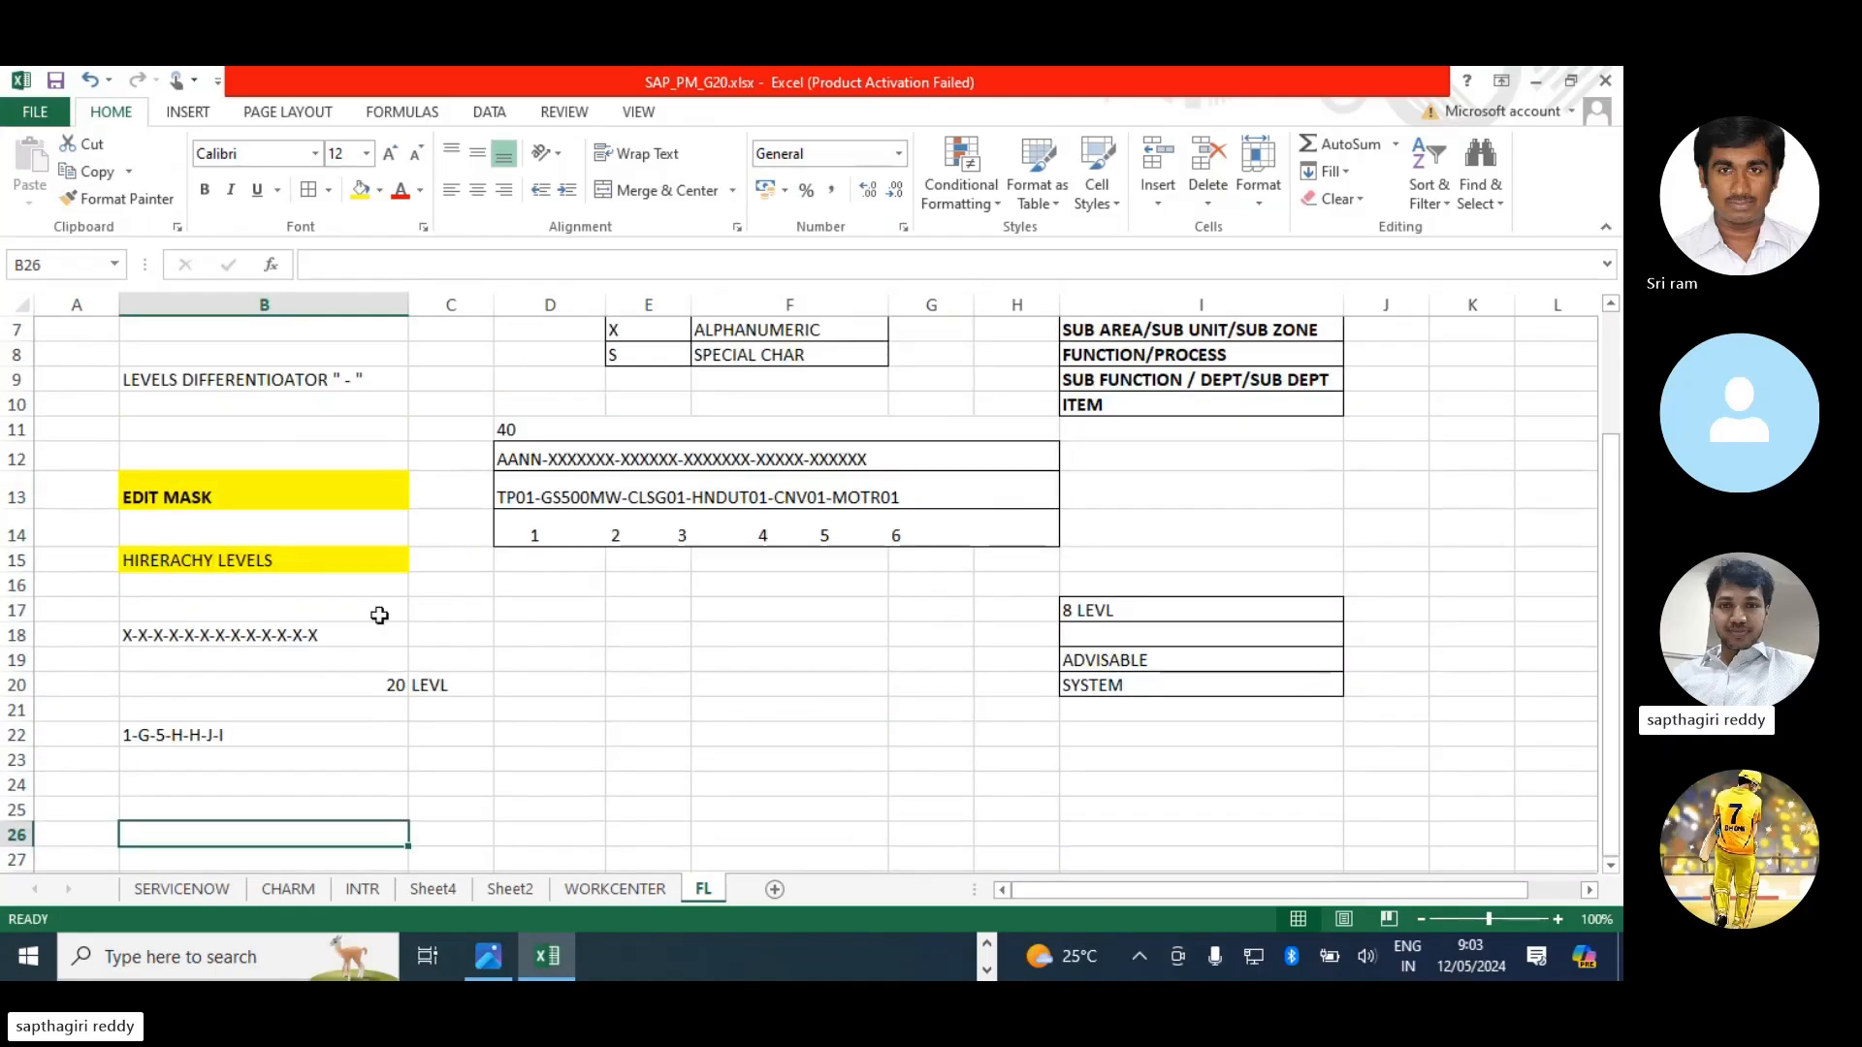
click(175, 431)
text(SPRO)
key(Return)
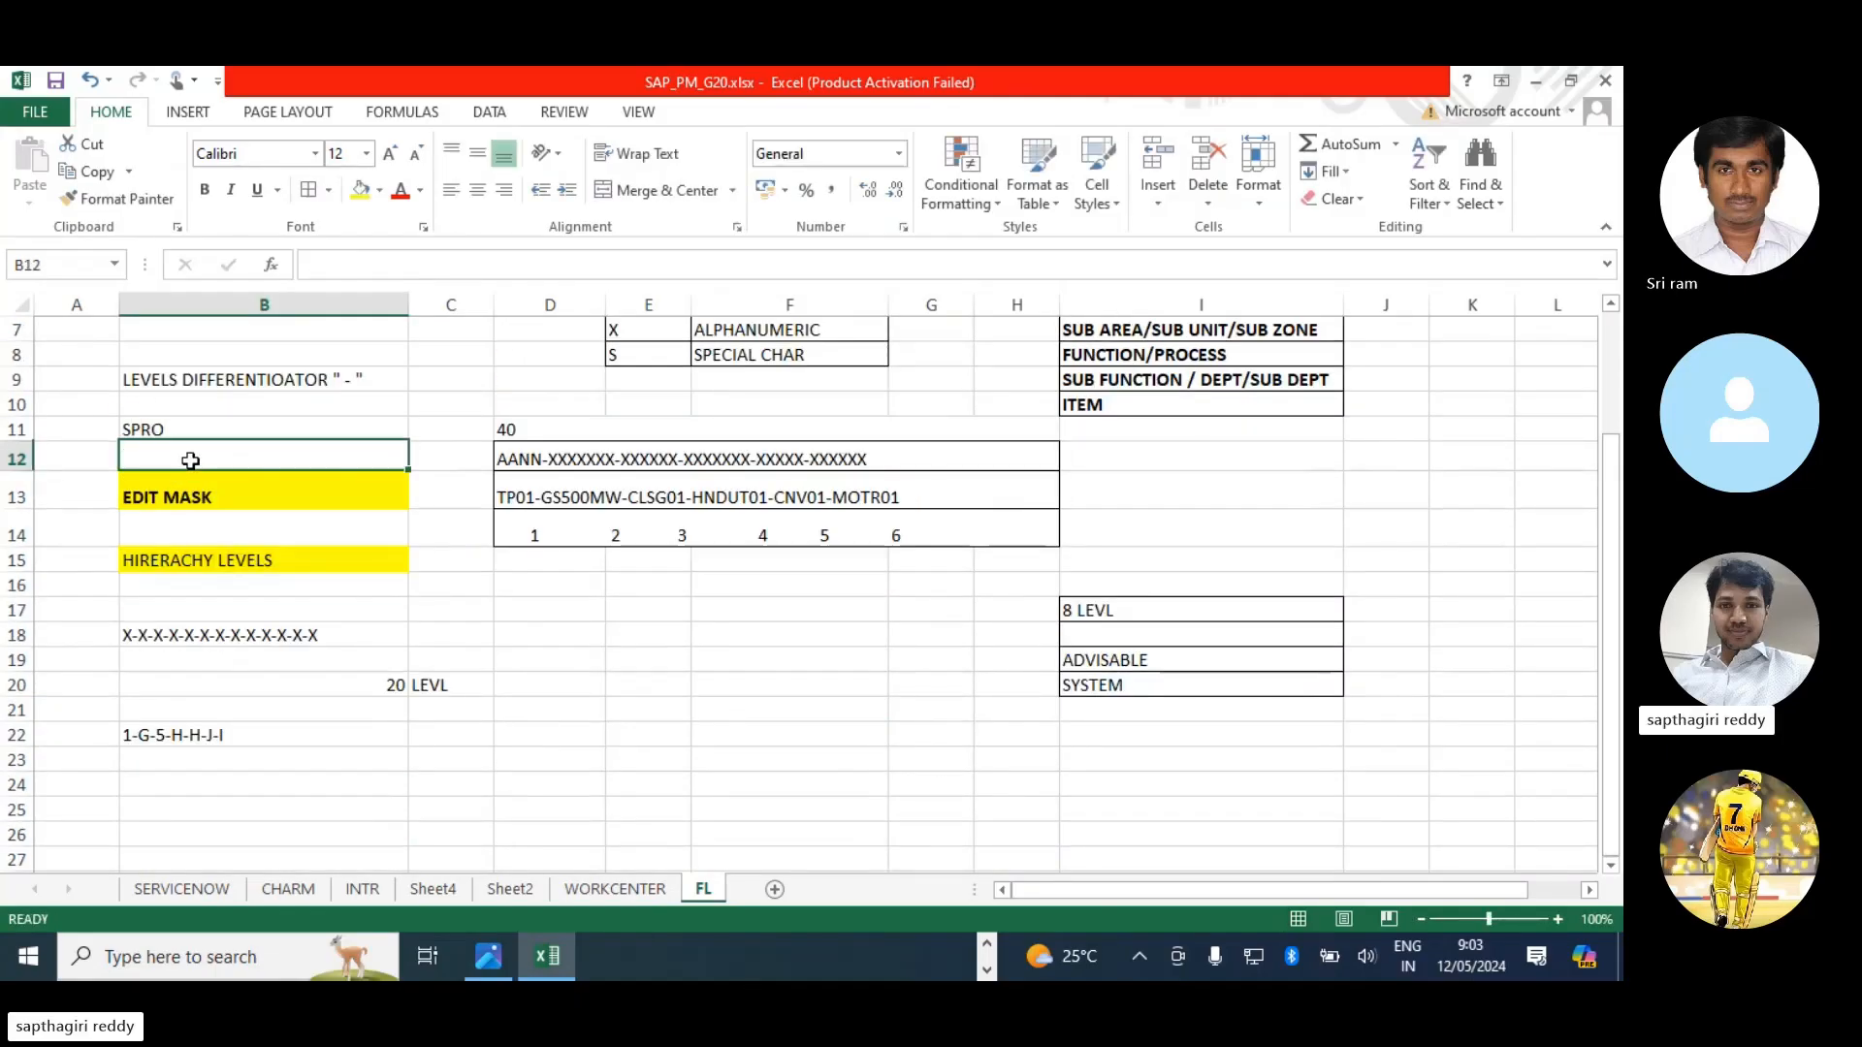
- Switch to SAP, leave the Change Work Center screen and open the SAP Reference IMG in the customizing session
click(987, 945)
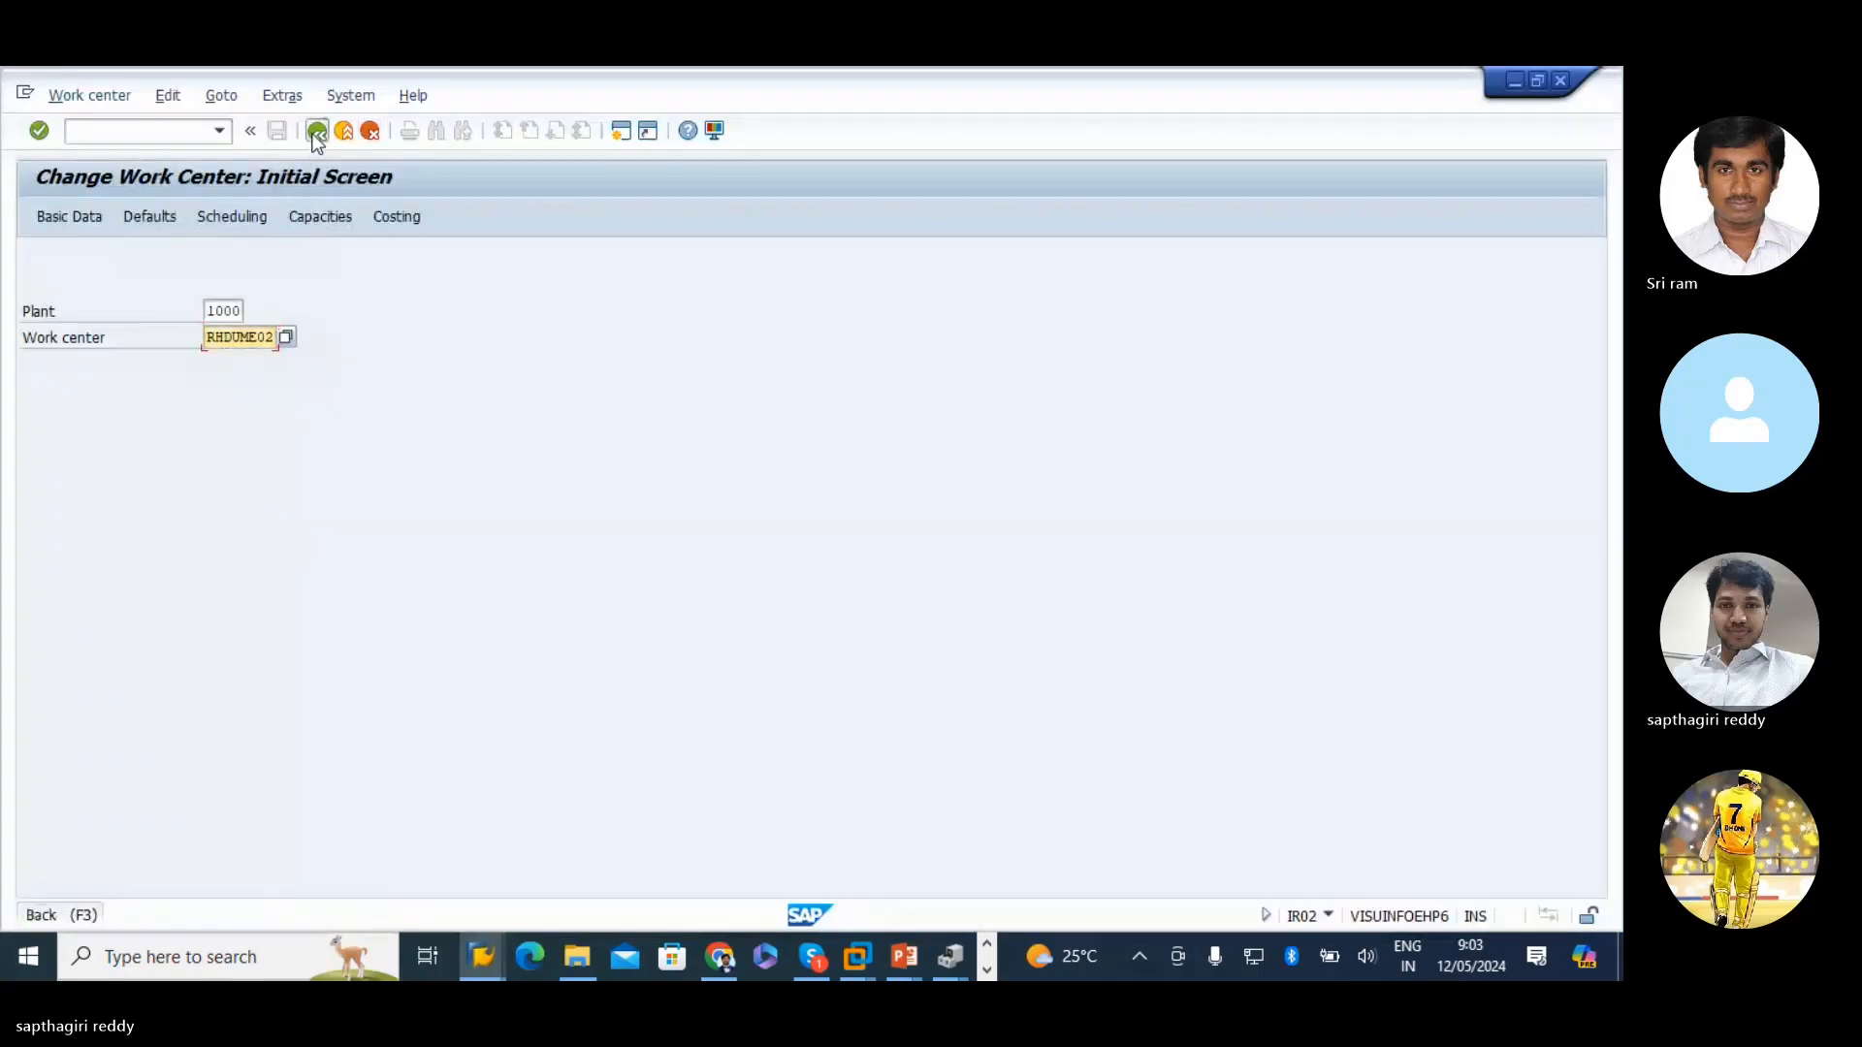
click(312, 137)
click(491, 959)
click(485, 906)
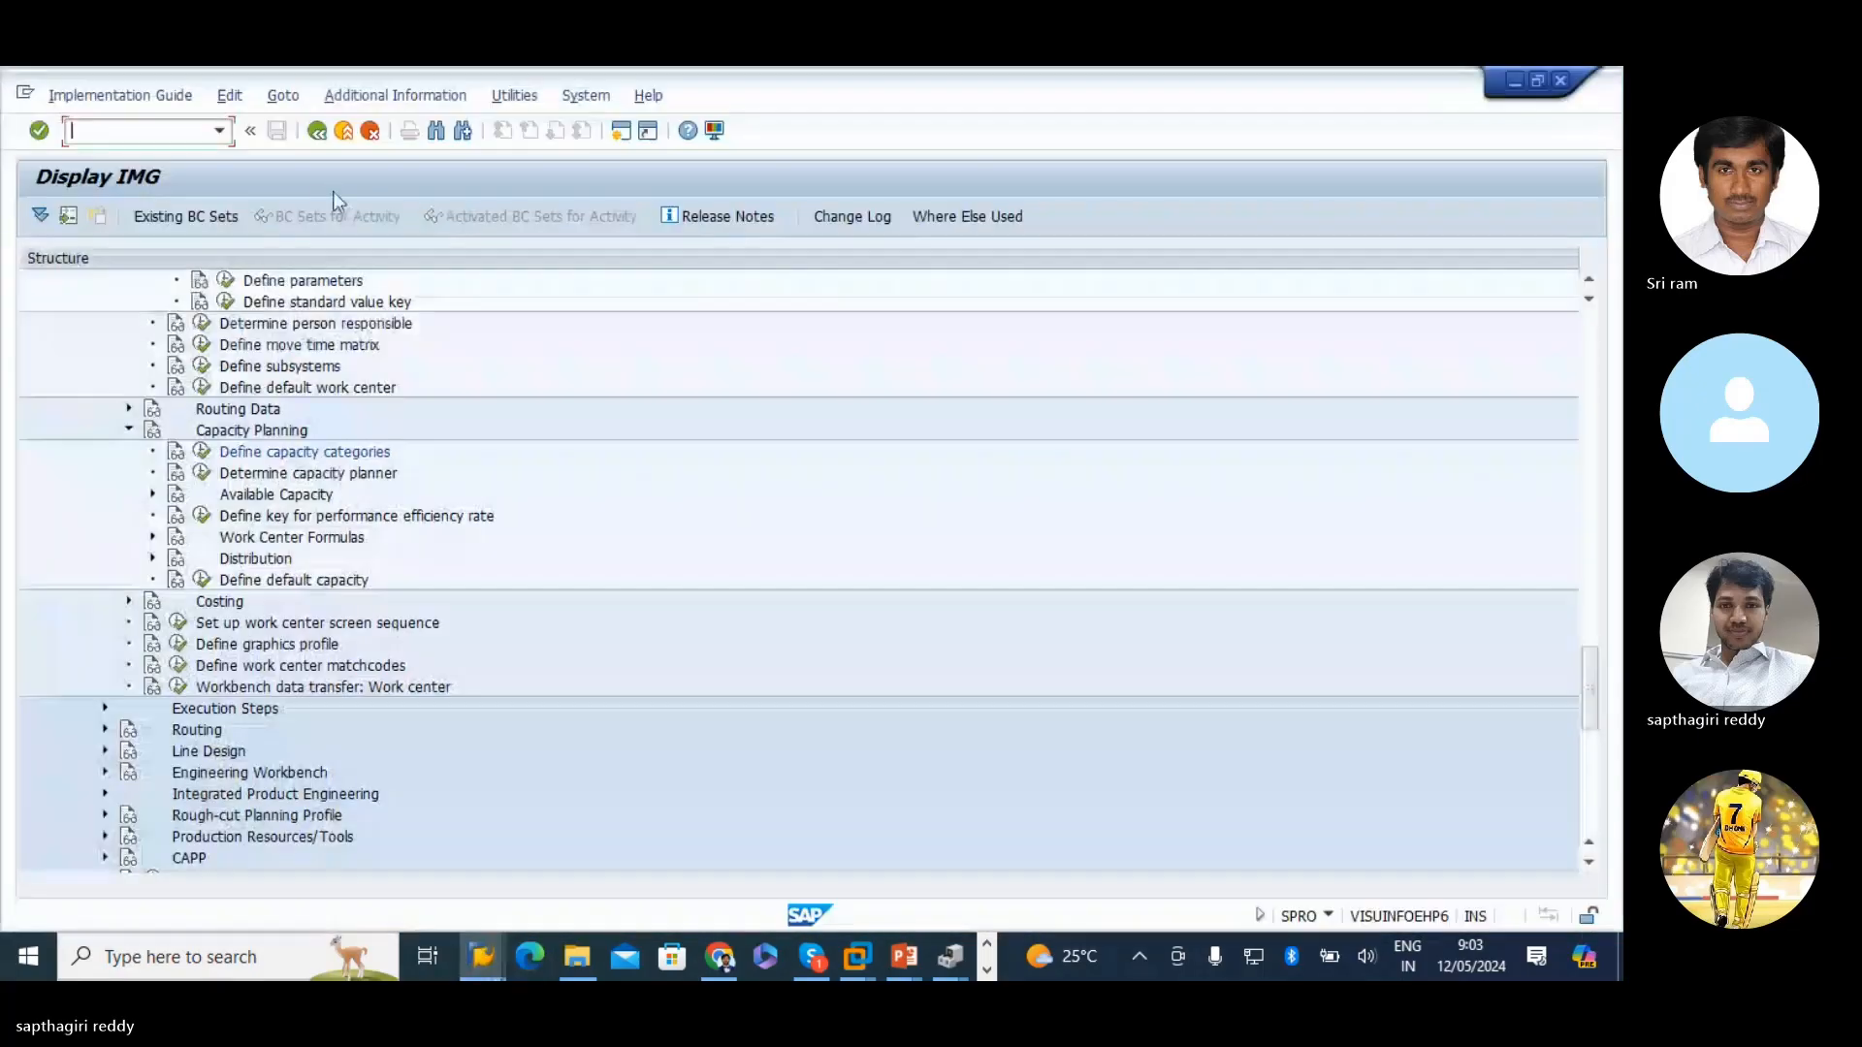
click(100, 217)
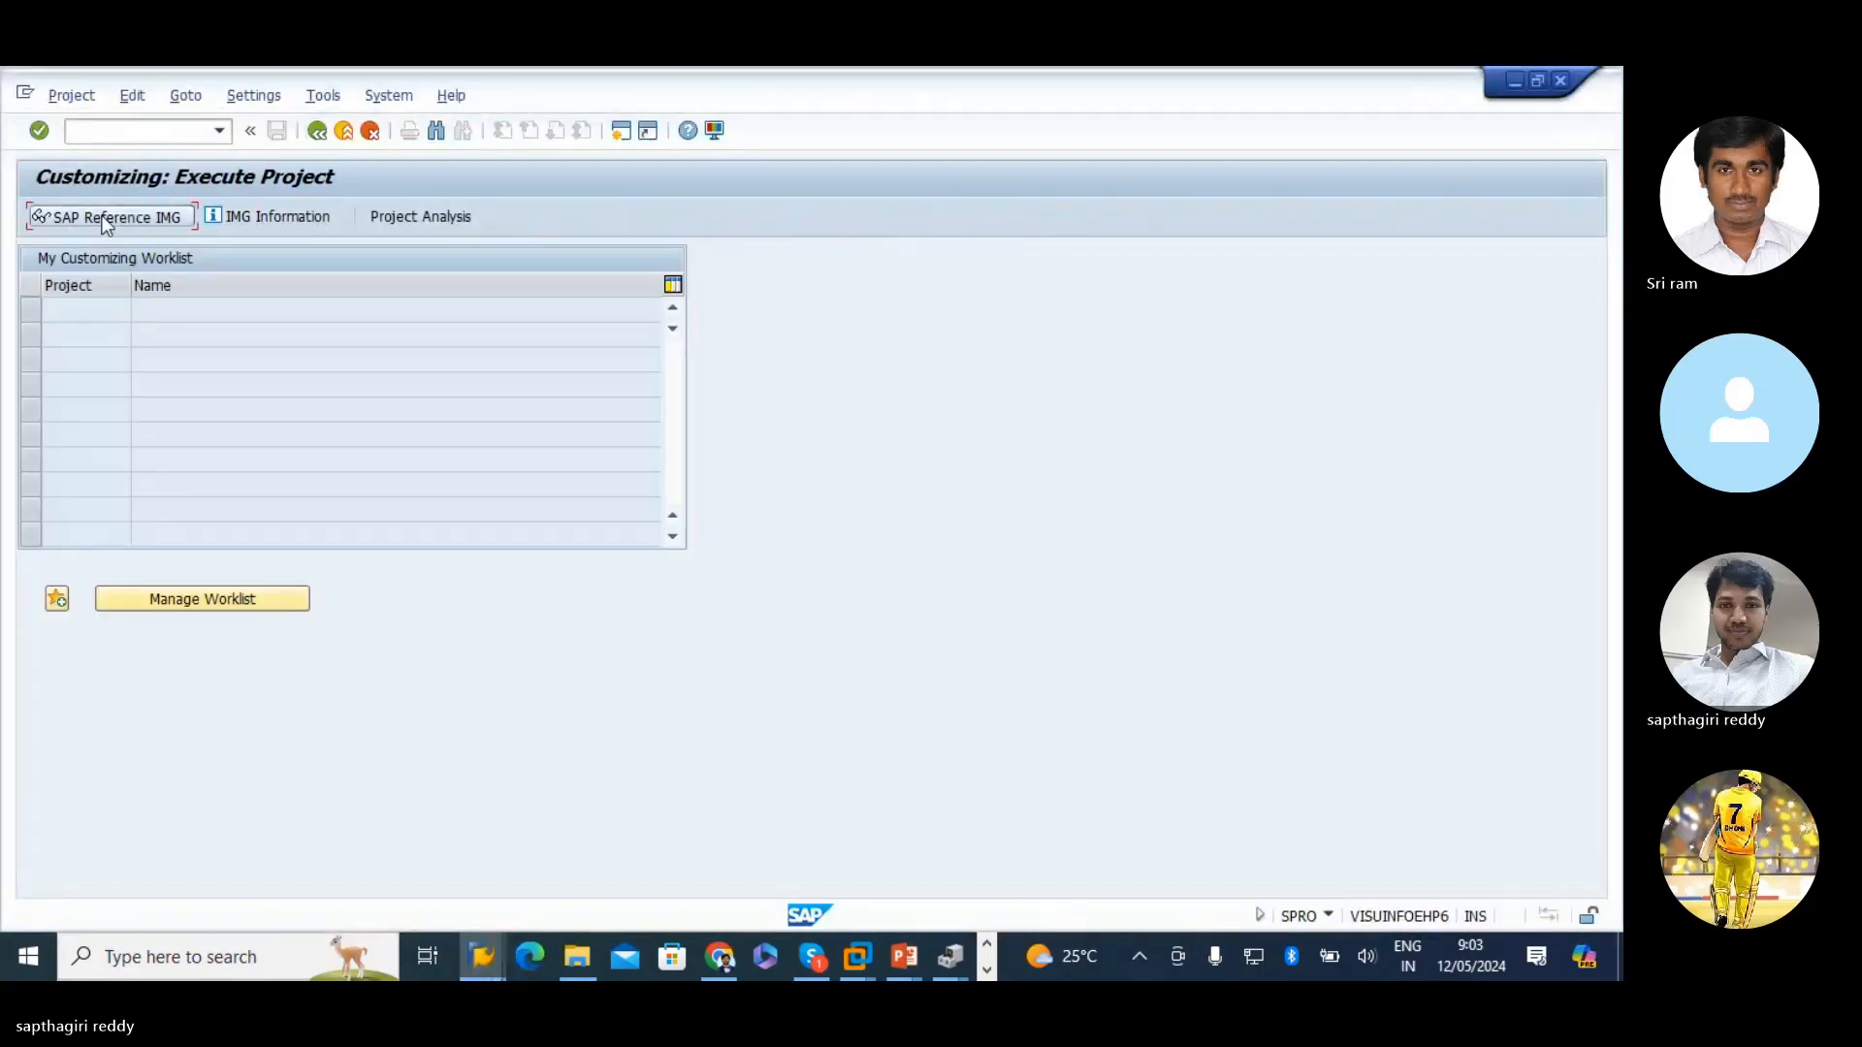
- Expand Plant Maintenance and Customer Service, Master Data in Plant Maintenance and Customer Service, Technical Objects and Functional Locations in the IMG structure
scroll(84, 478, down, 5)
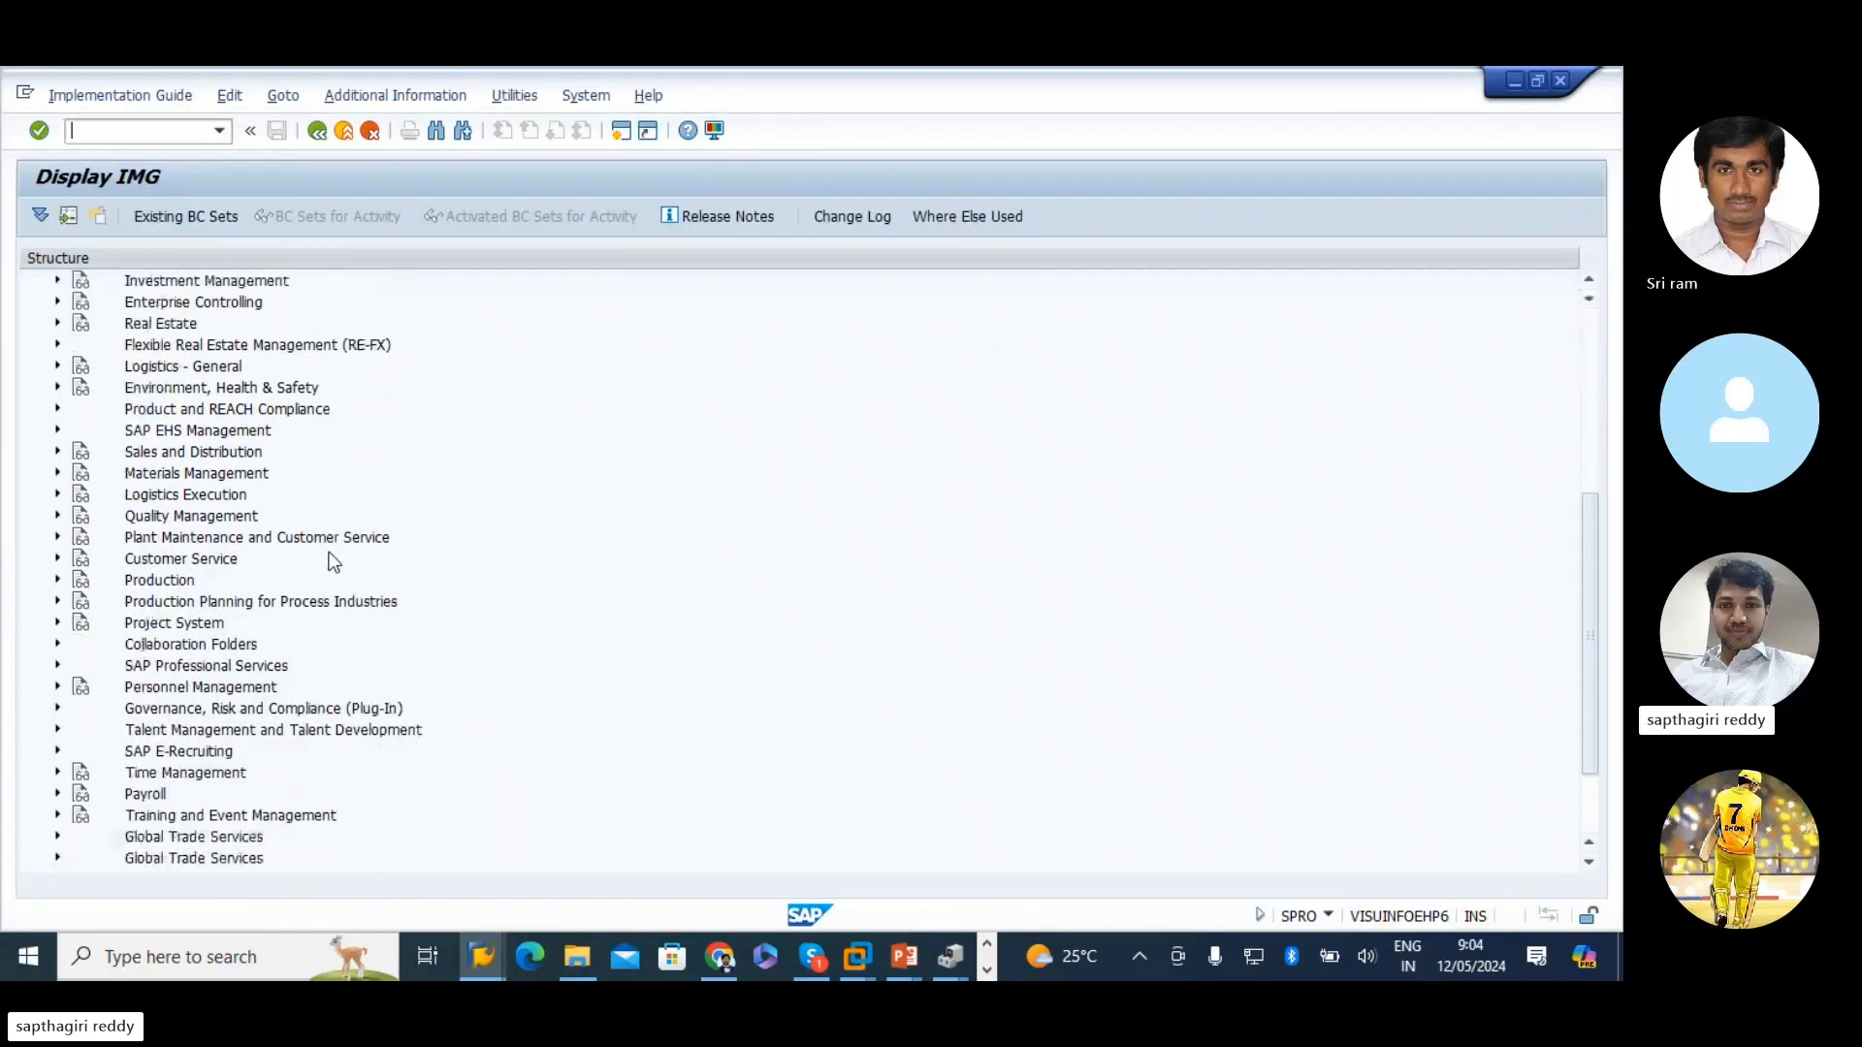
click(58, 473)
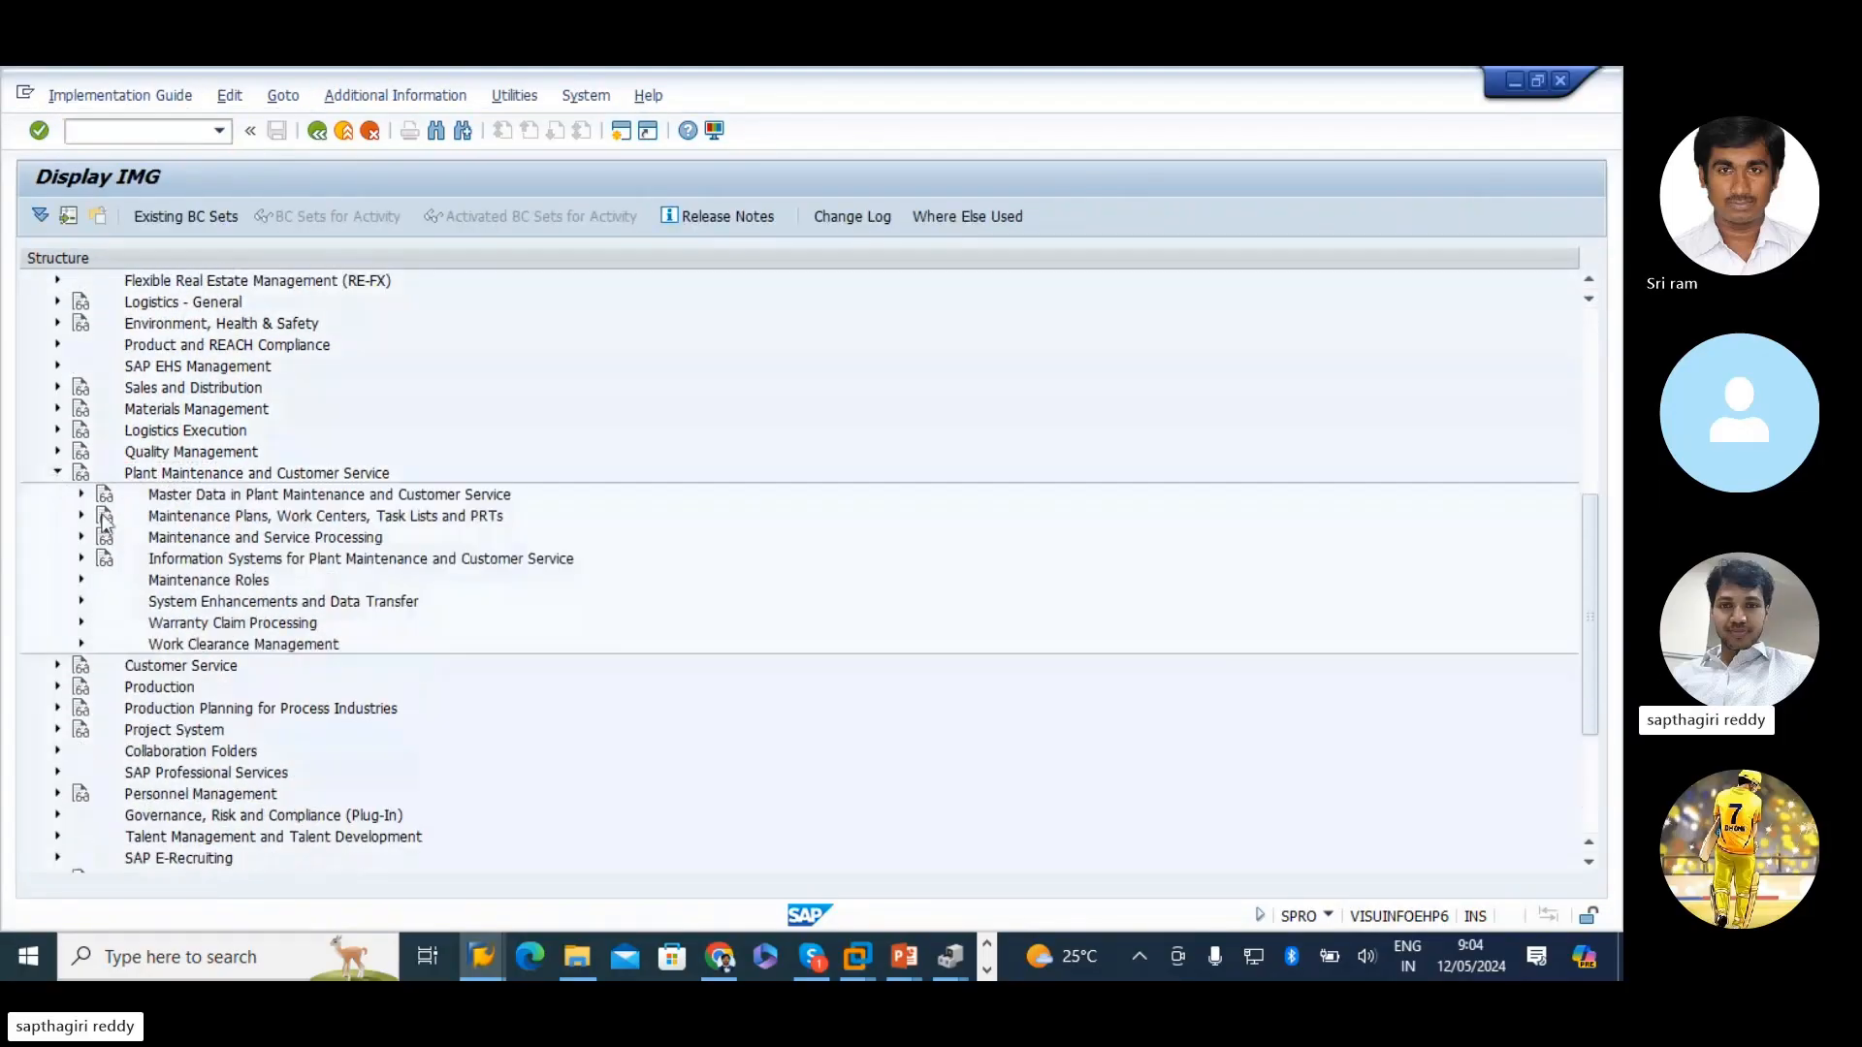
scroll(77, 456, down, 1)
click(81, 430)
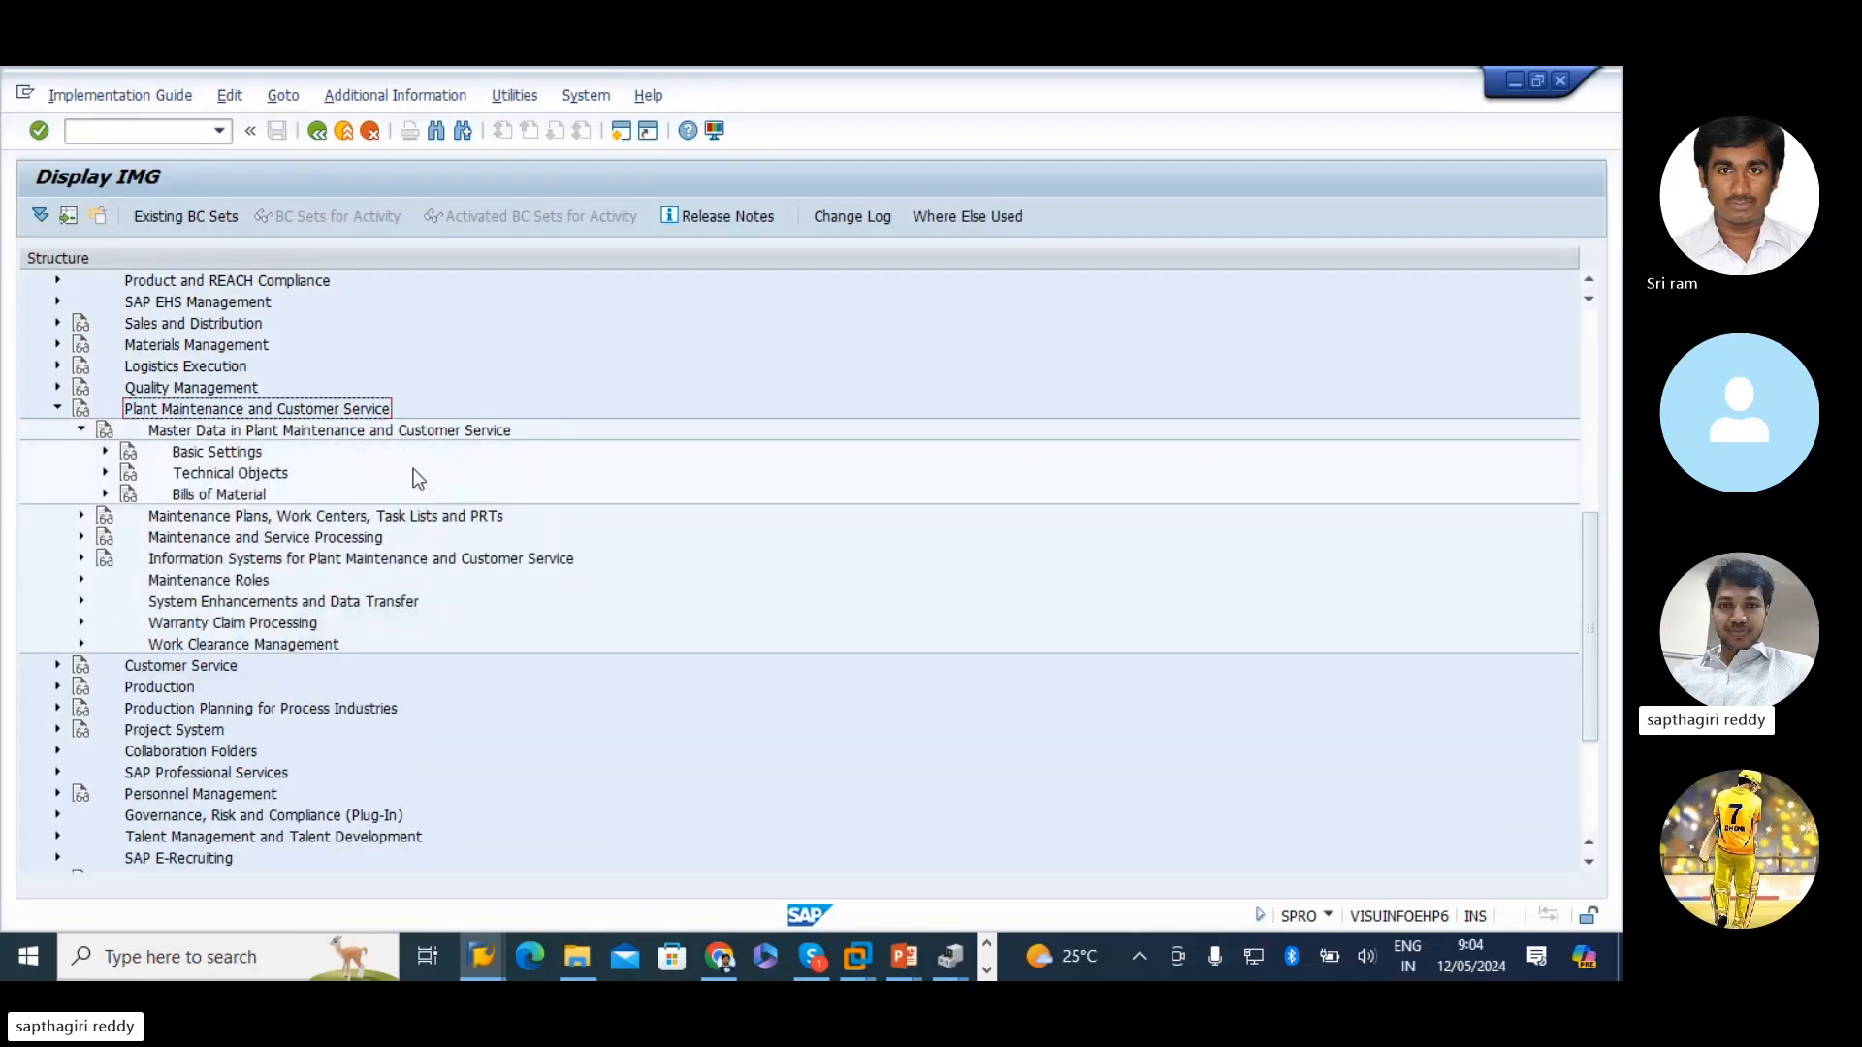
click(105, 474)
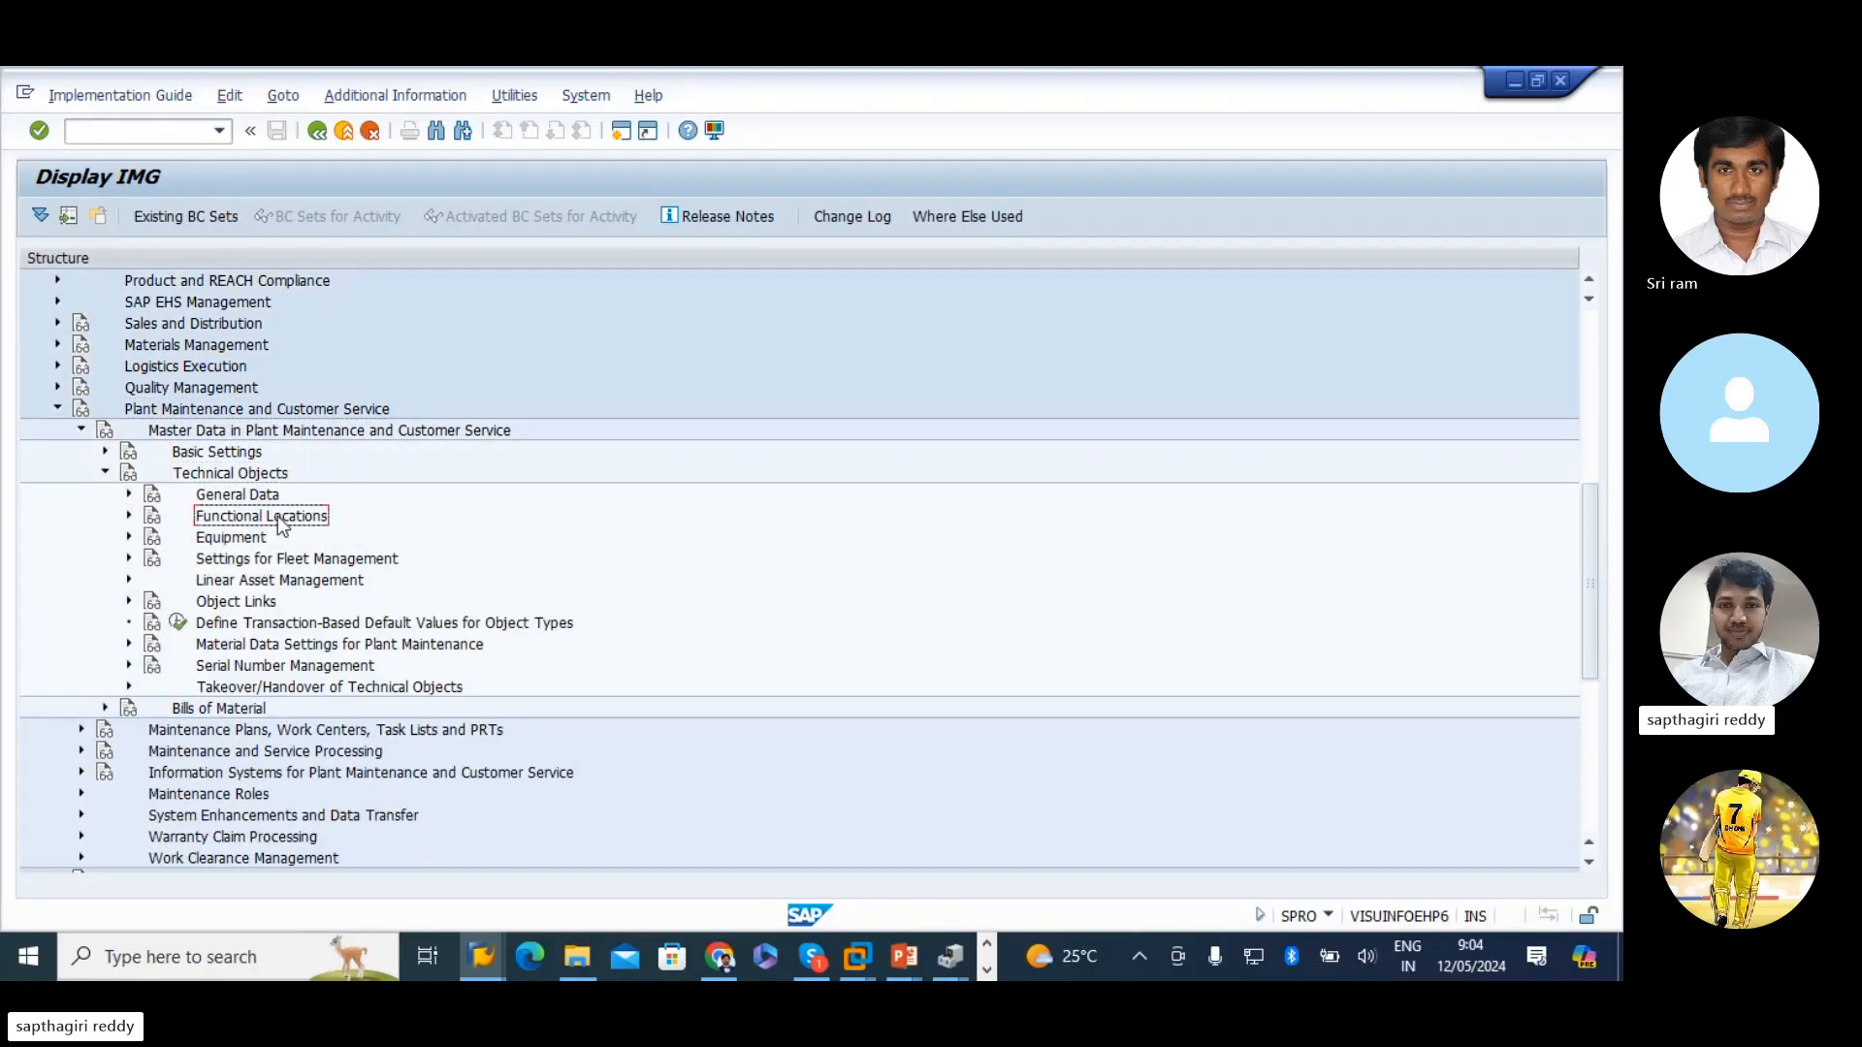
click(127, 517)
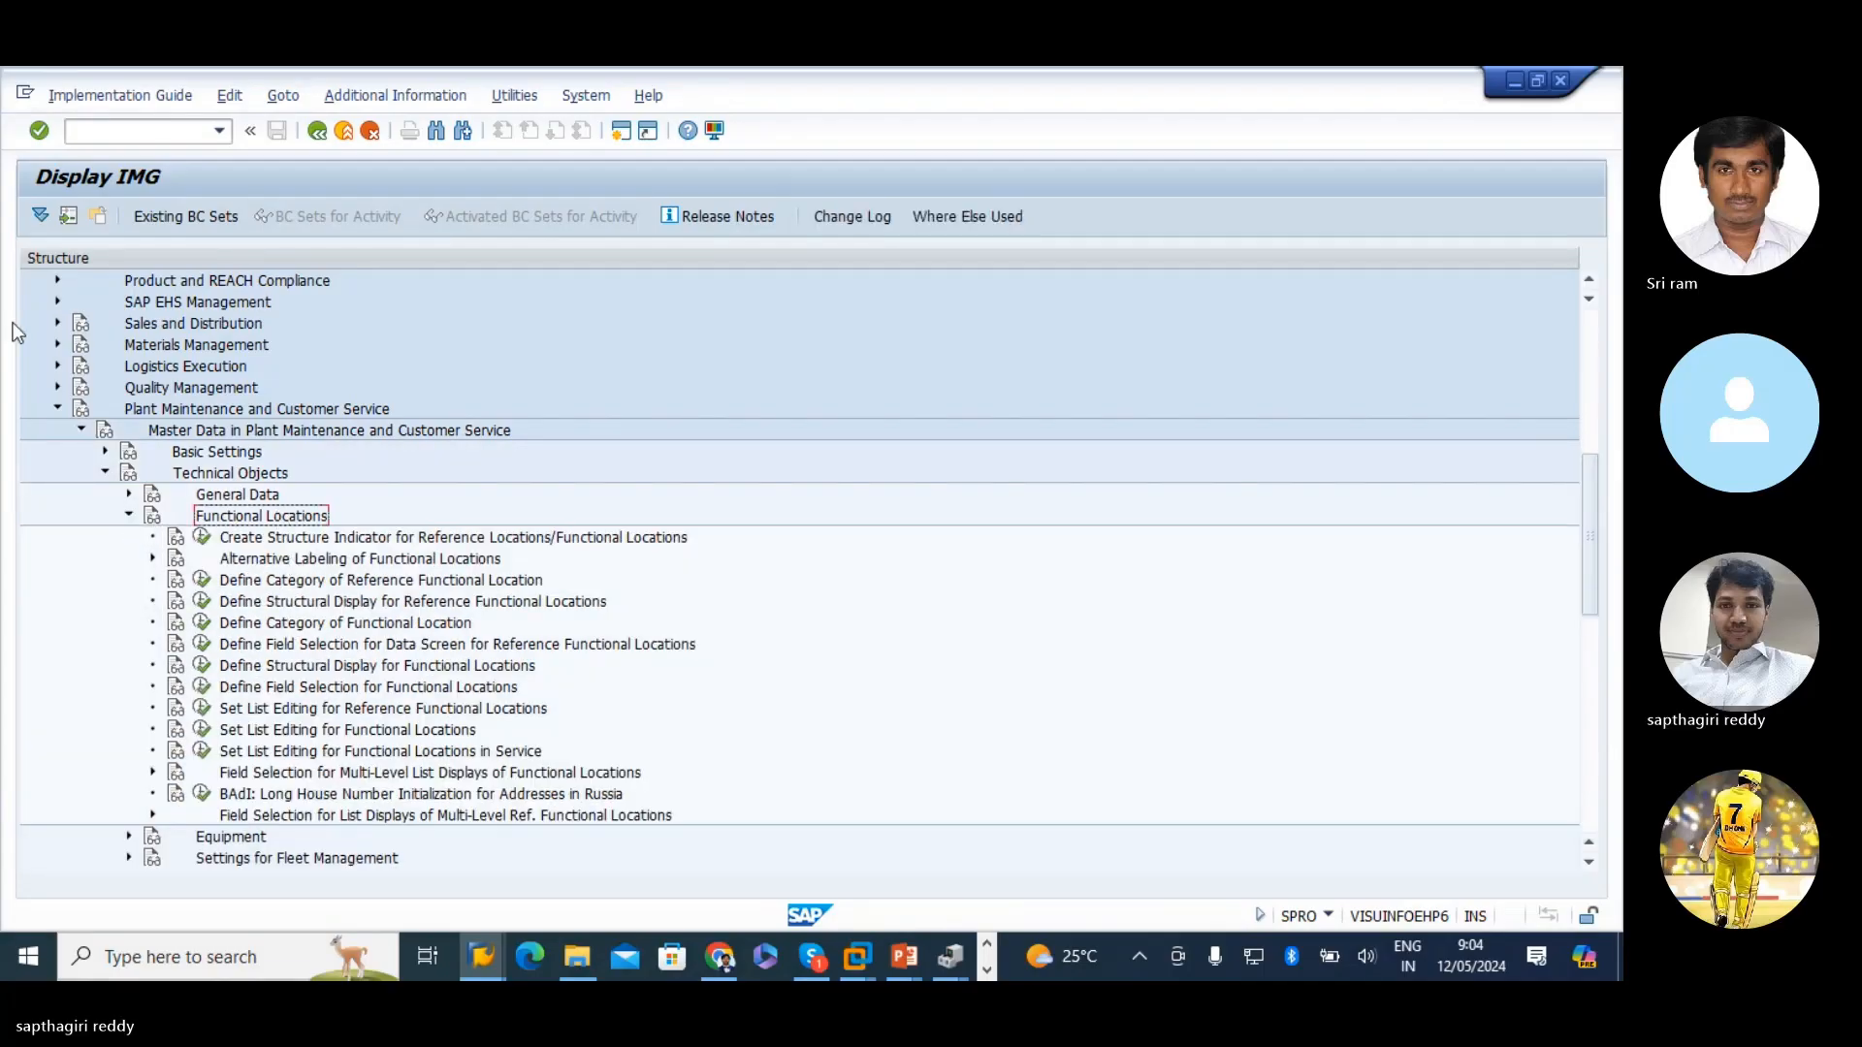
- Capture the expanded Functional Locations path as a screenshot and paste it into the Excel FL sheet in column A, below the sample single-character code
key(super+shift+s)
drag(15, 398, 835, 896)
click(987, 967)
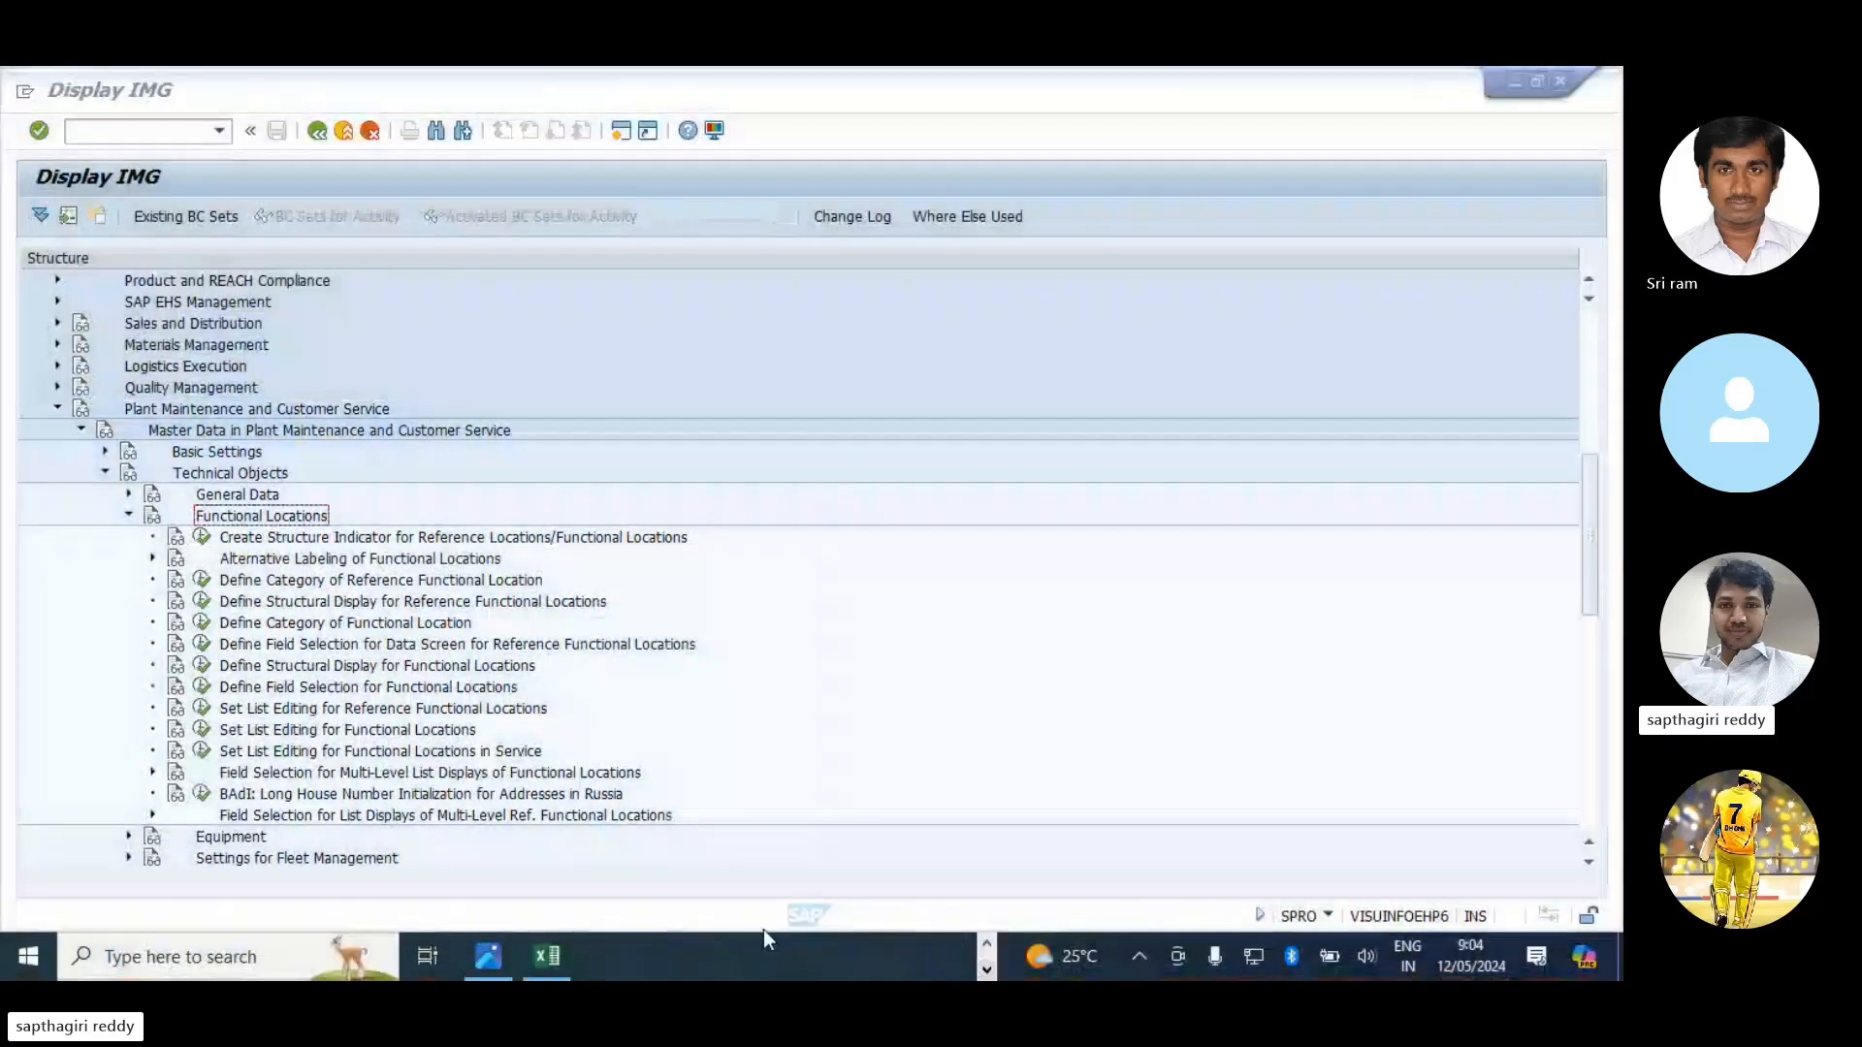
click(546, 956)
click(68, 462)
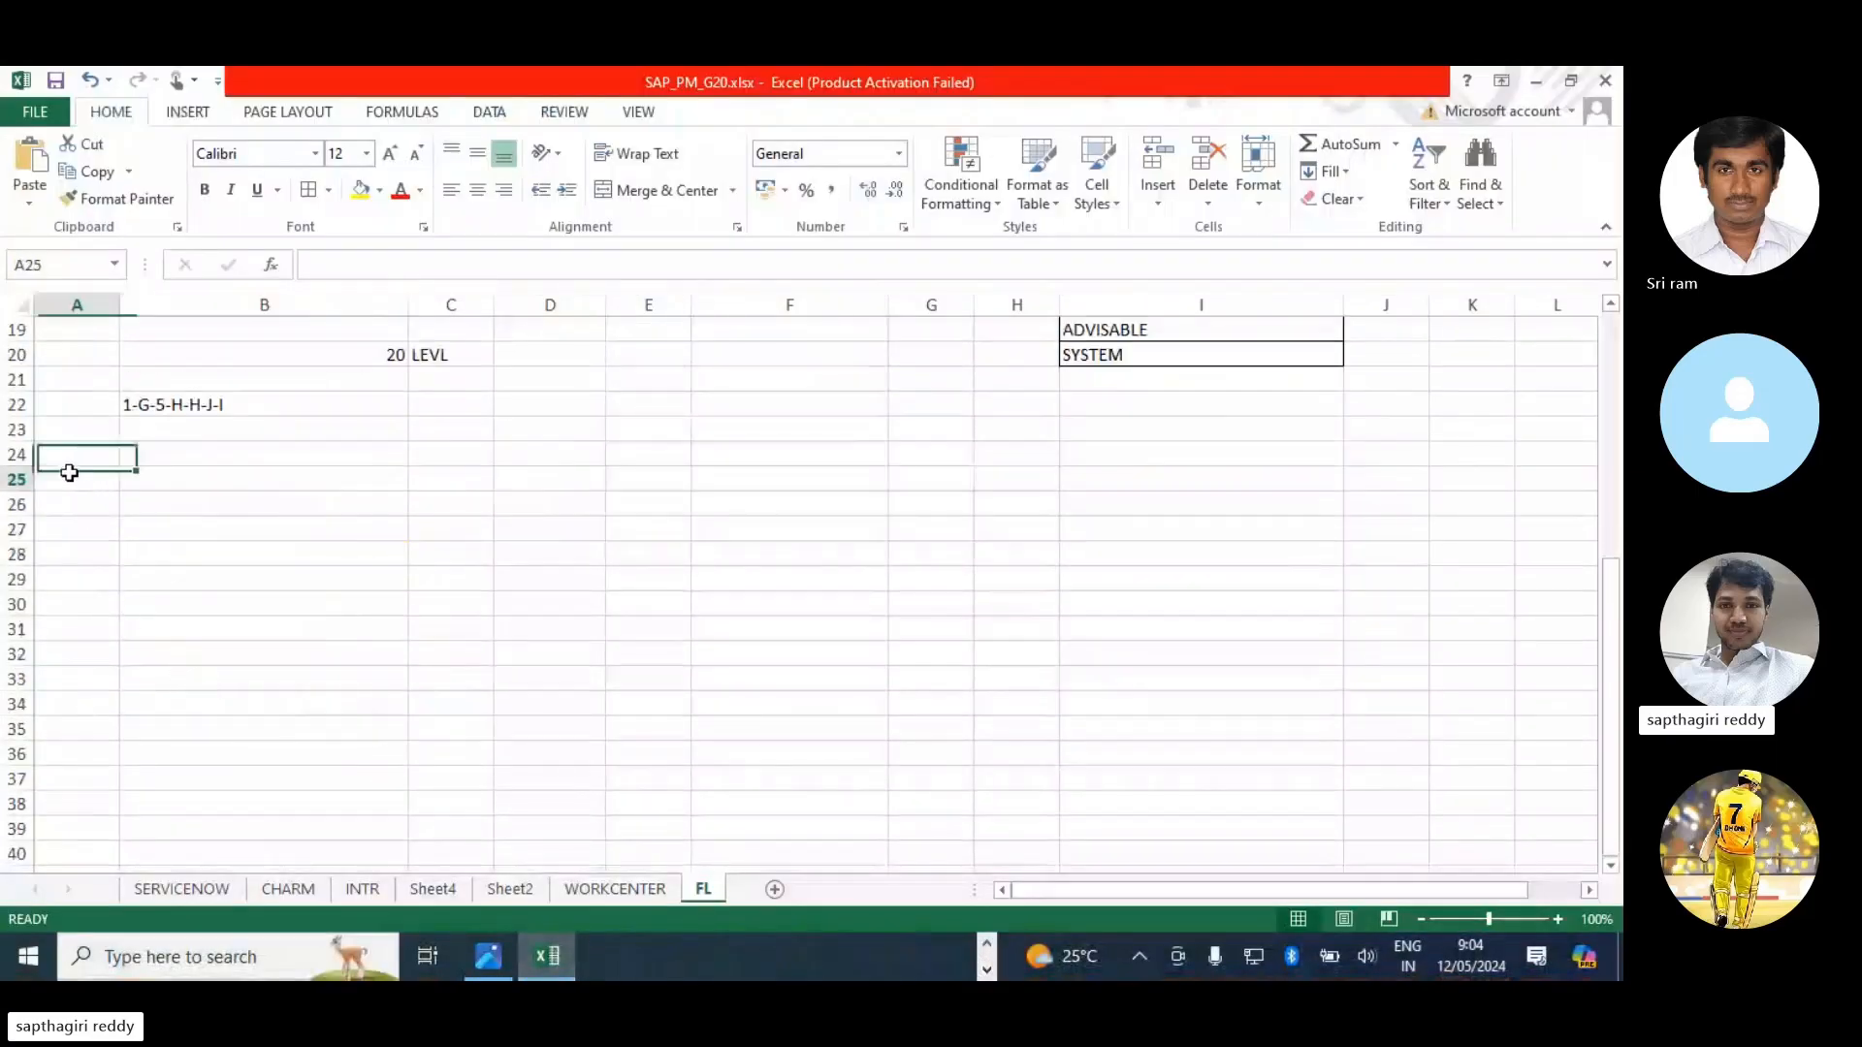
key(ctrl+v)
- Switch back to SAP and review the customizing activities under Functional Locations, collapsing and re-expanding the node
key(alt+Tab)
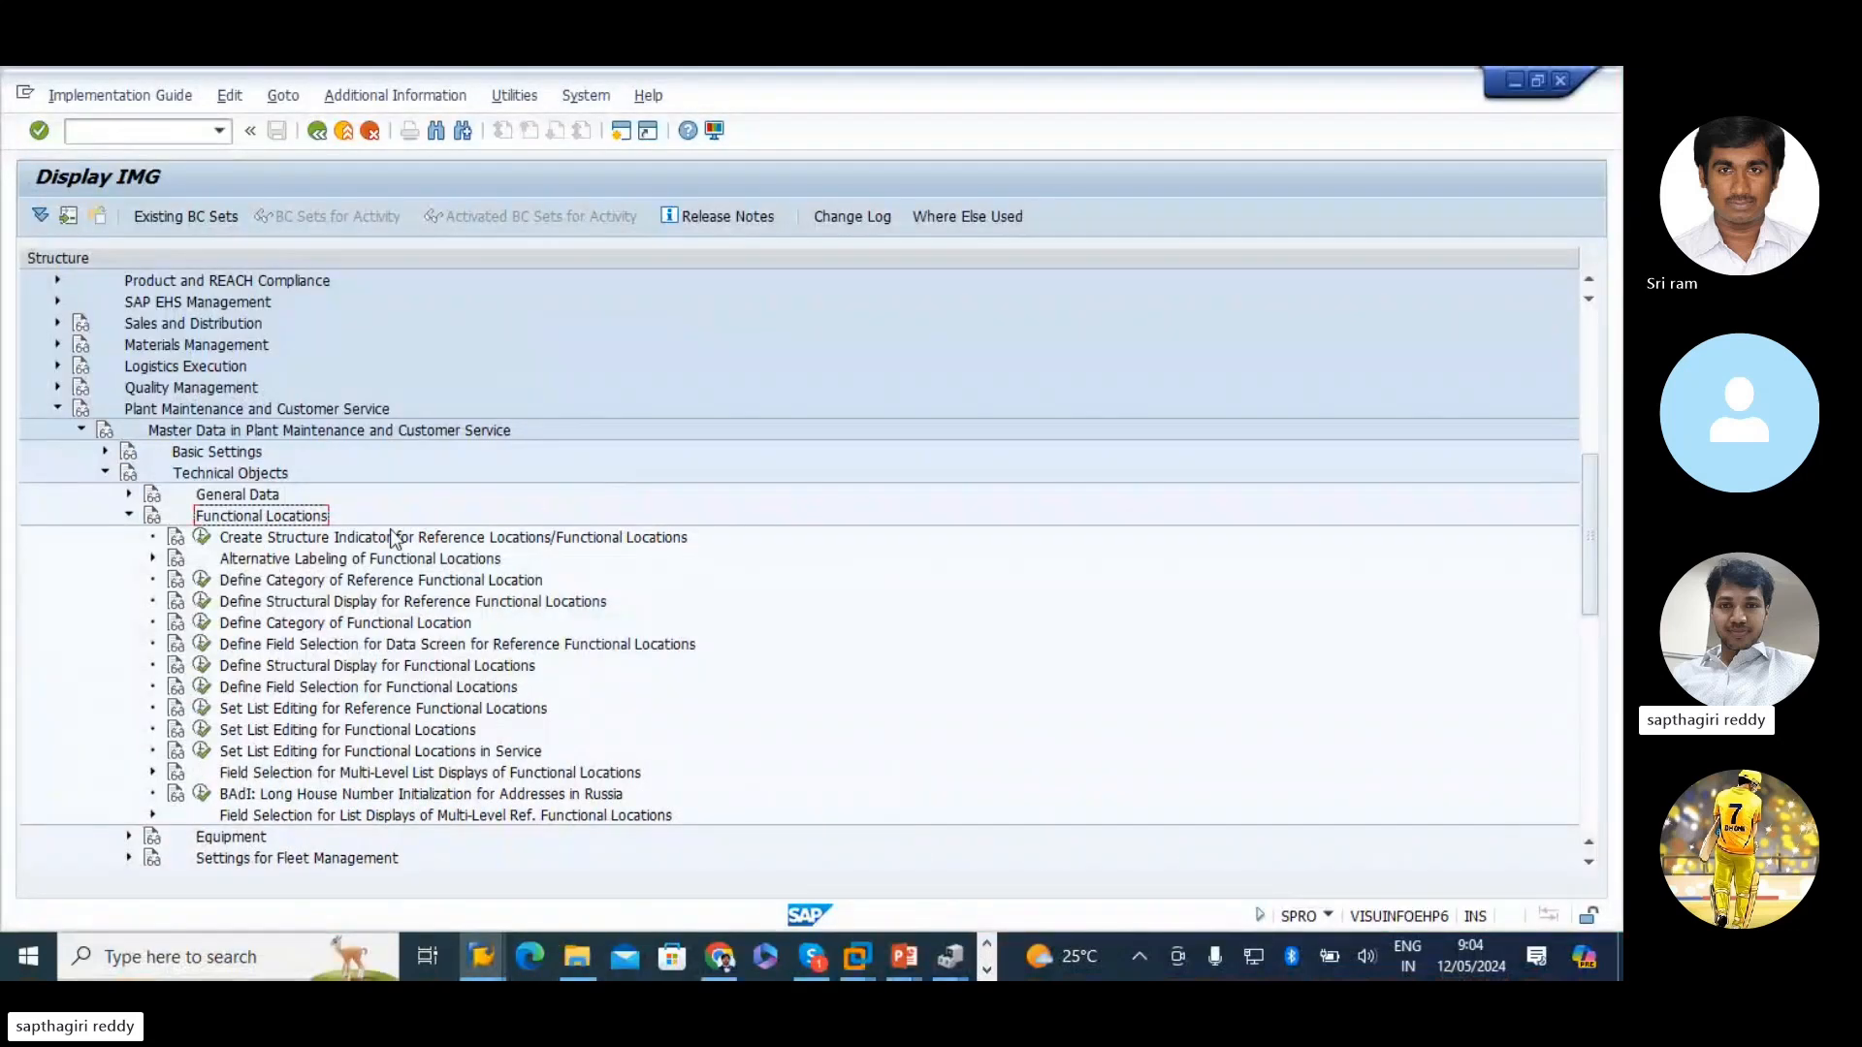
click(129, 515)
click(233, 542)
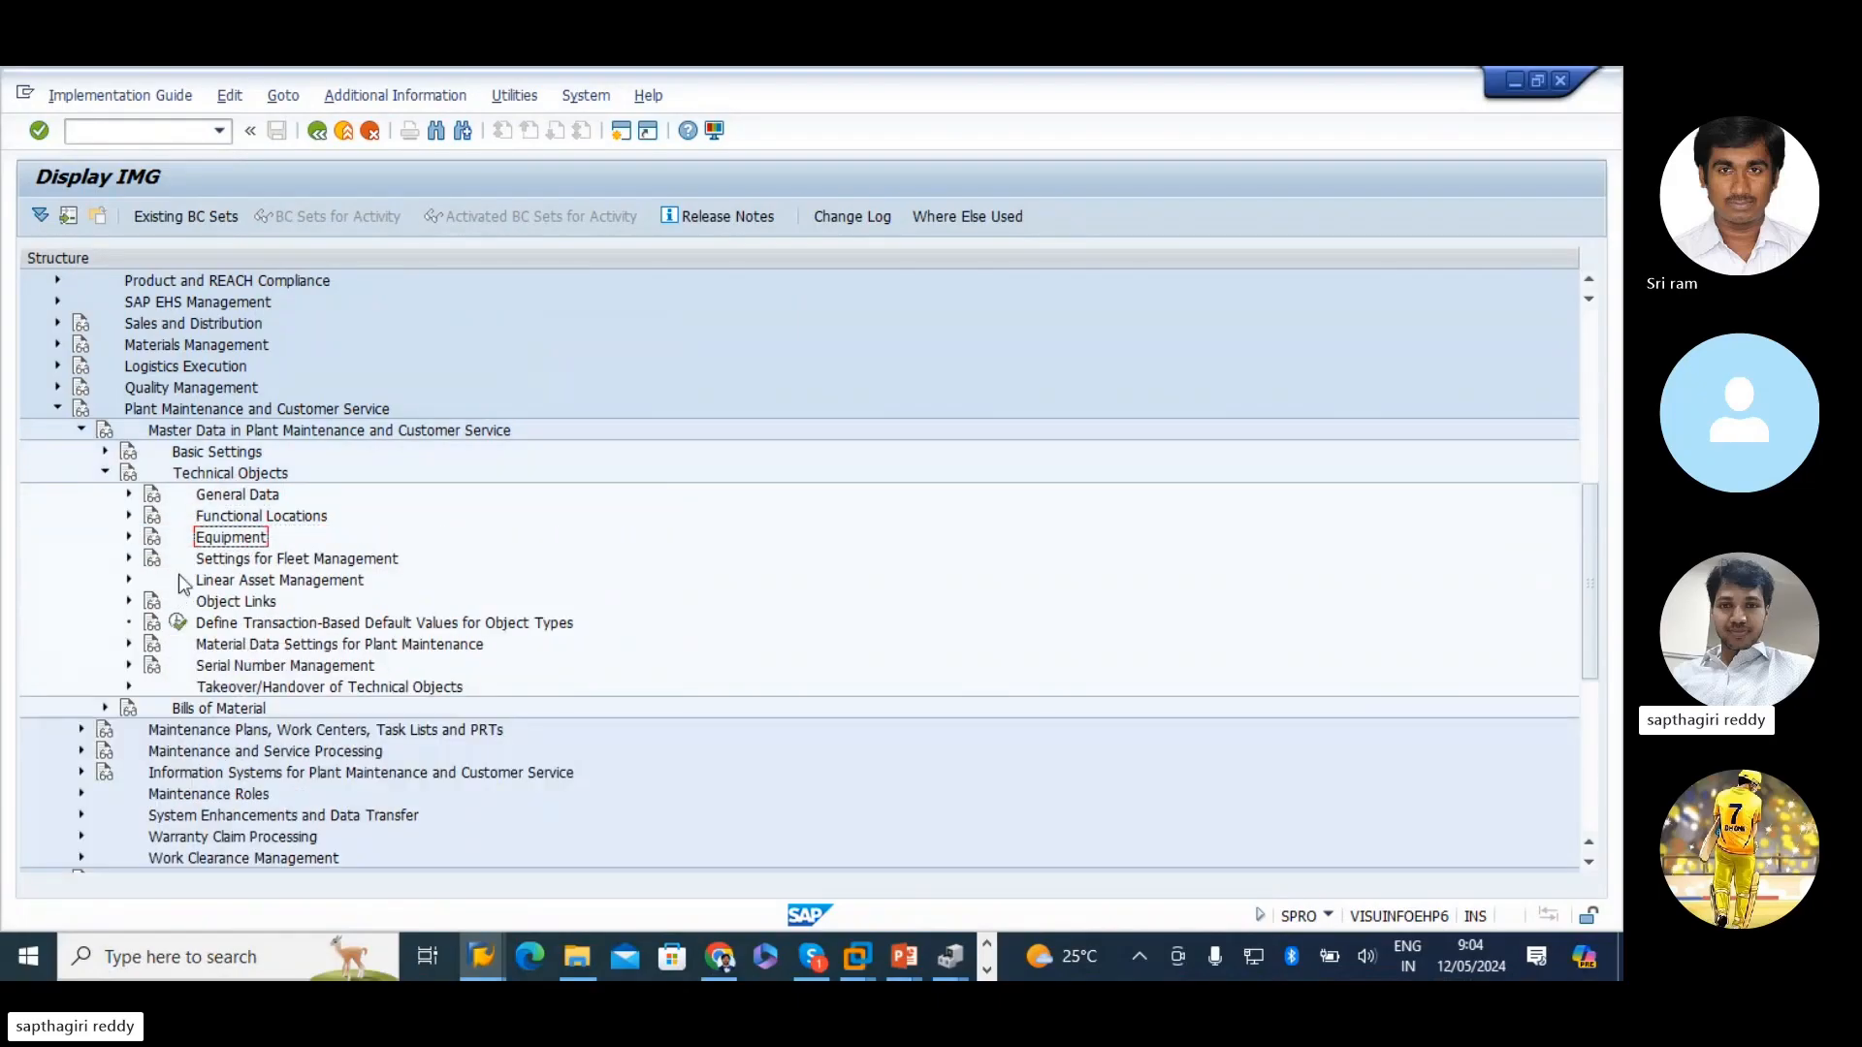
click(233, 517)
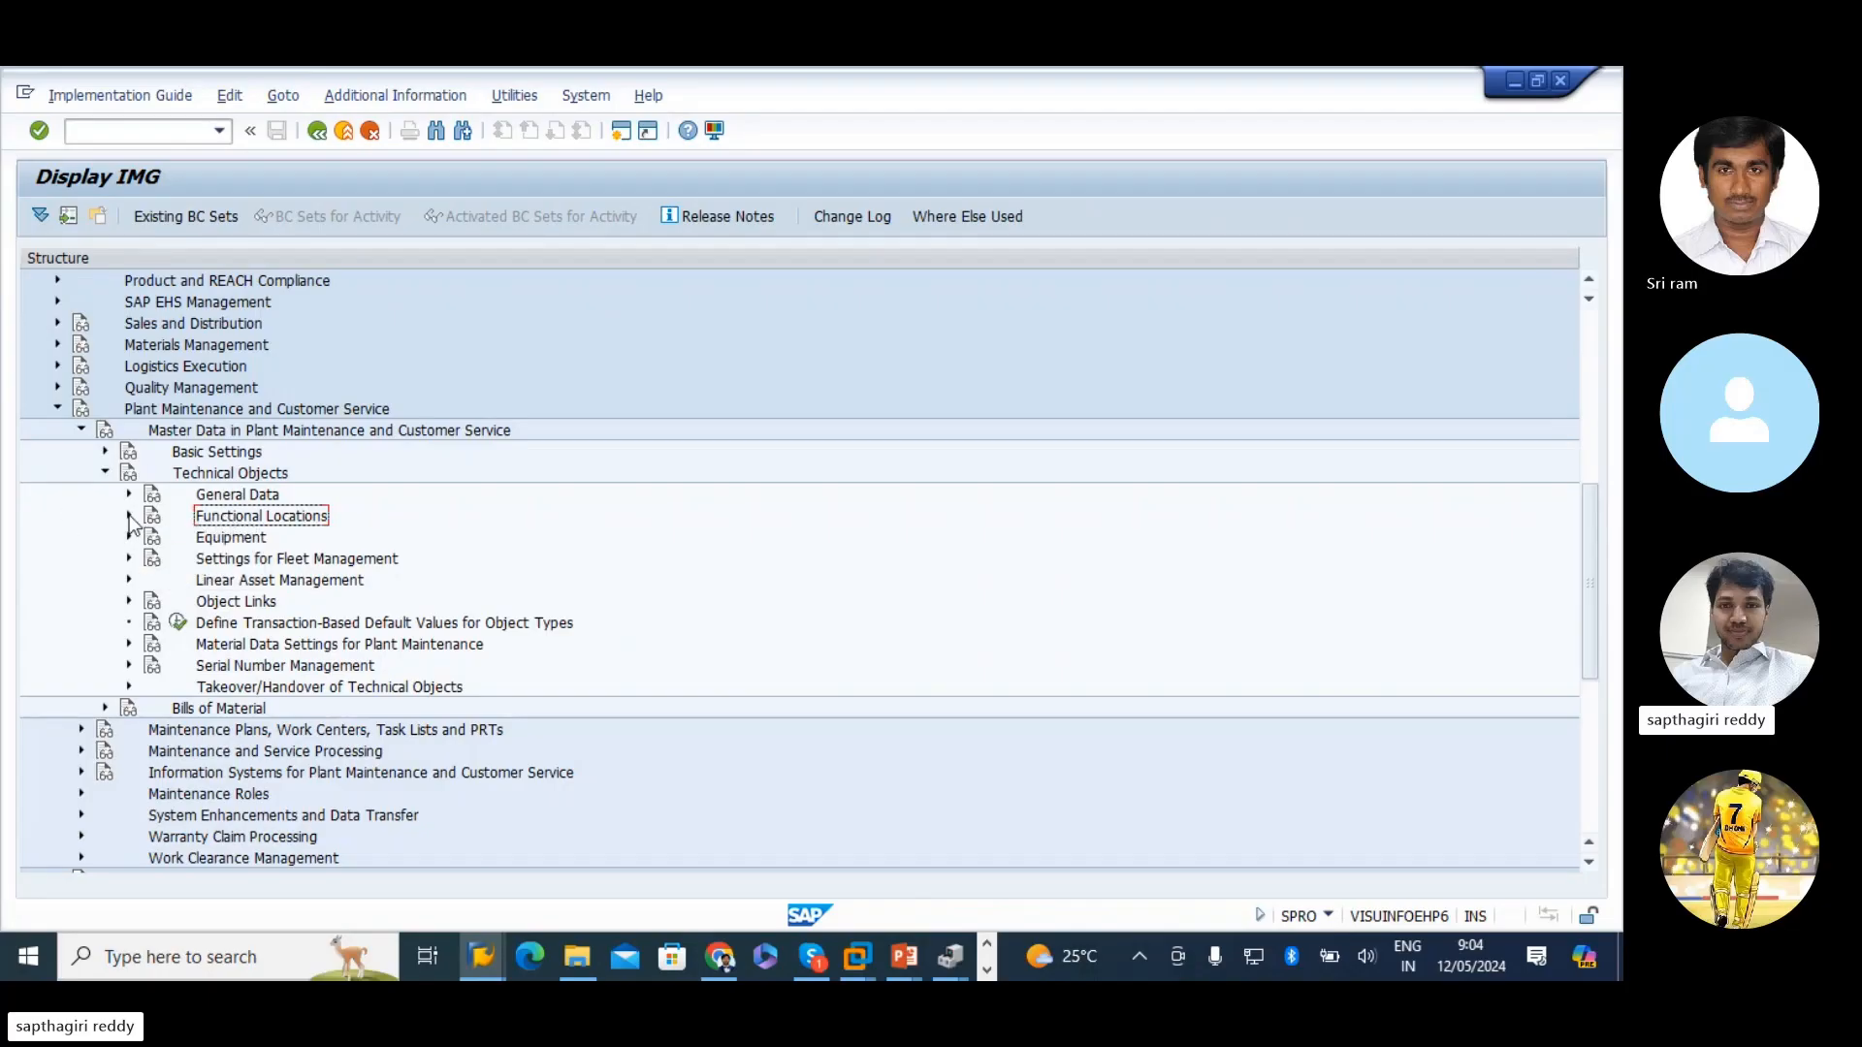
click(129, 516)
scroll(311, 581, down, 1)
scroll(326, 599, down, 1)
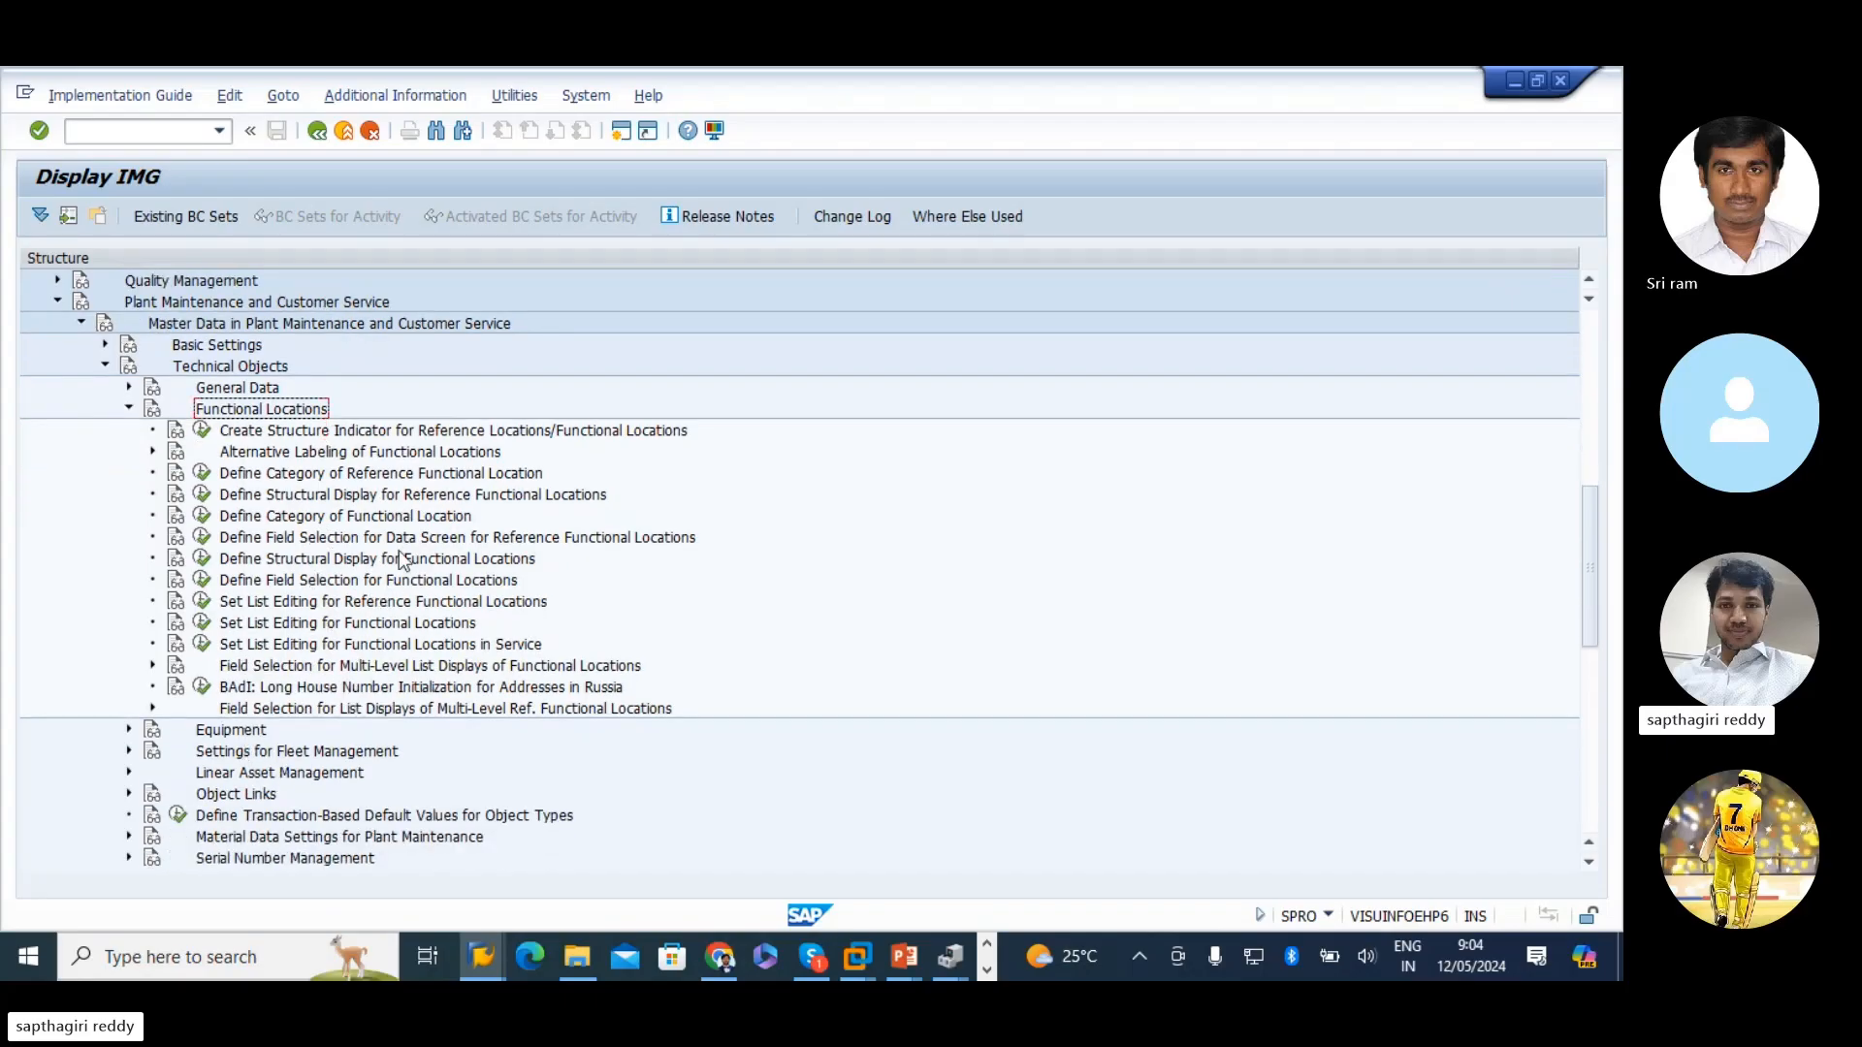
scroll(487, 613, up, 2)
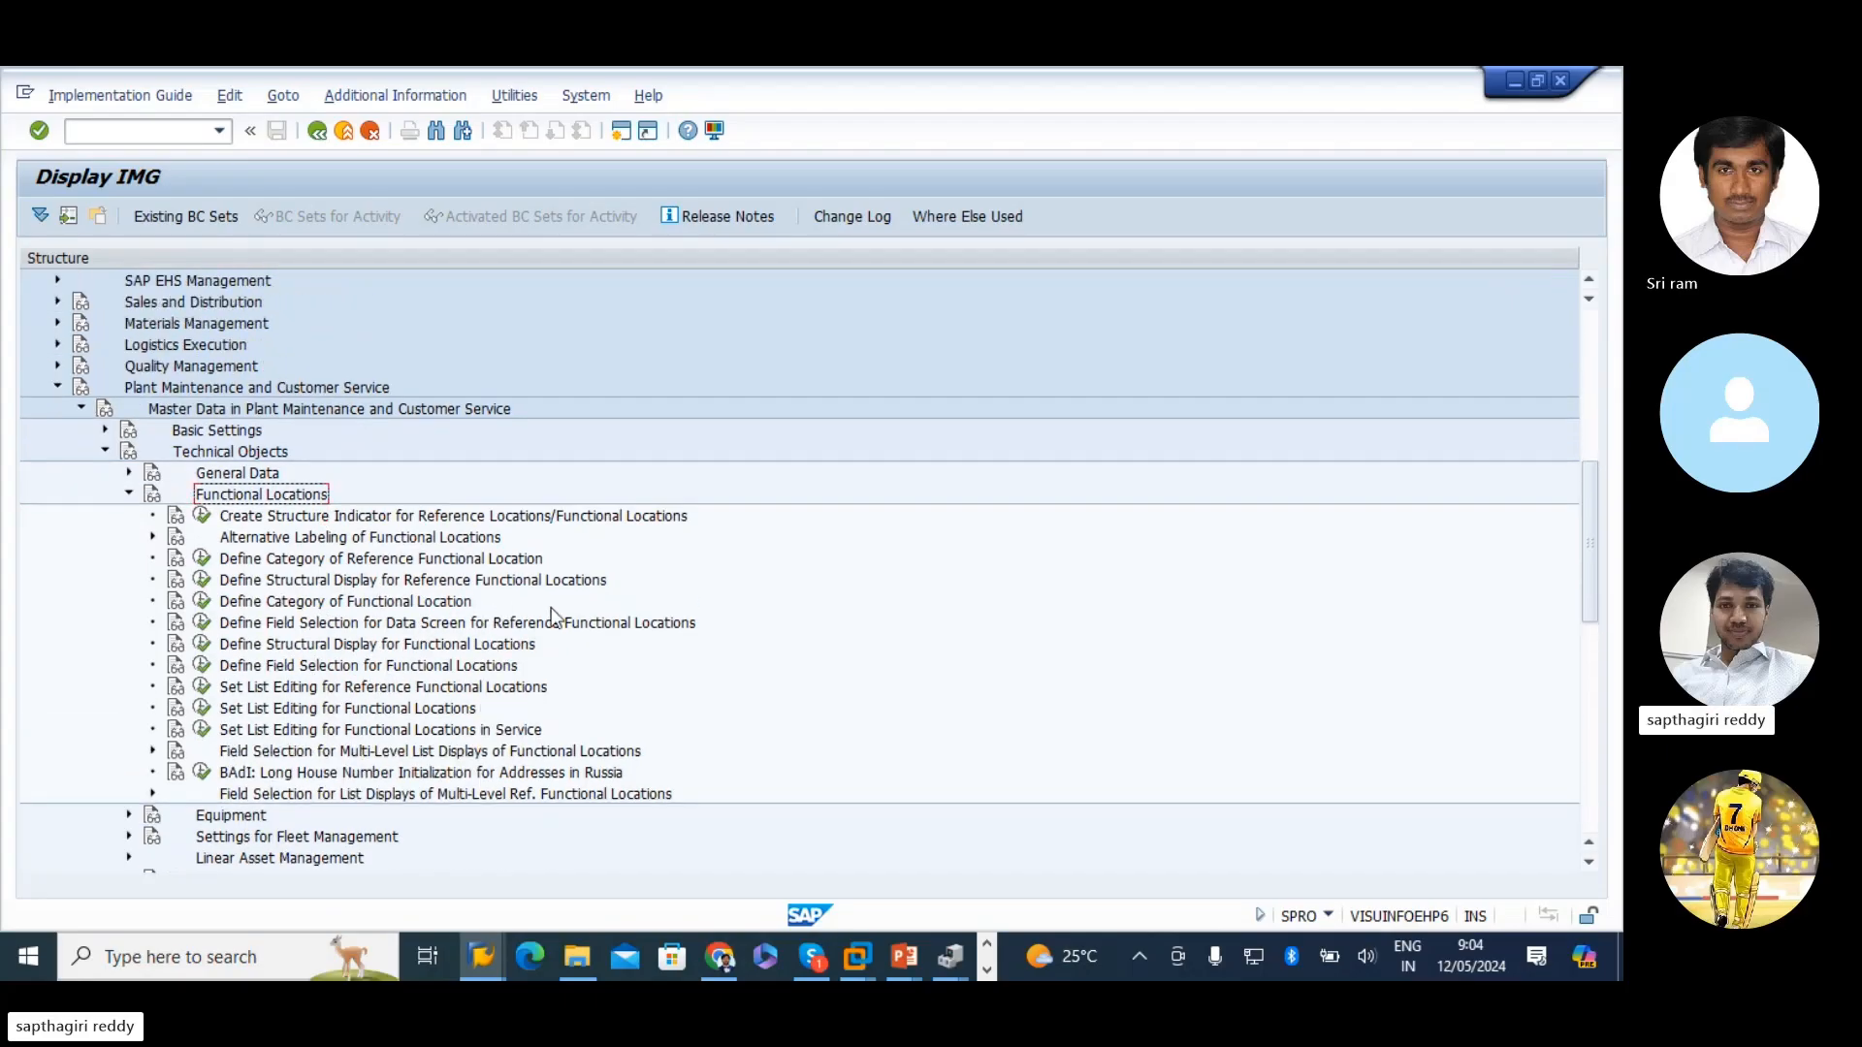
- Open the Create Structure Indicator for Reference Locations/Functional Locations activity and widen the StrInd column
click(294, 582)
click(299, 568)
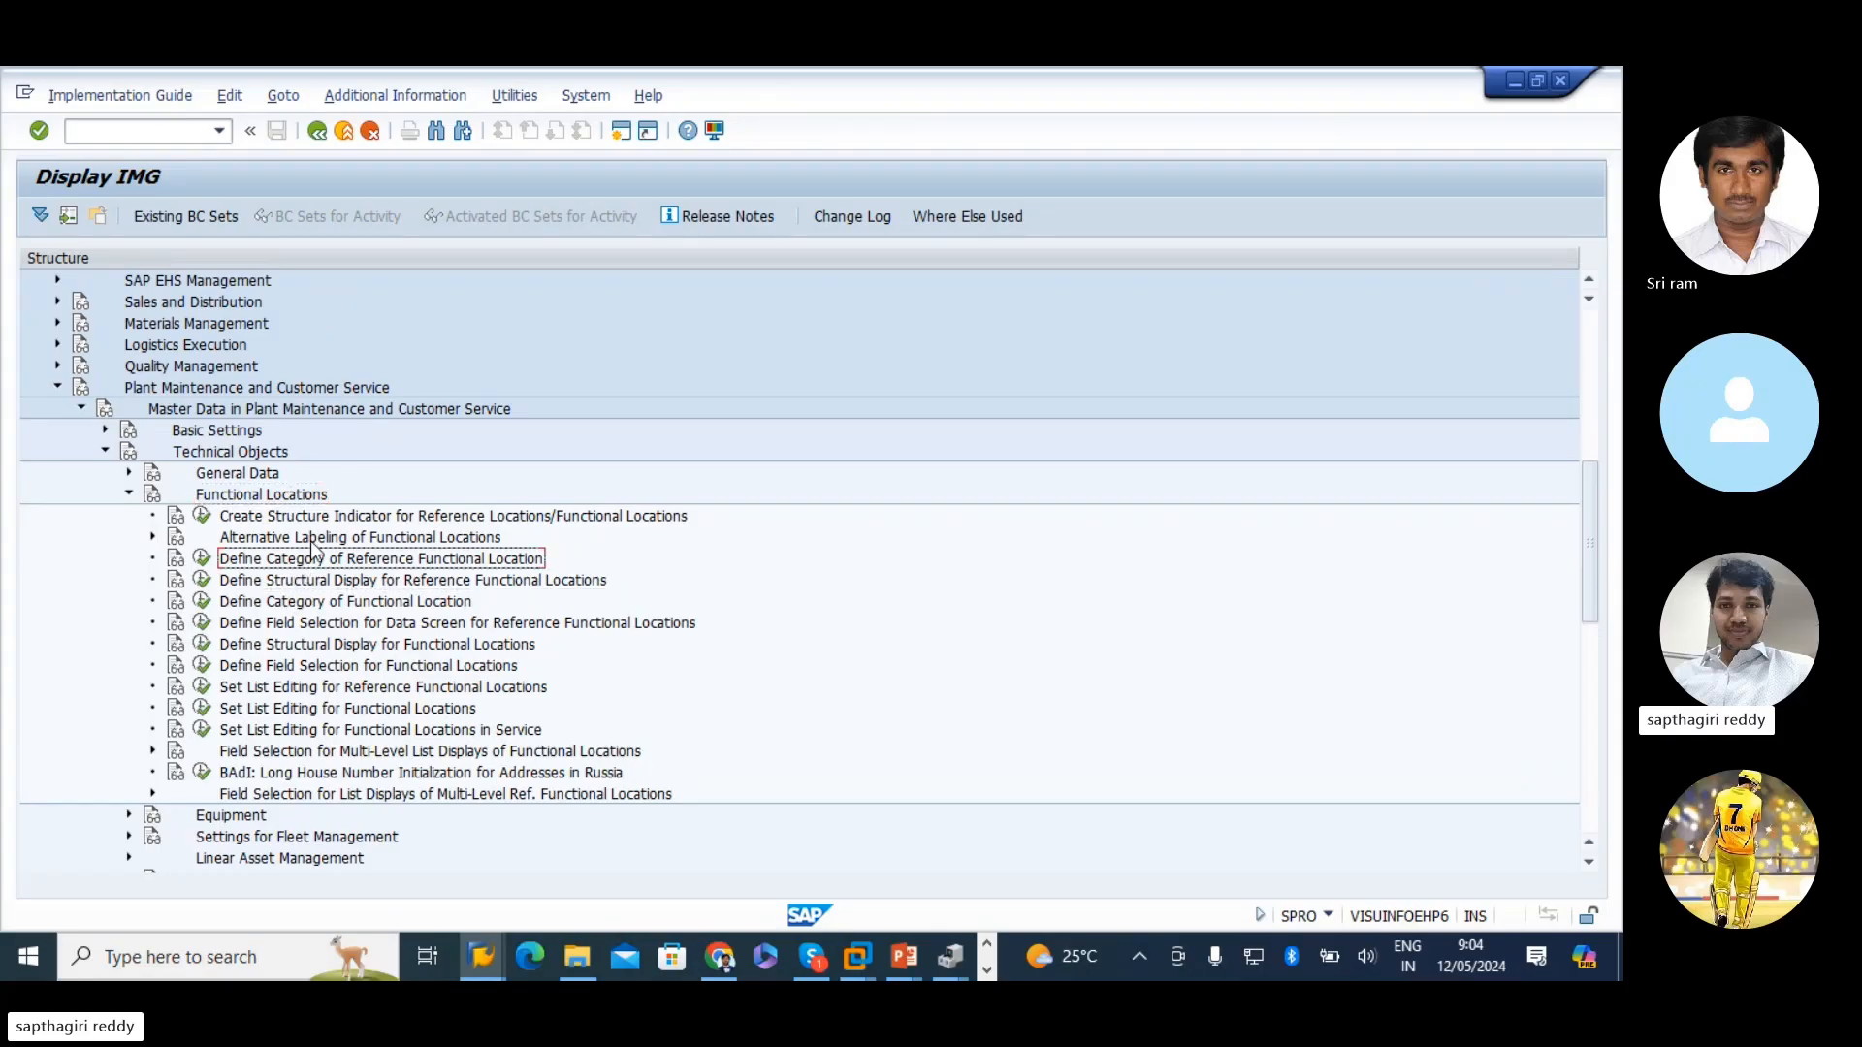
click(330, 517)
click(202, 515)
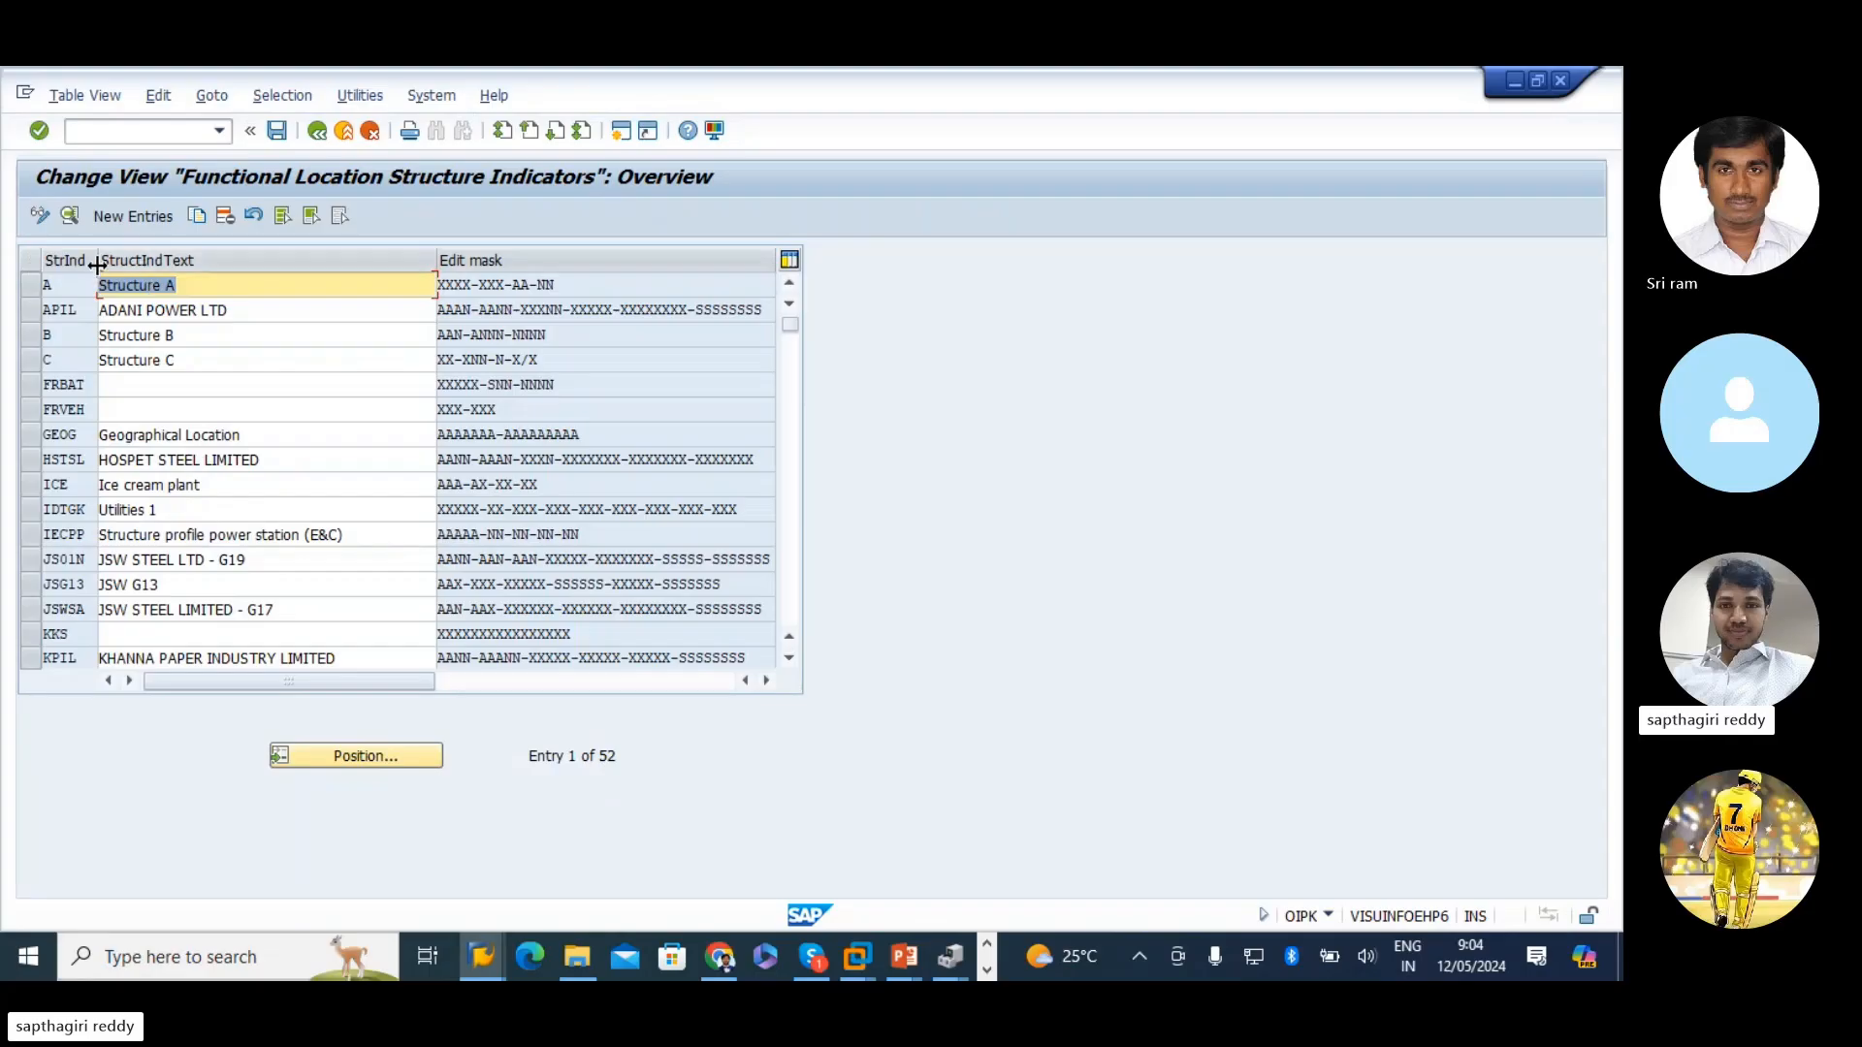
drag(98, 259, 131, 261)
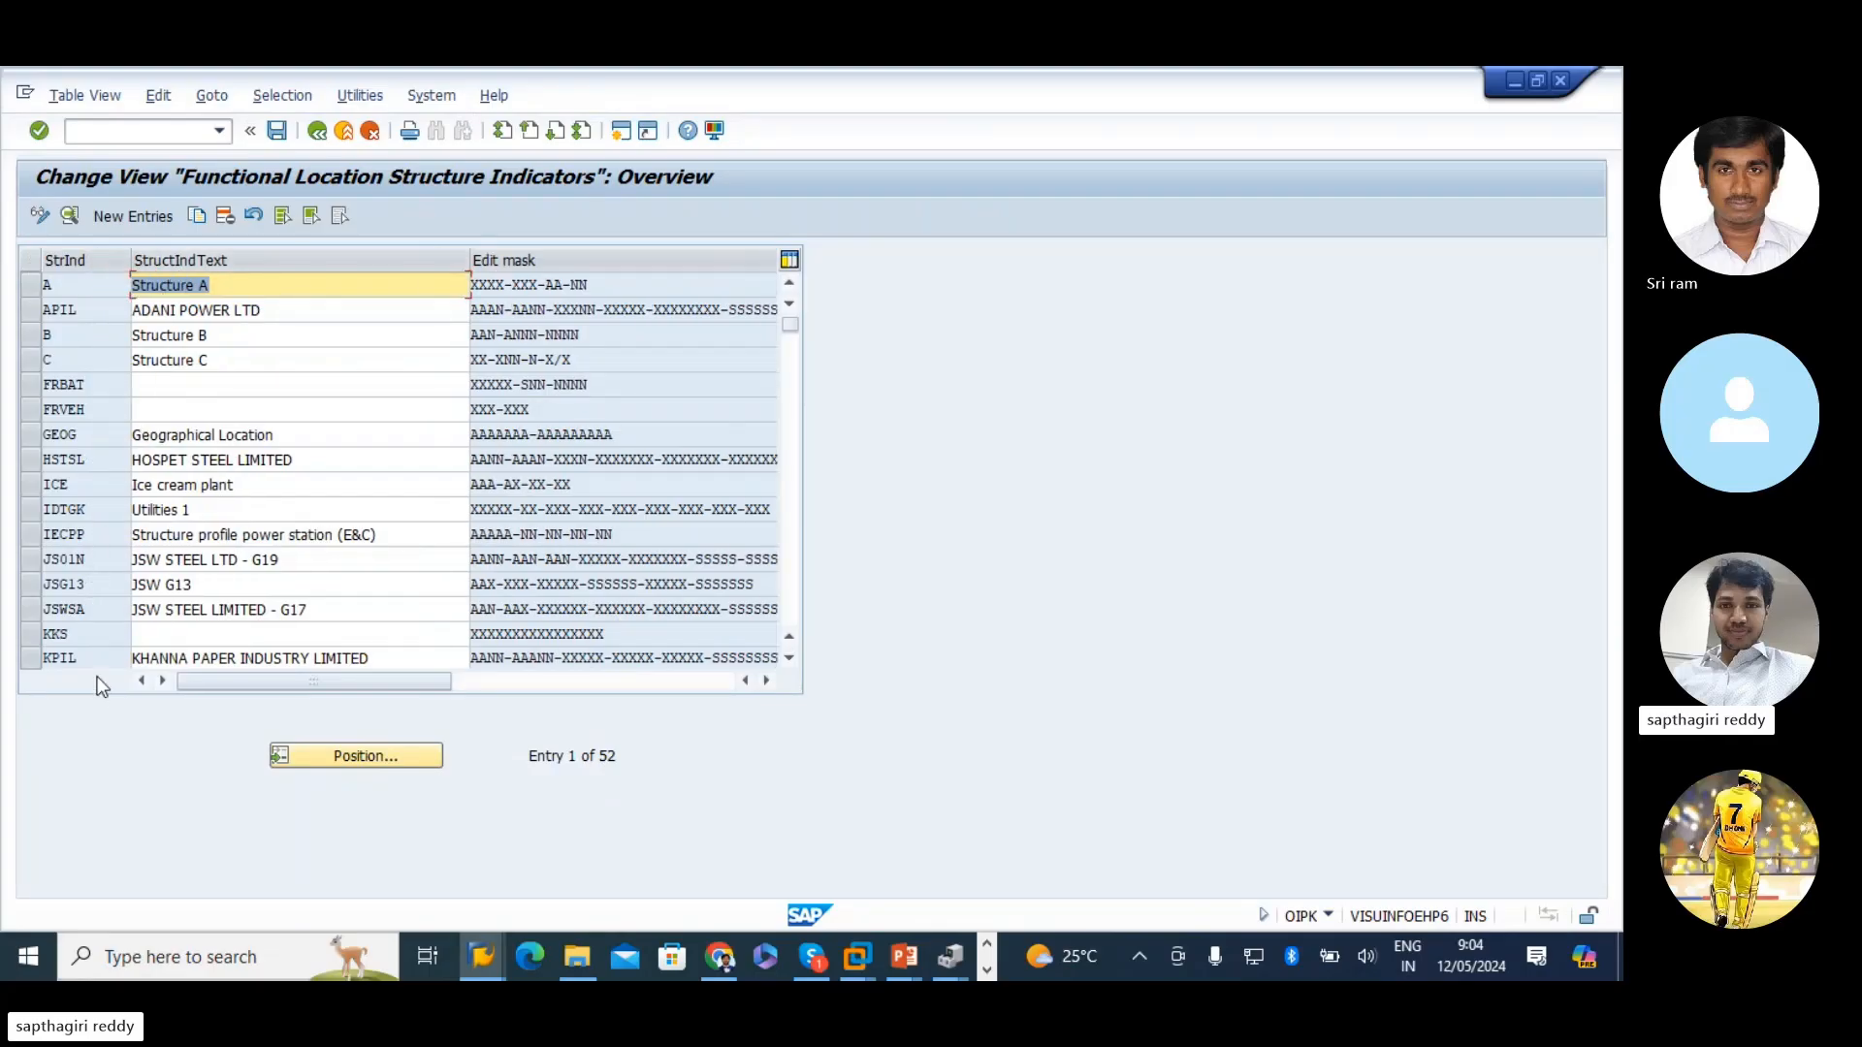
- Start a new structure indicator entry with indicator TPG20 and text TATA POWER LIMITED - G20
click(136, 217)
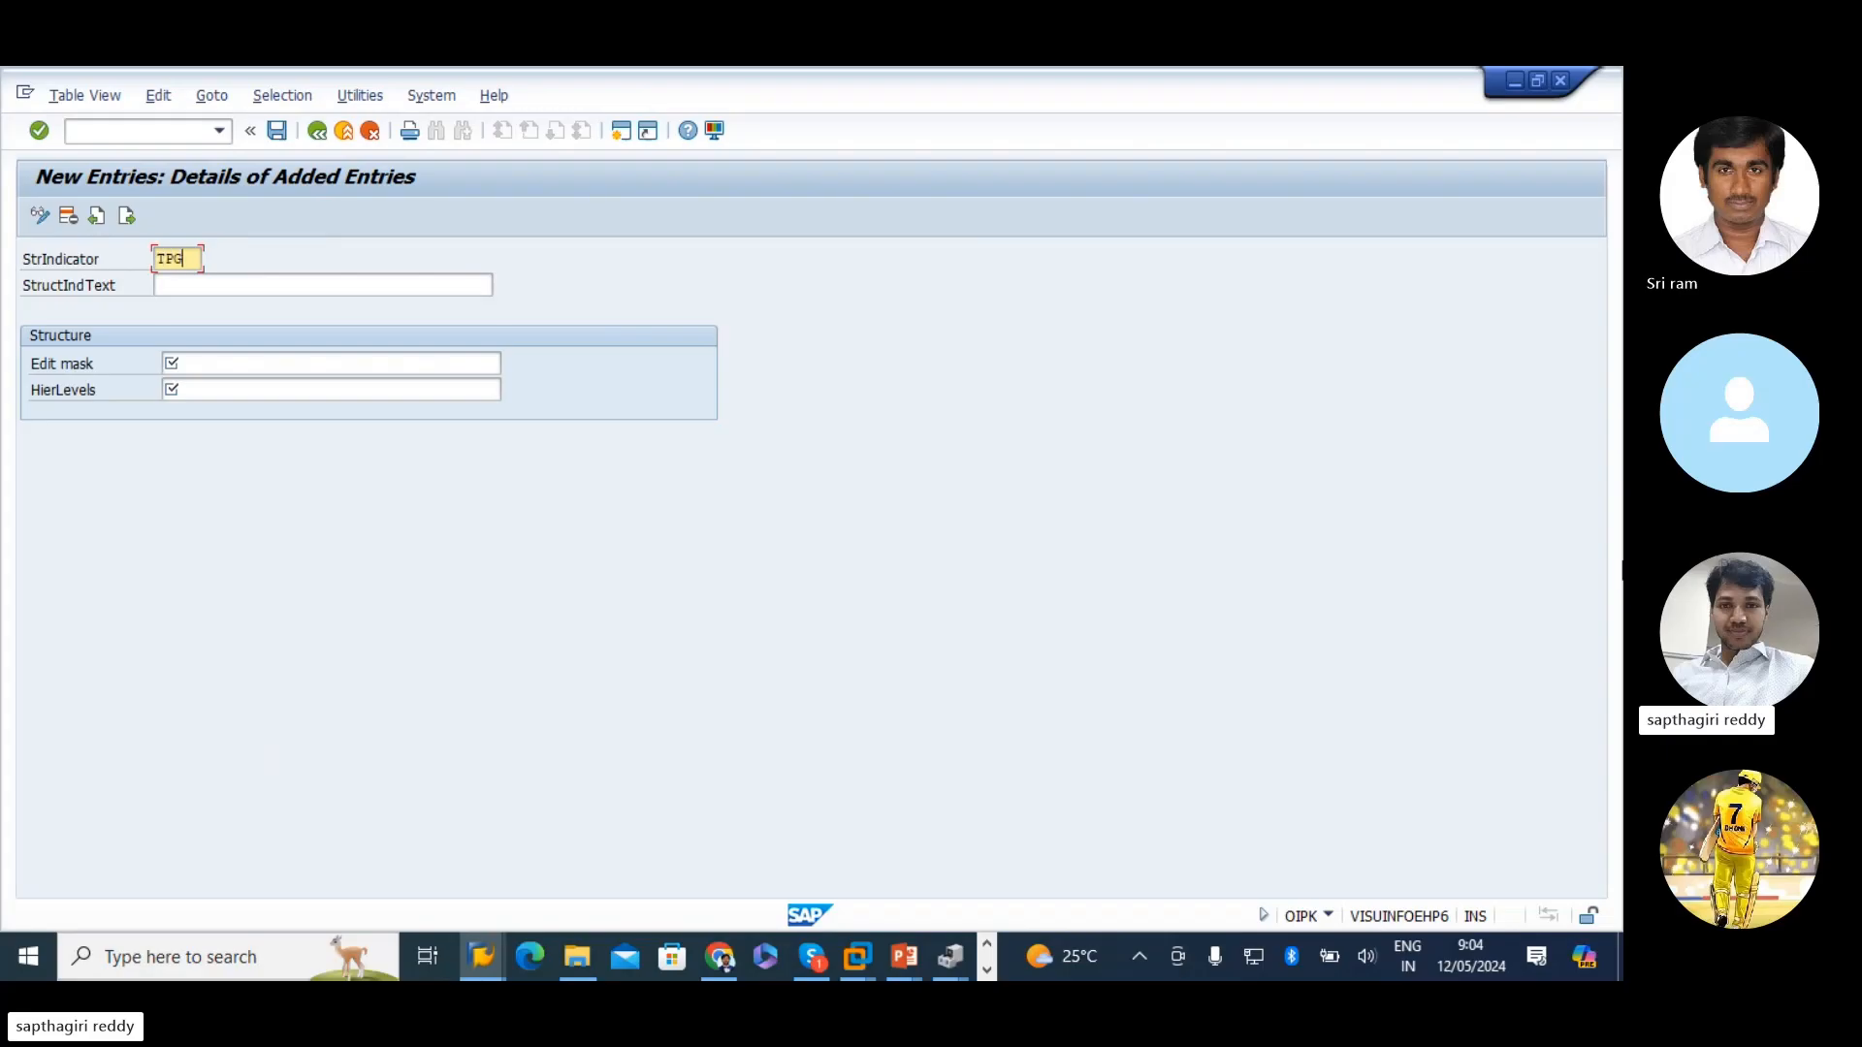
key(Tab)
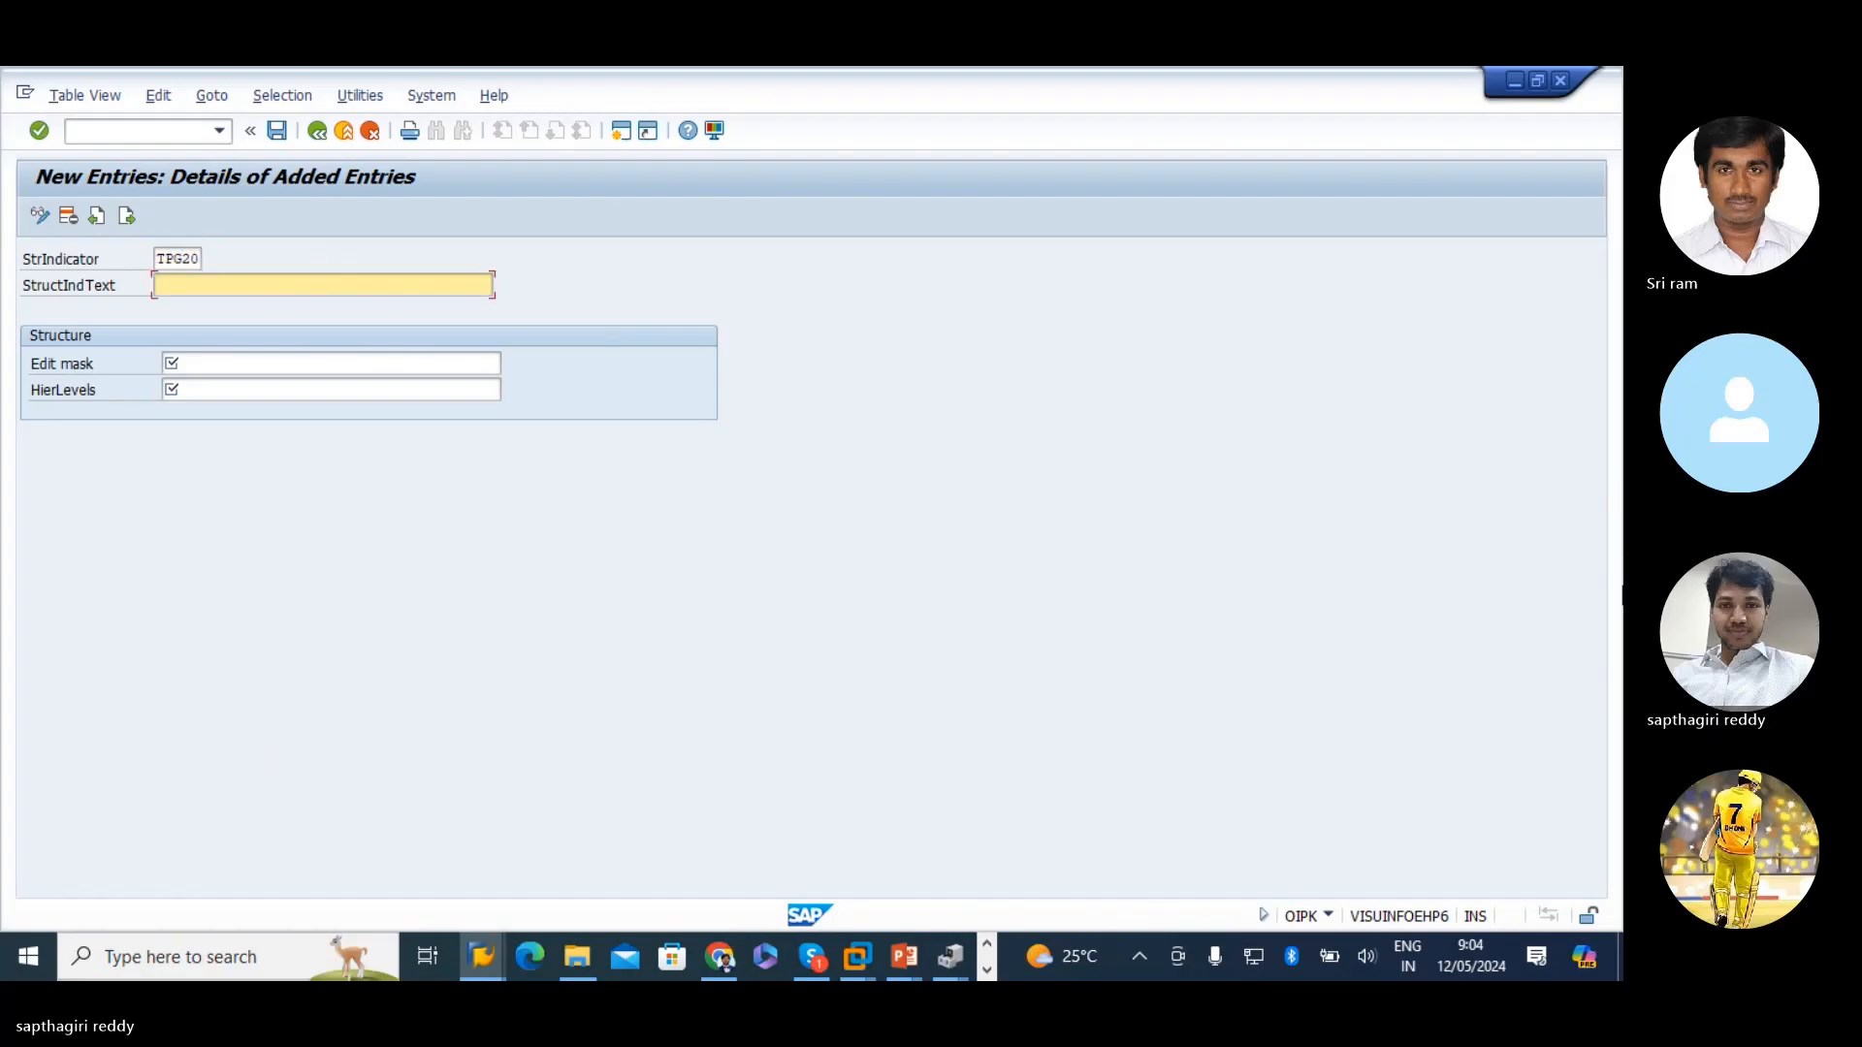
text(TAPA)
key(BackSpace)
key(BackSpace)
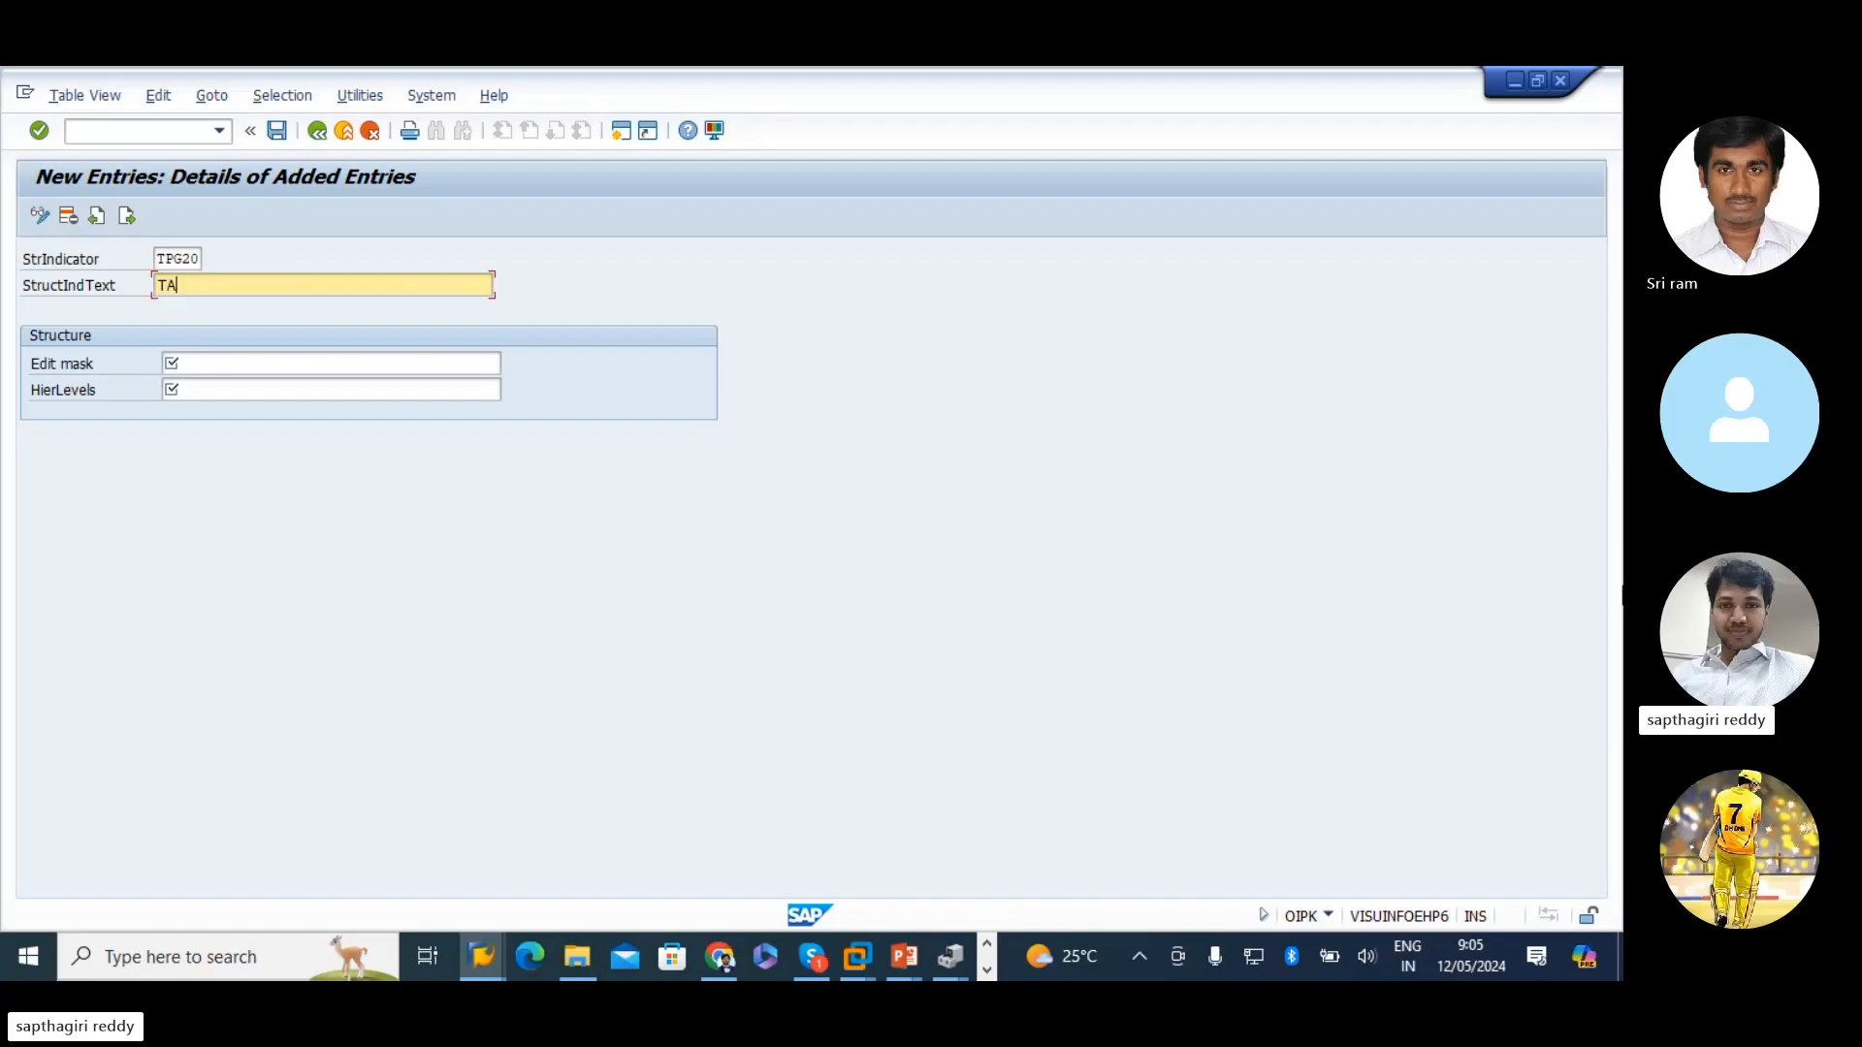
text(TA POWER)
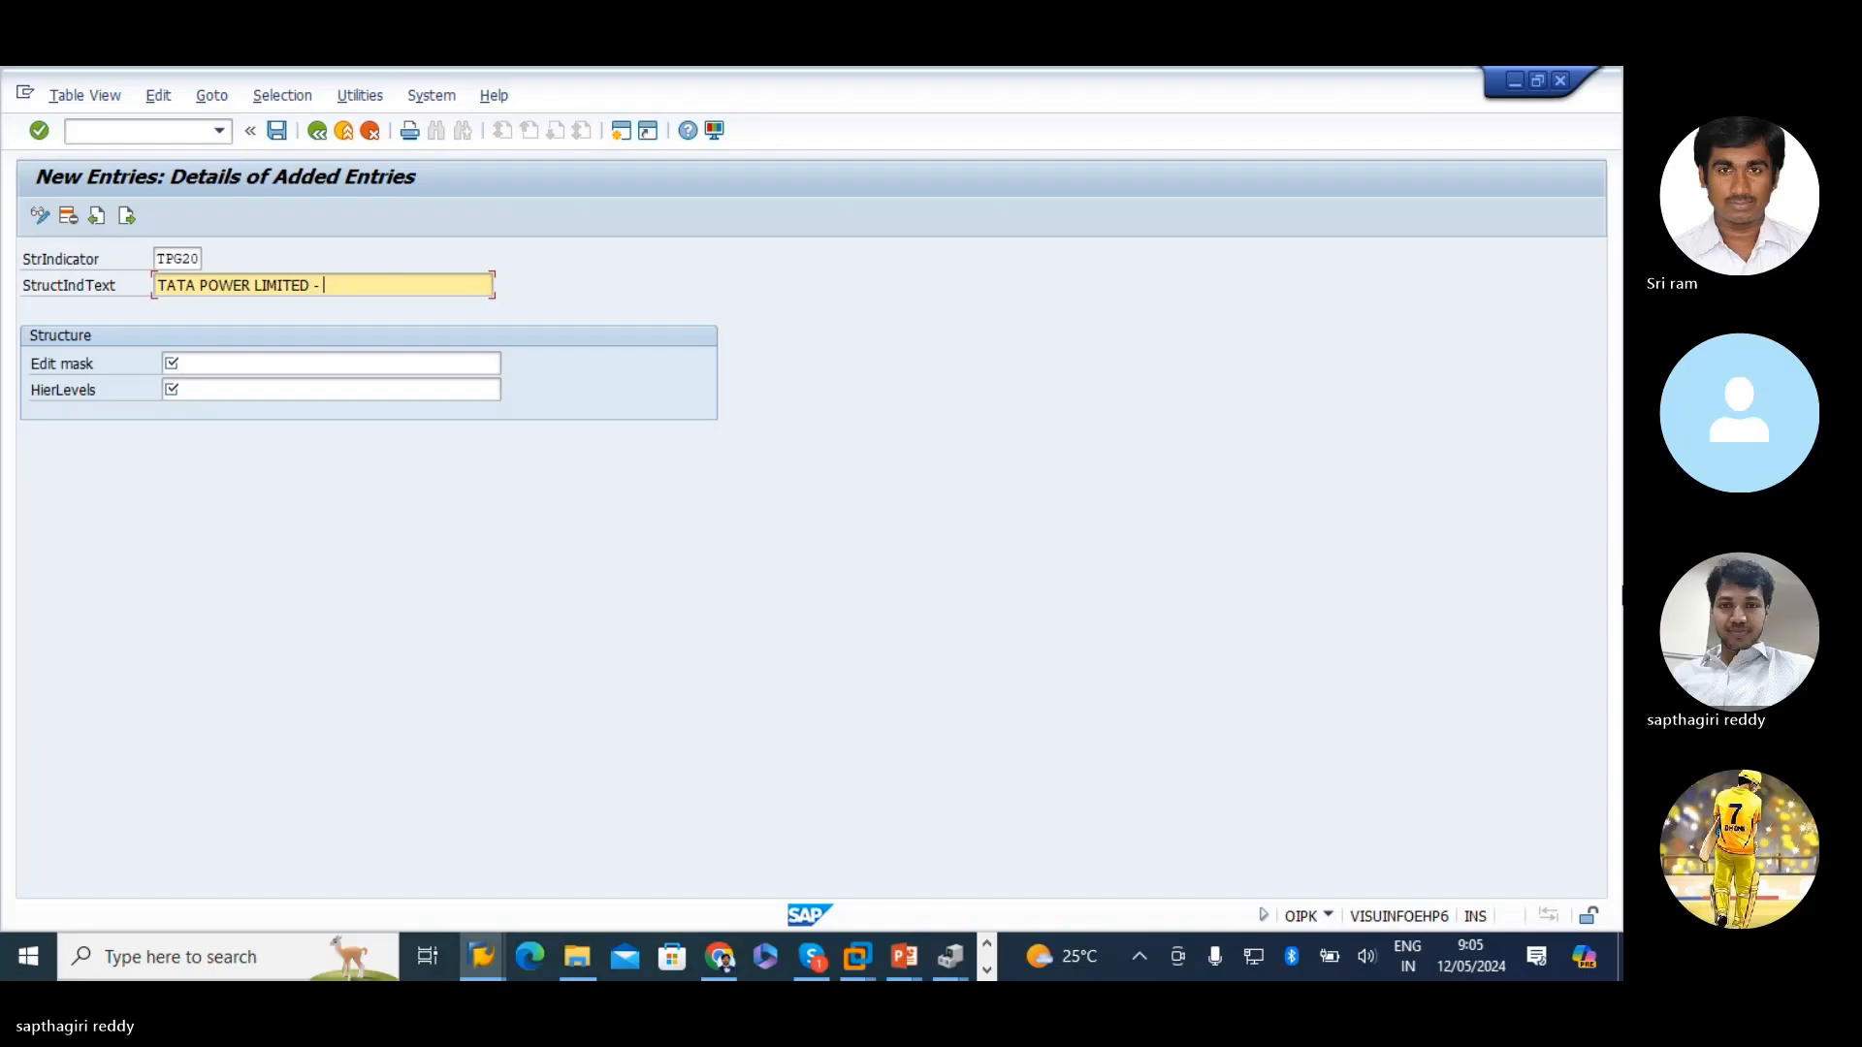
text(LIMITED - 500)
key(BackSpace)
key(BackSpace)
key(BackSpace)
text(G20)
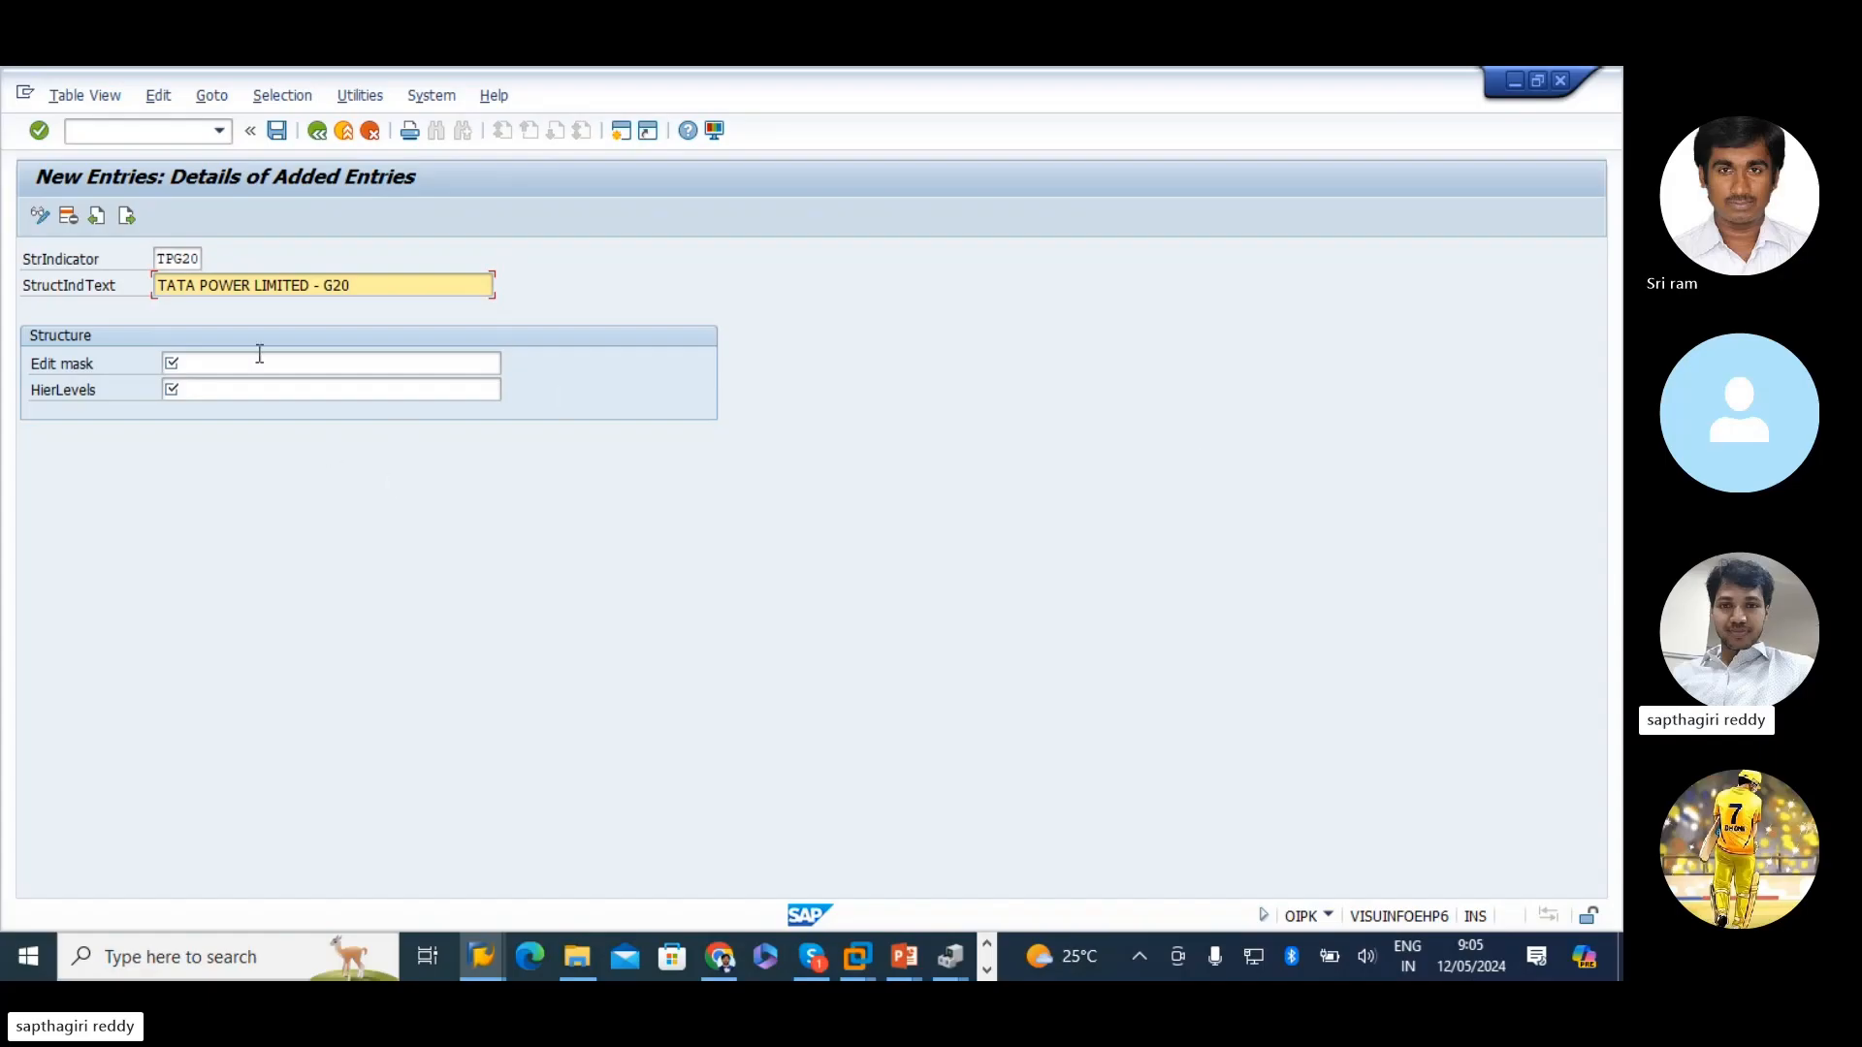
- Switch to the Excel FL sheet and select the edit mask text in D12
click(200, 368)
key(alt+Tab)
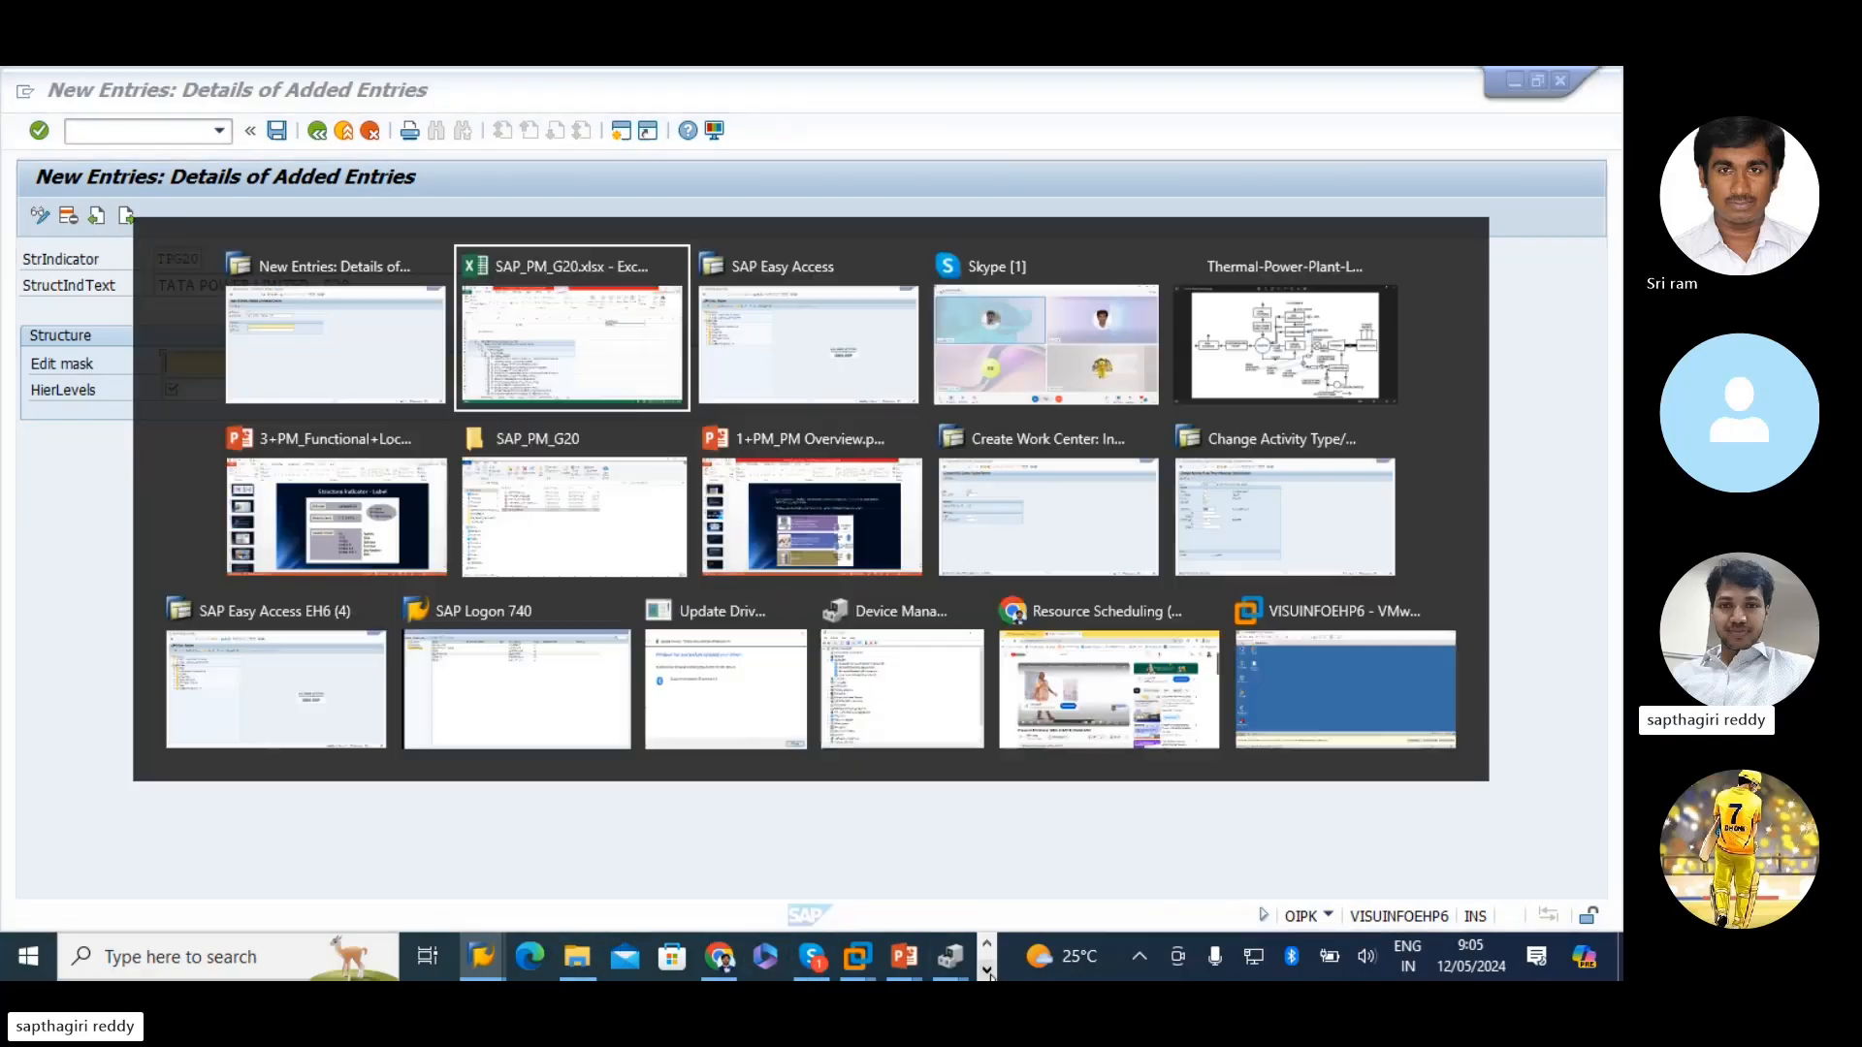
scroll(1048, 660, up, 6)
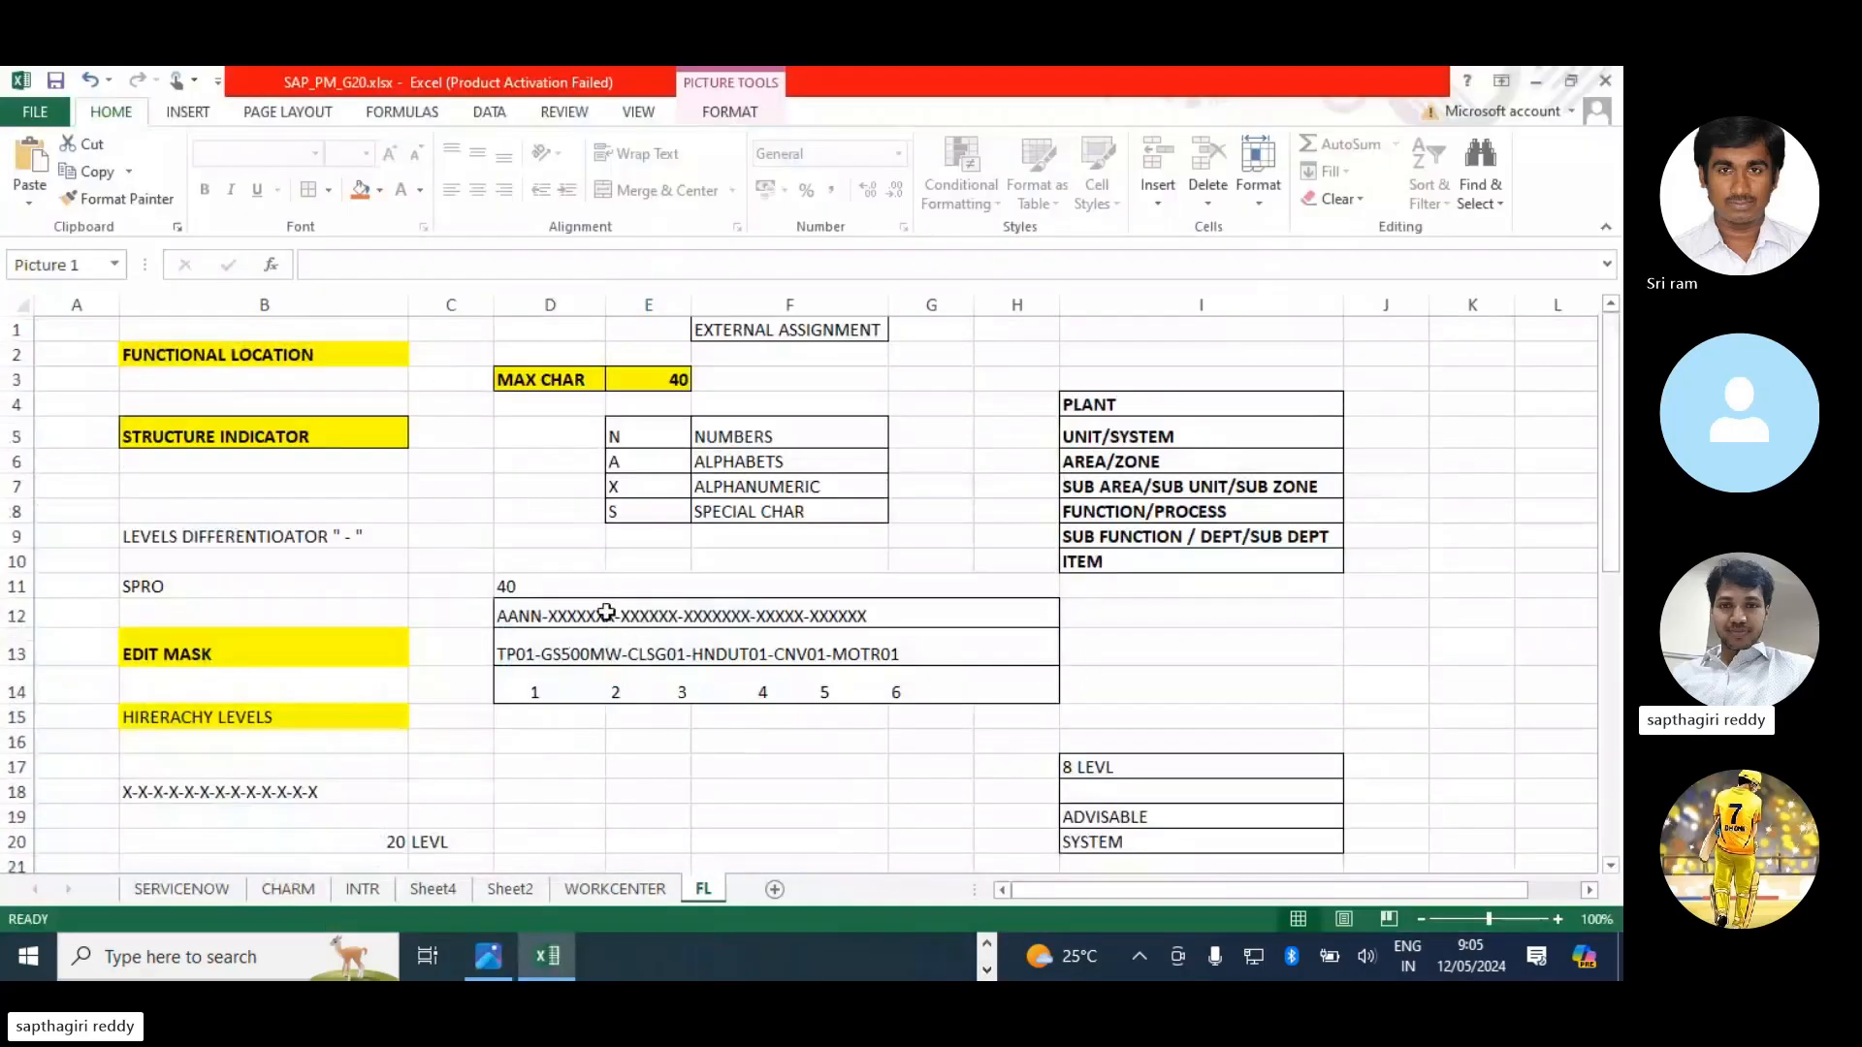
click(601, 617)
triple_click(542, 271)
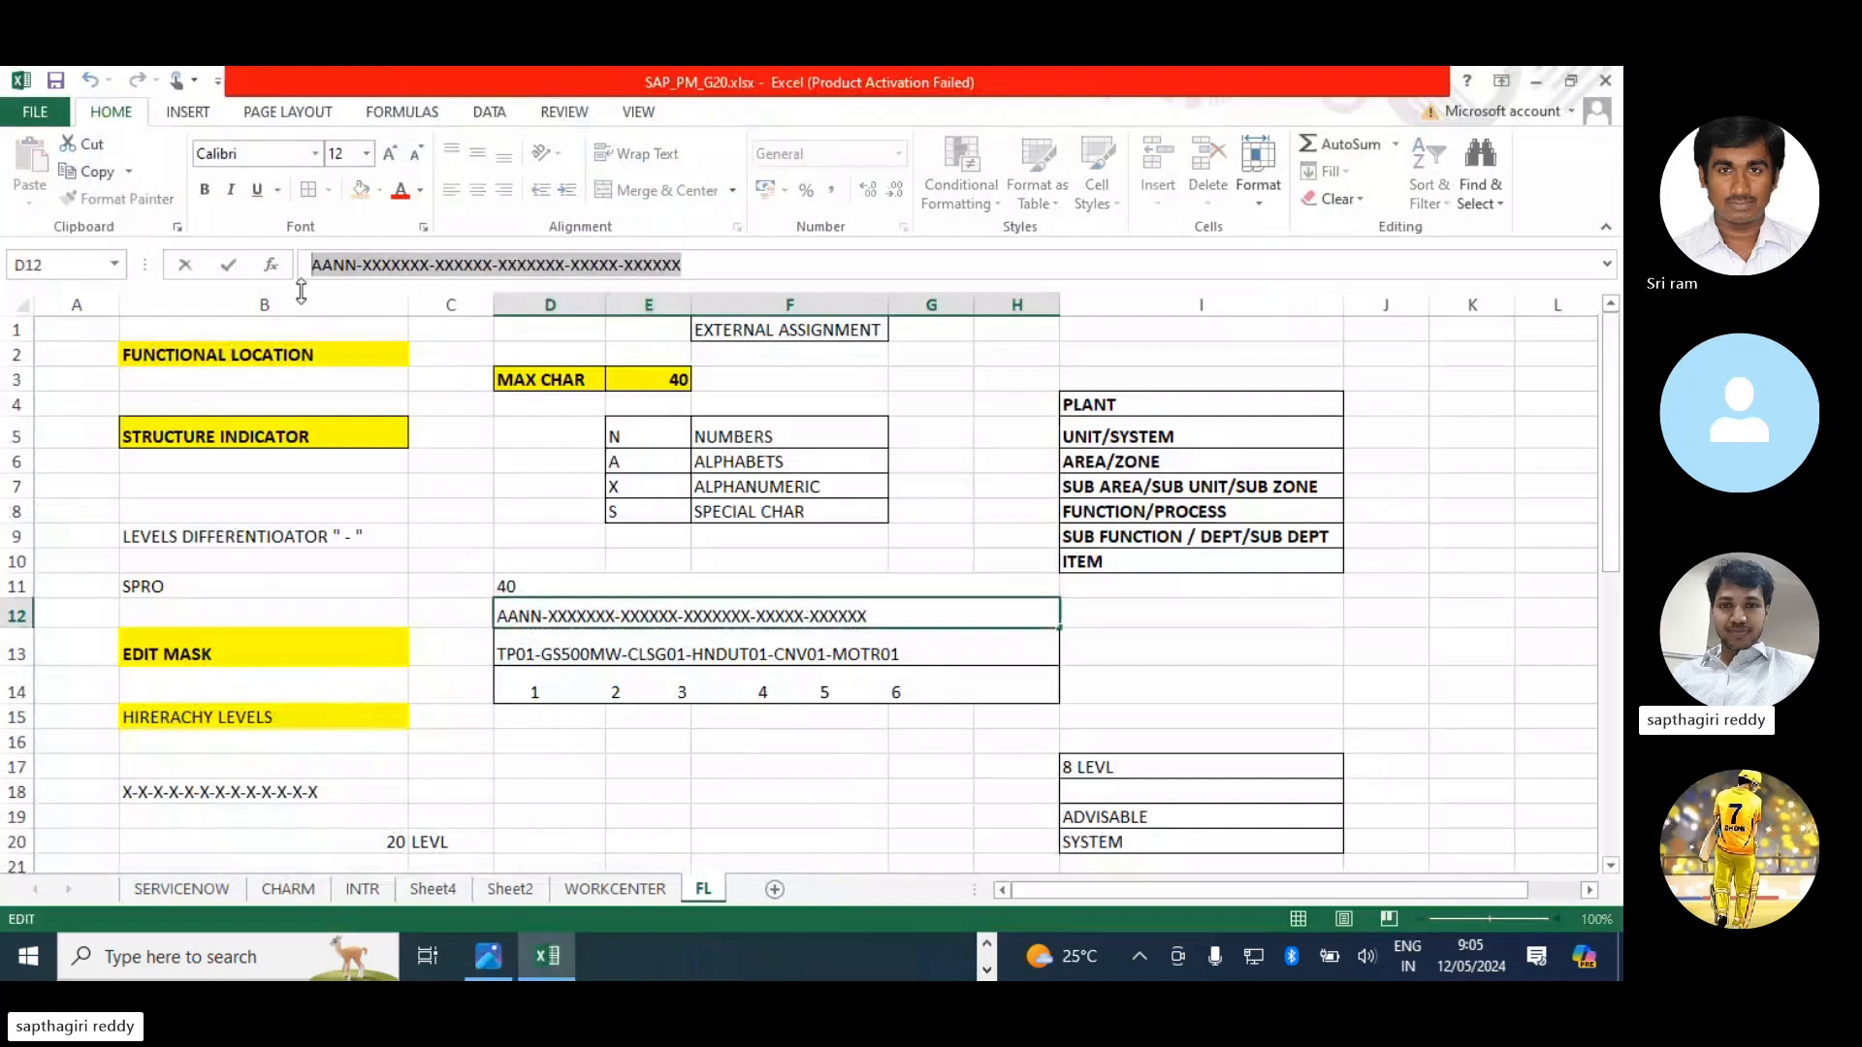
key(alt+Tab)
key(alt+Tab)
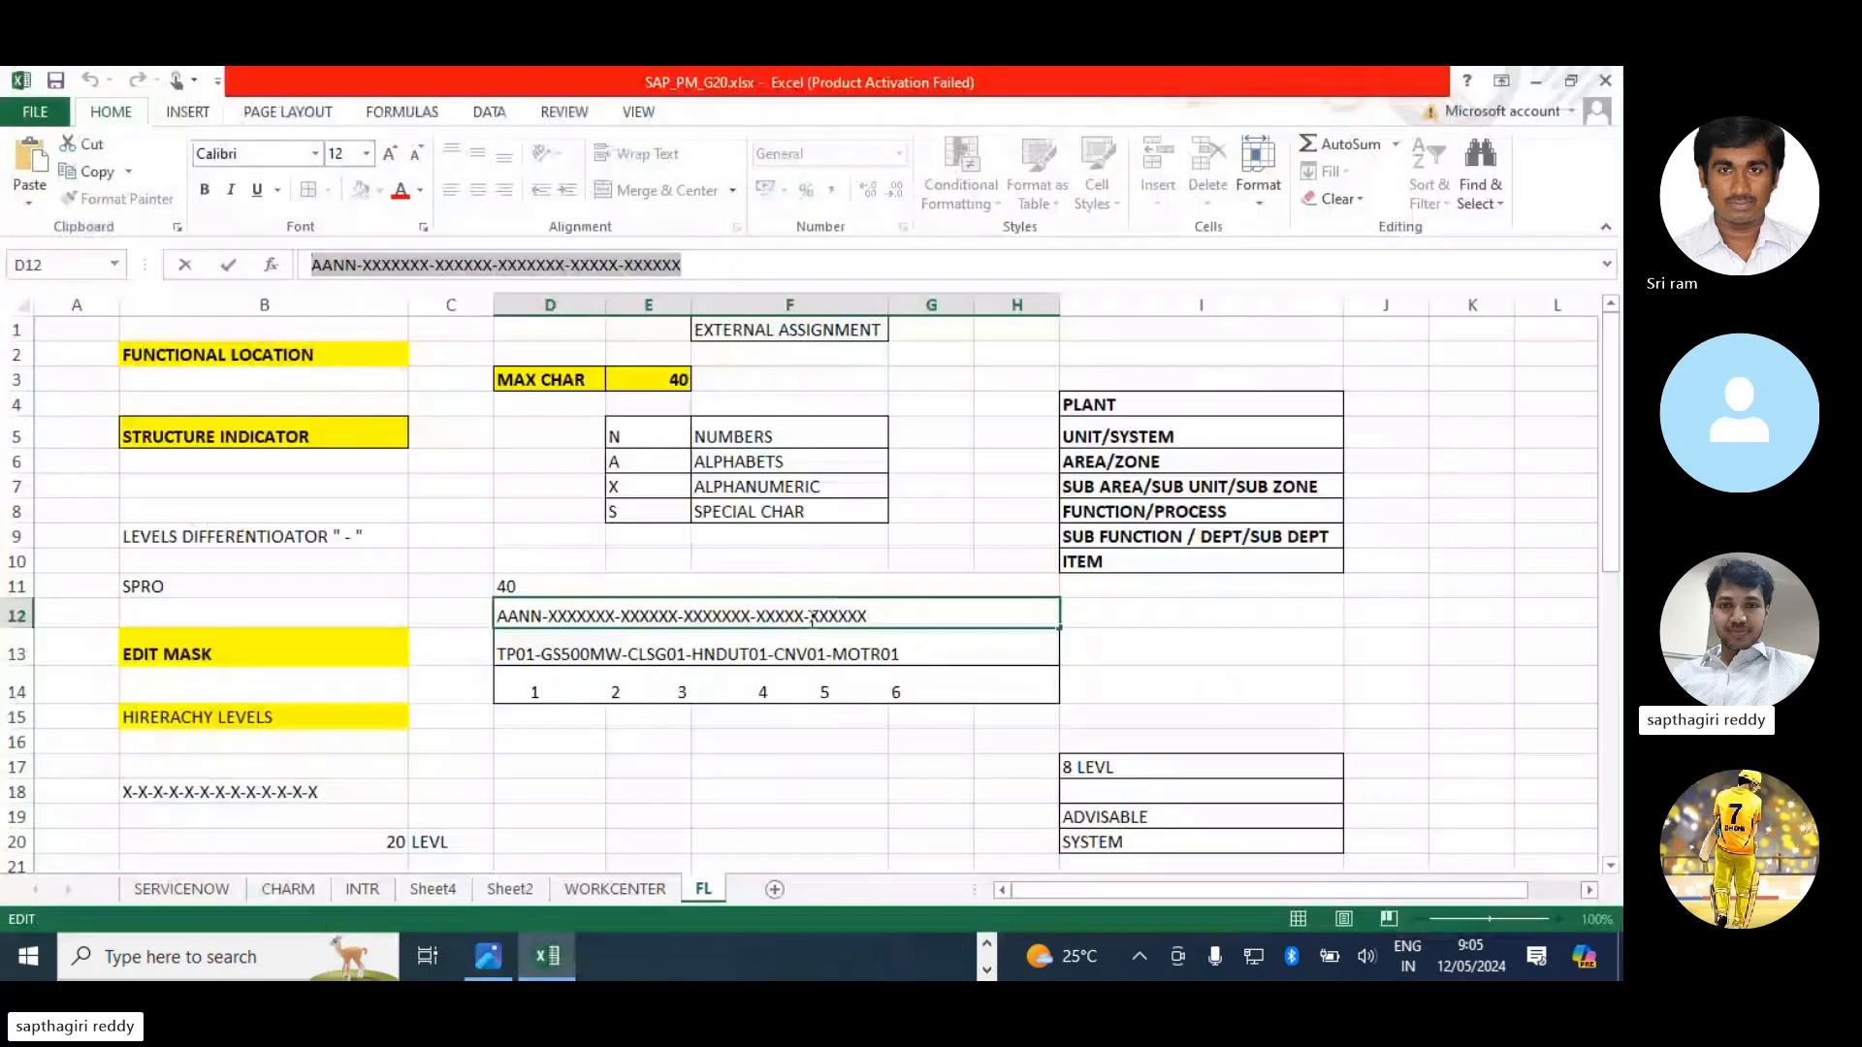
- Replace the last level of the edit mask in D12 with SSSSSS
click(811, 619)
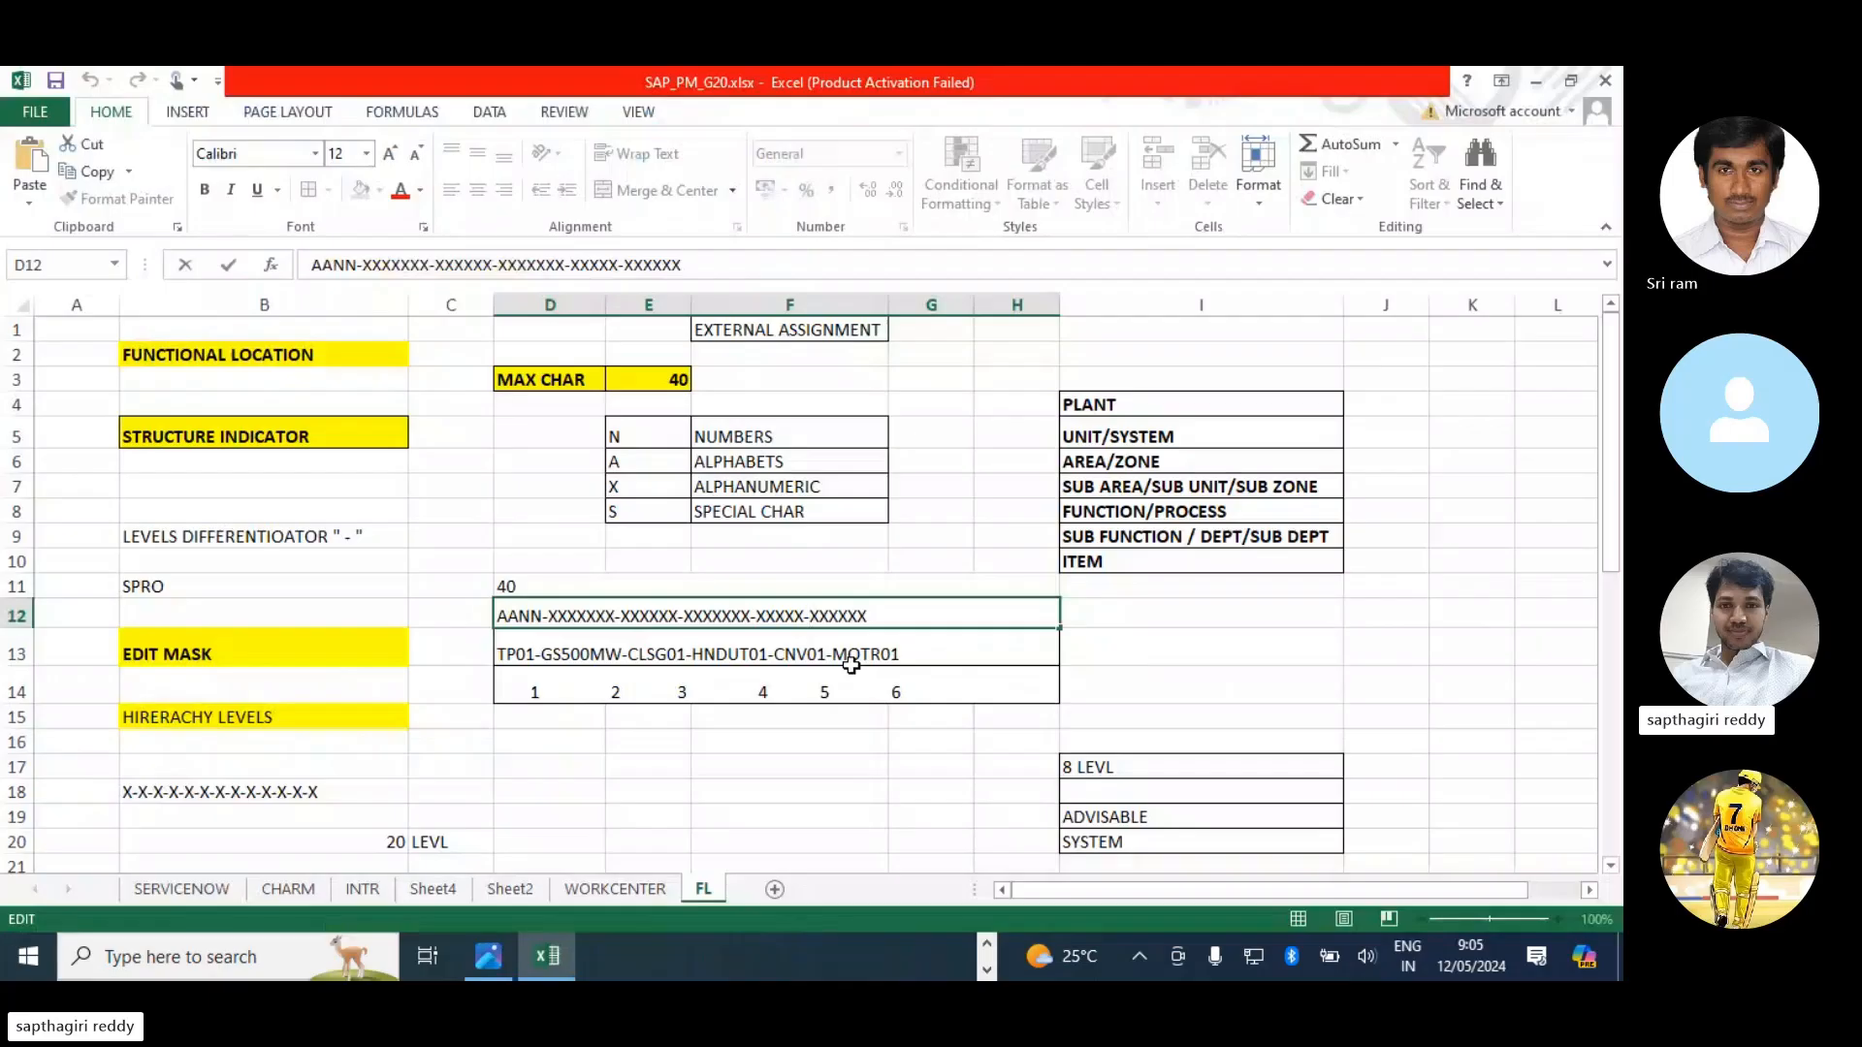
key(Delete)
key(Delete)
key(Delete)
key(Delete)
text(SSSSSS)
key(Return)
- Copy the full edit mask text AANN-XXXXXXX-XXXXXX-XXXXXXX-XXXXX-SSSSSS from D12
double_click(876, 610)
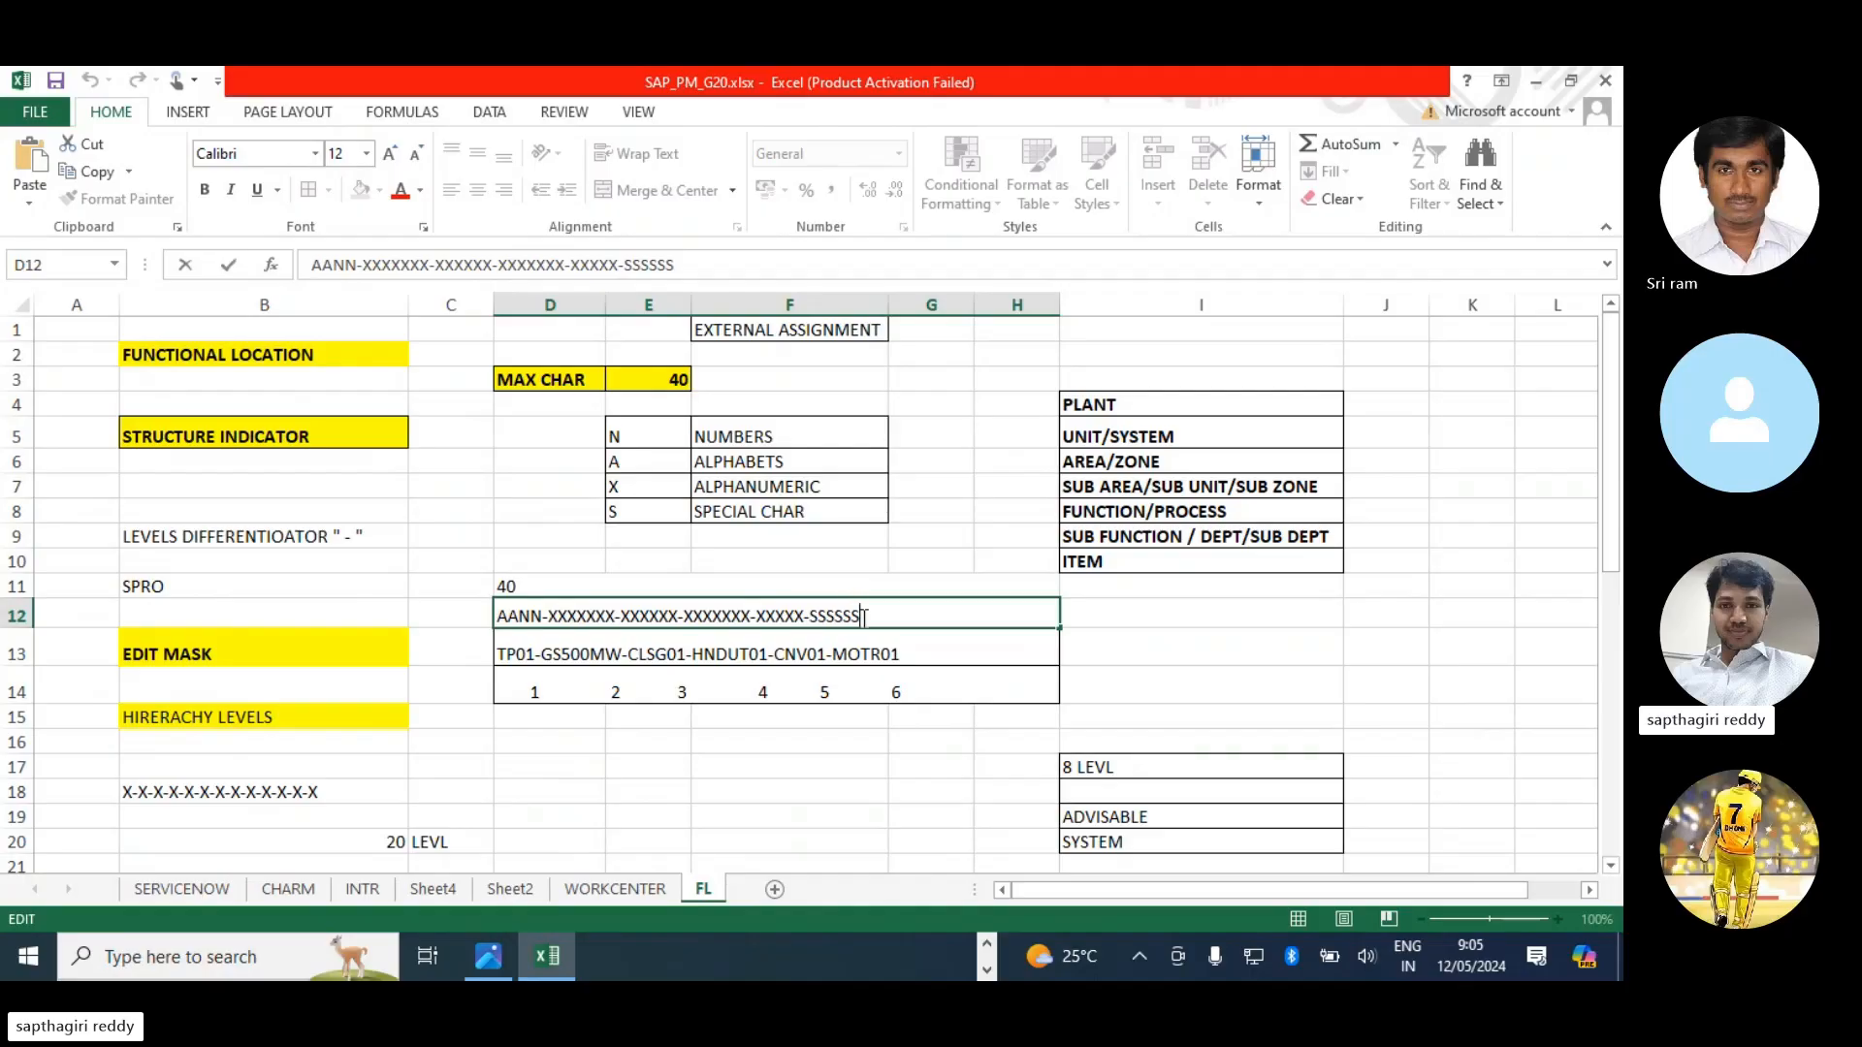
drag(864, 618, 466, 619)
key(ctrl+c)
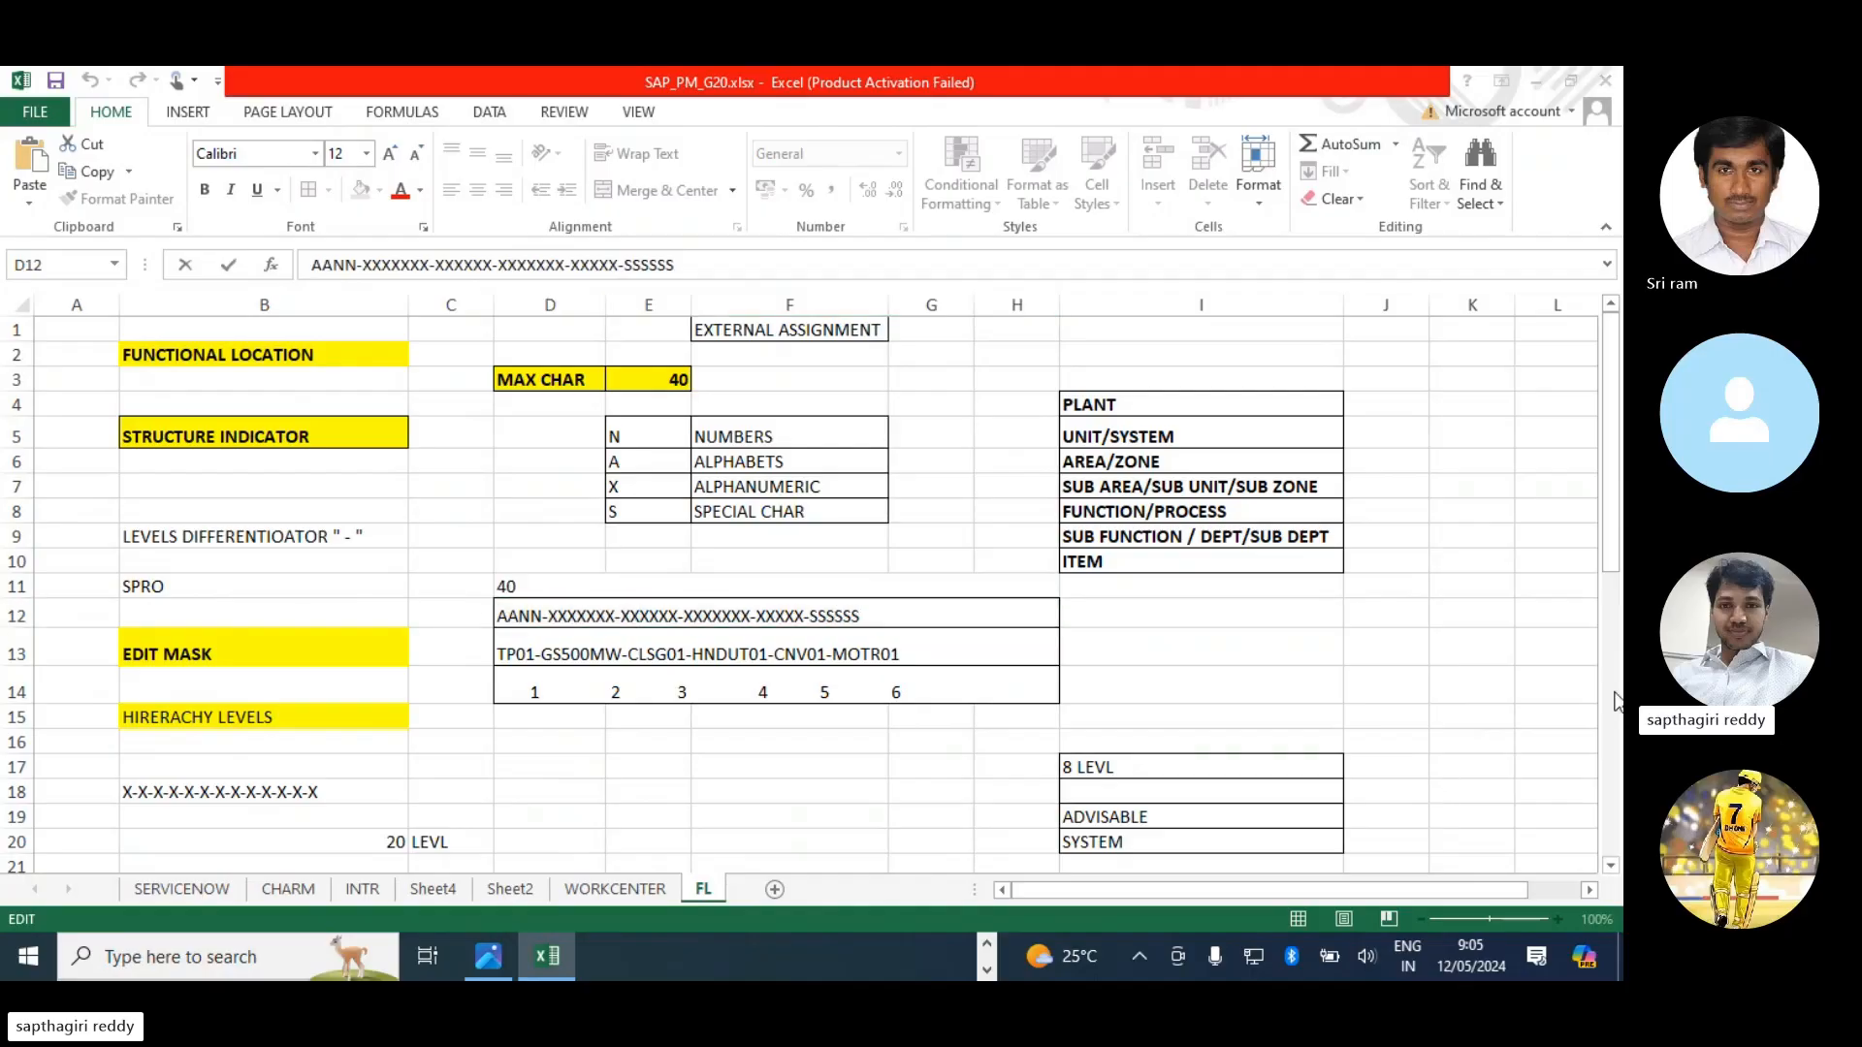
- Switch to SAP, paste AANN-XXXXXXX-XXXXXX-XXXXXXX-XXXXX-SSSSSS as the Edit mask, and copy the worksheet's hierarchy level numbers 1 to 6 into HierLevels
key(alt+Tab)
key(ctrl+v)
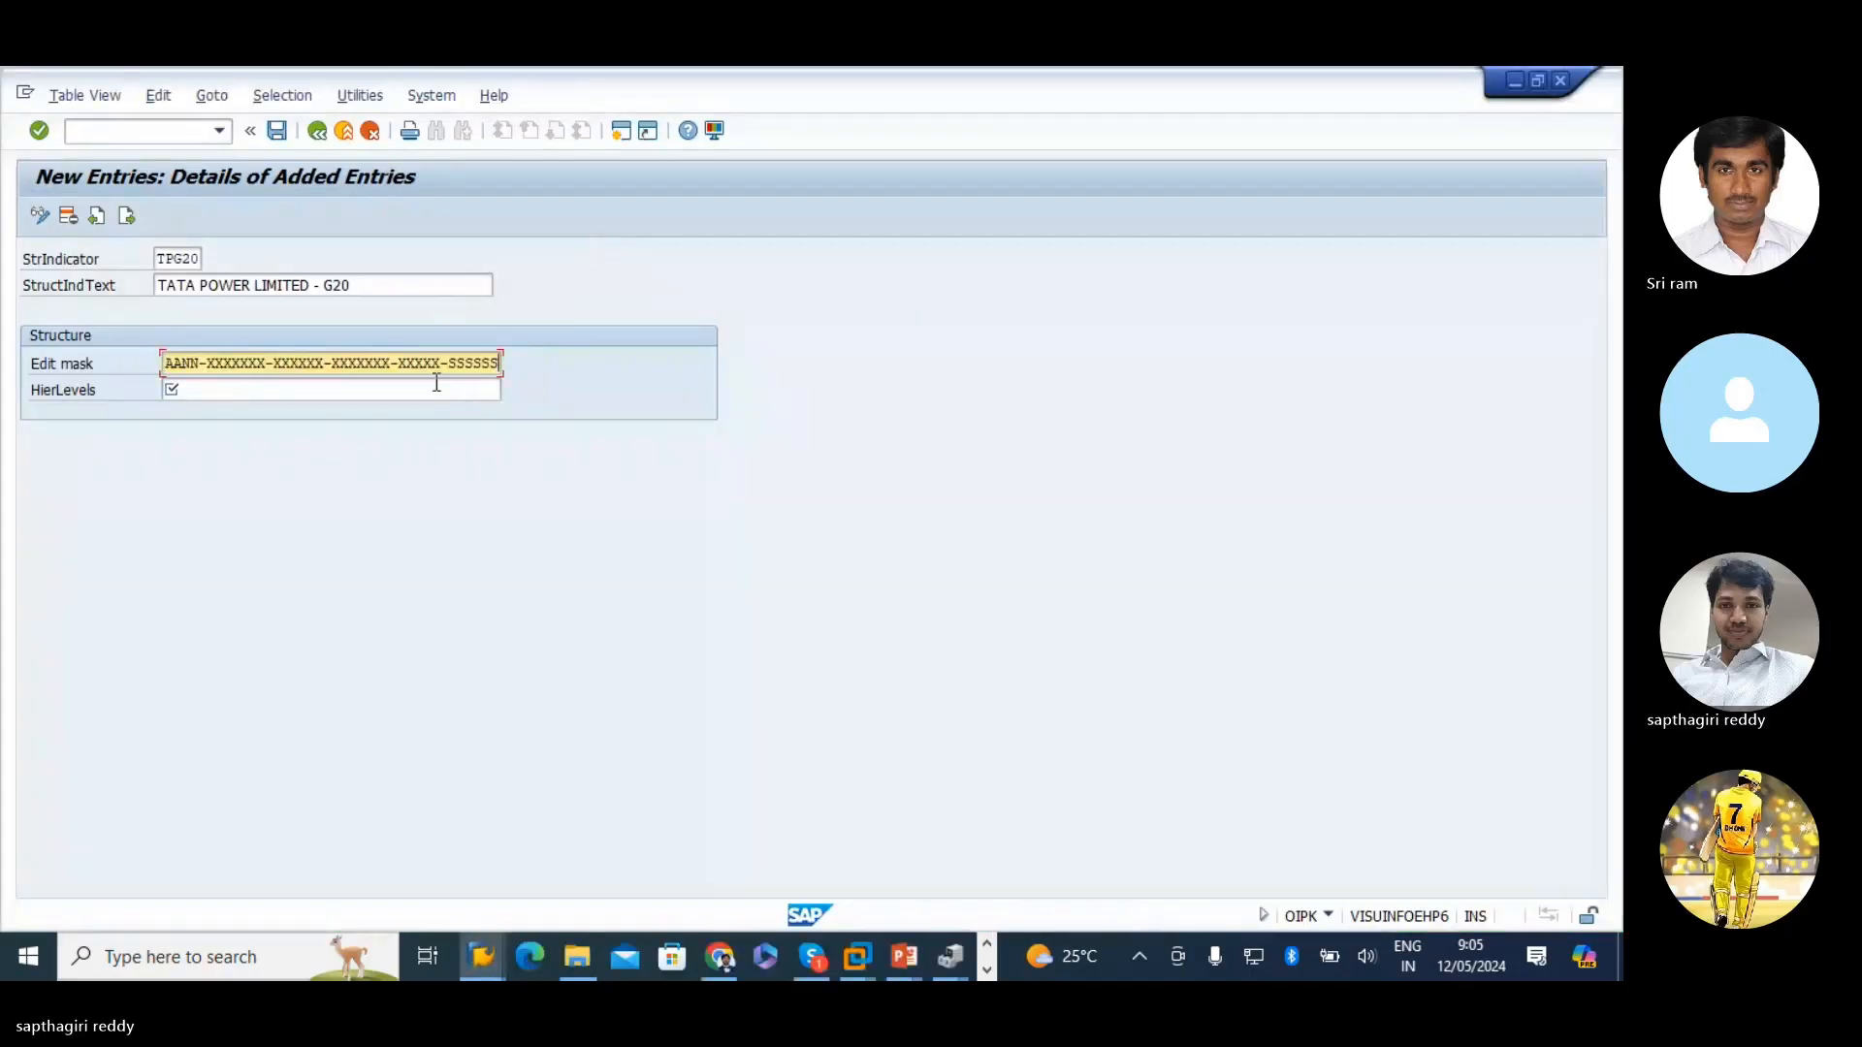
click(192, 390)
key(alt+Tab)
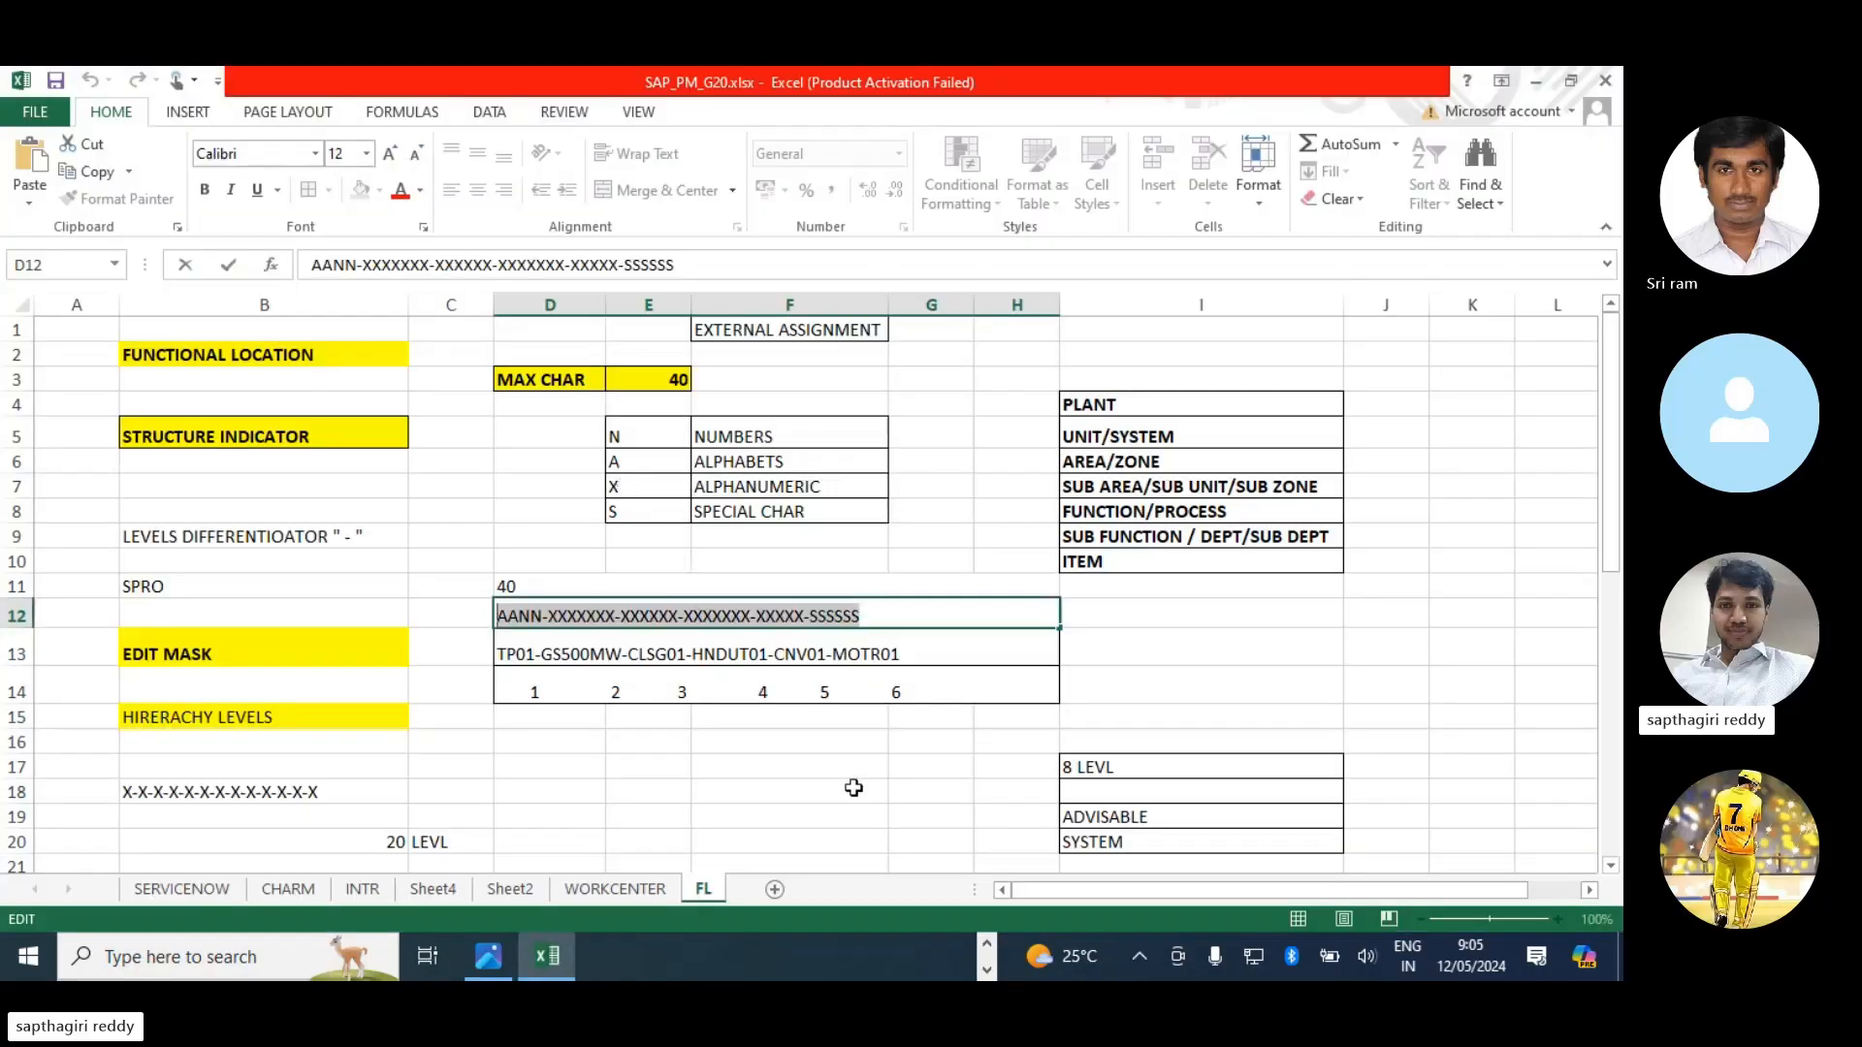
double_click(918, 692)
drag(917, 692, 464, 652)
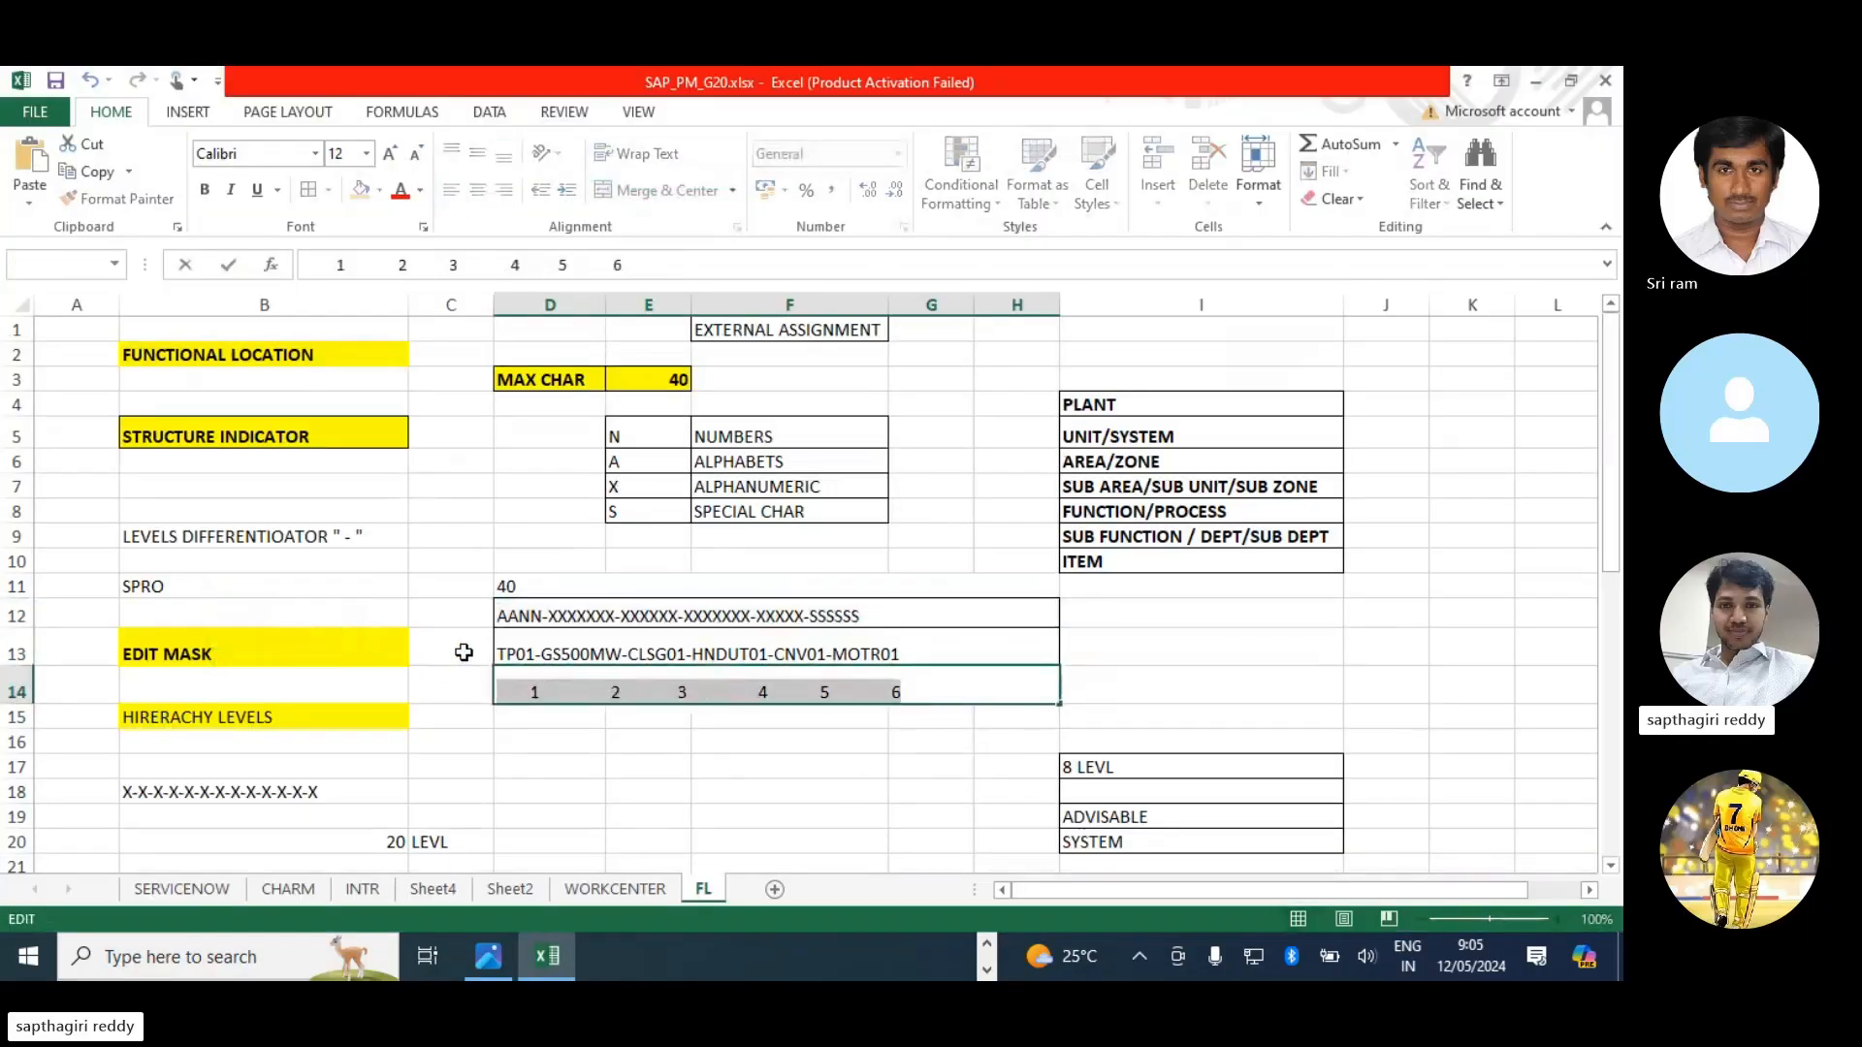
key(ctrl+c)
key(alt+Tab)
key(ctrl+v)
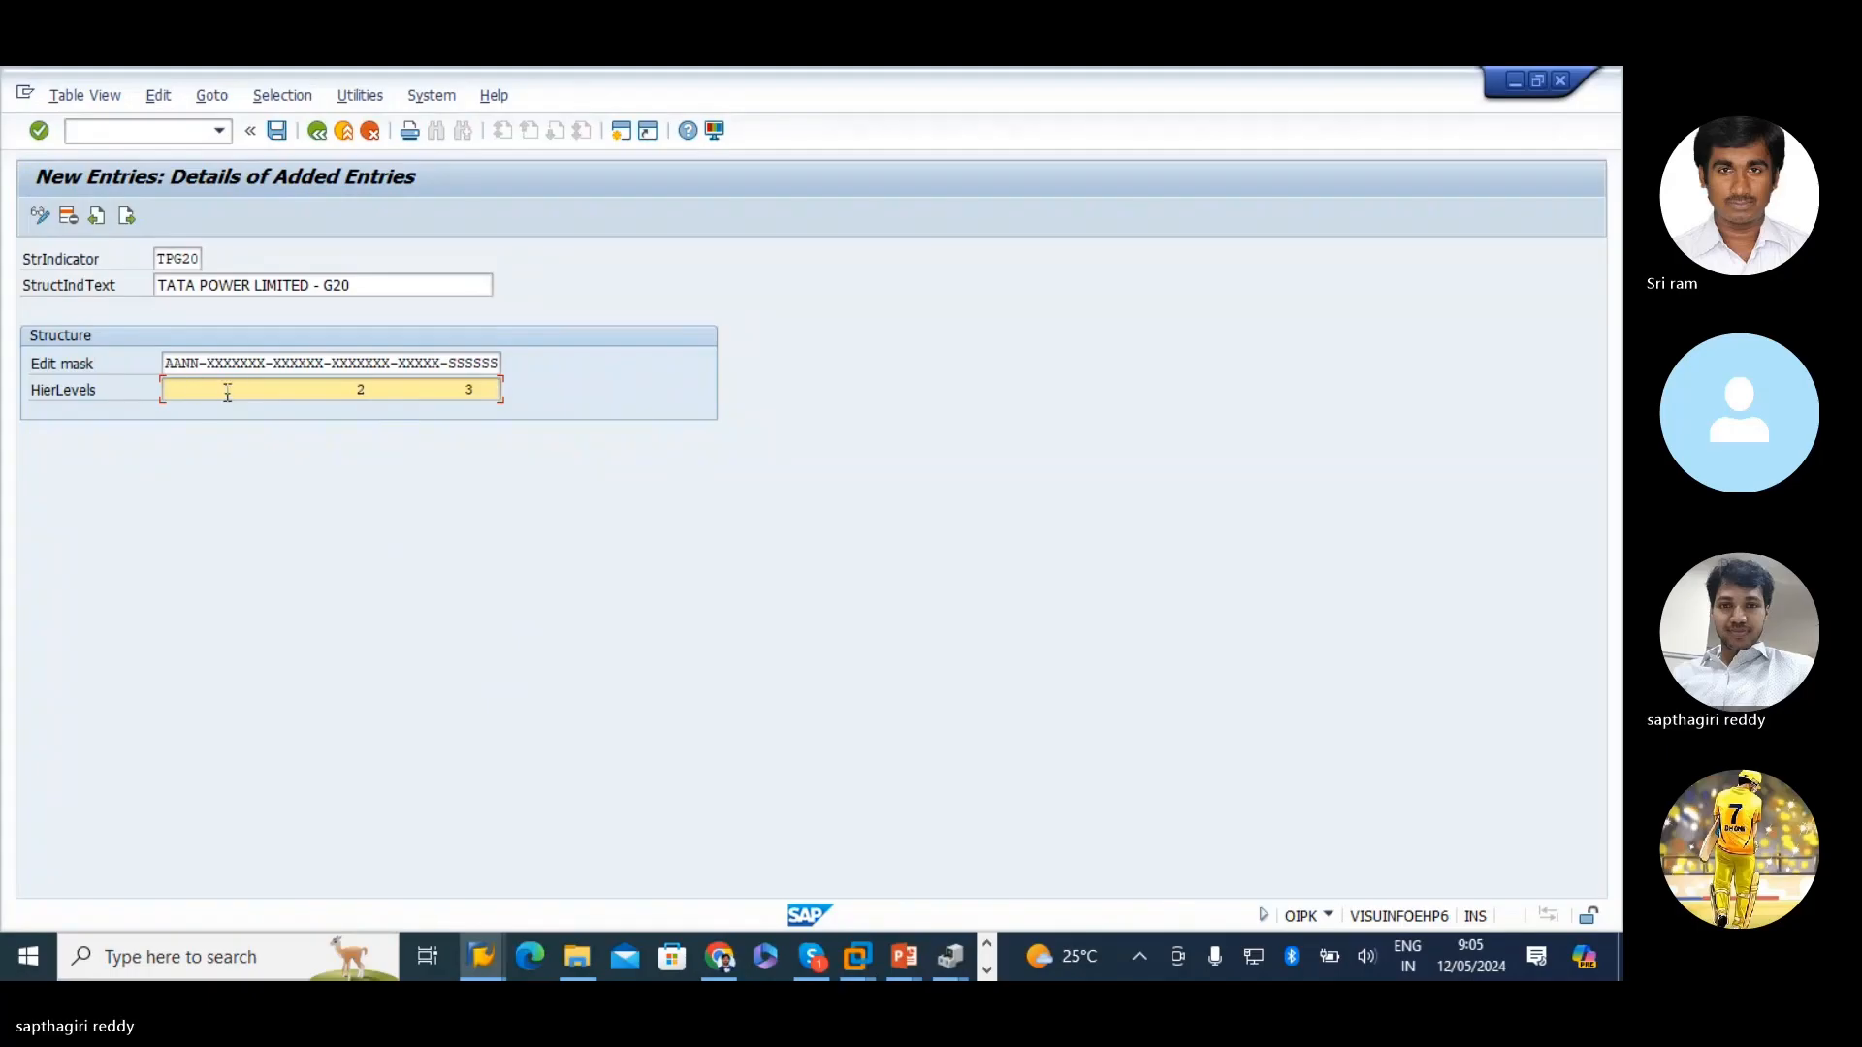
- Remove the surplus spaces in HierLevels so that levels 1 to 5 align under the last characters of their edit mask blocks, and validate
click(227, 392)
key(BackSpace)
key(BackSpace)
key(BackSpace)
key(BackSpace)
click(328, 391)
key(BackSpace)
key(BackSpace)
key(BackSpace)
key(BackSpace)
key(BackSpace)
key(BackSpace)
key(BackSpace)
key(BackSpace)
key(BackSpace)
key(BackSpace)
key(BackSpace)
key(BackSpace)
key(BackSpace)
key(BackSpace)
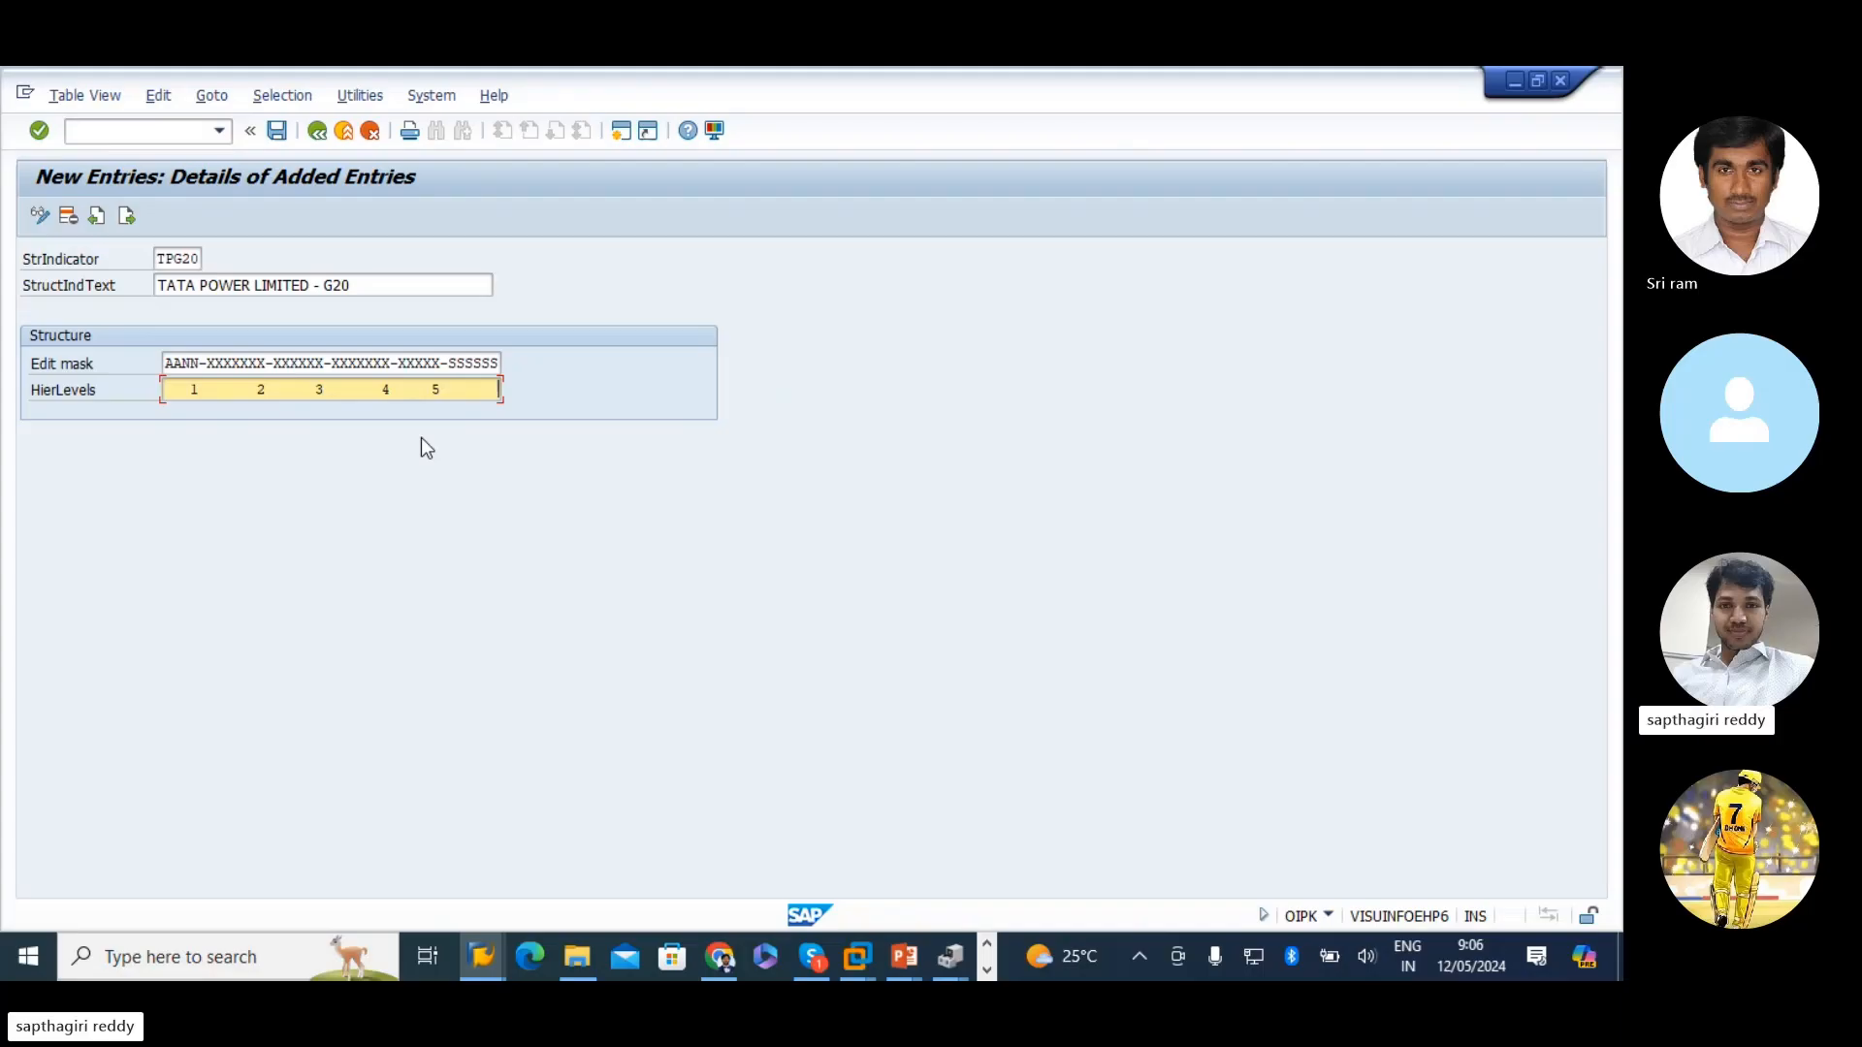
key(Return)
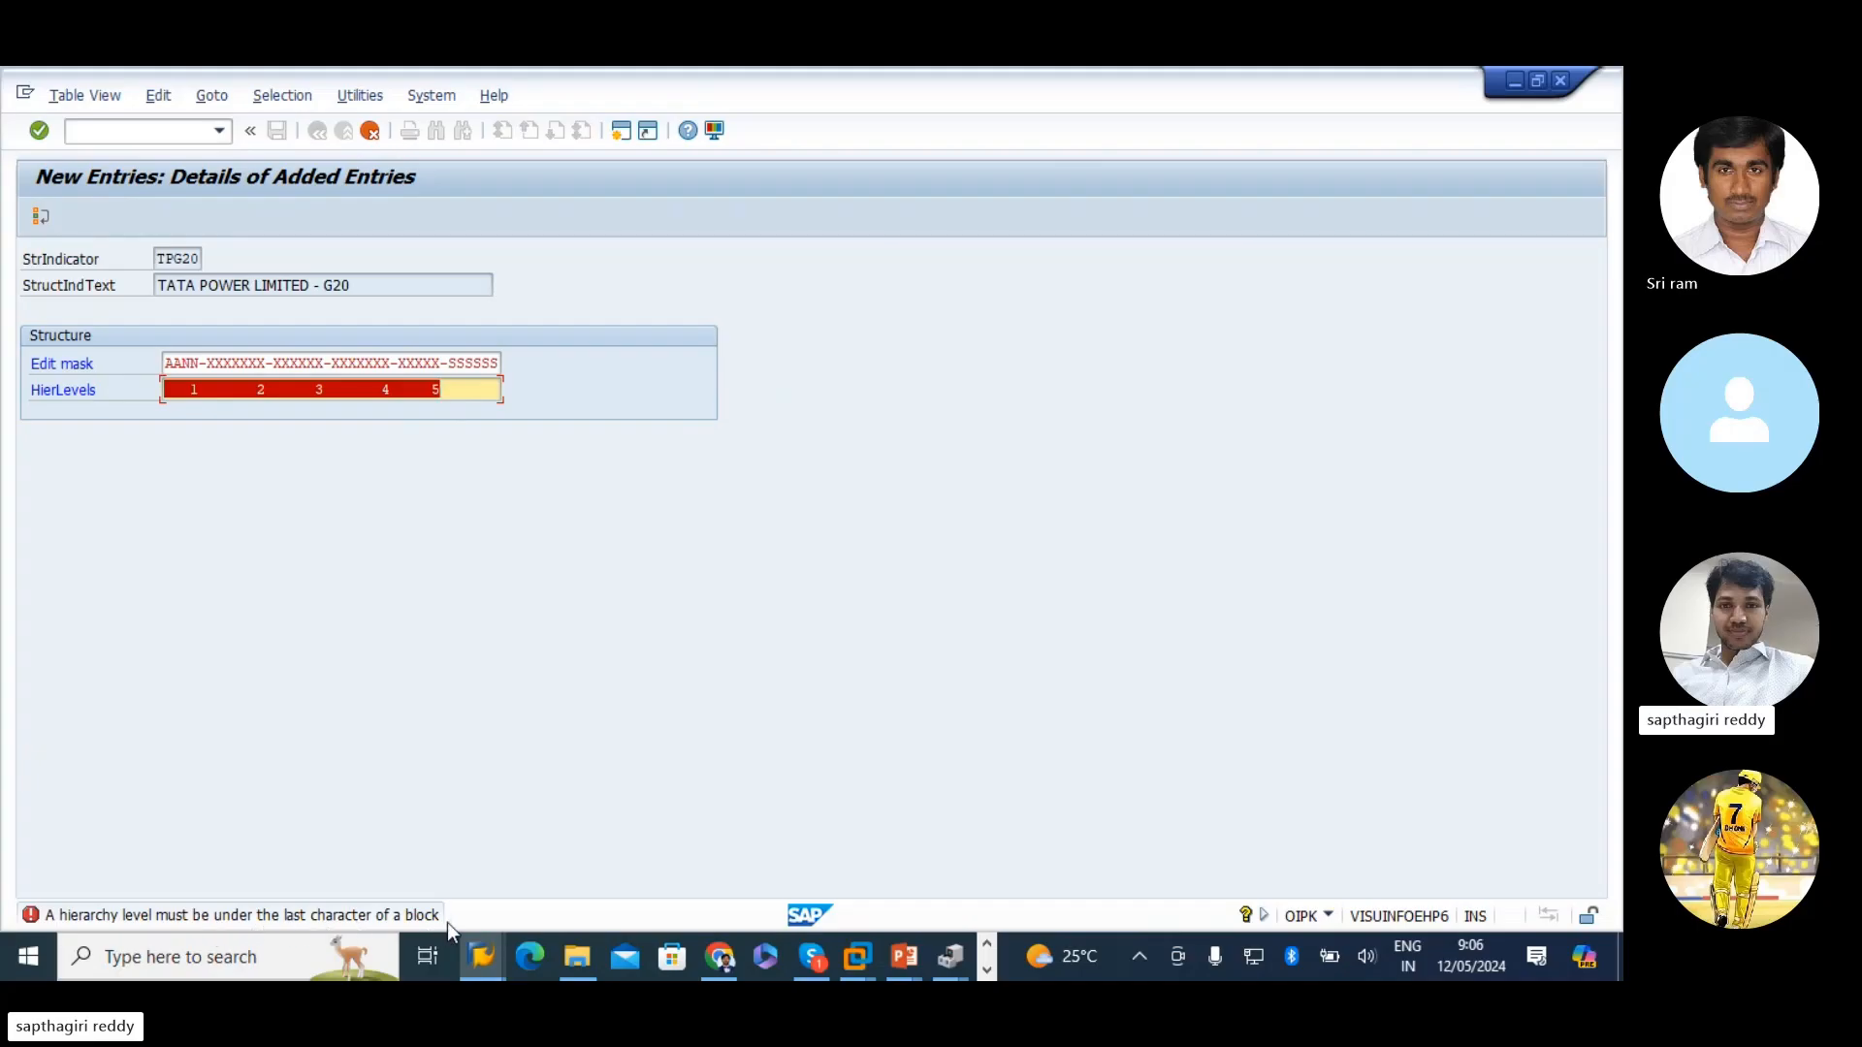
- Add level 6 under the edit mask's last character and adjust level 1 so it sits under the last character of the AANN block
click(498, 390)
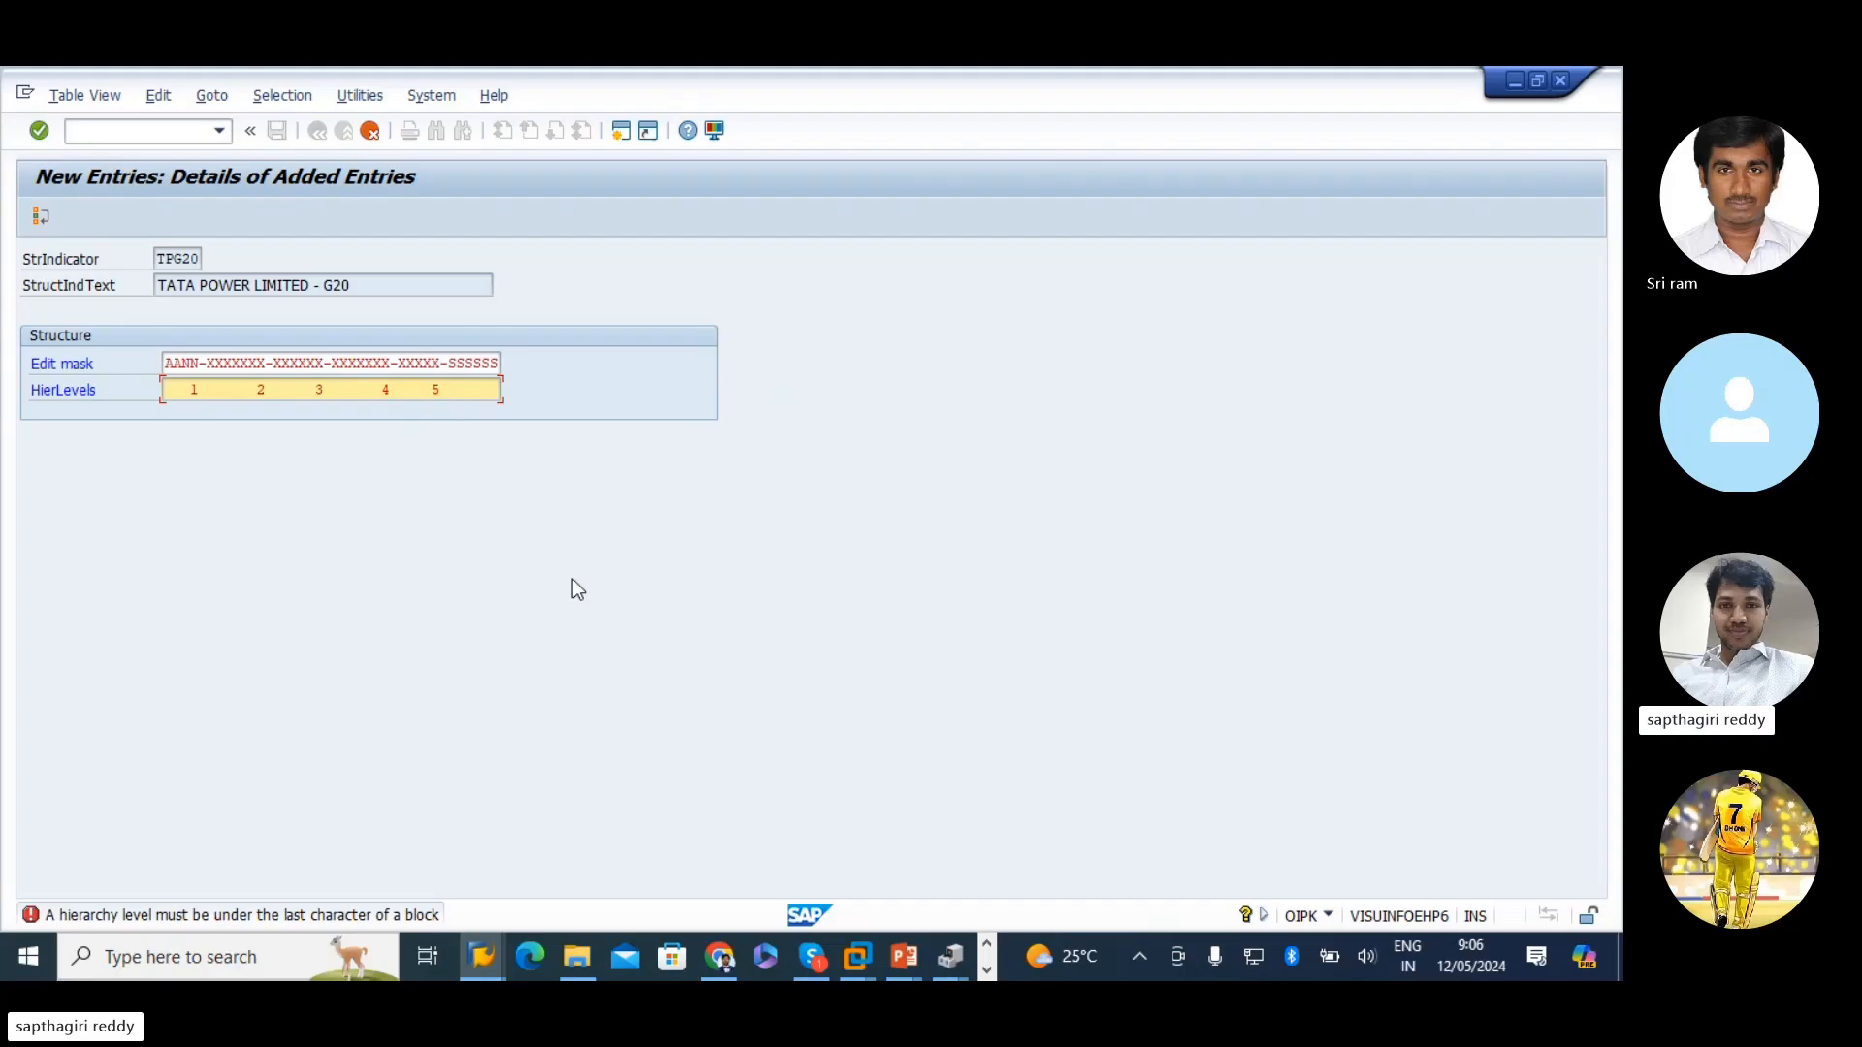
text(6)
click(197, 390)
key(BackSpace)
key(Return)
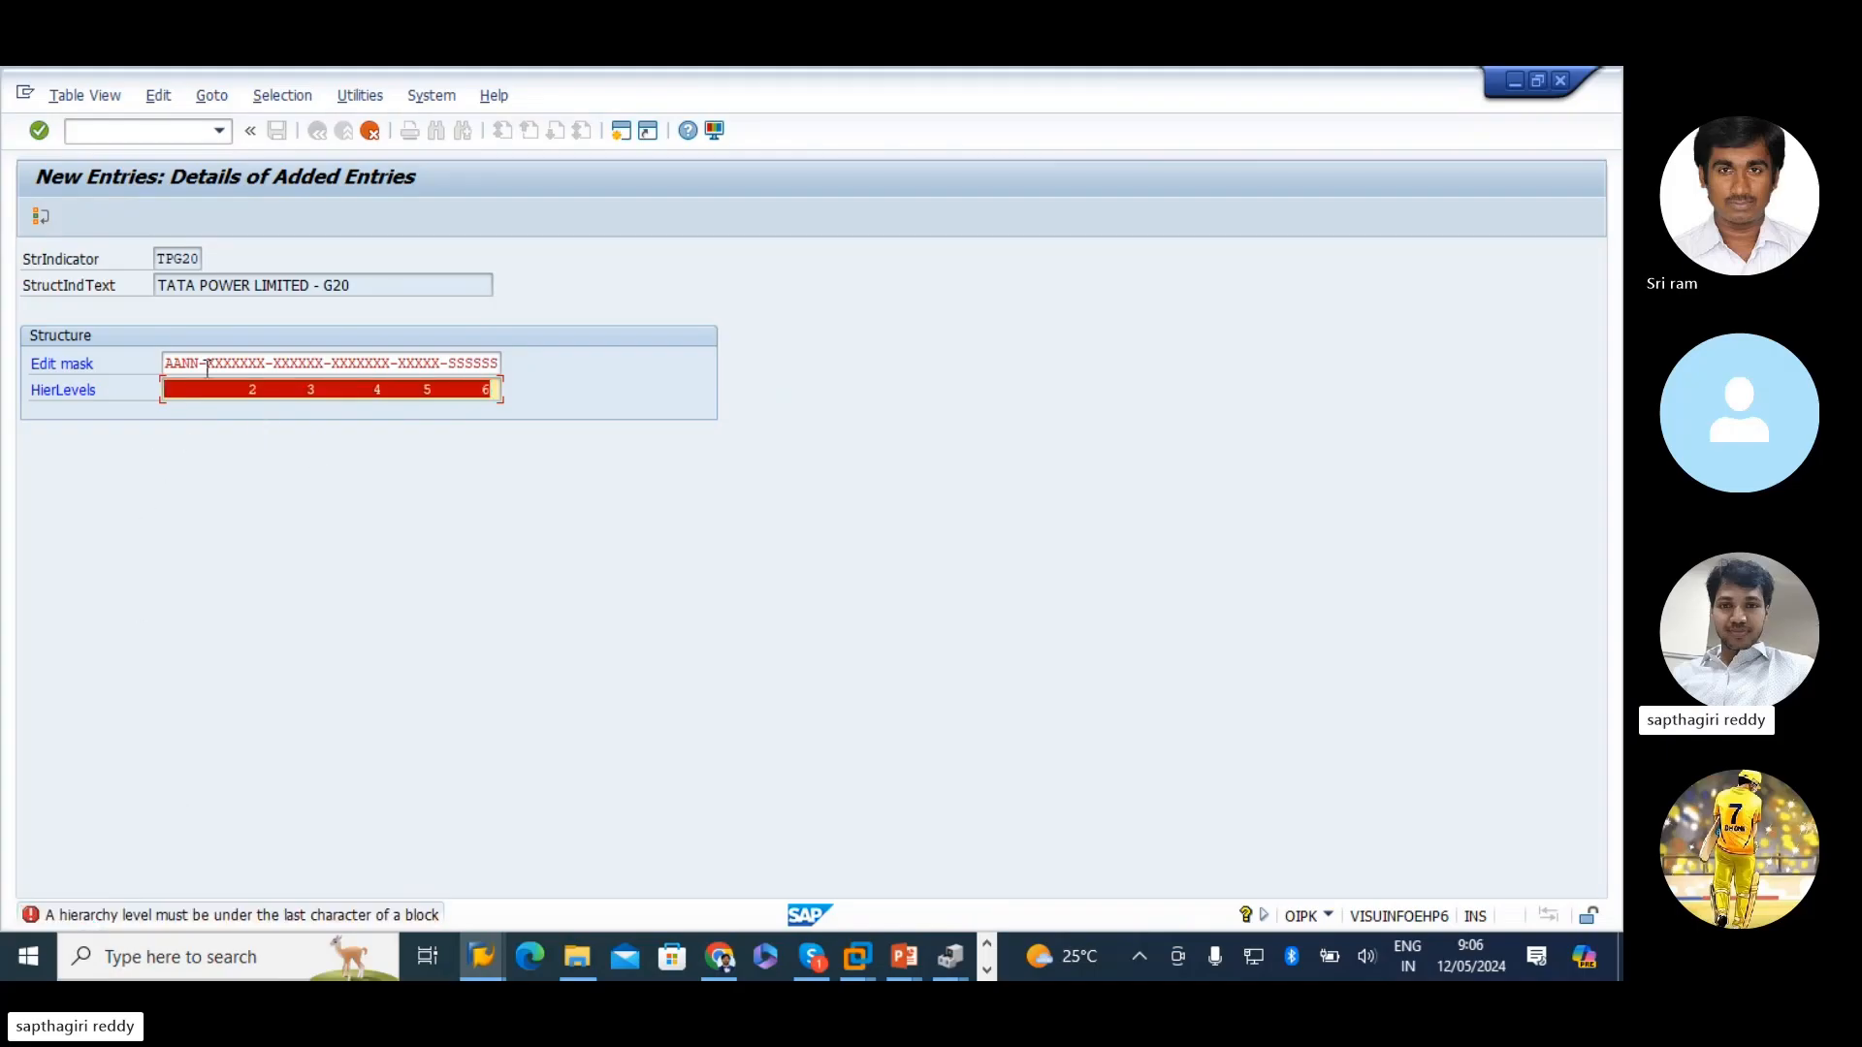
click(202, 390)
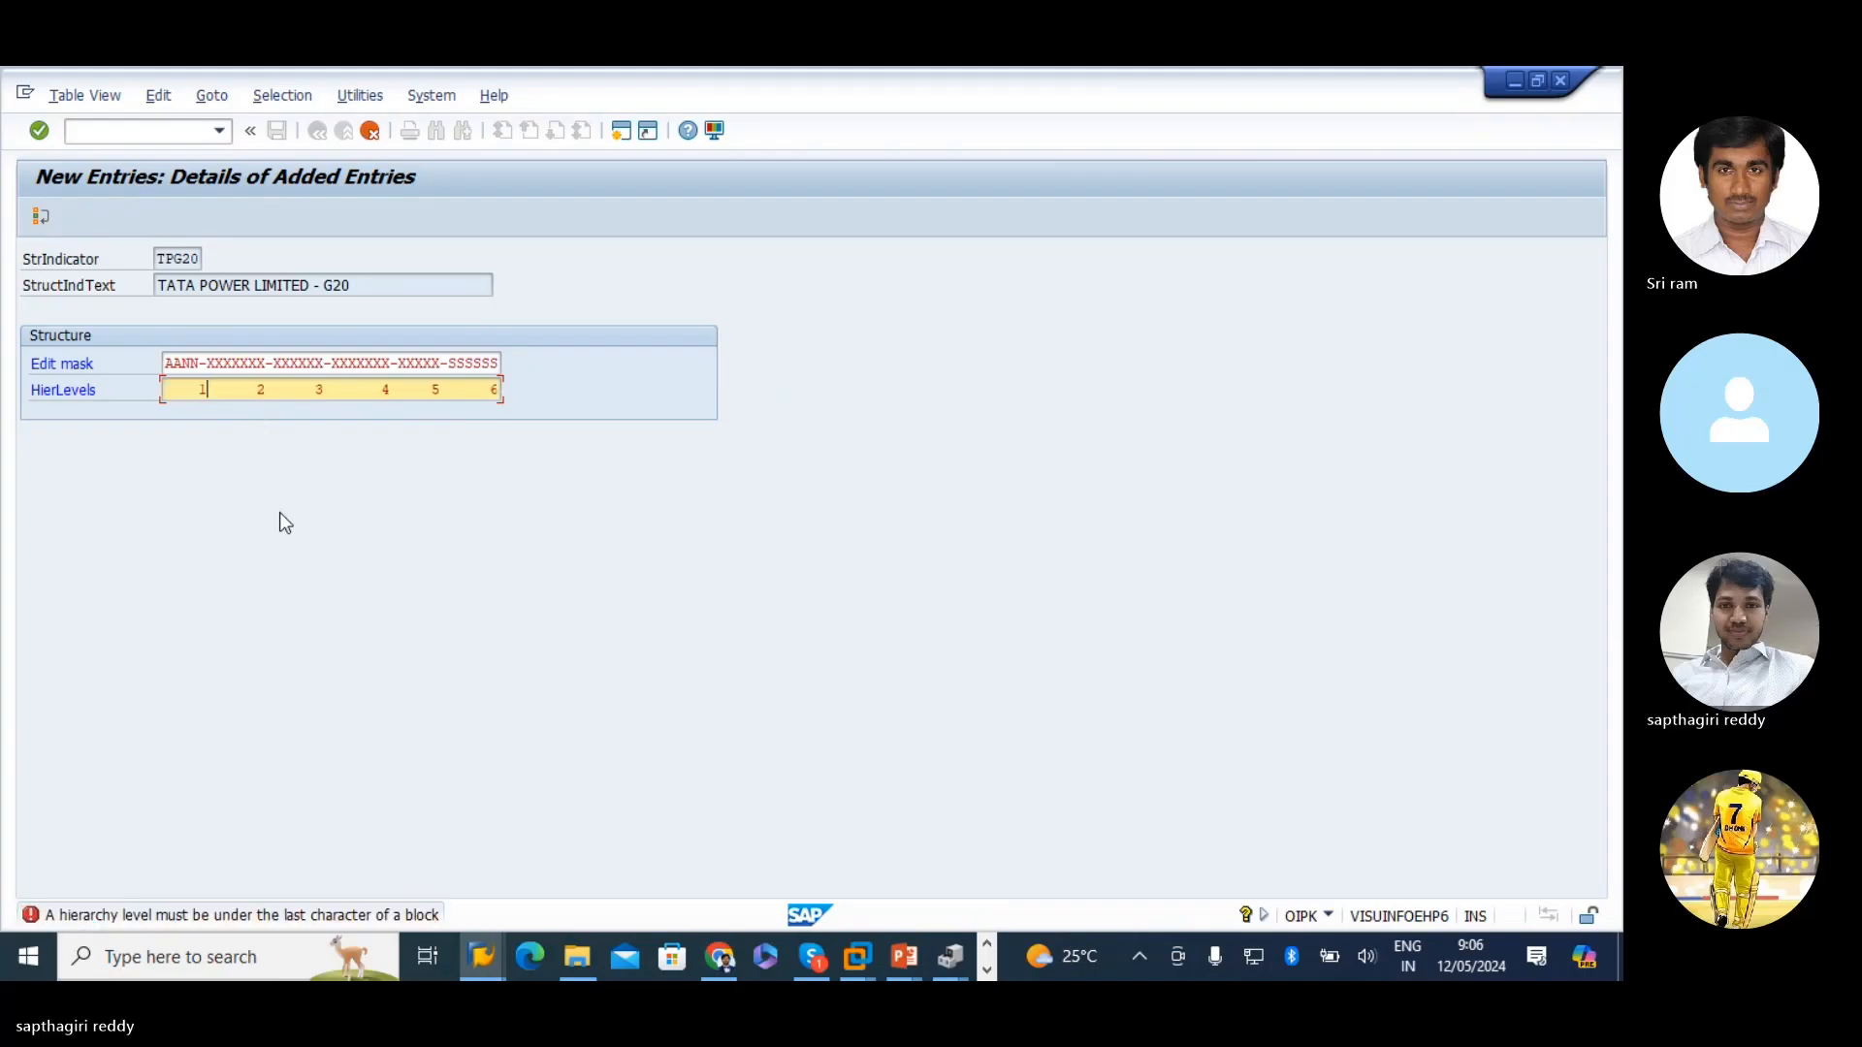
text(1)
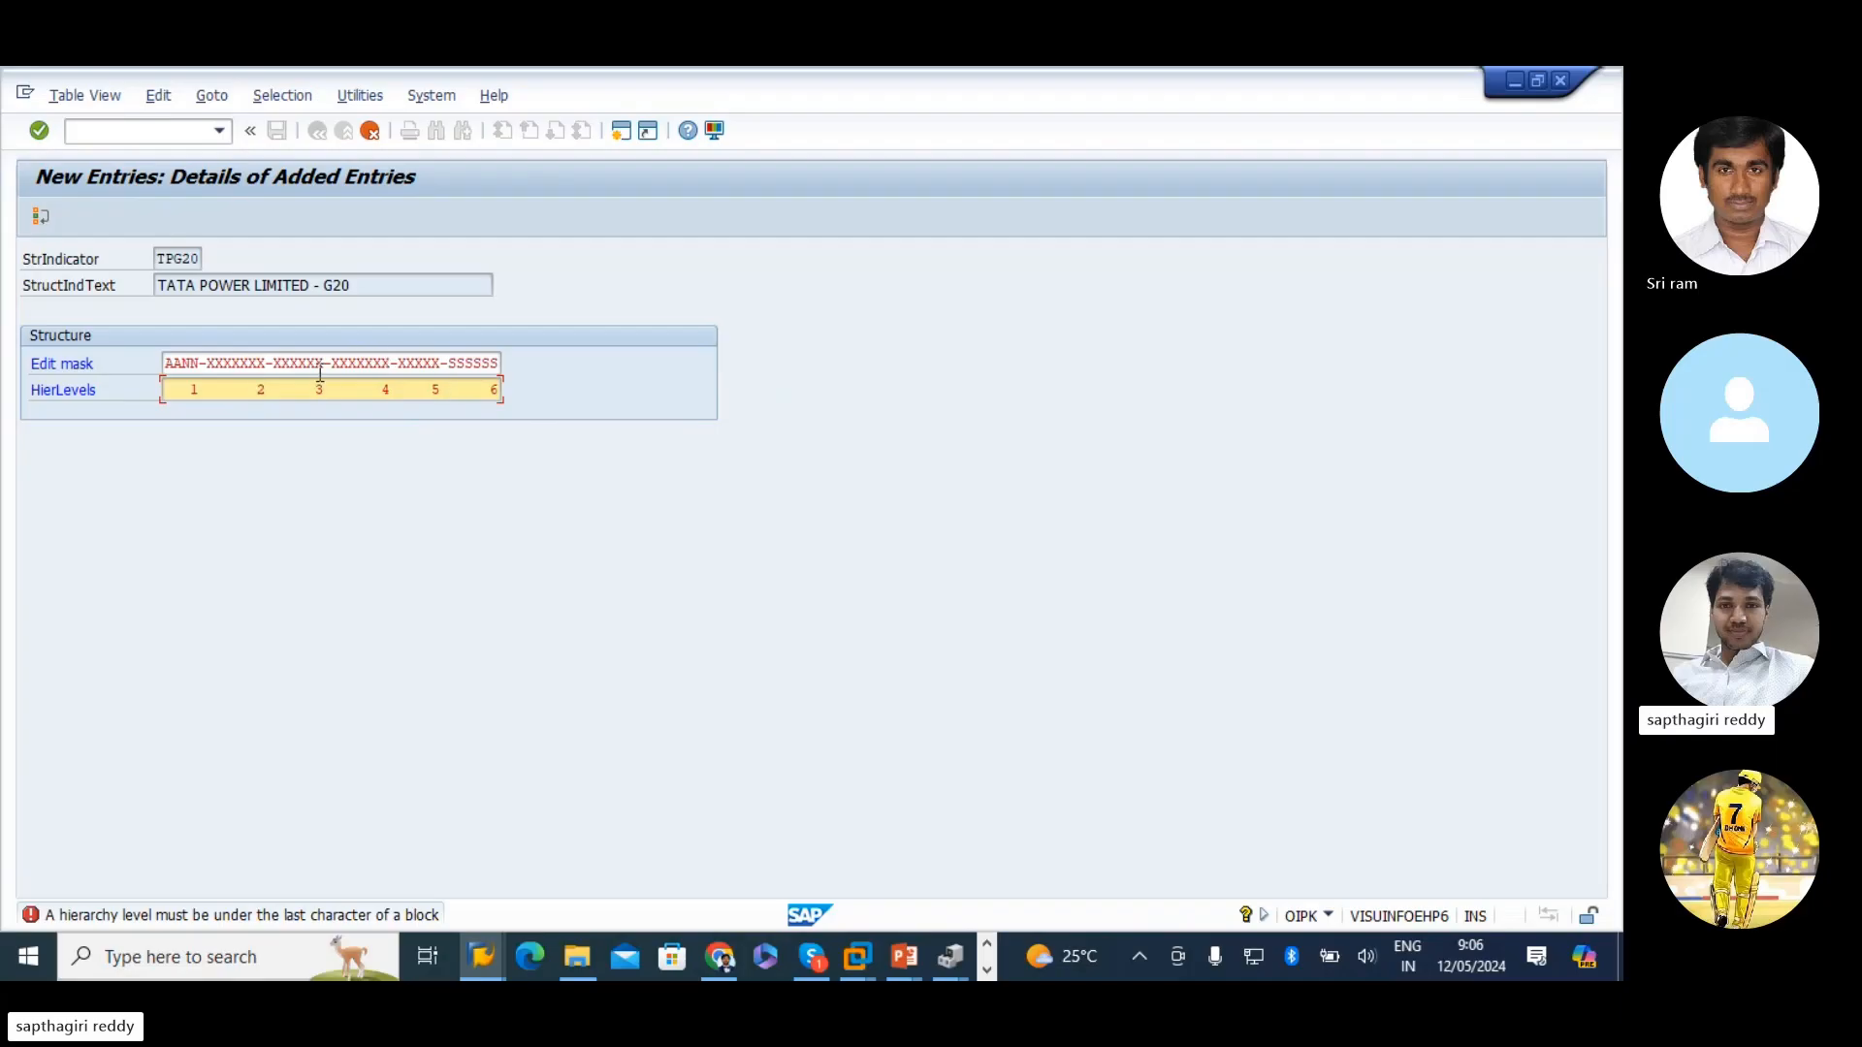
- Capture the New Entries details area as a screenshot and paste it into Excel's FL sheet below the SPRO path picture
key(super+shift+s)
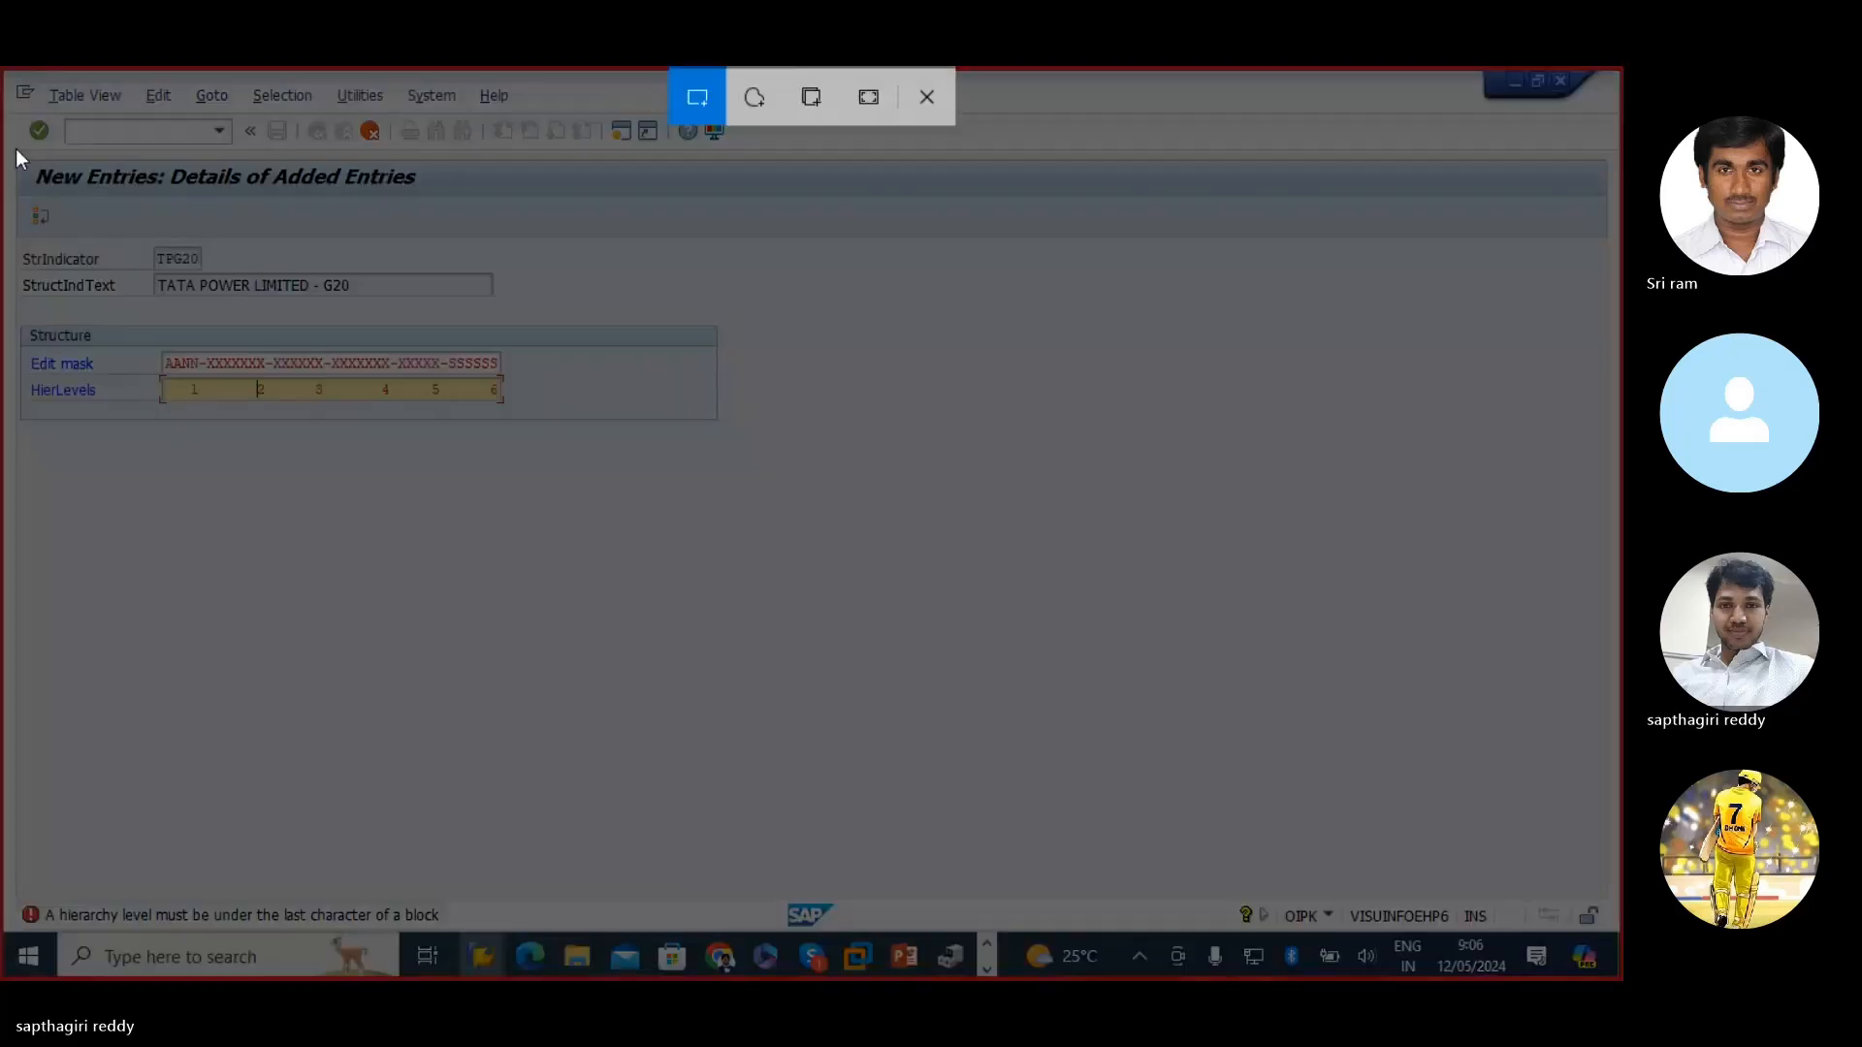
drag(15, 153, 868, 531)
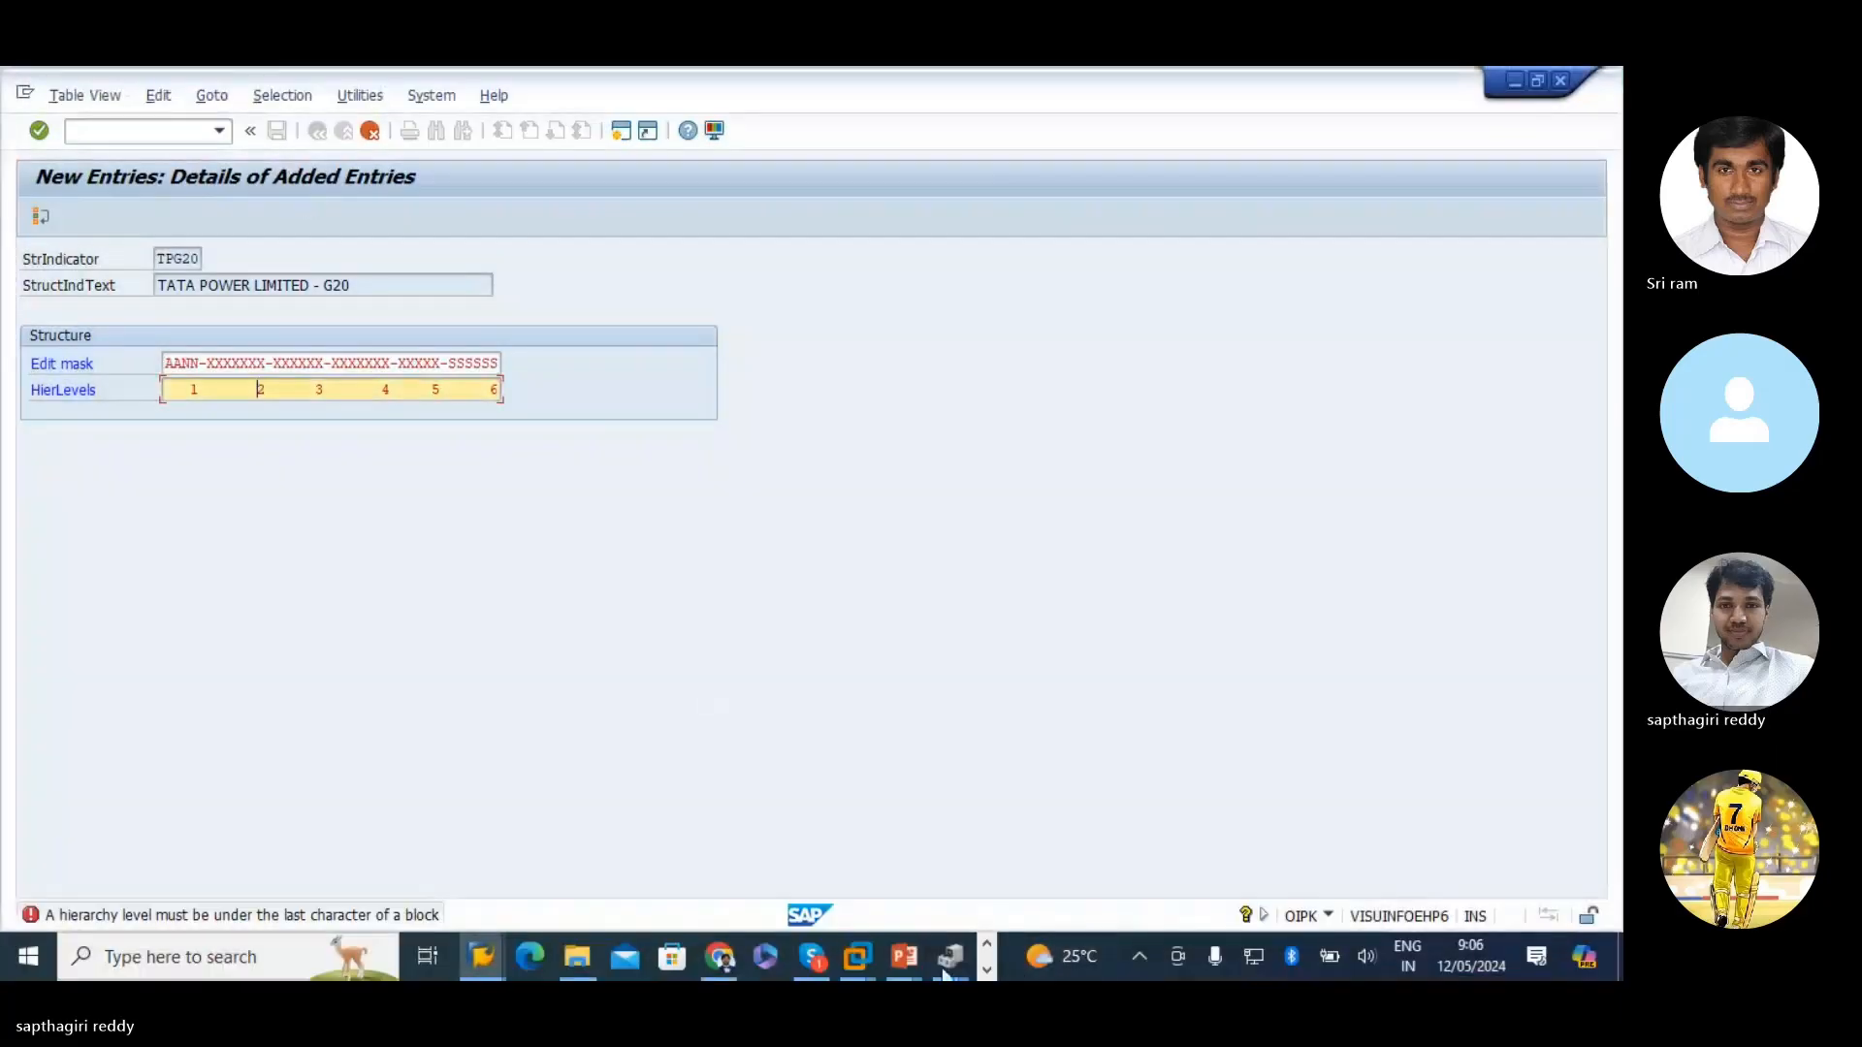
key(alt+Tab)
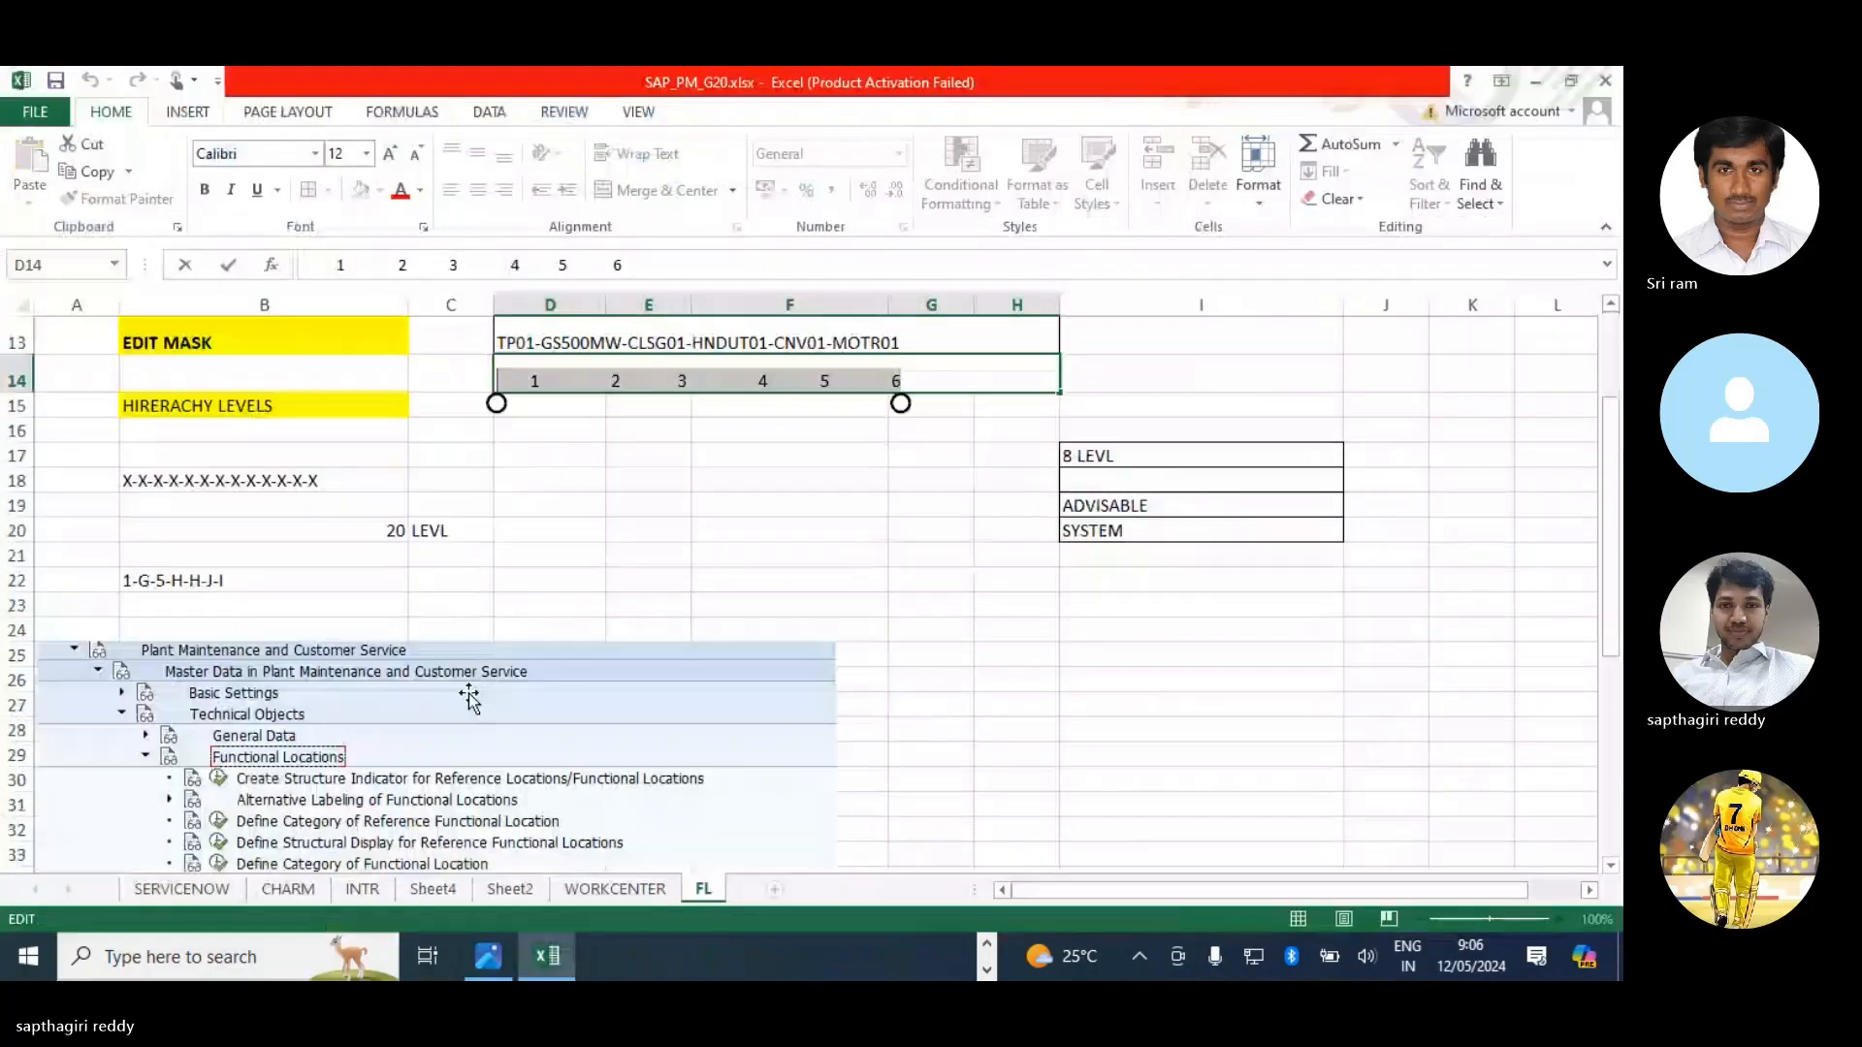
scroll(293, 605, down, 2)
click(68, 550)
key(ctrl+v)
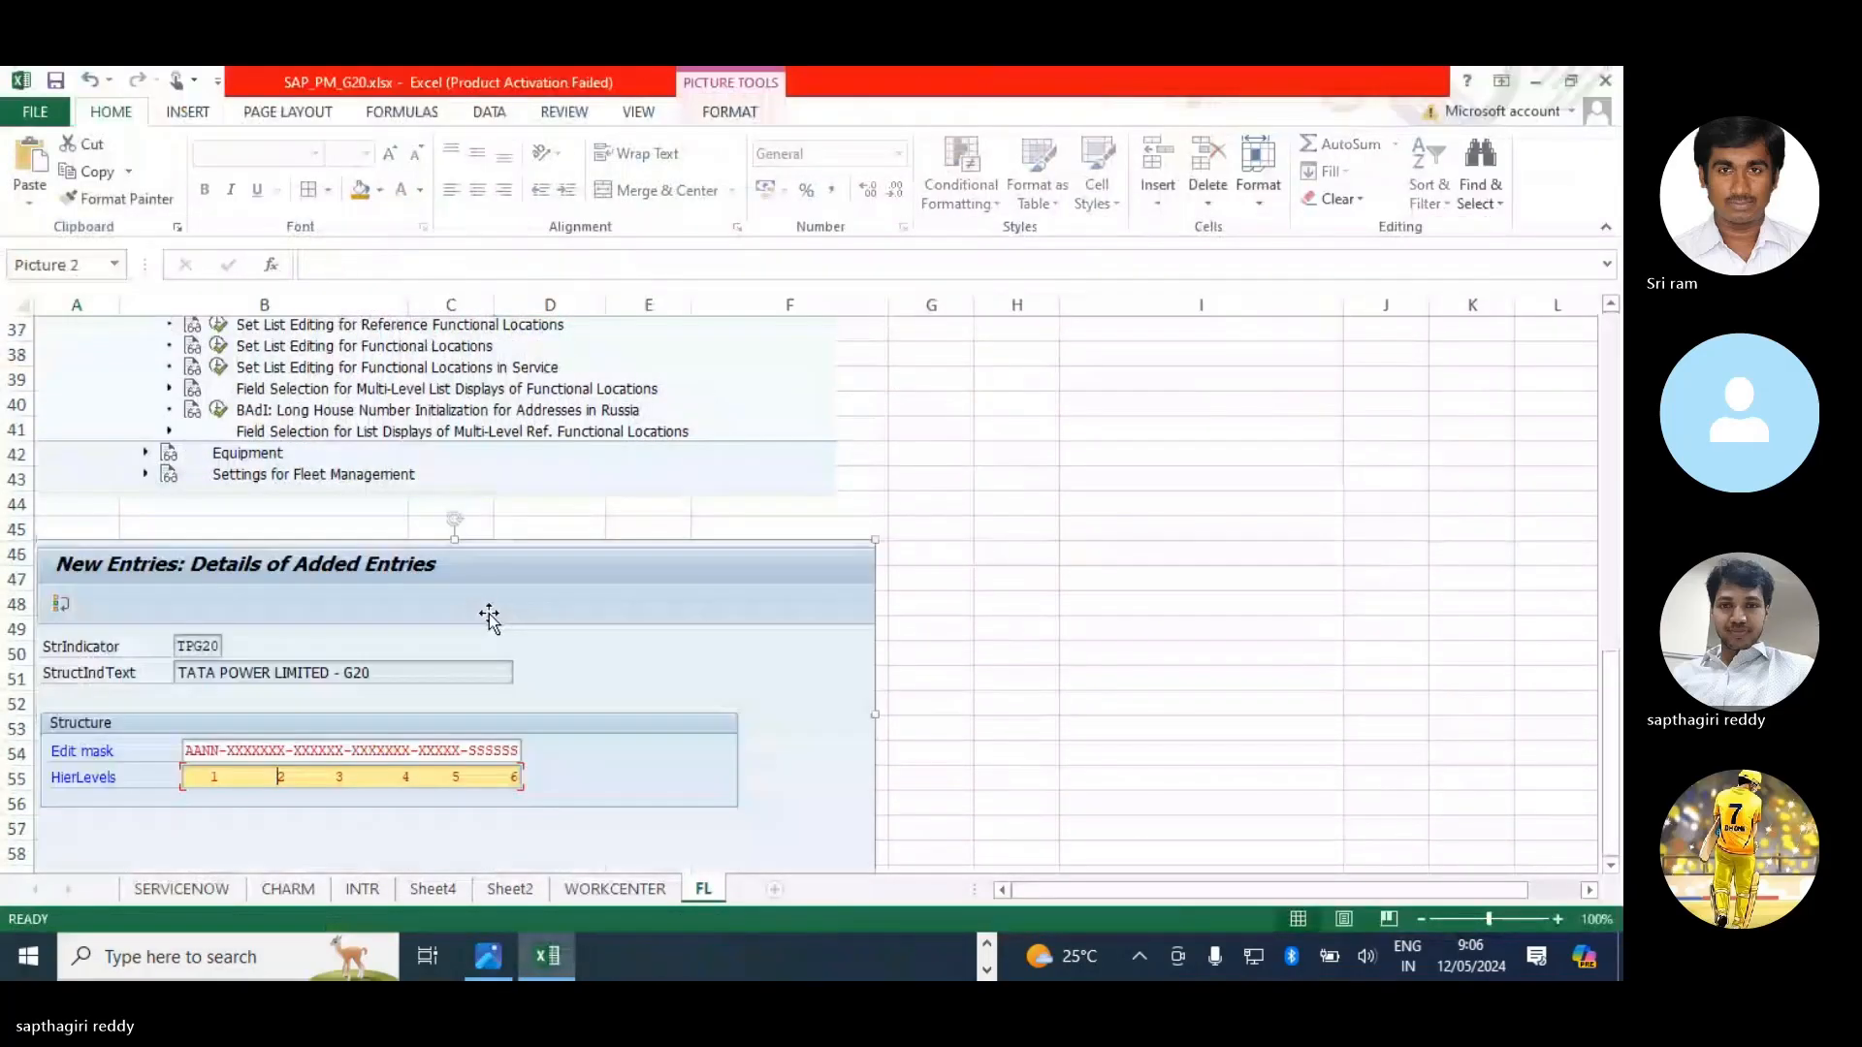
- Switch back to SAP, validate and save the TPG20 structure indicator, and confirm the customizing request
key(alt+Tab)
key(Return)
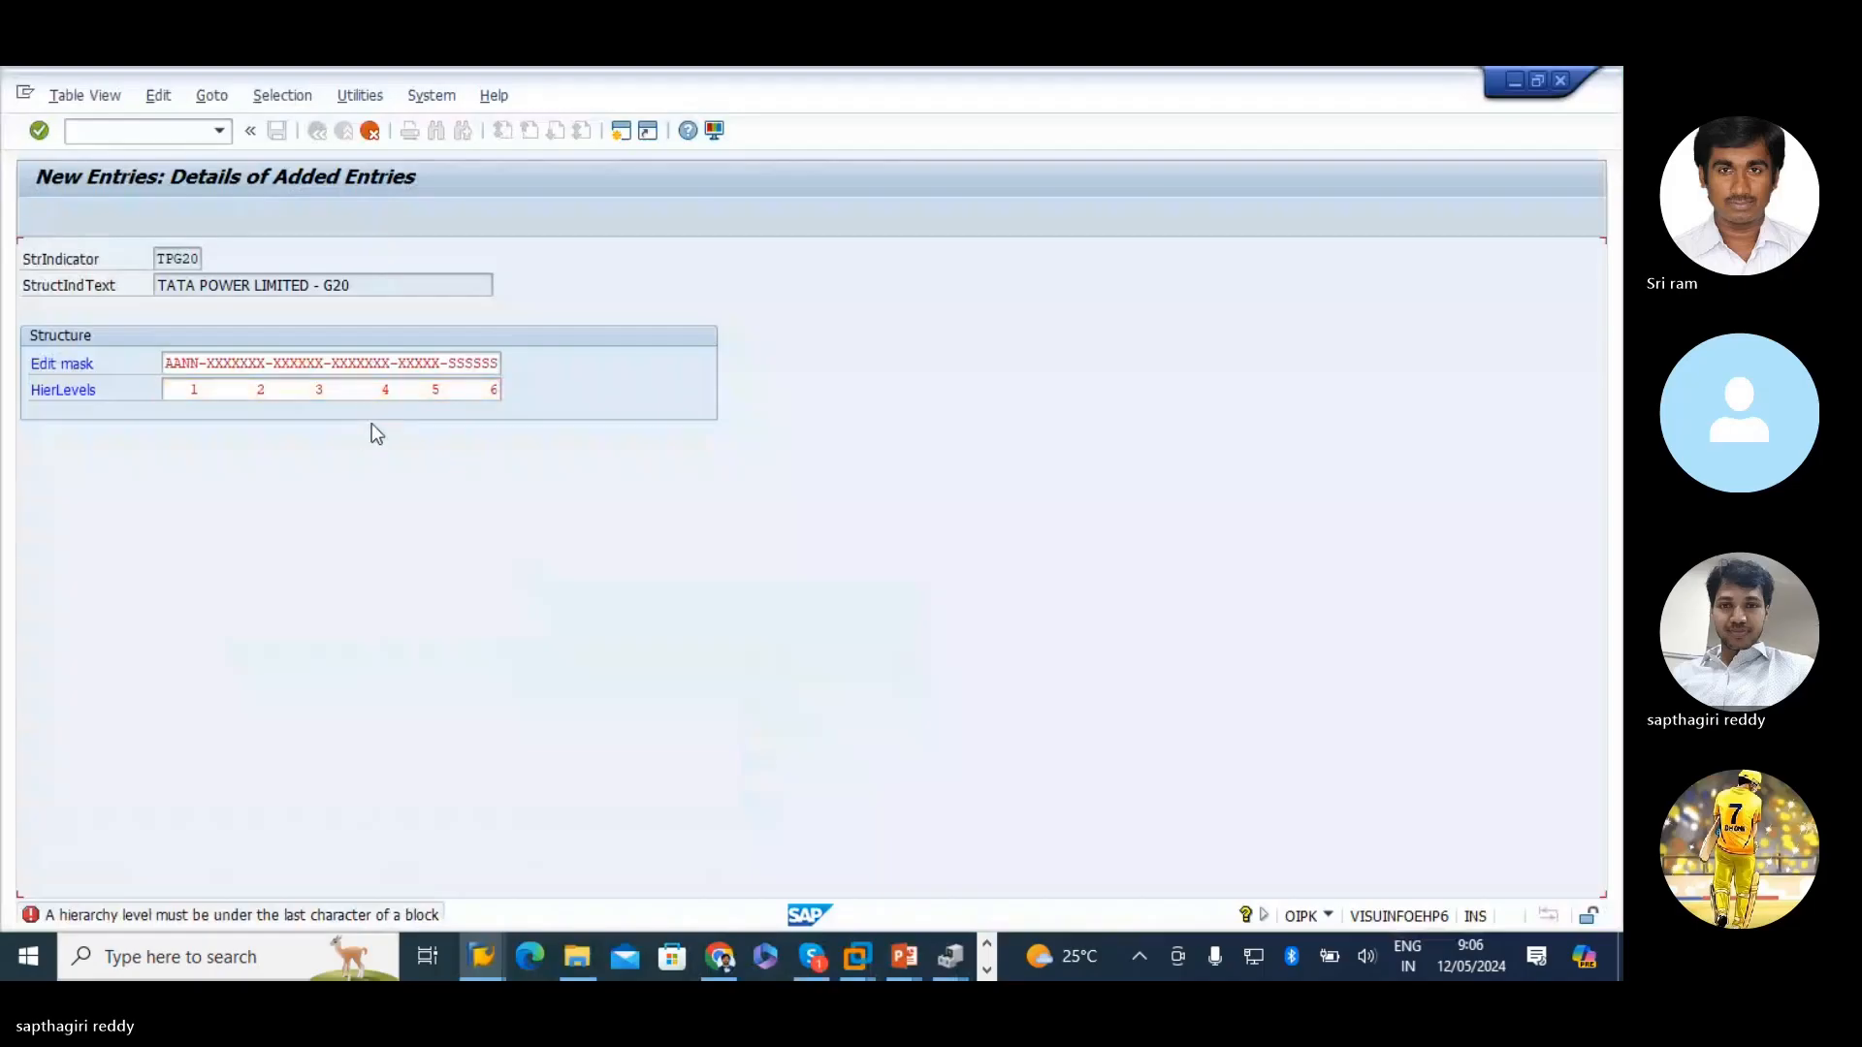
click(278, 132)
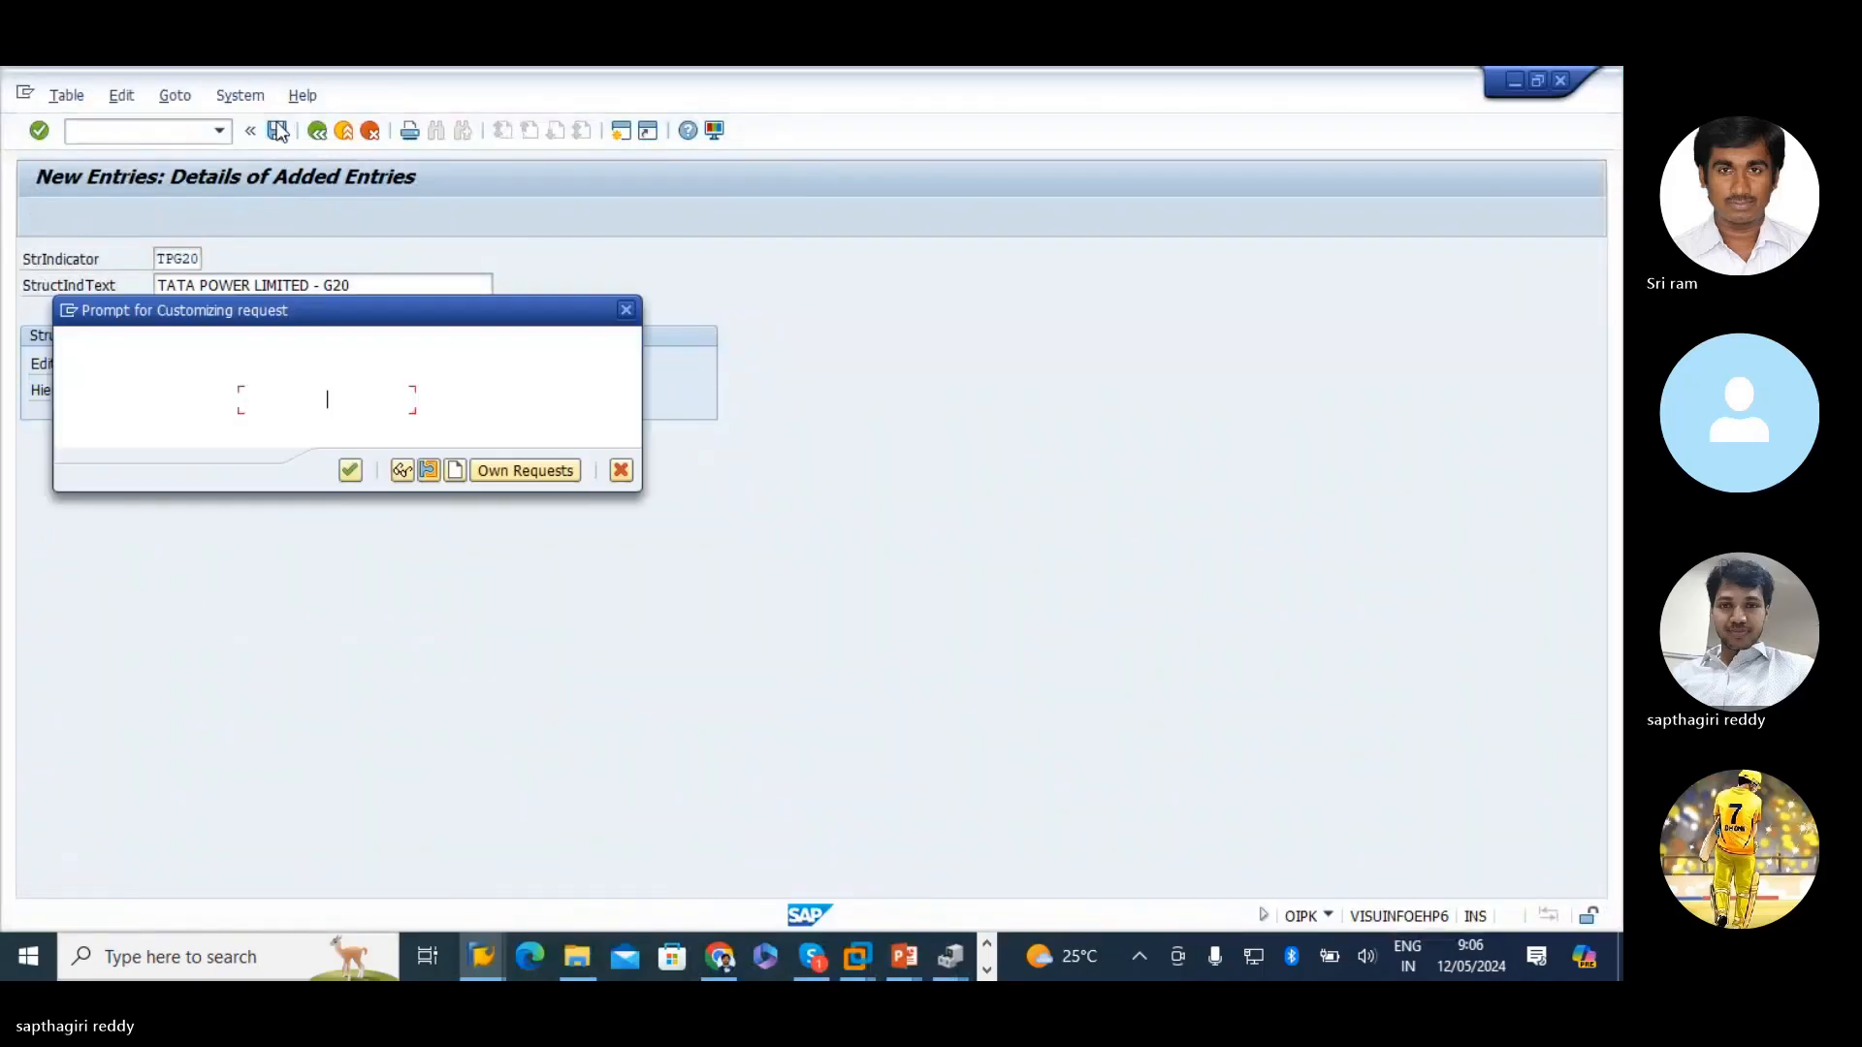
click(350, 470)
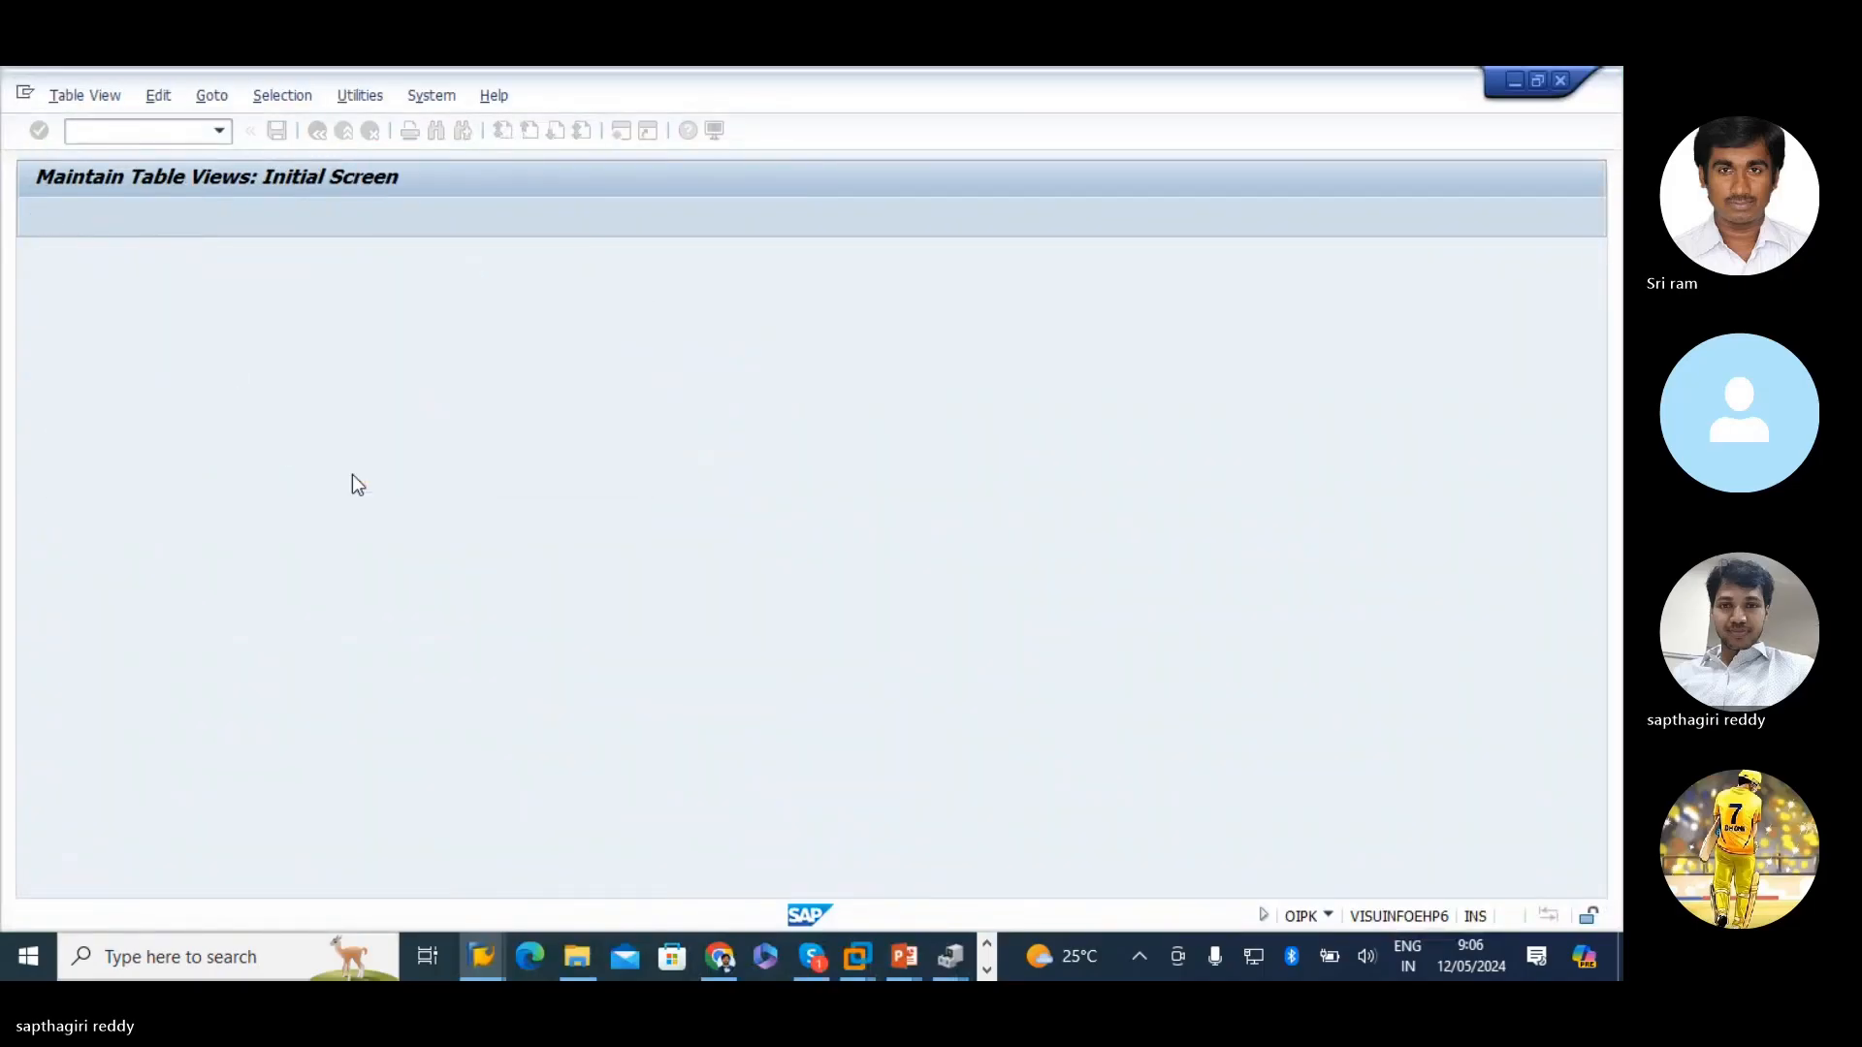
- Return to the Functional Location Structure Indicators overview and switch to the SAP Easy Access session
click(317, 130)
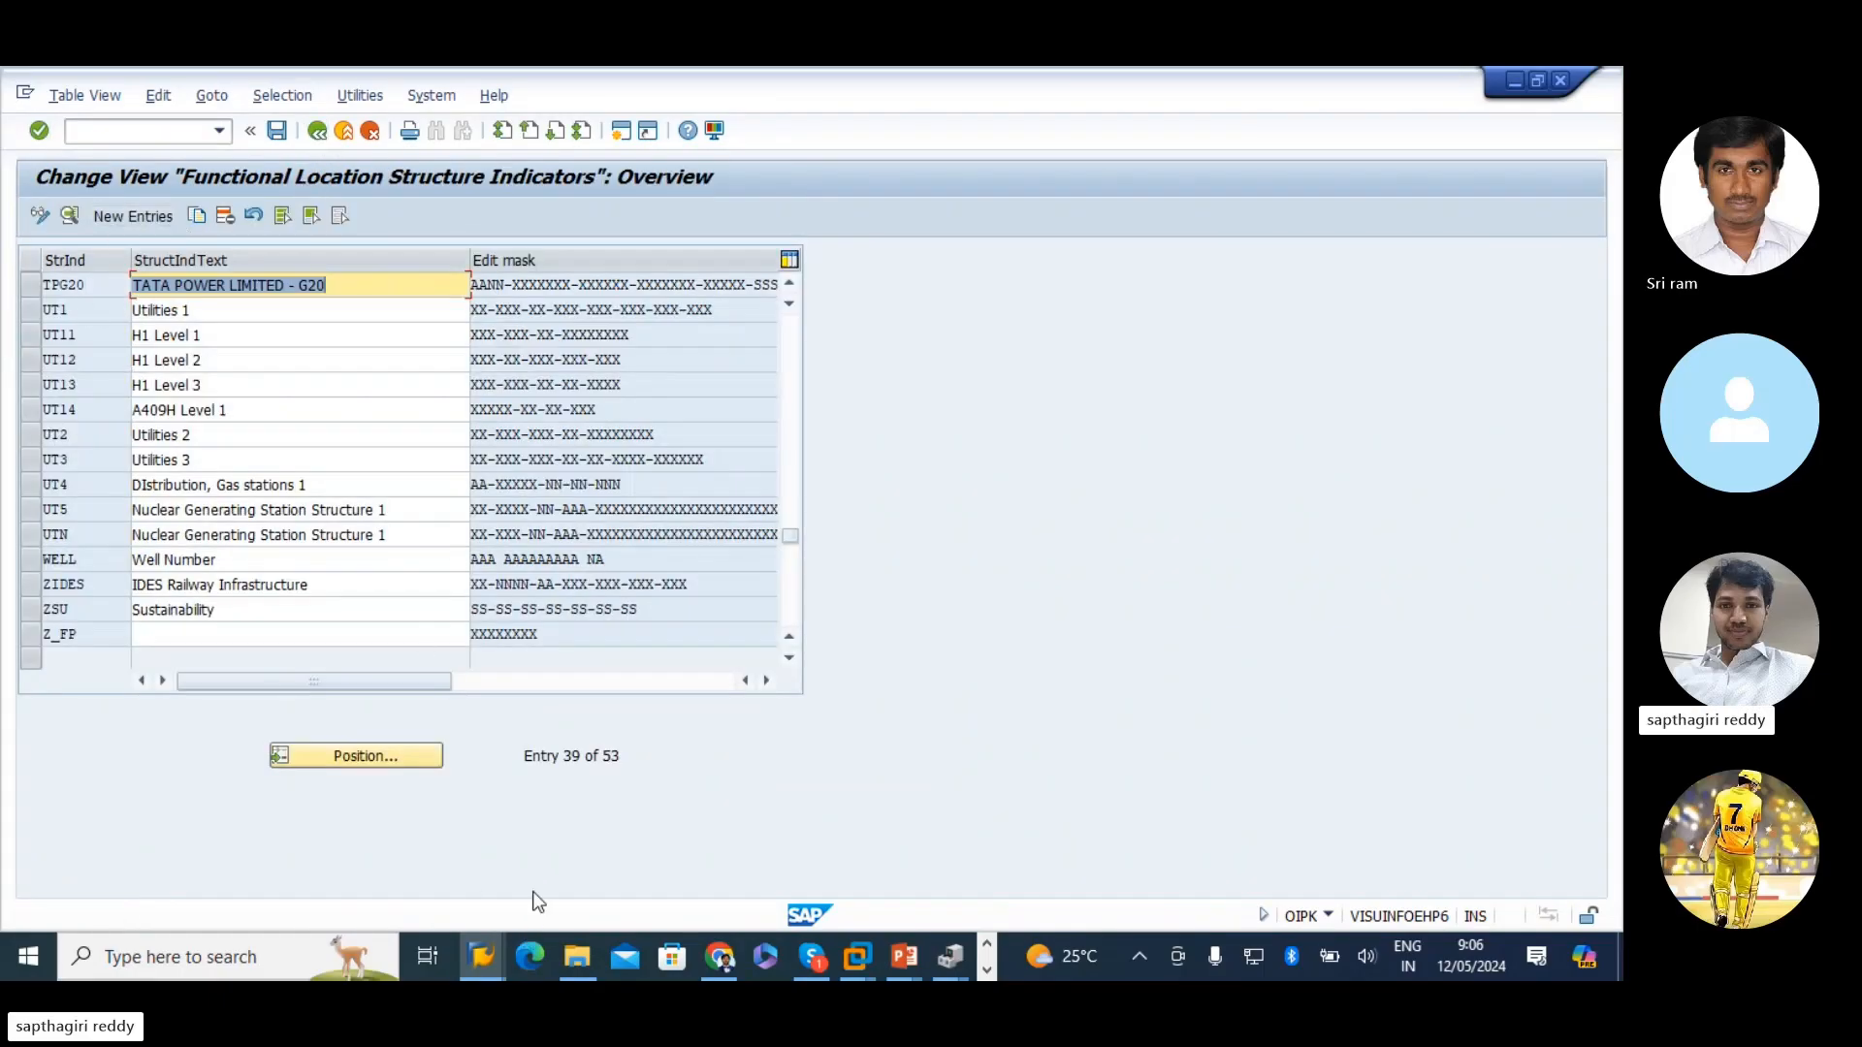
click(480, 955)
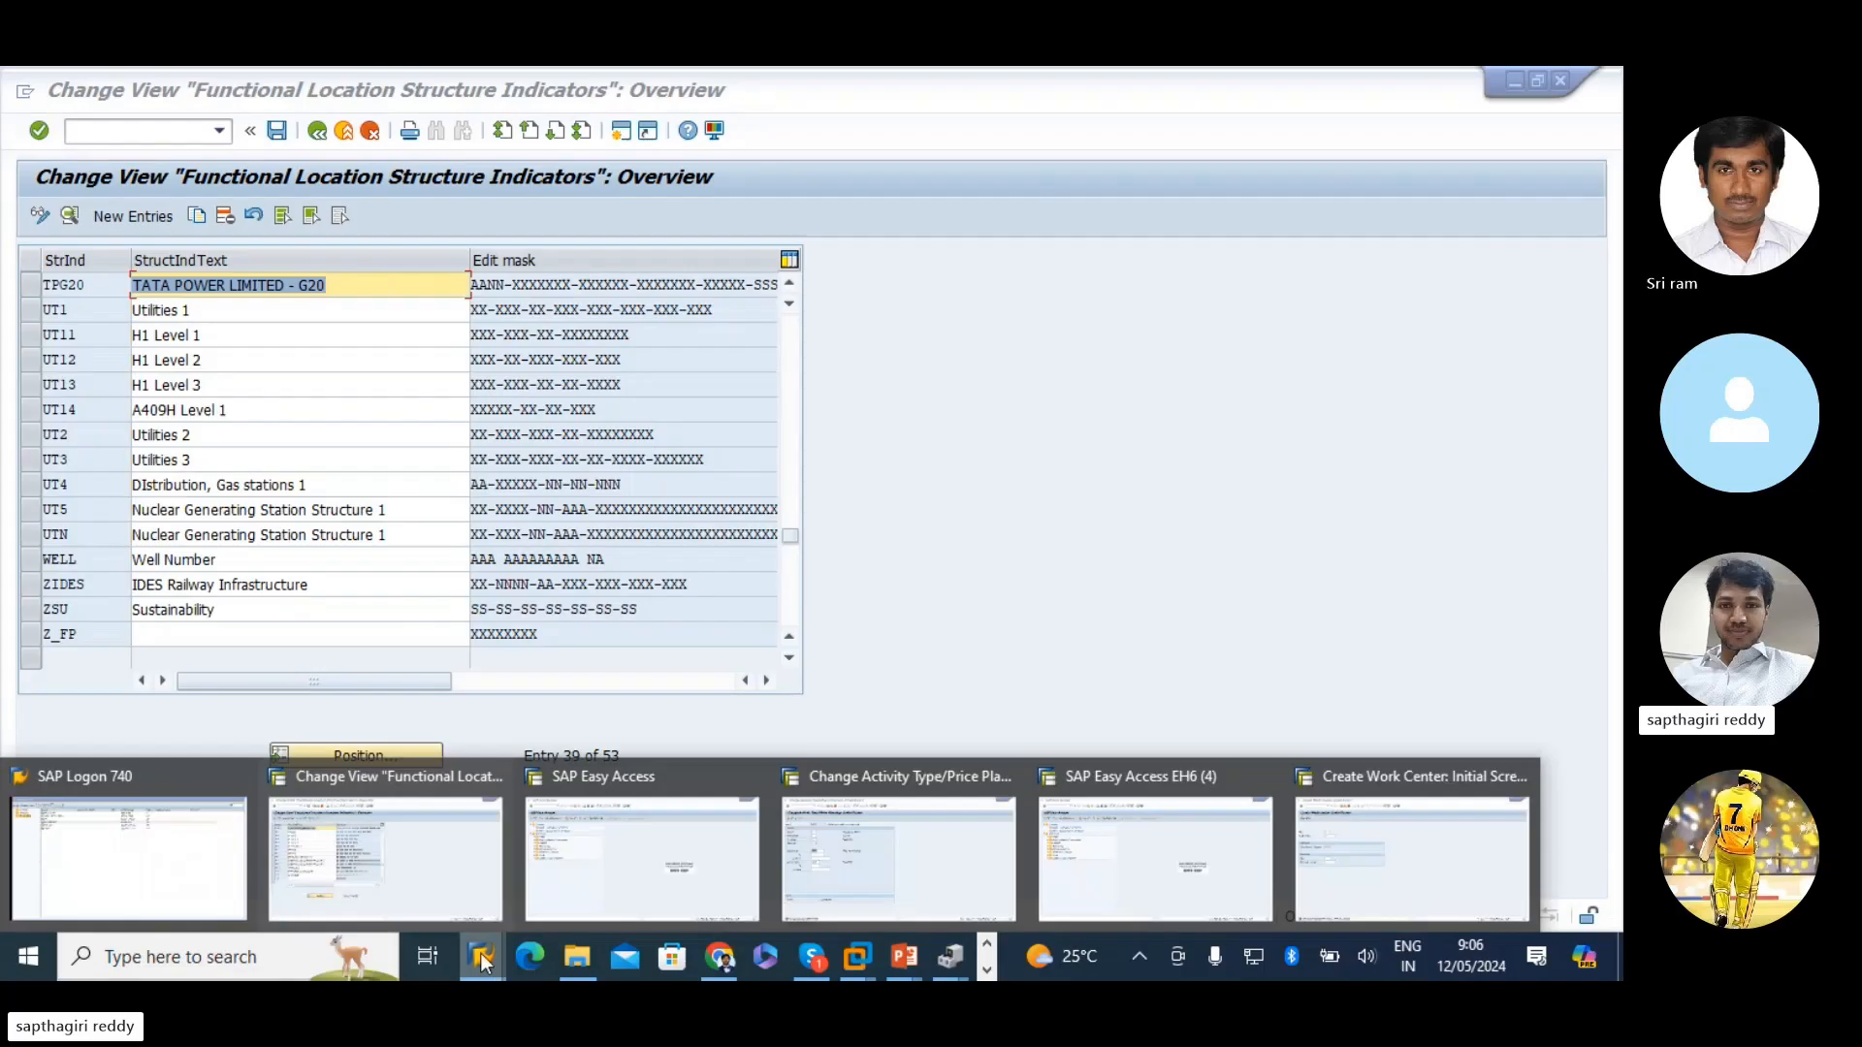
click(655, 877)
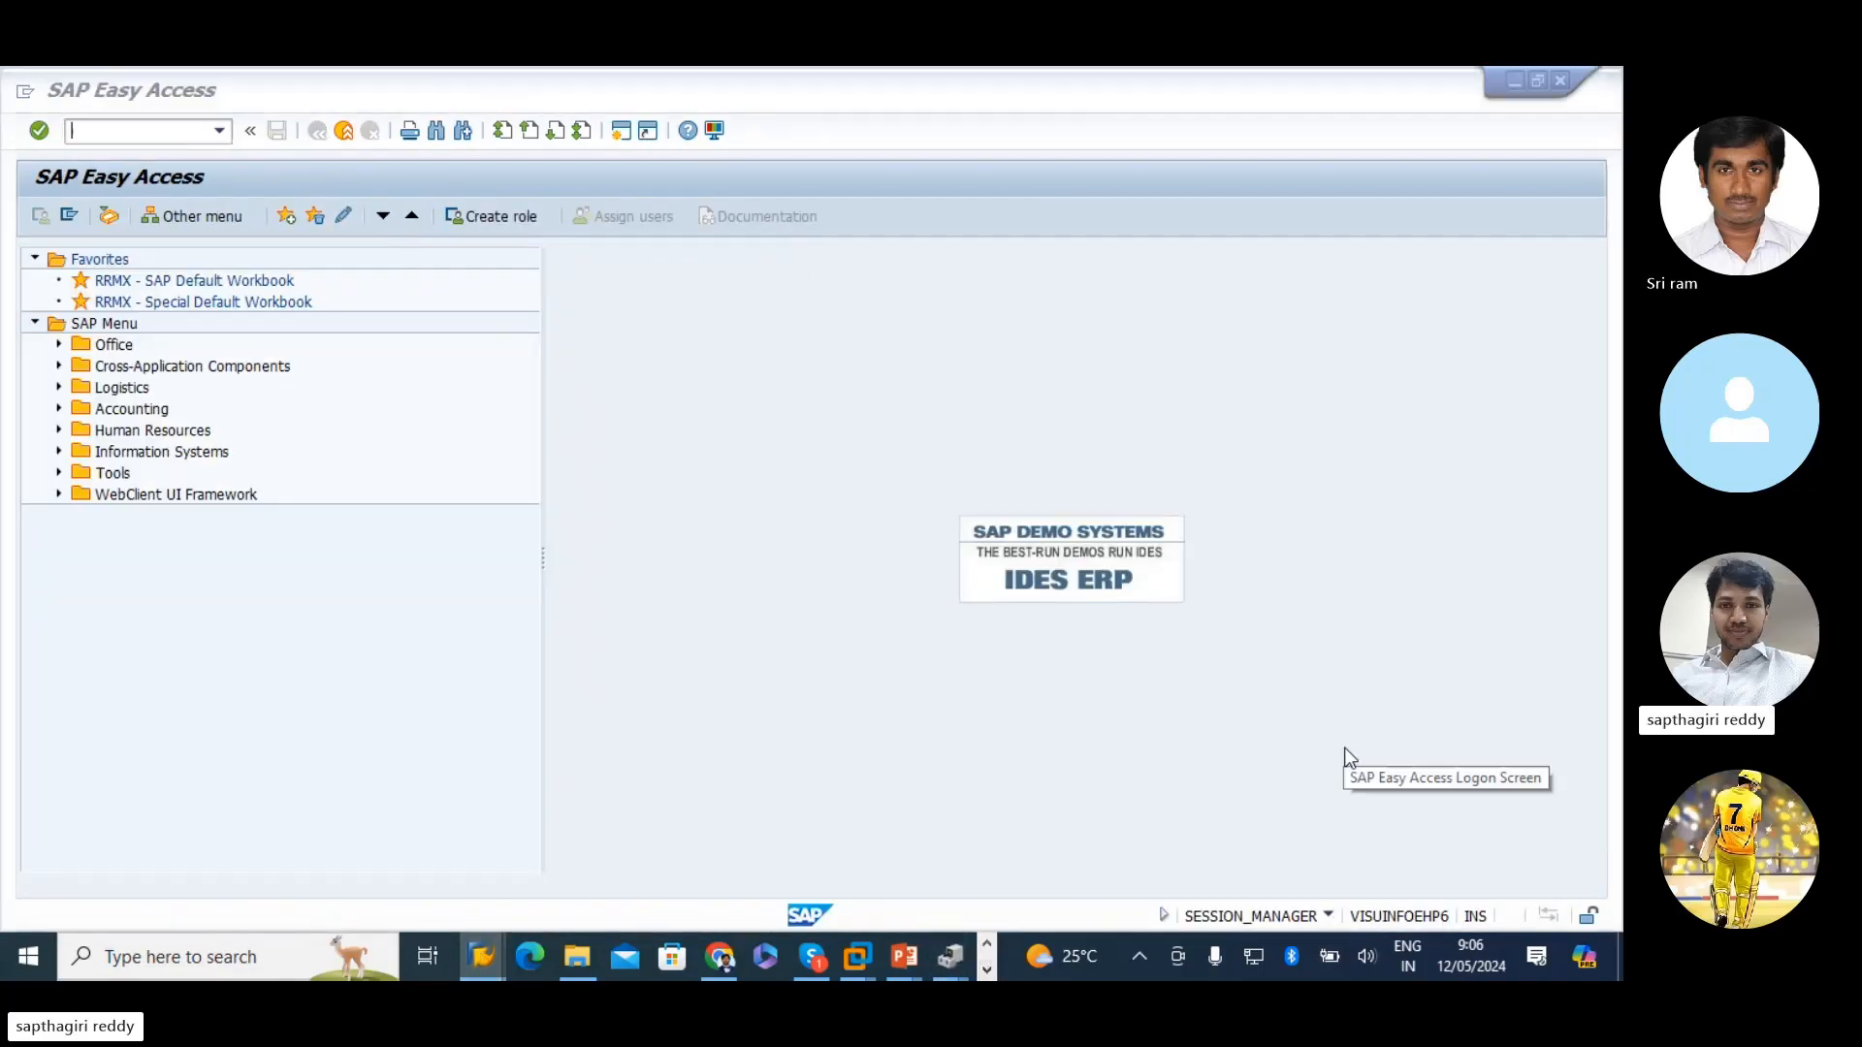
- Switch to the Excel workbook and enter the transaction codes IL01, IL02 and IL03 in cells A62 to C62 below the pasted screenshot
key(alt+Tab)
key(alt+Tab)
scroll(900, 804, down, 5)
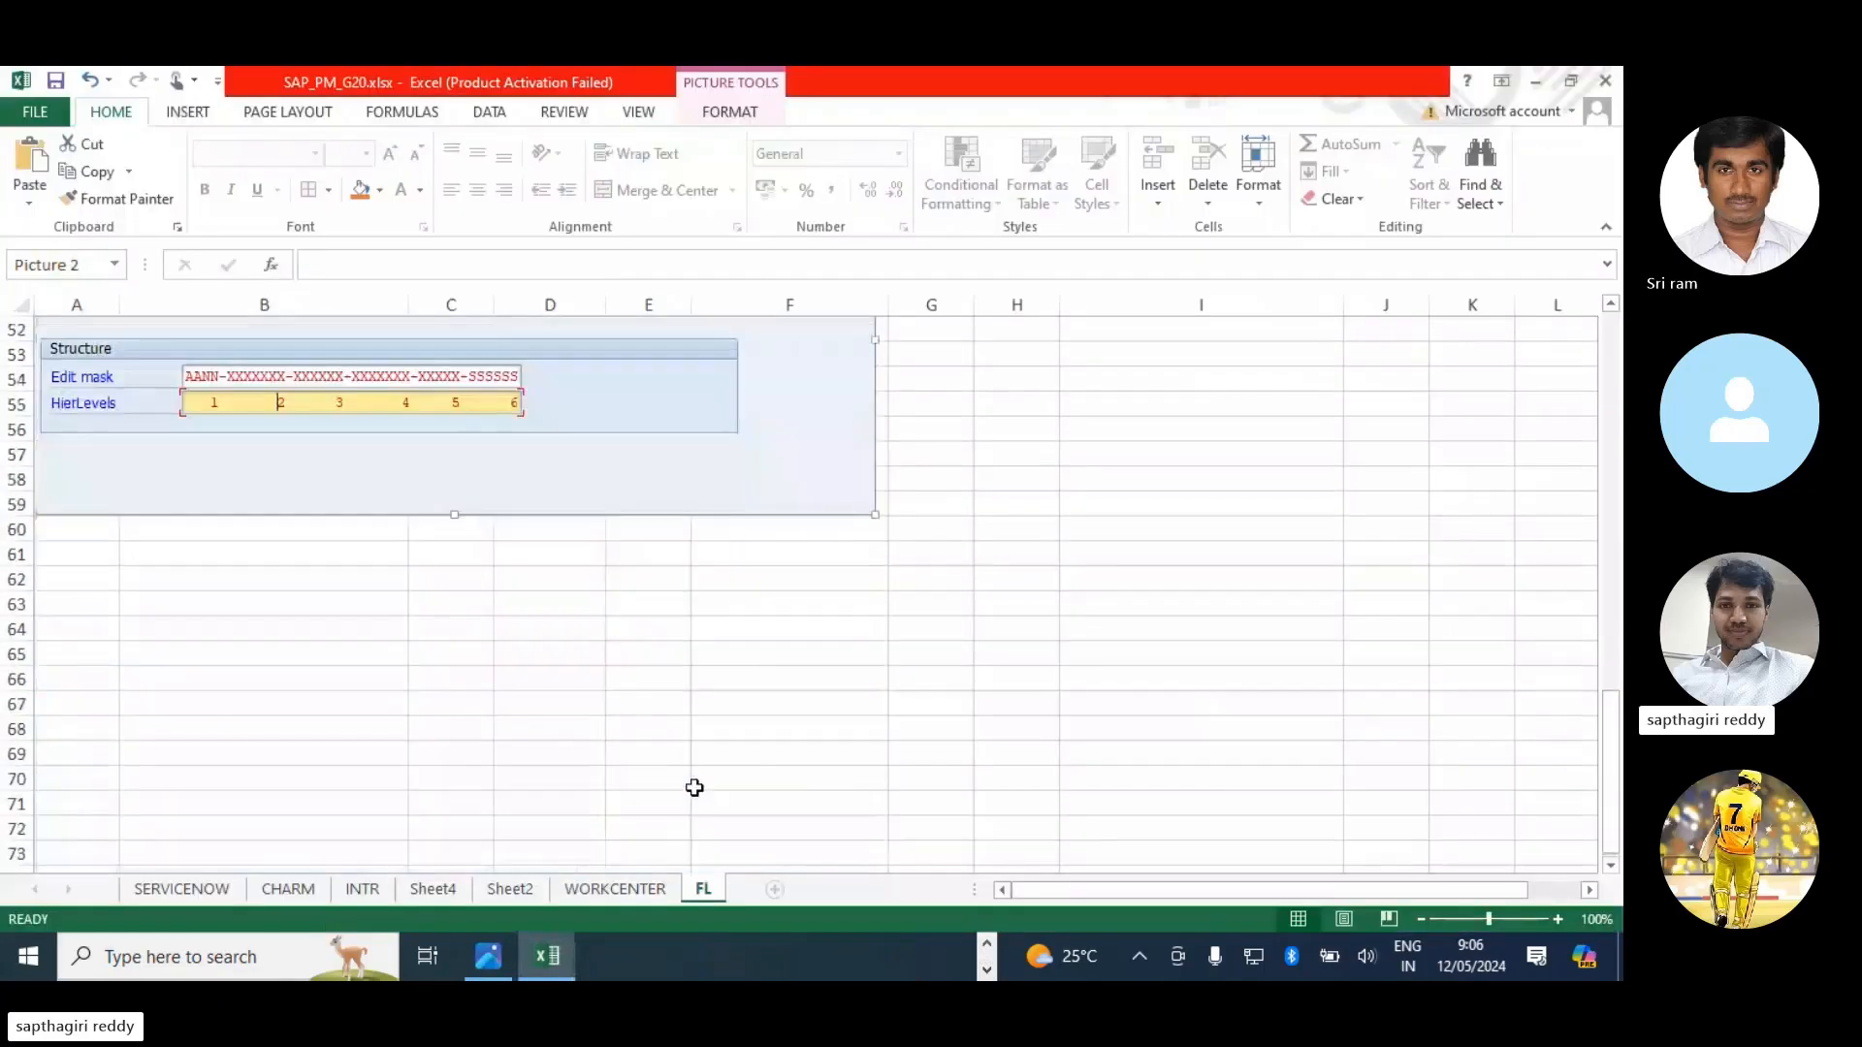
click(85, 578)
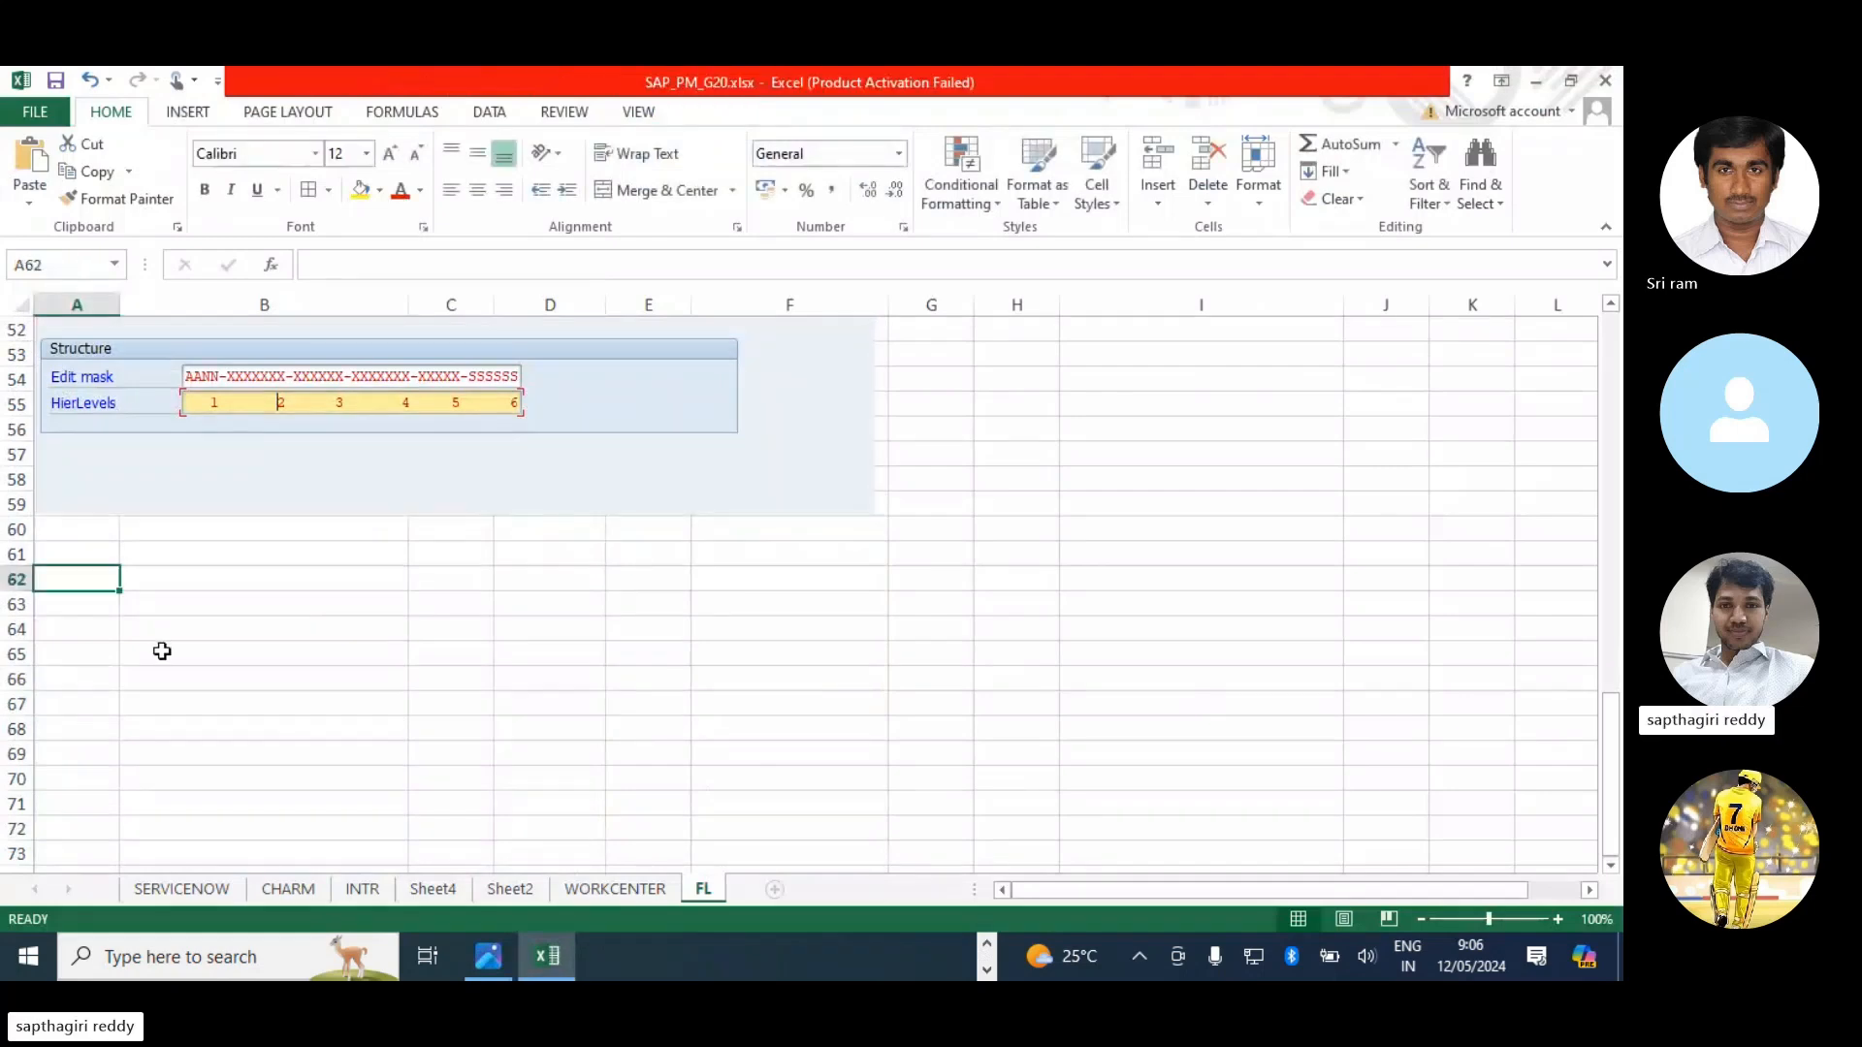
text(IL01)
key(Return)
key(Right)
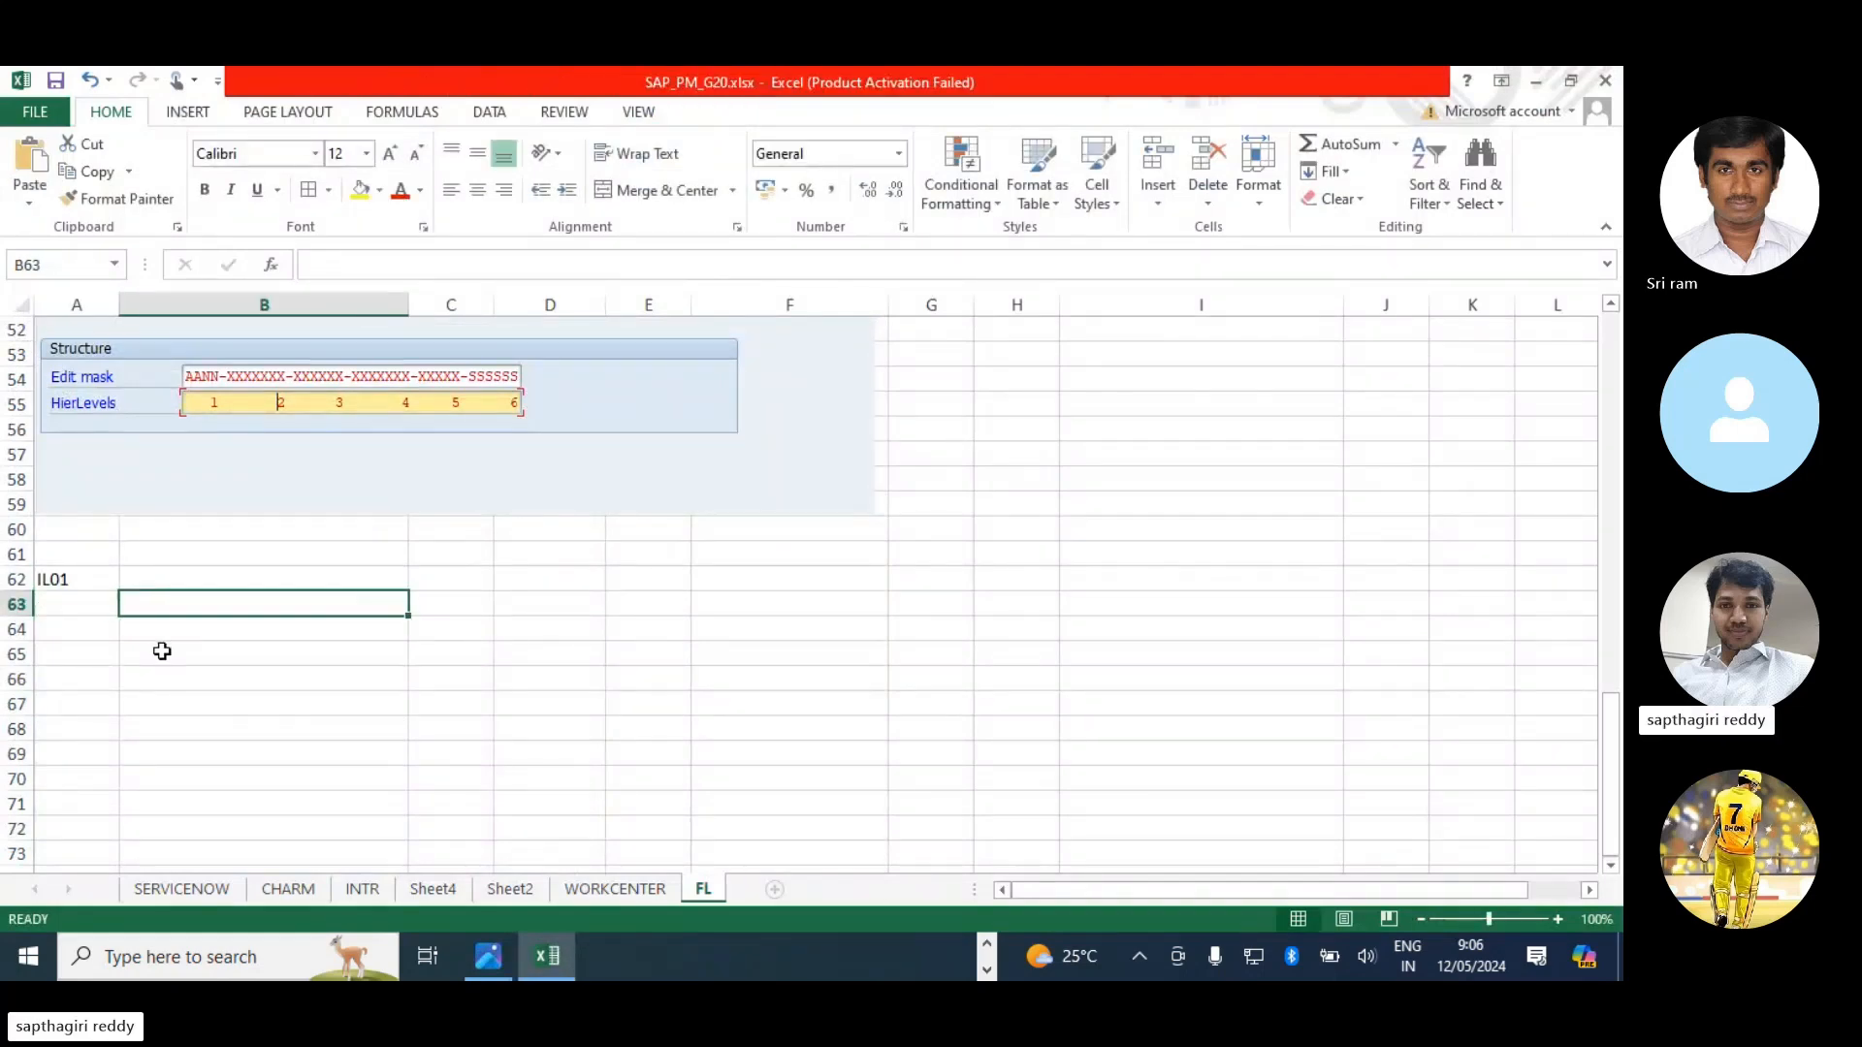
key(Up)
text(IL02)
key(Tab)
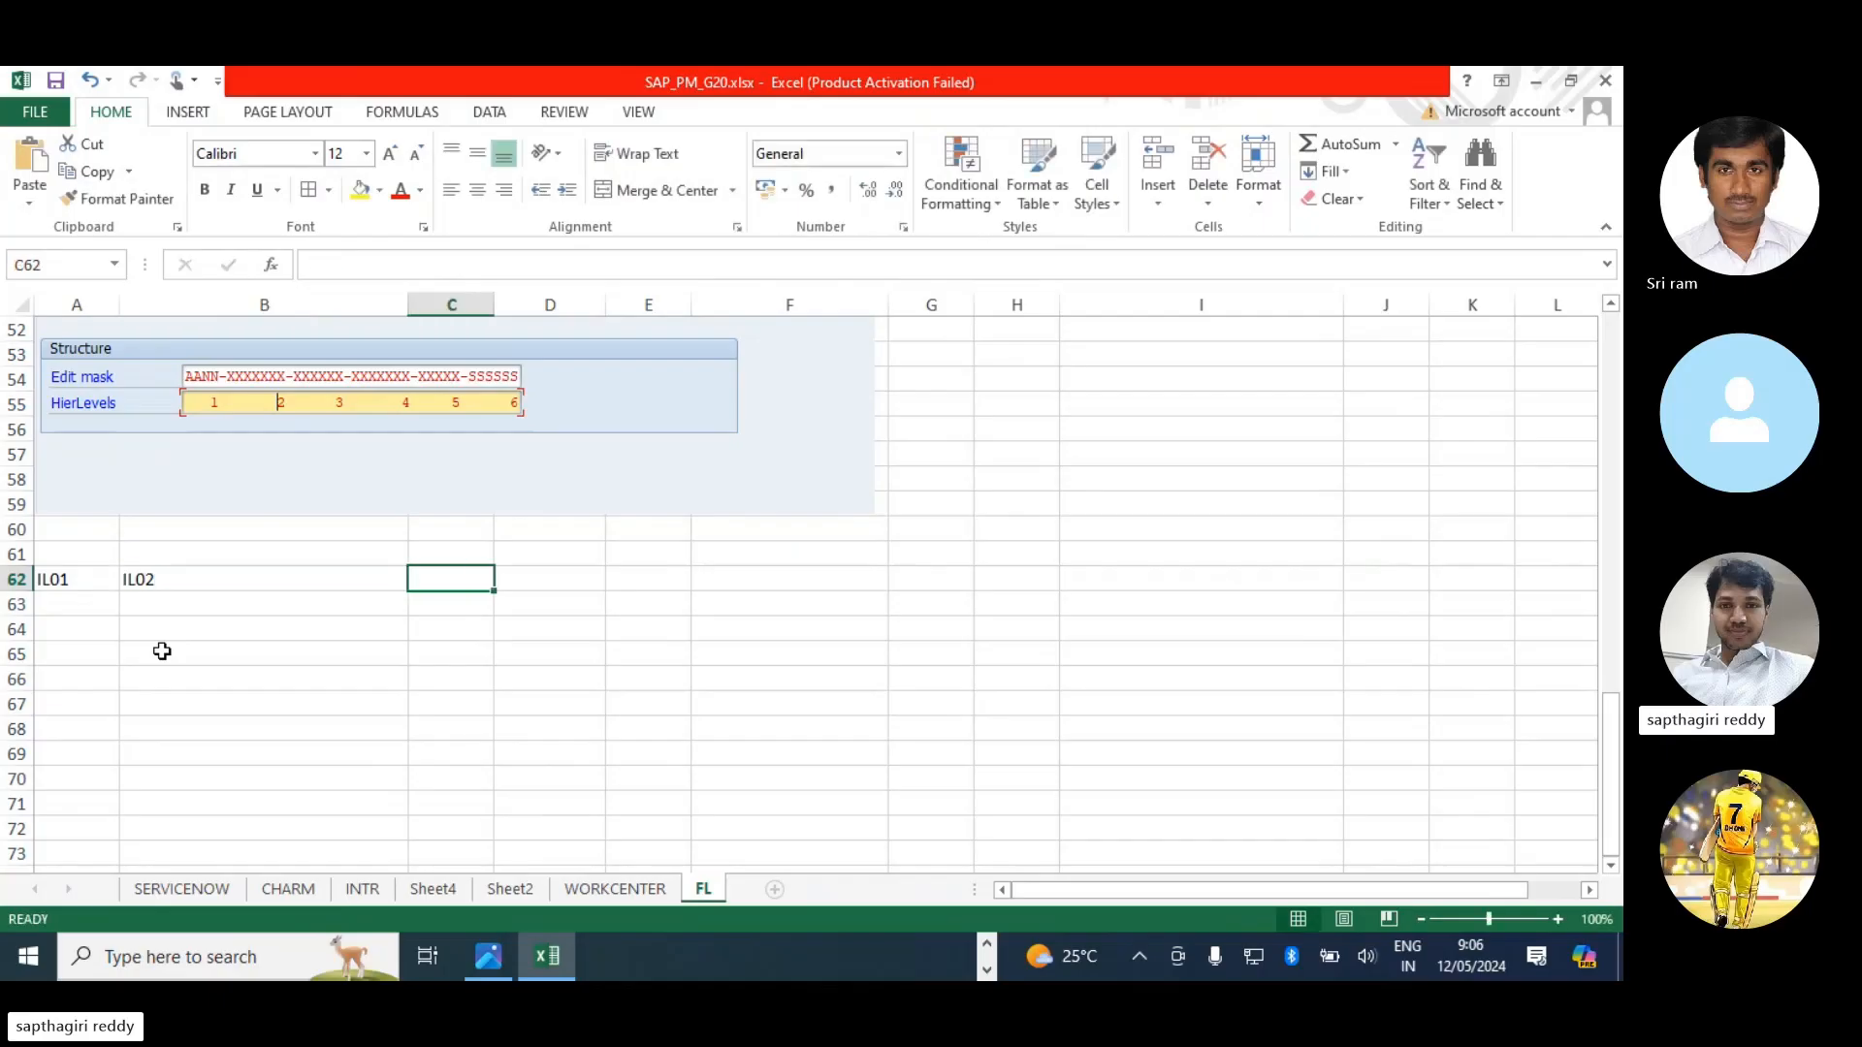
text(IL03)
key(Return)
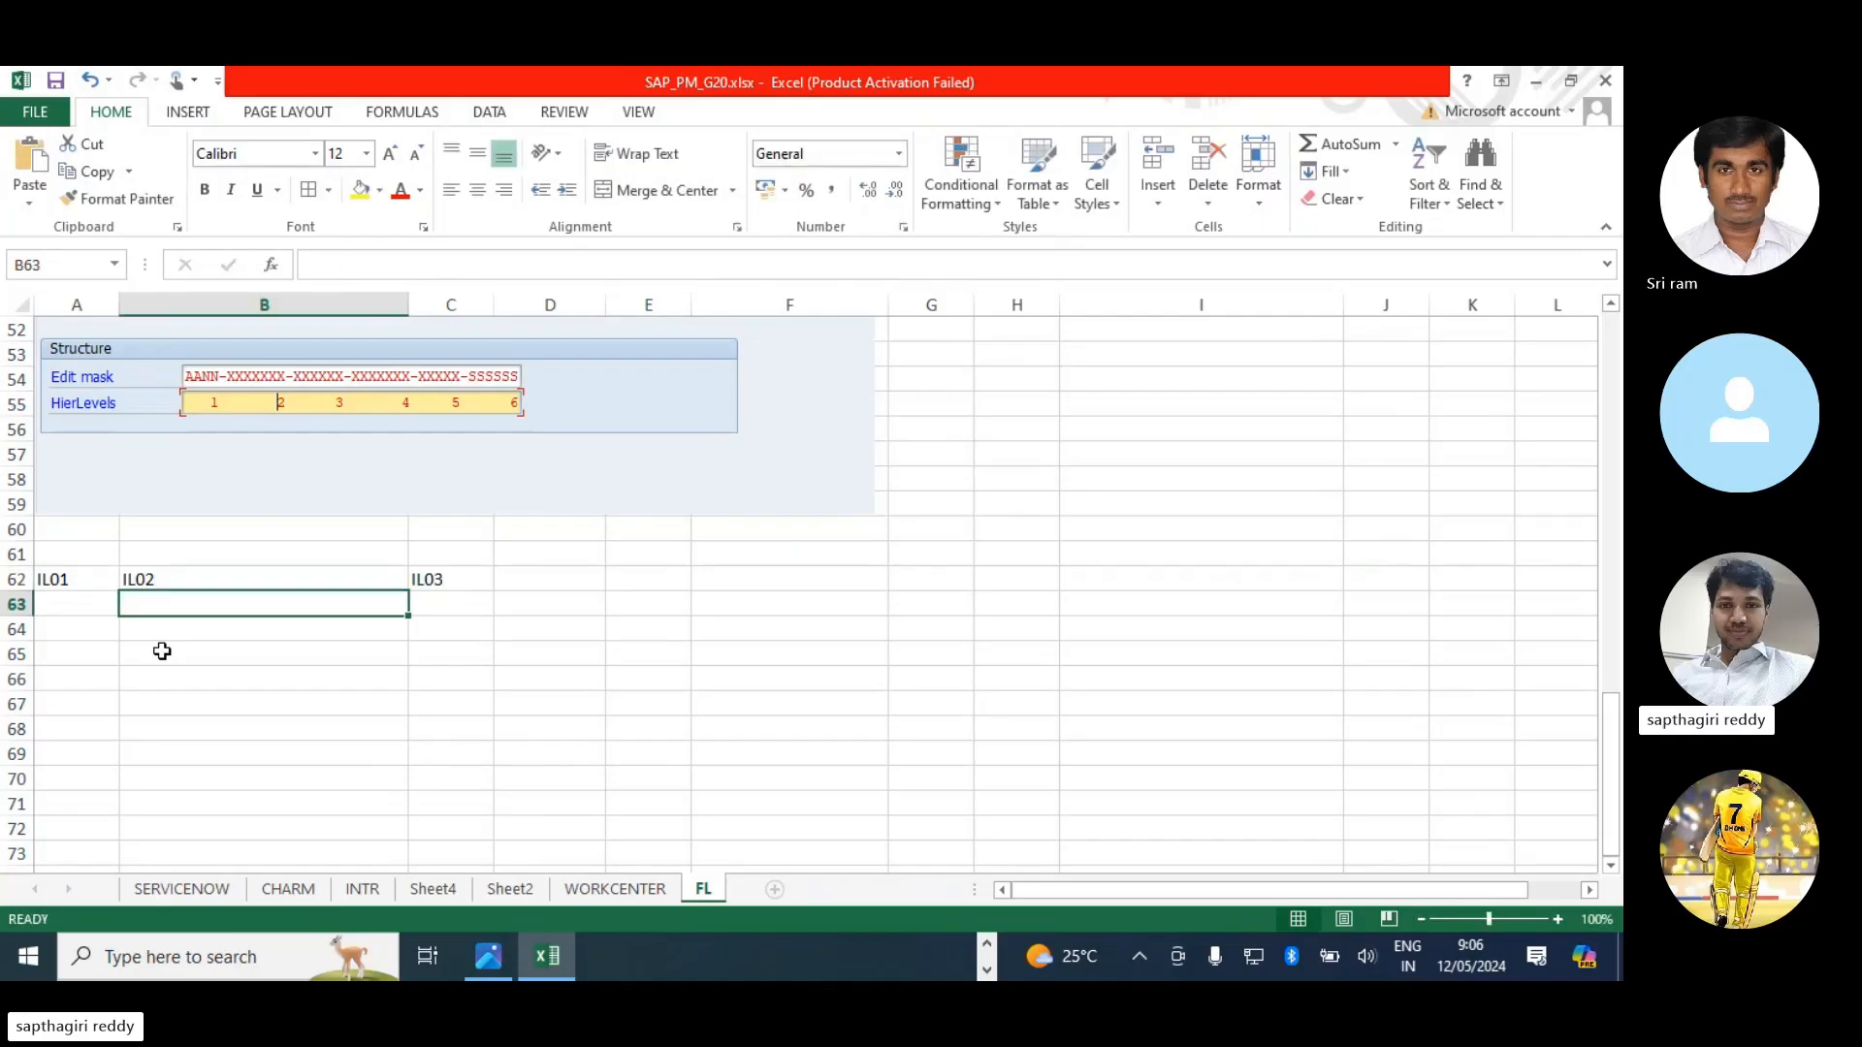
- Enter the headings CREATE, CHANGE and DISPLAY in cells A61 to C61 above the transaction codes
click(102, 554)
text(CREATE)
key(Tab)
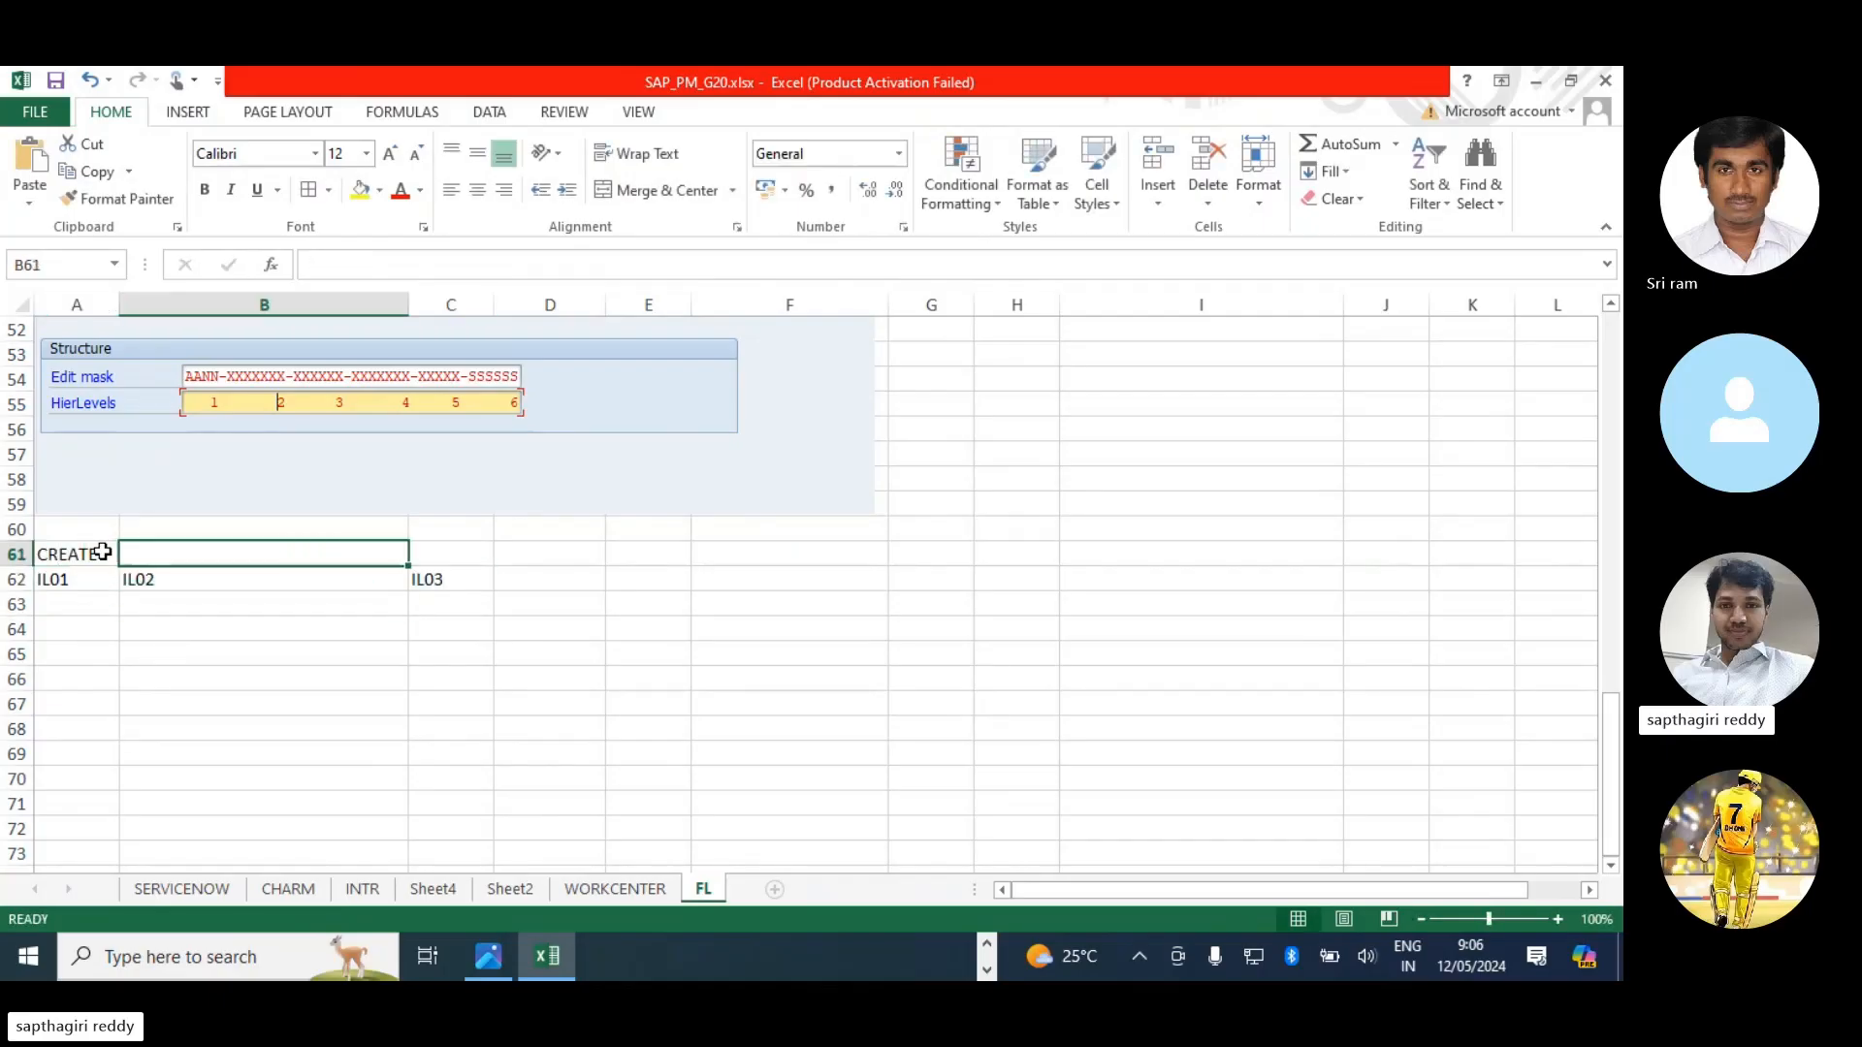
text(CHANGE)
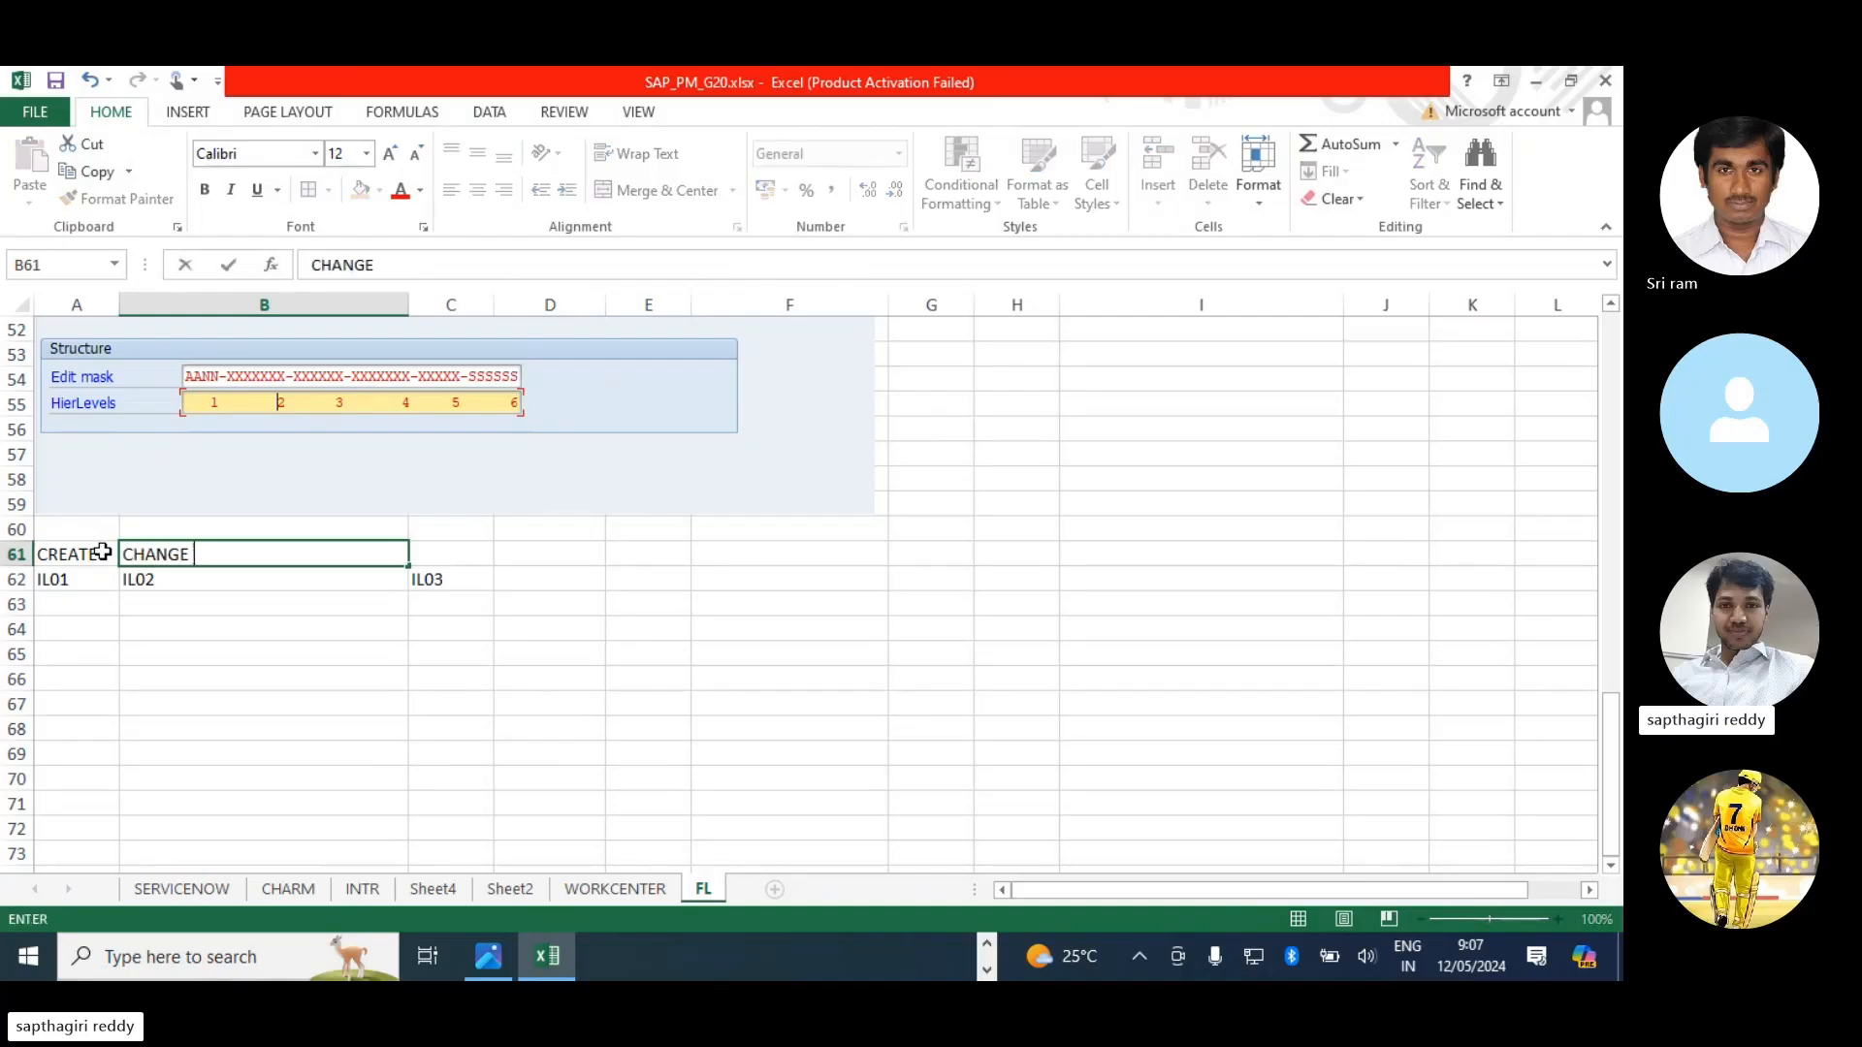
key(Tab)
text(DISPLAY)
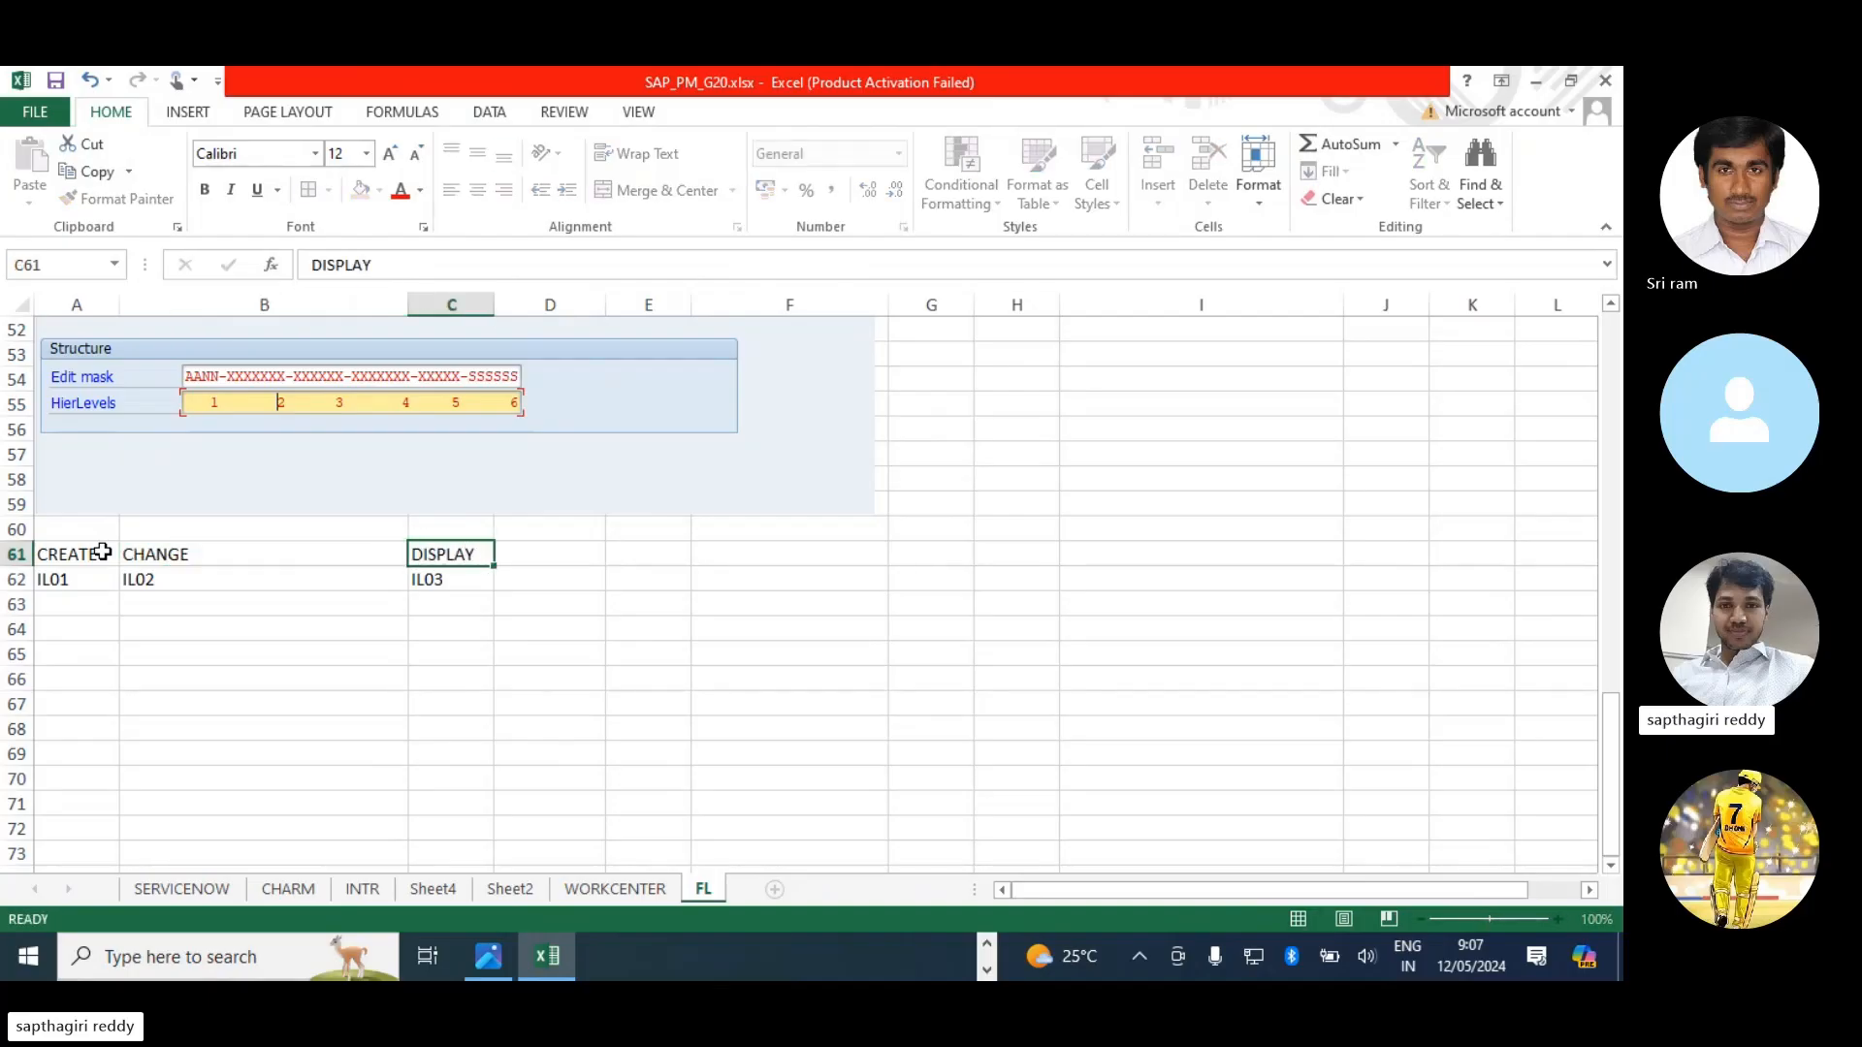
key(Return)
- Switch to SAP Easy Access and run transaction IL01 to create a functional location
key(alt+Tab)
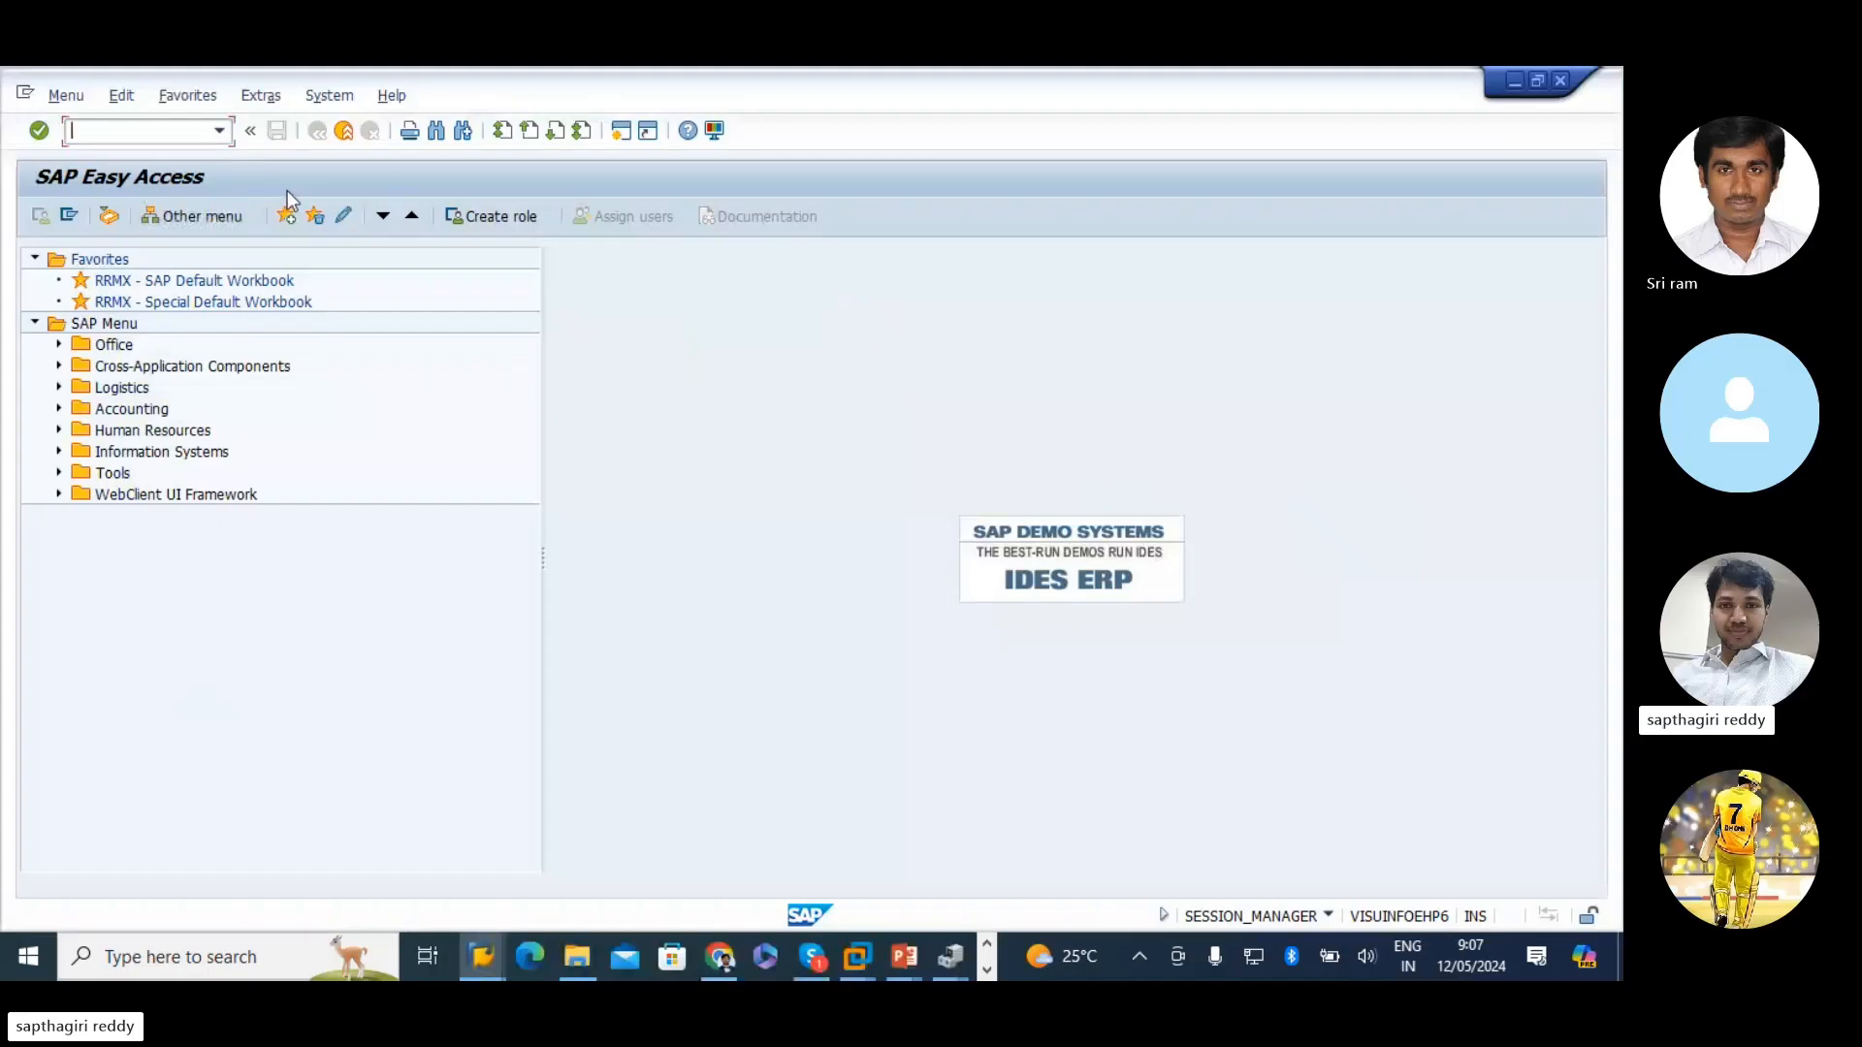
text(IL01)
key(Return)
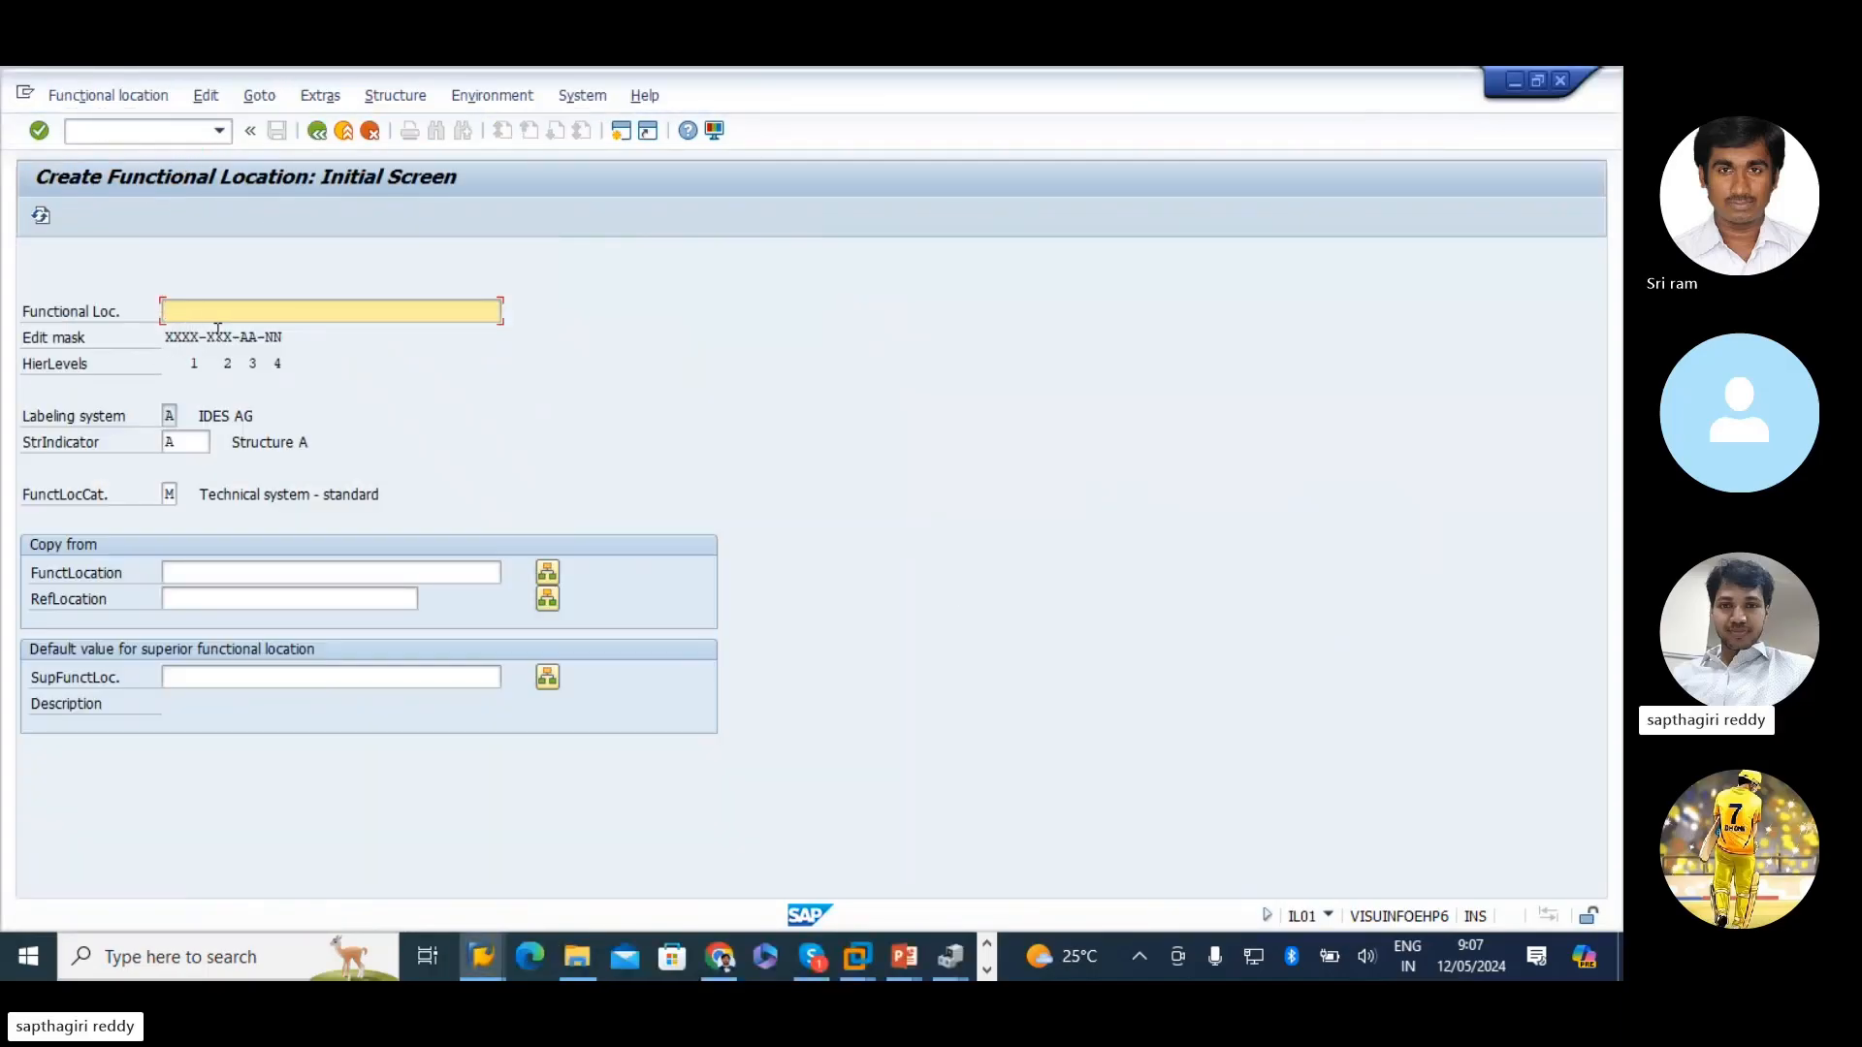
- Choose TPG20 (TATA POWER LIMITED - G20) from the value list as the functional location's structure indicator
drag(310, 339, 4, 118)
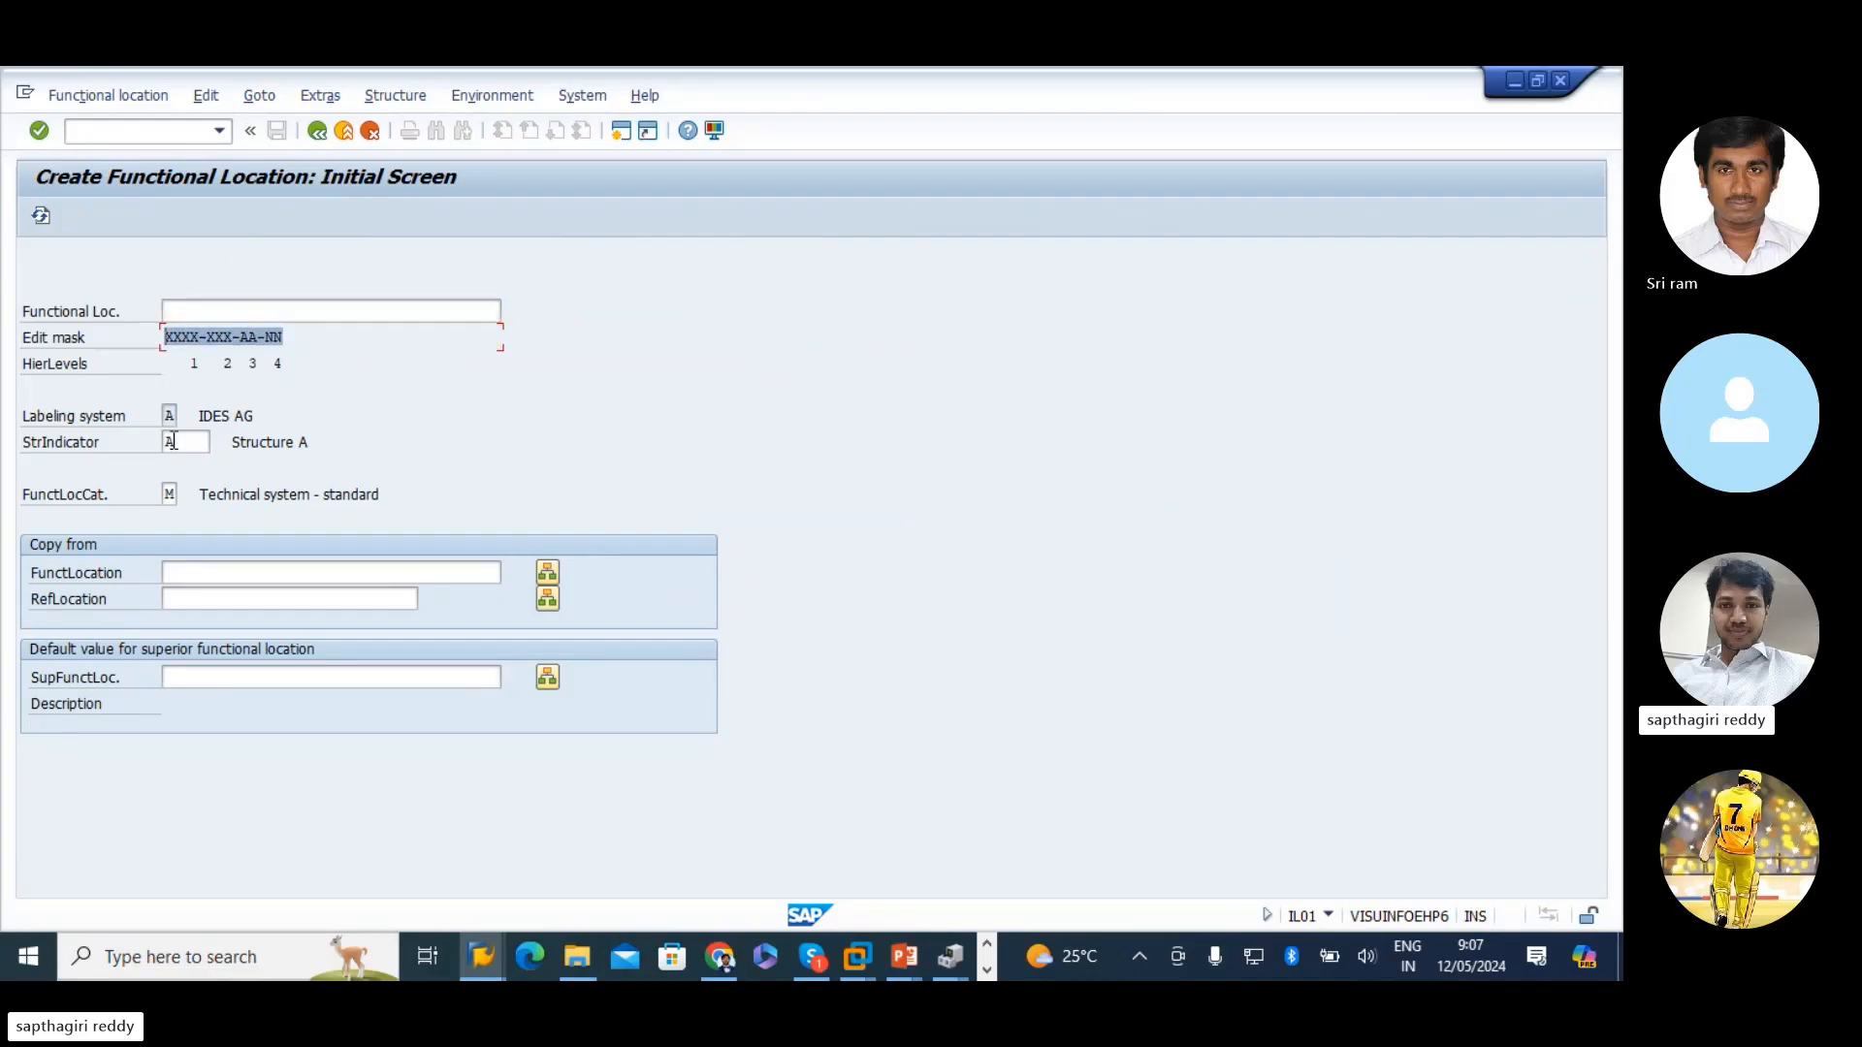
click(231, 444)
click(185, 443)
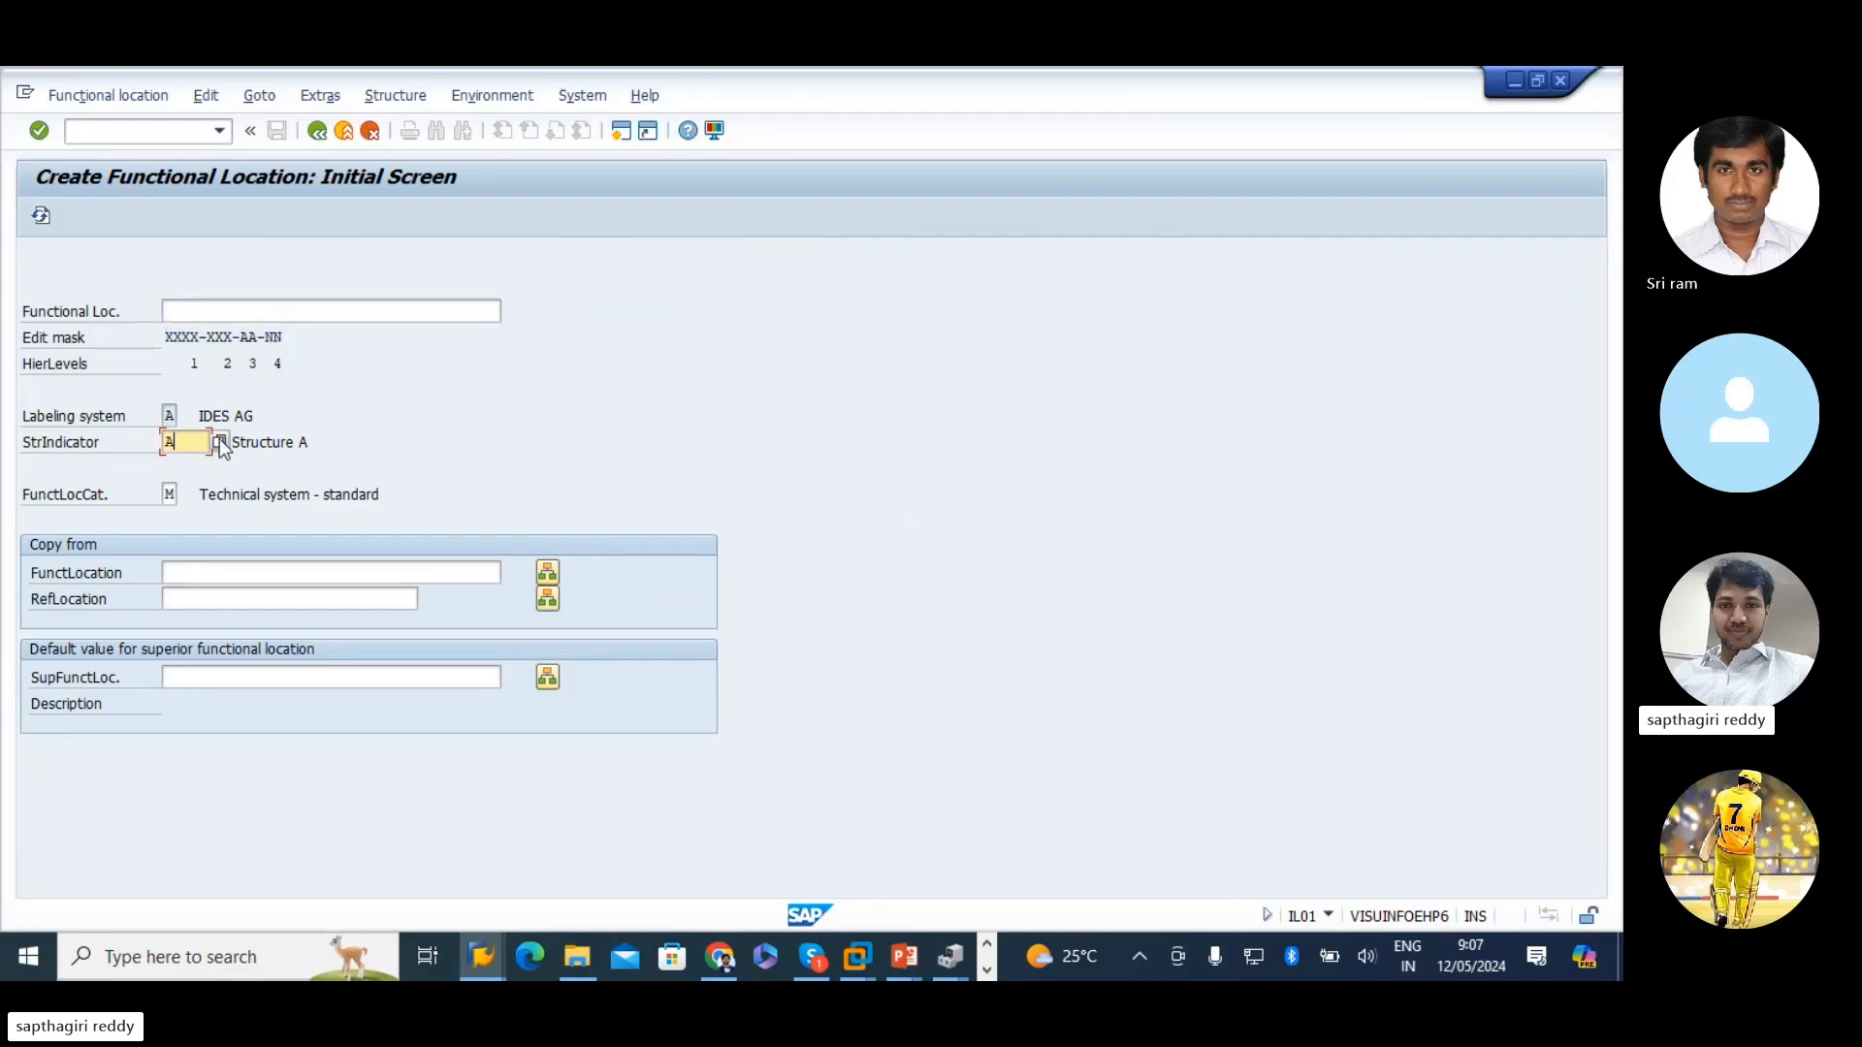
click(218, 438)
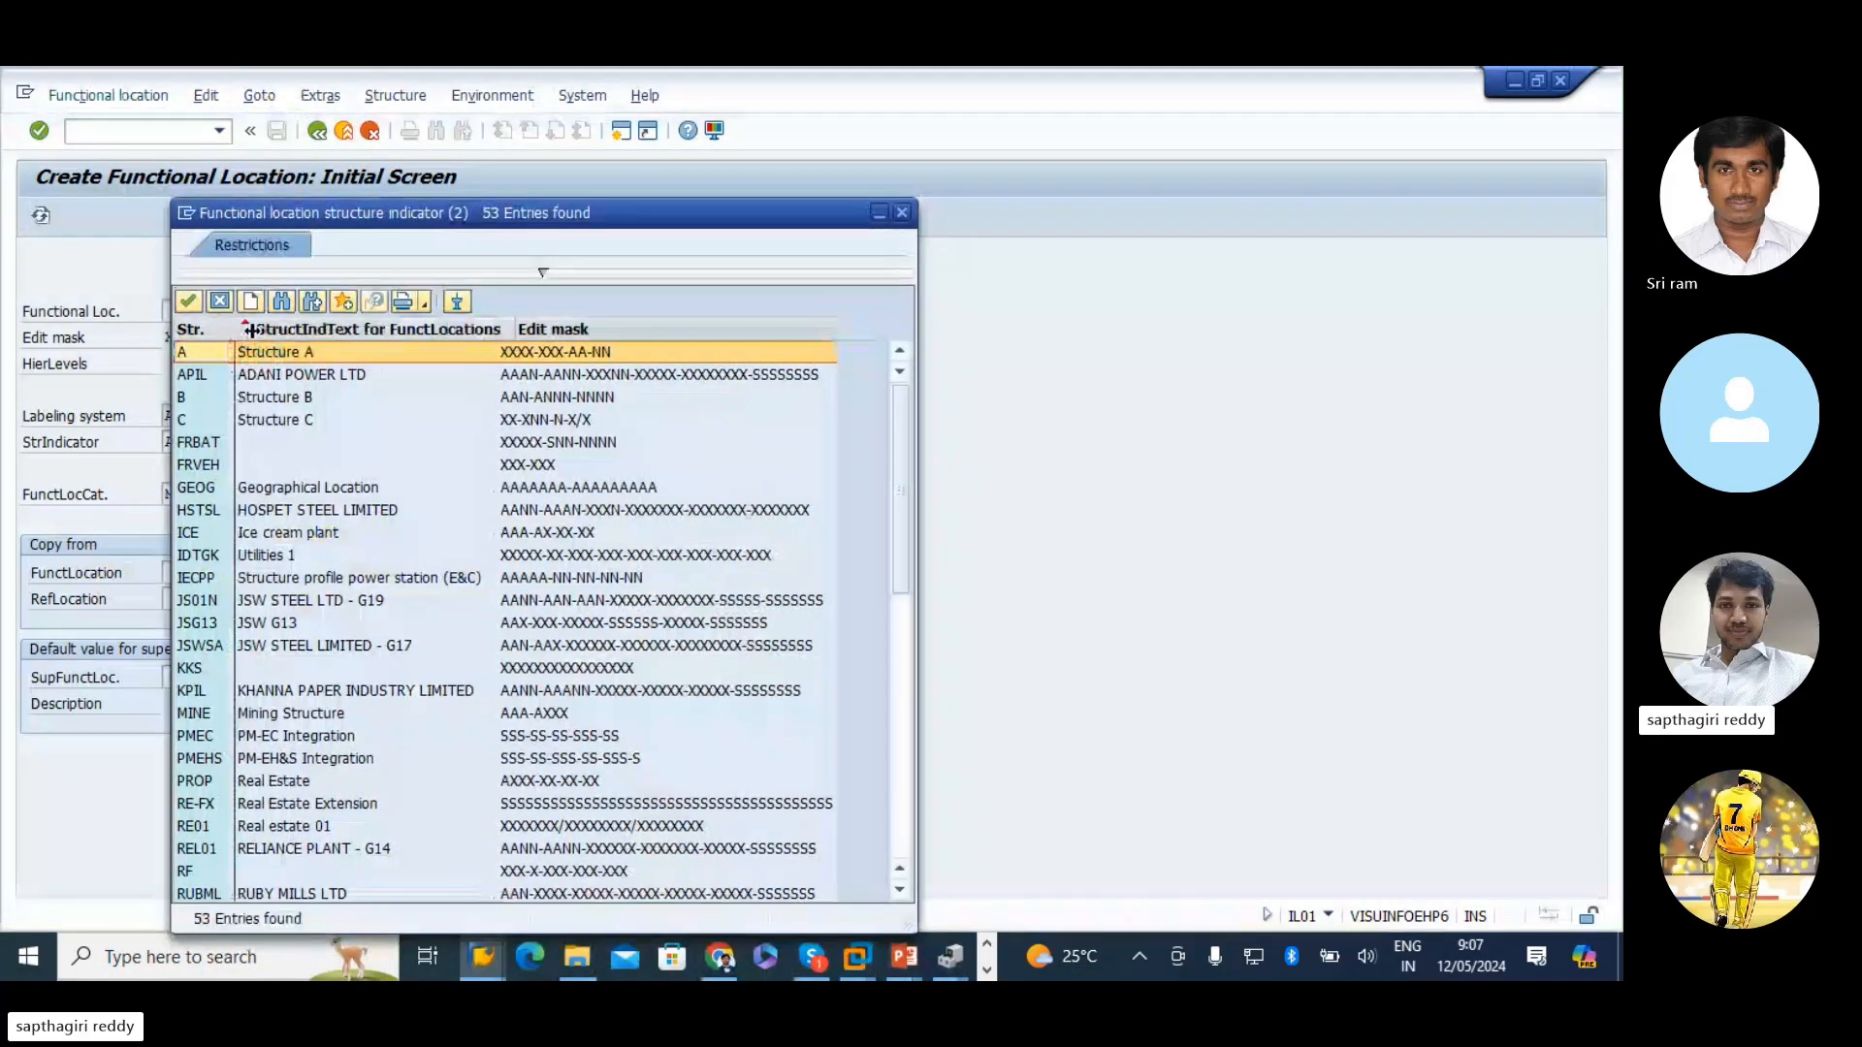
scroll(252, 691, down, 10)
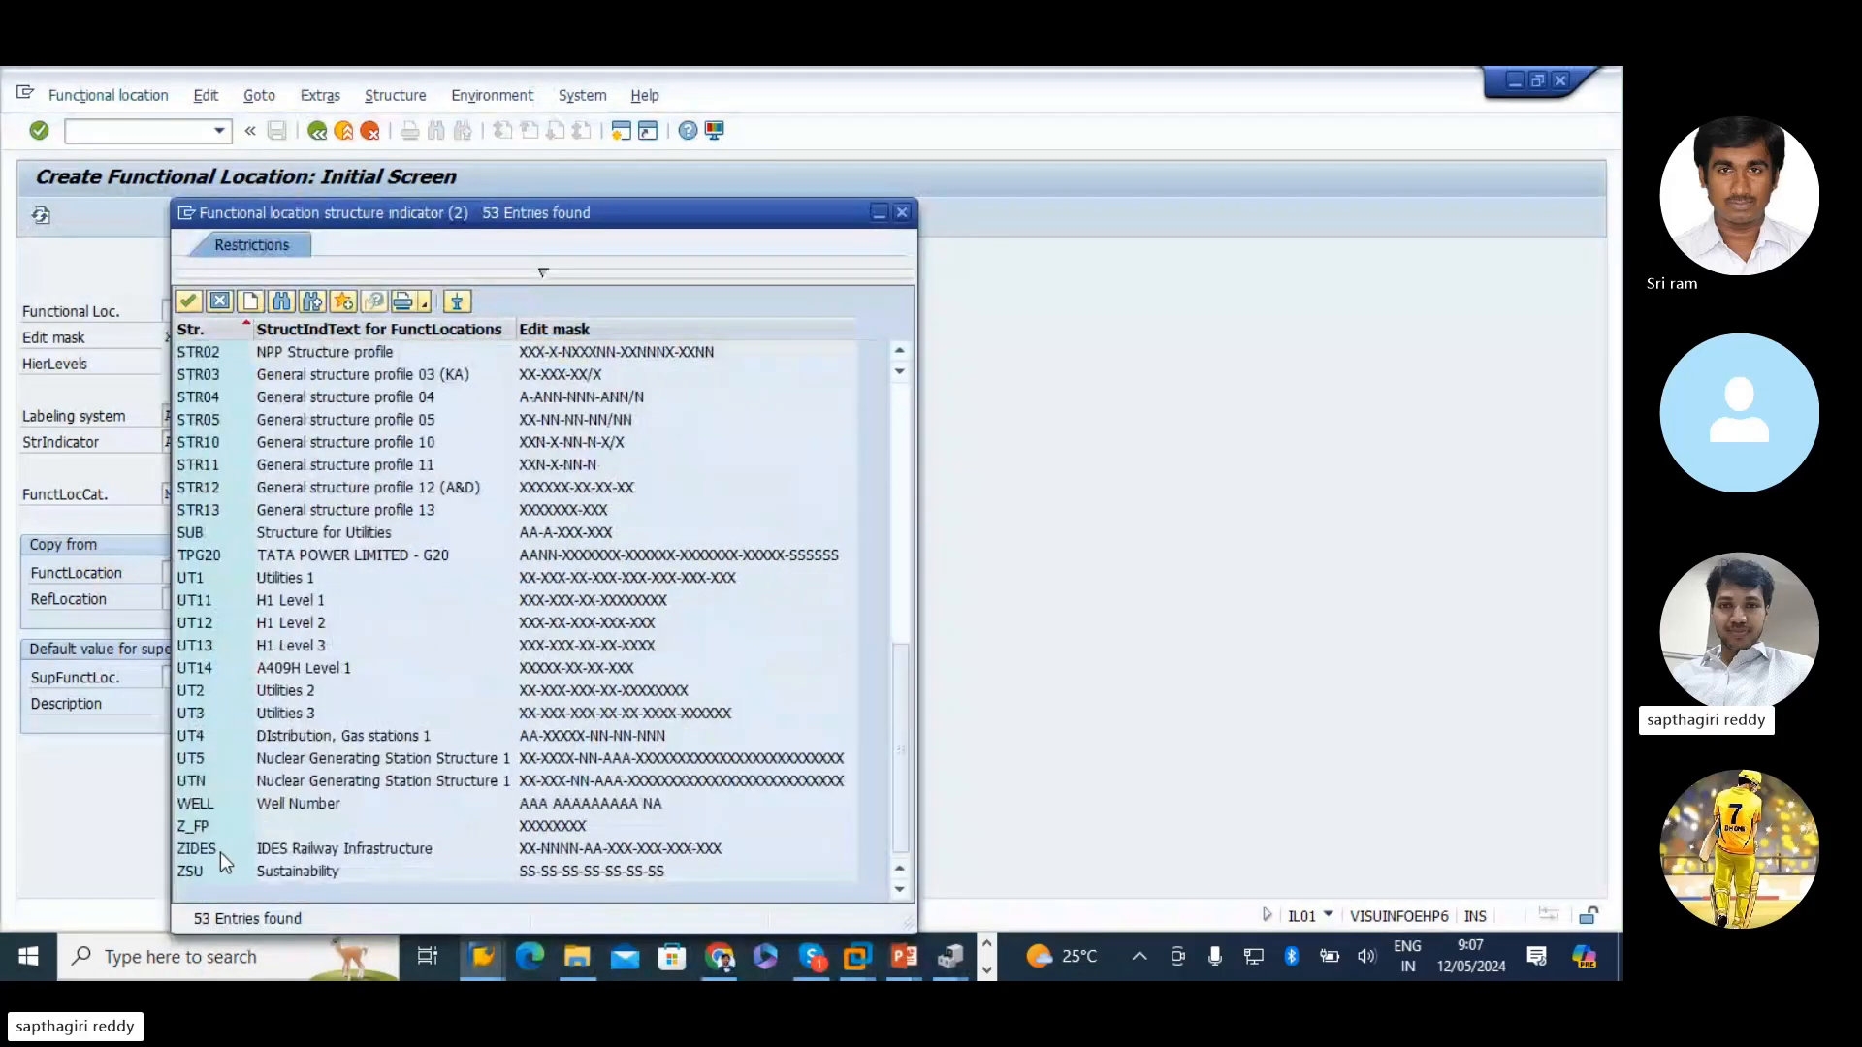
double_click(207, 556)
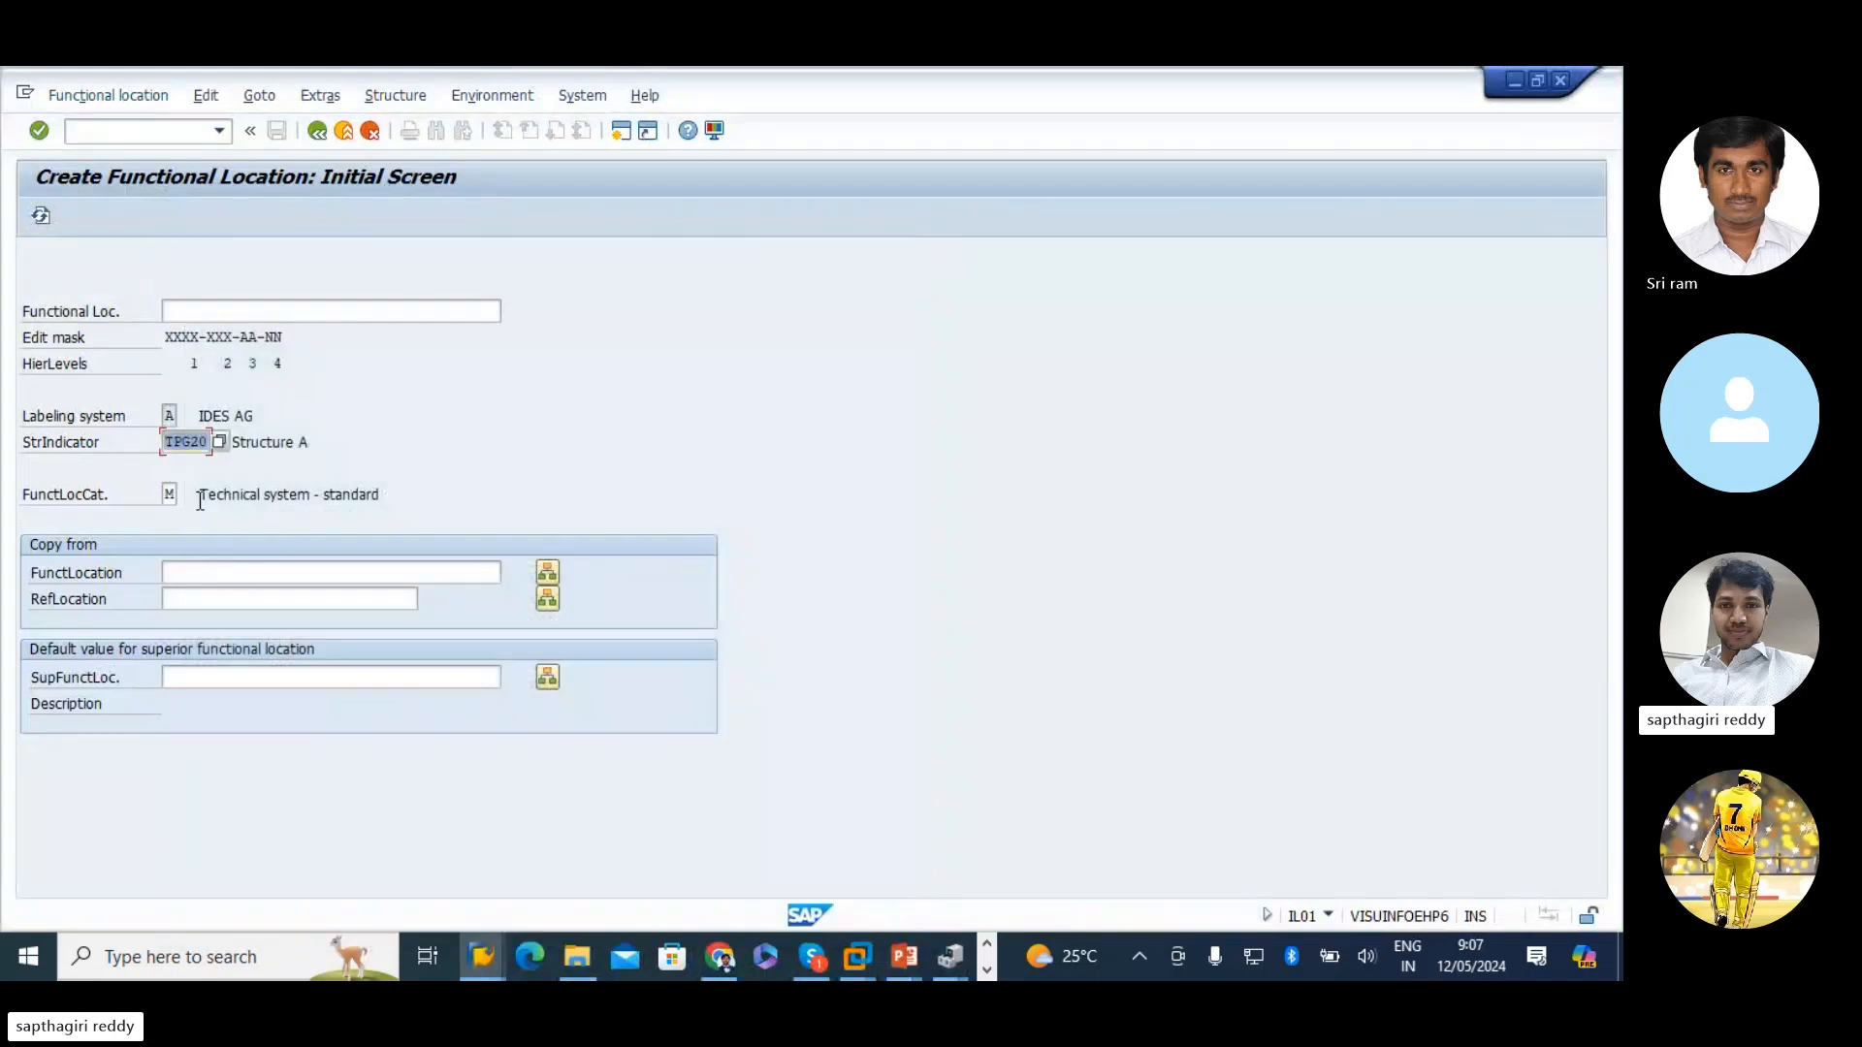
- Confirm structure indicator TPG20 and check its edit mask for the functional location label
key(Return)
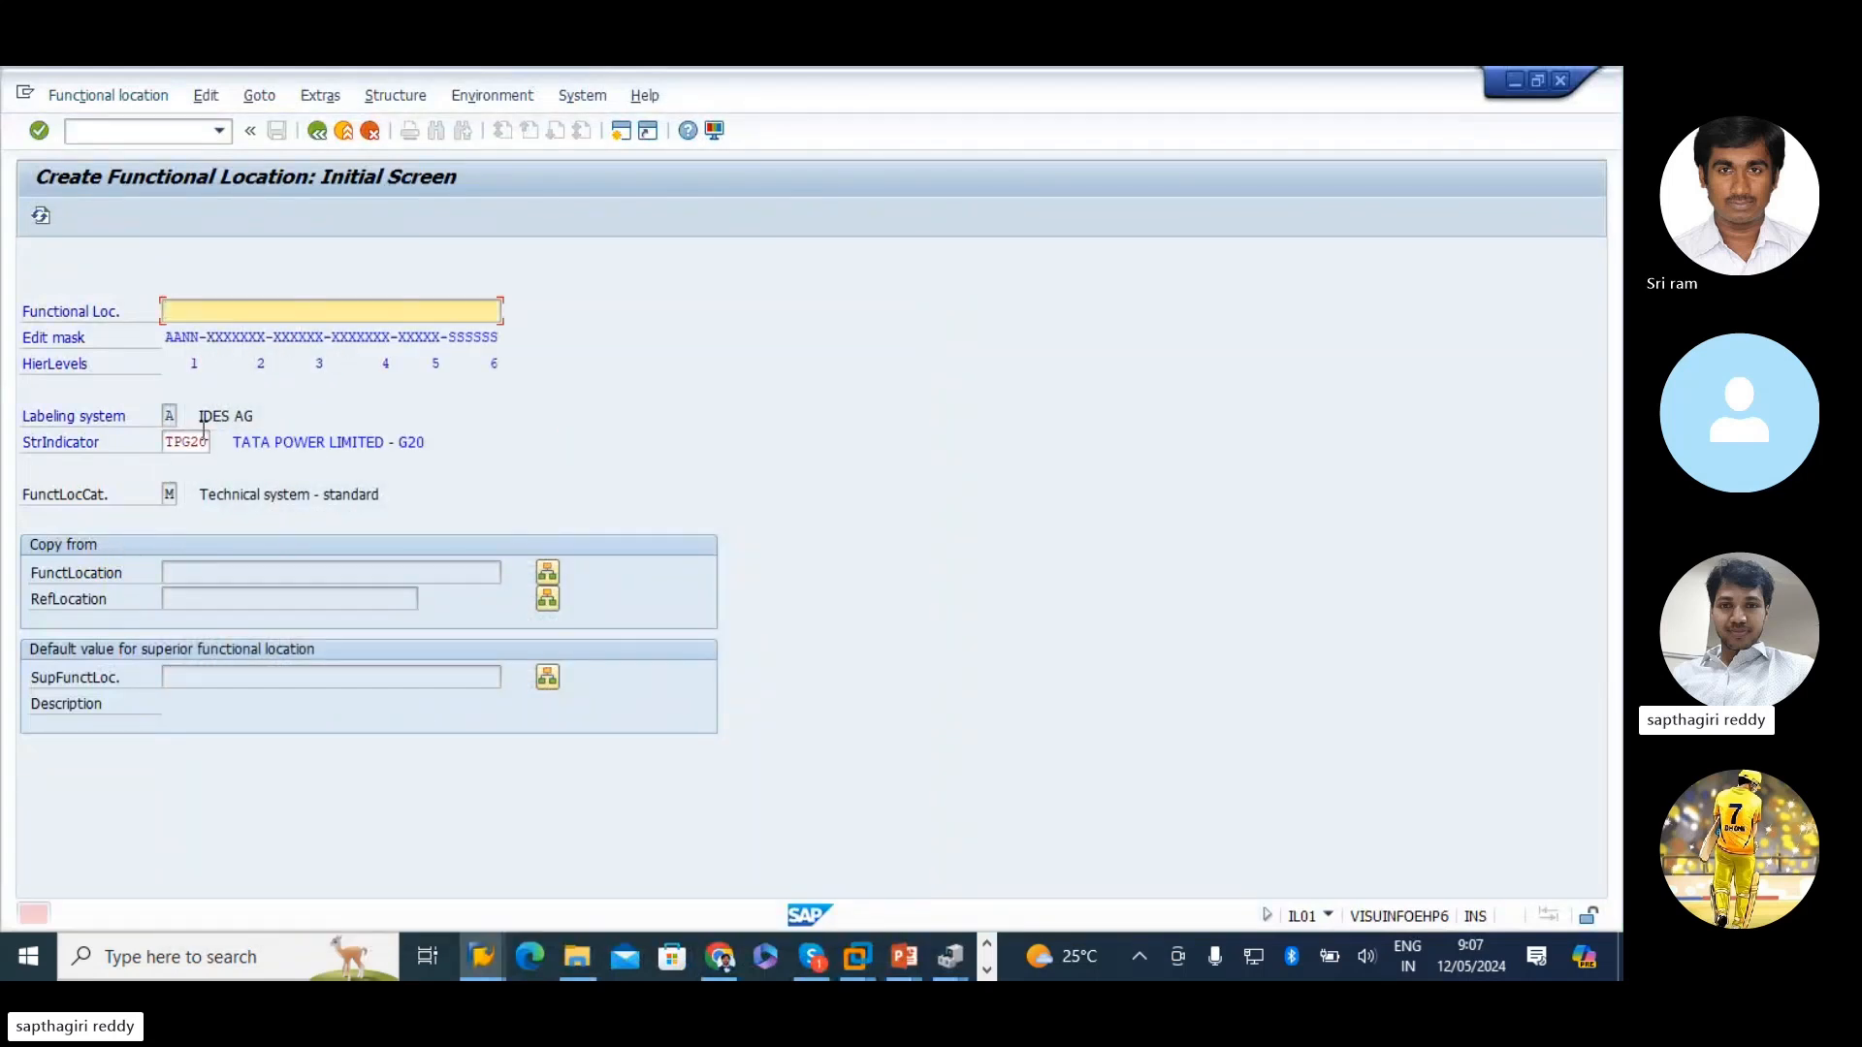
double_click(192, 336)
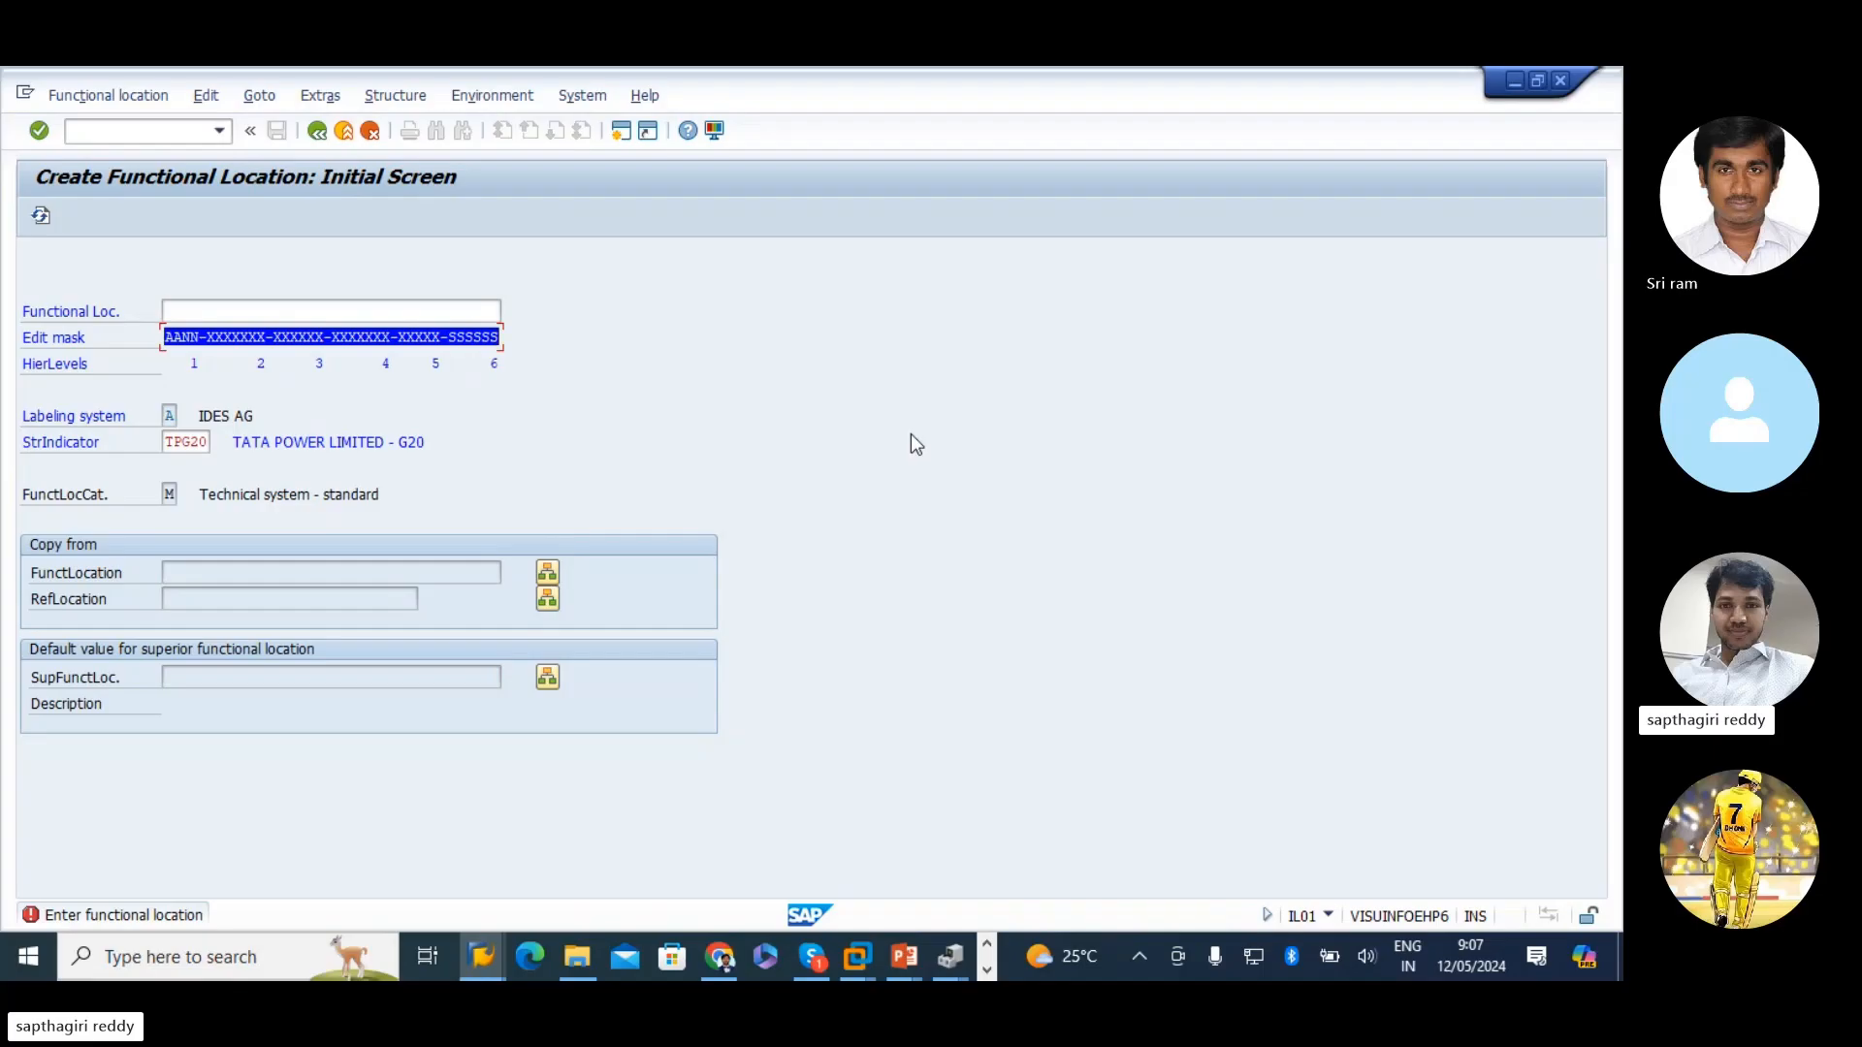
click(215, 307)
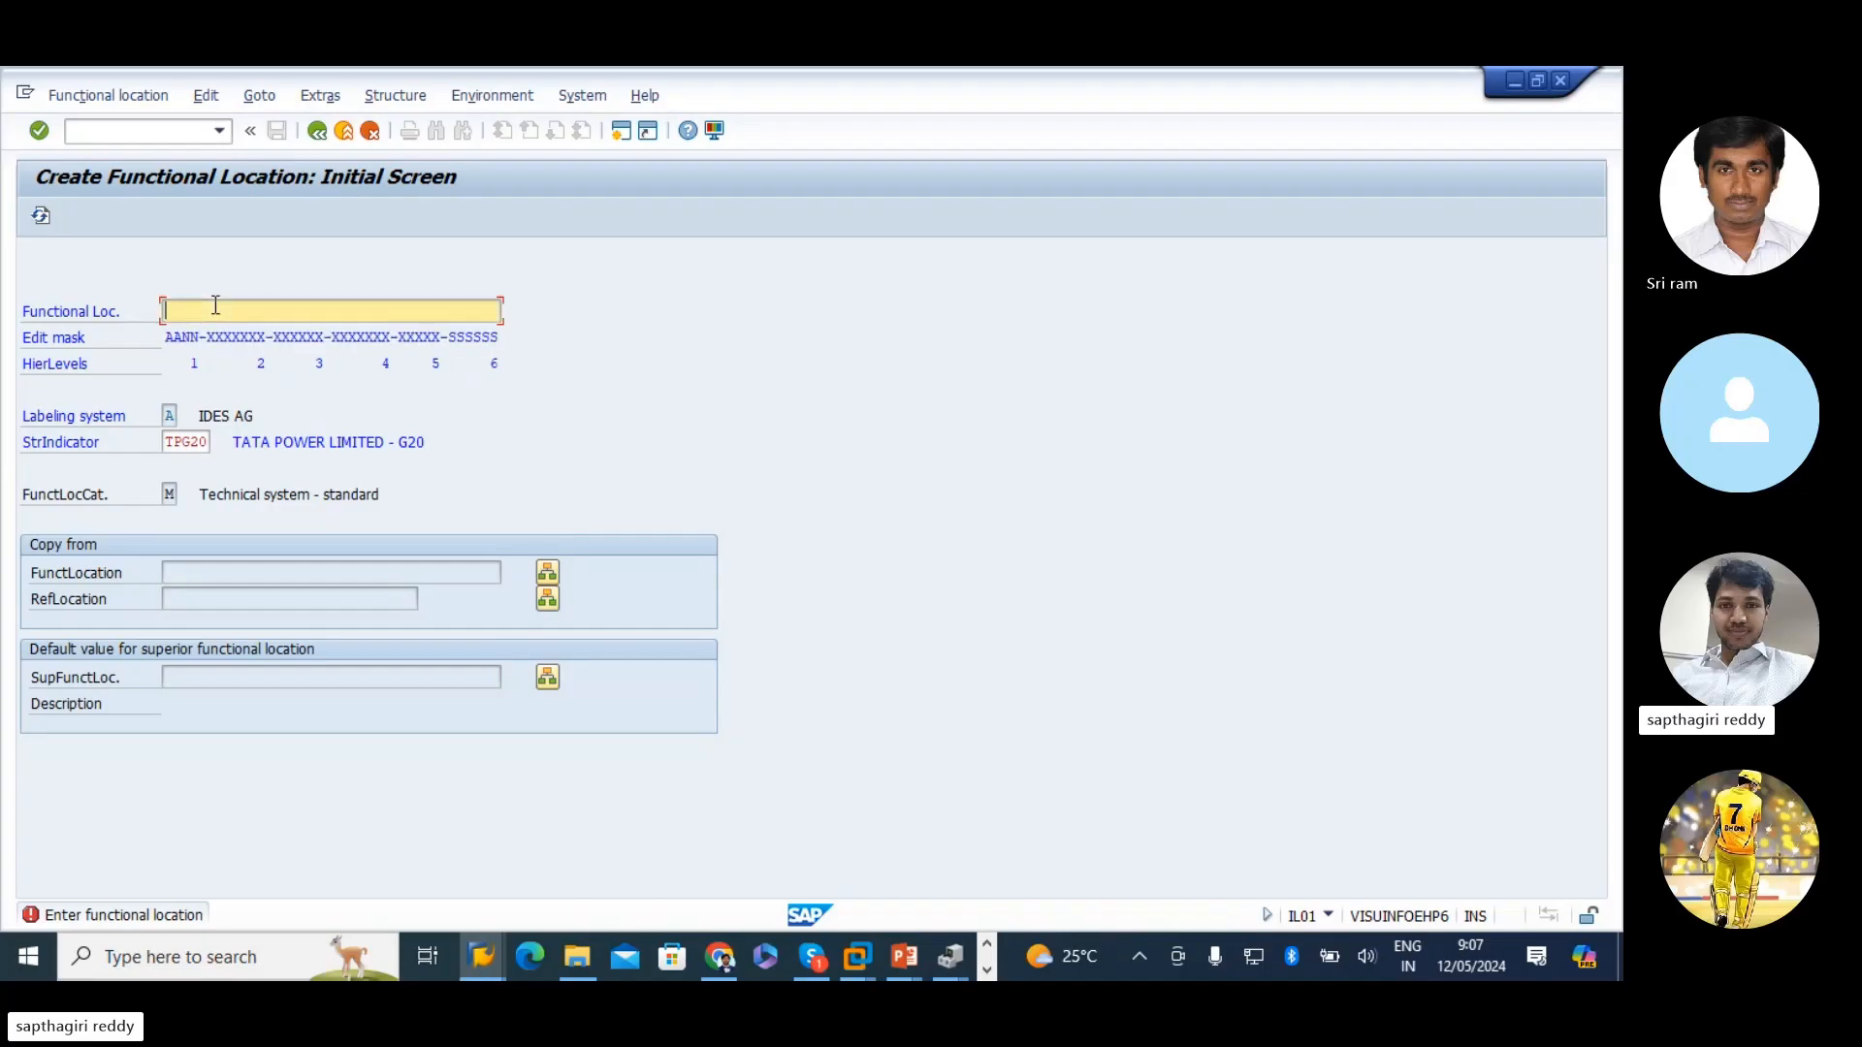
- Examine the value list of functional location categories, especially M (Technical system - standard), and close it without changing the category
click(180, 493)
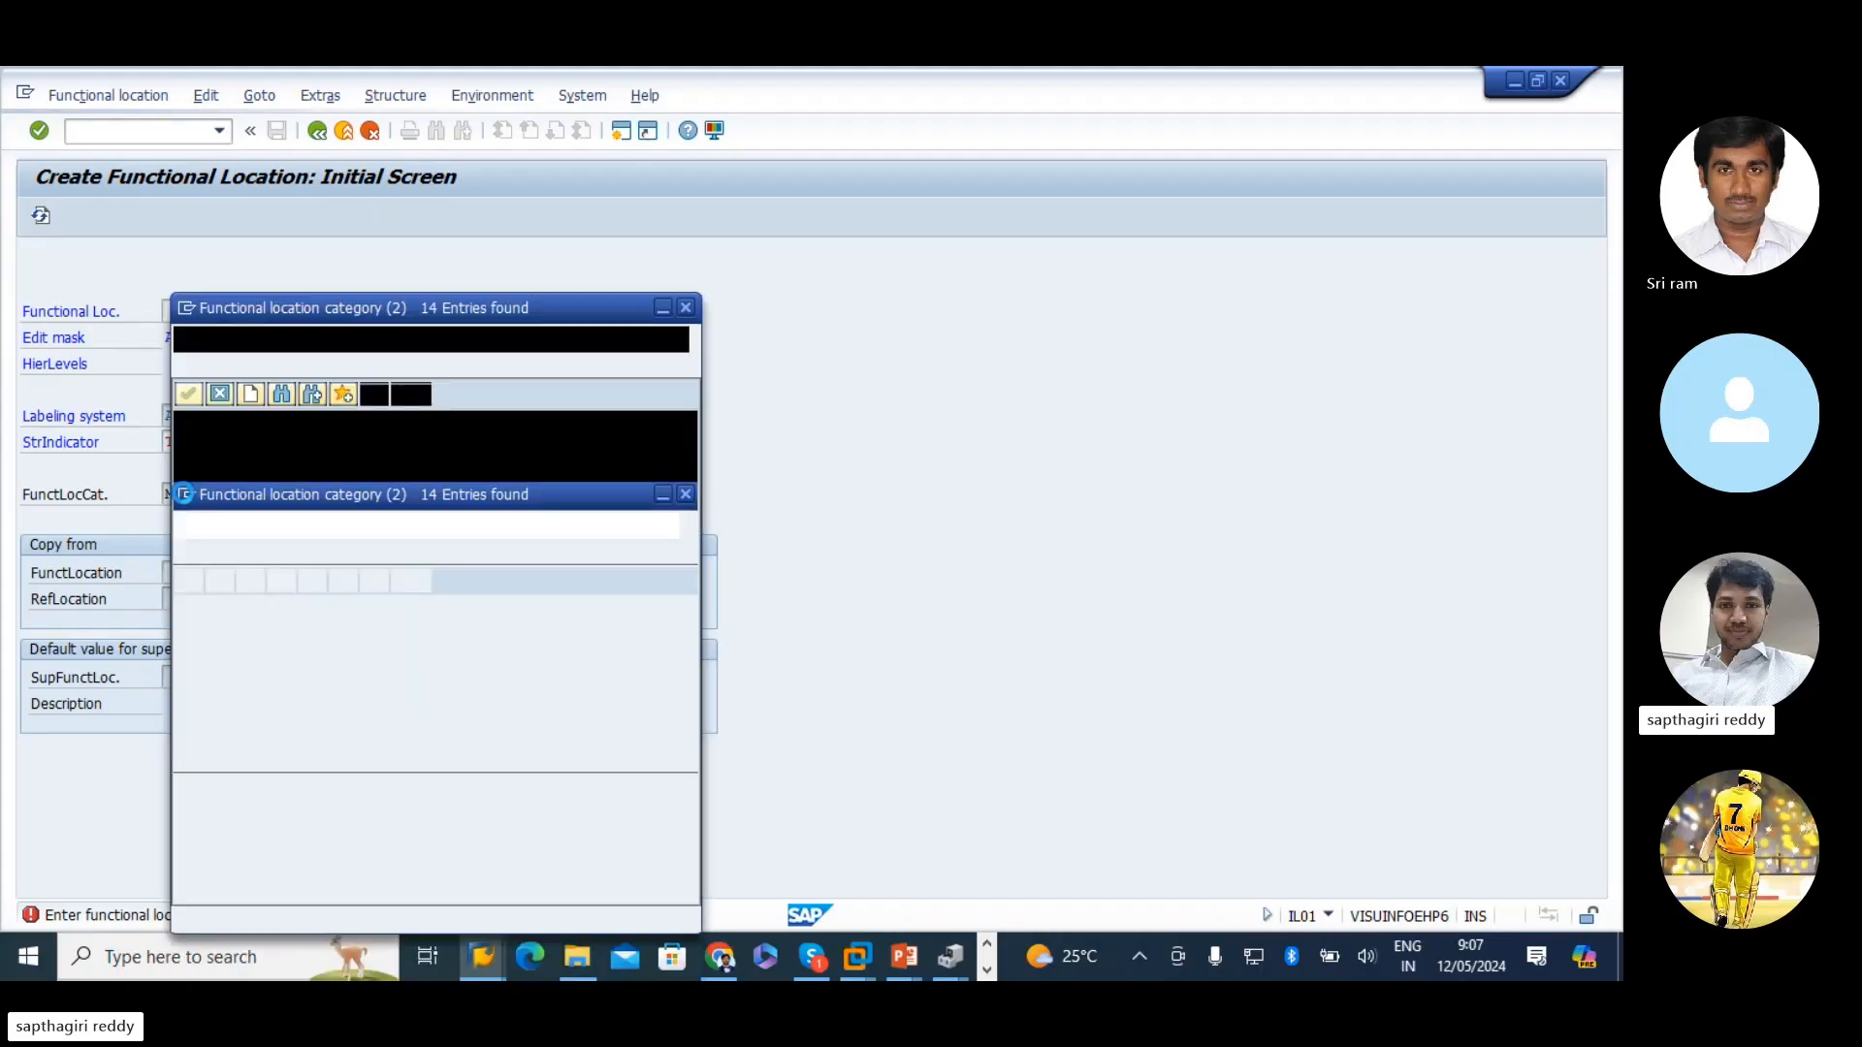
drag(223, 311, 664, 299)
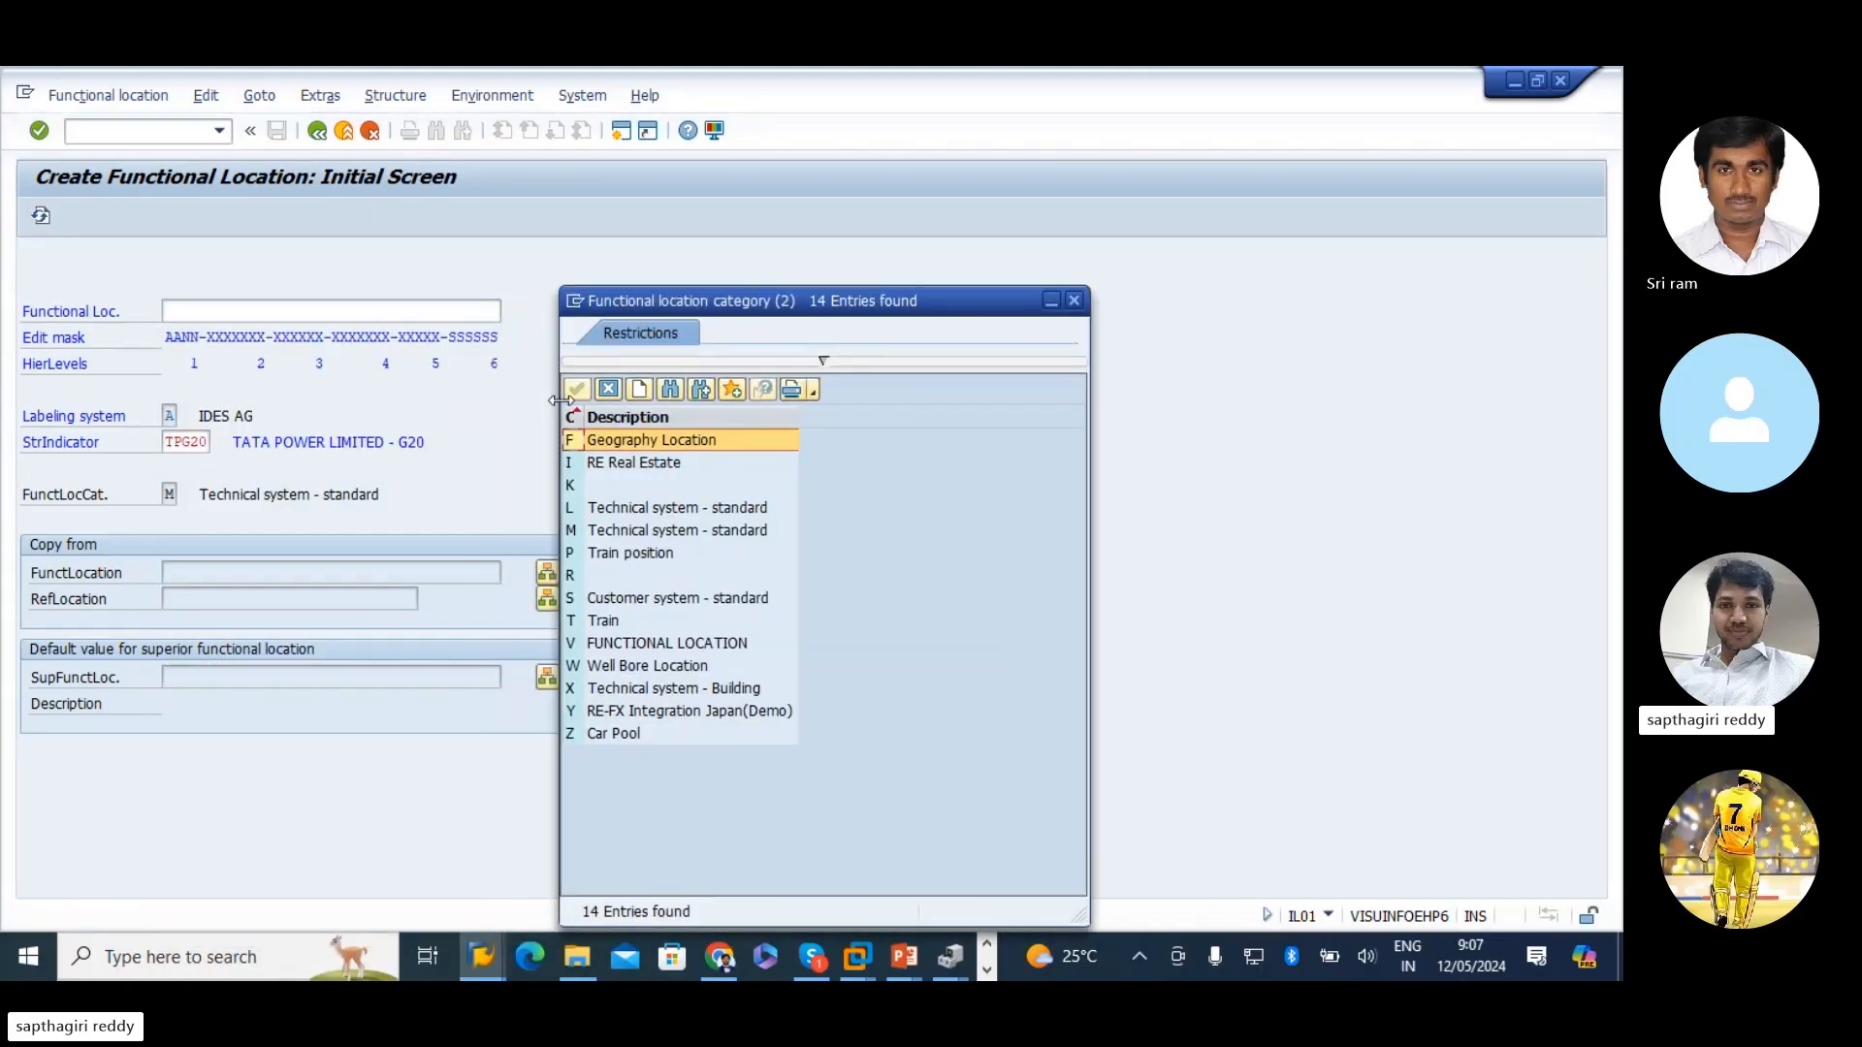
drag(585, 418, 610, 419)
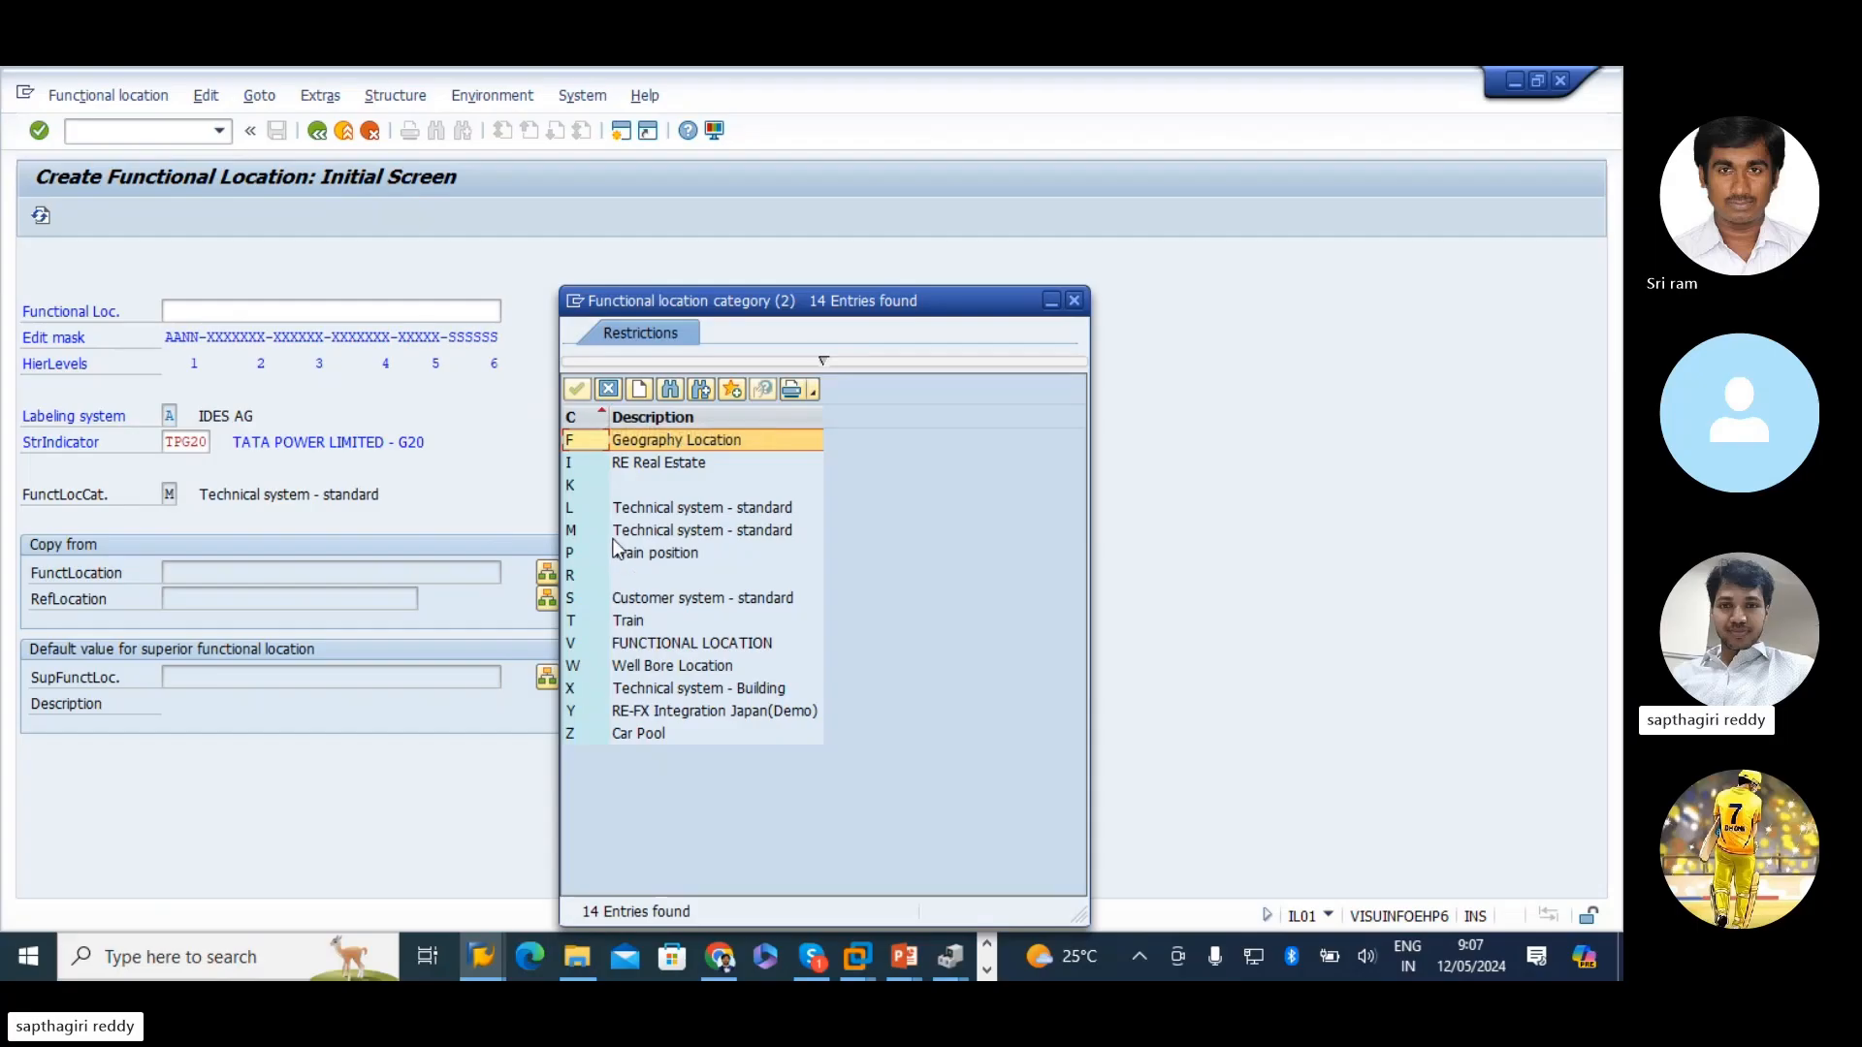
click(582, 534)
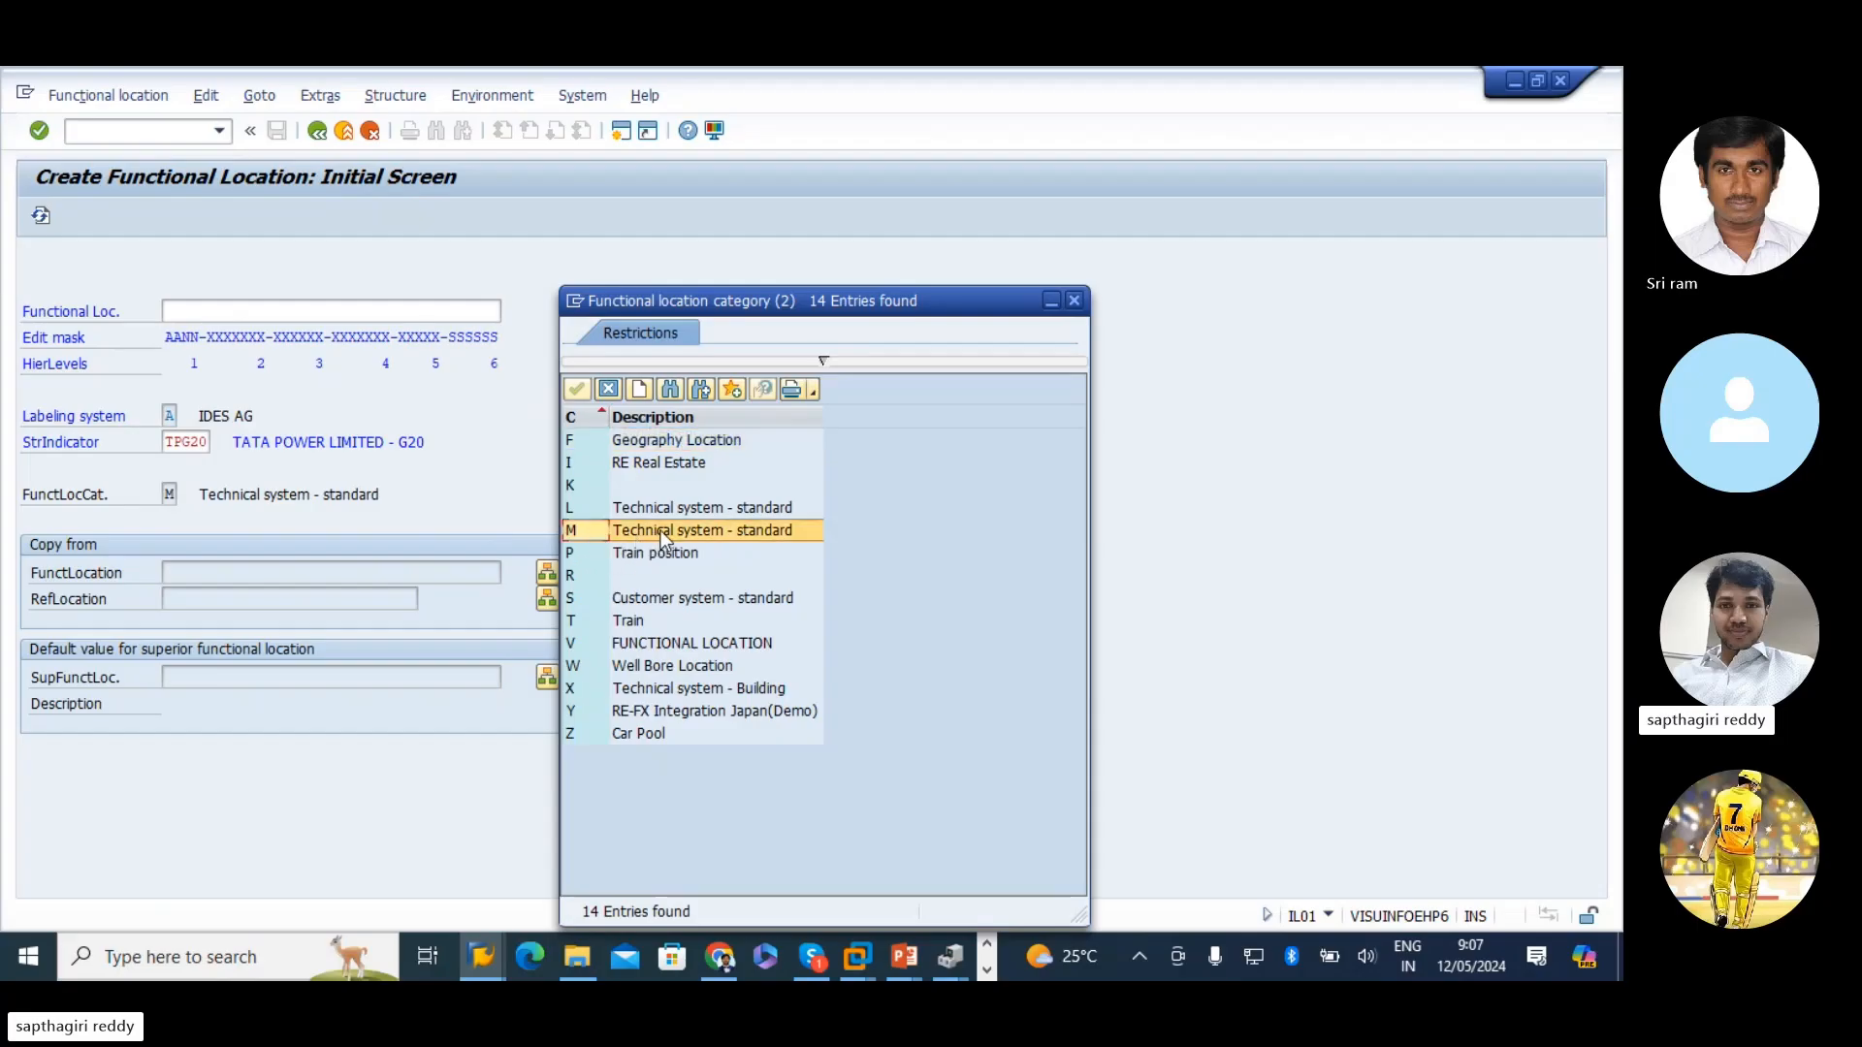
click(586, 538)
click(1074, 301)
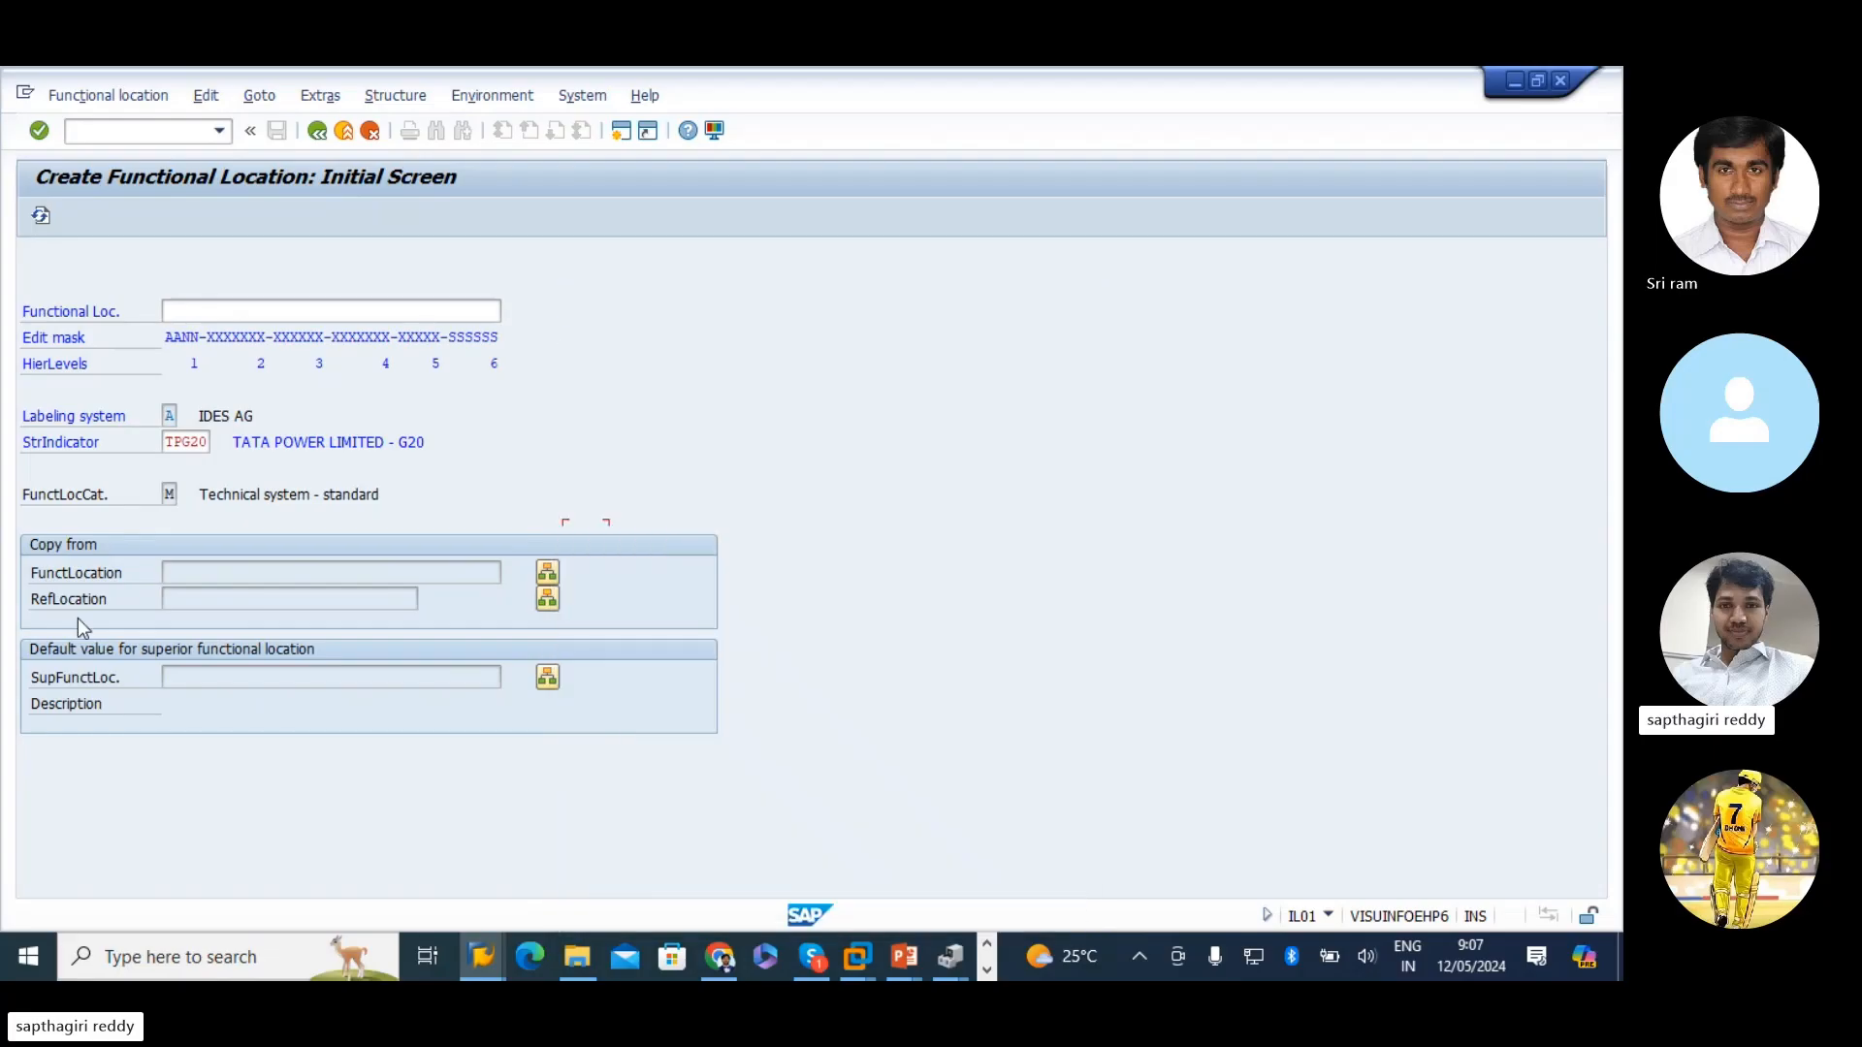
click(227, 493)
drag(440, 497, 3, 470)
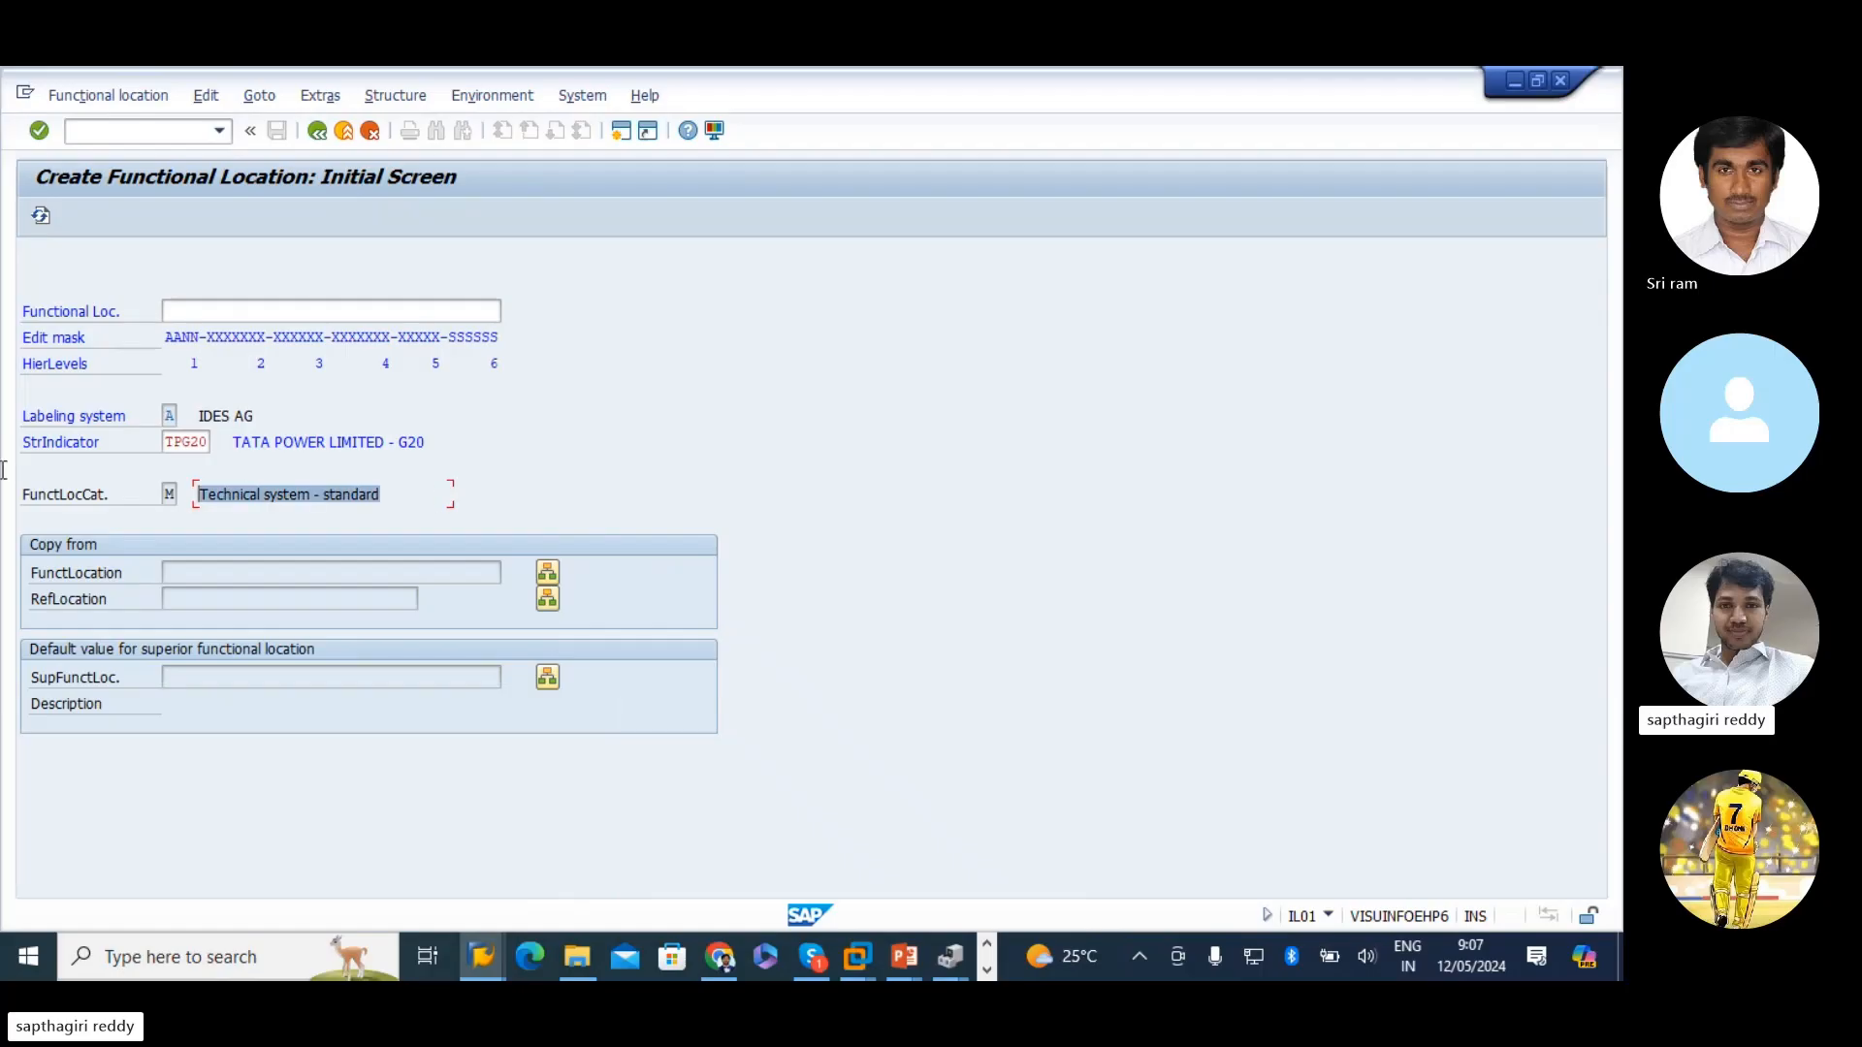
click(170, 495)
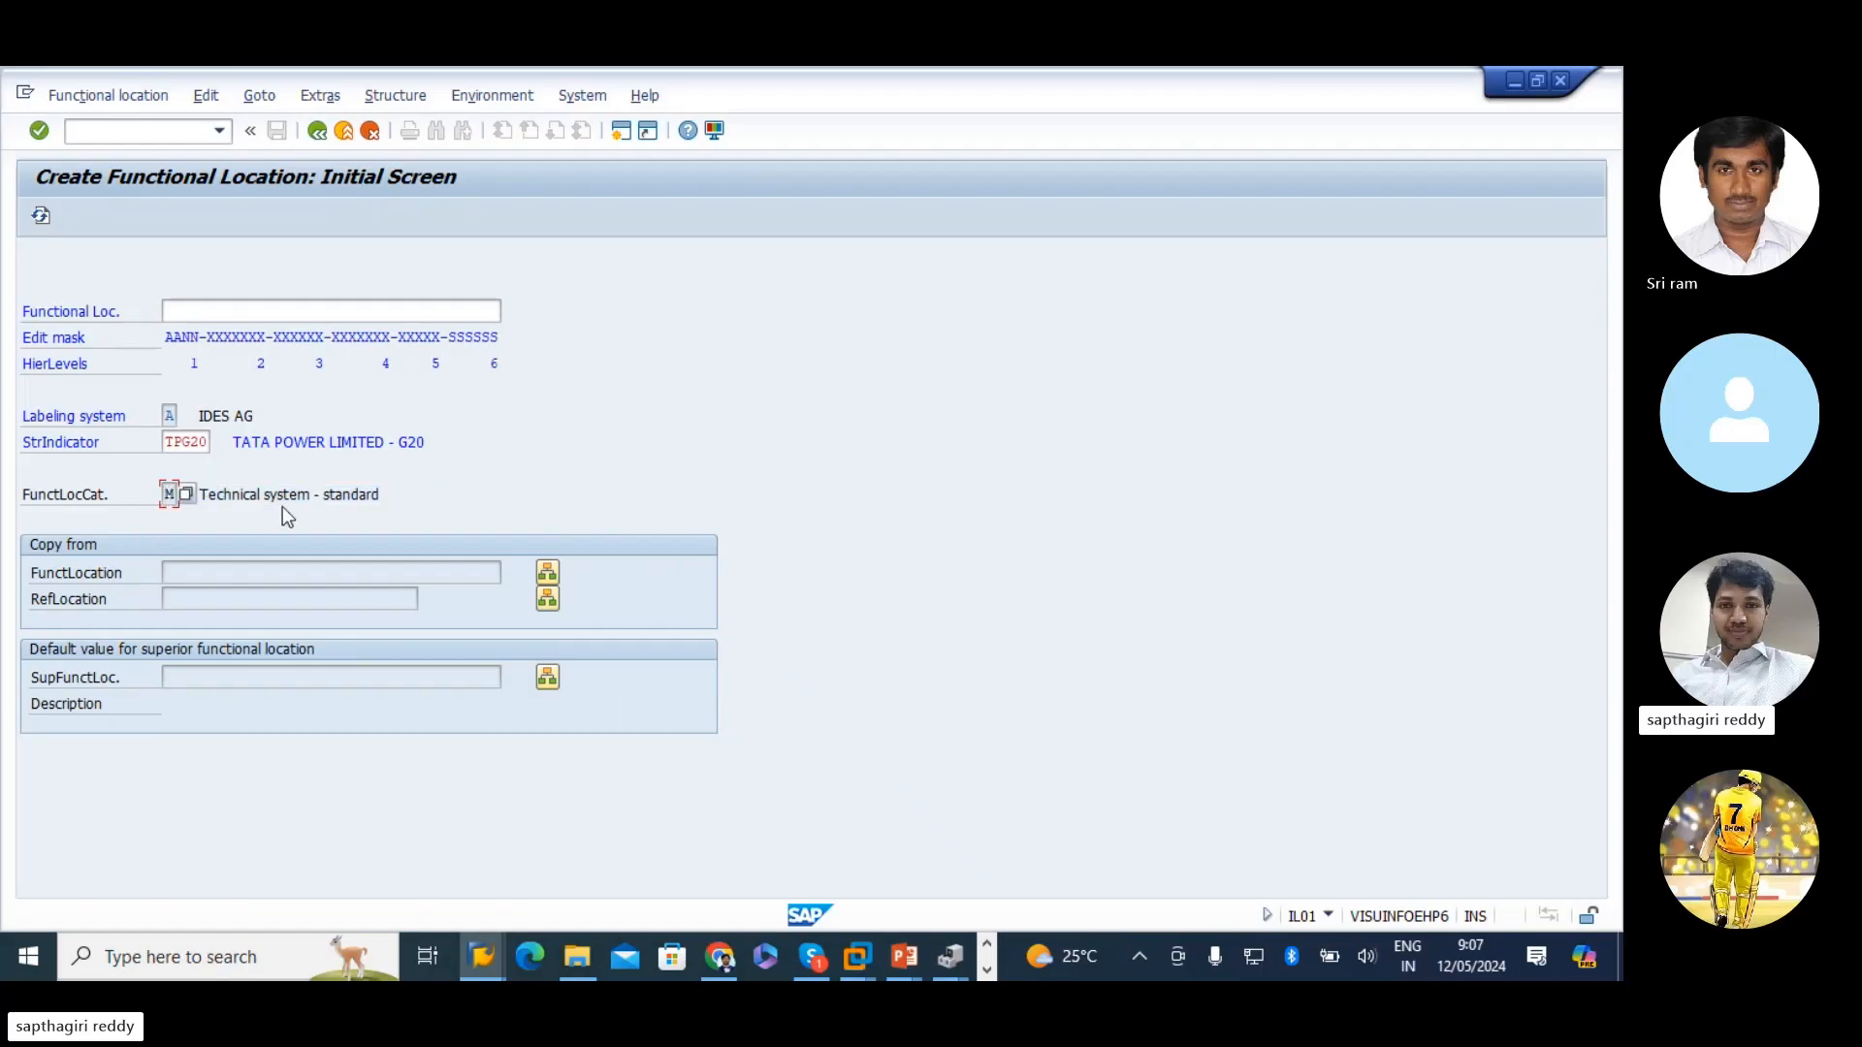
drag(385, 495, 15, 539)
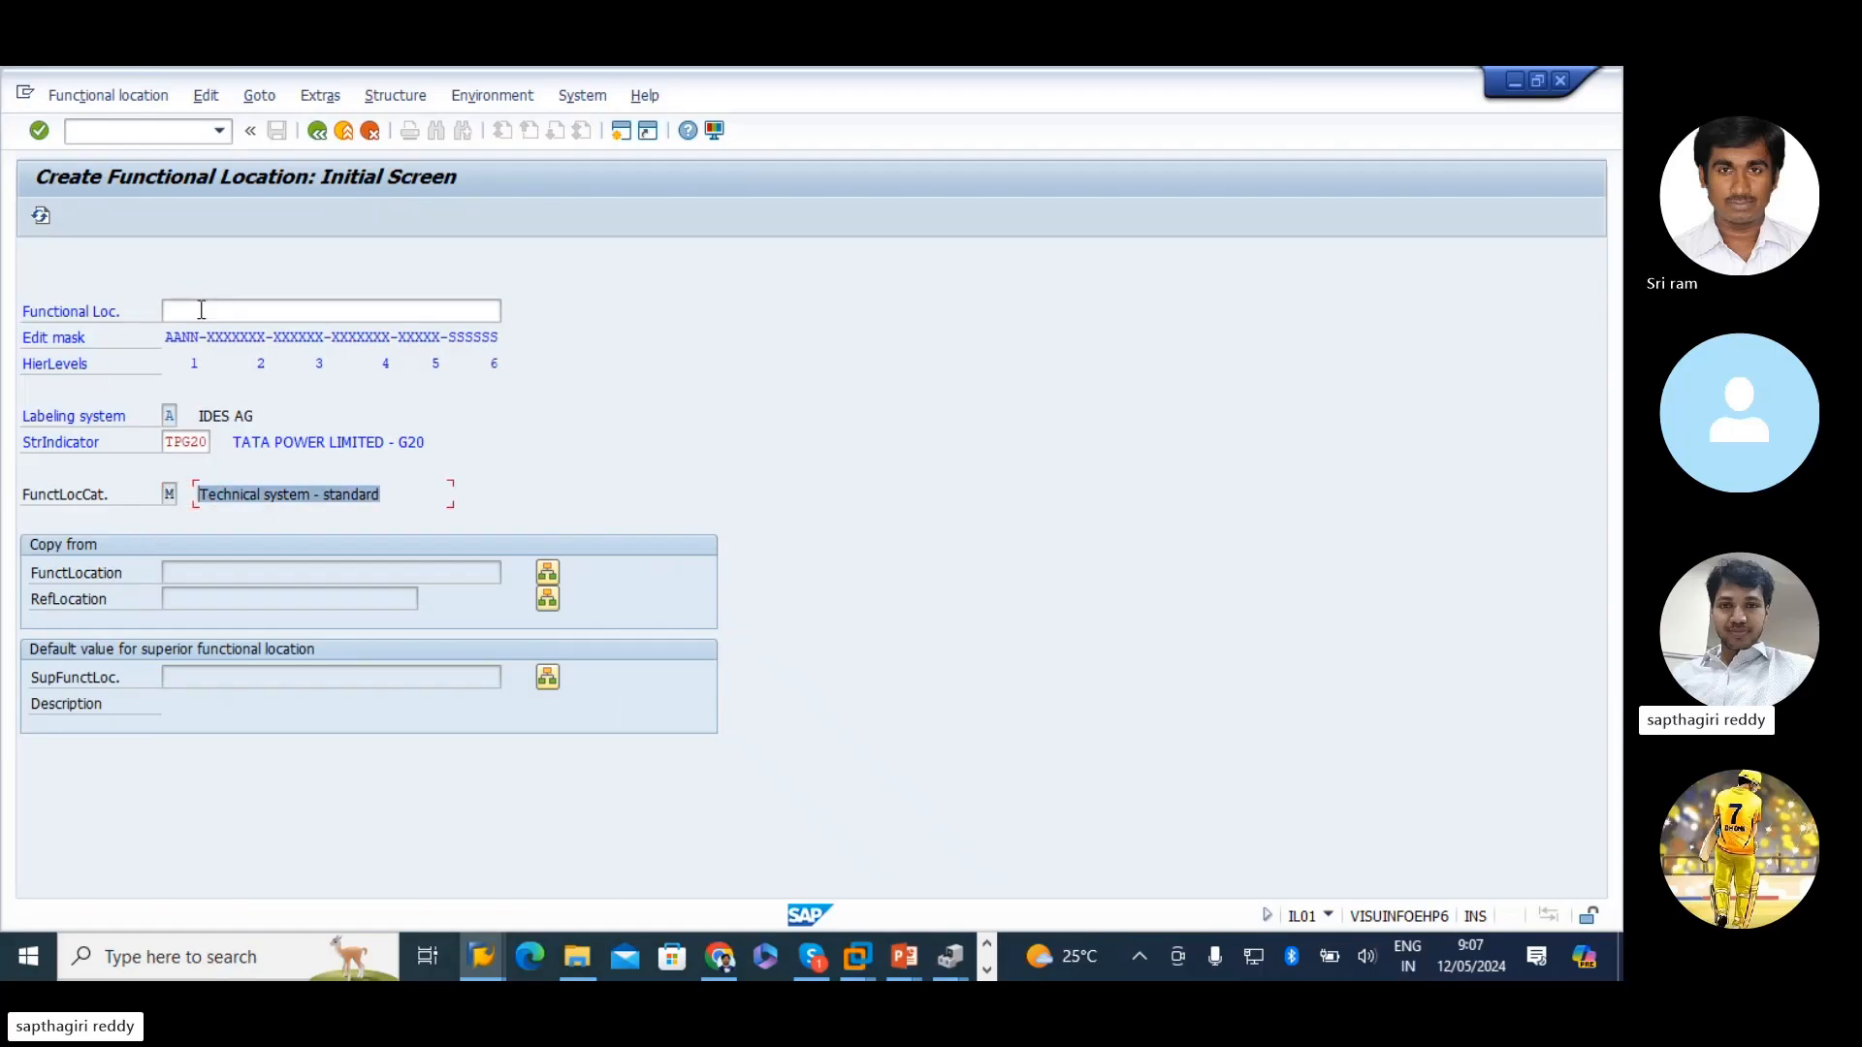
- Copy the first-level code TP01 from cell D13 of the Excel workbook into the Functional Loc. field in SAP
click(187, 312)
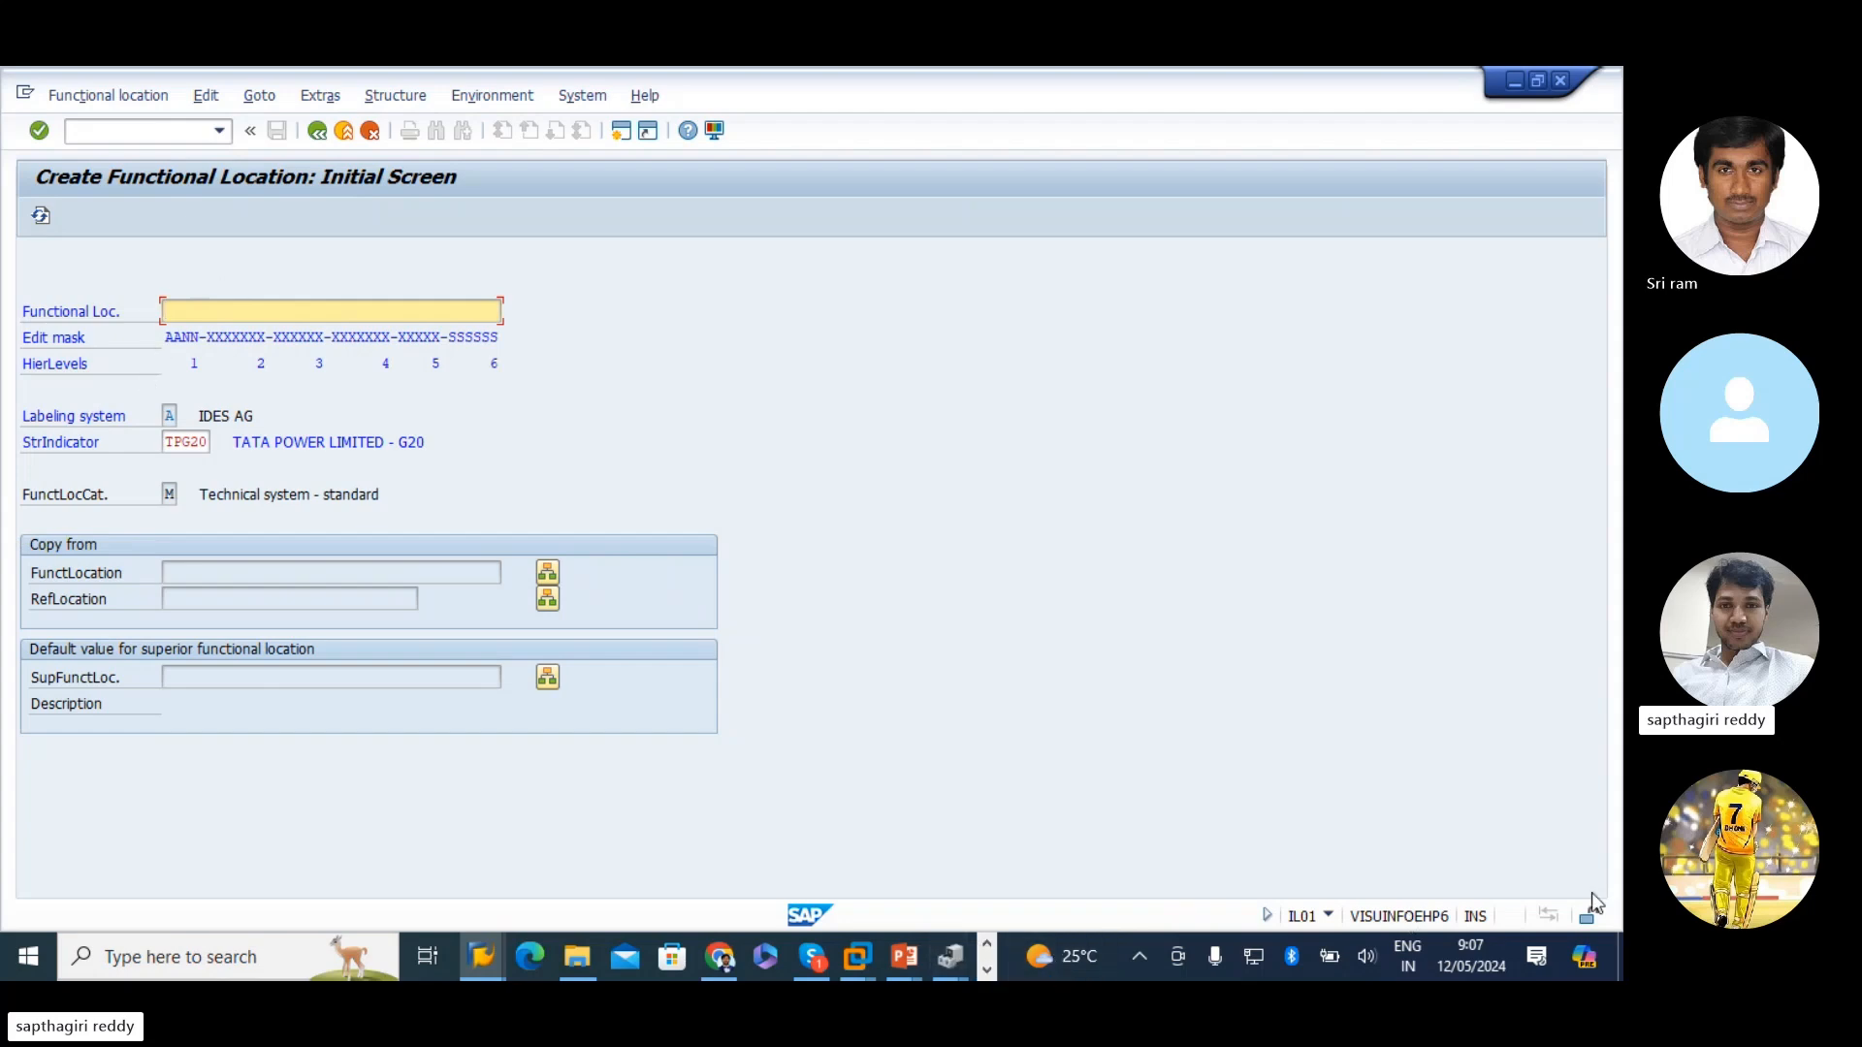
key(alt+Tab)
scroll(839, 645, up, 6)
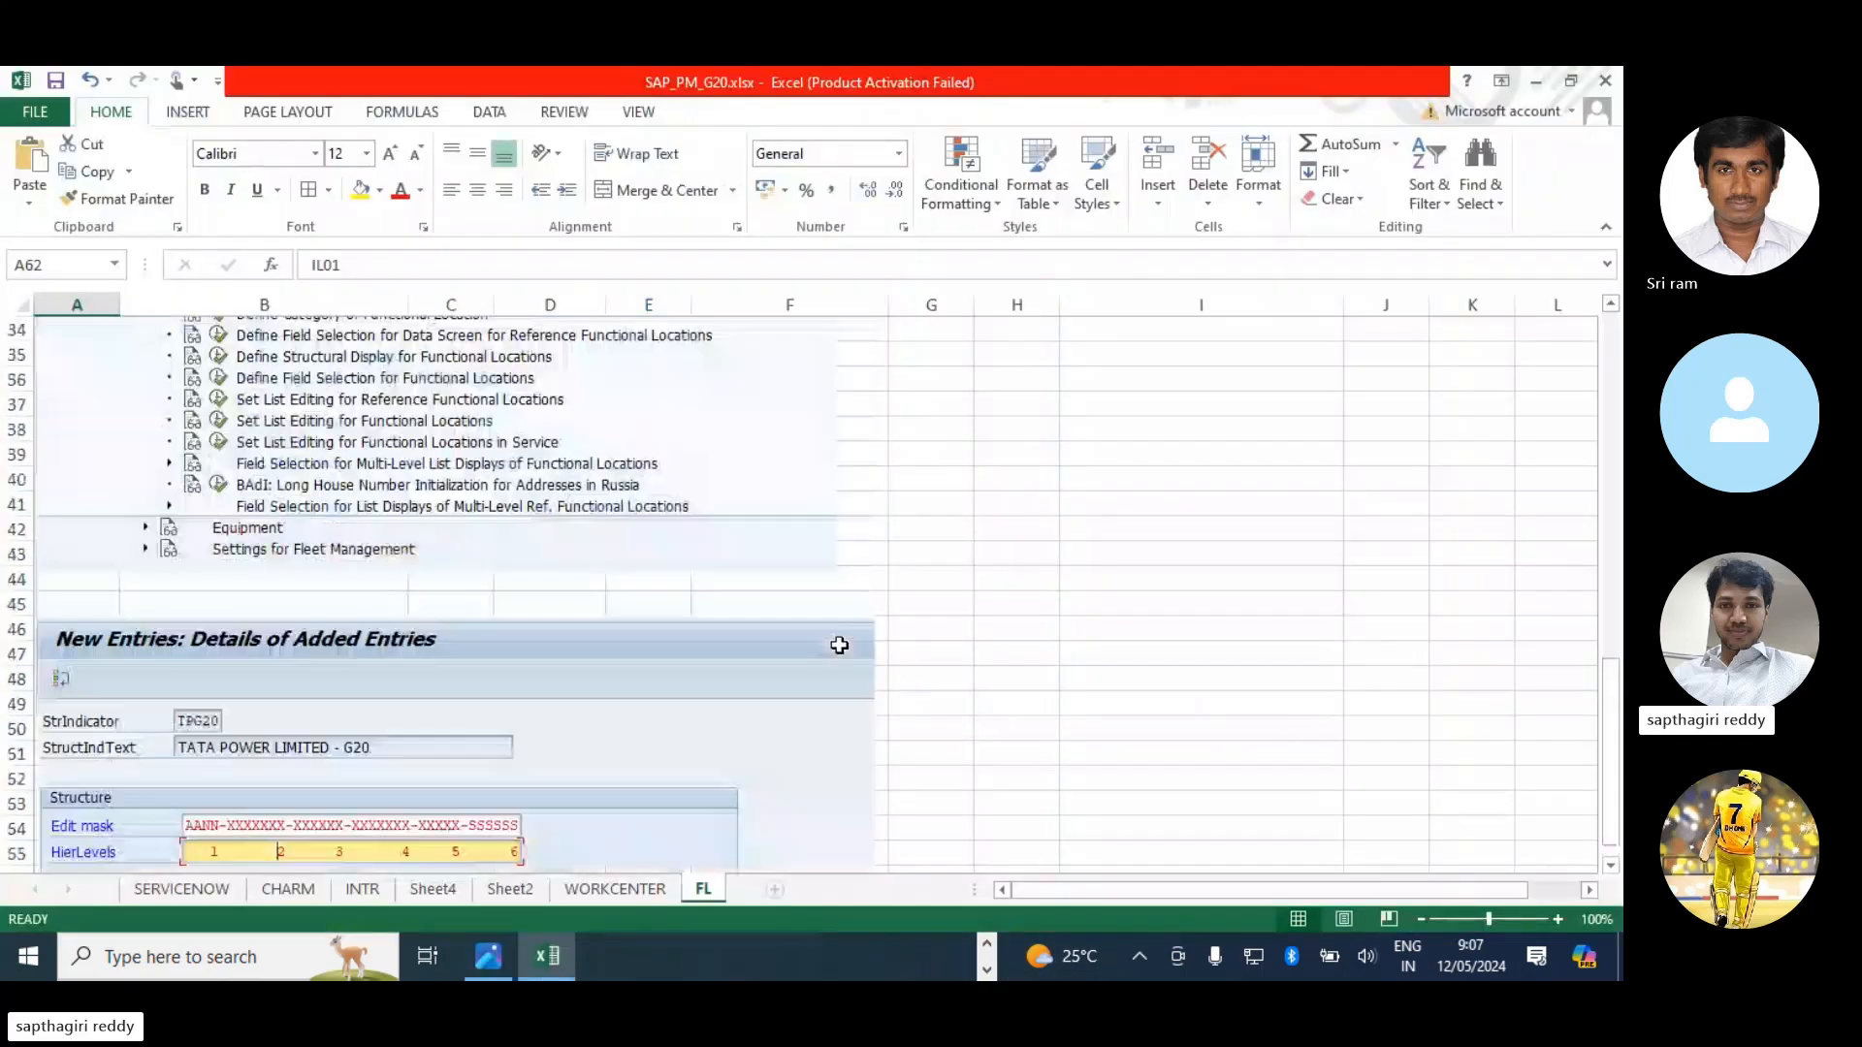
scroll(842, 645, up, 10)
scroll(560, 498, down, 3)
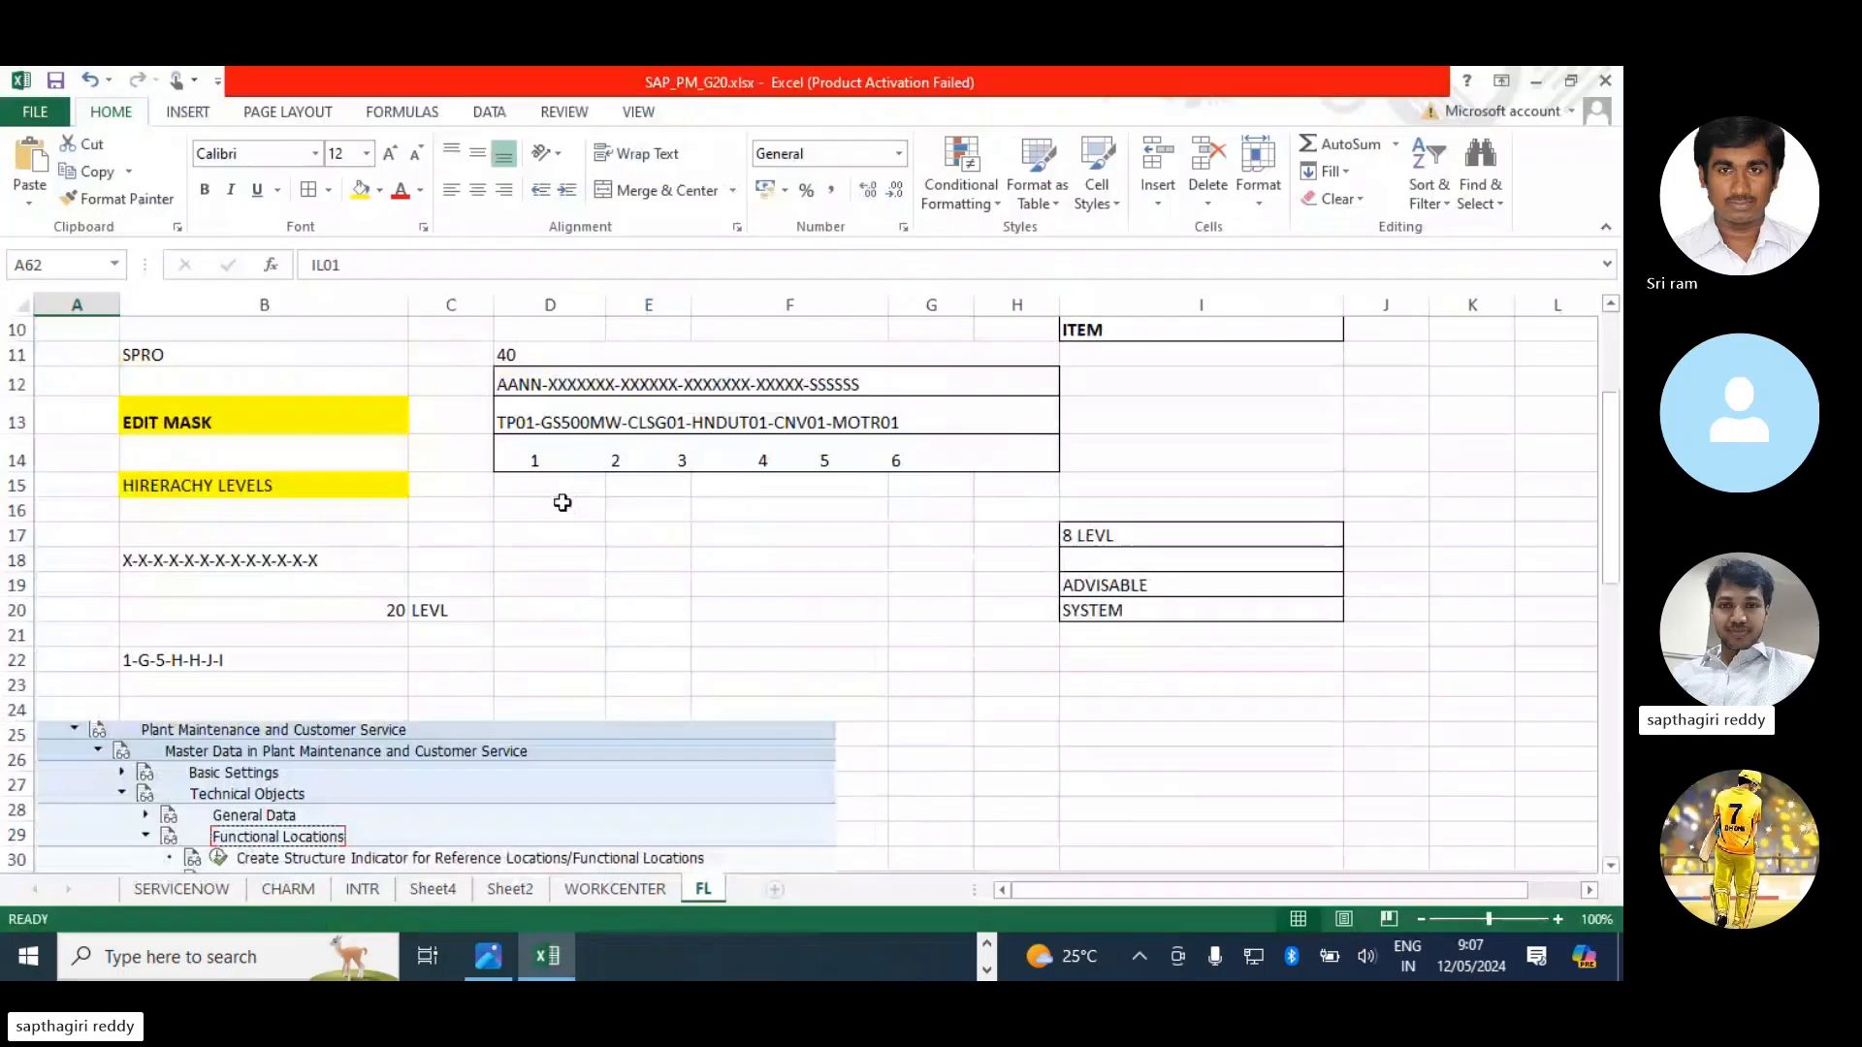
click(532, 415)
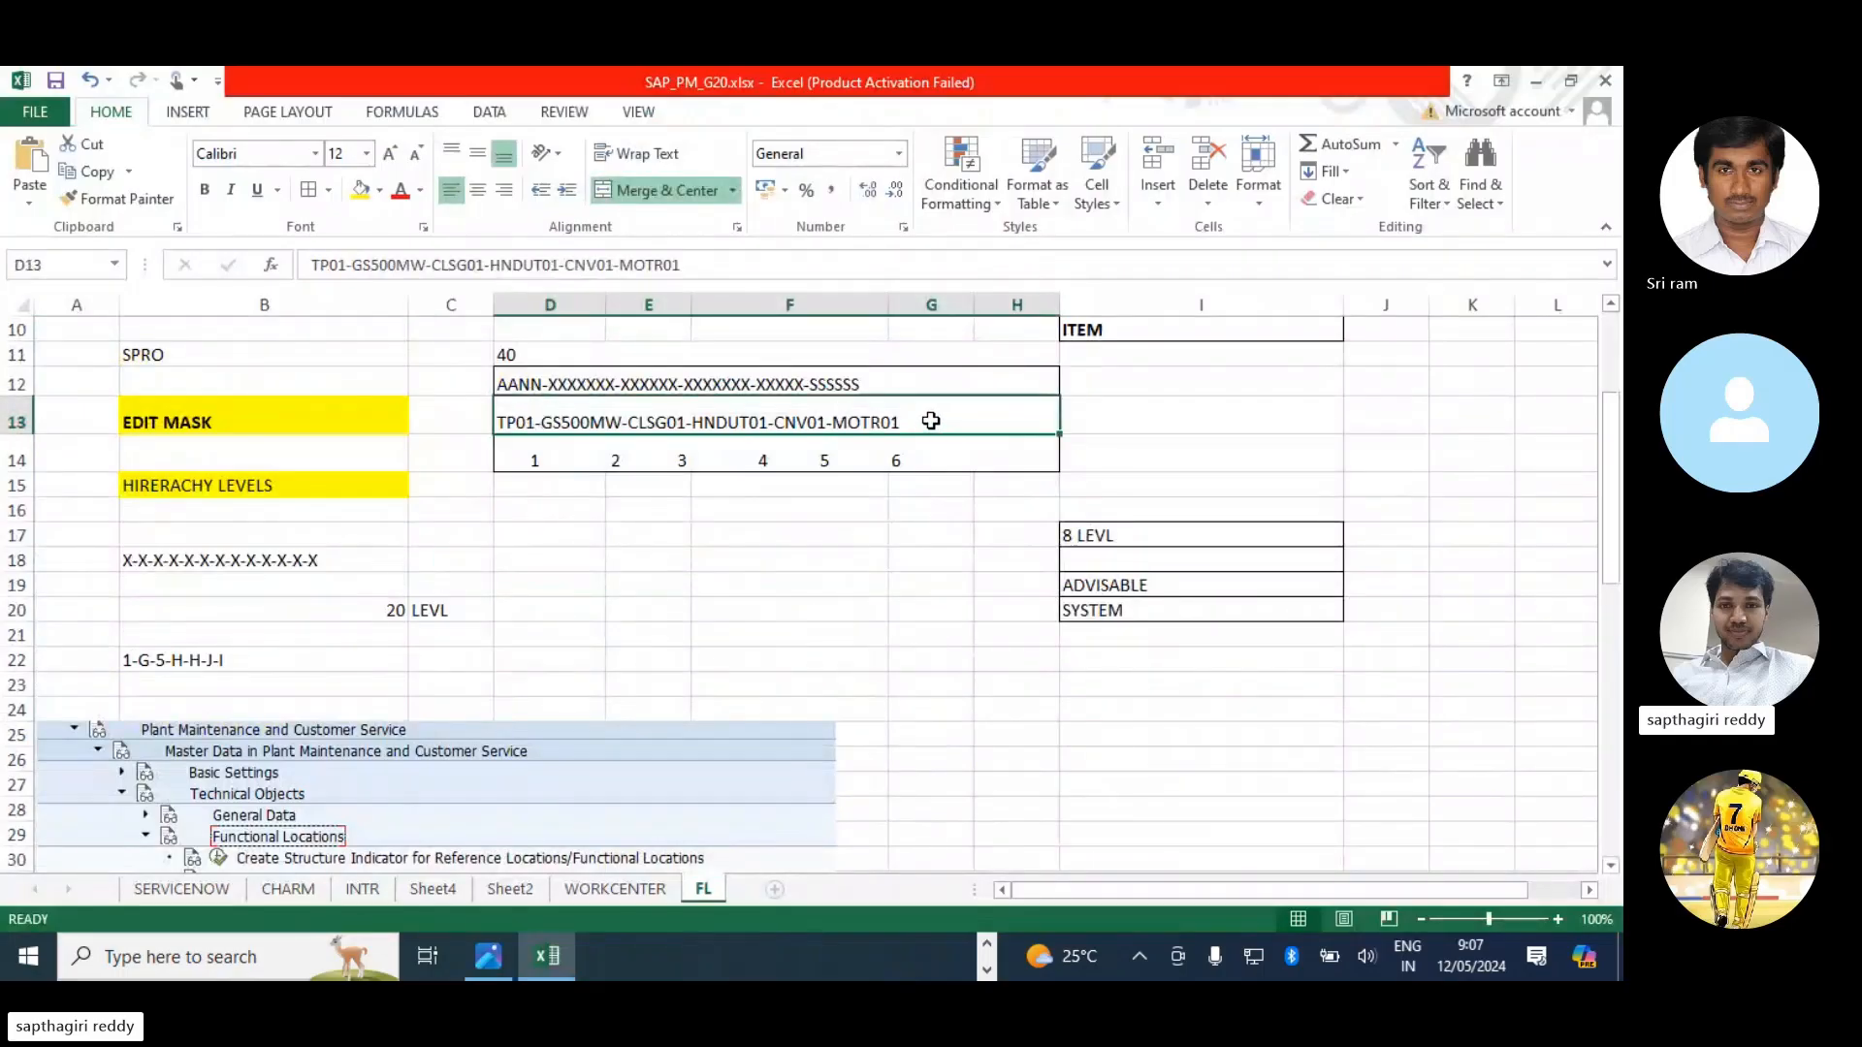
click(714, 633)
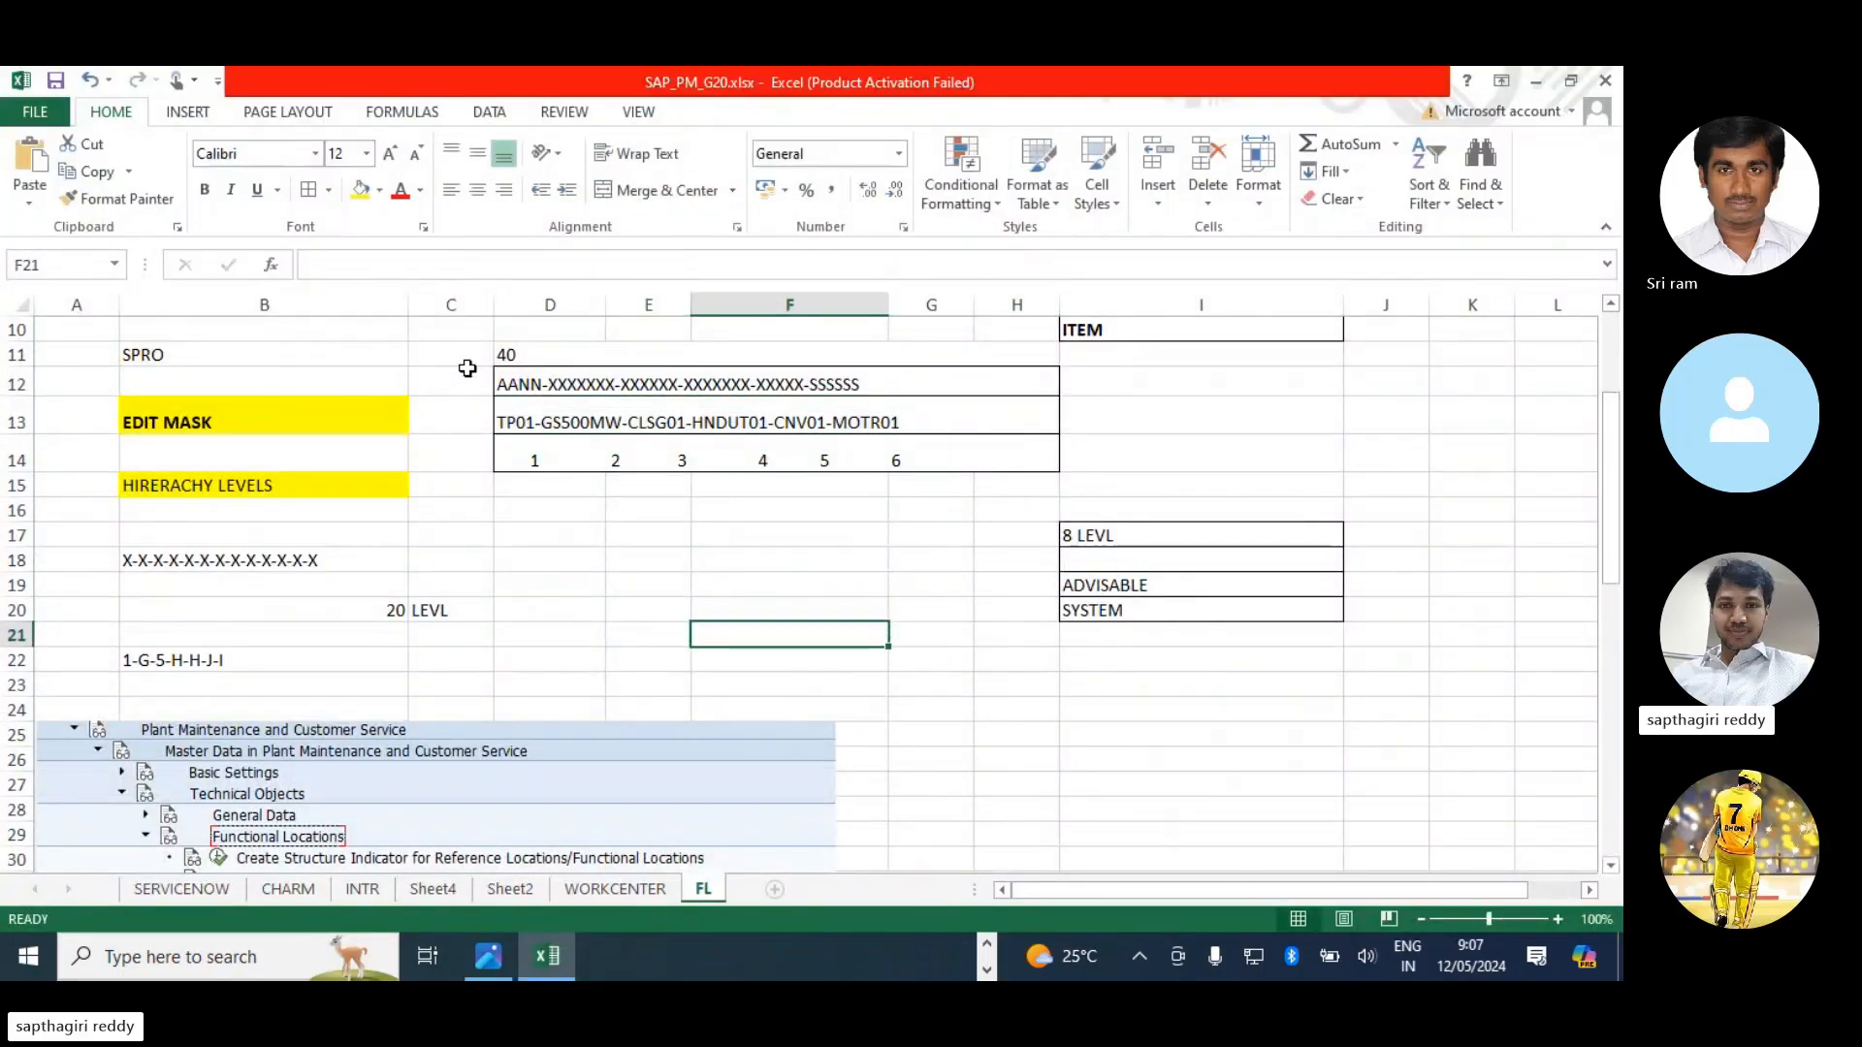
double_click(537, 421)
drag(535, 422, 177, 426)
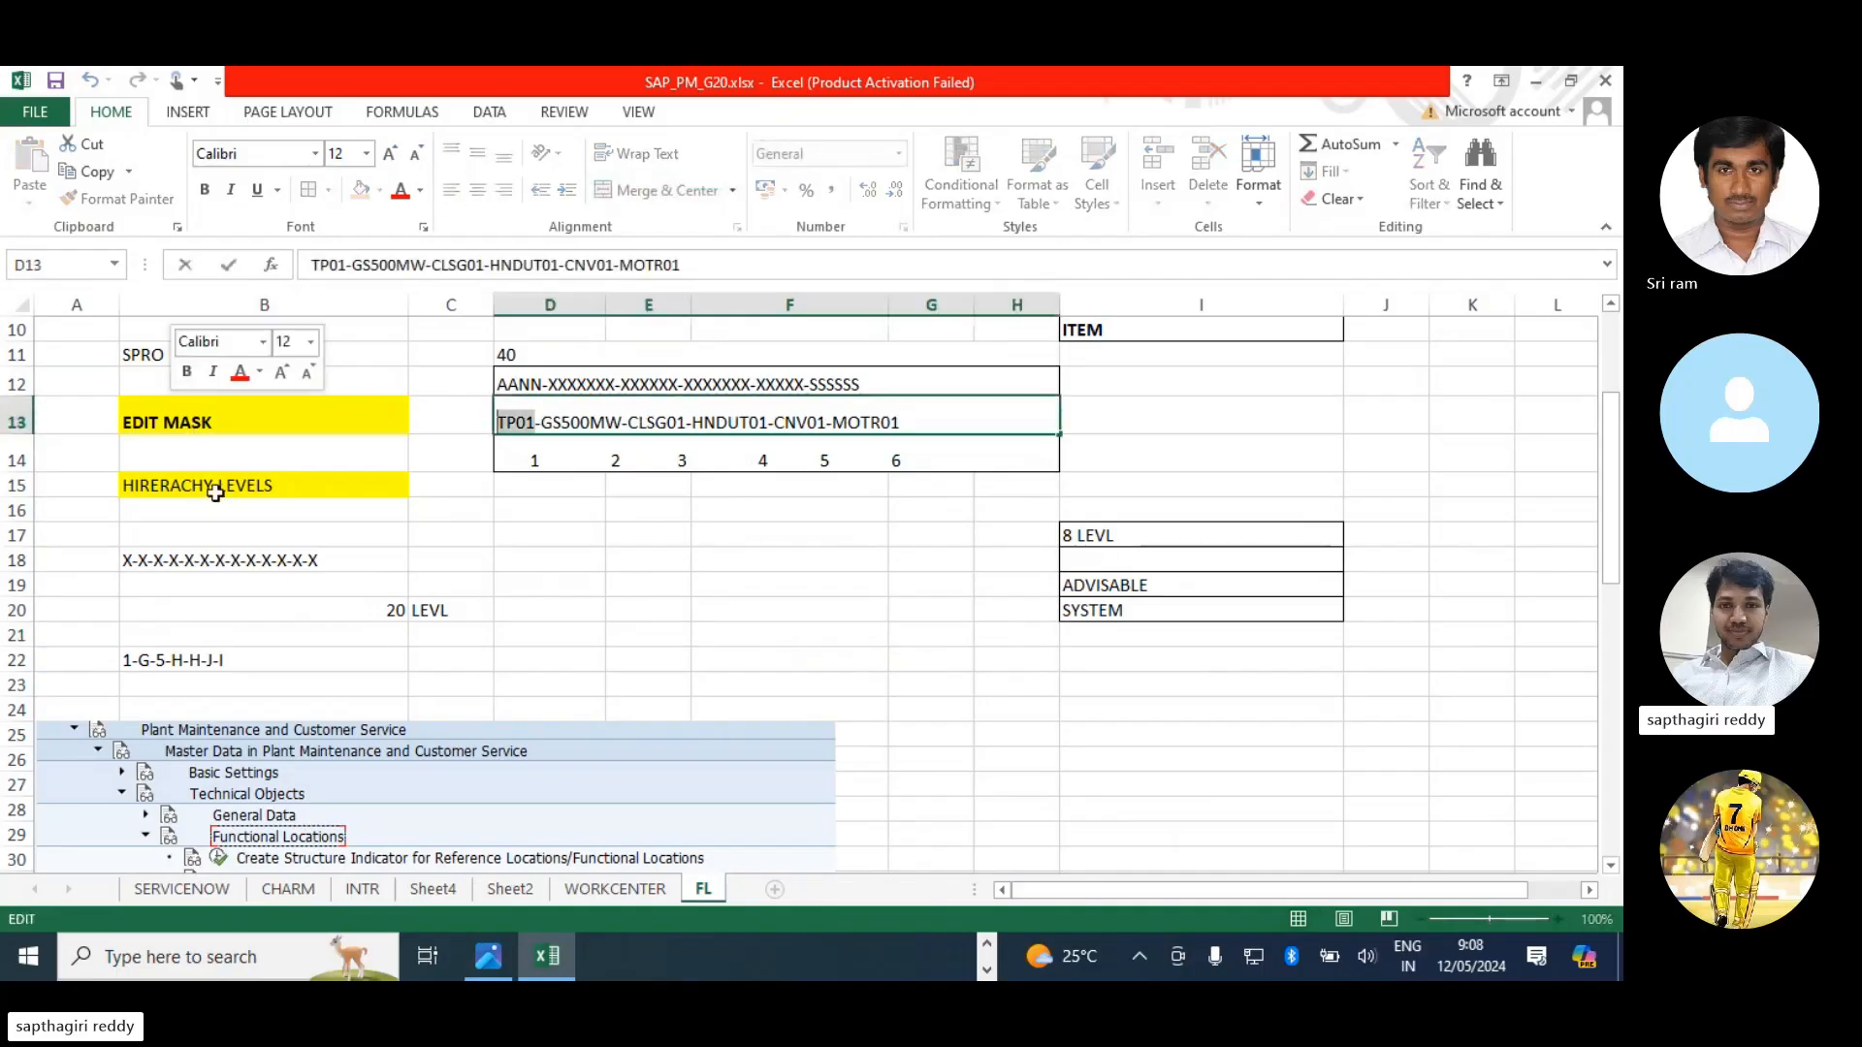
key(ctrl+c)
key(alt+Tab)
key(ctrl+v)
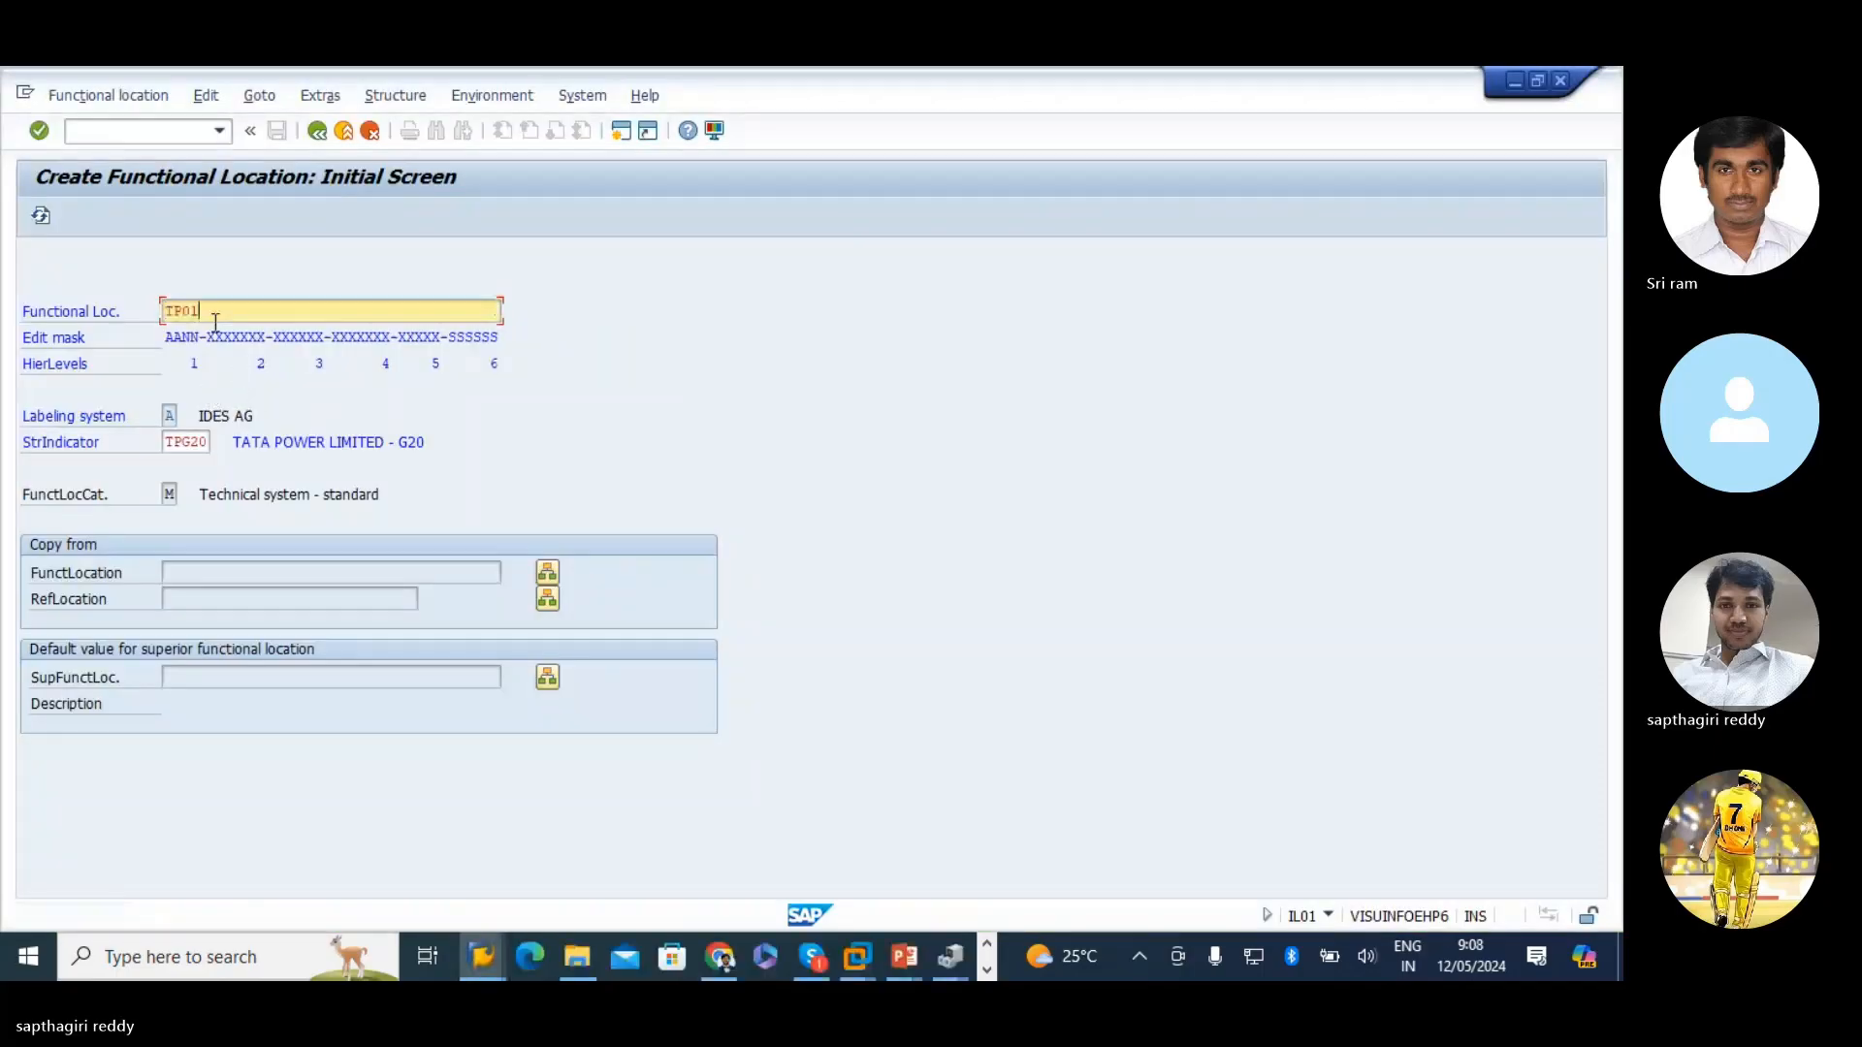
- Switch to the image viewer to examine the Thermal-Power-Plant-Layout.jpg diagram and return to the functional location screen in SAP
drag(199, 310, 7, 333)
click(950, 957)
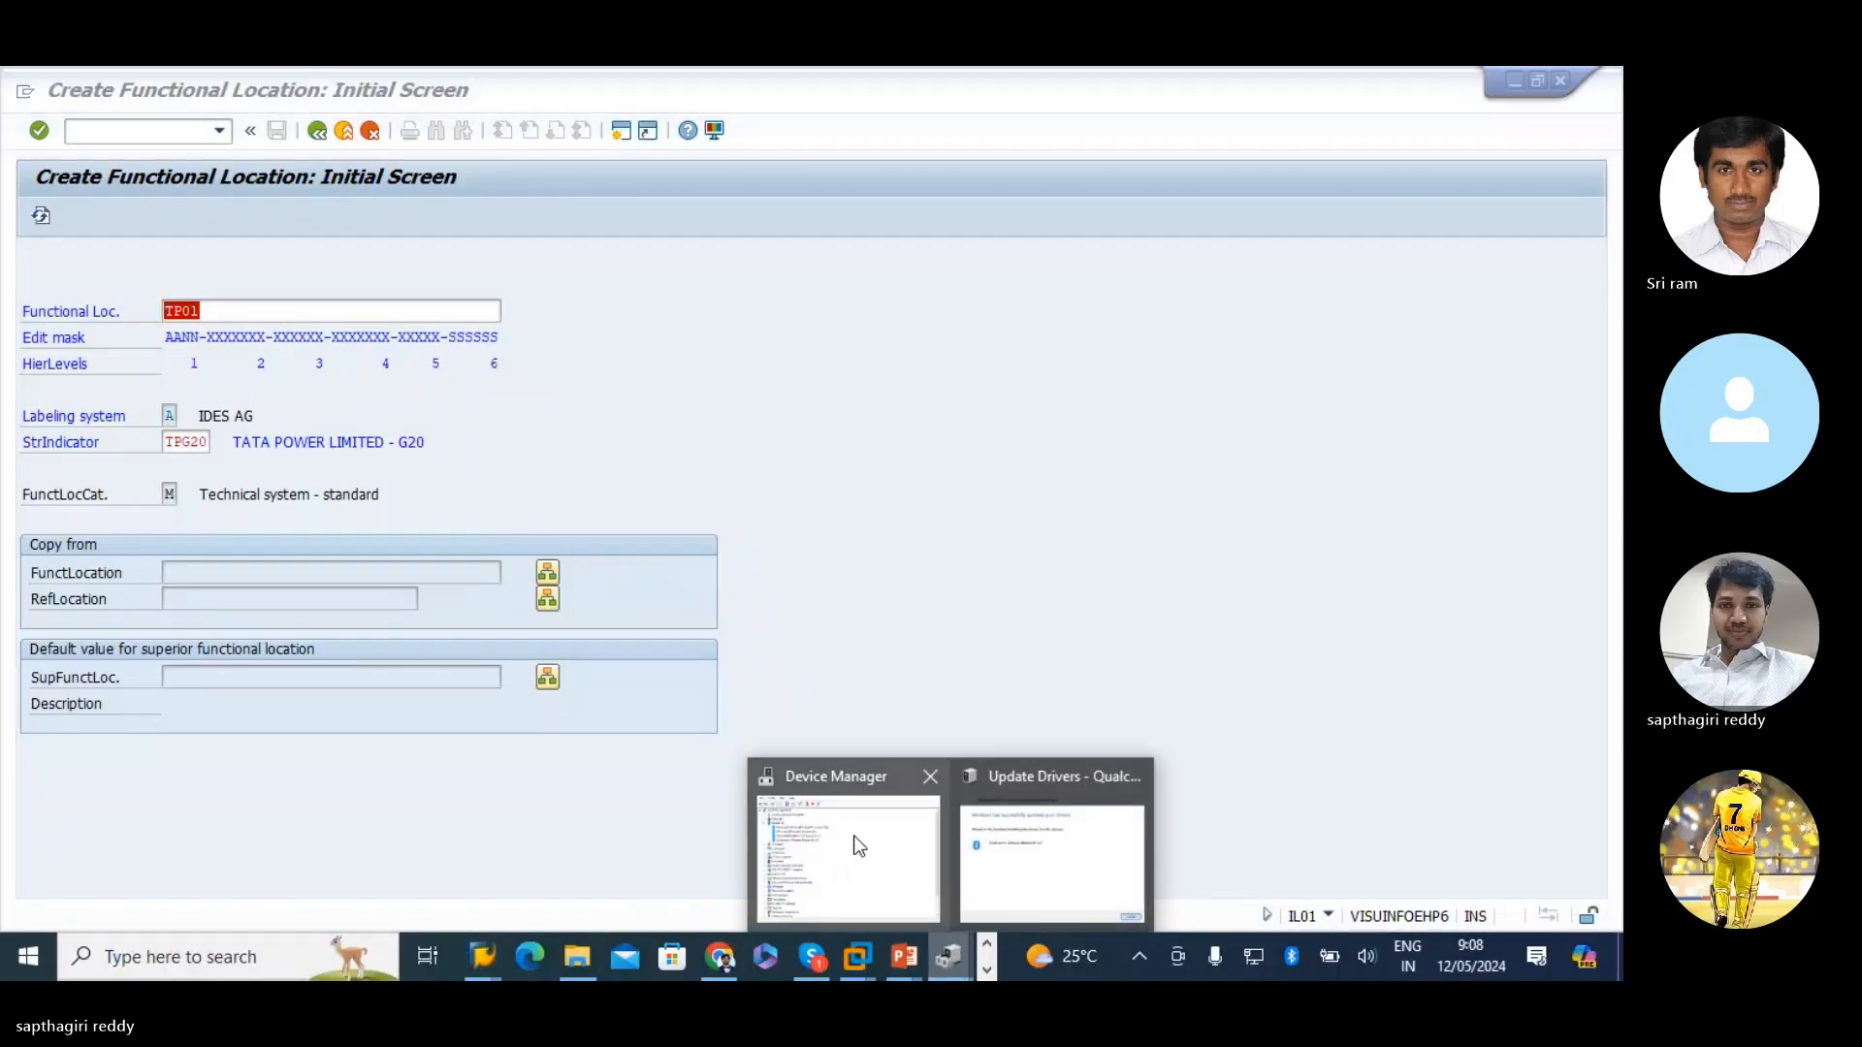
click(987, 970)
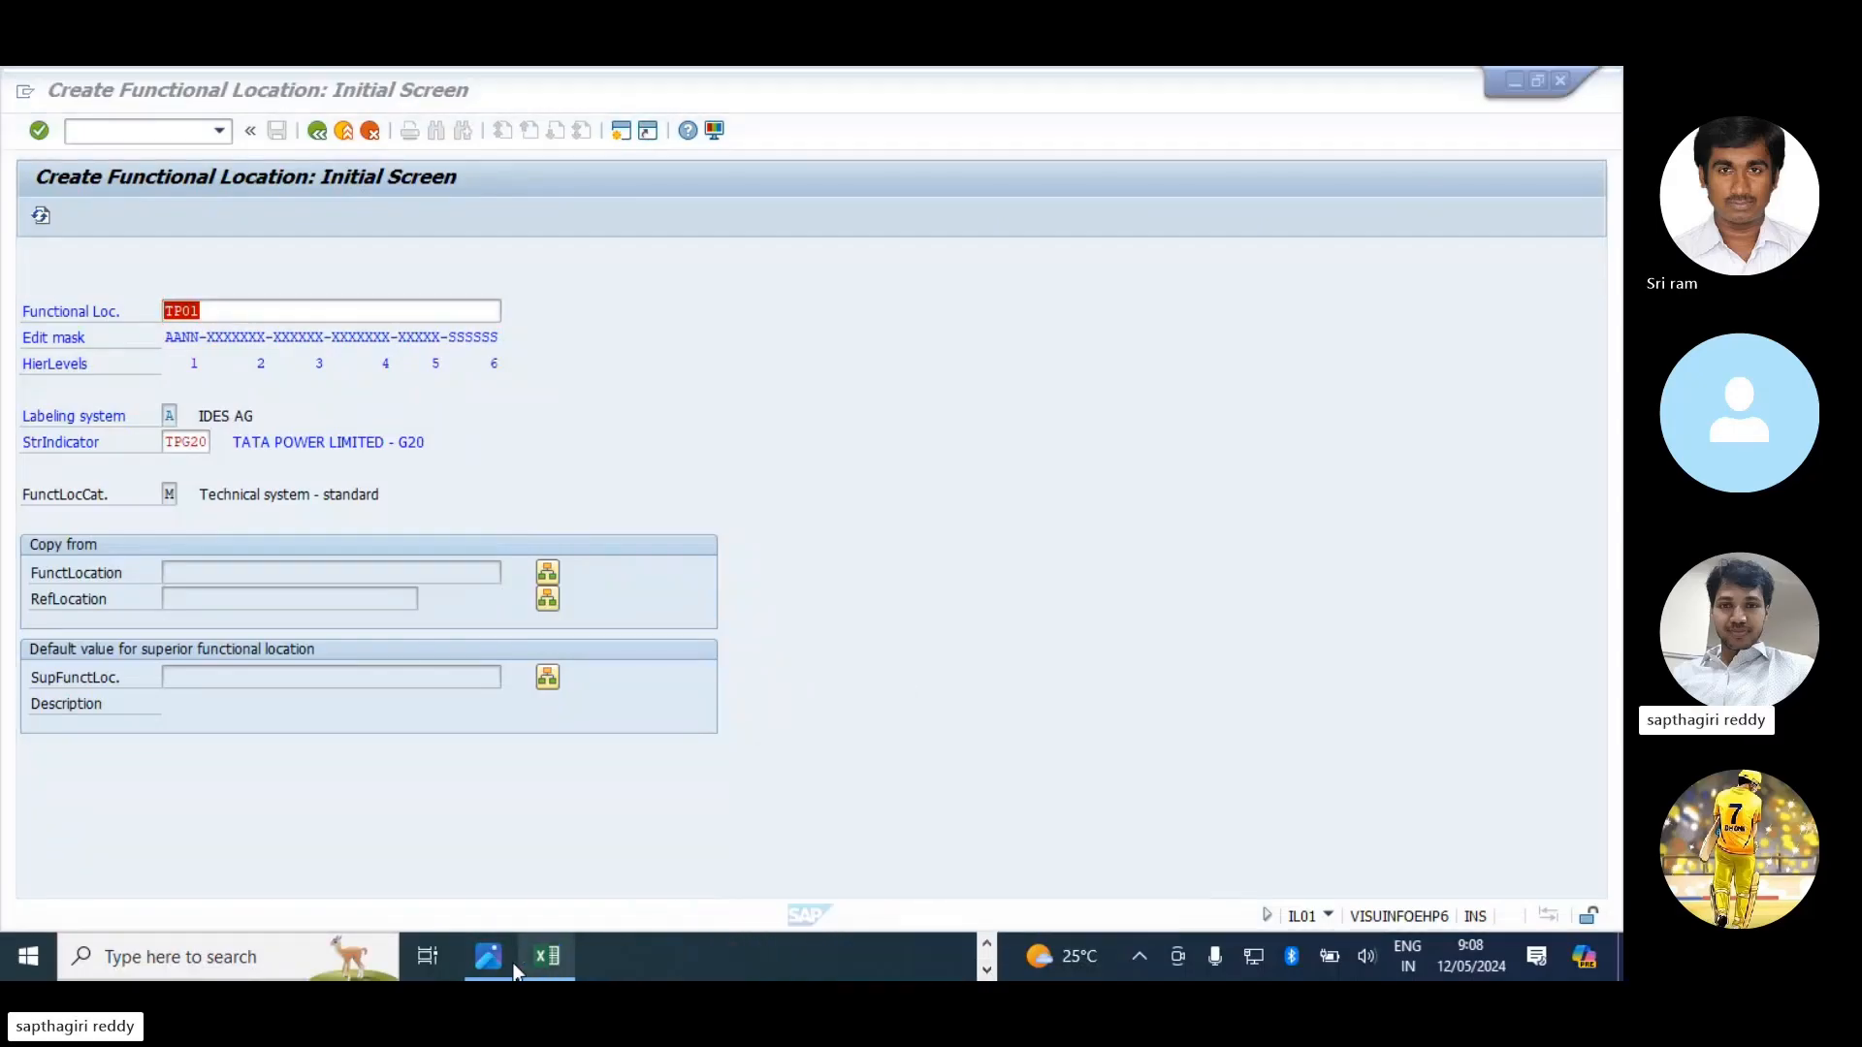
click(502, 956)
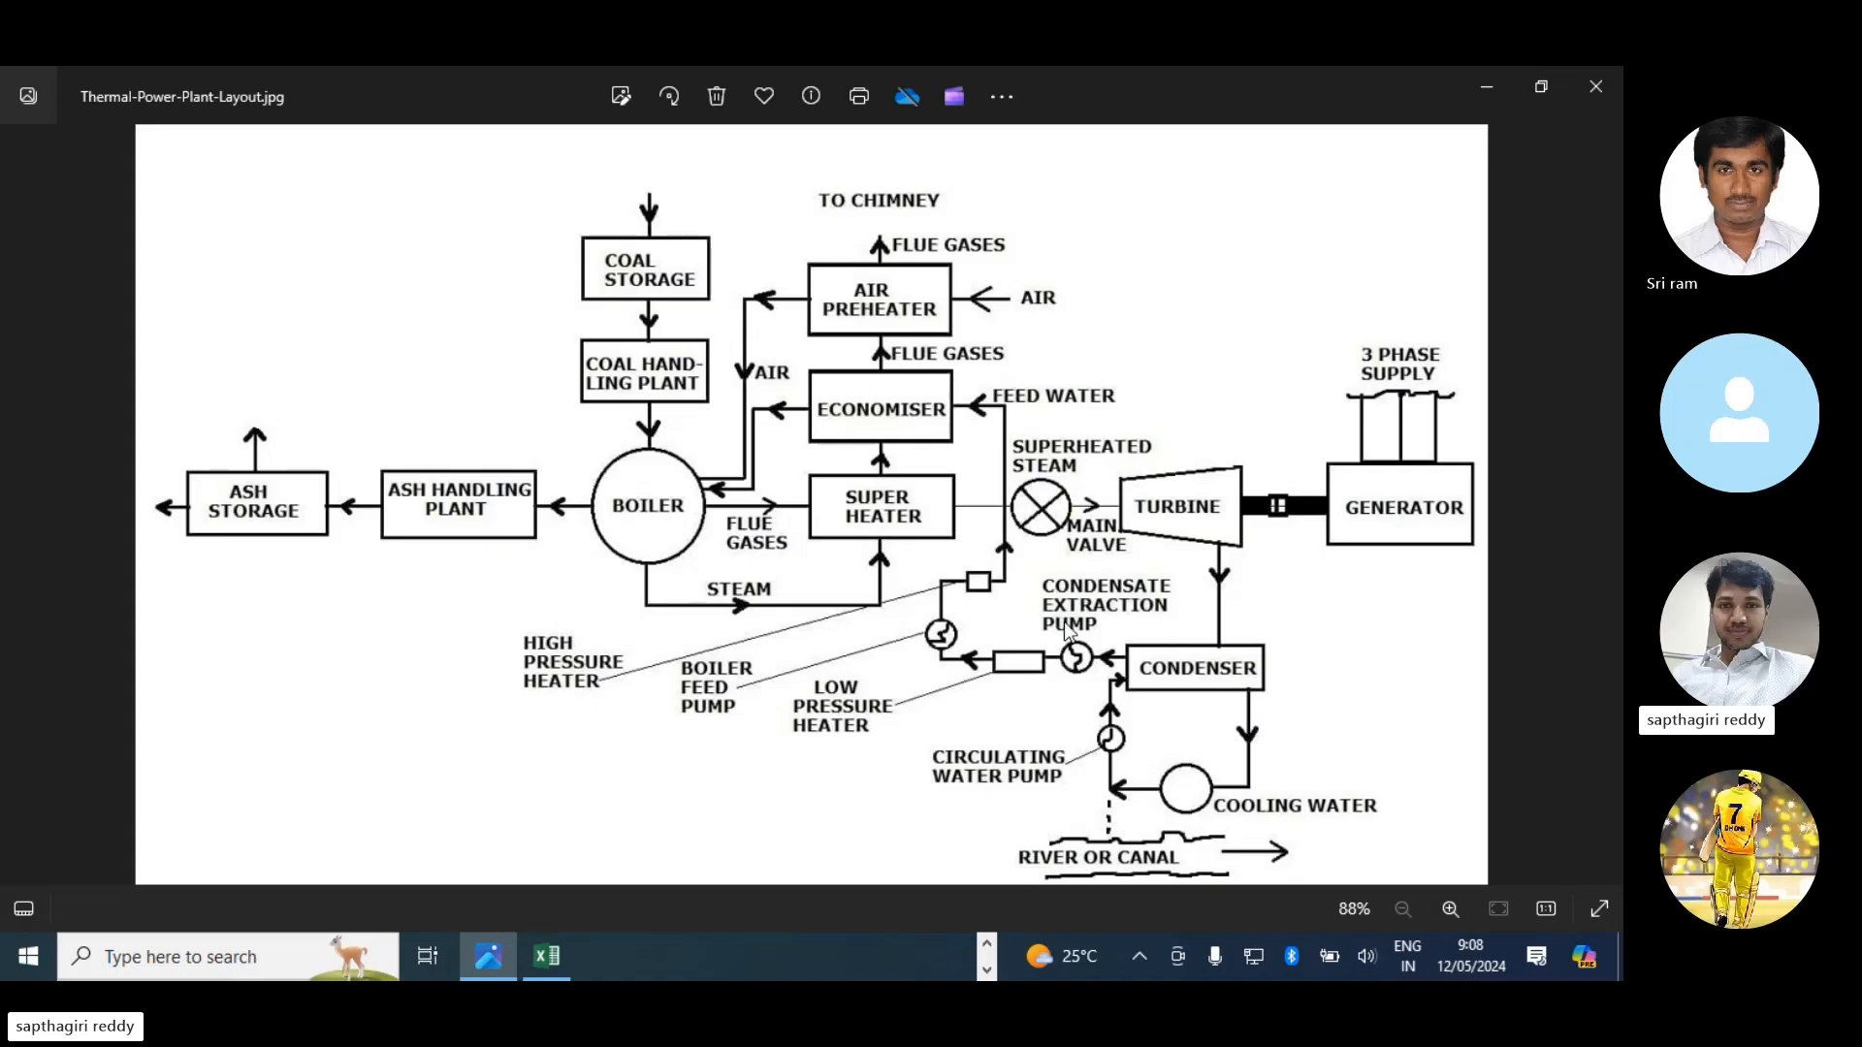
key(alt+Tab)
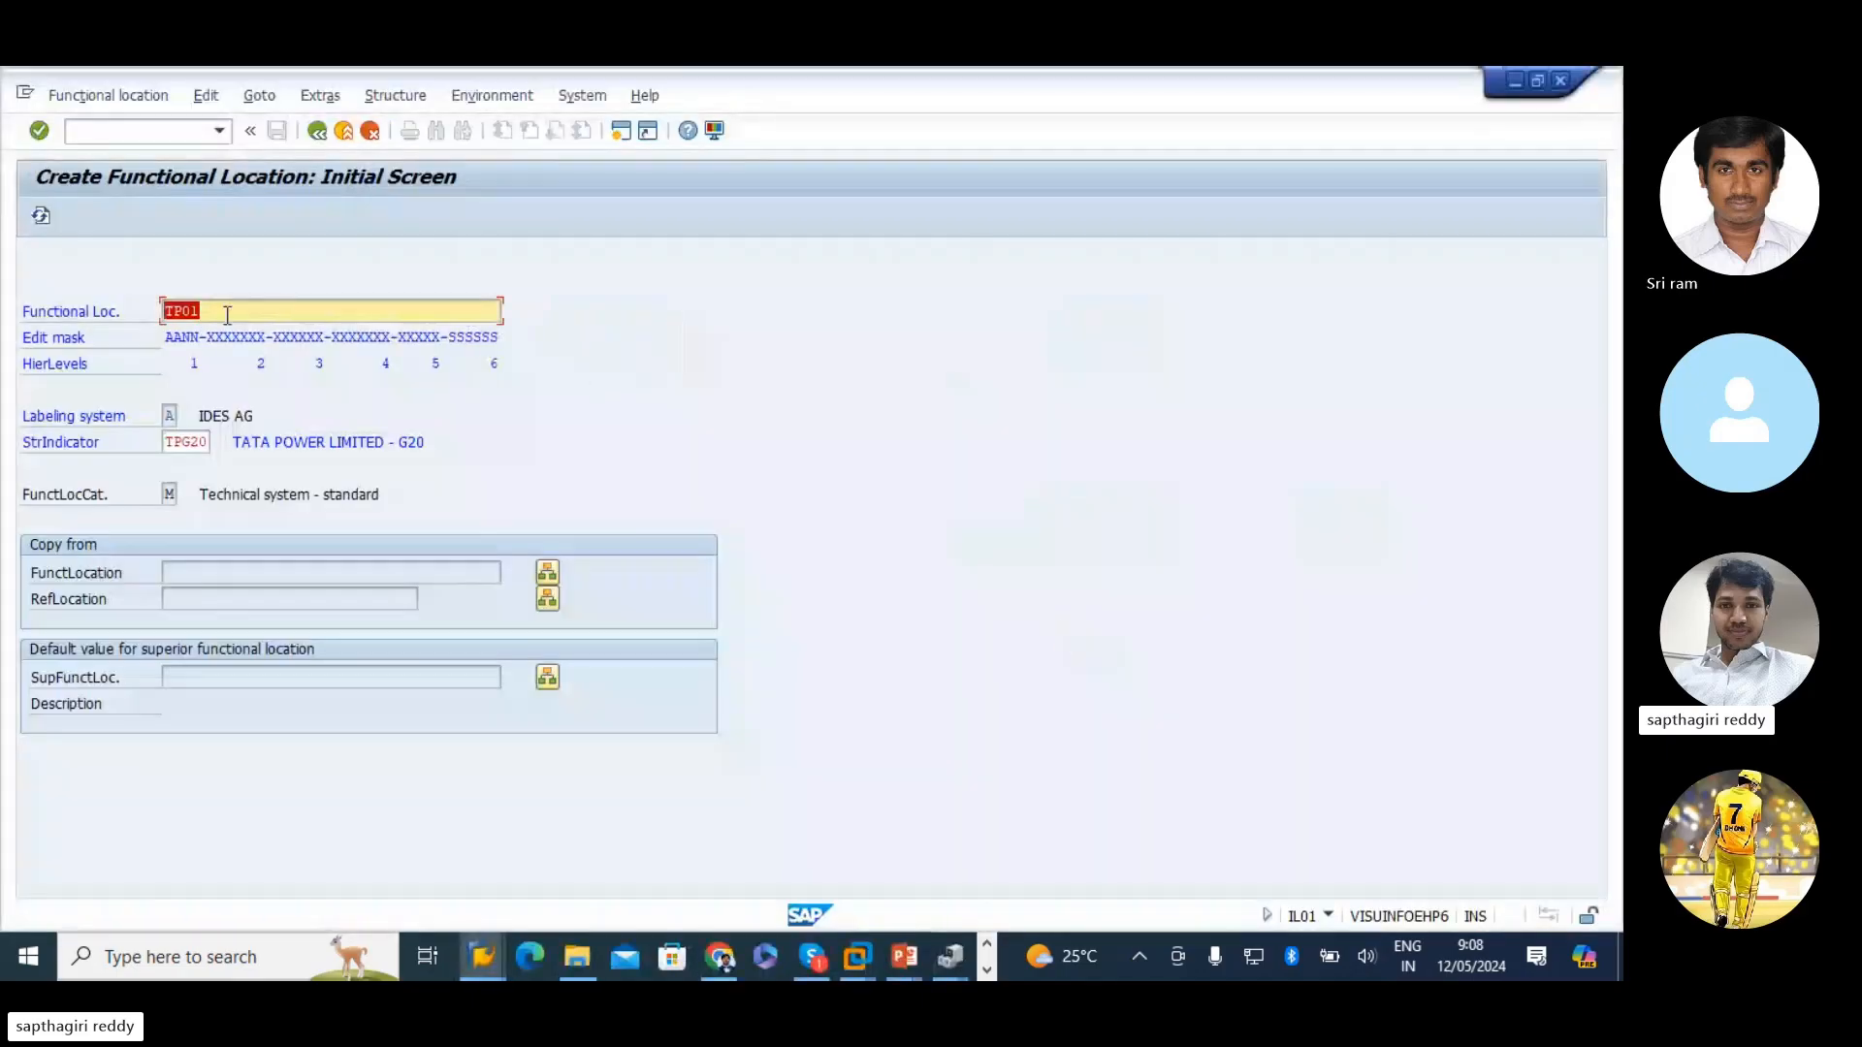
- Try to create the functional location as TP01, and change the label to TS01 to open its master data
text(TP01)
key(Return)
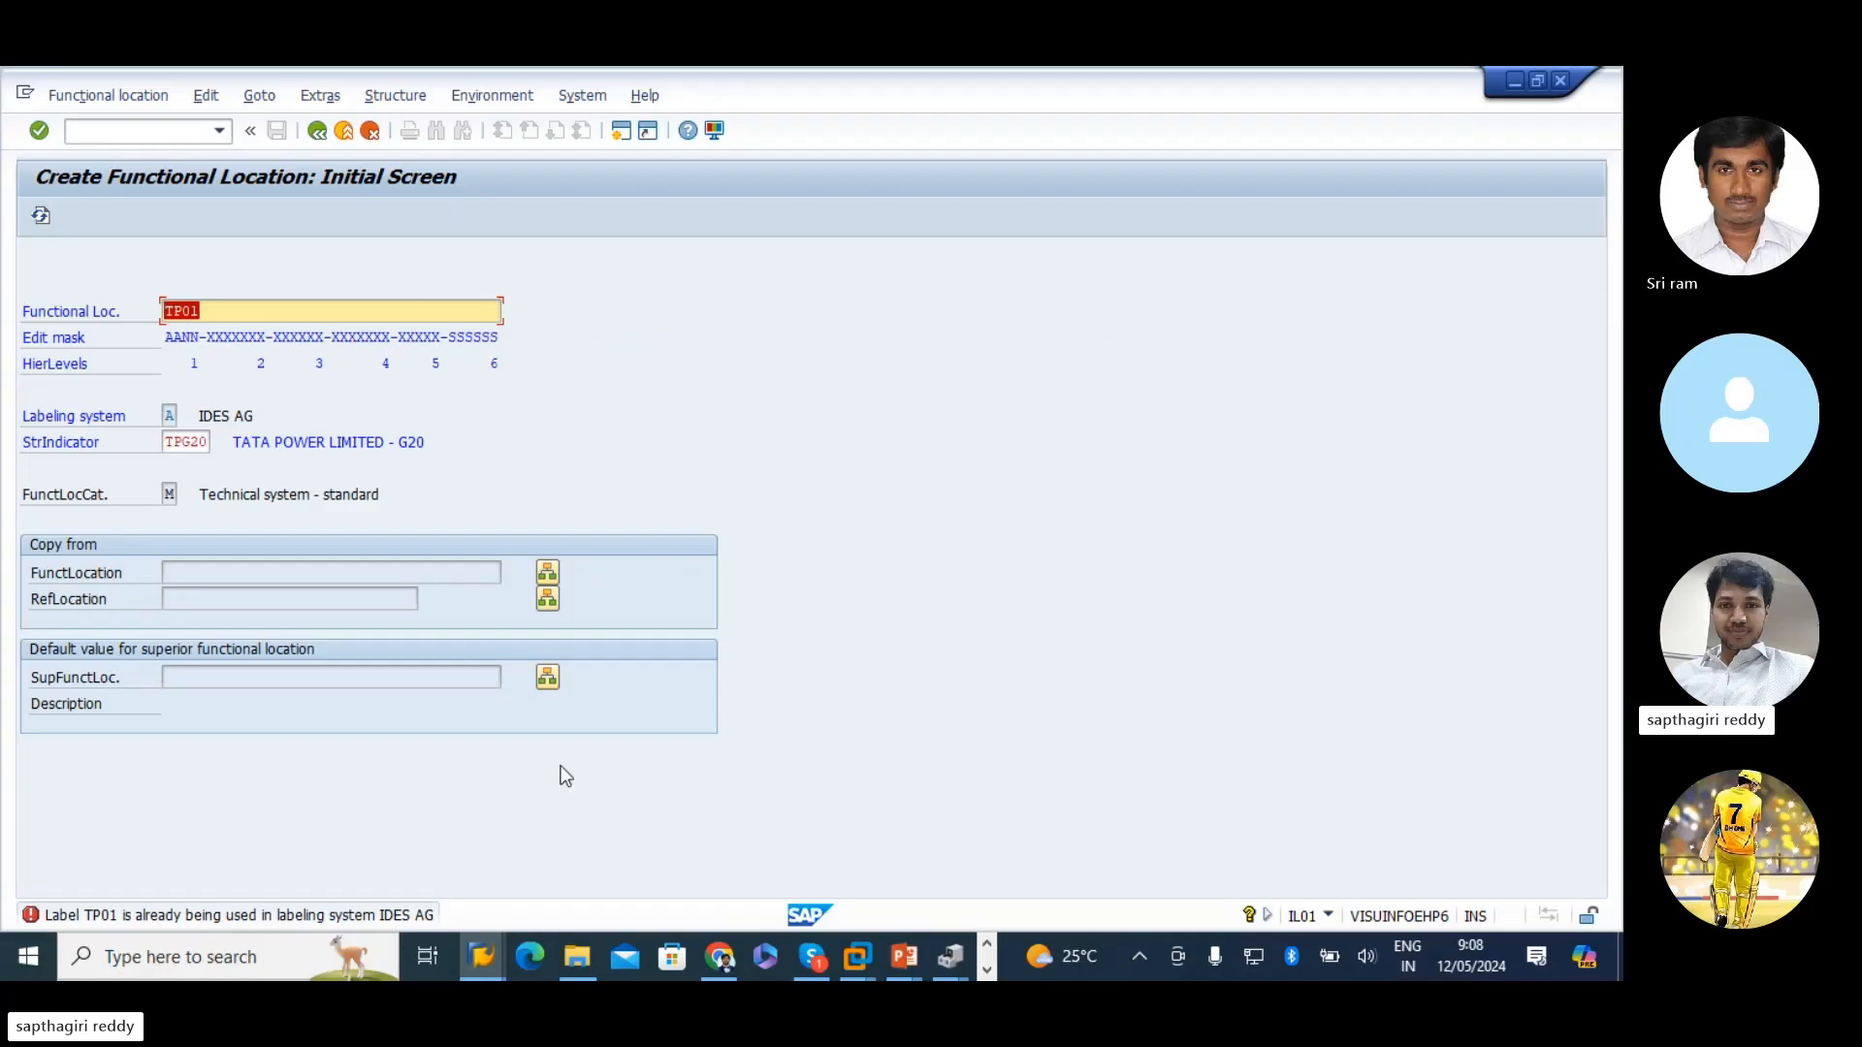
click(180, 312)
click(183, 310)
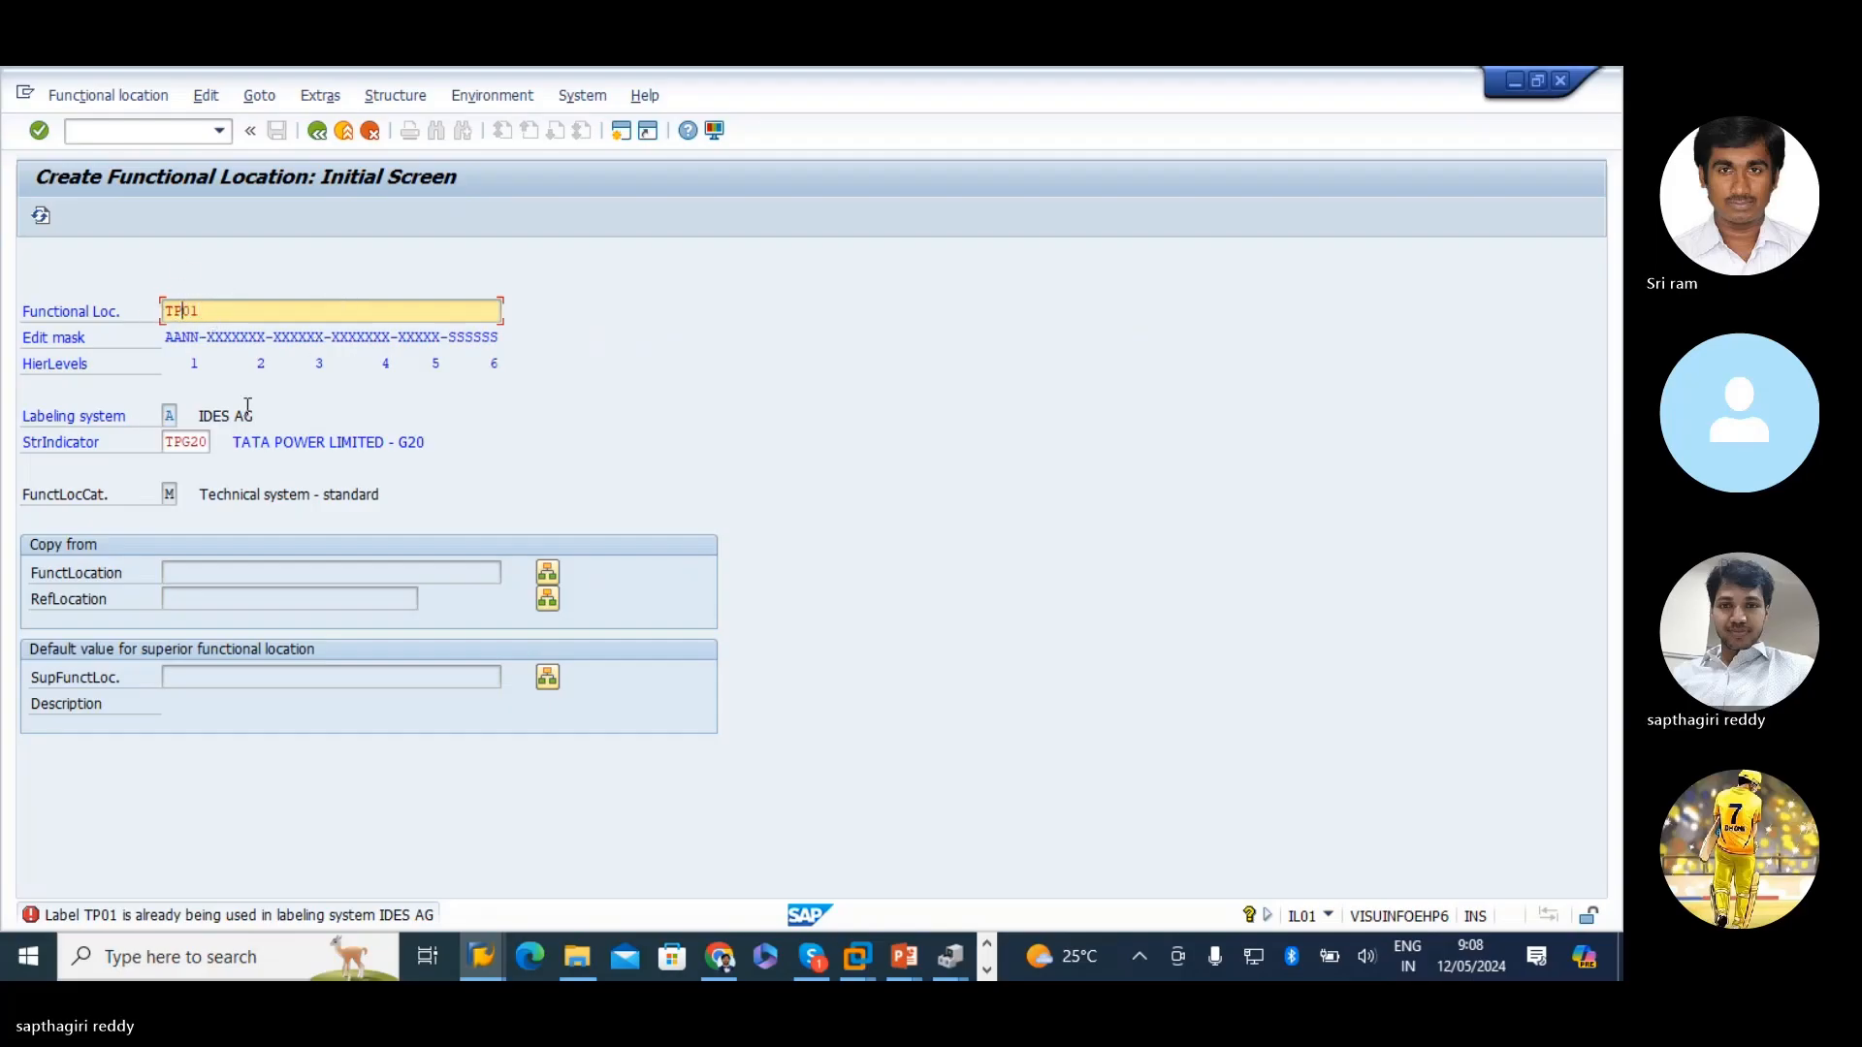
key(BackSpace)
text(S)
key(Return)
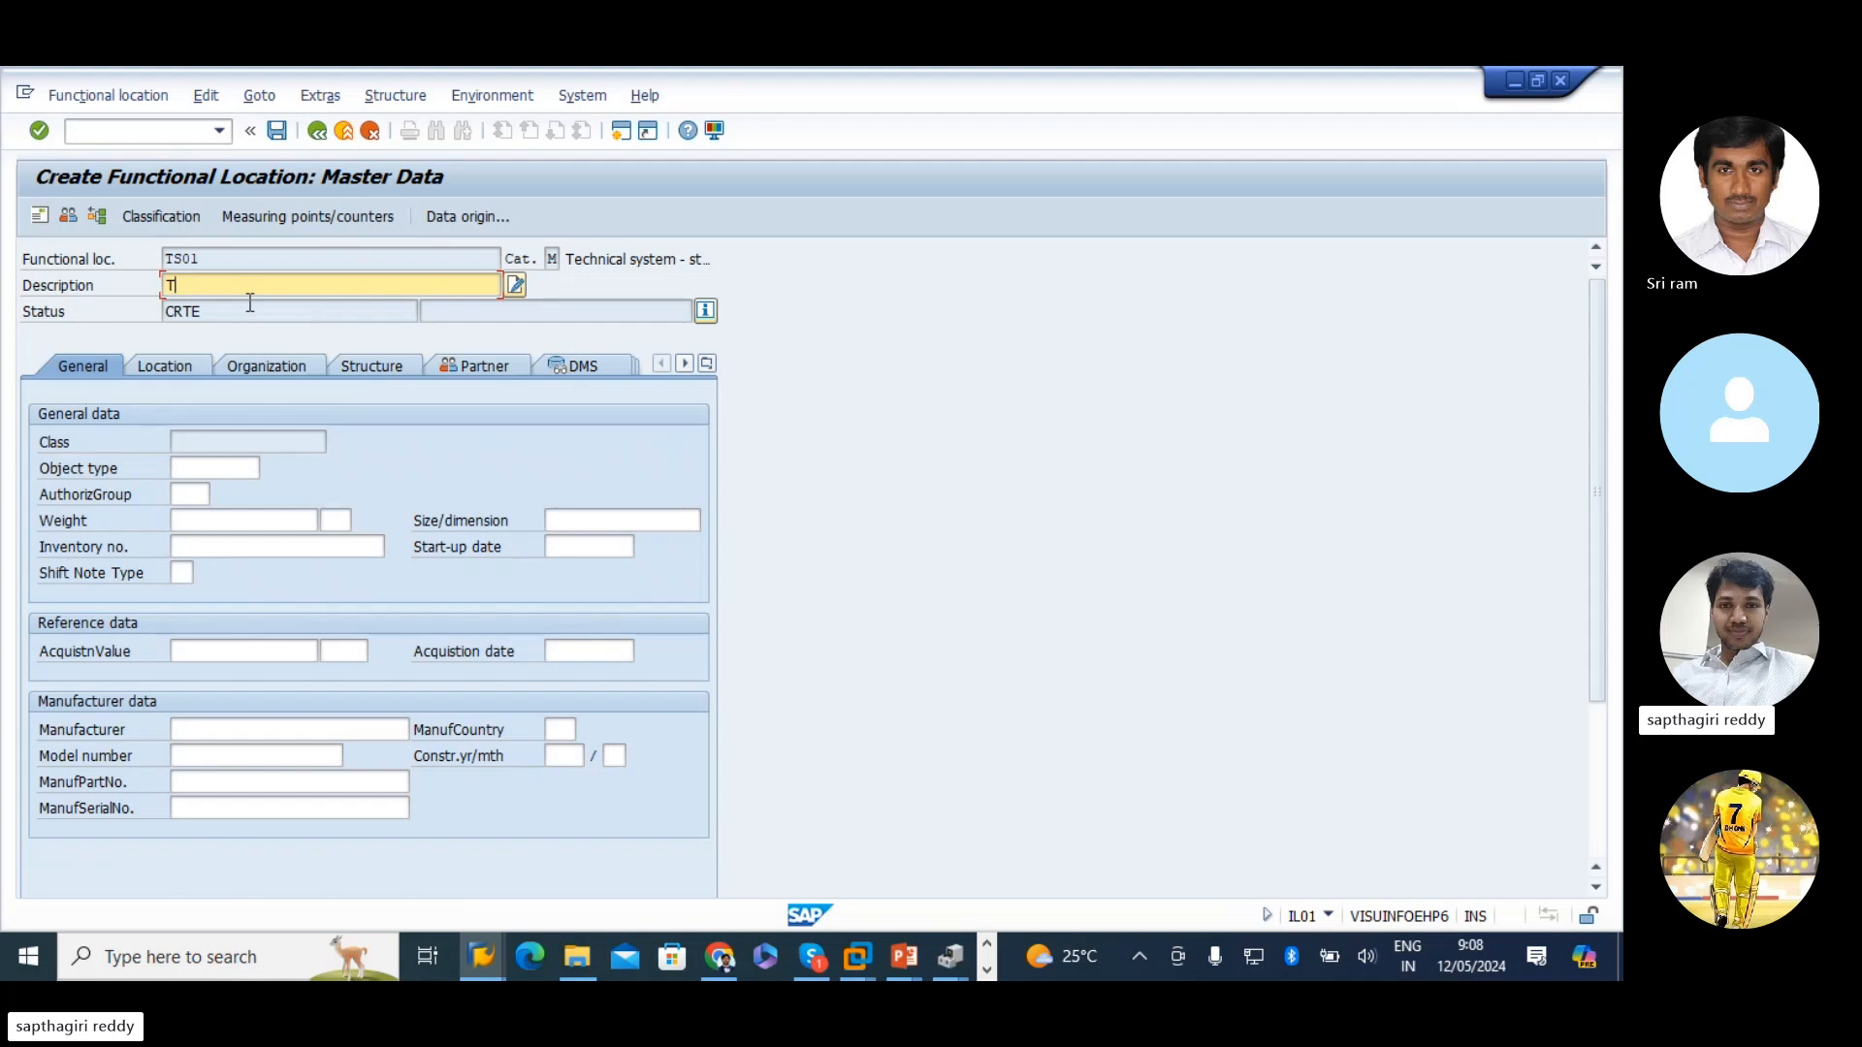
- Enter the description TATA POWER - GAS BASED for functional location TS01
text(TATA PO)
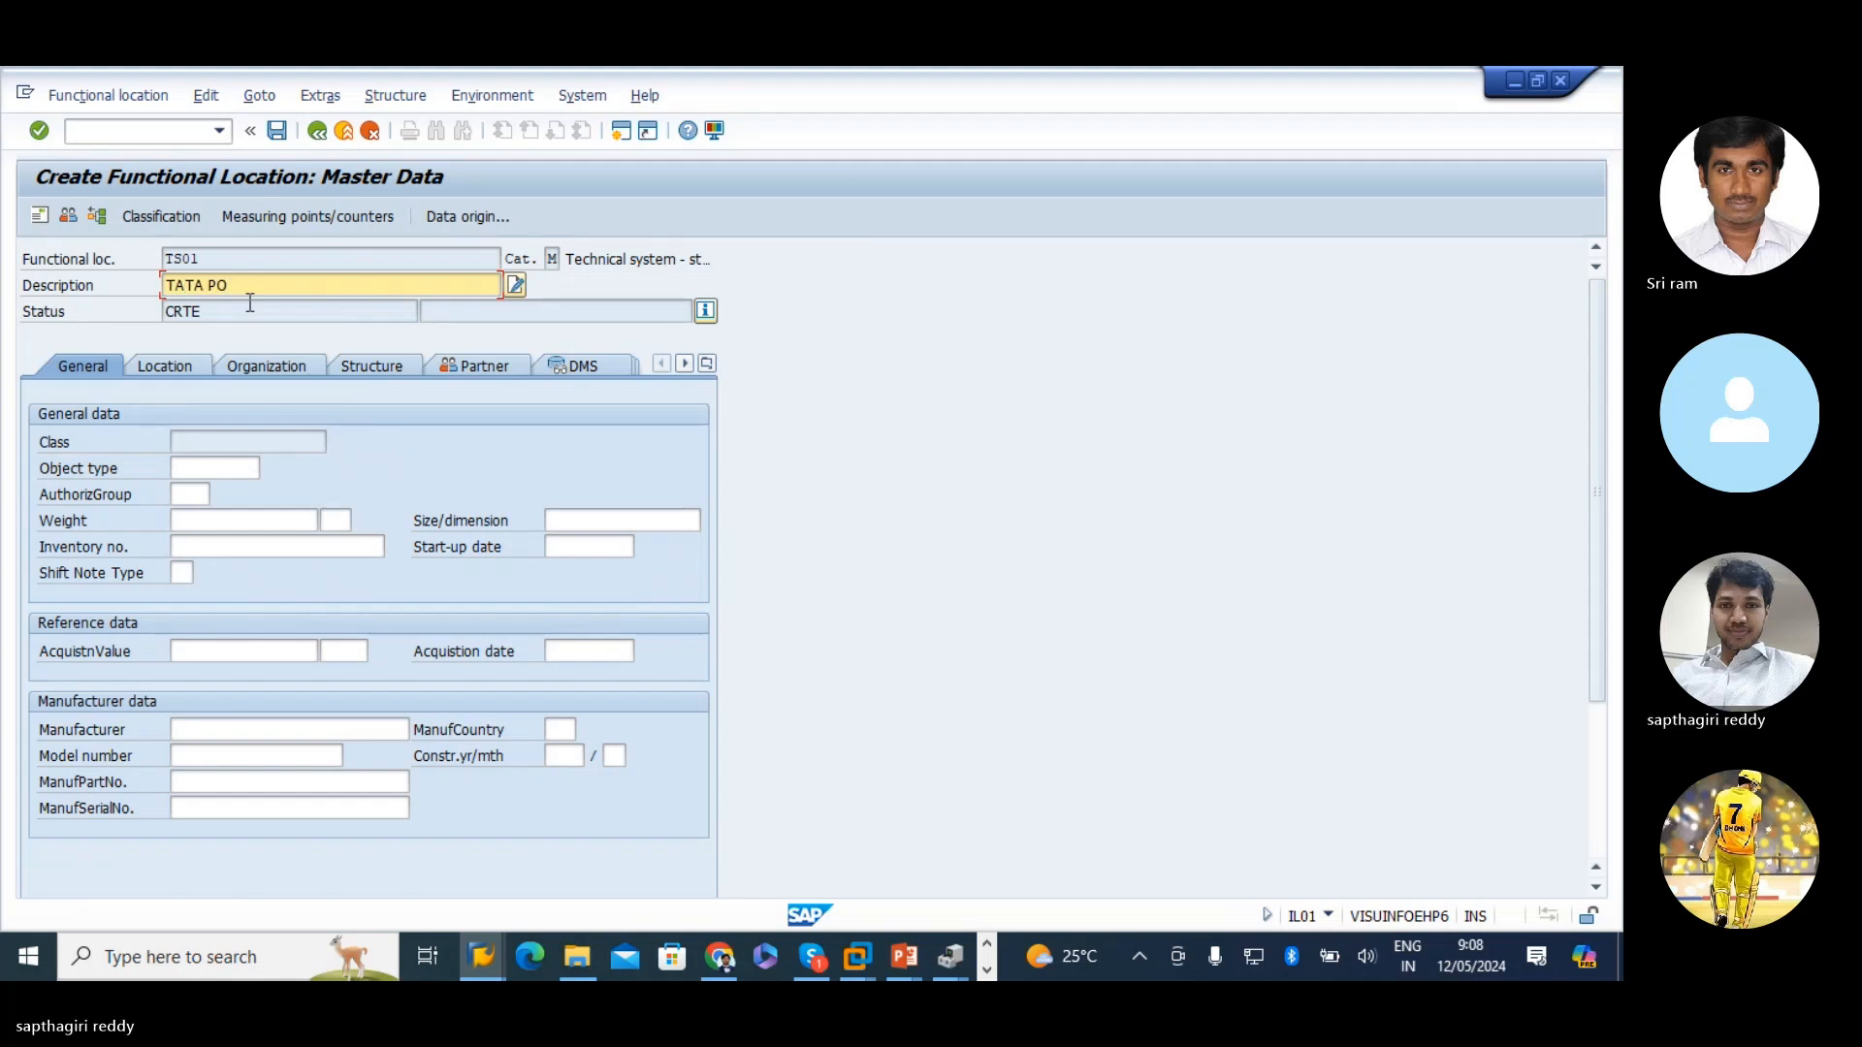
text(WER - GAS BASED)
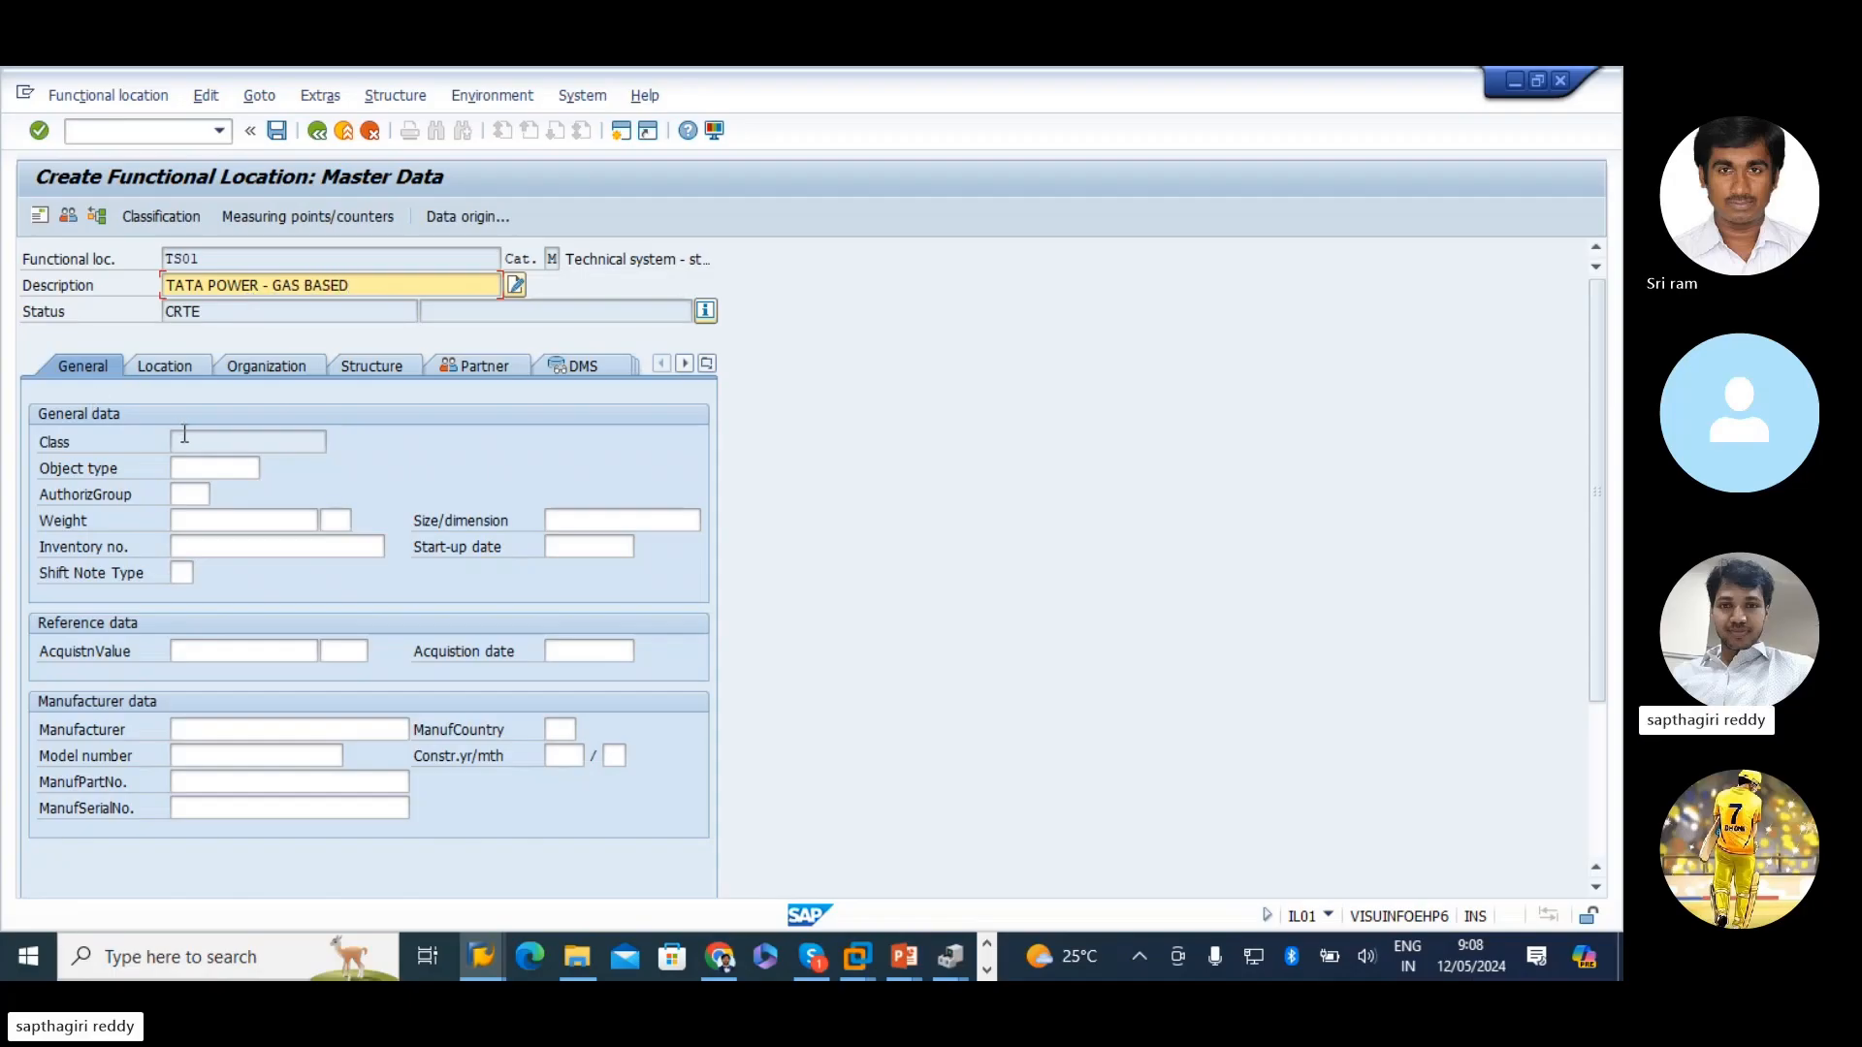
click(201, 474)
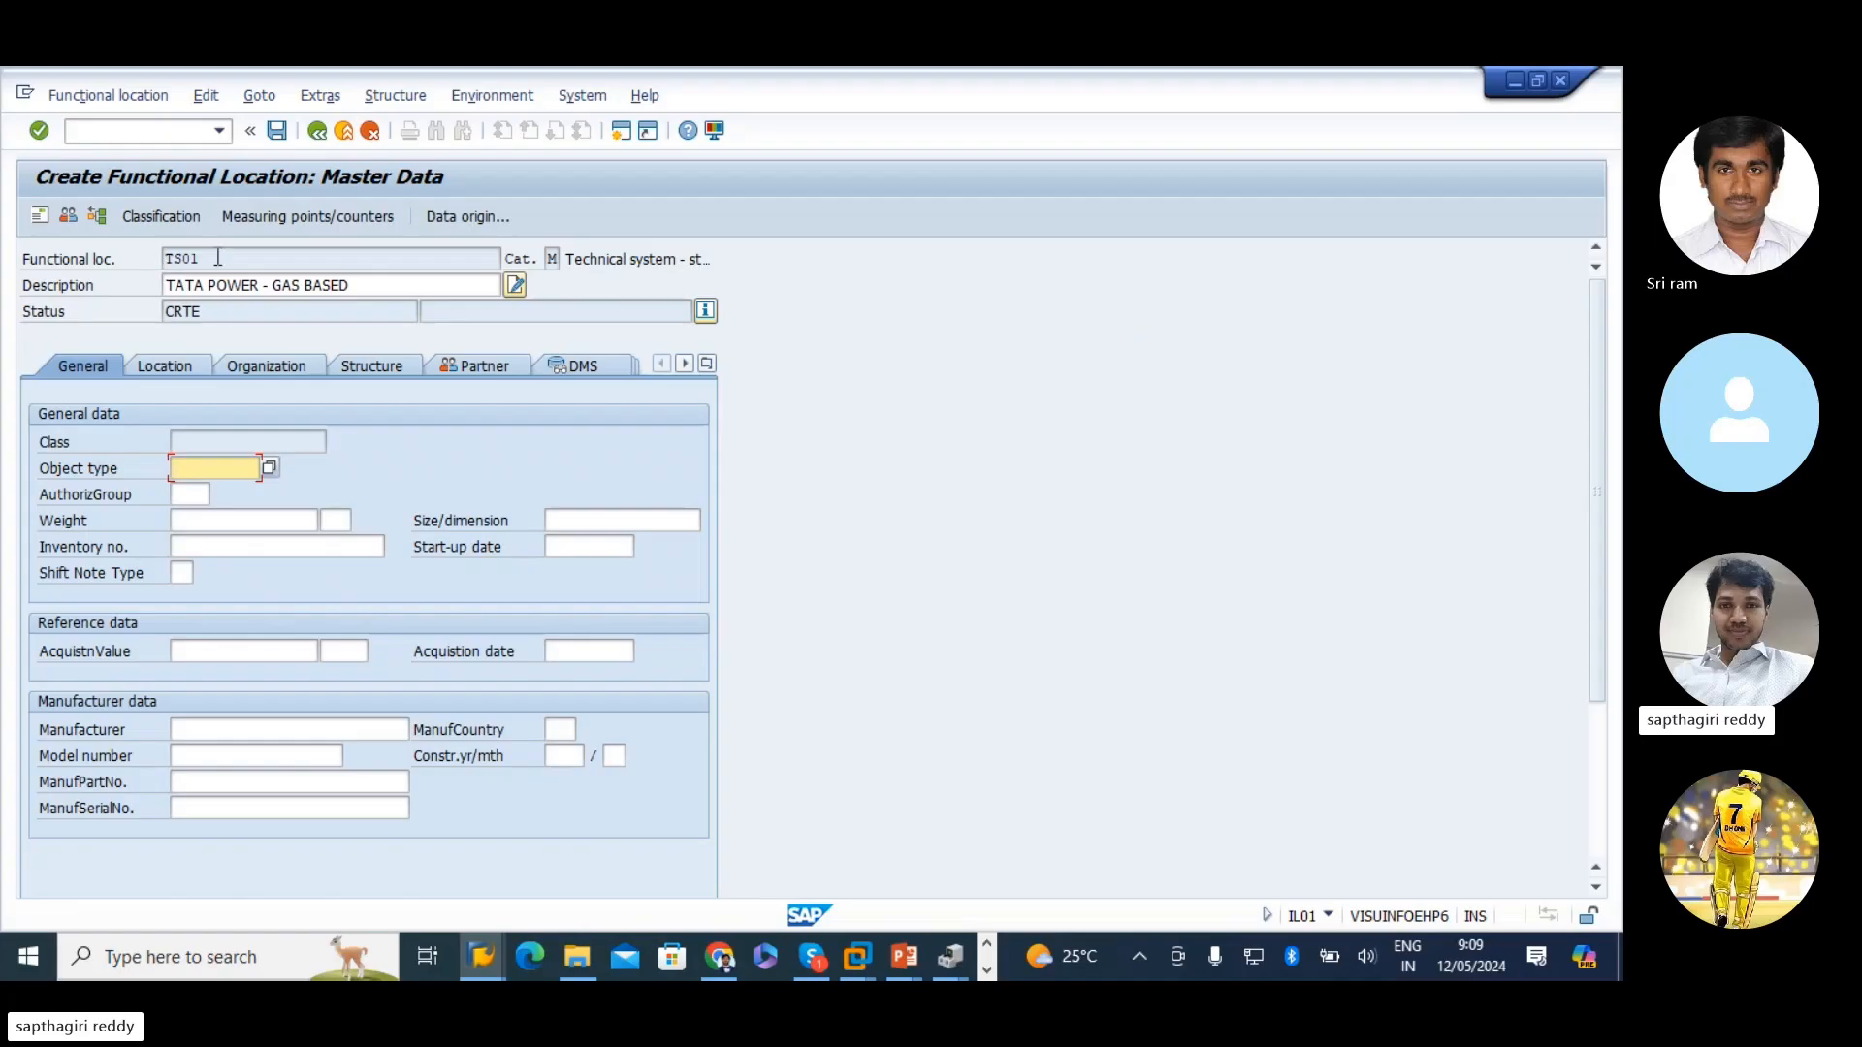
drag(218, 258, 12, 274)
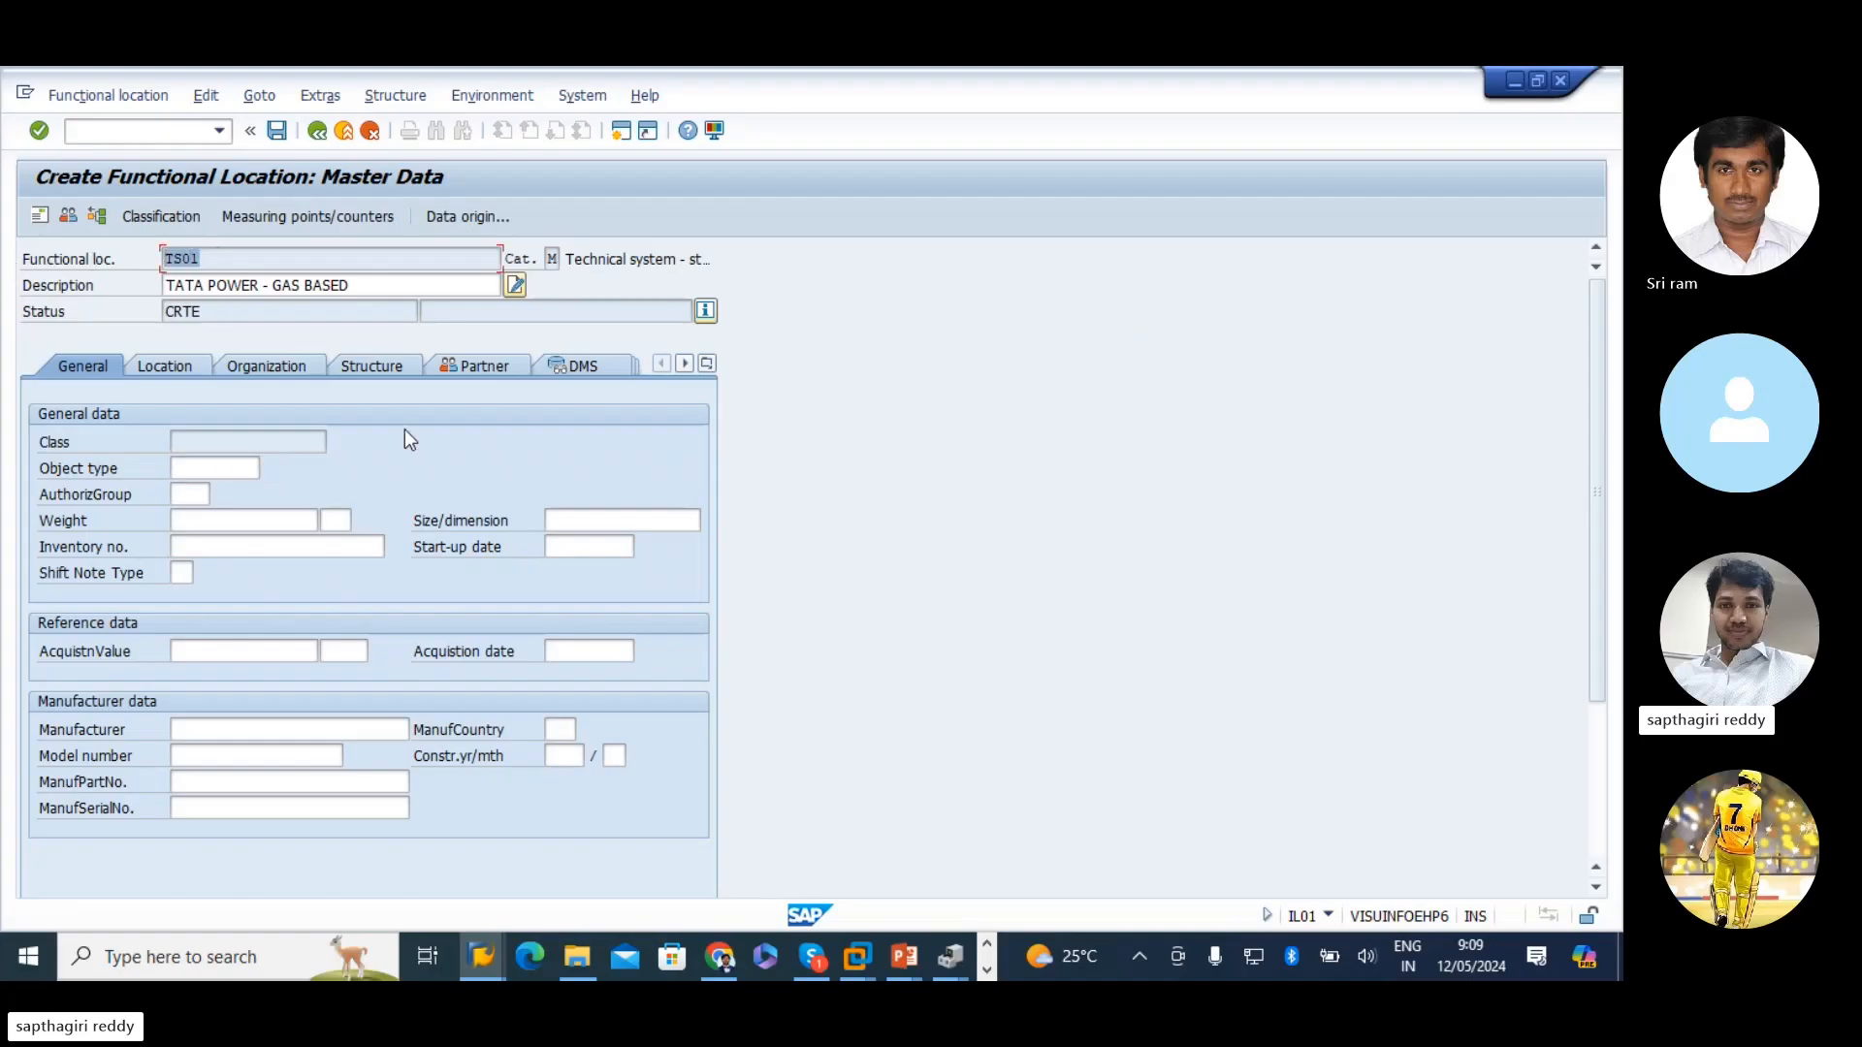
click(206, 469)
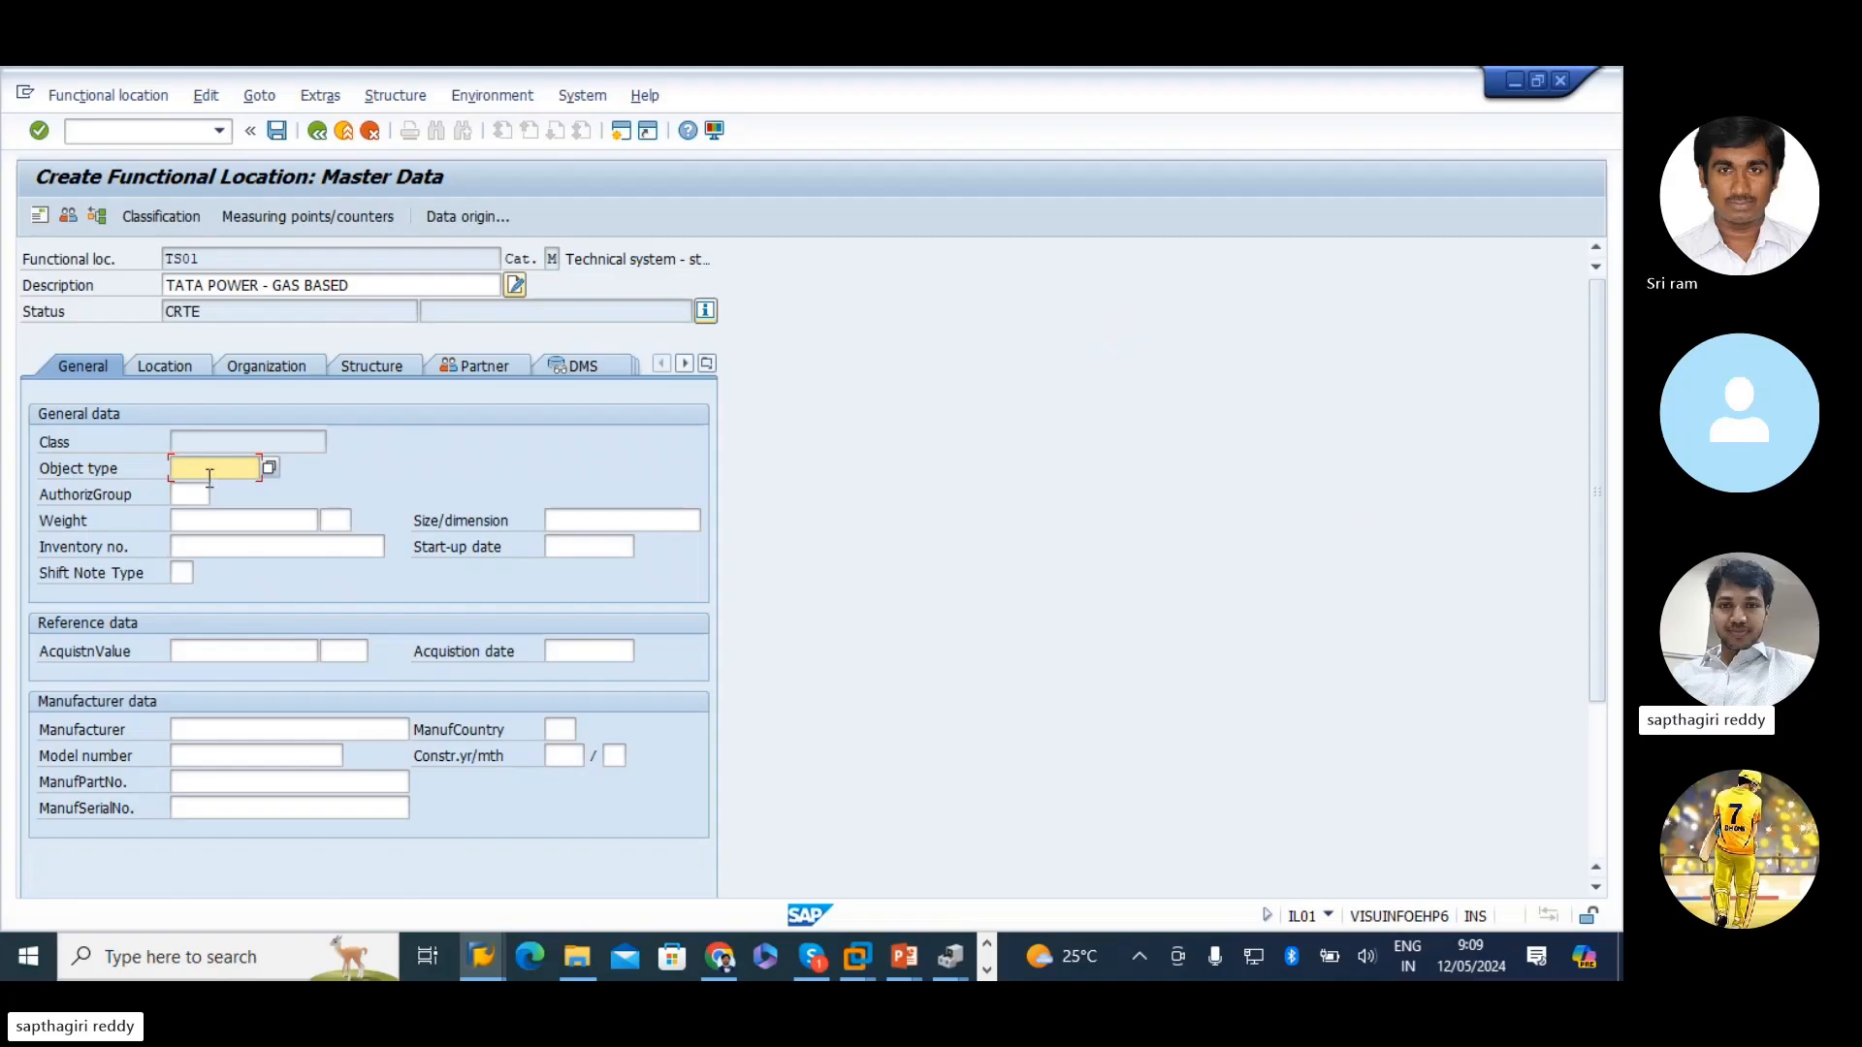
- Assign authorization group 3000 (MAINTENANCE) to the functional location from the value list
click(203, 495)
click(220, 493)
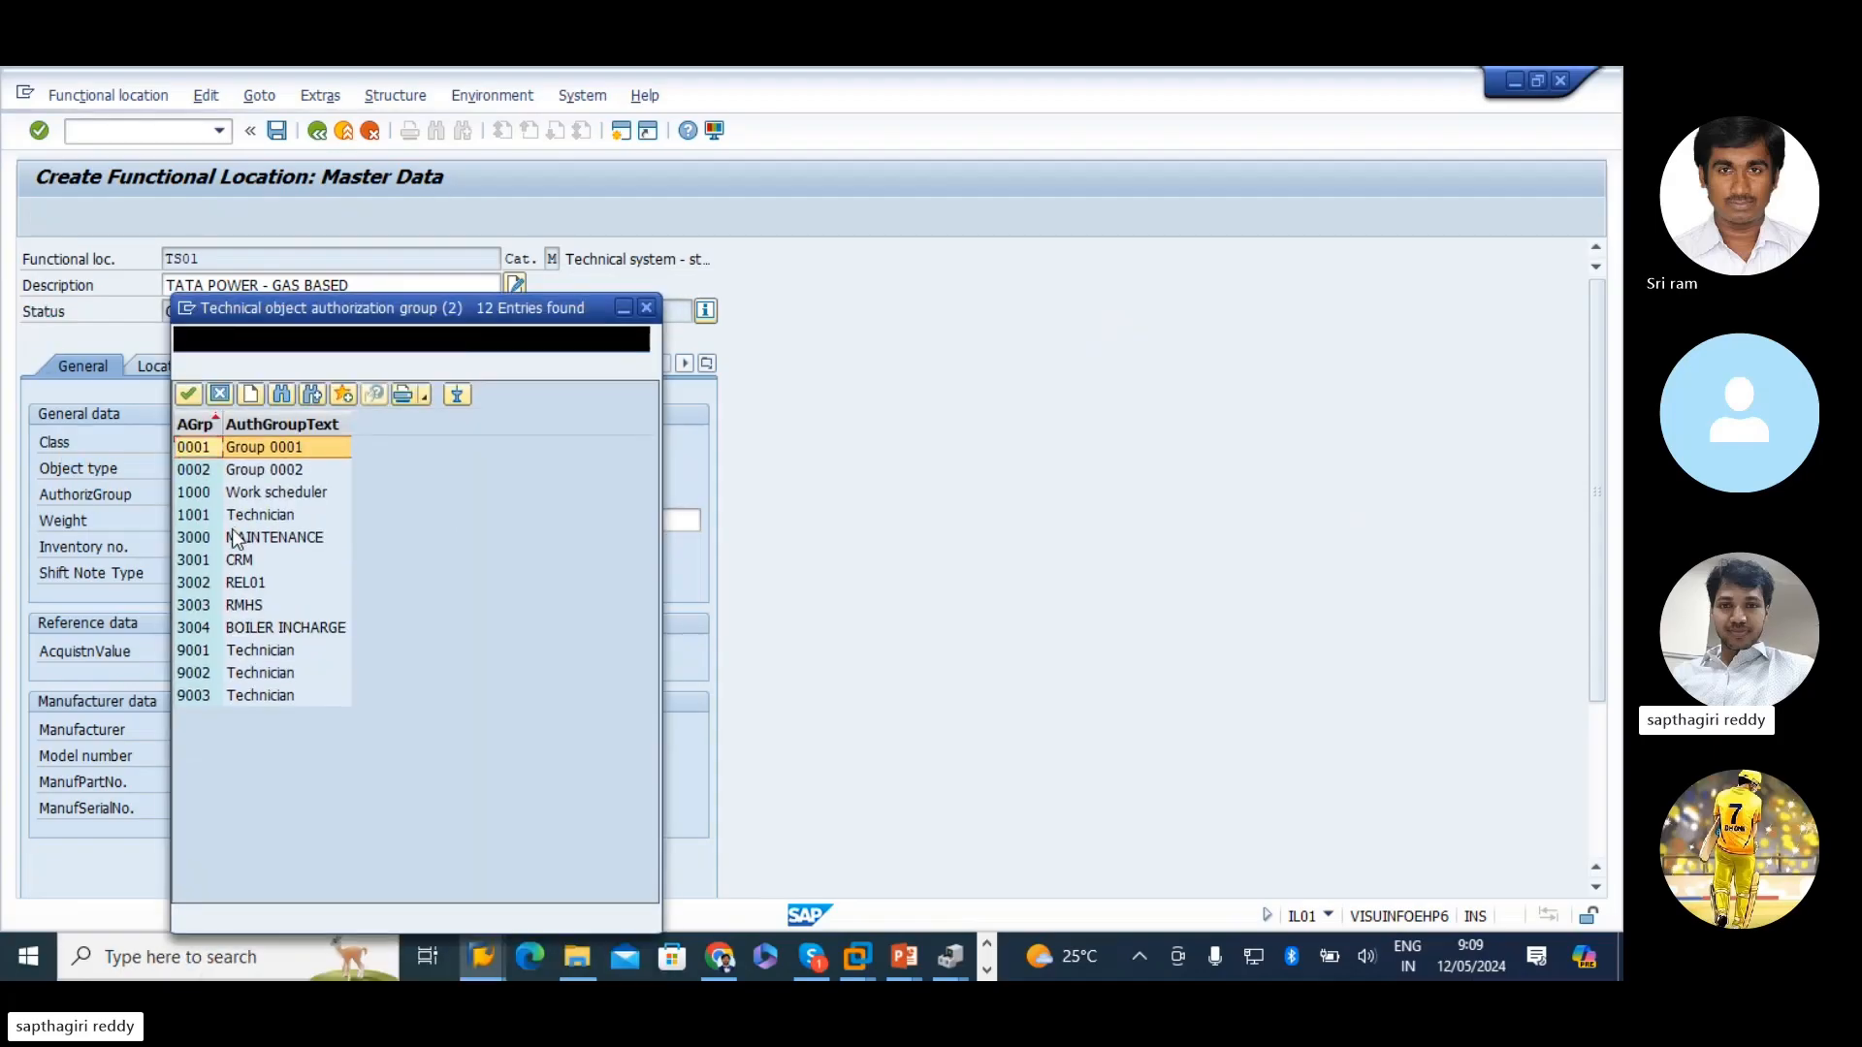
click(178, 534)
double_click(194, 535)
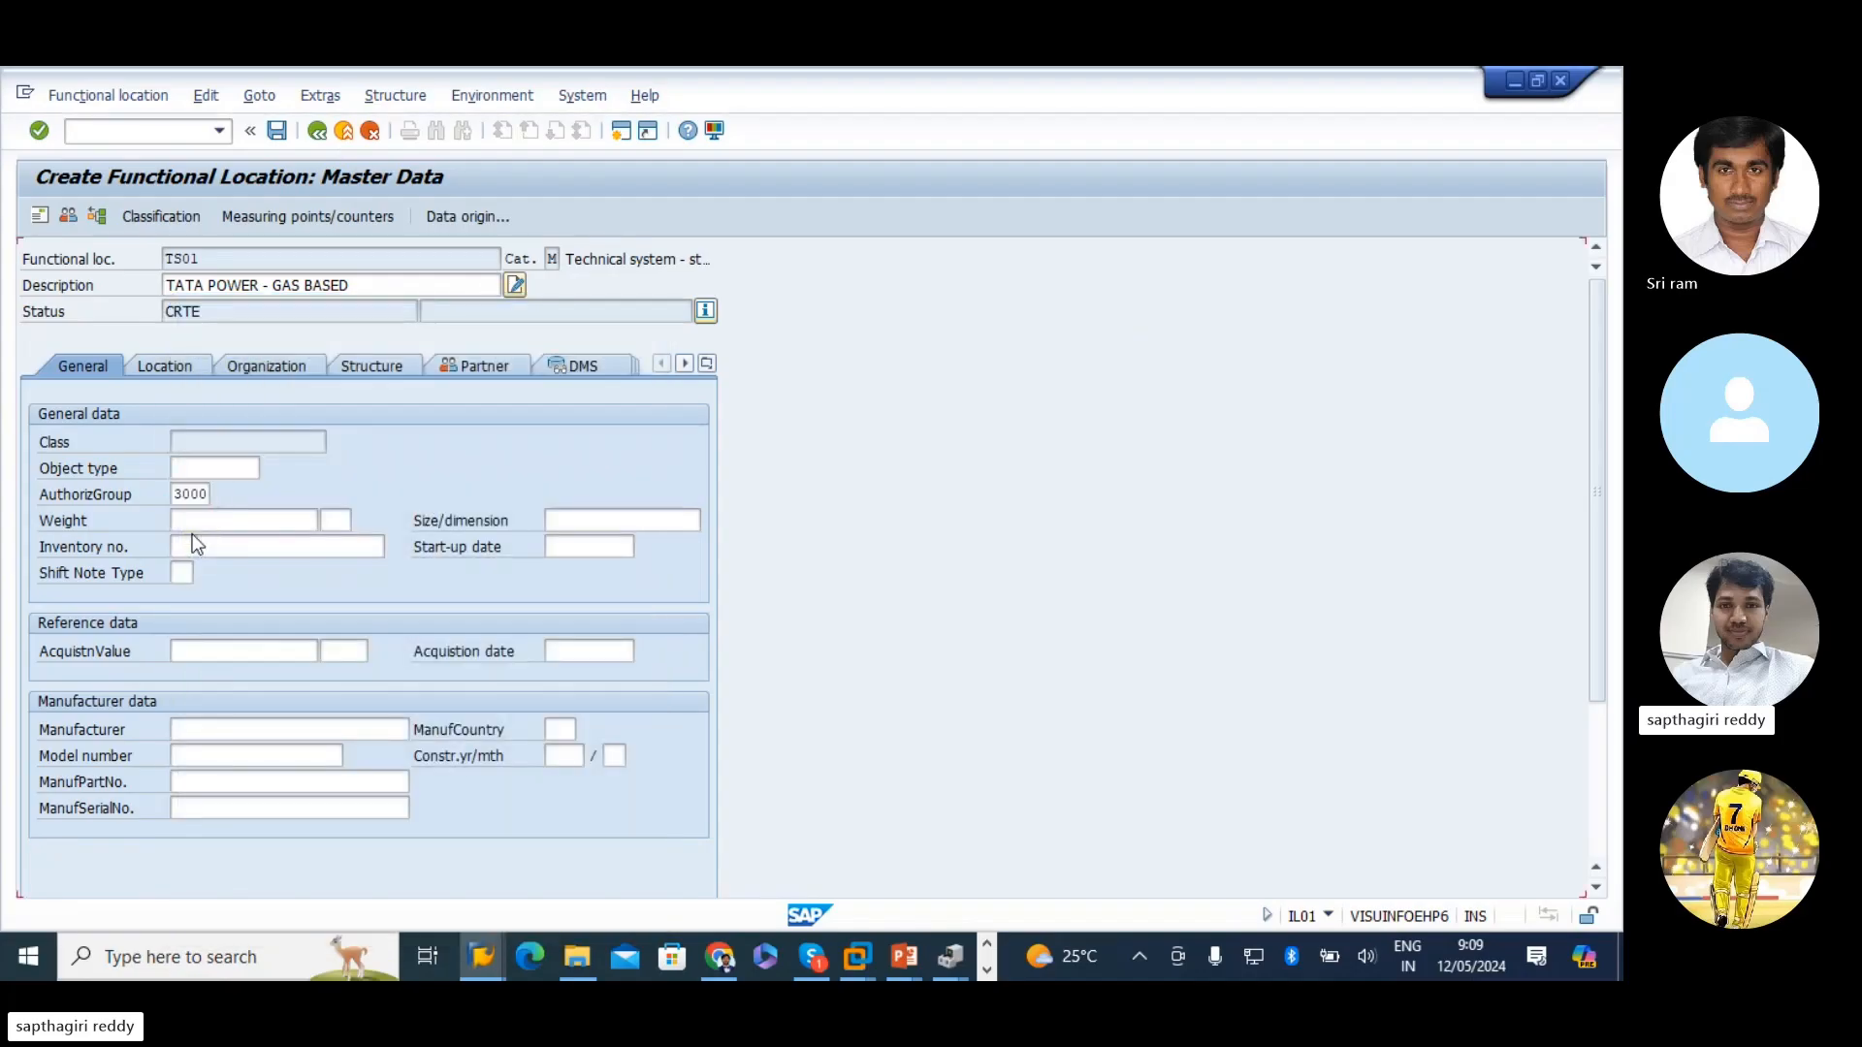
double_click(353, 495)
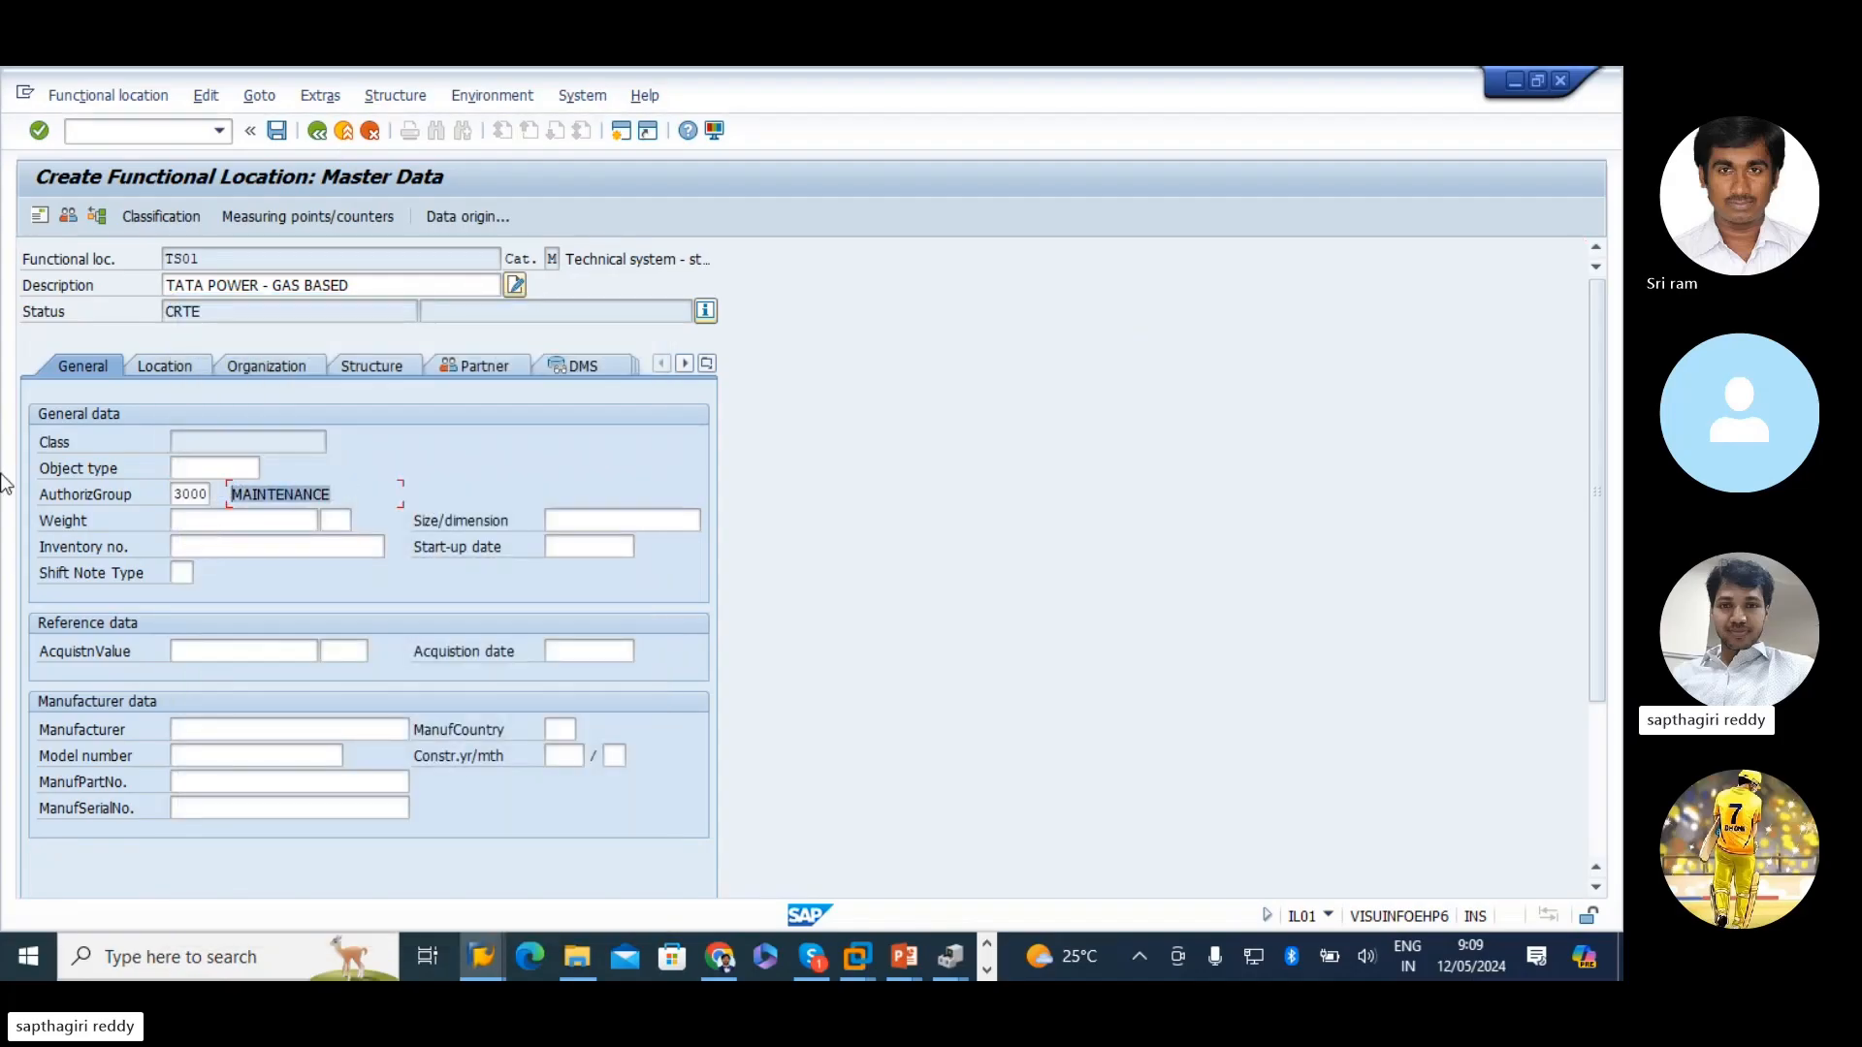
- Return from the structure indicator overview to the customizing tree, collapse Functional Locations and expand General Data under Technical Objects
mouse_move(489, 961)
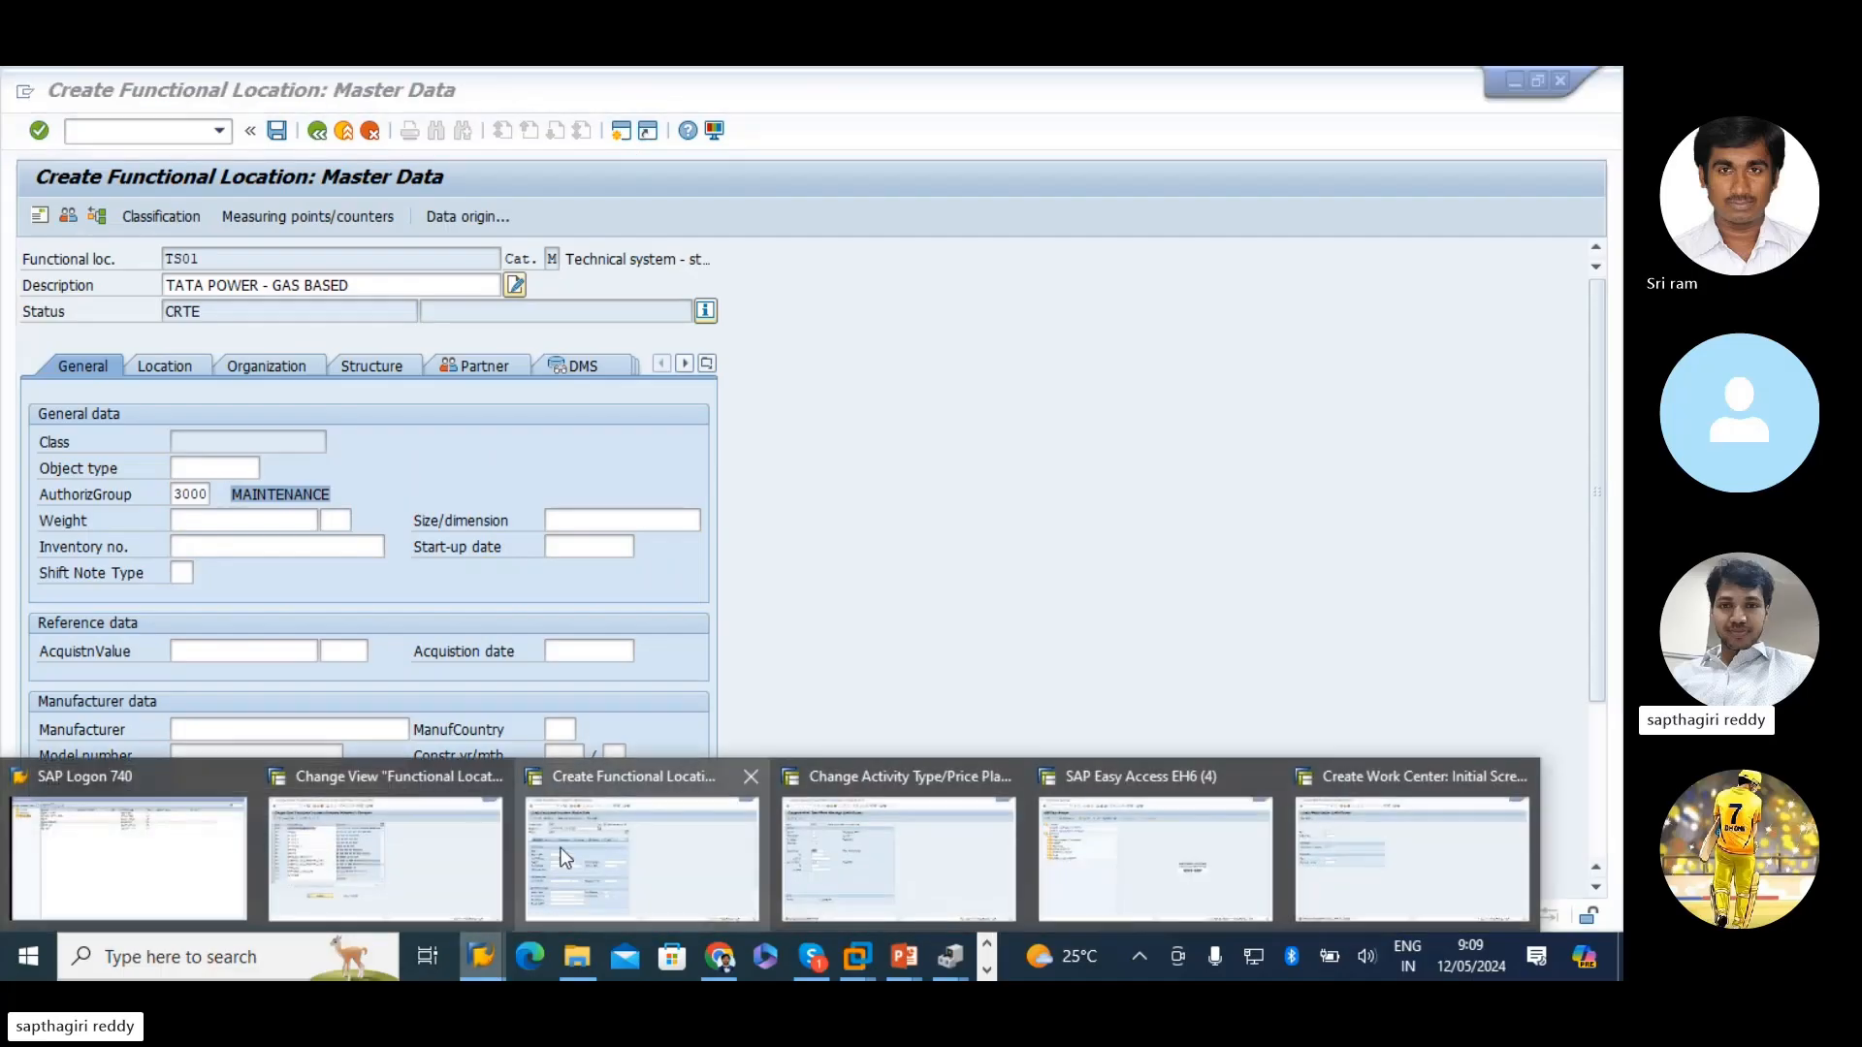
click(415, 855)
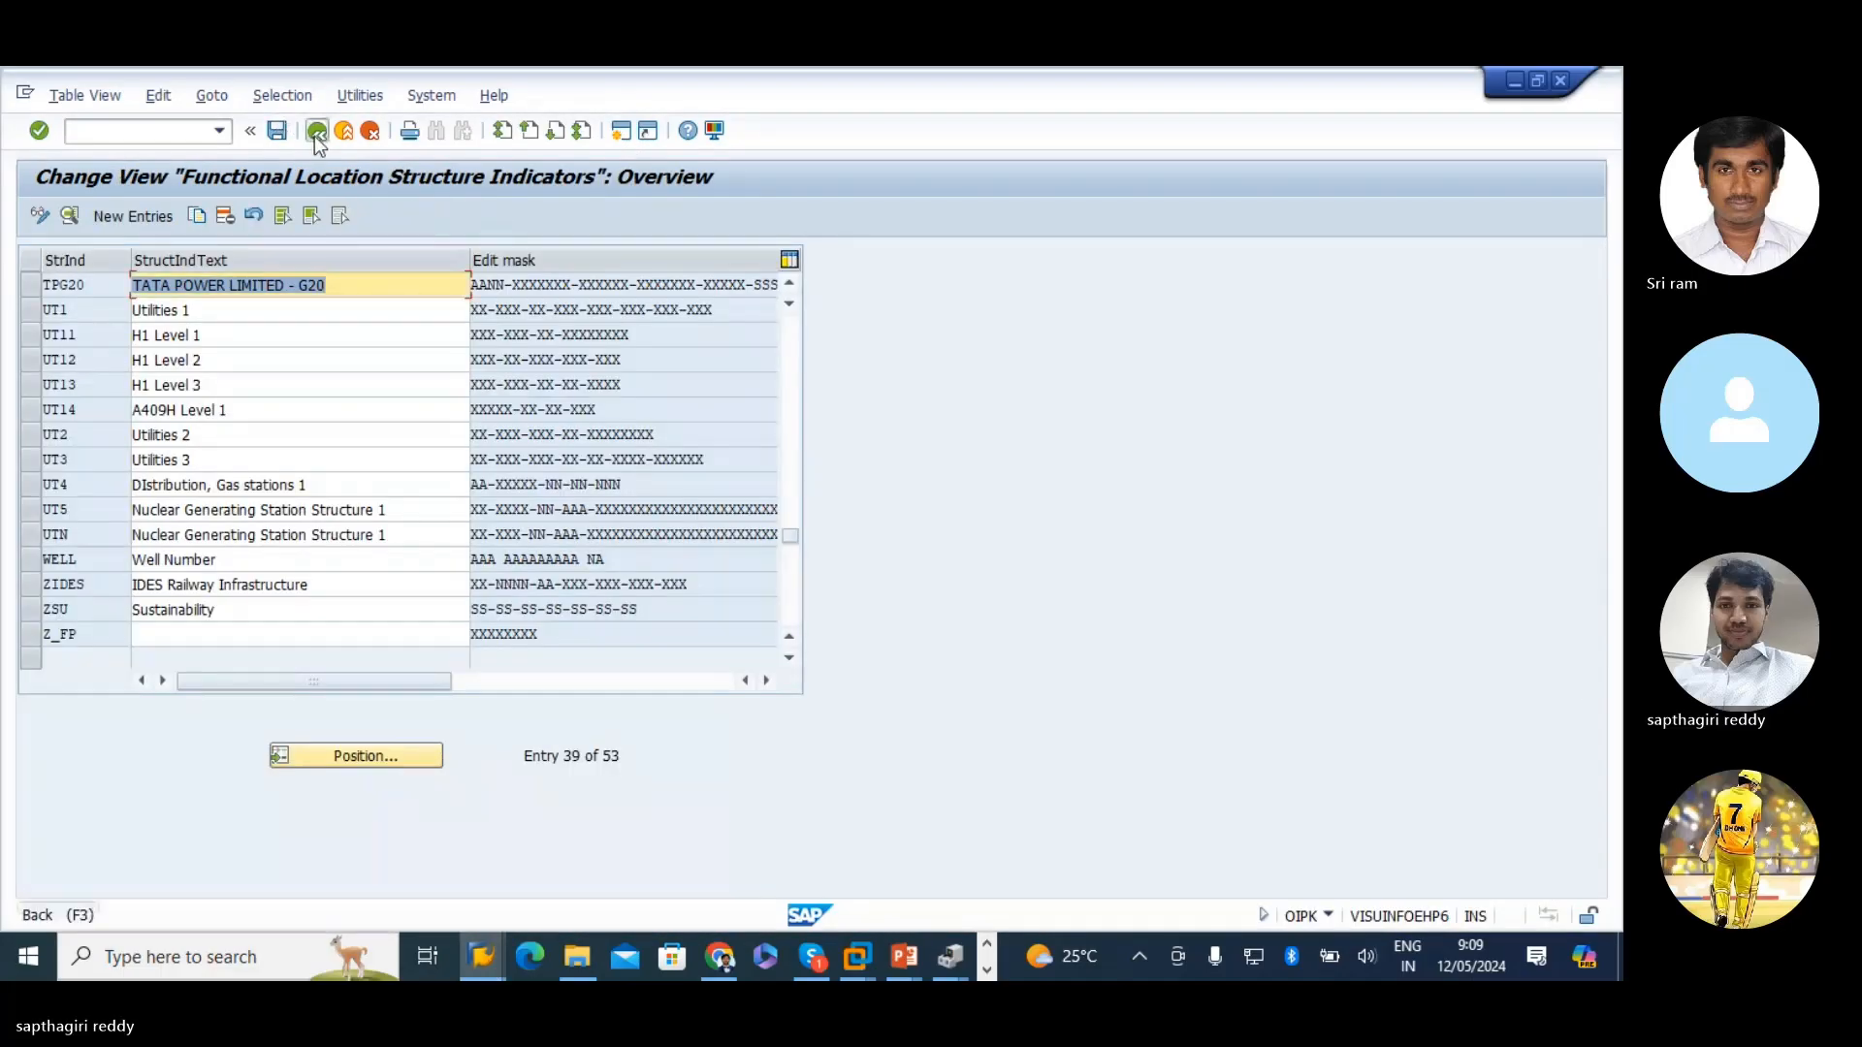
click(315, 133)
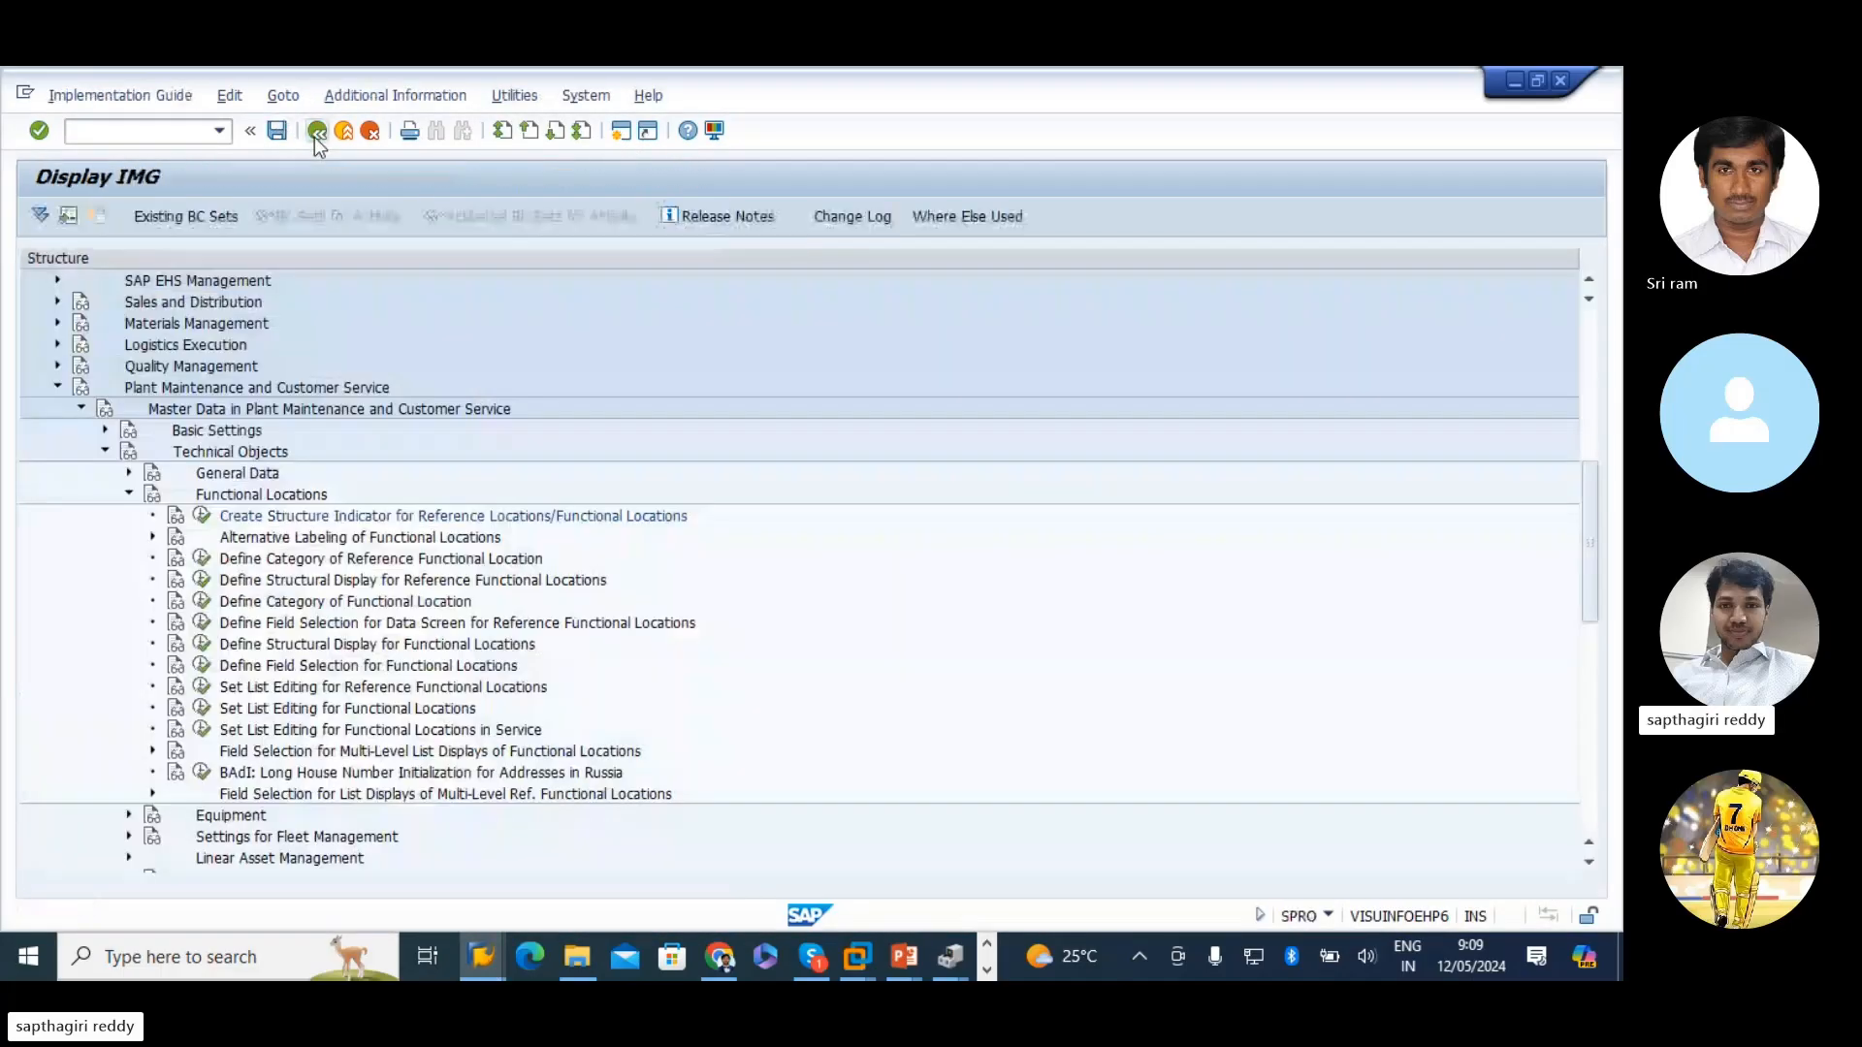
click(202, 390)
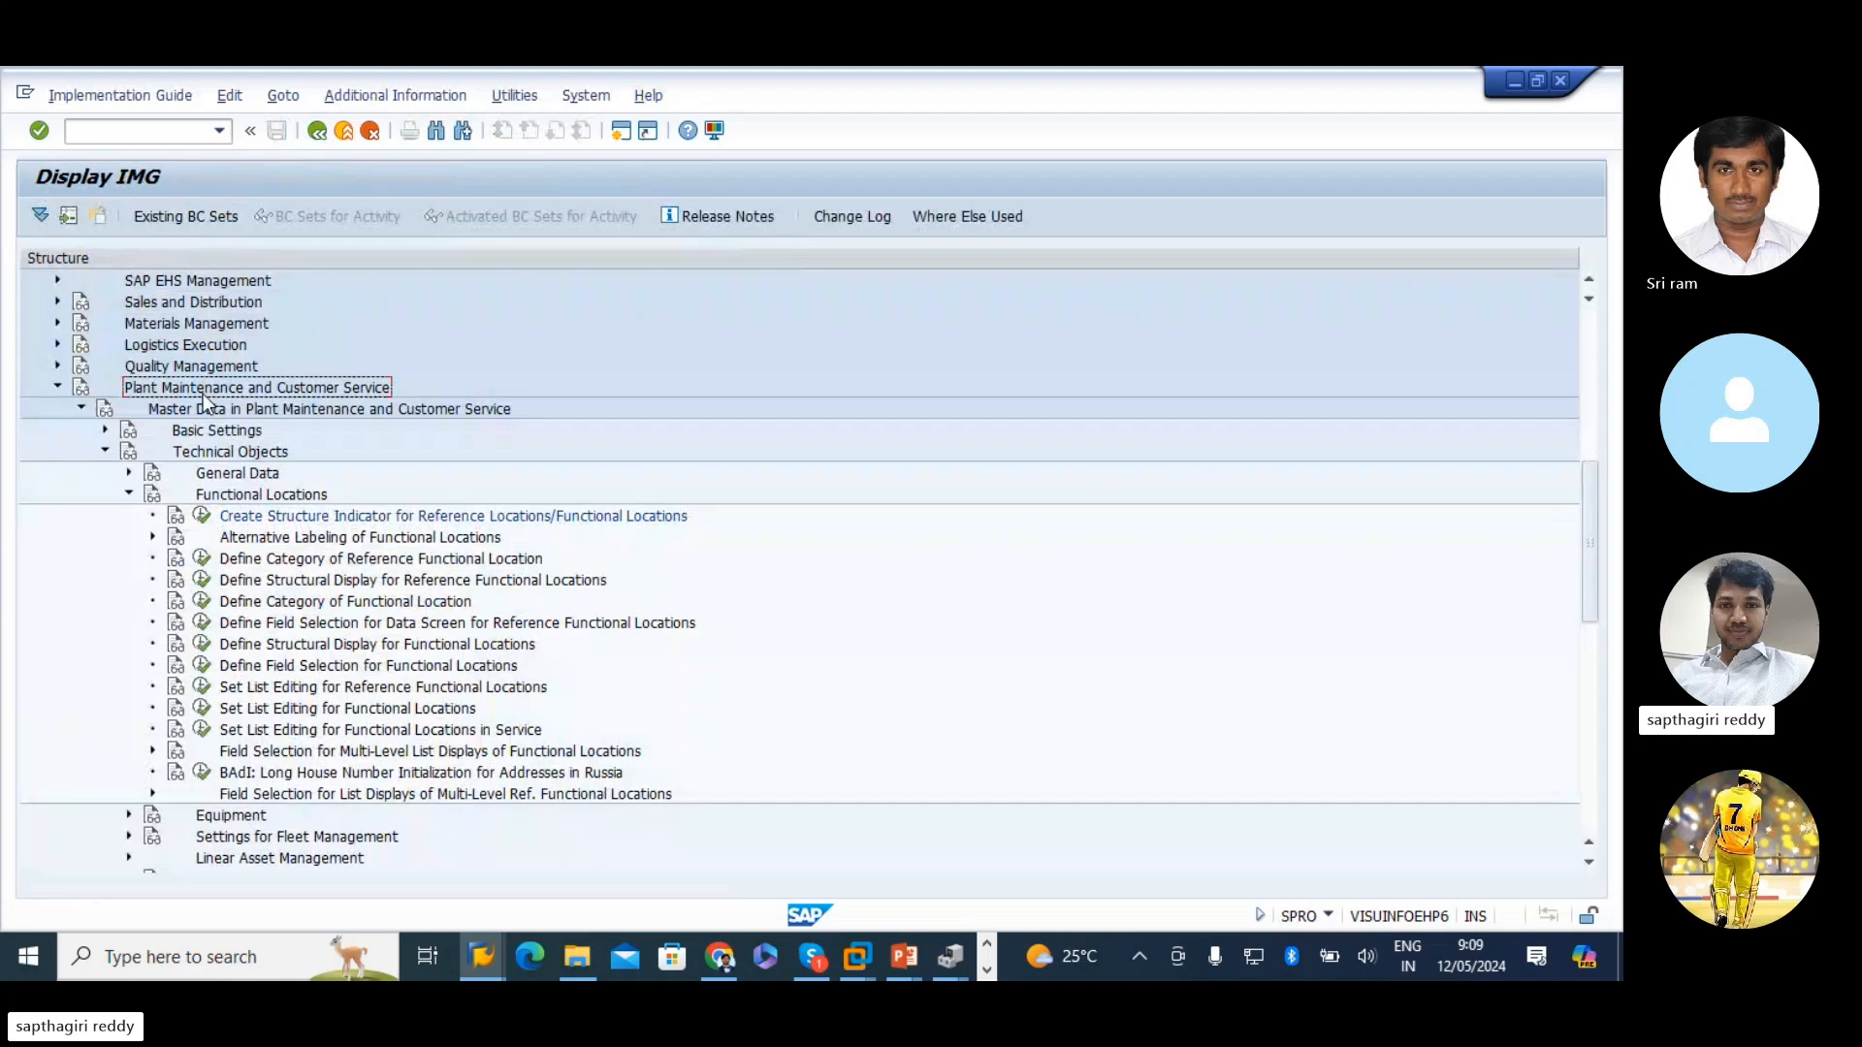
click(245, 497)
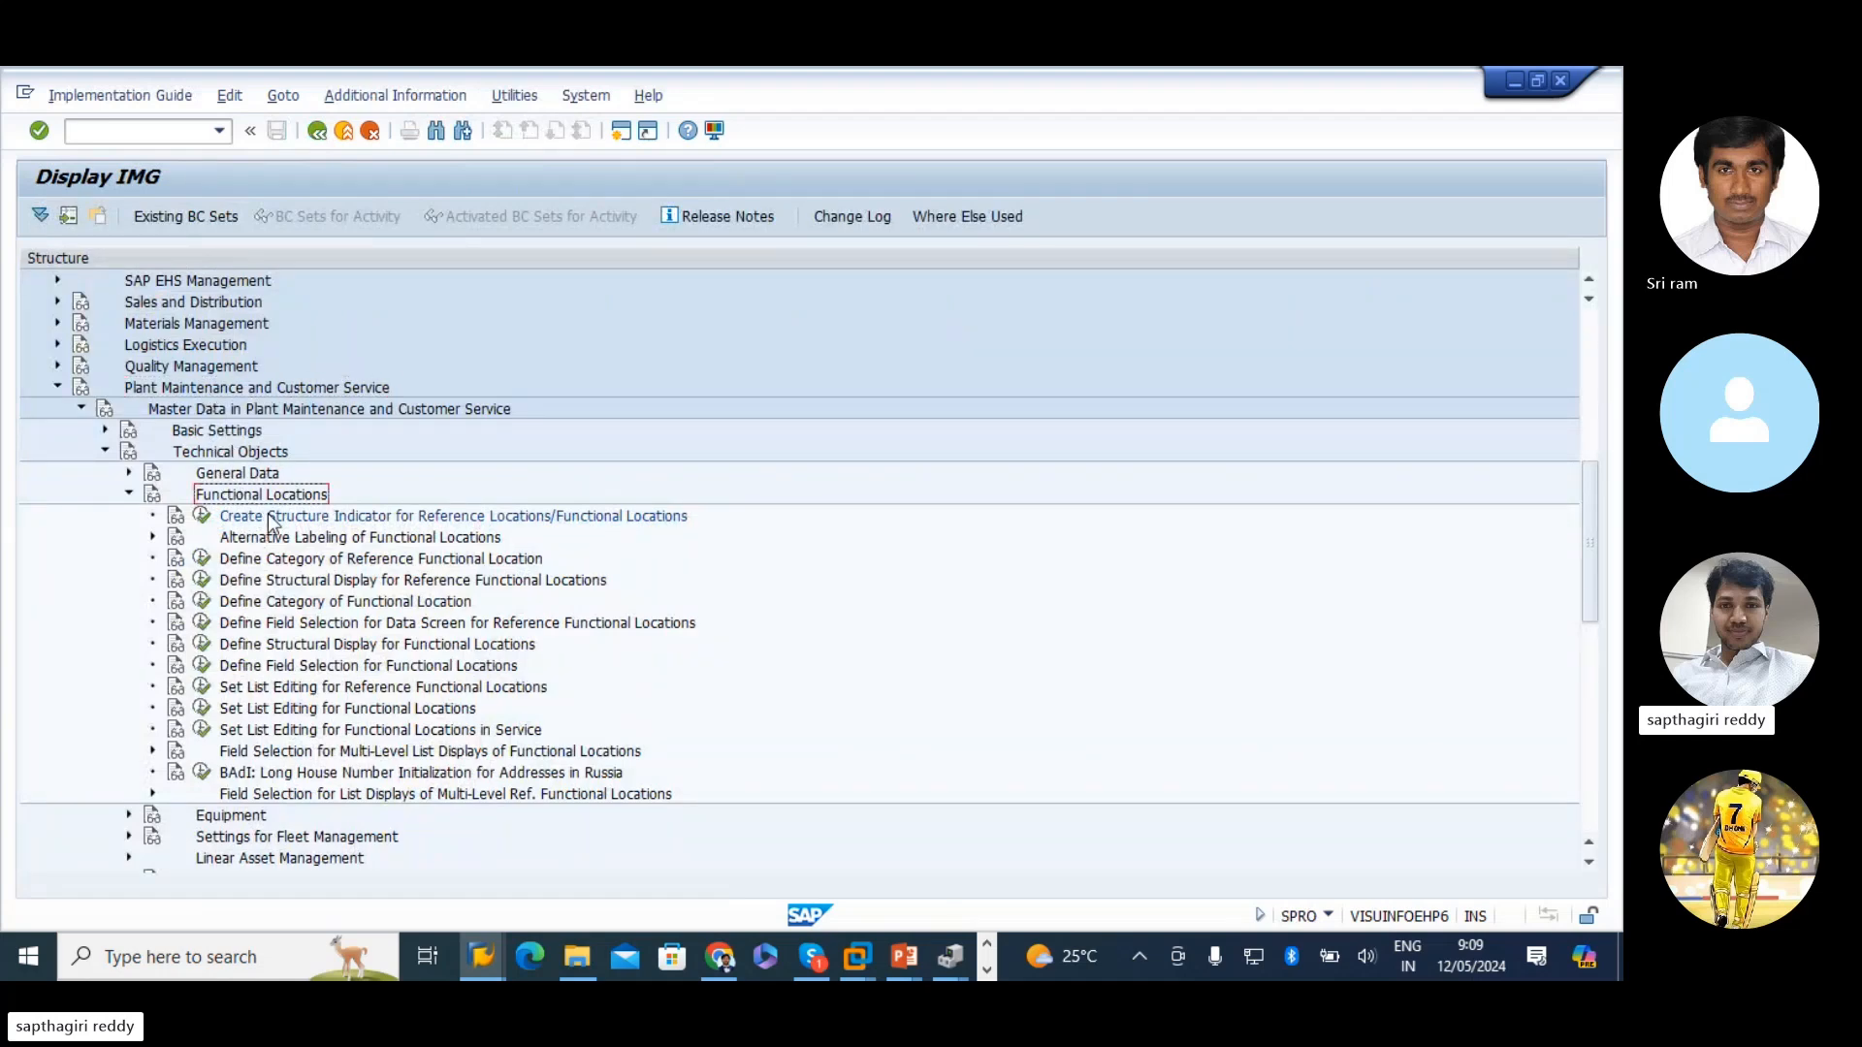
click(129, 494)
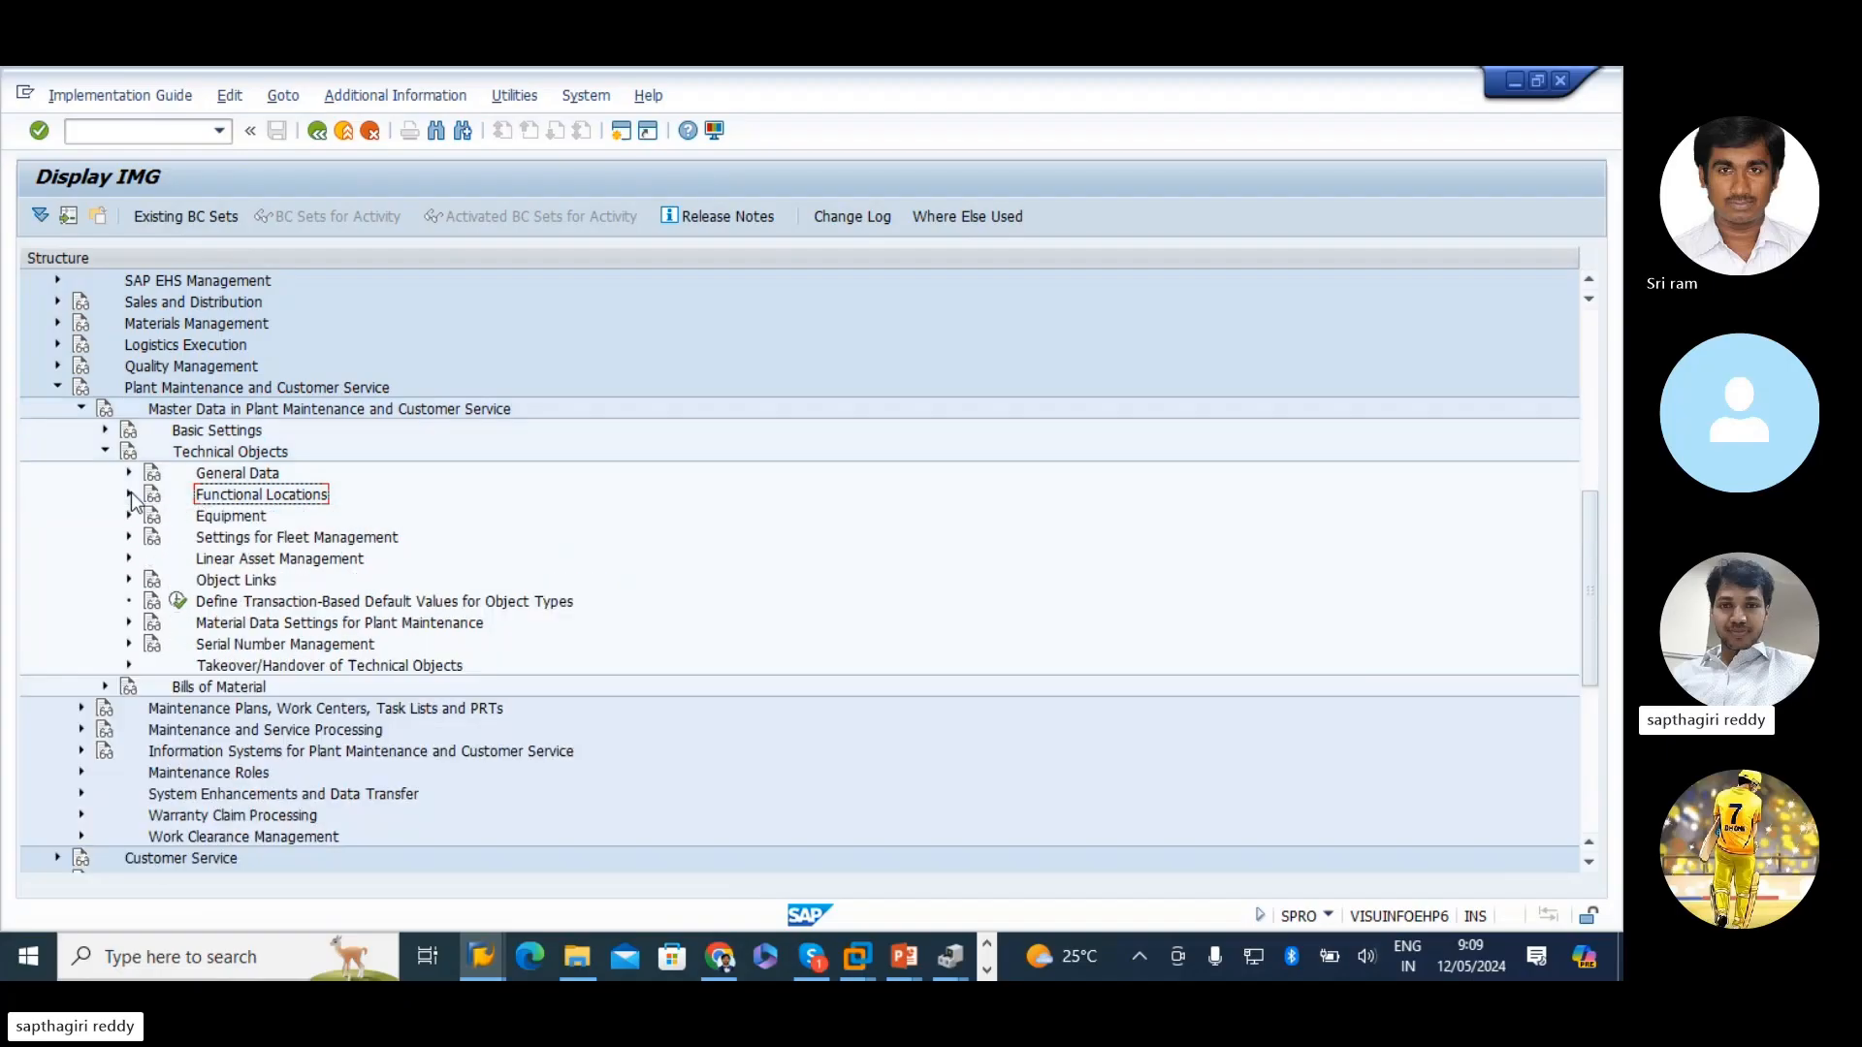
click(225, 511)
click(223, 477)
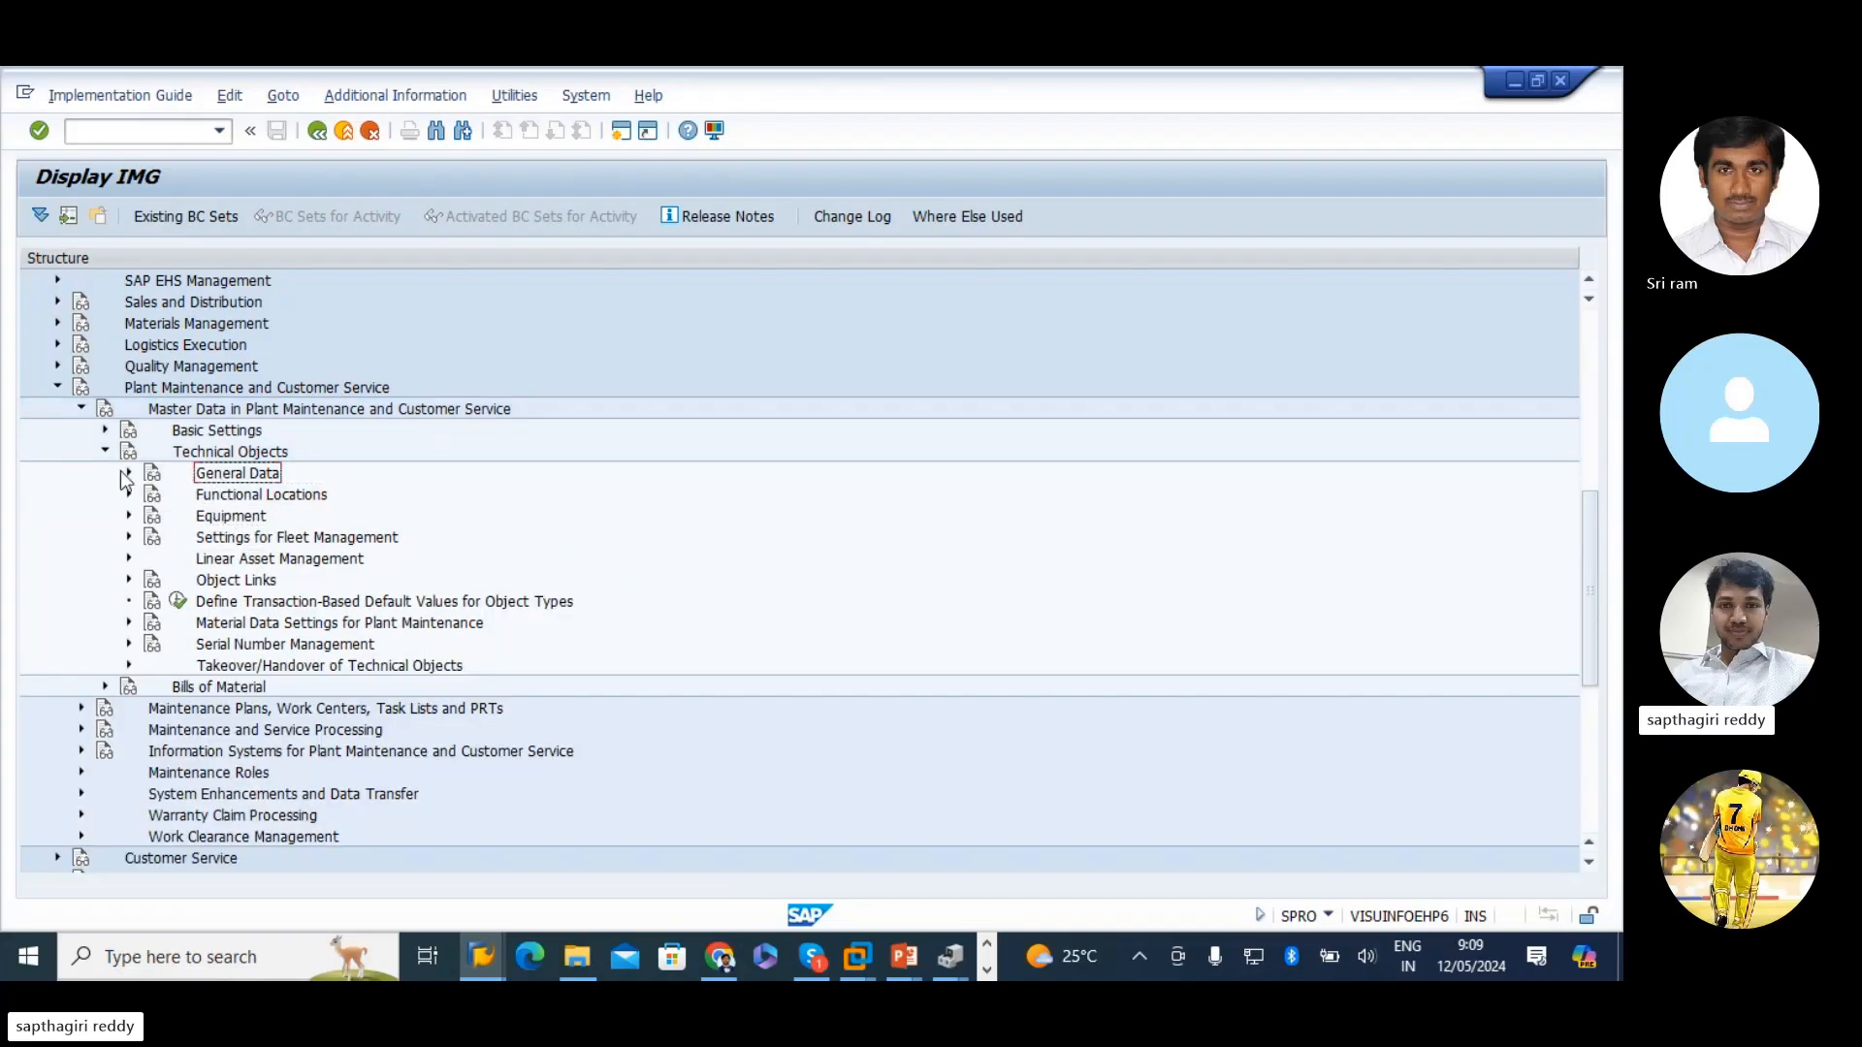
click(129, 473)
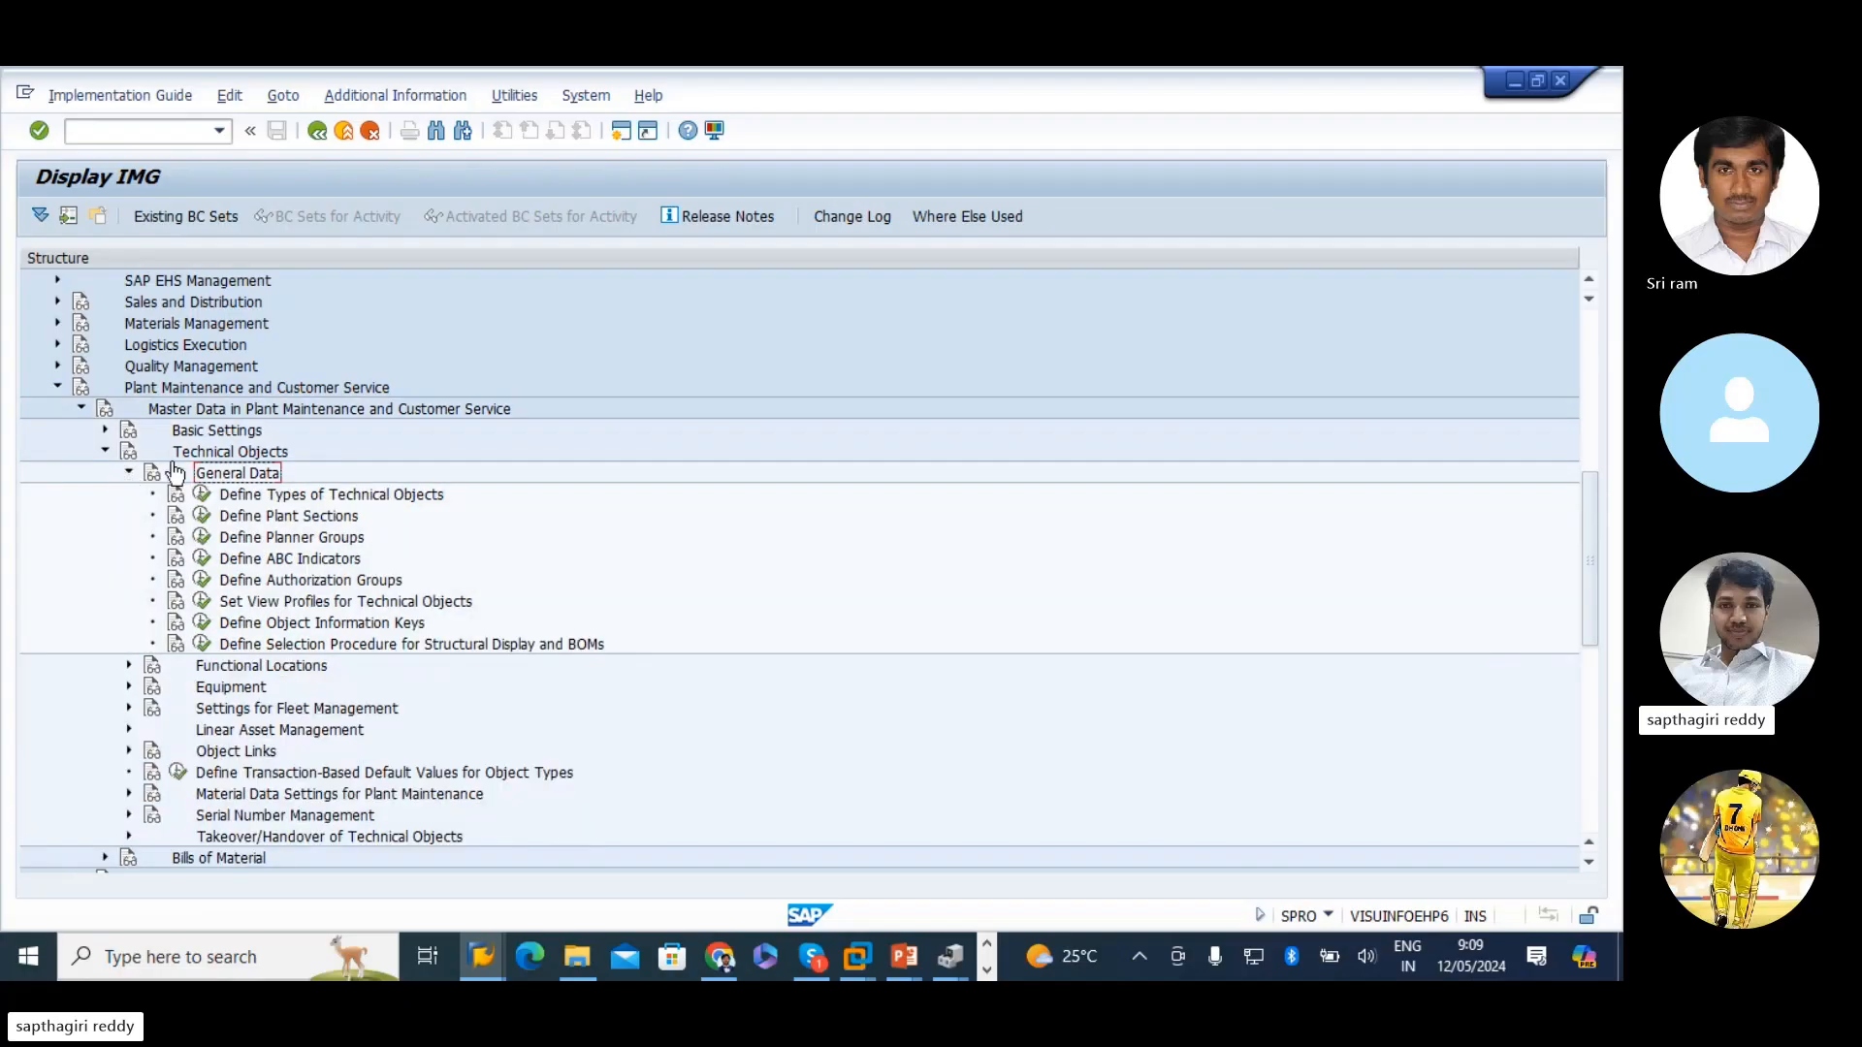
- View the Define Types of Technical Objects overview and return to the customizing tree
click(380, 499)
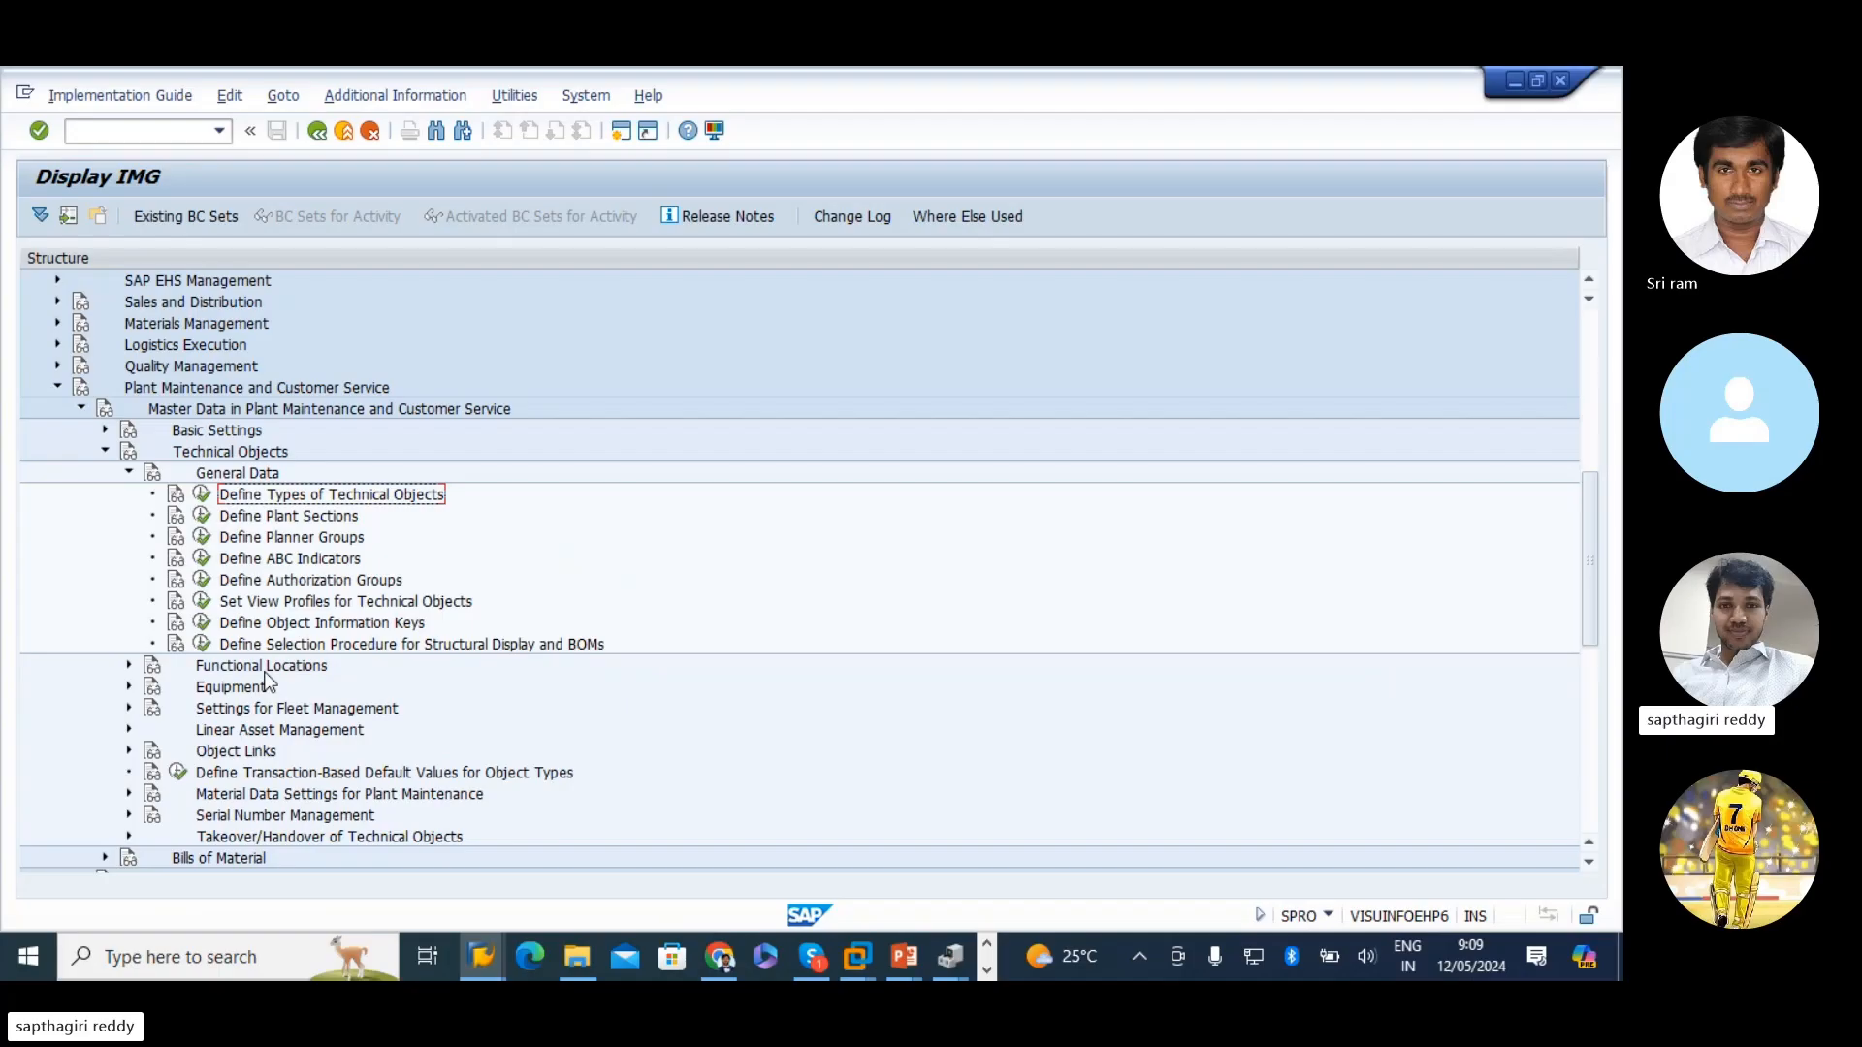
click(202, 495)
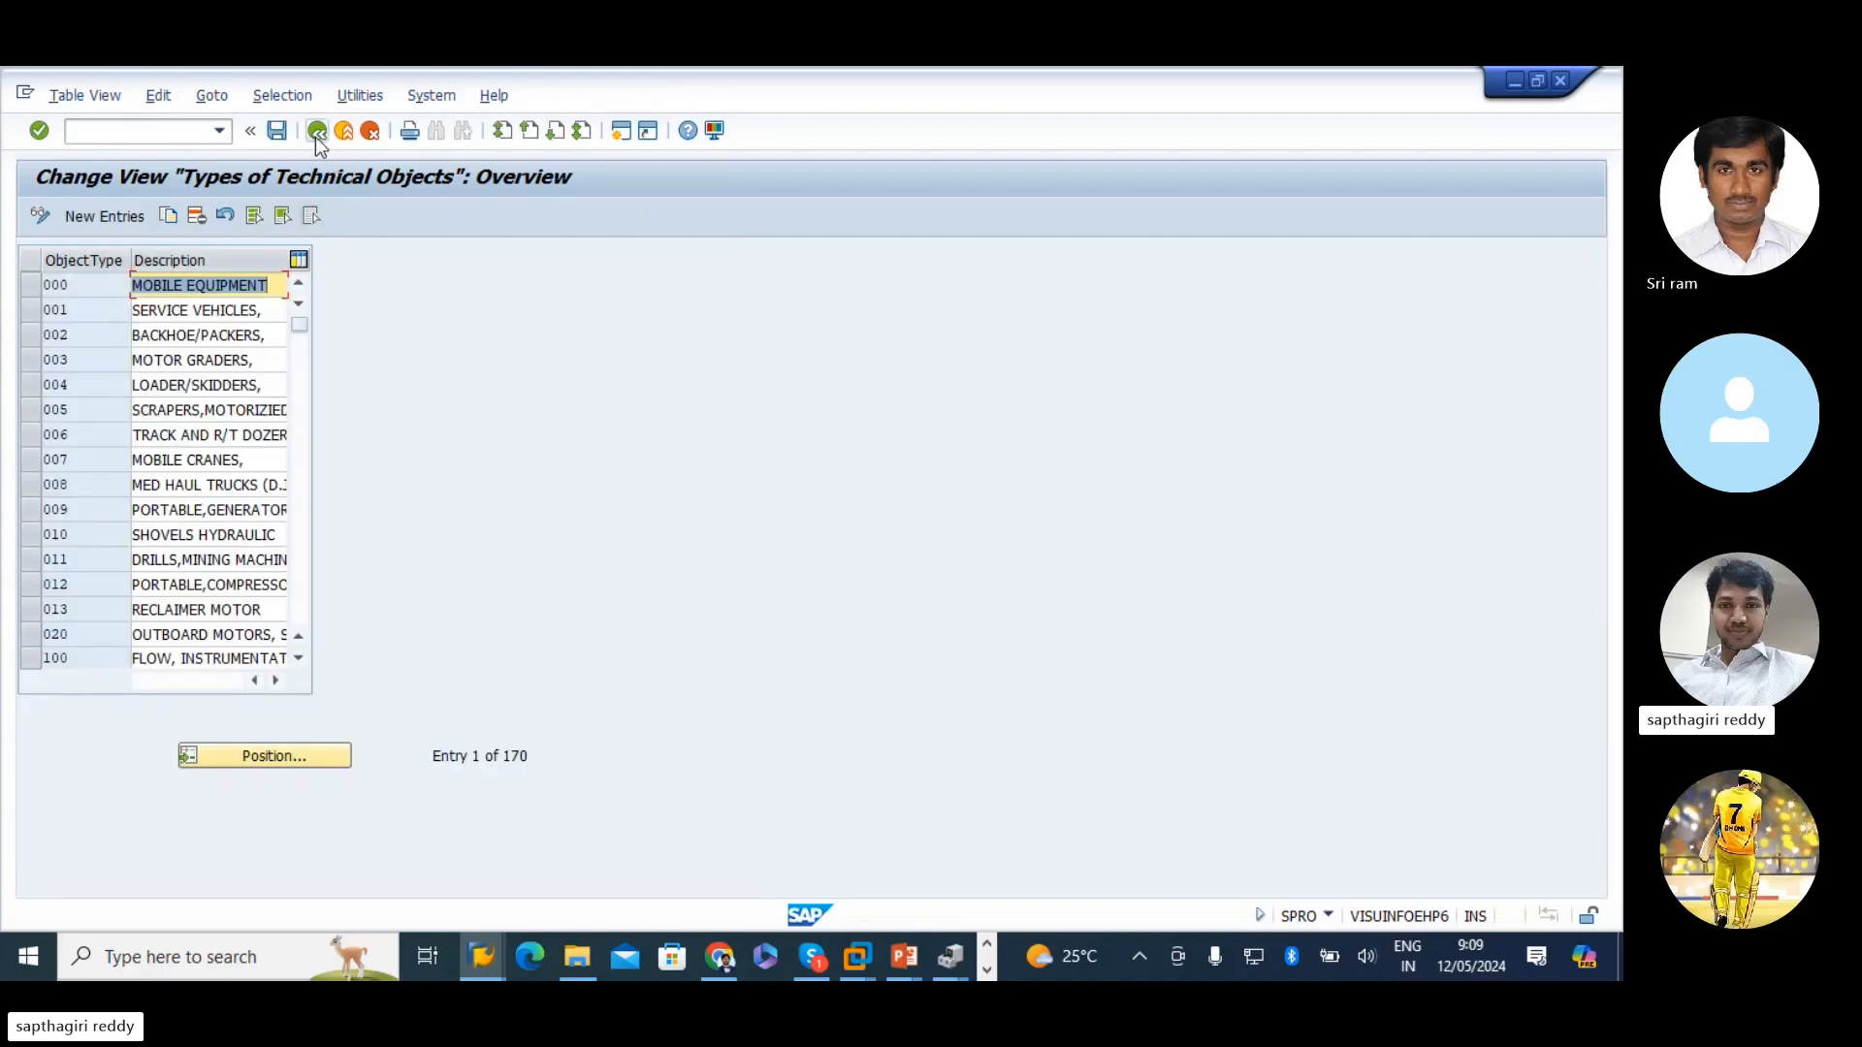
click(316, 132)
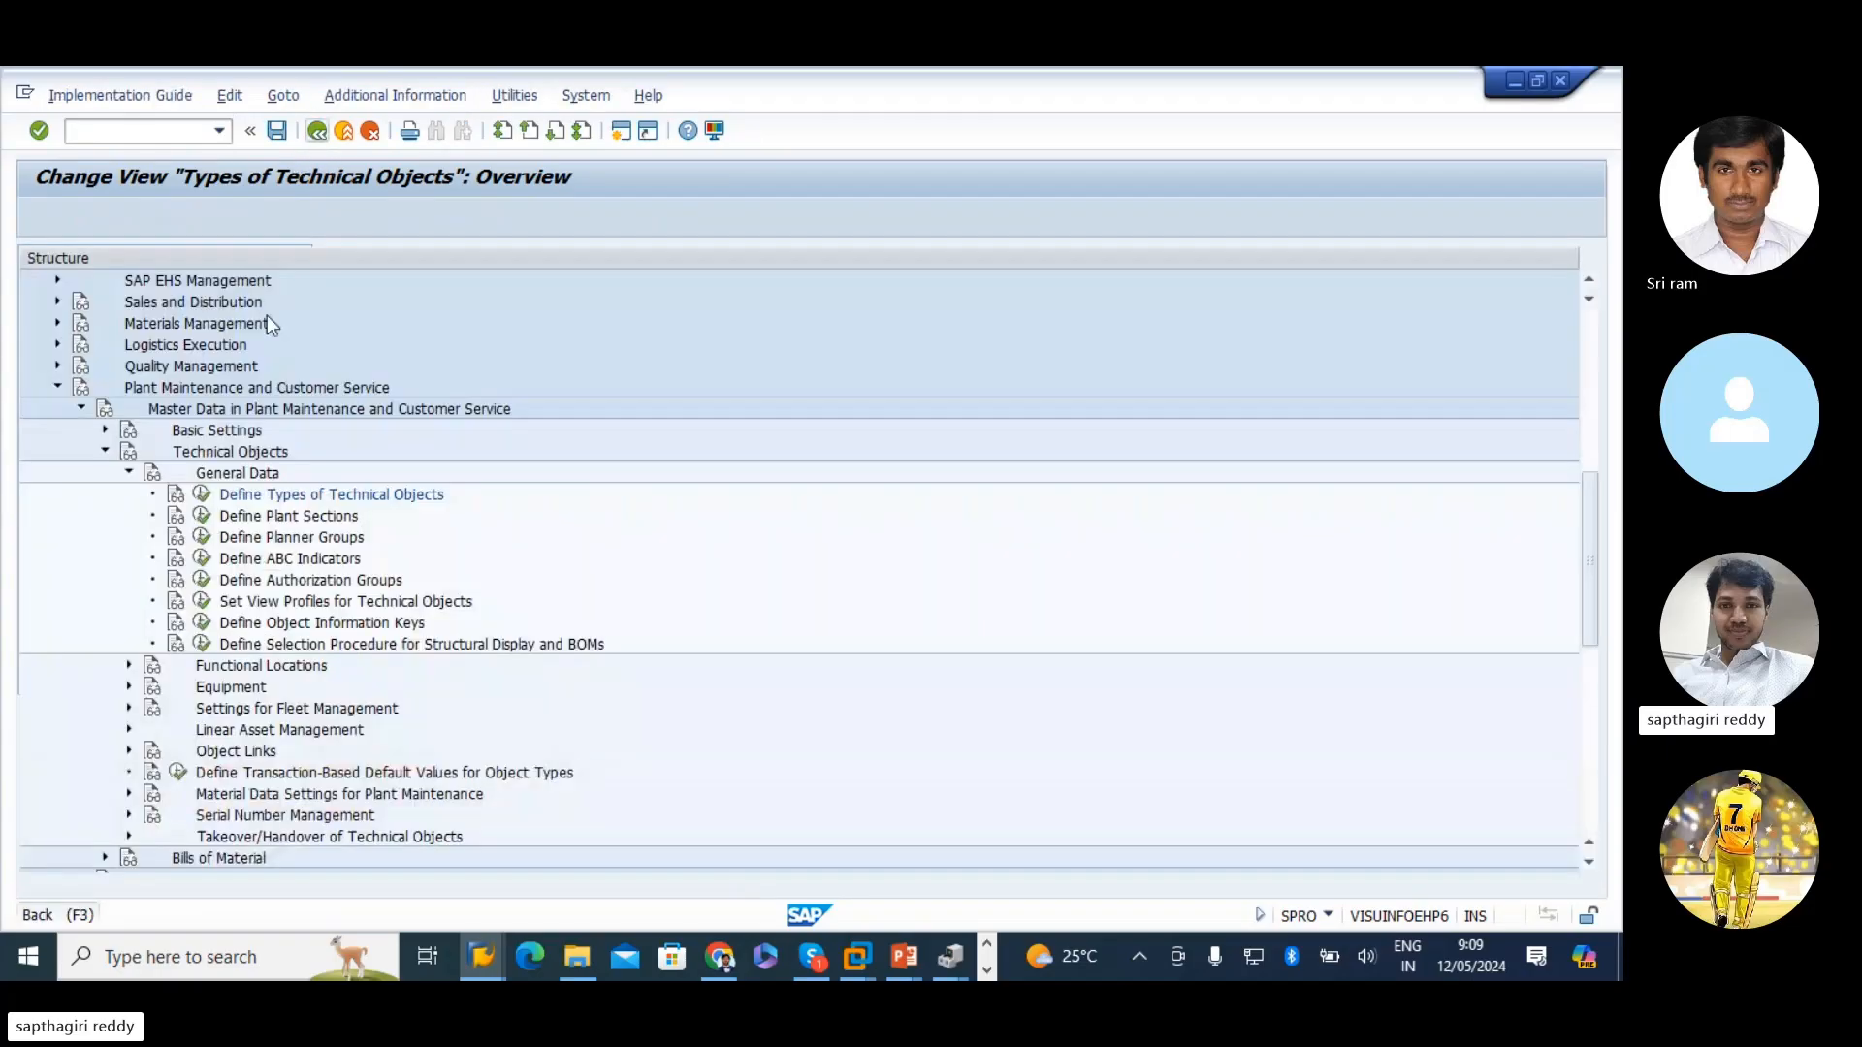
- Examine authorization group 3000 in the Define Authorization Groups overview and return to the TS01 master data
click(223, 580)
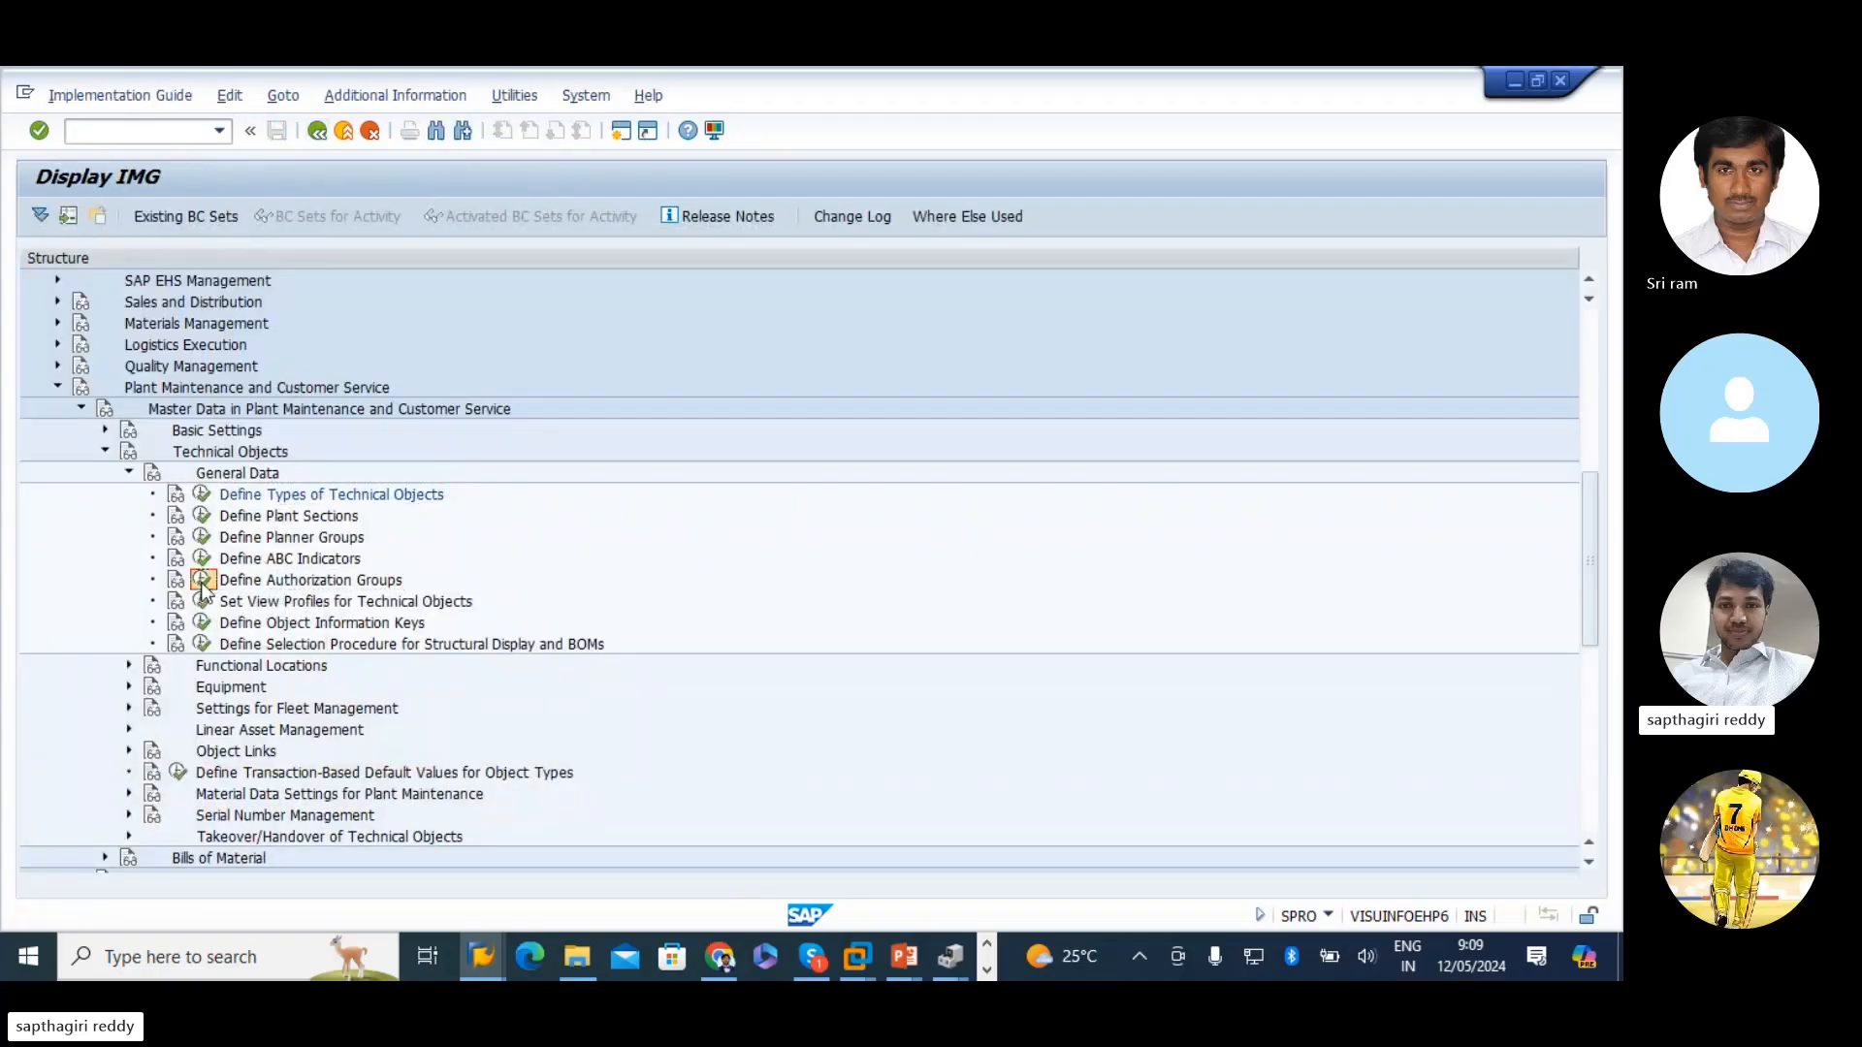
click(201, 580)
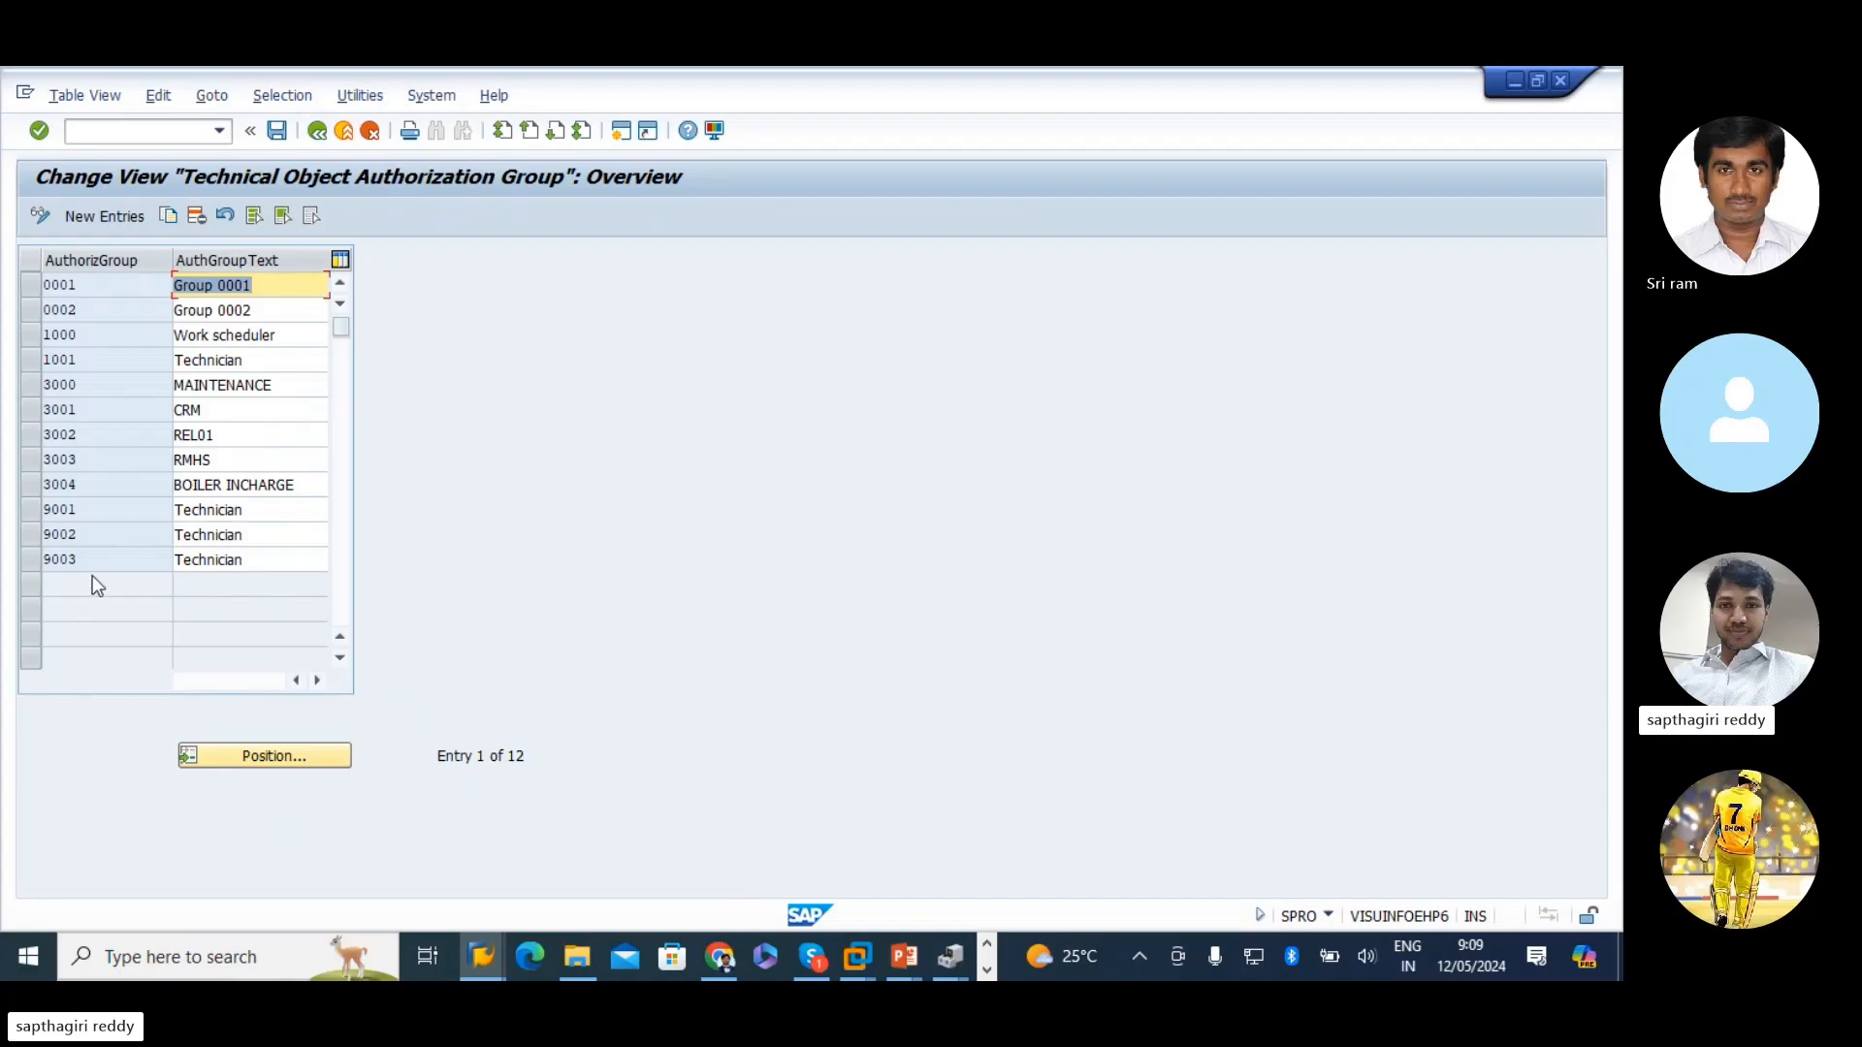
click(76, 385)
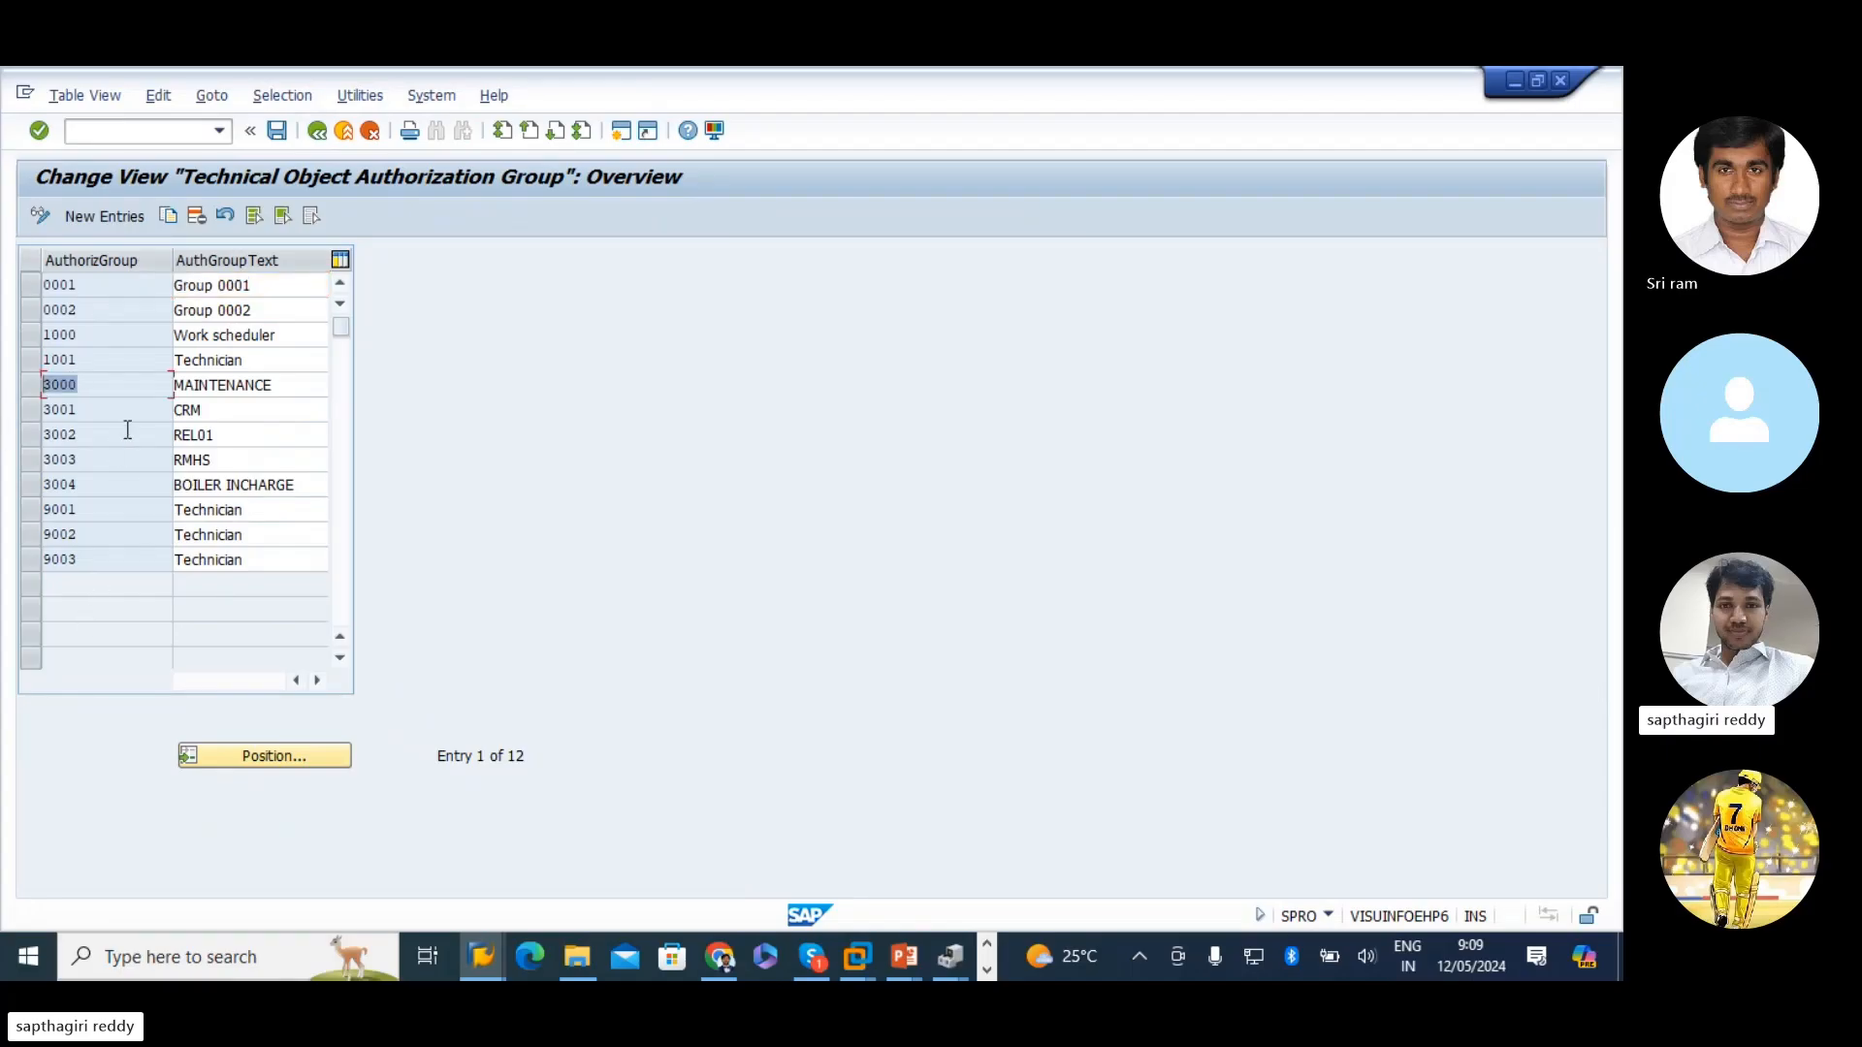
key(alt+Tab)
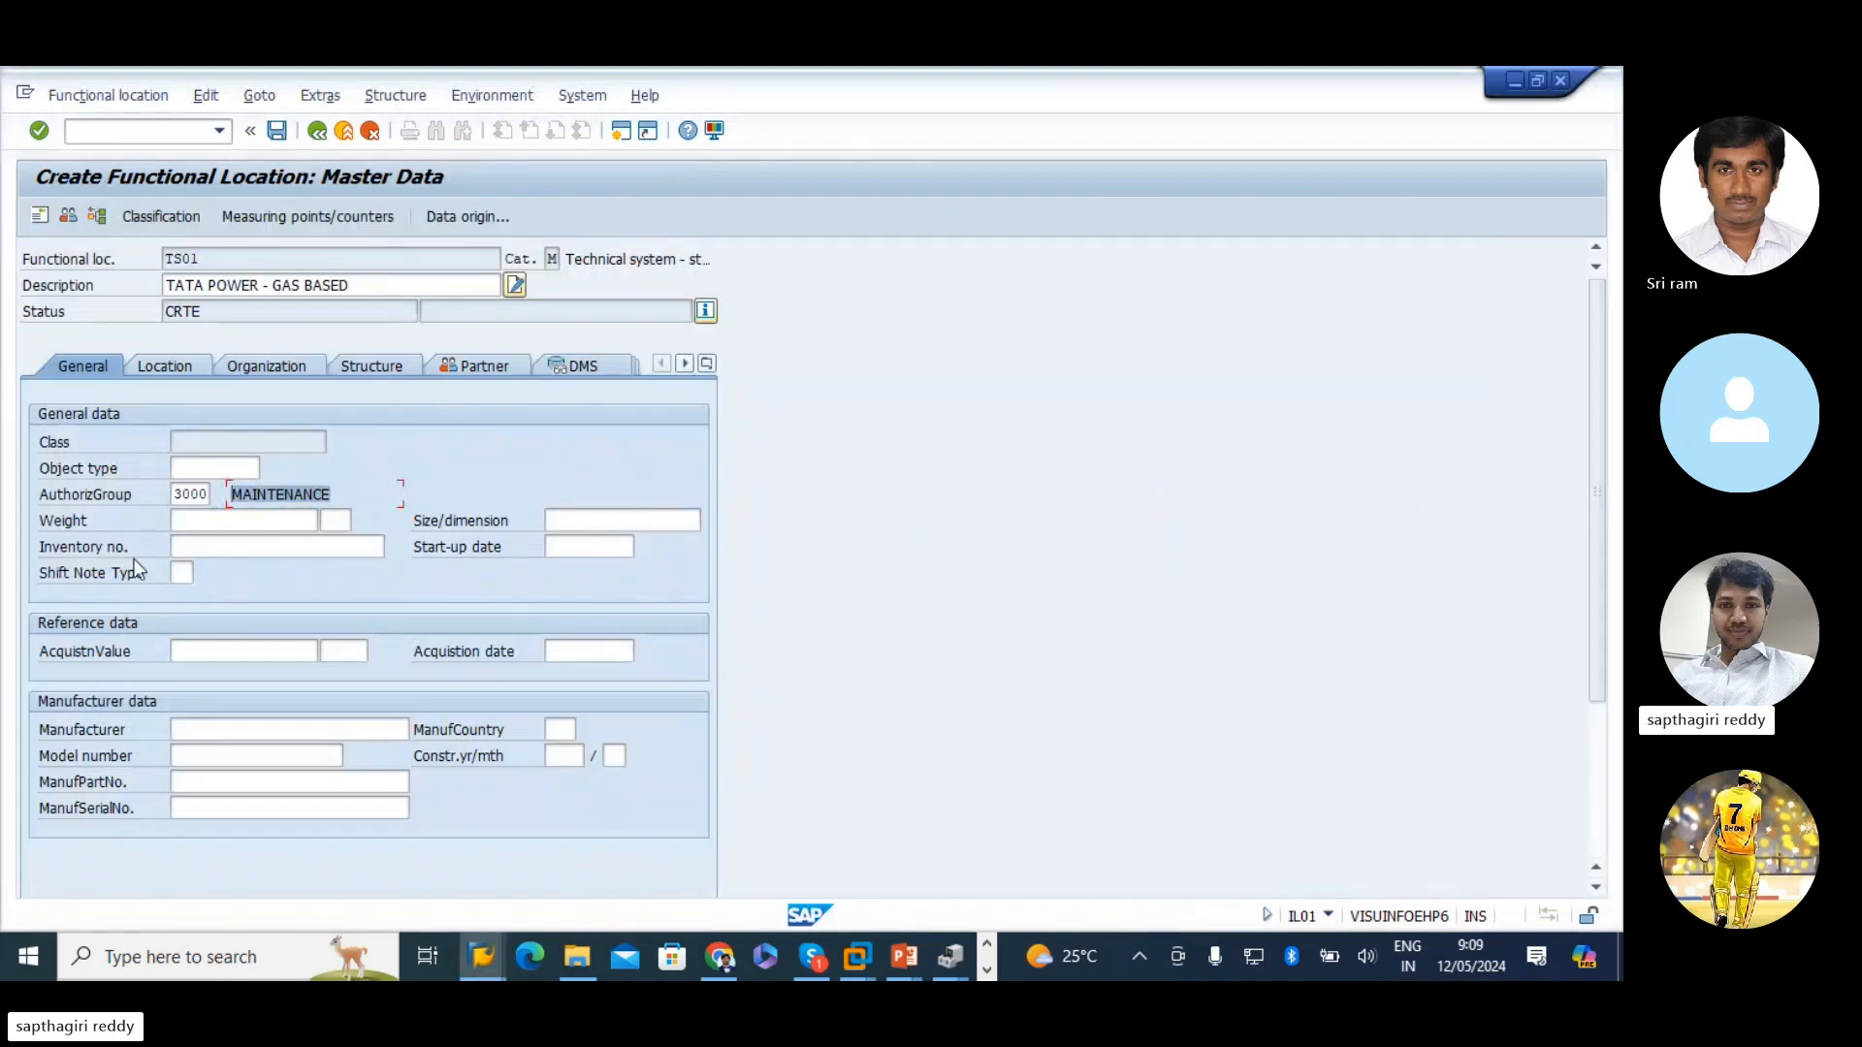
- Set the start-up date of functional location TS01 to 12.05.2024 from the calendar
click(254, 521)
click(598, 527)
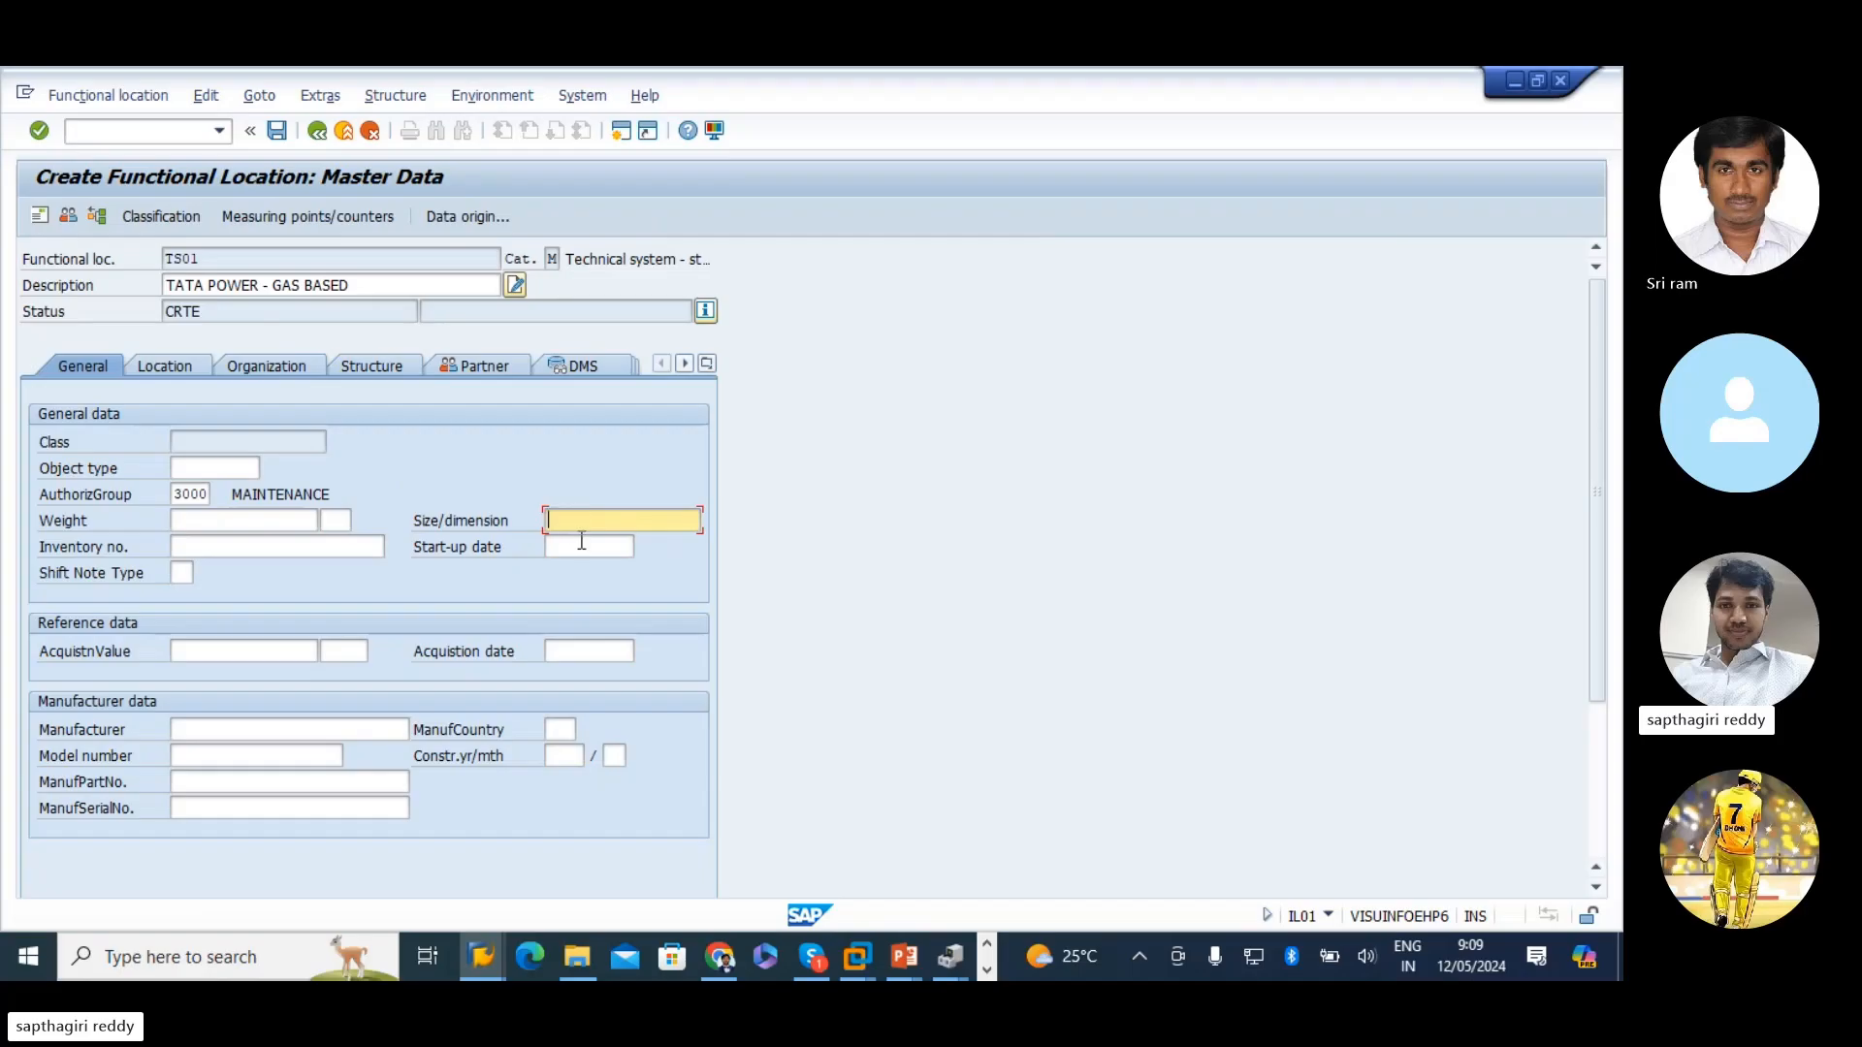
click(568, 544)
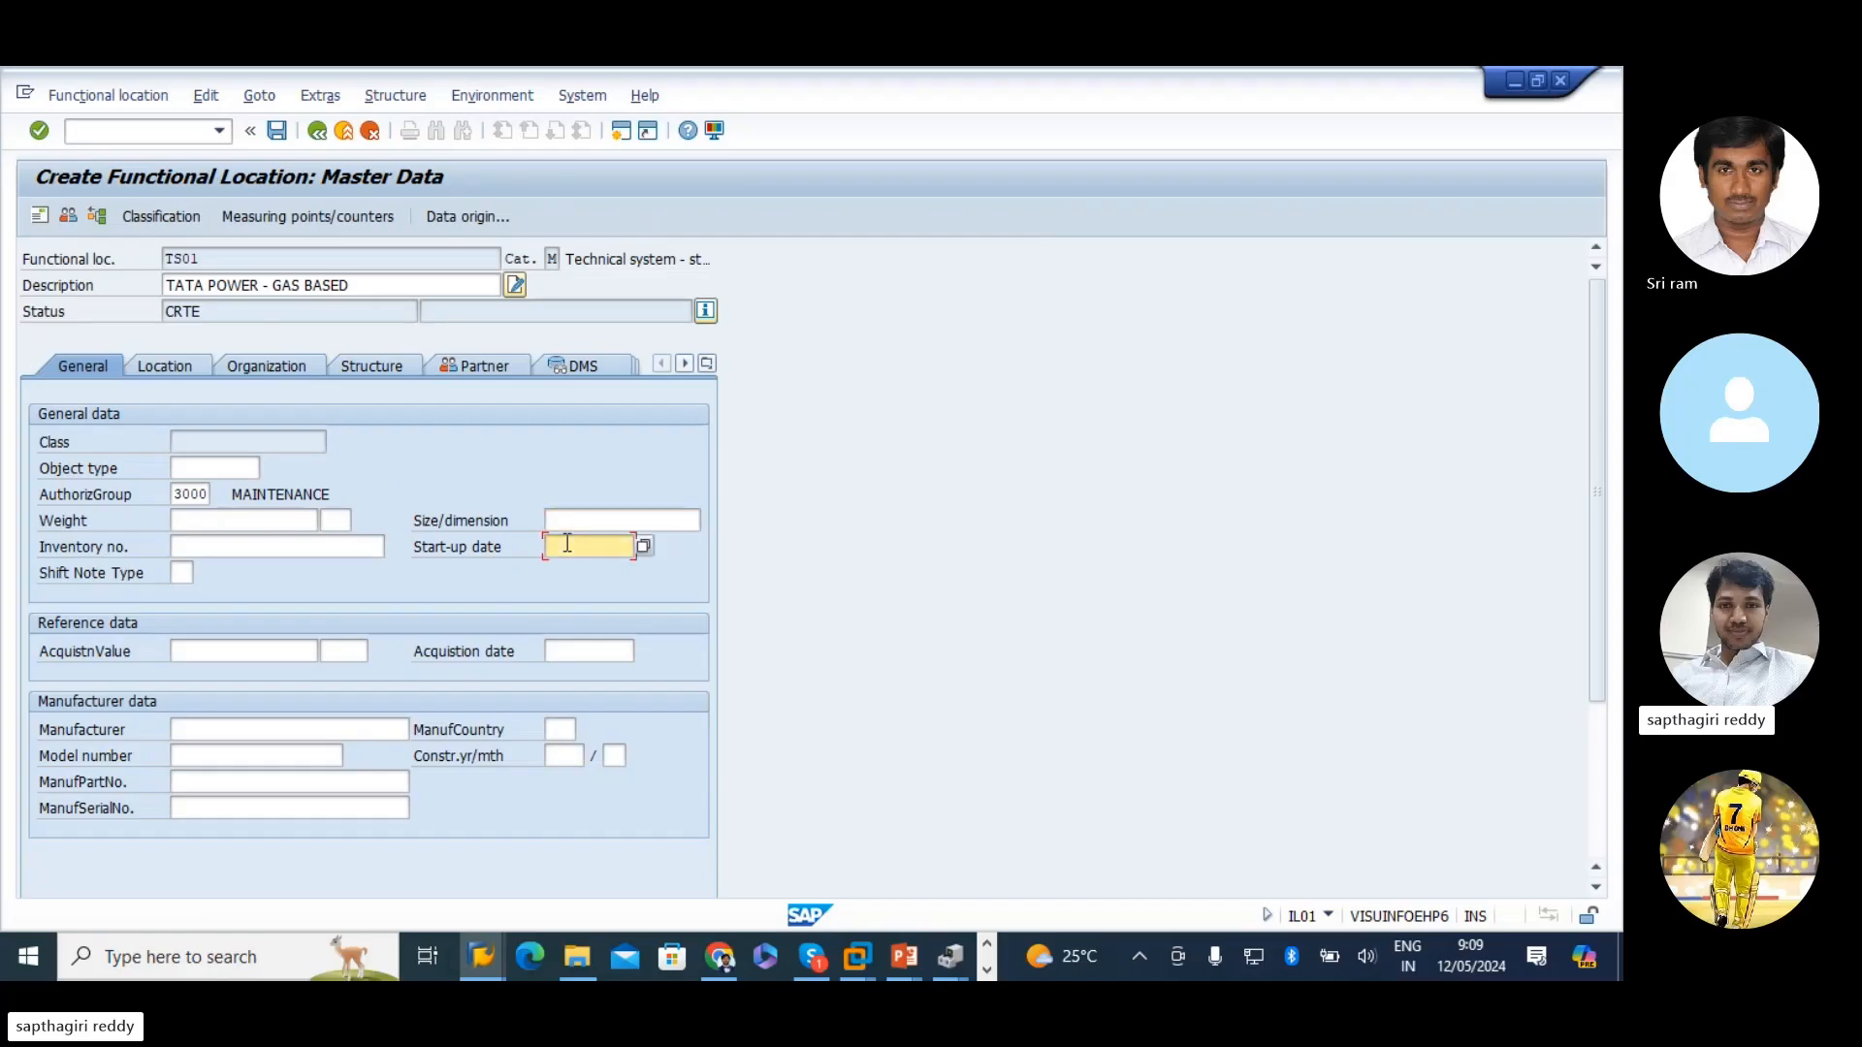
click(644, 548)
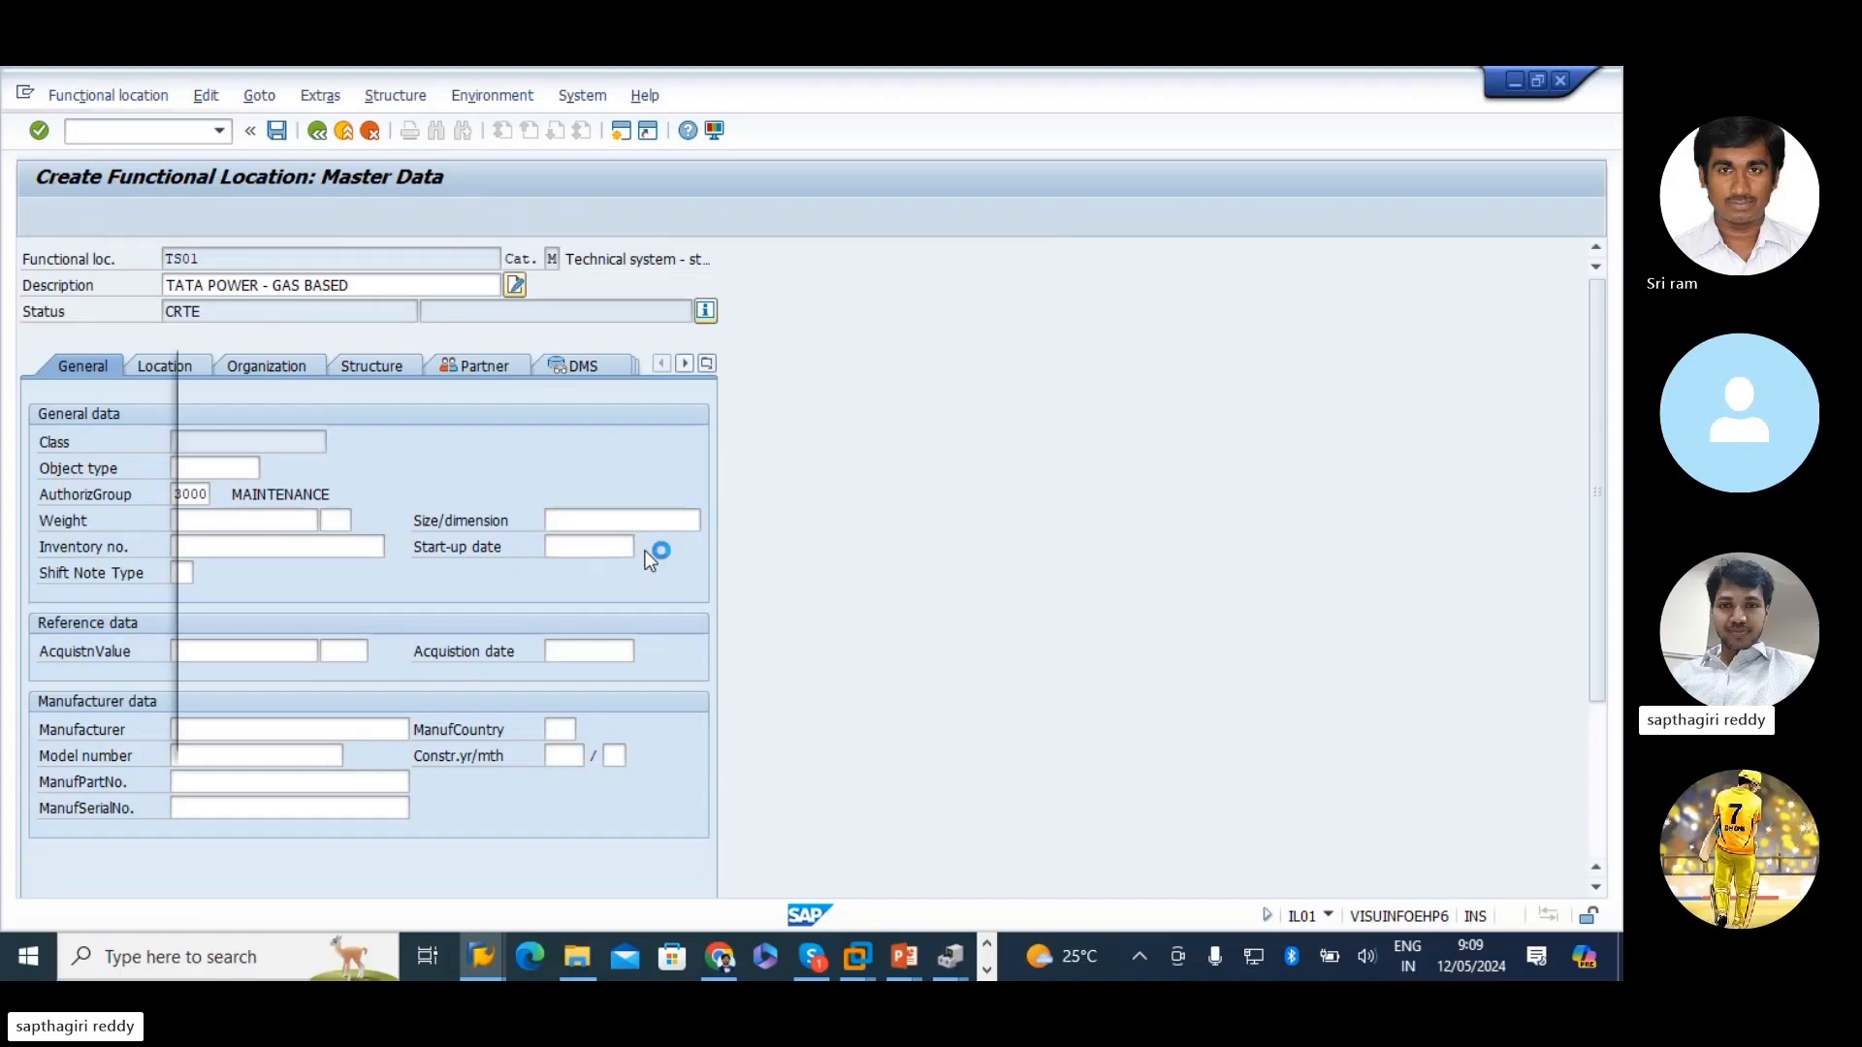
double_click(483, 562)
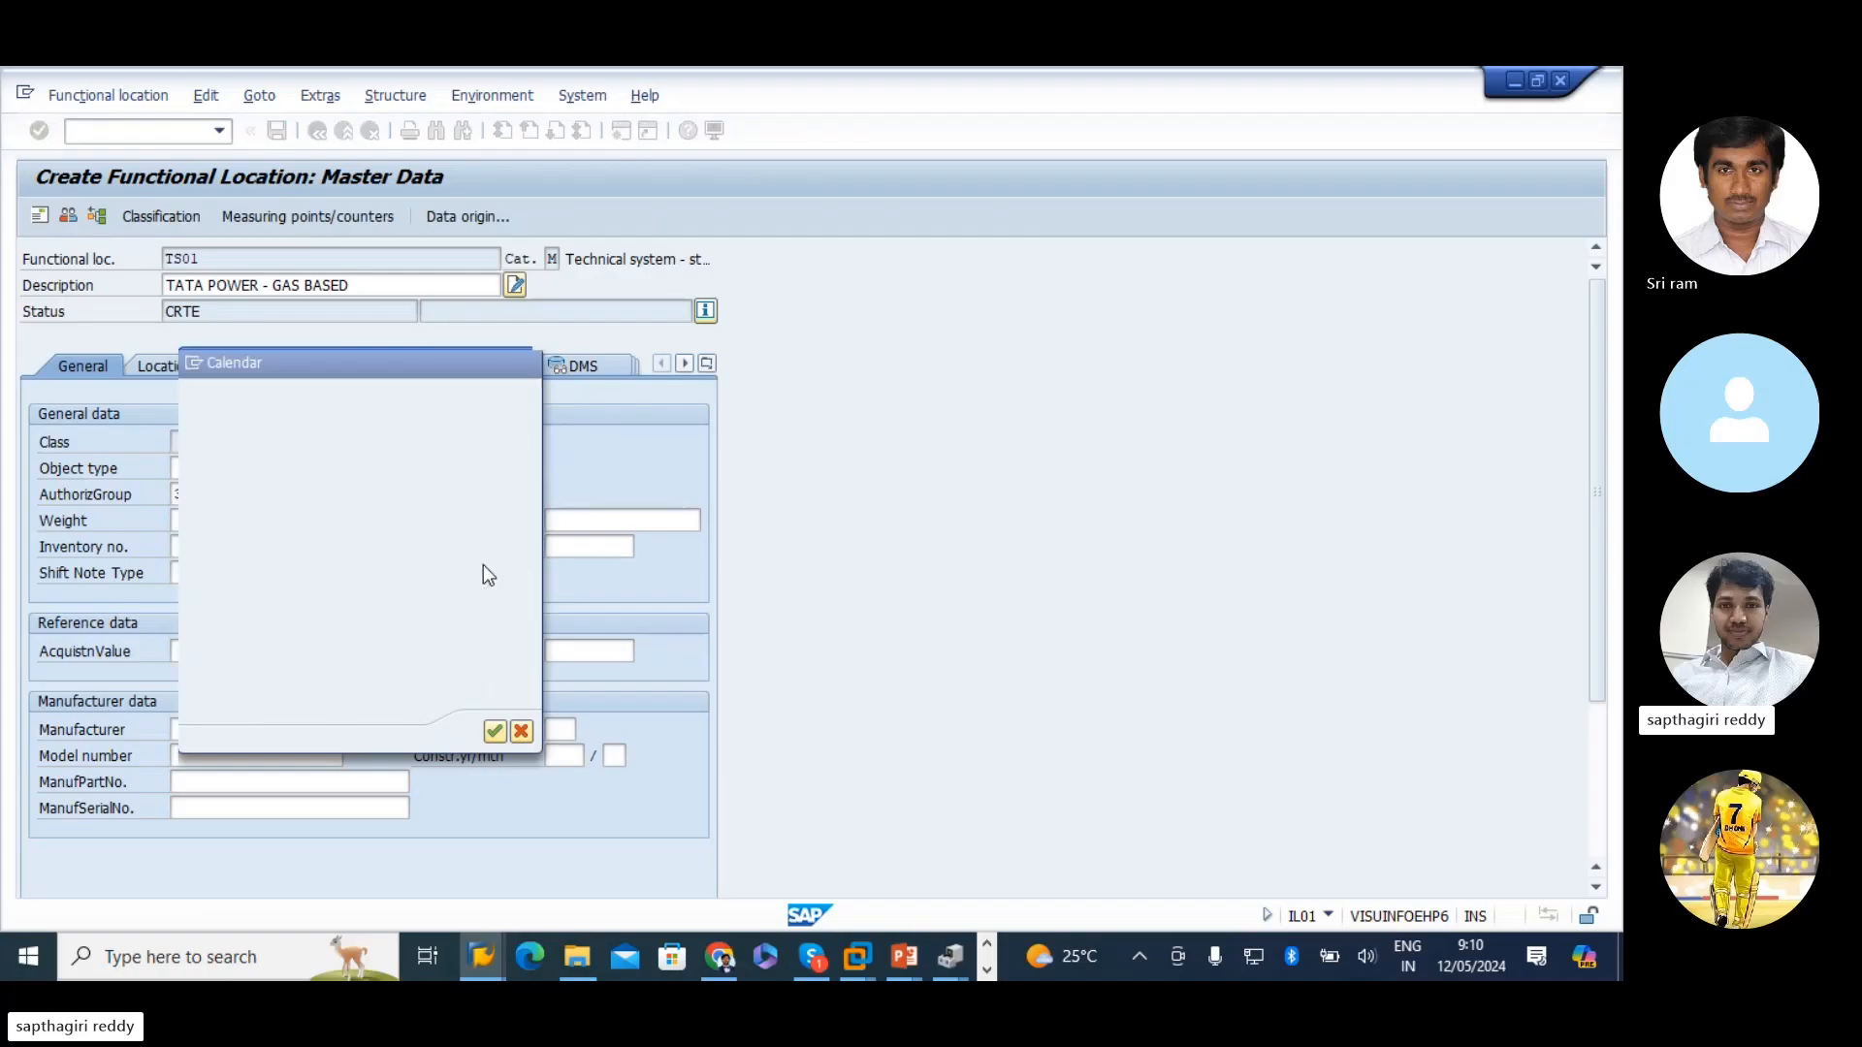
click(581, 549)
- Set the acquisition date in the reference data to 12.05.2024 from the calendar
click(301, 652)
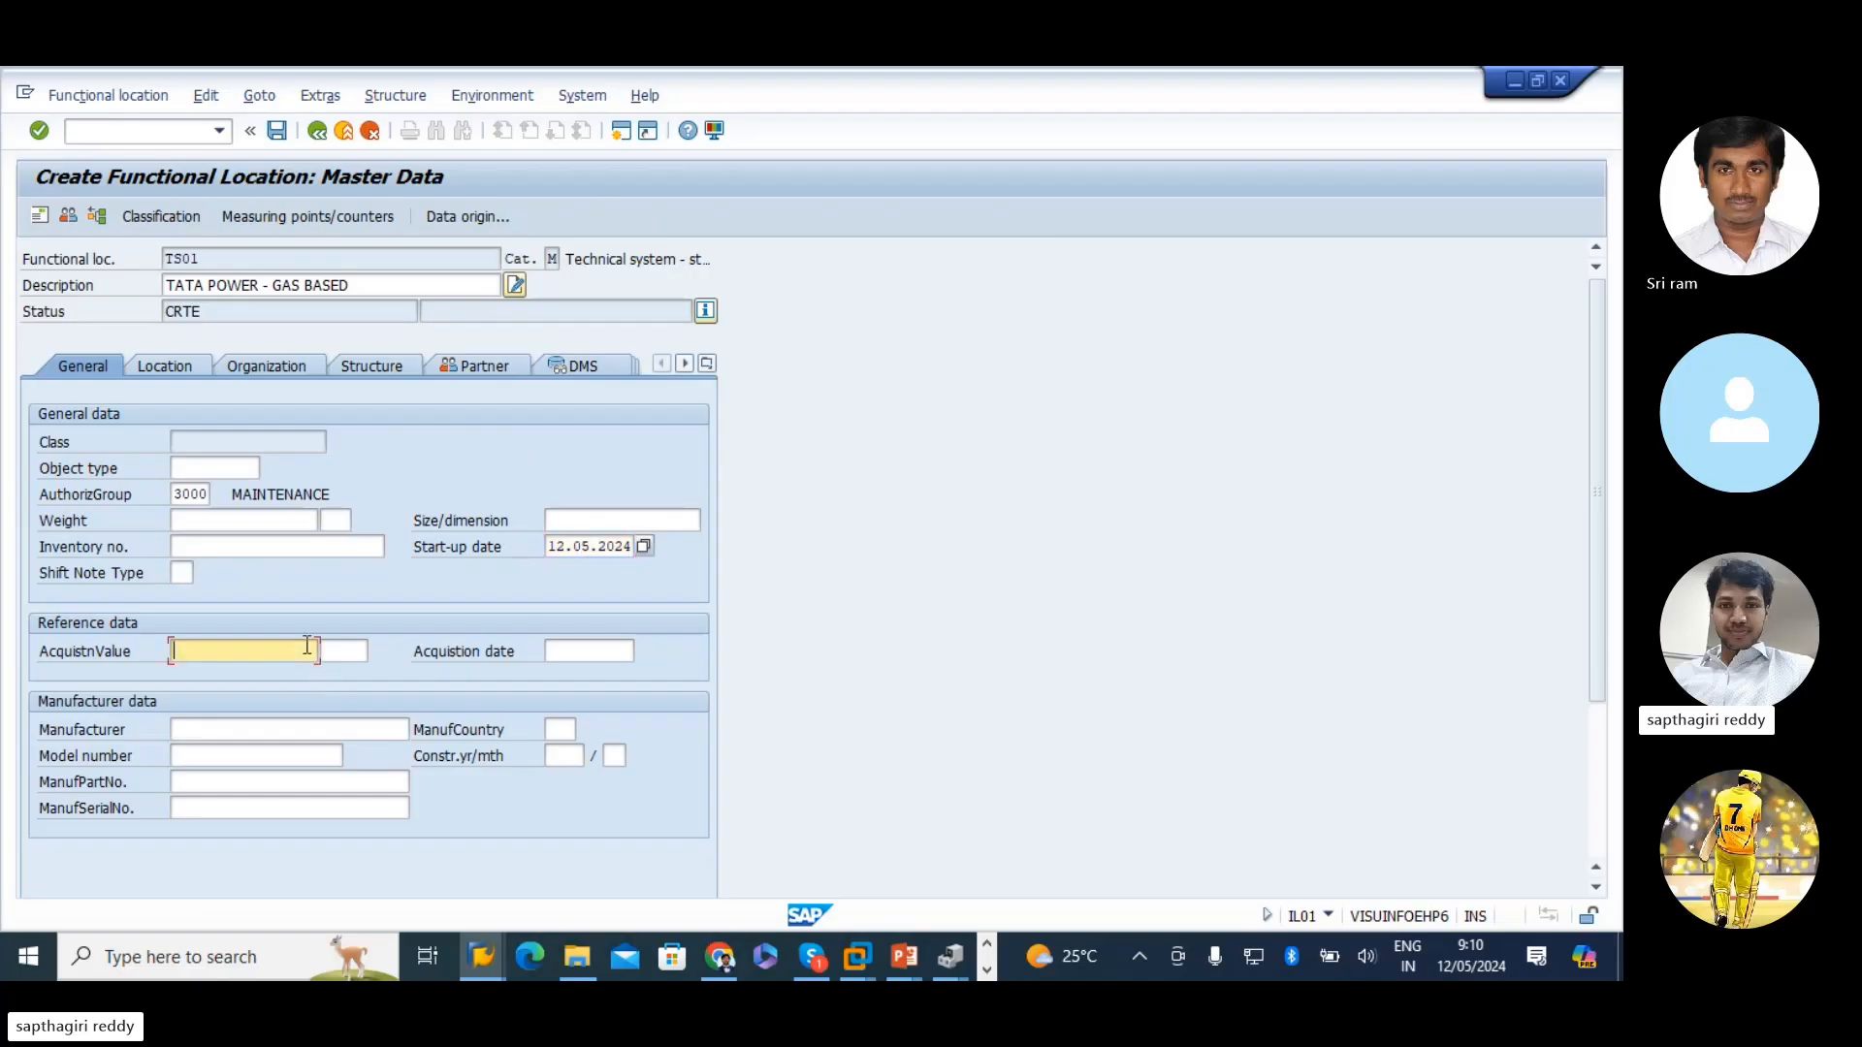
click(350, 651)
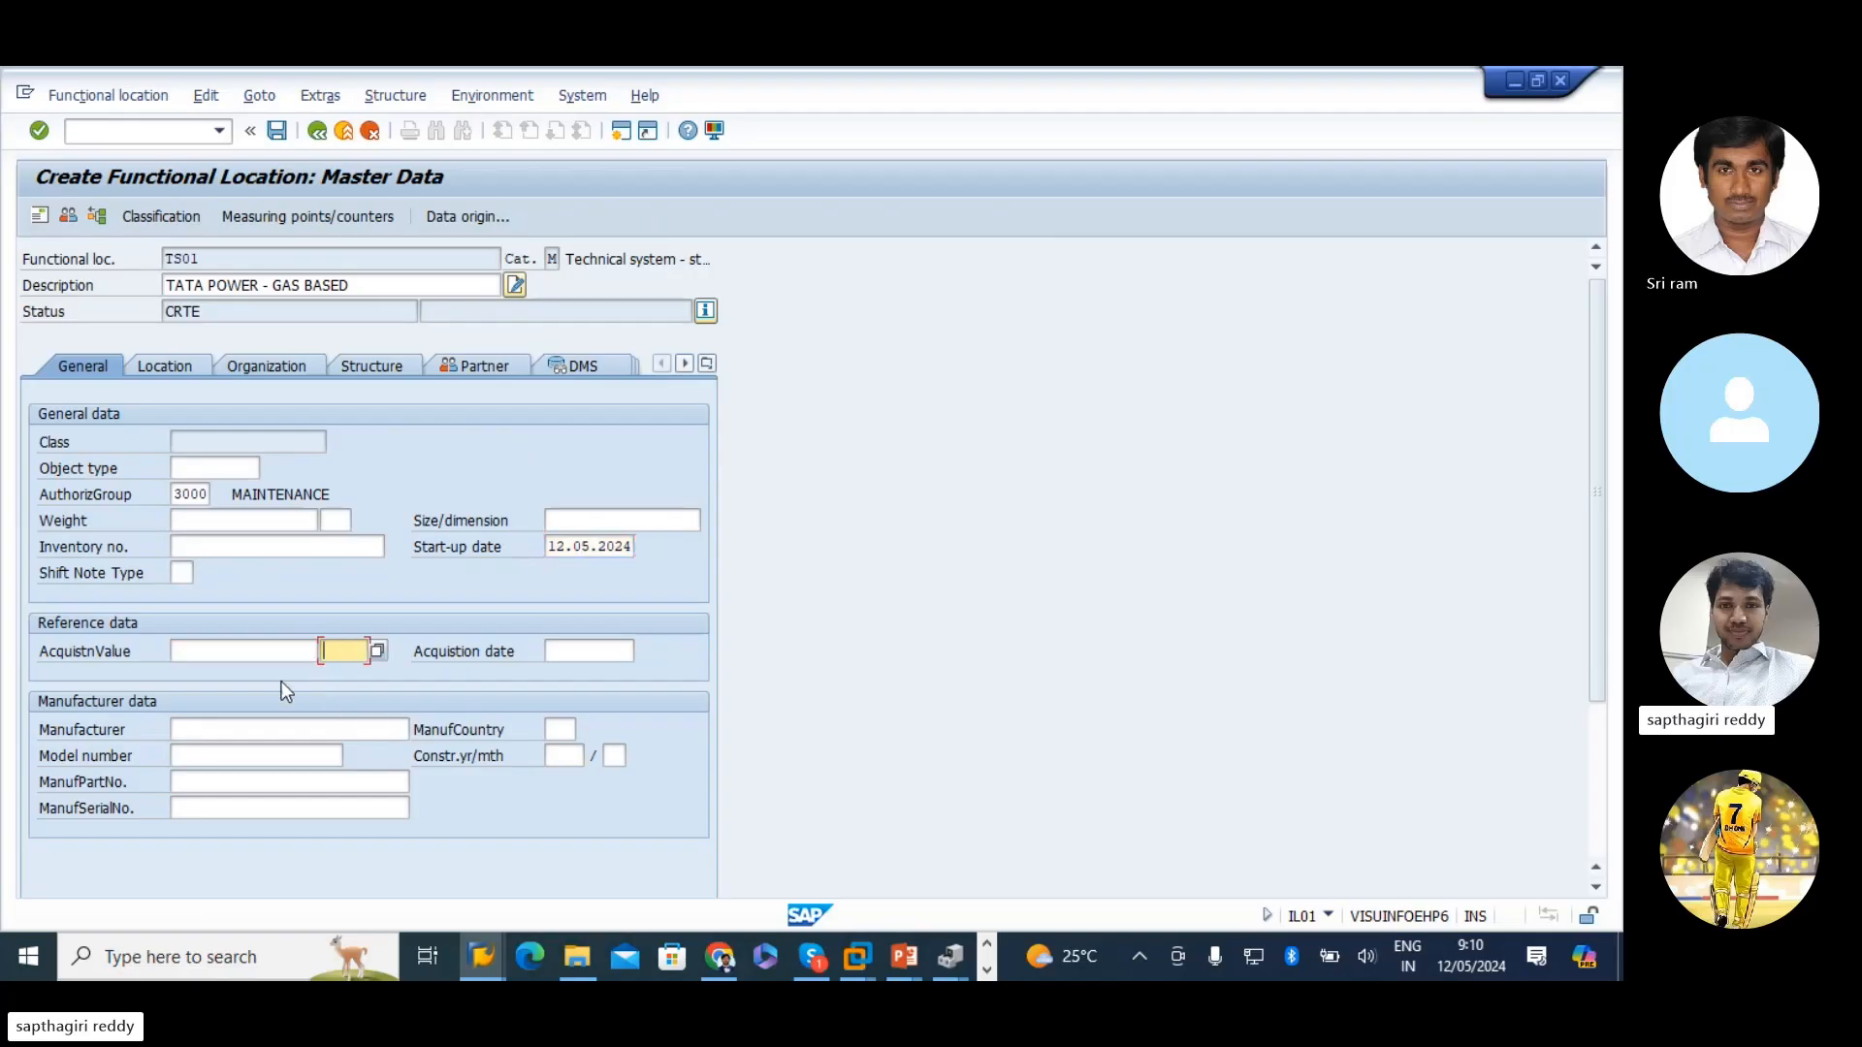
click(286, 652)
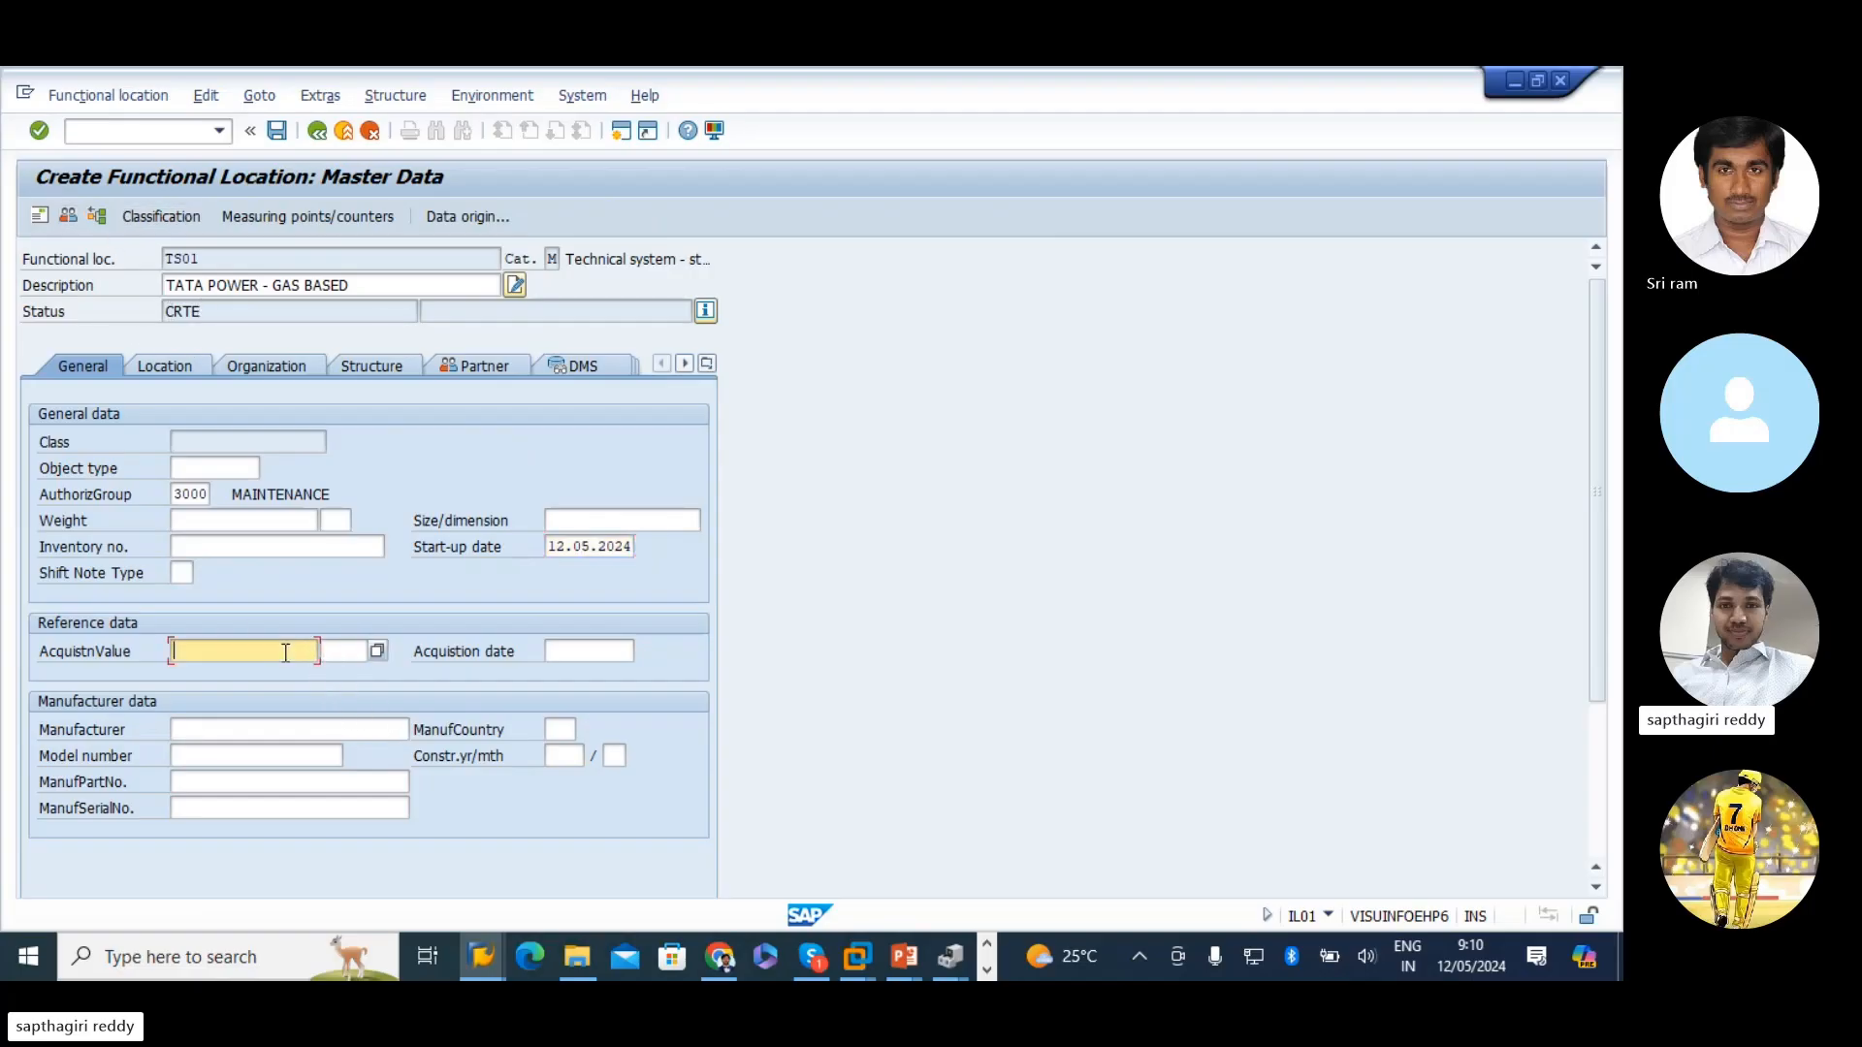
click(573, 654)
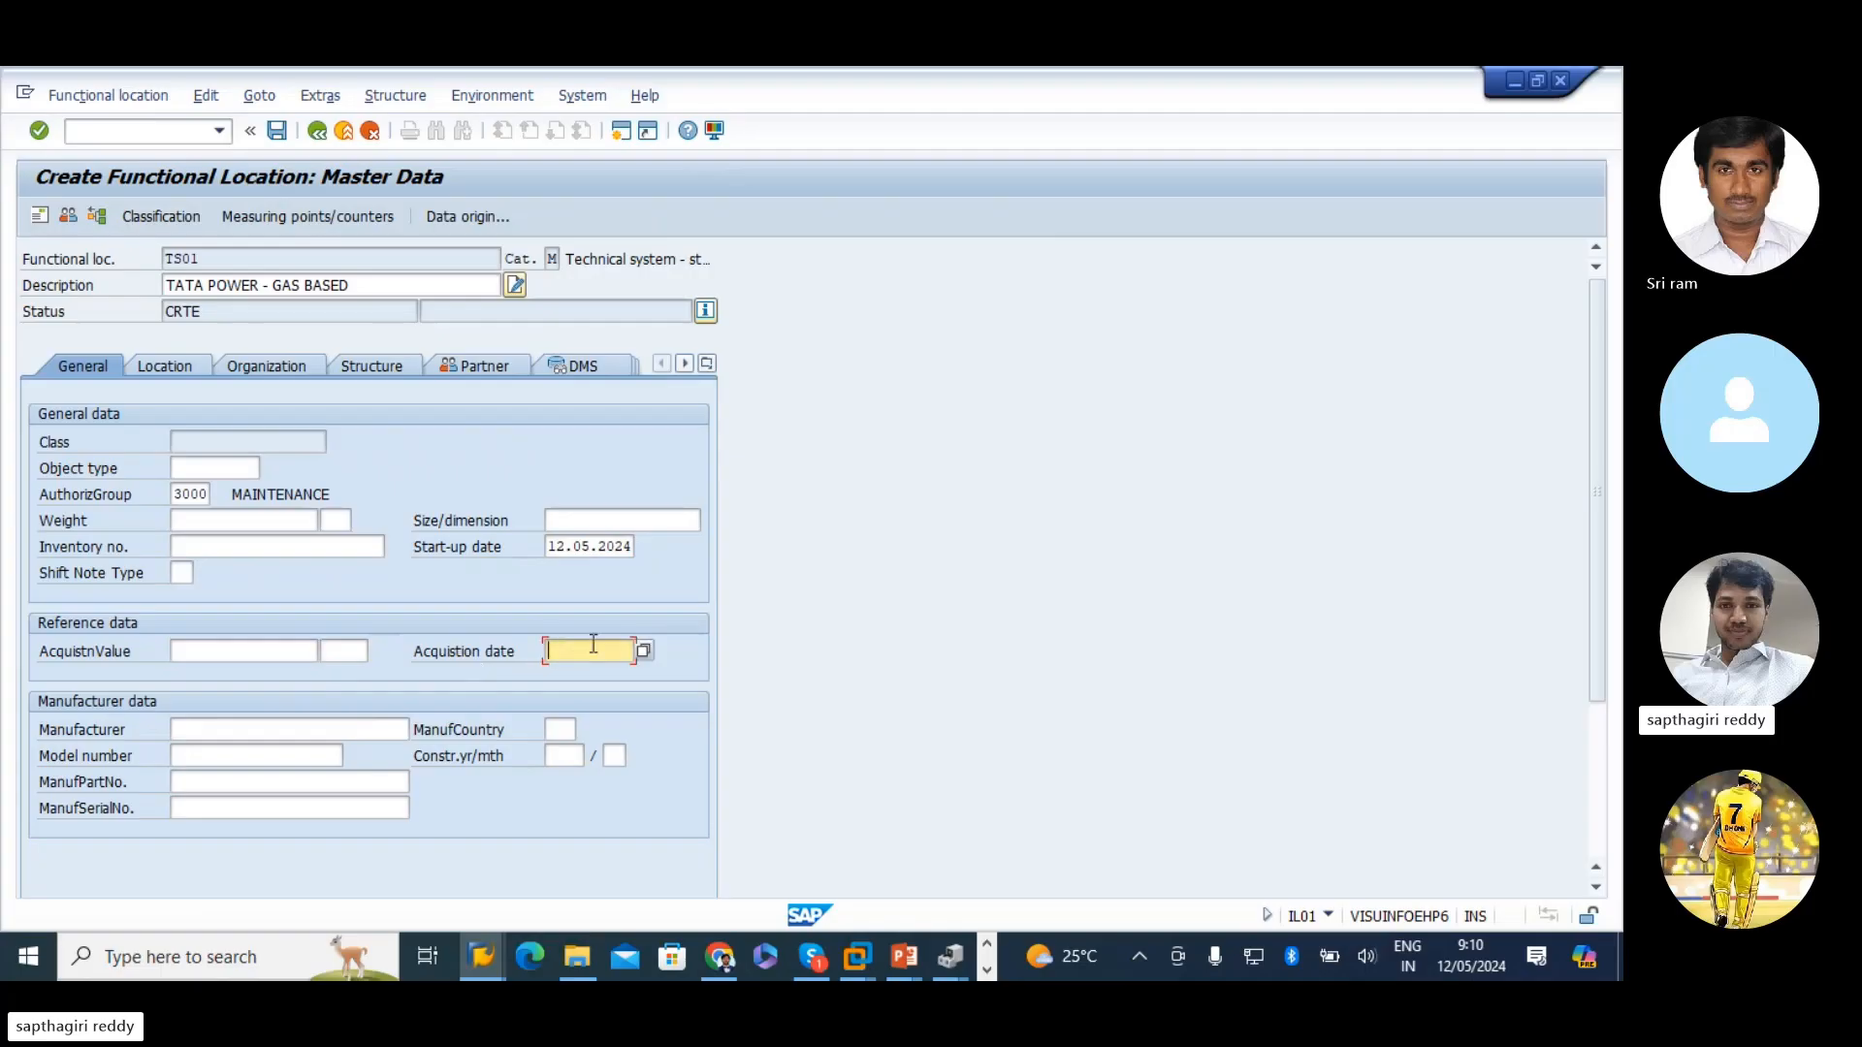
click(645, 652)
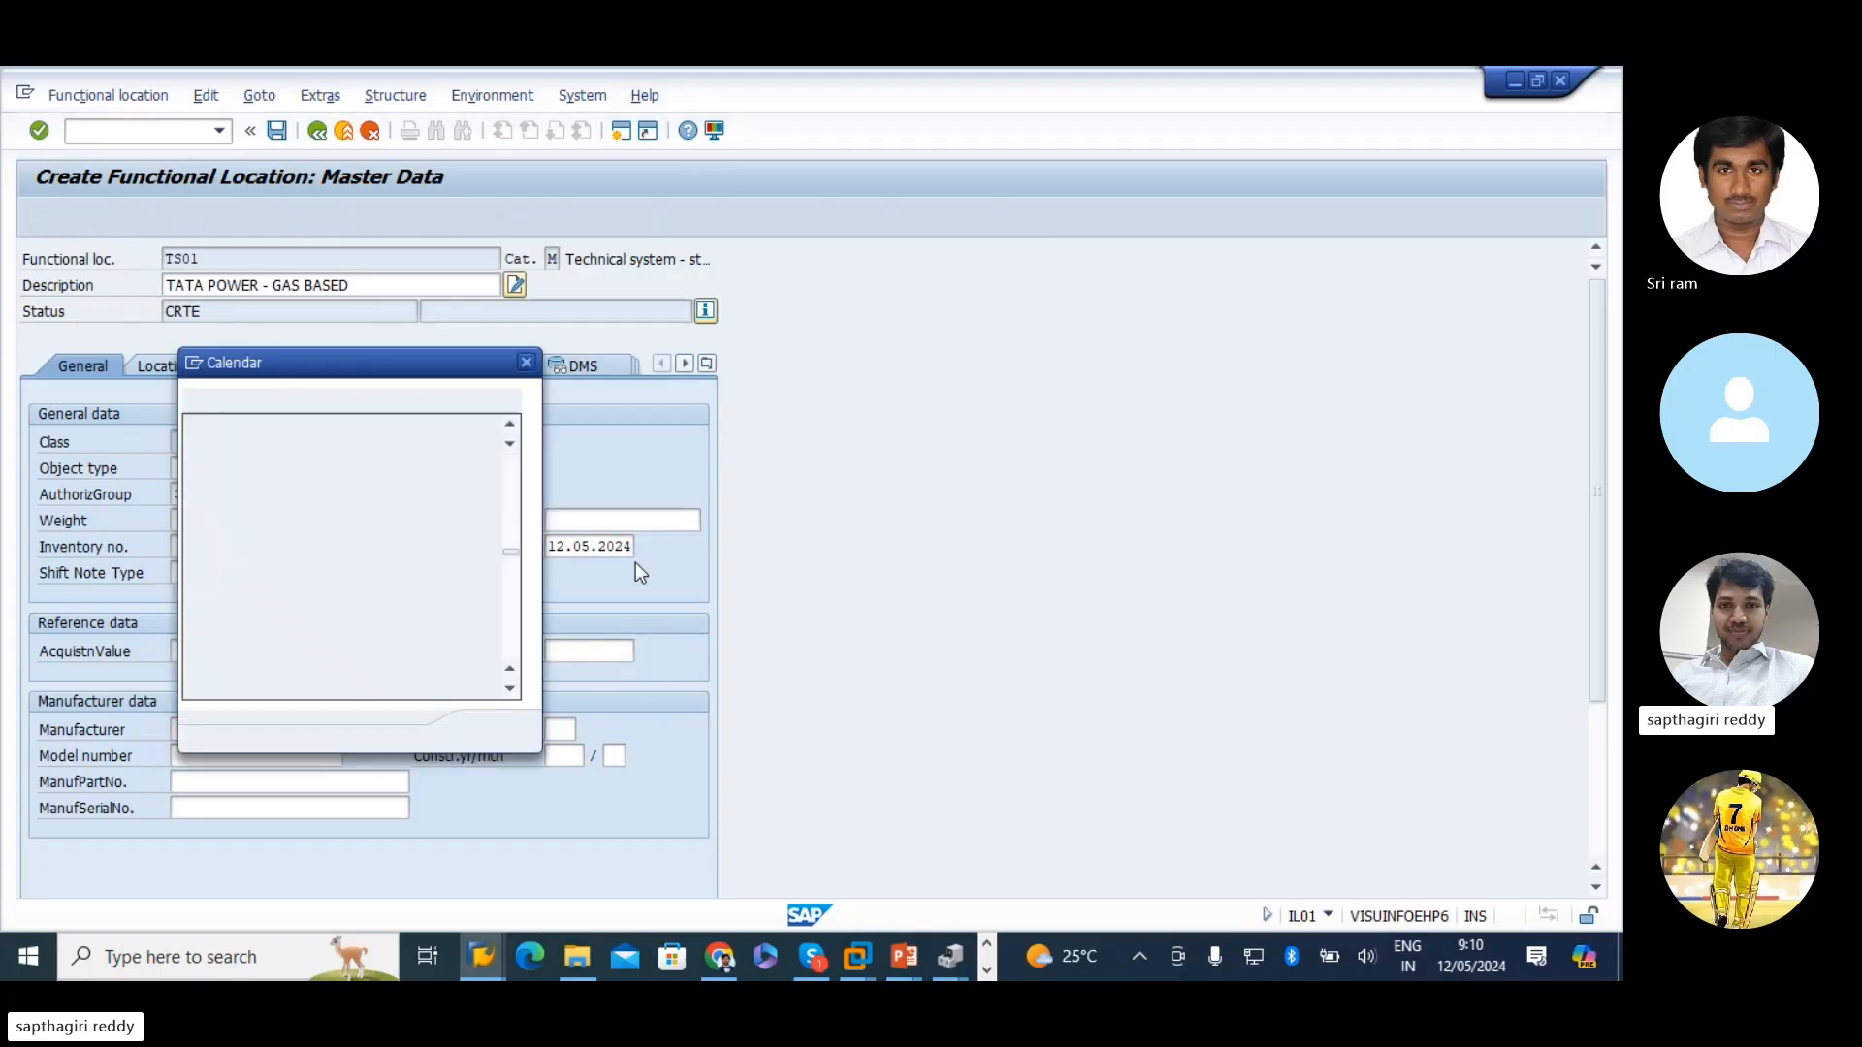
double_click(483, 562)
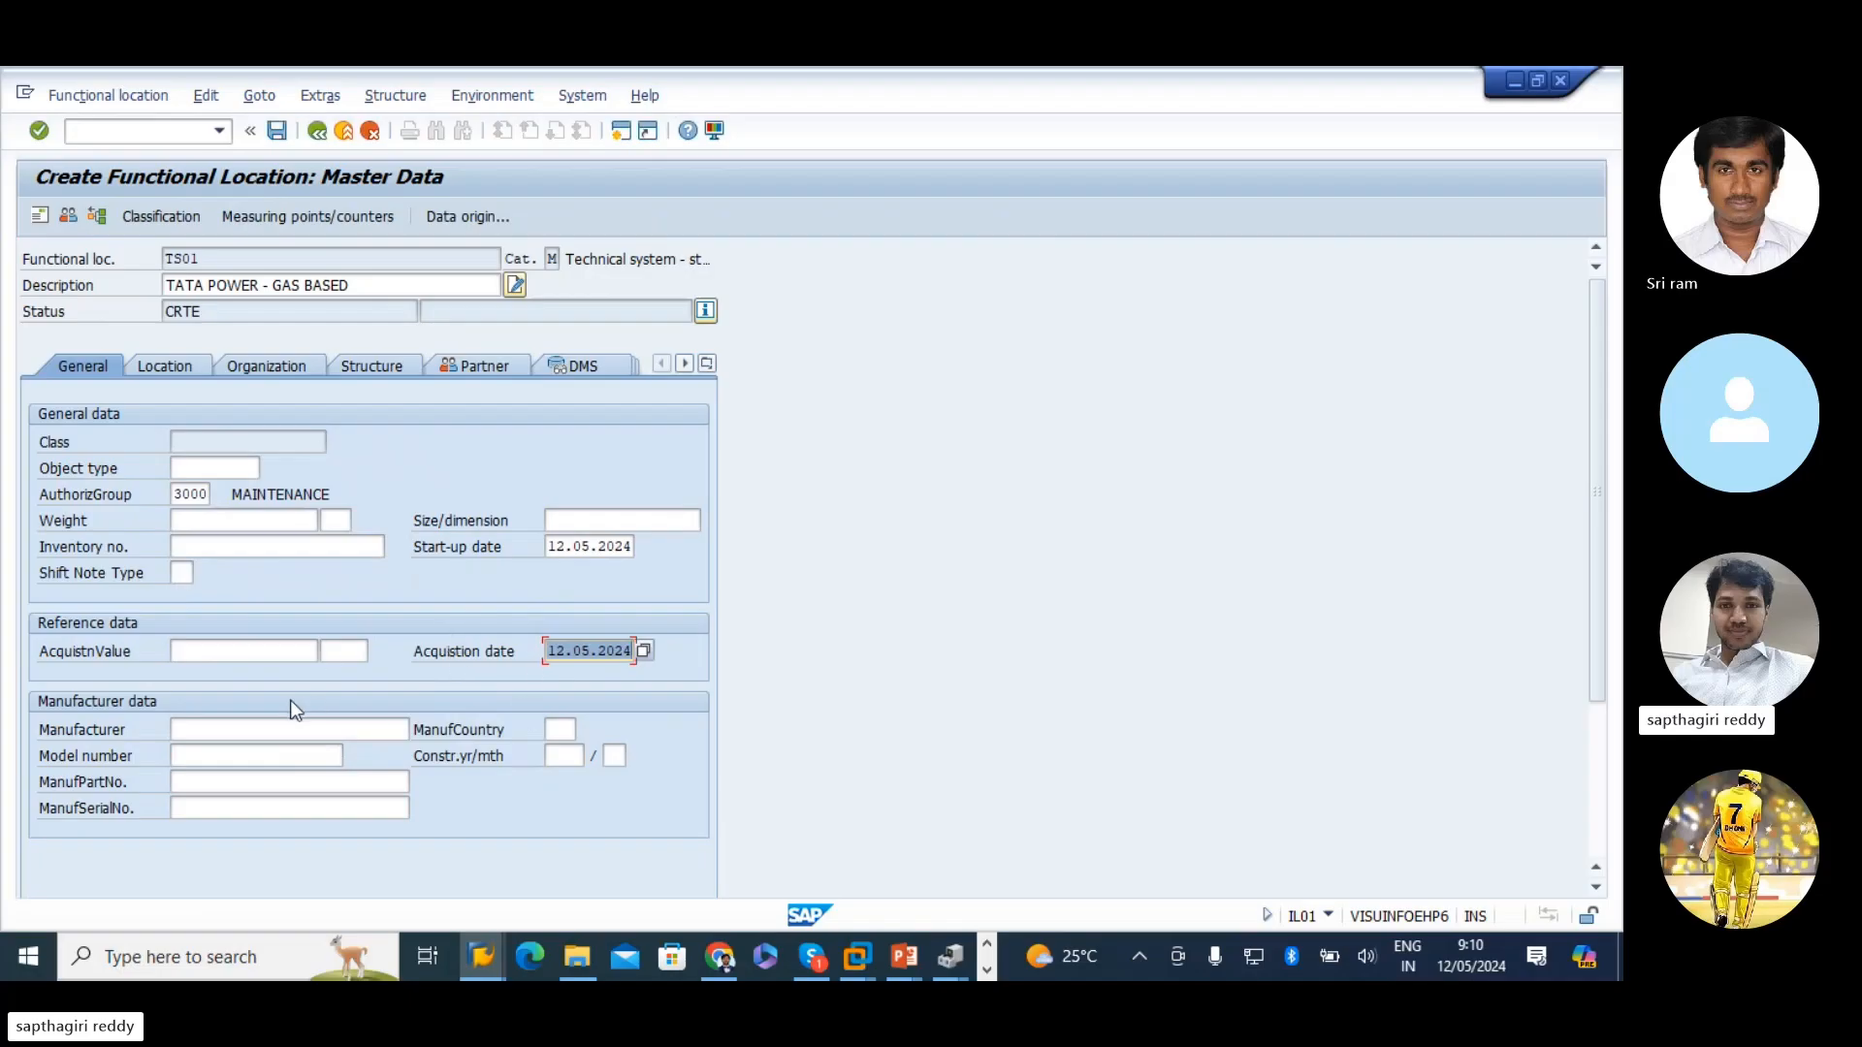
- Enter TATA POWER as the manufacturer in the manufacturer data
click(225, 736)
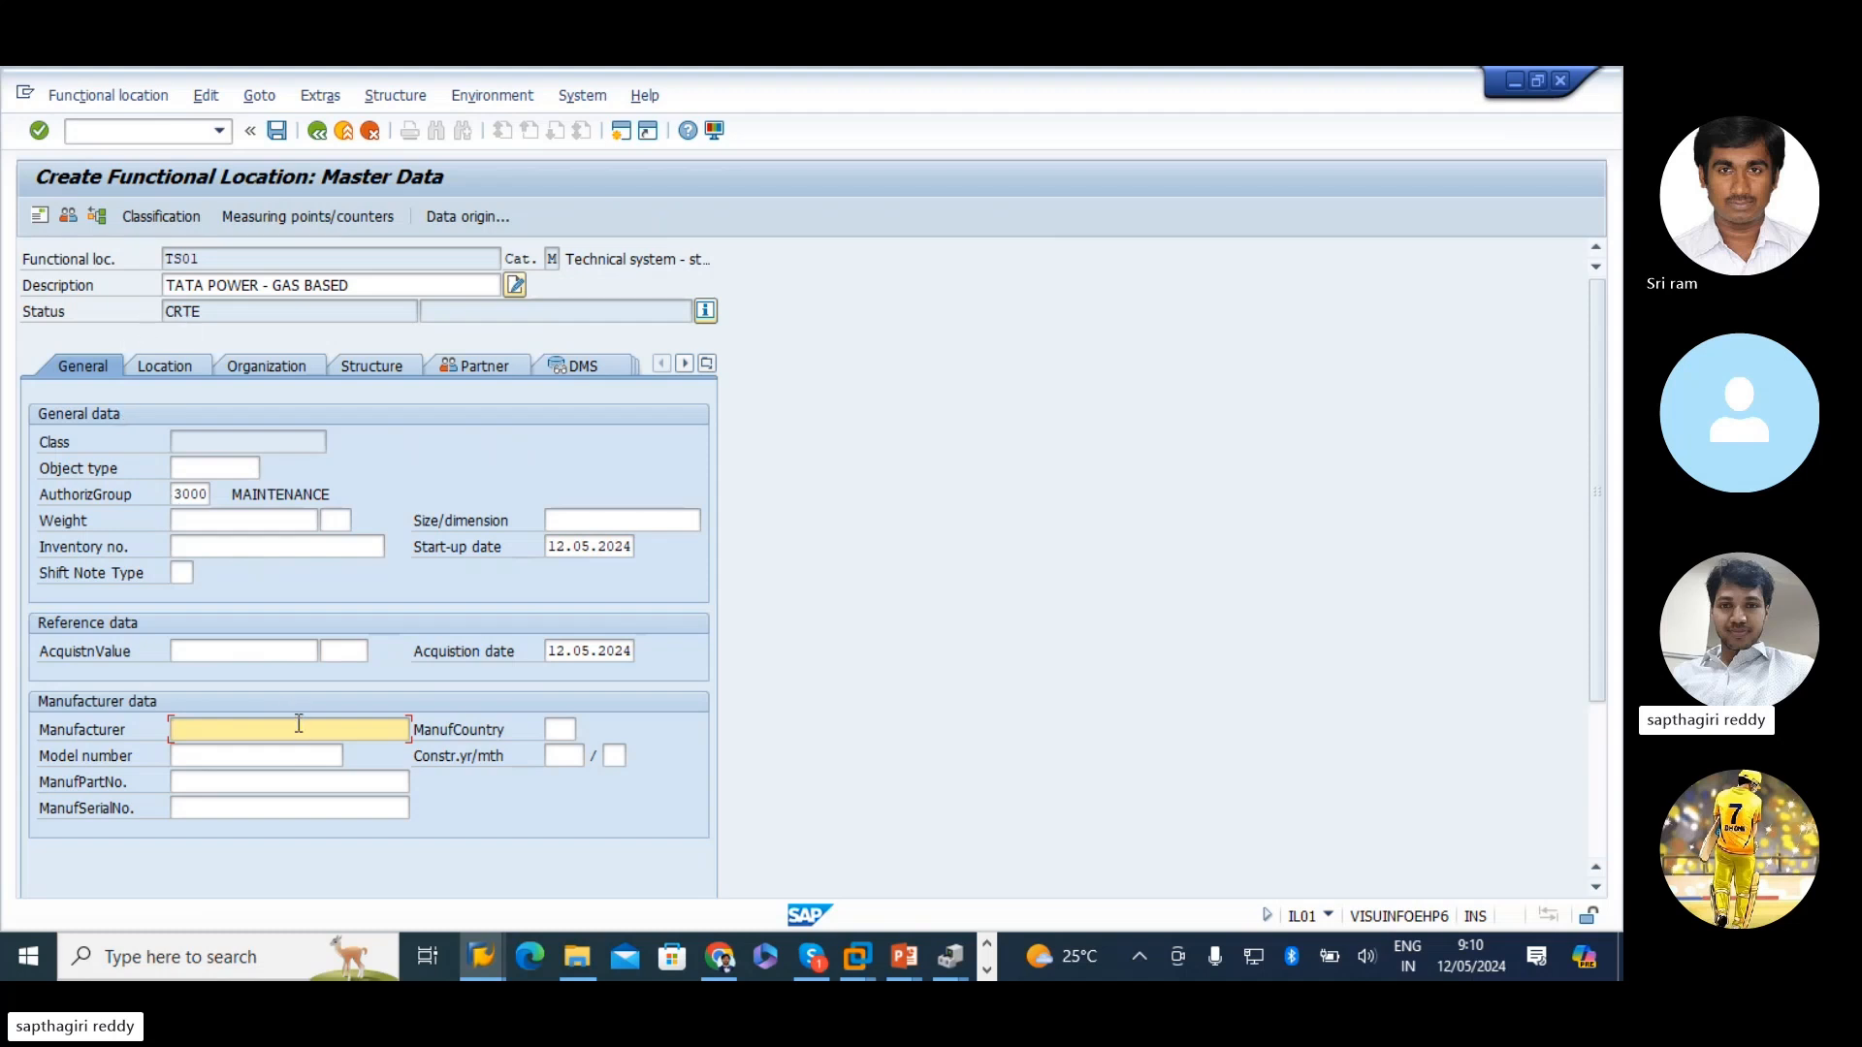
text(TATA POWER)
click(267, 757)
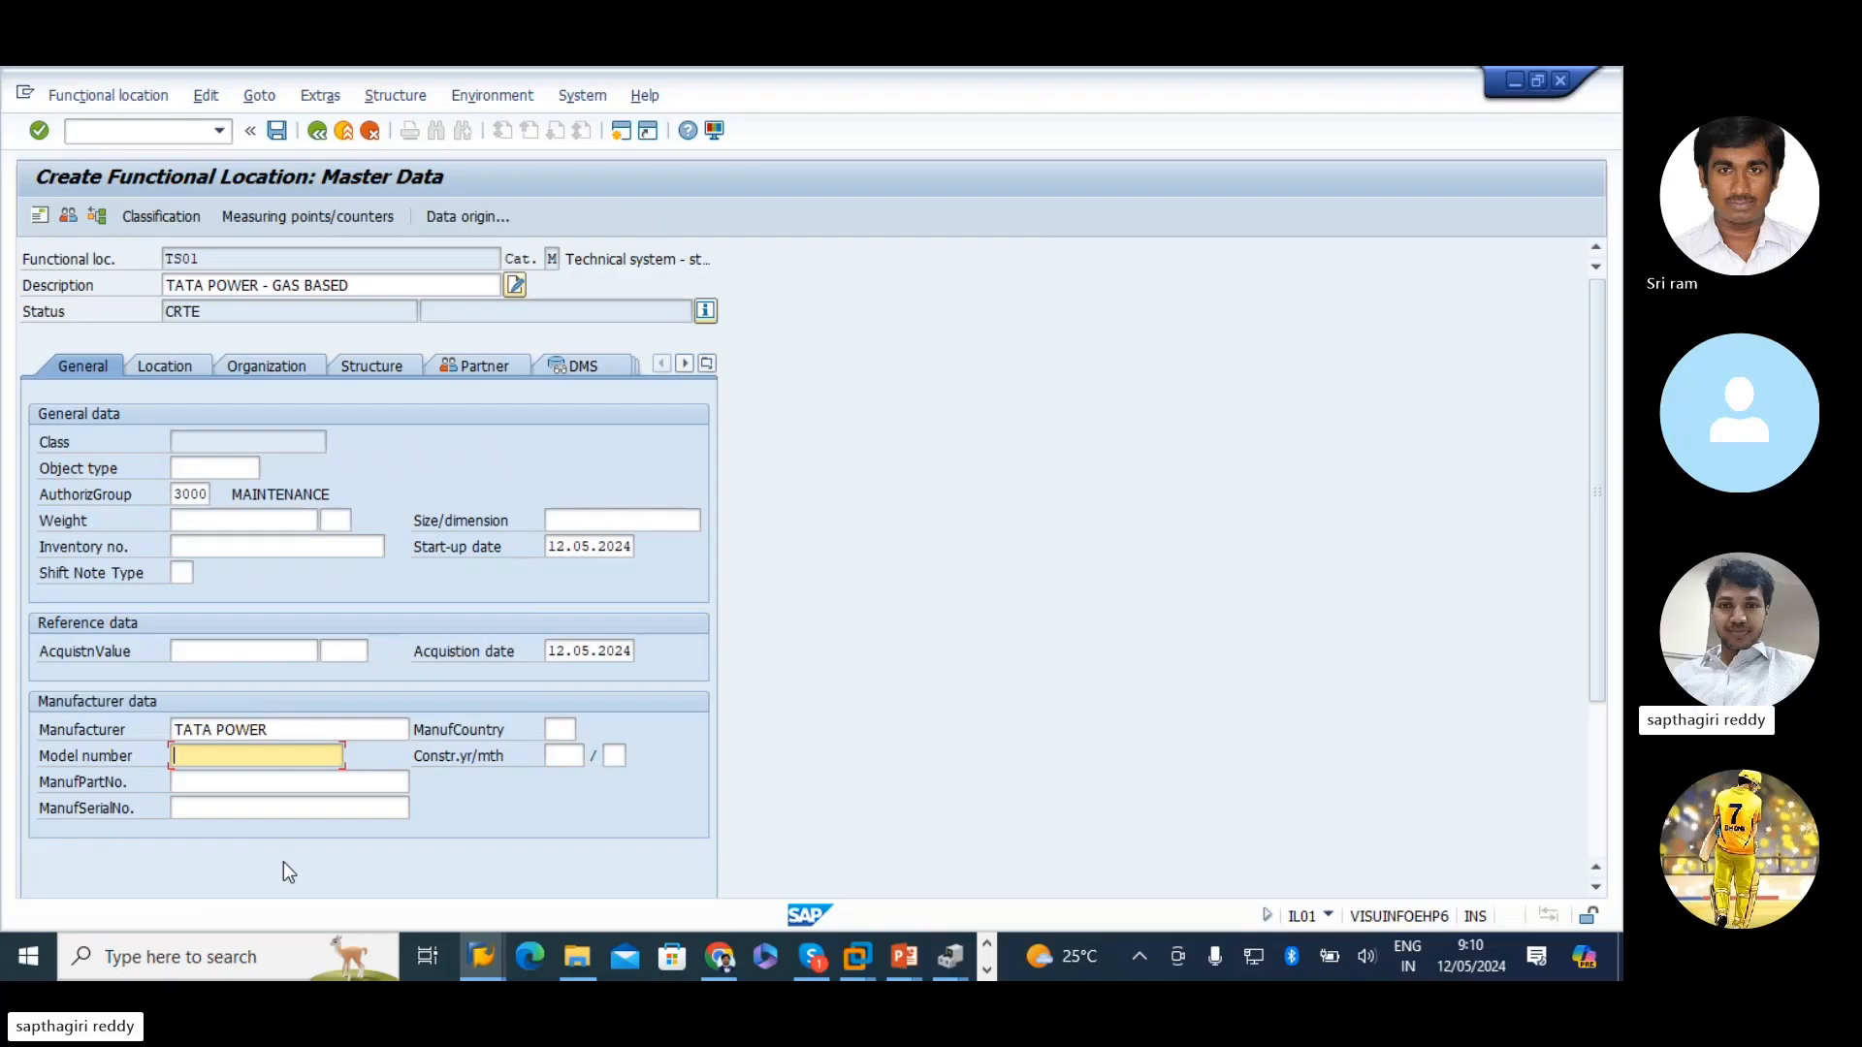
click(207, 786)
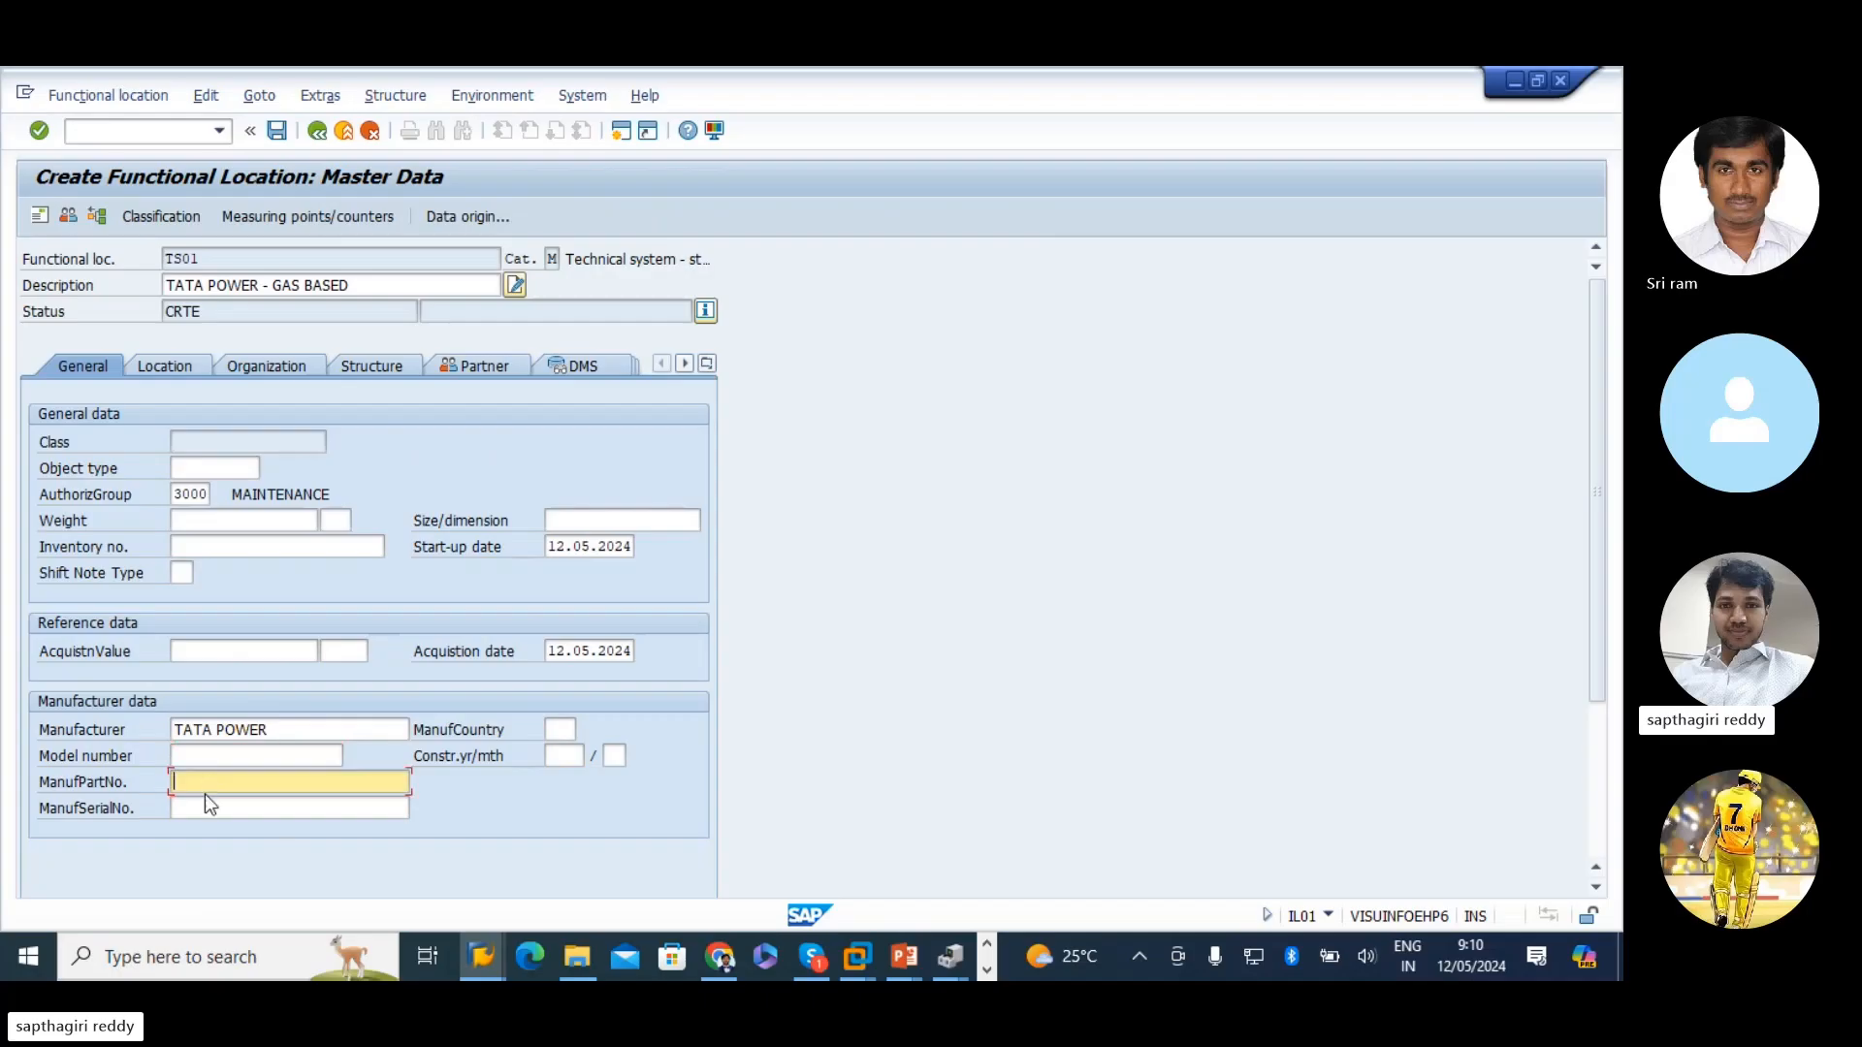
click(225, 799)
- Set the maintenance plant in the location data of TS01 to 1000
click(172, 369)
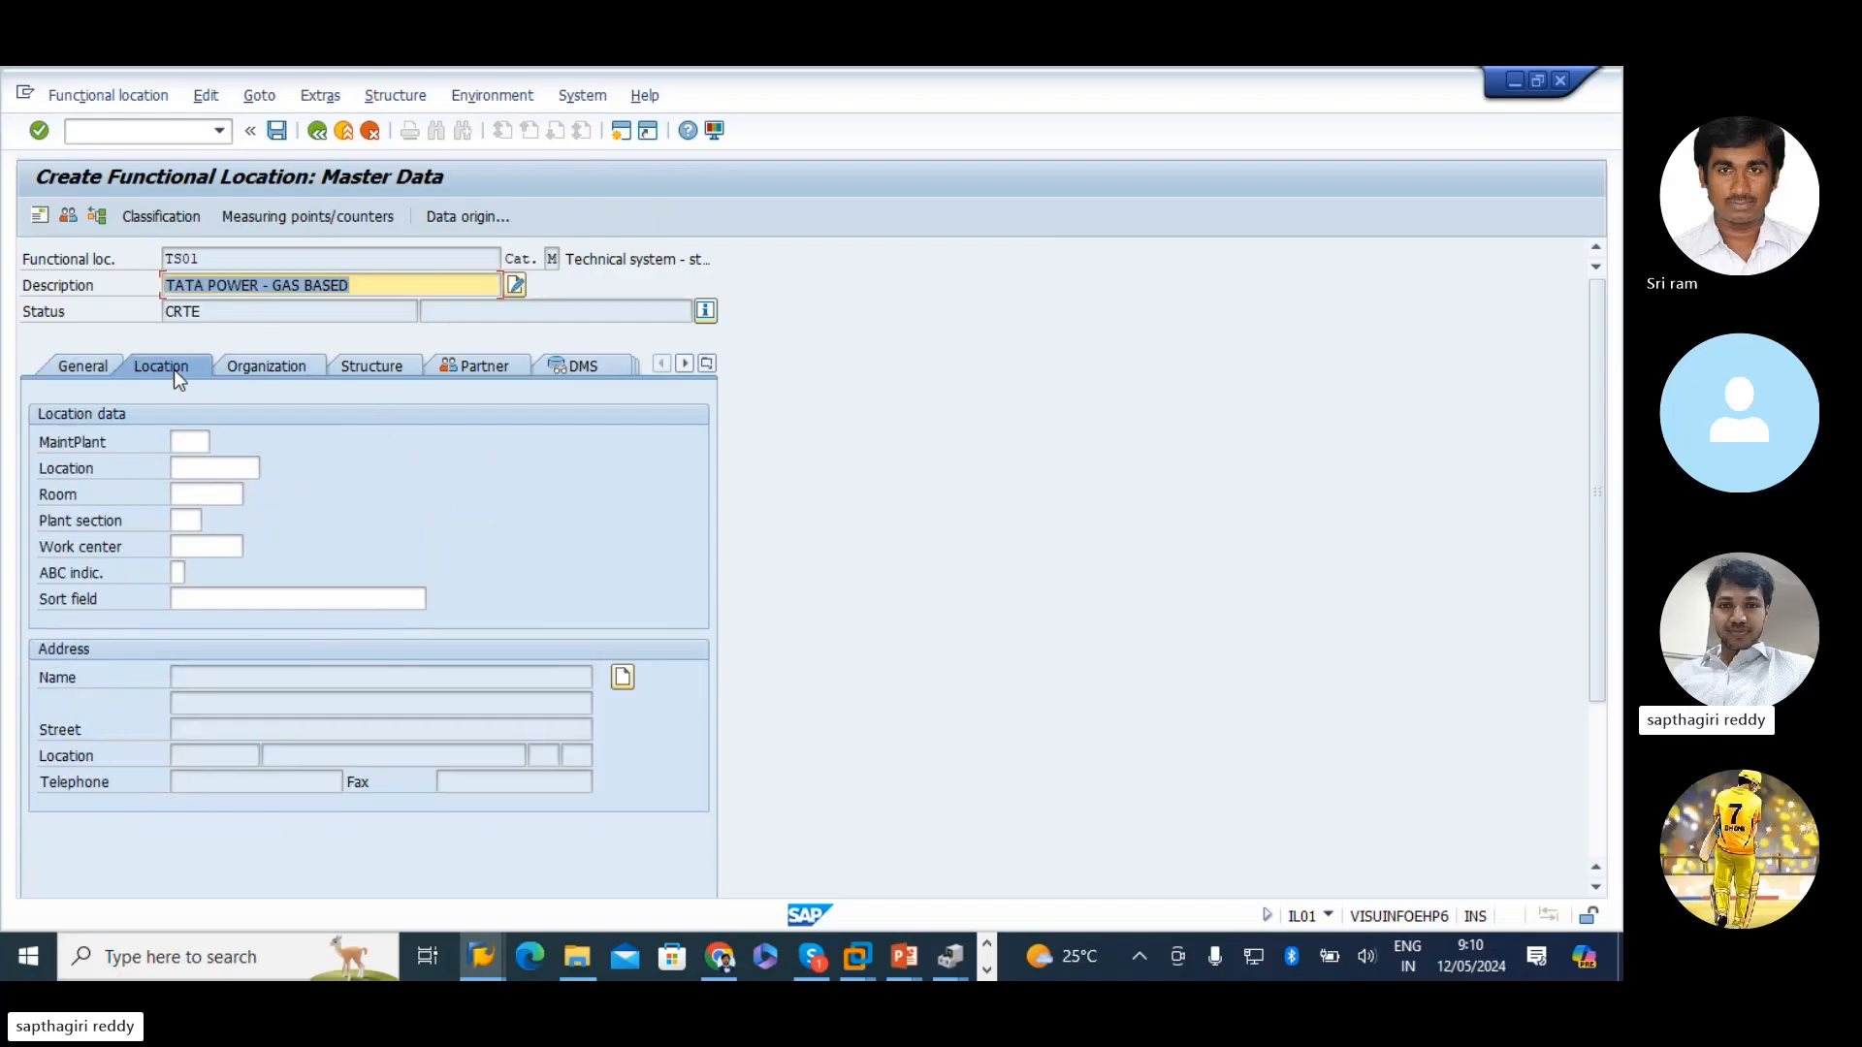
click(189, 441)
text(1000)
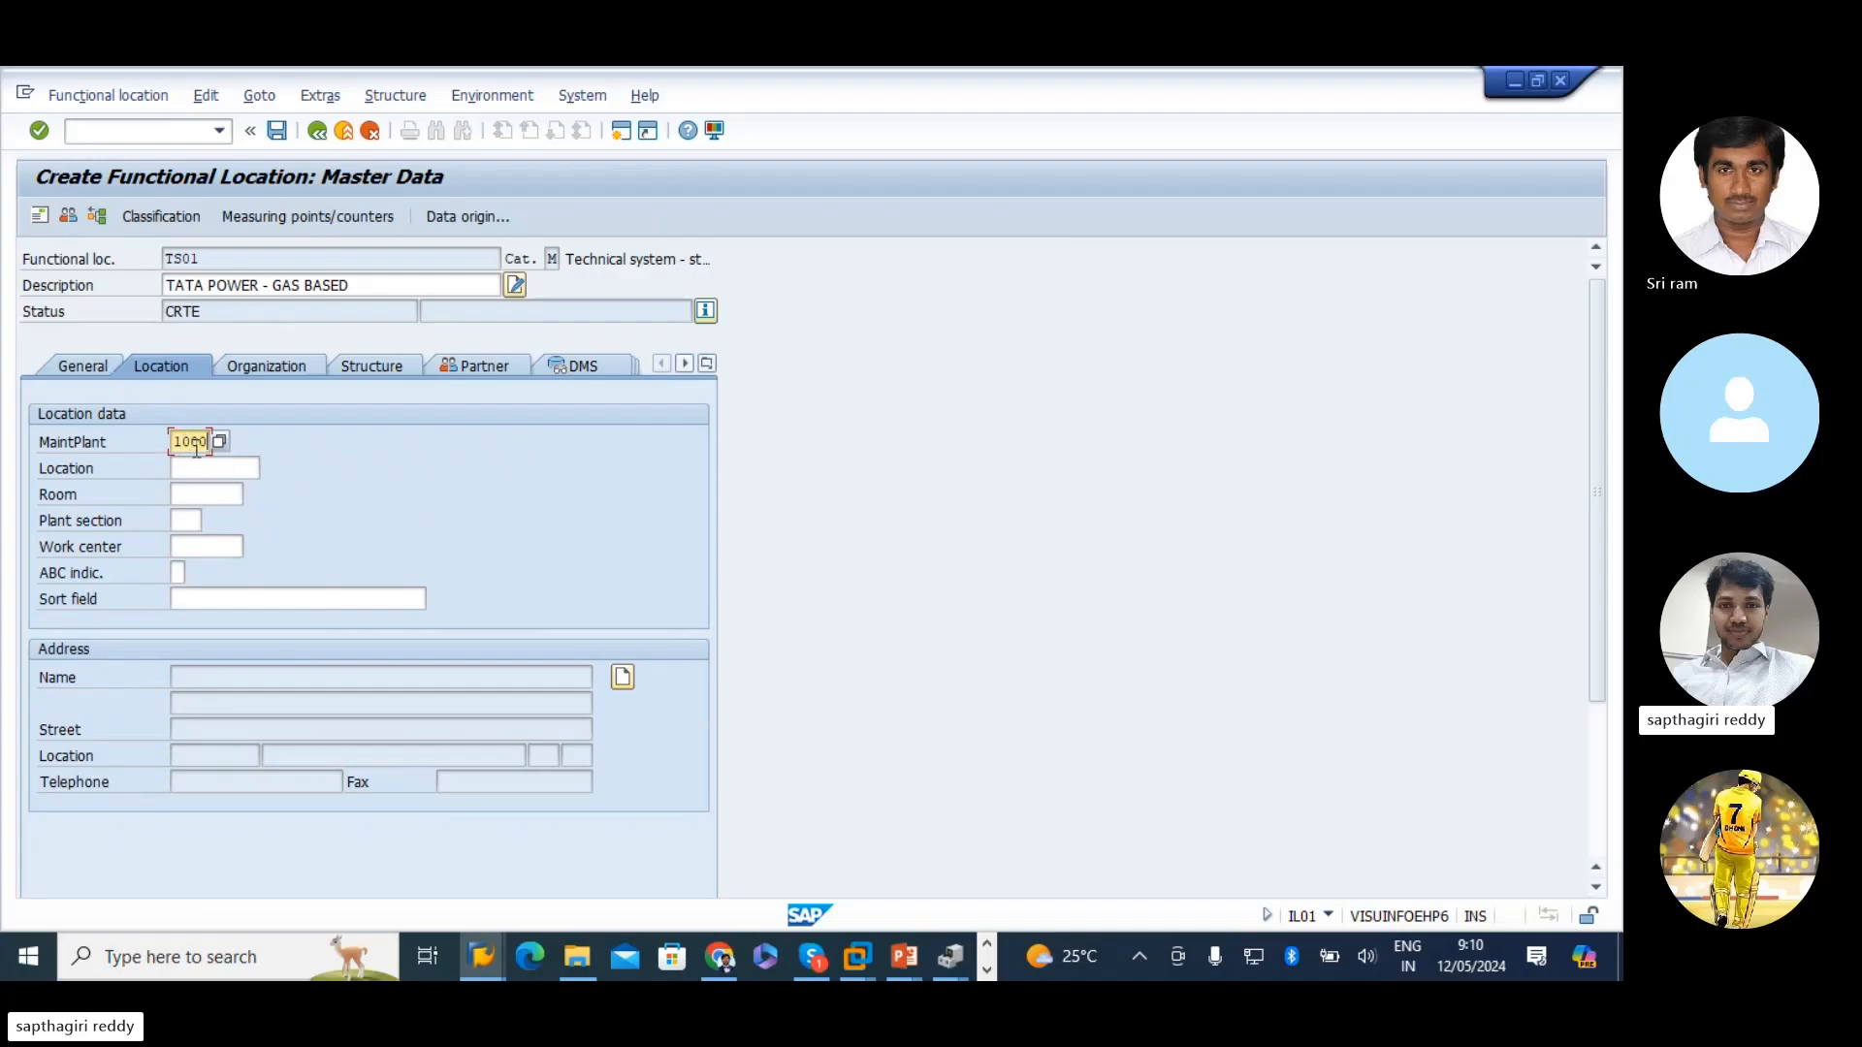
- Set the location in the location data of TS01 to RMHS-TS, RAW MATERIAL HANDLING SYSTEM, from the plant's list of locations
click(223, 468)
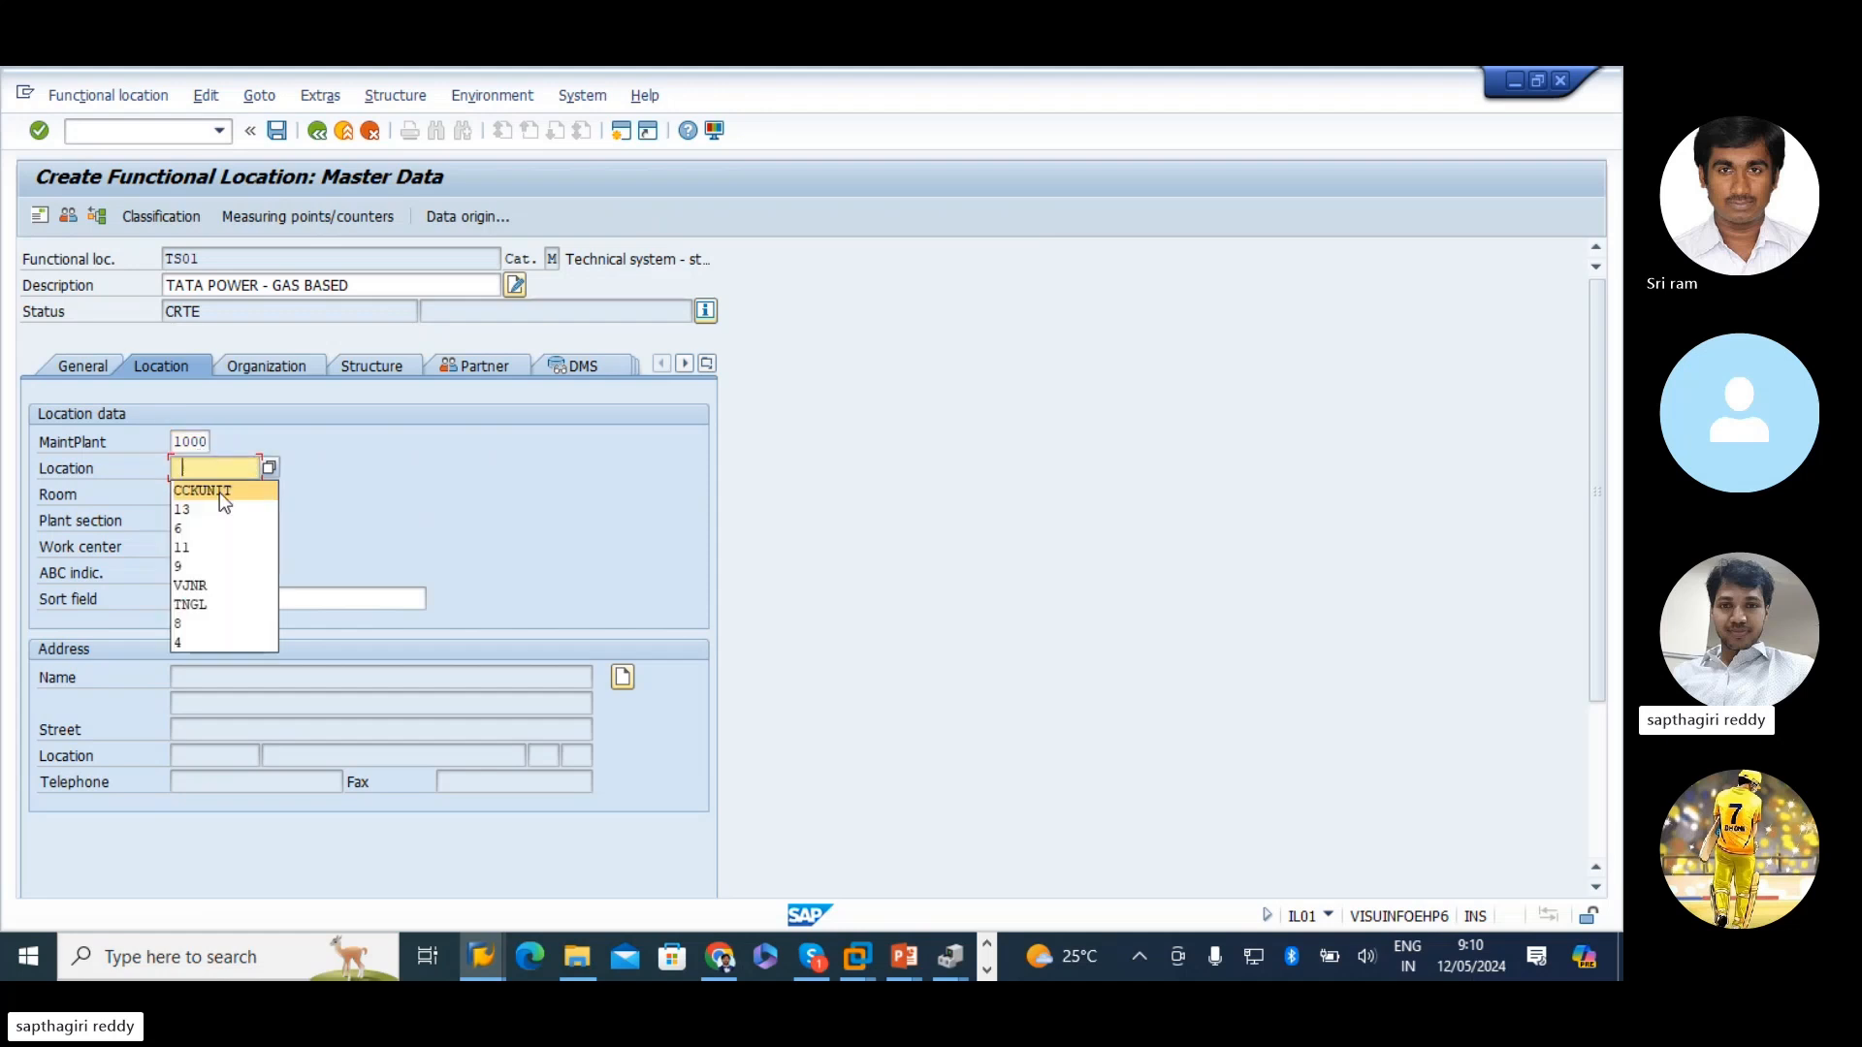
click(268, 471)
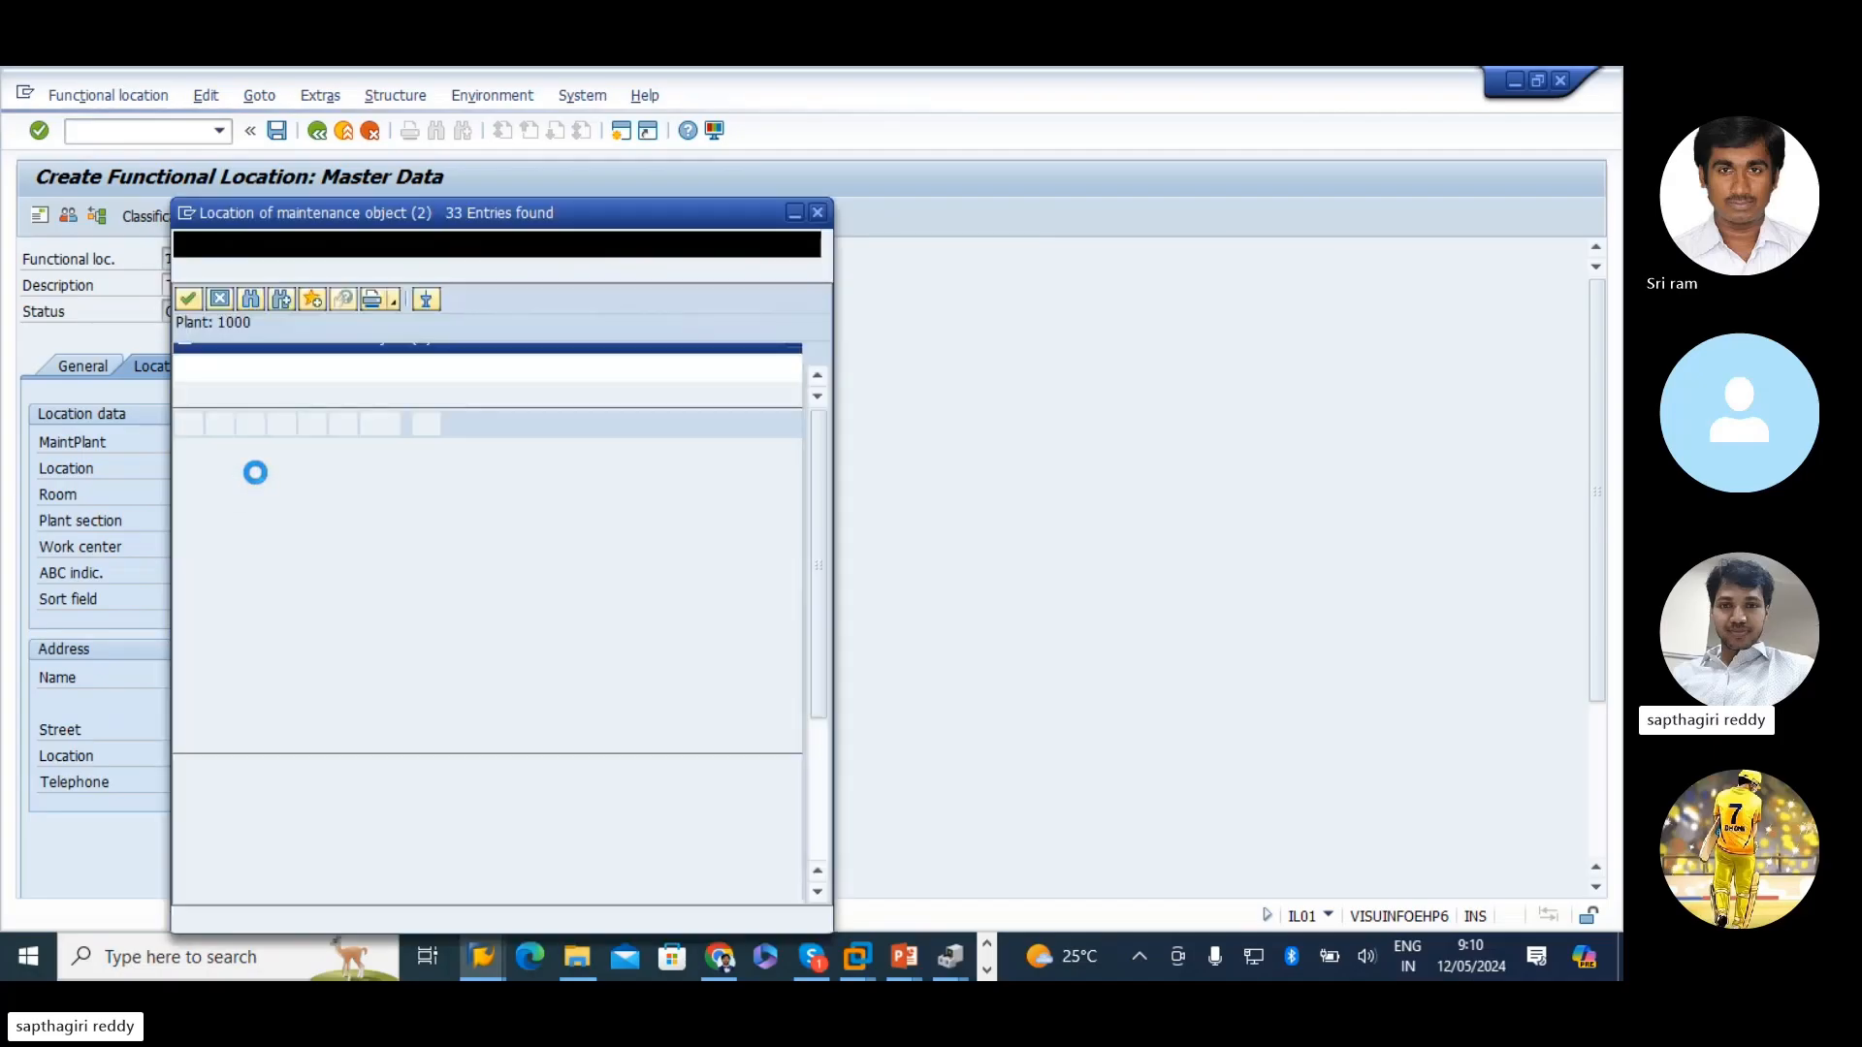
scroll(388, 718, down, 4)
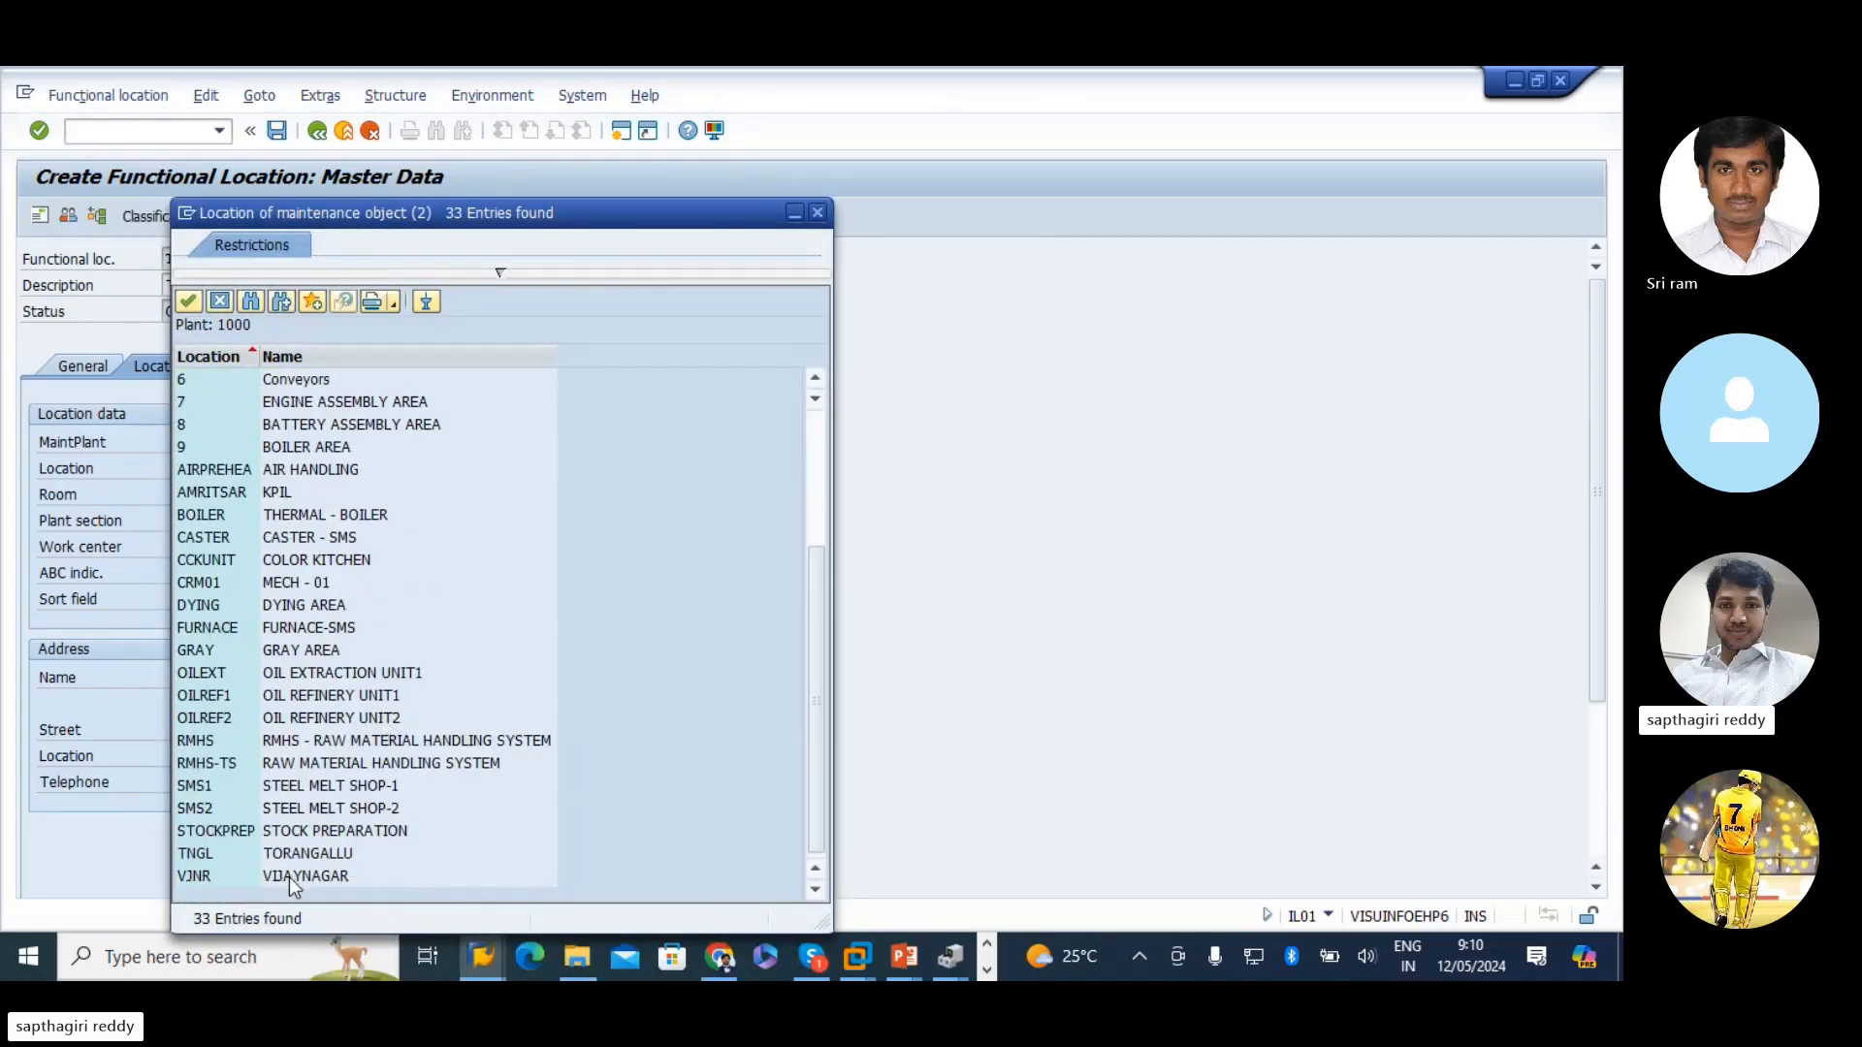
scroll(253, 829, up, 4)
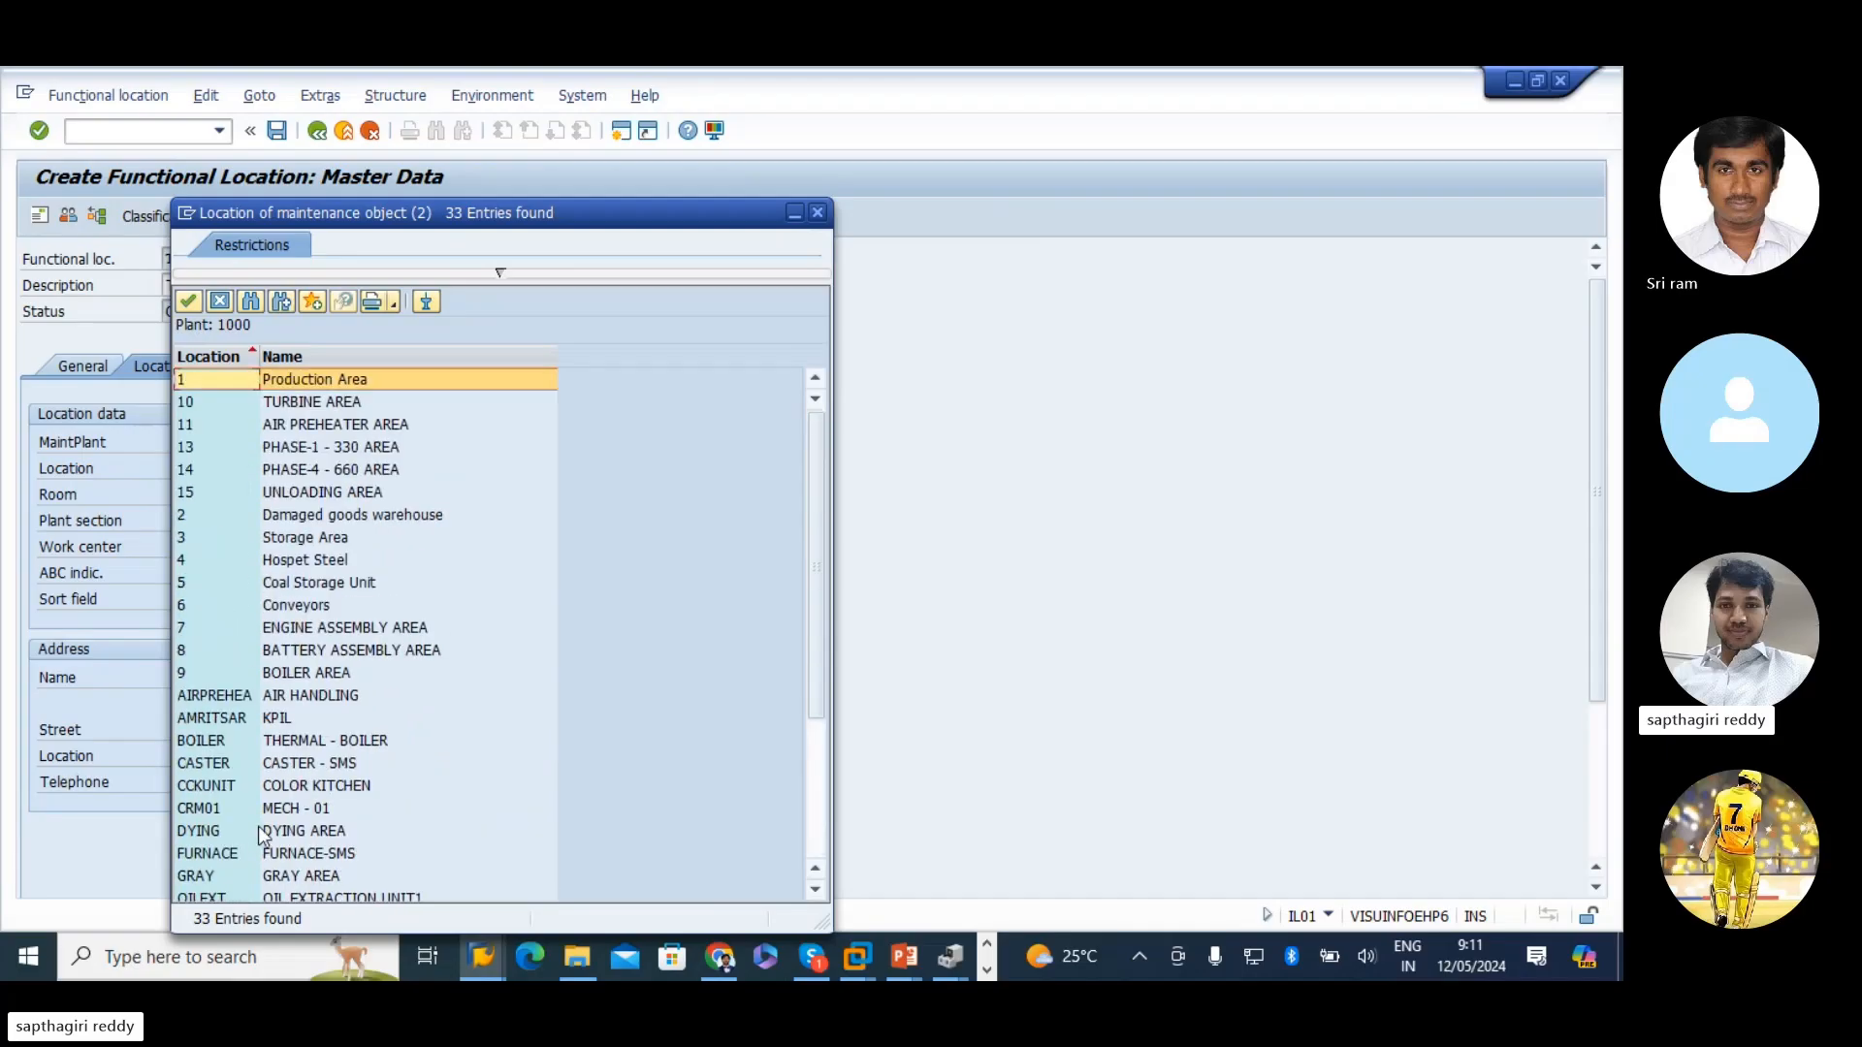
scroll(349, 684, down, 5)
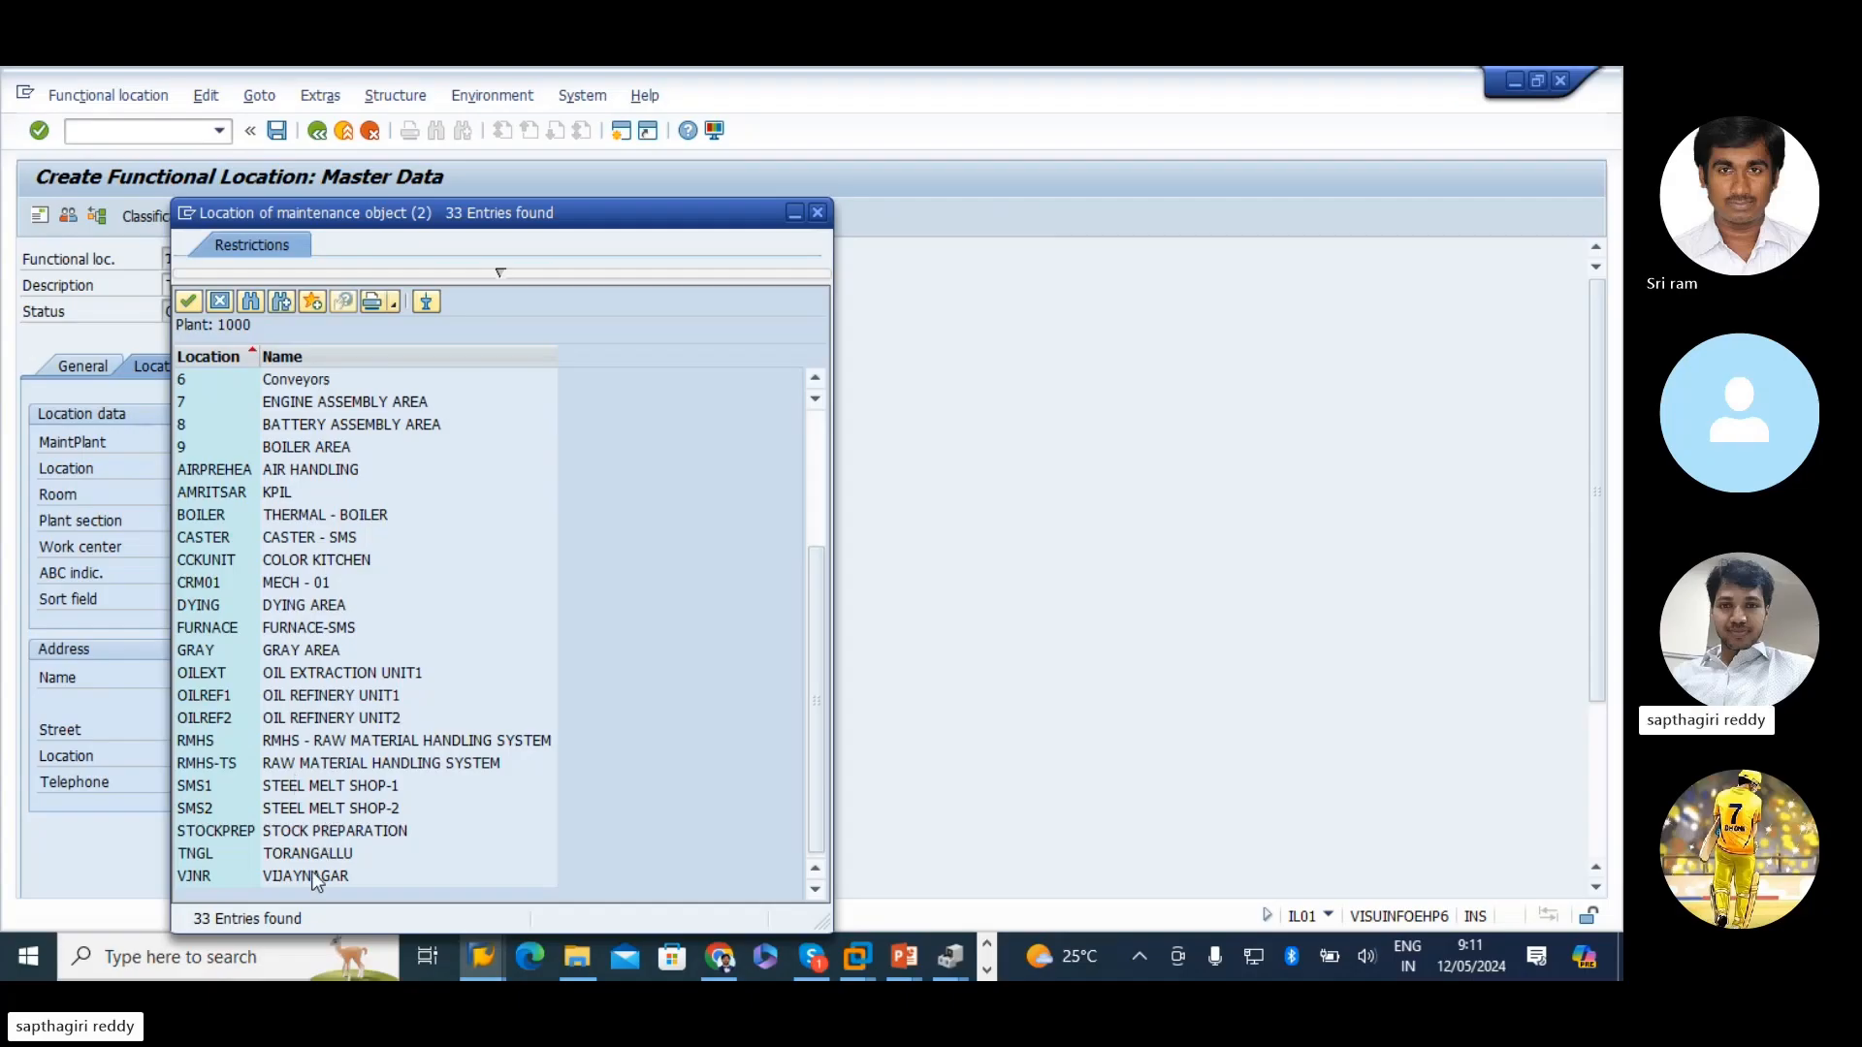
scroll(309, 648, up, 4)
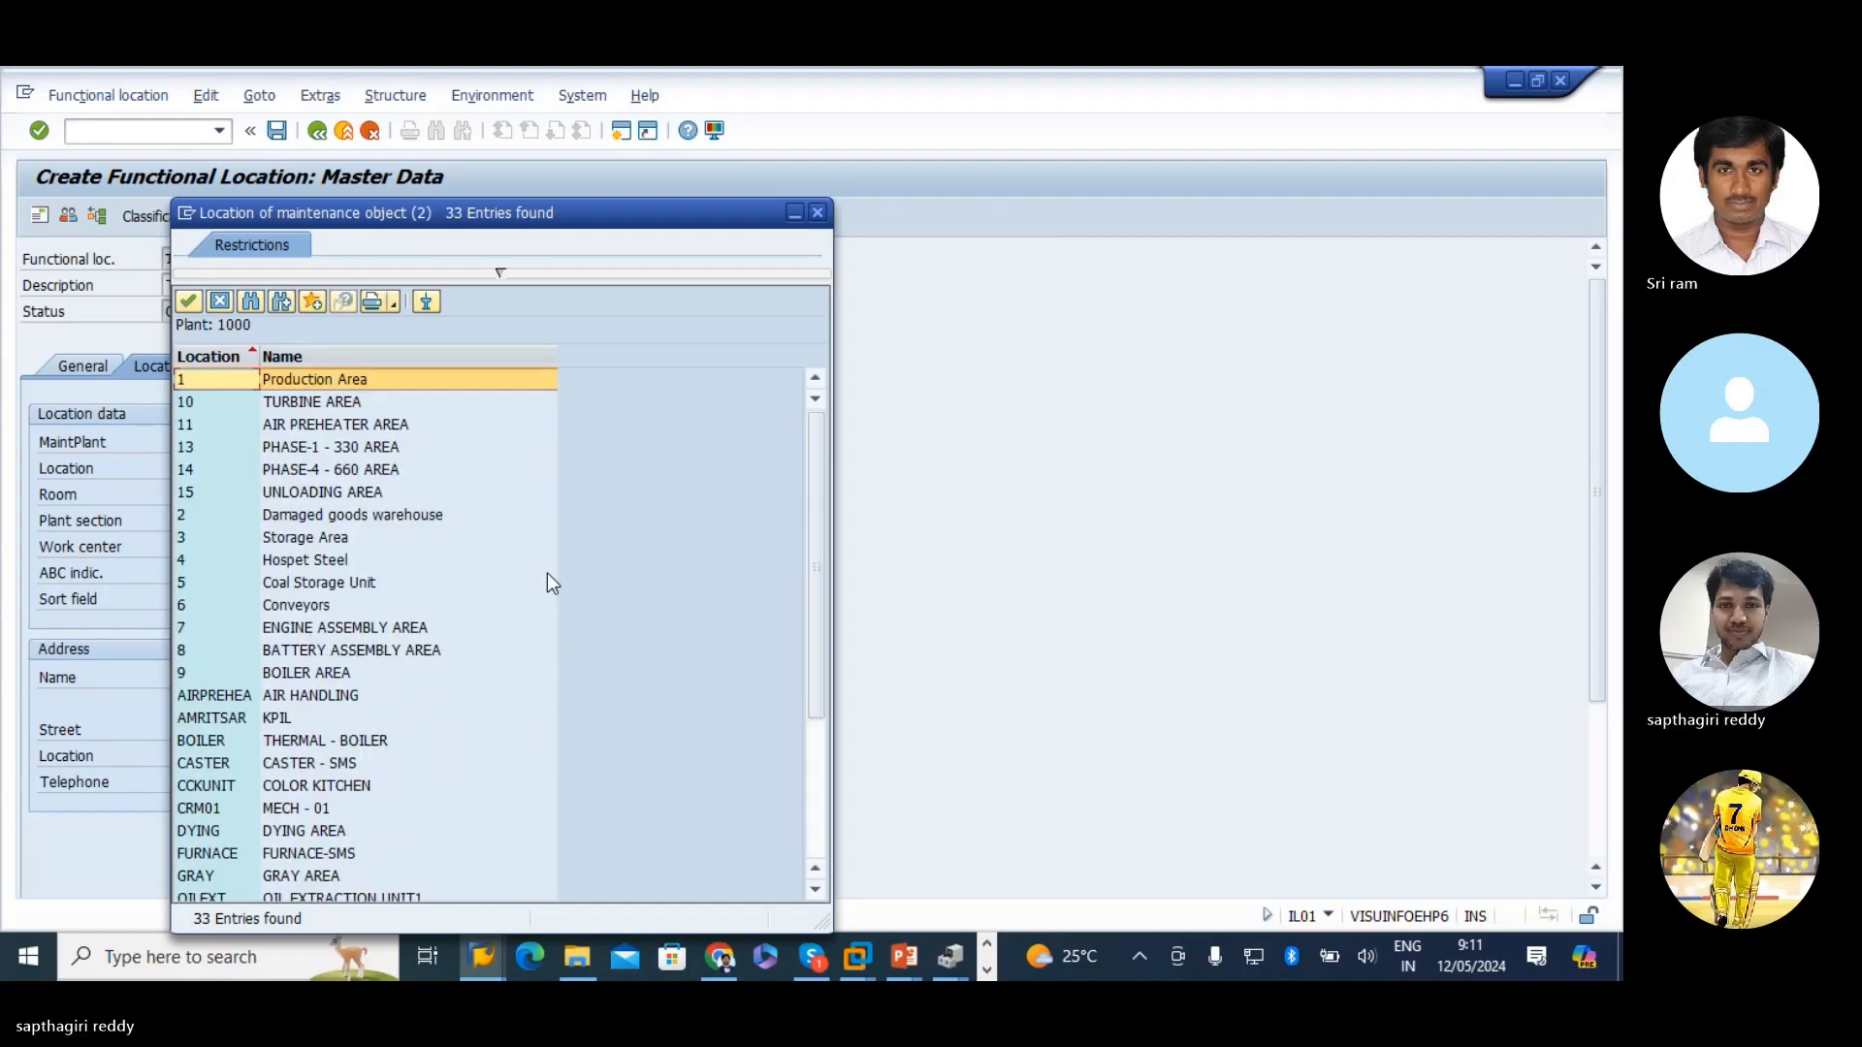
scroll(376, 551, down, 3)
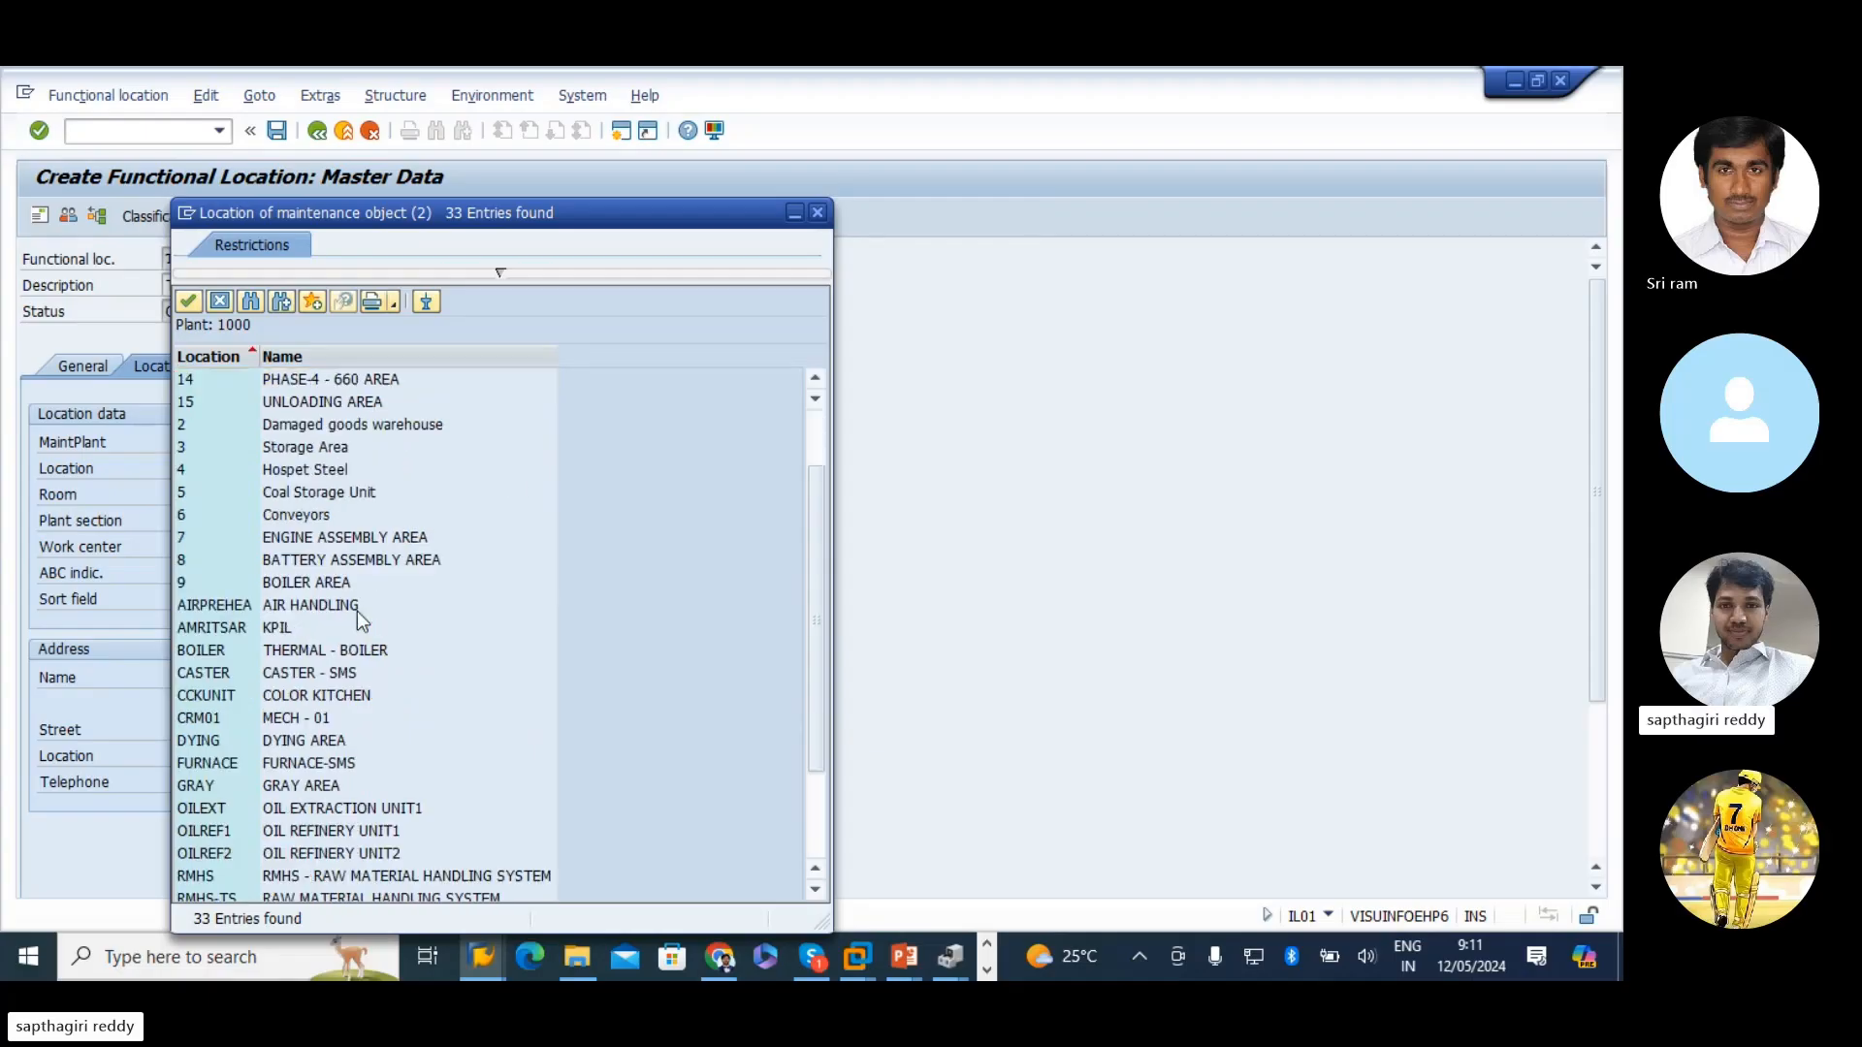
scroll(357, 611, down, 1)
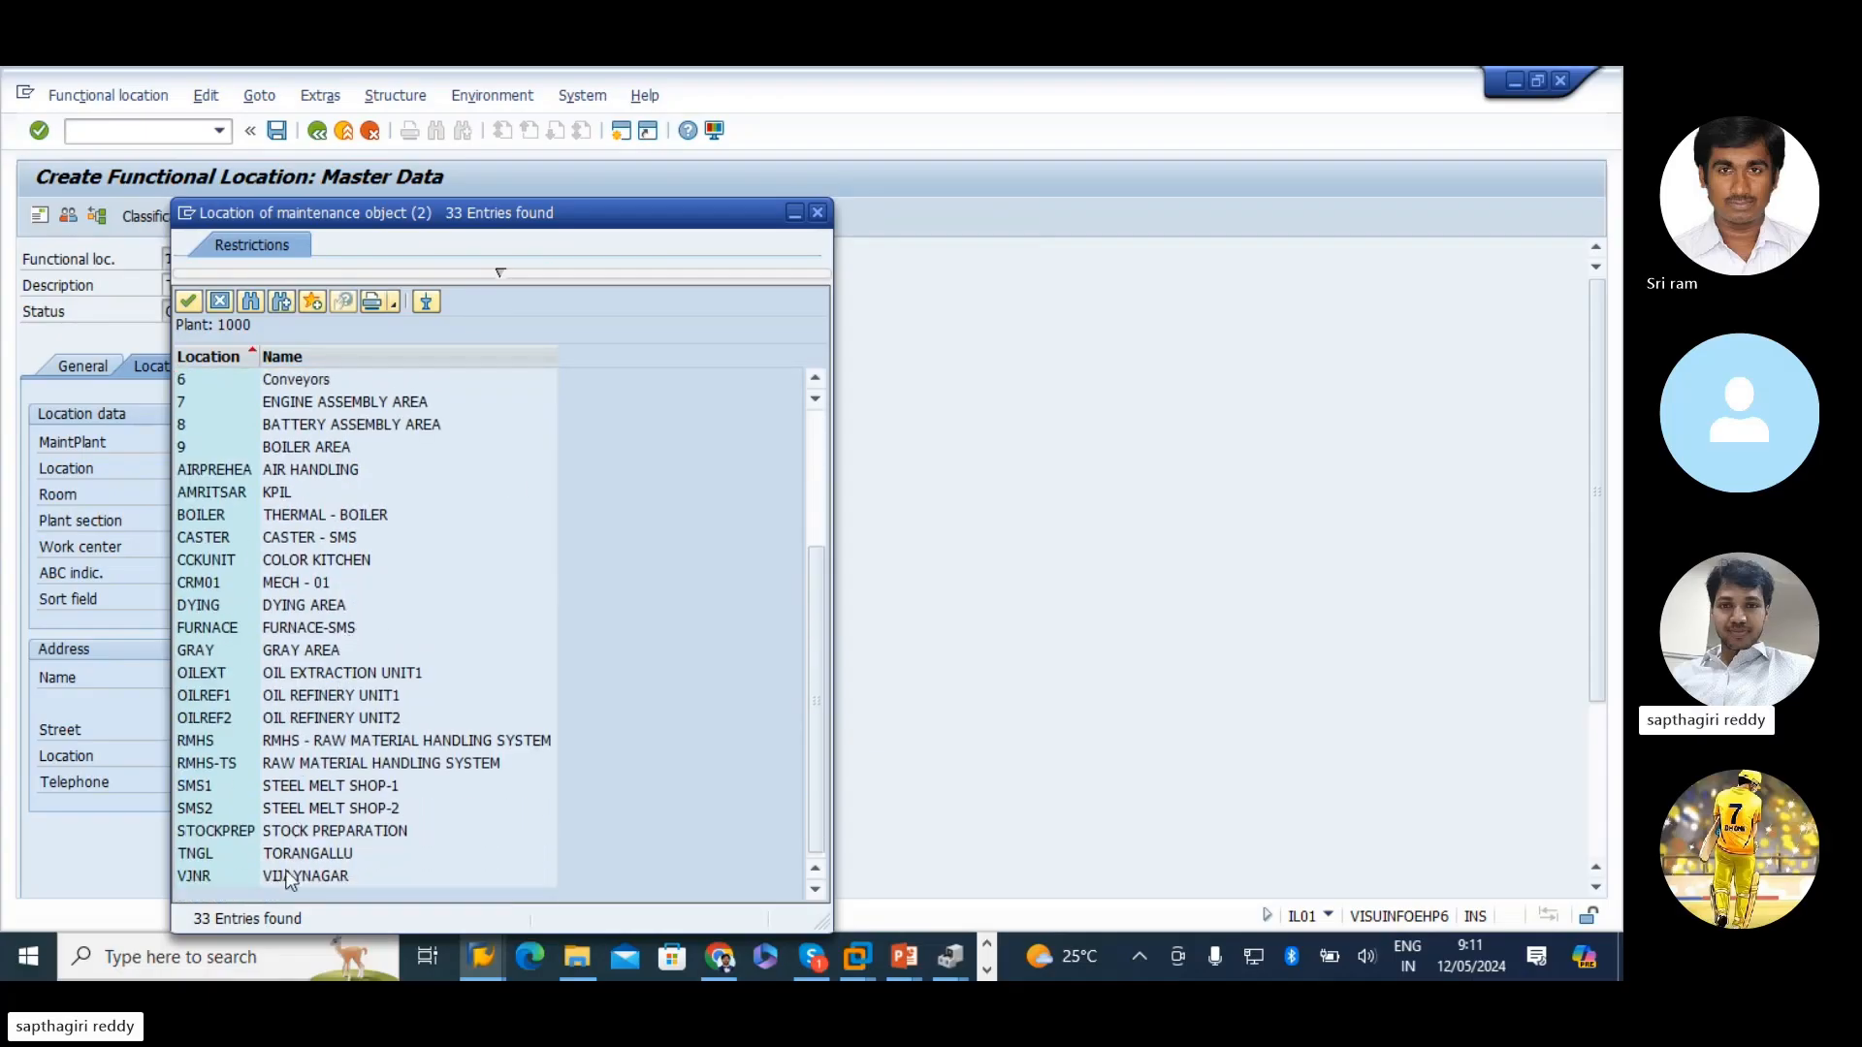
click(333, 743)
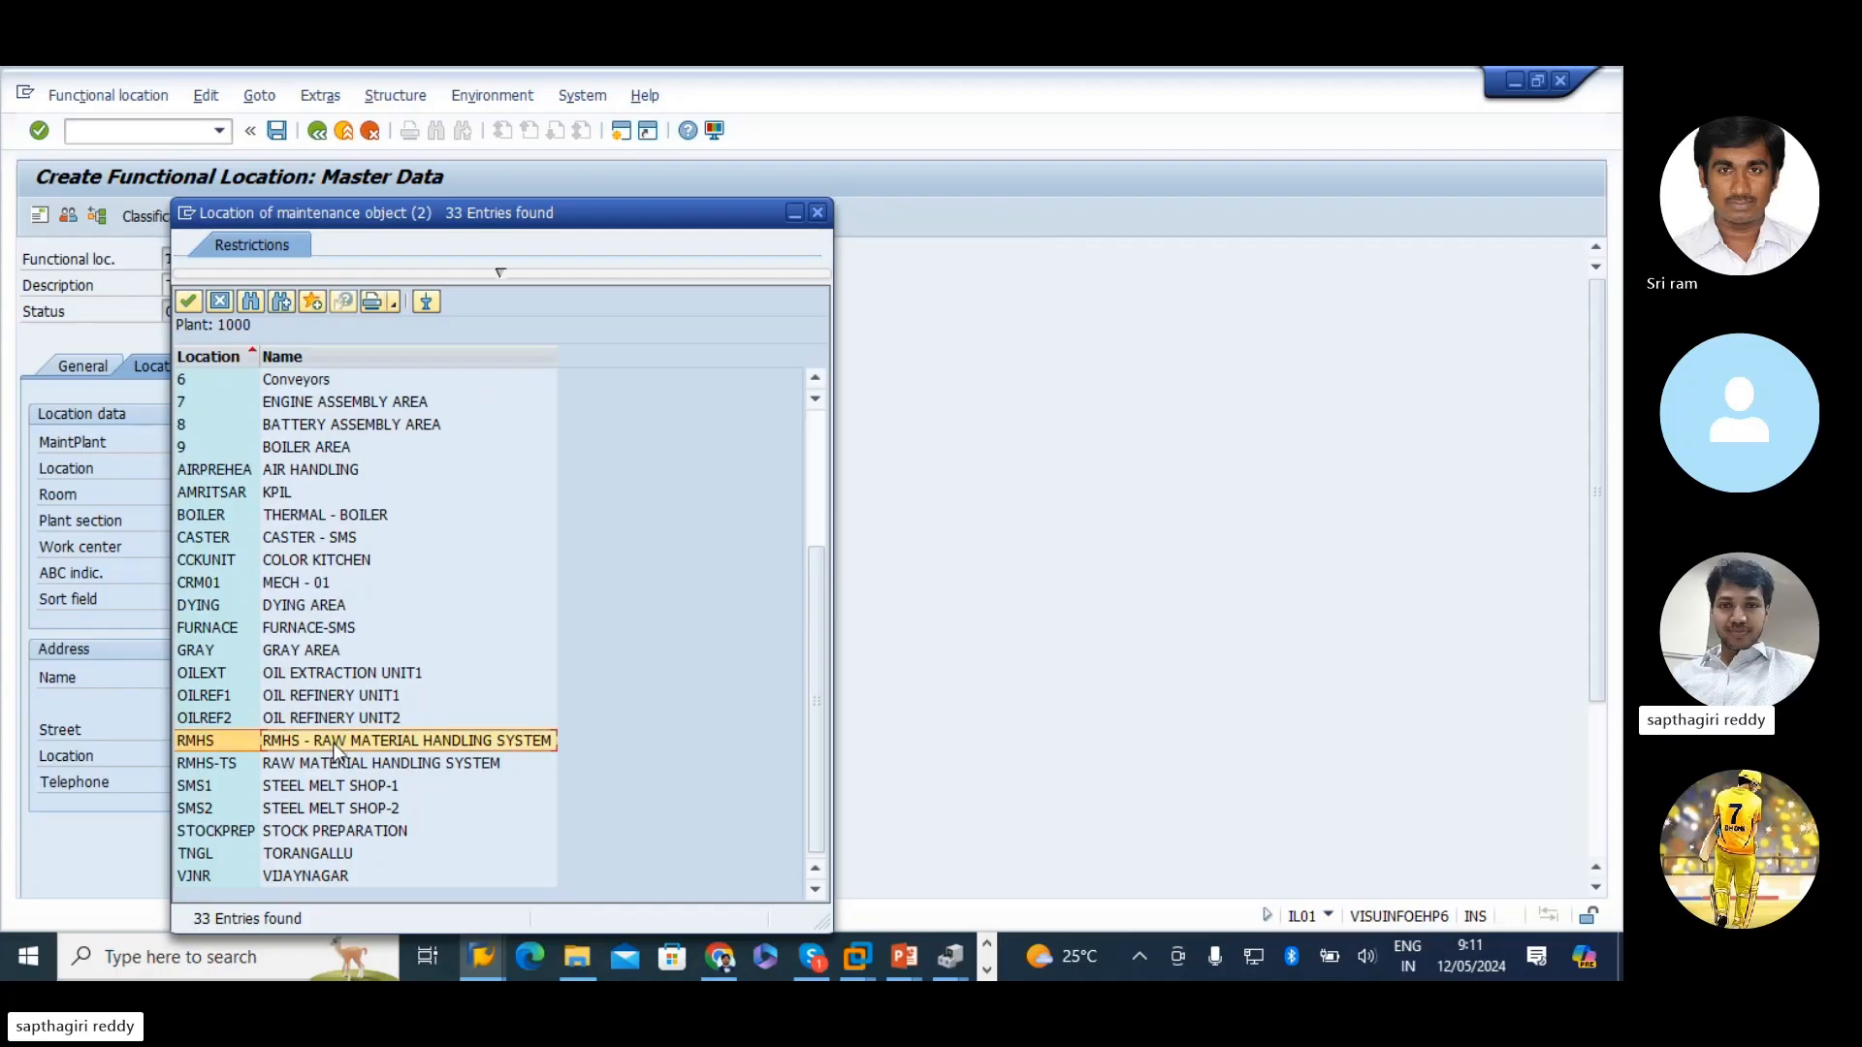
click(338, 771)
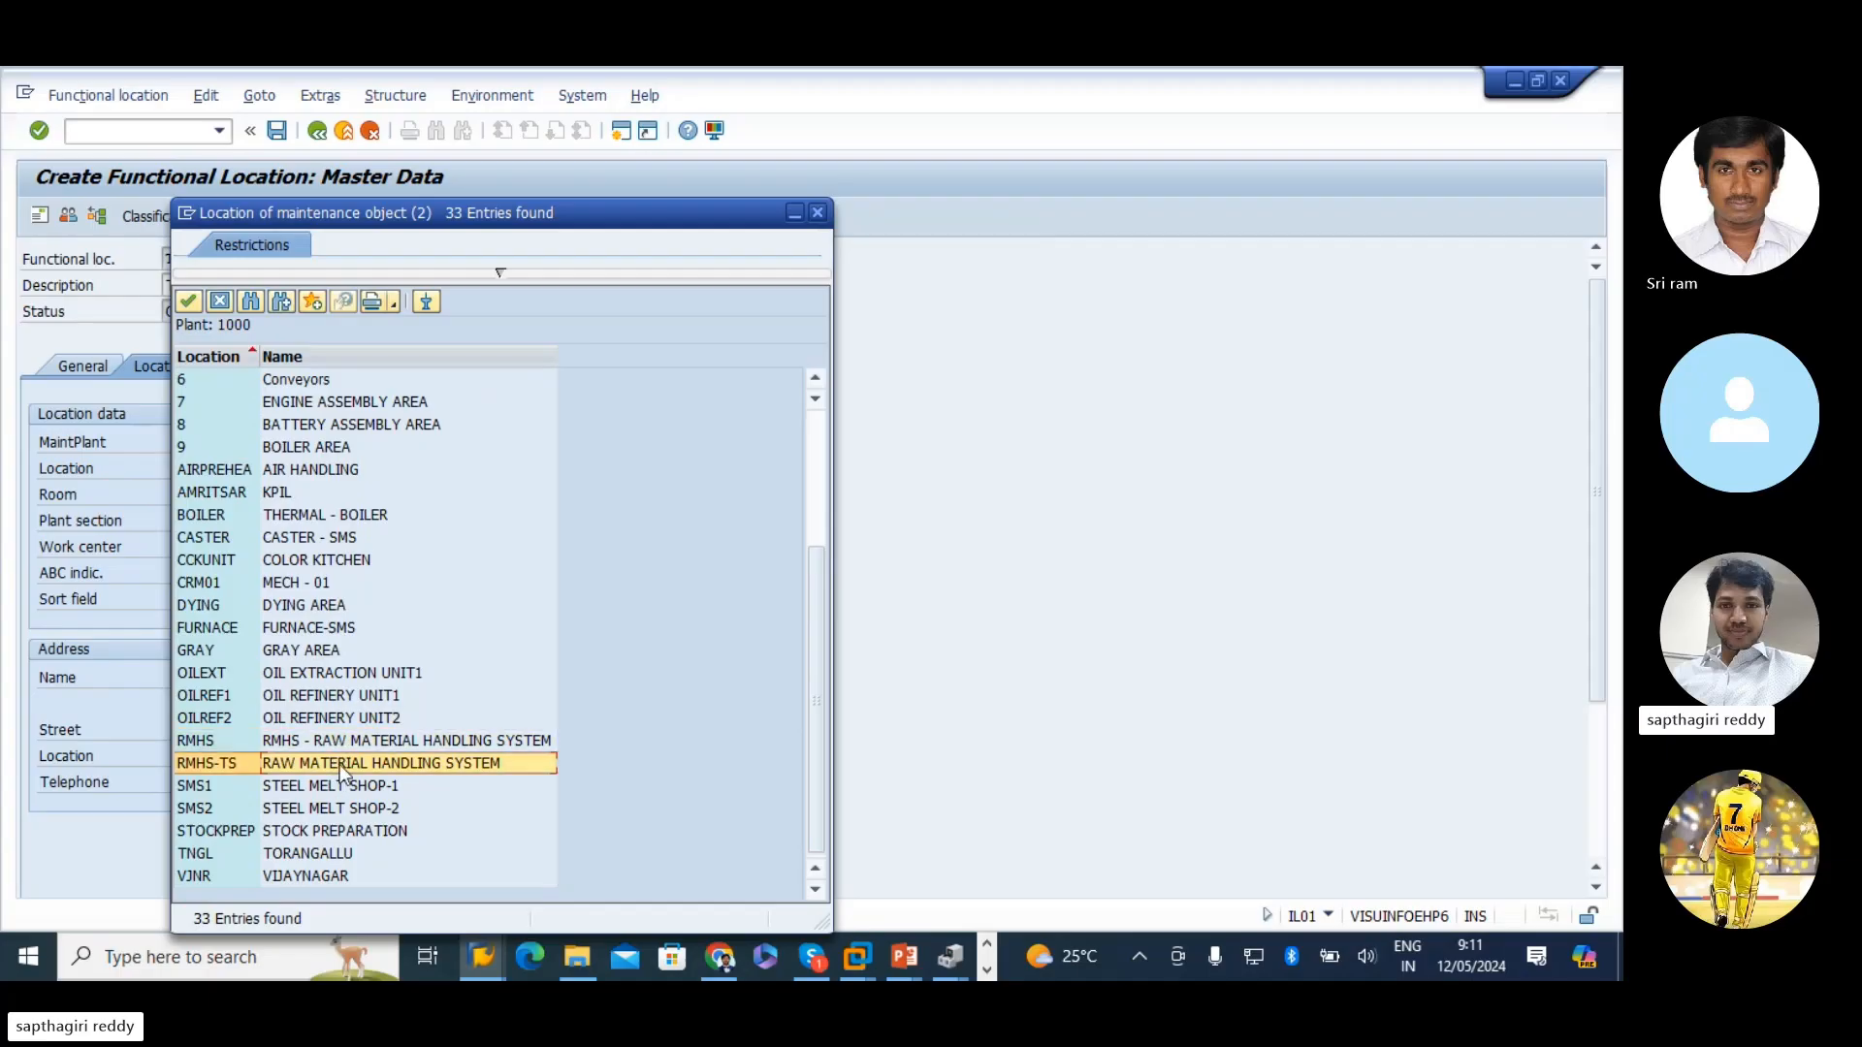
double_click(339, 764)
key(Return)
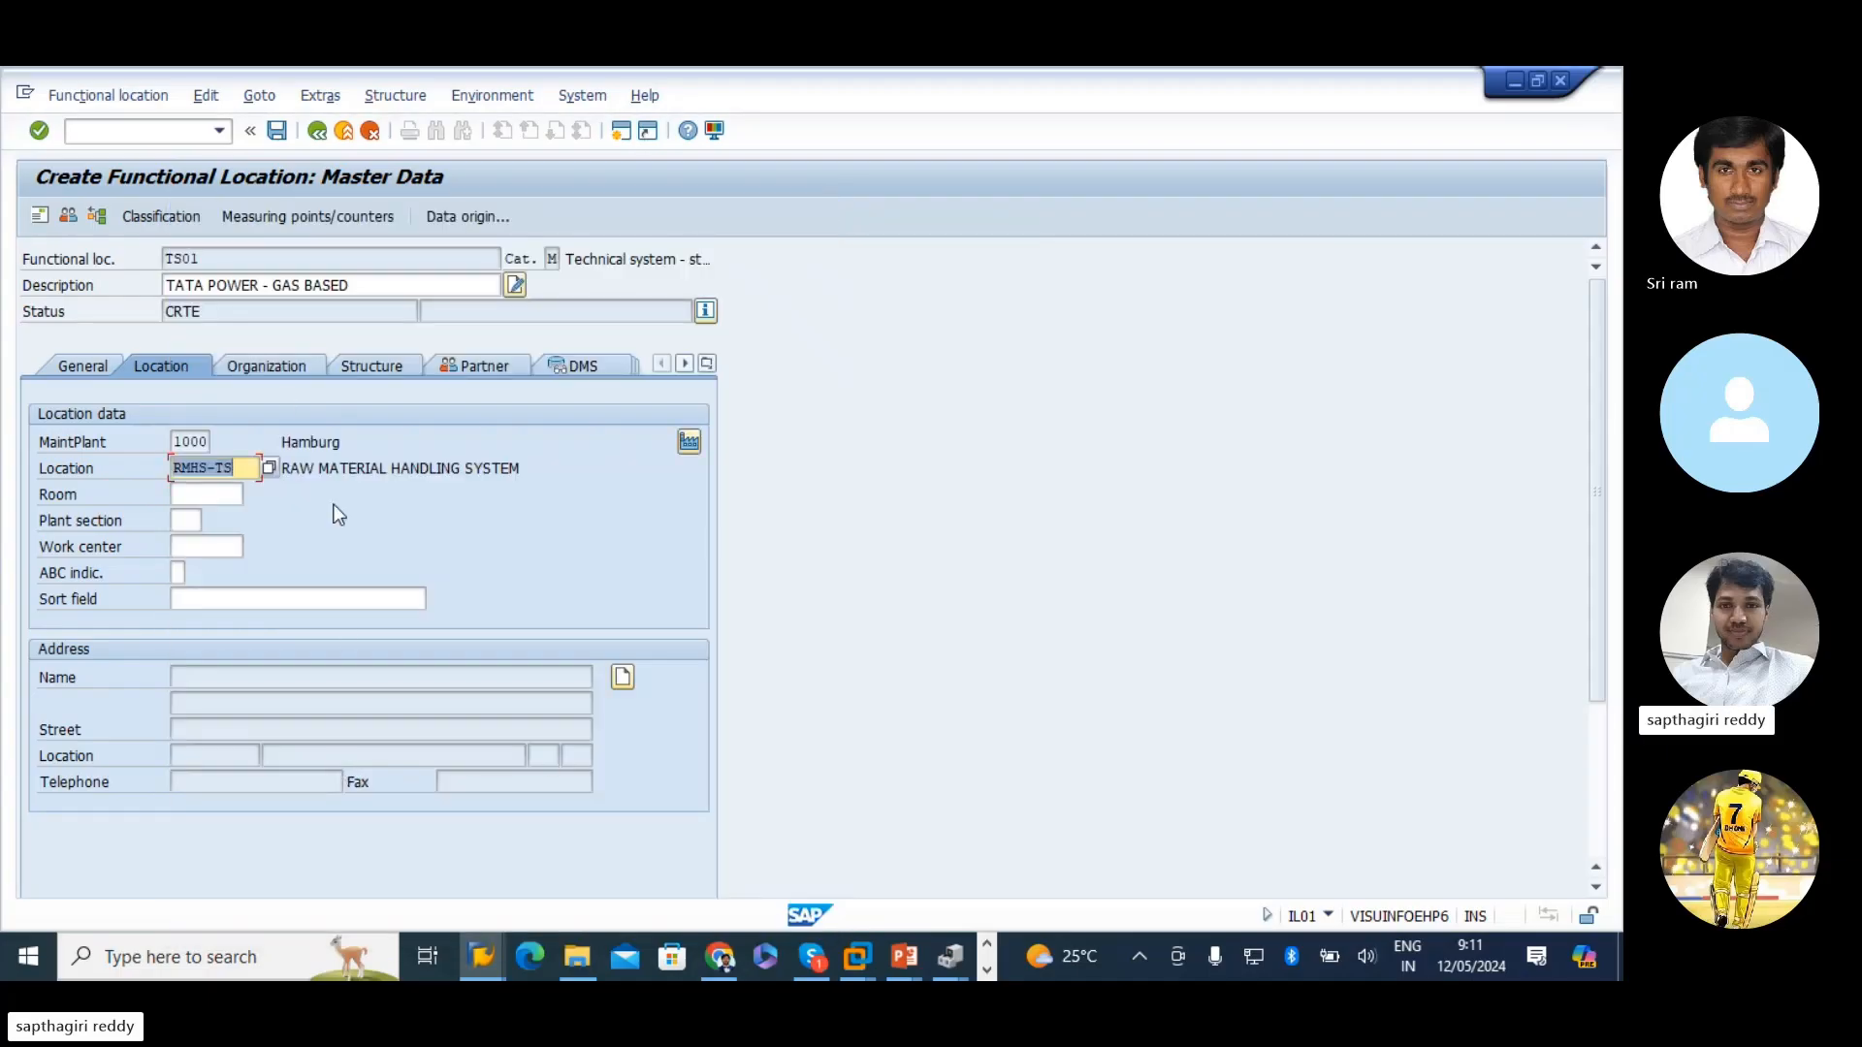
click(414, 475)
drag(569, 468, 148, 503)
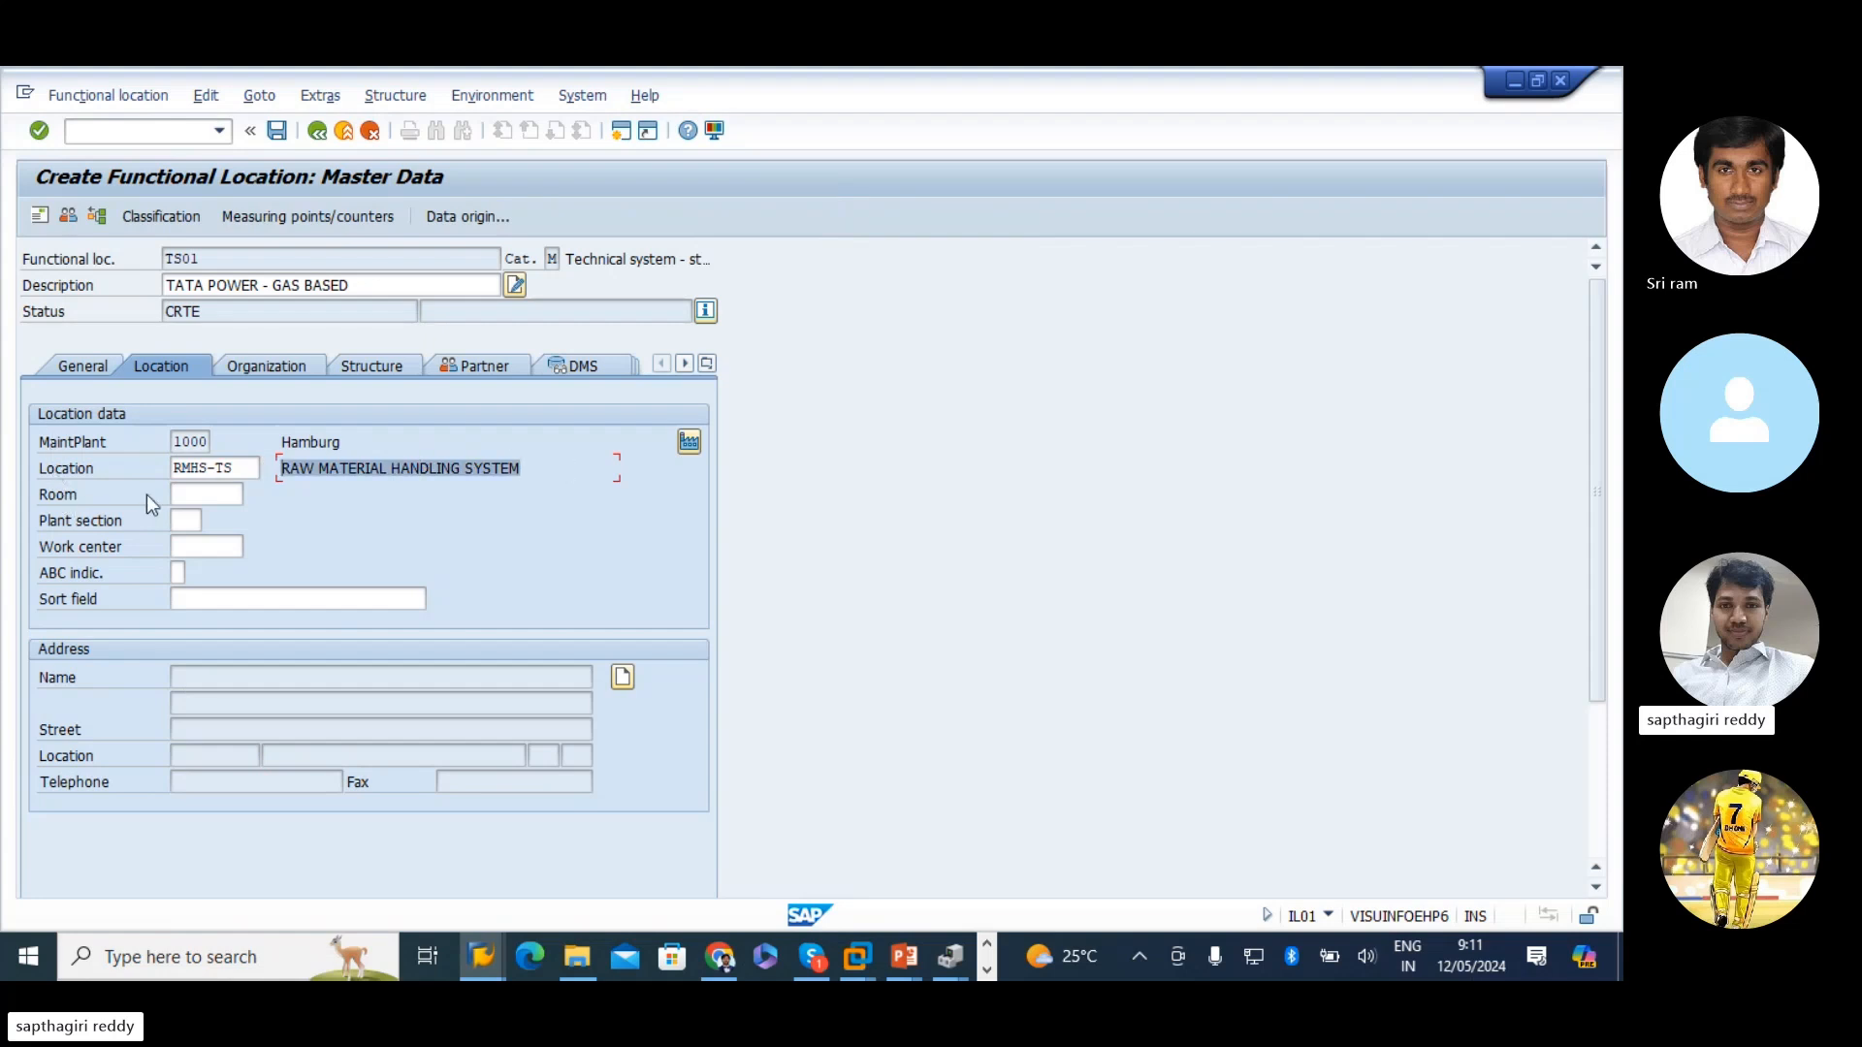
click(197, 518)
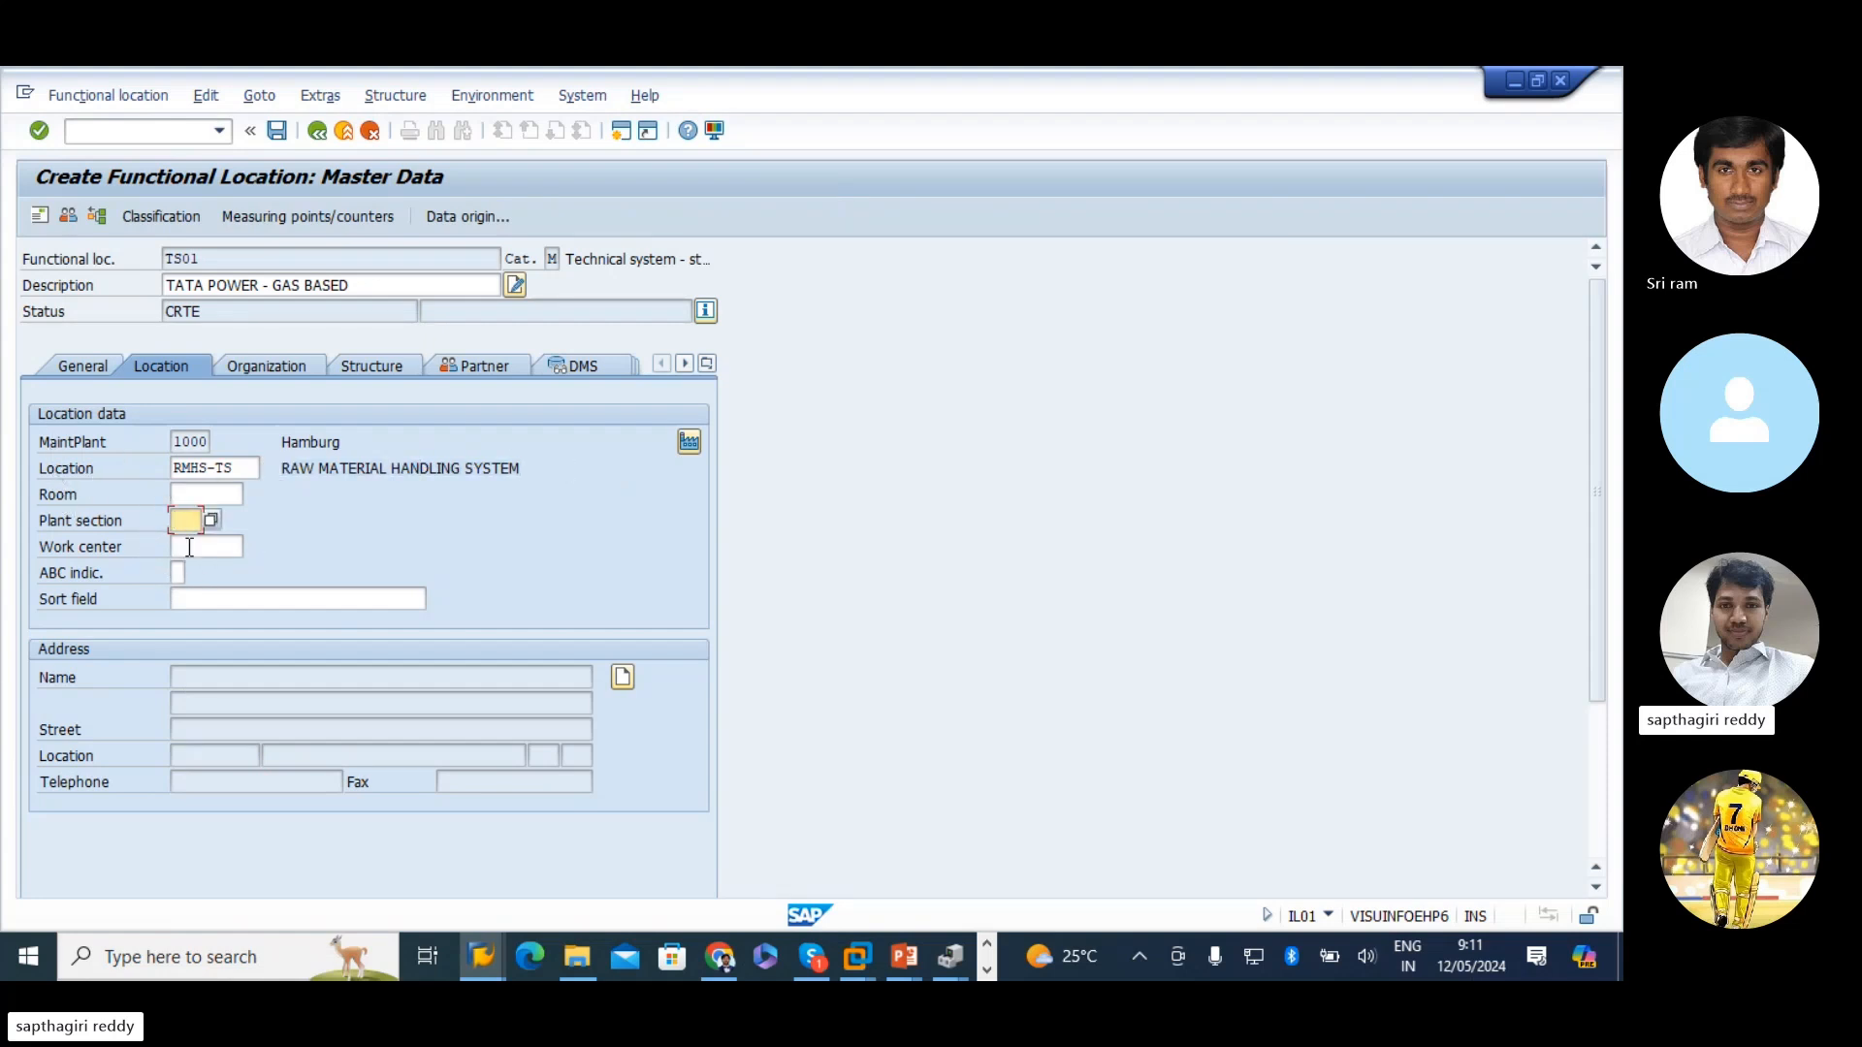
- Set the cost center in the account assignment of TS01 to 4300
click(254, 365)
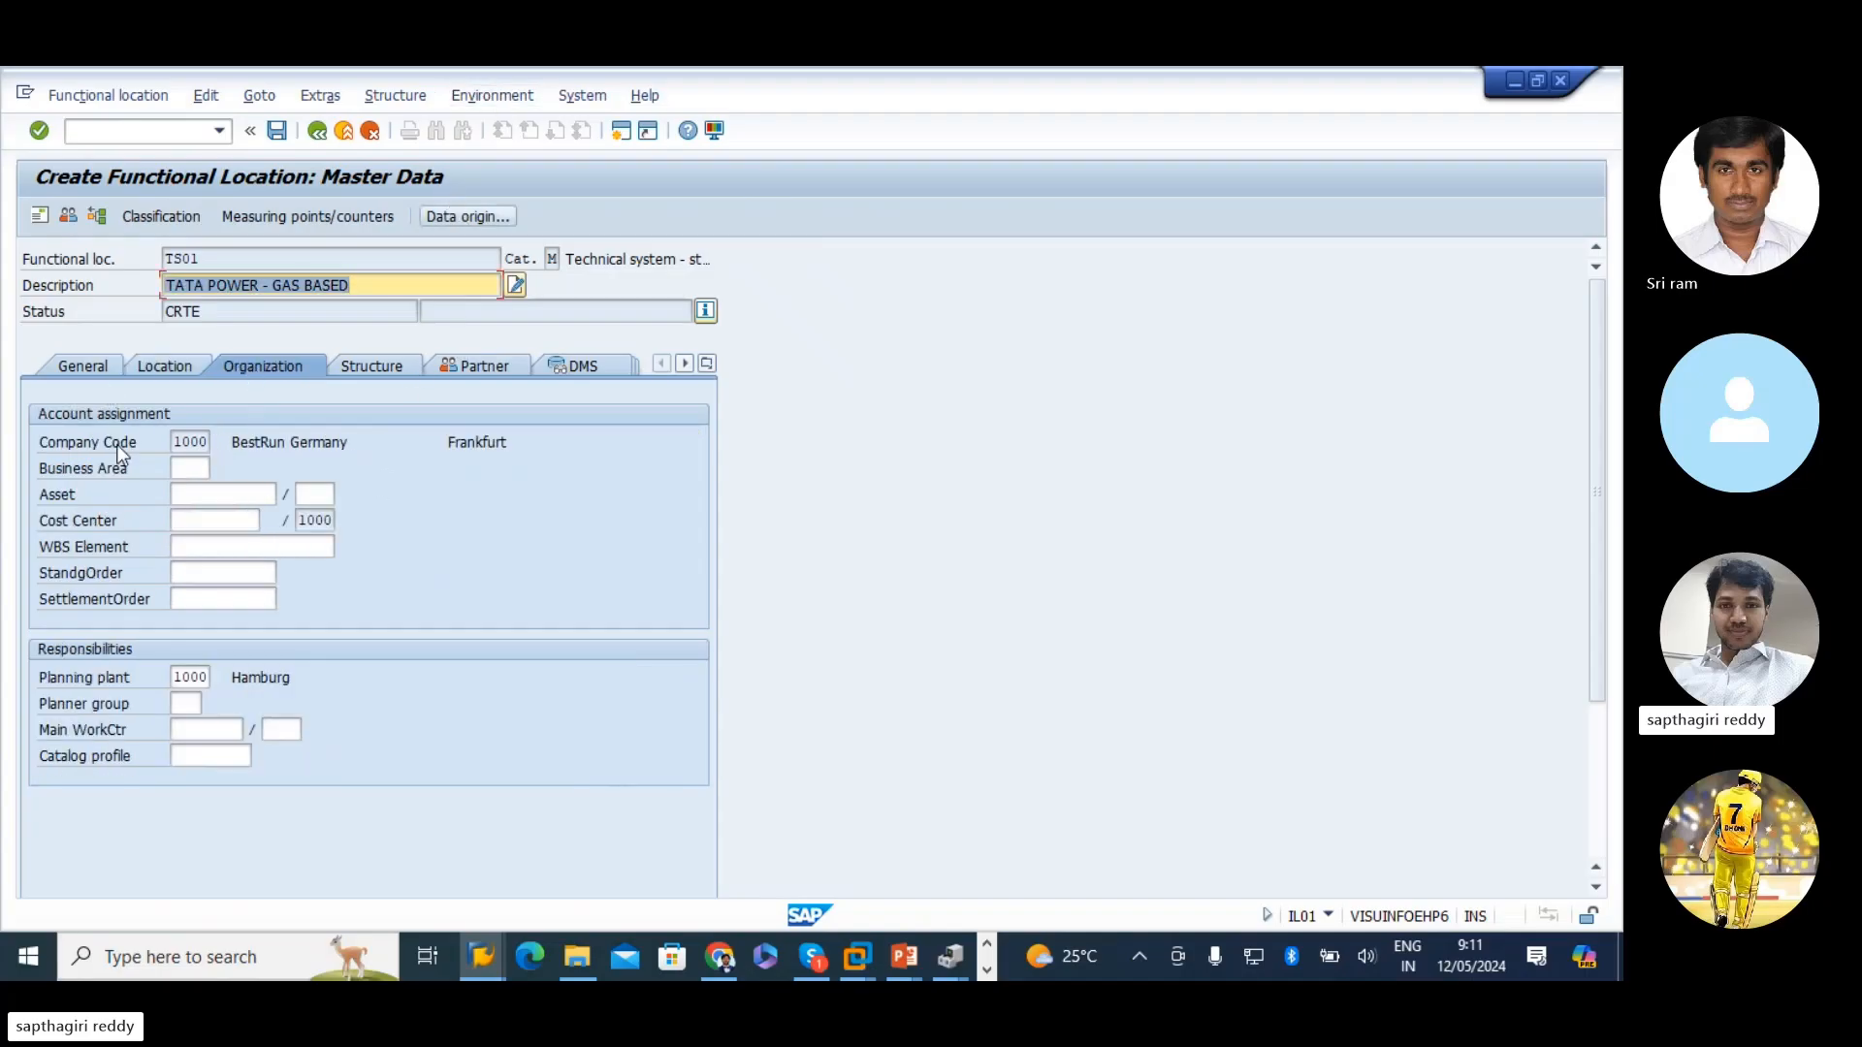
click(218, 519)
text(4300)
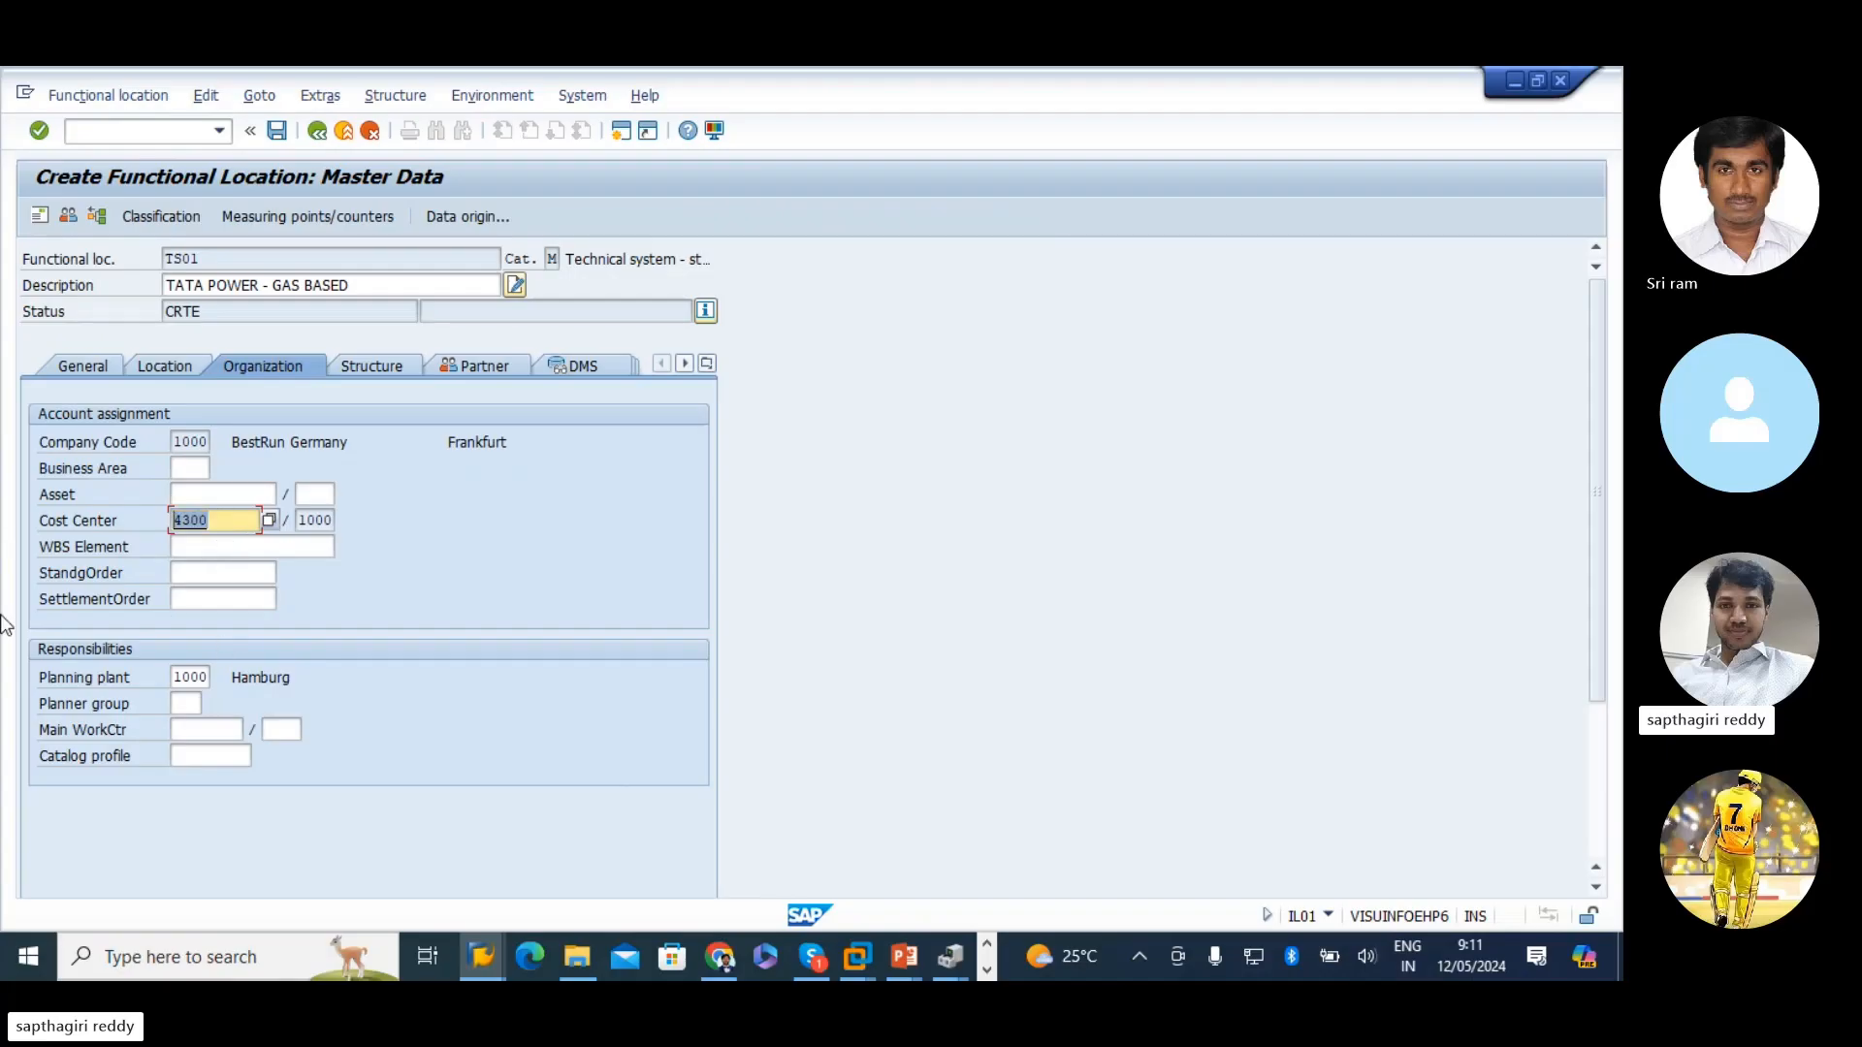
- Switch to the Excel workbook and copy work center RHDUME01 from the WORKCENTER sheet
click(219, 729)
click(221, 736)
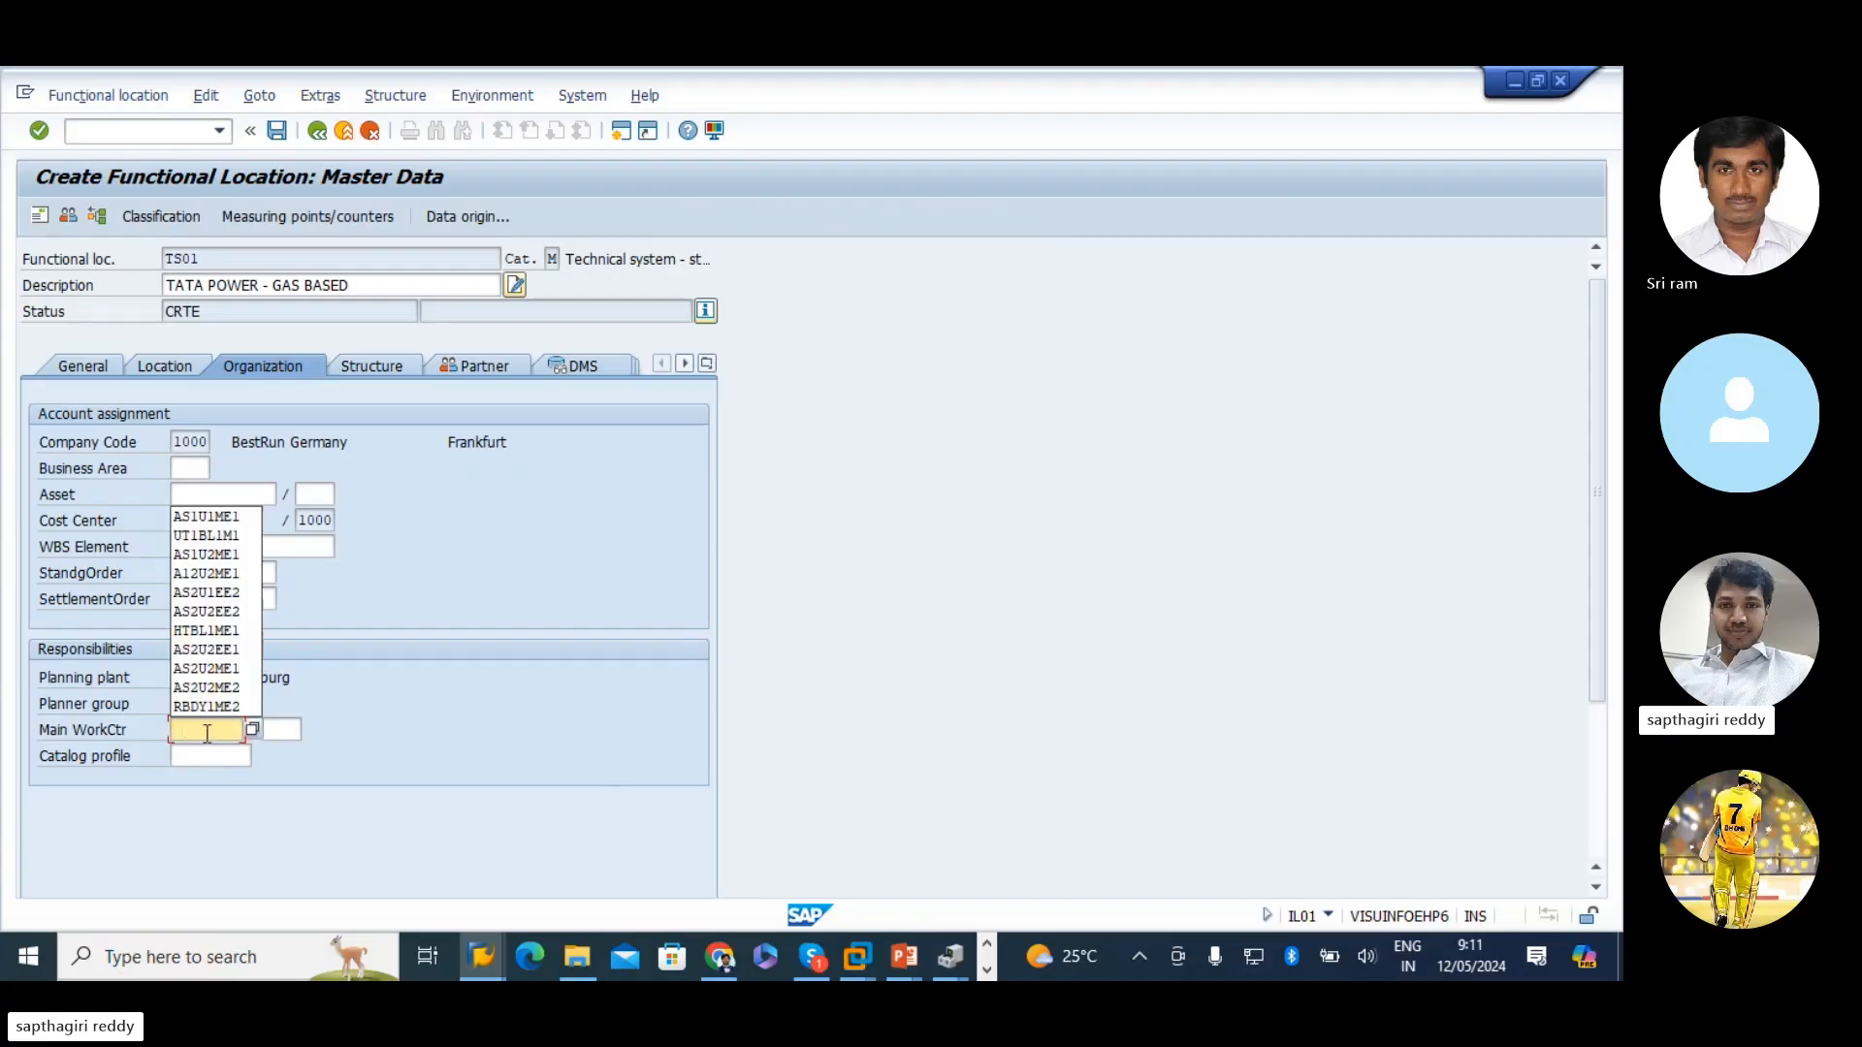
click(208, 732)
key(alt+Tab)
key(alt+Tab)
key(alt+Tab)
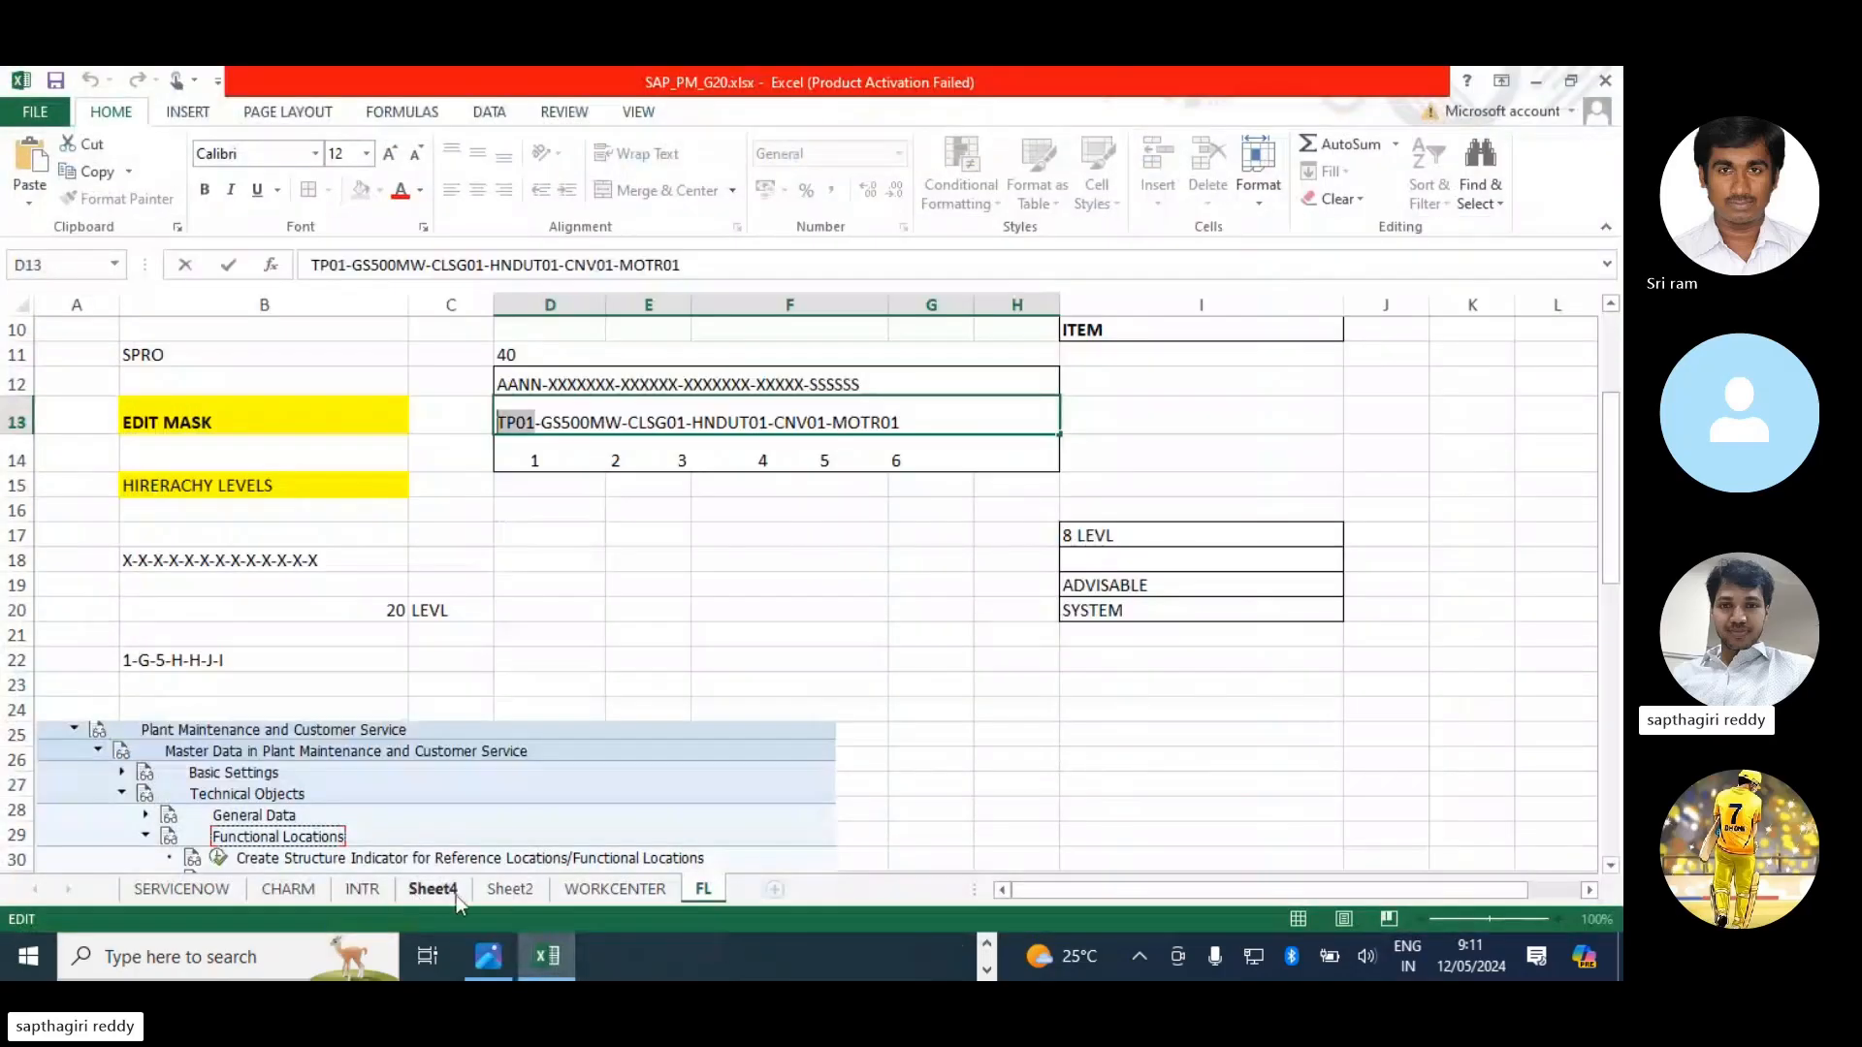
click(592, 891)
drag(661, 716, 645, 756)
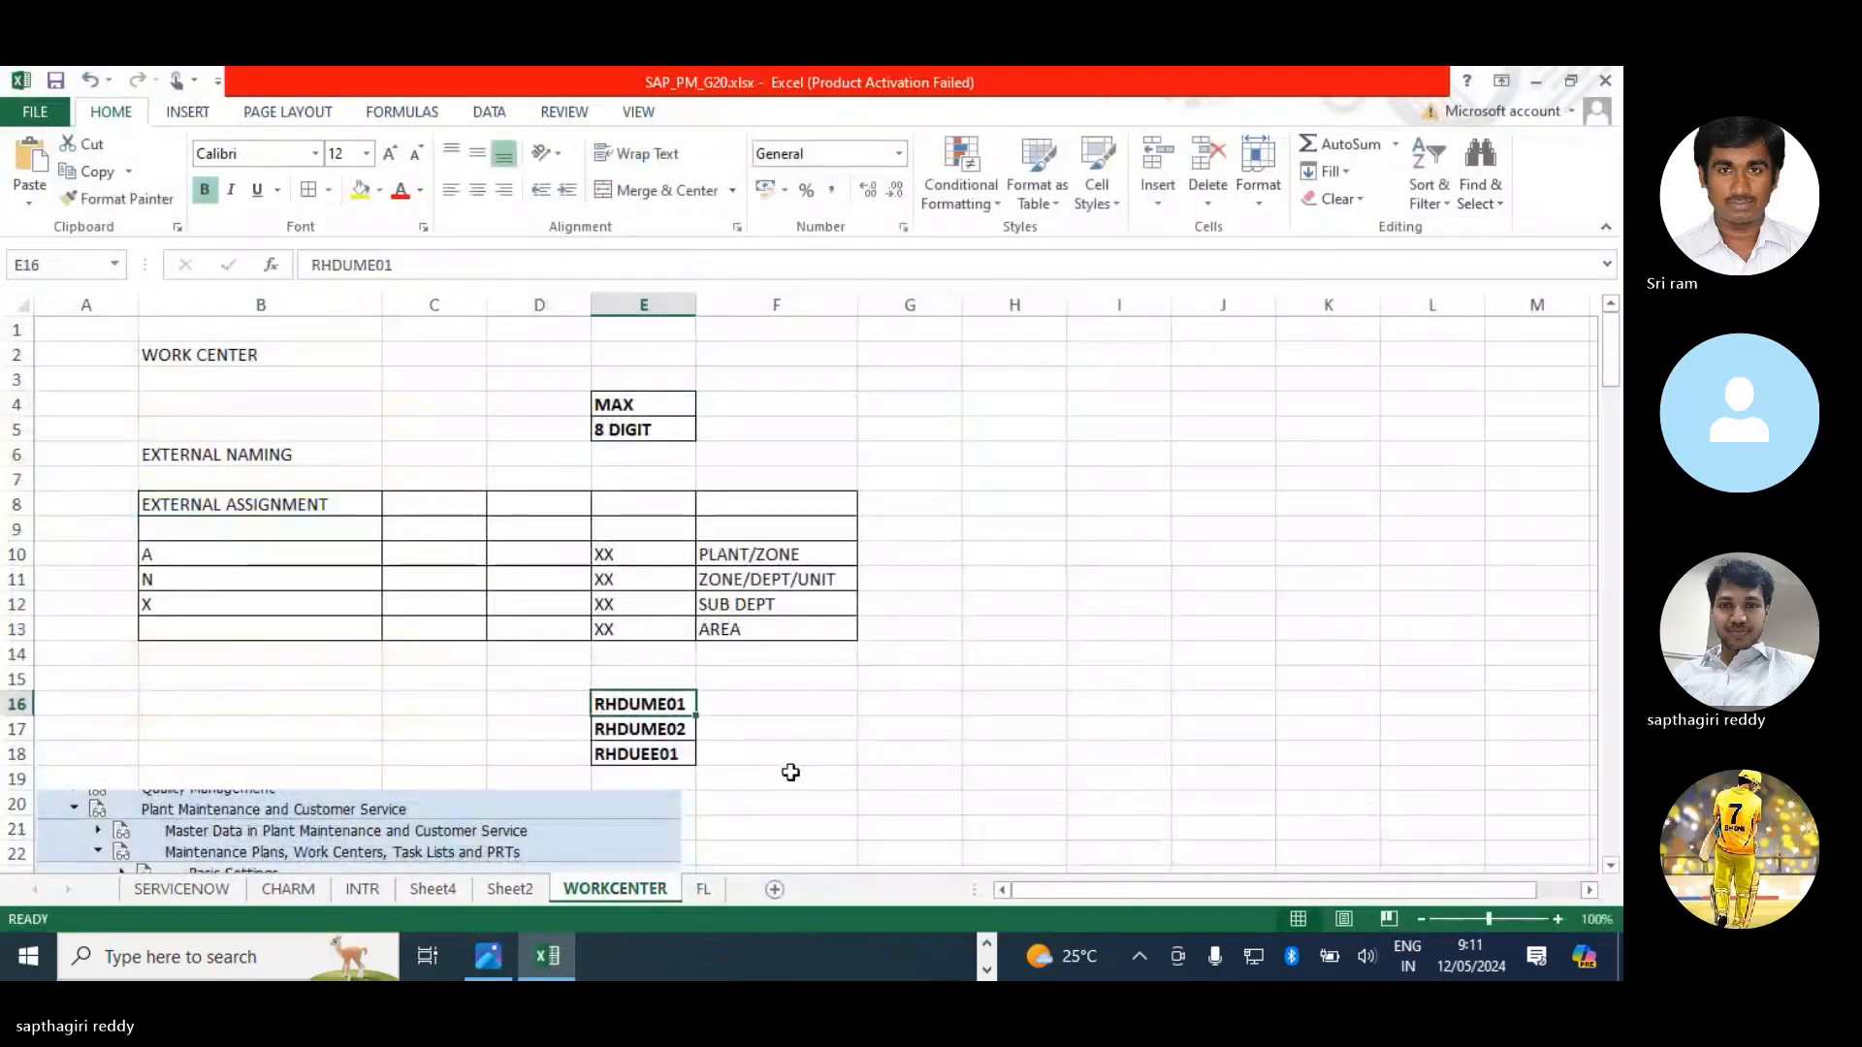
key(ctrl+c)
- Switch back to SAP, paste RHDUME01 as the main work center and accept the planning plant as its plant
key(alt+Tab)
key(ctrl+v)
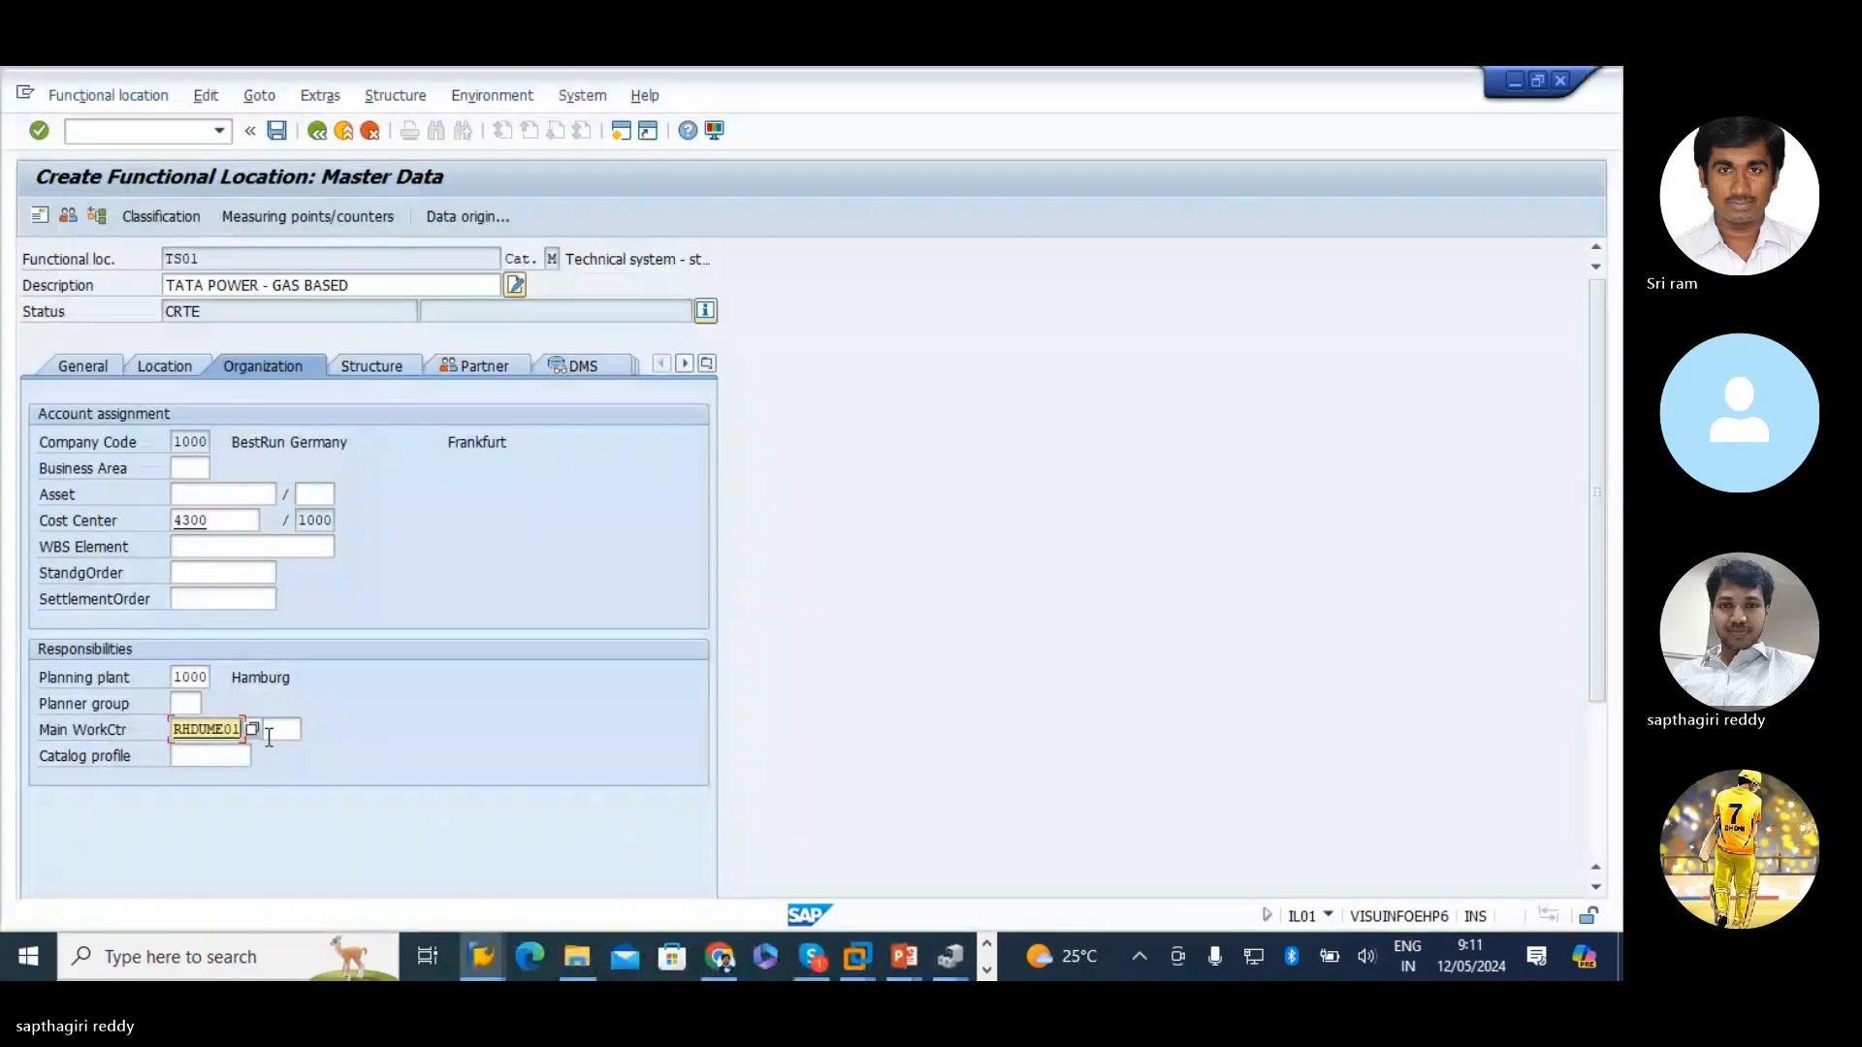
key(Return)
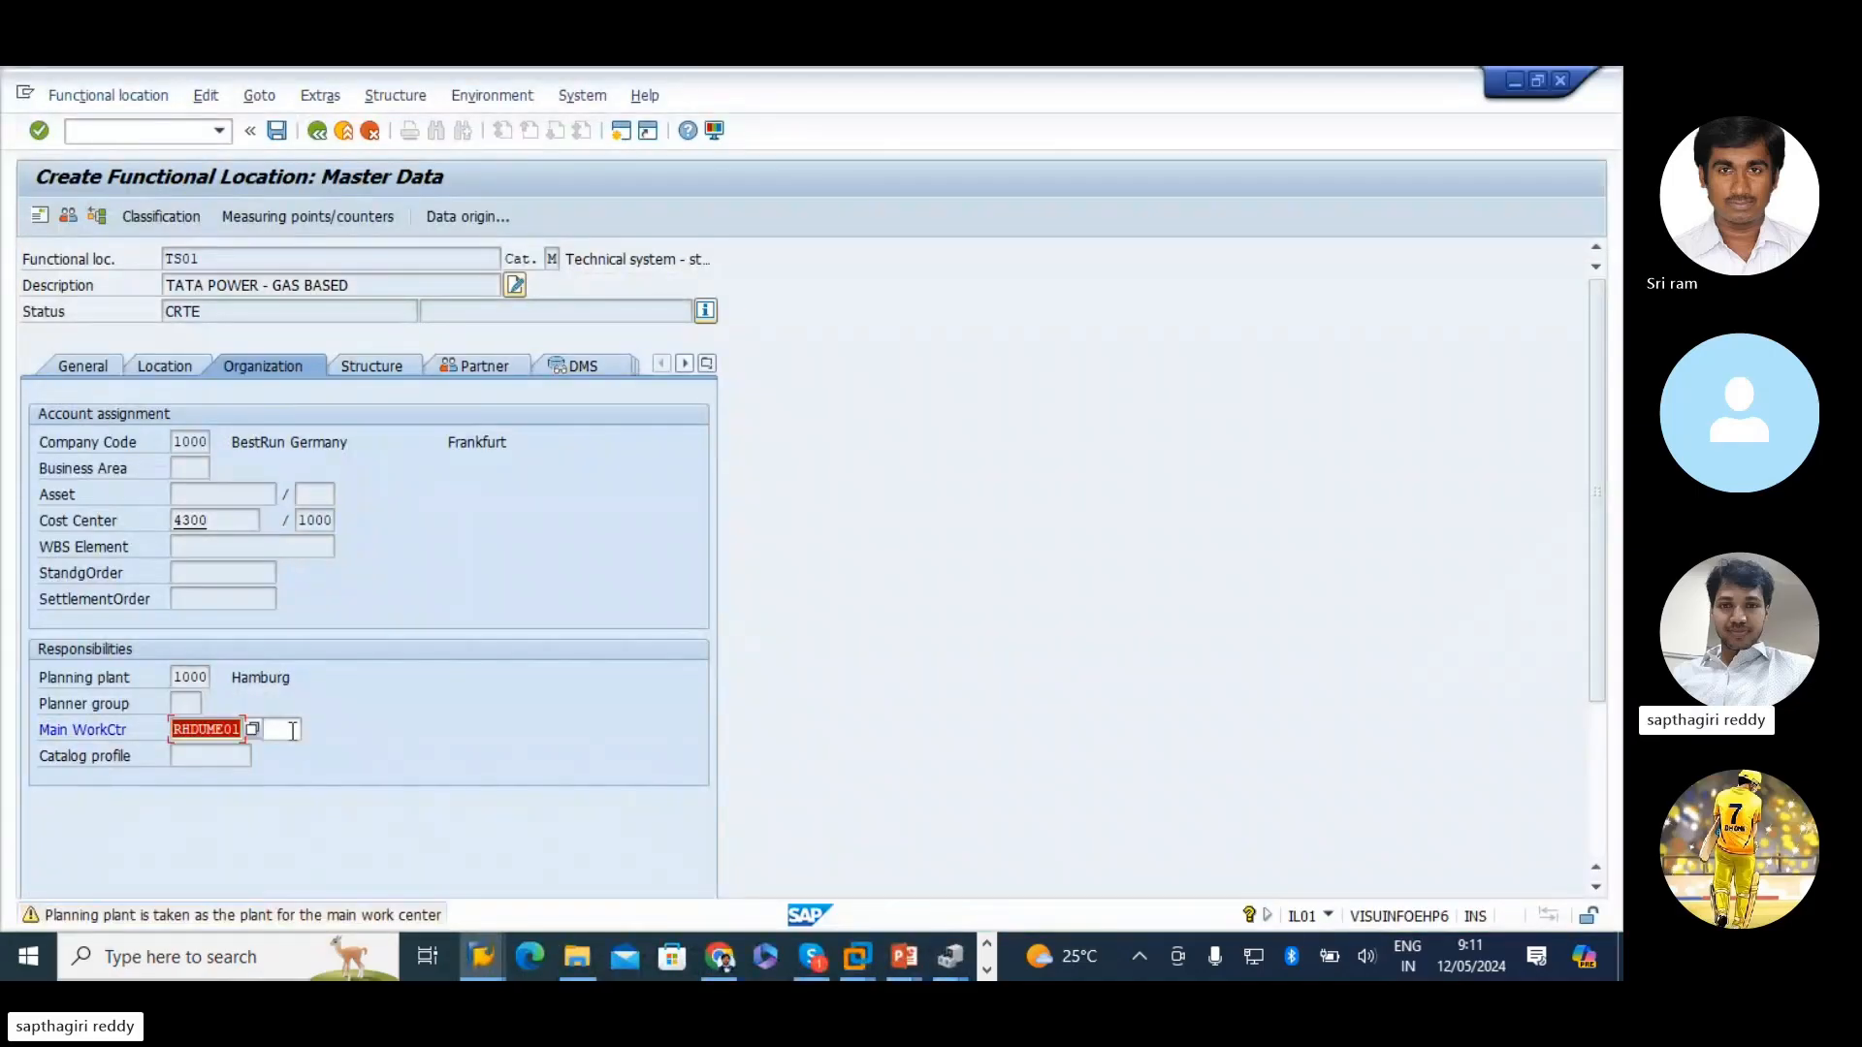
key(Return)
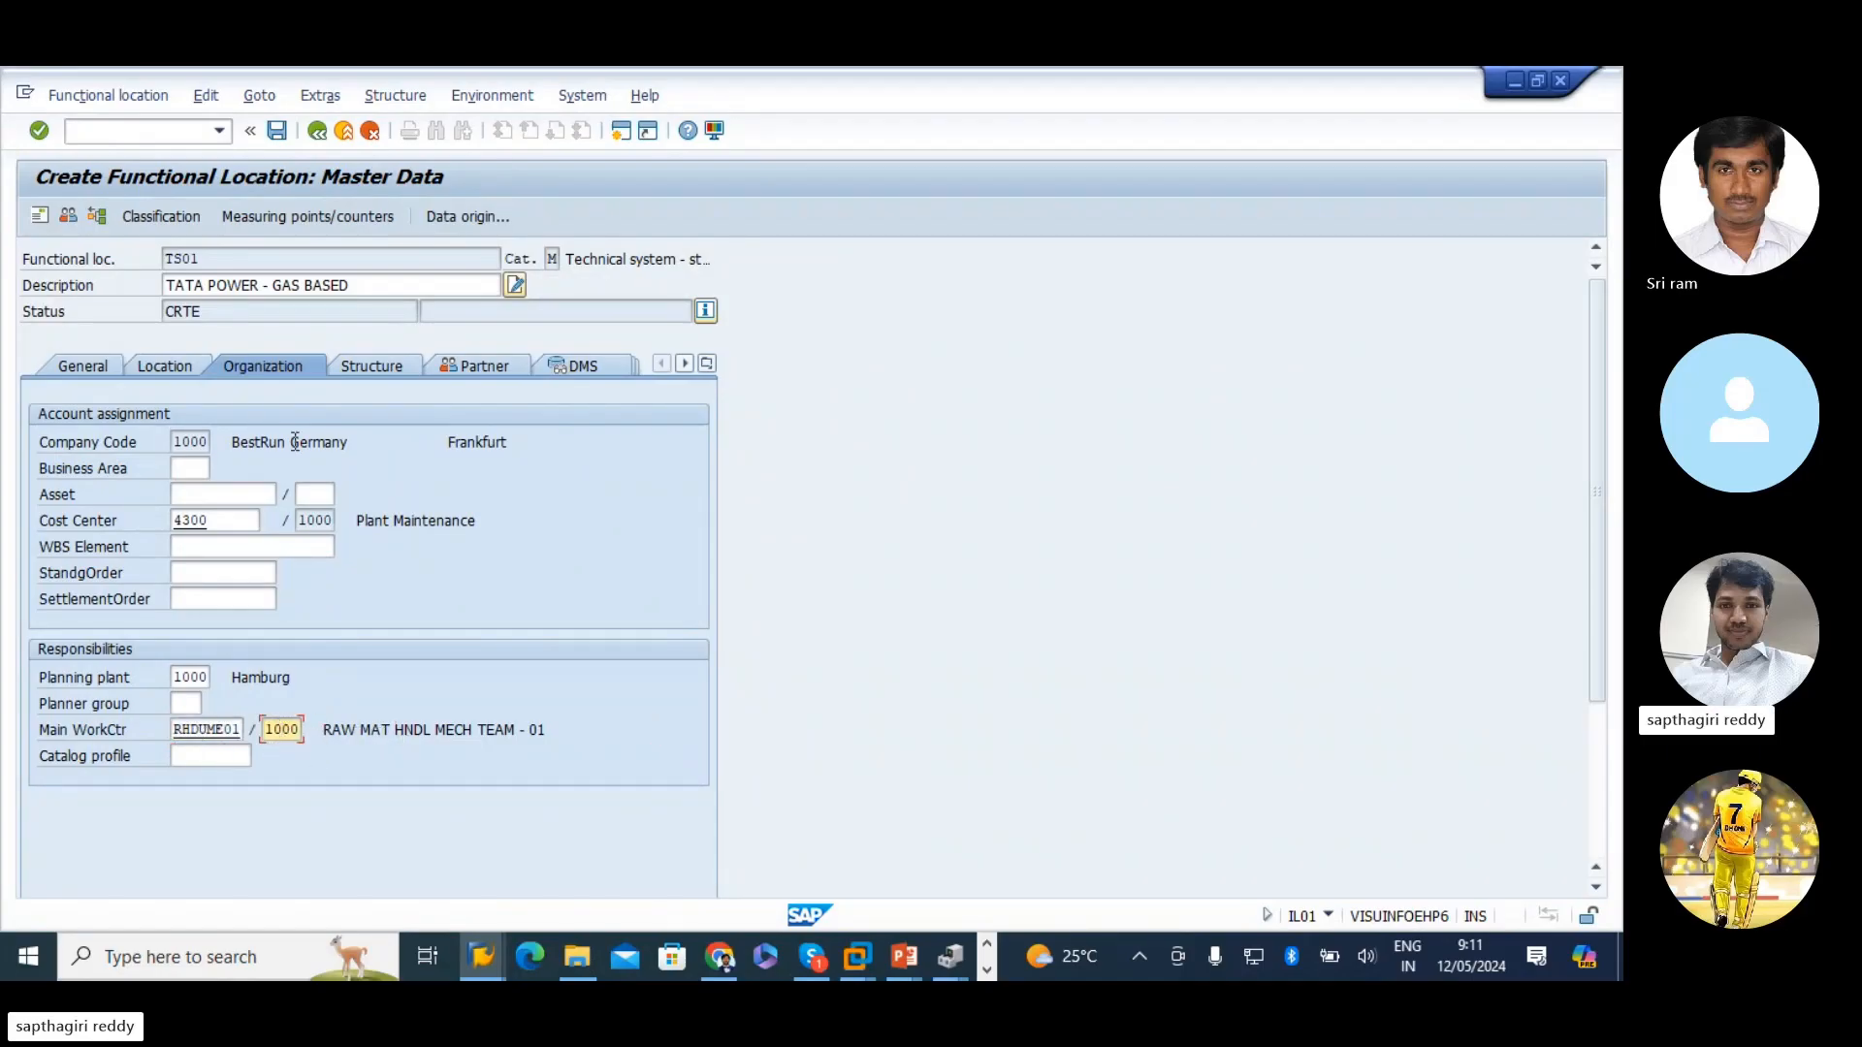
click(196, 758)
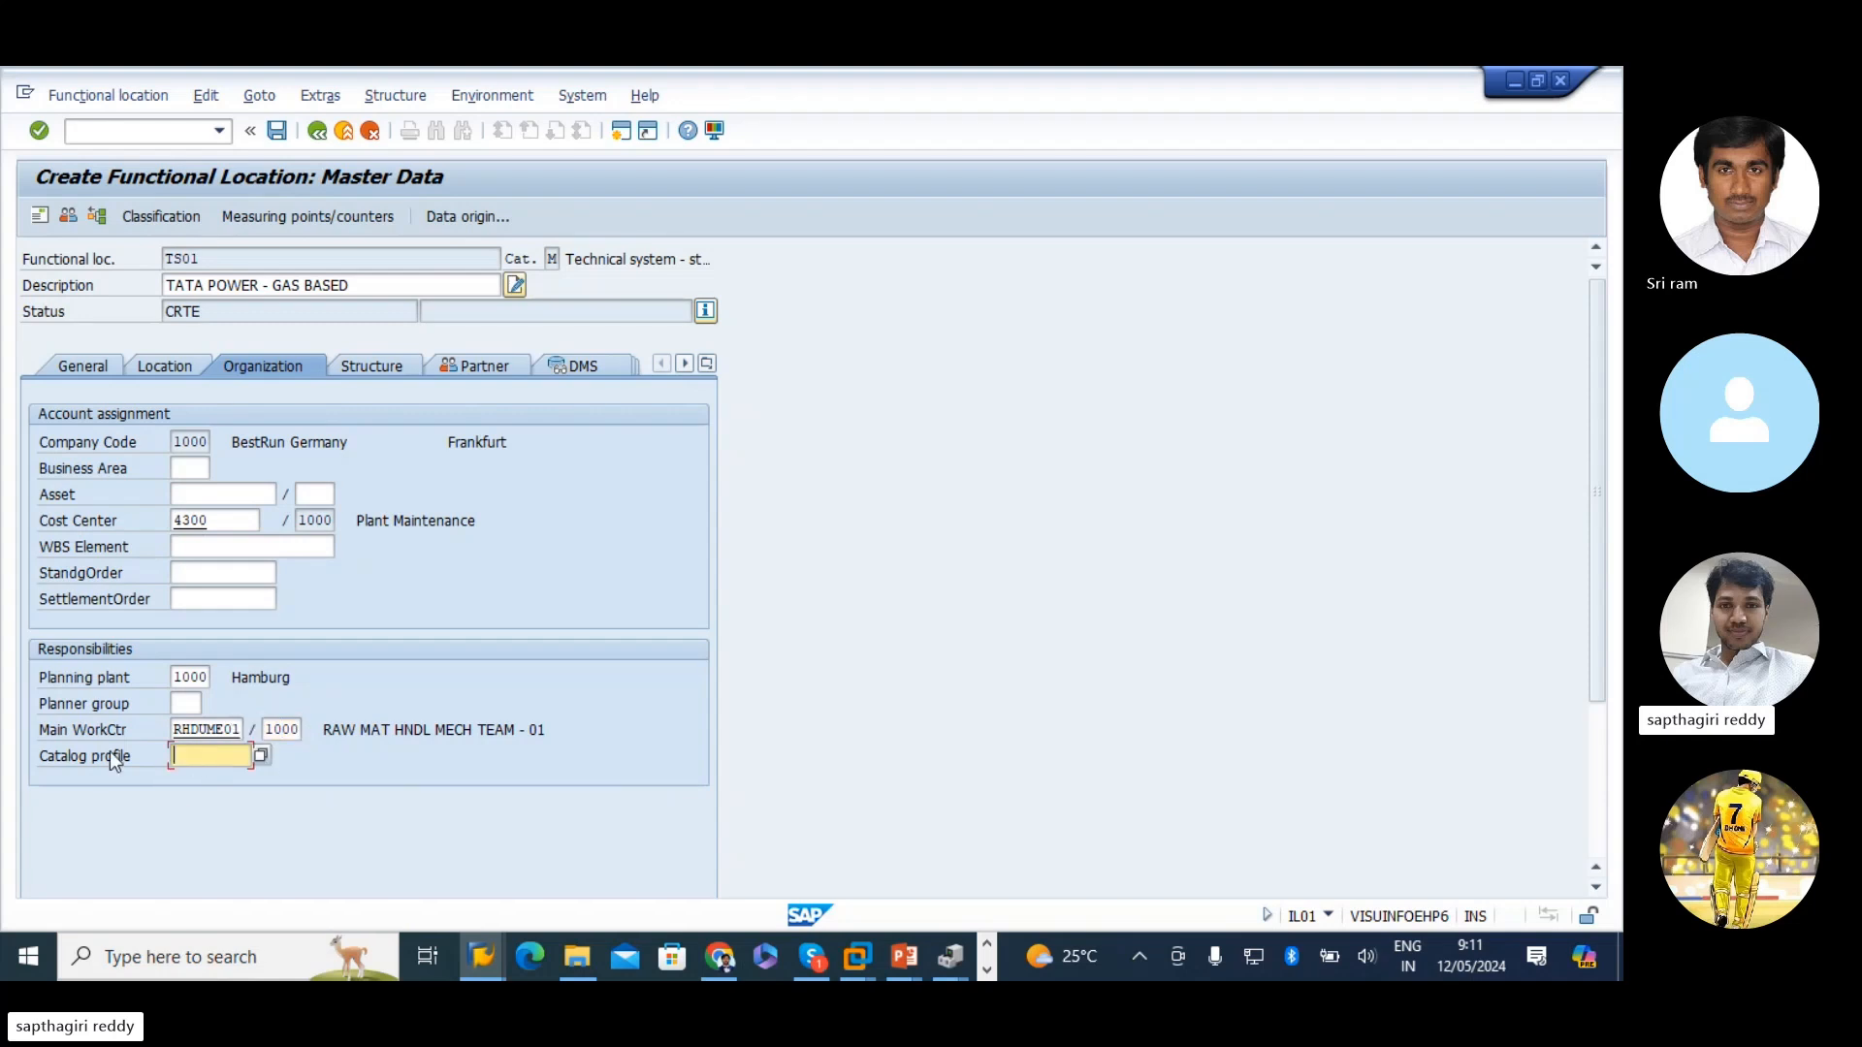
- Set the position in the structuring data of TS01 to 1
click(402, 365)
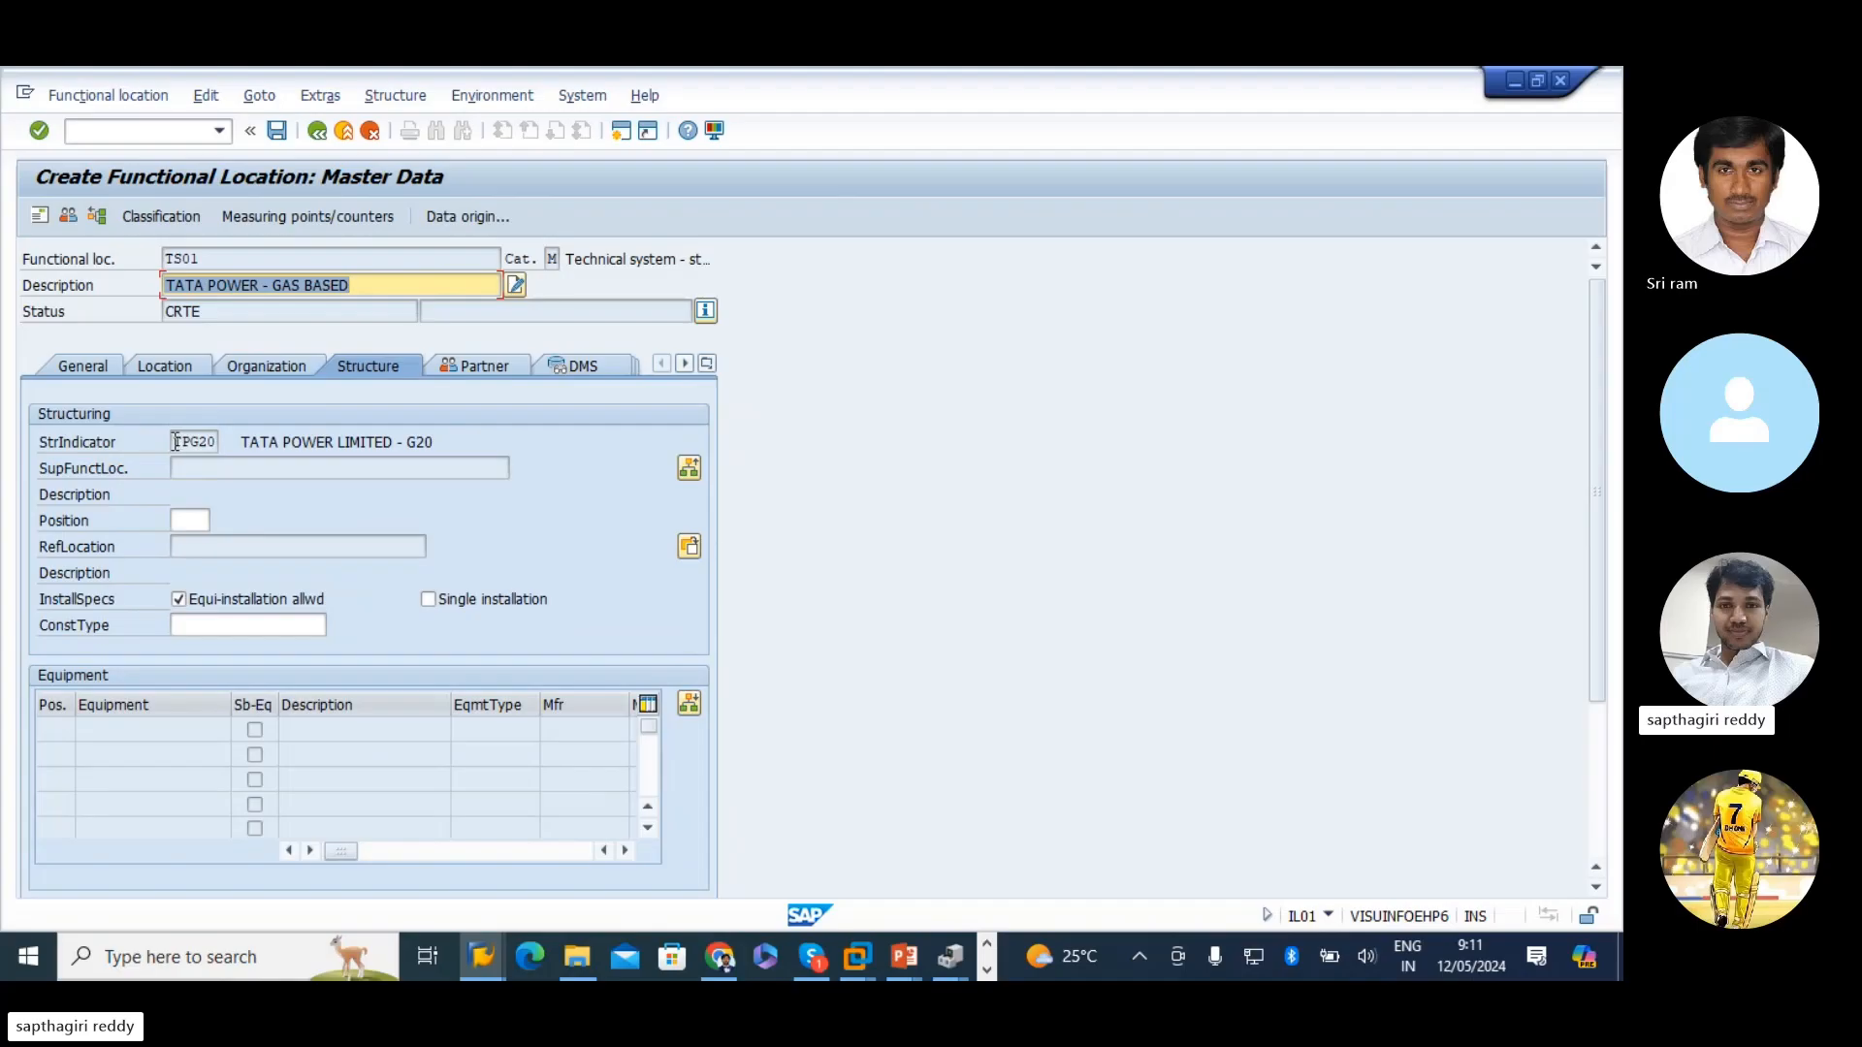
drag(175, 442, 216, 443)
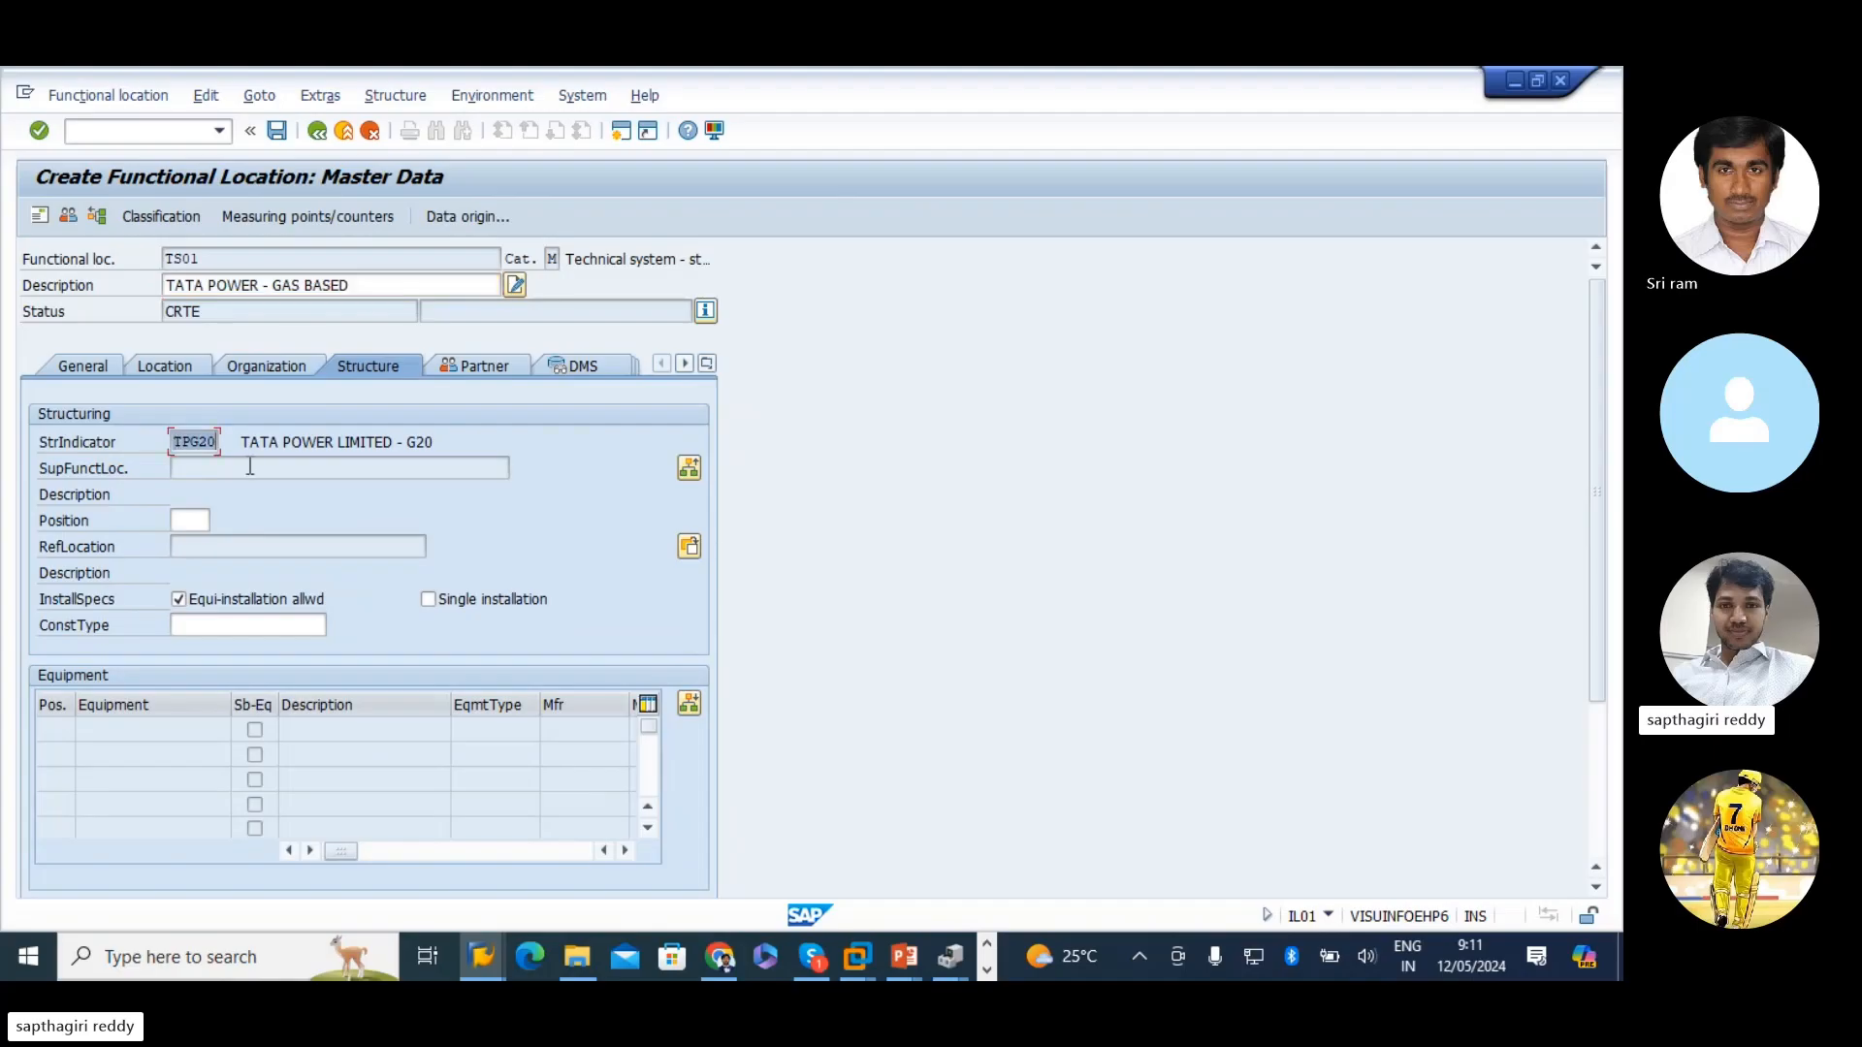
click(221, 260)
click(506, 441)
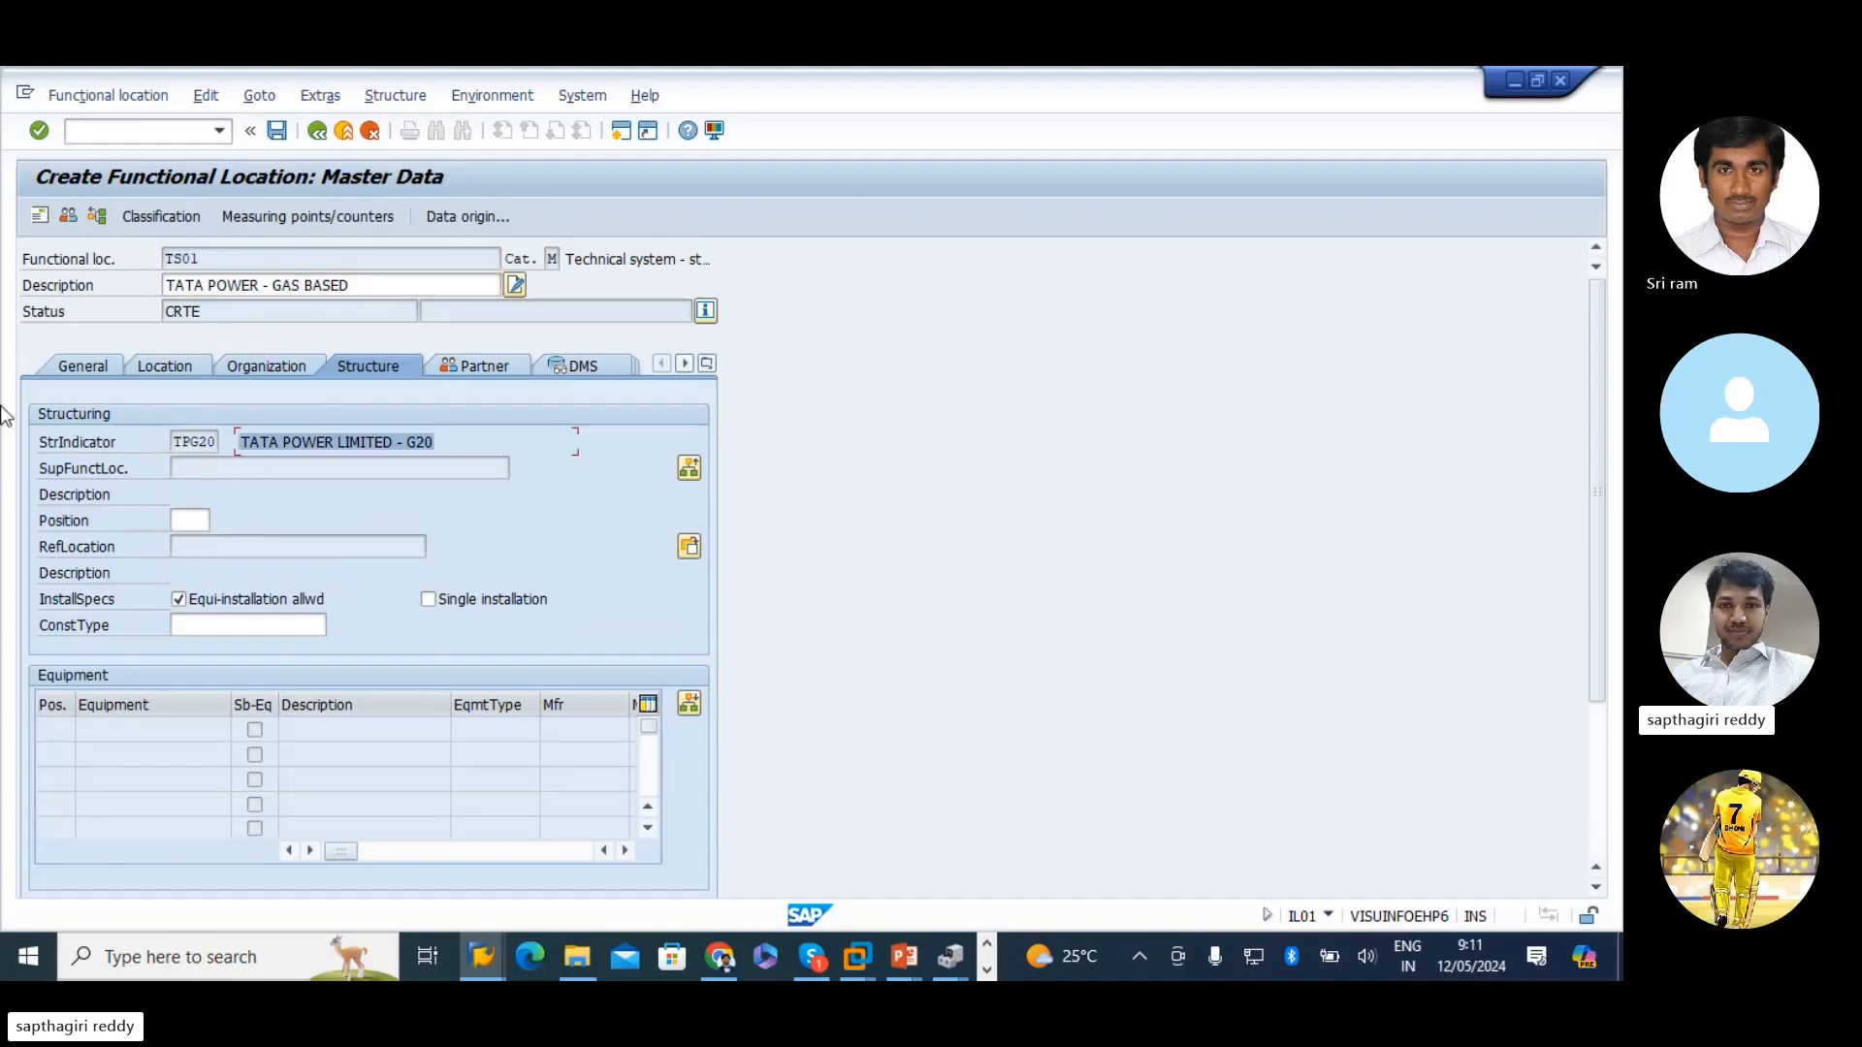
click(186, 521)
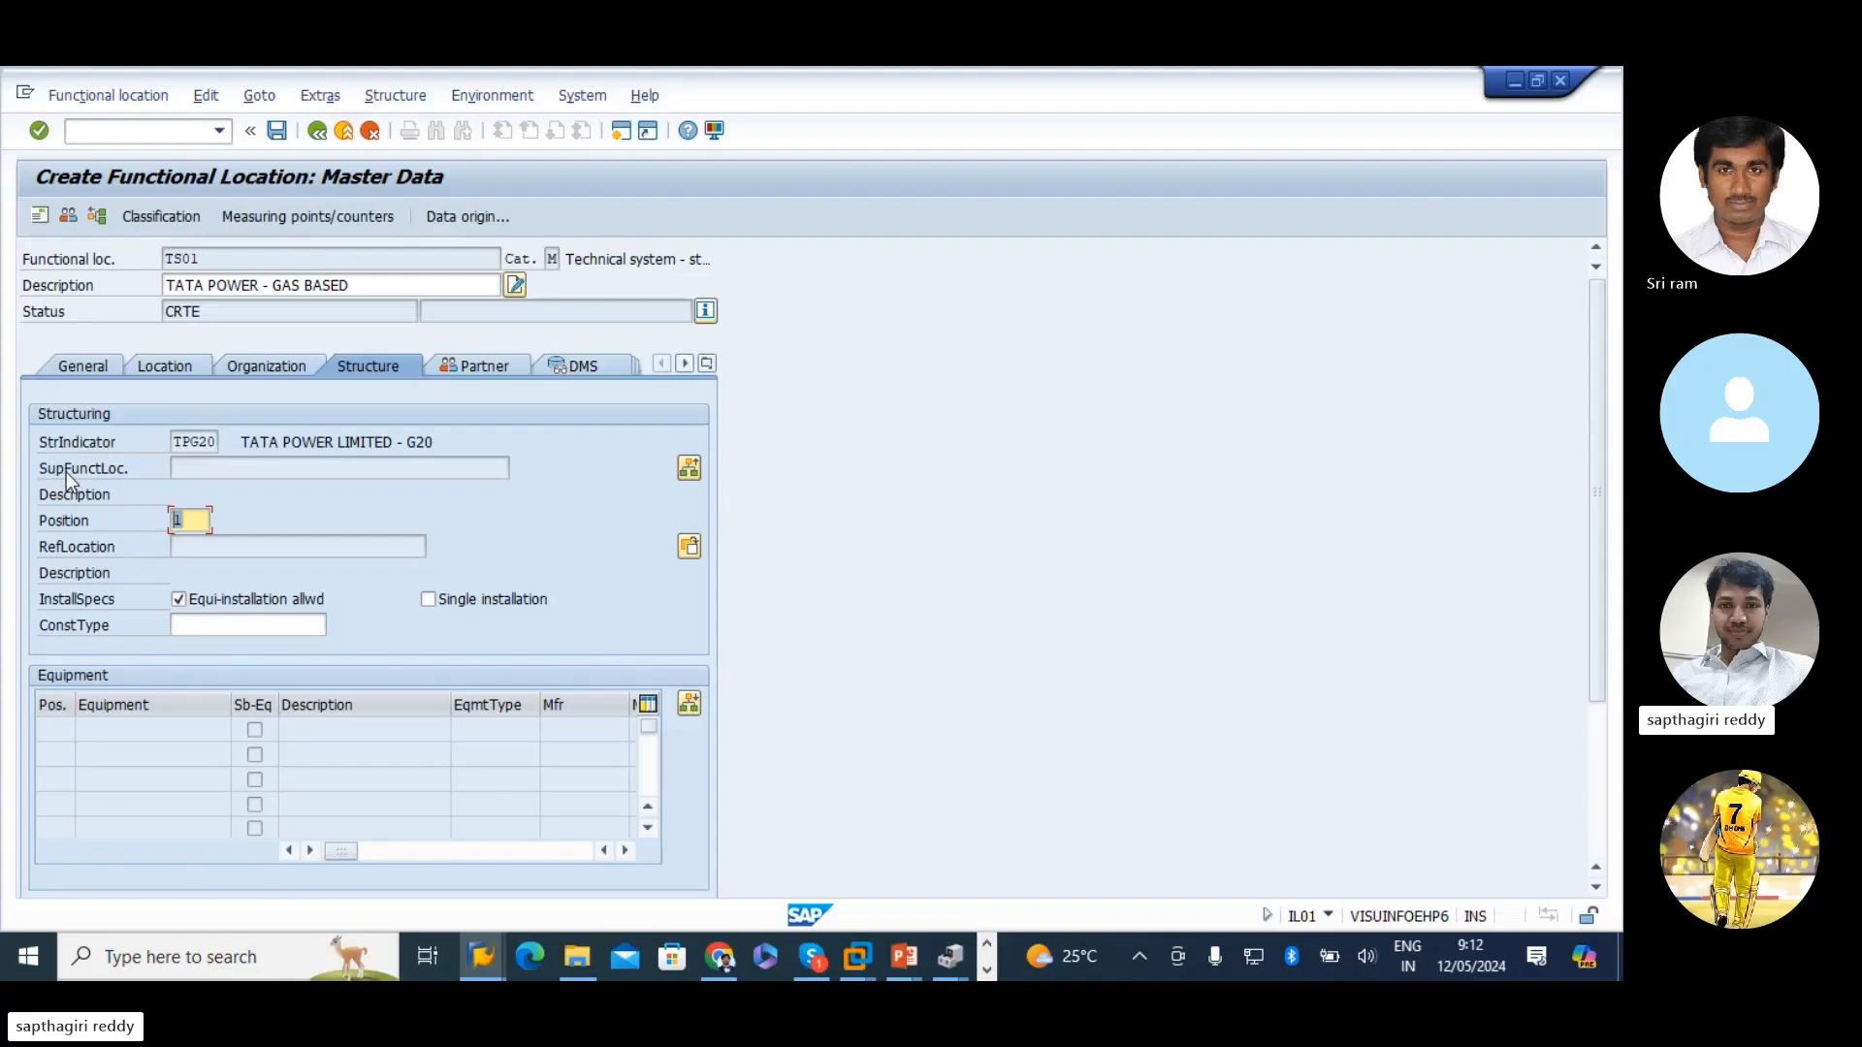
double_click(209, 258)
click(689, 468)
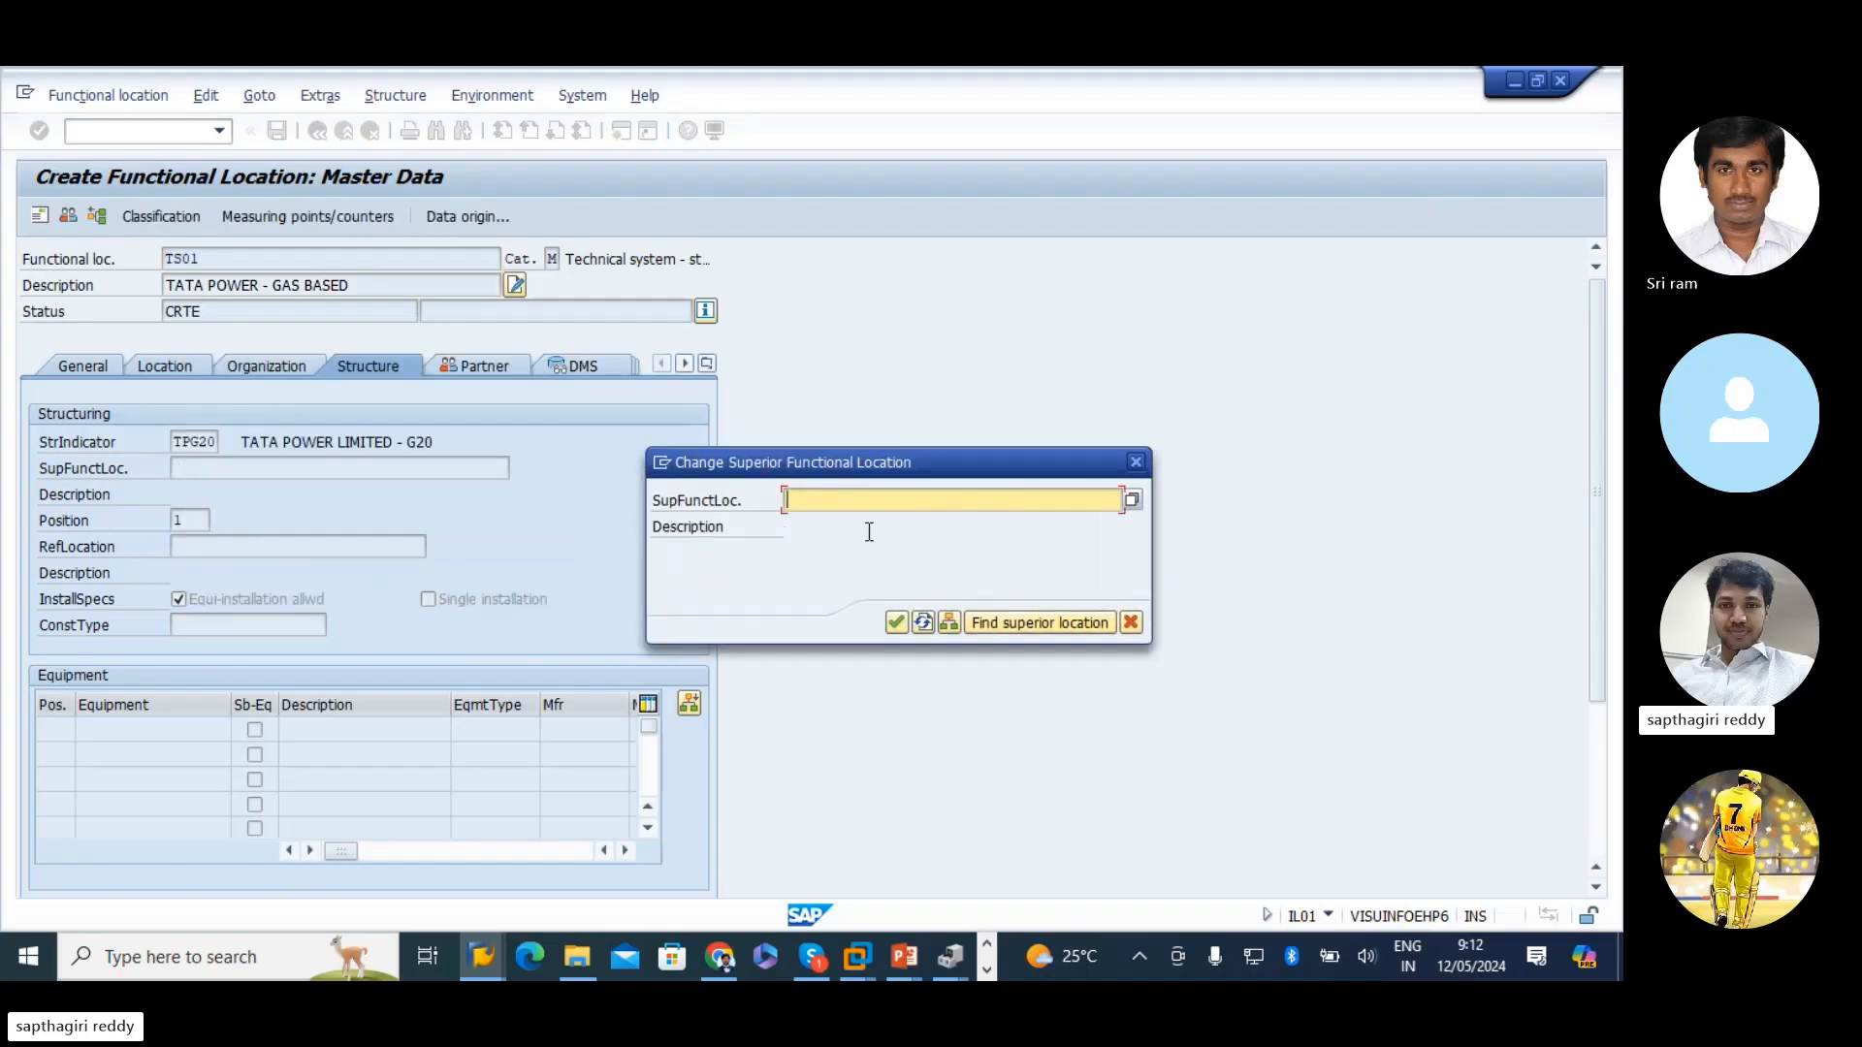
click(1137, 462)
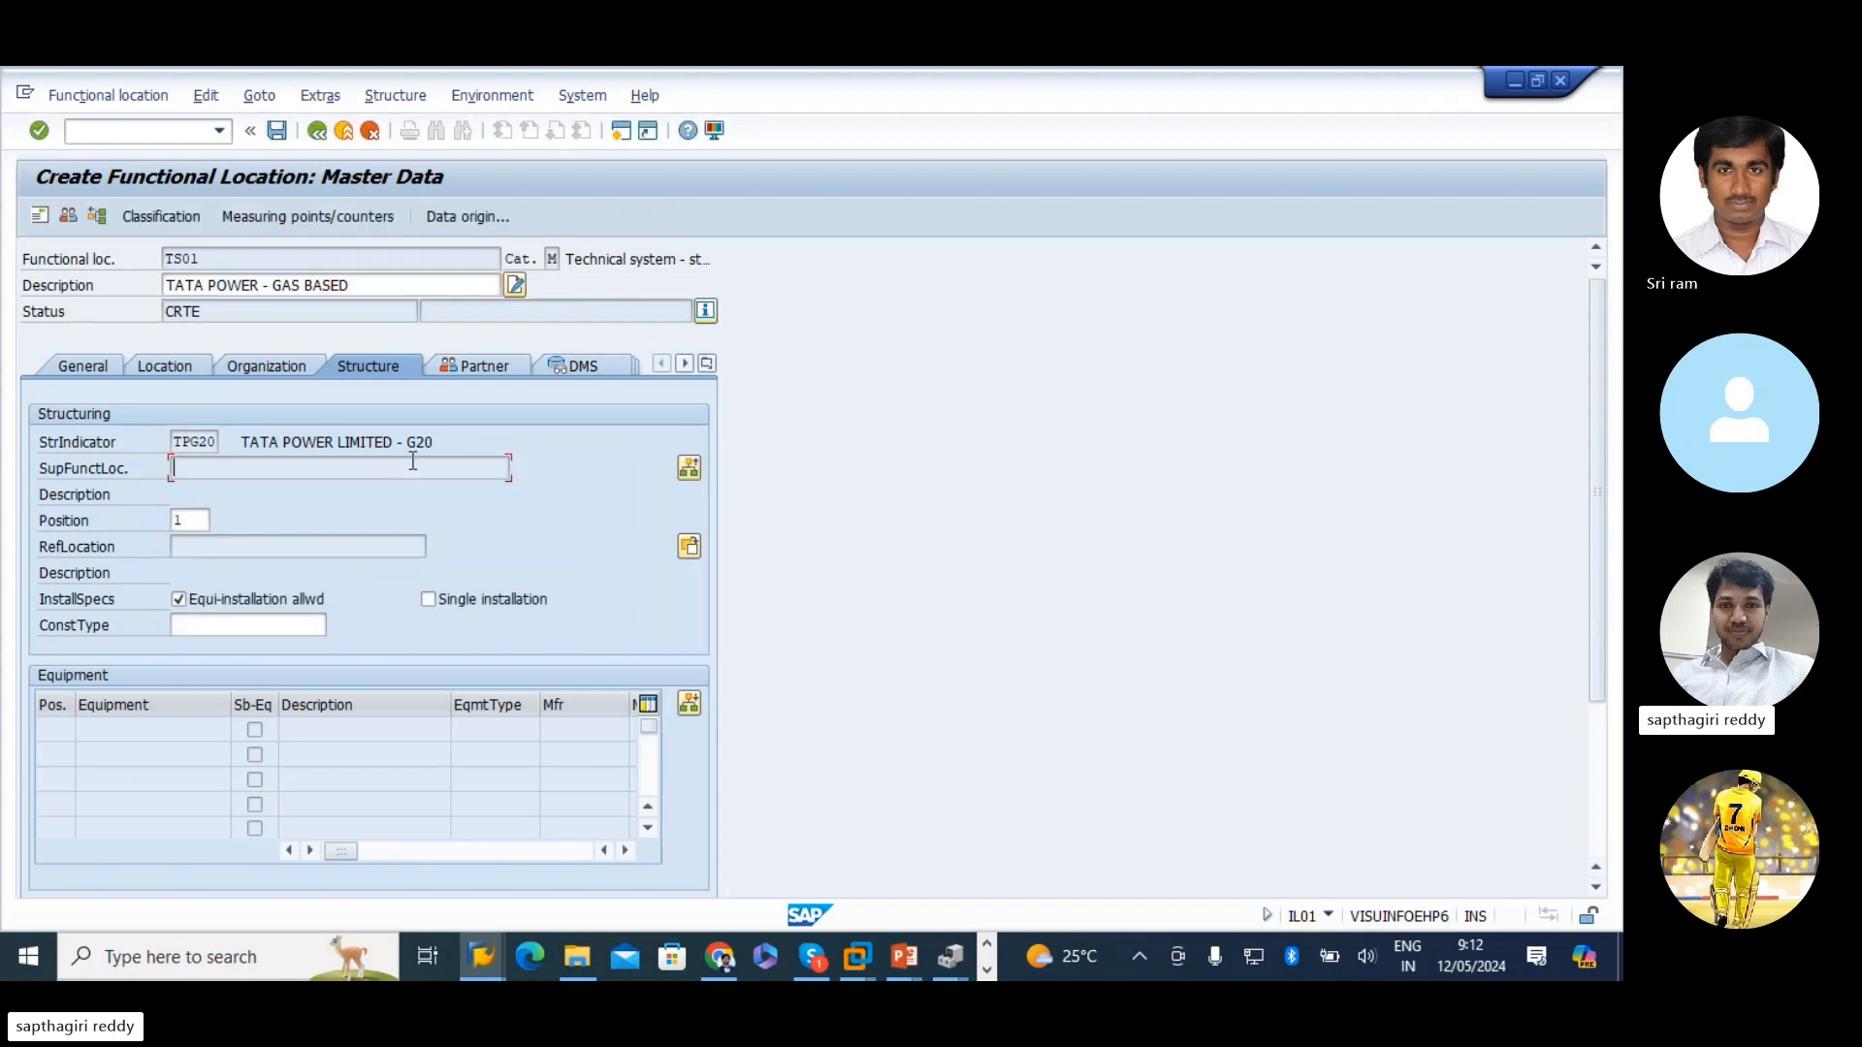
- Disallow equipment installation in the installation specifications of TS01
double_click(199, 254)
click(179, 599)
click(197, 627)
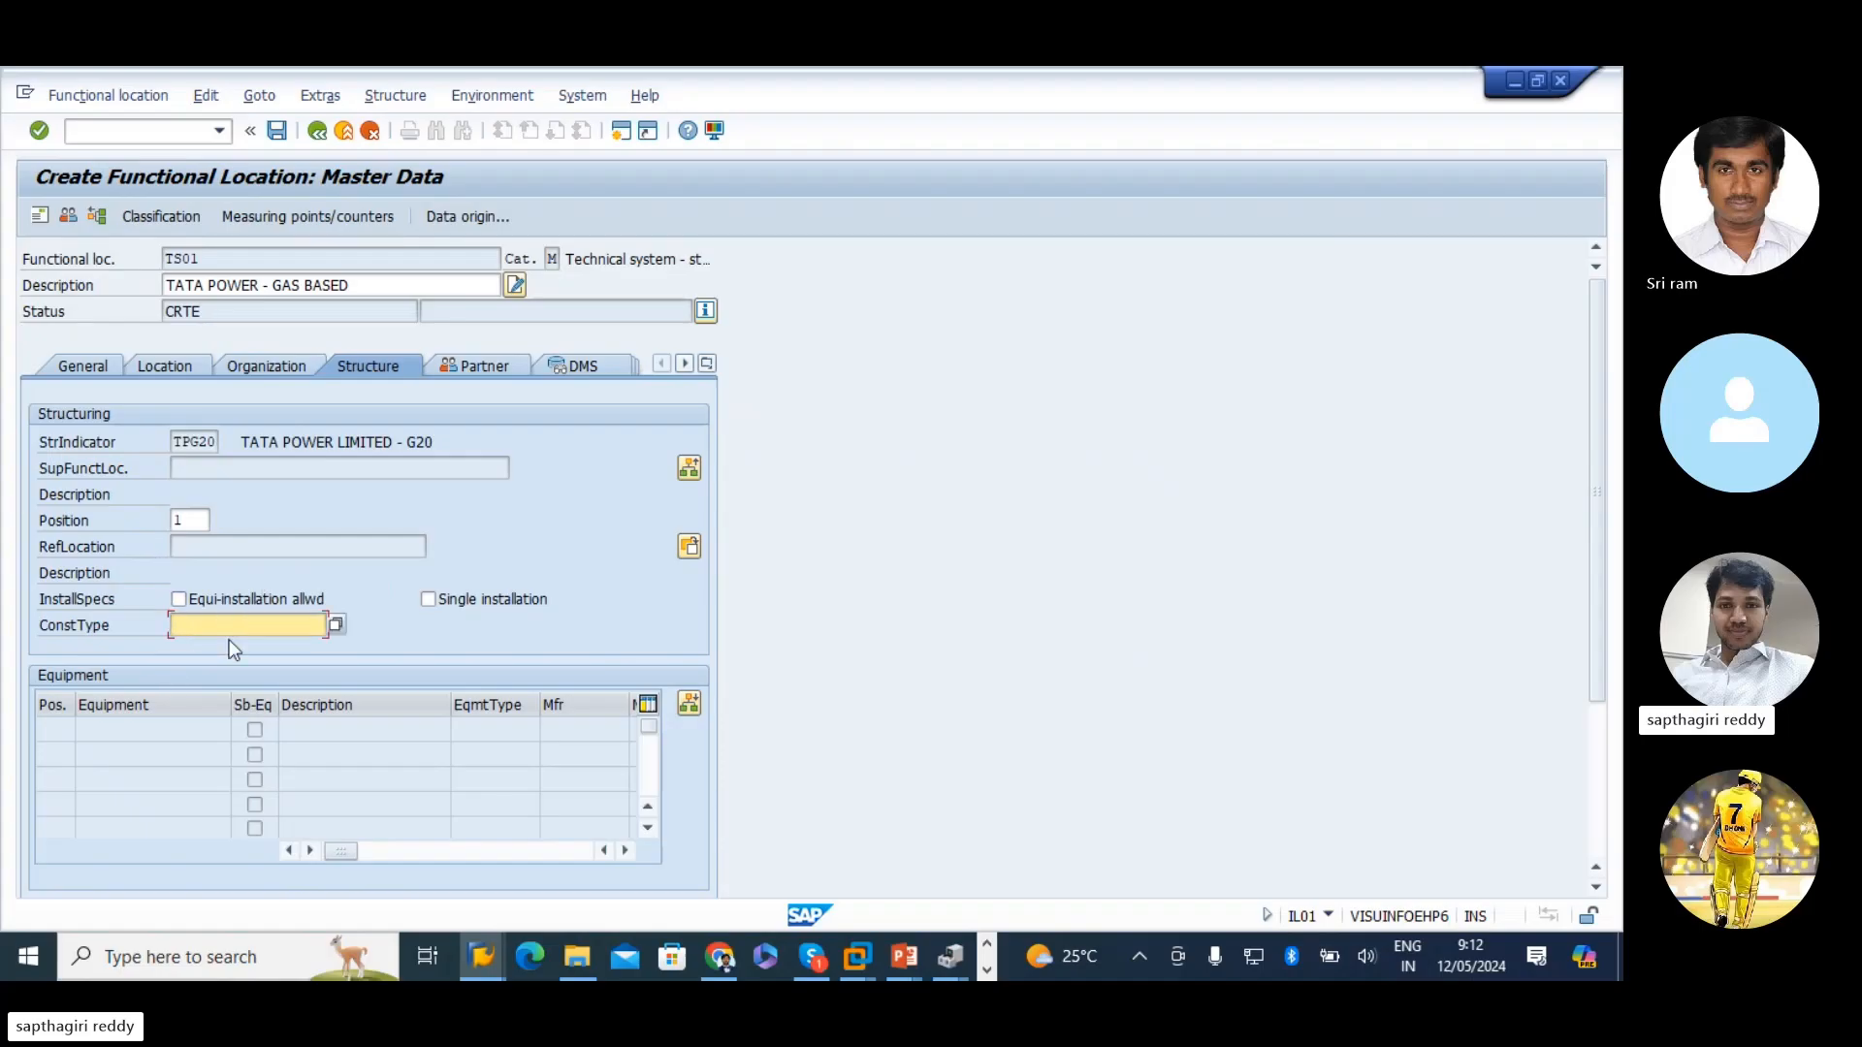
- Assign the function Department resp. to the first entry in the partner data of TS01
click(470, 373)
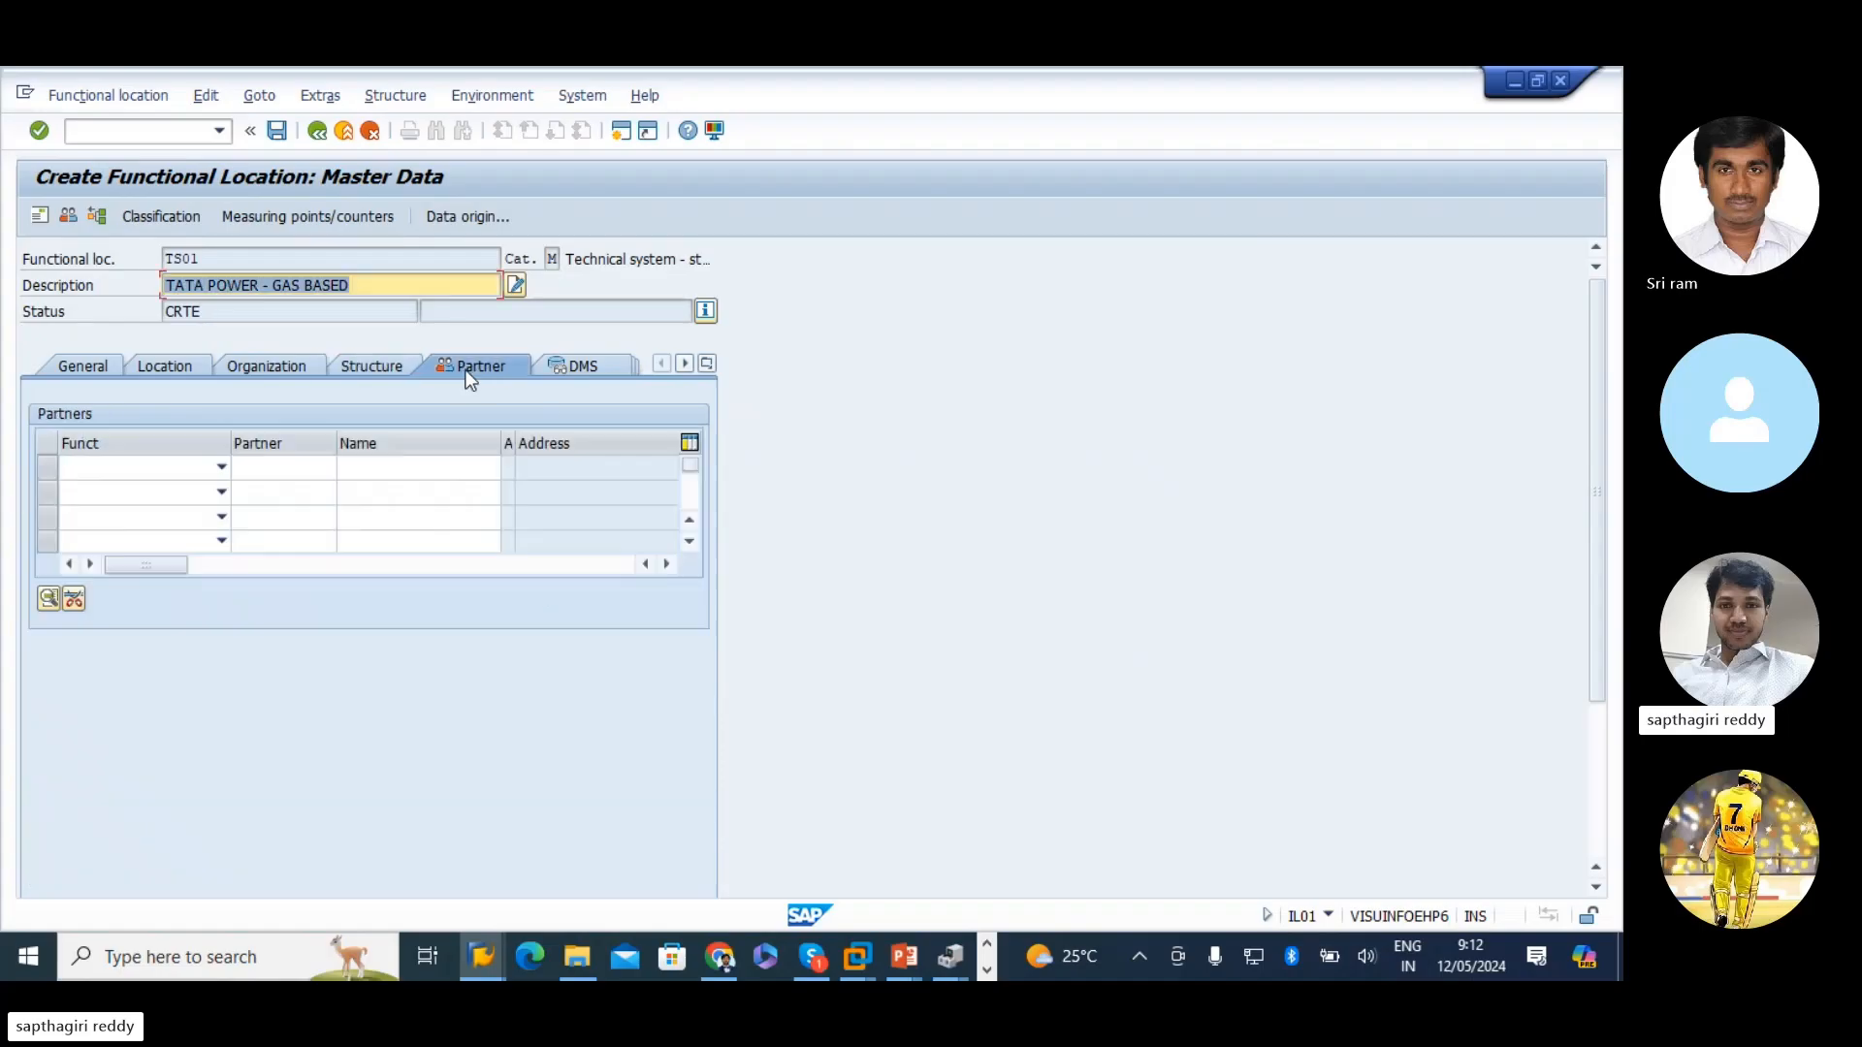
click(223, 255)
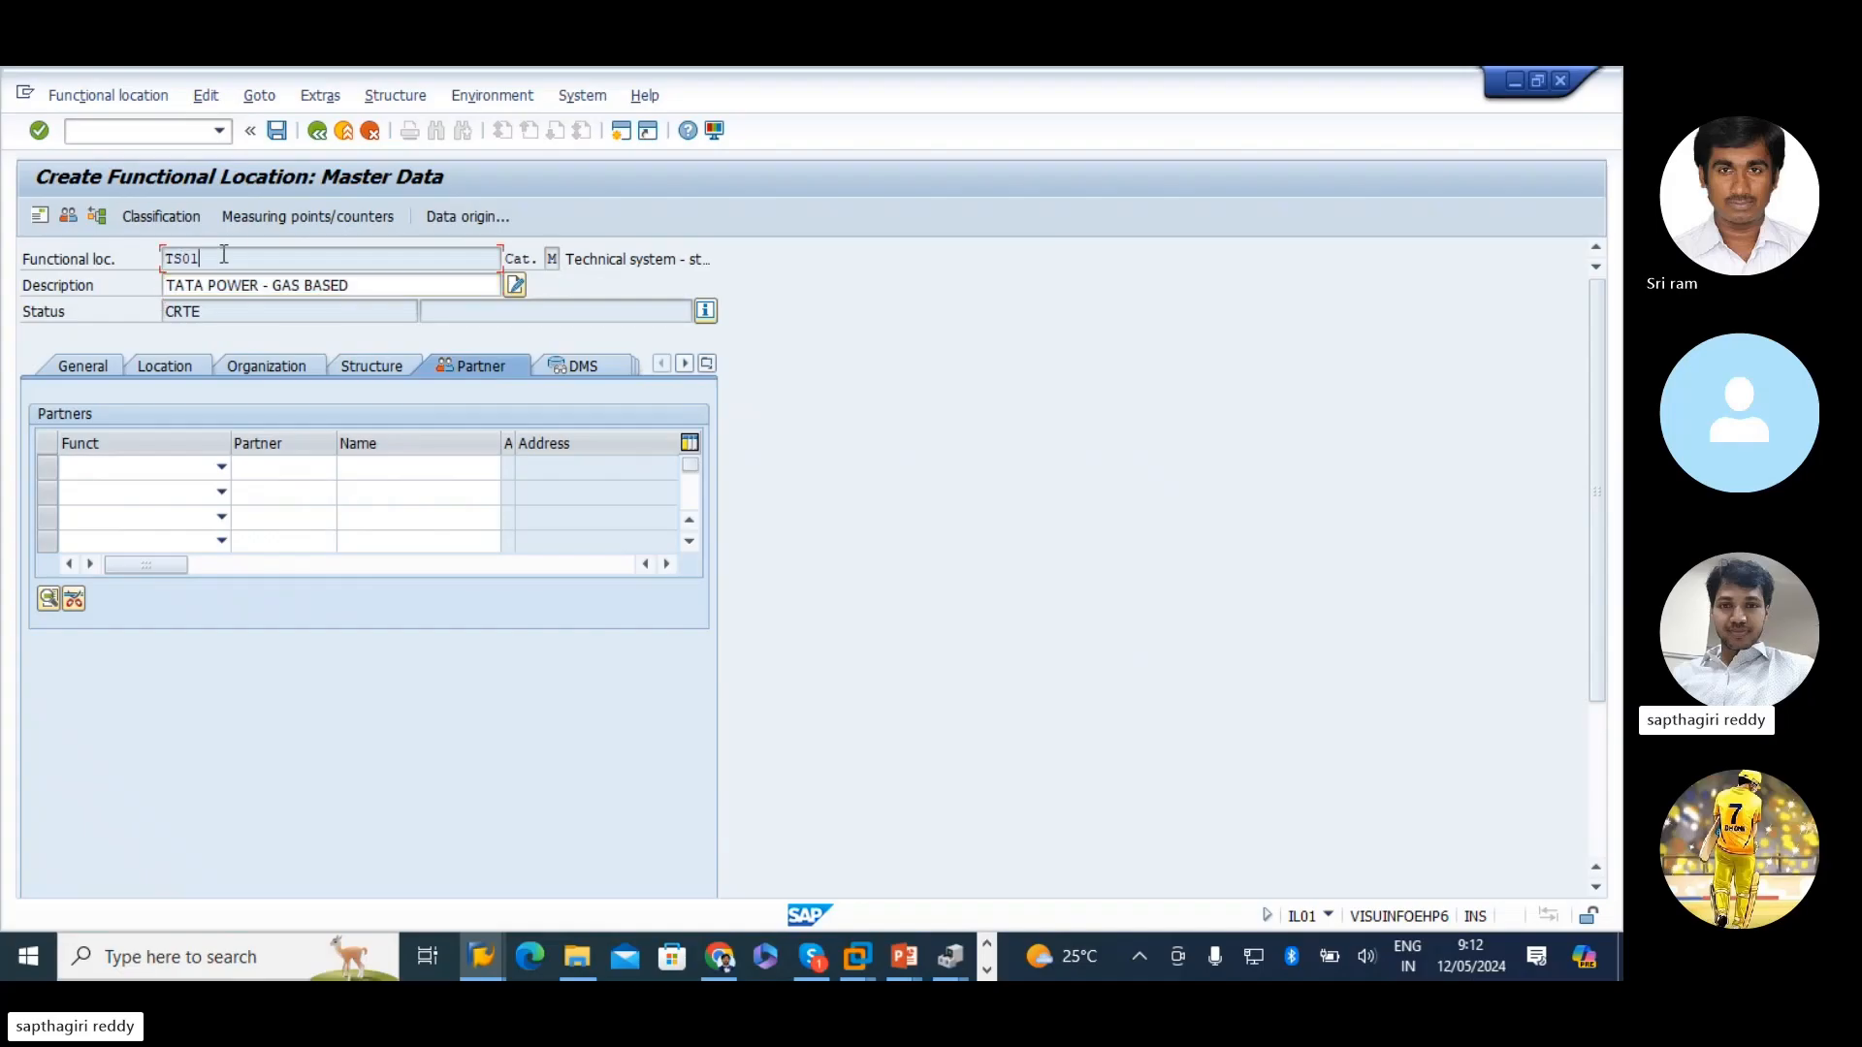
click(221, 466)
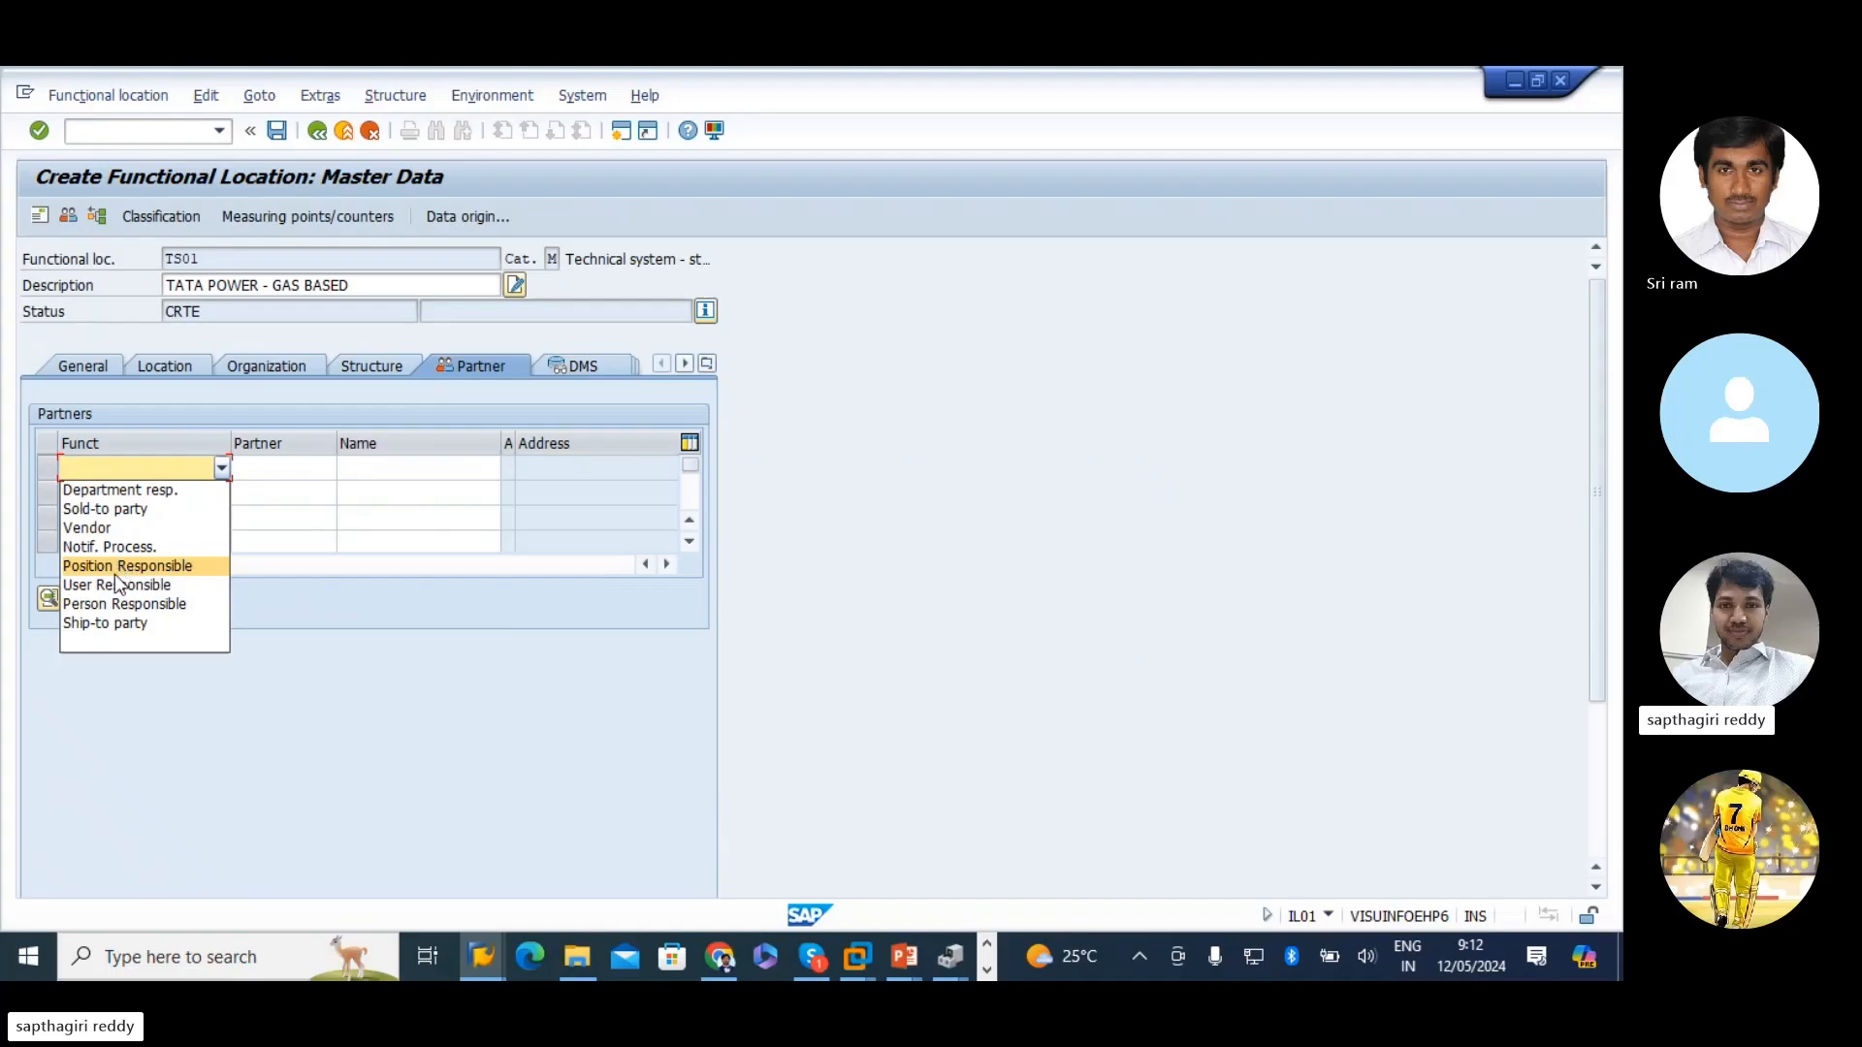
click(121, 490)
- Assign organizational unit 00 Human Resources as the partner for the Department resp. function of TS01
click(299, 466)
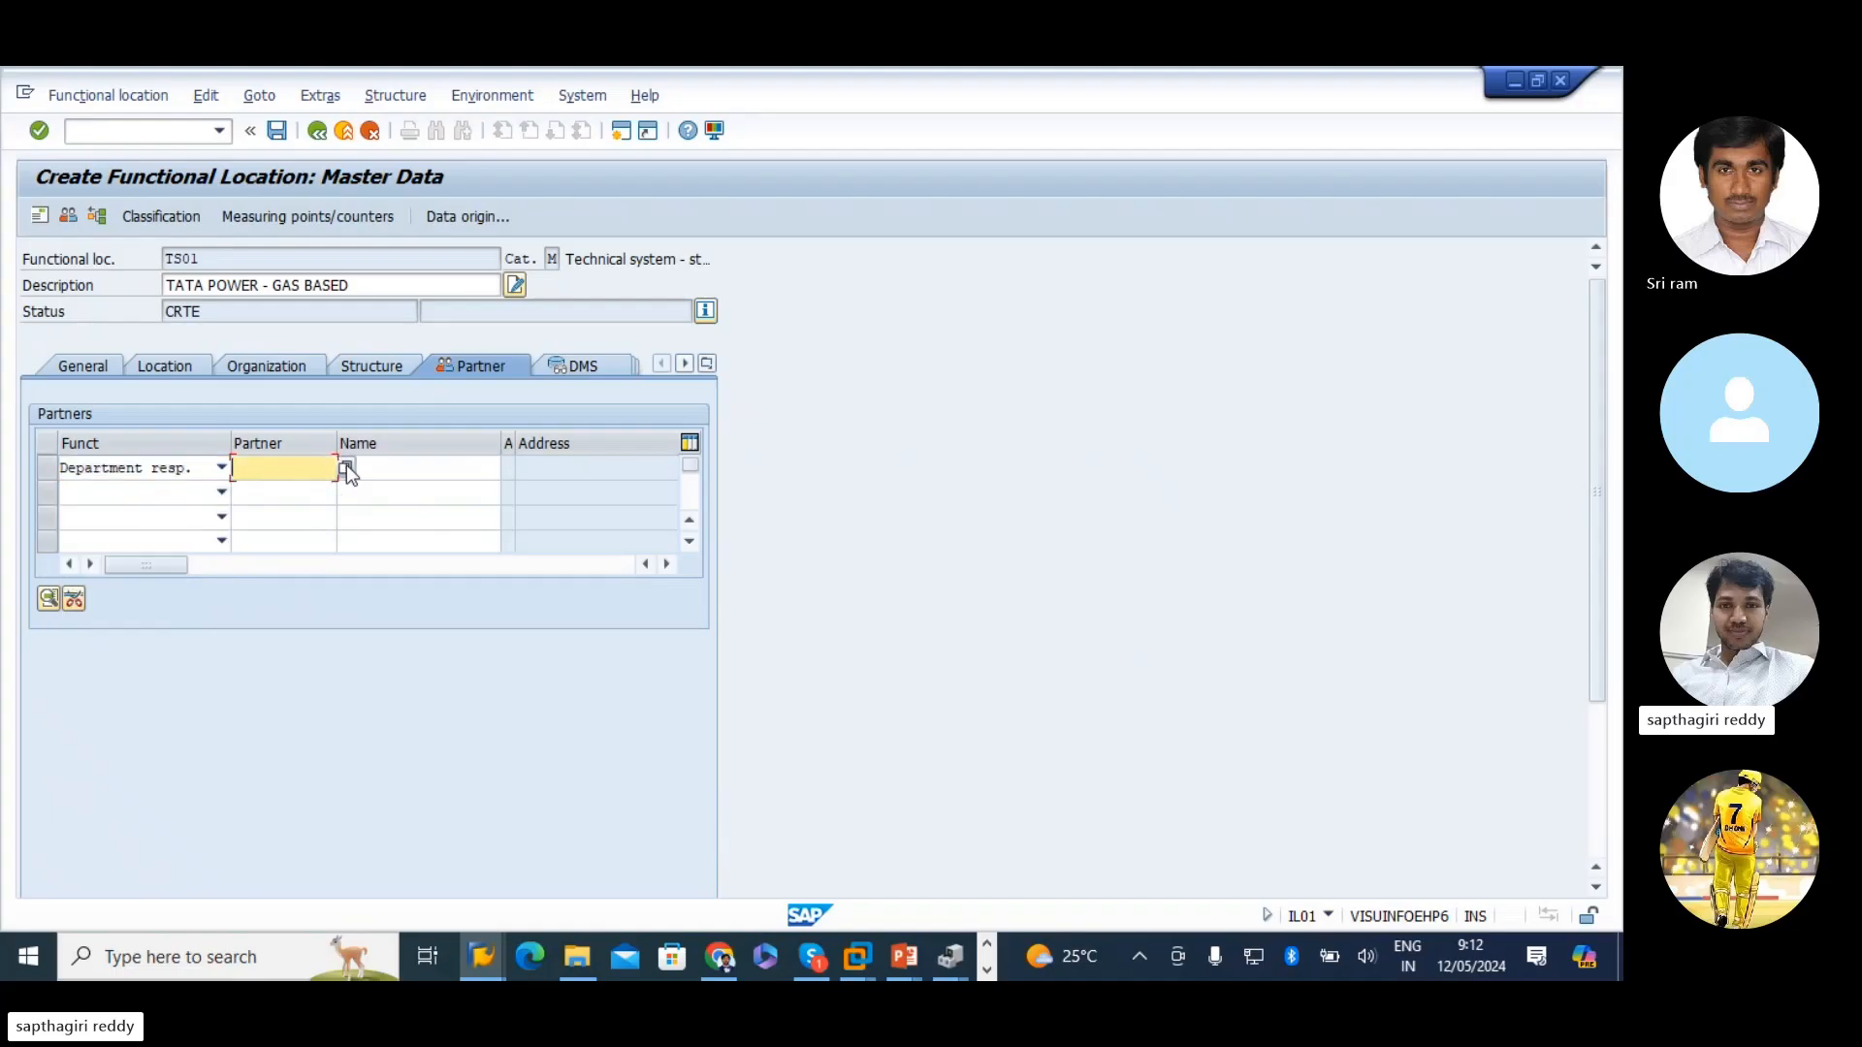
click(346, 467)
click(271, 429)
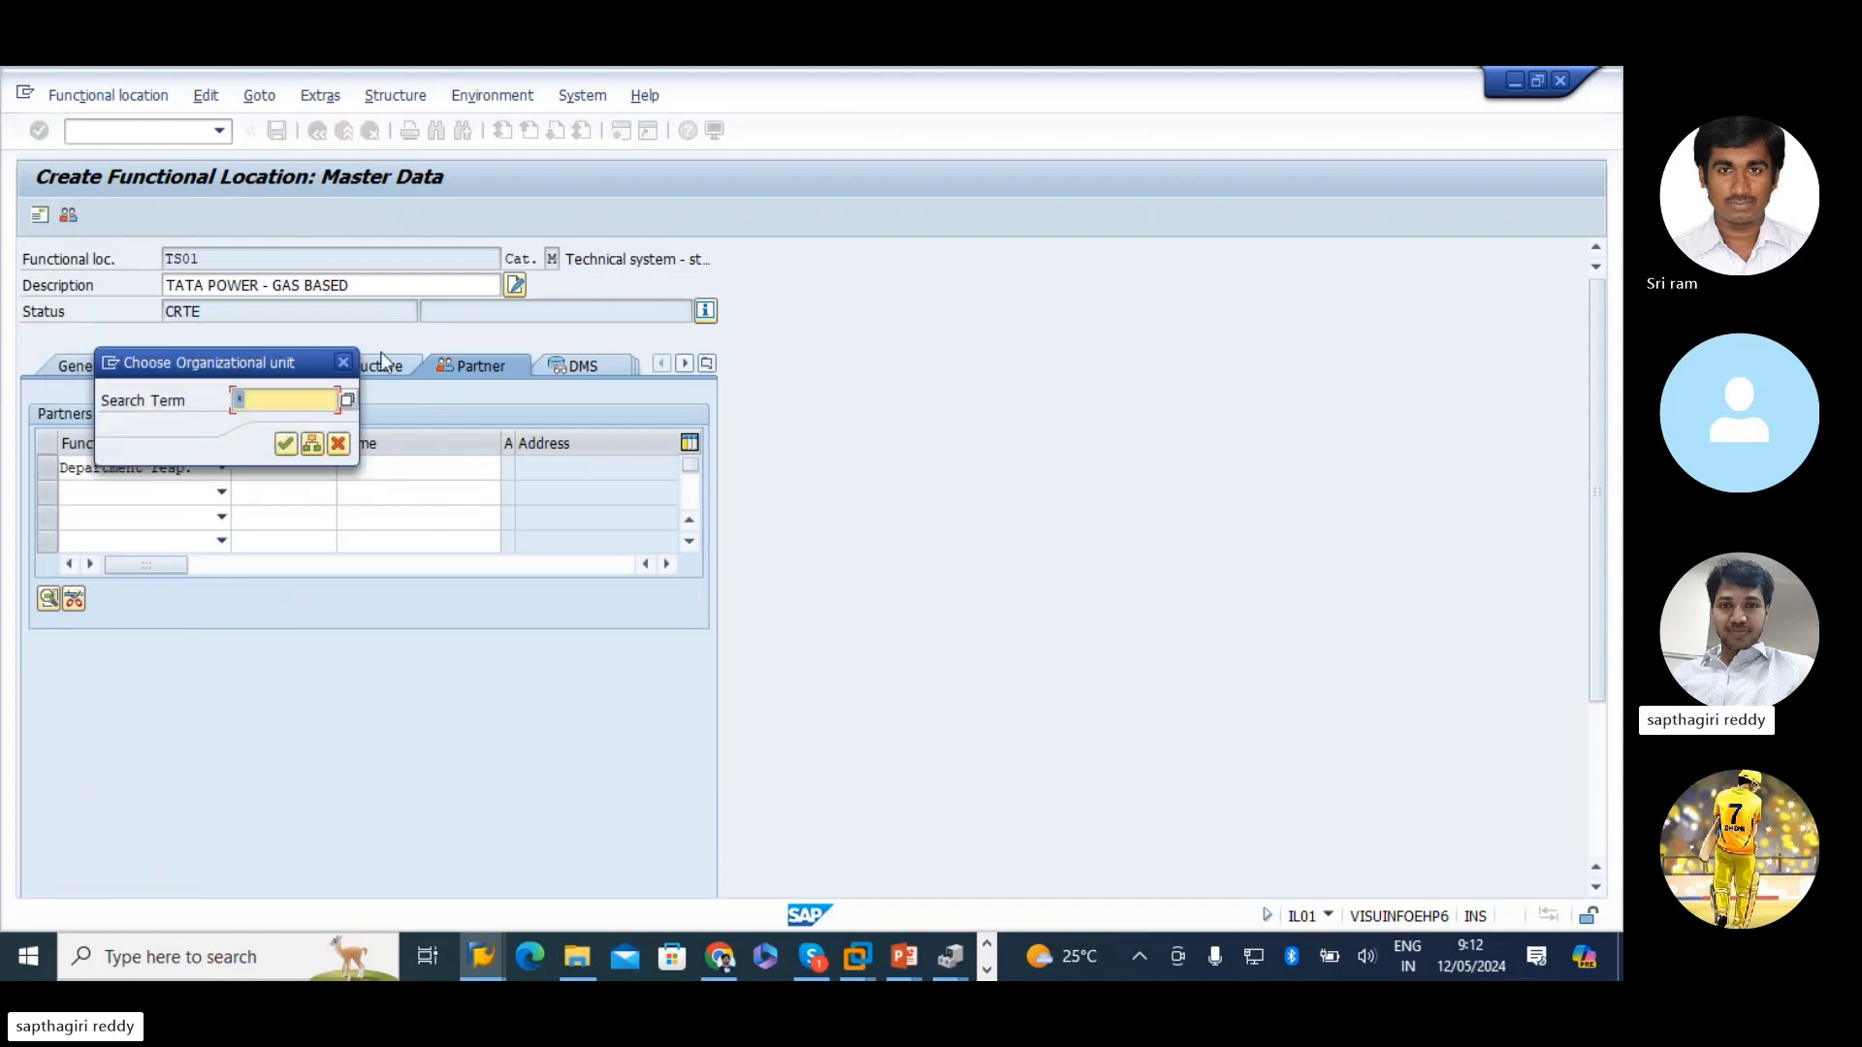
click(285, 444)
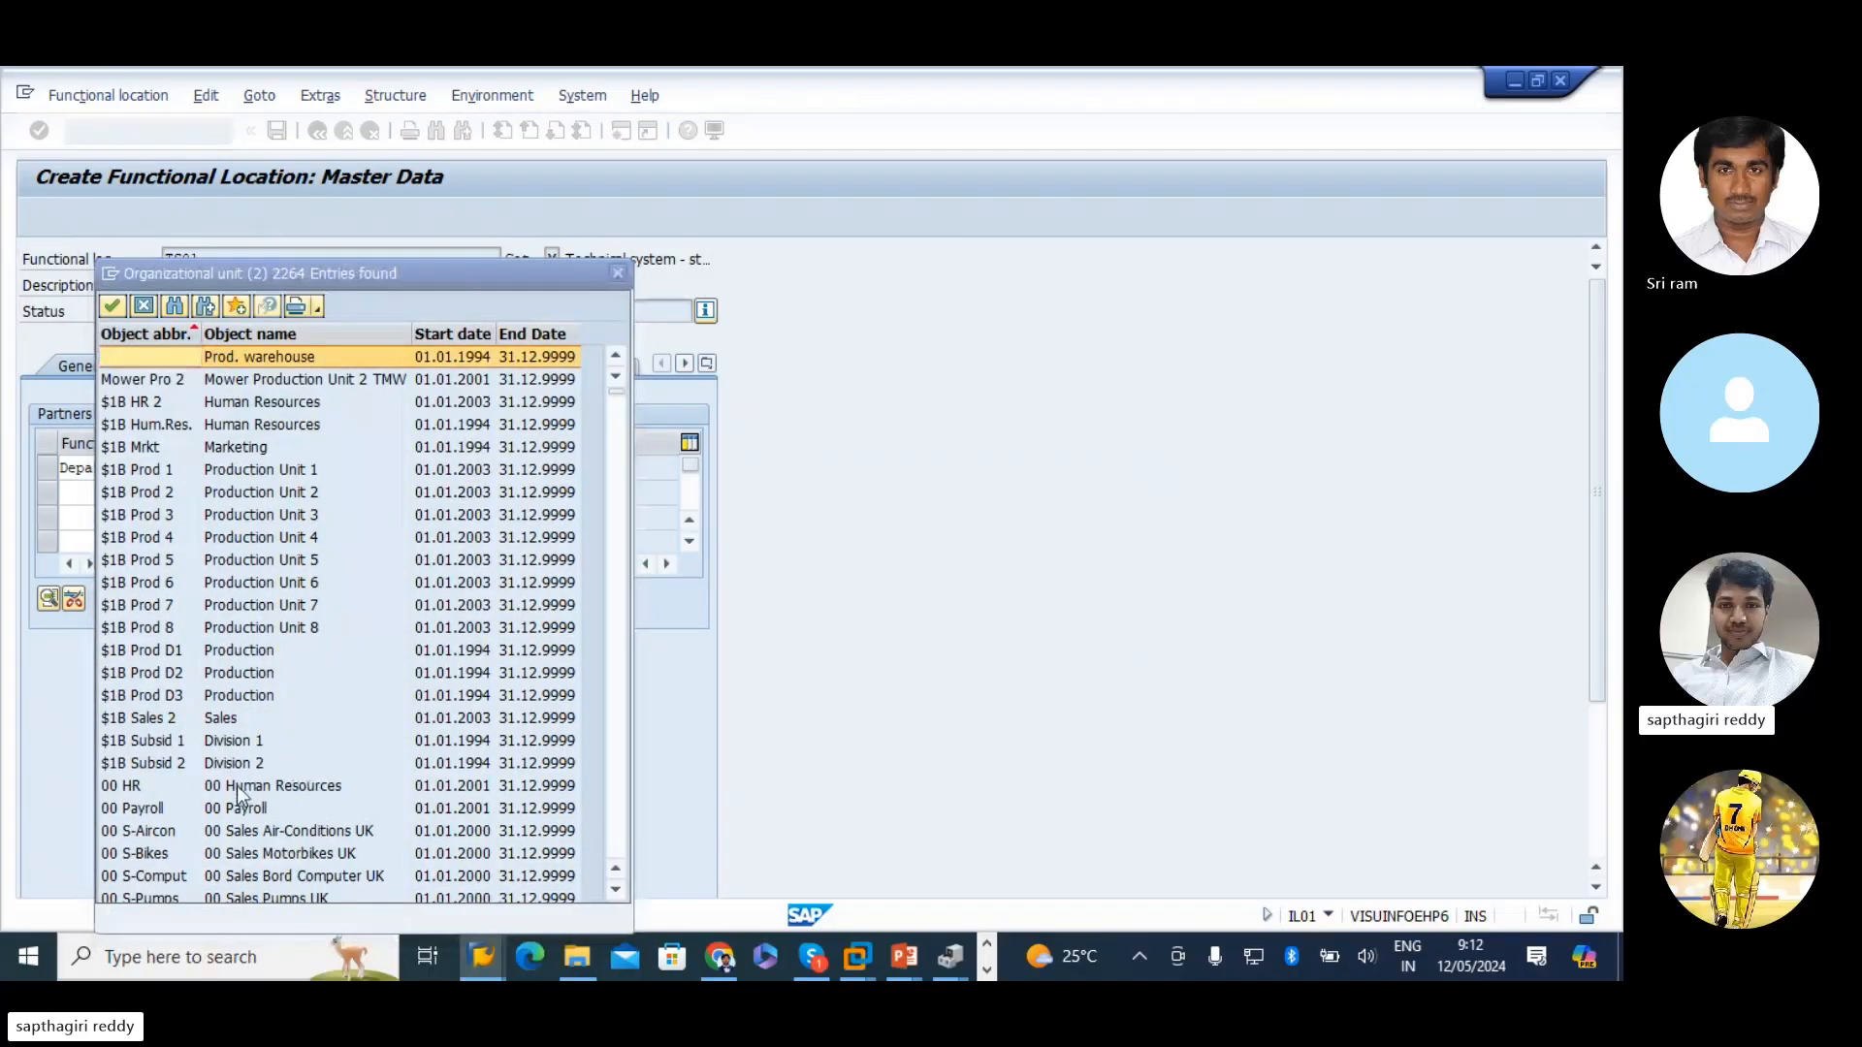
scroll(256, 784, down, 2)
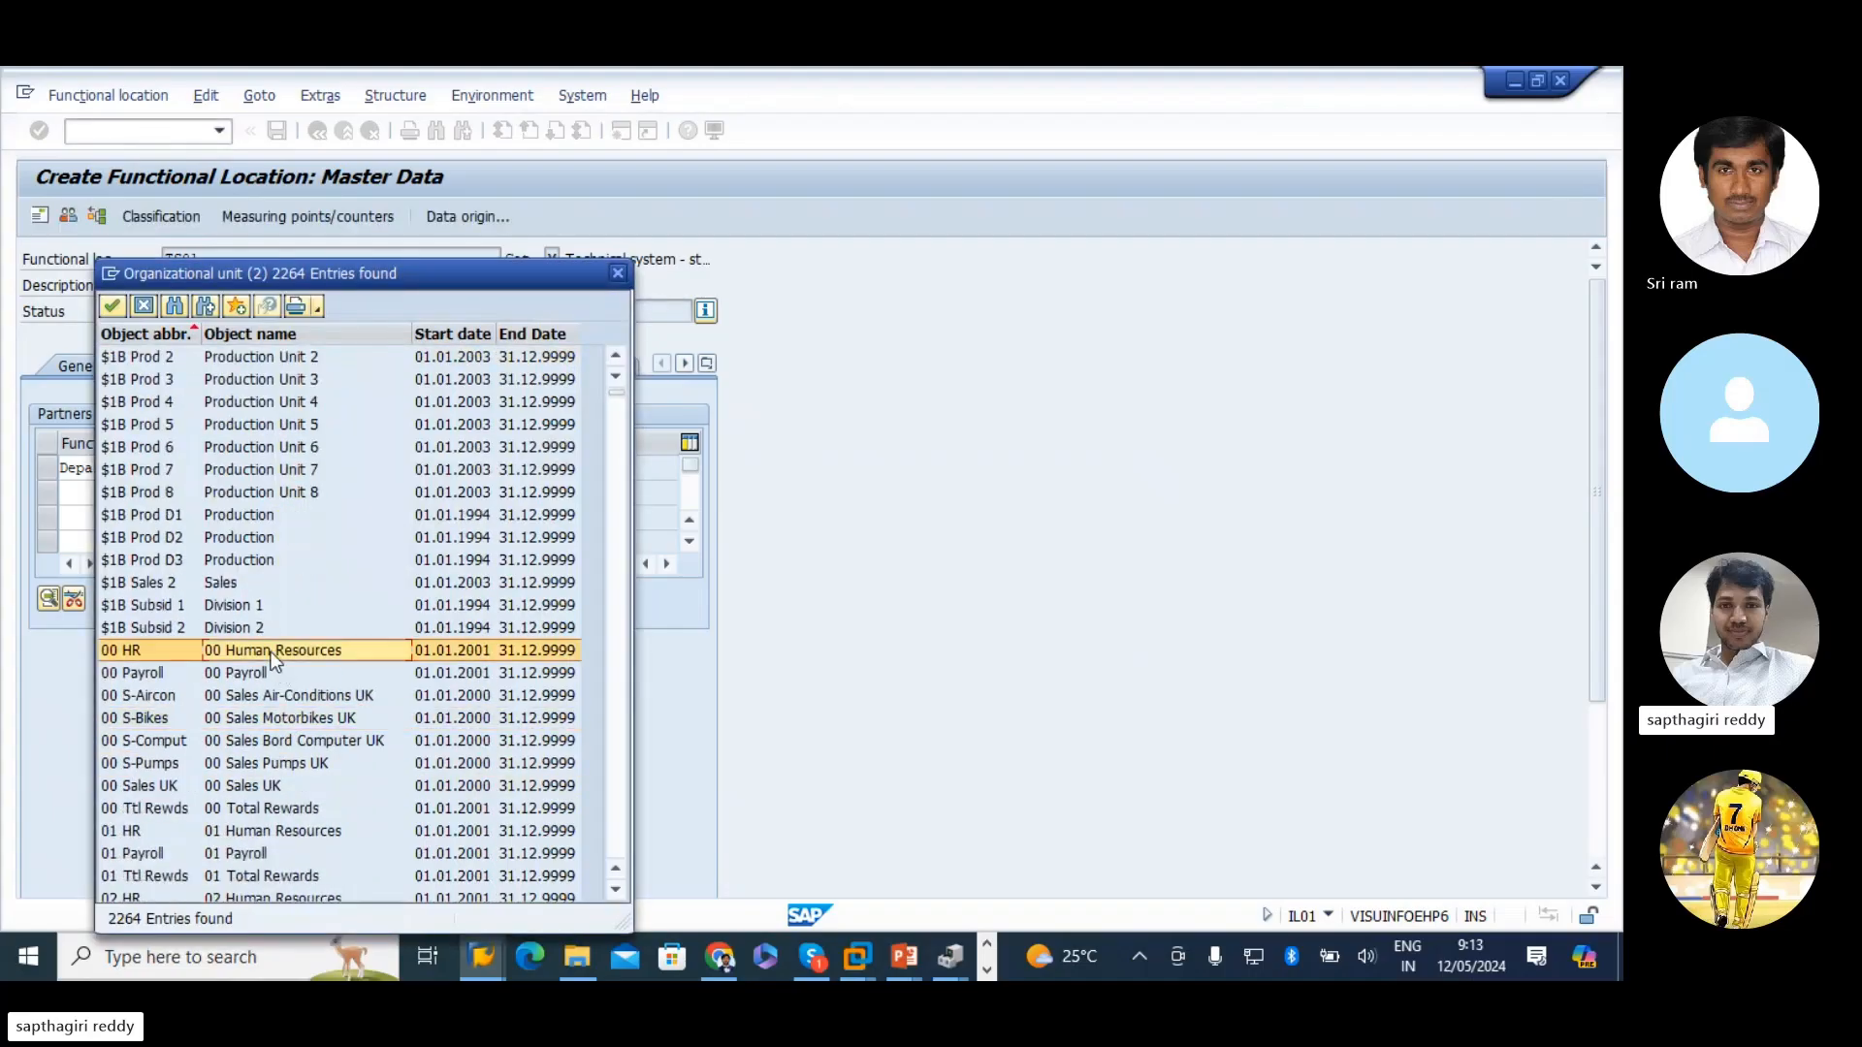
double_click(137, 649)
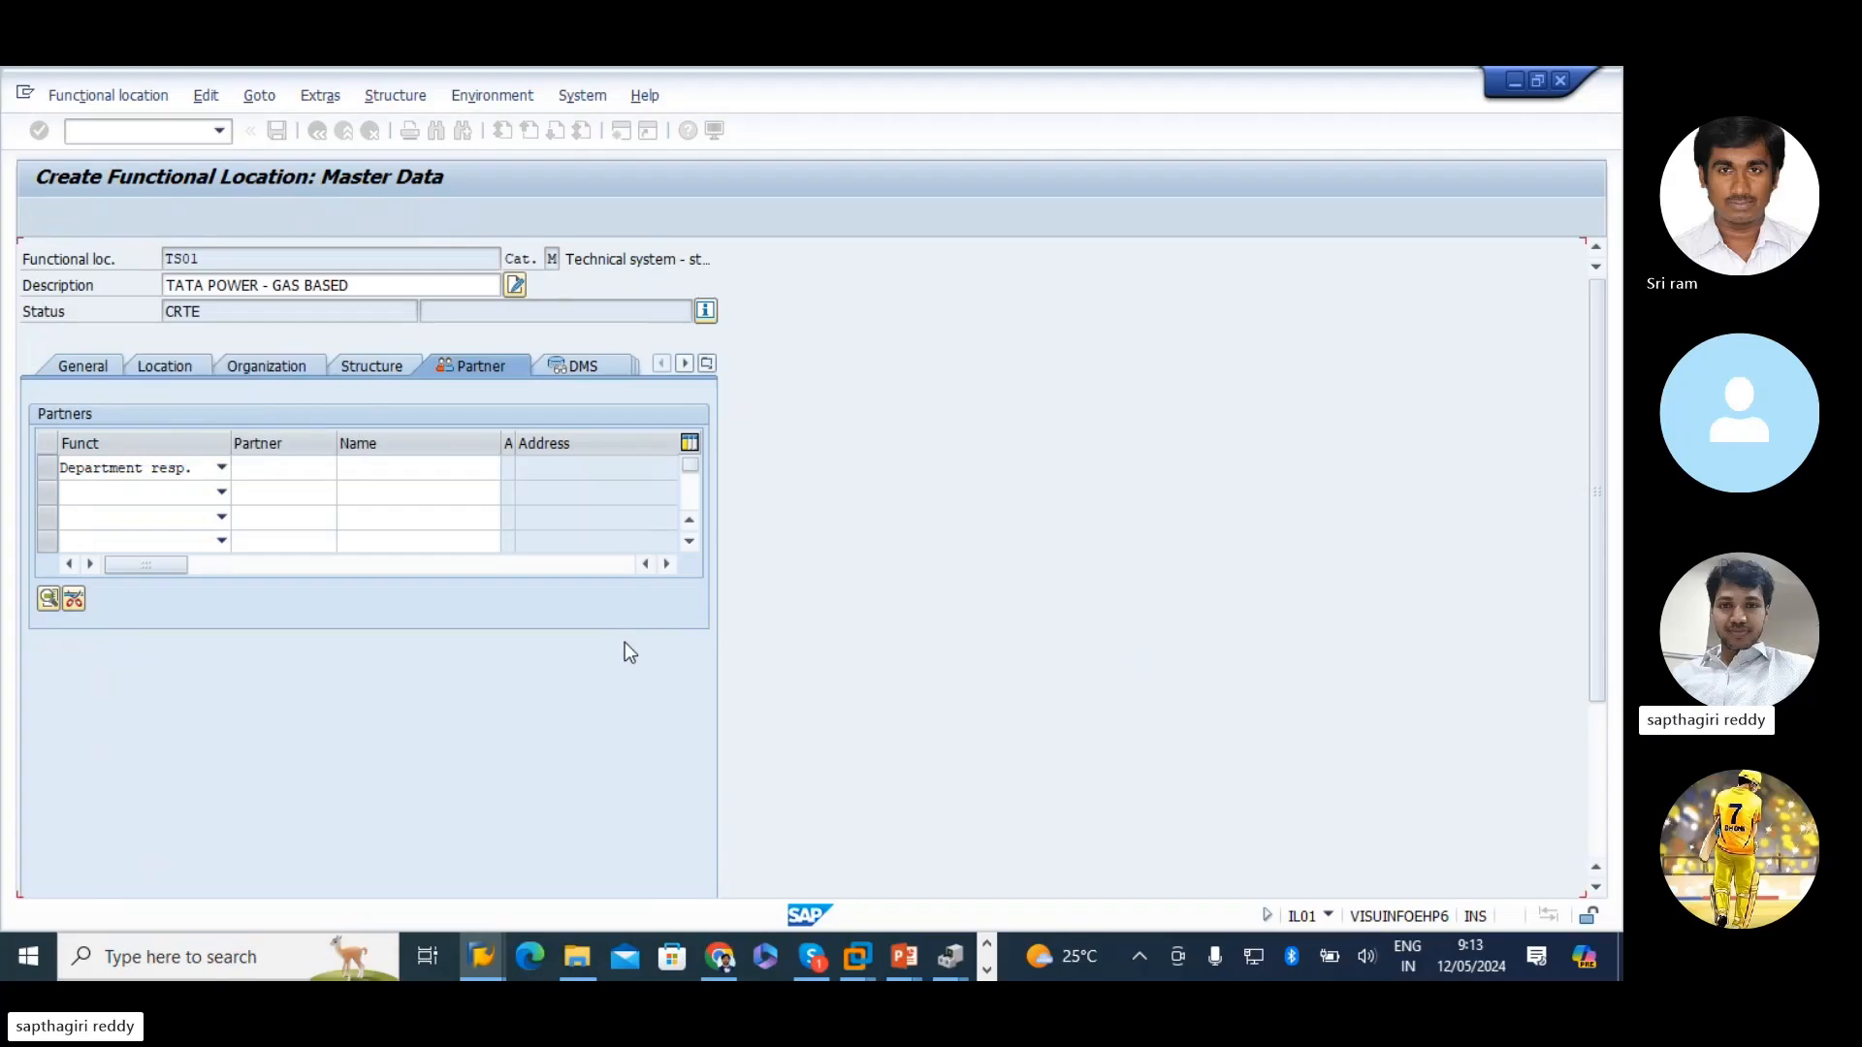
click(577, 474)
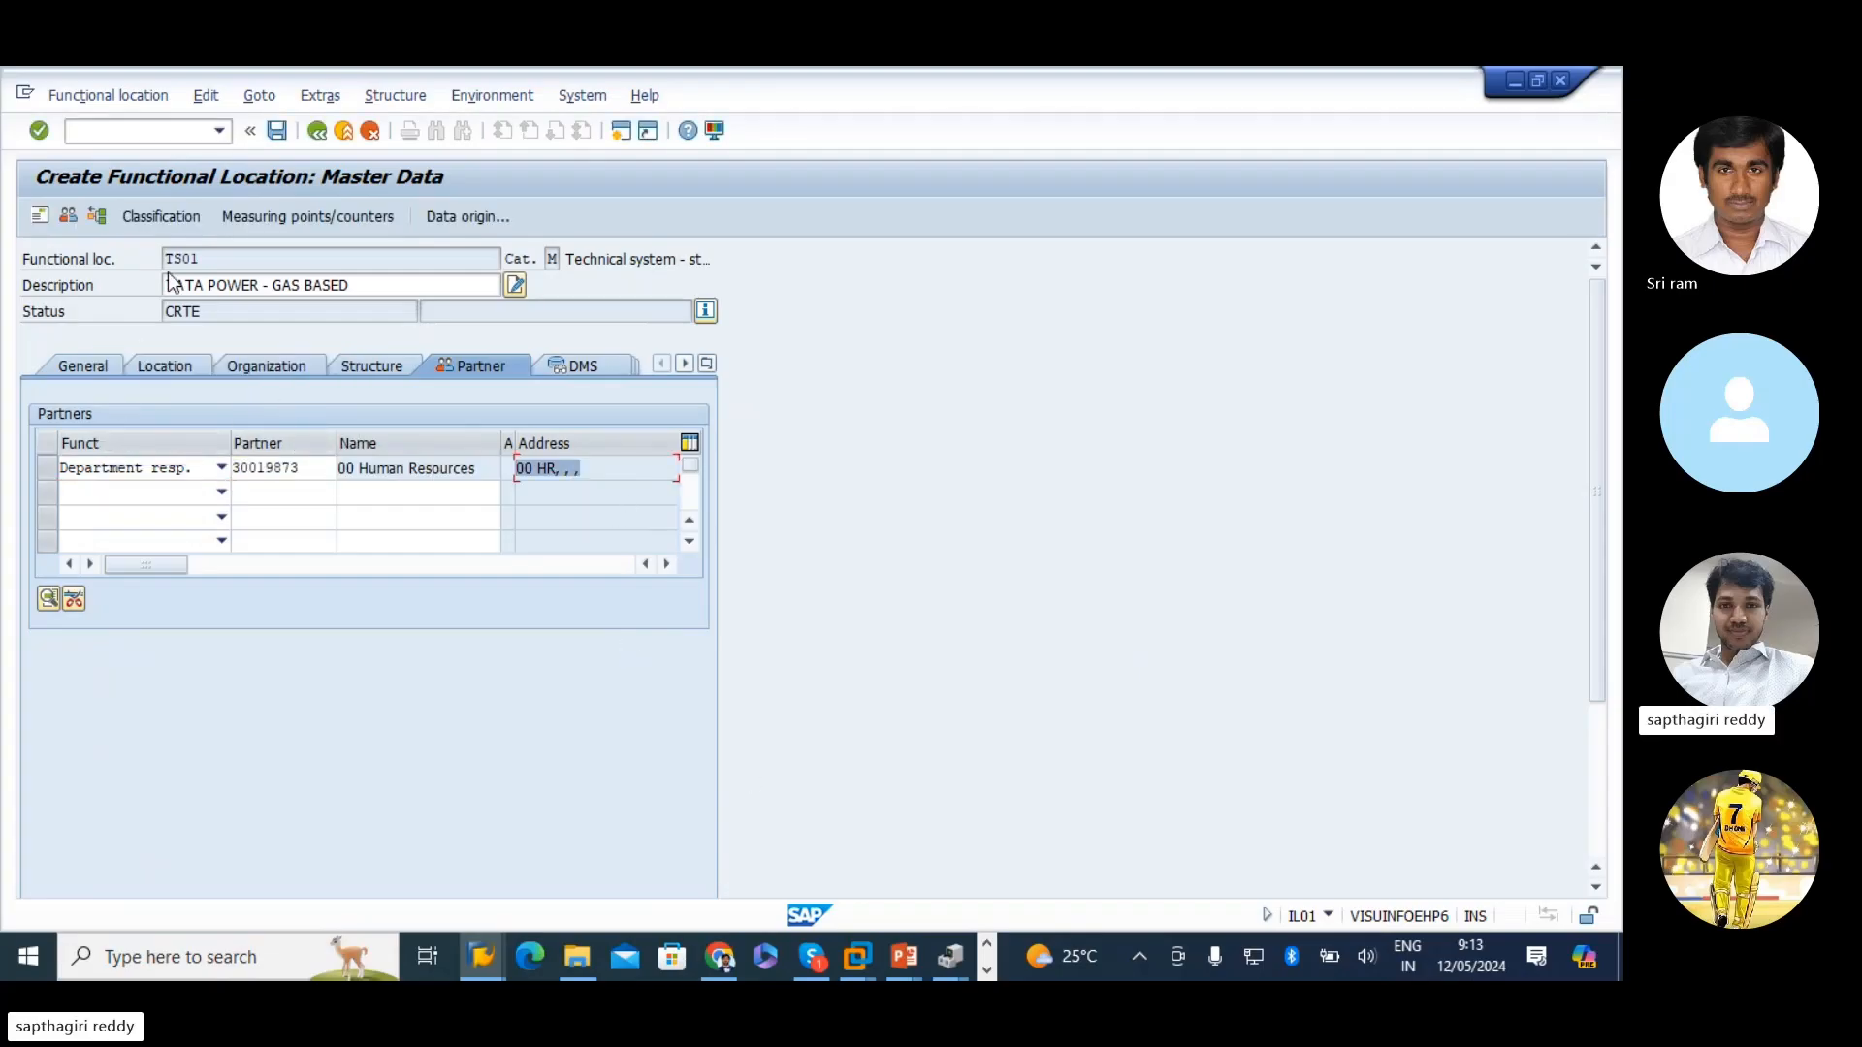
- Review the linked documents, warranty and general data of TS01, and save the functional location
click(556, 366)
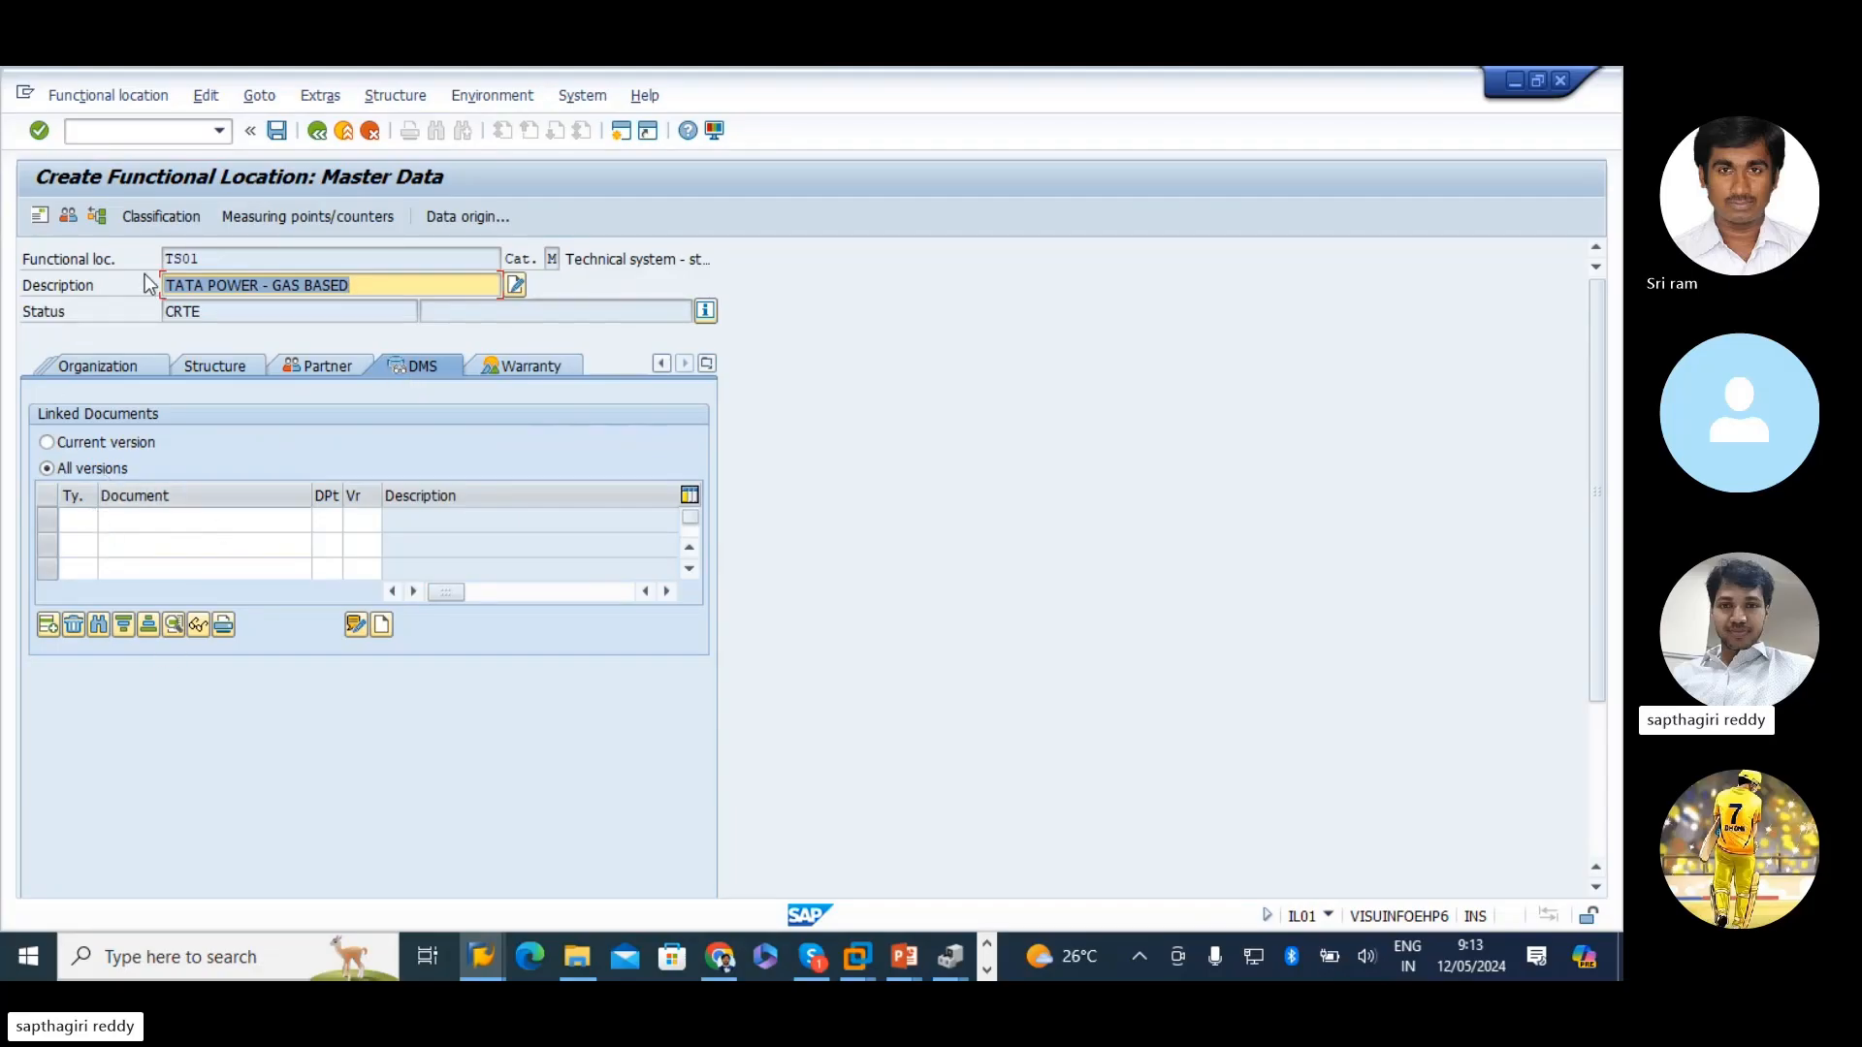
click(179, 518)
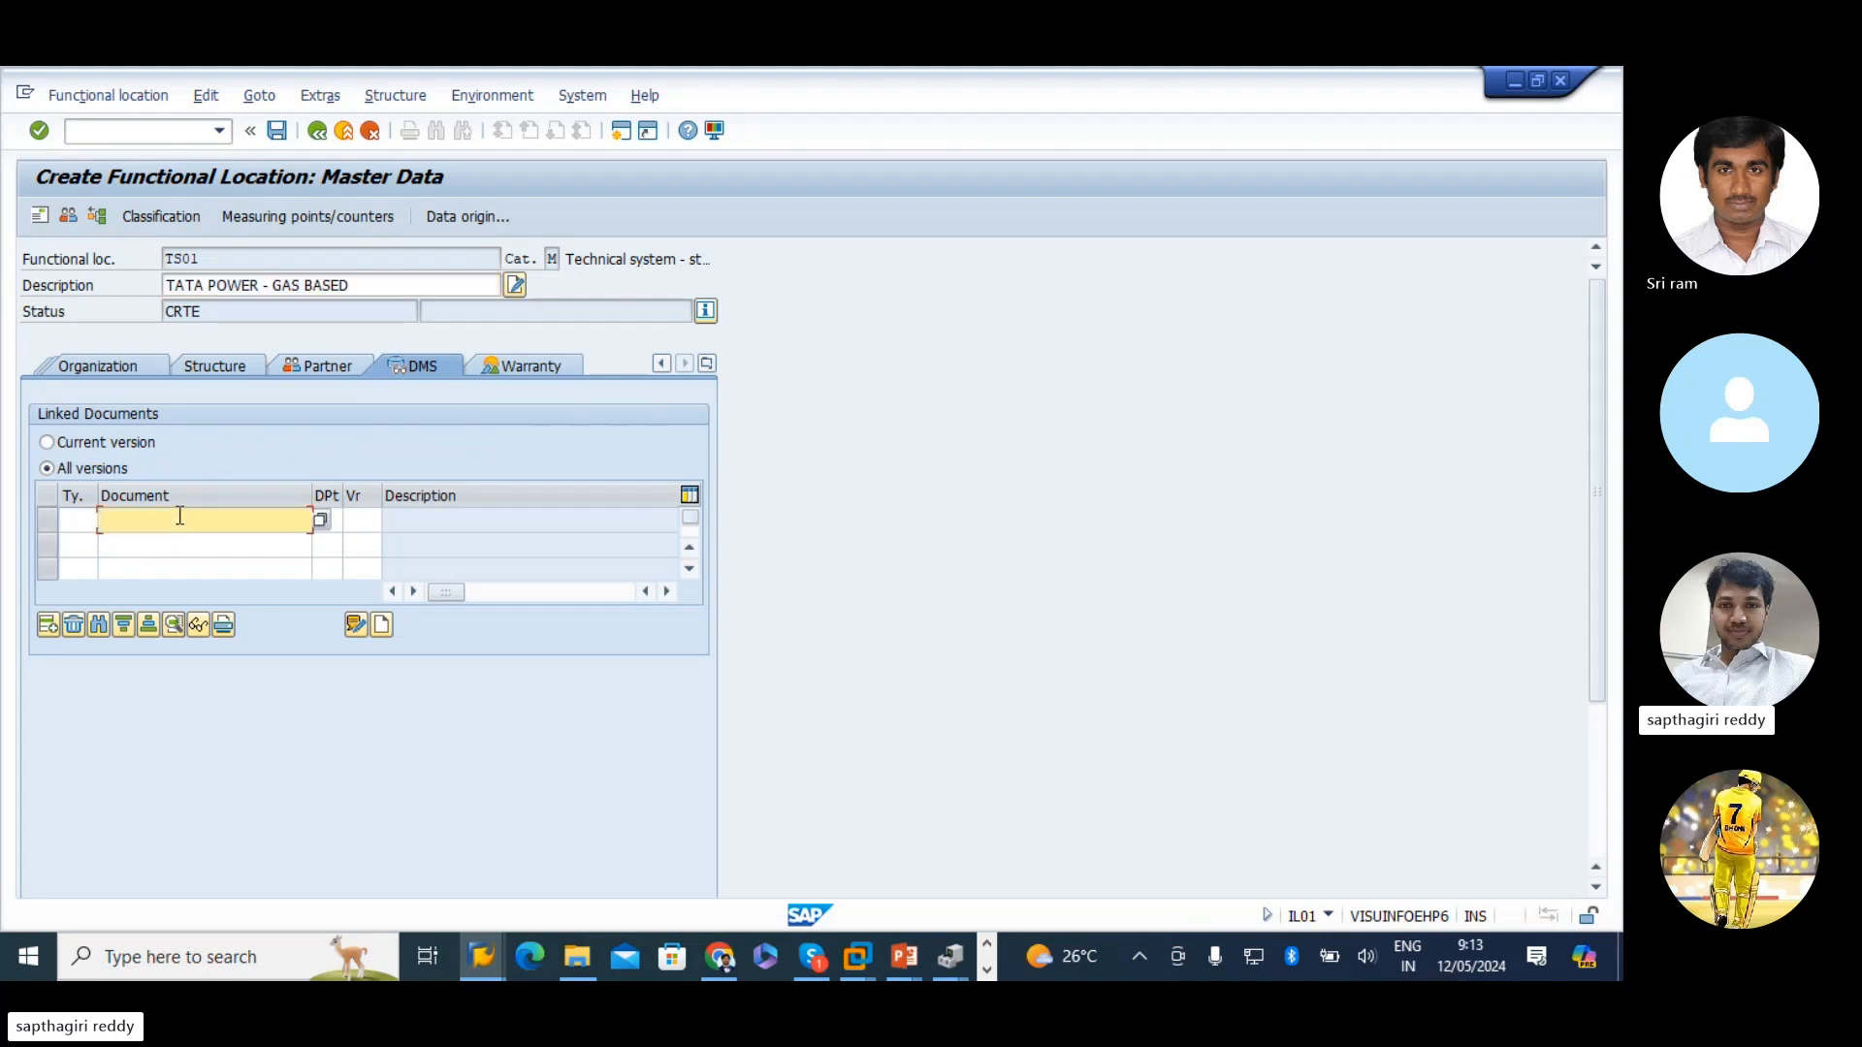
click(521, 370)
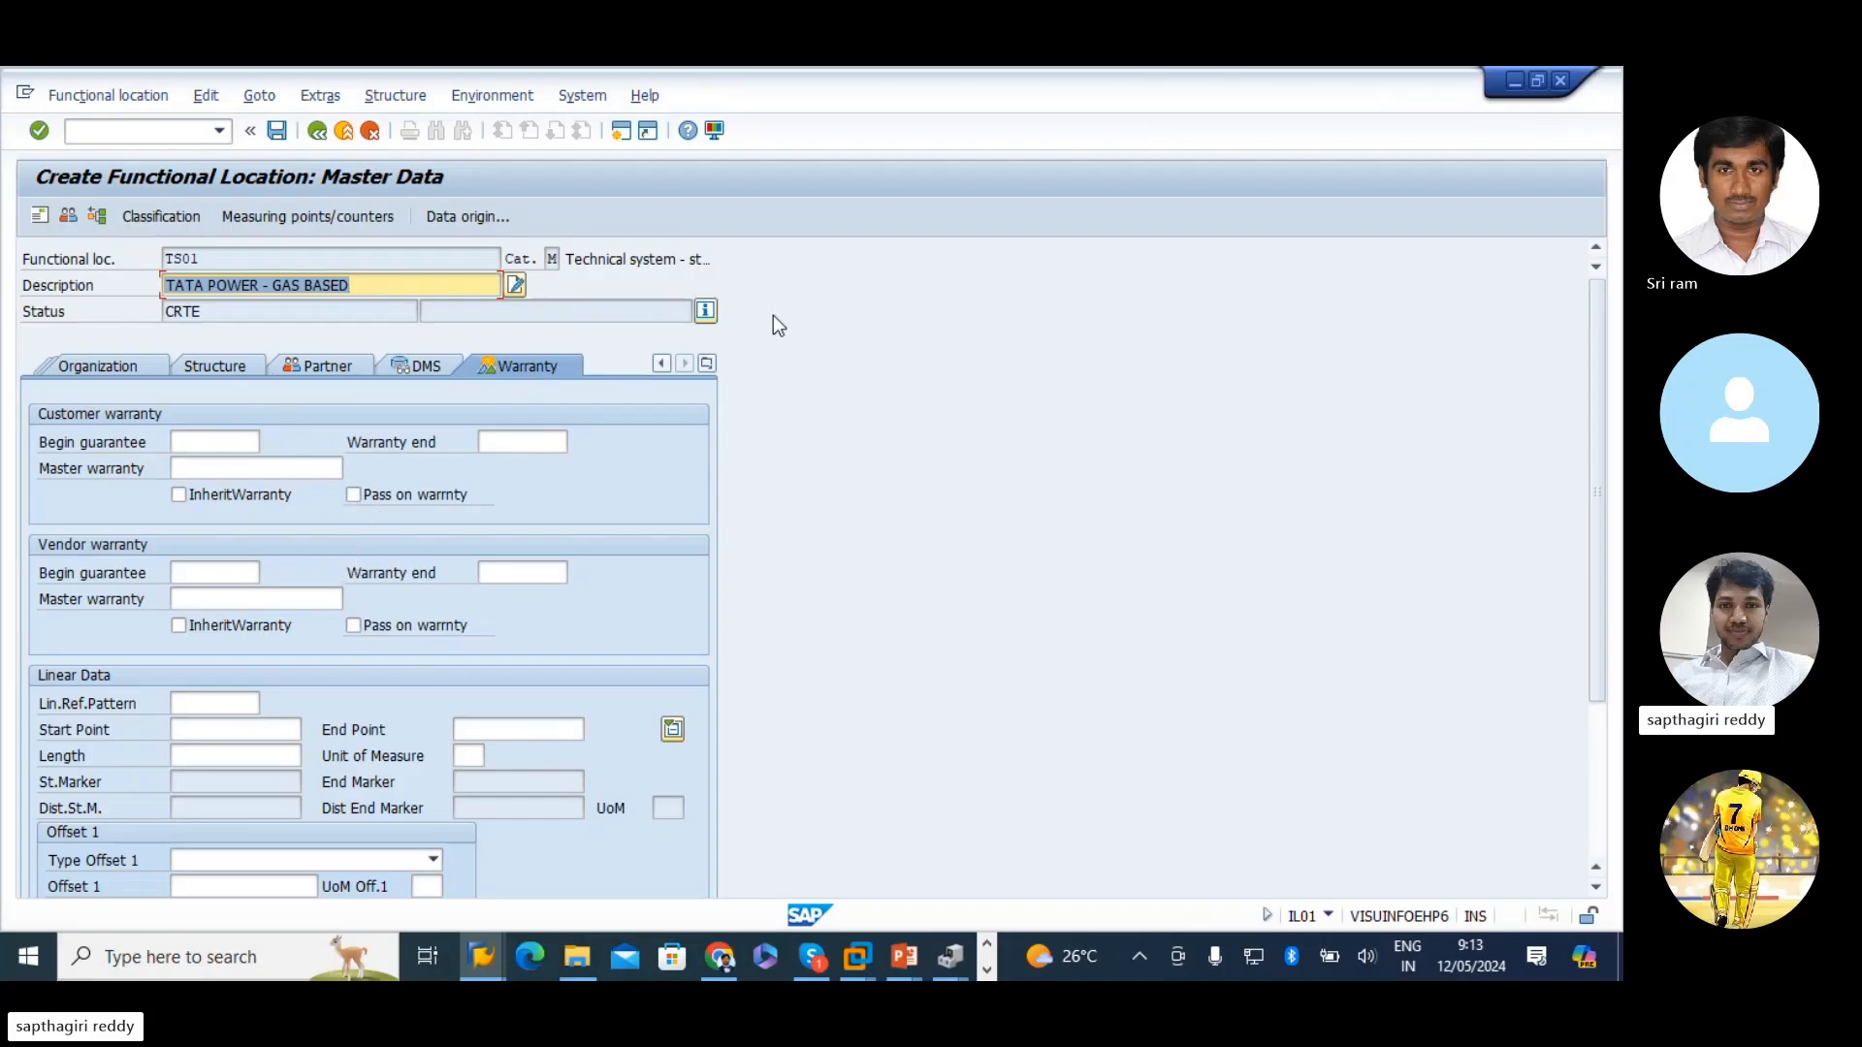
click(706, 365)
click(741, 380)
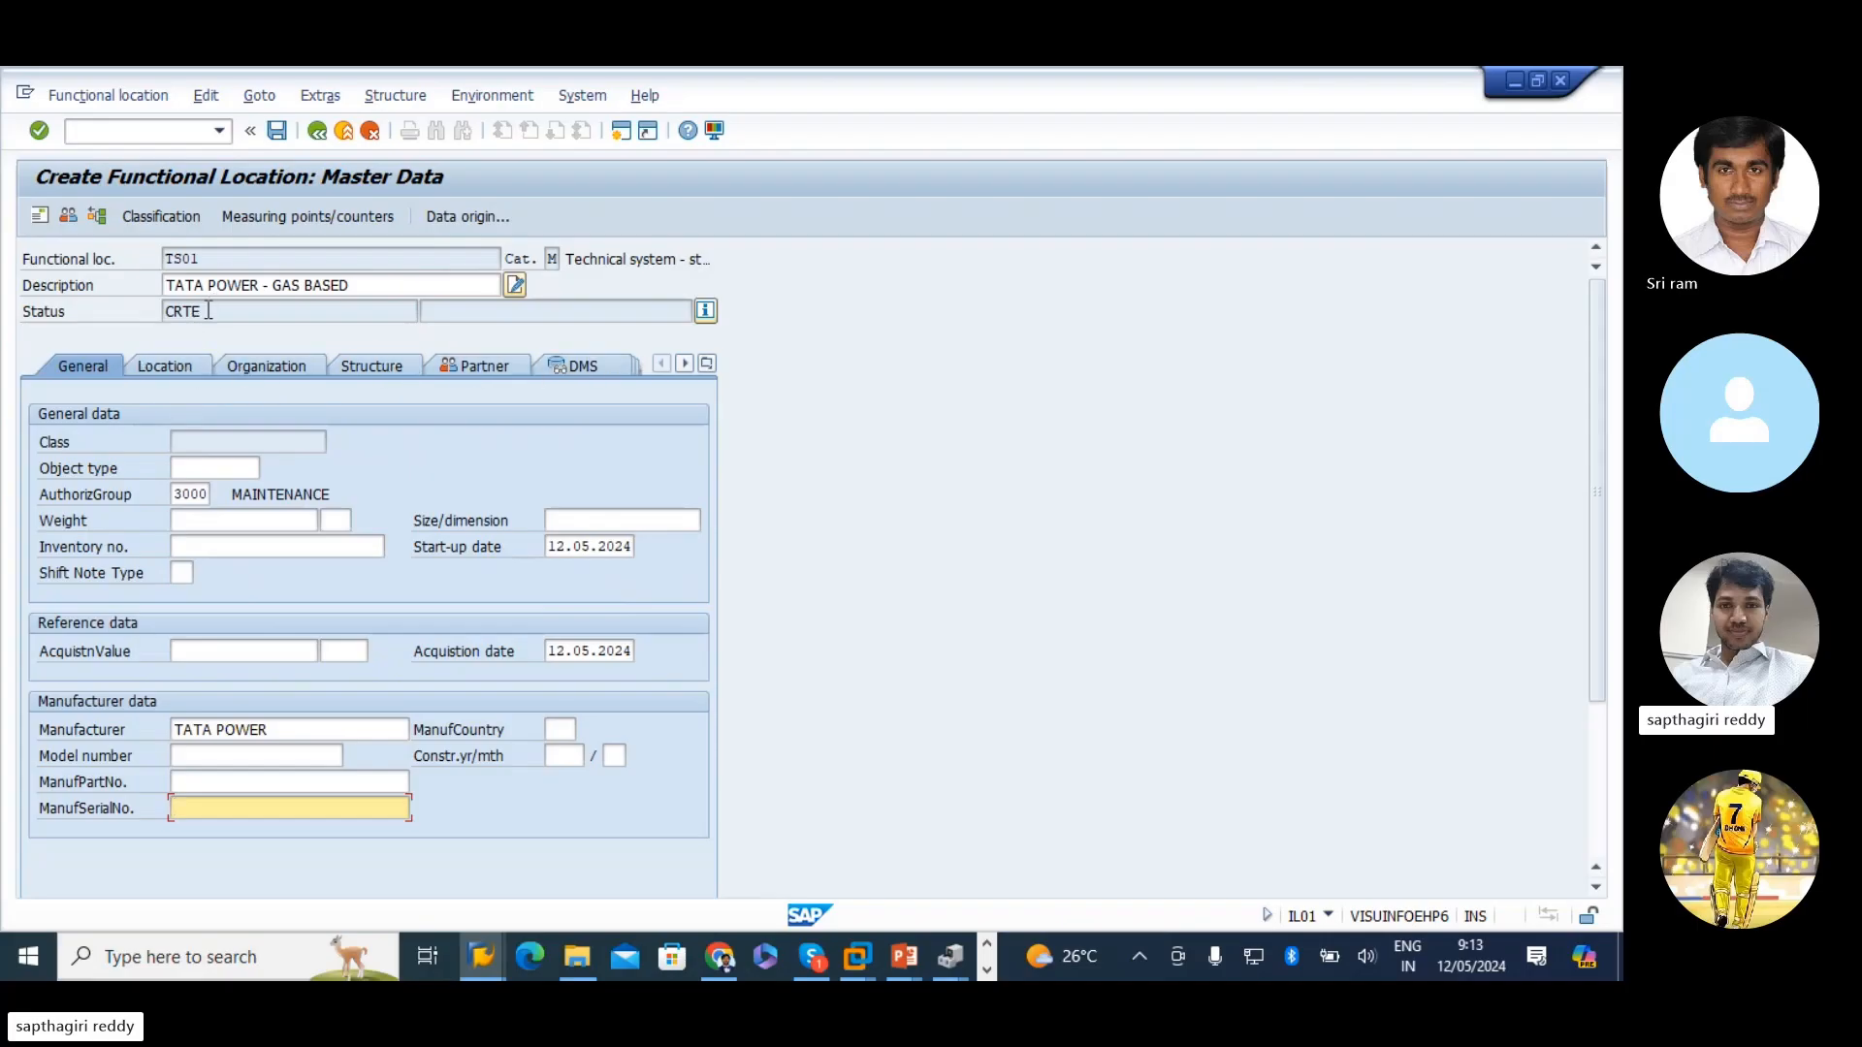
drag(207, 308, 22, 385)
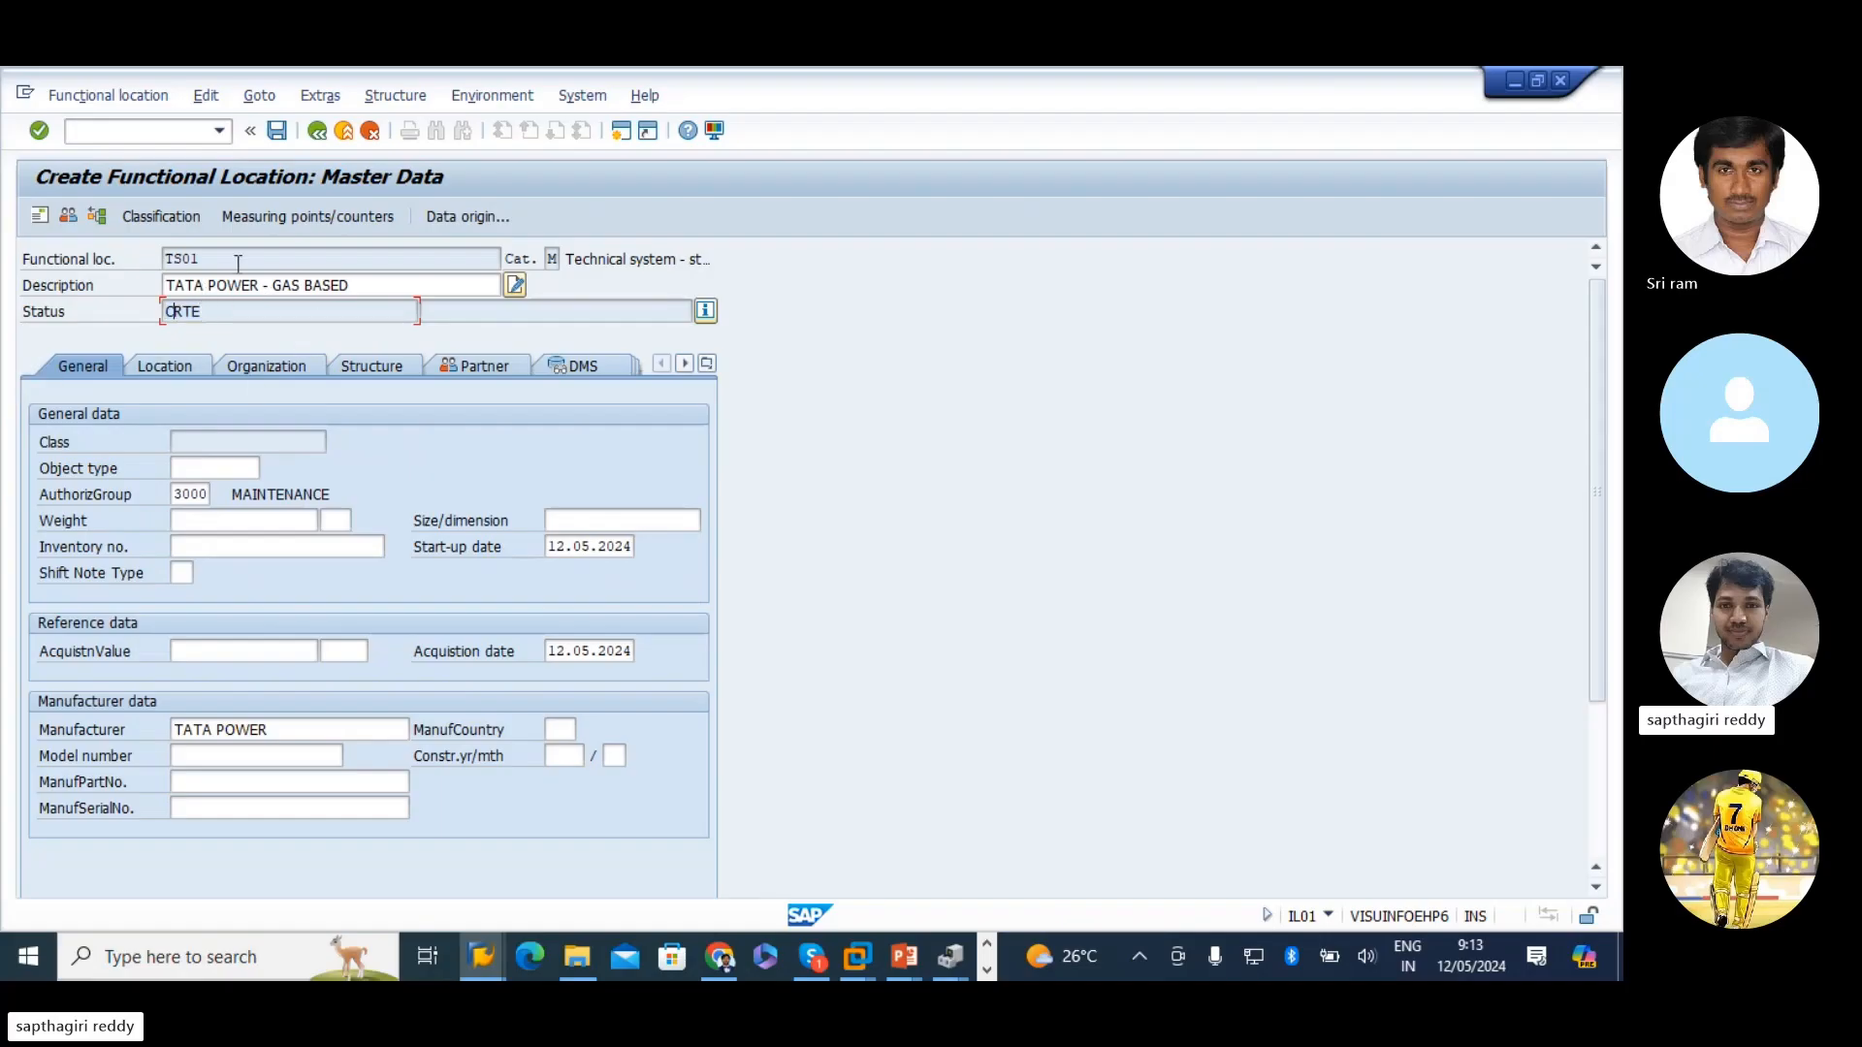
click(276, 132)
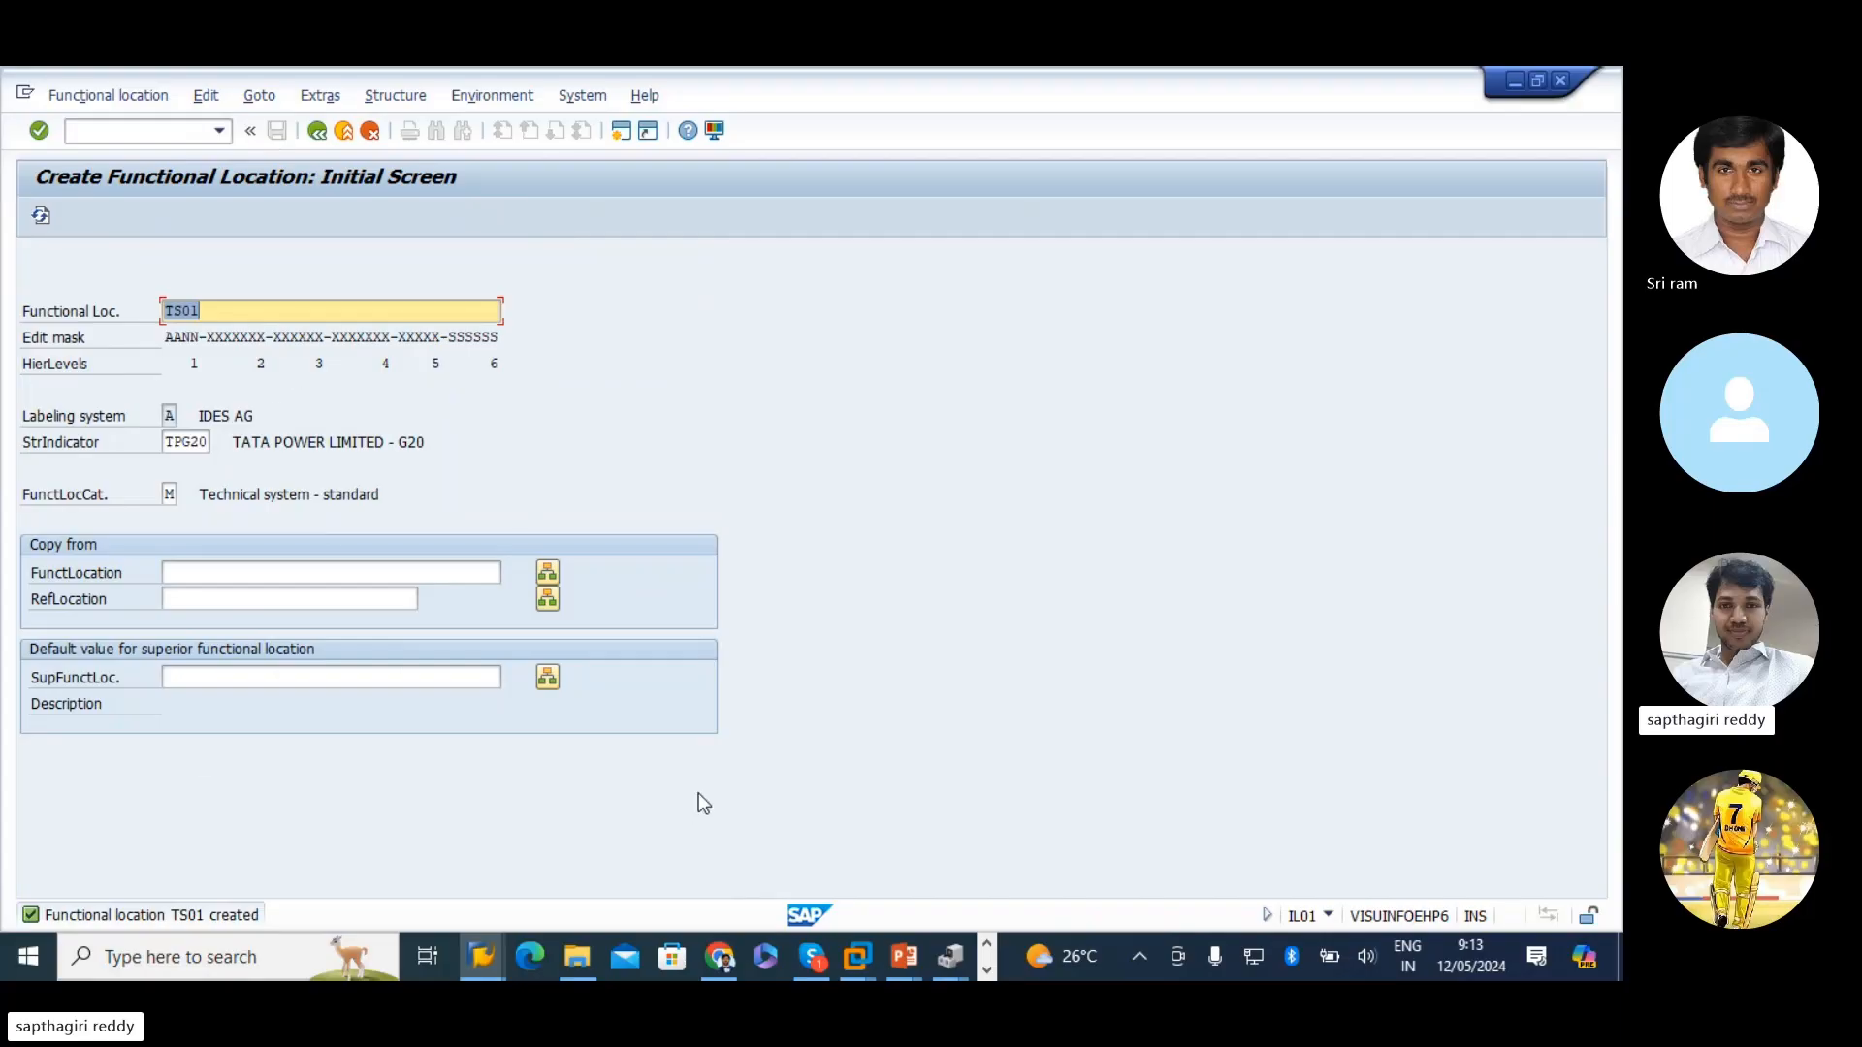
- Copy TP01-GS500MW from the FL sheet in Excel and paste it as the new functional location in SAP, comparing it with the edit mask
key(alt+Tab)
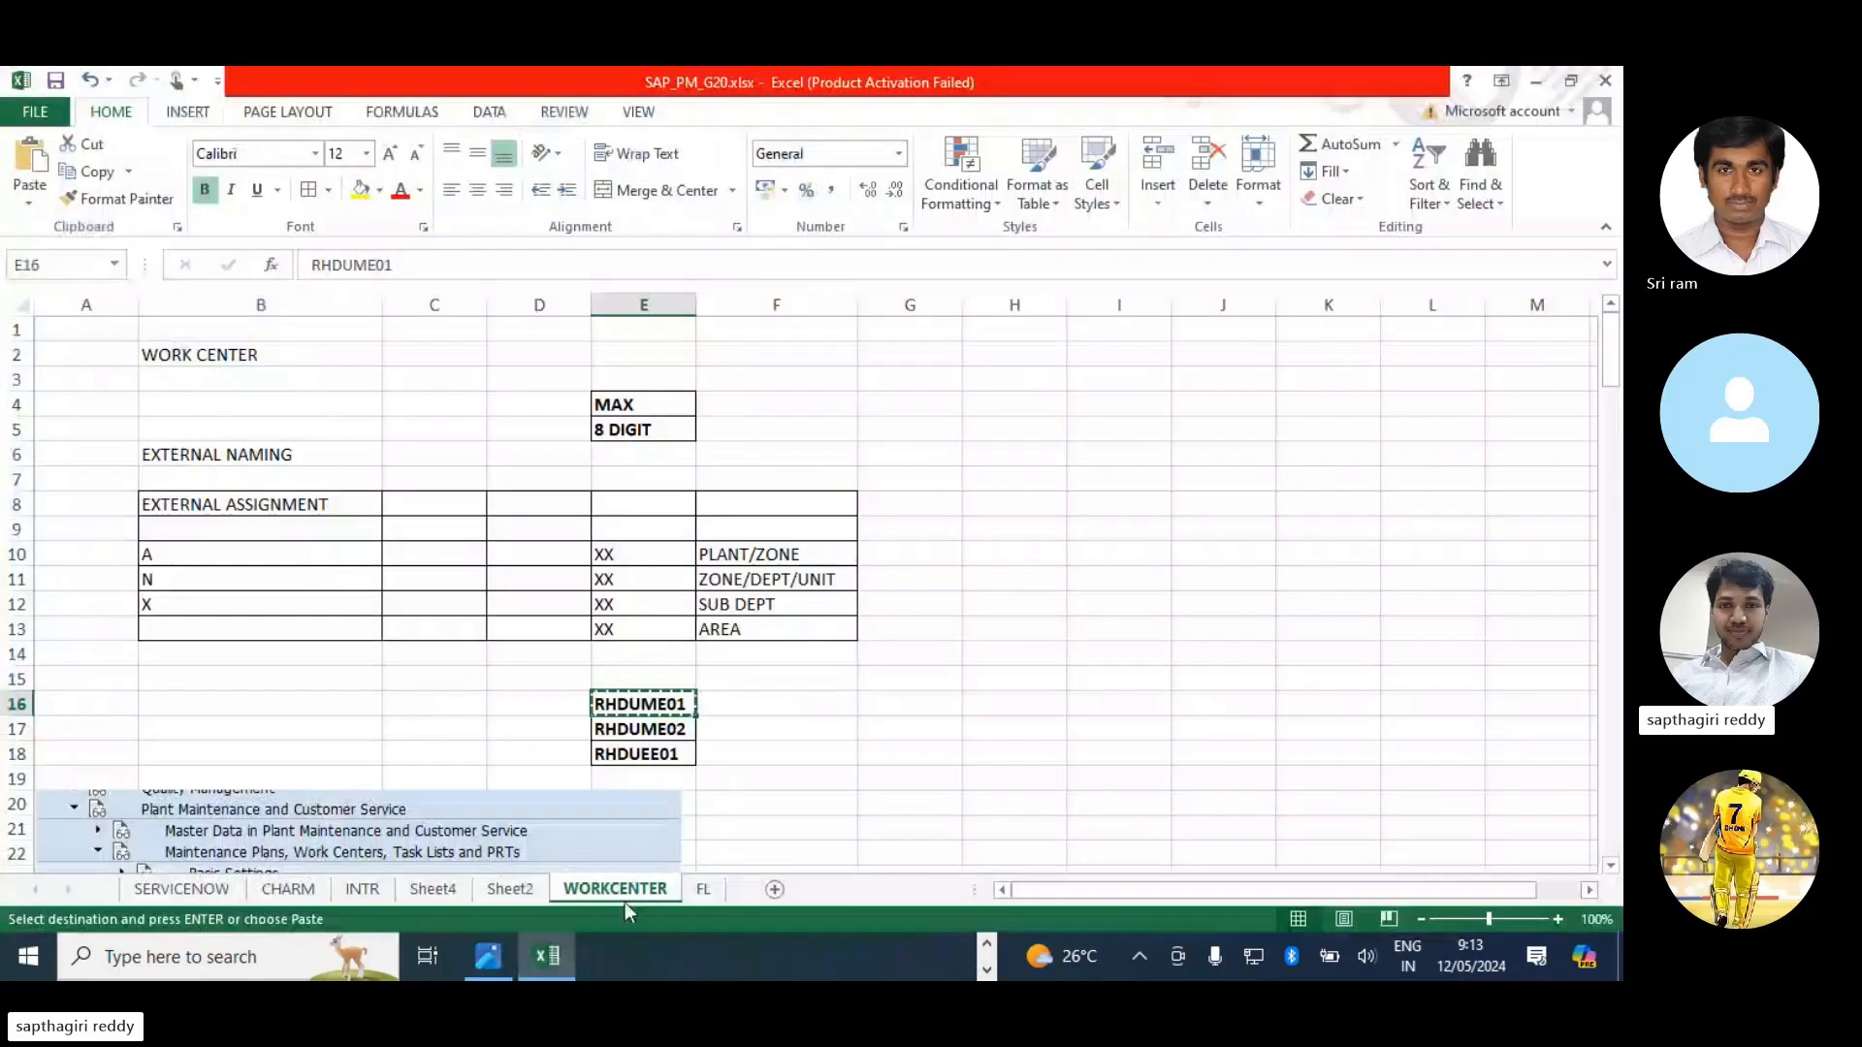
click(703, 890)
double_click(617, 424)
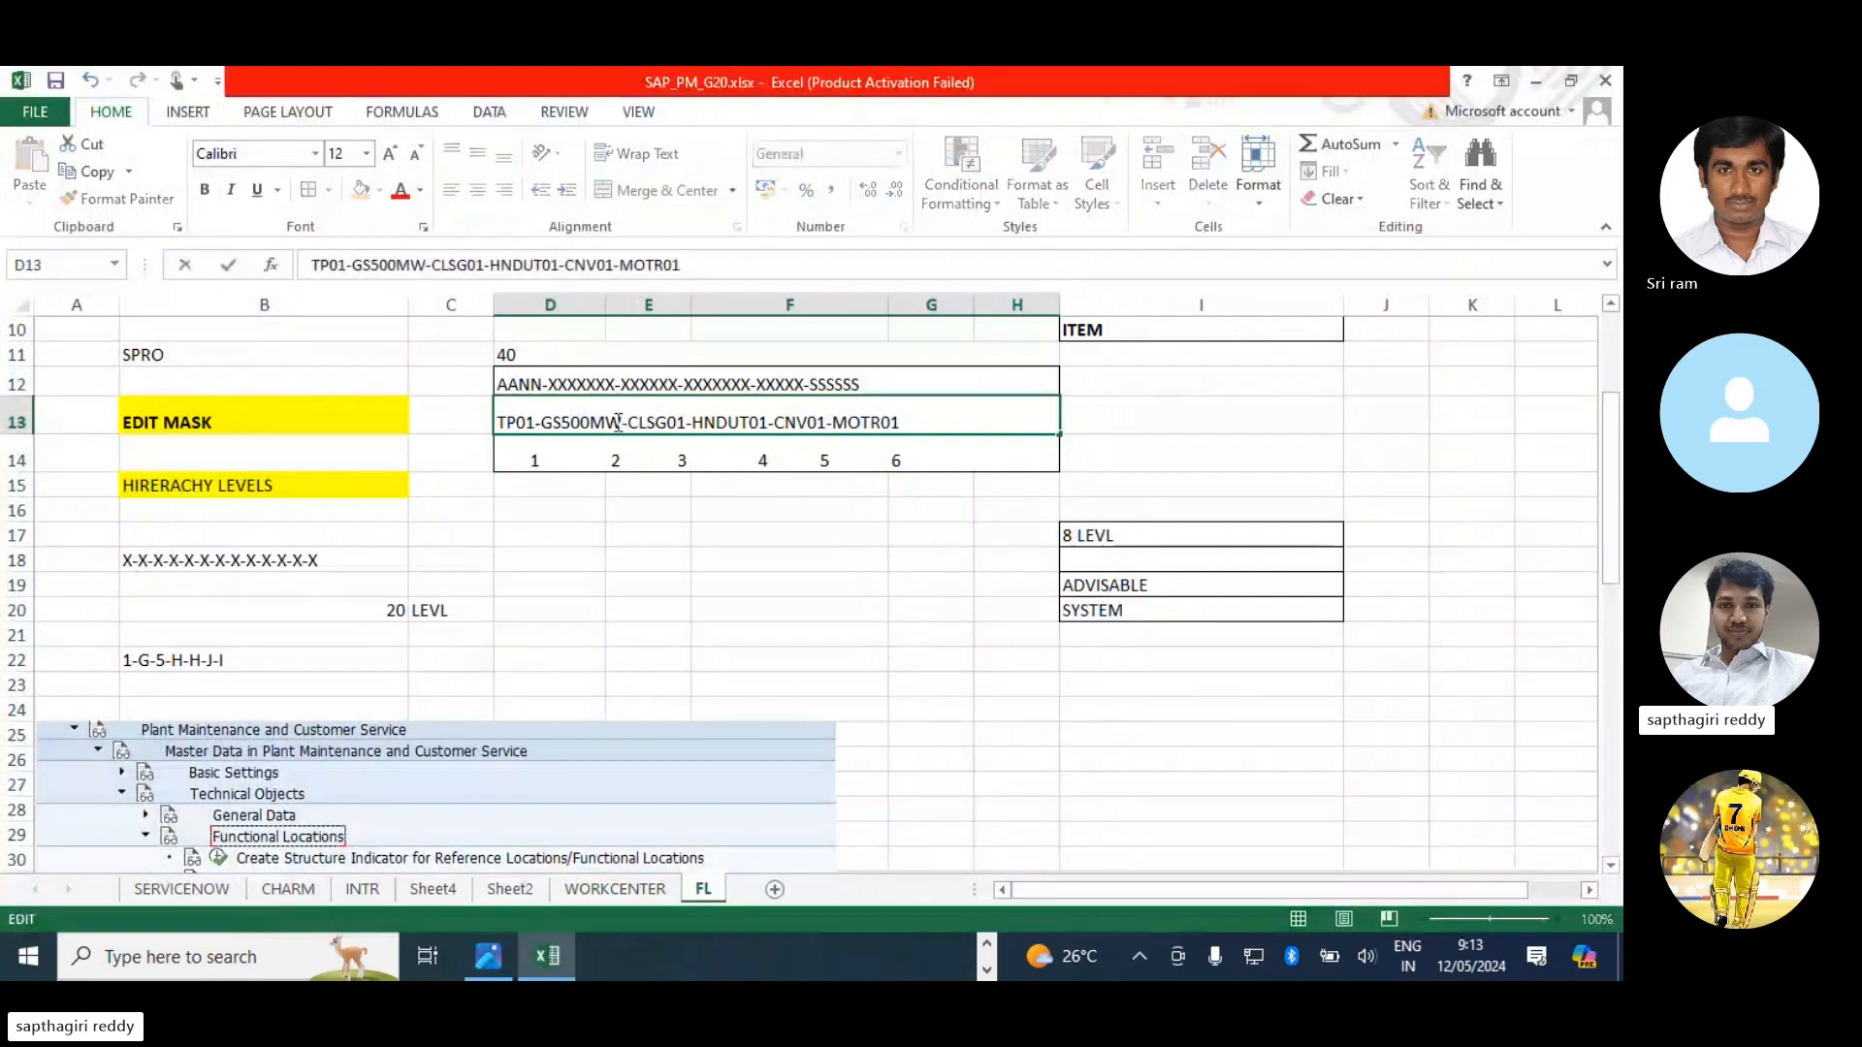
drag(619, 424, 310, 412)
key(ctrl+c)
key(alt+Tab)
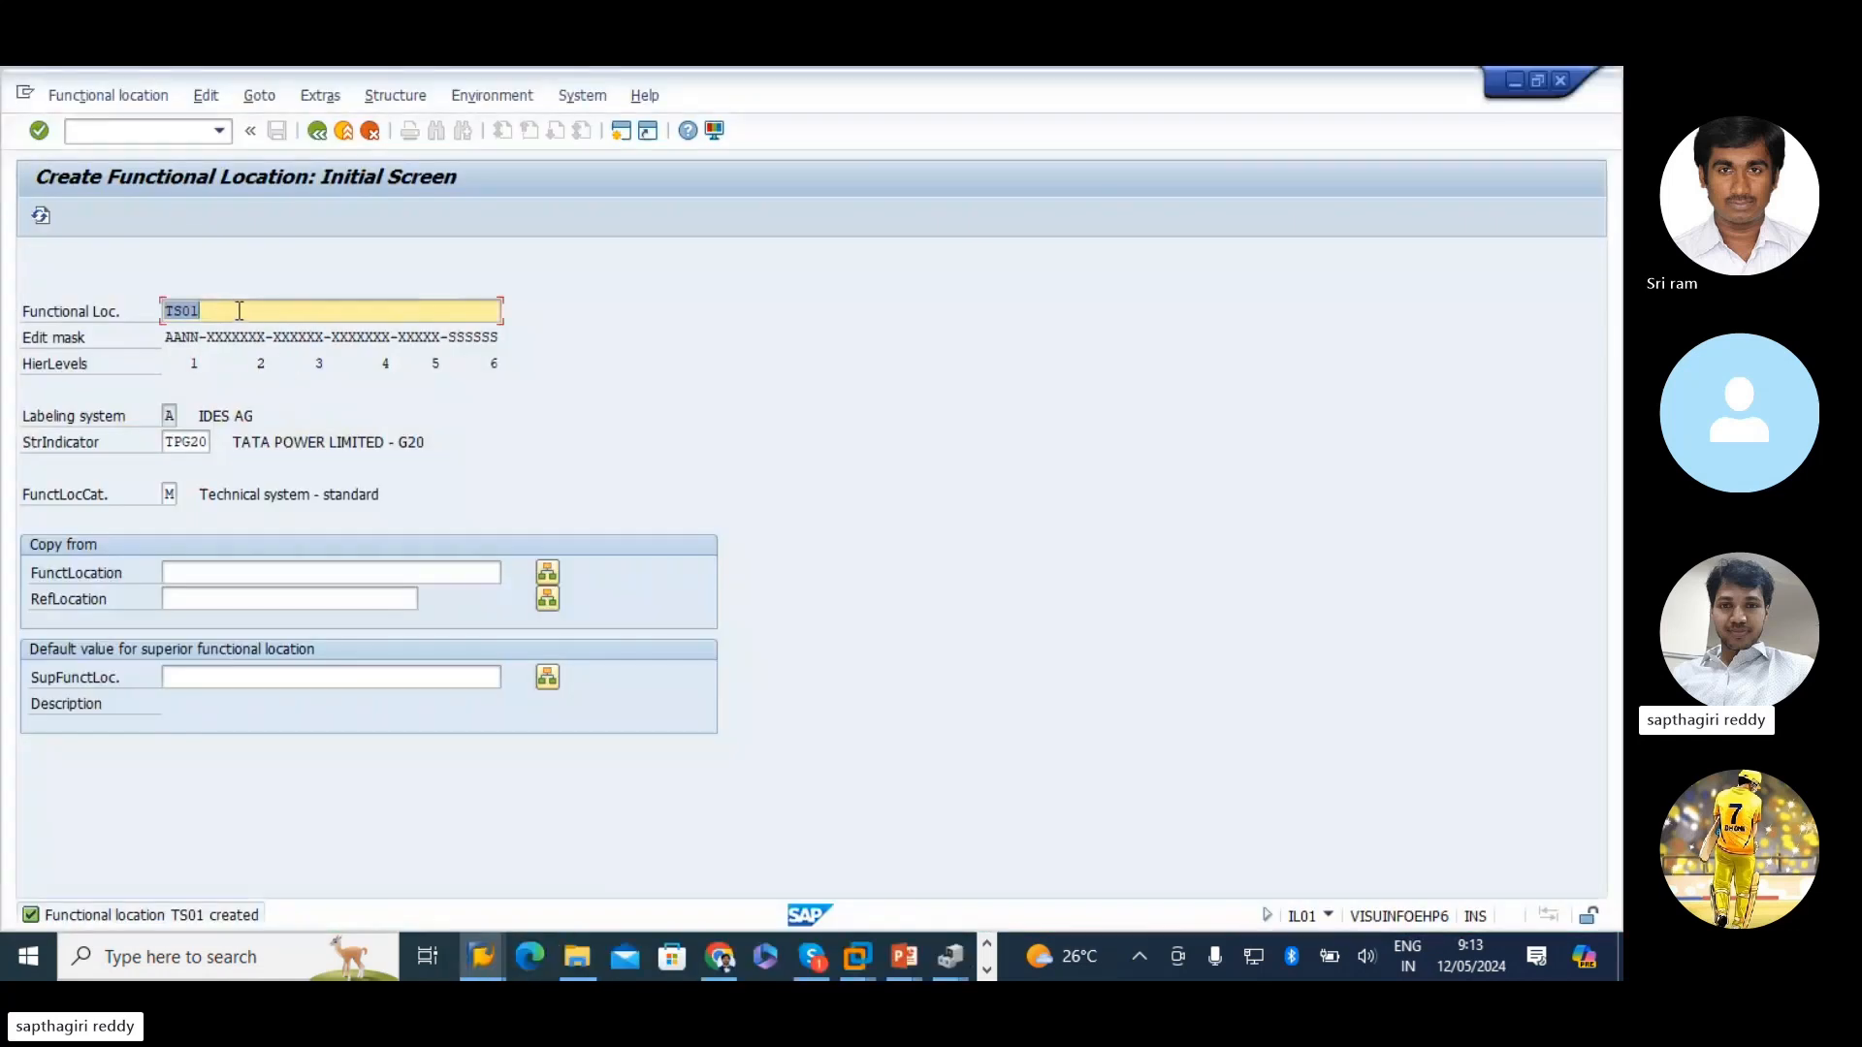
key(ctrl+v)
drag(206, 310, 274, 307)
drag(165, 337, 198, 337)
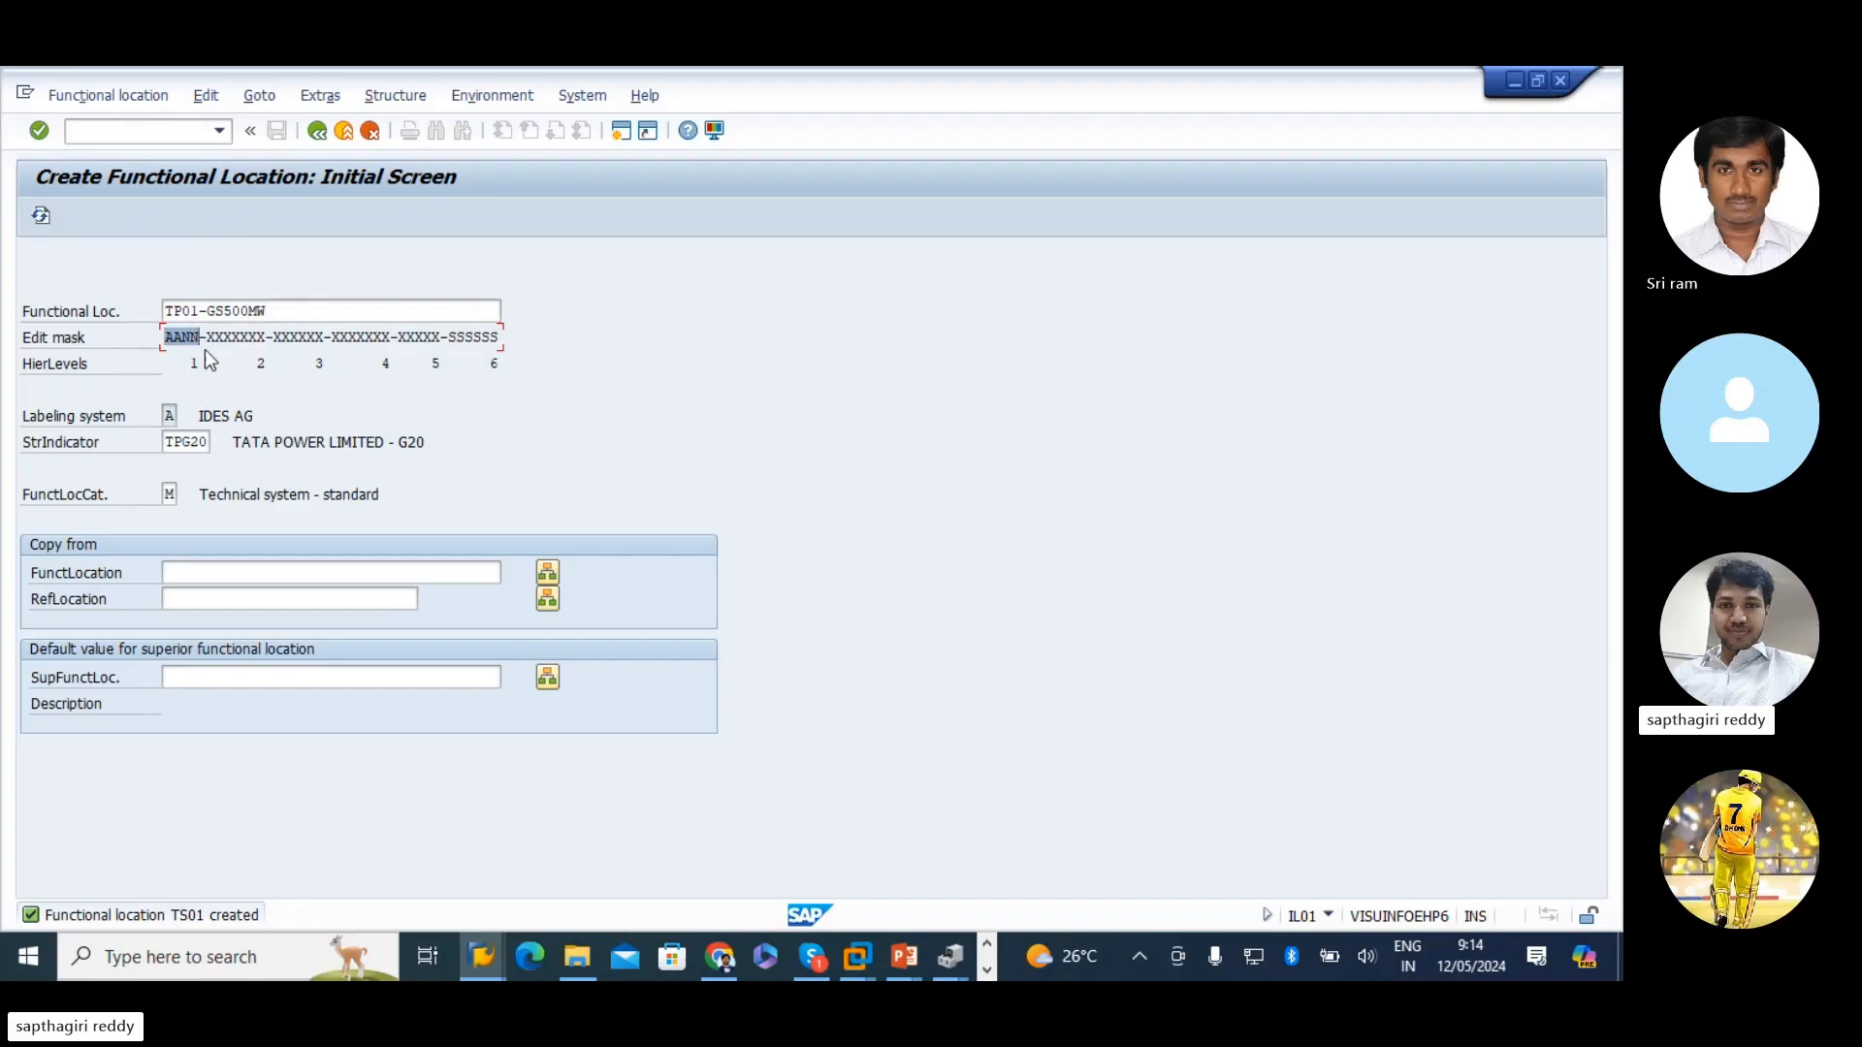
- Try to create the functional location as TPPP-GS500MW, with letters in the numeric positions of the edit mask
click(194, 308)
key(BackSpace)
key(BackSpace)
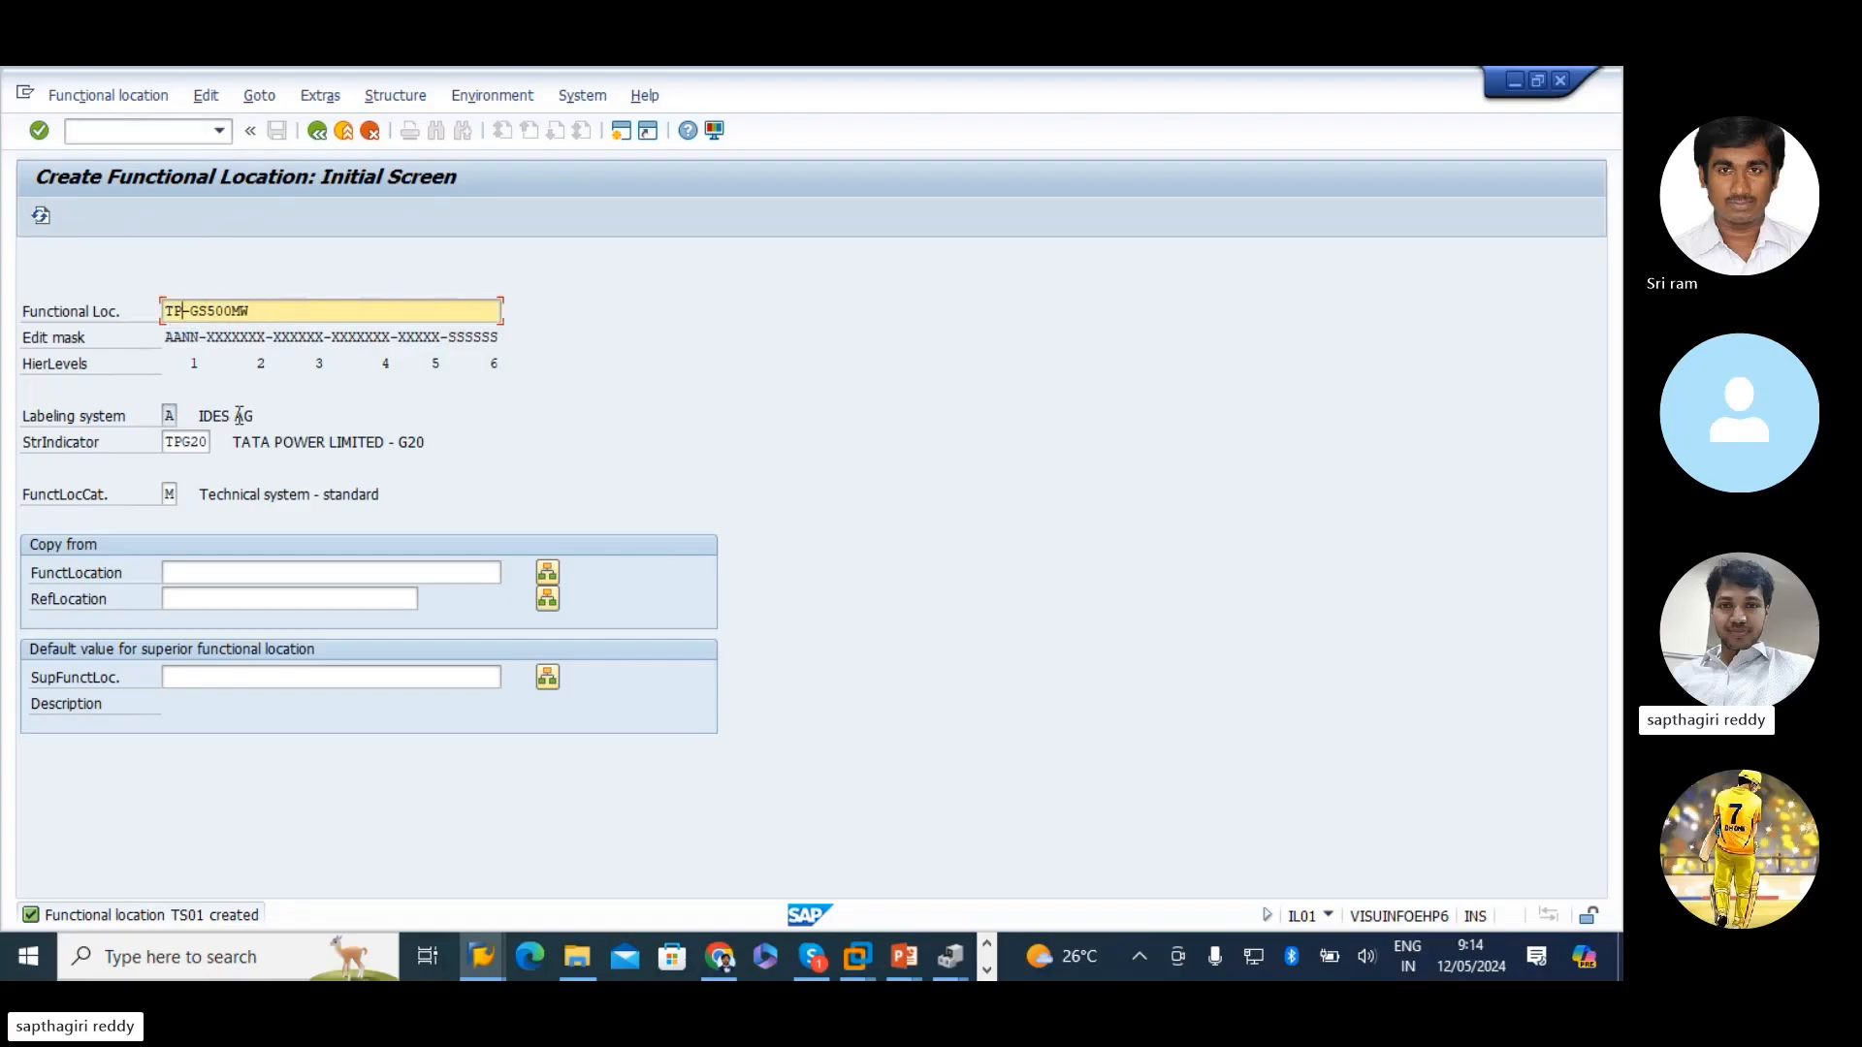
text(PP)
key(Return)
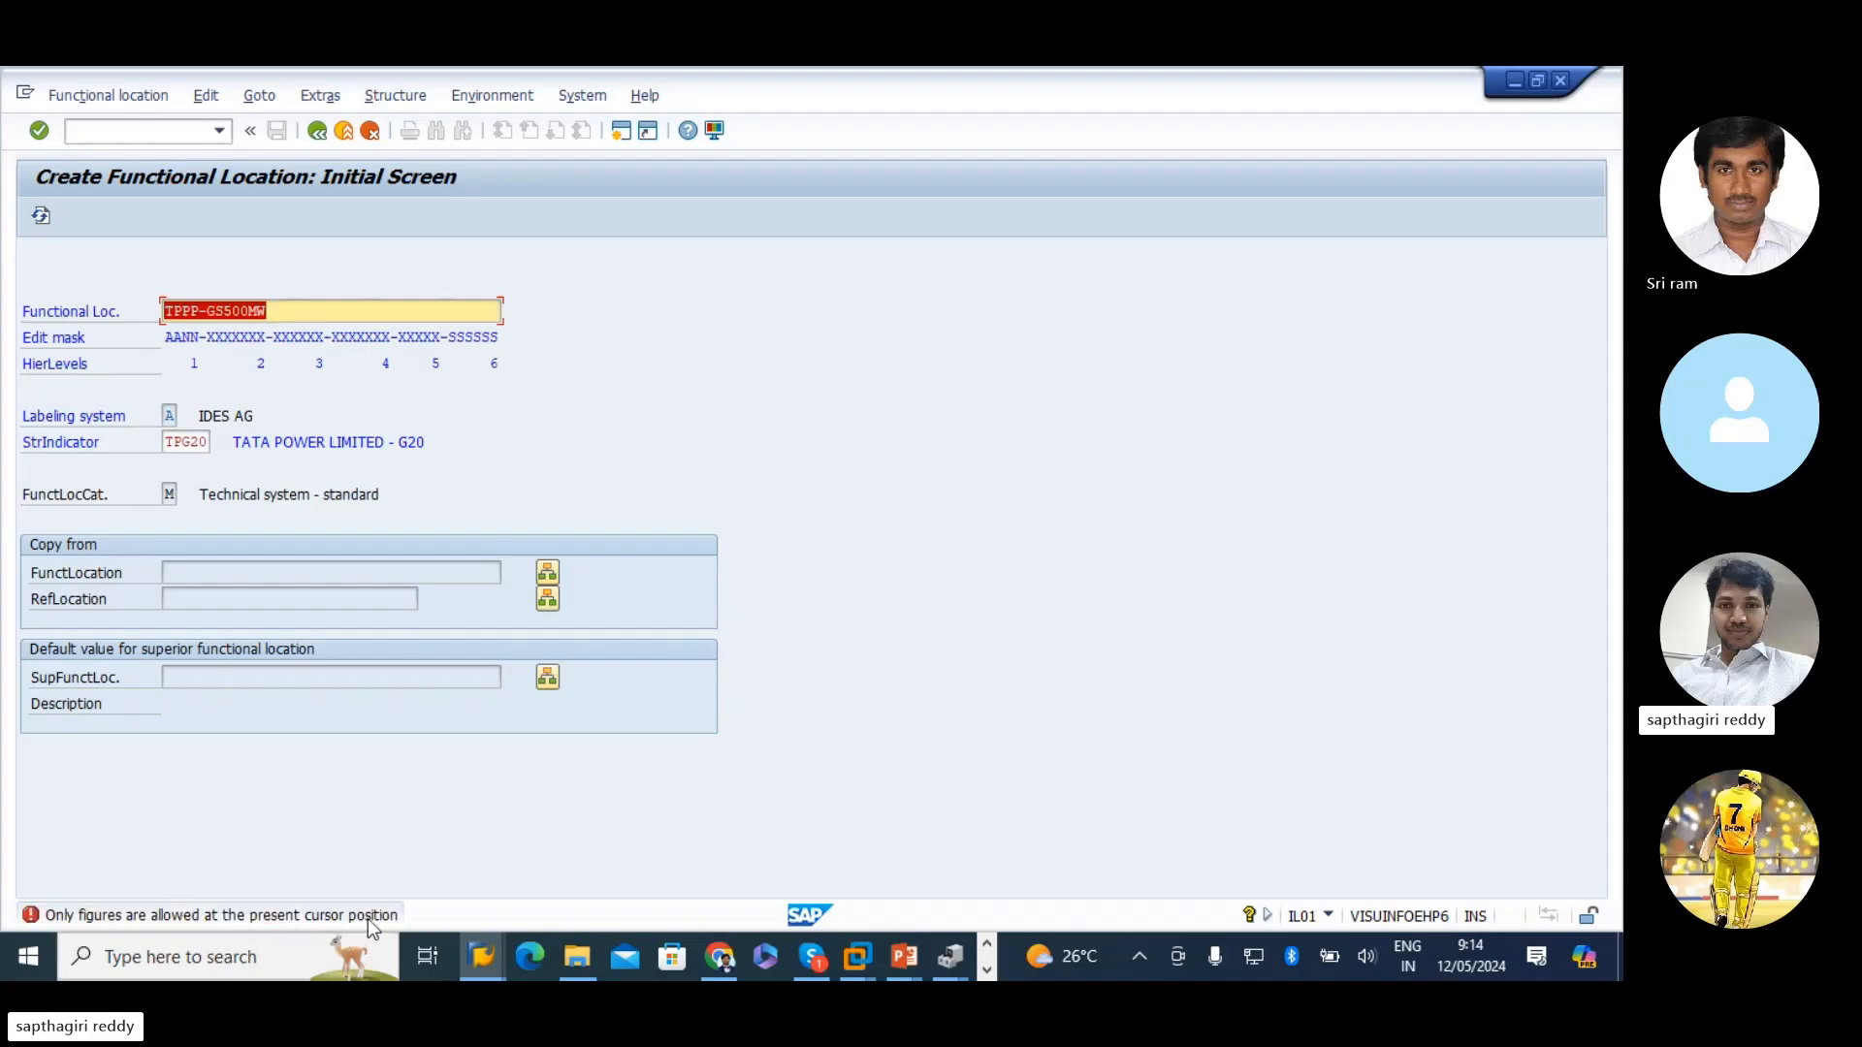
- Try the functional location as T001-GS500MW, with a digit in the second letter position of the edit mask
click(202, 310)
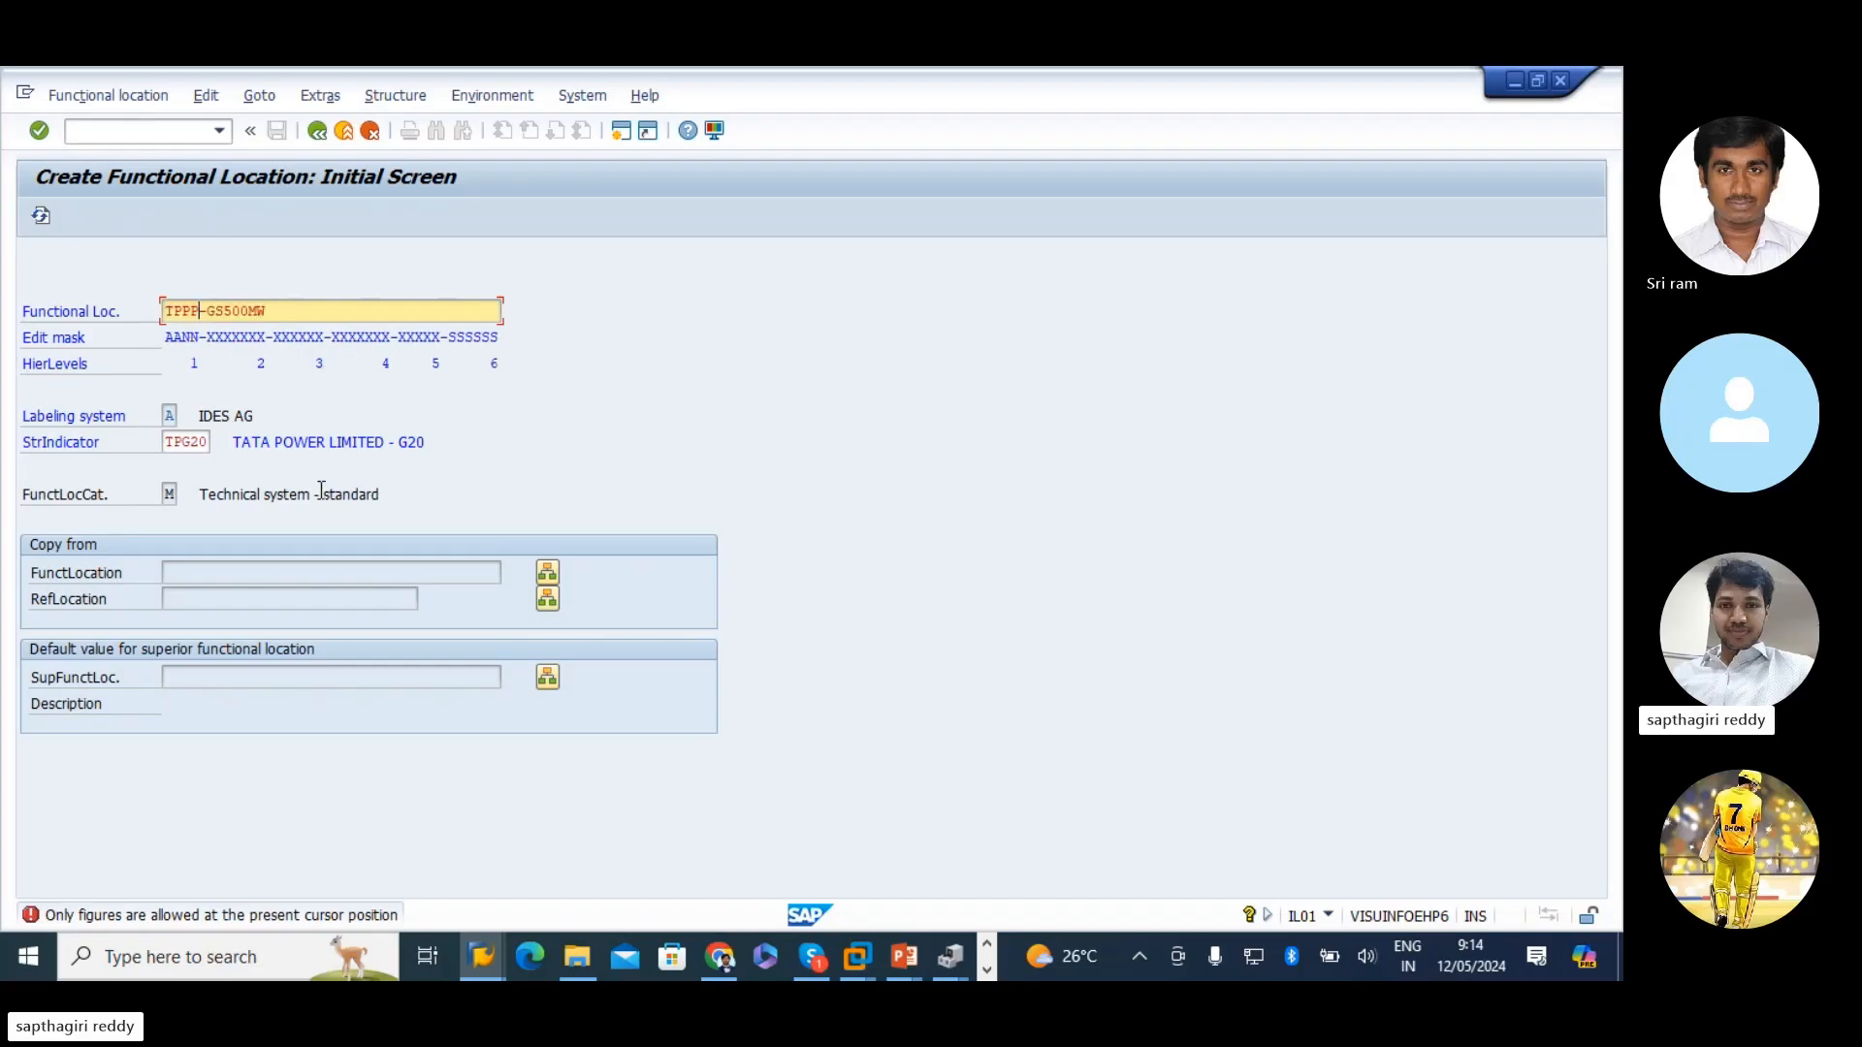
key(BackSpace)
key(BackSpace)
text(01)
click(187, 315)
key(BackSpace)
text(01)
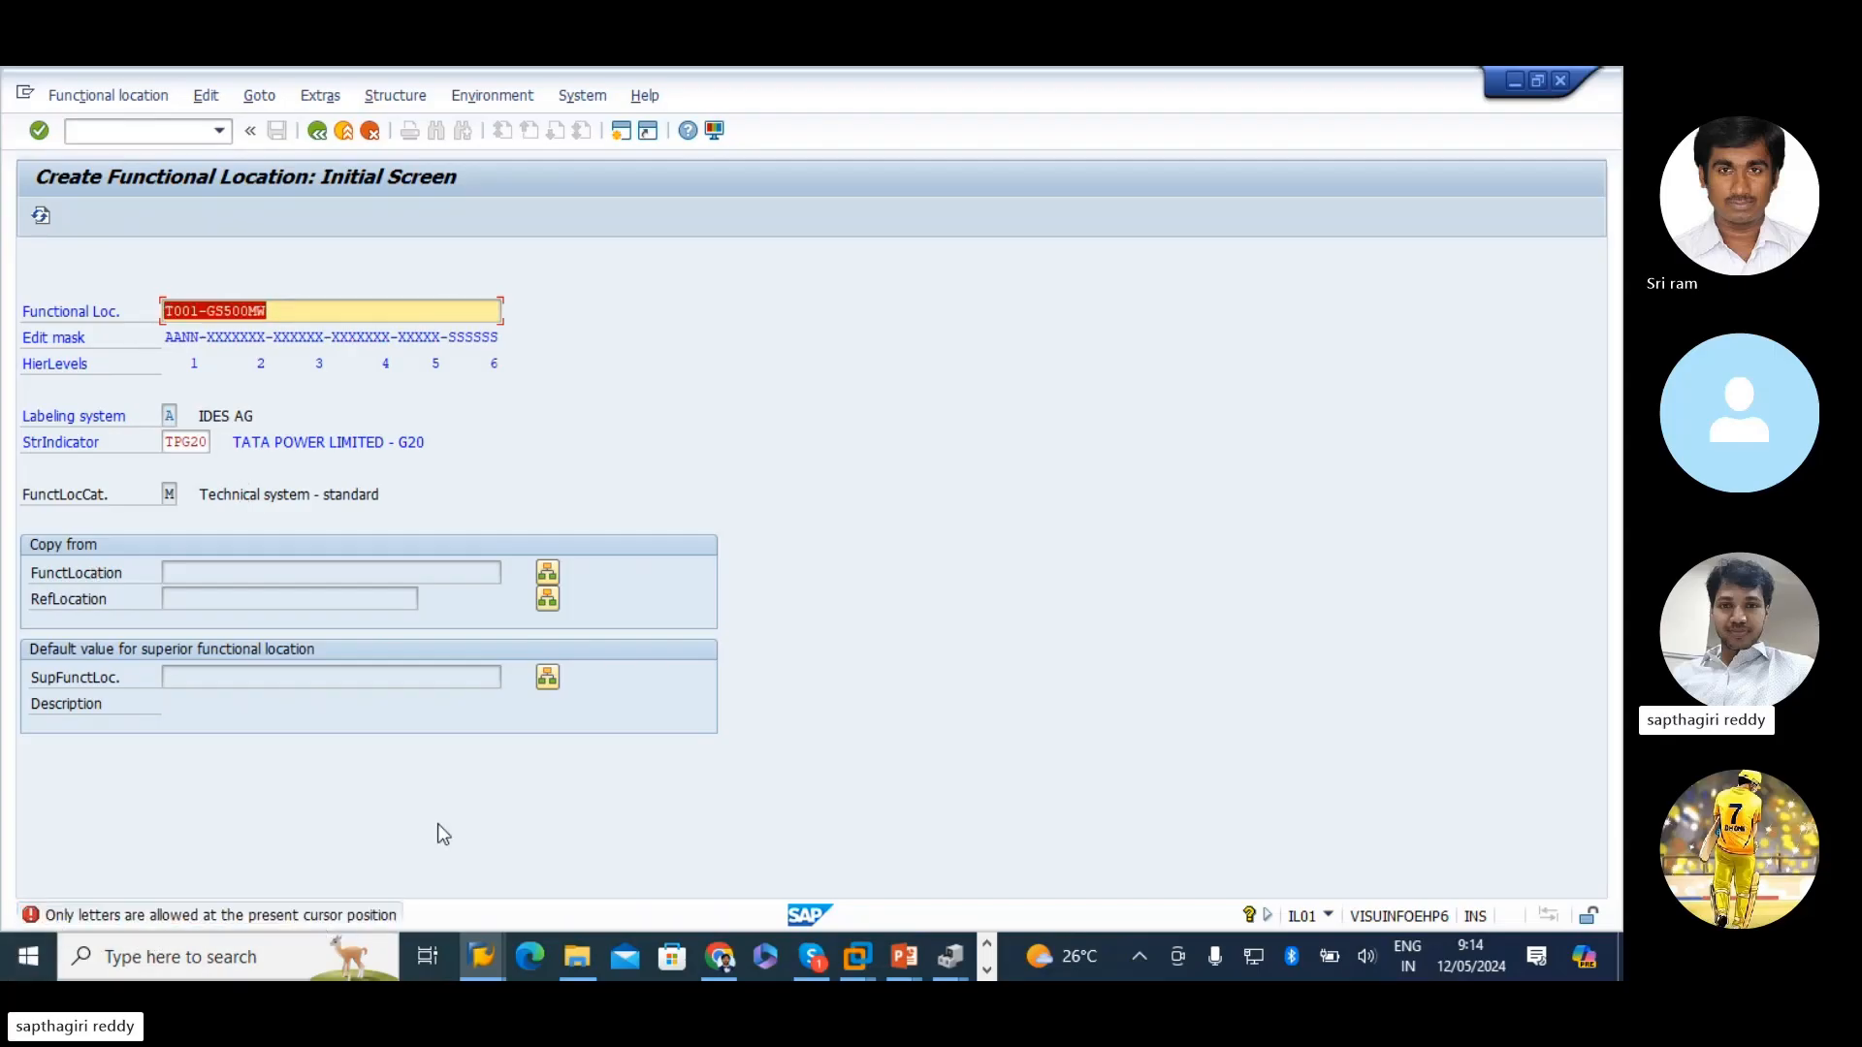
- Correct the functional location to TP01-GS500MW and compare its second level with the edit mask
key(Left)
key(Delete)
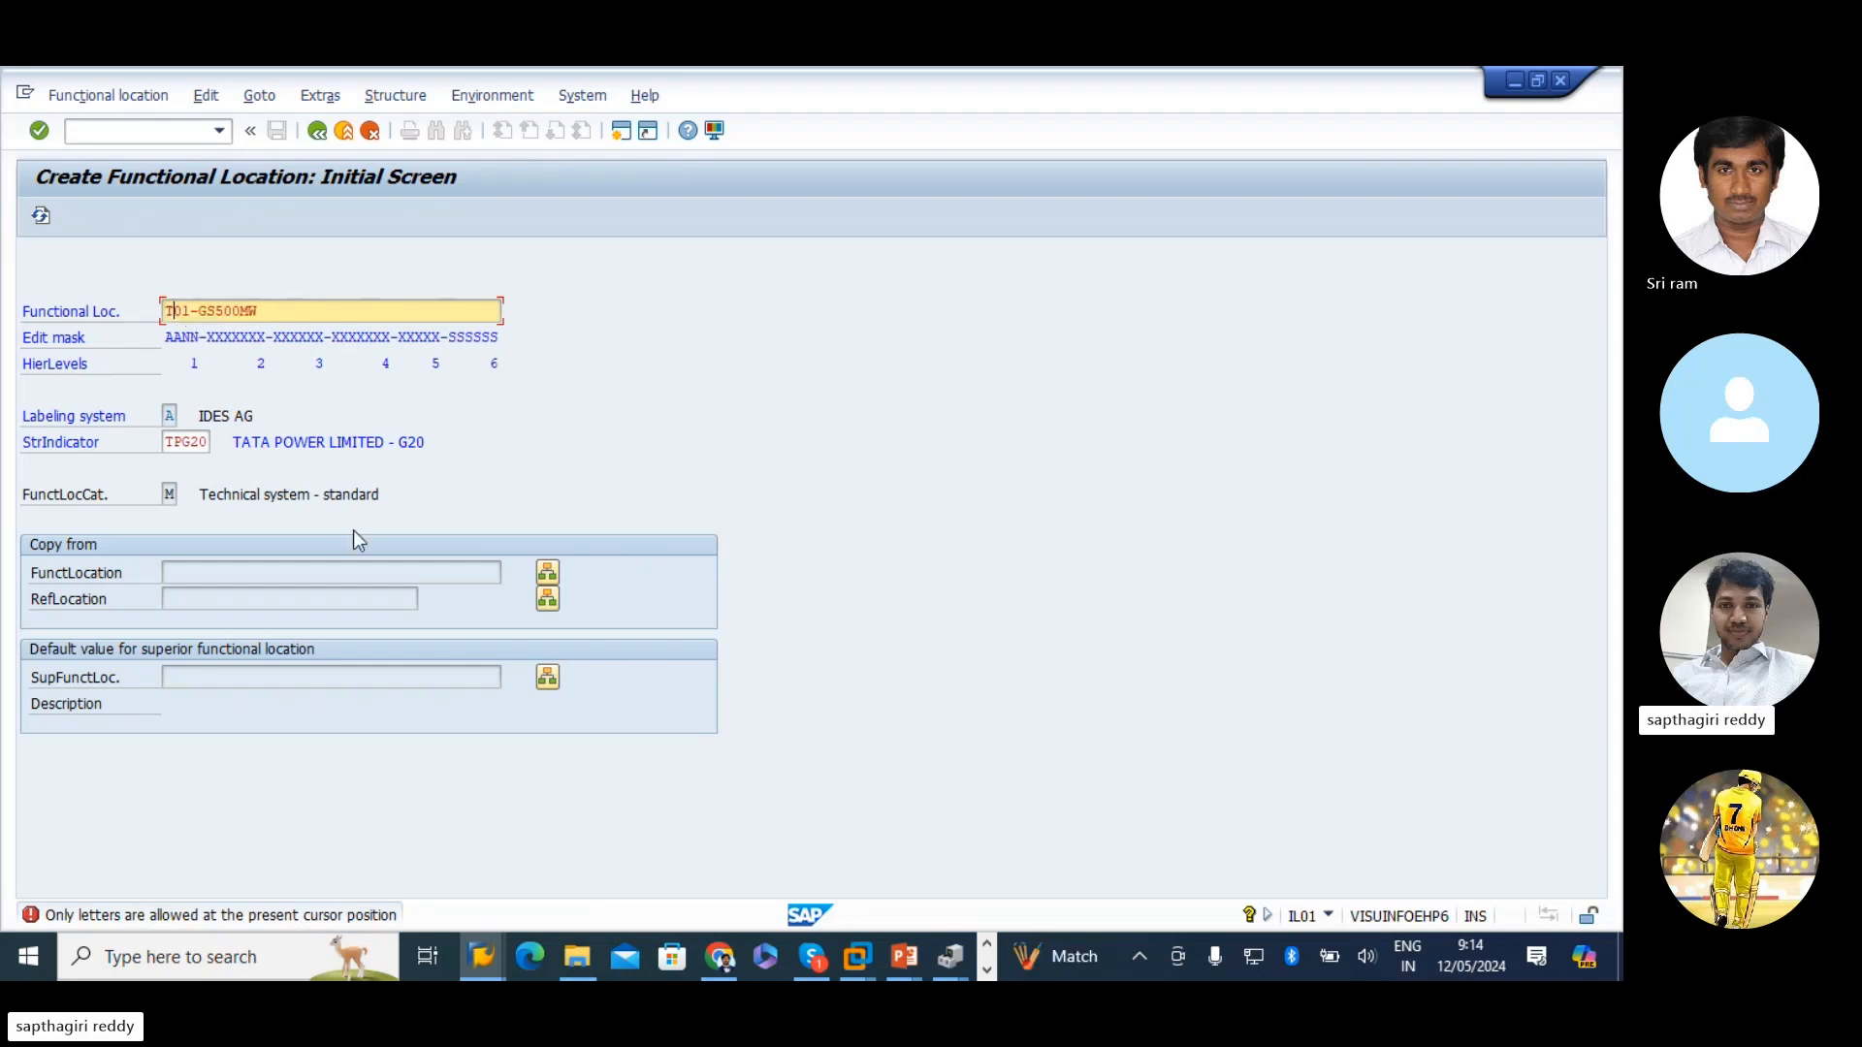
text(P)
drag(207, 313, 287, 296)
click(243, 307)
drag(282, 311, 206, 311)
click(257, 338)
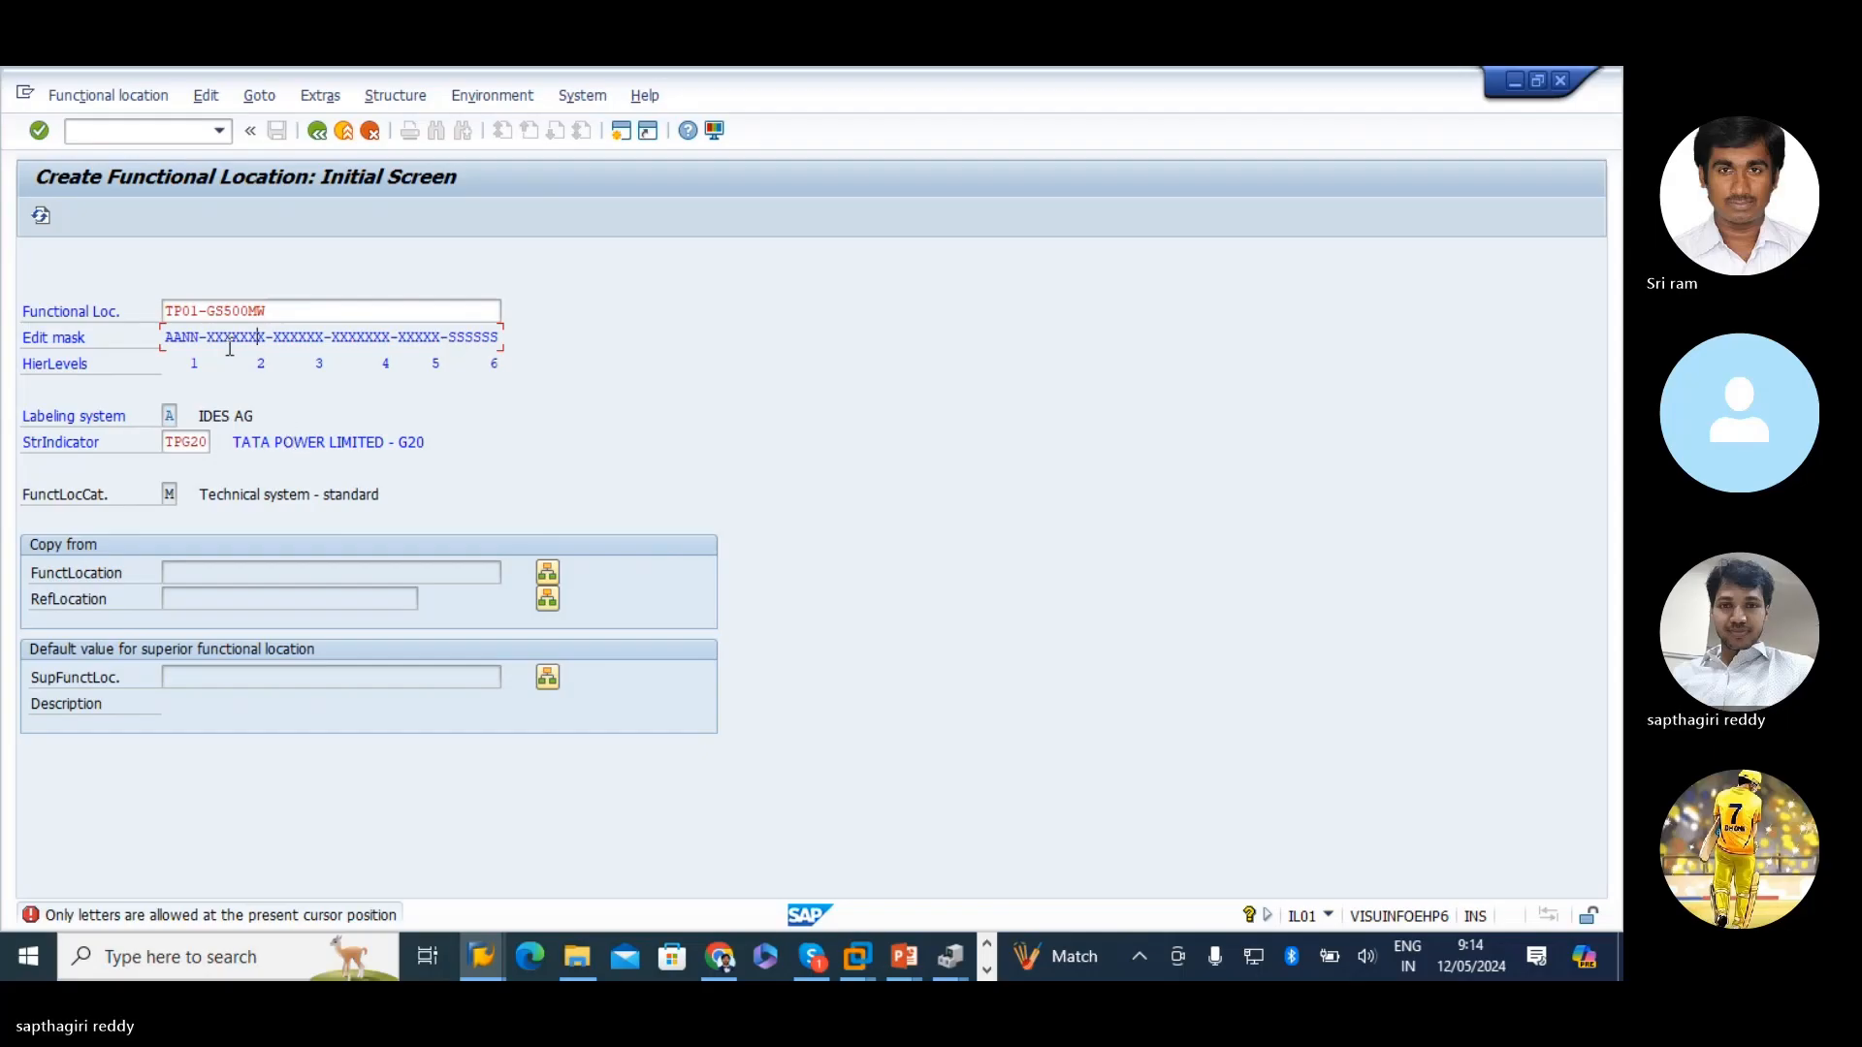
- Open the master data of TP01-GS500MW and enter the description GAS BASED - 500 MW
click(174, 312)
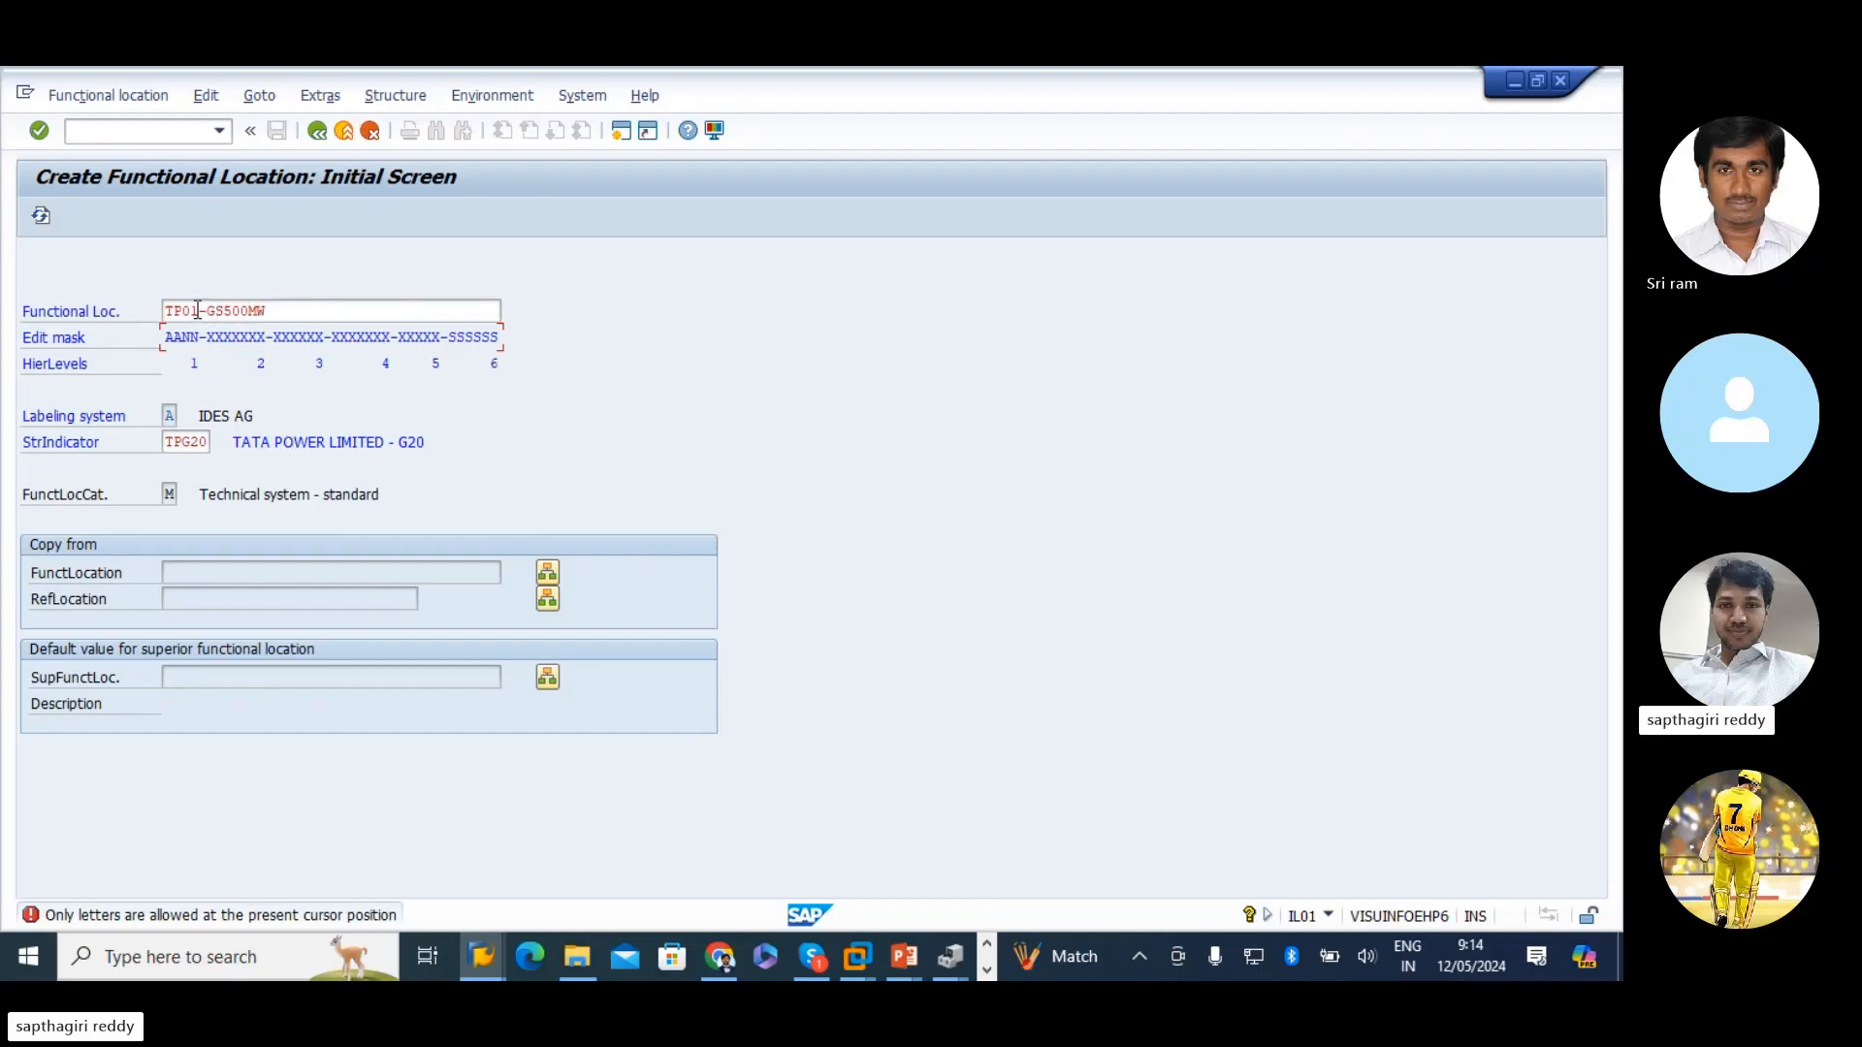
key(Return)
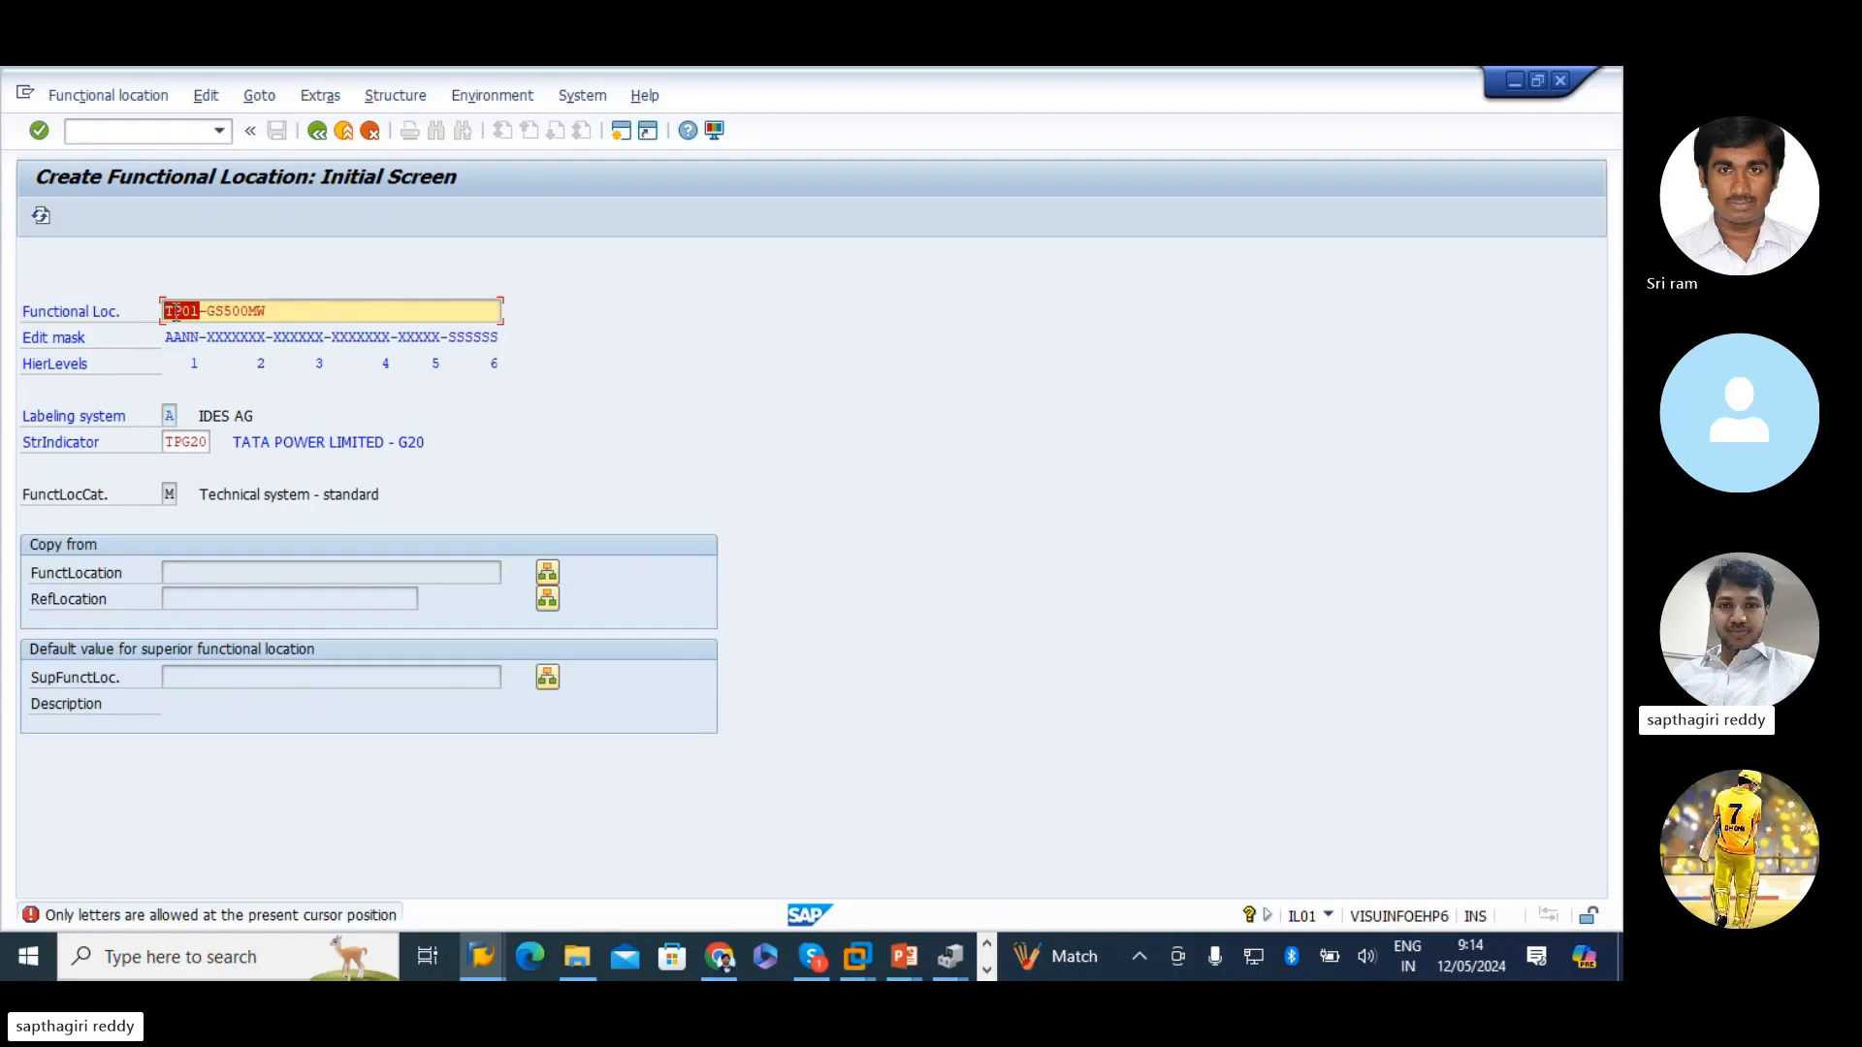
drag(291, 310, 198, 310)
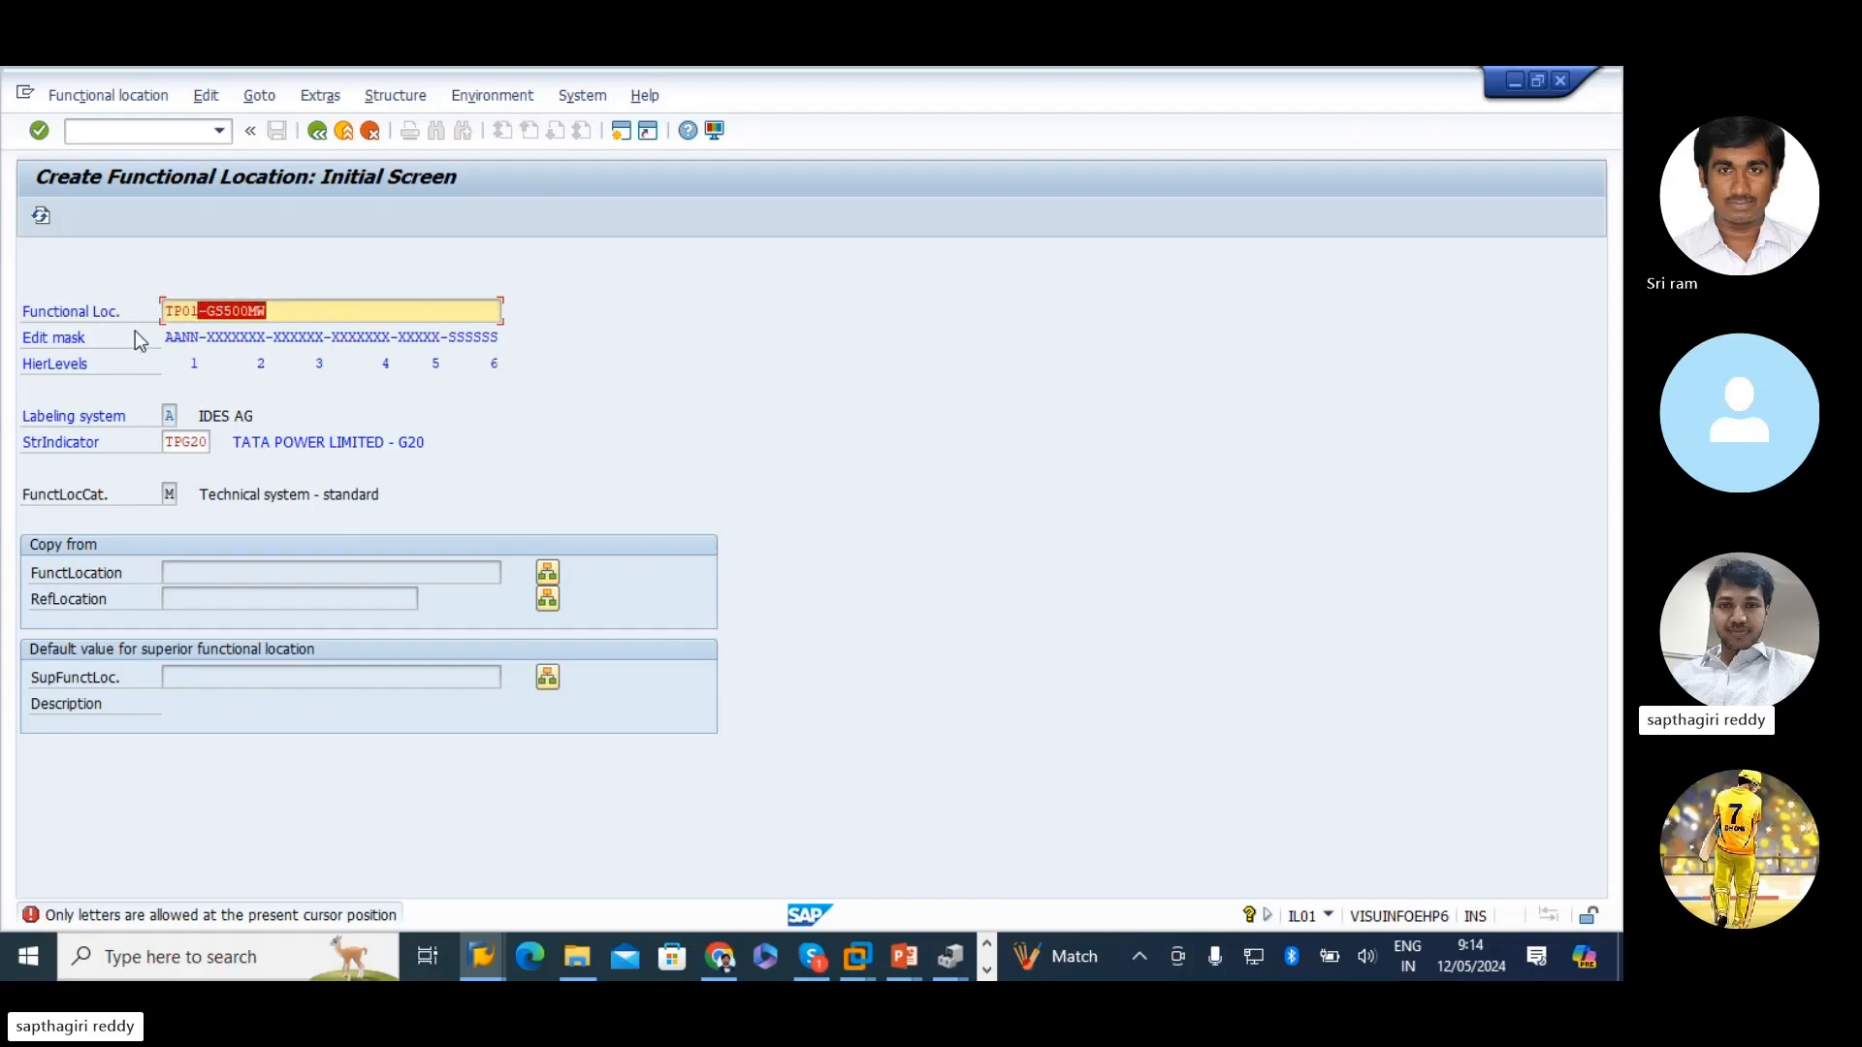
click(225, 310)
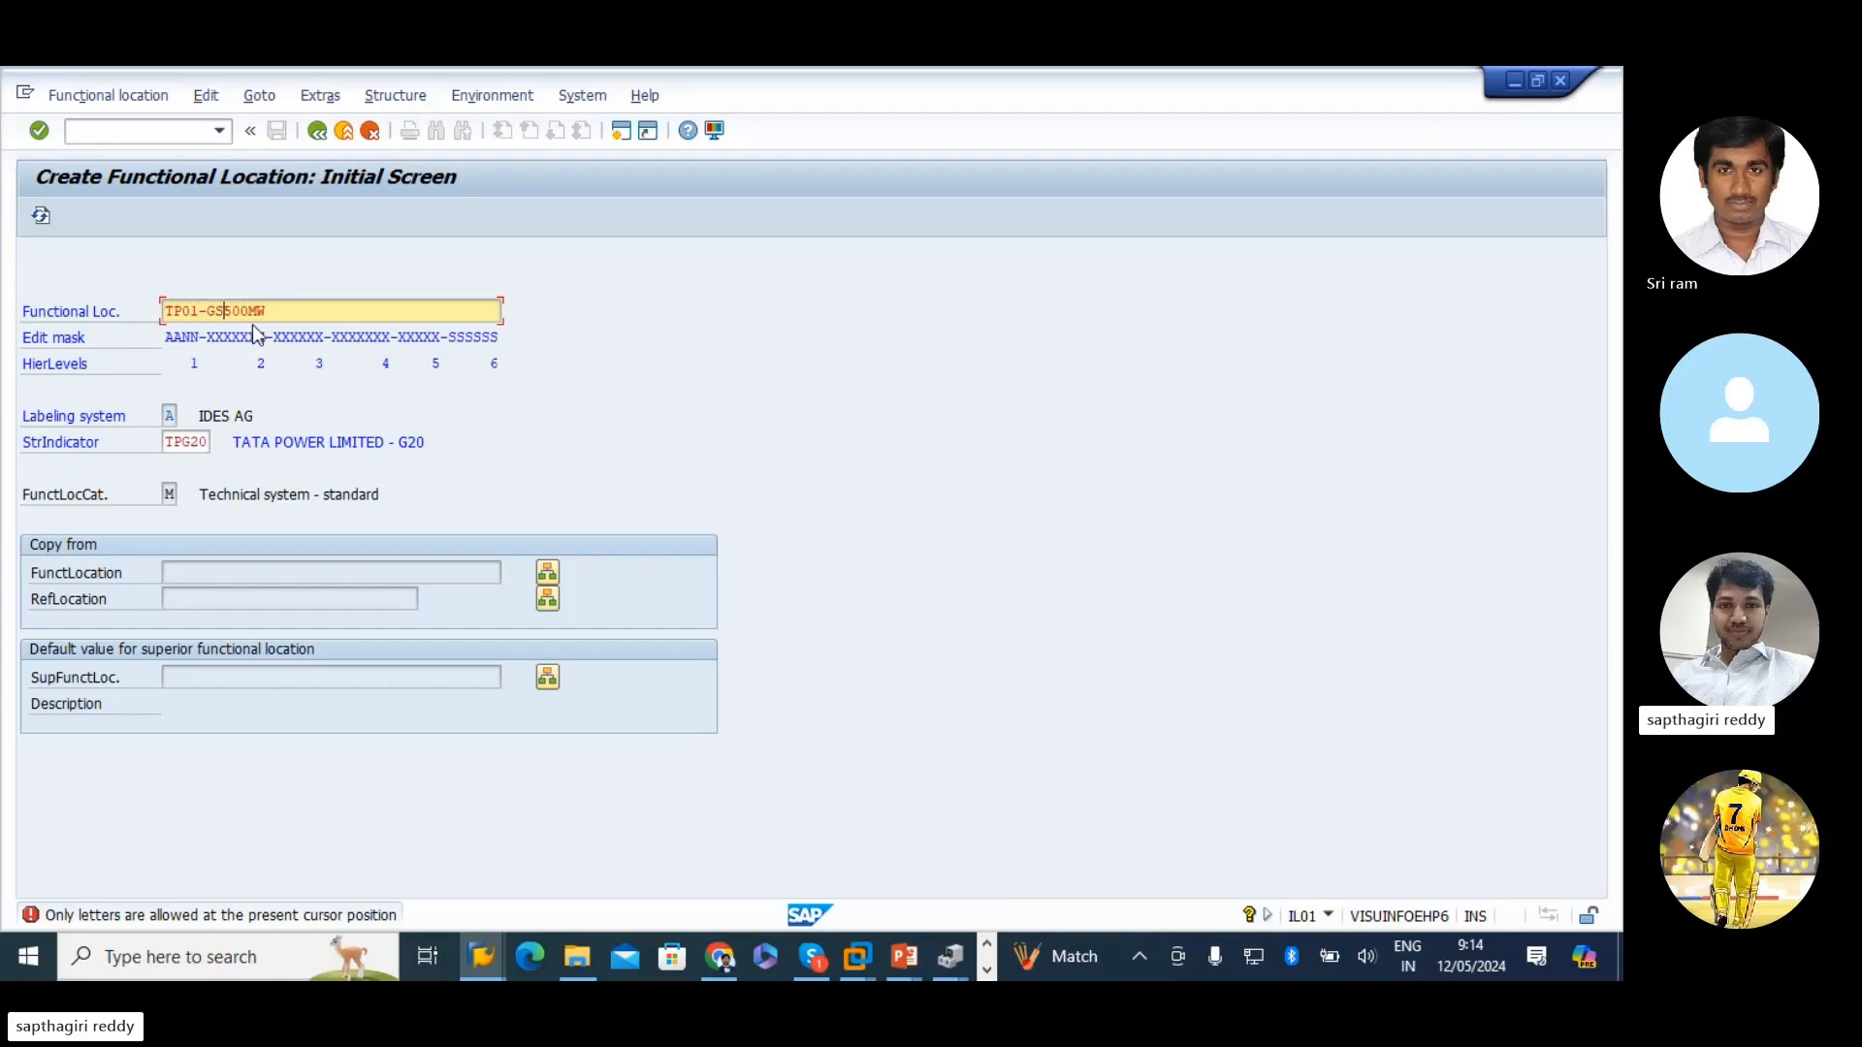
key(Return)
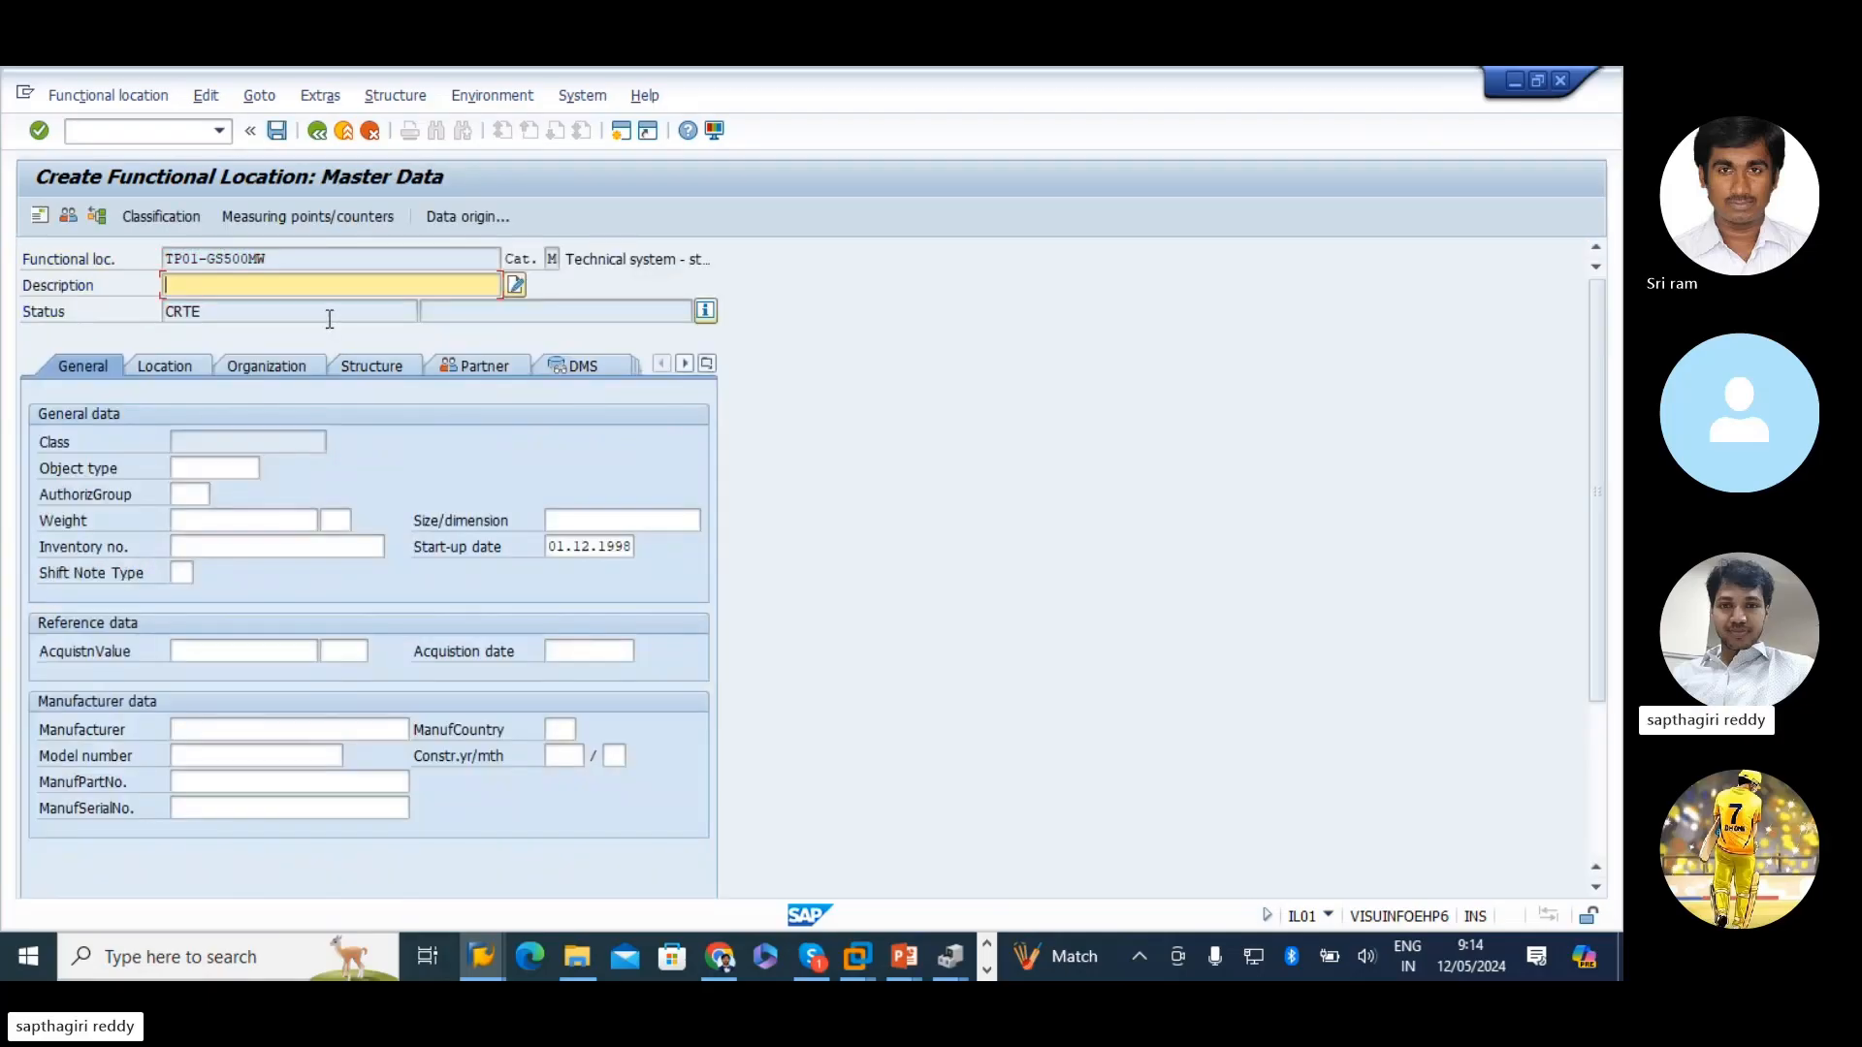
text(GAS BASED - 500 MW)
- Switch to the customizing session, leave the authorization groups and open the definition of technical object types
click(215, 473)
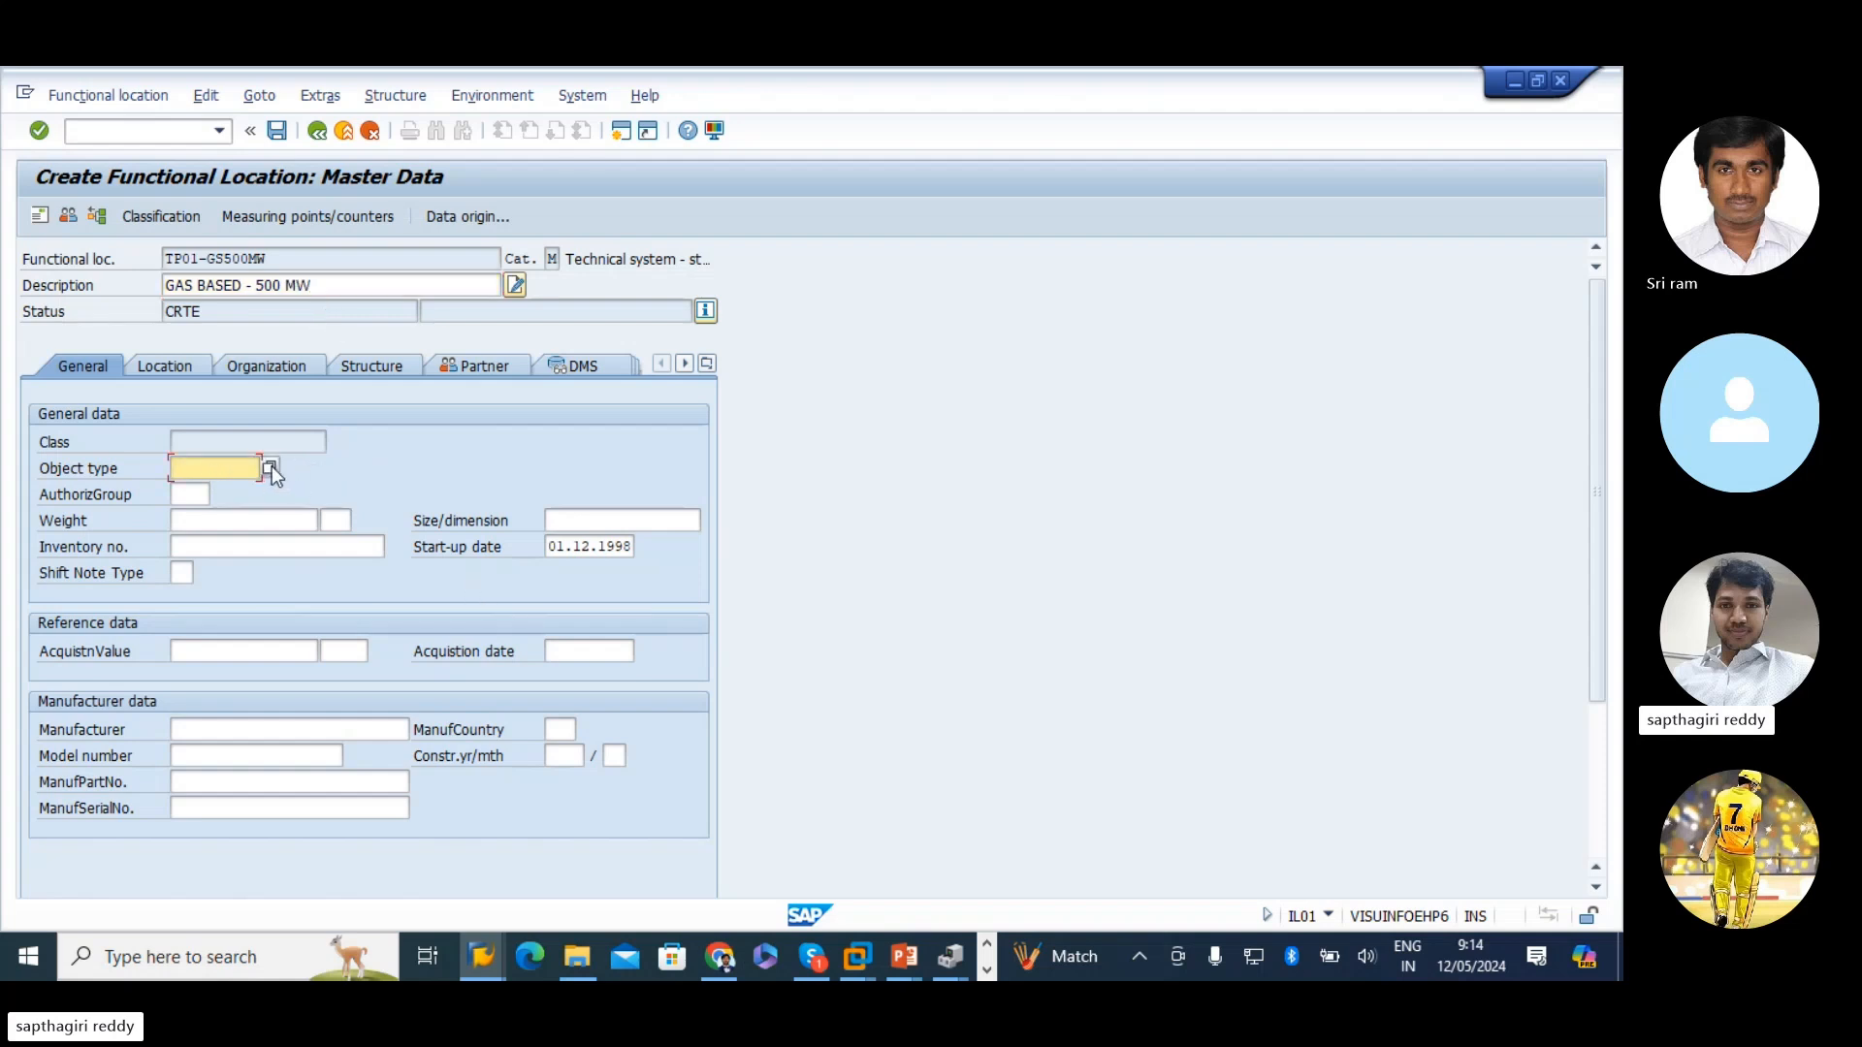
mouse_move(475, 969)
click(427, 816)
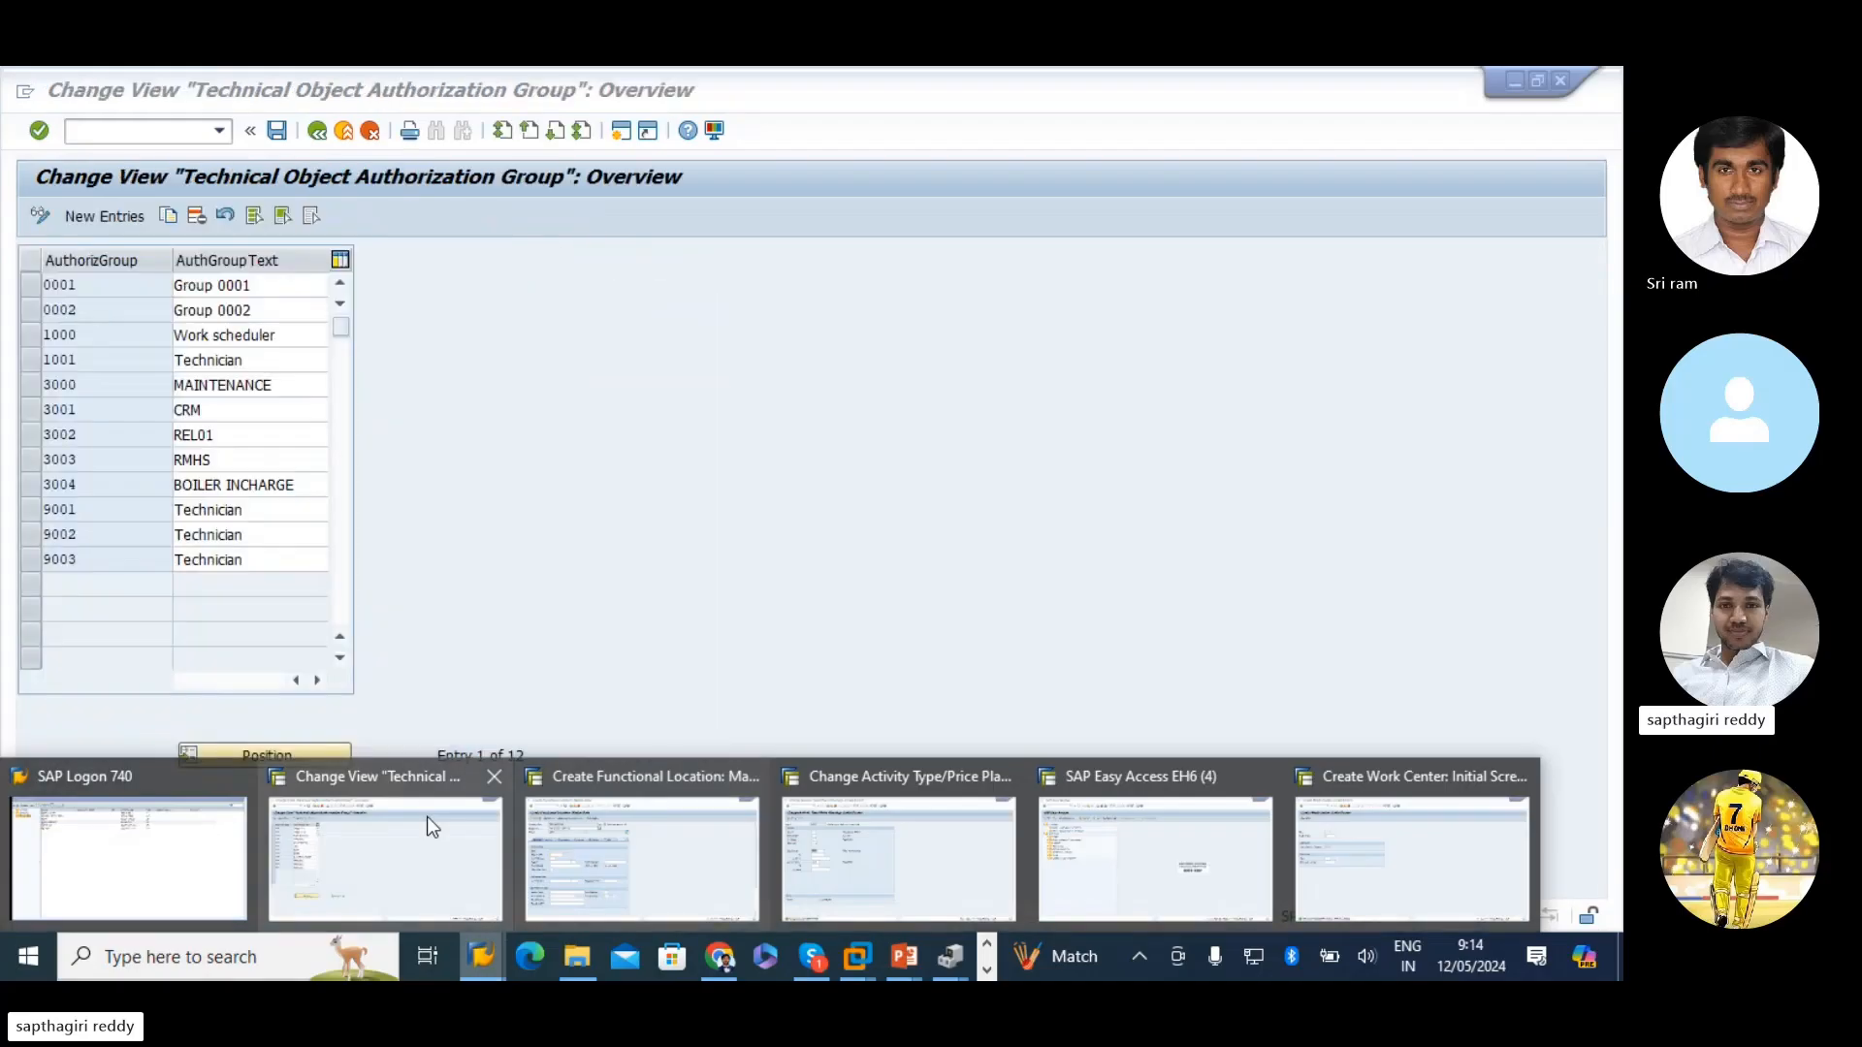
click(317, 130)
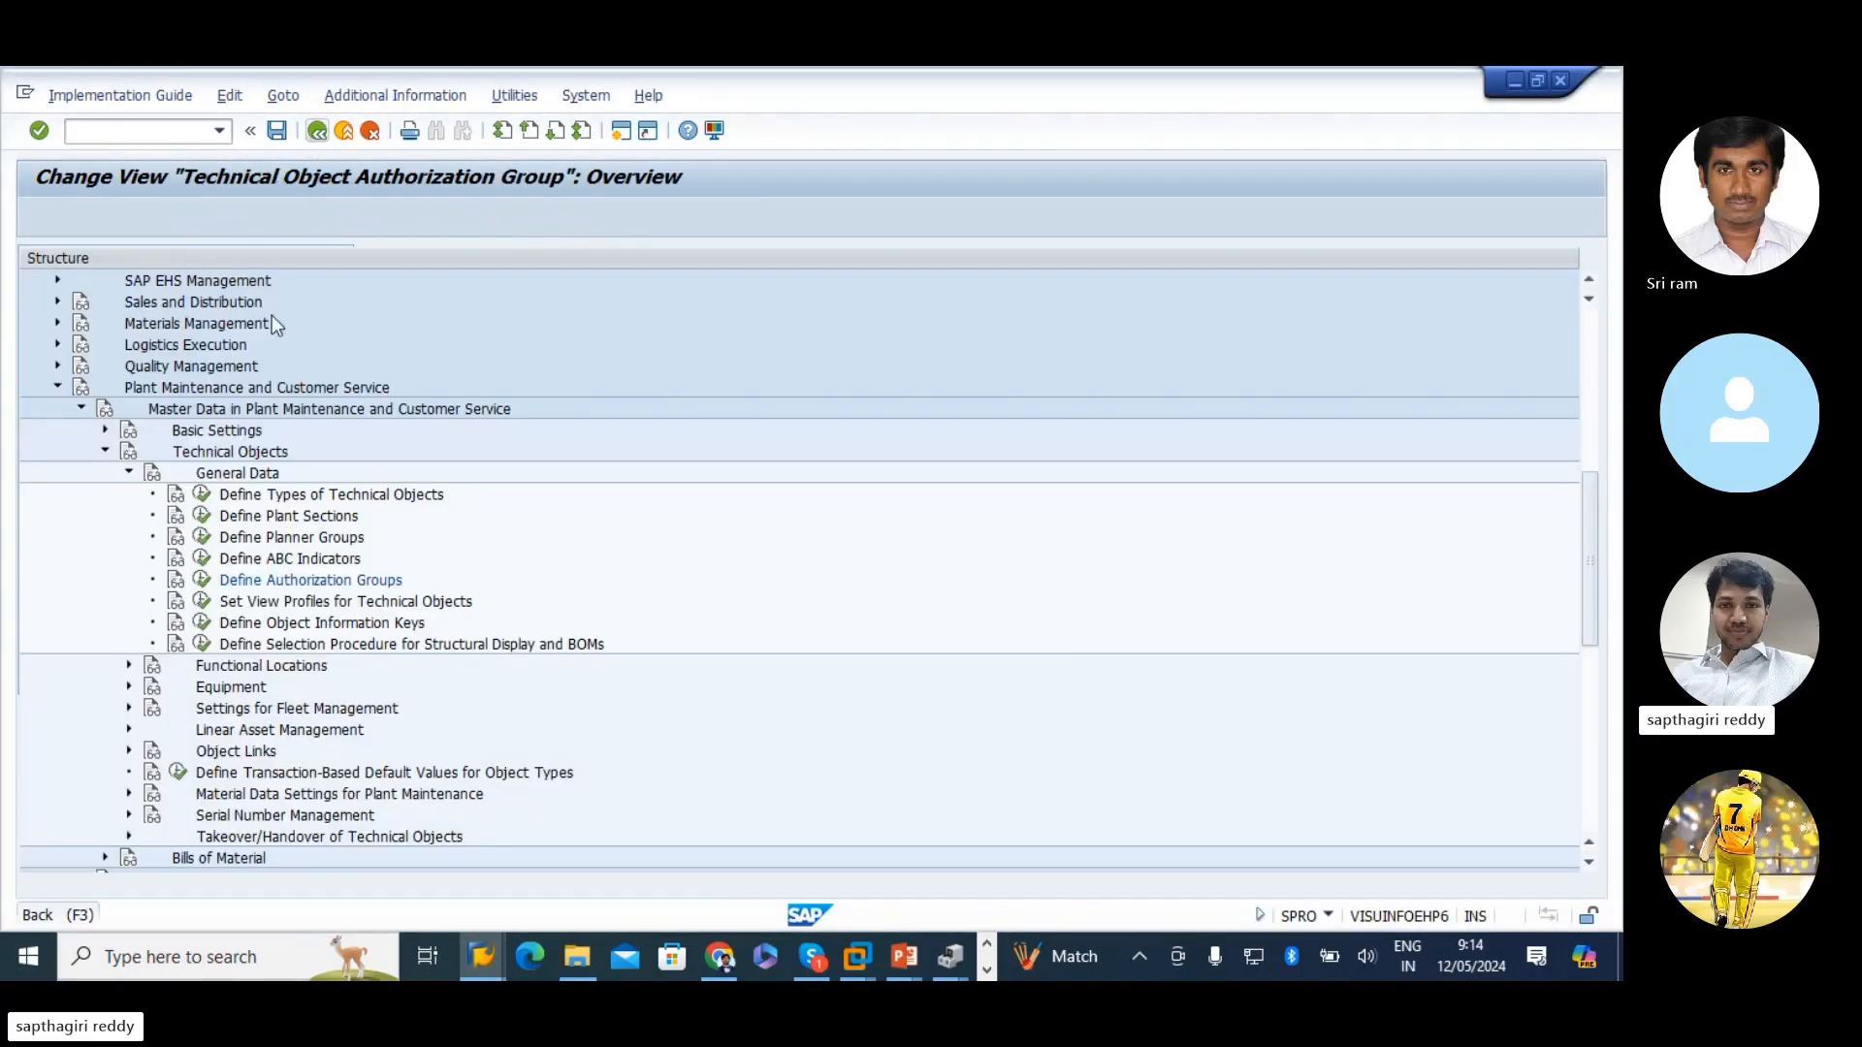
click(201, 494)
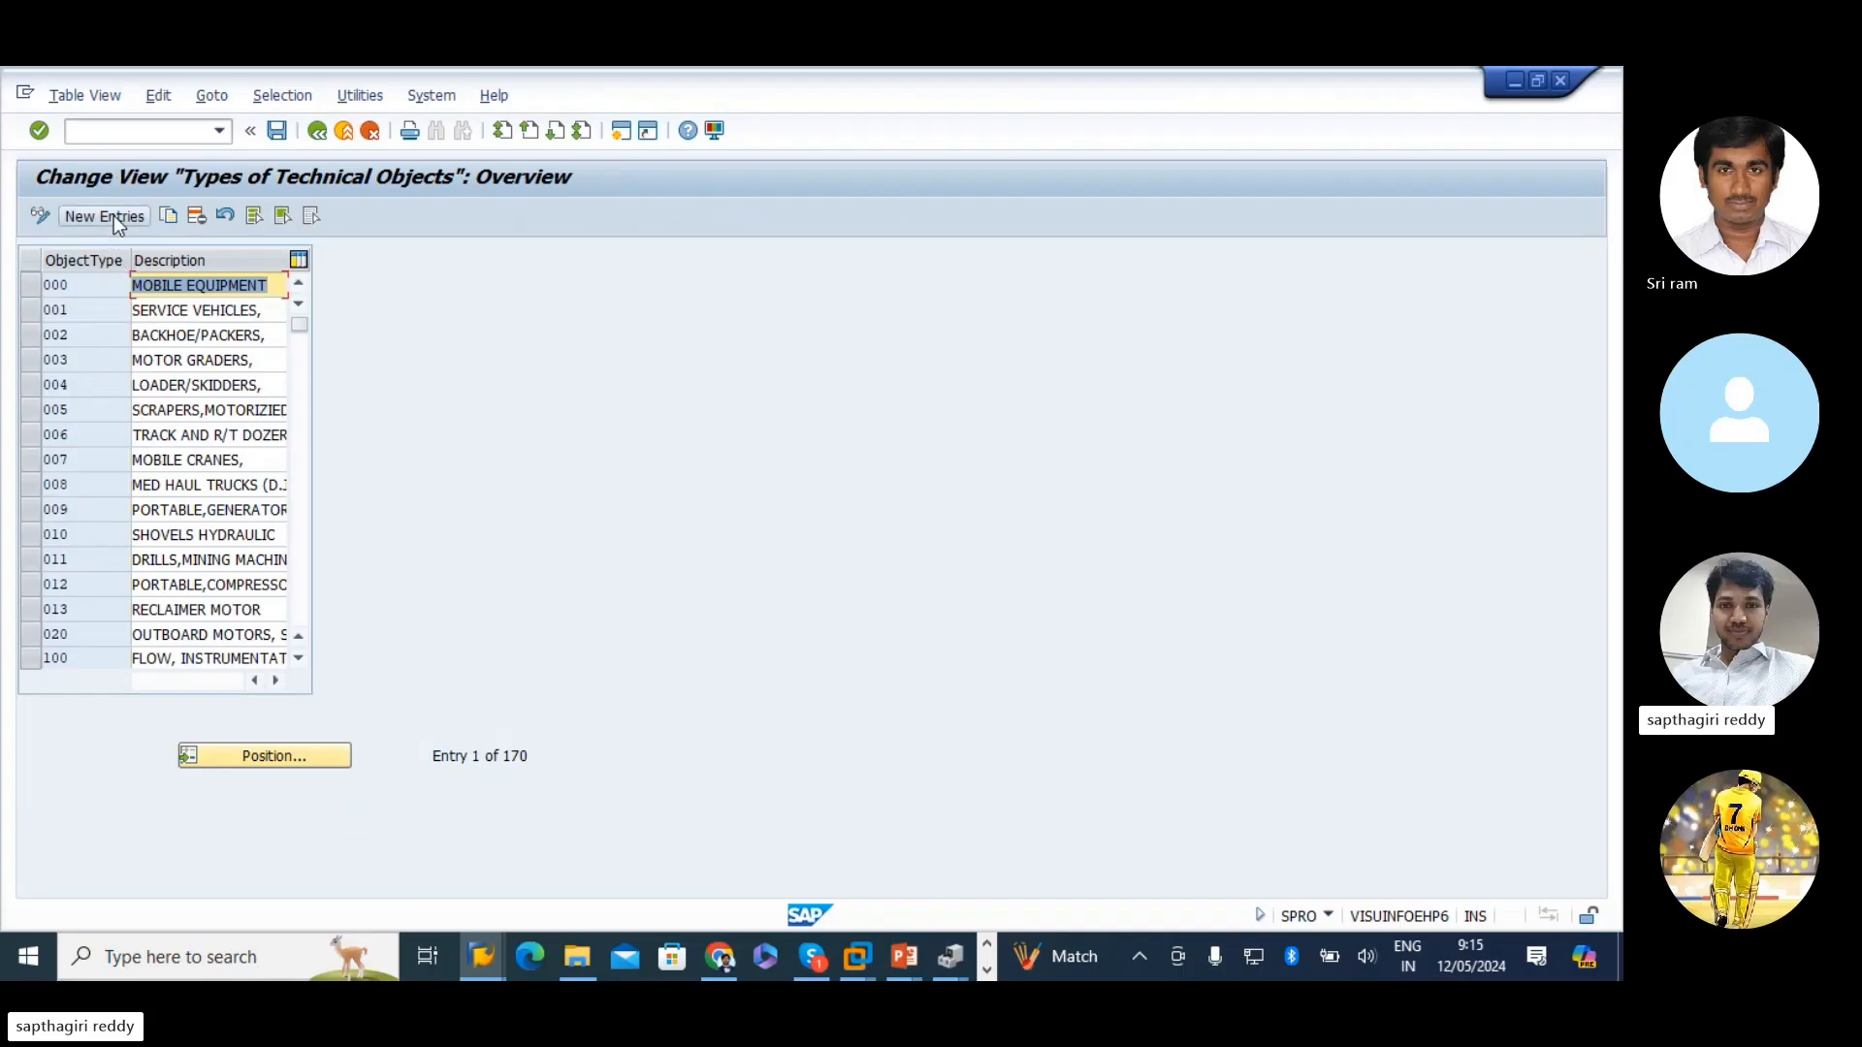
- Look up GAS in the list of technical object types
click(222, 759)
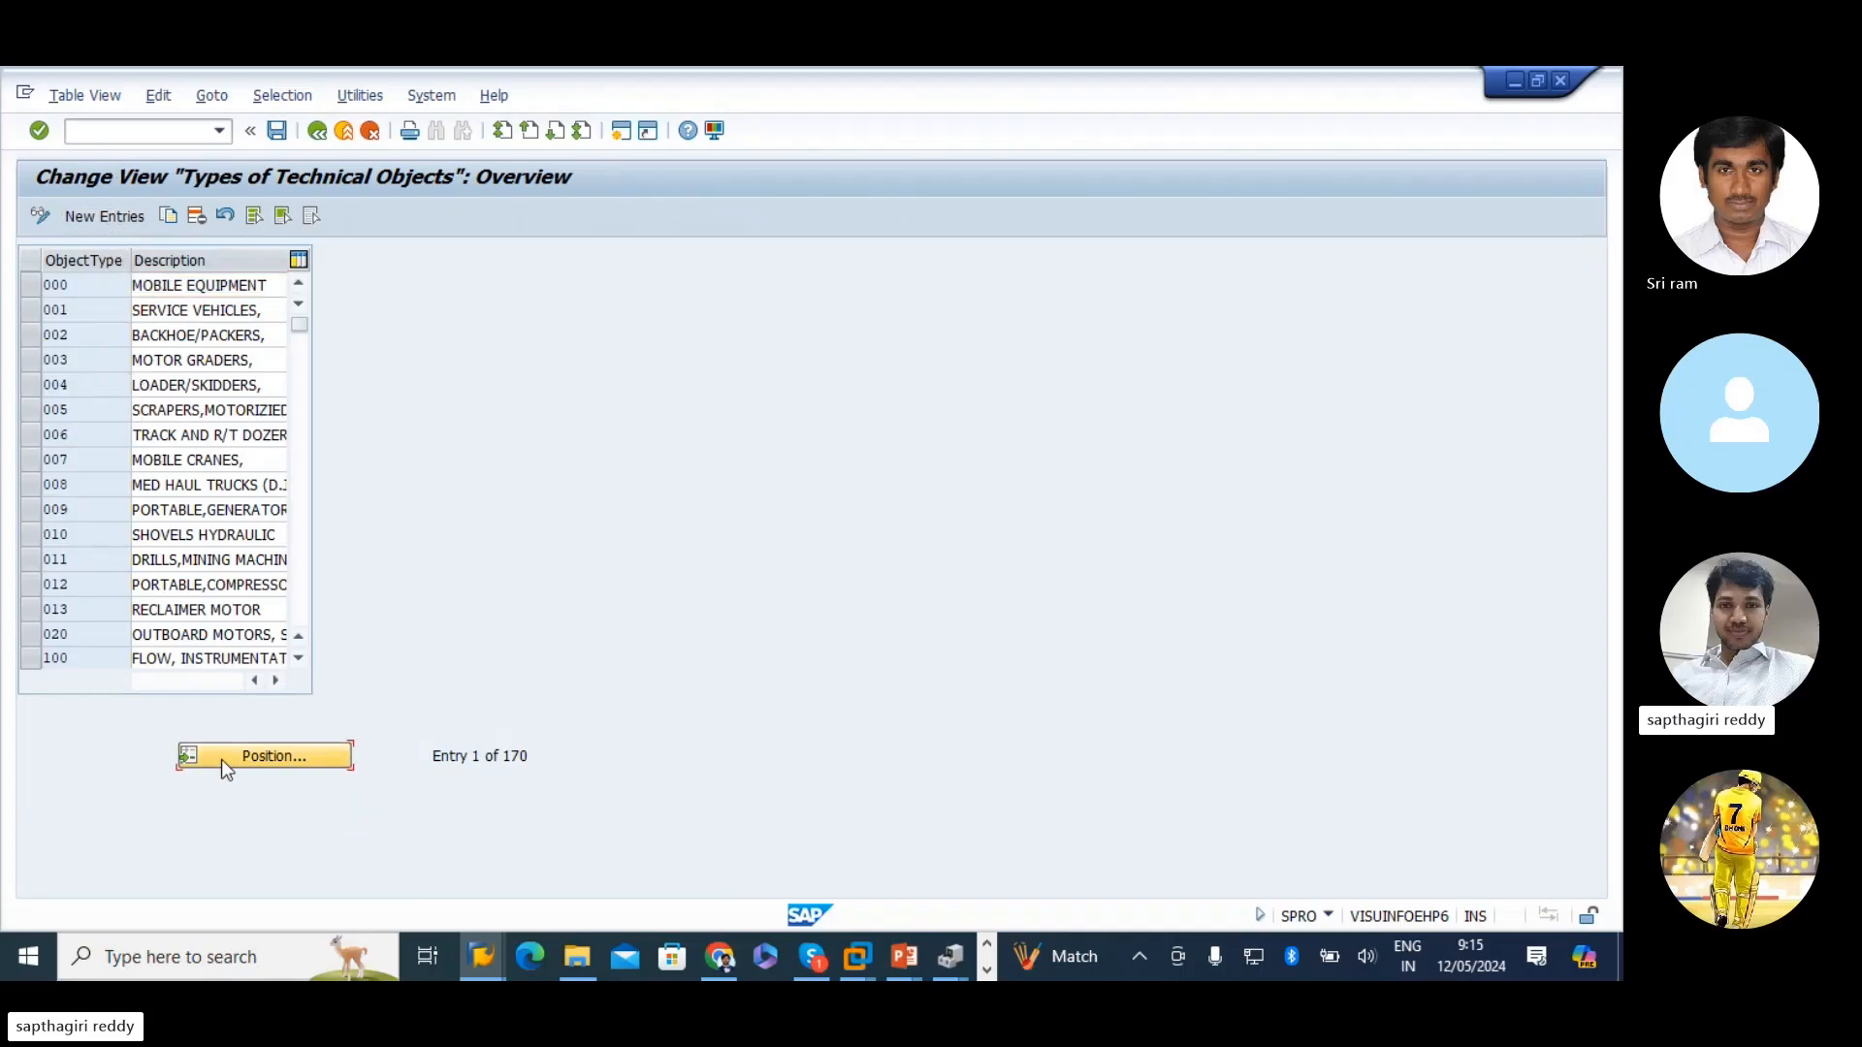
text(HST500)
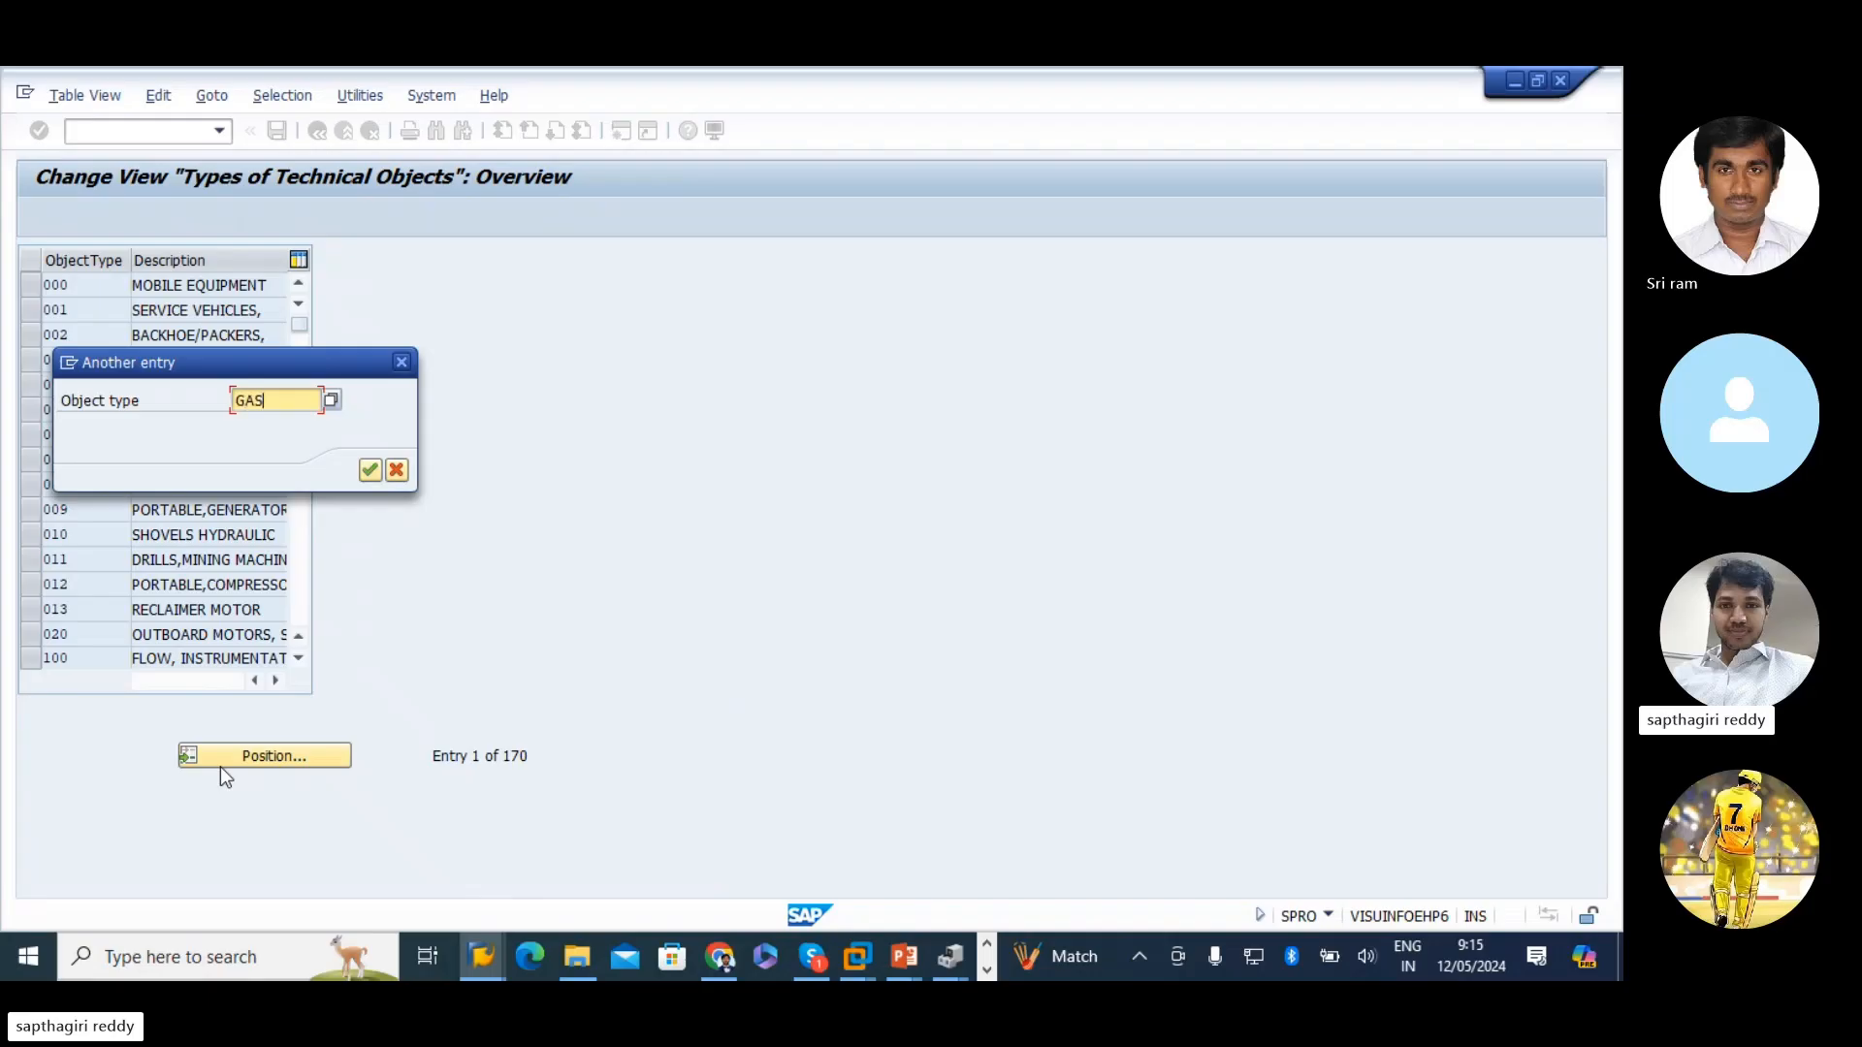
key(Return)
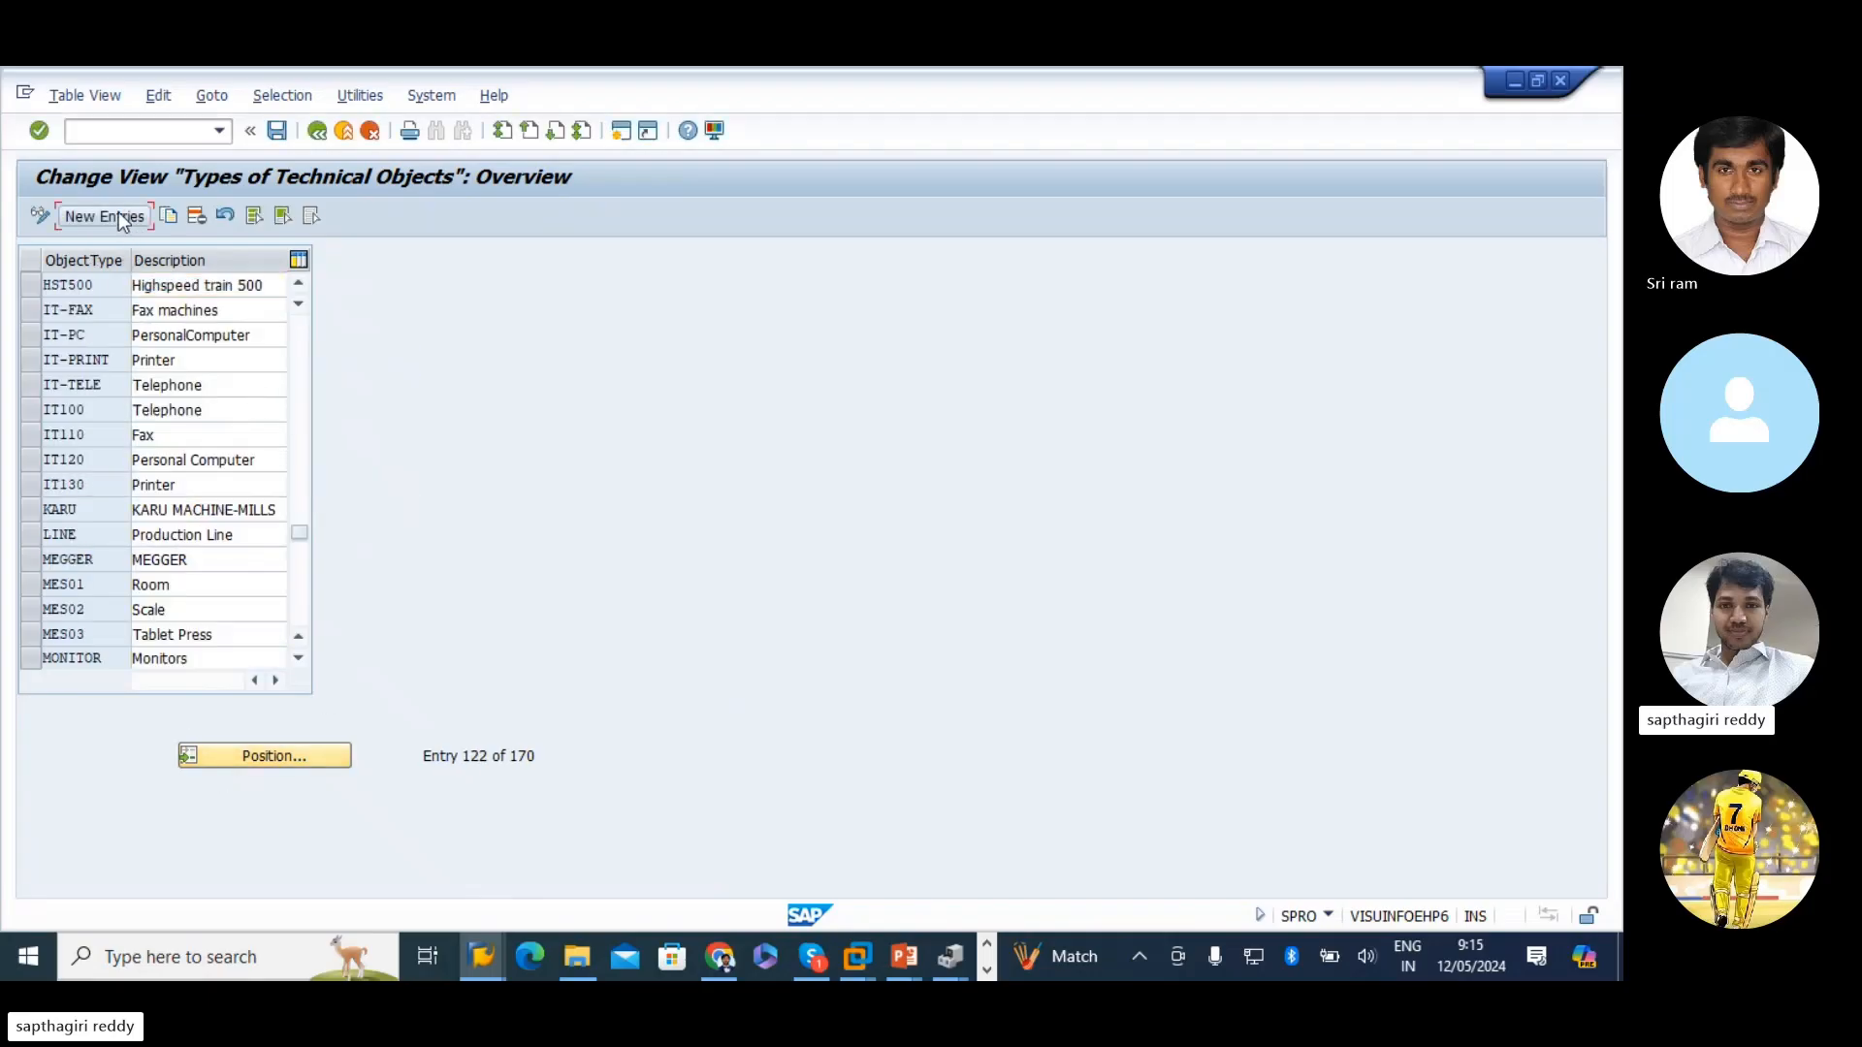
- Add object type GAS BASED with description GAS BASED POWER PLAN and save it under the customizing request DEFINE MASTER DATA - G20
click(107, 216)
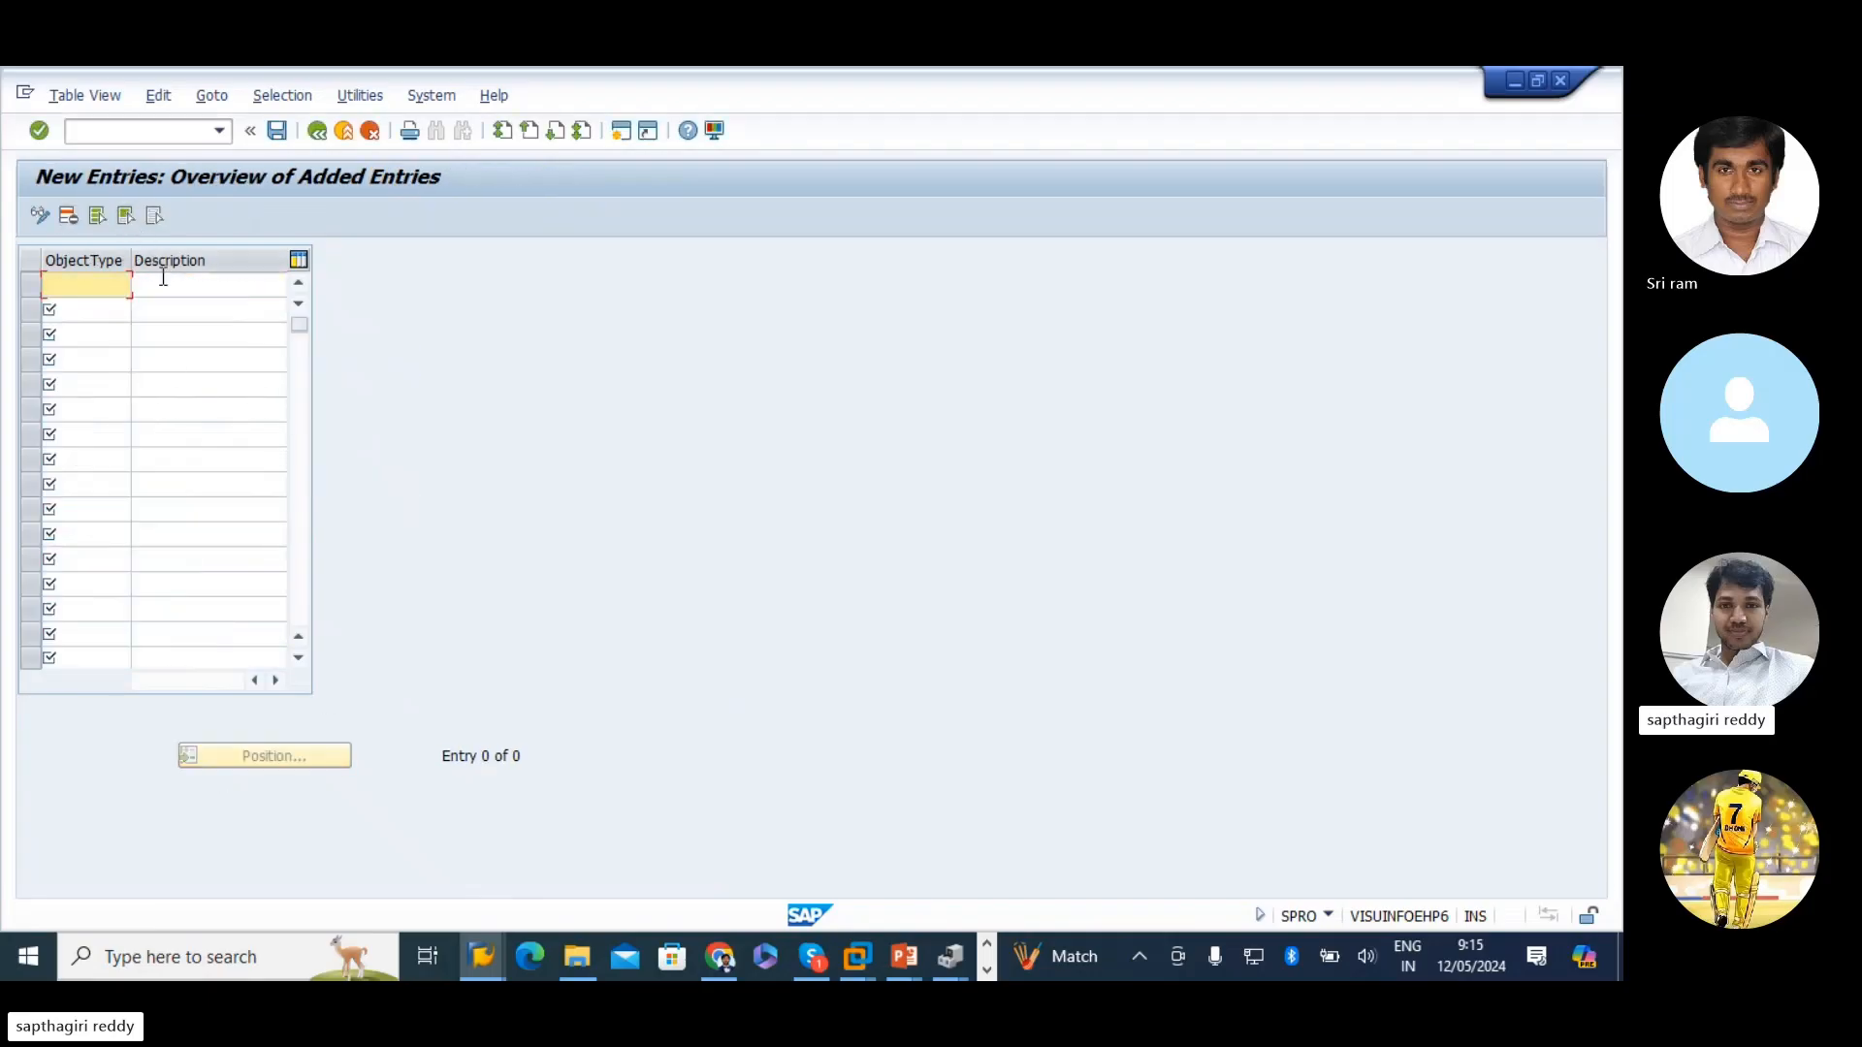
text(GAS)
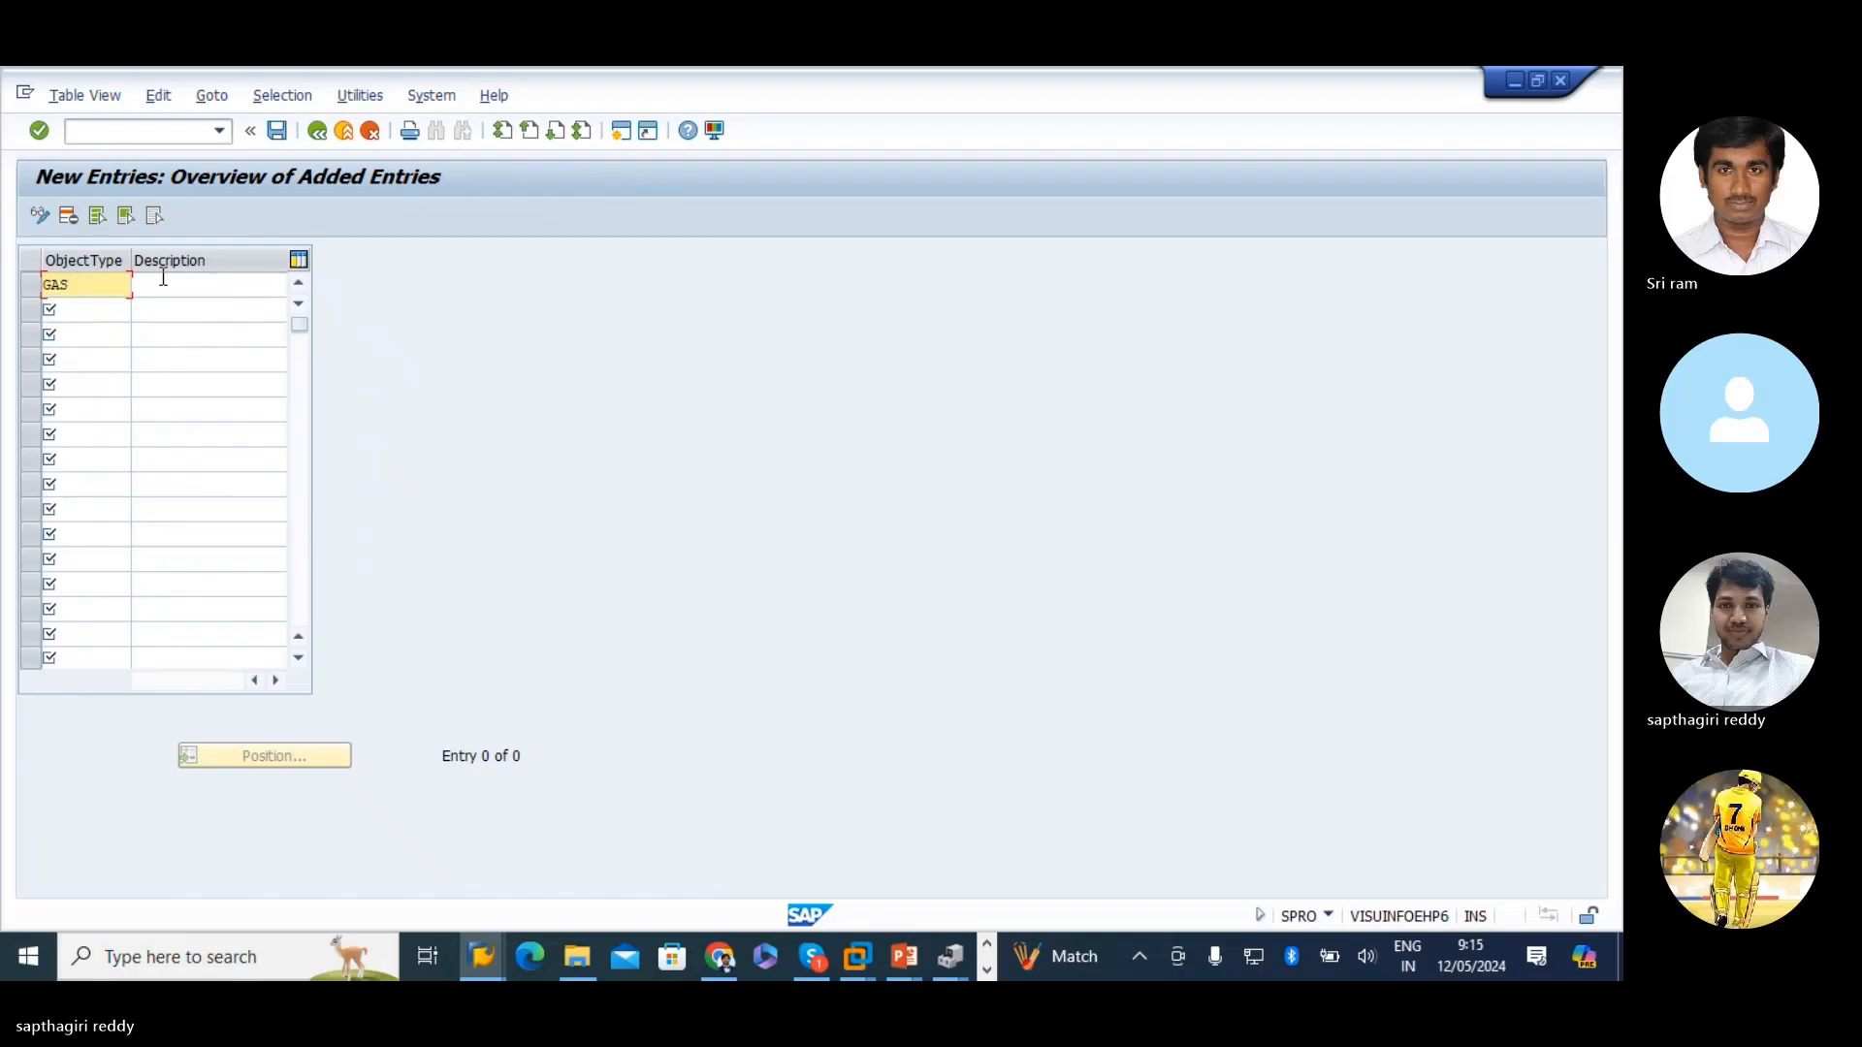
text( BASED)
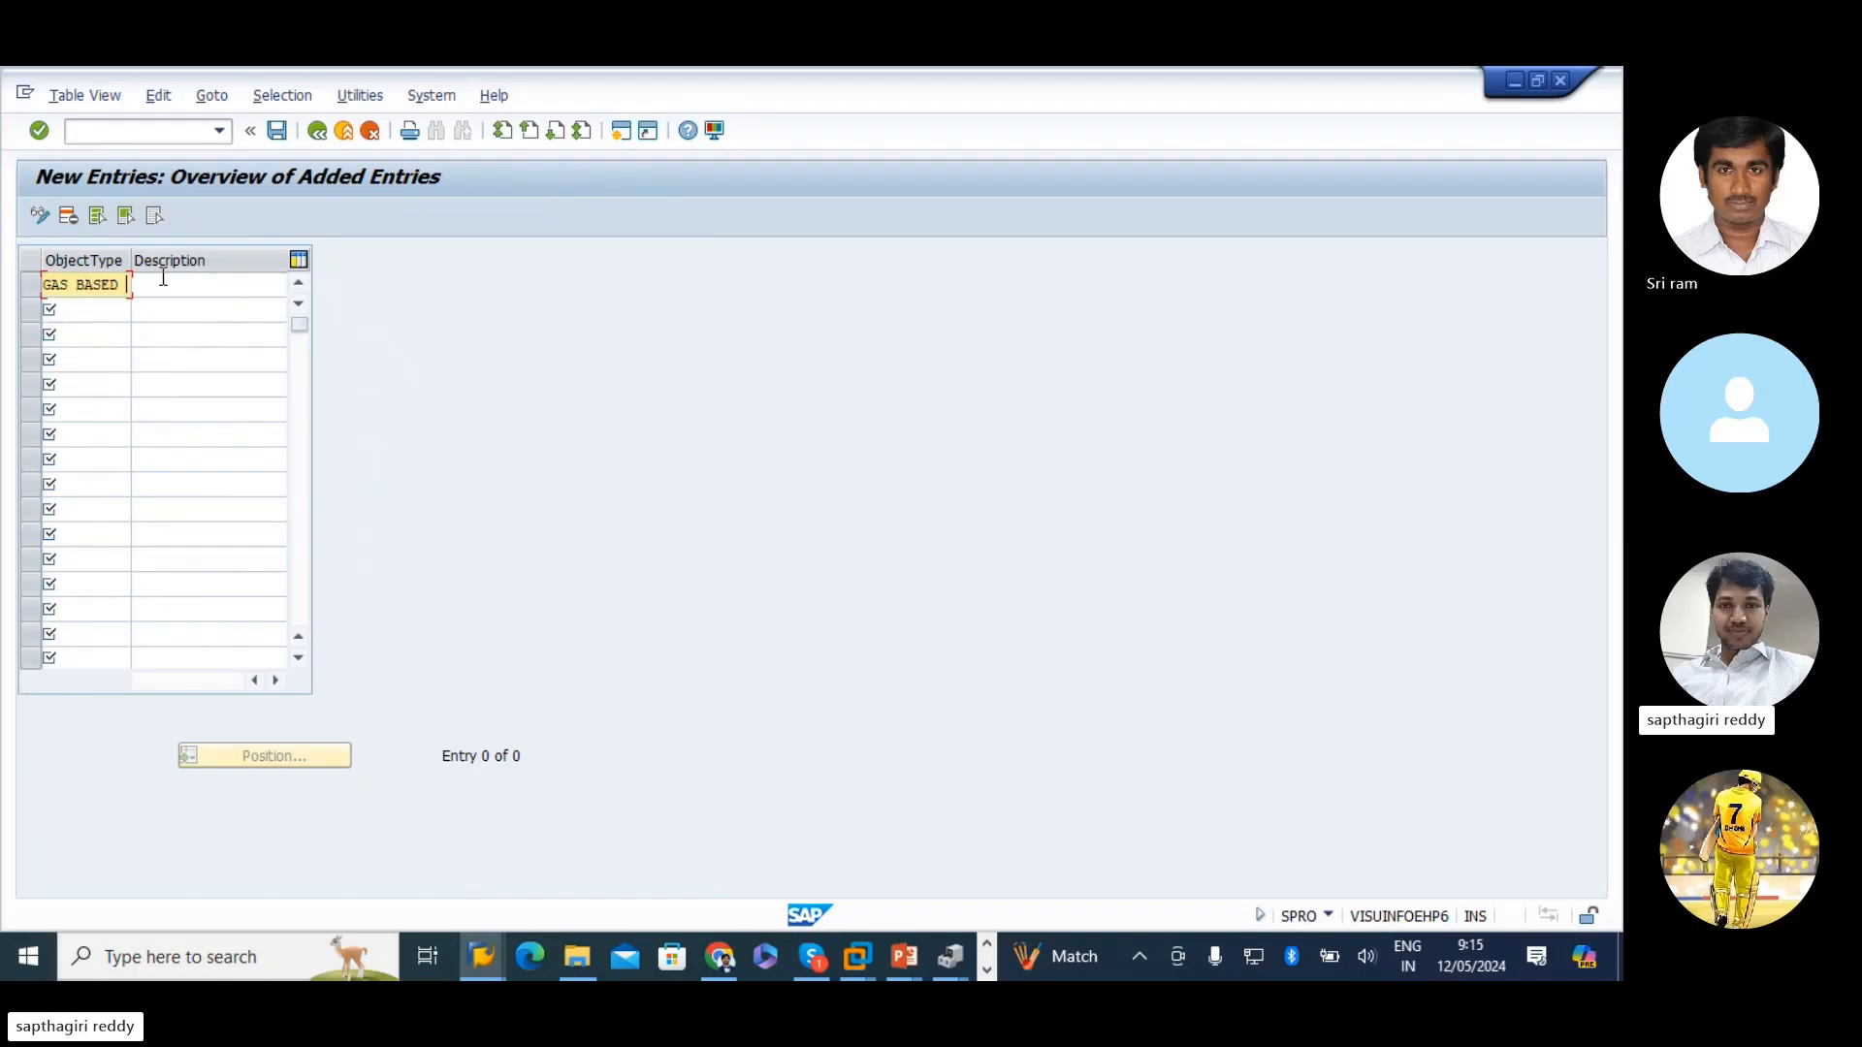
click(163, 283)
text(GAS-BBA)
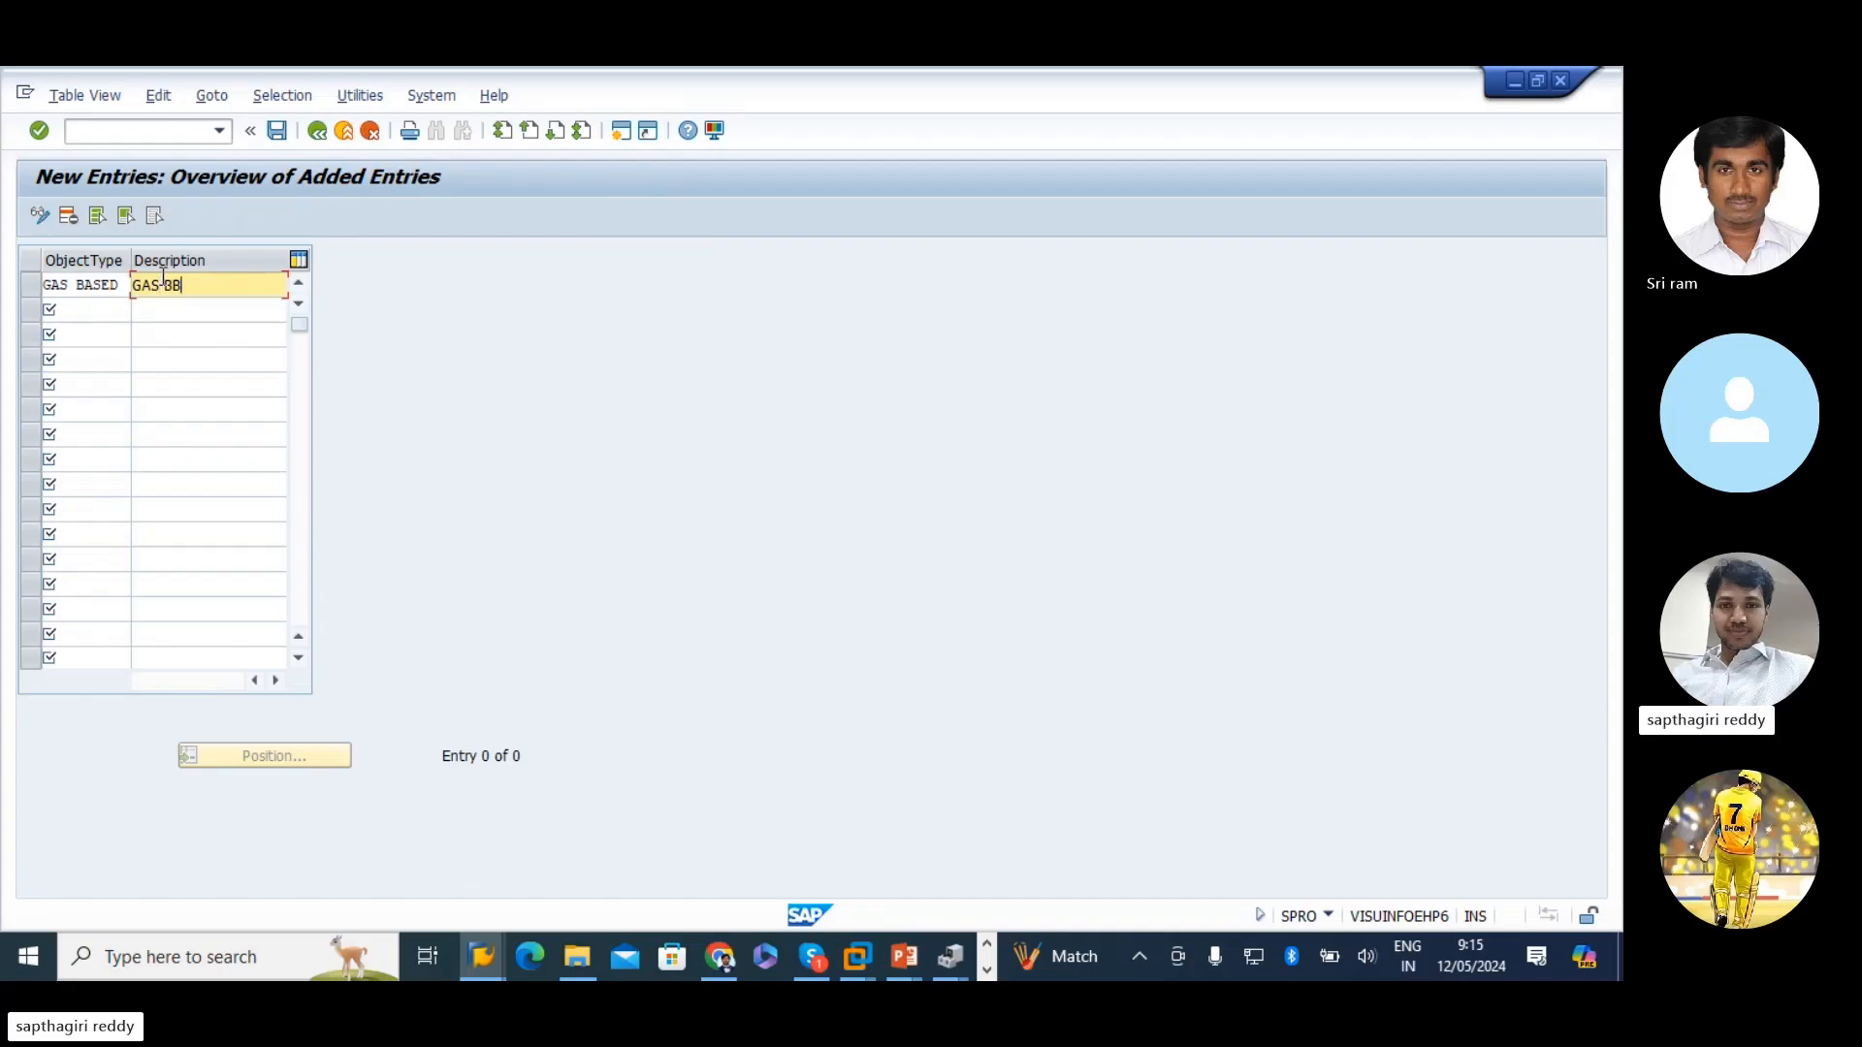
key(BackSpace)
key(BackSpace)
text(ASED POWER PLAN)
key(Return)
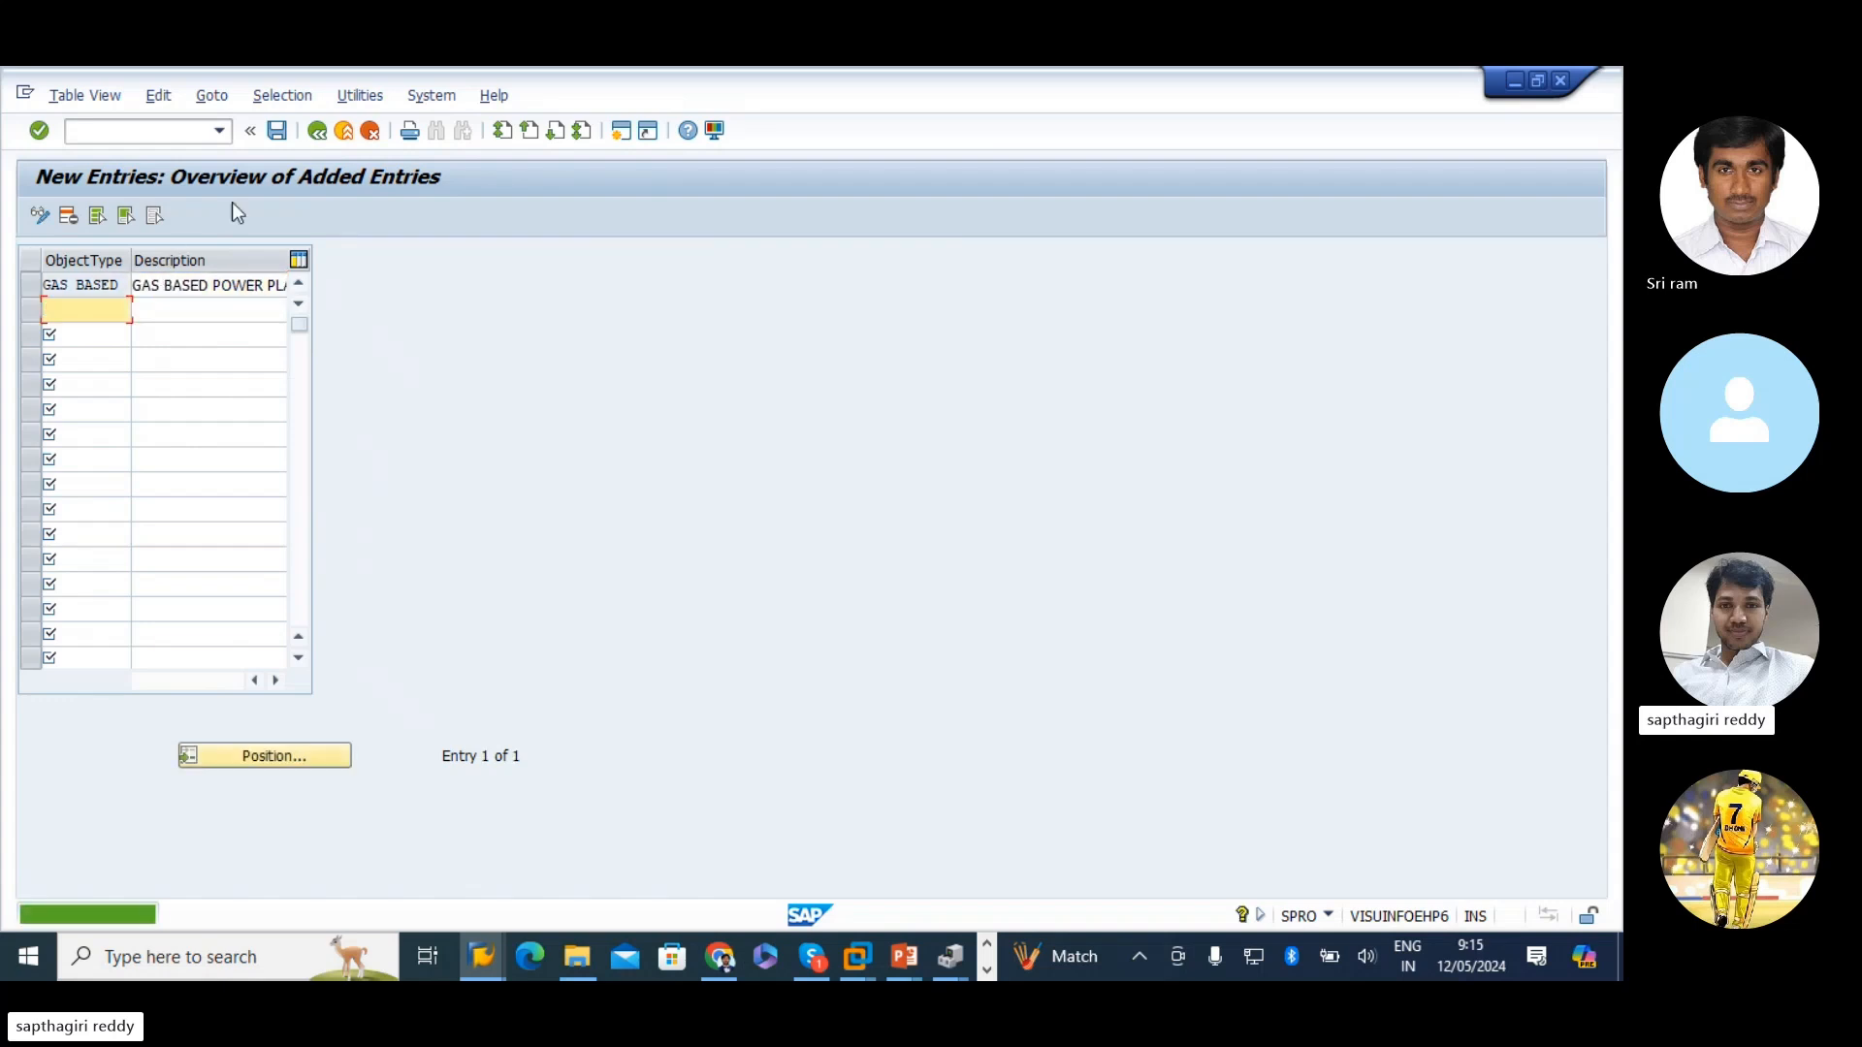
click(276, 131)
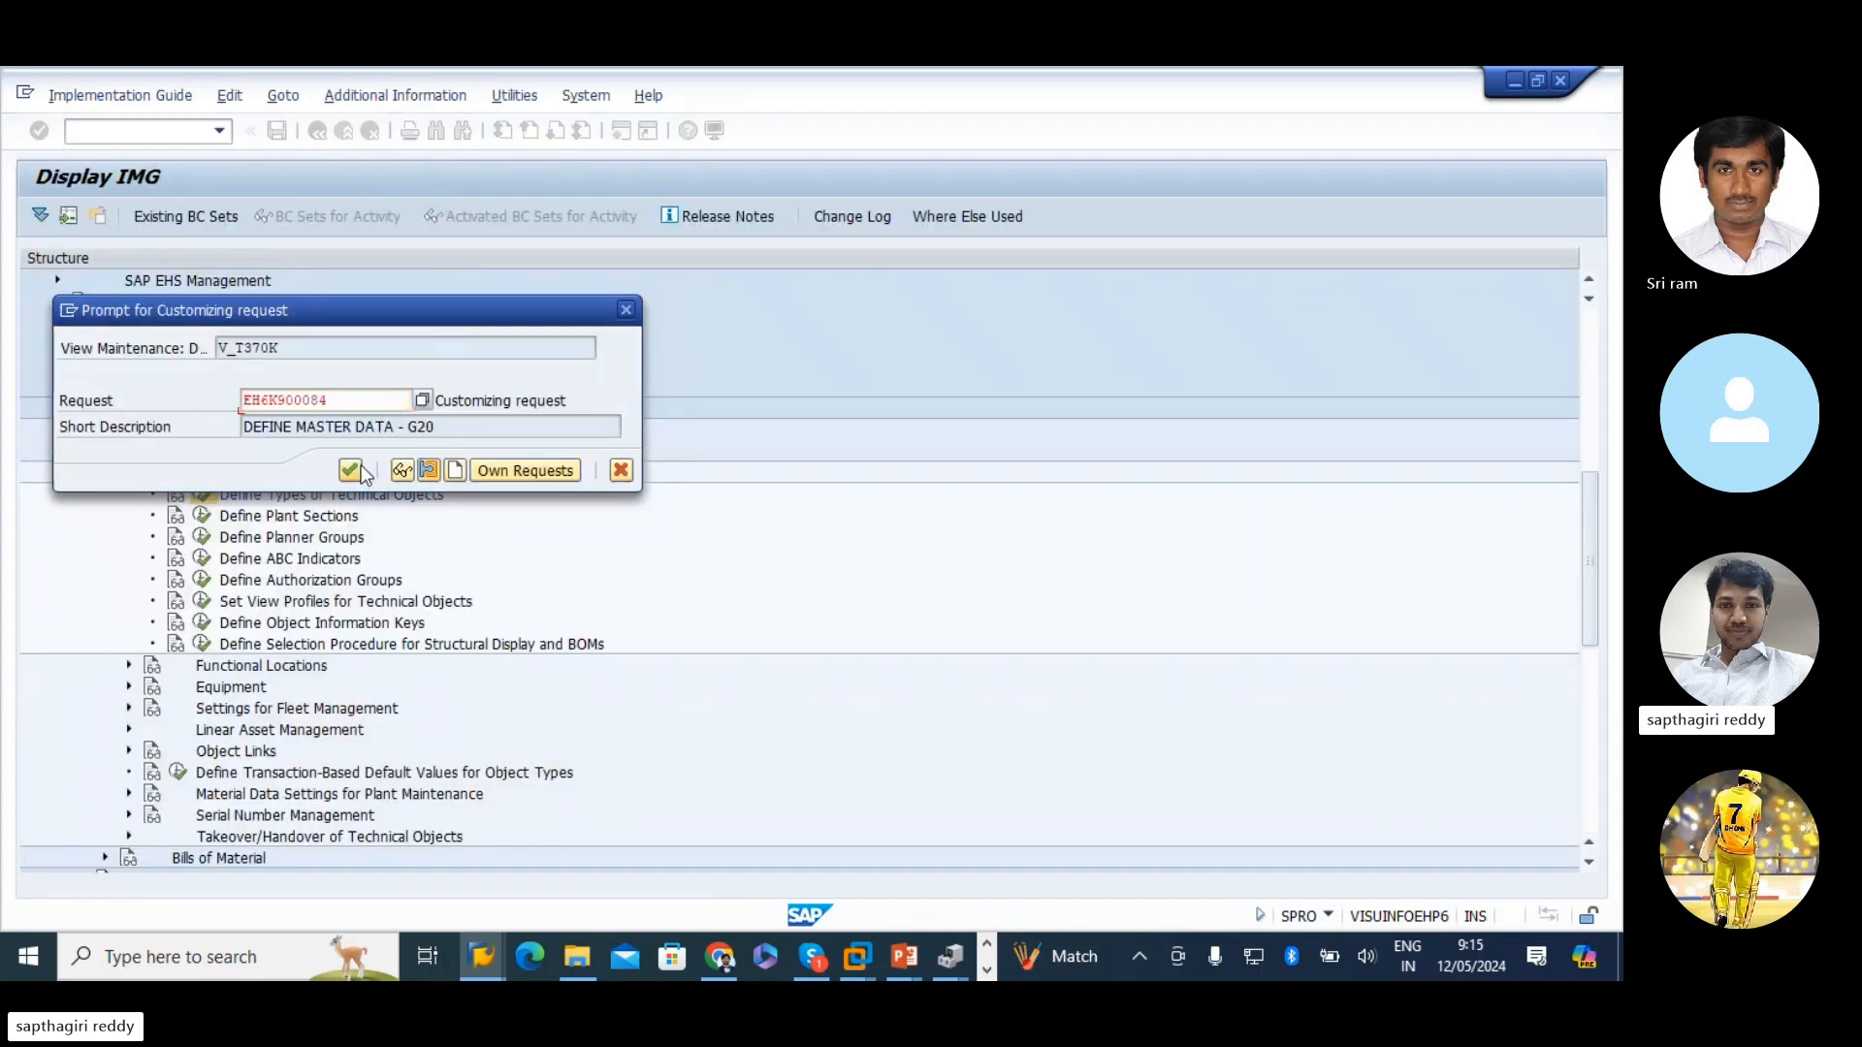
click(360, 470)
- Switch back to the TP01-GS500MW master data and assign the object type GAS BASED
key(alt+Tab)
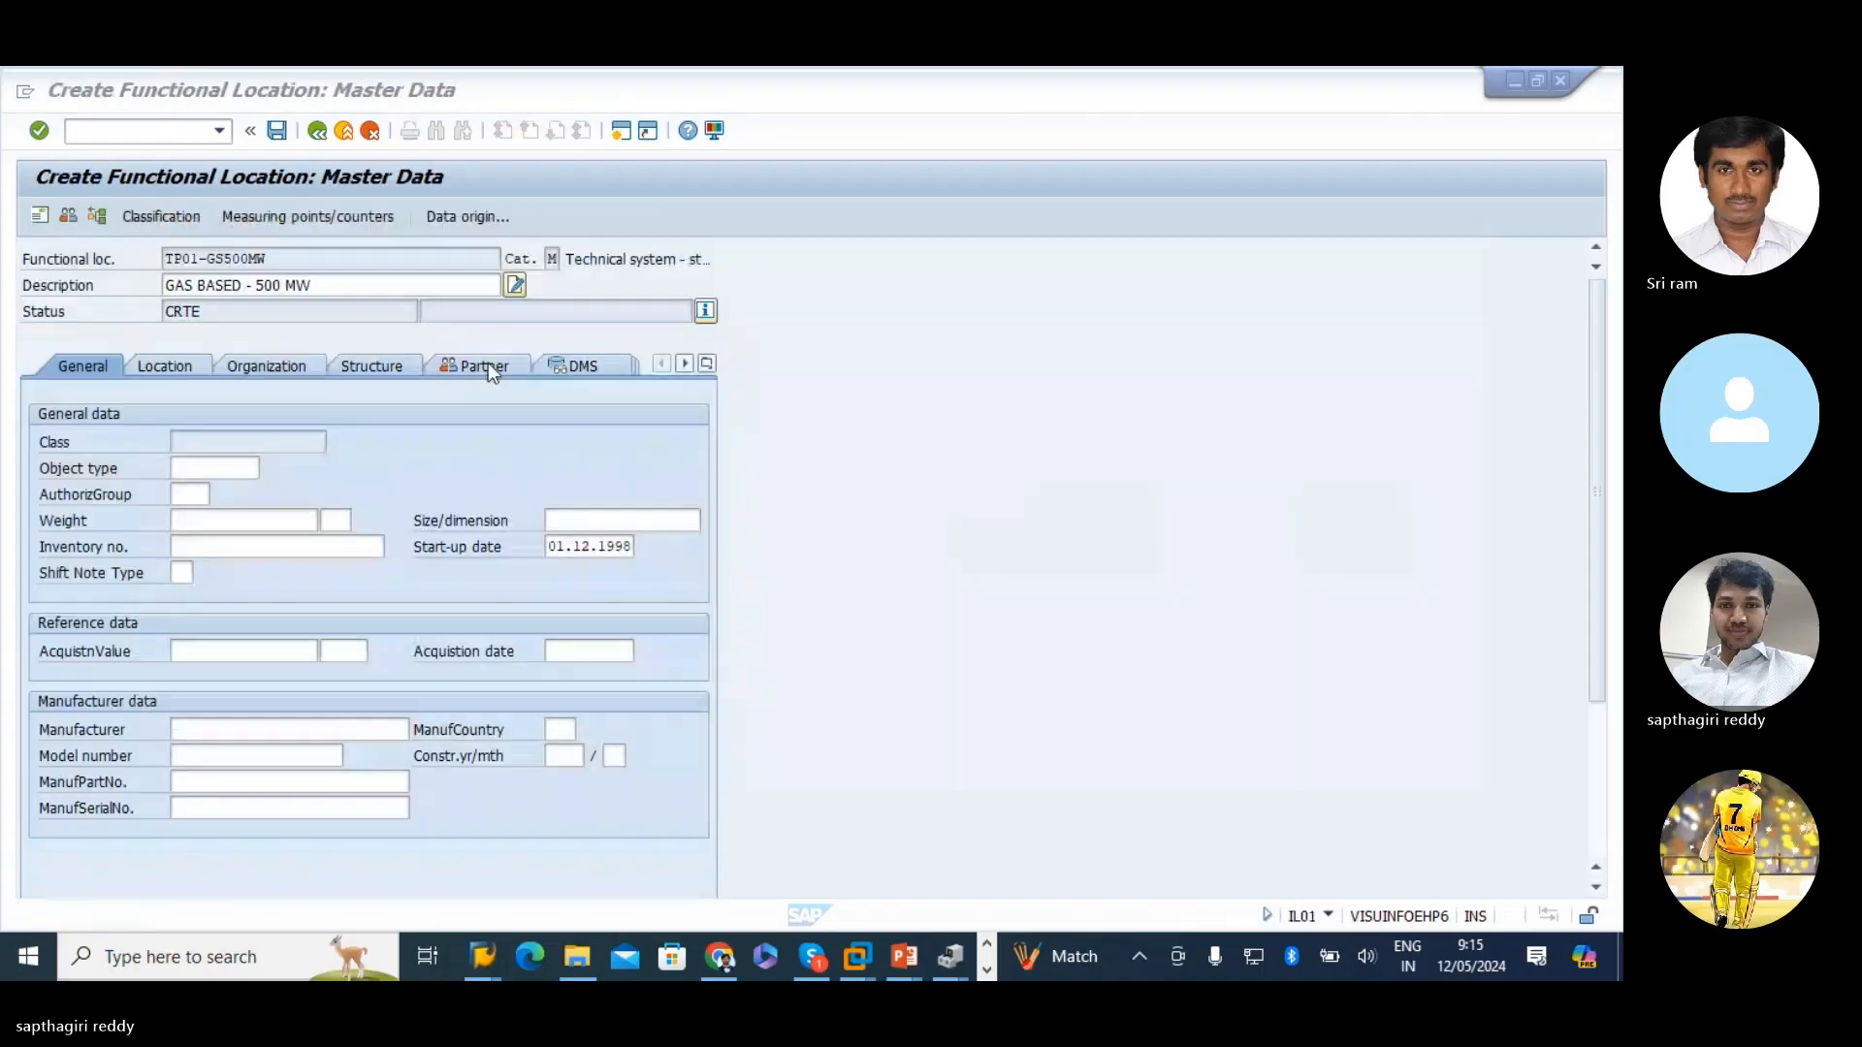
click(207, 470)
text(GAS BASED)
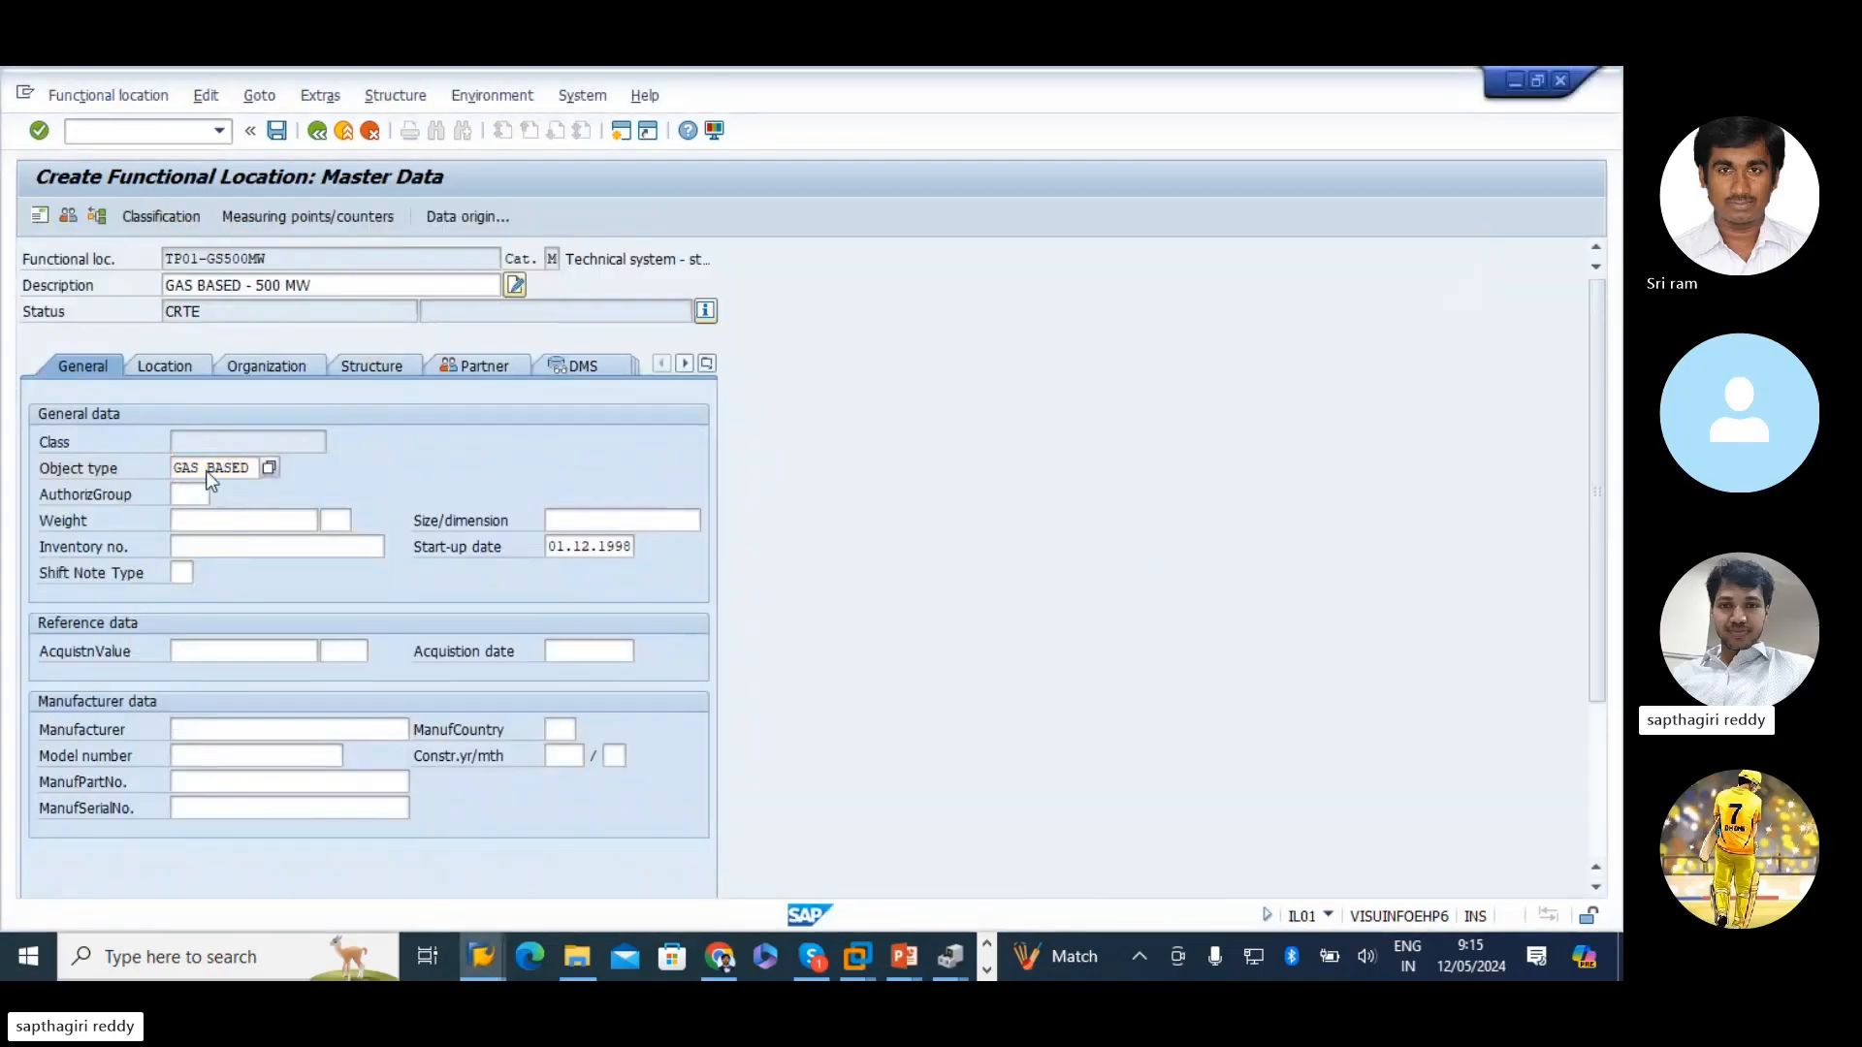
key(Return)
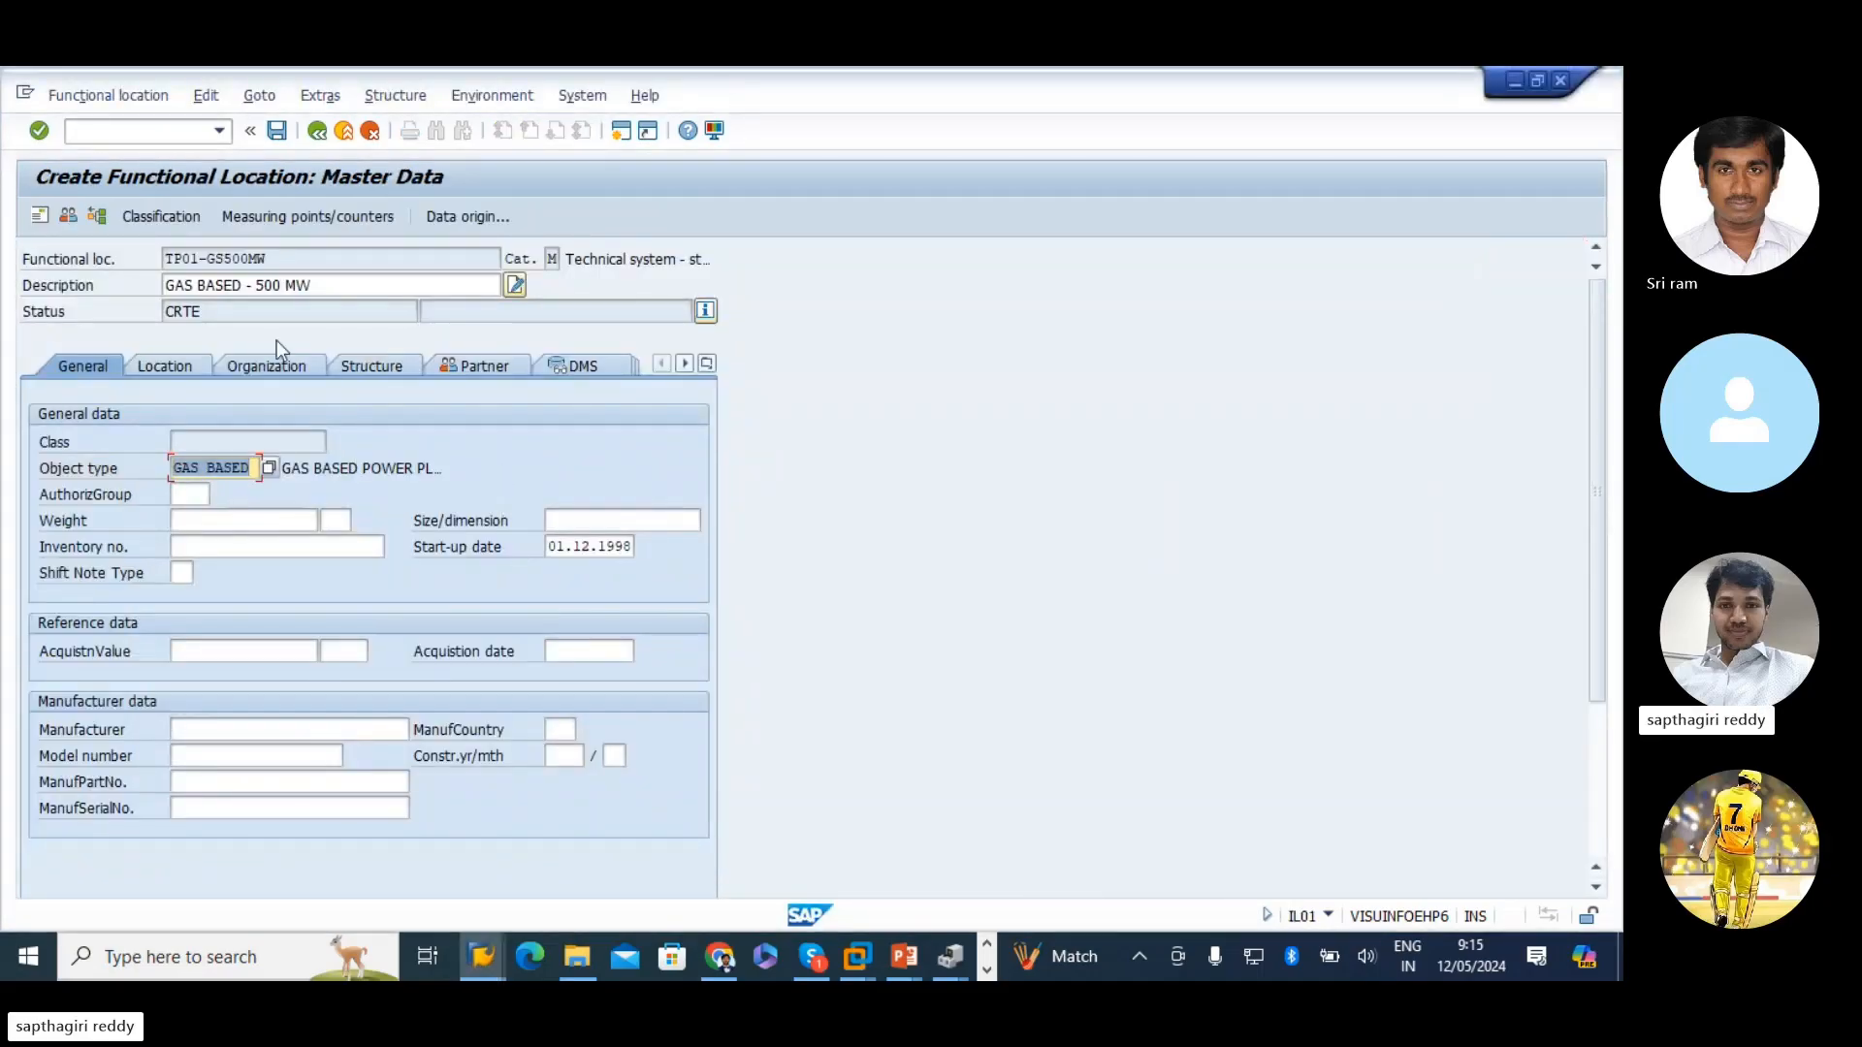
- Set the functional location's authorization group to 3000 and its manufacturer to TATA POWER
click(185, 496)
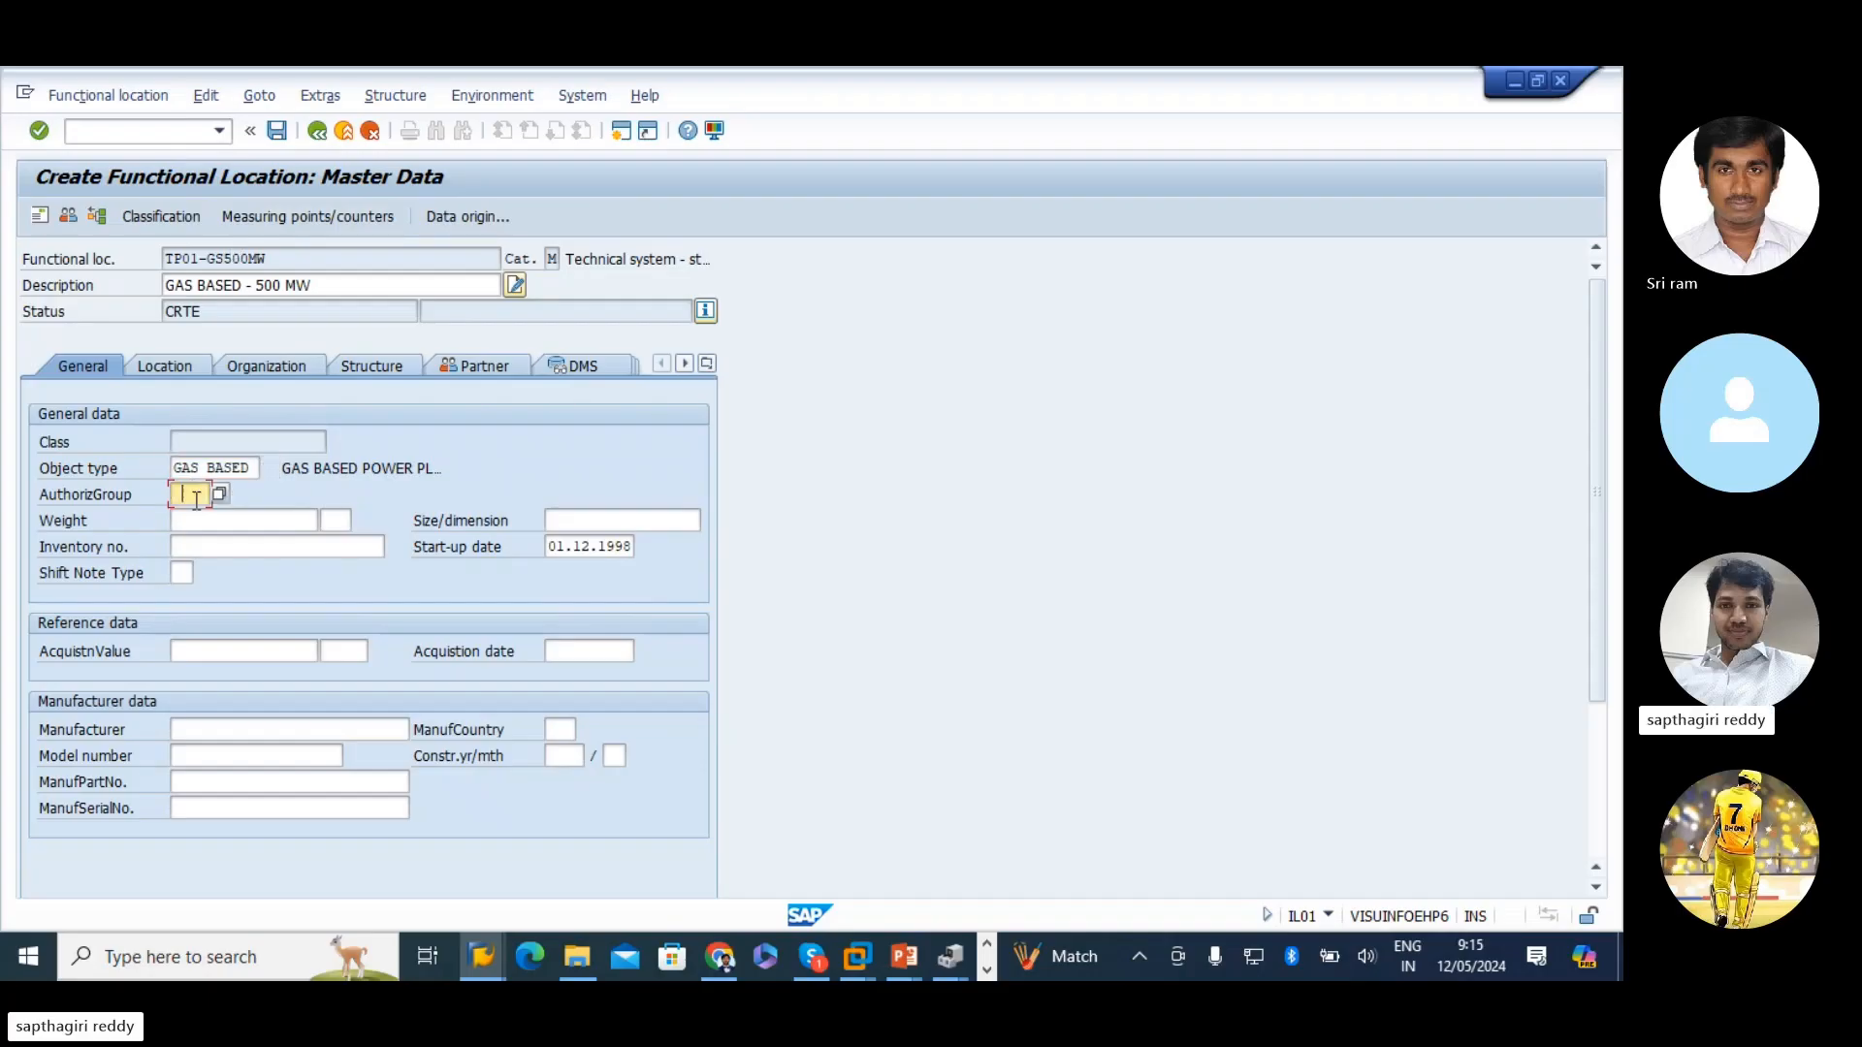
text(3000)
click(576, 525)
click(615, 527)
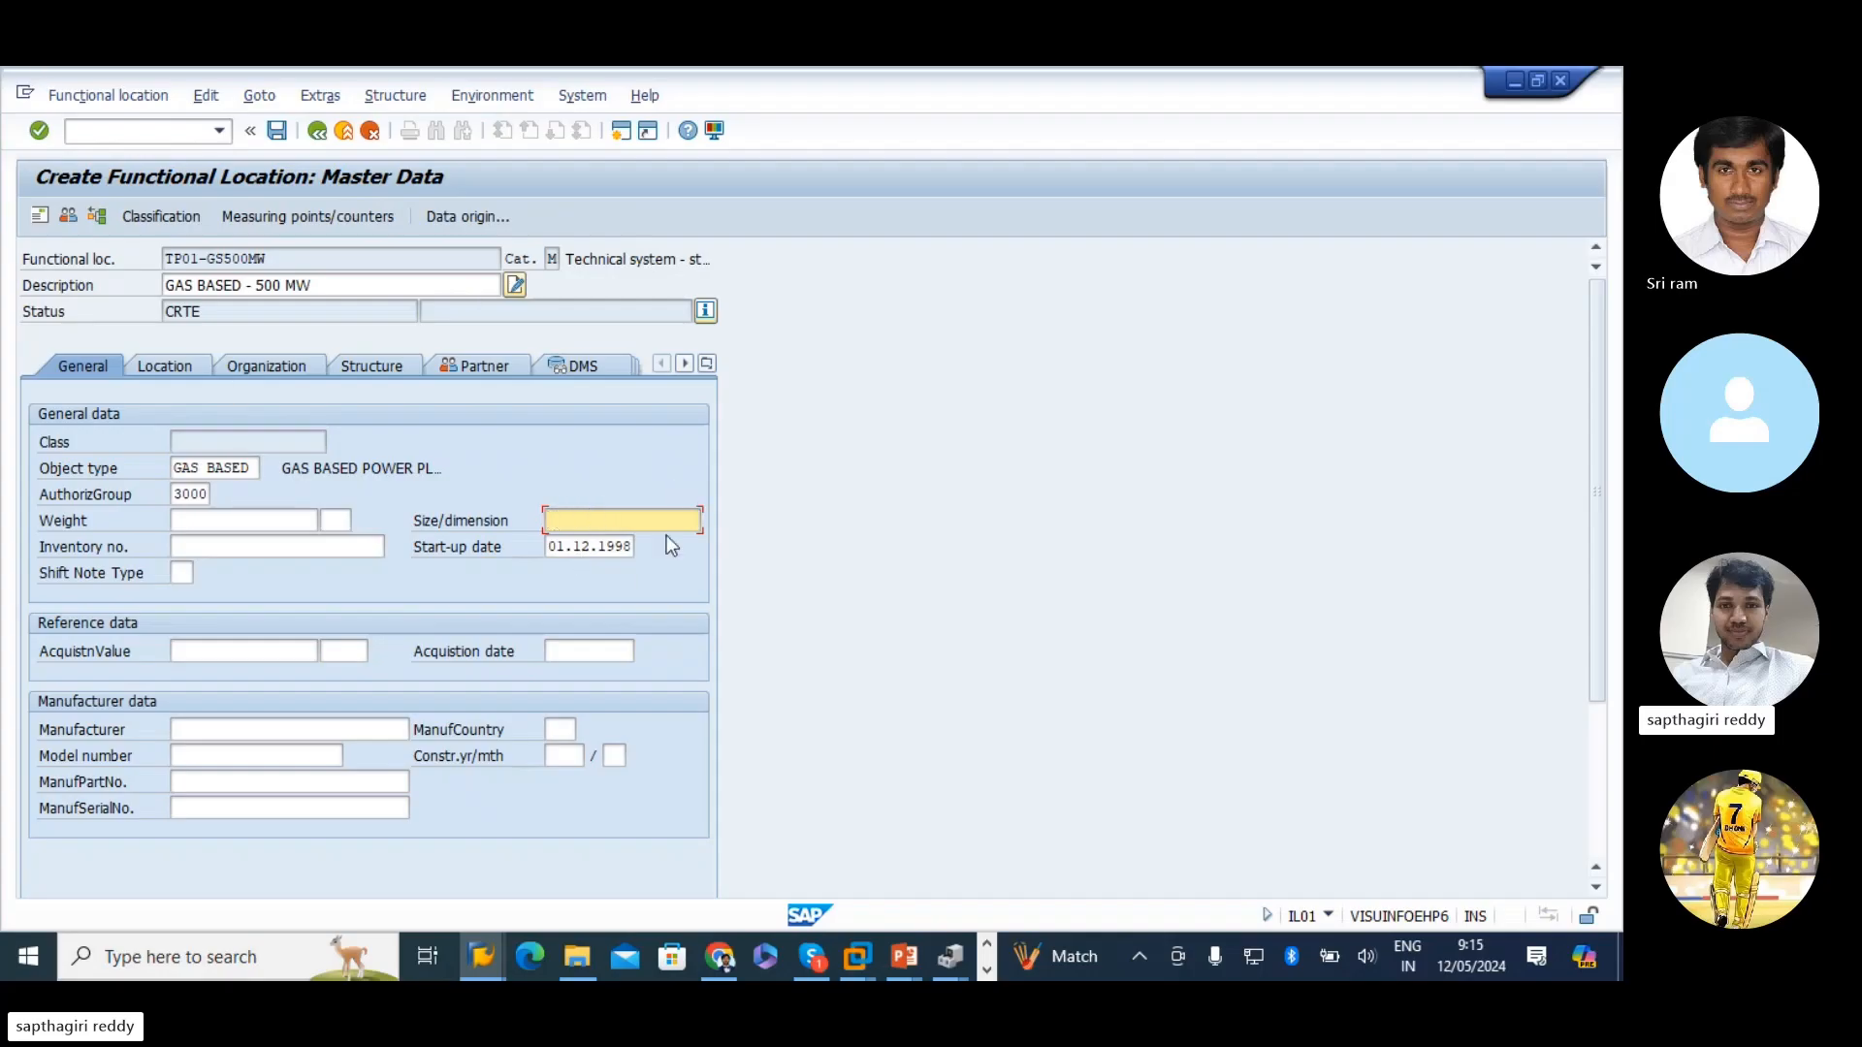
click(201, 730)
key(space)
click(217, 754)
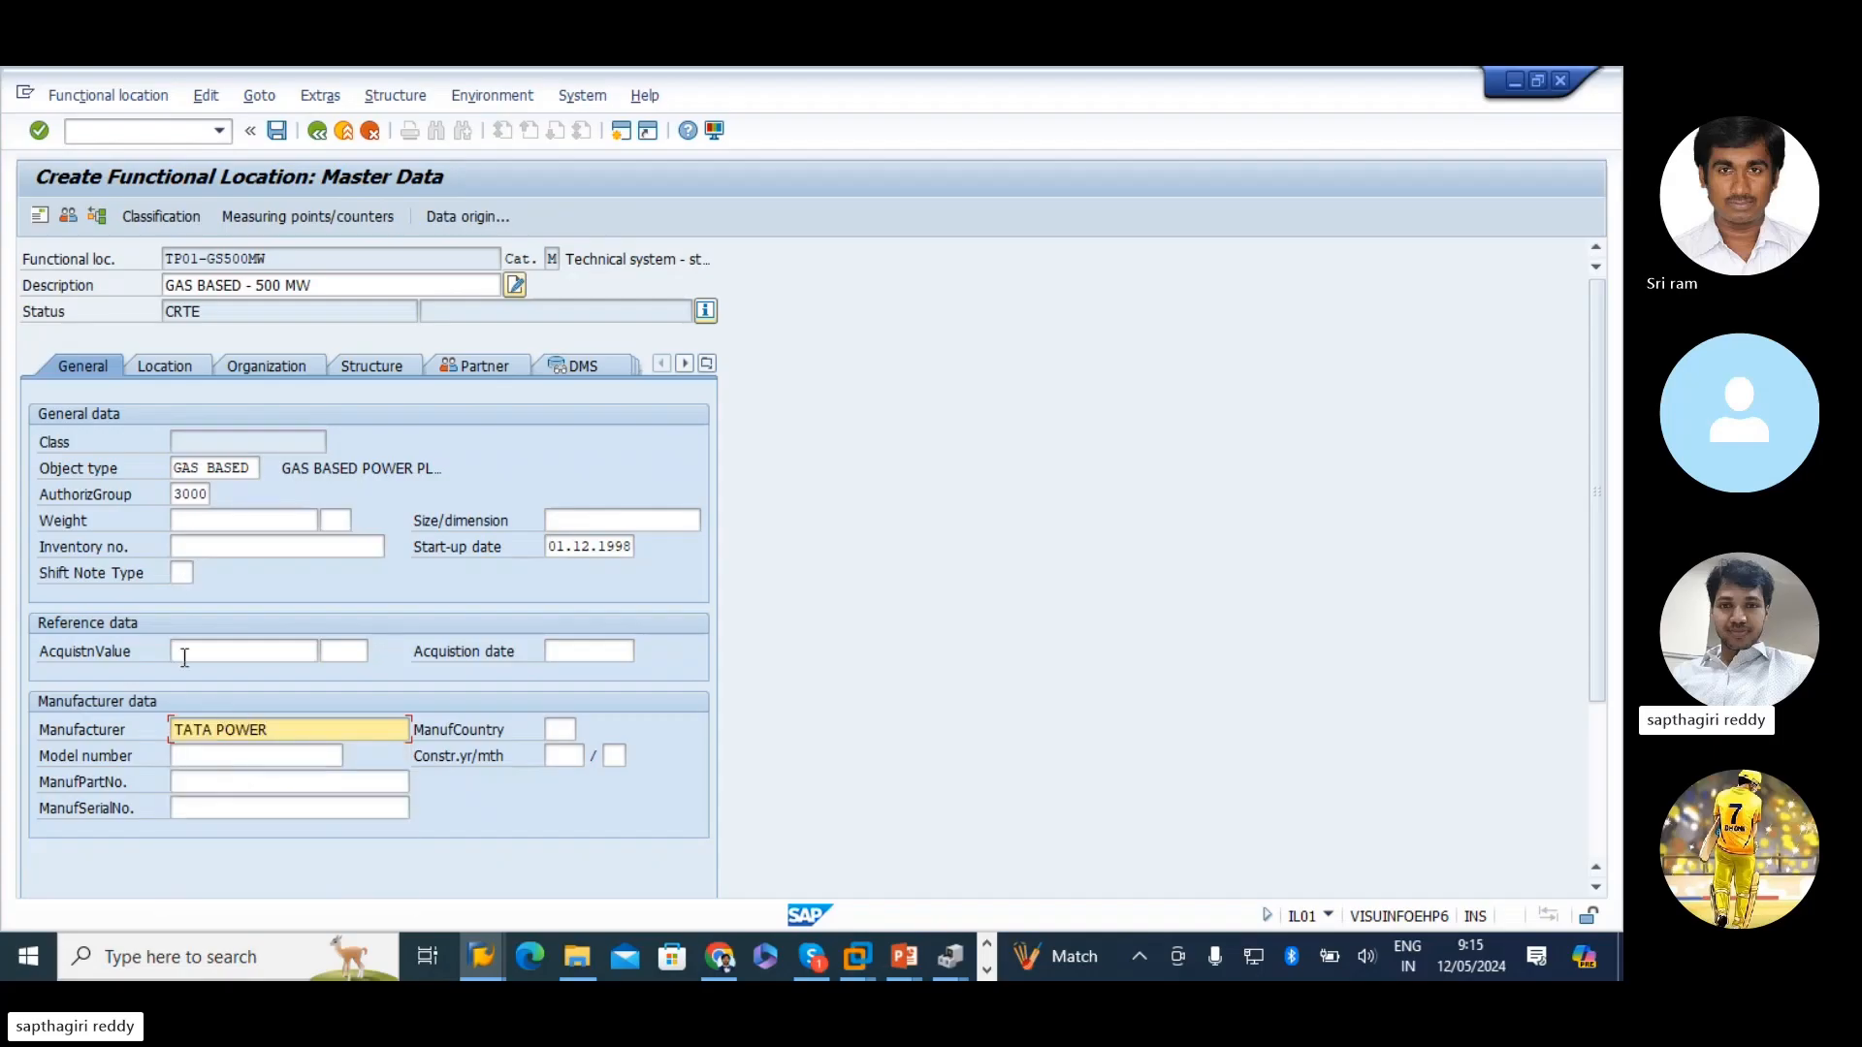
- Examine the functional location's maintenance plant and look through its organization, structure and partner data
click(188, 364)
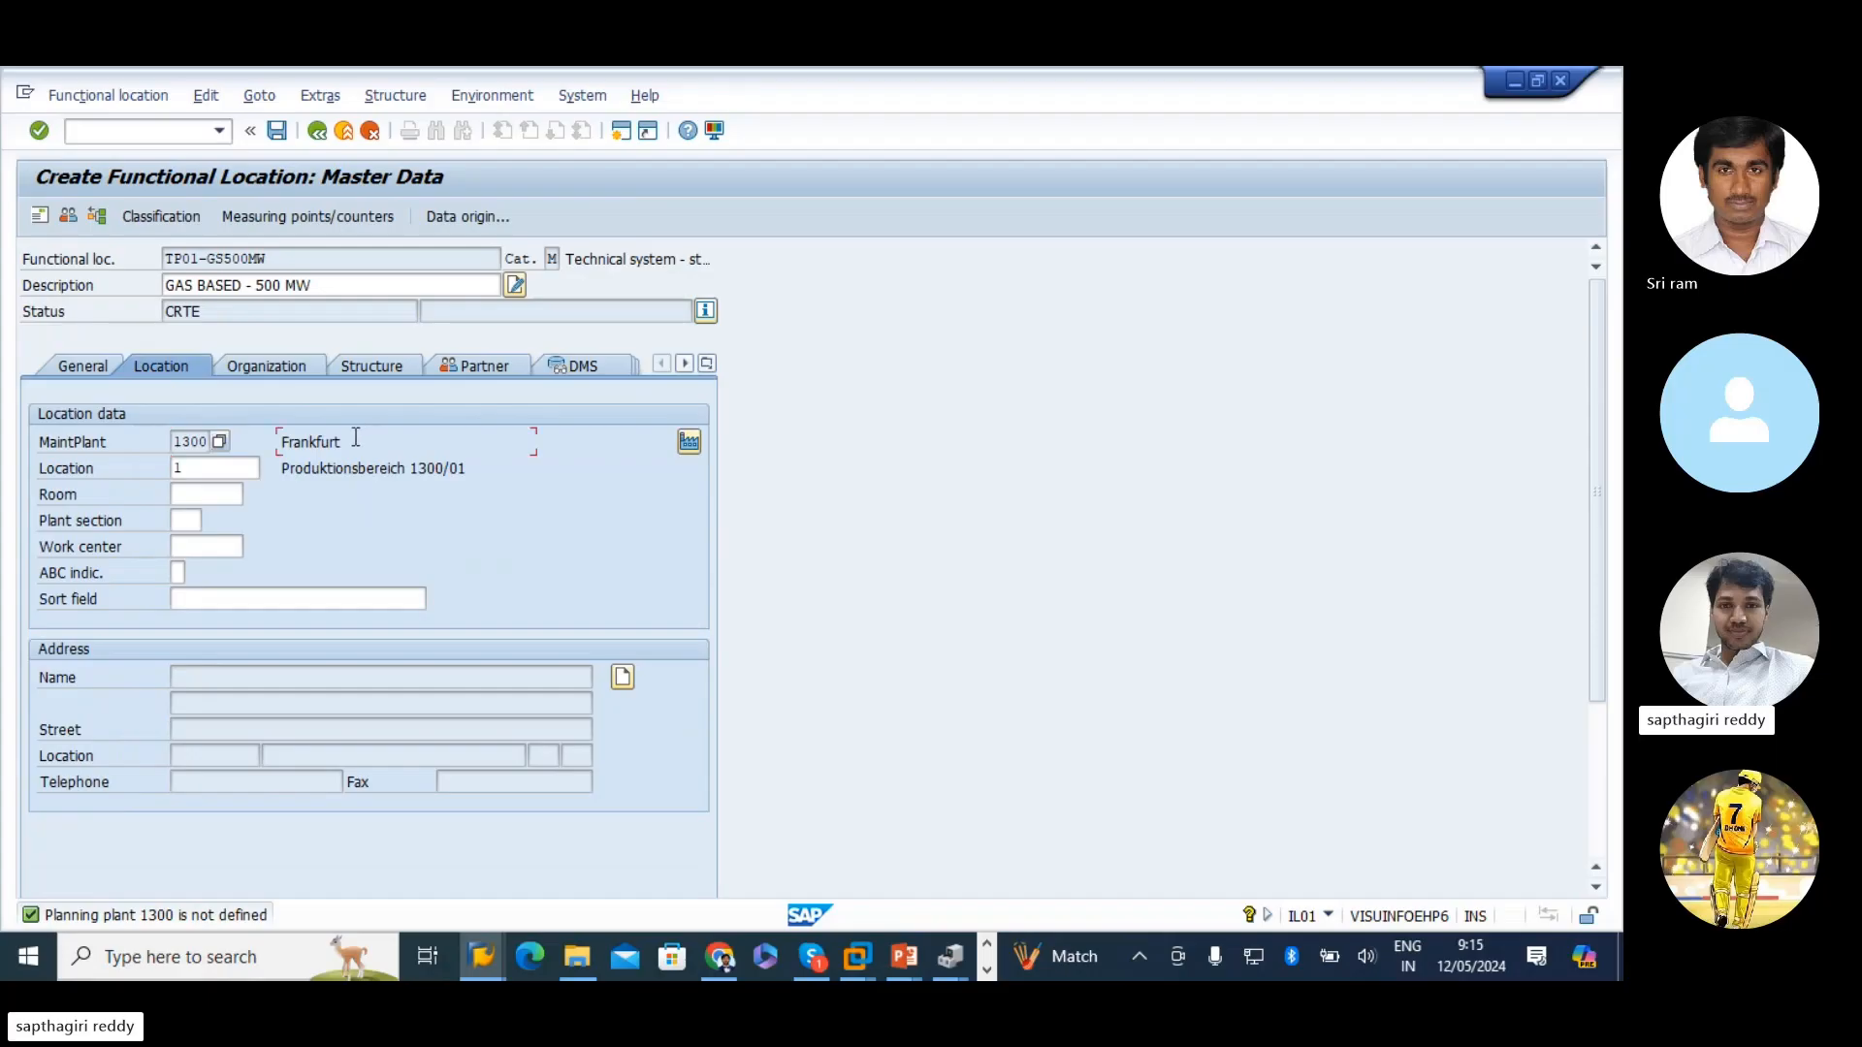
drag(351, 442, 279, 442)
drag(175, 442, 403, 460)
drag(198, 259, 162, 262)
click(194, 442)
drag(344, 443, 274, 437)
click(277, 366)
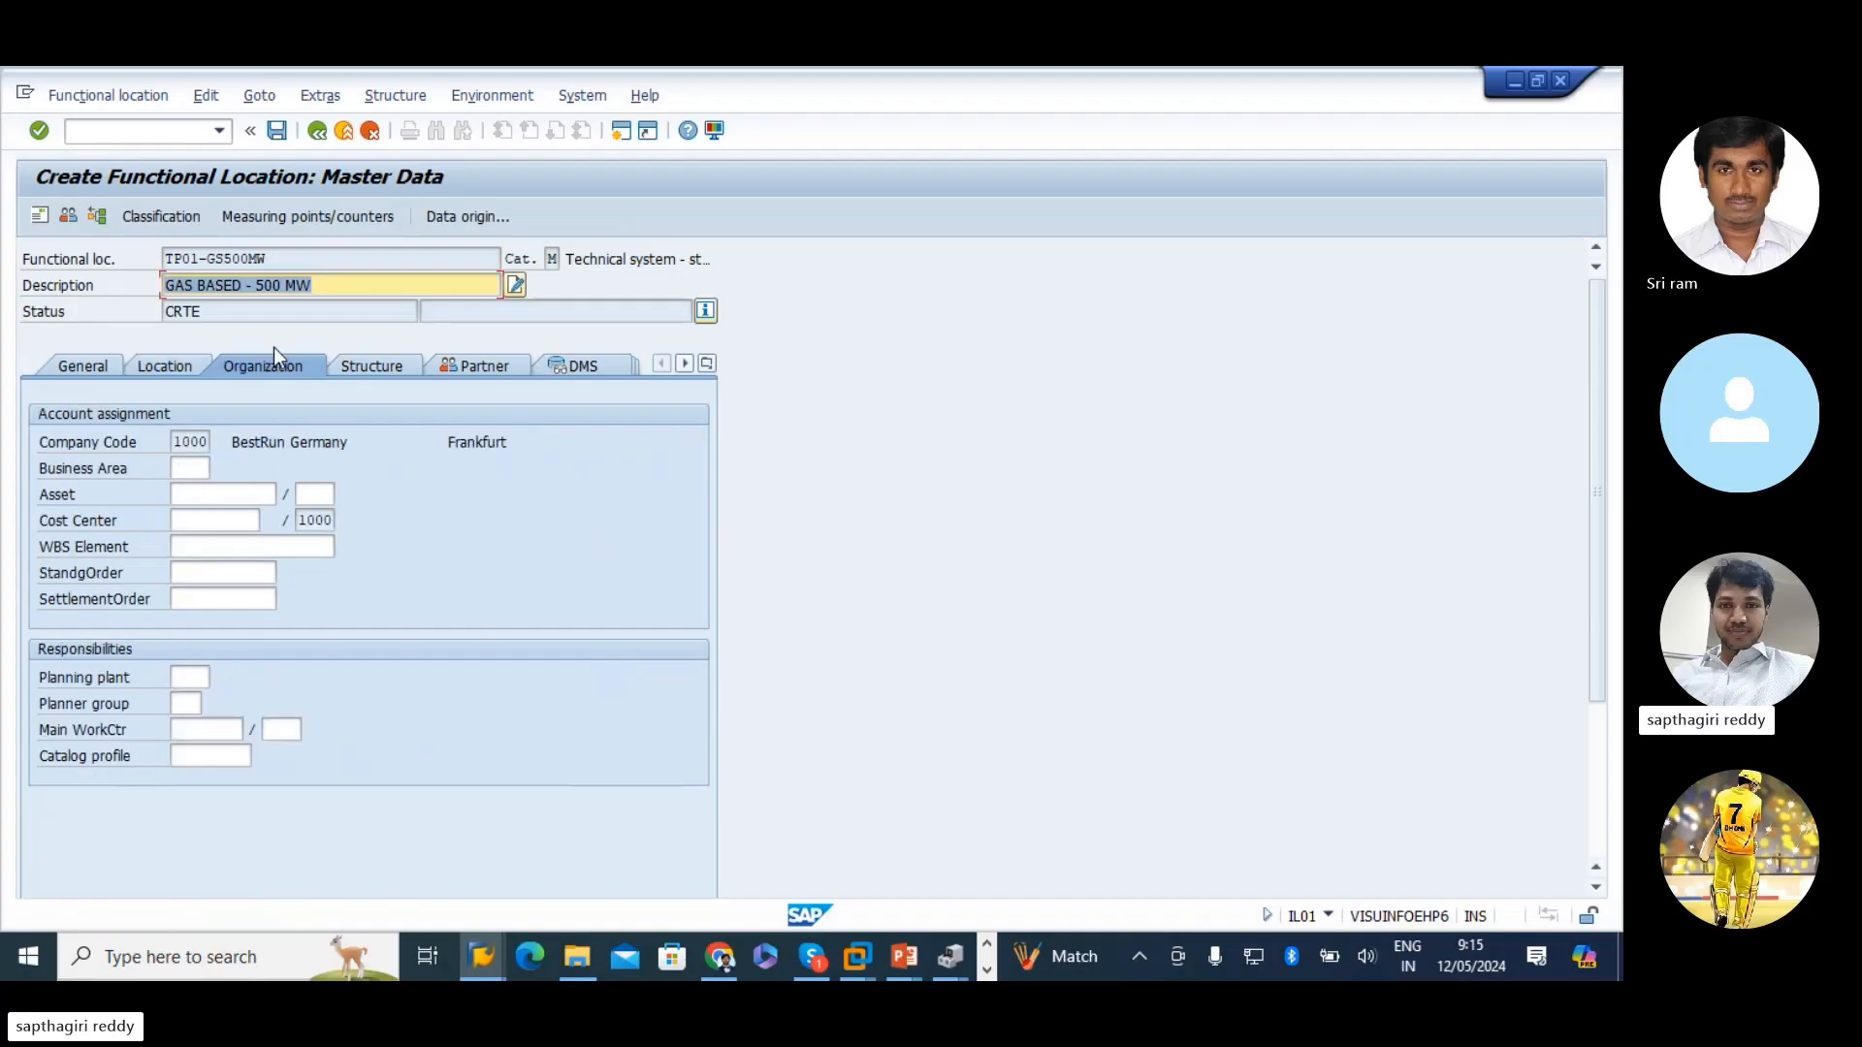
click(370, 365)
click(479, 367)
click(82, 366)
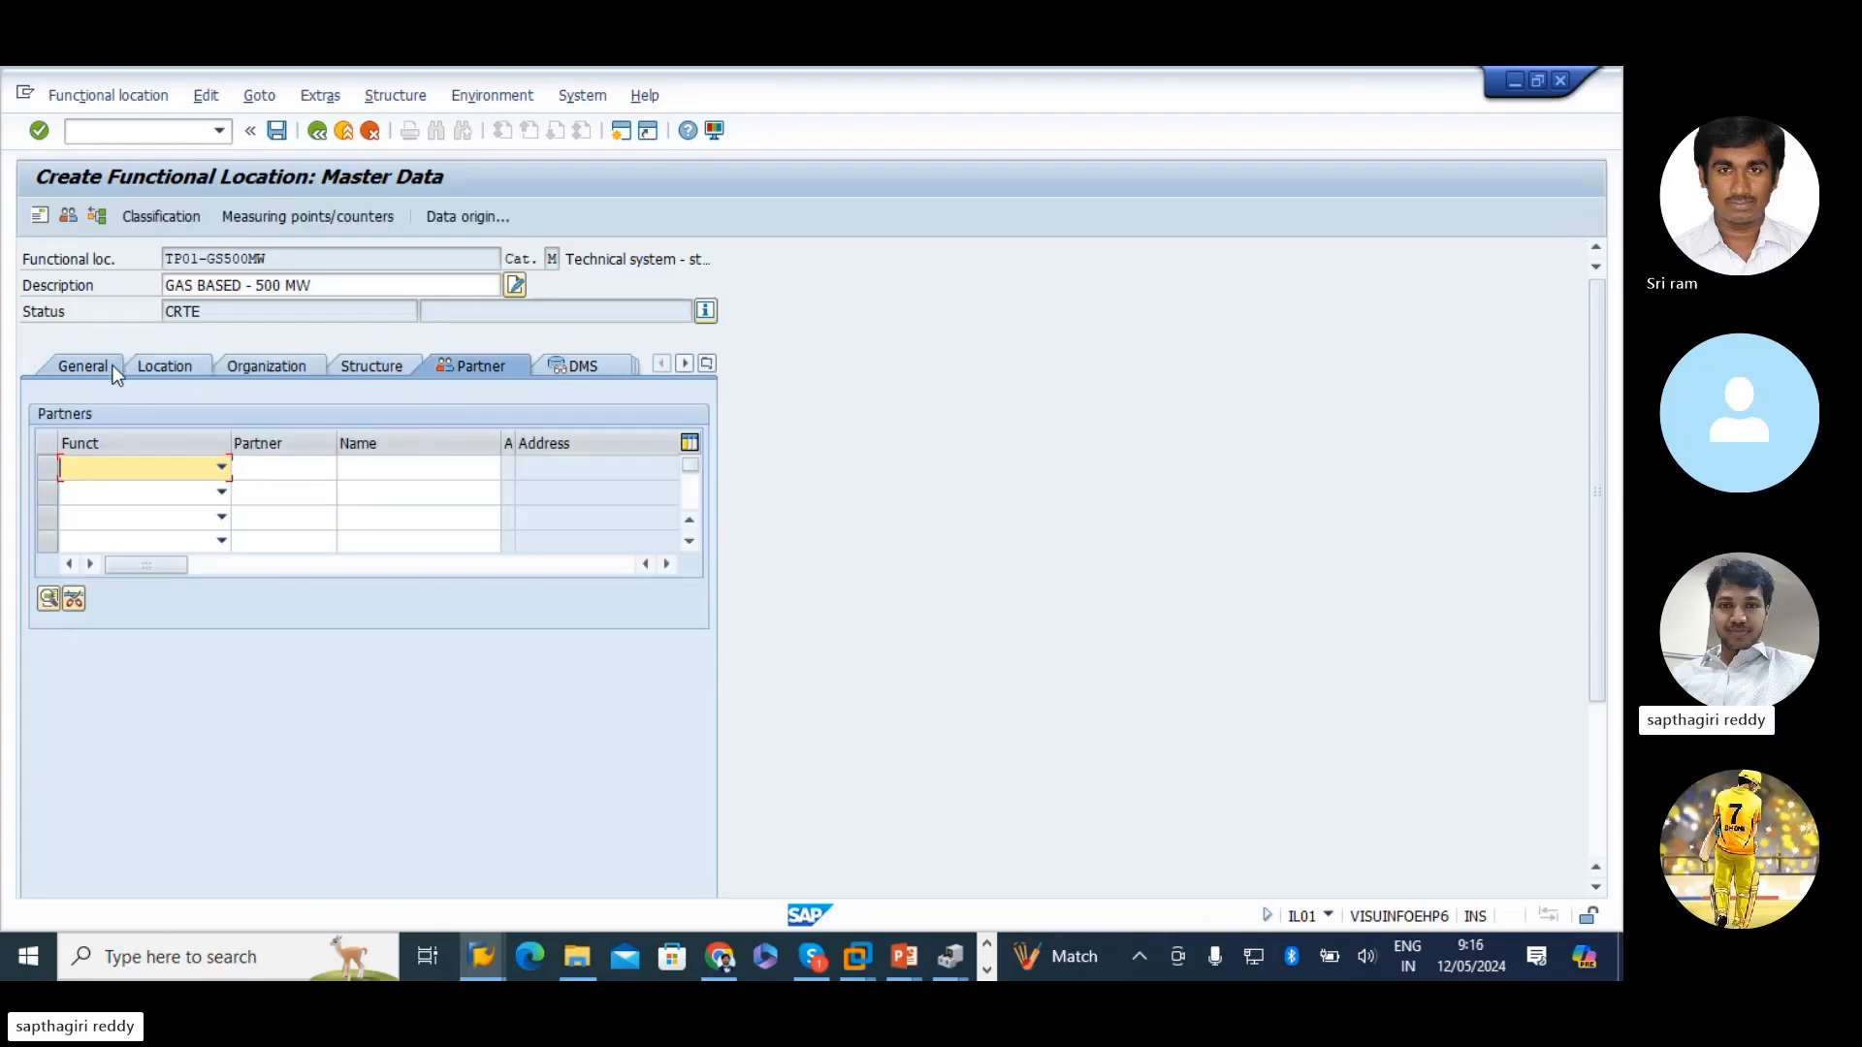
click(170, 367)
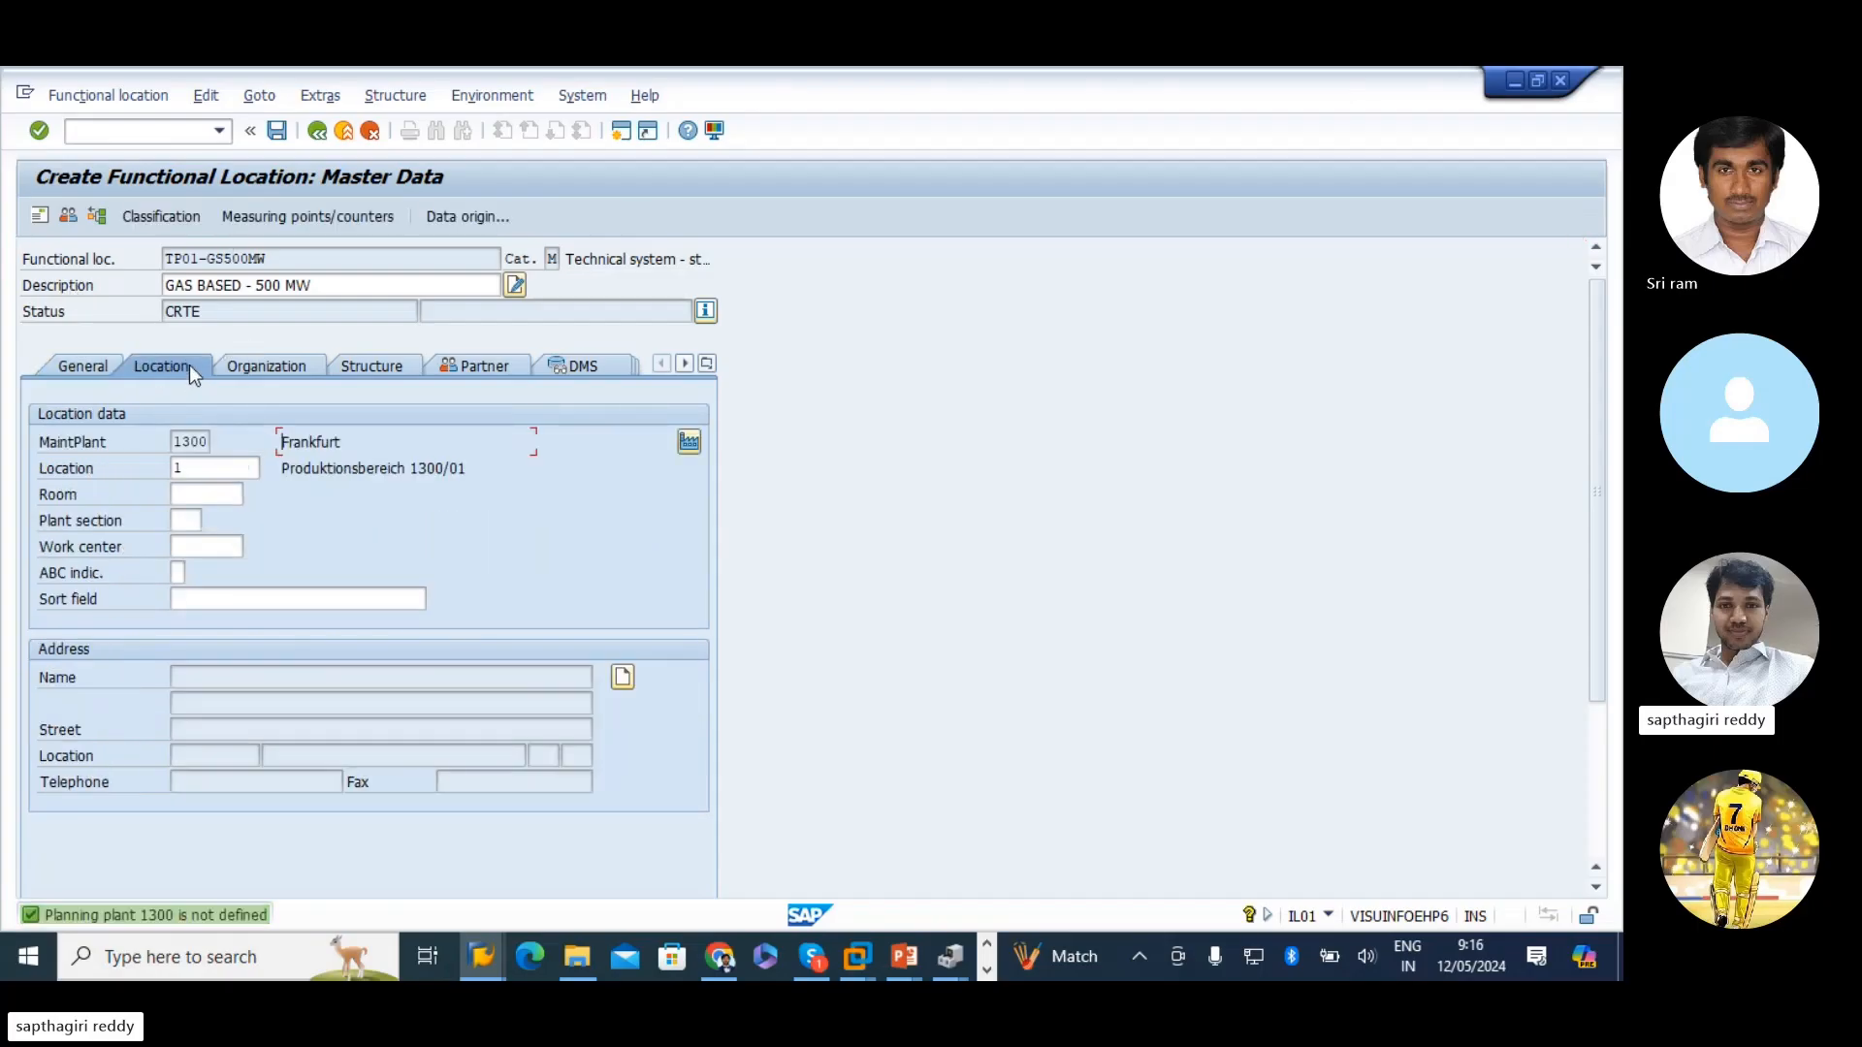
- Set planning plant 1000 and main work center RHDUME01 as the functional location's responsibilities
click(278, 364)
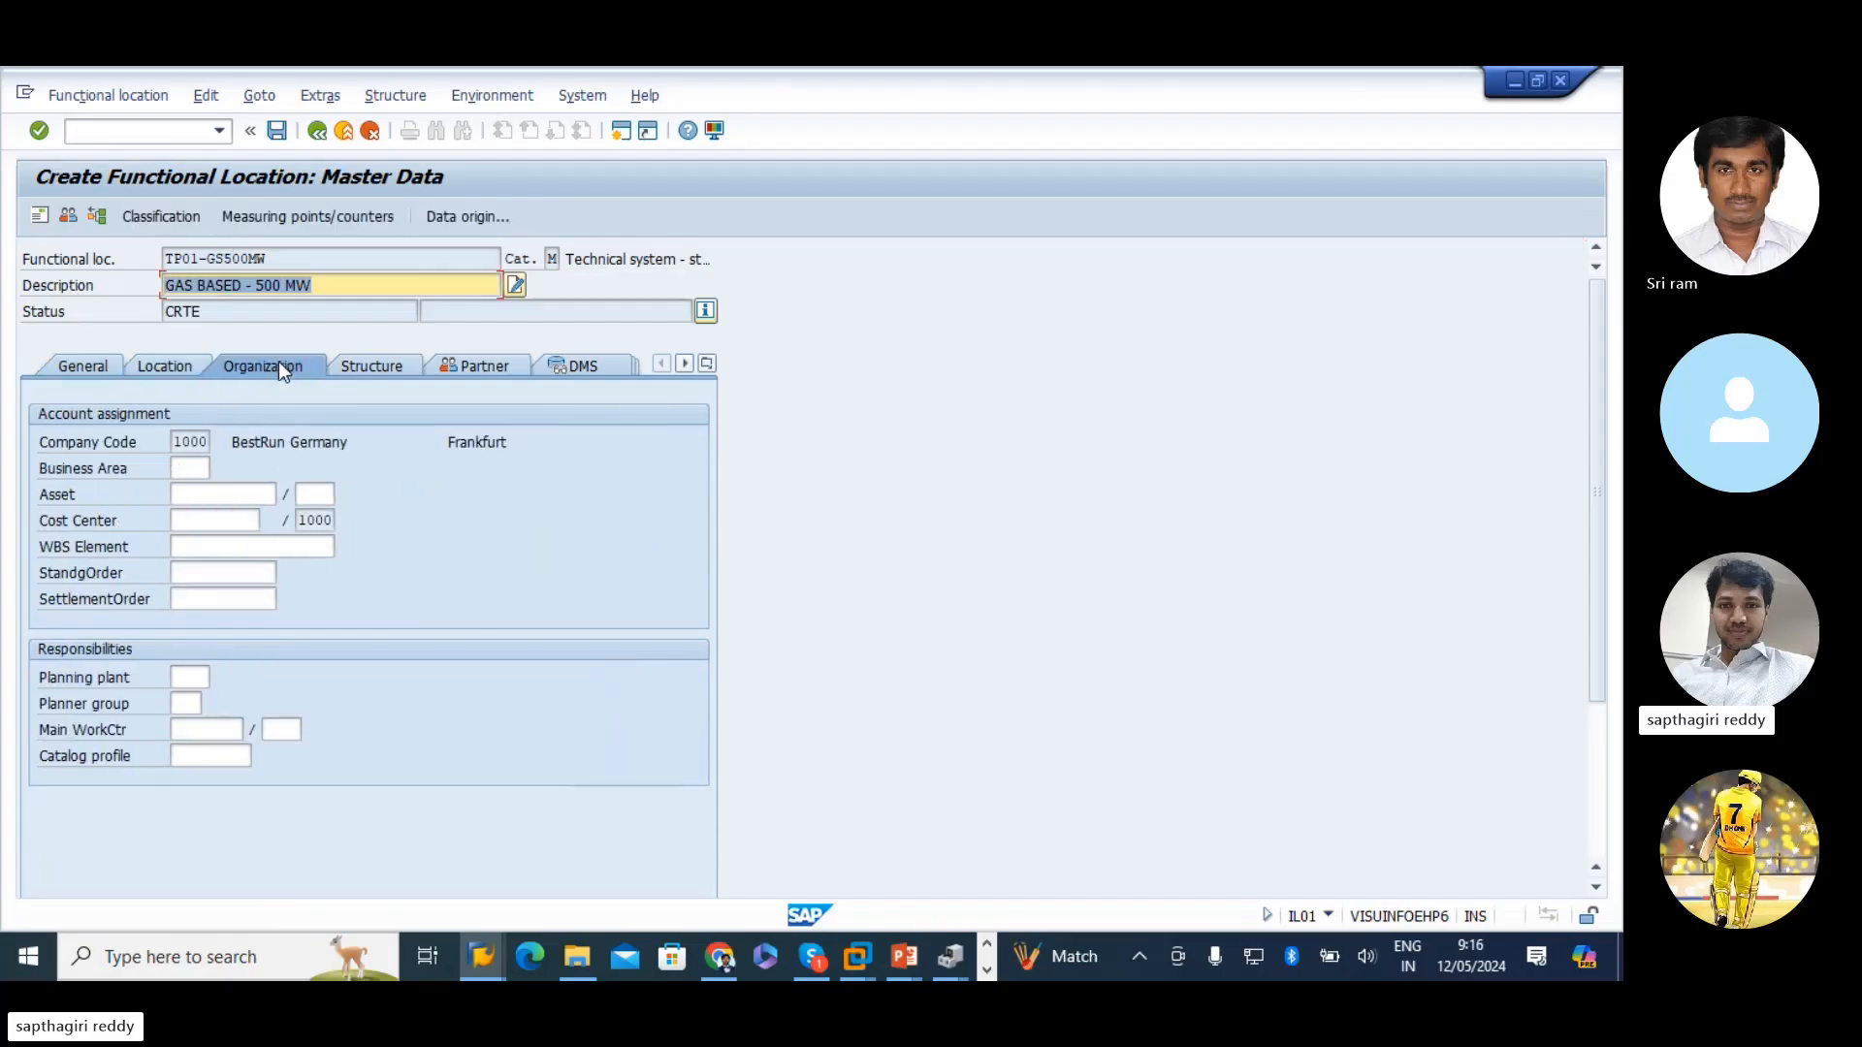
click(189, 677)
text(1000)
click(185, 702)
click(186, 700)
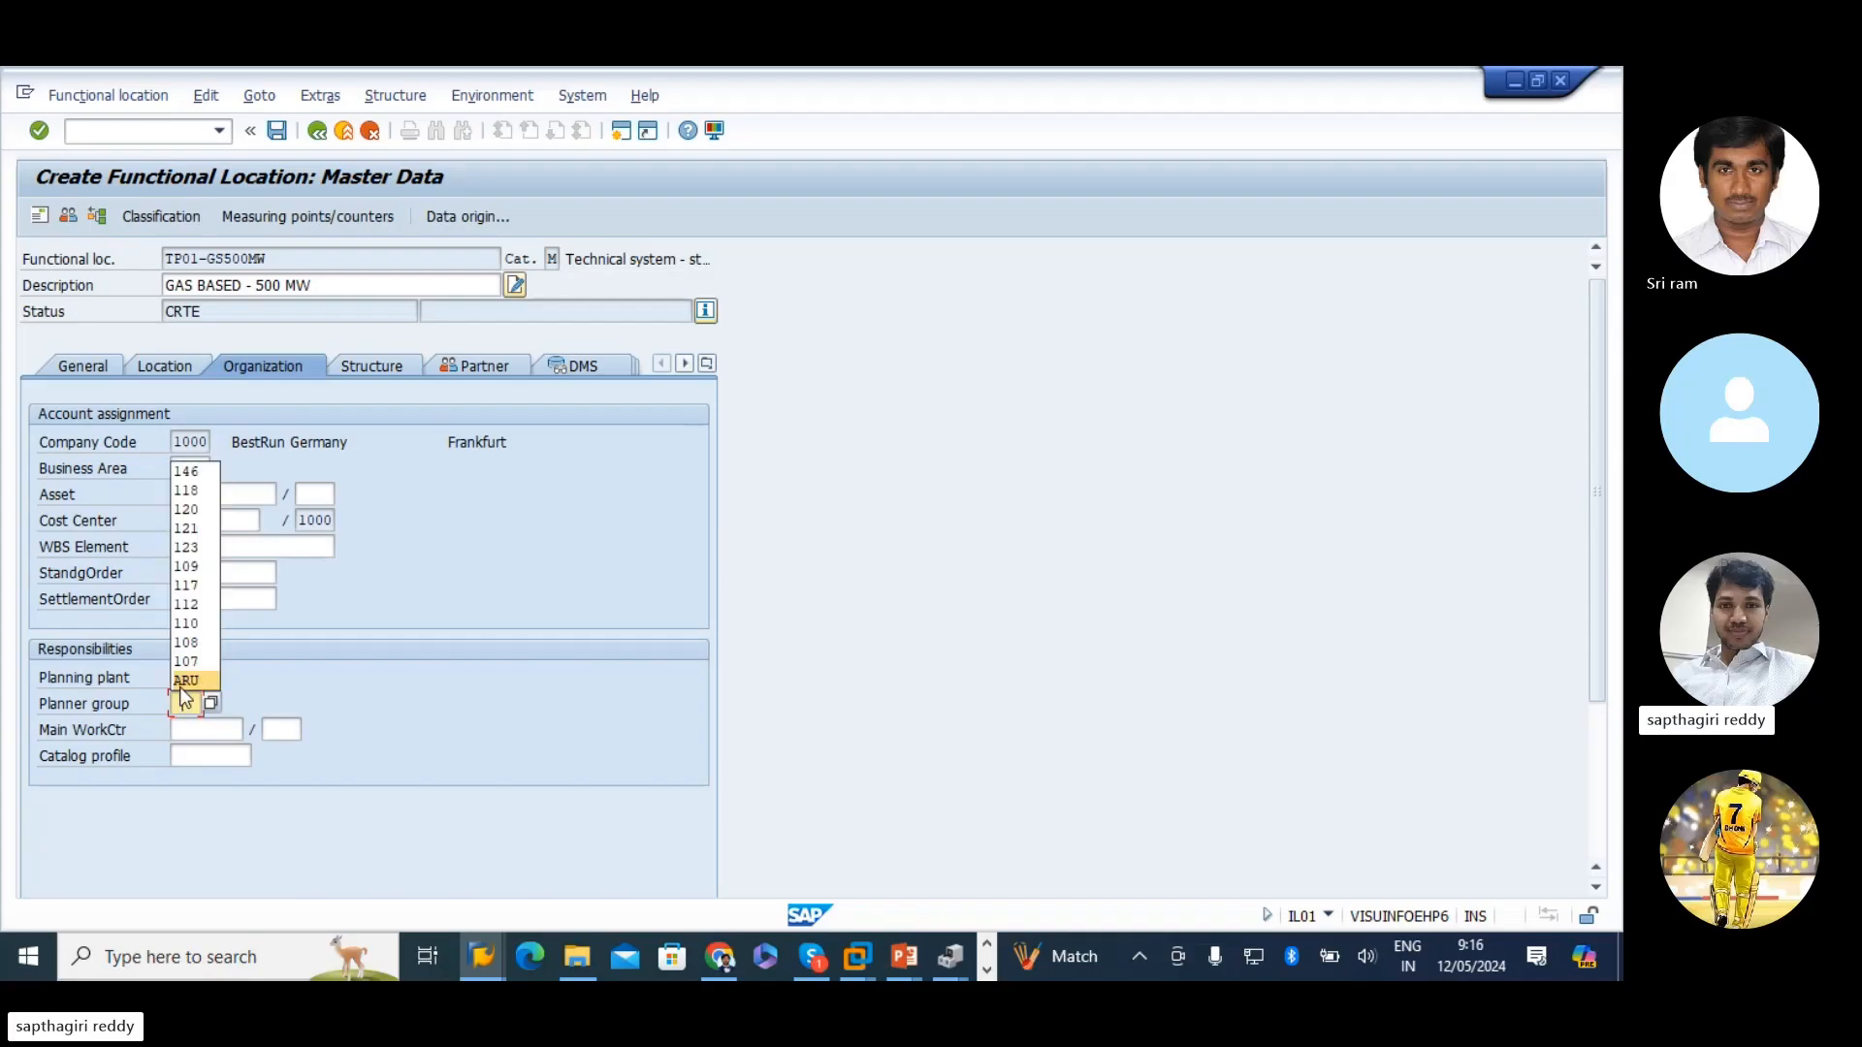
click(372, 676)
click(194, 730)
click(206, 732)
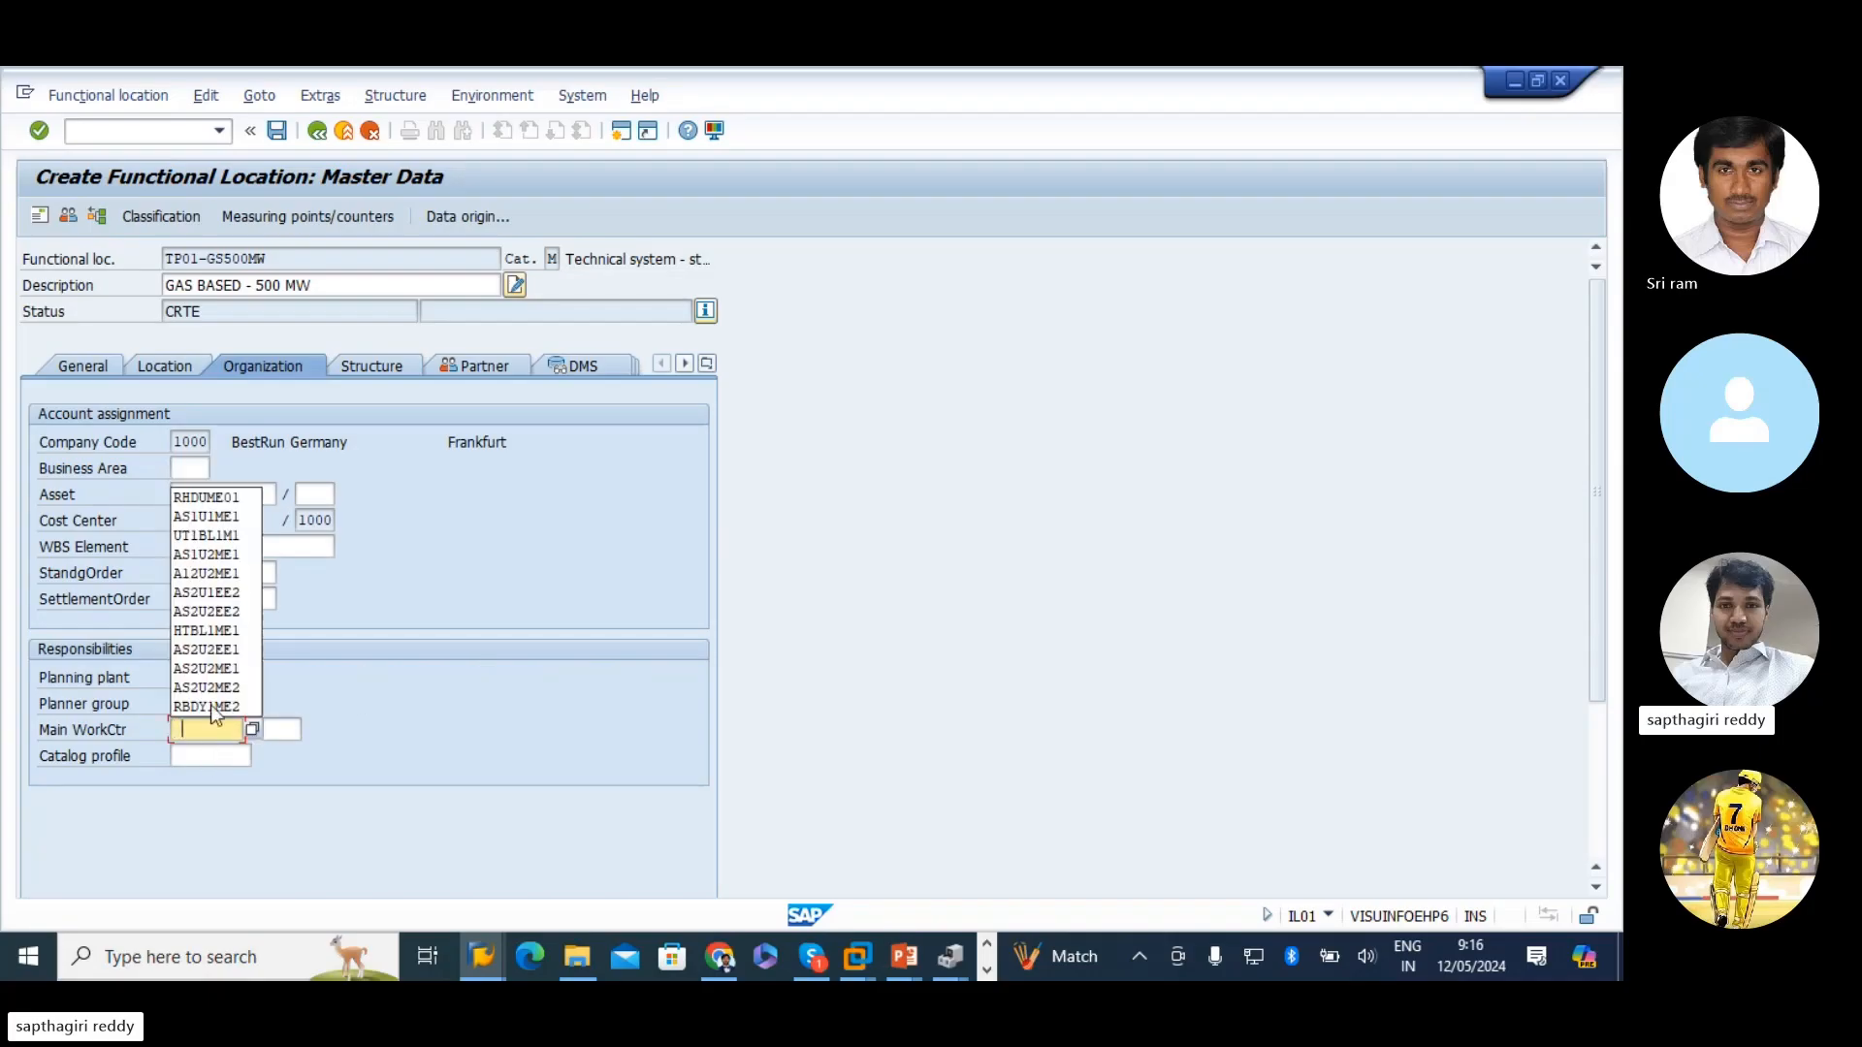
click(215, 495)
key(Return)
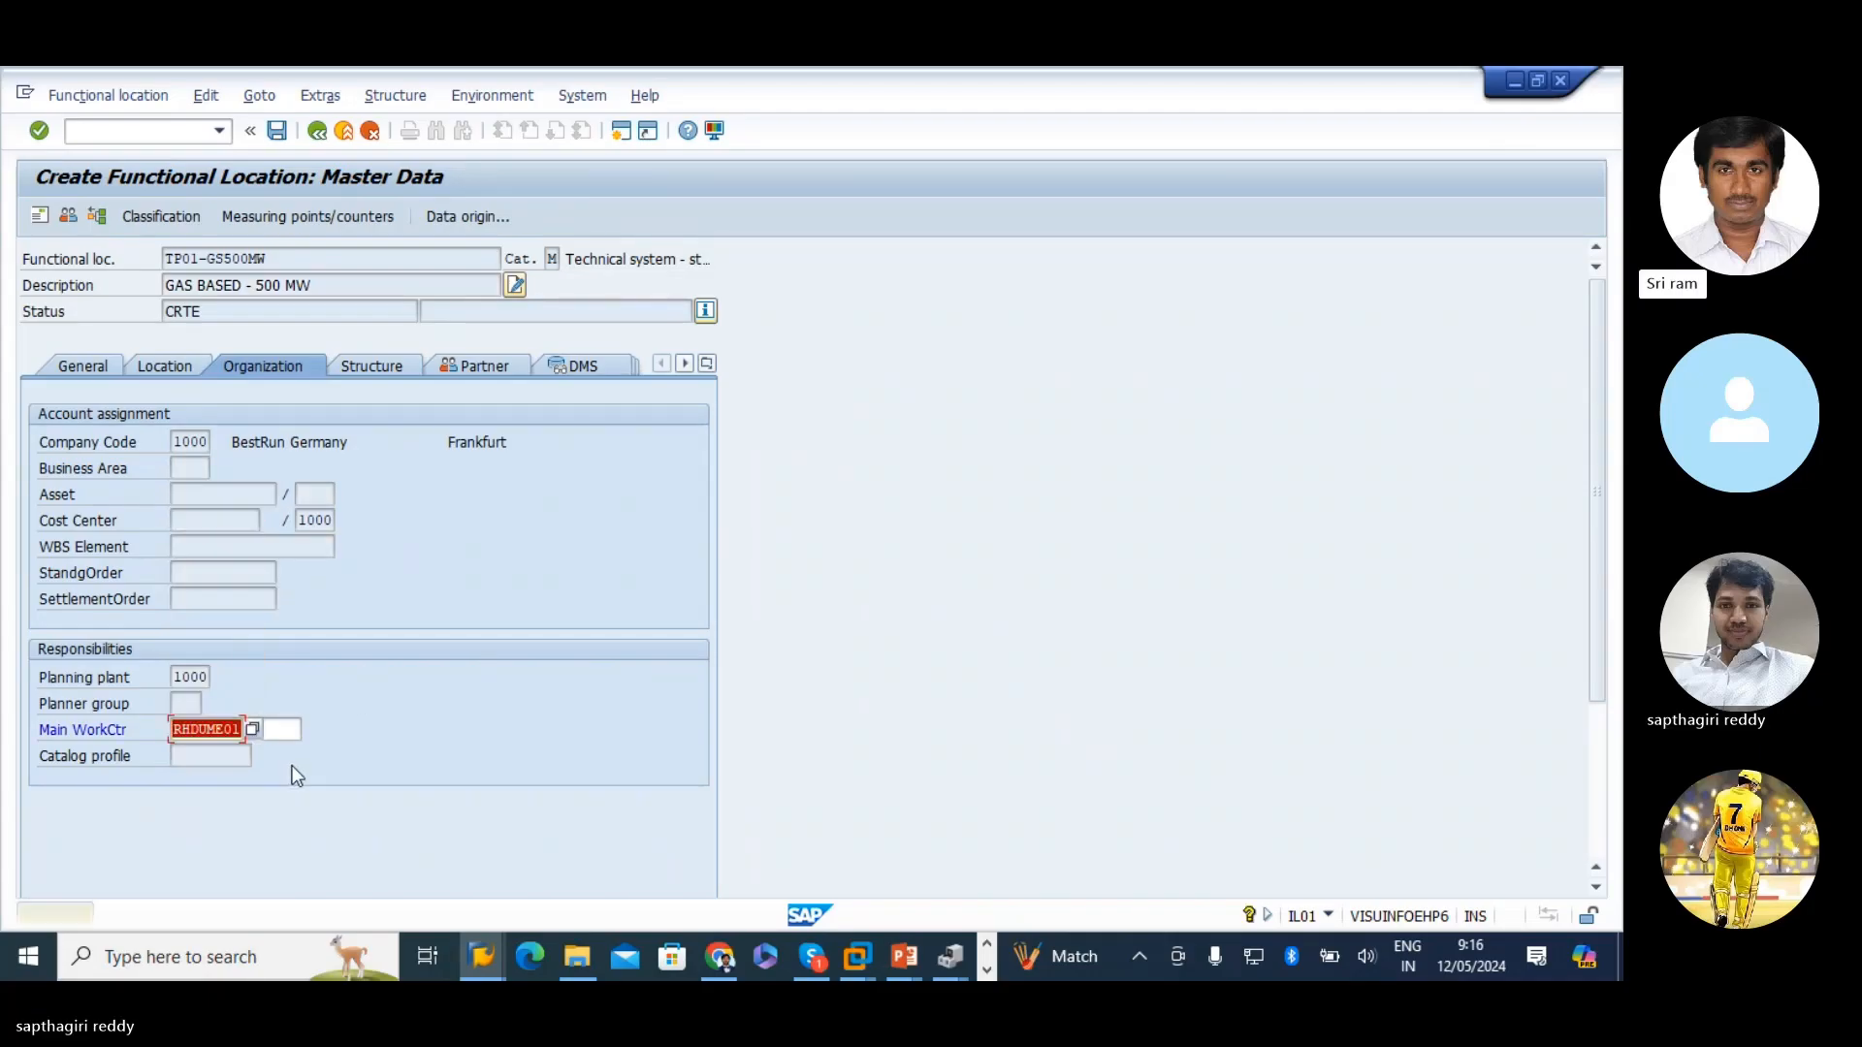
key(Return)
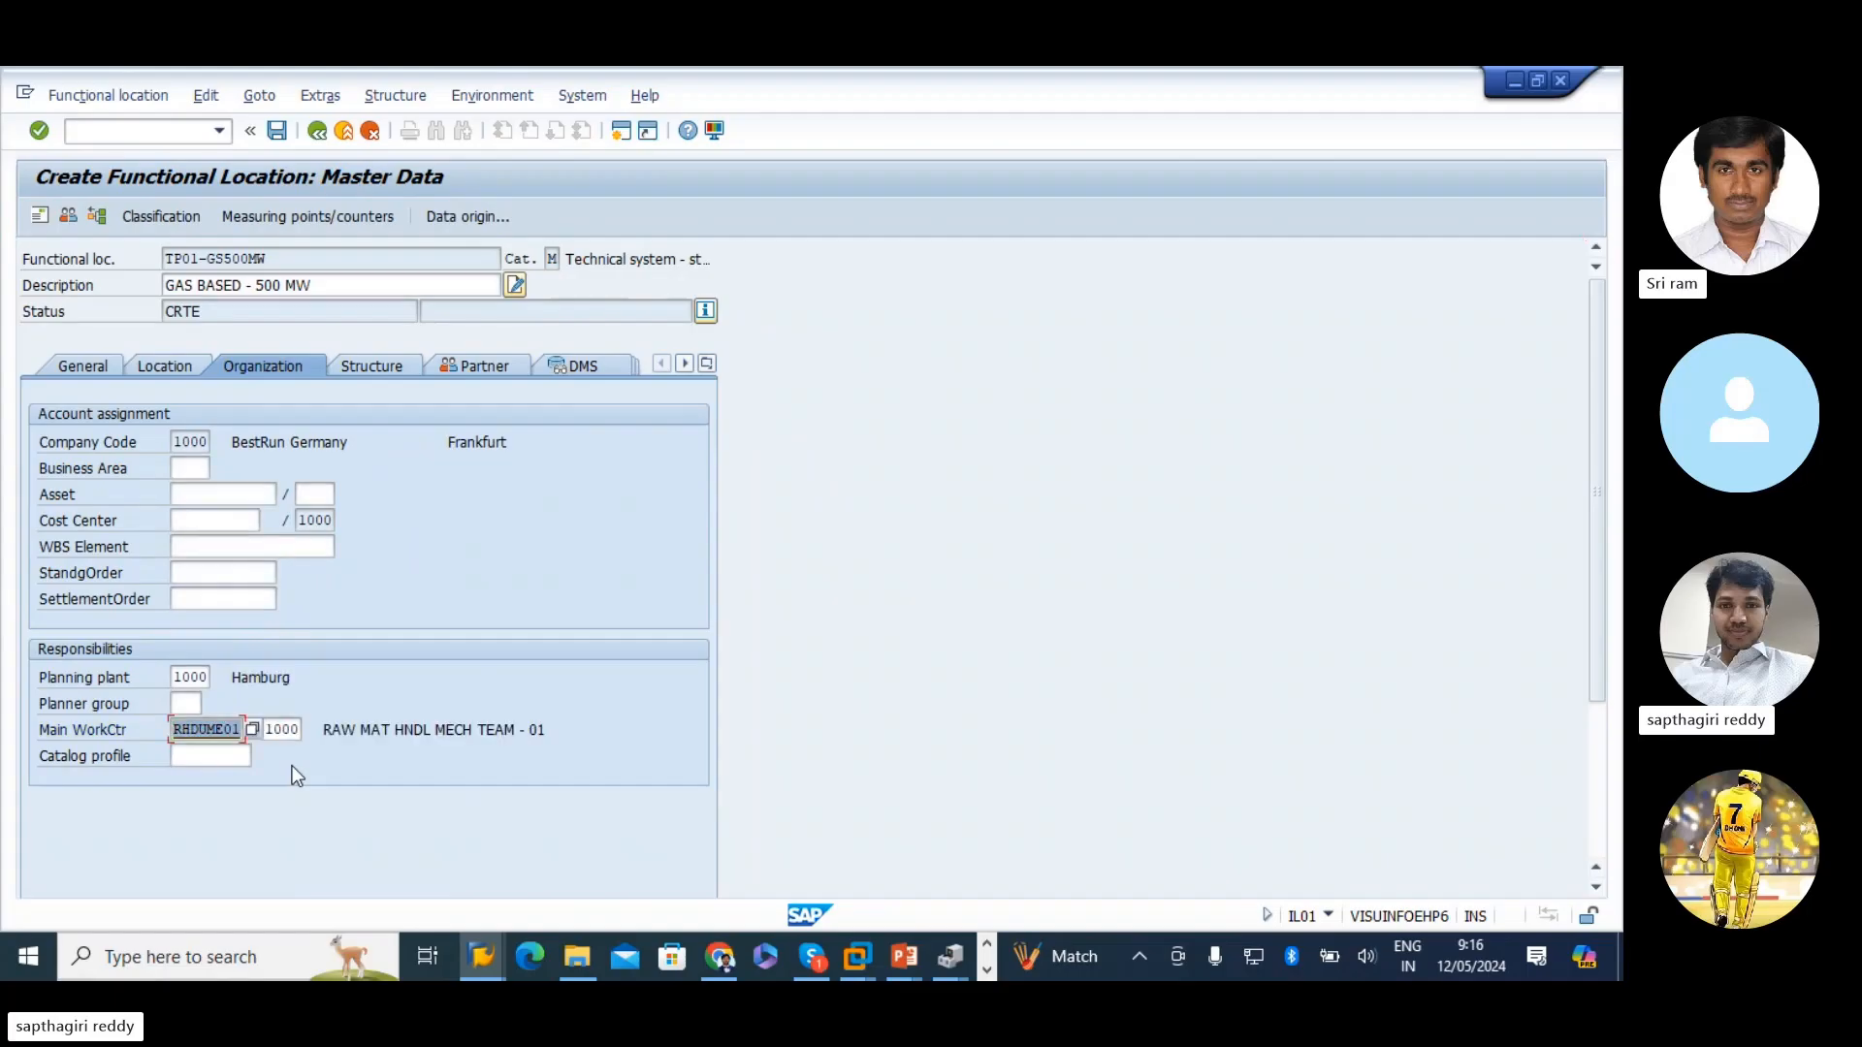
- Review the general data of the functional location, comparing its label with the object type description and authorization group
click(396, 369)
click(75, 369)
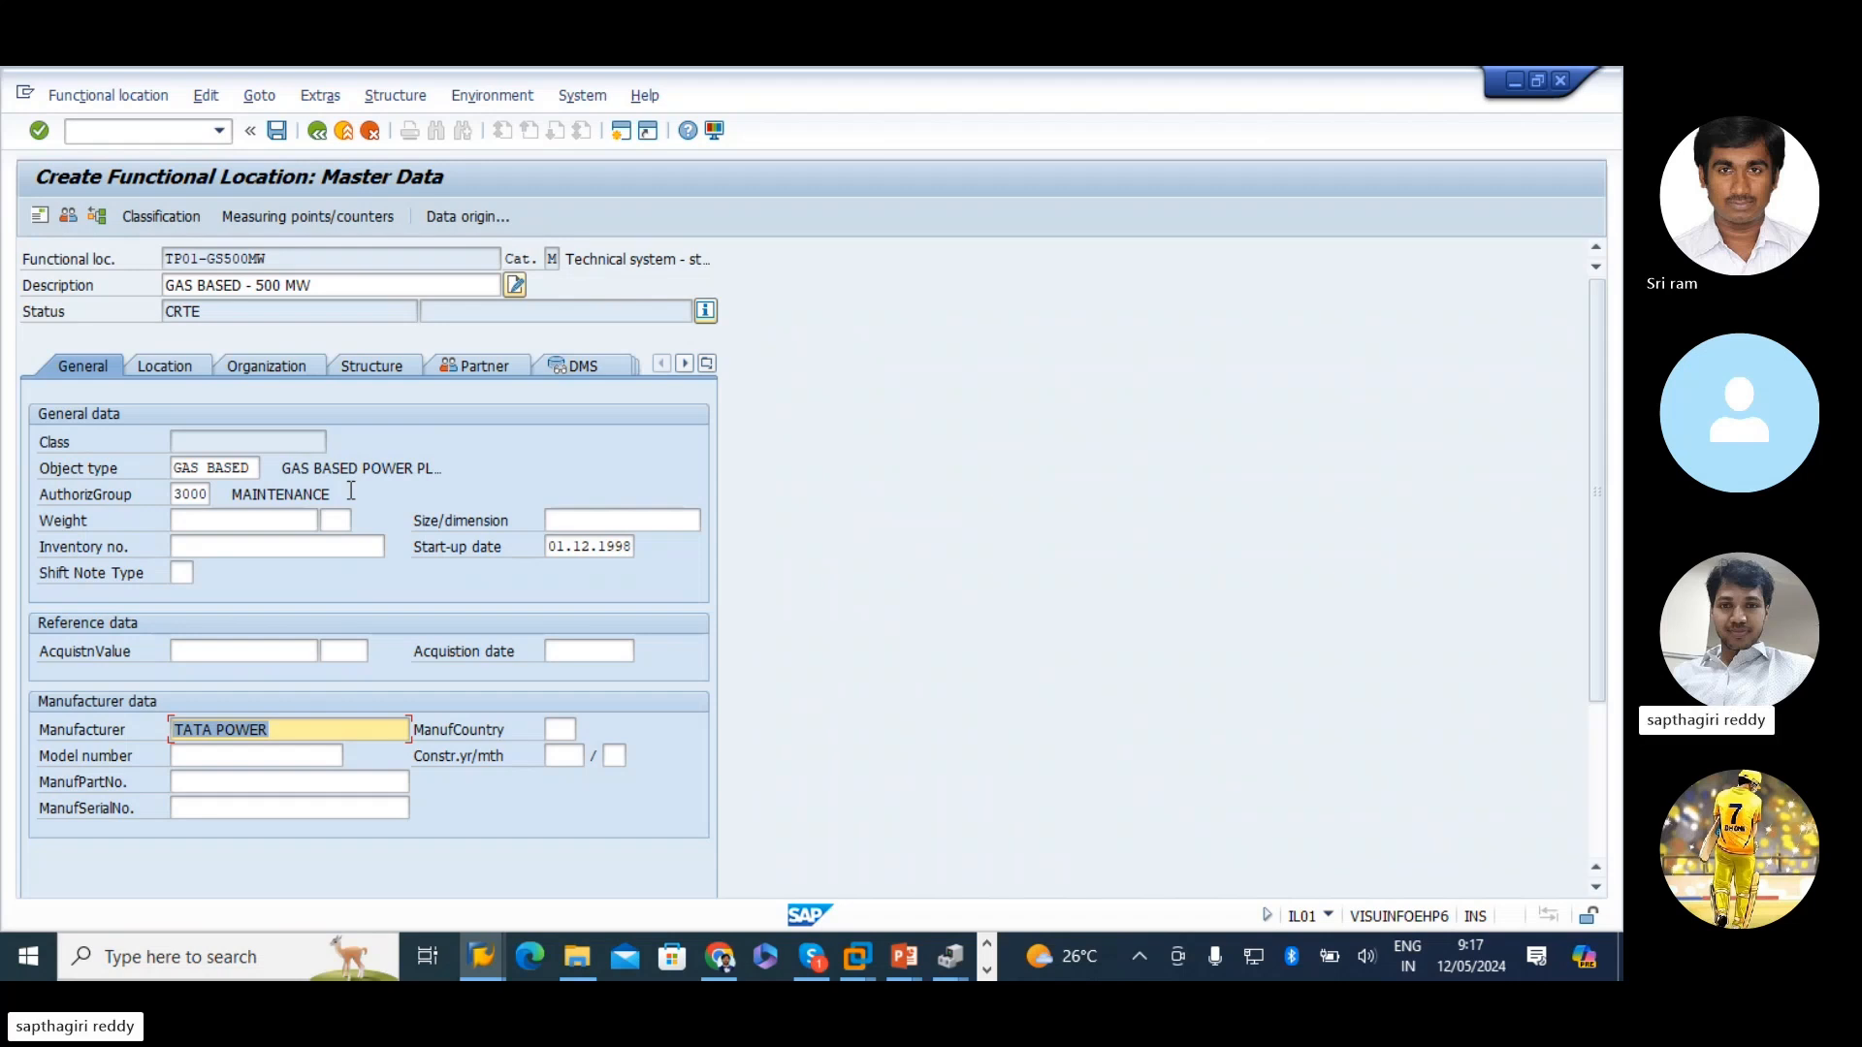
click(279, 258)
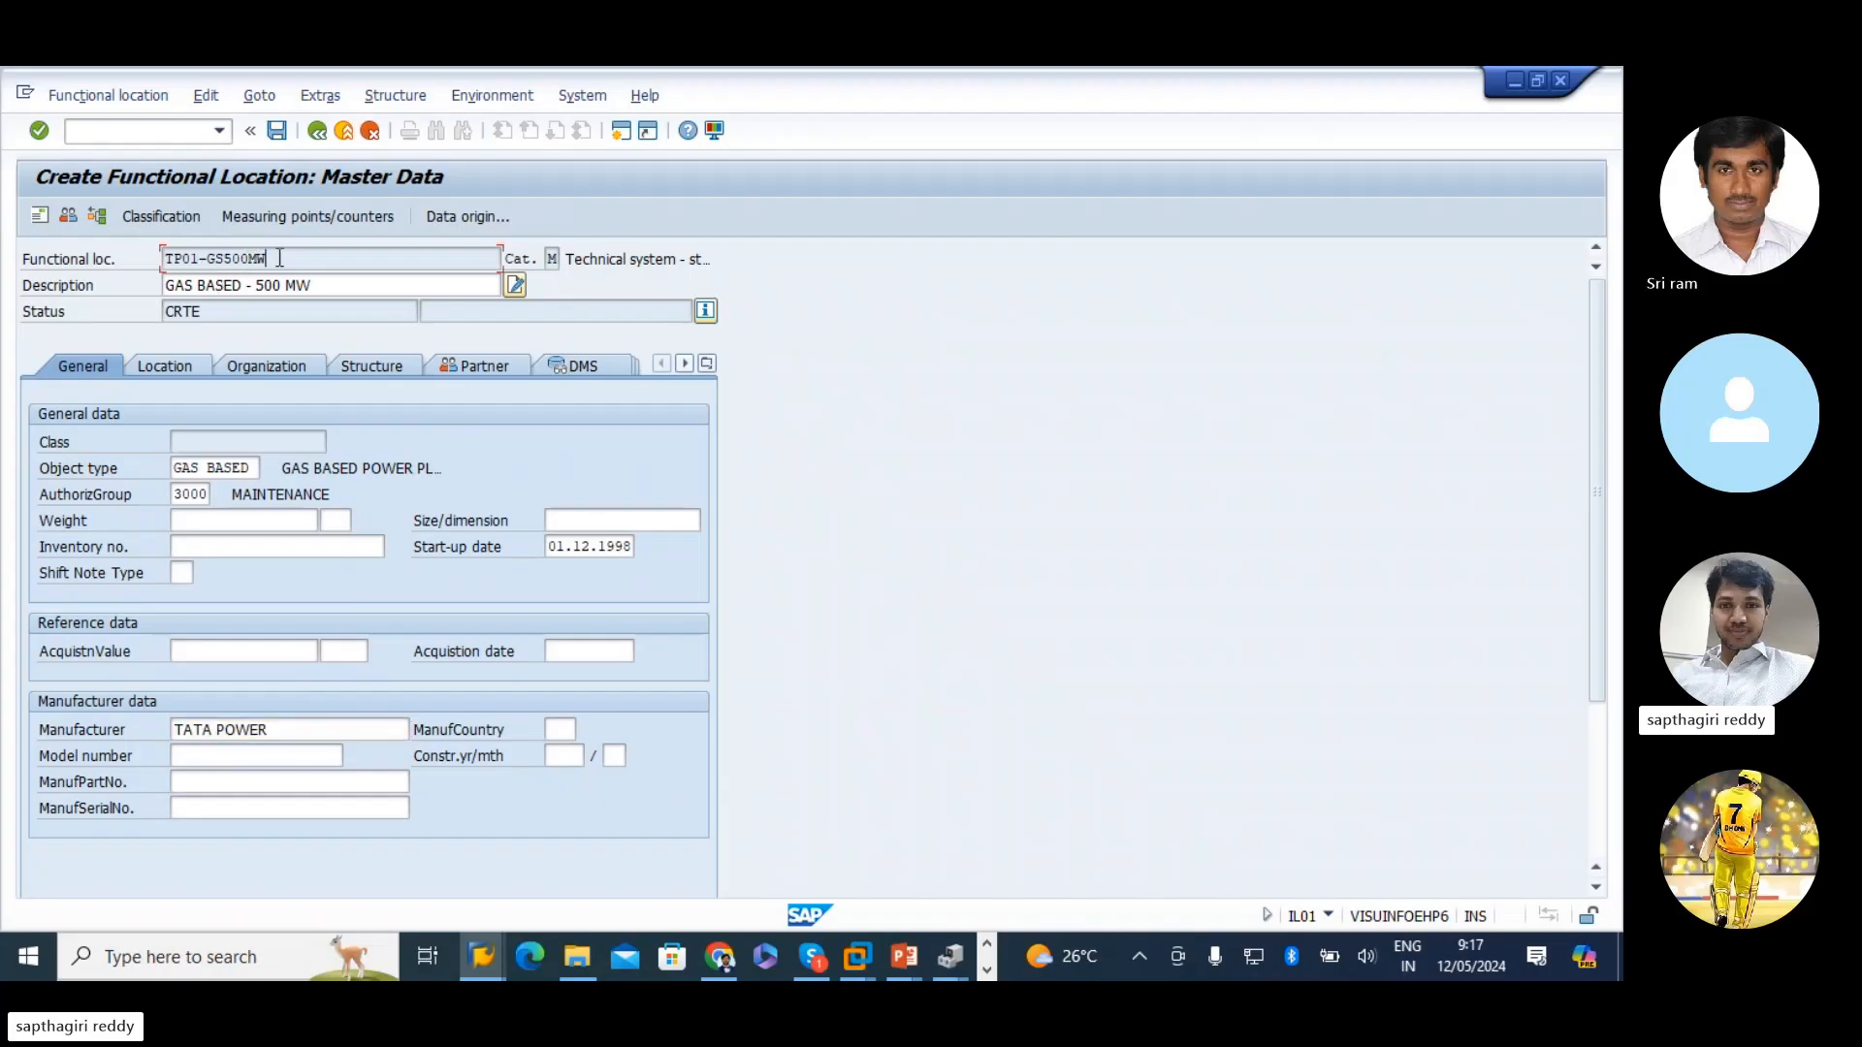
click(185, 468)
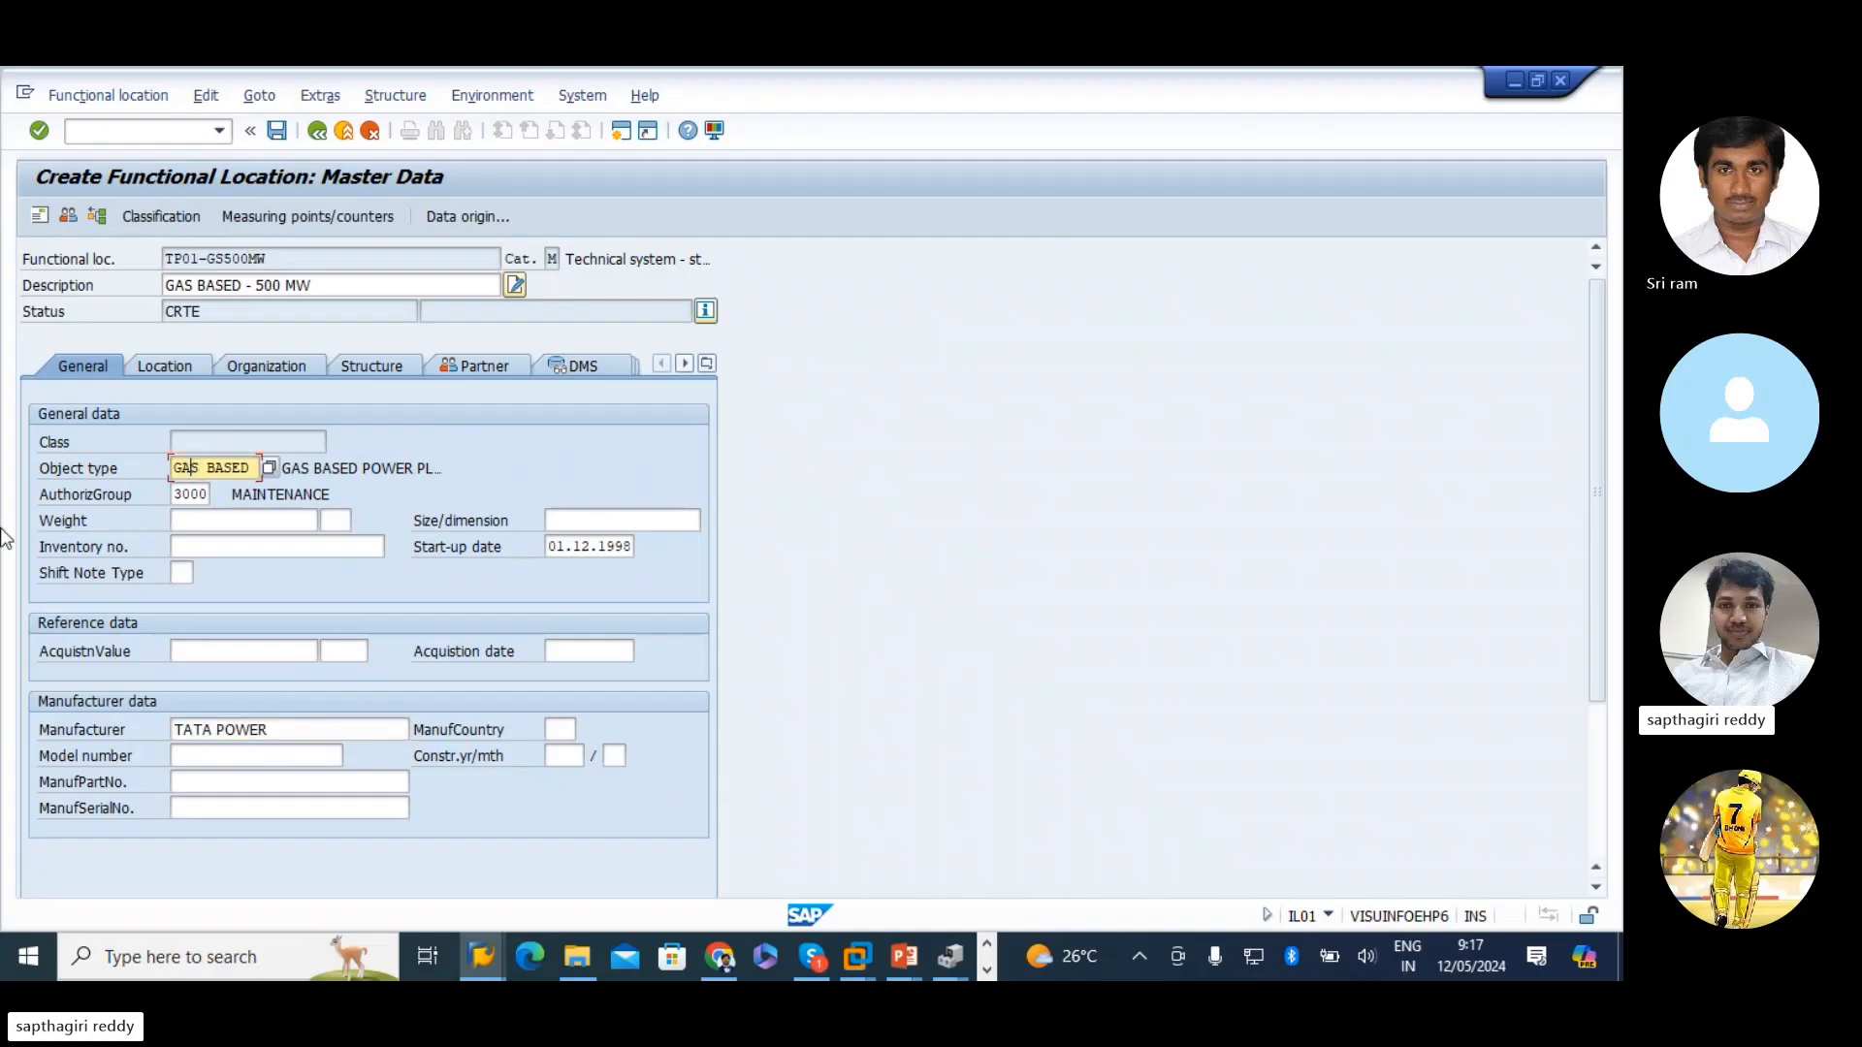
click(417, 467)
click(318, 495)
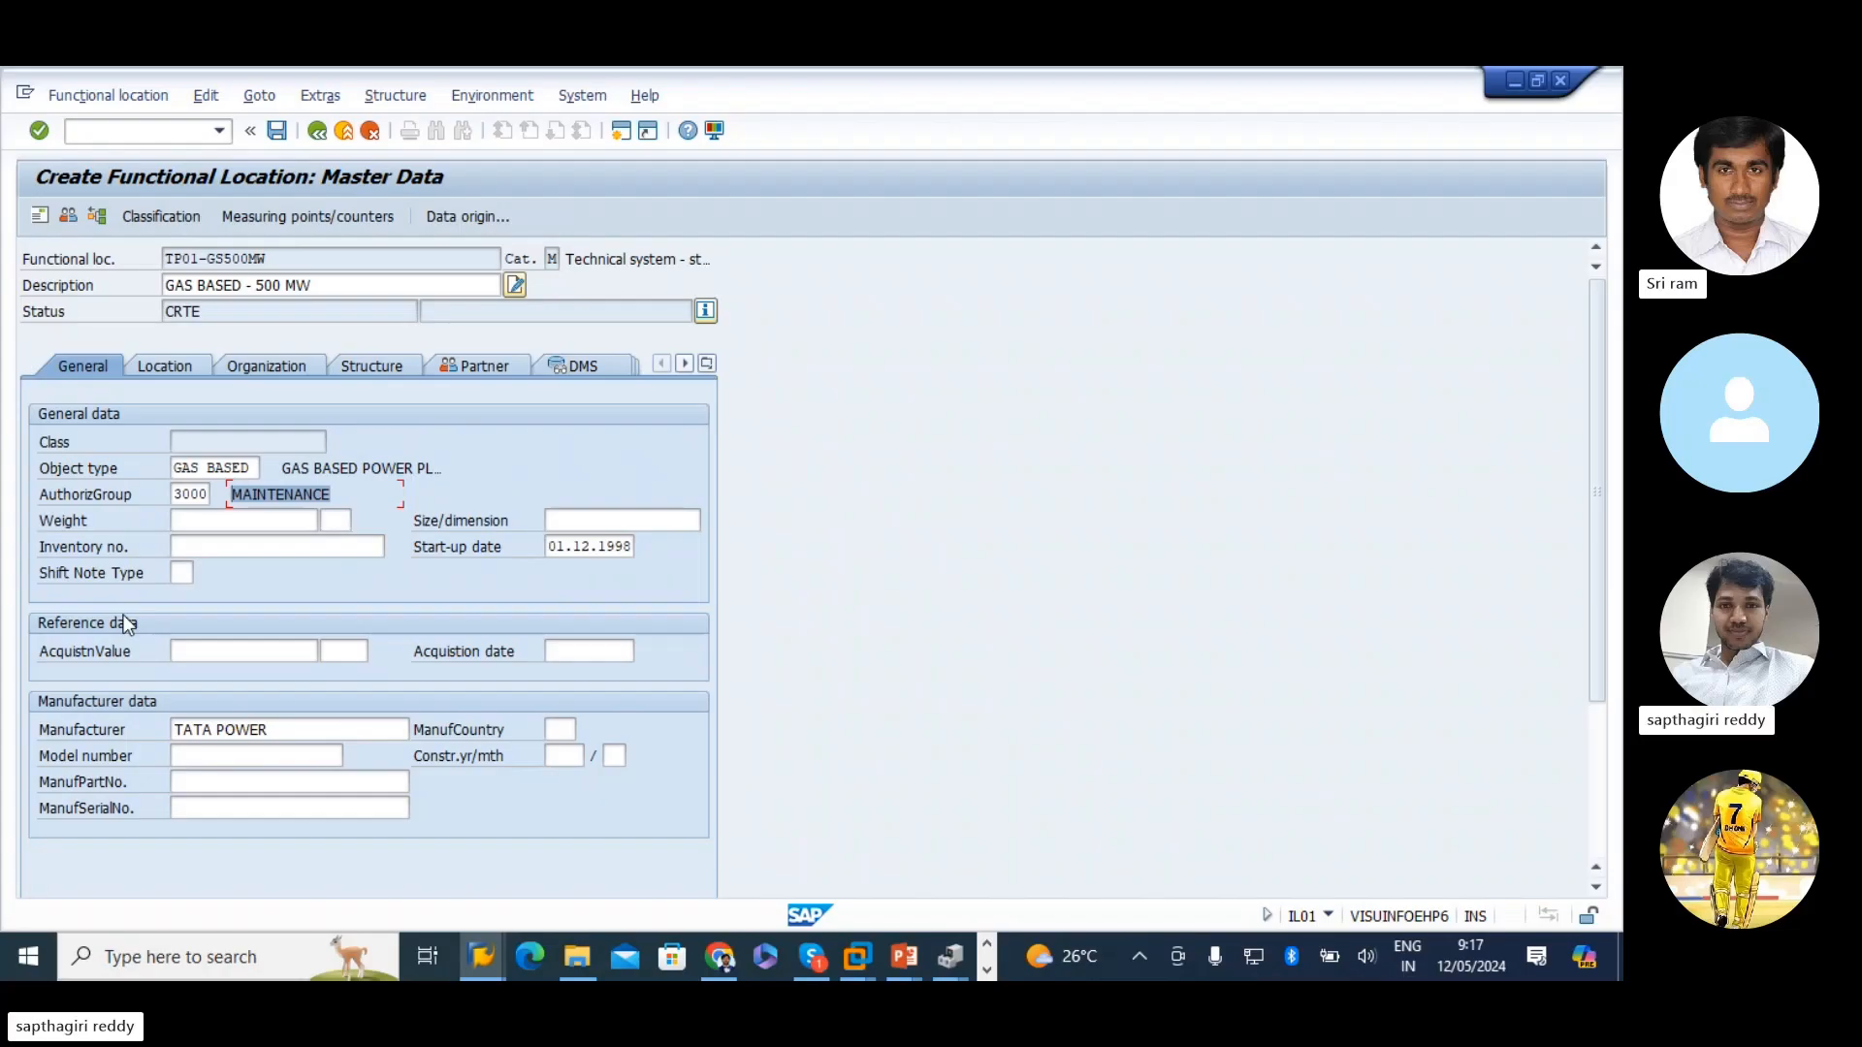
click(381, 469)
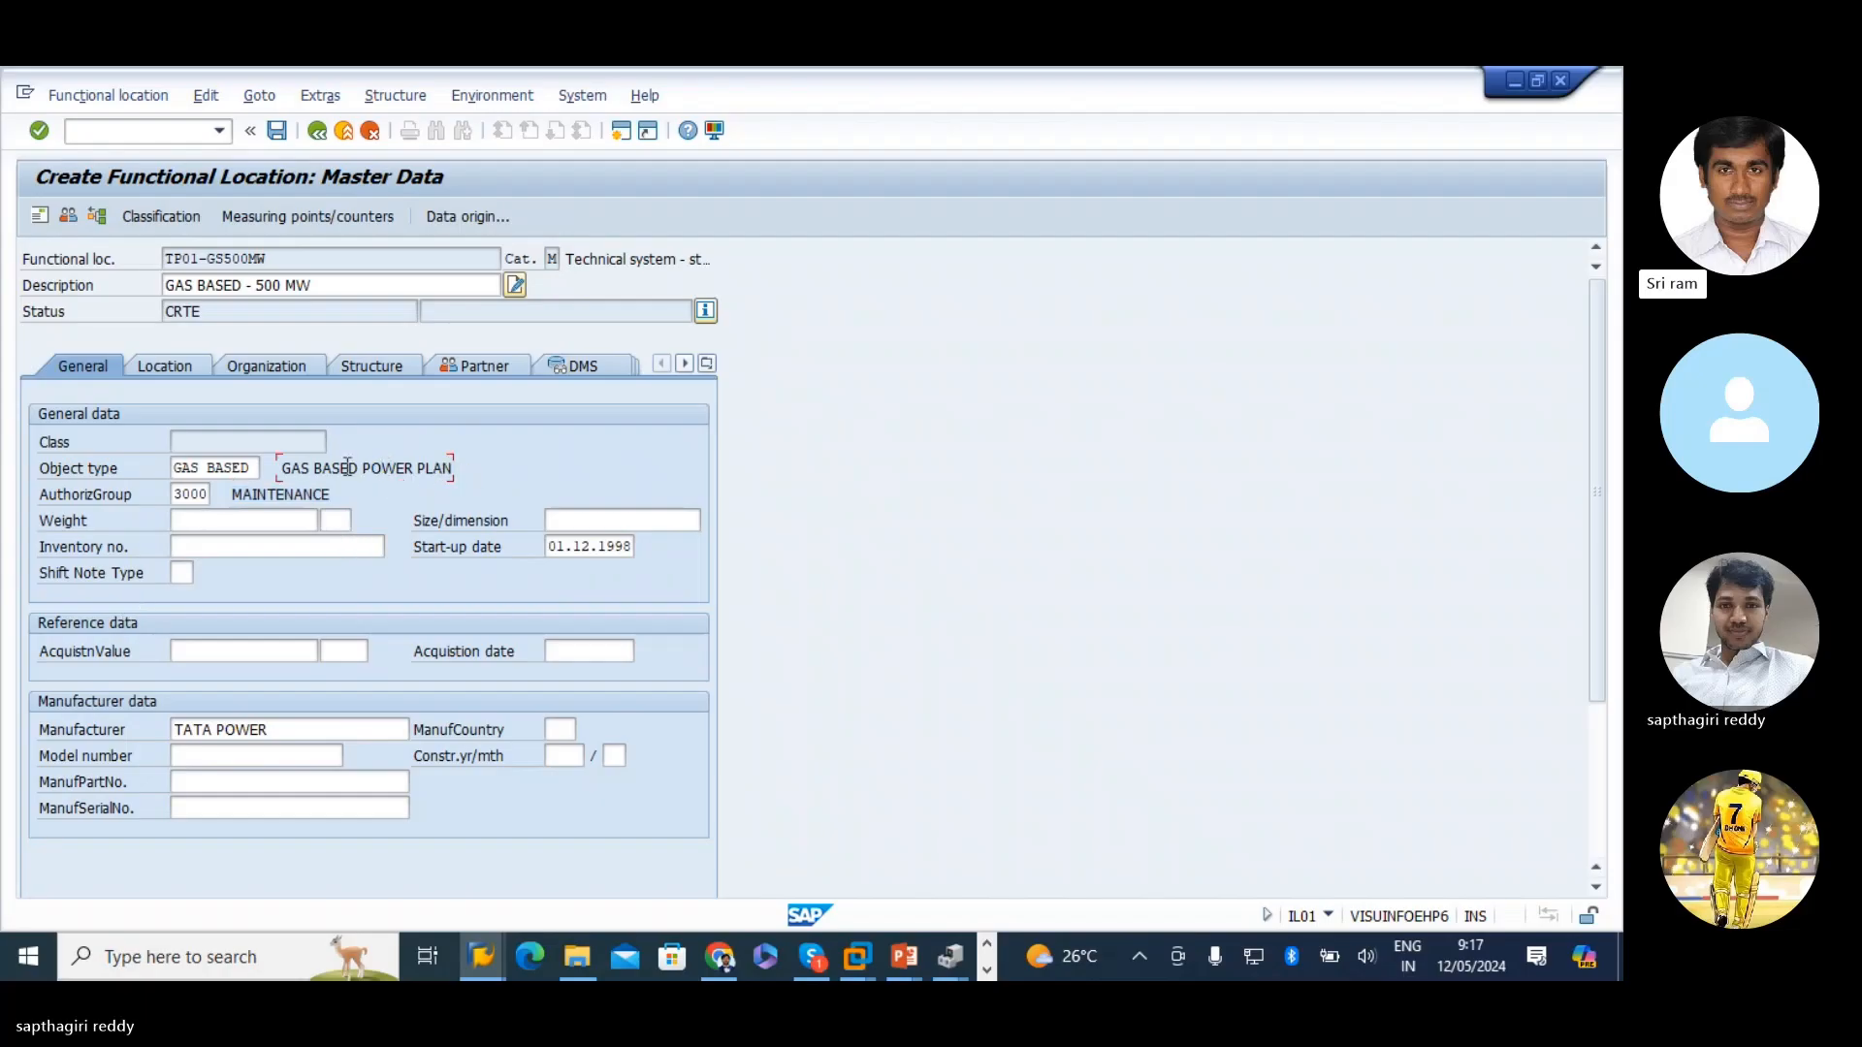
drag(283, 470, 453, 470)
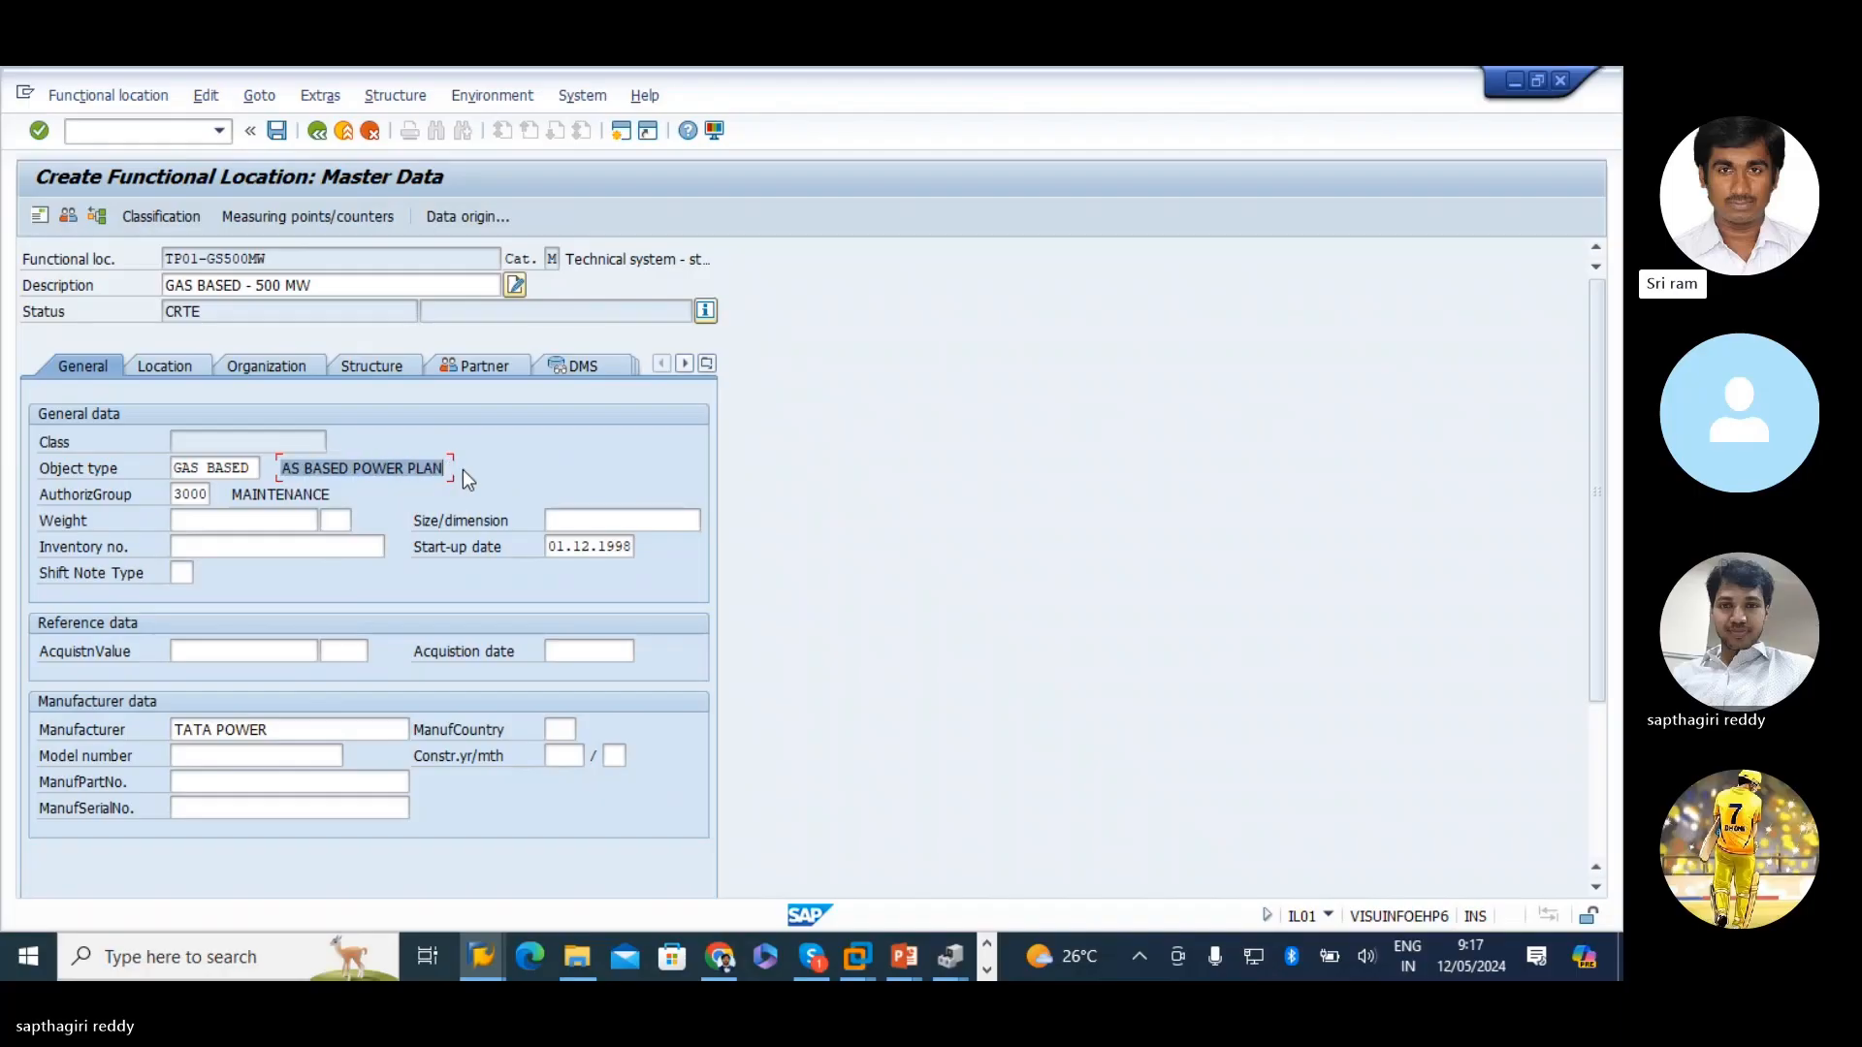
click(402, 468)
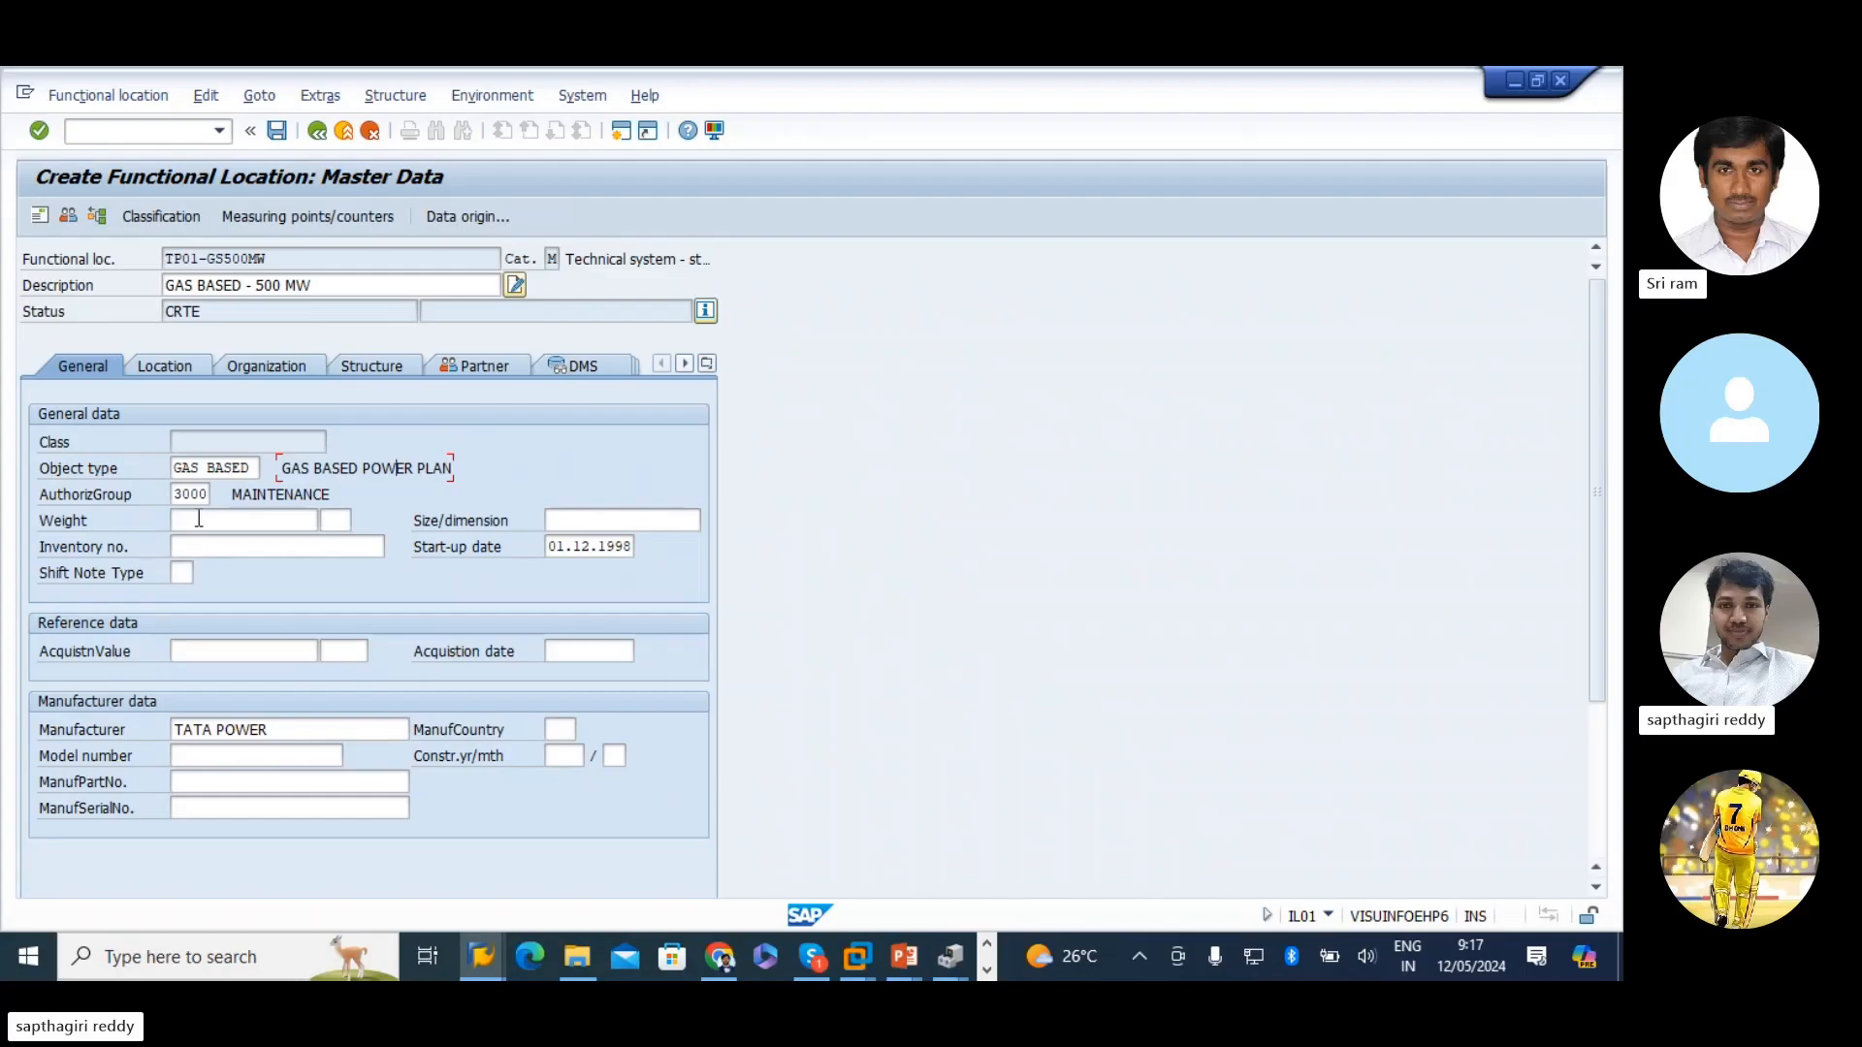
click(297, 464)
drag(287, 468, 504, 479)
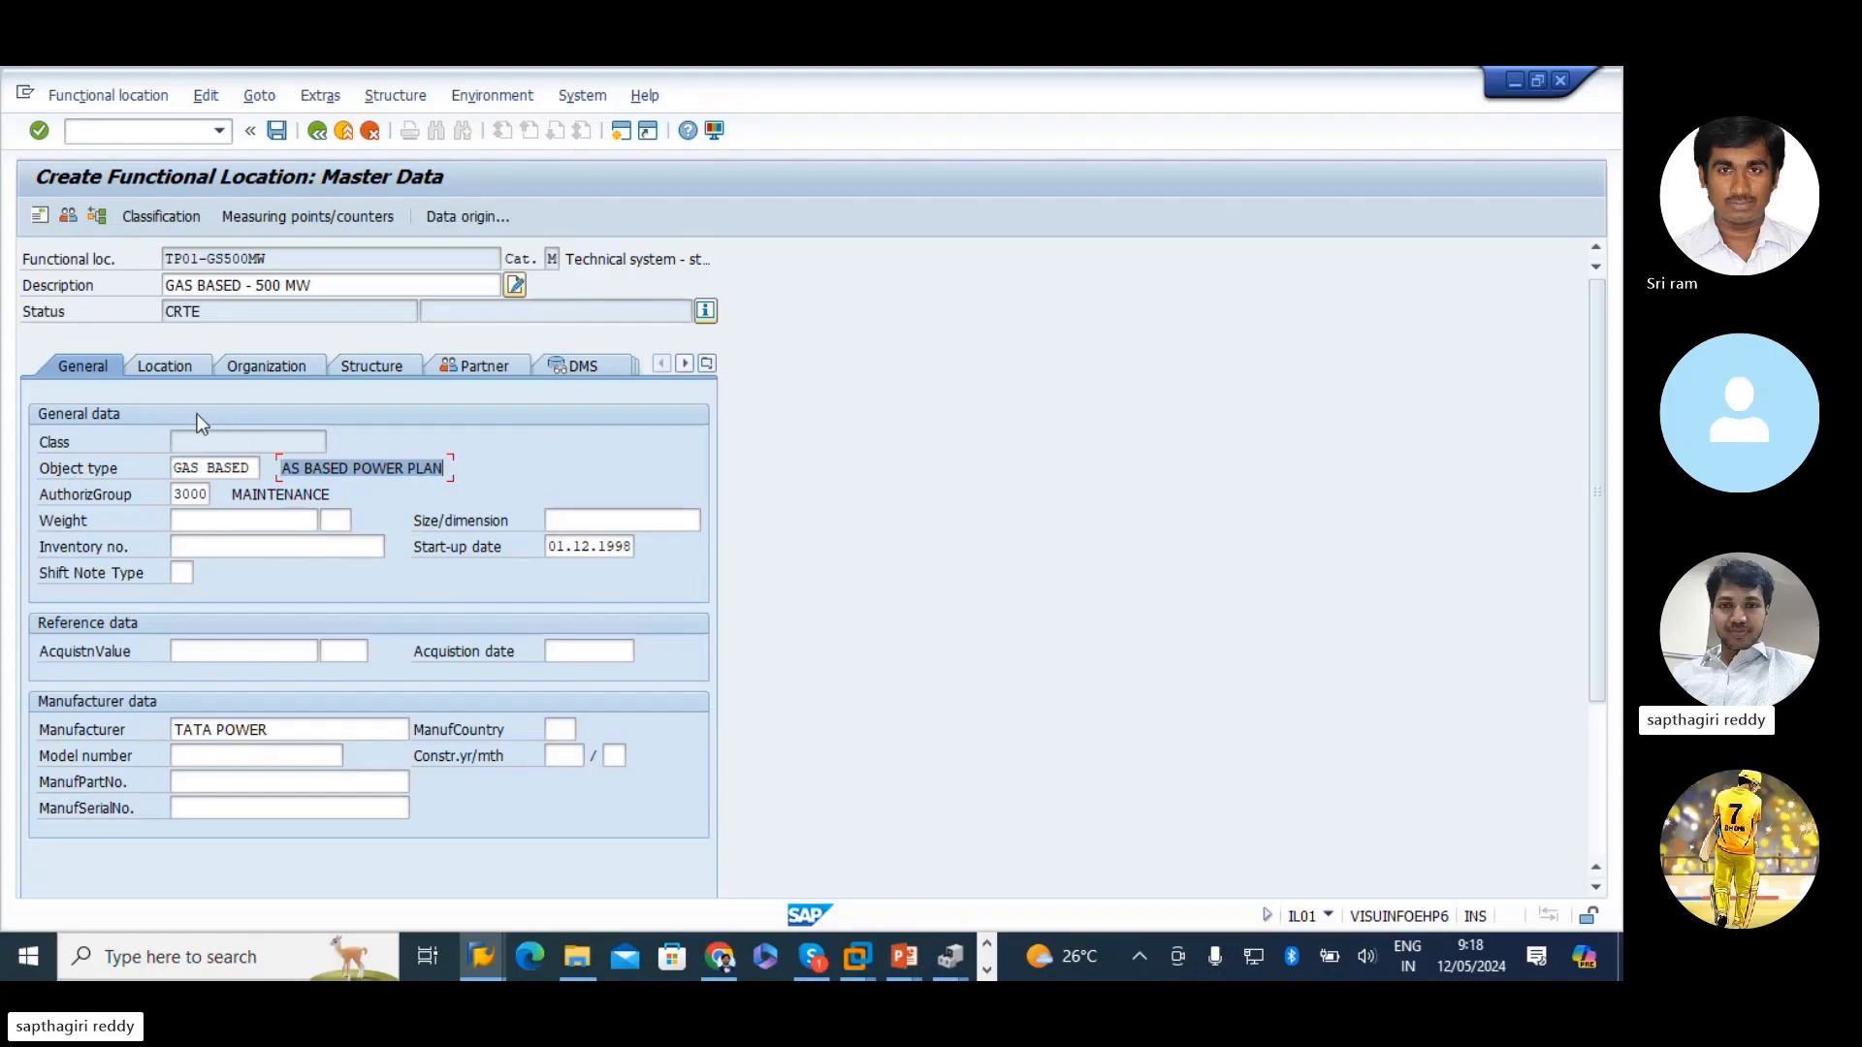
- Check the maintenance plant, the organizational responsibilities and the structure indicator with its superior functional location
click(182, 367)
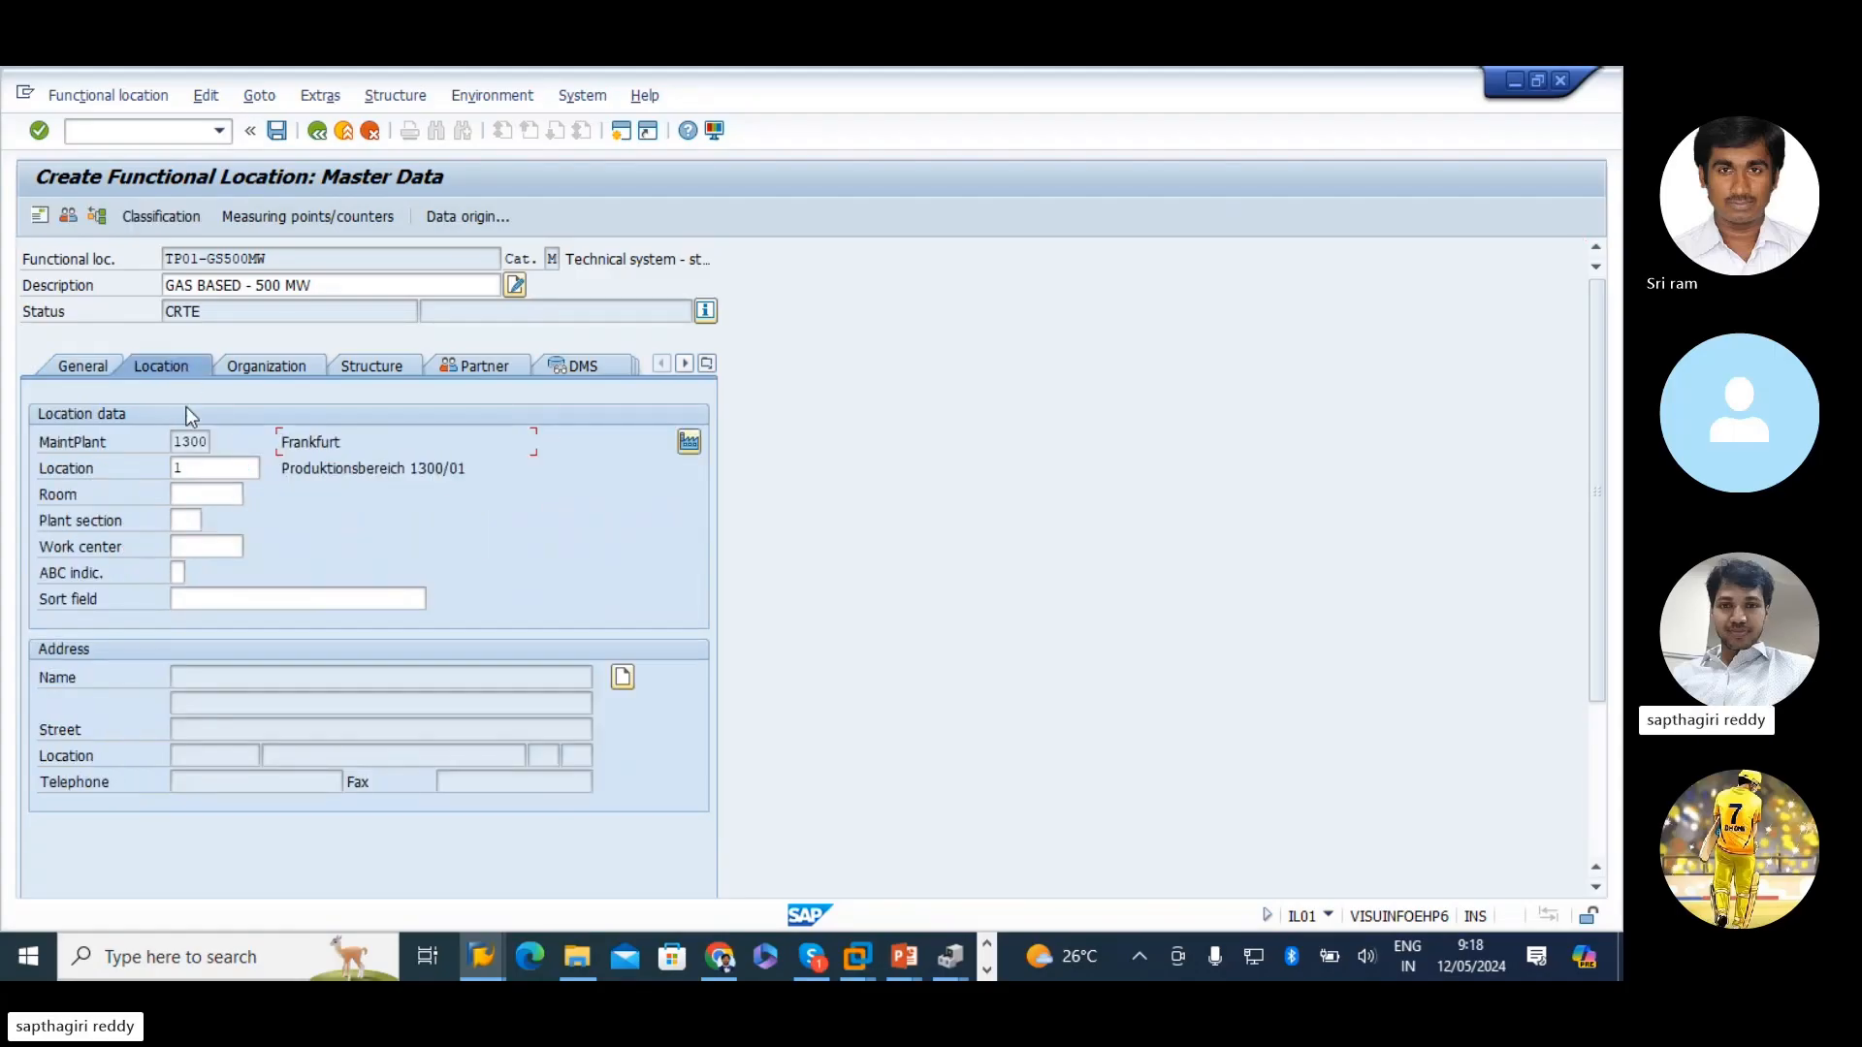
click(194, 442)
click(270, 367)
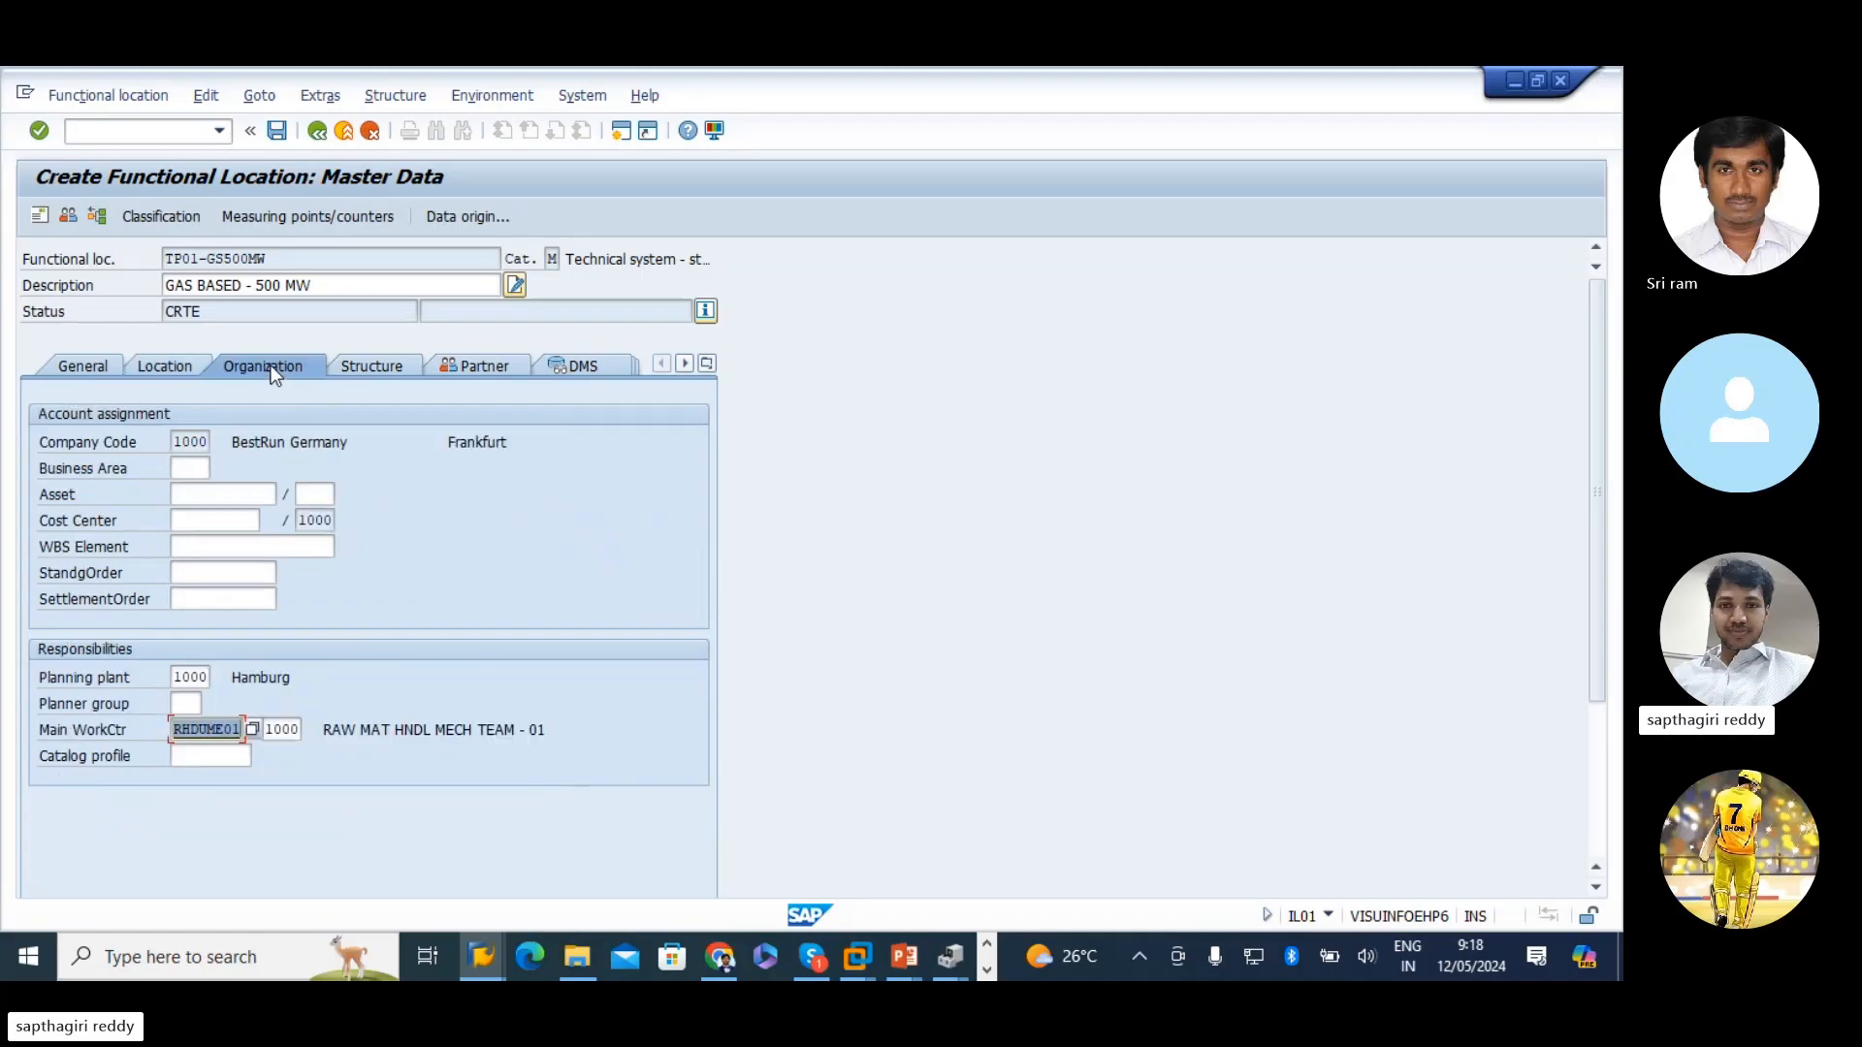
click(347, 367)
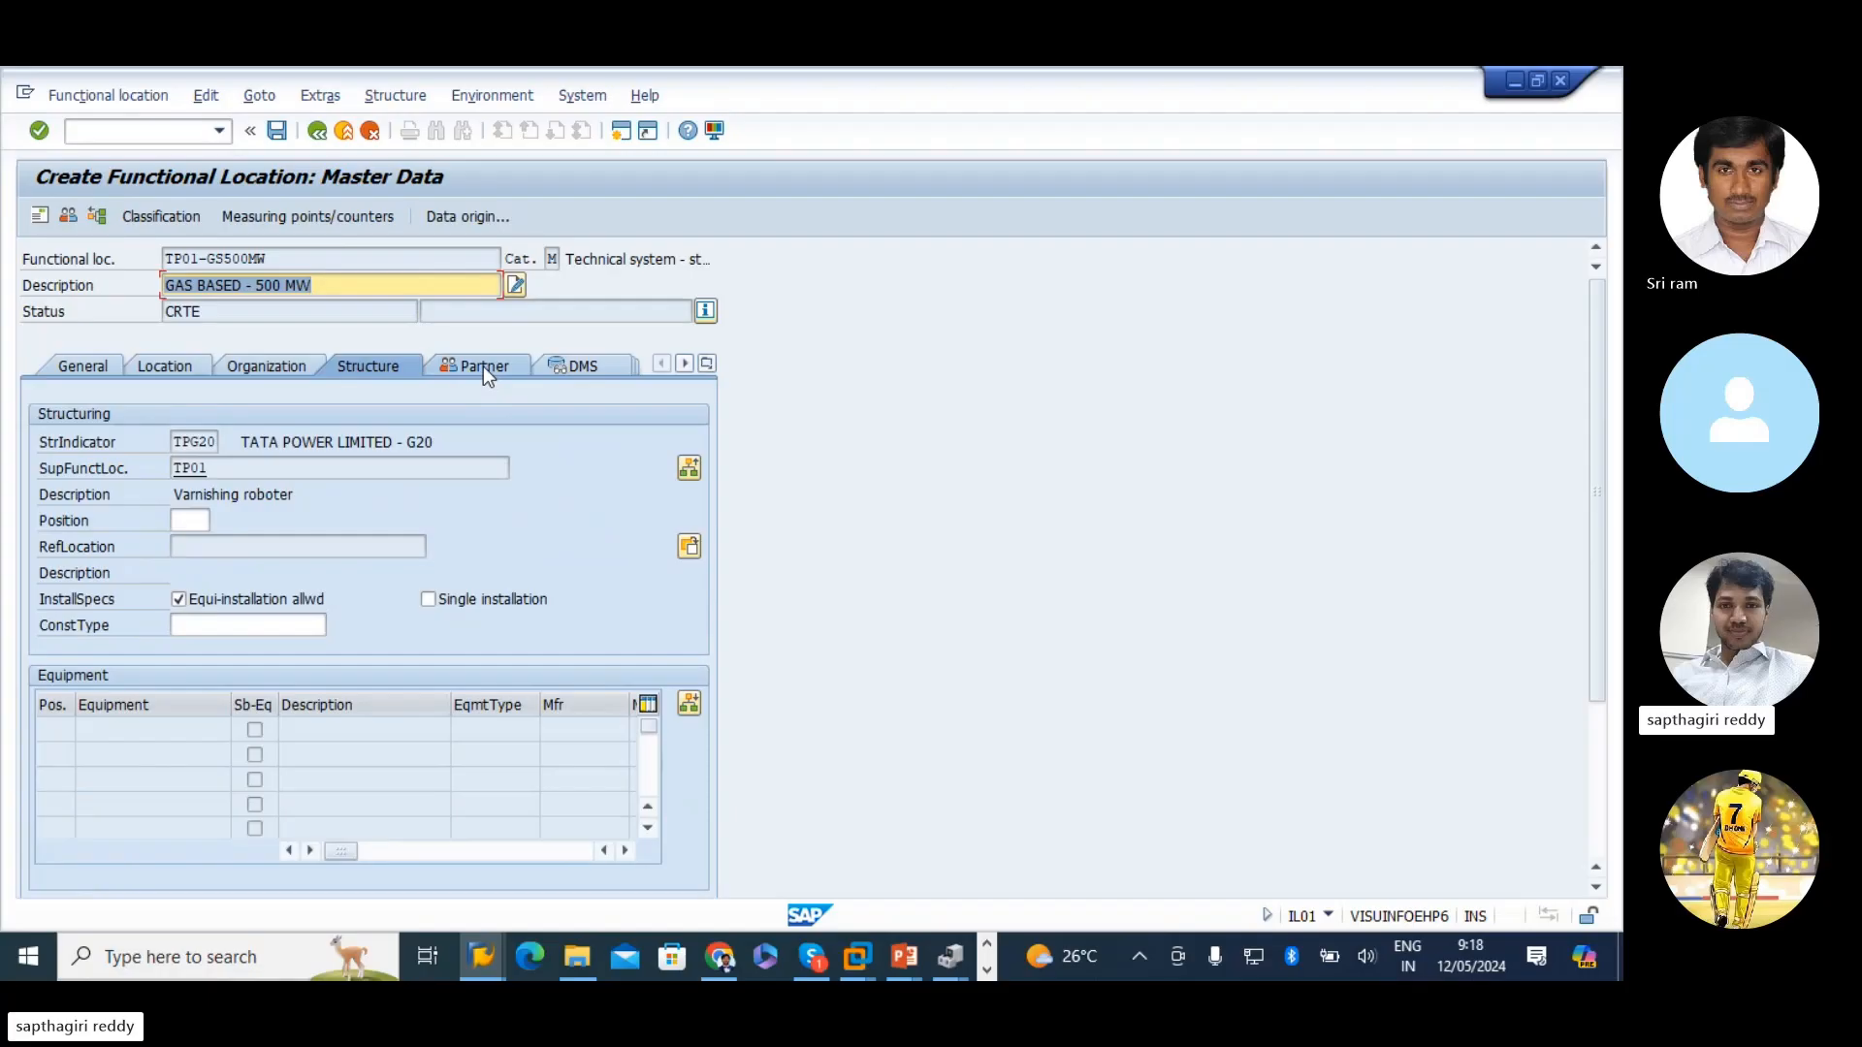
- Compare the superior functional location with the first level of the new location's label and inspect the superior location assignment
click(215, 468)
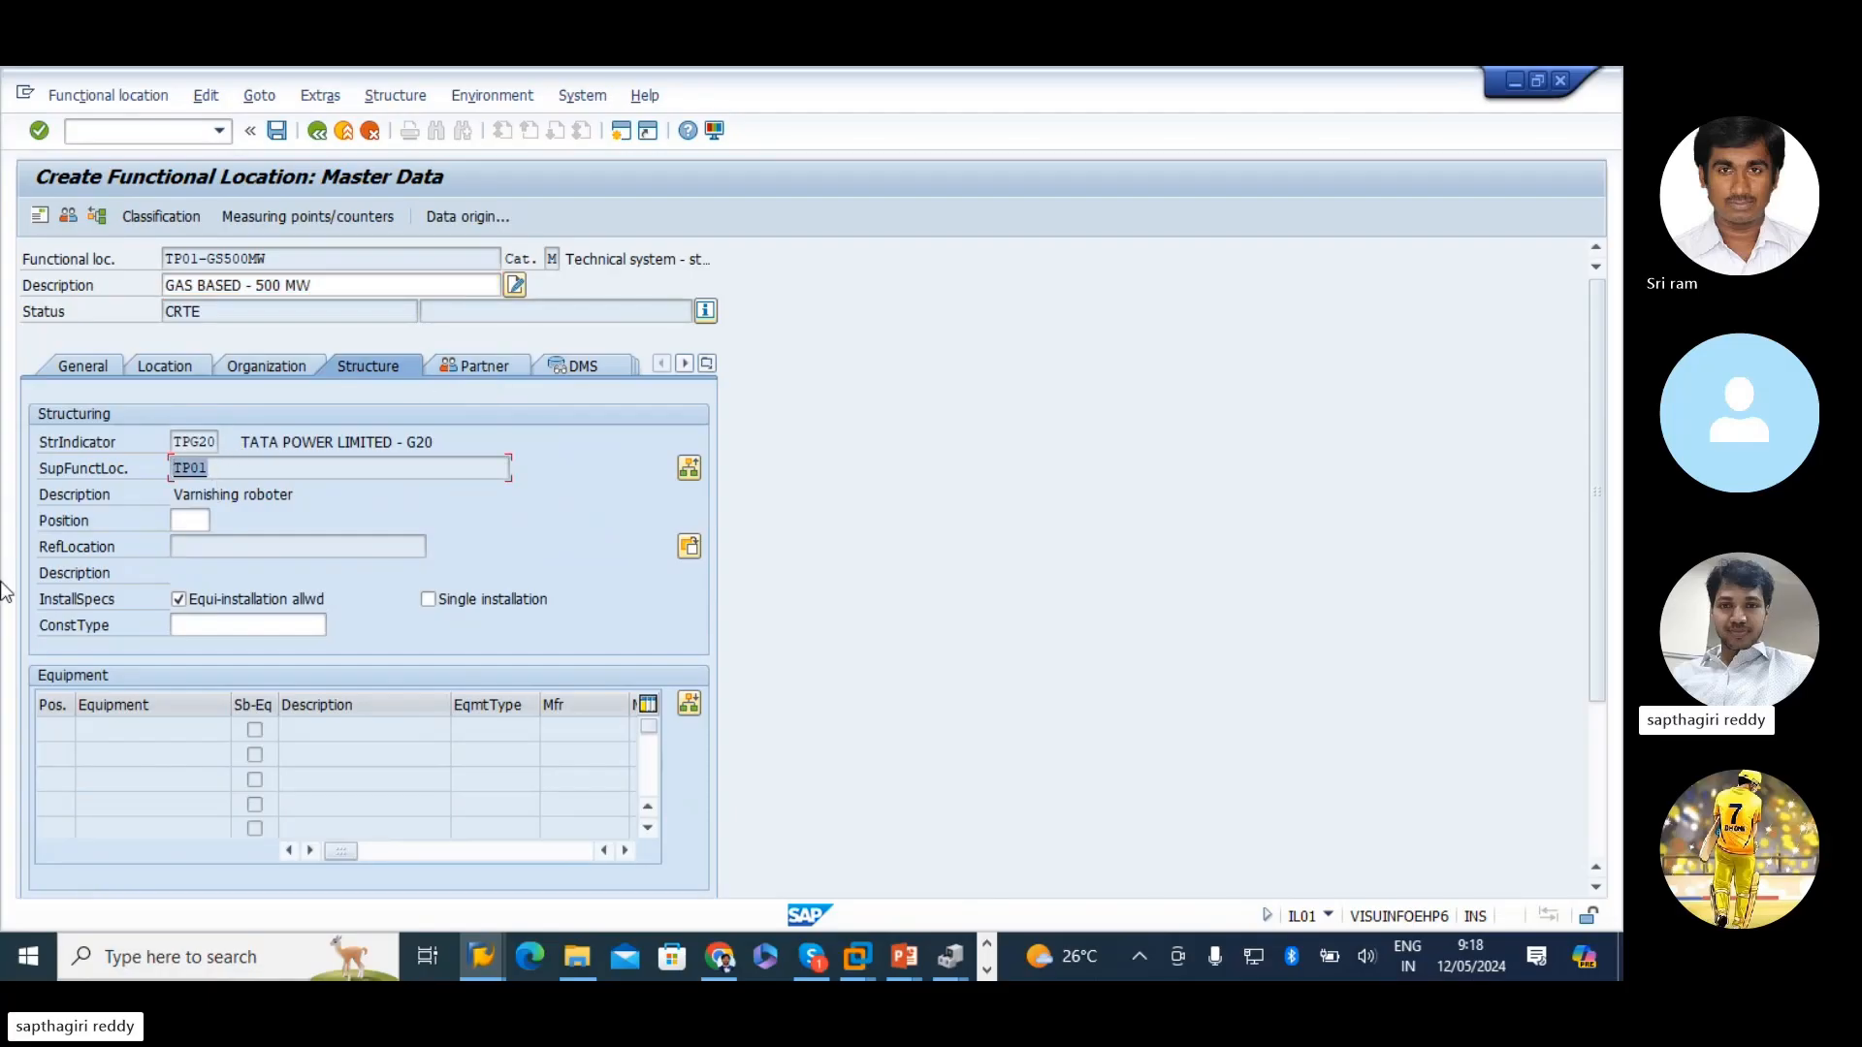
drag(200, 259, 86, 248)
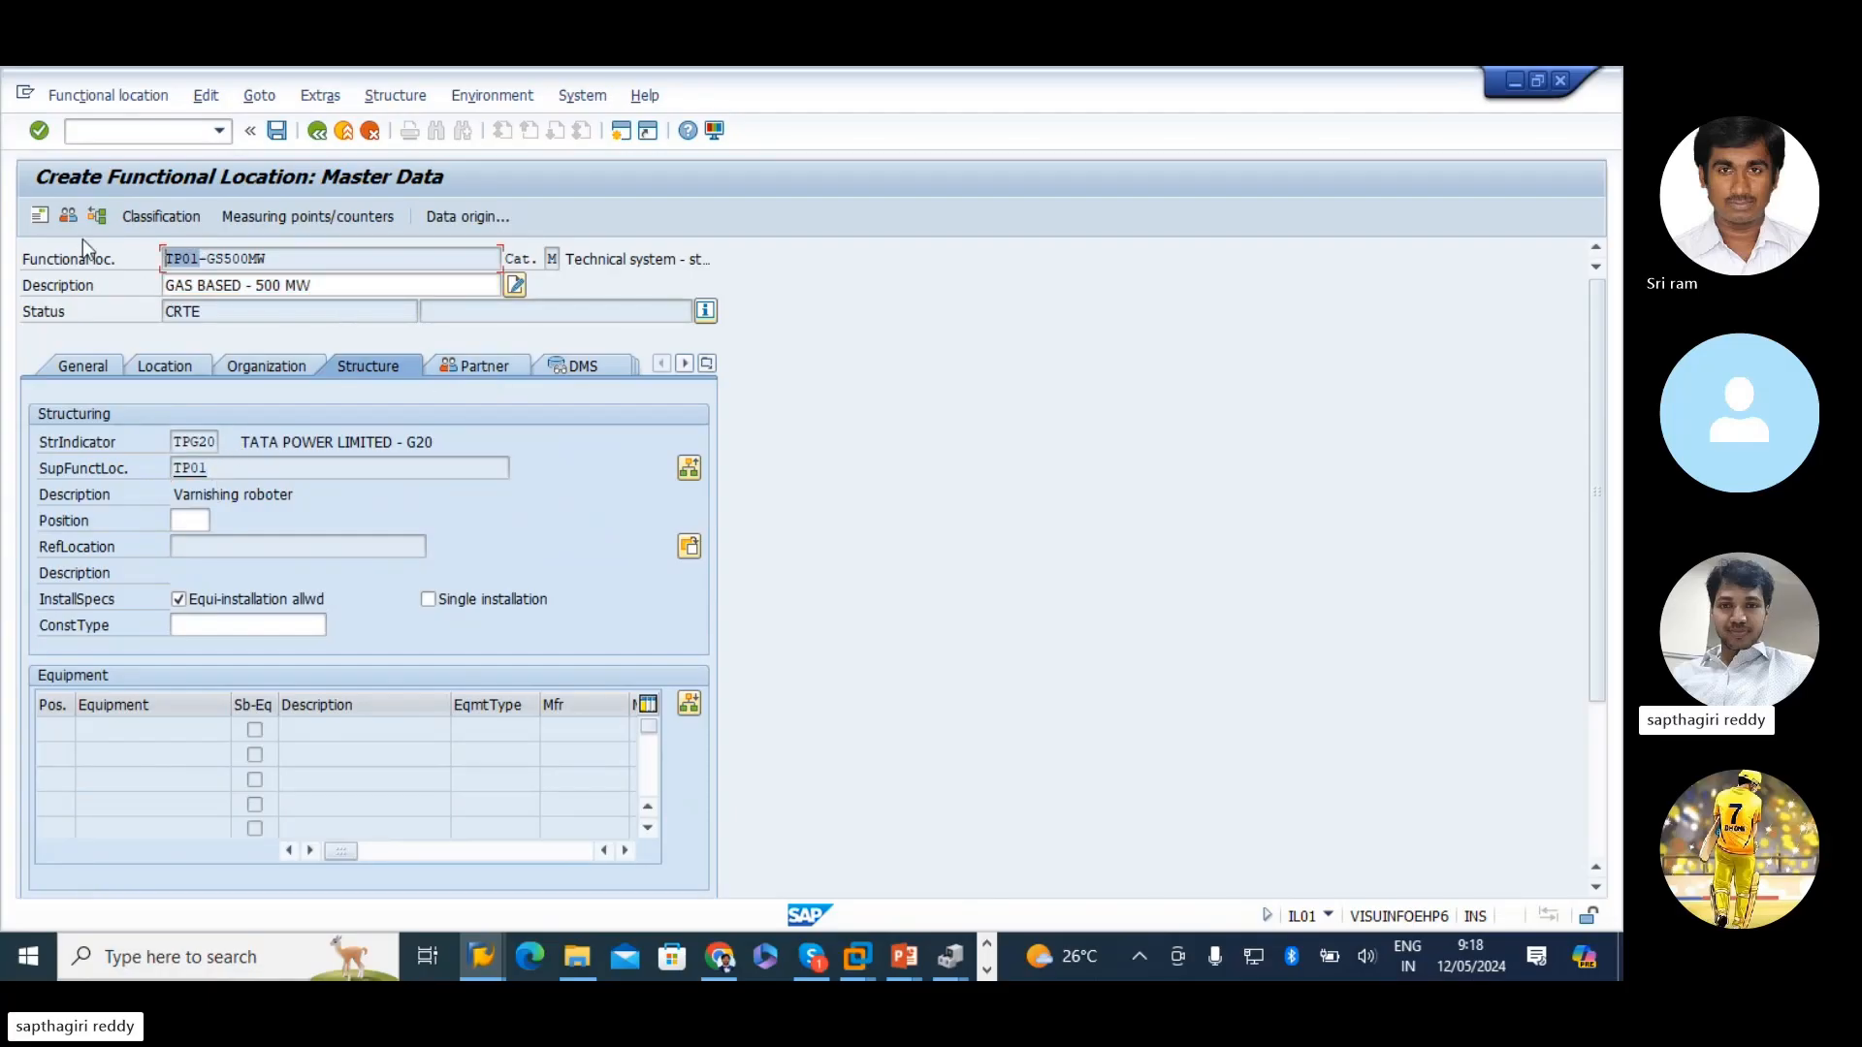
drag(267, 260, 165, 260)
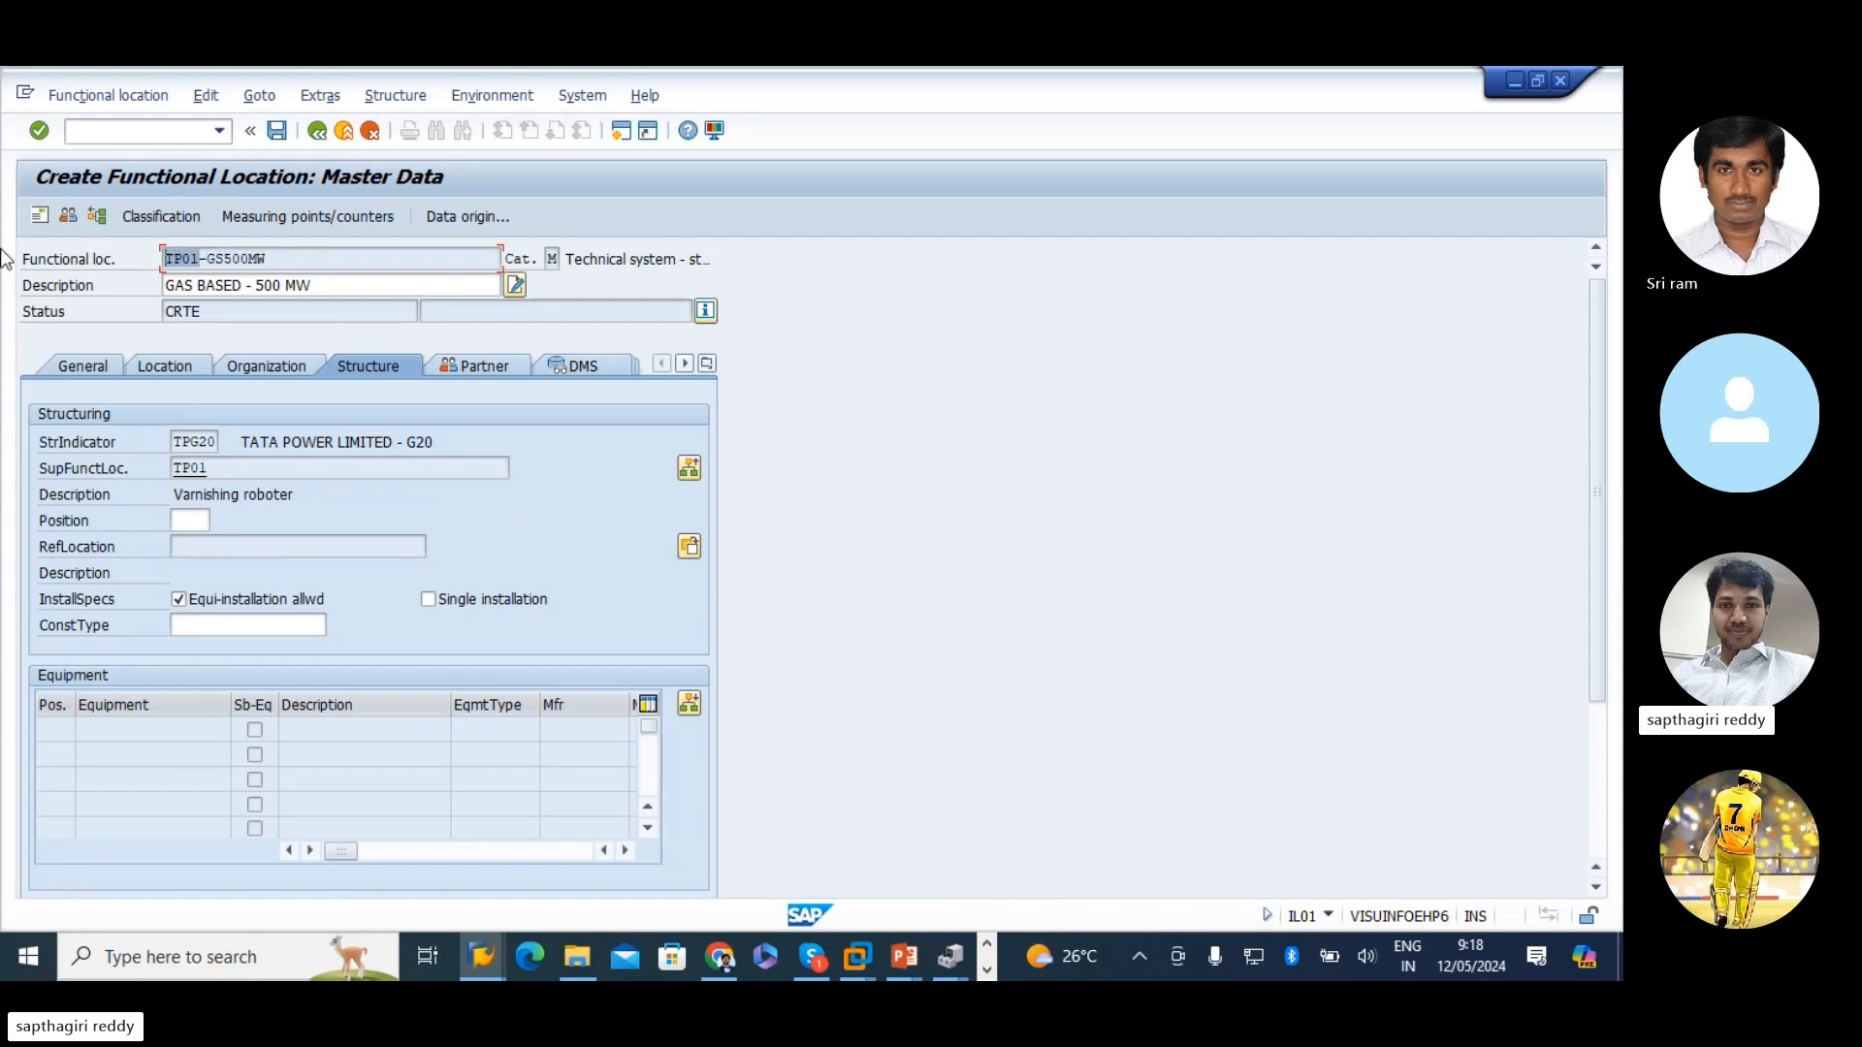
click(690, 468)
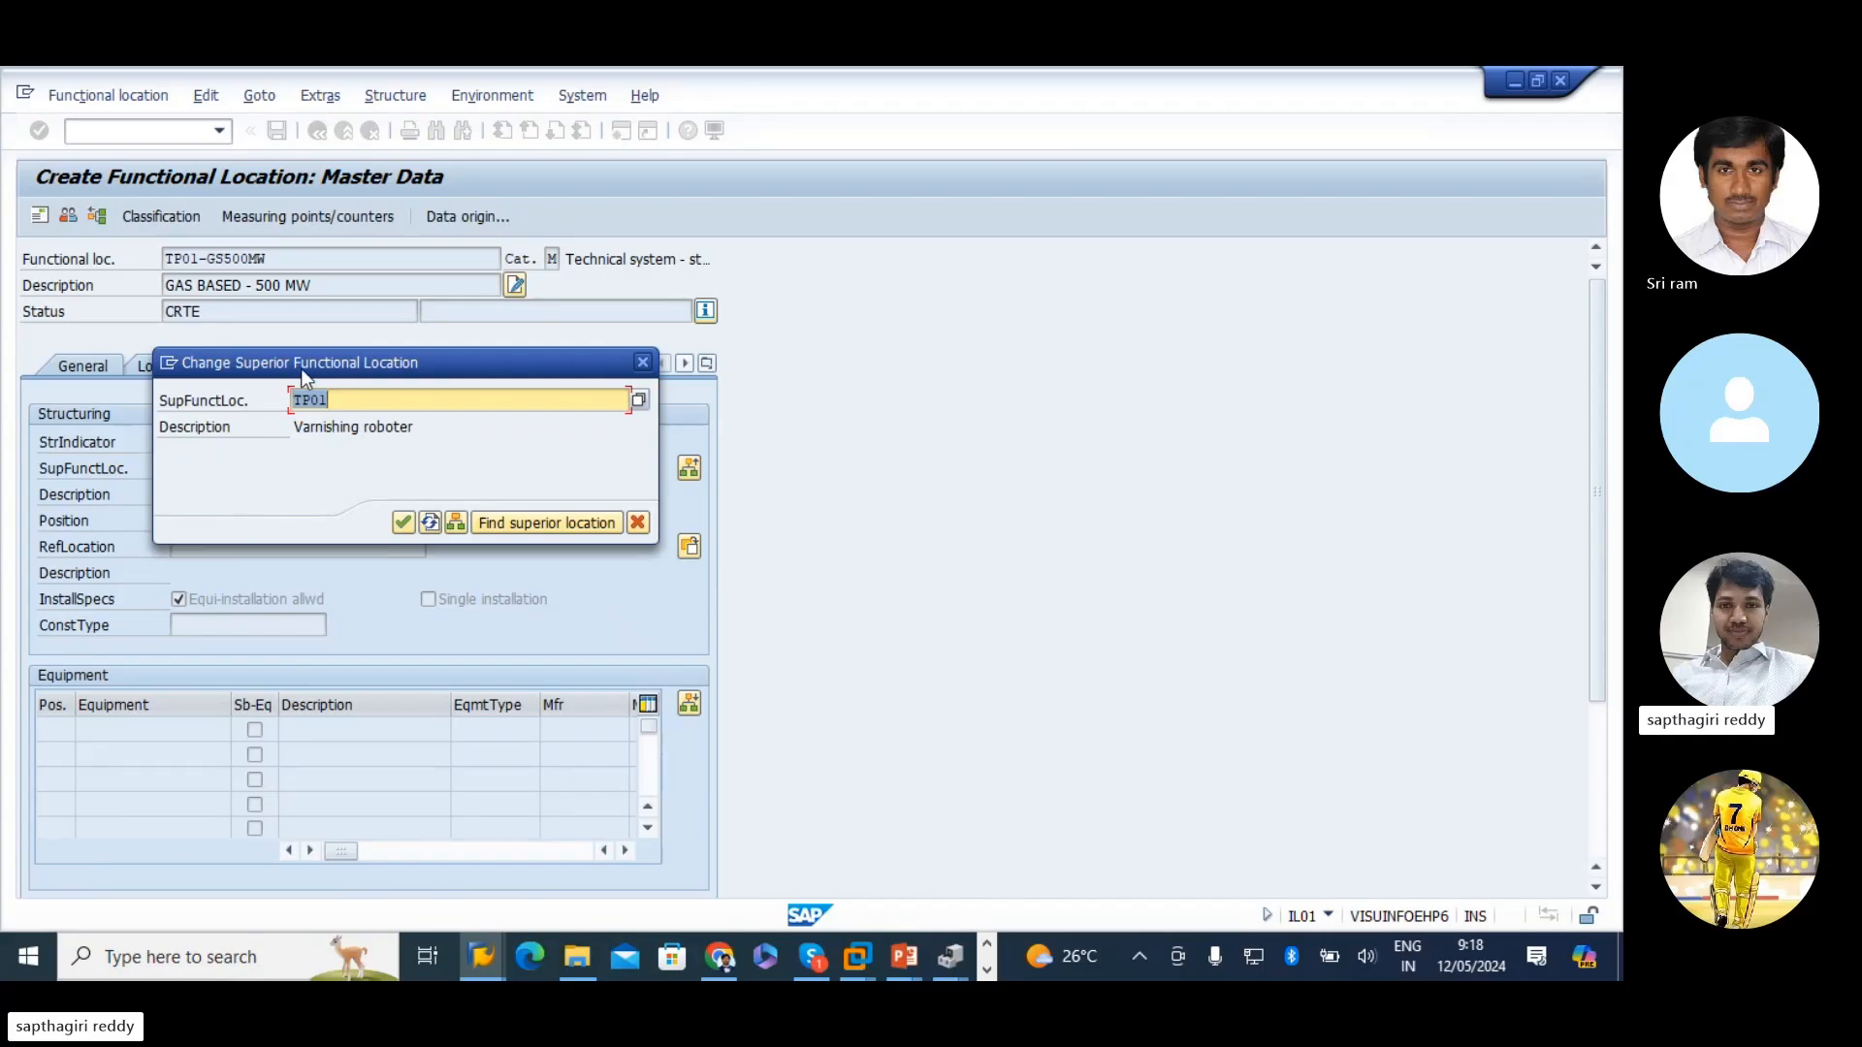
drag(307, 378, 638, 422)
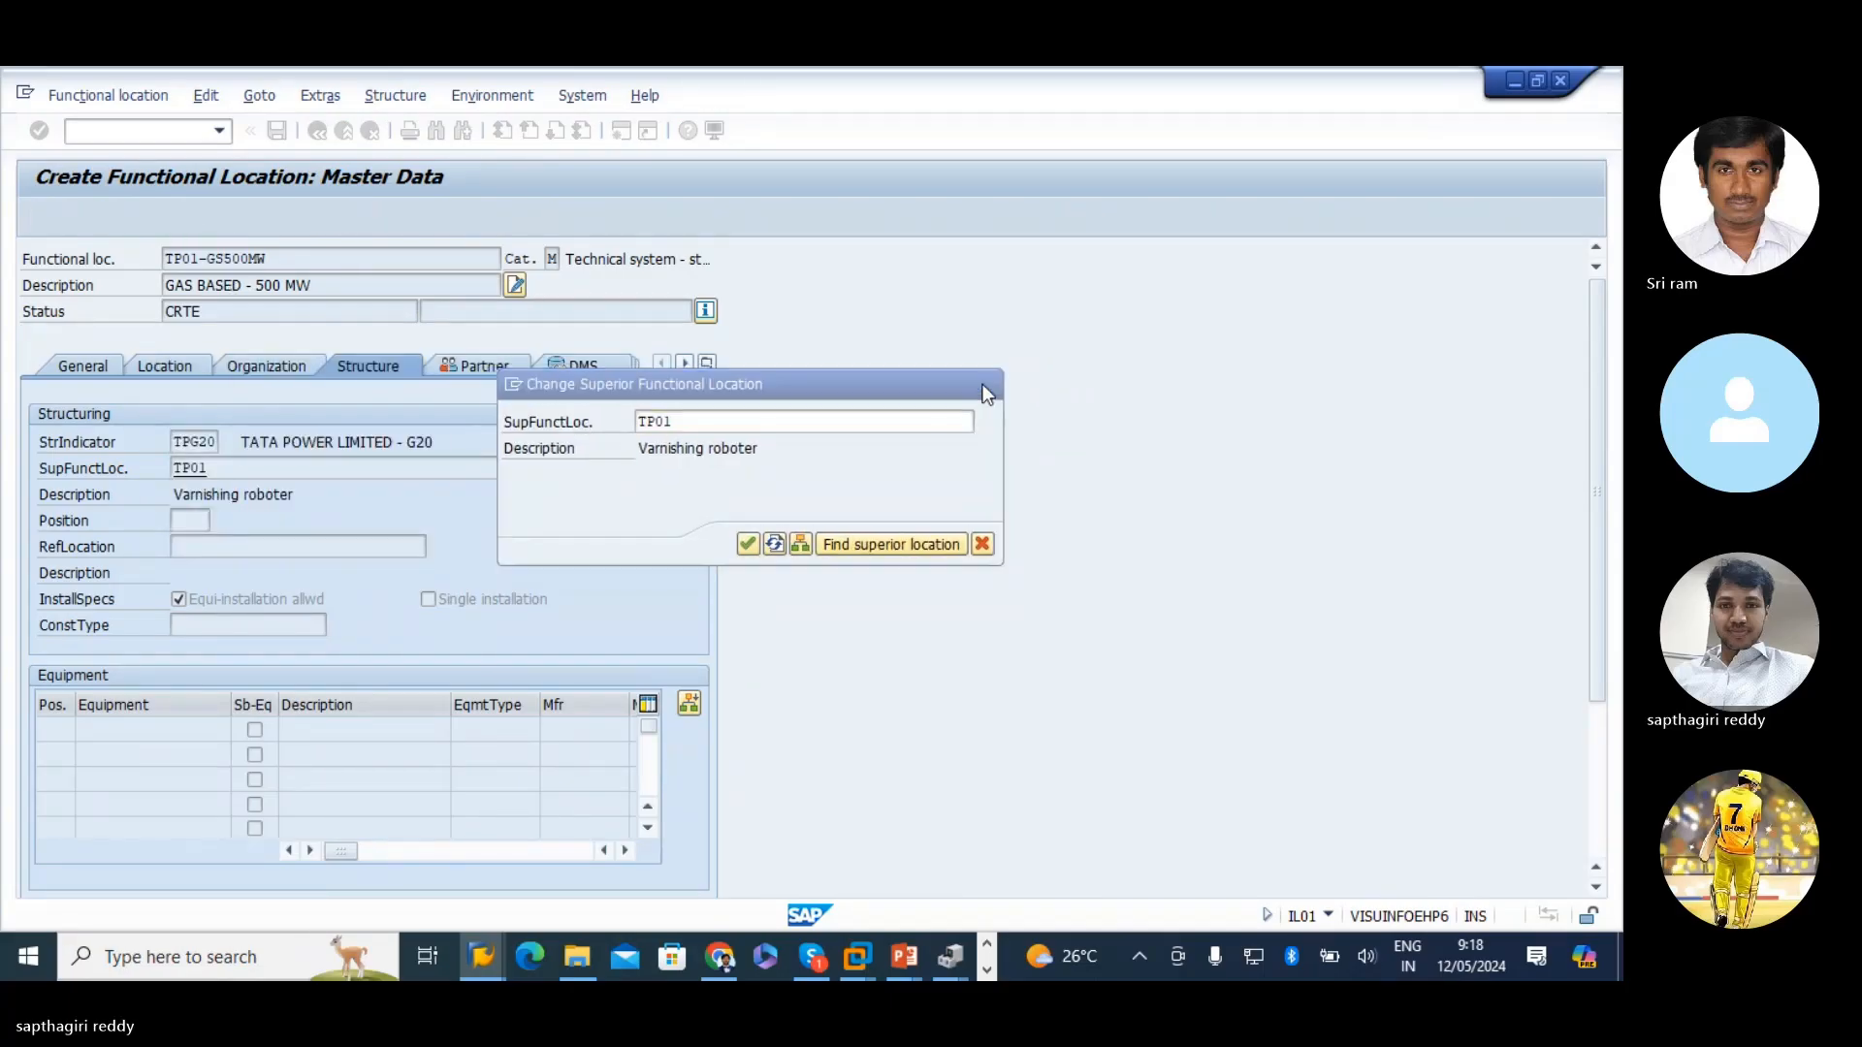
click(984, 384)
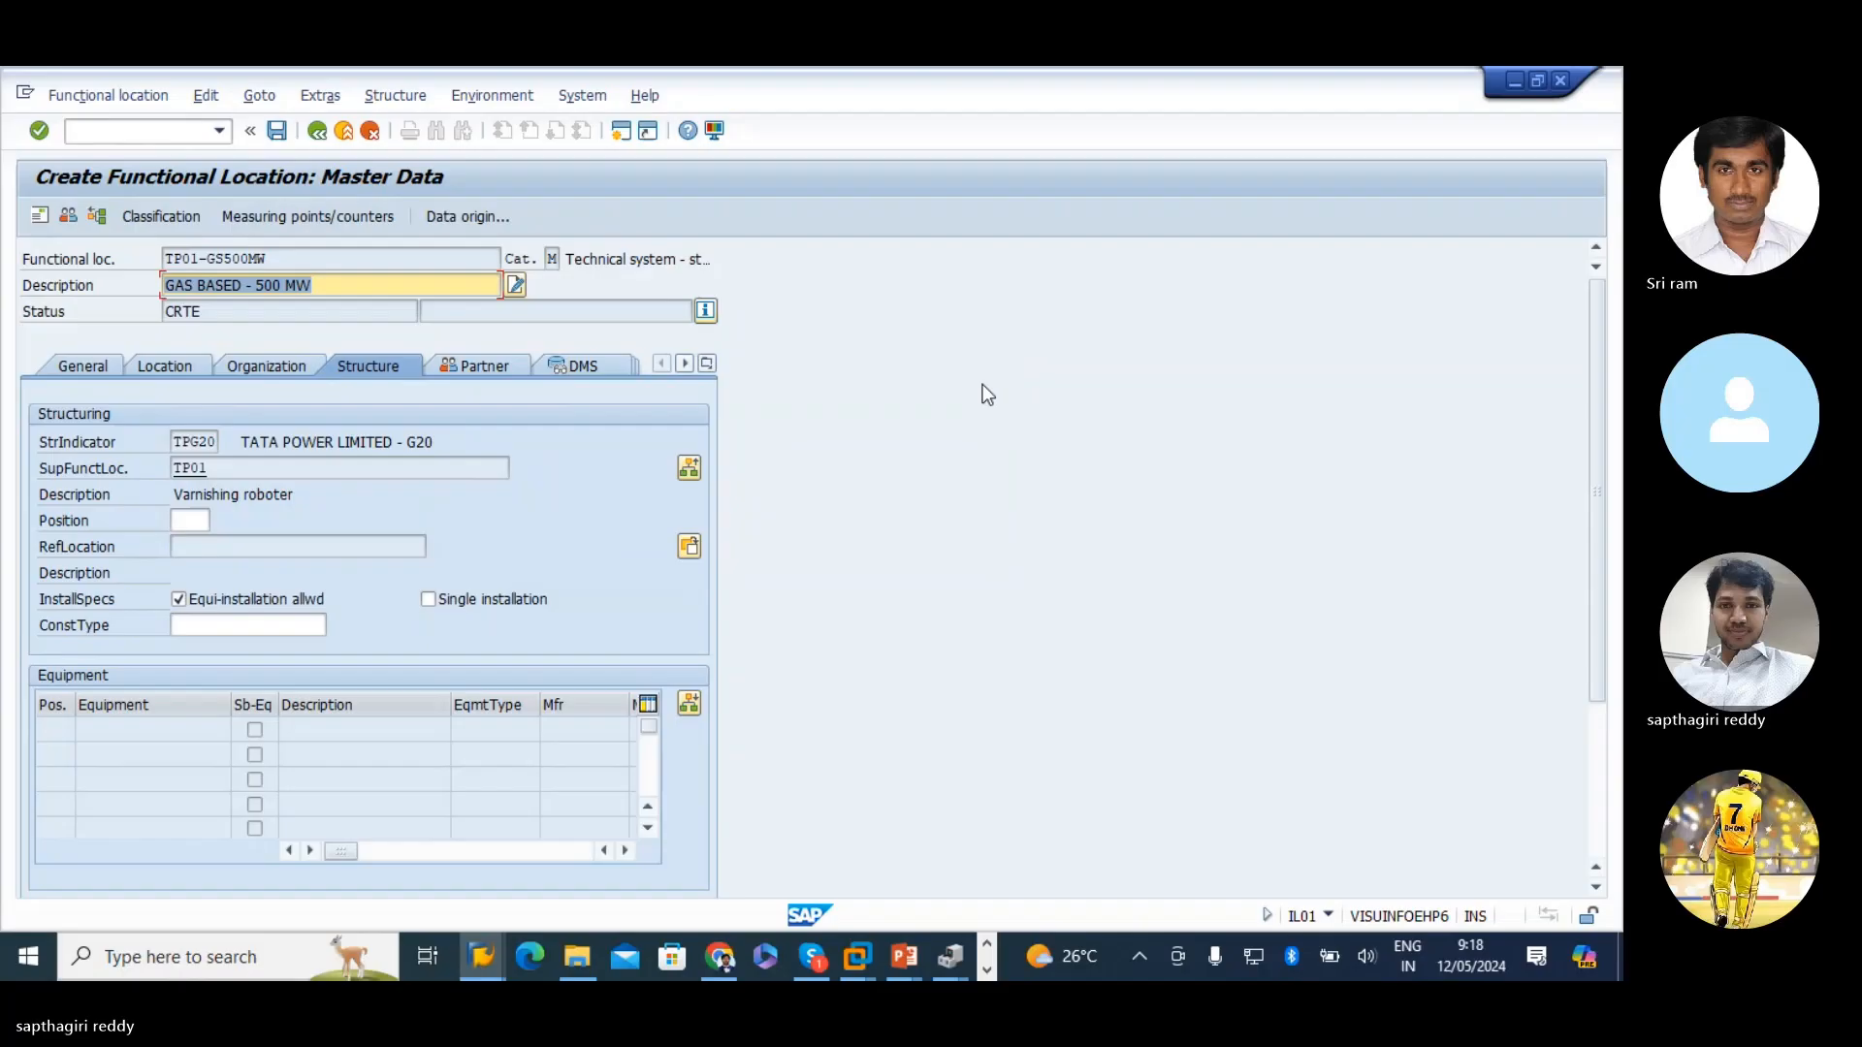
- Look through the functional location's partner, structure, linked document and warranty data
click(485, 367)
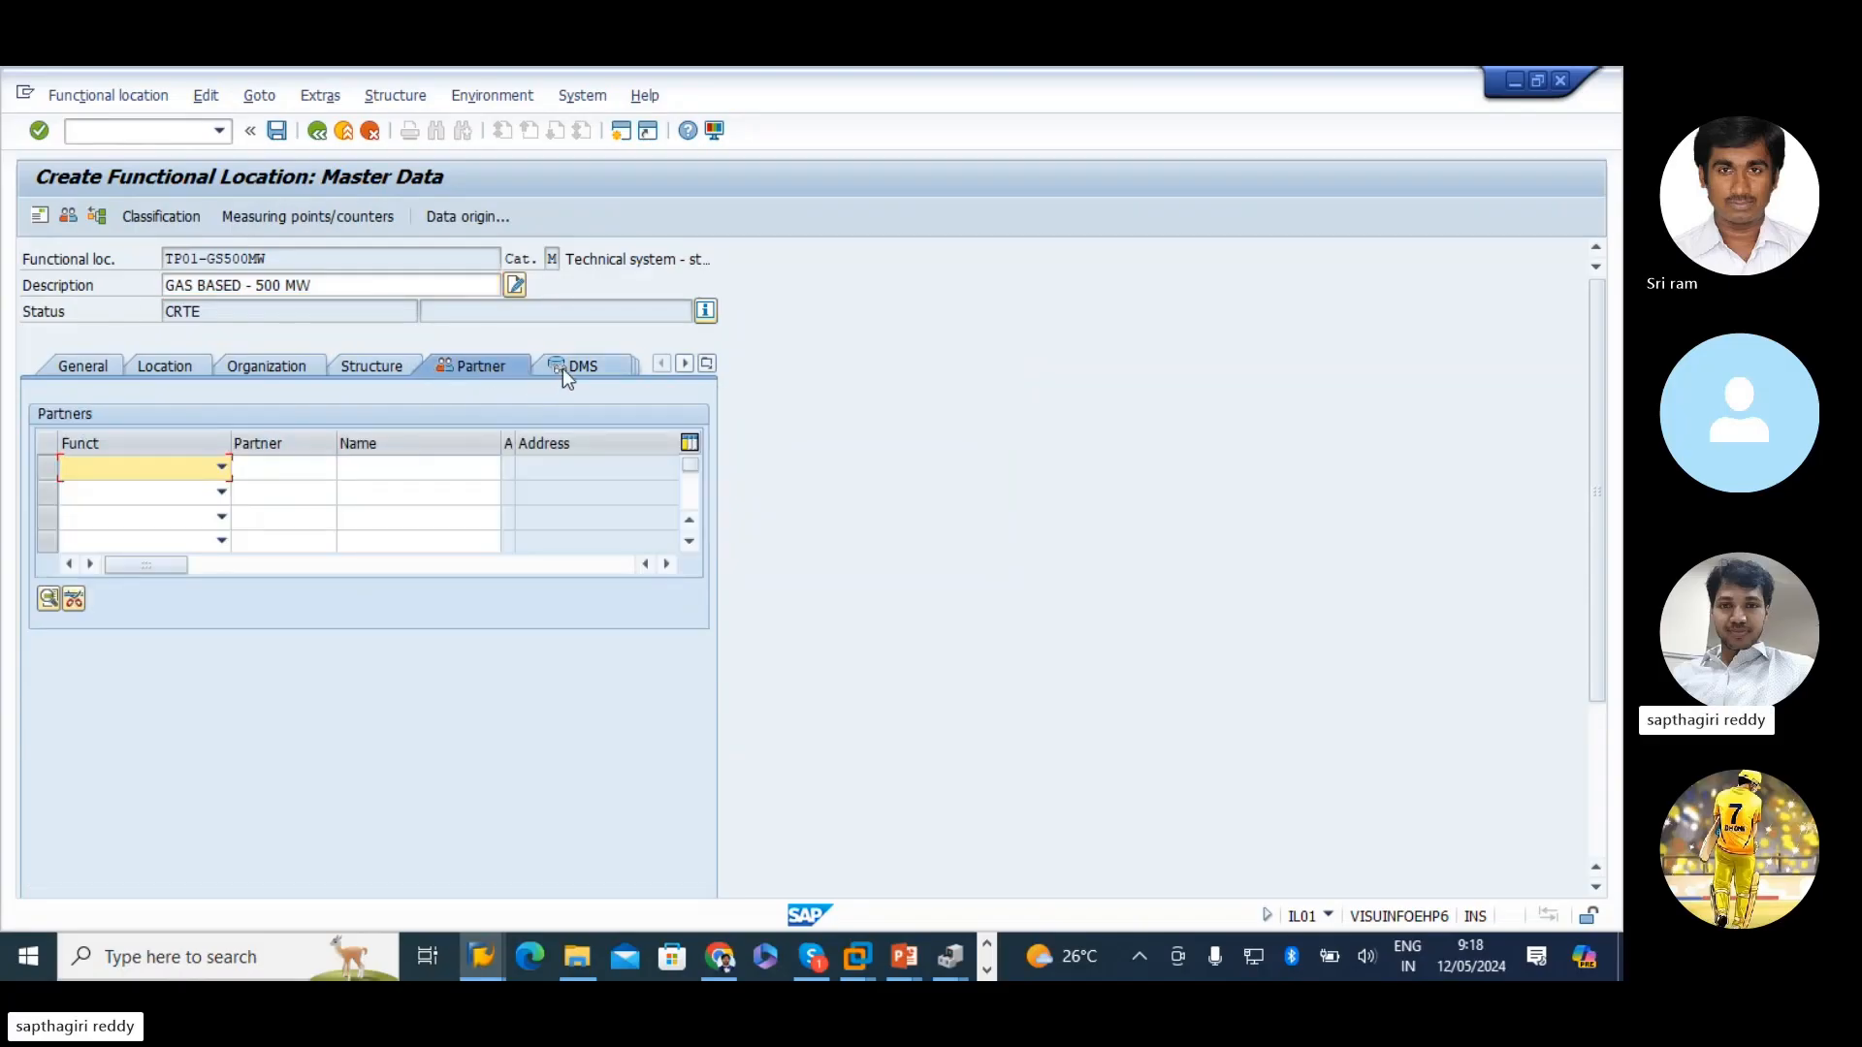
click(374, 370)
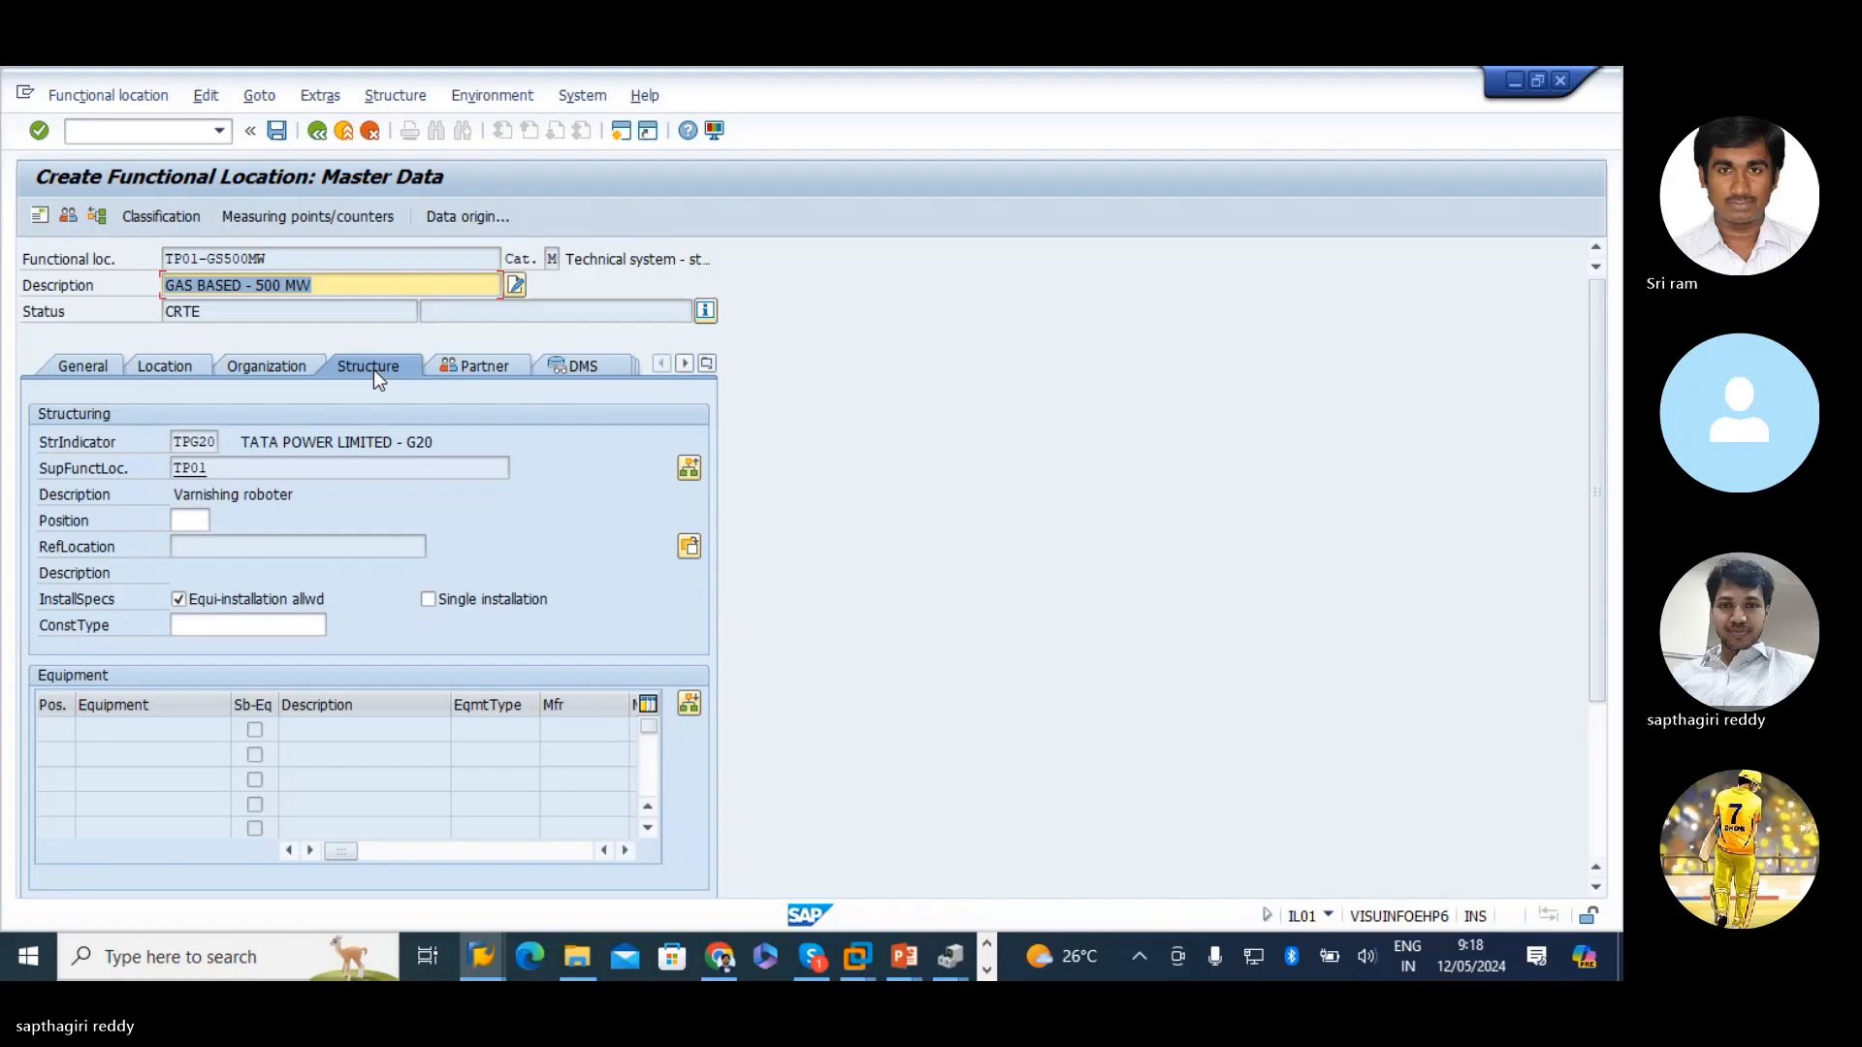
double_click(214, 466)
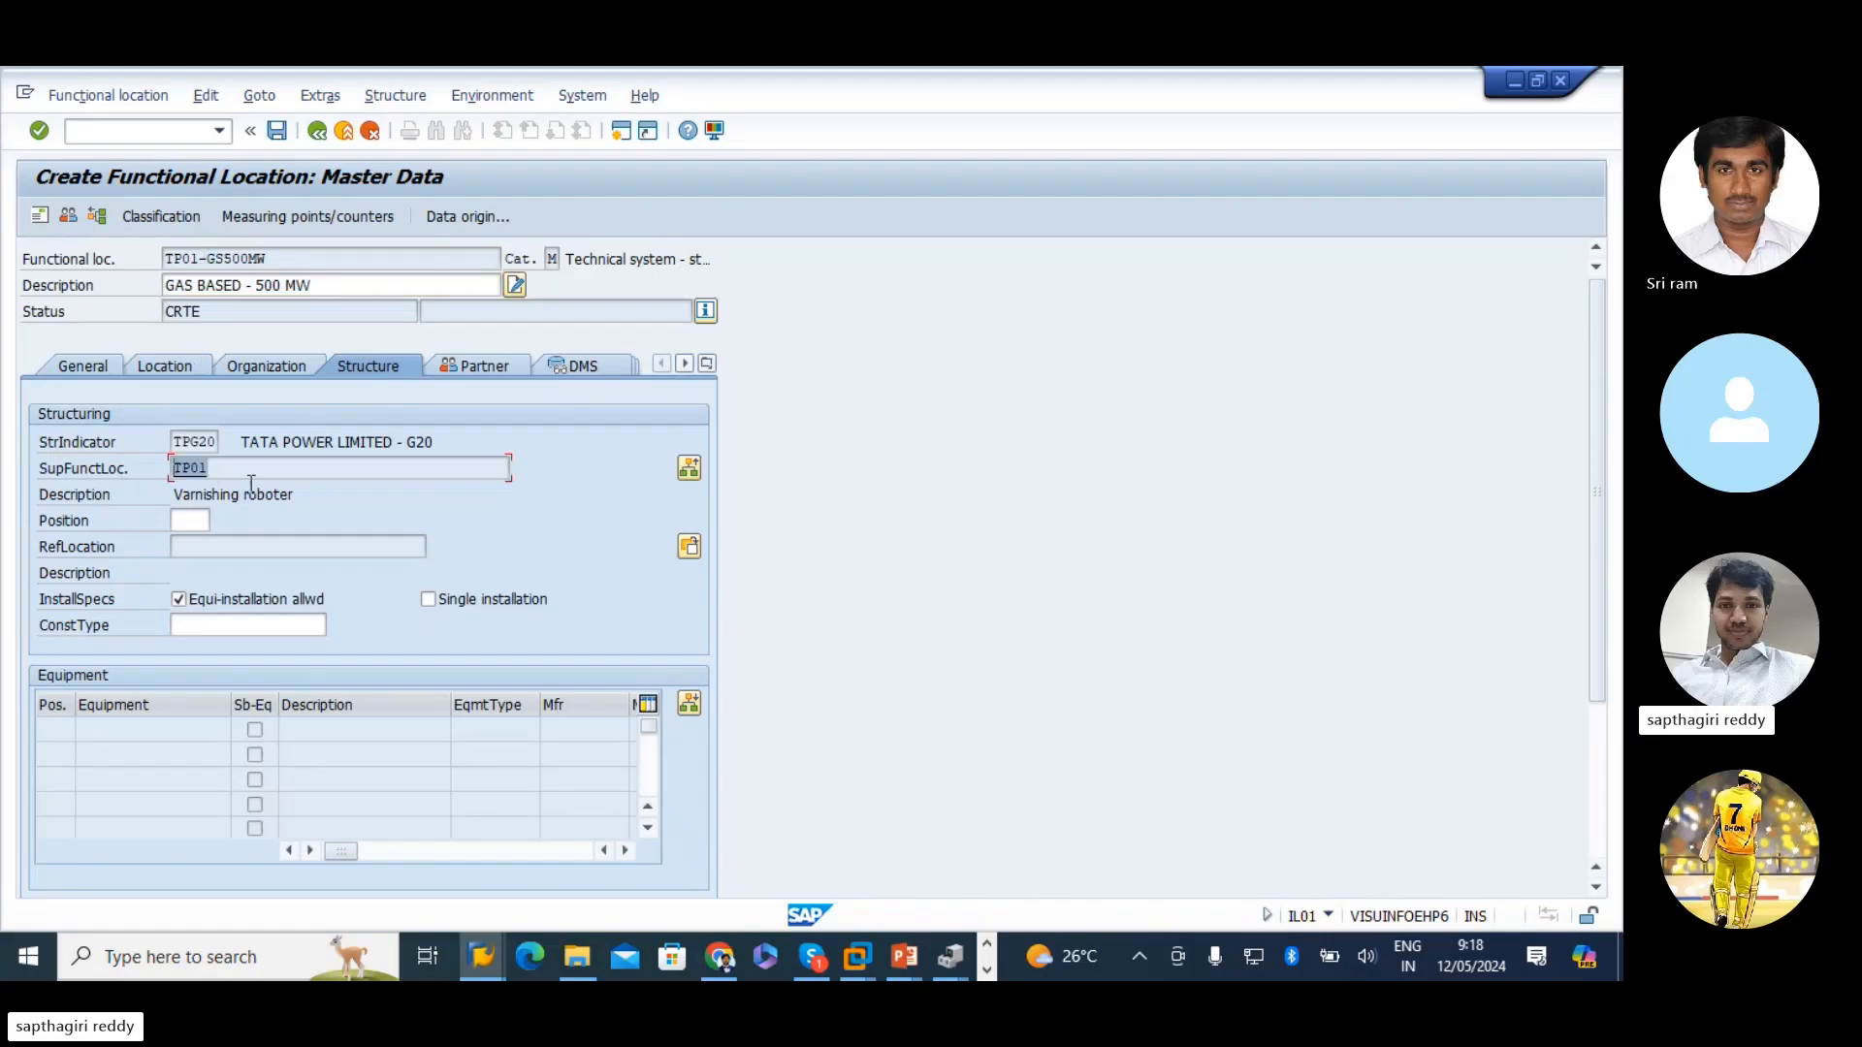
click(492, 367)
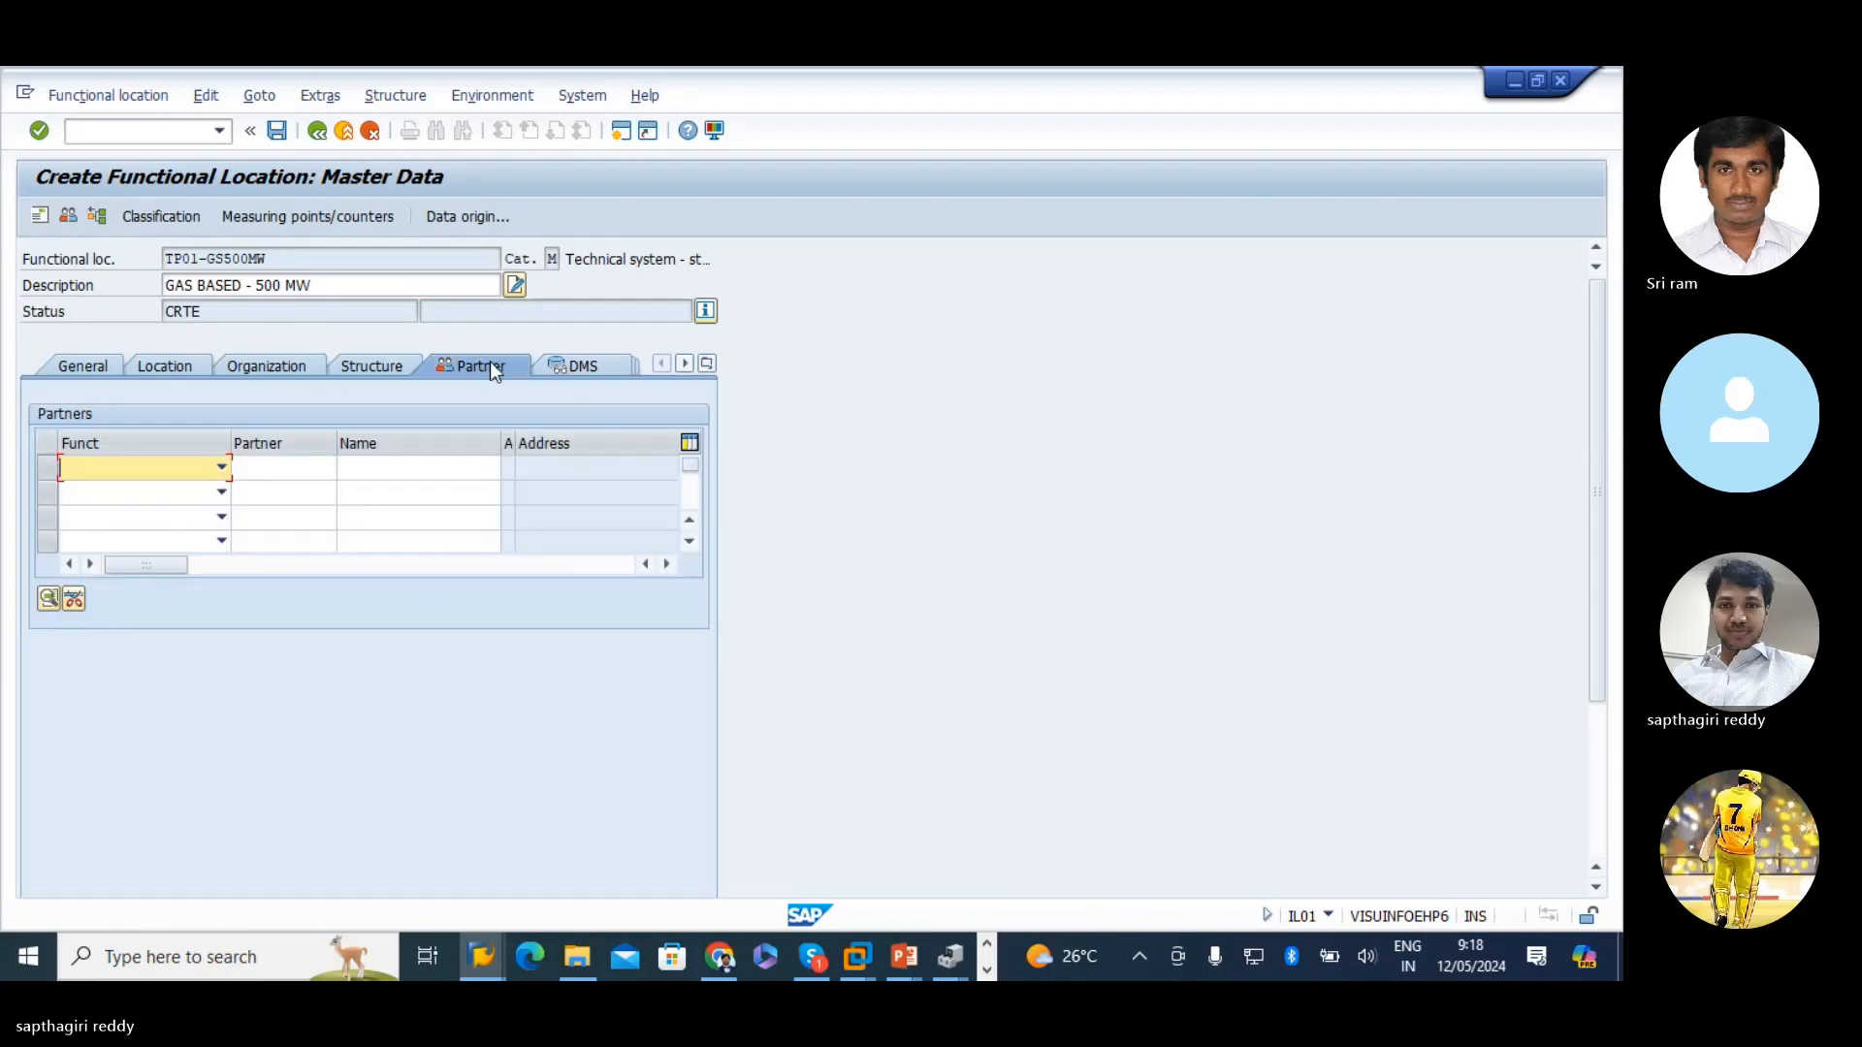
click(572, 365)
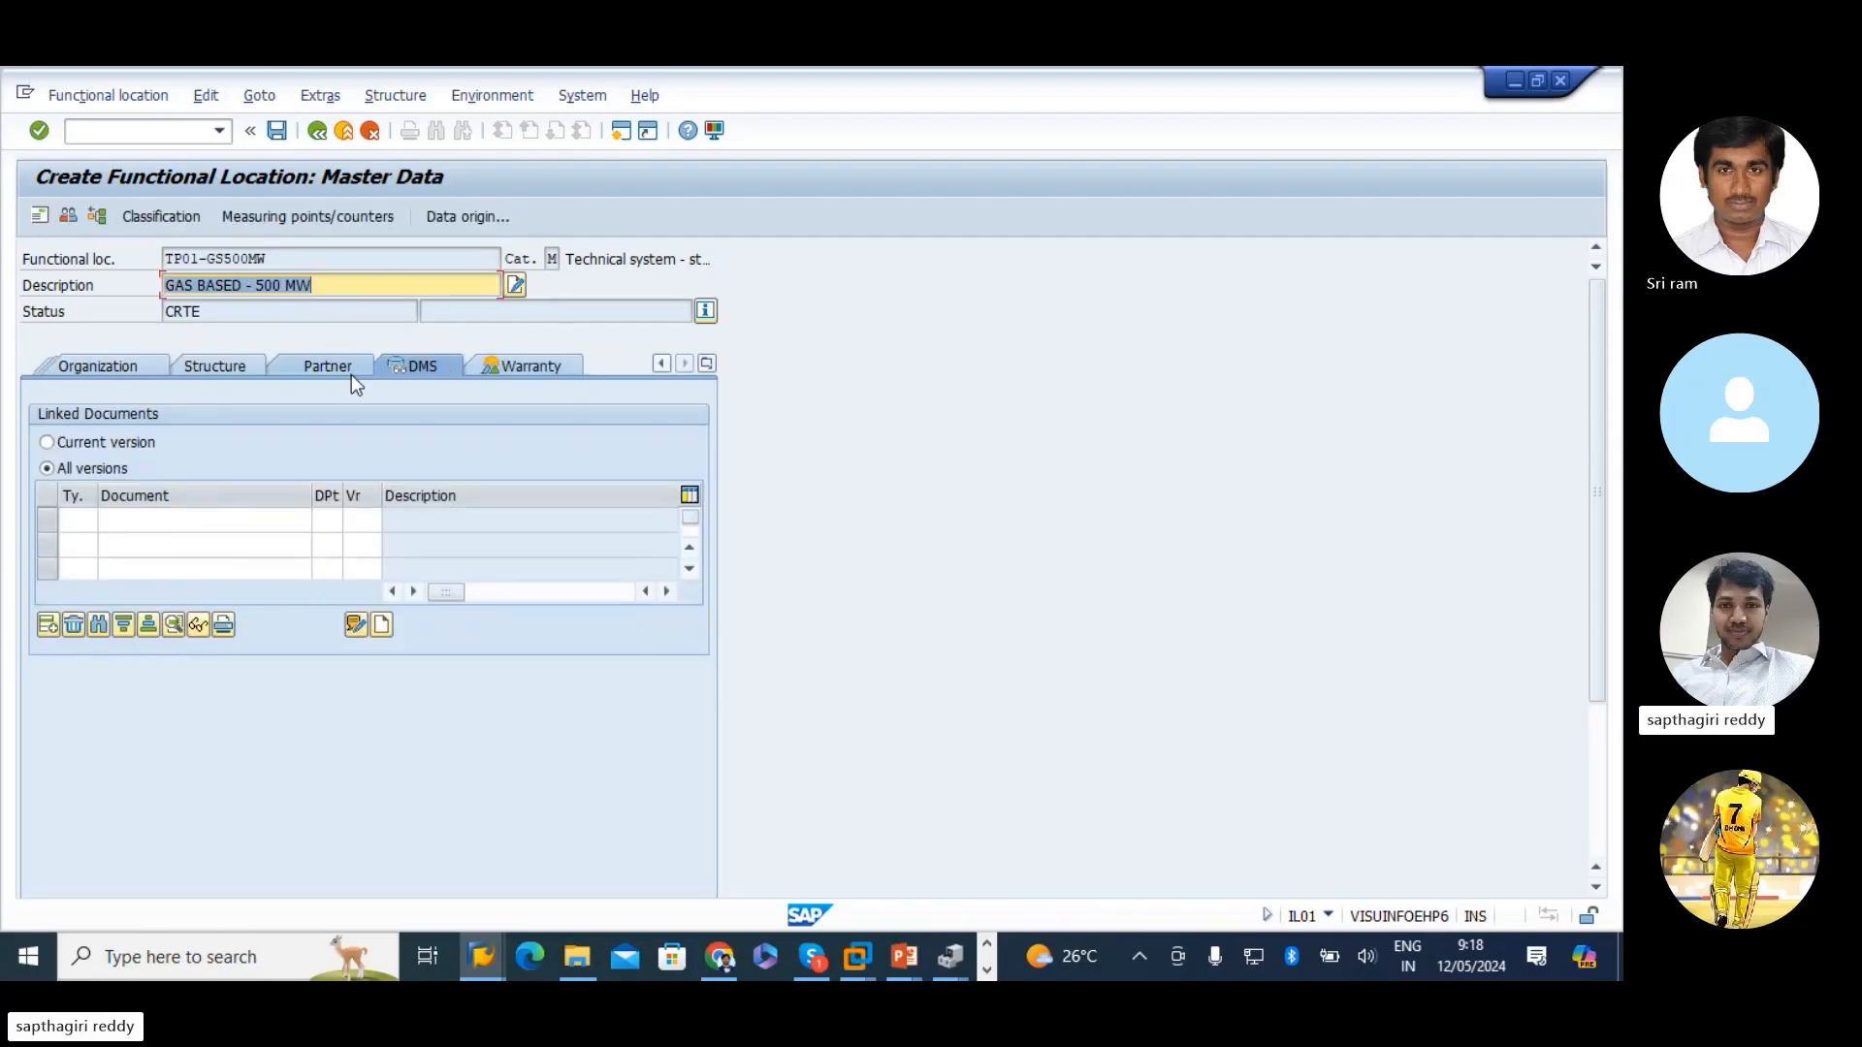
click(539, 371)
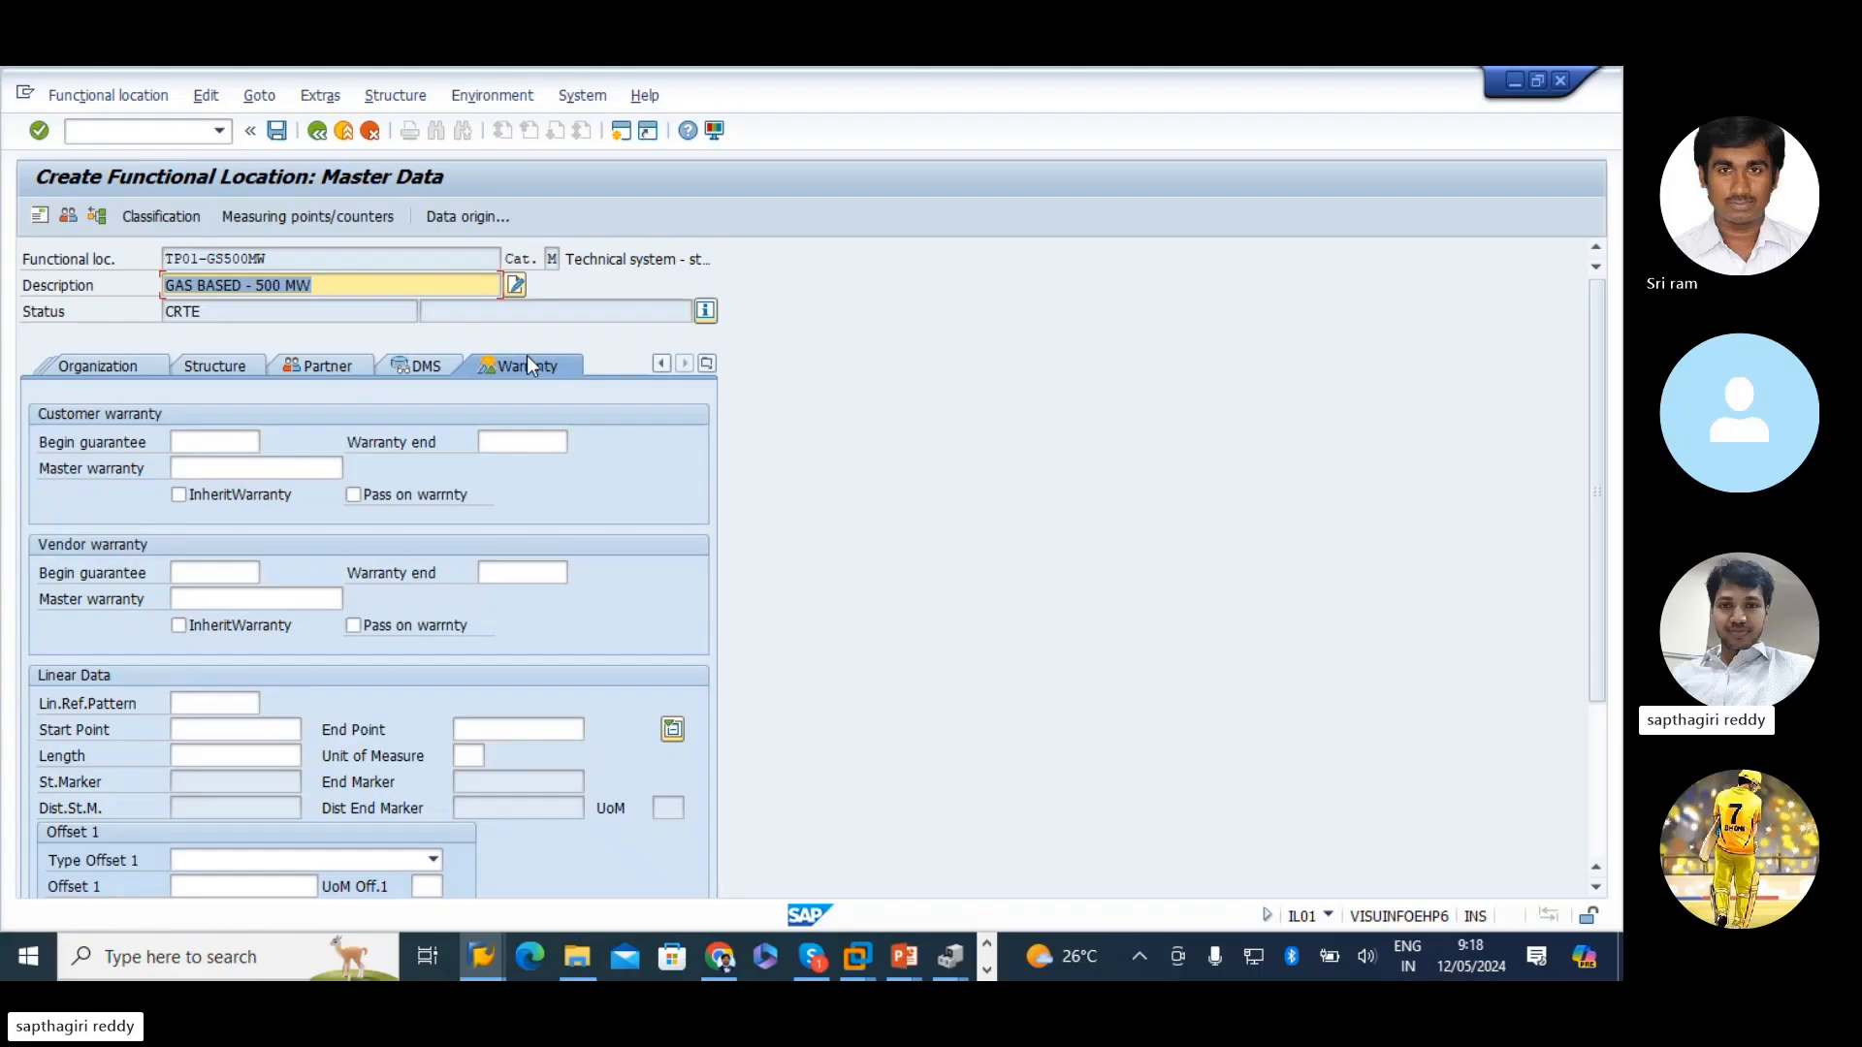
- Return to the general data and save functional location TP01-GS500MW
click(707, 363)
click(743, 384)
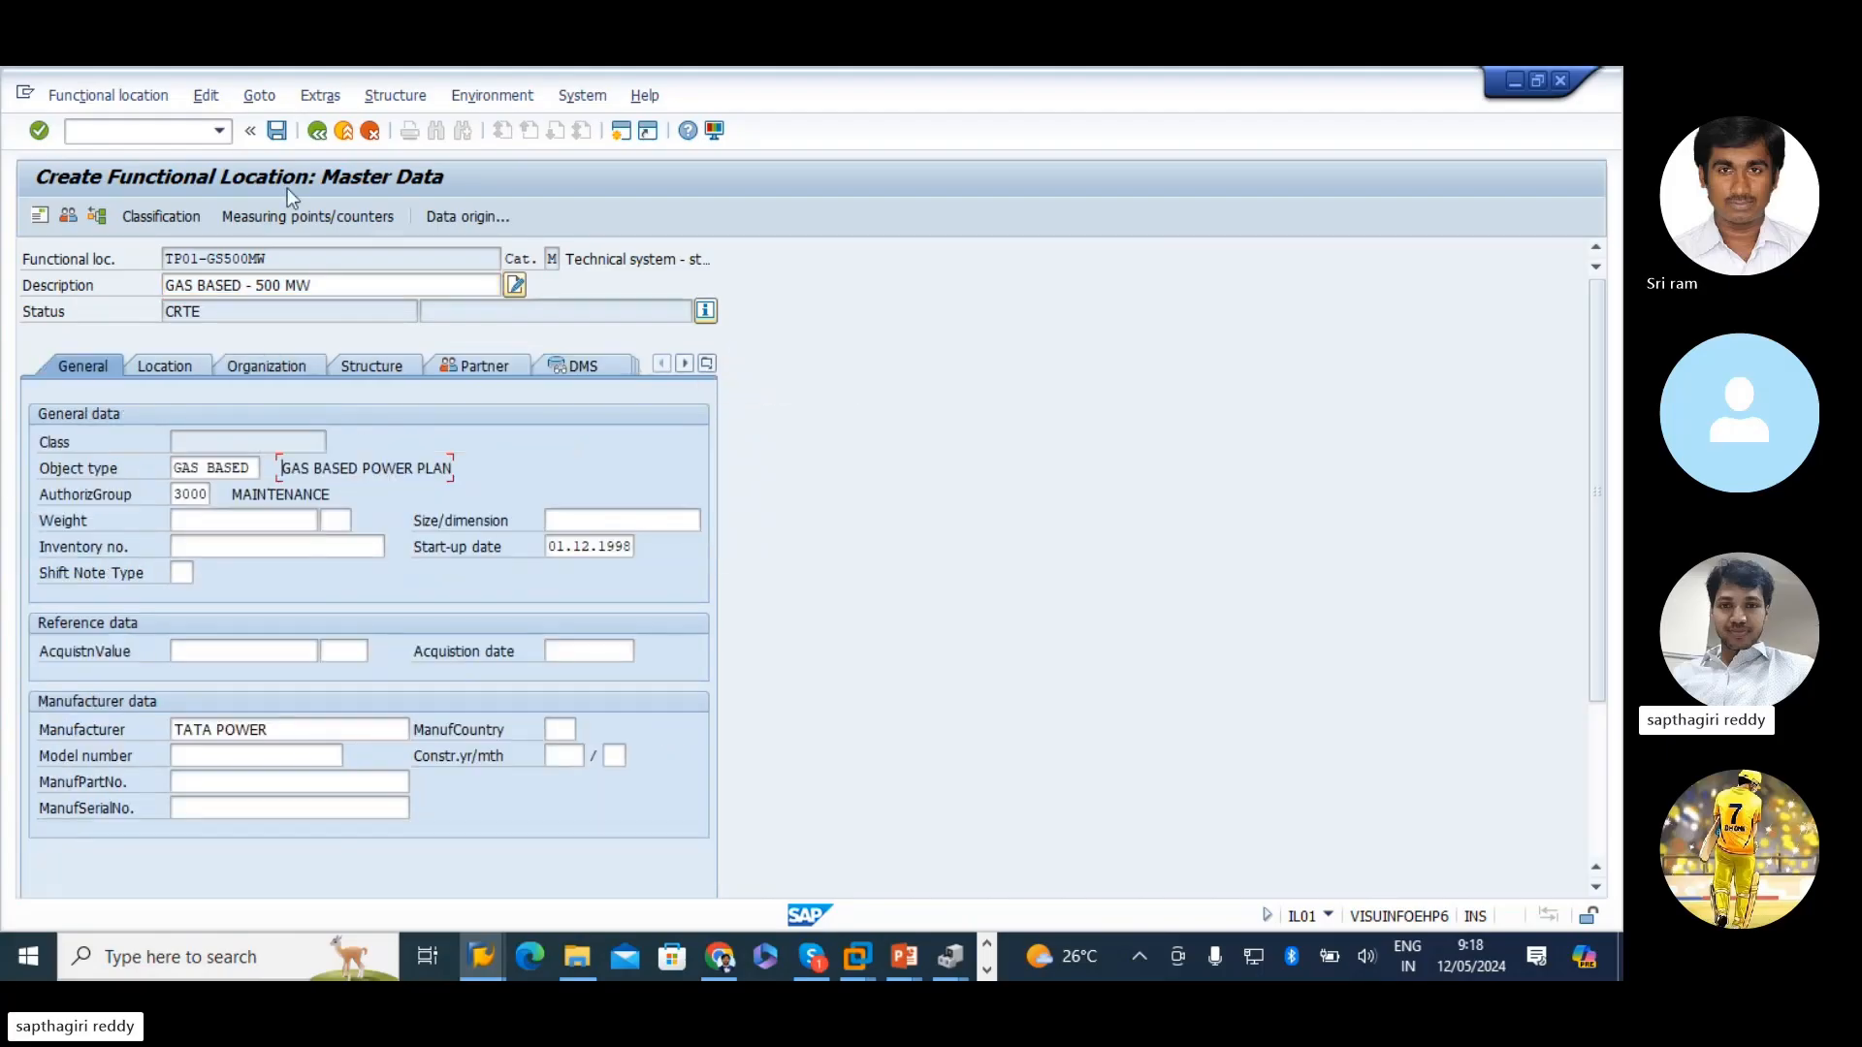
click(280, 130)
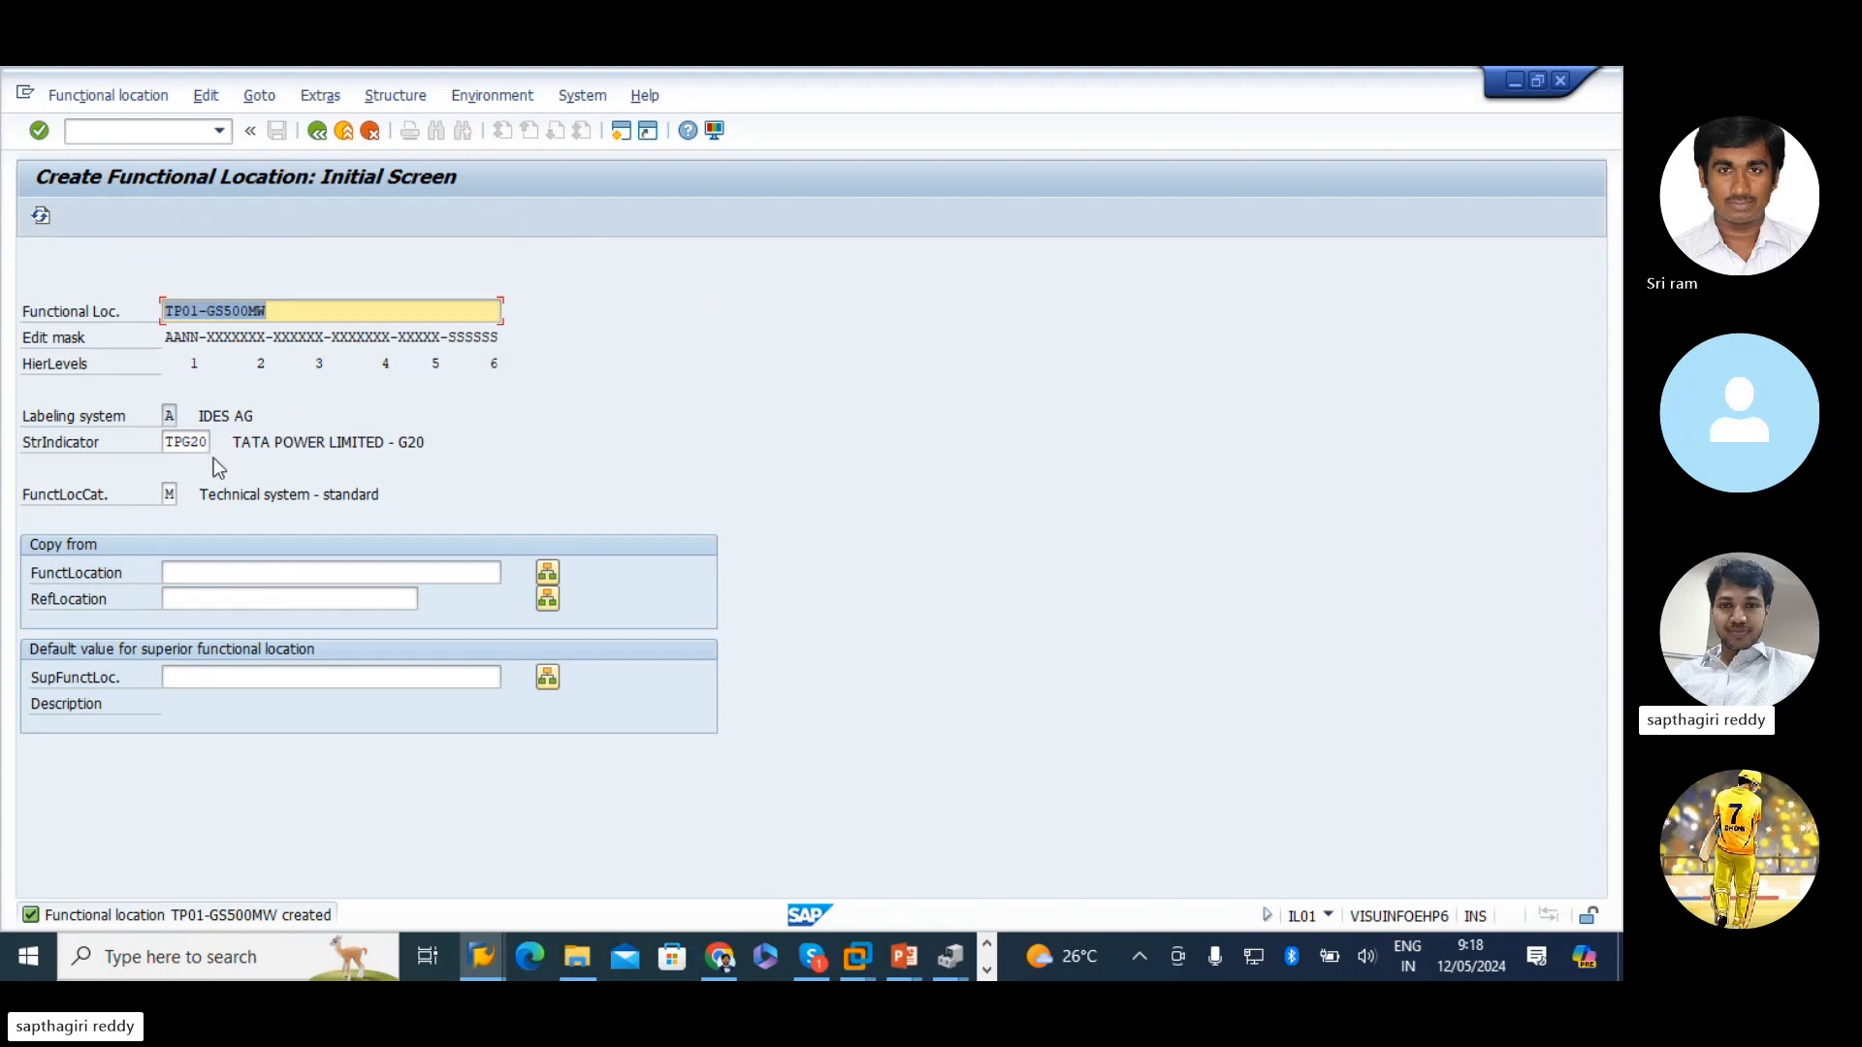
- Open superior functional location TP01 for changing and show its maintenance plant in the location data
click(108, 95)
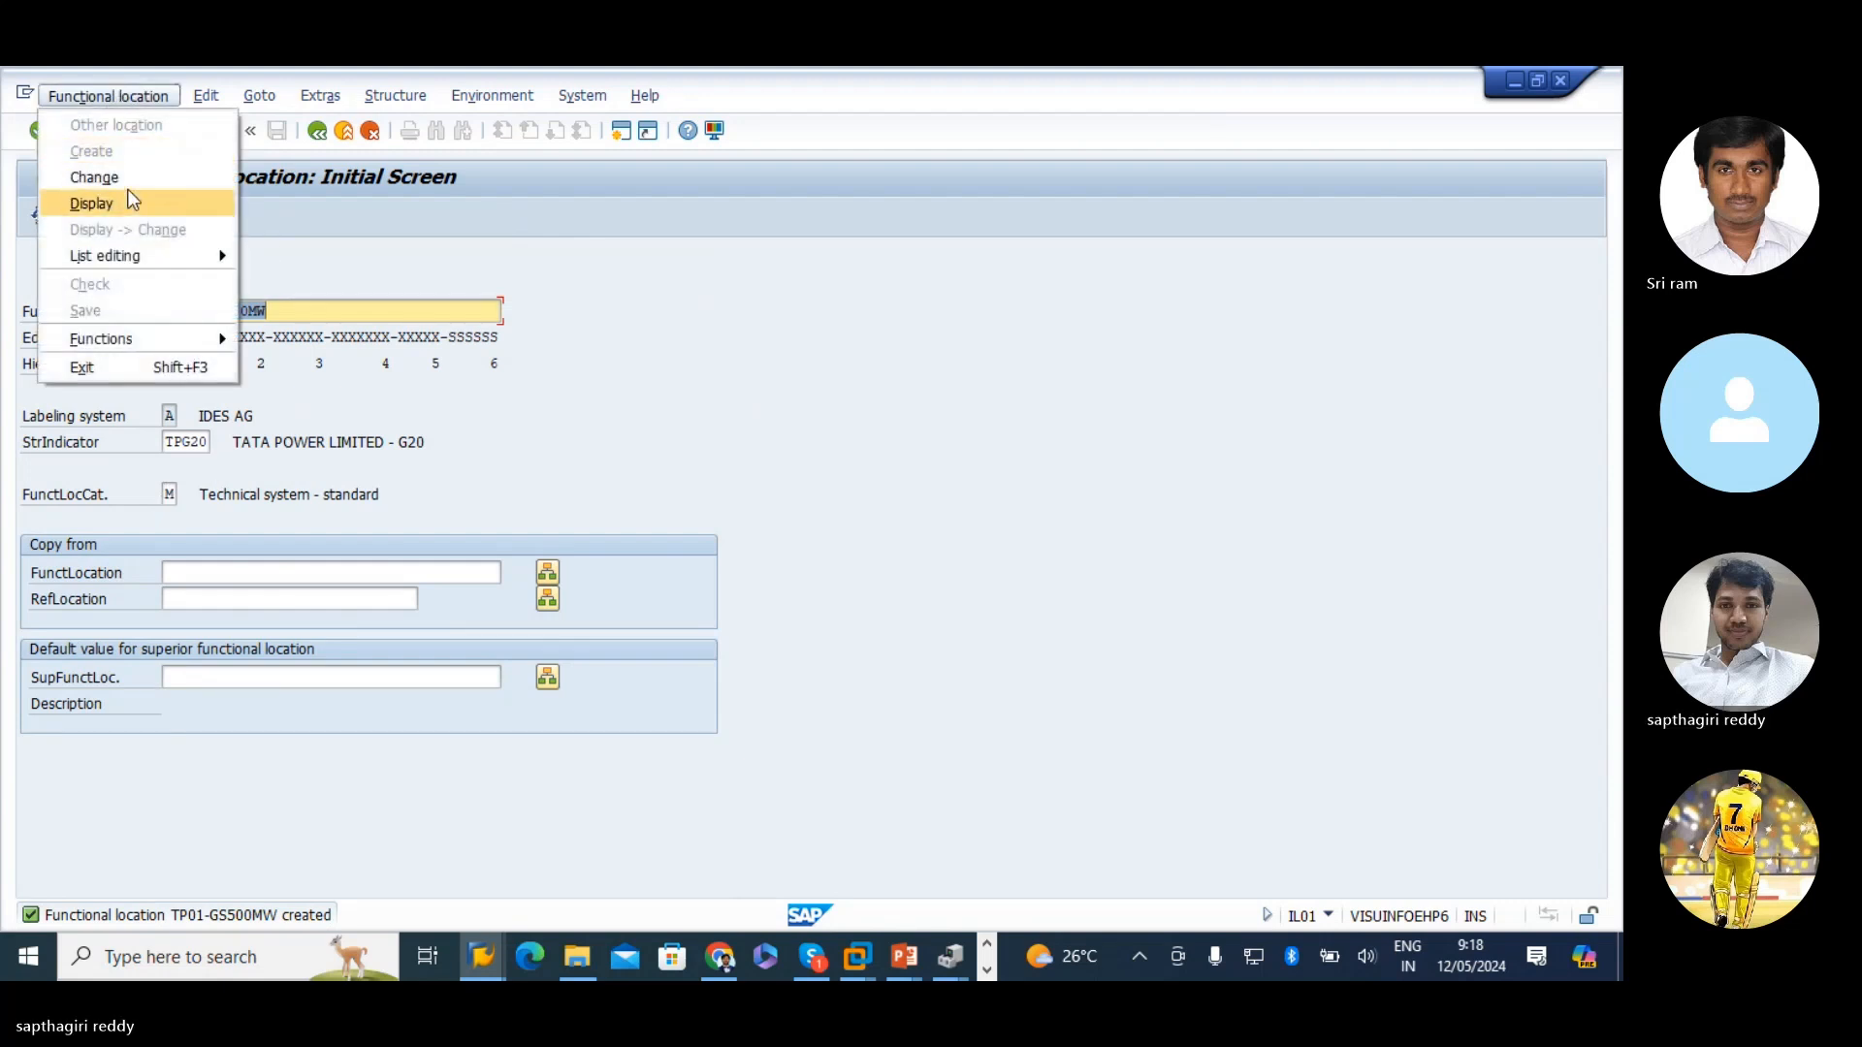
click(126, 178)
click(297, 312)
key(BackSpace)
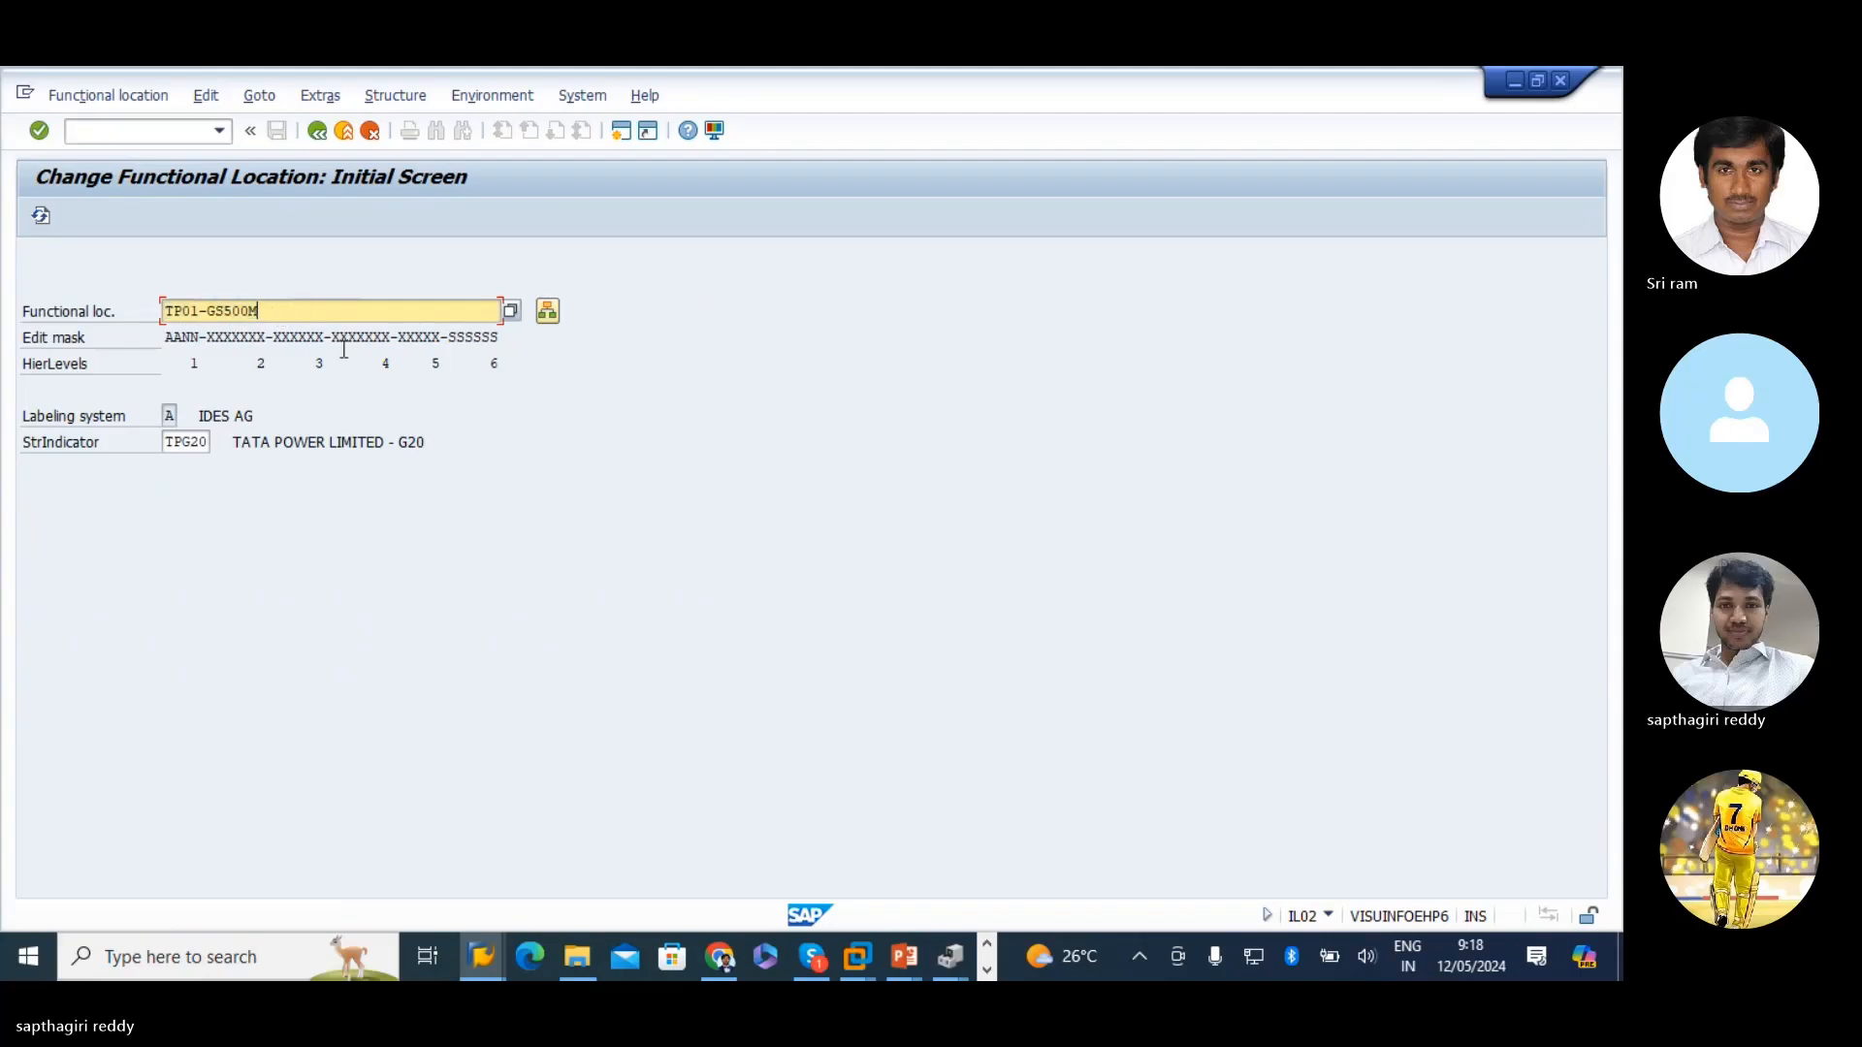
key(BackSpace)
key(BackSpace)
key(BackSpace)
key(BackSpace)
key(BackSpace)
key(BackSpace)
key(BackSpace)
key(BackSpace)
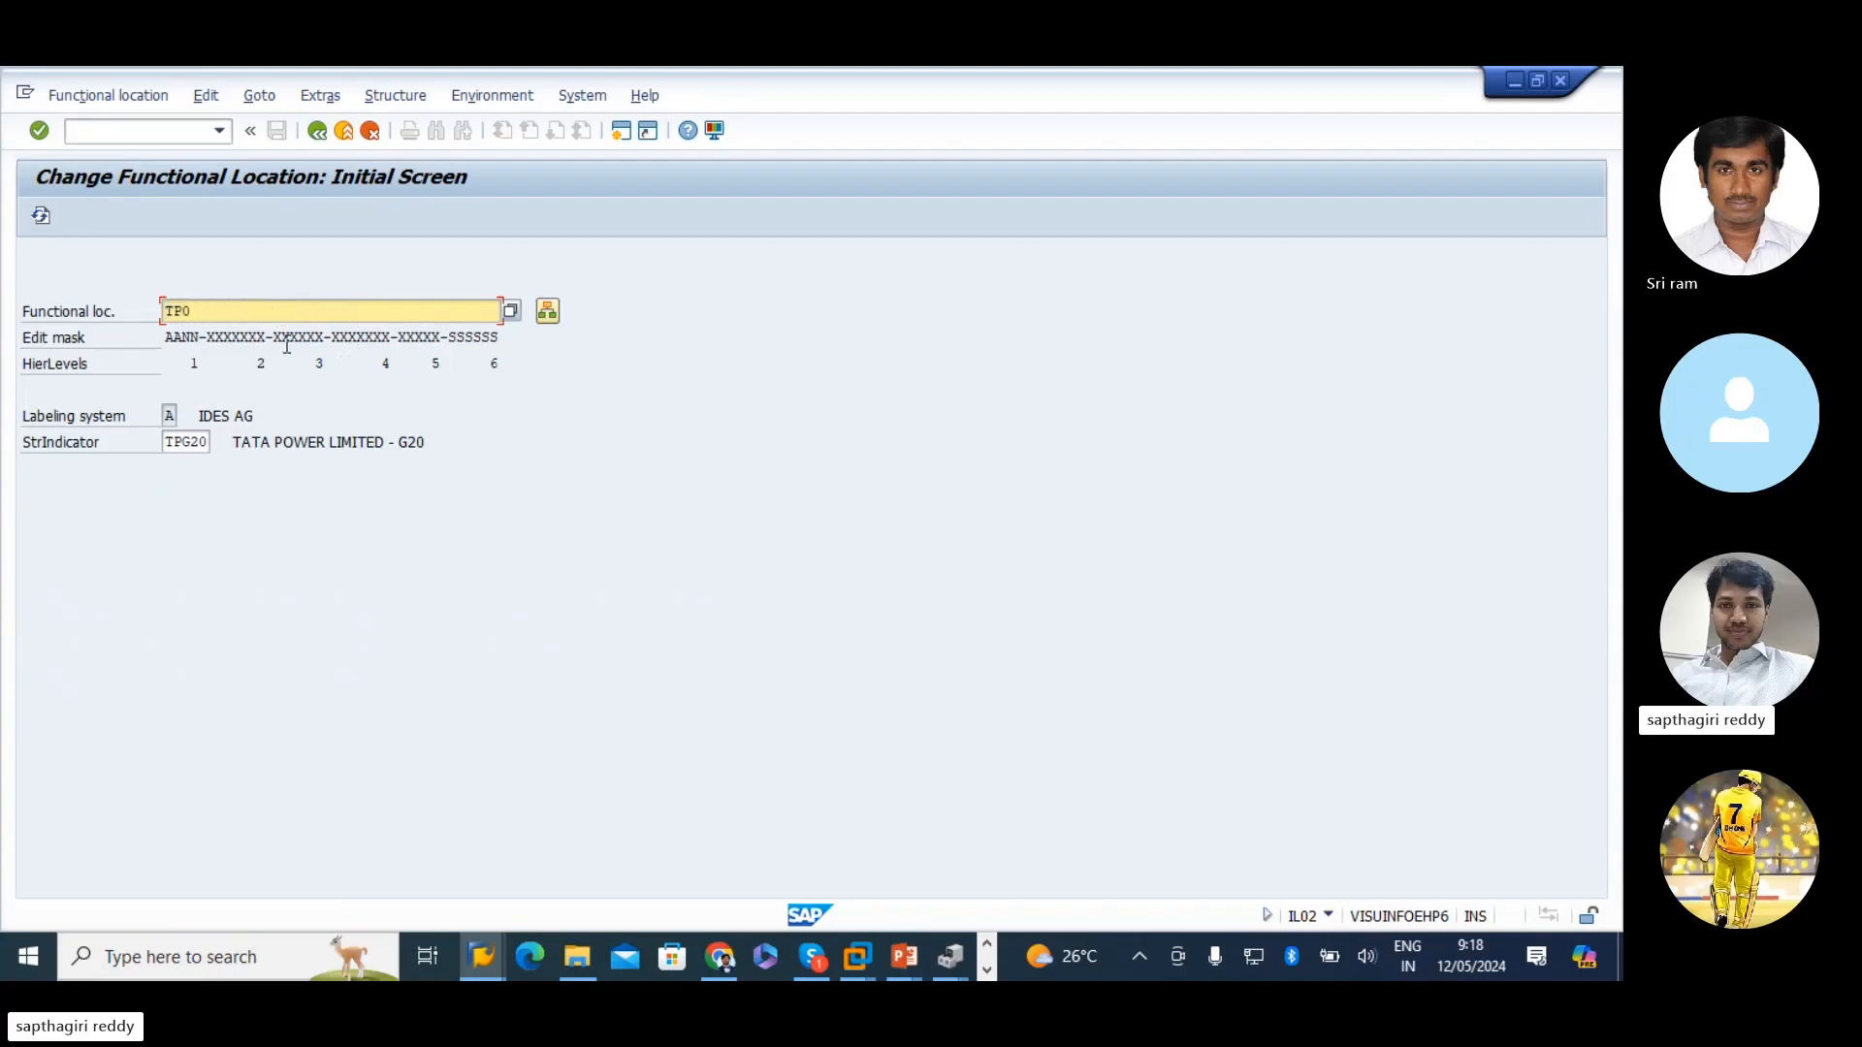
text(1)
key(Return)
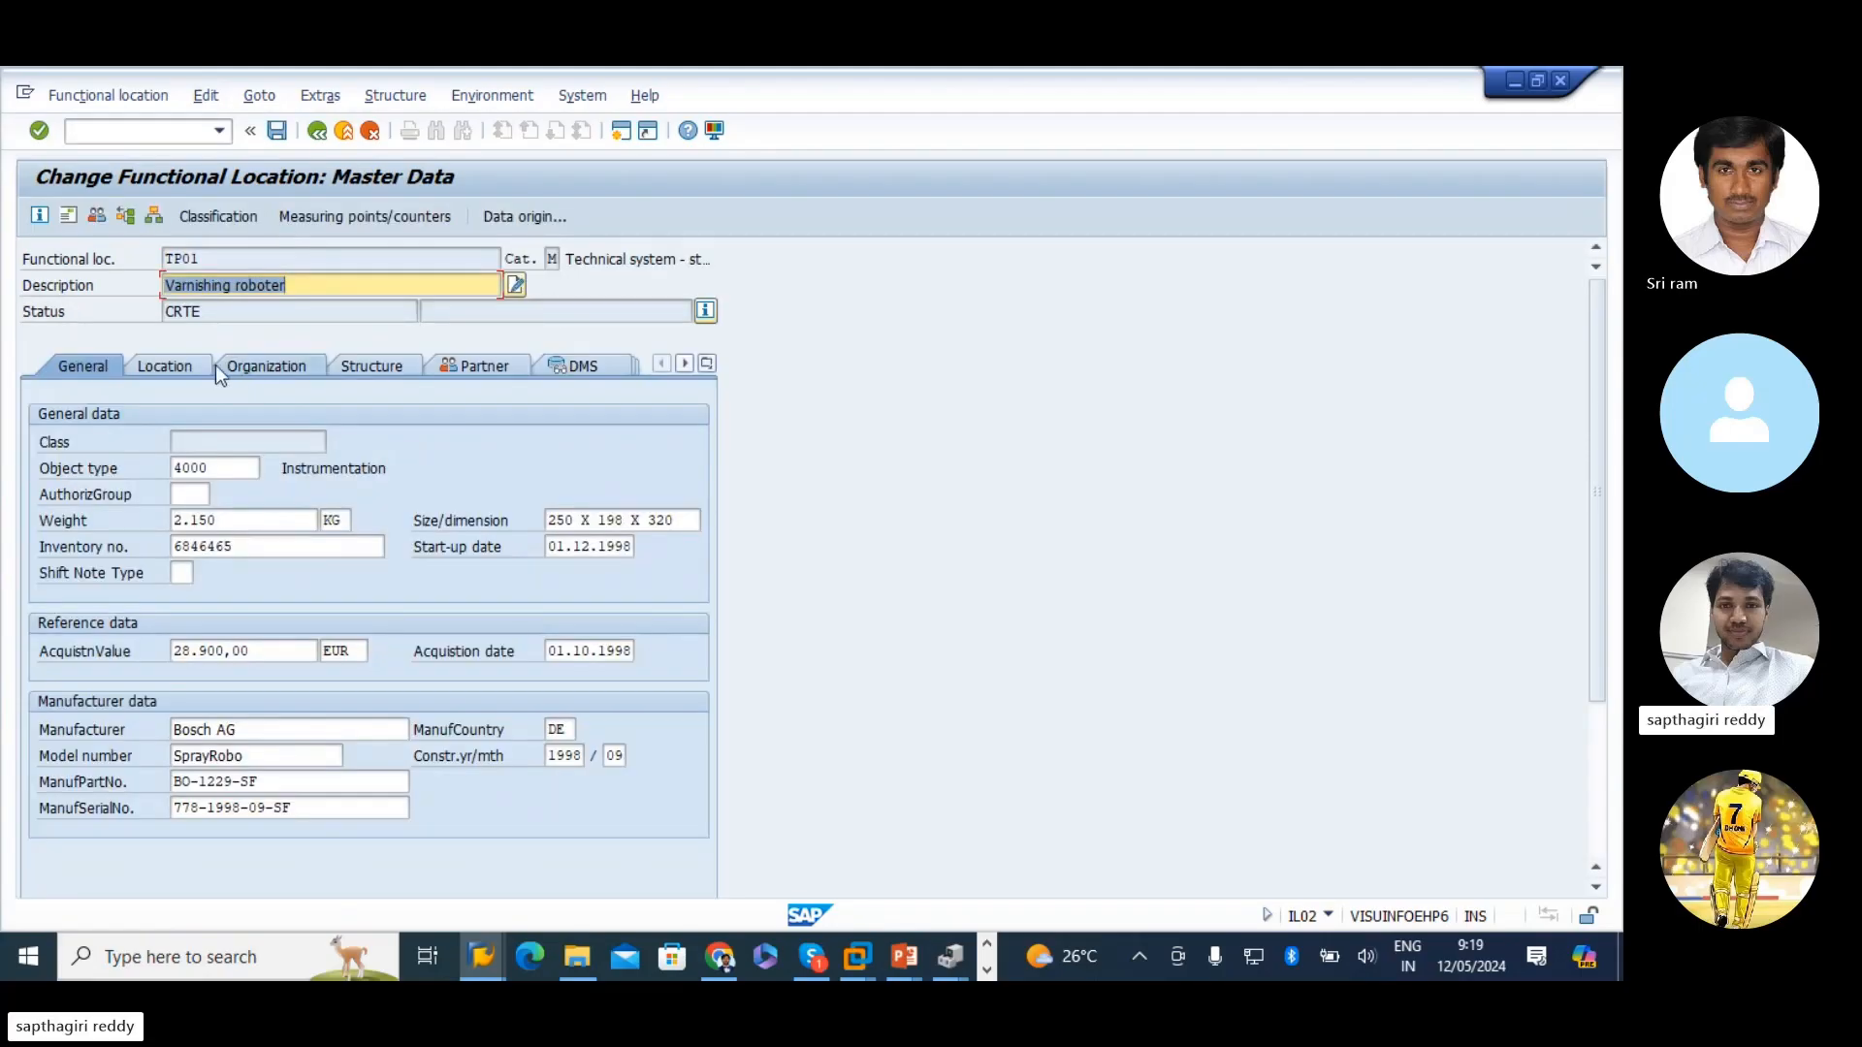
click(192, 368)
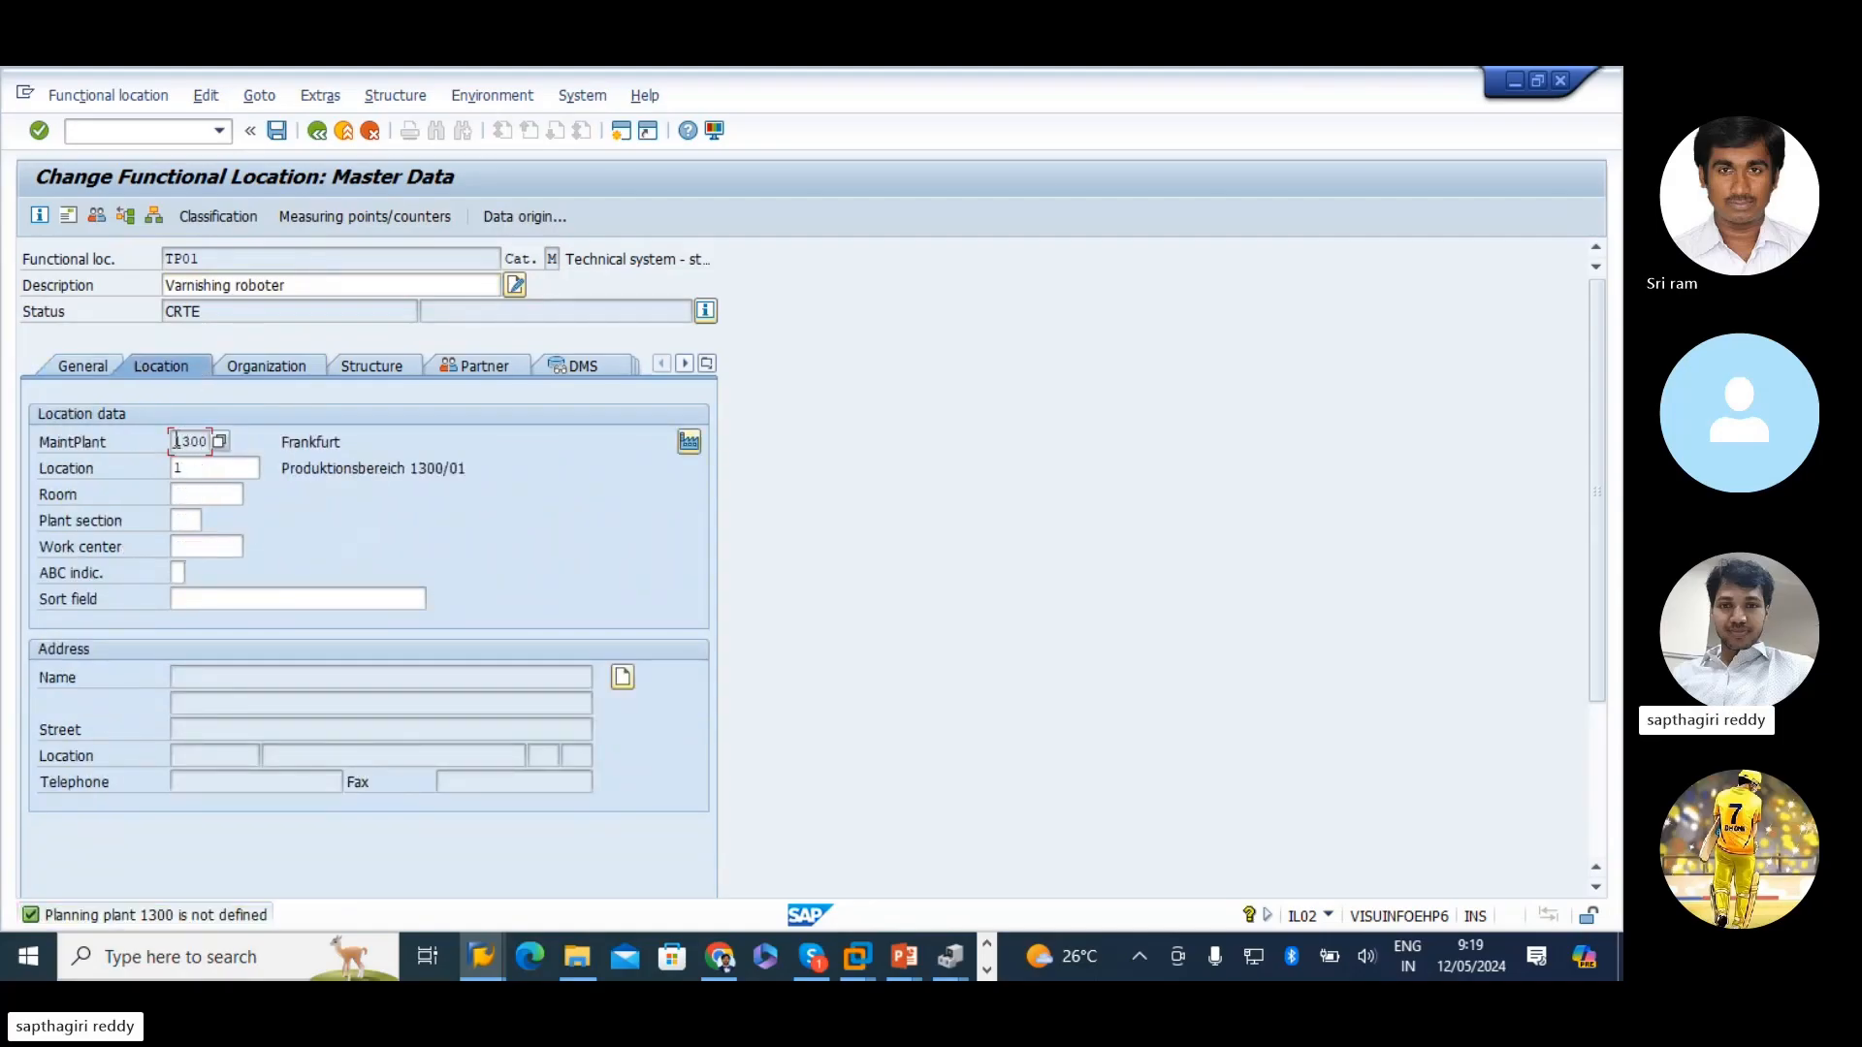
drag(176, 441, 389, 439)
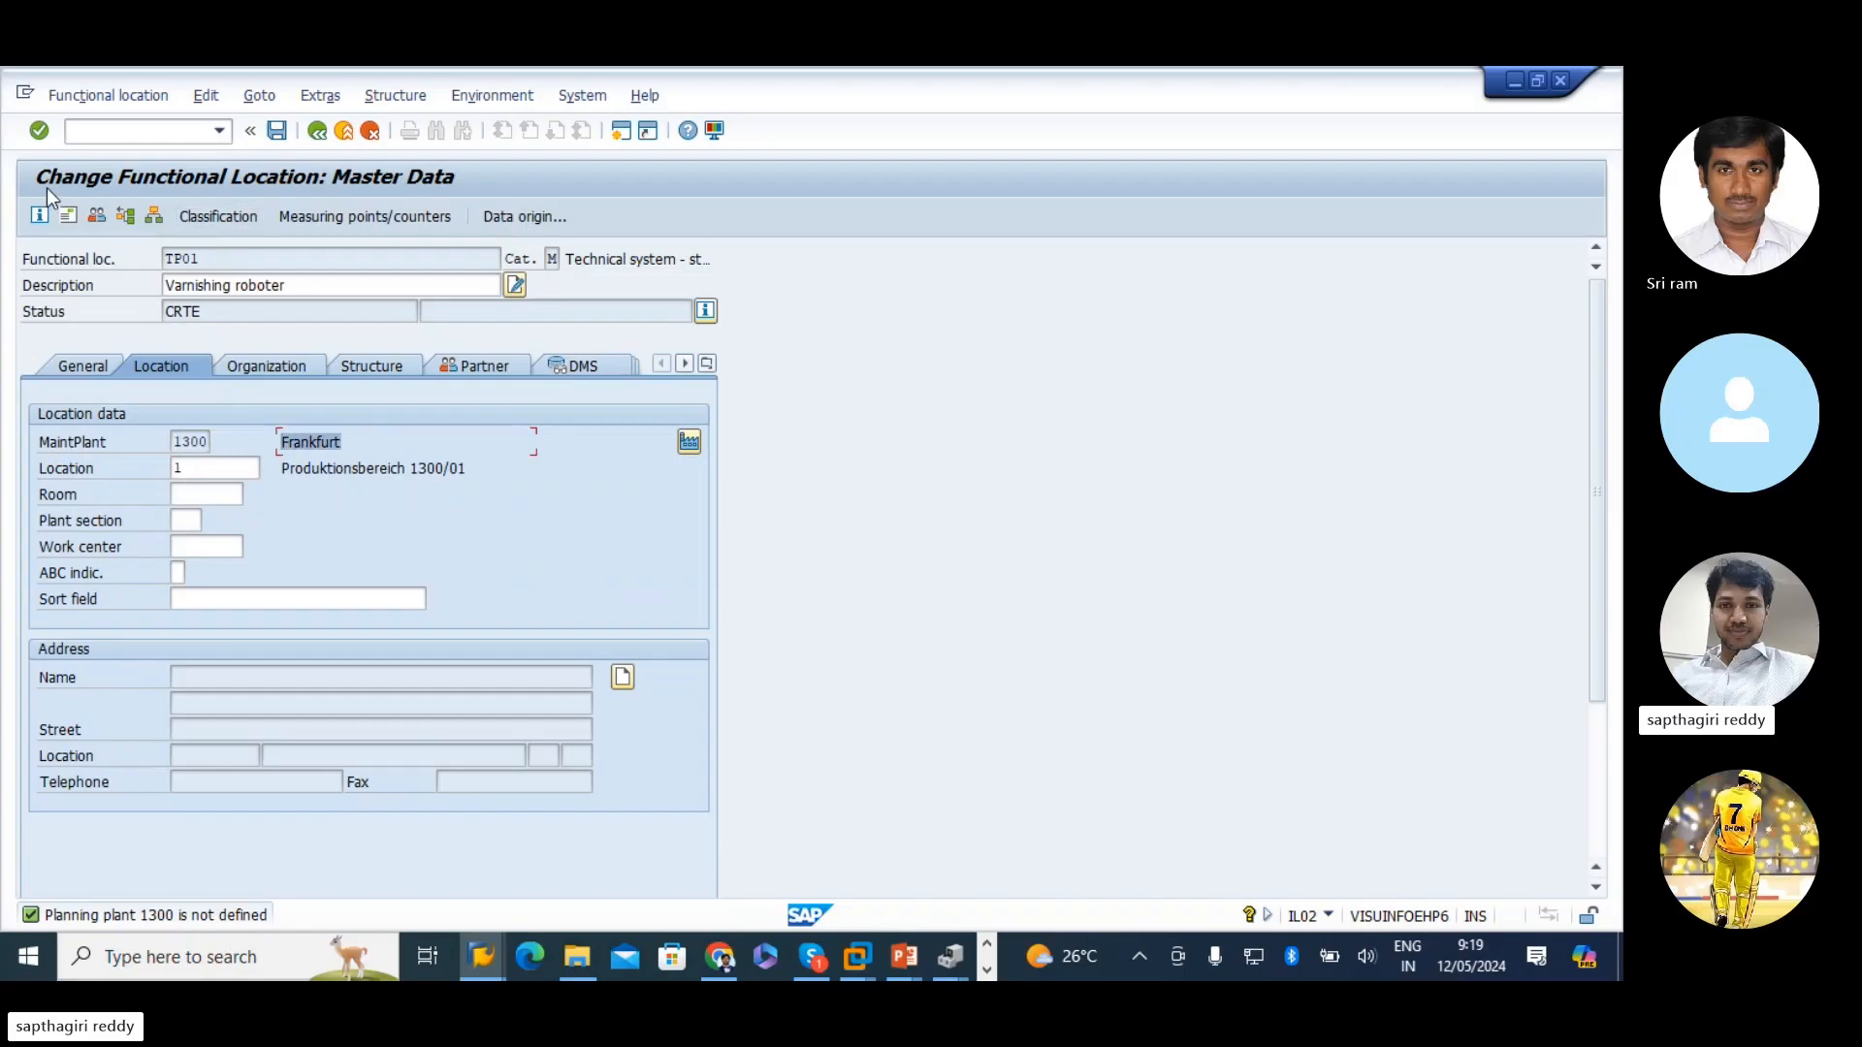
- Switch to the SAP_PM_G20 workbook in Excel and format the CREATE, CHANGE and DISPLAY transaction codes in A61:C62 bold with borders and yellow fill
click(988, 972)
click(563, 951)
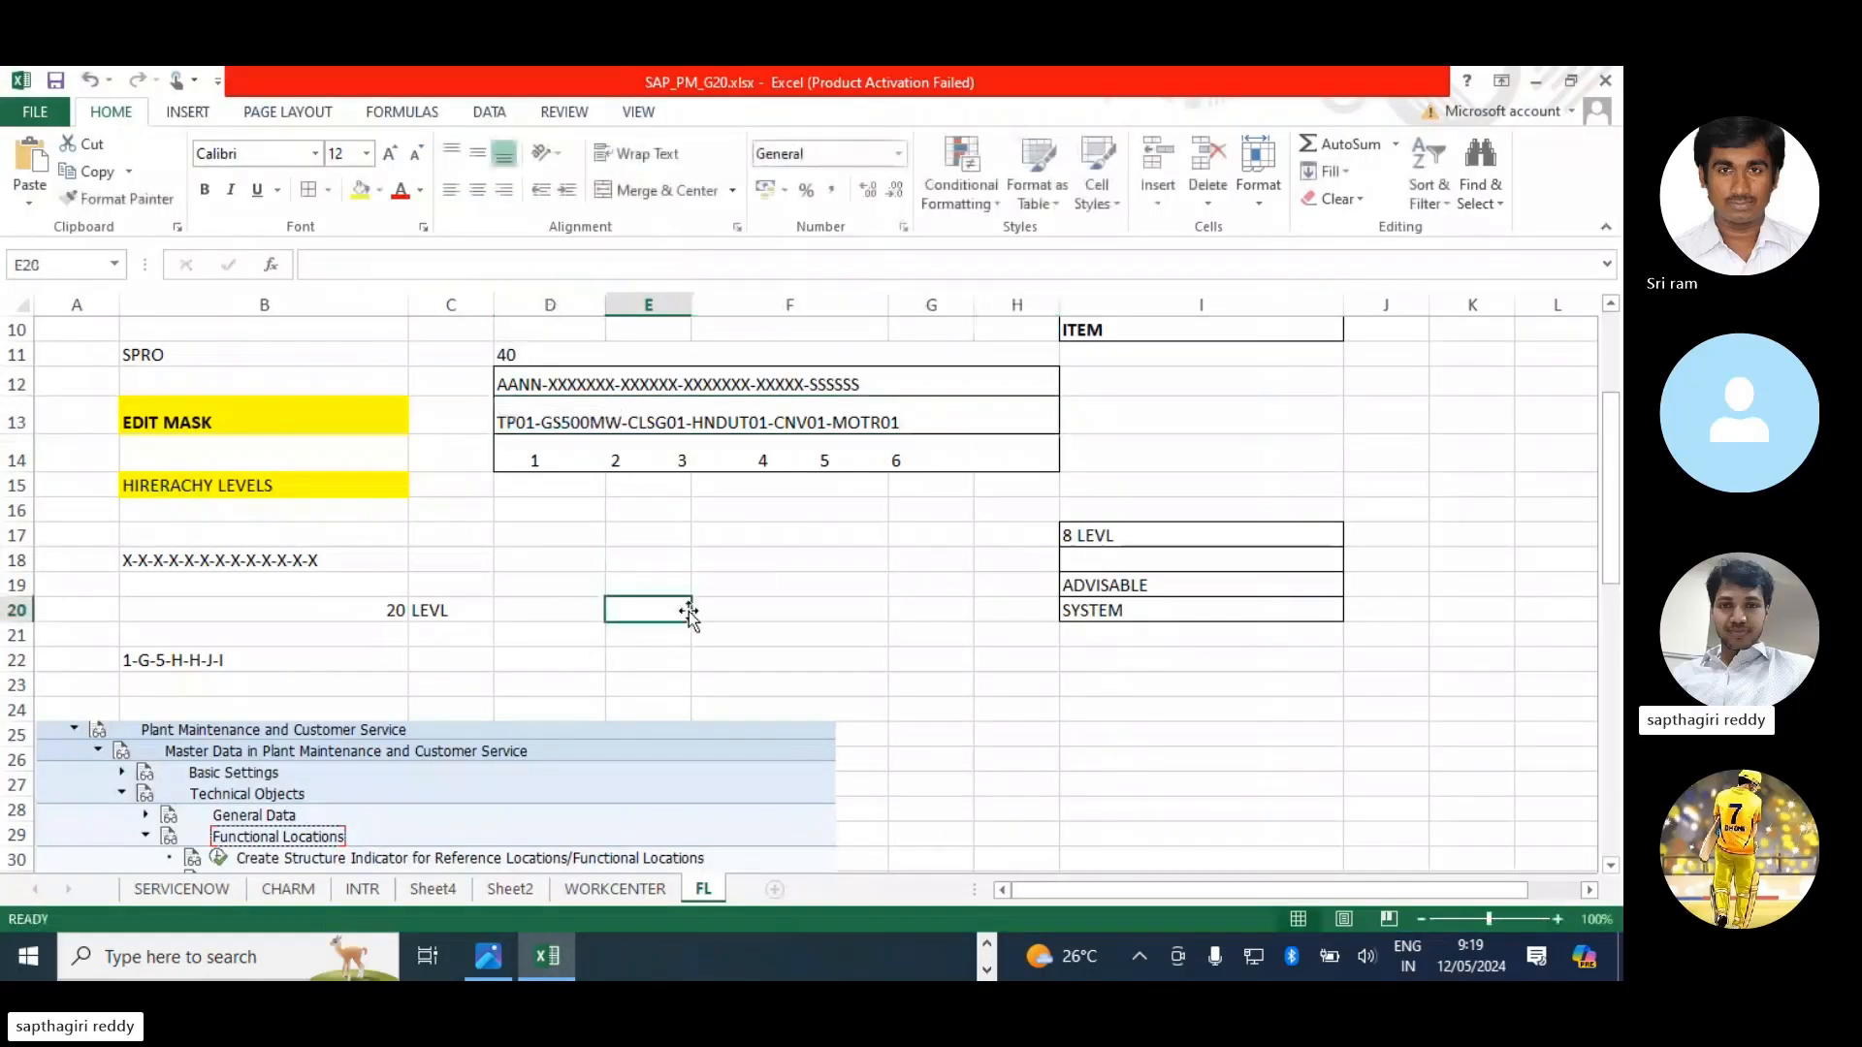
scroll(688, 611, down, 14)
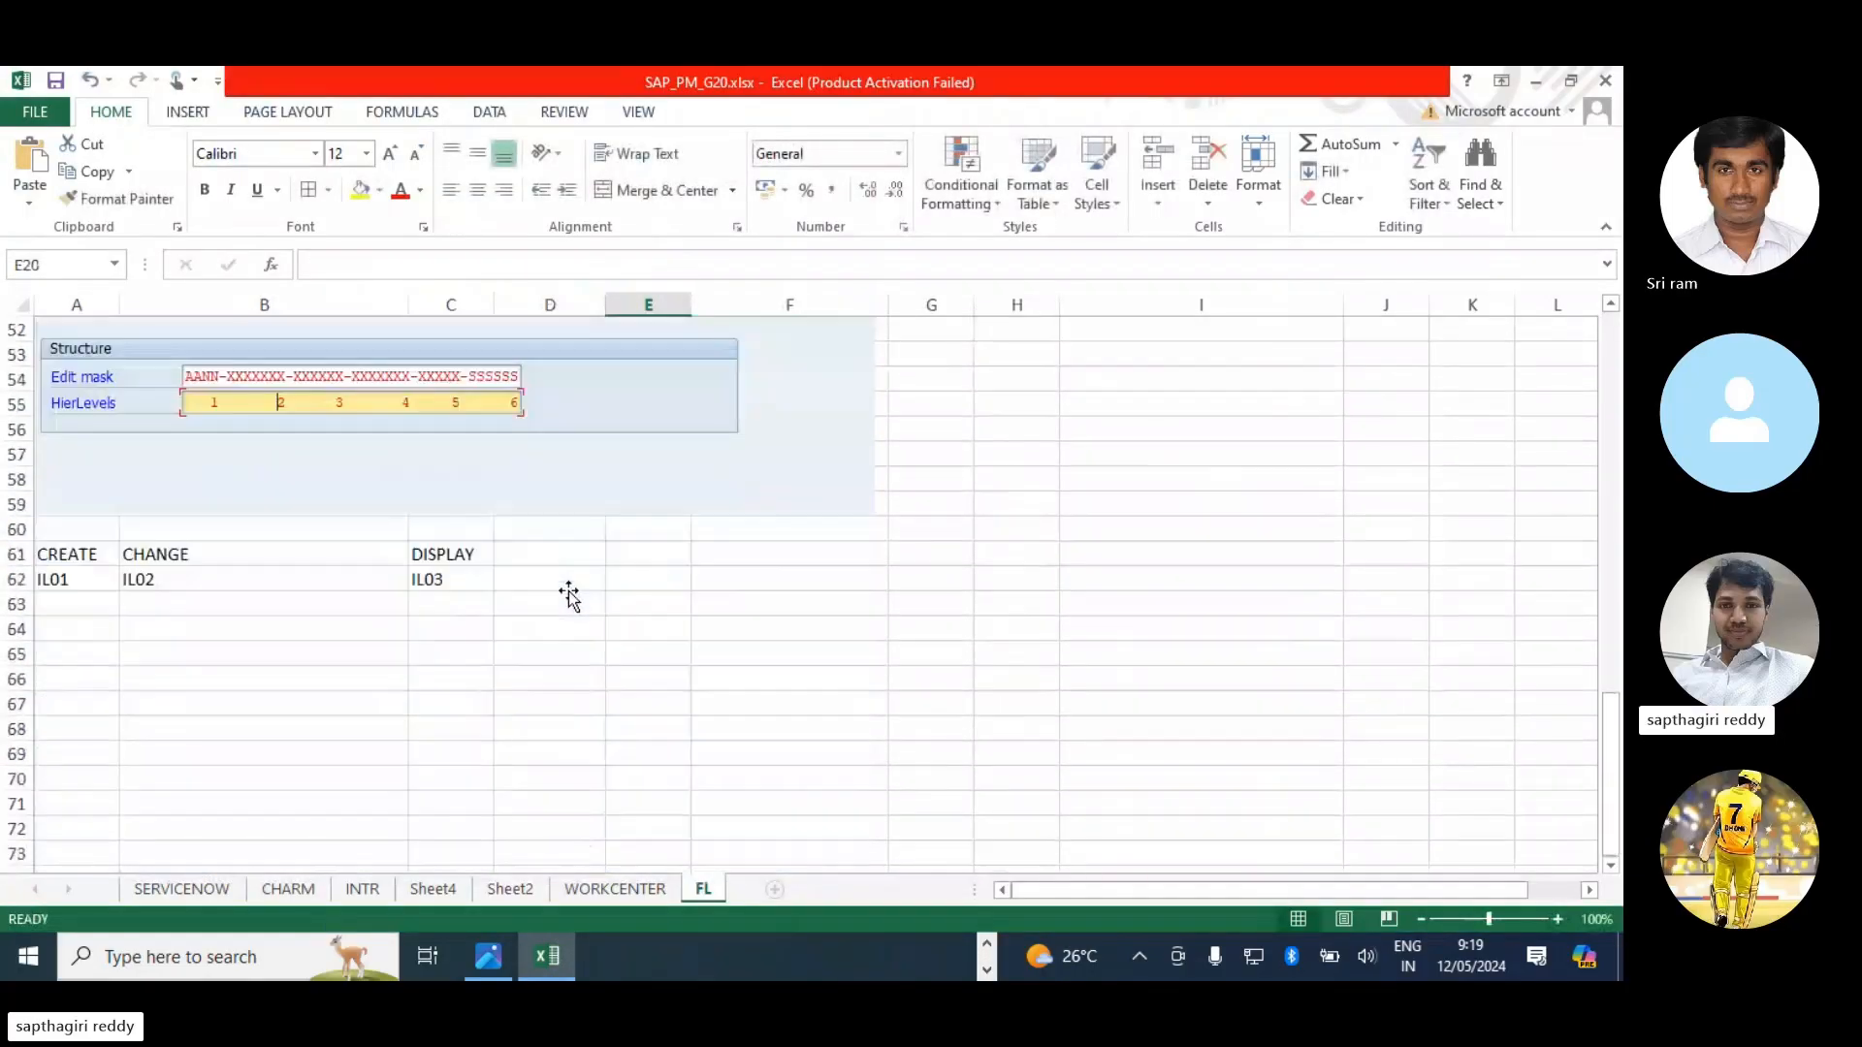
click(266, 673)
drag(77, 553, 440, 578)
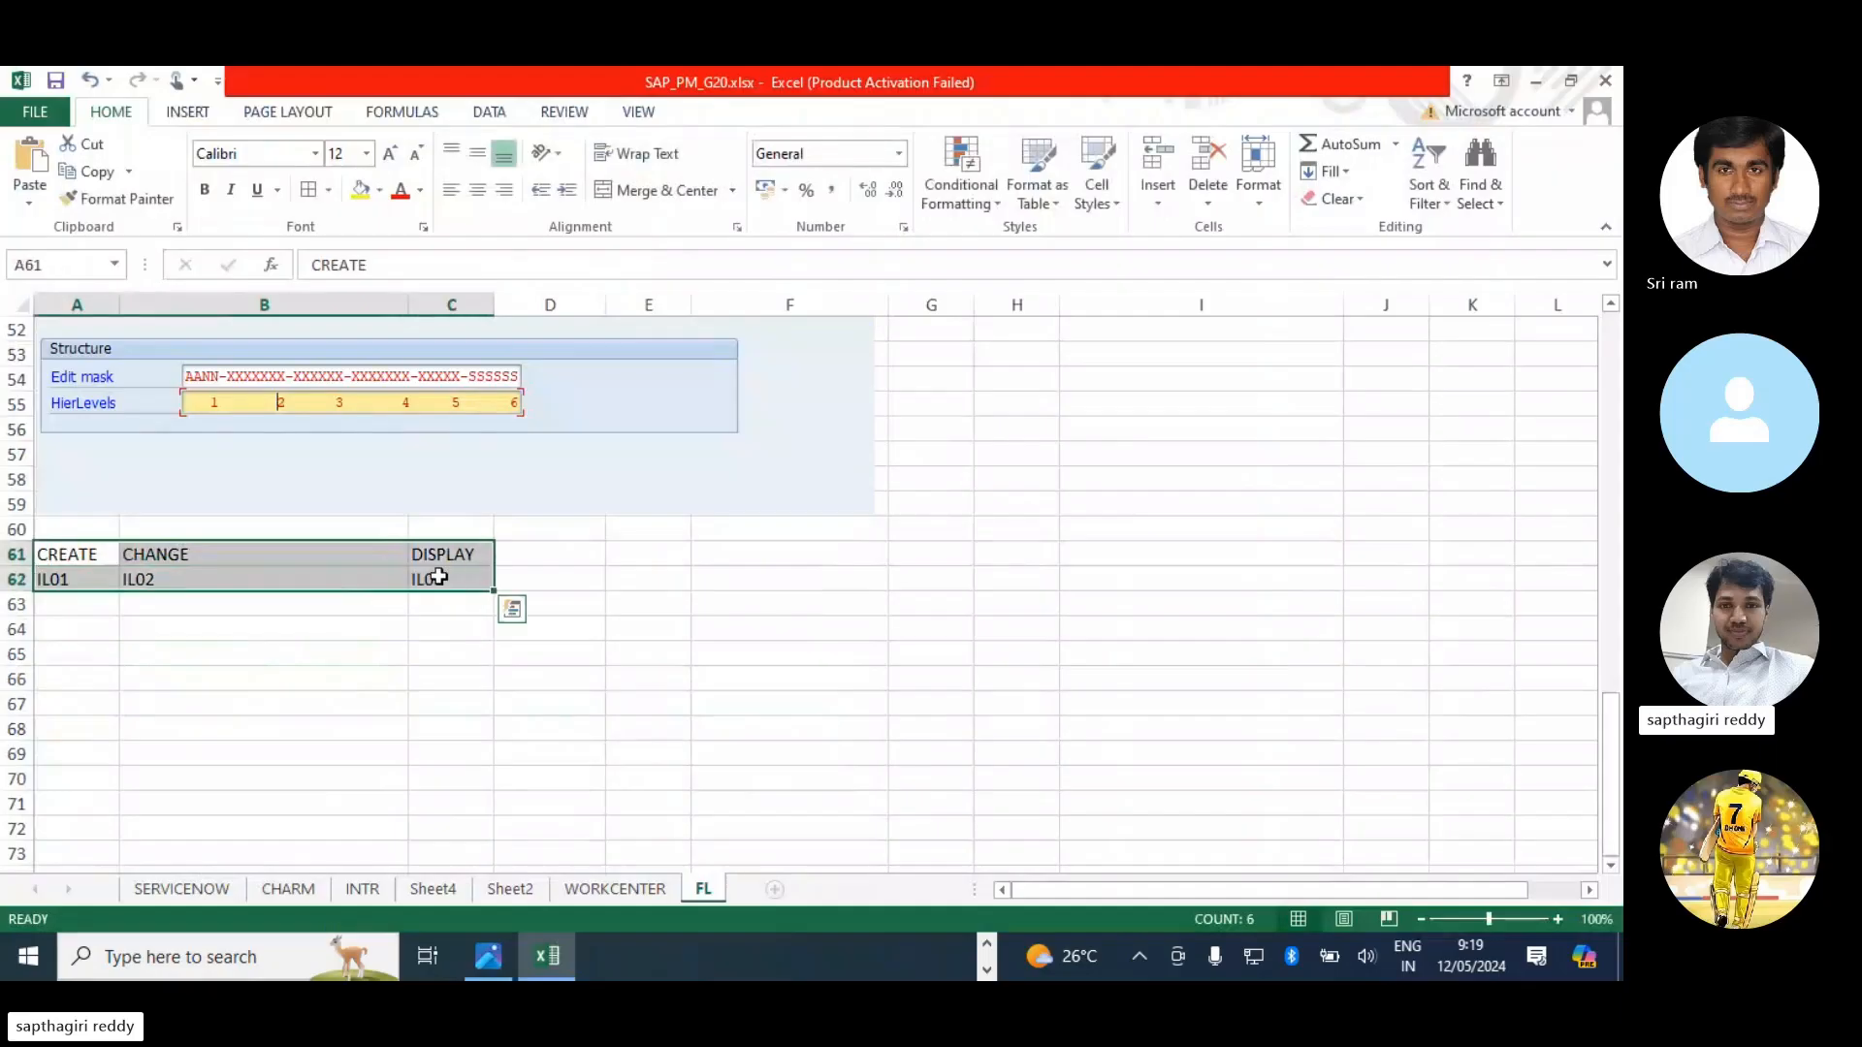
click(204, 190)
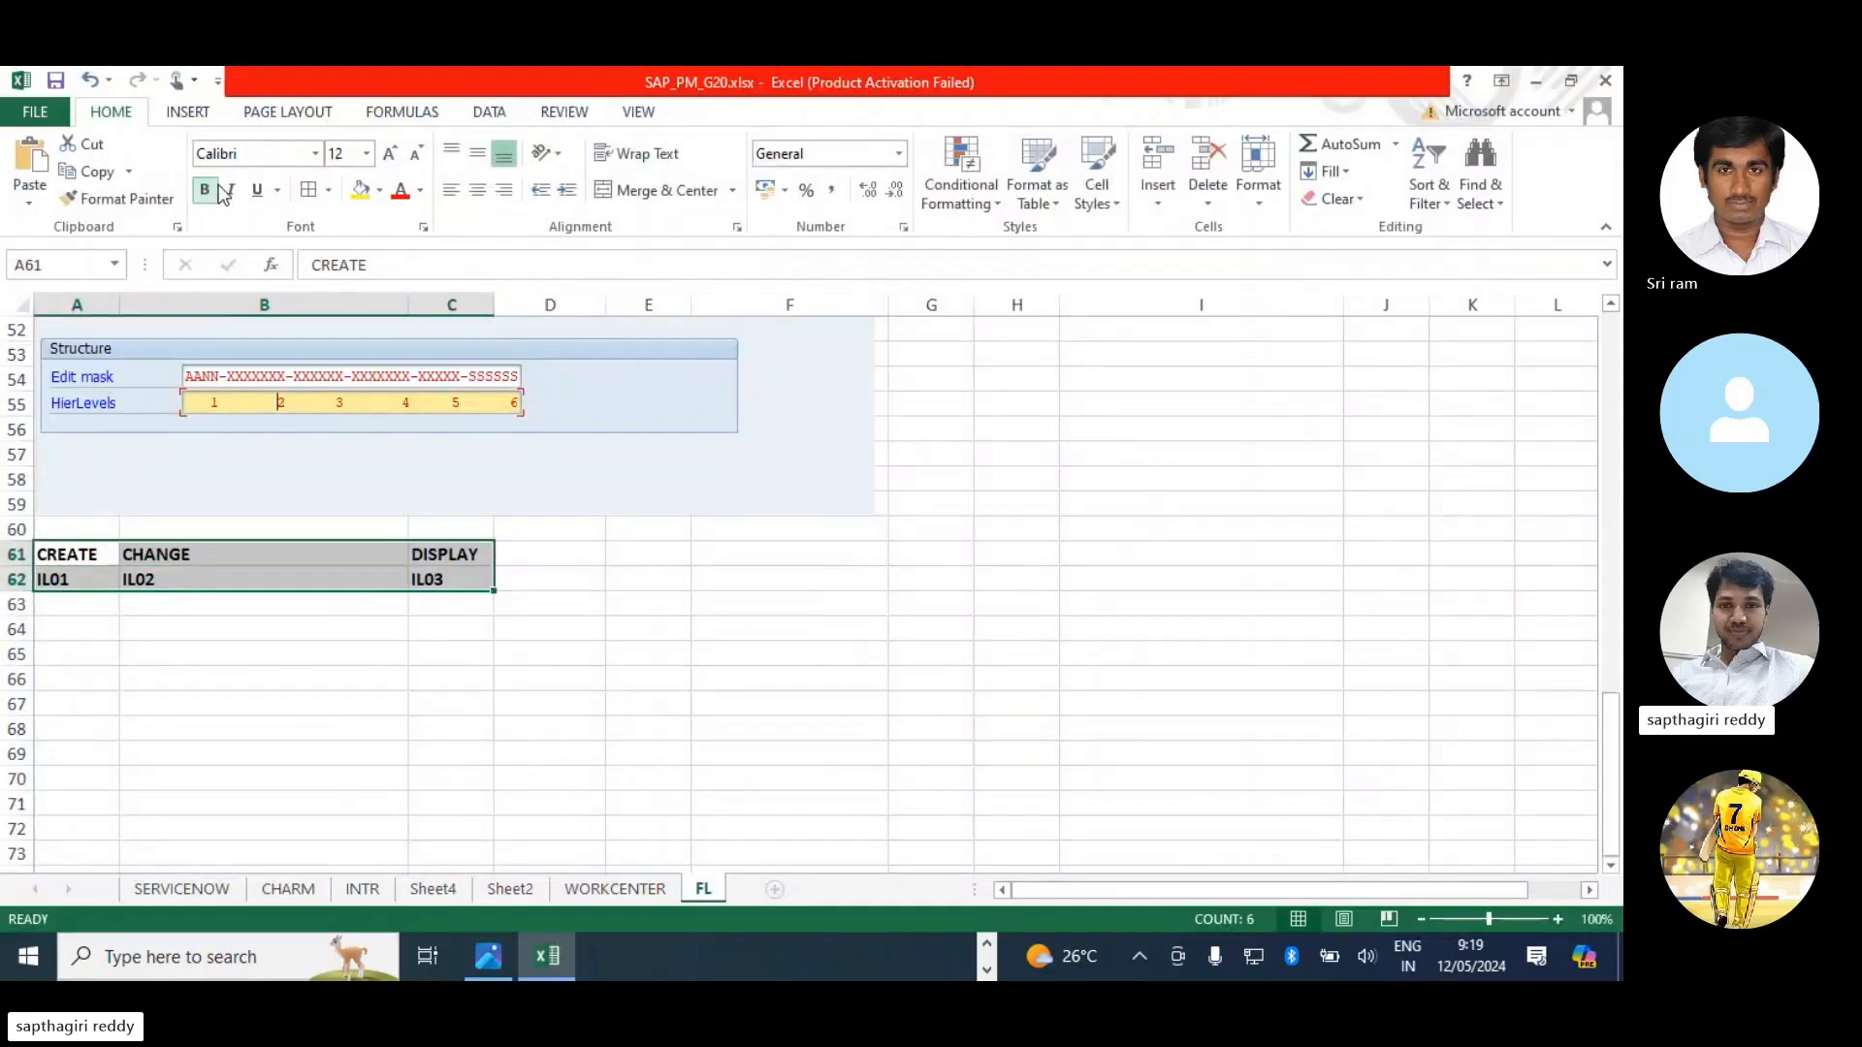
click(361, 191)
click(789, 726)
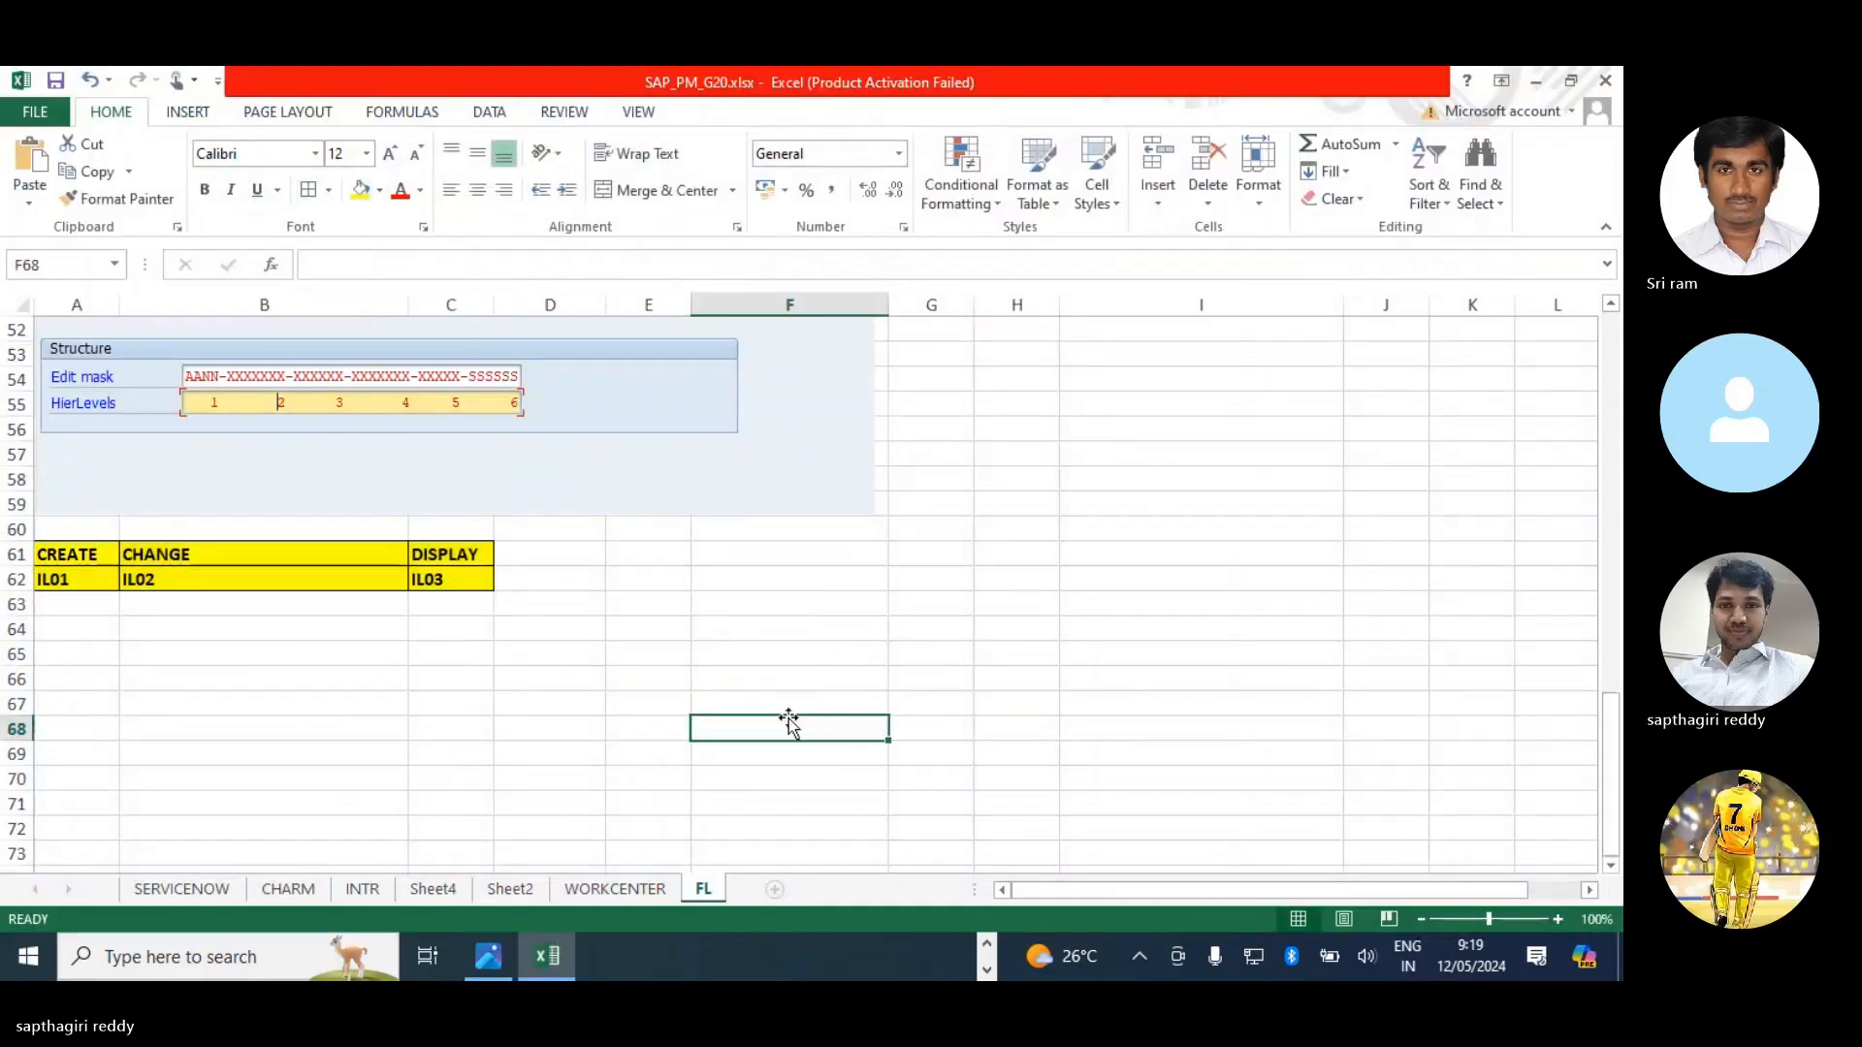
- Switch back to SAP and examine the maintenance plant and location entries of functional location TP01
key(alt+Tab)
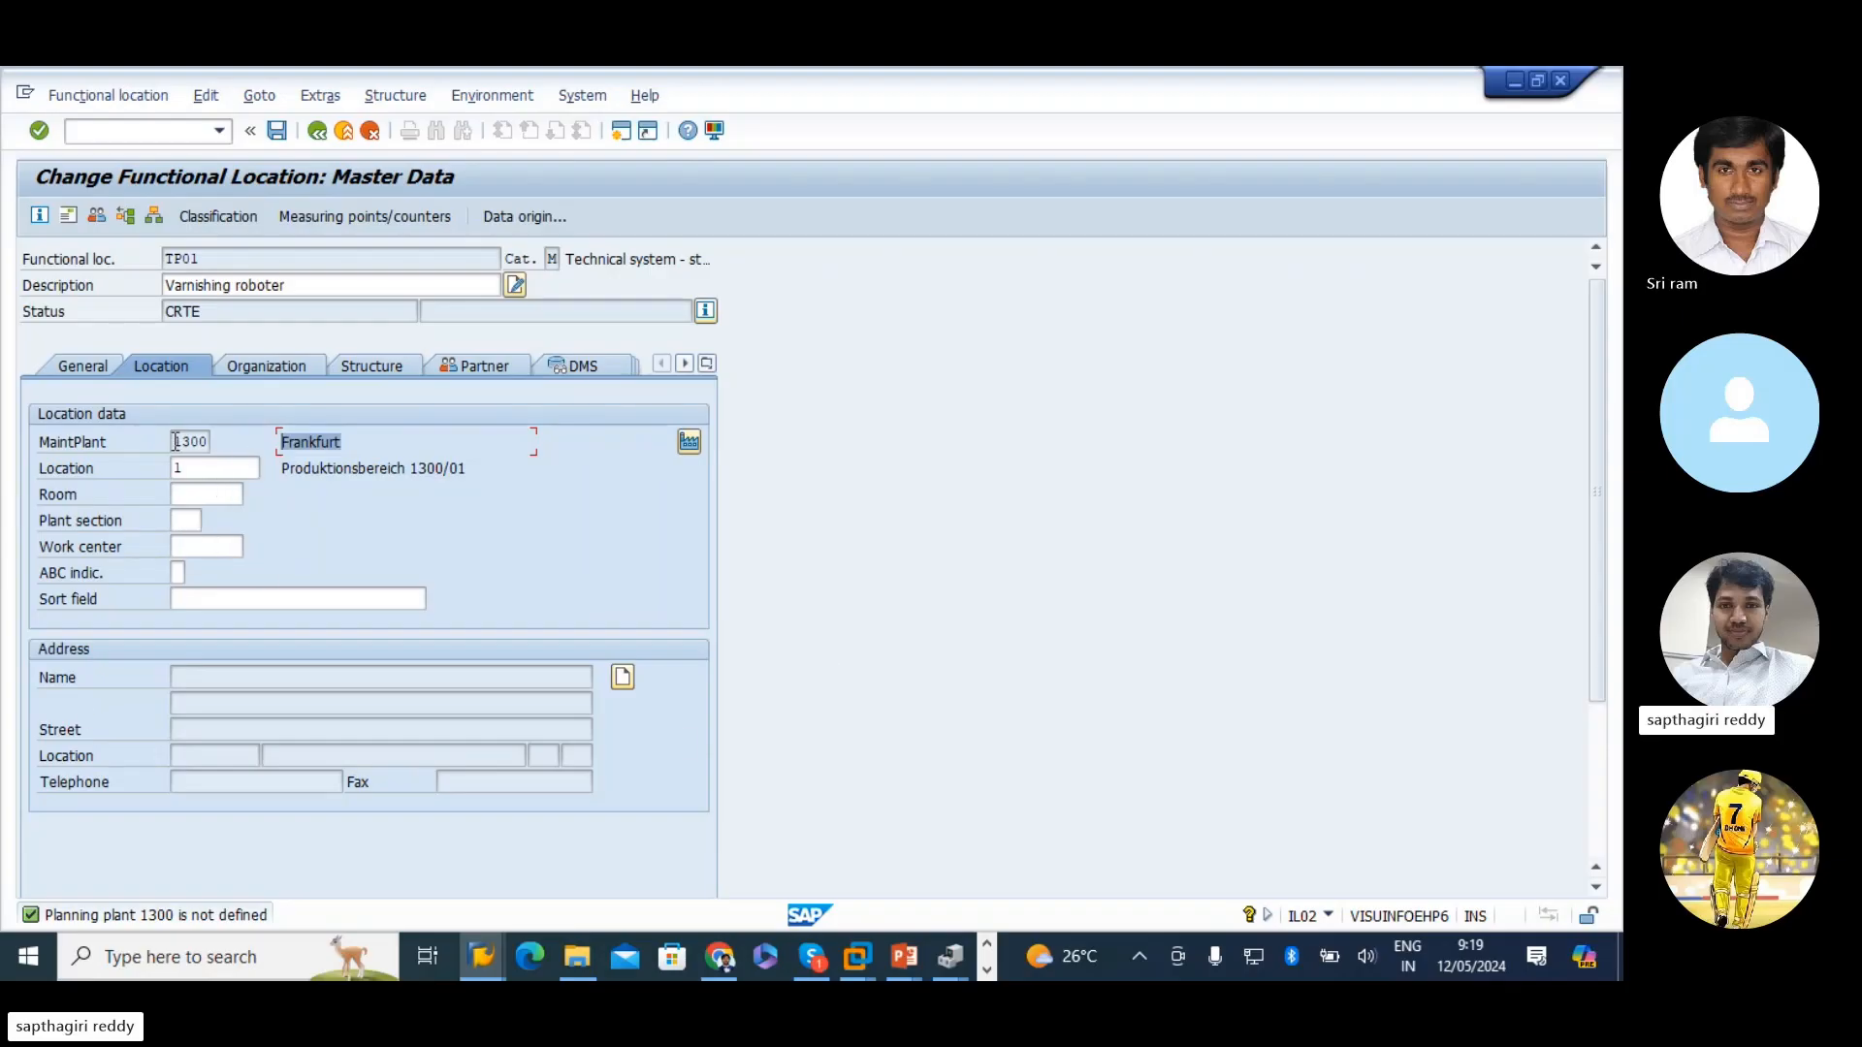
drag(176, 442, 207, 441)
click(316, 441)
drag(360, 438, 210, 462)
click(174, 441)
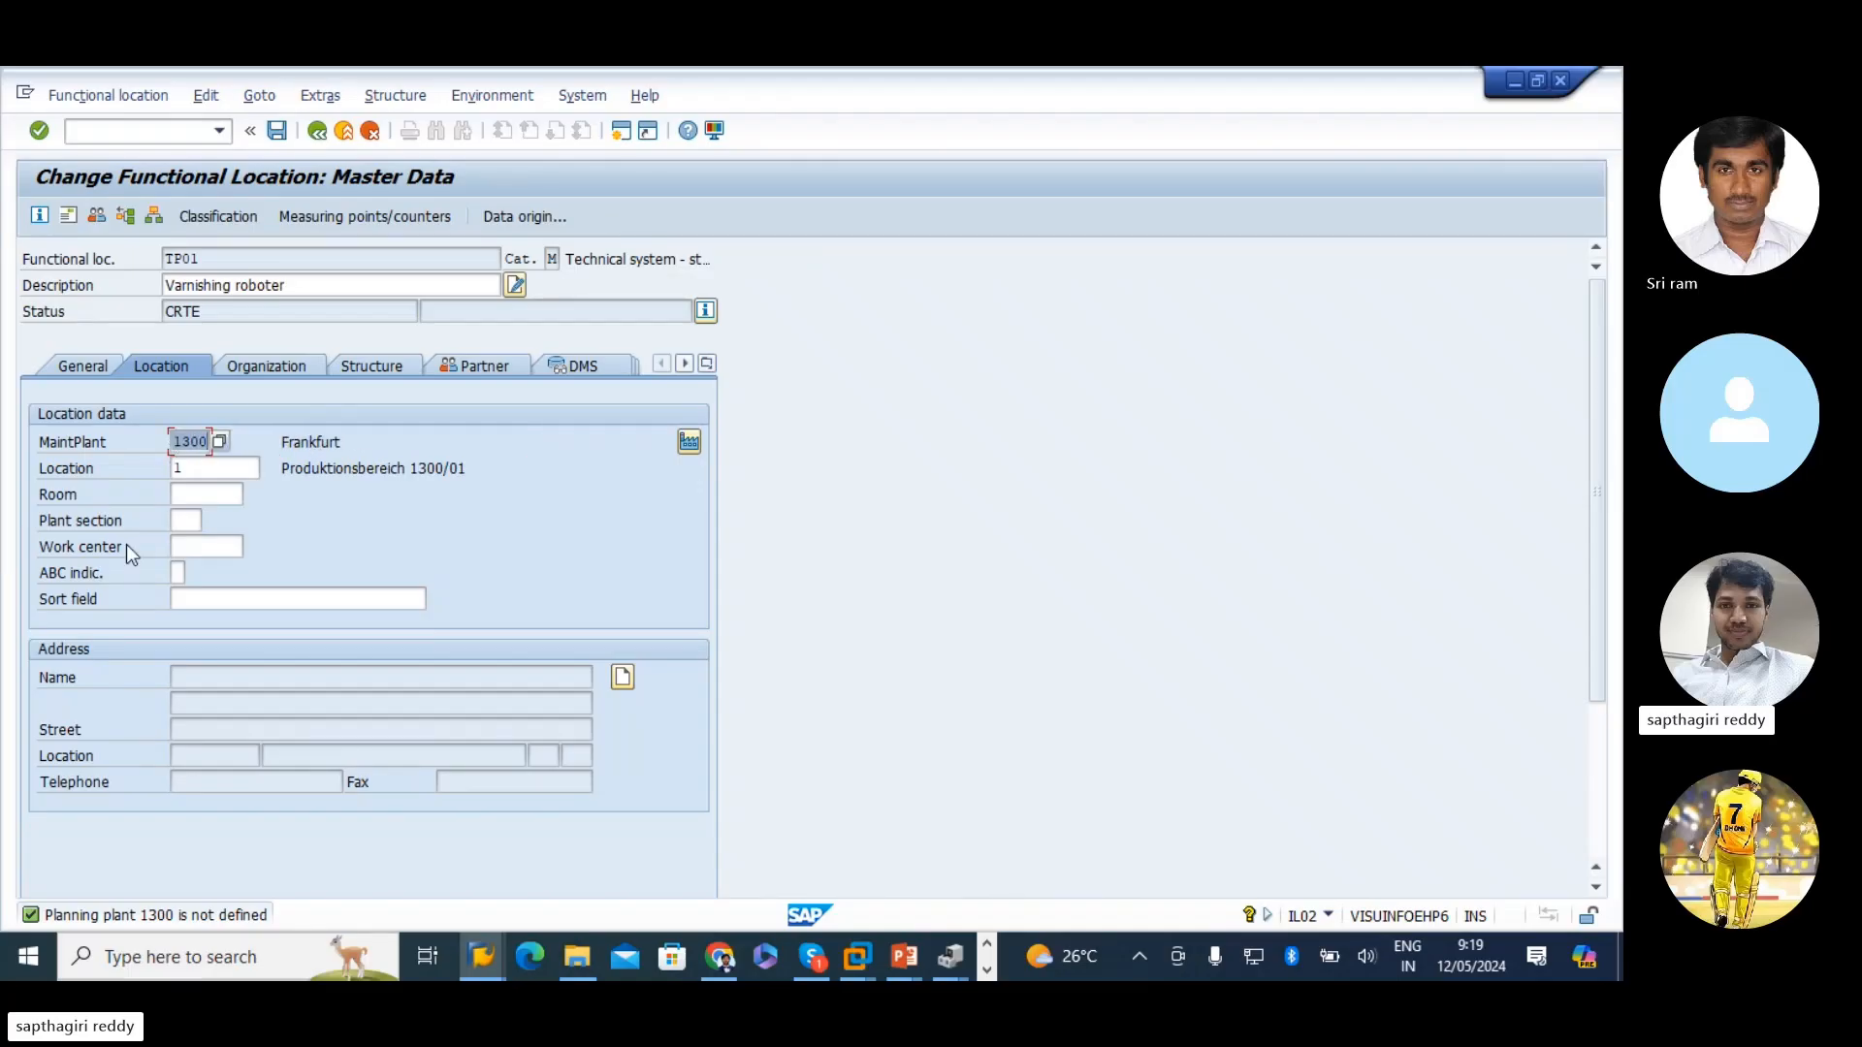
drag(466, 469, 222, 468)
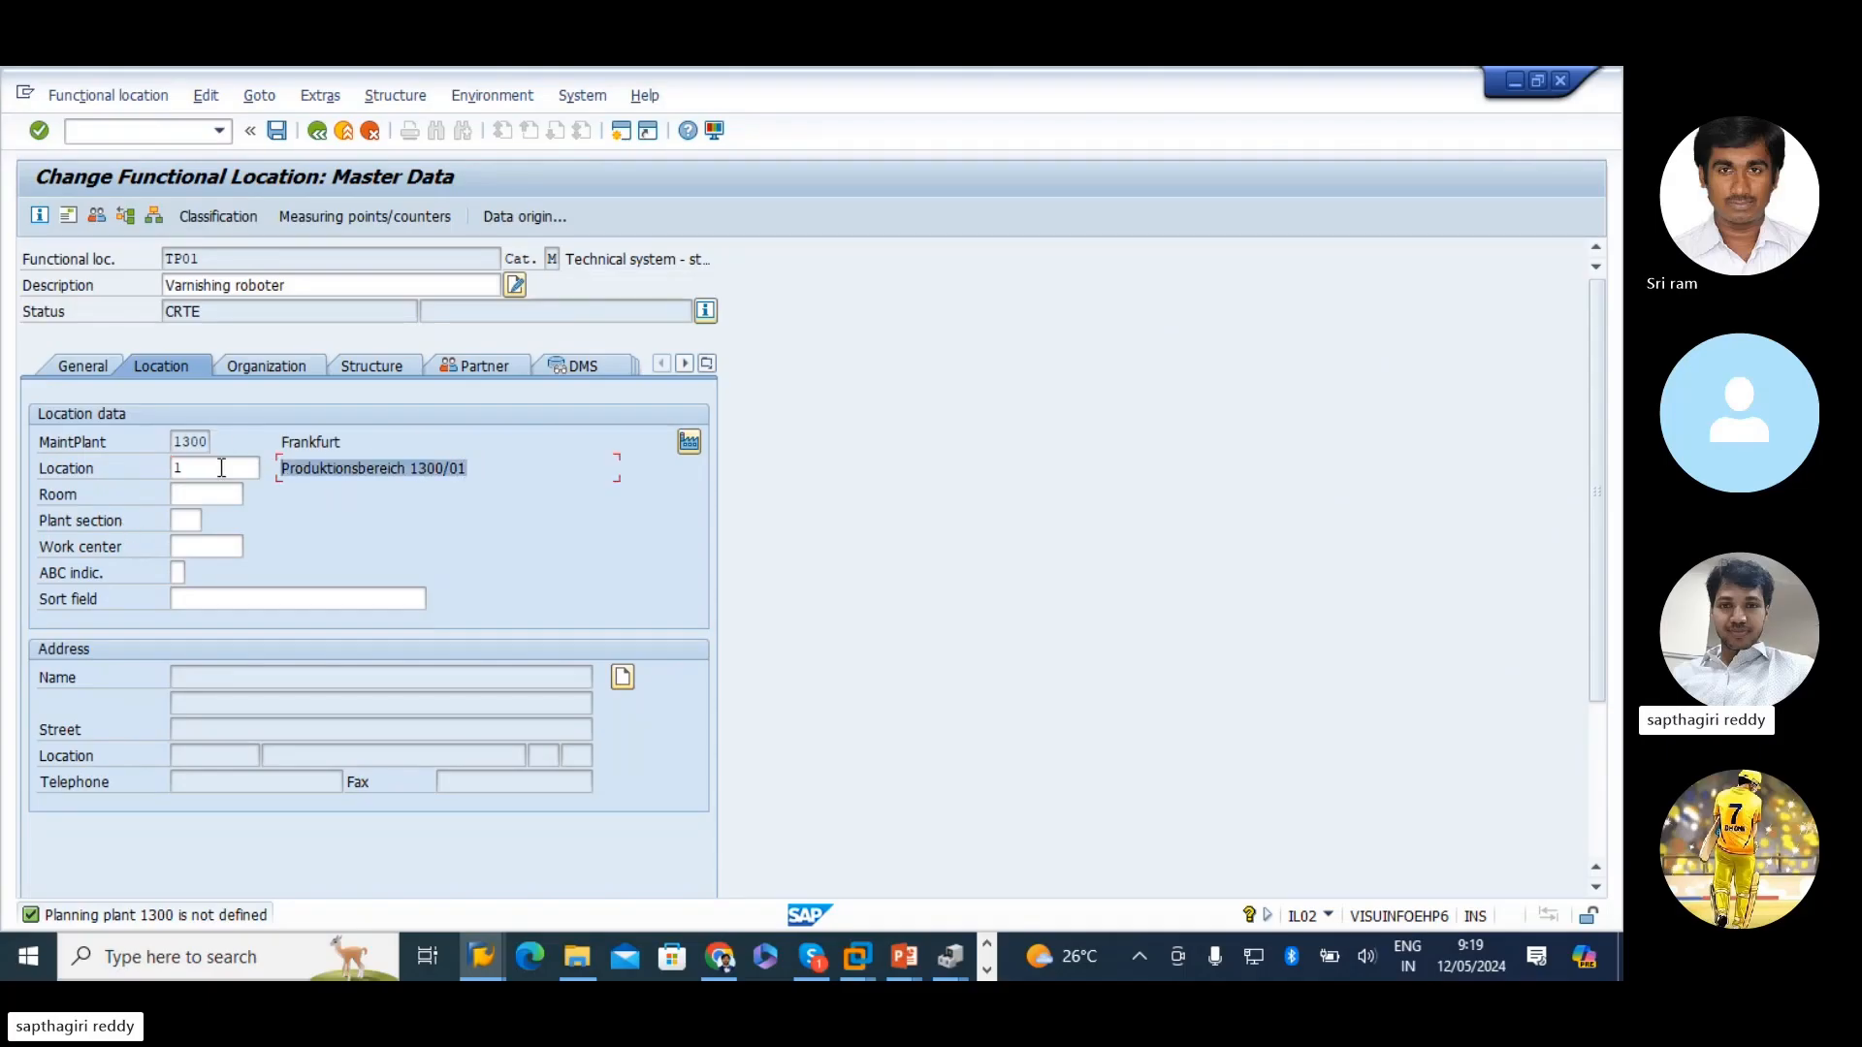
drag(347, 447, 258, 432)
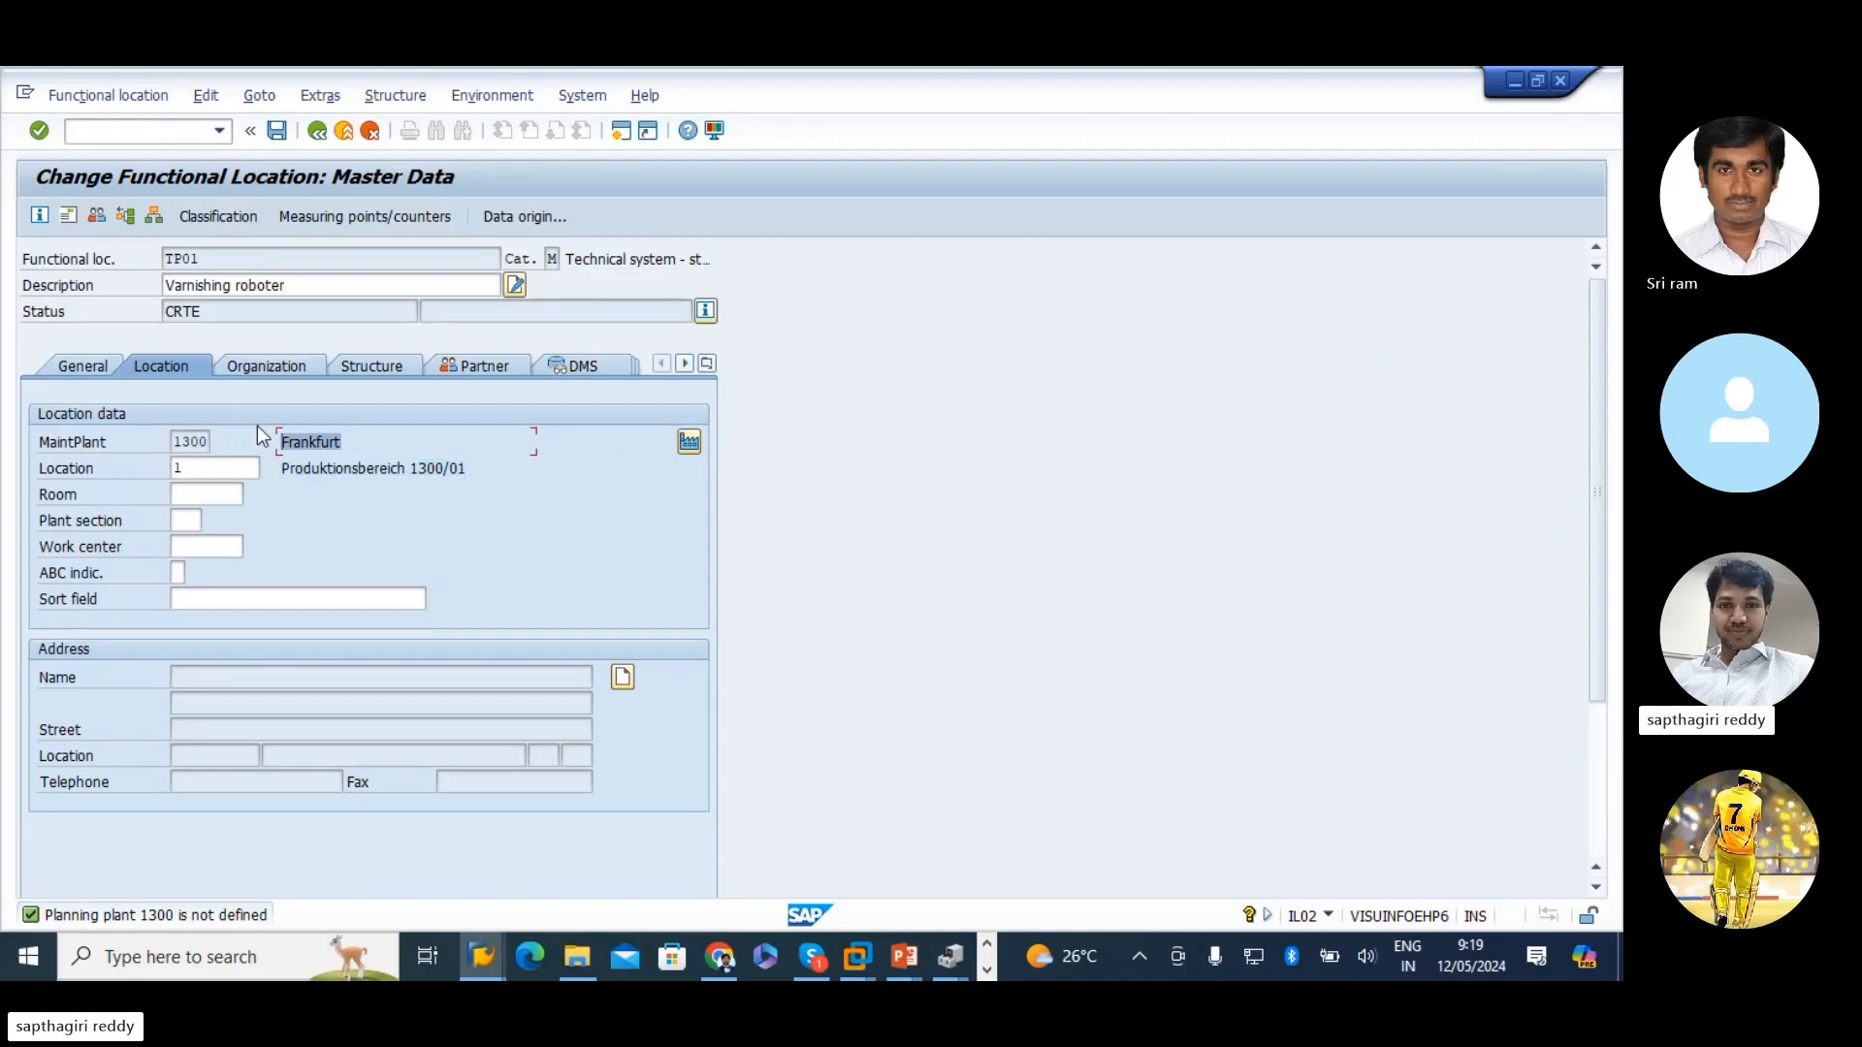
click(490, 468)
double_click(187, 442)
click(199, 443)
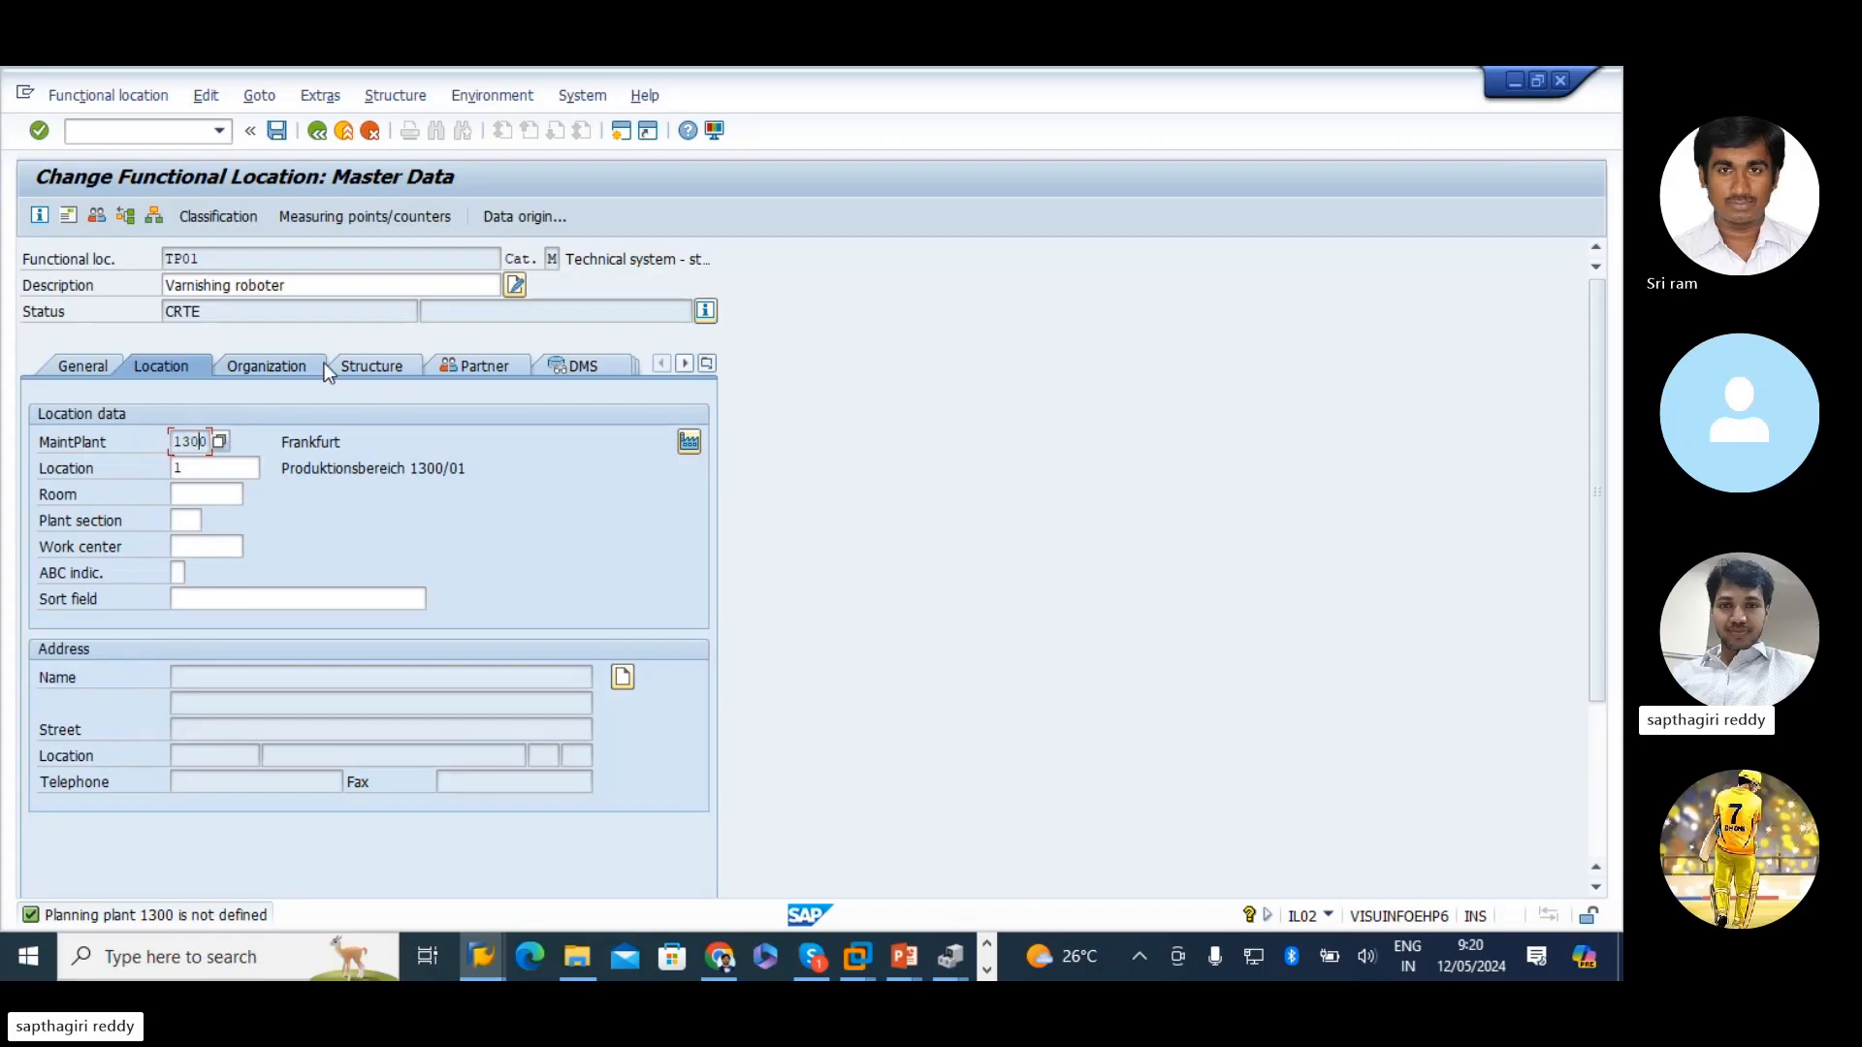
- Check TP01's structure data and its superior location assignment without changing it, and return to the location data
click(349, 365)
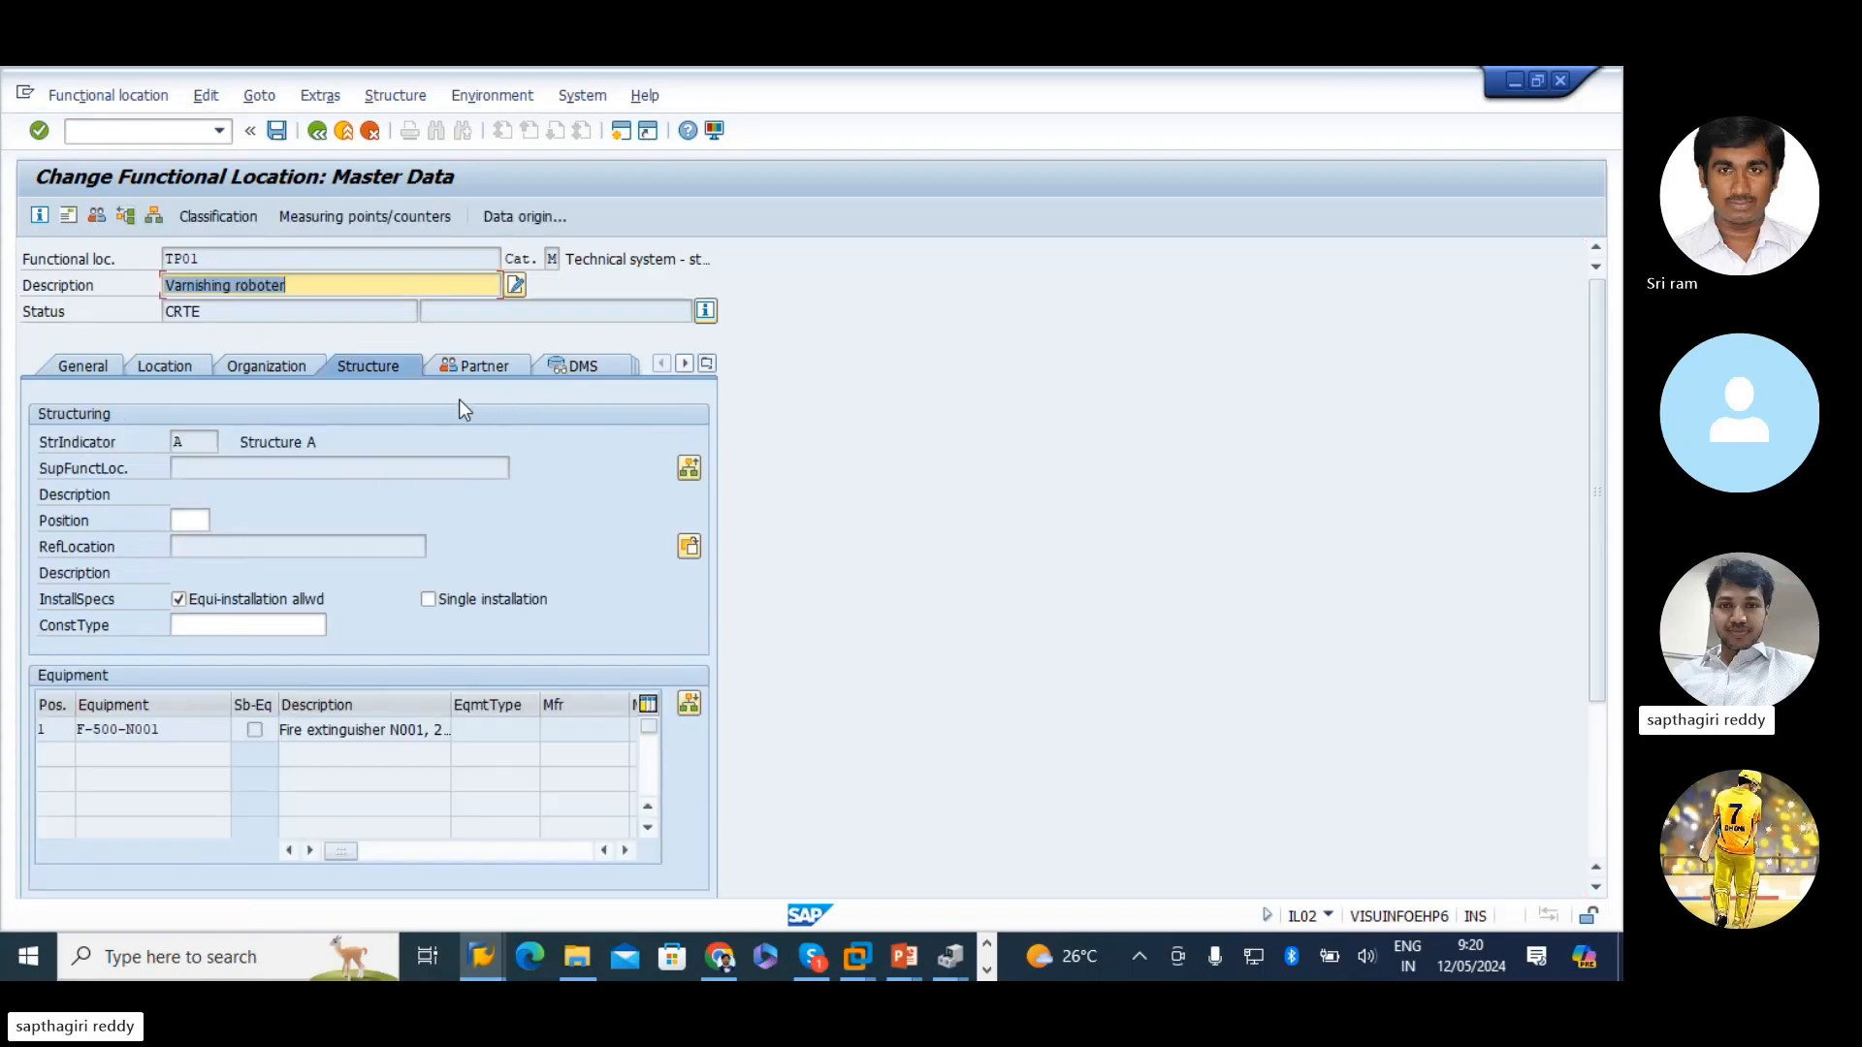
click(242, 469)
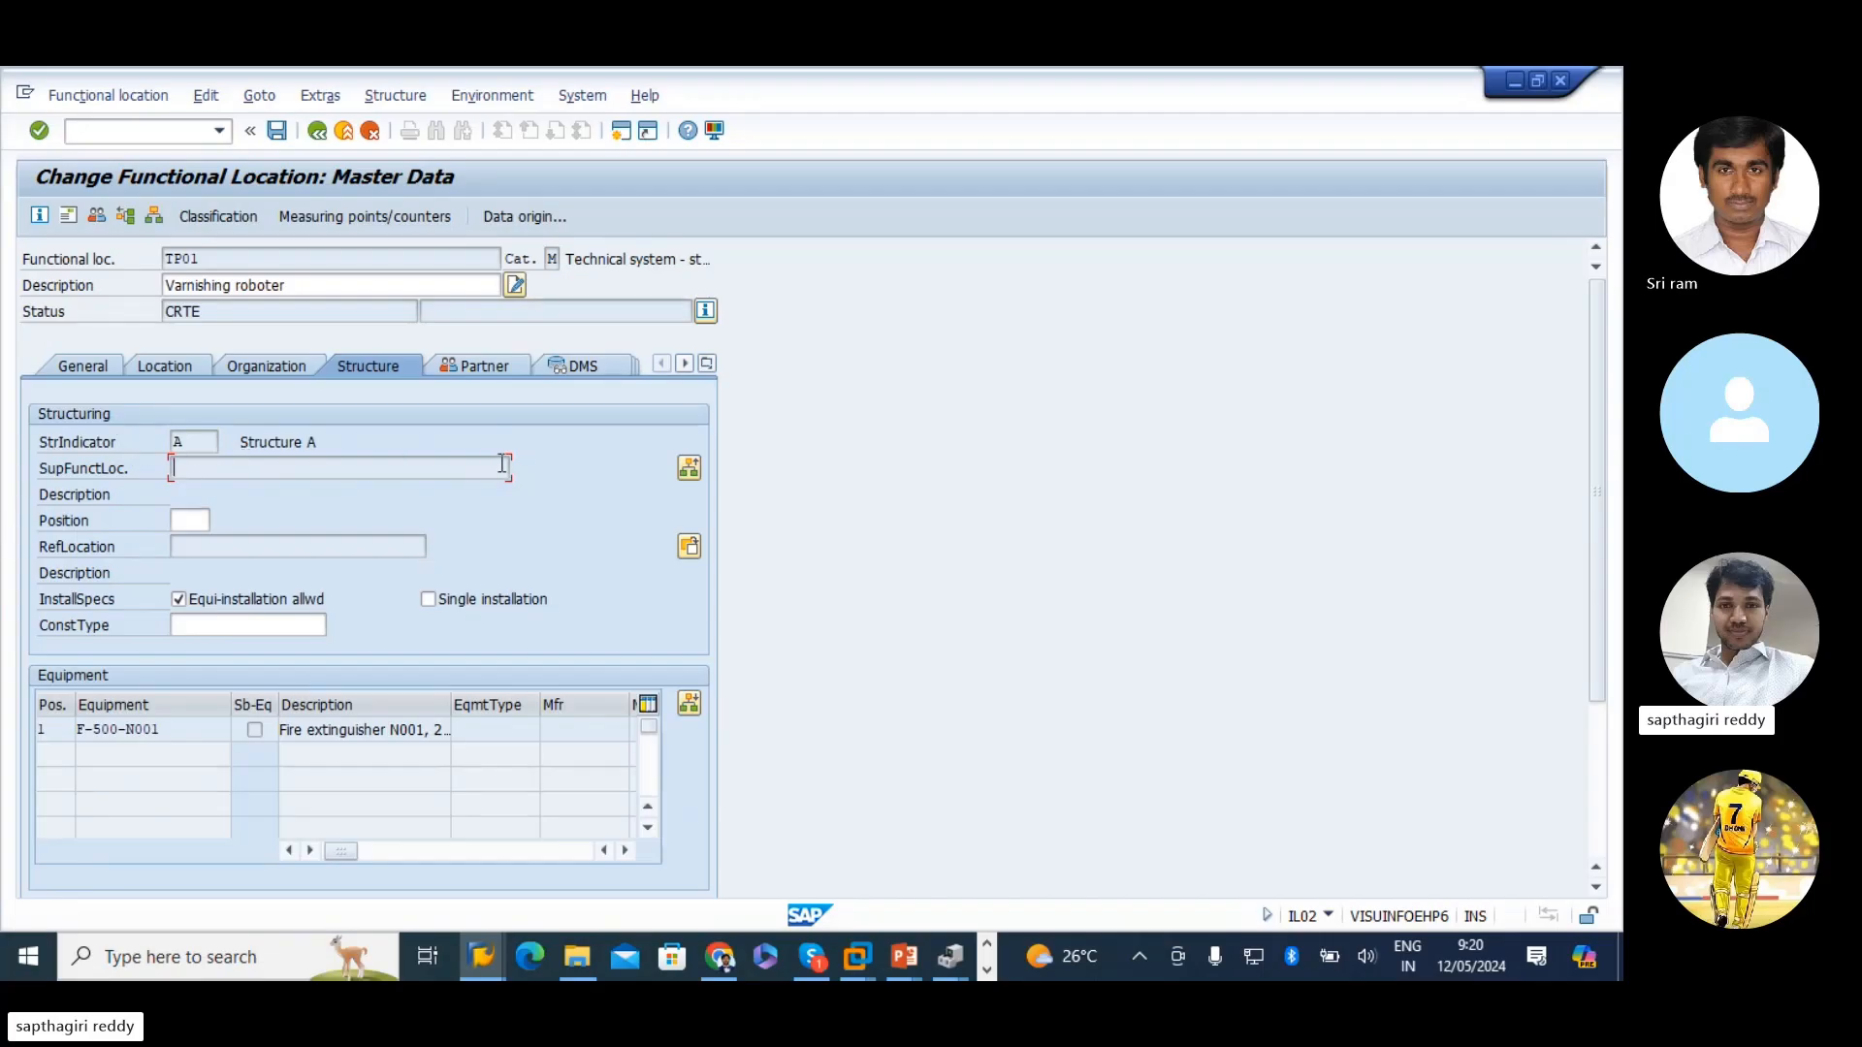
click(687, 468)
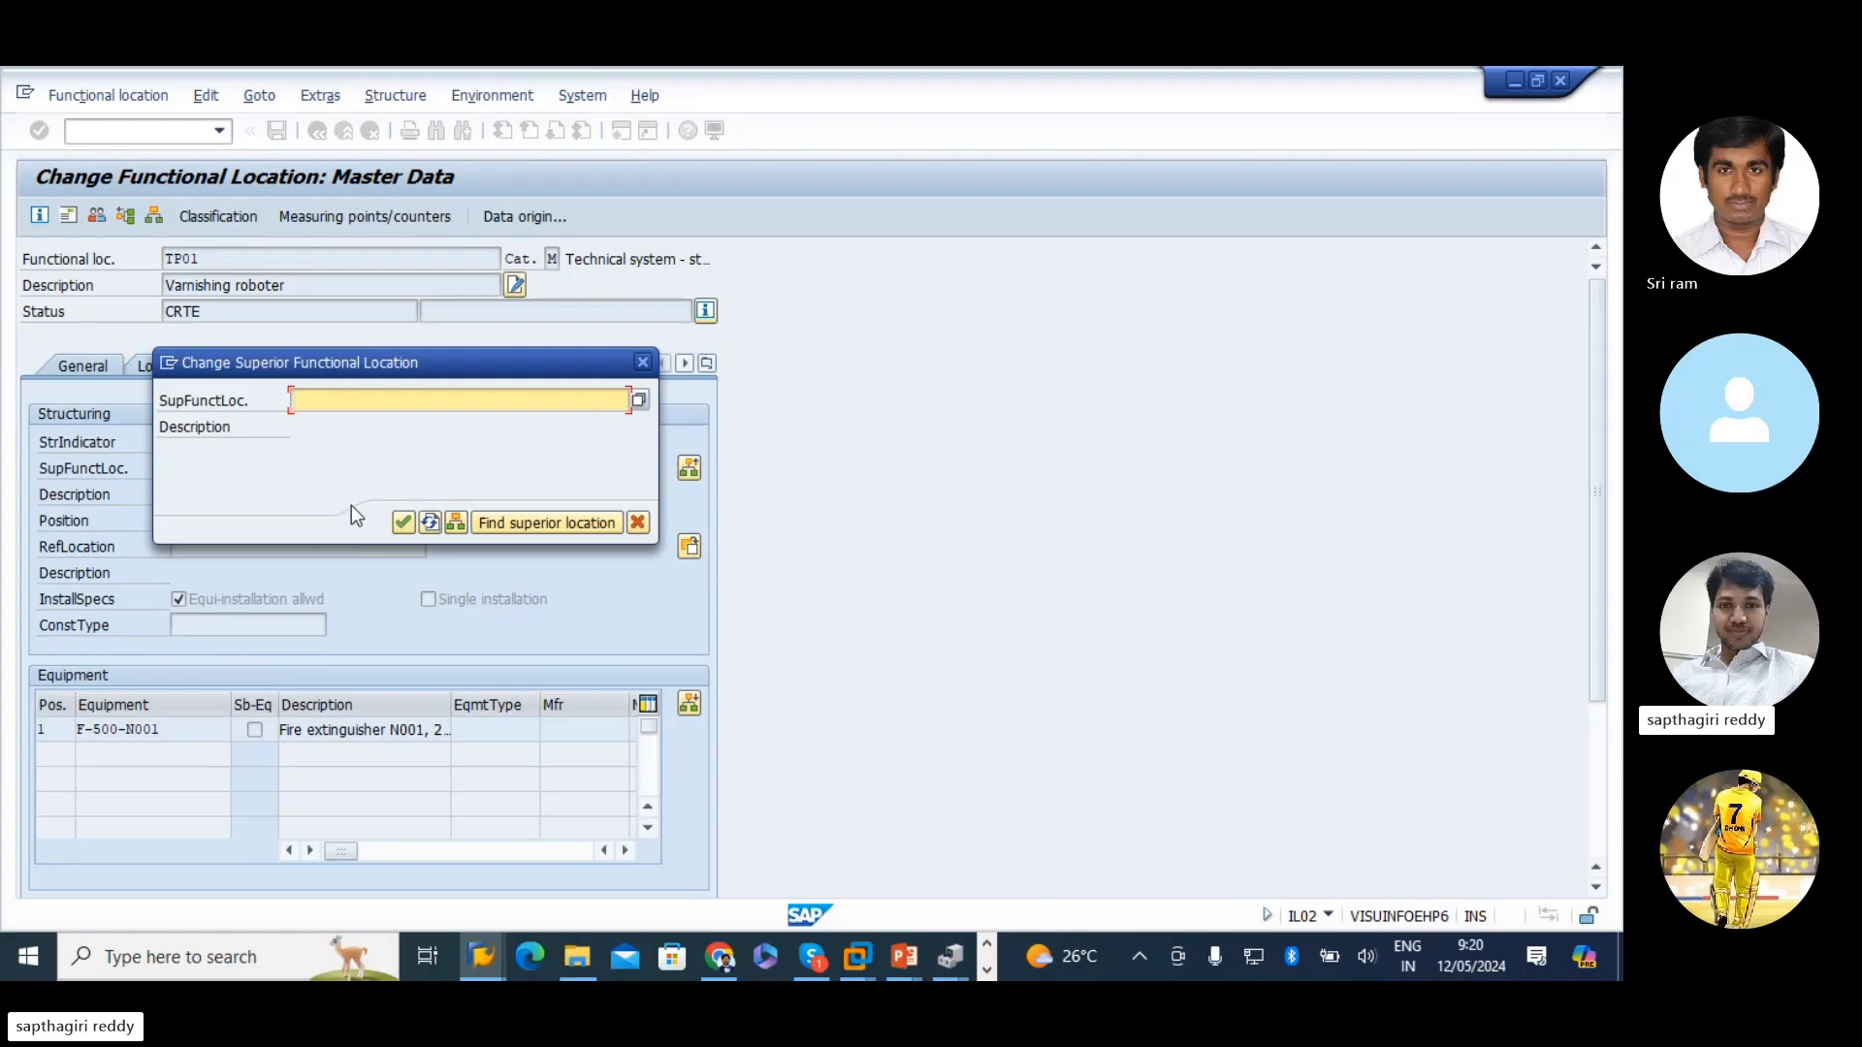
click(641, 363)
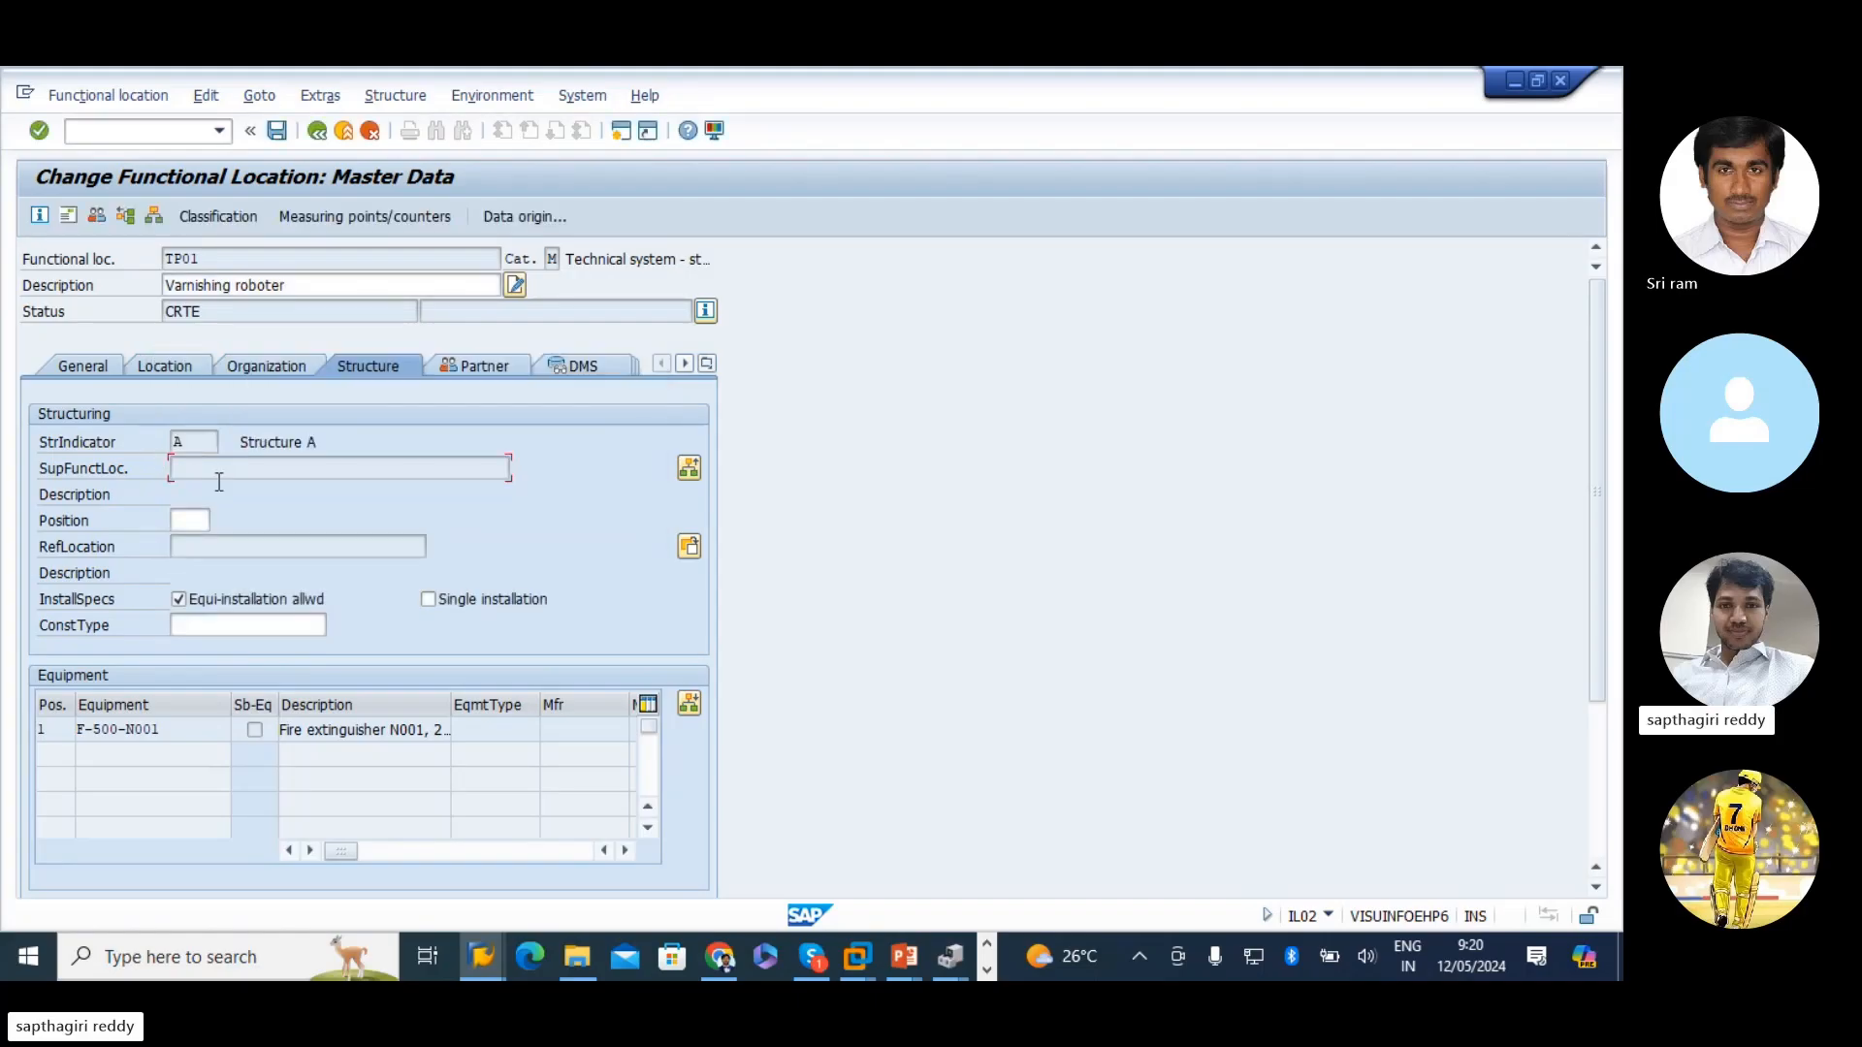
click(167, 366)
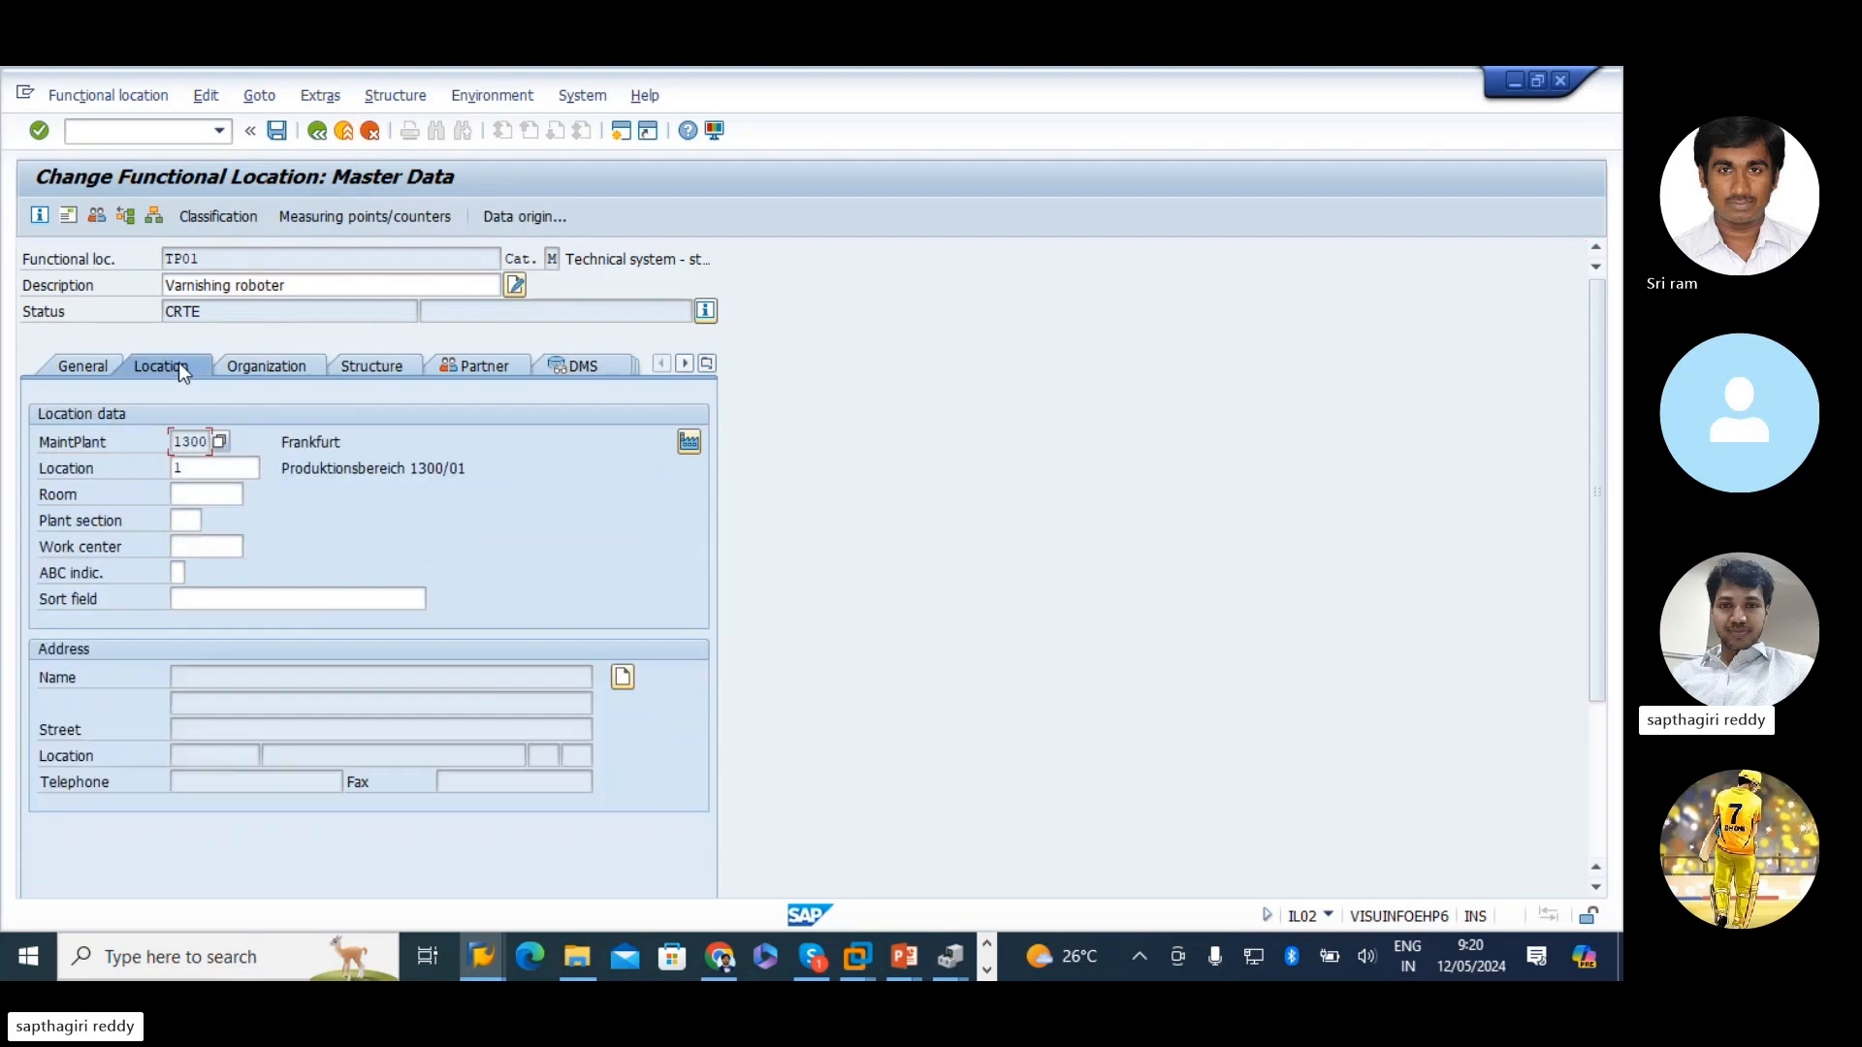
- Start changing the maintenance plant of functional location TP01 and enter plant 1000
click(205, 96)
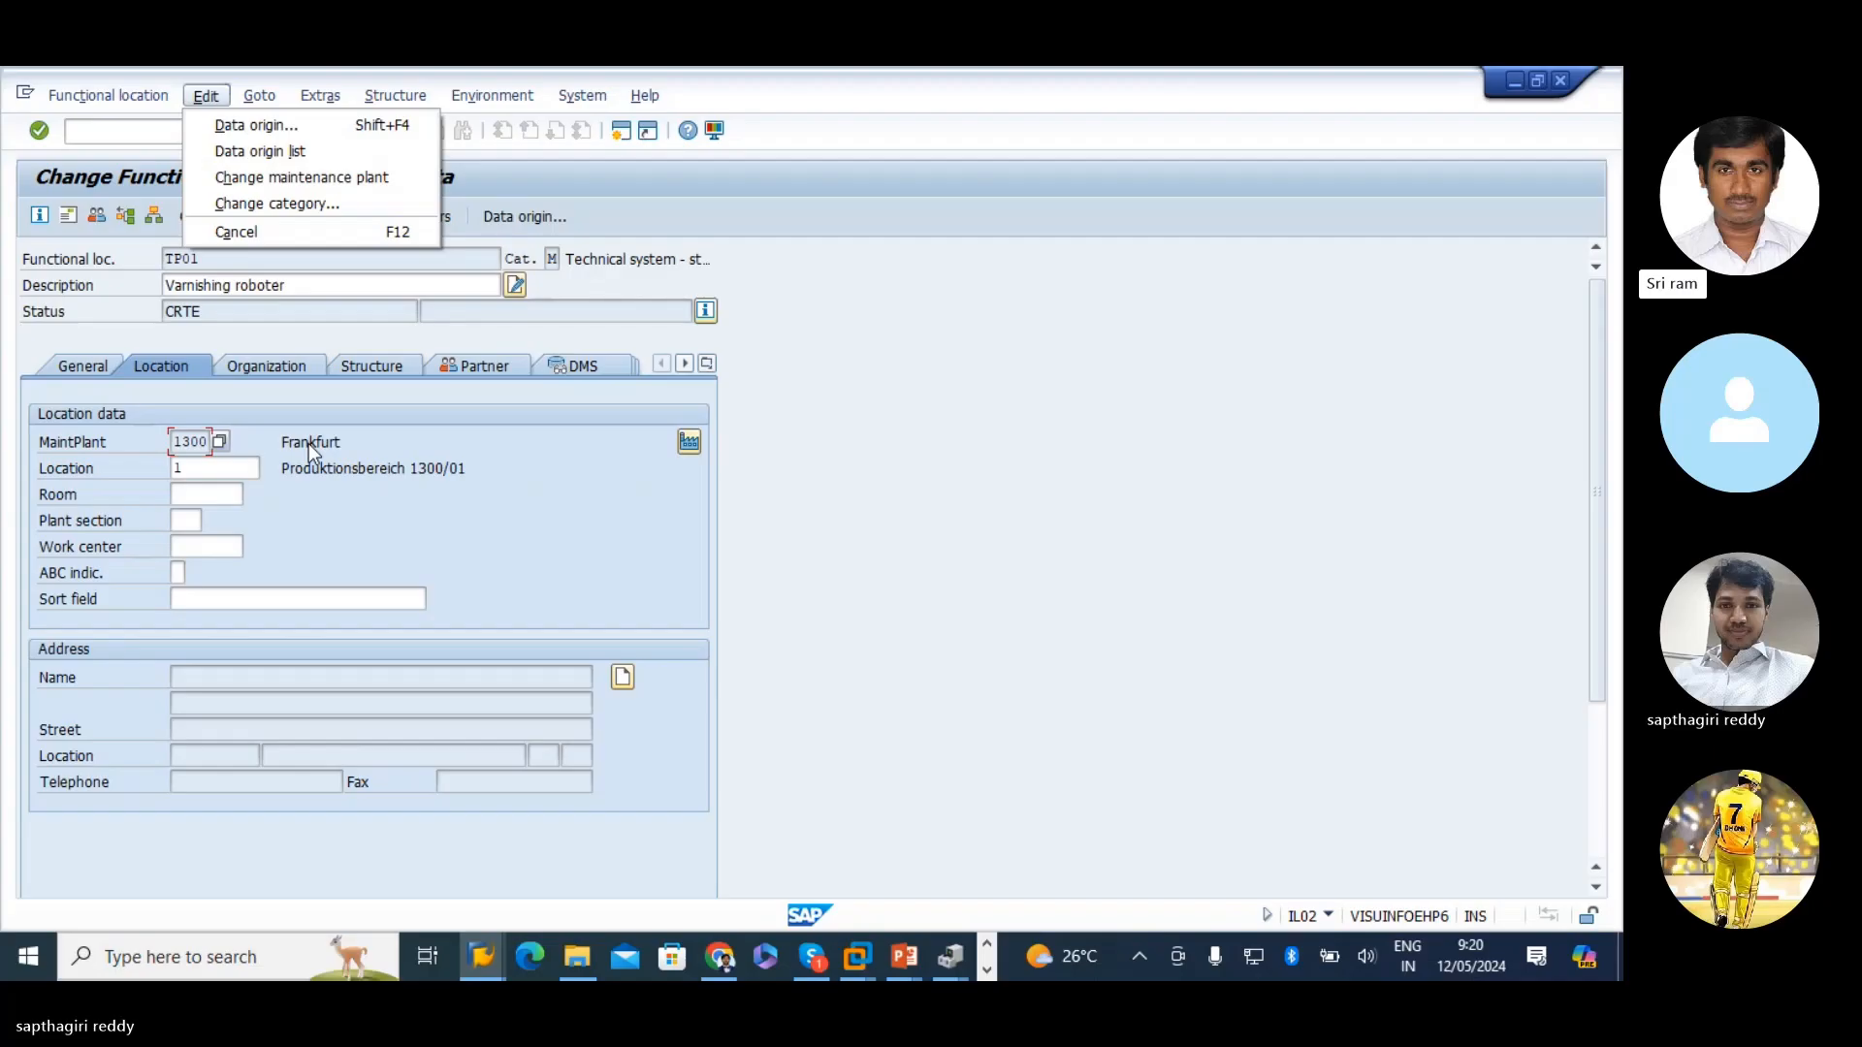
click(391, 96)
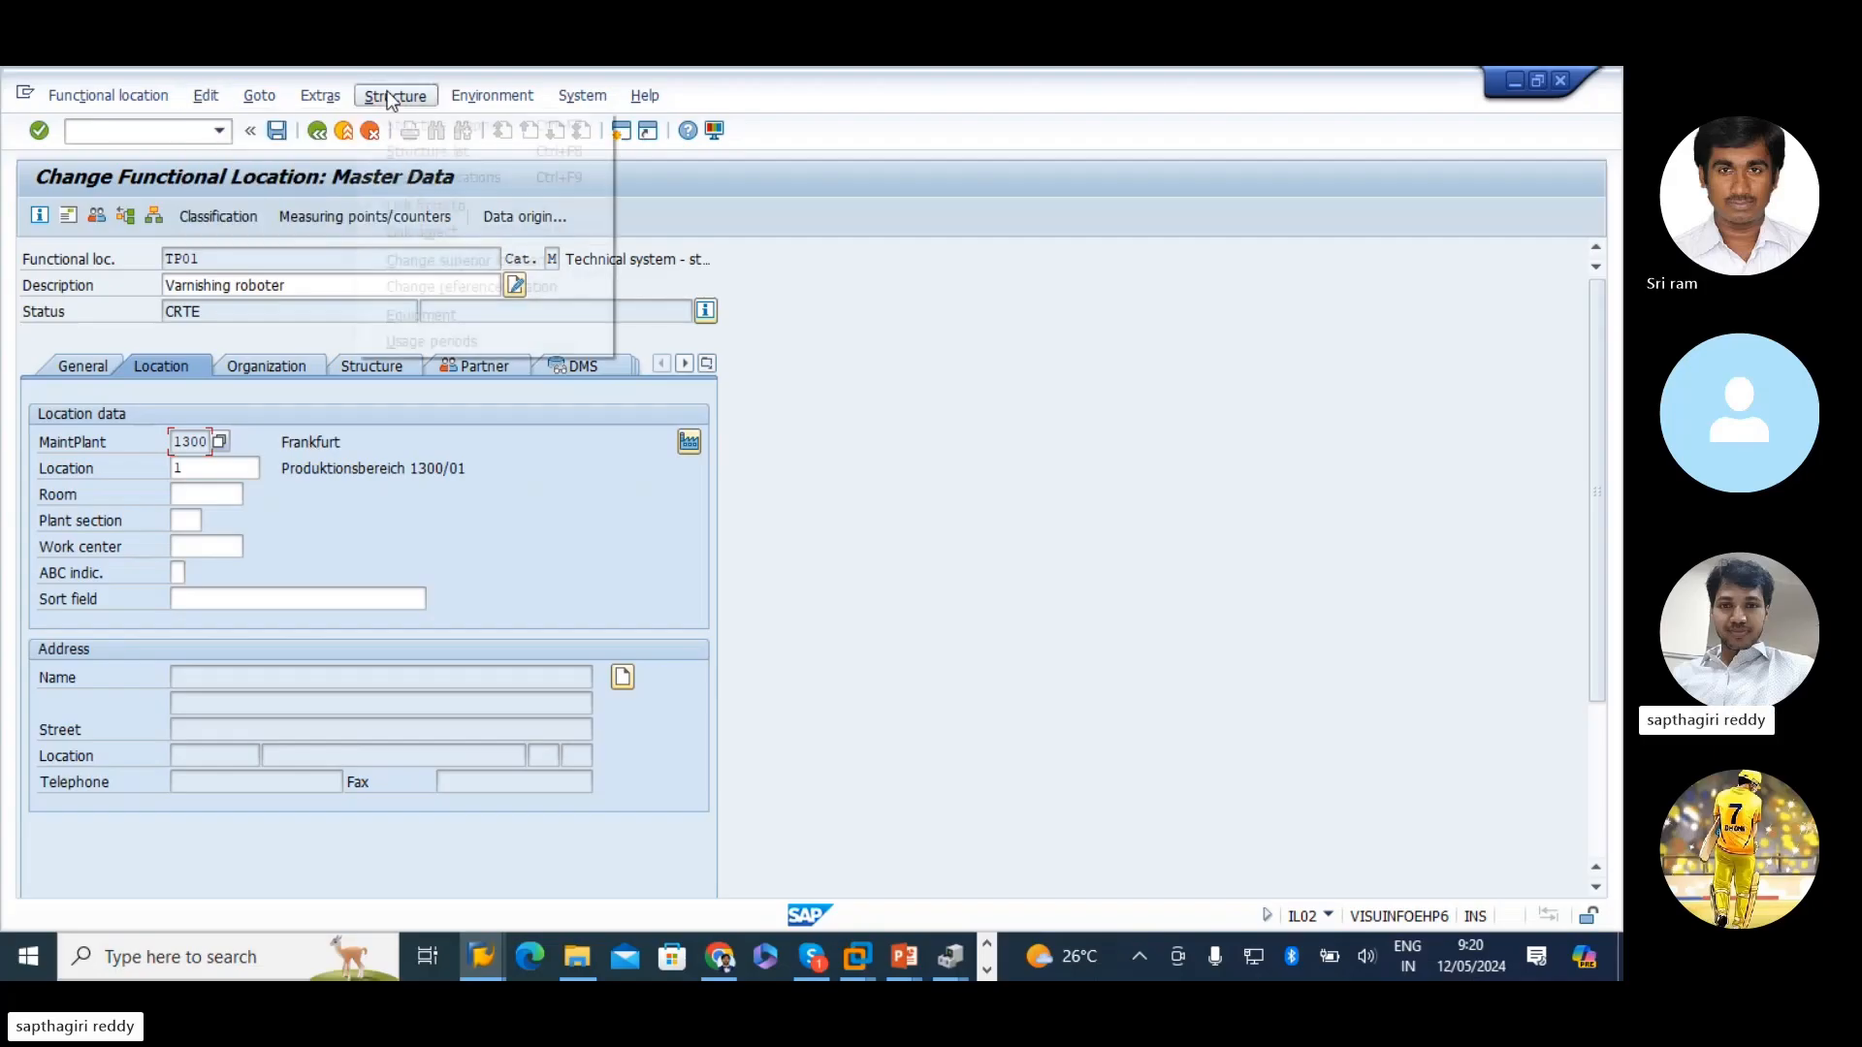
click(207, 97)
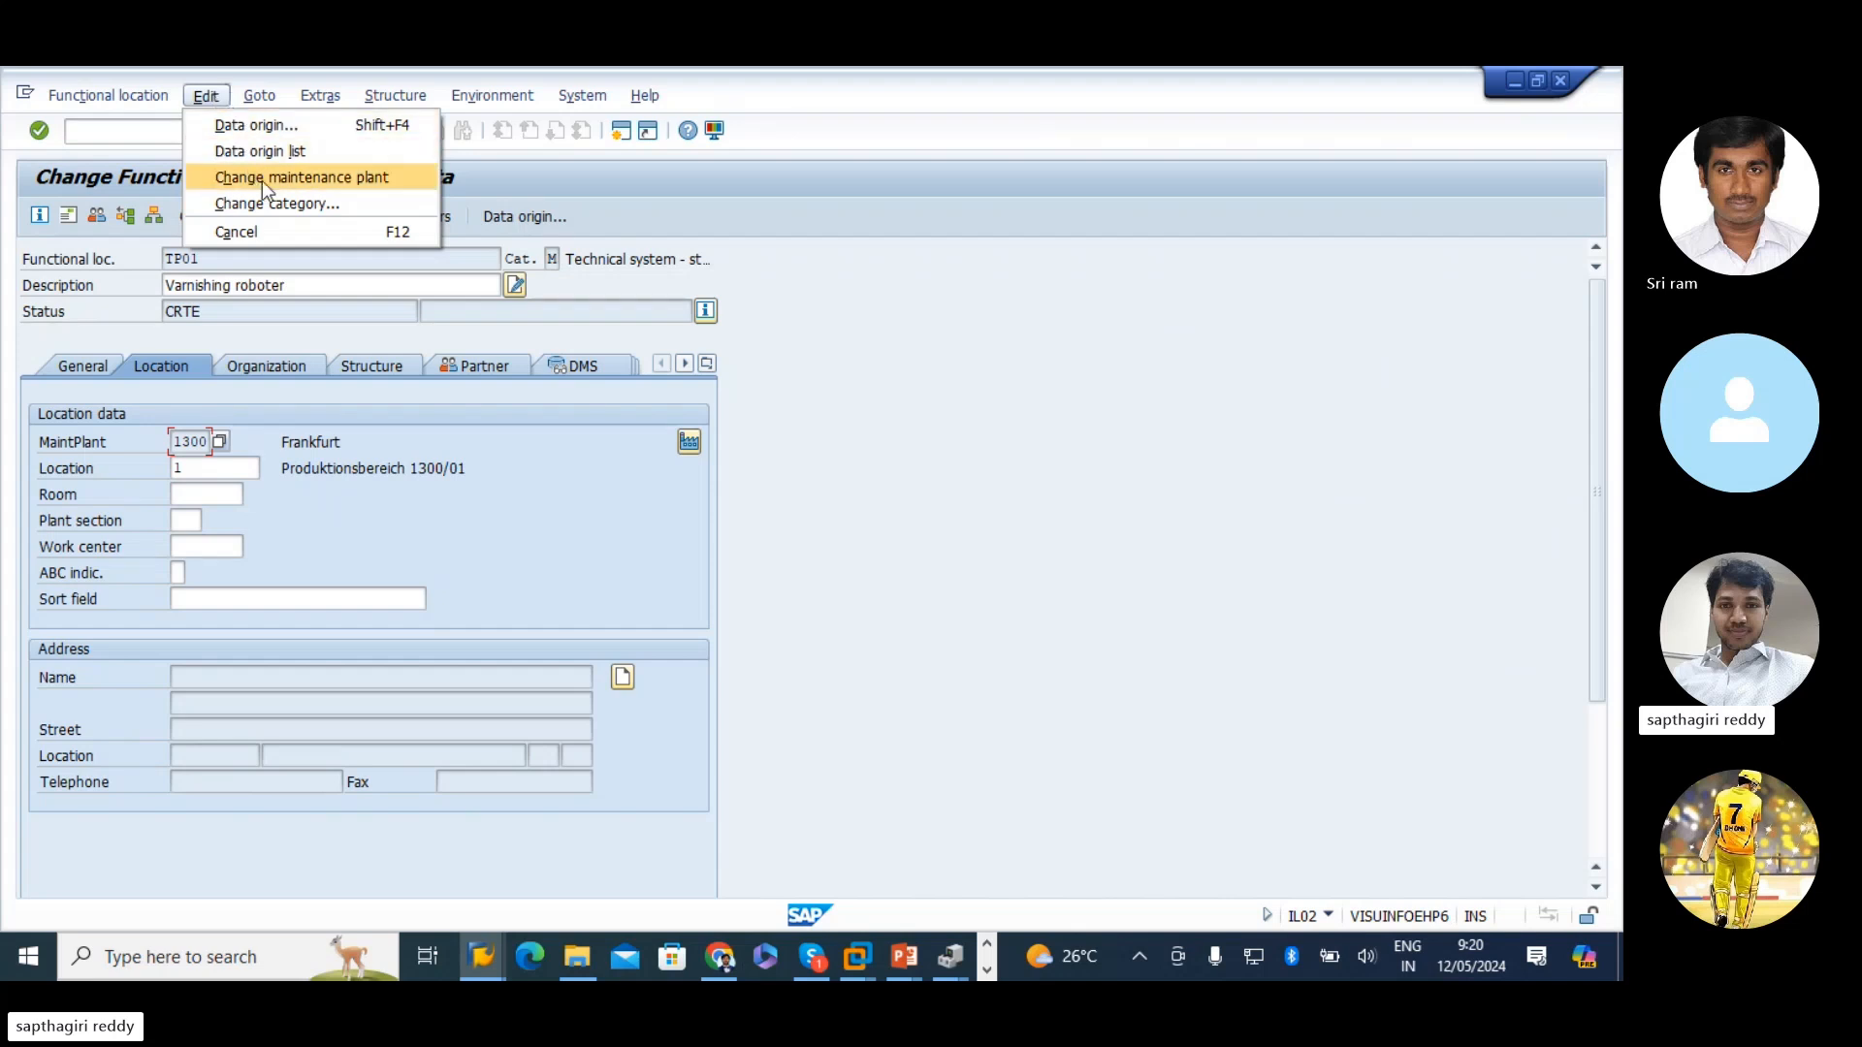
click(363, 470)
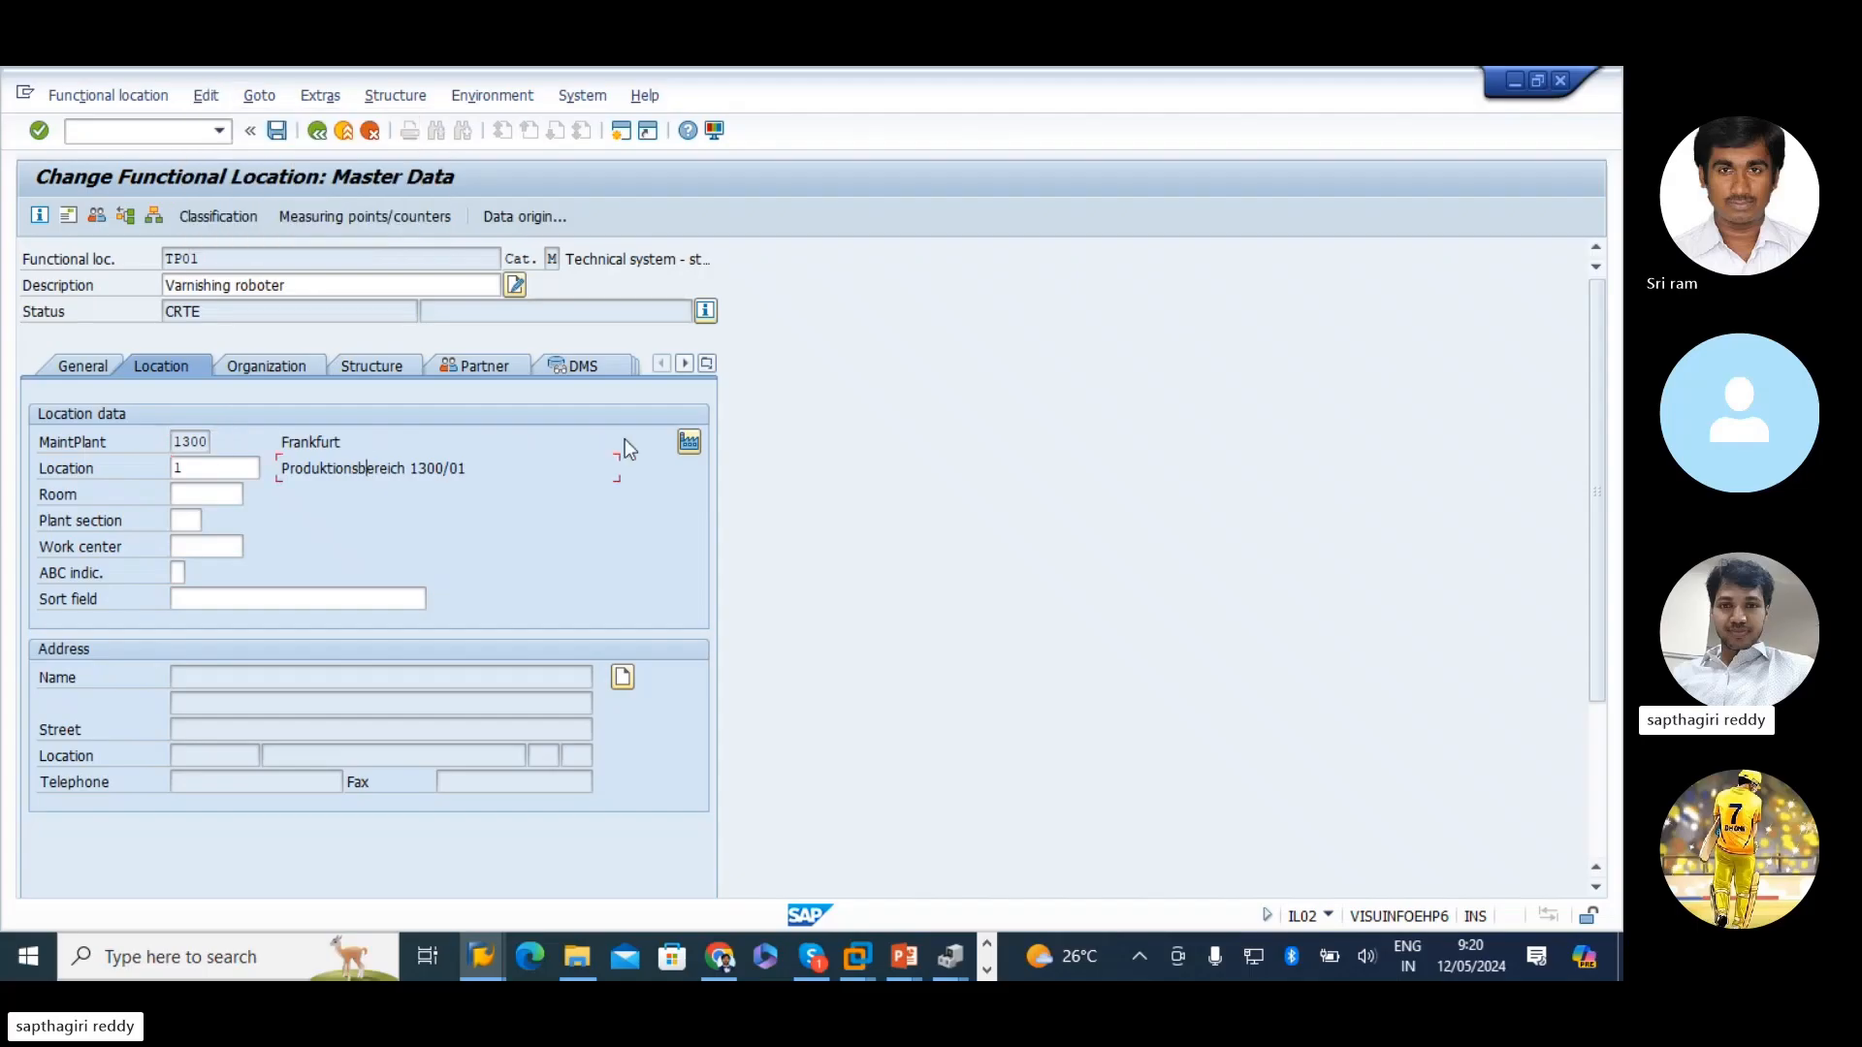
click(690, 441)
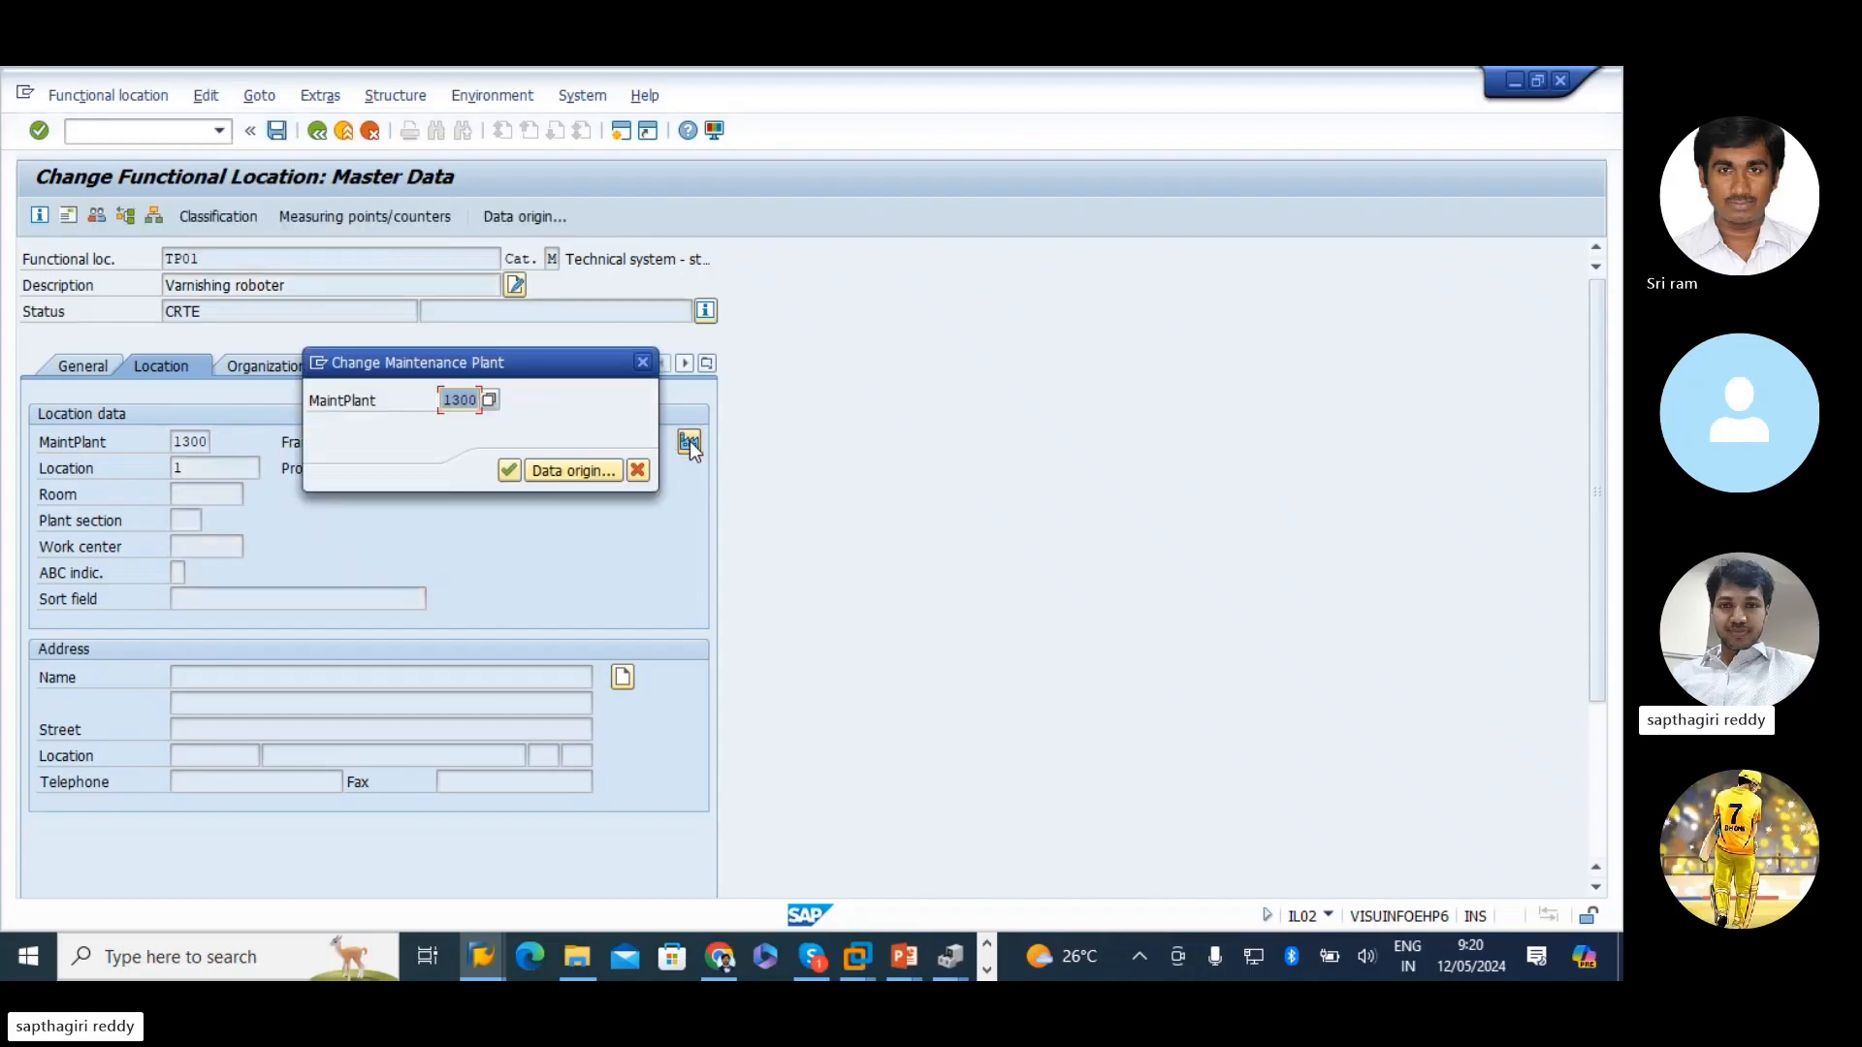
drag(452, 347, 466, 445)
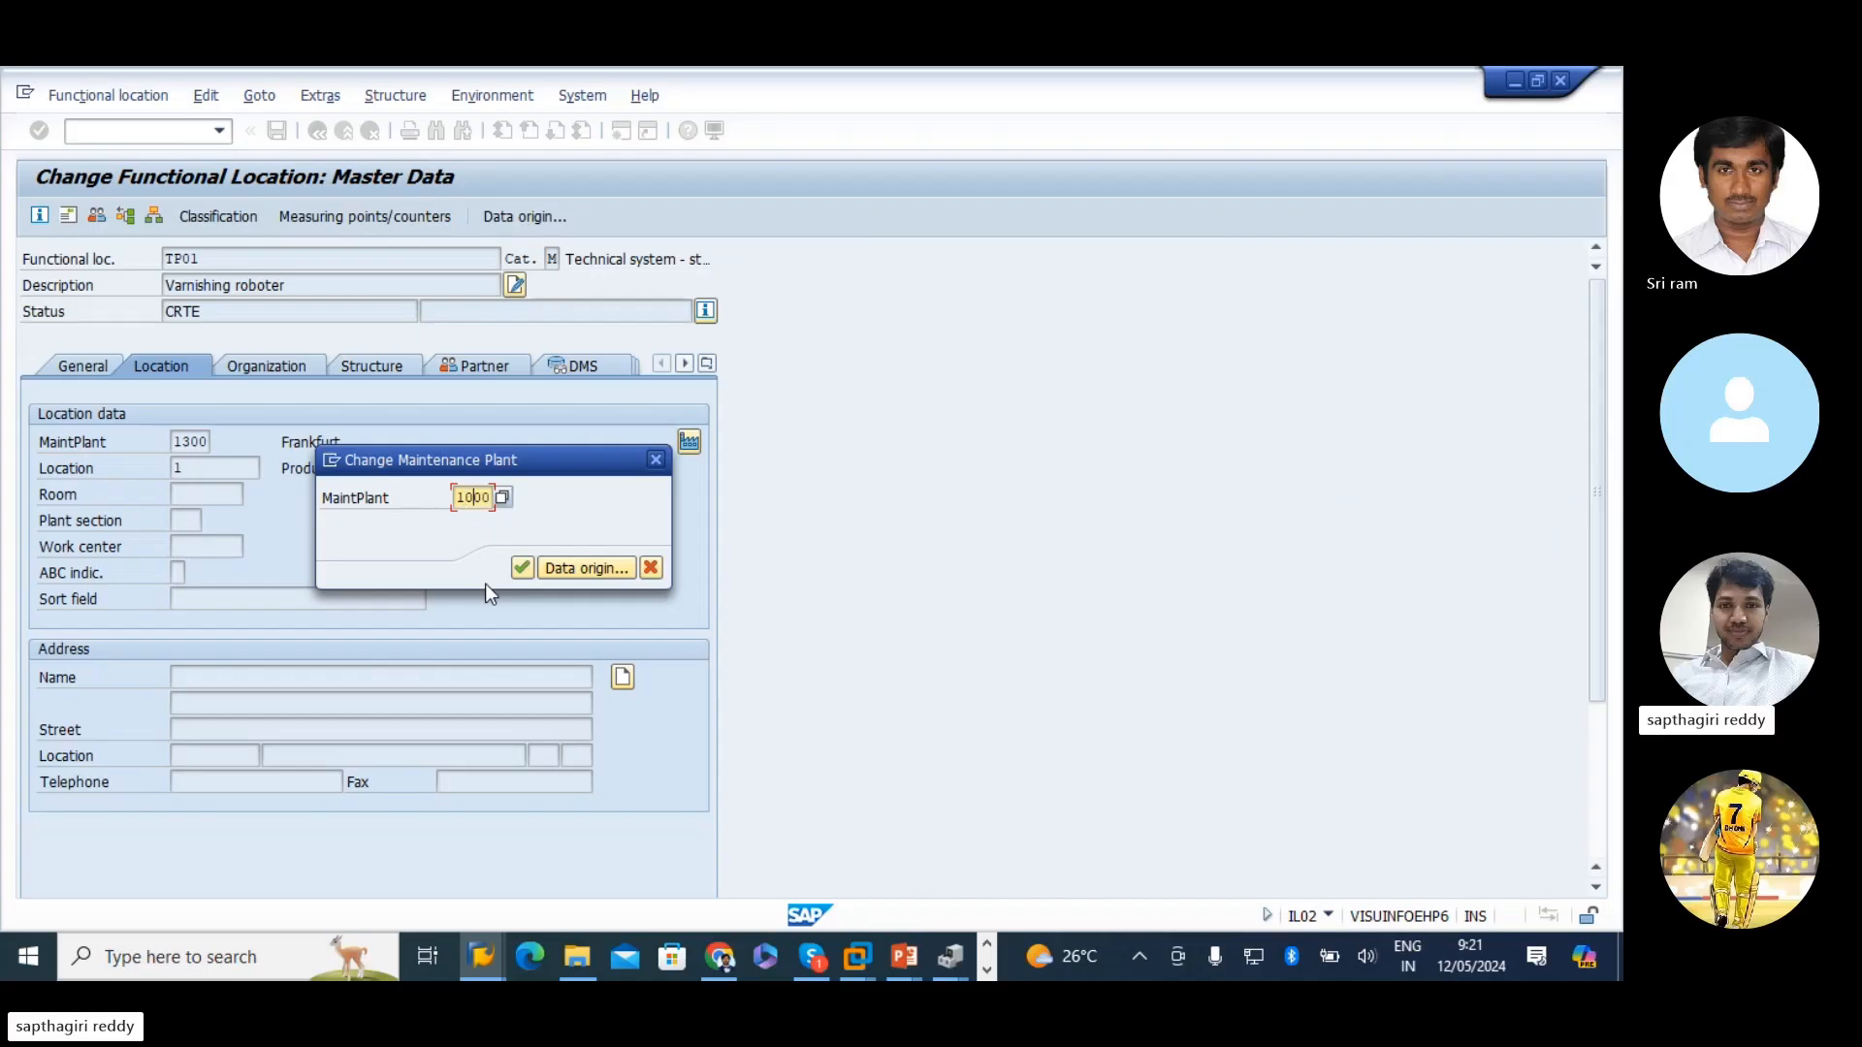
text(0)
key(Return)
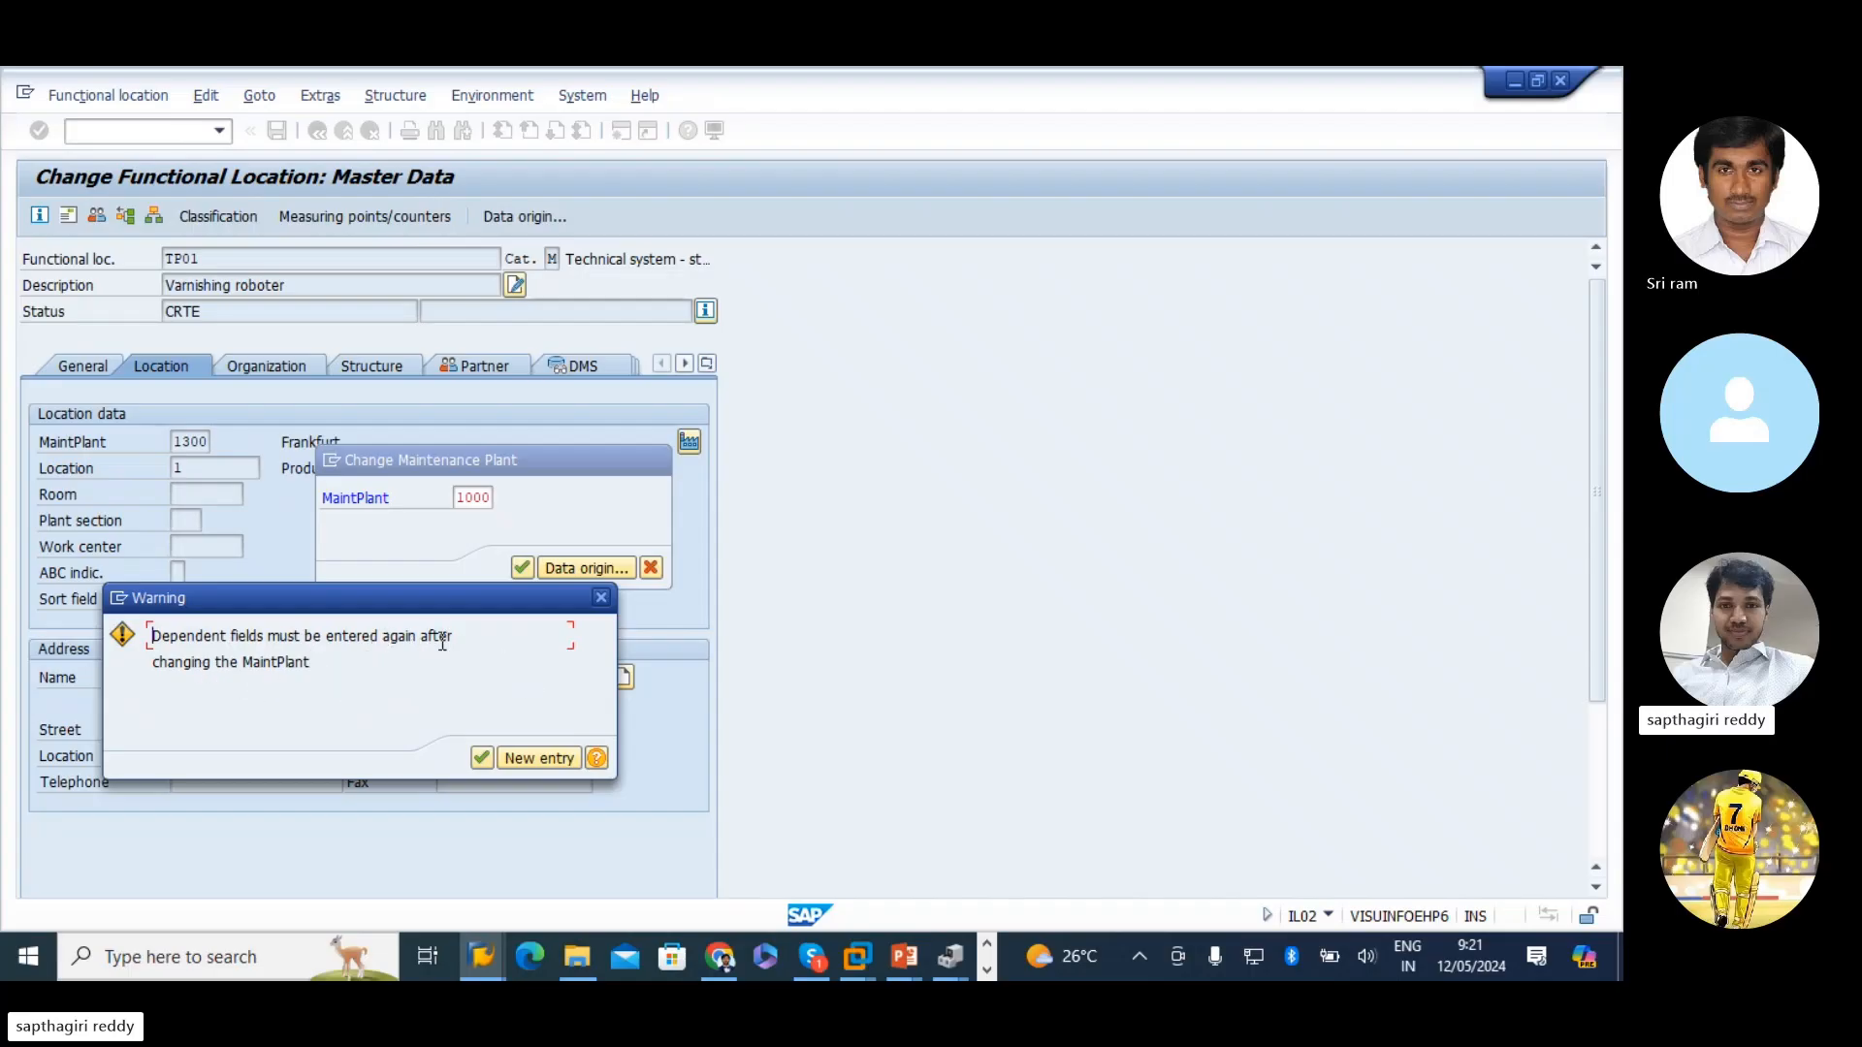
- Capture the TP01 screen with its warning dialog, switch to SAP_PM_G20.xlsx in Excel and paste it at A64 of sheet FL
key(super+shift+s)
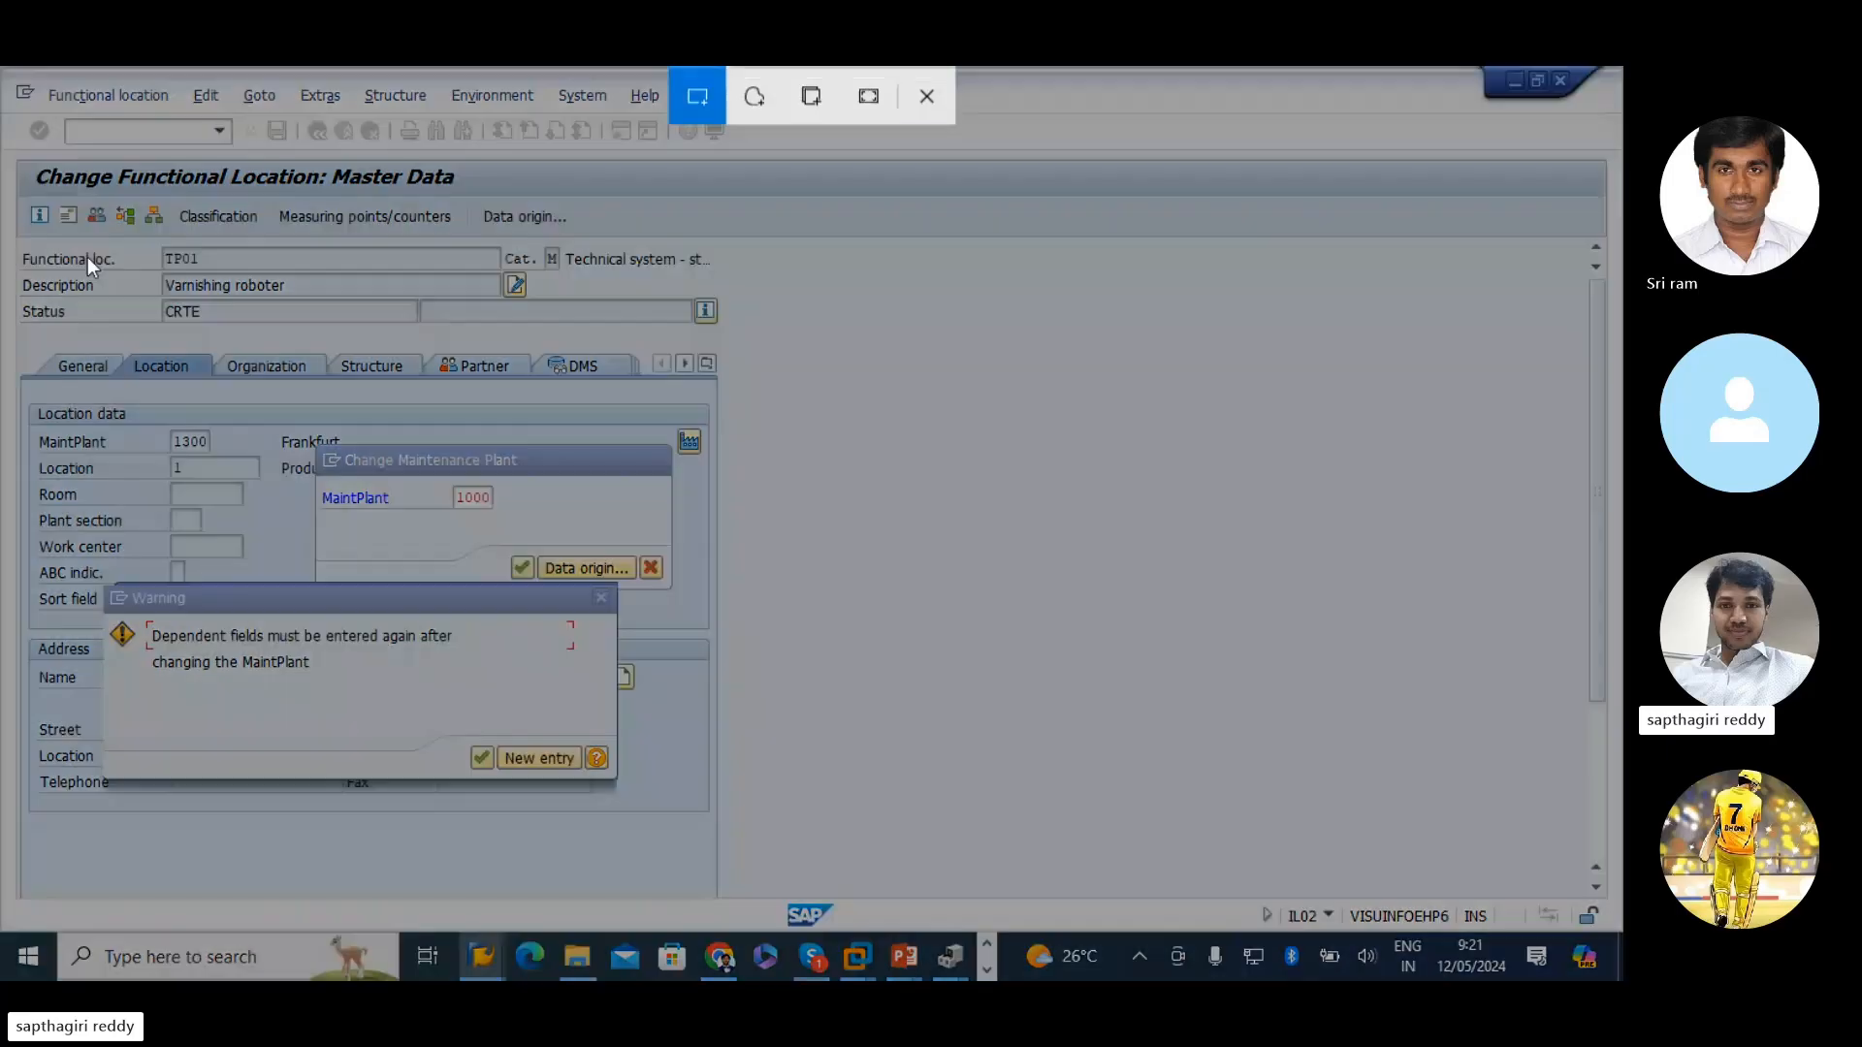
drag(17, 155, 794, 848)
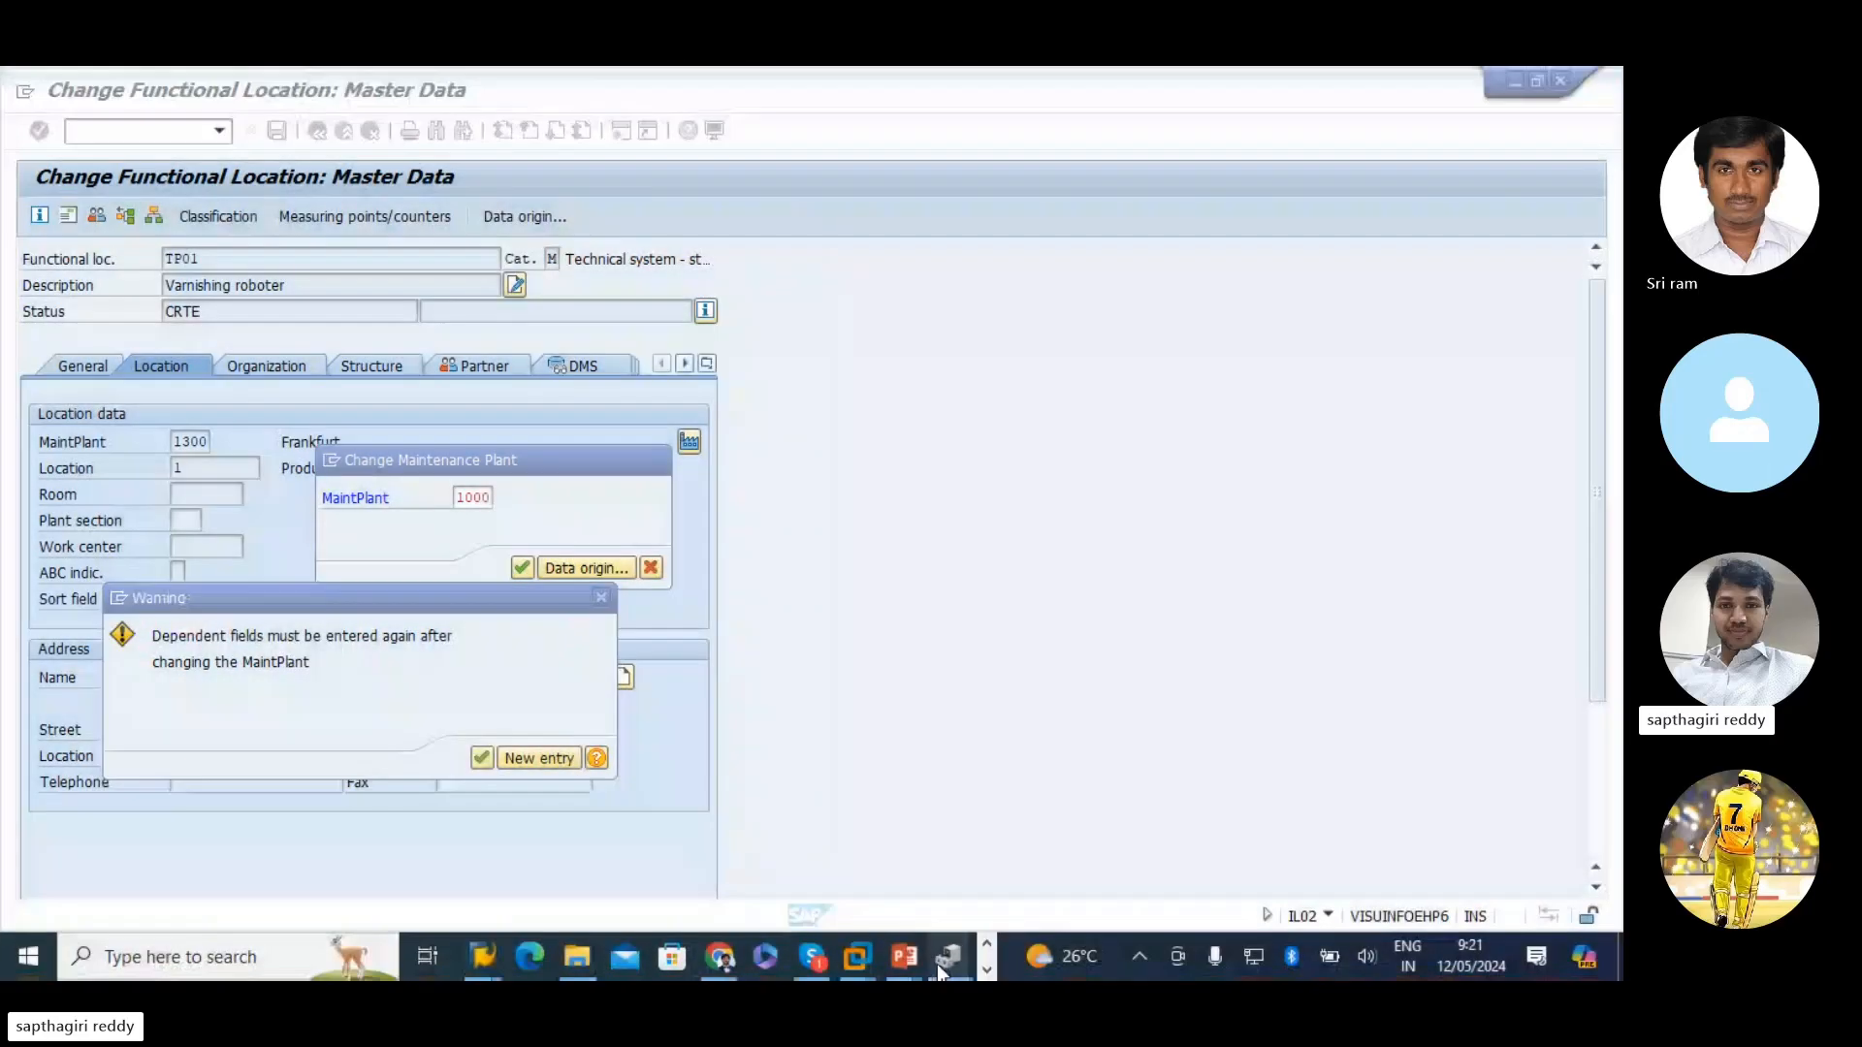
click(987, 969)
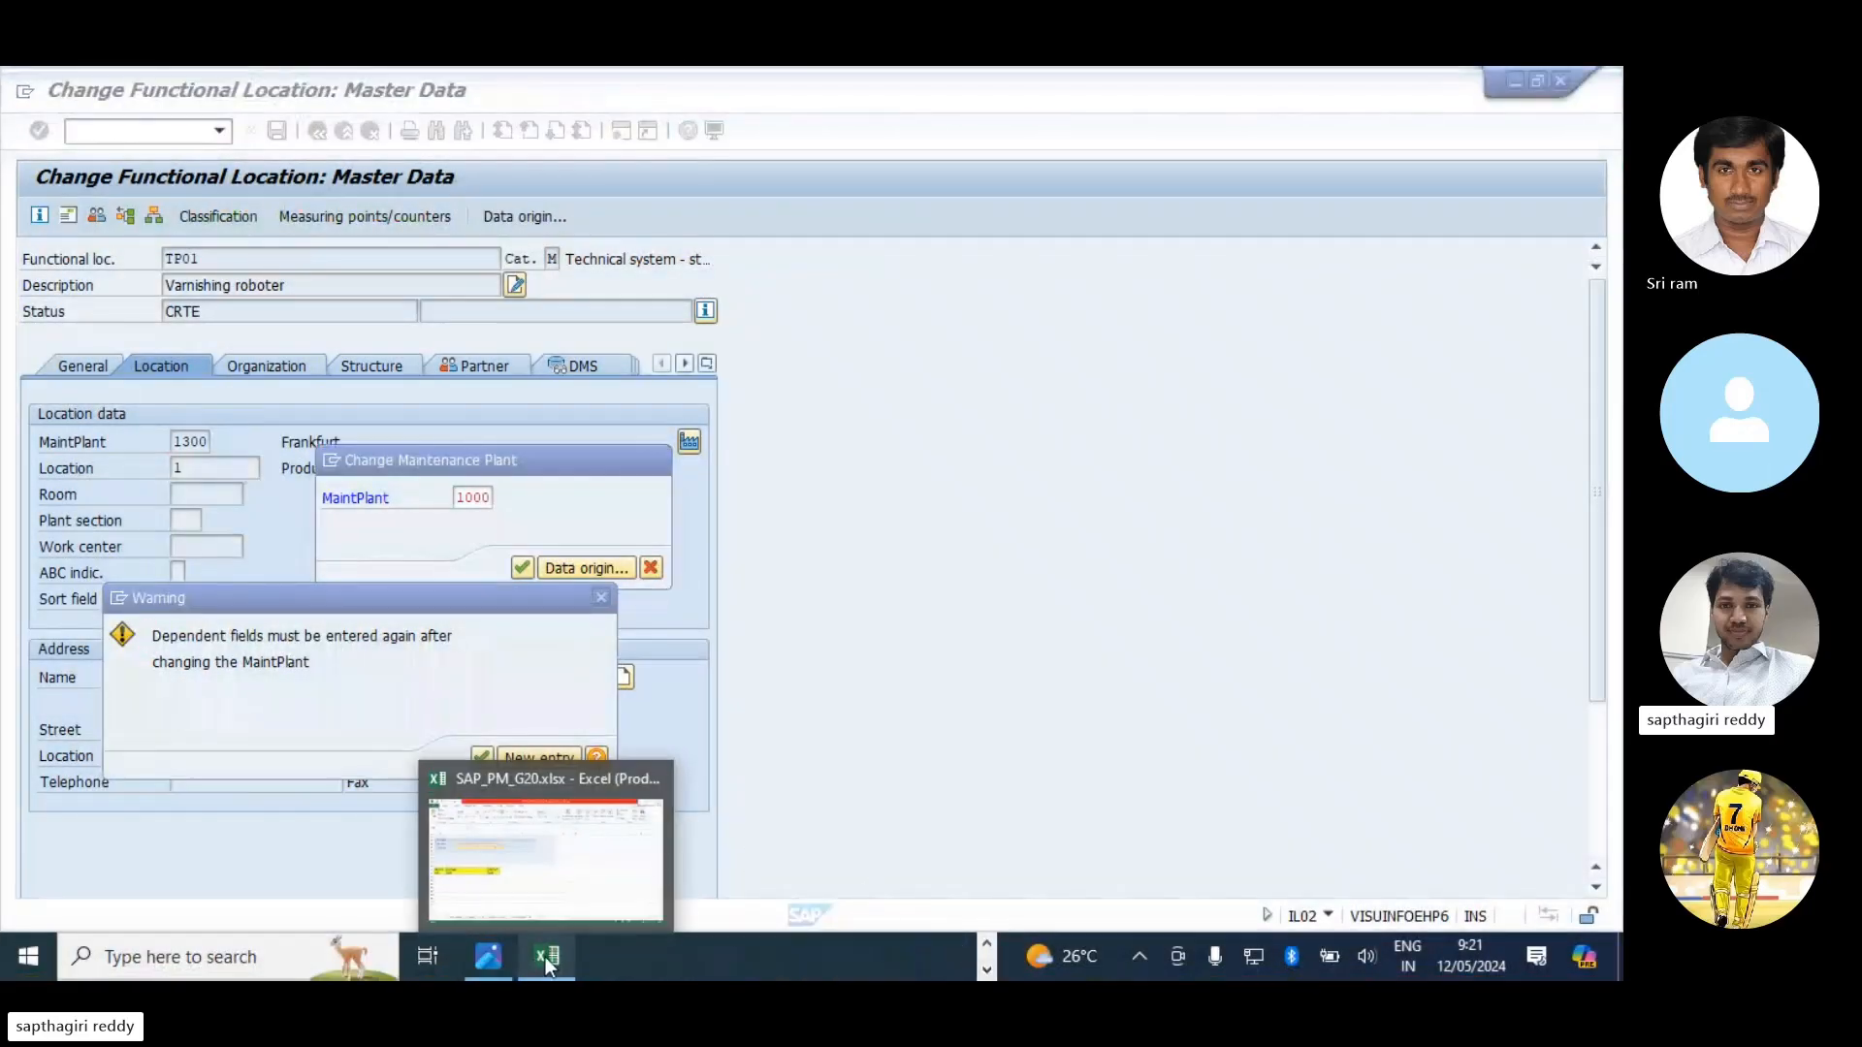
mouse_move(546, 957)
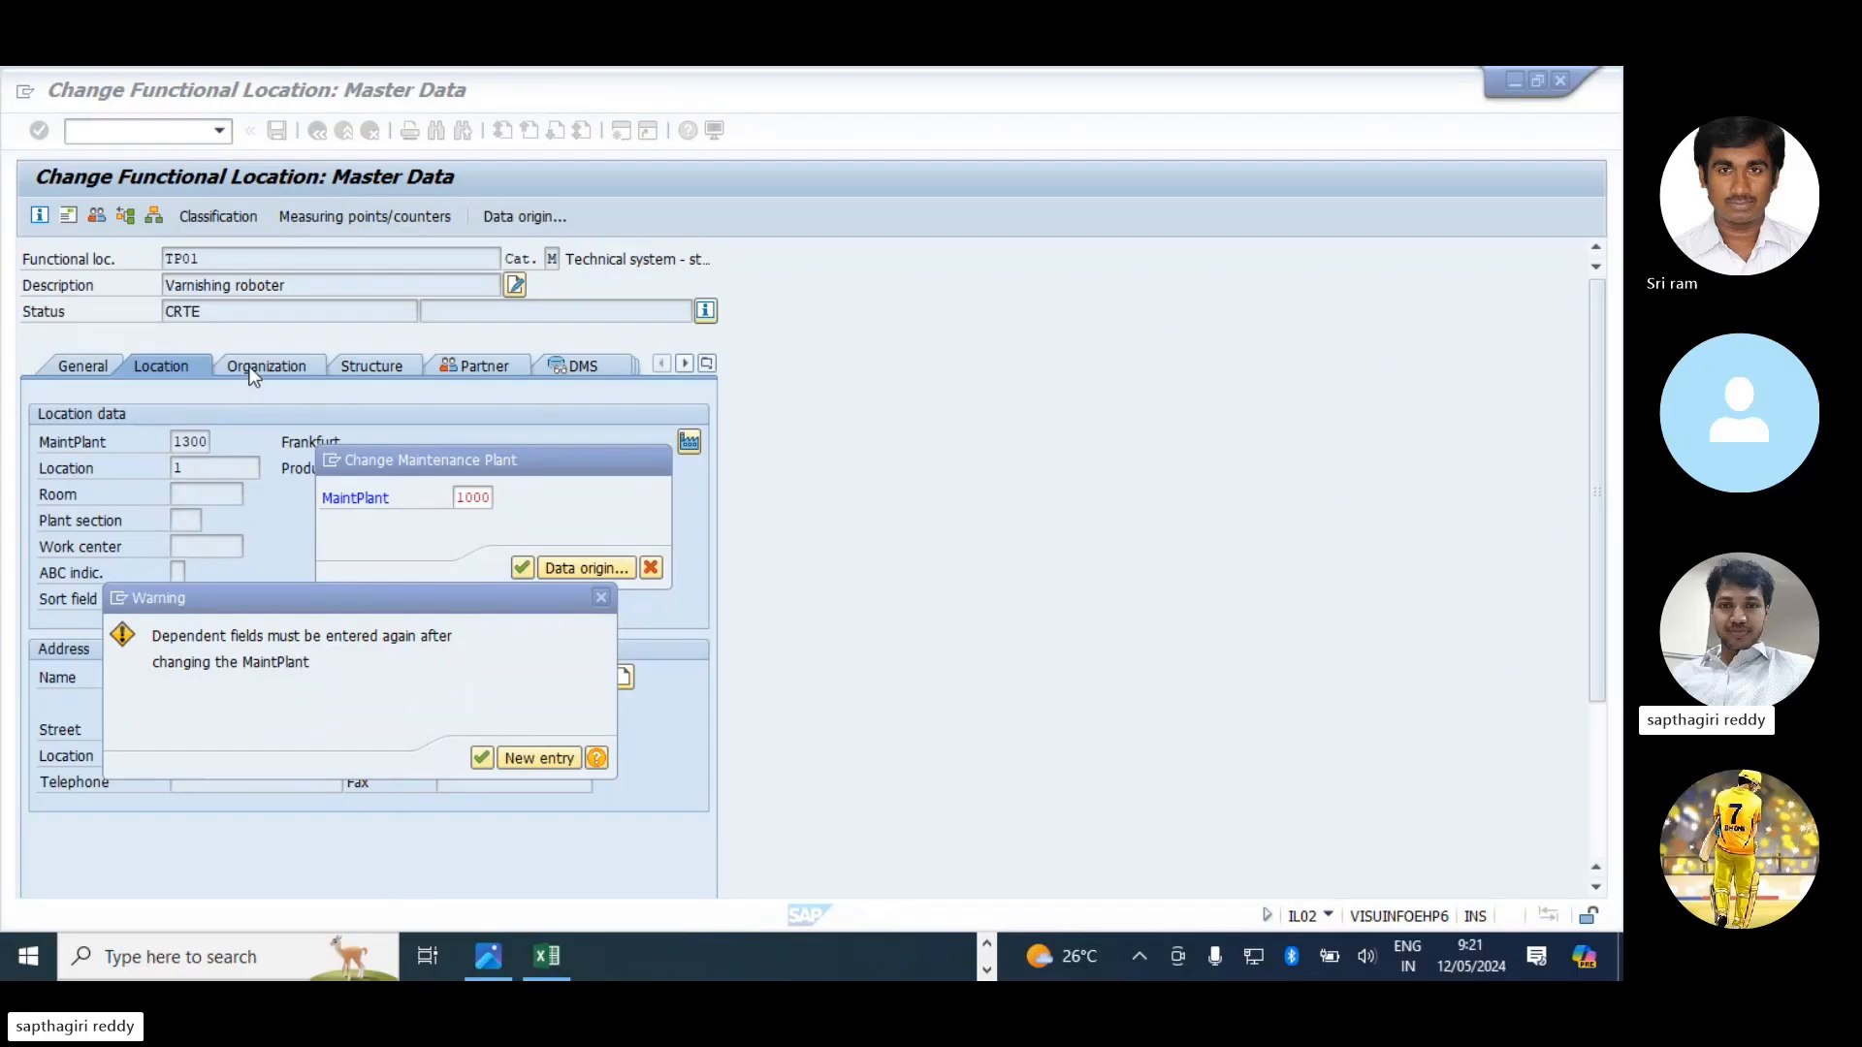
click(541, 958)
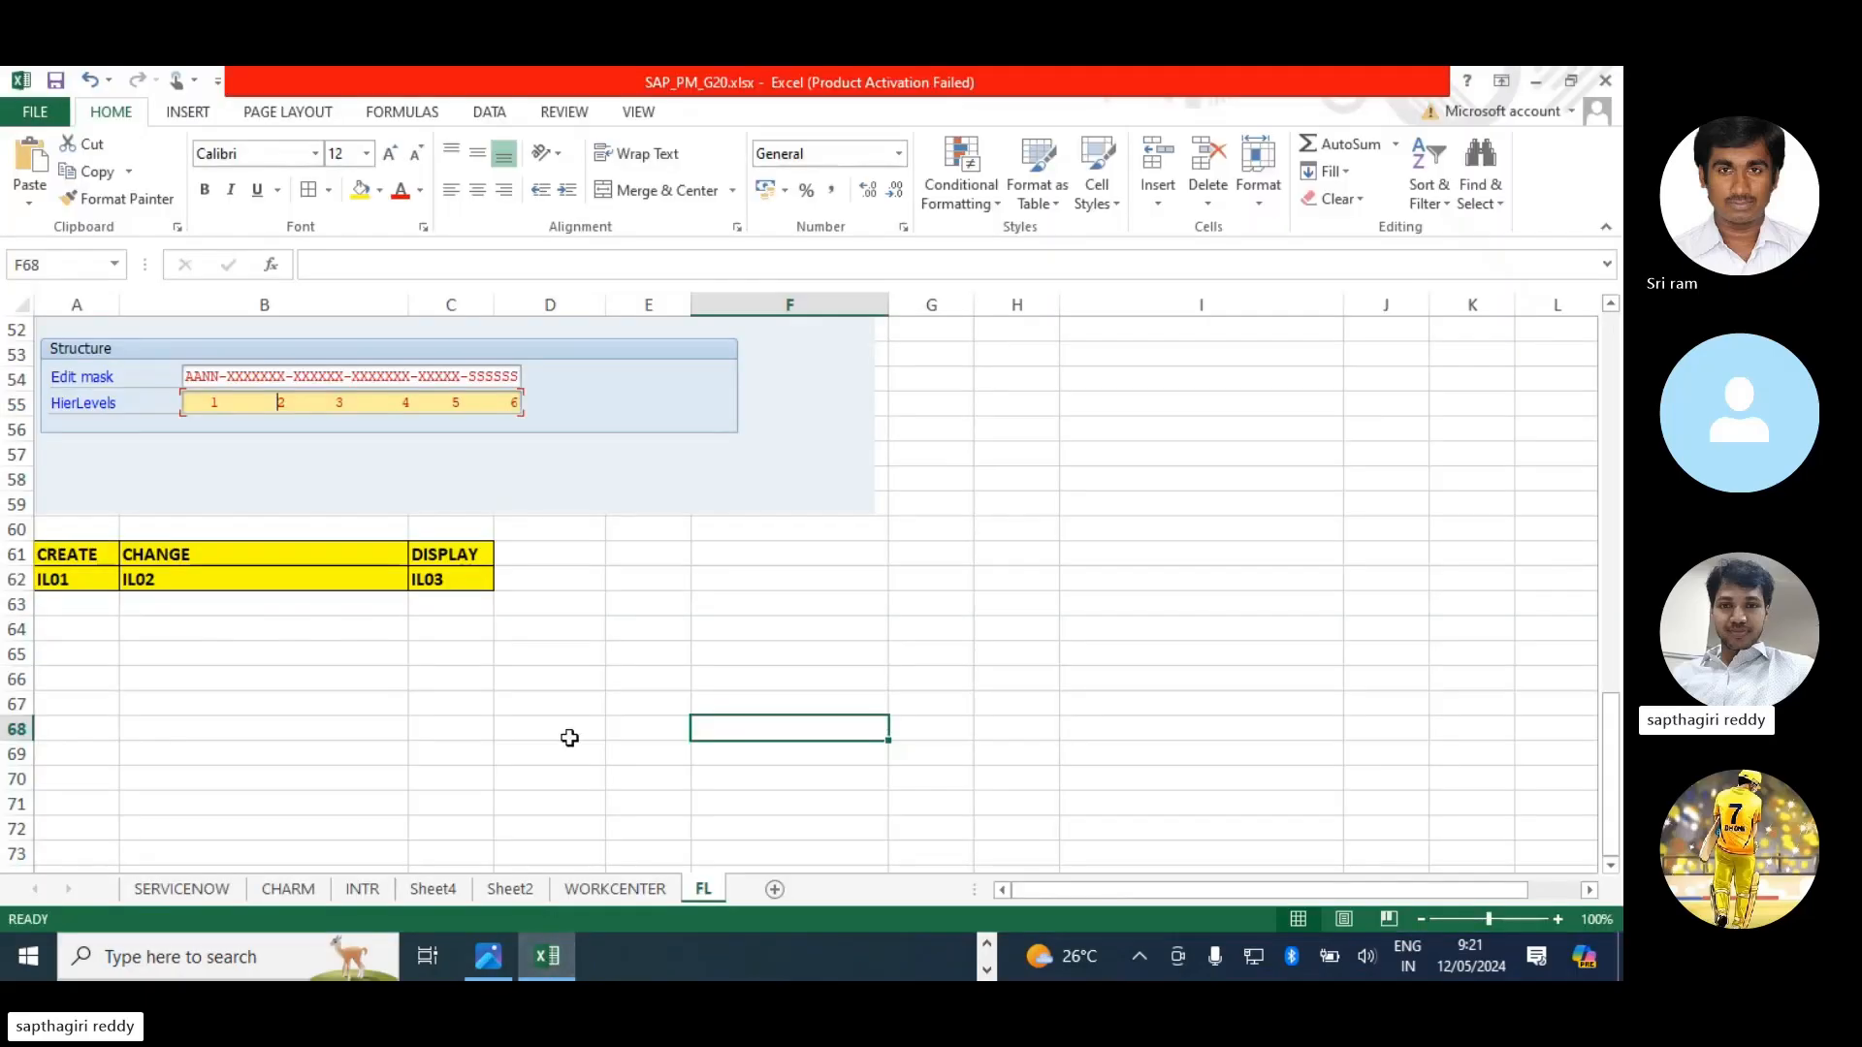
click(62, 631)
key(ctrl+v)
scroll(700, 585, down, 4)
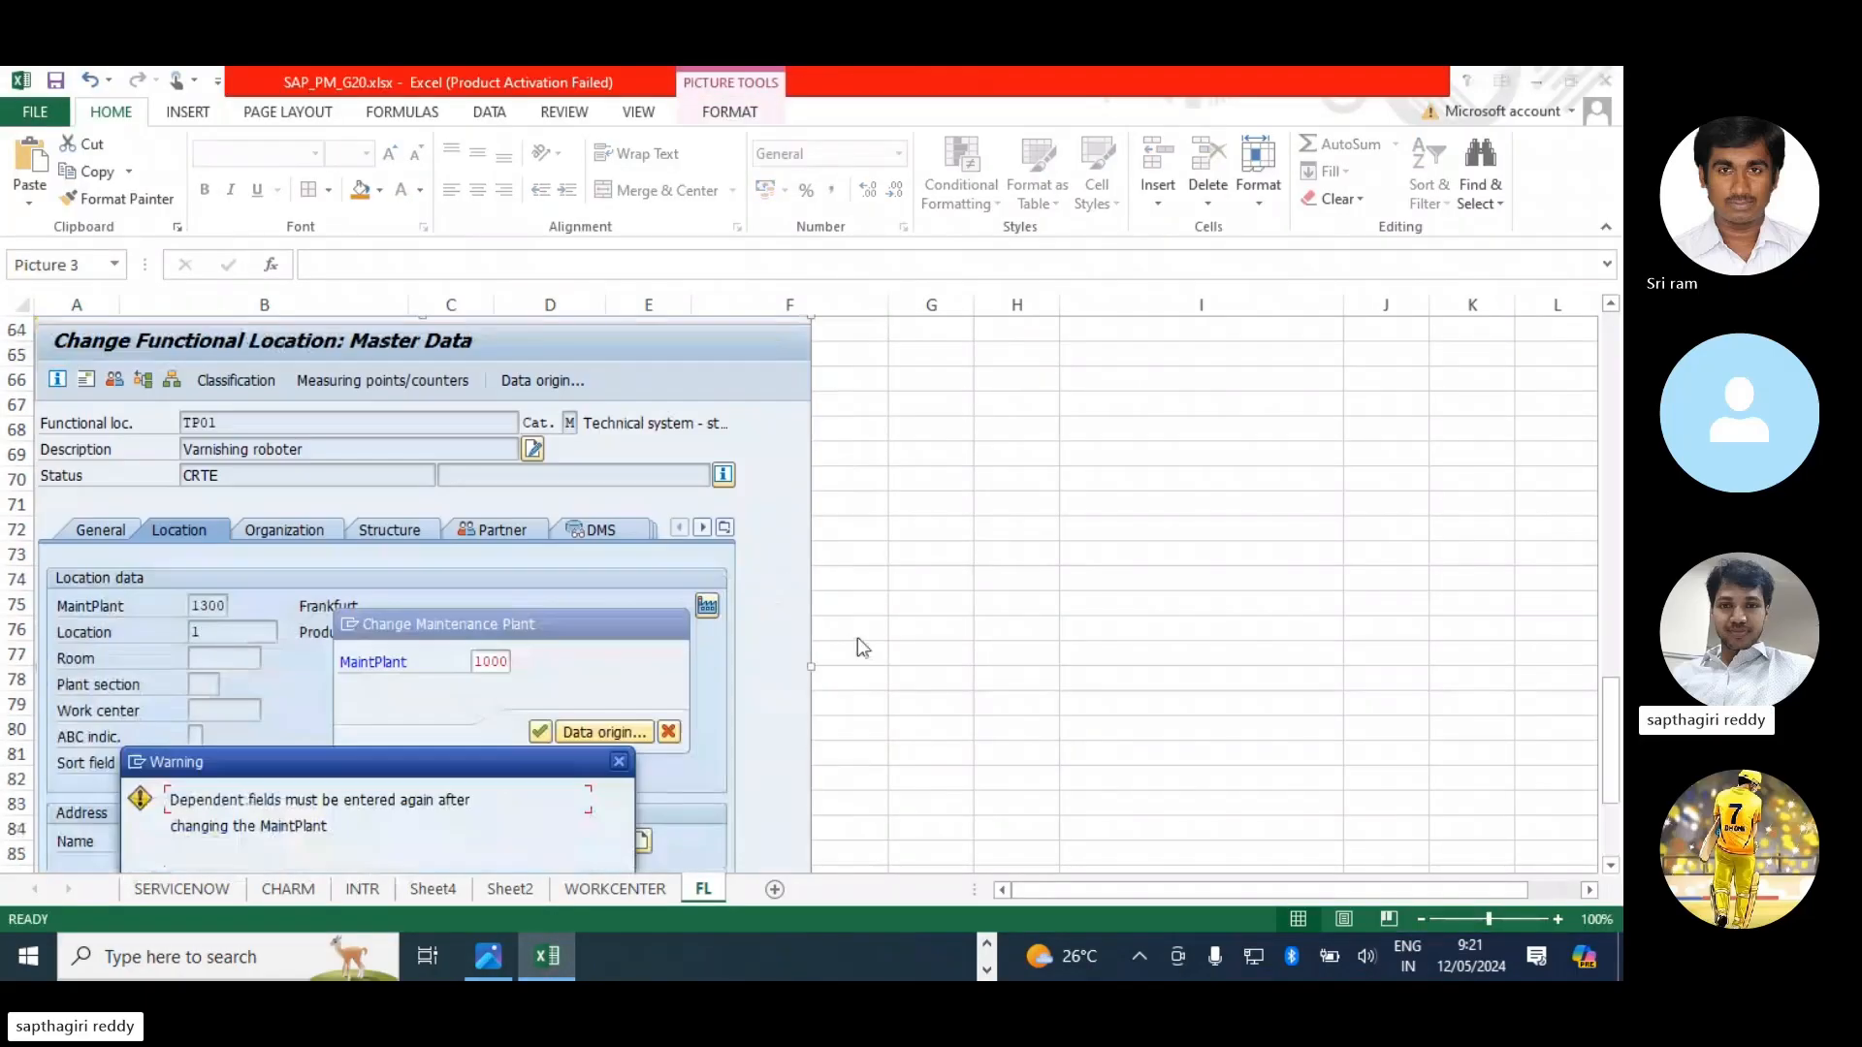
- Switch back to SAP and accept the warning to apply the new maintenance plant to TP01
key(alt+Tab)
click(483, 757)
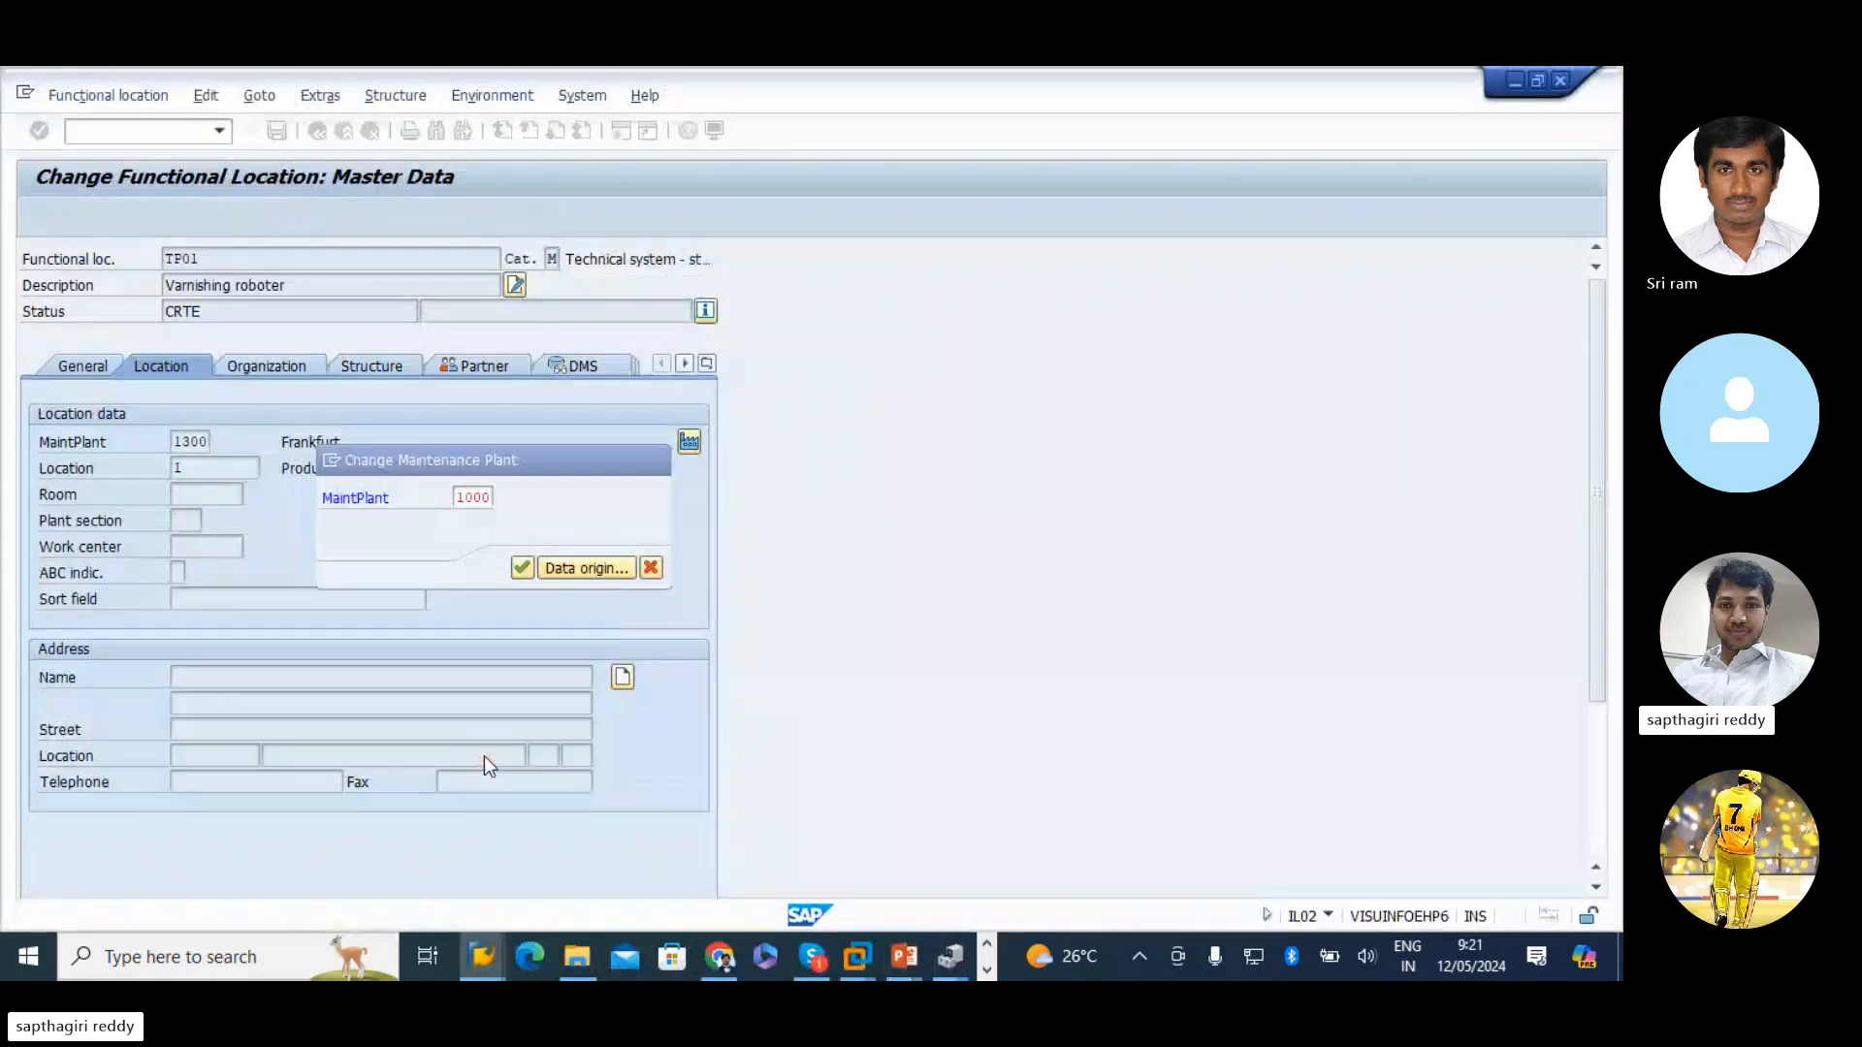
click(209, 468)
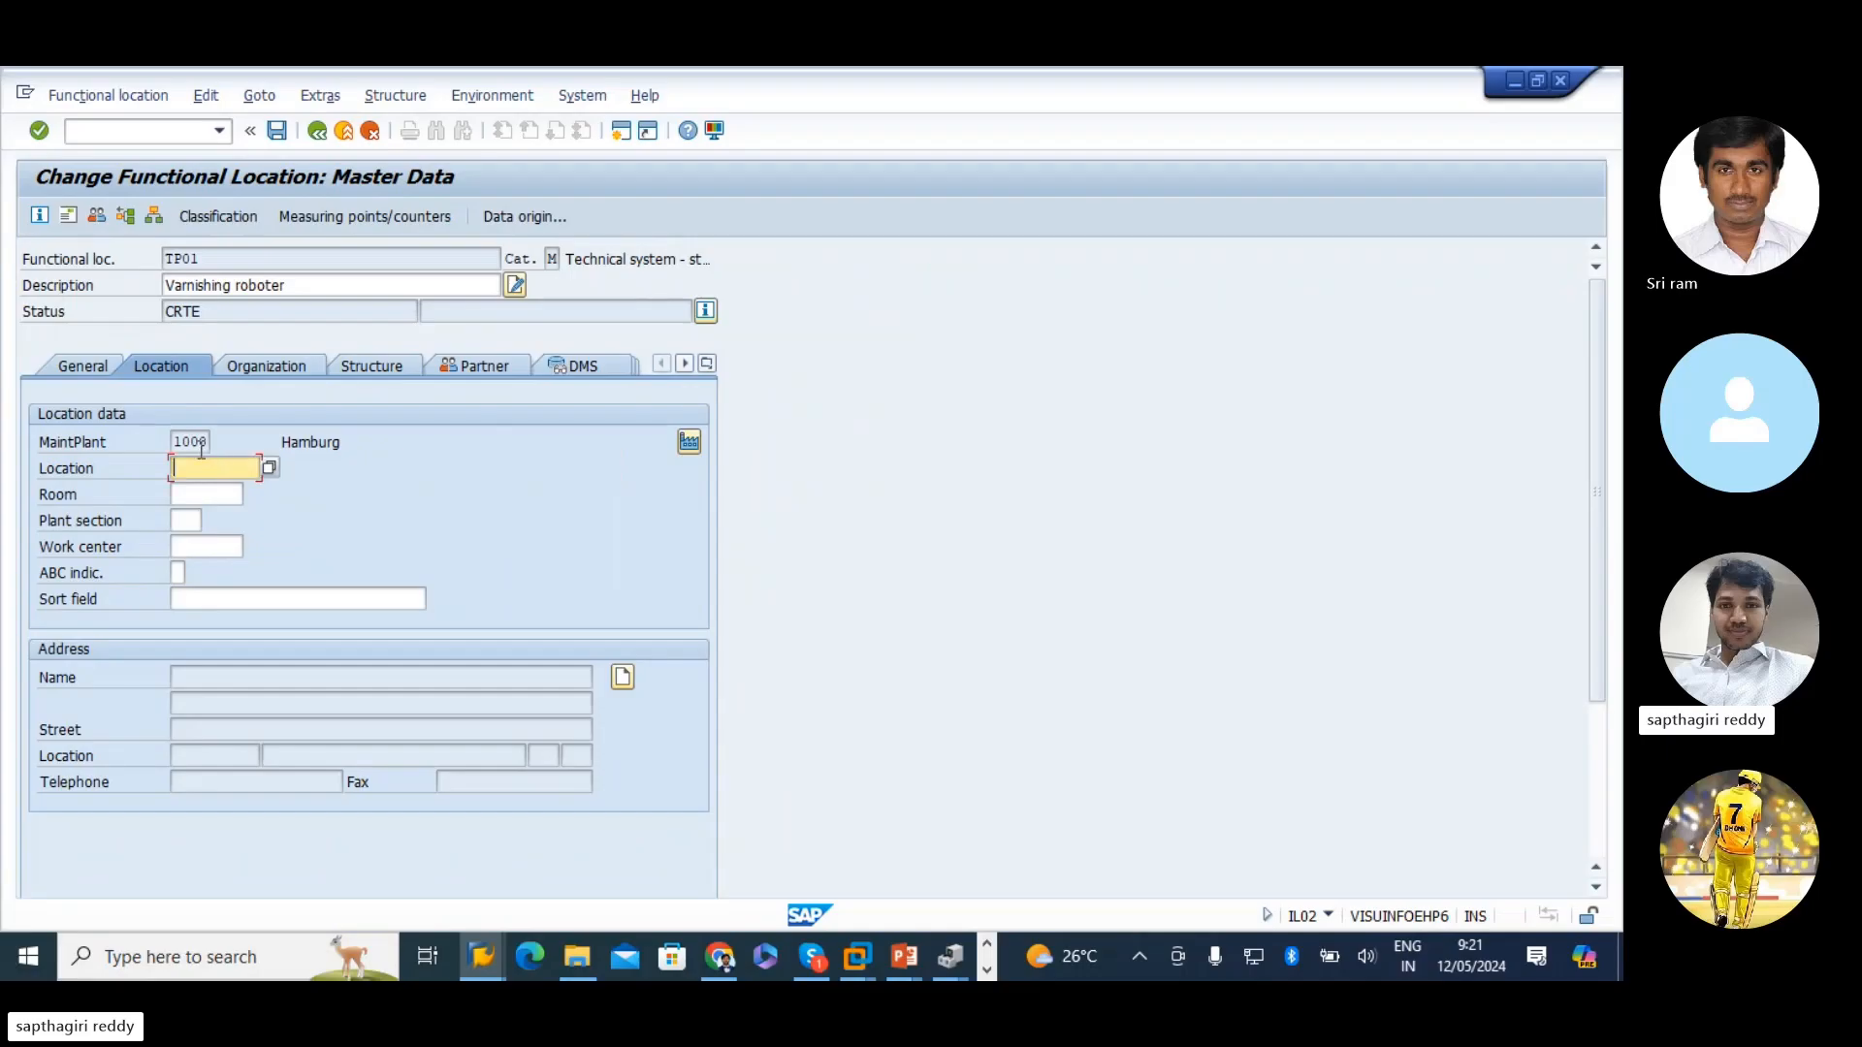
- Assign main work center RHDUME01 with plant 1000 in TP01's organization data
click(253, 374)
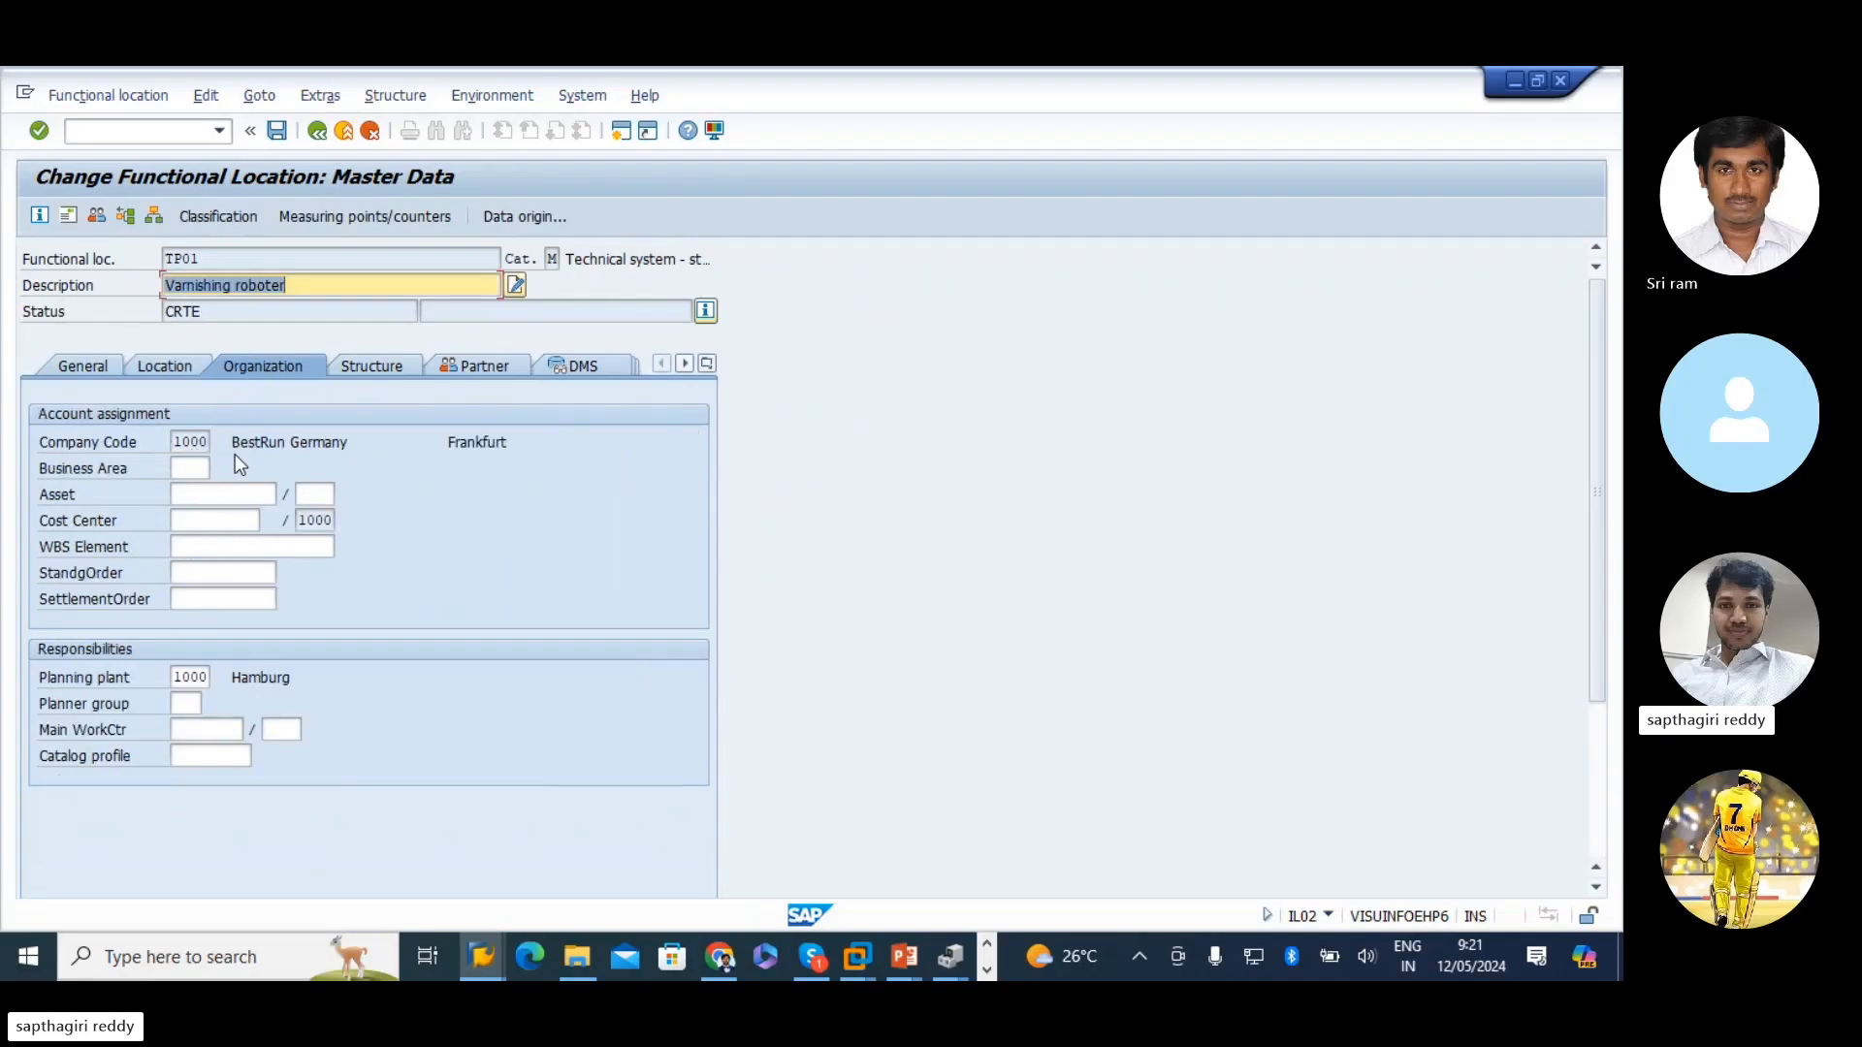
click(215, 733)
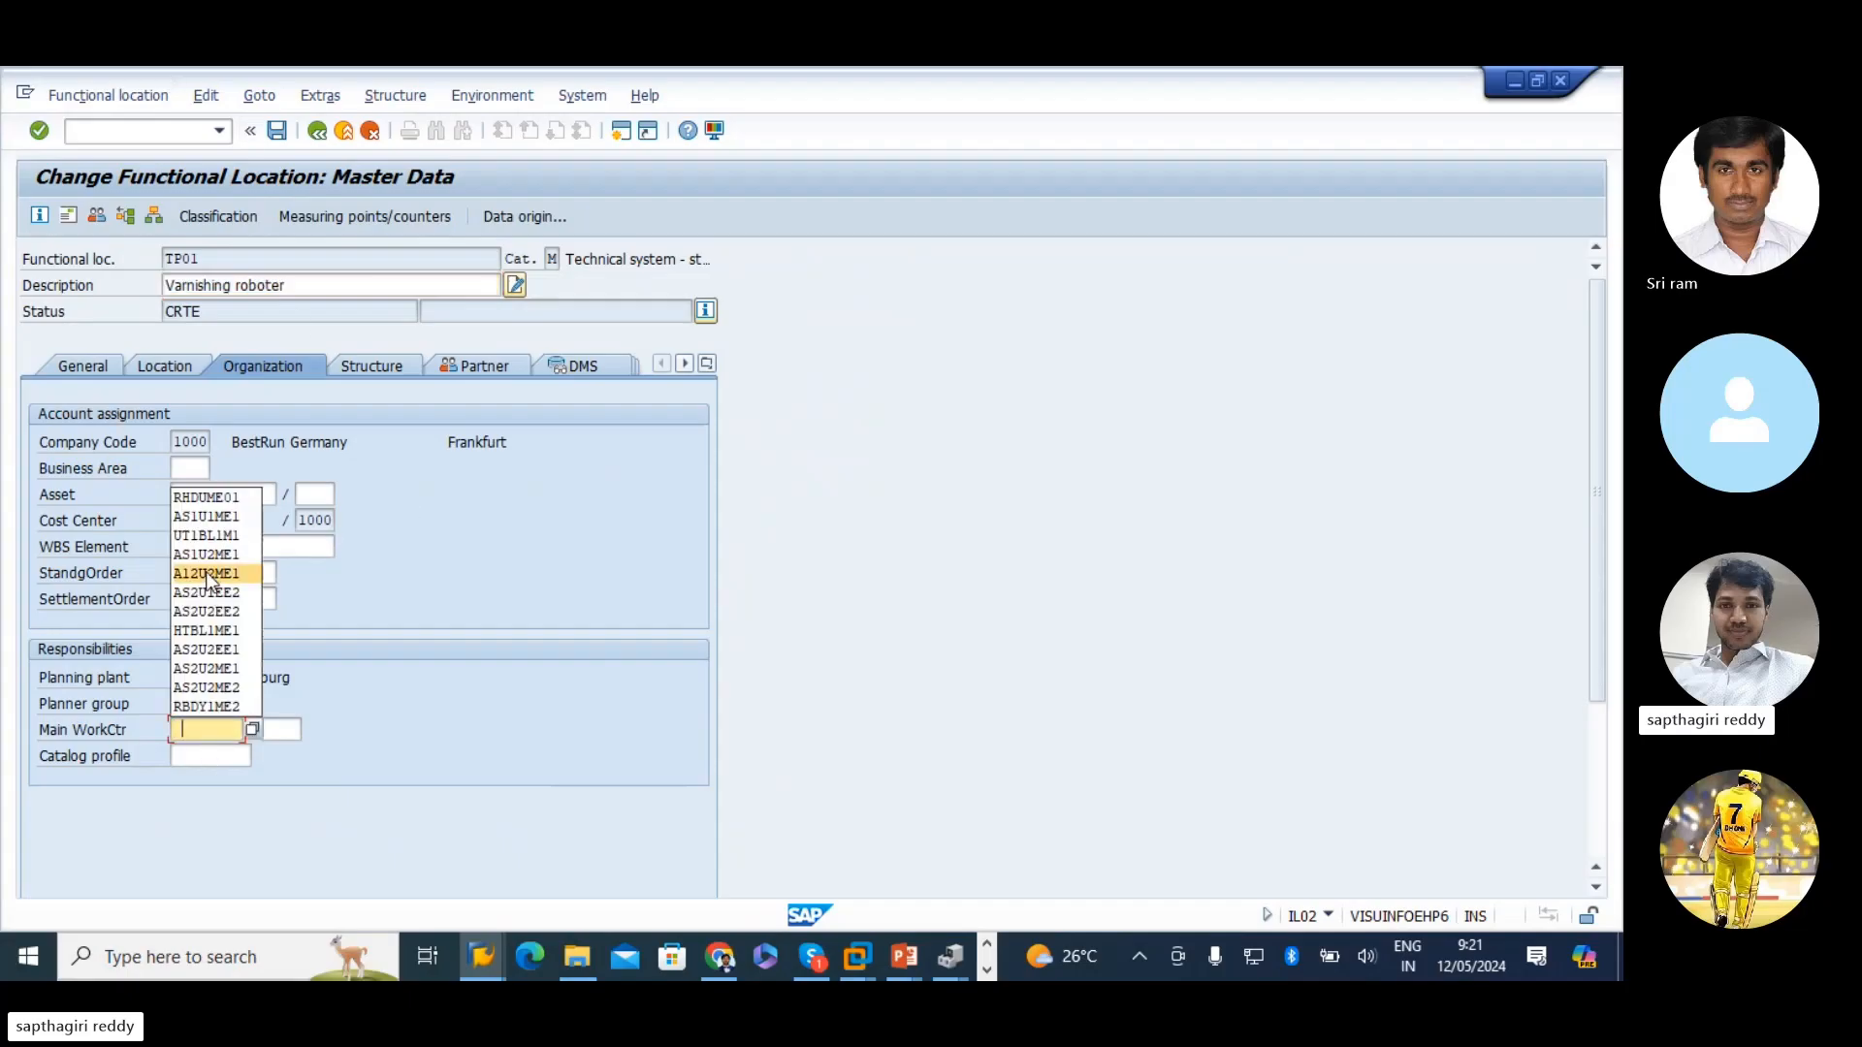
click(222, 500)
click(291, 731)
text(1000)
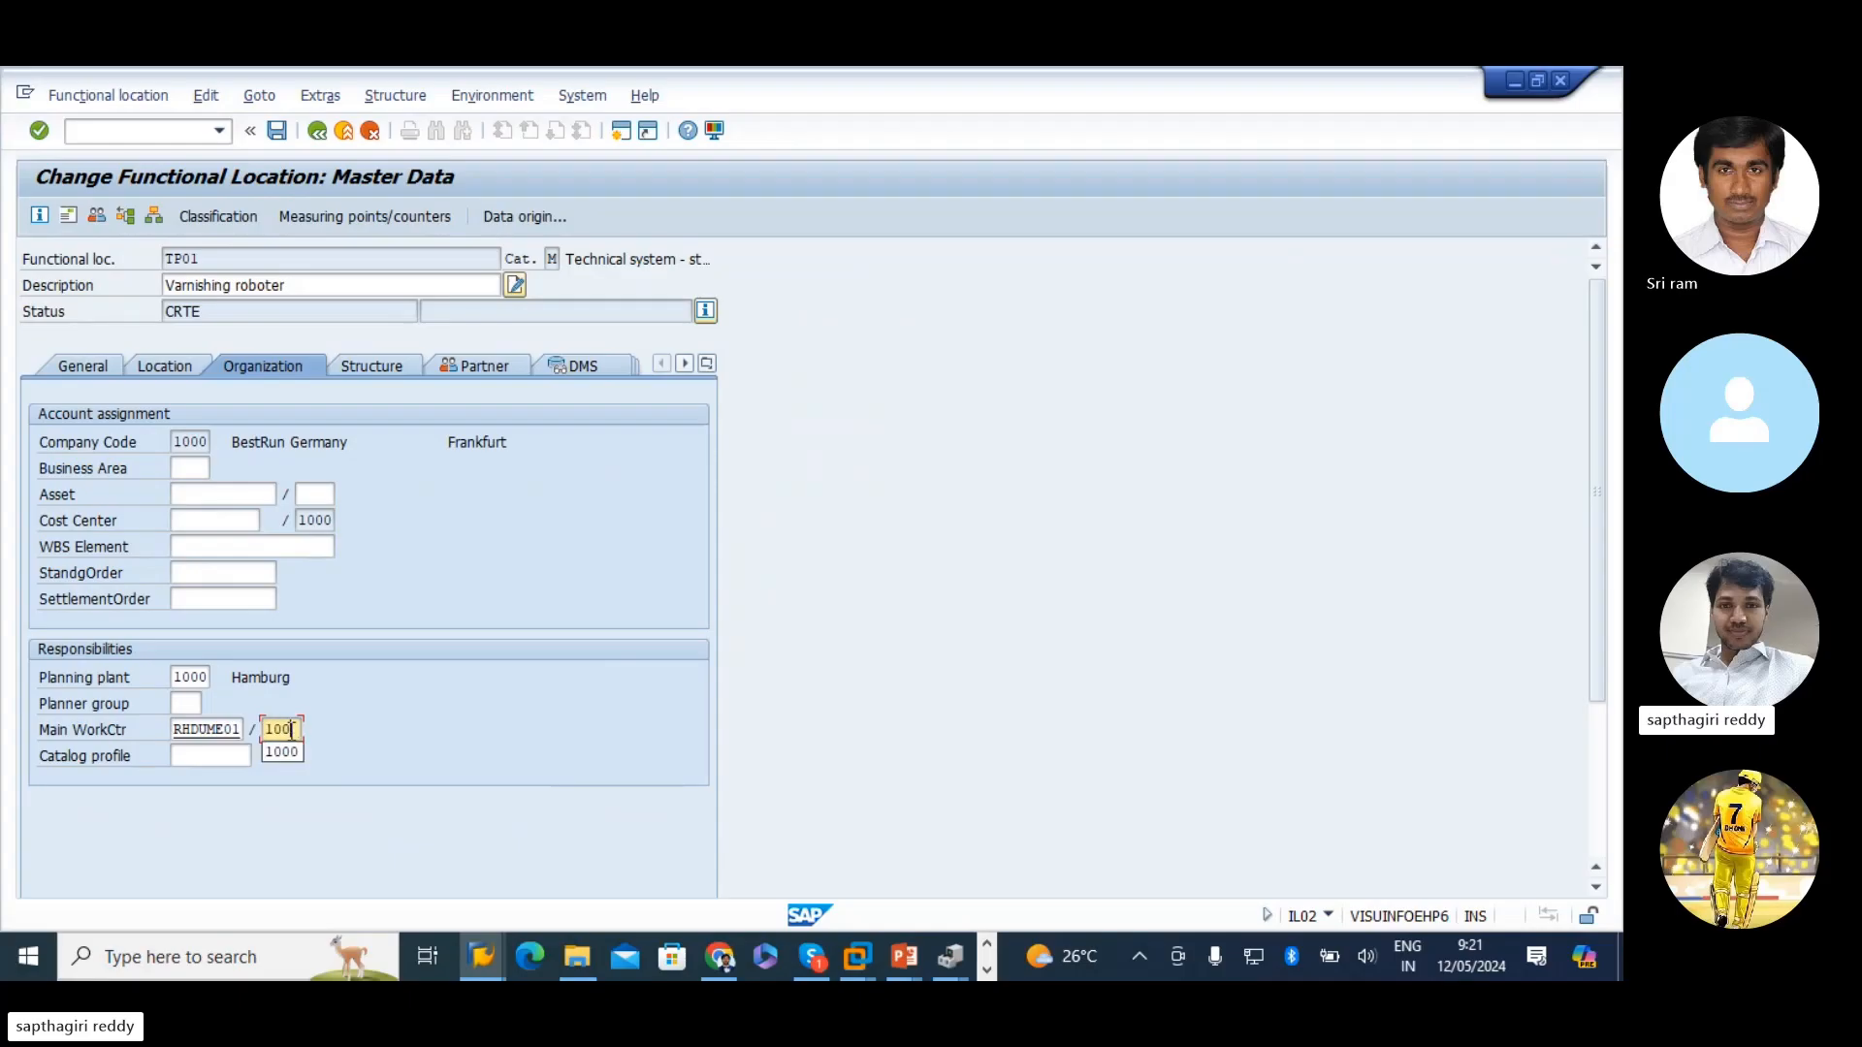
key(Return)
- Set the location to RMHS-TS in TP01's location data
click(167, 369)
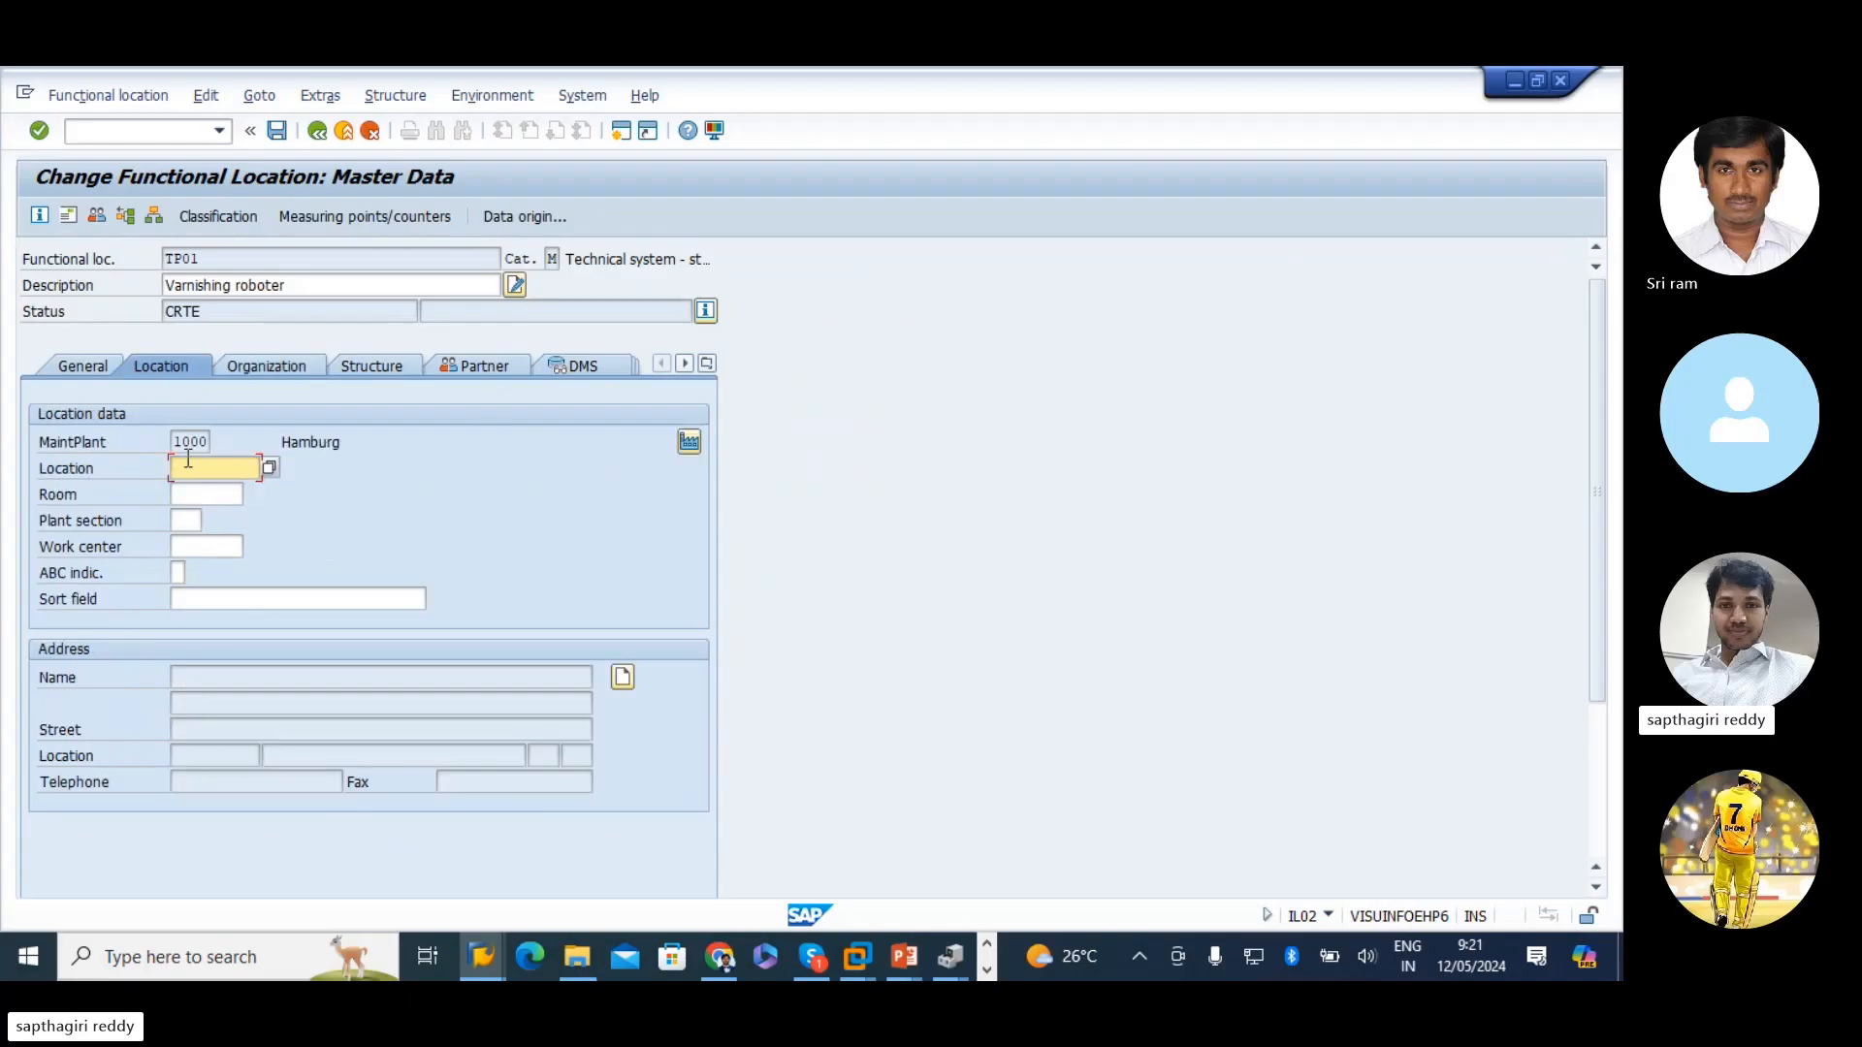
key(BackSpace)
click(224, 492)
key(Return)
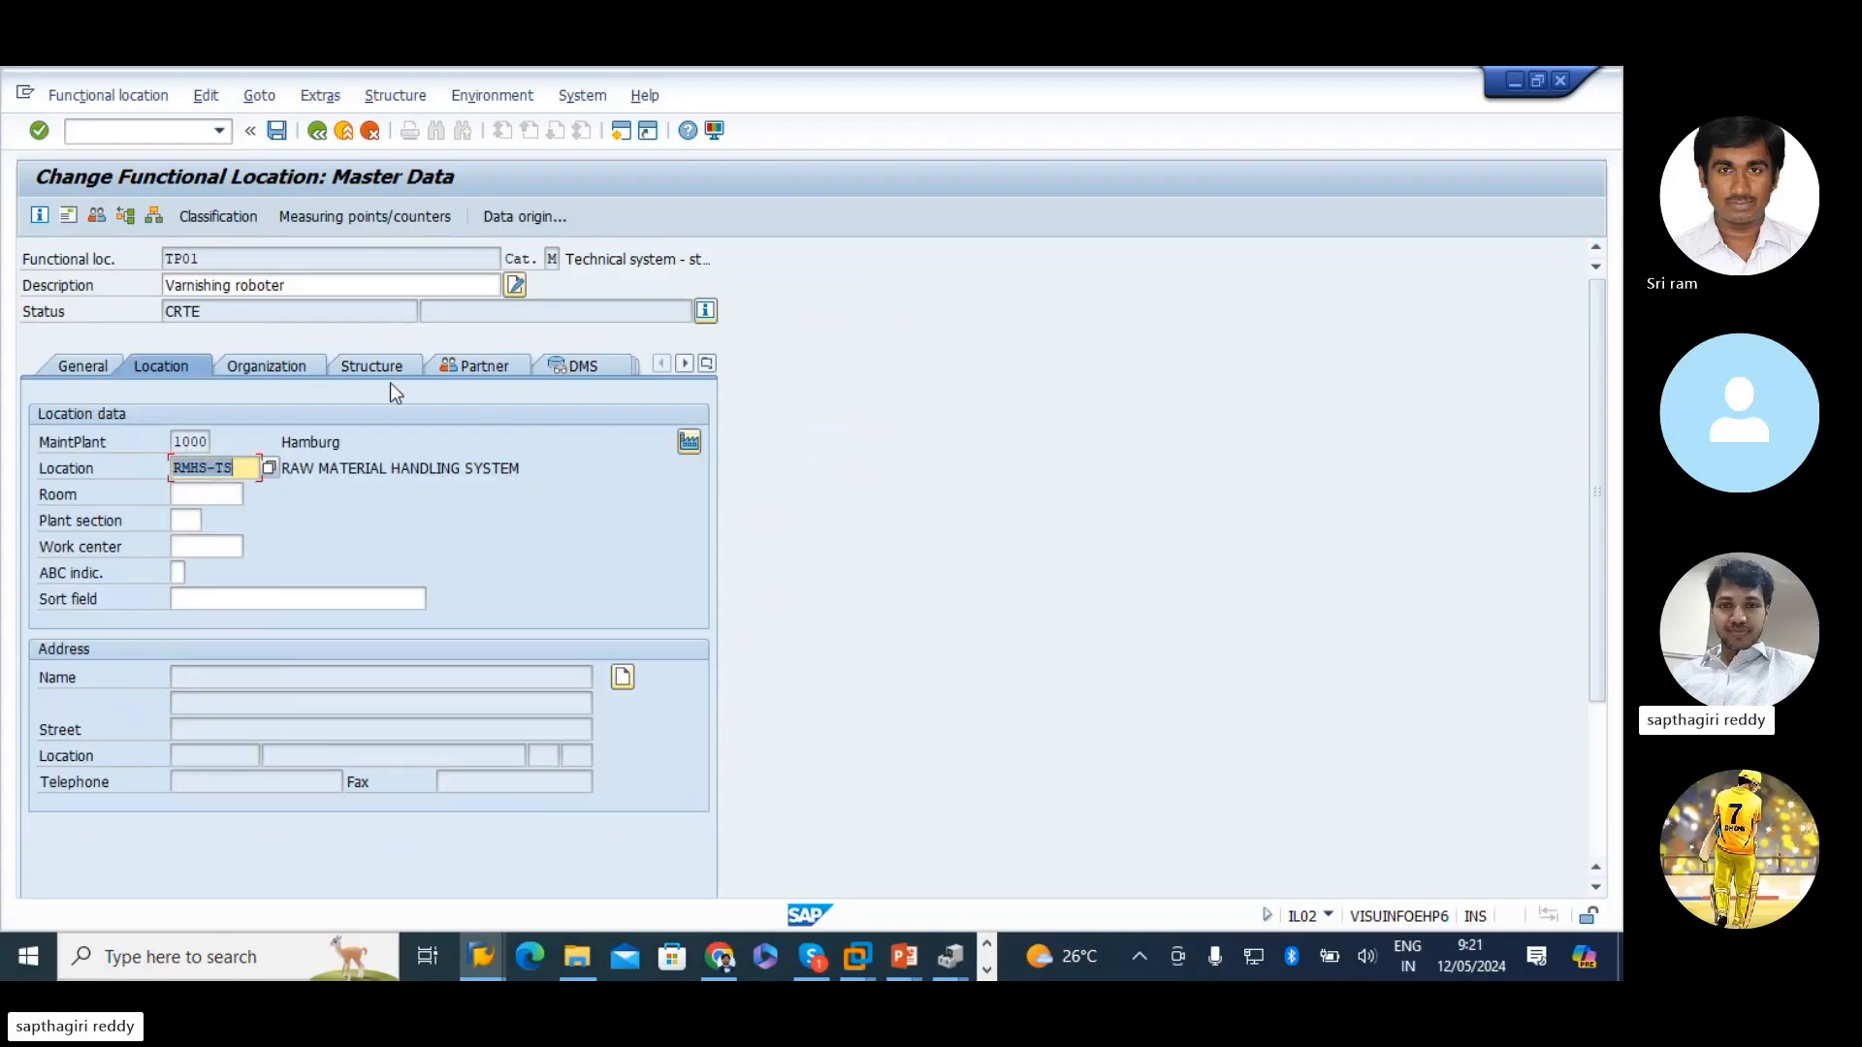
- Set the cost center to 4300 in TP01's account assignment
click(303, 370)
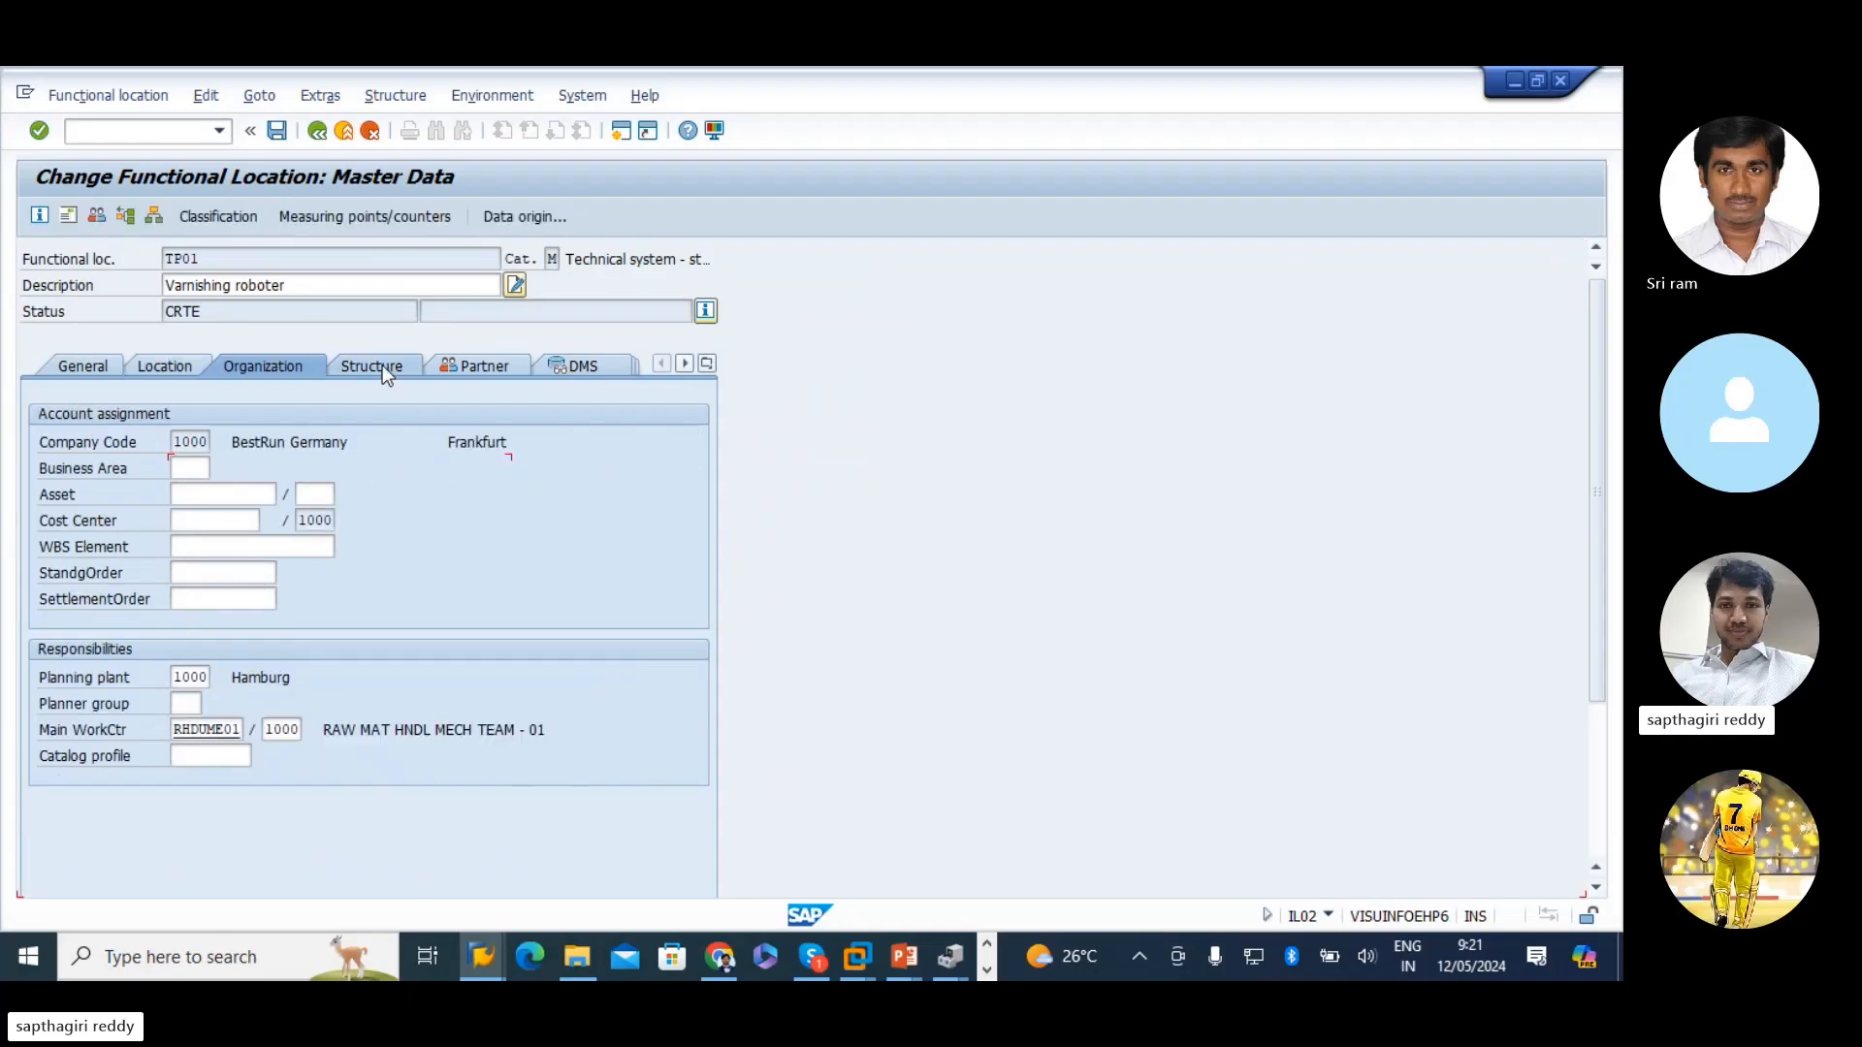
click(383, 367)
click(265, 365)
click(213, 521)
click(206, 543)
key(Return)
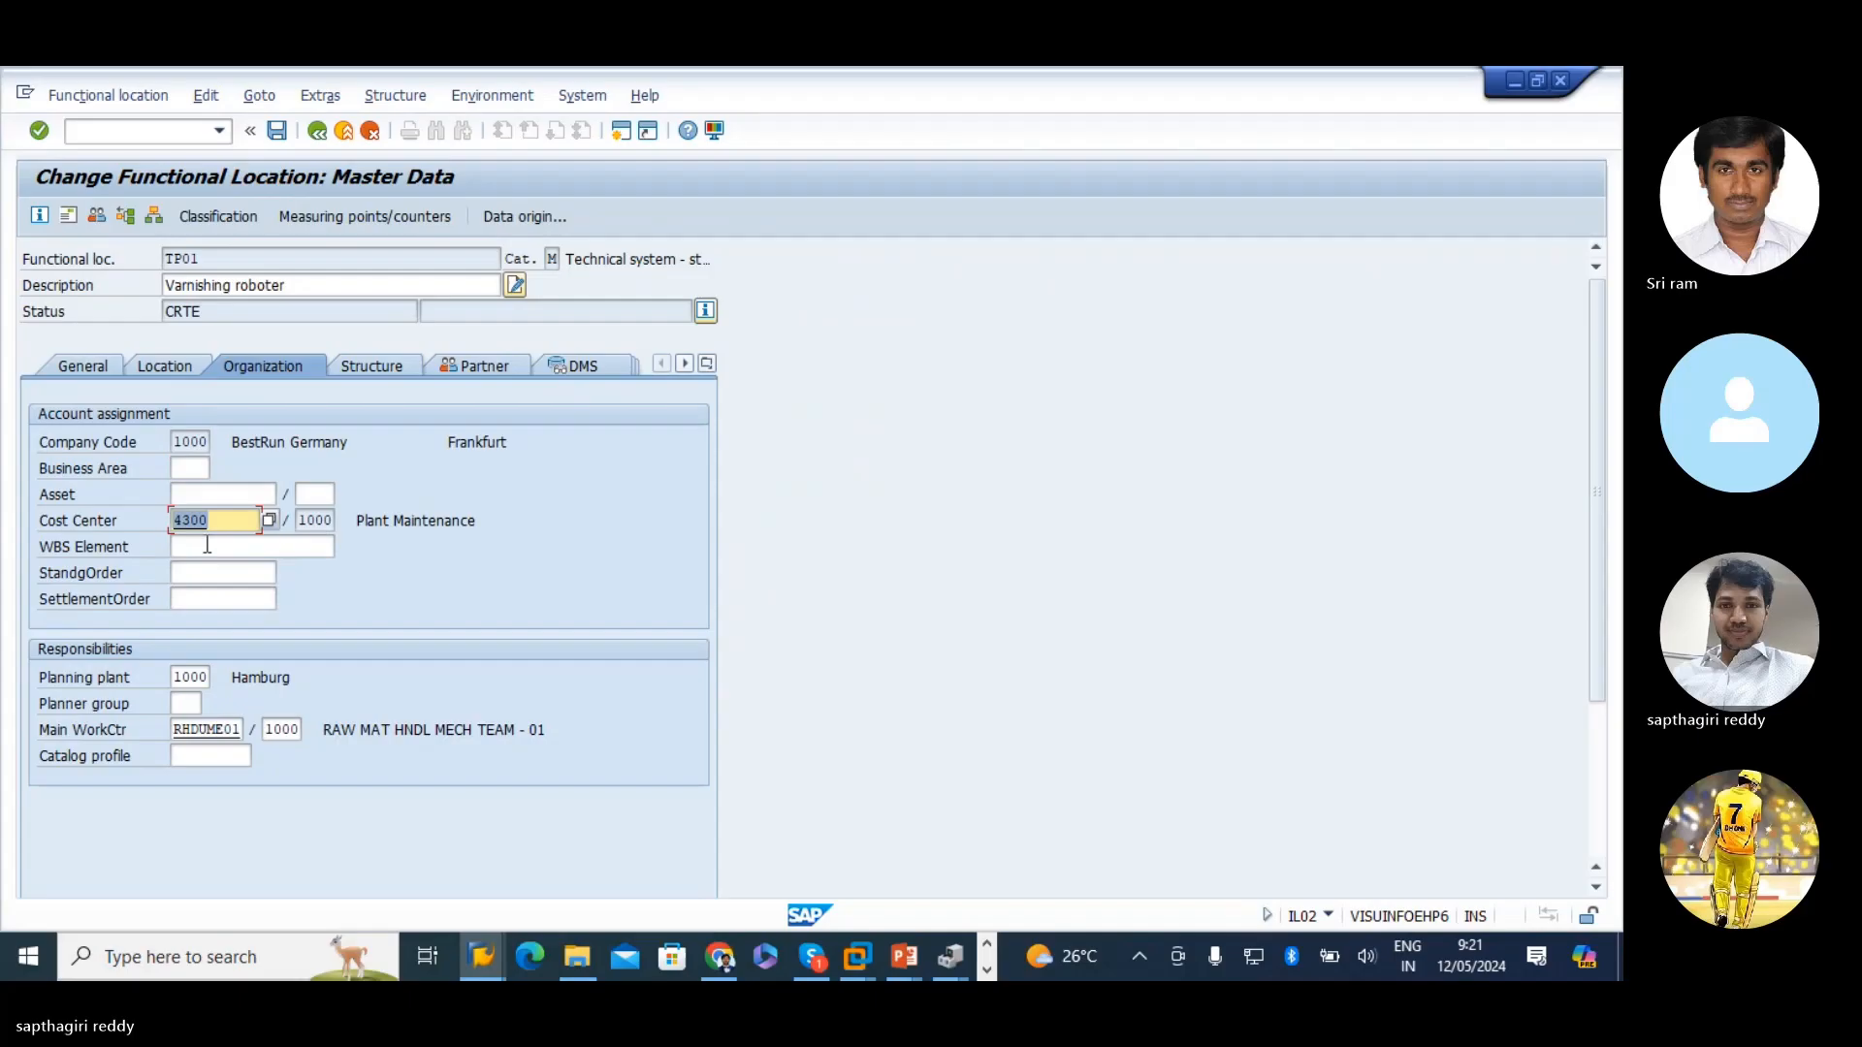
- Try to disallow equipment installation in TP01's structure data, and allow it again
click(372, 366)
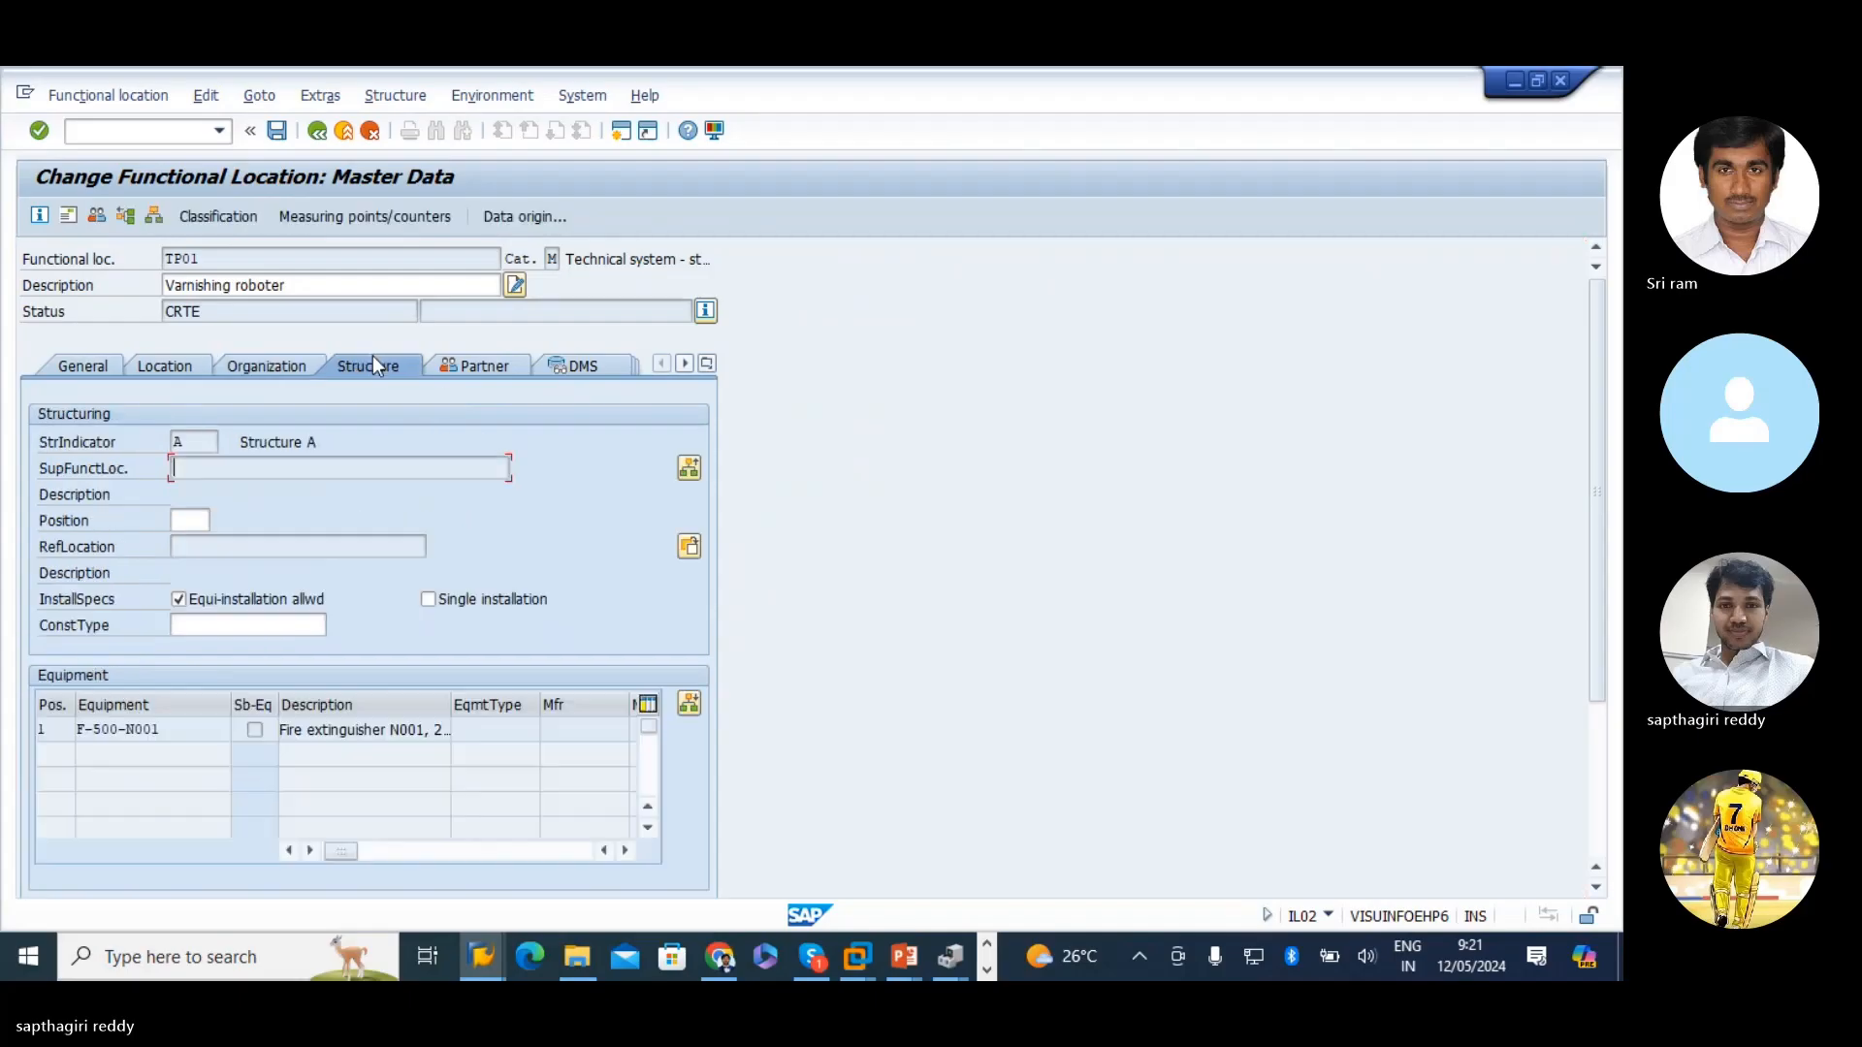
click(235, 601)
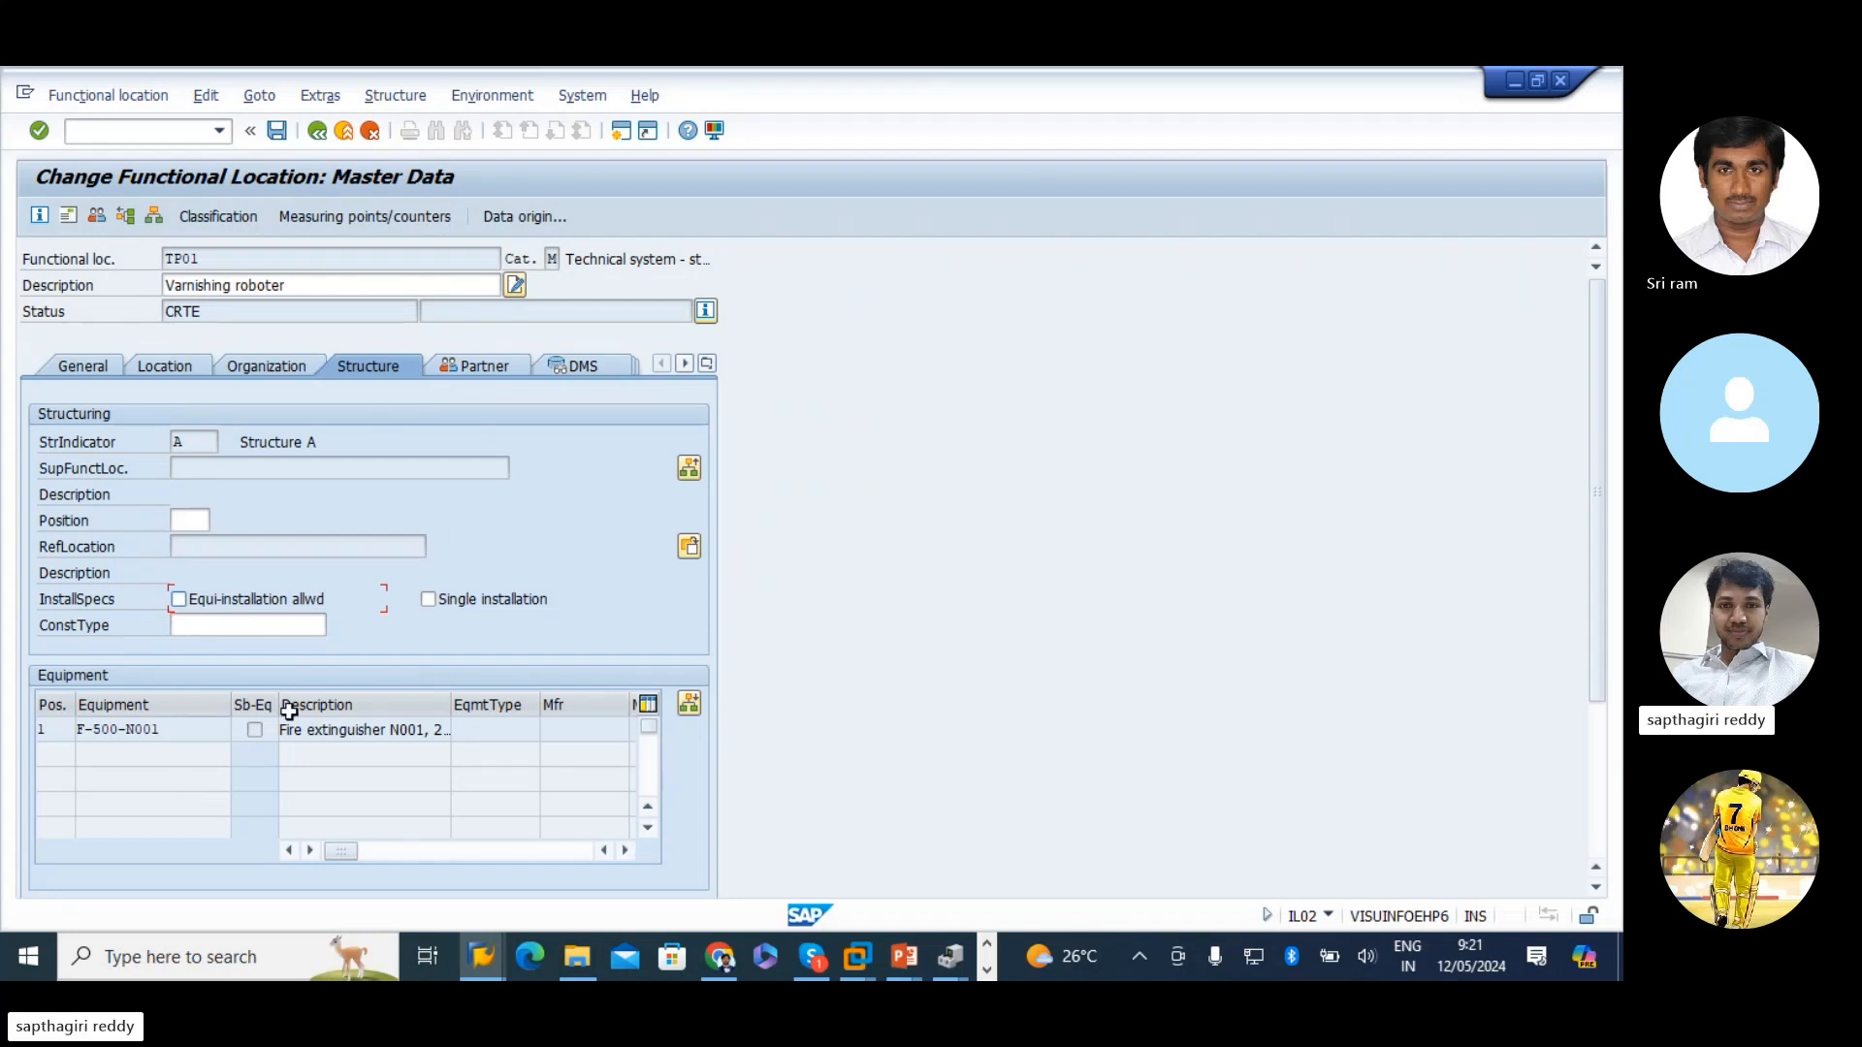
key(Return)
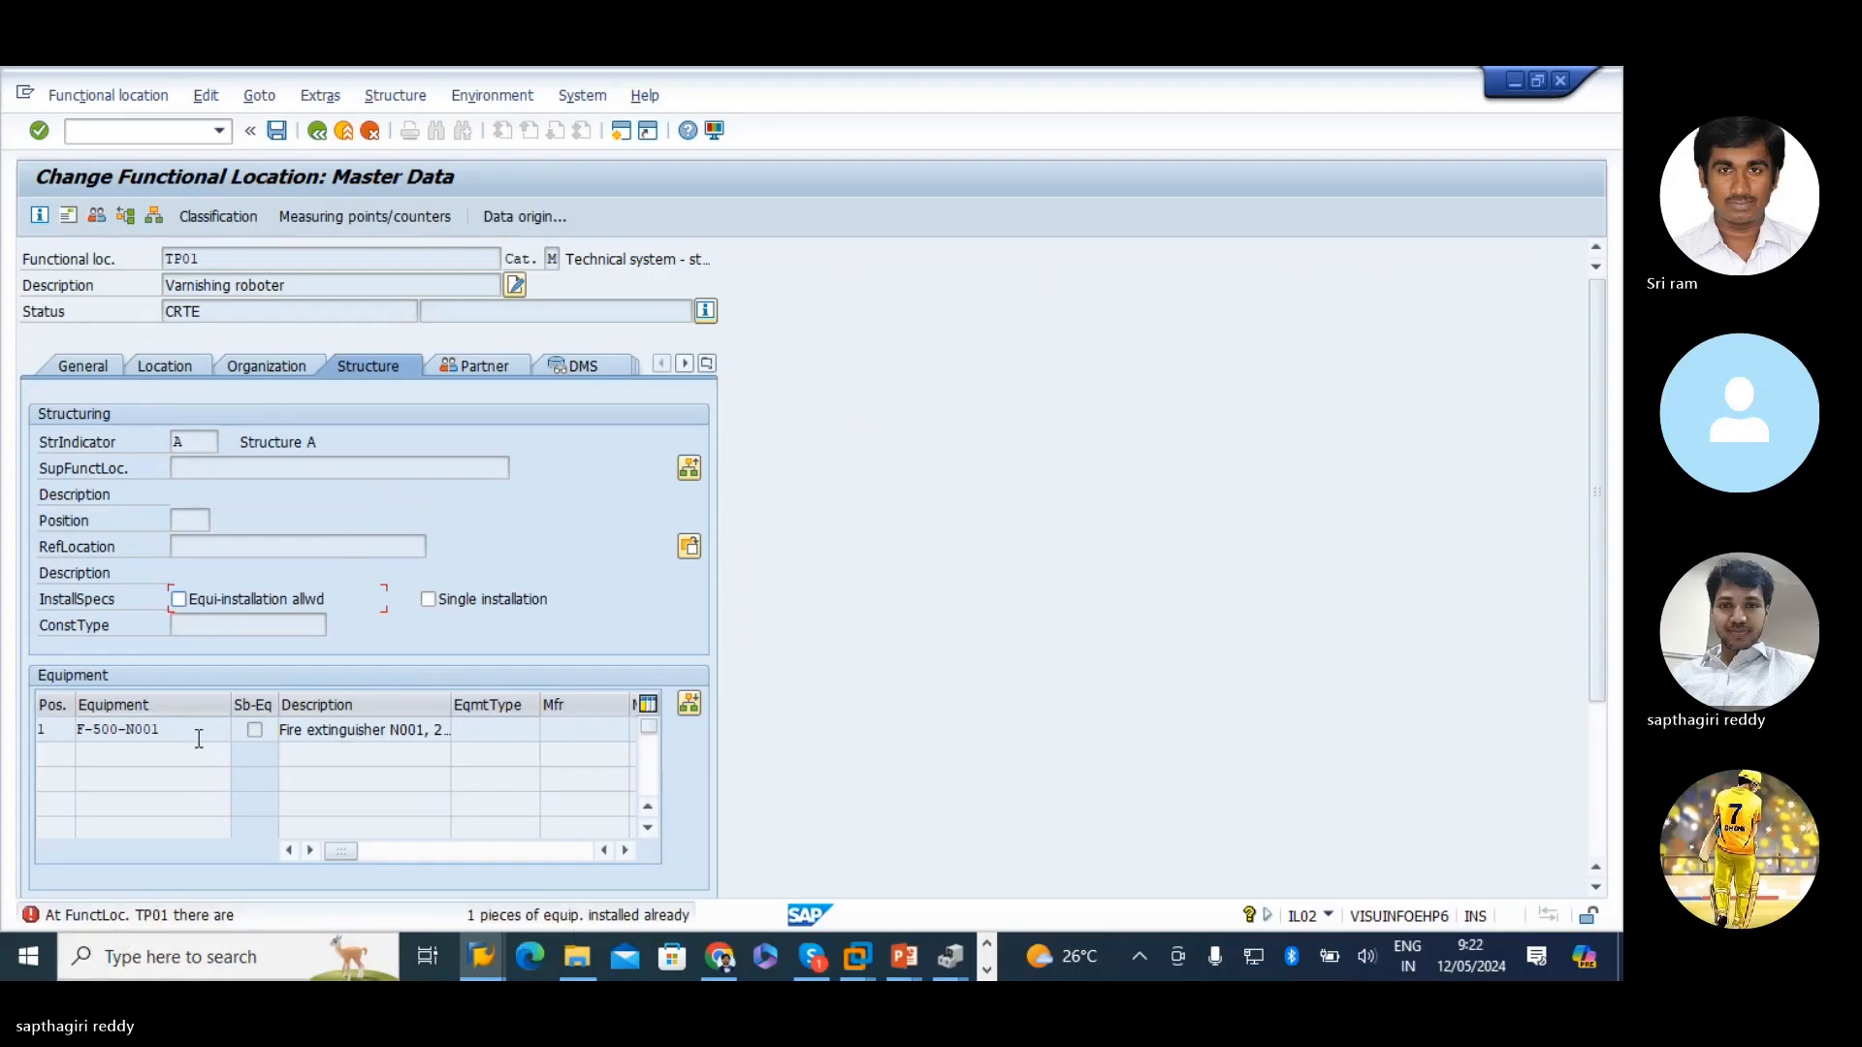
drag(198, 735, 20, 745)
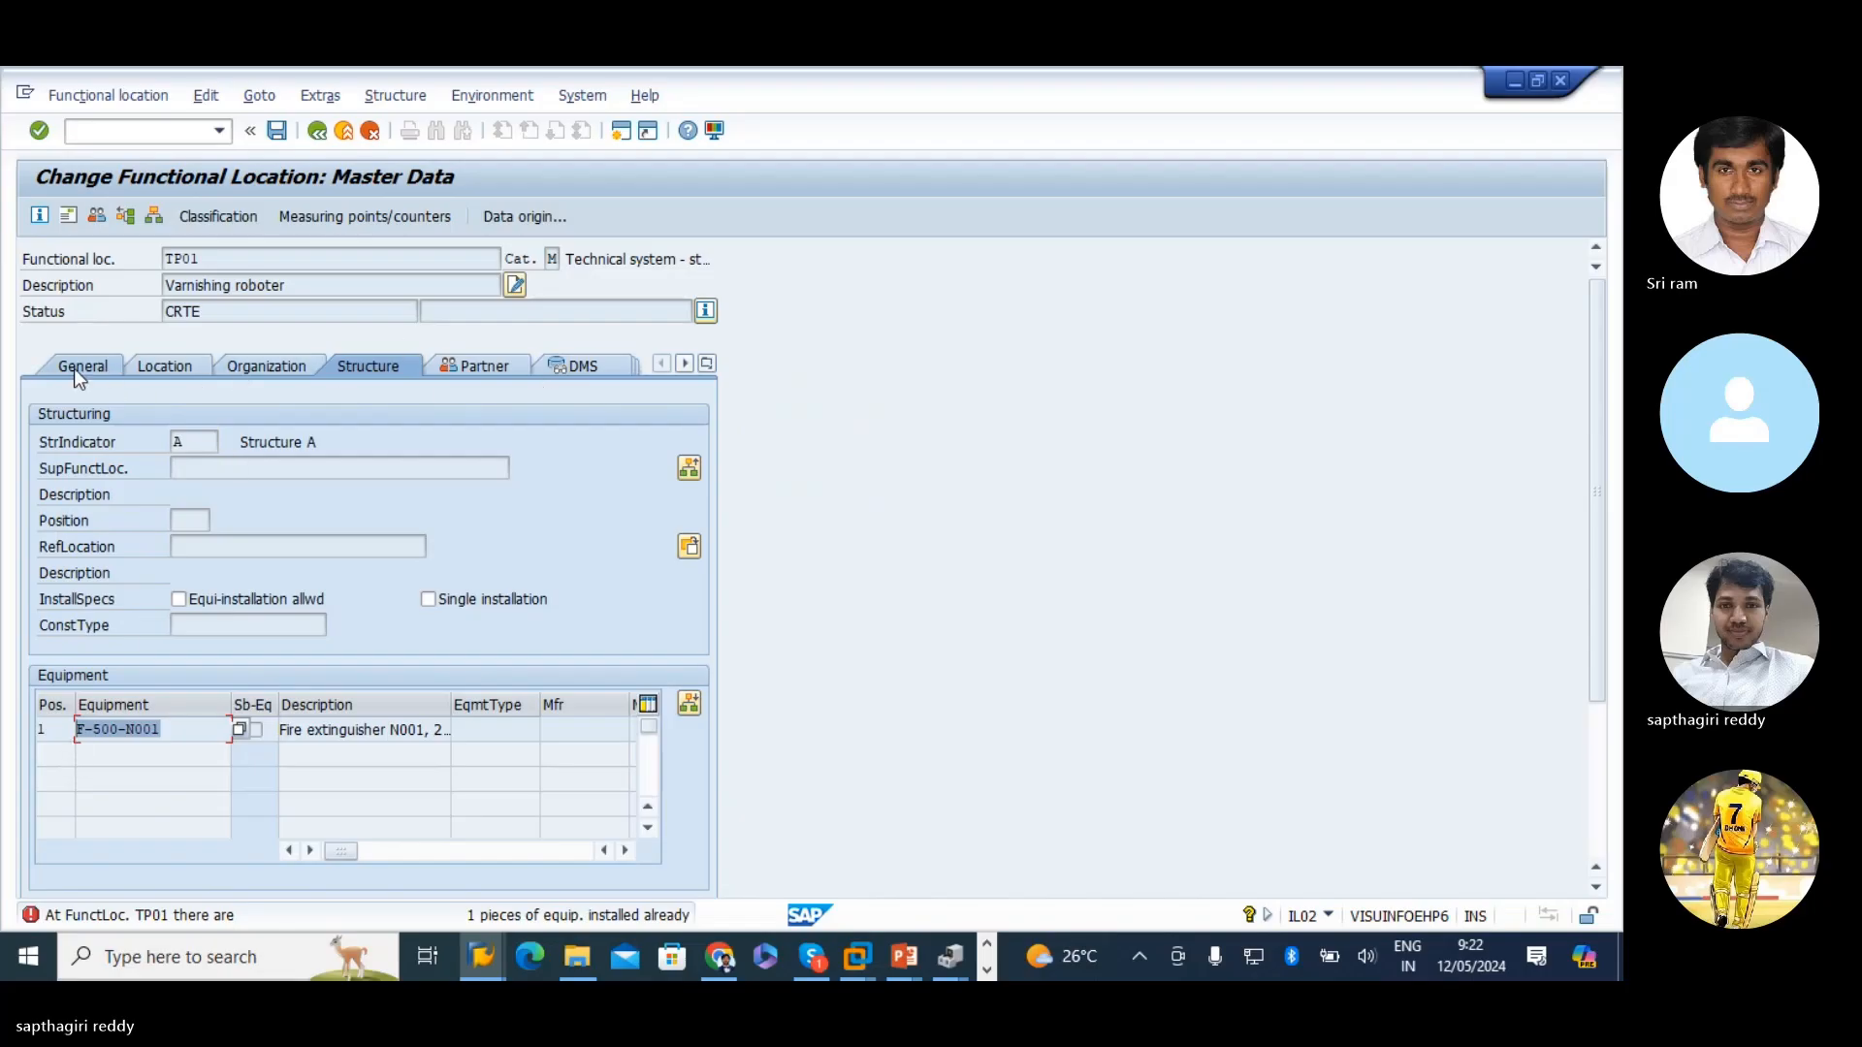
key(Return)
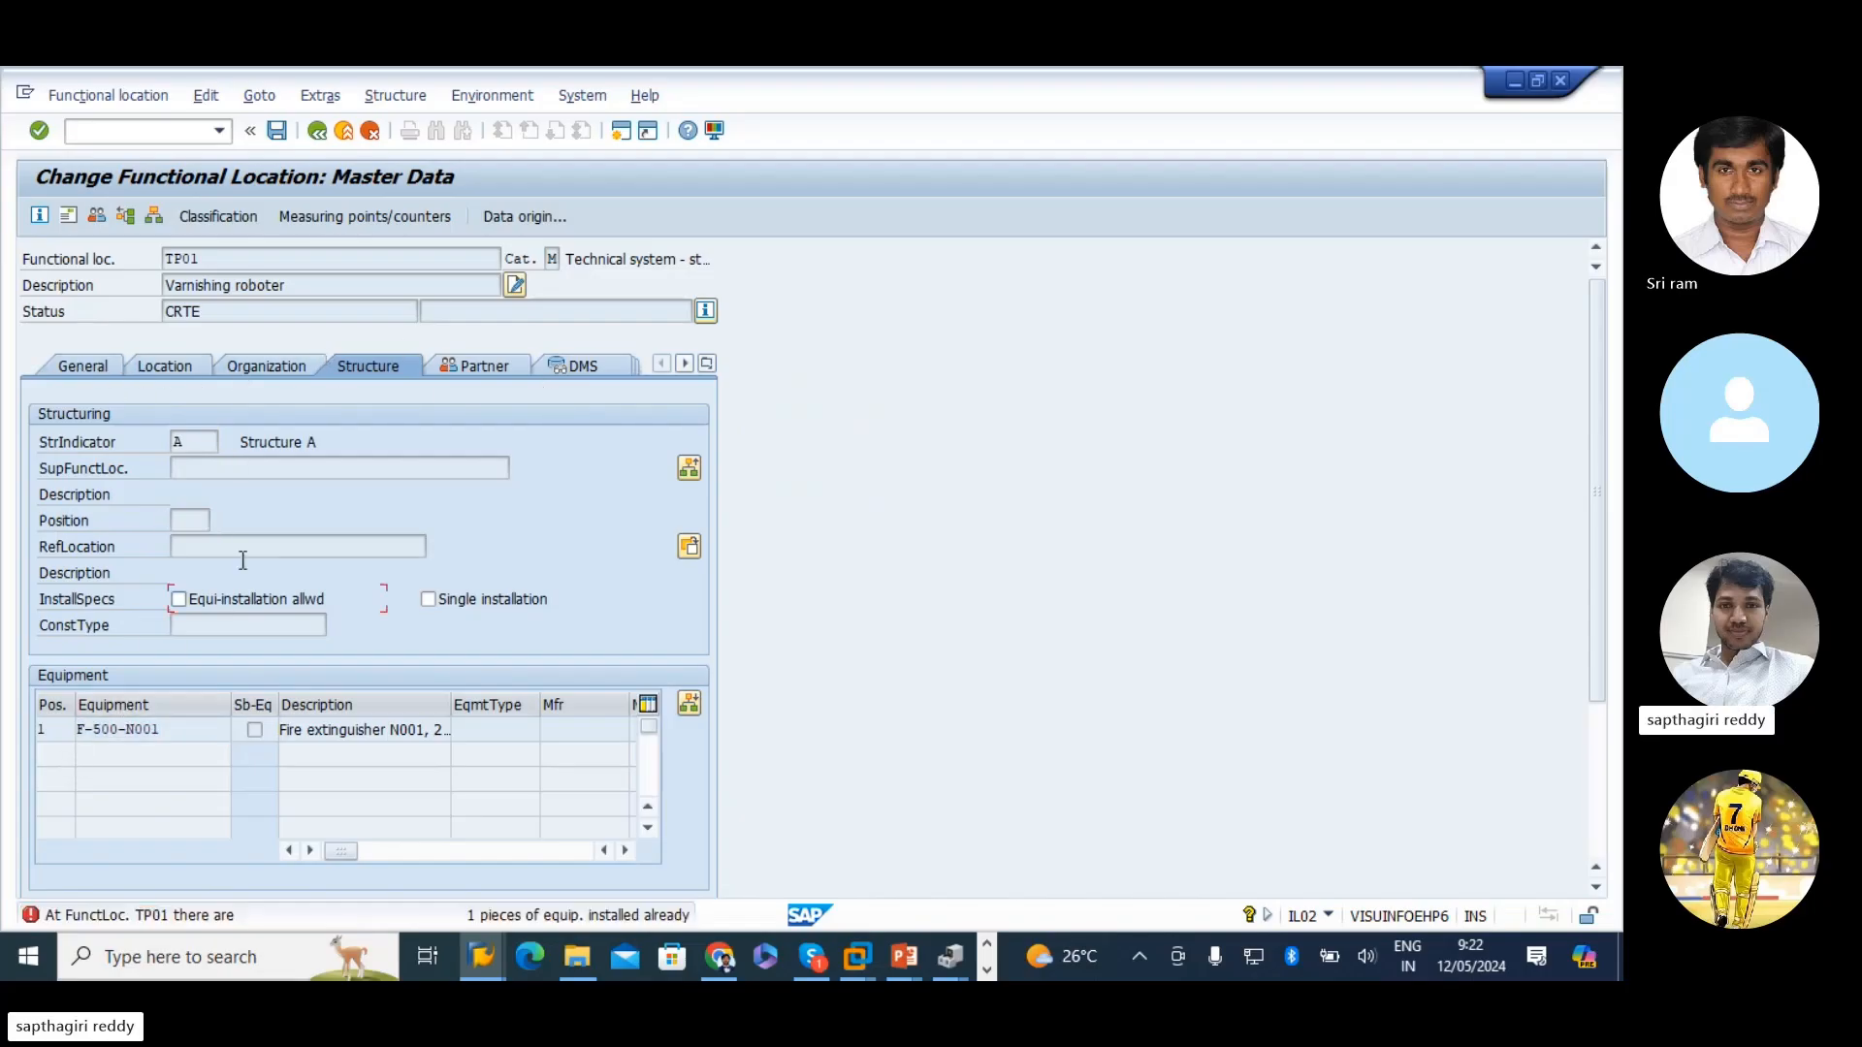
click(210, 600)
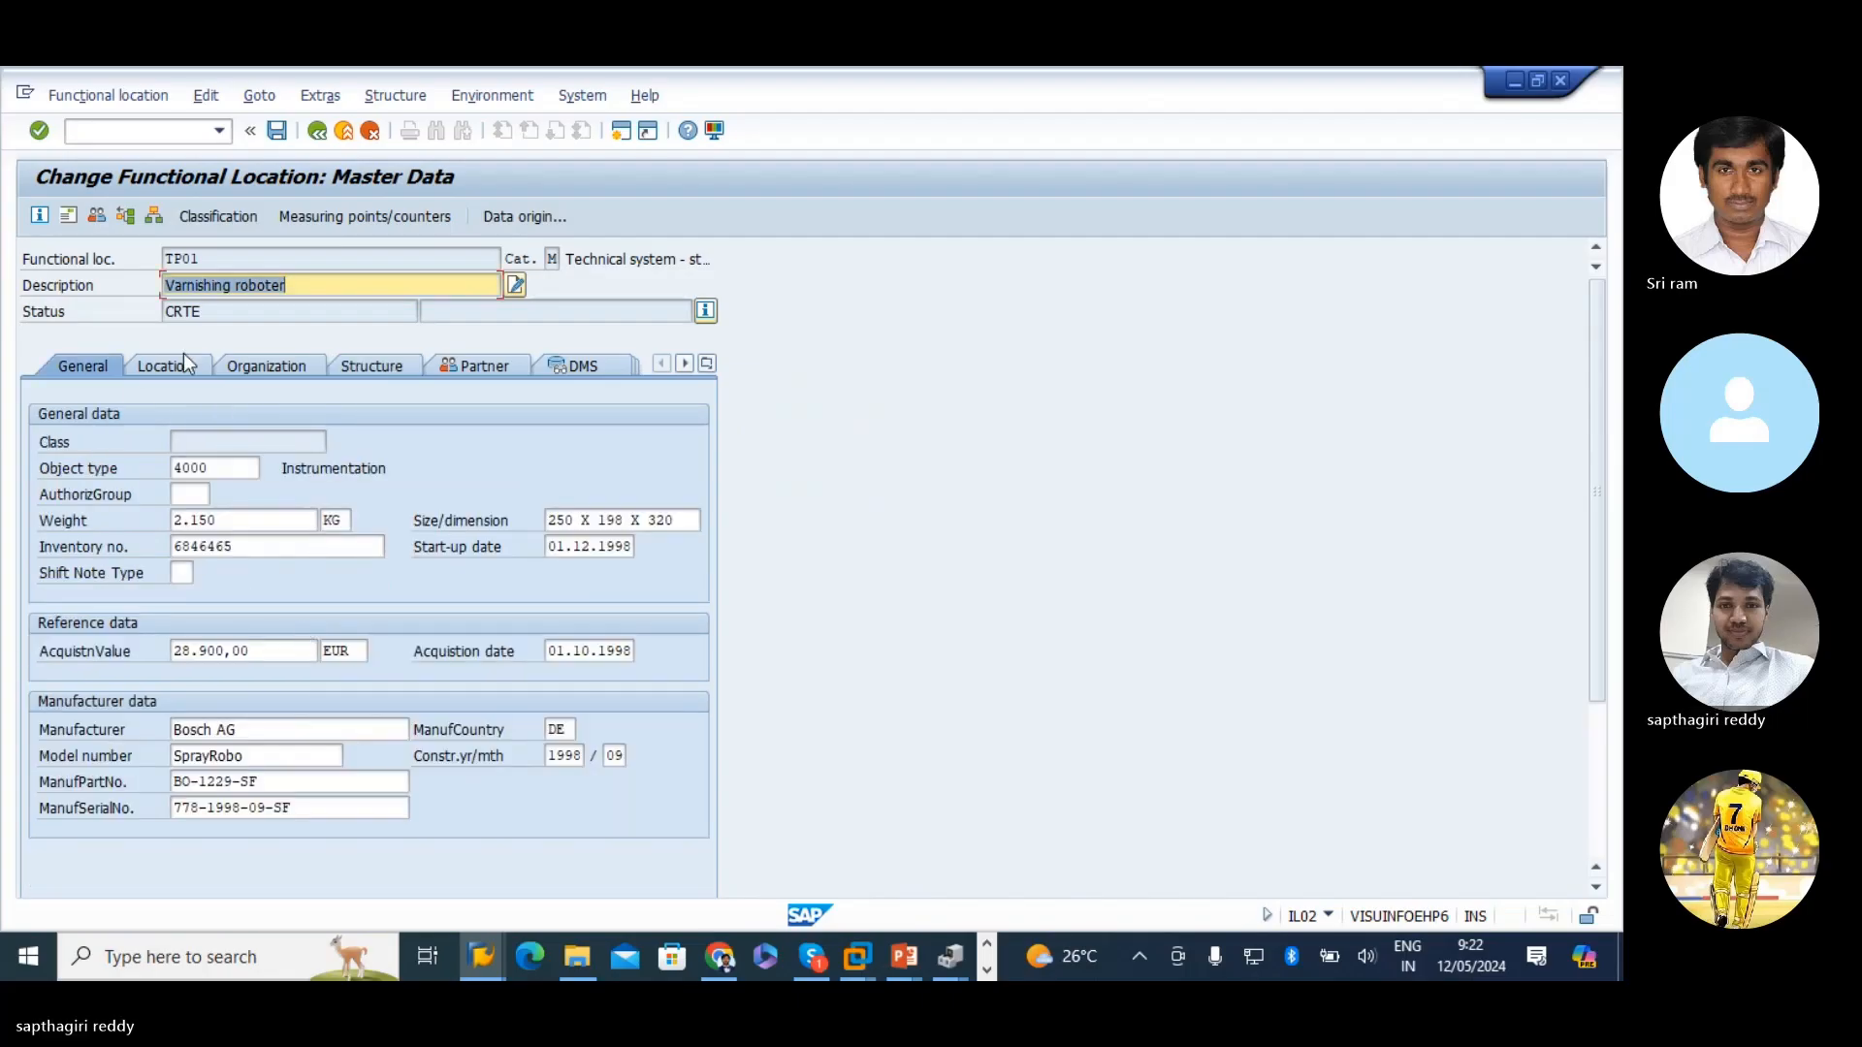
key(BackSpace)
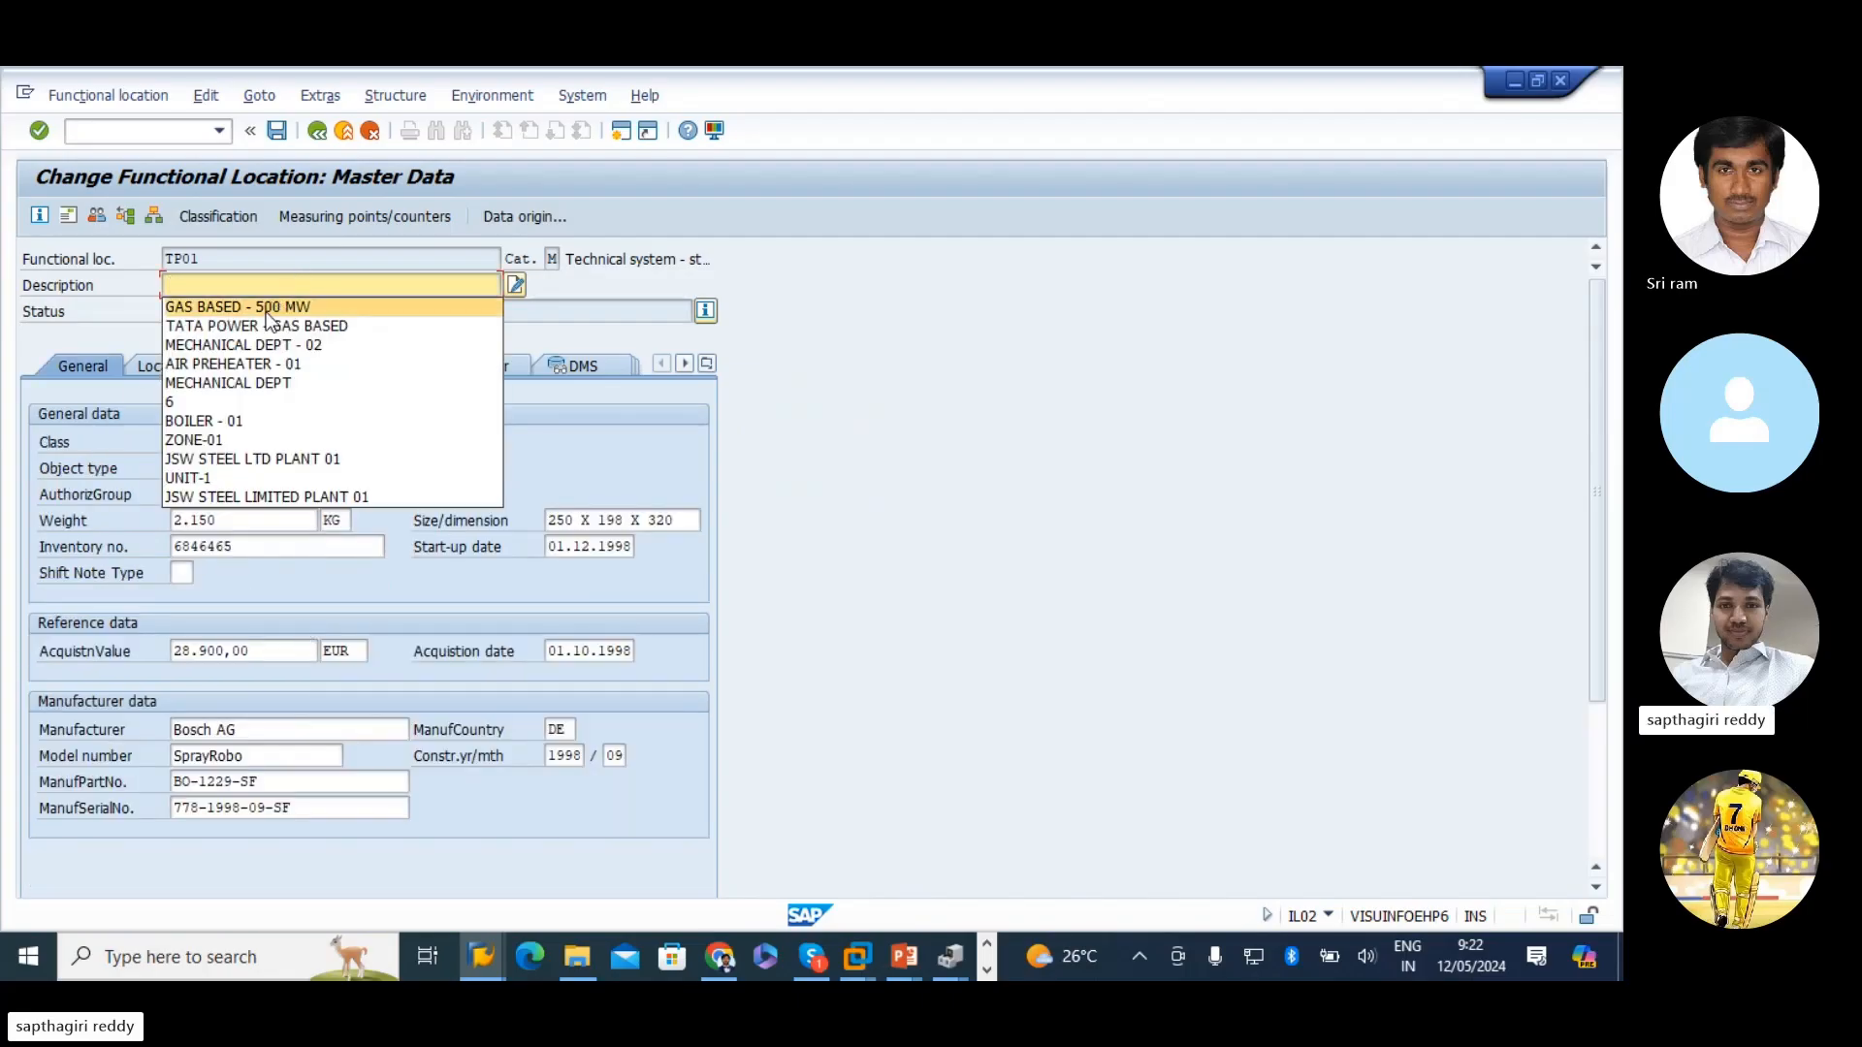
click(268, 308)
key(Return)
- Set the description of functional location TP01 to TATA POWER - GAS BASED
key(BackSpace)
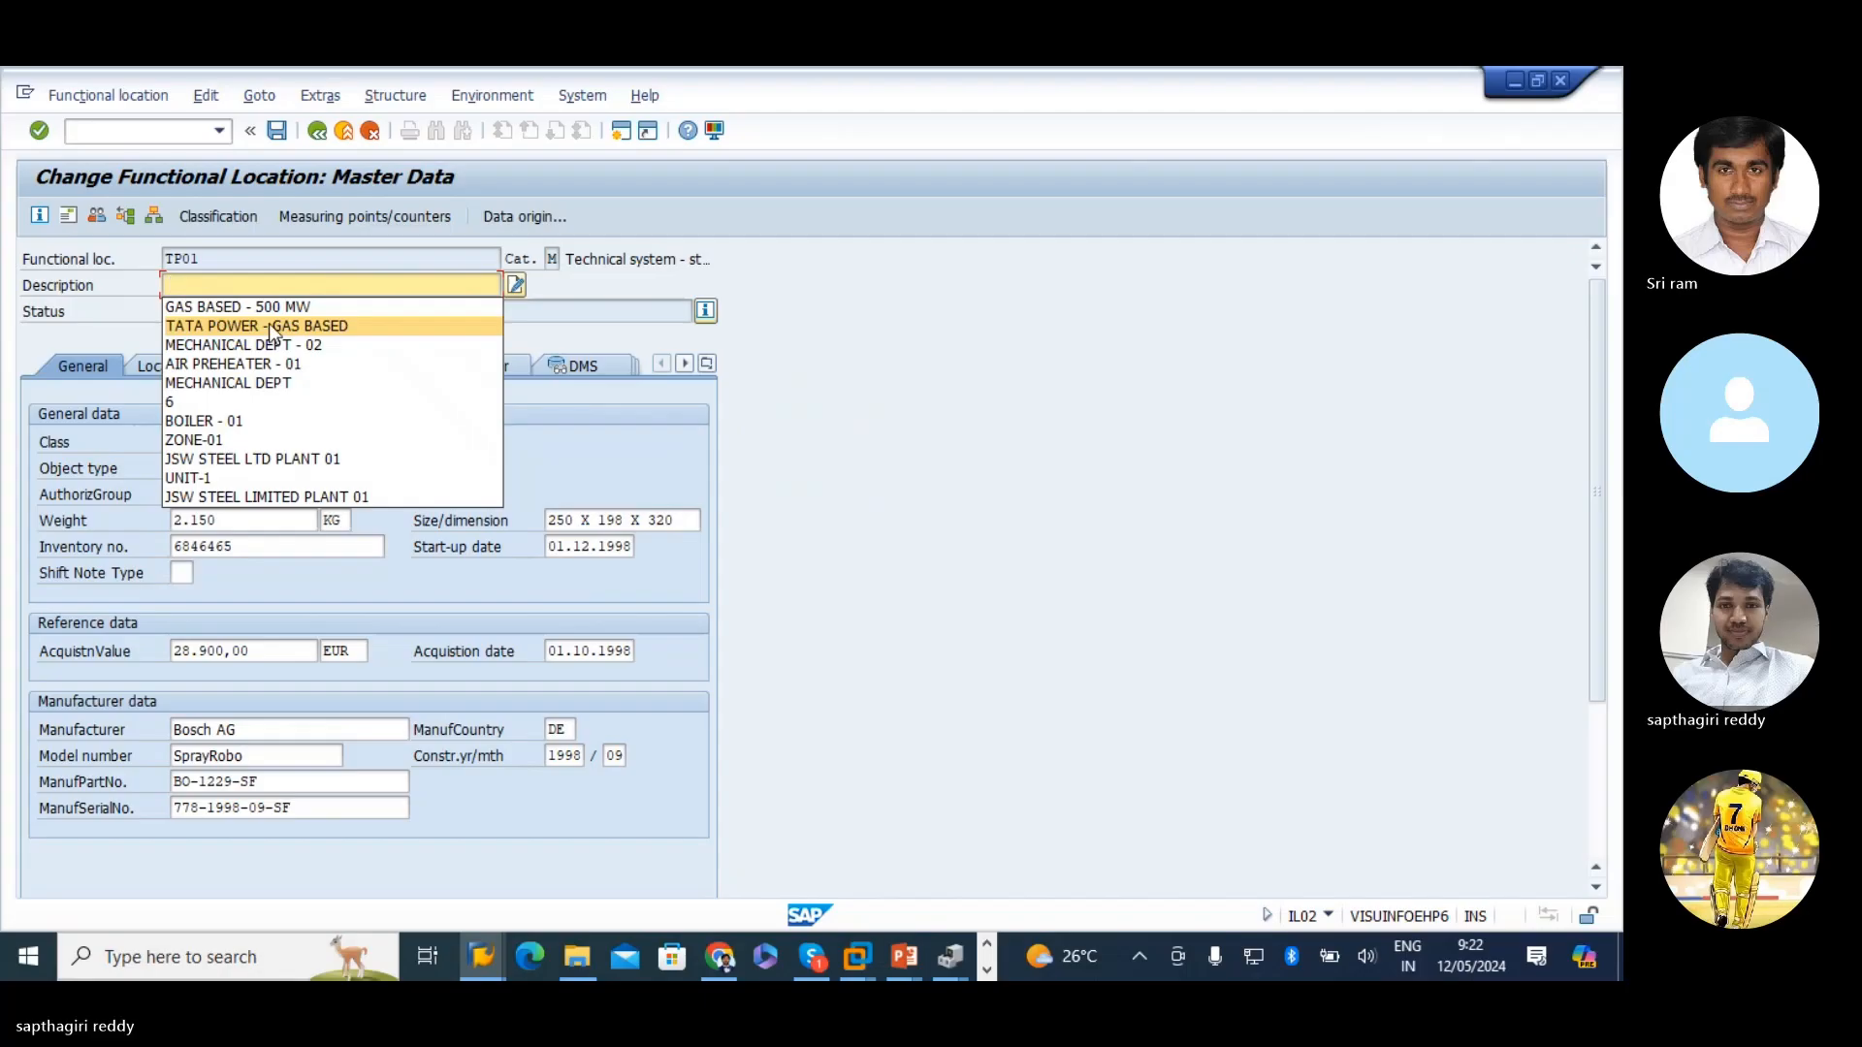
click(270, 324)
key(Return)
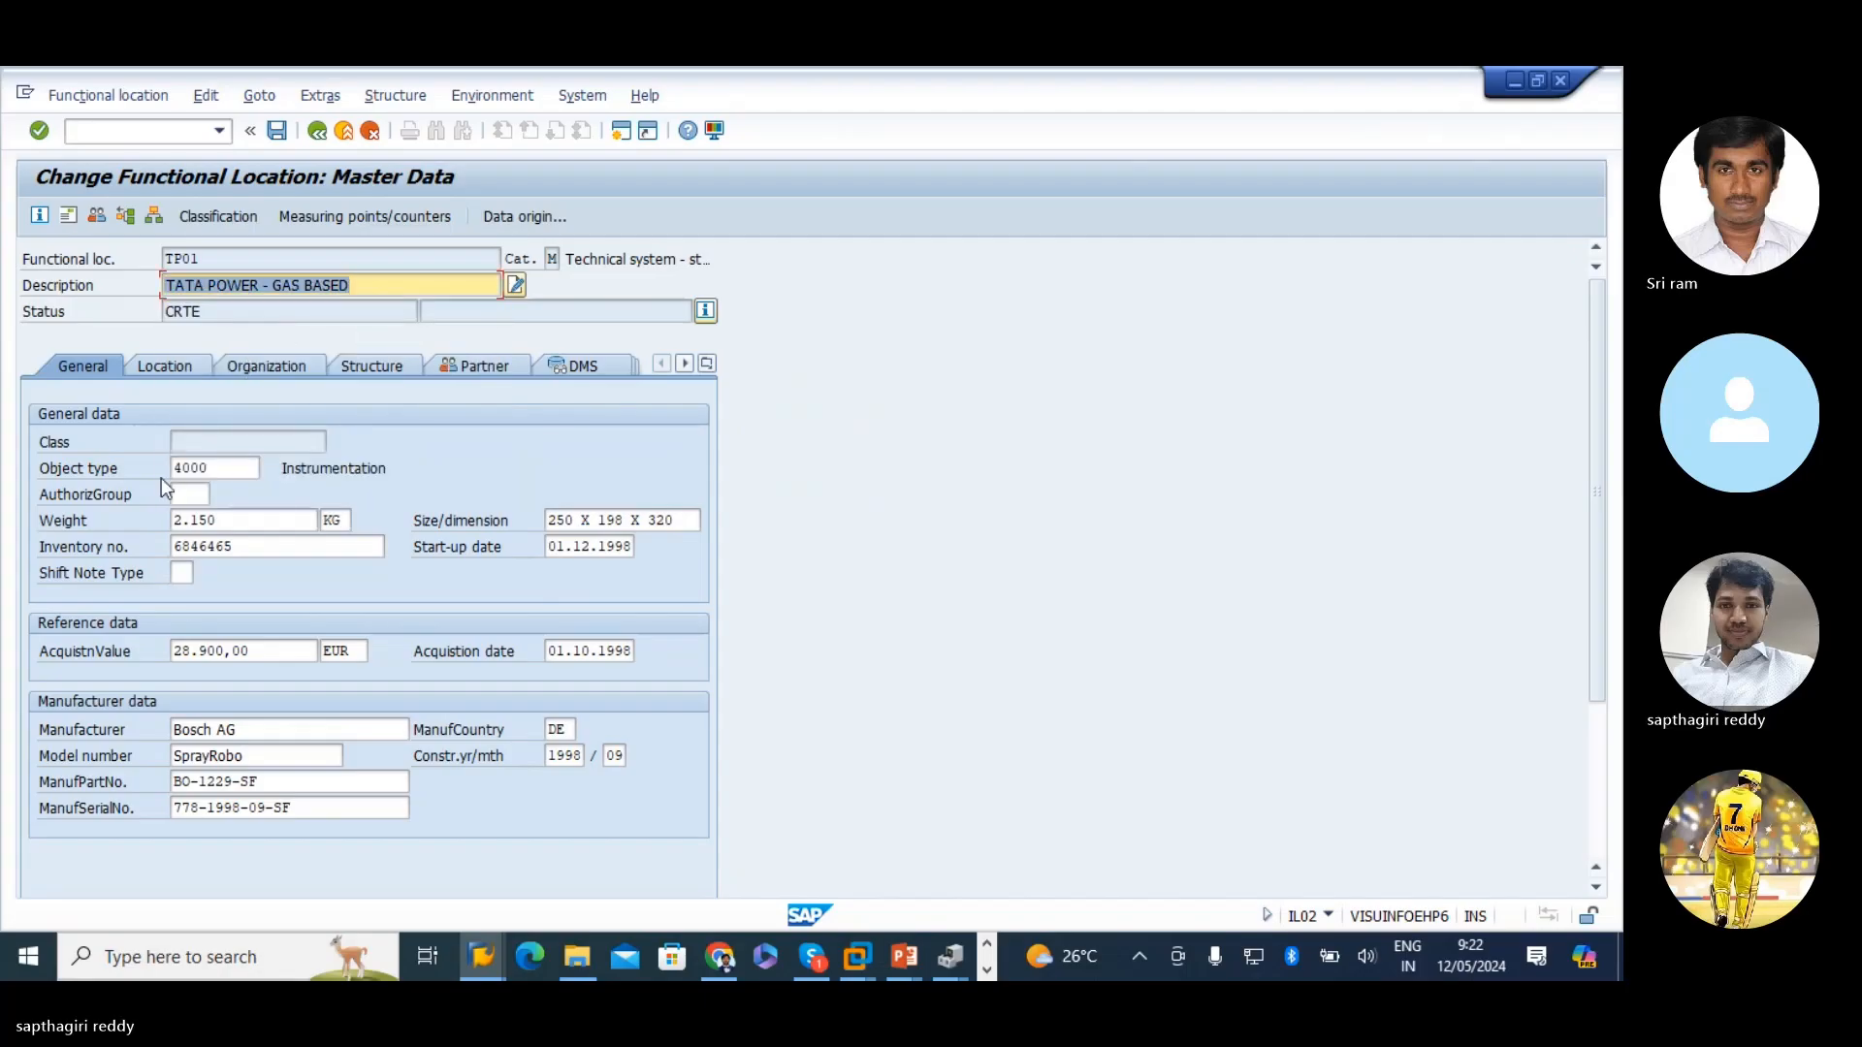
- Review TP01's partners, linked documents and warranty data, and return to its general, reference and manufacturer data
click(456, 369)
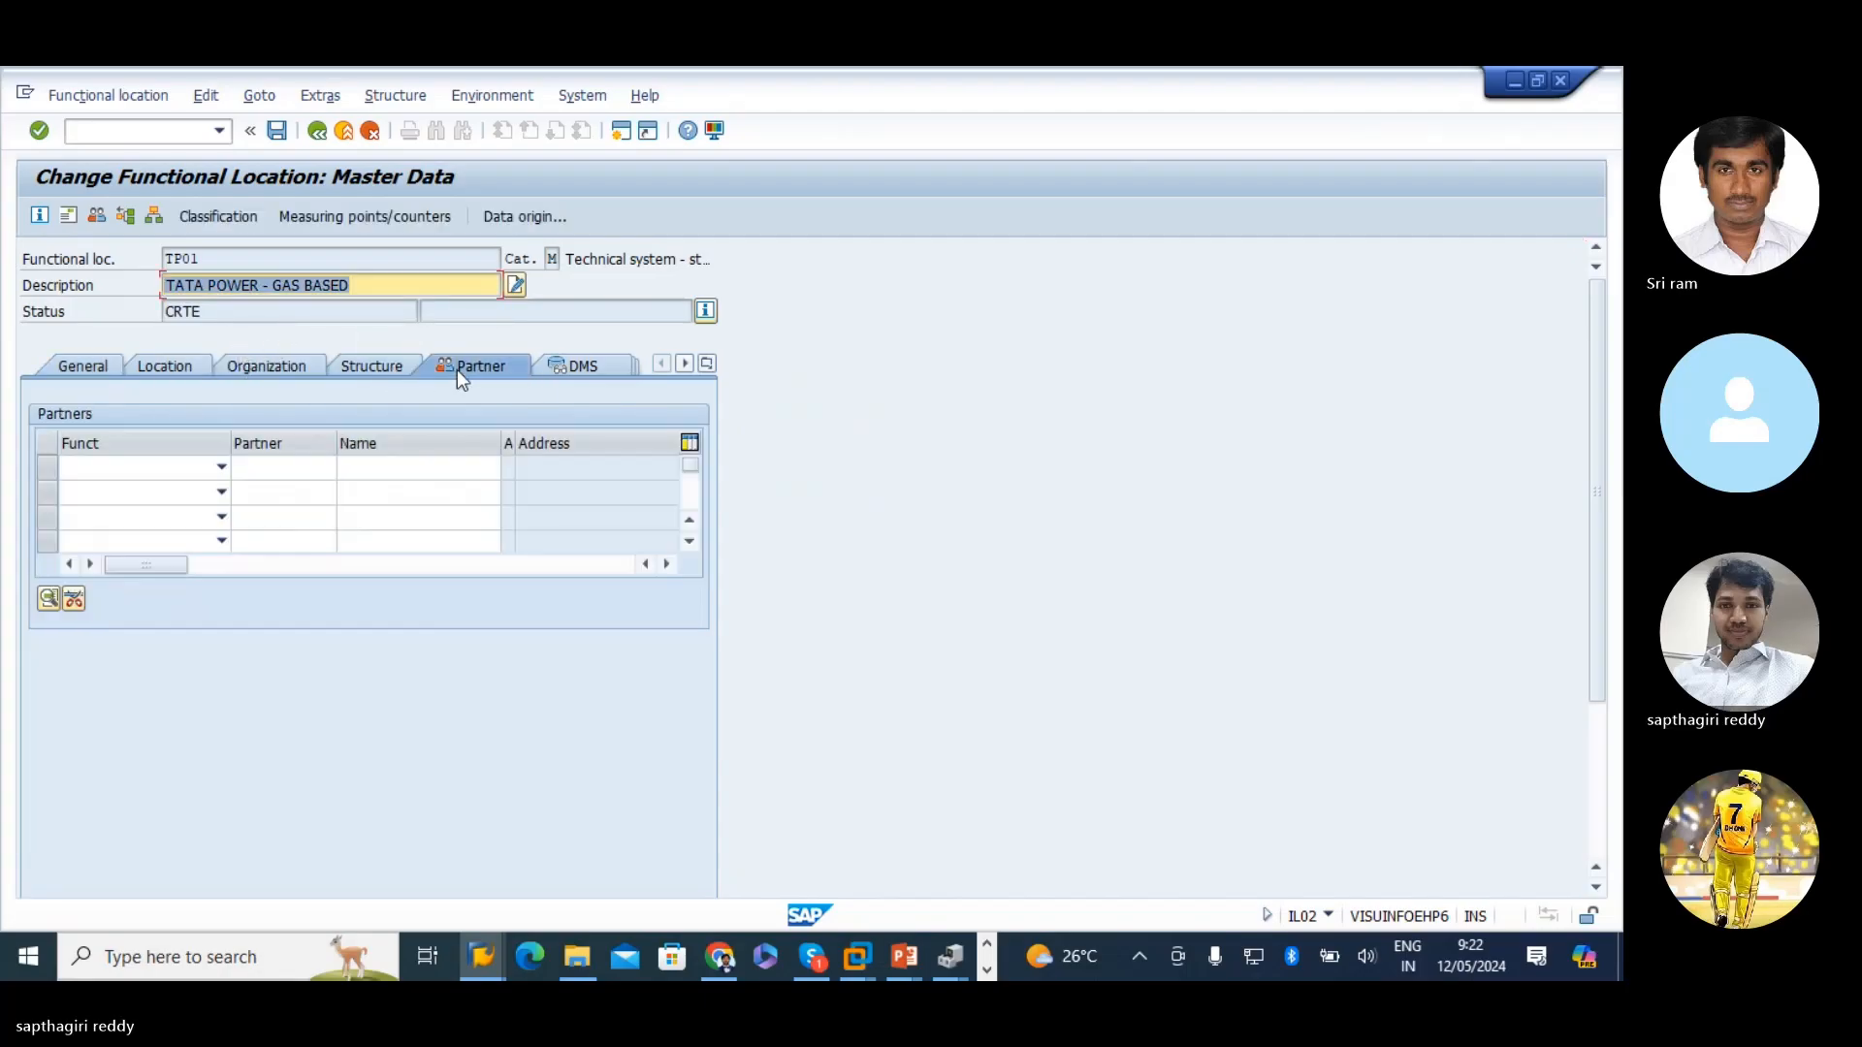
click(579, 366)
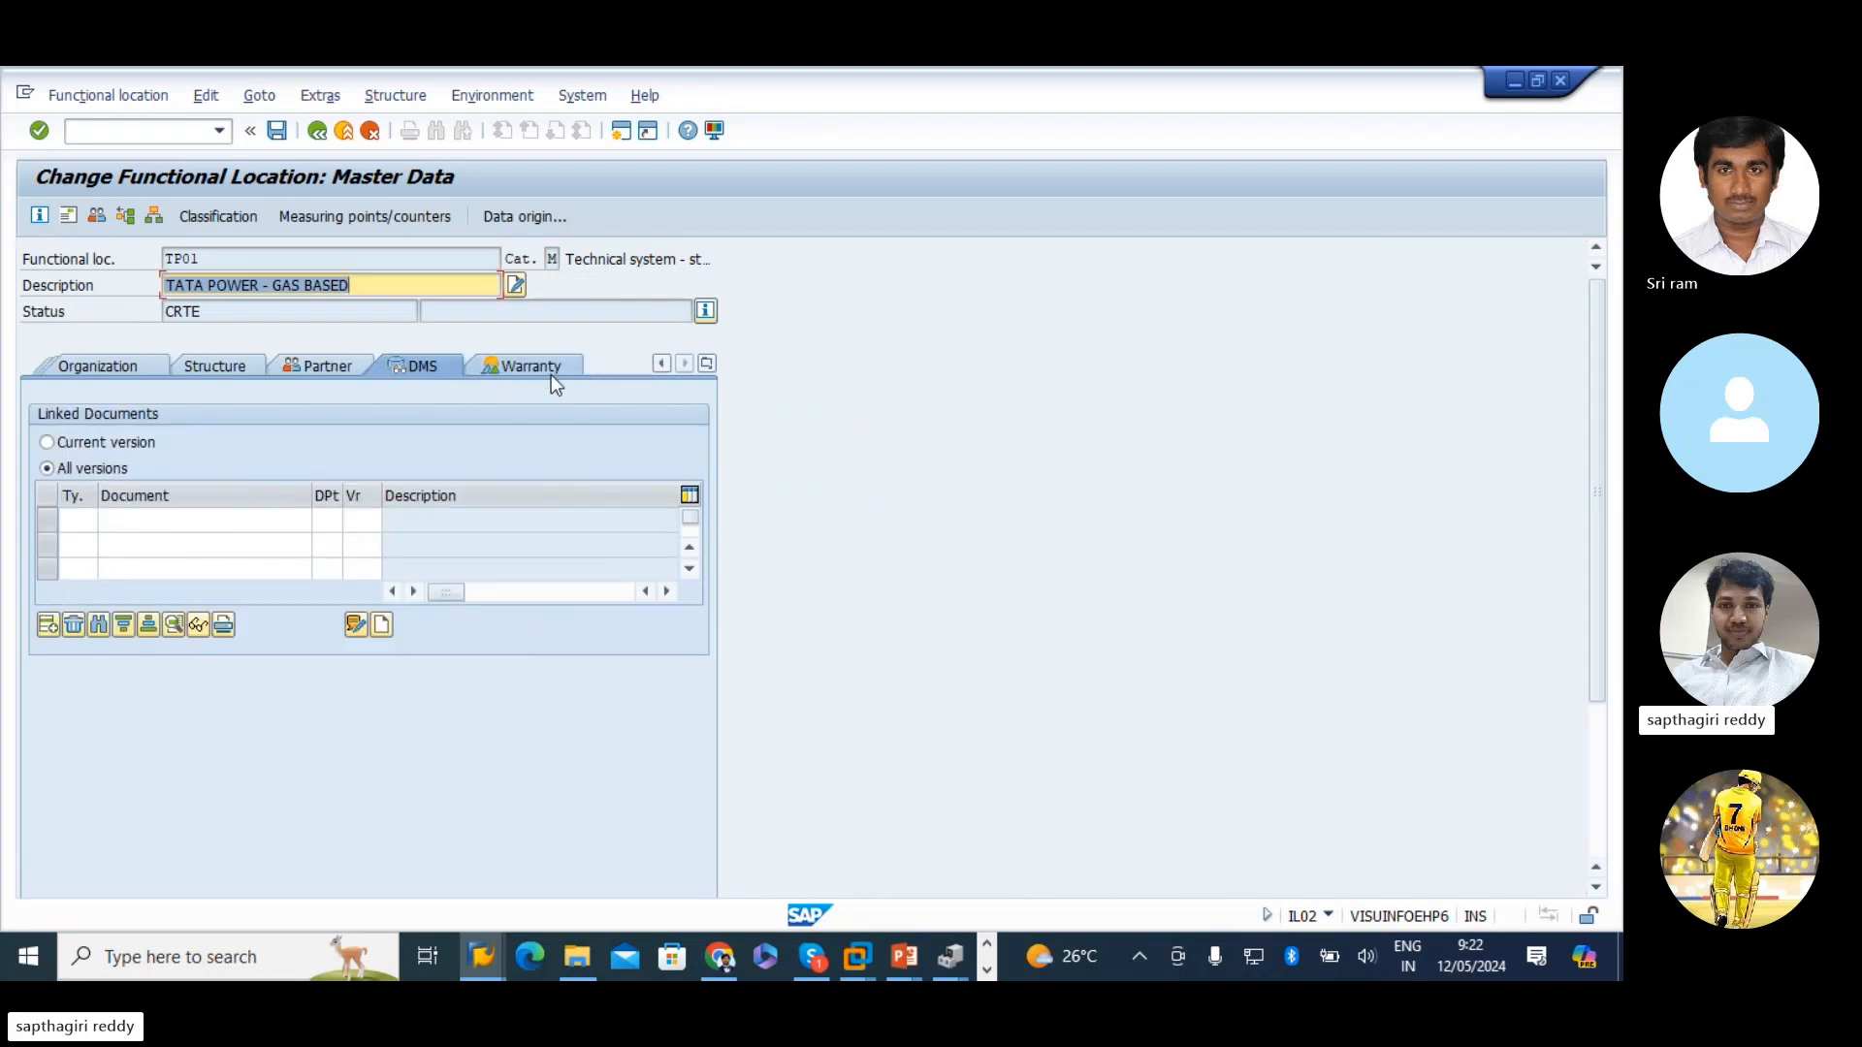
click(550, 373)
click(87, 367)
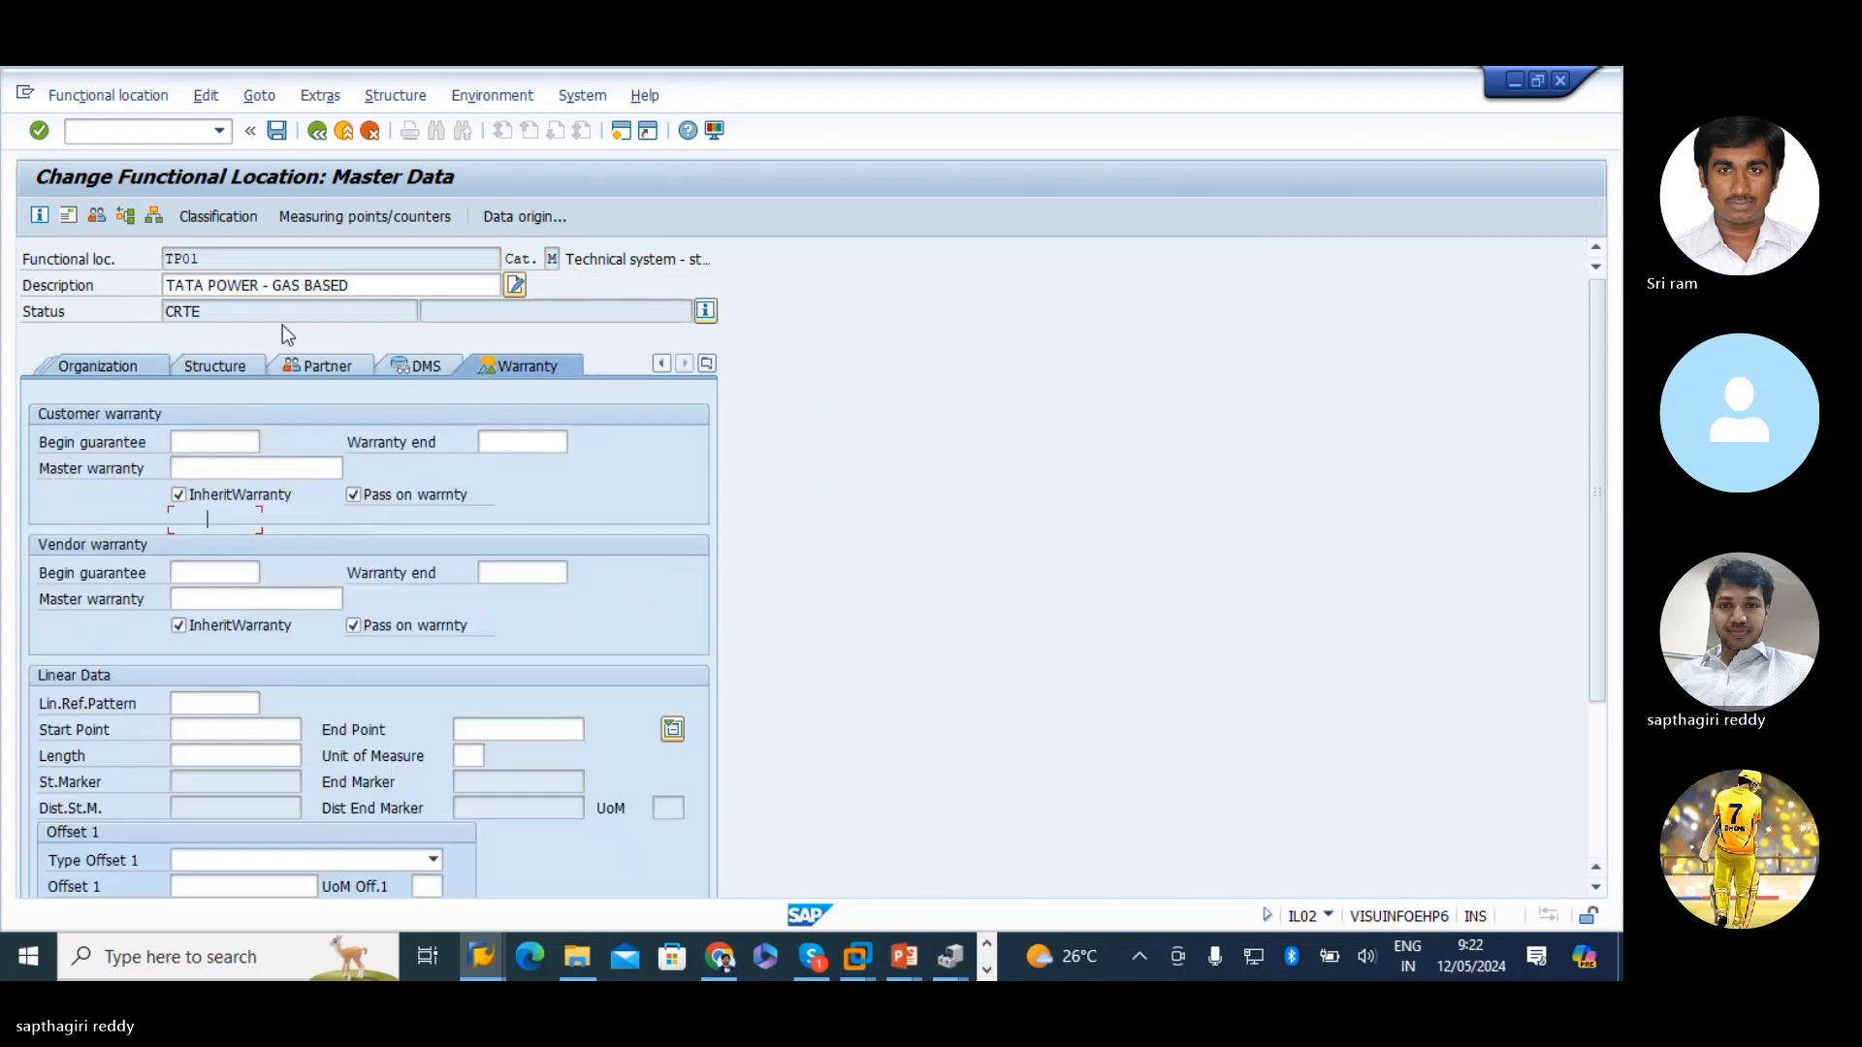
click(706, 363)
click(734, 391)
scroll(496, 748, down, 3)
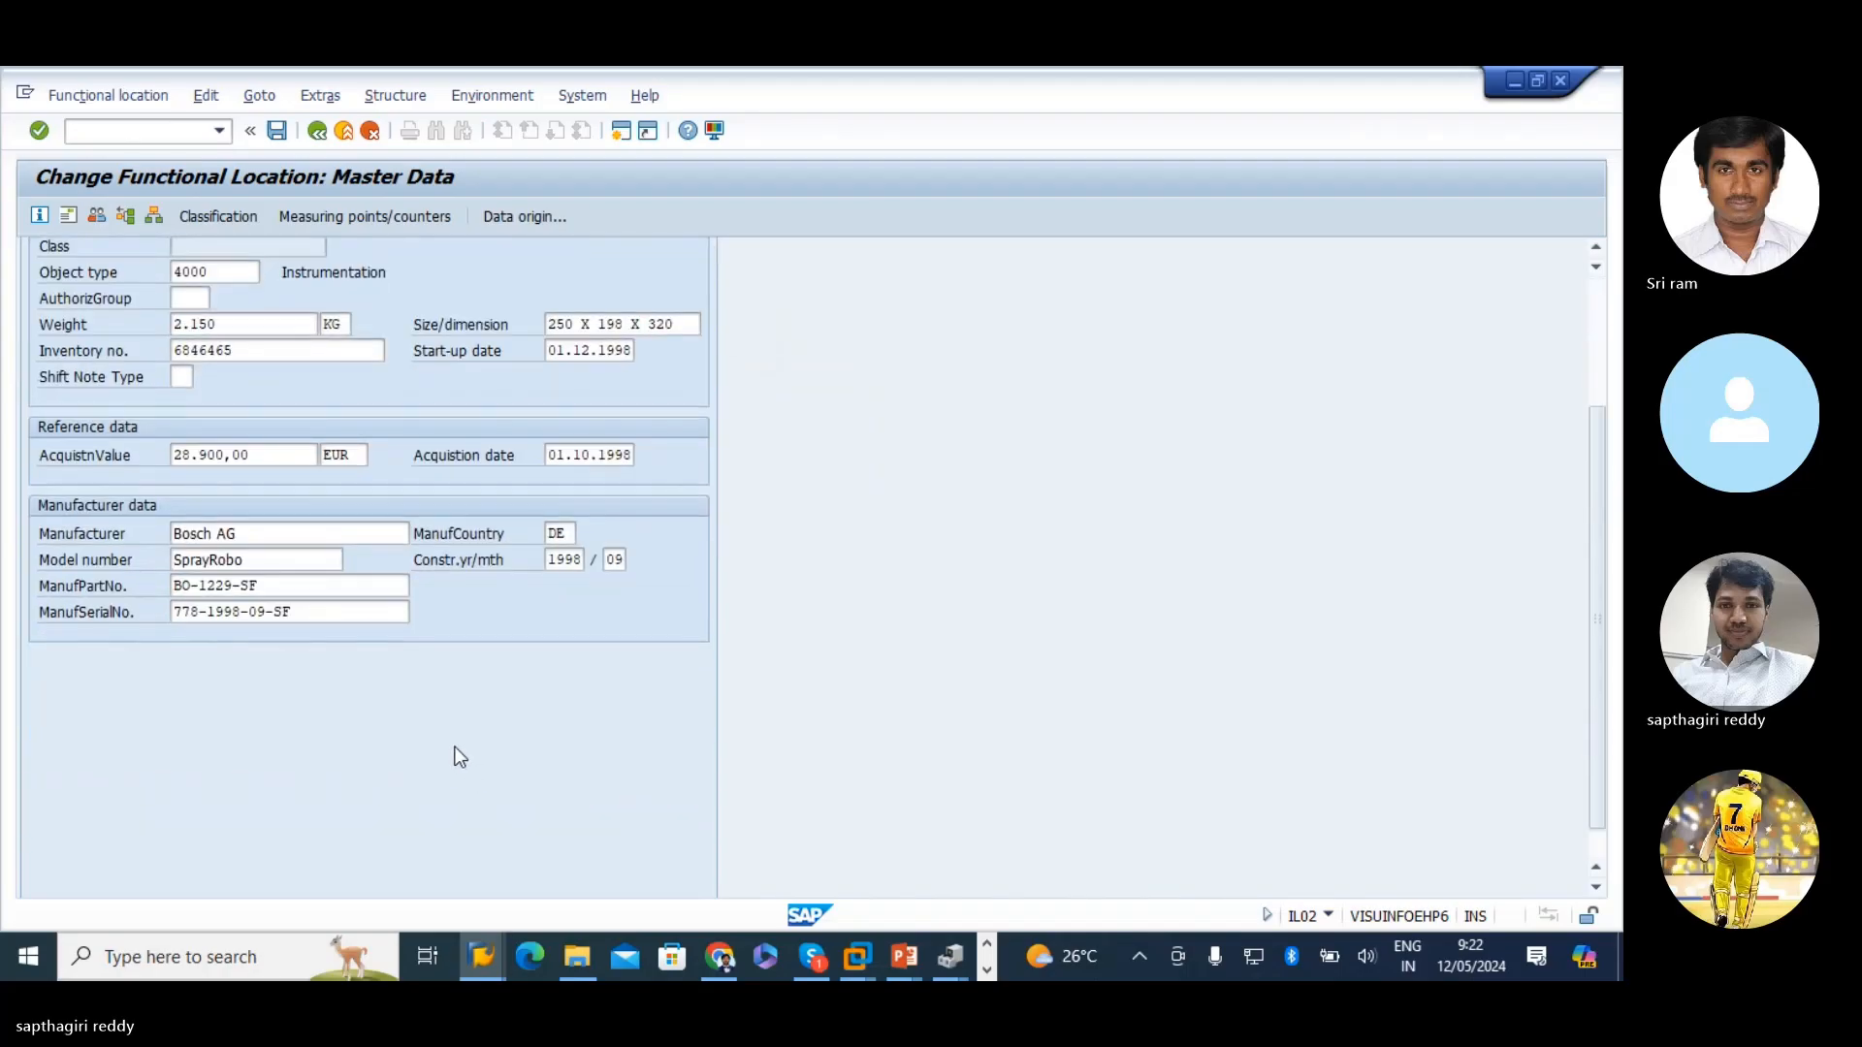
- Clear TP01's object type, weight, inventory number, size/dimension and start-up date in the general data
scroll(454, 745, up, 4)
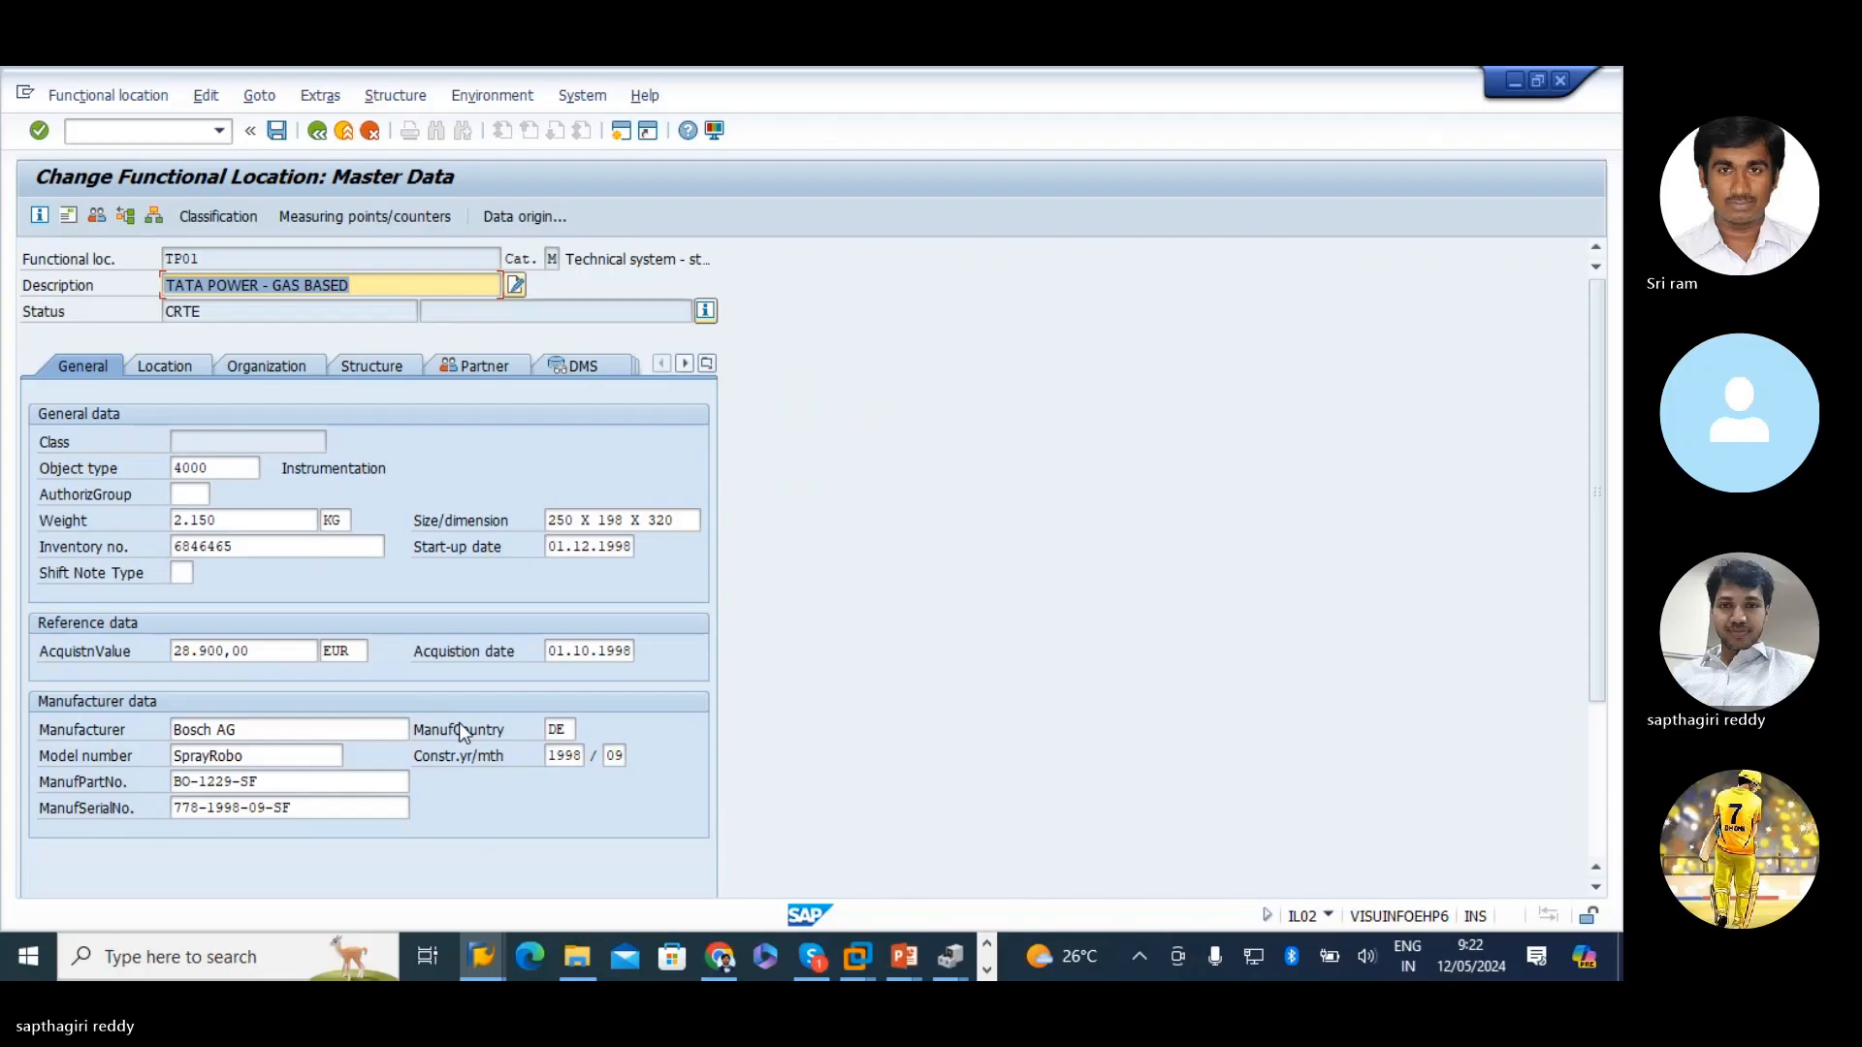
double_click(233, 522)
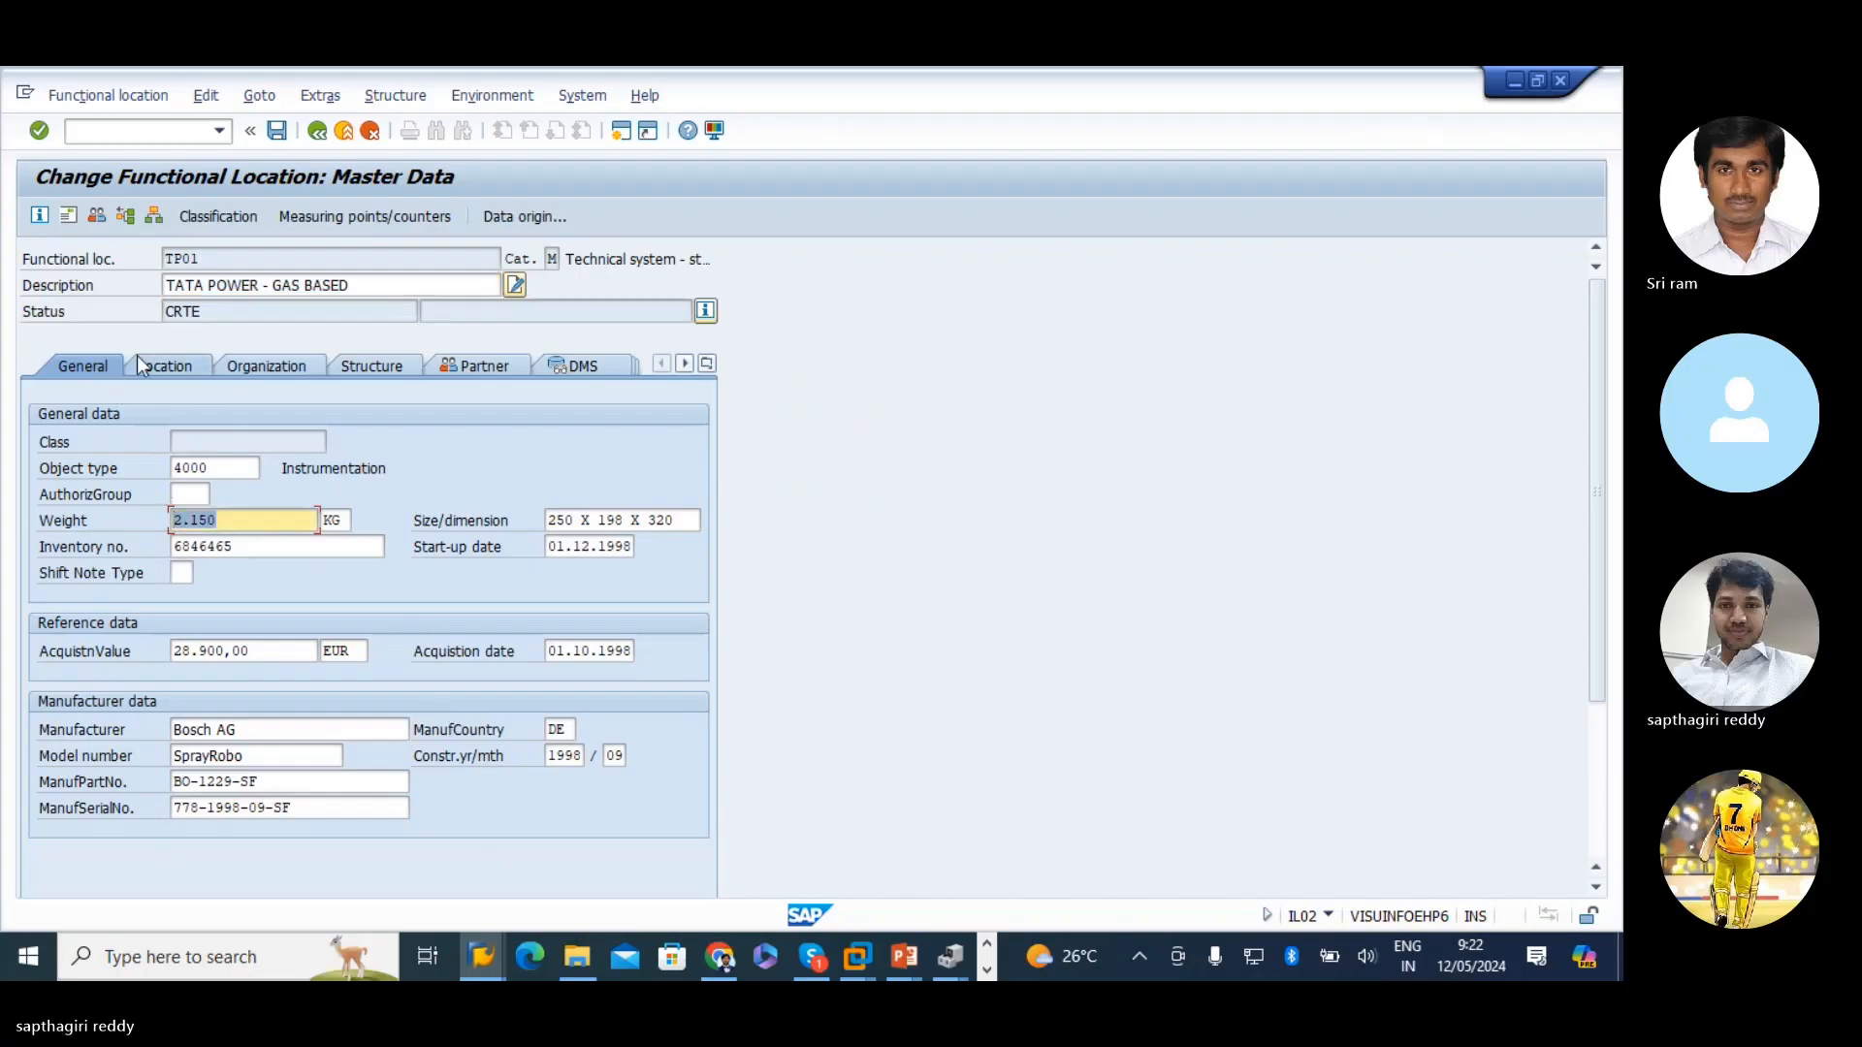
click(161, 364)
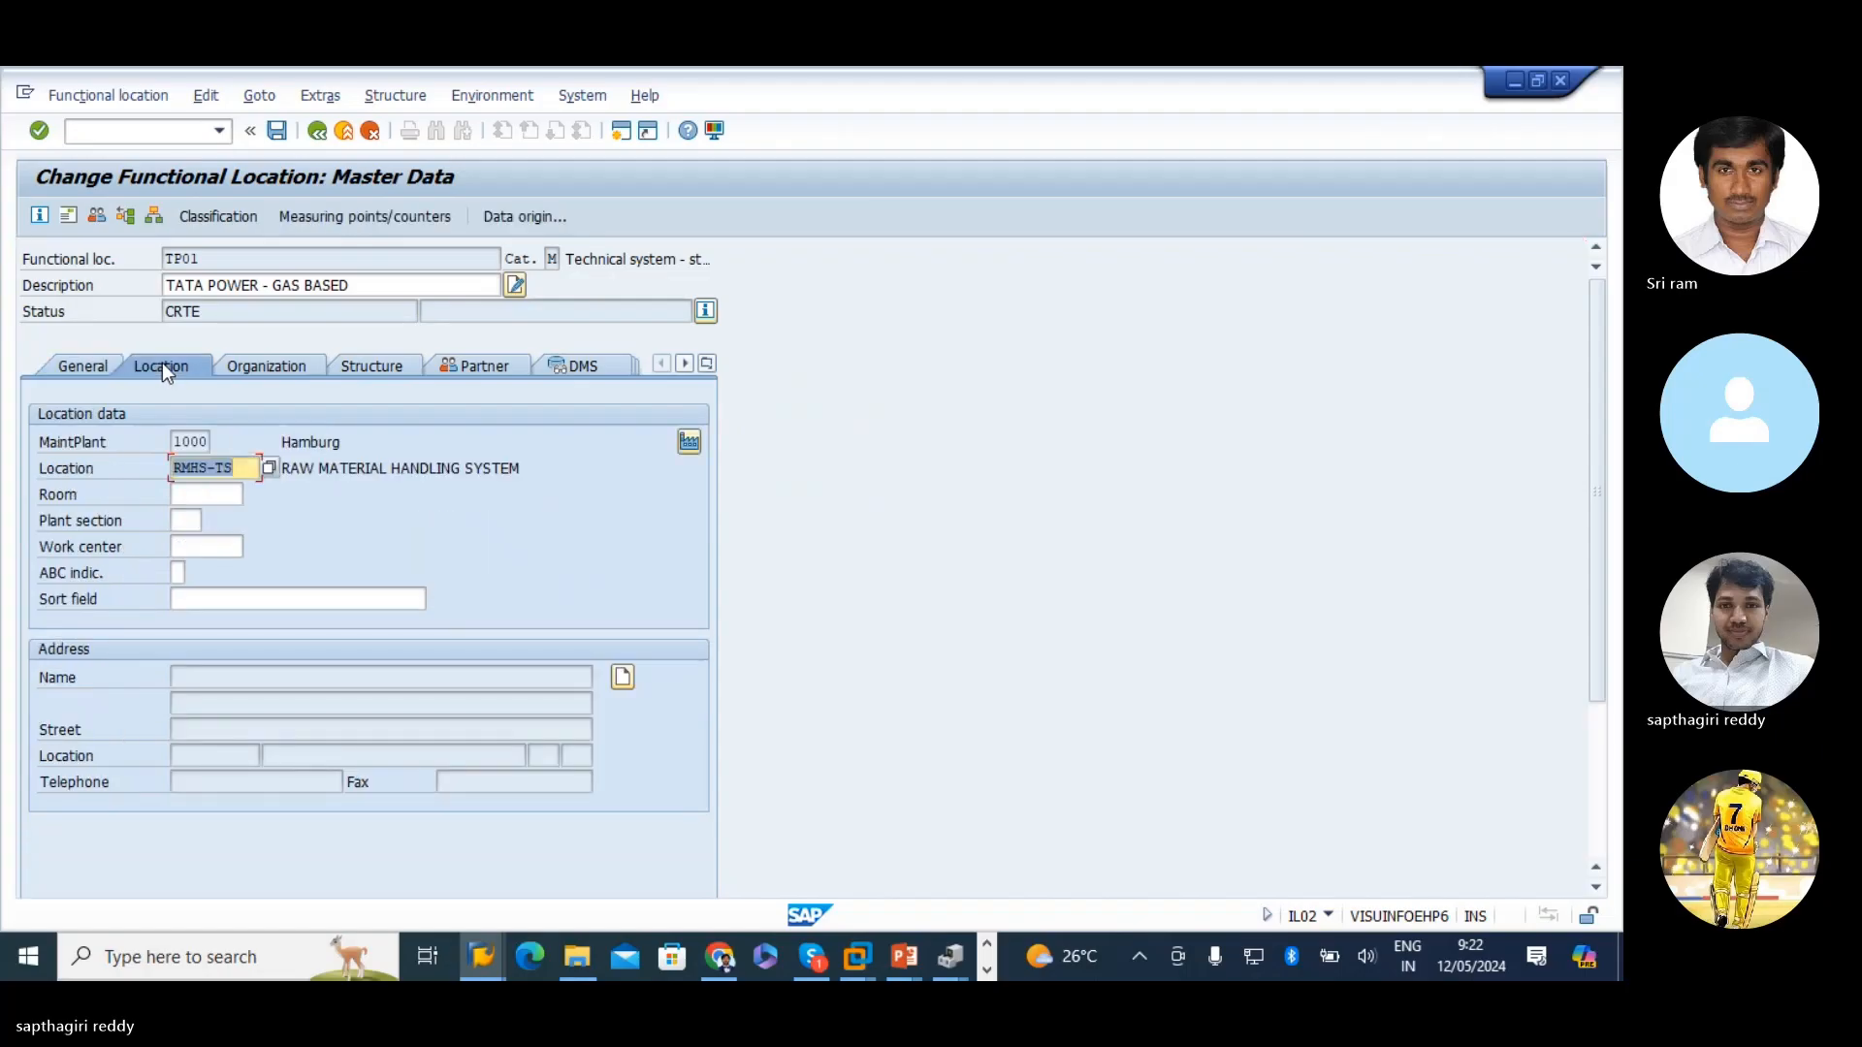
click(83, 367)
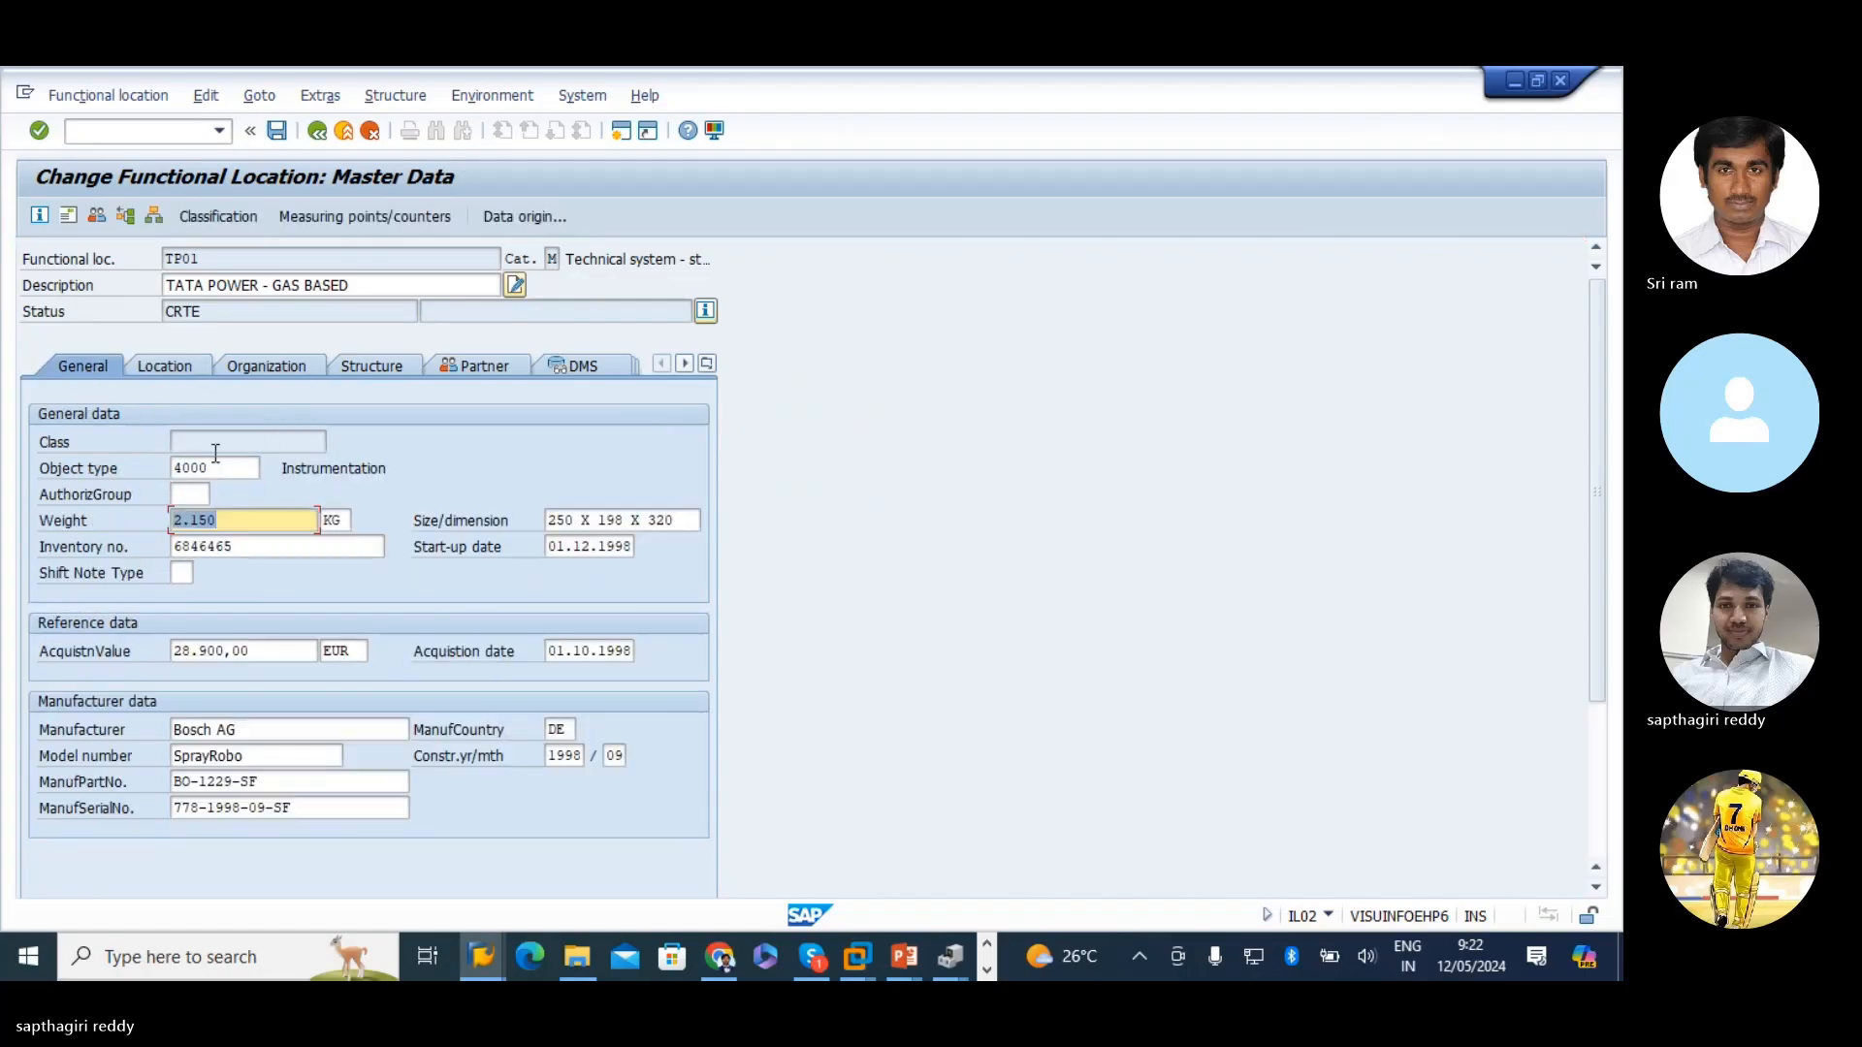
double_click(205, 520)
double_click(242, 549)
key(Delete)
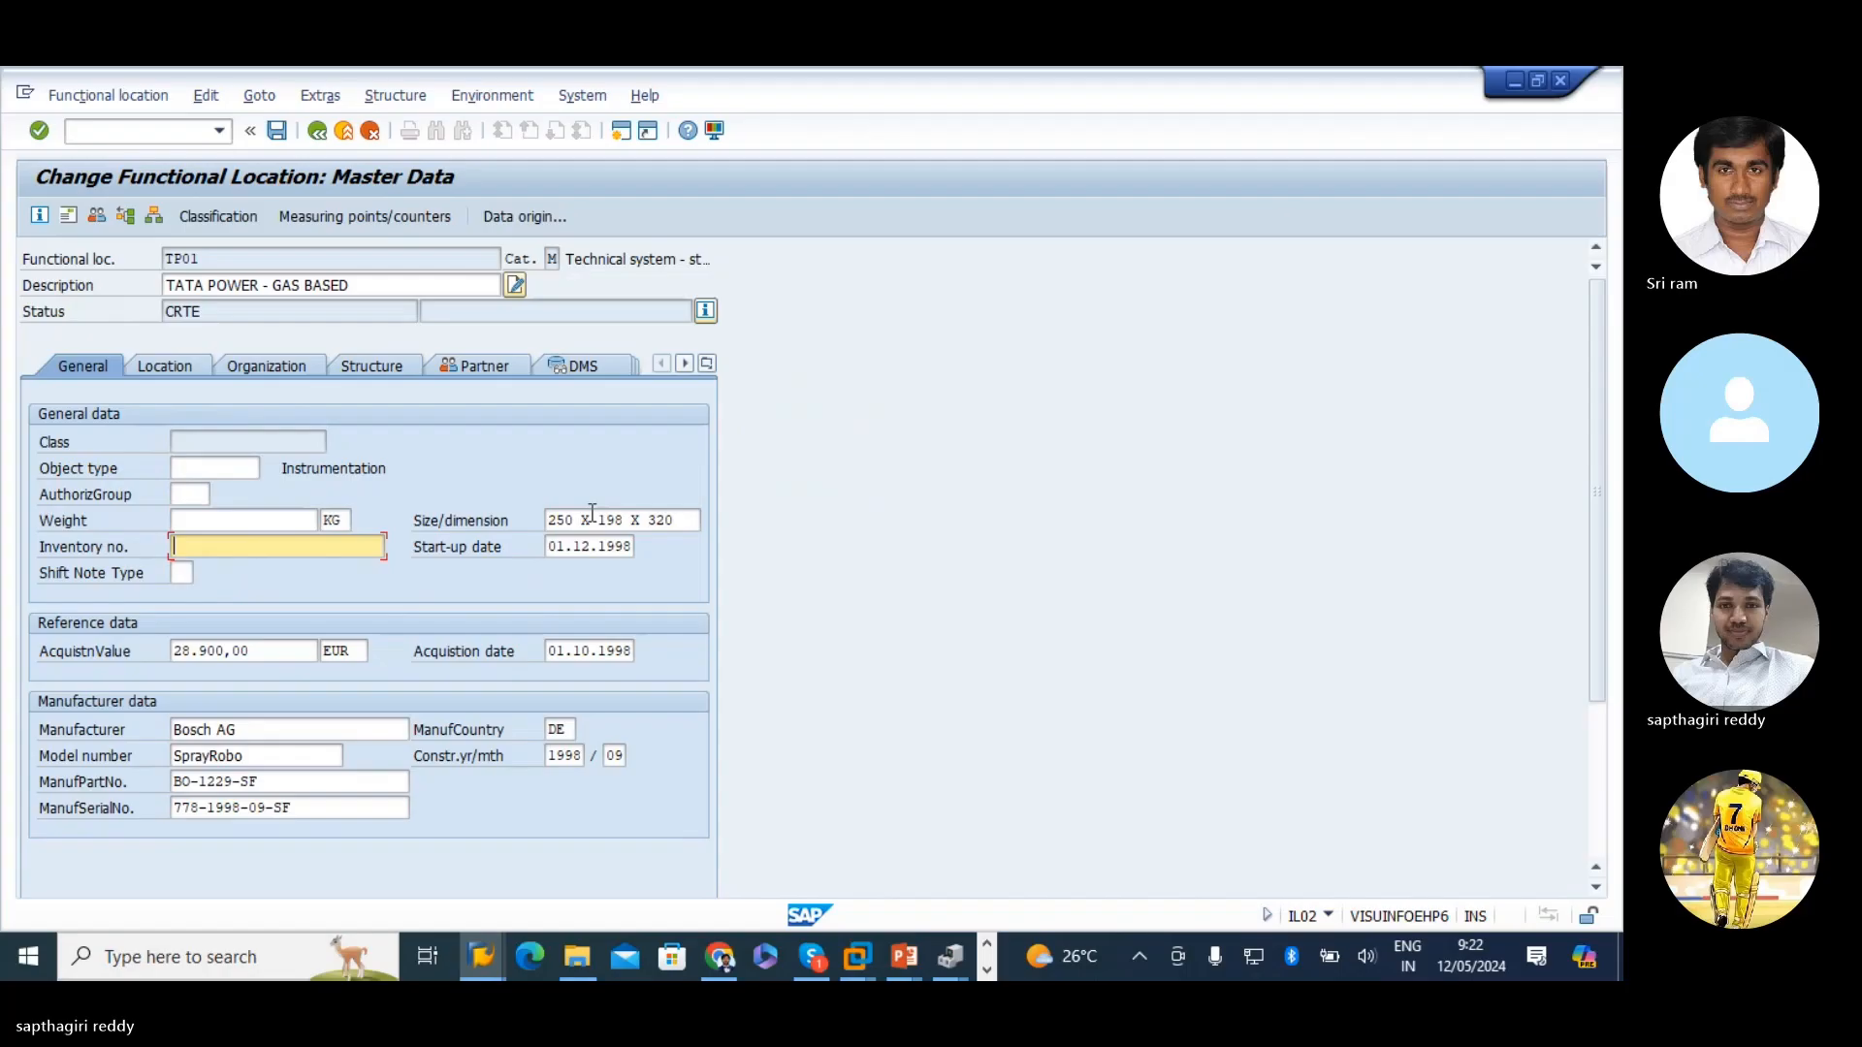
double_click(676, 521)
key(Delete)
double_click(557, 549)
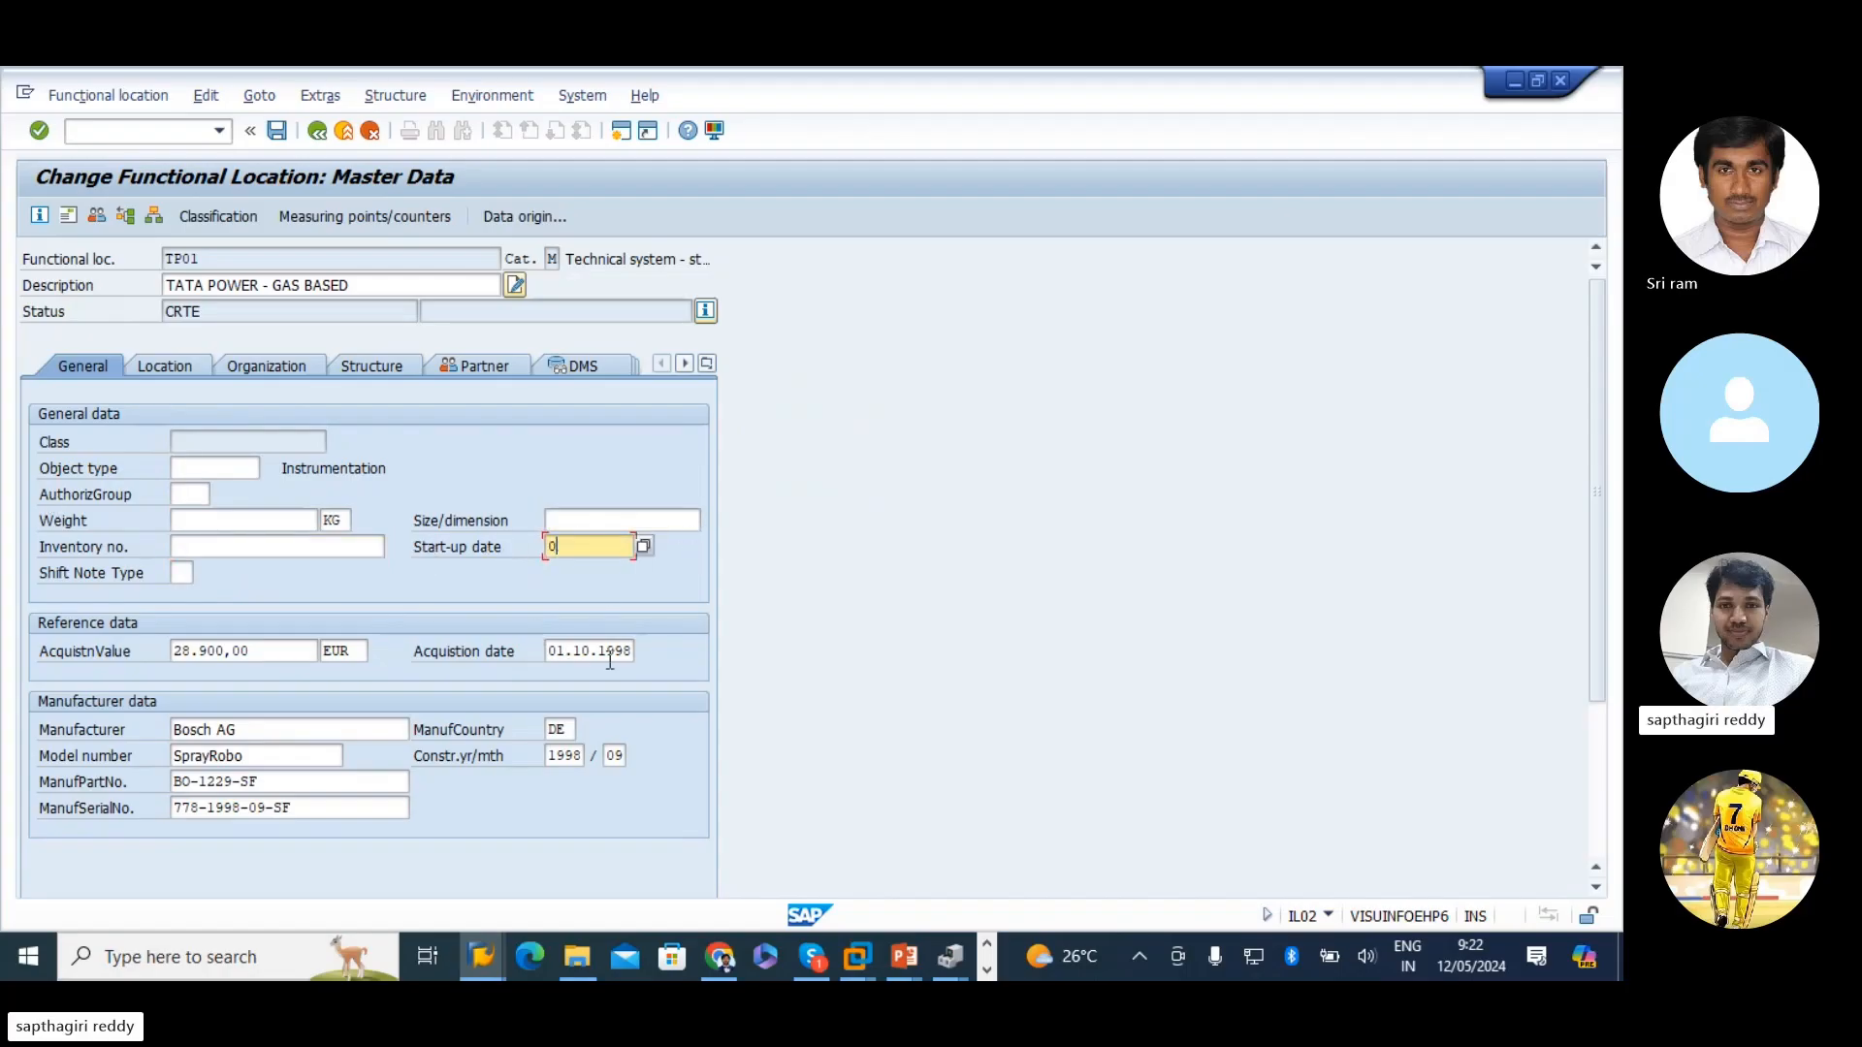
- Clear the acquisition date and acquisition value in TP01's reference data
double_click(552, 650)
key(Delete)
key(Return)
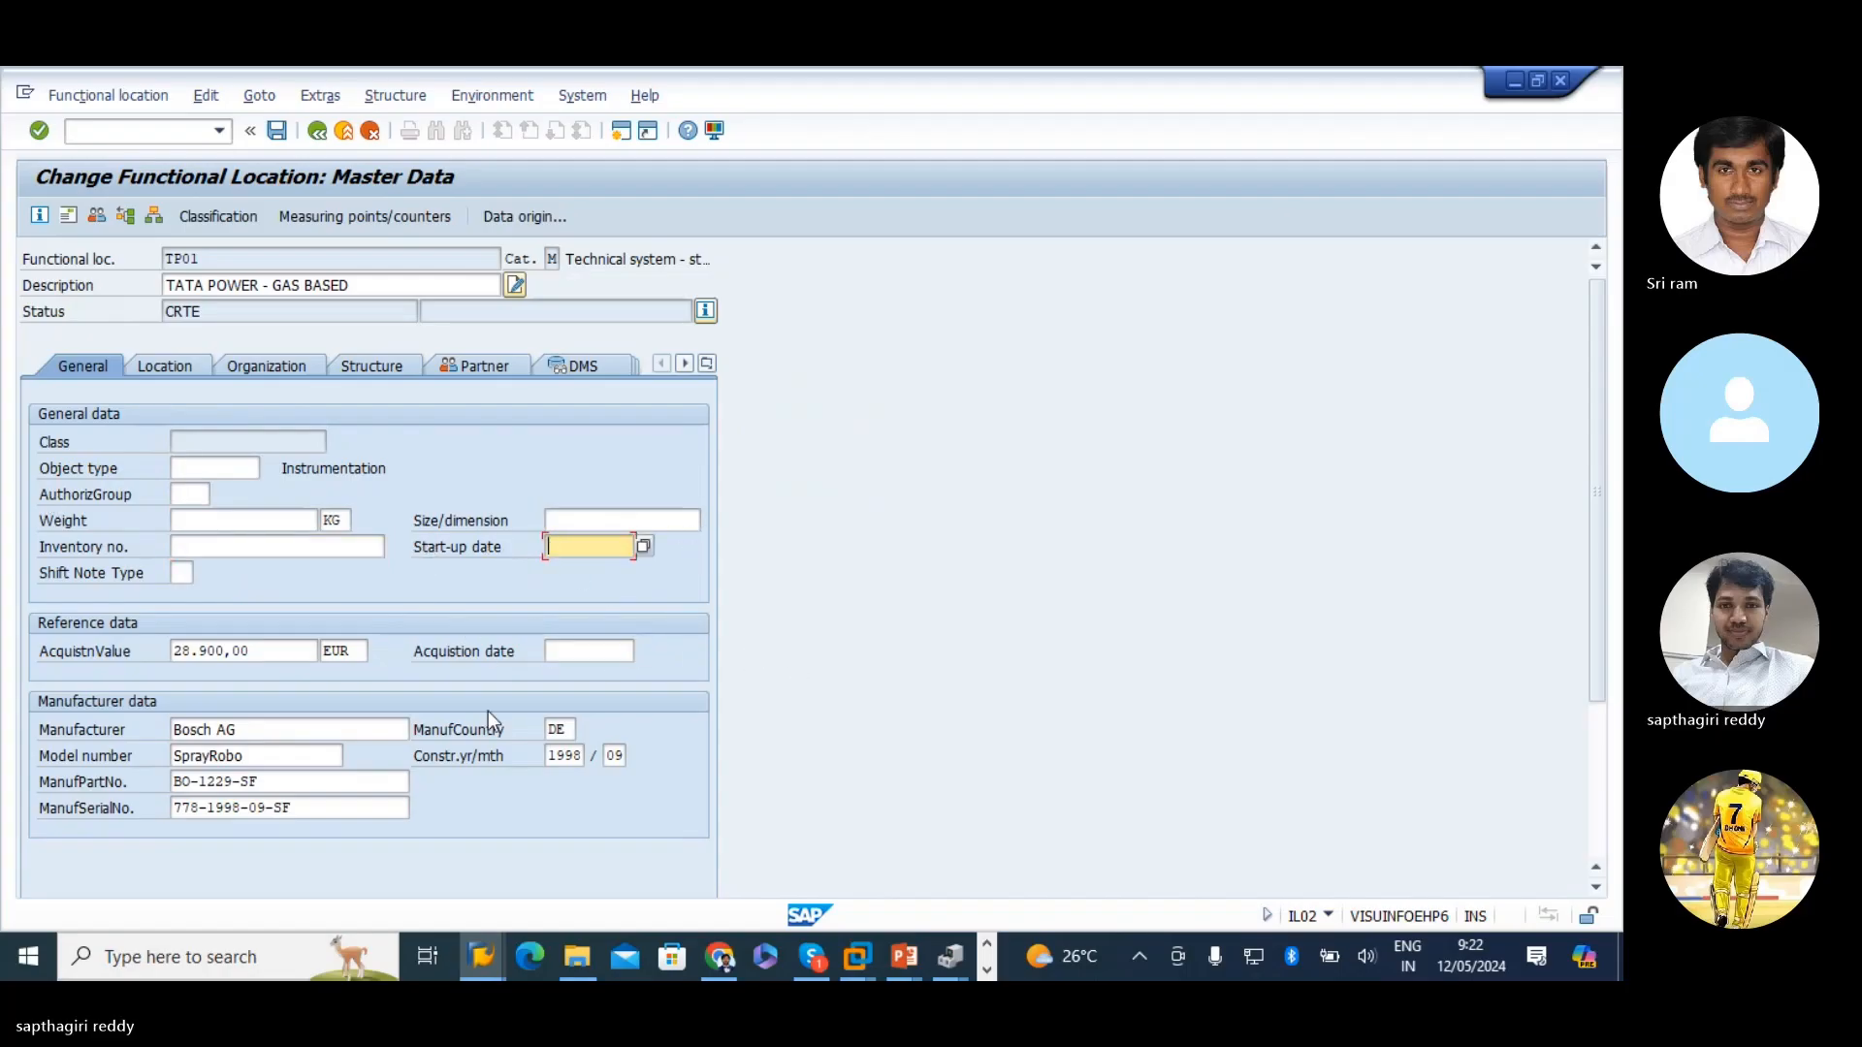
double_click(210, 649)
key(Delete)
key(Return)
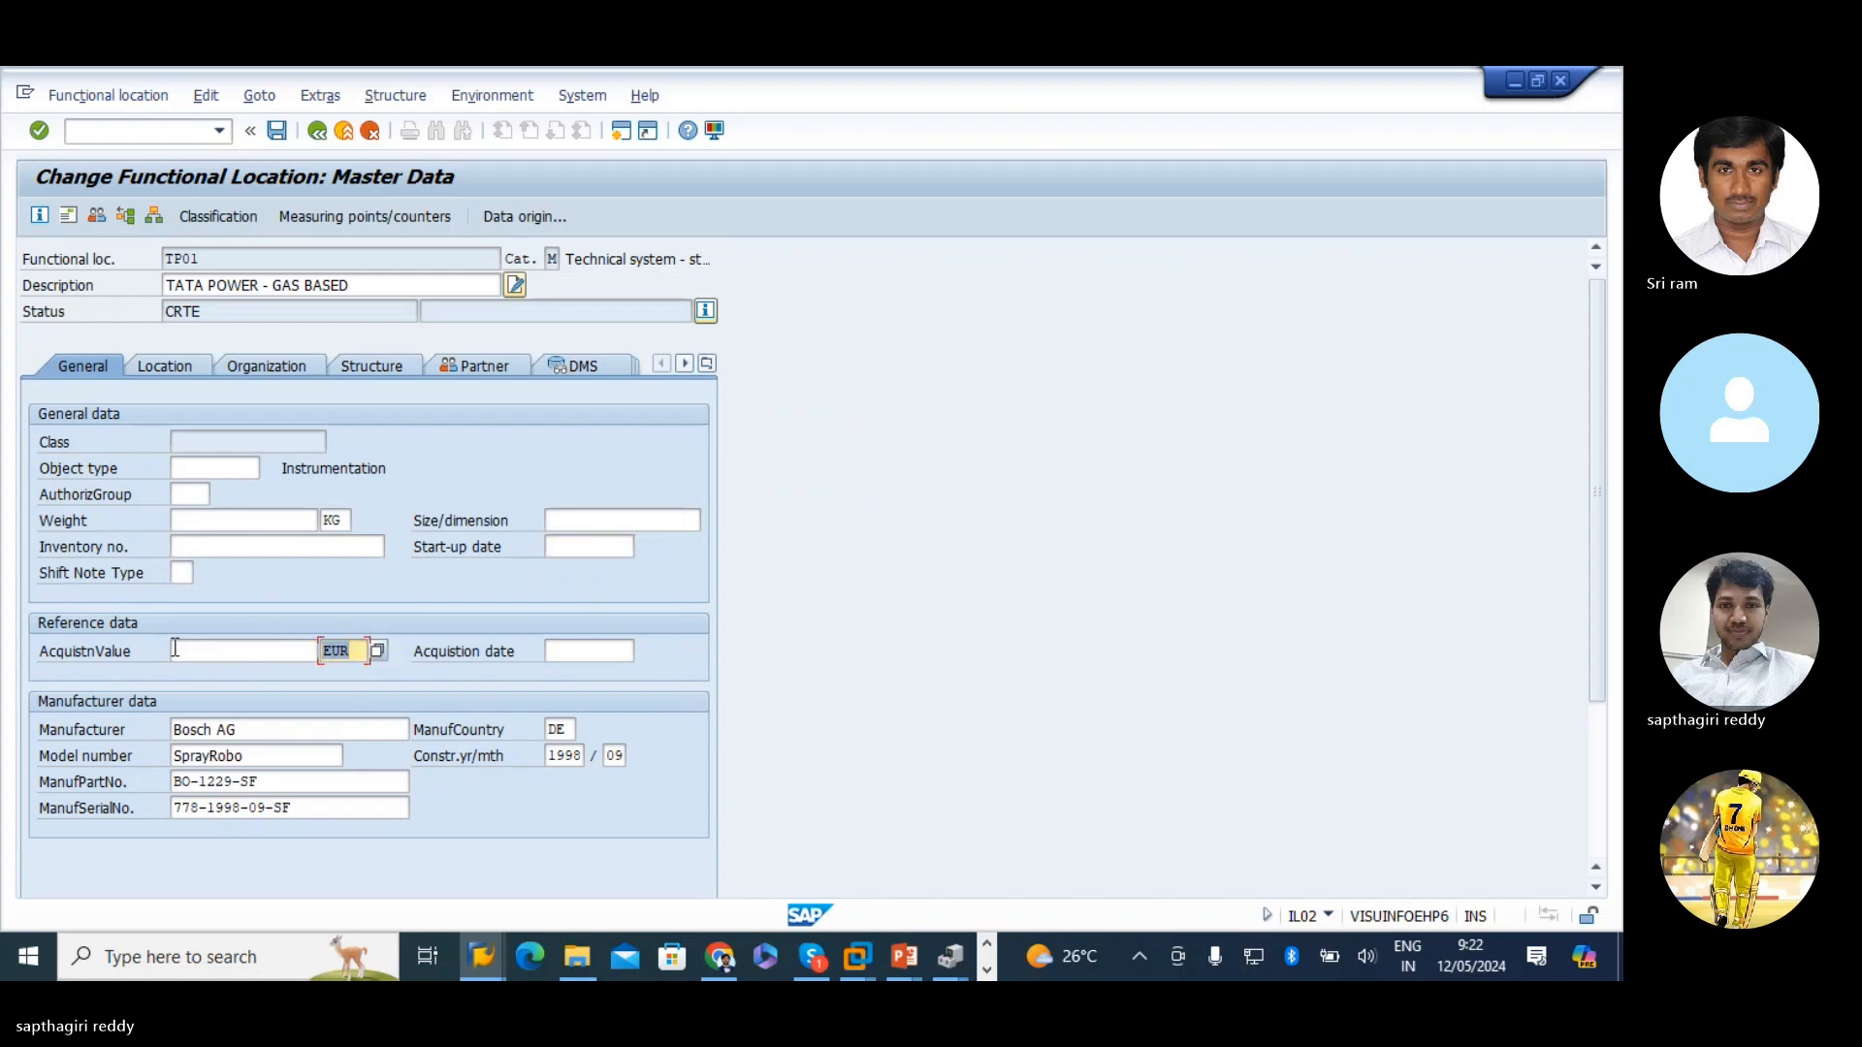
- Clear TP01's manufacturer data: manufacturer, model number, part number, serial number, country, and construction year and month
double_click(252, 738)
key(Delete)
double_click(247, 755)
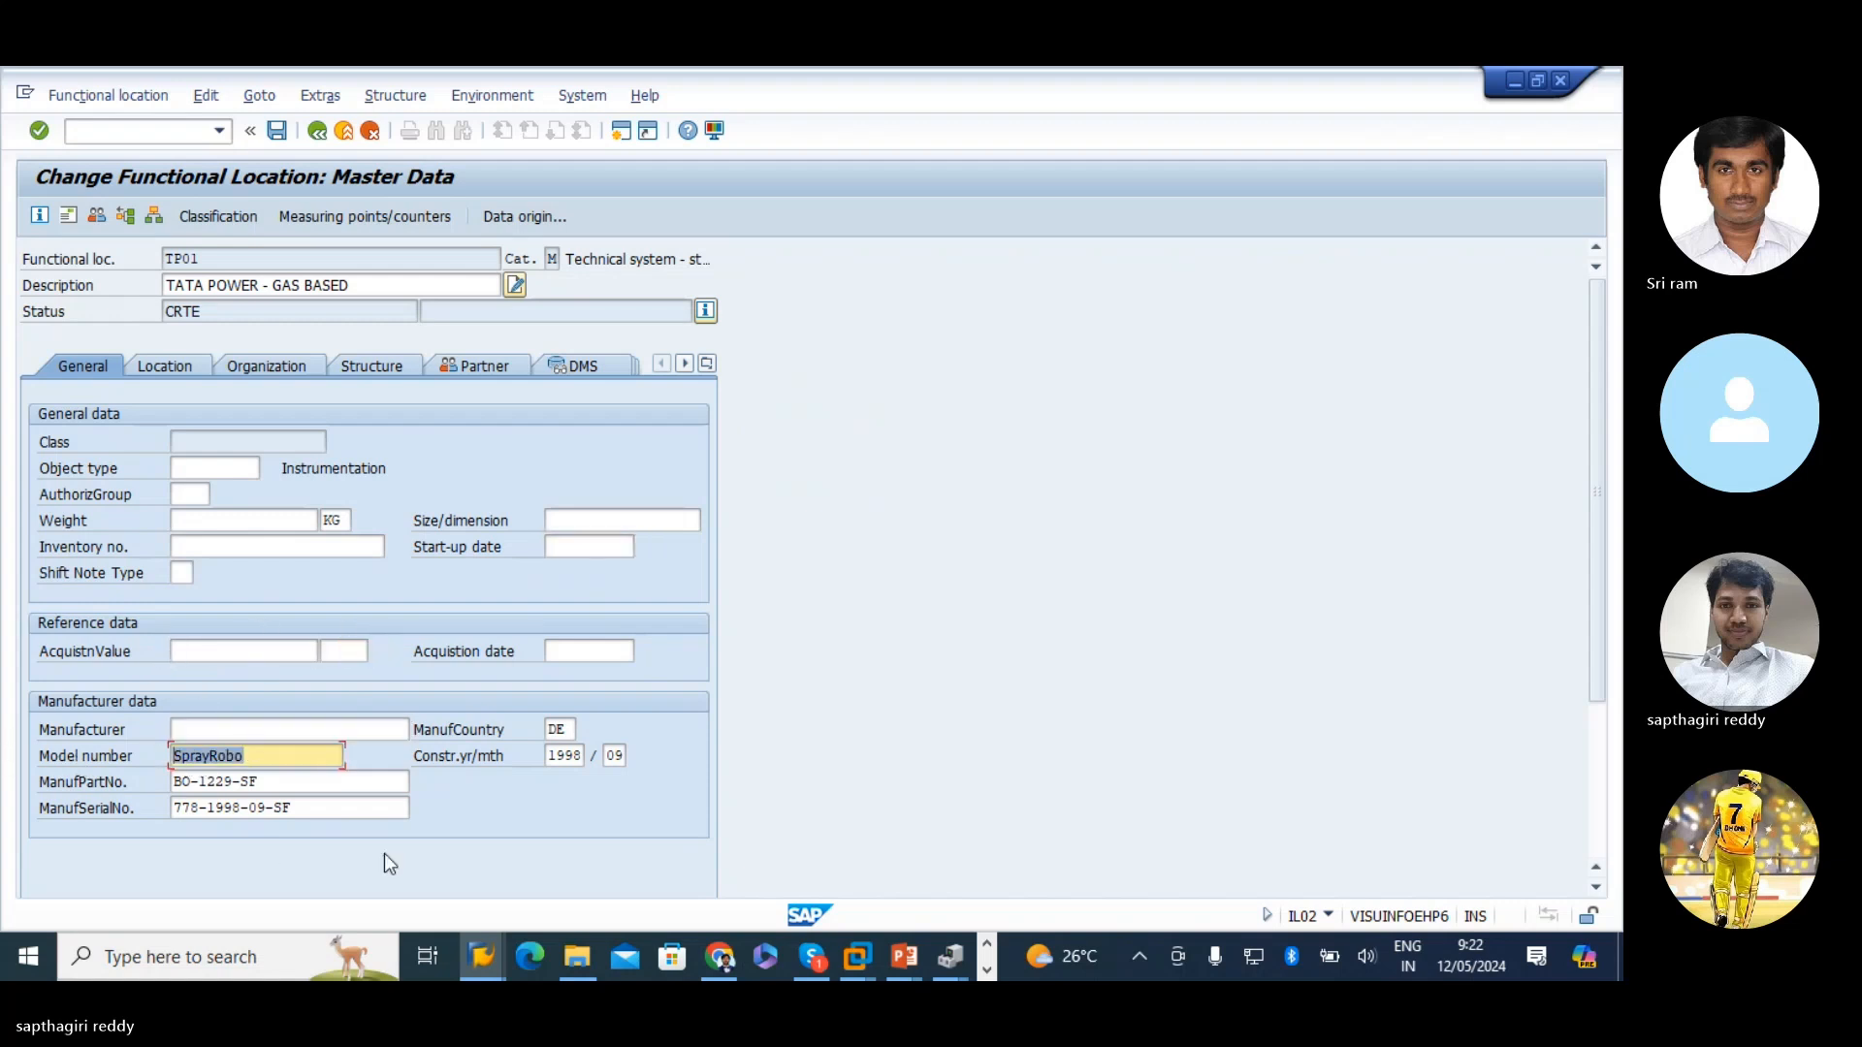
key(Delete)
double_click(267, 776)
key(Delete)
double_click(287, 811)
key(Delete)
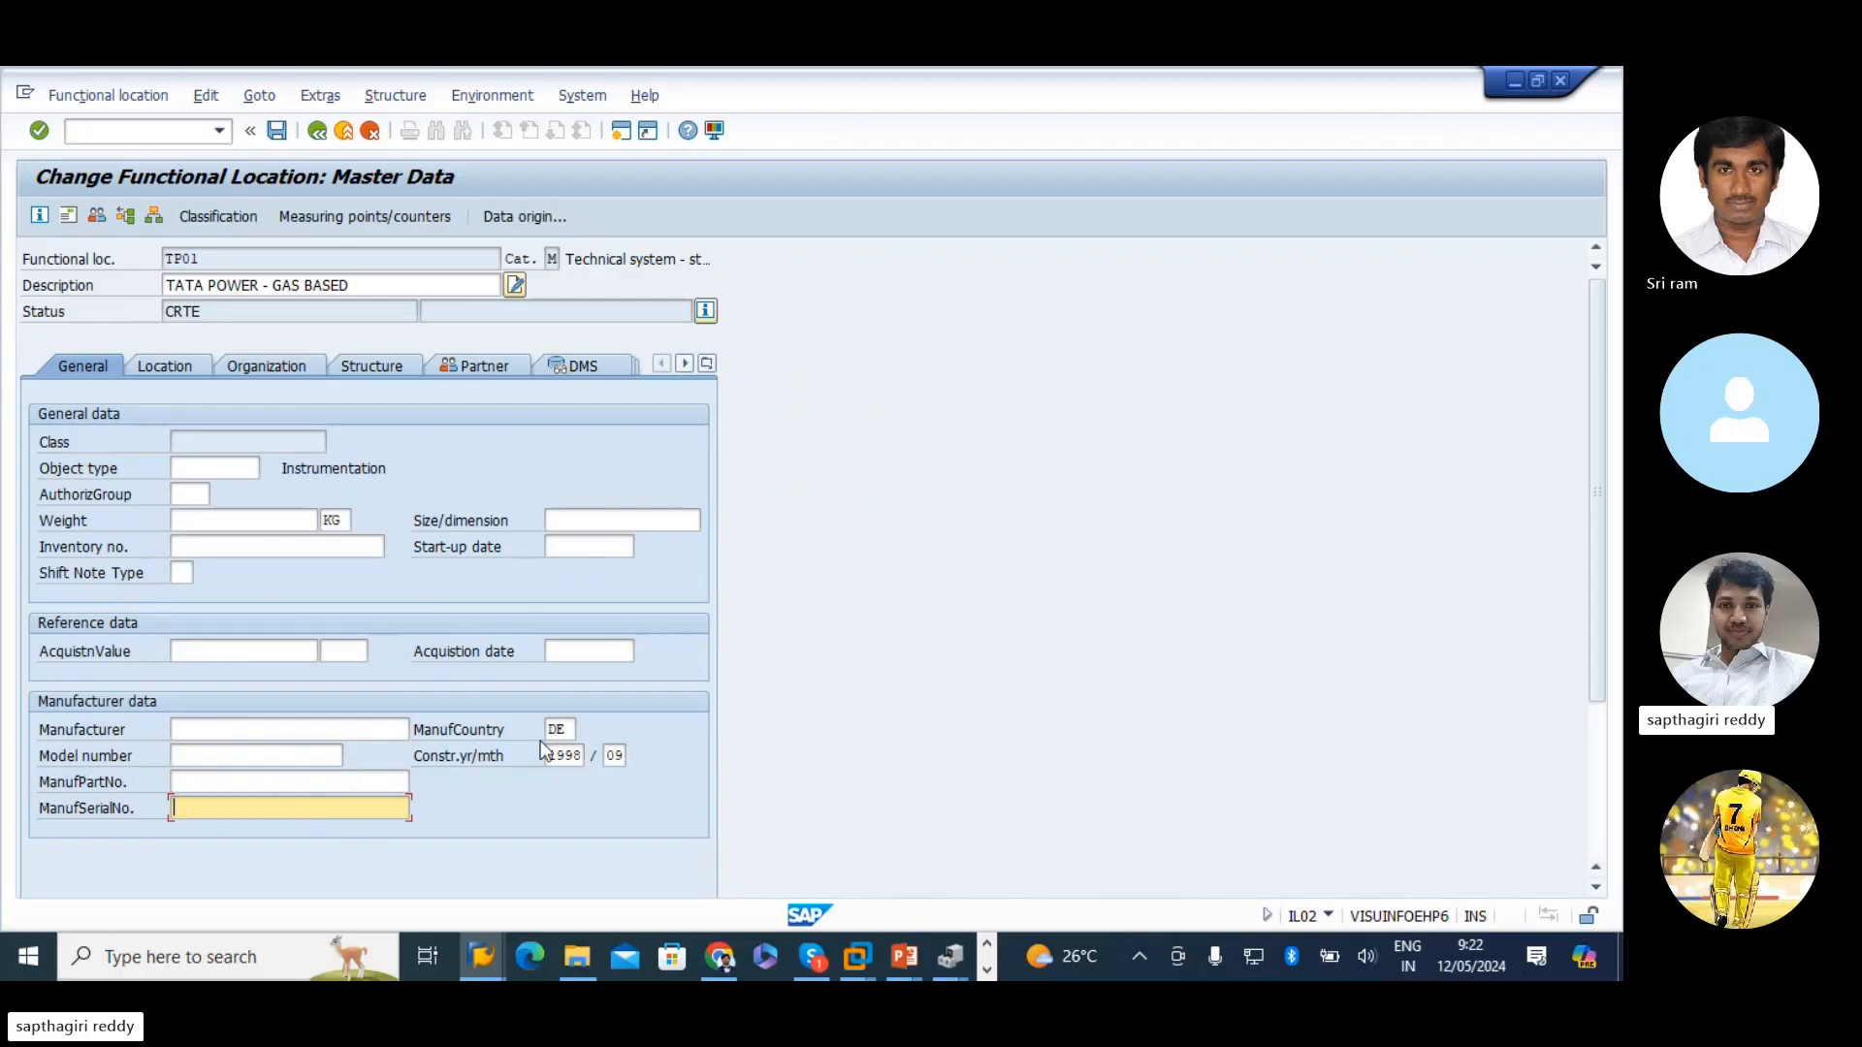
double_click(574, 727)
double_click(562, 756)
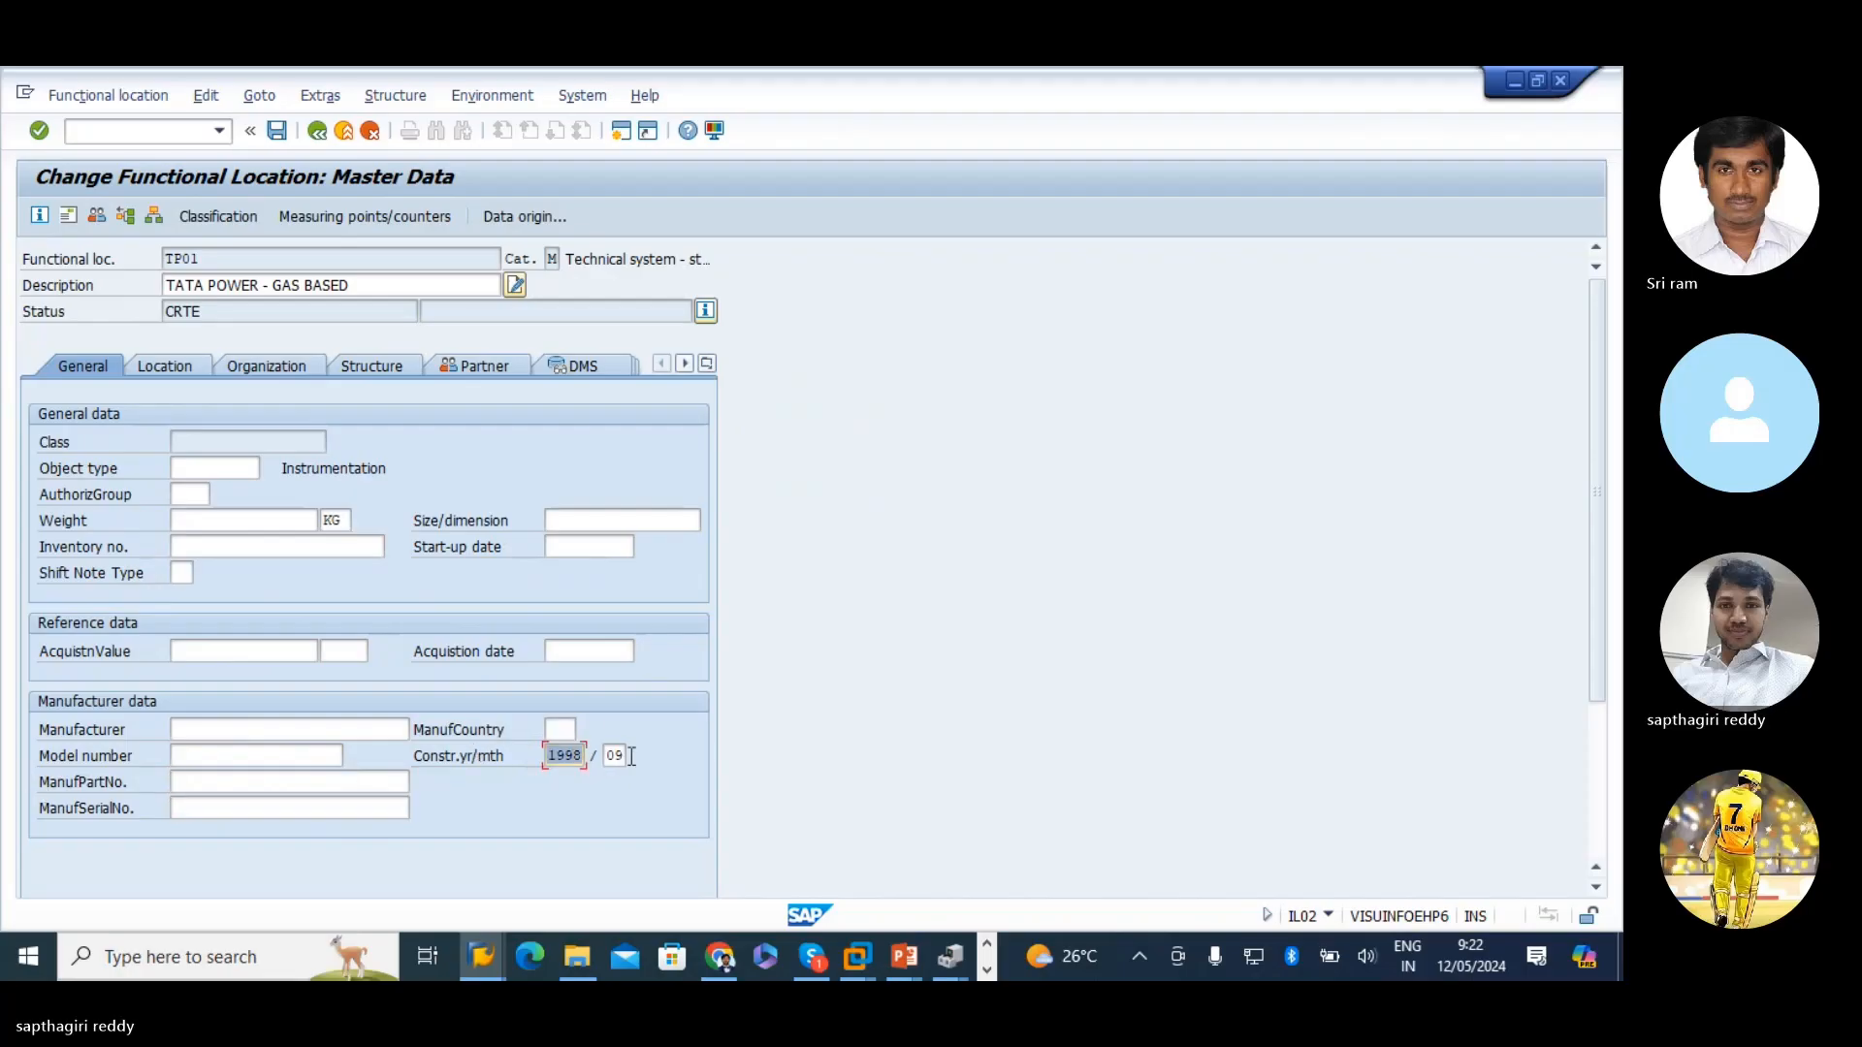
key(Delete)
double_click(614, 756)
key(Delete)
- Check TP01's location, organization, structure, partner and document data, and save the functional location
click(165, 366)
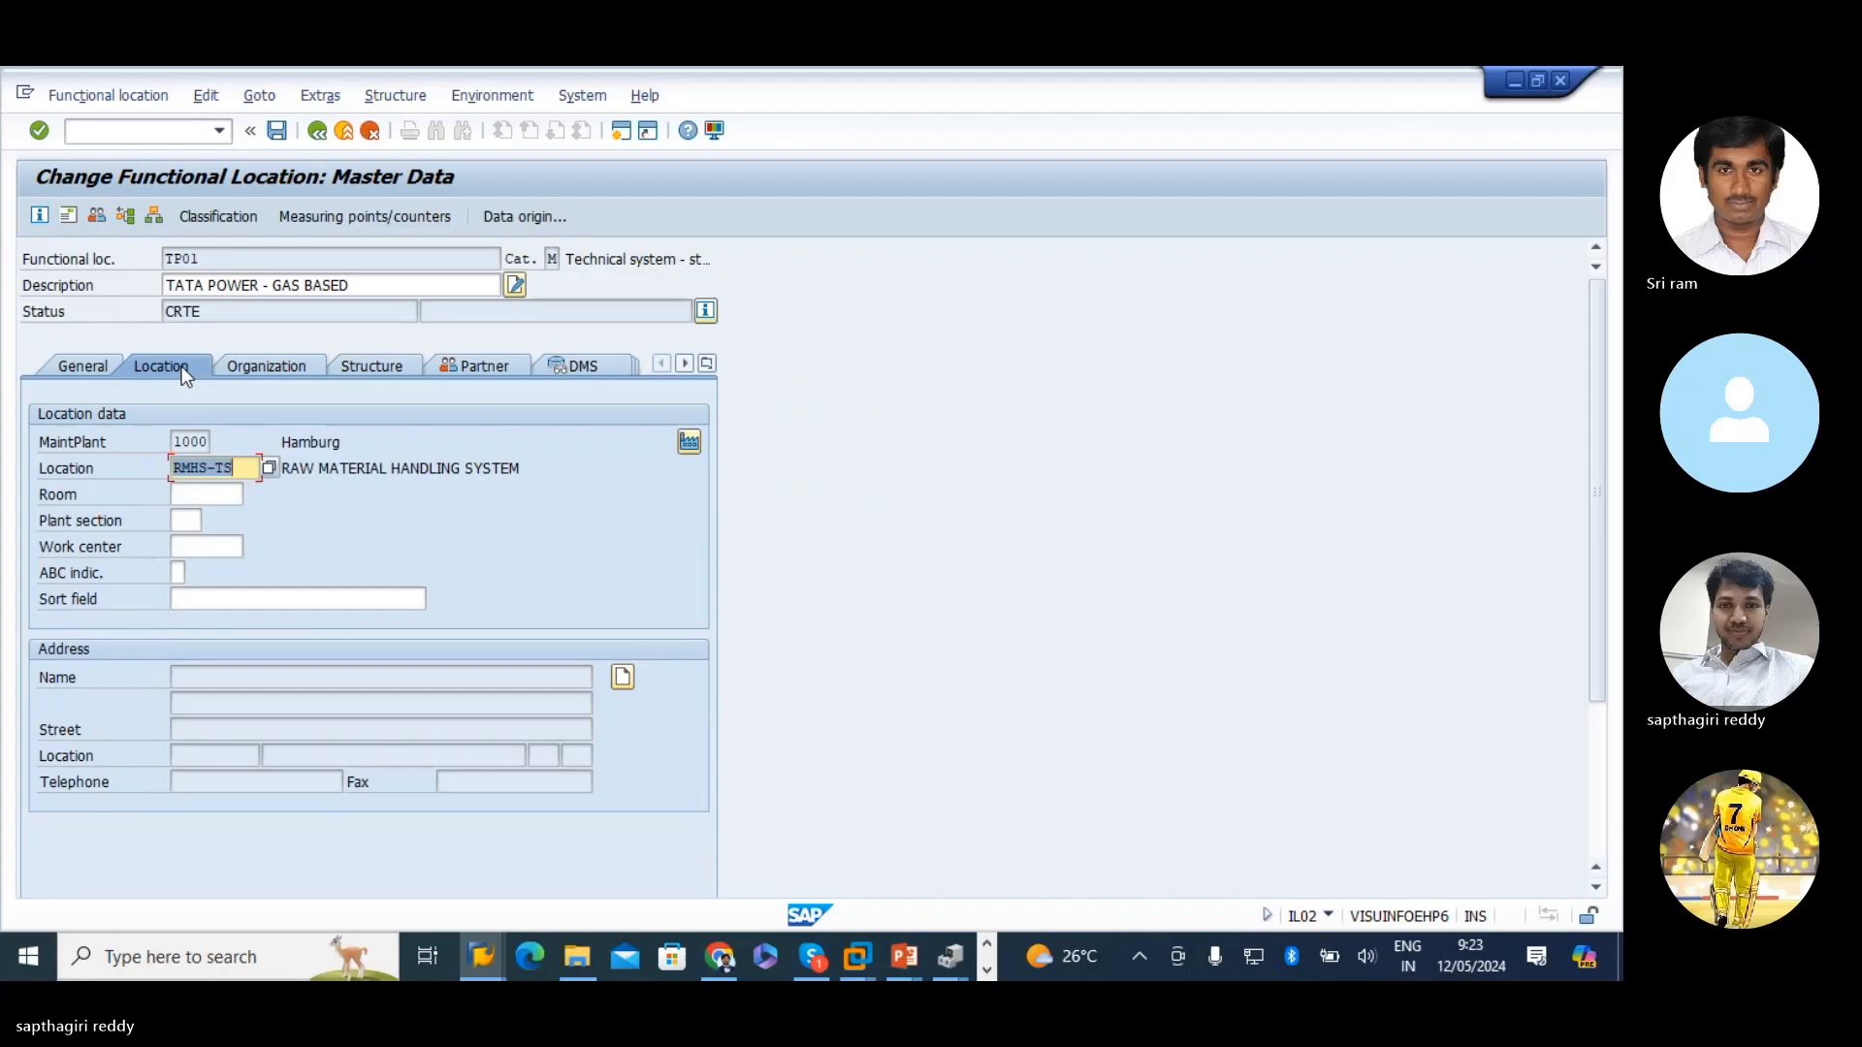
click(266, 366)
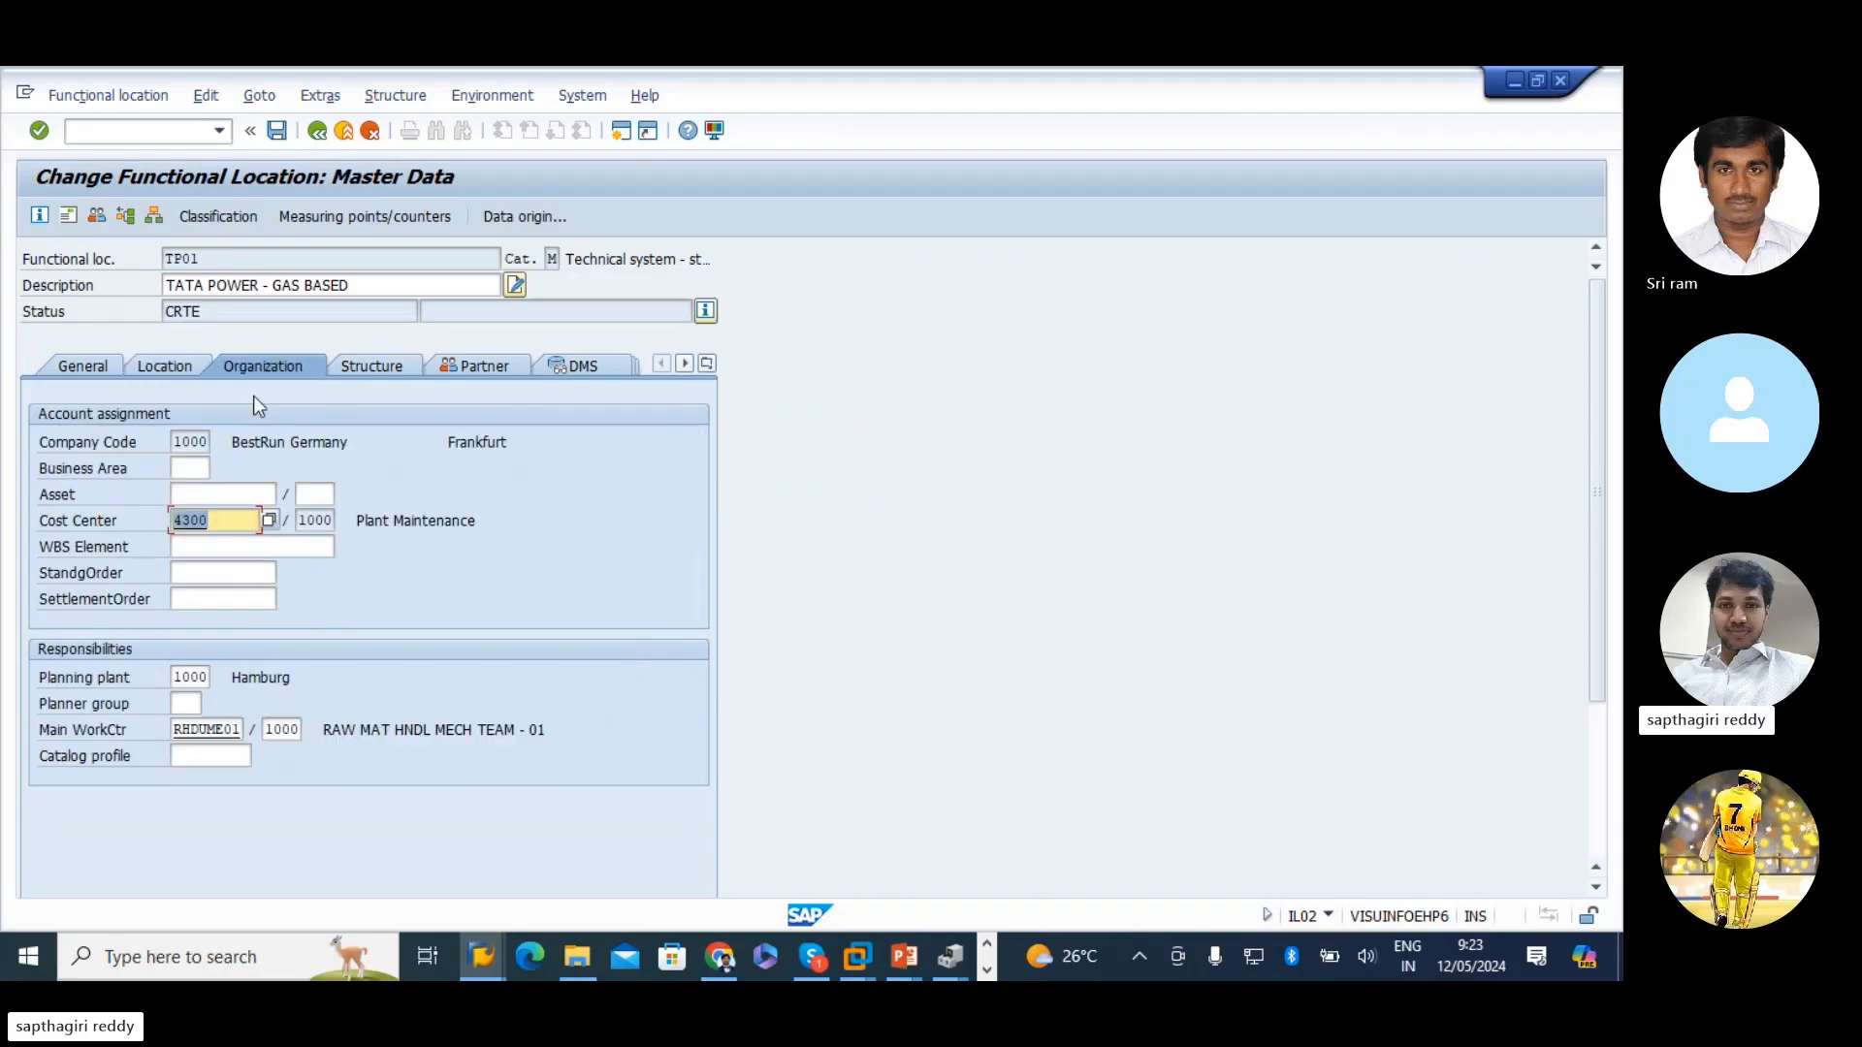
click(355, 369)
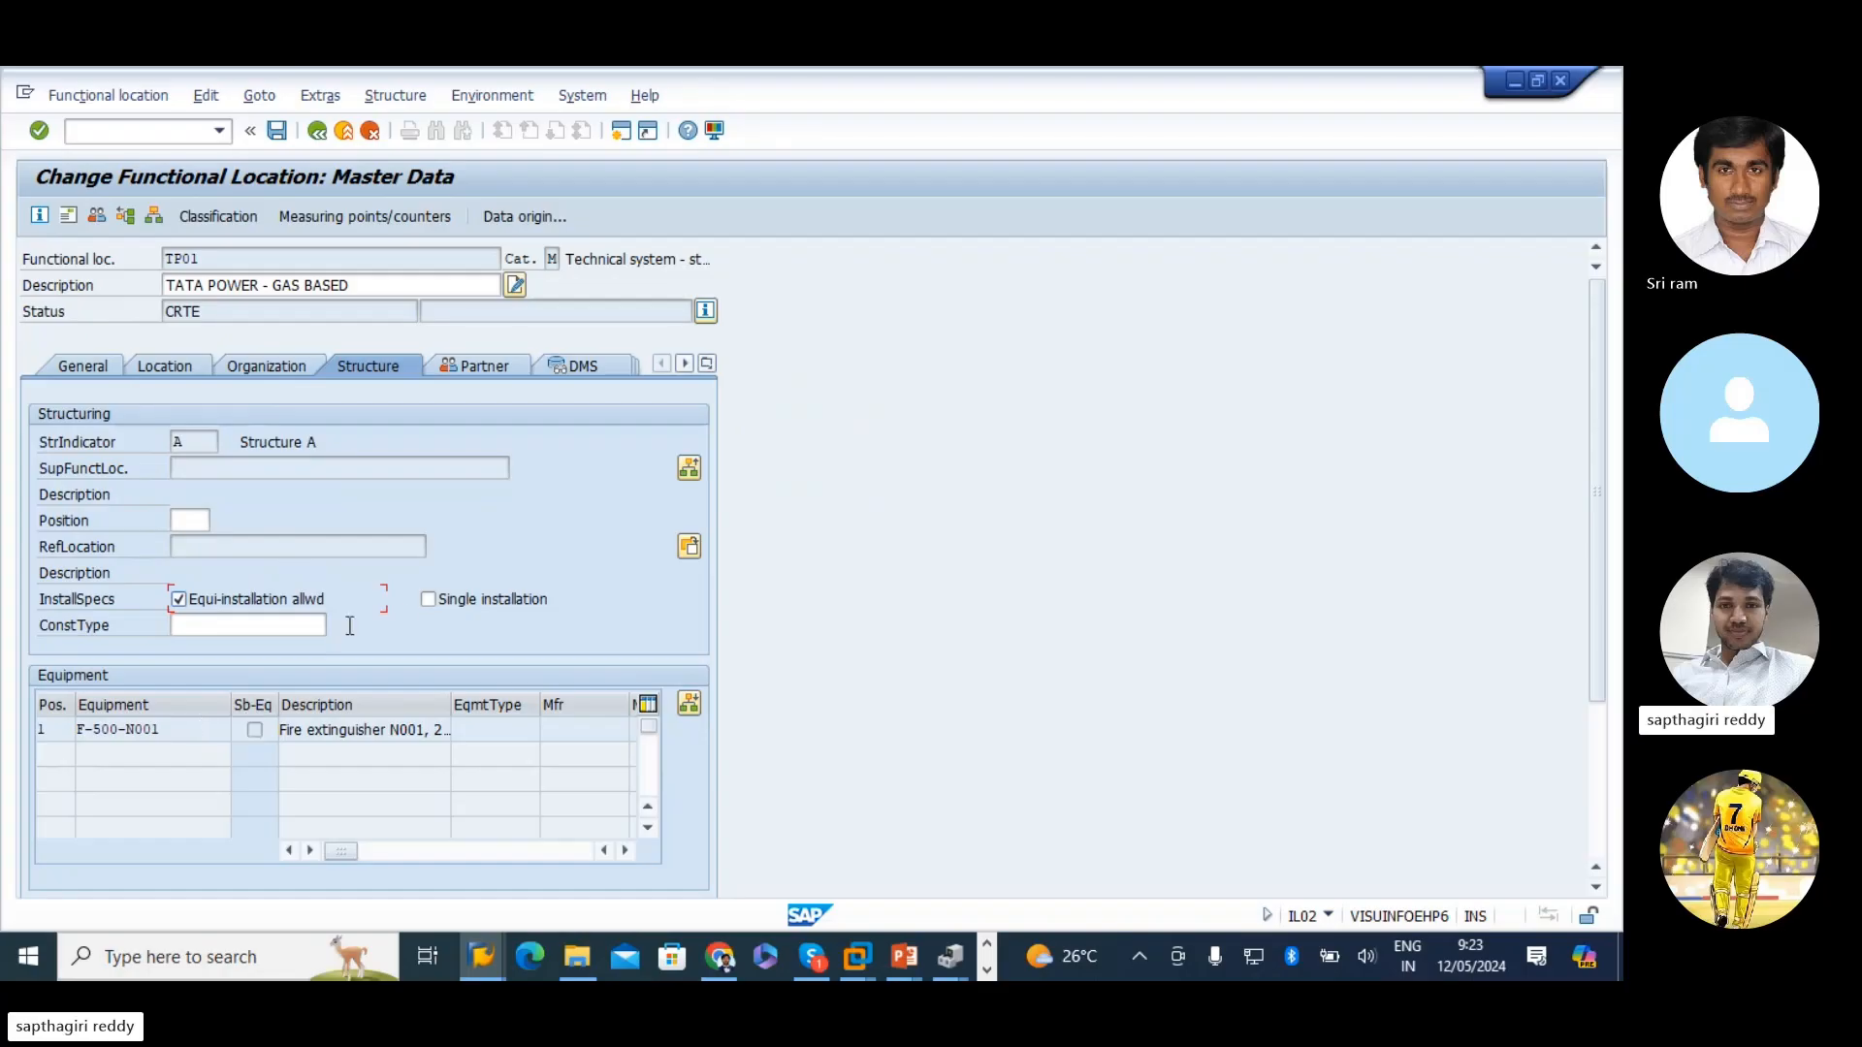
click(455, 363)
click(562, 364)
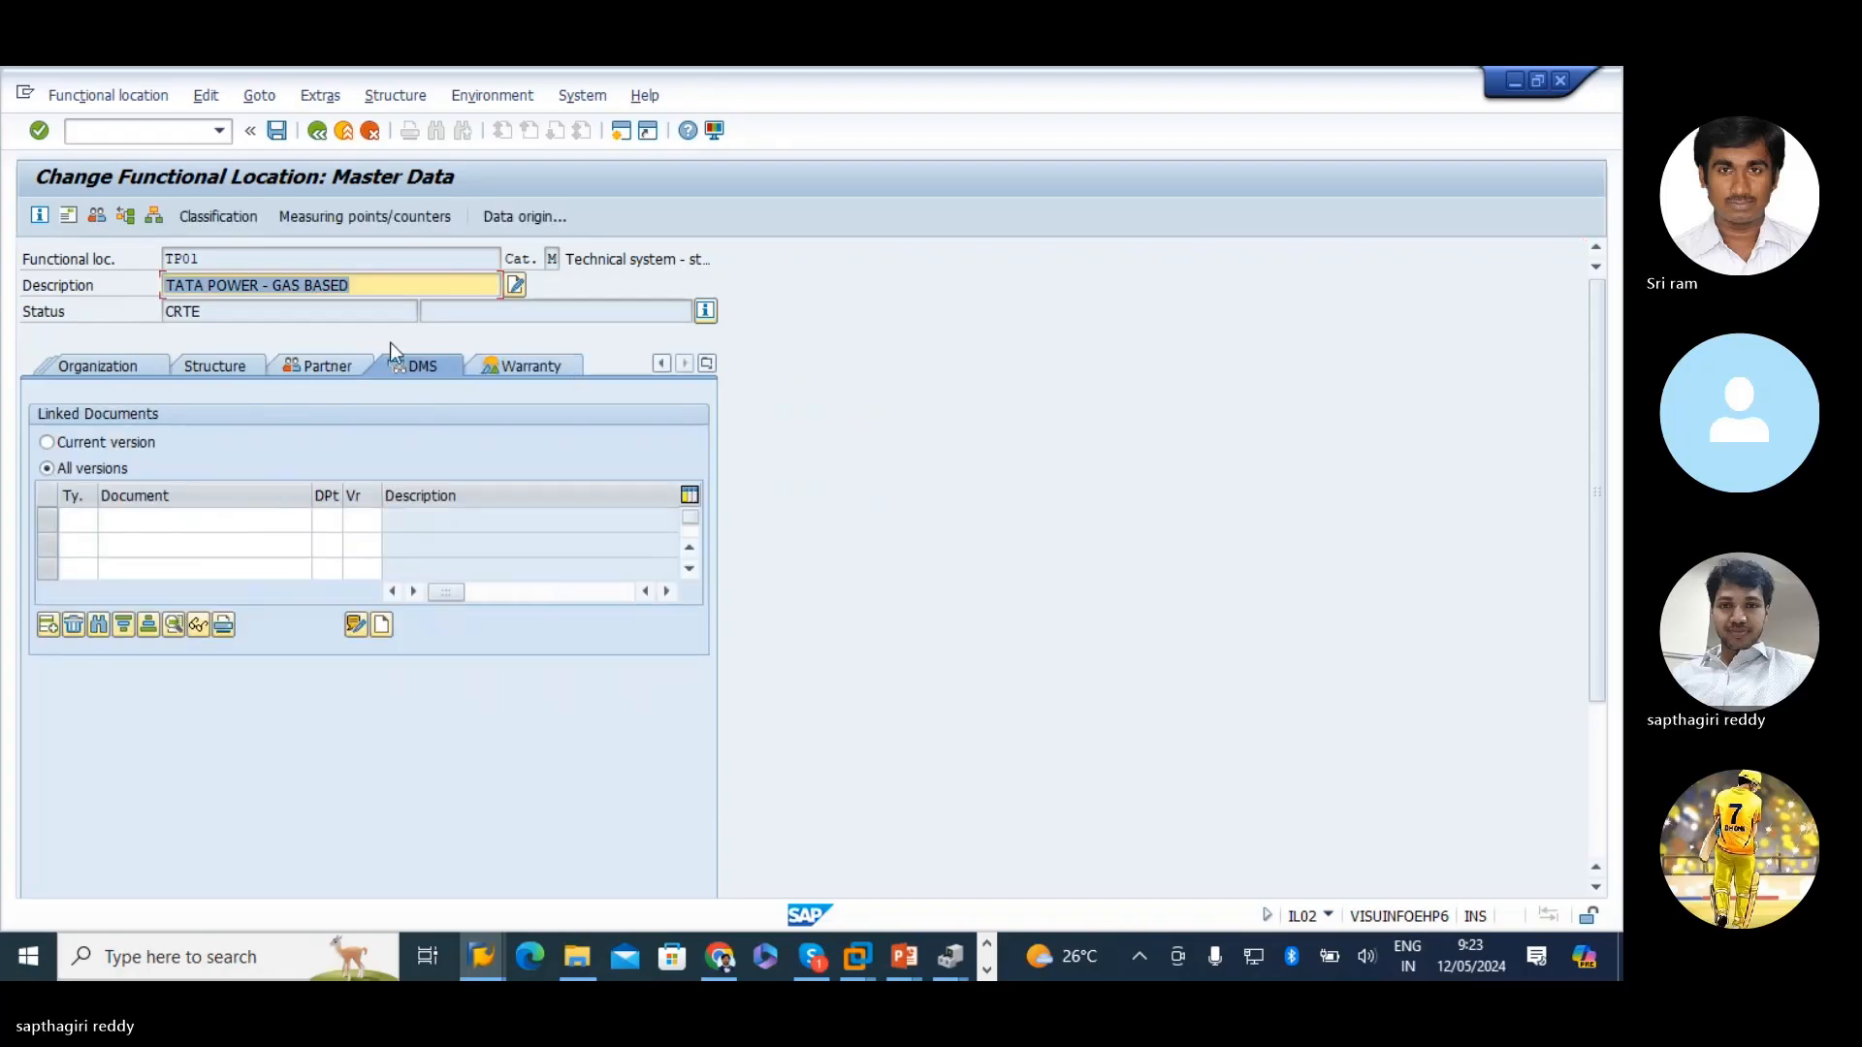
click(86, 366)
click(707, 364)
click(748, 389)
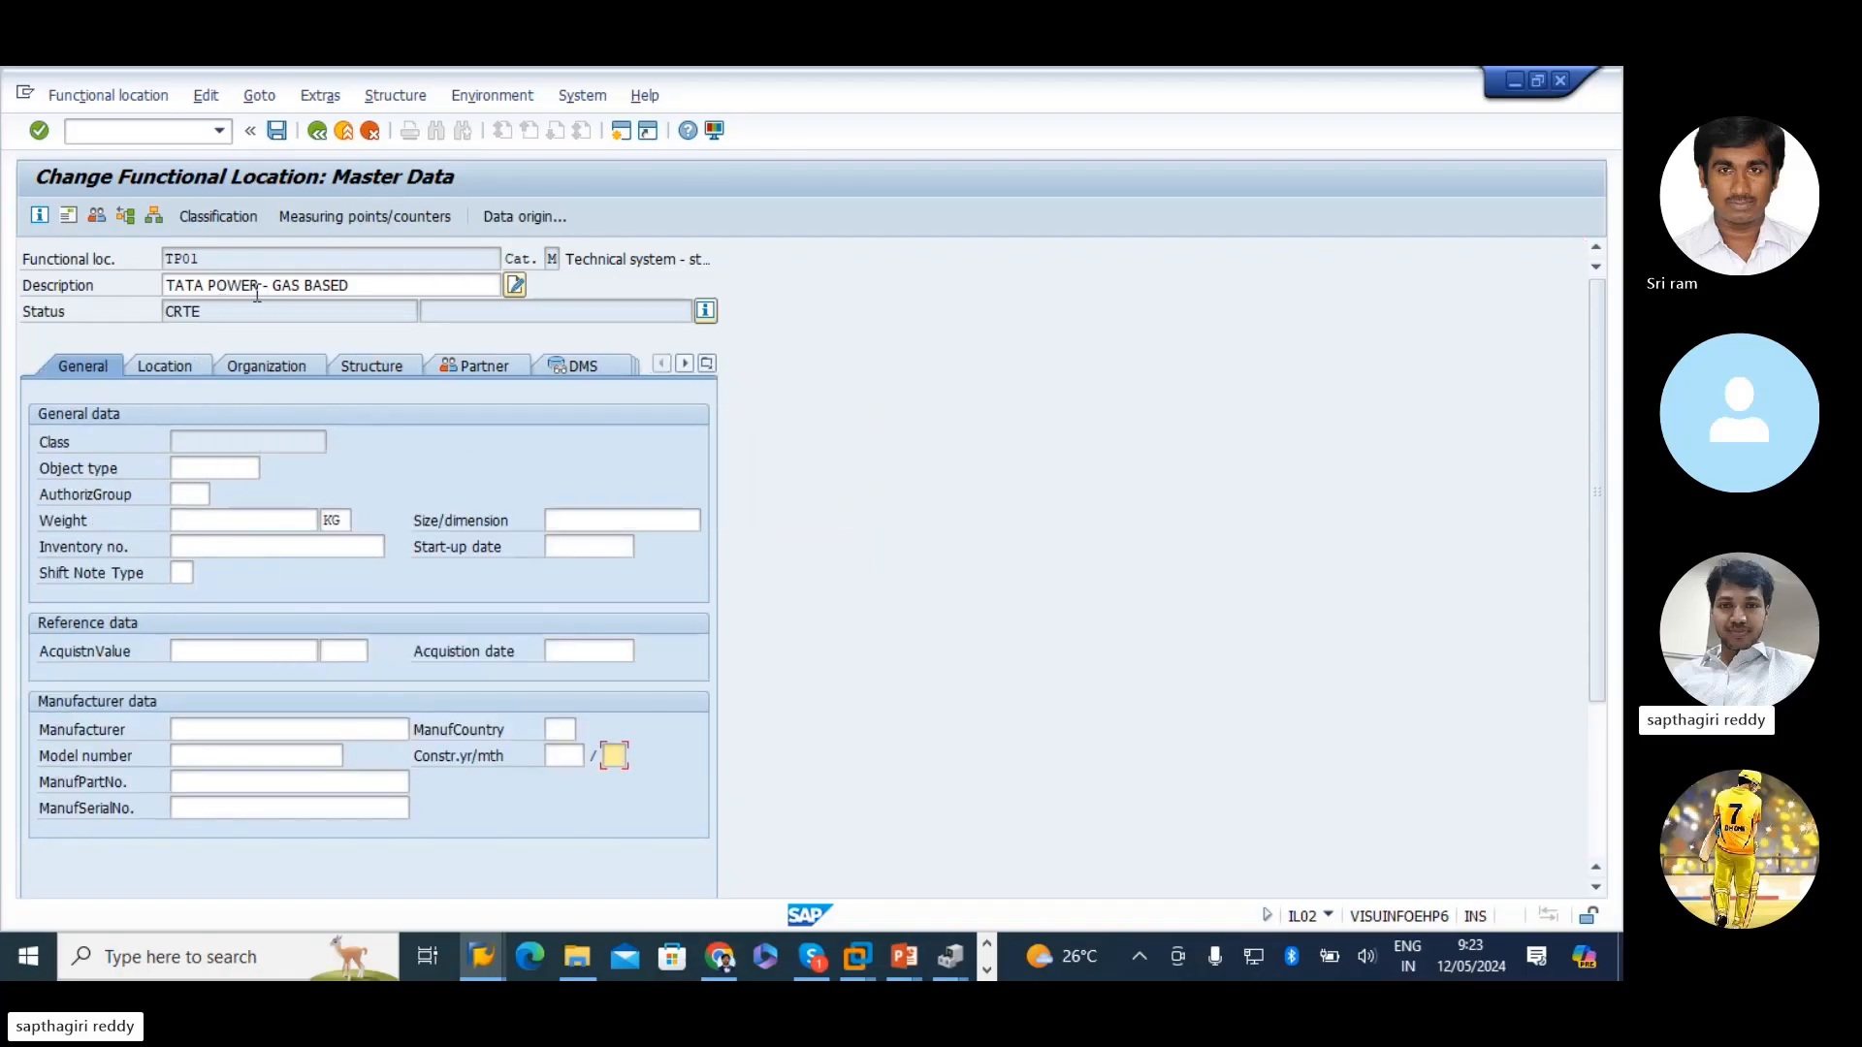
click(277, 140)
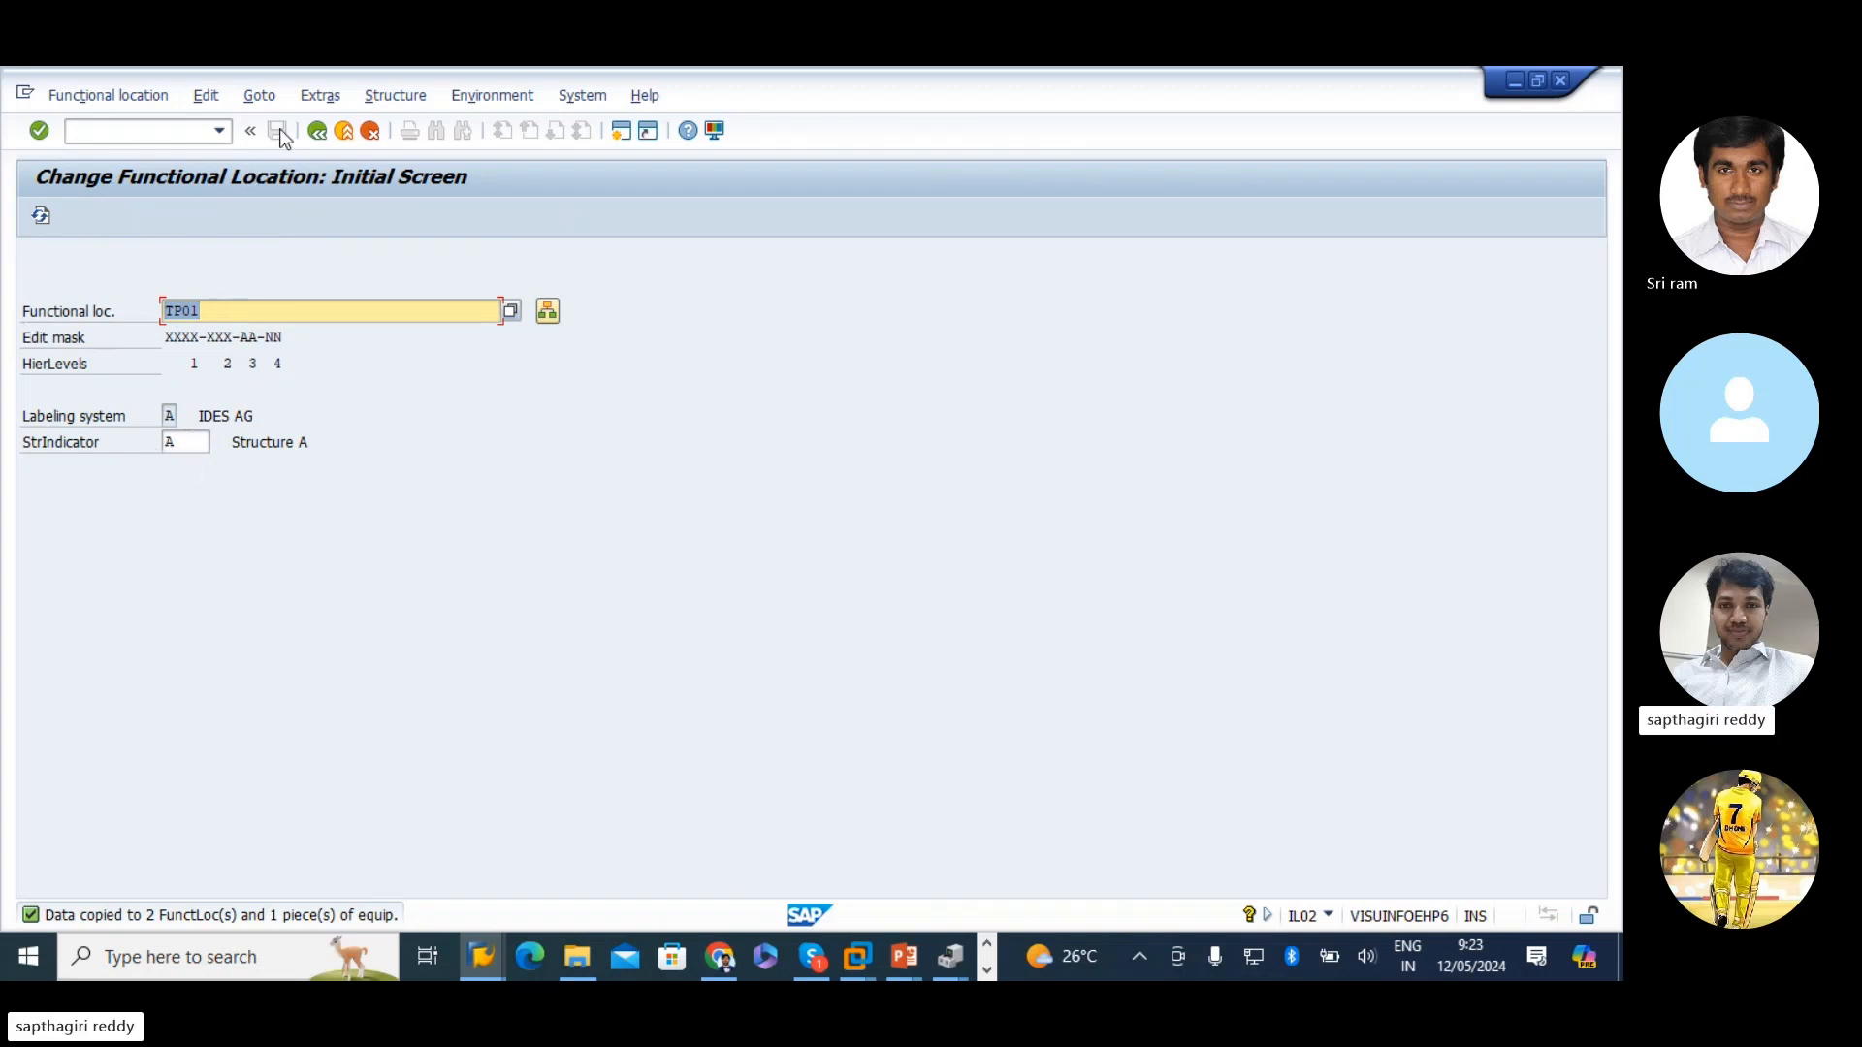
click(318, 132)
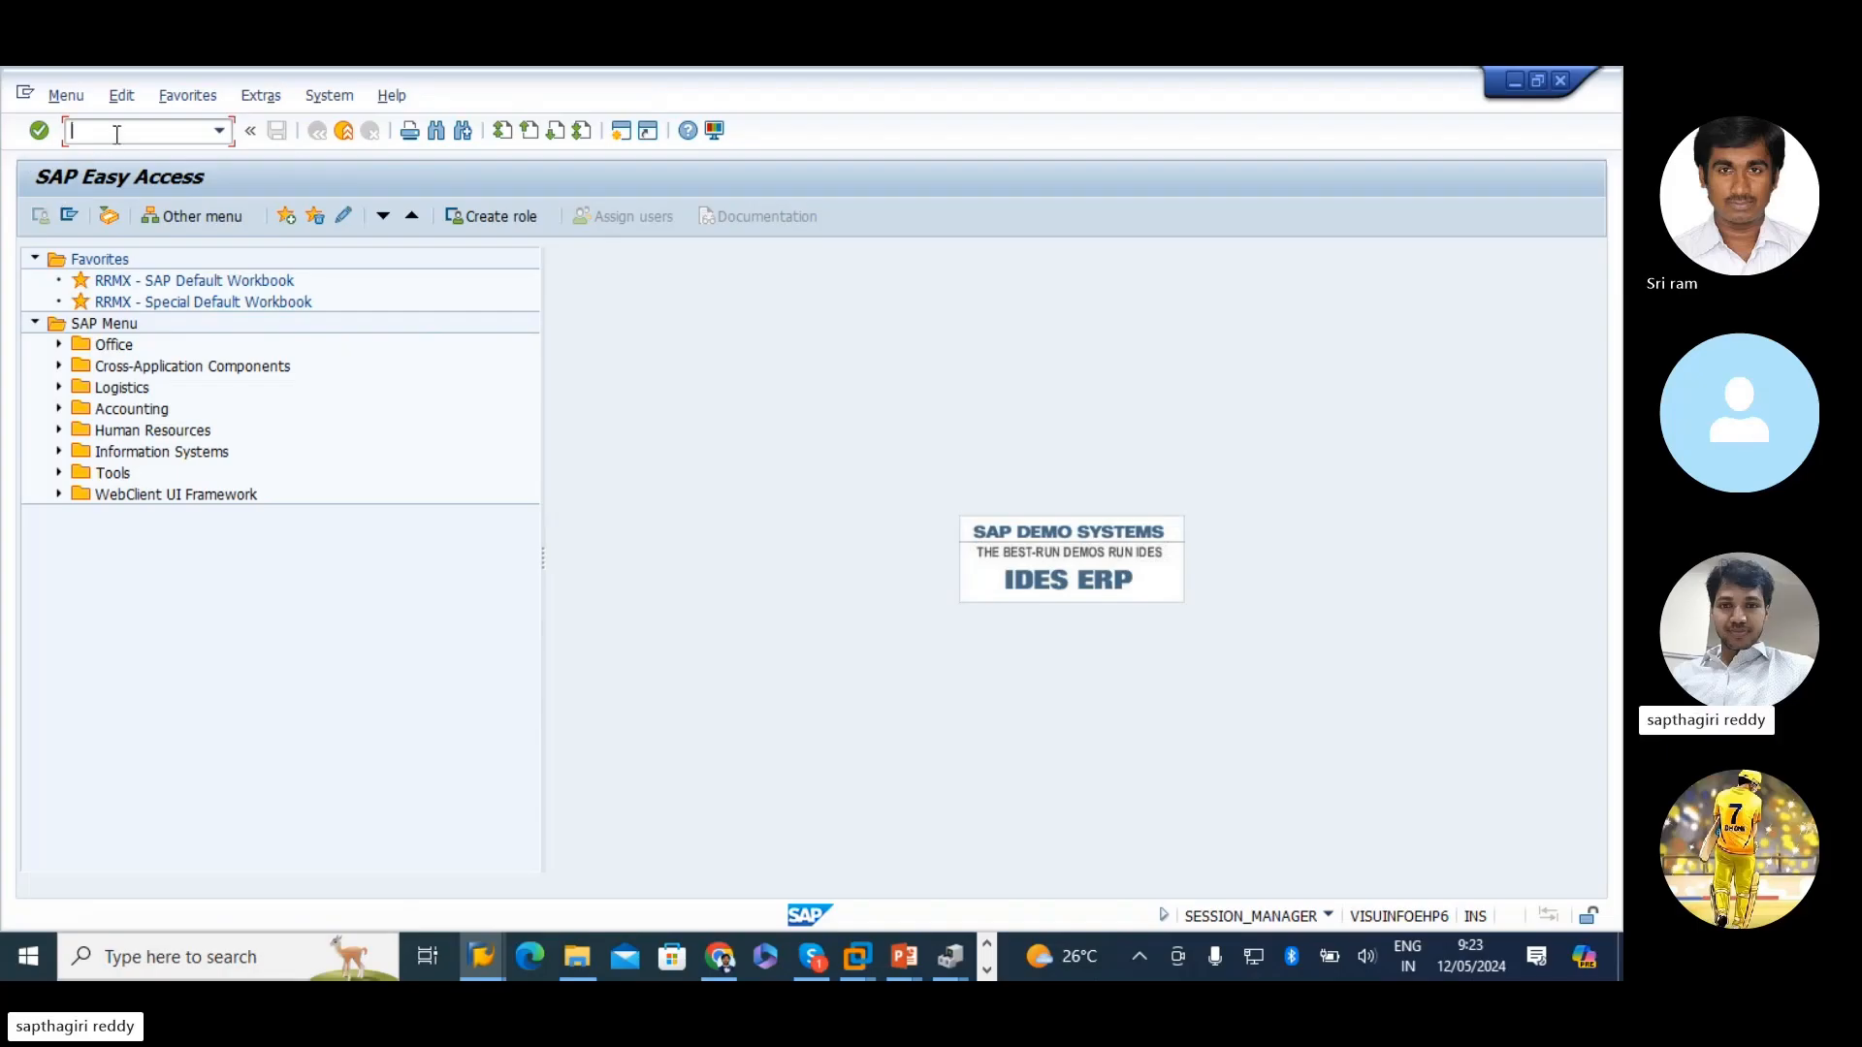
- Open functional location TP01 for change in transaction IL02 with structure indicator TPG20
text(L02)
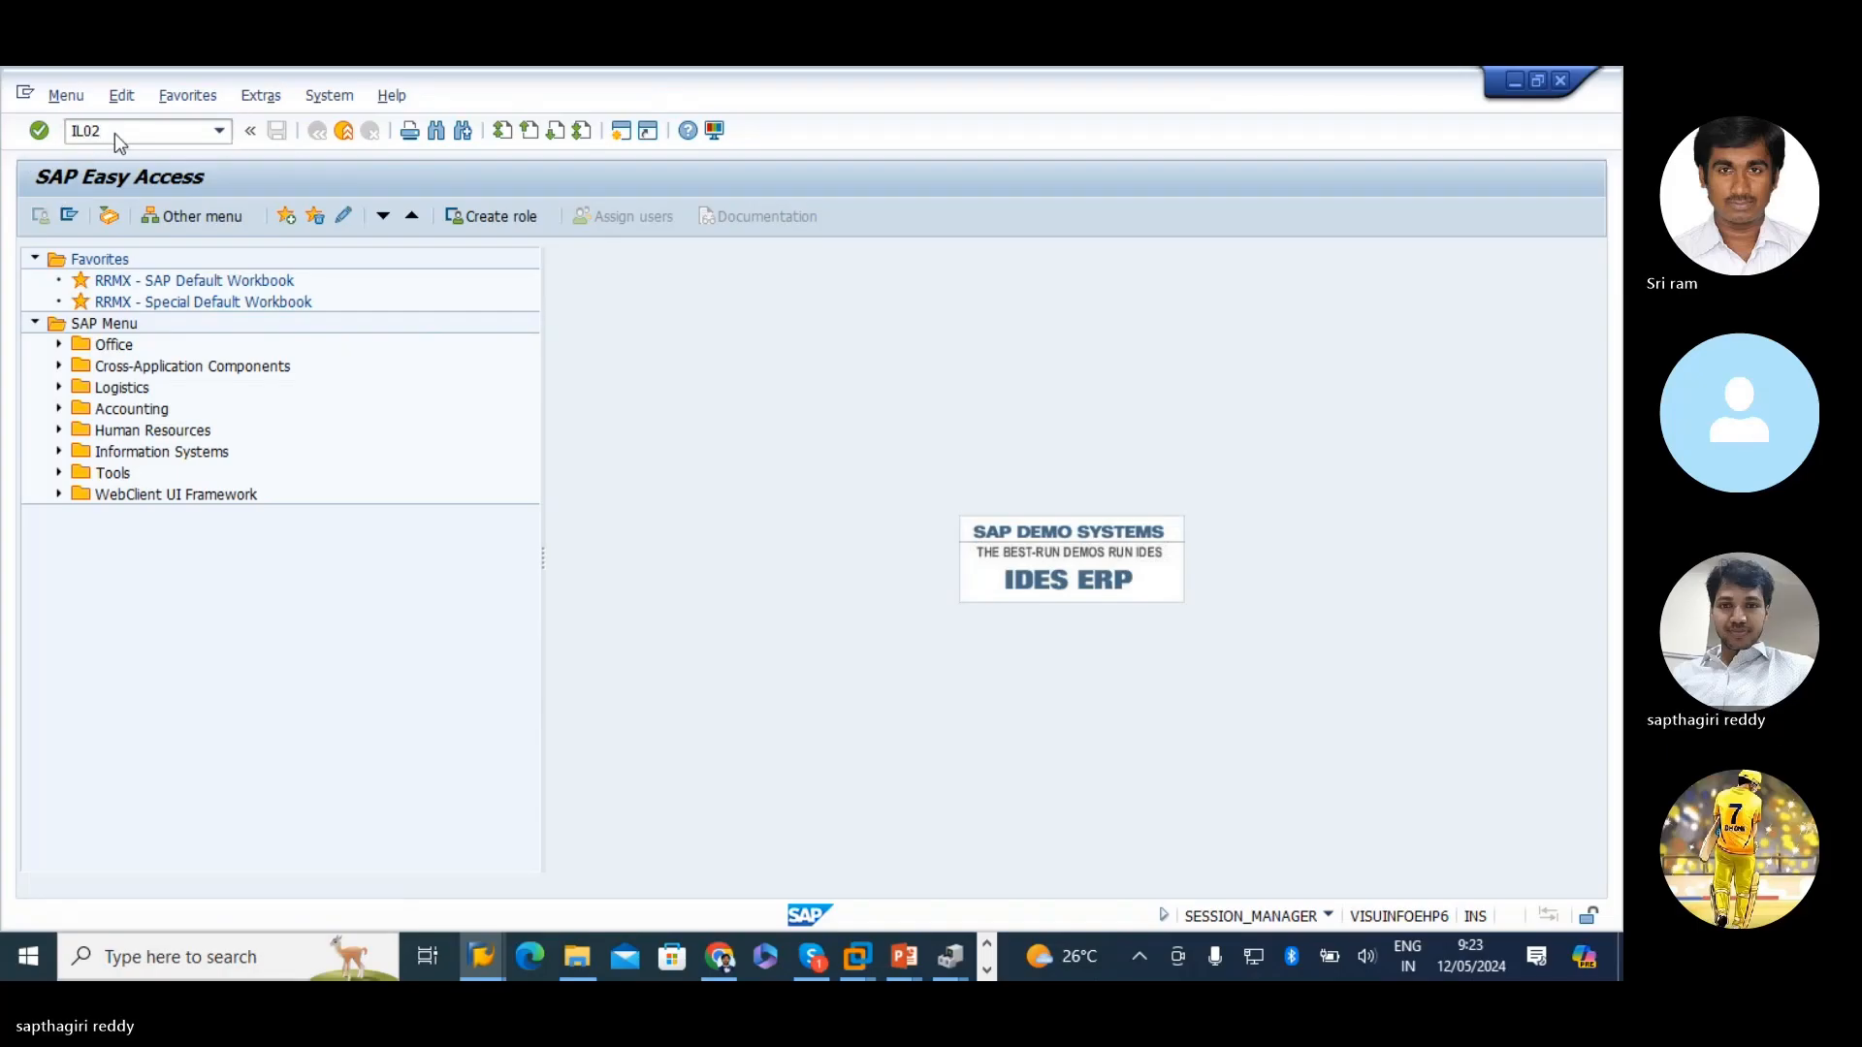
key(Return)
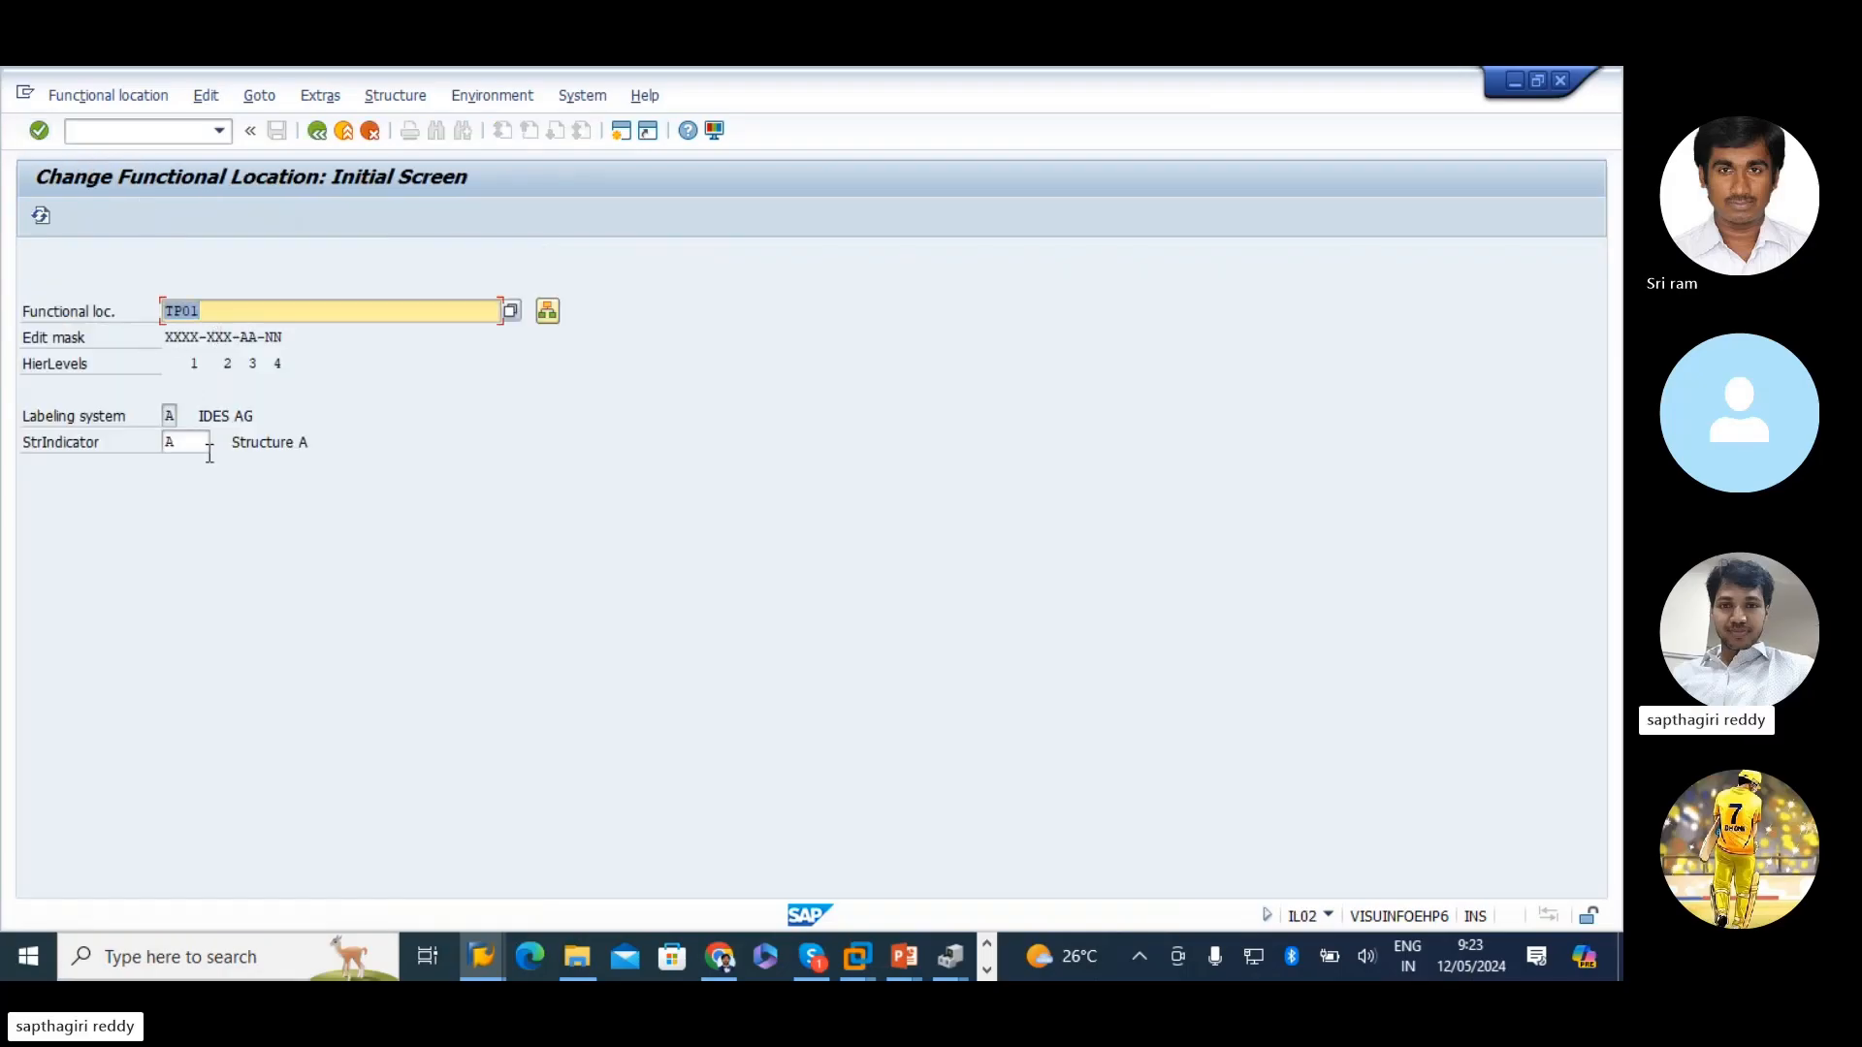
click(207, 446)
key(BackSpace)
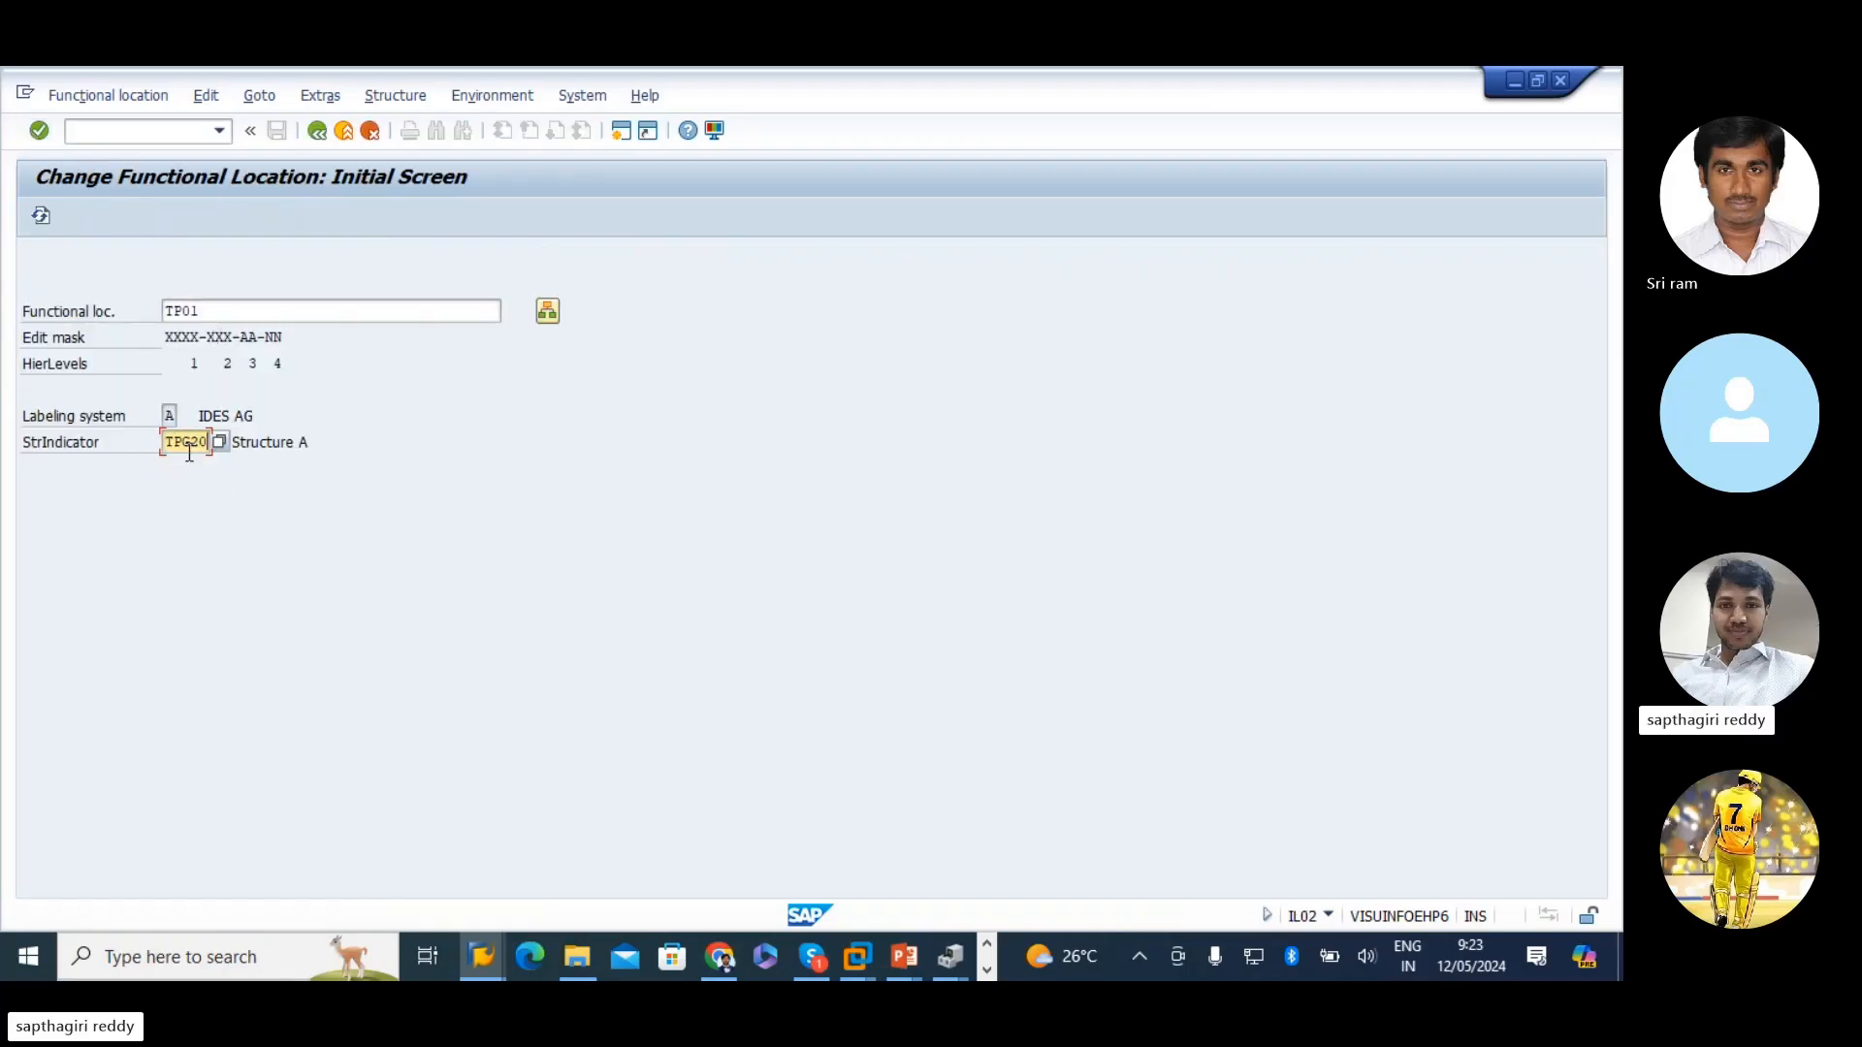
text(TPG20)
key(Return)
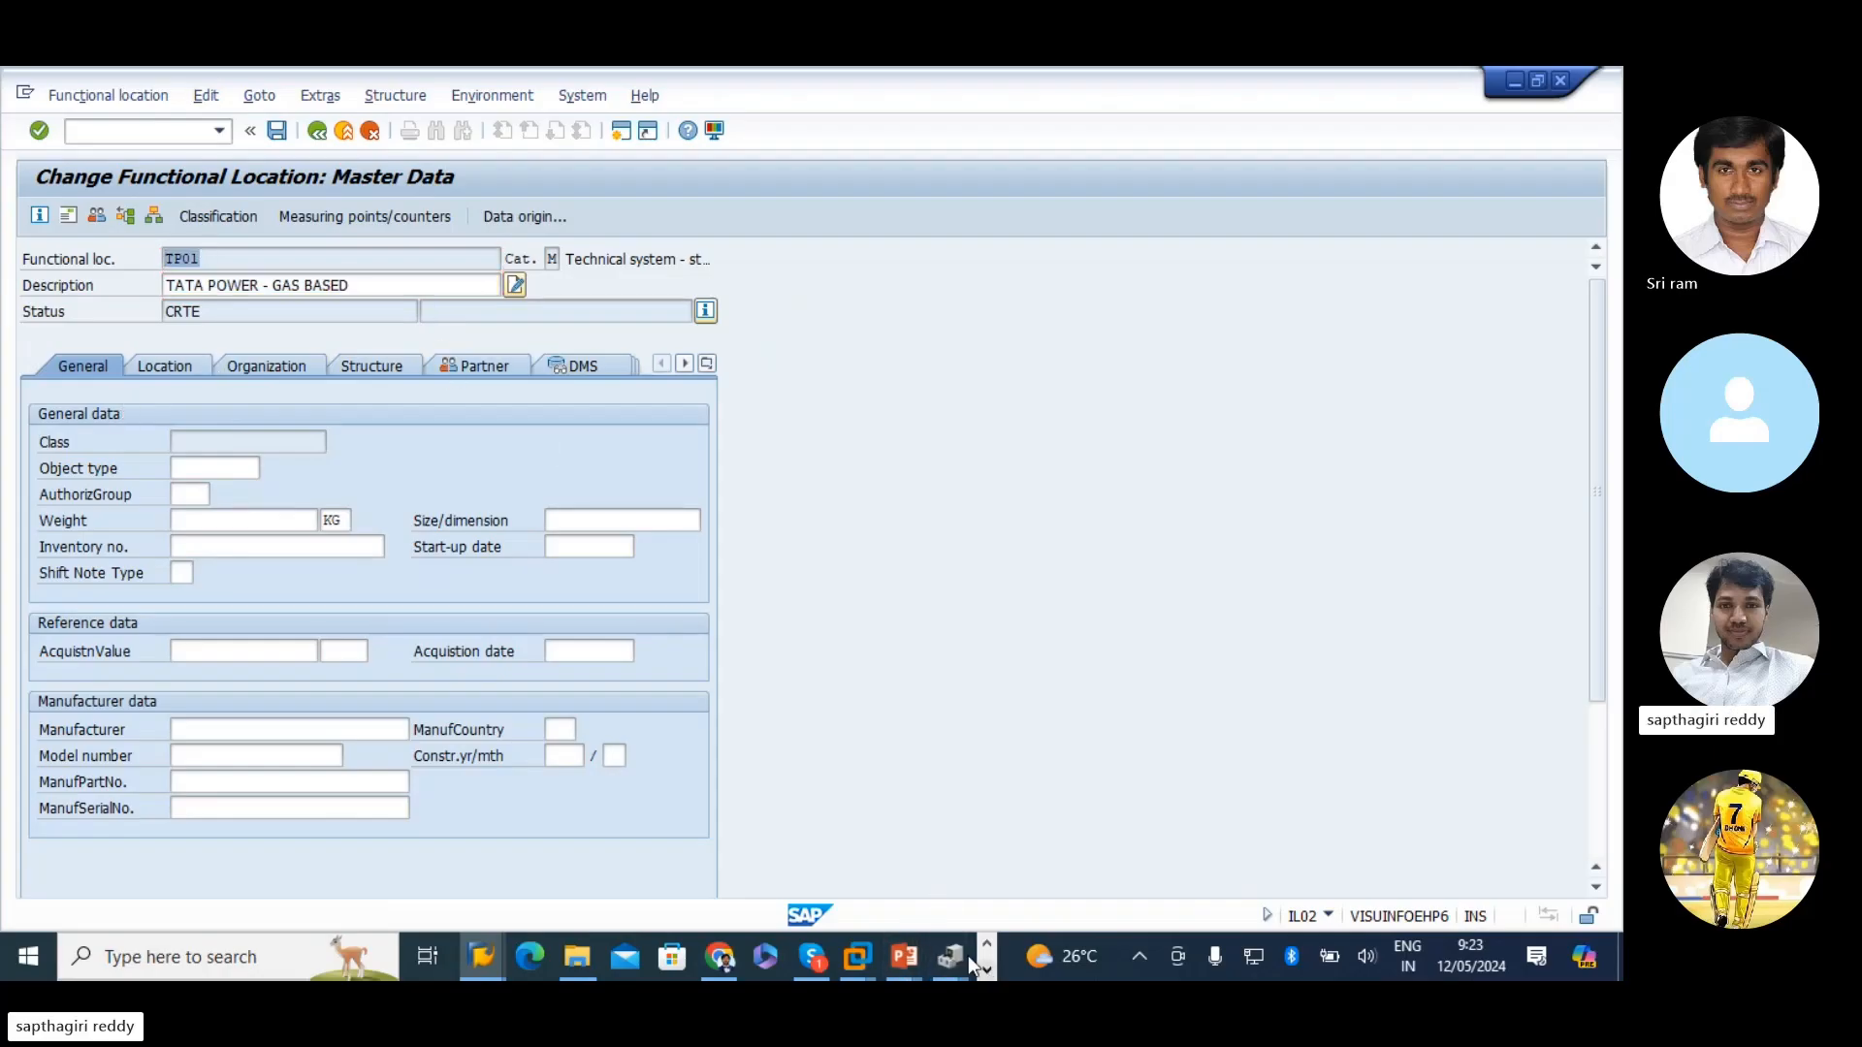
- Switch to the SAP_PM_G20.xlsx workbook in Excel, examine the edit mask and hierarchy levels on sheet FL, and return to SAP
key(alt+Tab)
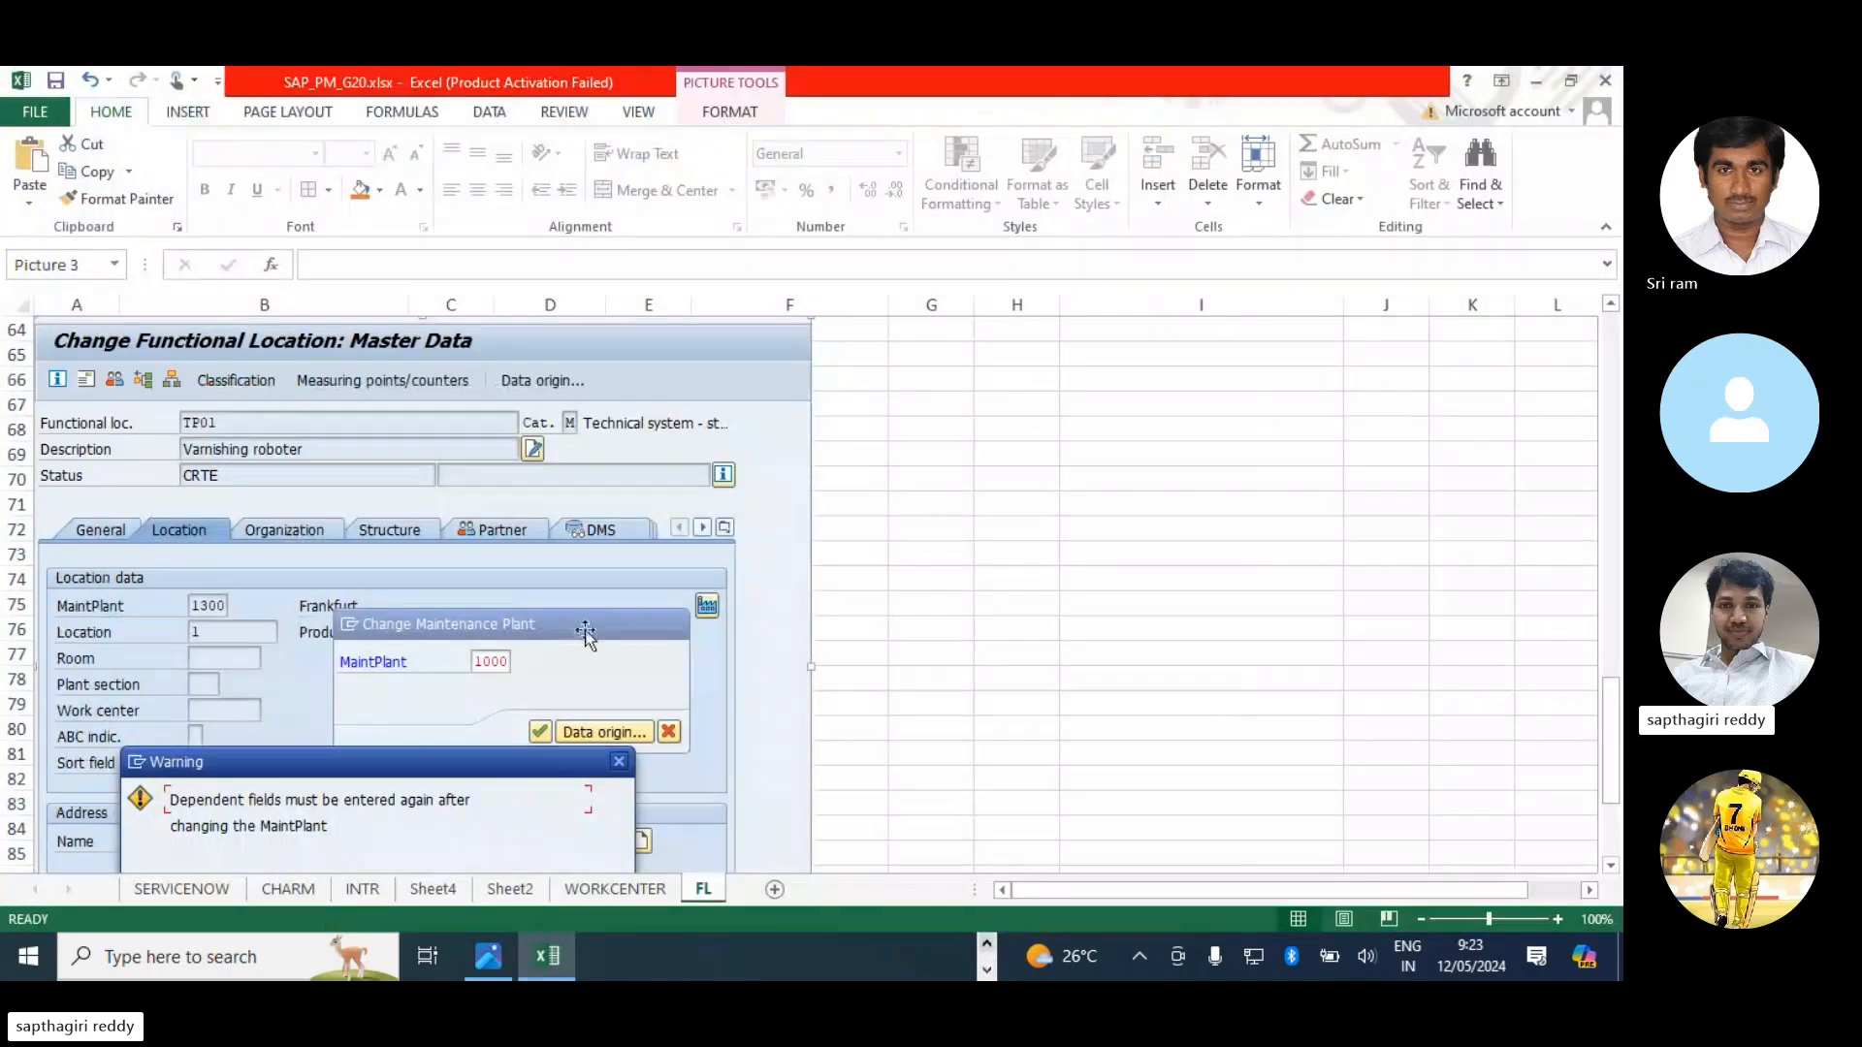
scroll(602, 601, up, 20)
scroll(611, 582, down, 6)
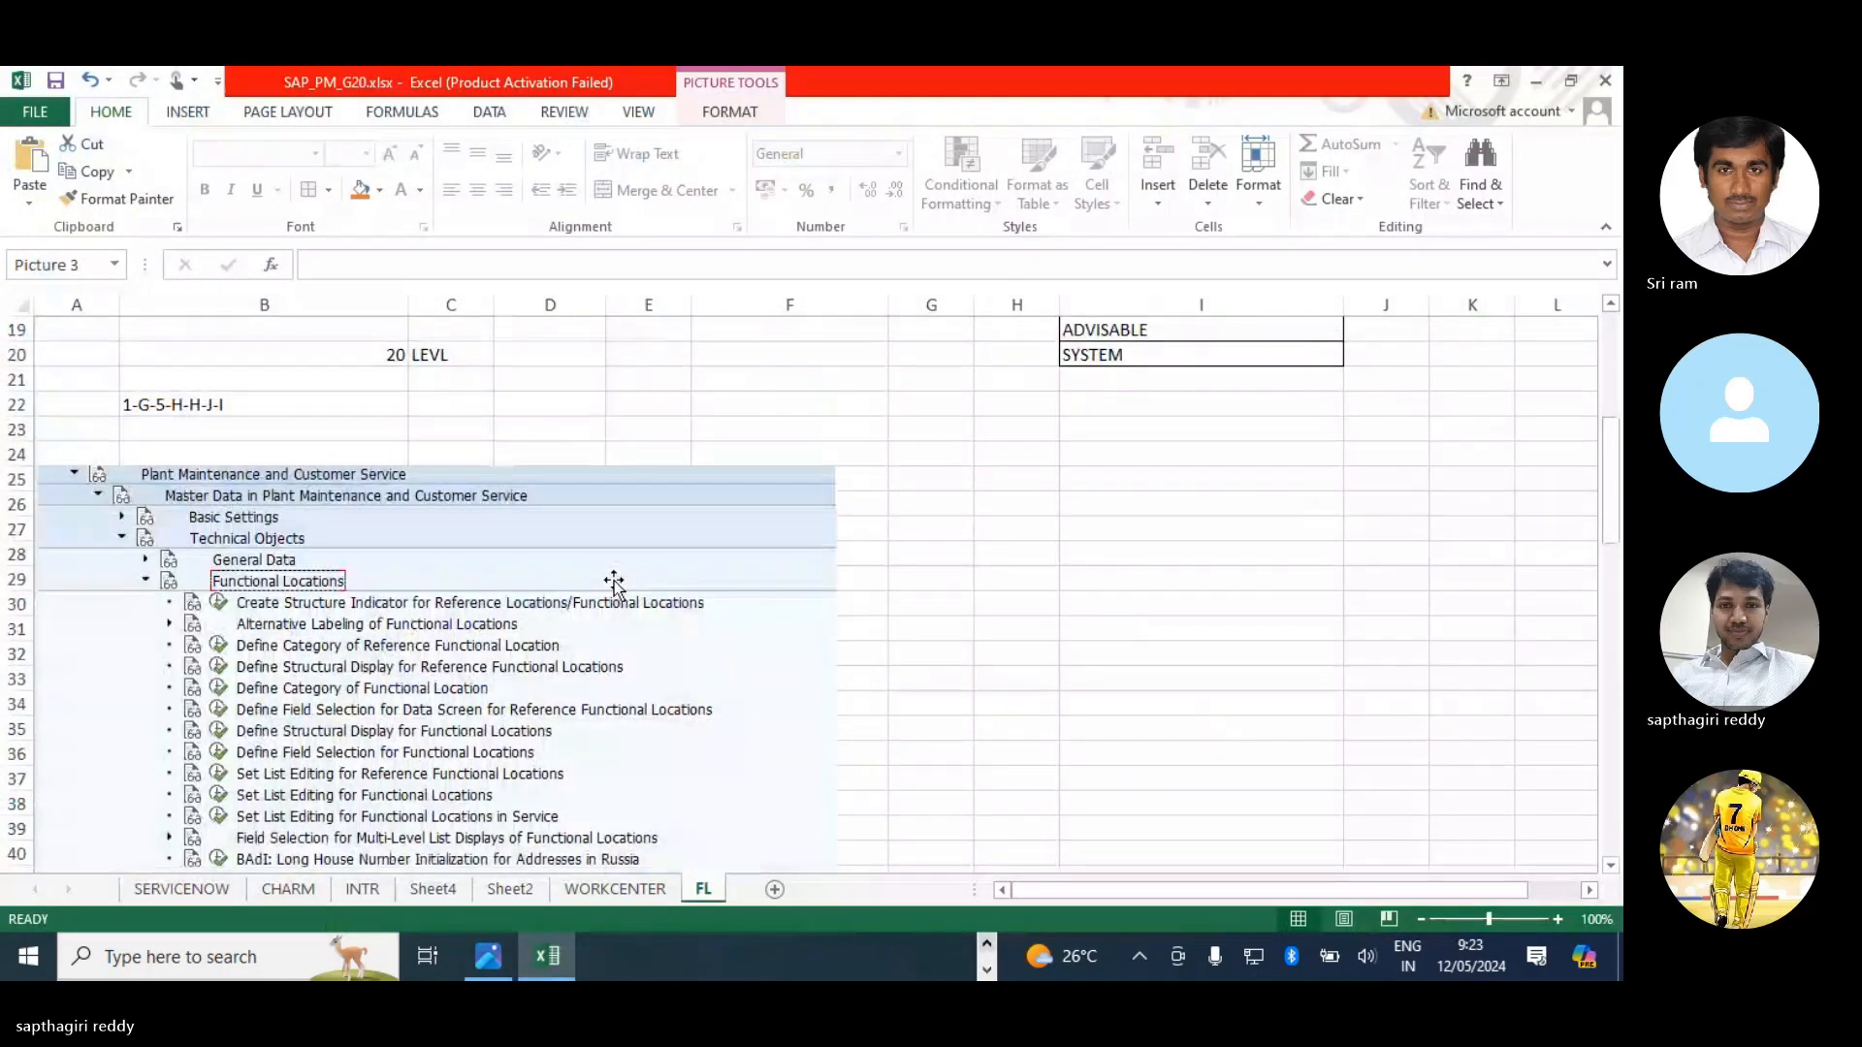
scroll(614, 582, up, 6)
scroll(611, 684, down, 1)
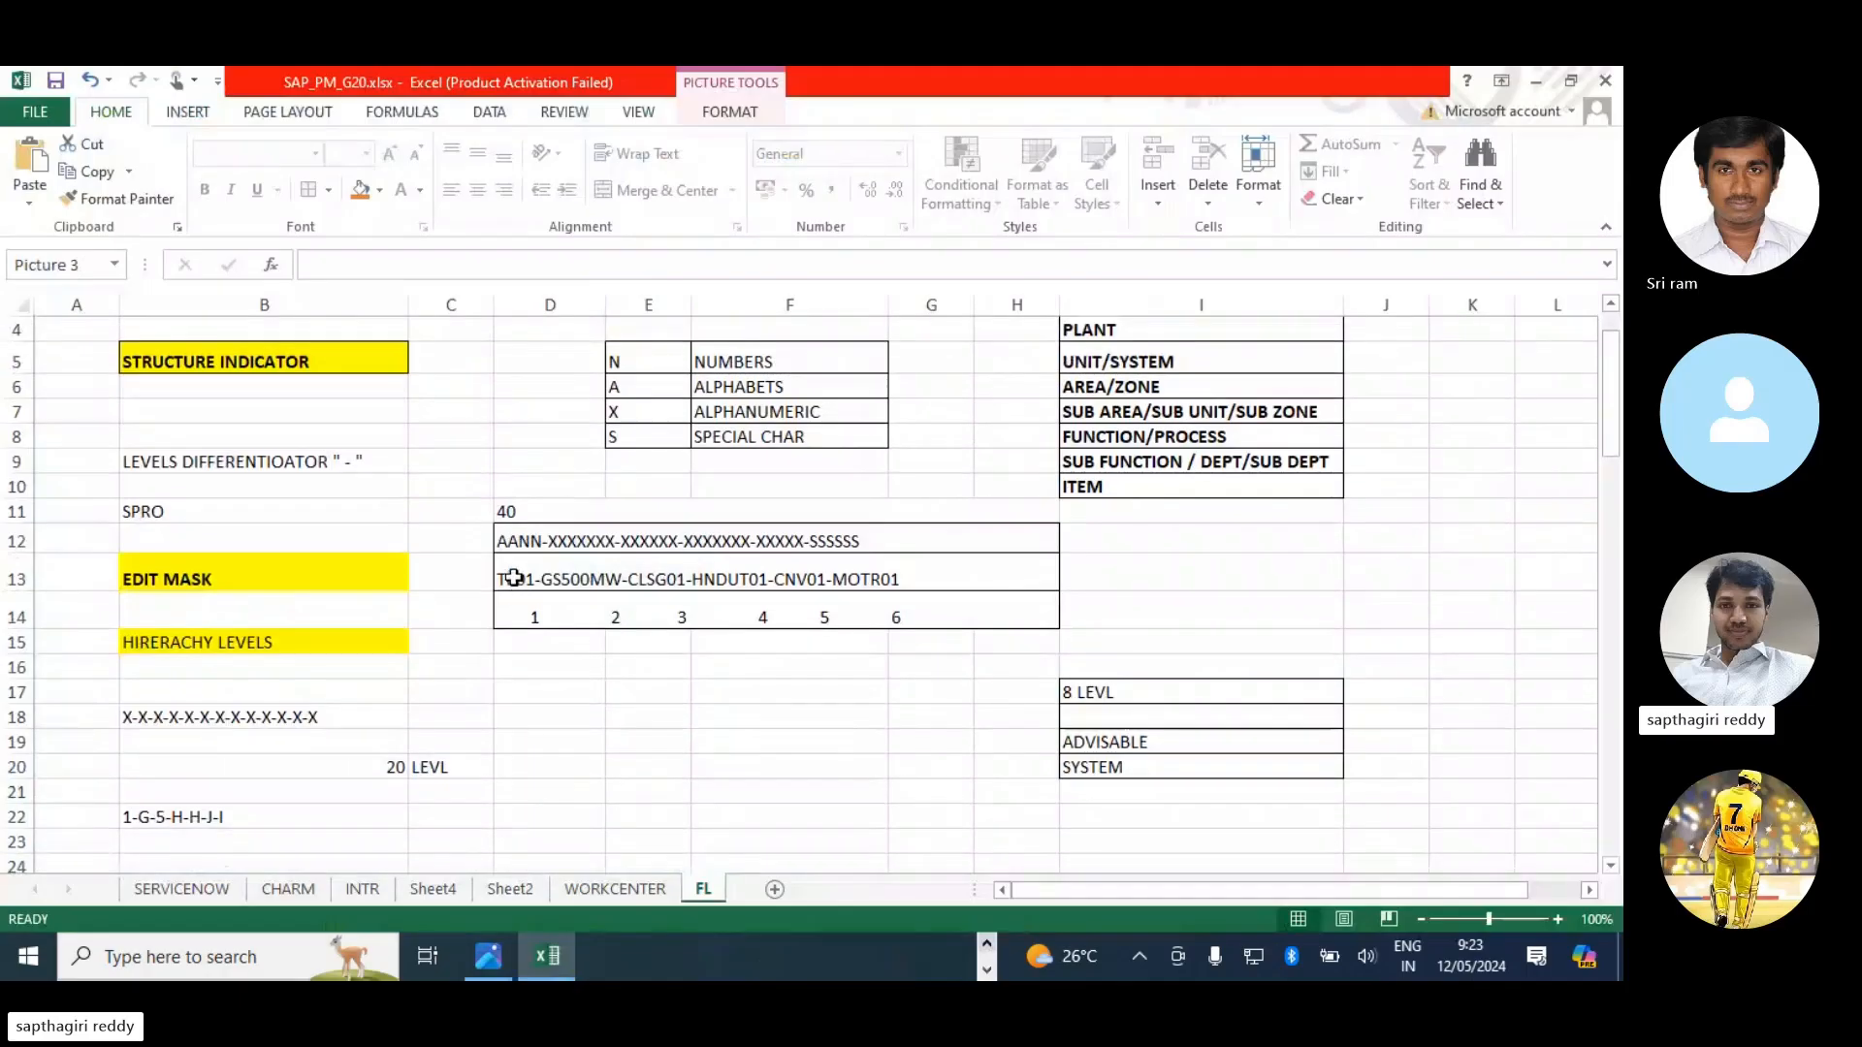
click(514, 578)
key(Down)
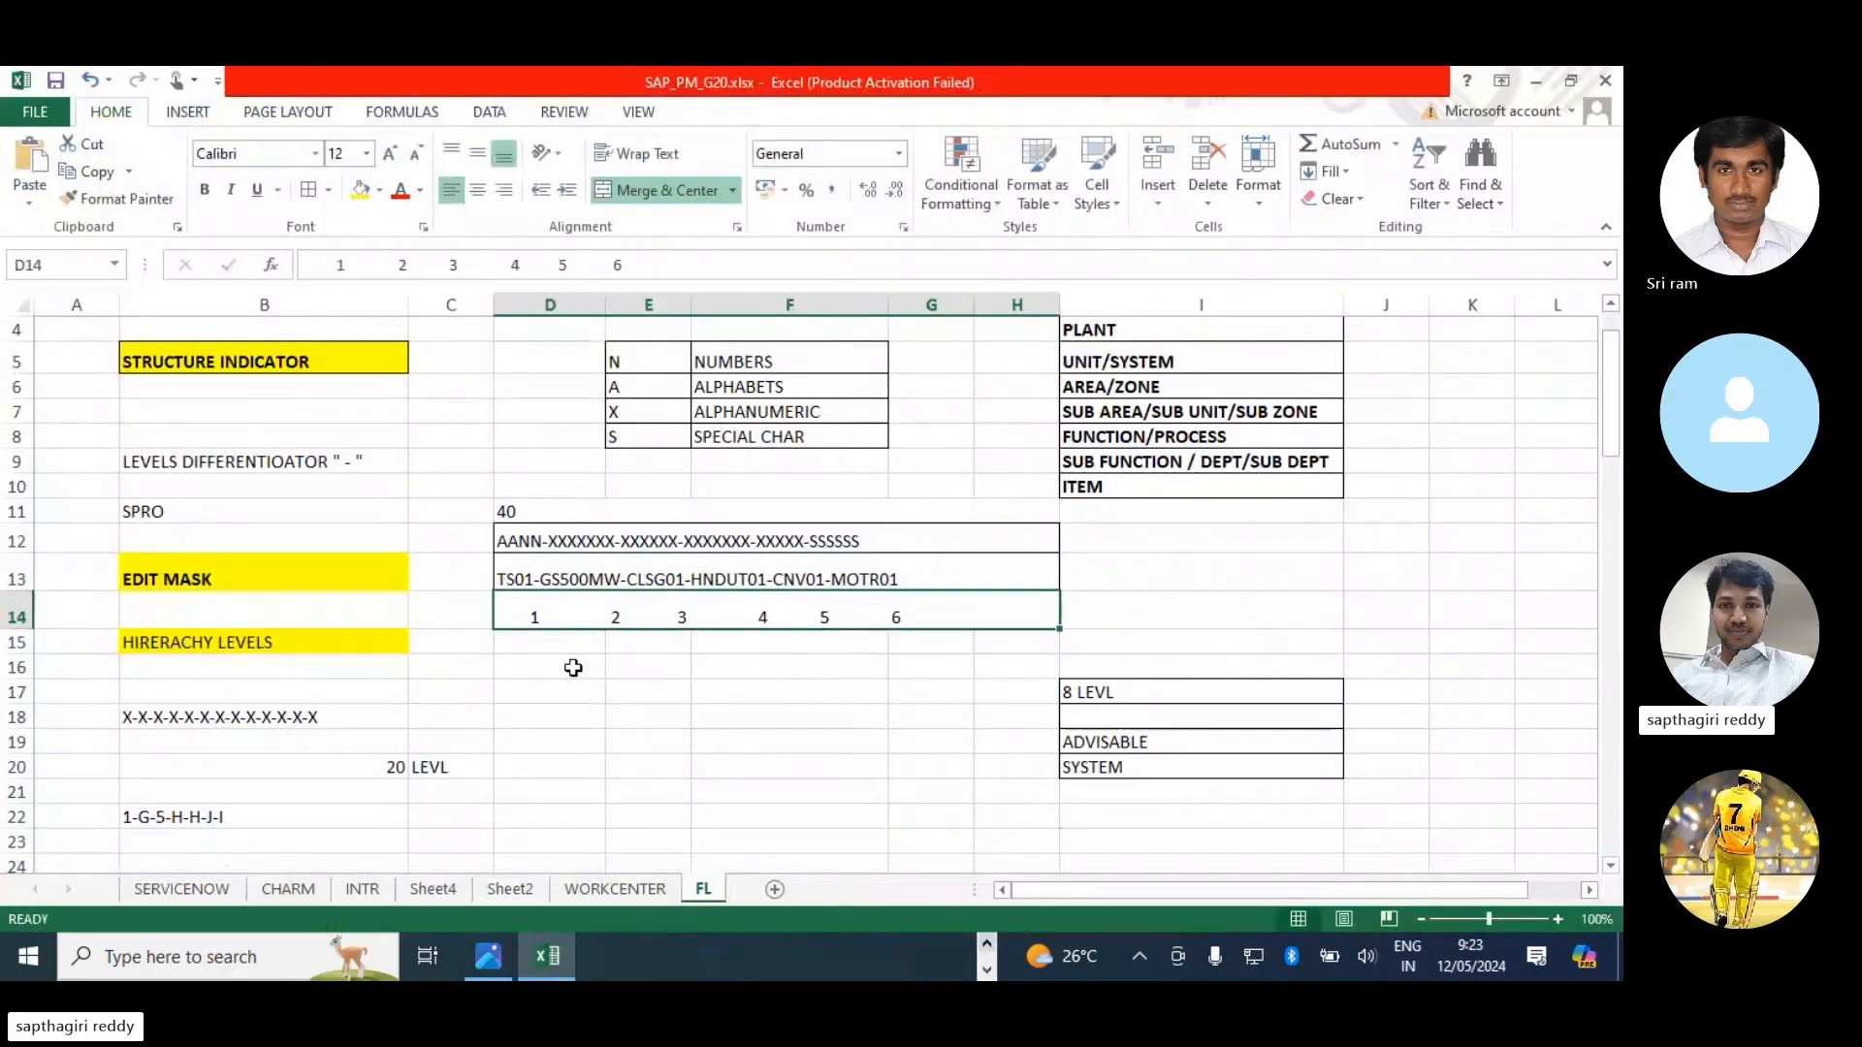
key(alt+Tab)
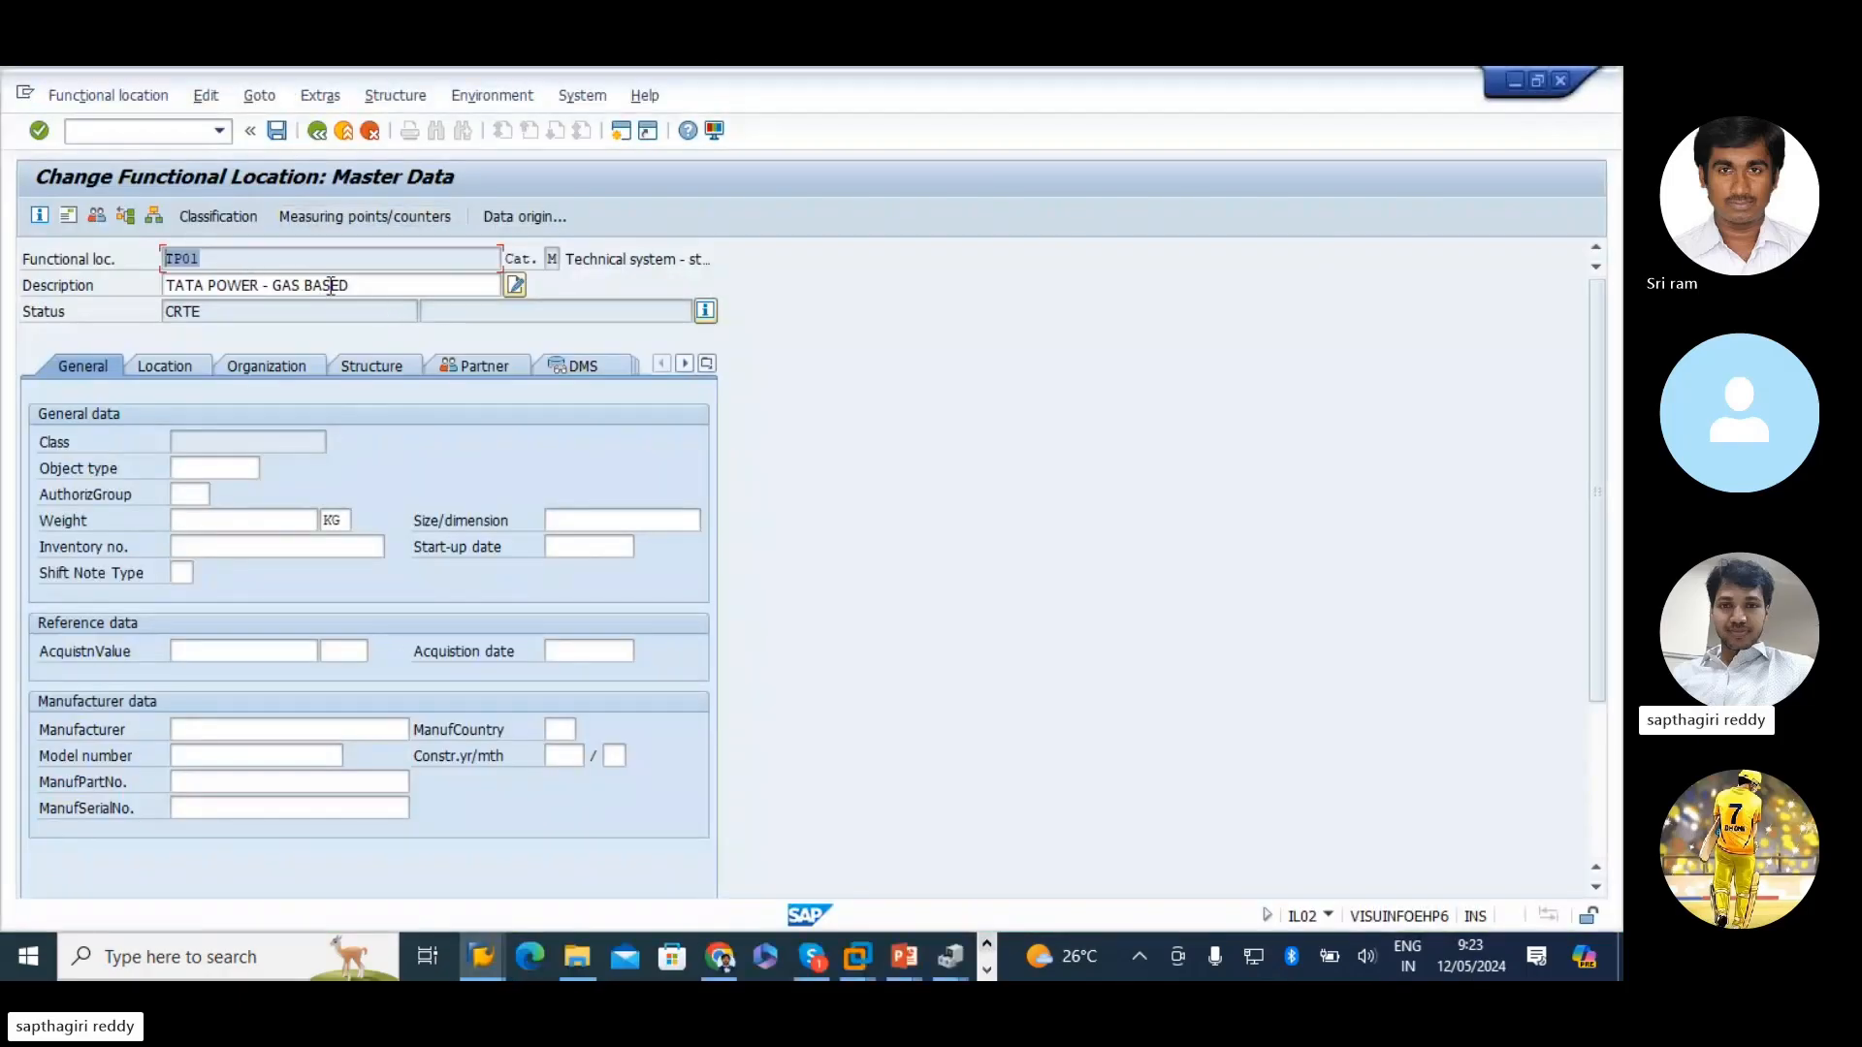
- Examine TP01's location, organization and partner data, and check the structure indicator in its structure data
click(178, 370)
click(260, 373)
click(364, 373)
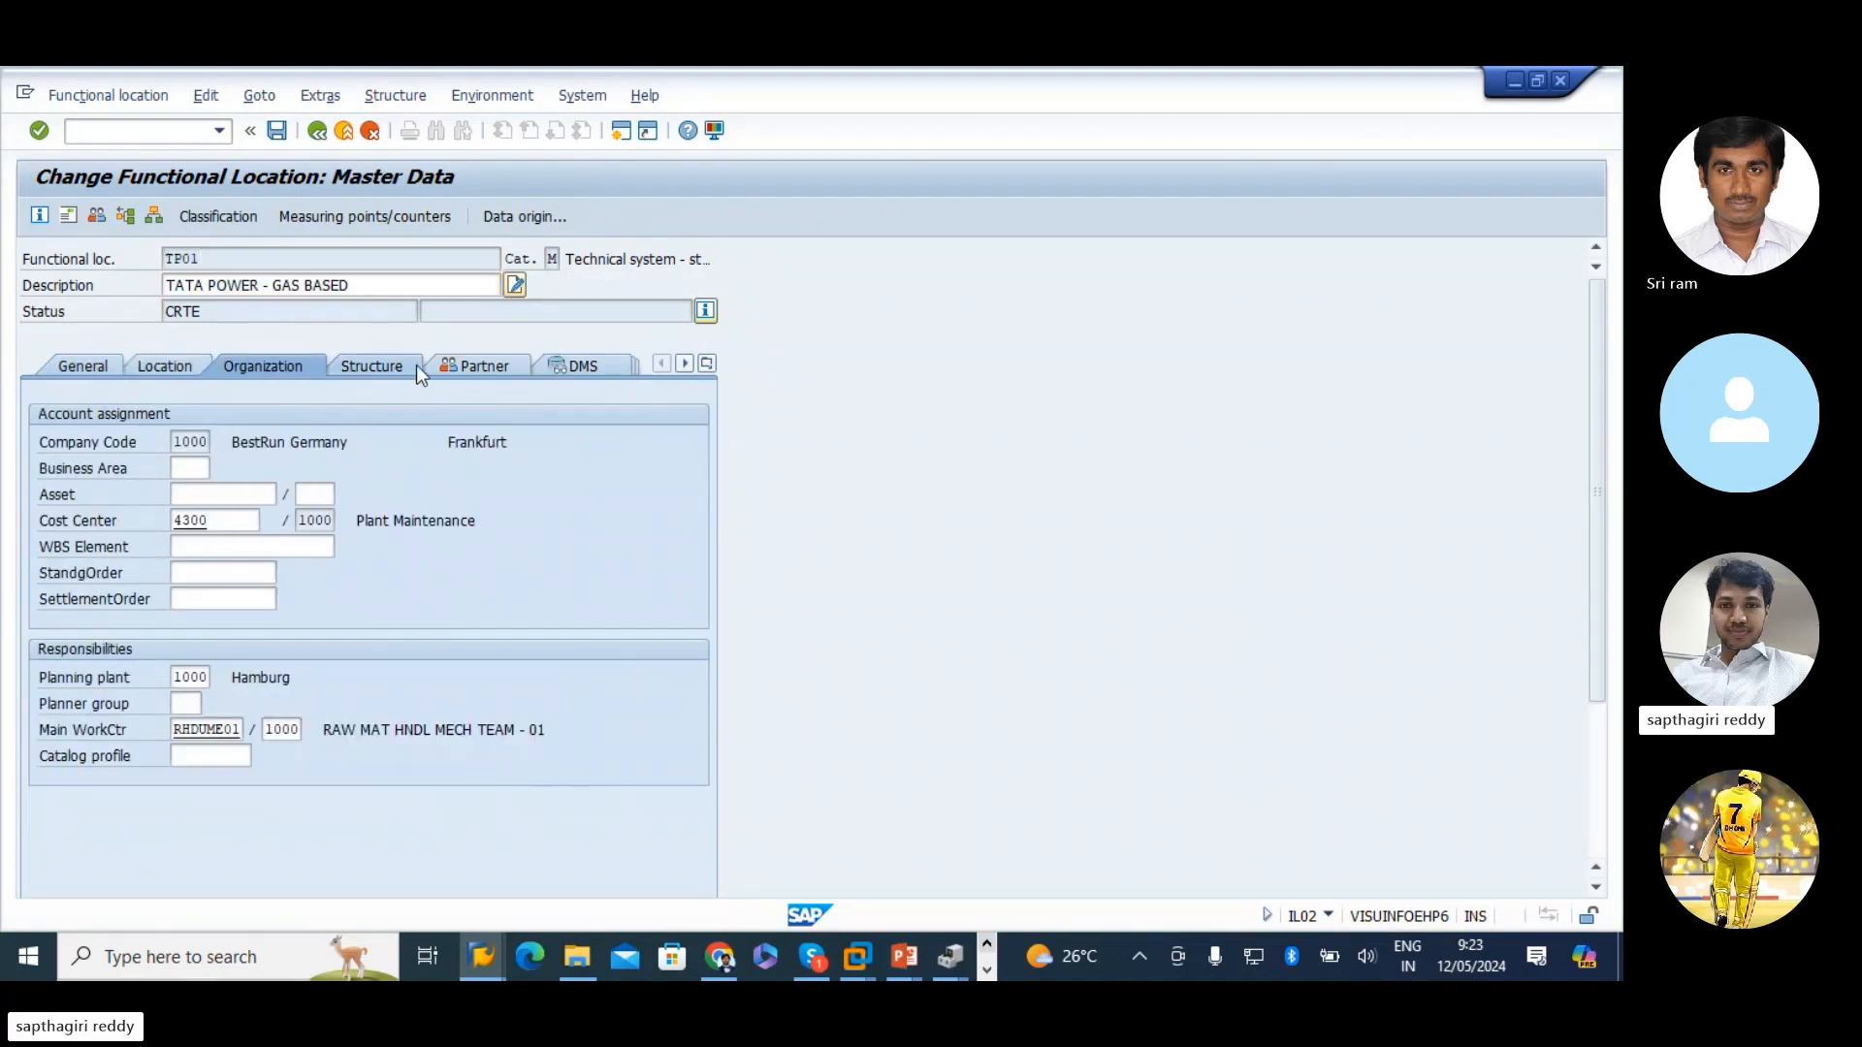
click(485, 364)
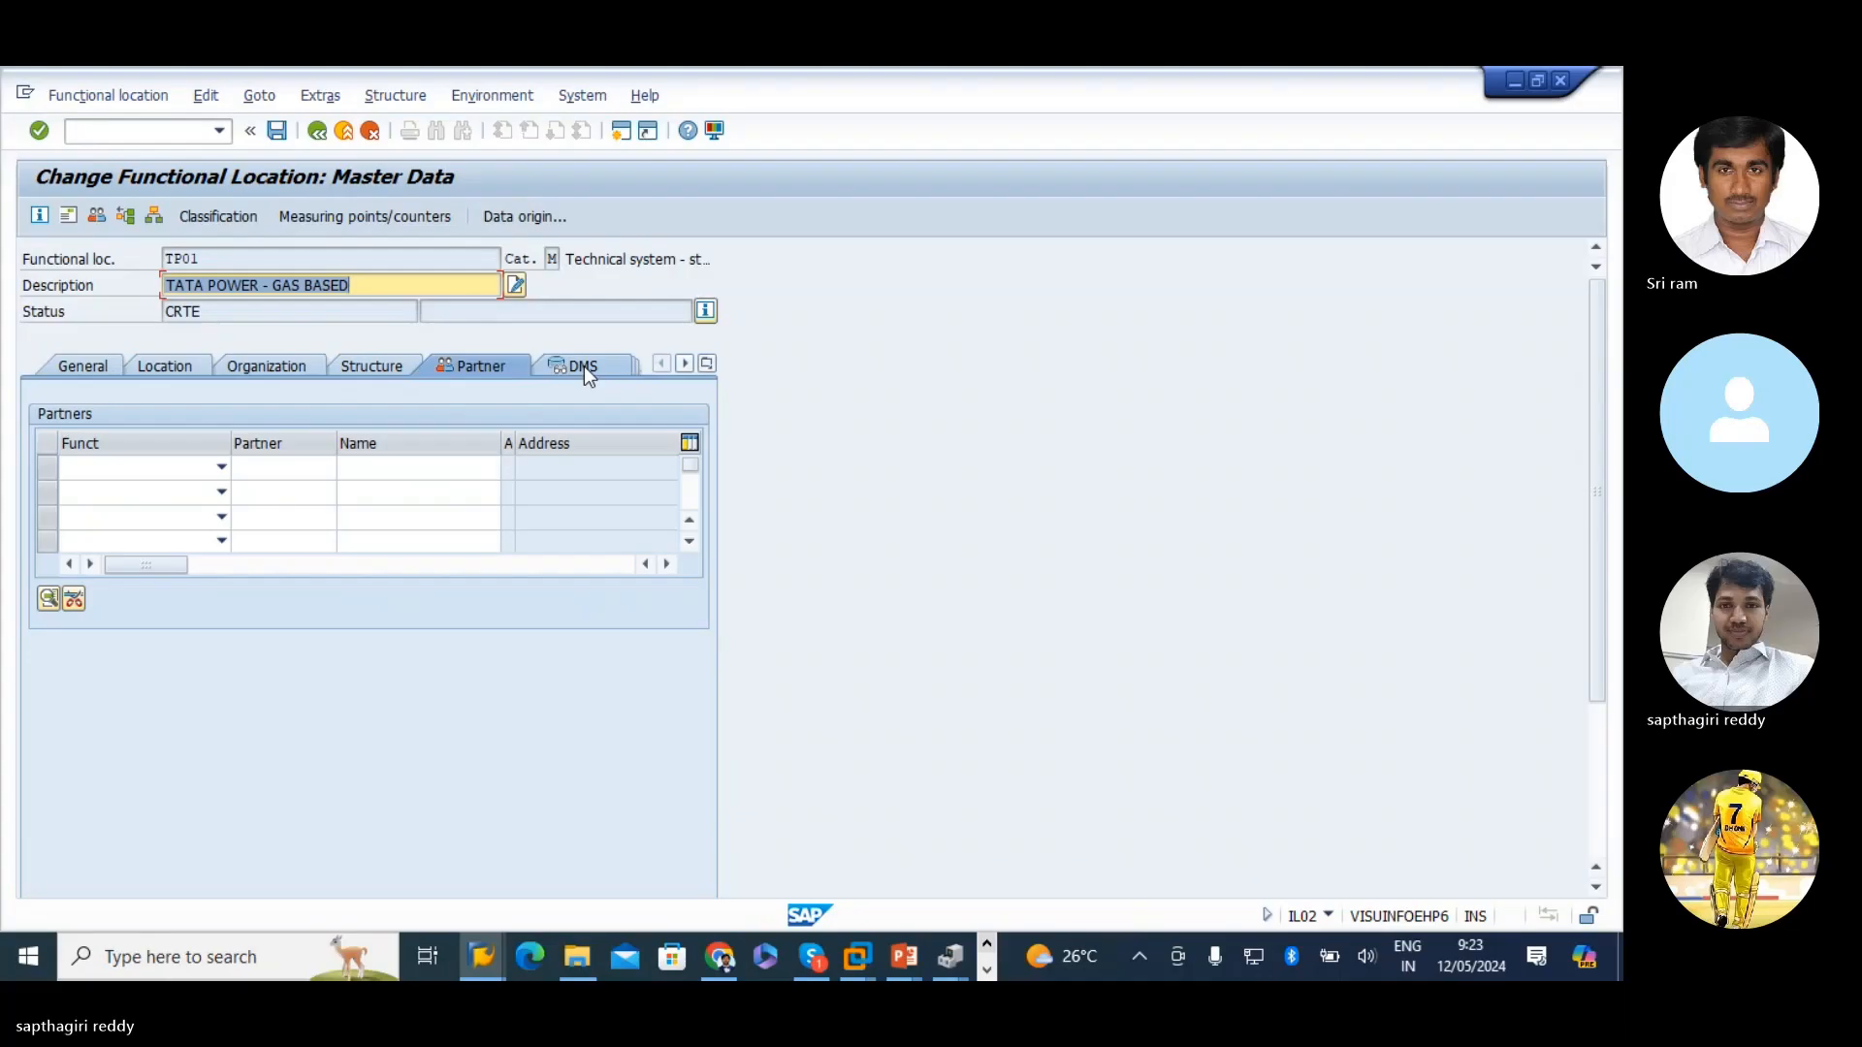
click(368, 370)
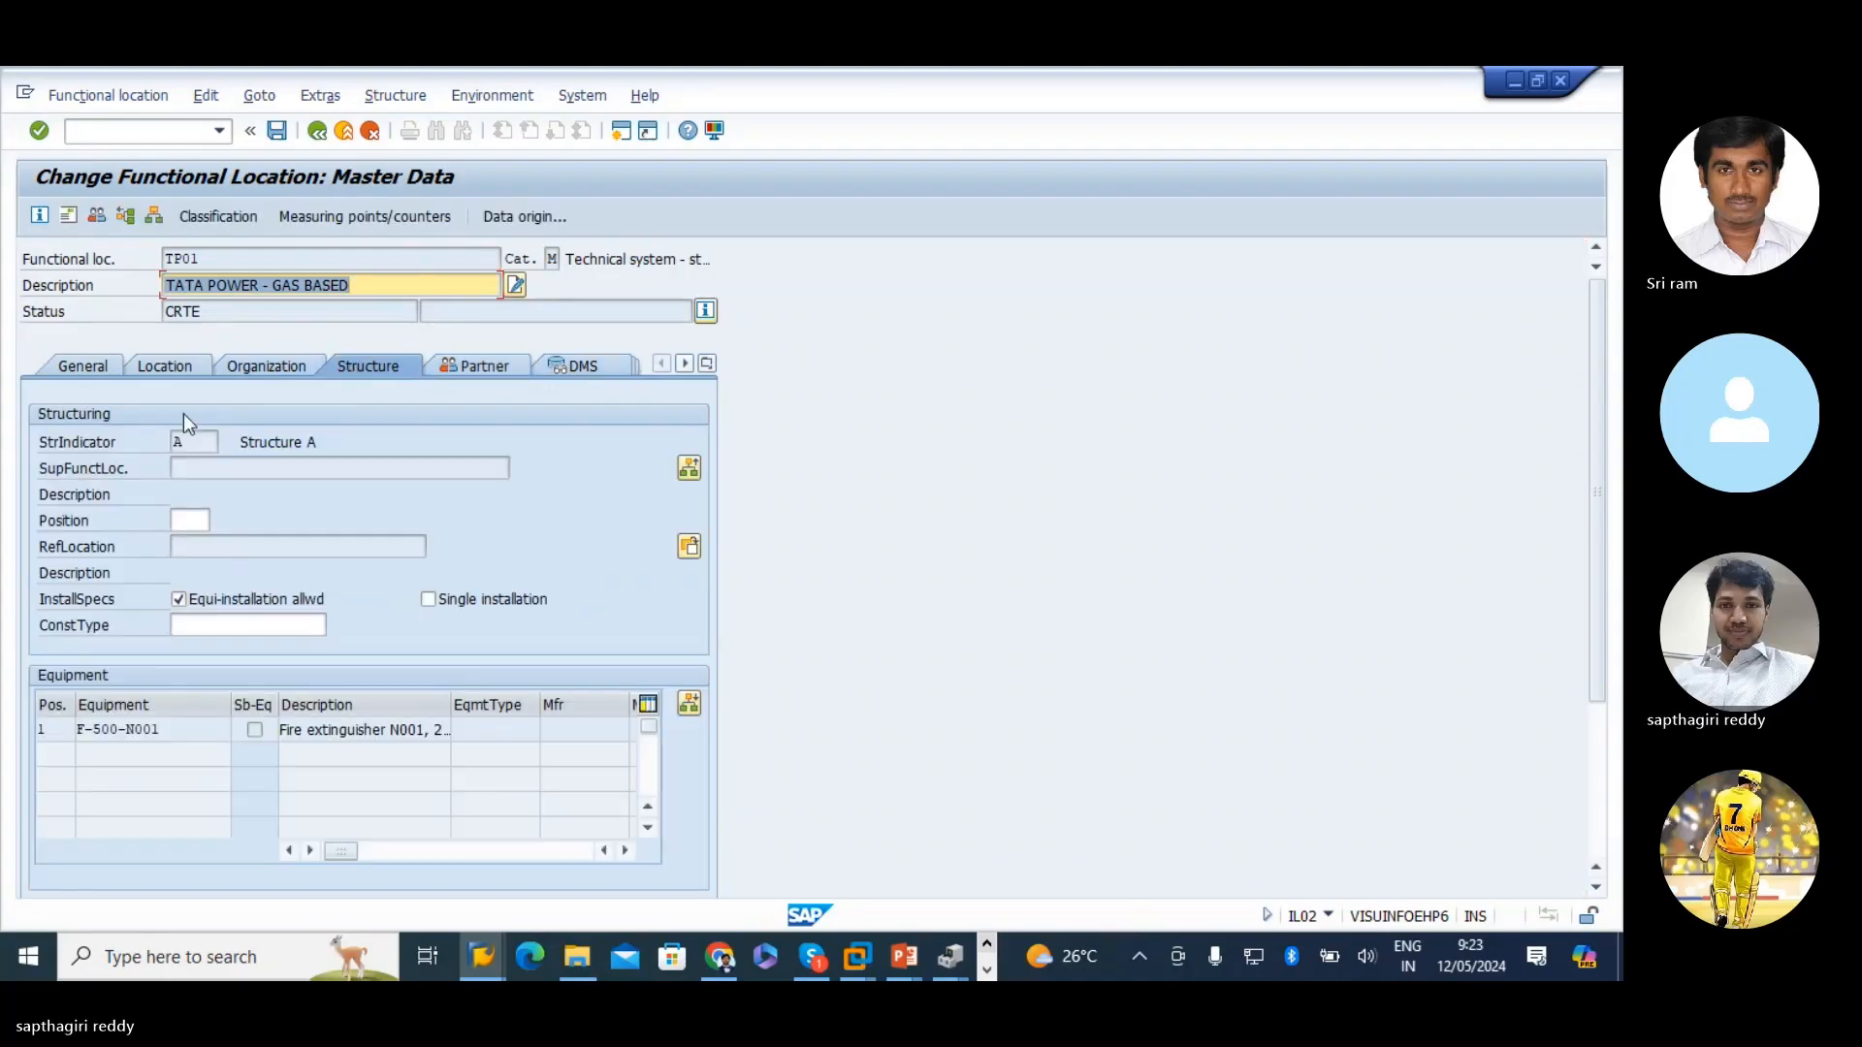
click(193, 434)
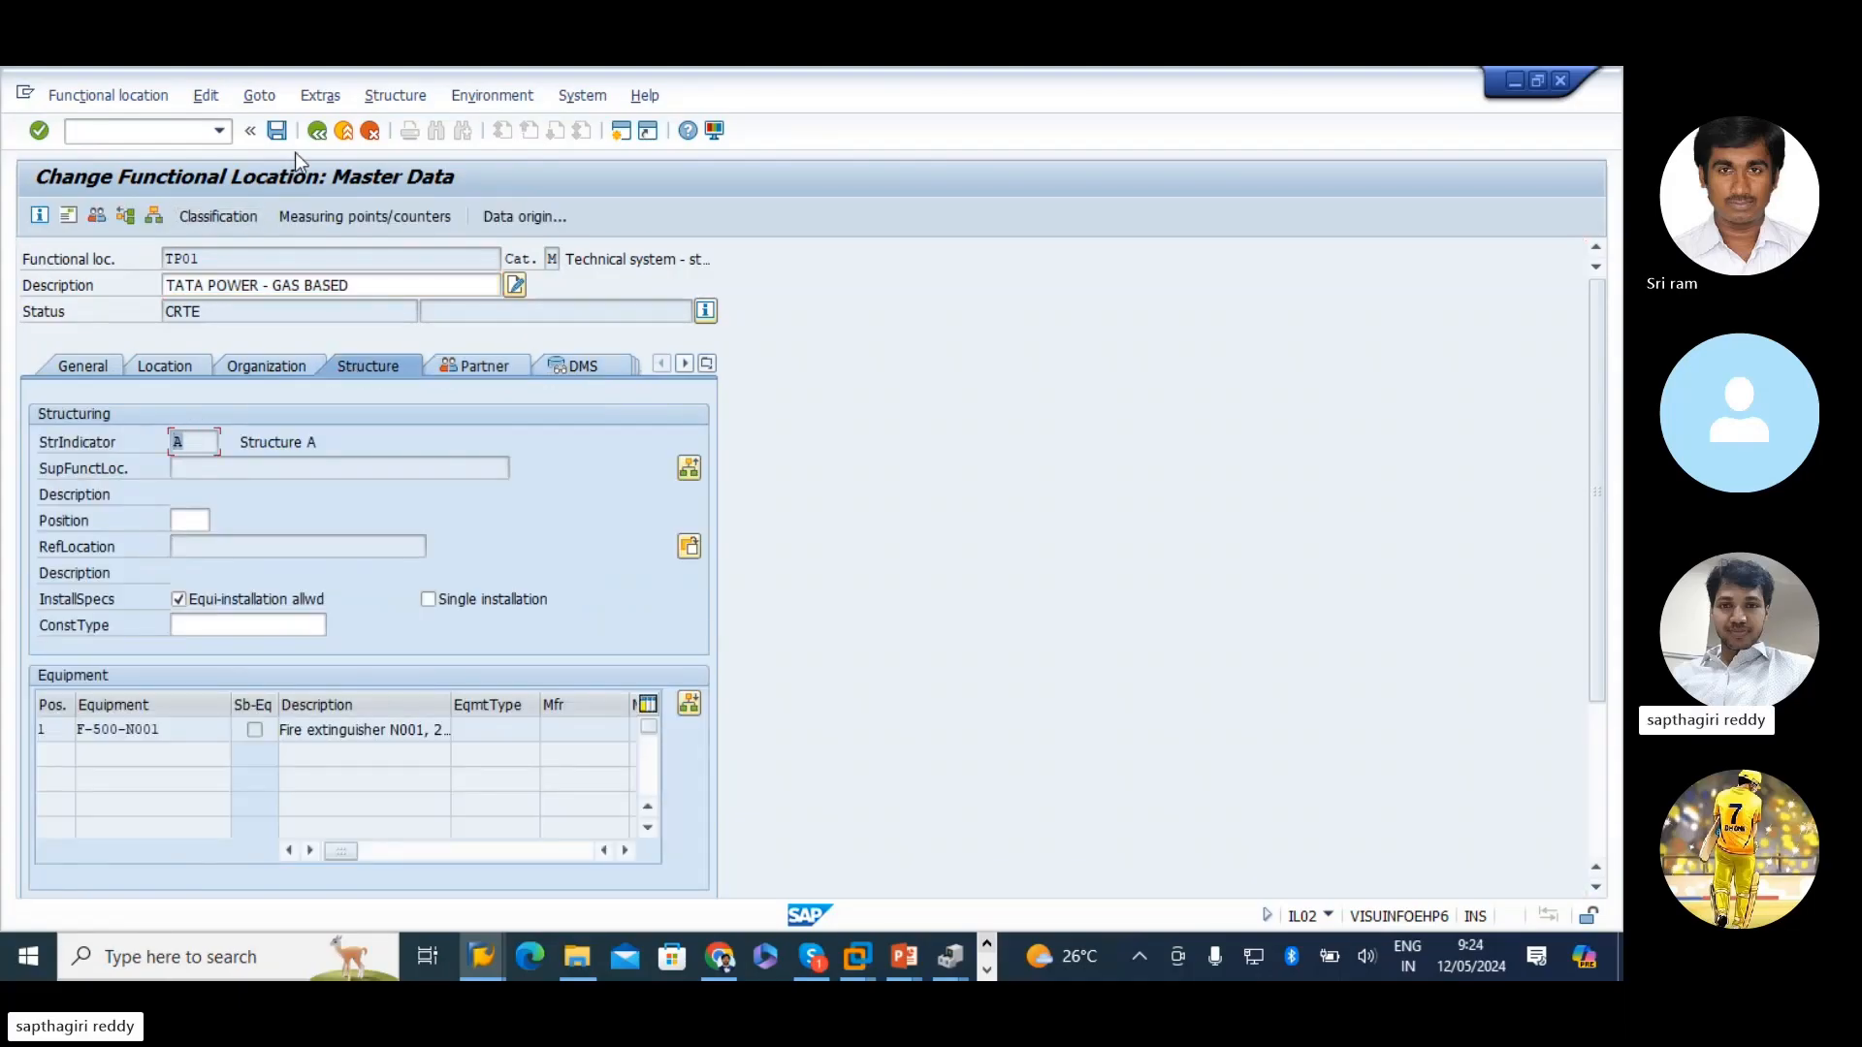
- Try to reopen TP01 with structure indicator TPG20, and leave the change transaction
click(251, 131)
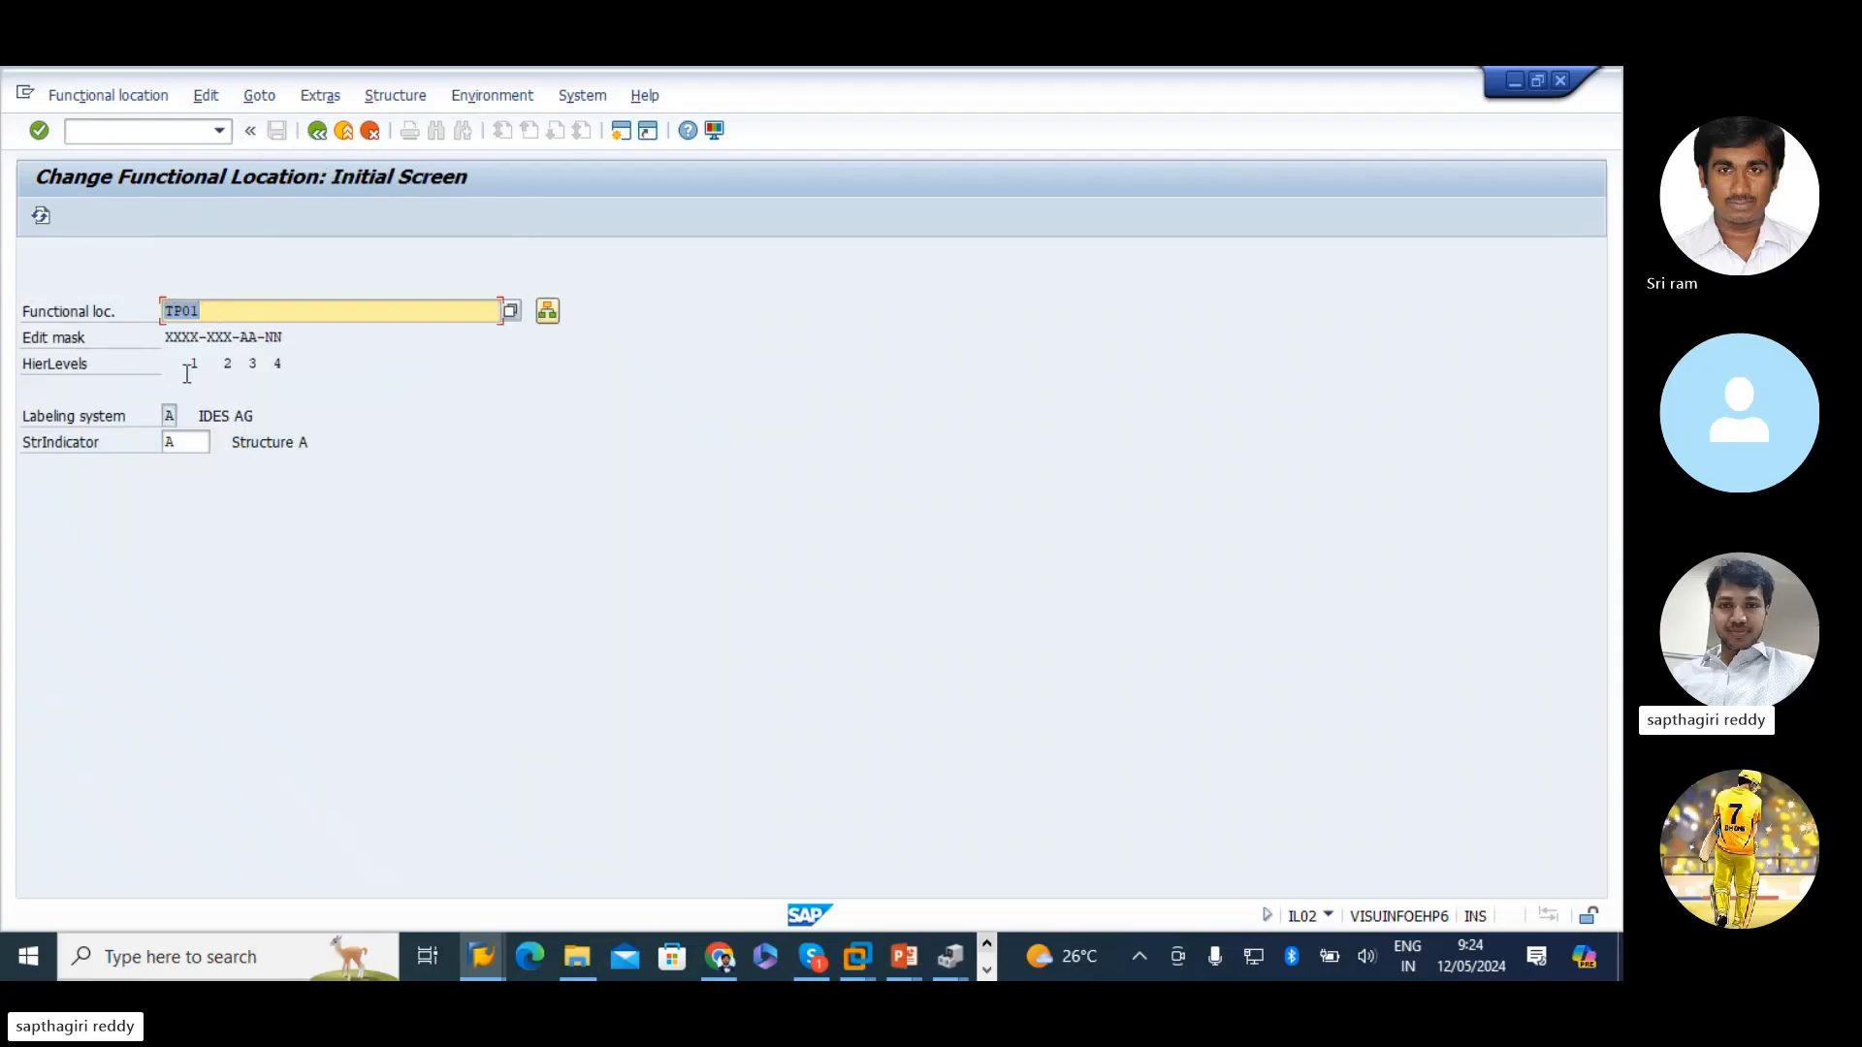
click(191, 442)
key(Return)
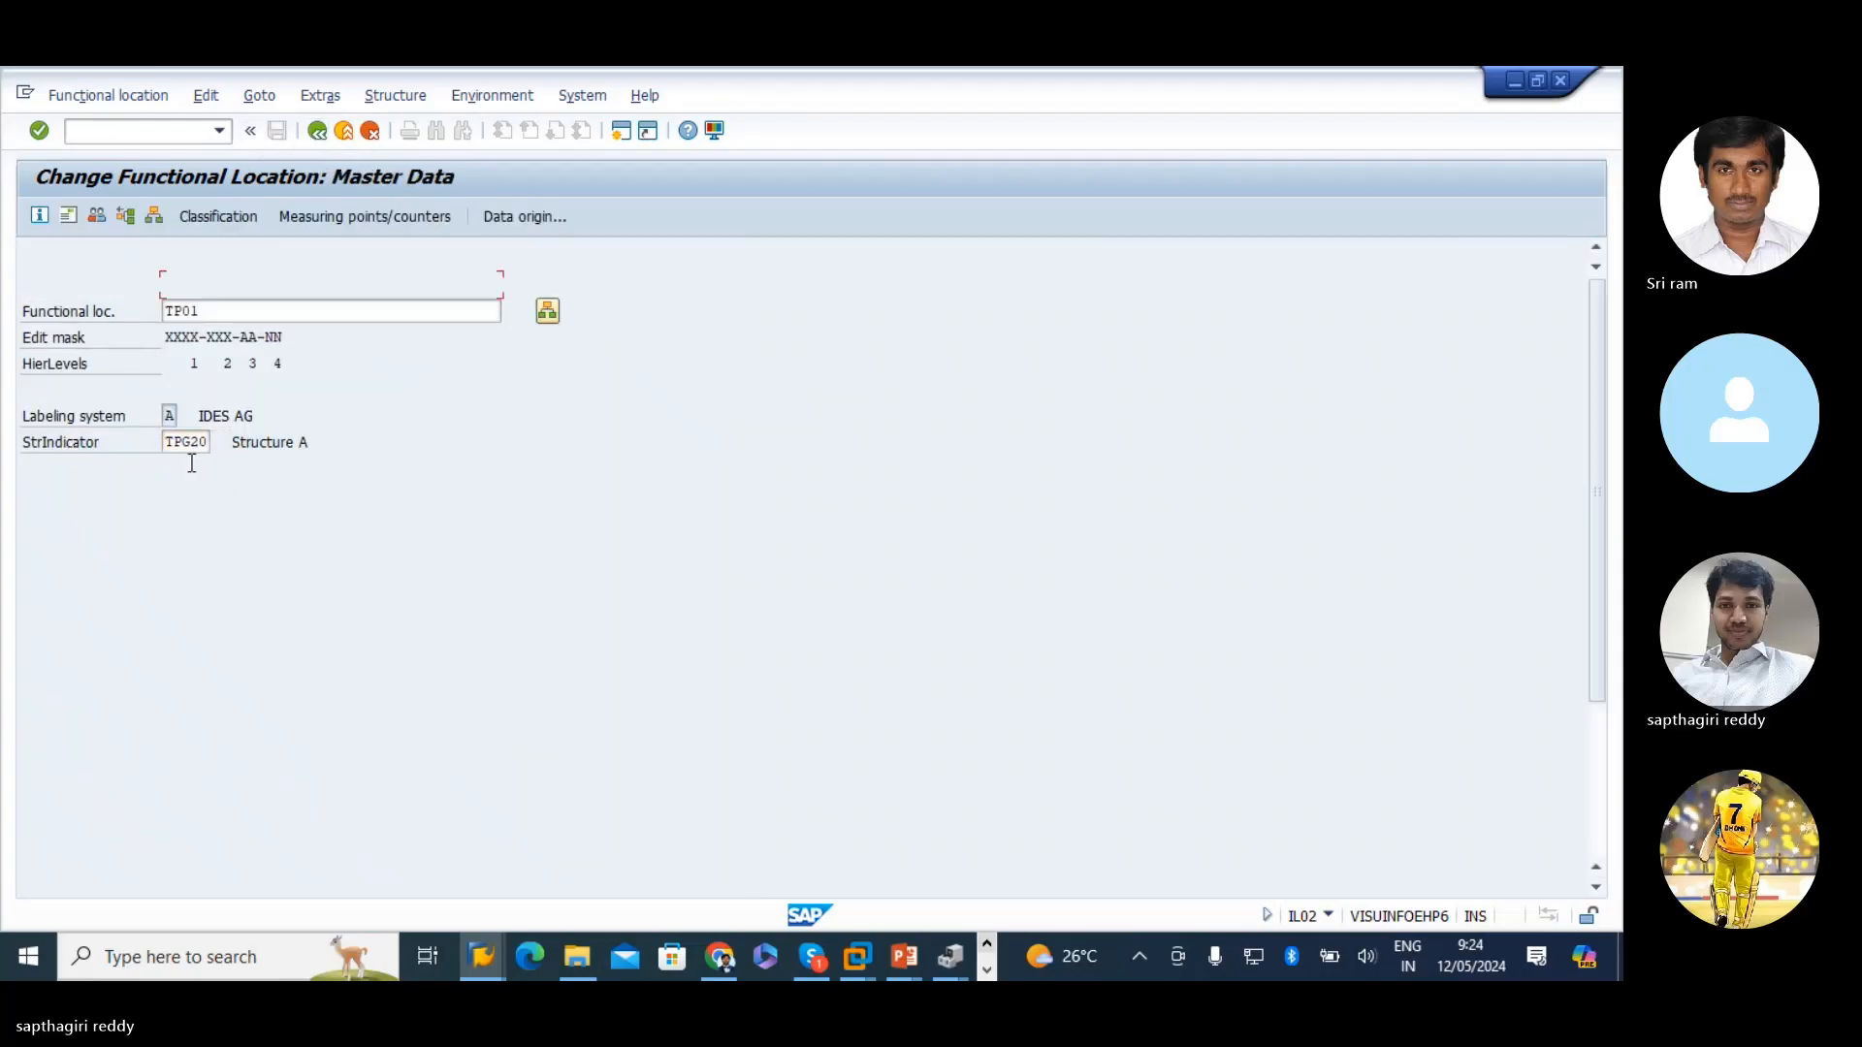
click(318, 132)
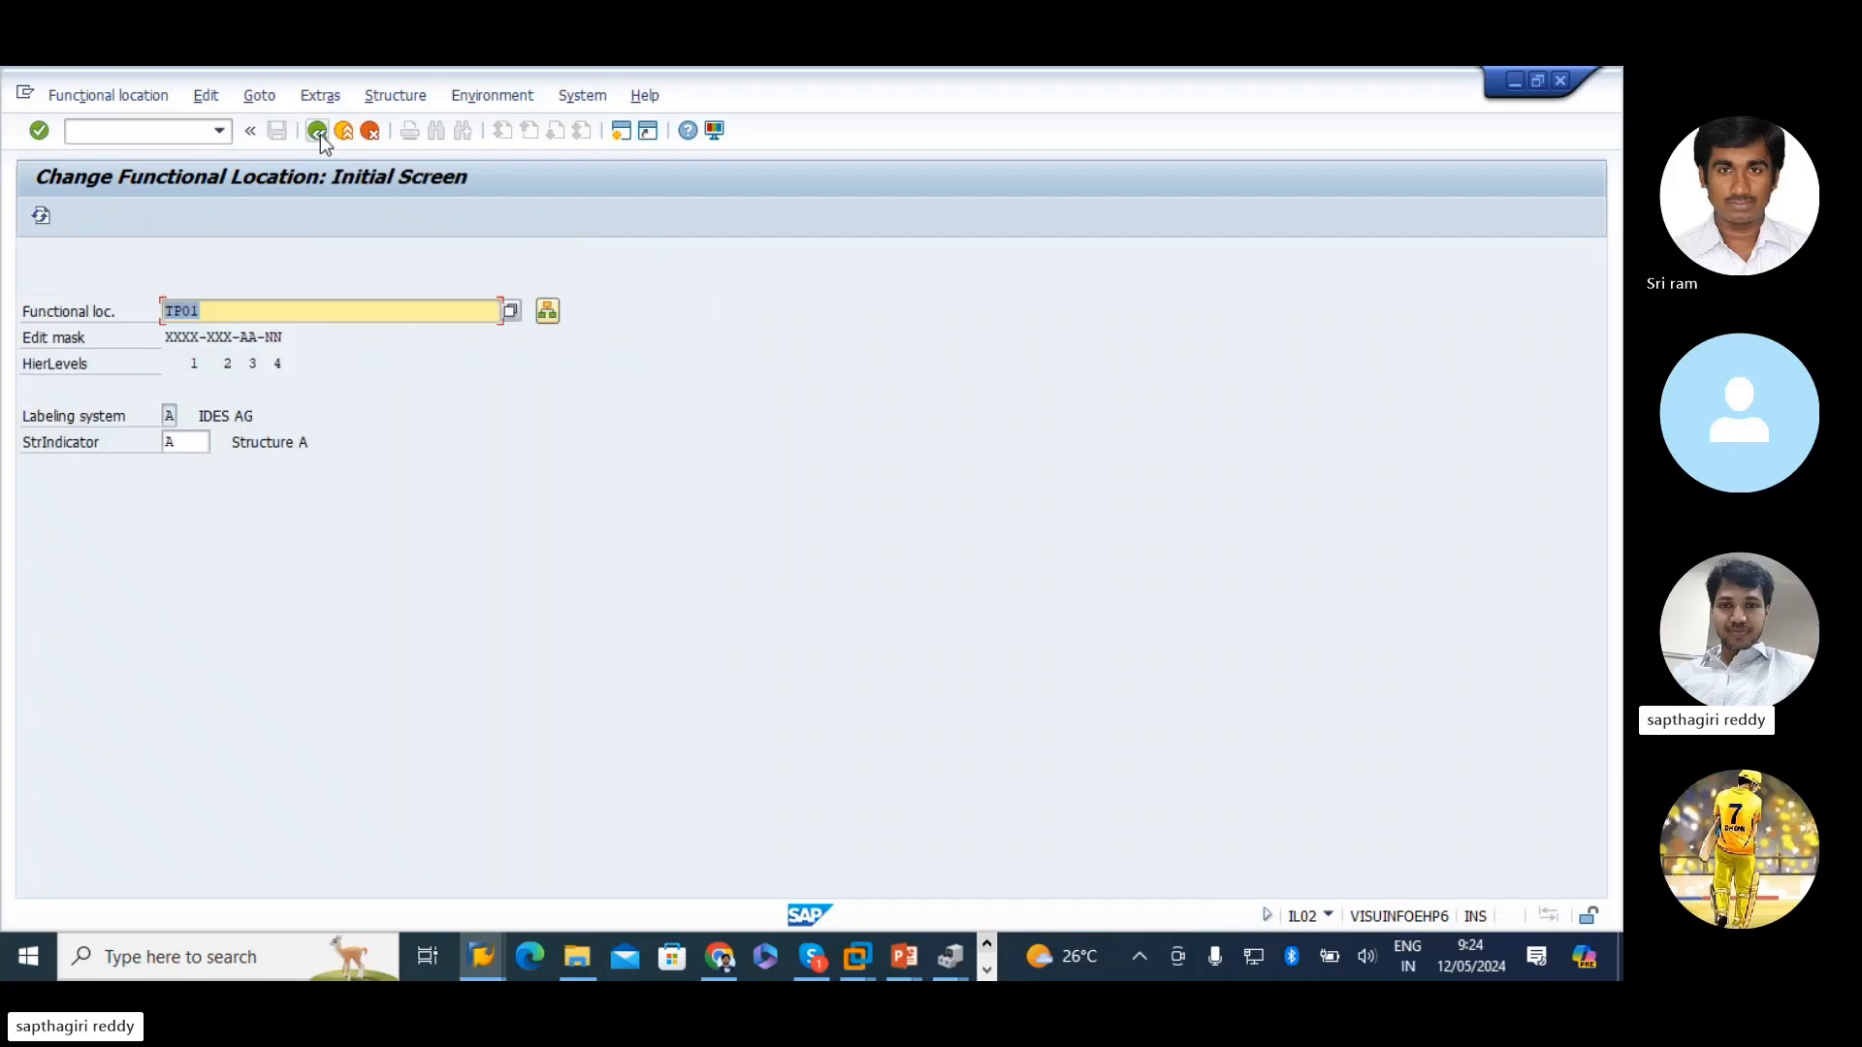
click(318, 132)
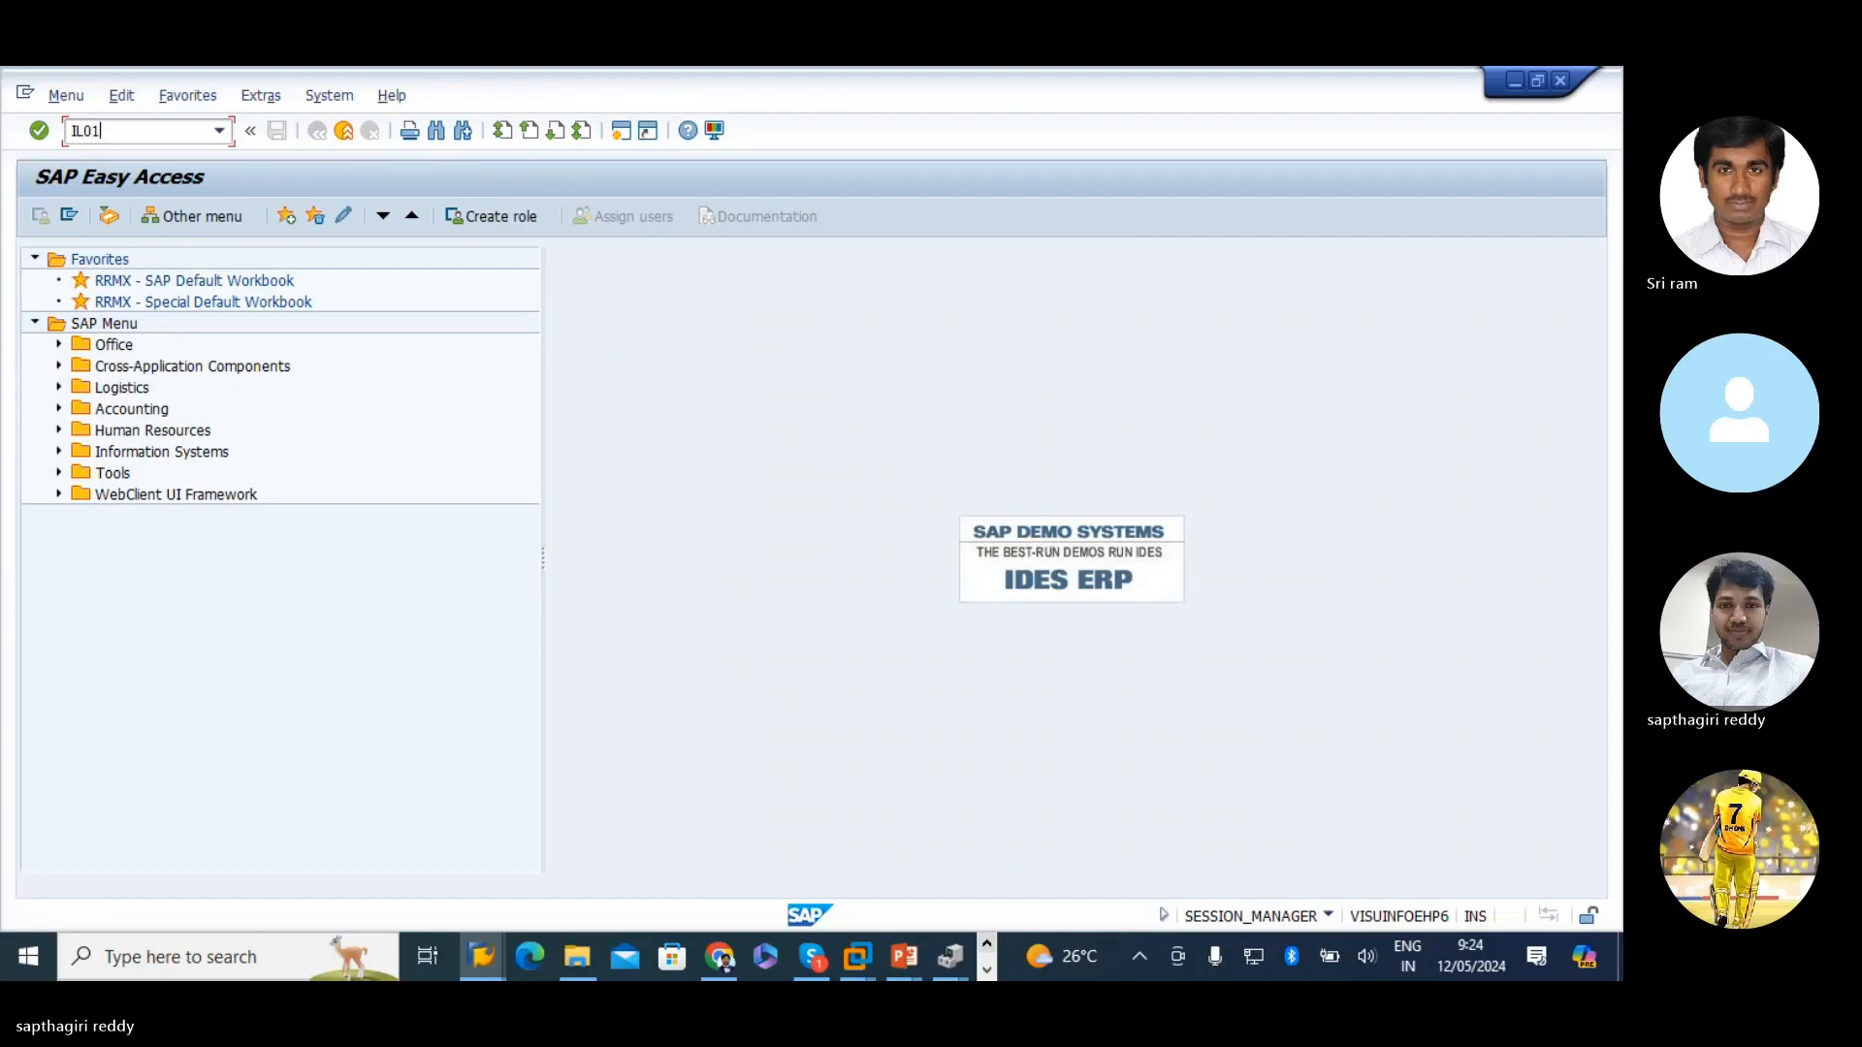
- Start transaction IL01, set structure indicator TPG20, and enter TS01 as the functional location code
key(Return)
click(229, 313)
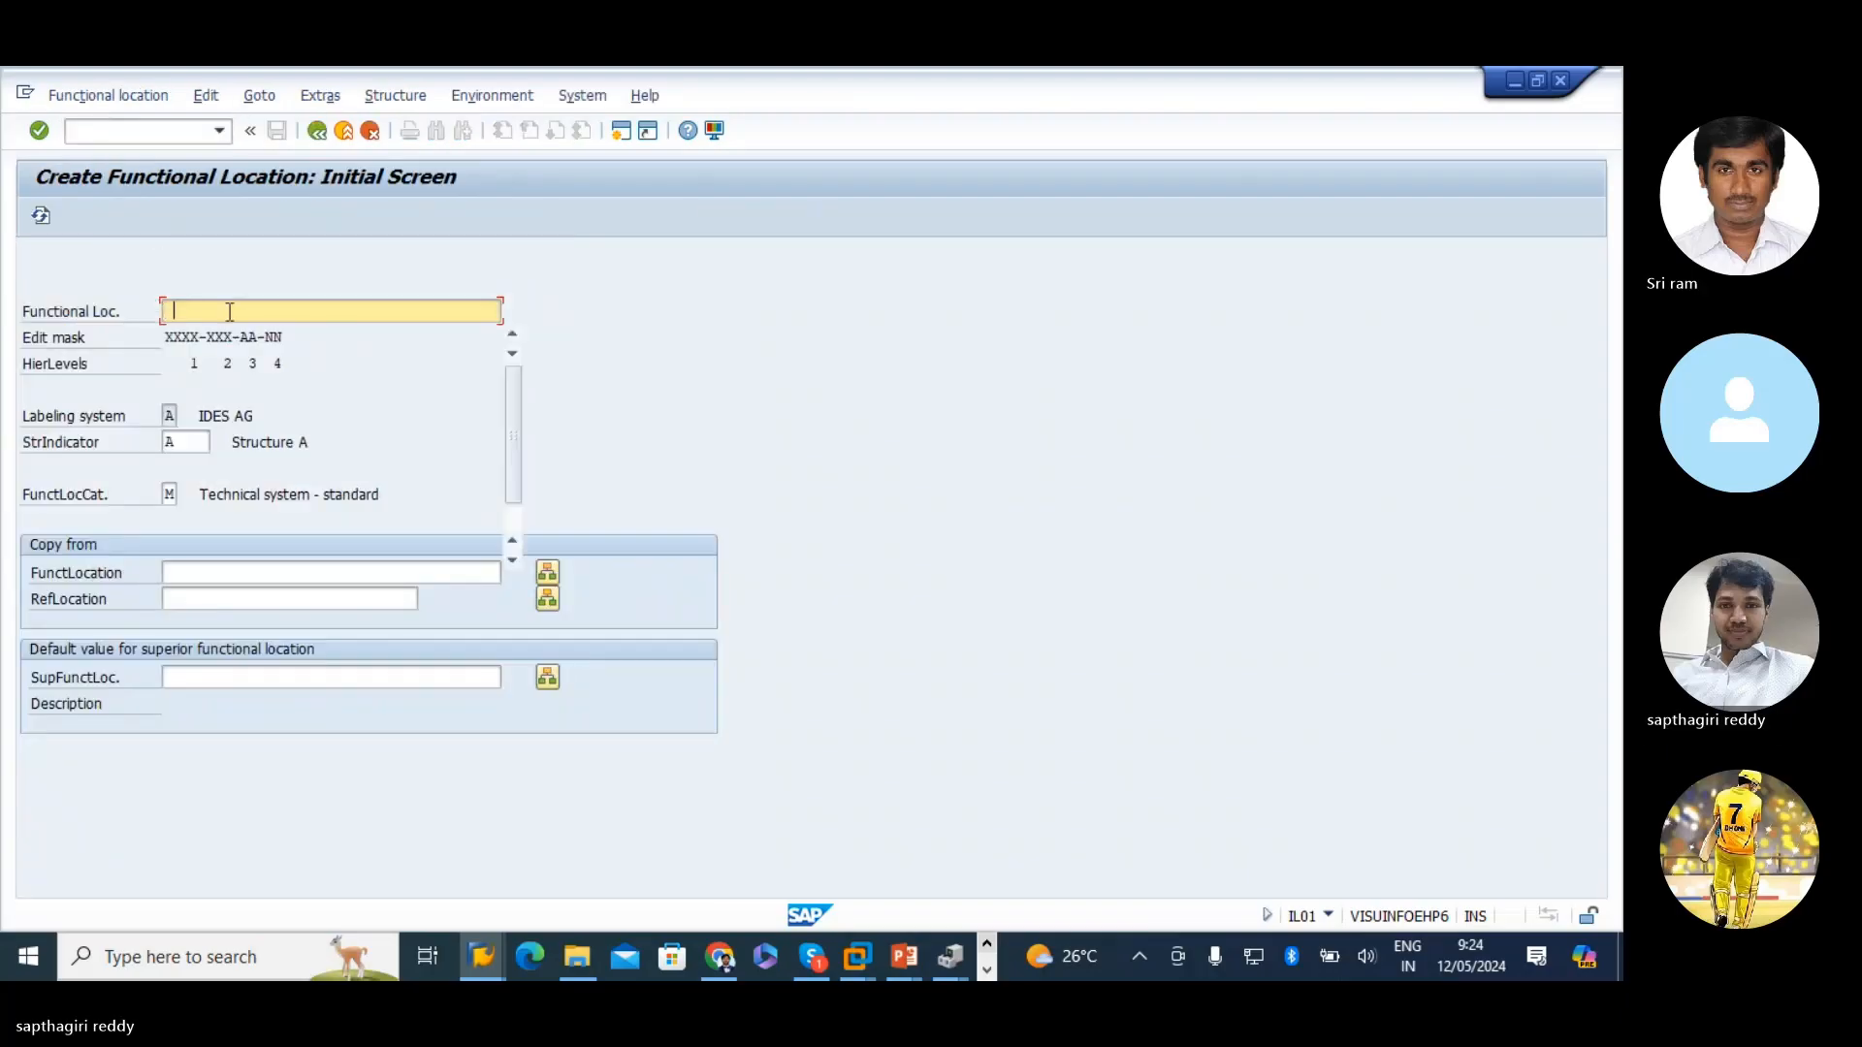
key(Escape)
click(187, 436)
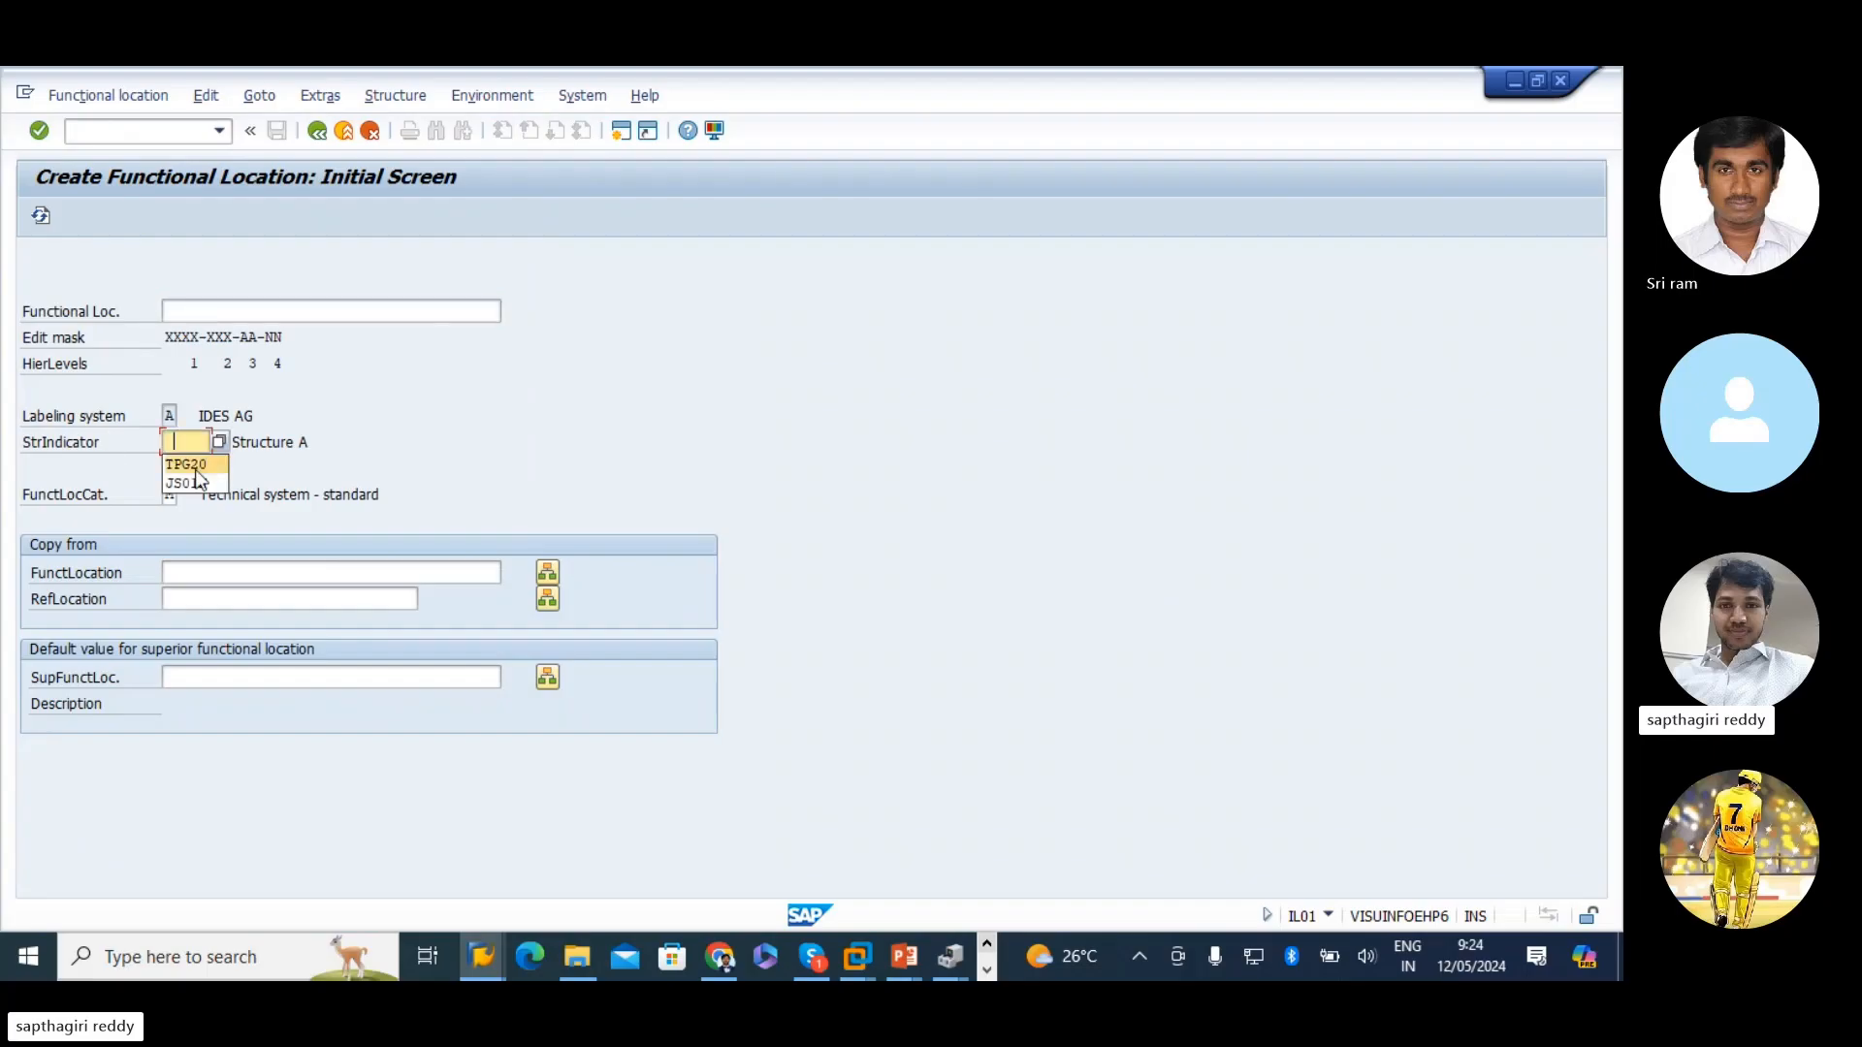
click(195, 466)
key(Return)
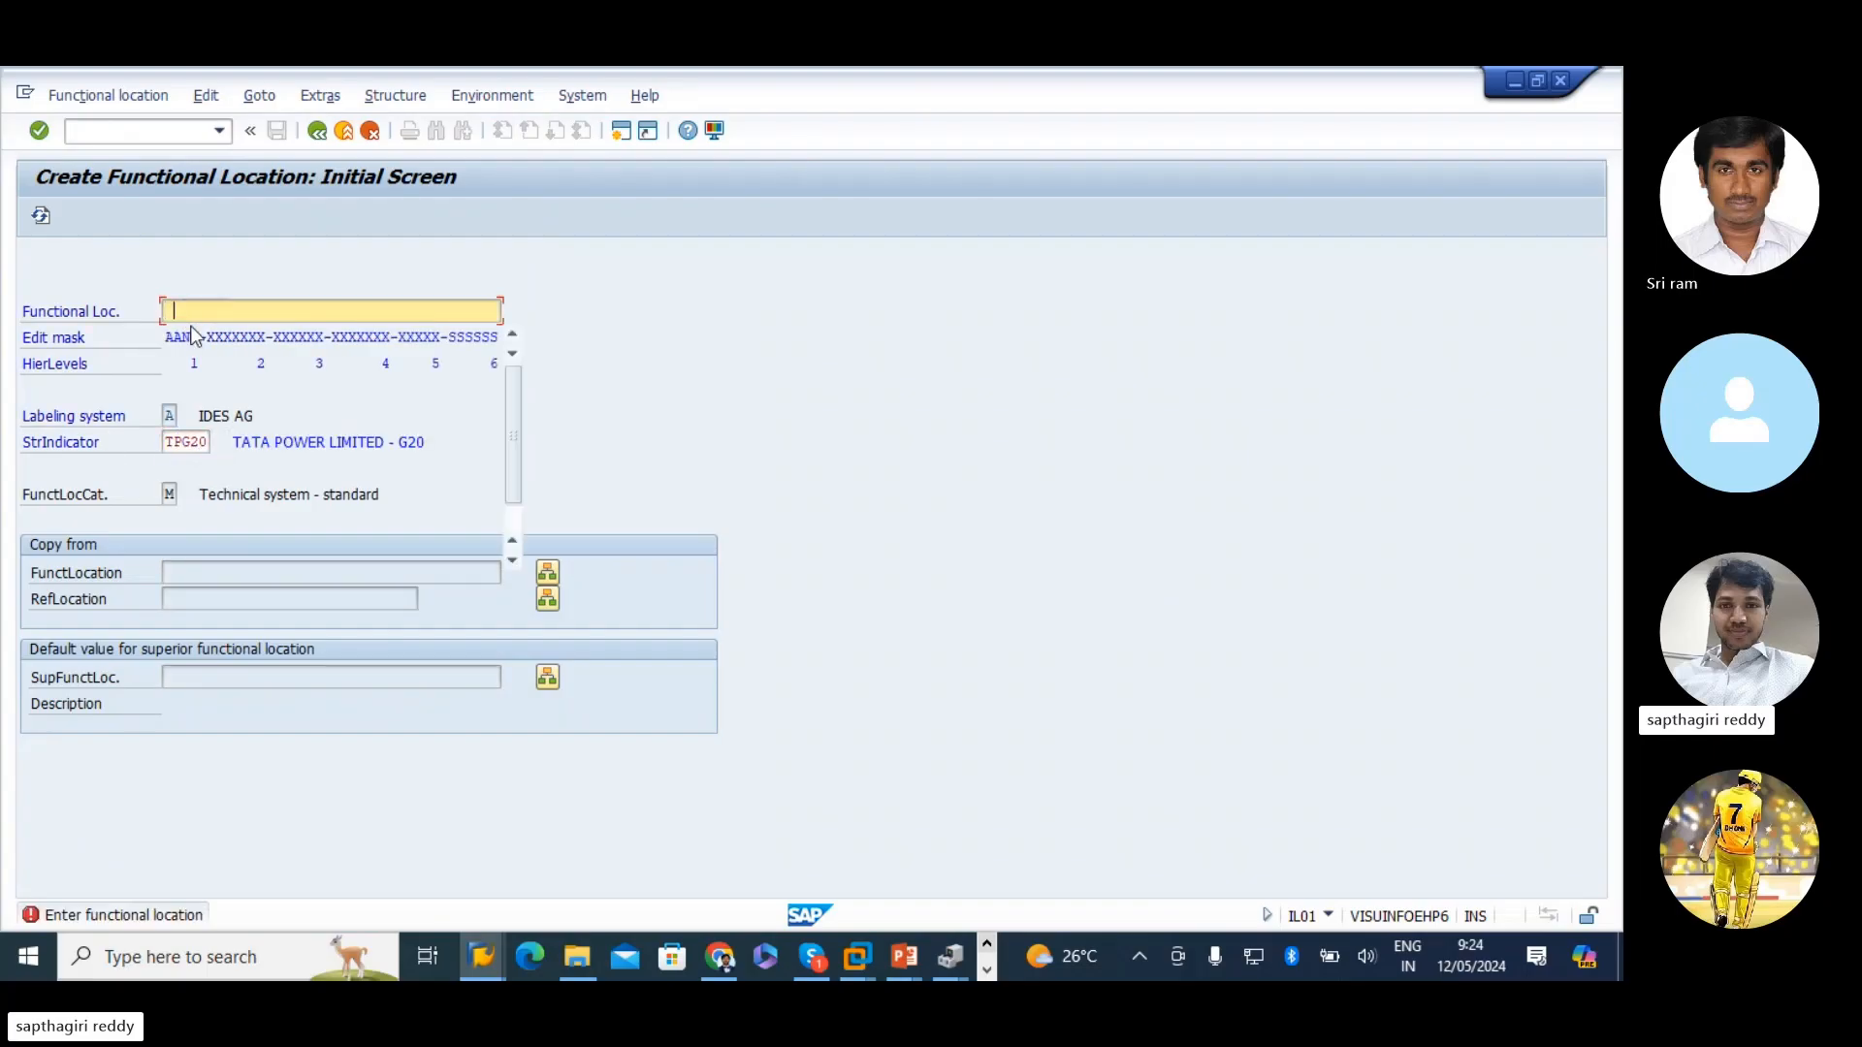
click(194, 392)
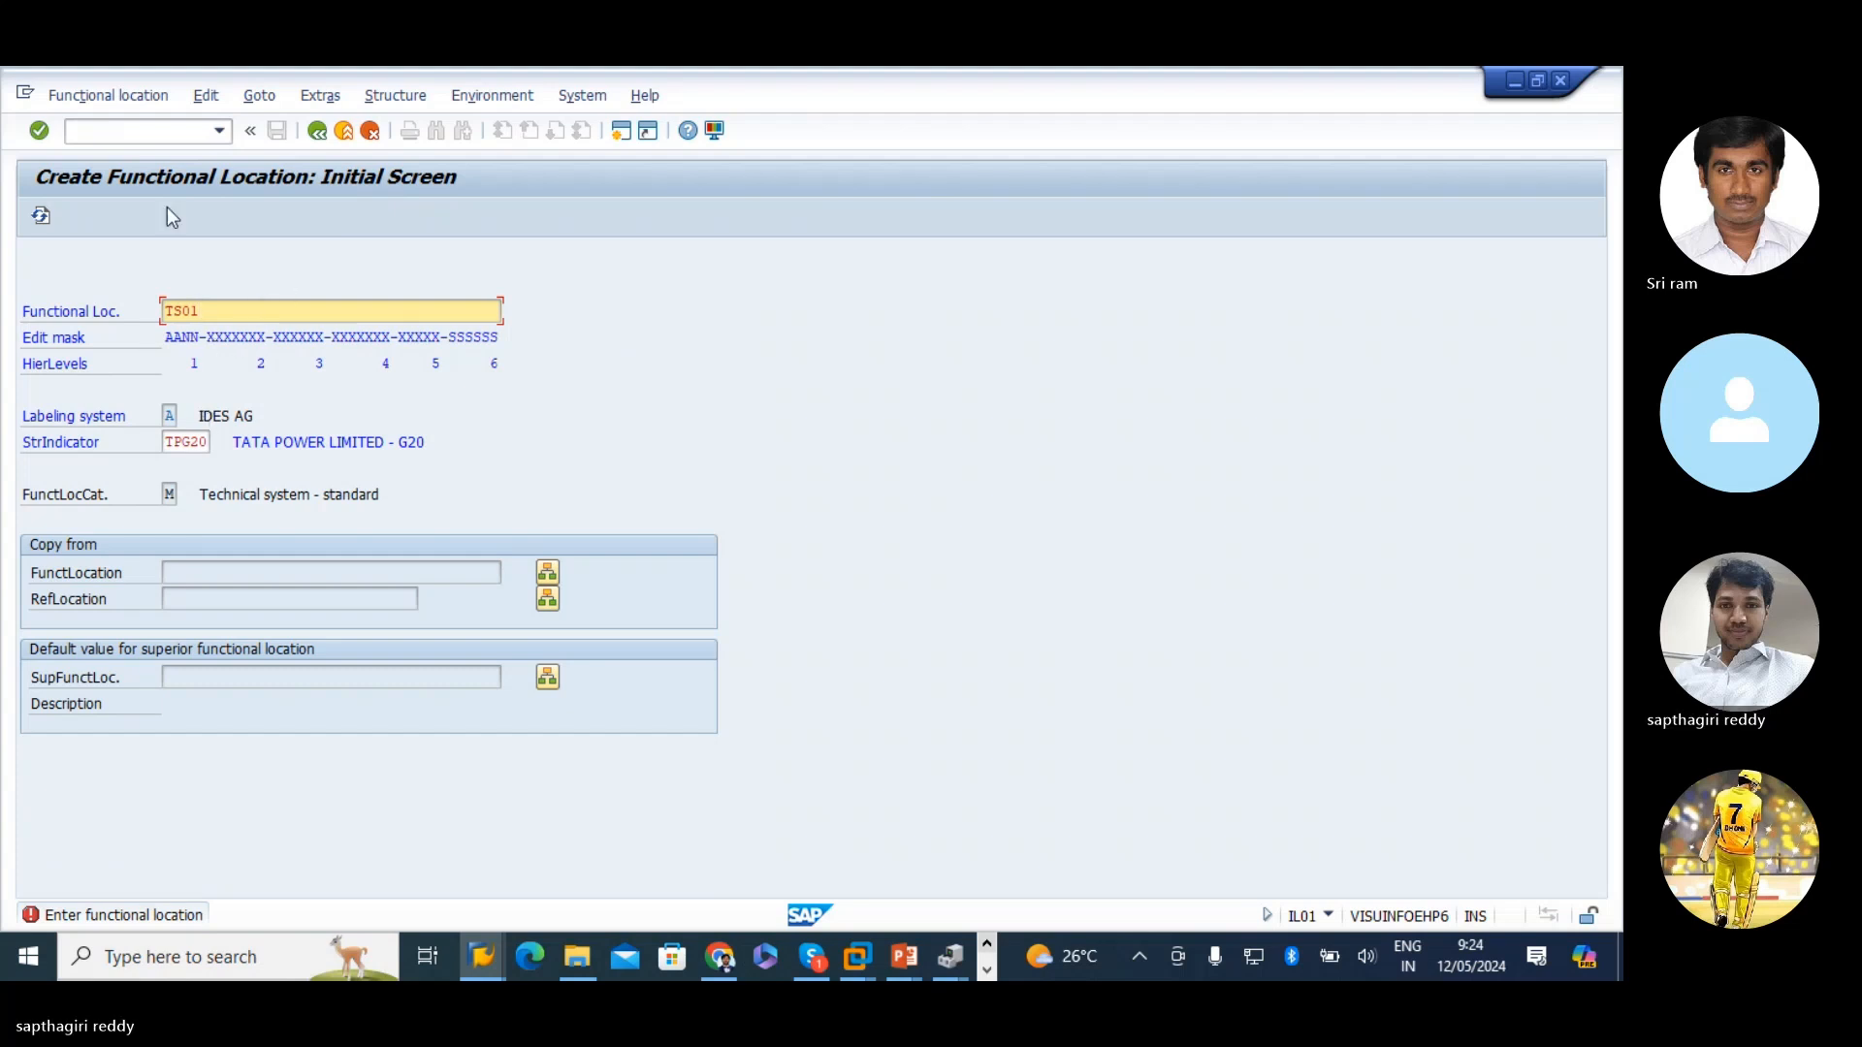
- Switch from creating to changing functional locations and open TS01 for change
click(105, 95)
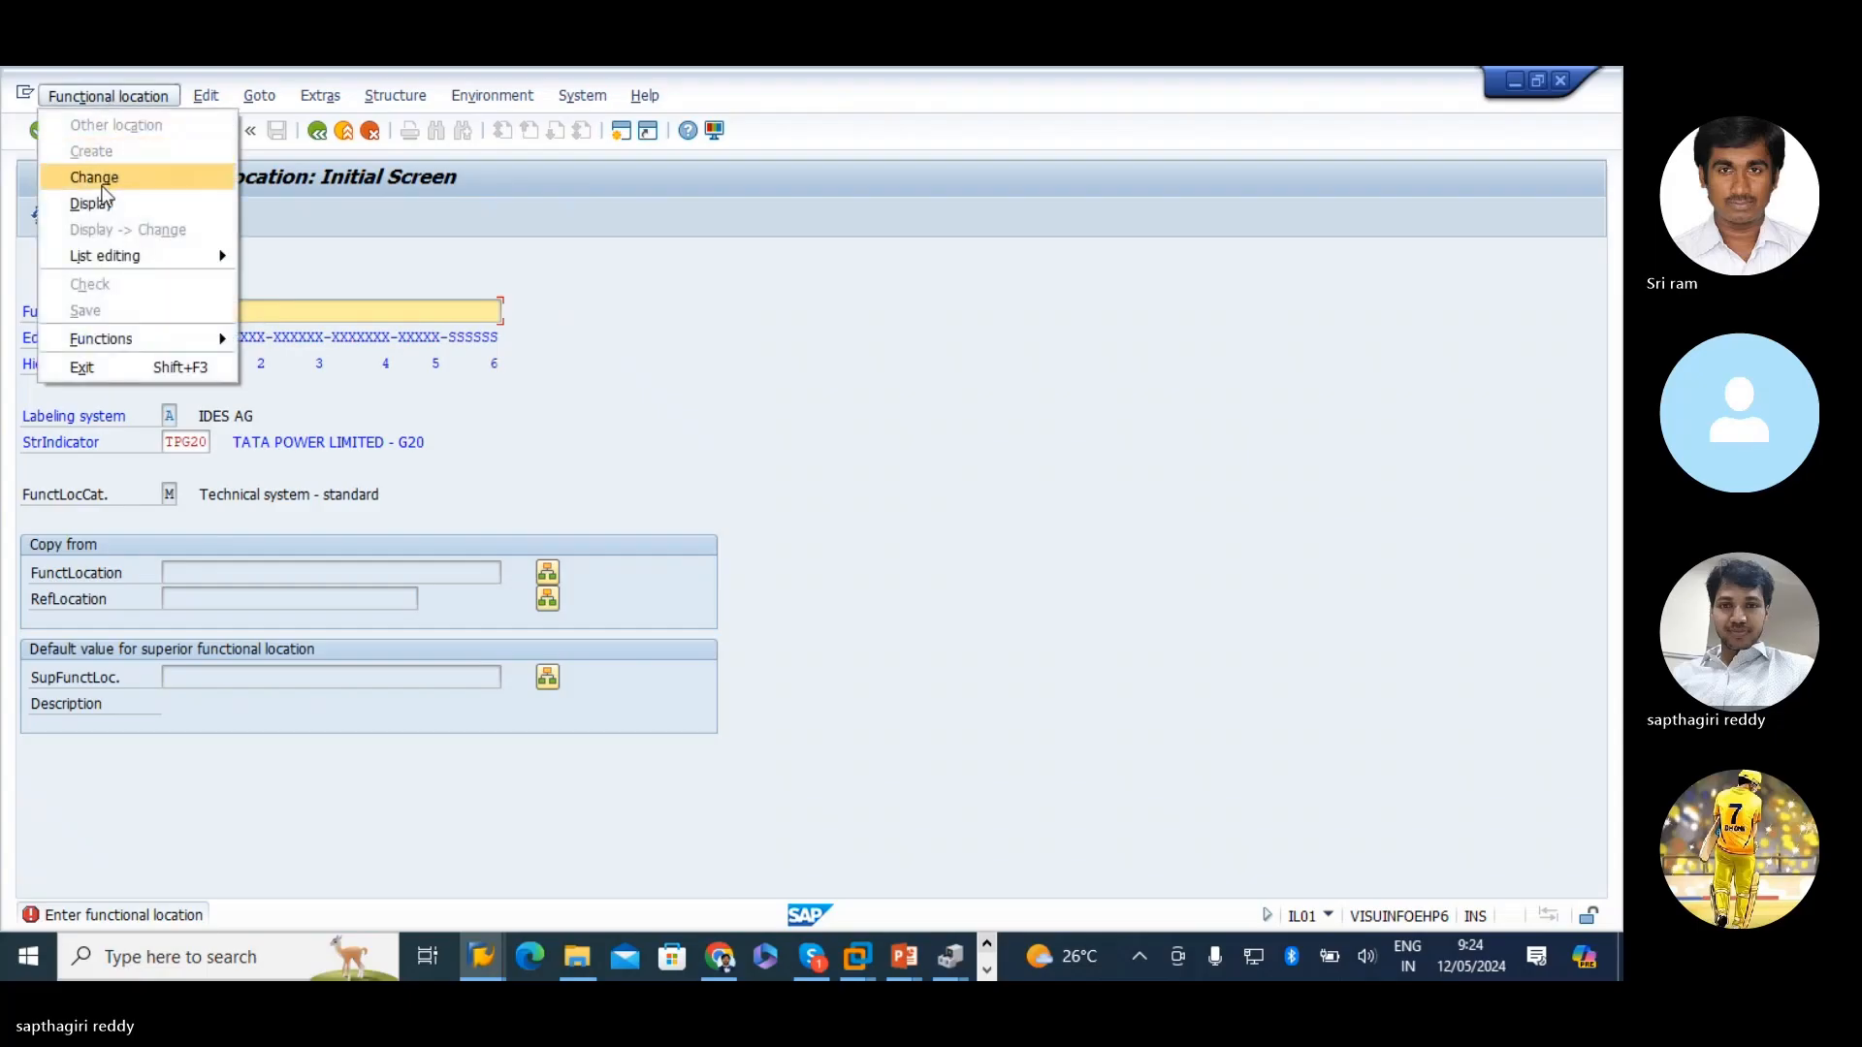
click(107, 176)
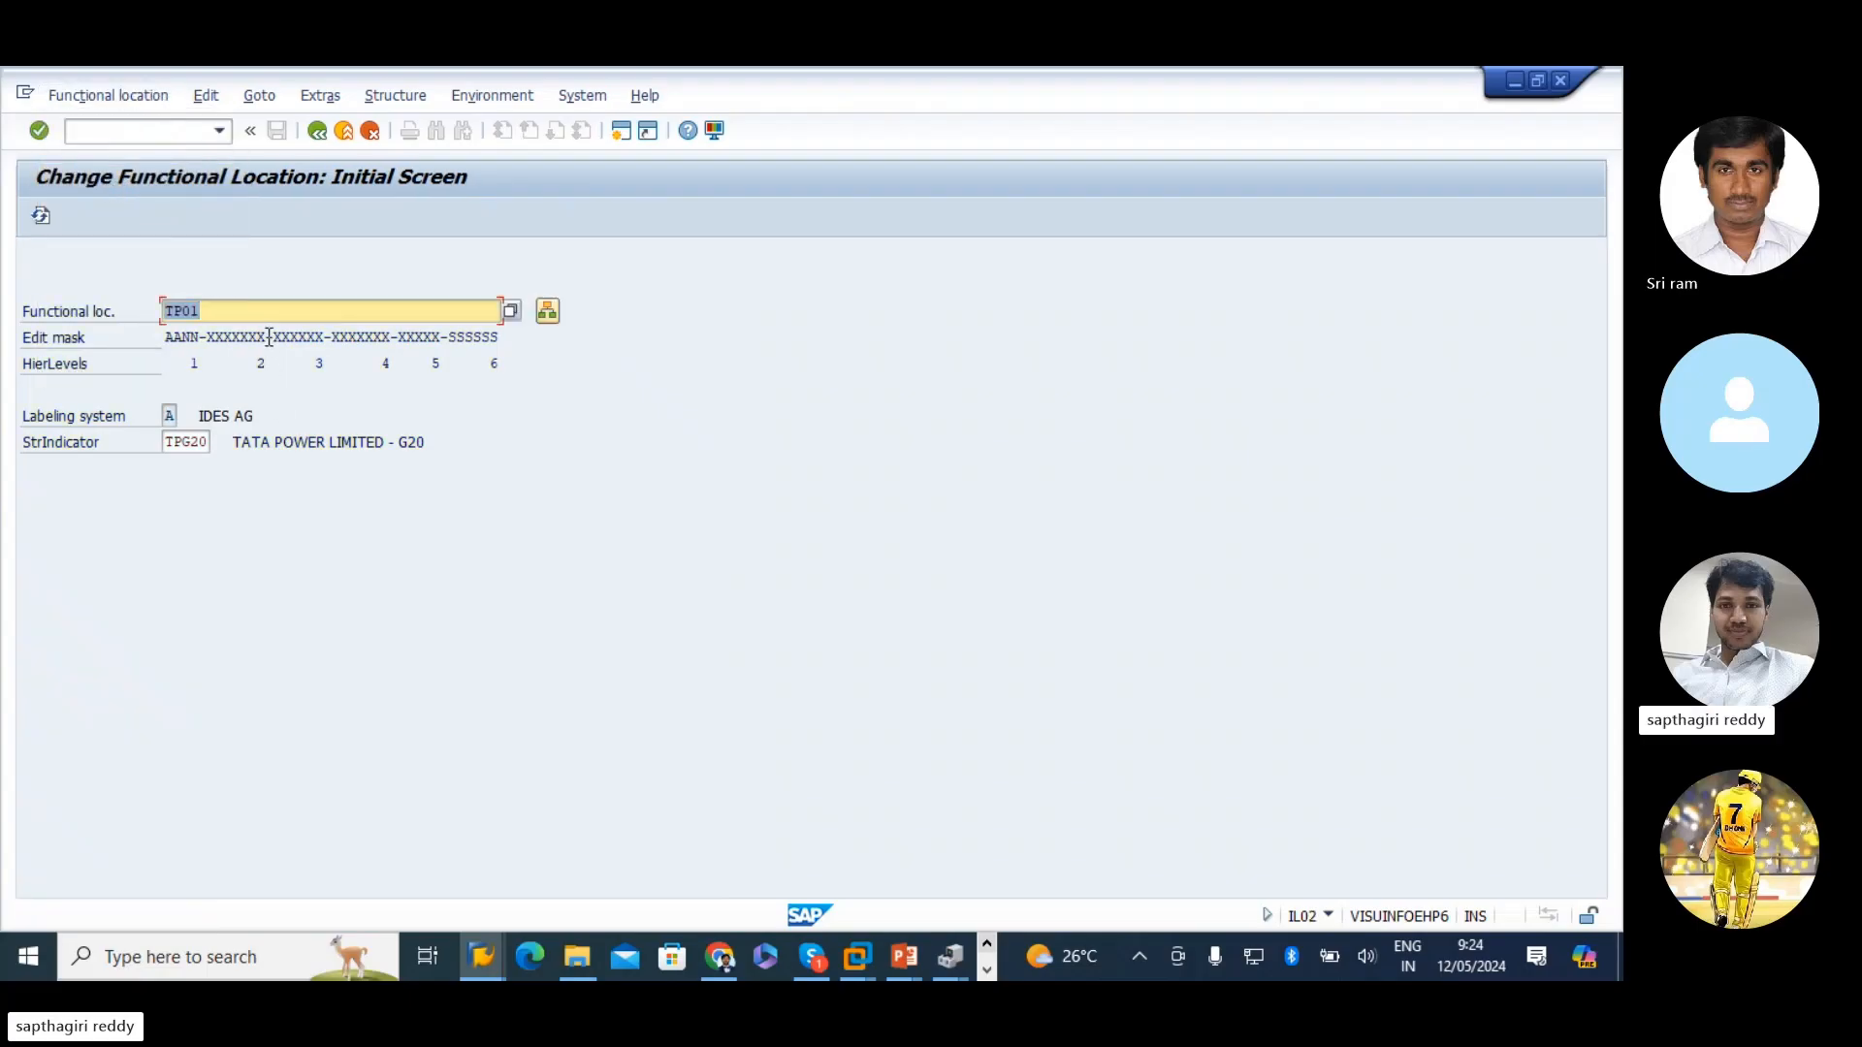
text(TS01)
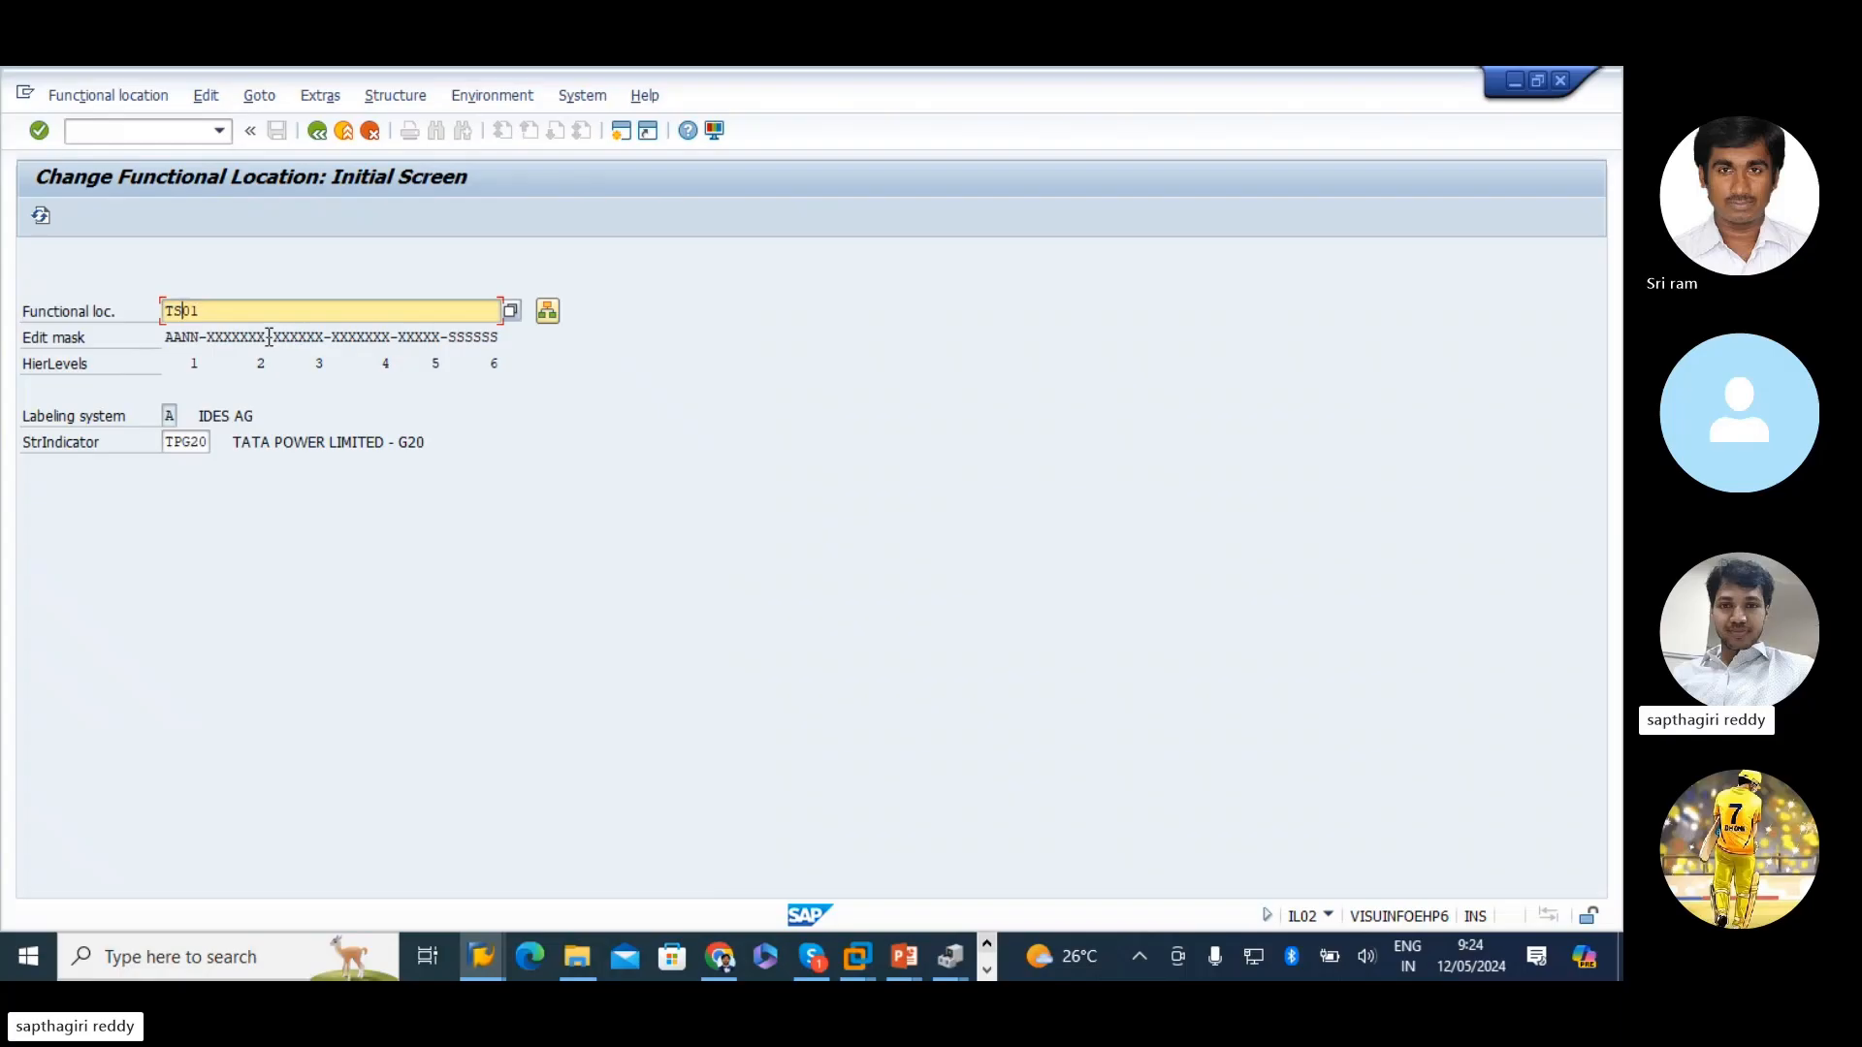
key(Return)
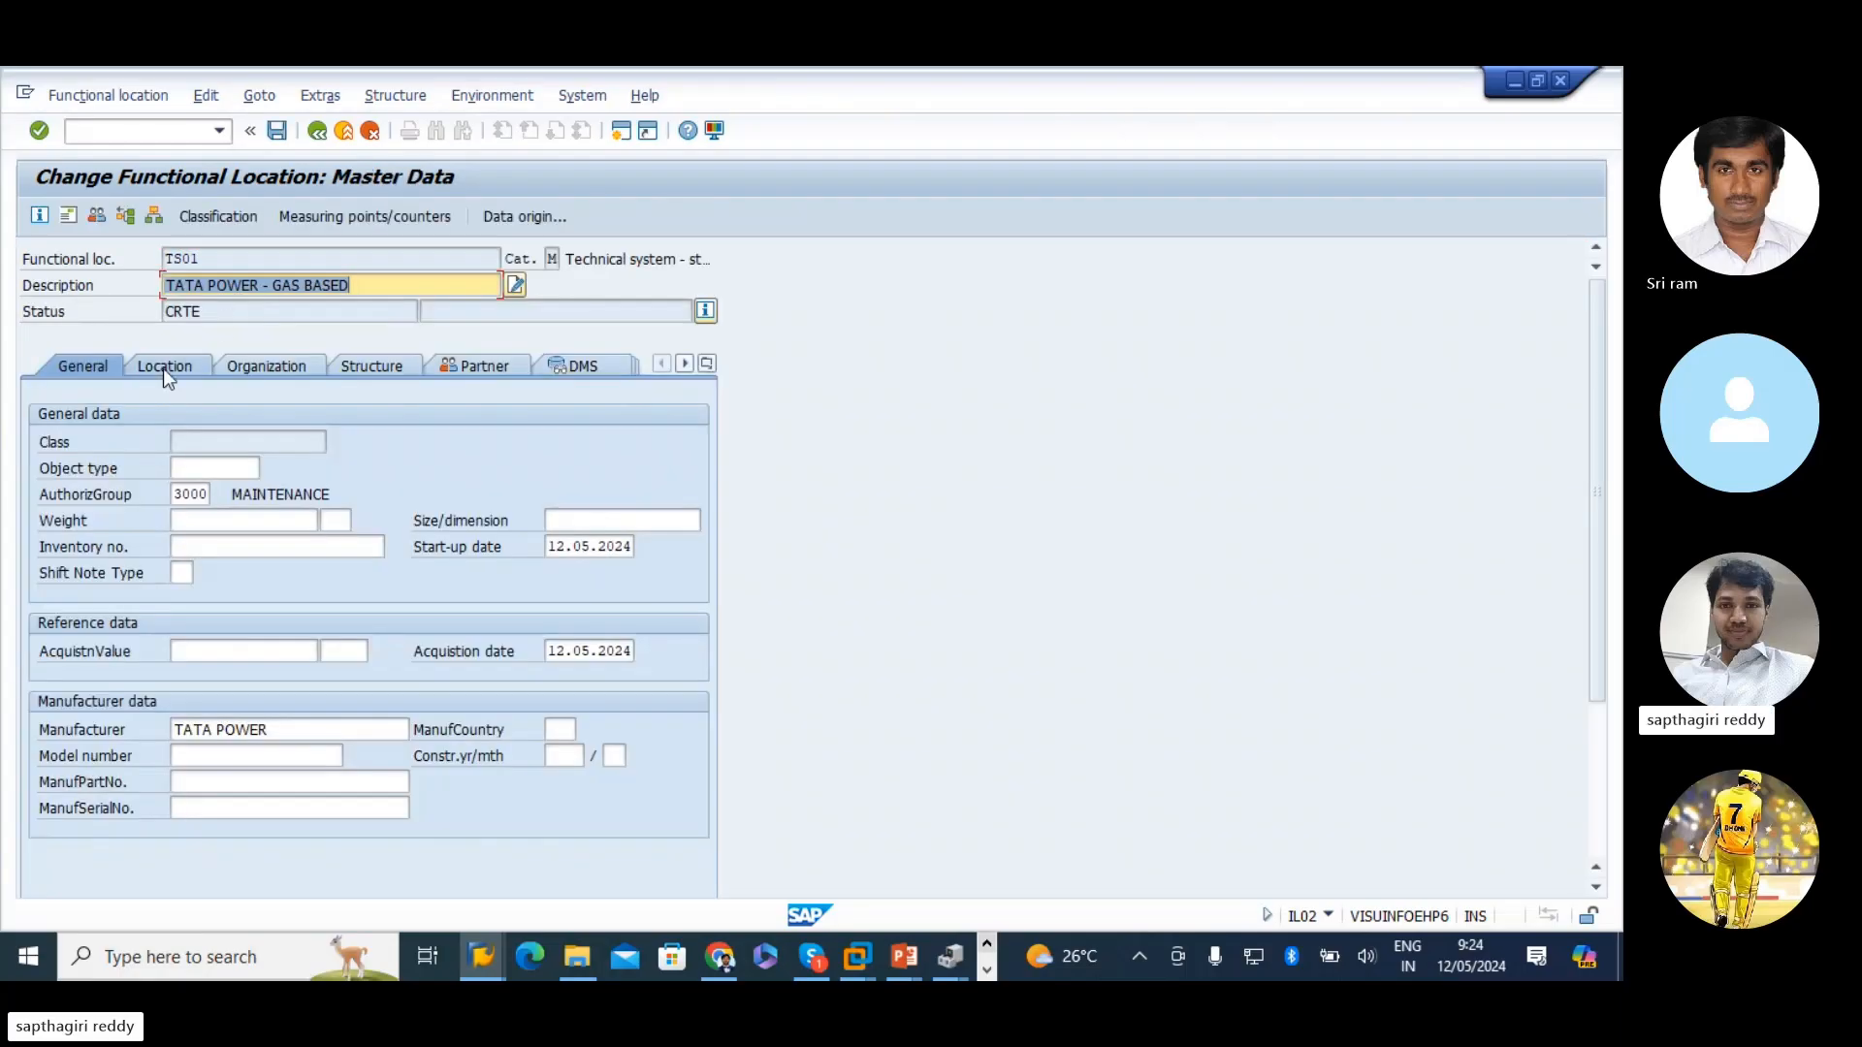
- Examine TS01's location, organization and structure data, and return to the initial change screen
click(163, 368)
click(207, 446)
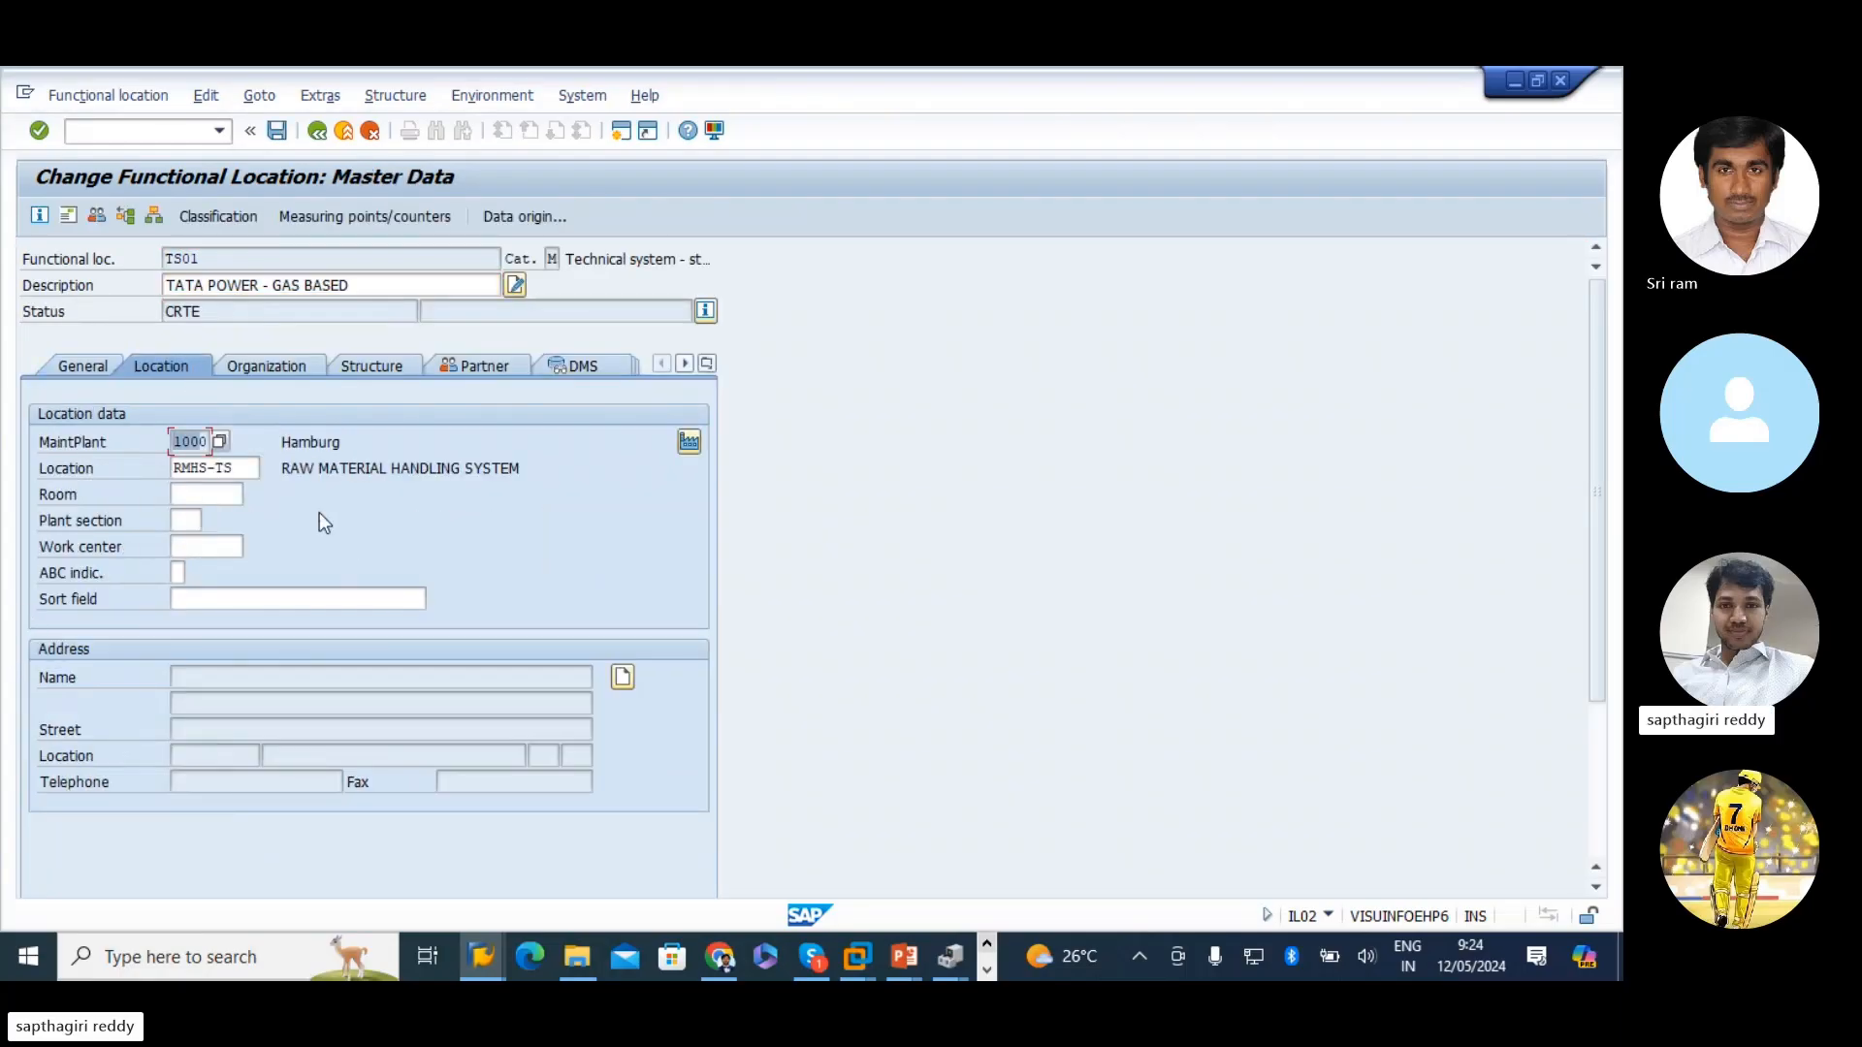
click(330, 444)
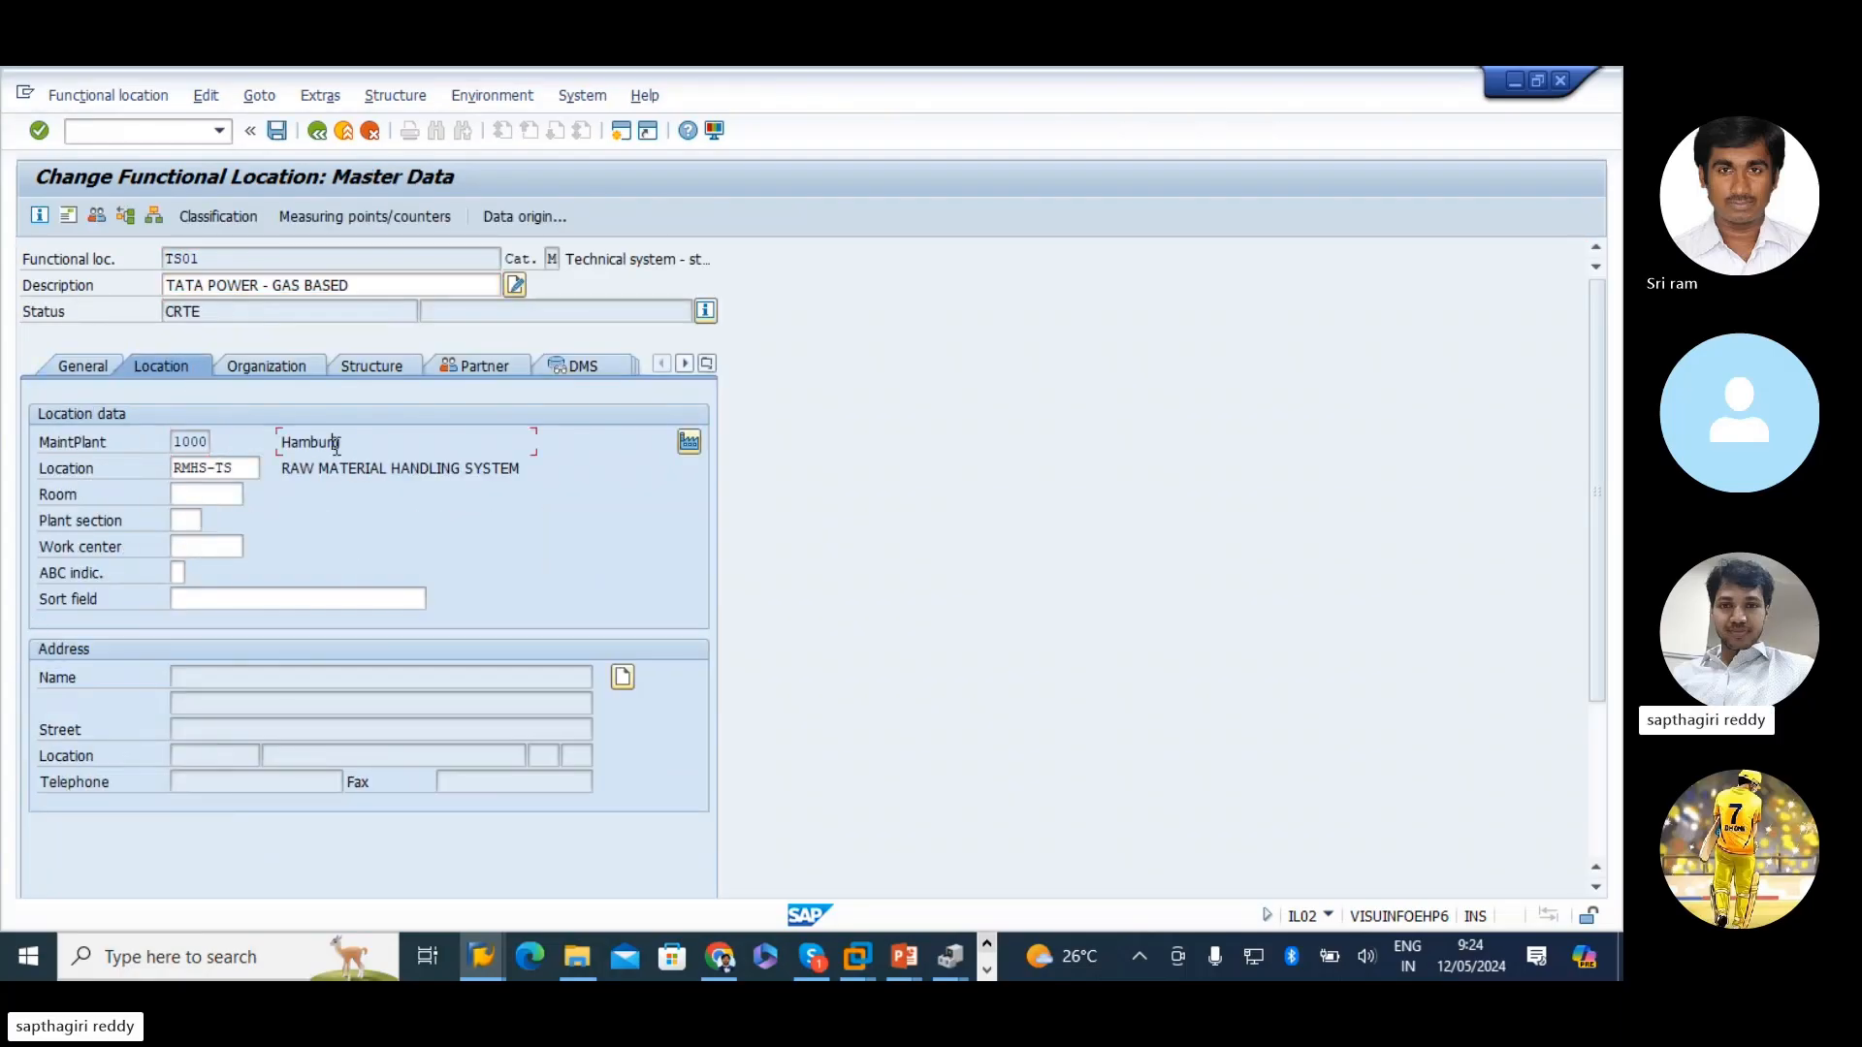
click(283, 361)
click(364, 369)
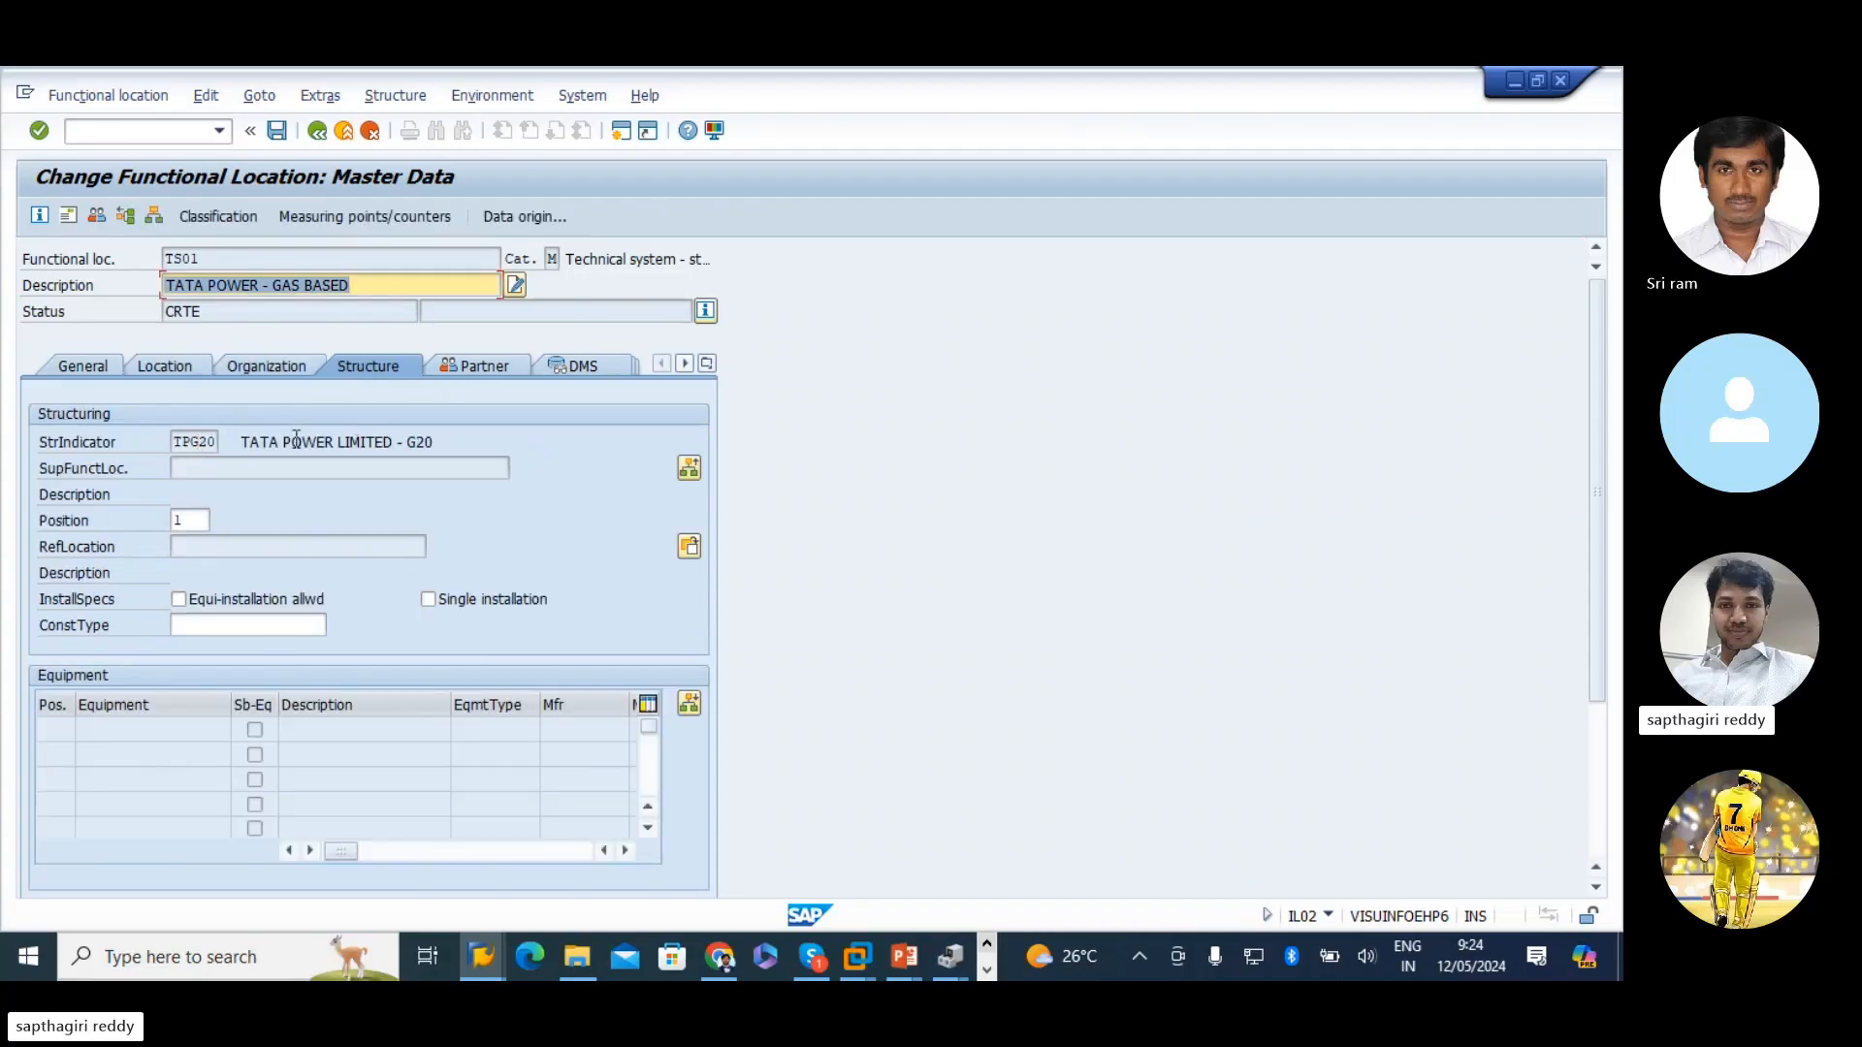
click(317, 132)
click(215, 309)
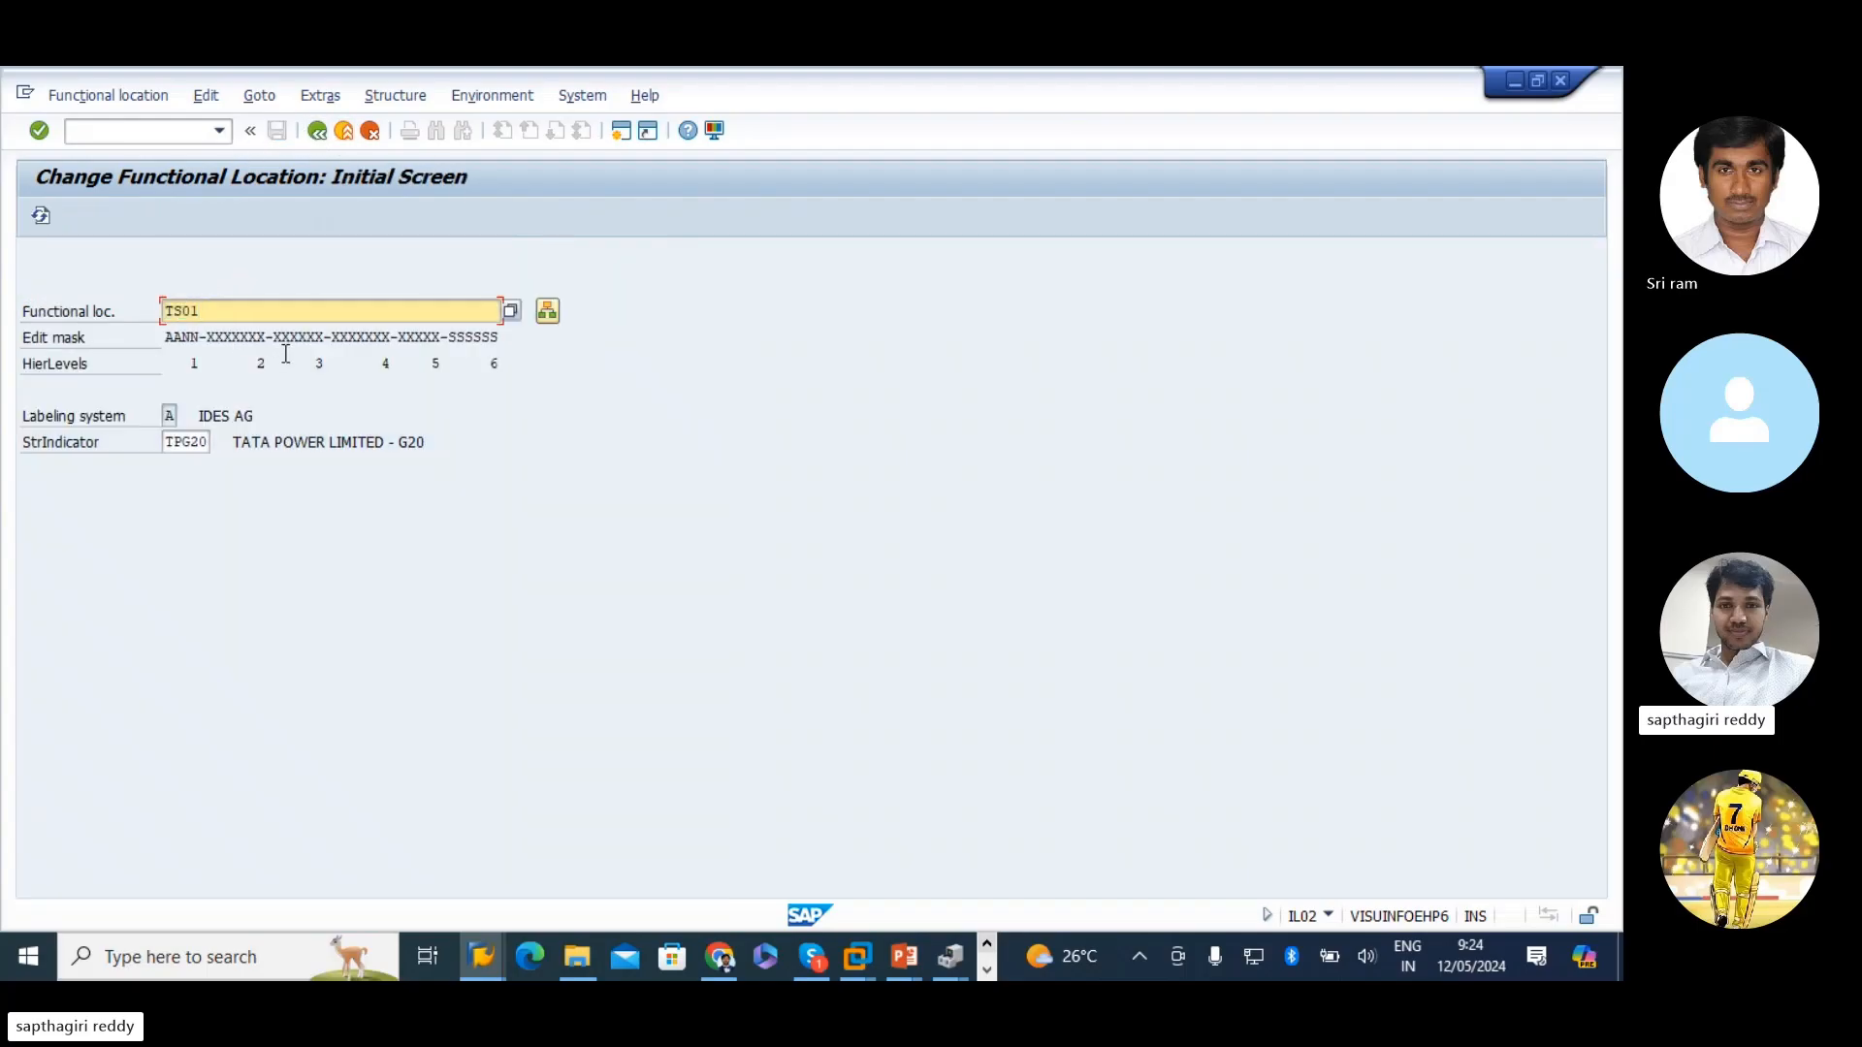
key(BackSpace)
key(BackSpace)
key(BackSpace)
key(BackSpace)
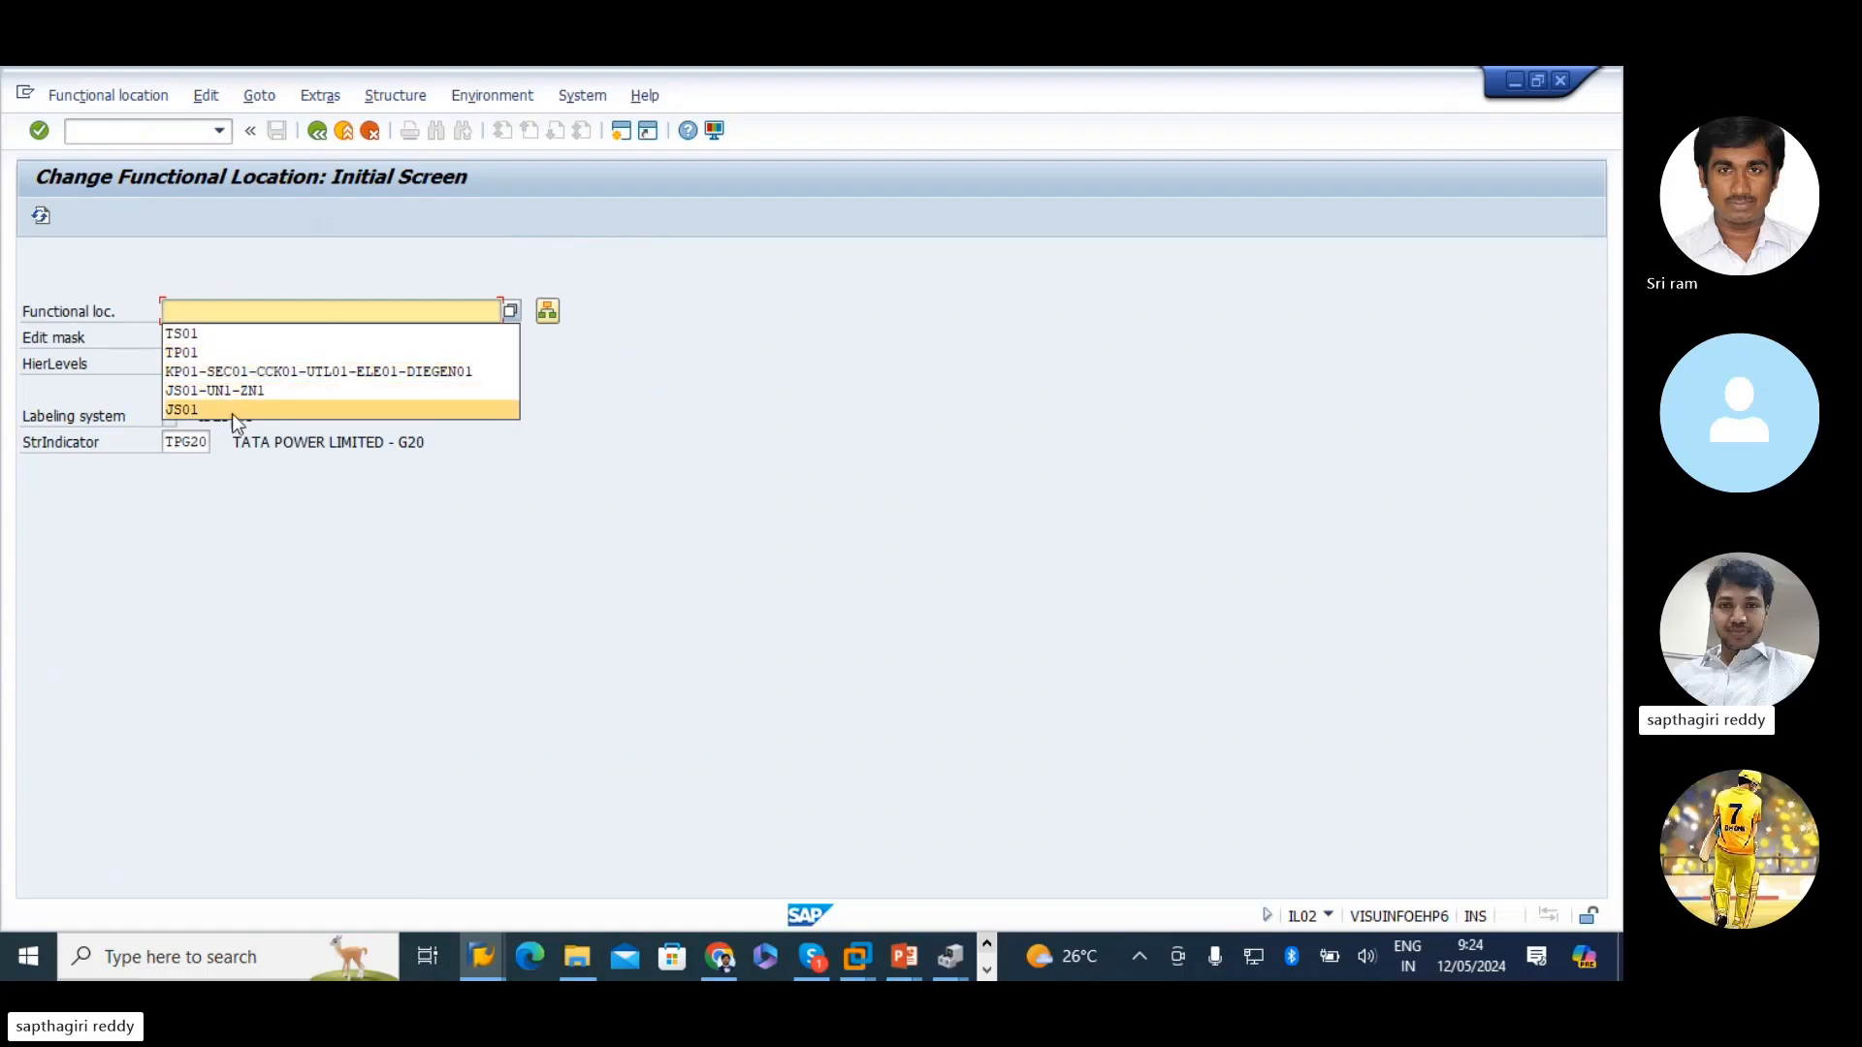
click(208, 335)
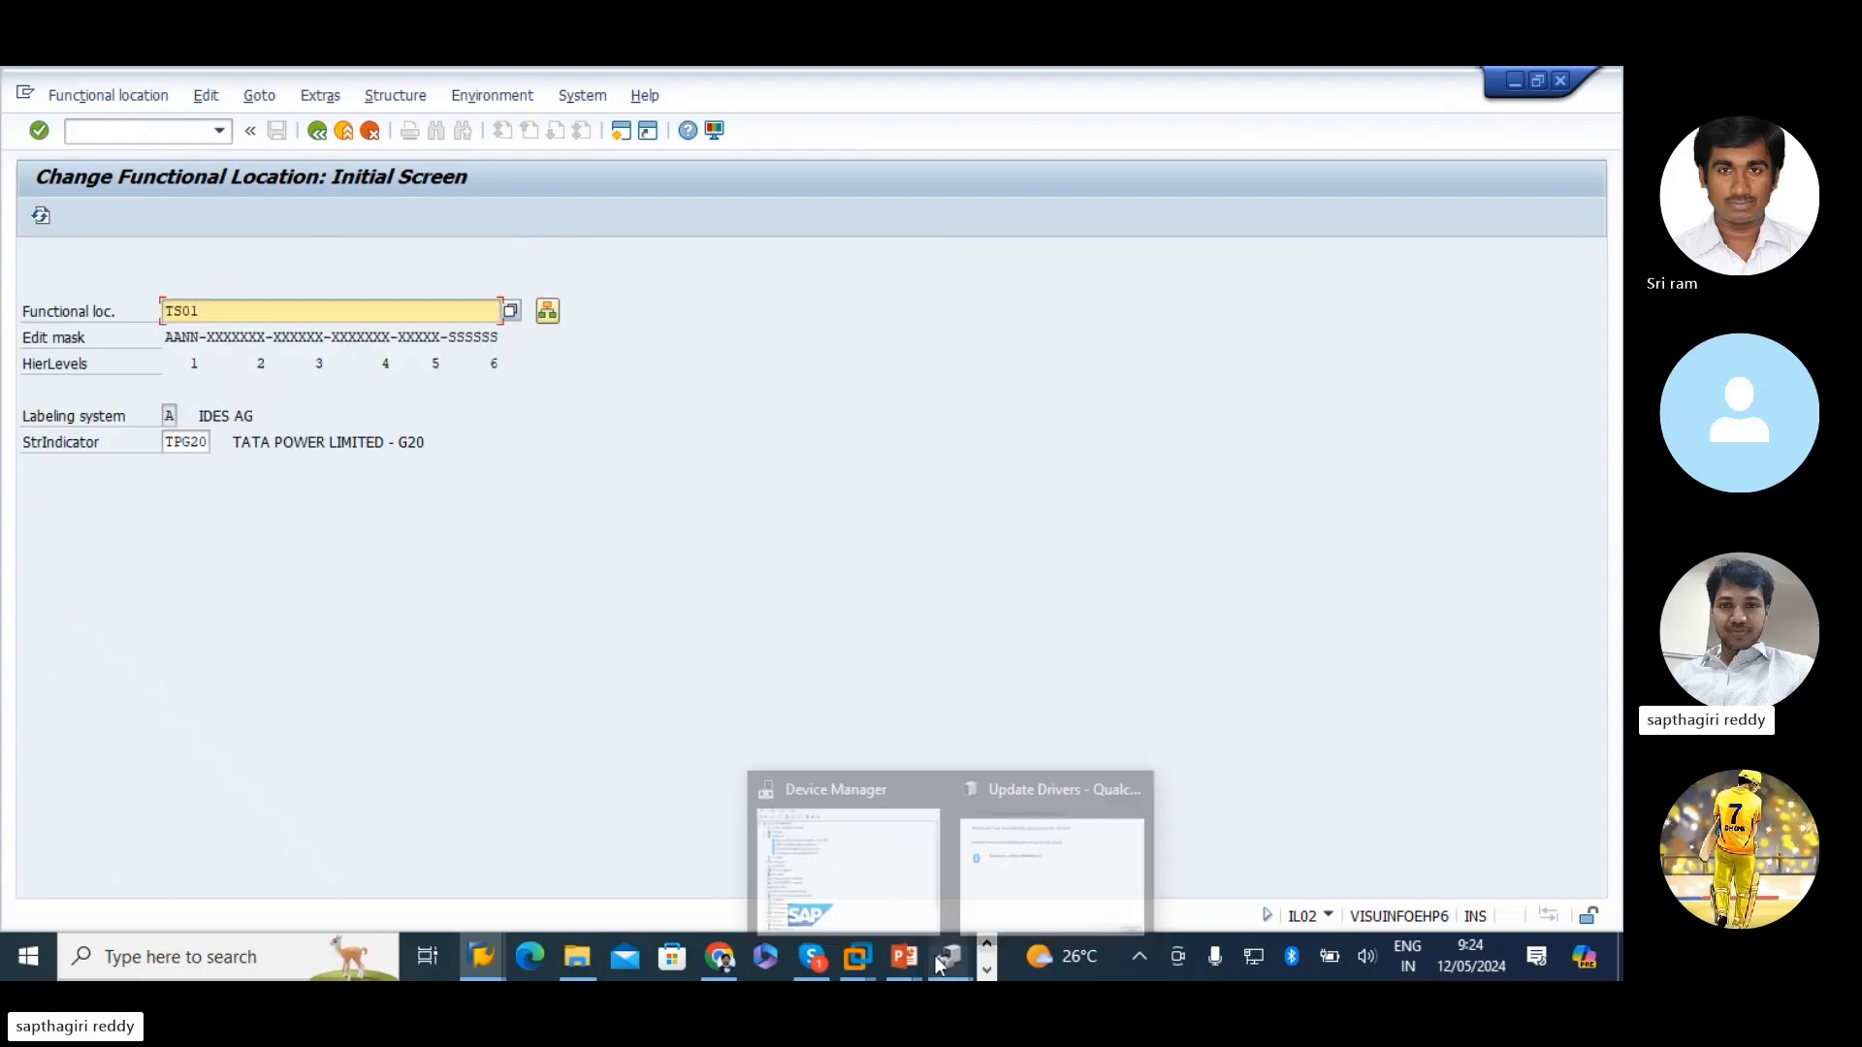
- Switch to the SAP_PM_G20.xlsx workbook in Excel and copy TS01-GS500MW from the sample code in cell D13 of sheet FL
key(alt+Tab)
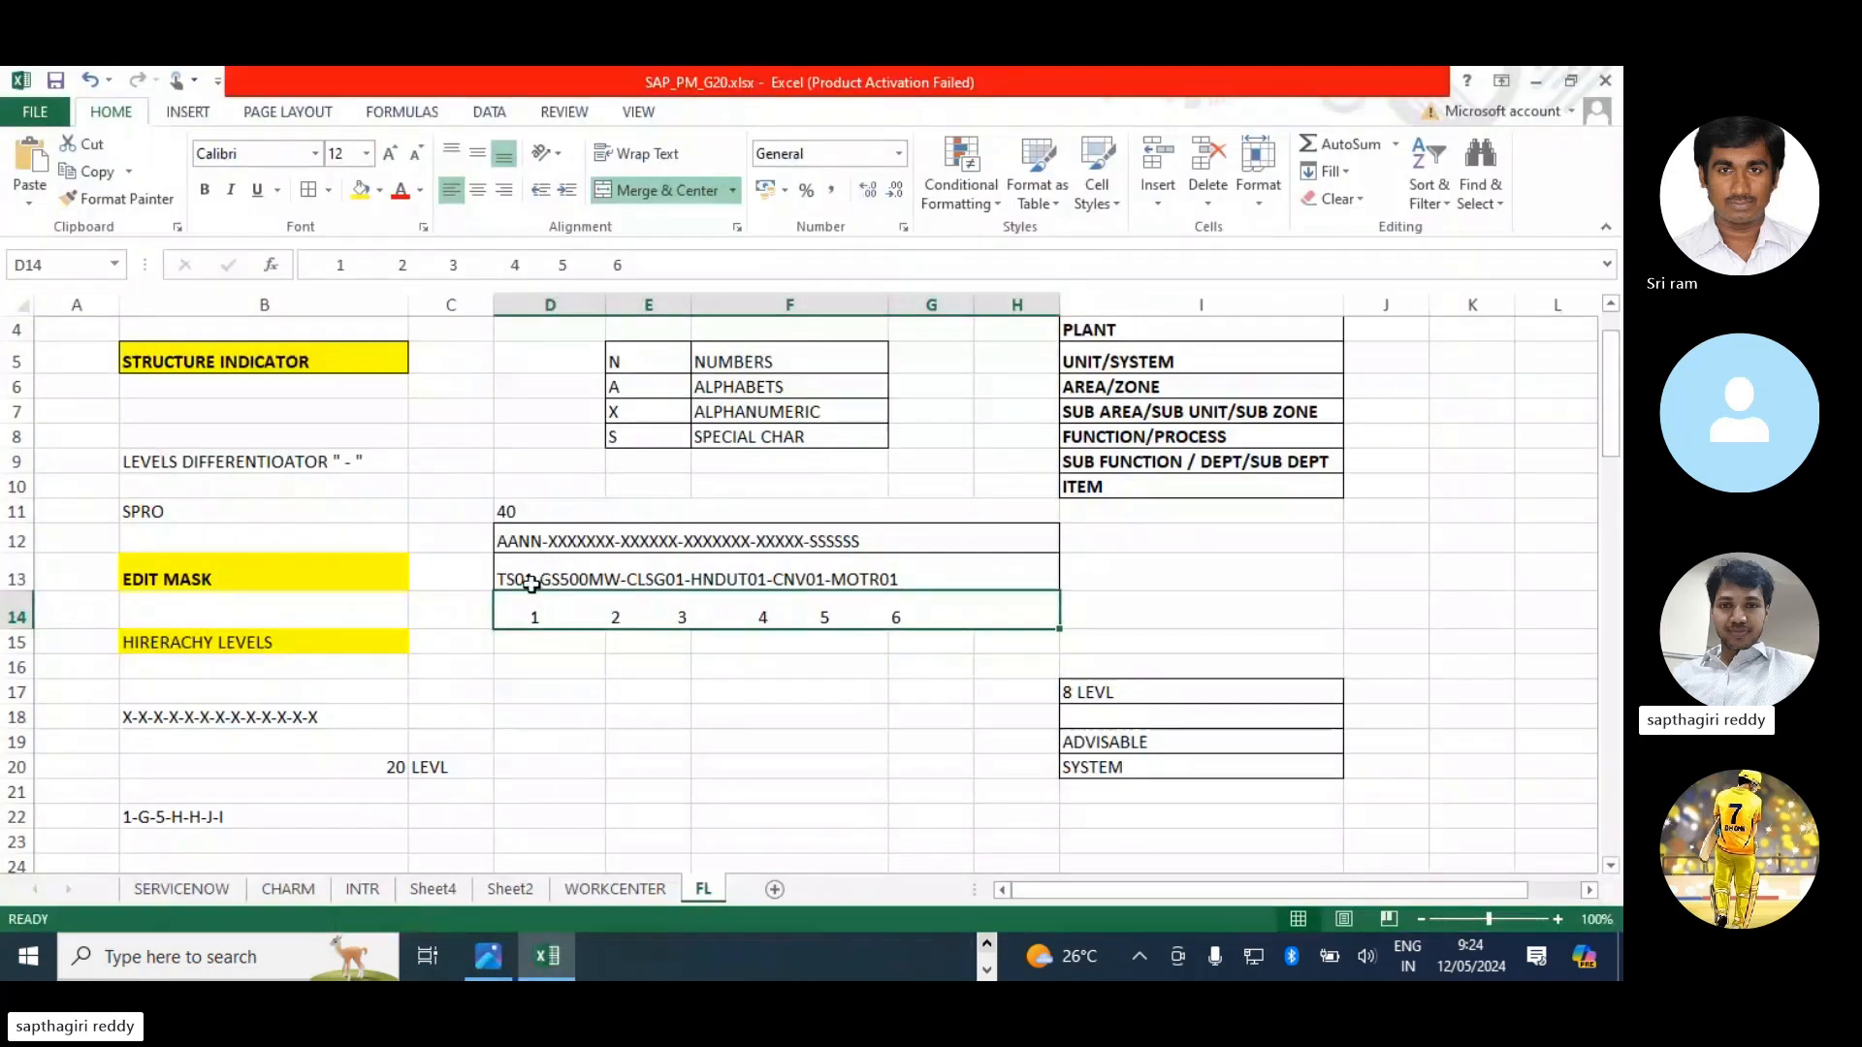
click(524, 580)
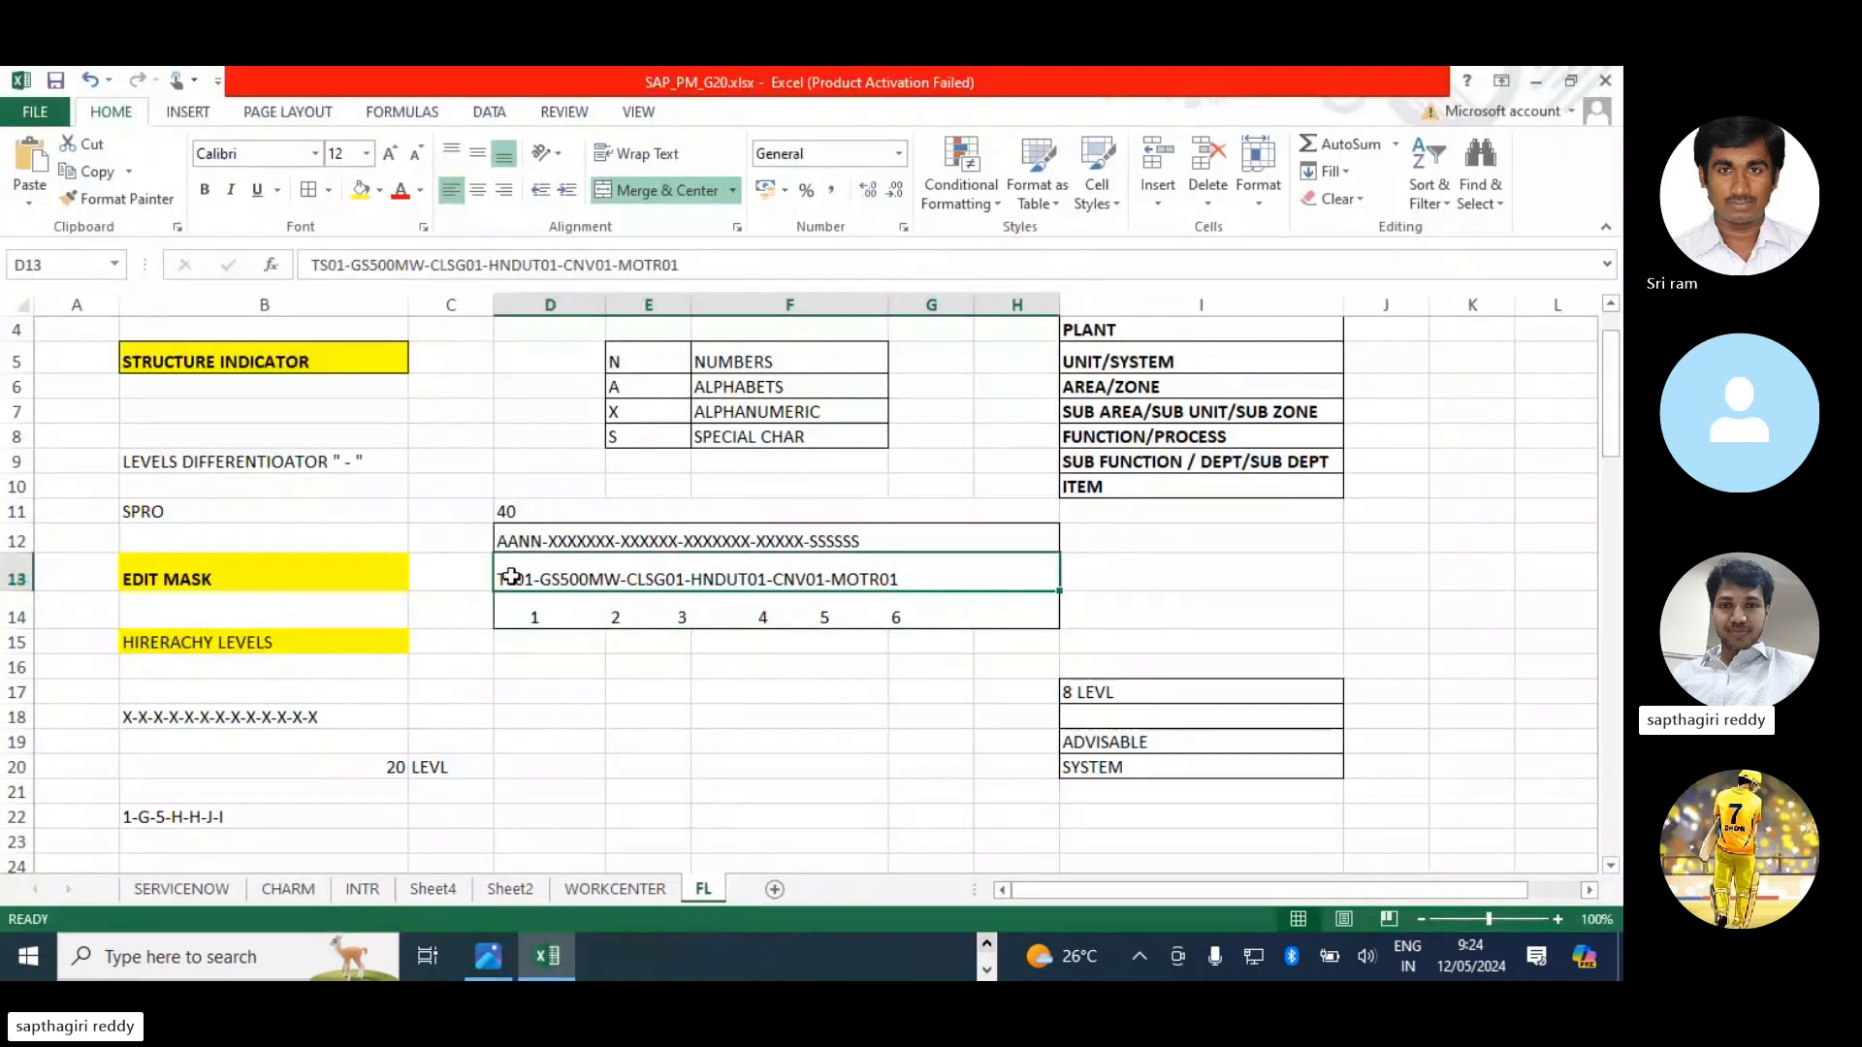
double_click(620, 579)
drag(620, 579, 362, 582)
key(ctrl+c)
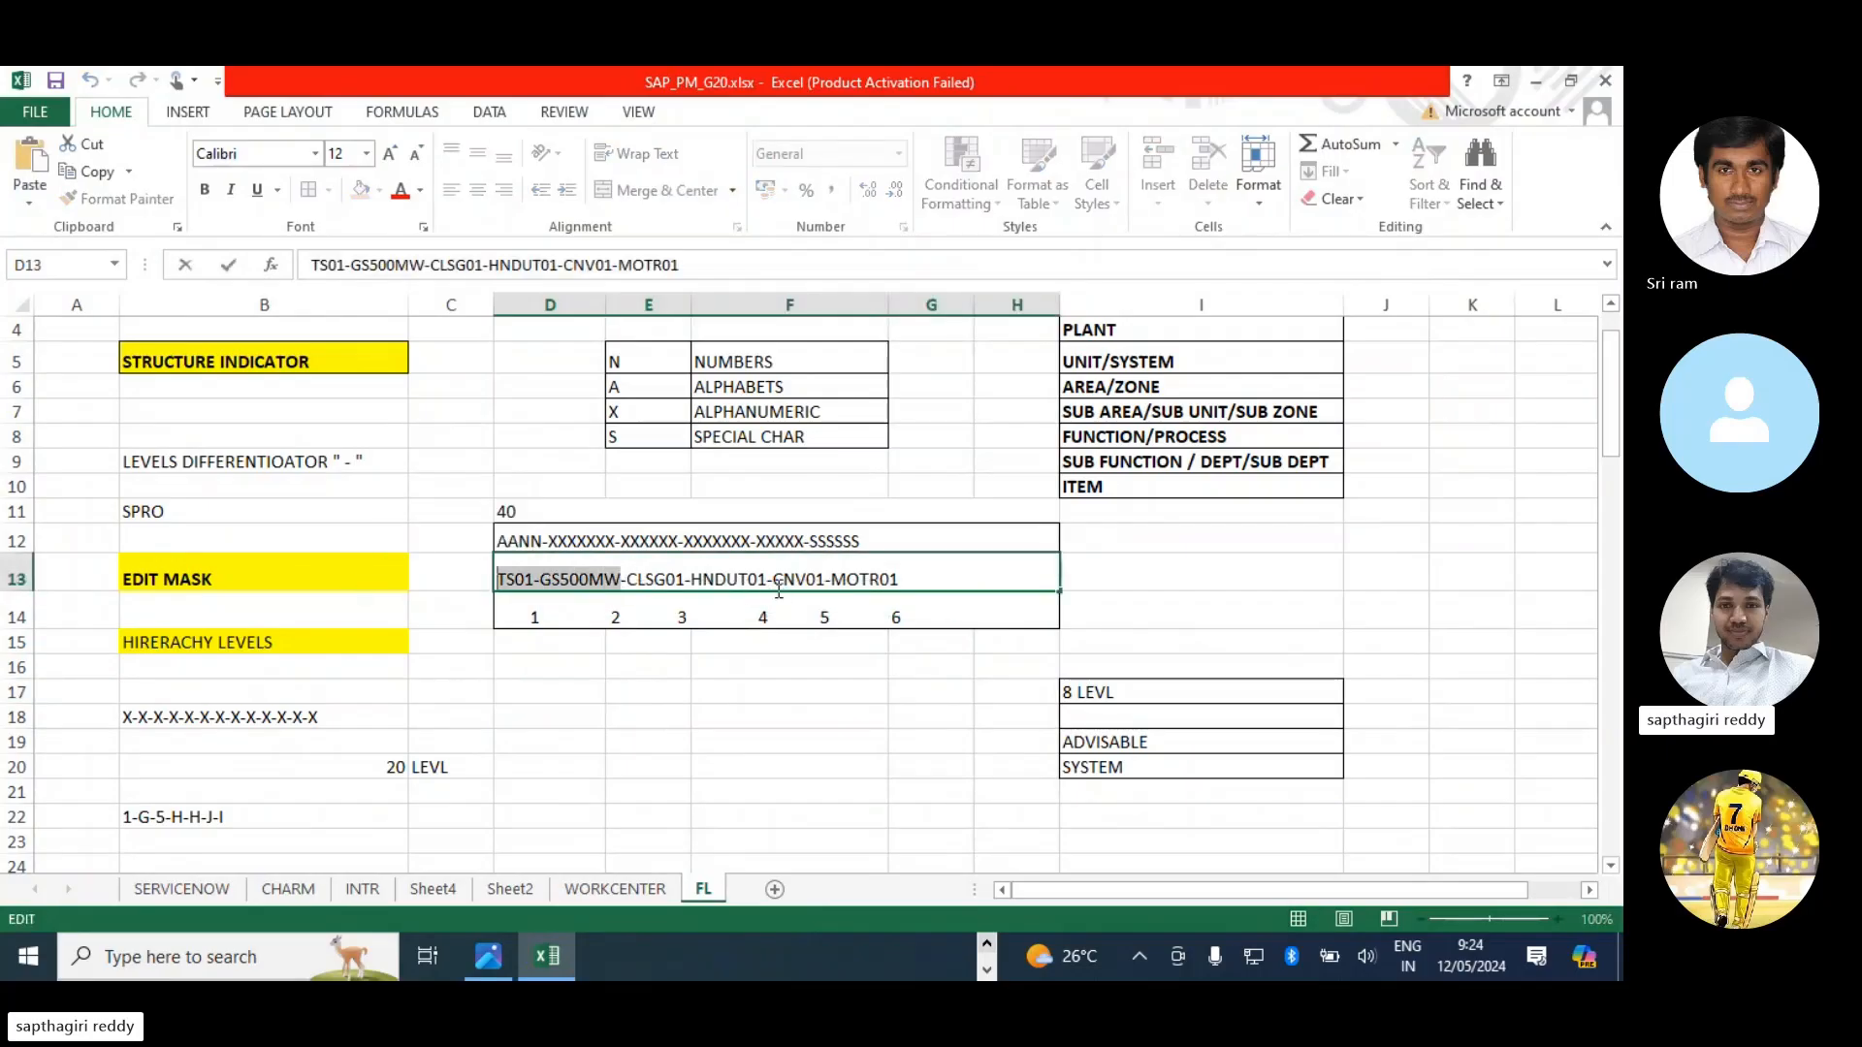
- Return to SAP and try to open functional location TS01-GS500MW for change
key(alt+Tab)
key(ctrl+v)
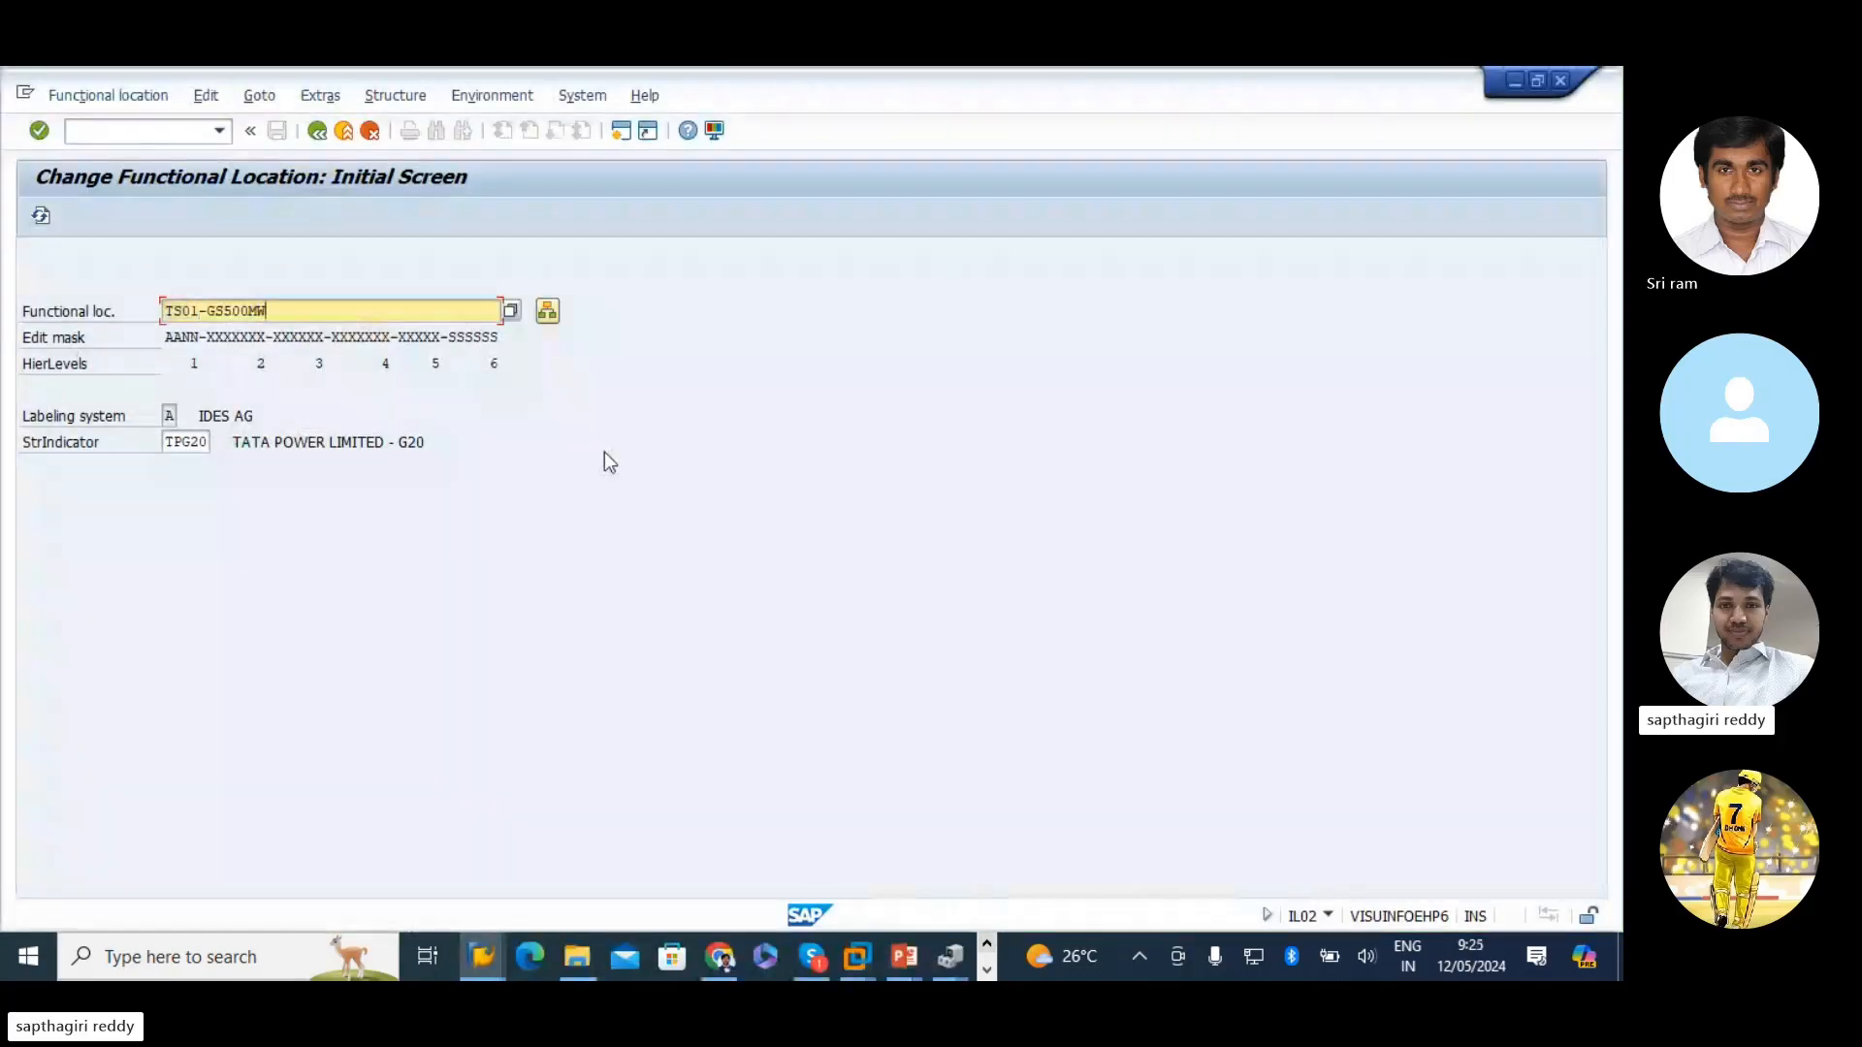
key(Return)
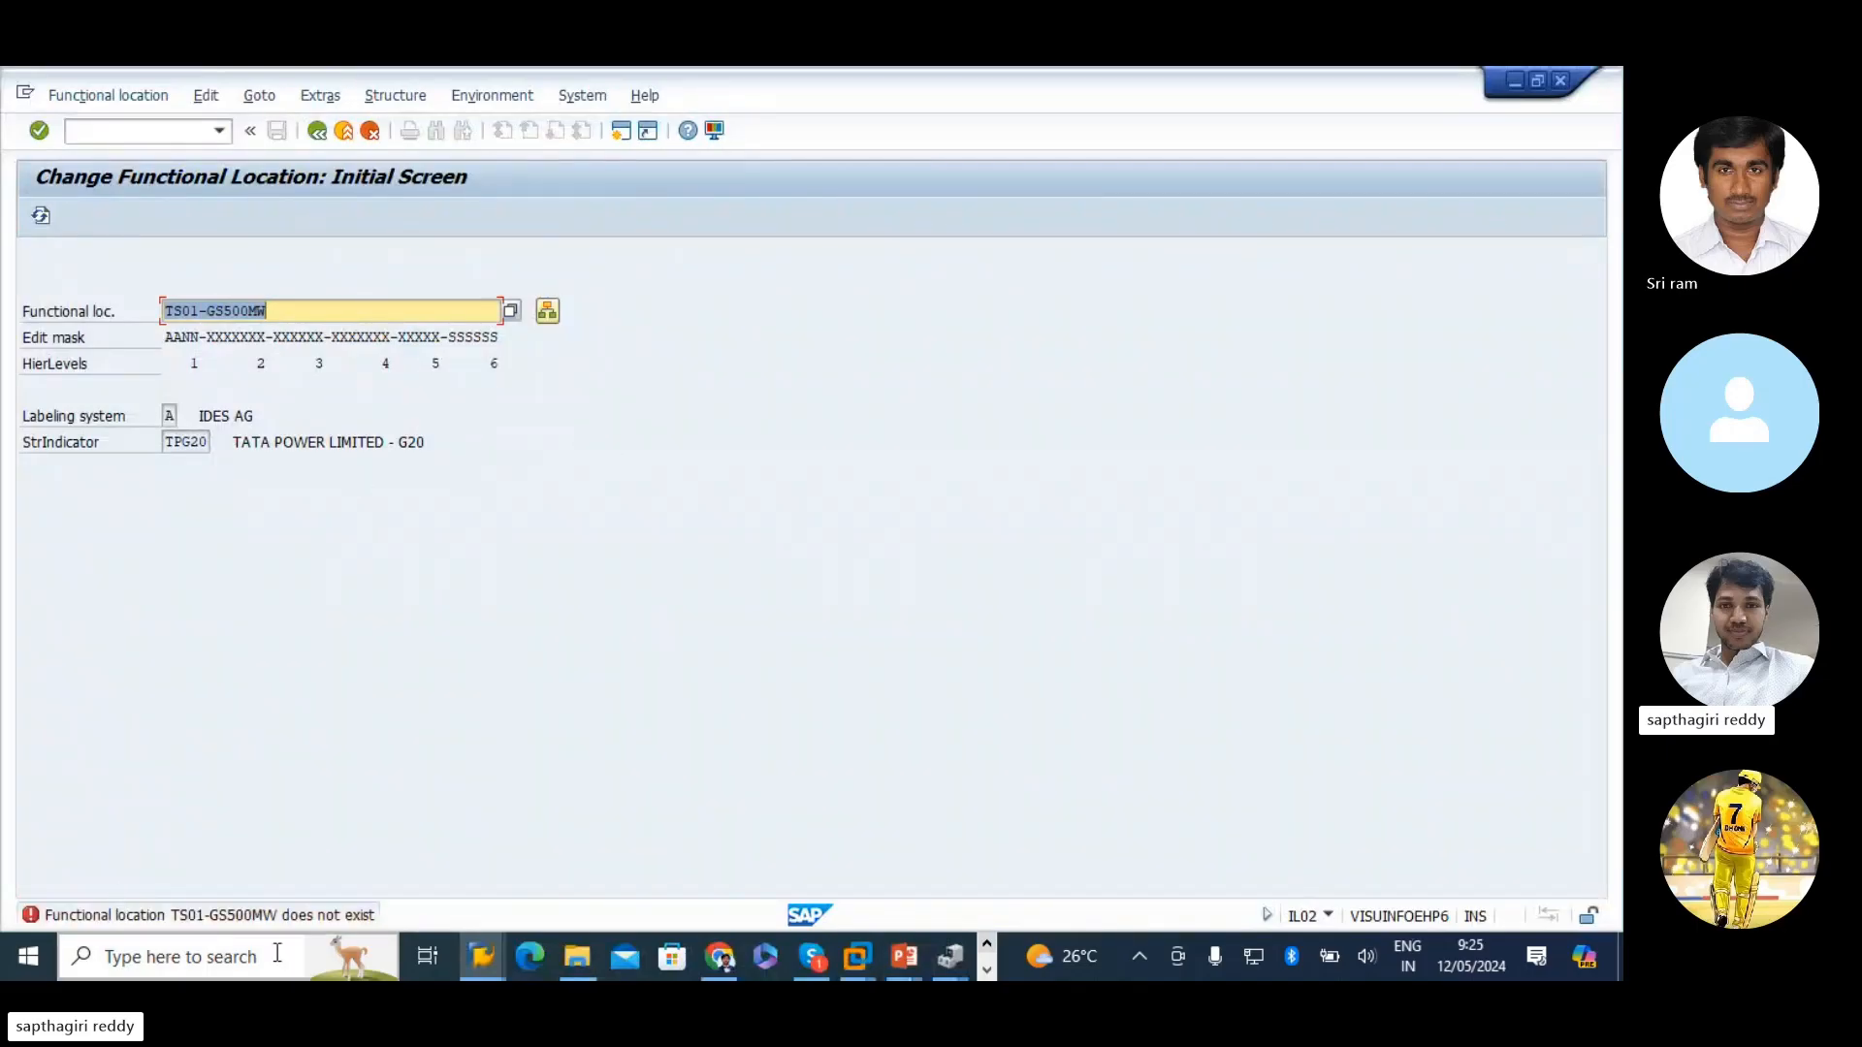
- Switch to creating a functional location and start master data for TS01-GS500MW with structure indicator TPG20
click(109, 95)
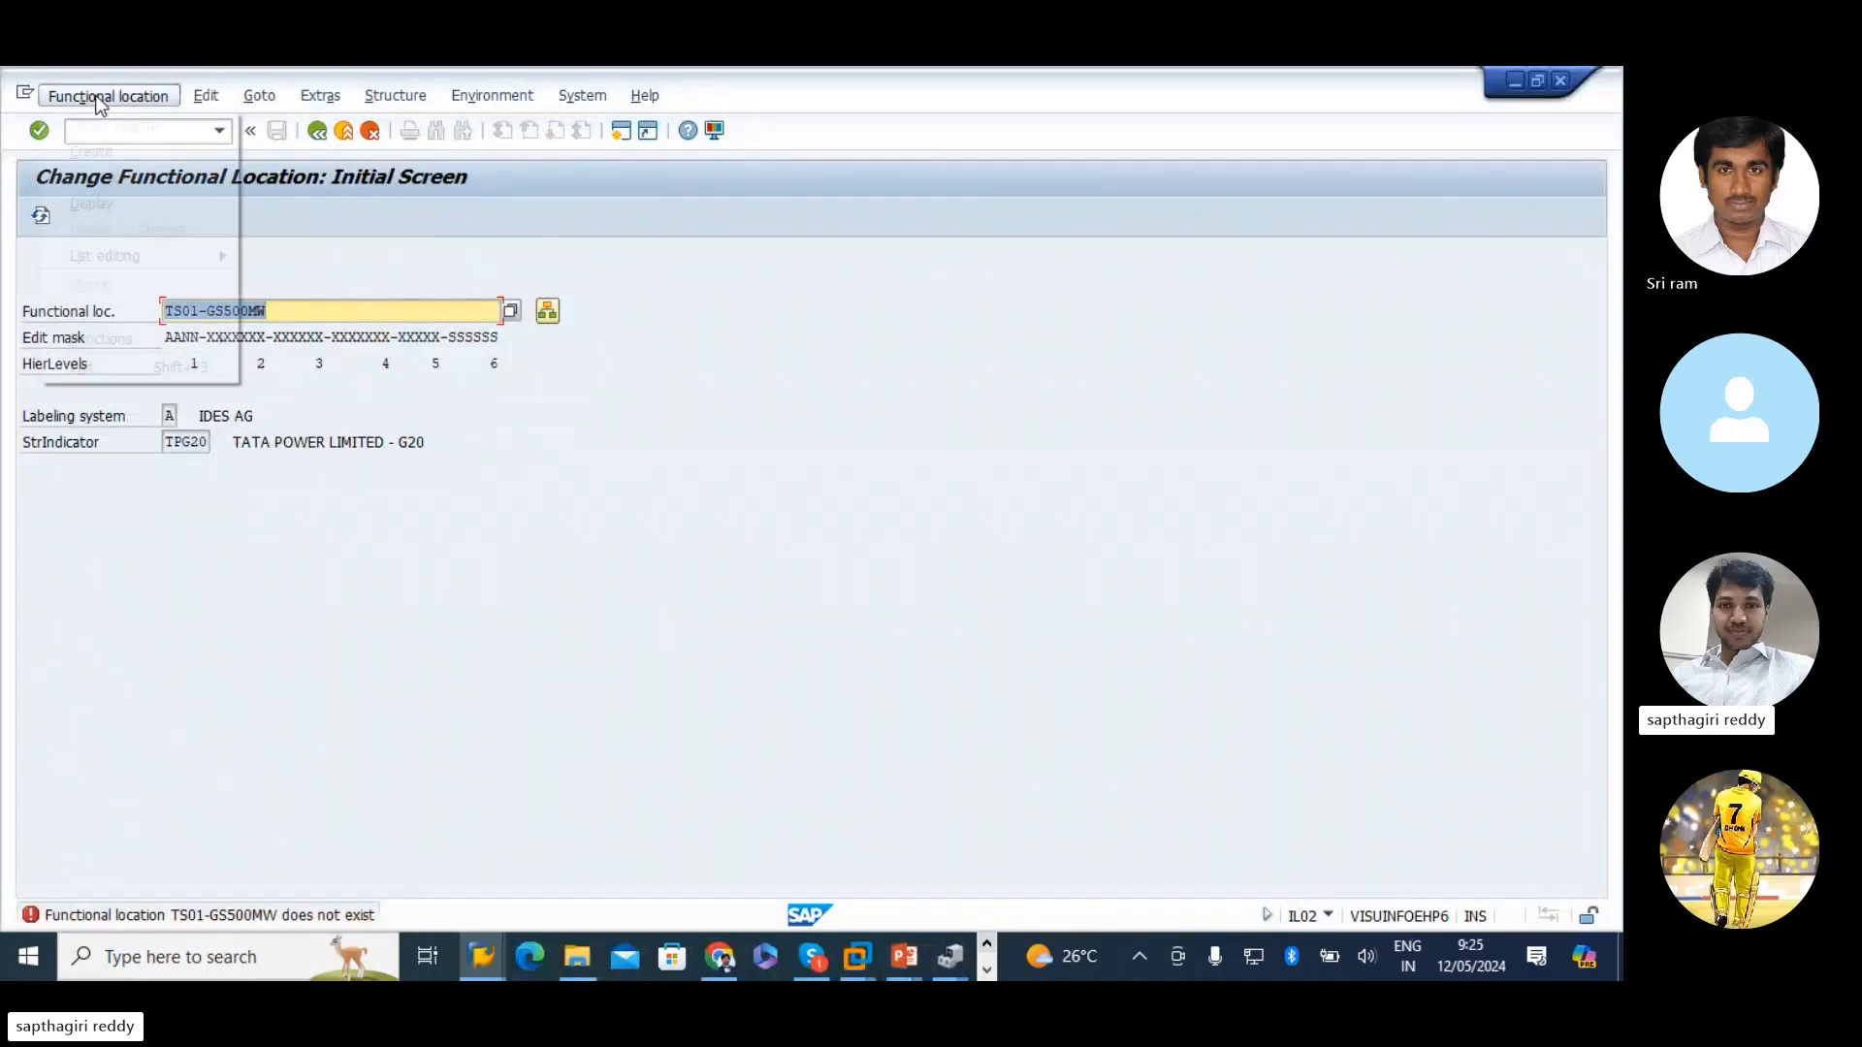
click(97, 154)
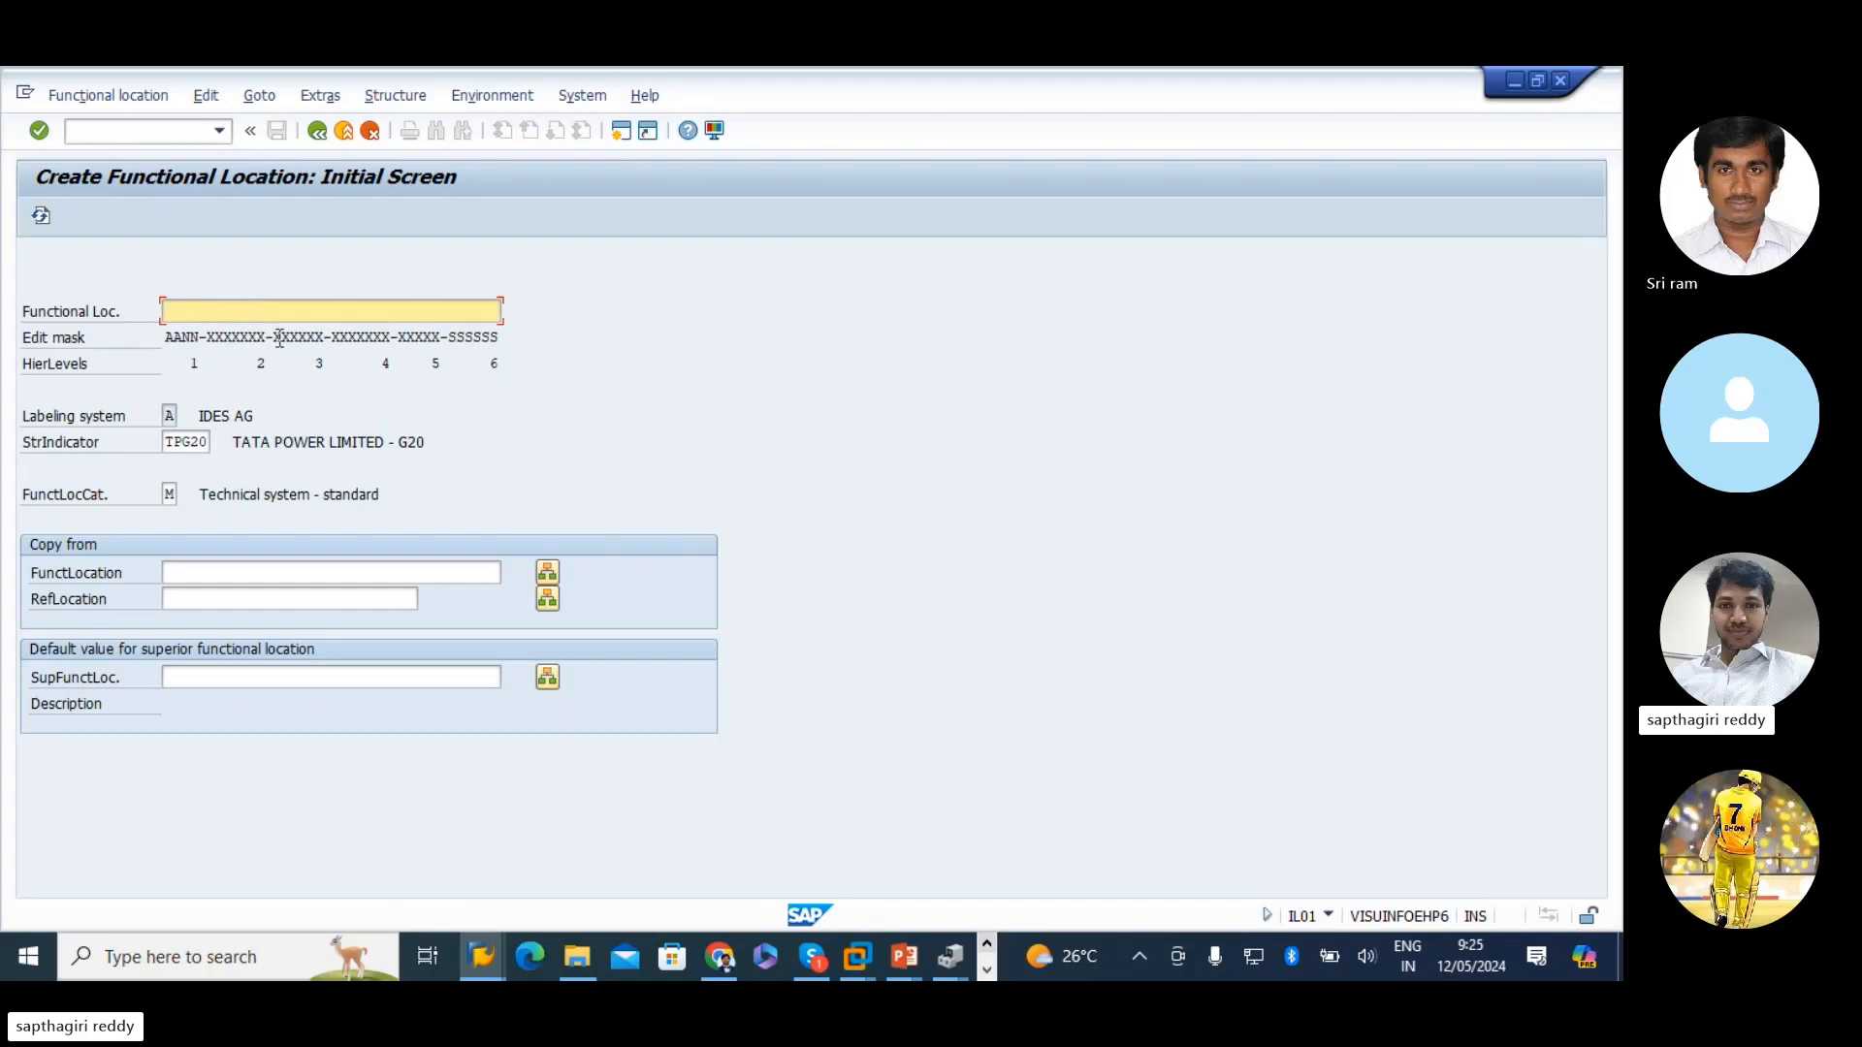
key(ctrl+v)
drag(207, 311, 266, 312)
key(alt+Tab)
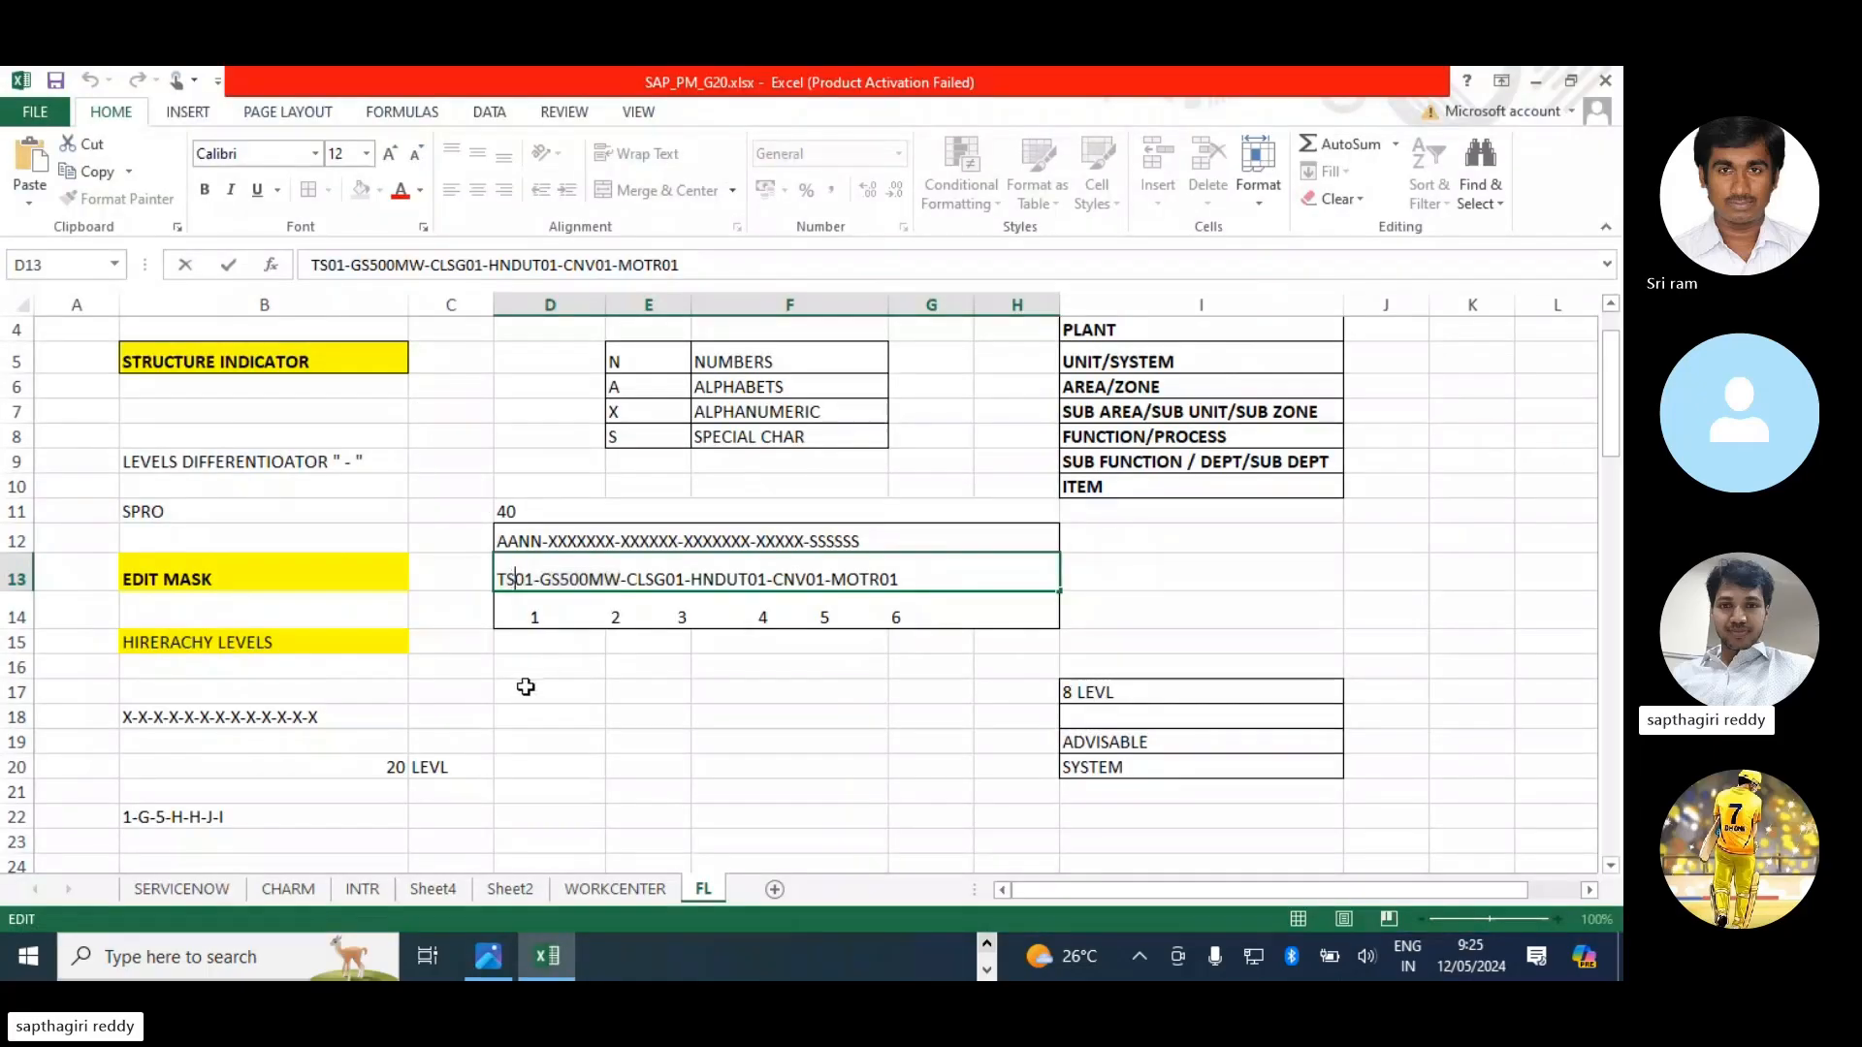
key(alt+Tab)
key(Return)
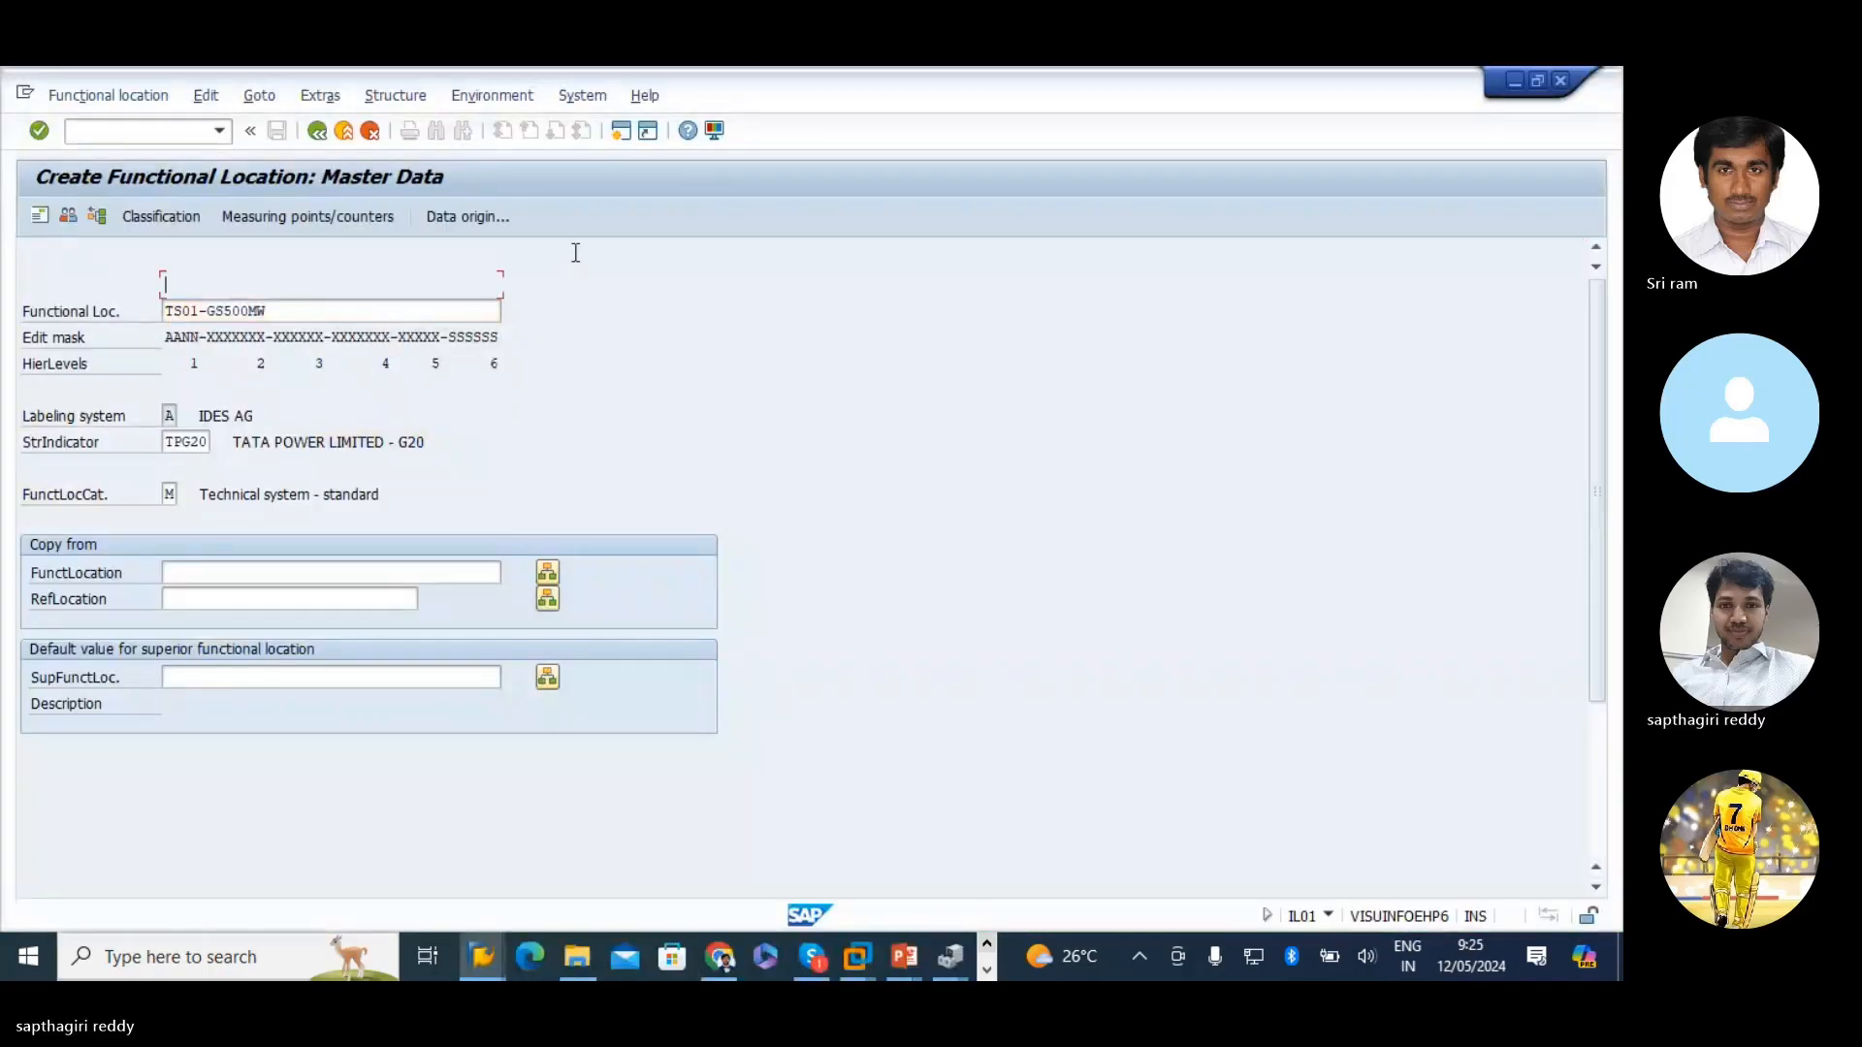
- Set the new functional location's description to GAS BASED - 500 MW and its object type to GAS BASED
click(260, 283)
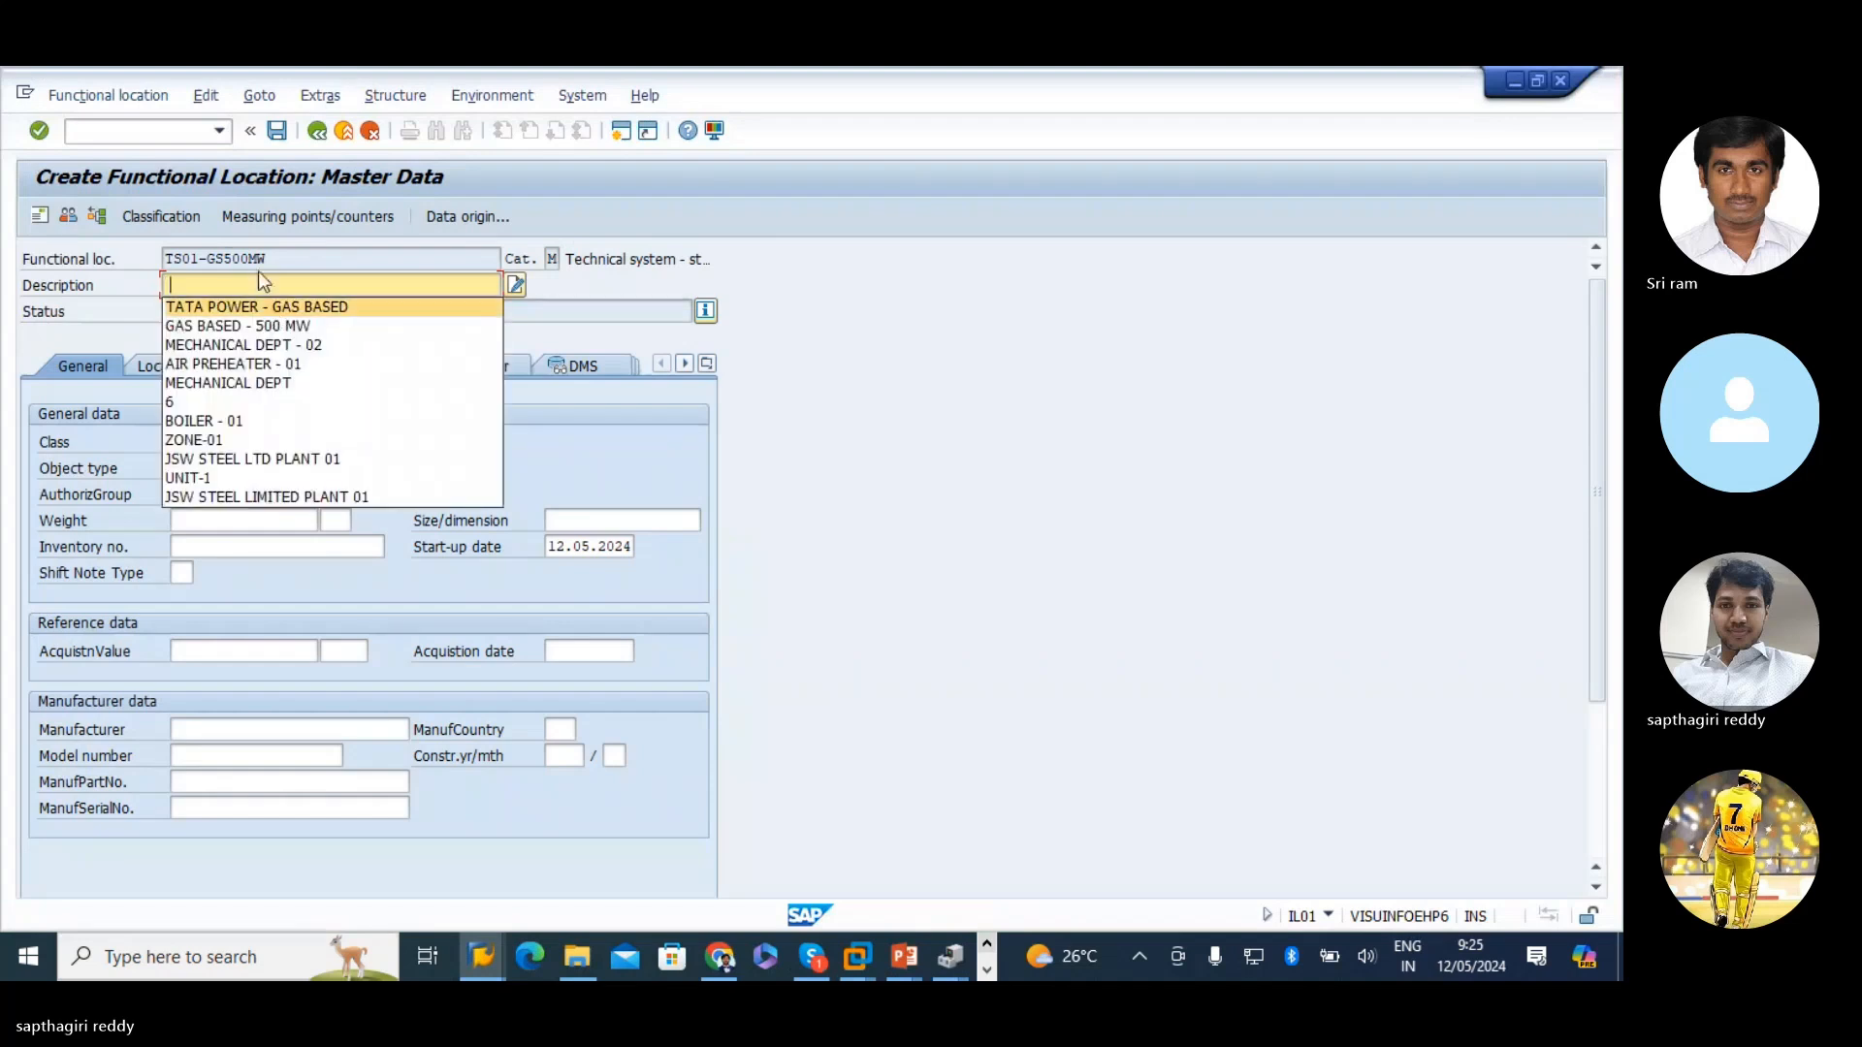
click(238, 325)
click(214, 468)
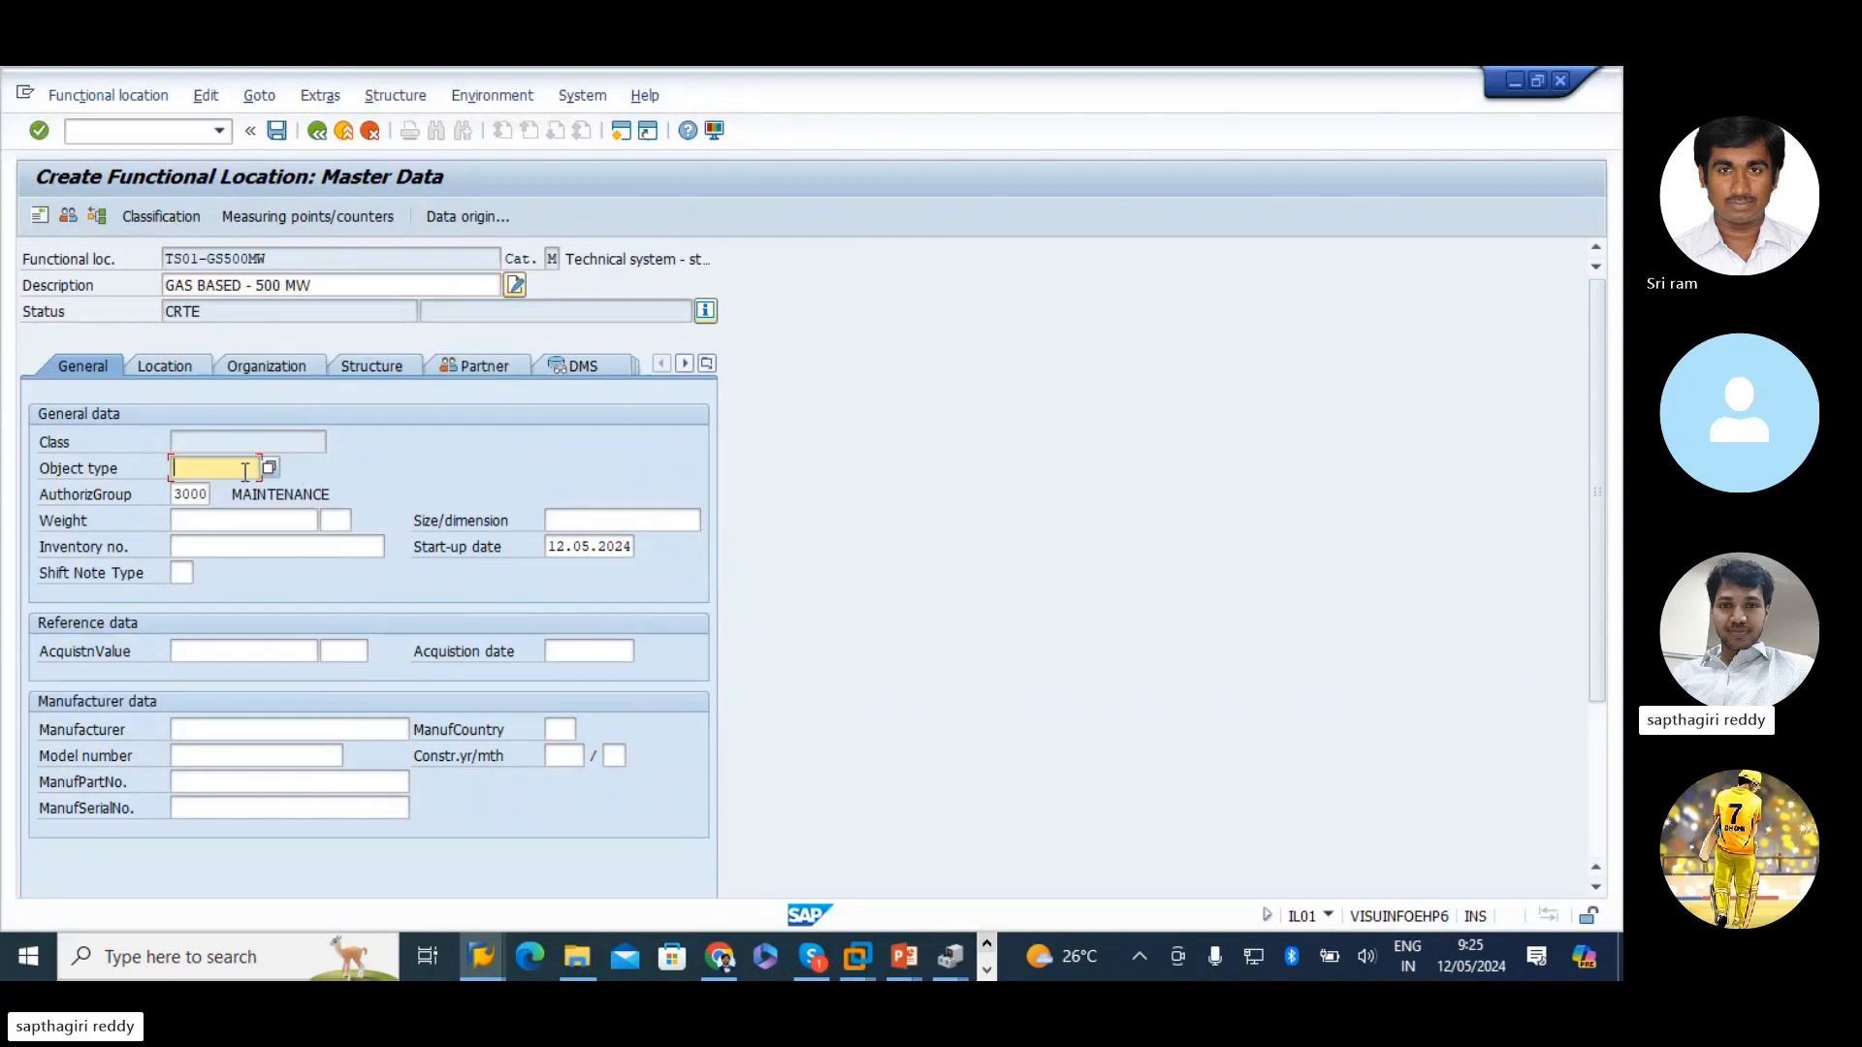
click(207, 484)
- Examine the maintenance plant in the location data of TS01-GS500MW, and review its code and object type in the general data
click(173, 369)
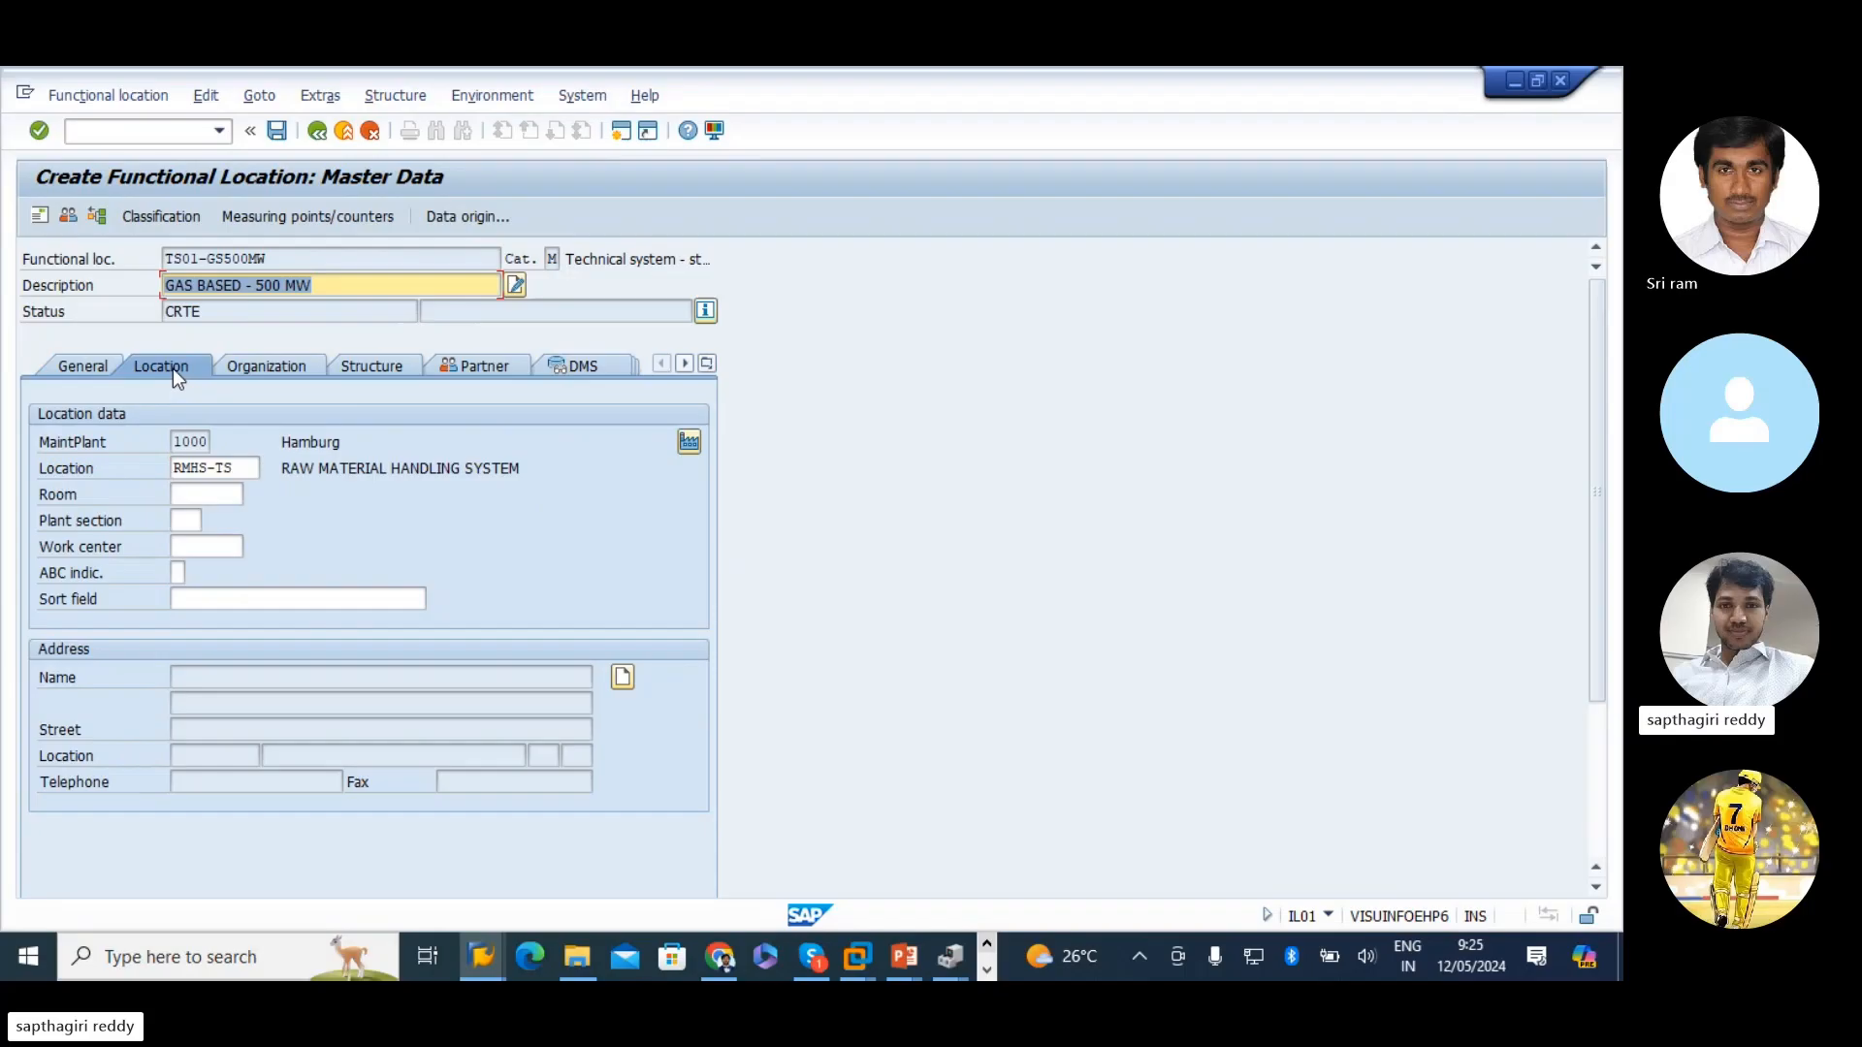
double_click(189, 441)
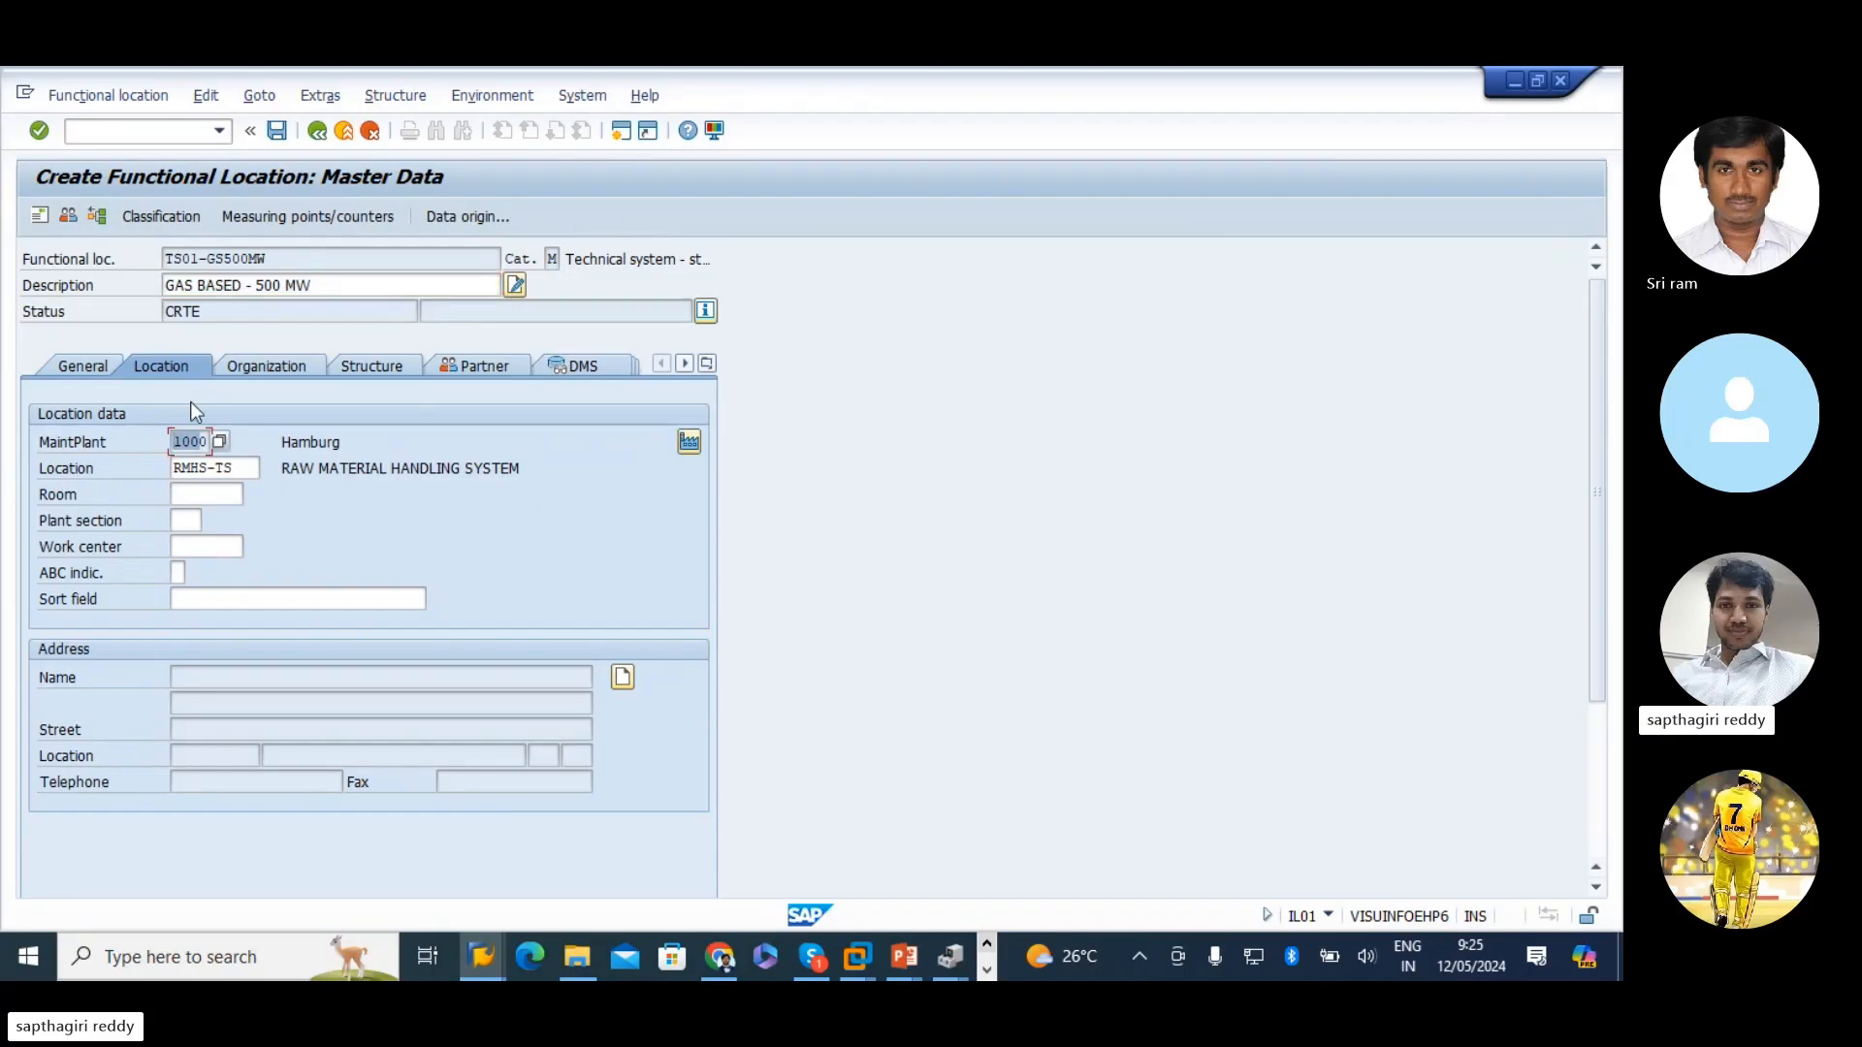
double_click(199, 254)
click(84, 367)
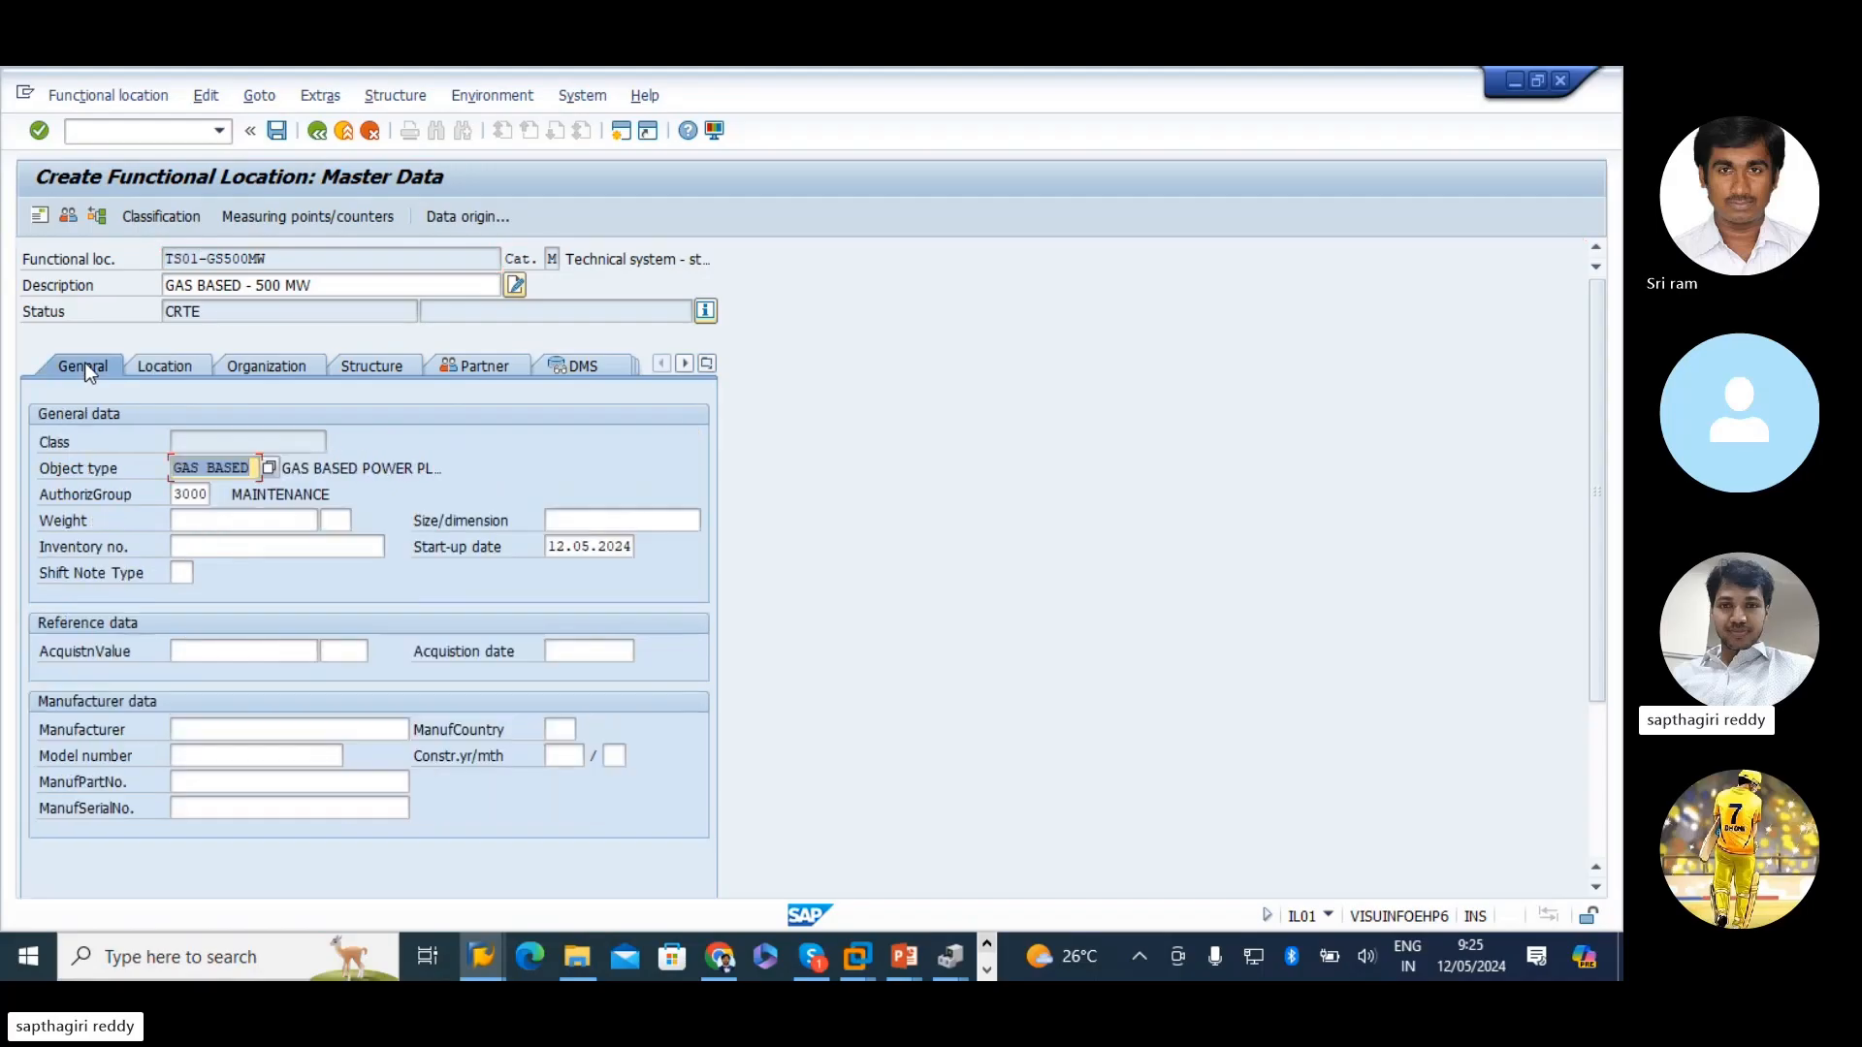
double_click(199, 258)
click(183, 257)
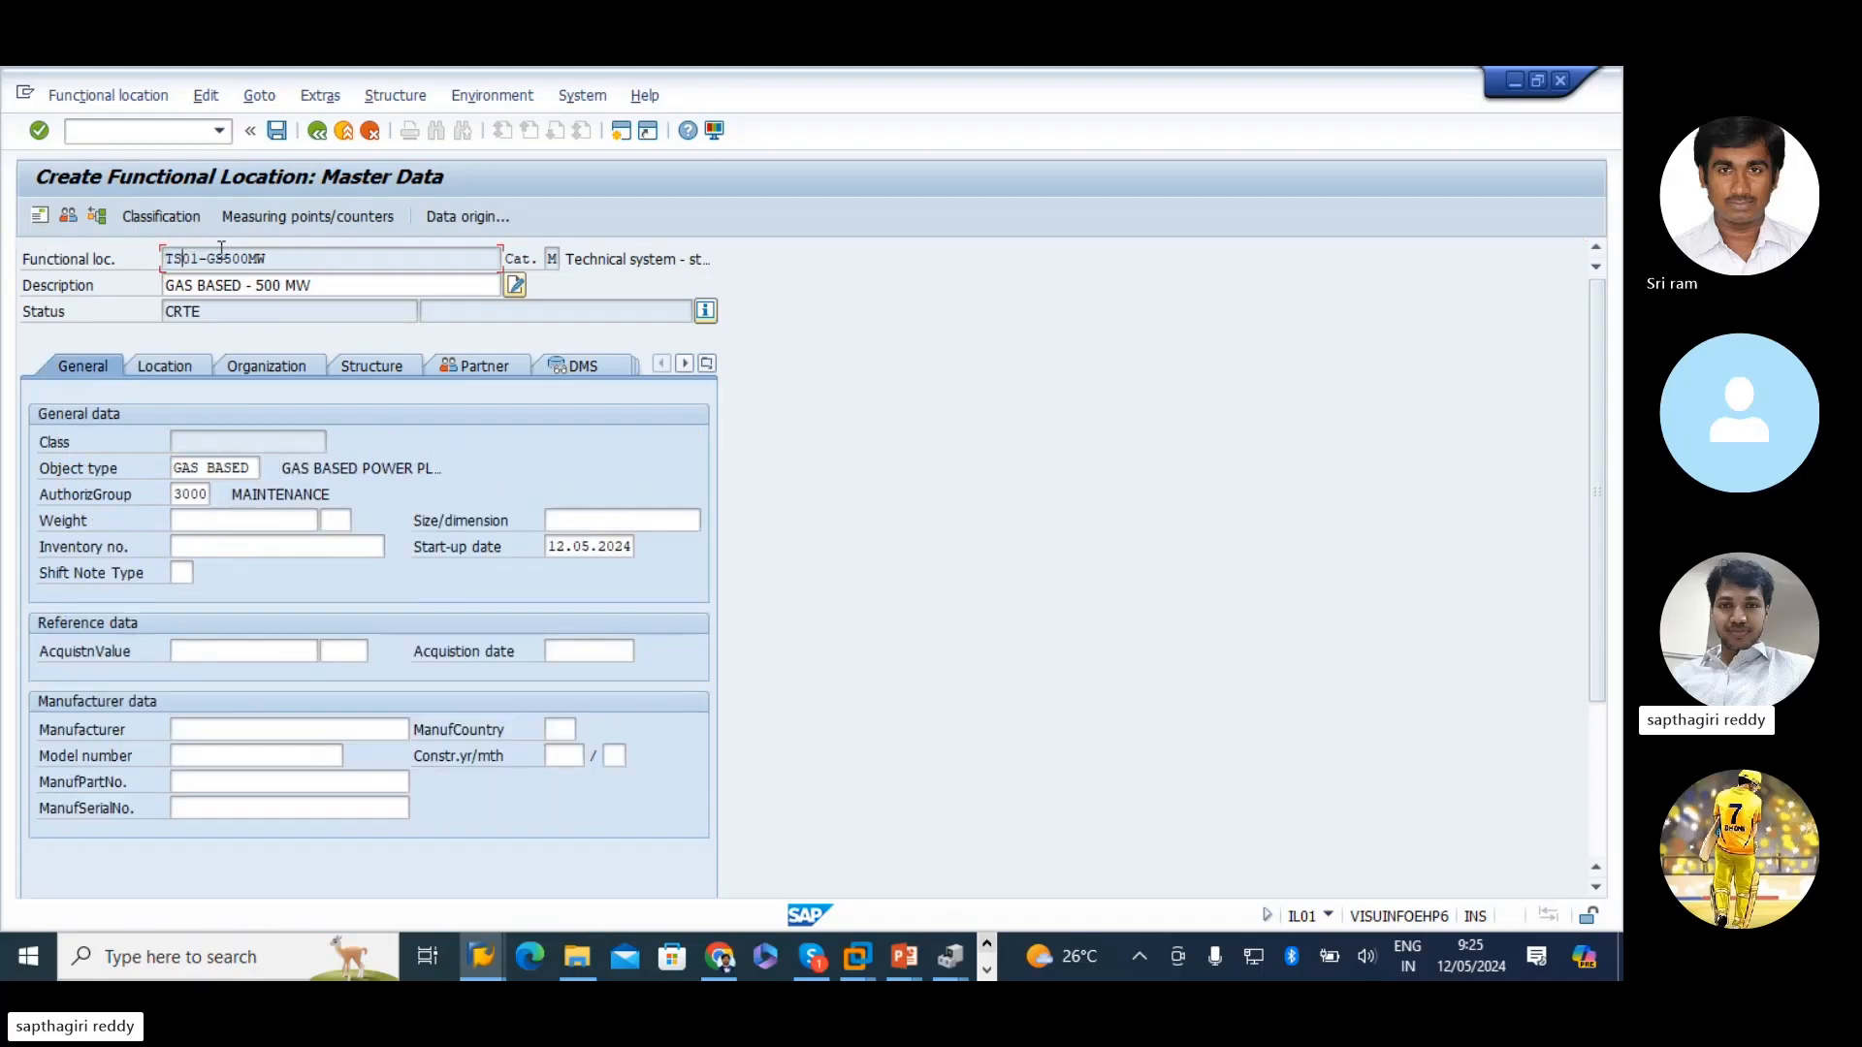
drag(274, 258, 142, 281)
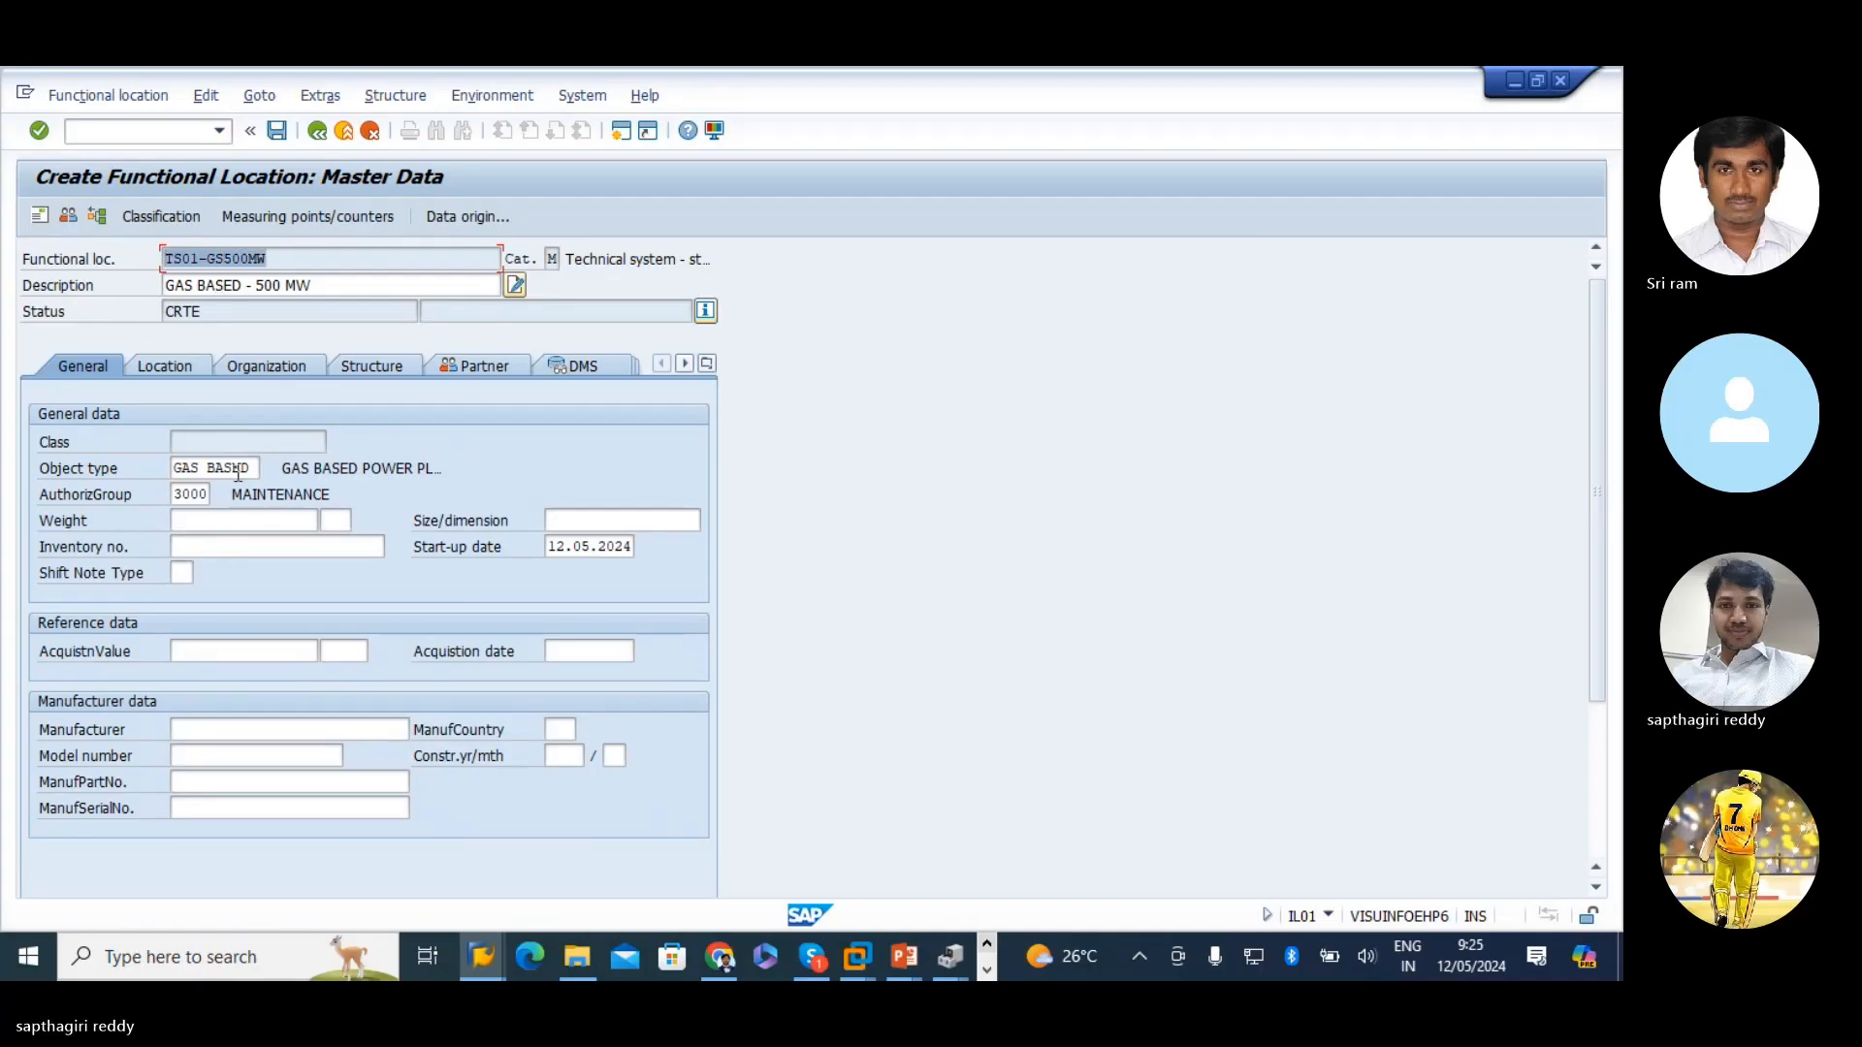
drag(441, 466, 184, 435)
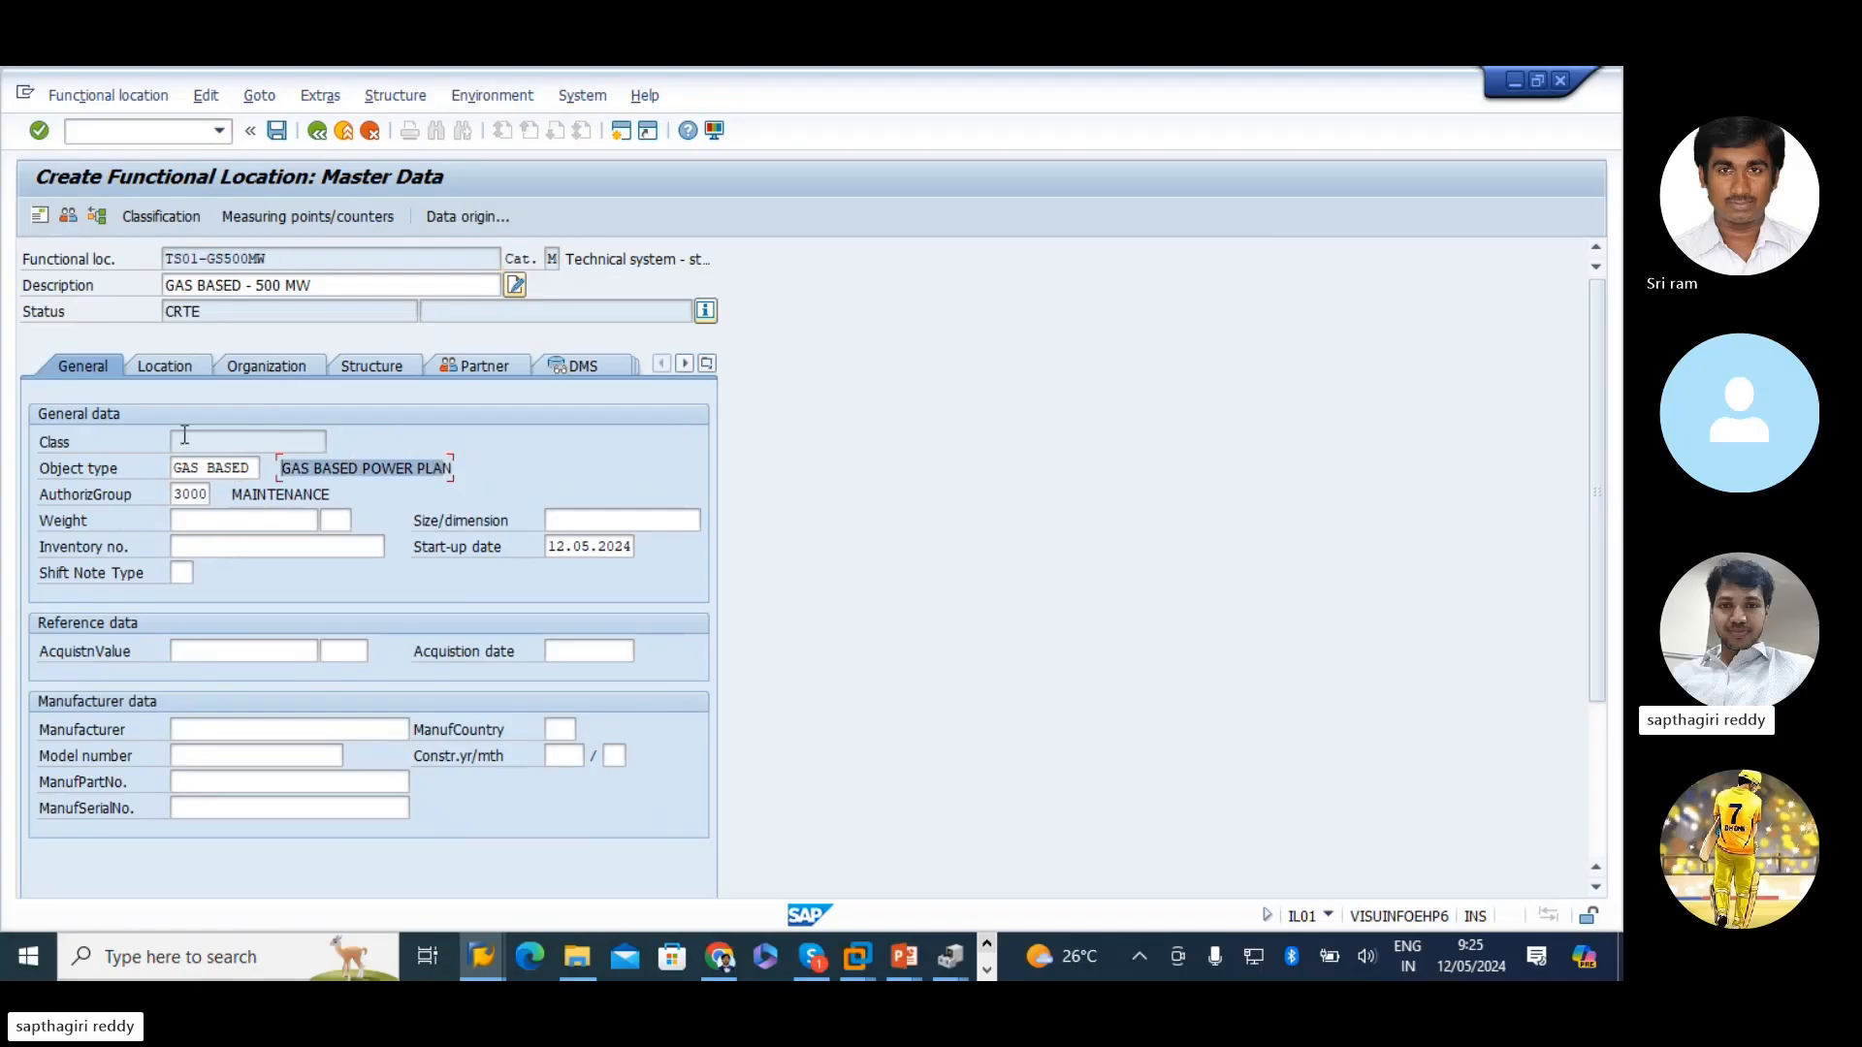
- Examine the organization and structure data of TS01-GS500MW, comparing the levels of its code with the superior functional location
click(191, 365)
click(283, 365)
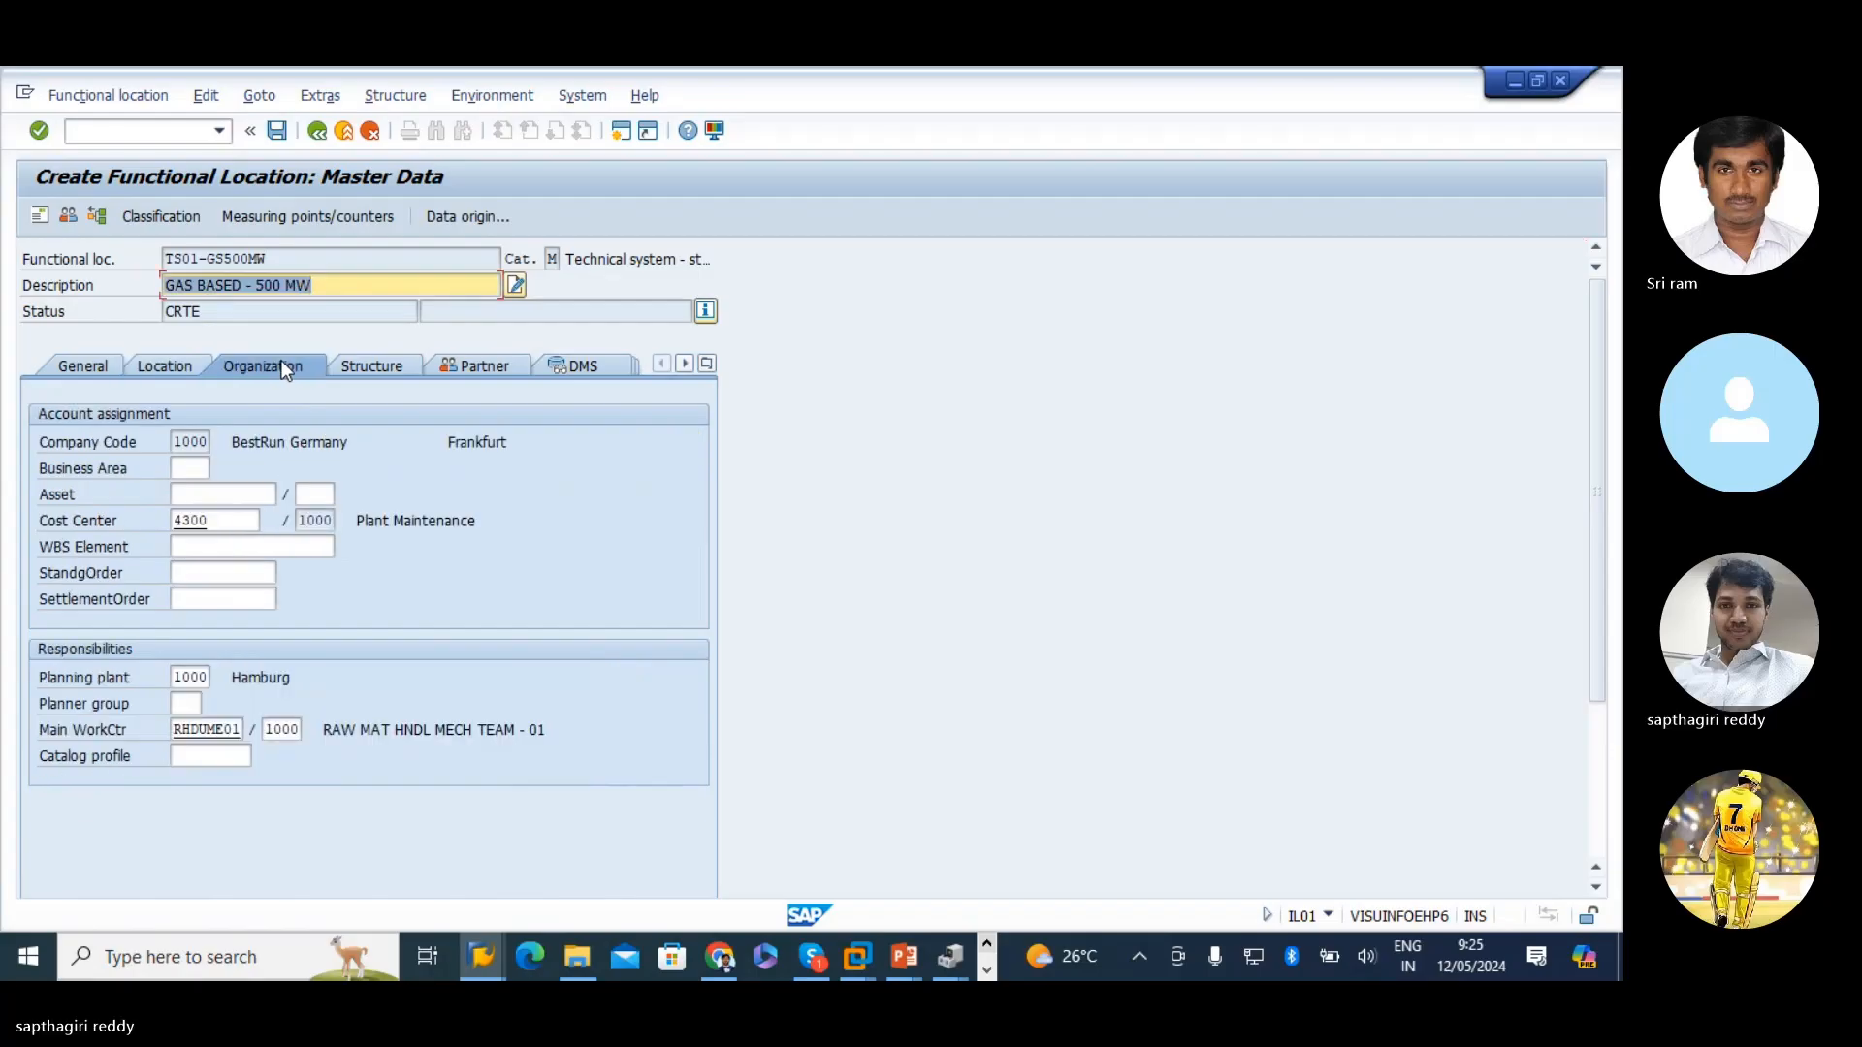
click(365, 368)
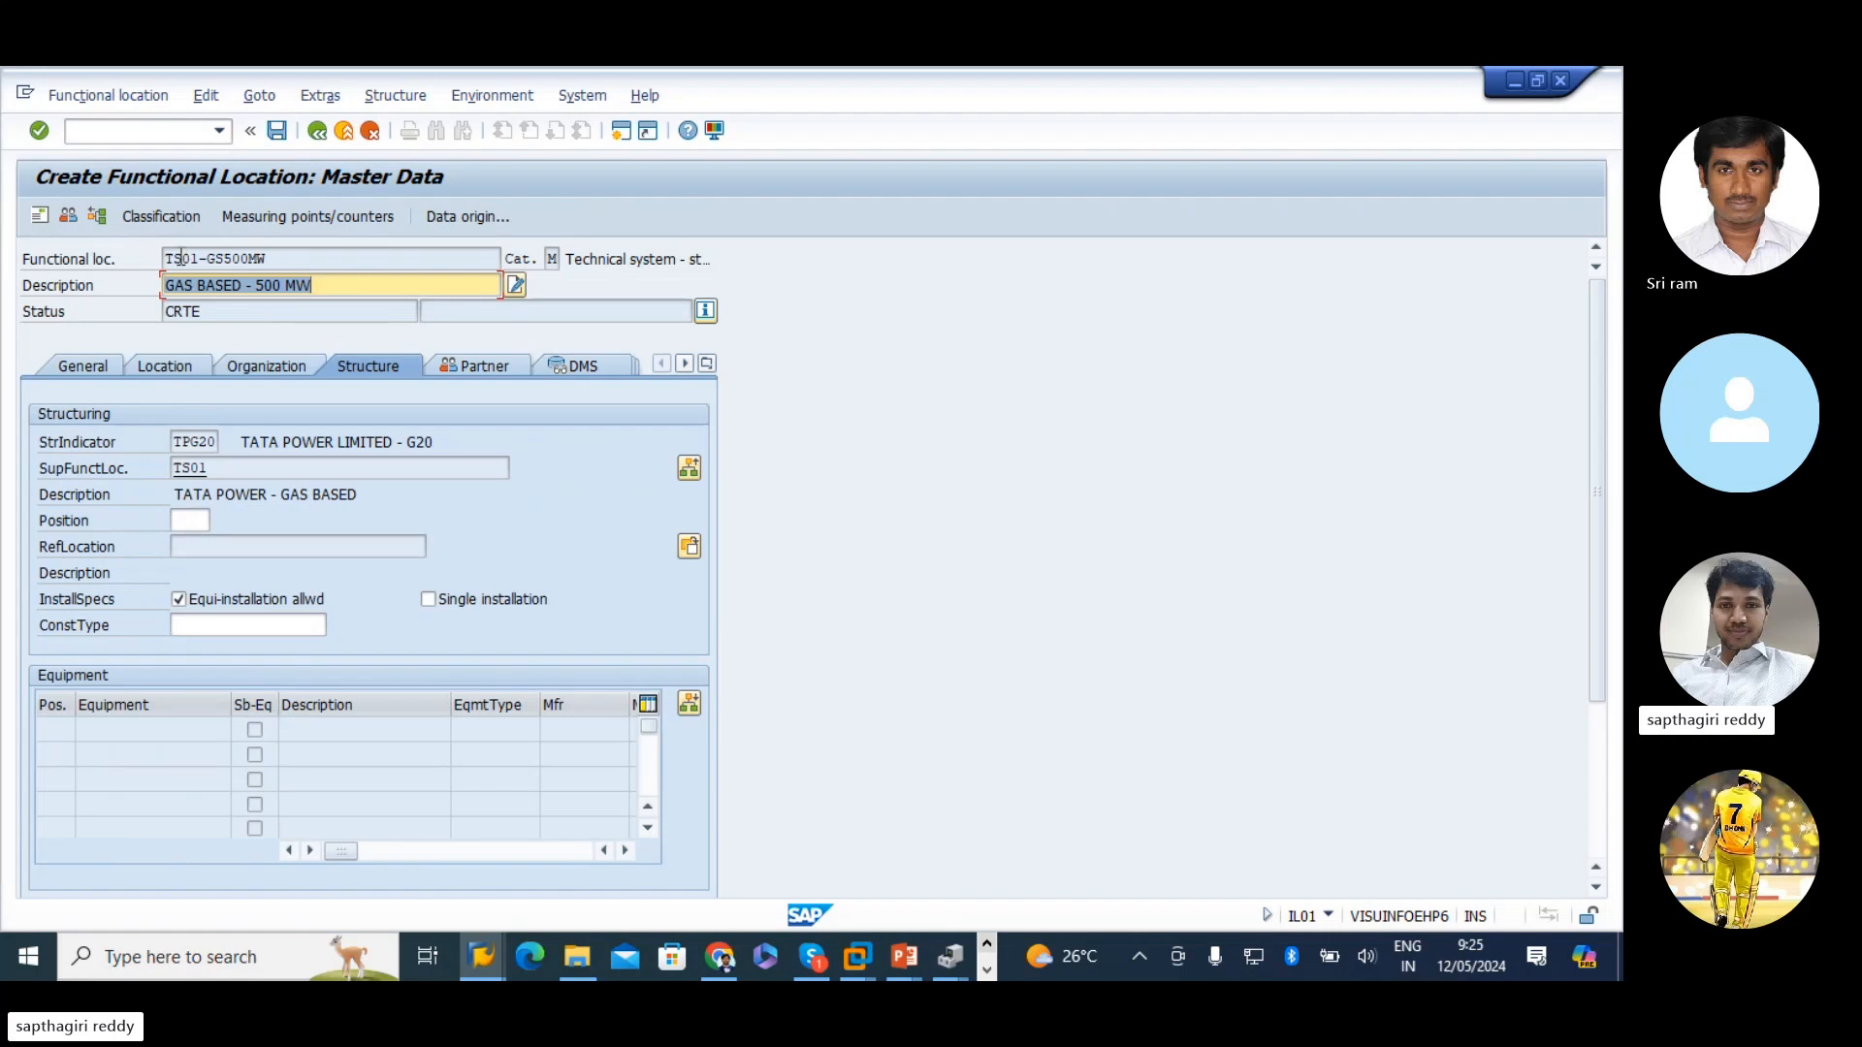
drag(203, 250, 5, 259)
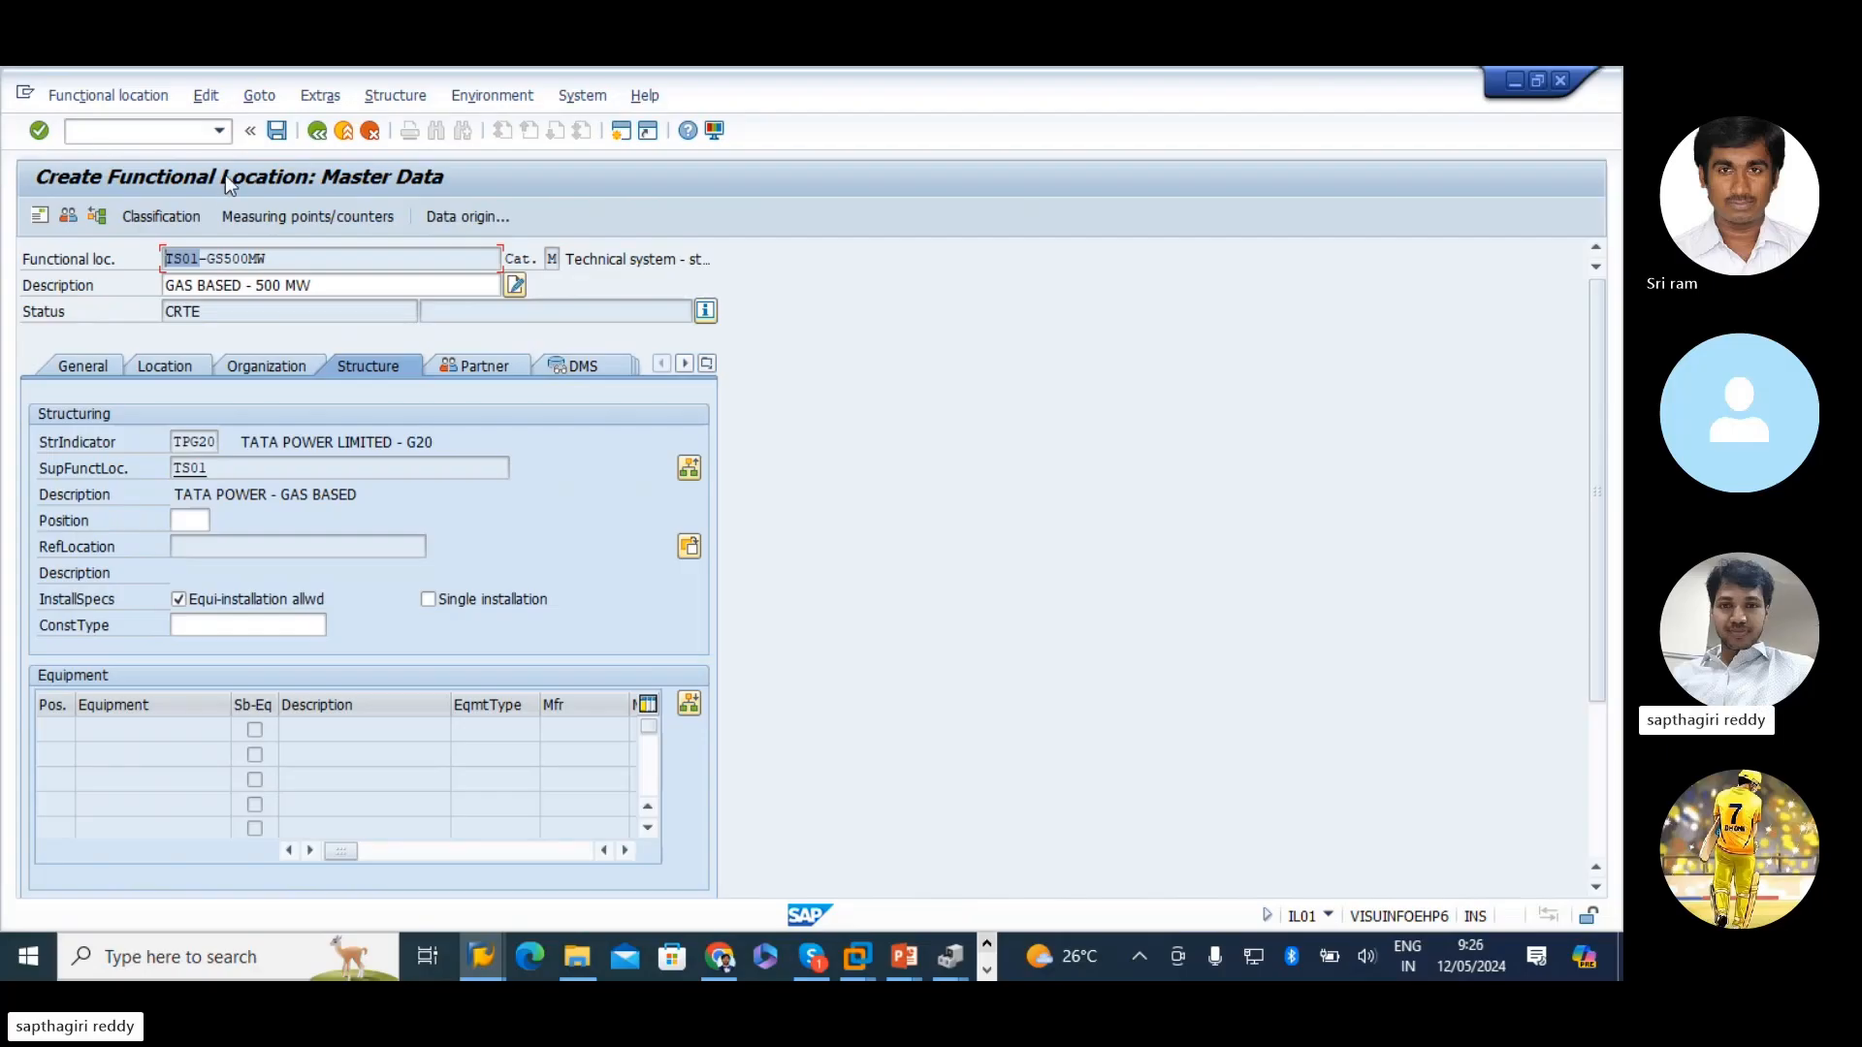
click(183, 258)
drag(270, 260, 210, 262)
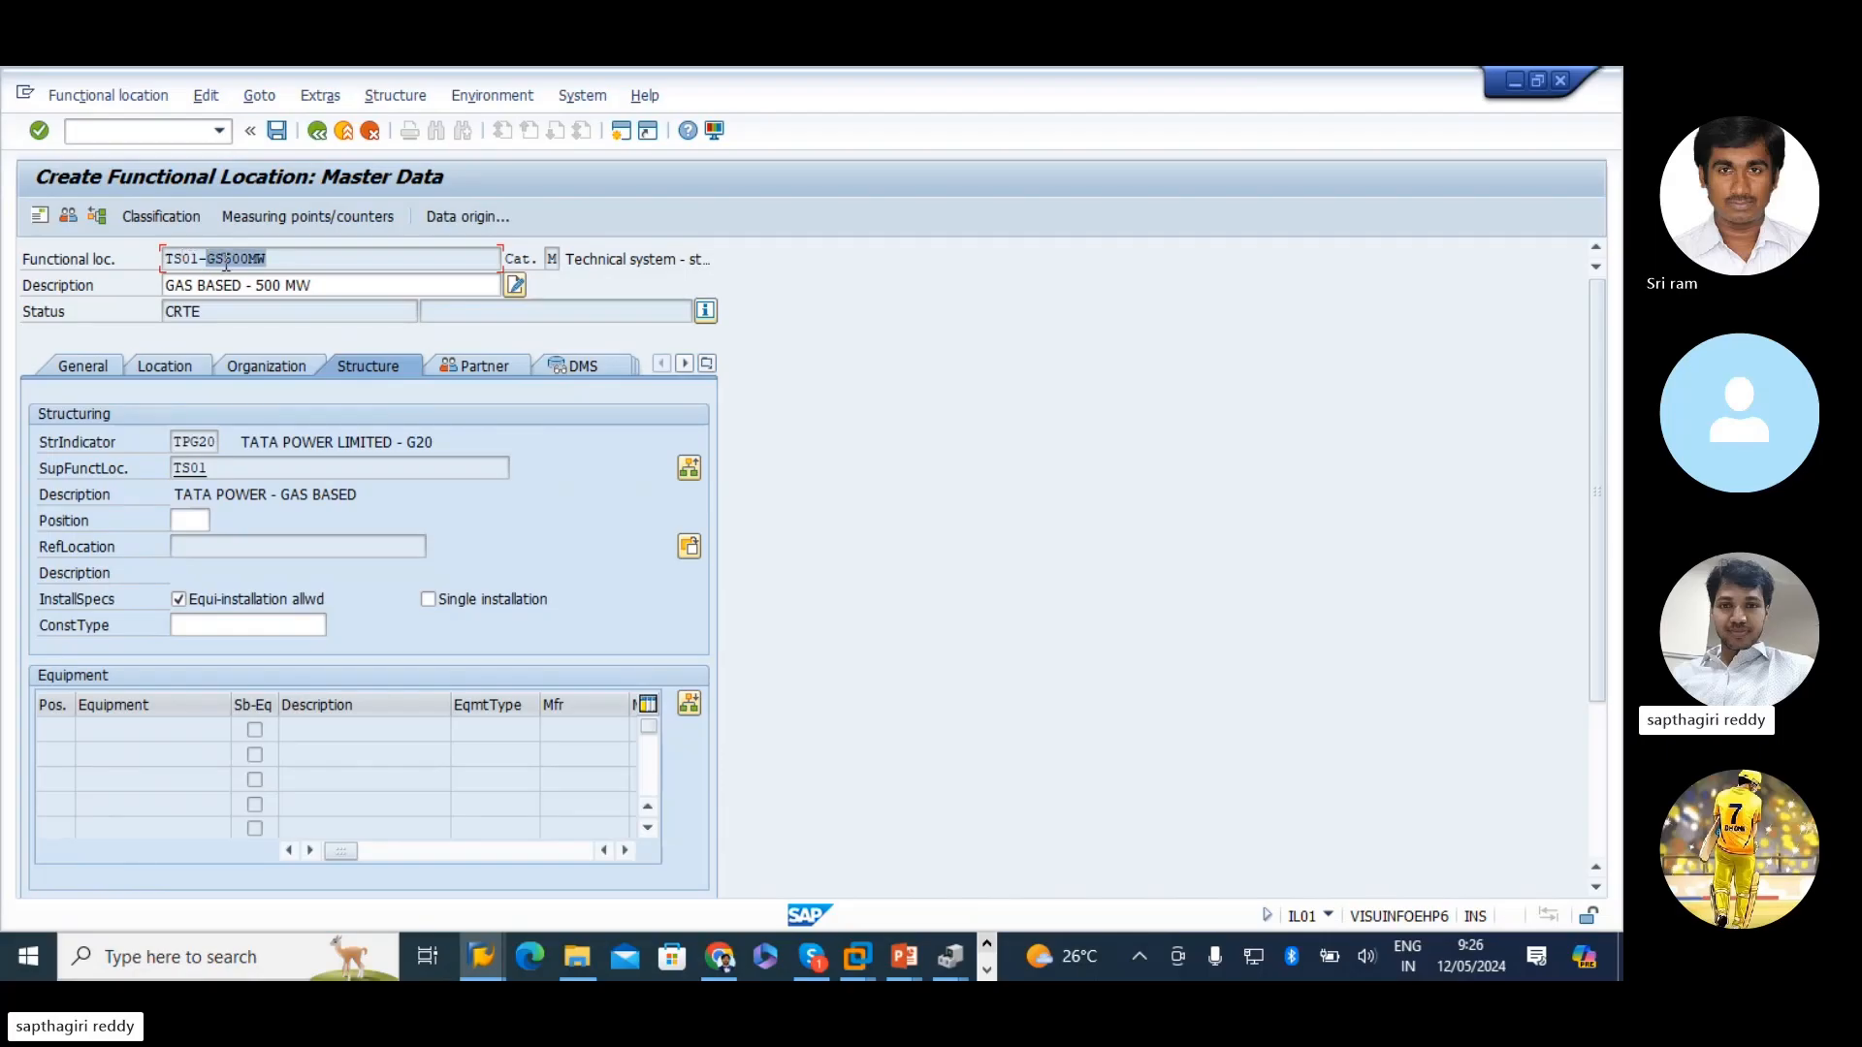
click(225, 260)
drag(200, 260, 5, 306)
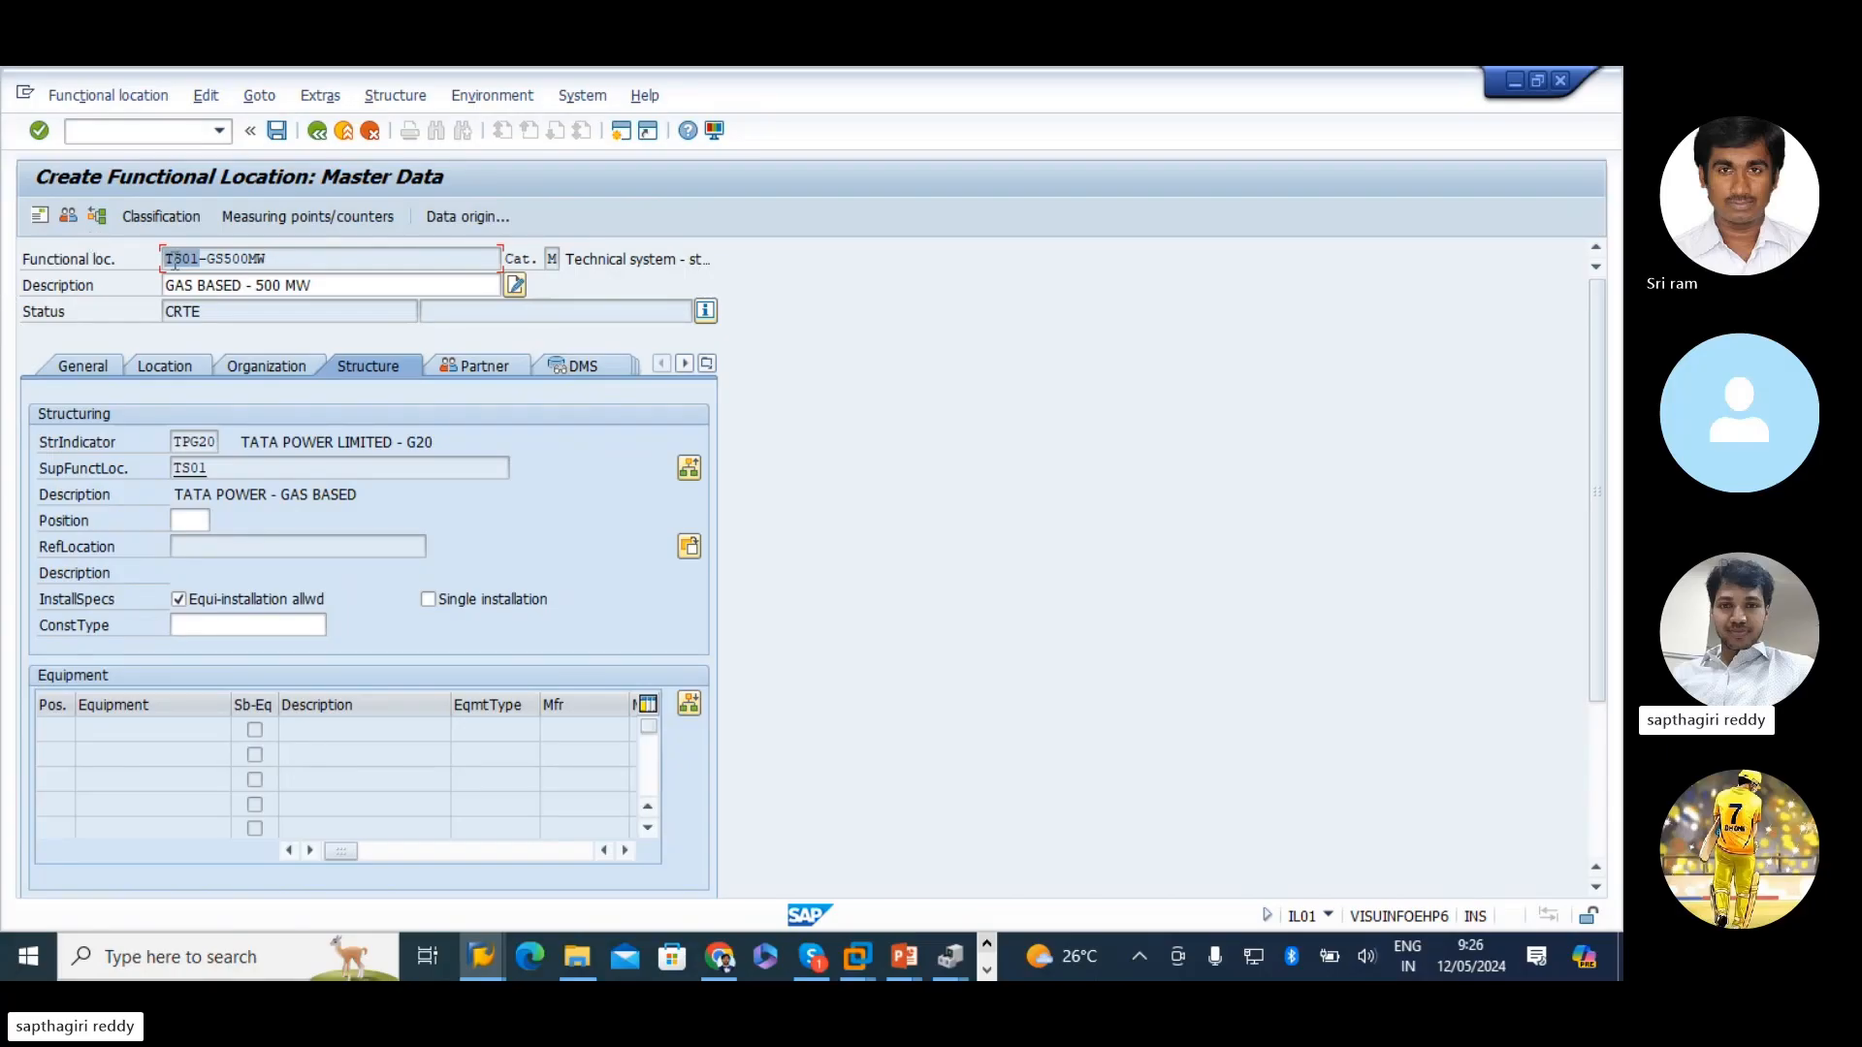
click(175, 258)
drag(204, 258, 5, 307)
drag(175, 258, 183, 258)
- Recheck the location, organization and structure data of TS01-GS500MW
click(165, 368)
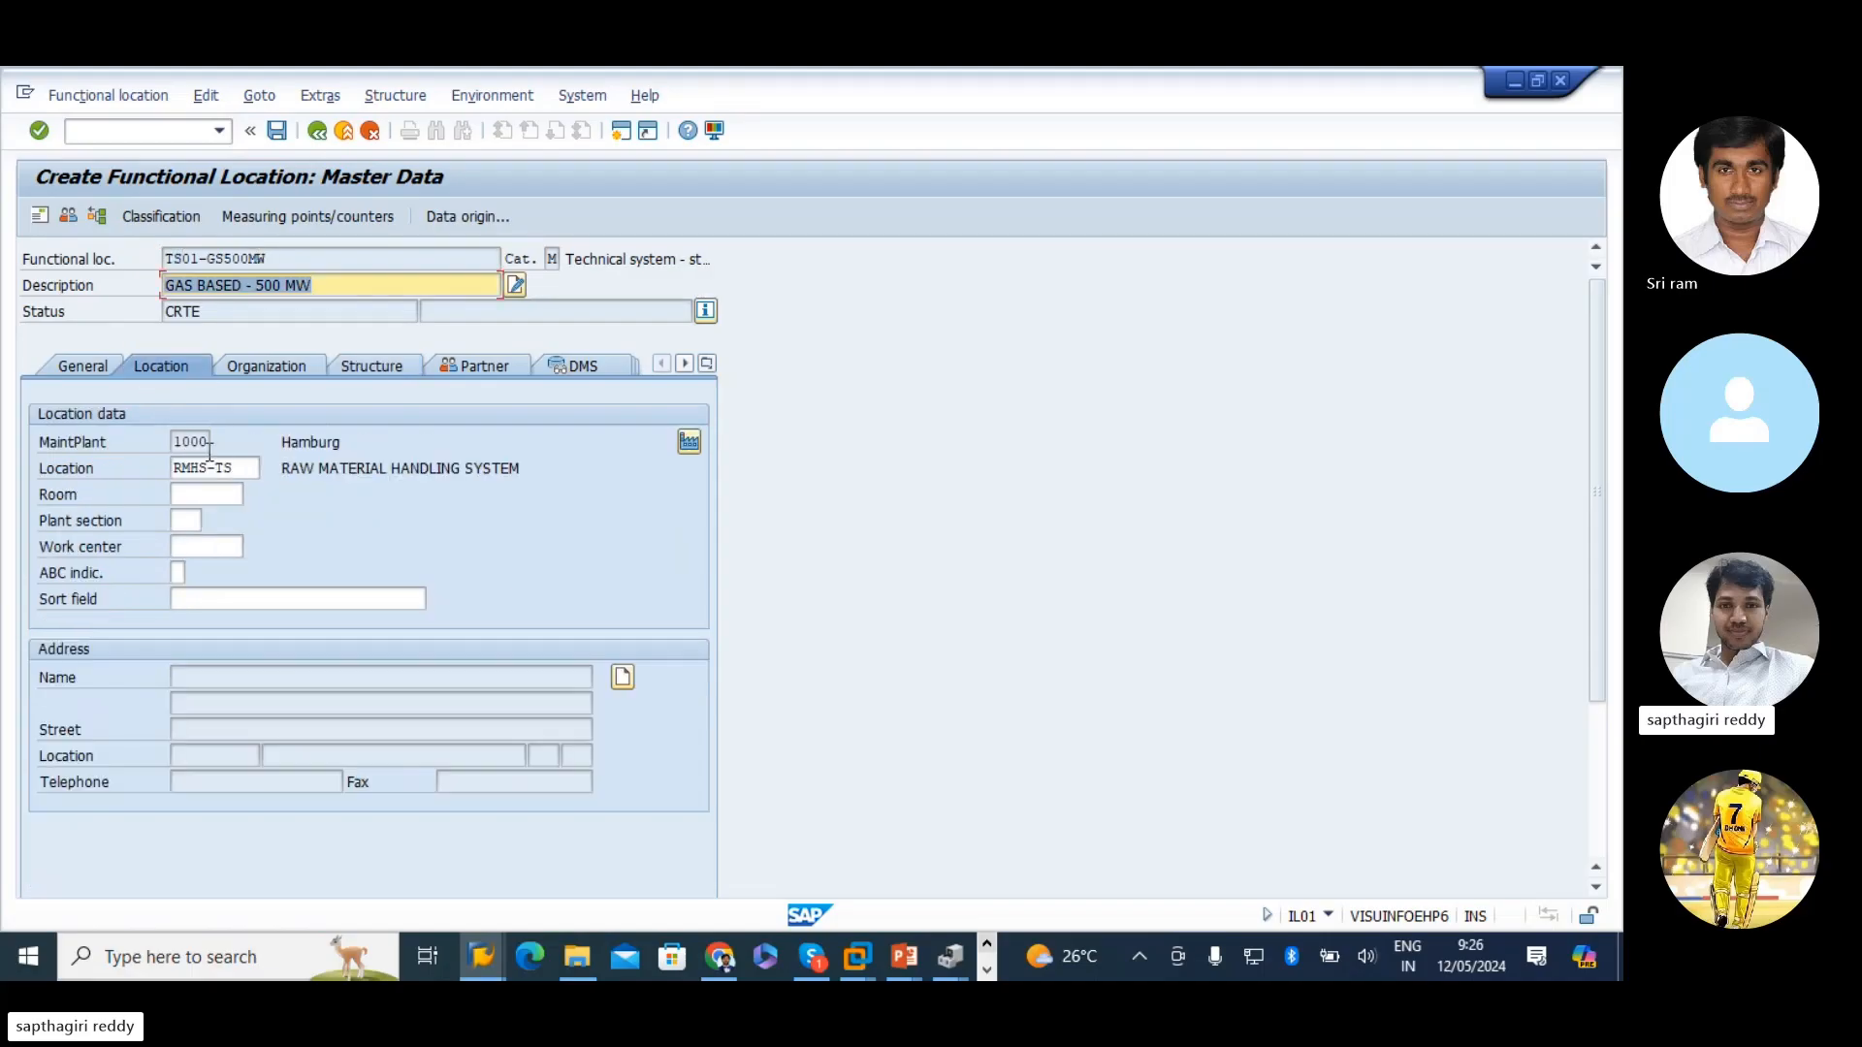
click(252, 370)
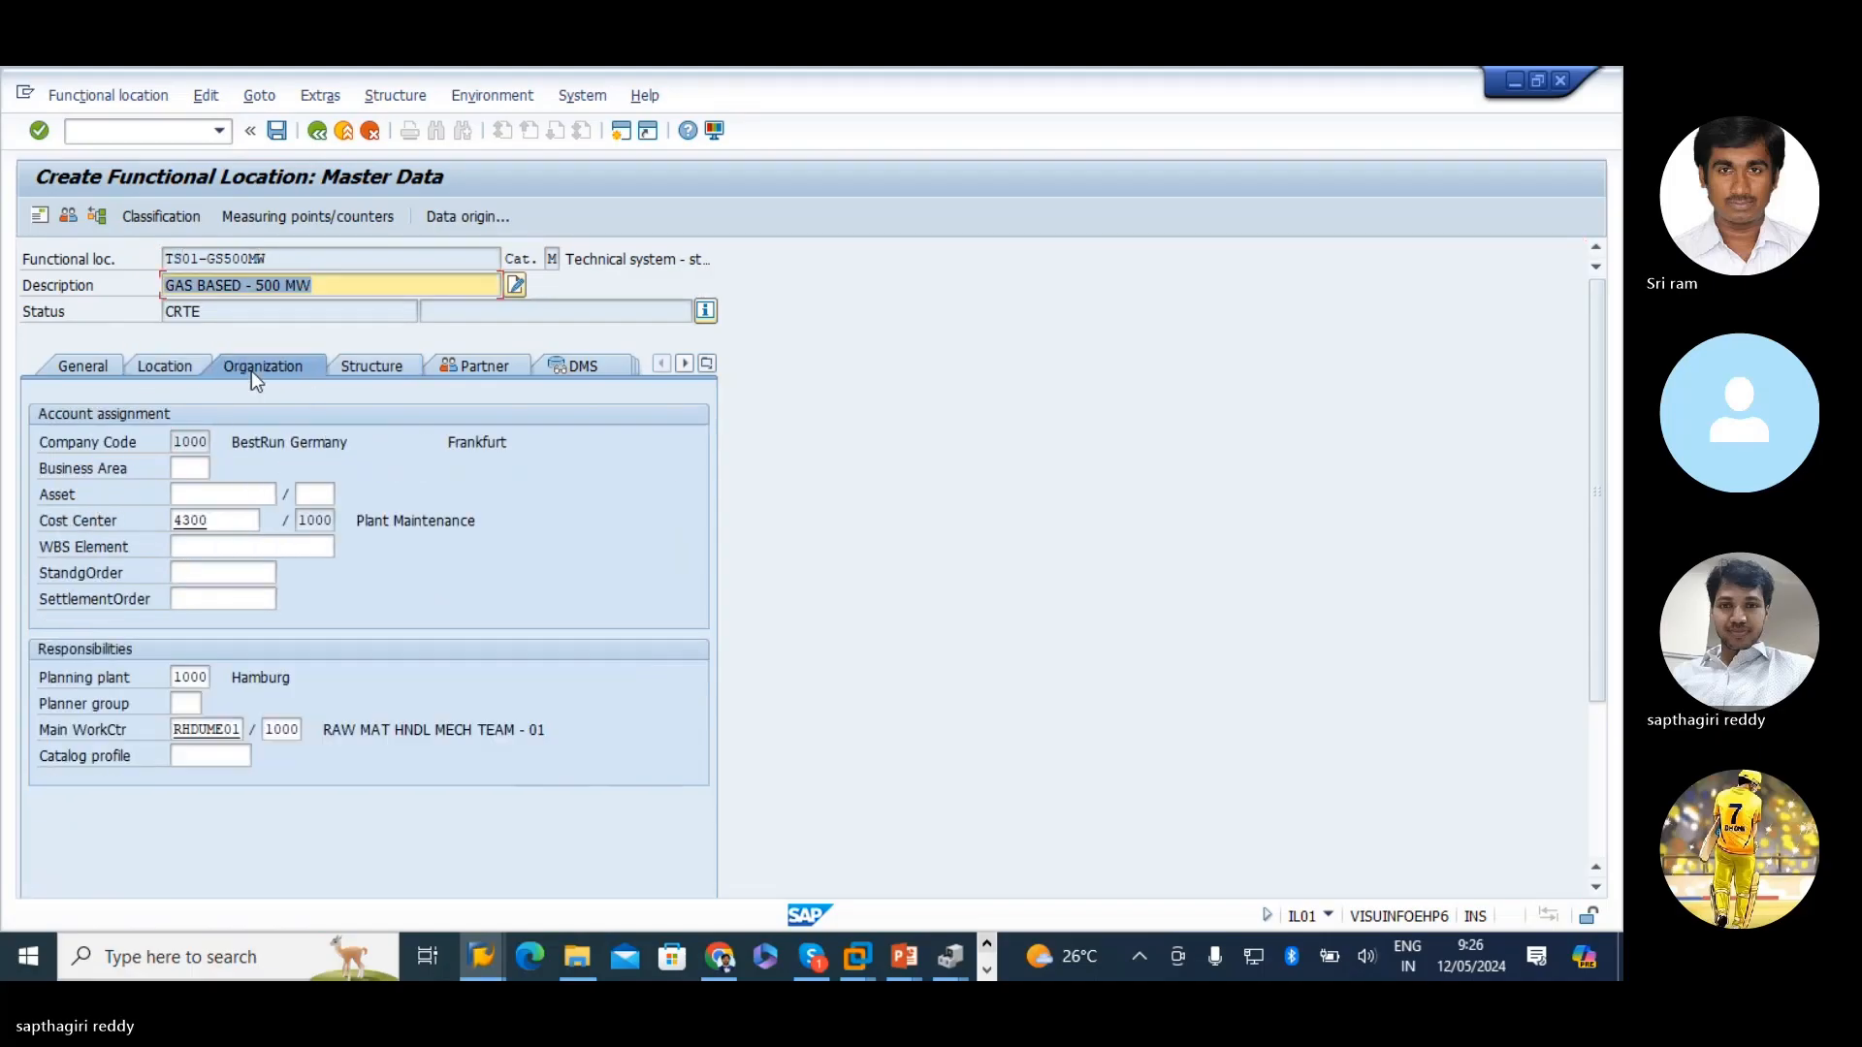
click(373, 368)
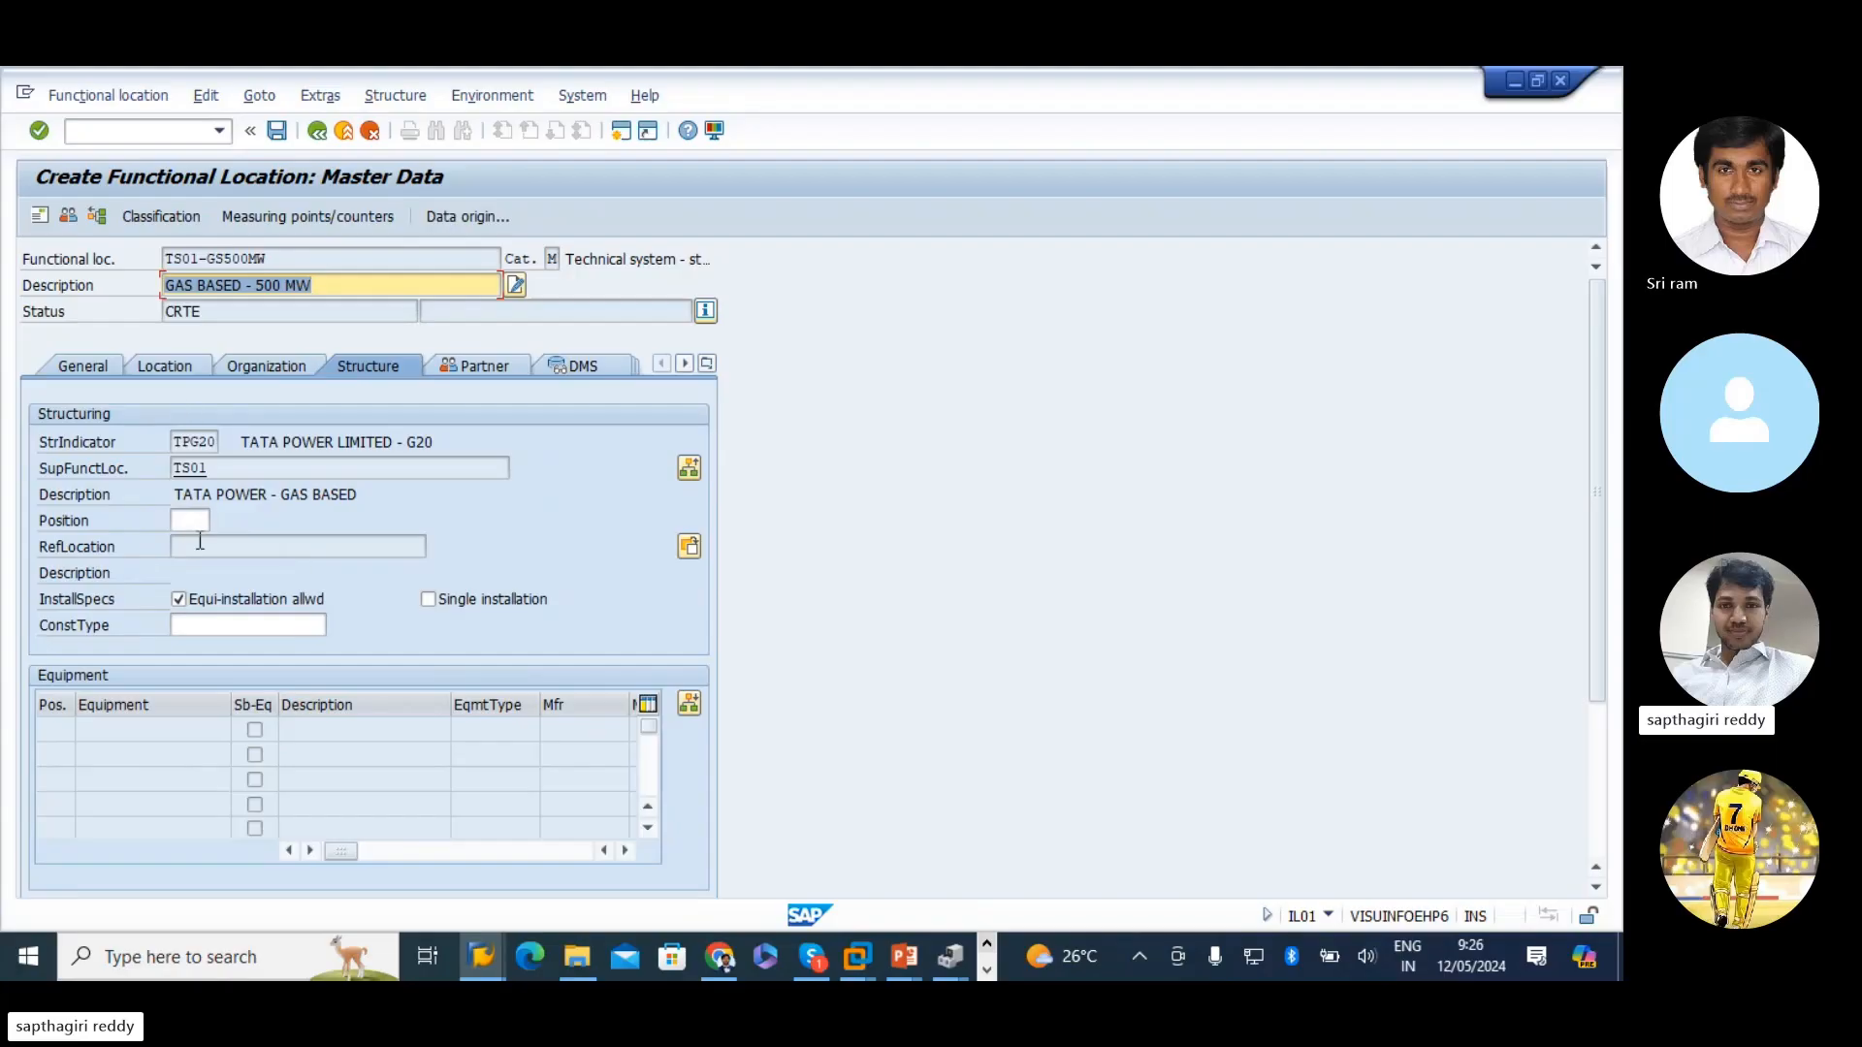
- Review the superior location, partner, DMS and warranty data of functional location TS01-GS500MW, and return to its general data
double_click(230, 467)
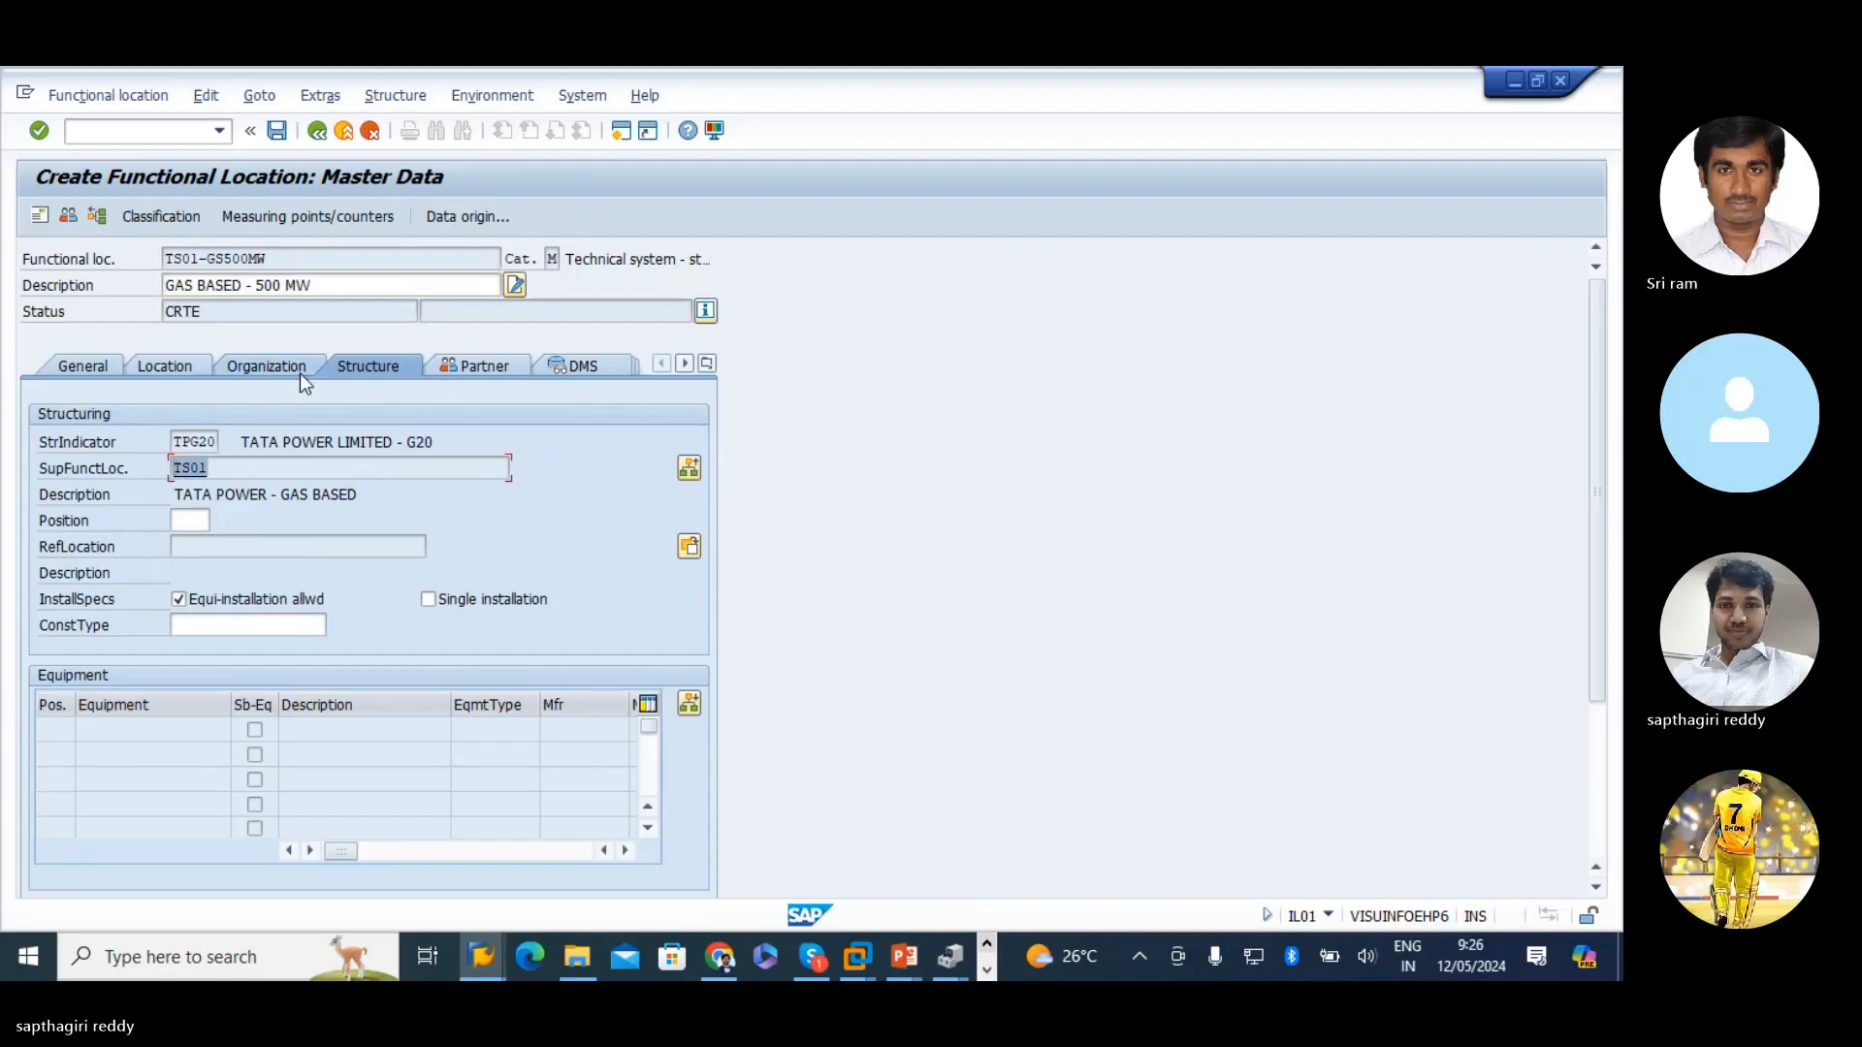
key(alt+Tab)
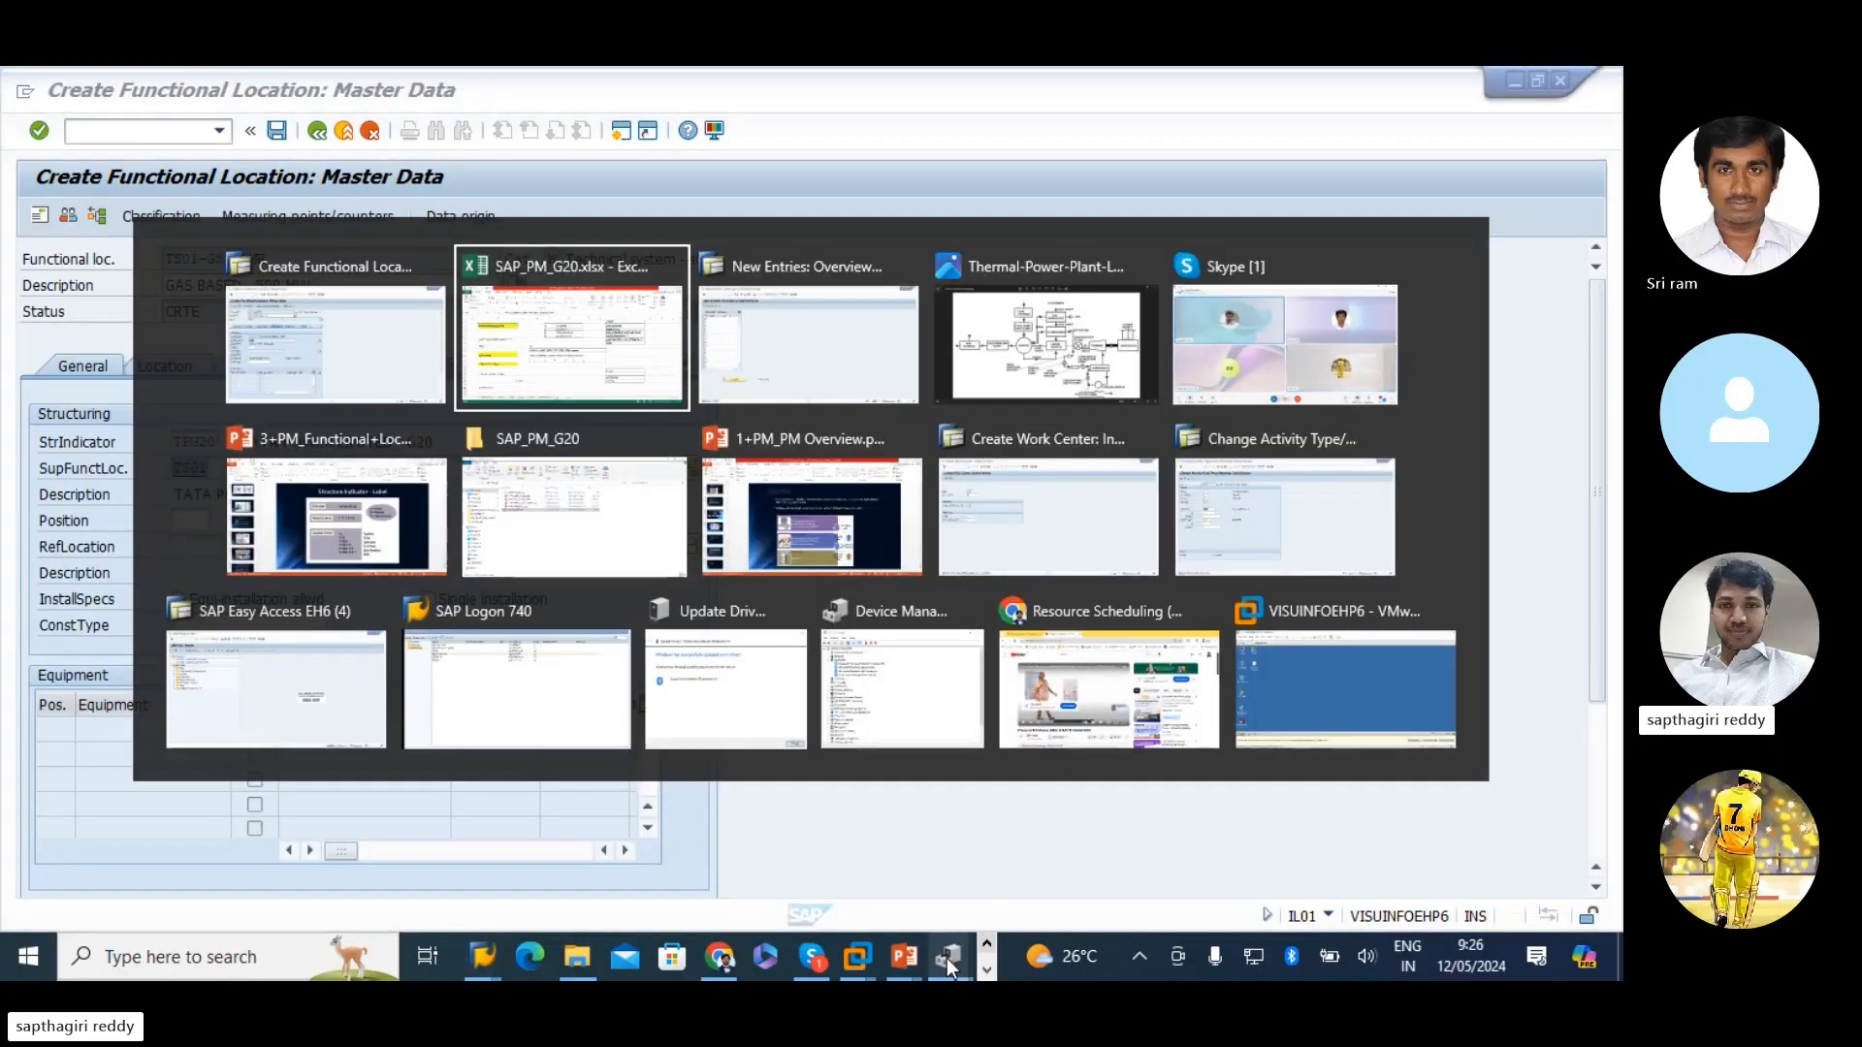
key(alt+Tab)
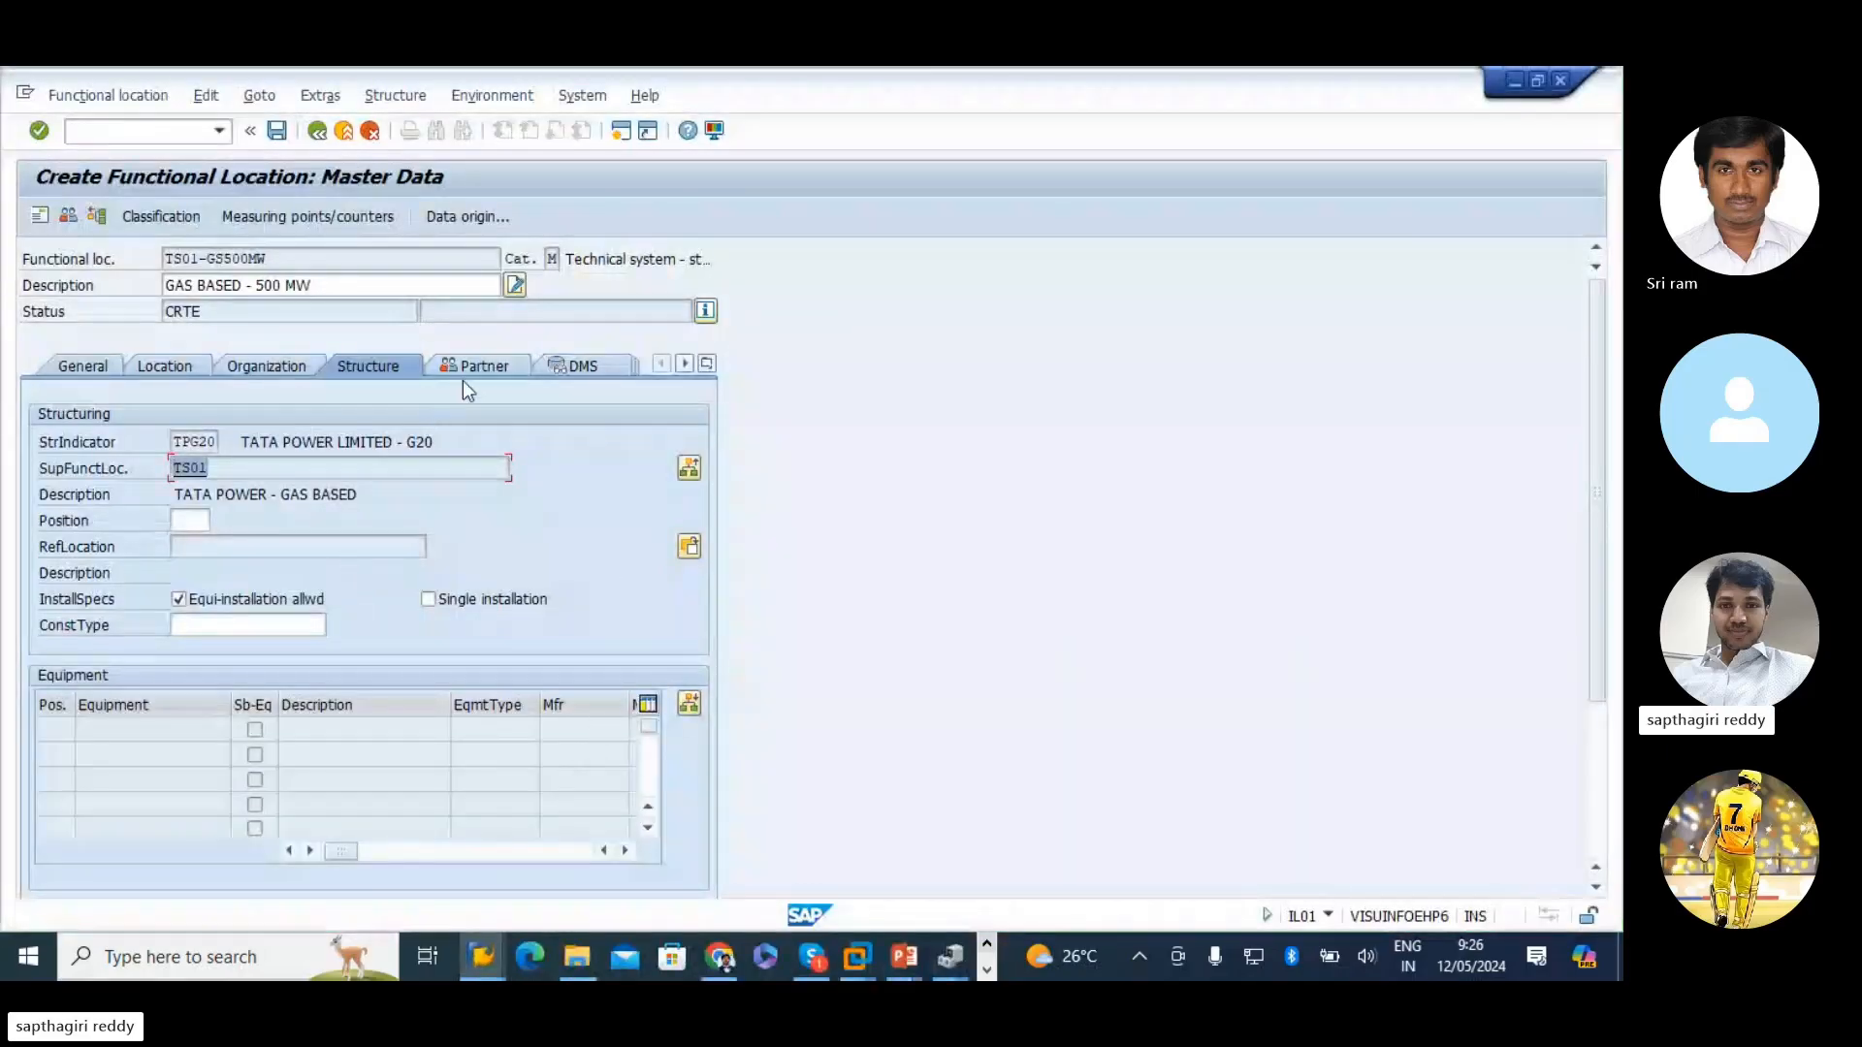
click(480, 365)
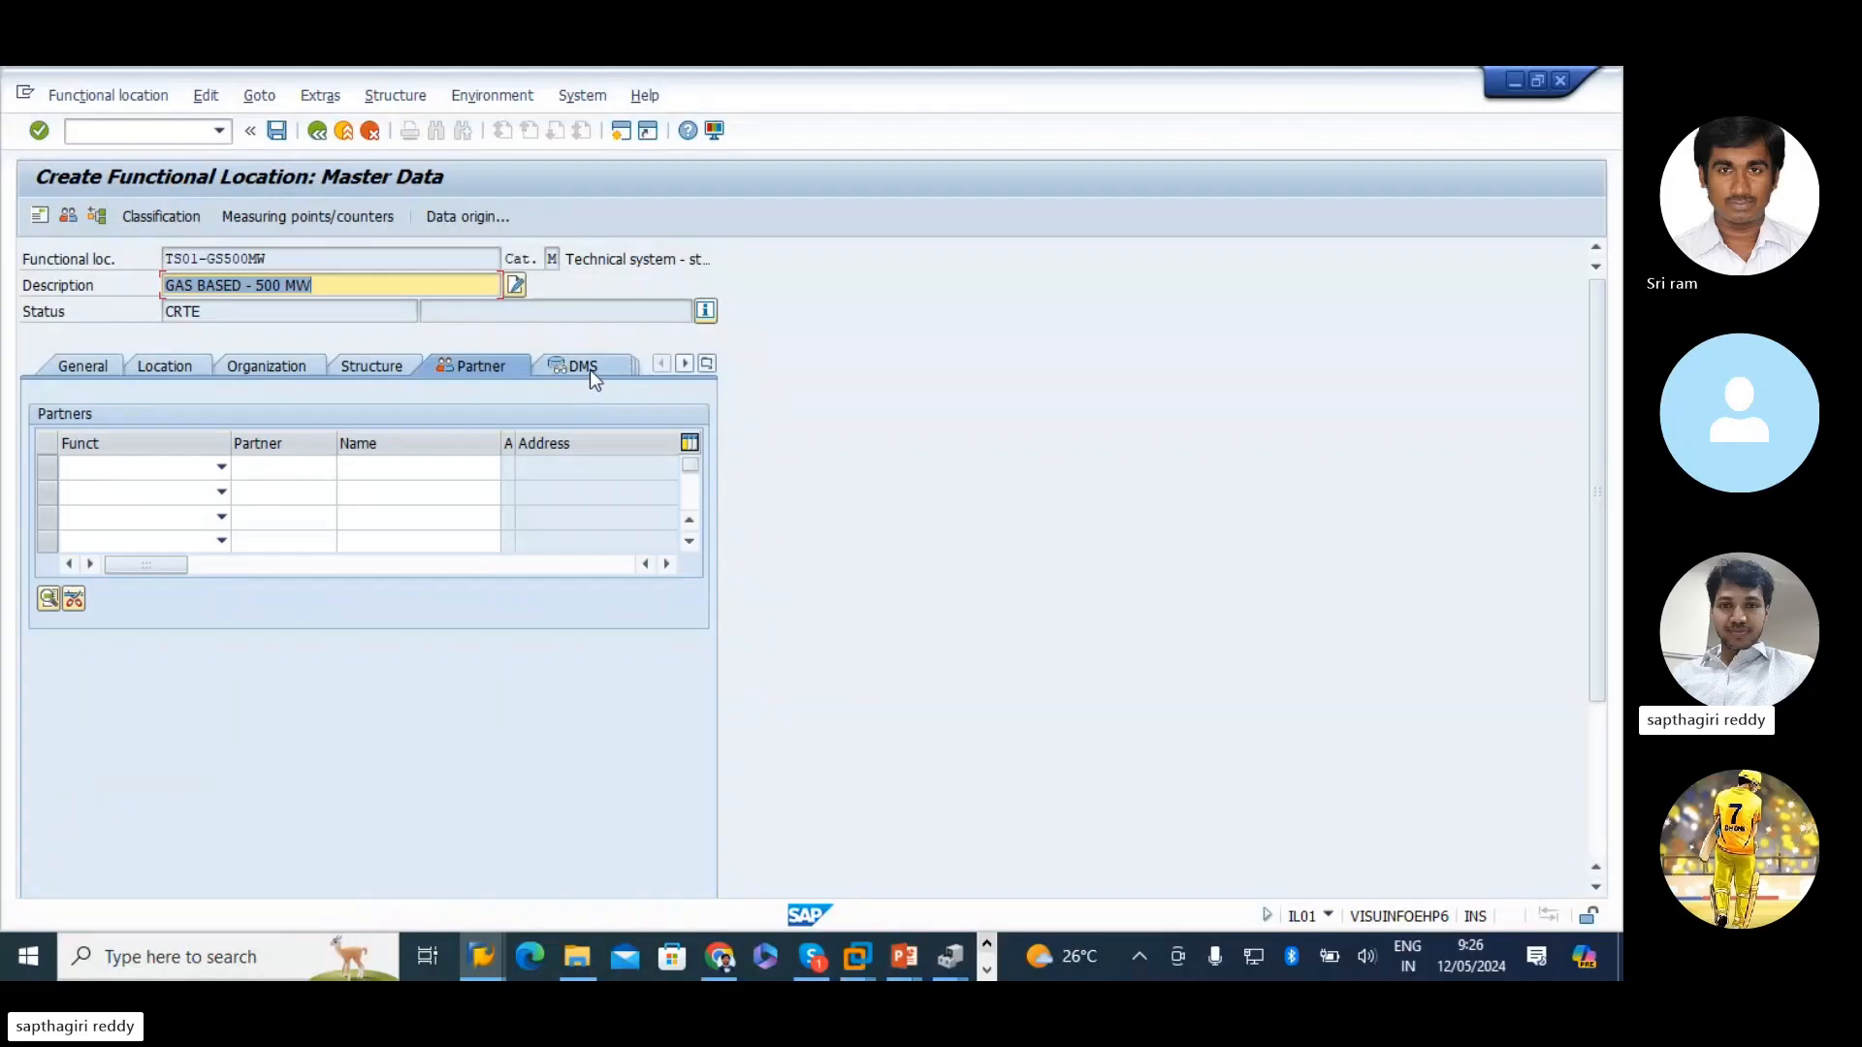
click(590, 370)
click(507, 369)
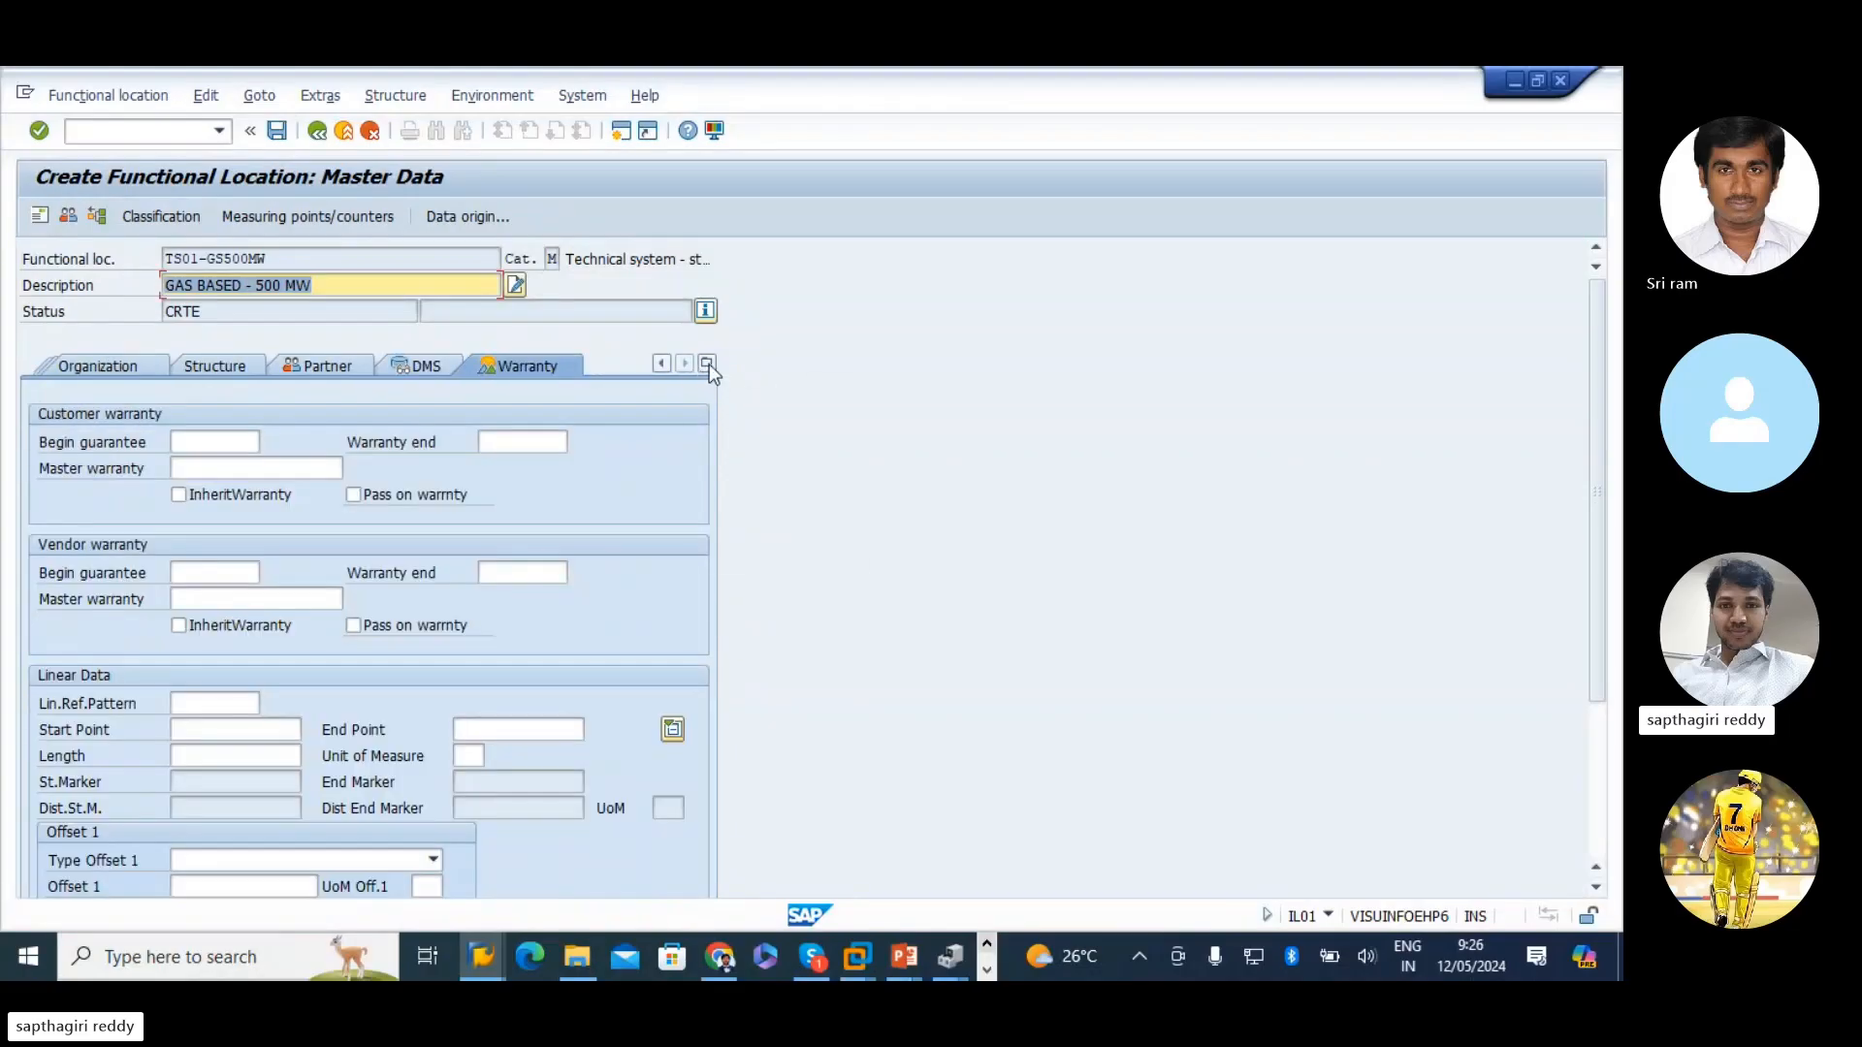
click(708, 364)
click(766, 387)
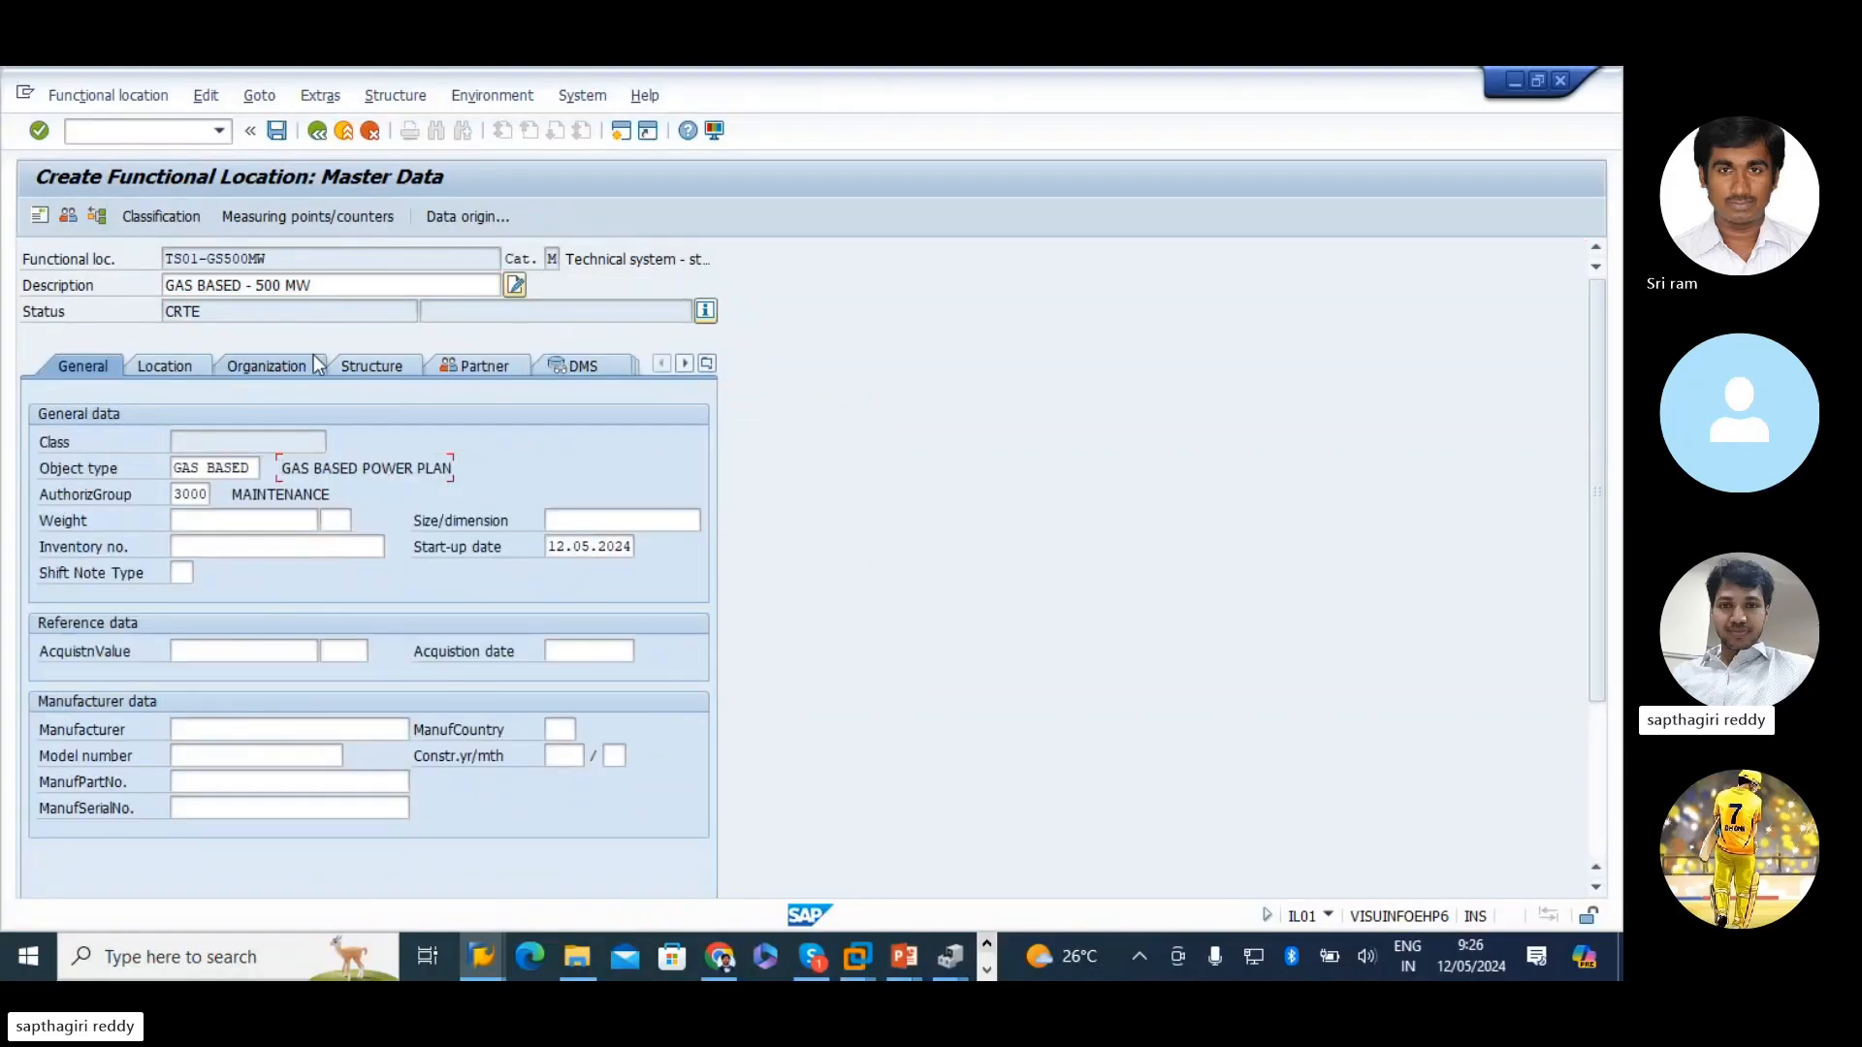
- Extend the description to GAS BASED - 500 MW PLANT and save the functional location
click(333, 292)
text(P)
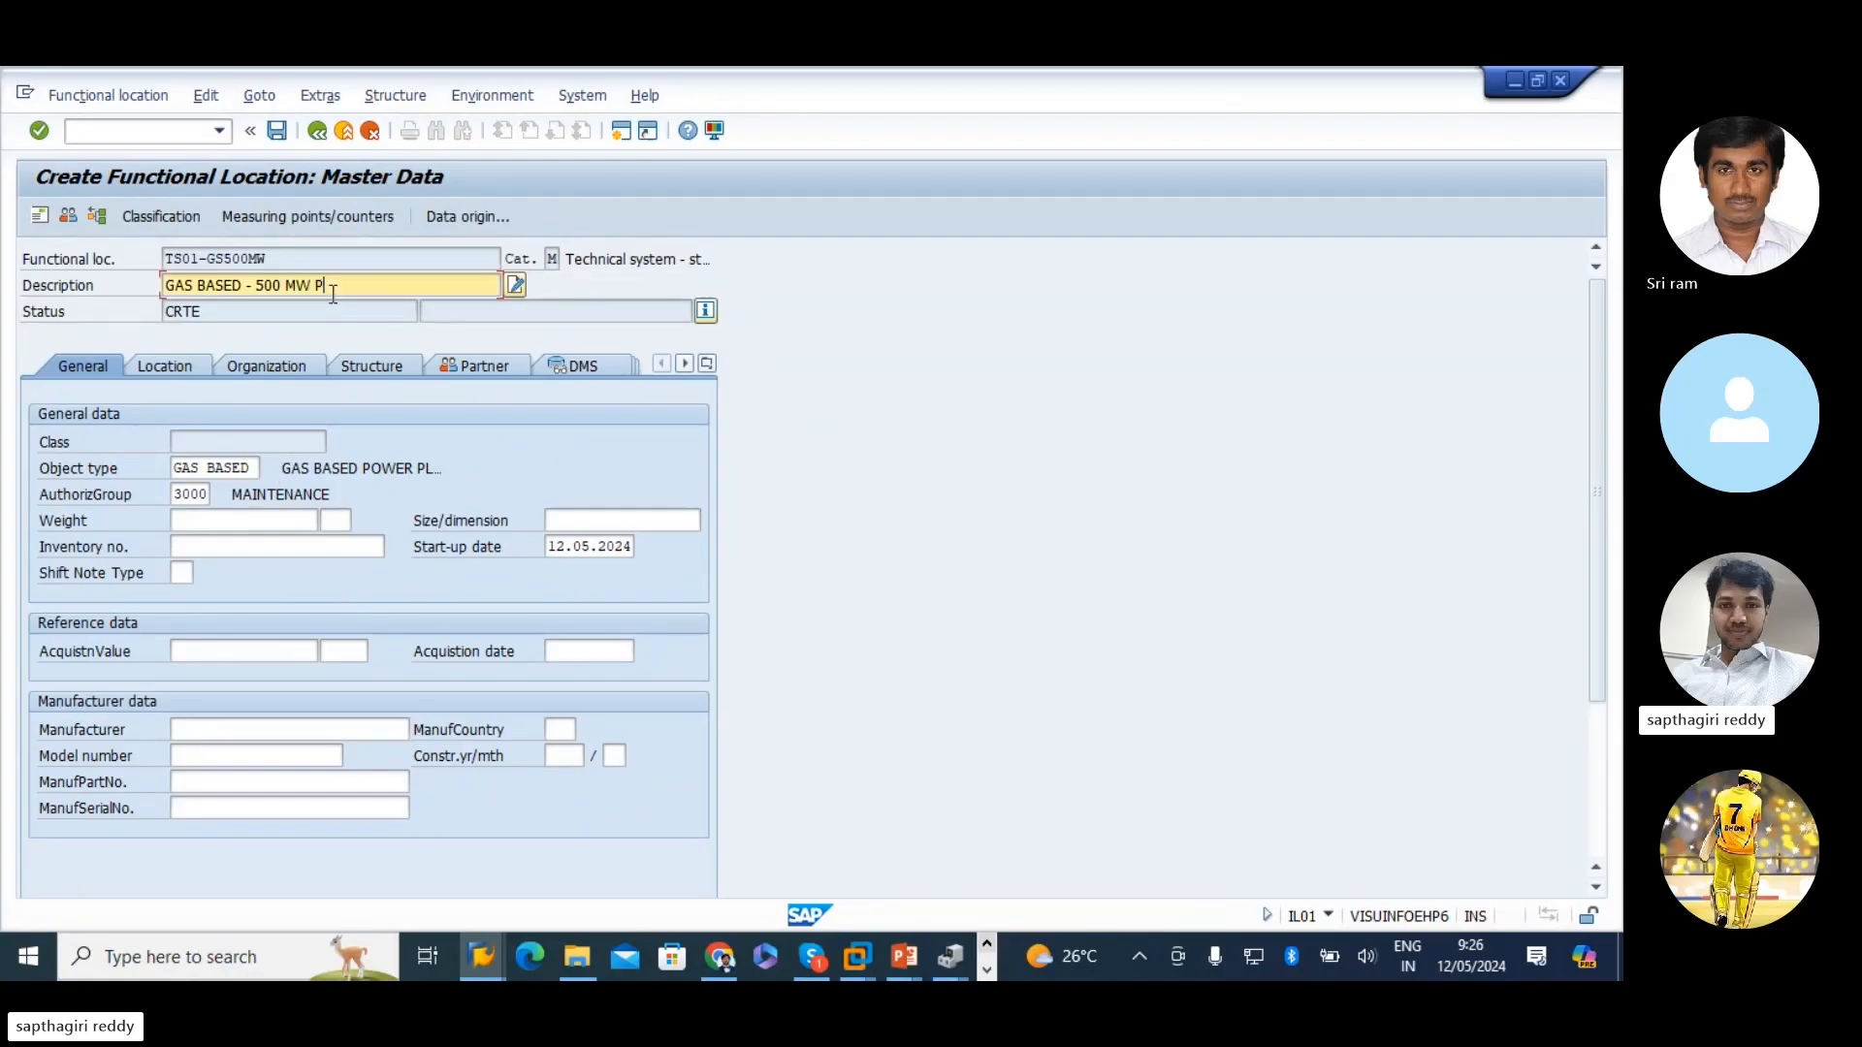
text(LNA)
key(BackSpace)
text(ANT)
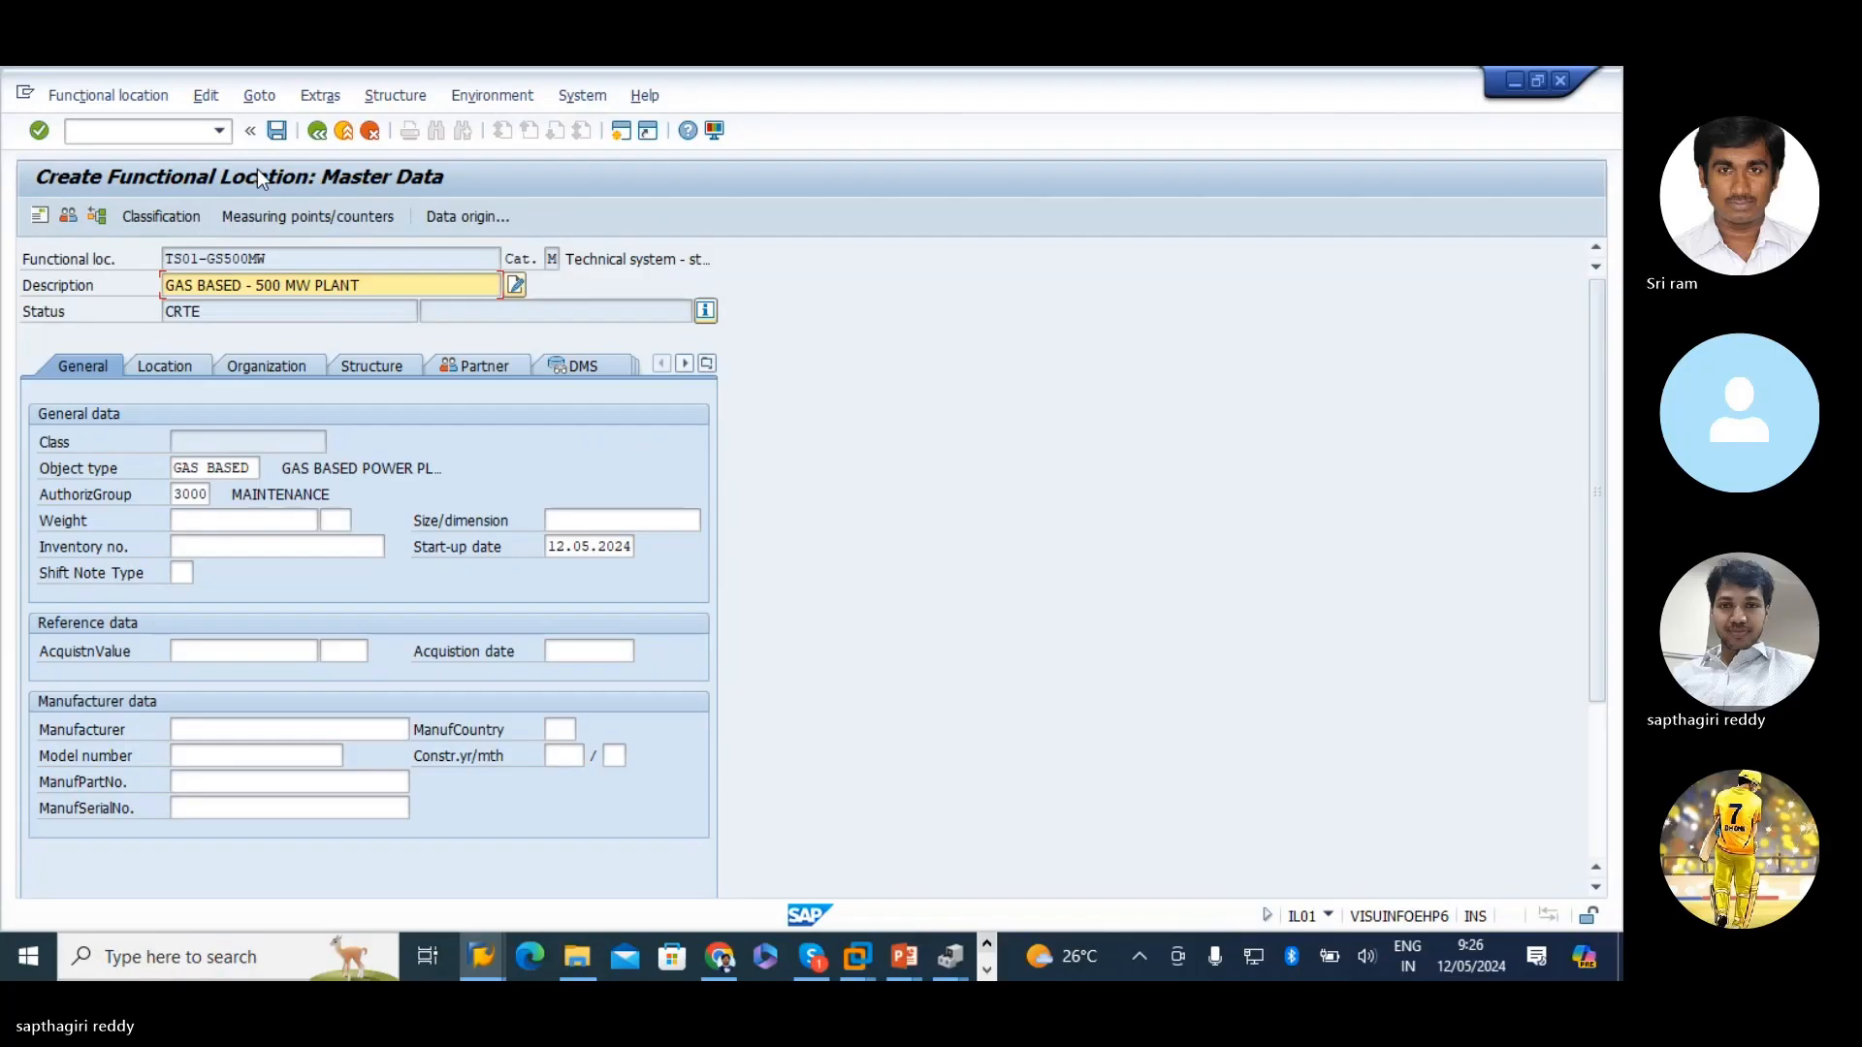
click(274, 132)
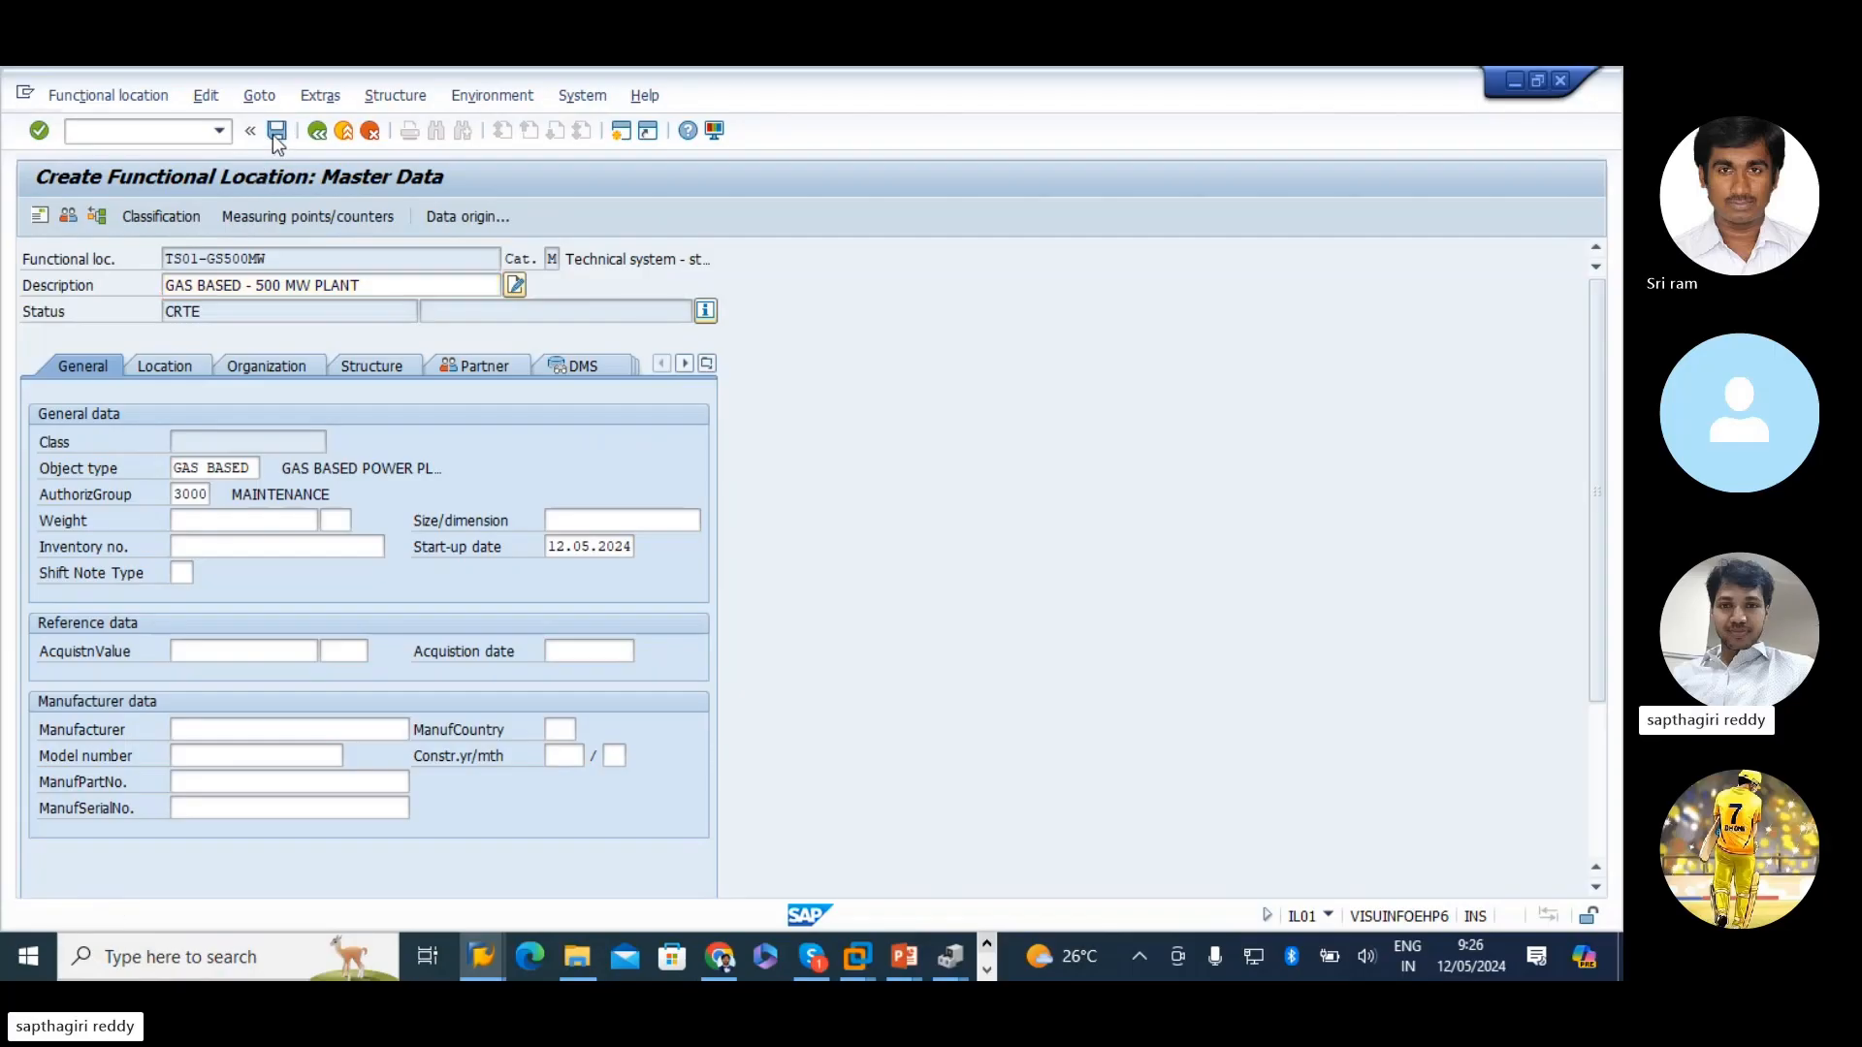
- Copy TS01-GS500MW-CLSG01 from cell D13 of the Excel workbook SAP_PM_G20 and start a new functional location with that code in SAP
key(alt+Tab)
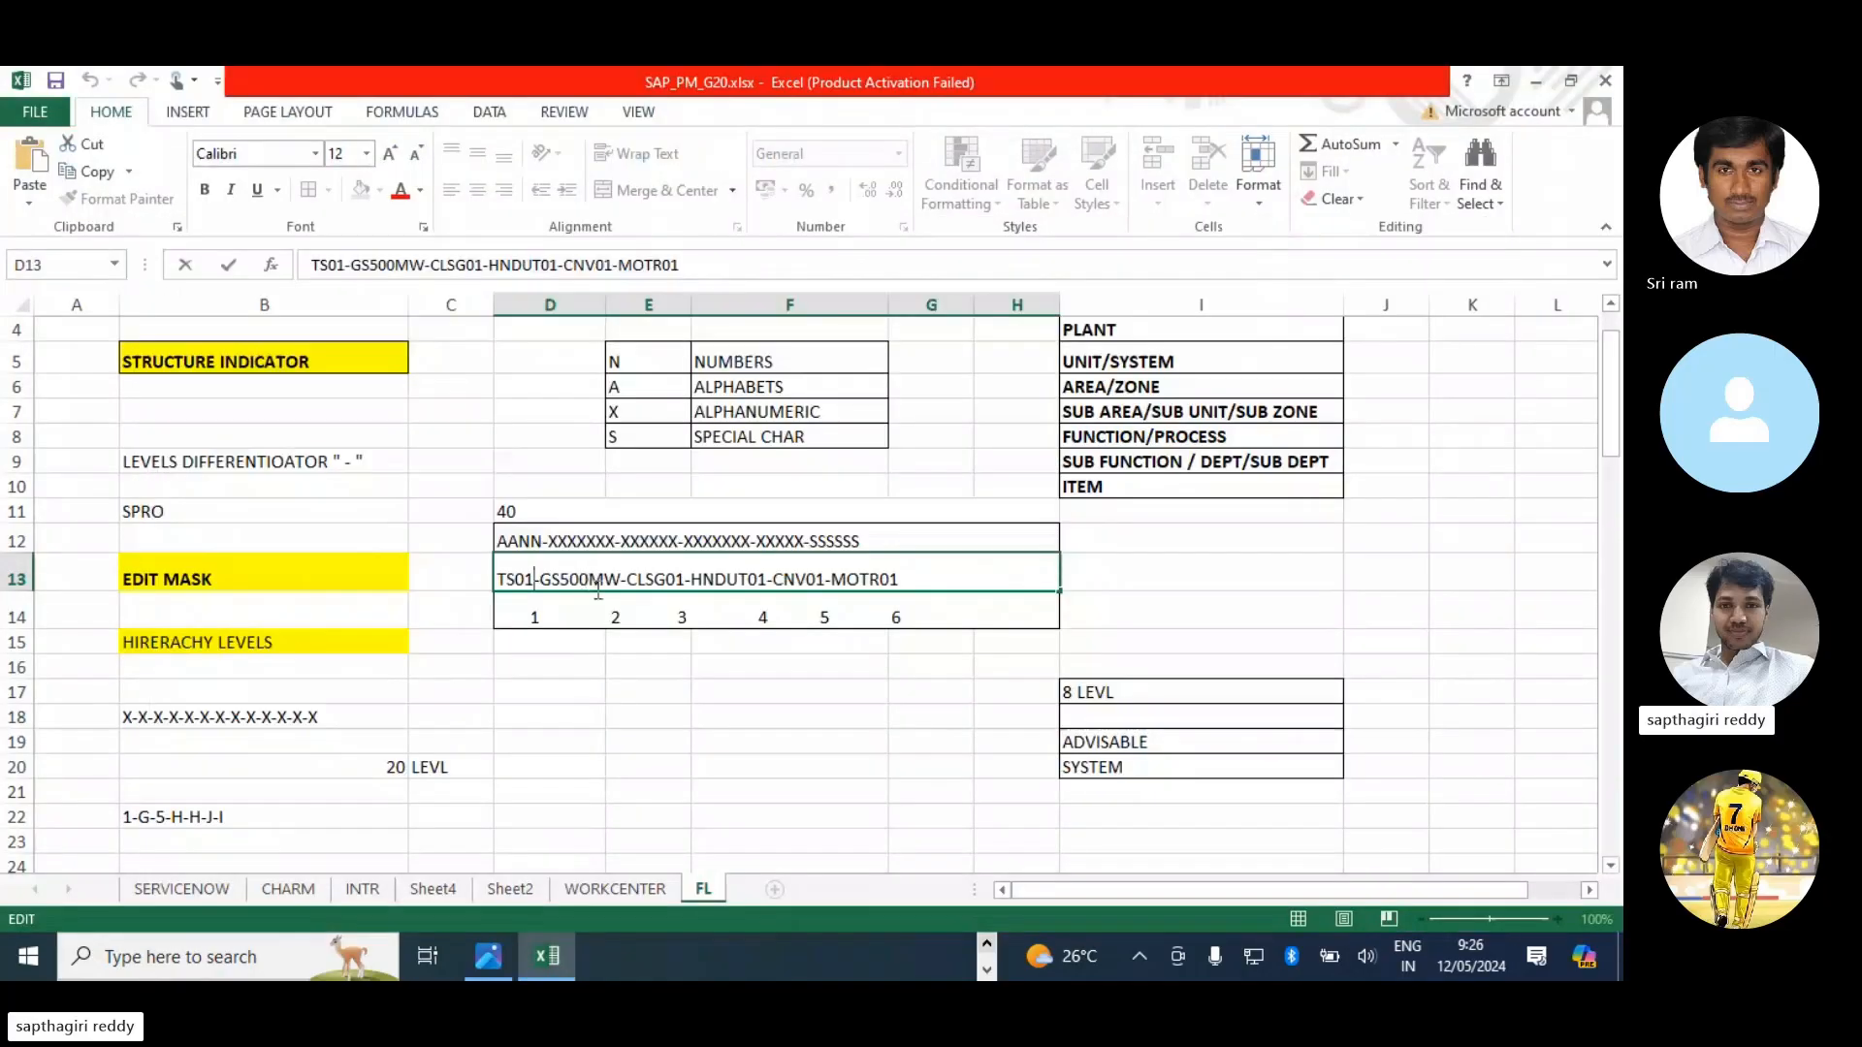
drag(685, 580, 207, 585)
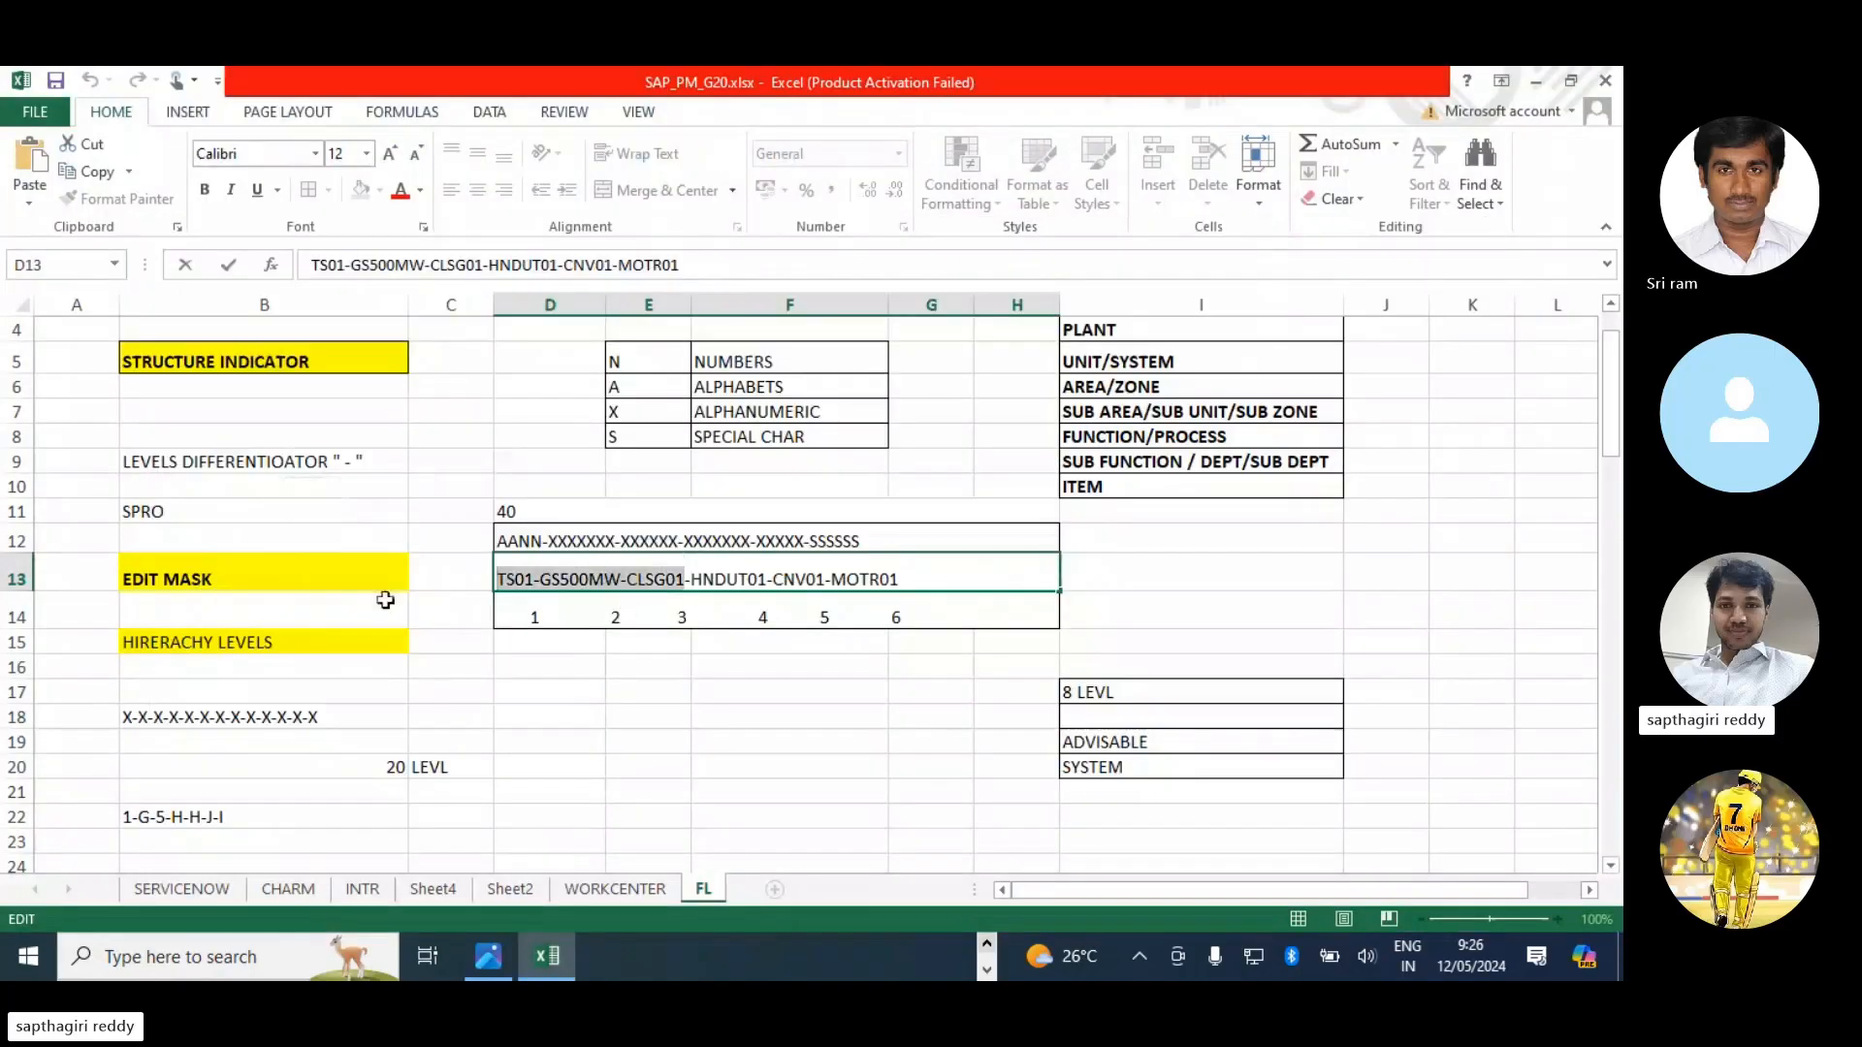
key(ctrl+c)
key(alt+Tab)
key(ctrl+v)
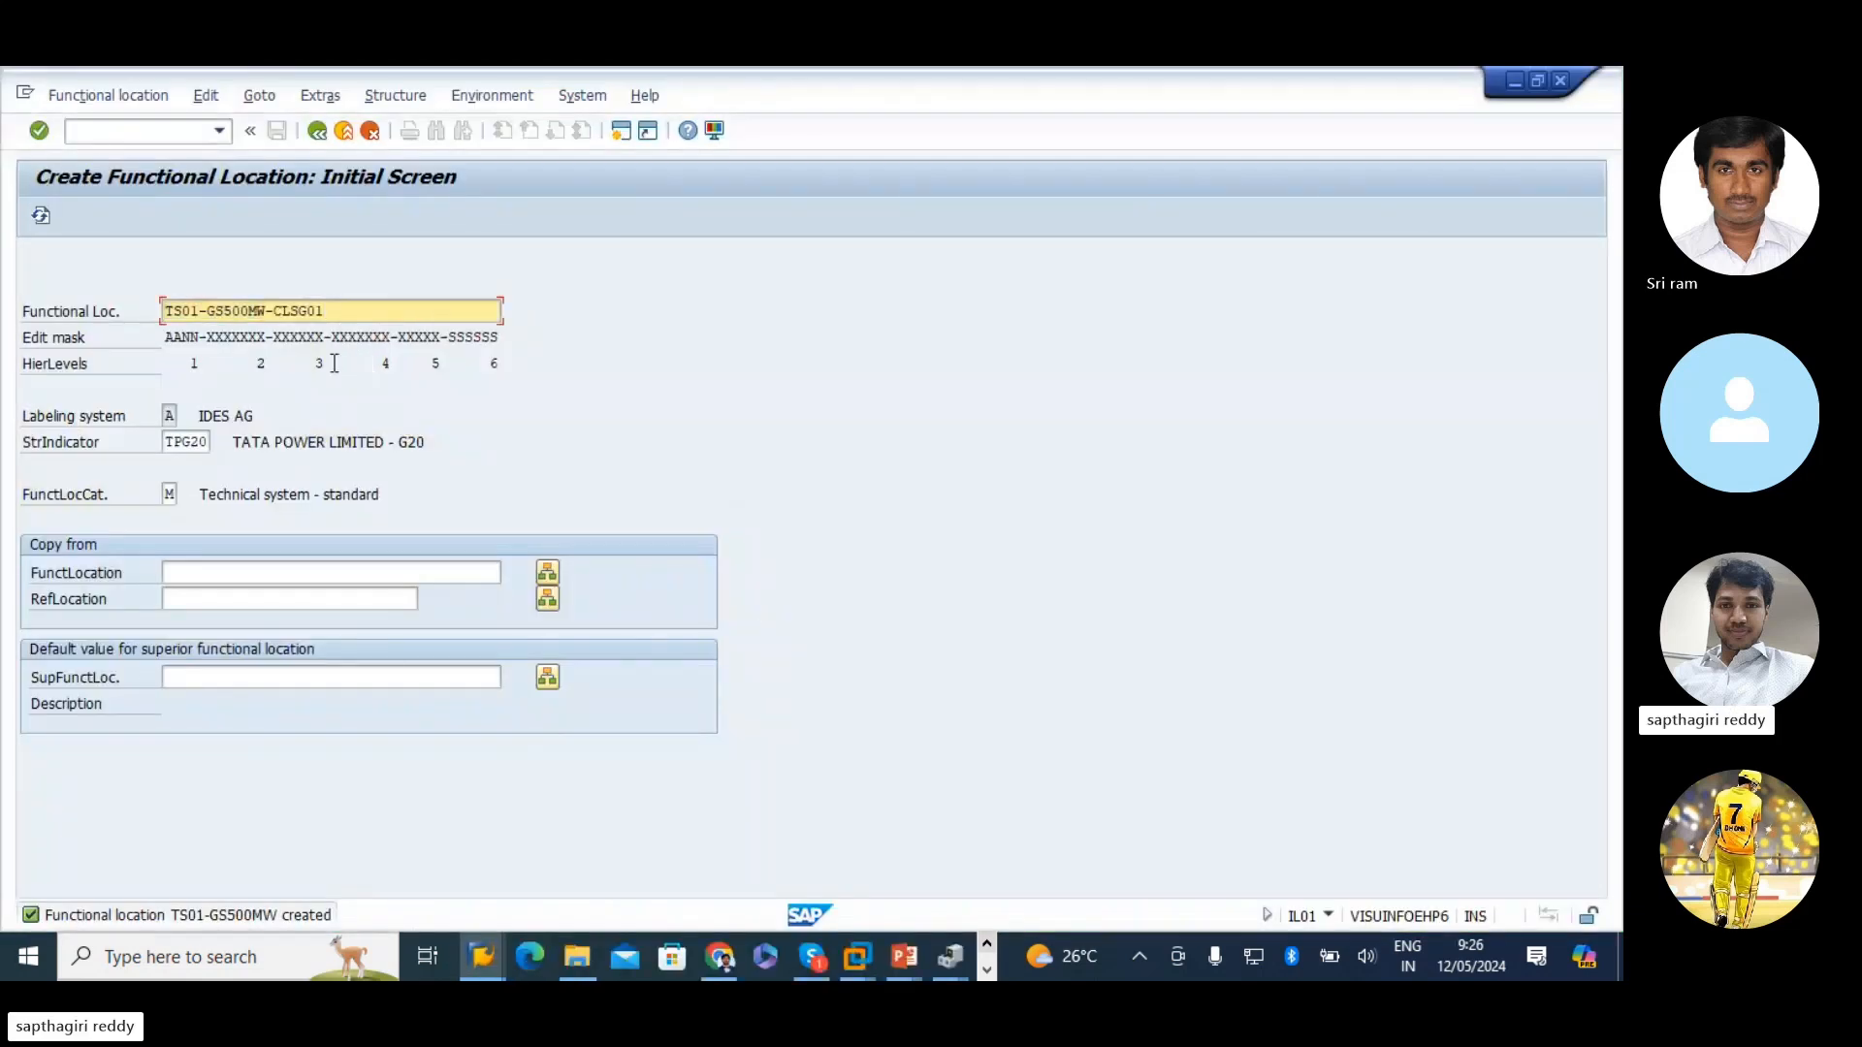
key(Return)
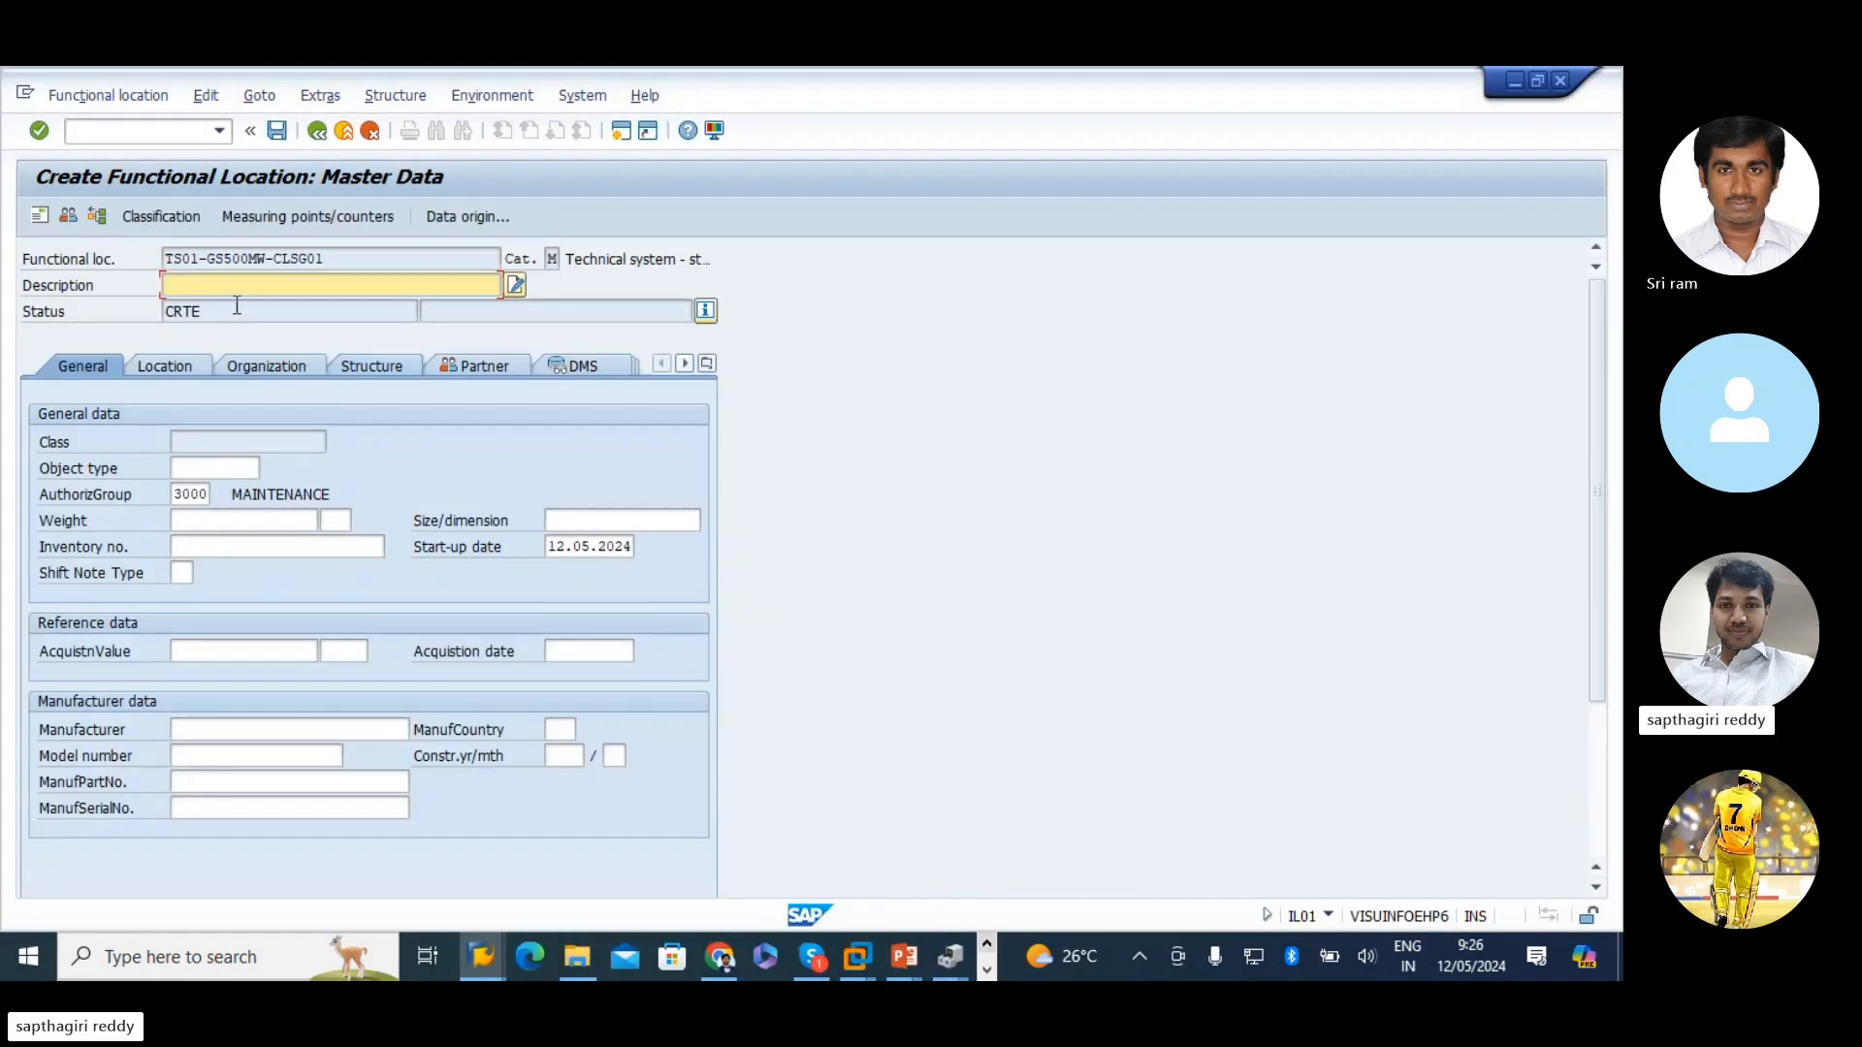
- Enter COAL STORAGE UNIT as the new functional location's description
text(qOAL STOR)
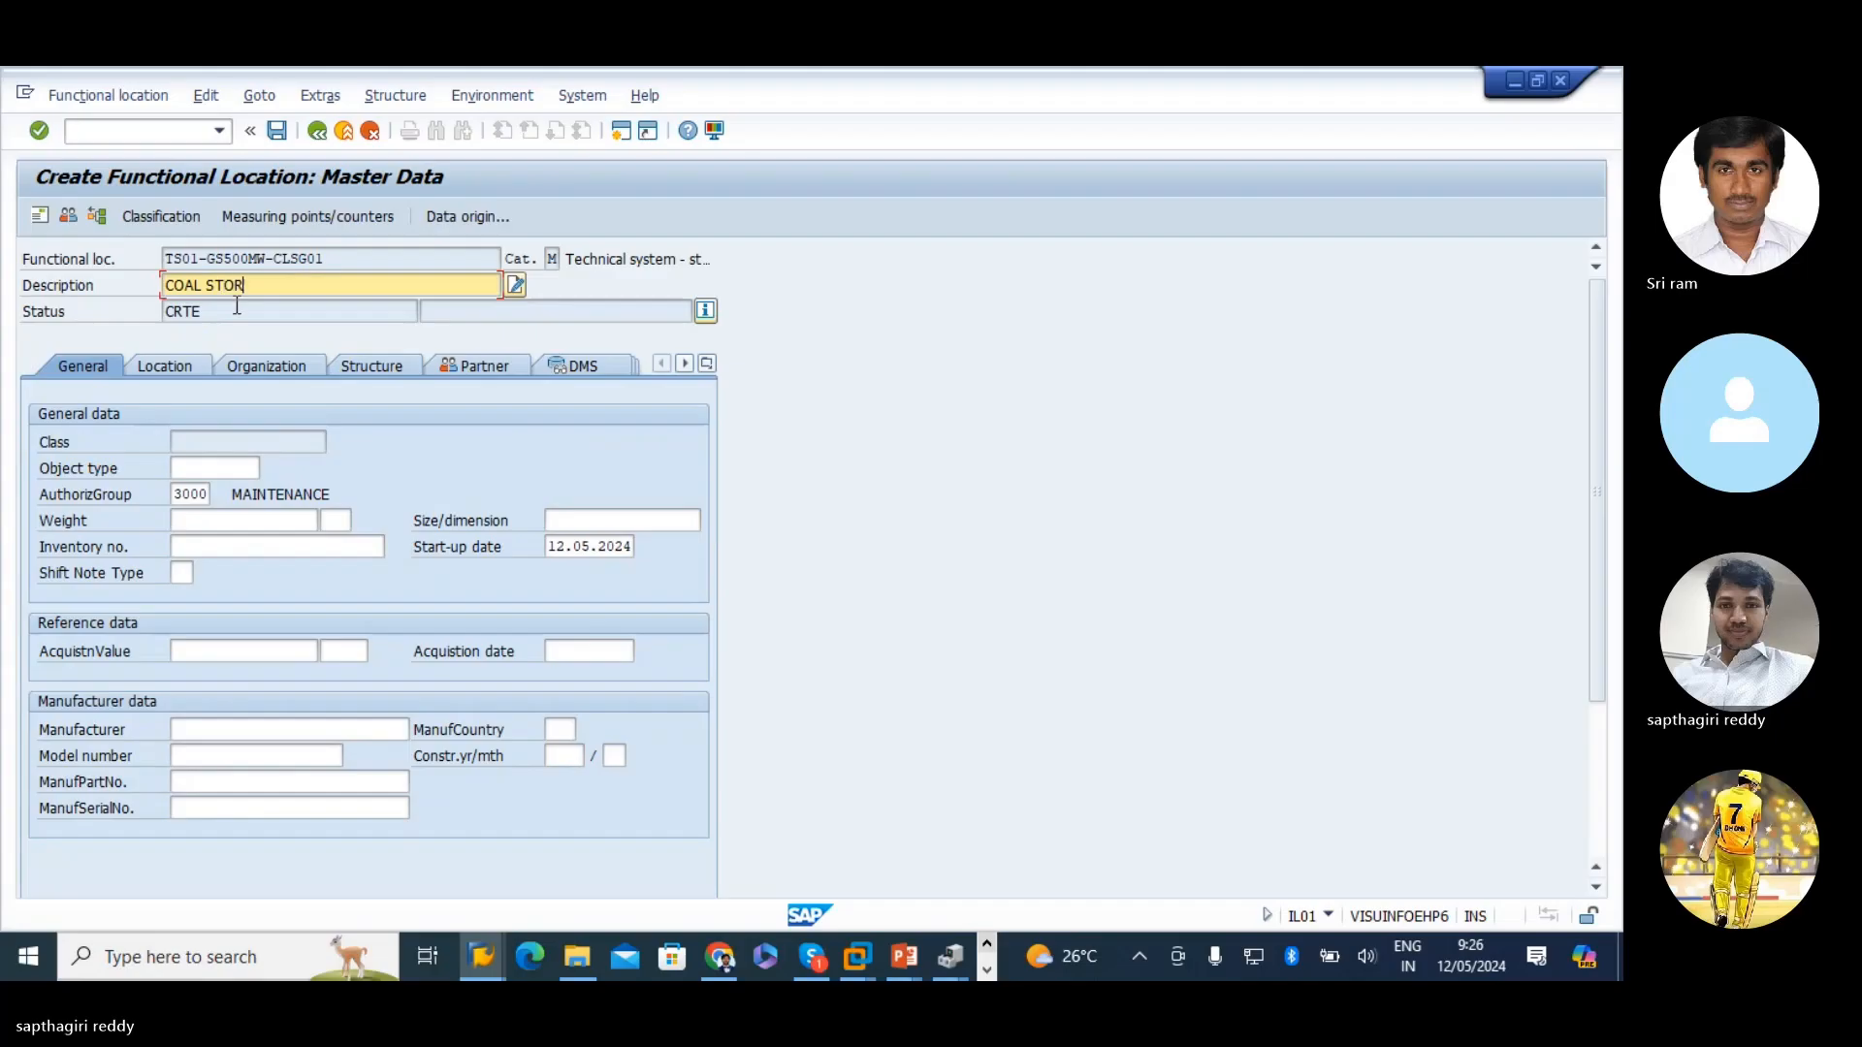
text(AGE UNIT)
key(Return)
click(244, 469)
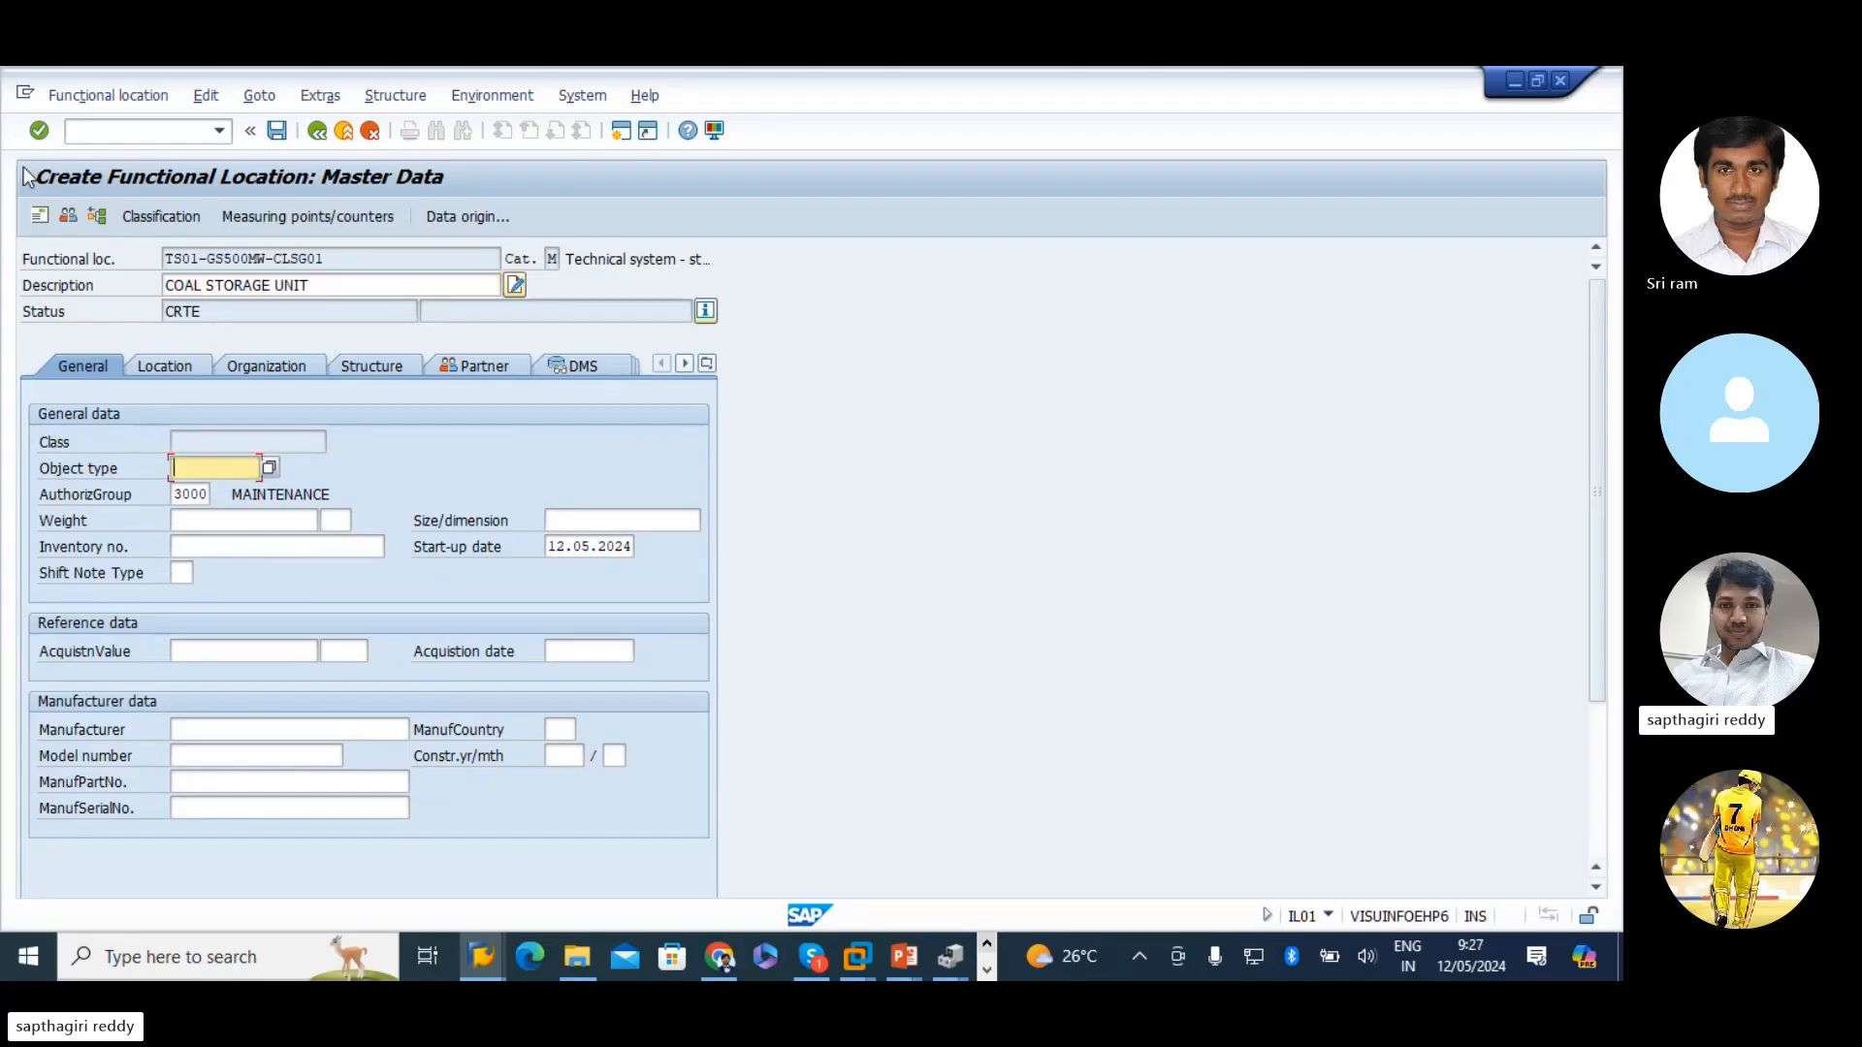
- Set the position to 3 in the coal storage unit's structure data, check its superior location, and save the functional location
click(149, 359)
click(246, 374)
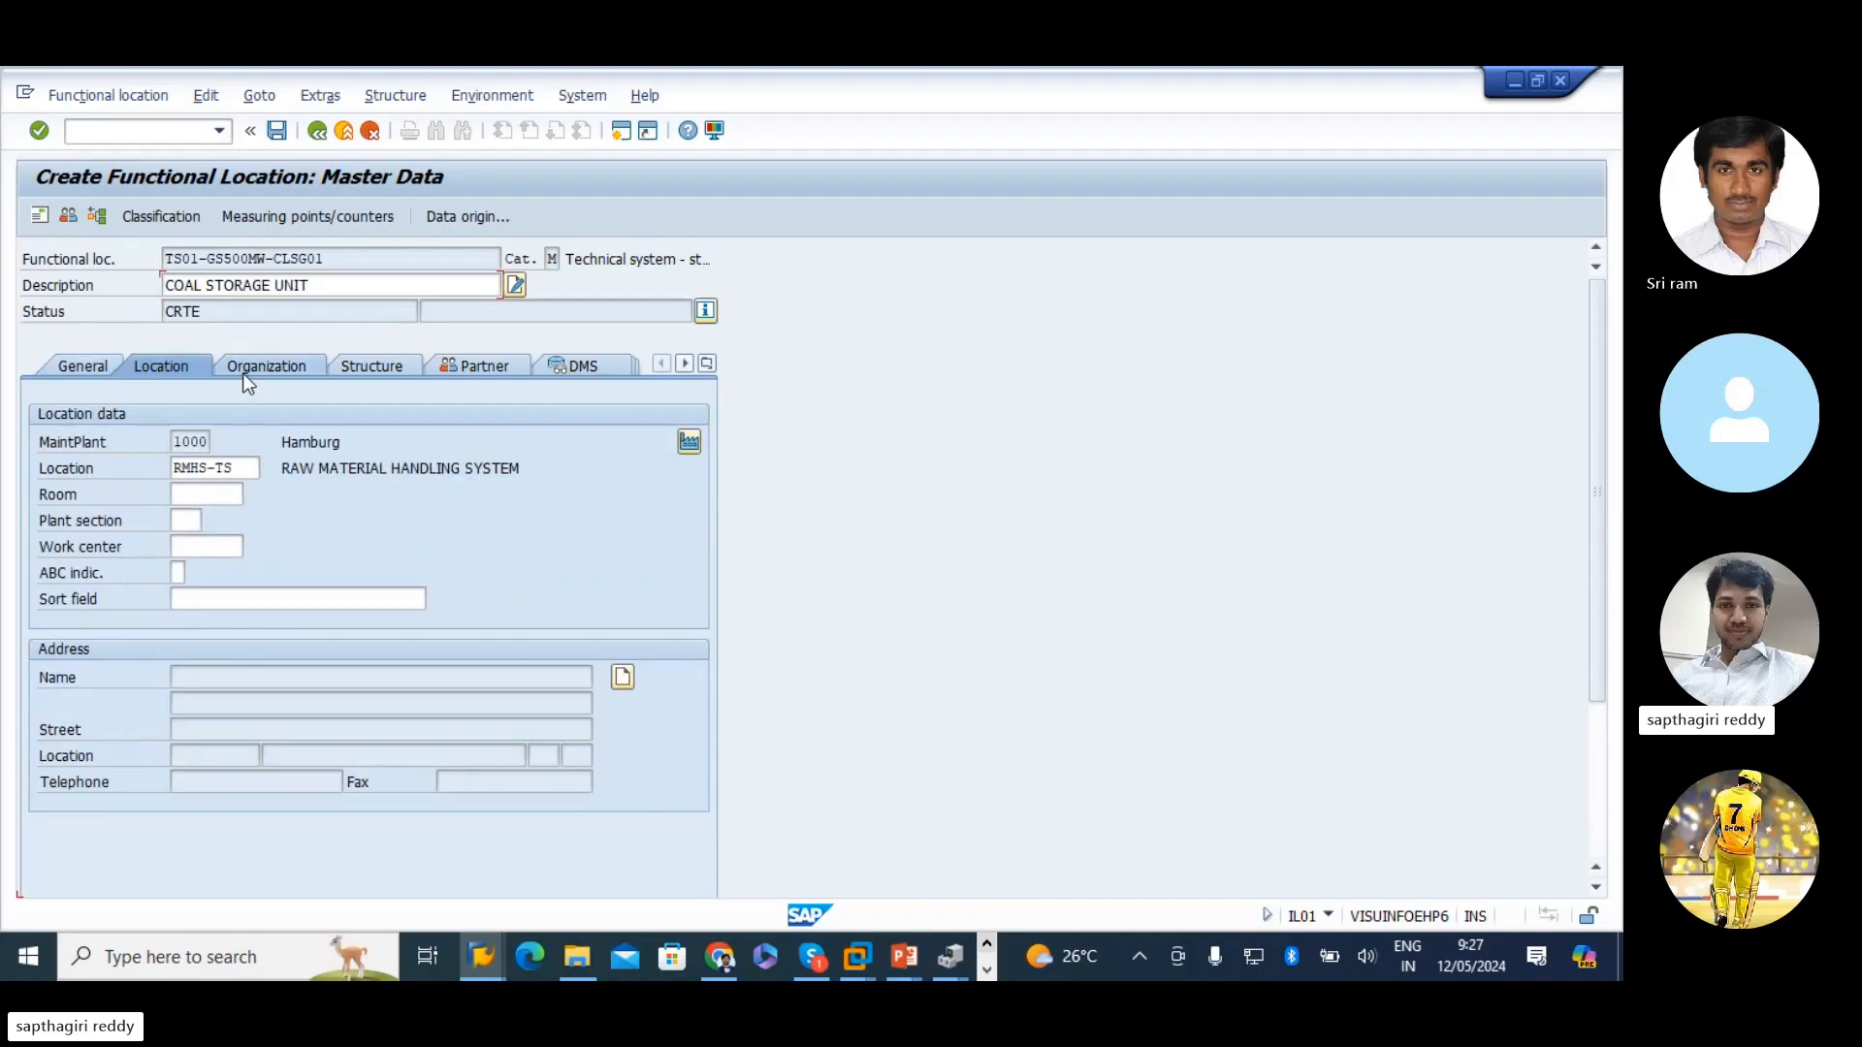
click(370, 367)
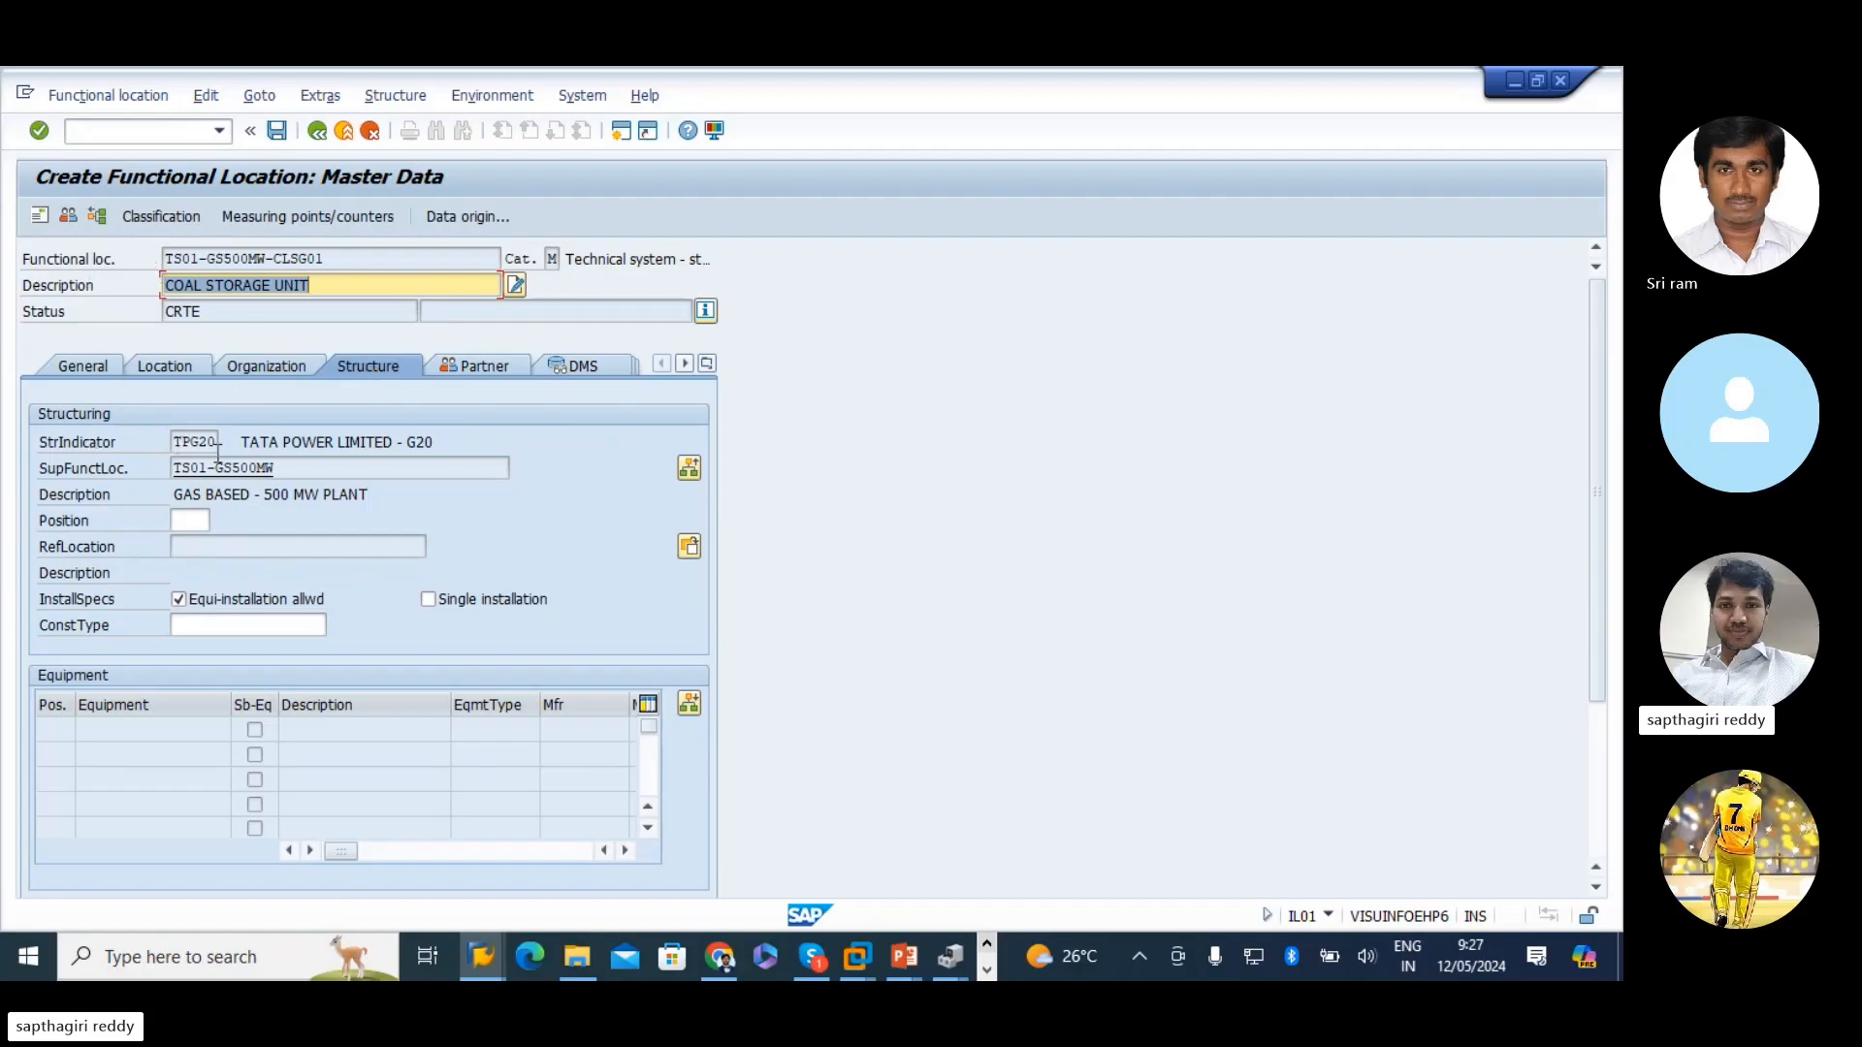
click(193, 522)
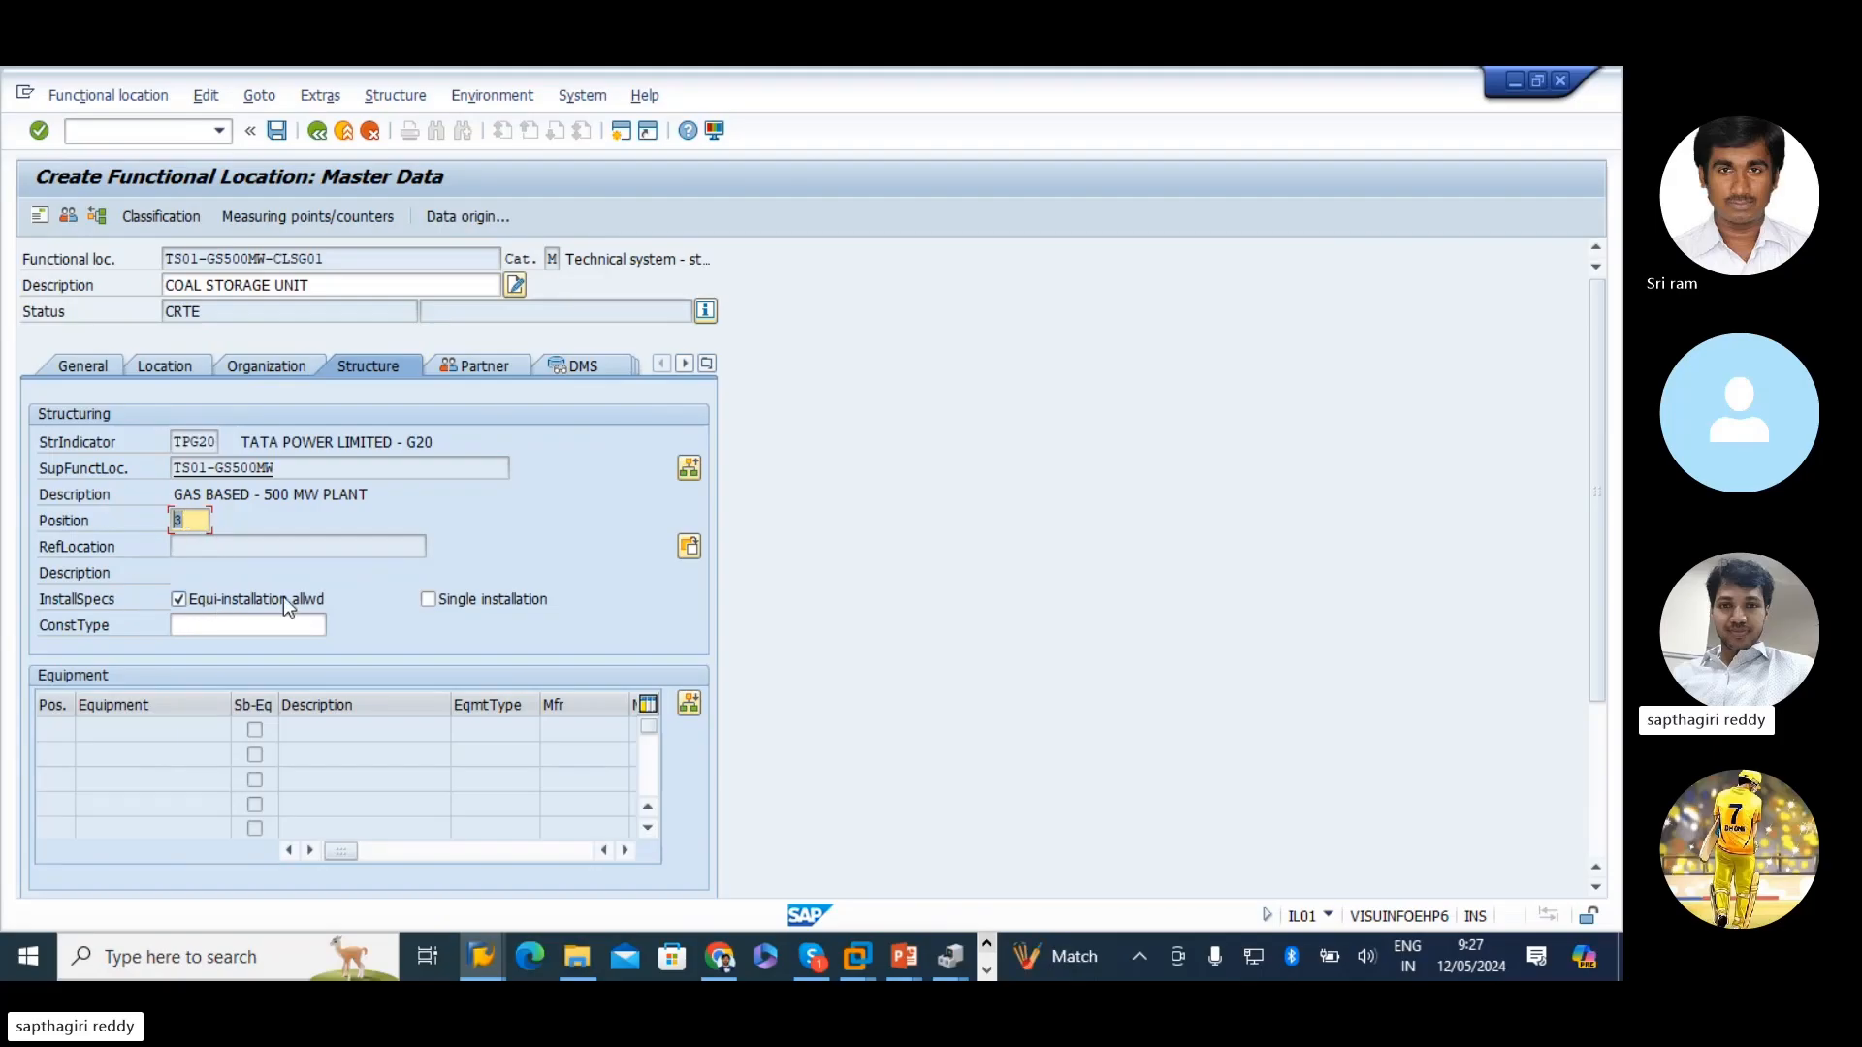
double_click(291, 467)
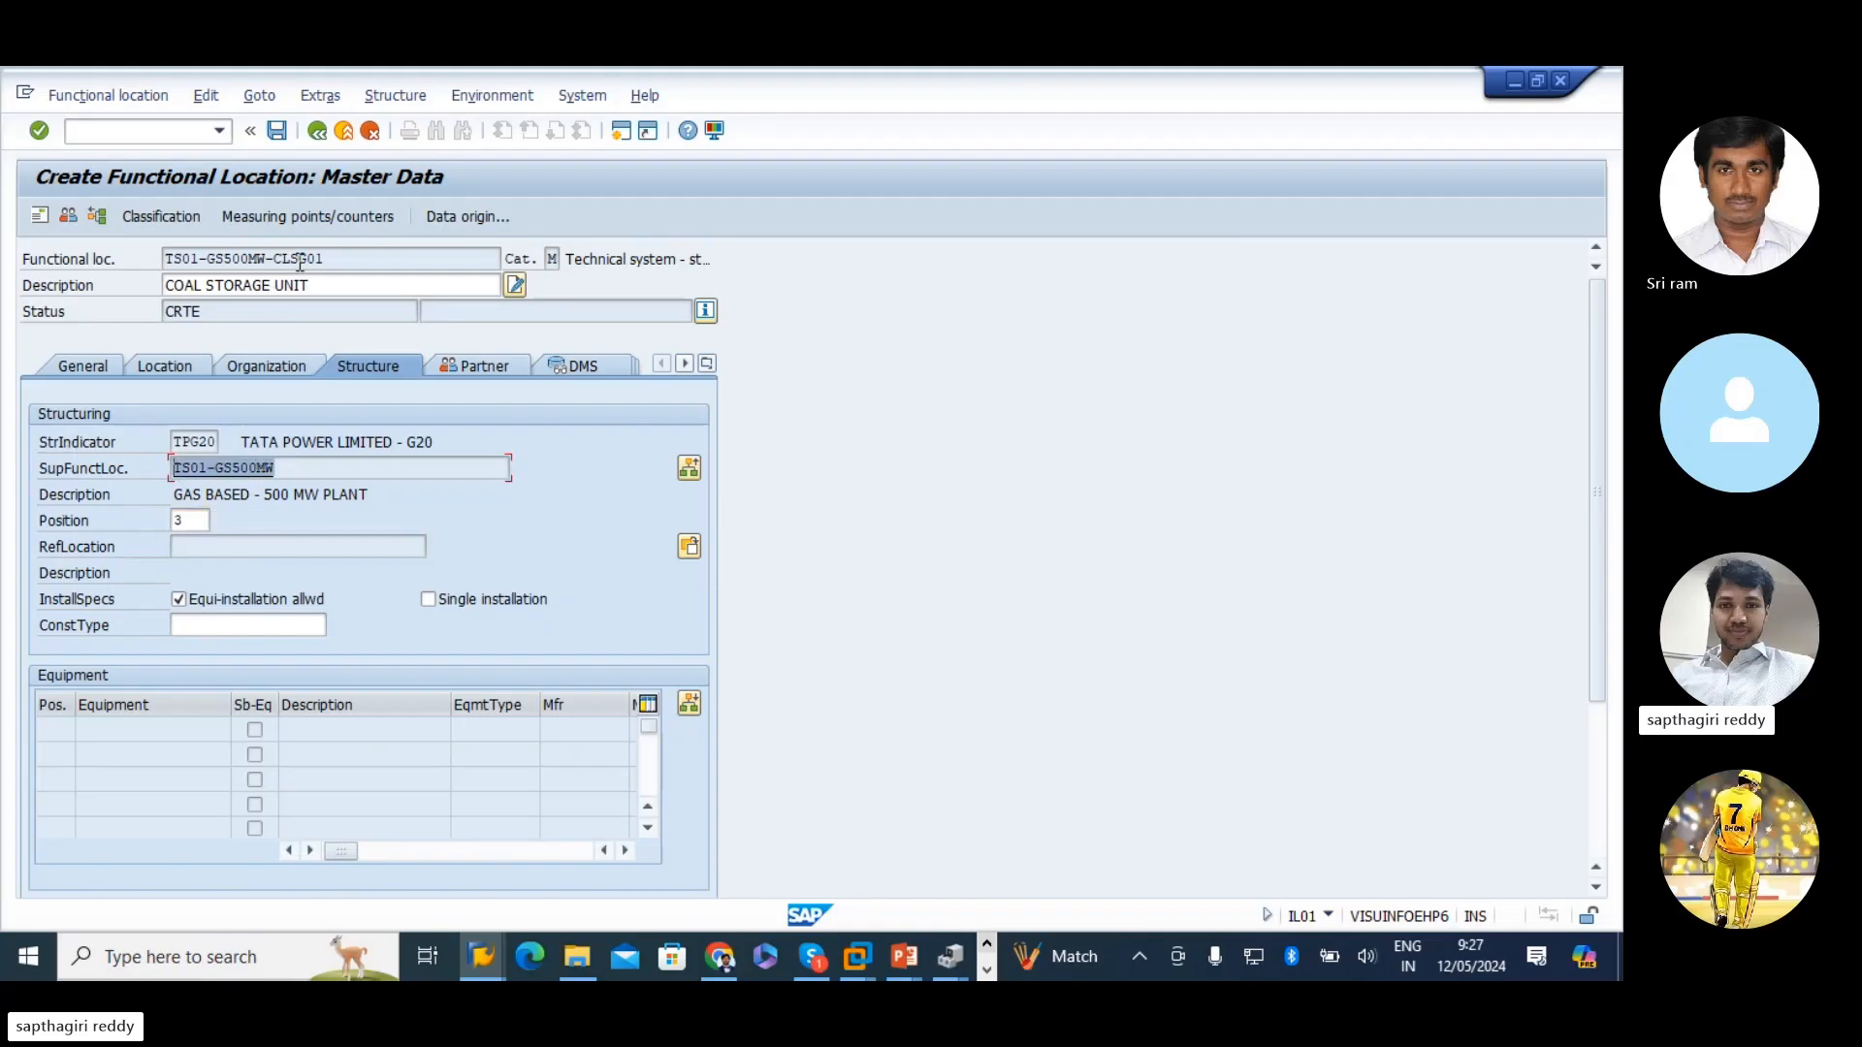
drag(269, 258, 2, 324)
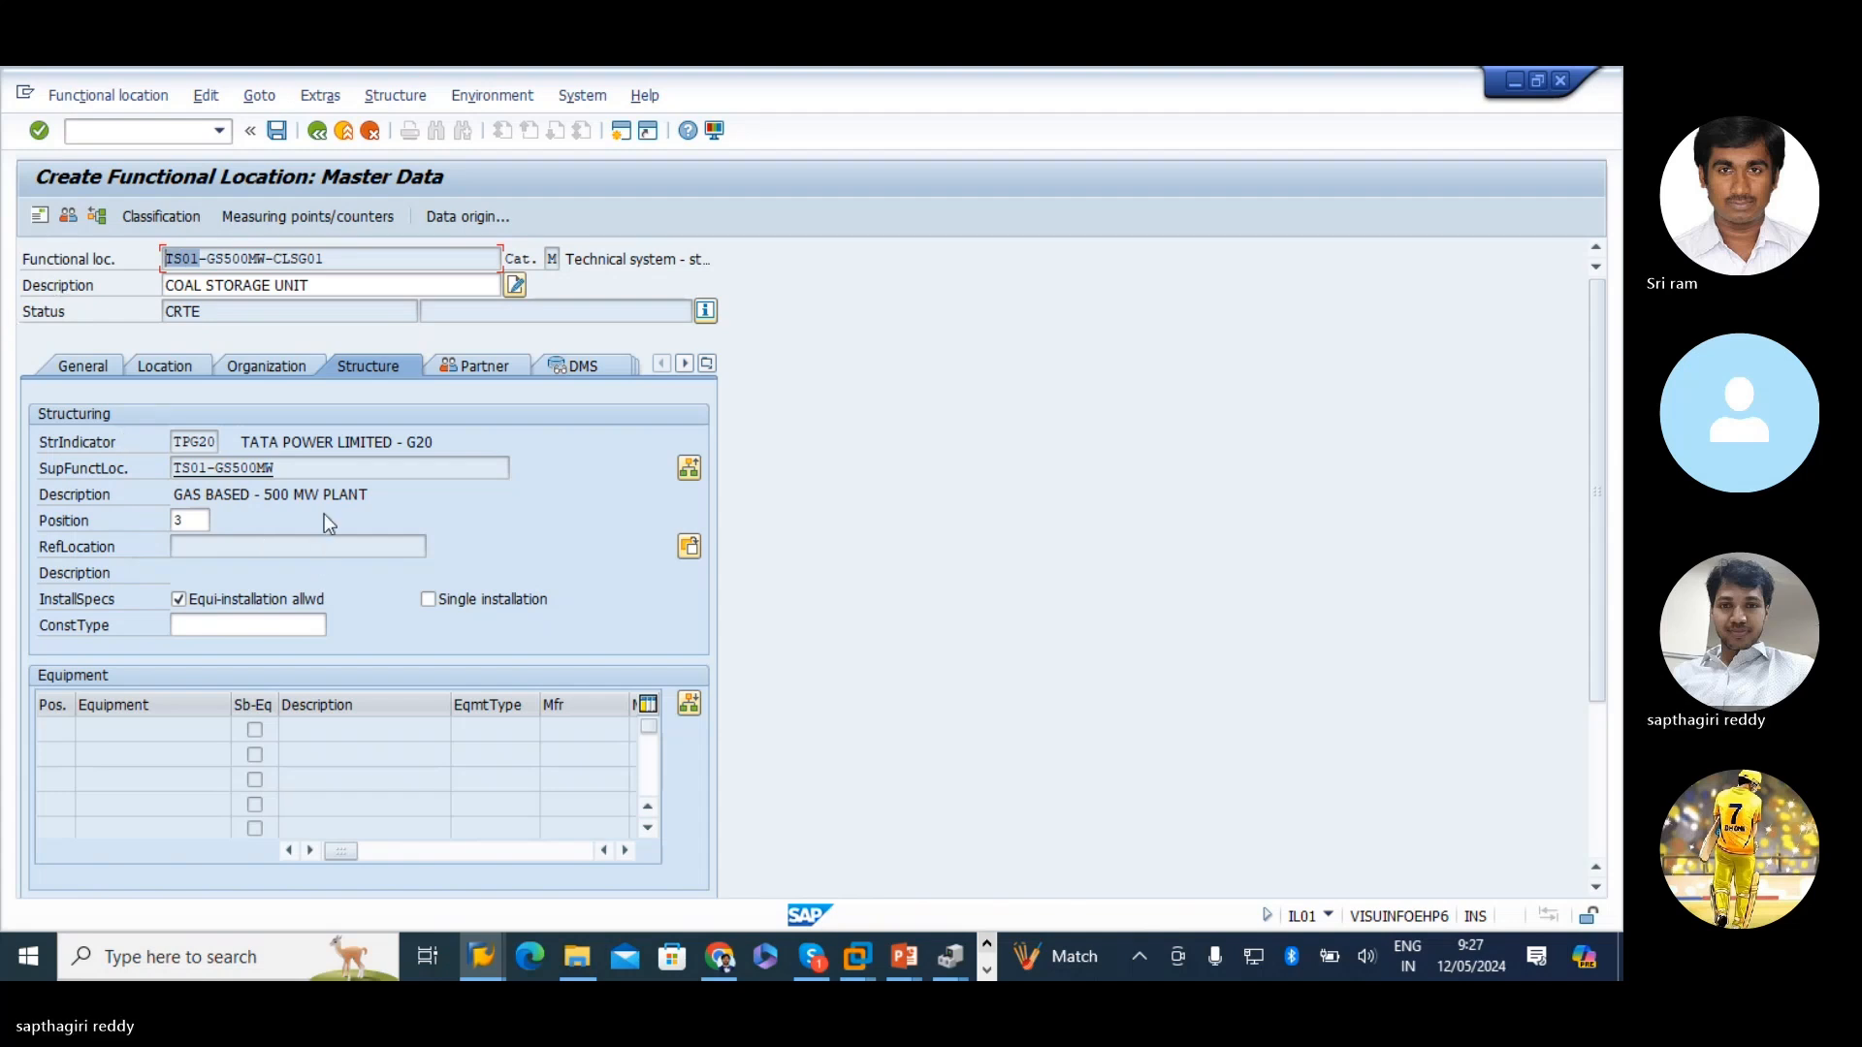
drag(291, 469, 8, 485)
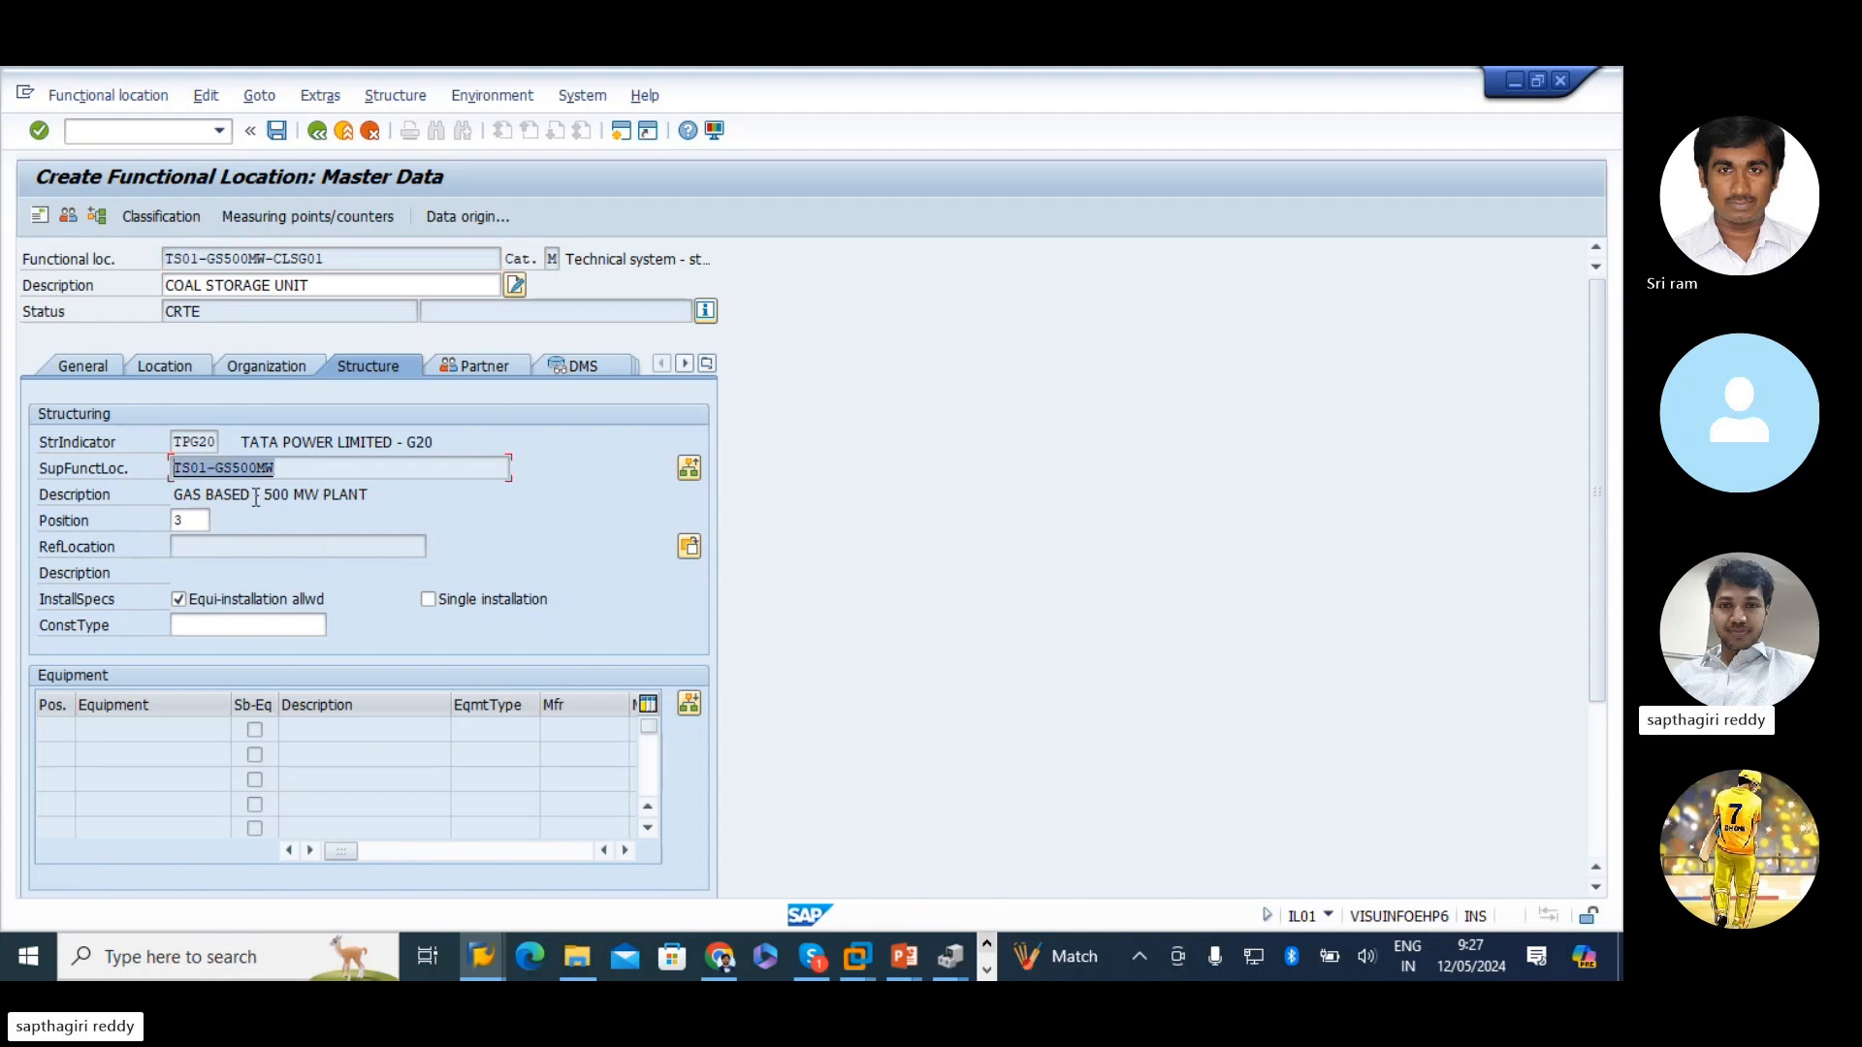
click(276, 130)
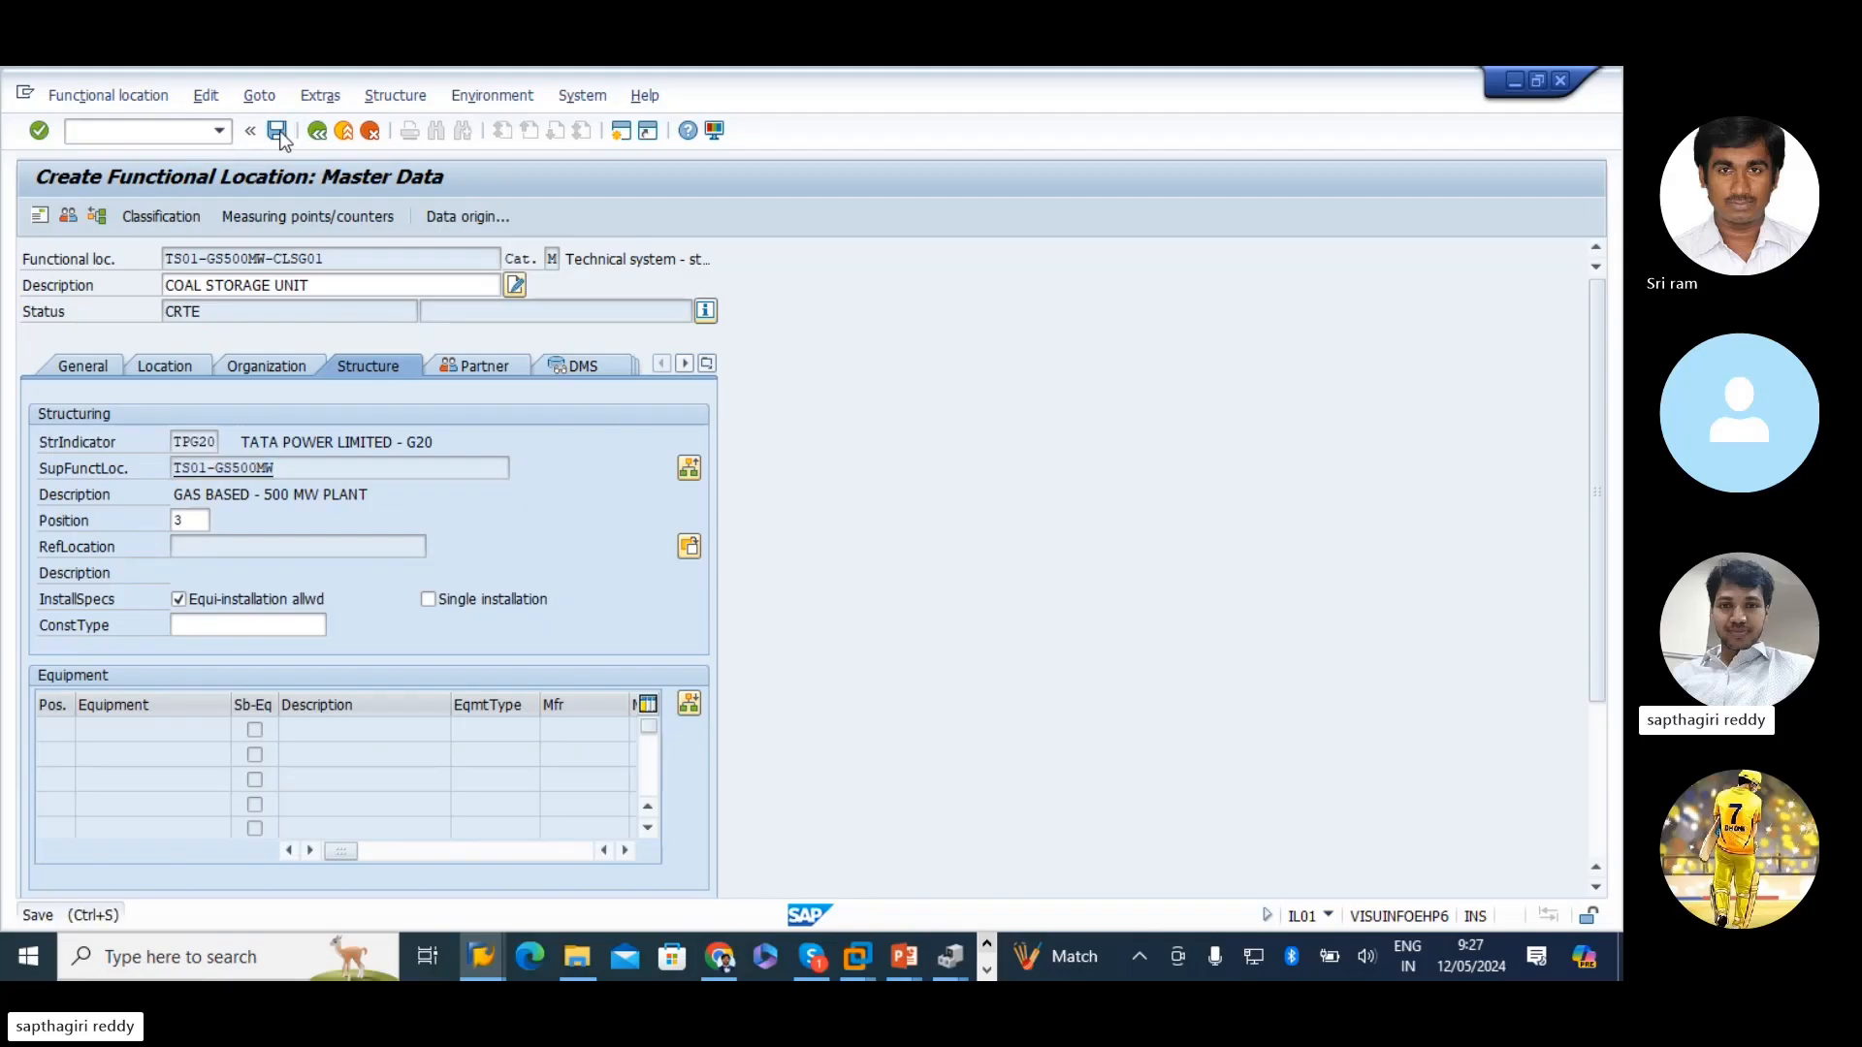
- Copy TS01-GS500MW-CLSG01-HNDUT01 from cell D13 of the Excel workbook and start a new functional location with that code in SAP
key(alt+Tab)
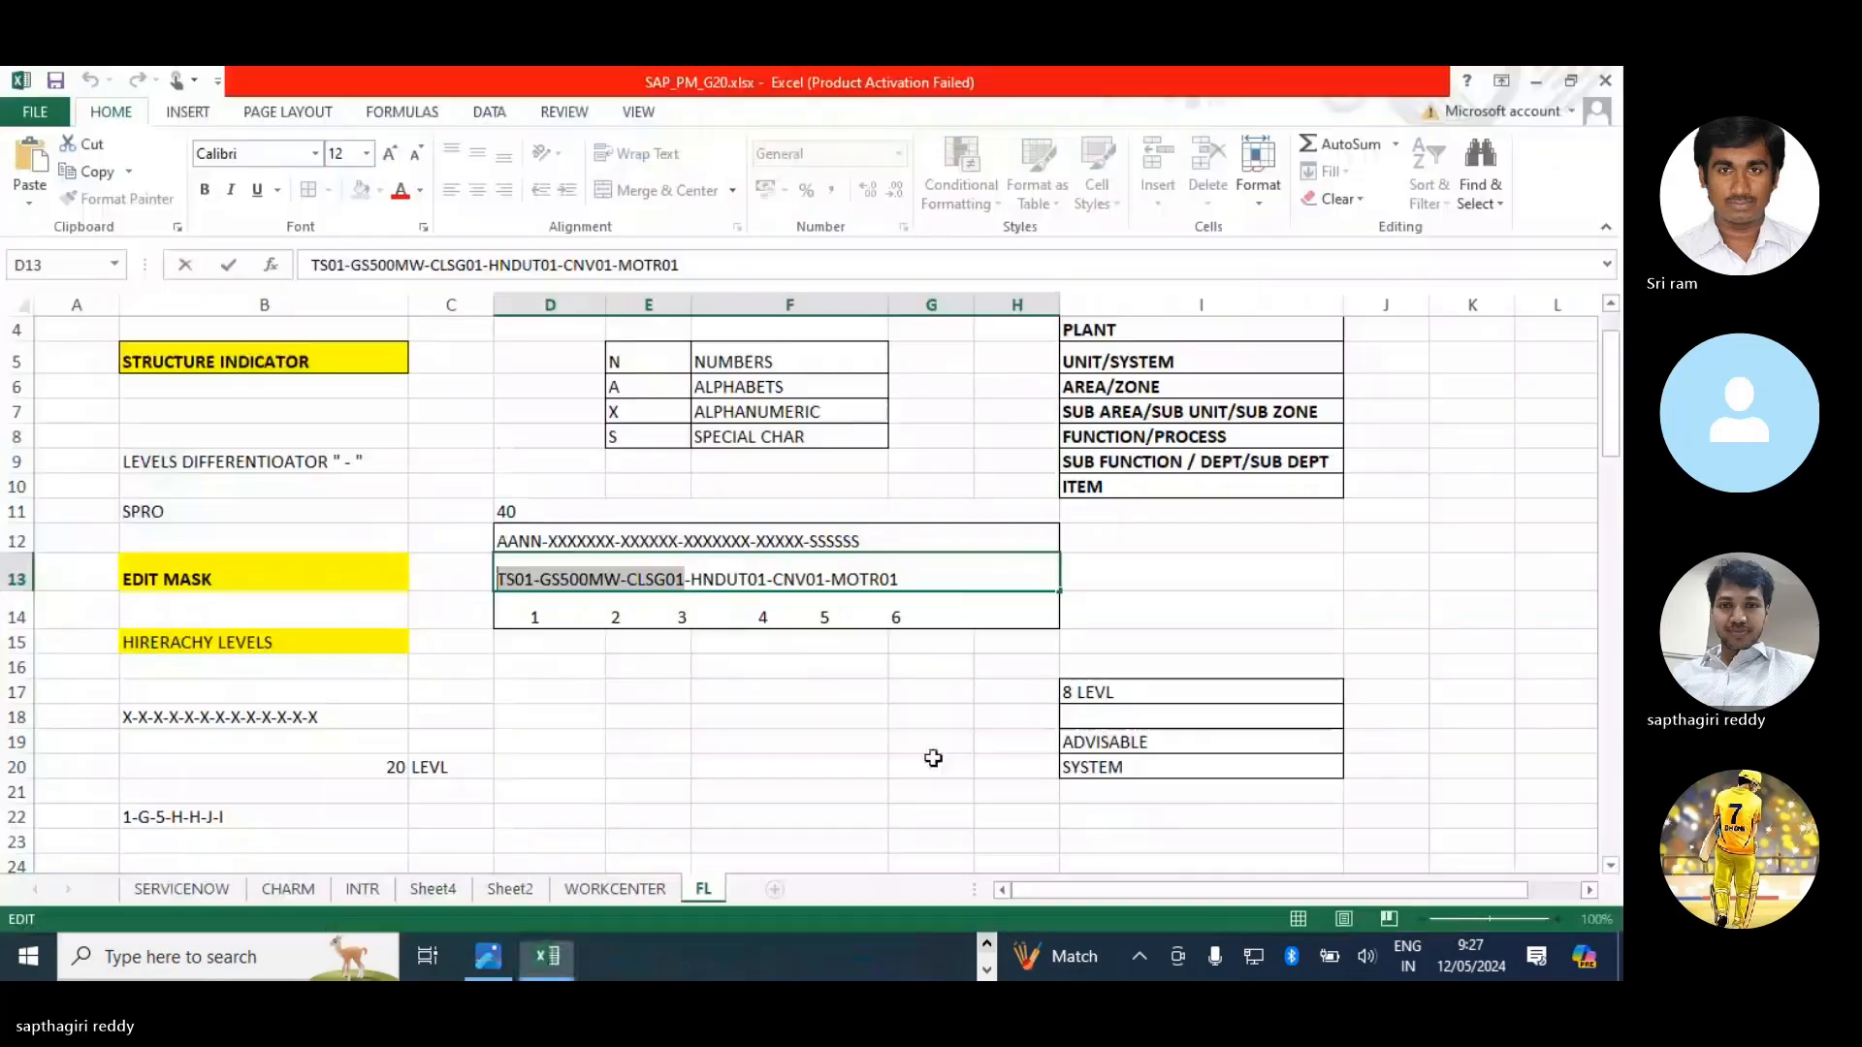
drag(737, 578, 766, 579)
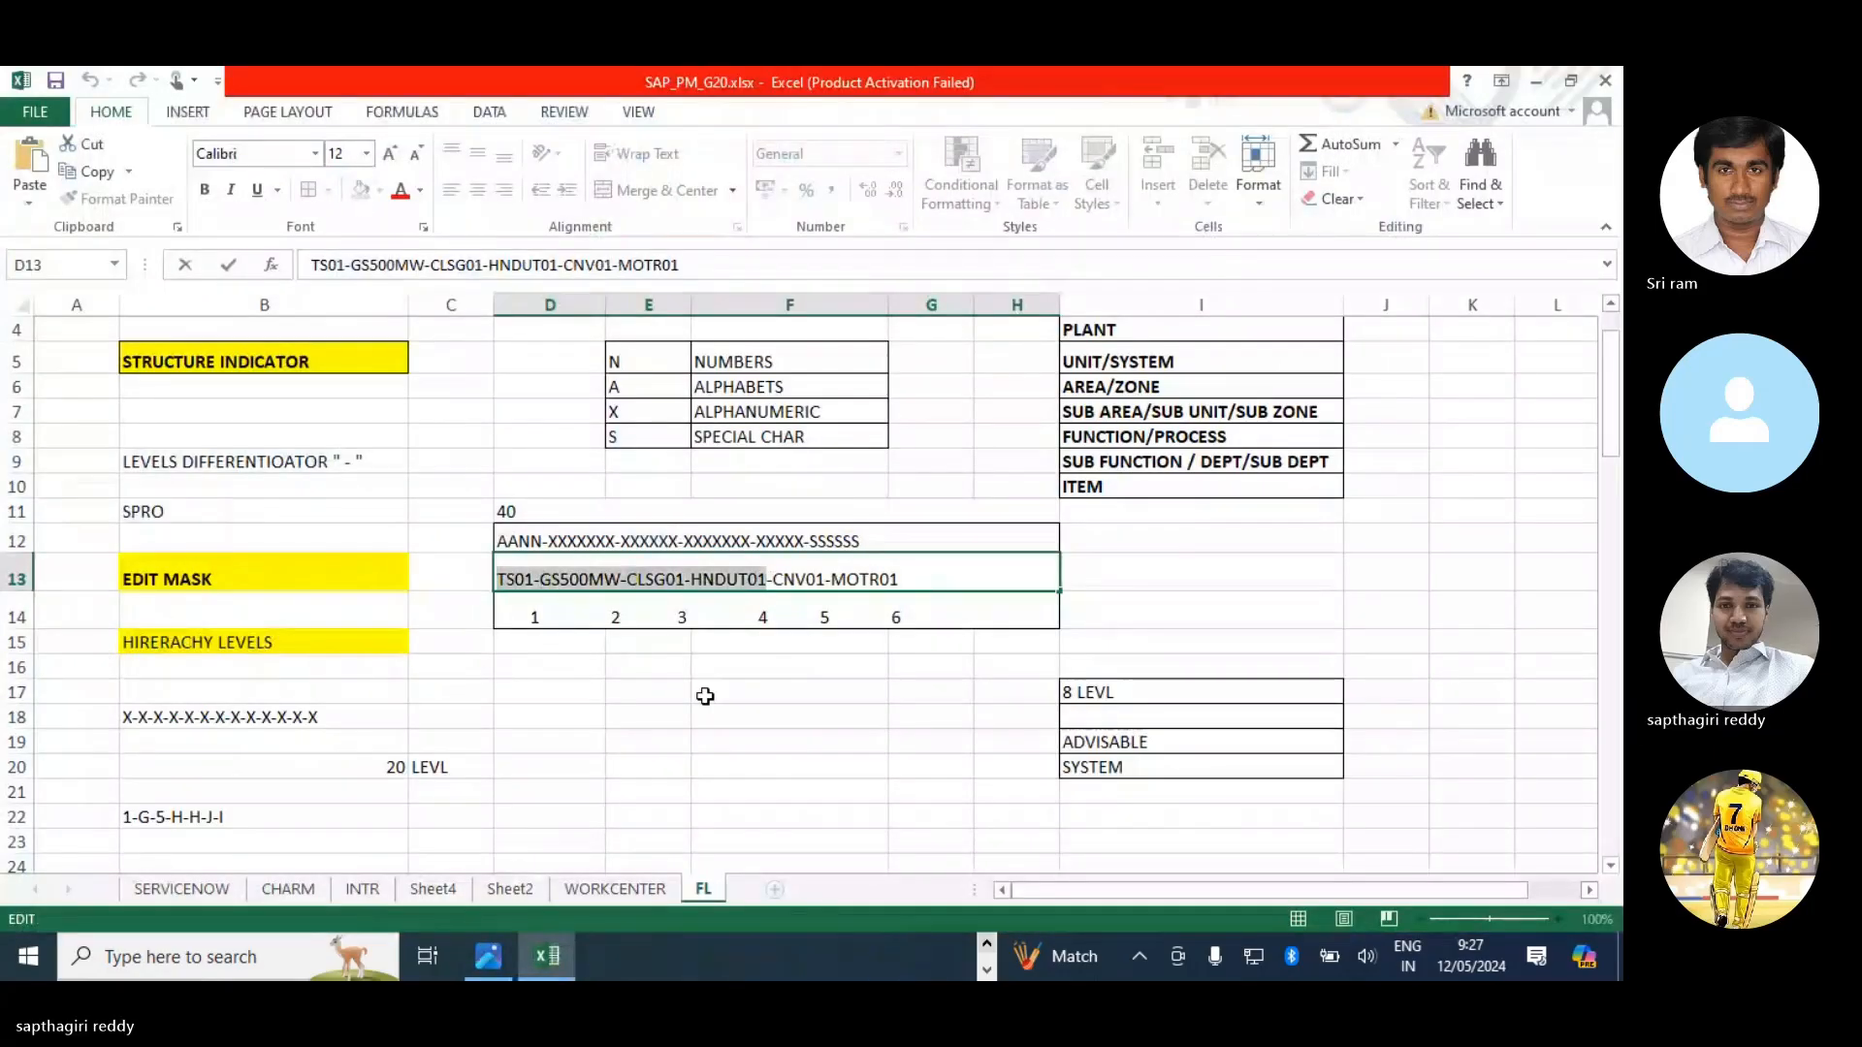
key(ctrl+c)
key(alt+Tab)
key(ctrl+v)
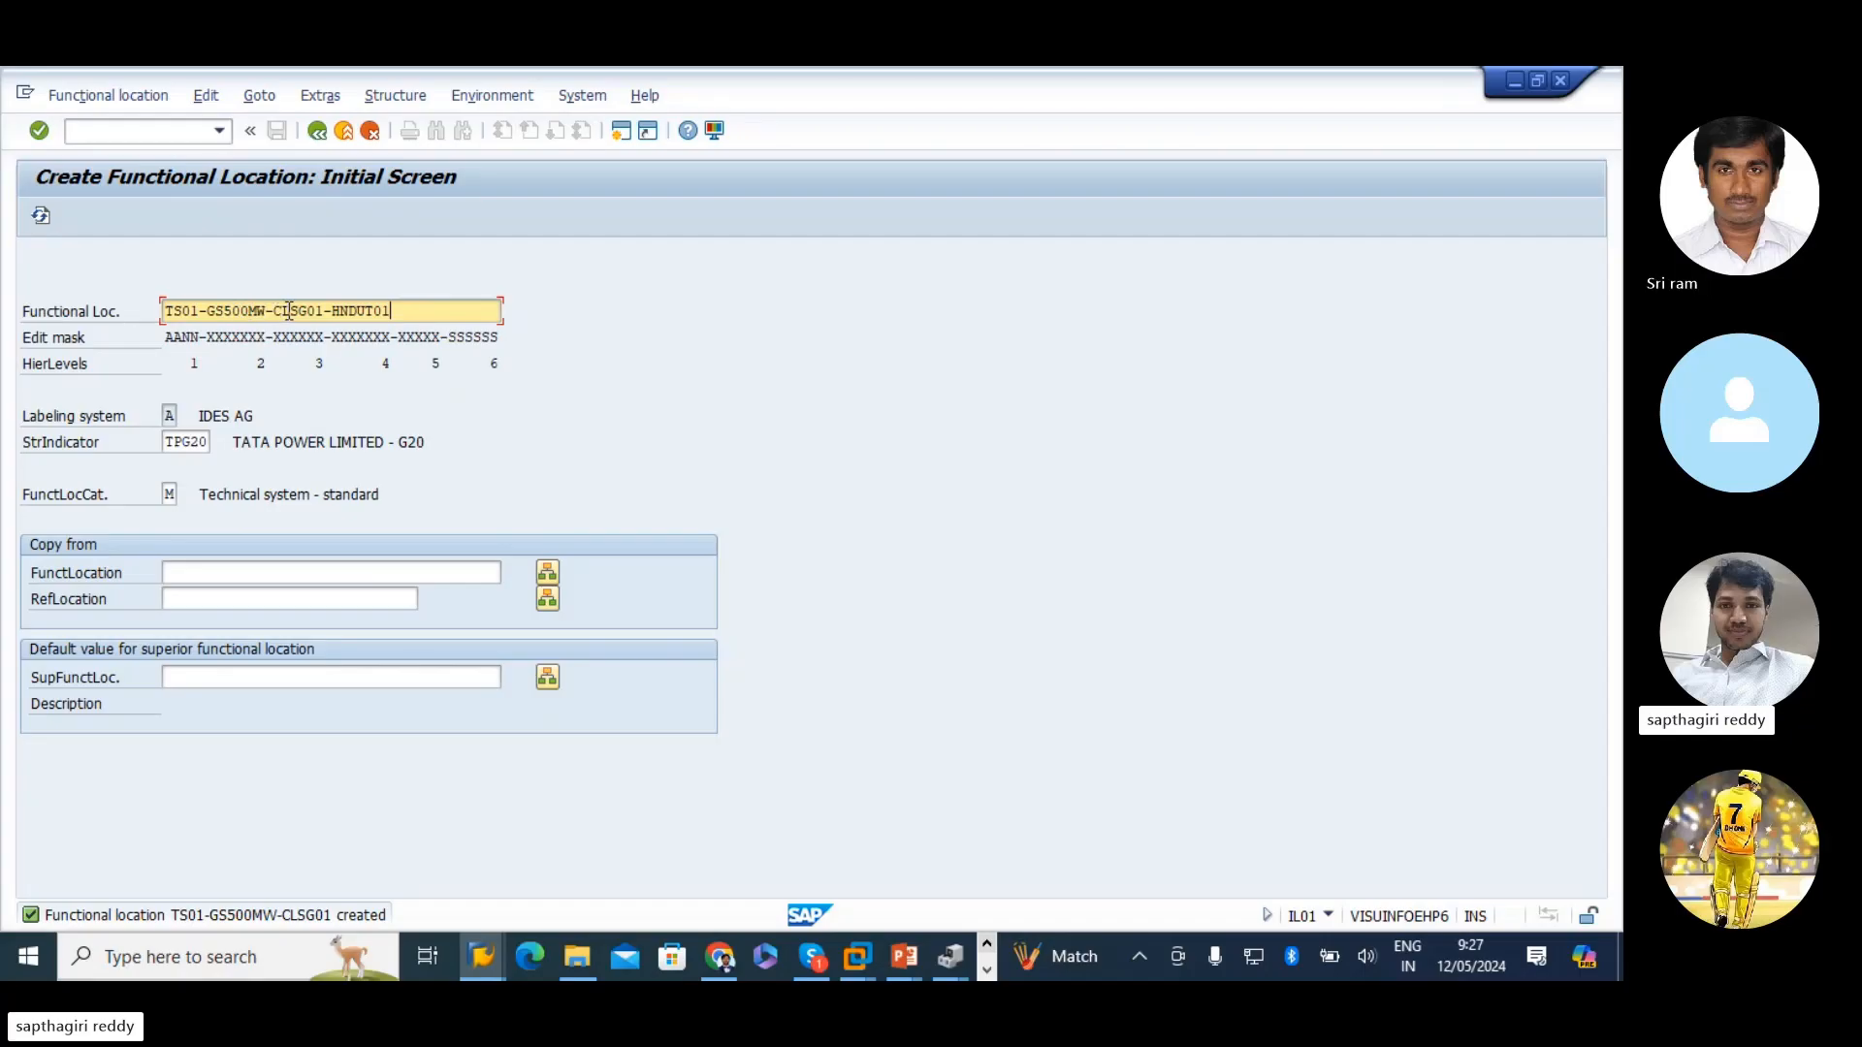
key(Return)
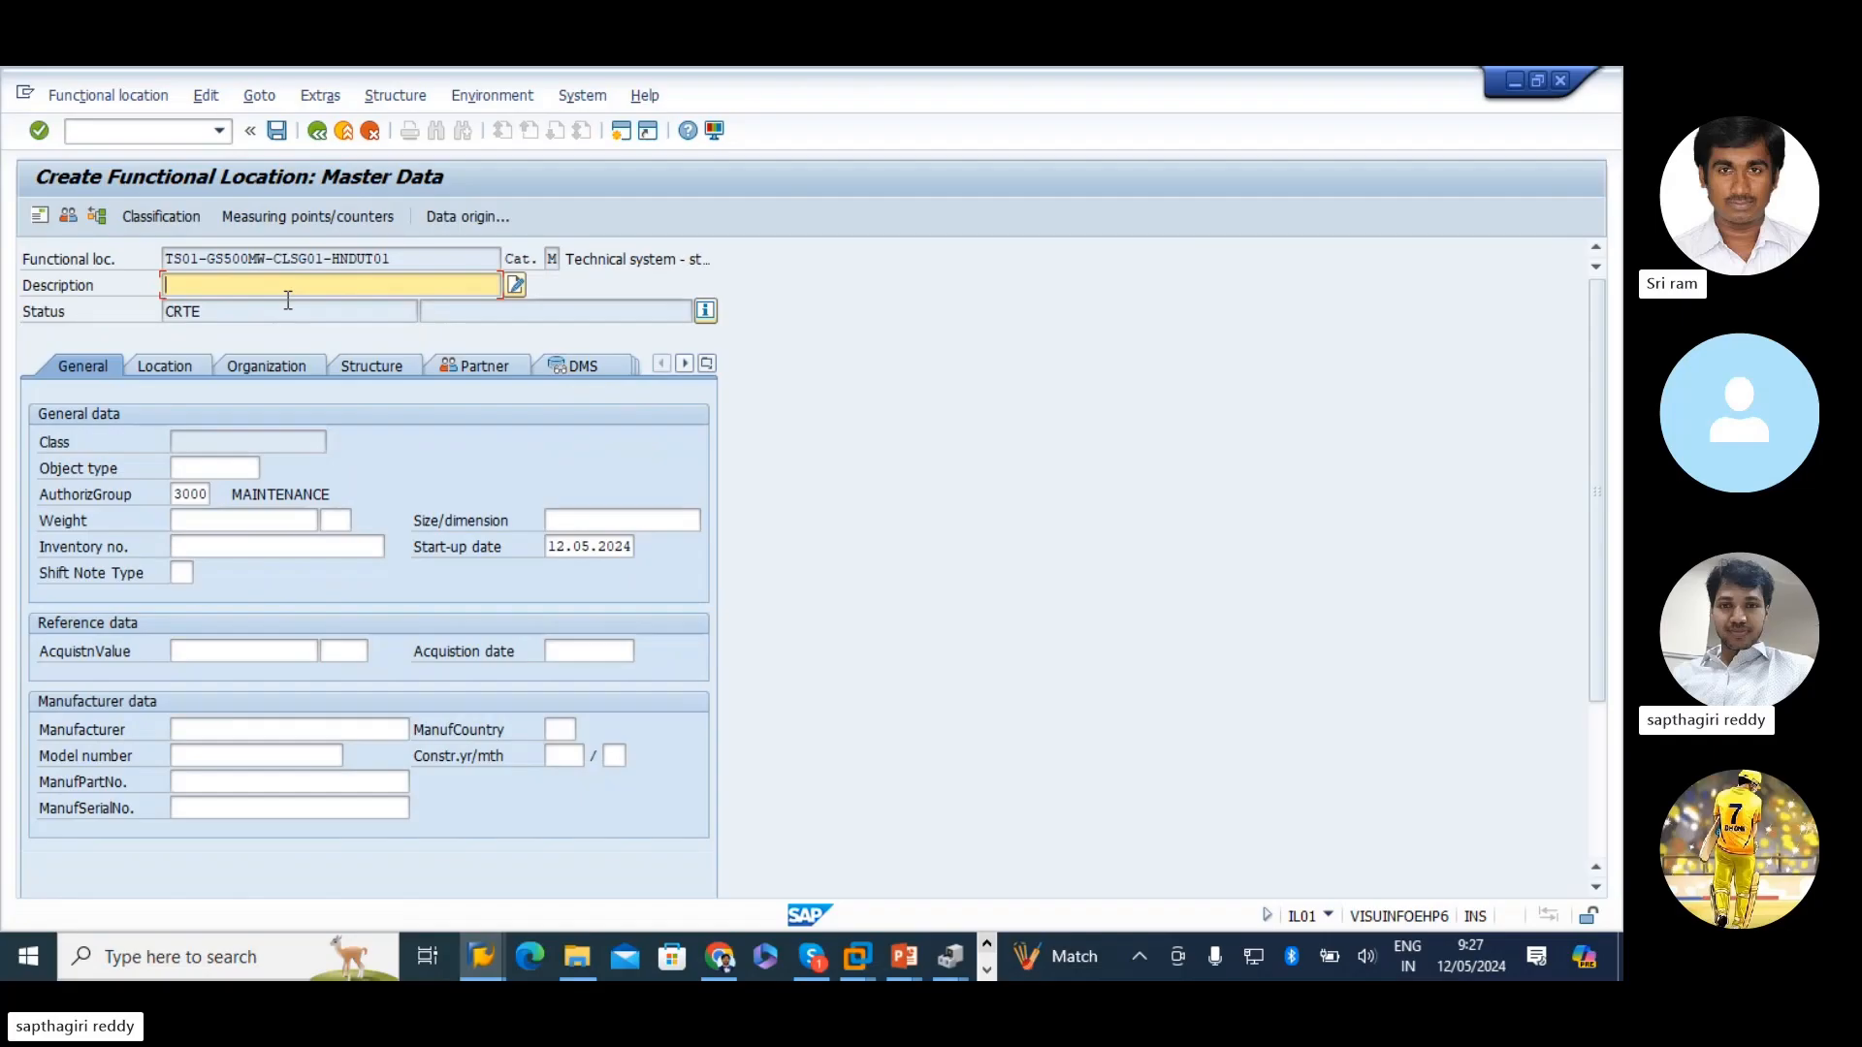
- Enter COAL HANDLING UNIT as the description of the fourth-level functional location
text(COAL H)
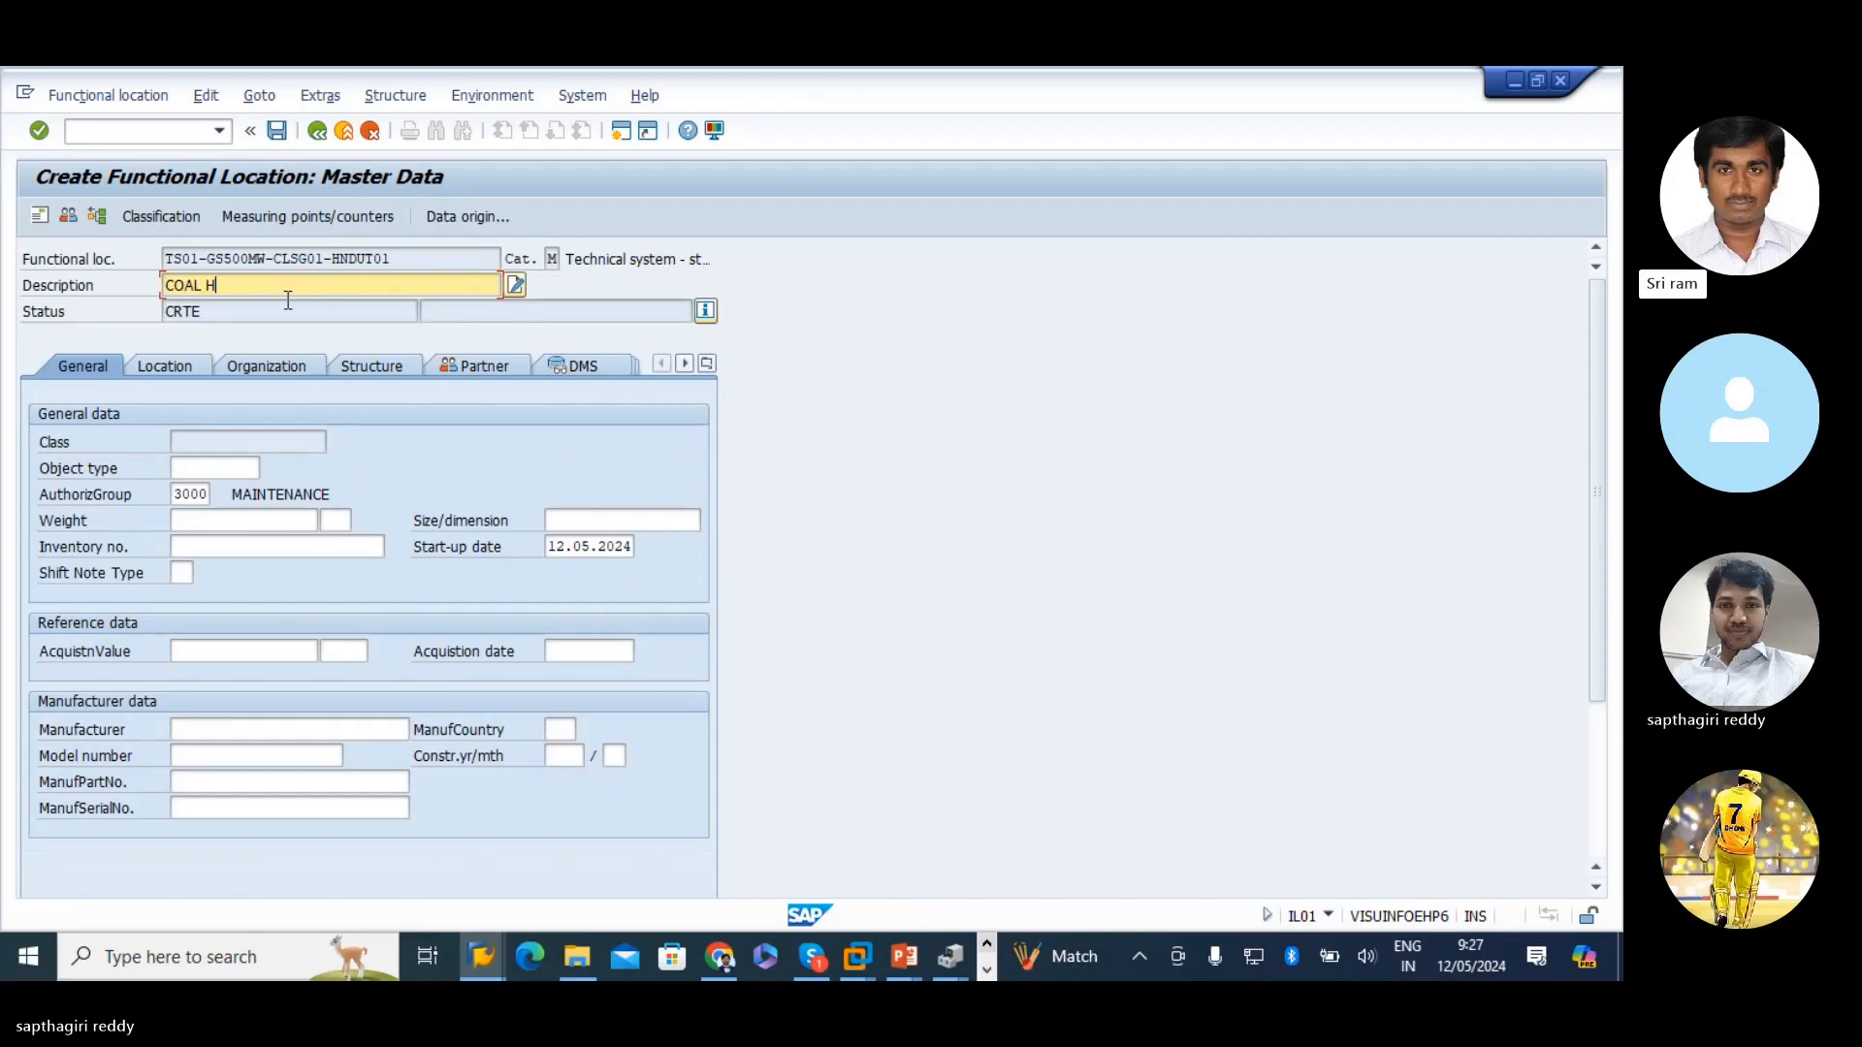
text(ANDLING)
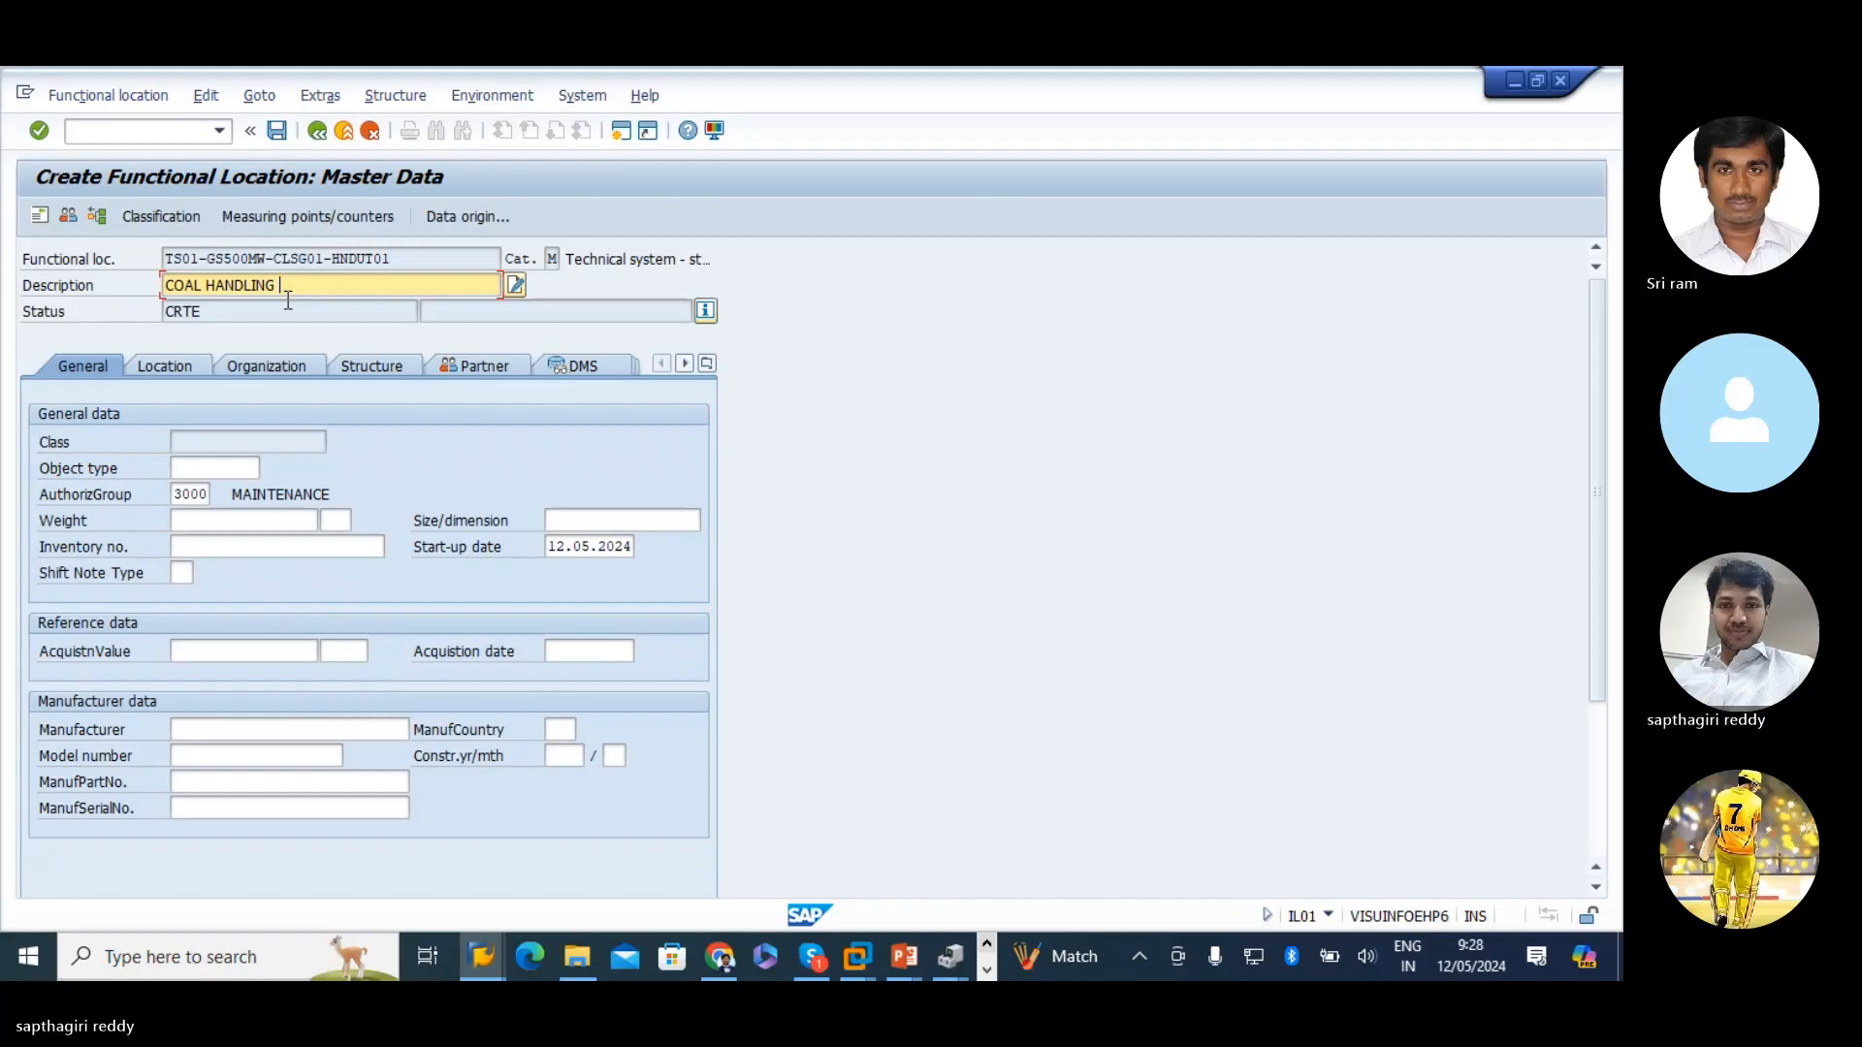
text(NG )
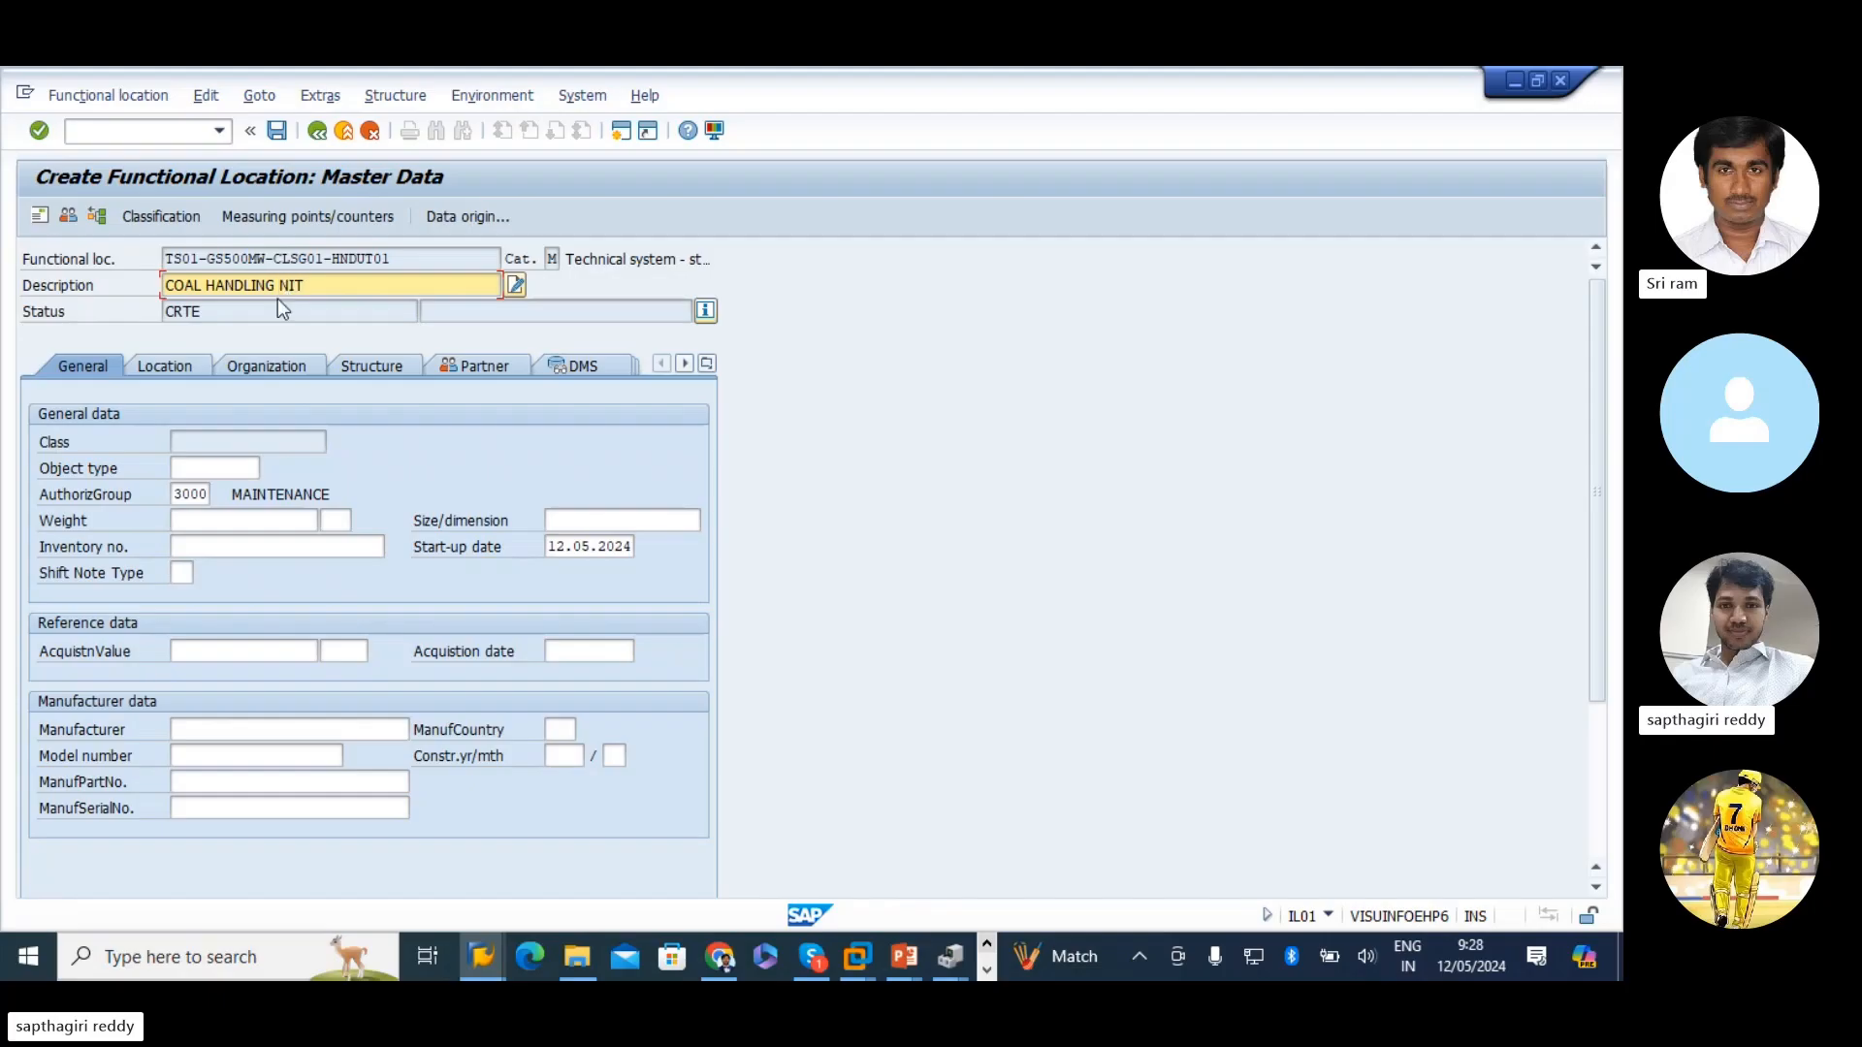
text(U)
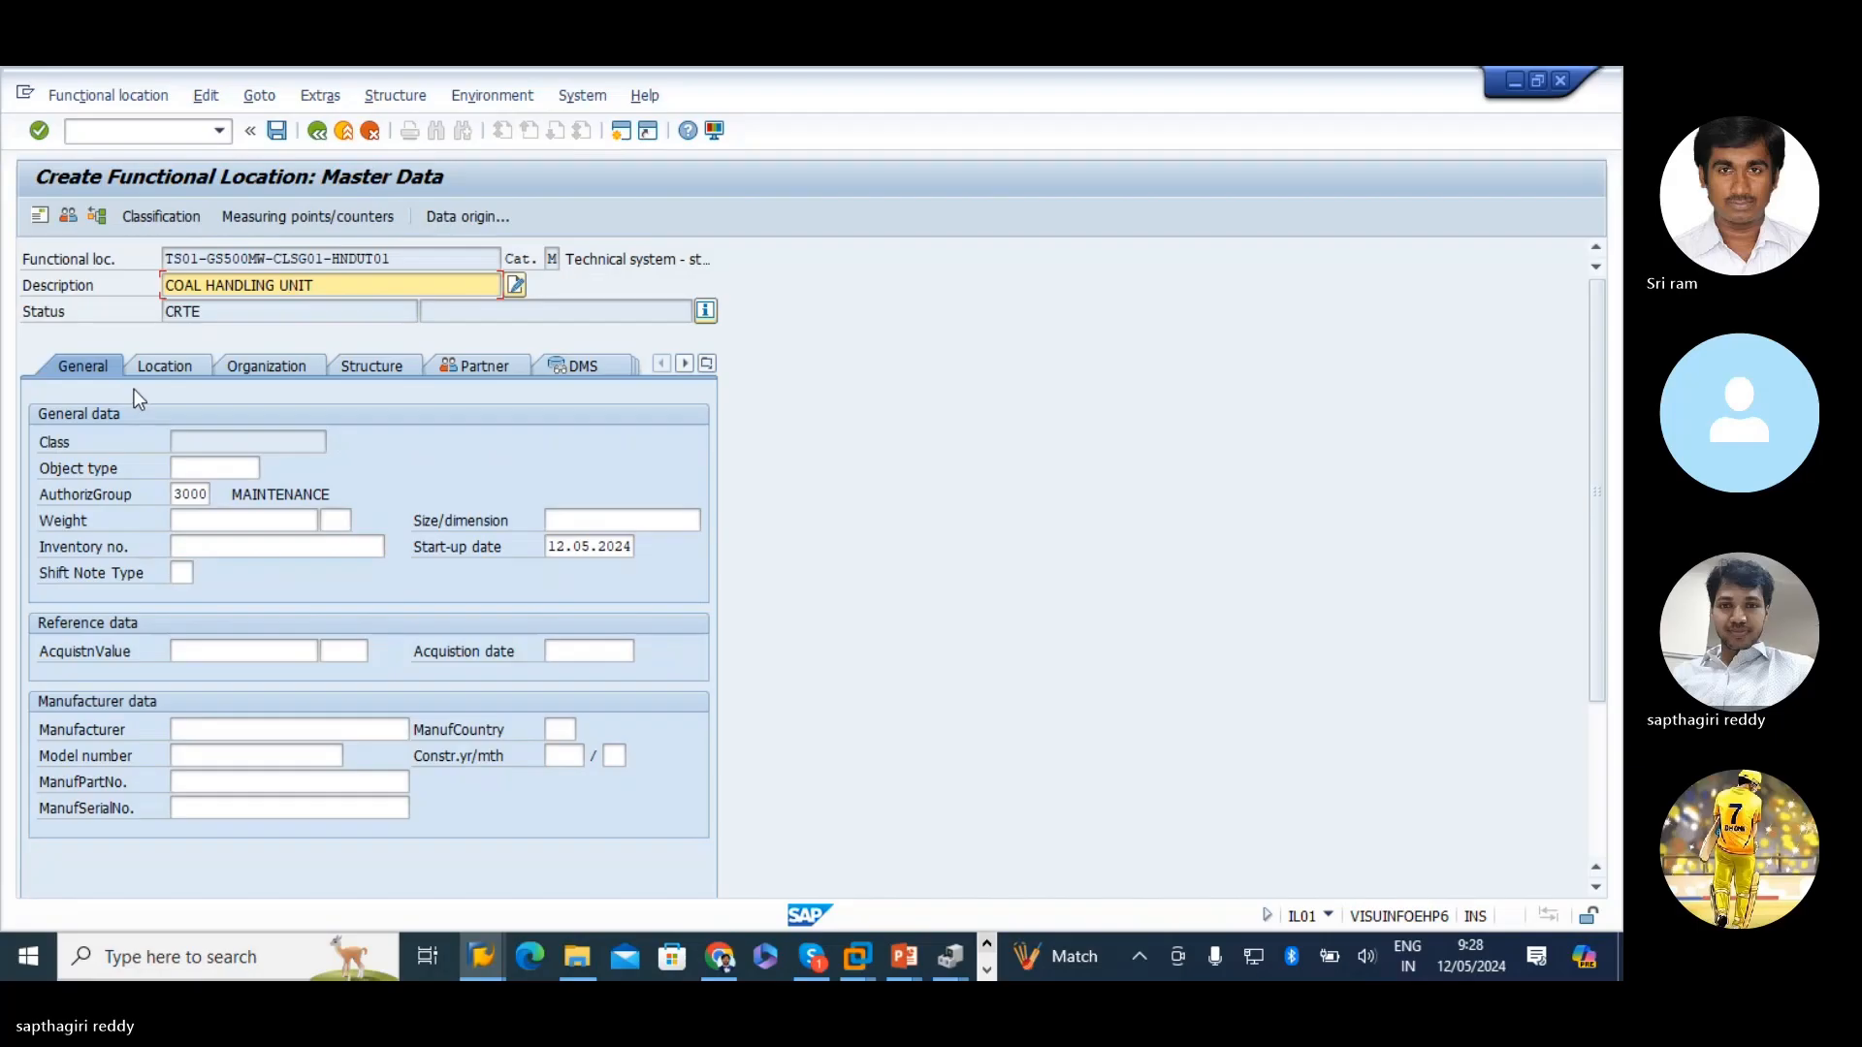
drag(346, 288, 5, 306)
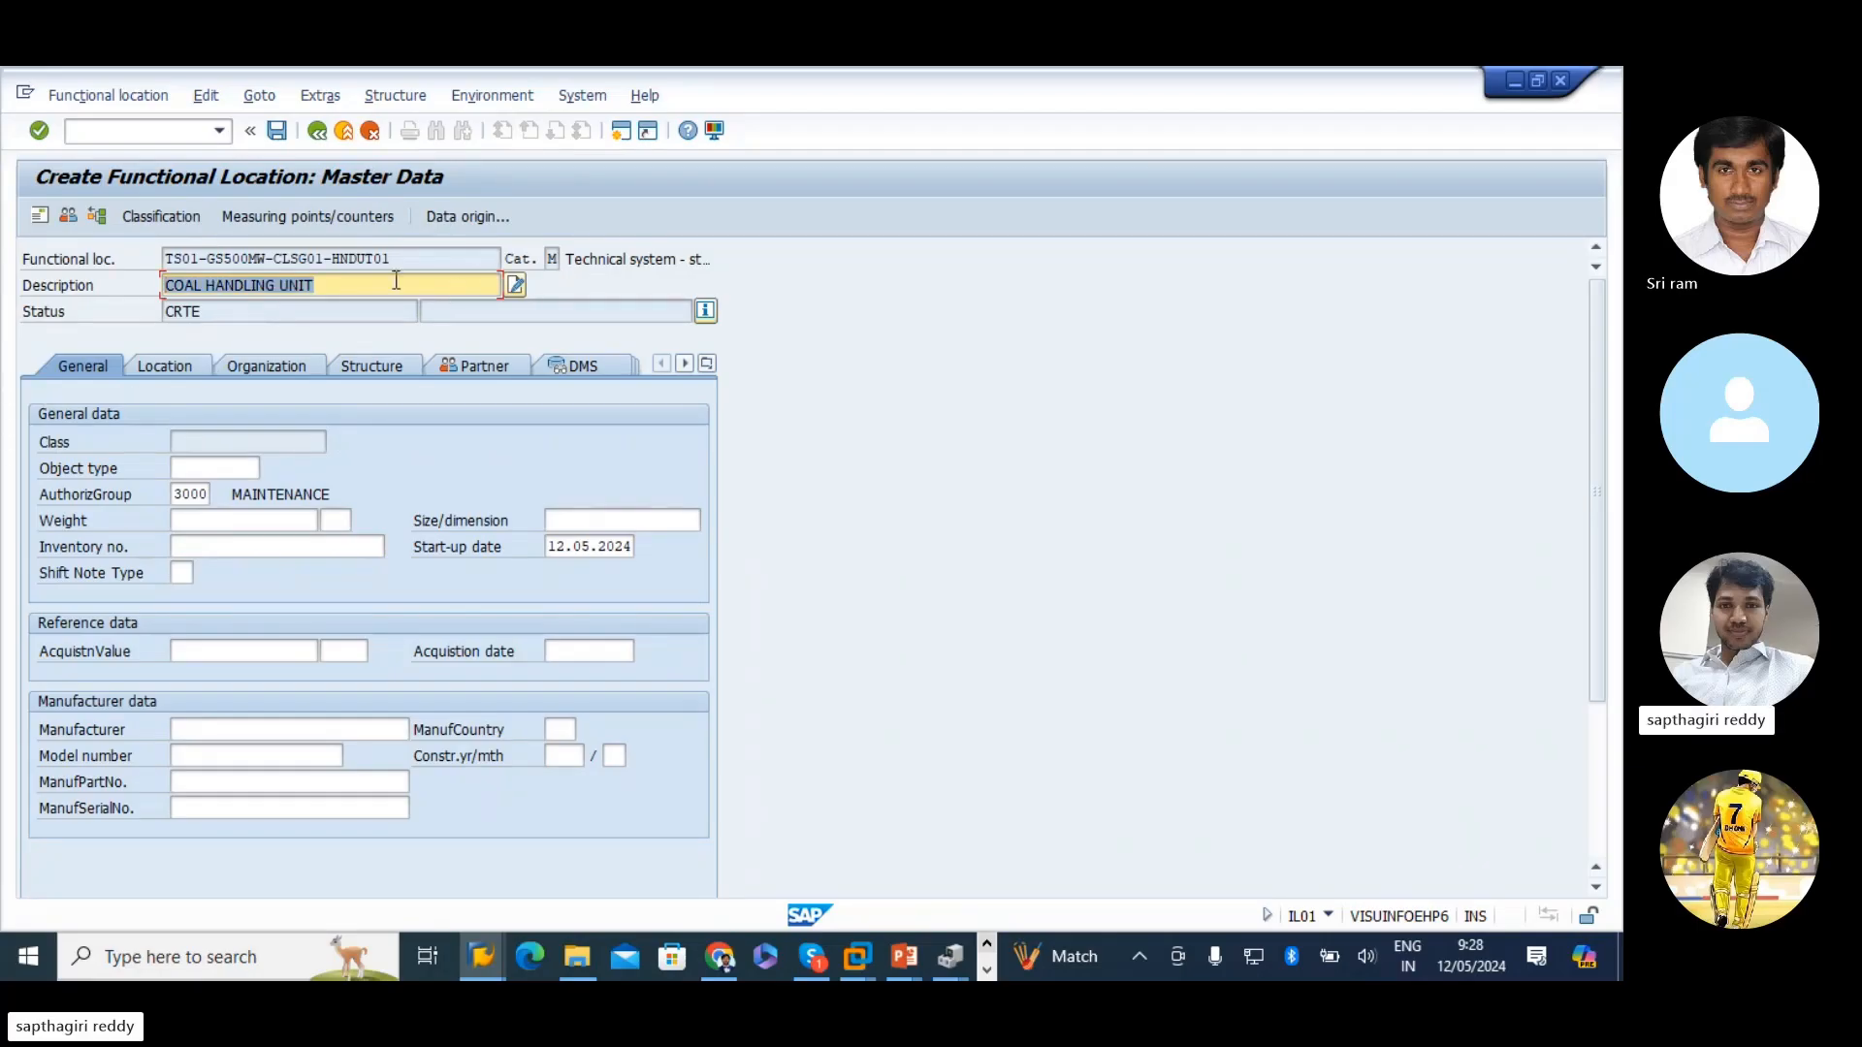
- Check the coal handling unit's location and organization data, and set its position to 4 in the structure data
click(172, 373)
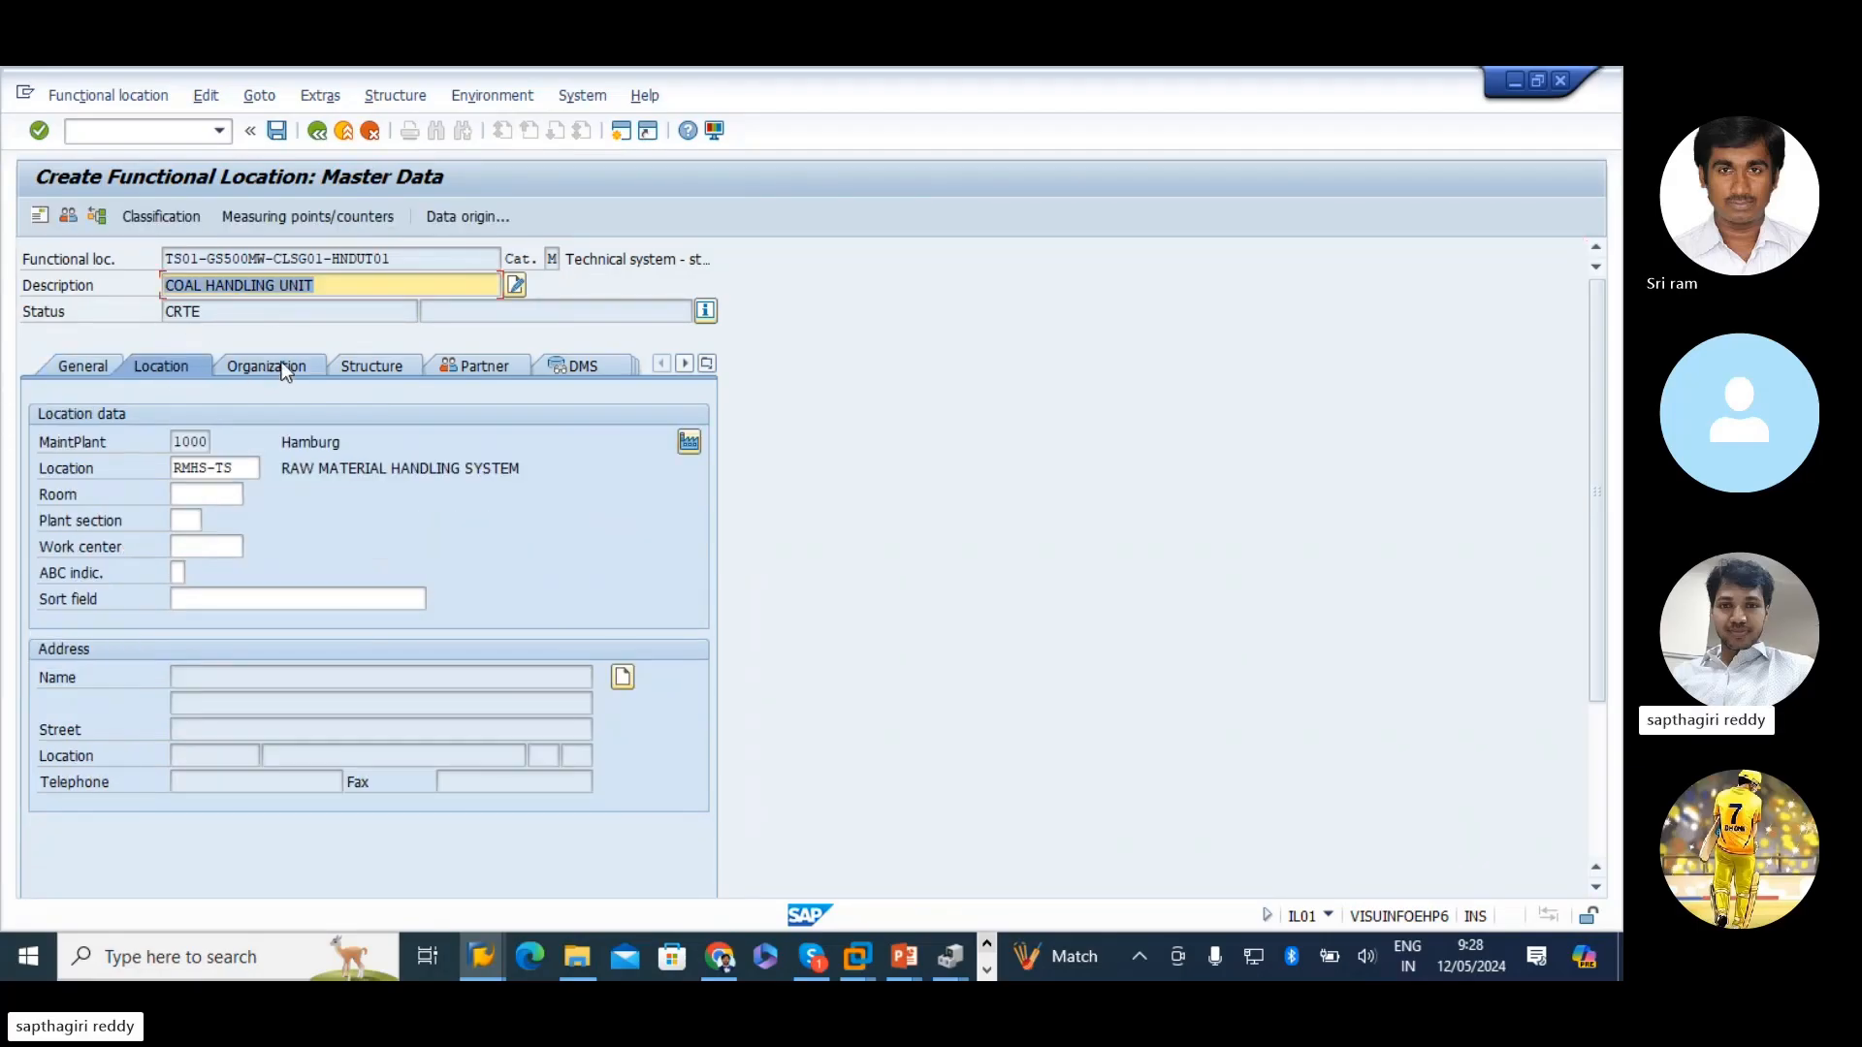
click(272, 365)
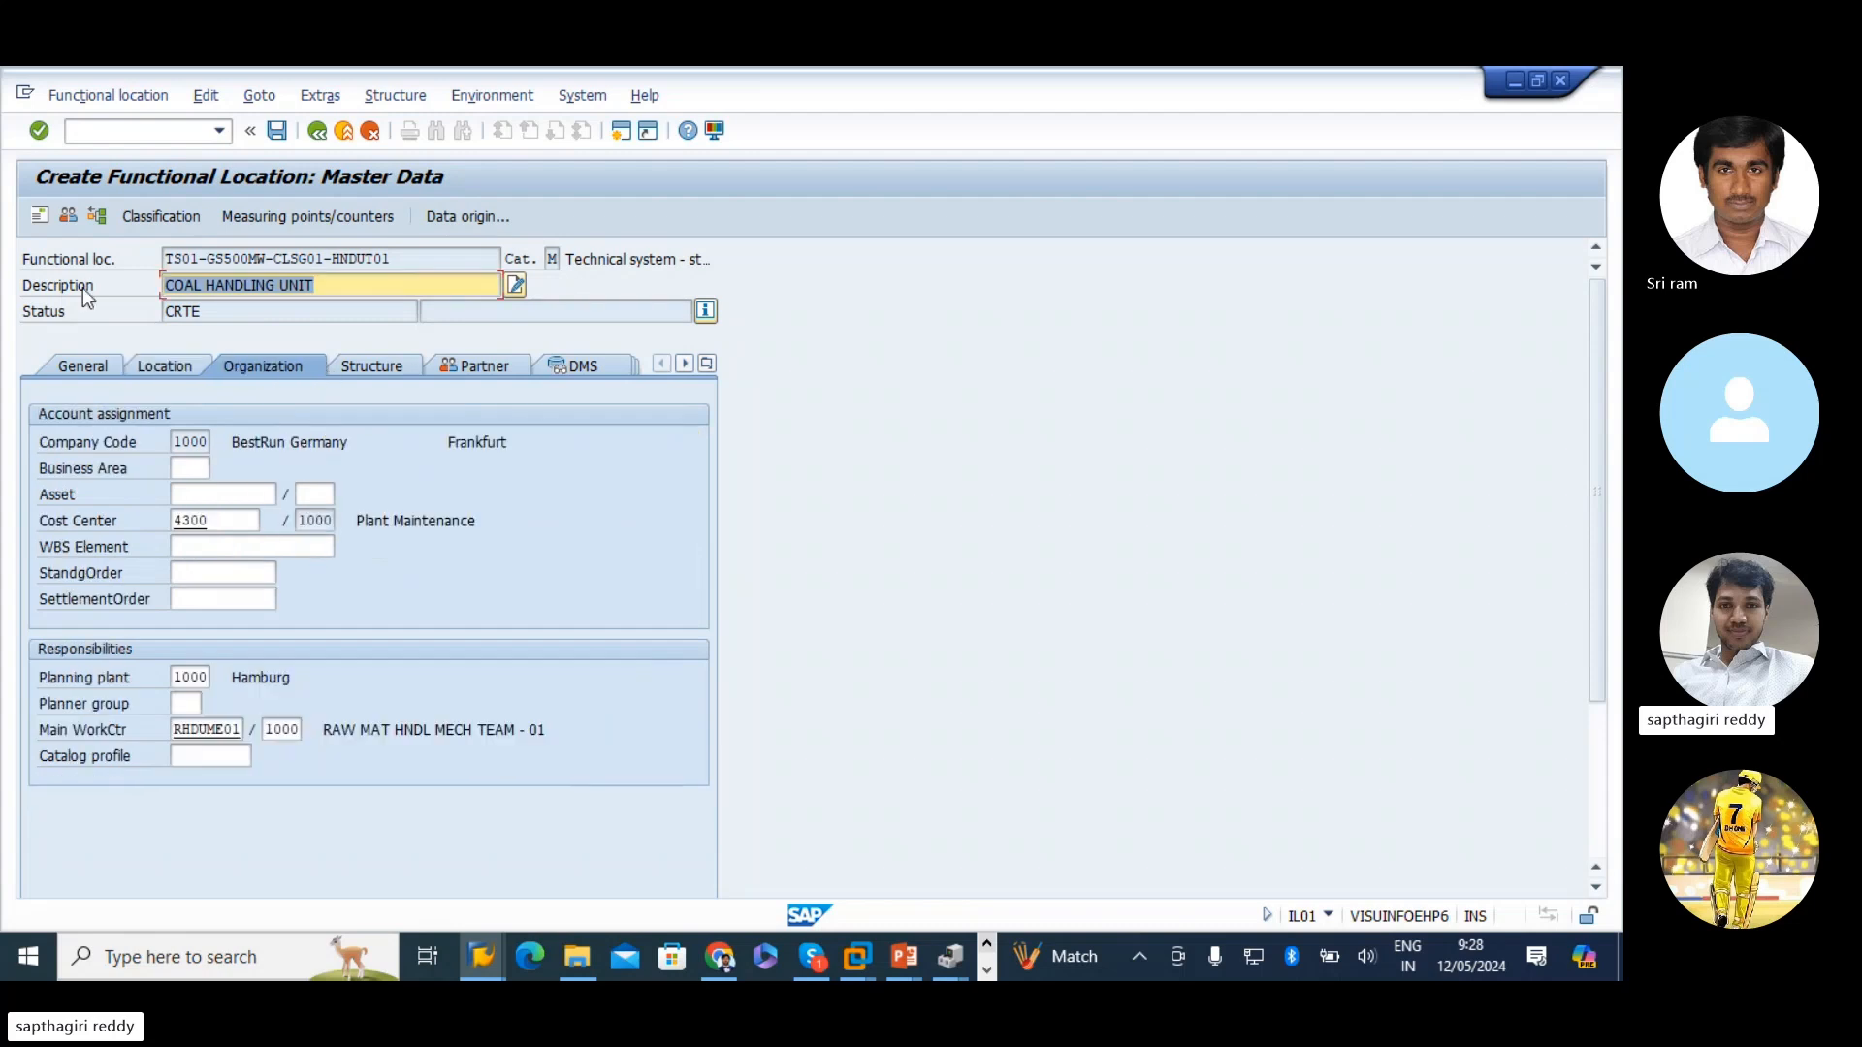
click(351, 364)
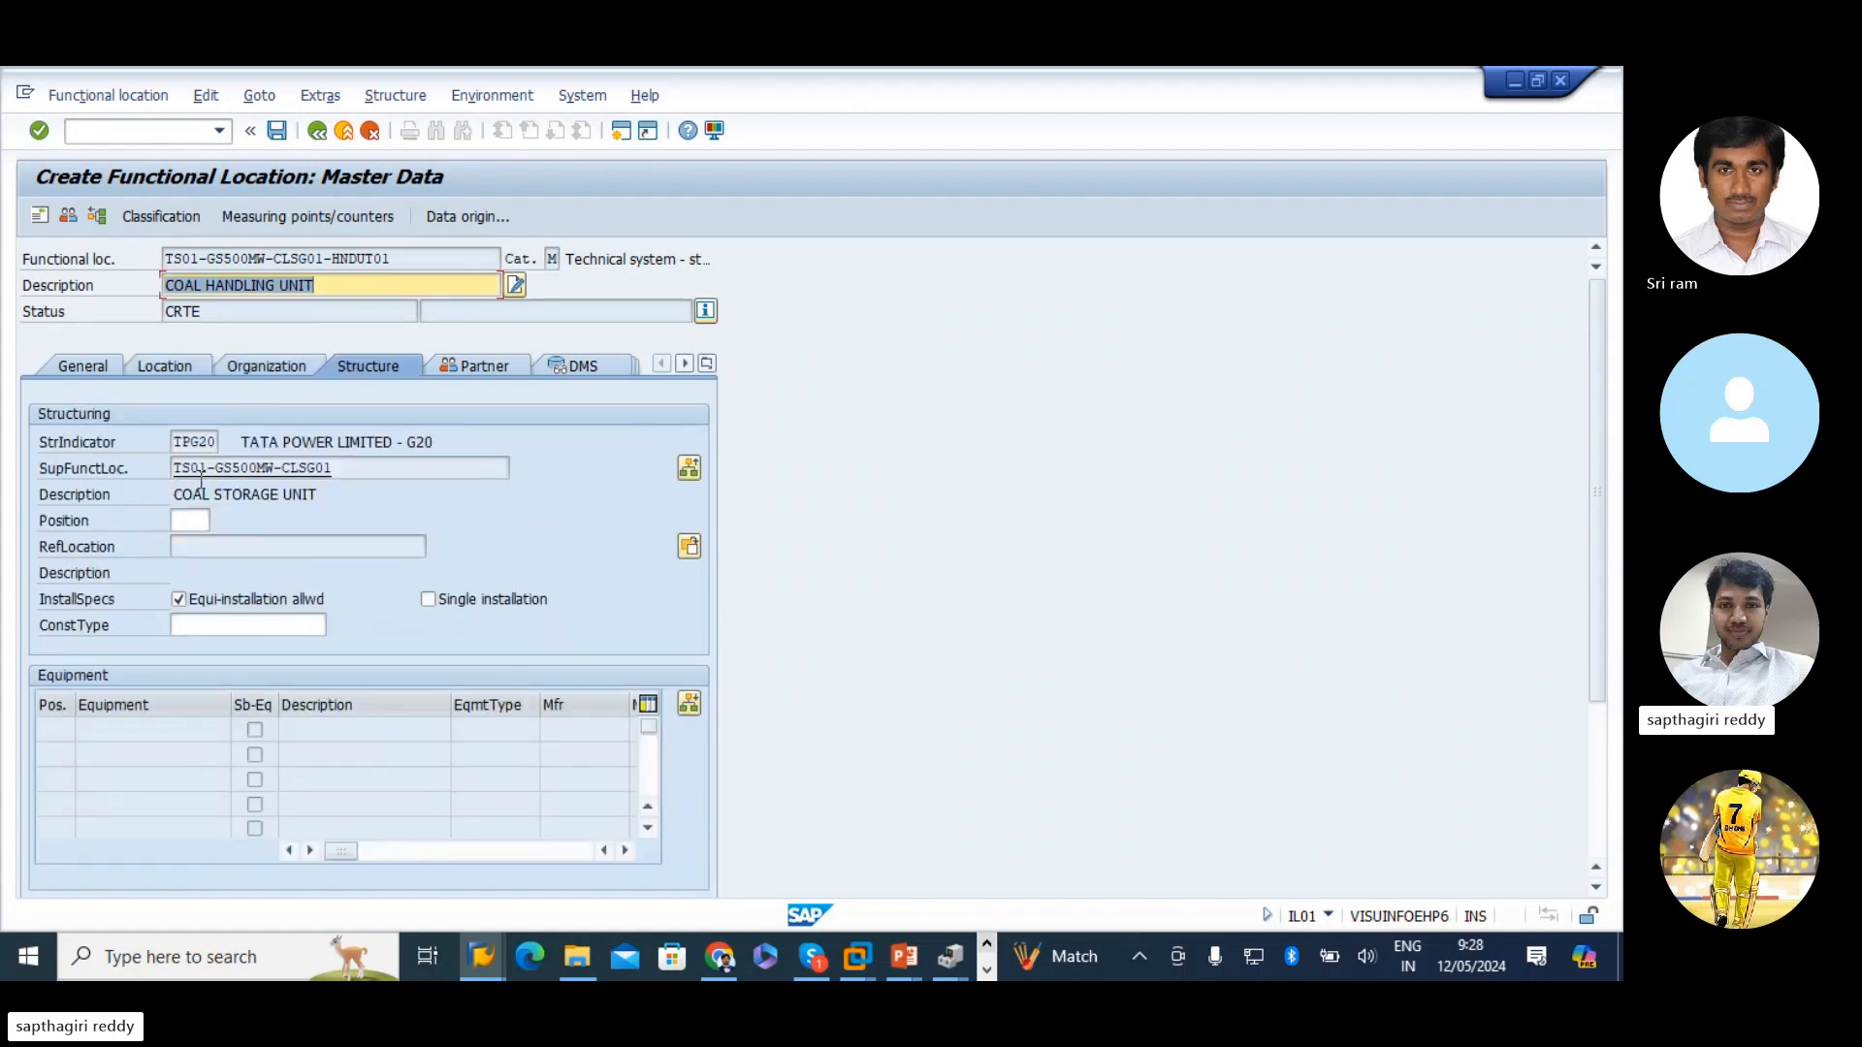
click(191, 521)
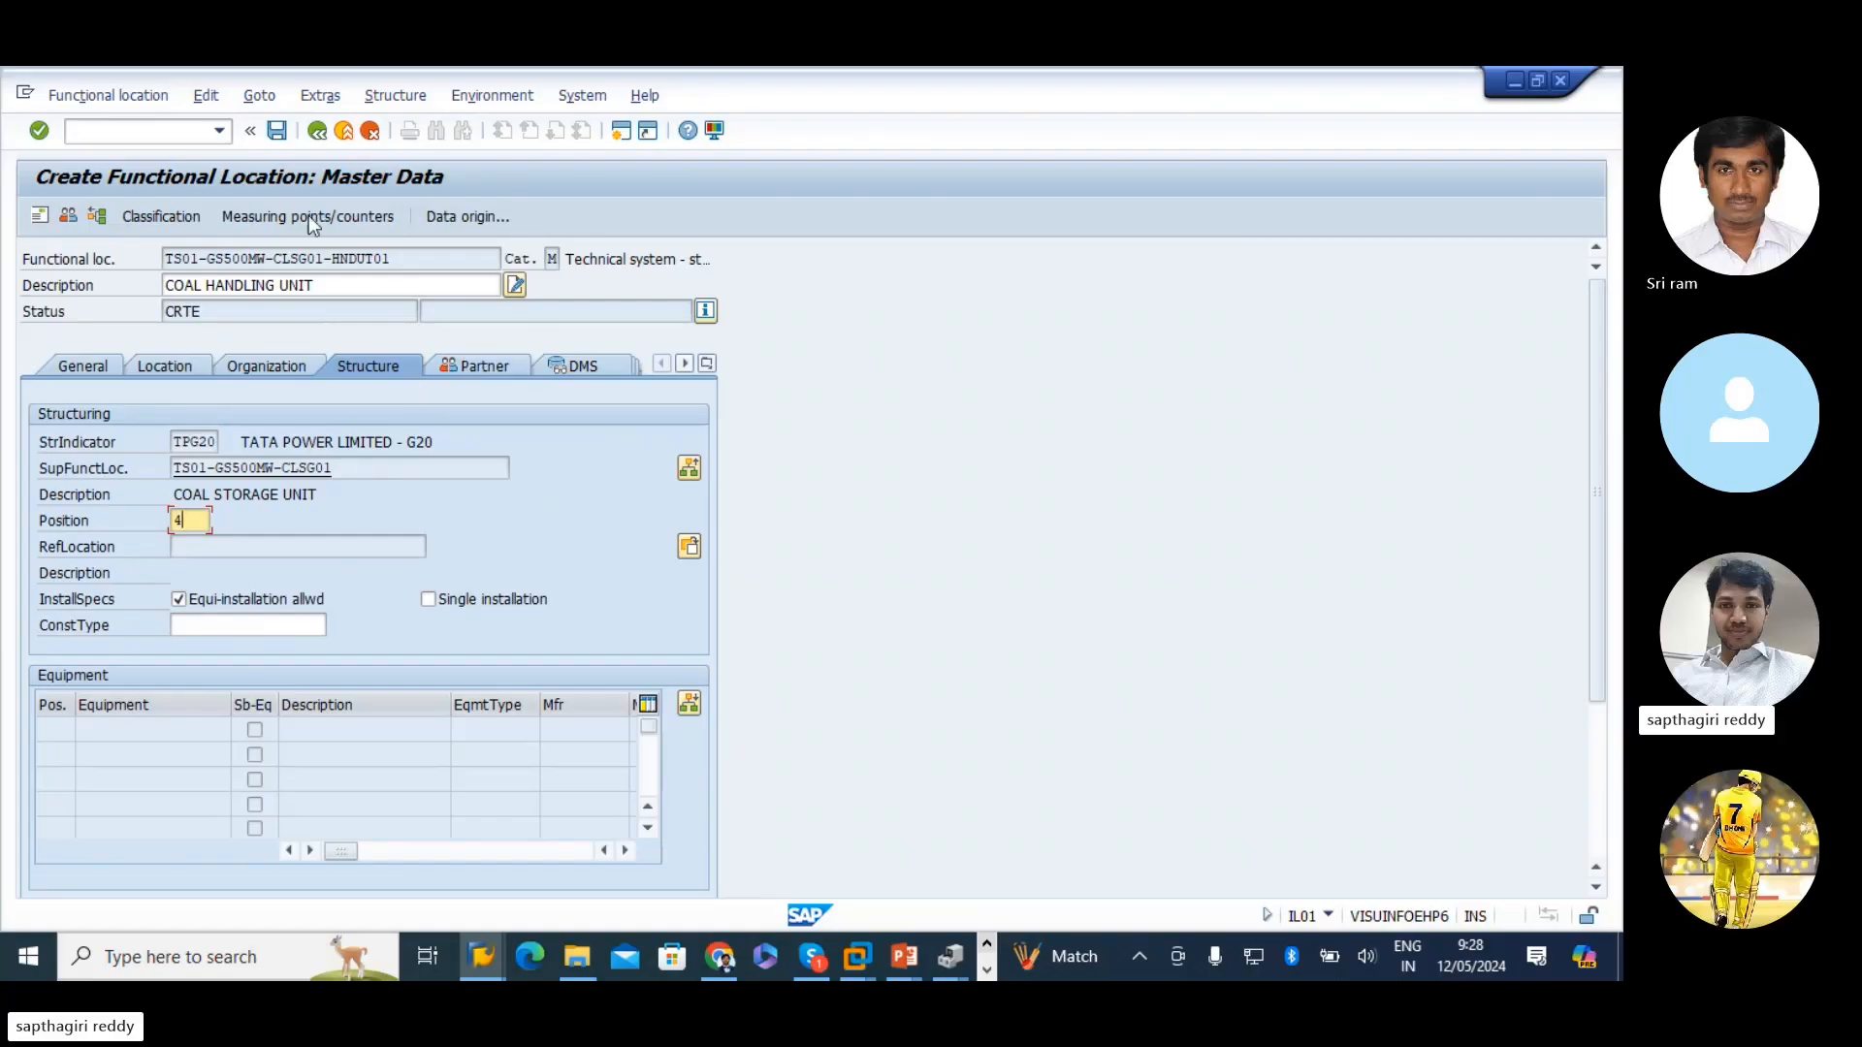
- Save the coal handling unit and start a new functional location TS01-GS500MW-CLSG01-HNDUT01-CNV01, copying its code from the Excel workbook's cell D13
click(277, 131)
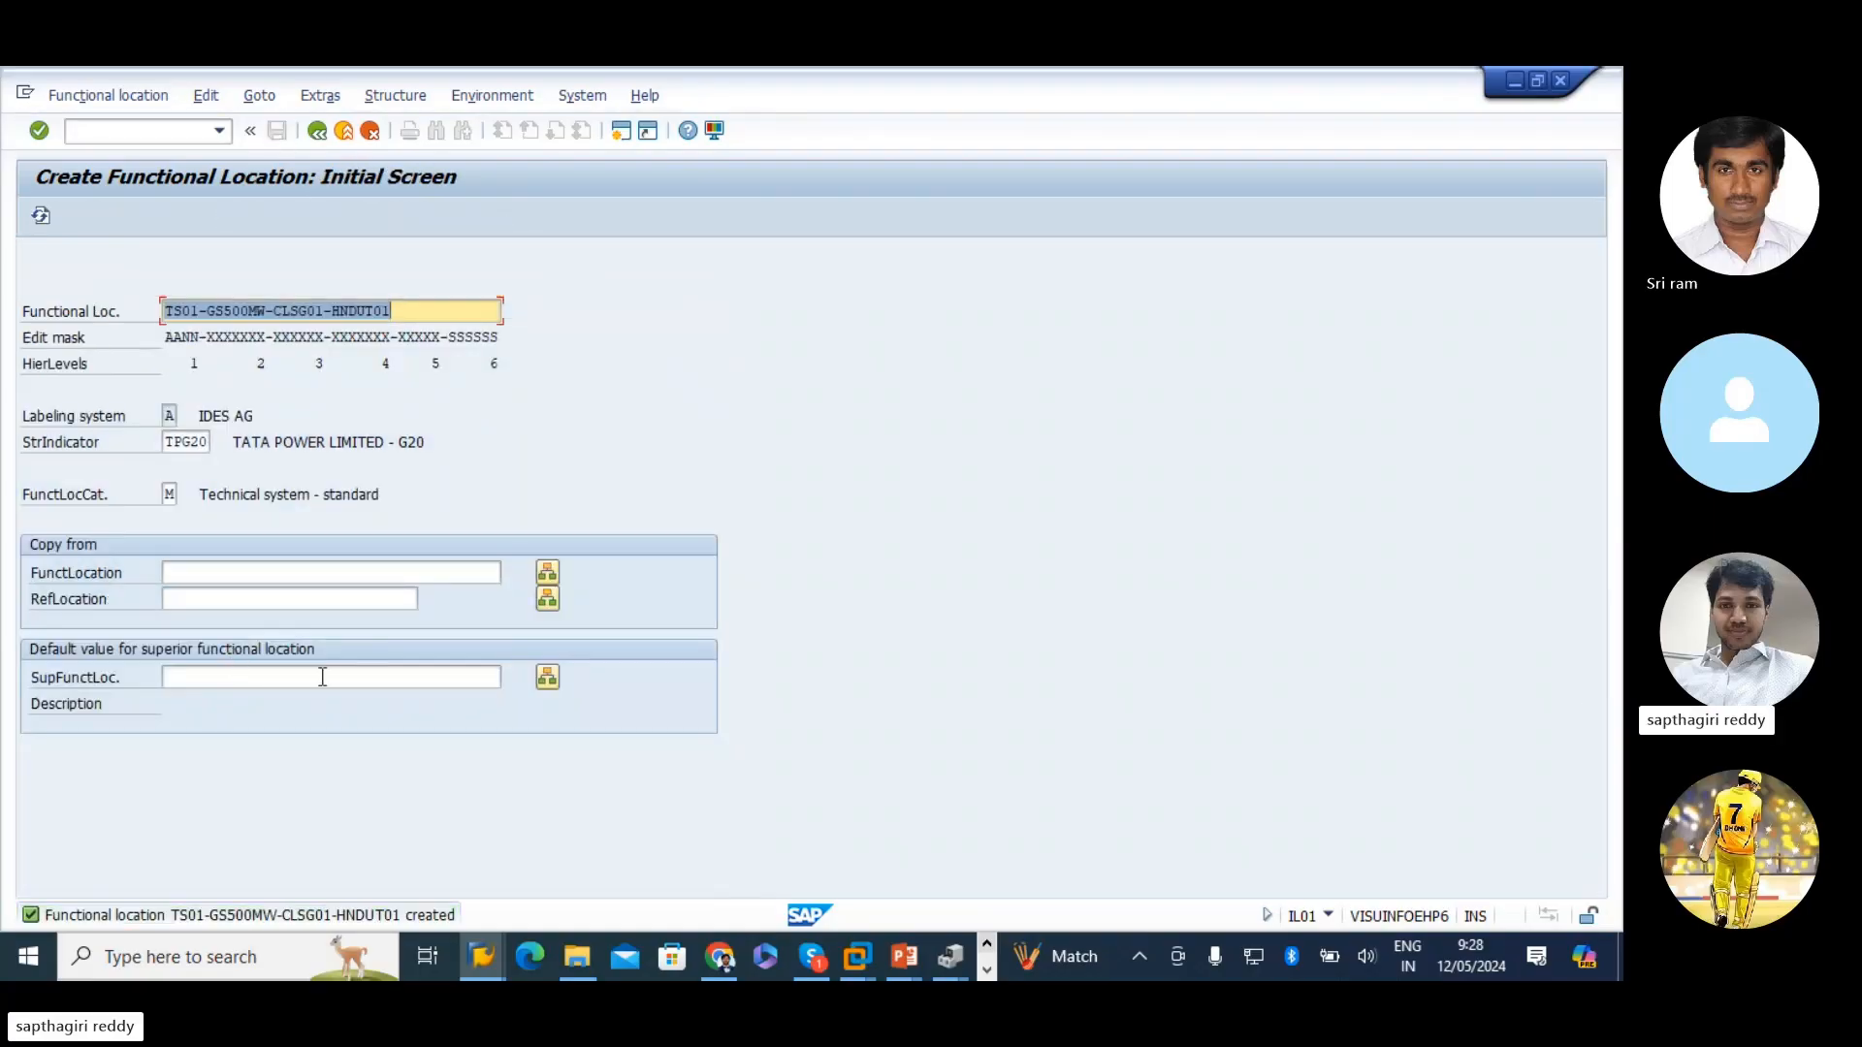
key(alt+Tab)
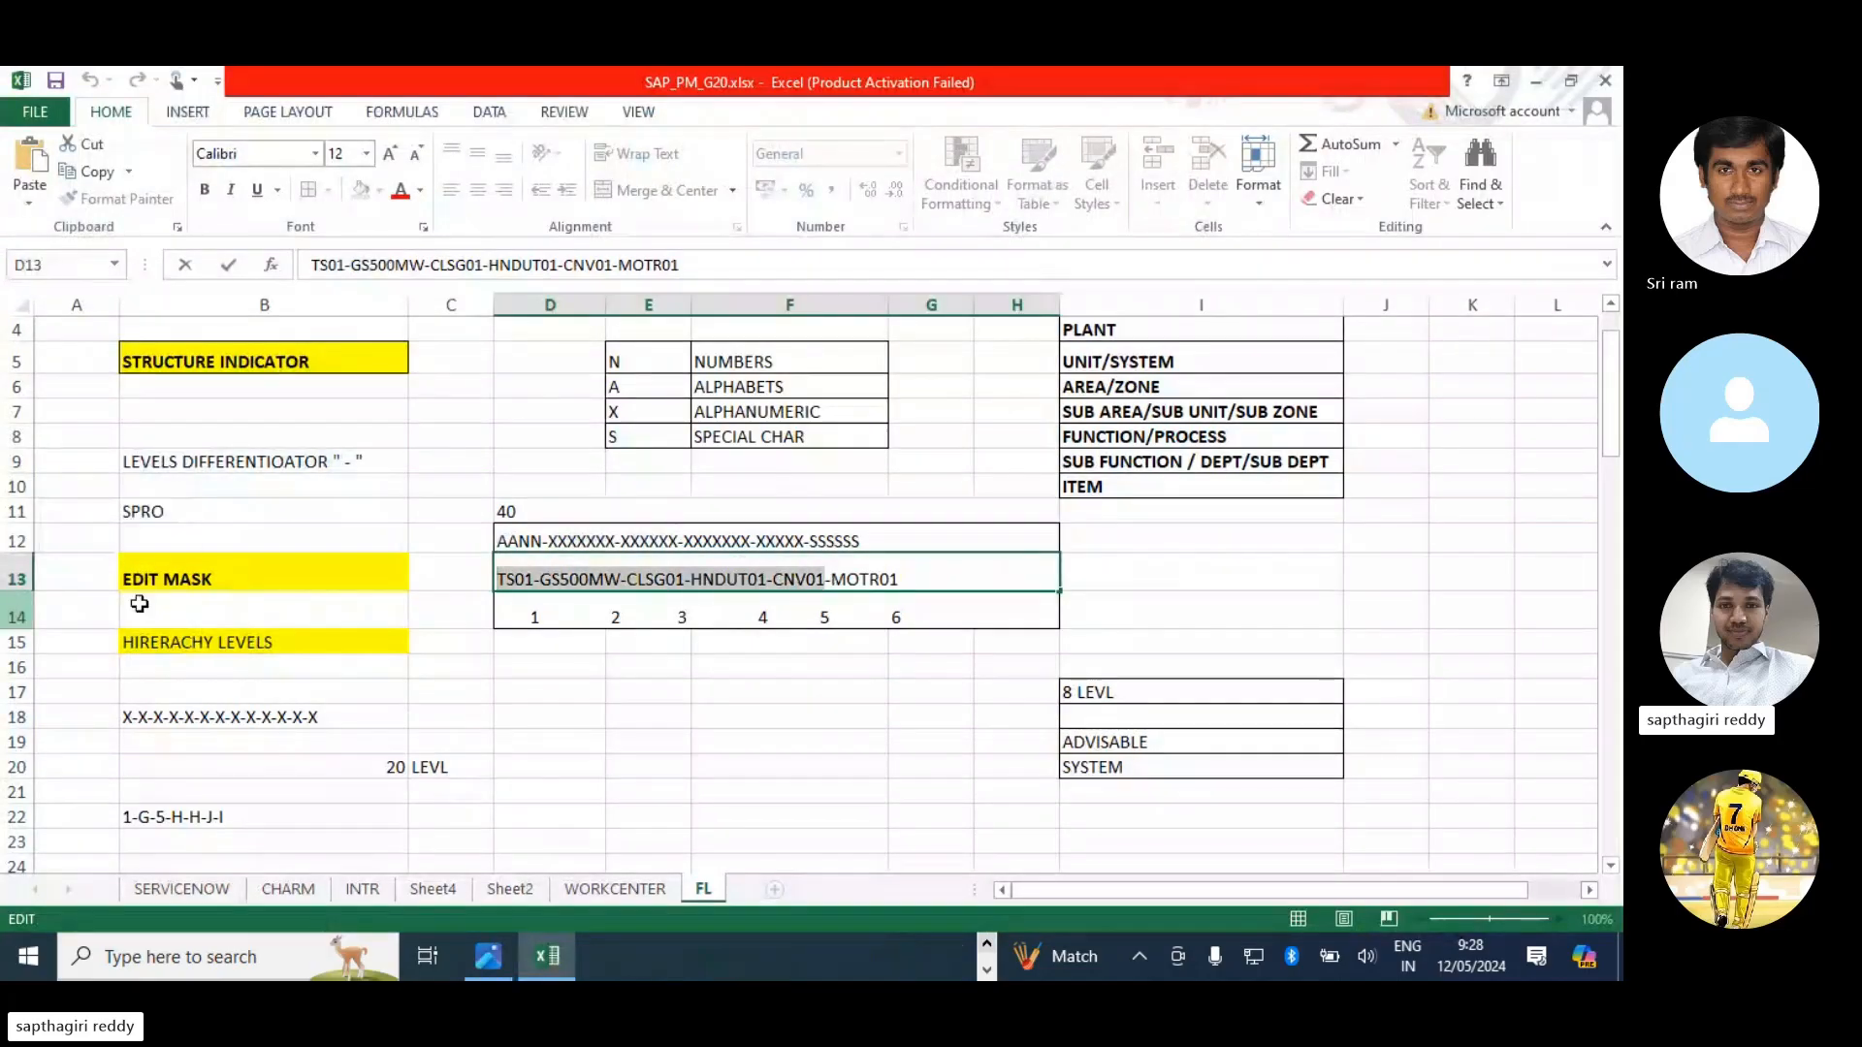
key(alt+Tab)
key(ctrl+v)
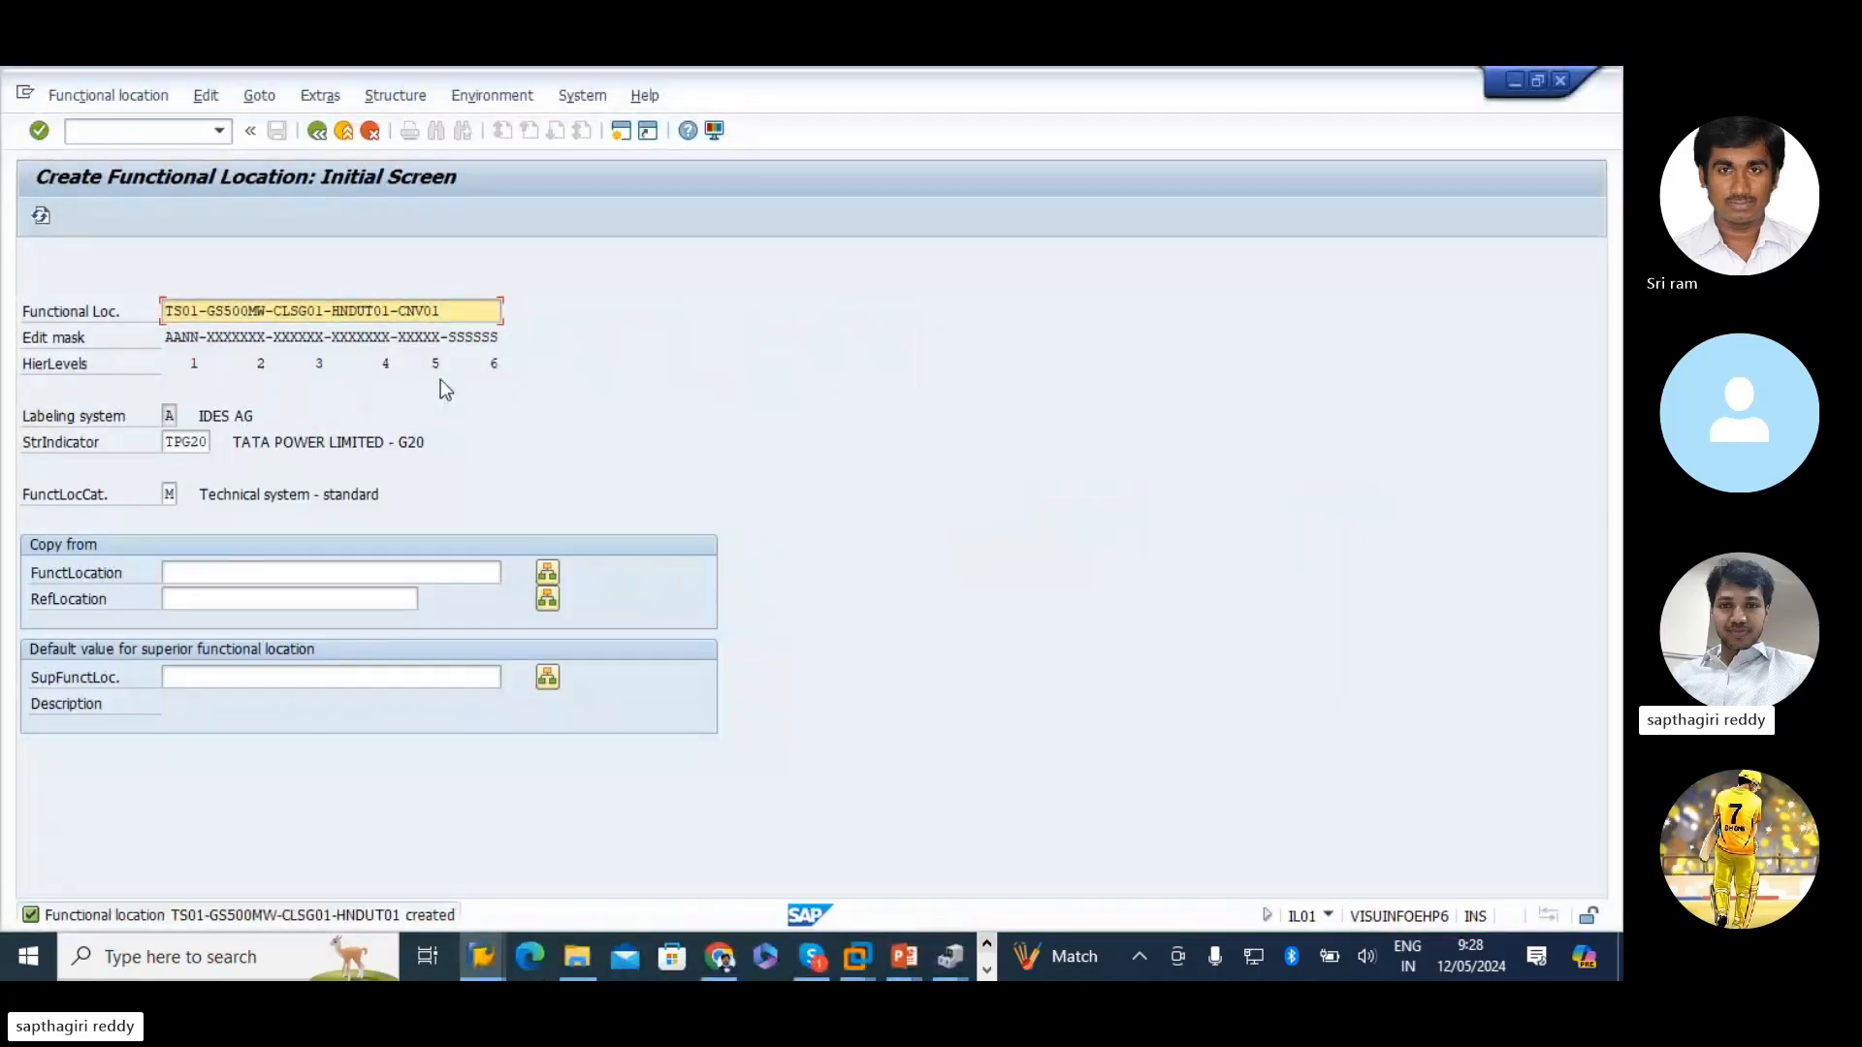
key(Return)
- Enter CONVEYOR - 01 as the description of the fifth-level functional location
click(214, 291)
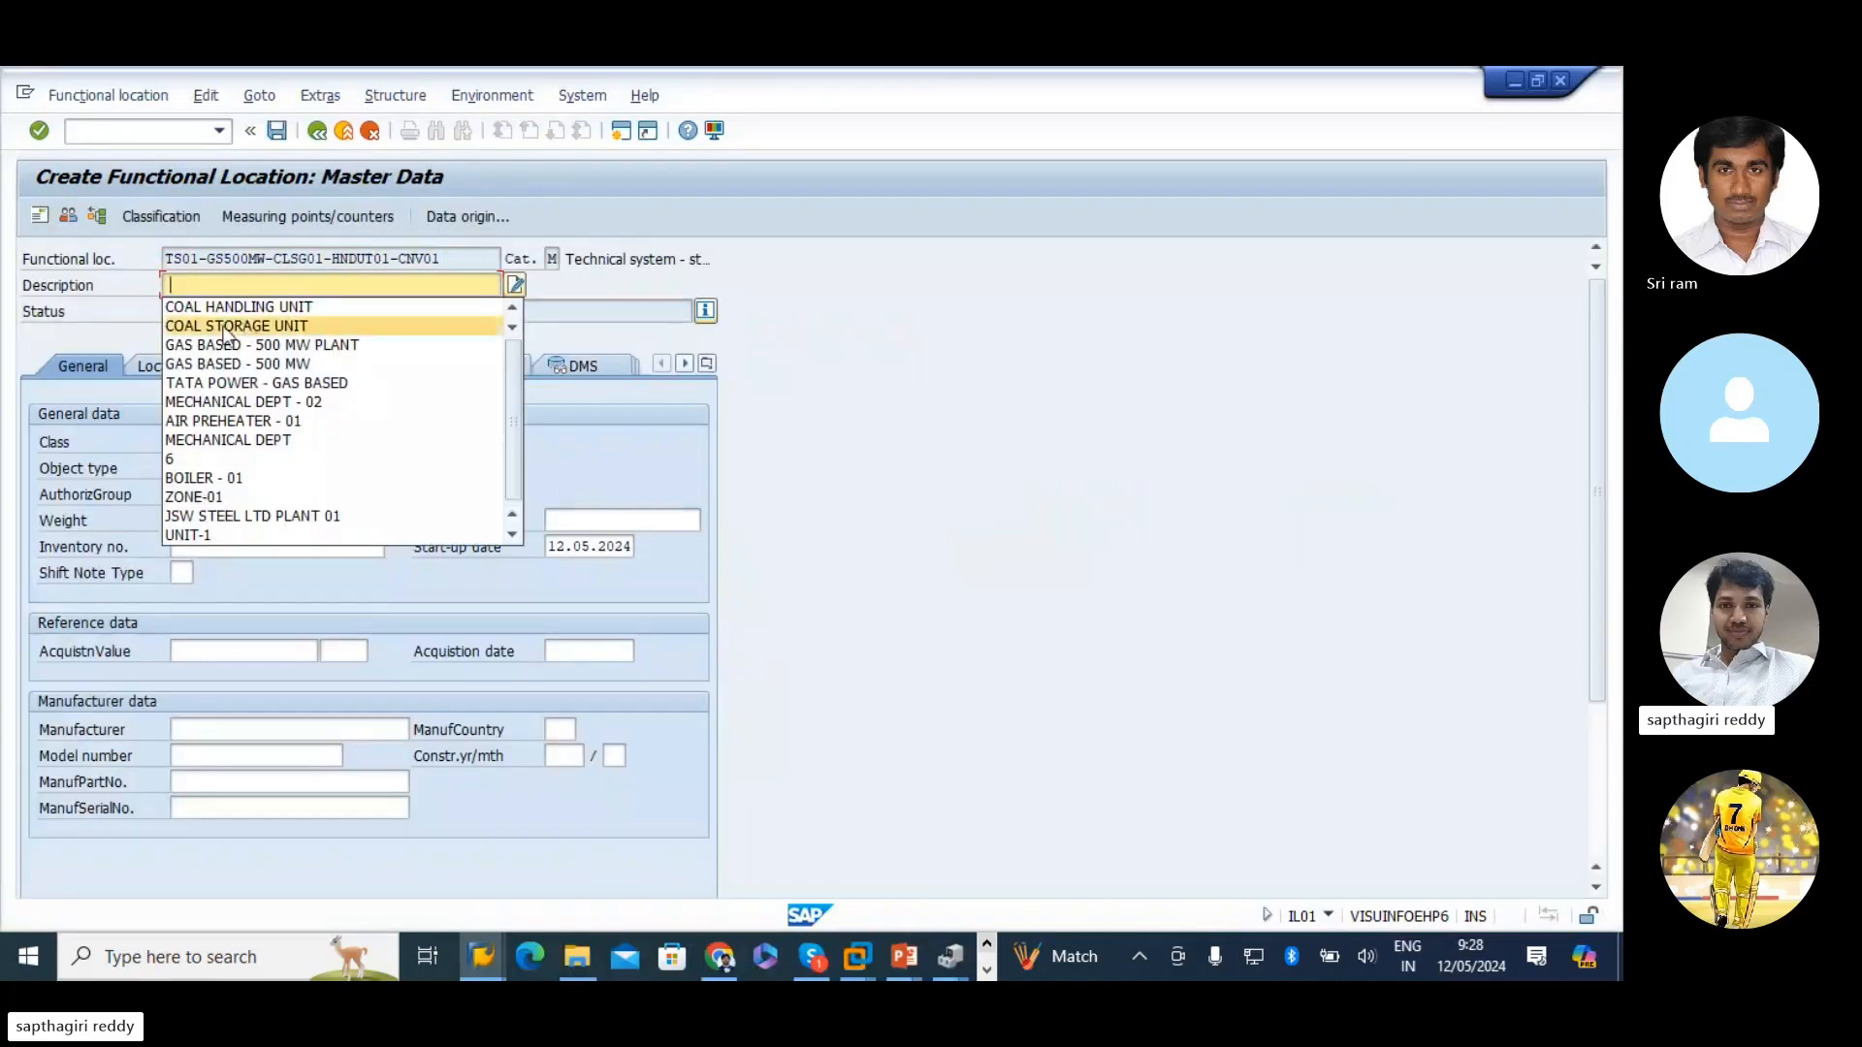
click(209, 286)
text(CON)
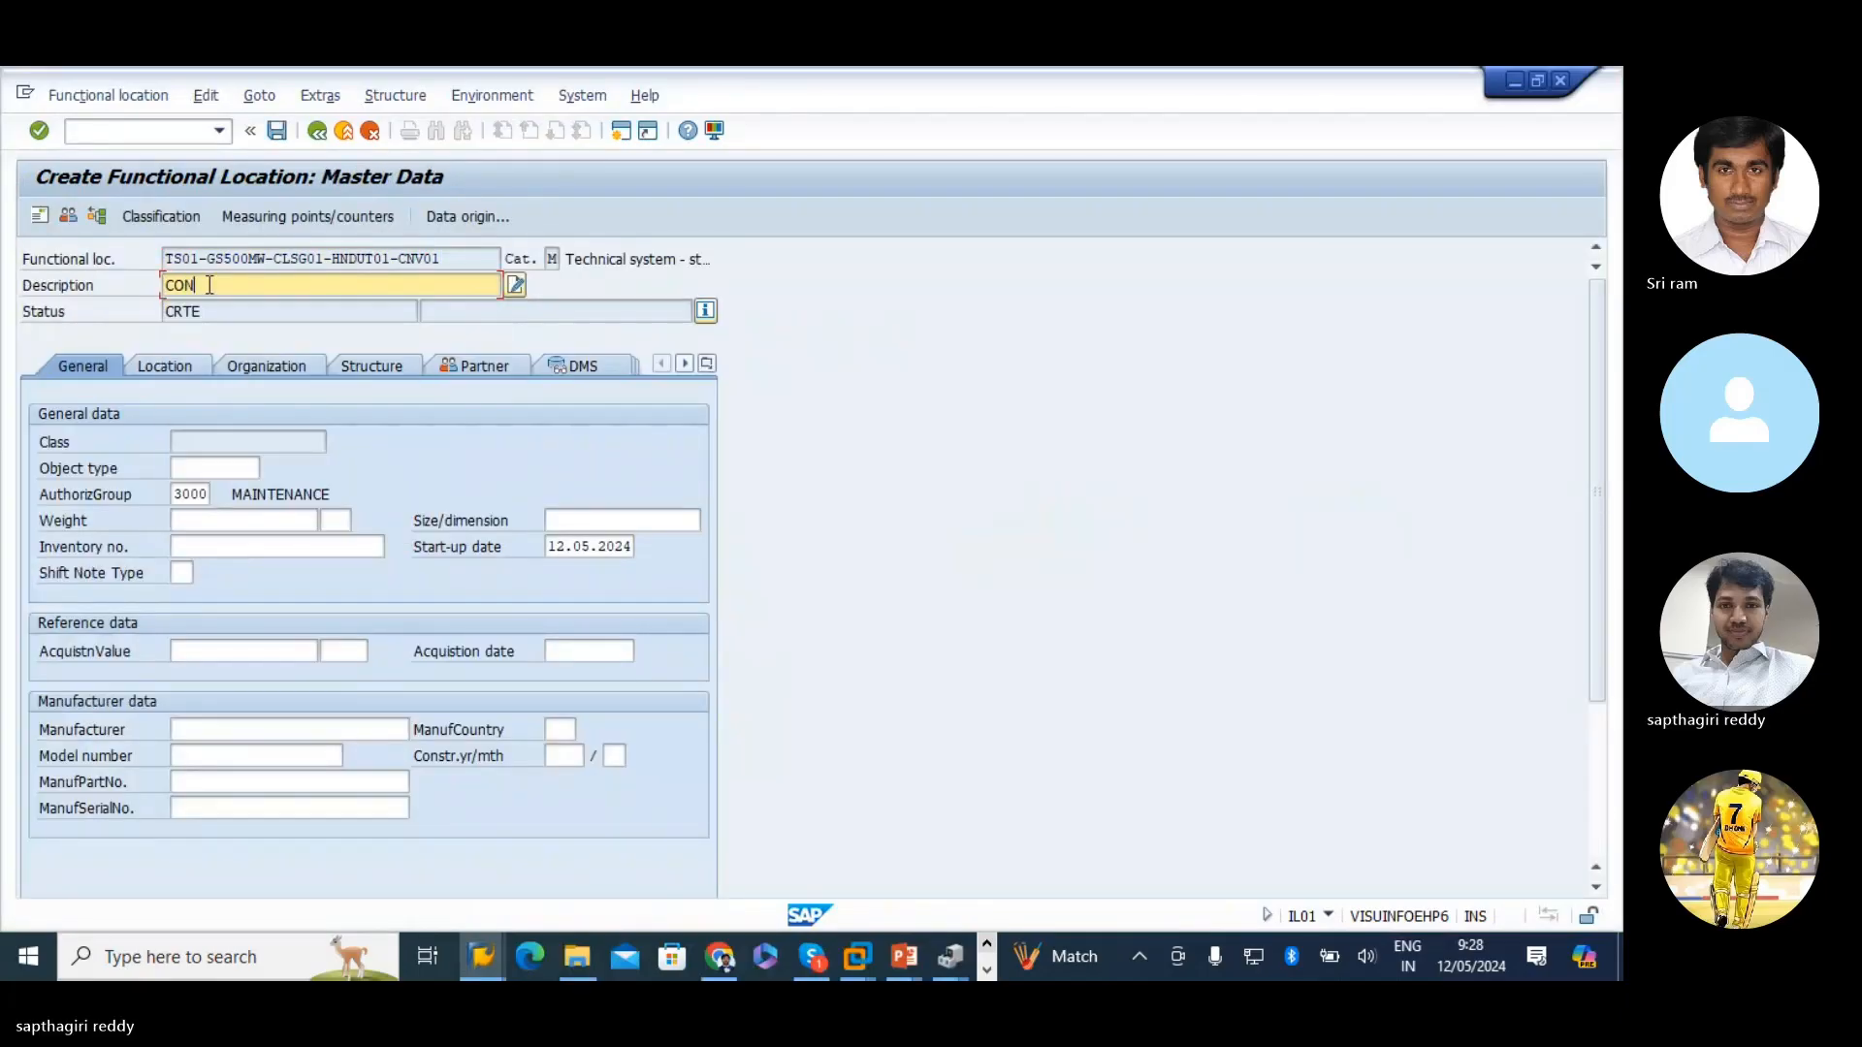
text(EYOR)
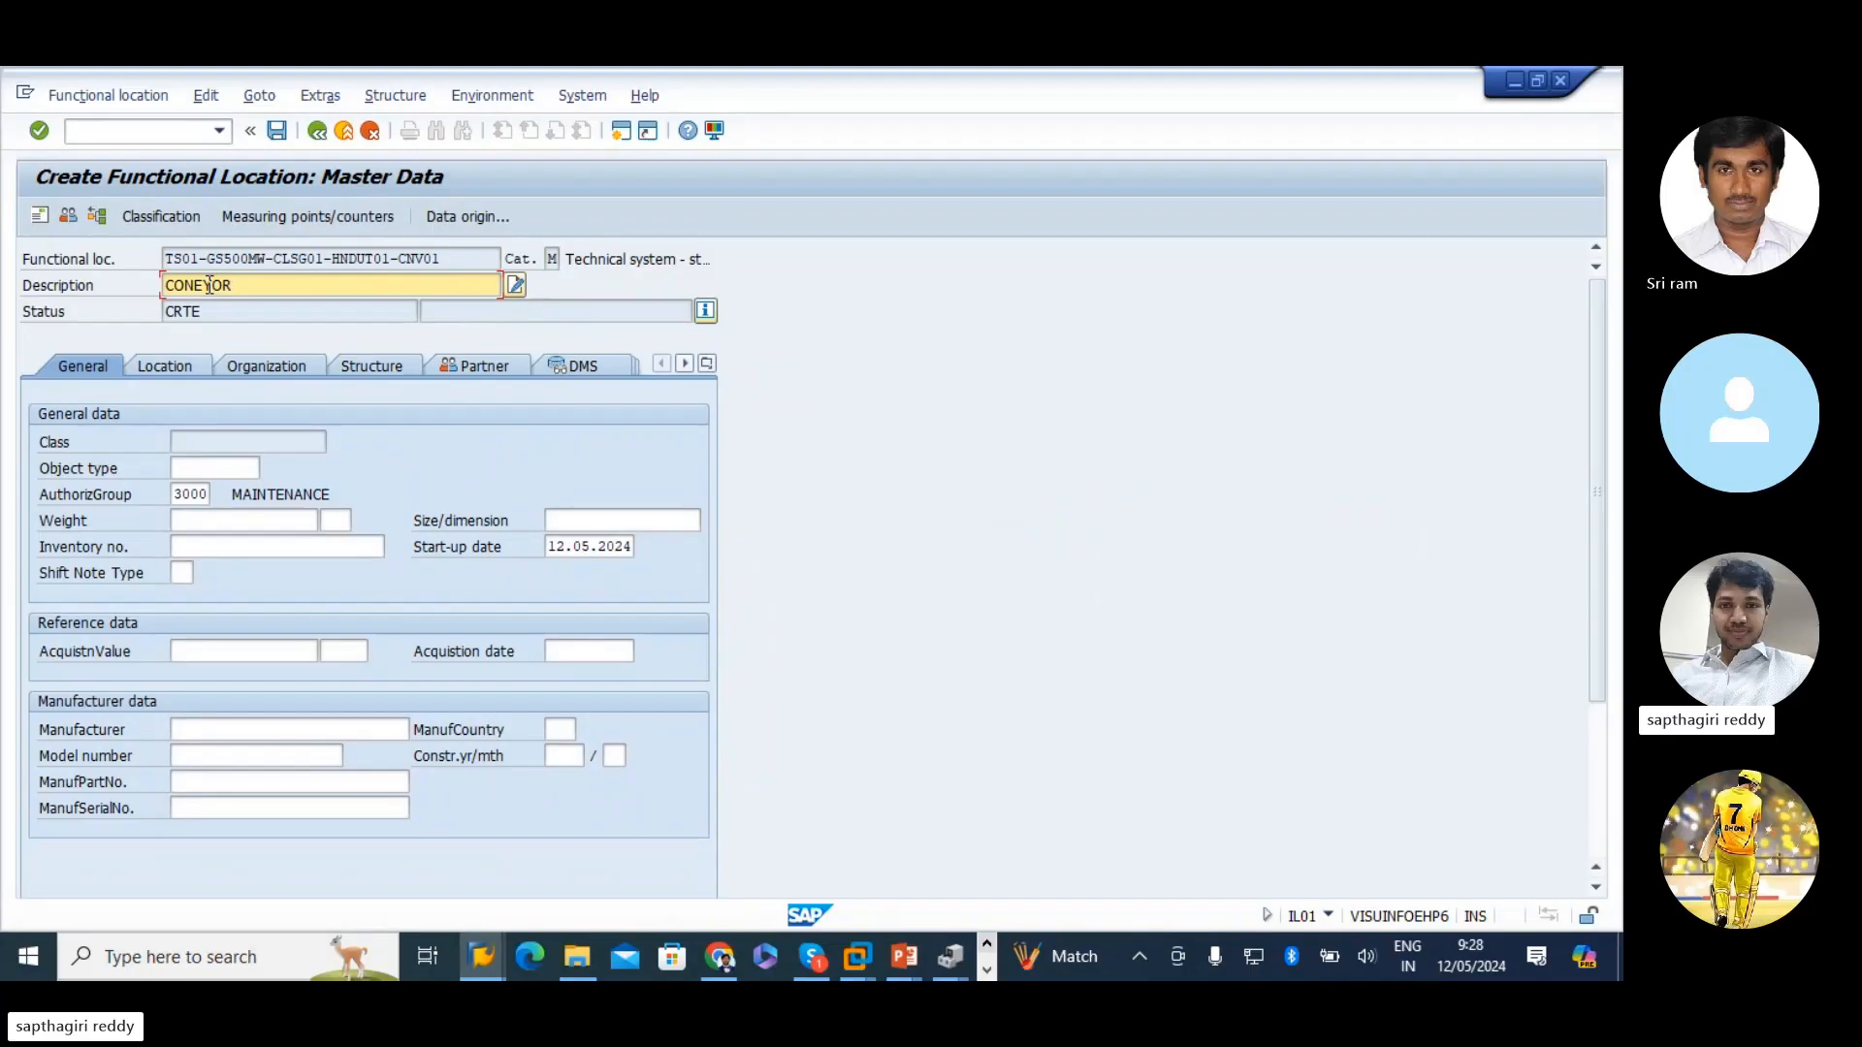
text( - 01)
text(V)
- Search the technical object types for conveyors and assign object type 1011 to CONVEYOR - 01
click(247, 469)
click(269, 470)
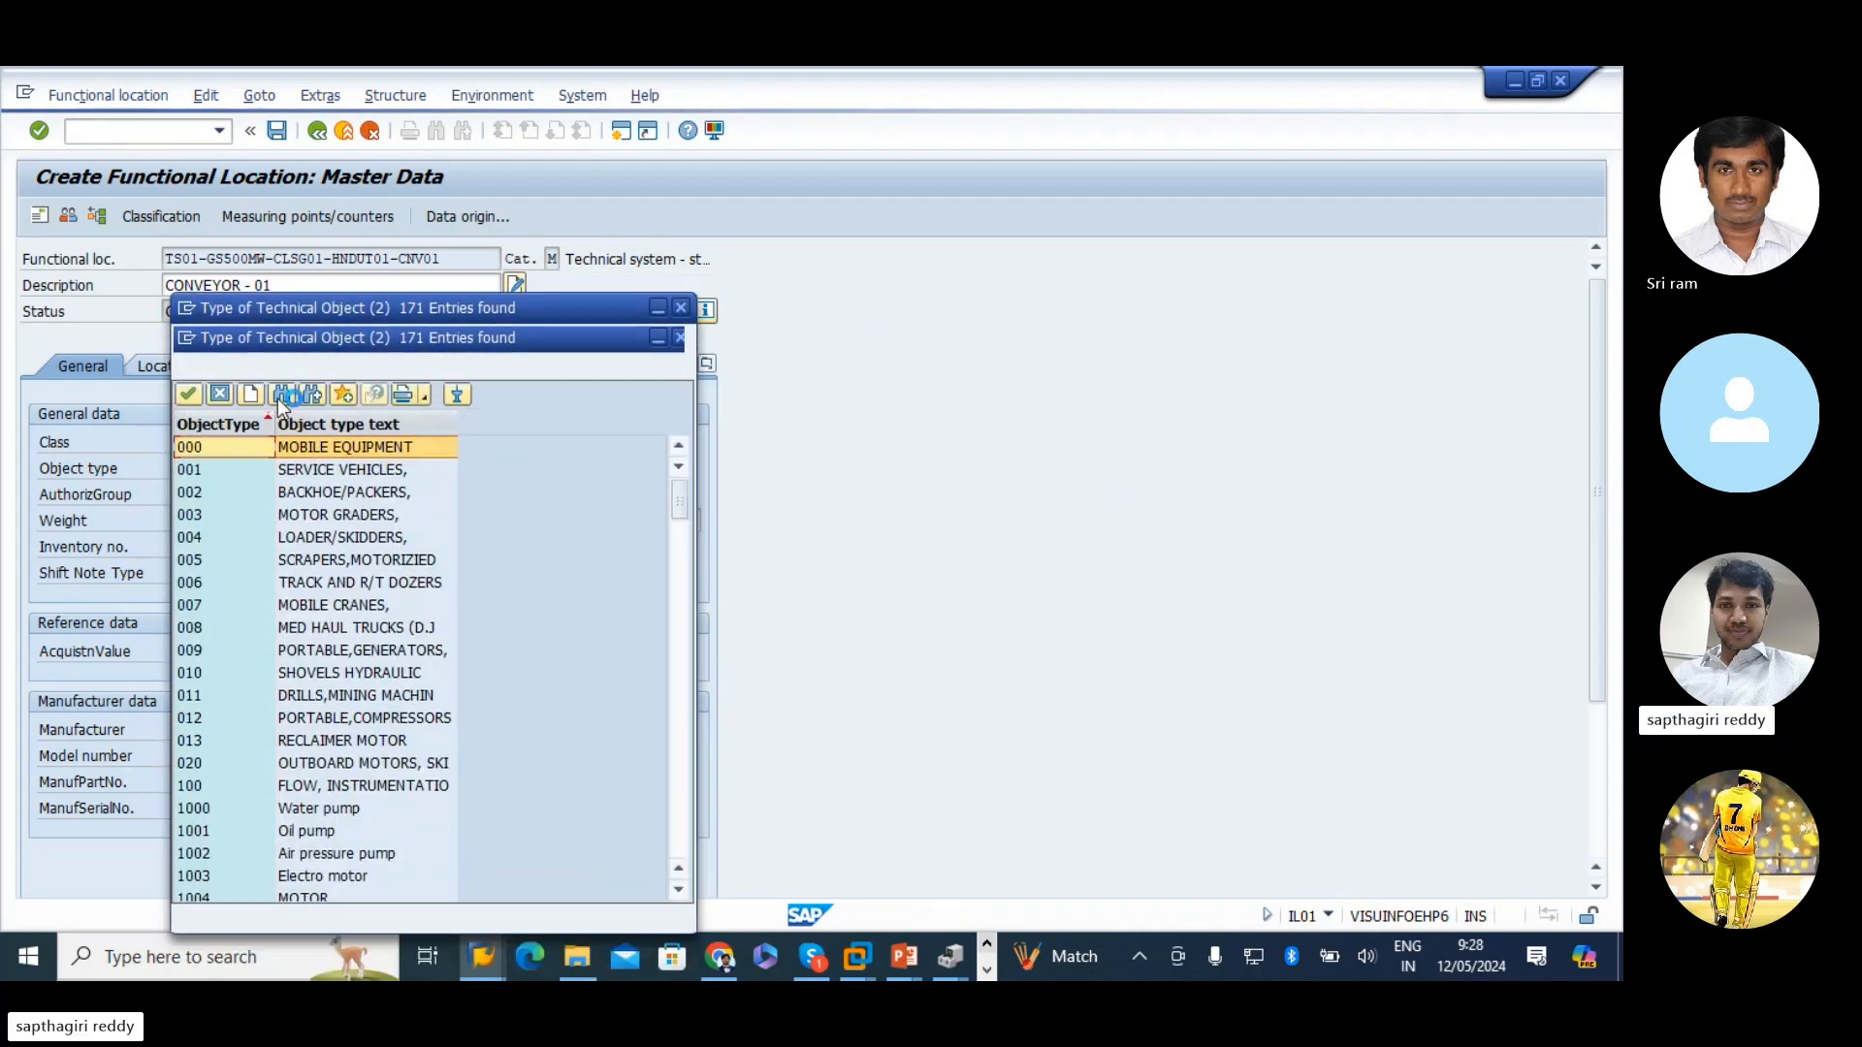
click(281, 397)
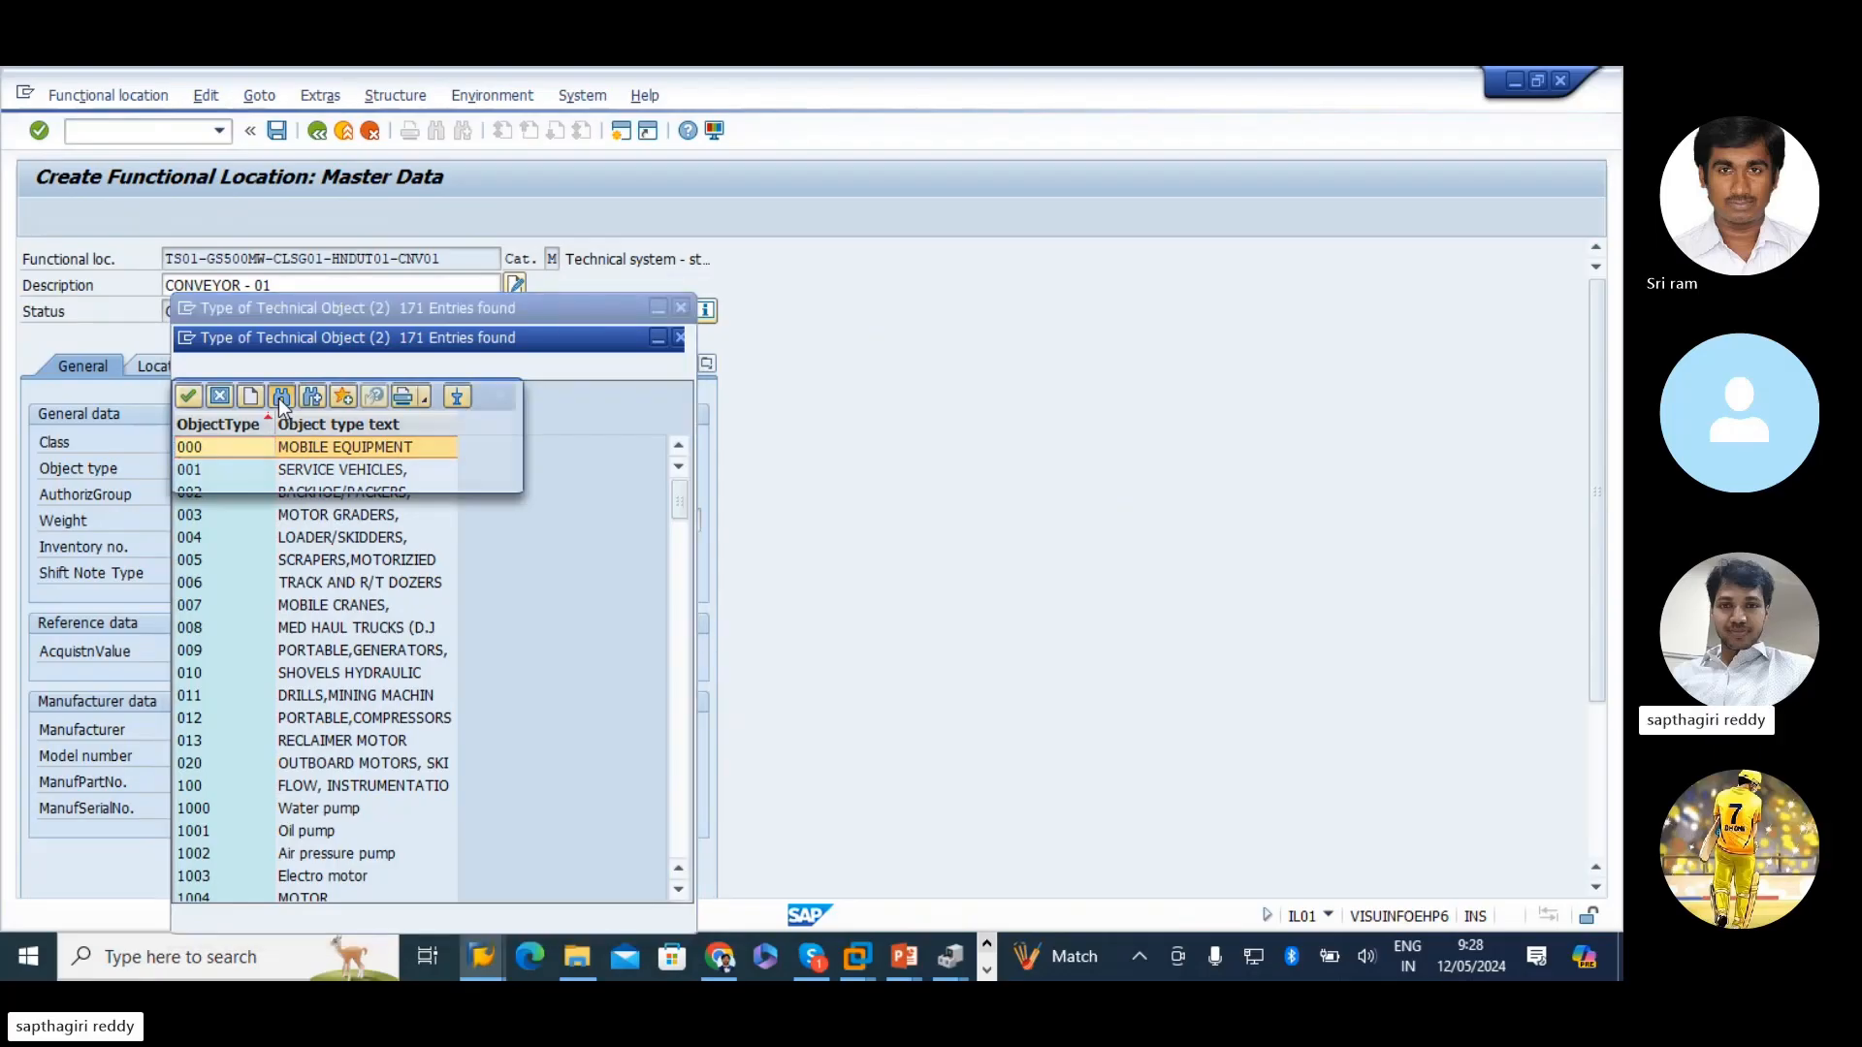
text(CON)
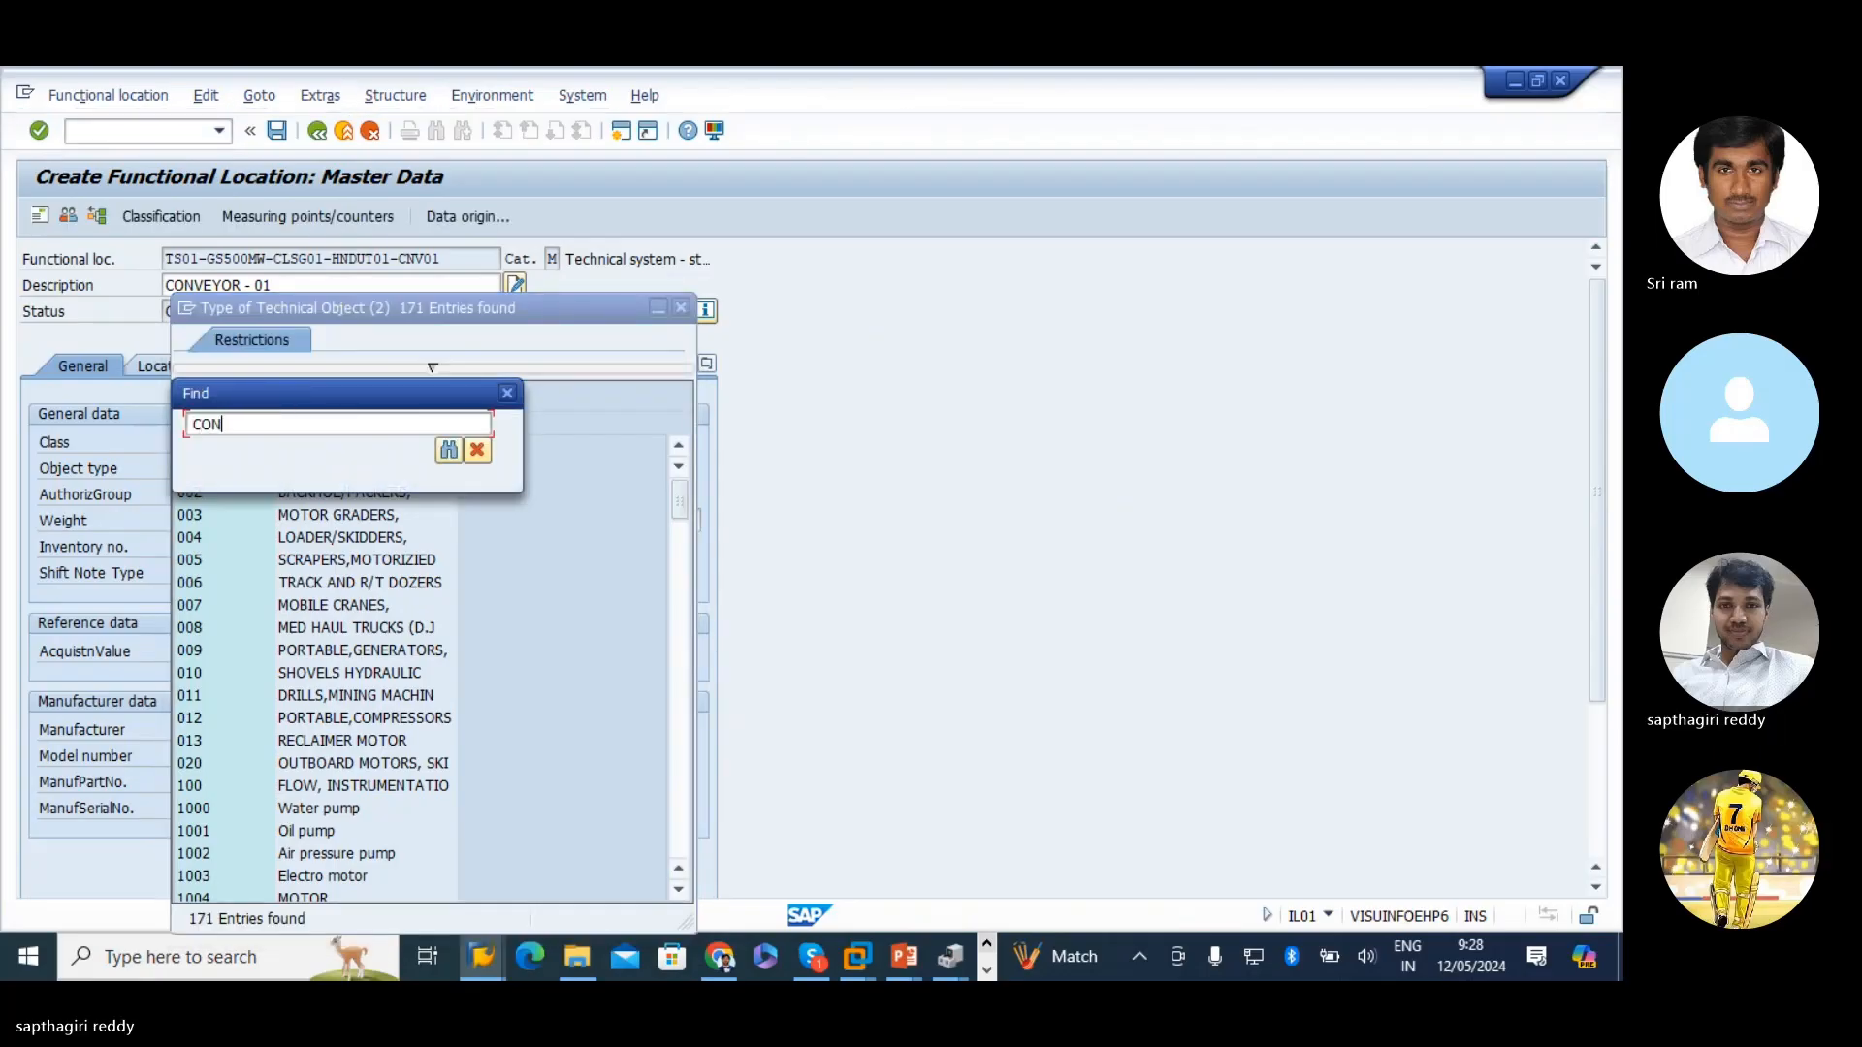
text(BEYOR)
key(Return)
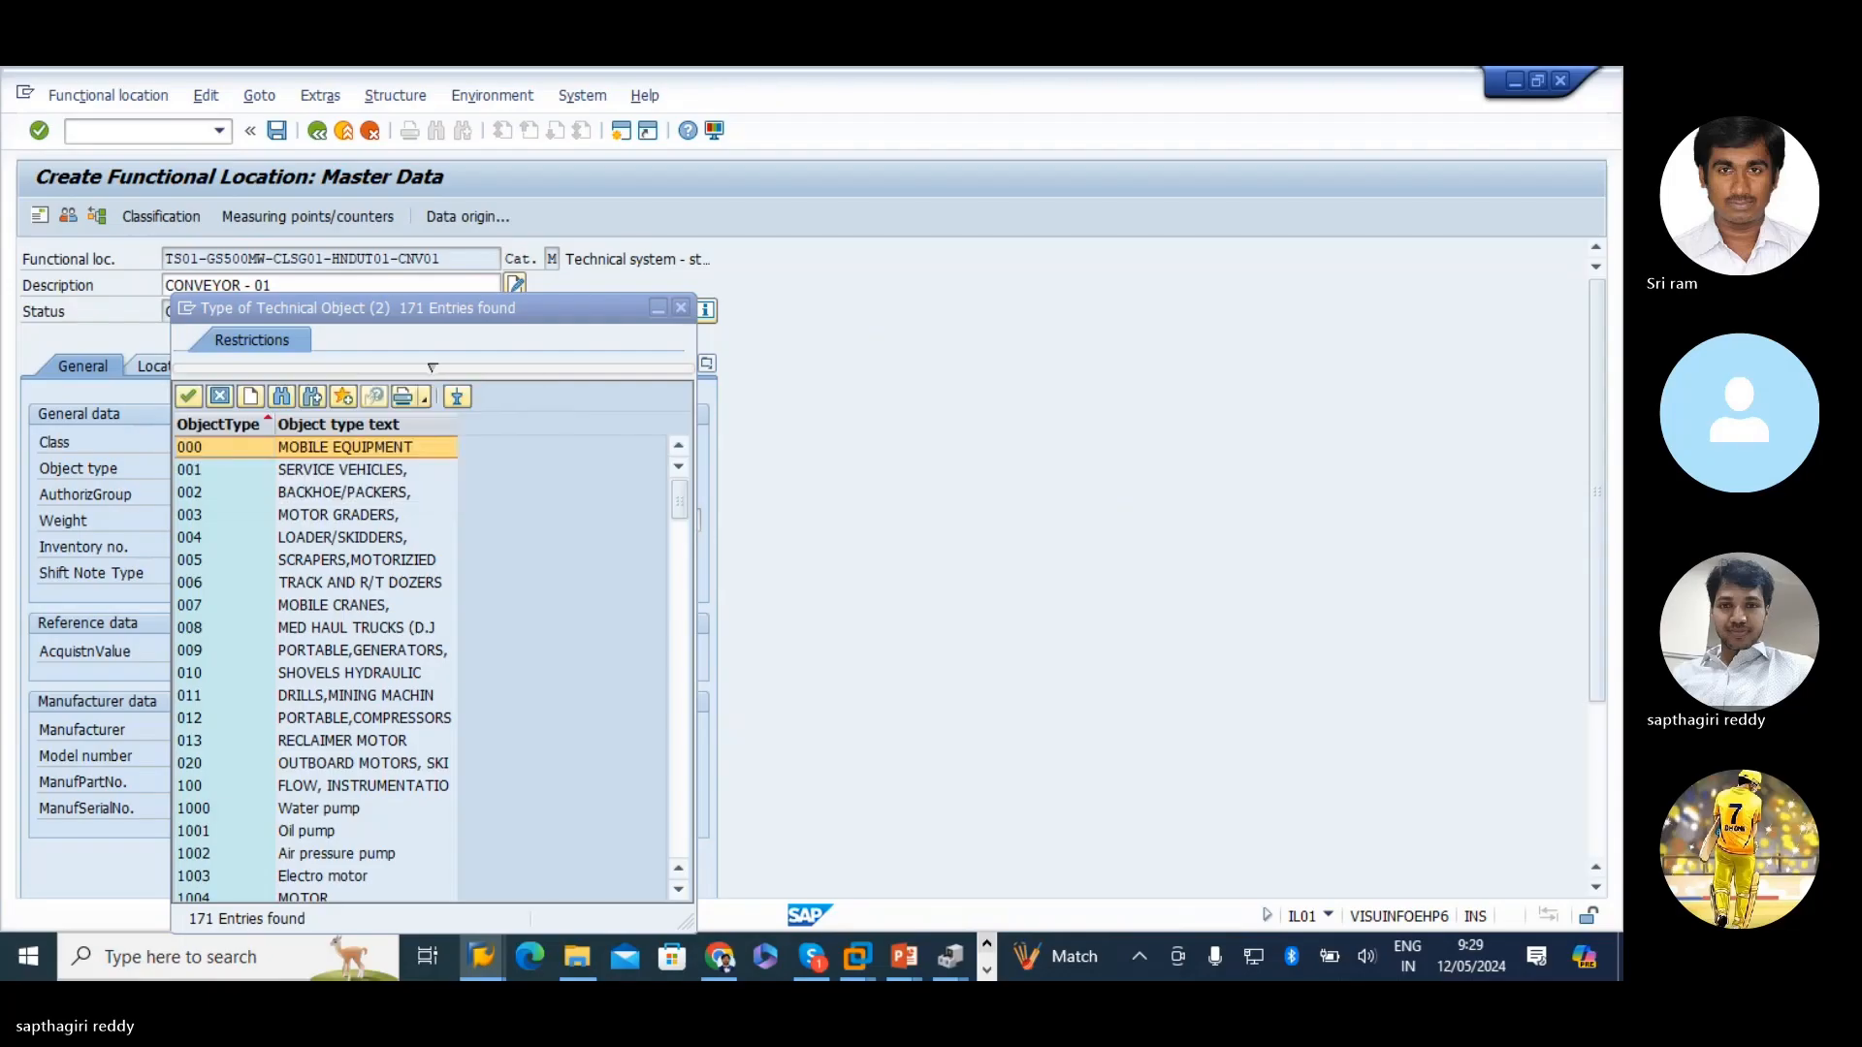
double_click(186, 448)
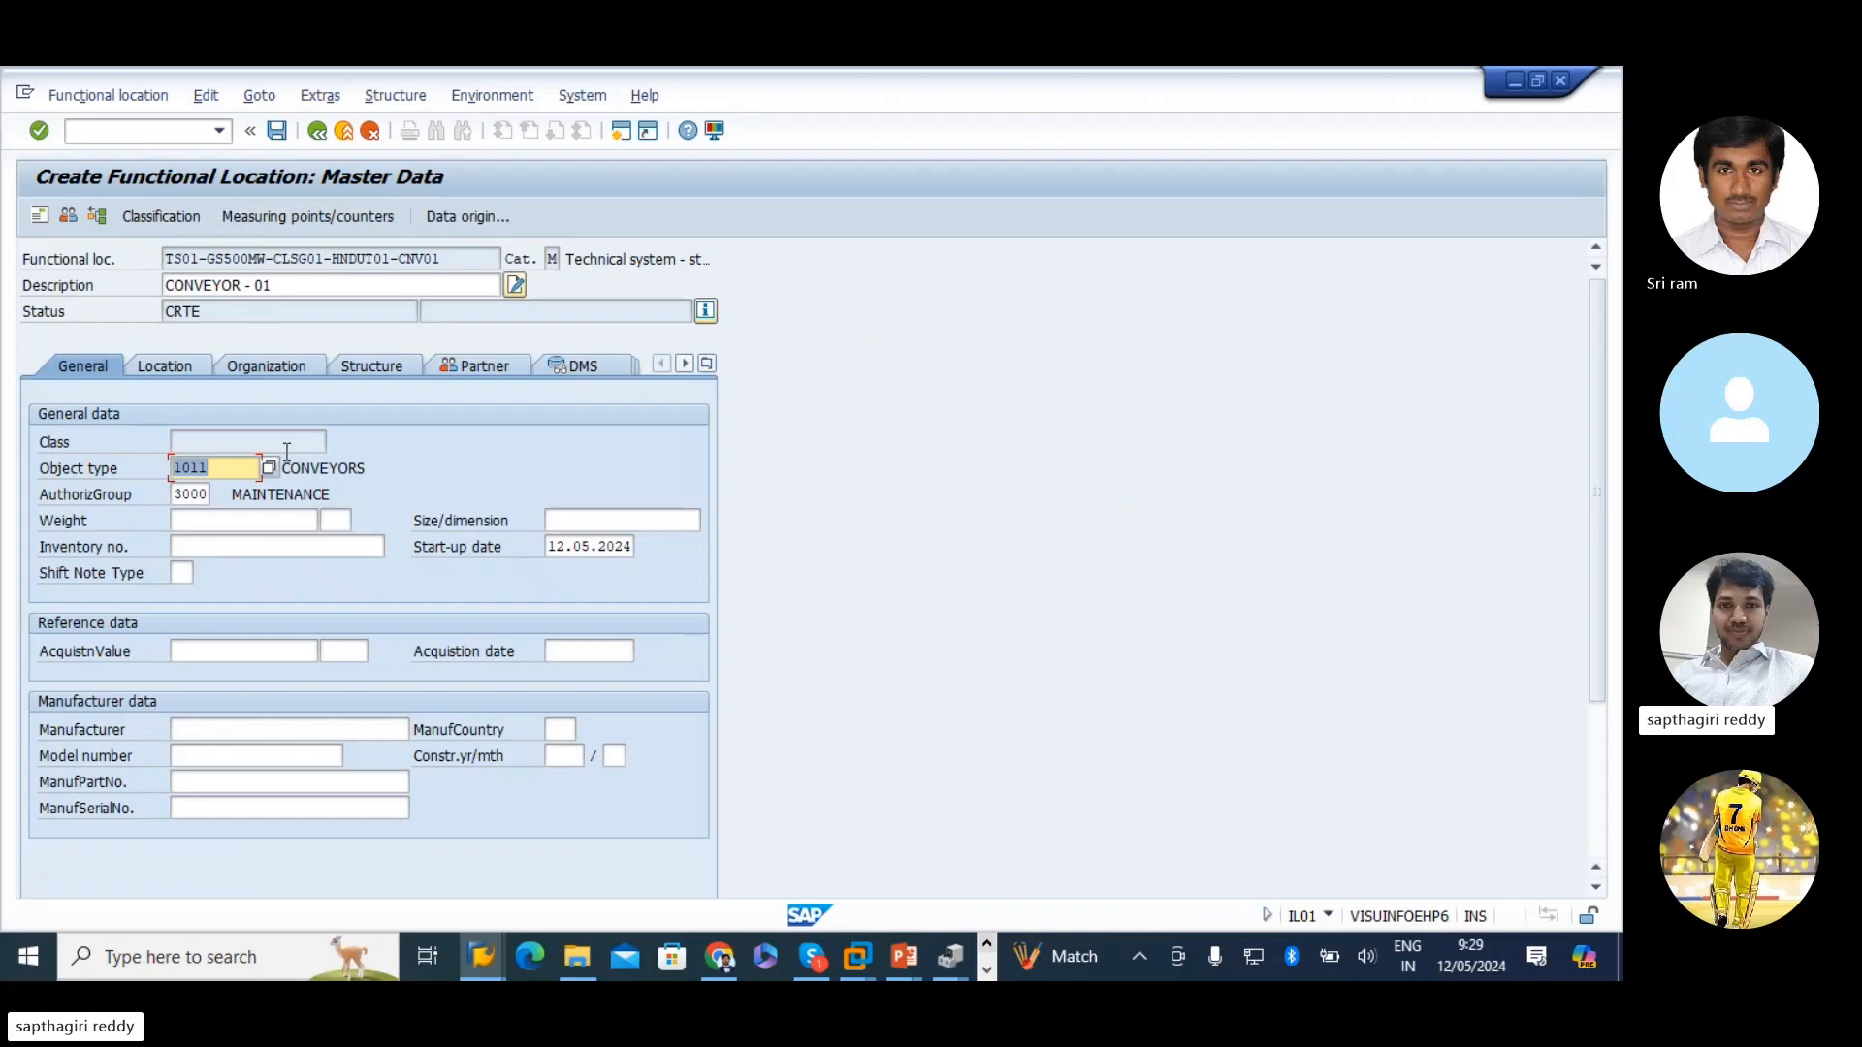
double_click(322, 468)
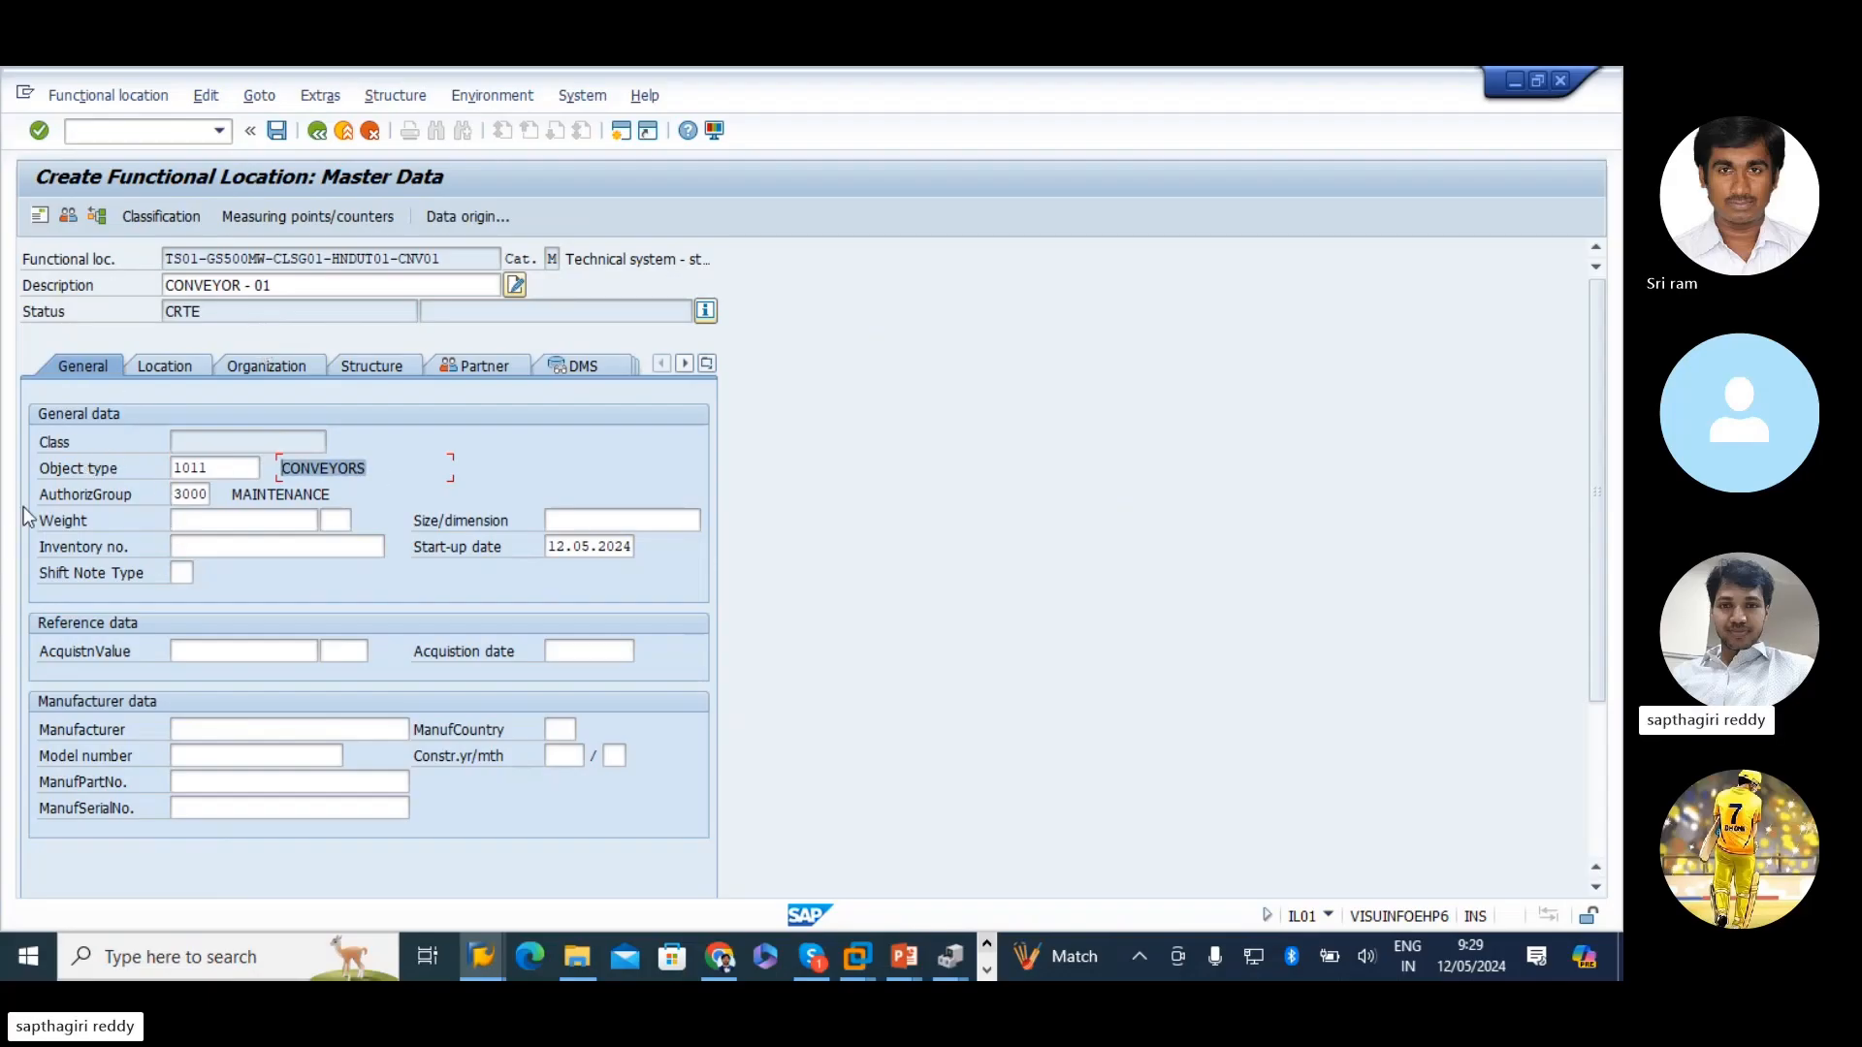
- Set the conveyor's weight to 1000 KG and its size/dimension to 10X10X10
click(179, 523)
text(10)
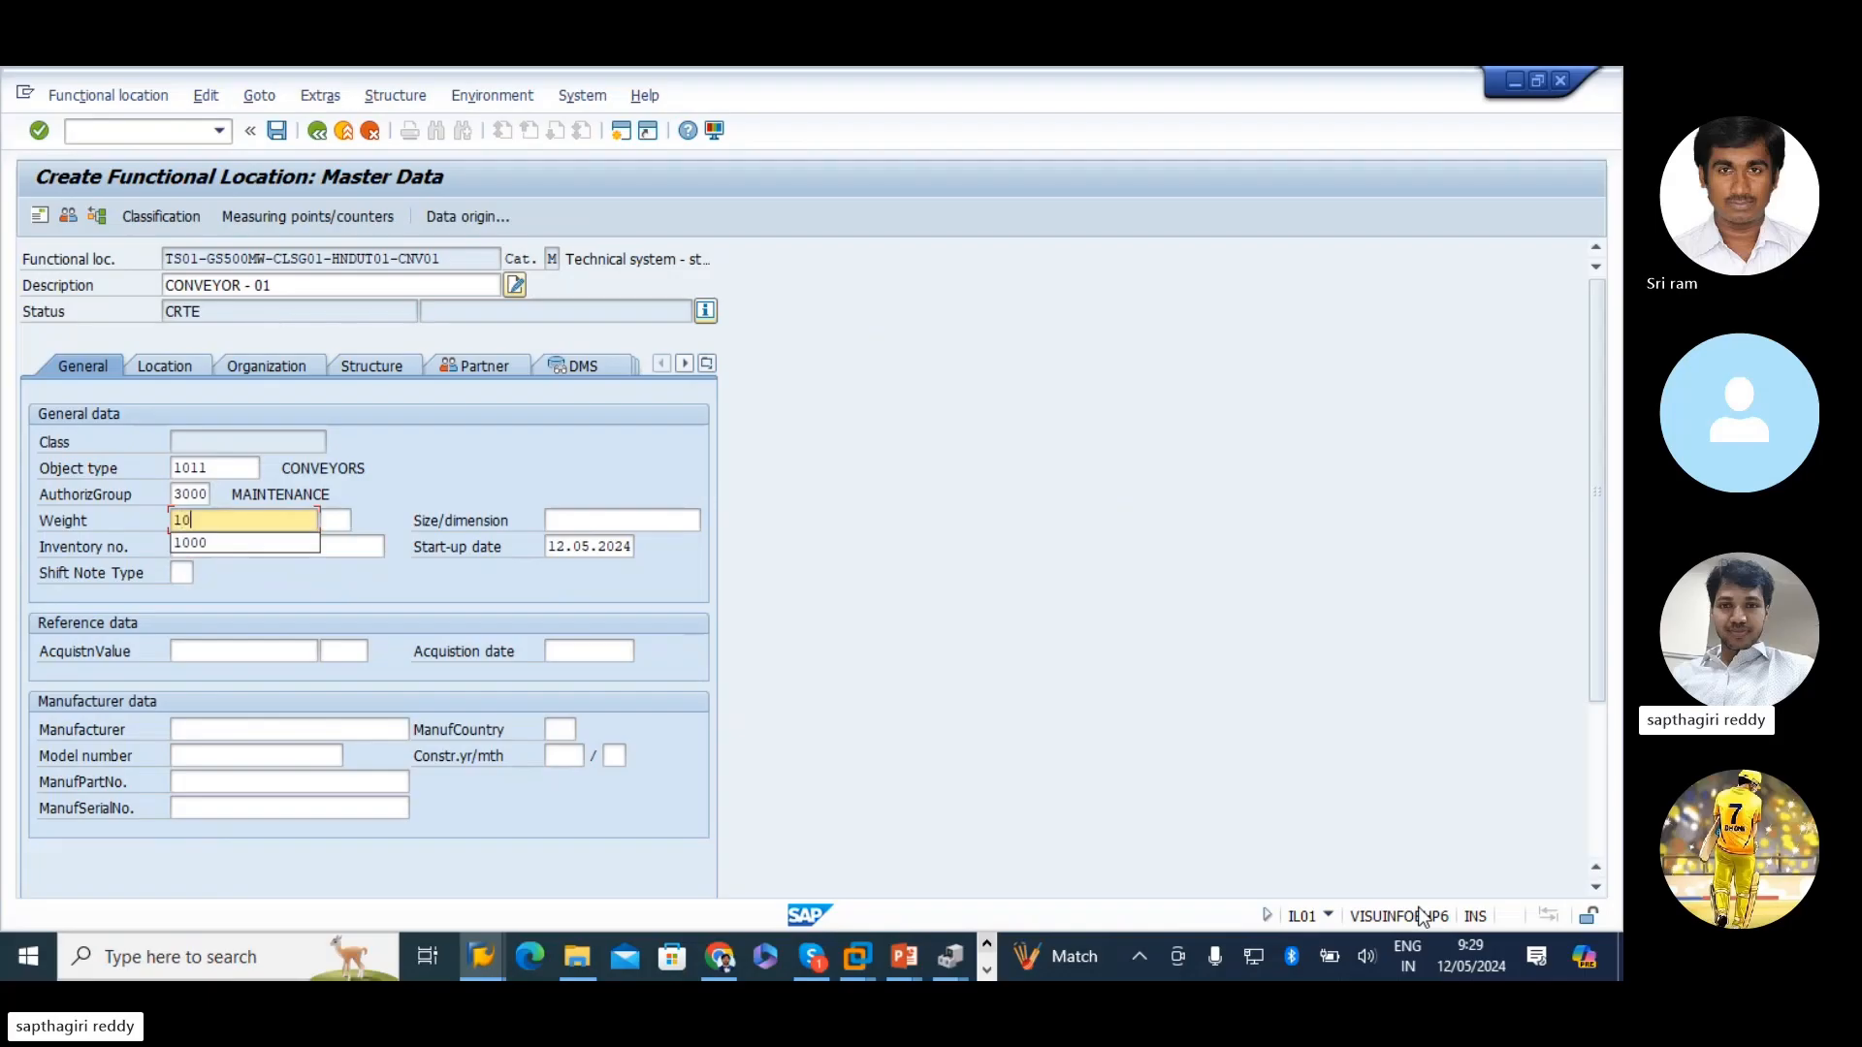
text(00)
key(Tab)
text(KG)
key(Tab)
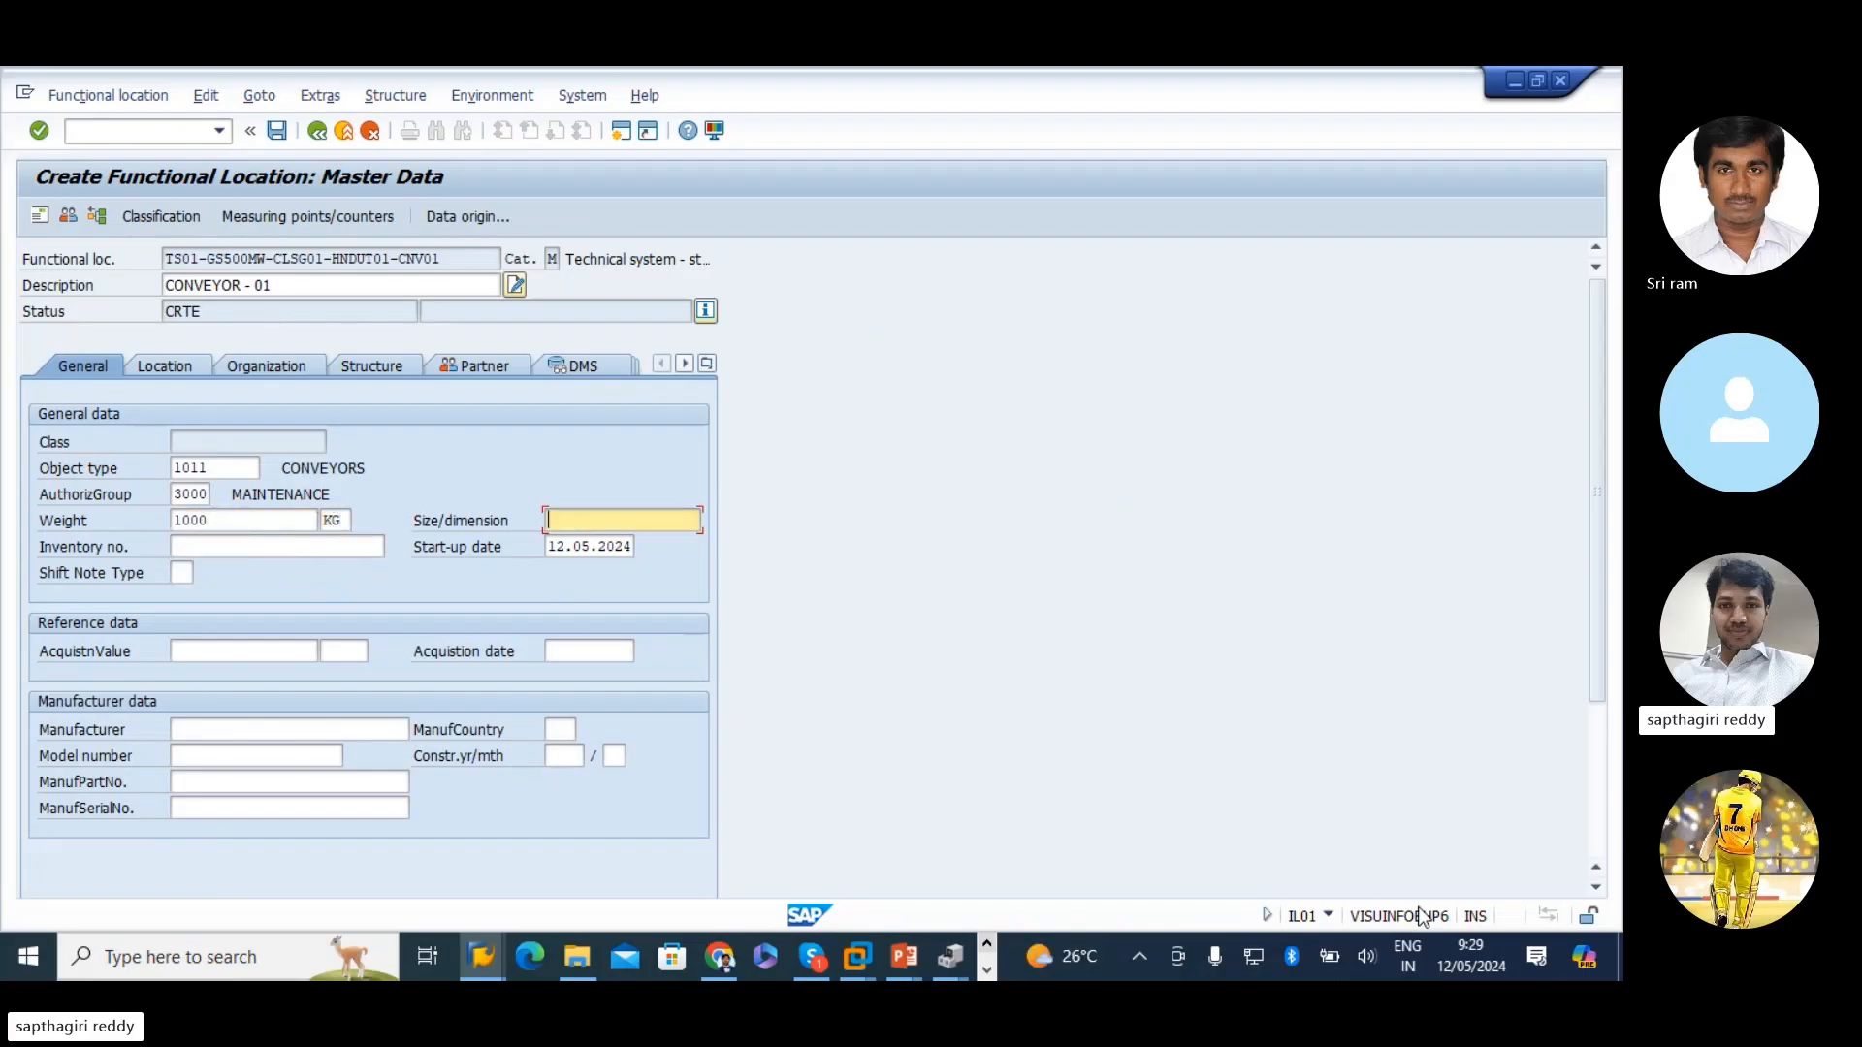
text(10X10X10)
- Set the conveyor's acquisition value to 1000 EUR and its acquisition date to 12.05.2024
click(200, 549)
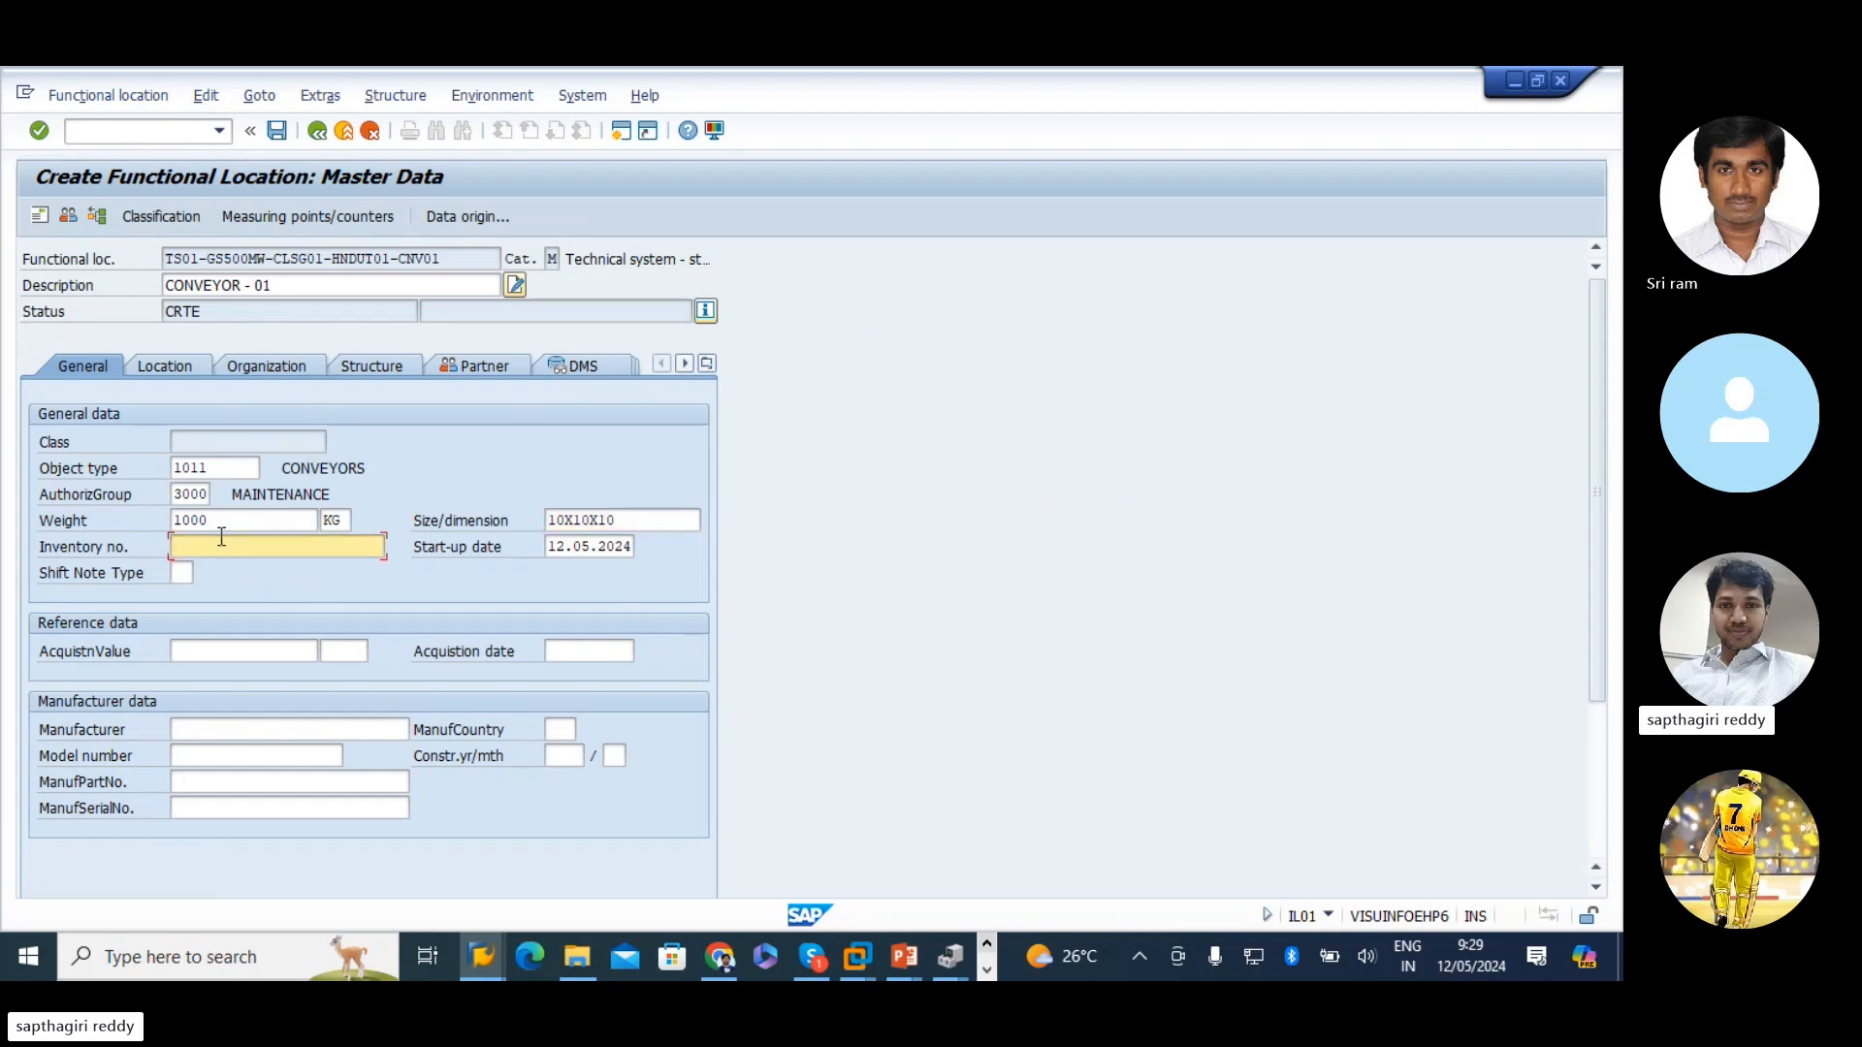
click(242, 650)
click(254, 673)
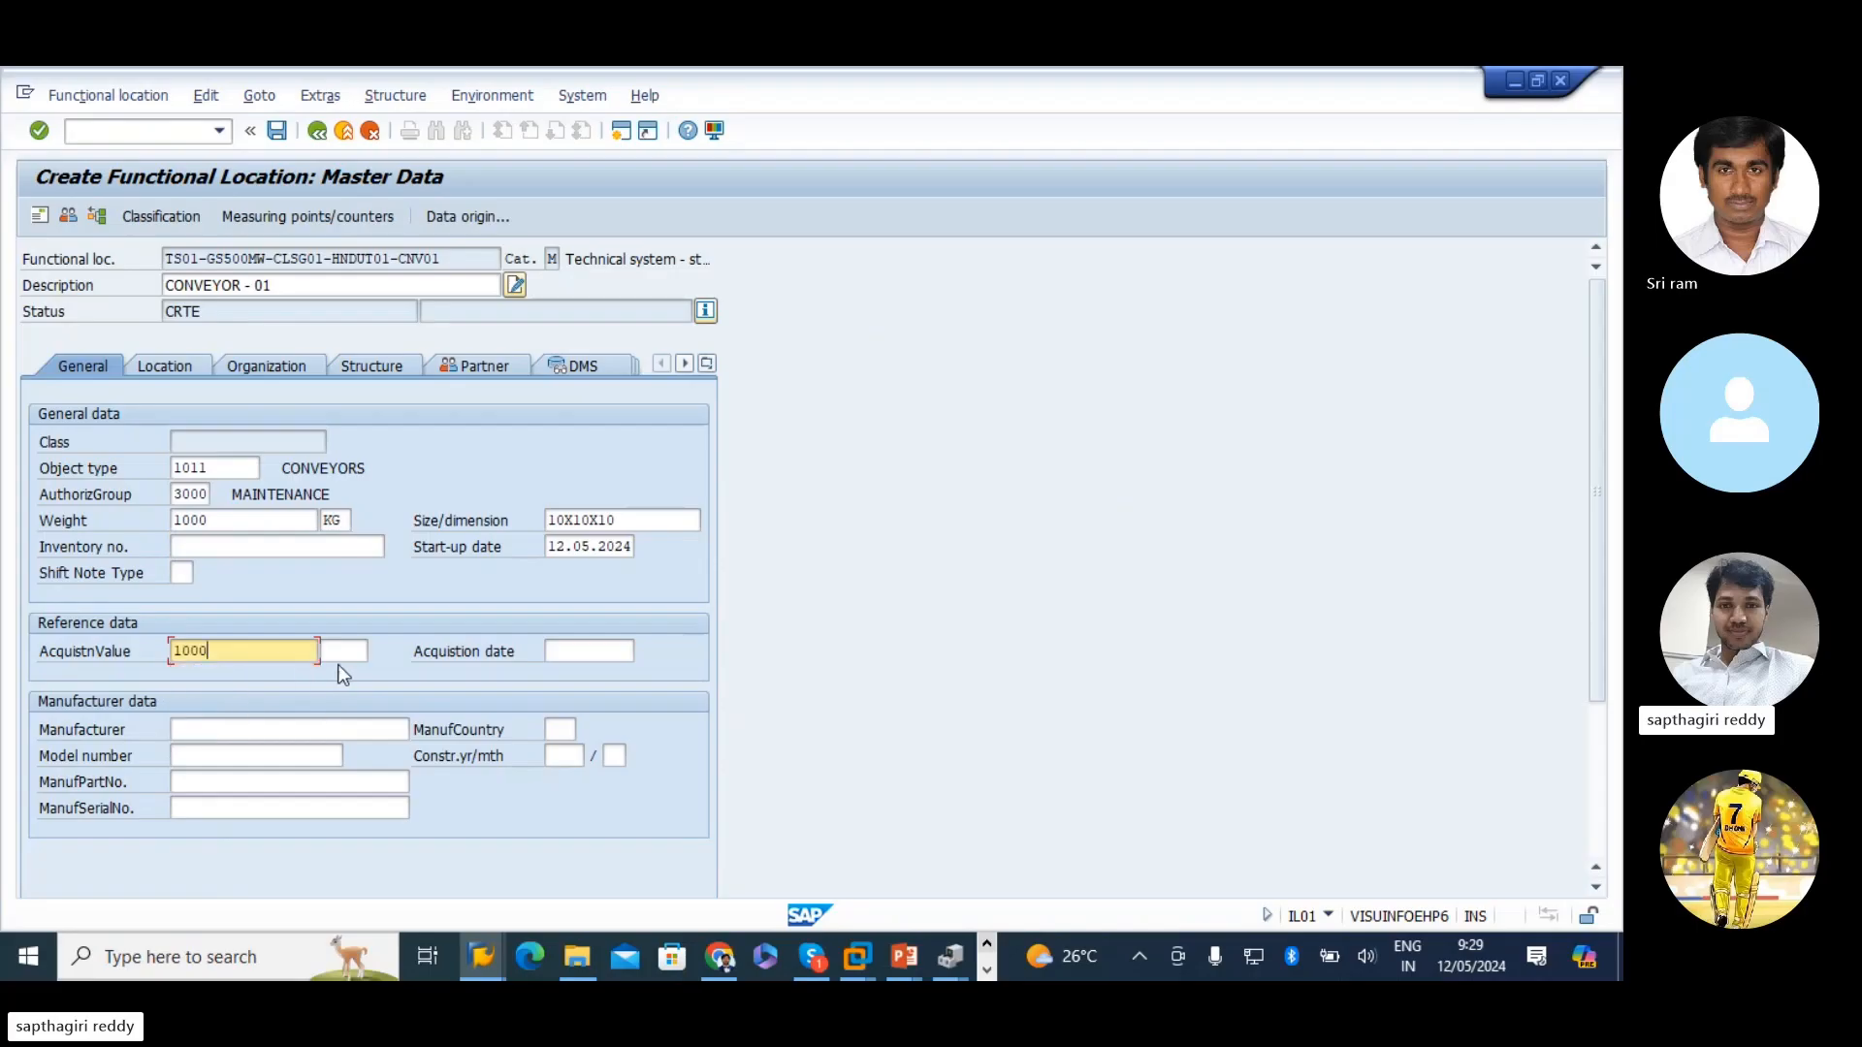
click(351, 655)
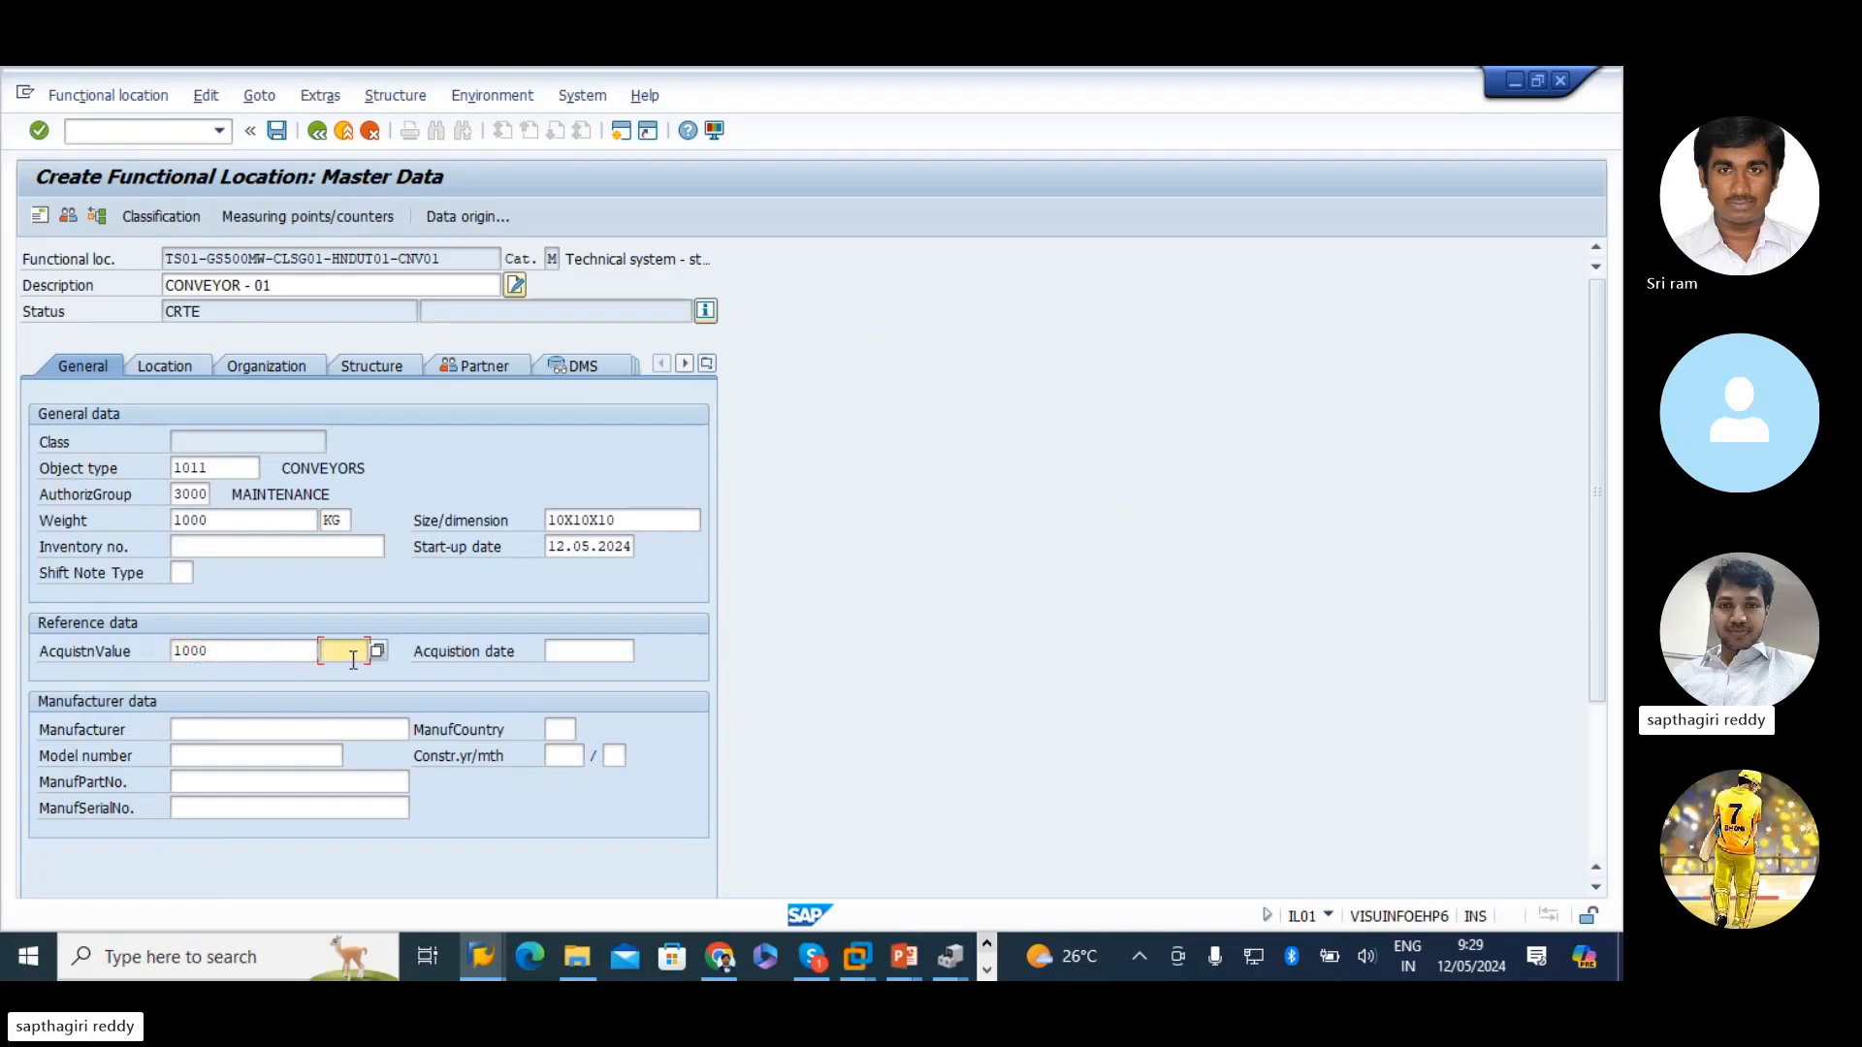
text(EUR)
key(Tab)
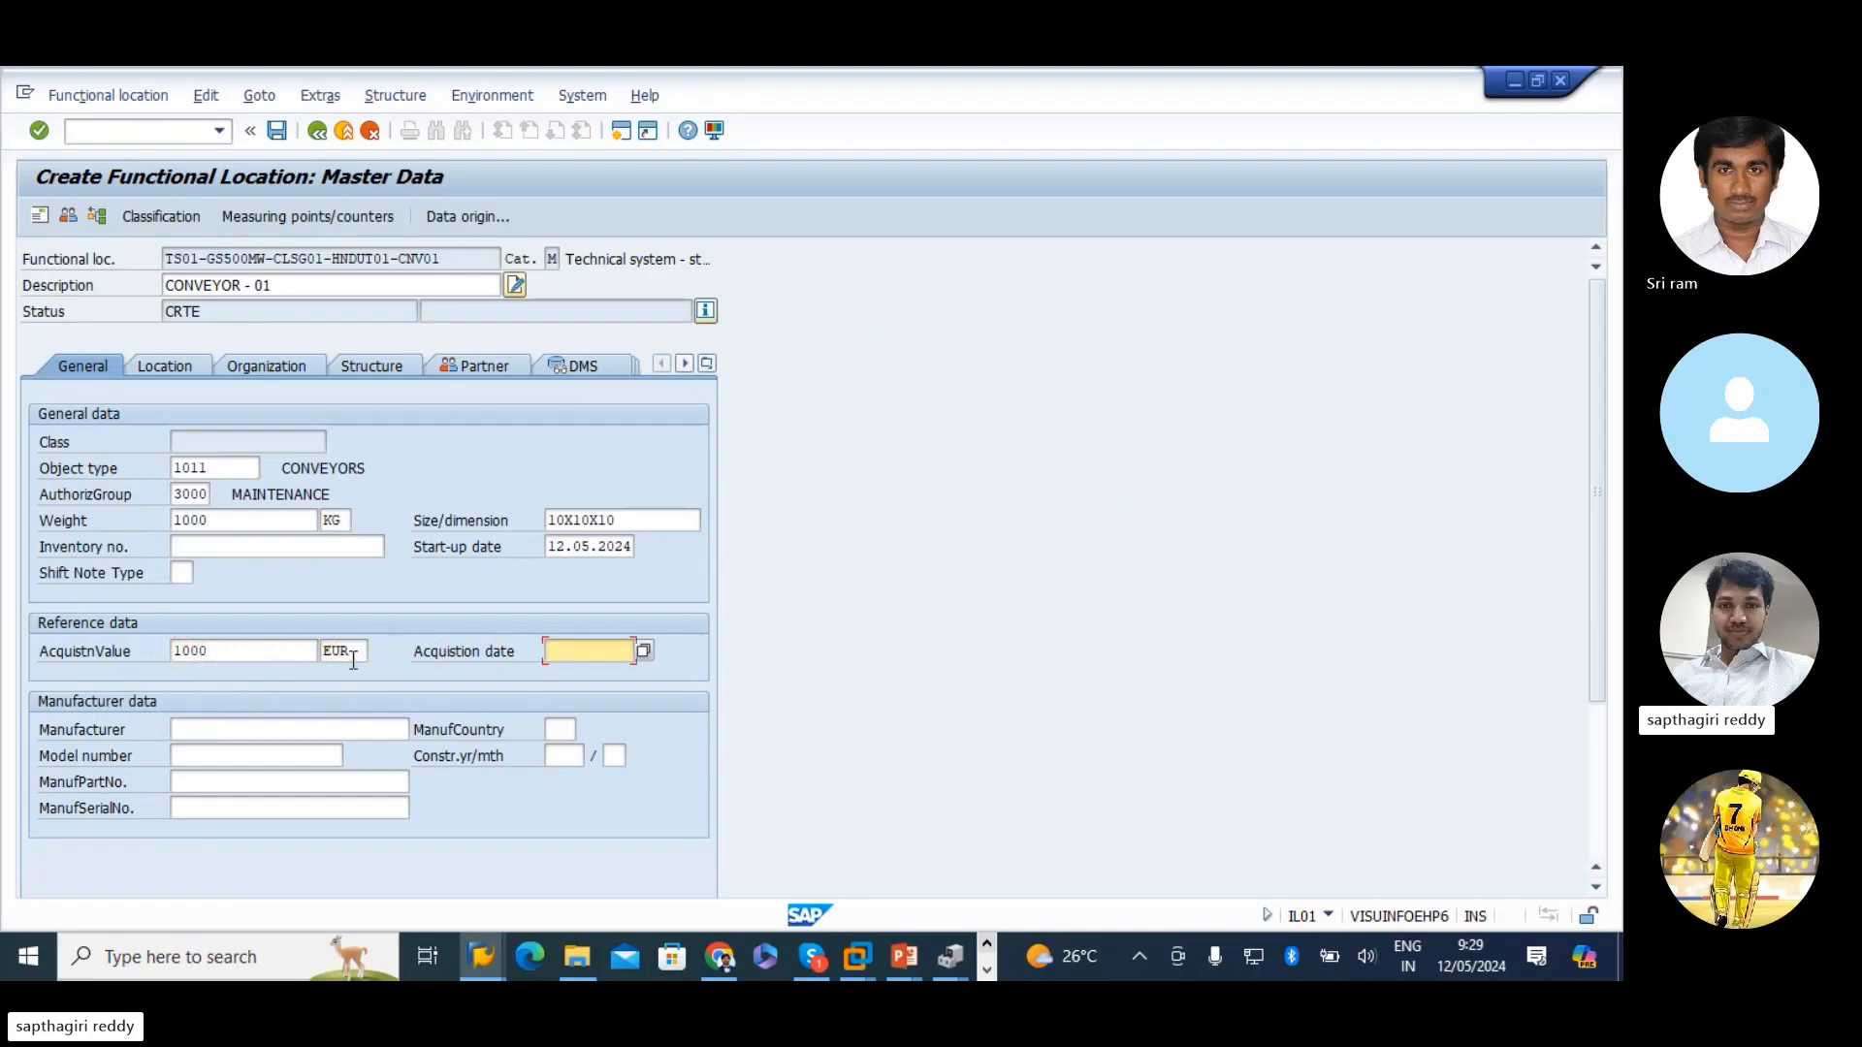
click(584, 667)
- Enter FLSMIDTH as the conveyor's manufacturer
click(236, 727)
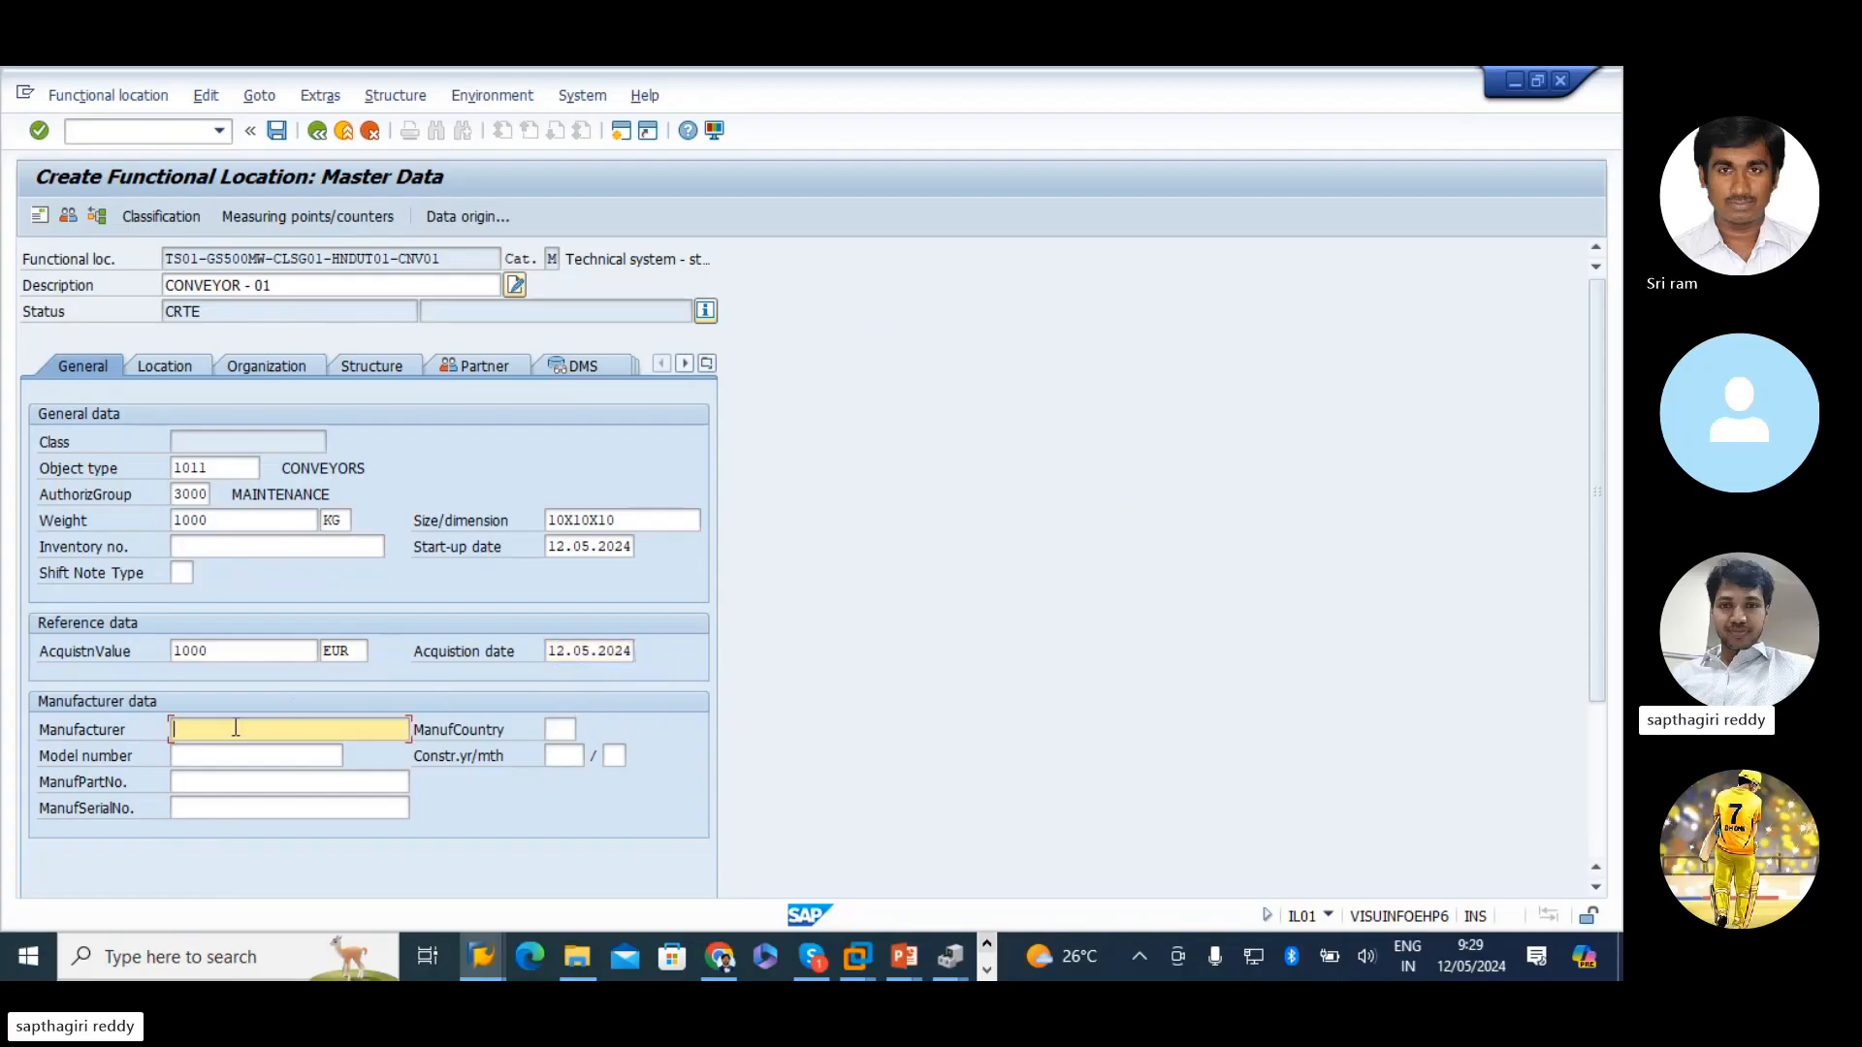
text(FLSMIDTH)
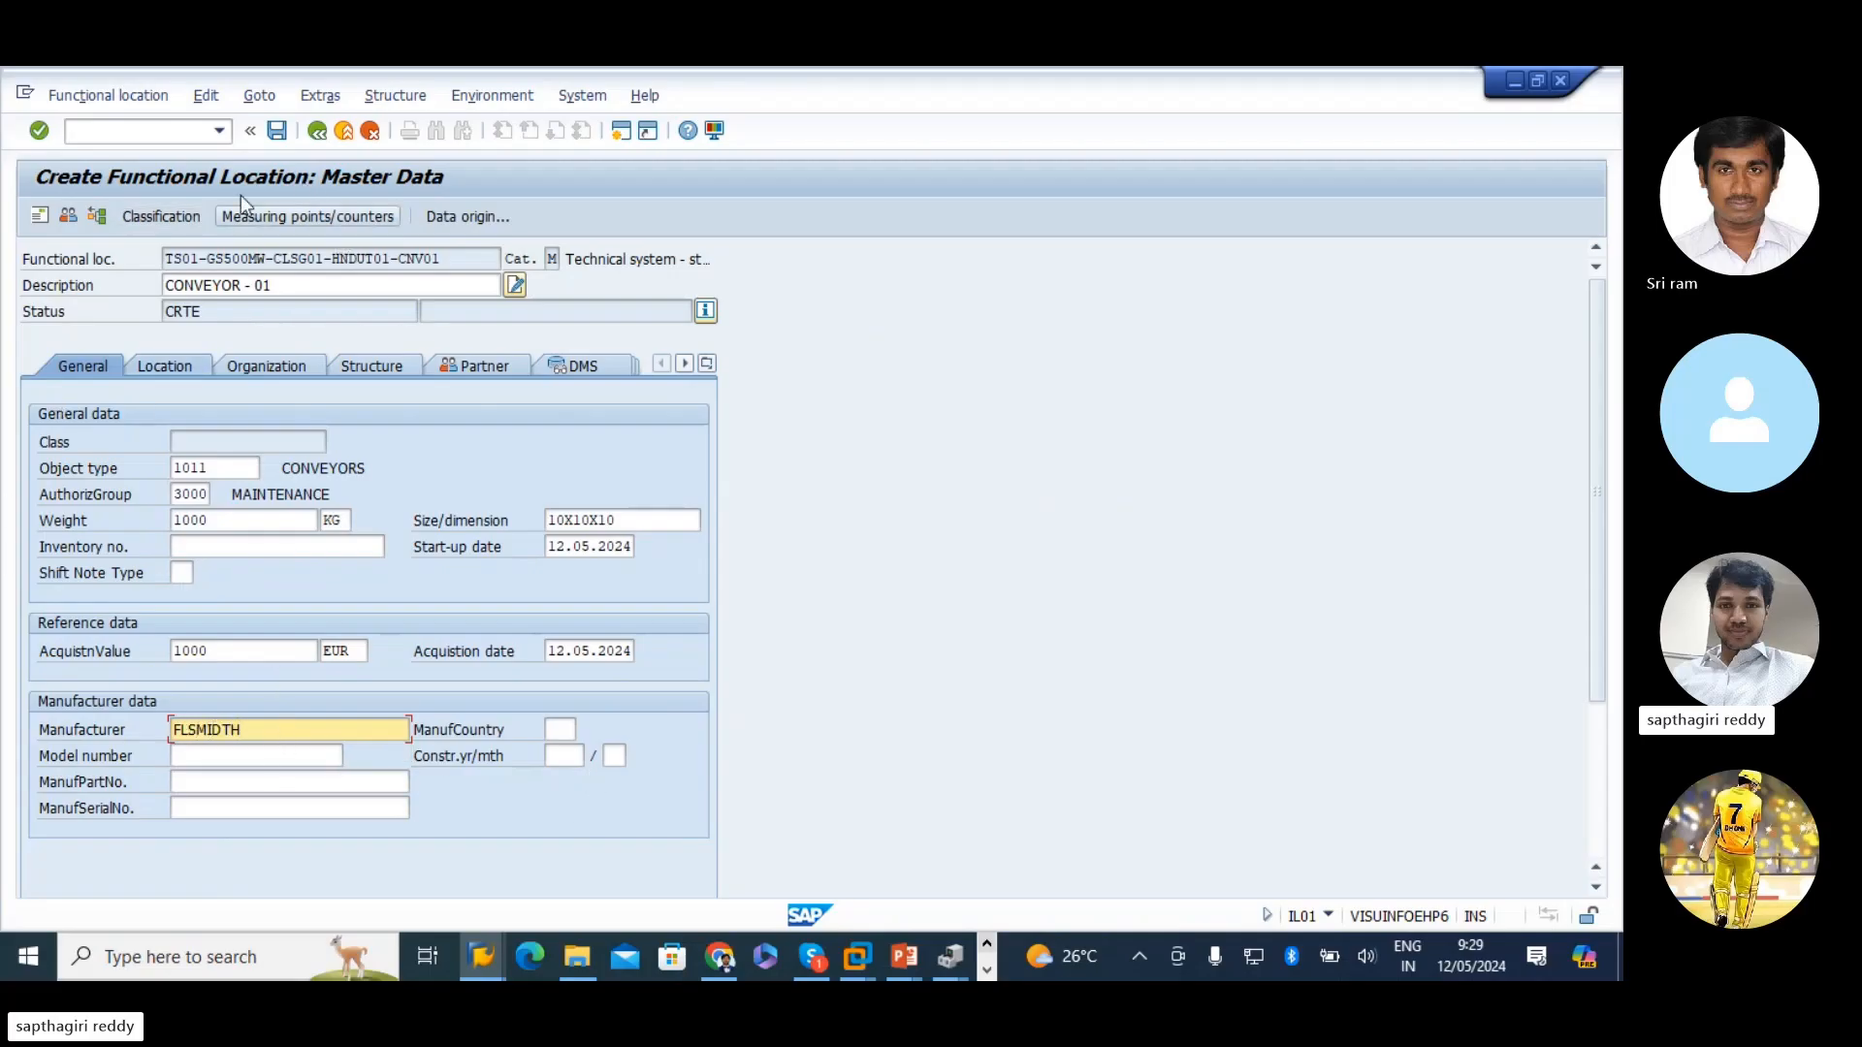
drag(249, 744, 3, 633)
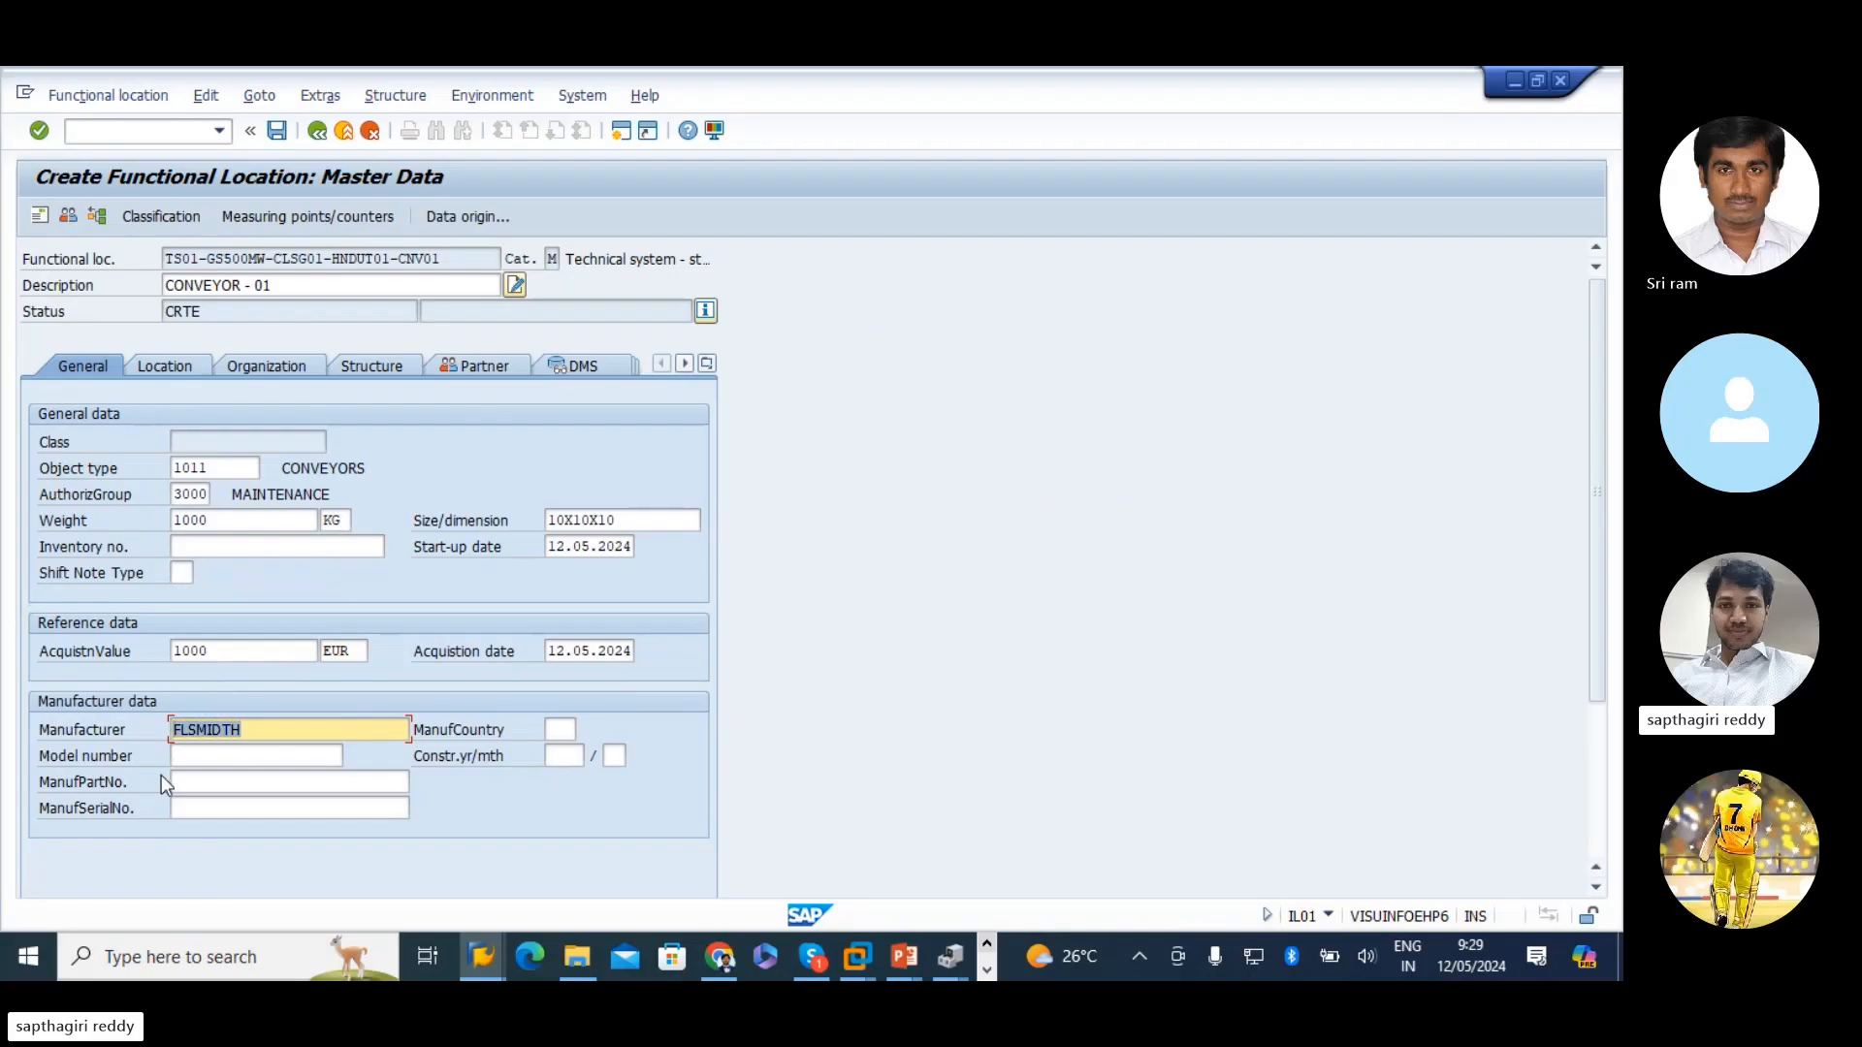
- Set the conveyor's model number to 12FLS and its manufacturer part number to 12589
click(204, 756)
scroll(203, 757, down, 1)
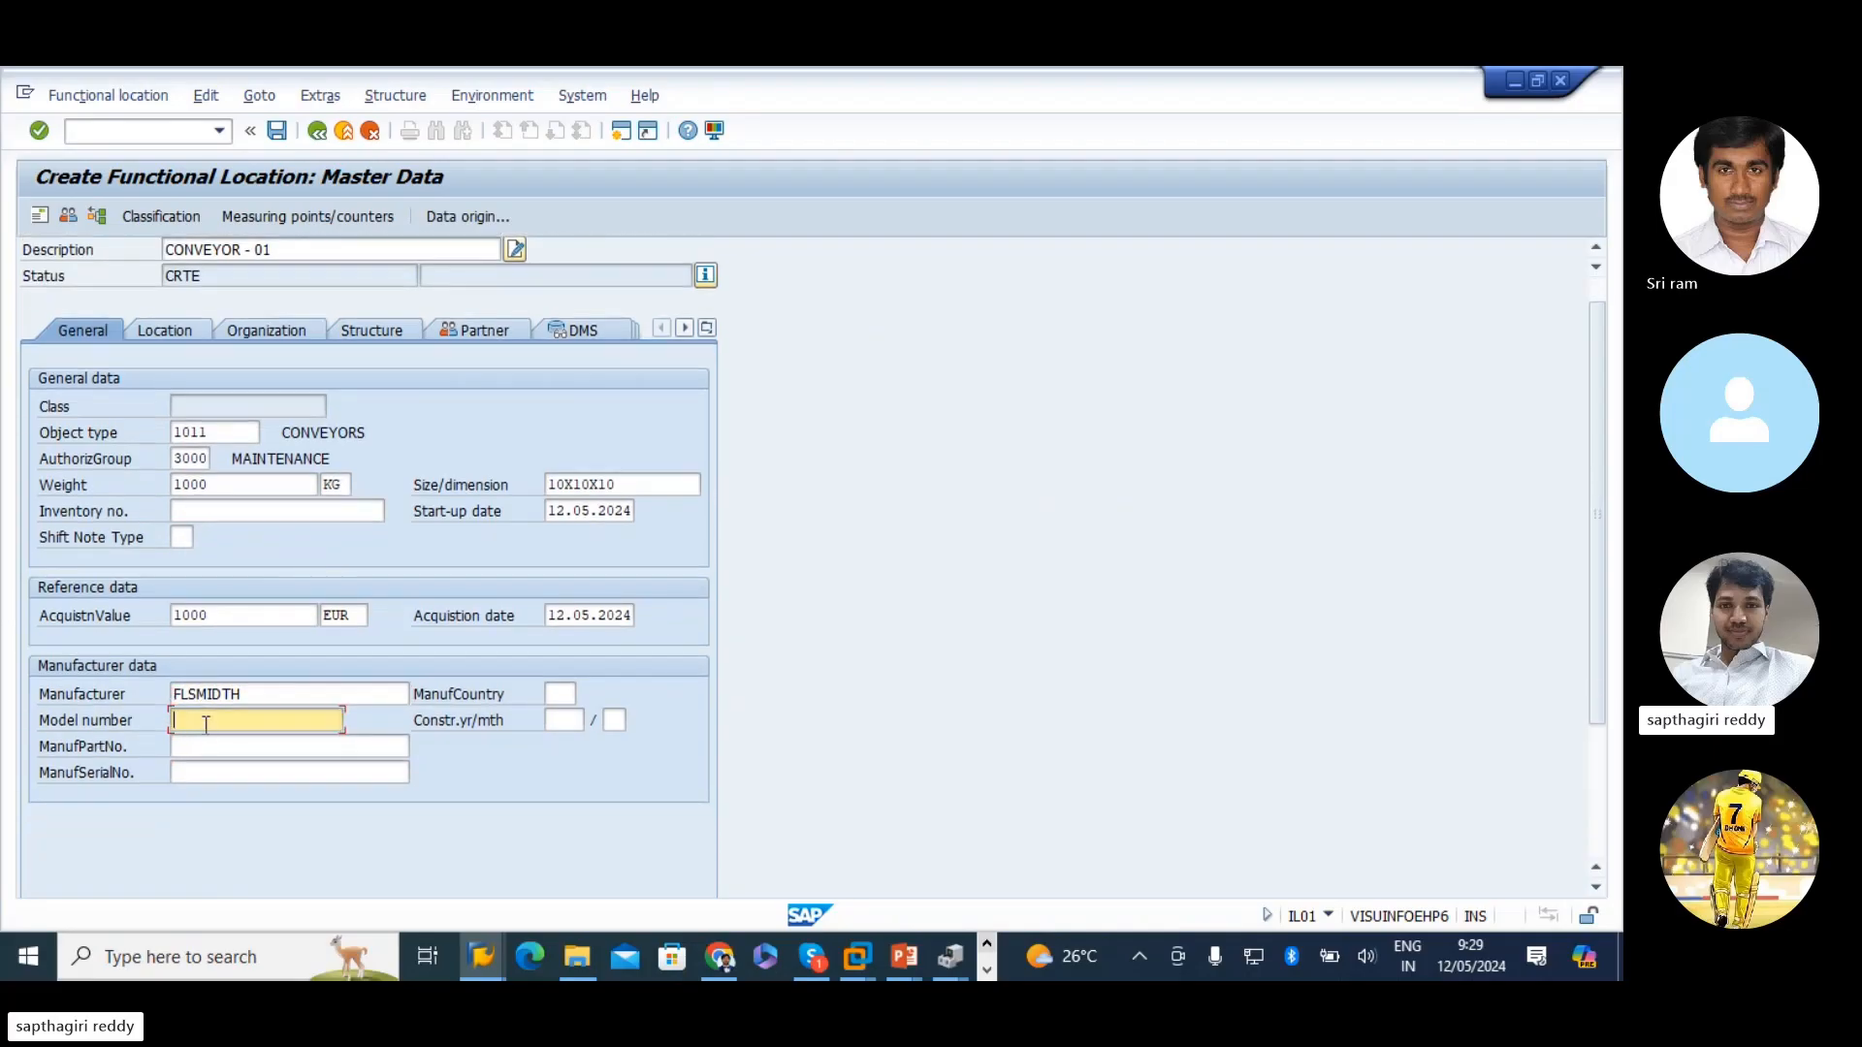
click(215, 731)
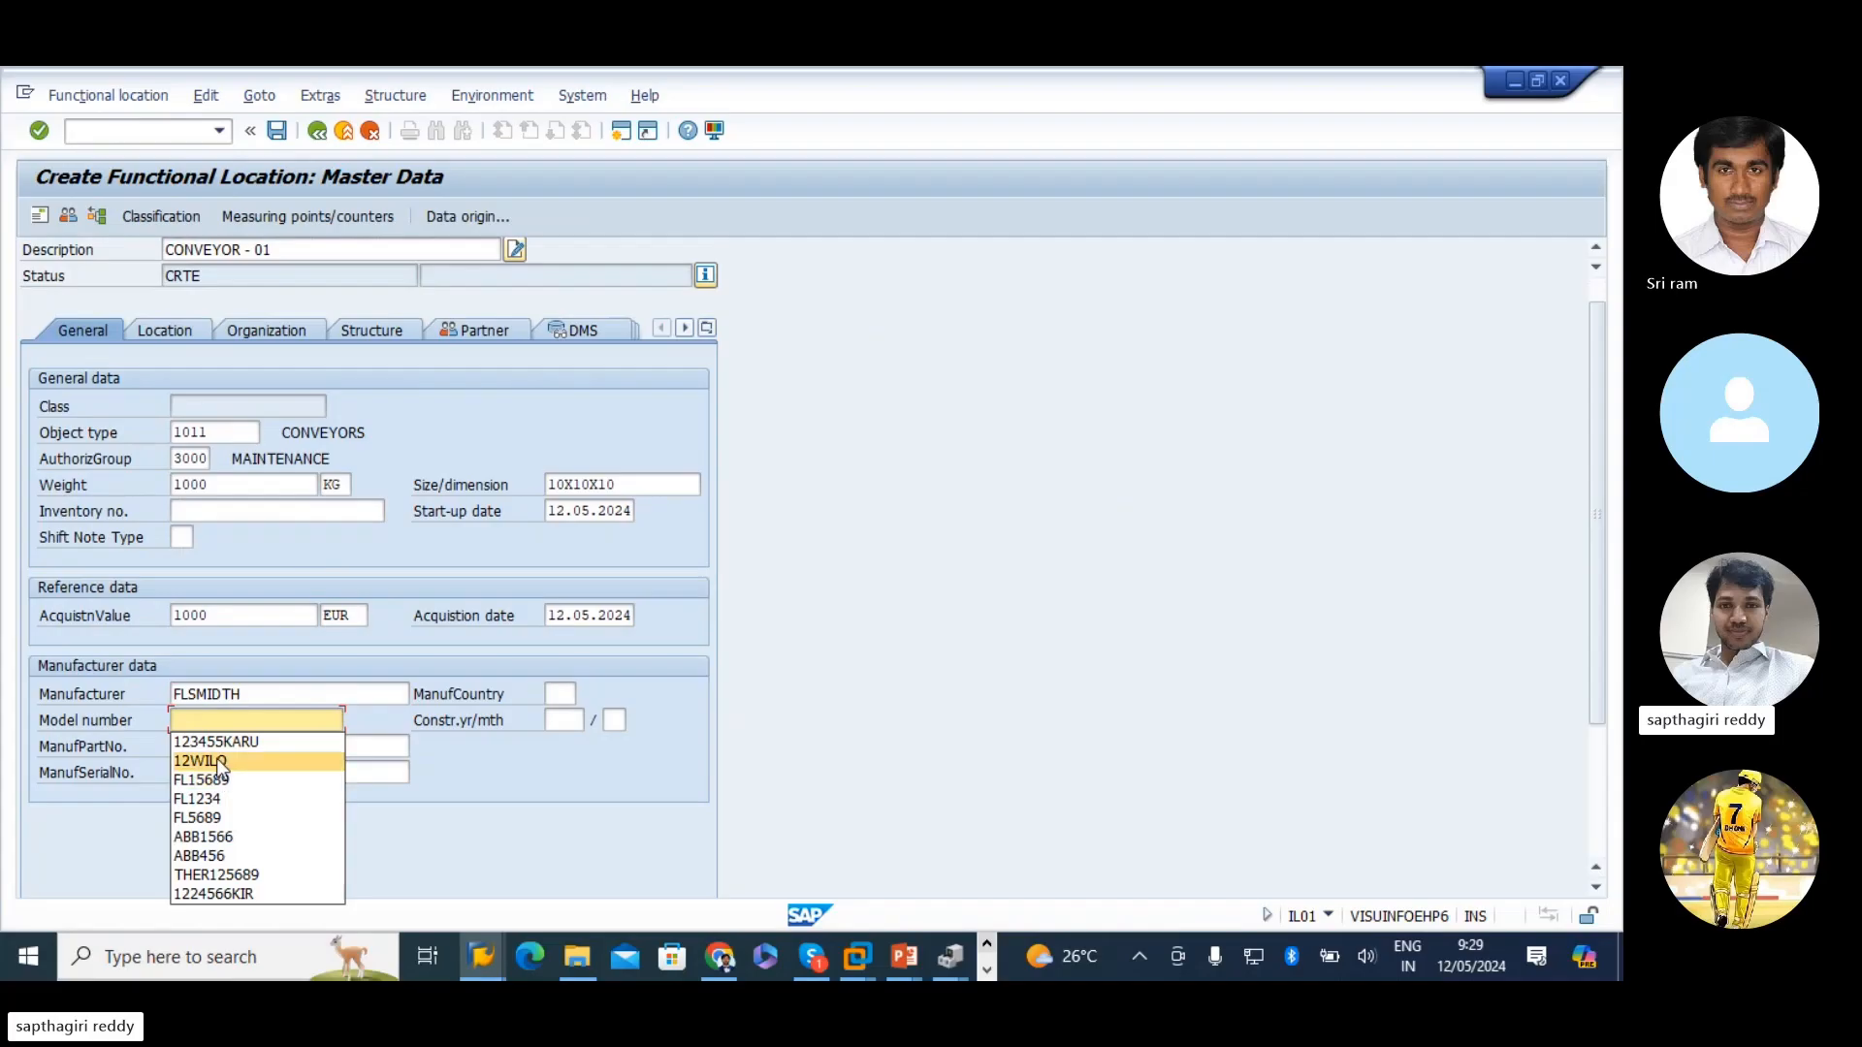
click(217, 763)
drag(194, 719, 231, 720)
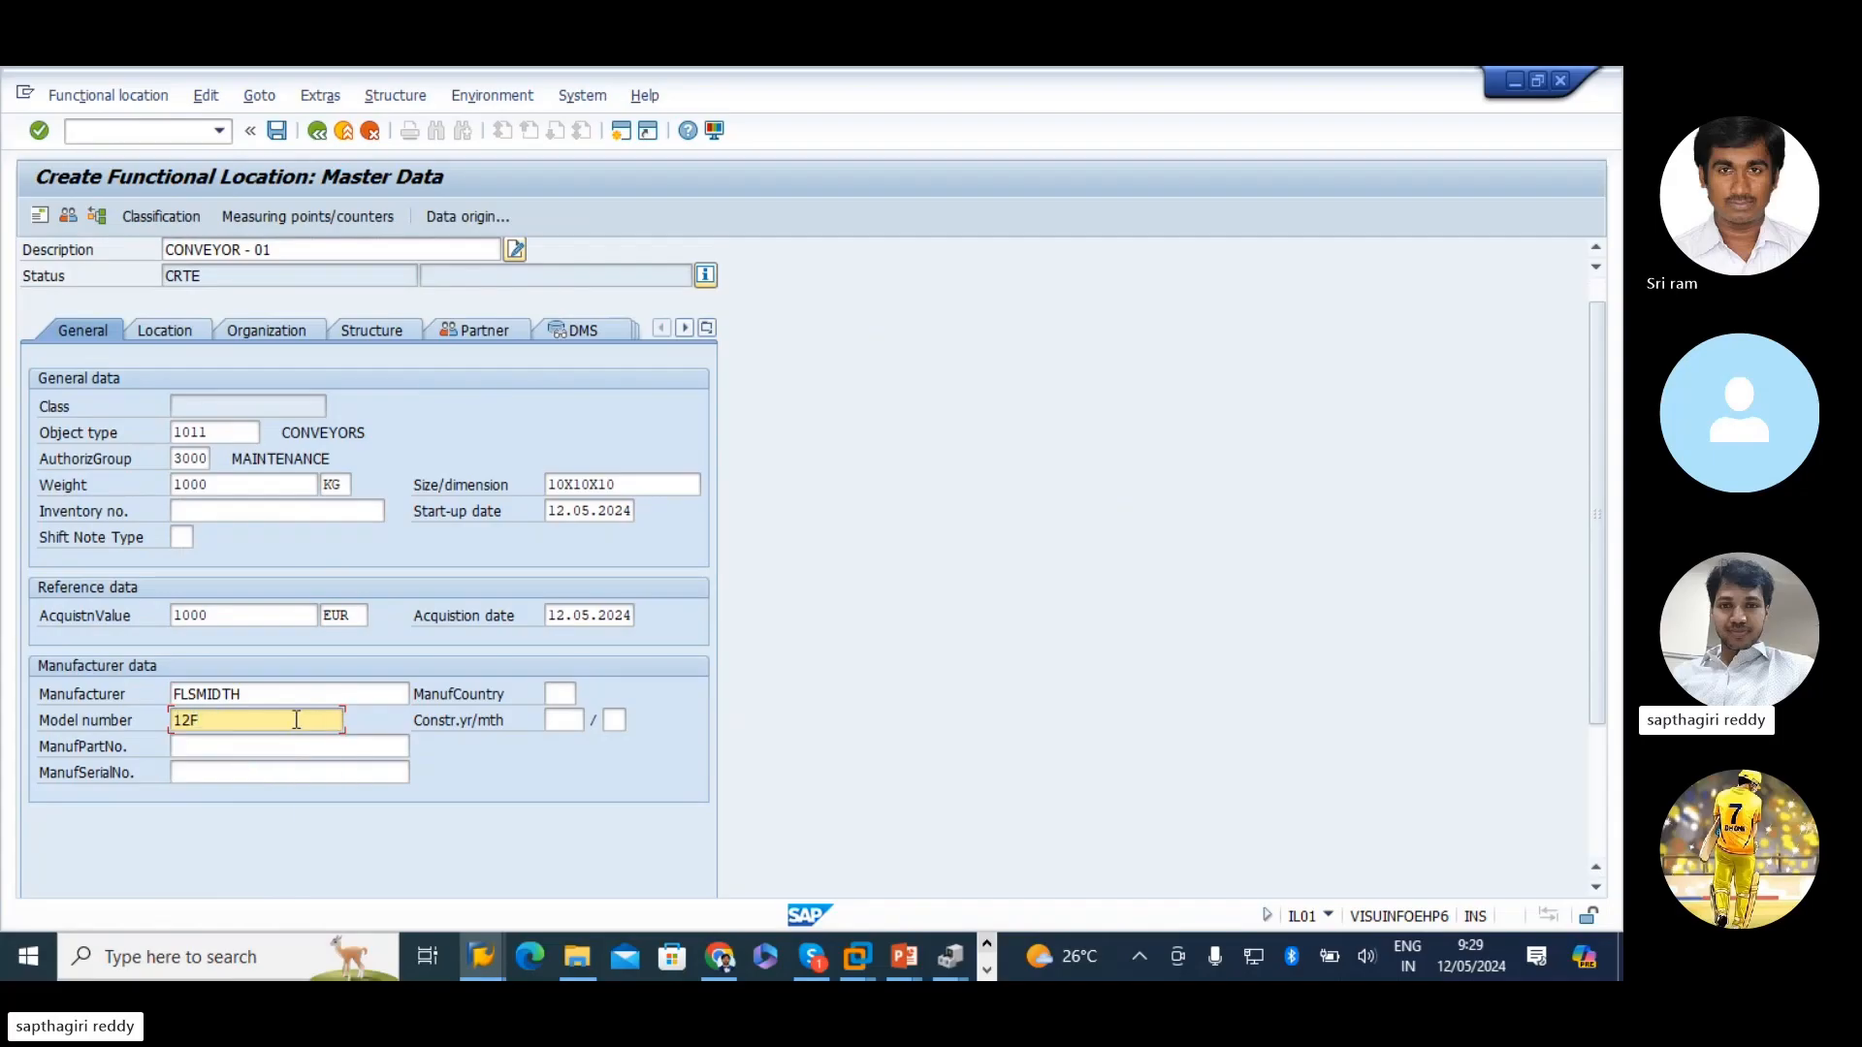
text(FLS)
key(Tab)
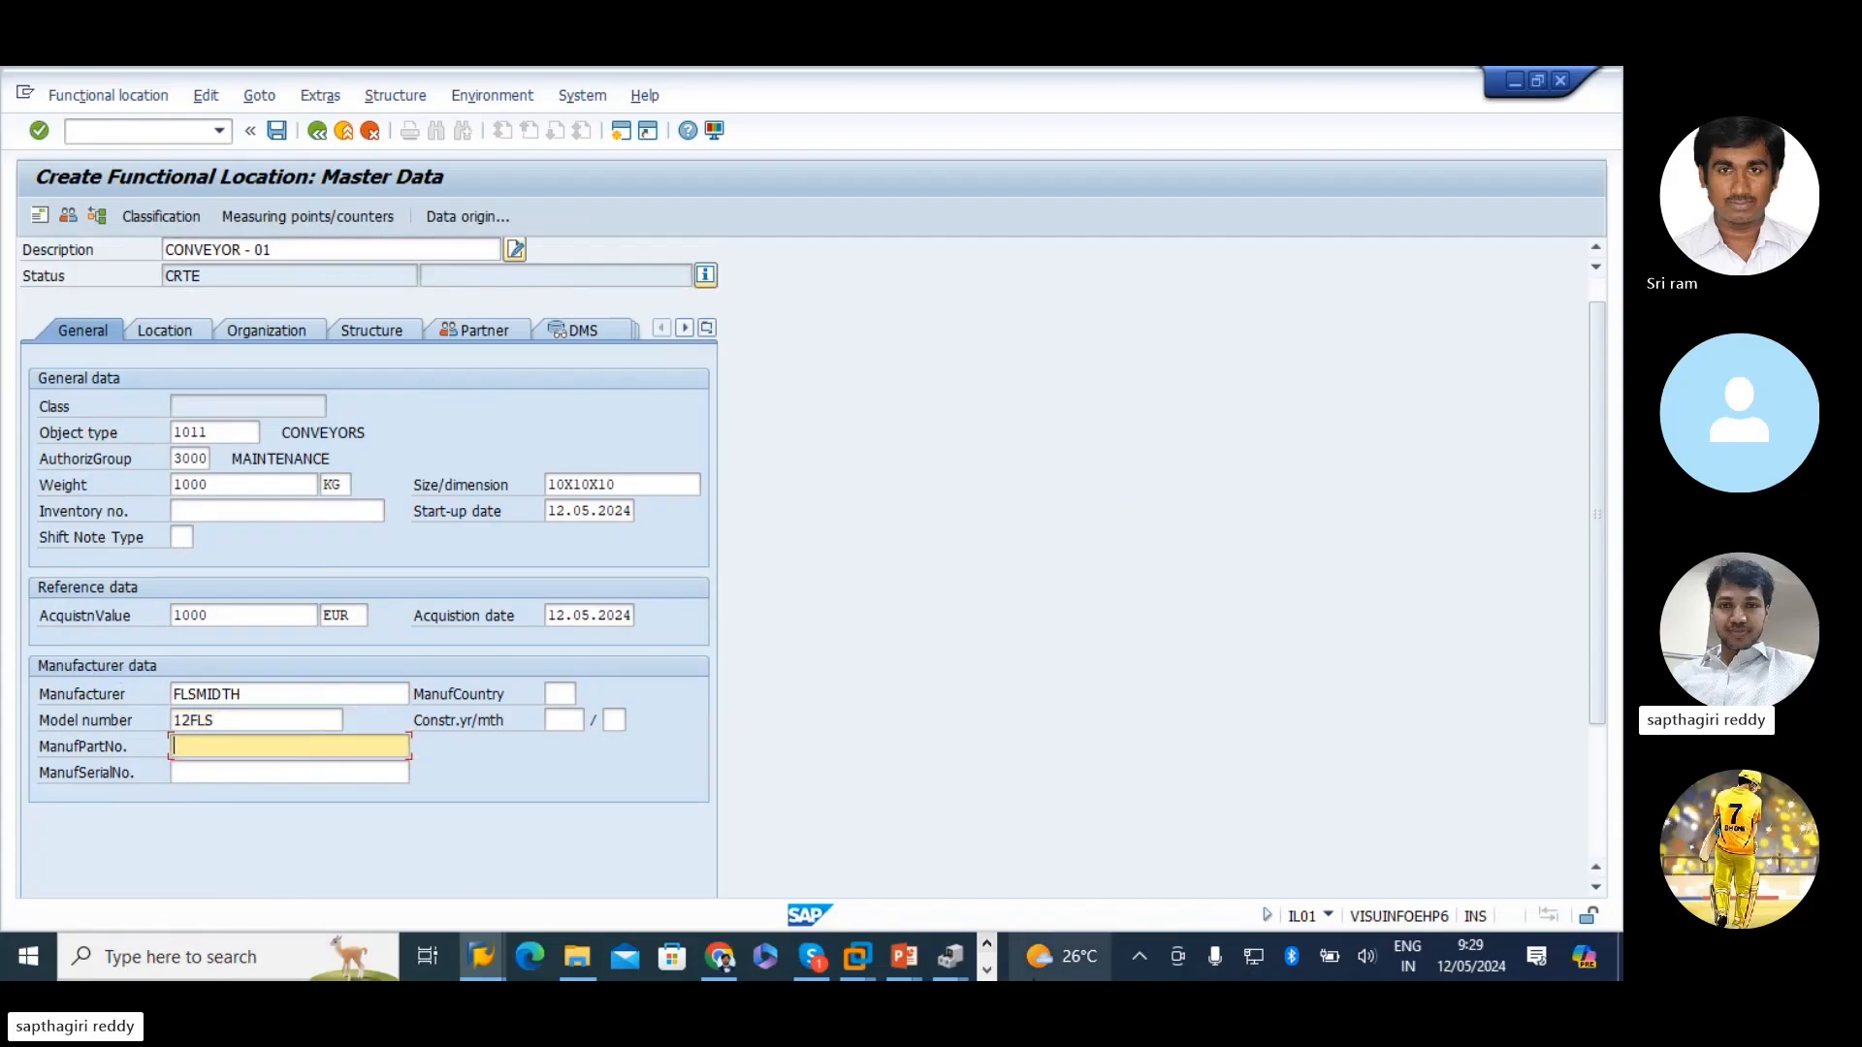
text(12589)
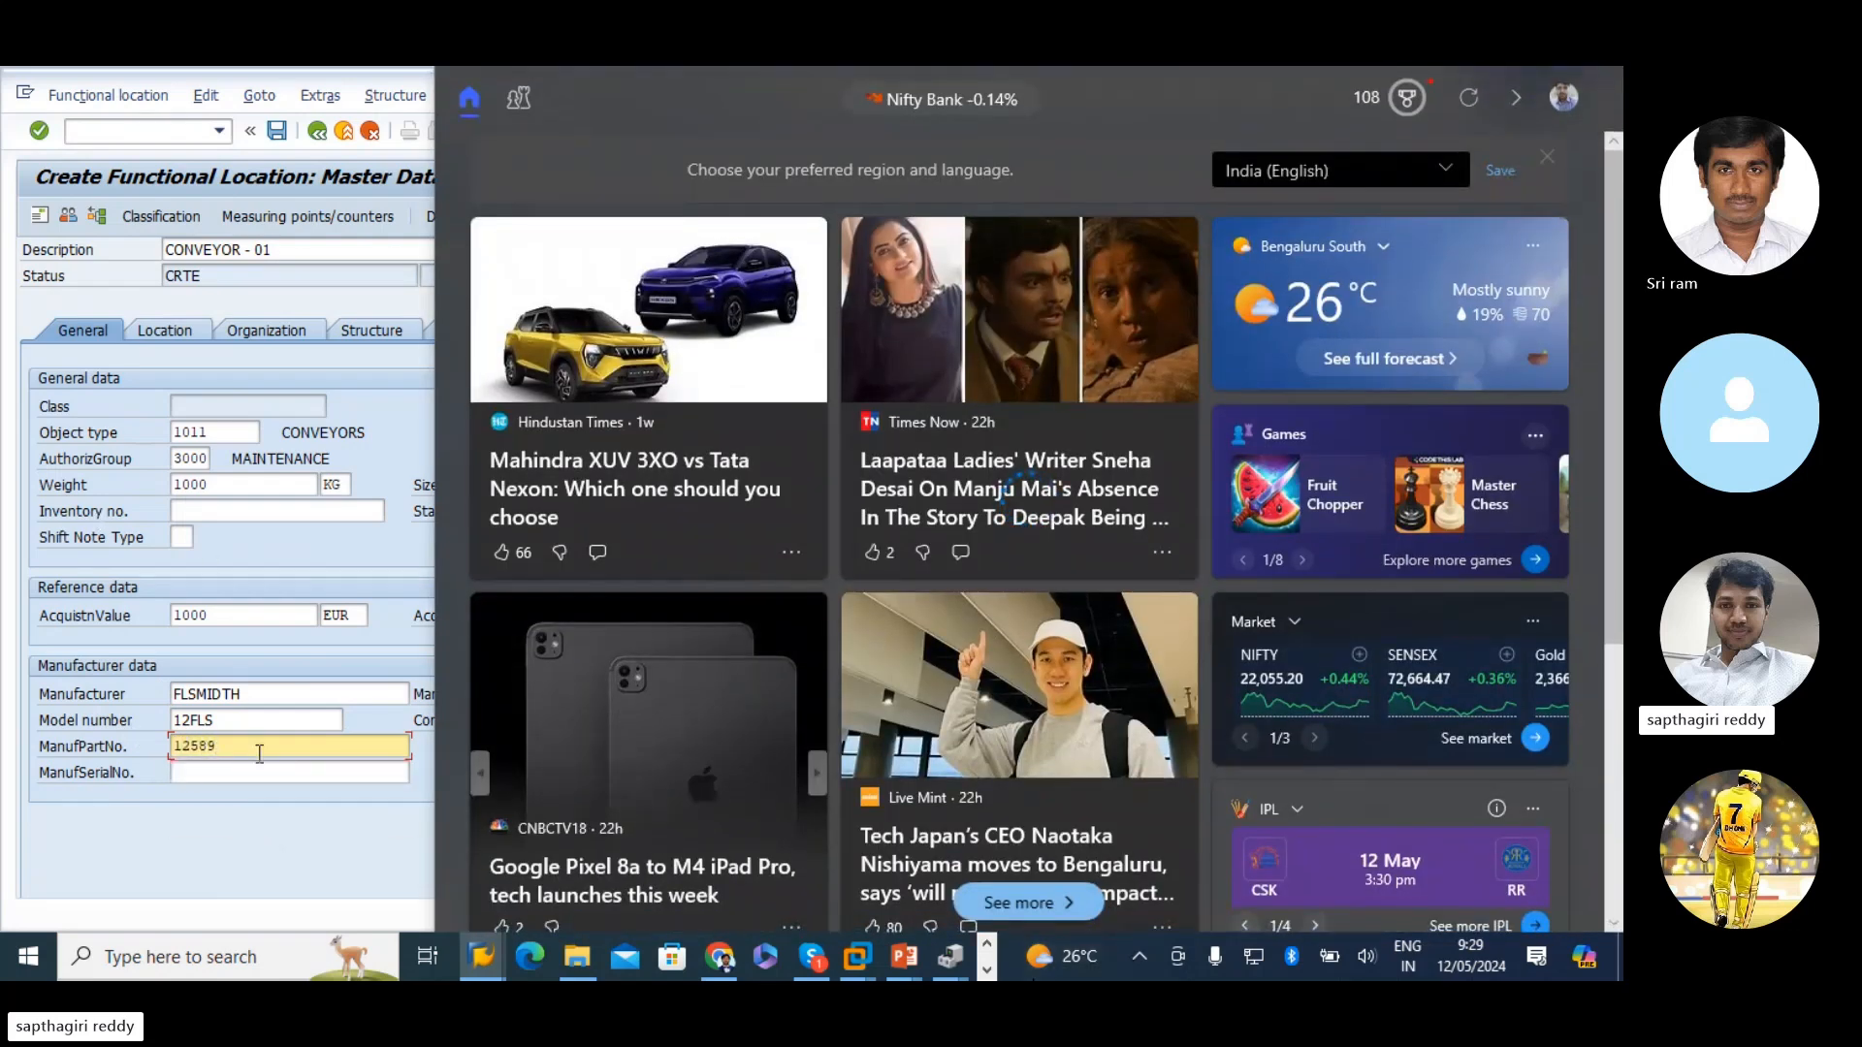
click(276, 405)
key(F12)
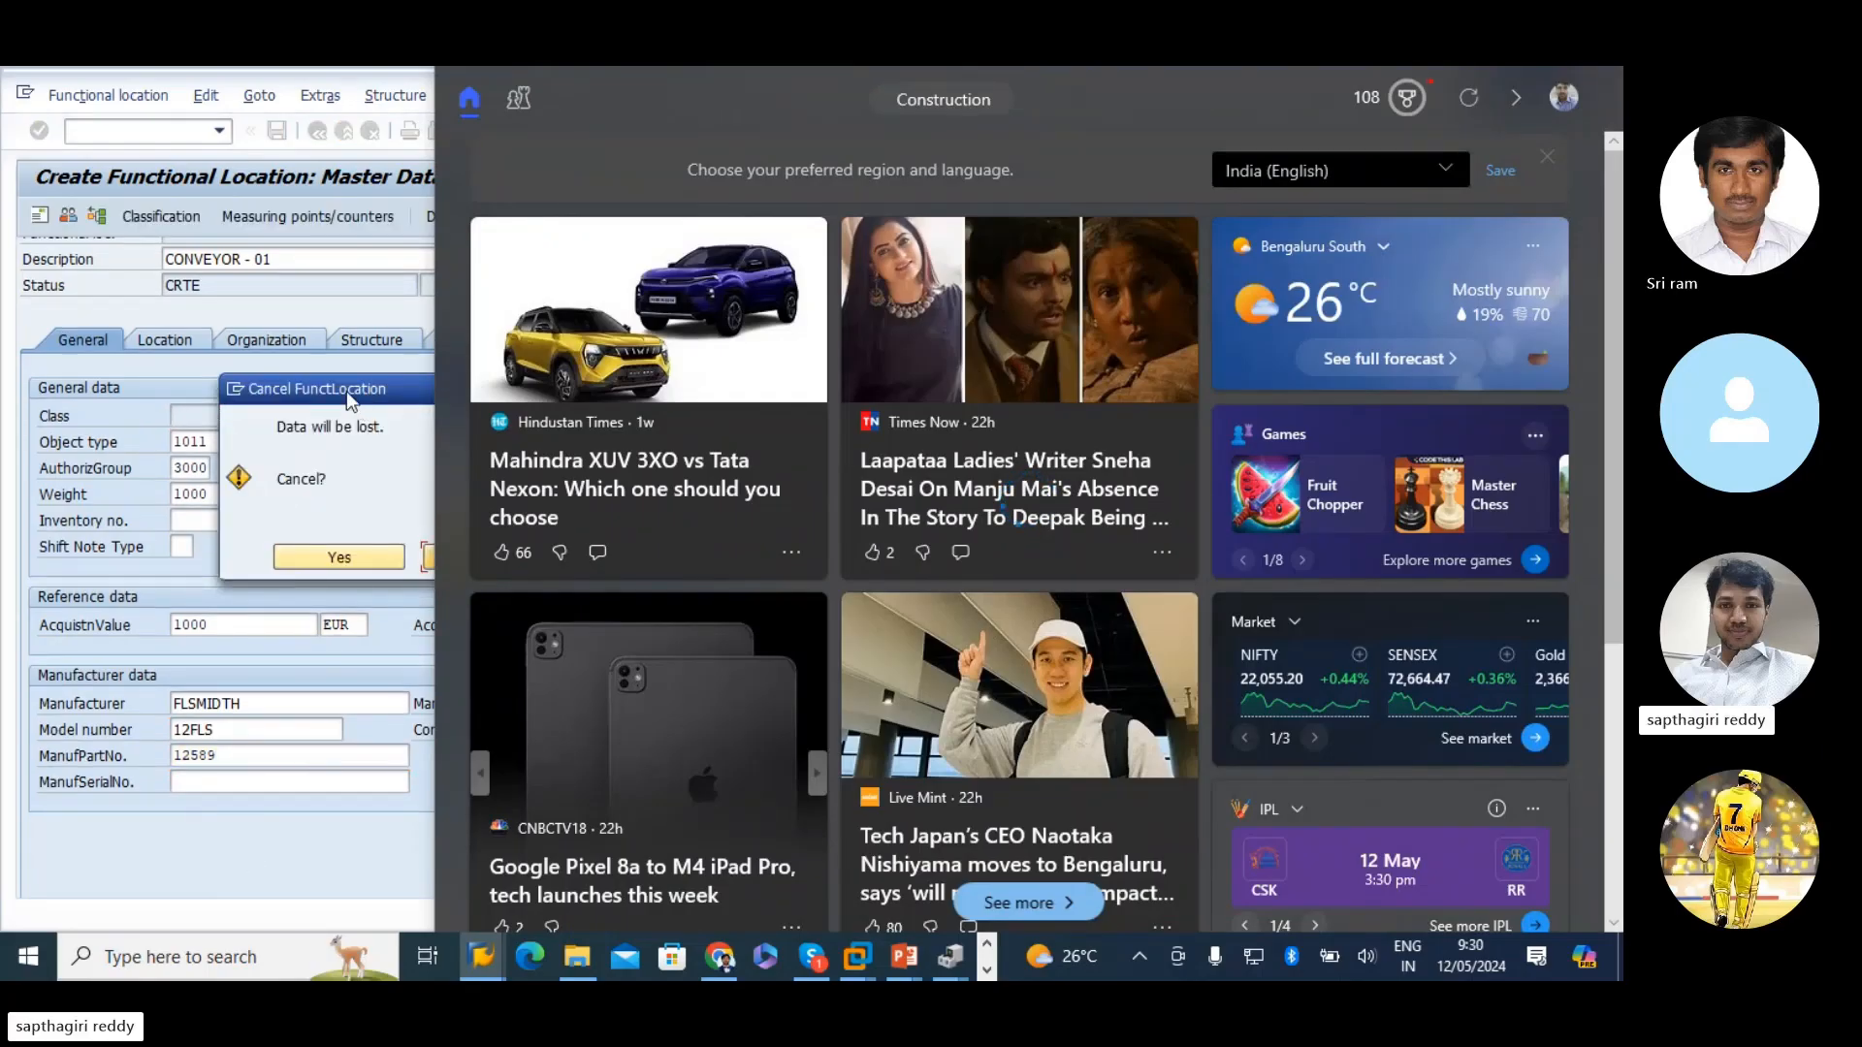
drag(346, 391, 125, 302)
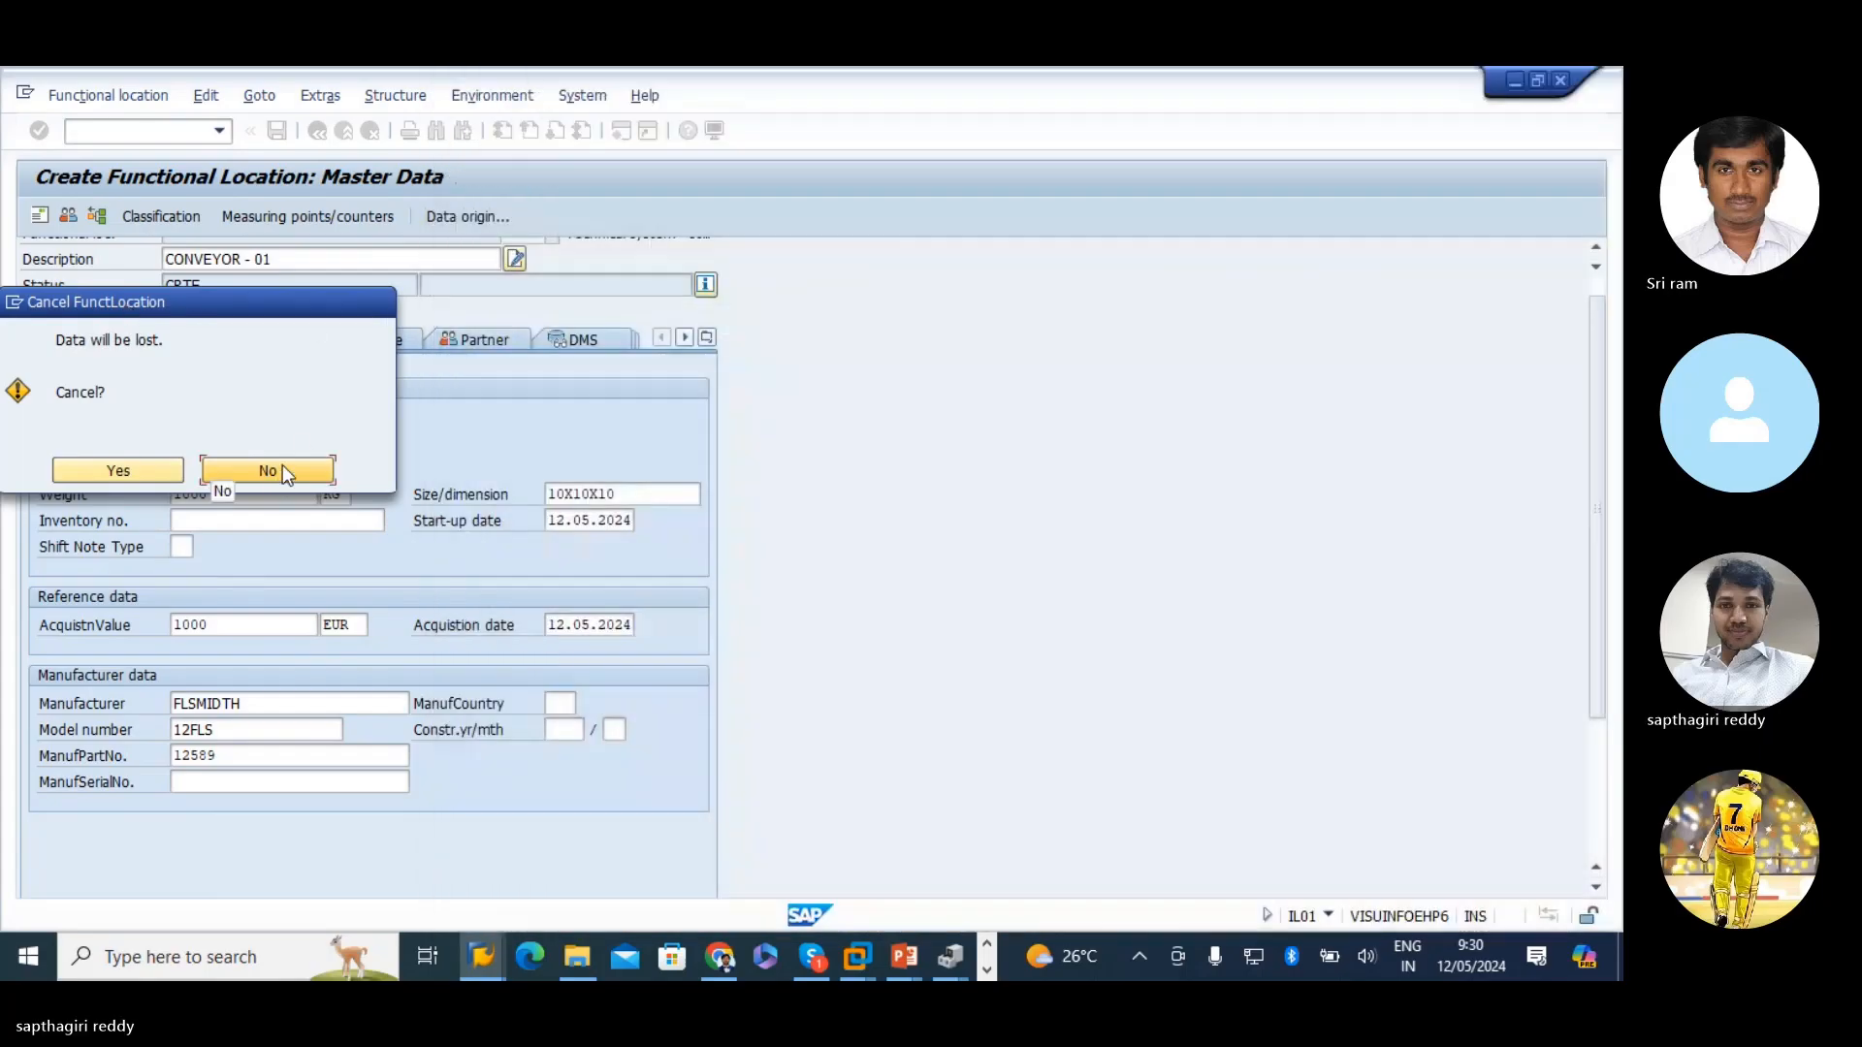
drag(194, 304, 589, 319)
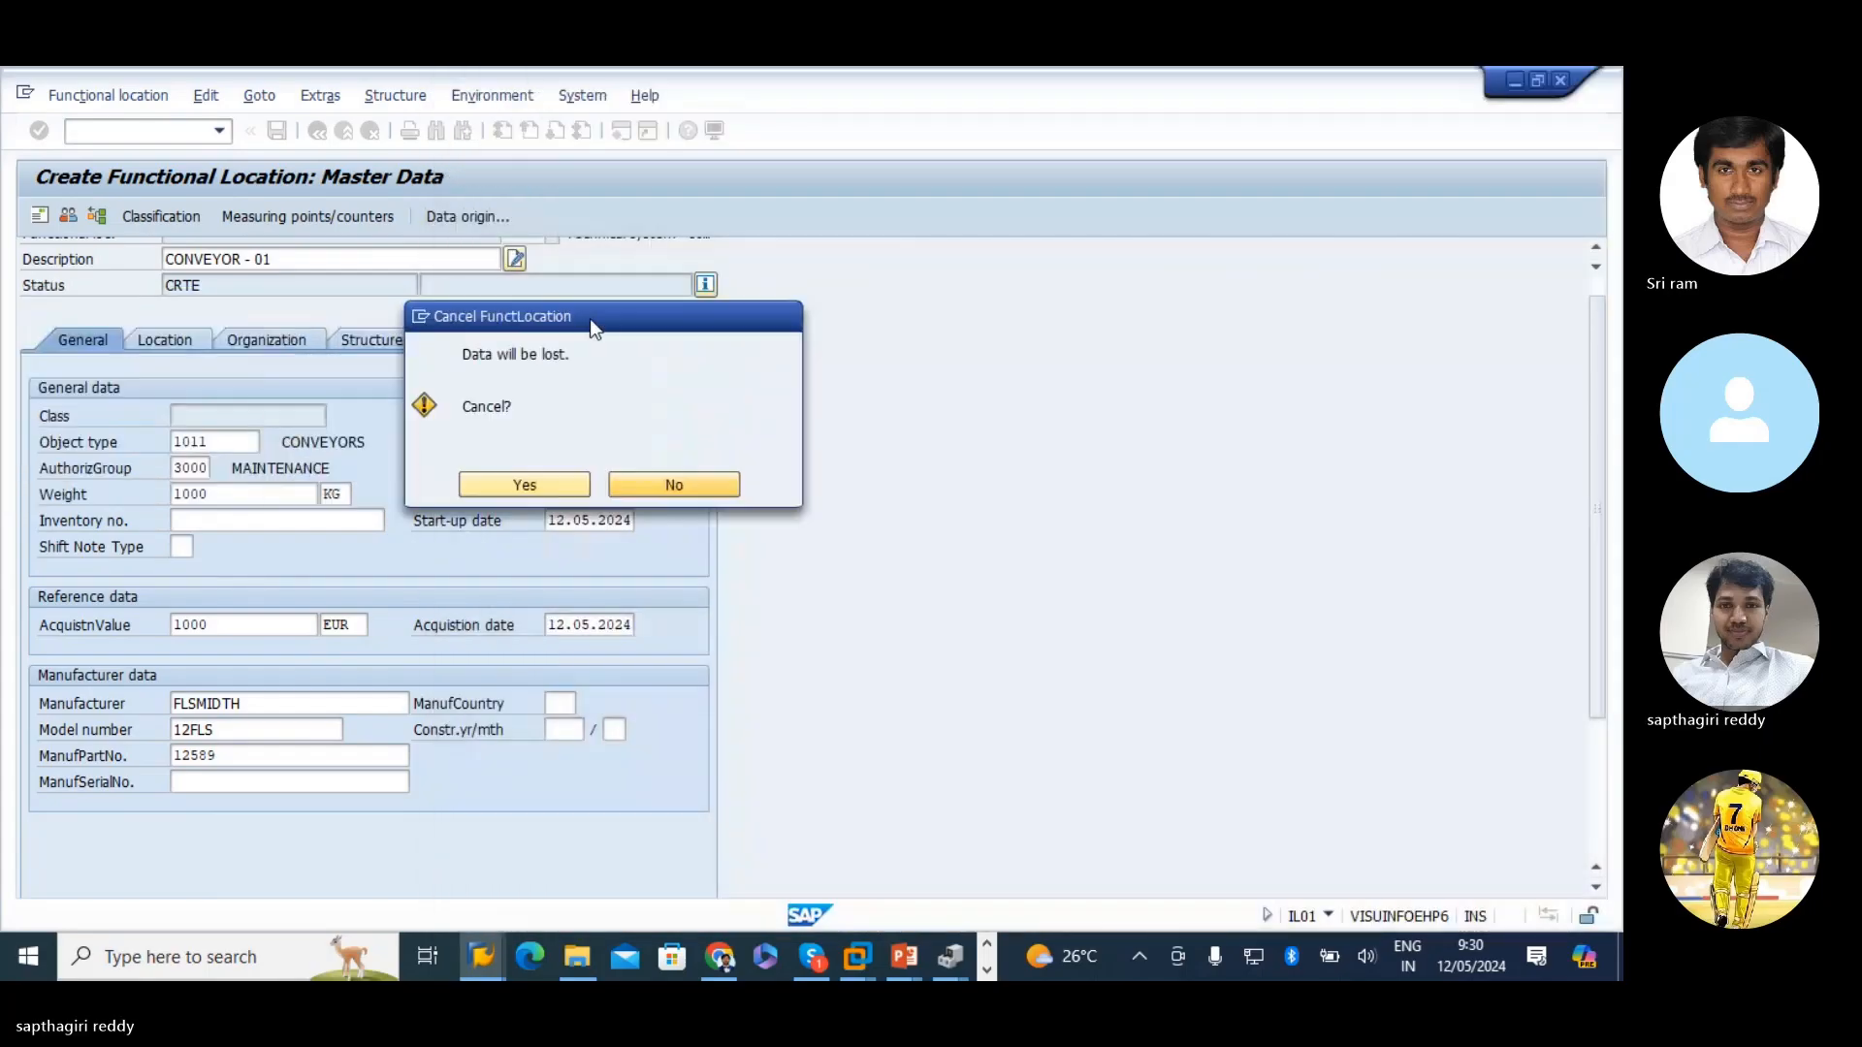
click(698, 483)
- Enter 125892566 as the manufacturer serial number and IN as the manufacturing country of the conveyor
click(199, 783)
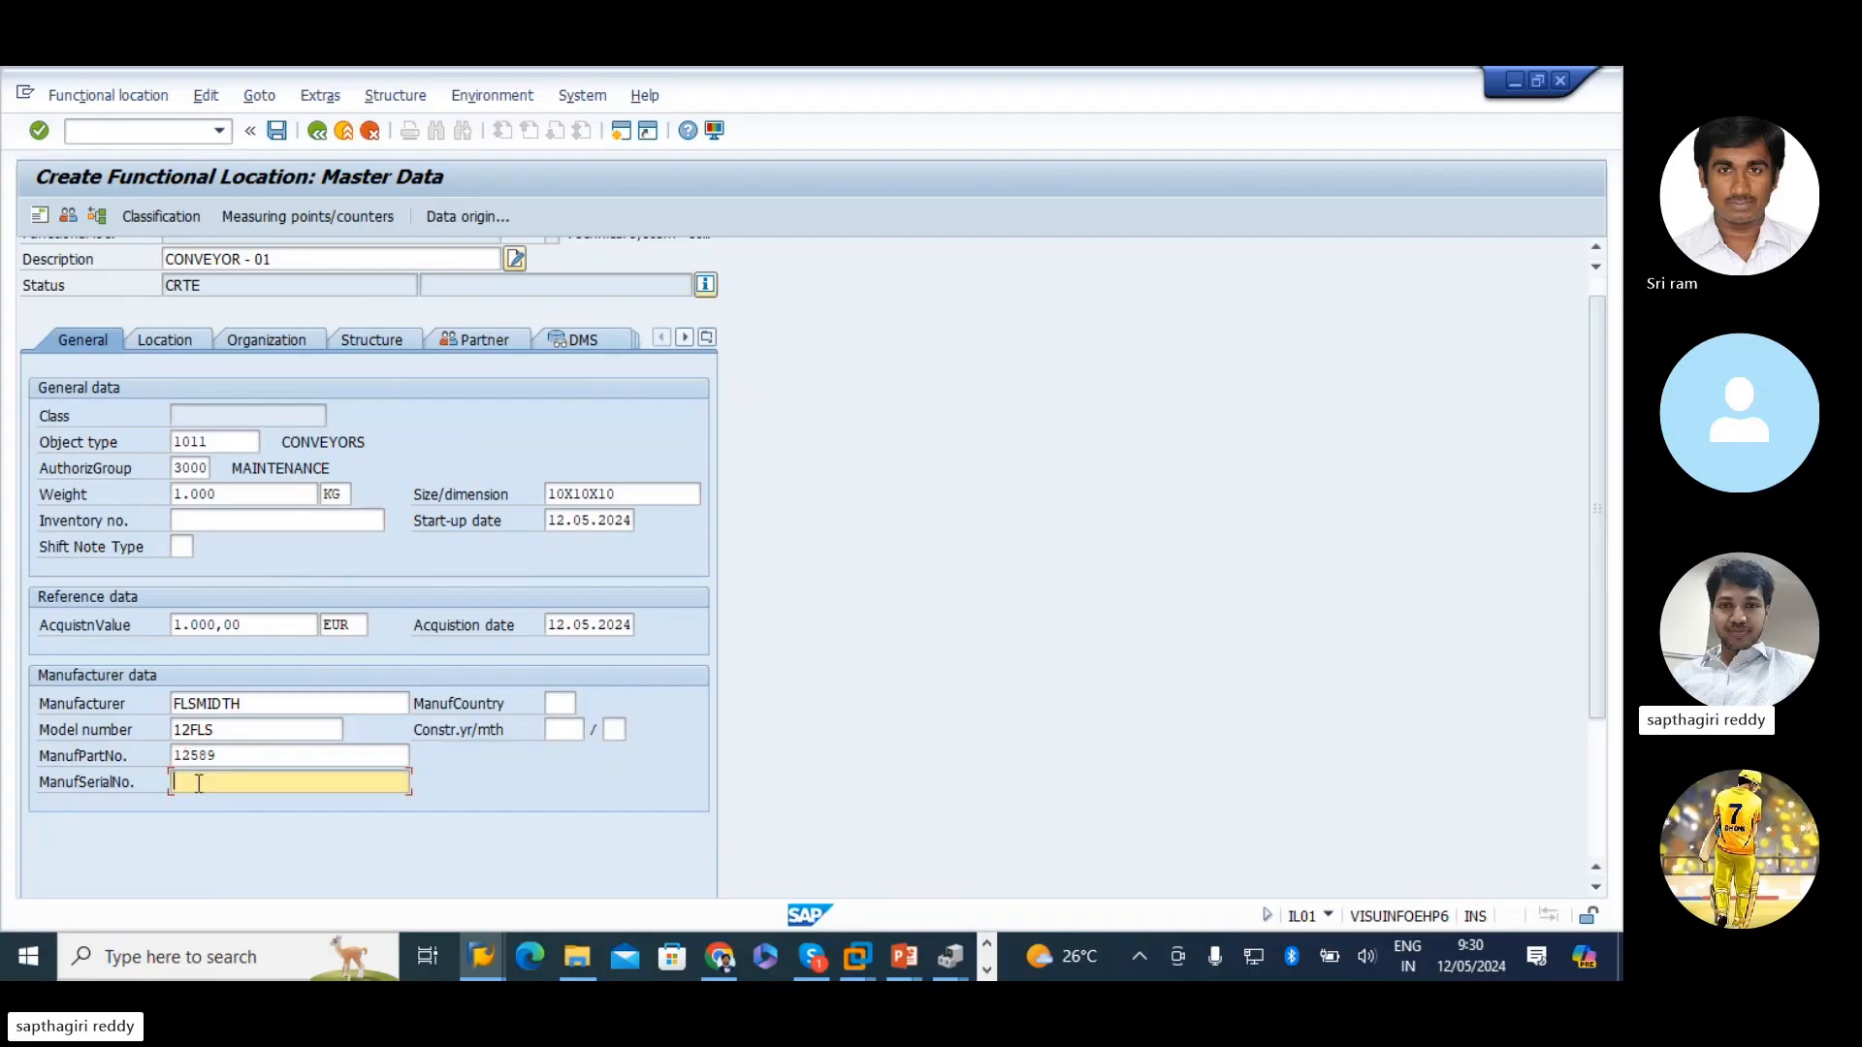
text(125892566)
click(560, 704)
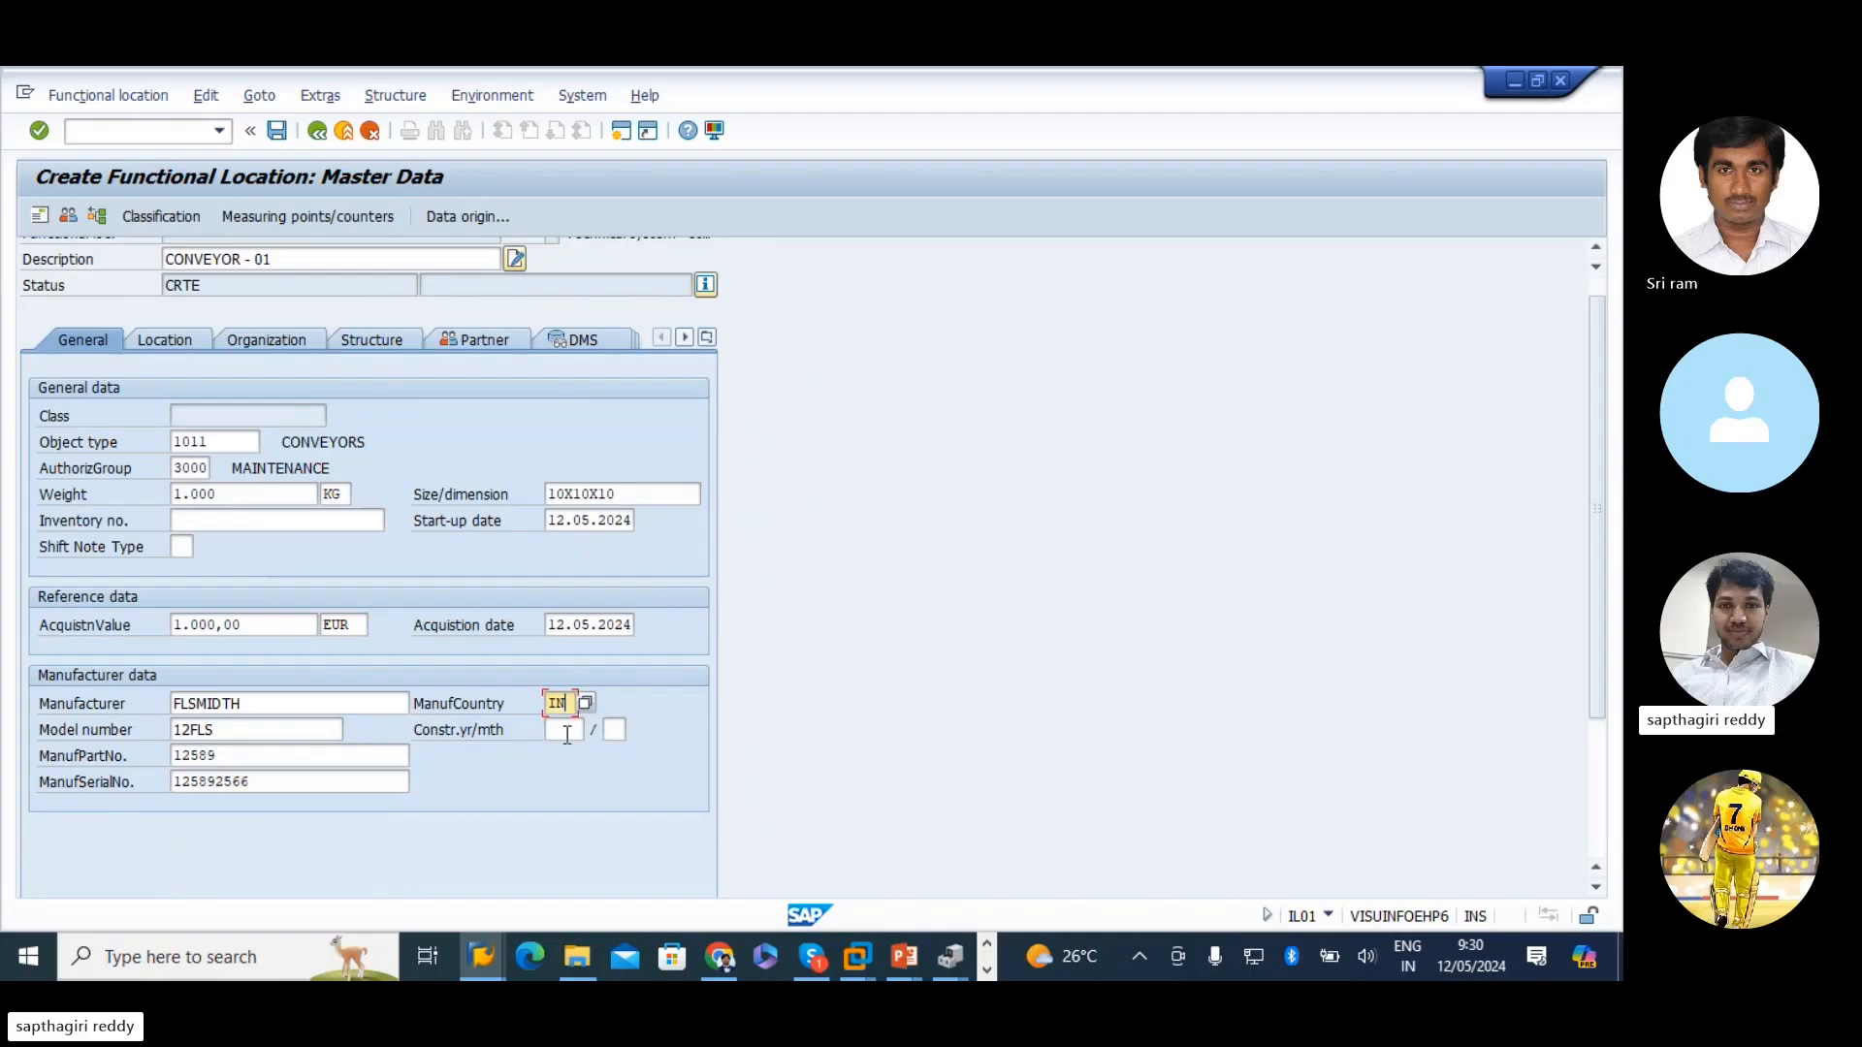
click(567, 736)
- Set the room to 5 MTR in the conveyor's location data
click(183, 342)
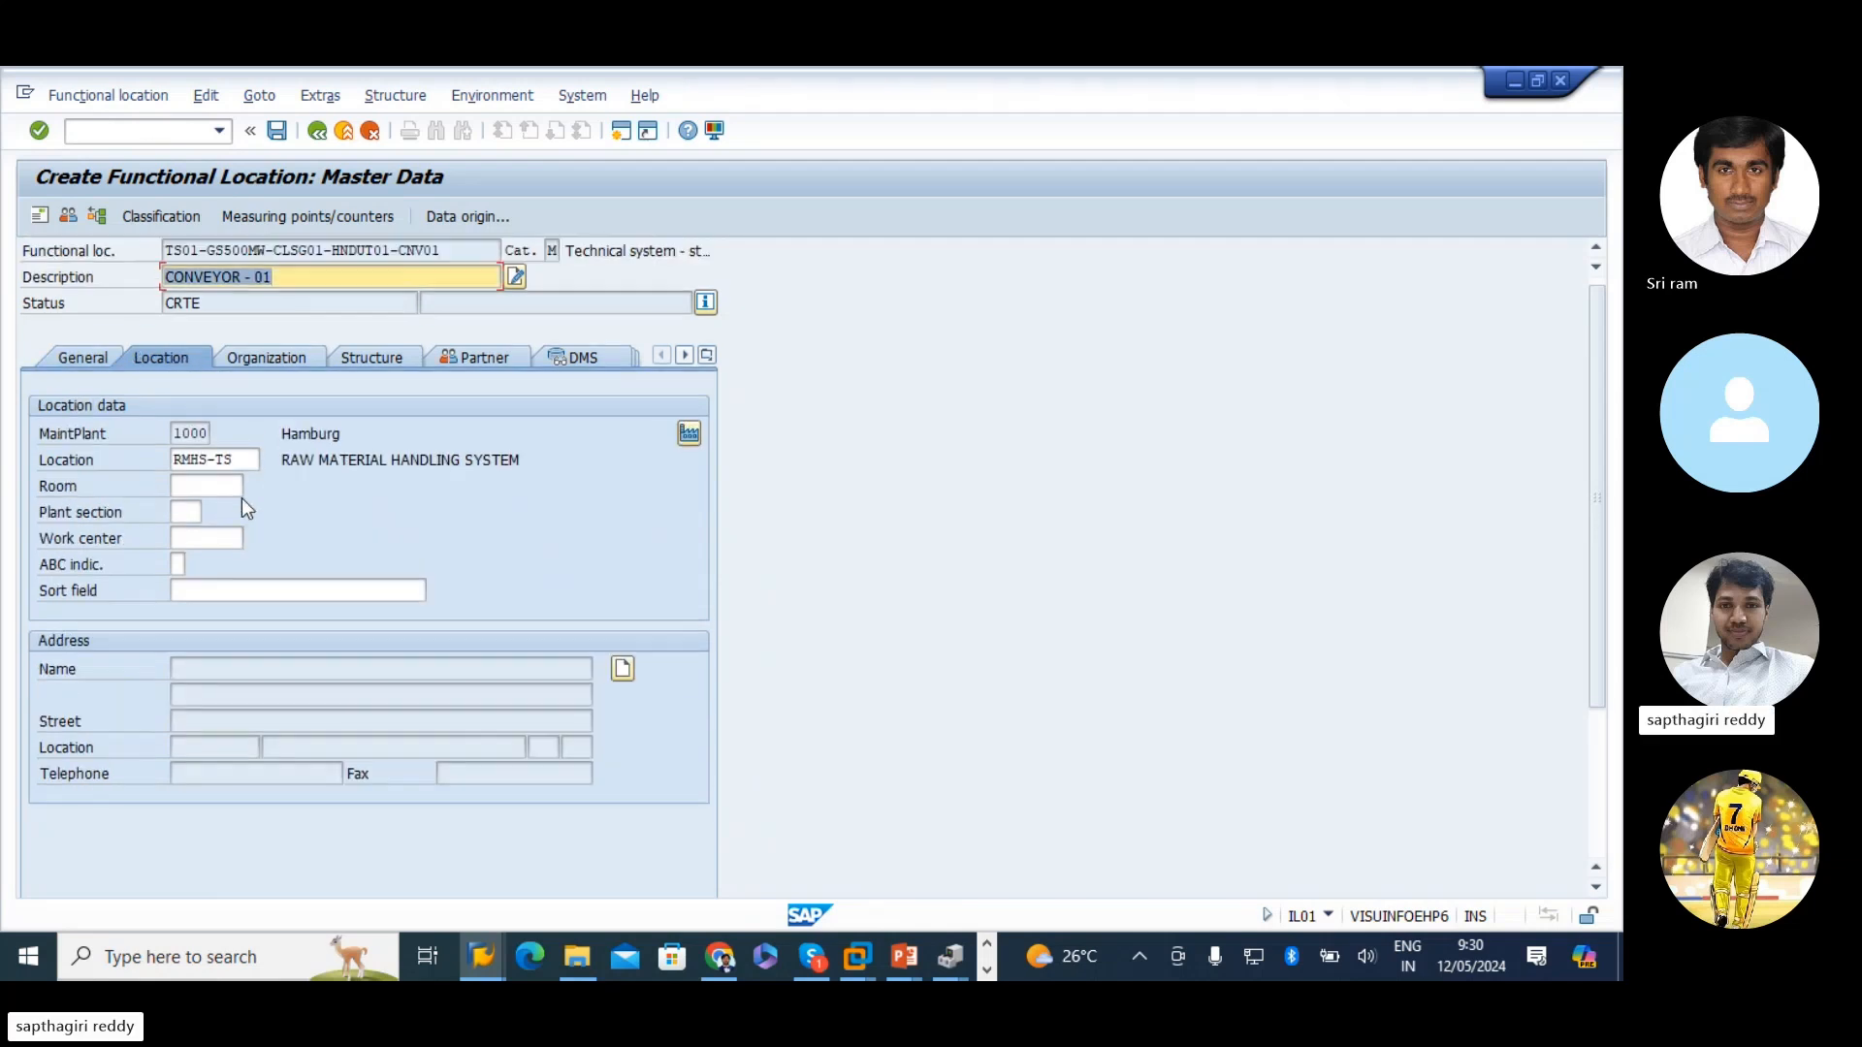
click(223, 495)
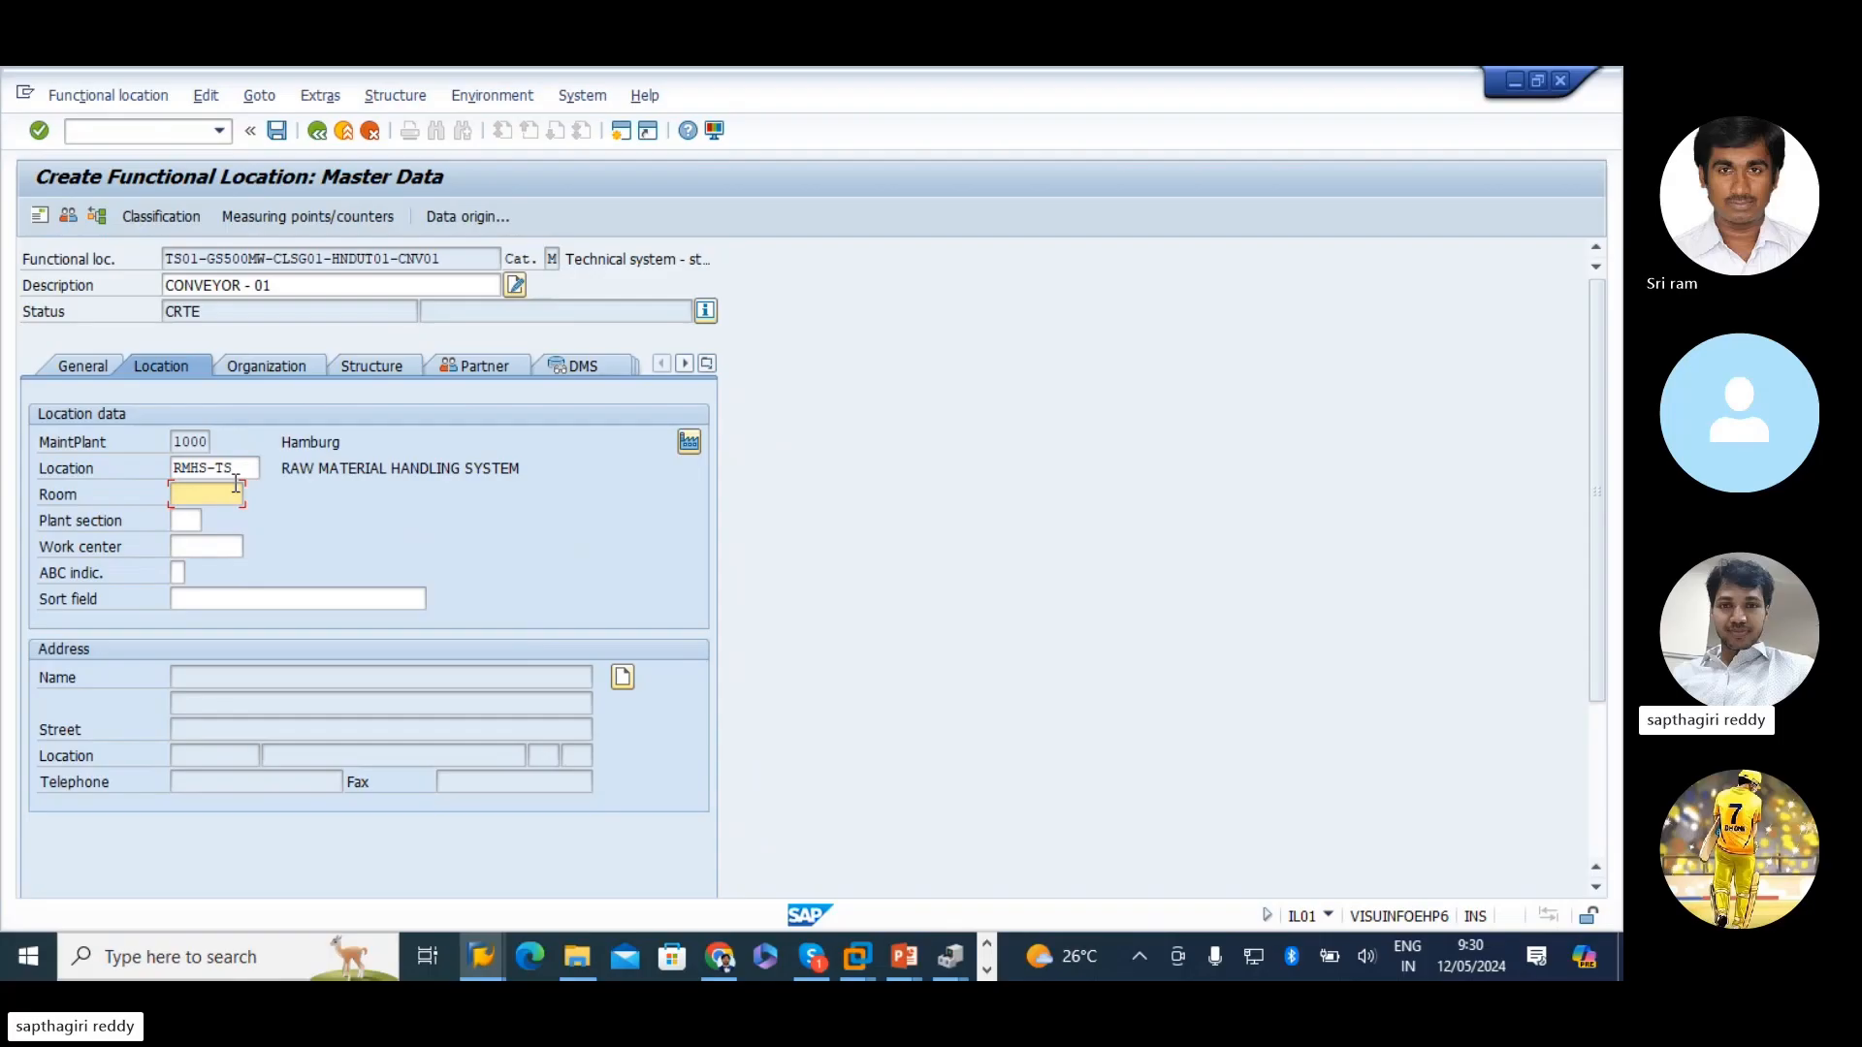
text(5 MTR)
- Switch to the Thermal-Power-Plant-Layout.jpg diagram to review the plant layout before filling in the conveyor's plant section
click(180, 520)
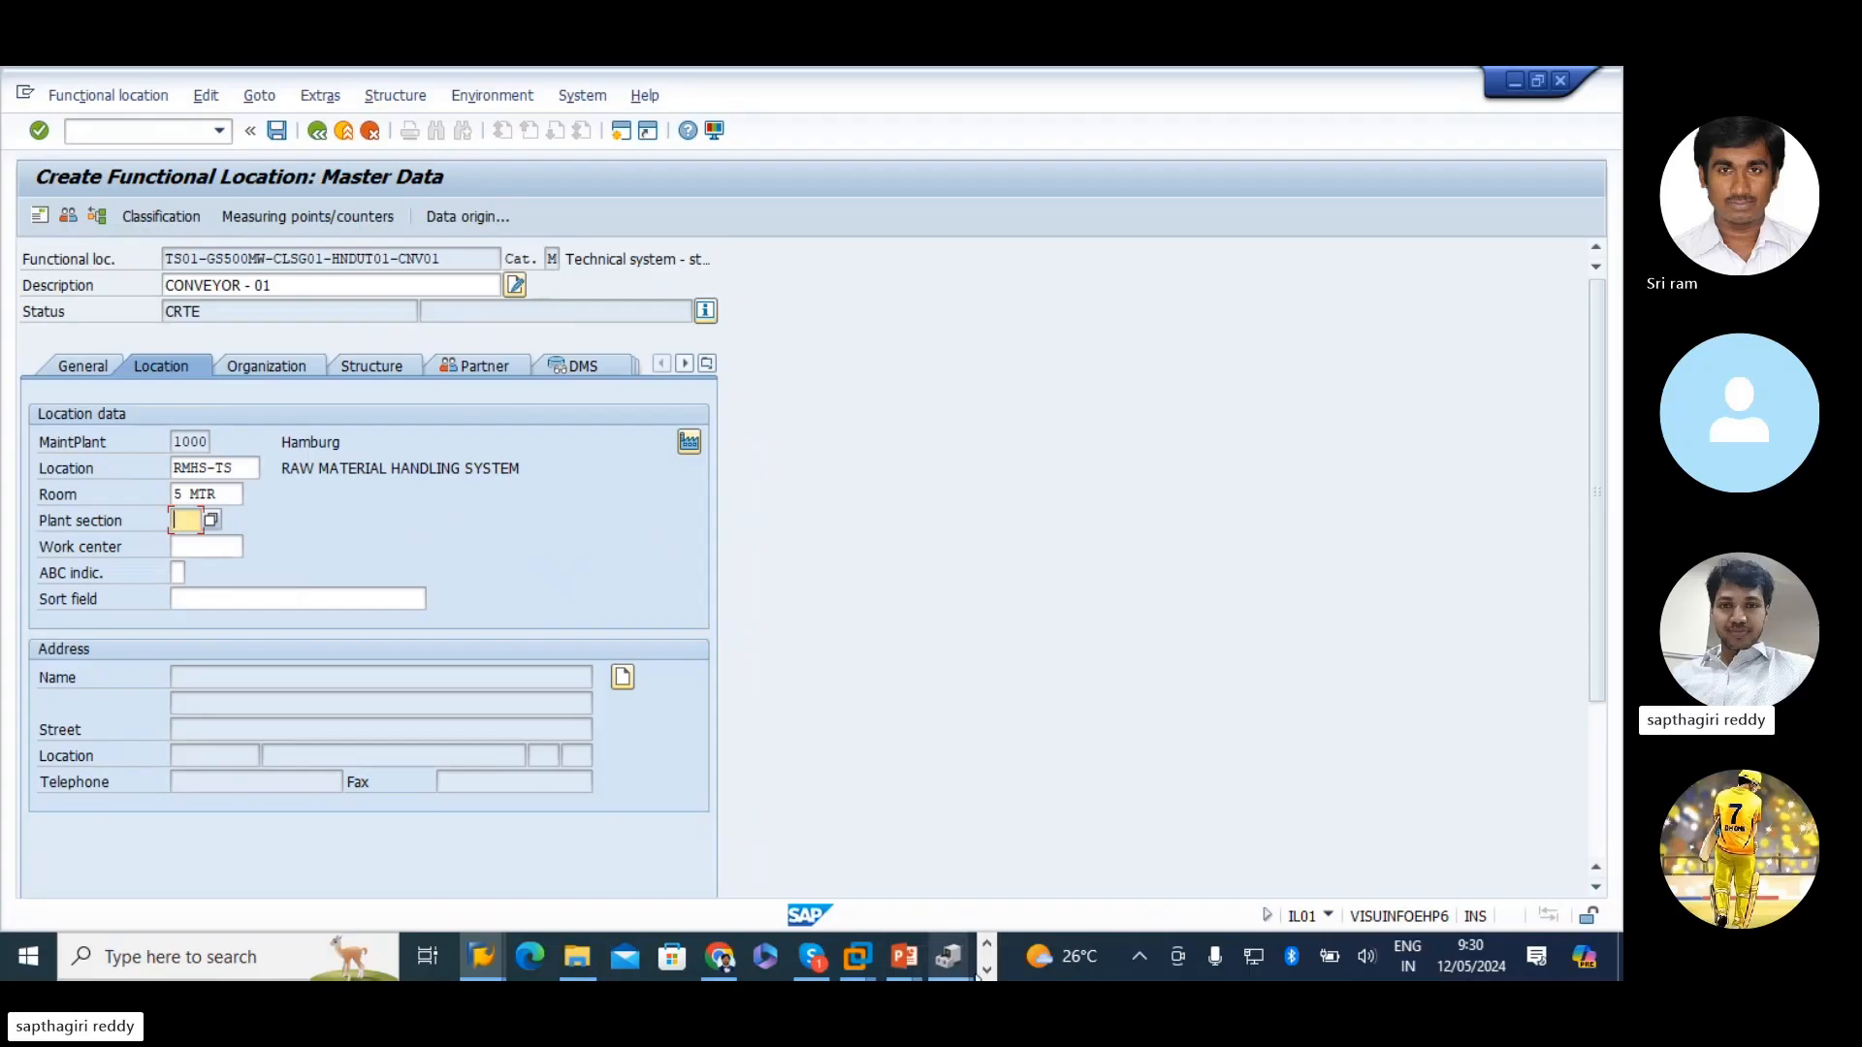
click(986, 969)
click(498, 948)
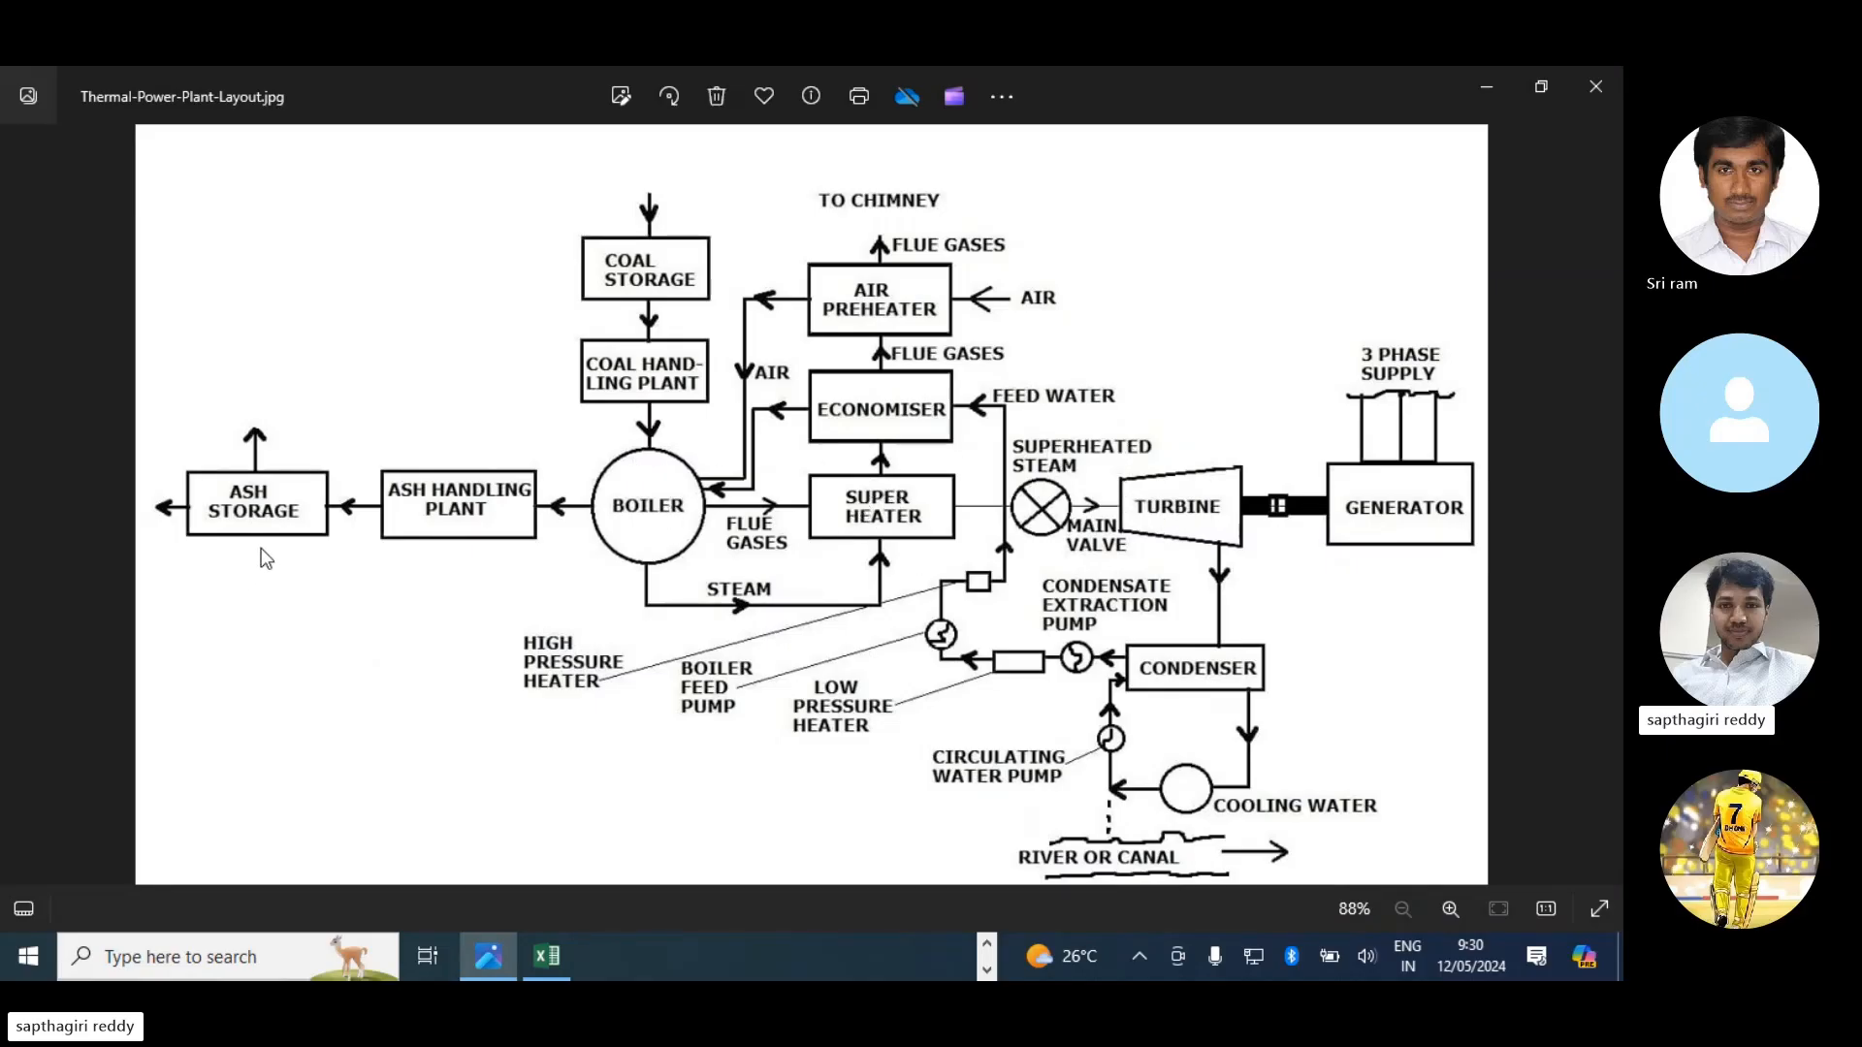
- Switch to the SAP customizing session and open the Define Plant Sections activity under Technical Objects general data
key(alt+Tab)
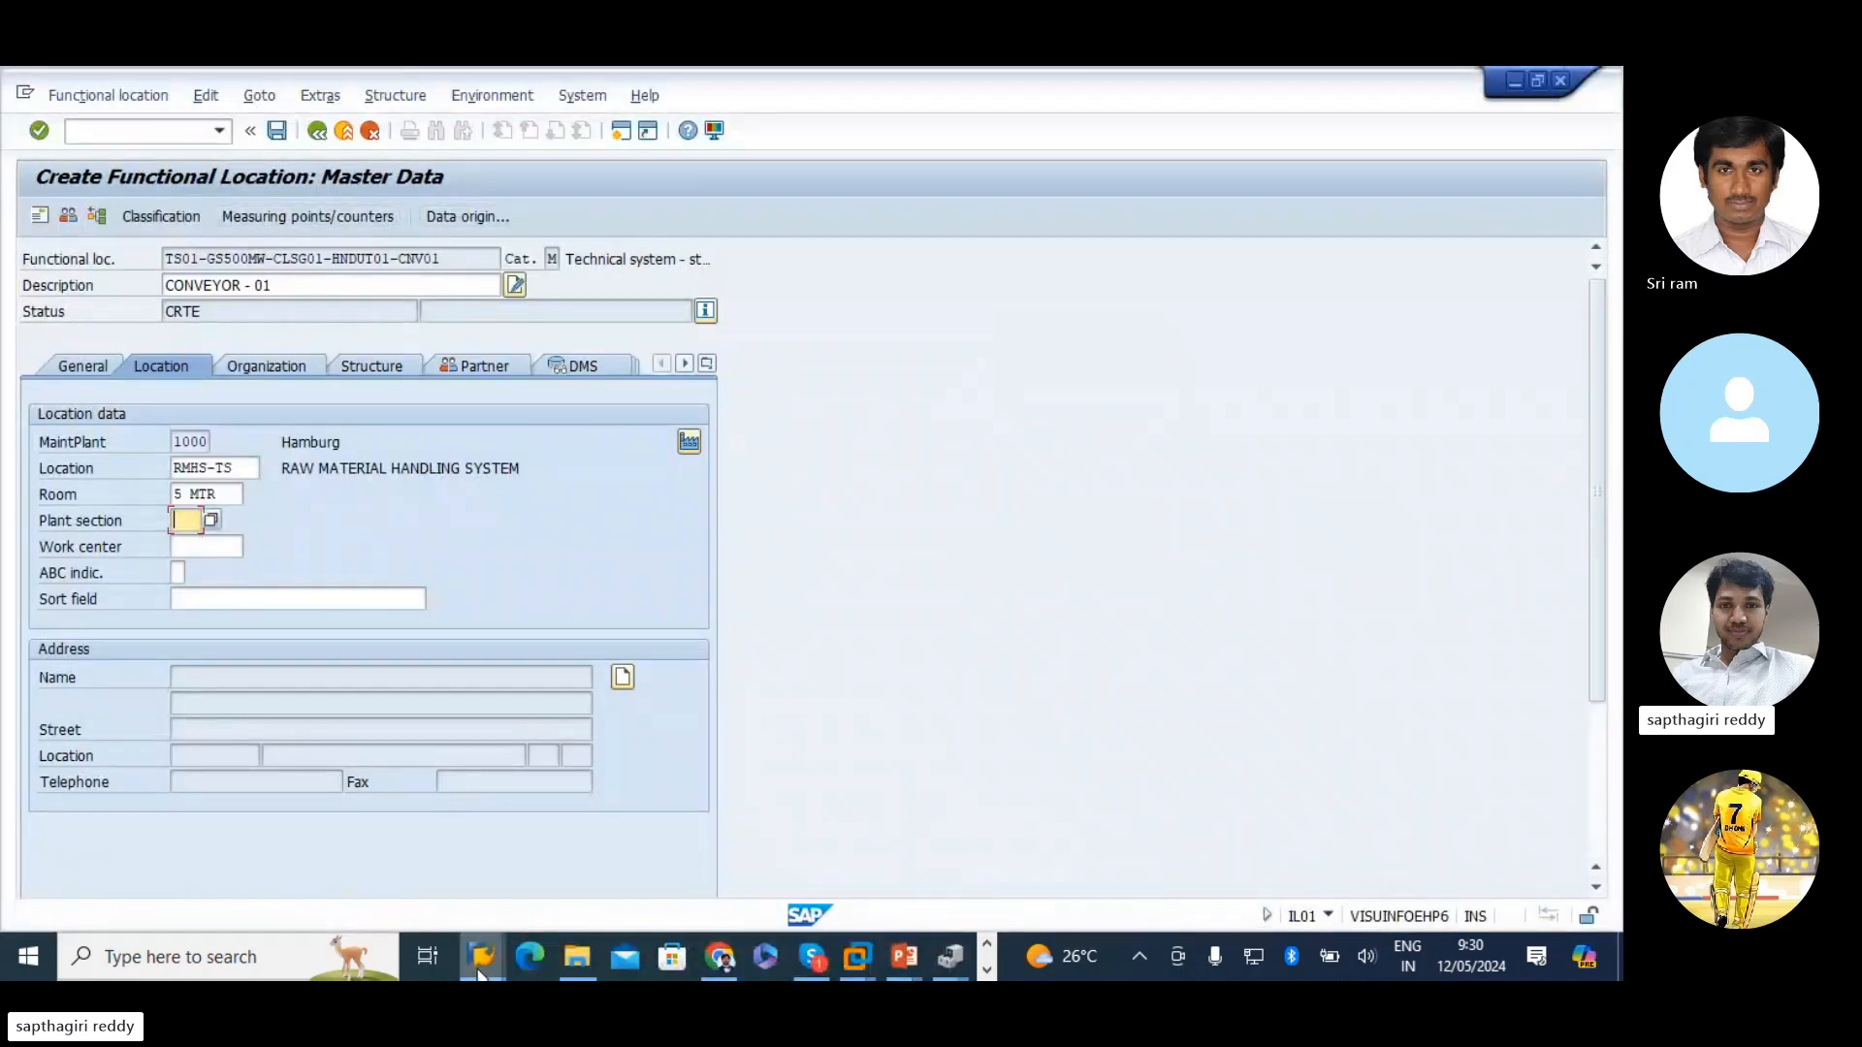
mouse_move(479, 973)
click(415, 842)
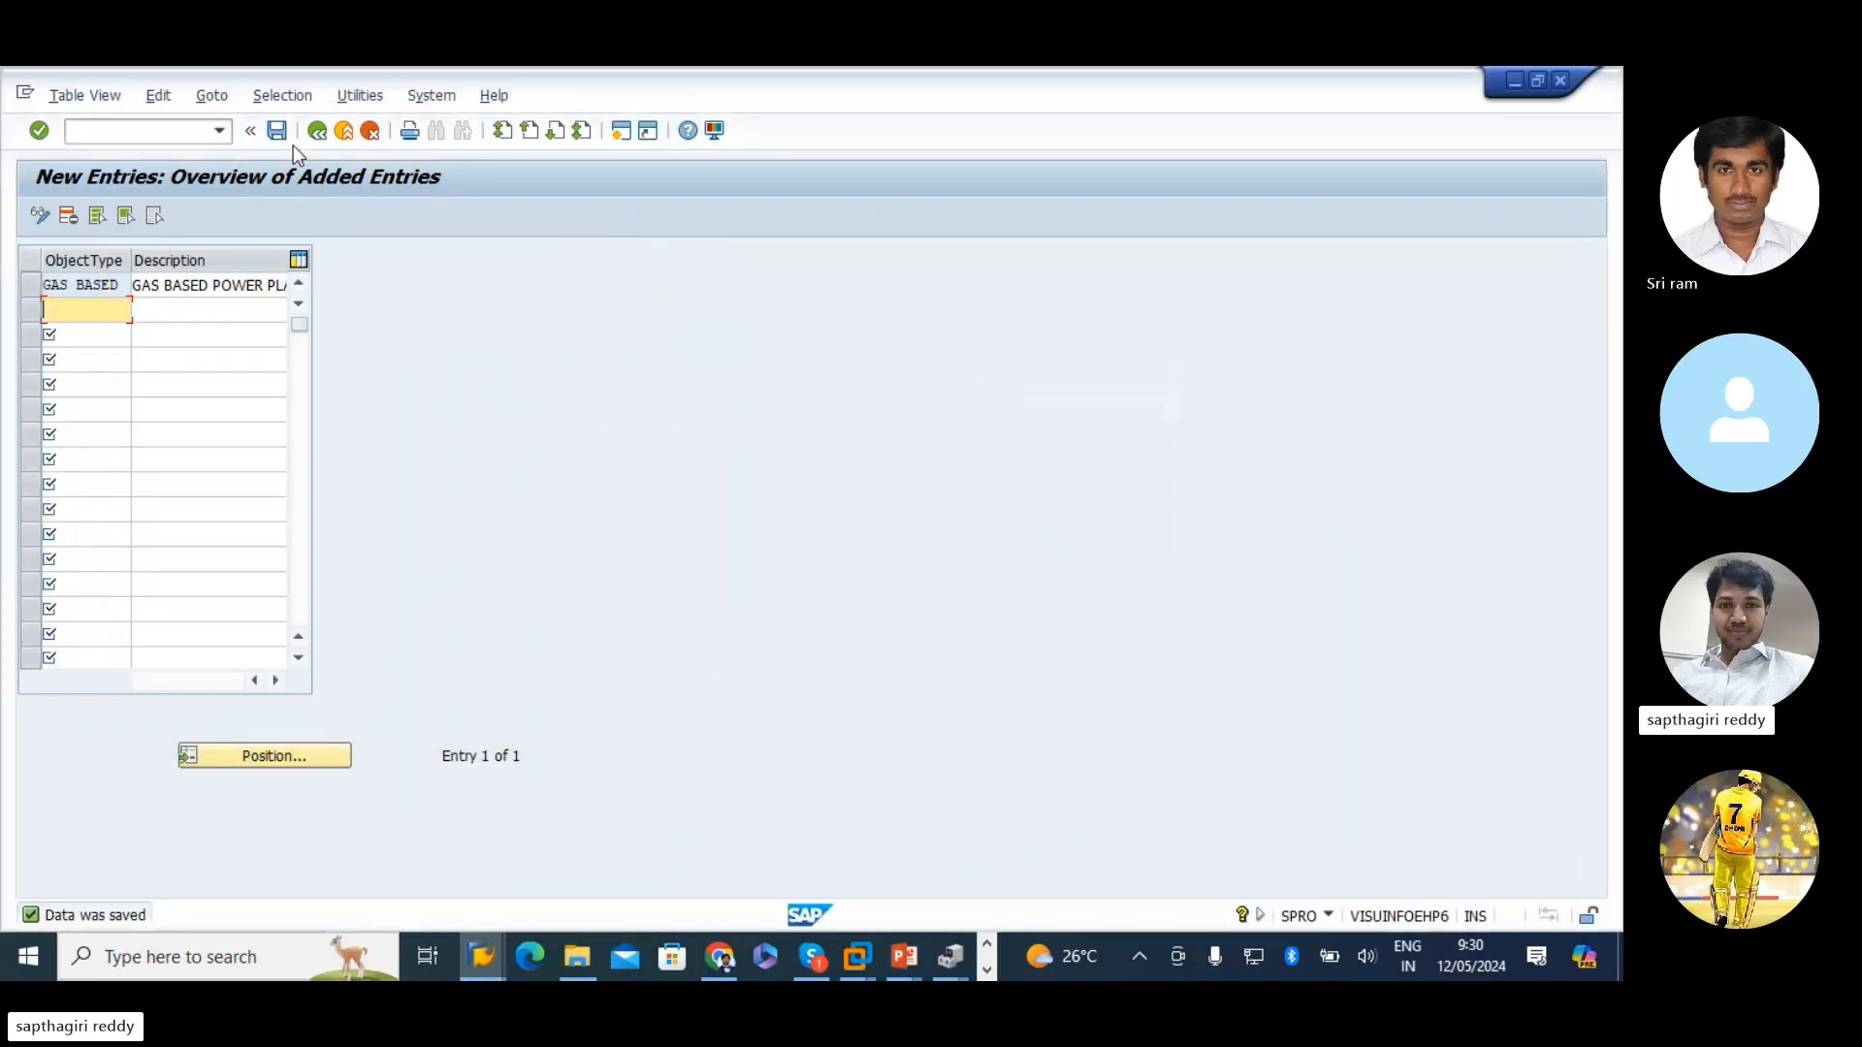
click(313, 135)
click(312, 136)
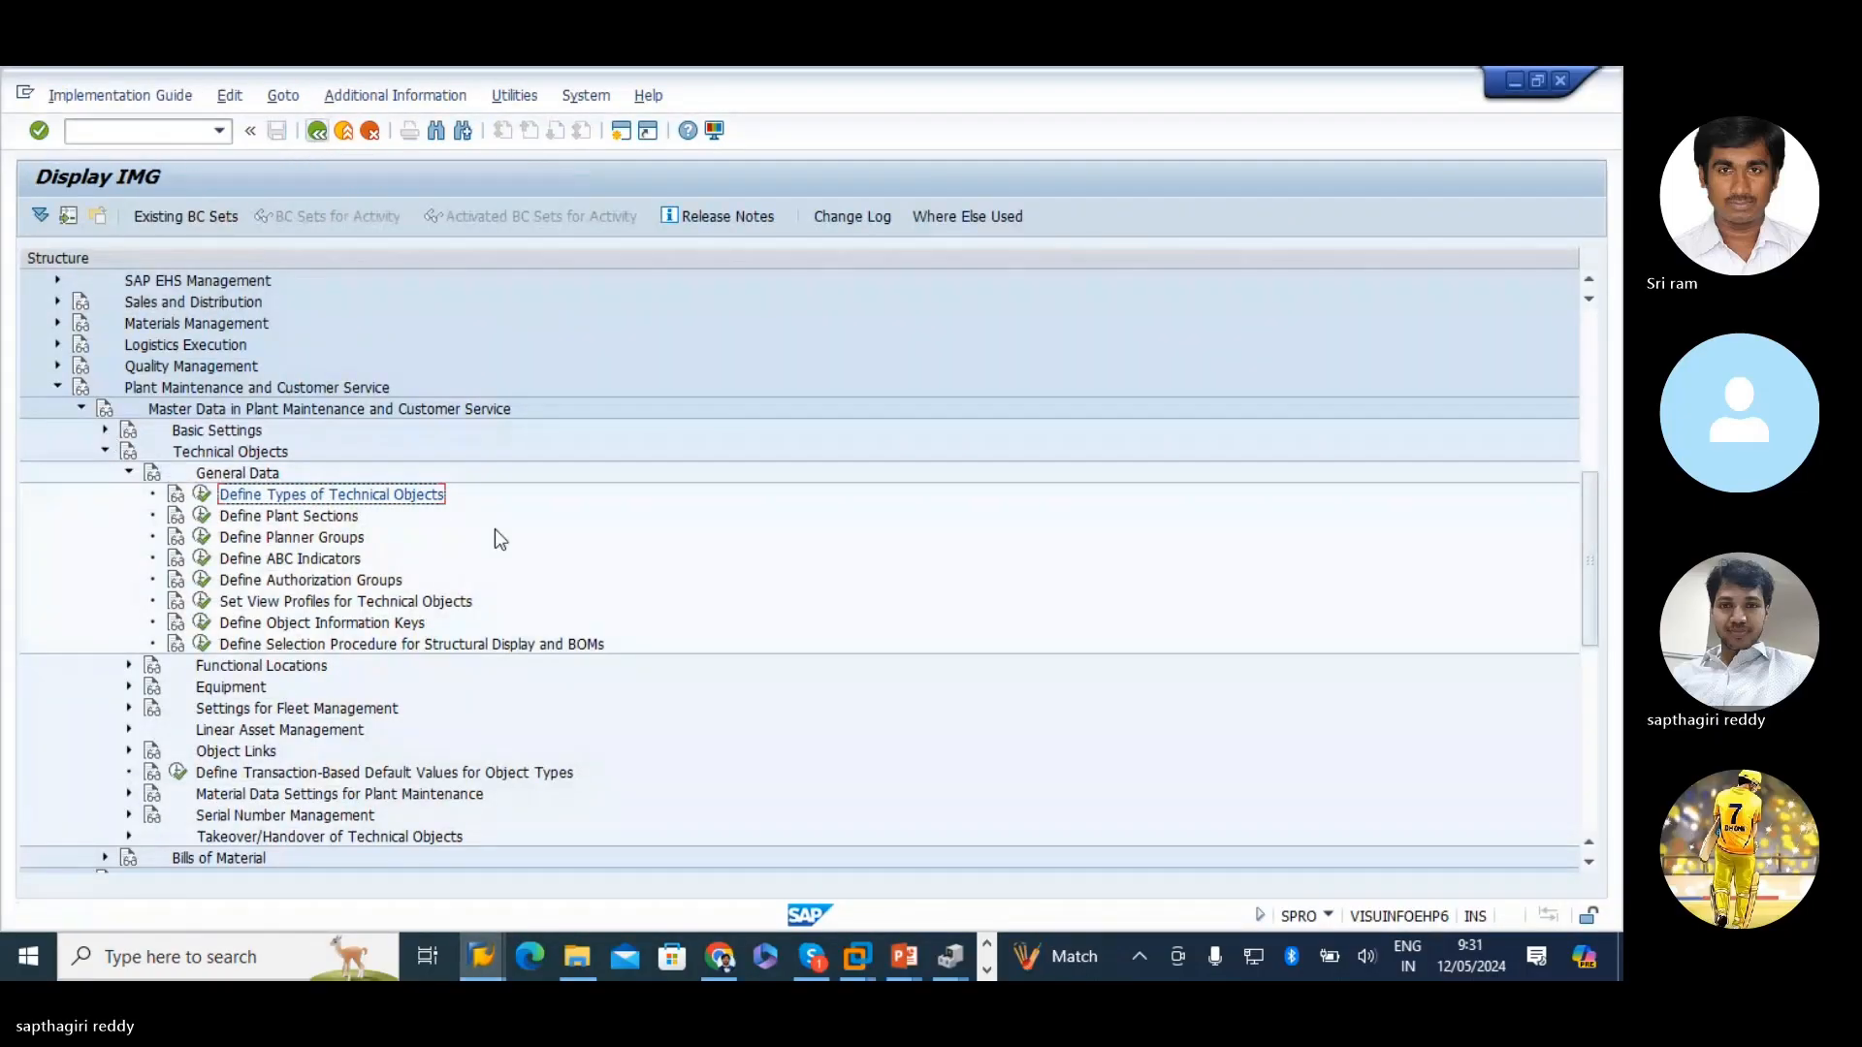
click(314, 519)
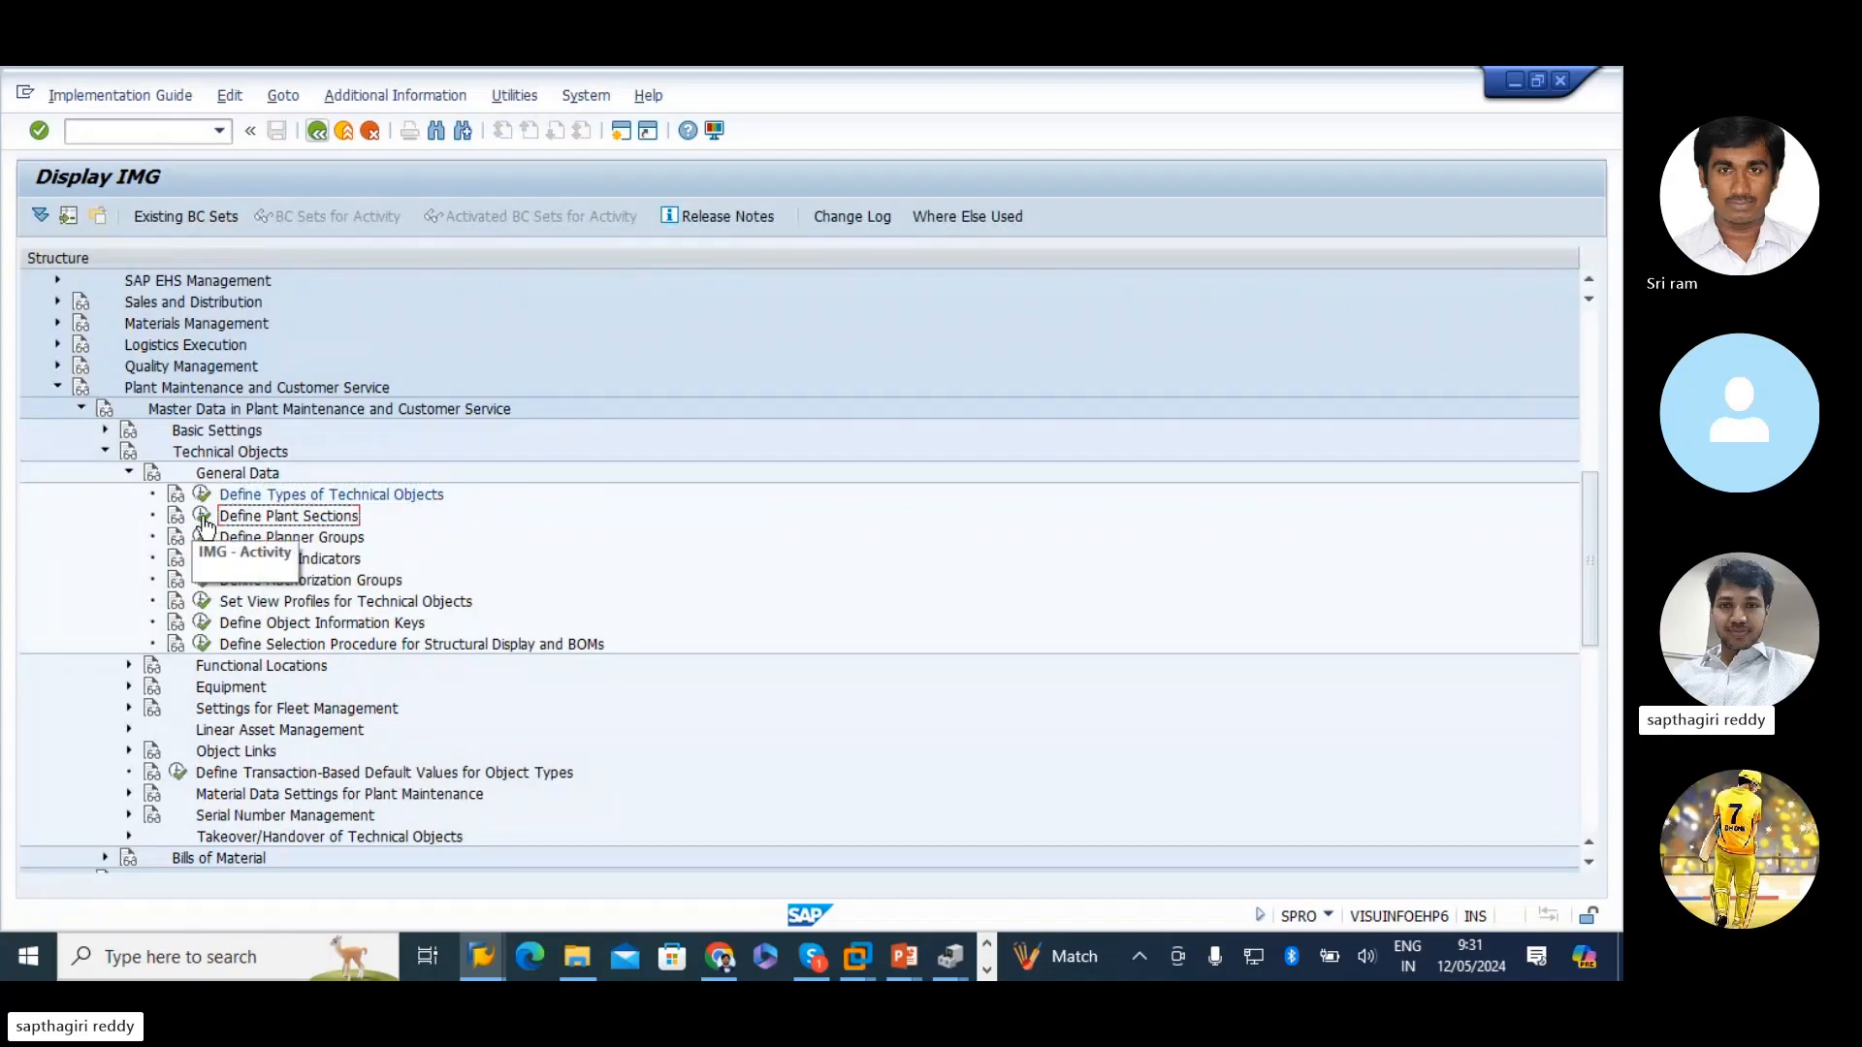
click(202, 517)
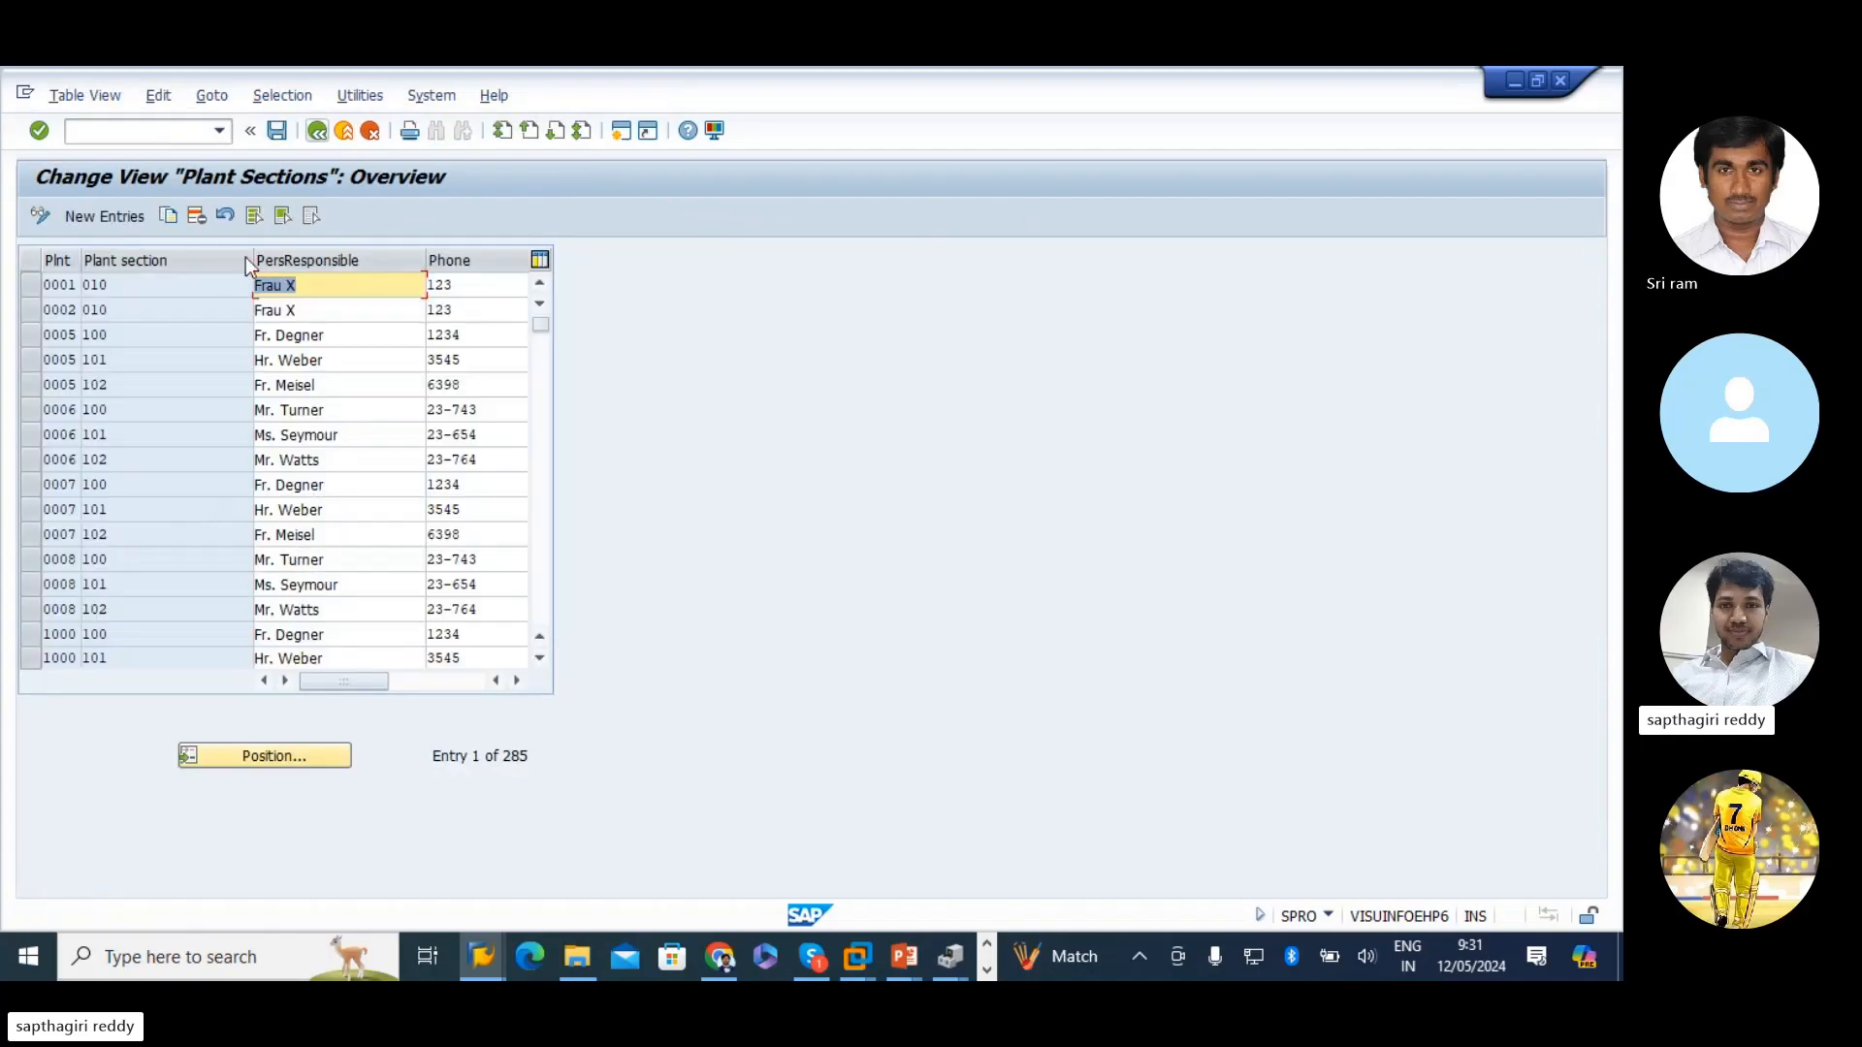
- Position the plant sections overview at plant 1000 and review which plant section numbers are already used there
drag(147, 250, 144, 252)
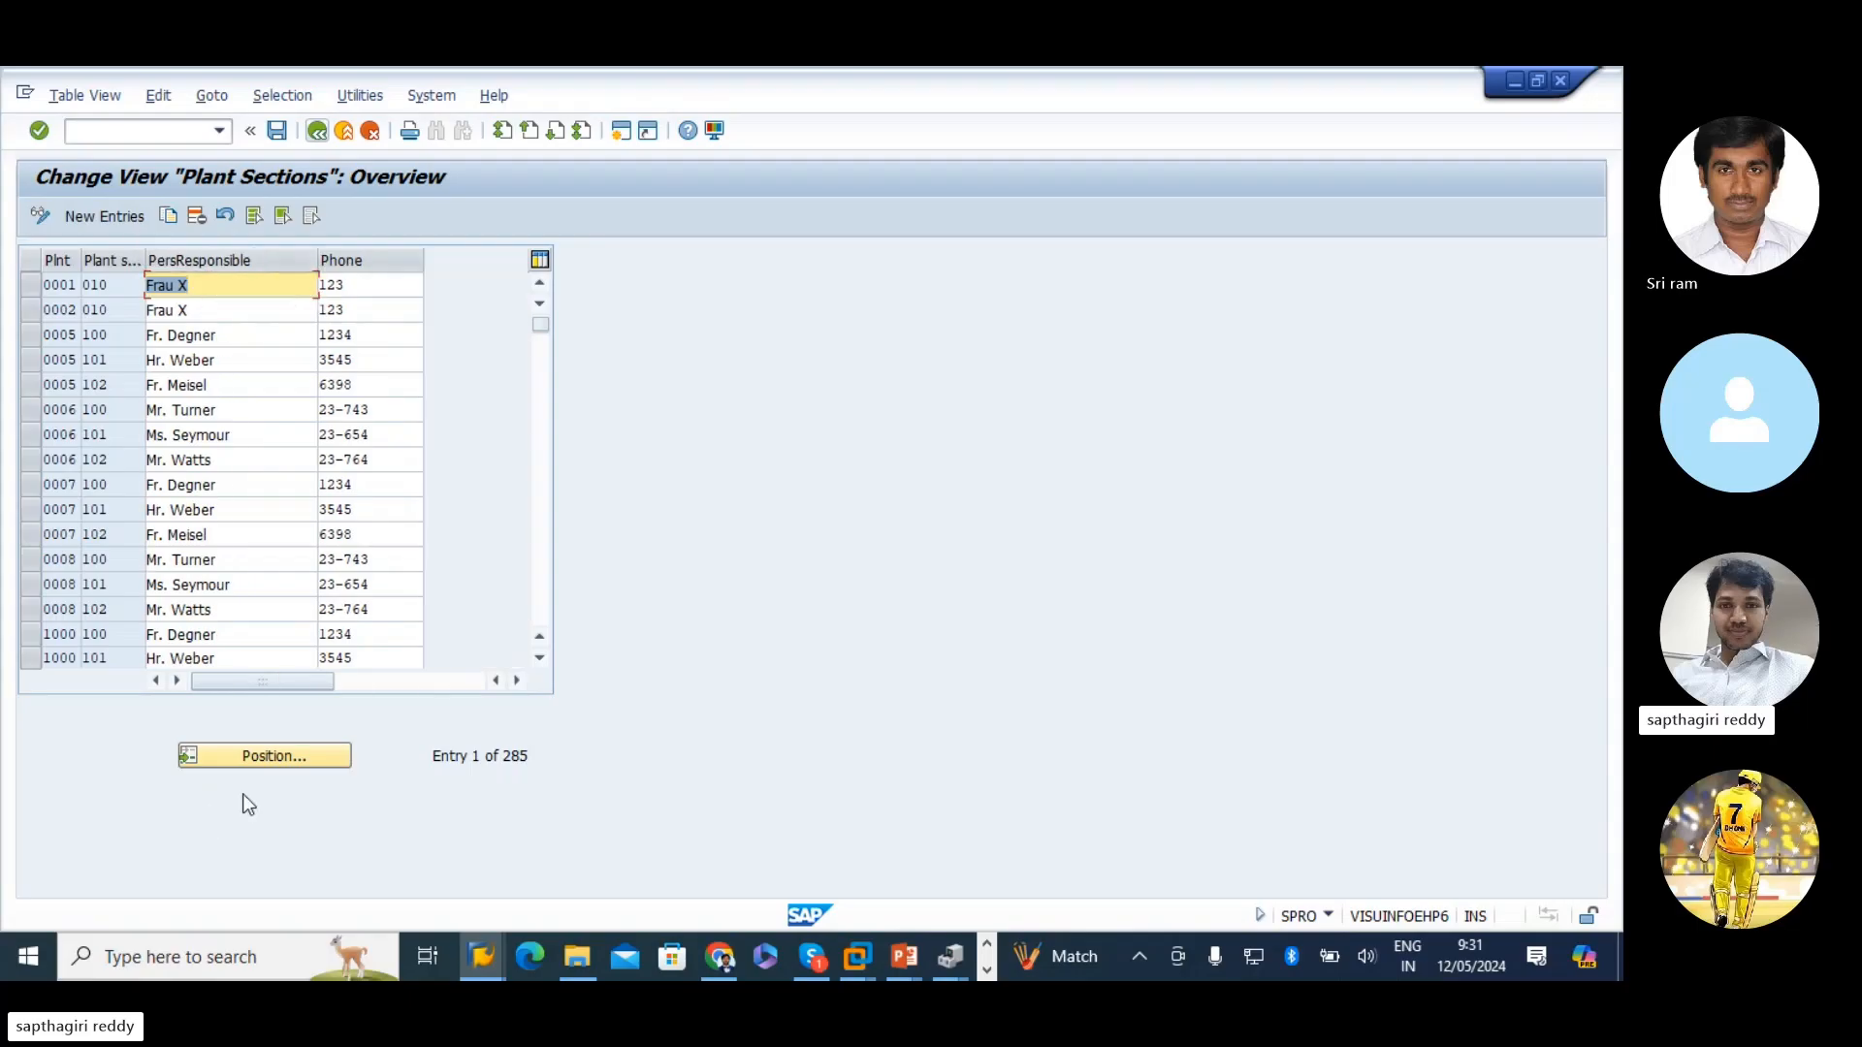
click(264, 757)
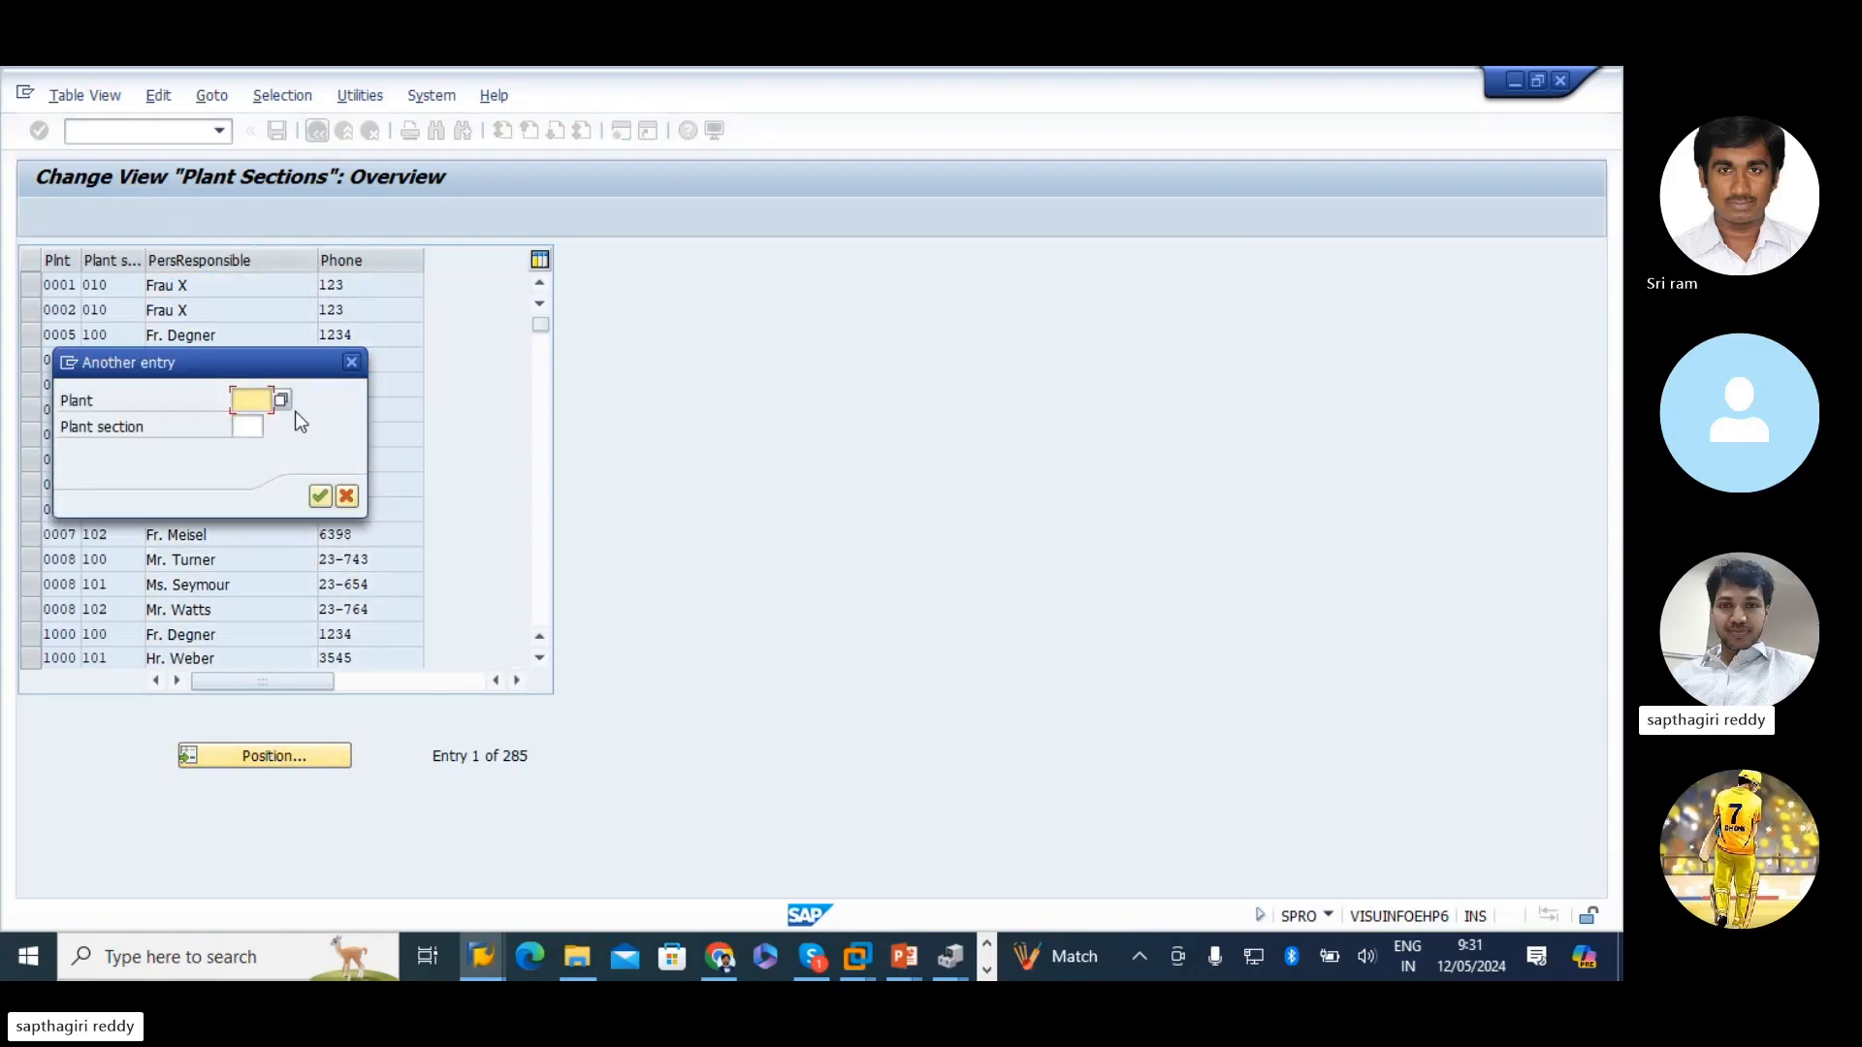
text(1000)
key(Return)
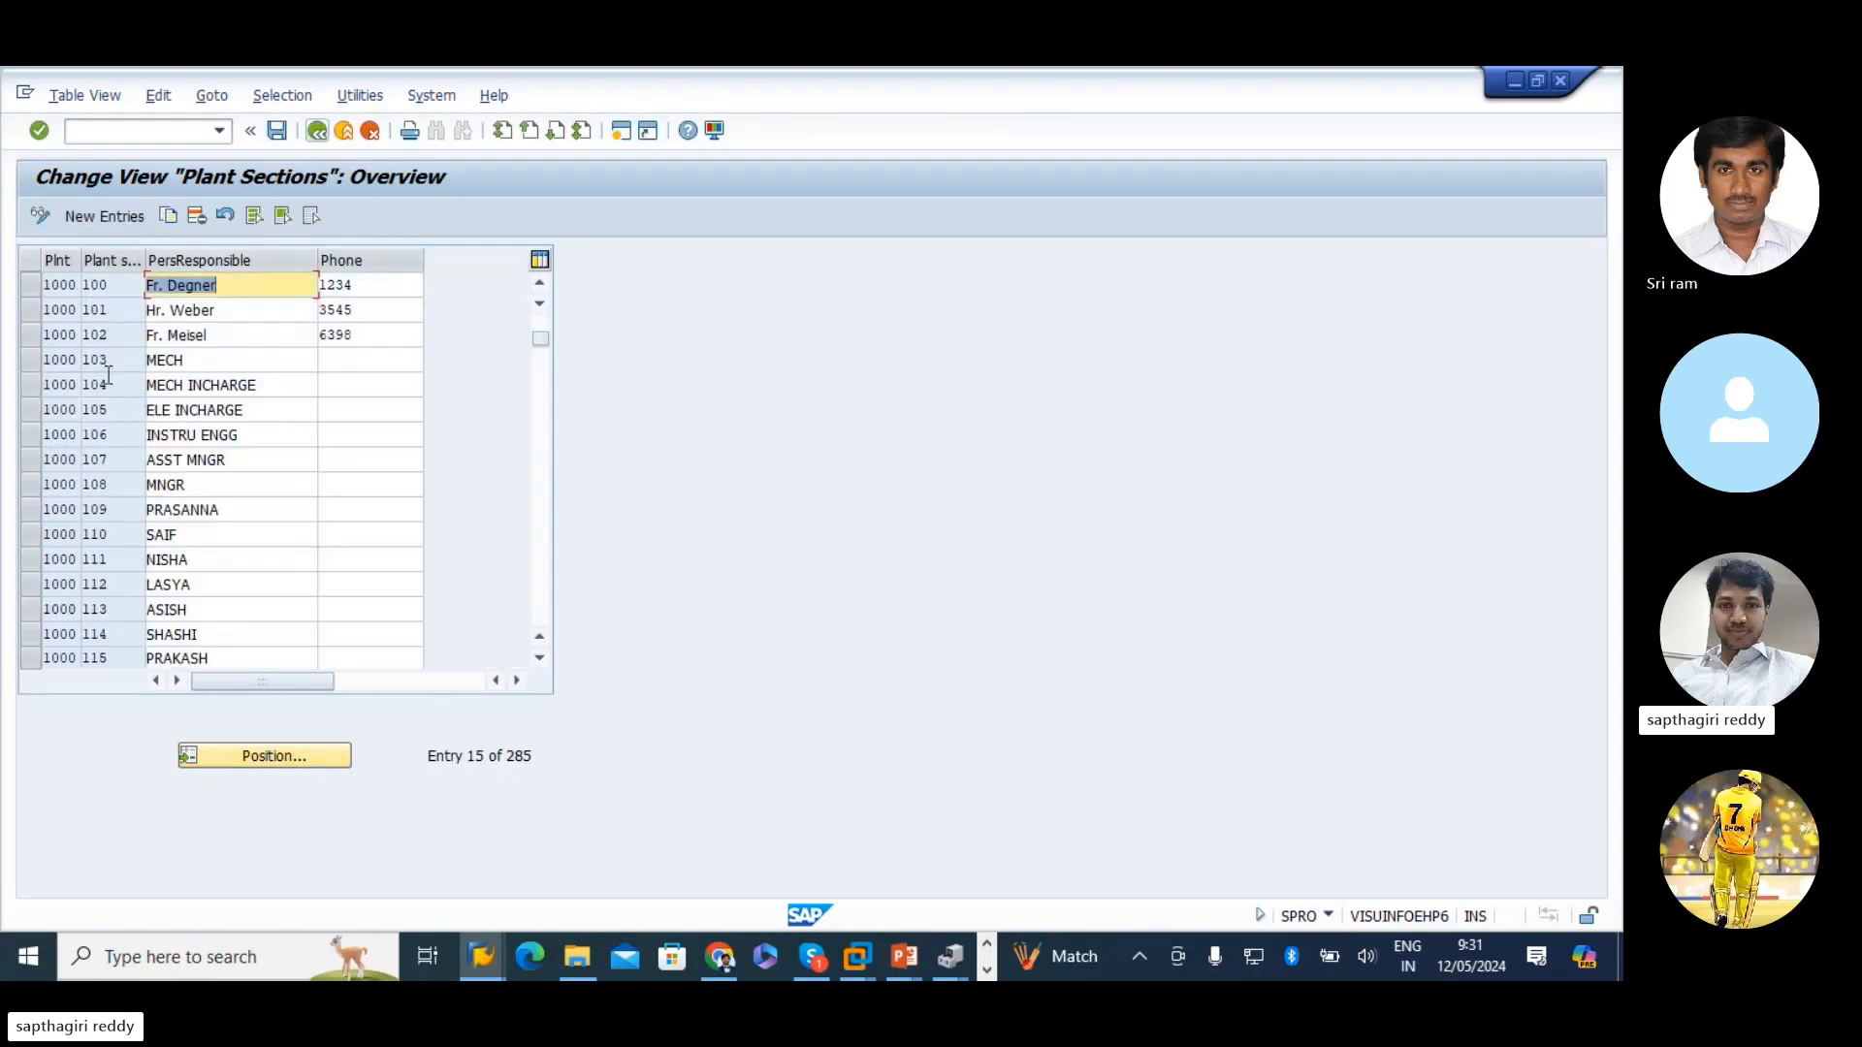
scroll(124, 568, down, 1)
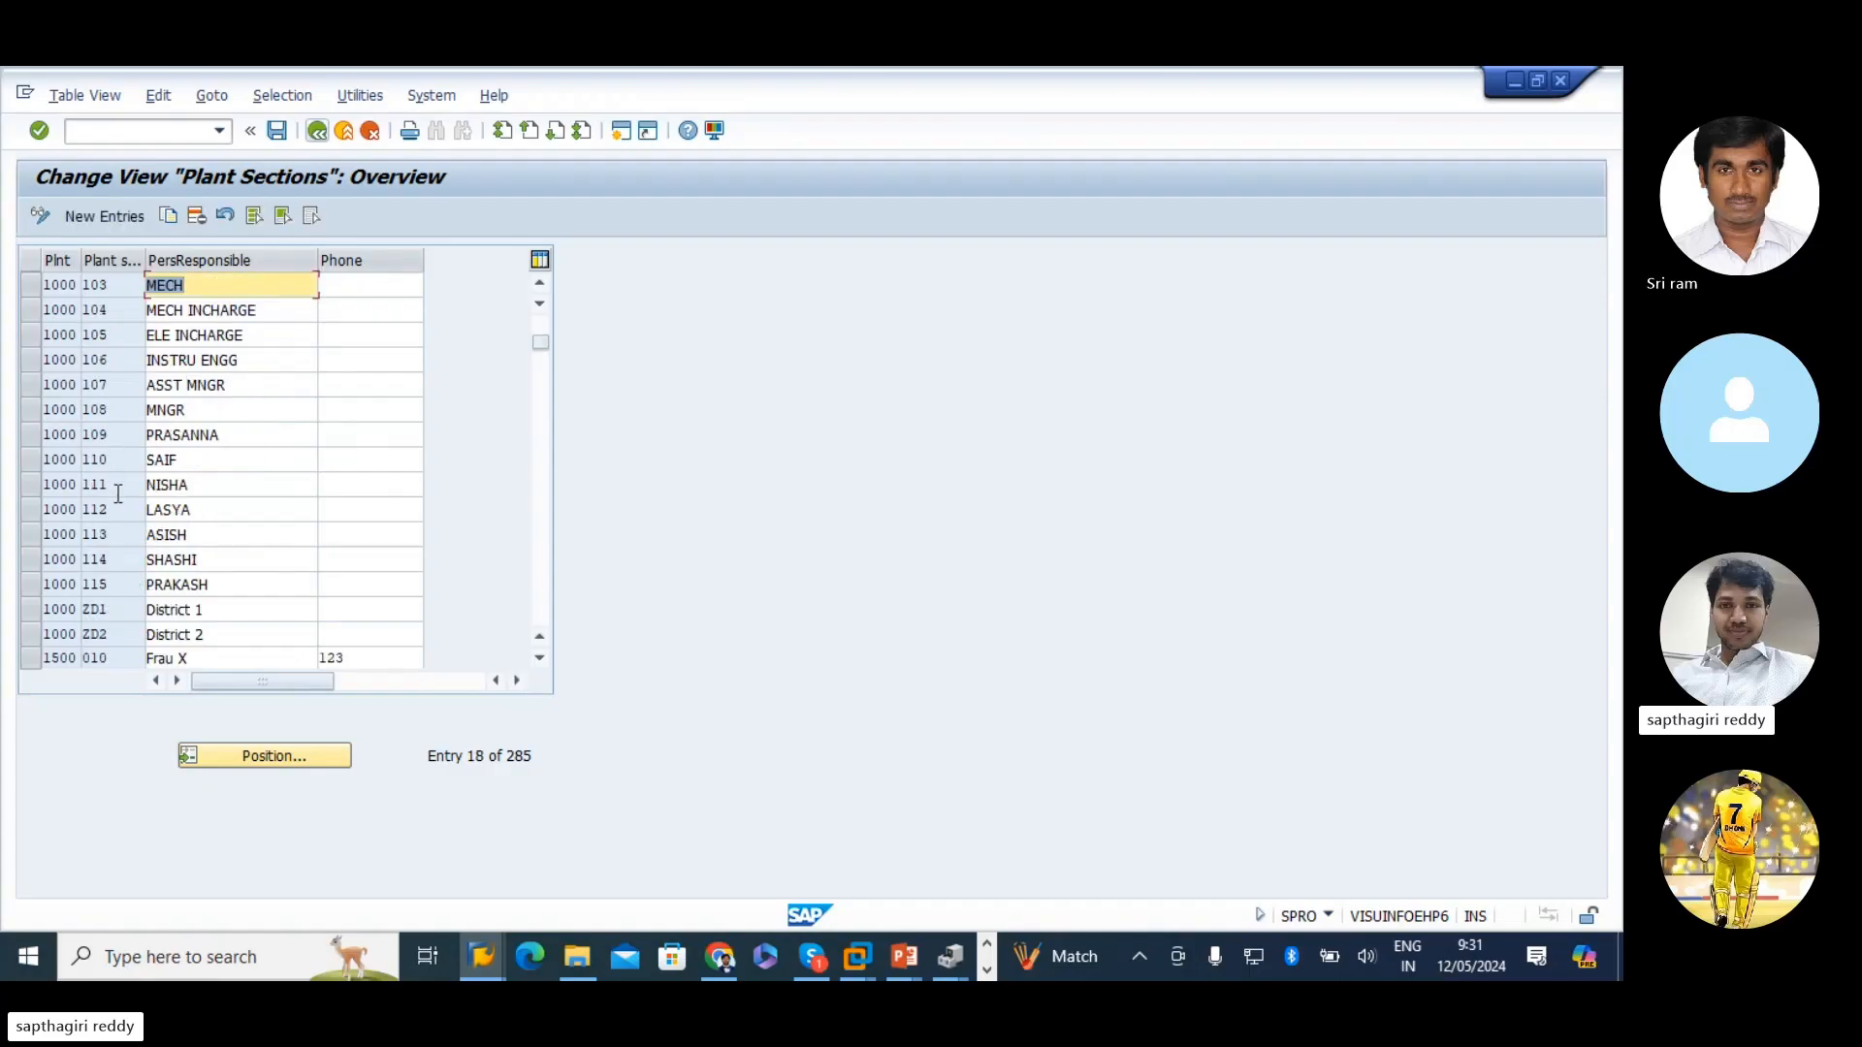
click(118, 574)
scroll(123, 515, down, 1)
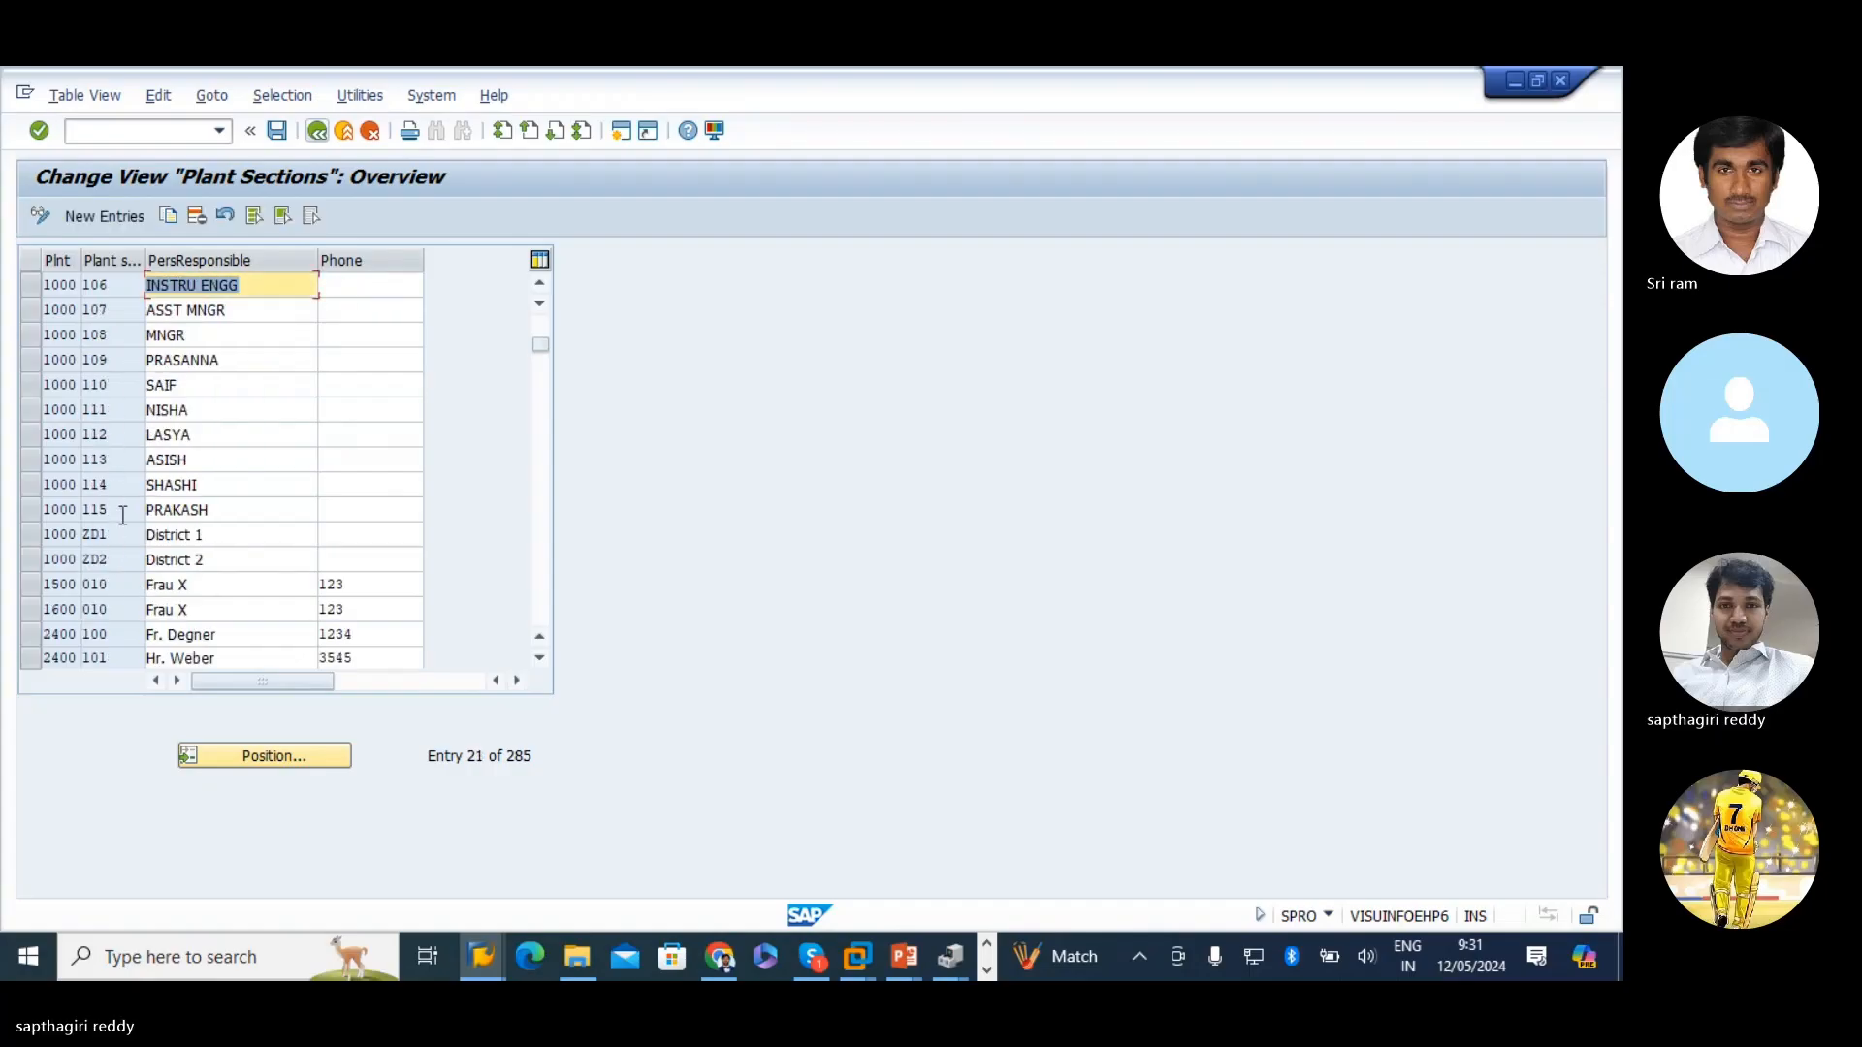
- Add a new entry for plant 1000 with plant section 116 and ASST ENGG as the person responsible
click(109, 220)
text(1000)
key(Tab)
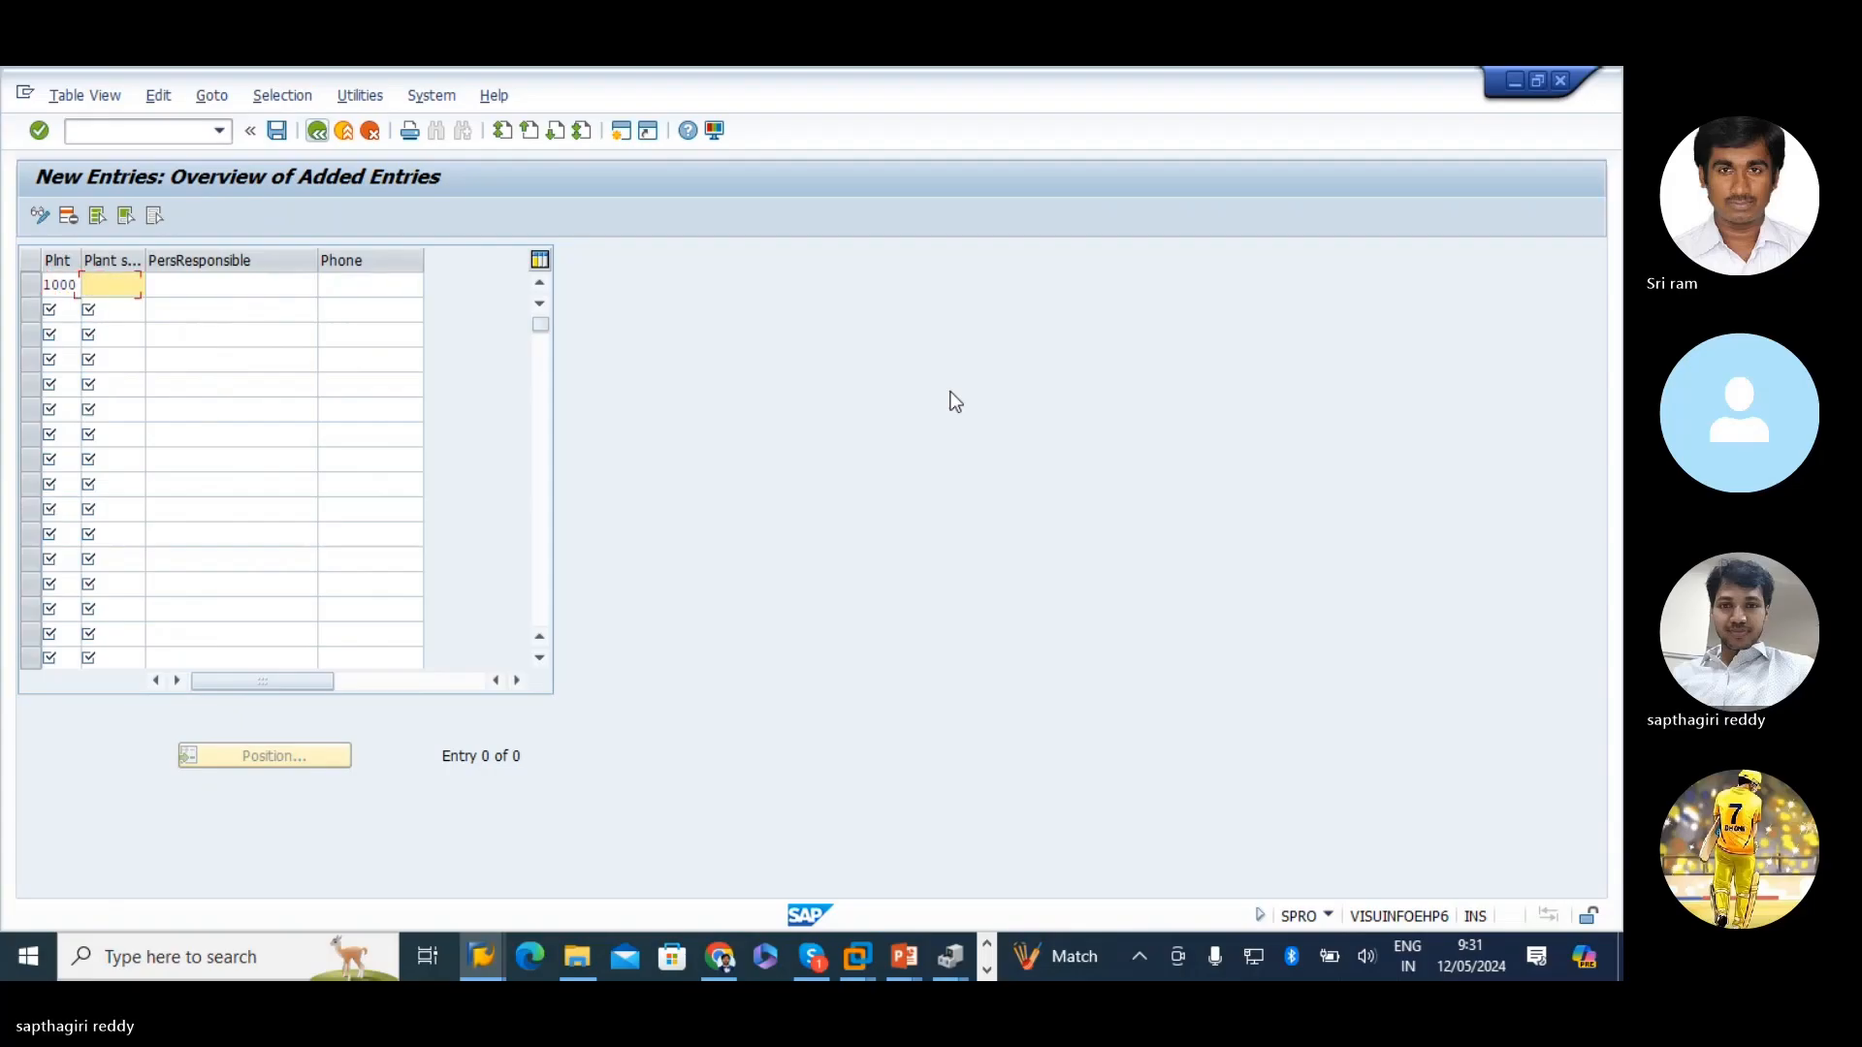
text(116)
key(Tab)
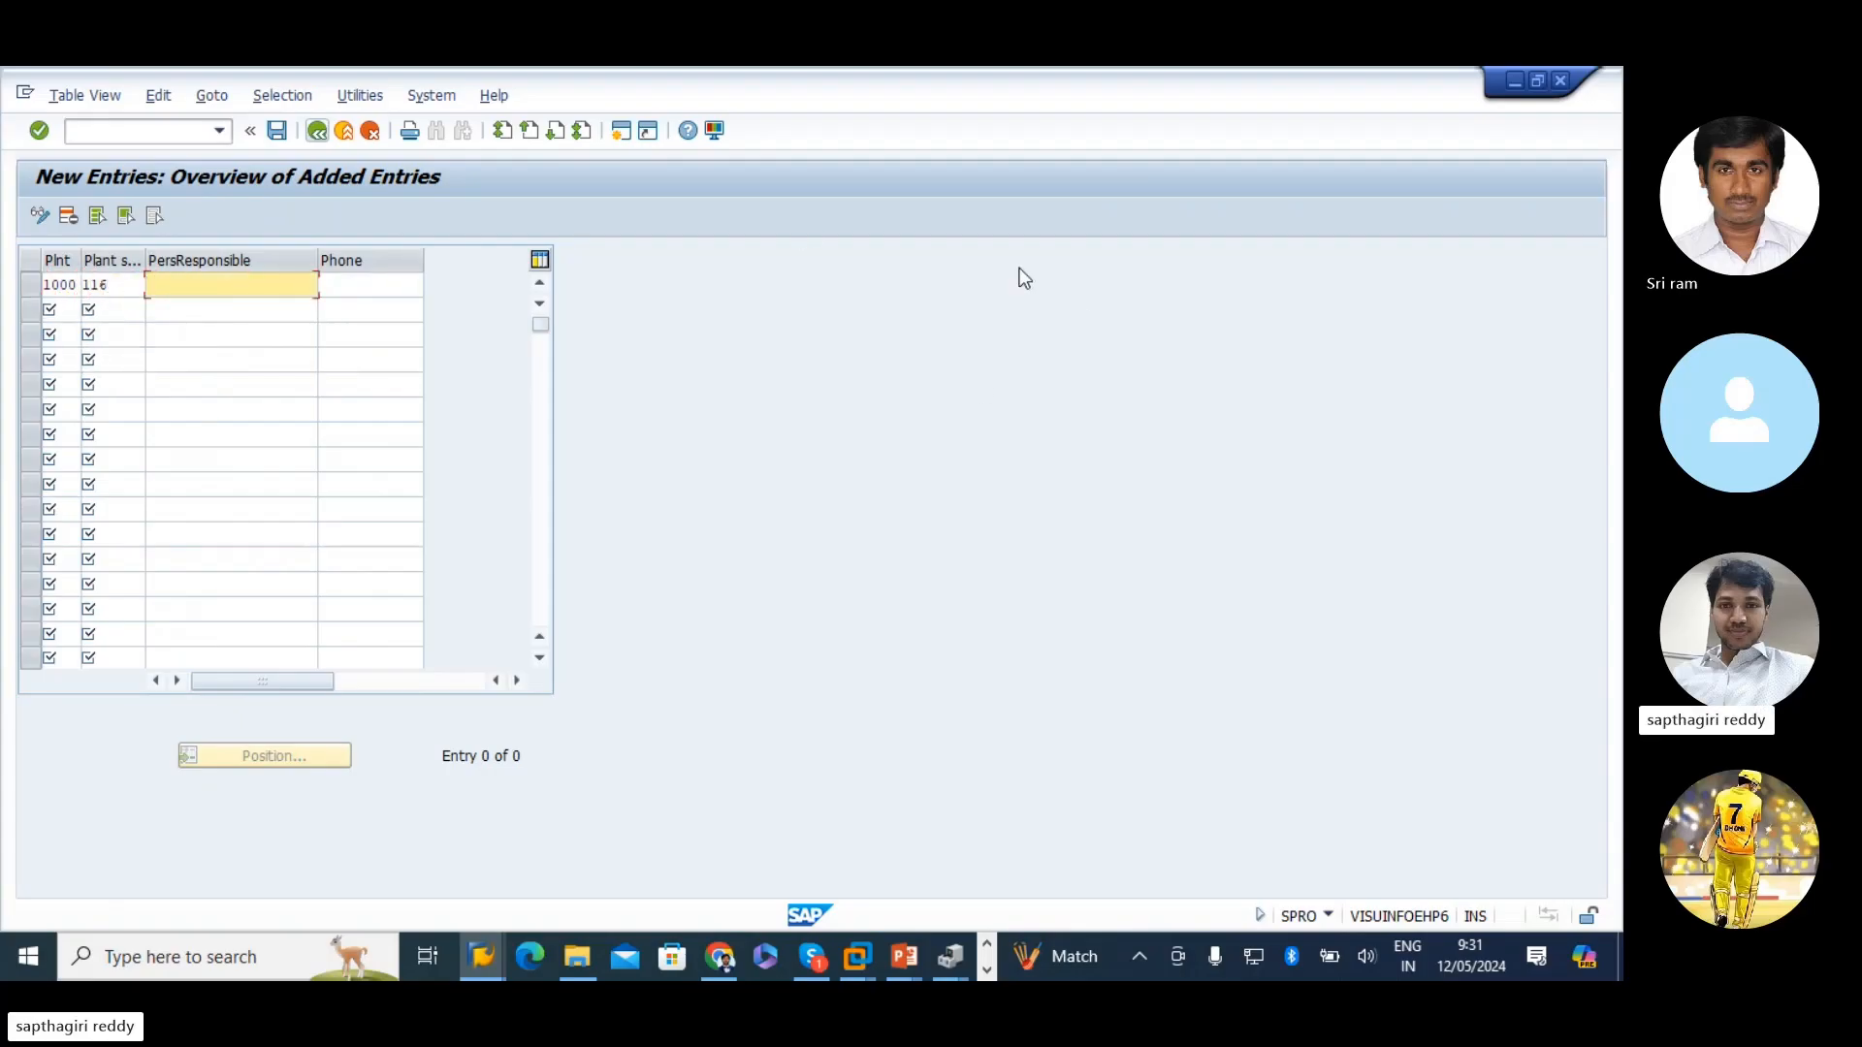
double_click(120, 284)
key(Tab)
text(ASST ENGG)
key(Return)
- Add plant section 117 for plant 1000 with MECH ENGG as the person responsible, and save the new entries
text(100)
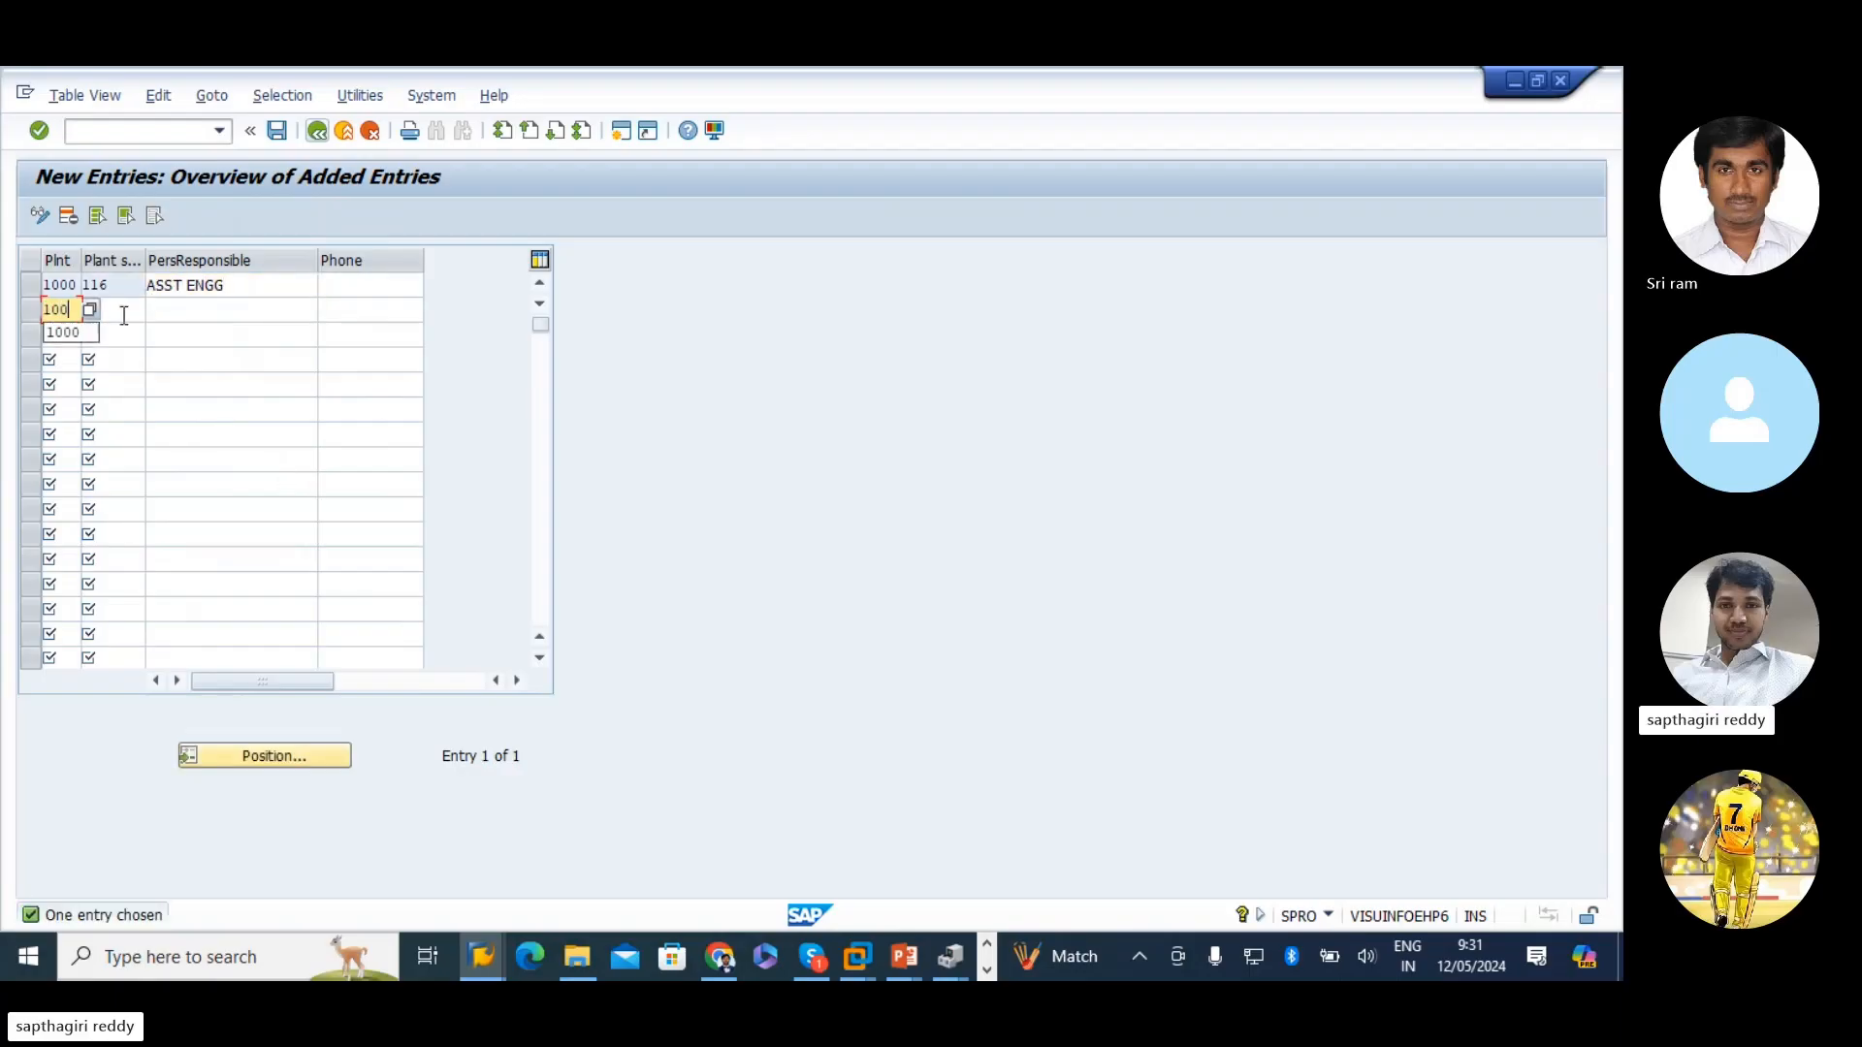
text(0)
key(Tab)
text(117)
key(Tab)
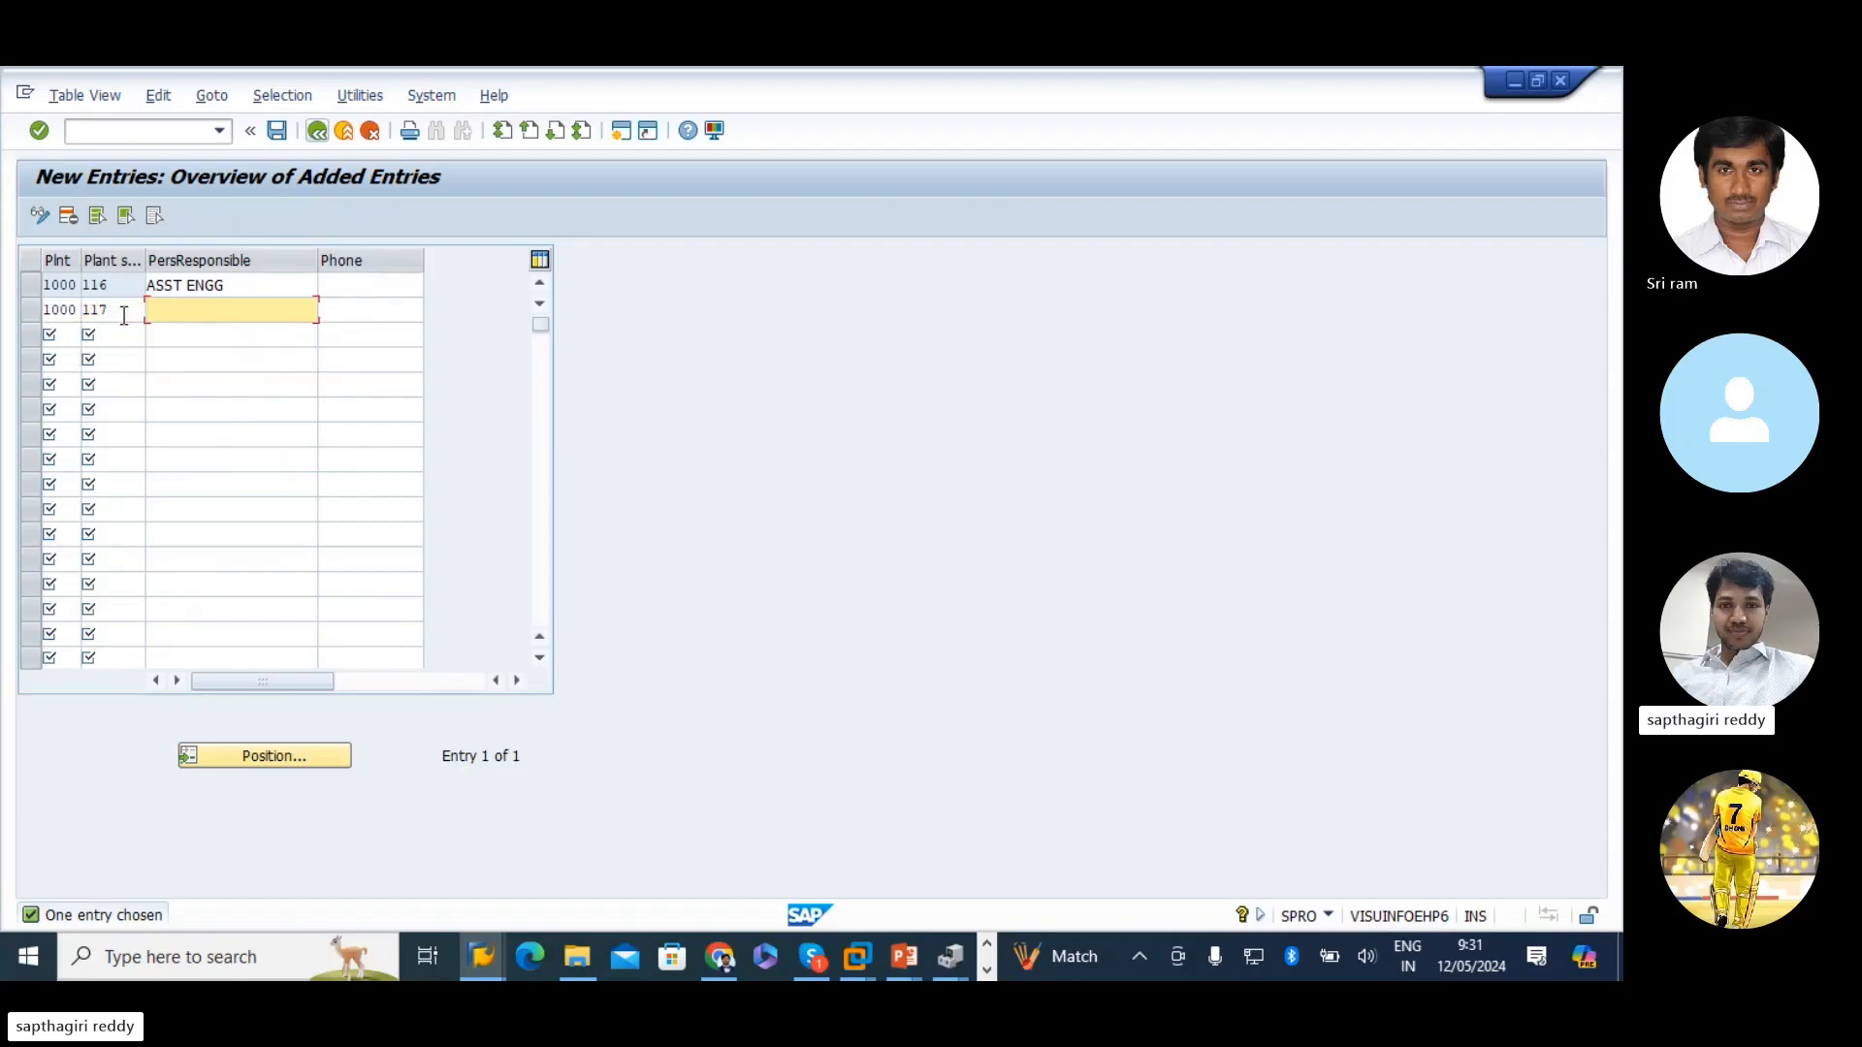
text(MECH ENGG)
key(Return)
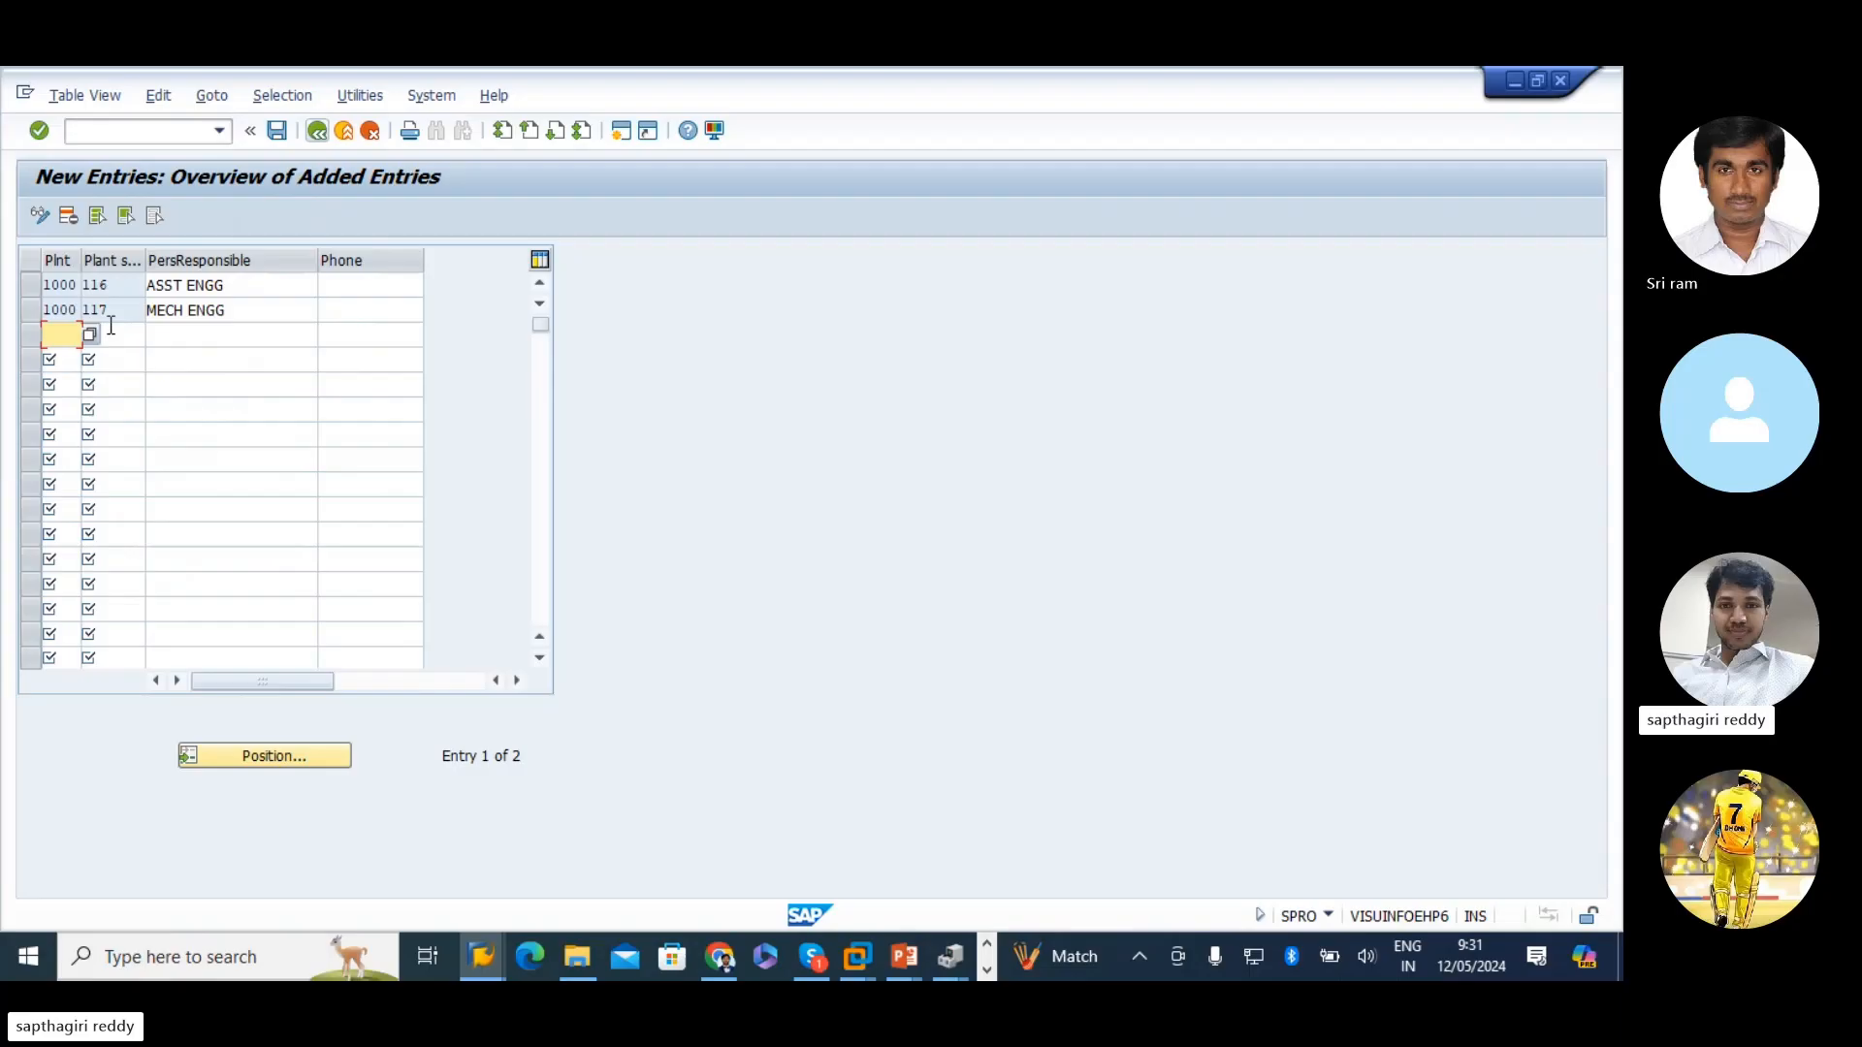
click(277, 130)
click(355, 472)
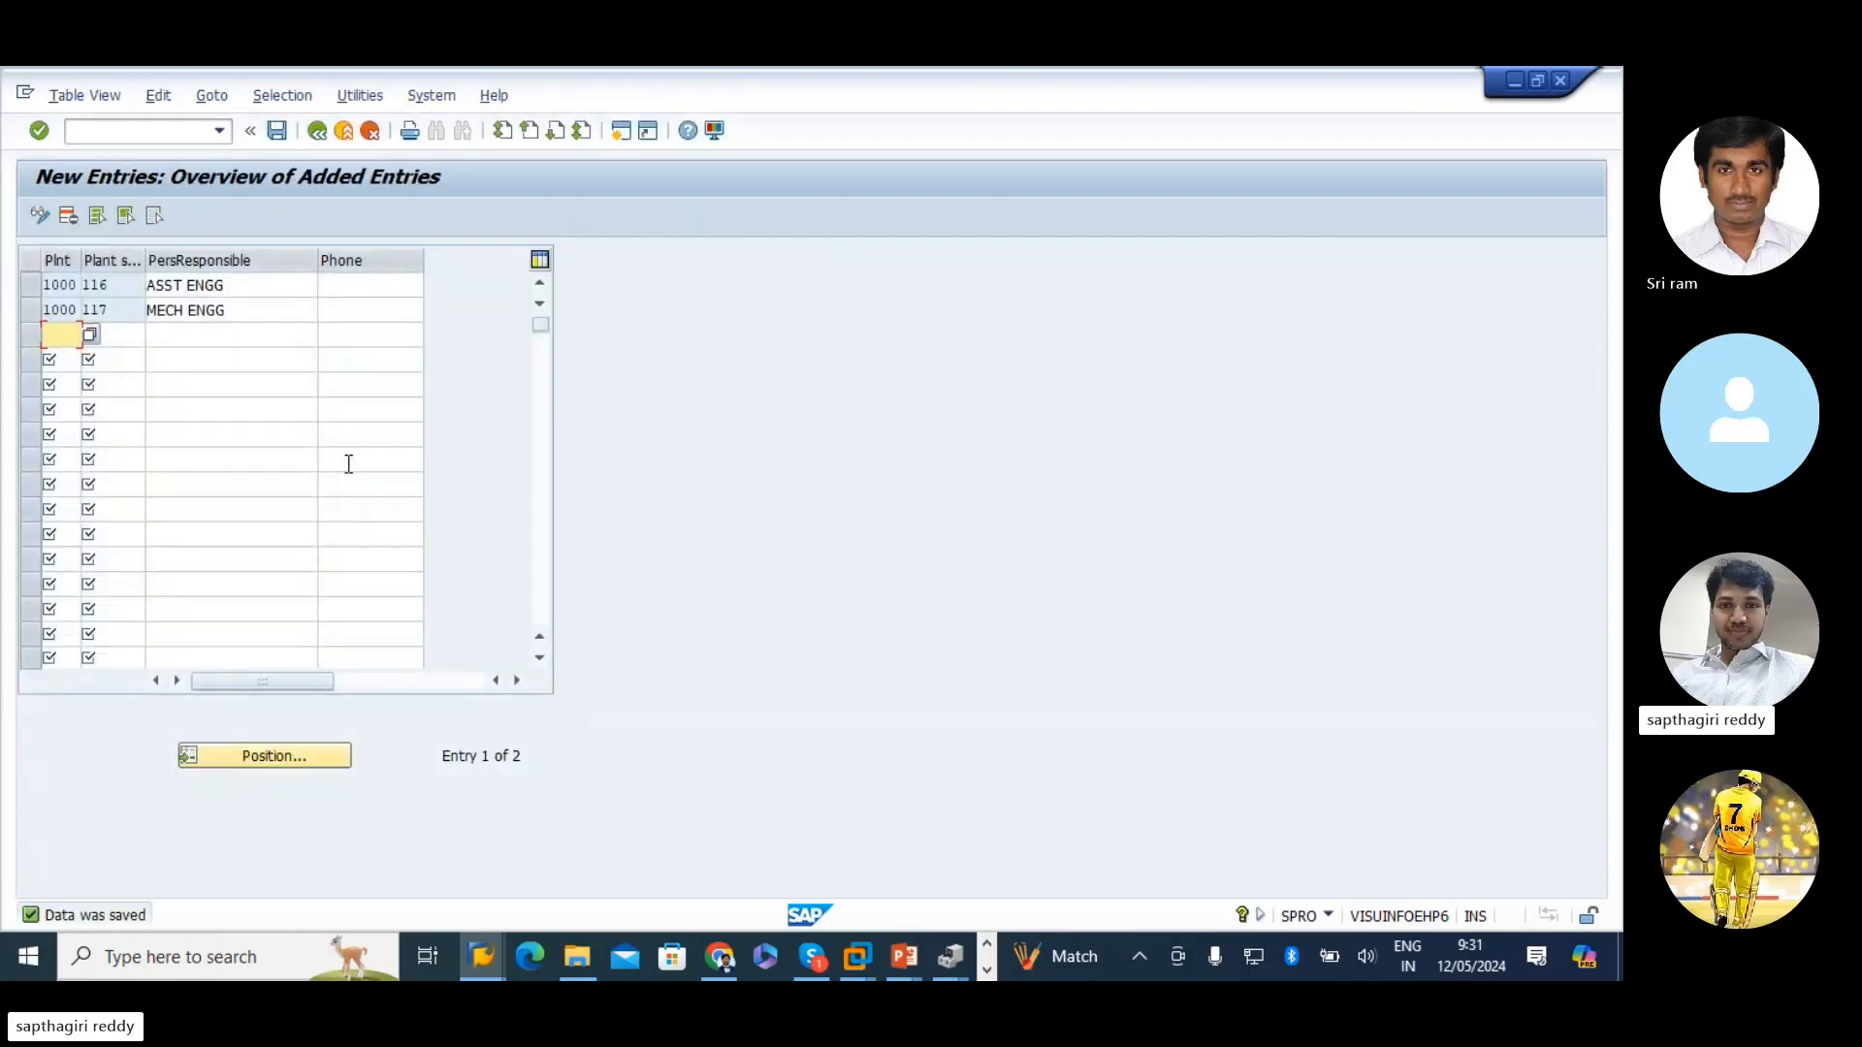
- Open the field help for plant section 116 and read the linked definition of the term plant section
click(116, 293)
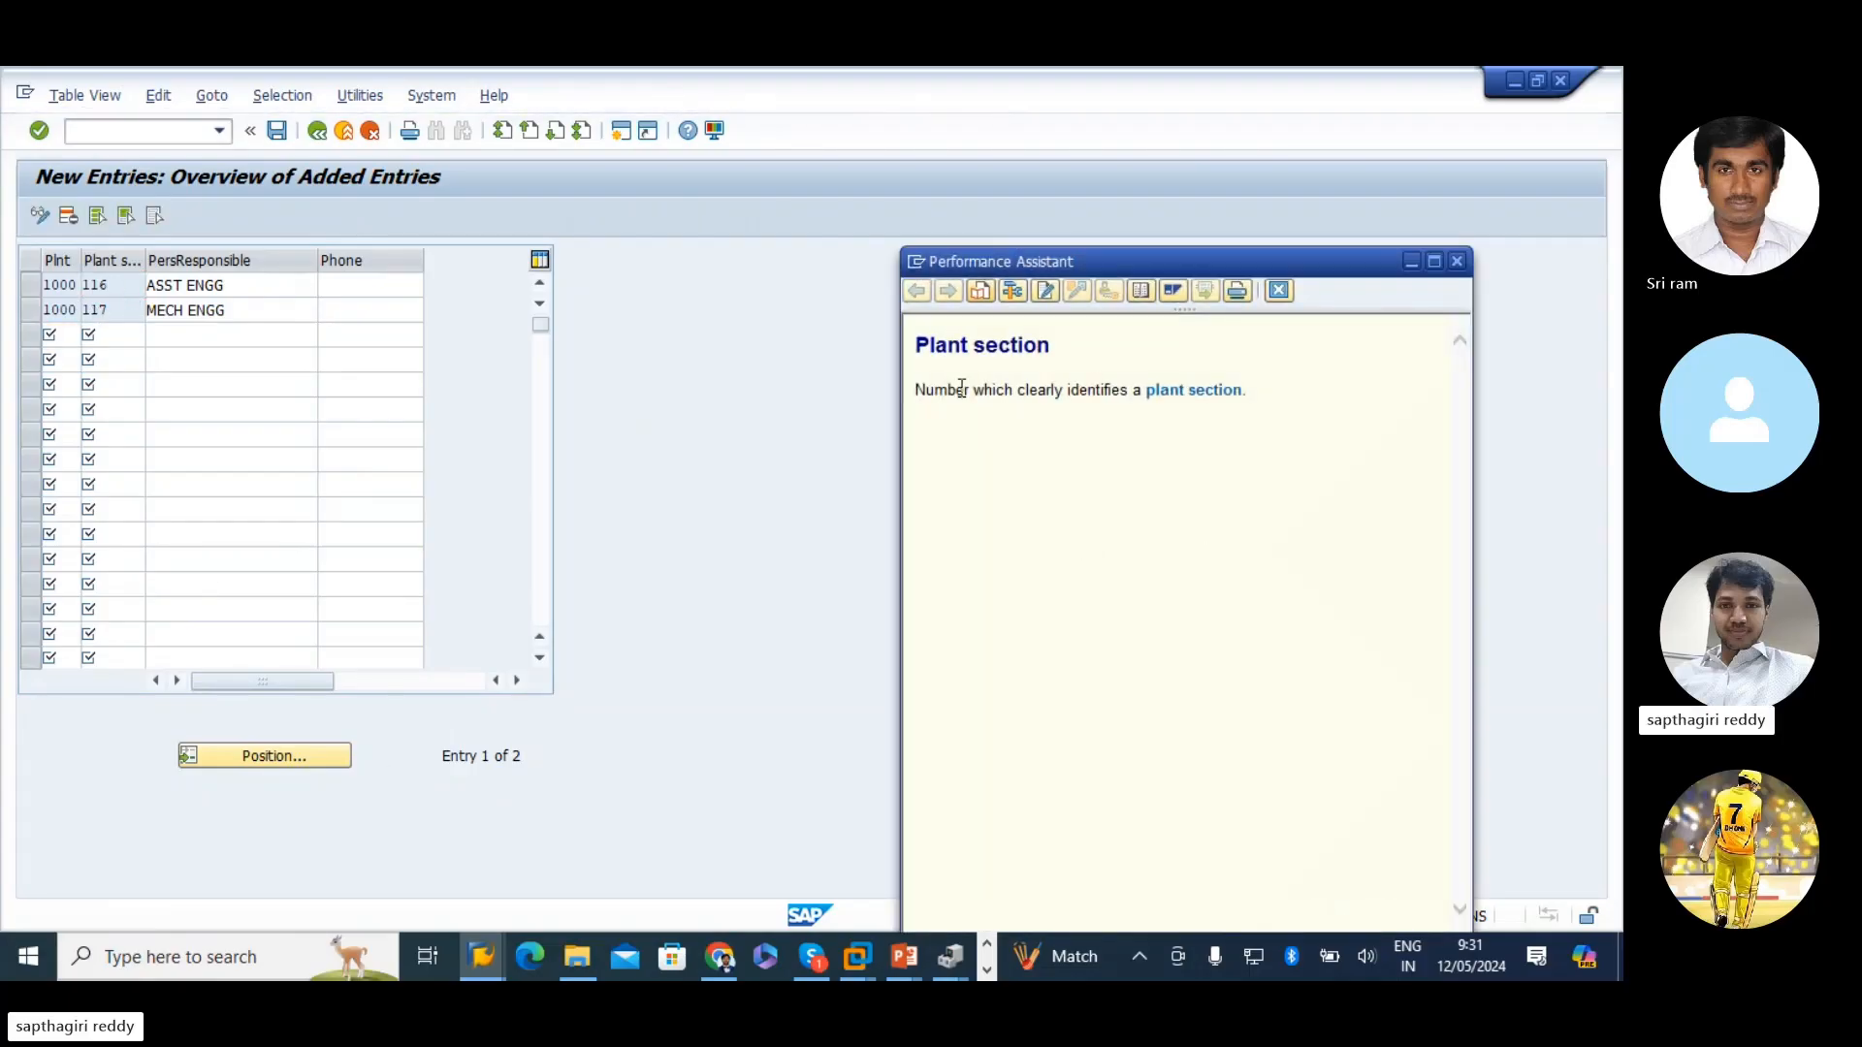
click(1205, 393)
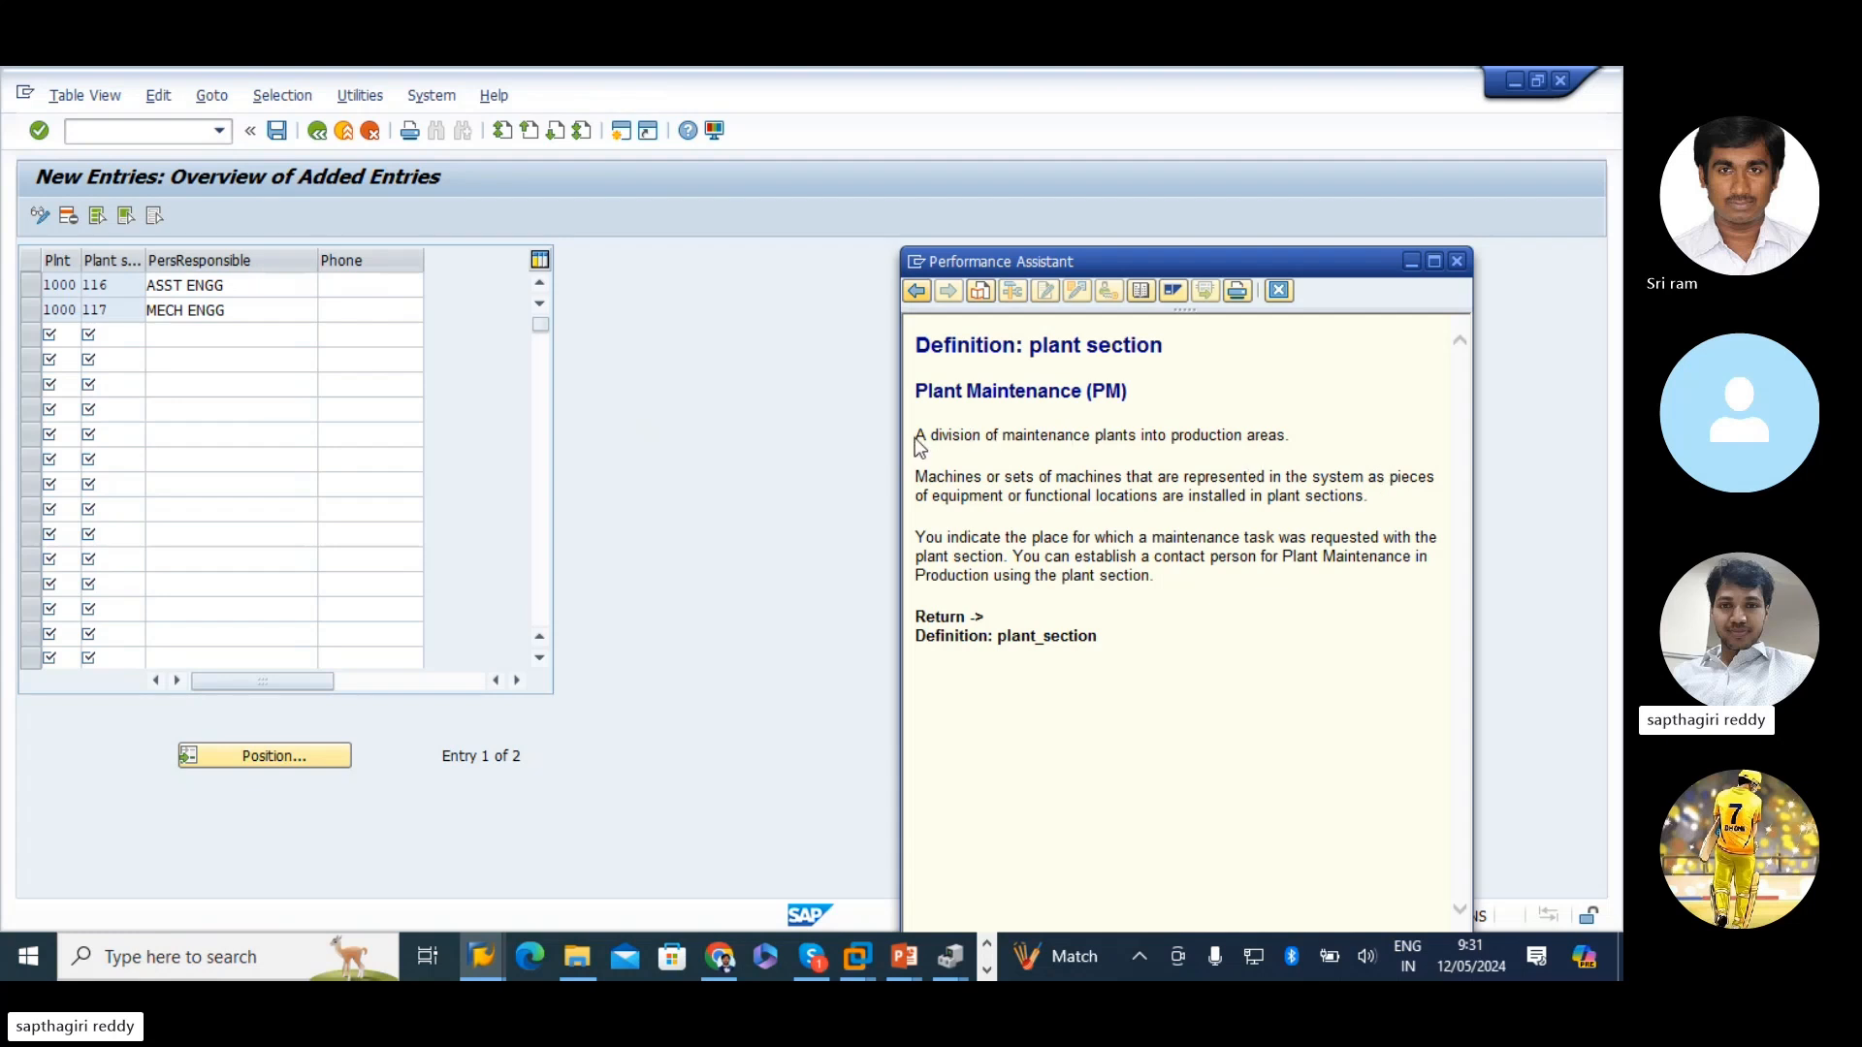
drag(917, 438, 1295, 436)
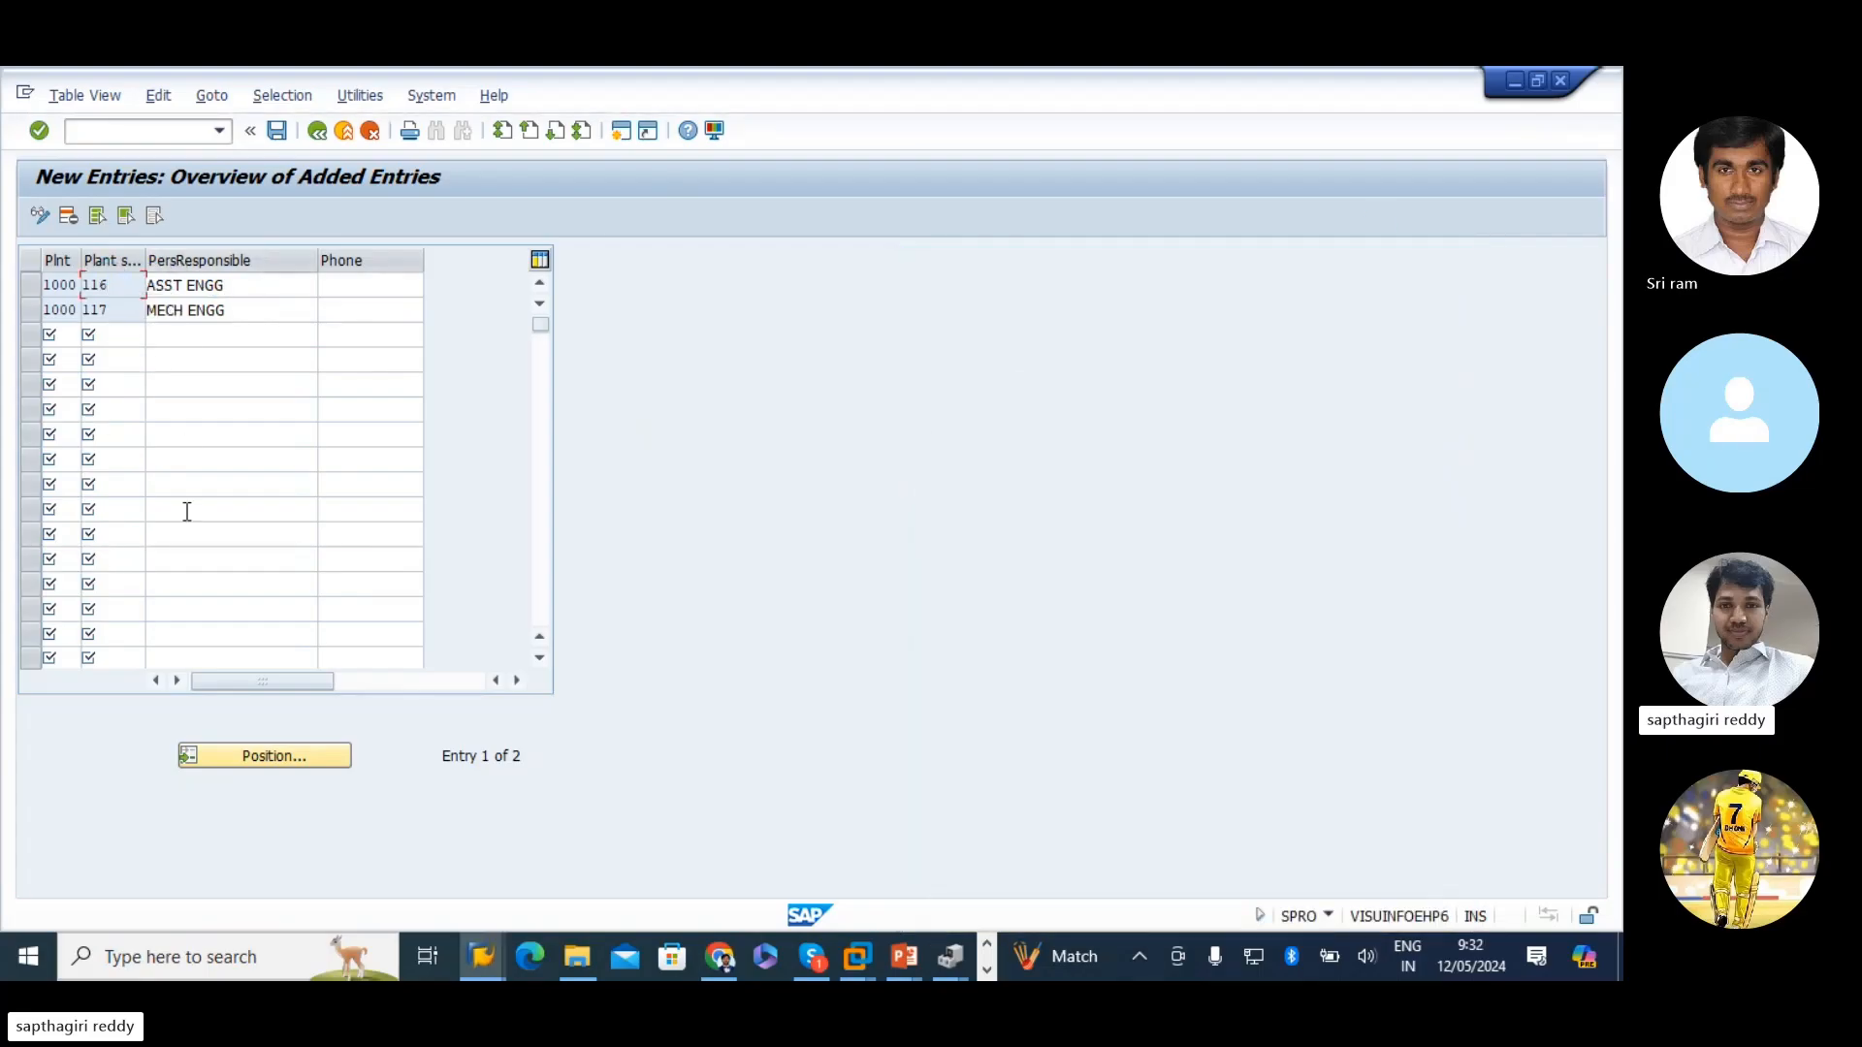
double_click(114, 283)
click(279, 132)
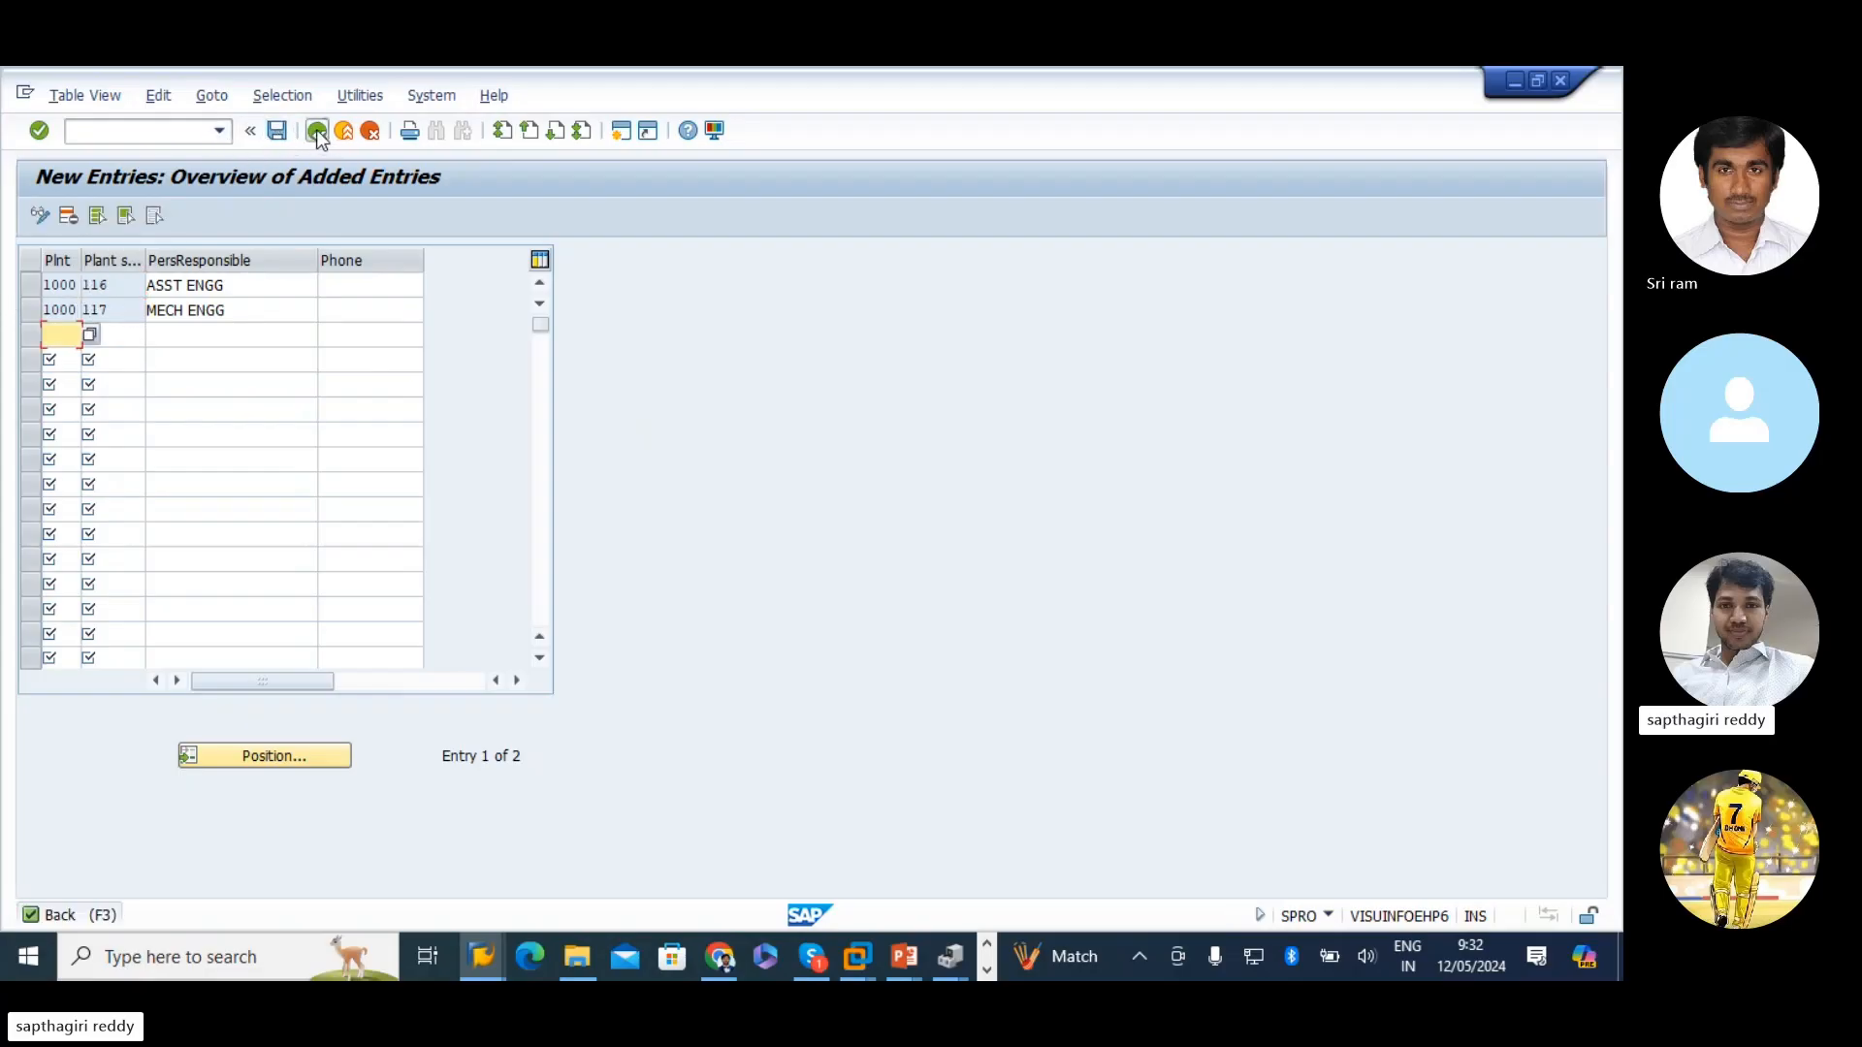
- Return to the CONVEYOR - 01 functional location and set its plant section to 116
click(317, 131)
key(alt+Tab)
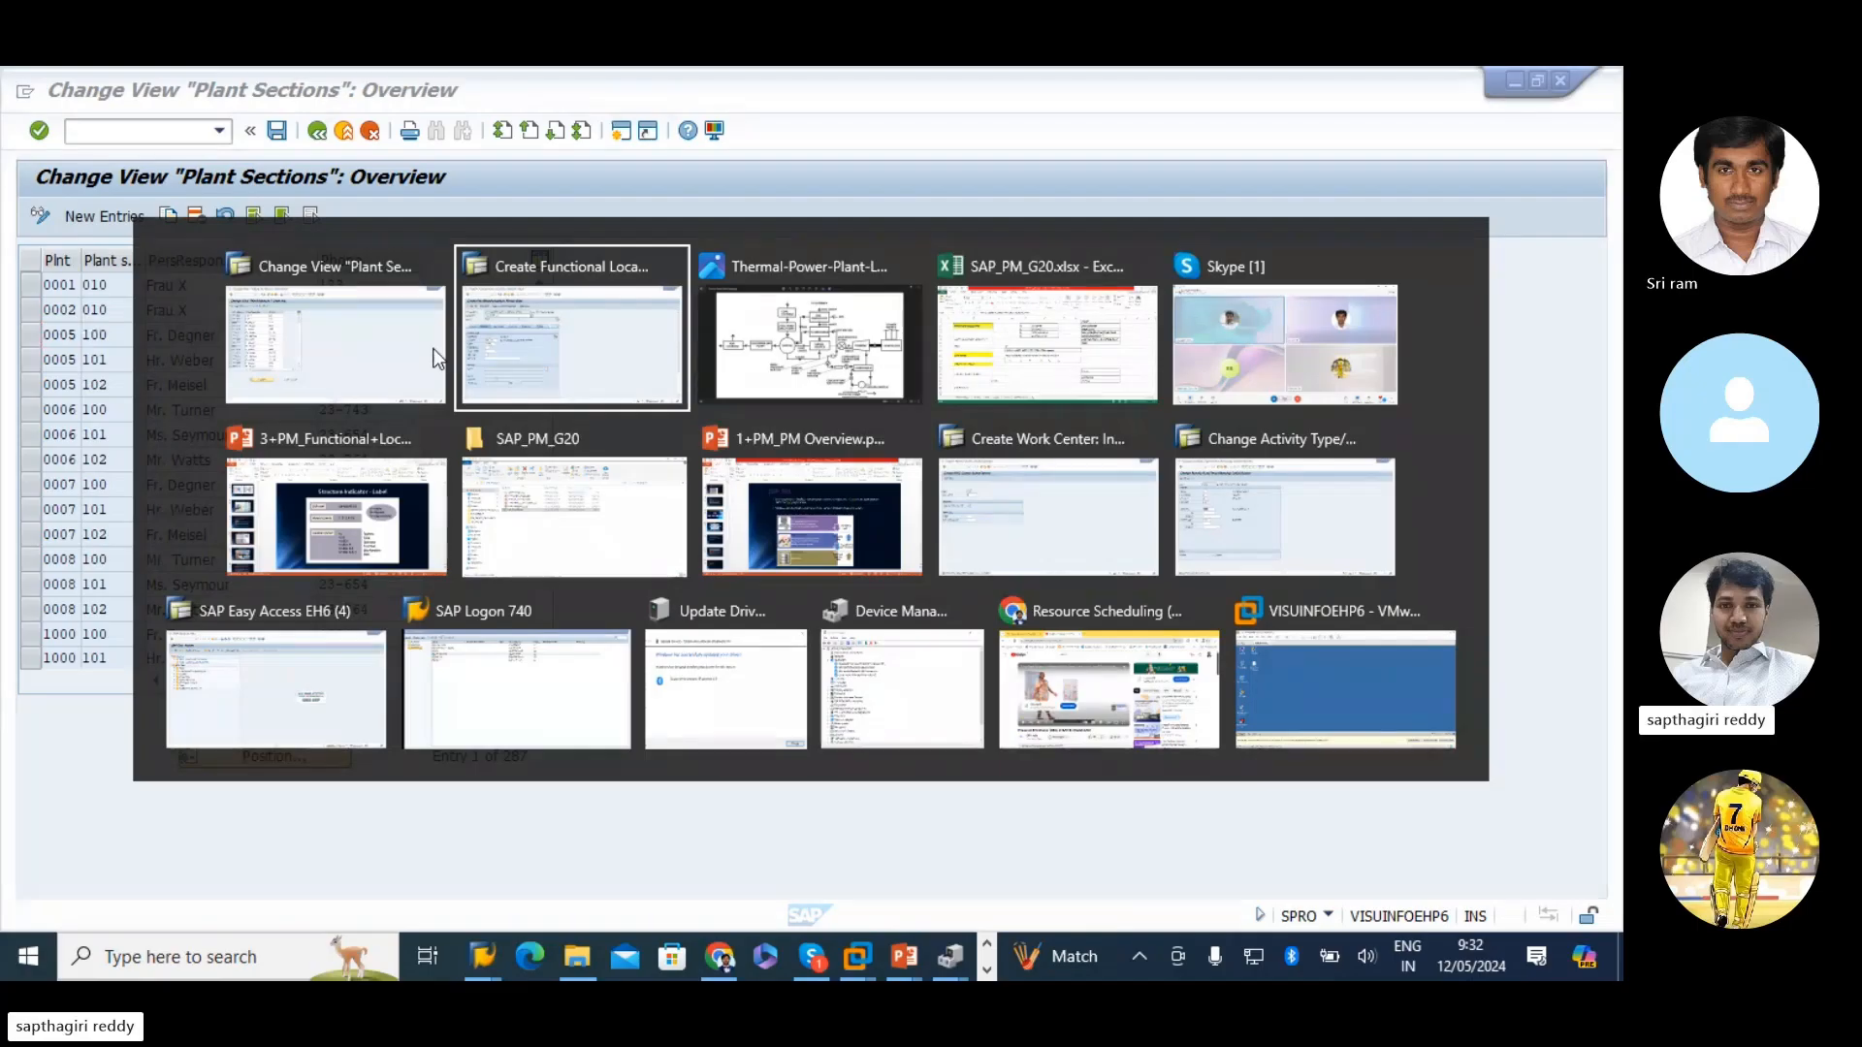
text(116)
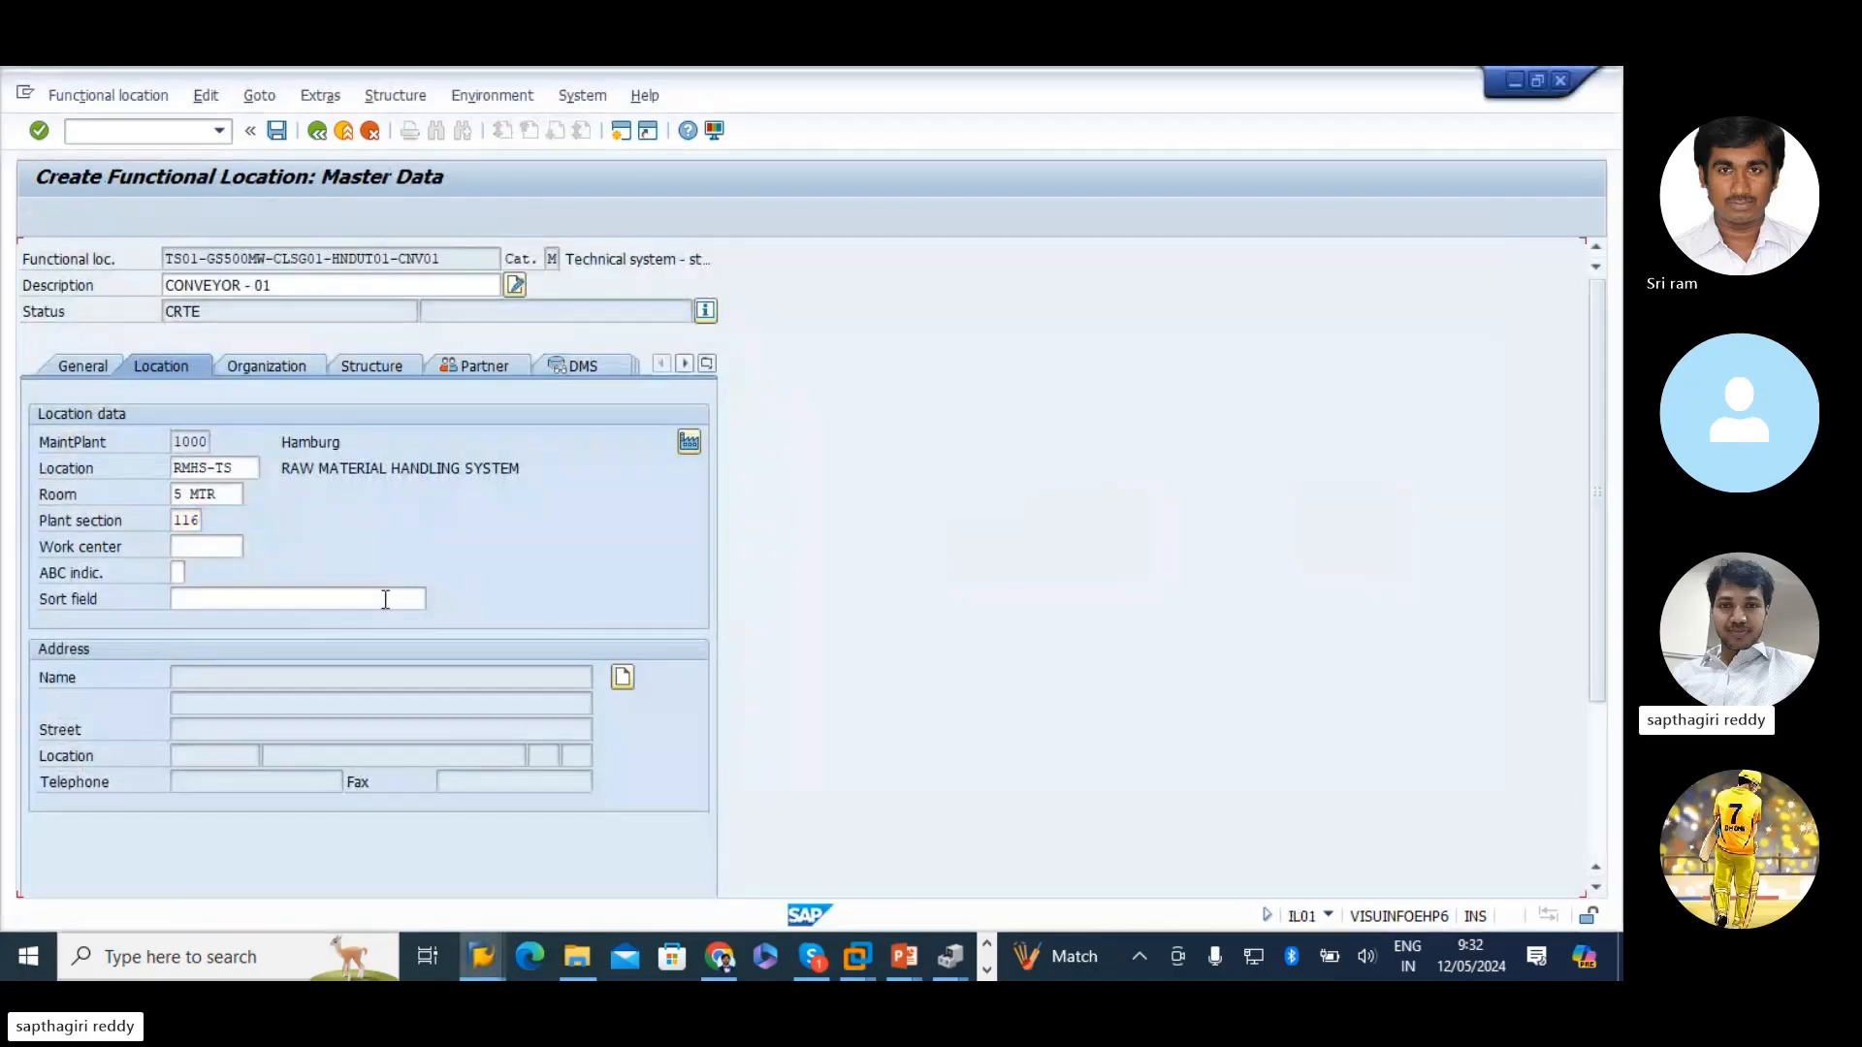
key(Return)
drag(361, 521, 280, 520)
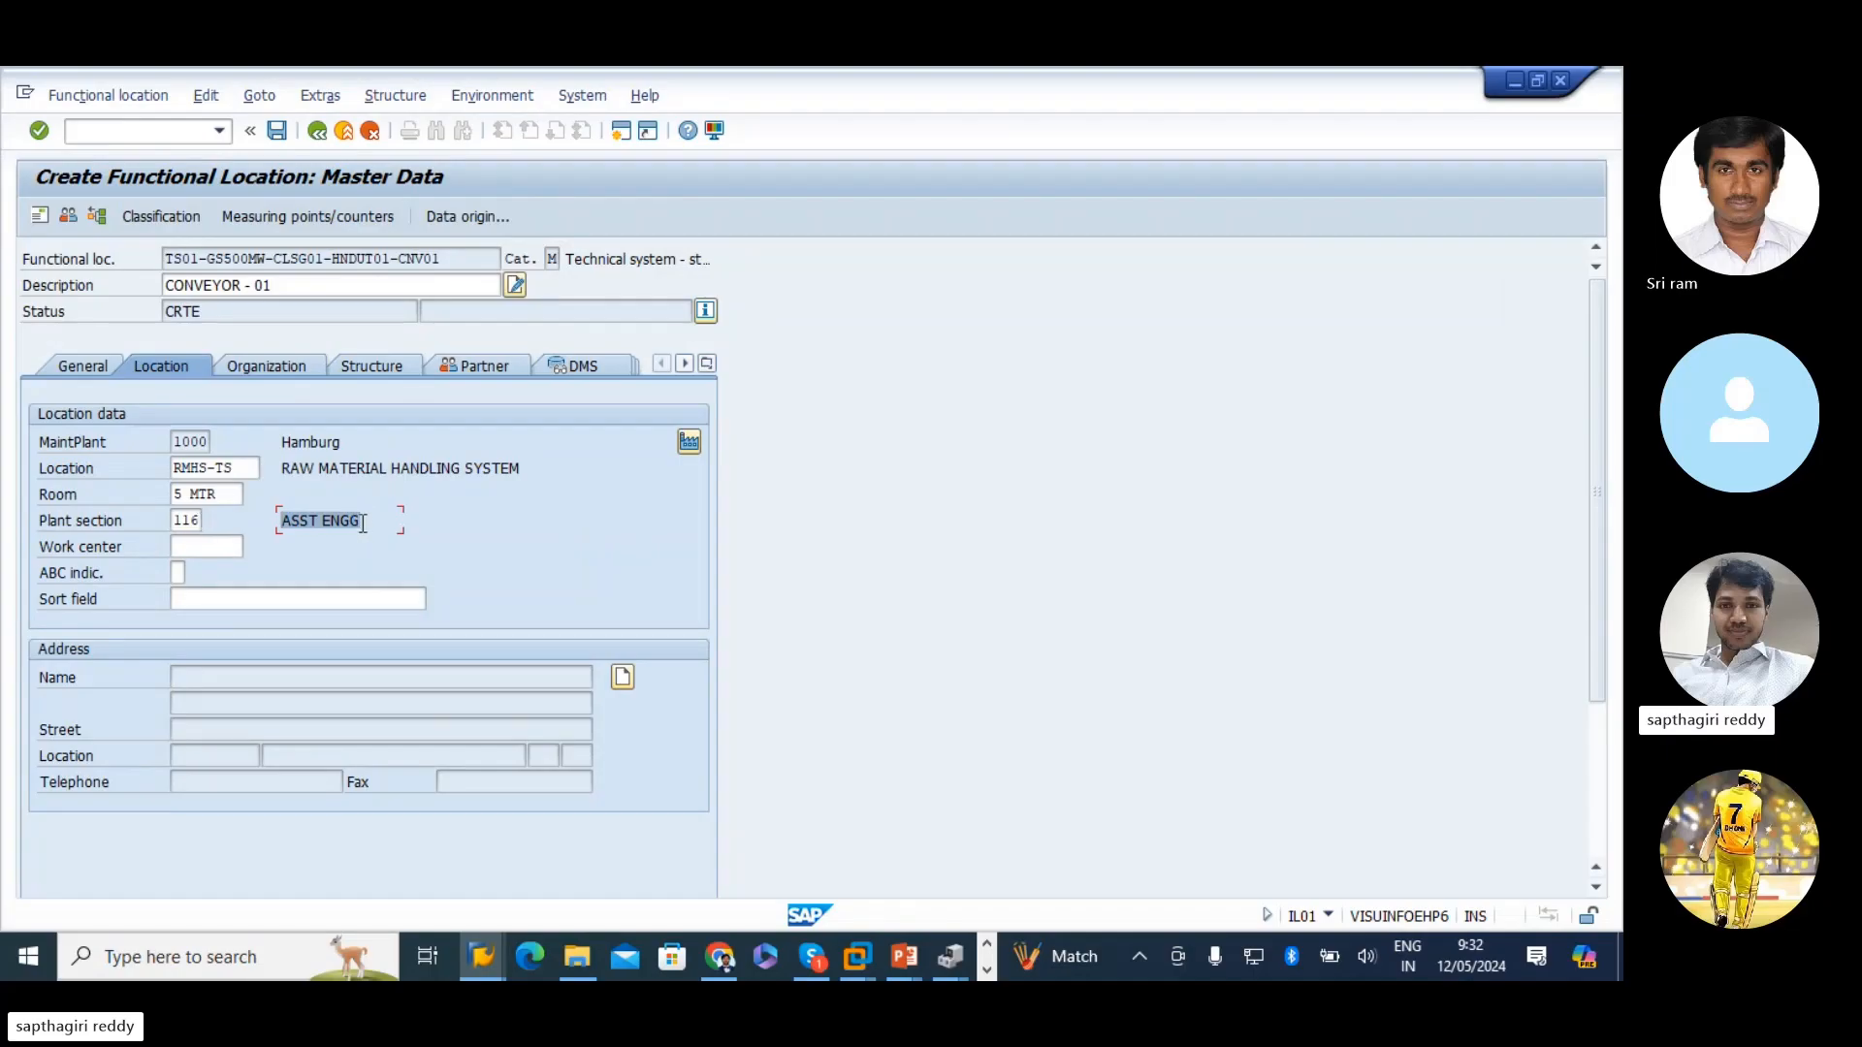
click(197, 547)
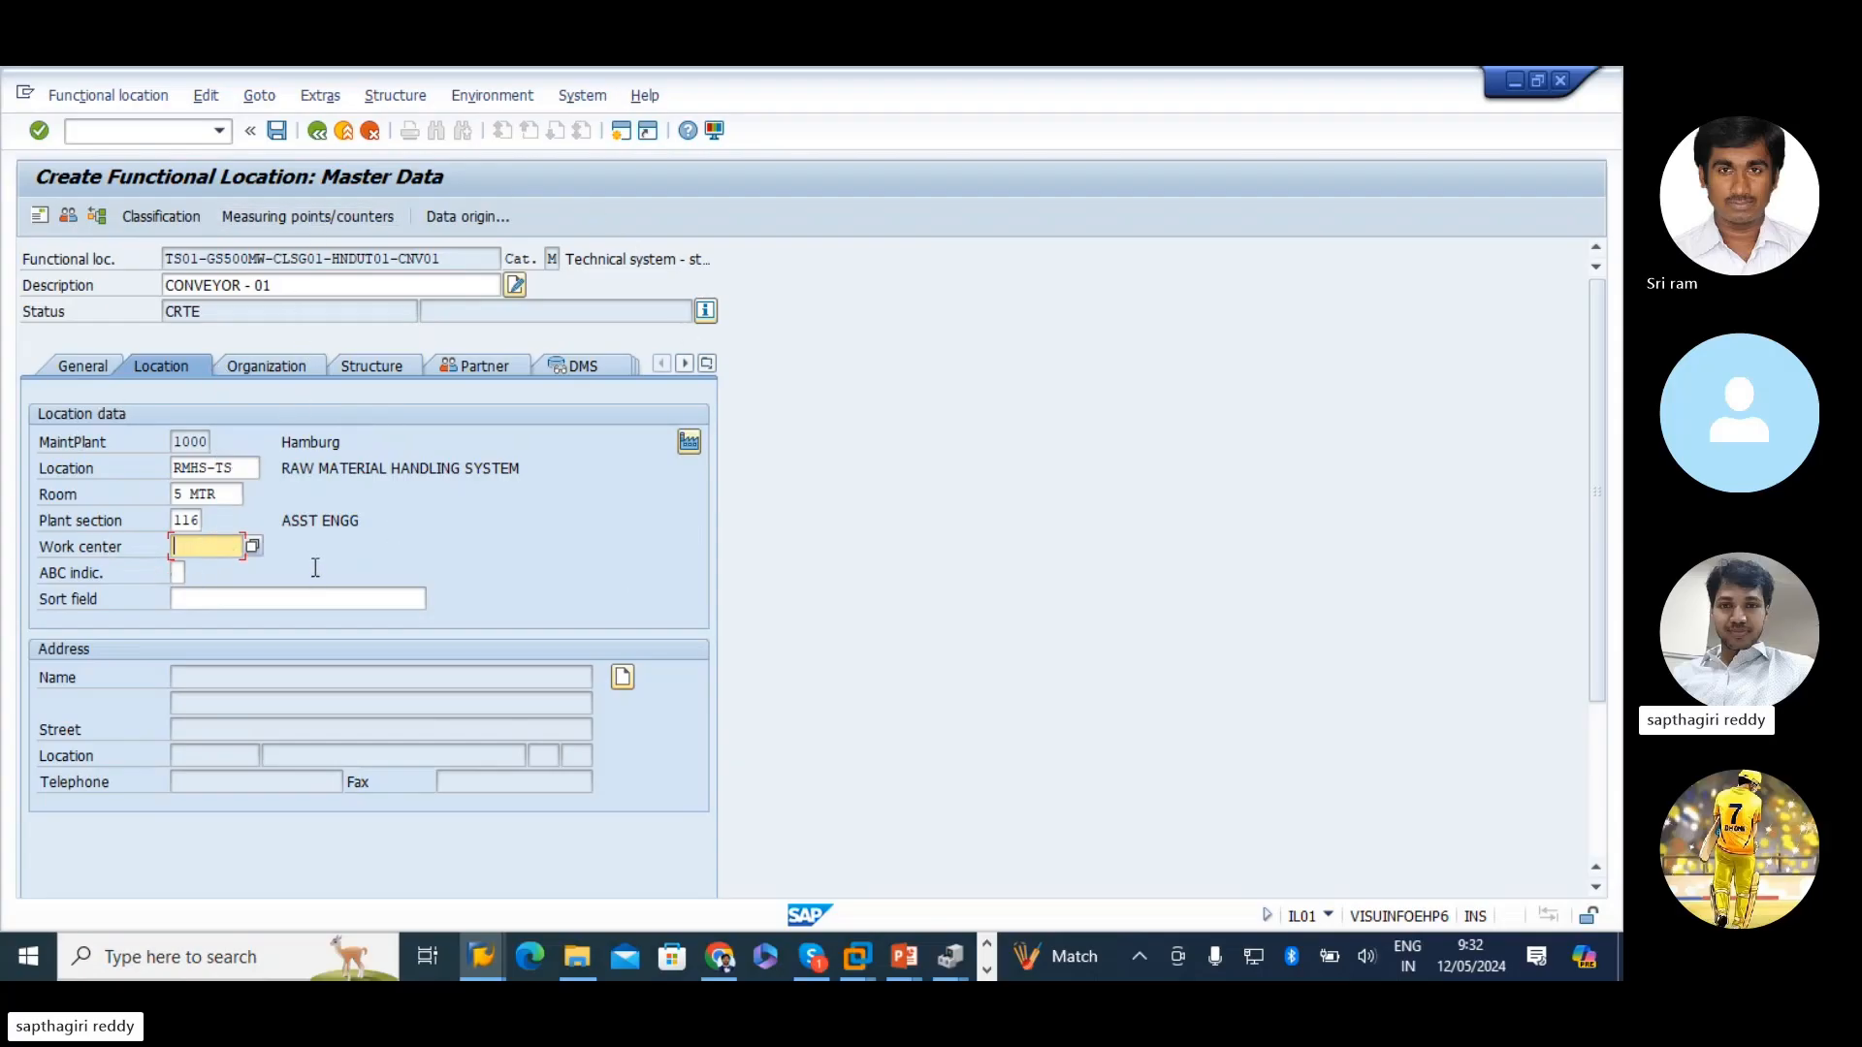
drag(281, 286, 8, 374)
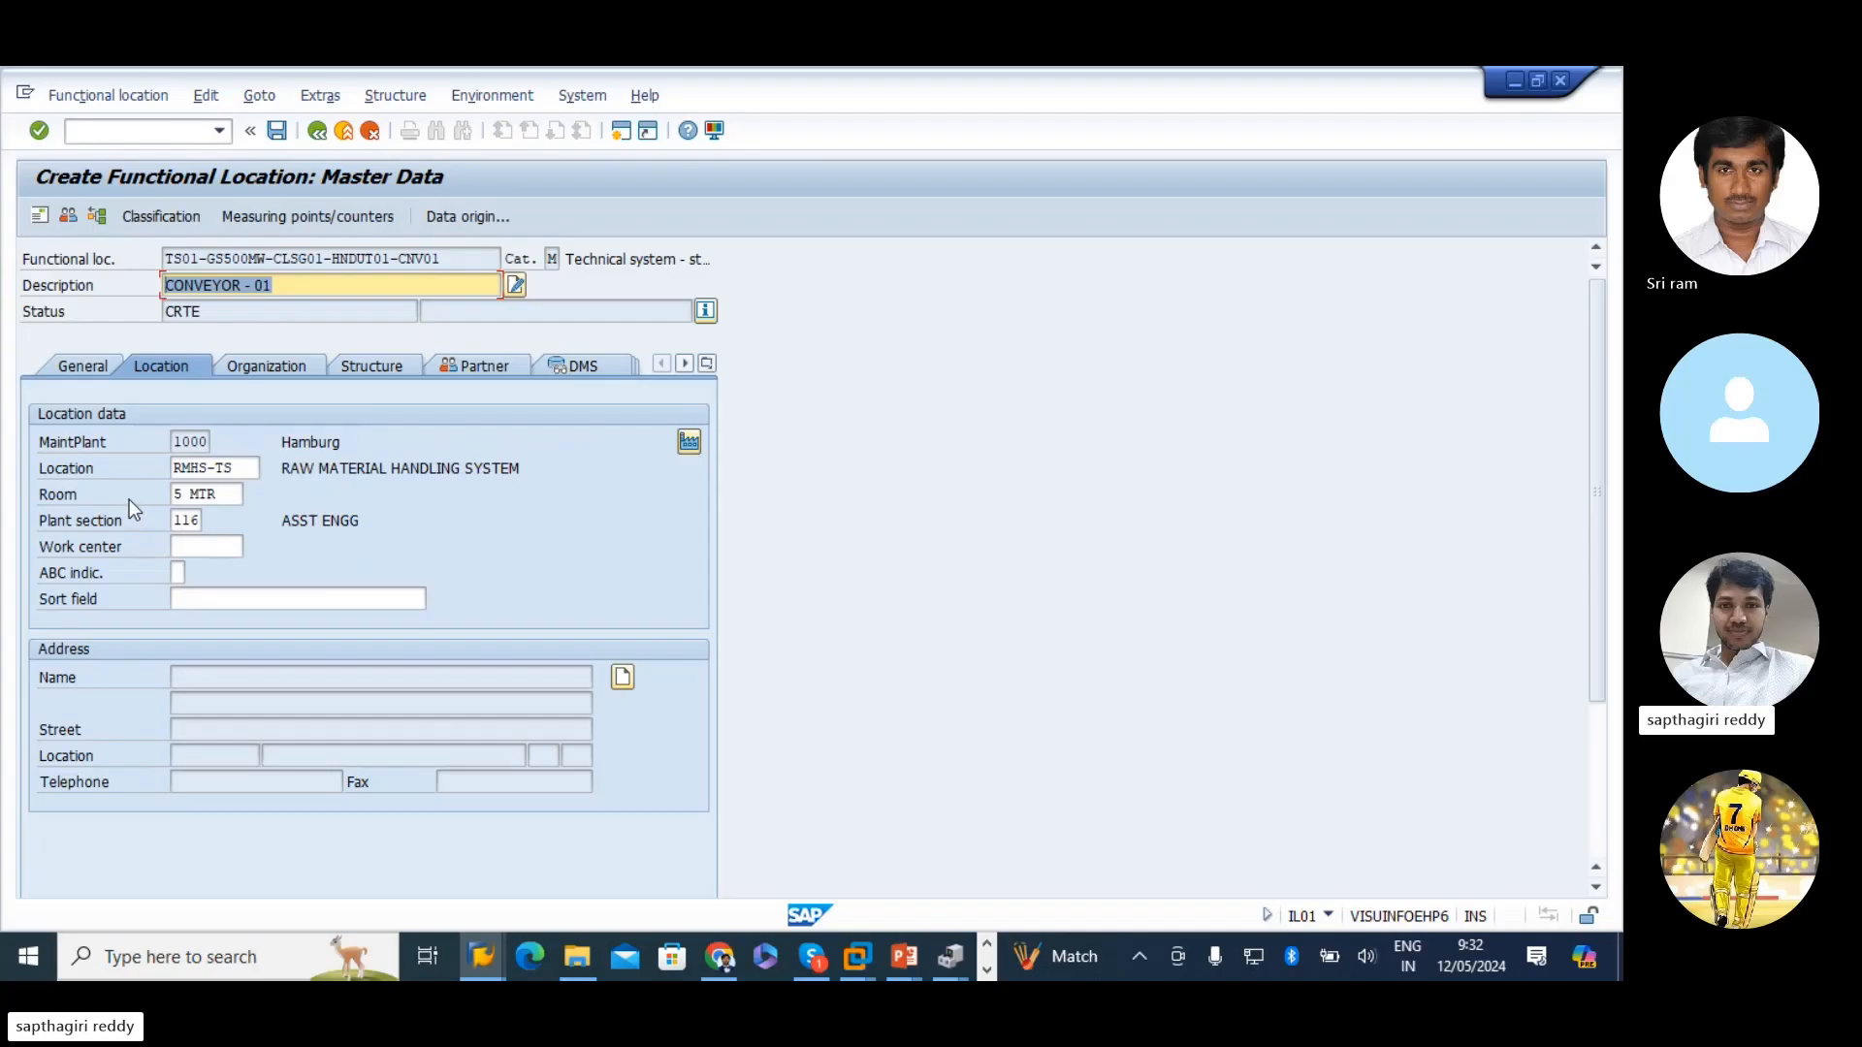
click(180, 546)
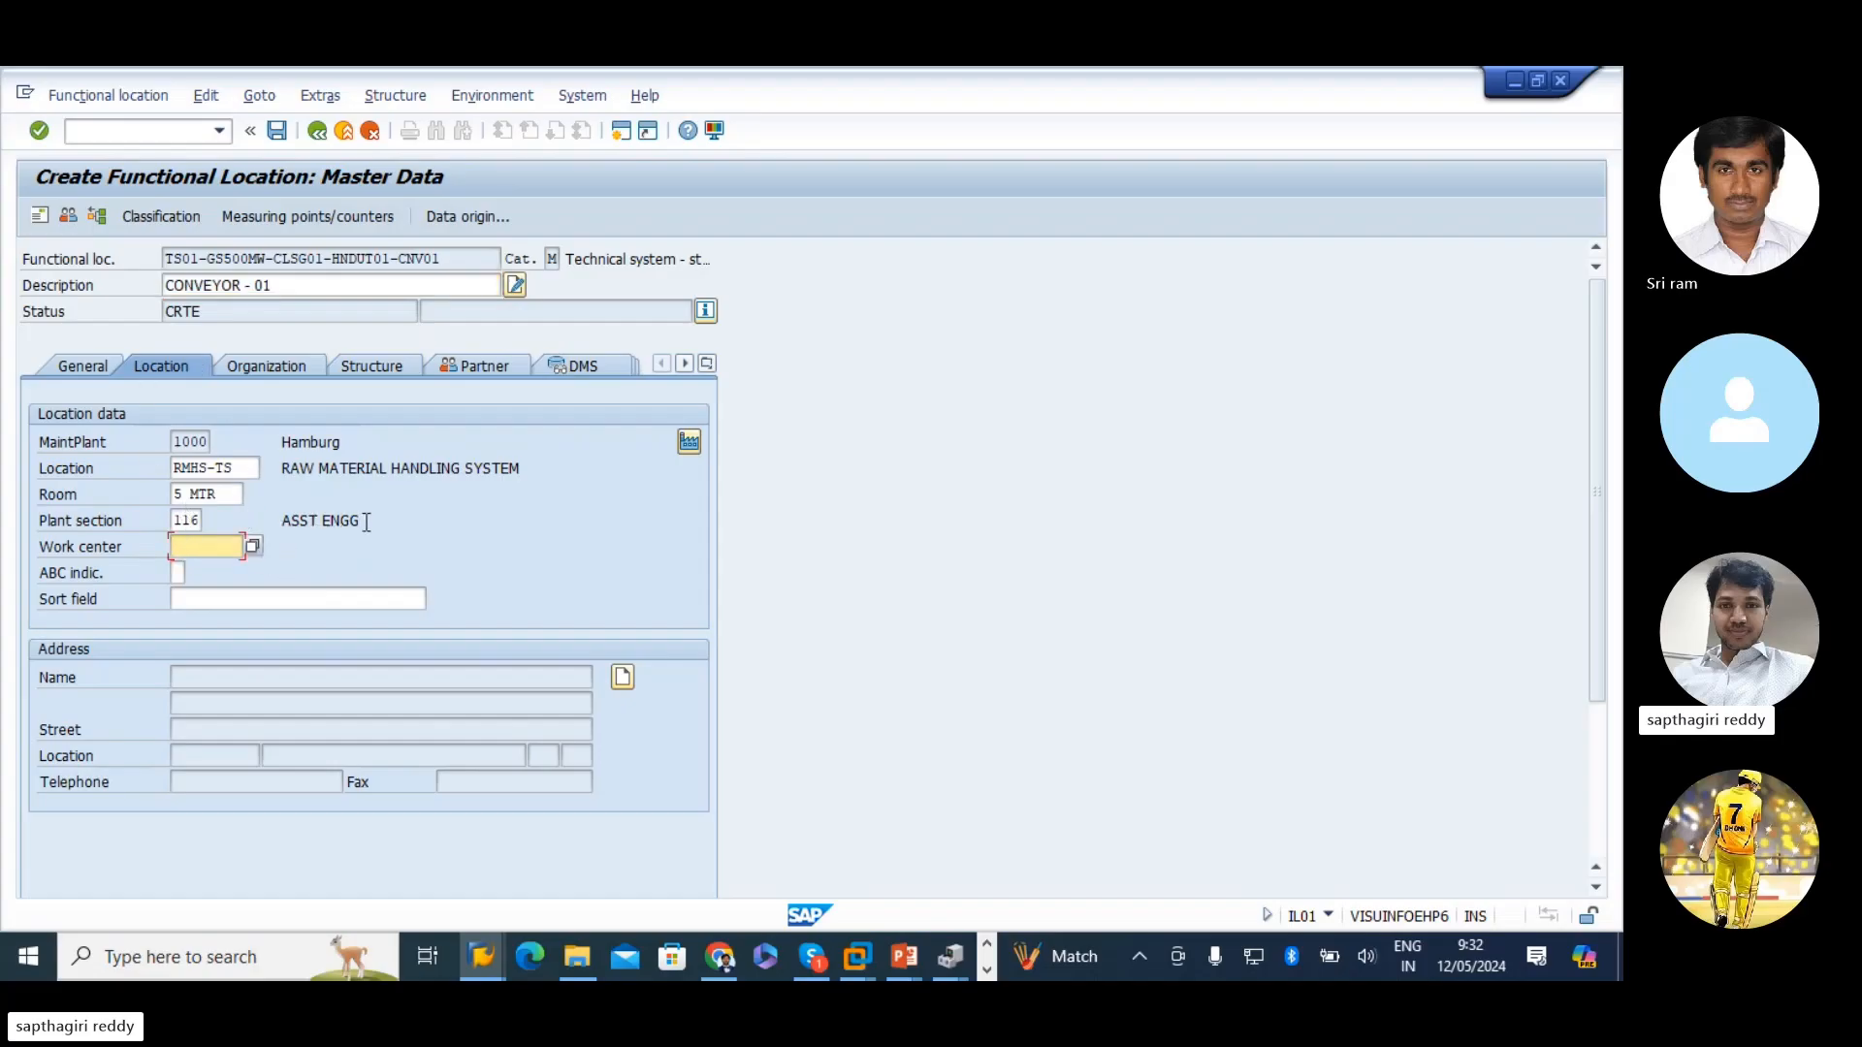
drag(371, 521, 272, 523)
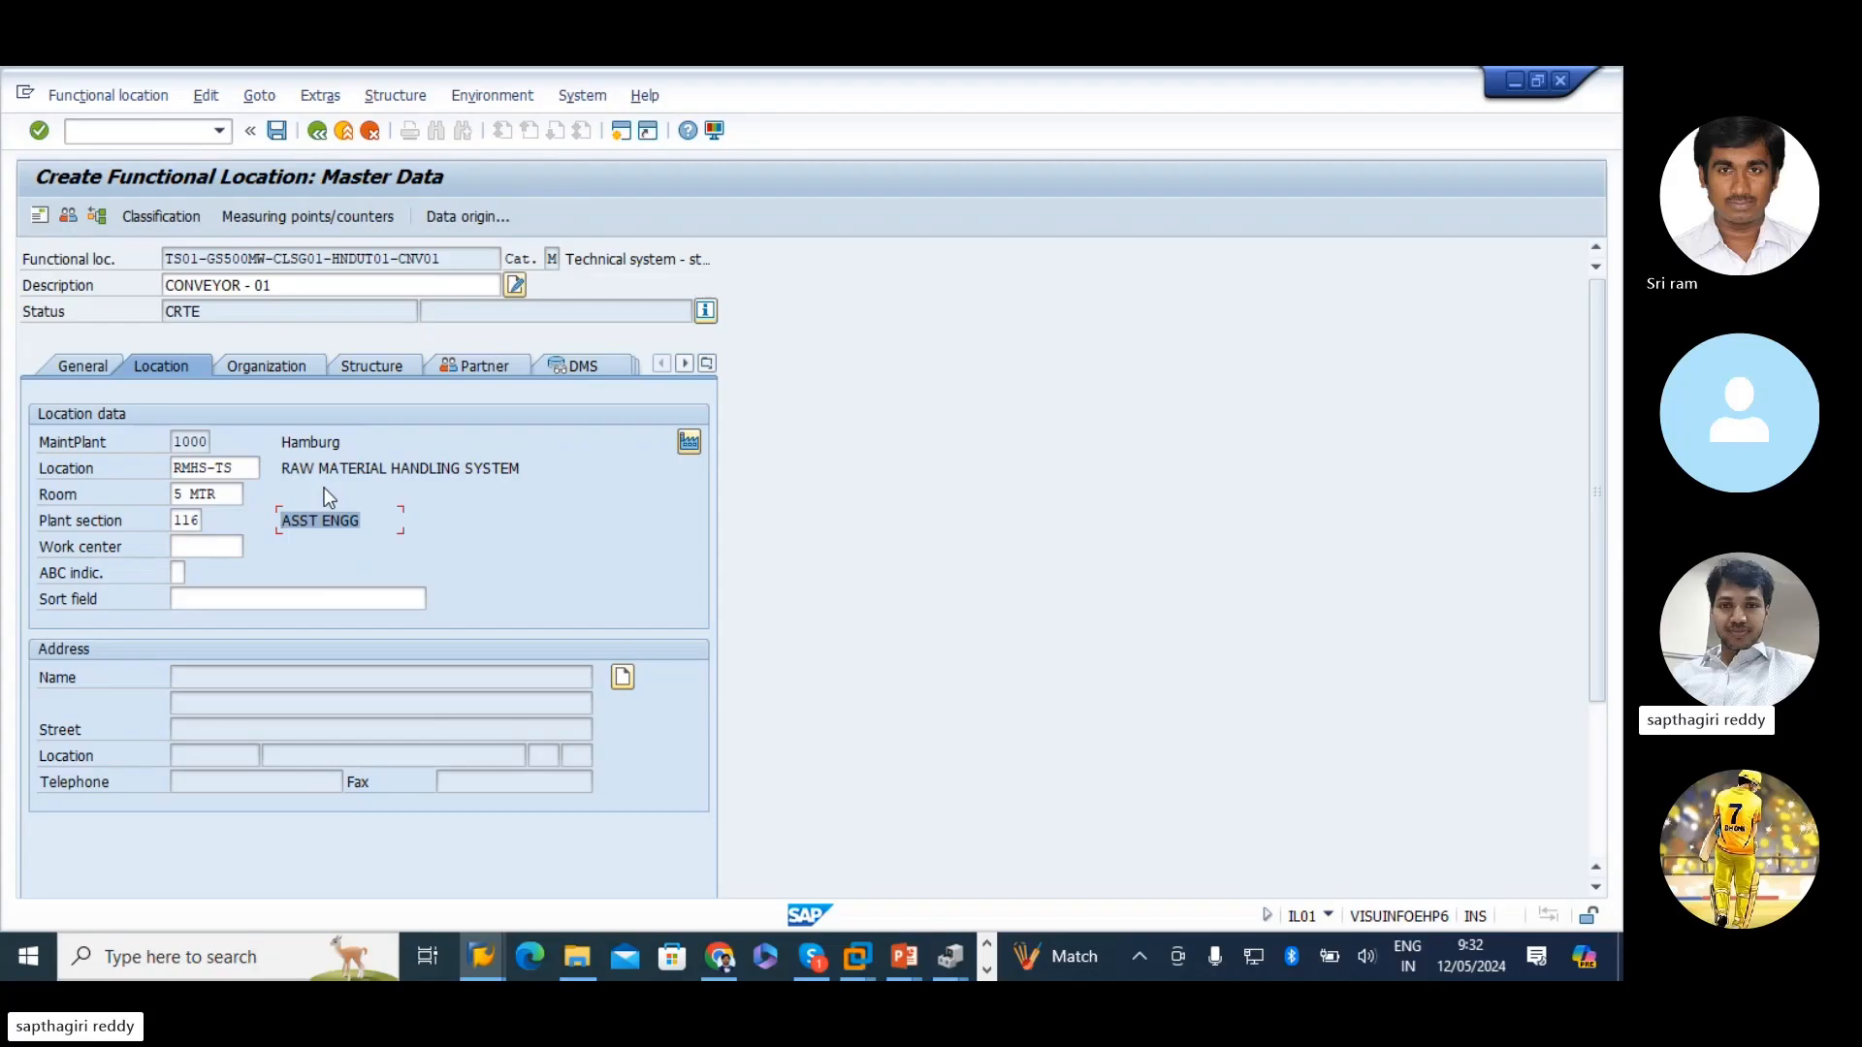
click(275, 282)
drag(274, 282, 163, 285)
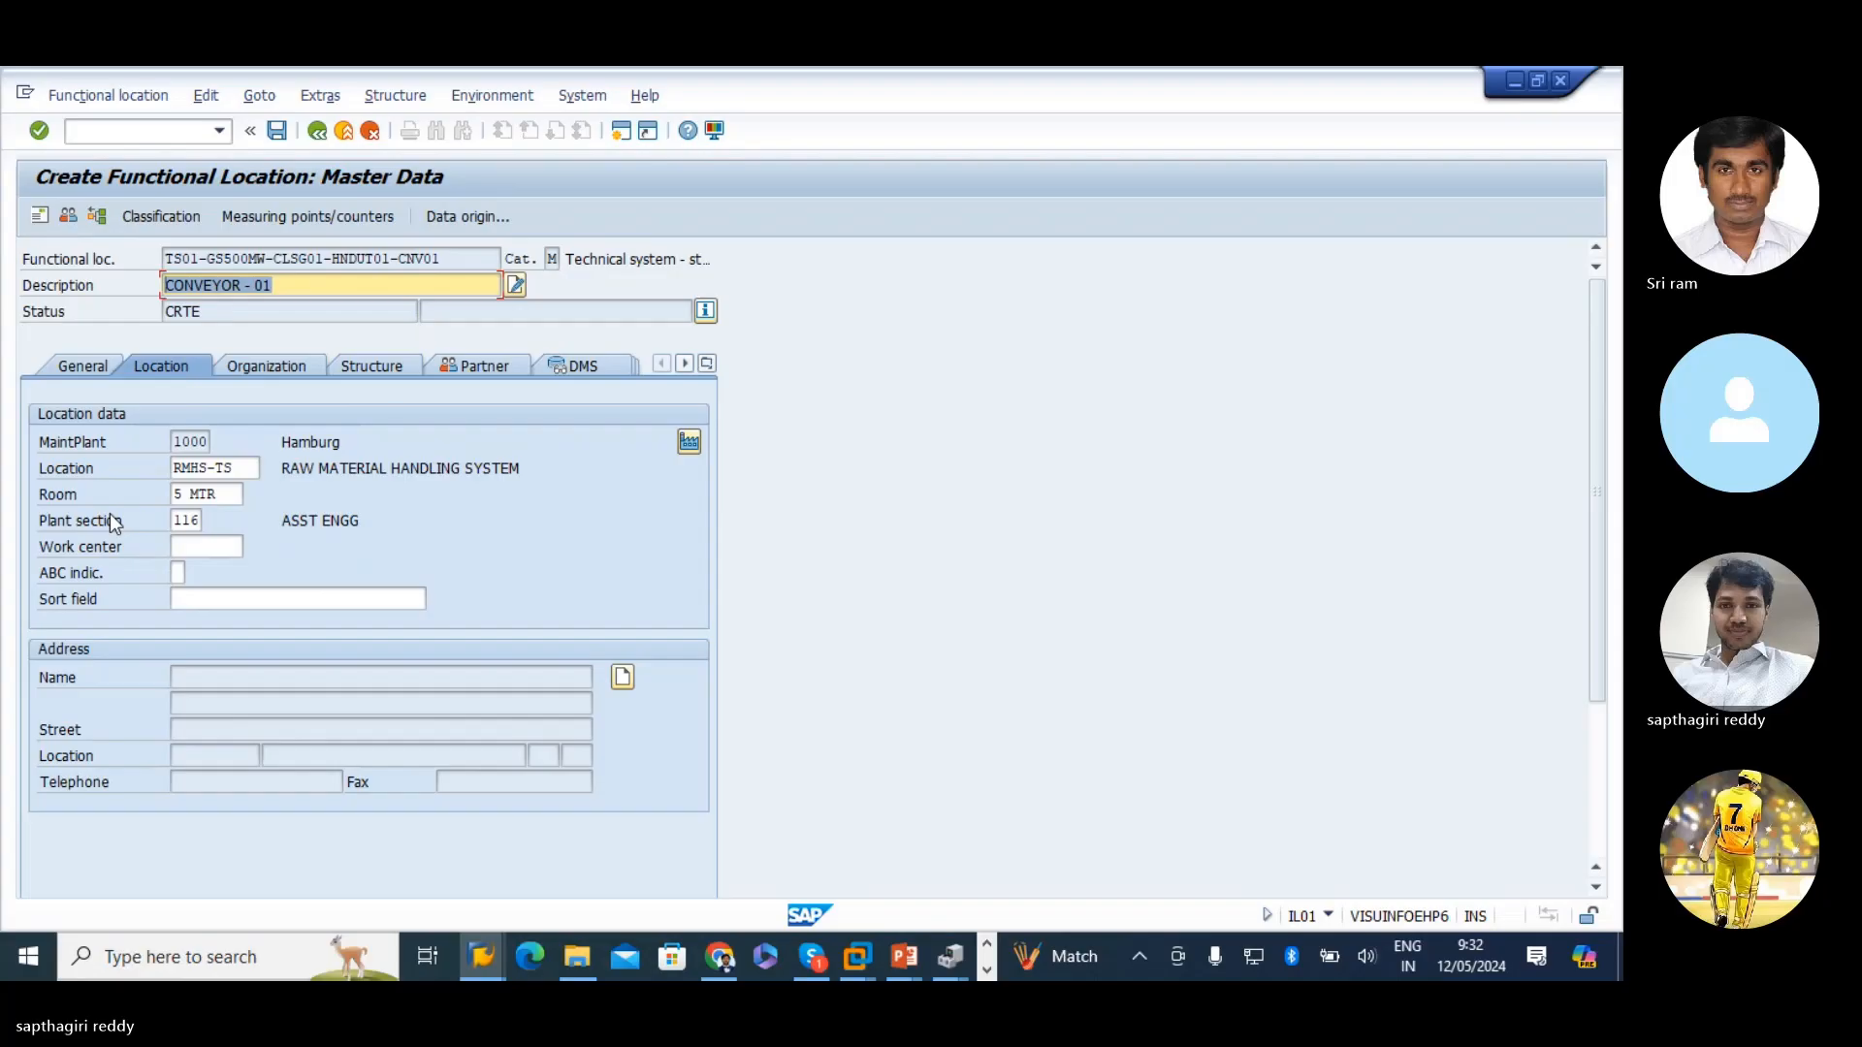
- Review the available ABC indicators and set the conveyor's ABC indicator to A, Prod. loss involved
click(177, 580)
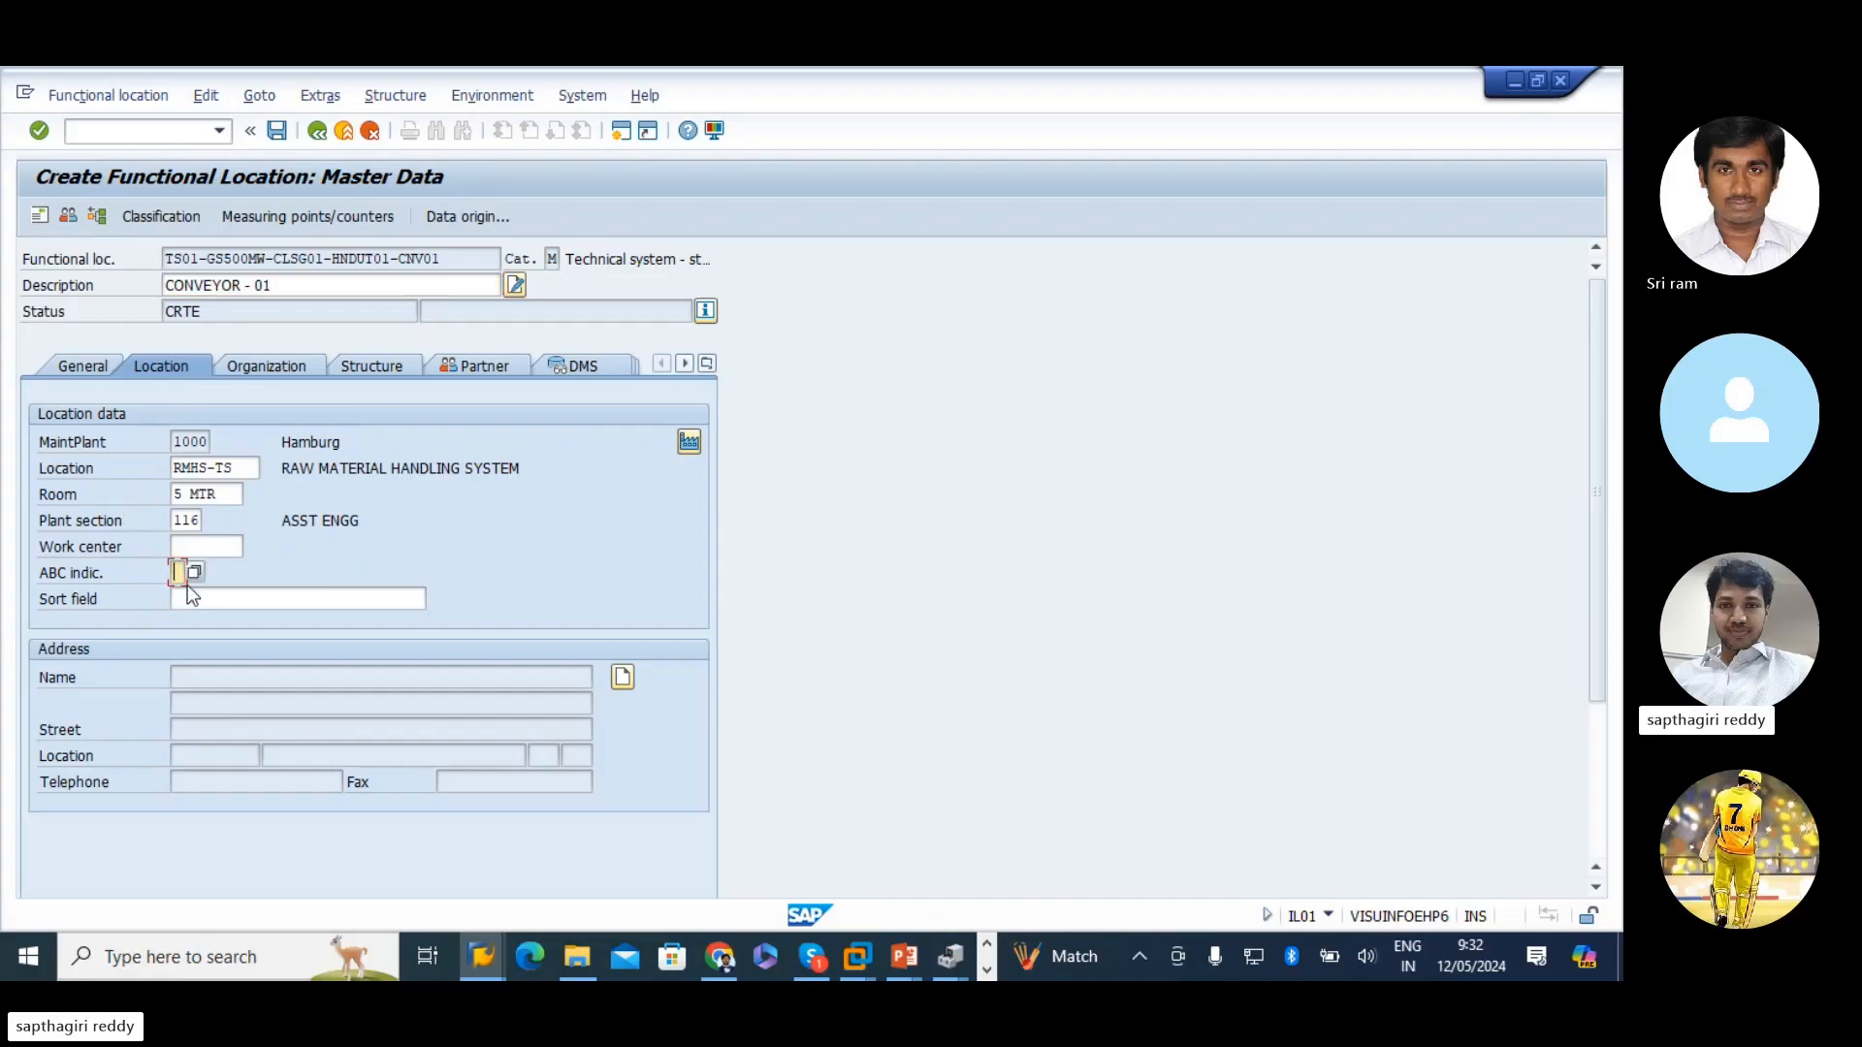
click(191, 574)
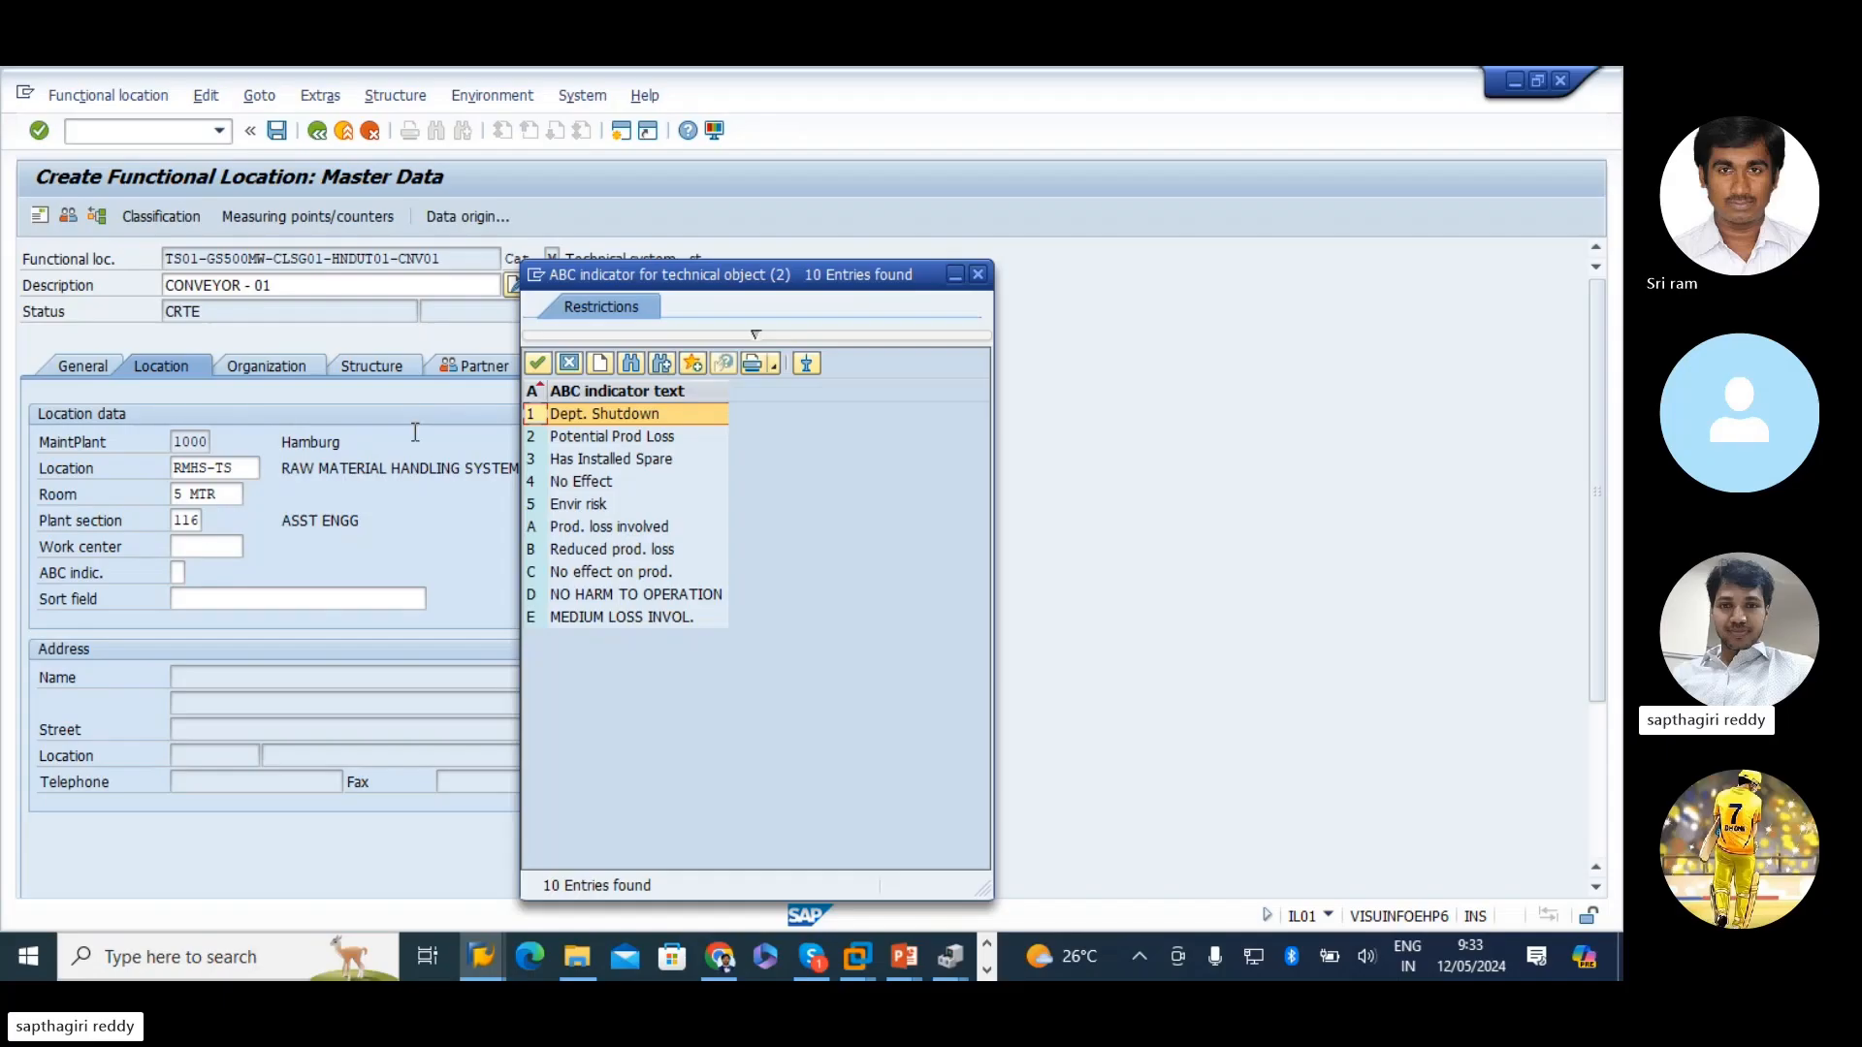
drag(546, 390, 577, 390)
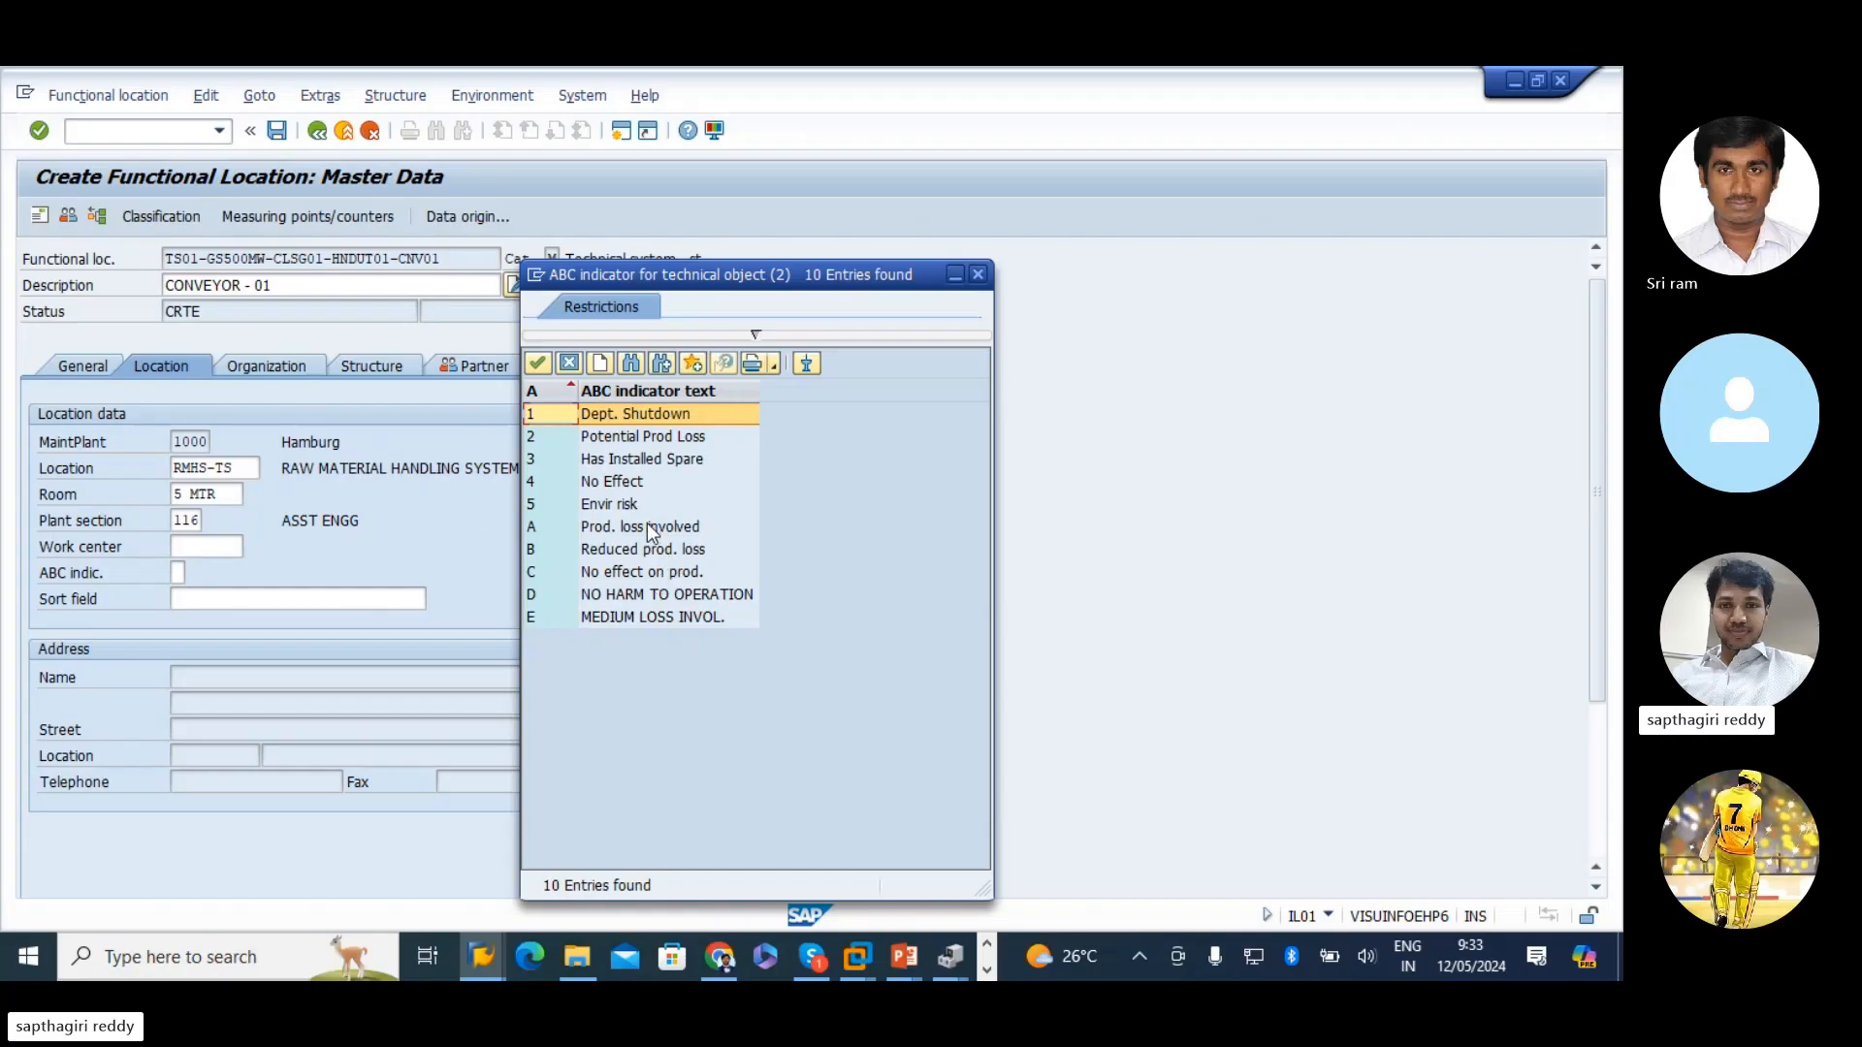
click(605, 527)
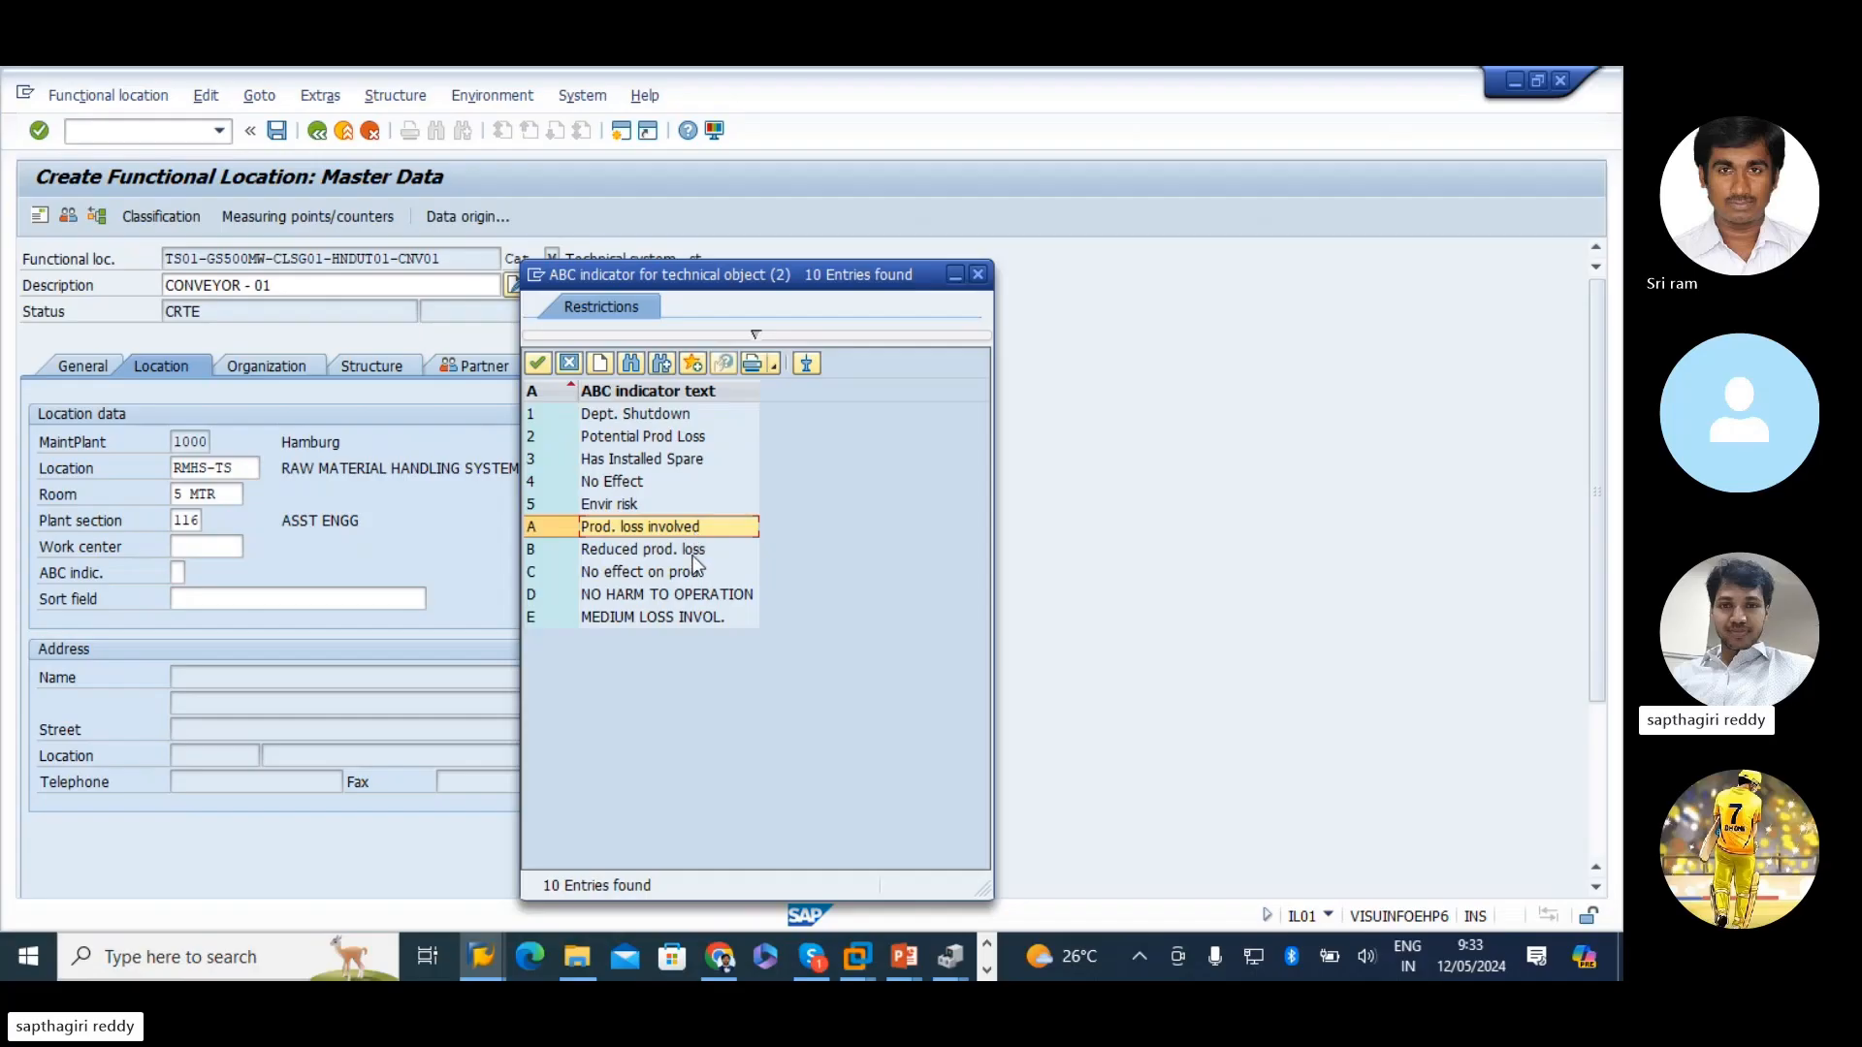
click(694, 549)
click(621, 571)
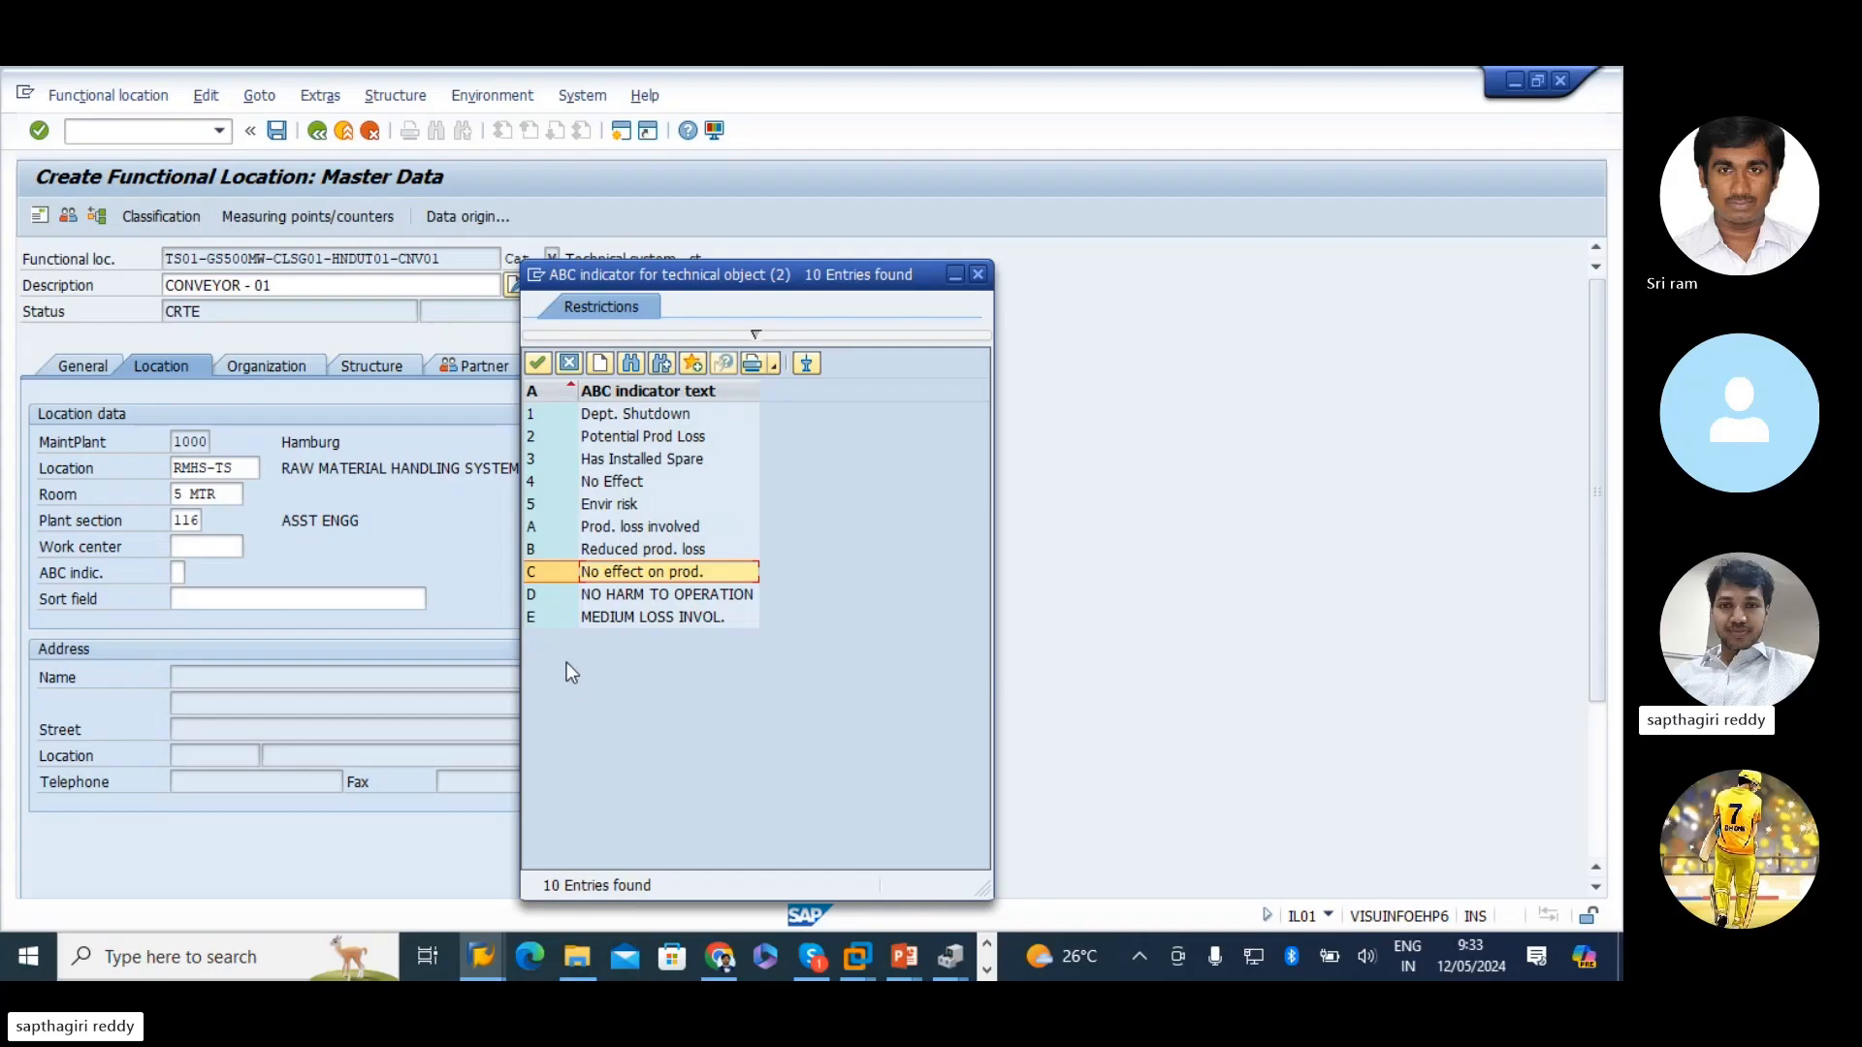
click(560, 531)
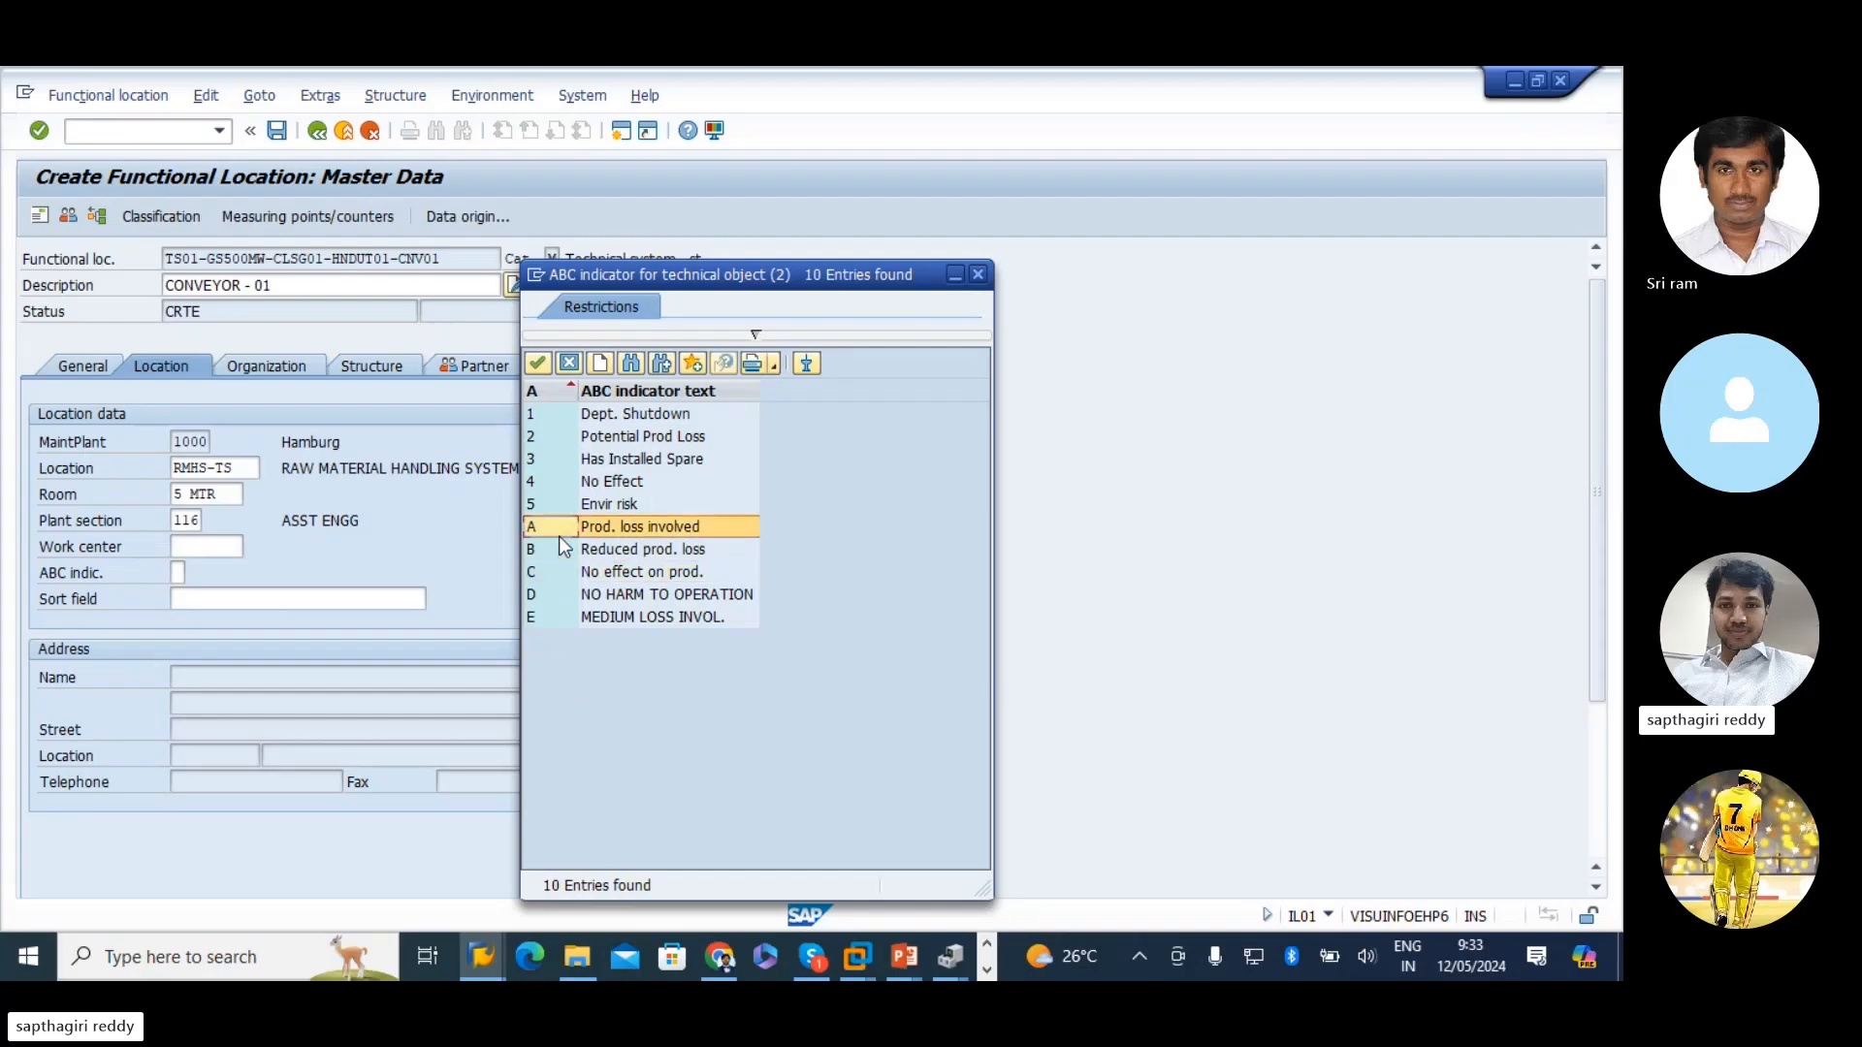
double_click(563, 526)
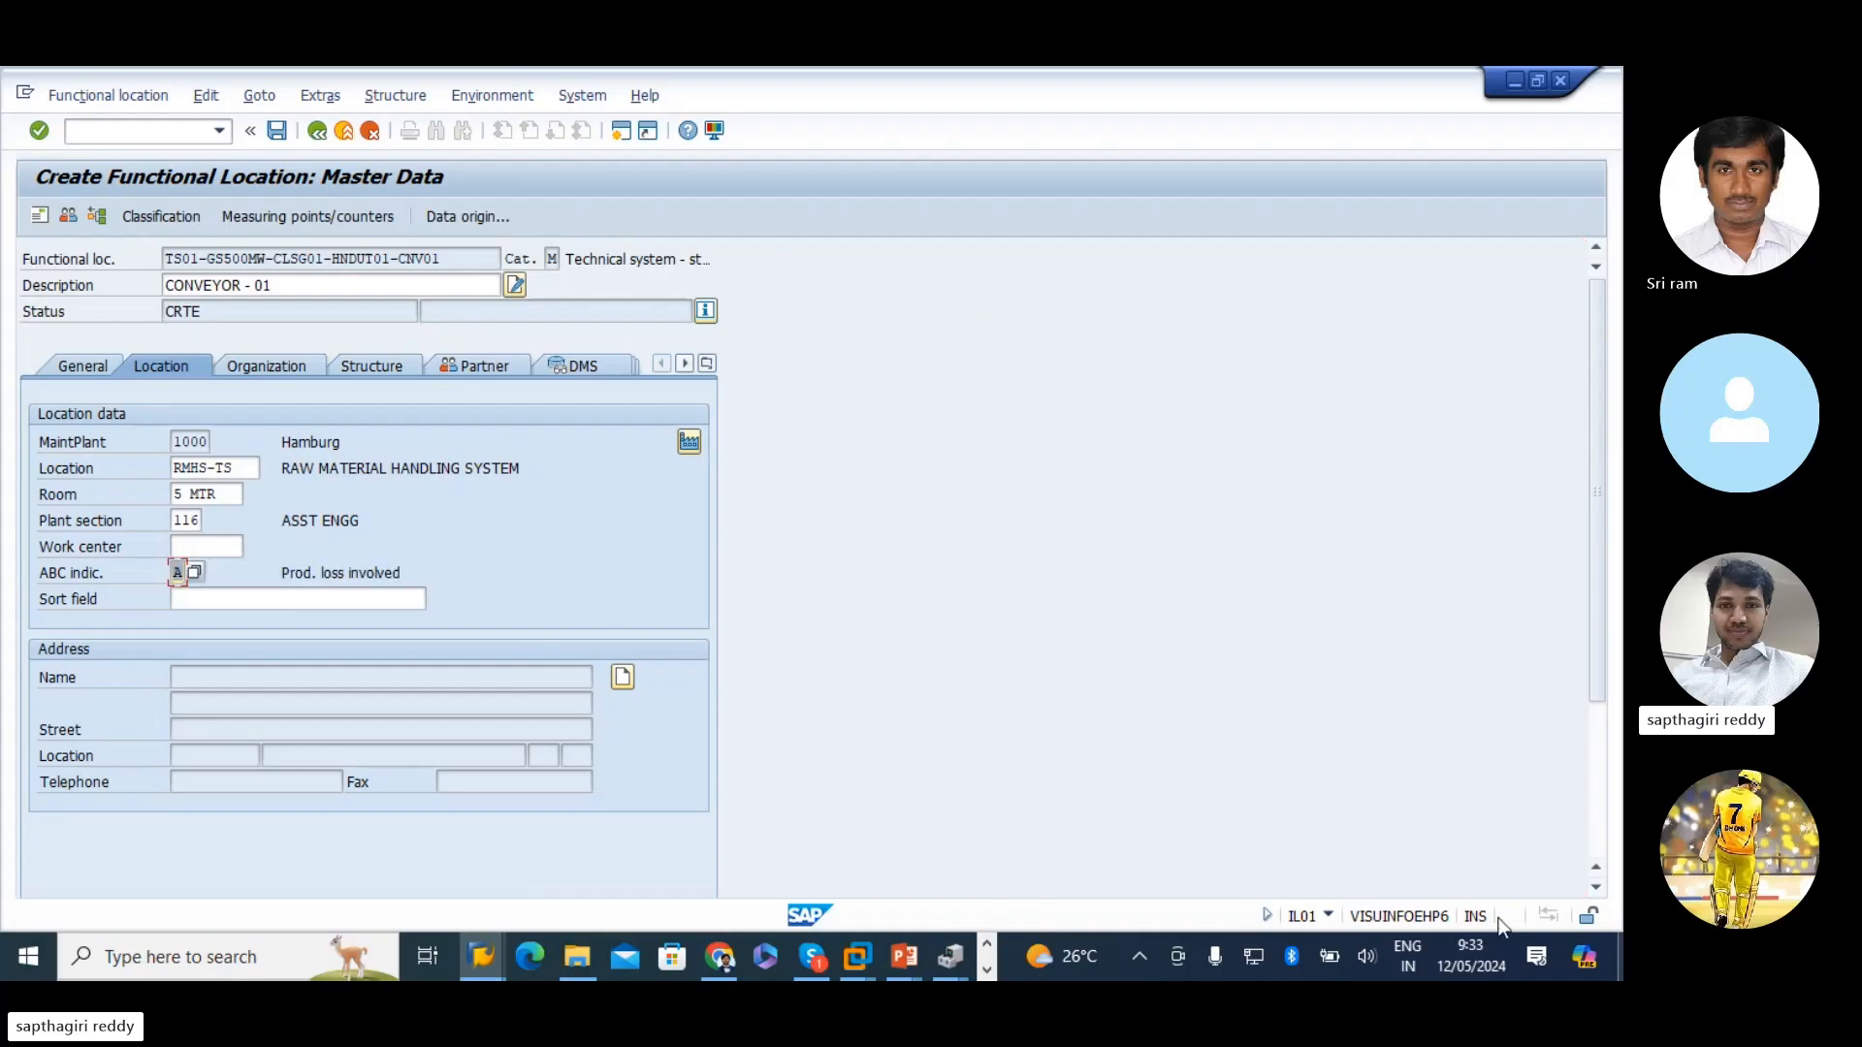
- Open the conveyor's organization data and read the planner group field help with its linked definition of maintenance planner group
click(307, 573)
drag(282, 573, 517, 563)
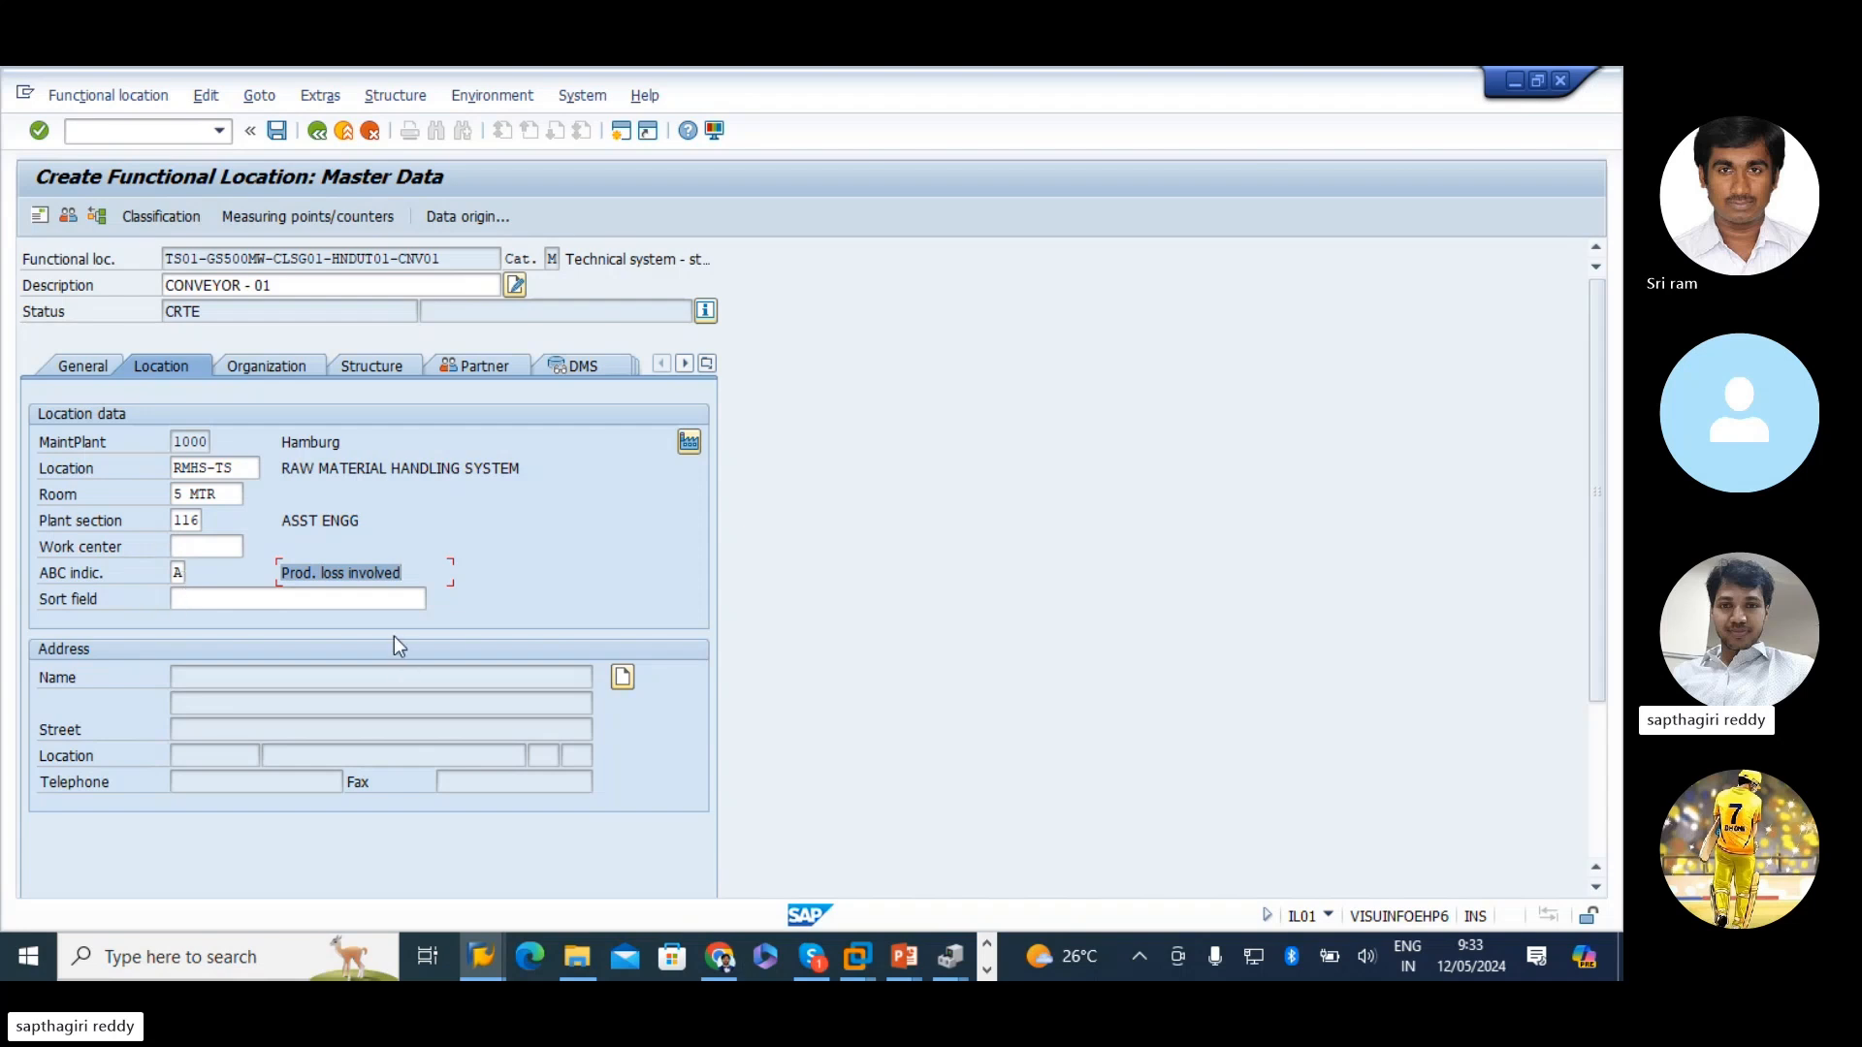
click(238, 368)
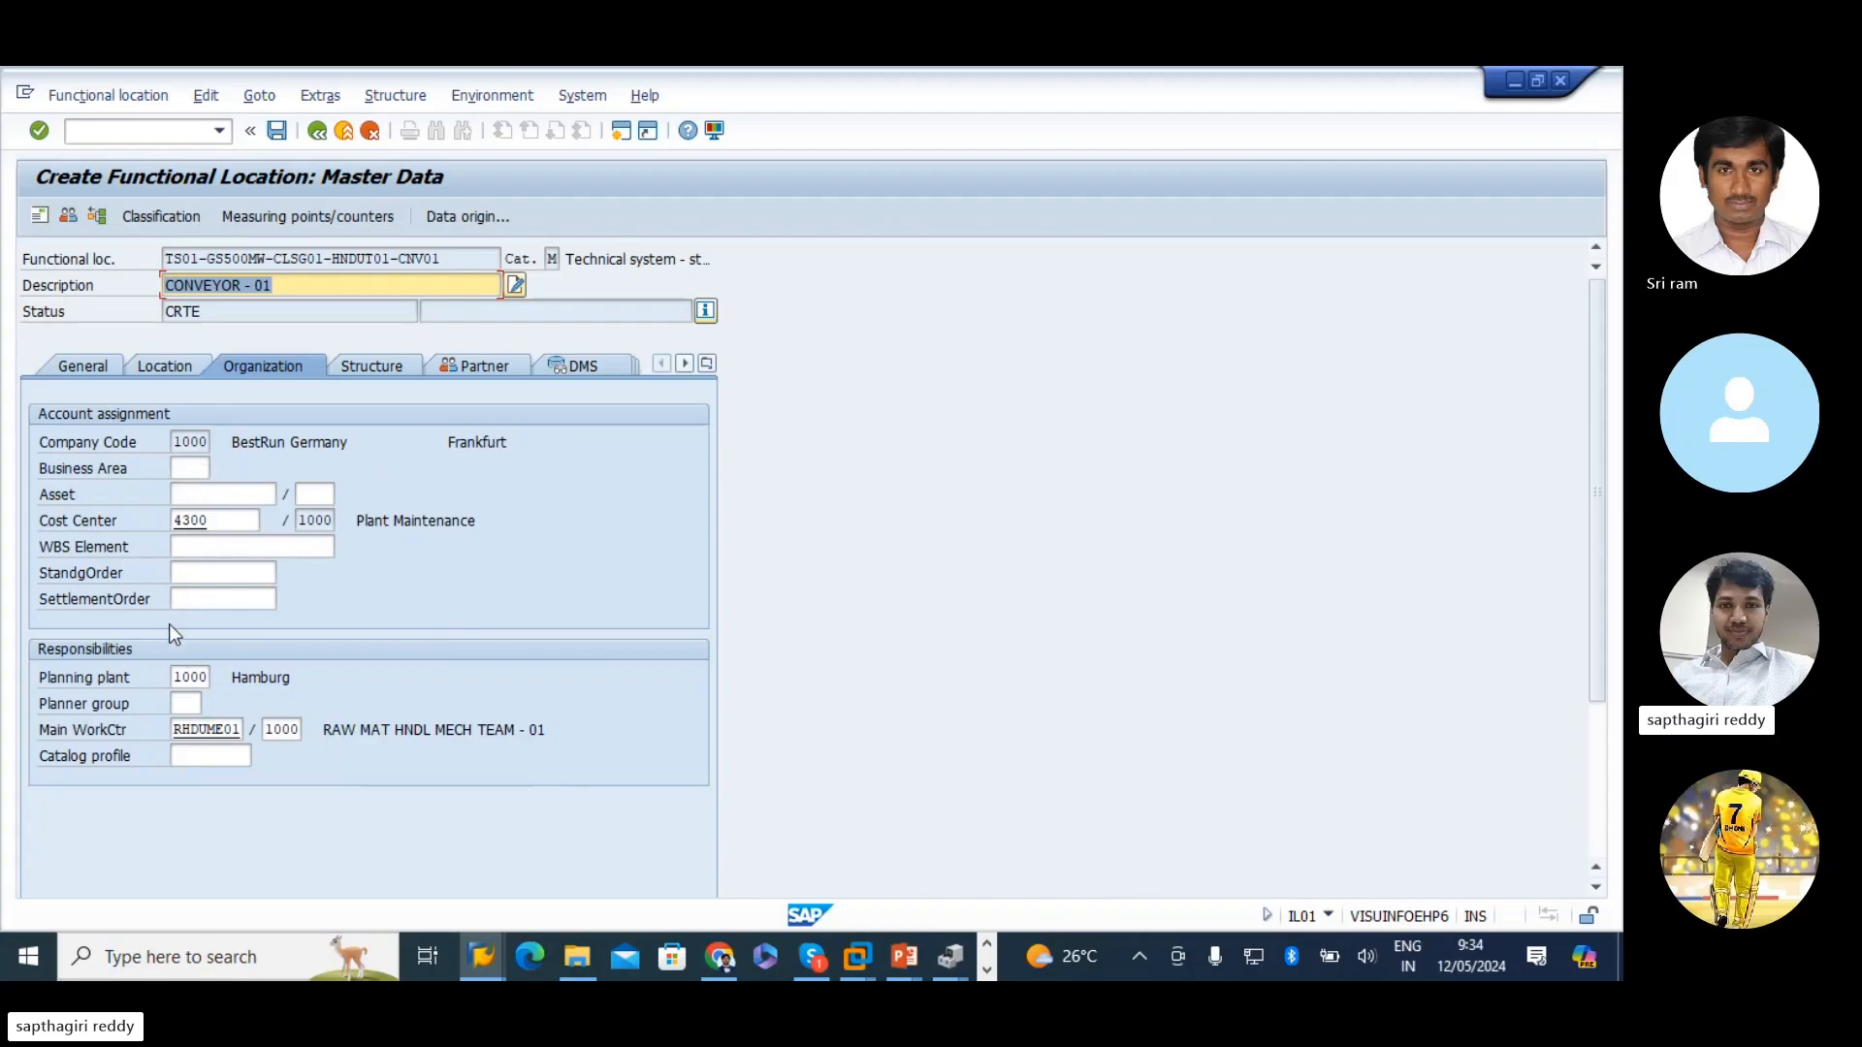
click(186, 703)
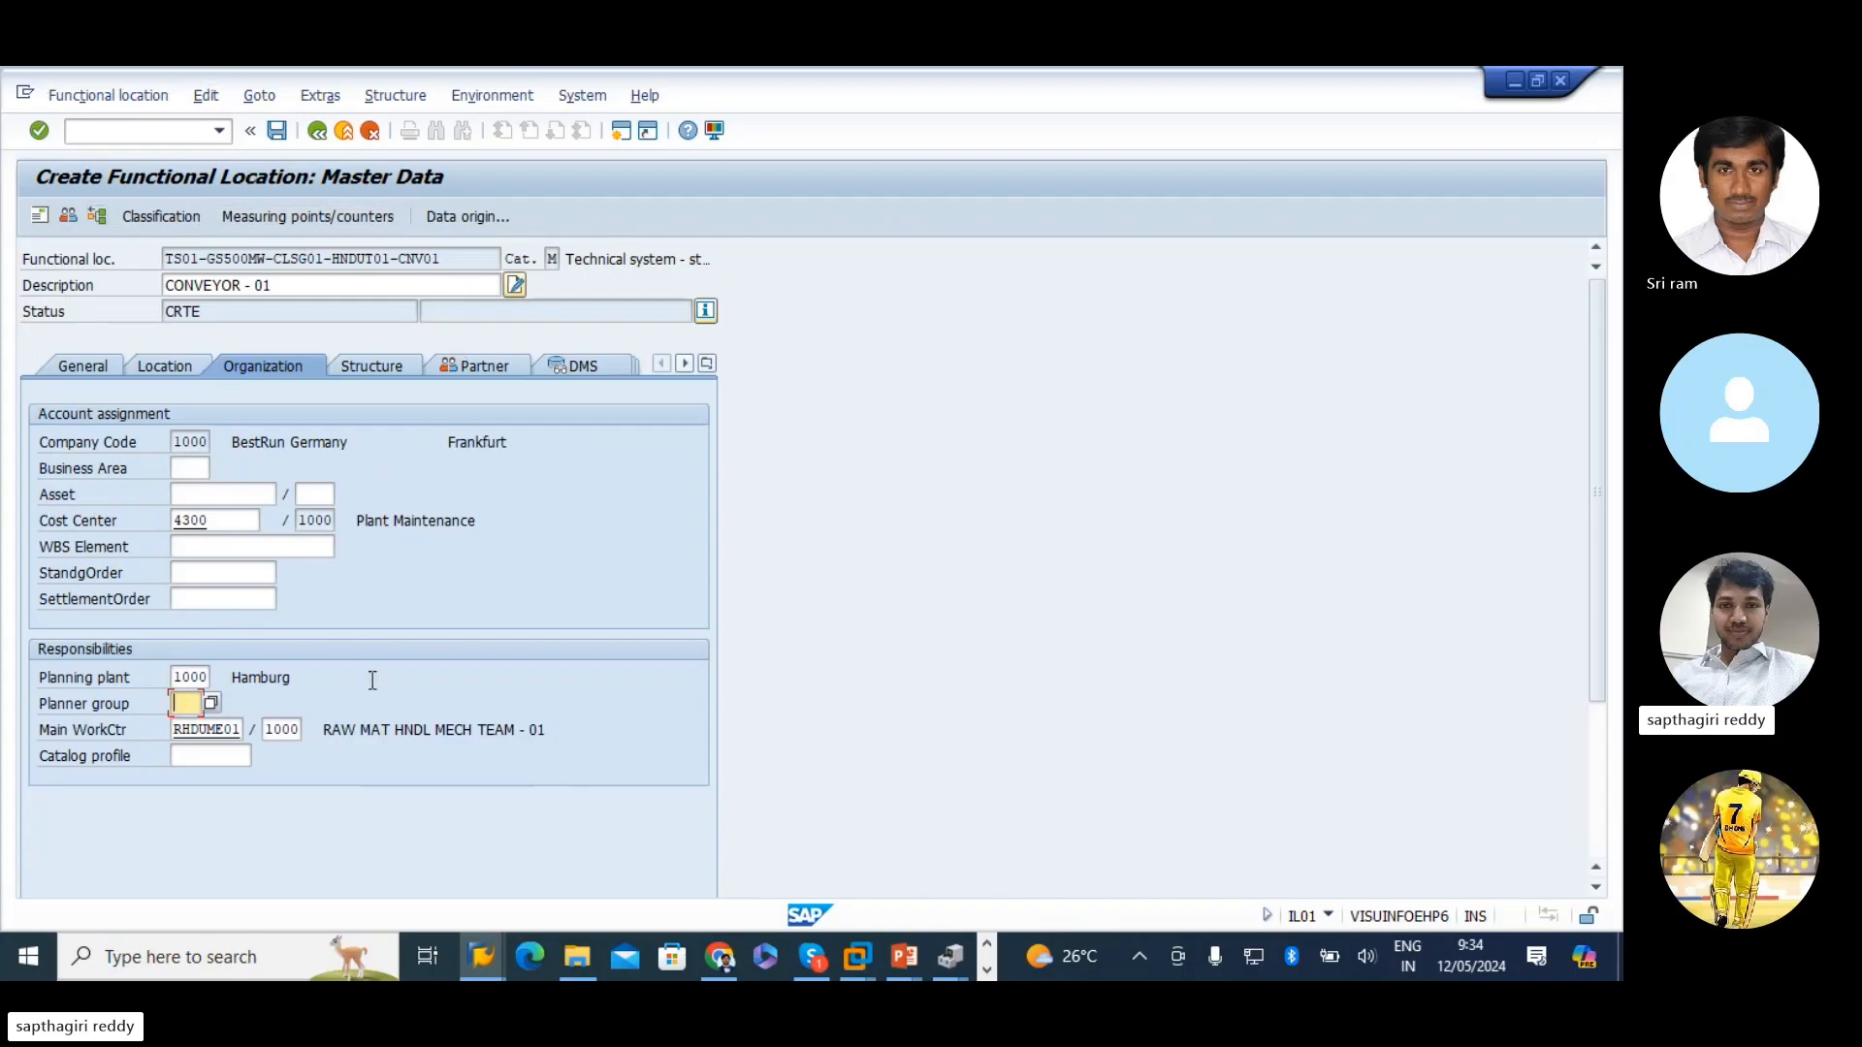
key(F4)
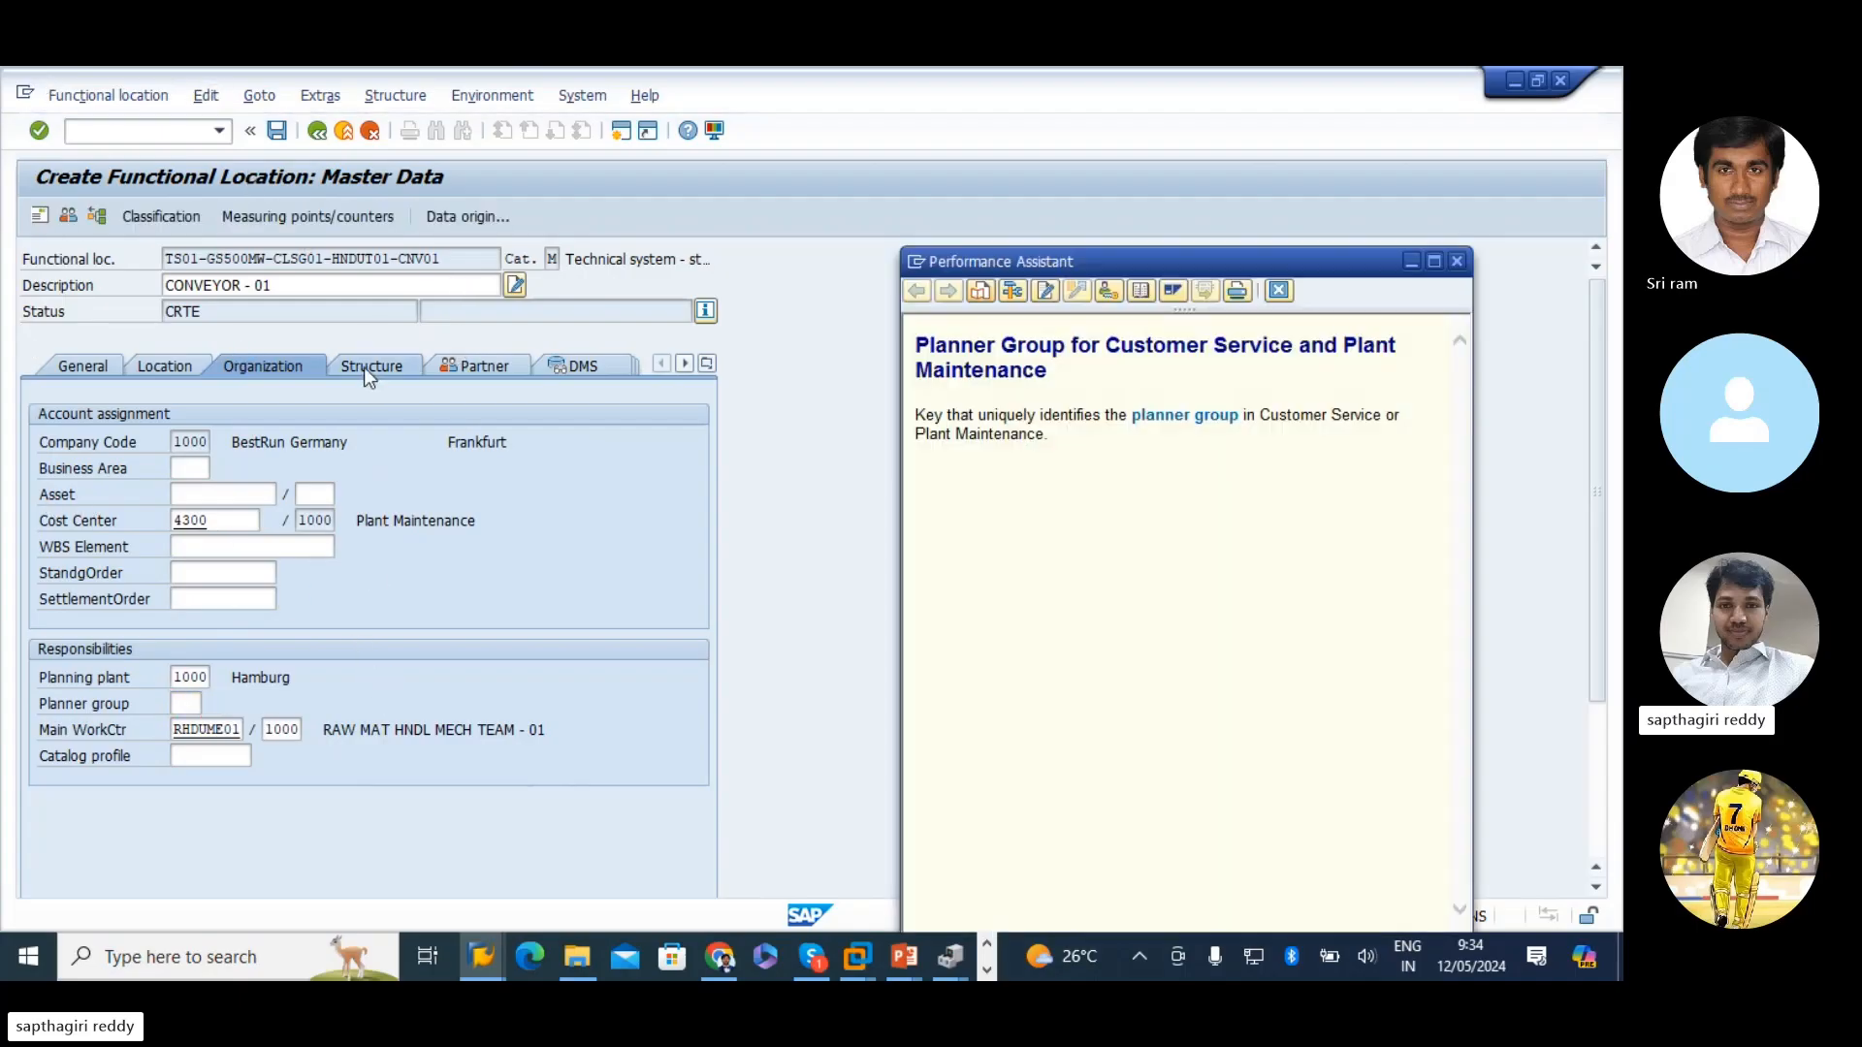
click(1175, 417)
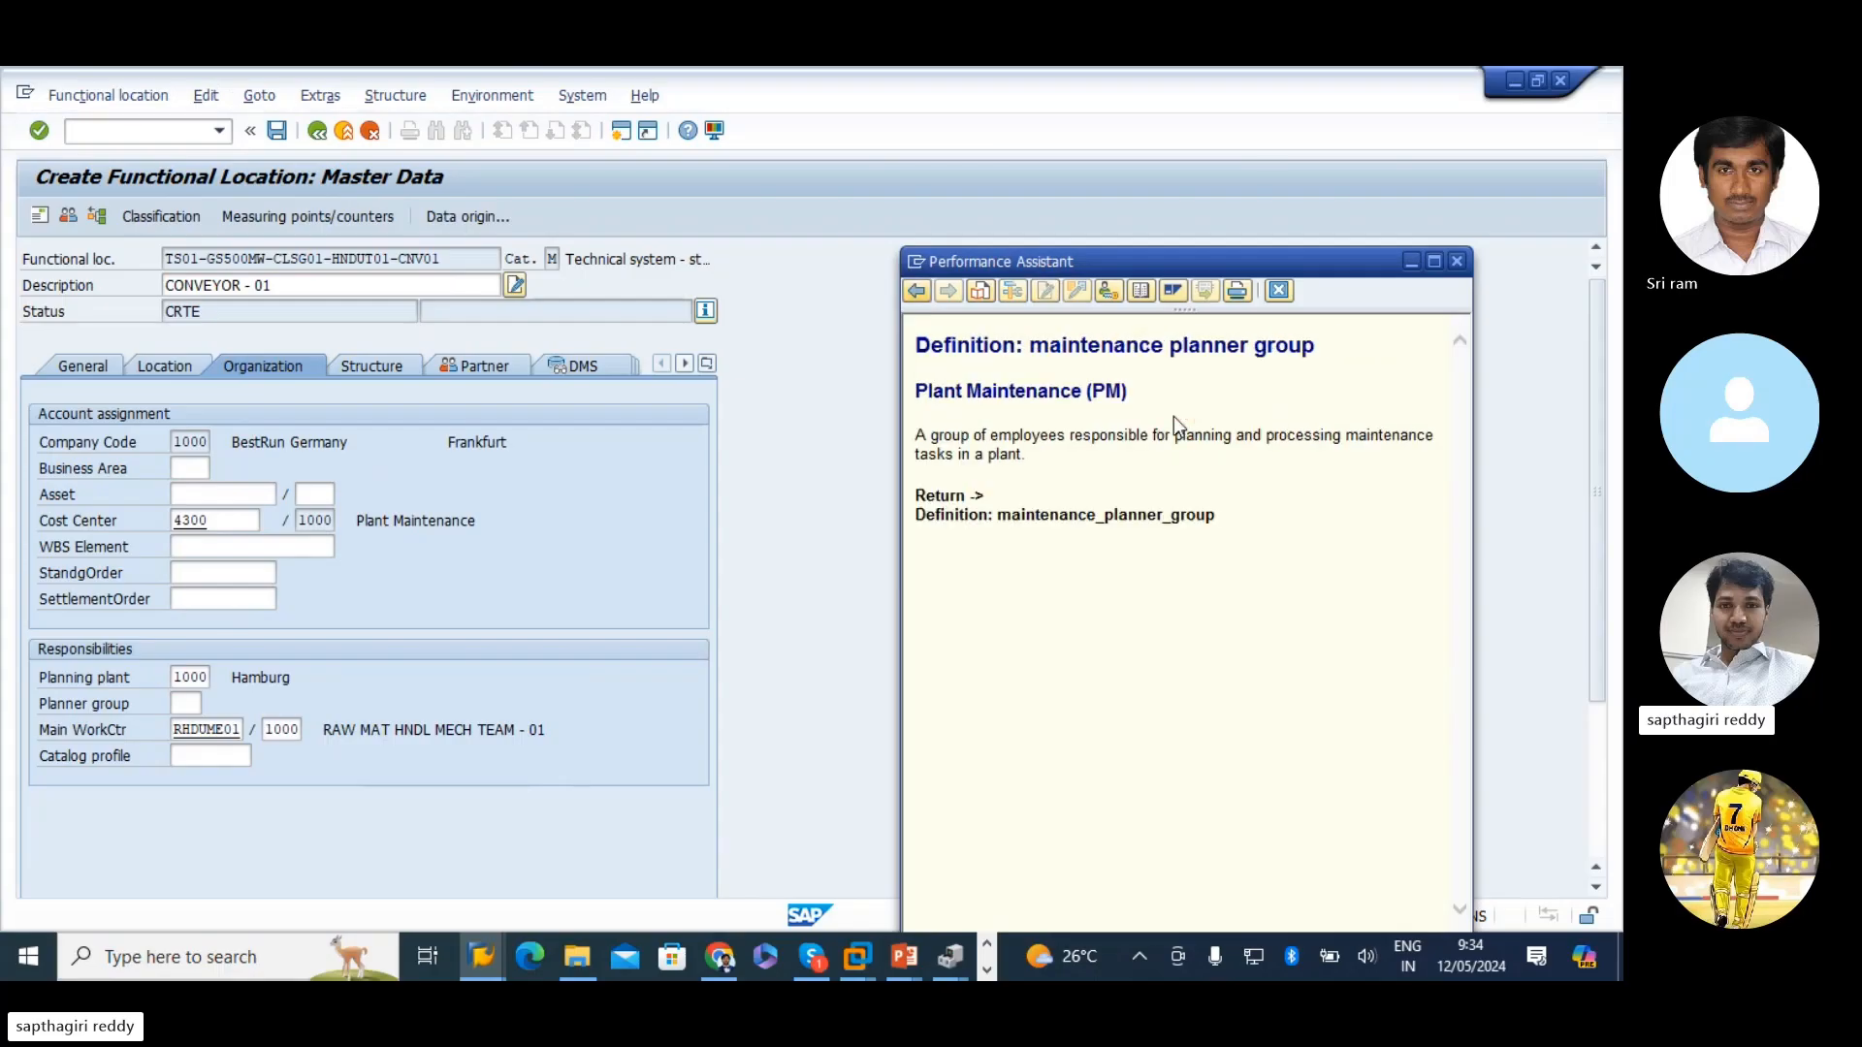
drag(918, 447, 1073, 456)
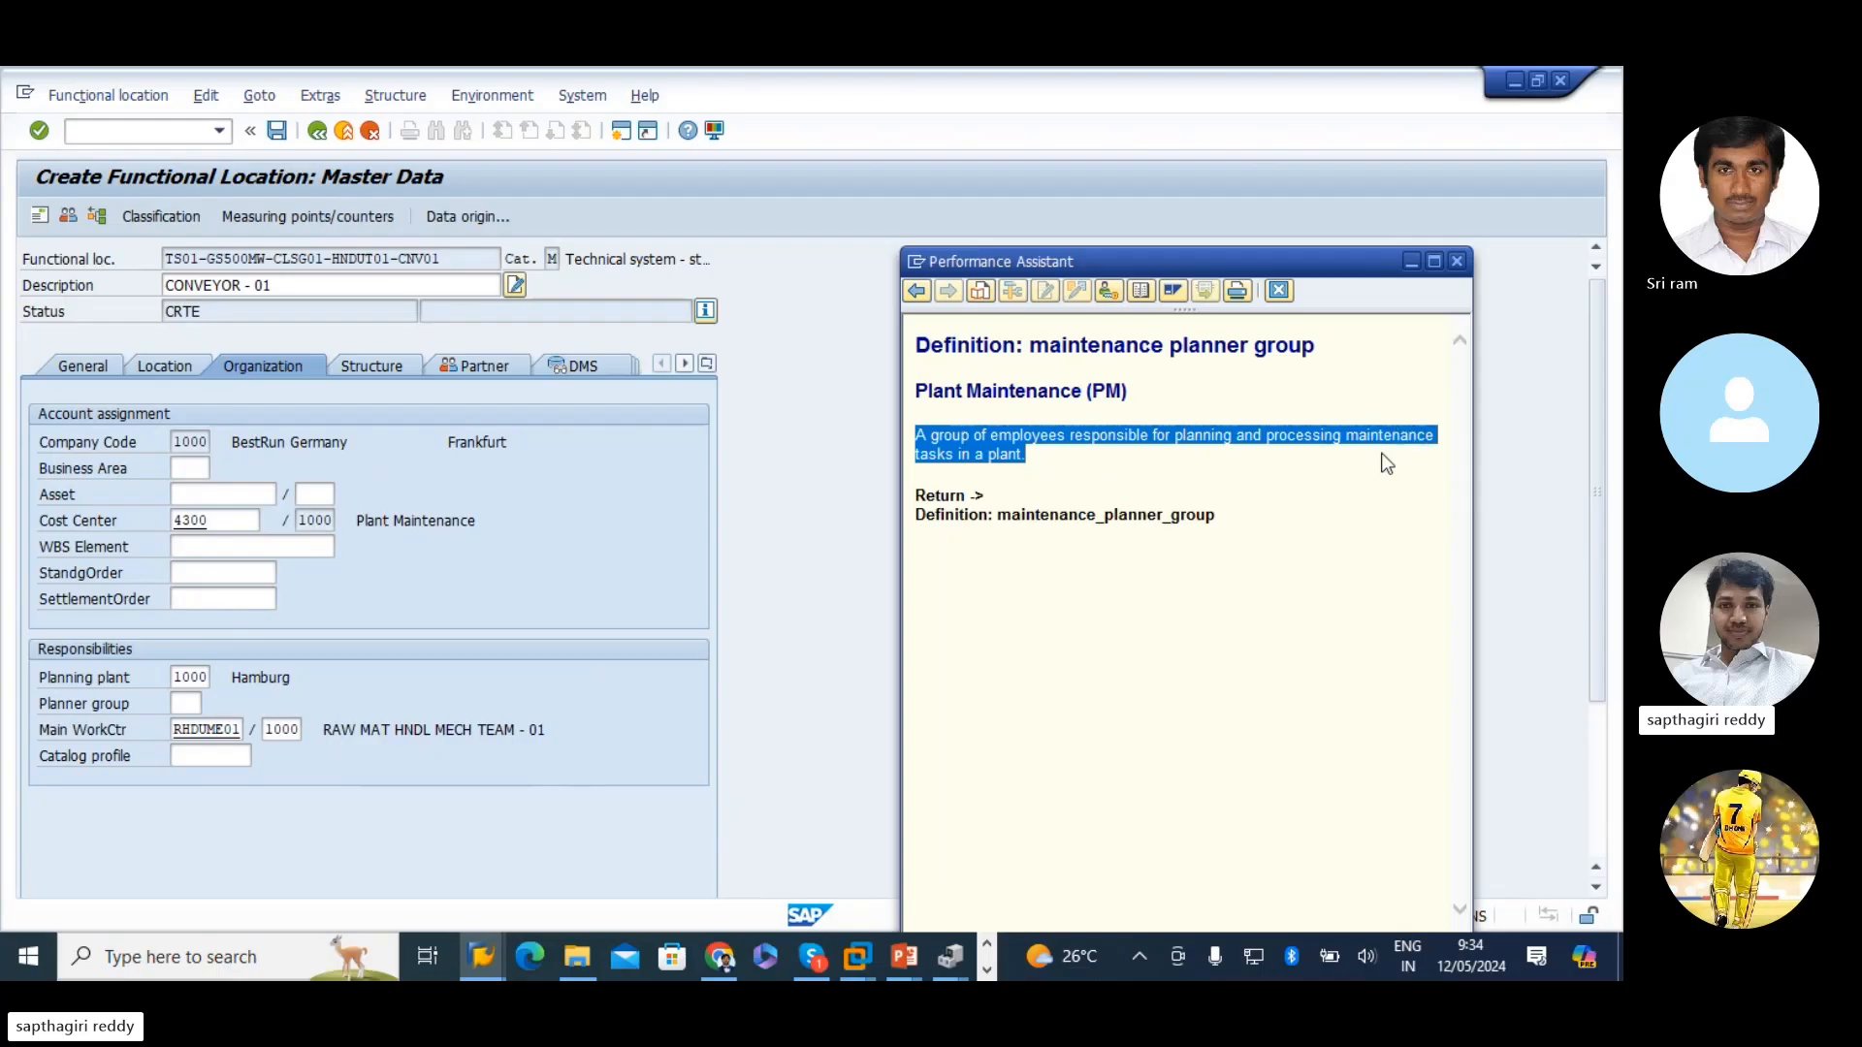
click(1038, 454)
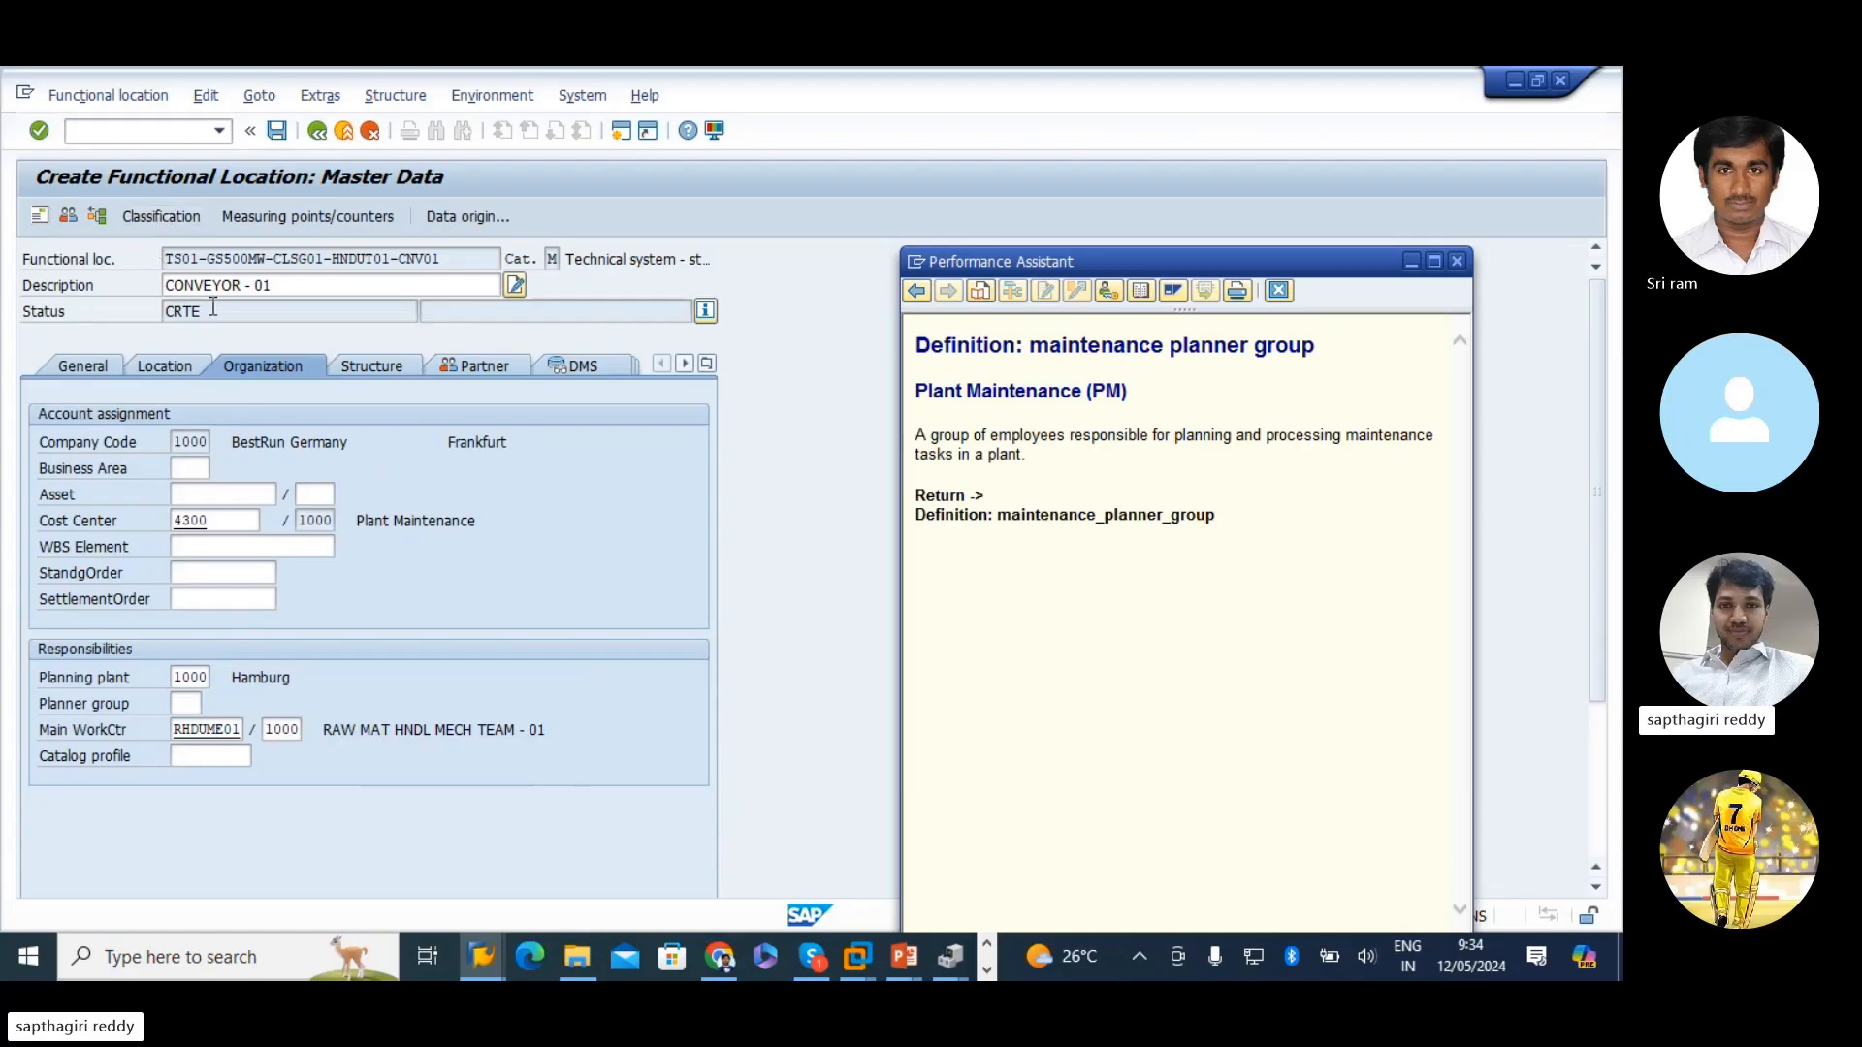
click(1457, 262)
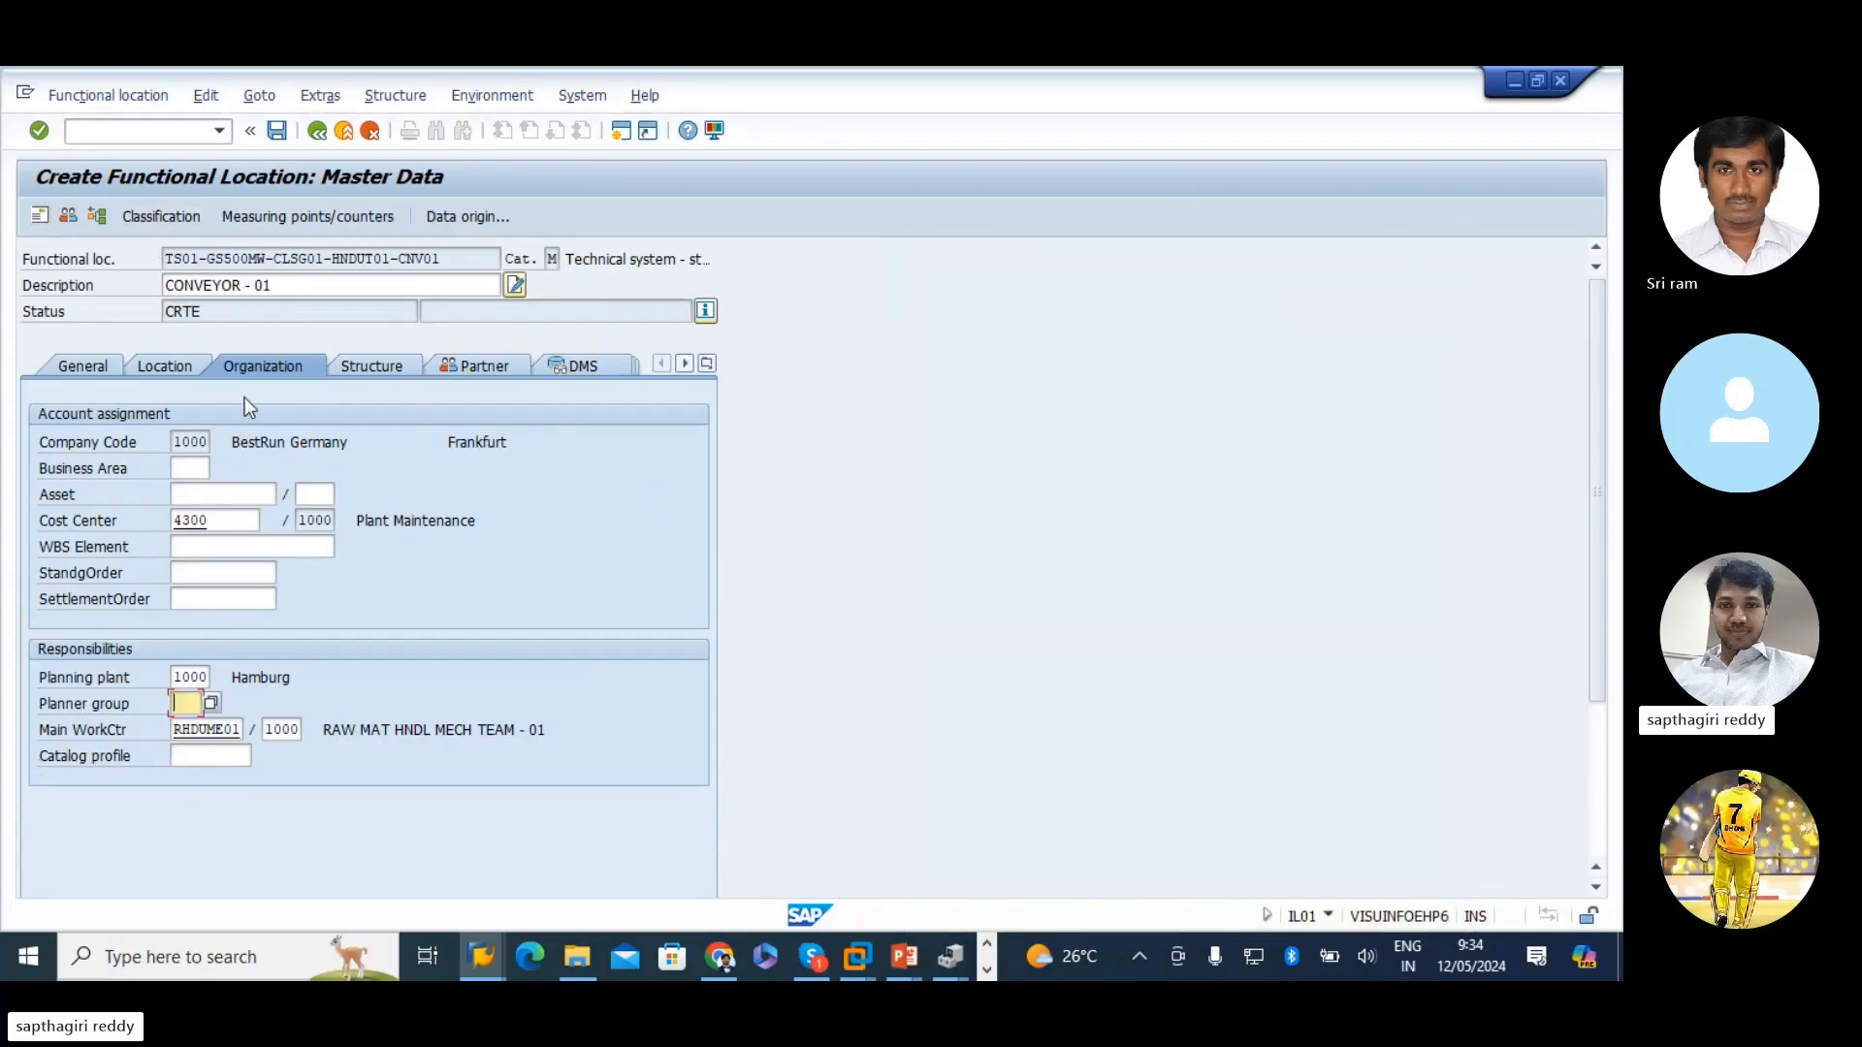
- Leave the plant sections table in the customizing session and locate the Define Planner Groups activity under General Data
mouse_move(485, 958)
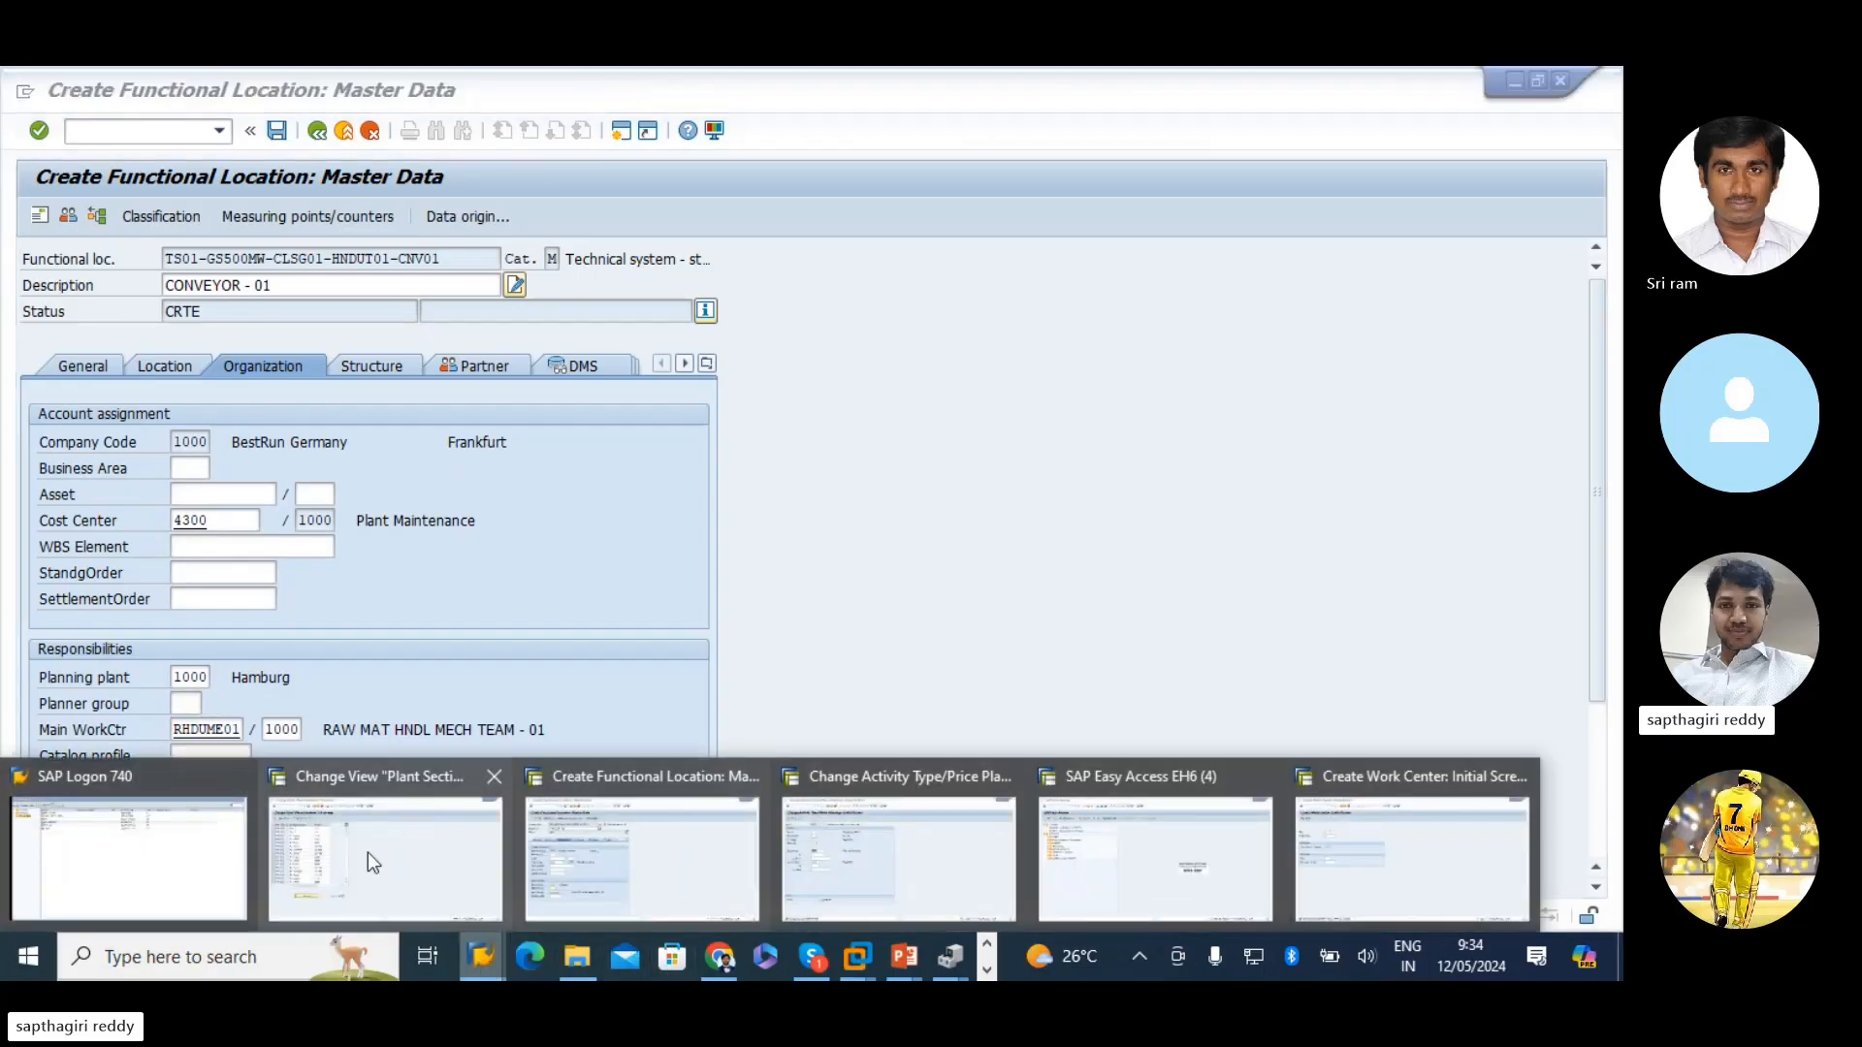
click(368, 853)
click(317, 130)
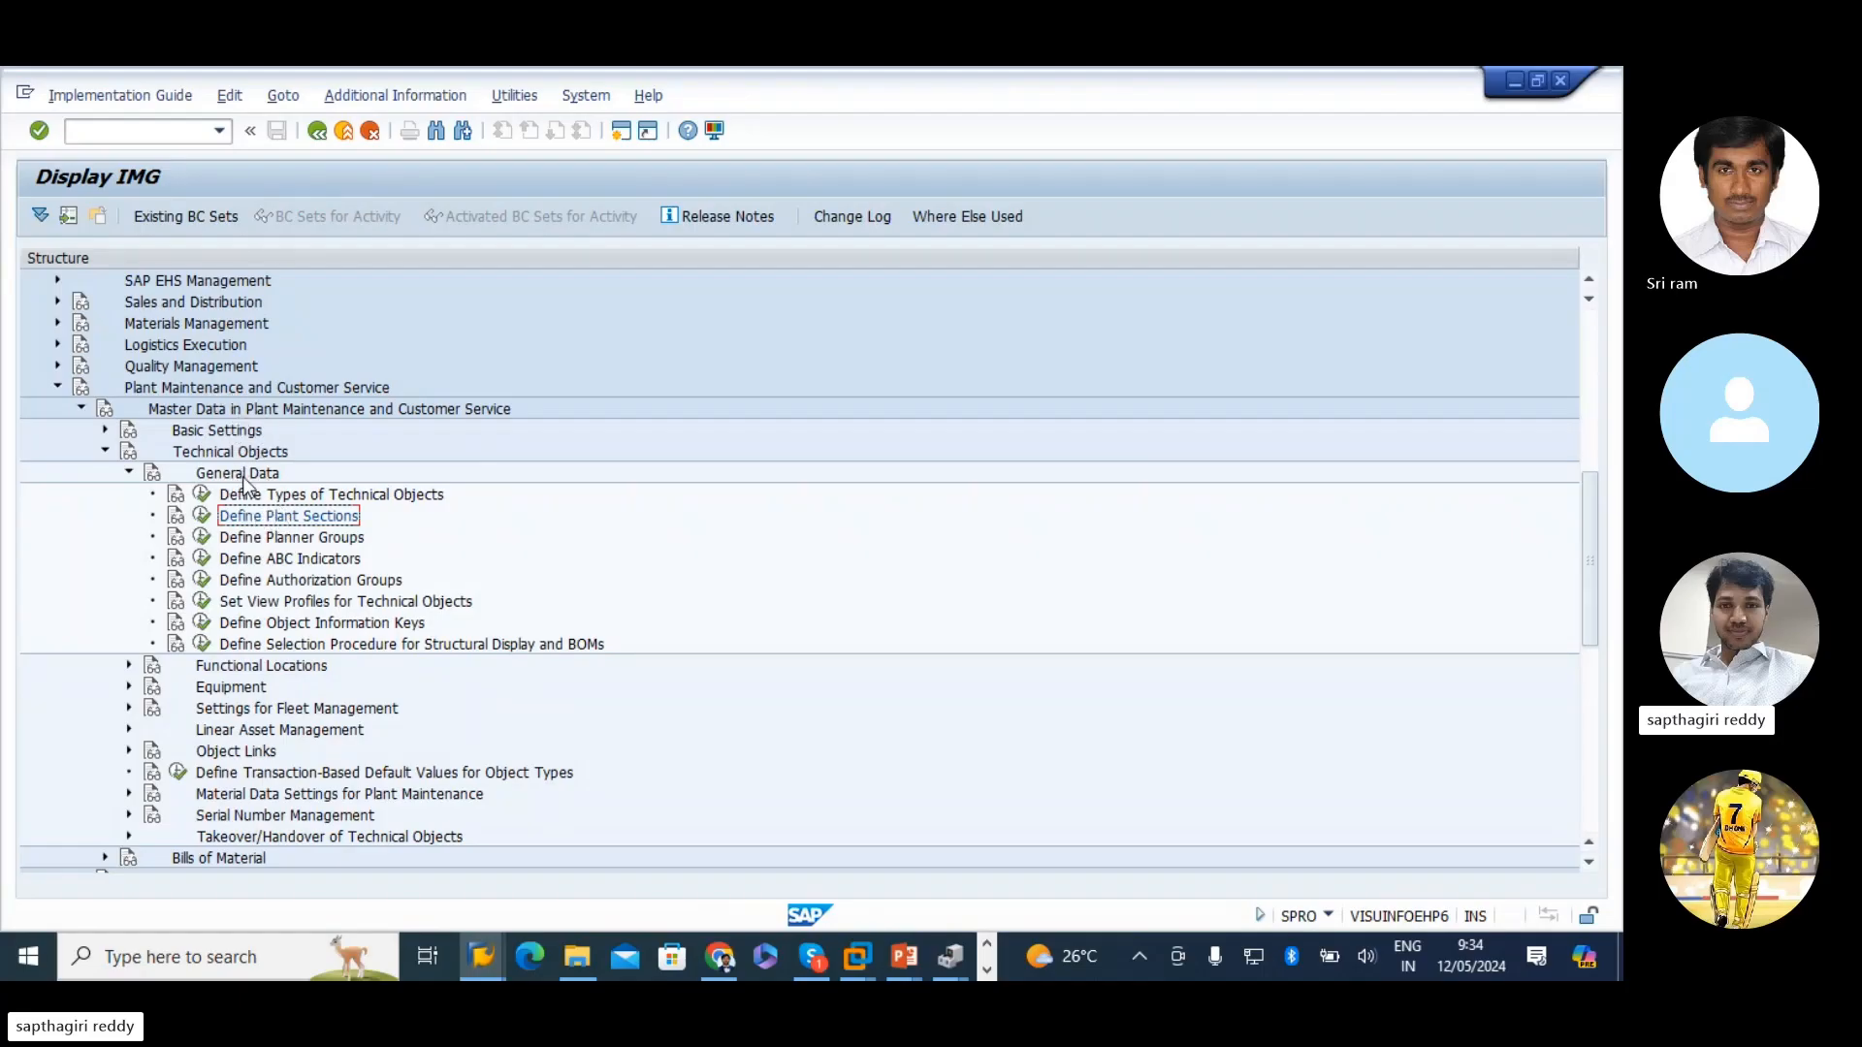
click(277, 538)
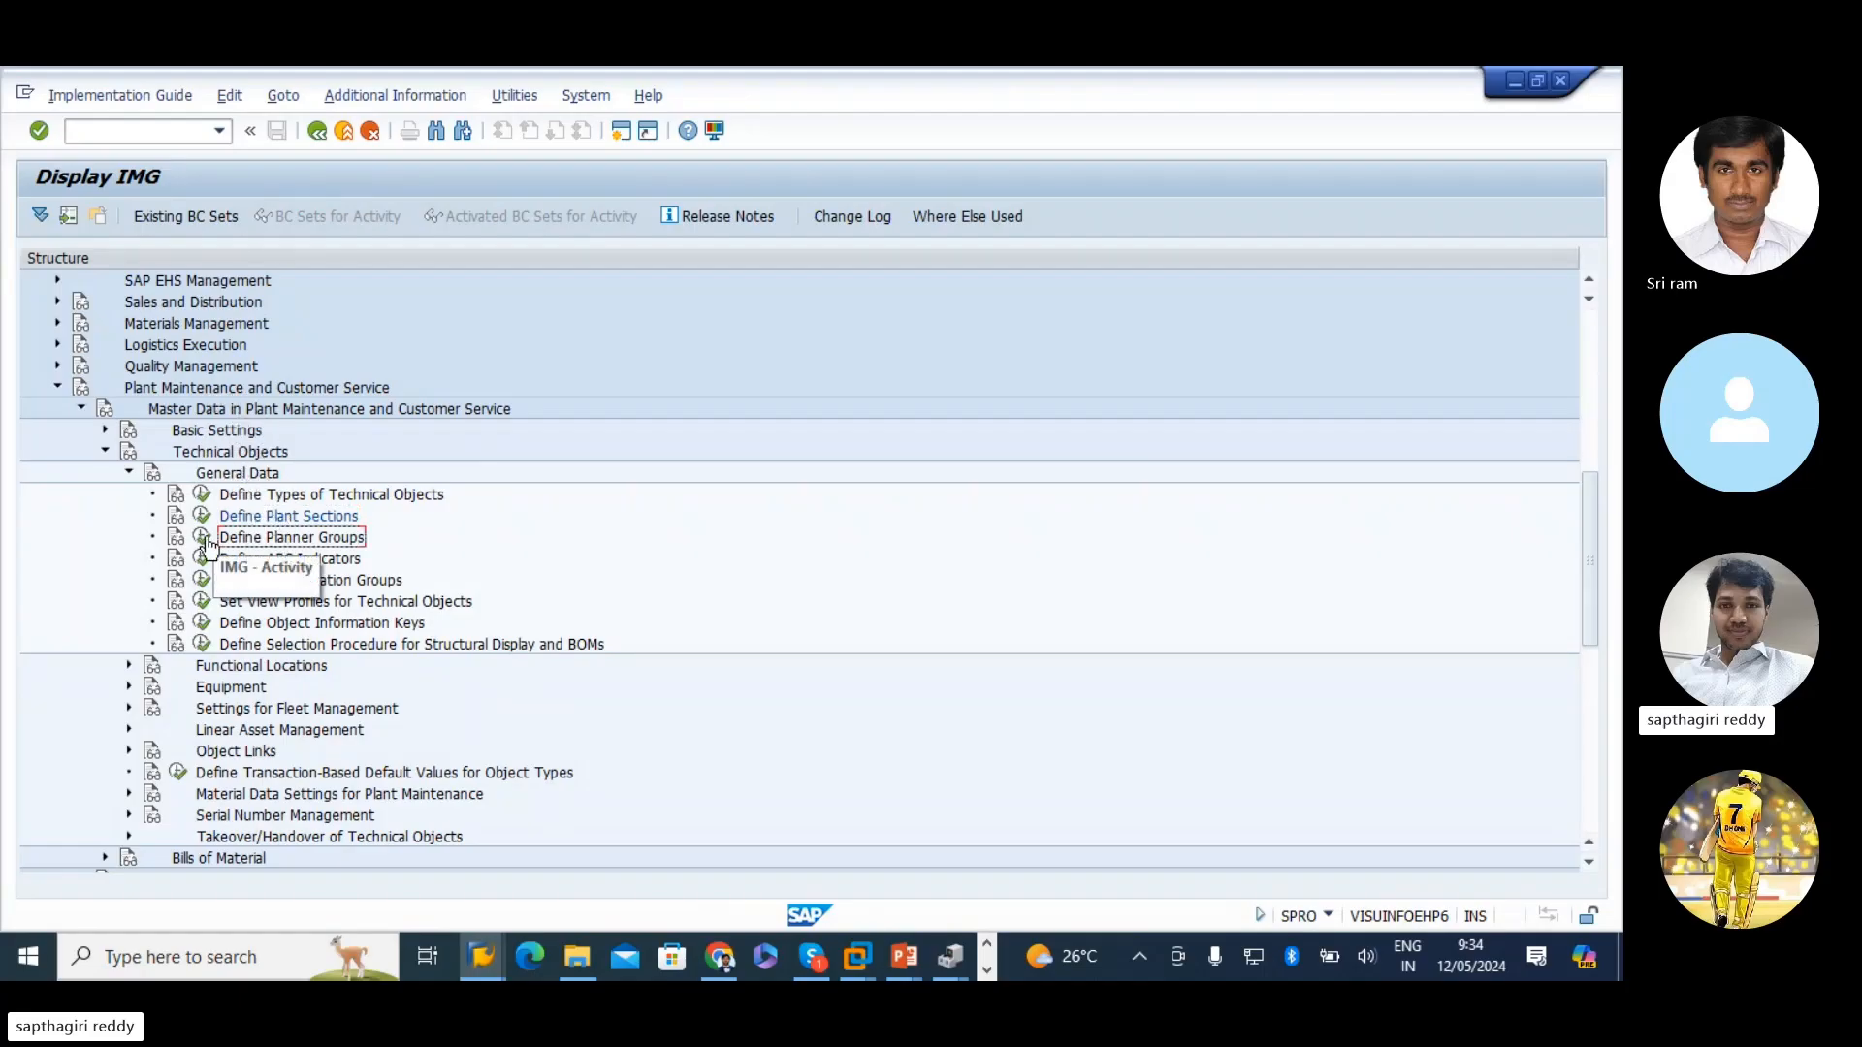
click(207, 521)
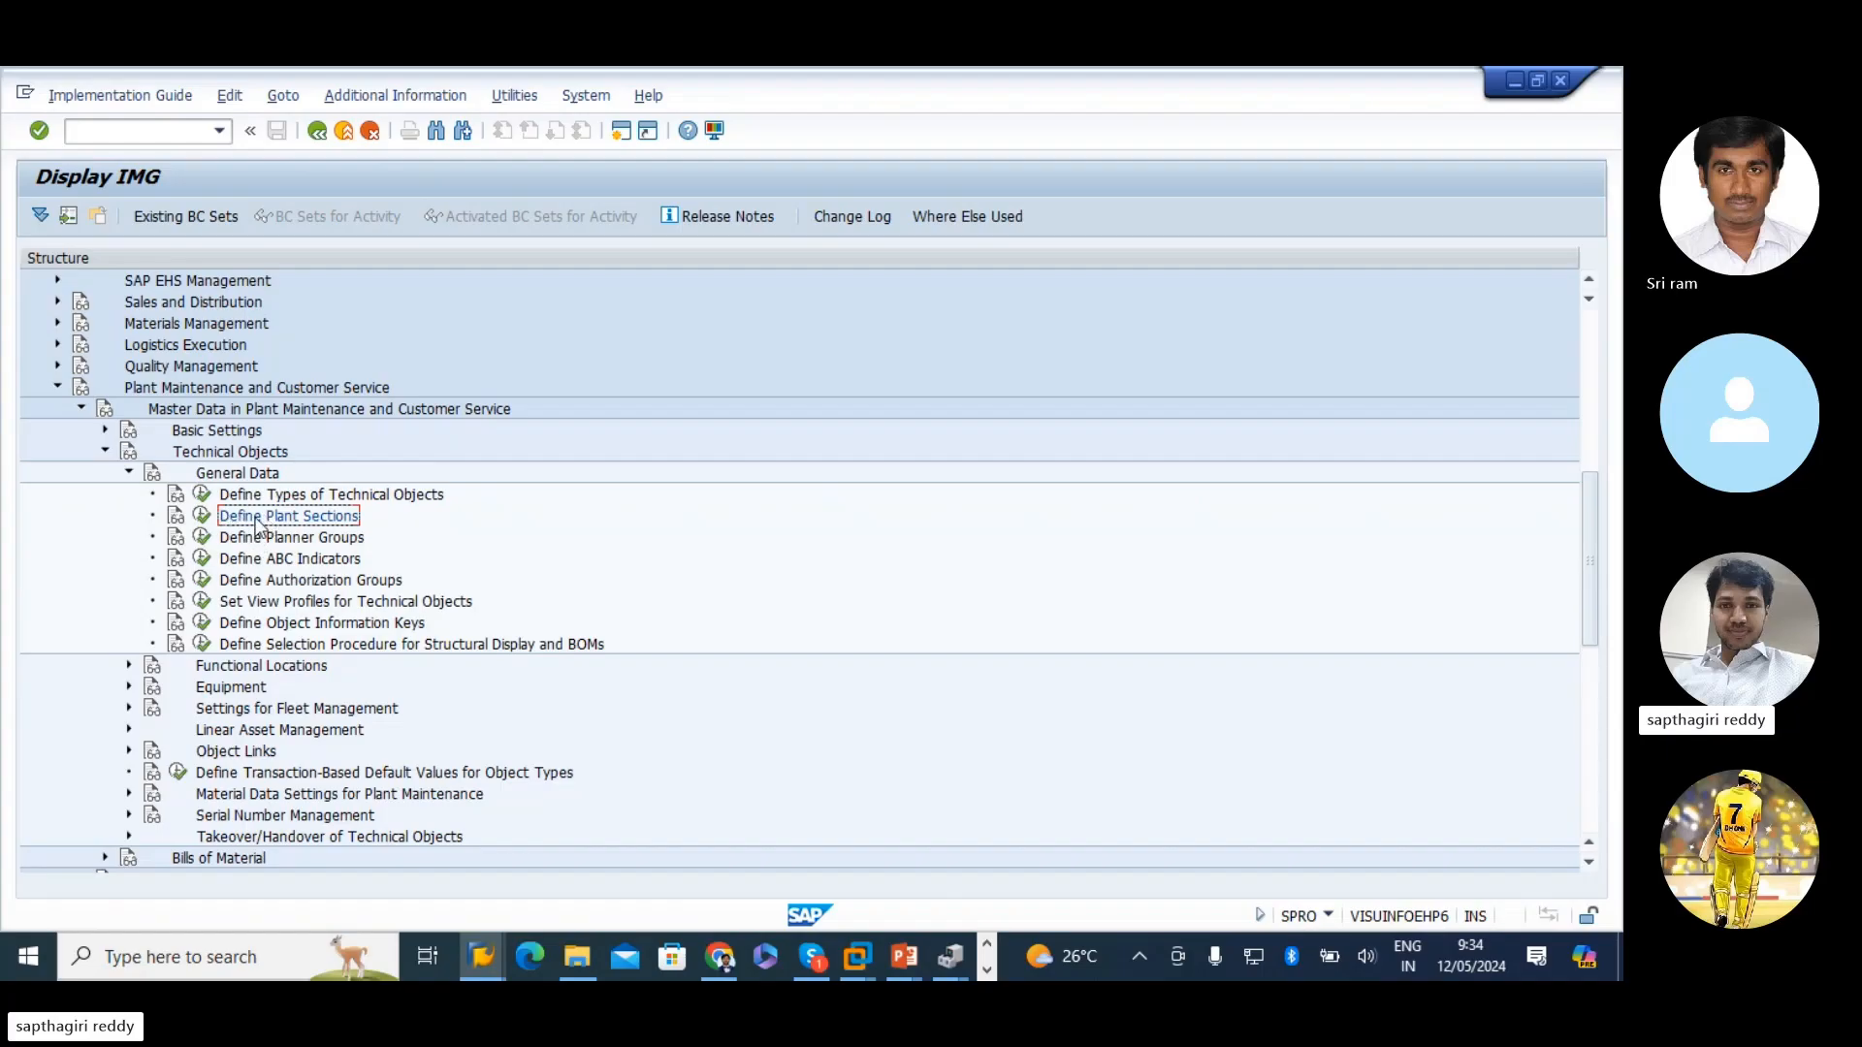
click(240, 542)
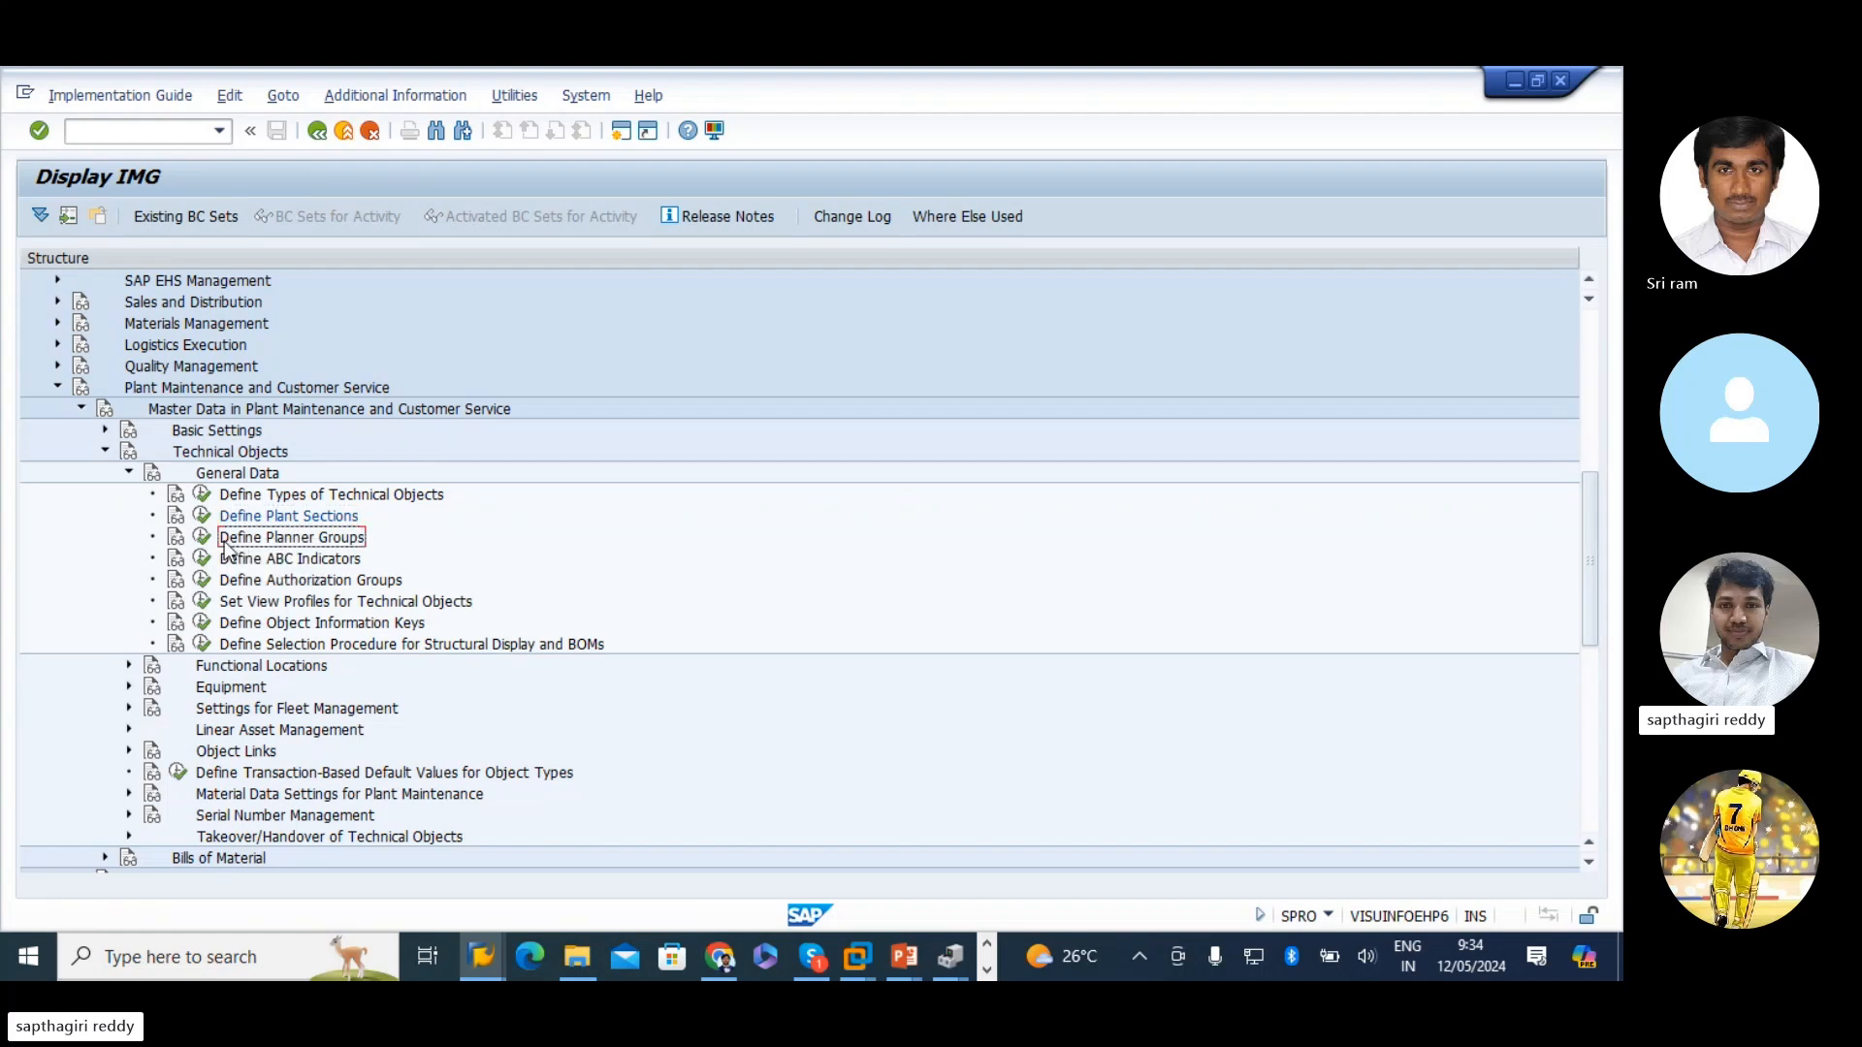
- Switch to the PM Overview presentation in PowerPoint and examine the Maintenance Specific Organization slide
mouse_move(906, 960)
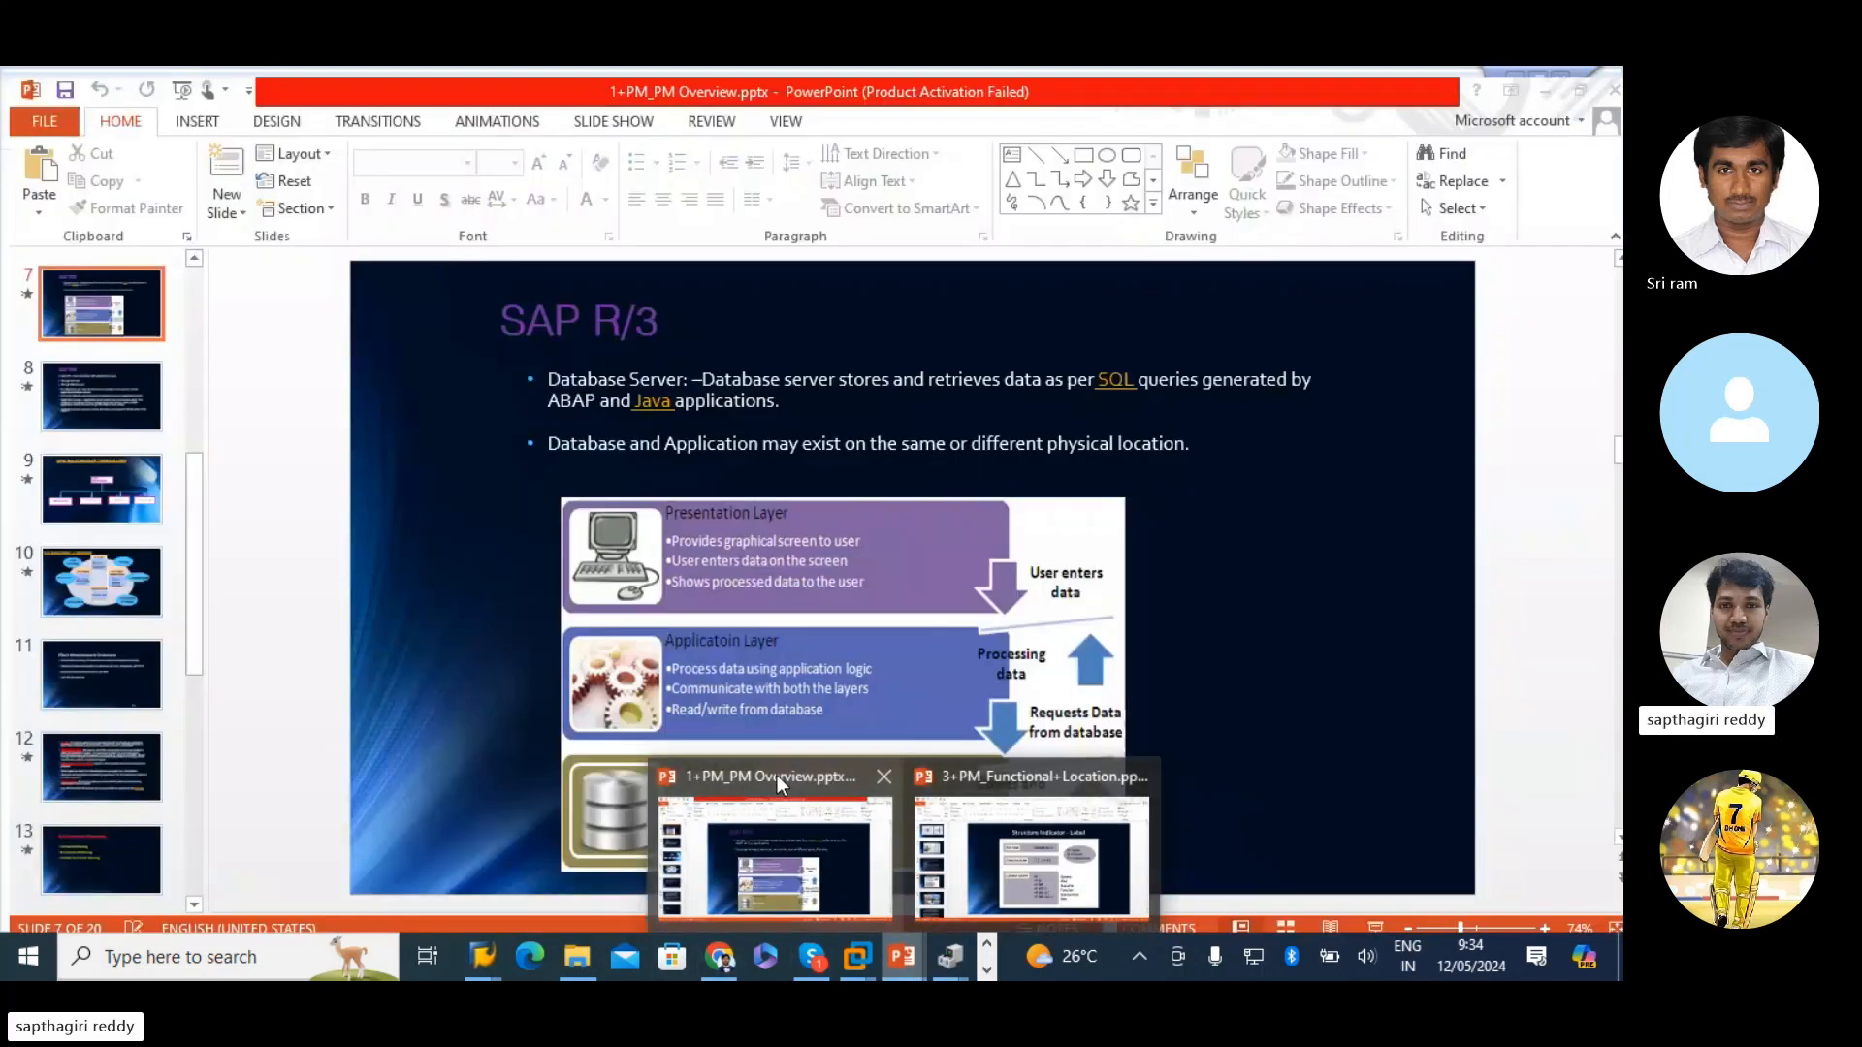
click(778, 774)
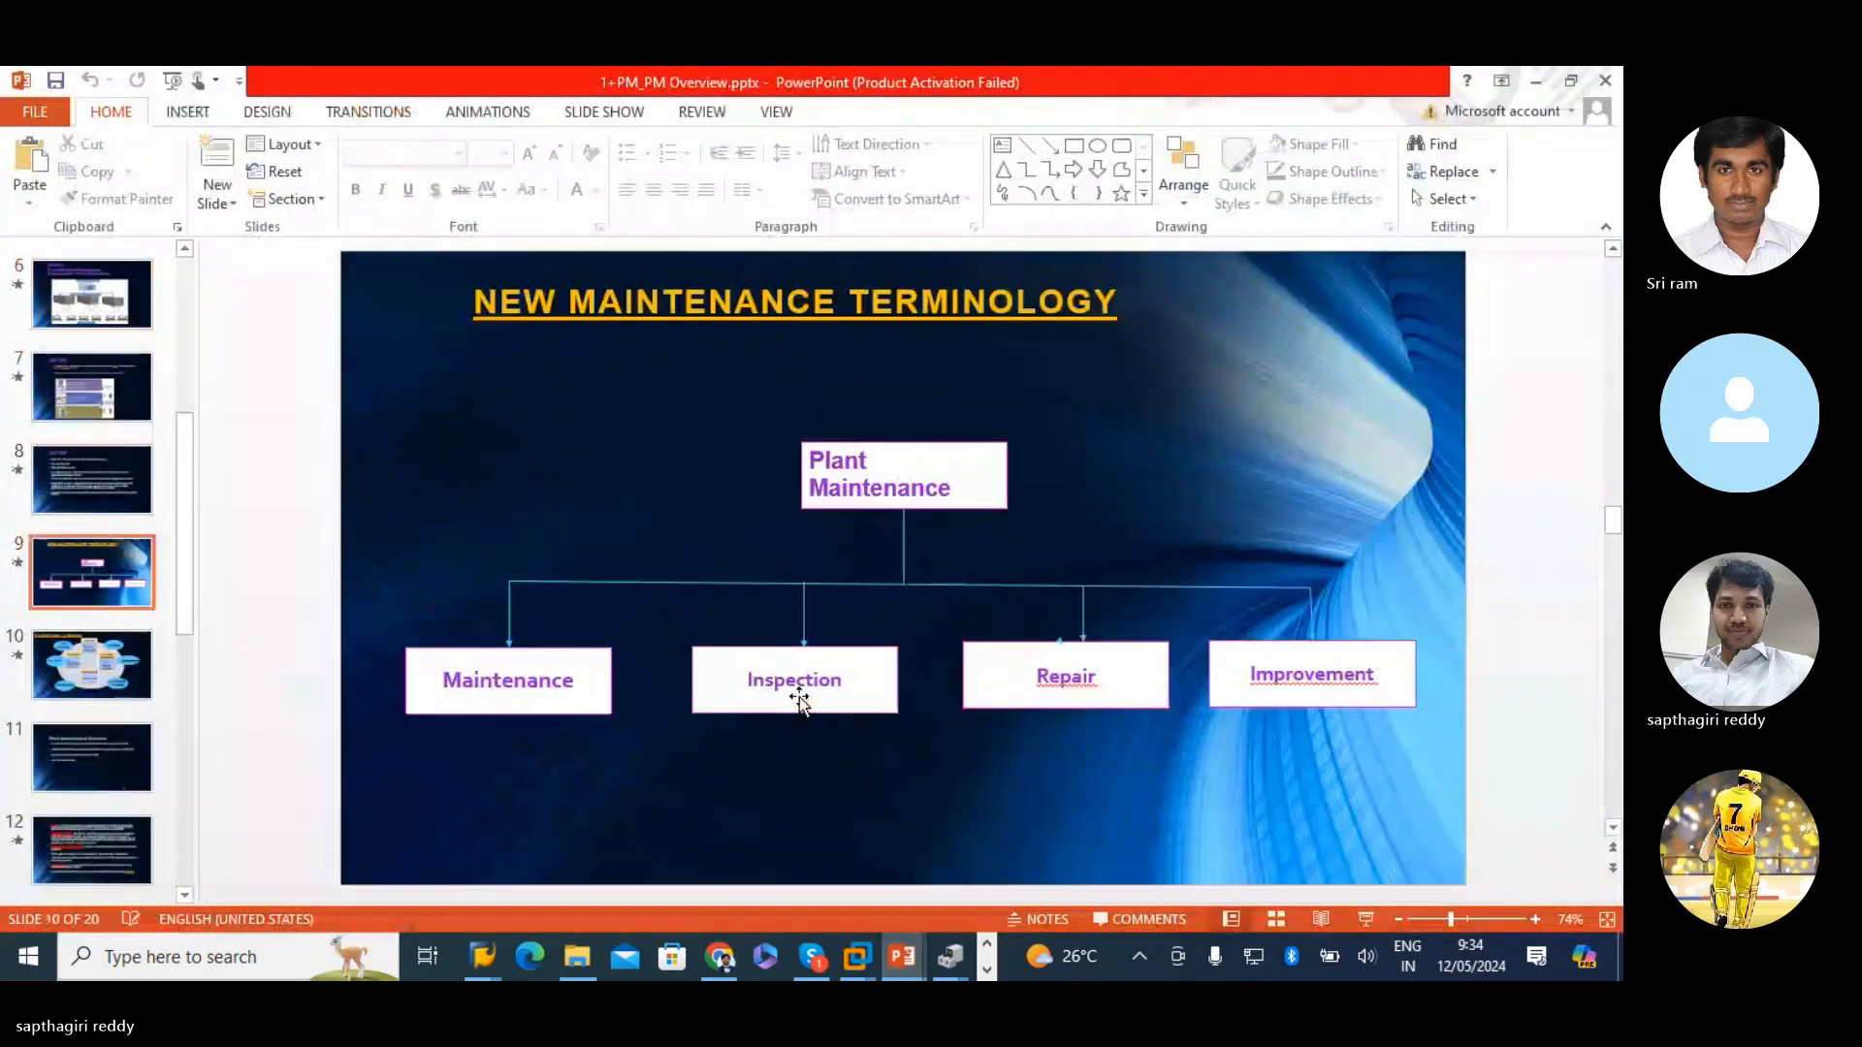
scroll(797, 689, down, 3)
scroll(792, 683, down, 4)
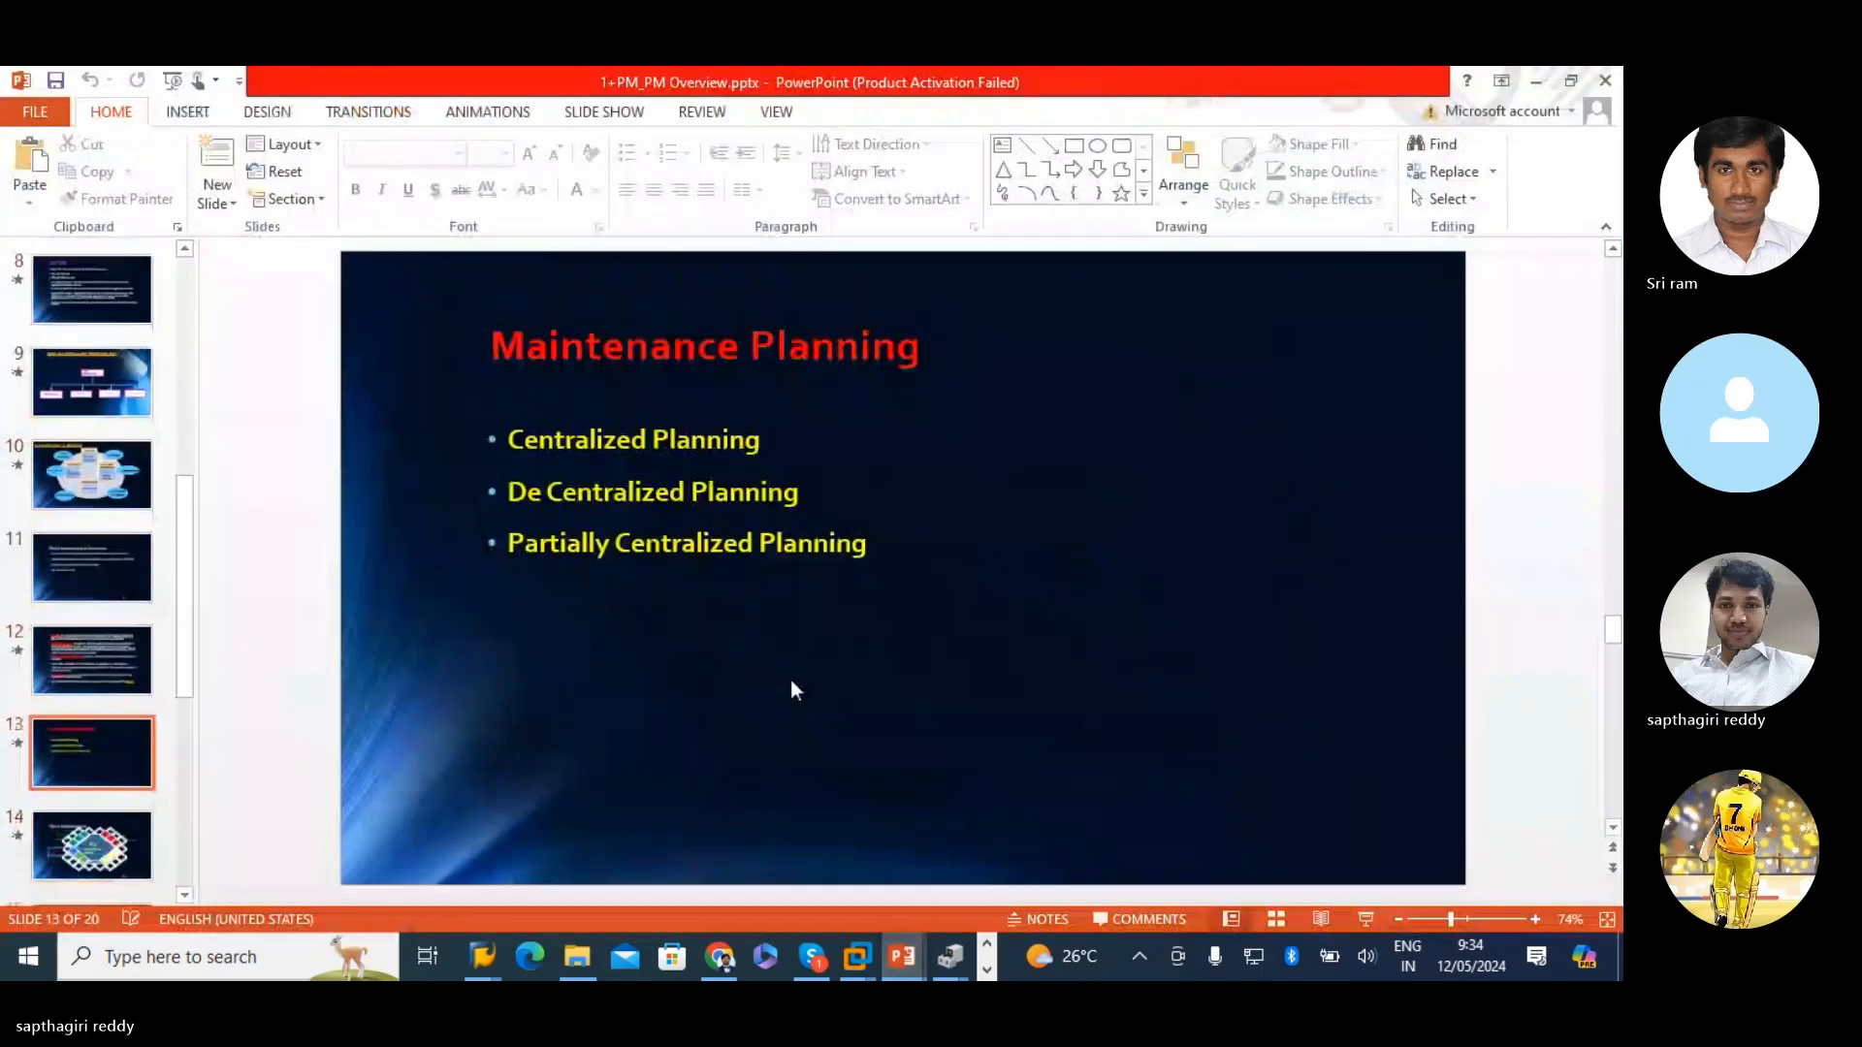
scroll(791, 679, up, 1)
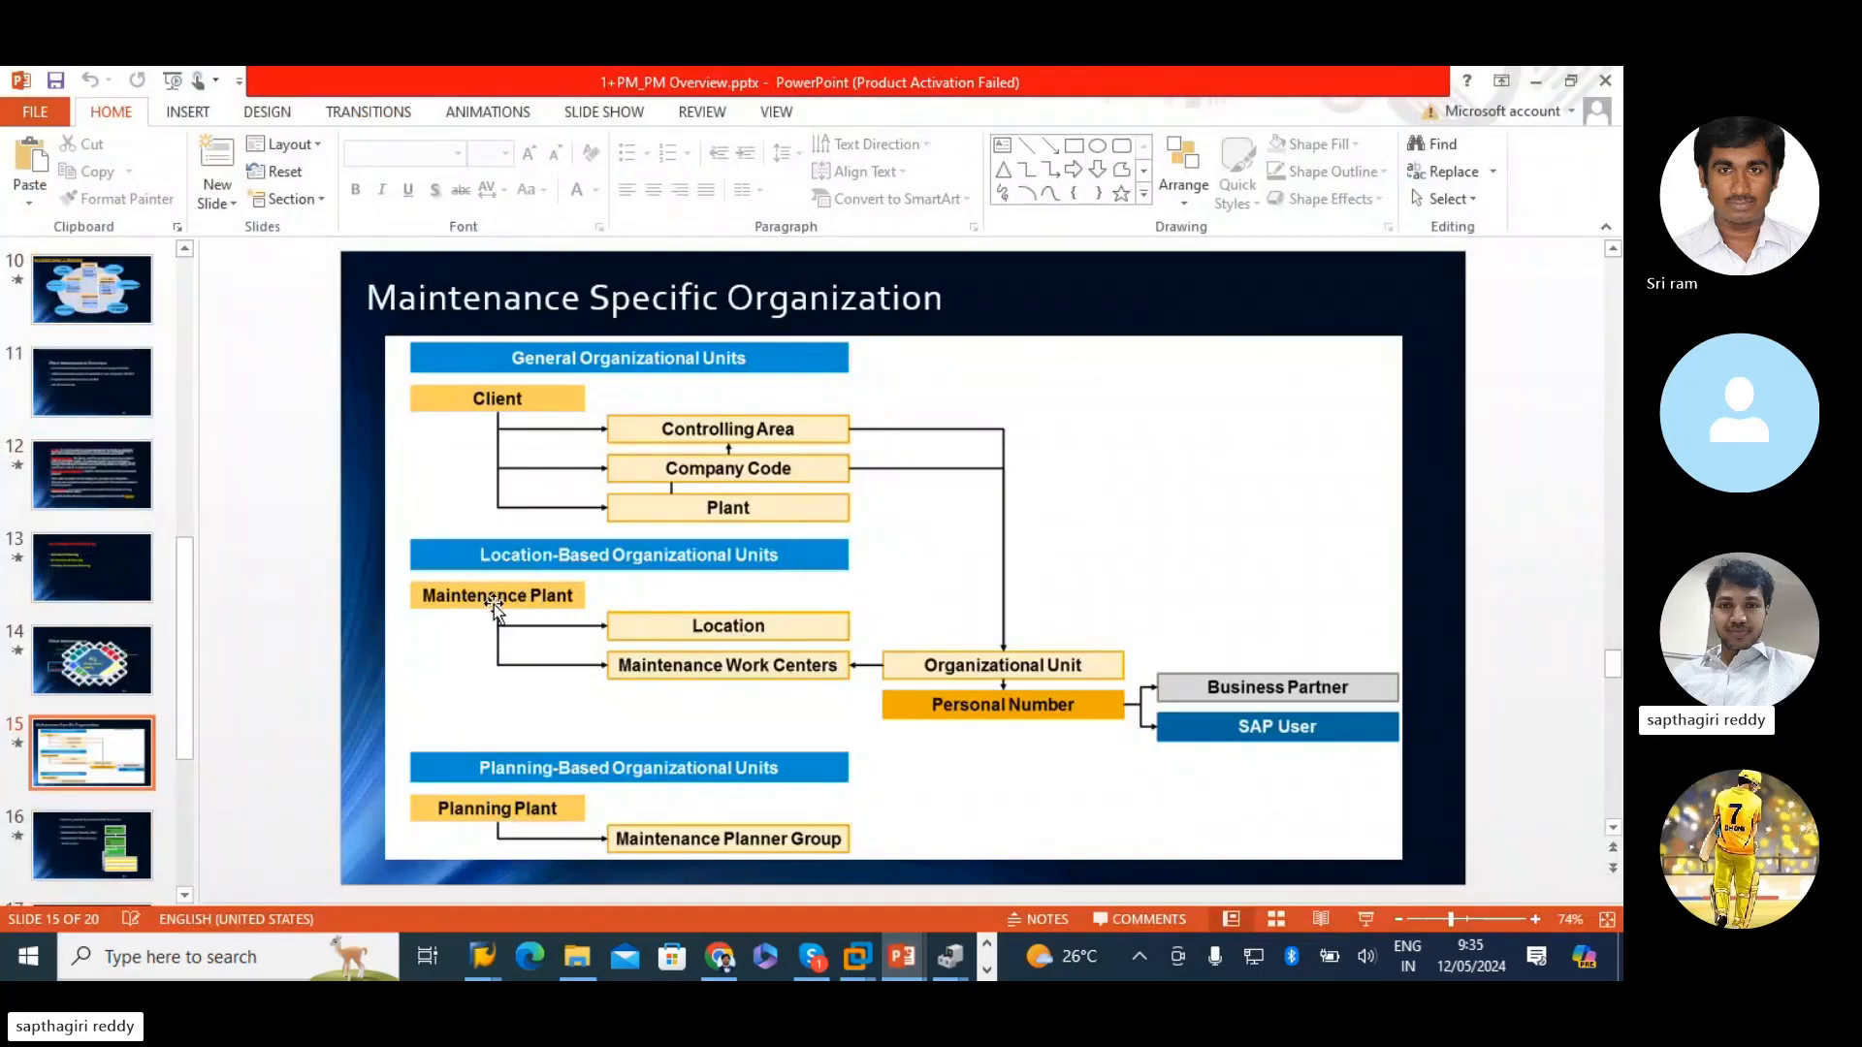
- Return to the SAP customizing tree and check how the Define Plant Sections table assigns sections to plants
key(alt+Tab)
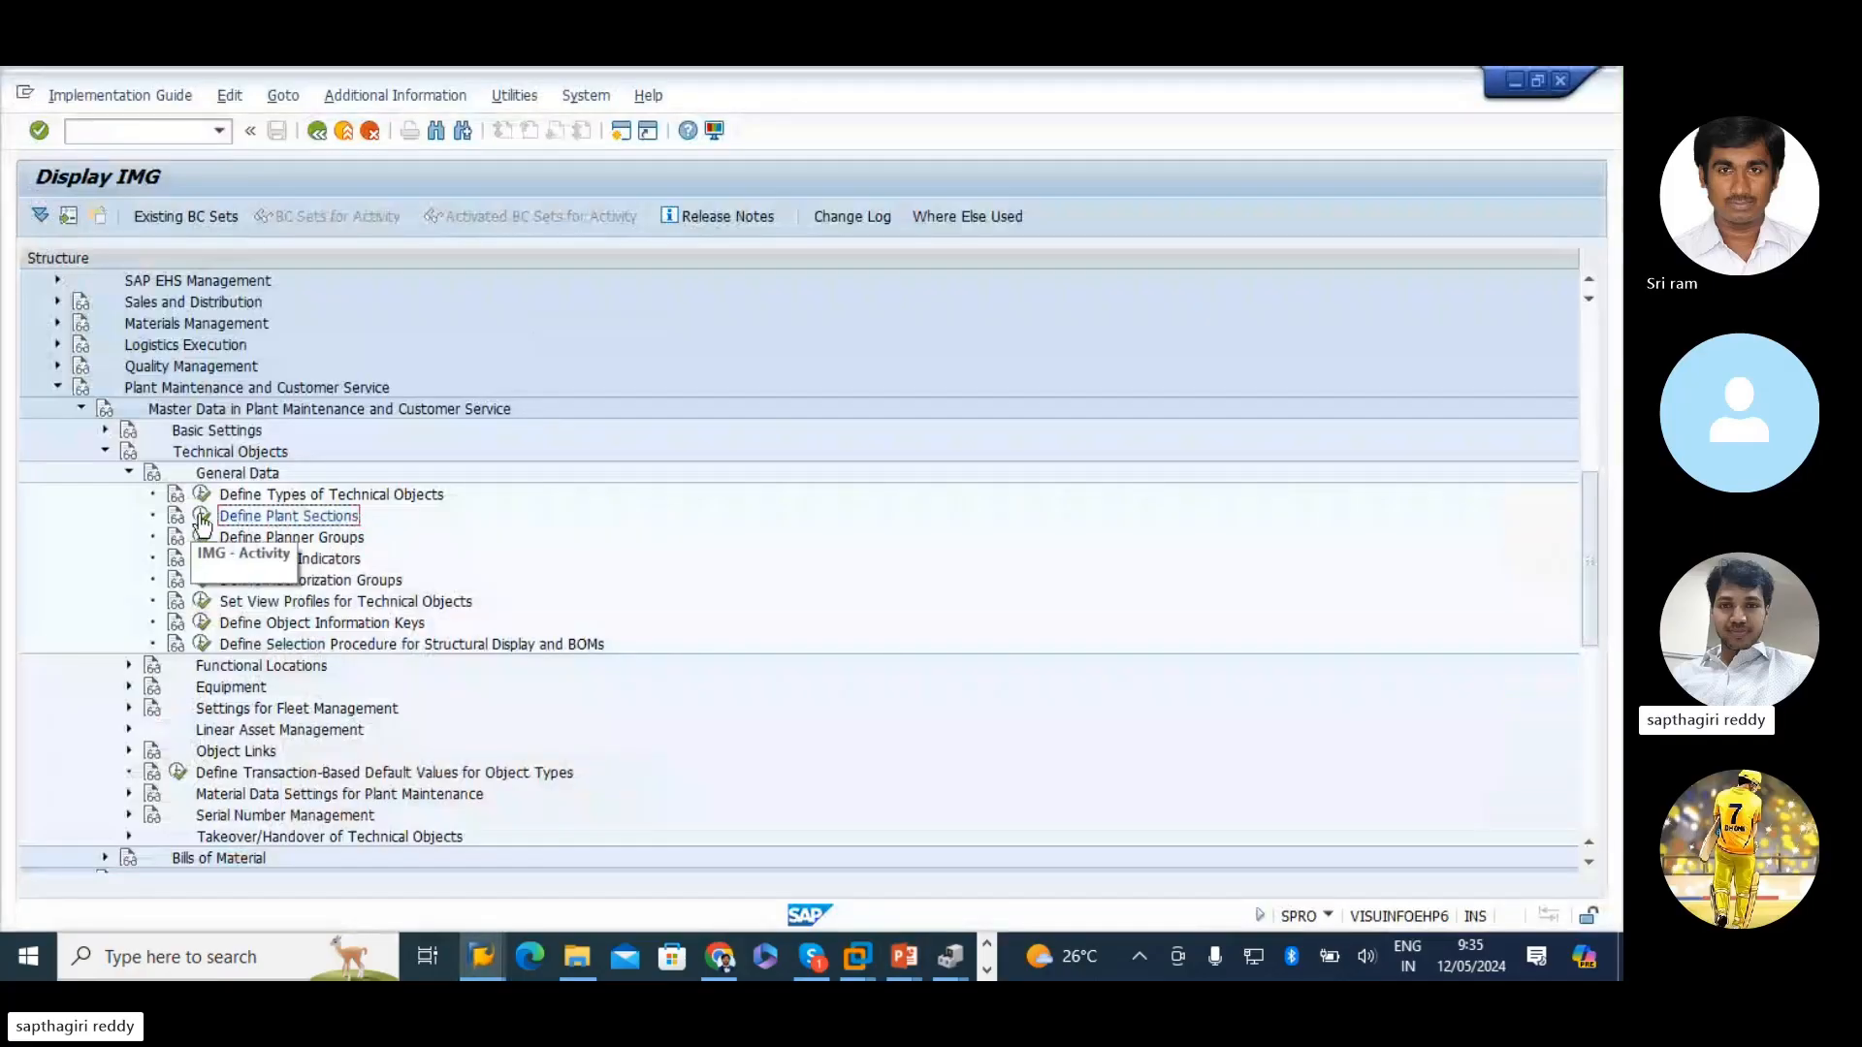
click(201, 518)
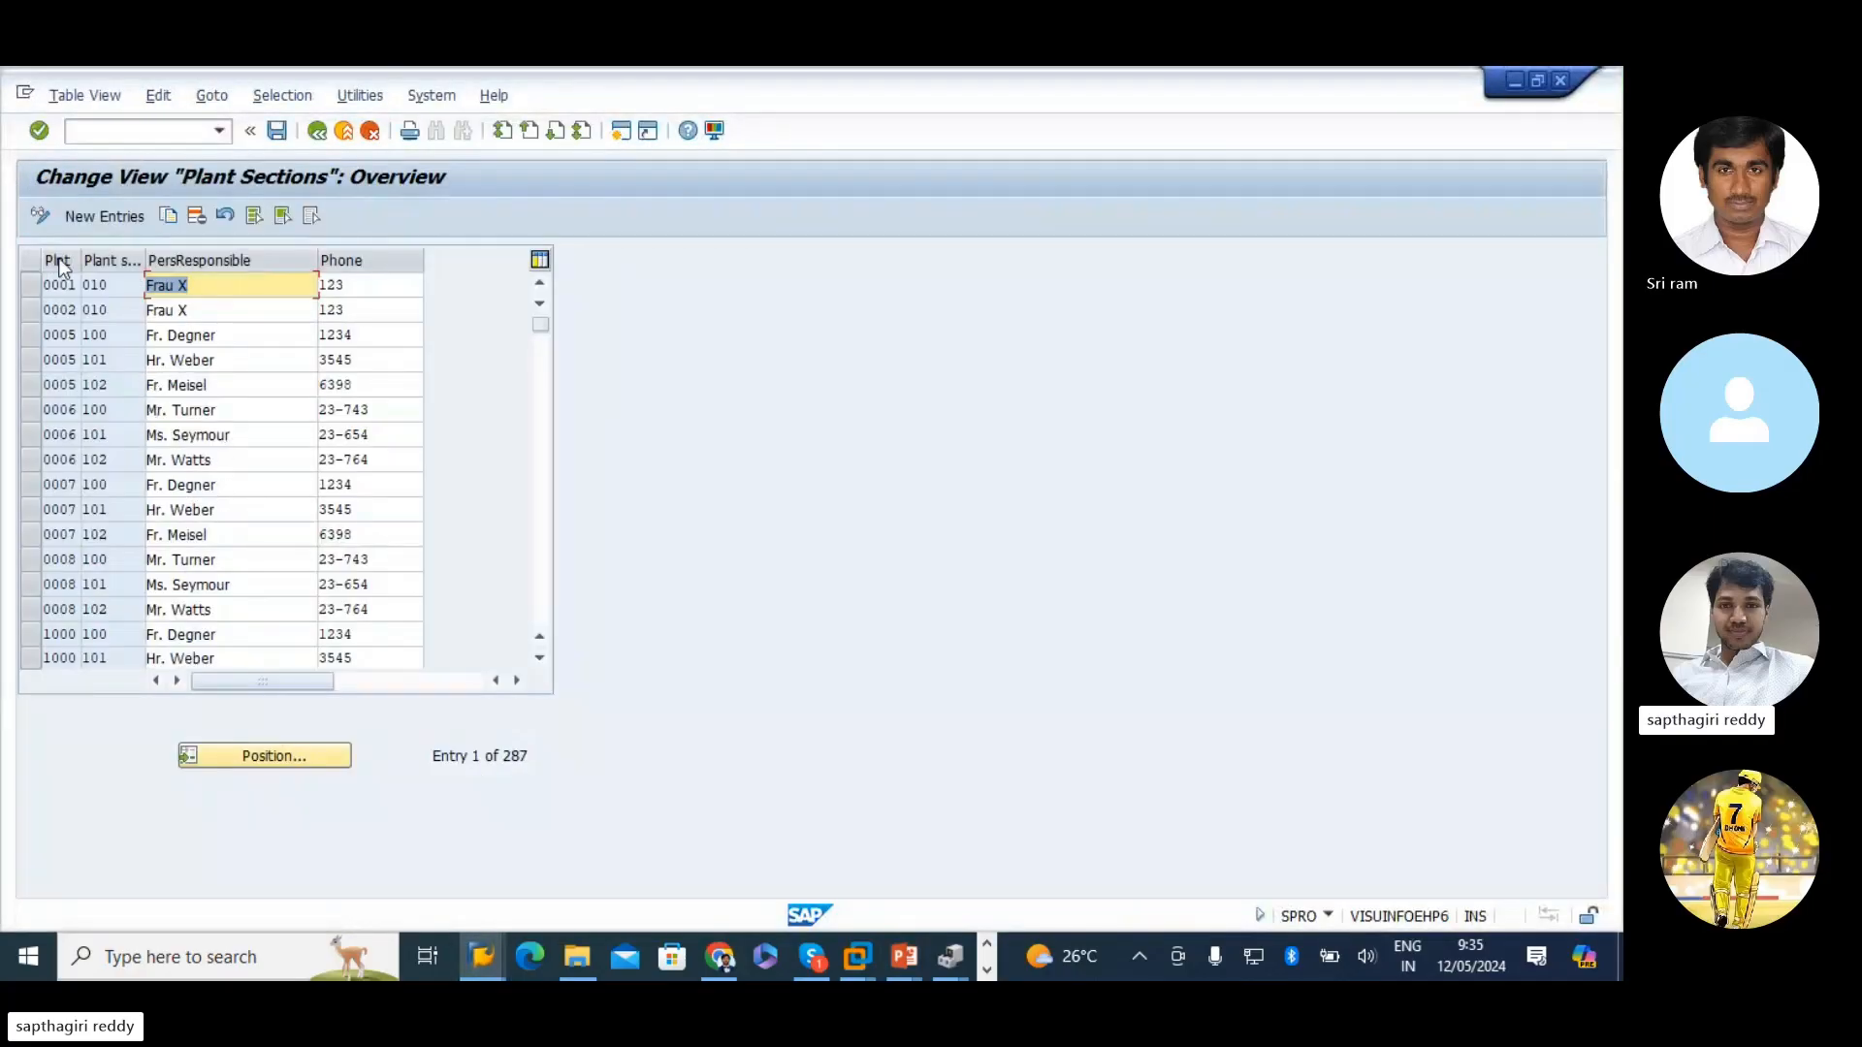
click(66, 339)
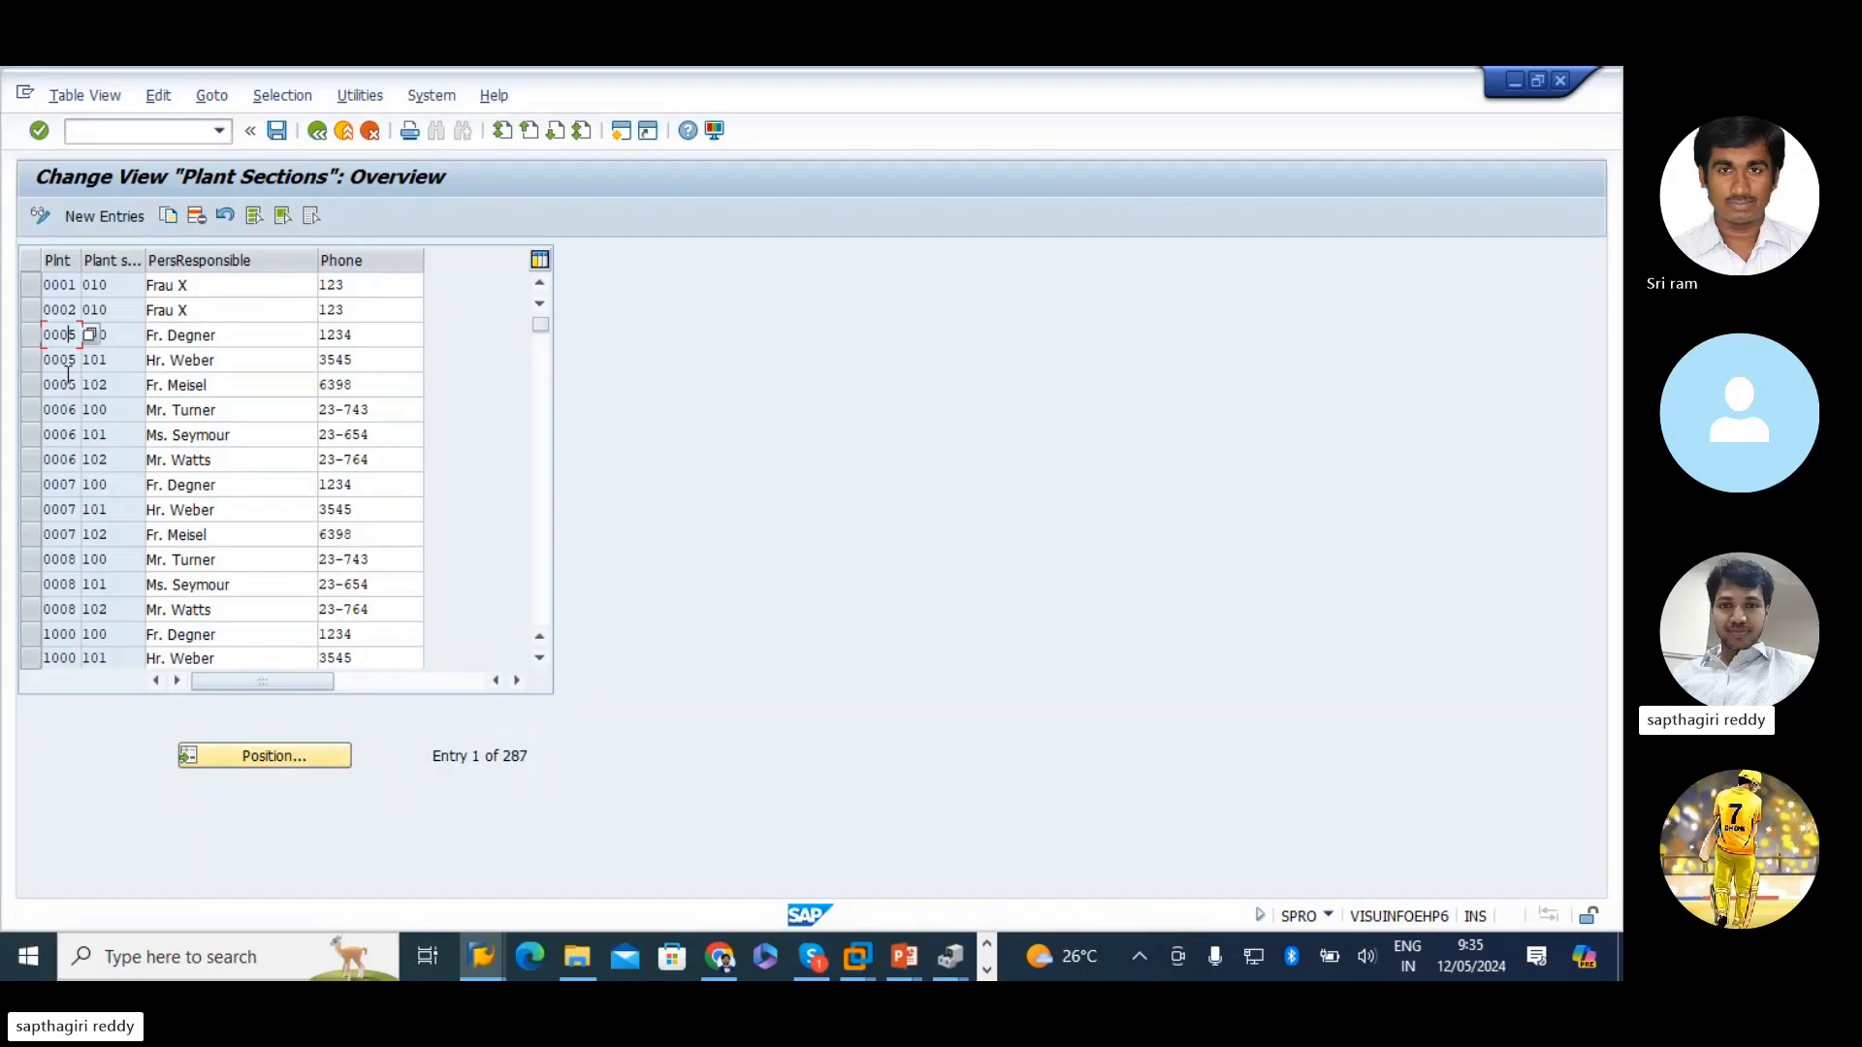
click(317, 132)
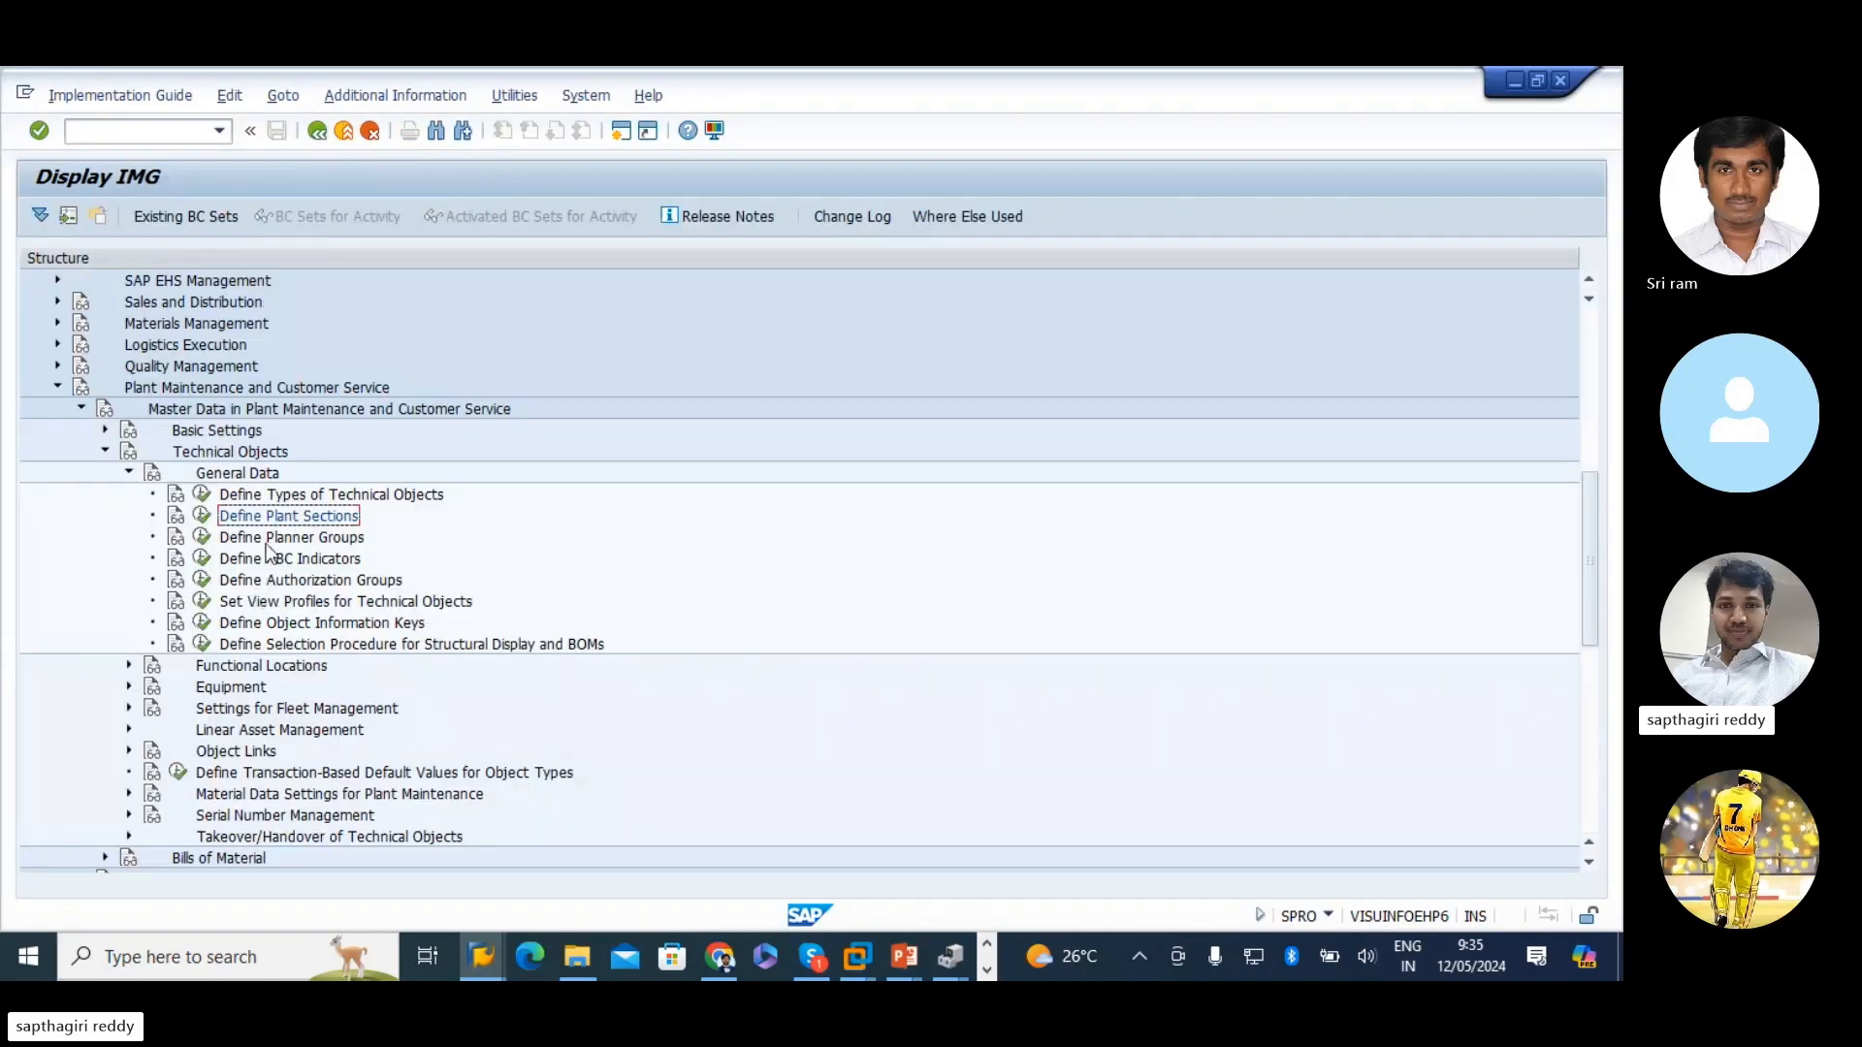
- Open the Define Planner Groups customizing table and read the field help for the planning plant column
click(203, 539)
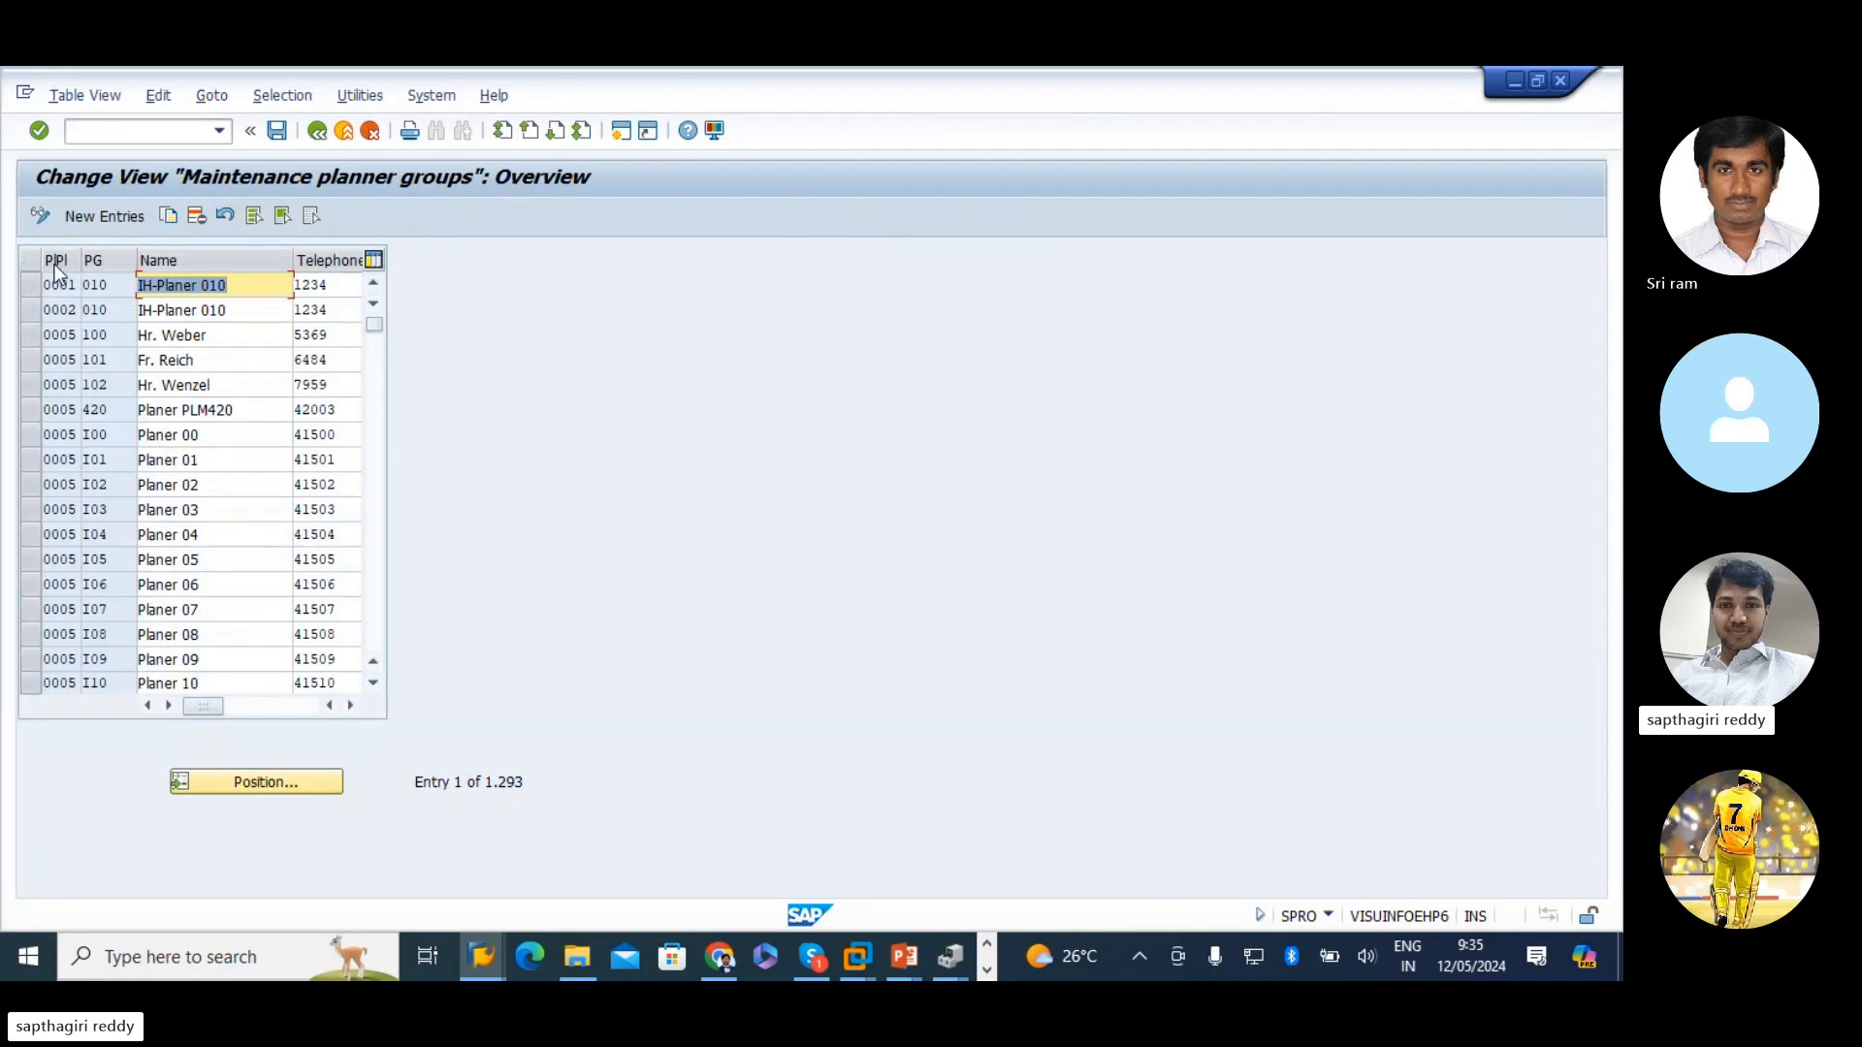
click(77, 410)
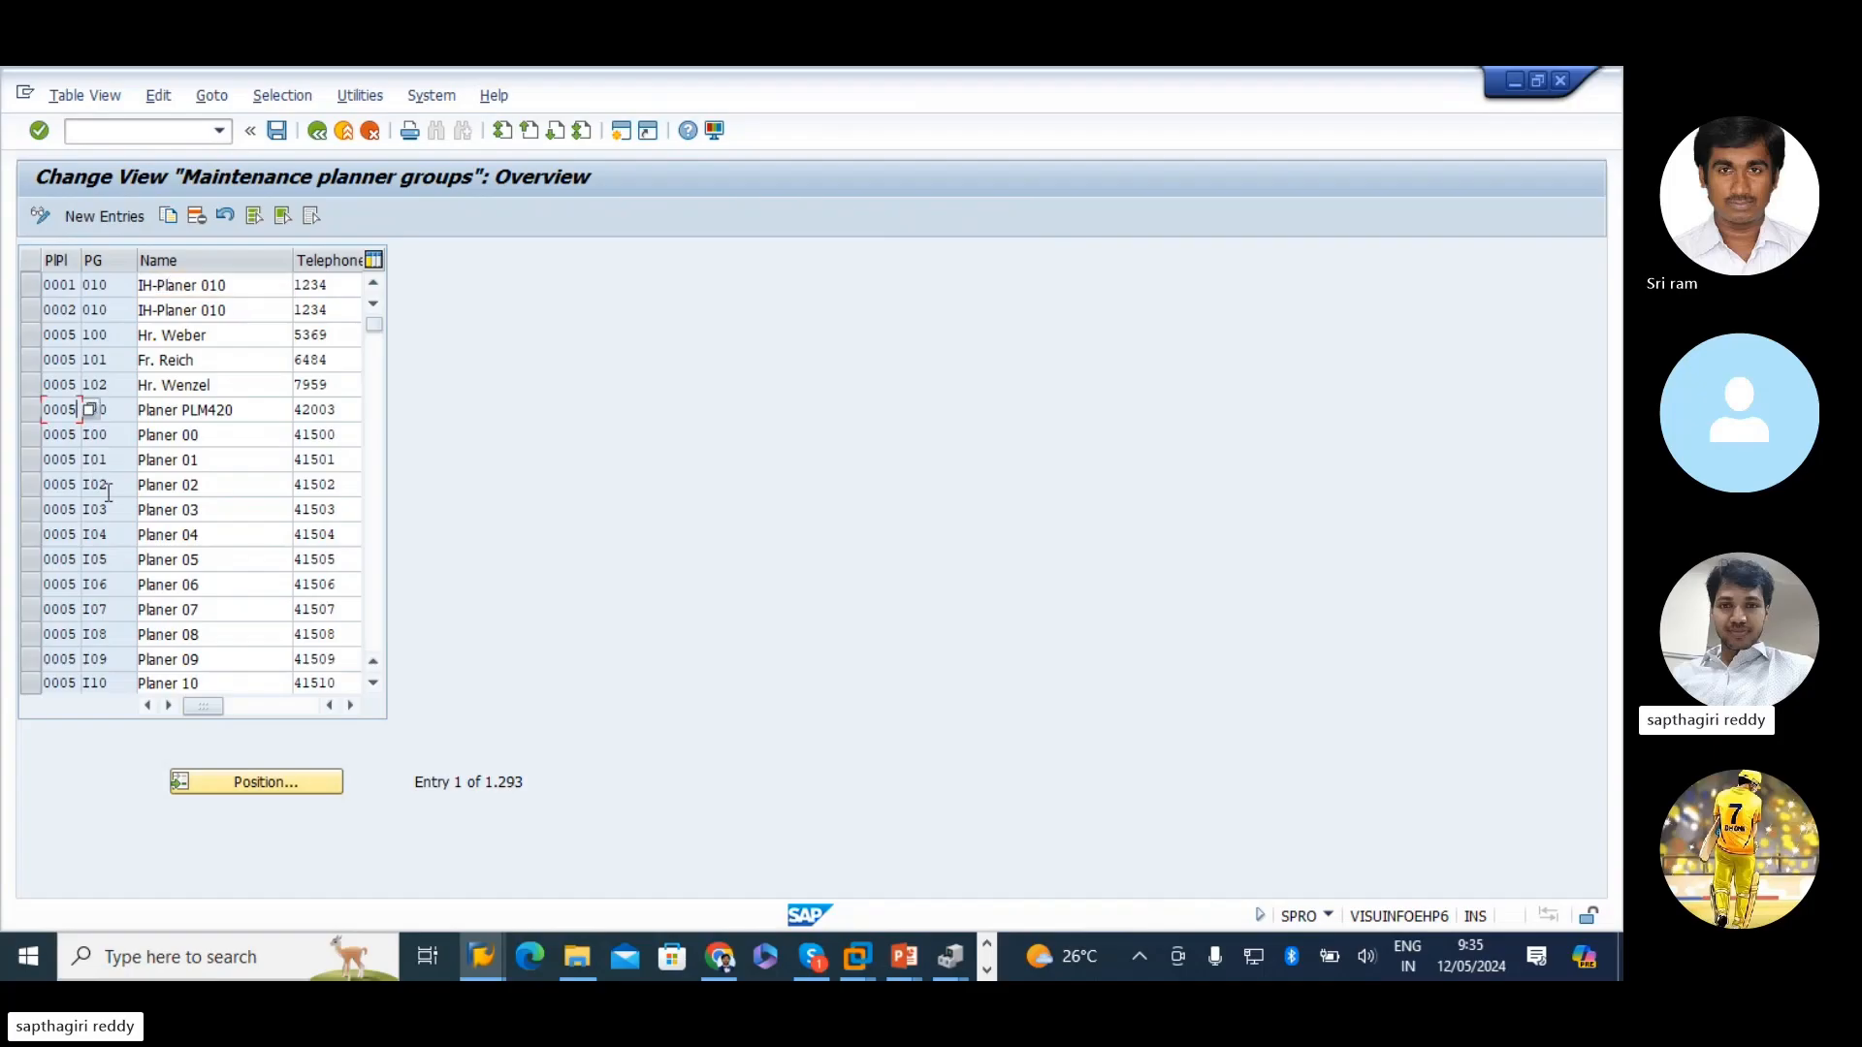
key(F1)
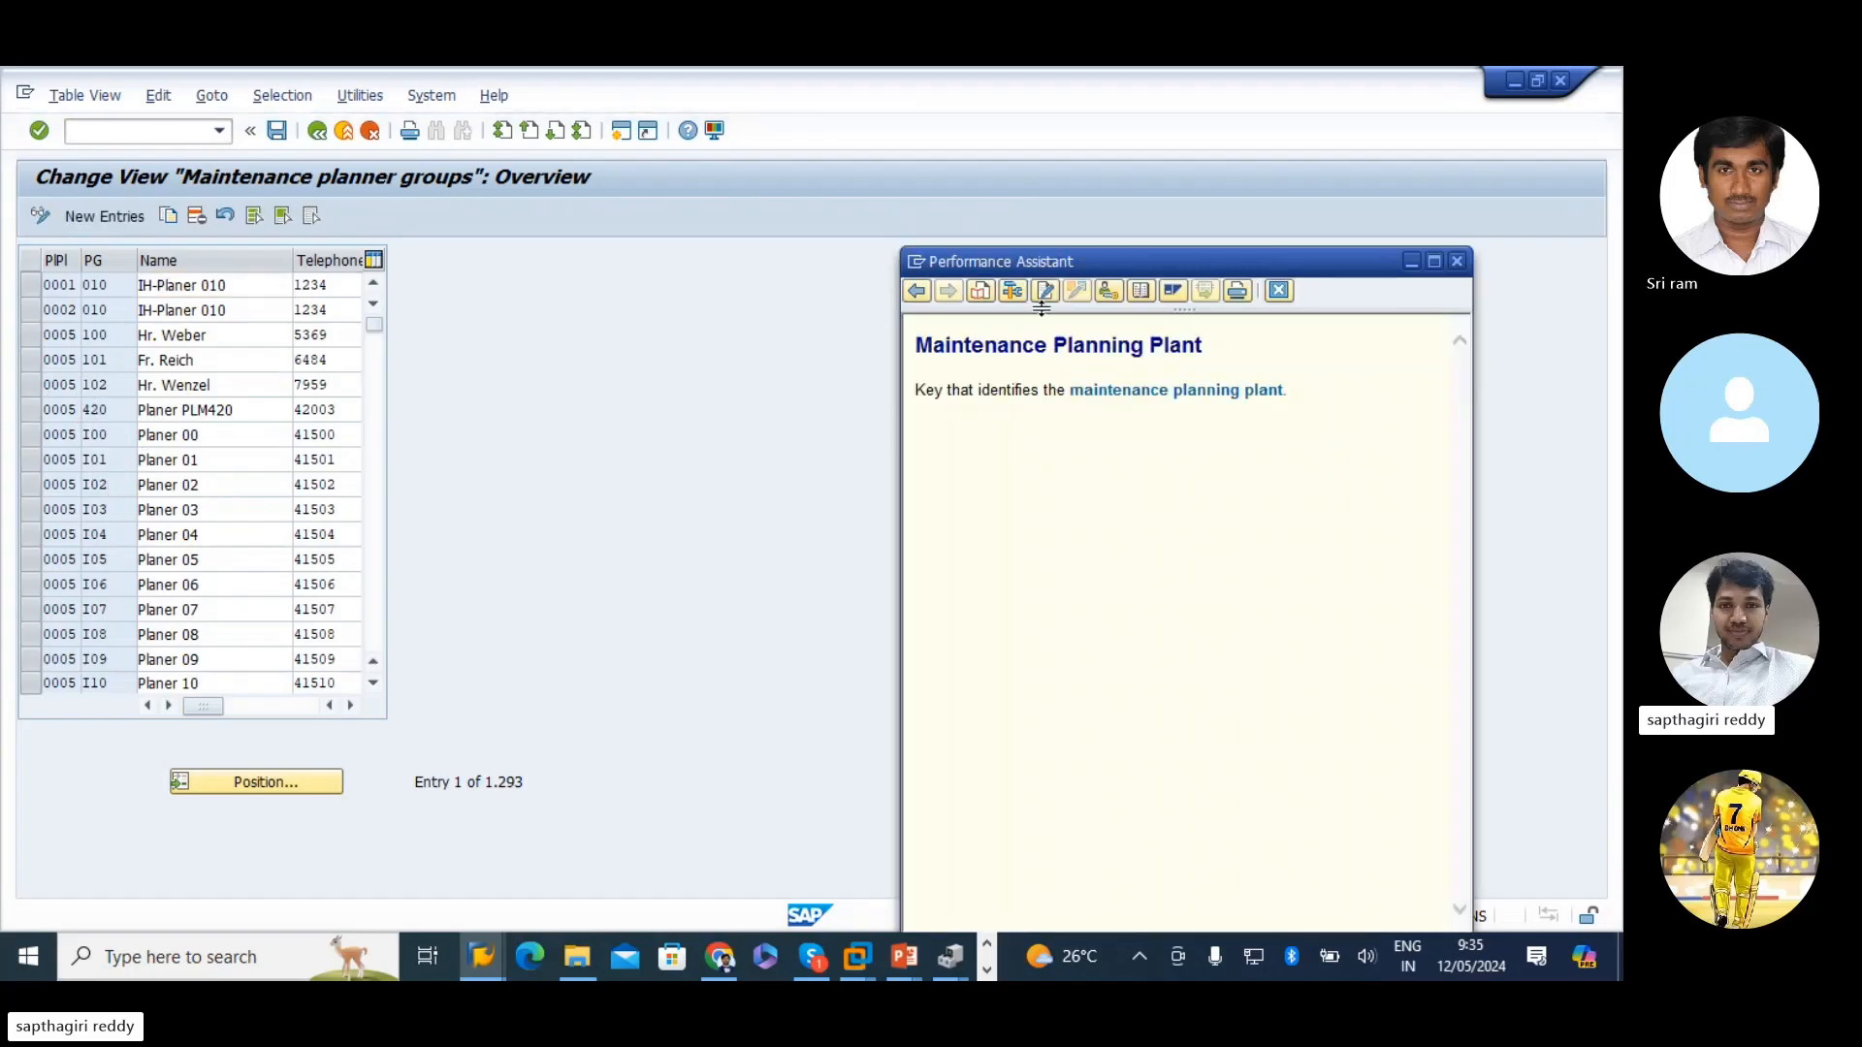
click(1457, 261)
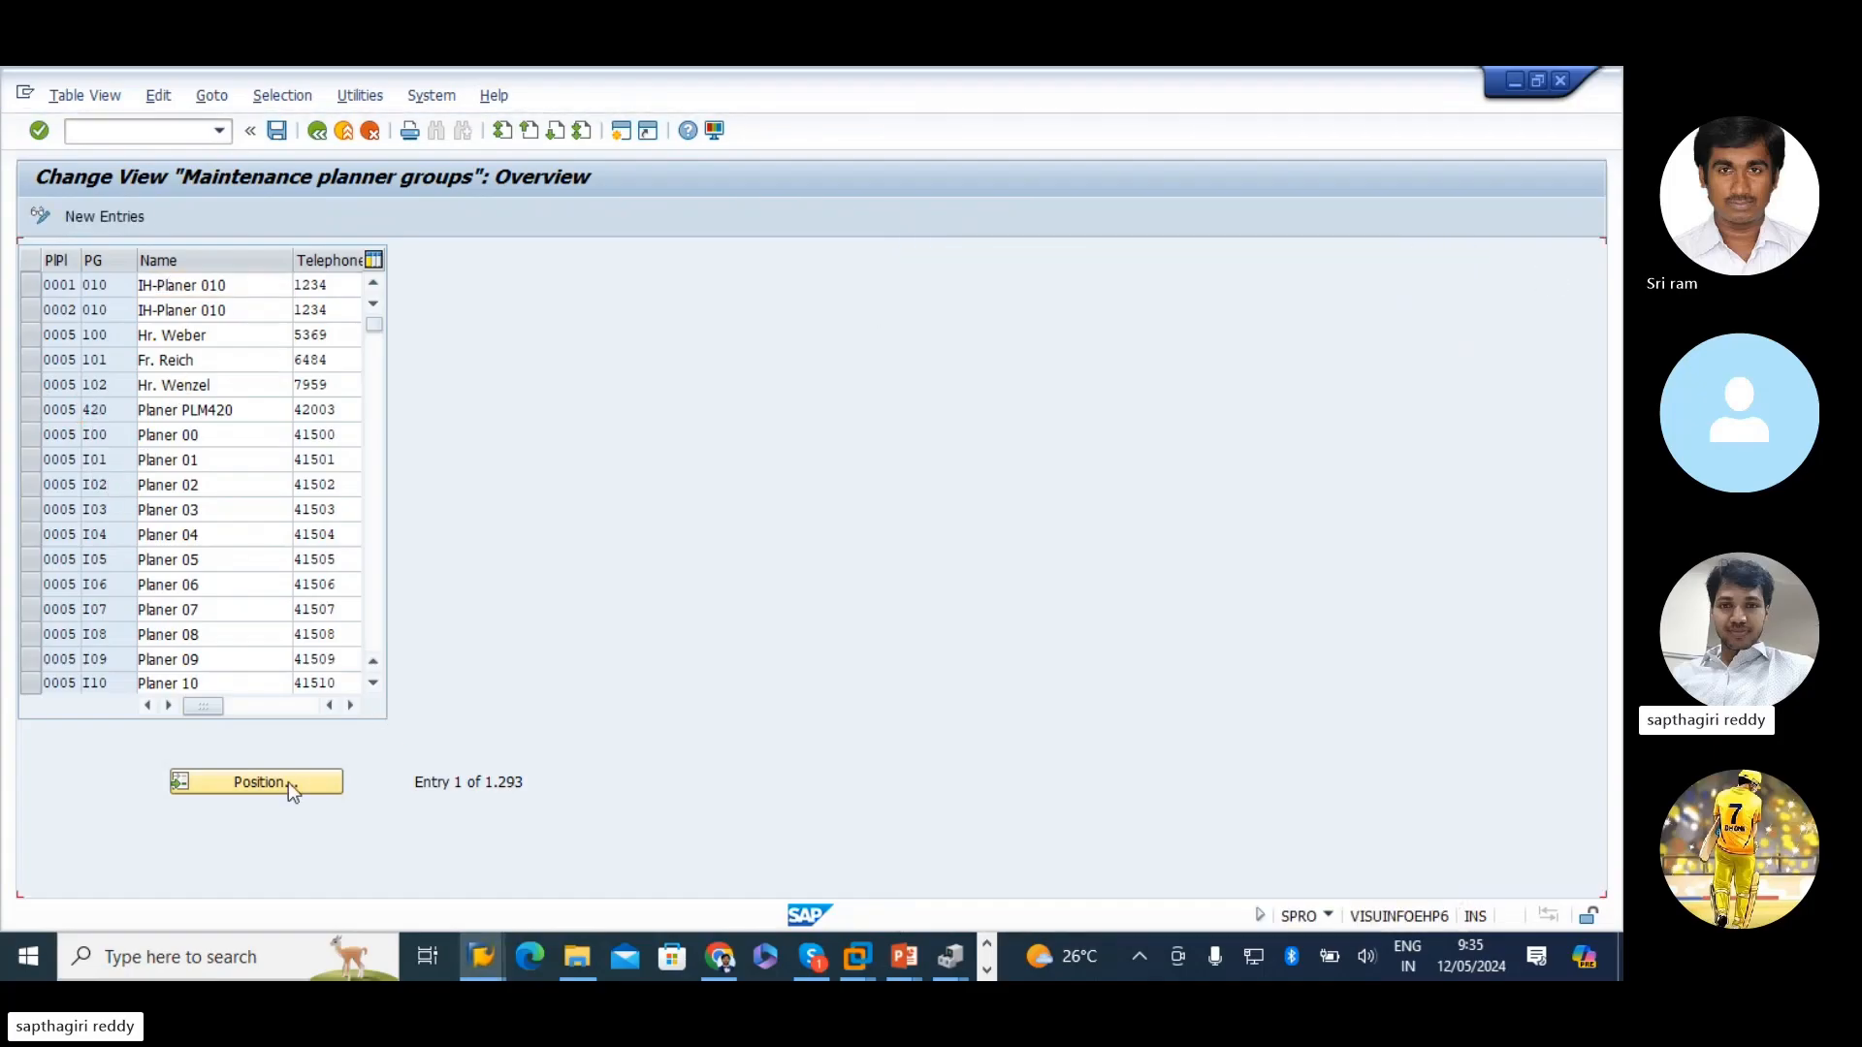
- Position the planner groups table at planning plant 1000, adjust the column widths and review which group numbers are in use
click(270, 782)
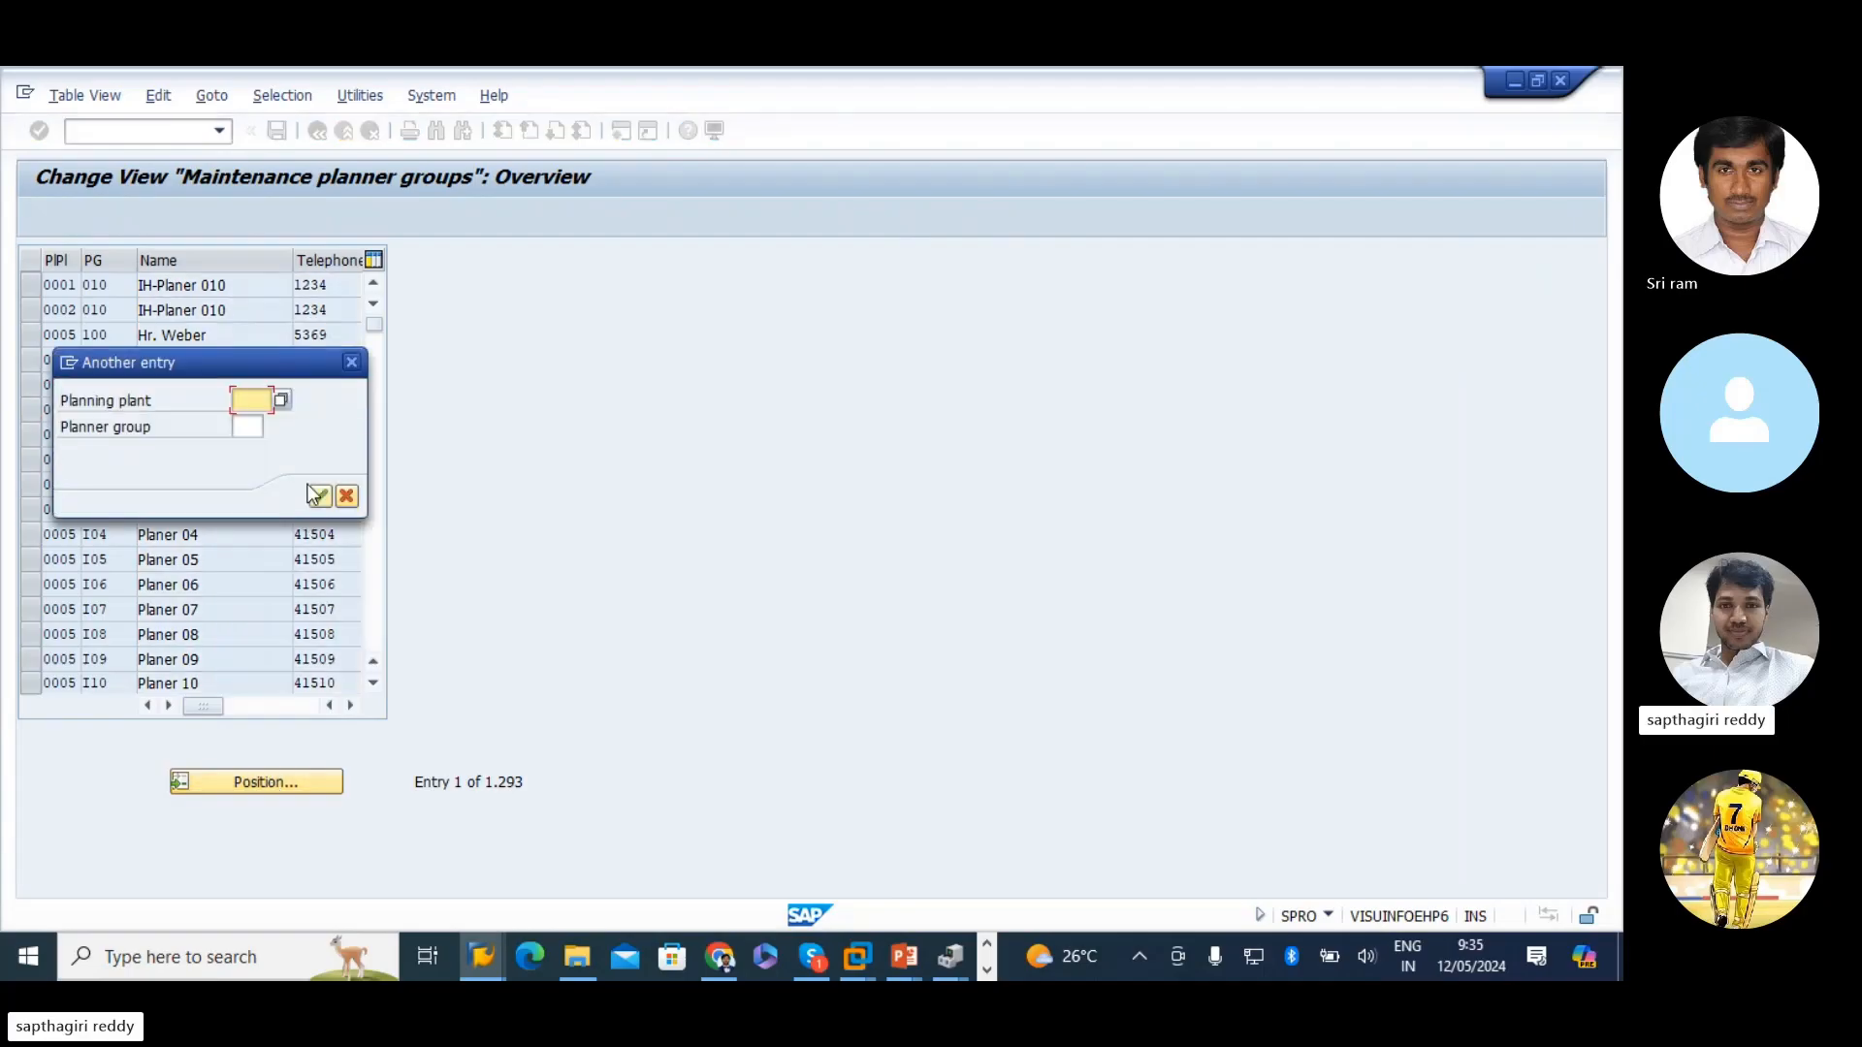
text(1000)
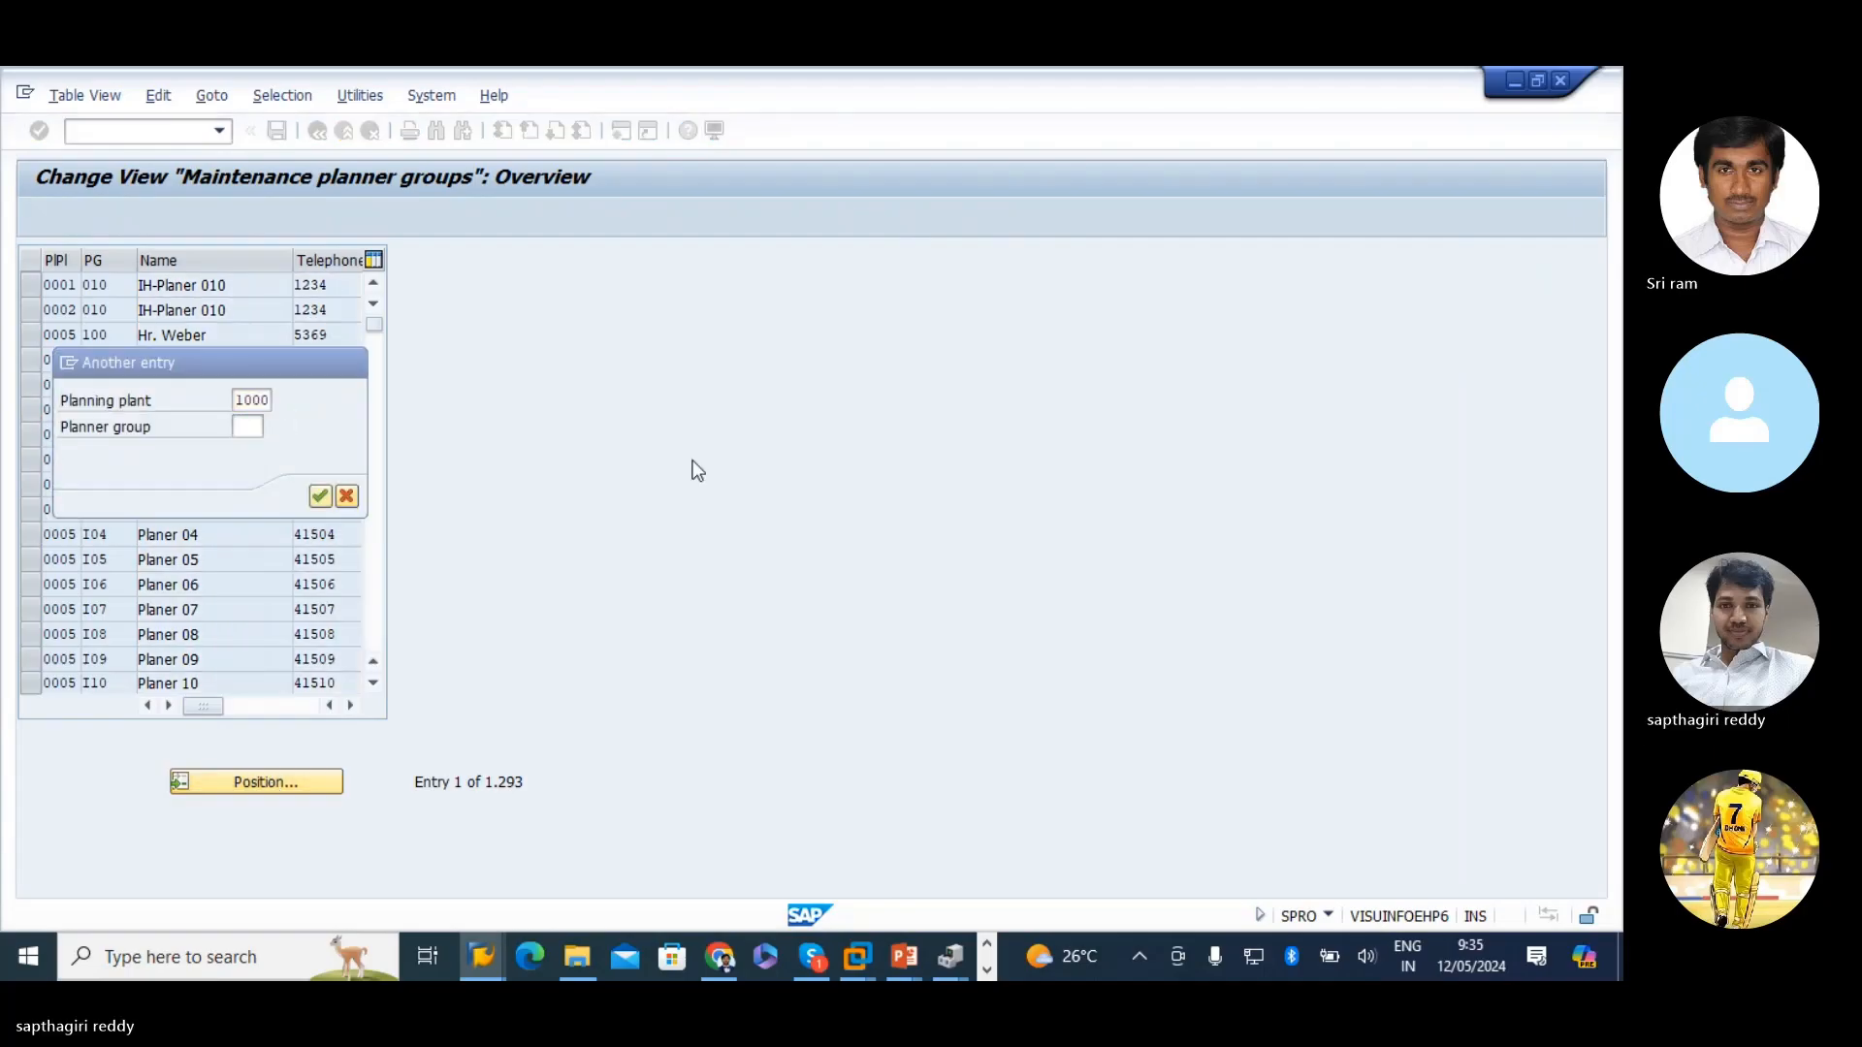
key(Return)
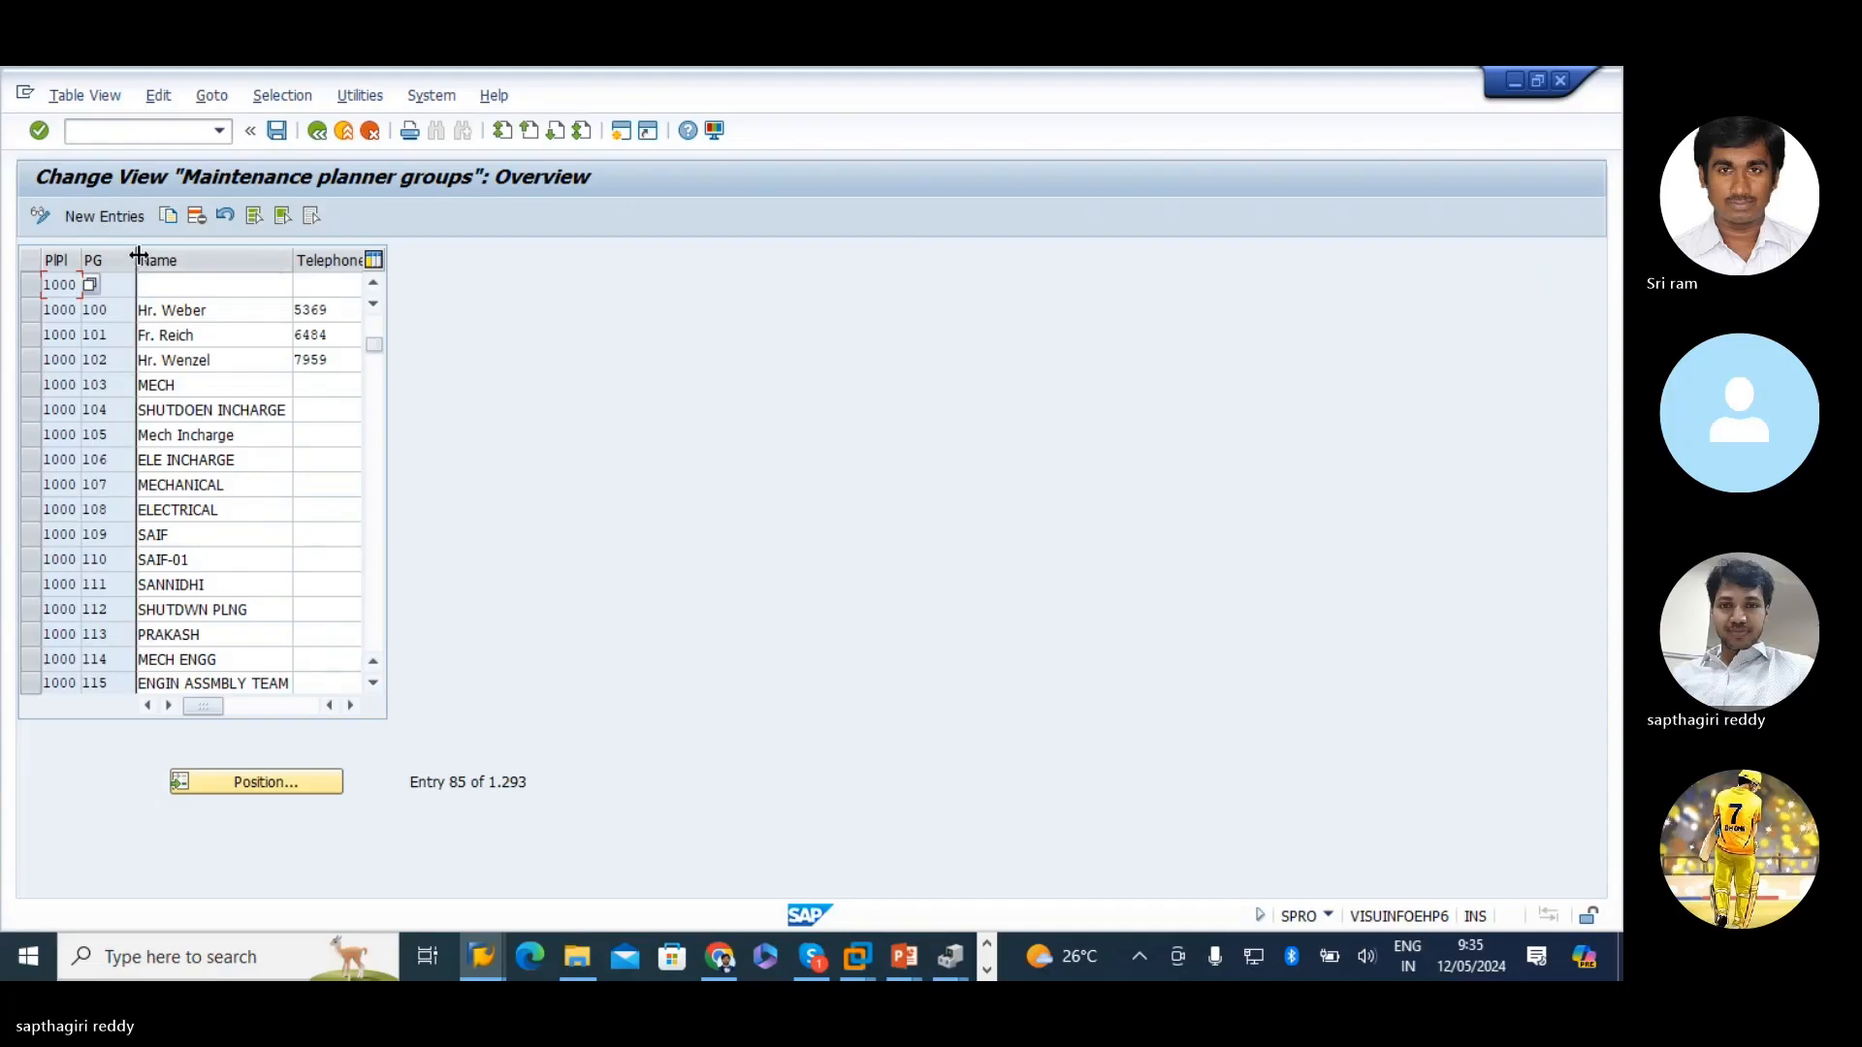
drag(136, 262, 106, 262)
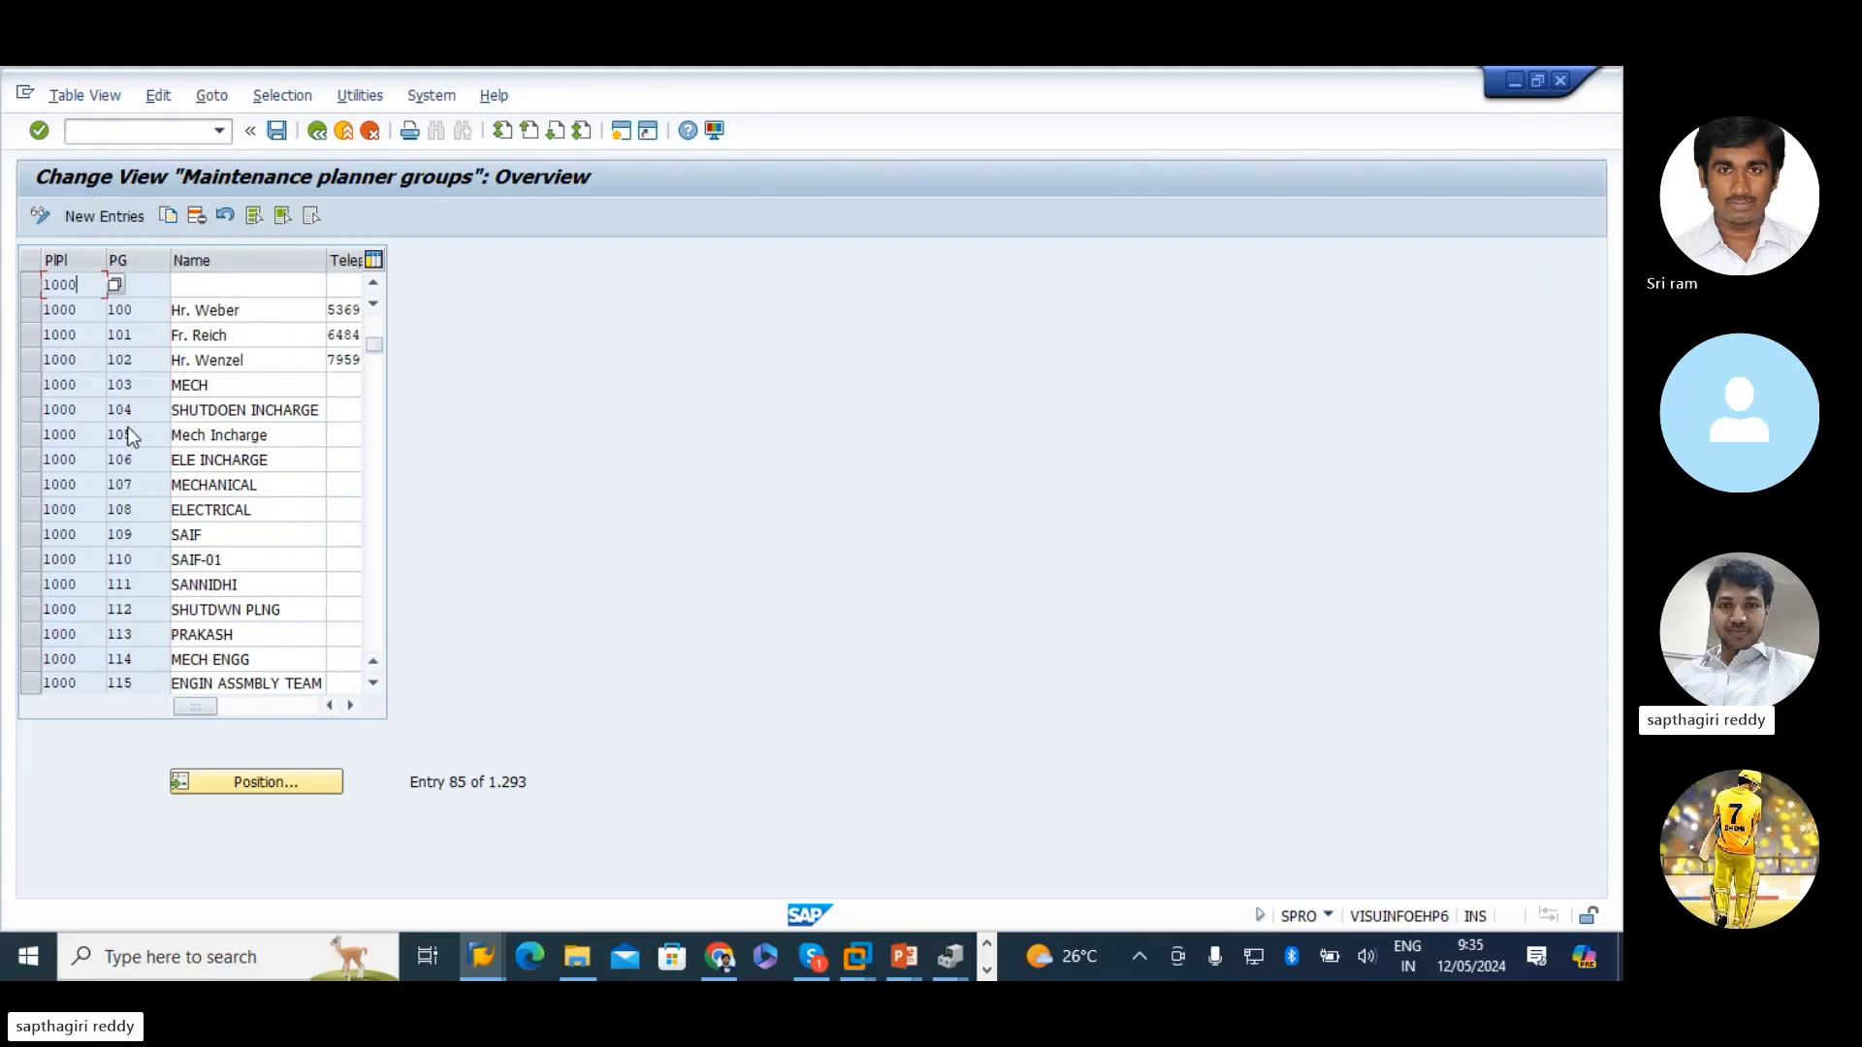
scroll(133, 509, down, 1)
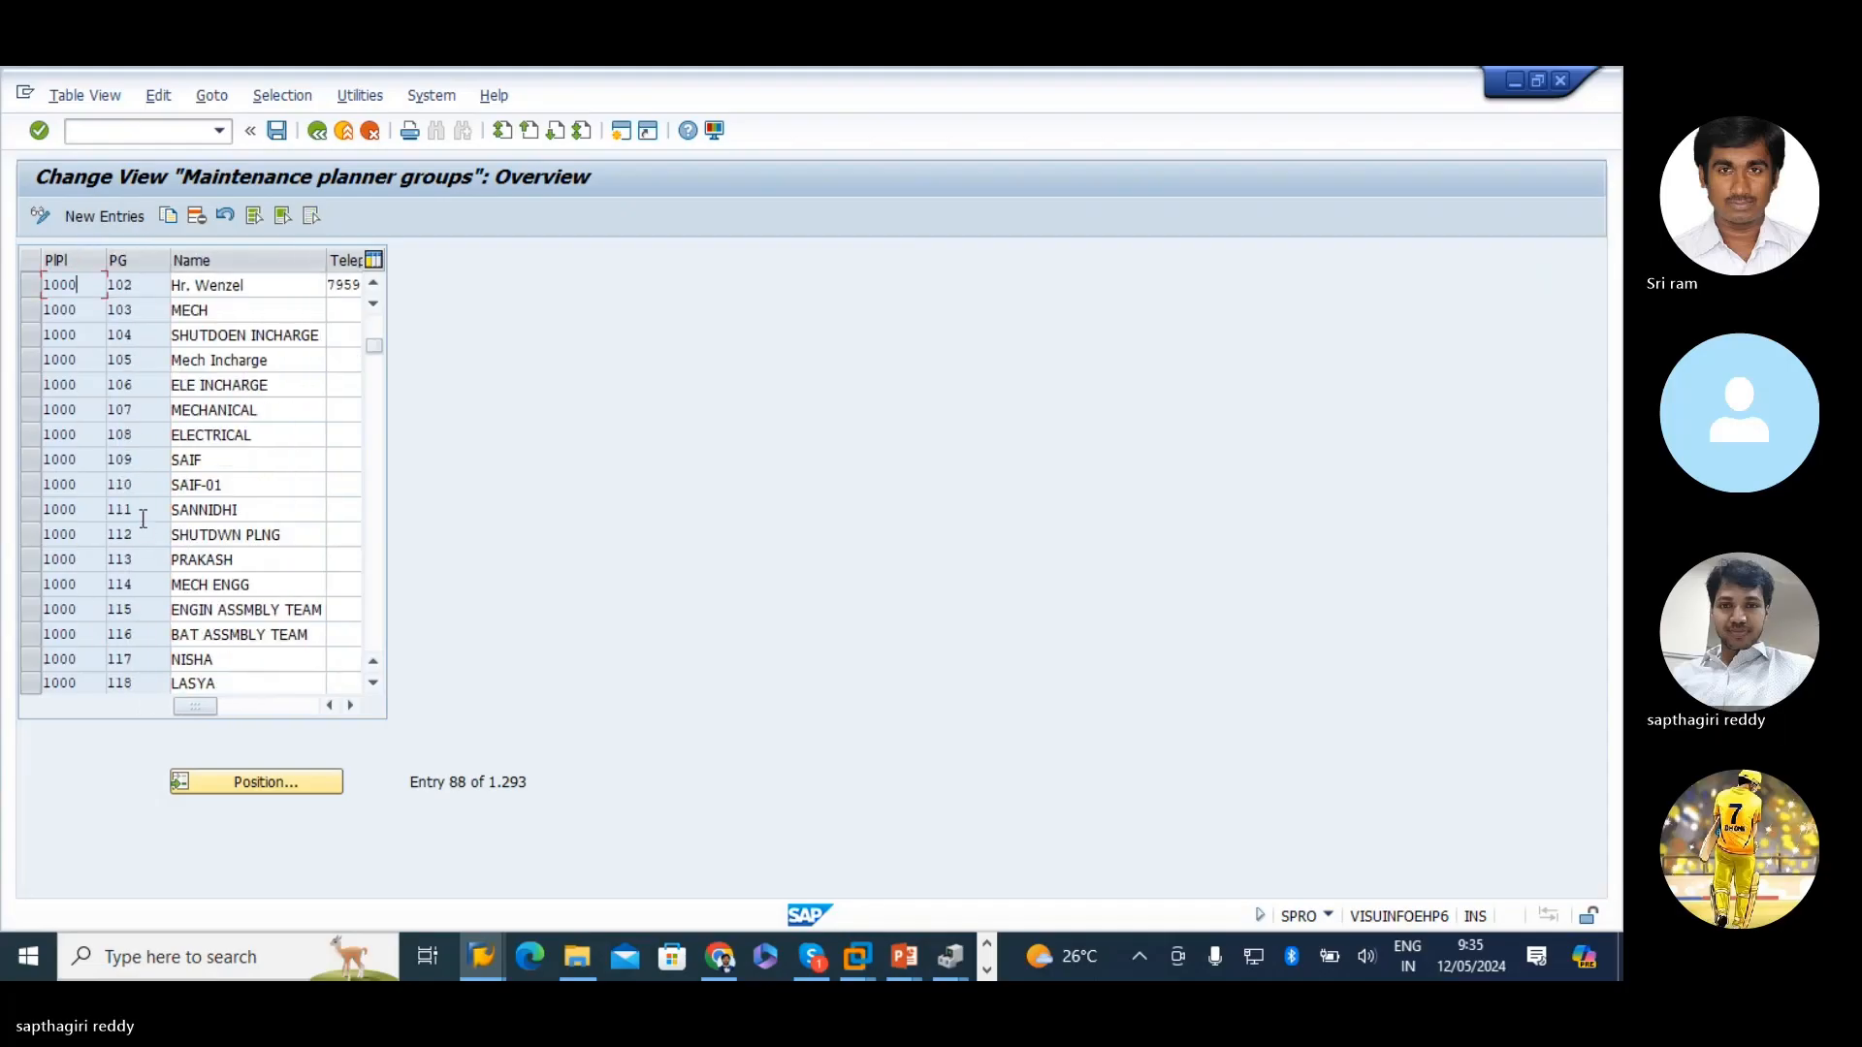
scroll(143, 553, down, 1)
scroll(144, 553, down, 3)
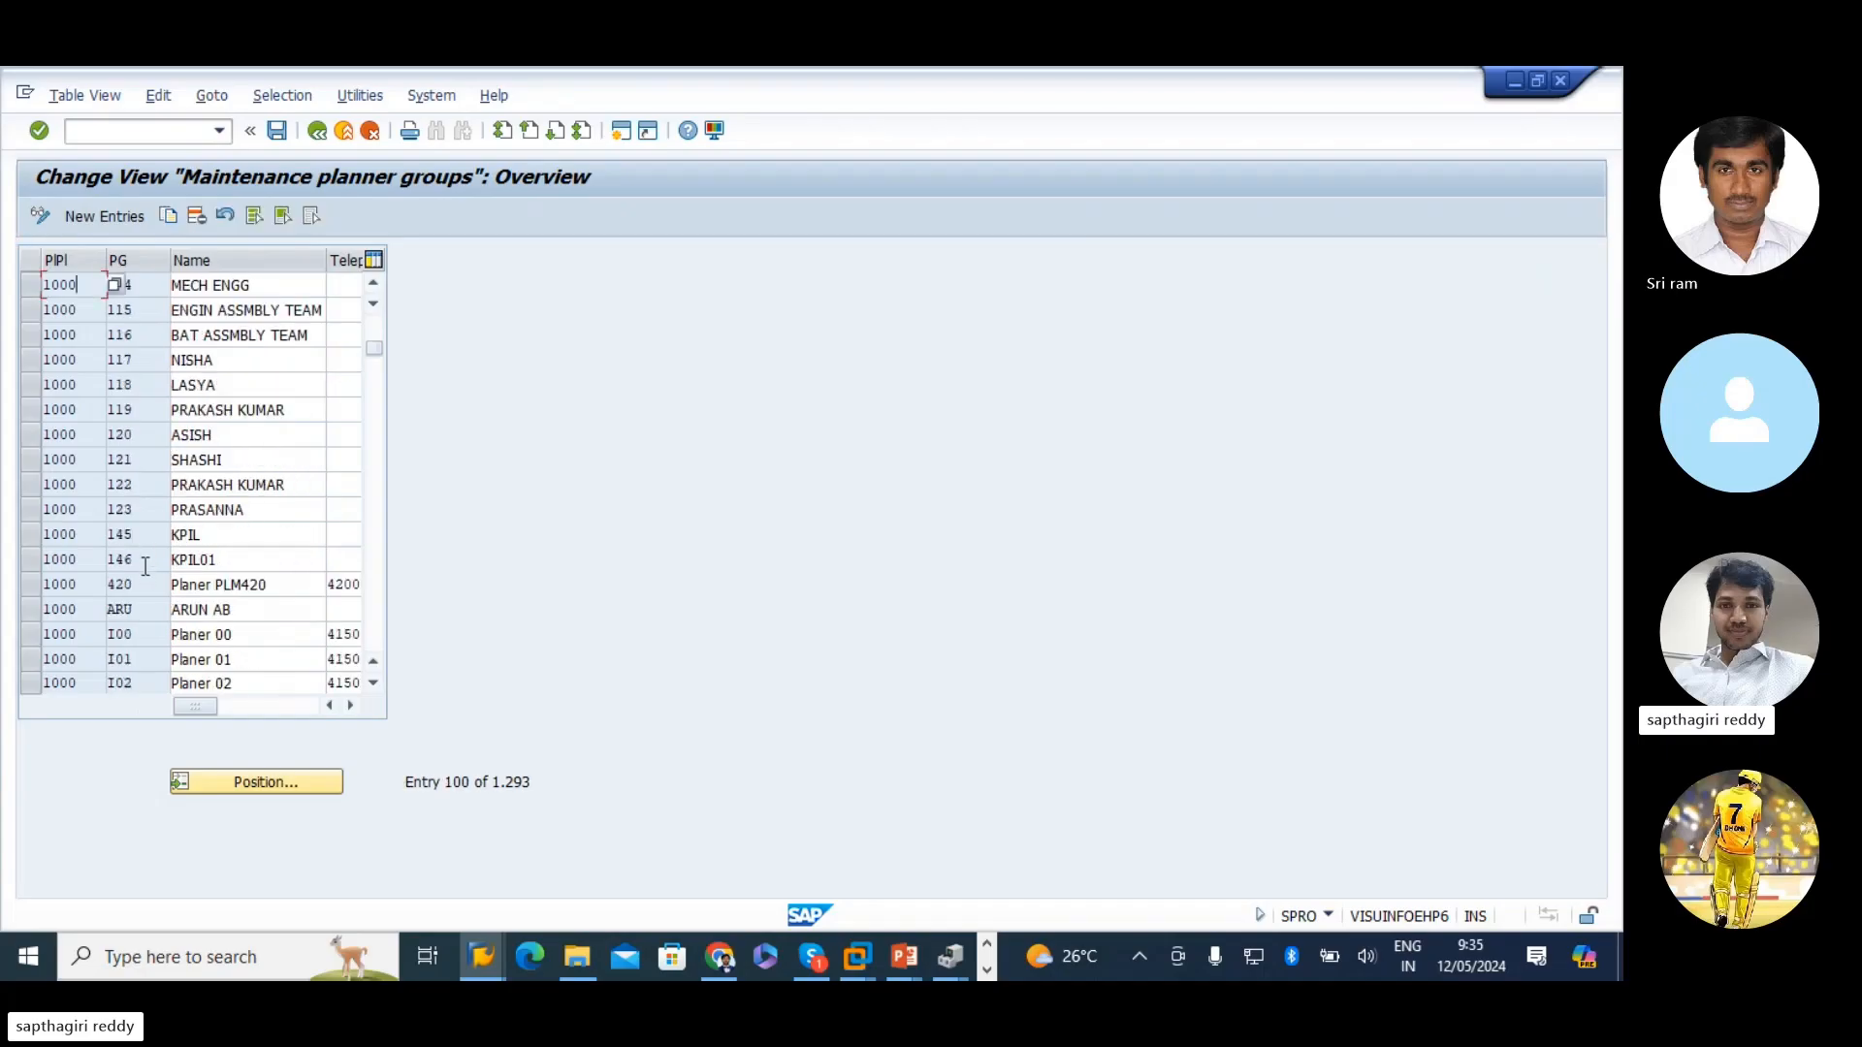
double_click(120, 509)
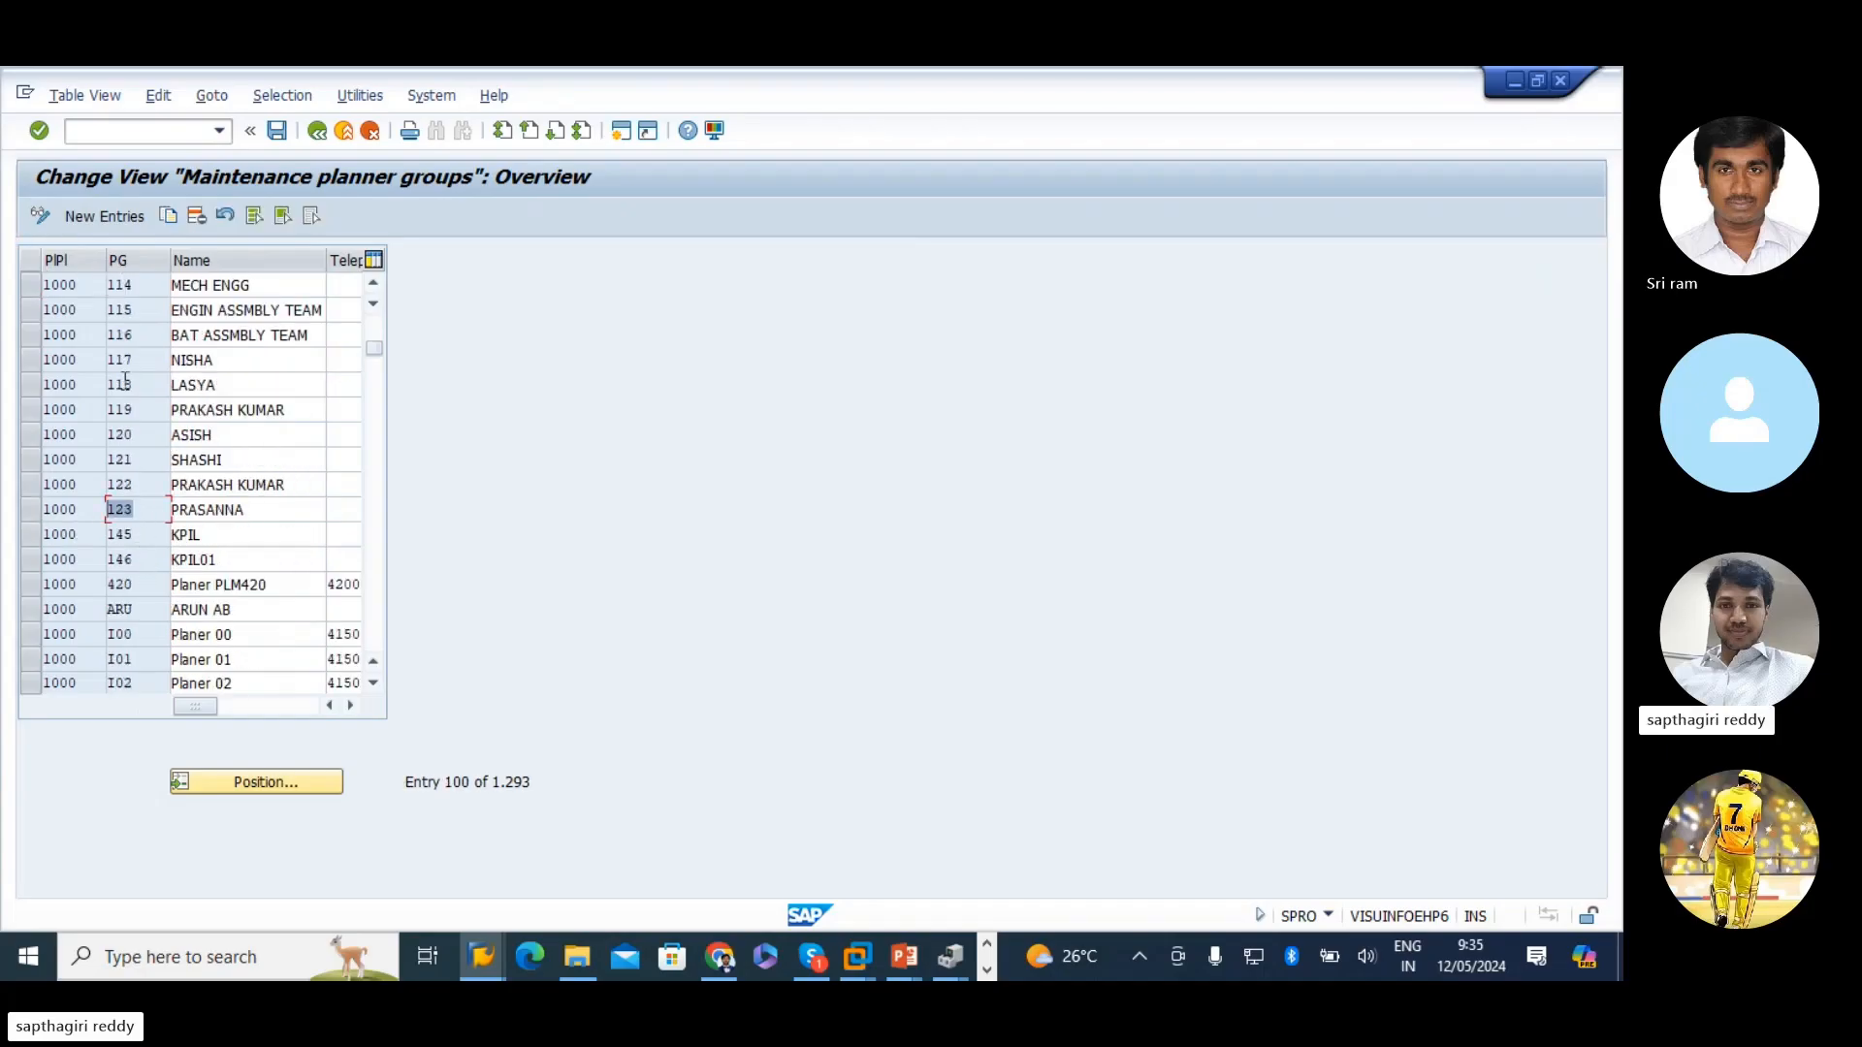
- Create a new entry for planner group 124 in planning plant 1000 and enter the planner's name
click(97, 219)
text(1000)
key(Tab)
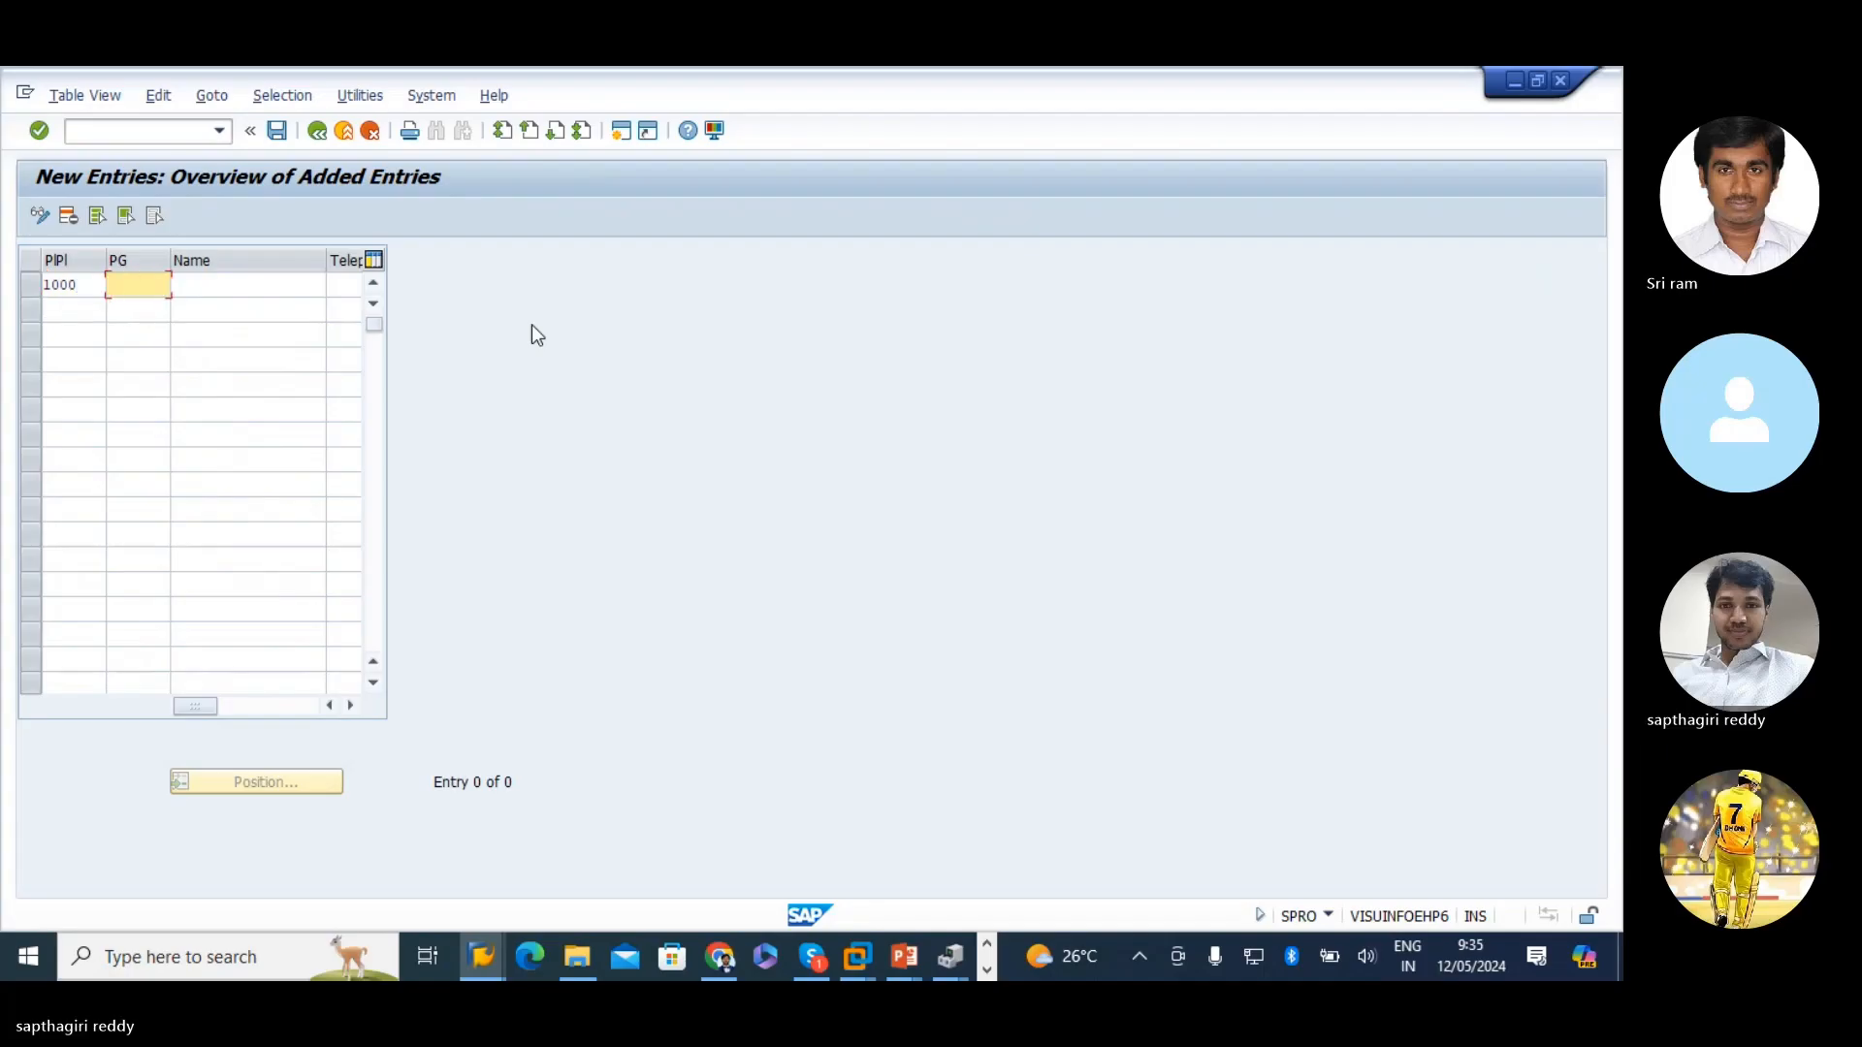
text(124)
key(Tab)
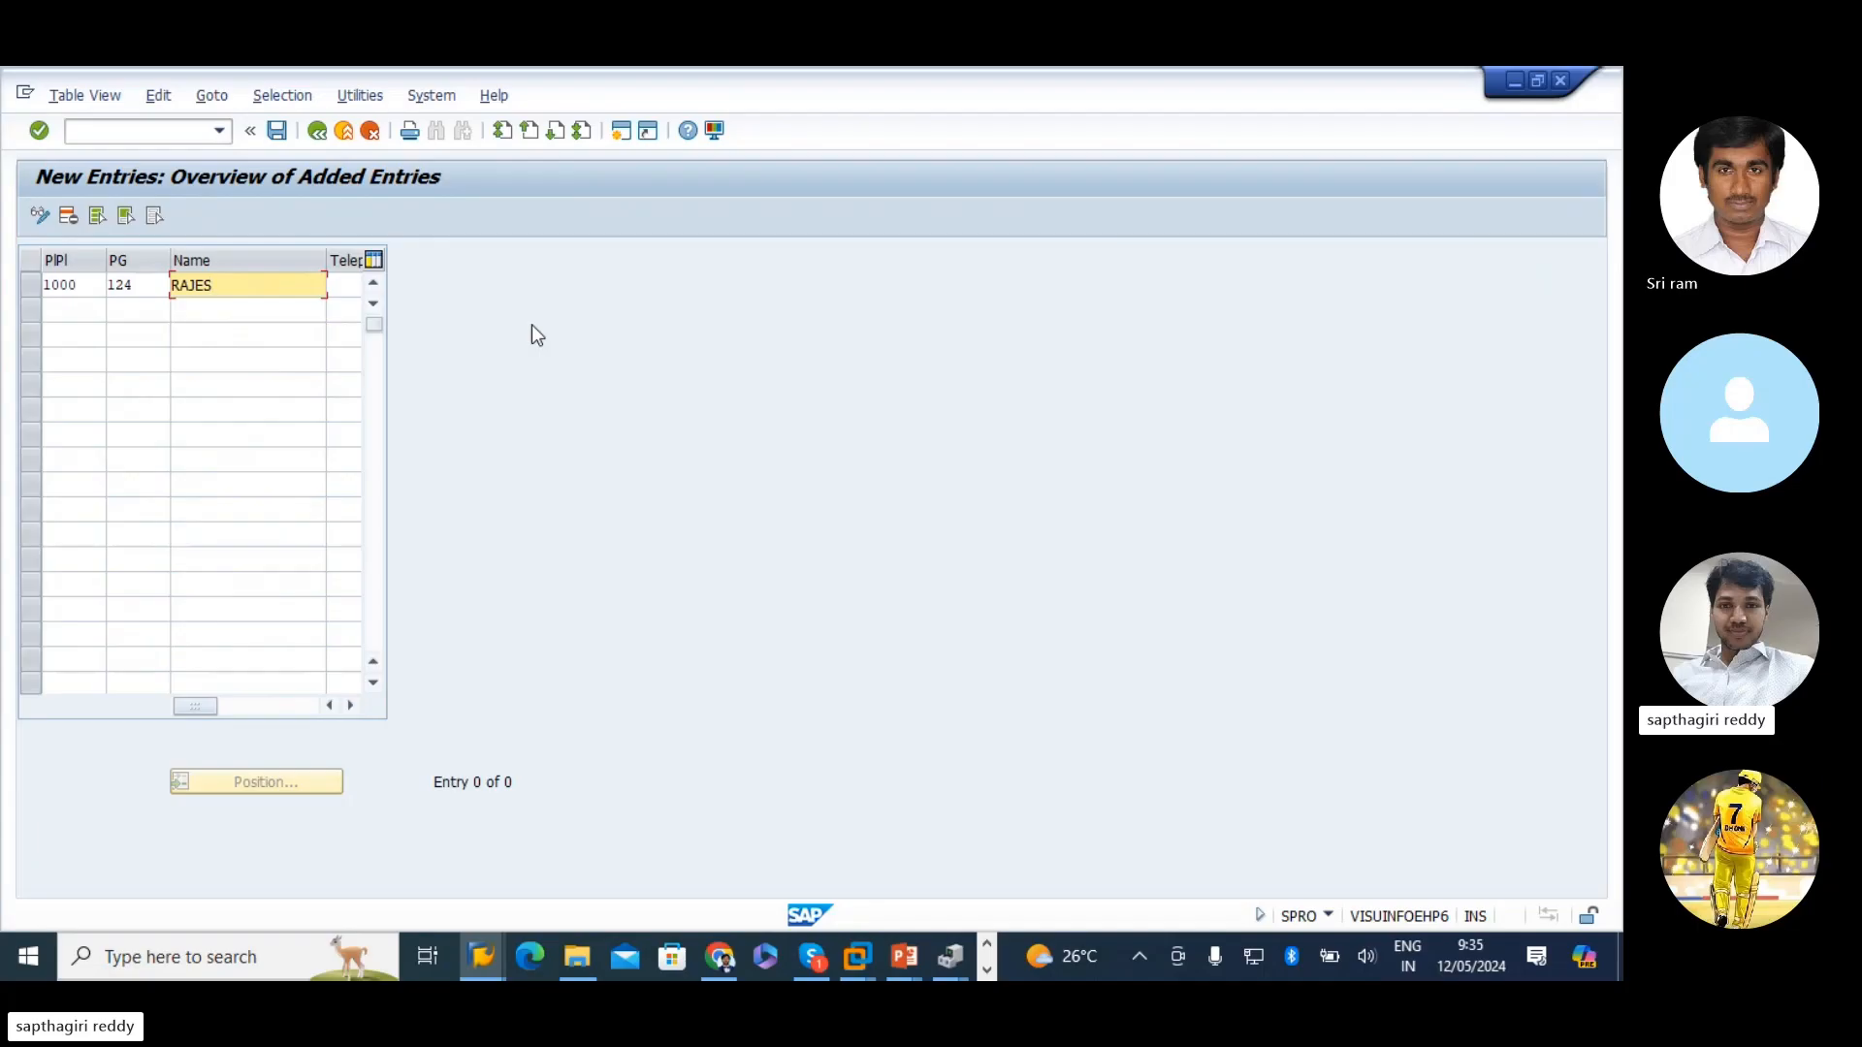
key(Down)
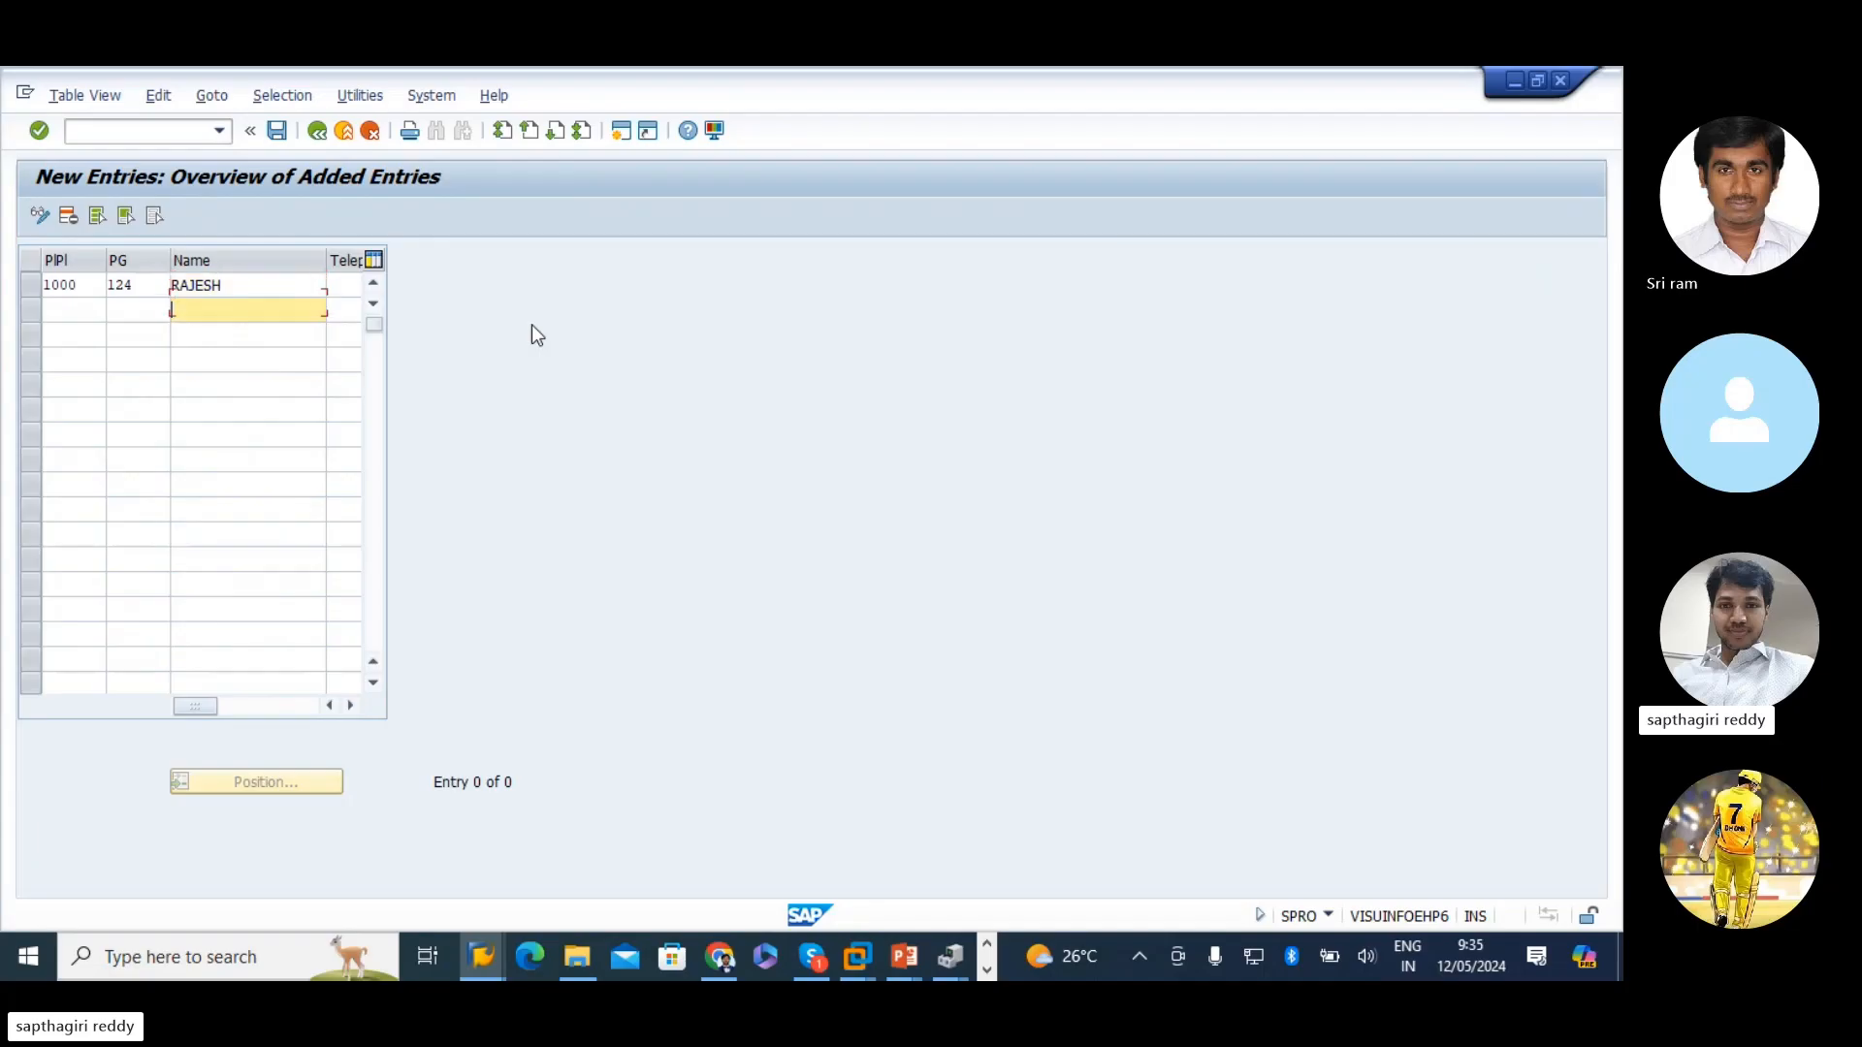
- Add planner group 125 for planning plant 1000 with the planner's name and save the new entries under customizing request EH6K900084
click(89, 311)
text(1000)
key(Tab)
text(125)
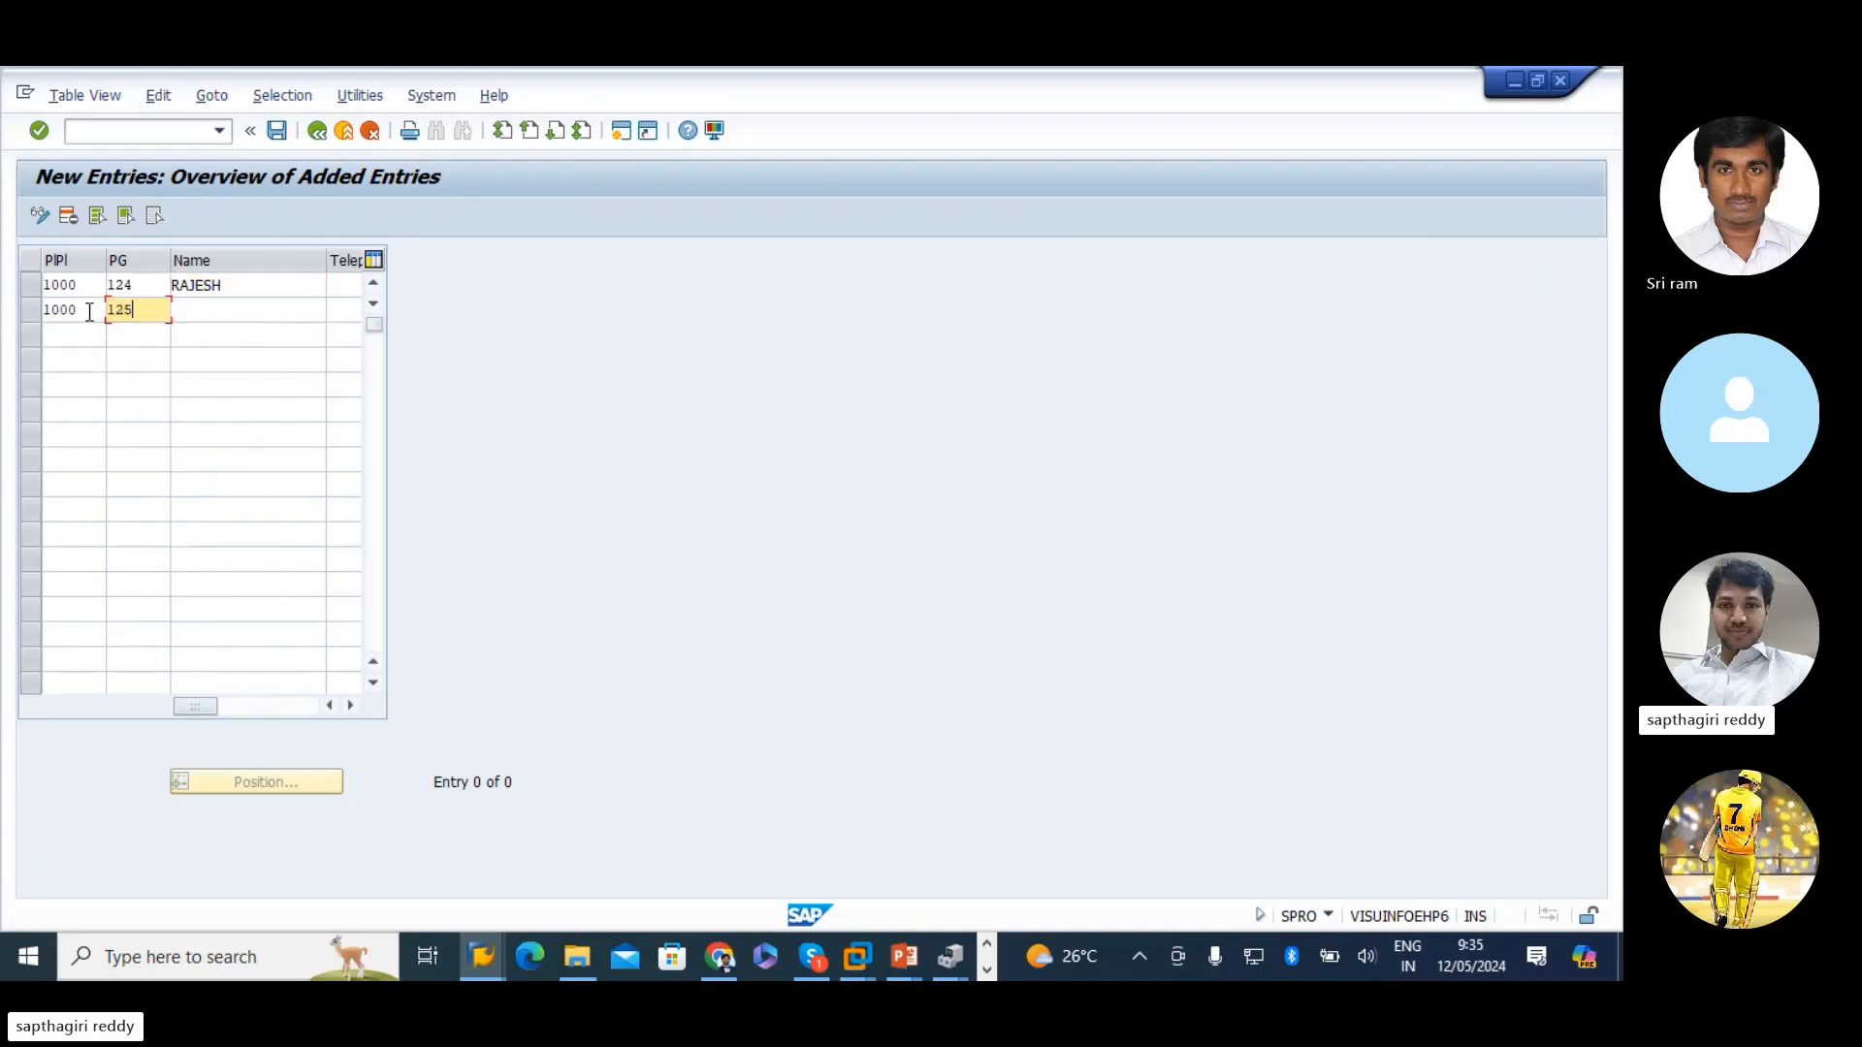
key(Tab)
text(SAIRA)
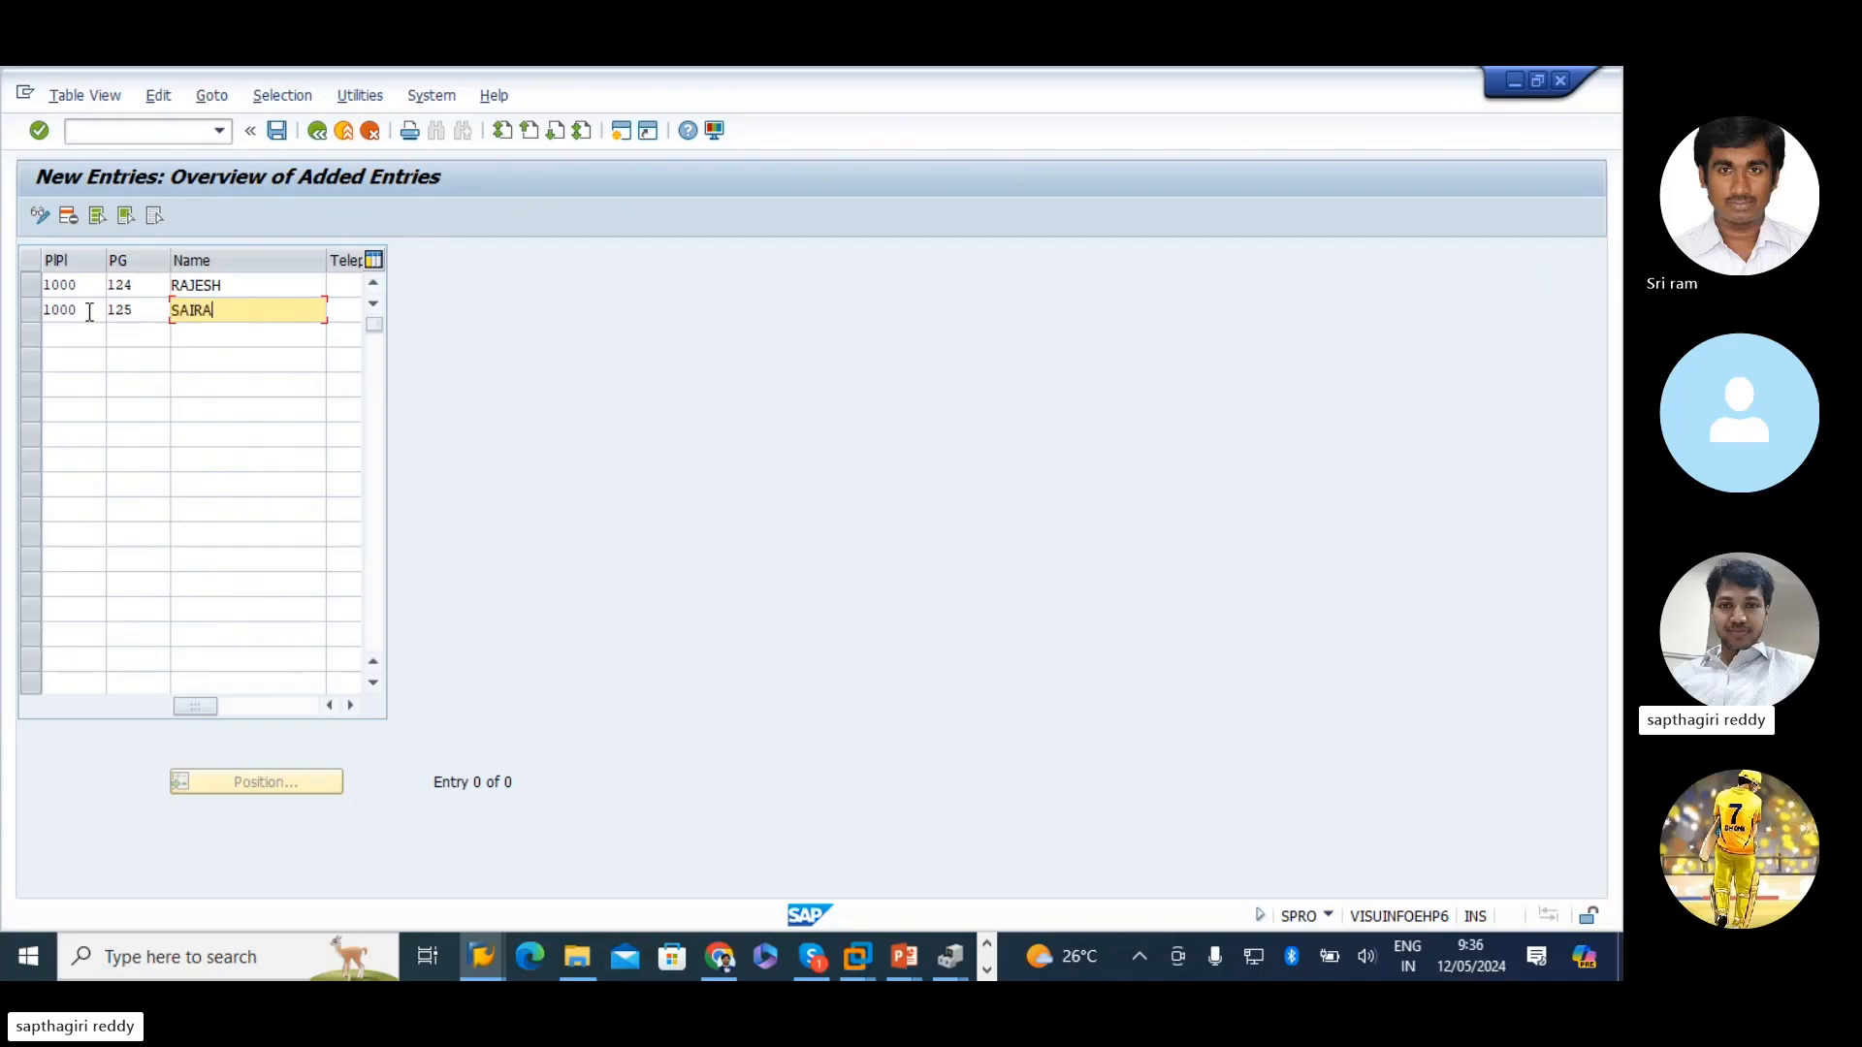
text(M)
key(BackSpace)
key(BackSpace)
key(BackSpace)
key(BackSpace)
key(BackSpace)
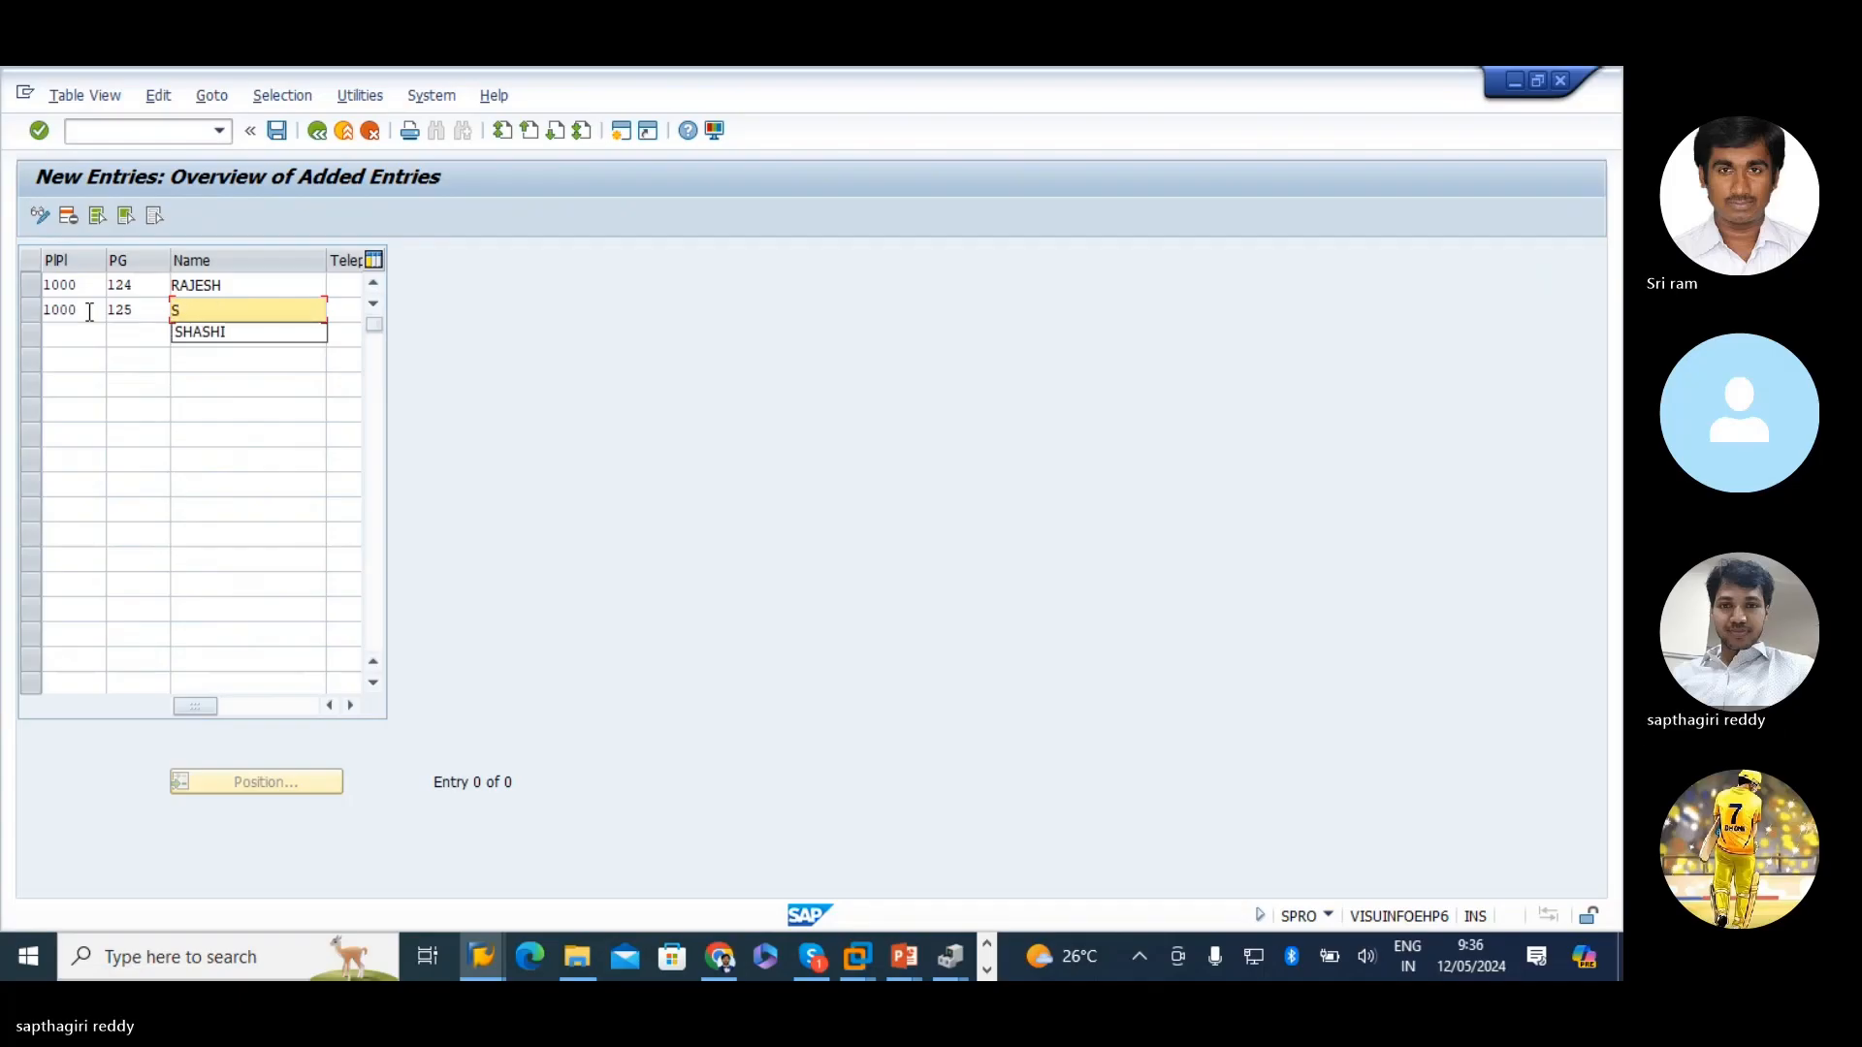
text(RIRAM)
key(Return)
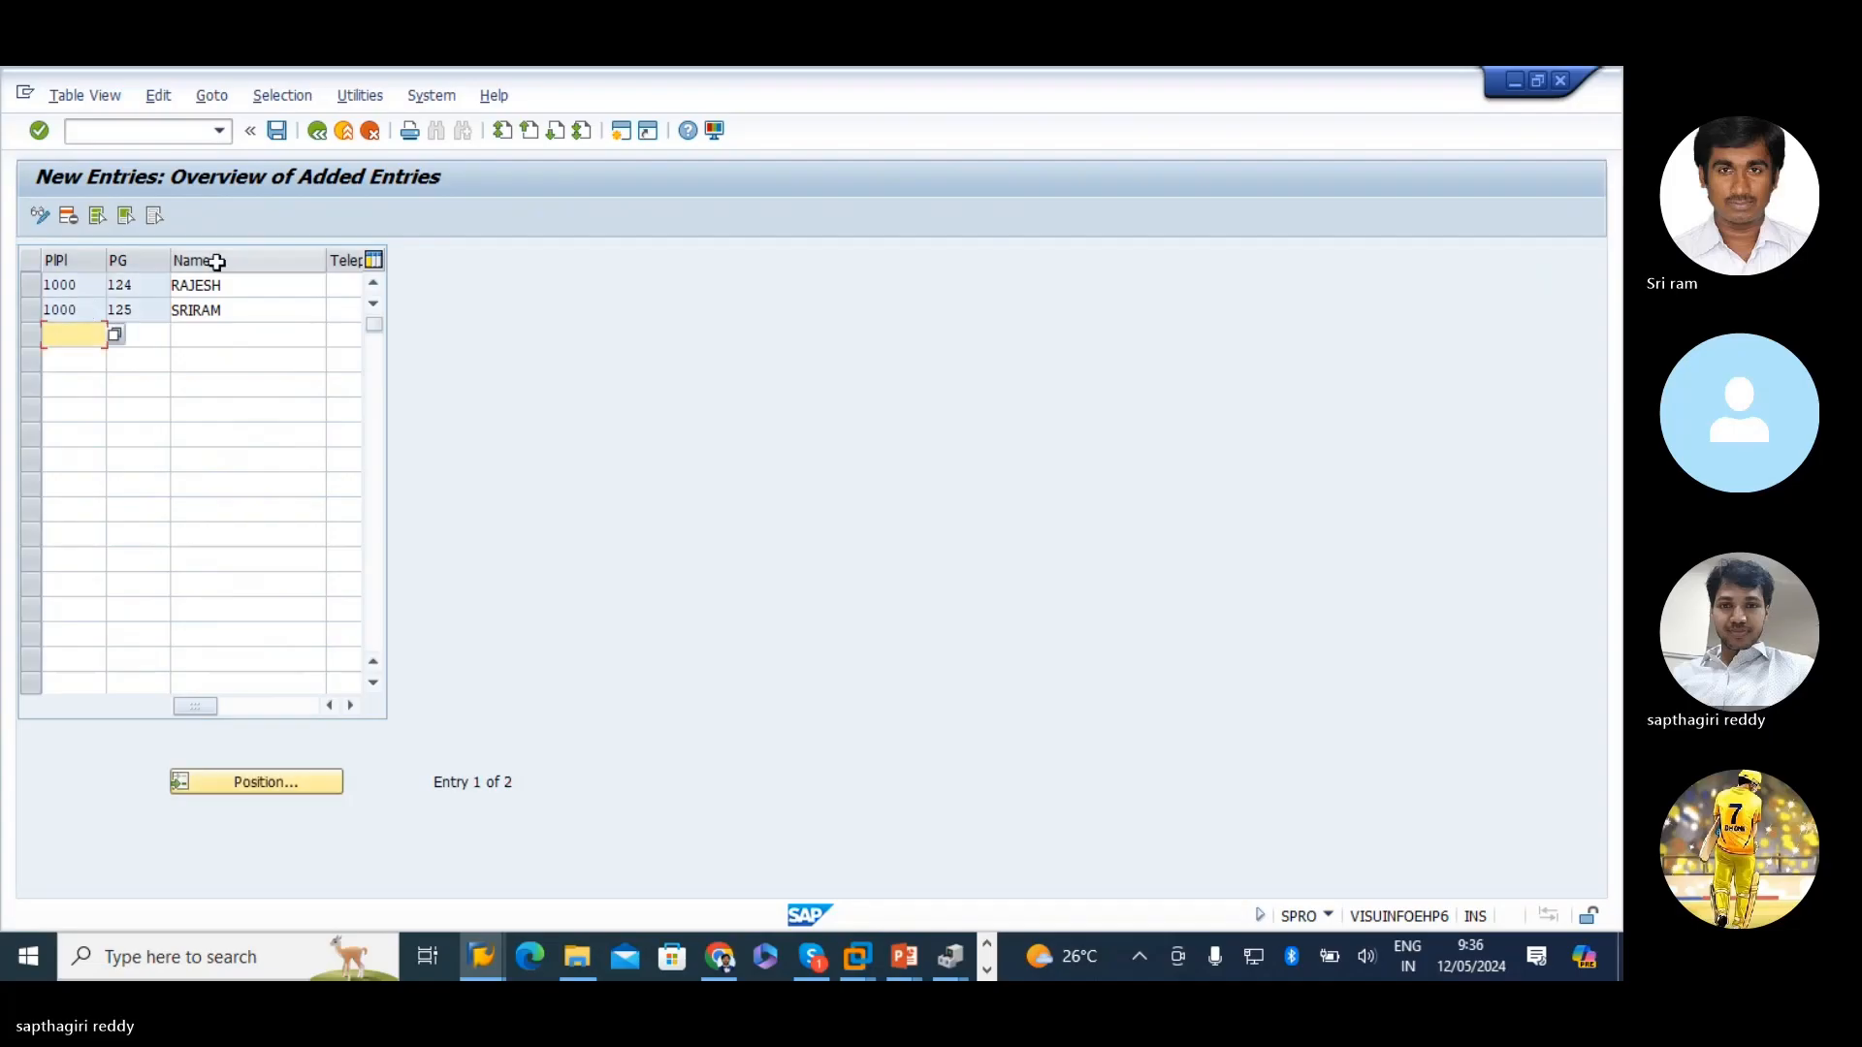
click(277, 132)
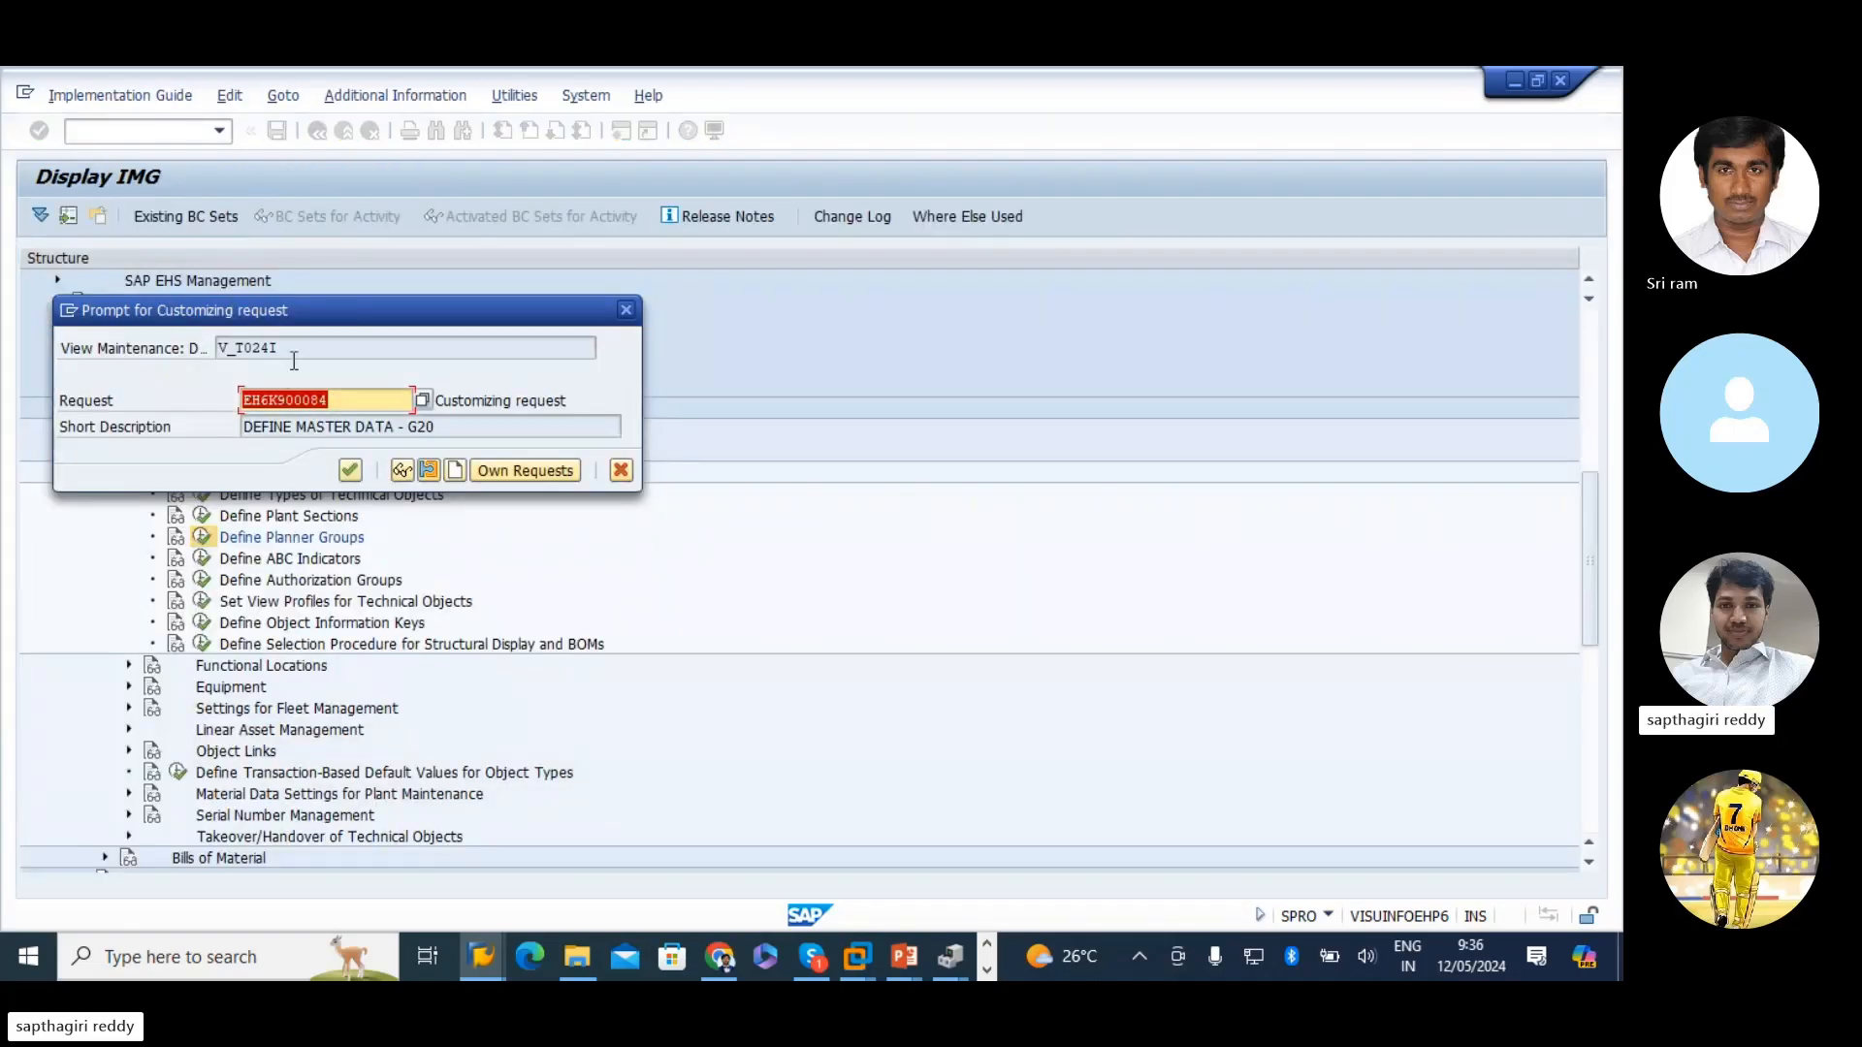
click(350, 470)
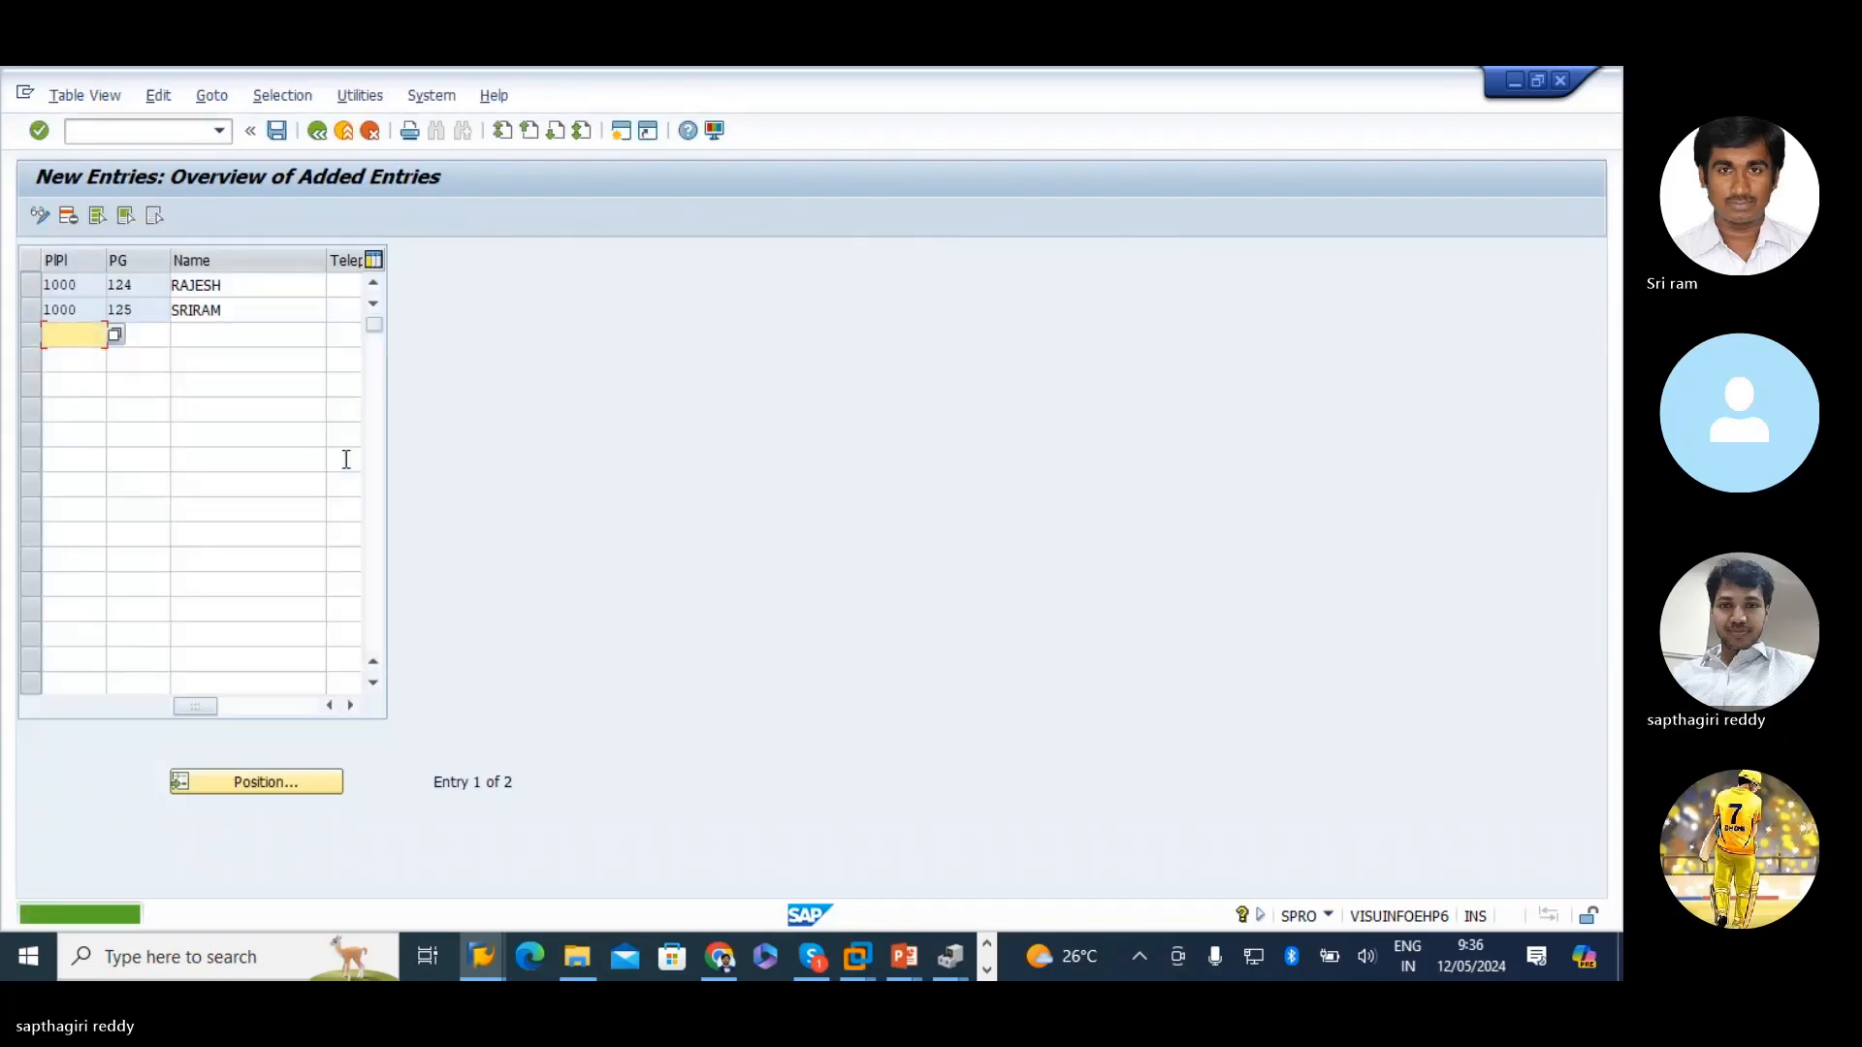
- Return to the CONVEYOR - 01 functional location and assign planner group 124 in its organization data
key(alt+Tab)
key(Tab)
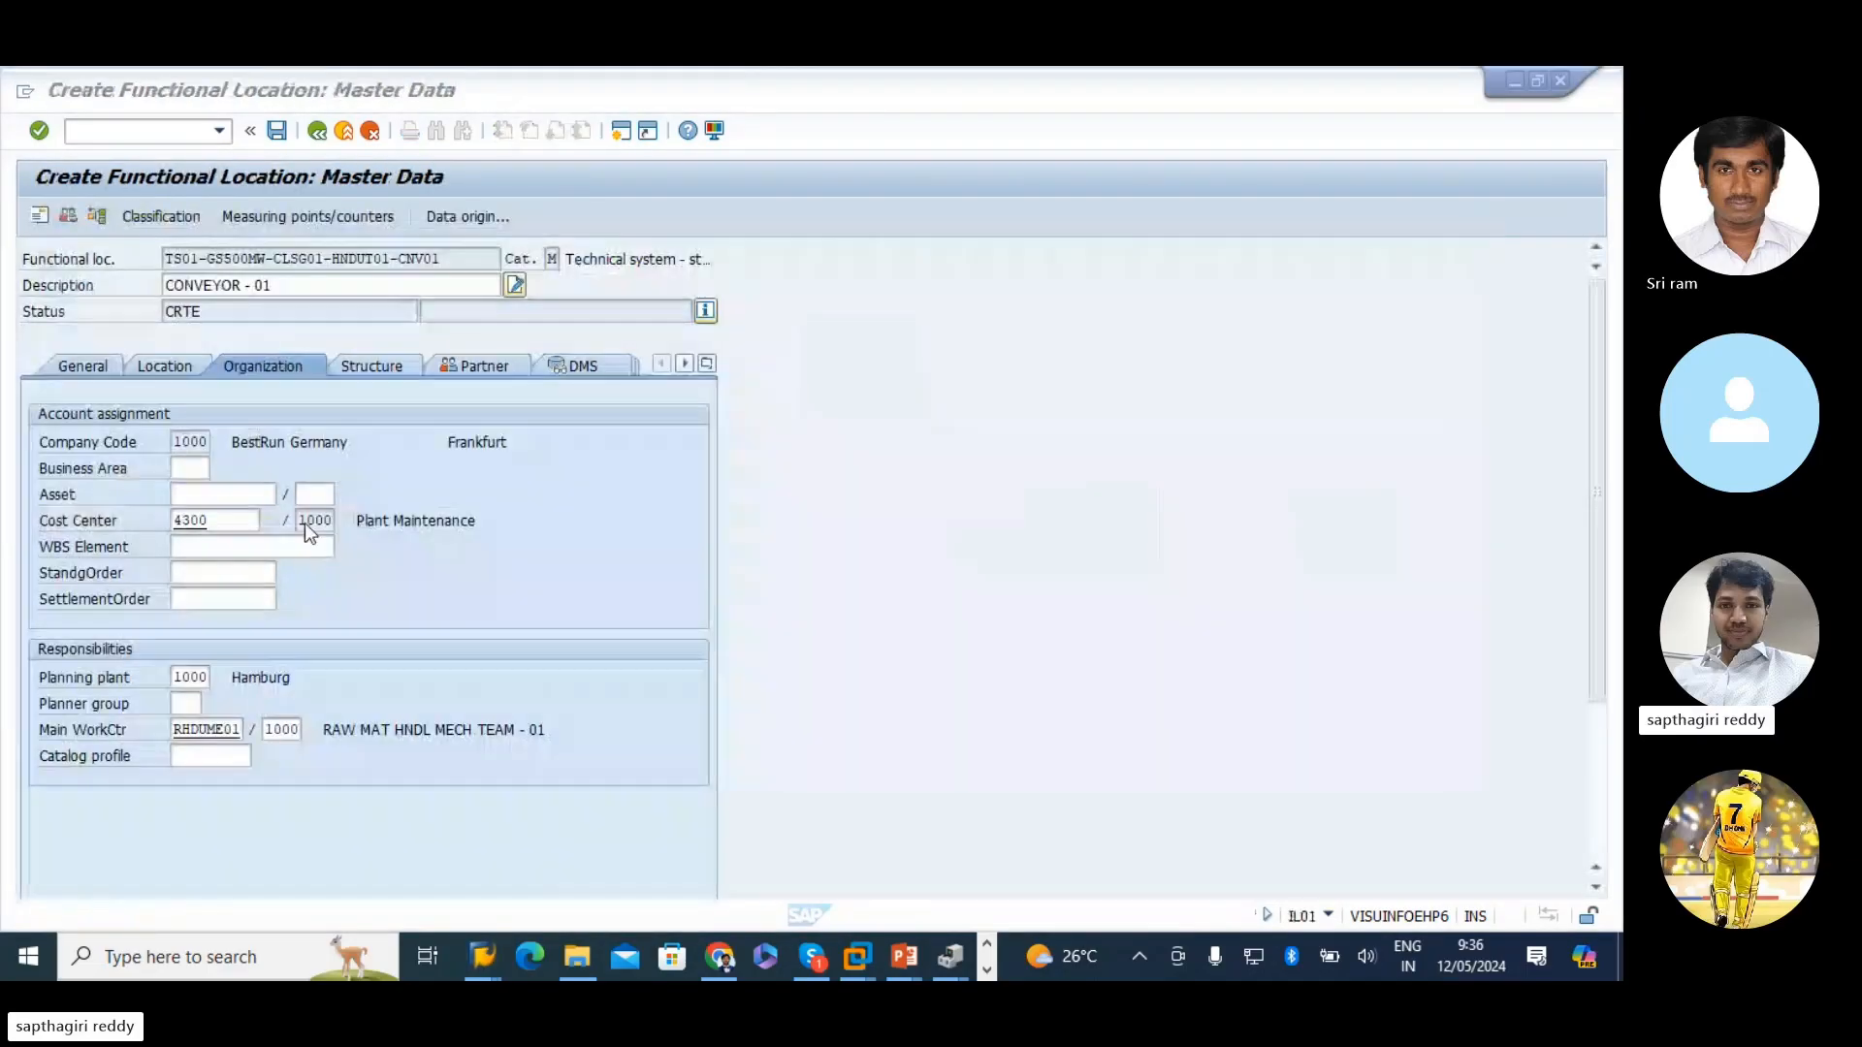
text(124)
key(Return)
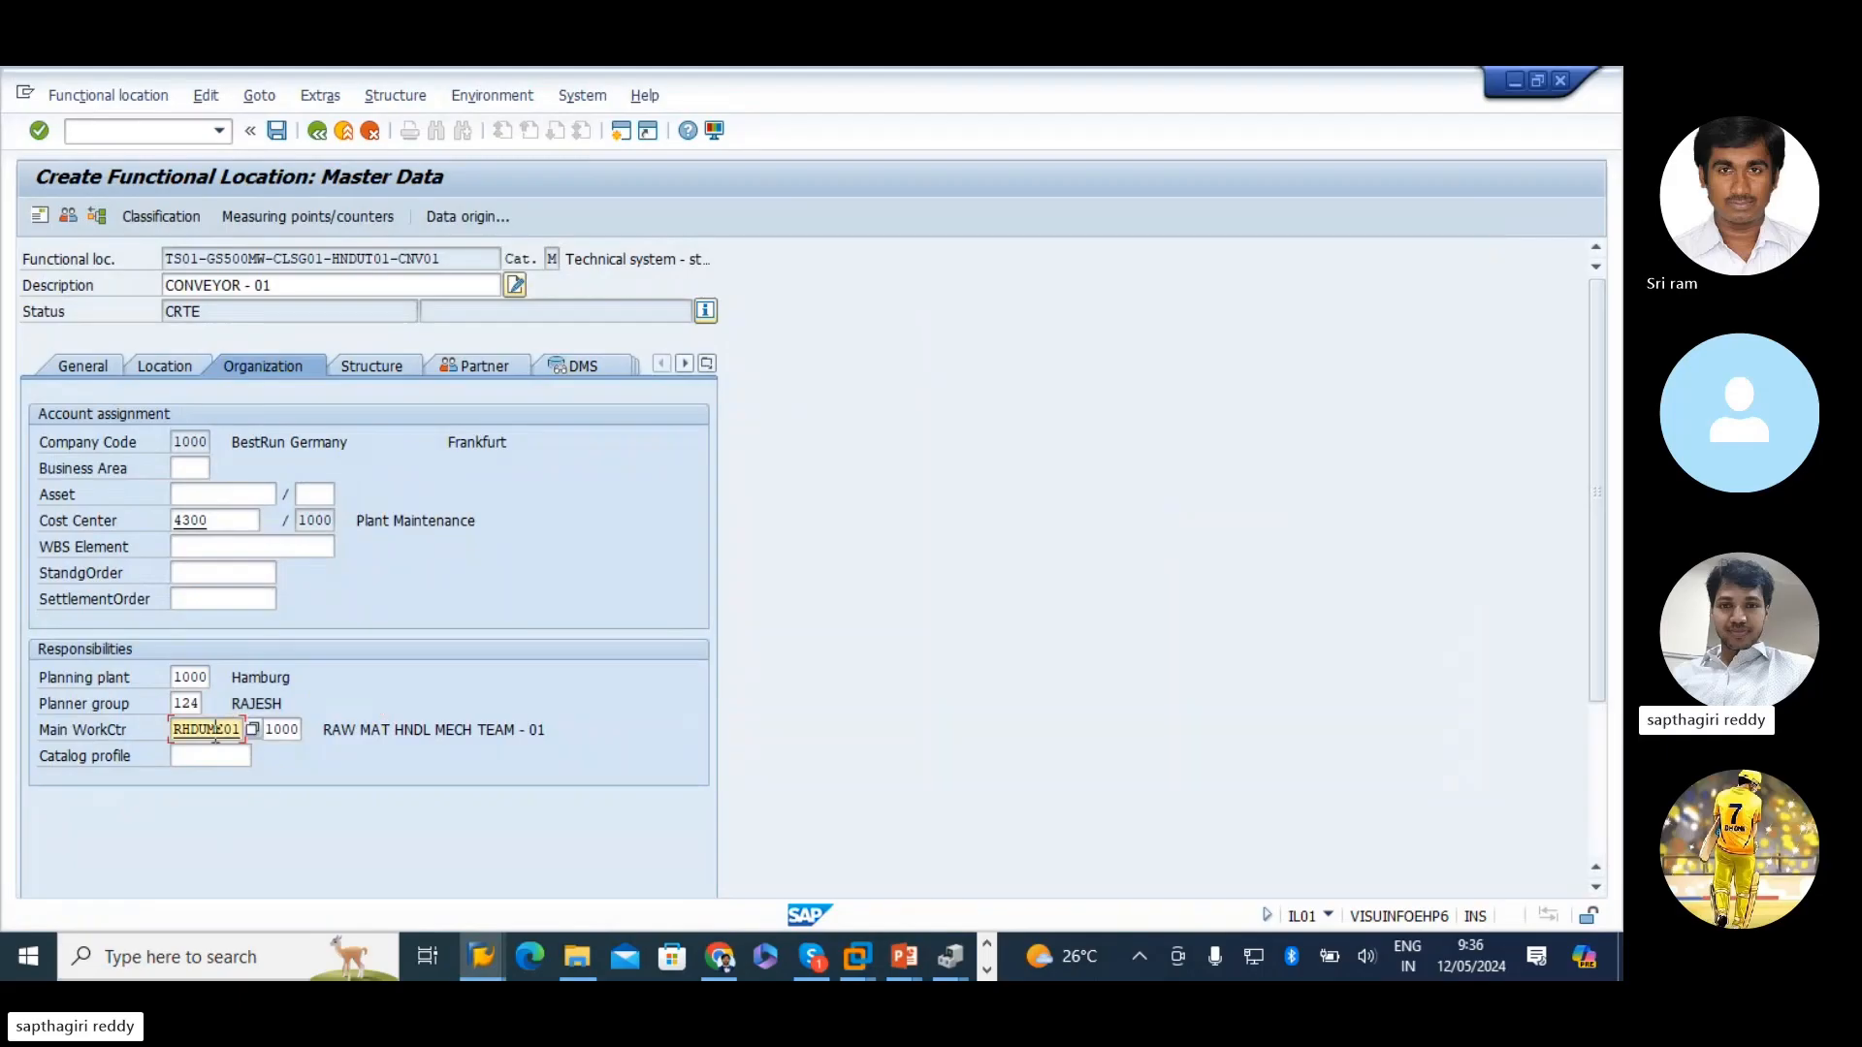
click(212, 756)
- Recheck the general, location and organization data of CONVEYOR - 01 and set its position in the structure data to 5
click(103, 369)
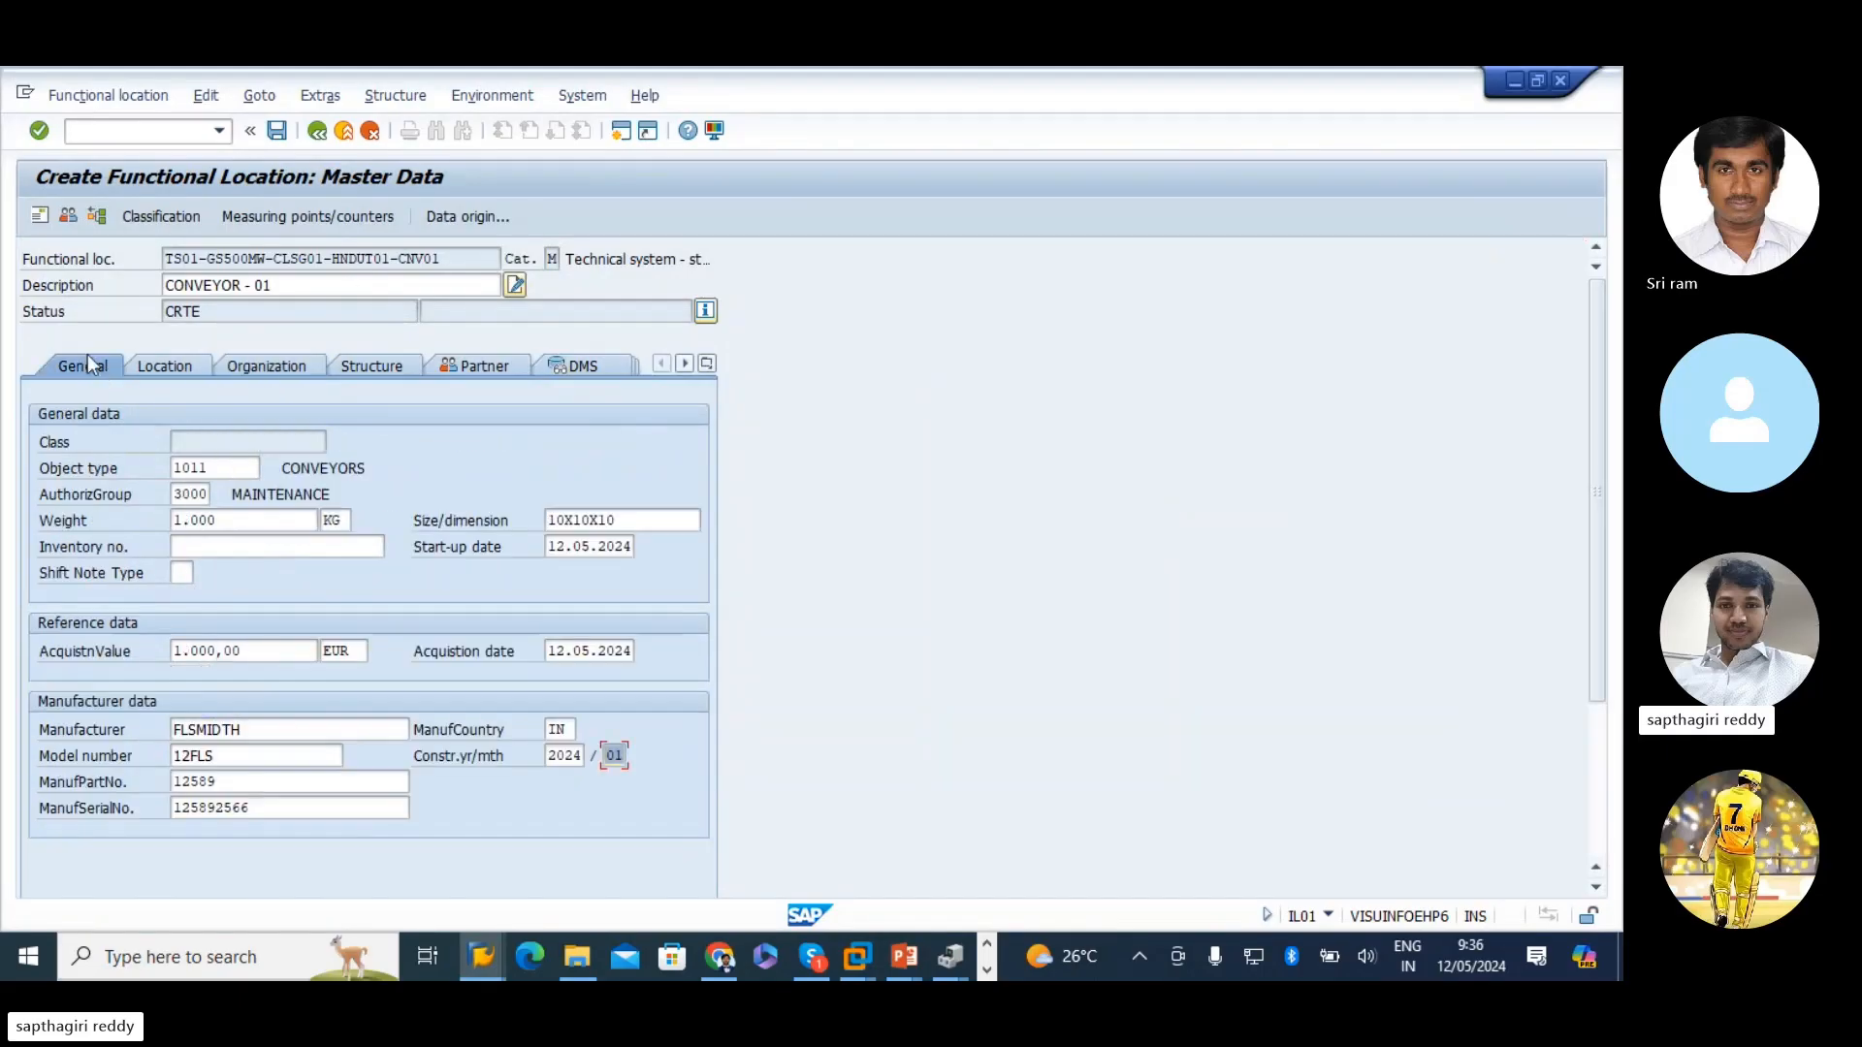
click(171, 364)
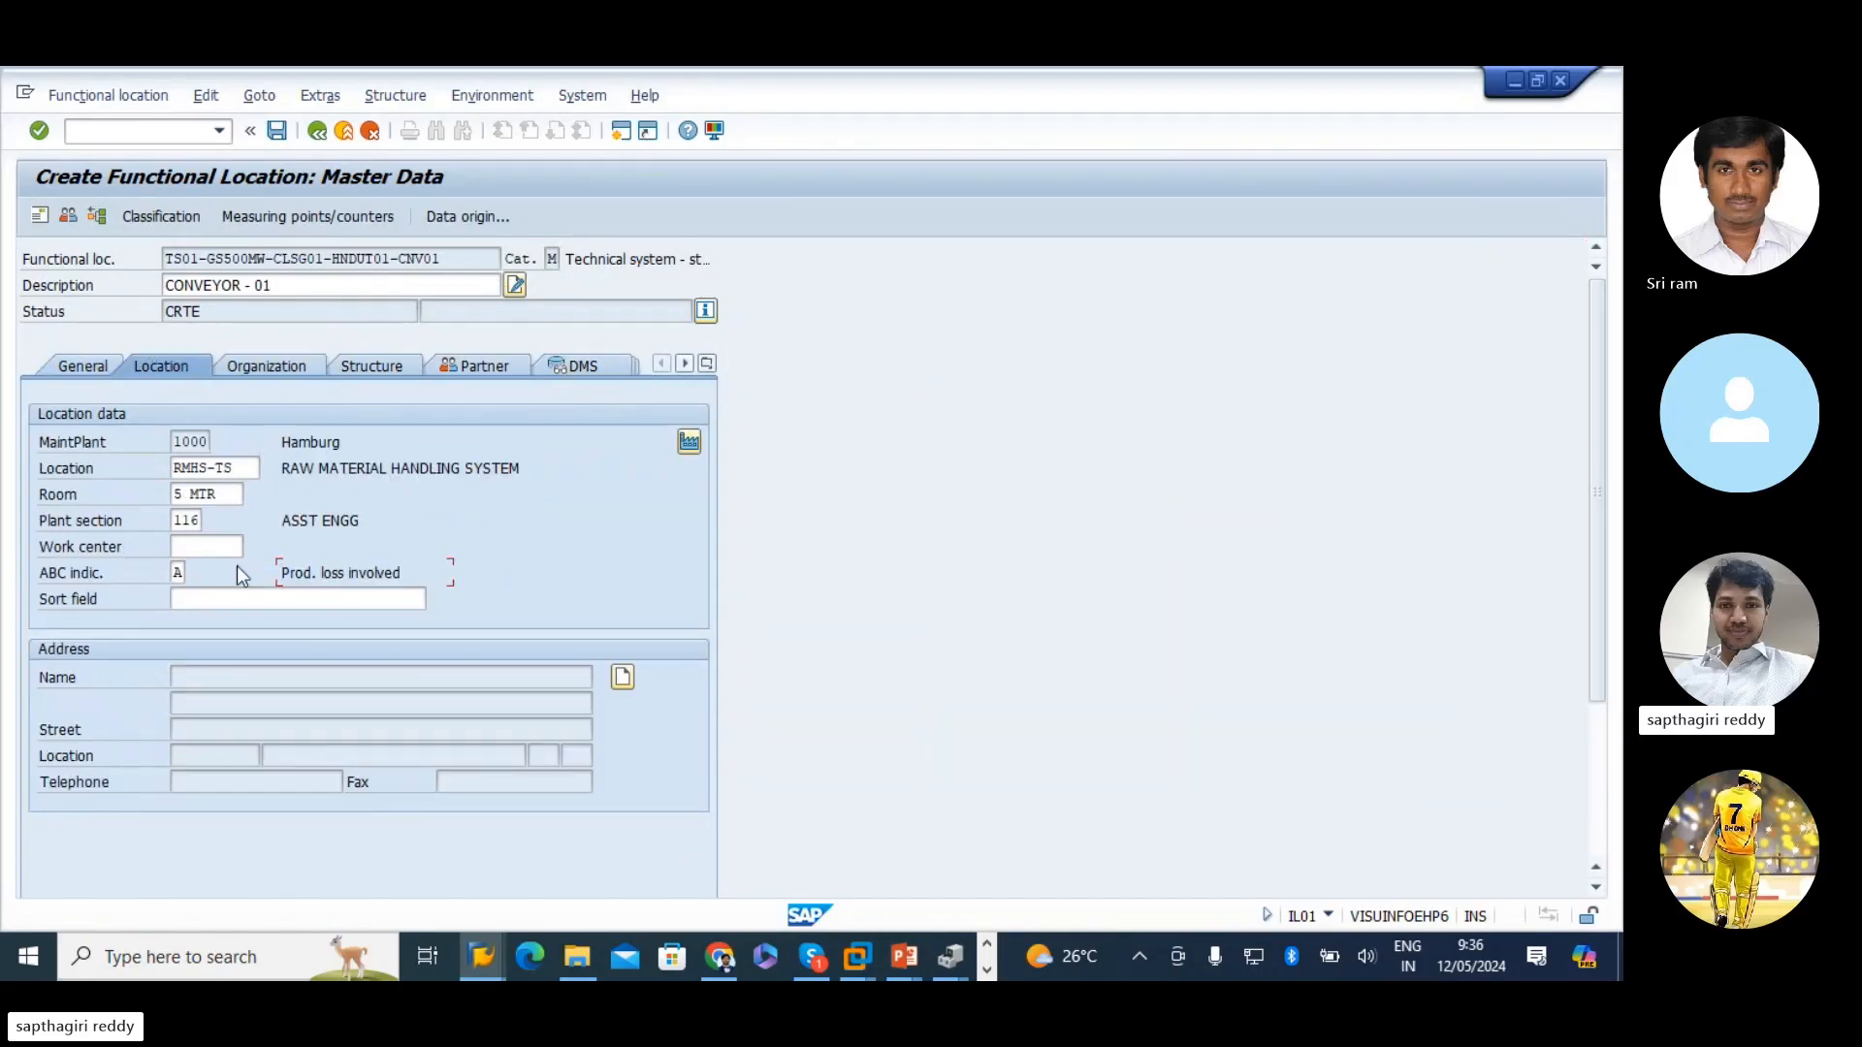
click(285, 370)
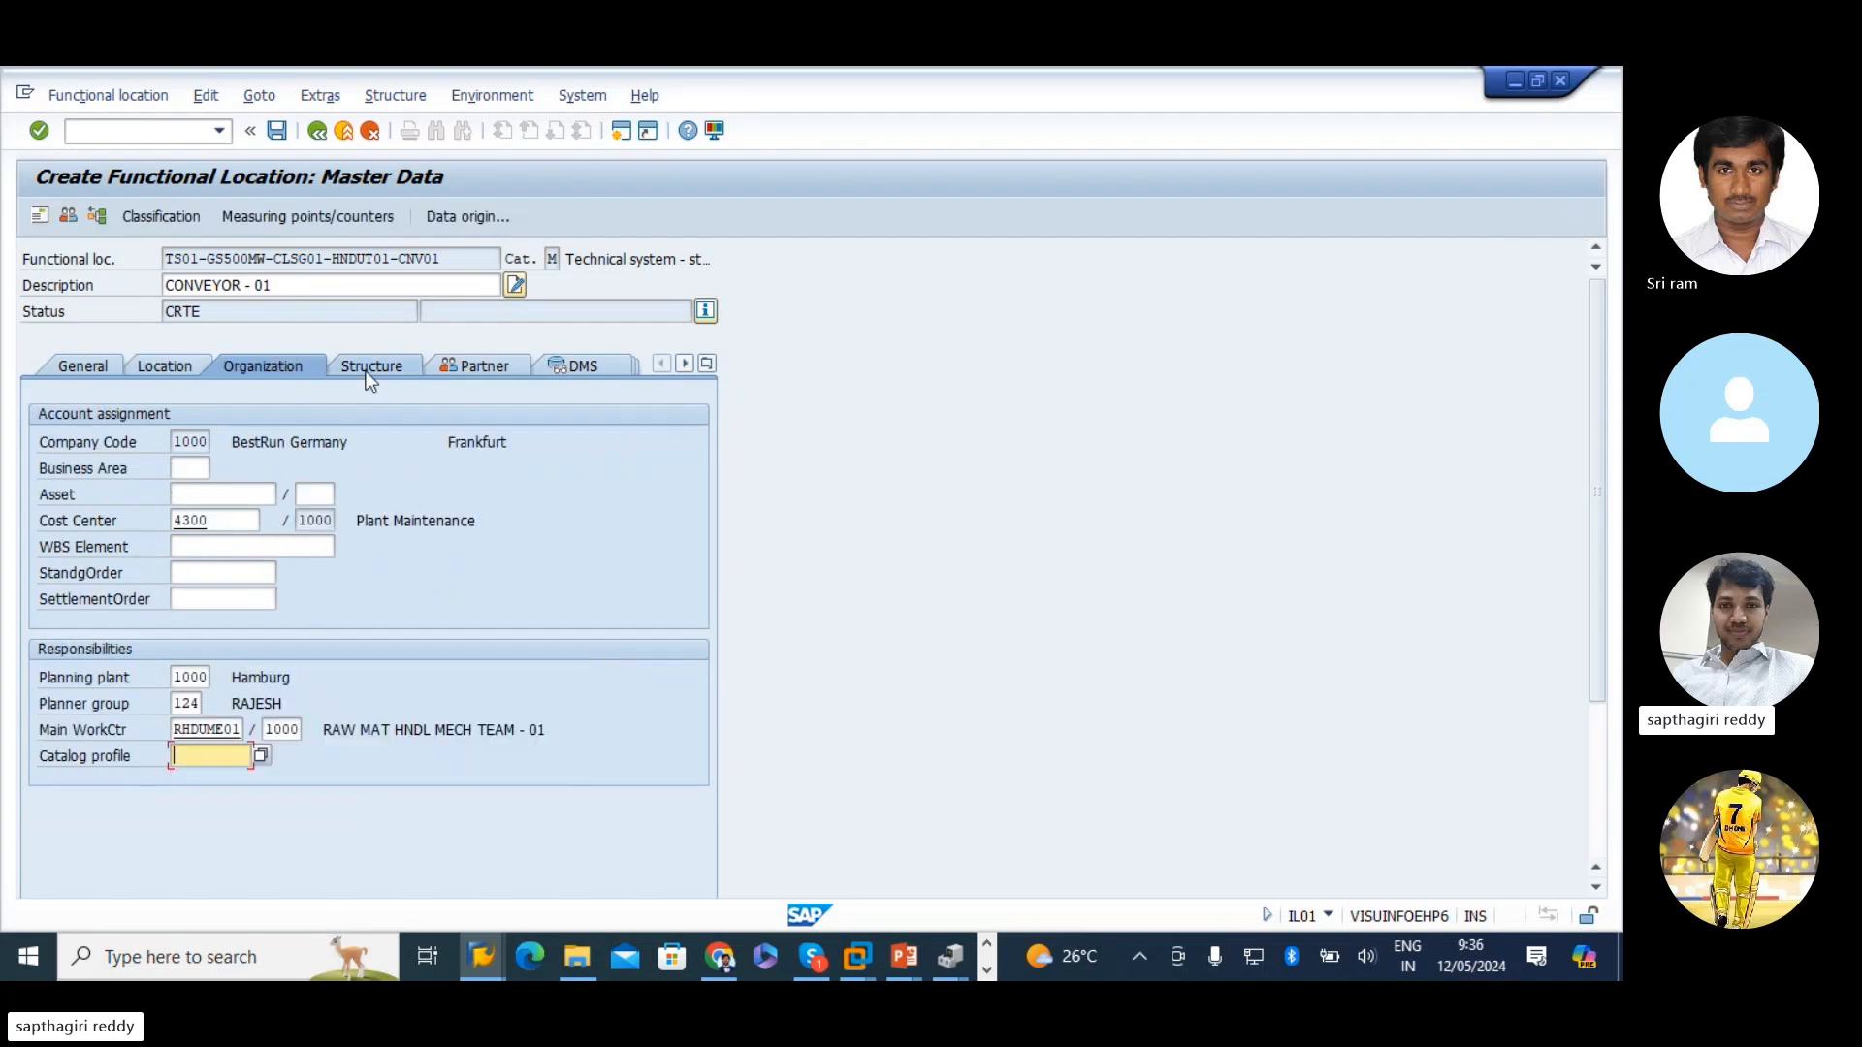
click(369, 369)
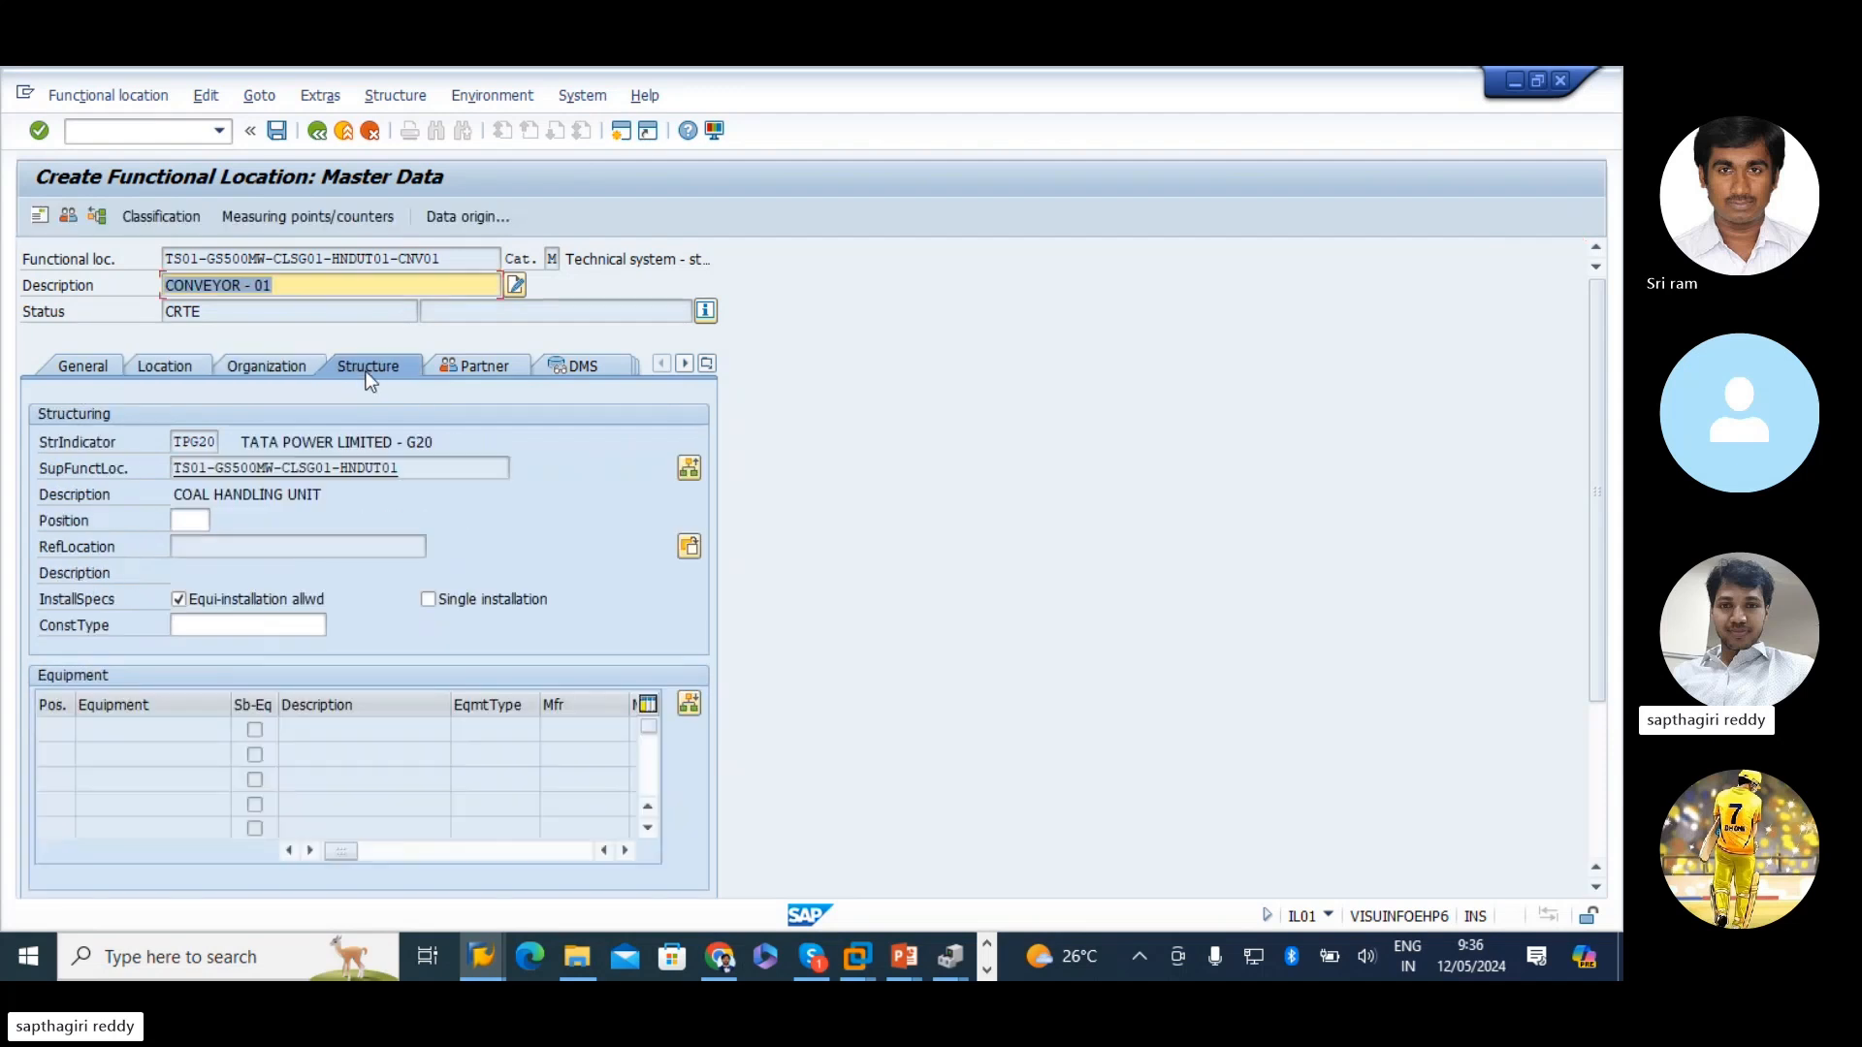
click(179, 522)
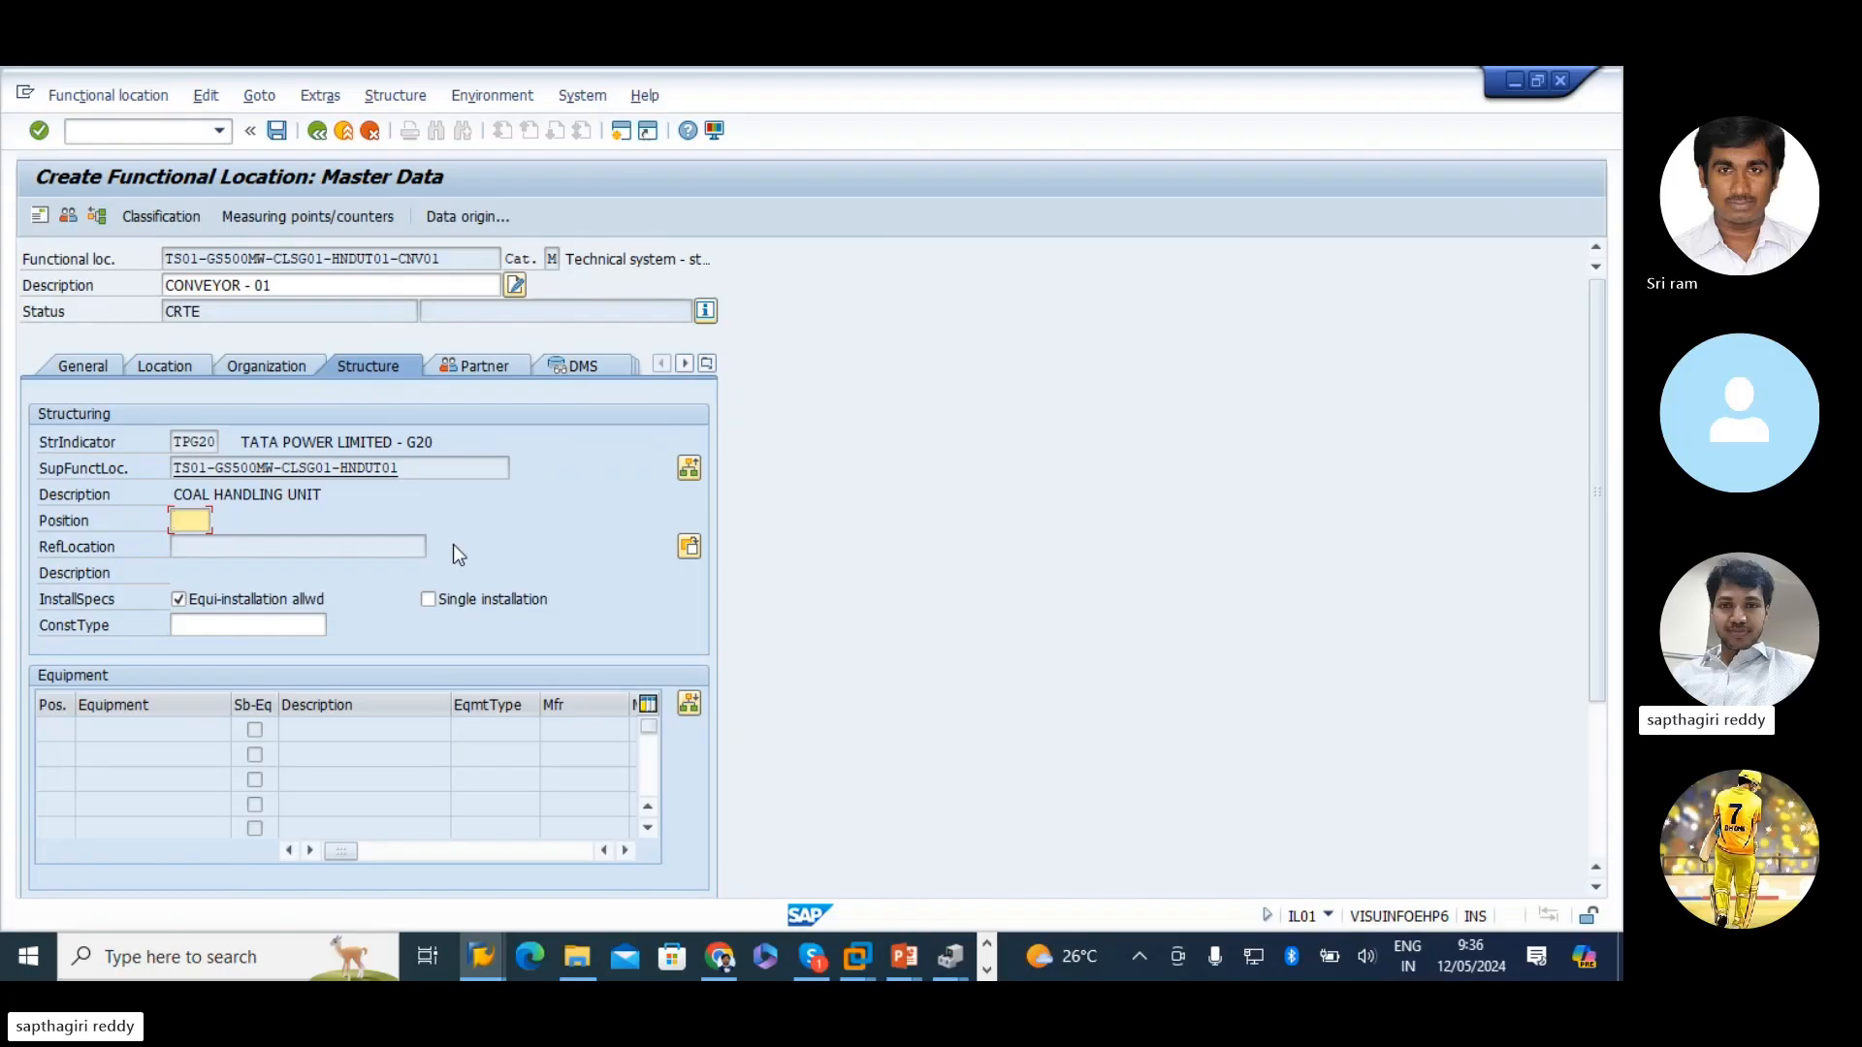
text(5)
- Assign partner 30019873 to CONVEYOR - 01 with the function Department resp
click(474, 365)
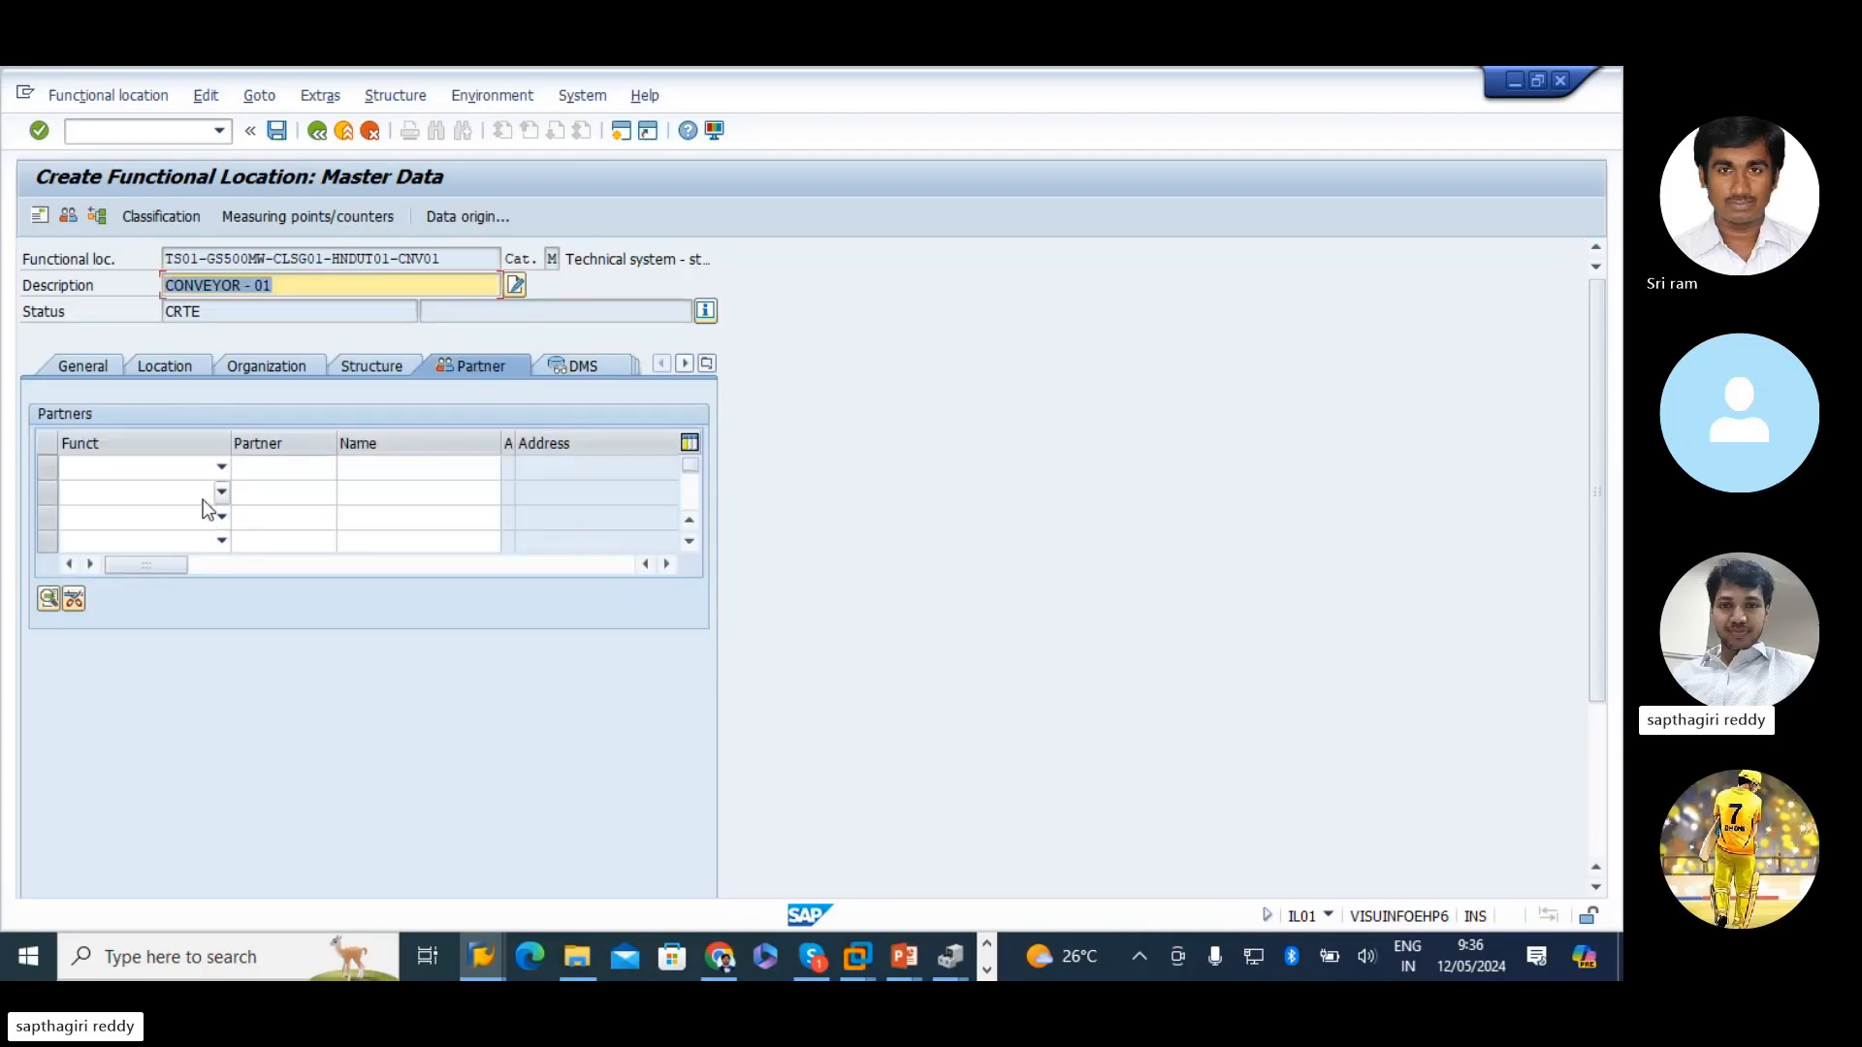
click(222, 468)
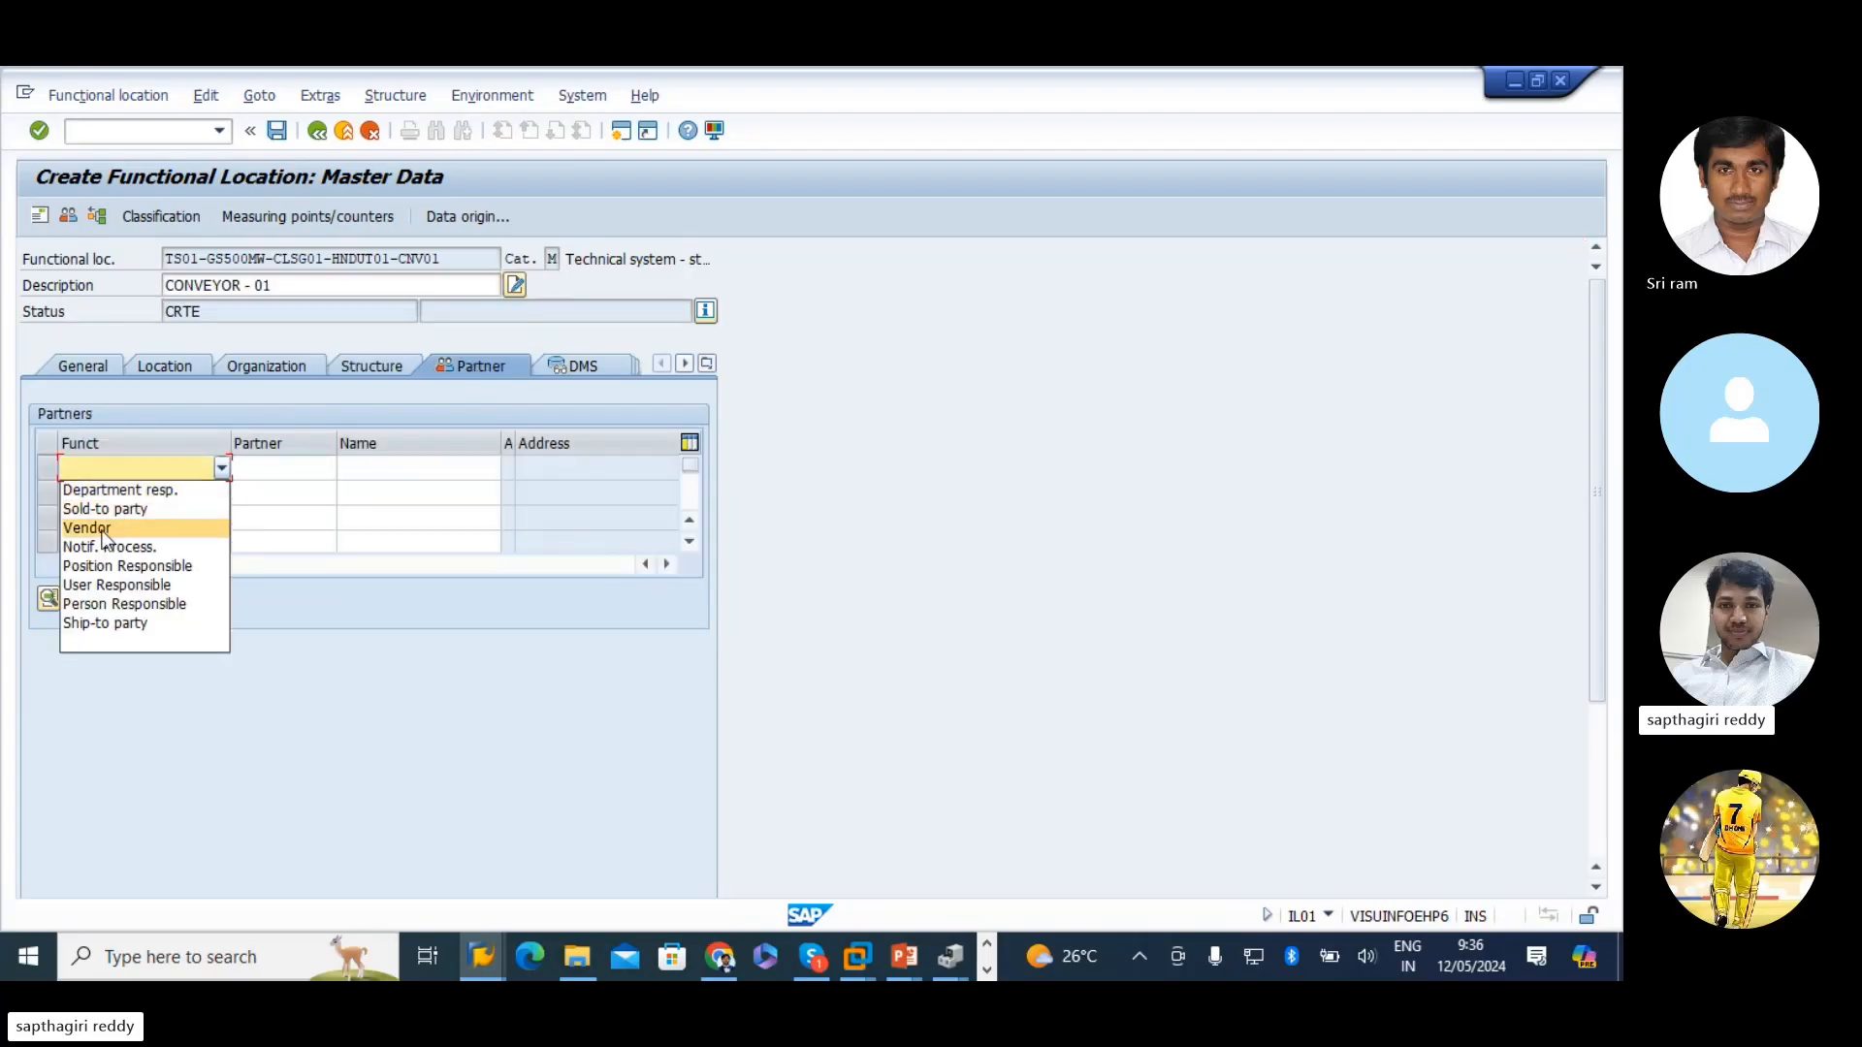
click(142, 491)
click(321, 469)
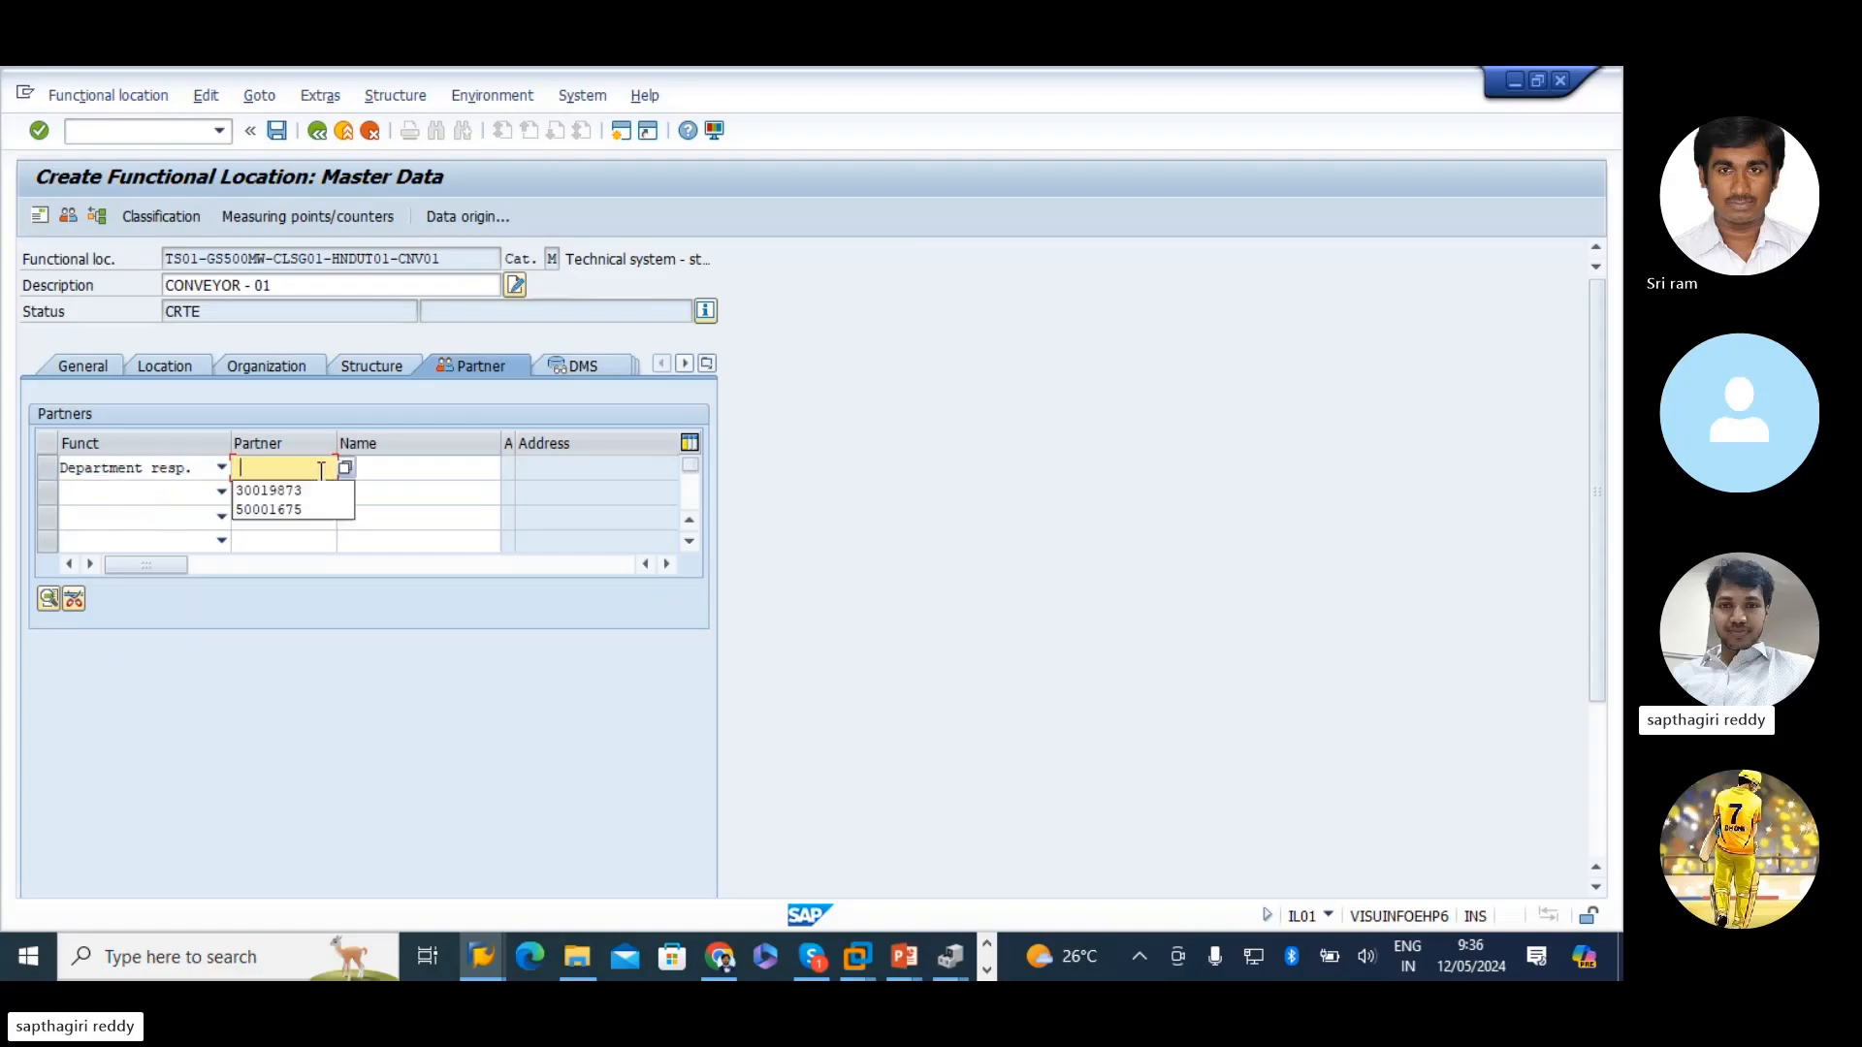
click(289, 490)
key(Return)
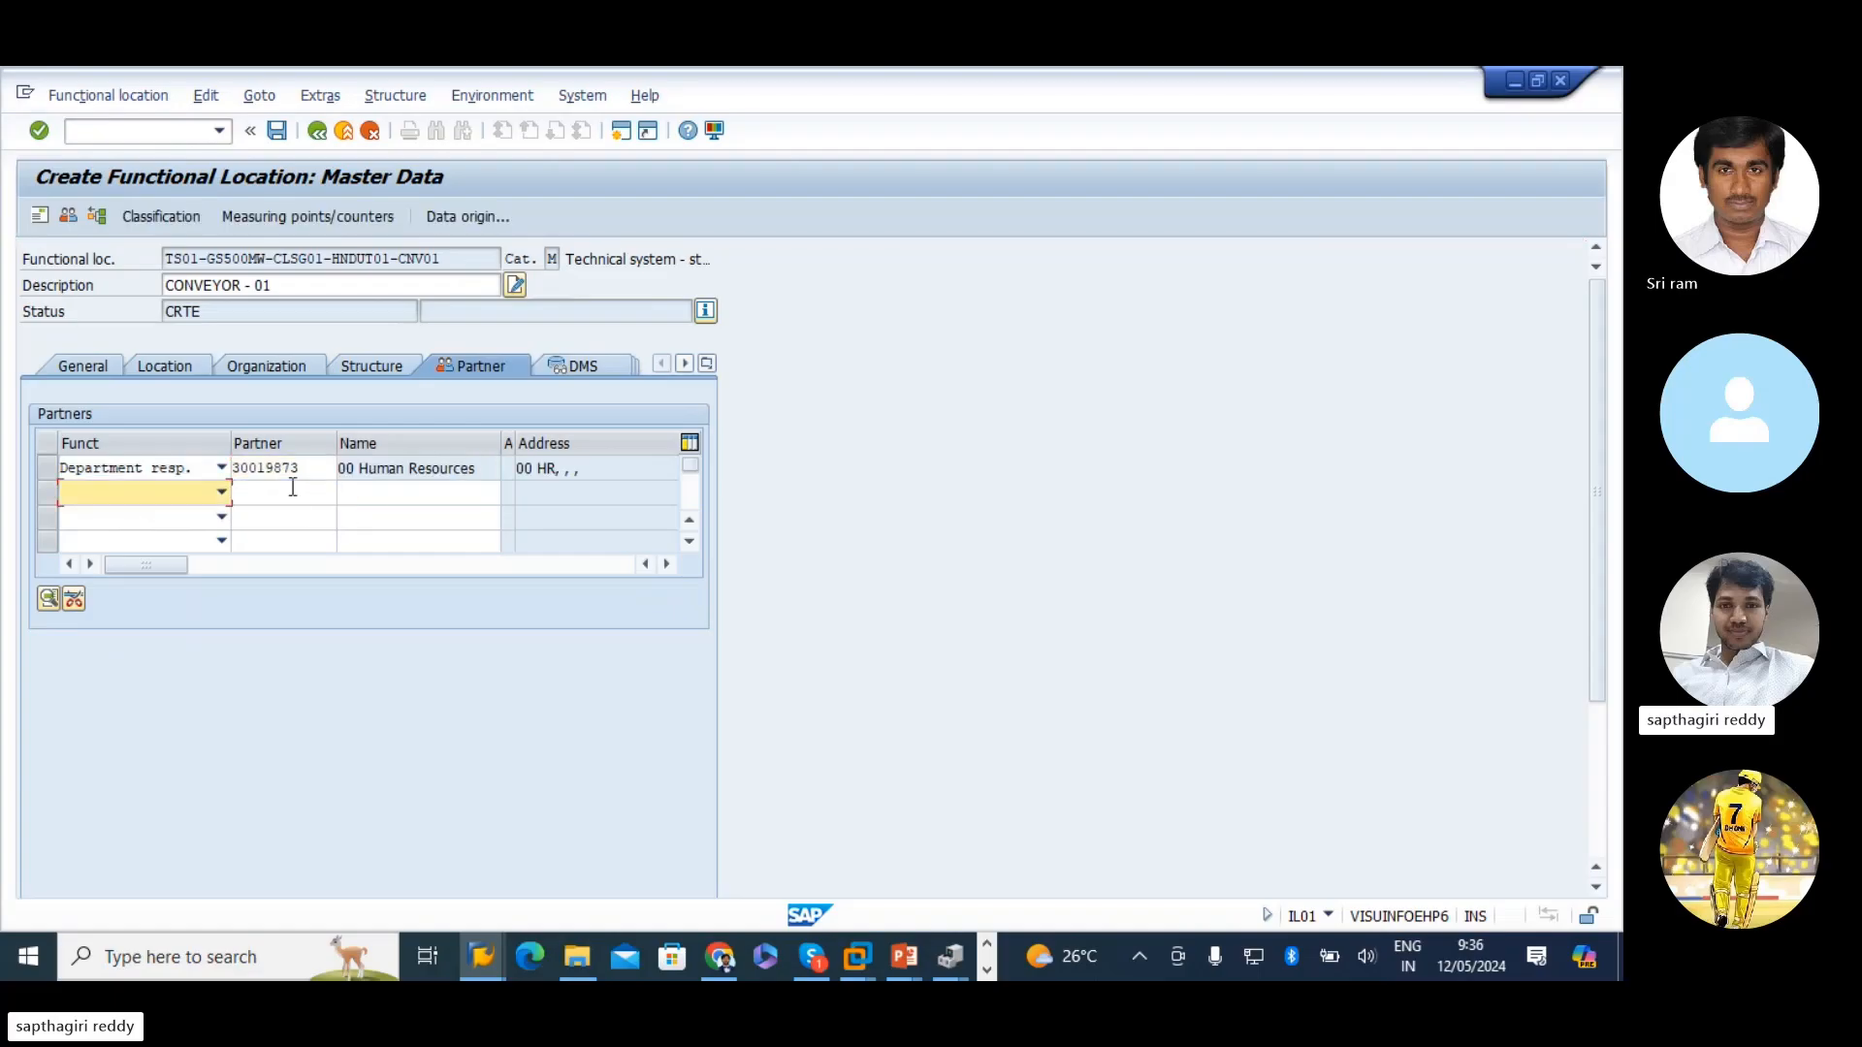
click(565, 471)
click(579, 365)
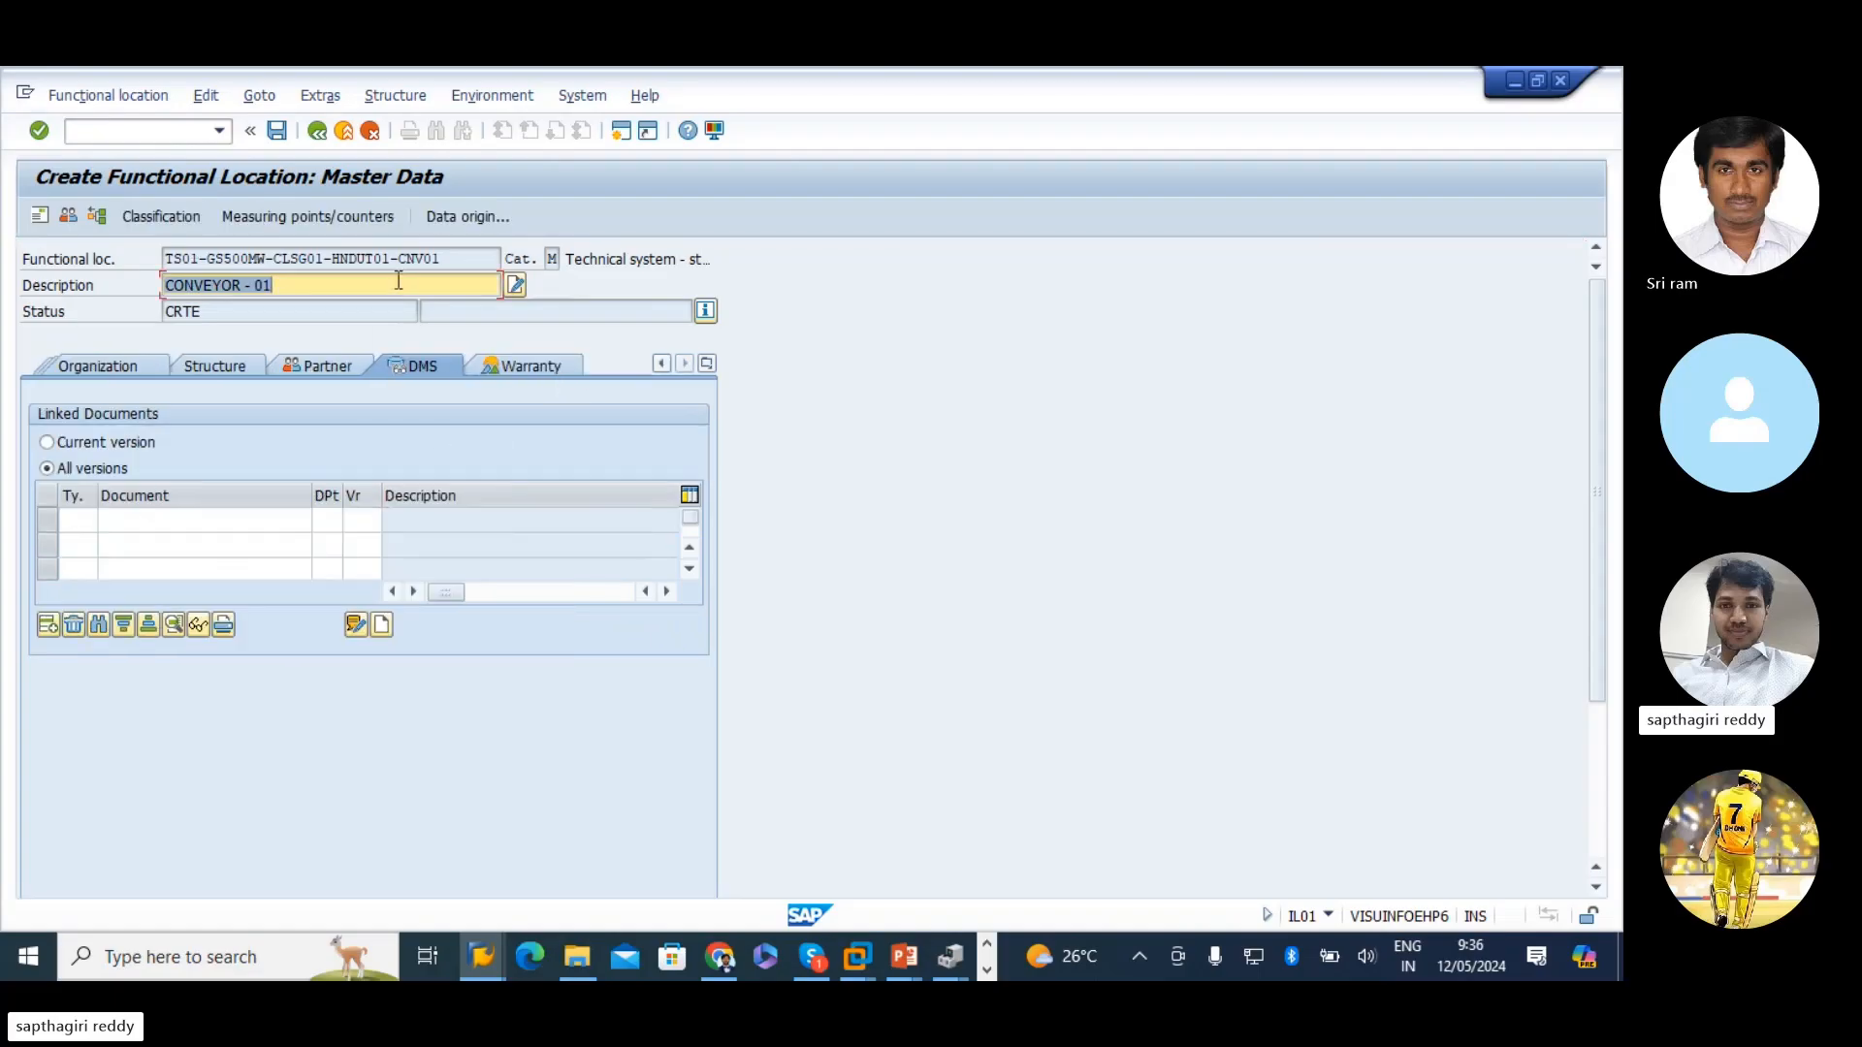
click(109, 522)
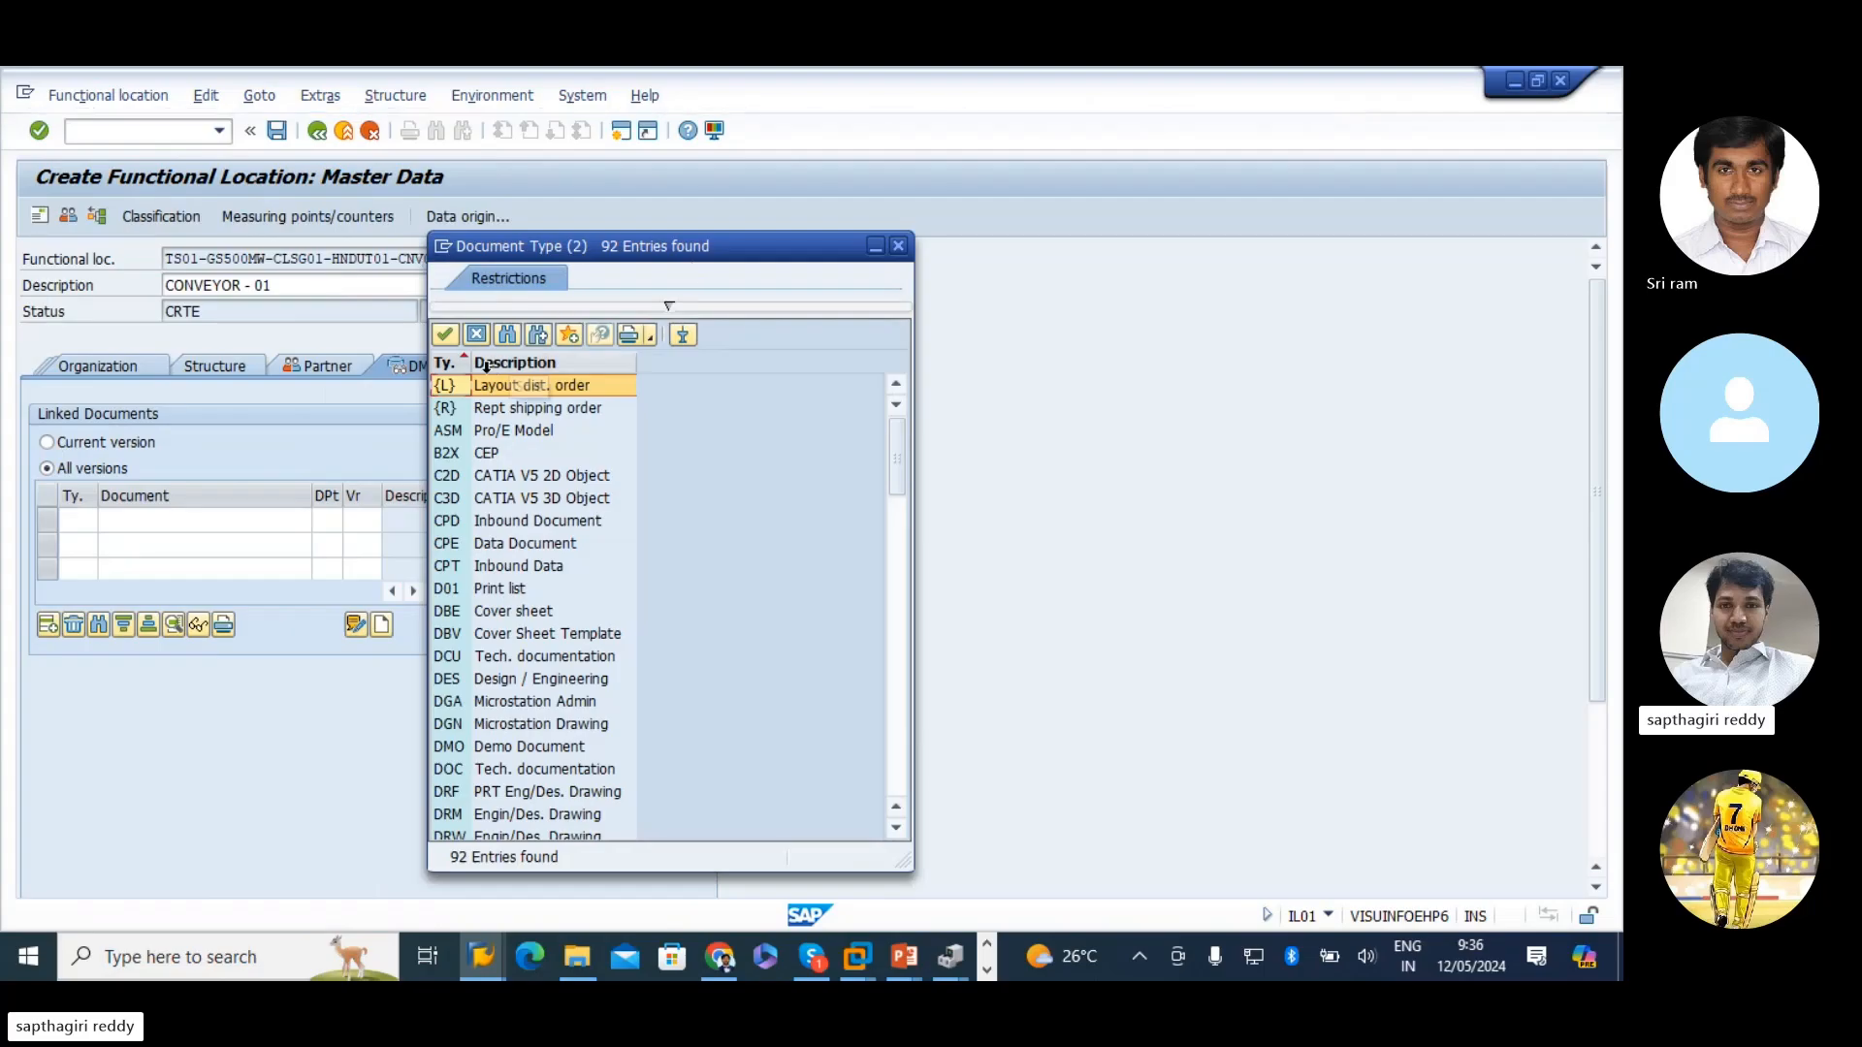
drag(471, 365, 492, 365)
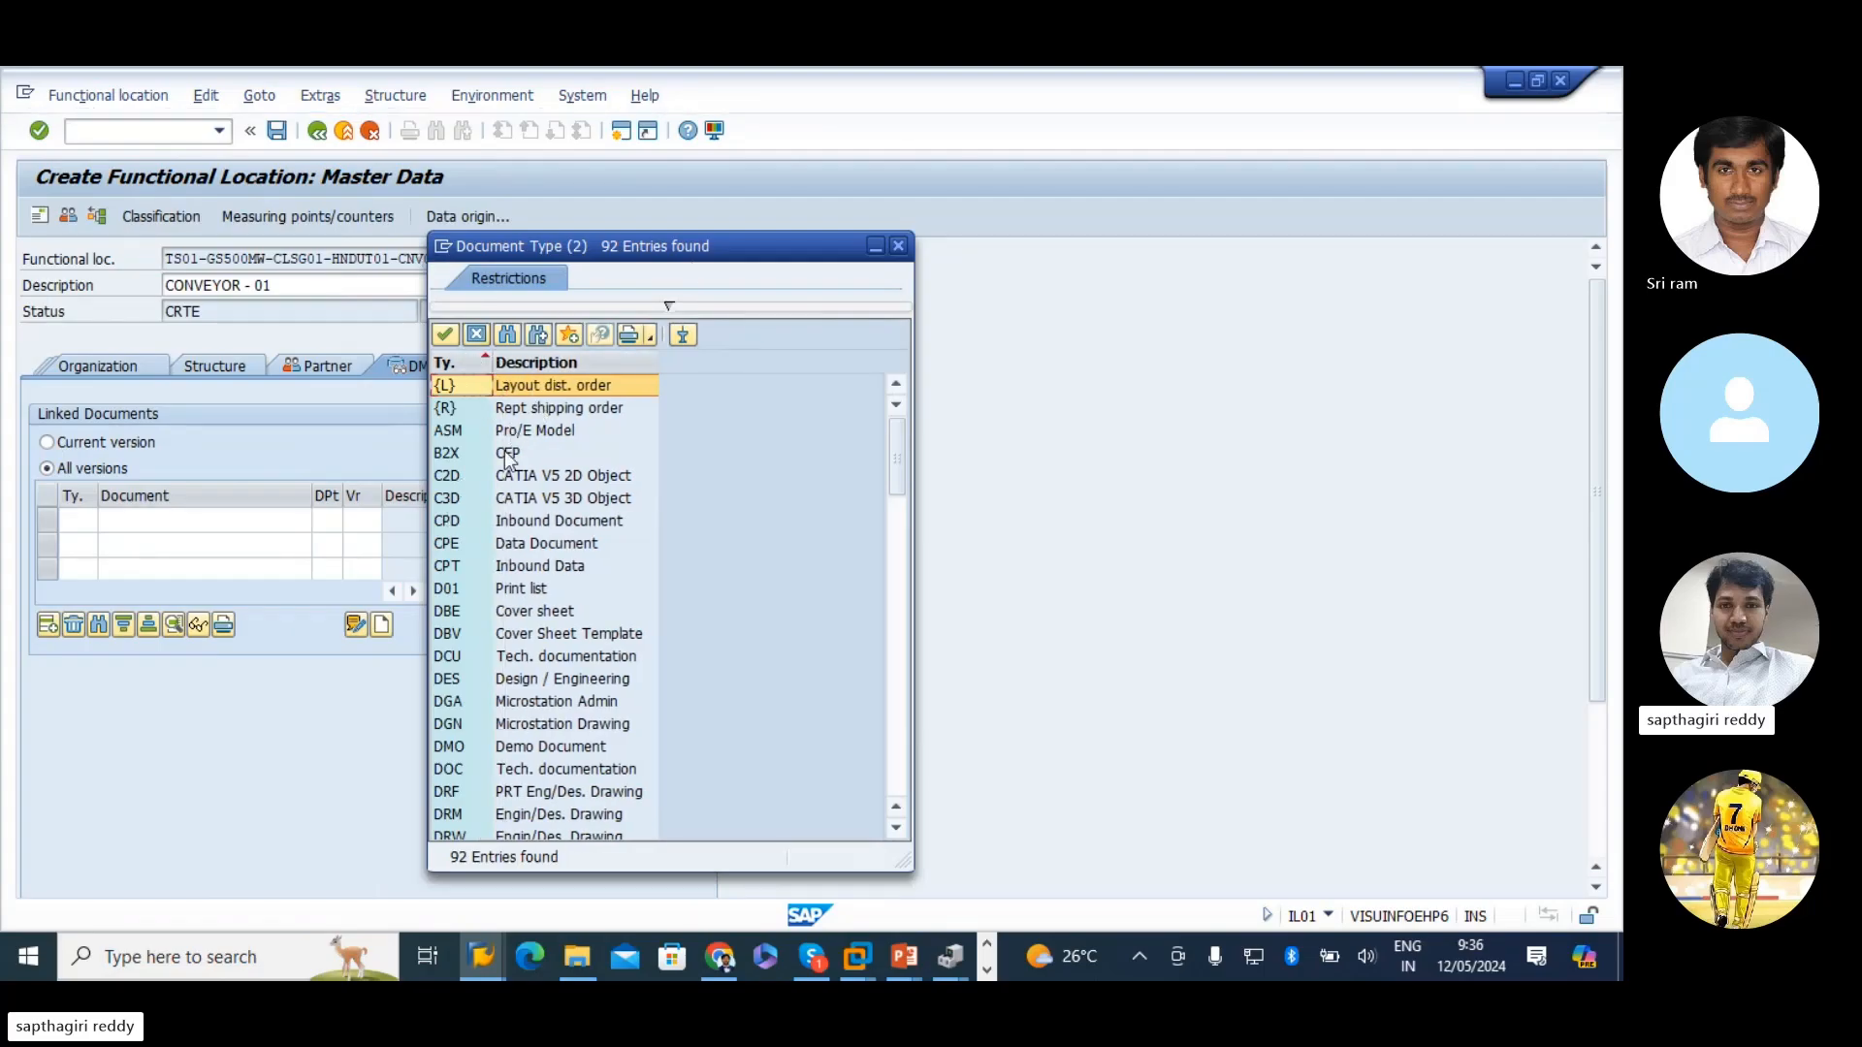
scroll(565, 641, down, 1)
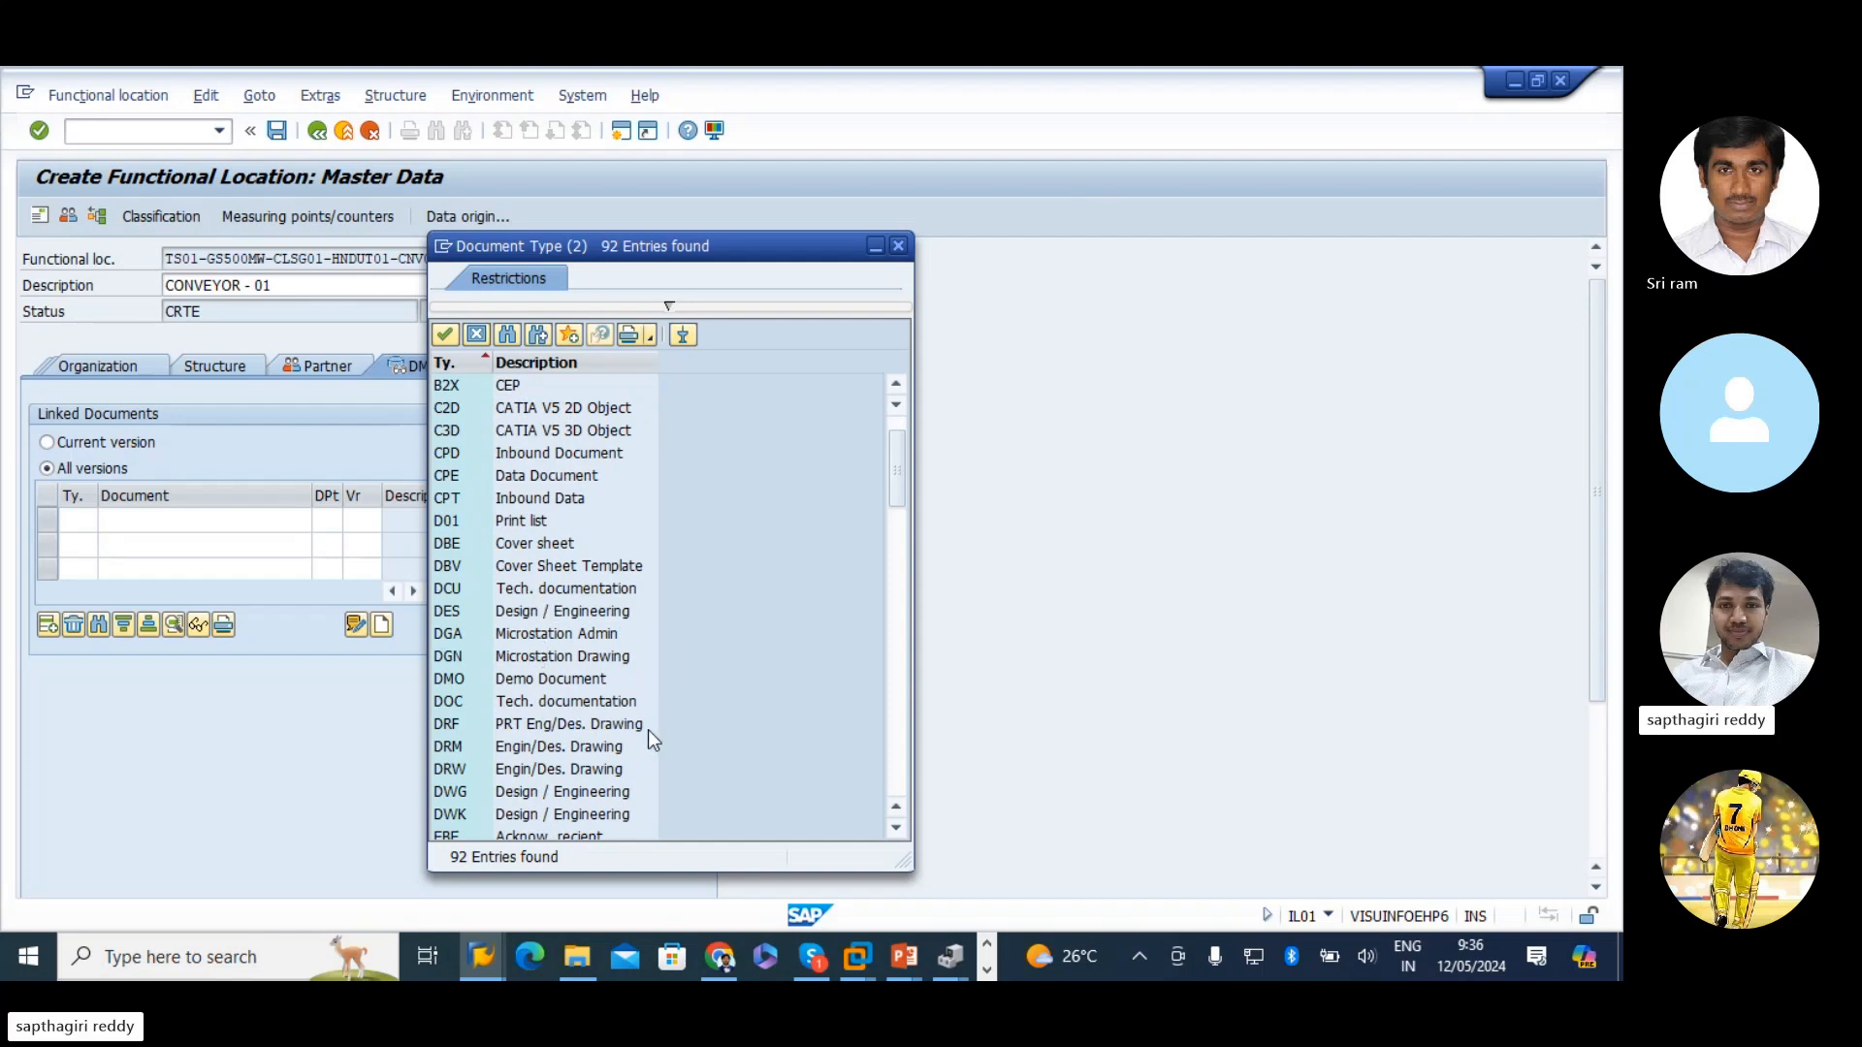
double_click(539, 701)
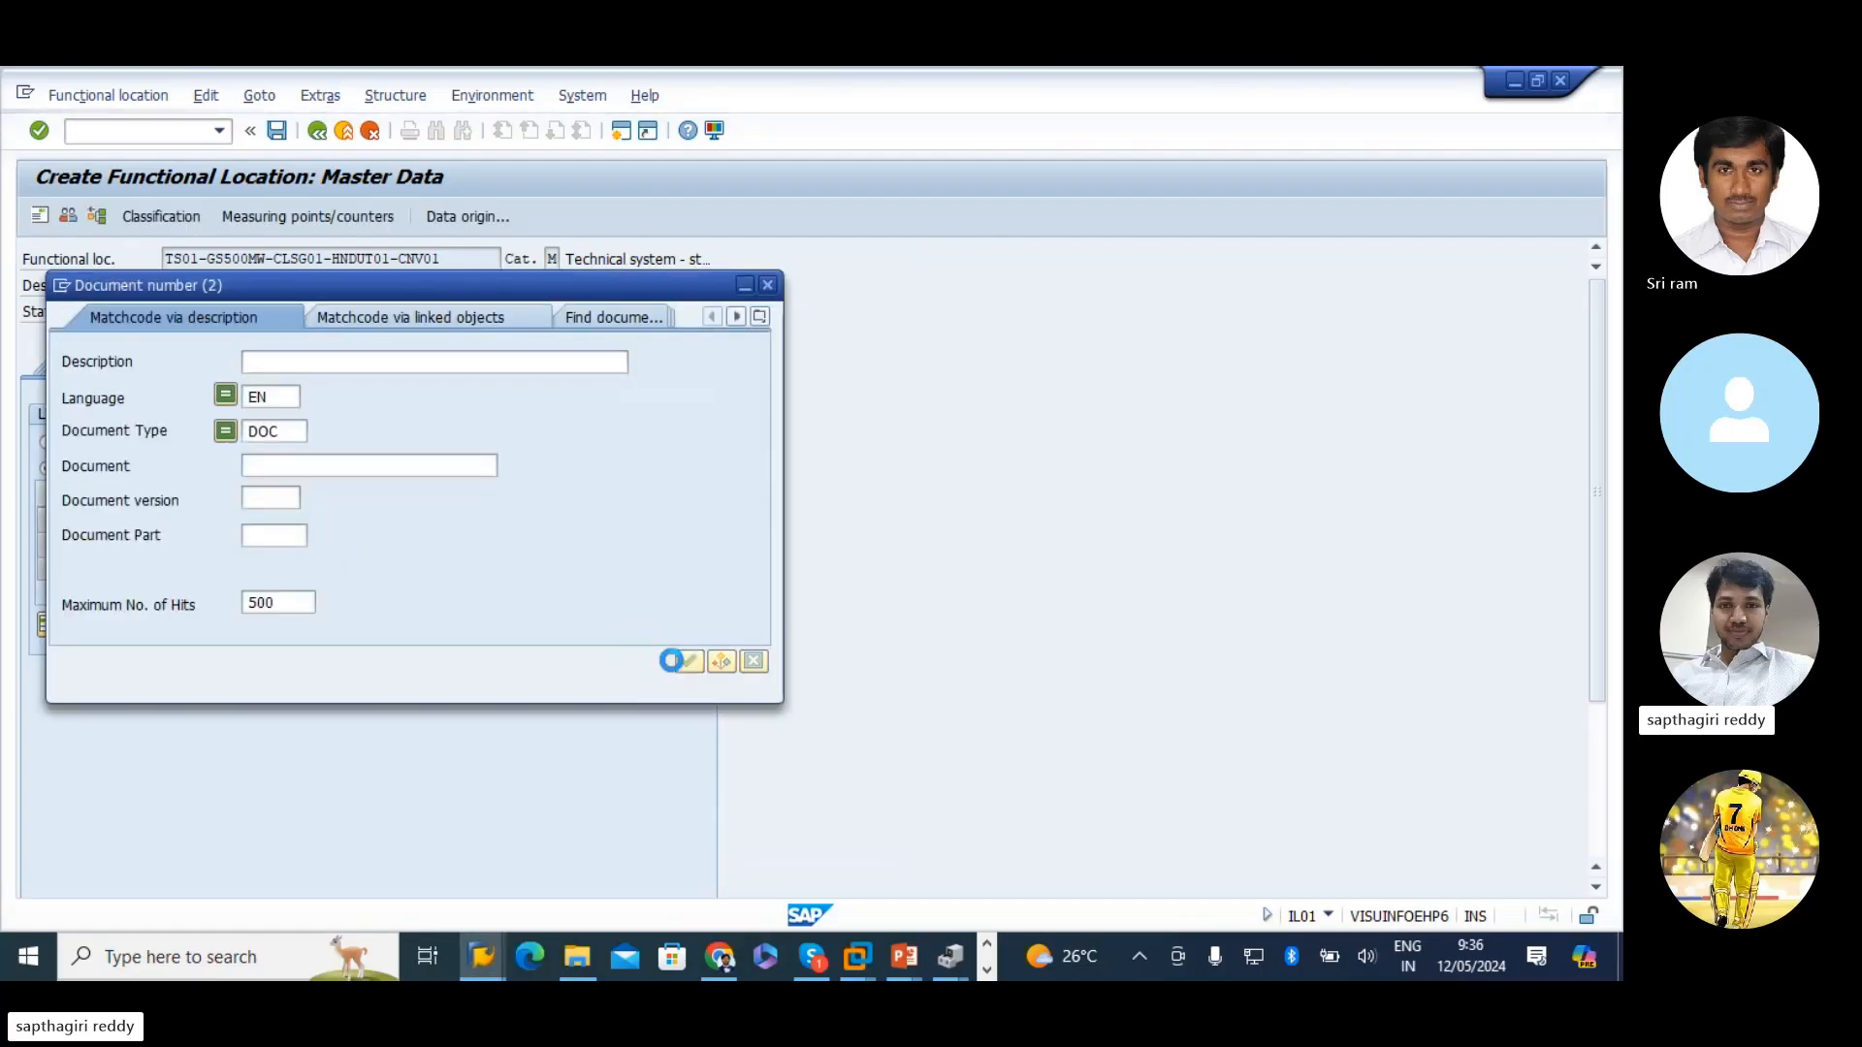
click(685, 664)
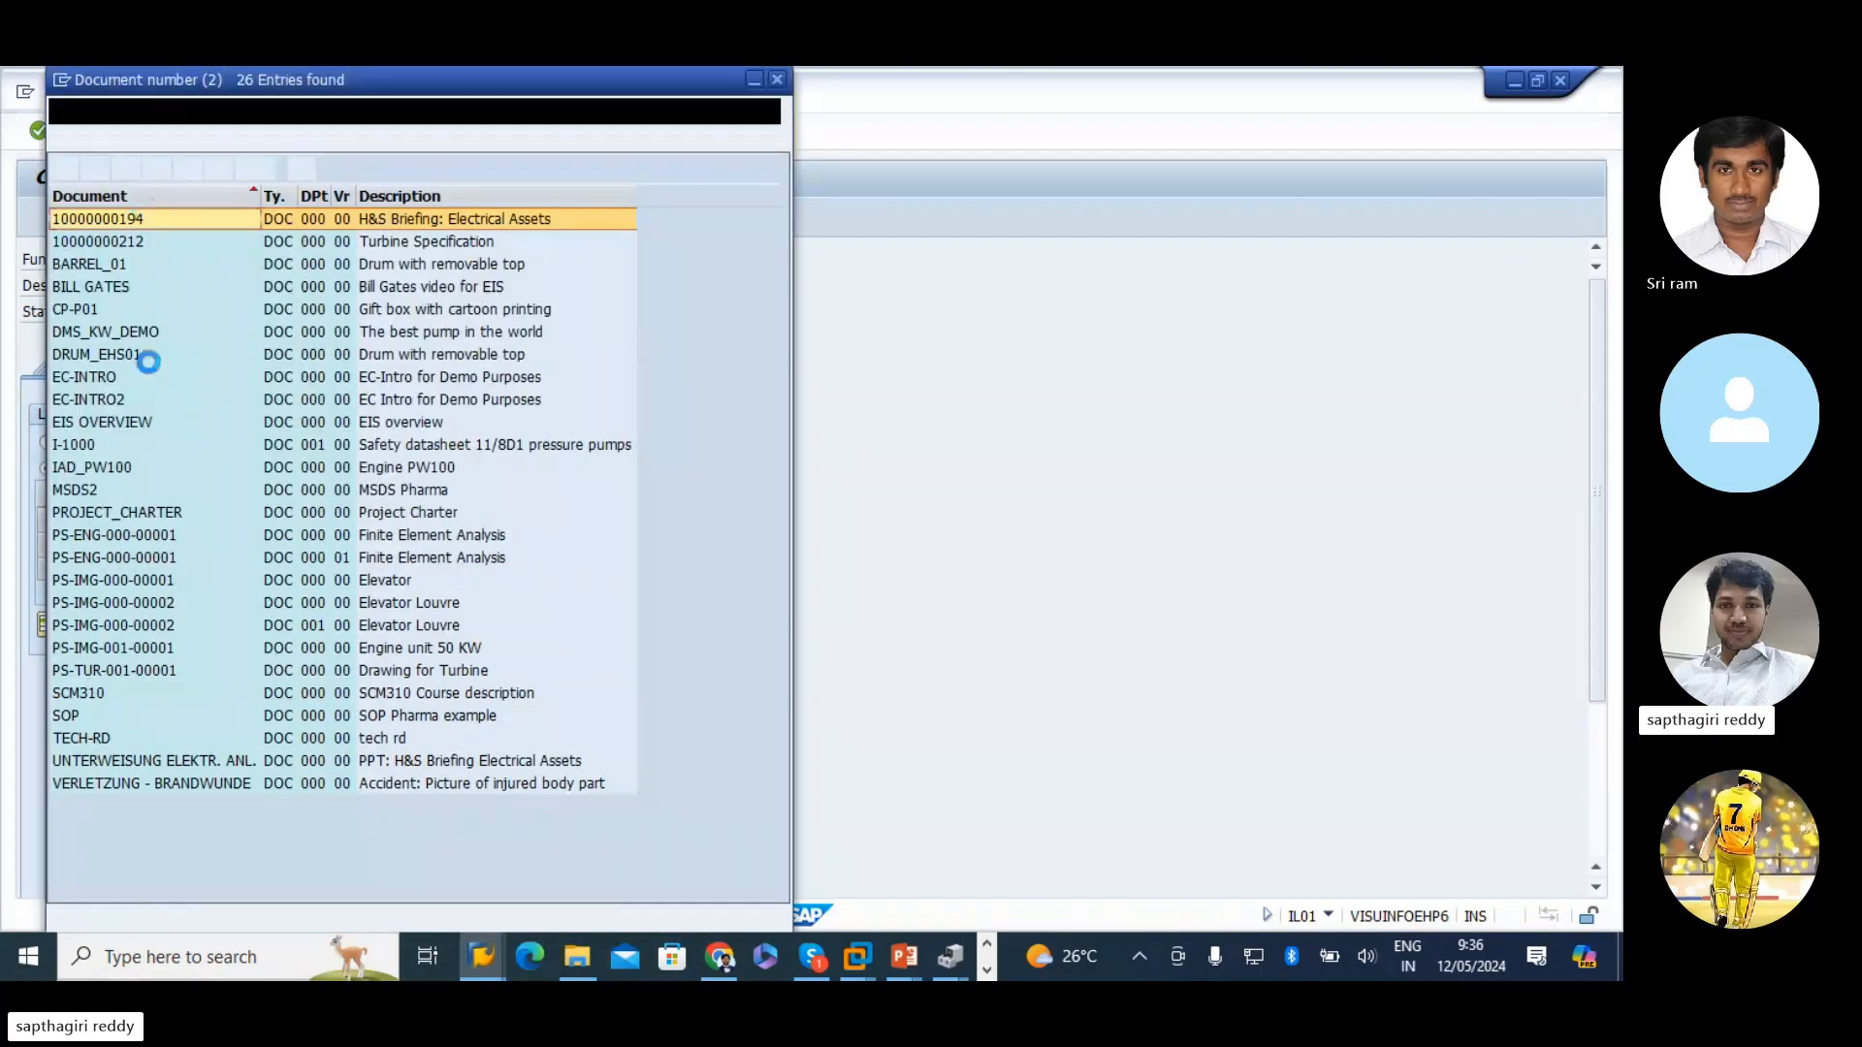
double_click(417, 241)
key(Return)
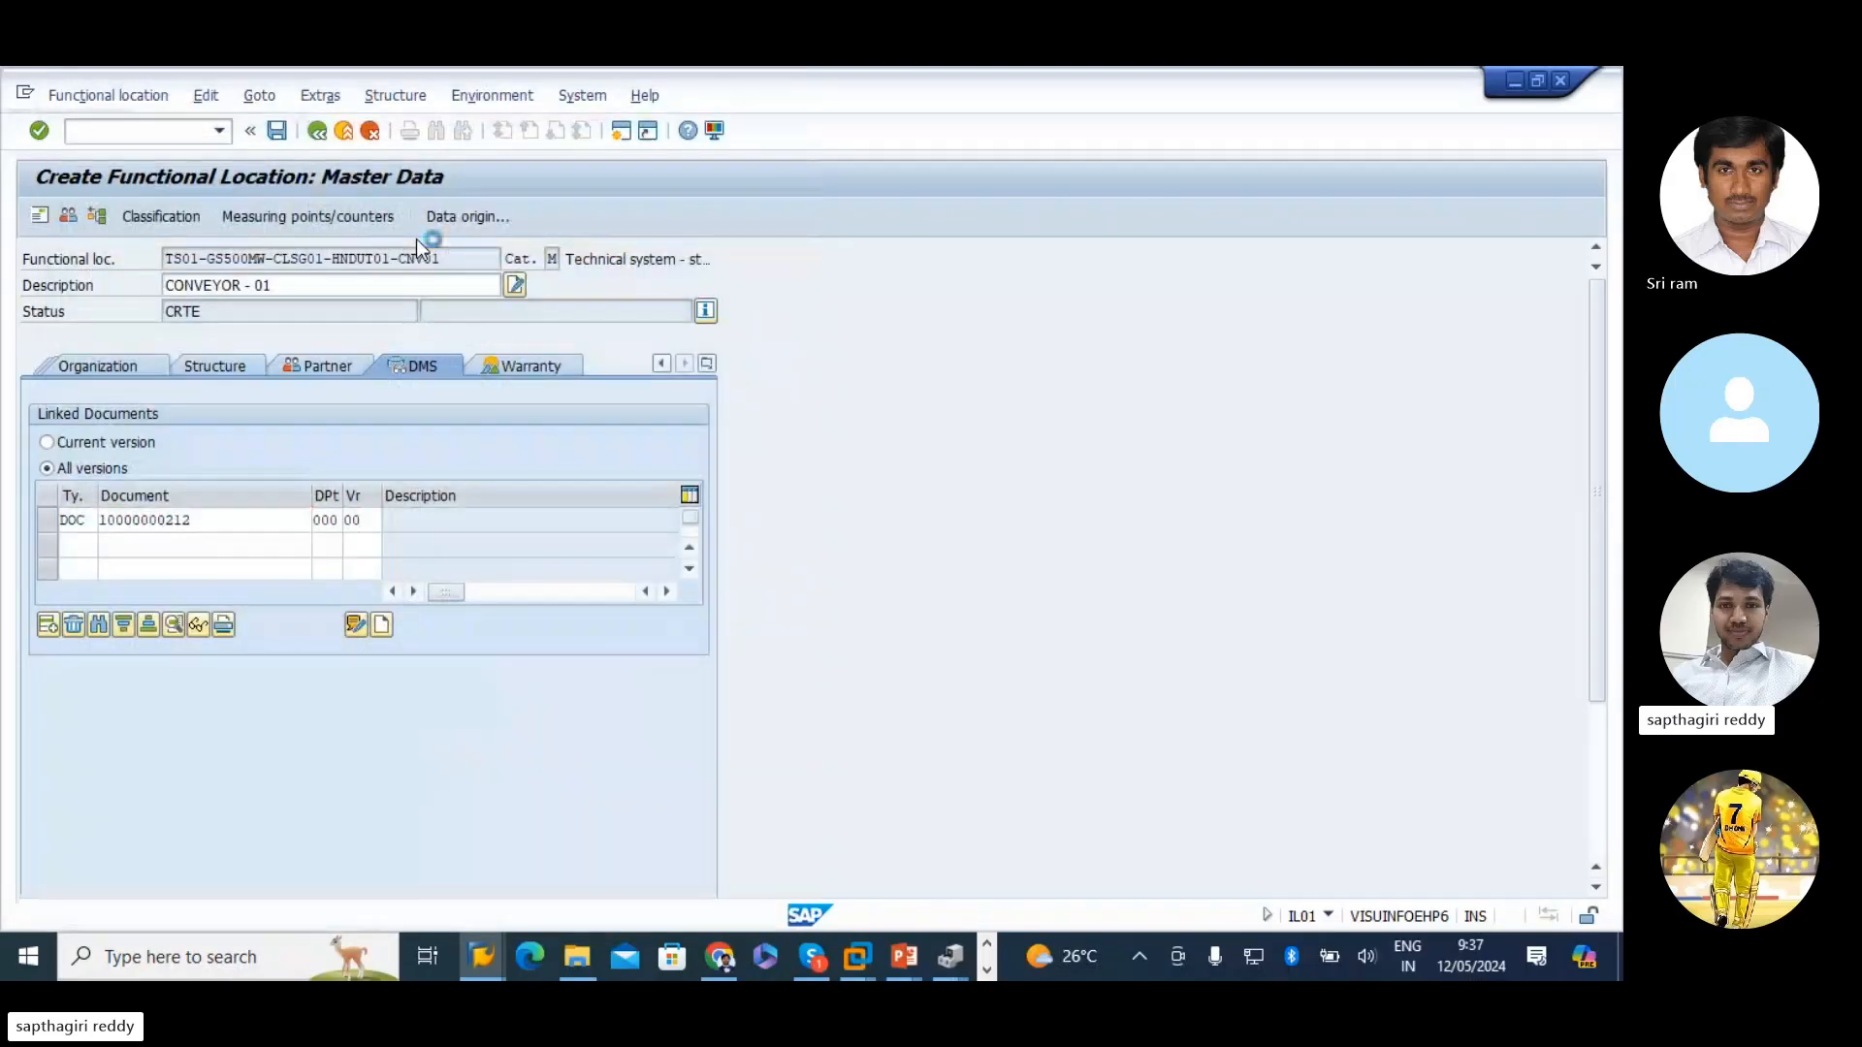
key(Tab)
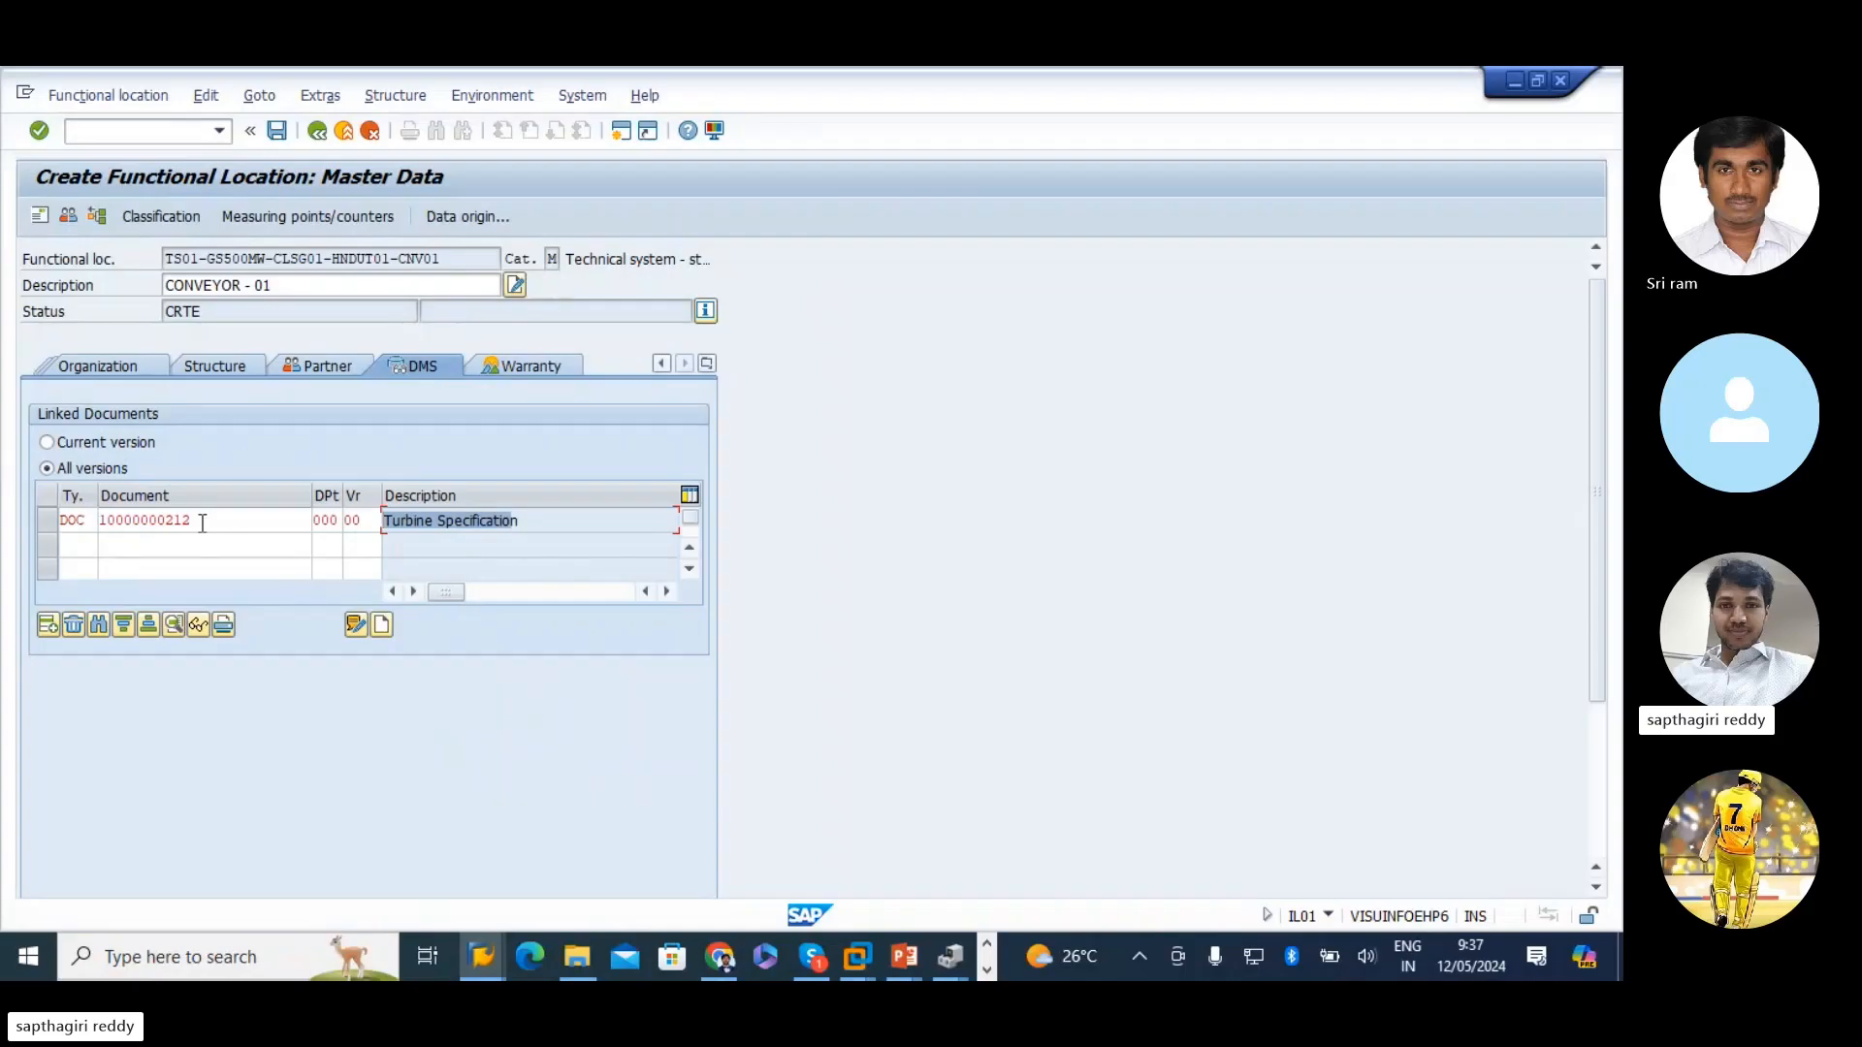
click(50, 520)
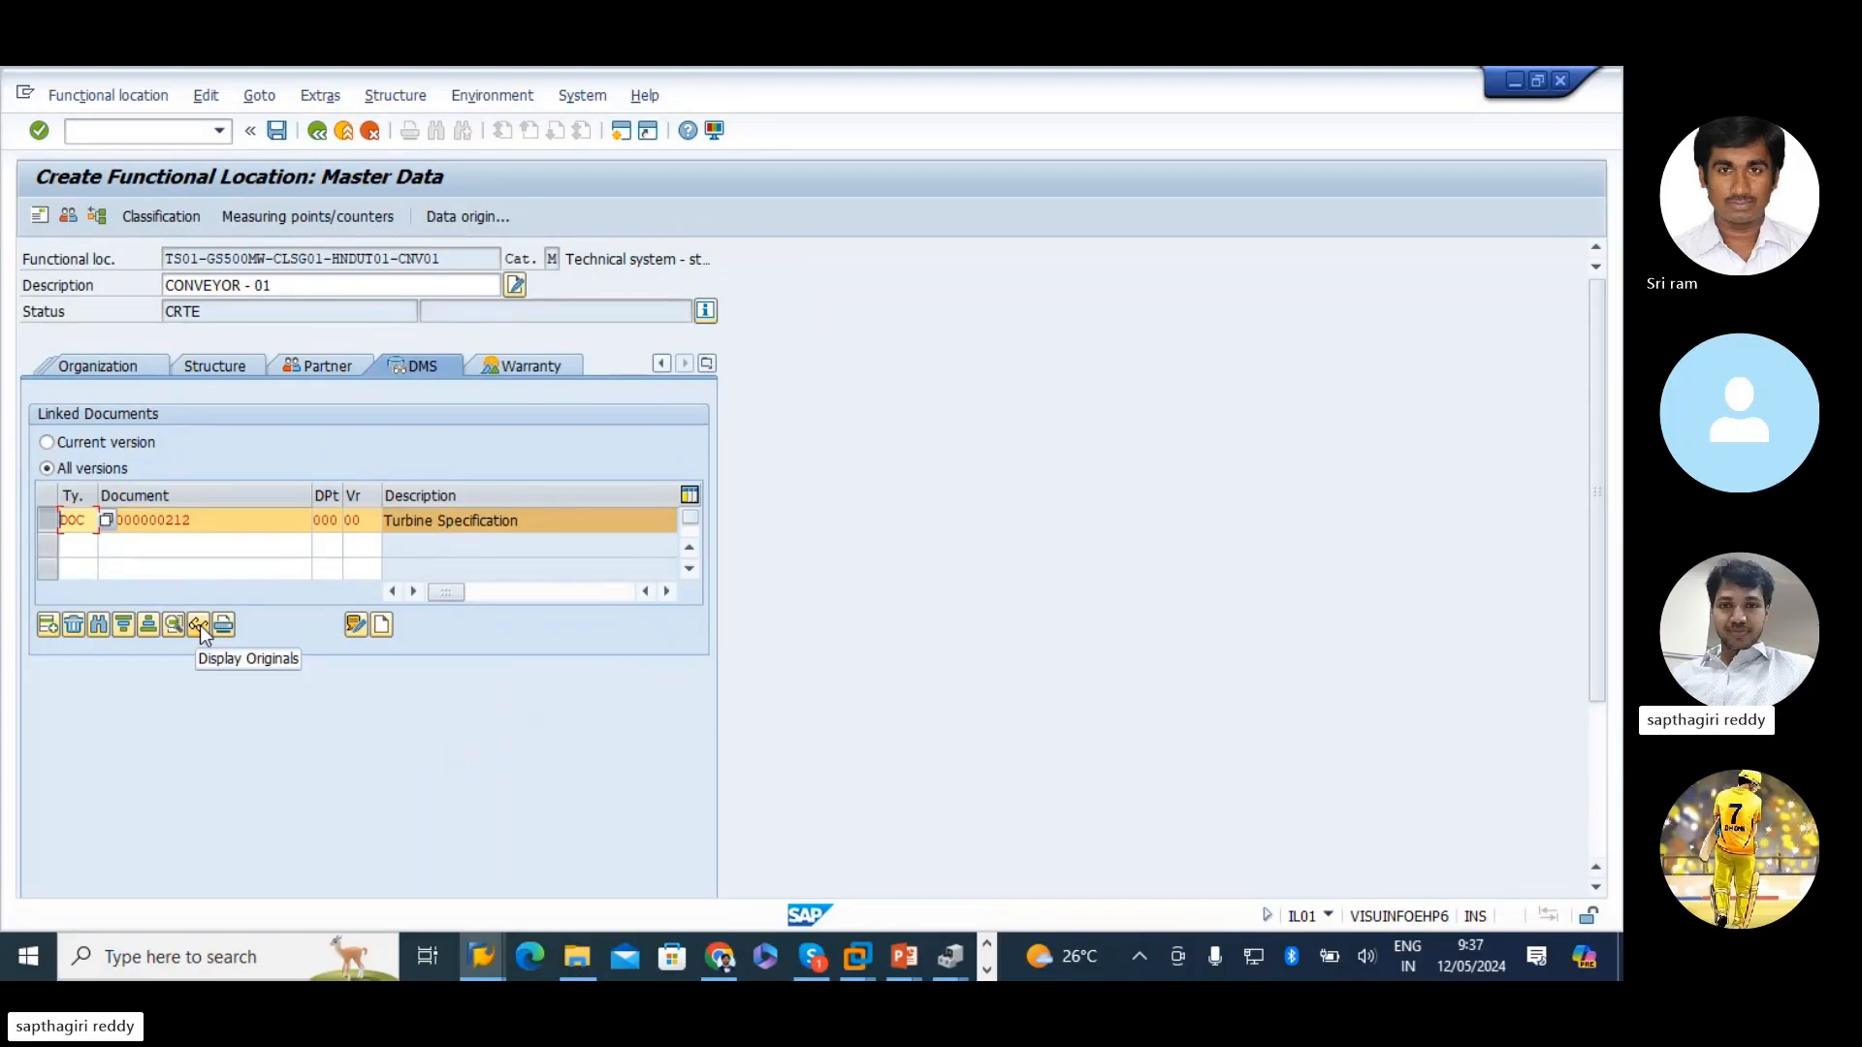
click(44, 520)
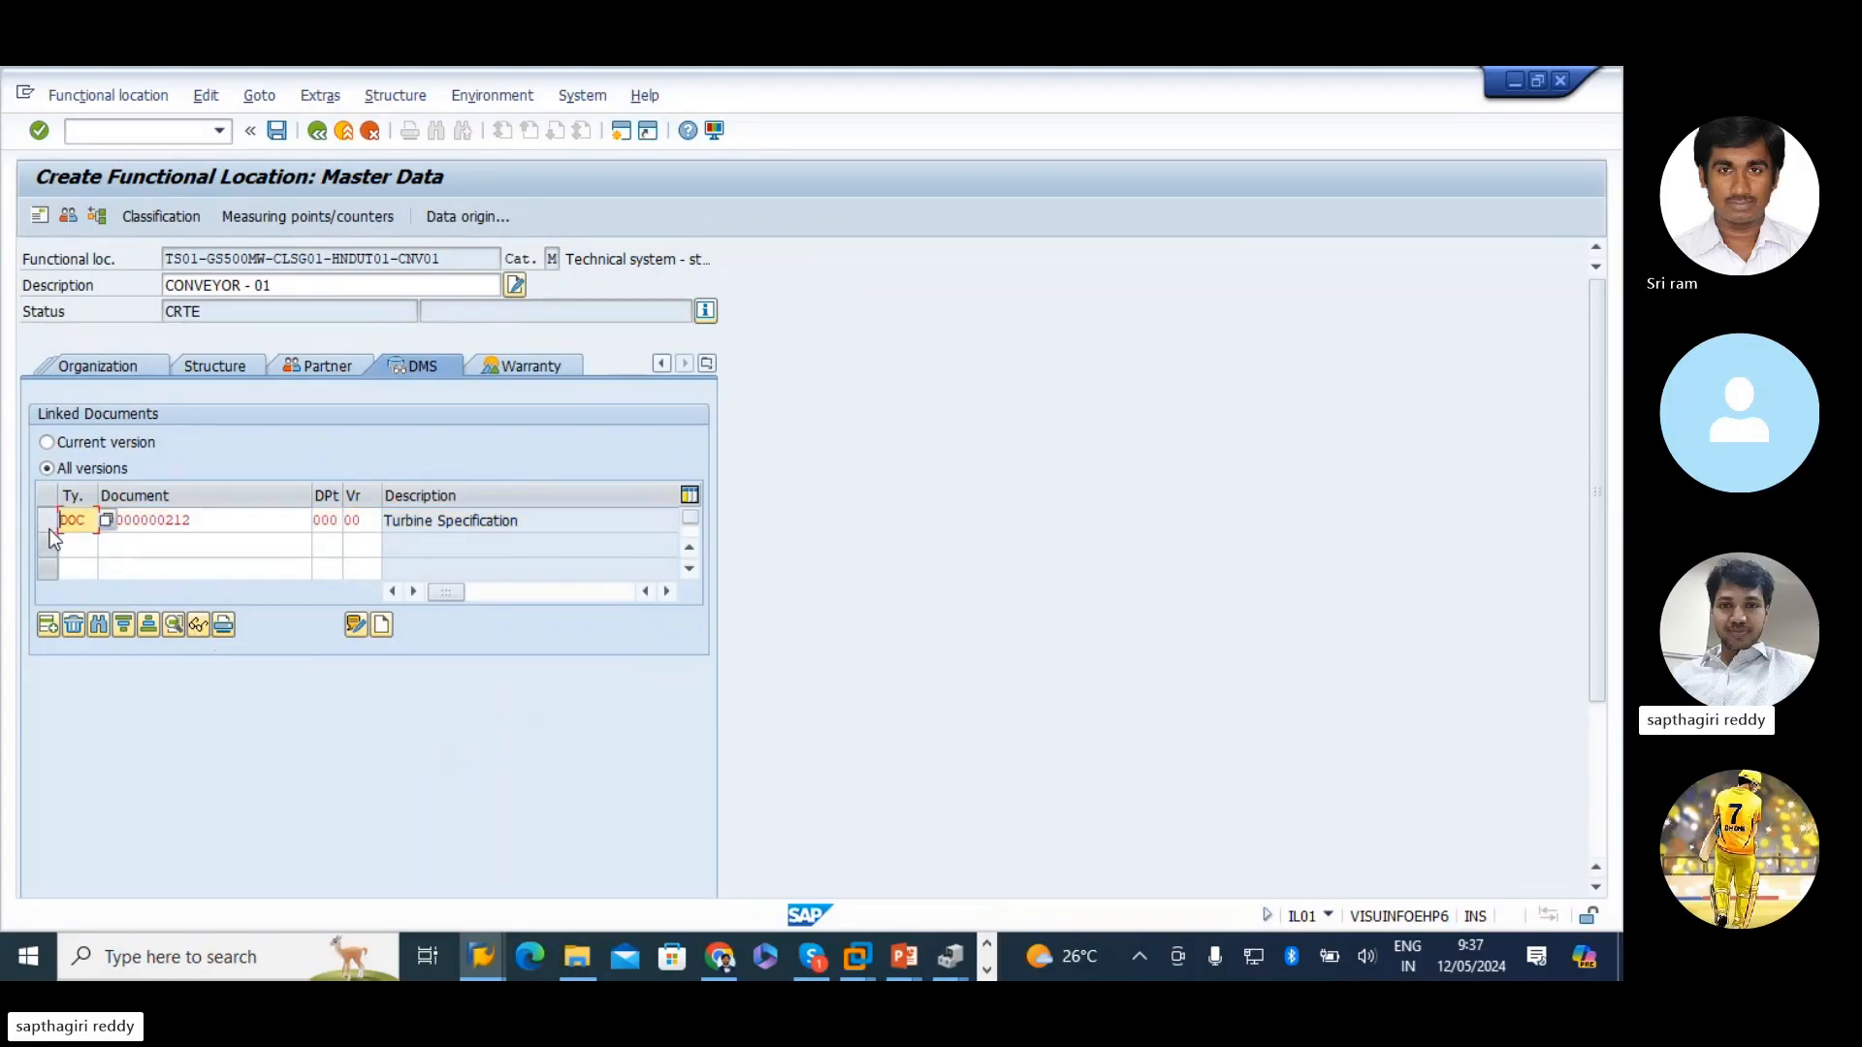
- Set the customer warranty's begin guarantee date to 11.05.2024 for CONVEYOR - 01
click(487, 367)
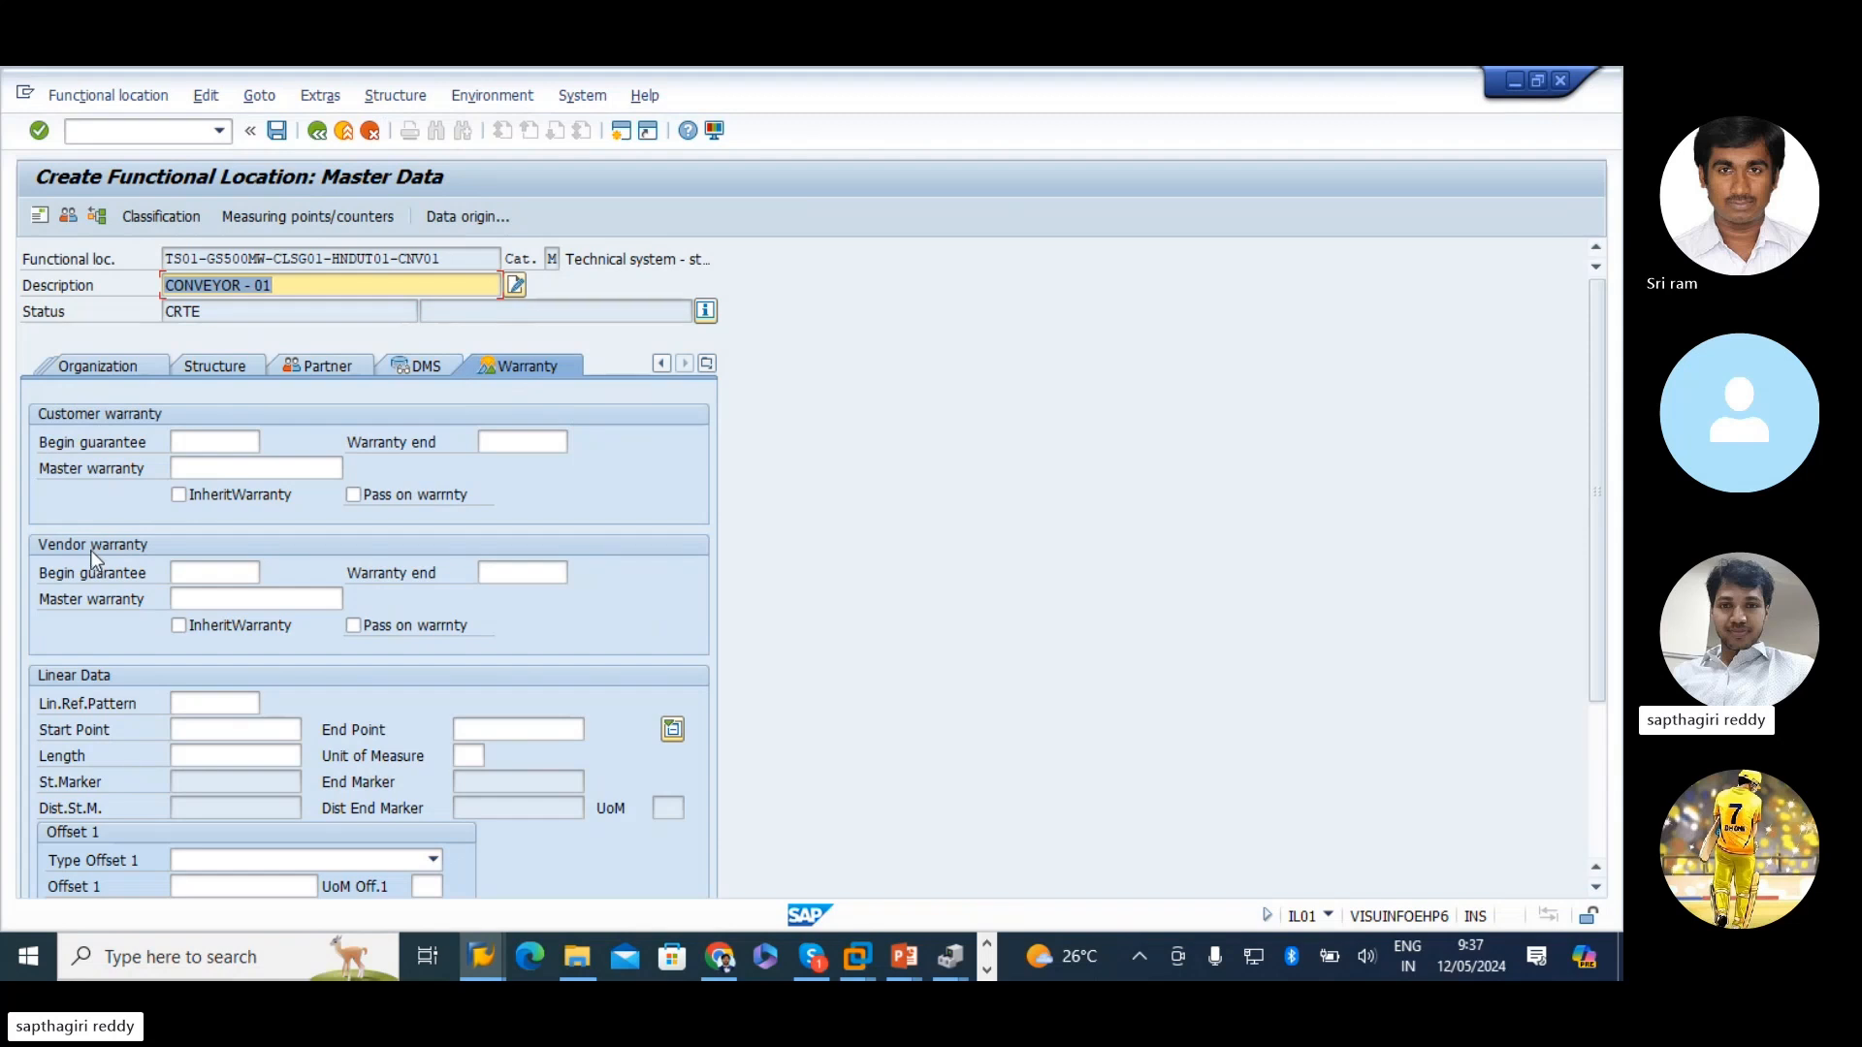
click(203, 444)
key(space)
click(213, 464)
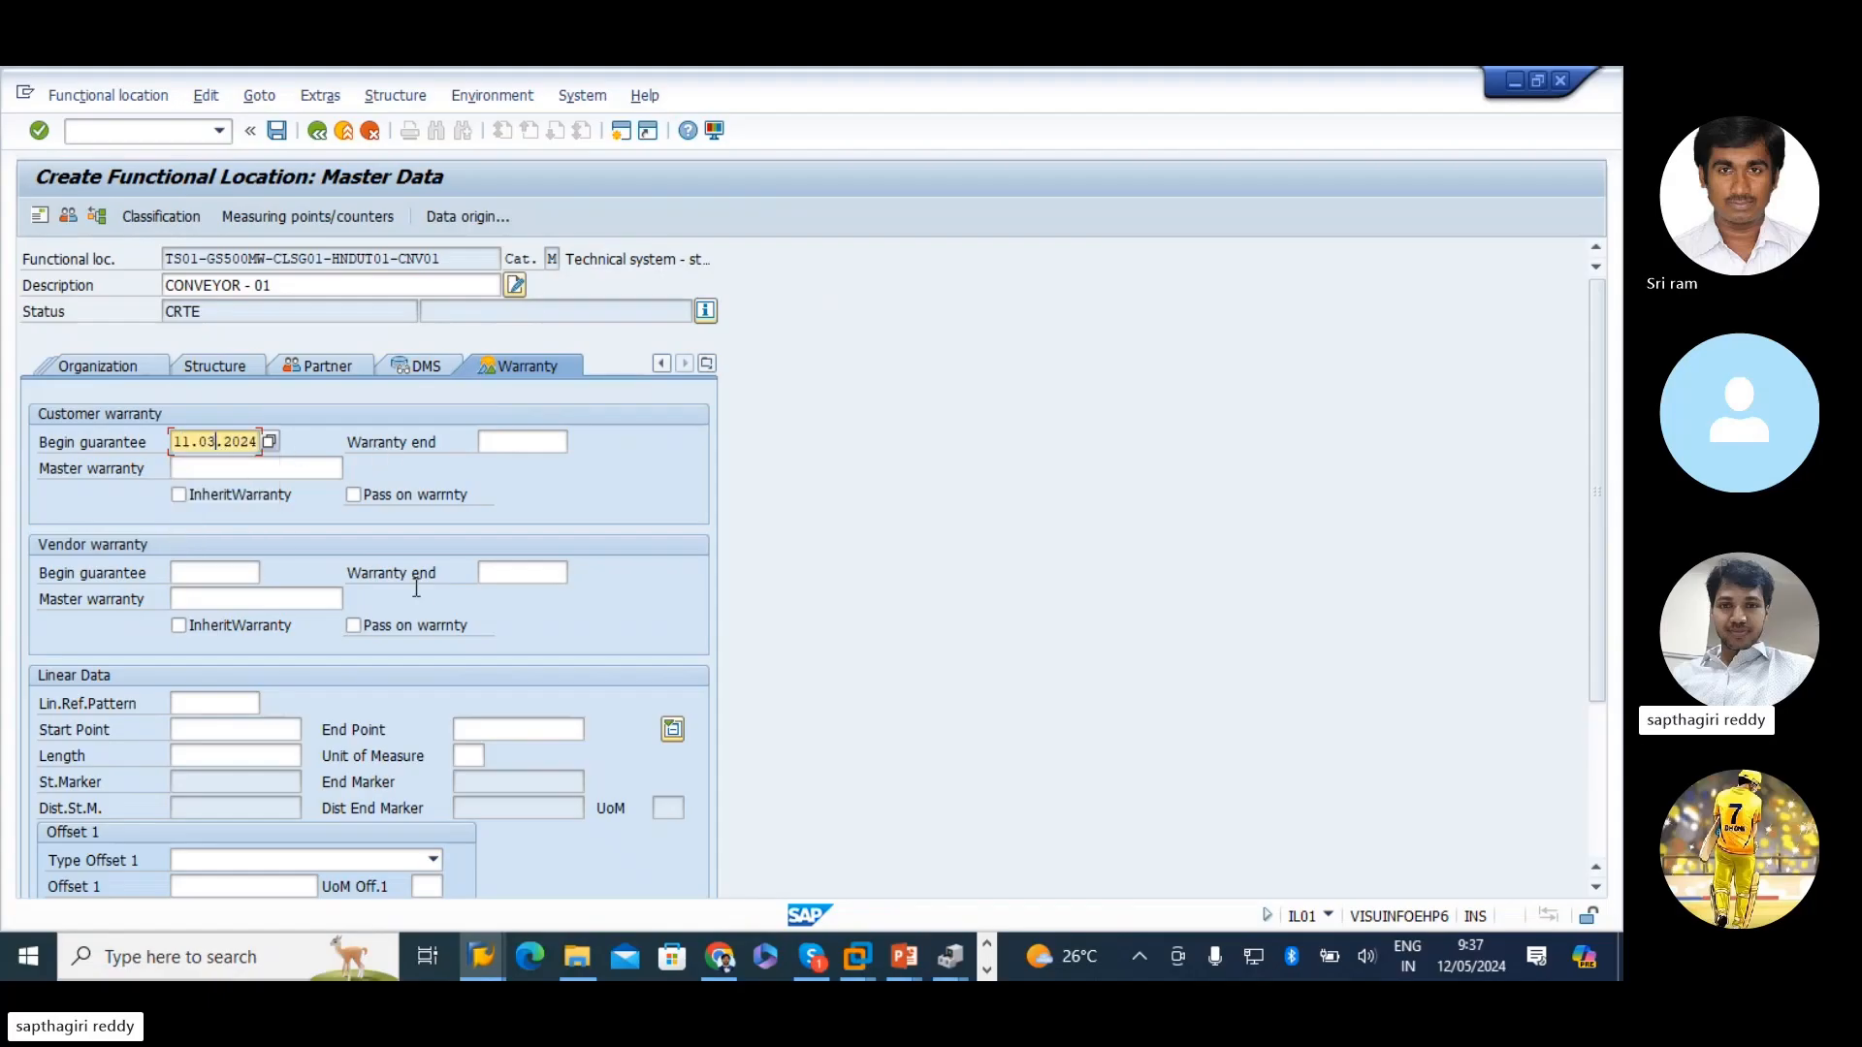
key(BackSpace)
text(5)
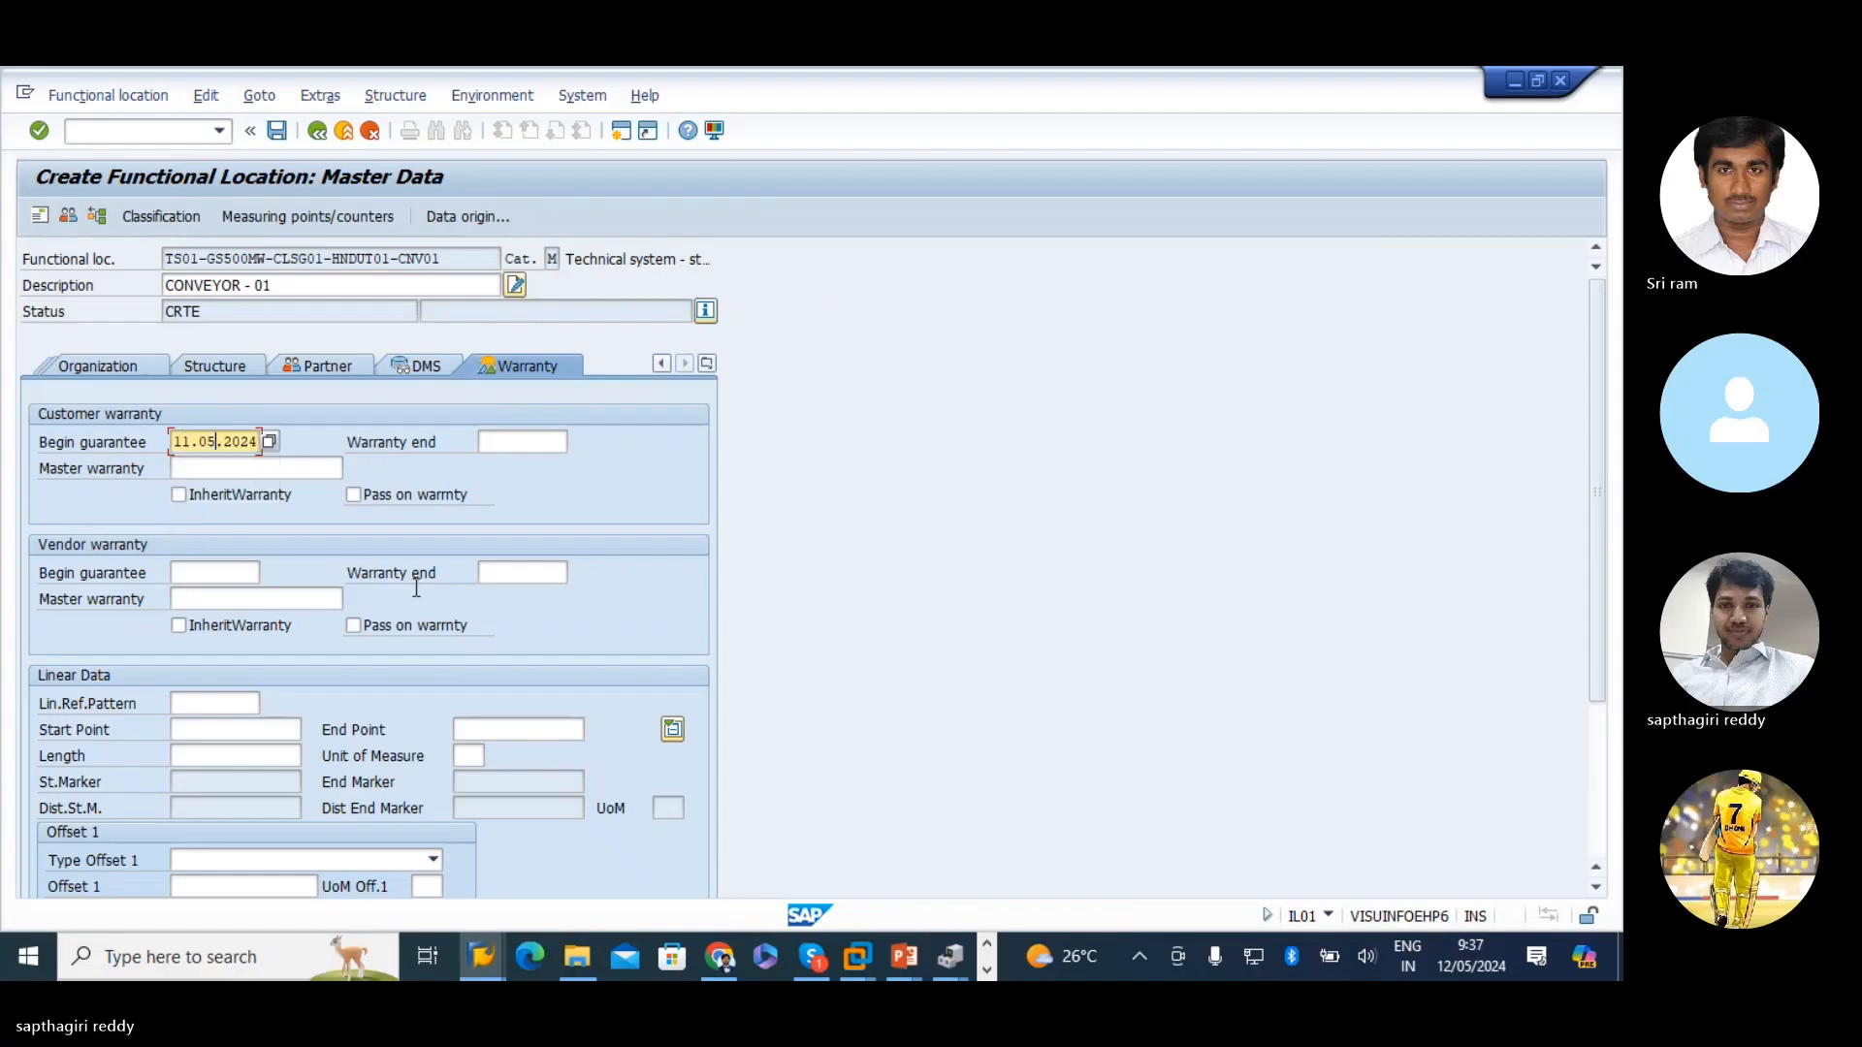
- Set the customer warranty end date to 10.05.2025 and have the warranty dates checked
click(527, 443)
click(519, 462)
click(499, 444)
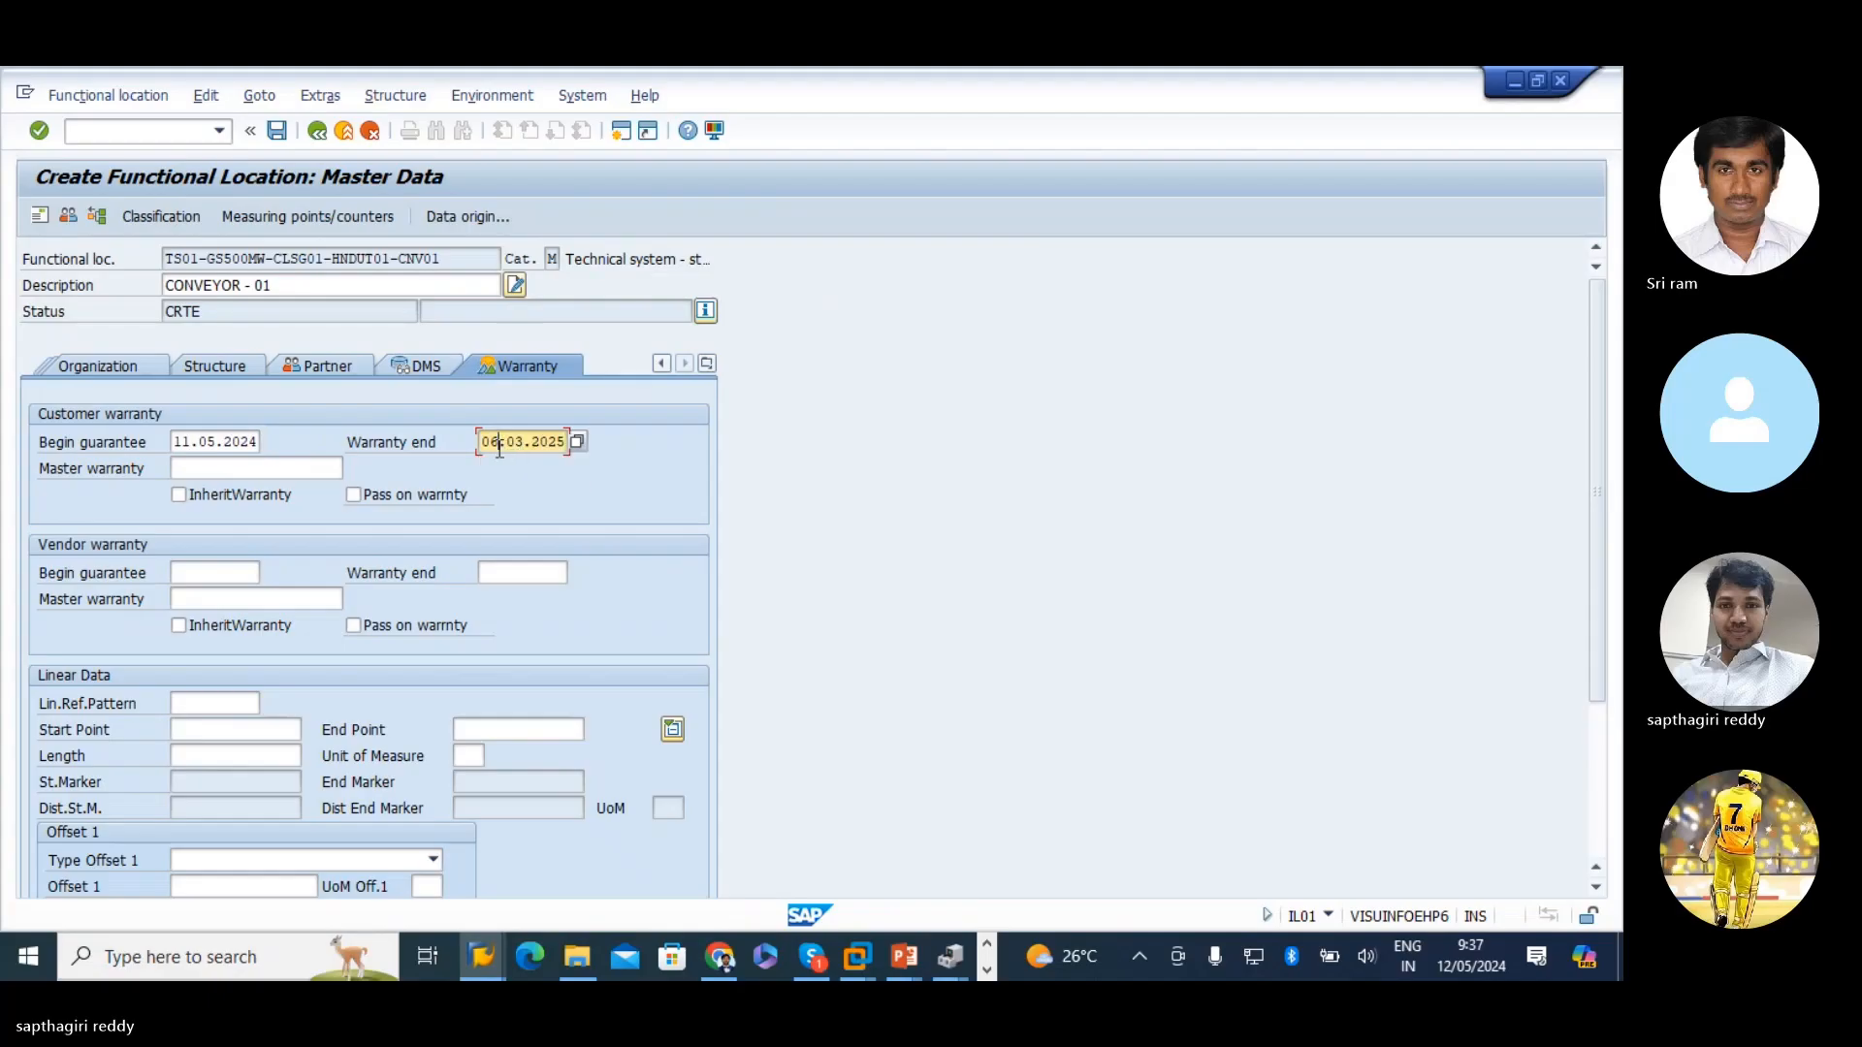
key(BackSpace)
key(BackSpace)
text(11)
key(BackSpace)
text(5)
key(Left)
key(Left)
key(Left)
key(BackSpace)
text(0)
key(Return)
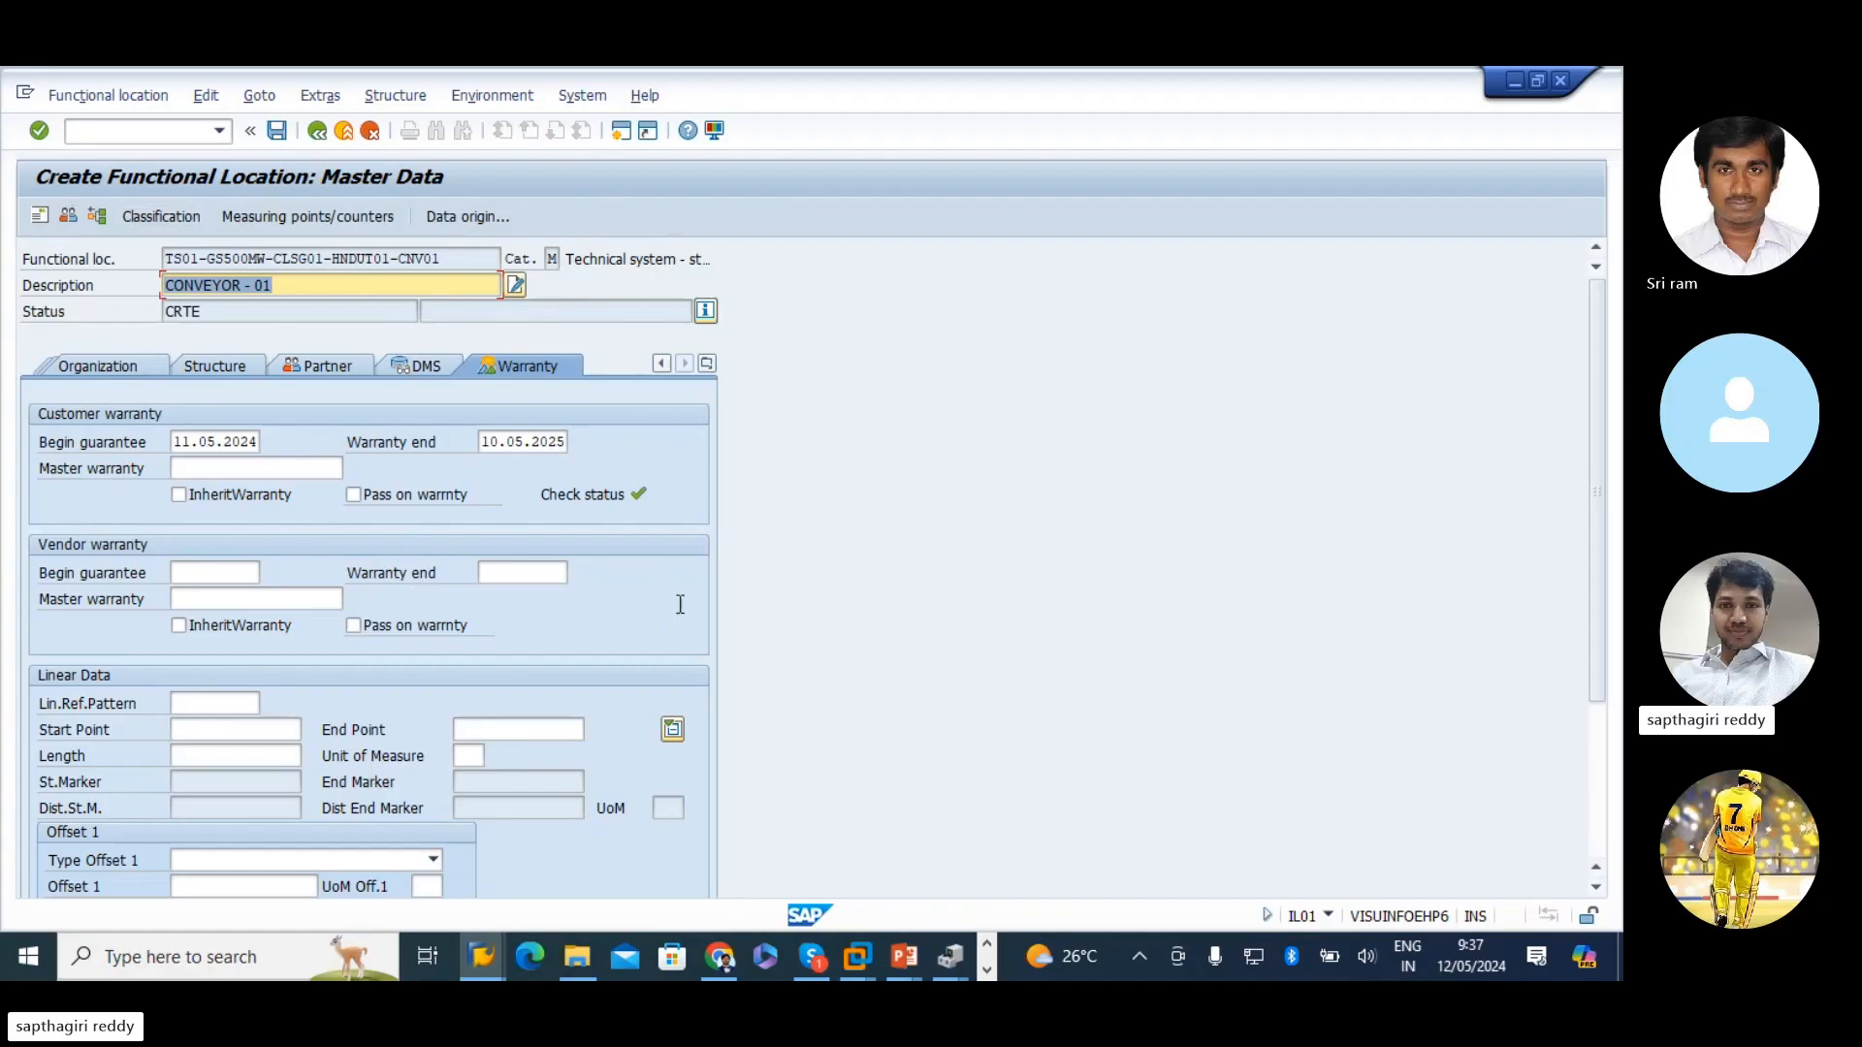
- Look over the remaining warranty fields, return to the general data and save the CONVEYOR - 01 functional location
scroll(595, 635, down, 3)
scroll(596, 634, up, 3)
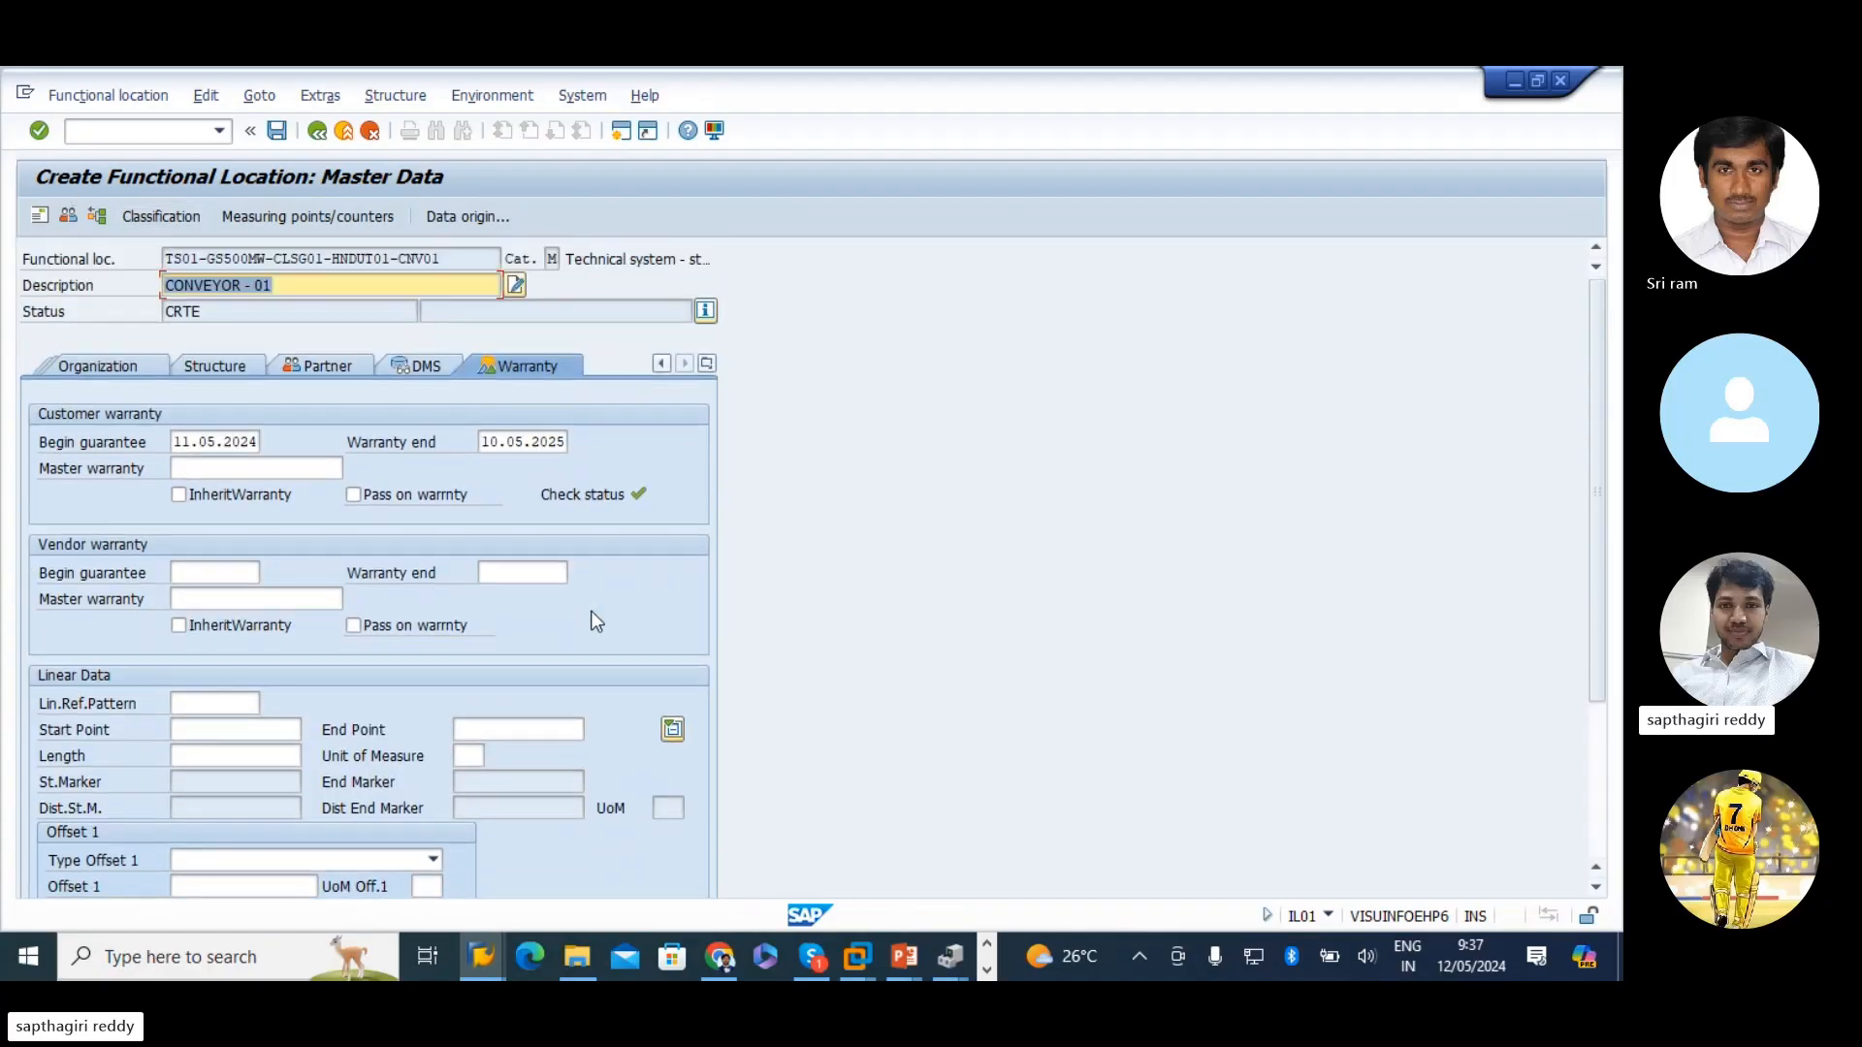
click(706, 365)
click(803, 386)
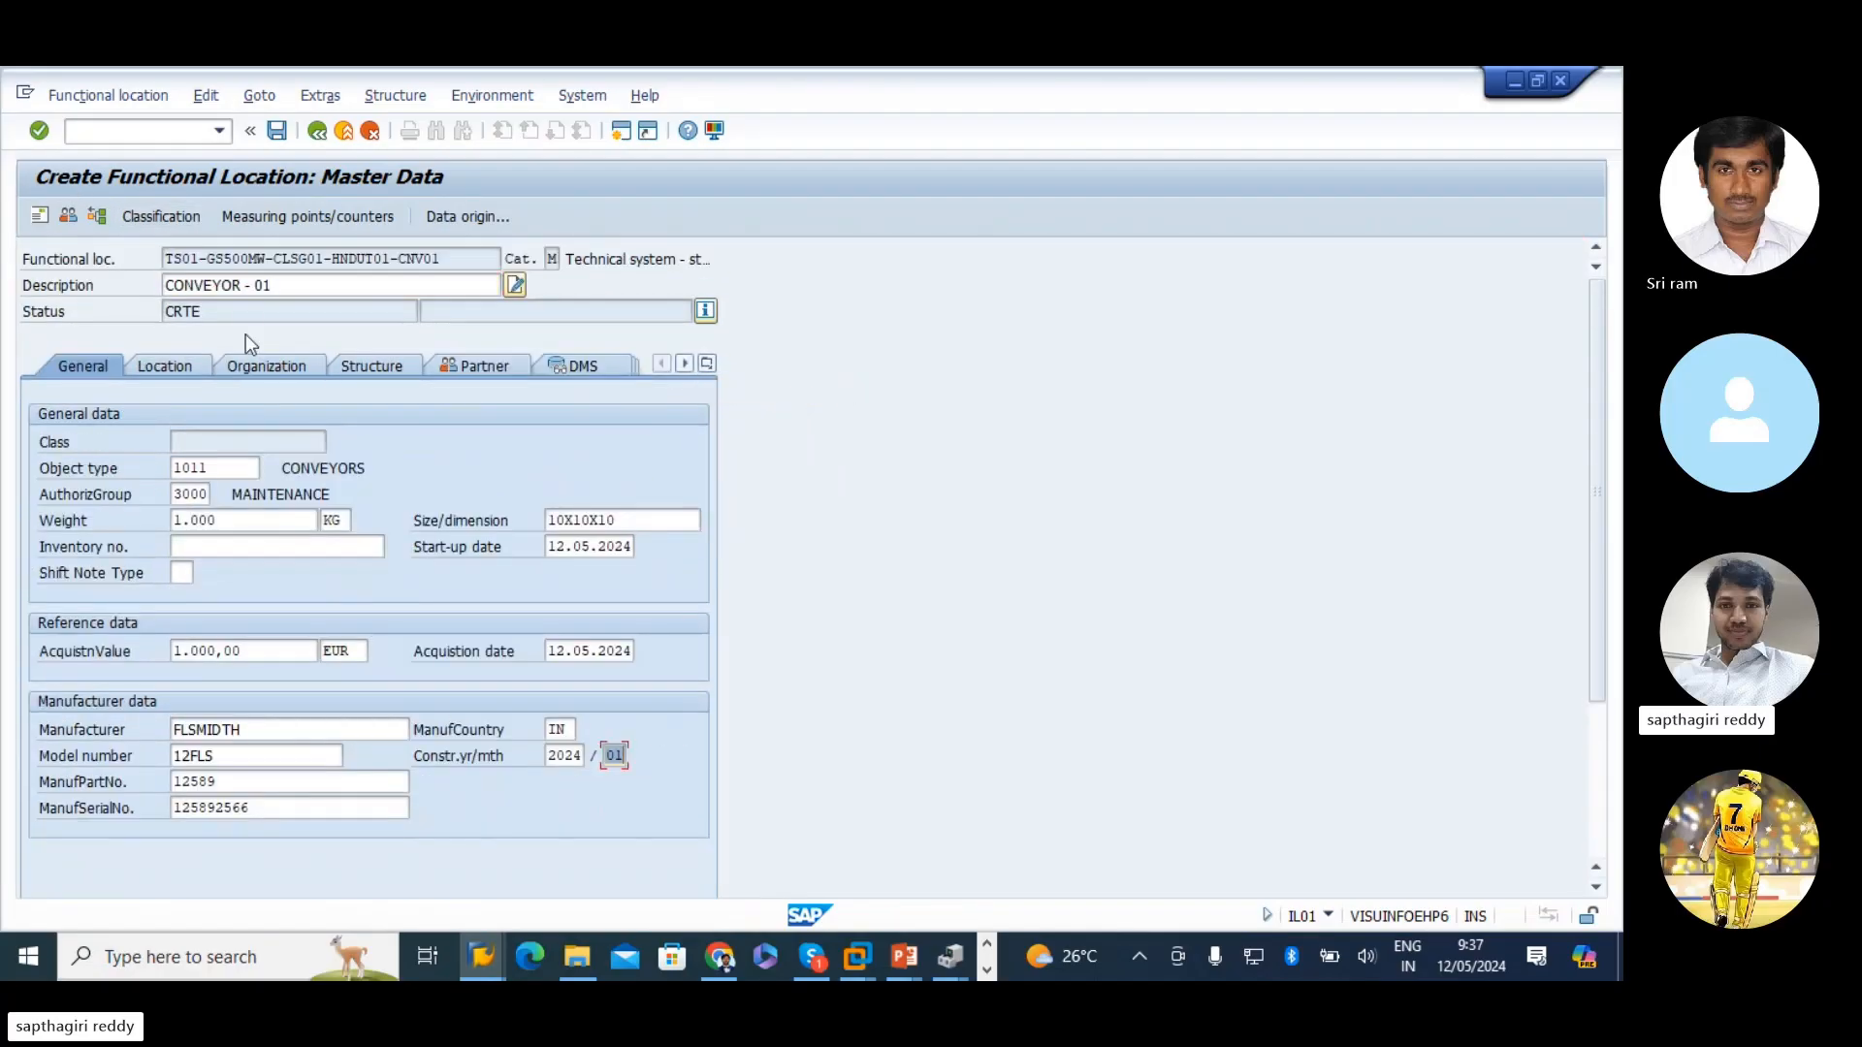
click(276, 130)
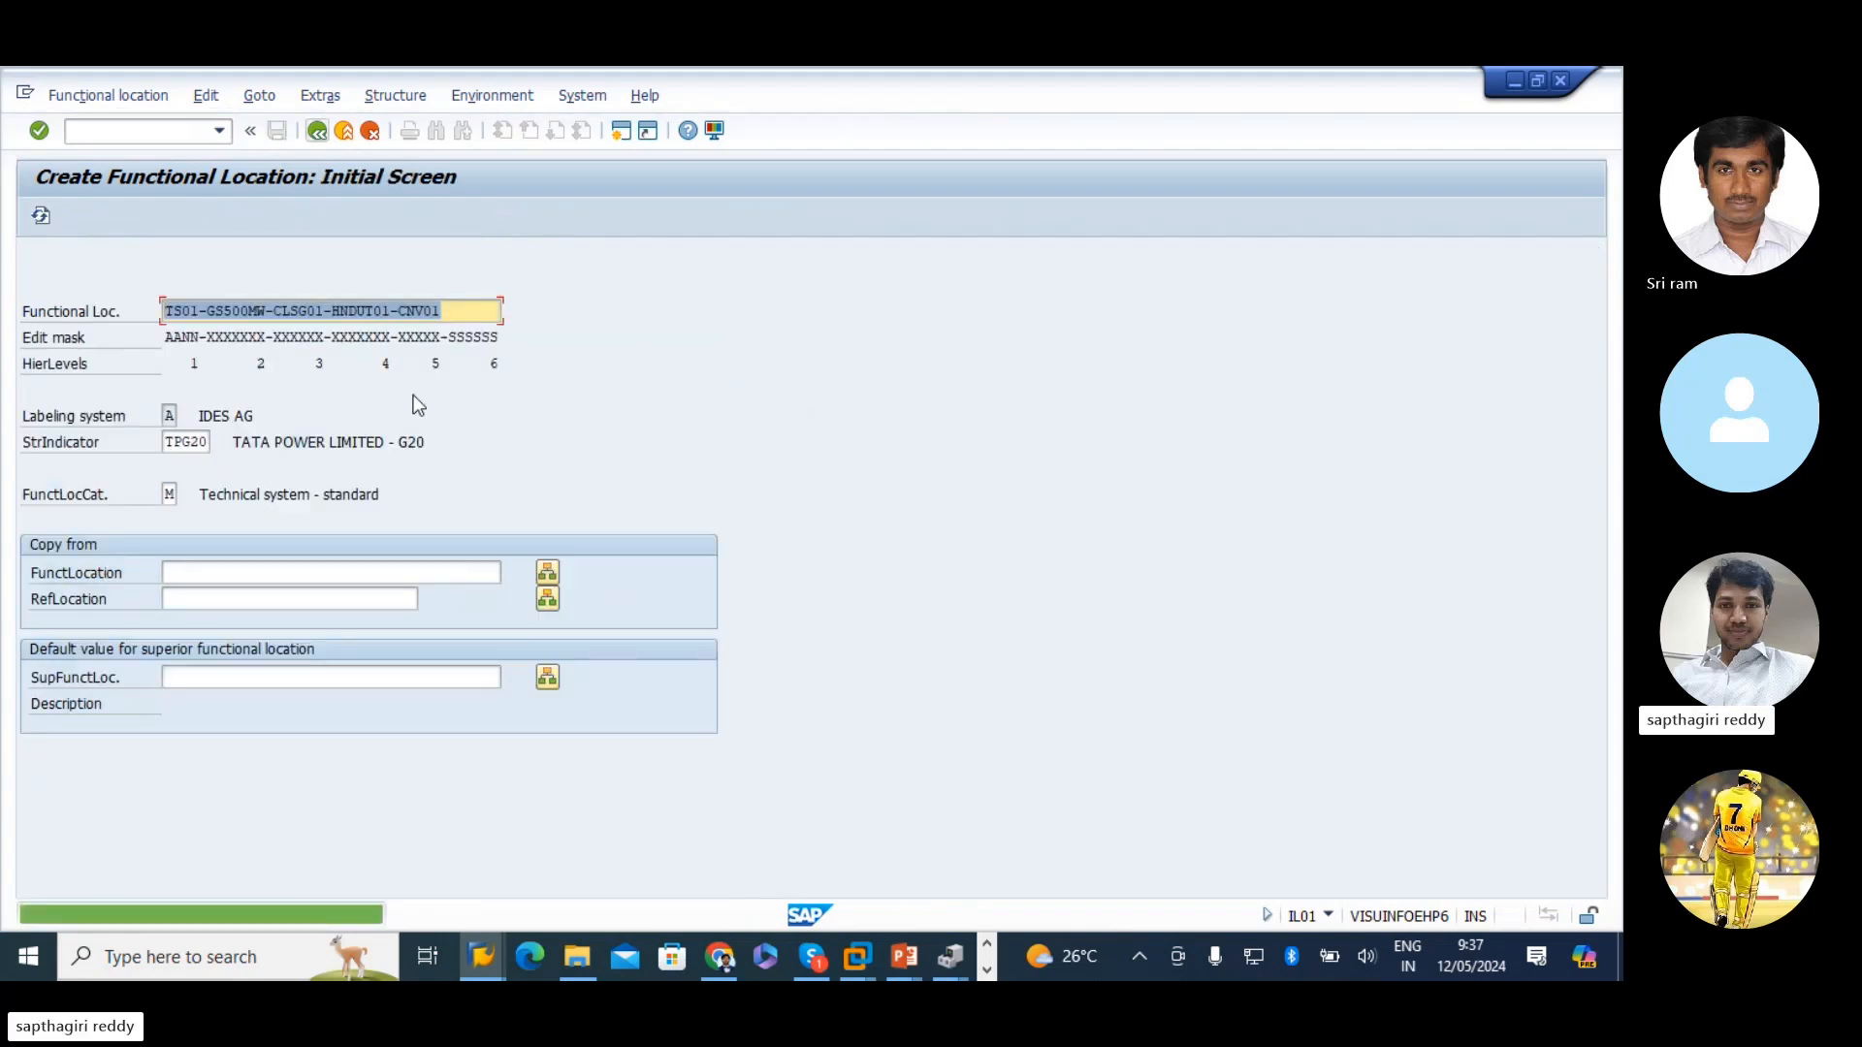
- Switch to the Excel workbook SAP_PM_G20.xlsx and copy the full six-level code TS01-GS500MW-CLSG01-HNDUT01-CNV01-MOTR01 from the edit mask row
key(alt+Tab)
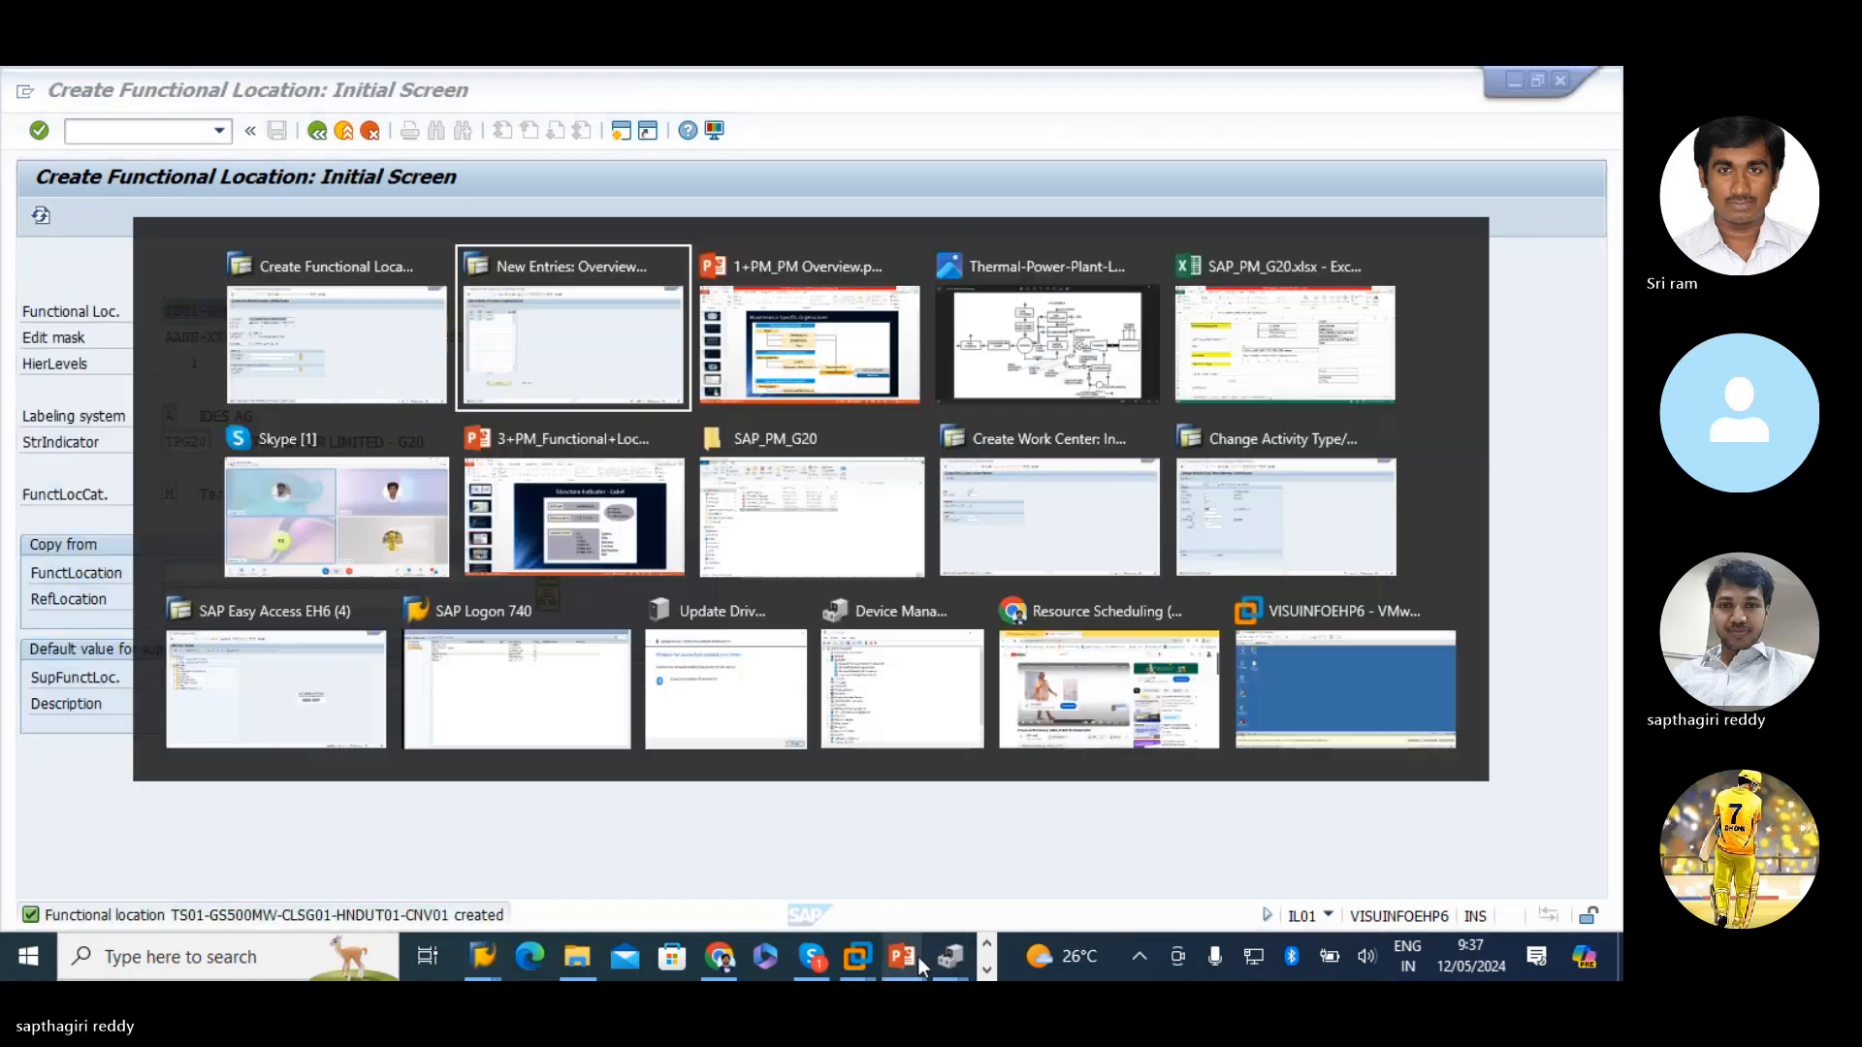
mouse_move(918, 956)
key(alt+Tab)
key(alt+Tab)
key(alt+Tab)
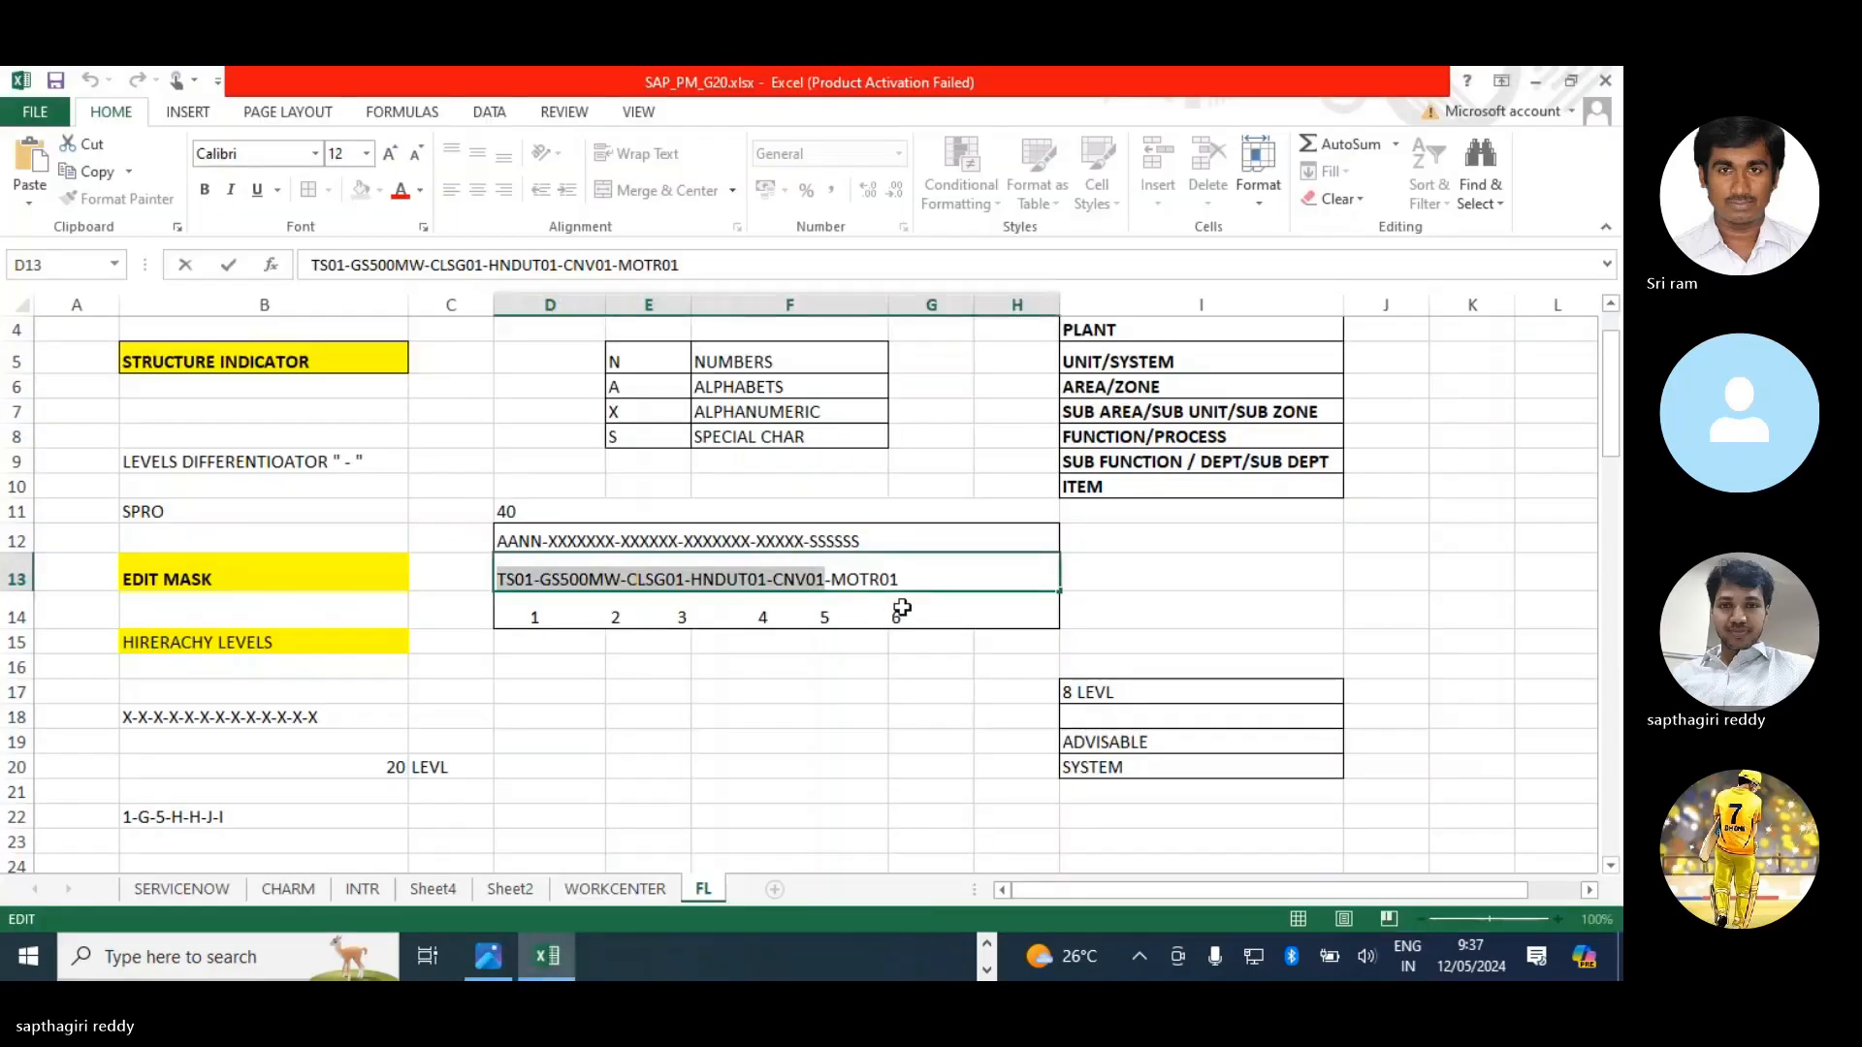
drag(897, 580, 495, 584)
key(ctrl+c)
click(935, 756)
- Back in SAP, start a new functional location with the copied code TS01-GS500MW-CLSG01-HNDUT01-CNV01-MOTR01
key(alt+Tab)
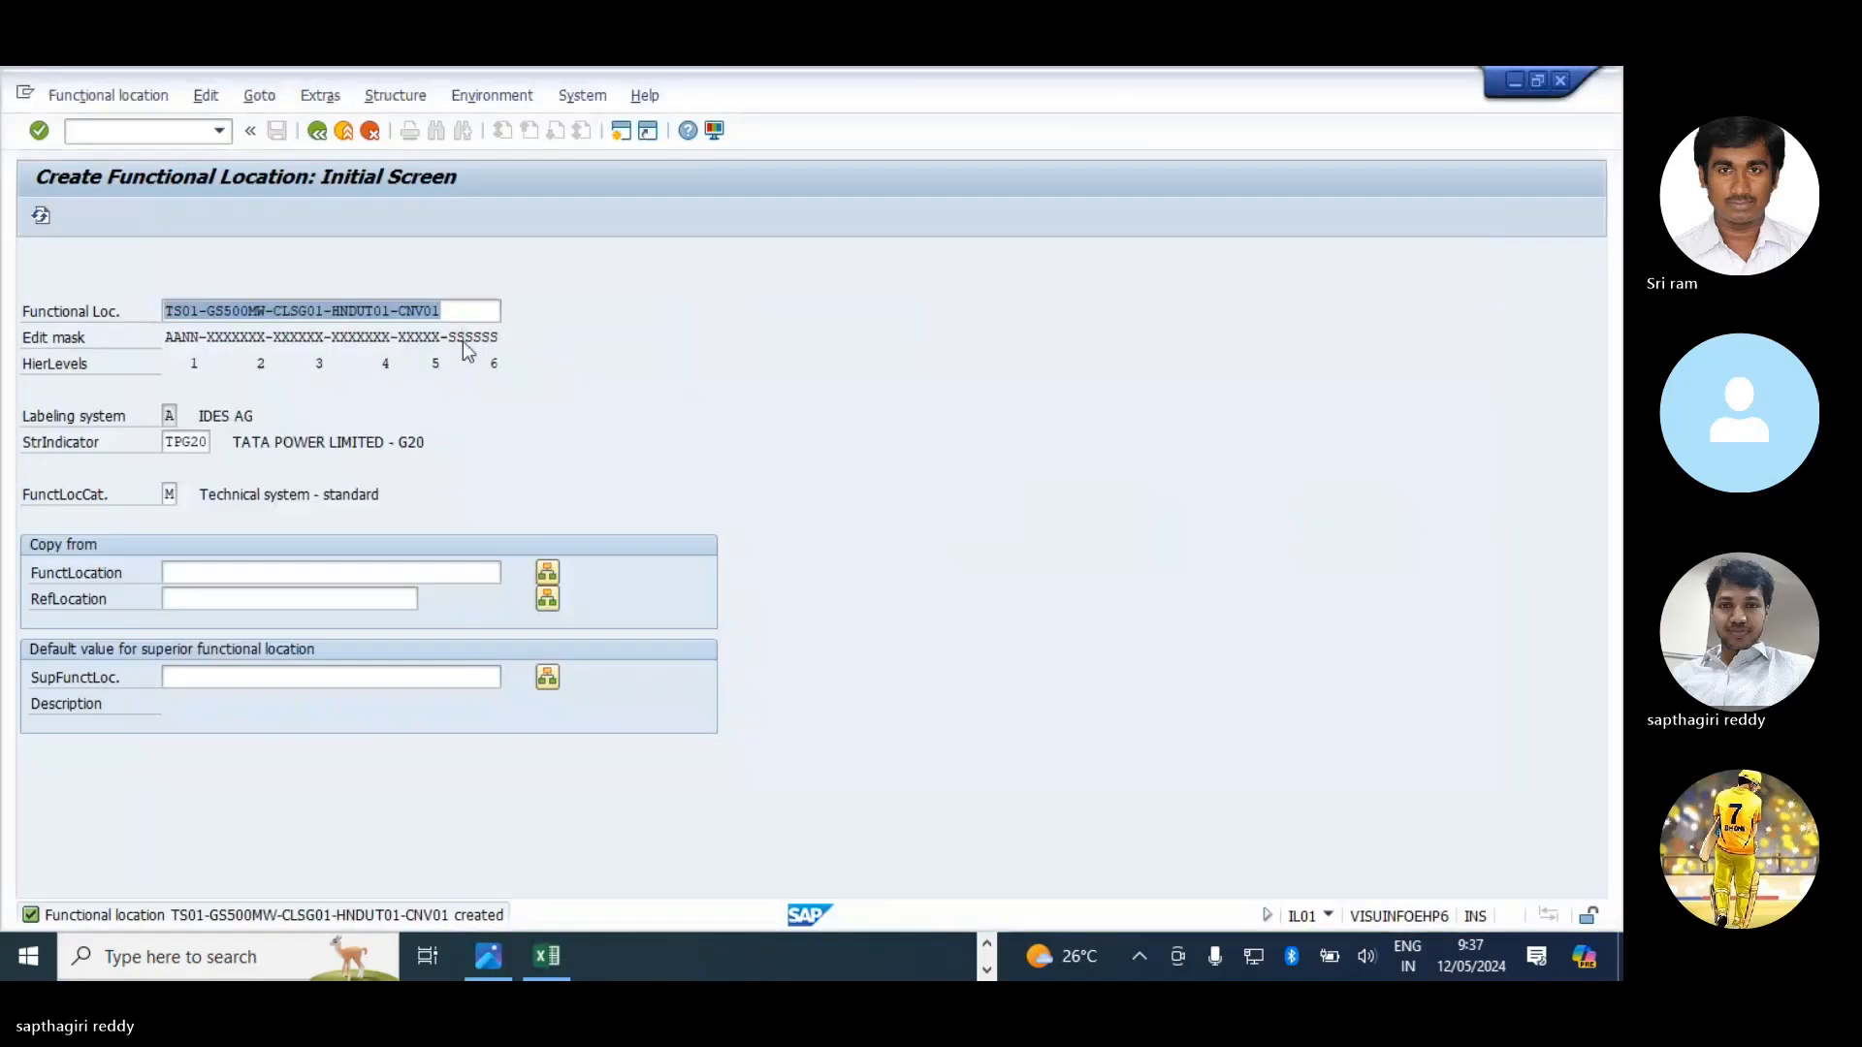
drag(454, 311, 5, 267)
key(ctrl+v)
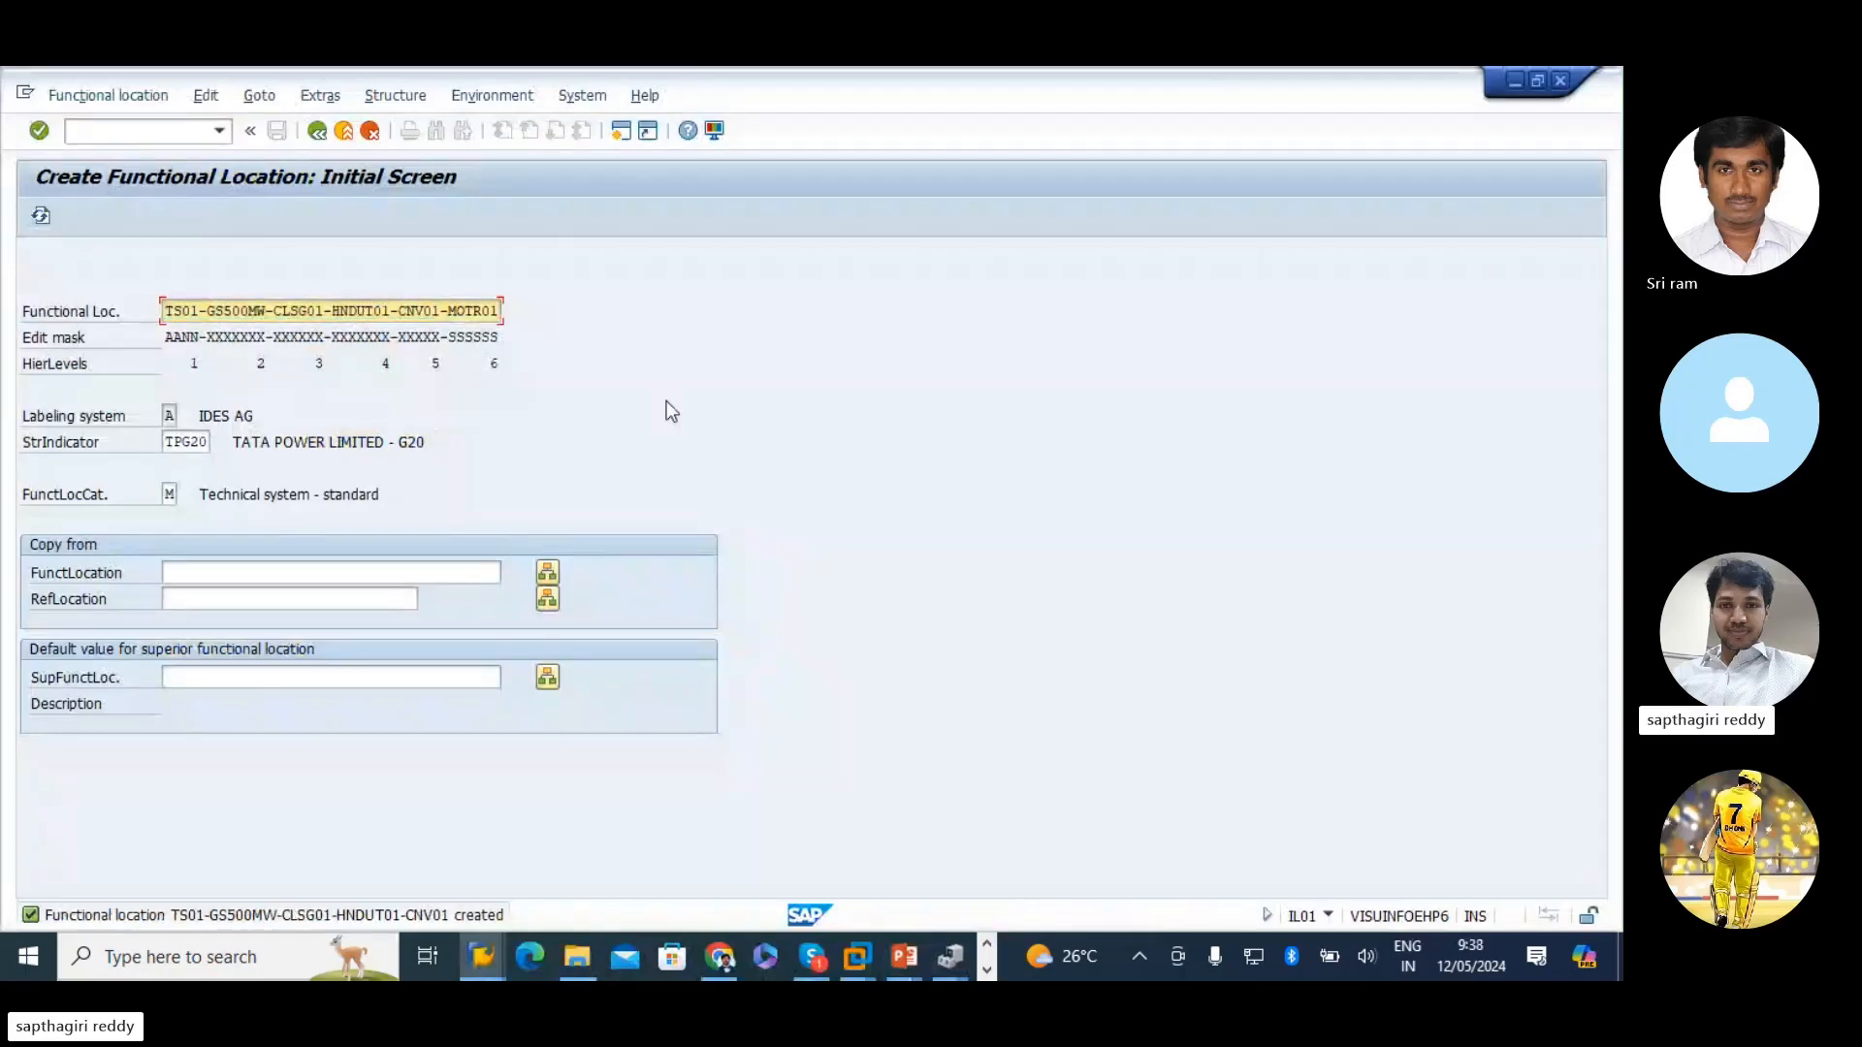
key(Return)
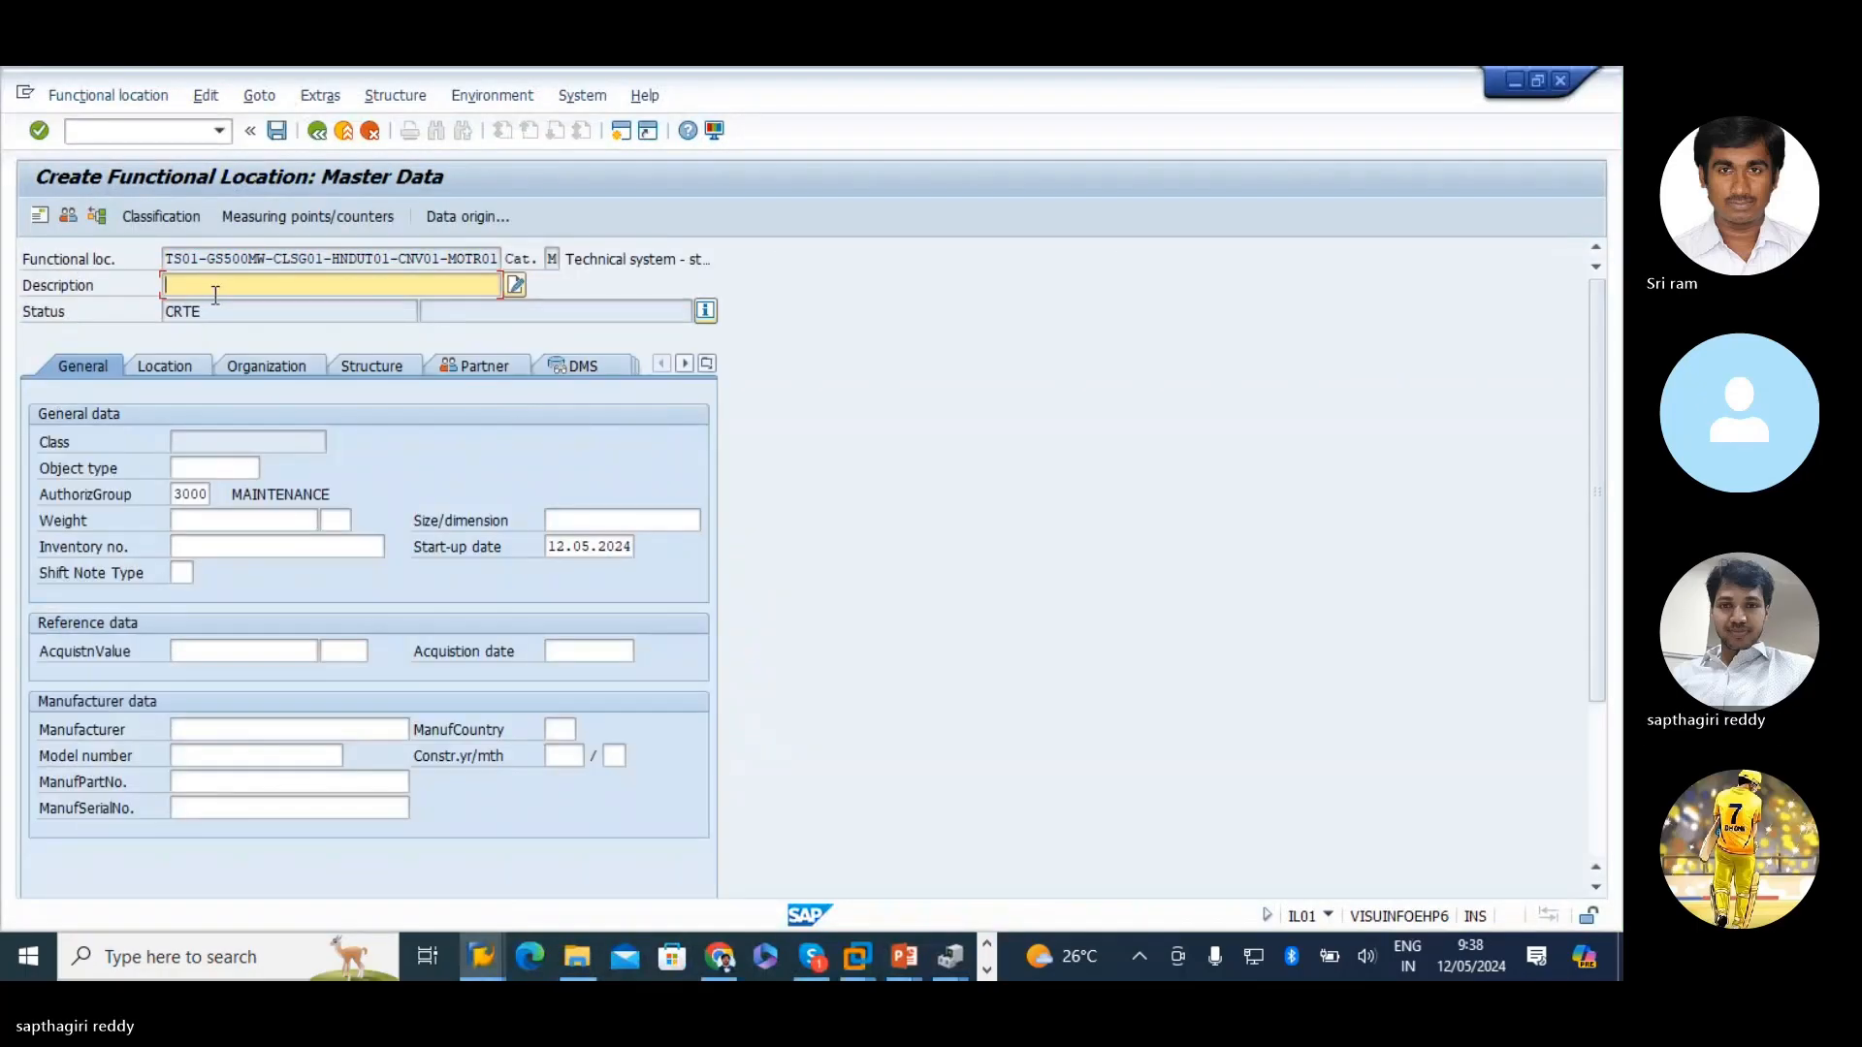
- Describe the new functional location as CONVEYOR MOTOR - 01
click(216, 291)
click(227, 301)
click(245, 285)
text(MOTOR - 01)
key(Return)
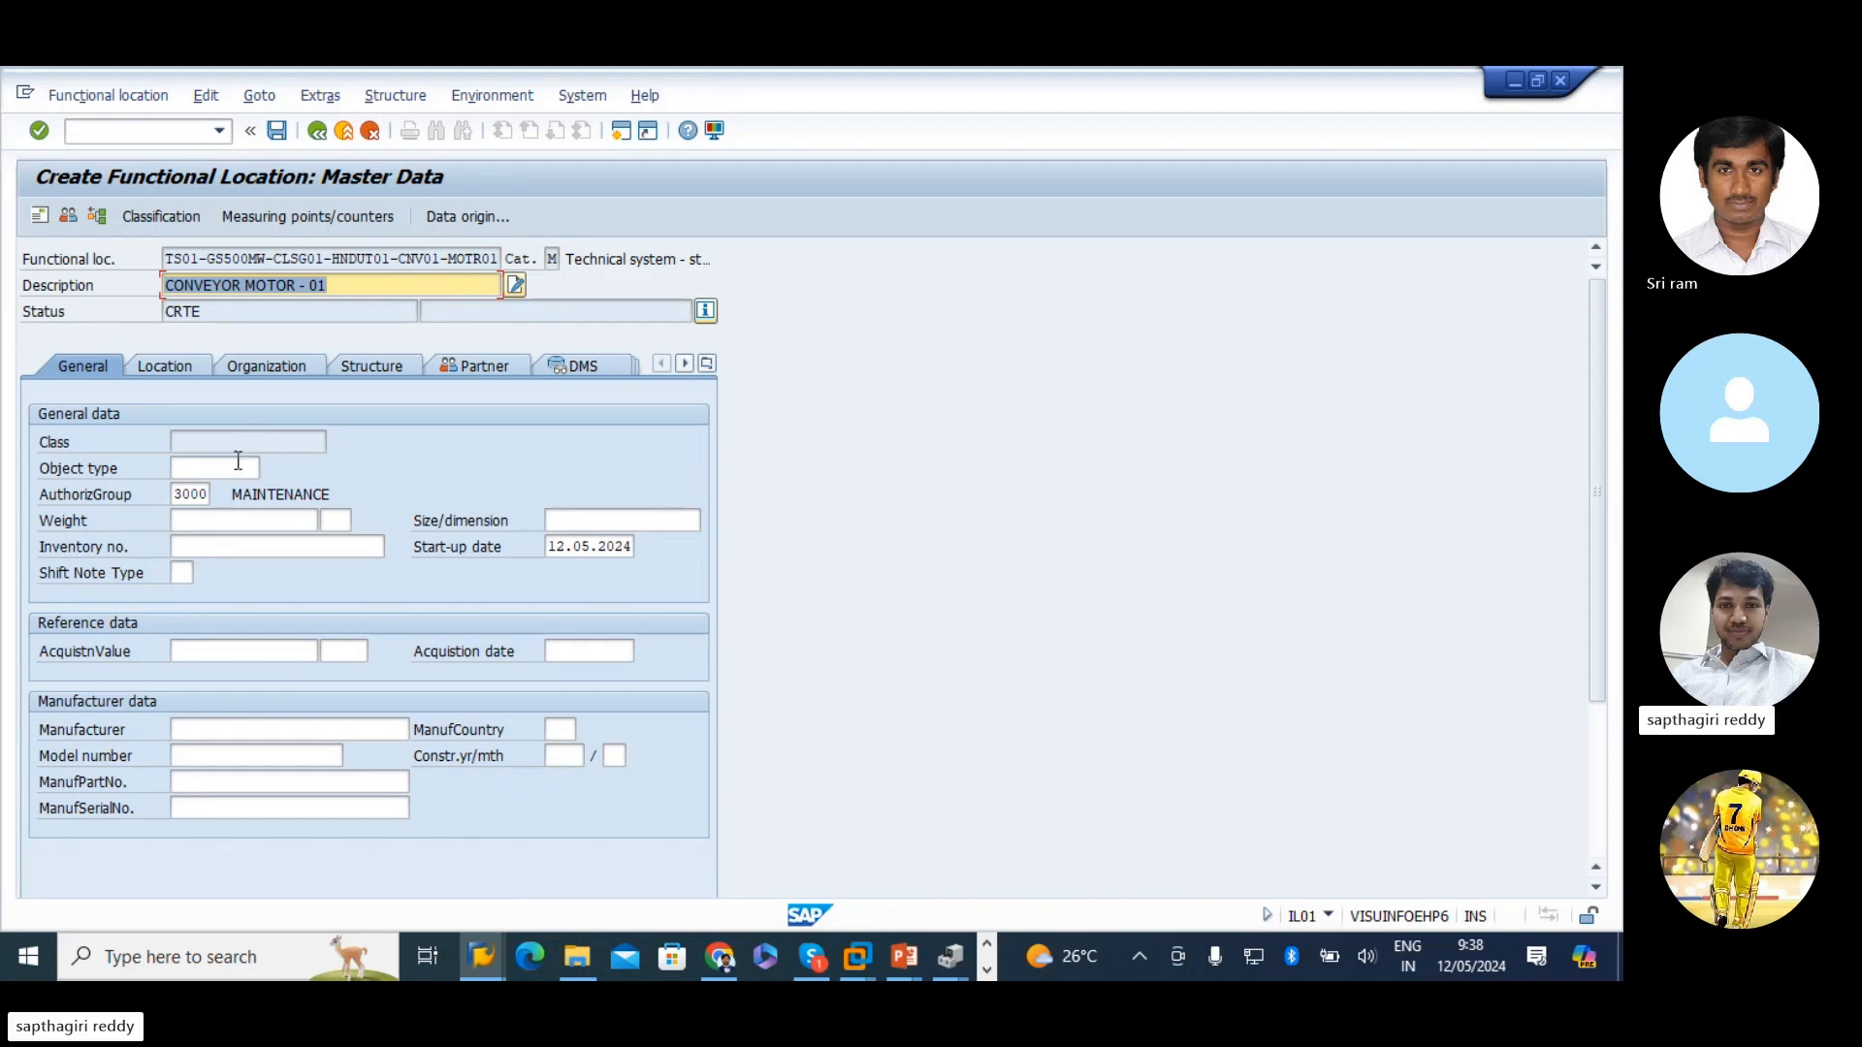
- Set the object type of CONVEYOR MOTOR - 01 to 1011 and have its description filled in
click(225, 467)
text(1011)
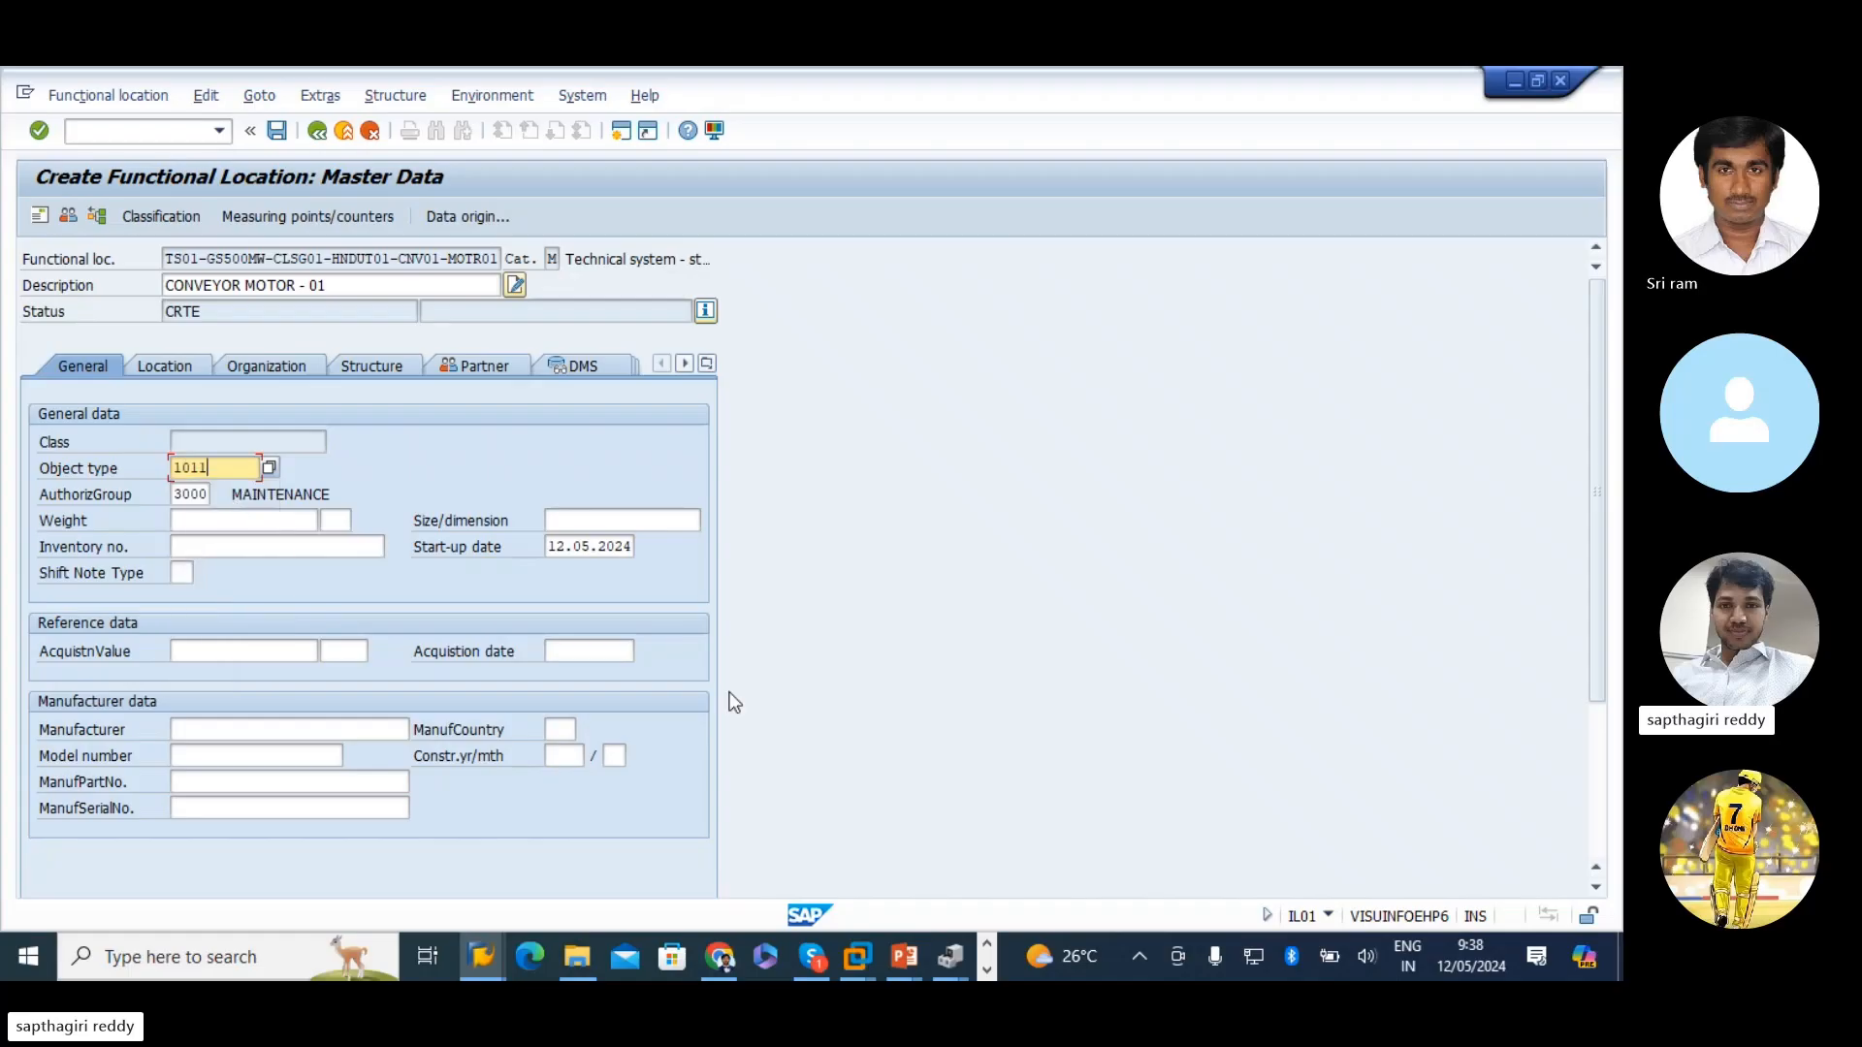
key(Return)
click(355, 475)
click(221, 467)
key(Tab)
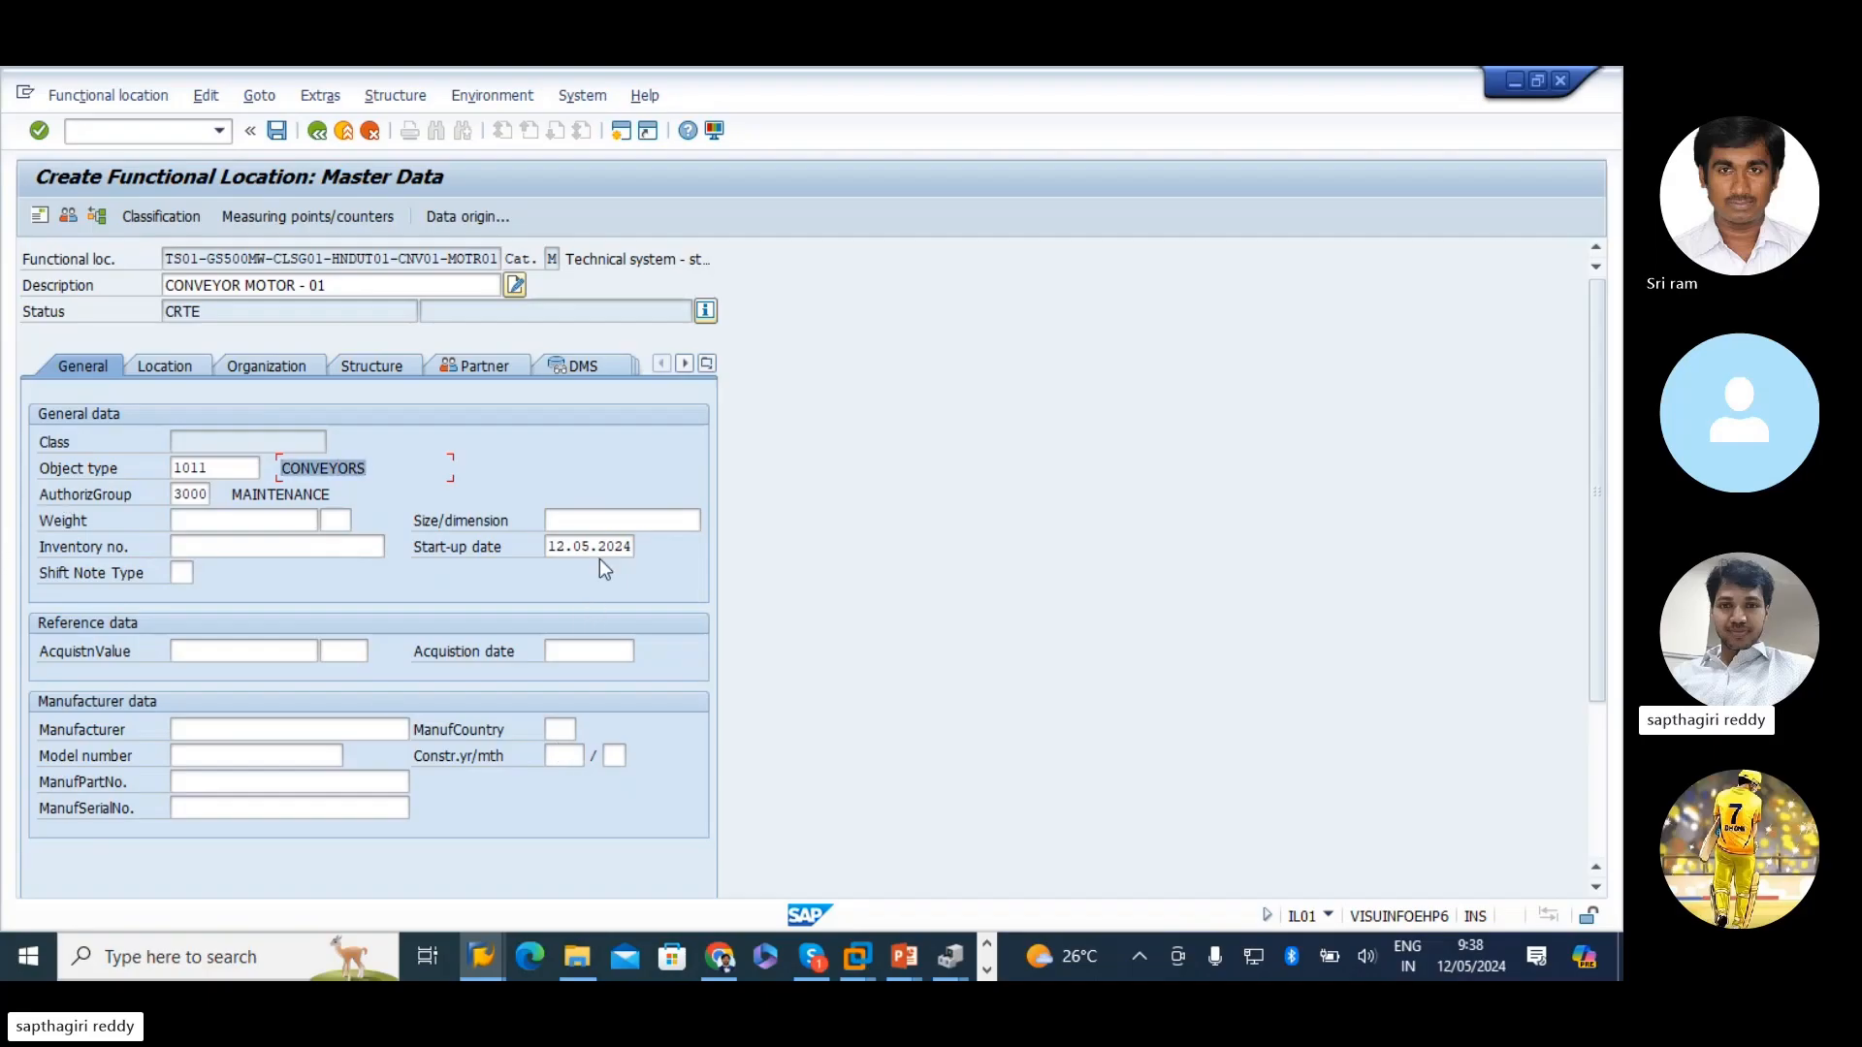
- Set the size/dimension to 2X2X2 and the weight to 50 KG in the general data
click(602, 520)
text(2X2X2)
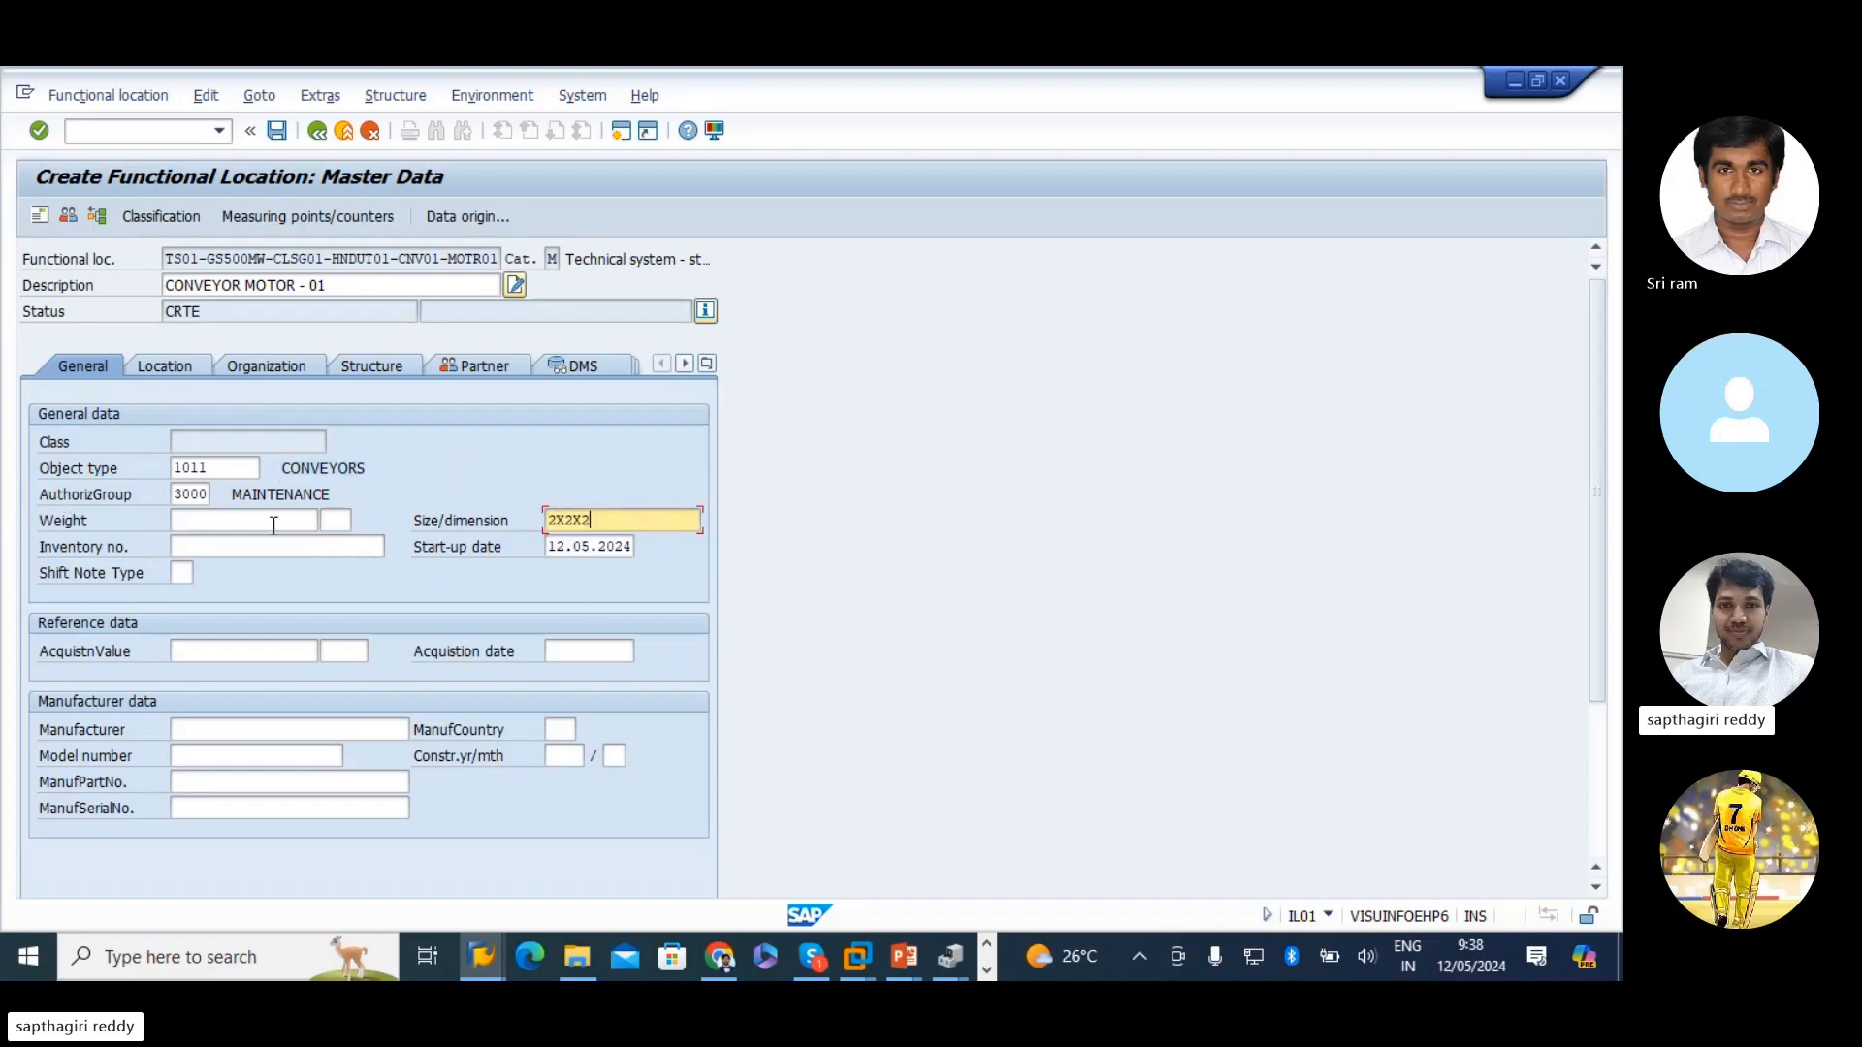
click(308, 522)
text(50)
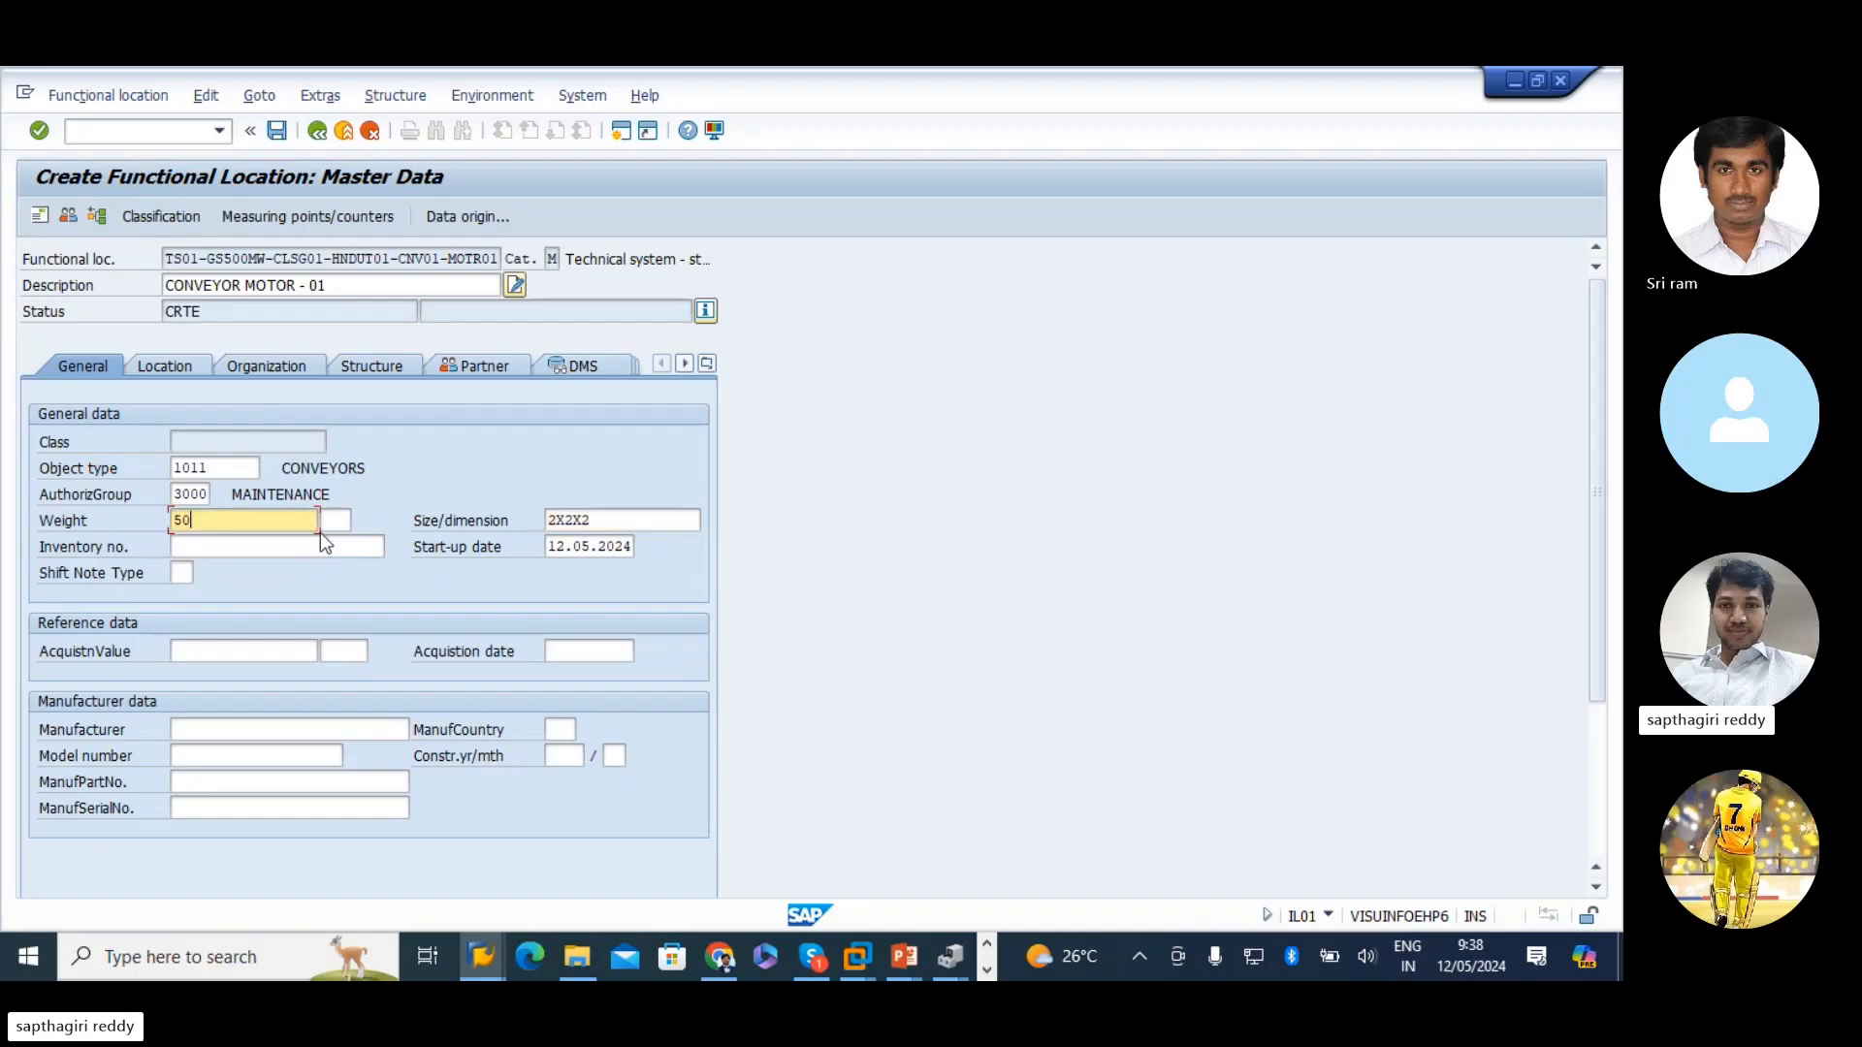
click(326, 522)
text(KG)
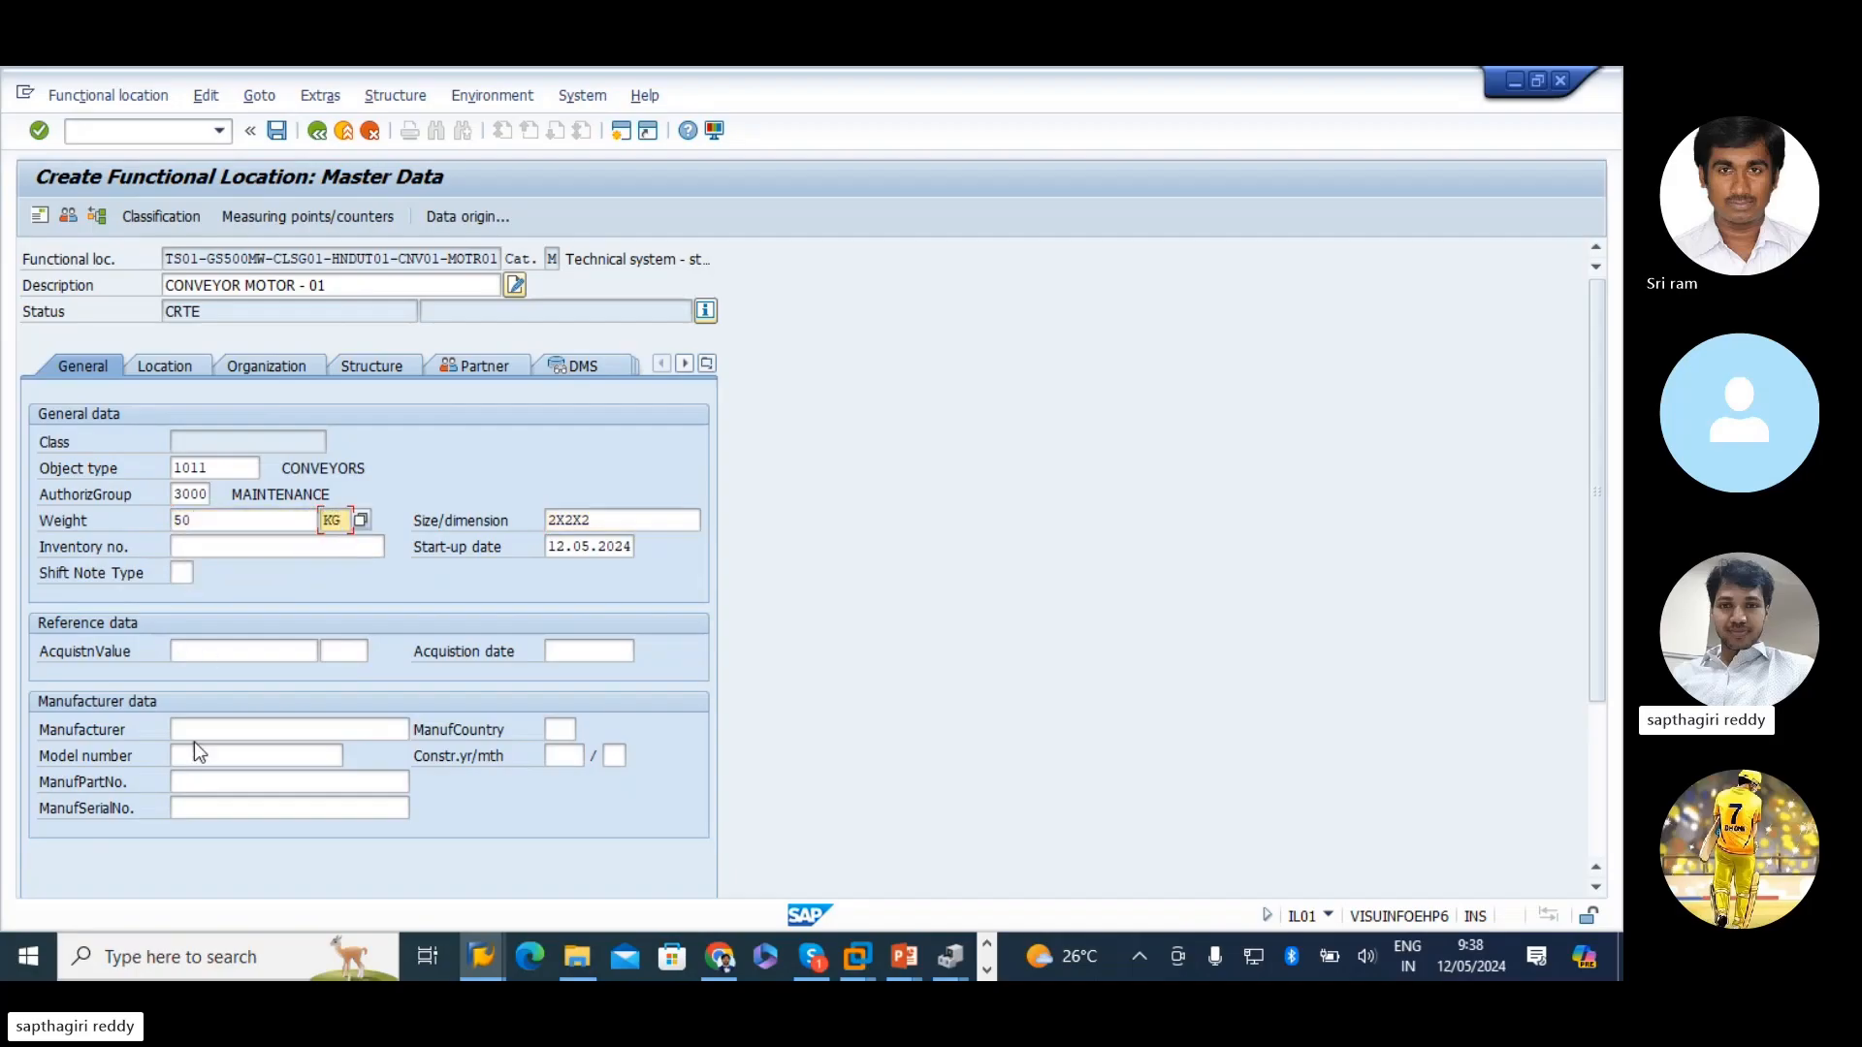
- Enter FLSMIDTH as manufacturer, IN as manufacturing country and 2024/01 as construction year and month
click(194, 734)
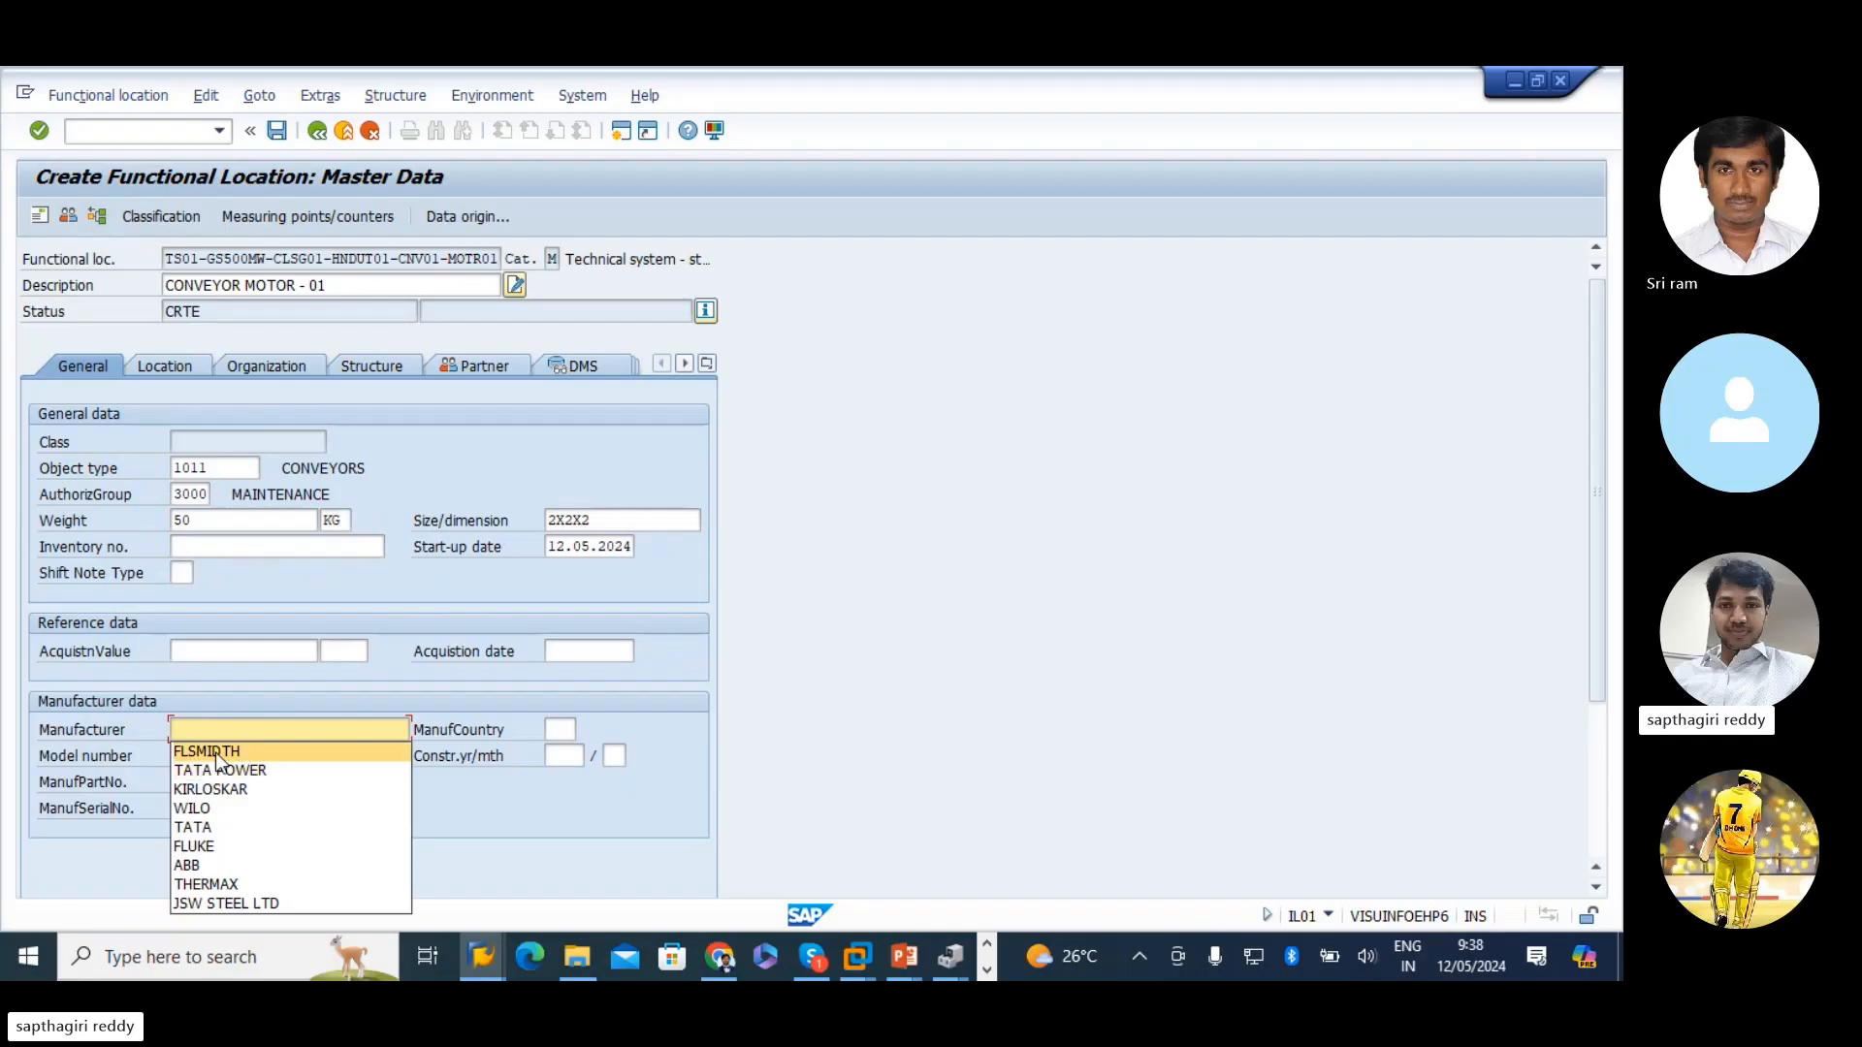
click(215, 753)
click(555, 729)
click(570, 753)
click(569, 756)
text(2024)
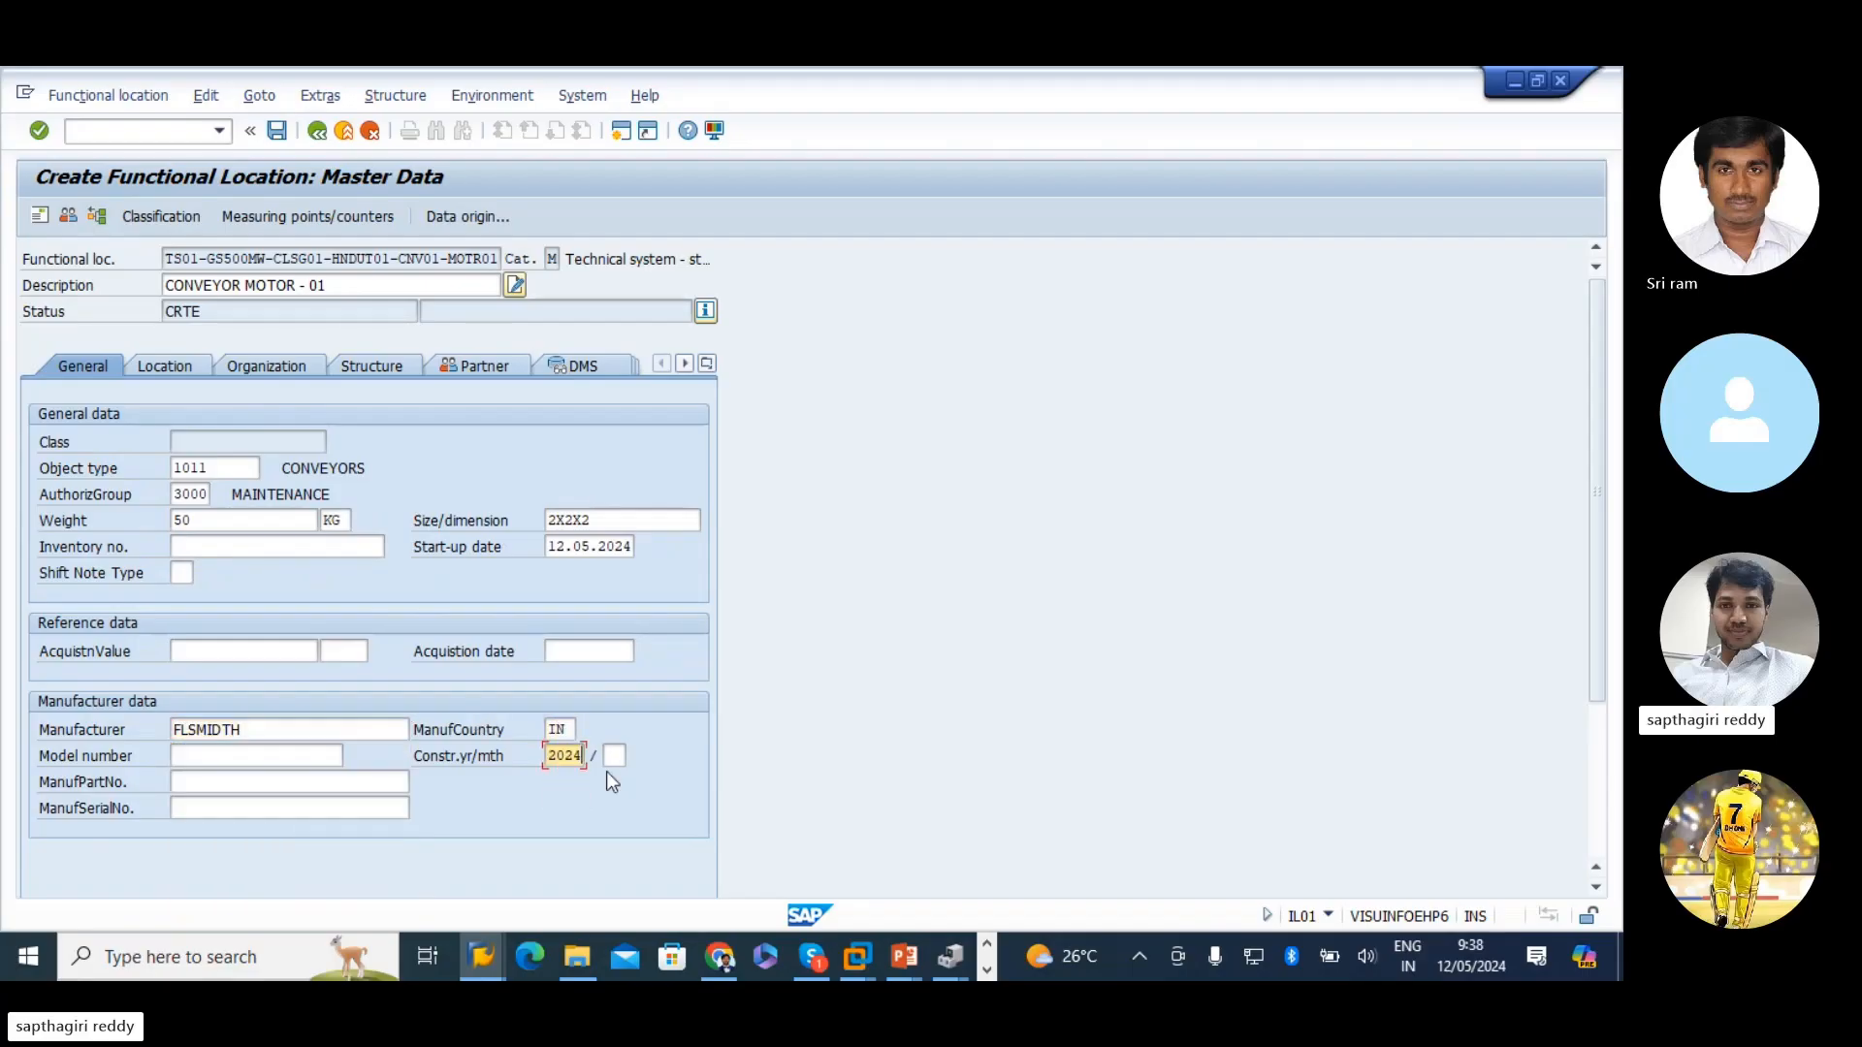
key(Tab)
text(01)
- Enter model number FL15689, part number 125689 and serial number 123589 for the manufacturer, and open the location data
click(198, 760)
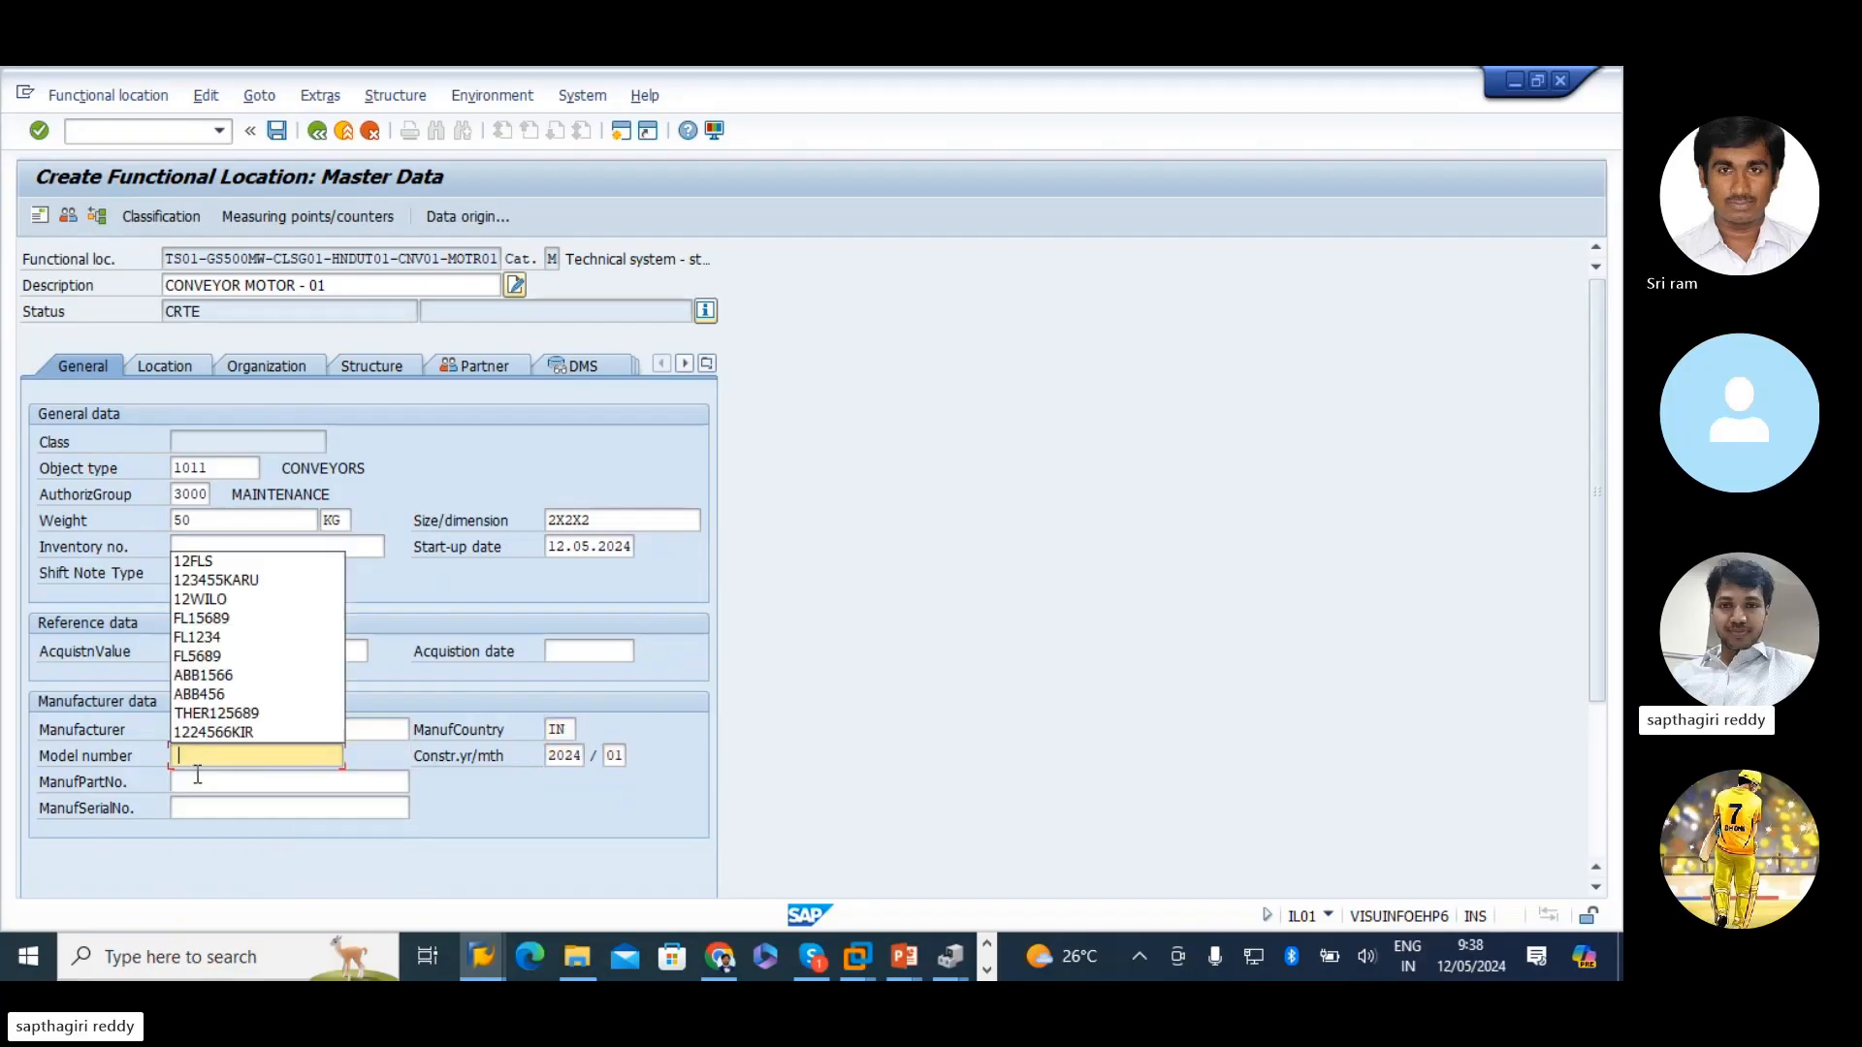
click(206, 619)
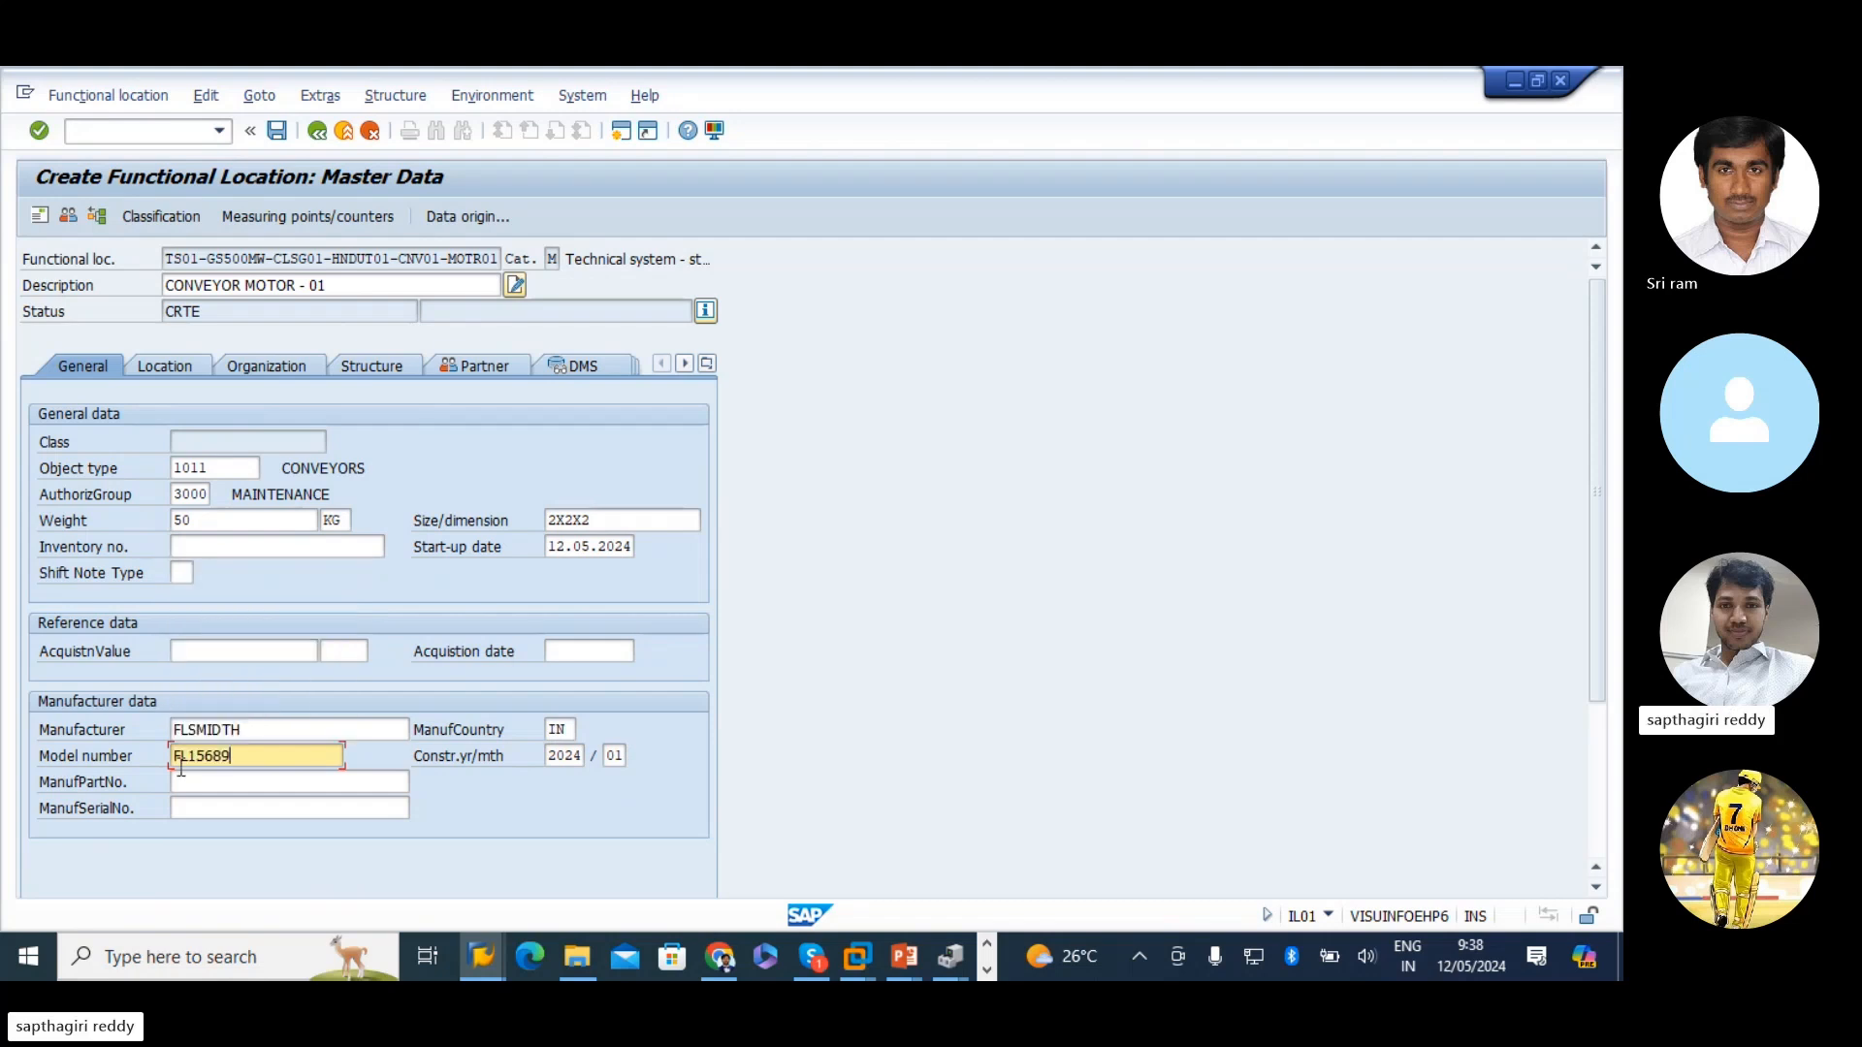
click(216, 783)
text(125689)
click(217, 805)
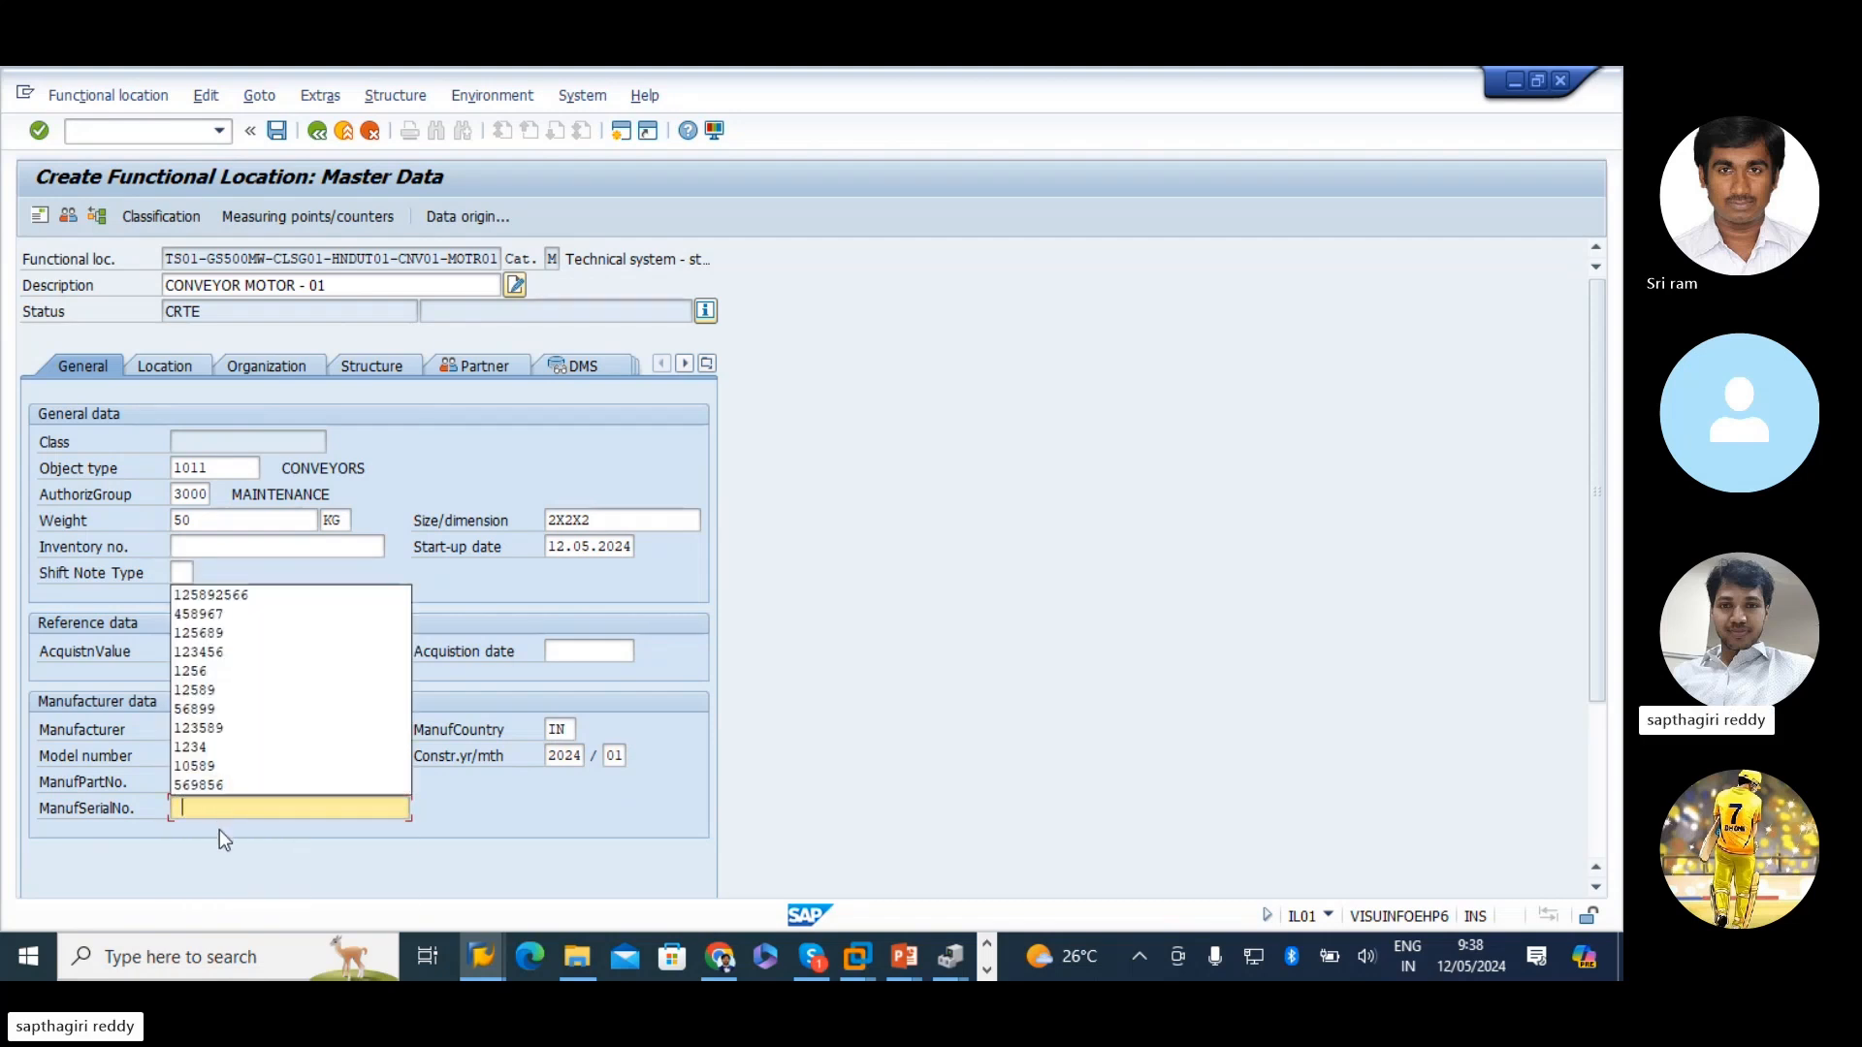
click(195, 719)
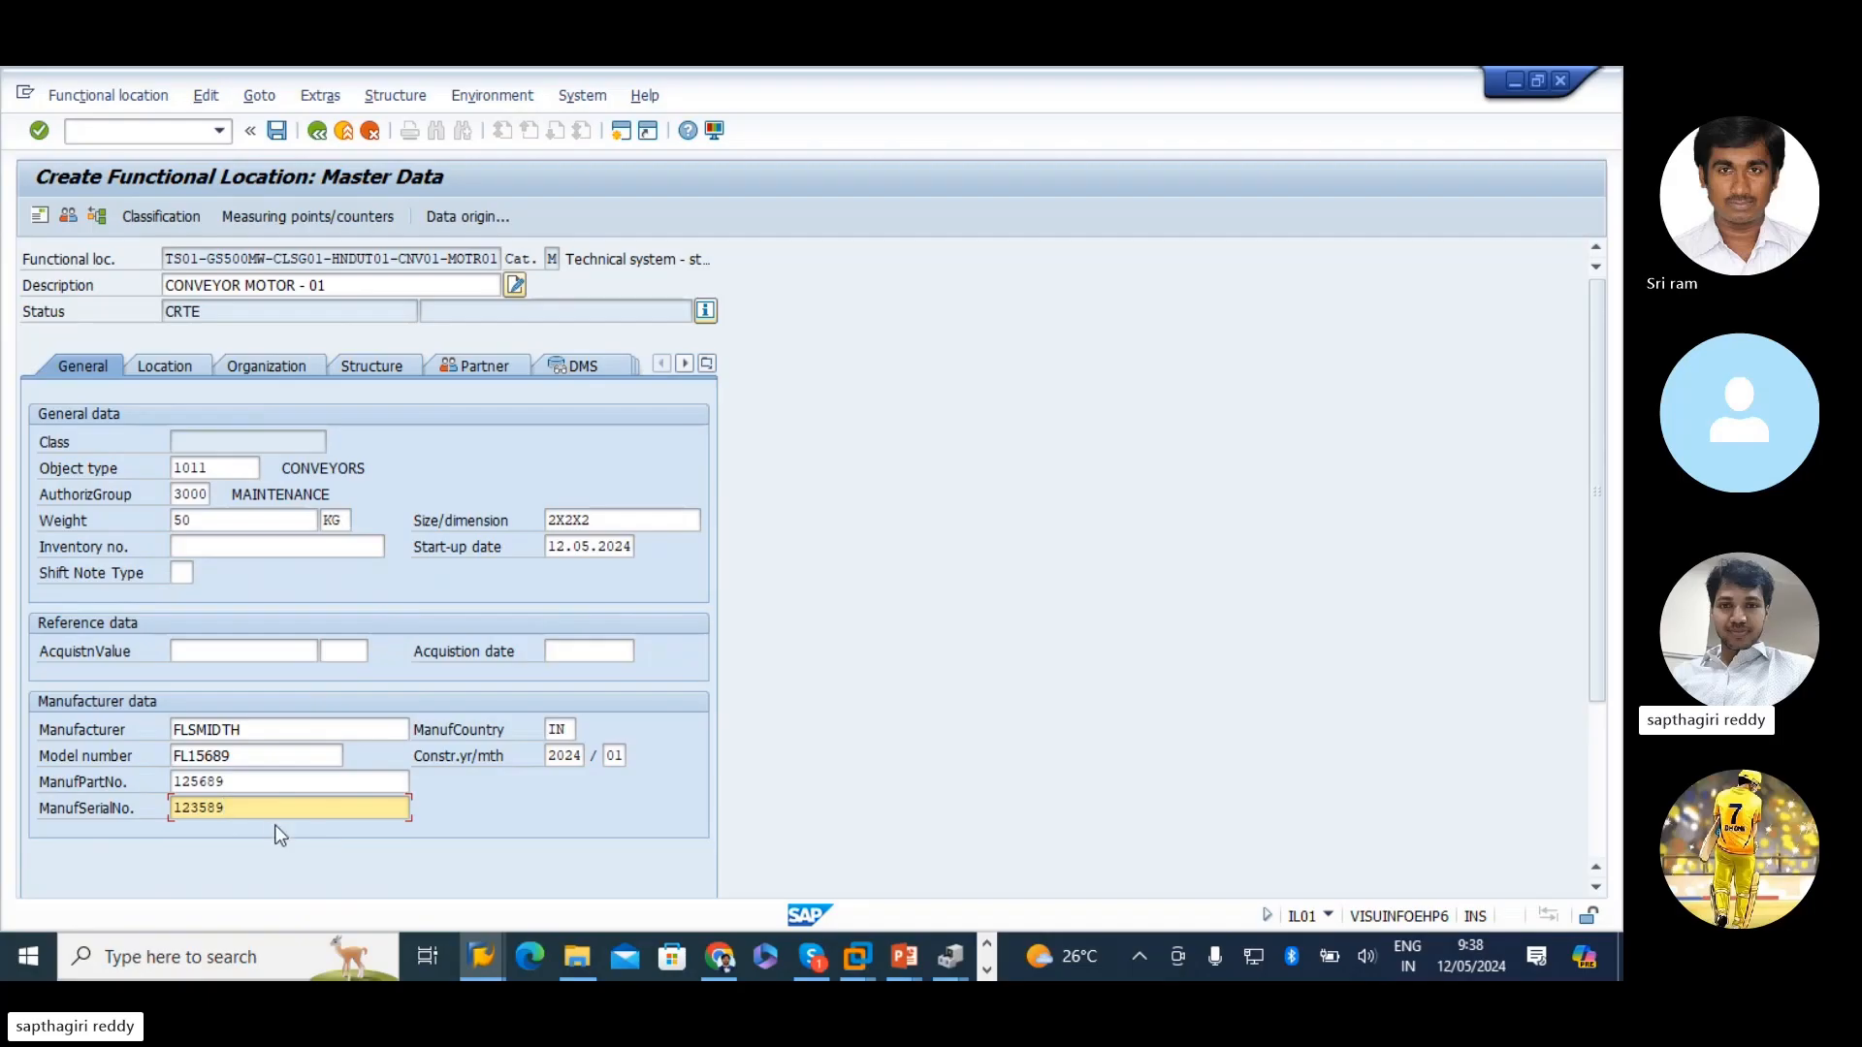
key(shift+Home)
click(177, 364)
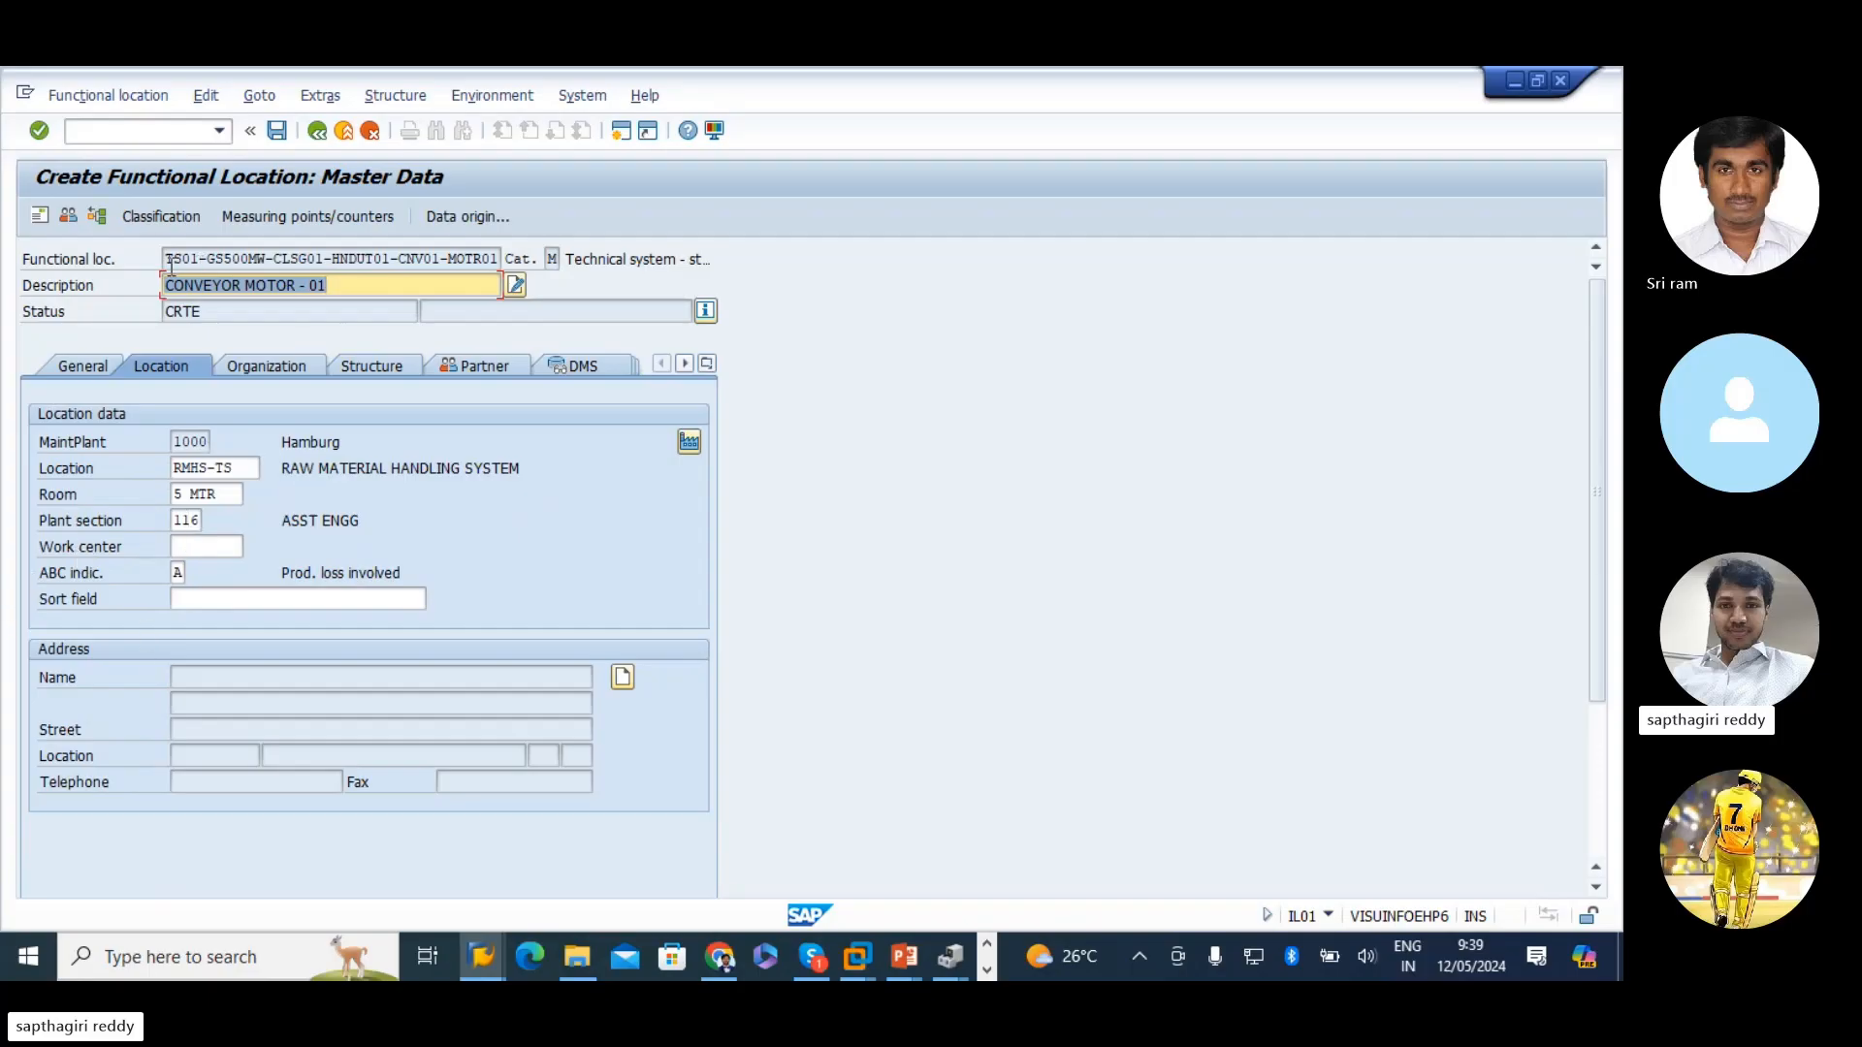
click(200, 605)
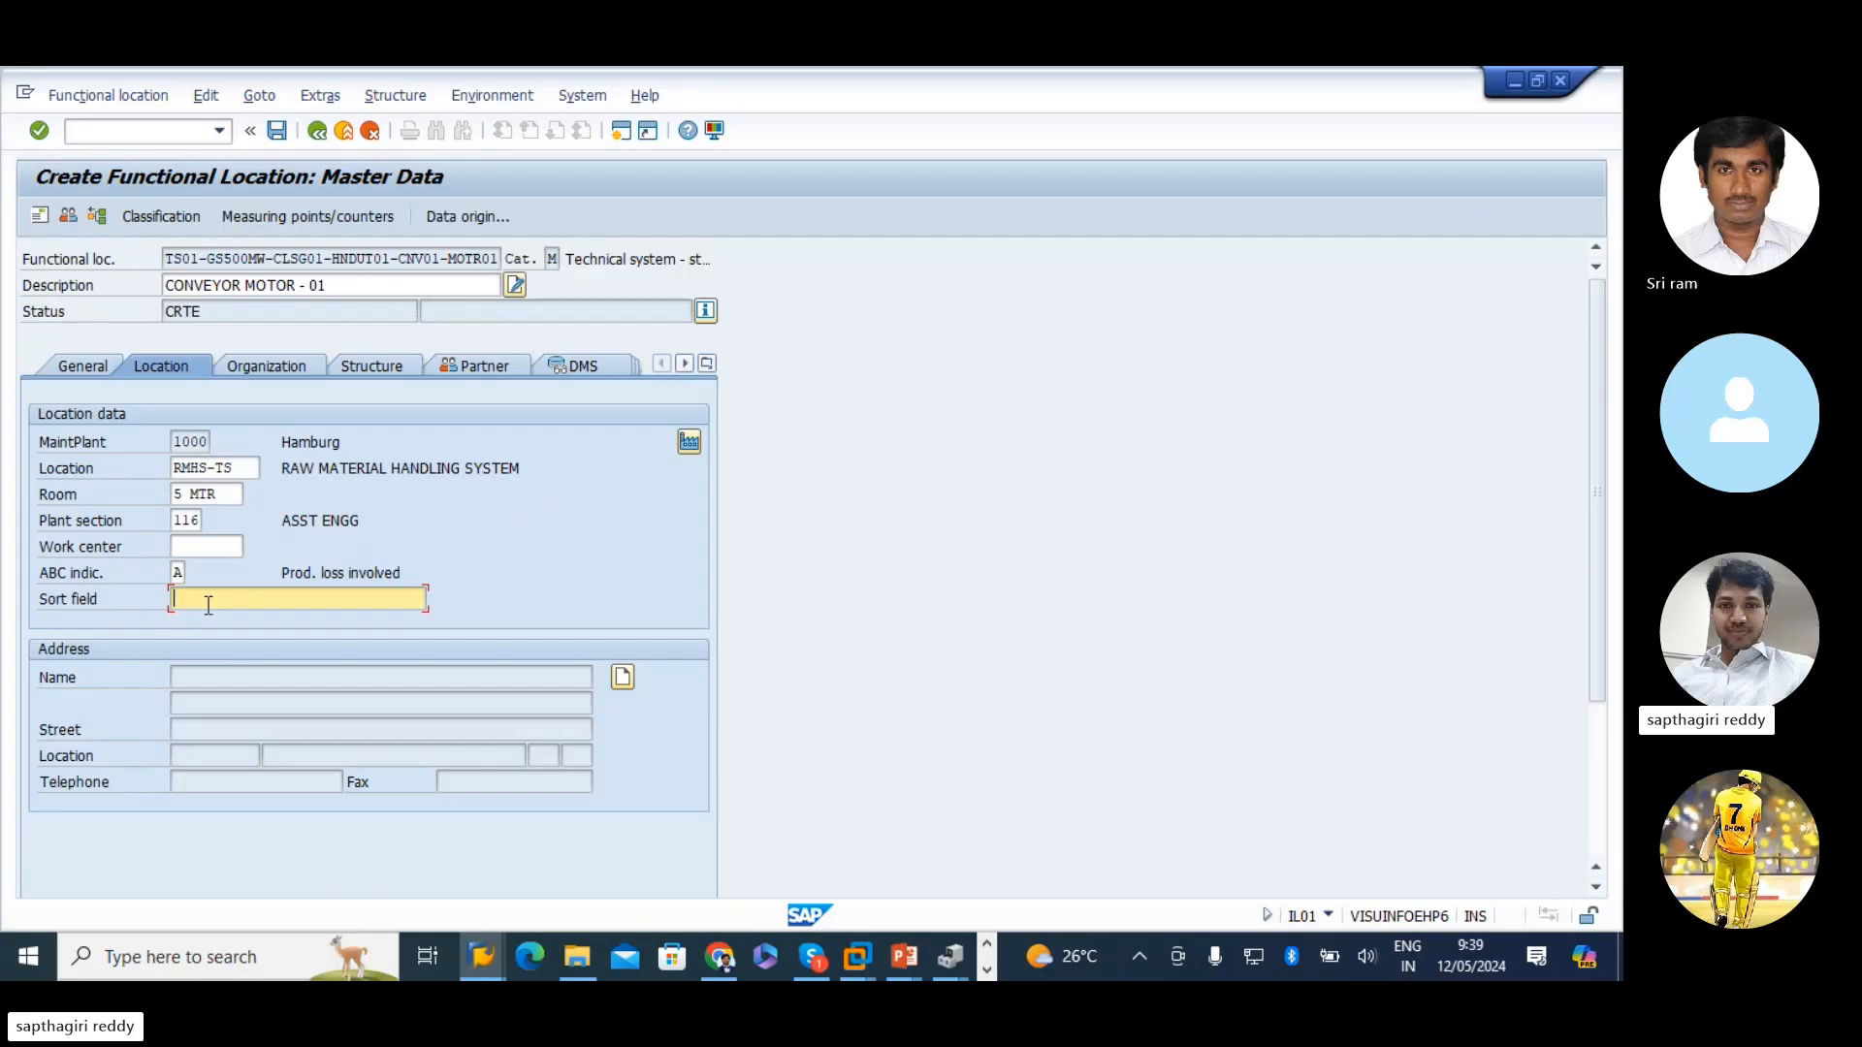
text(BLR)
key(BackSpace)
key(BackSpace)
key(BackSpace)
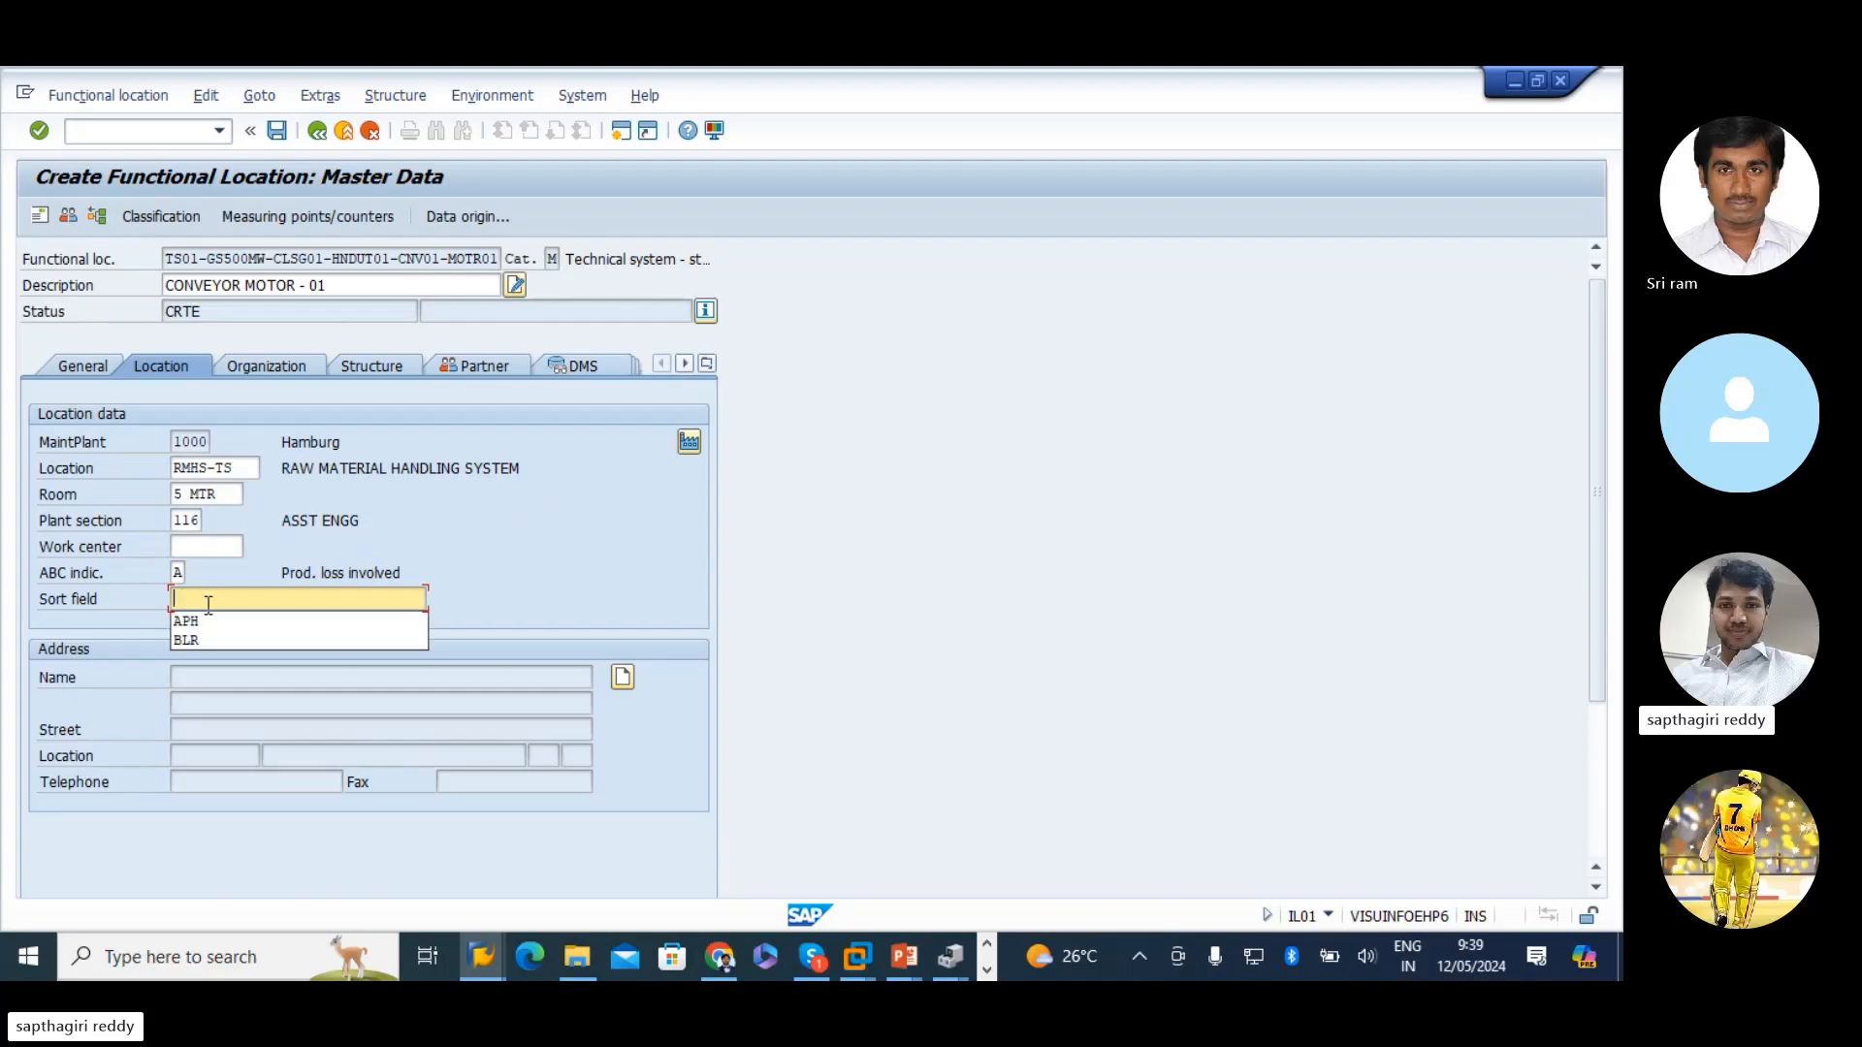
click(624, 573)
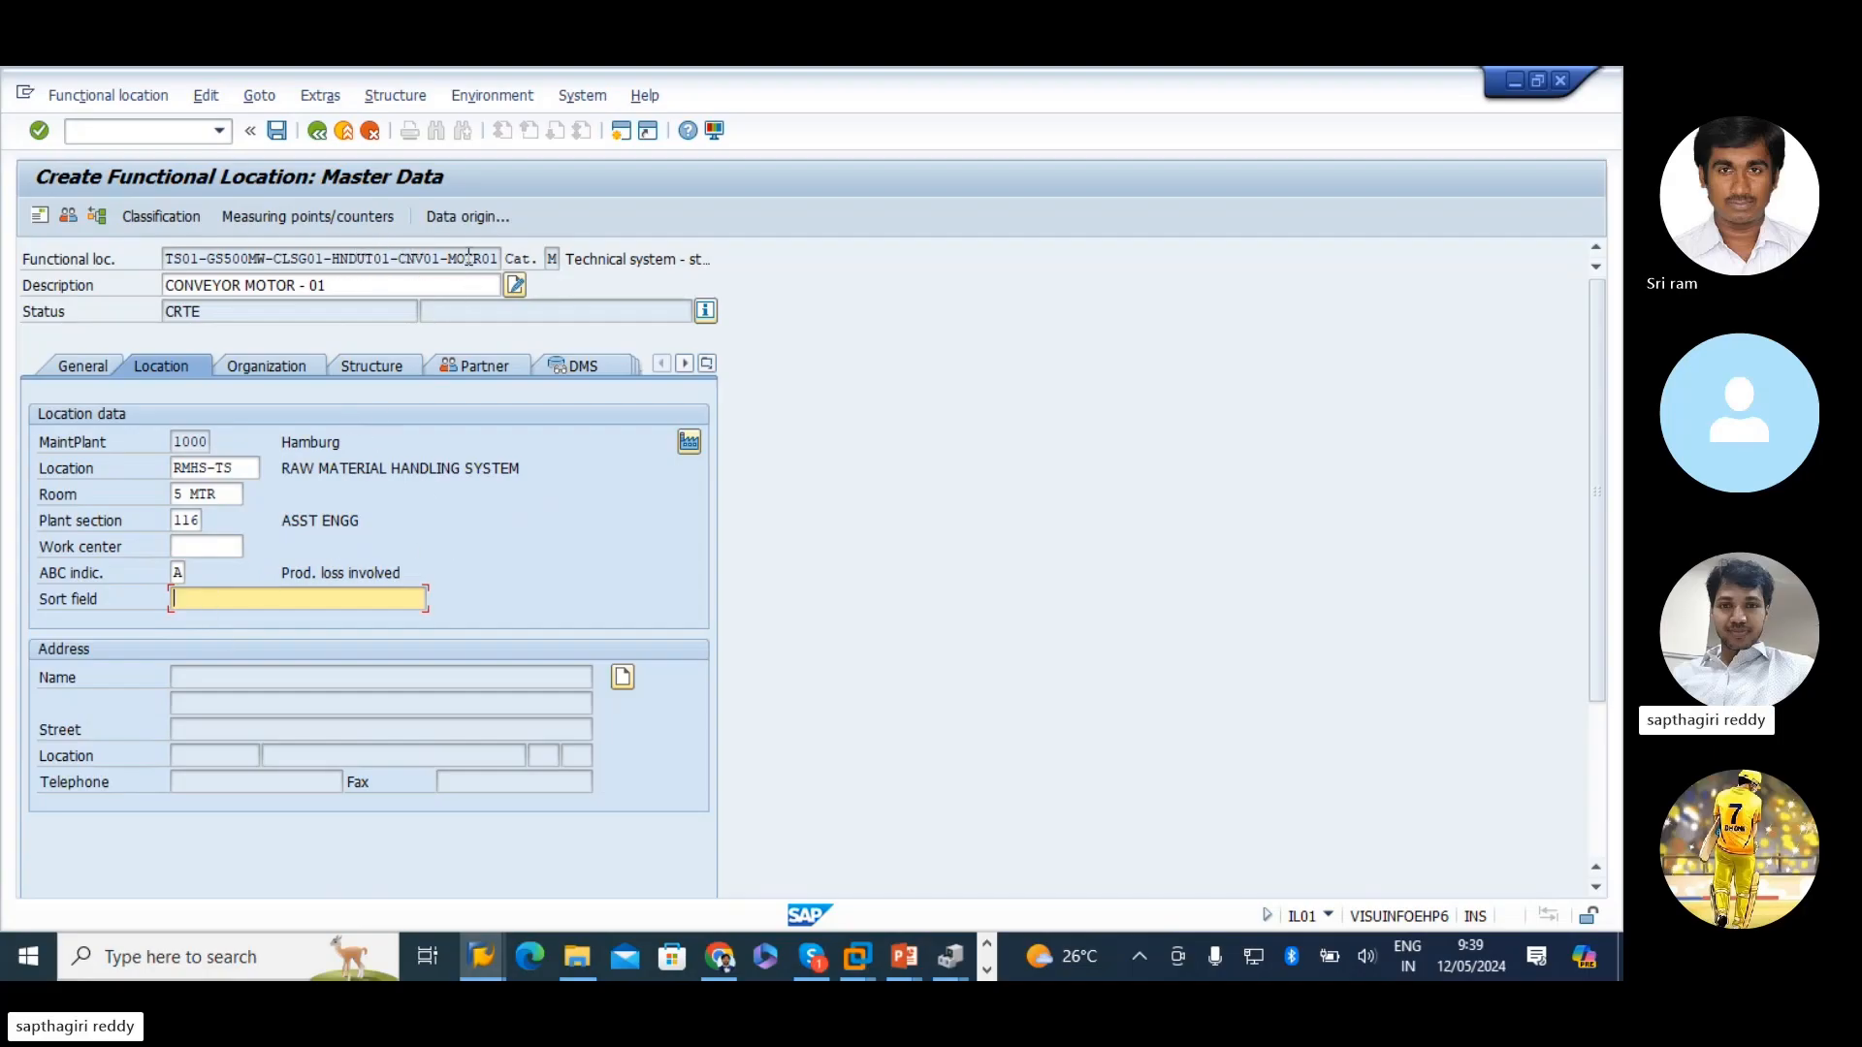
- Copy HNDUT01 from the functional location code into the sort field of the location data
drag(392, 260, 332, 260)
click(249, 600)
key(ctrl+v)
drag(235, 599, 4, 647)
click(246, 600)
double_click(246, 600)
drag(232, 599, 3, 607)
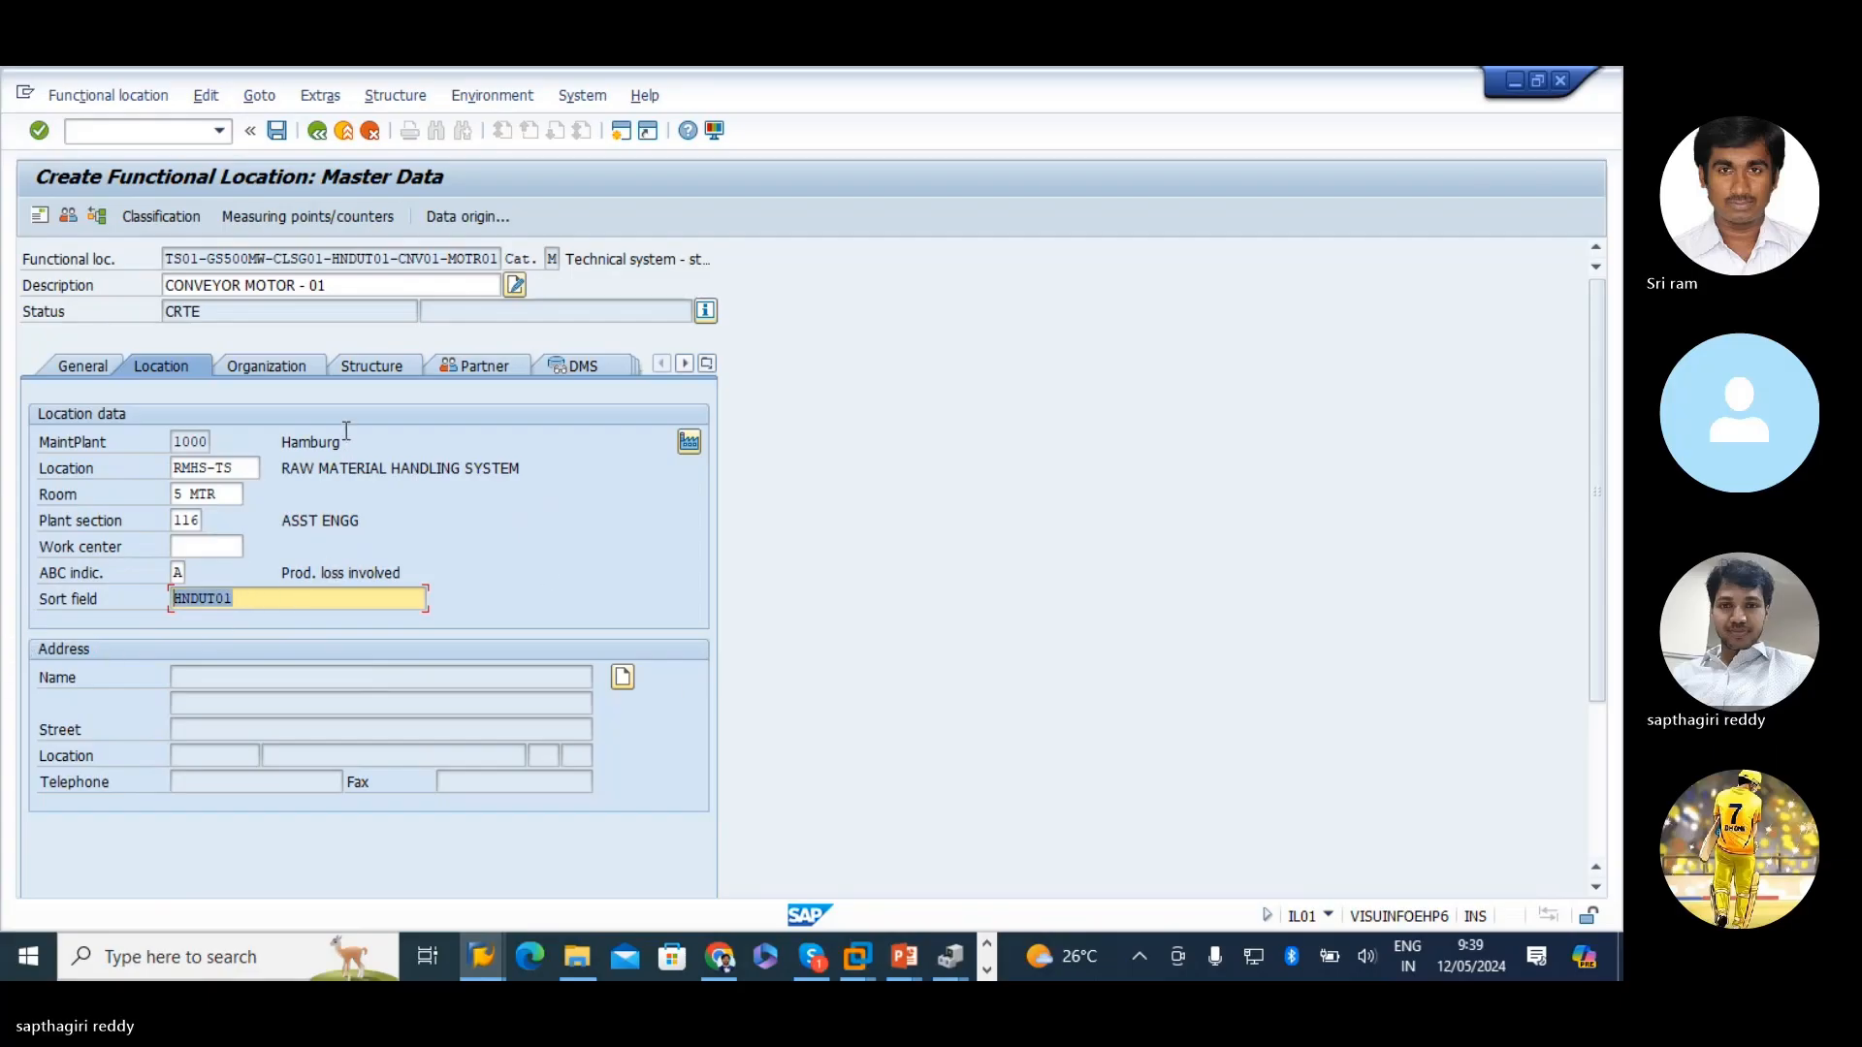
click(226, 599)
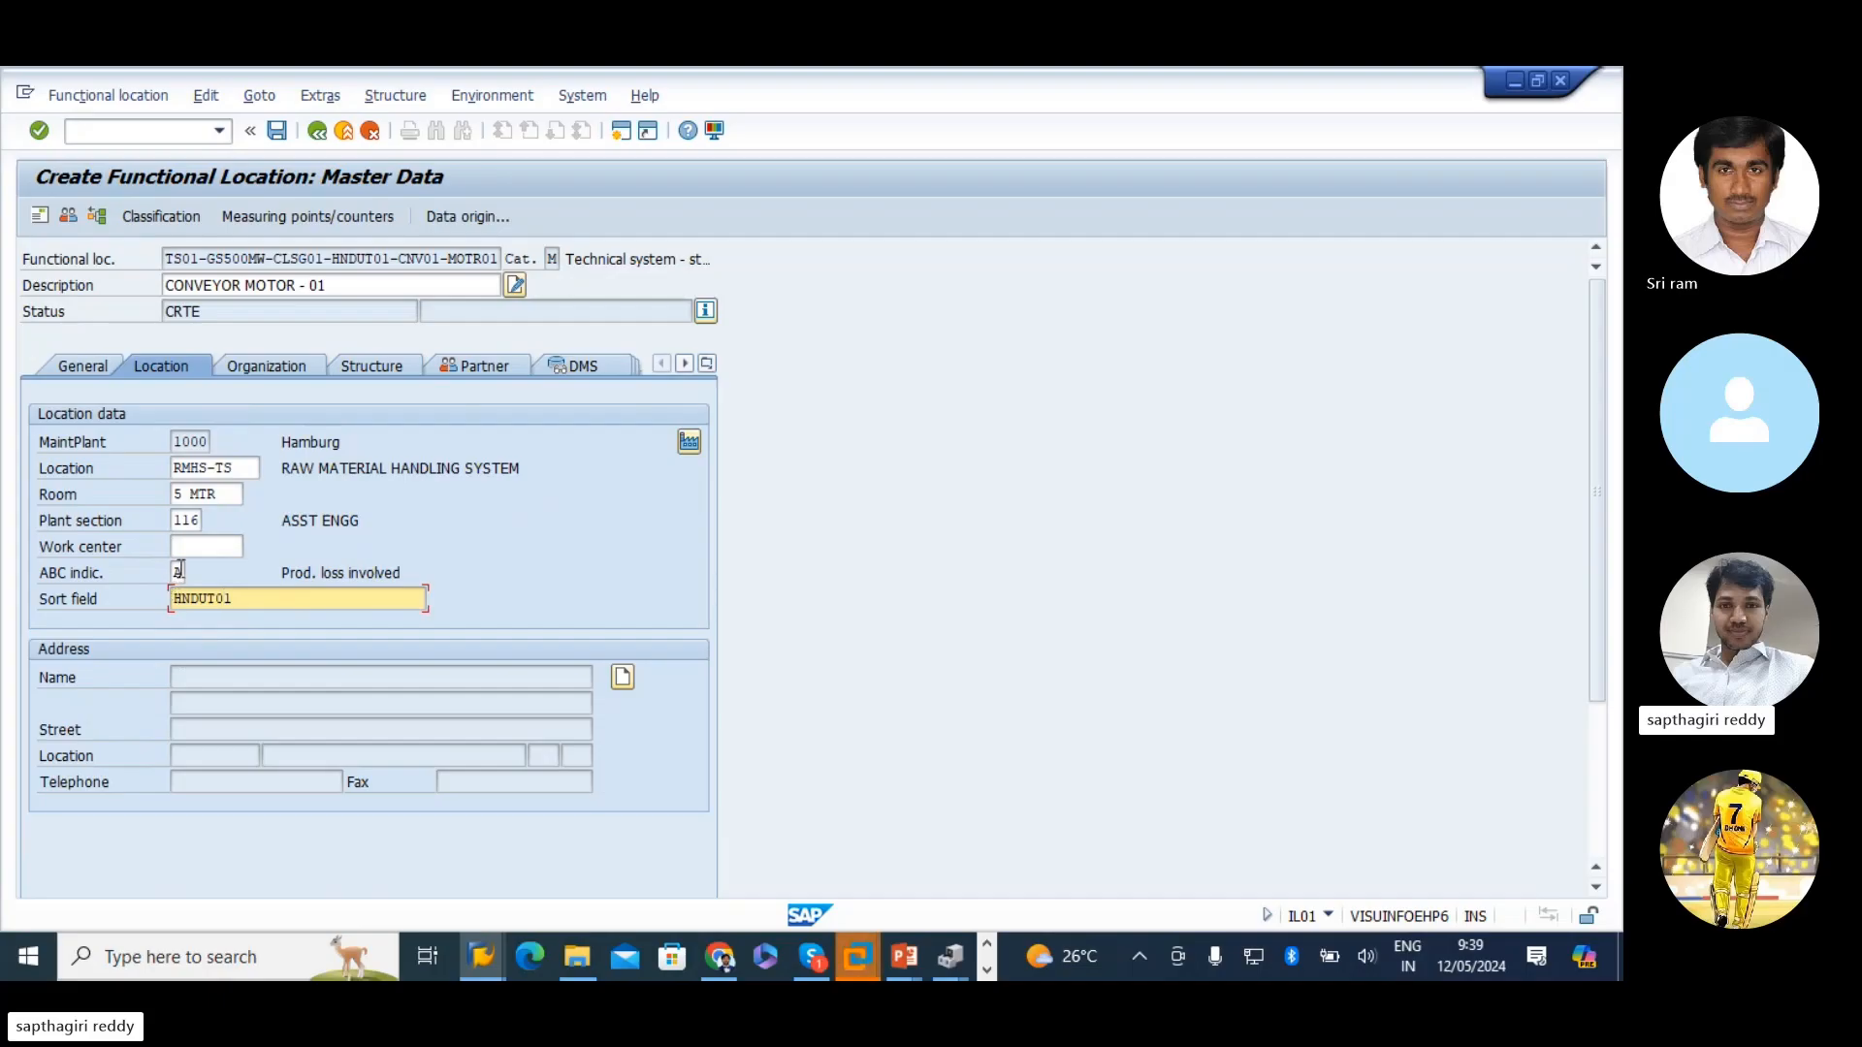
- Change the room in the location data to 10 MTR and have the entries checked
click(177, 574)
click(376, 580)
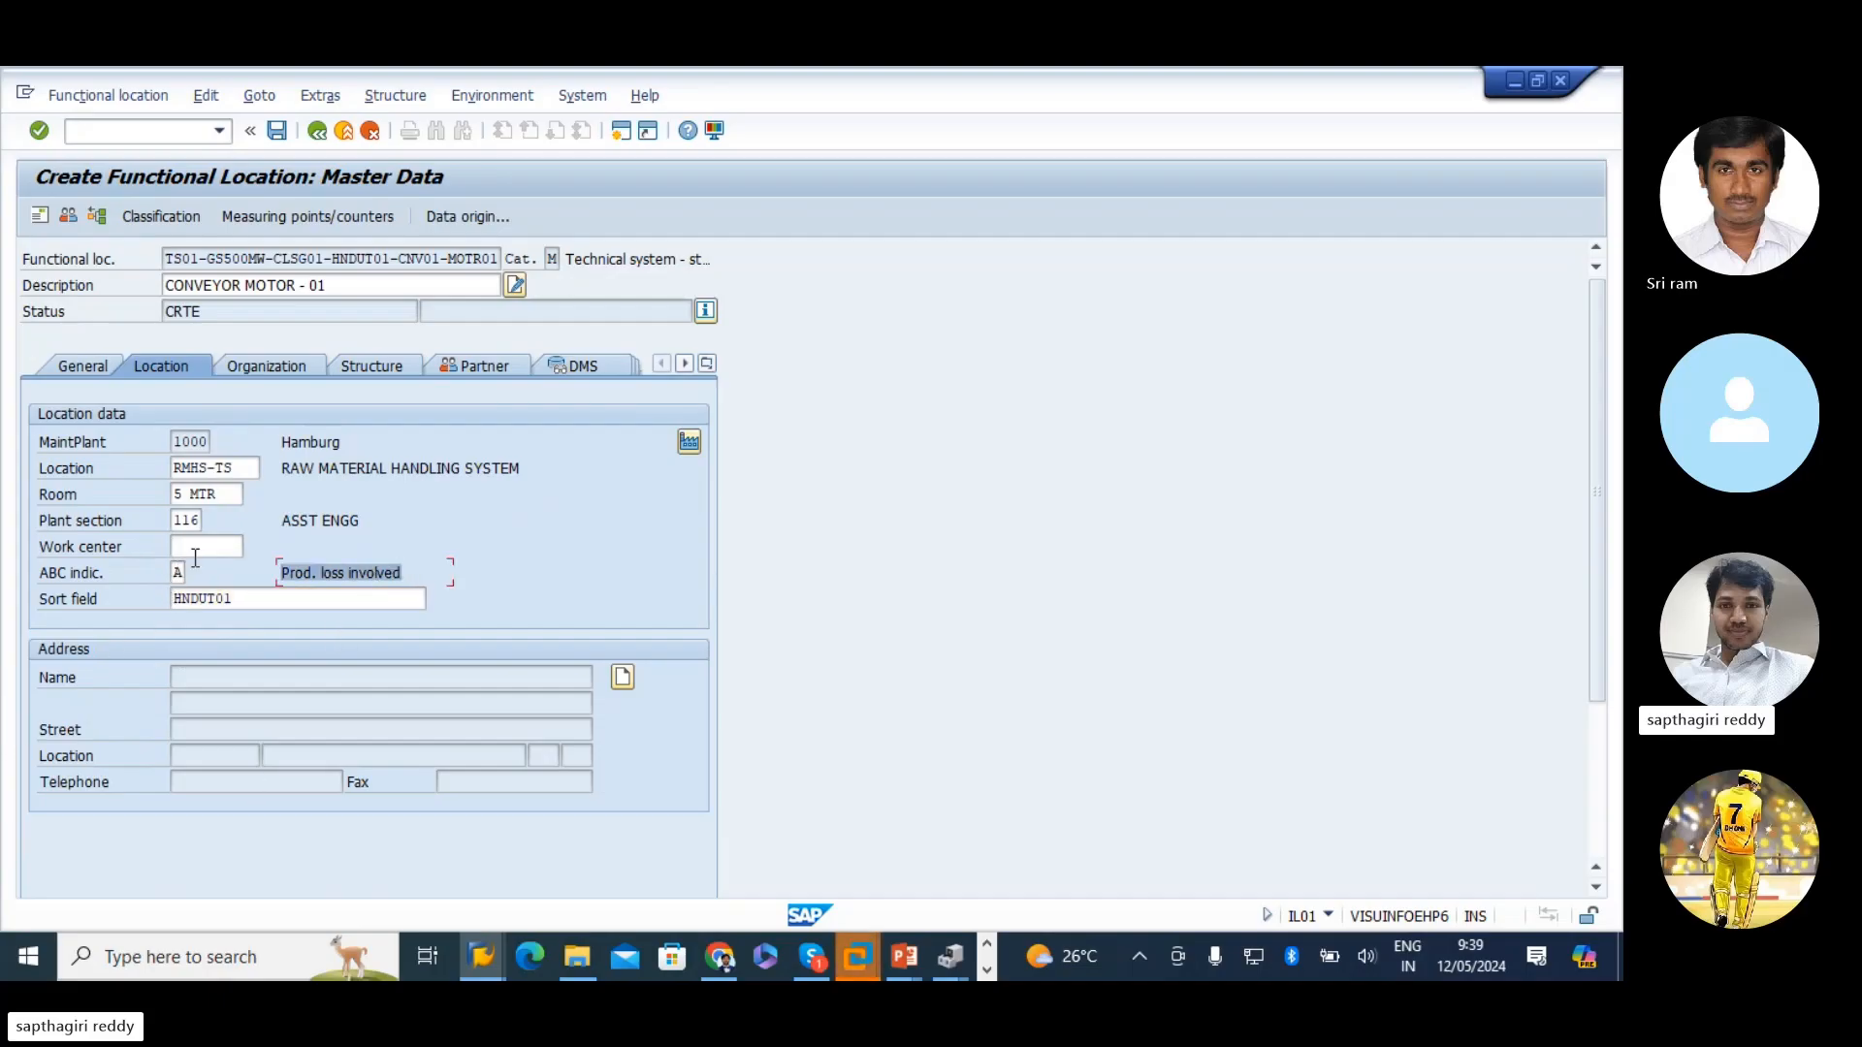
double_click(177, 495)
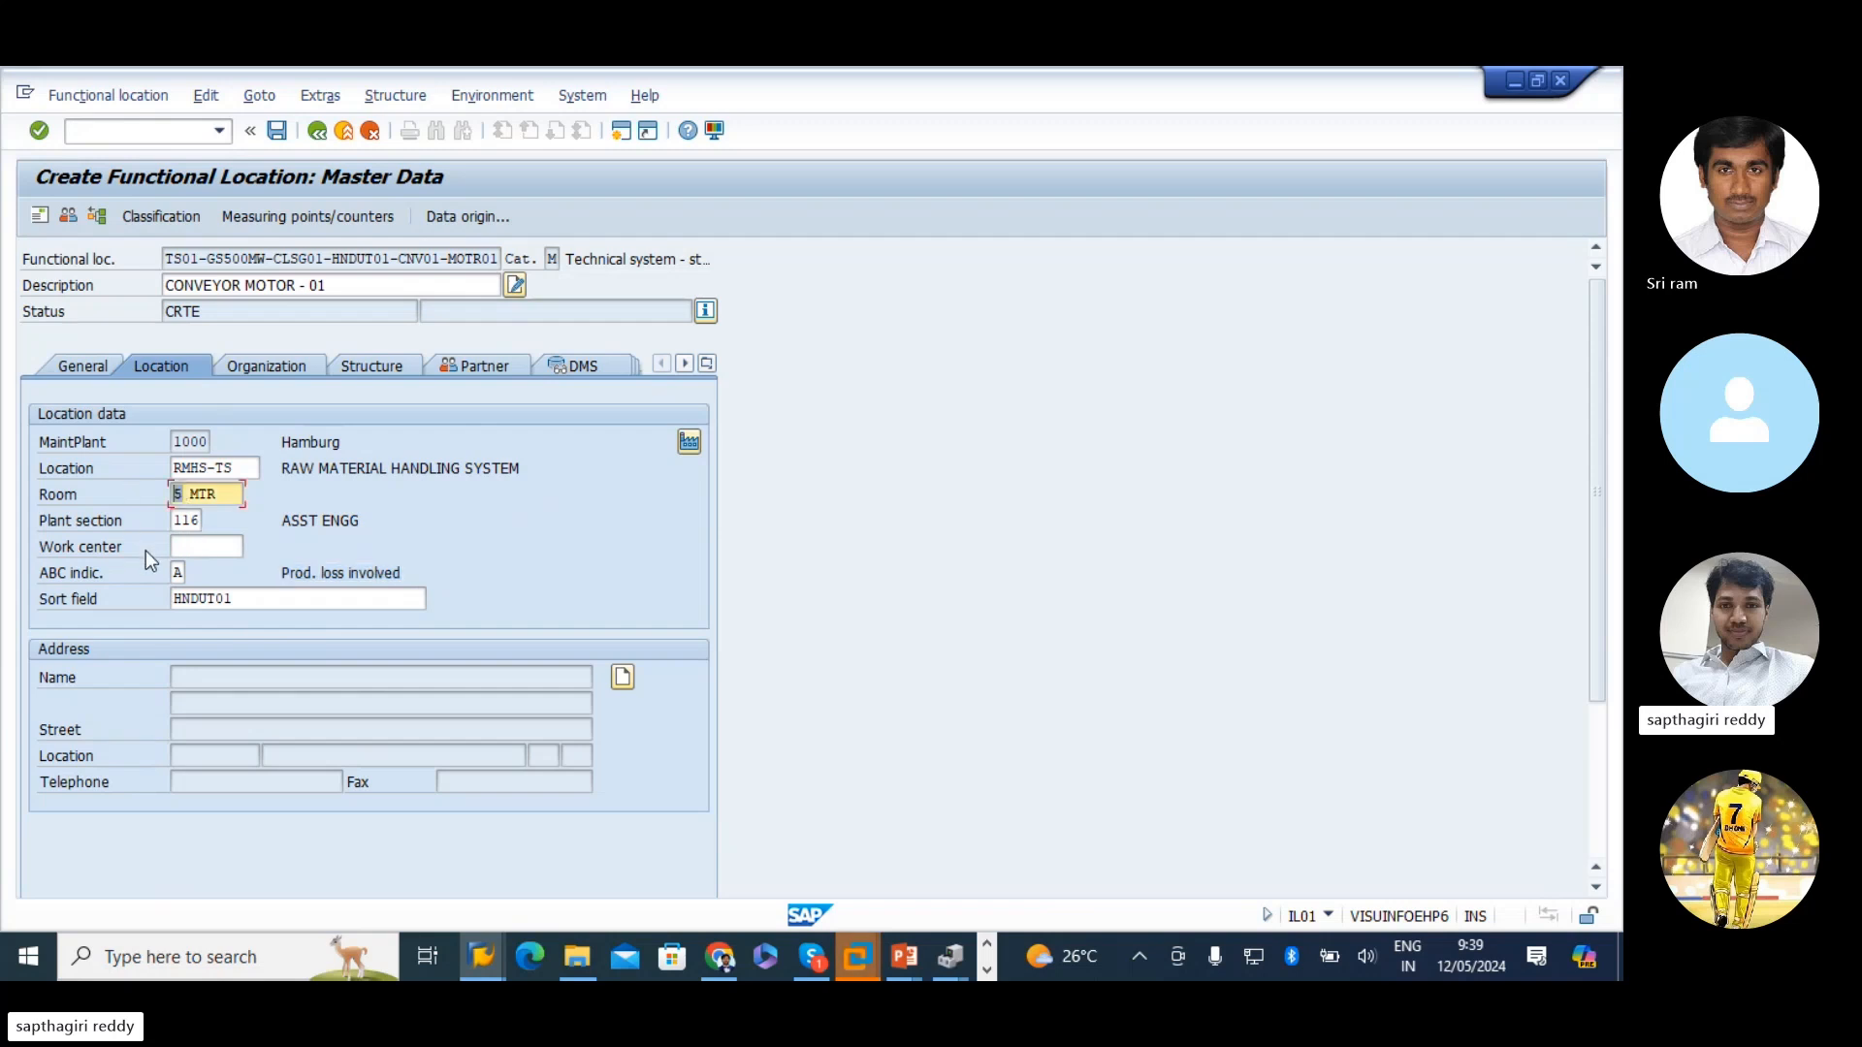
text(10)
key(Return)
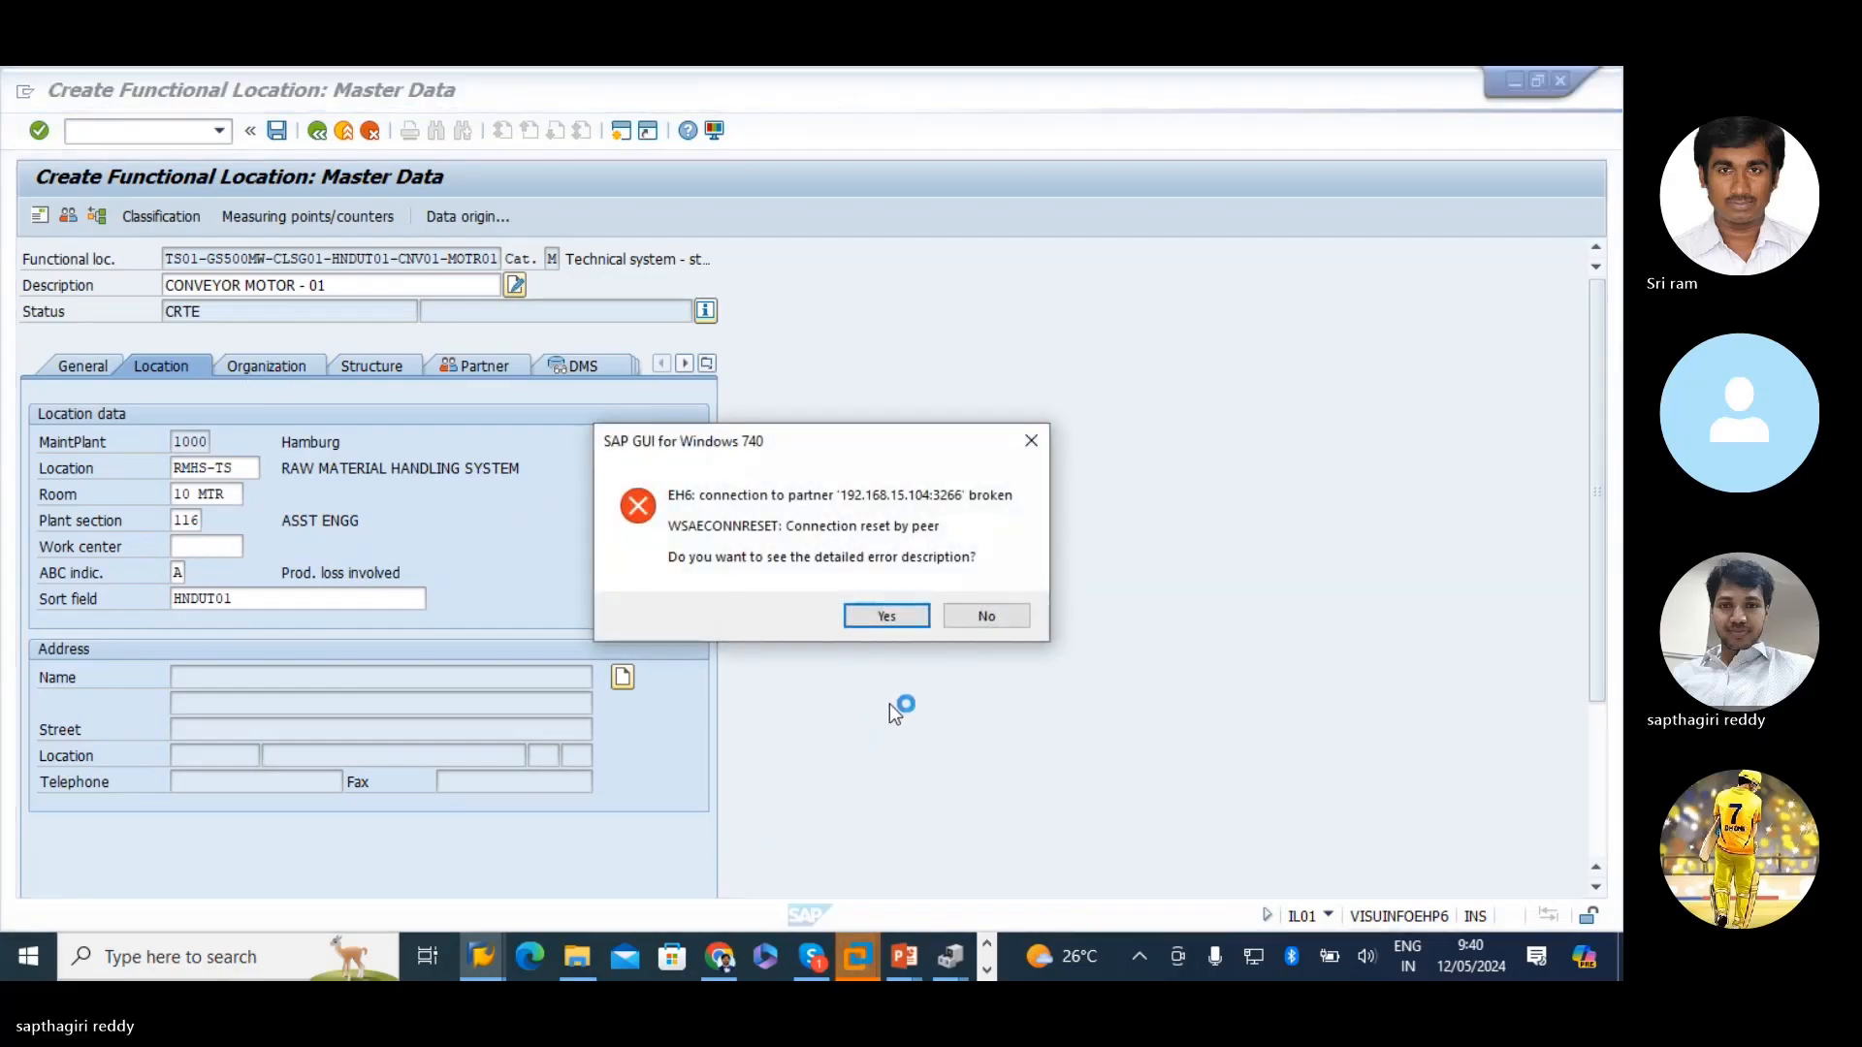
- Dismiss the broken connection error, switch to SAP Logon and try to reconnect to the SAP OFFLINE system
click(987, 616)
click(482, 955)
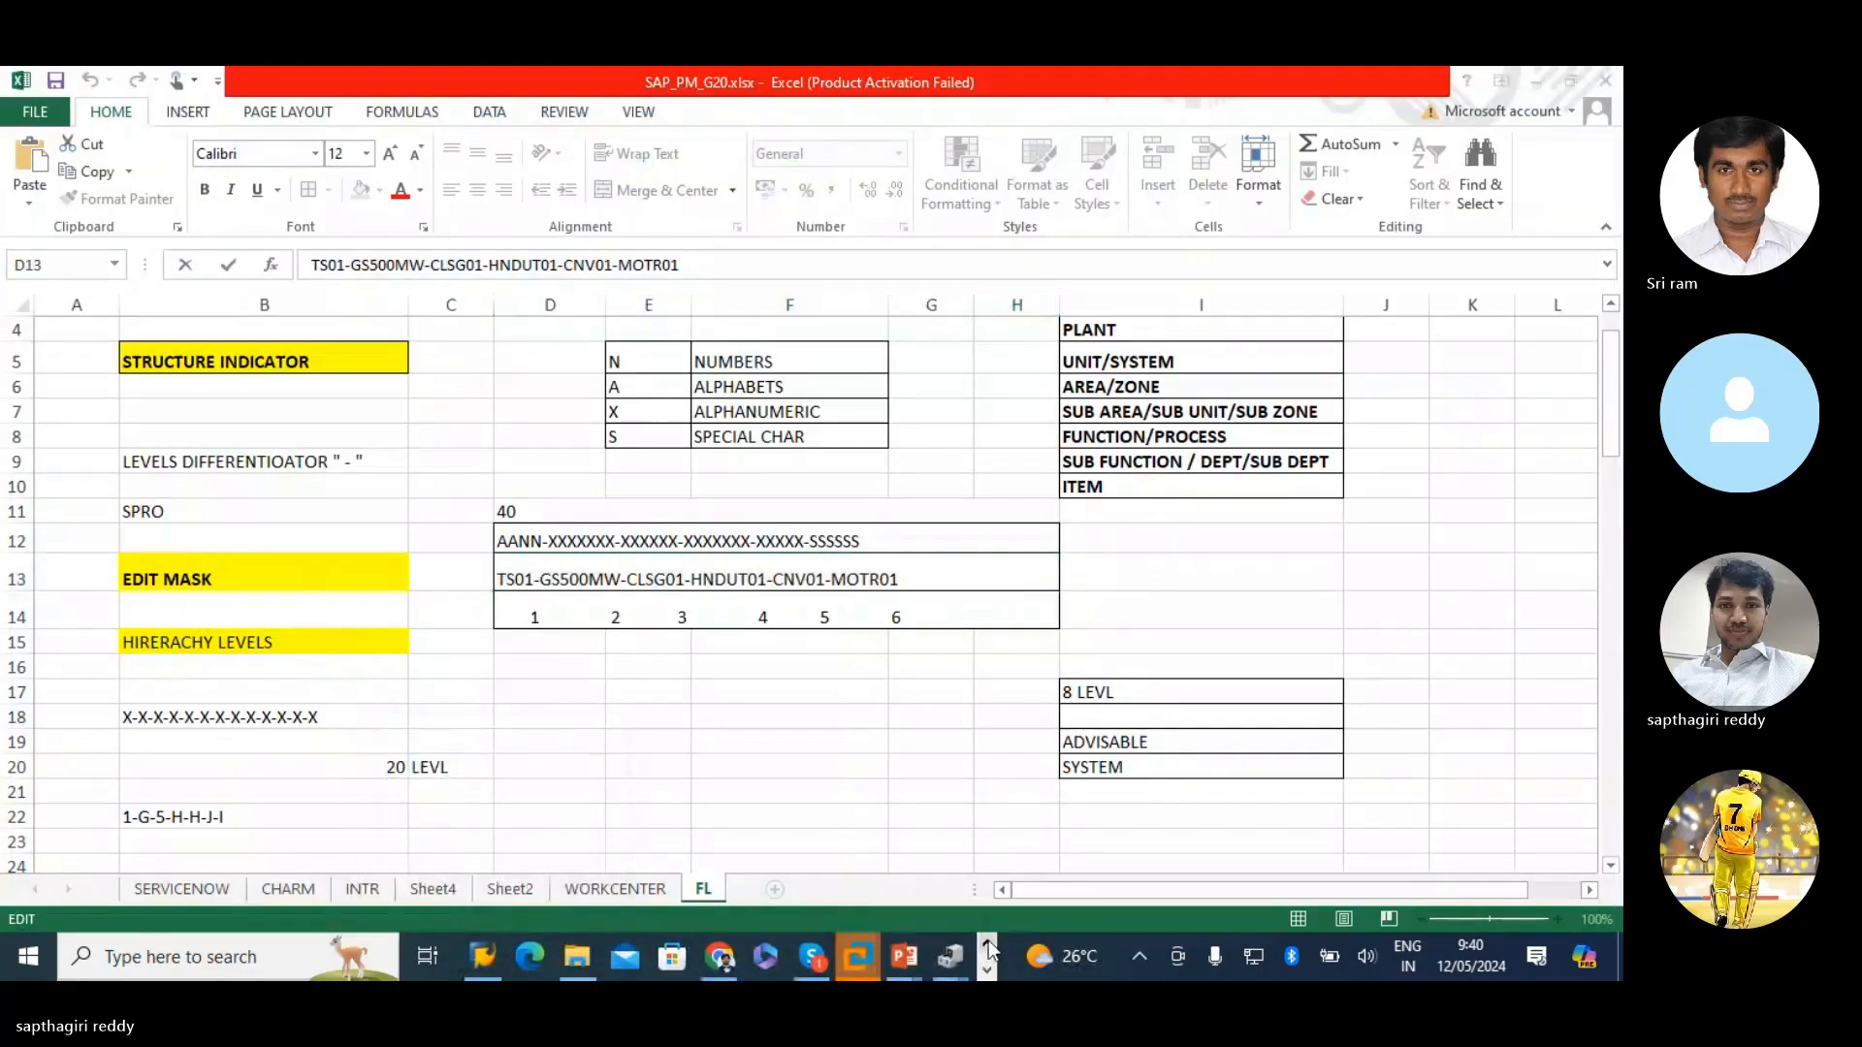
click(483, 955)
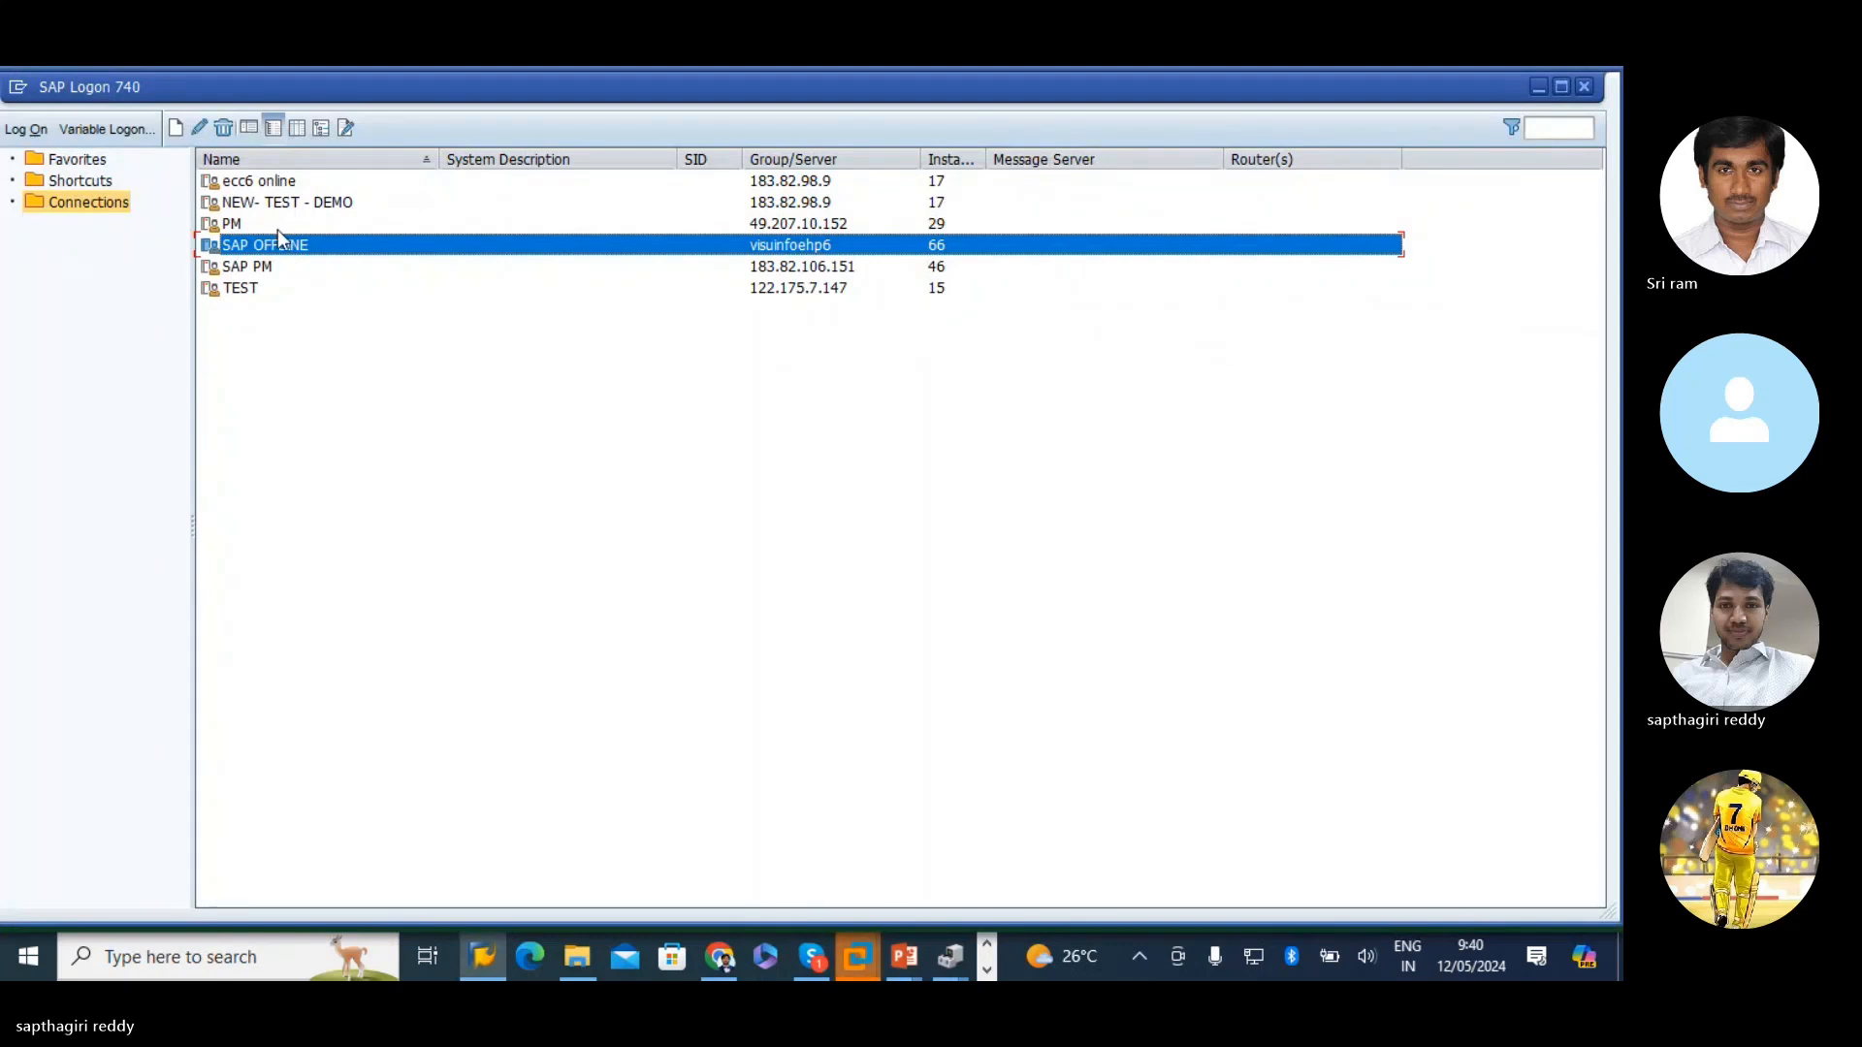
double_click(287, 244)
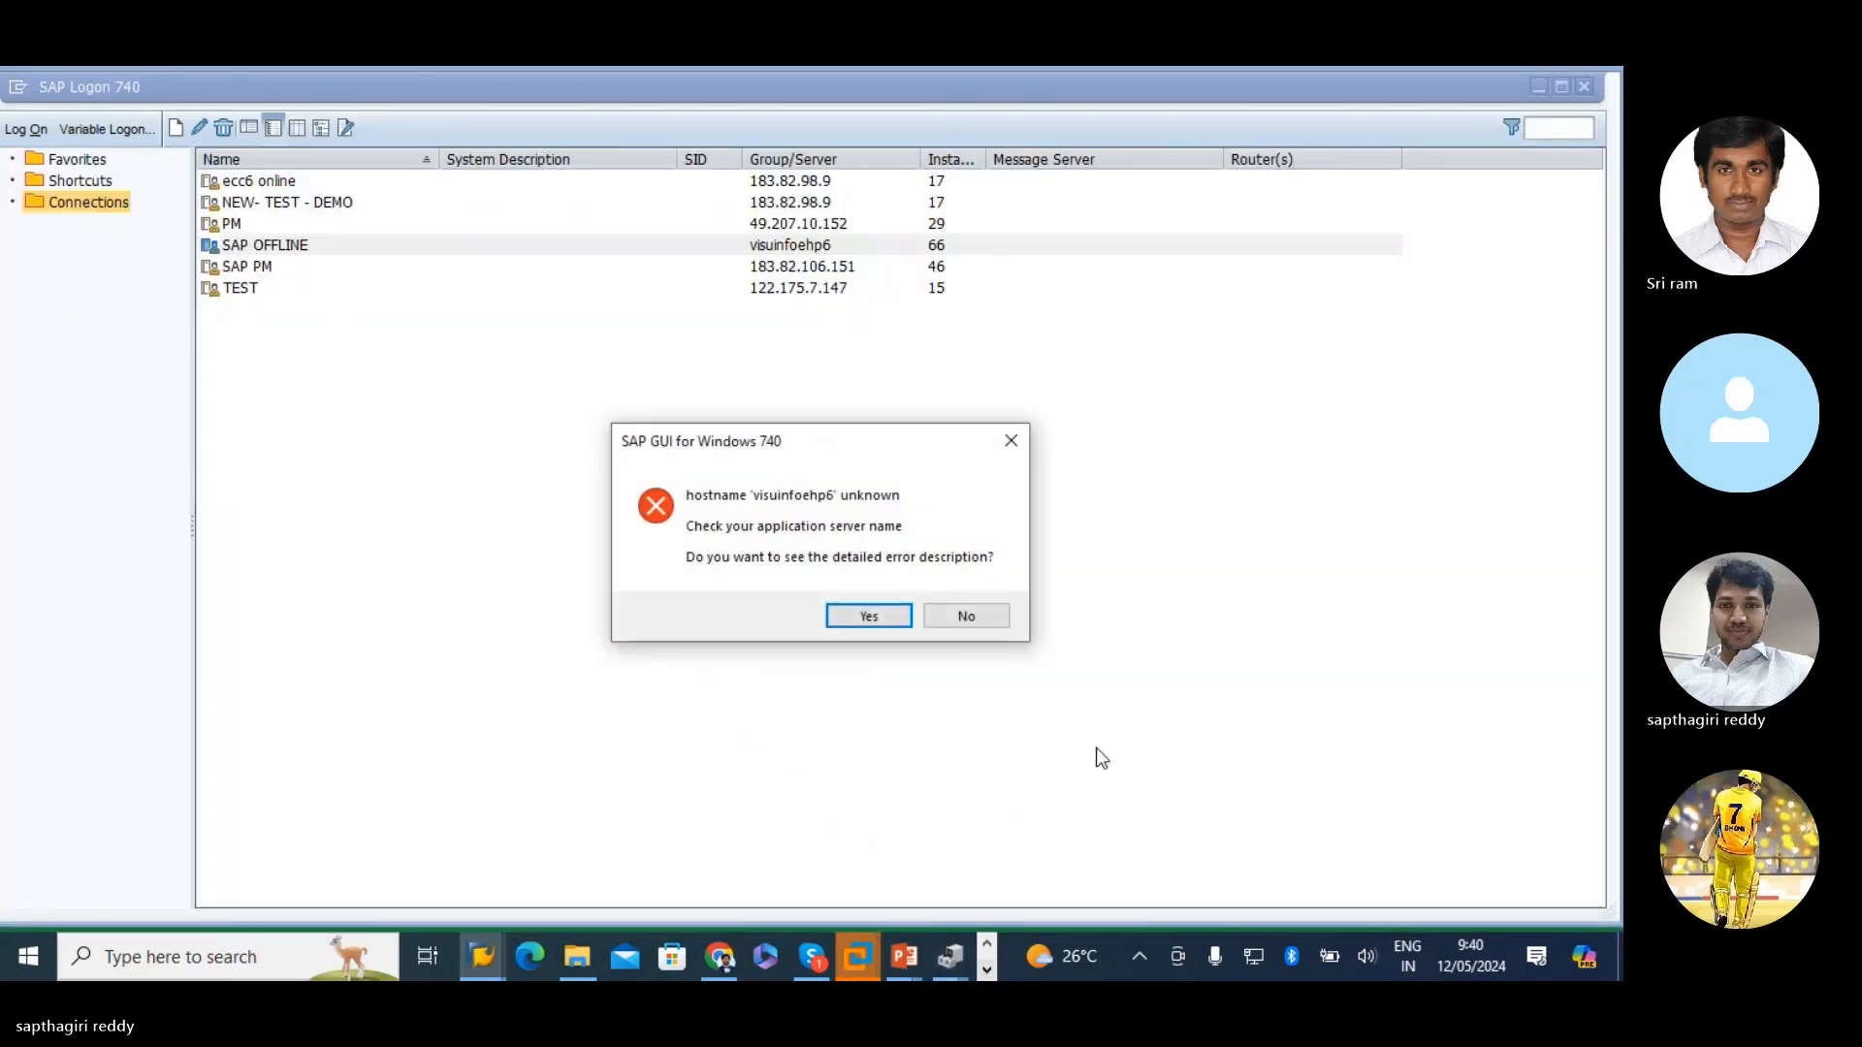
click(967, 617)
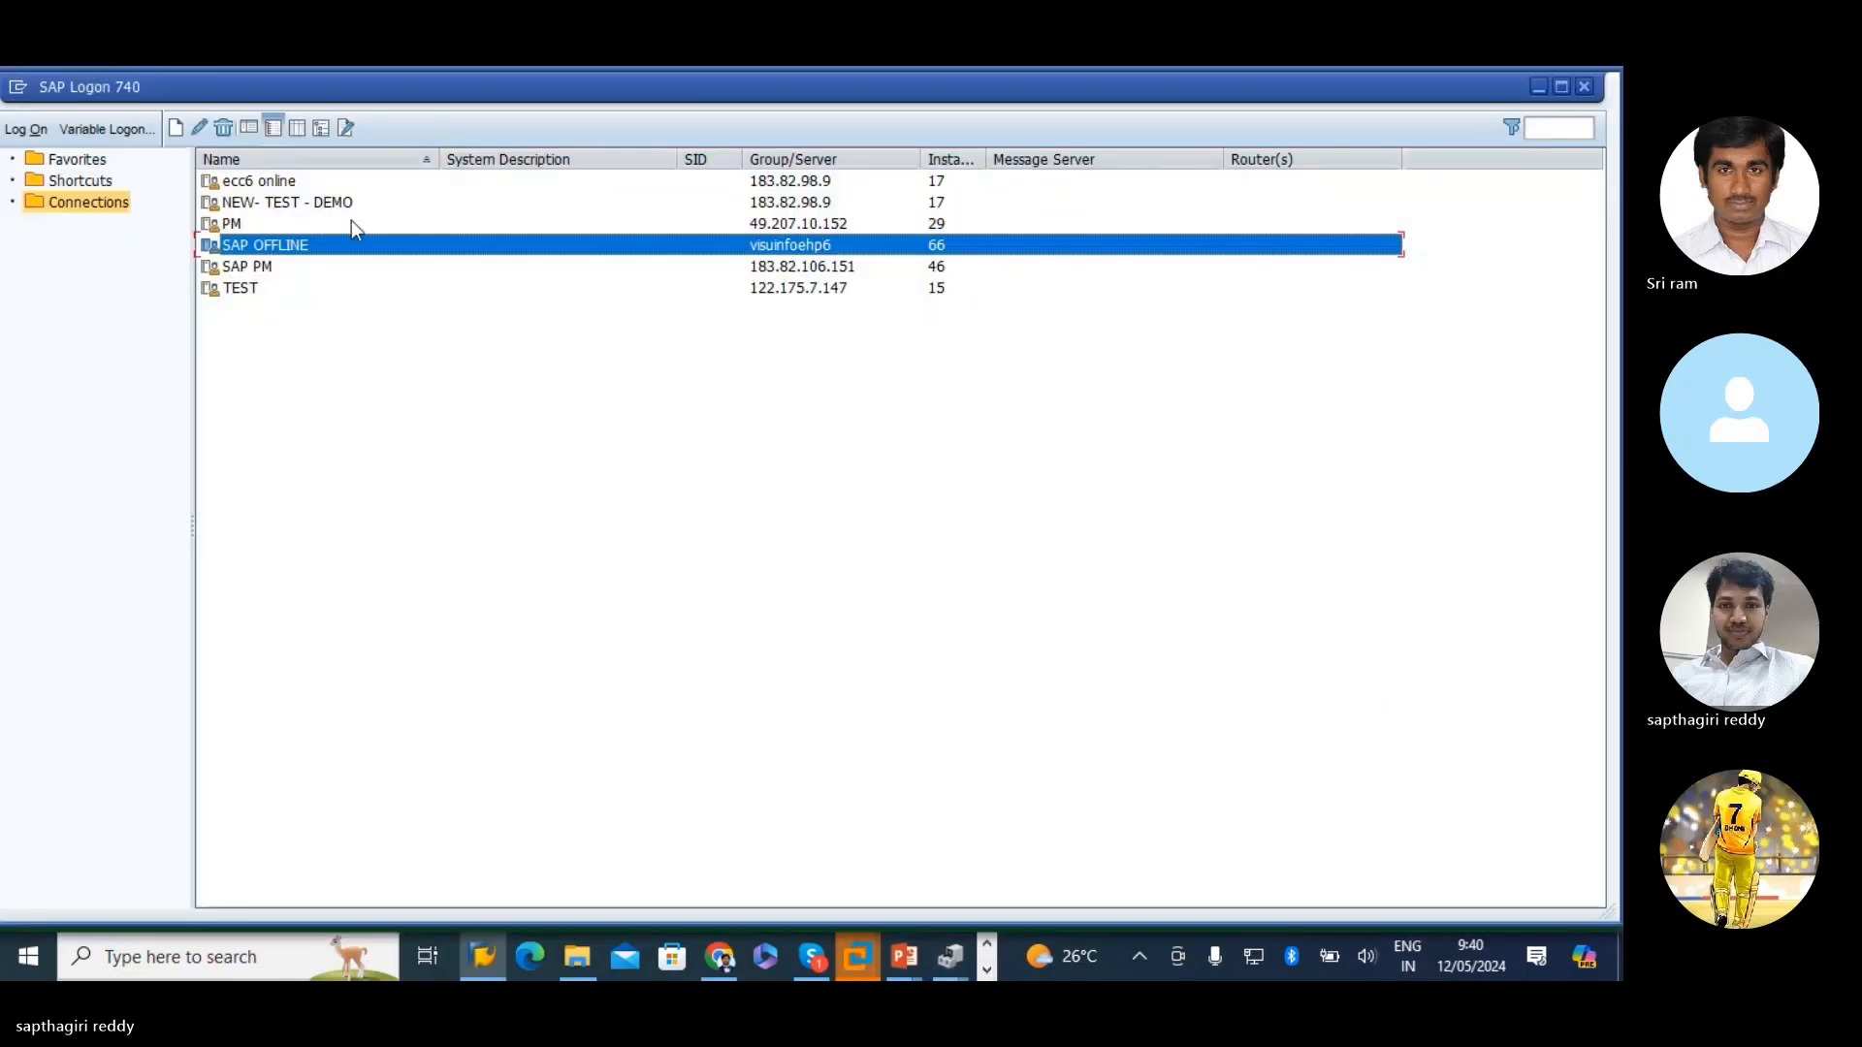
double_click(270, 249)
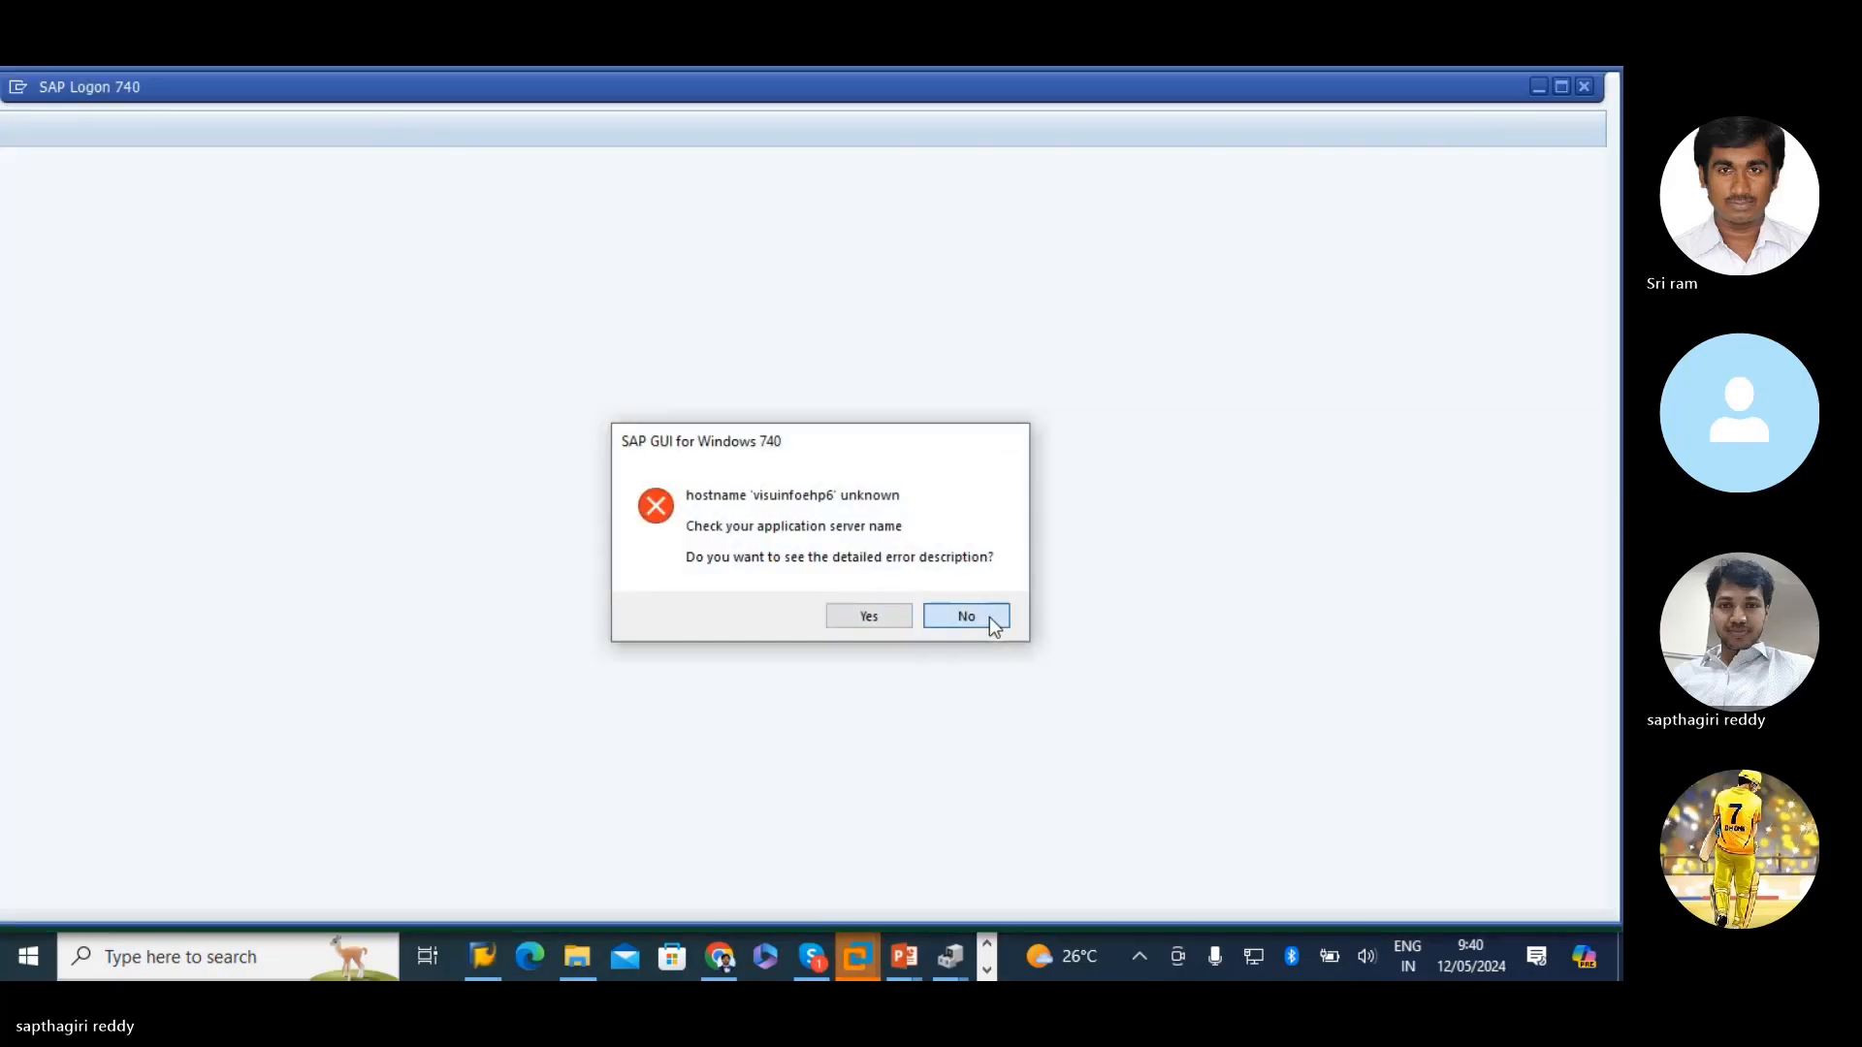
click(989, 617)
- Retry the failed disk operation of the VISUINFOEHP6 virtual machine in VMware Workstation, close its prompt and switch to the Skype call
mouse_move(865, 953)
click(964, 828)
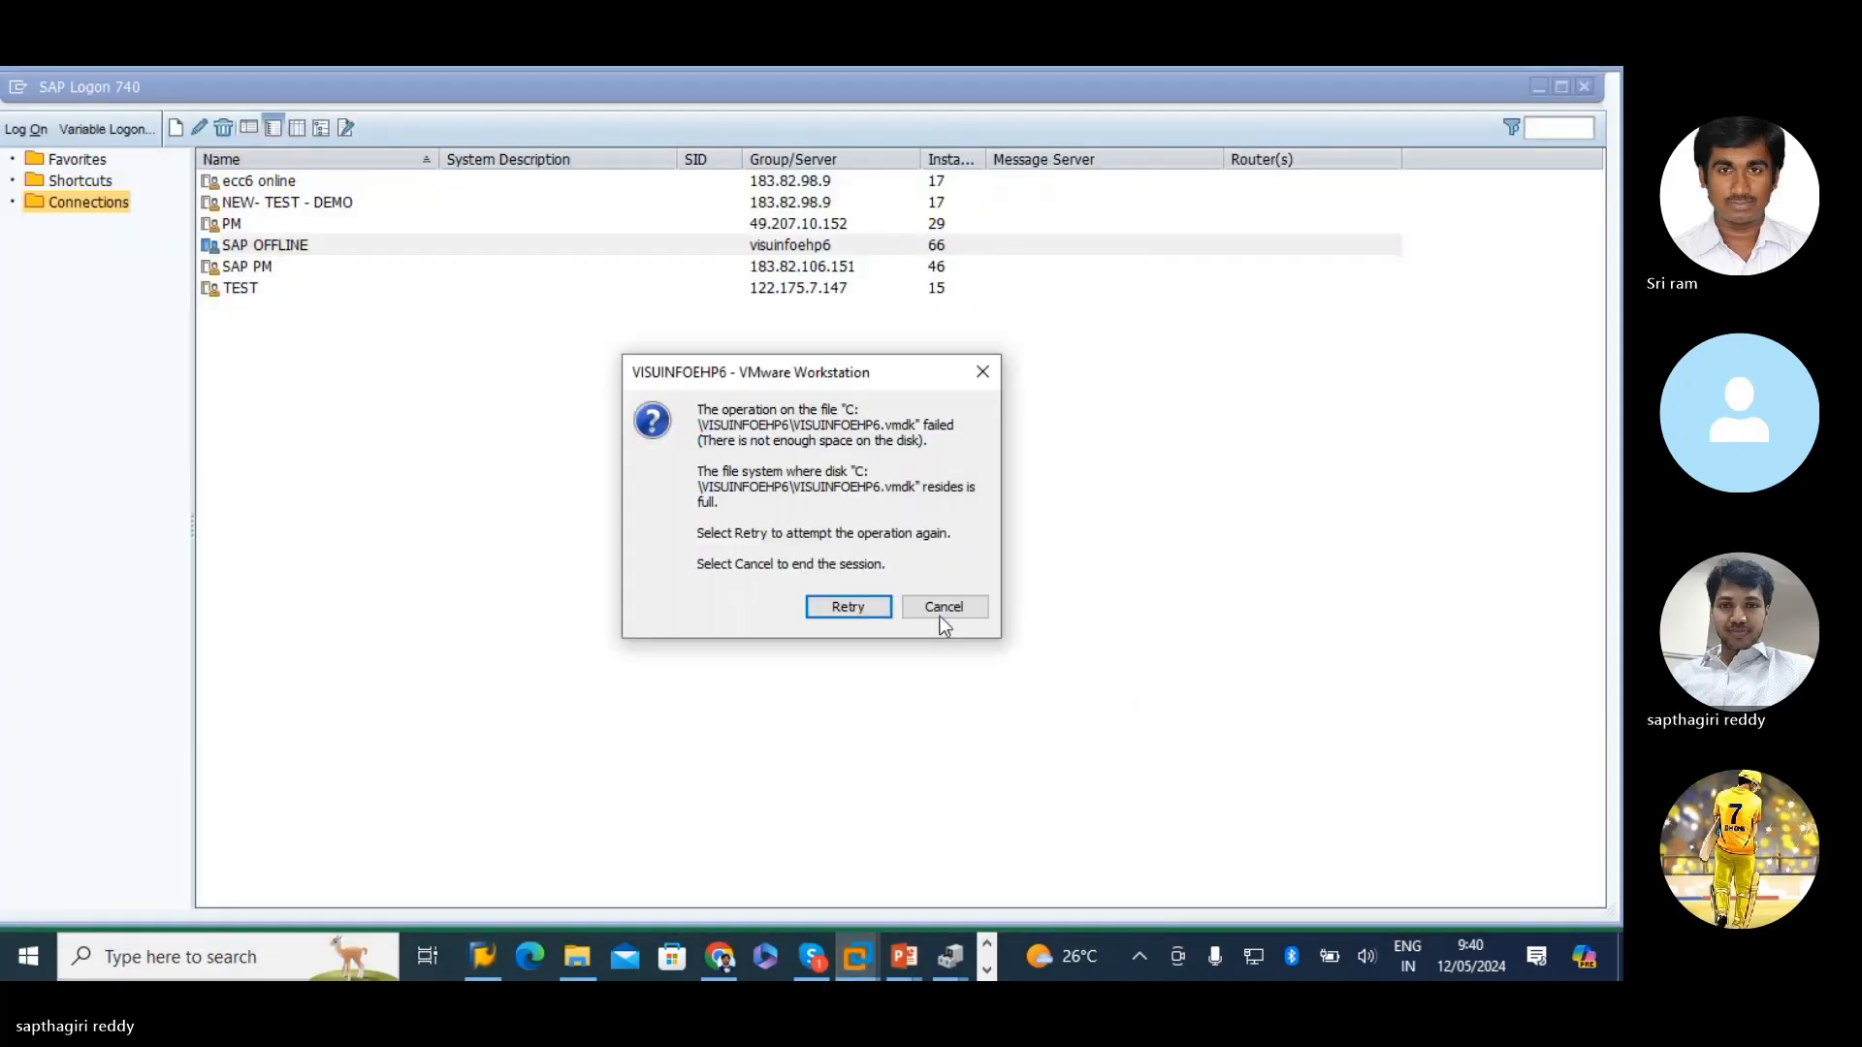
click(852, 607)
click(853, 607)
click(852, 607)
click(852, 607)
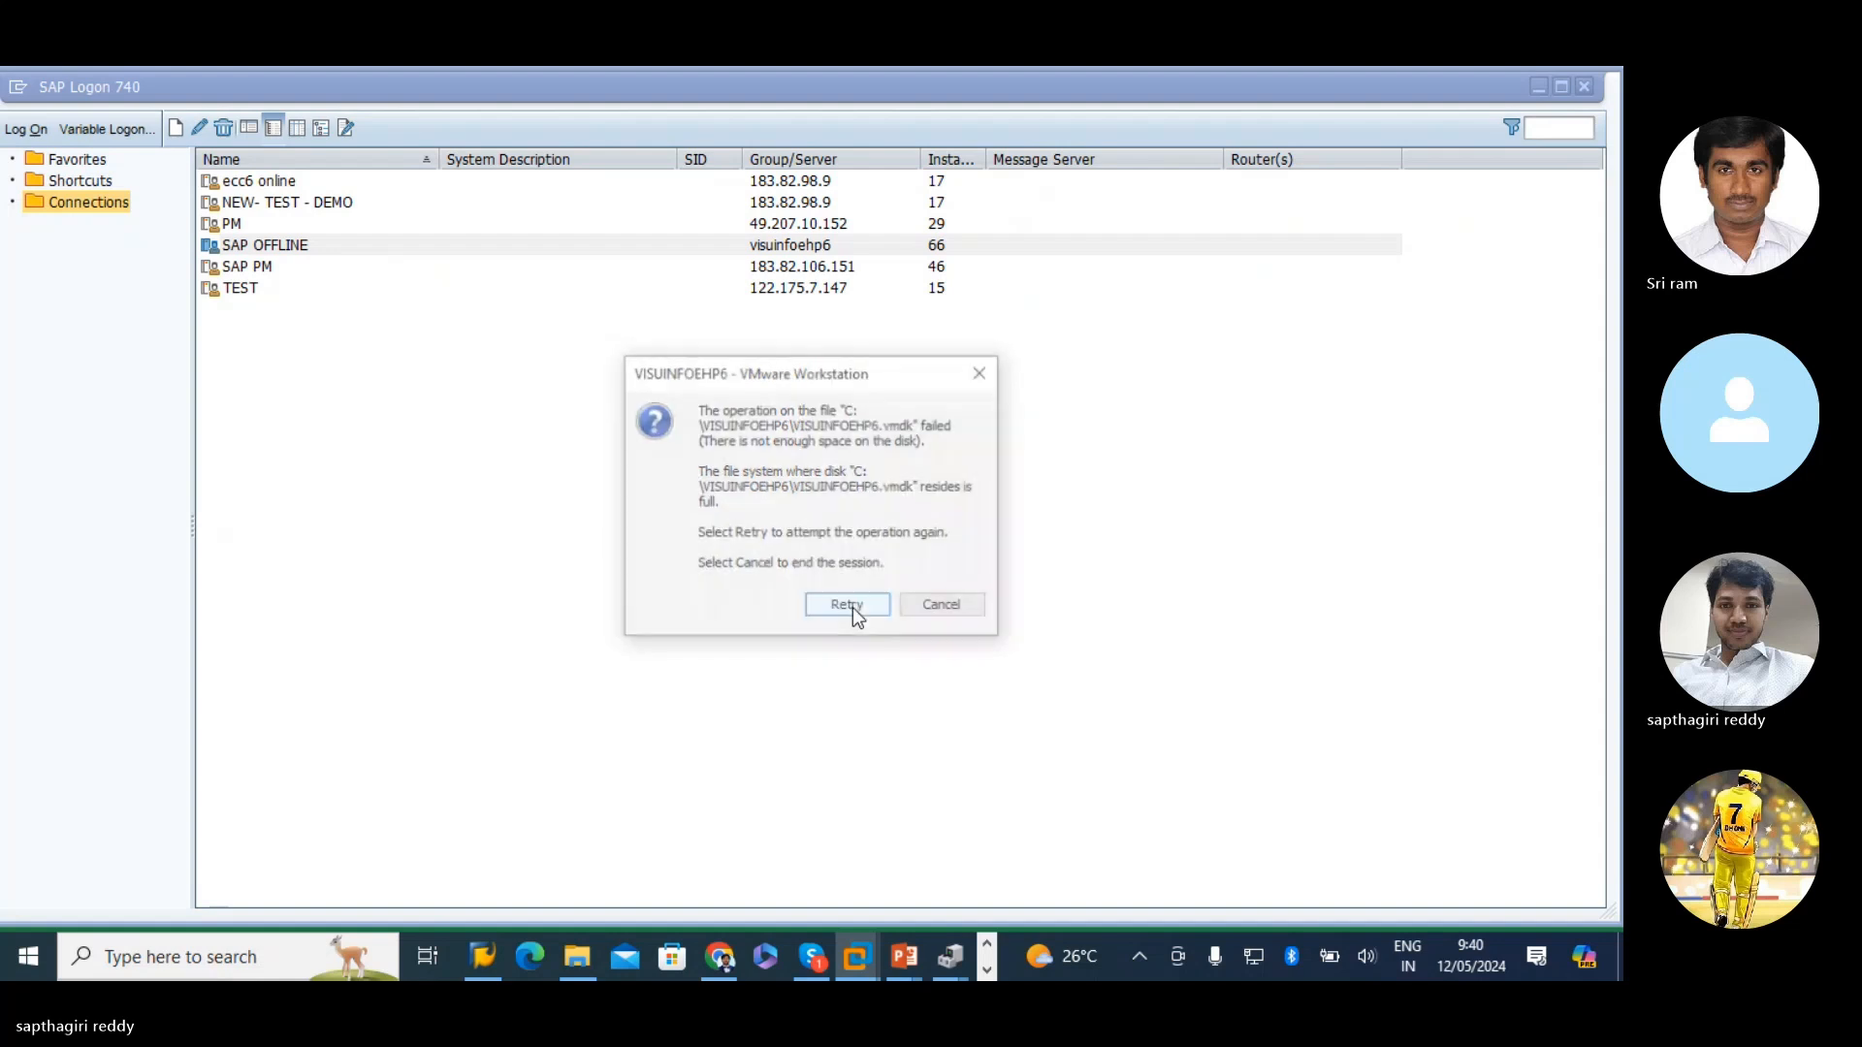
click(975, 372)
mouse_move(871, 953)
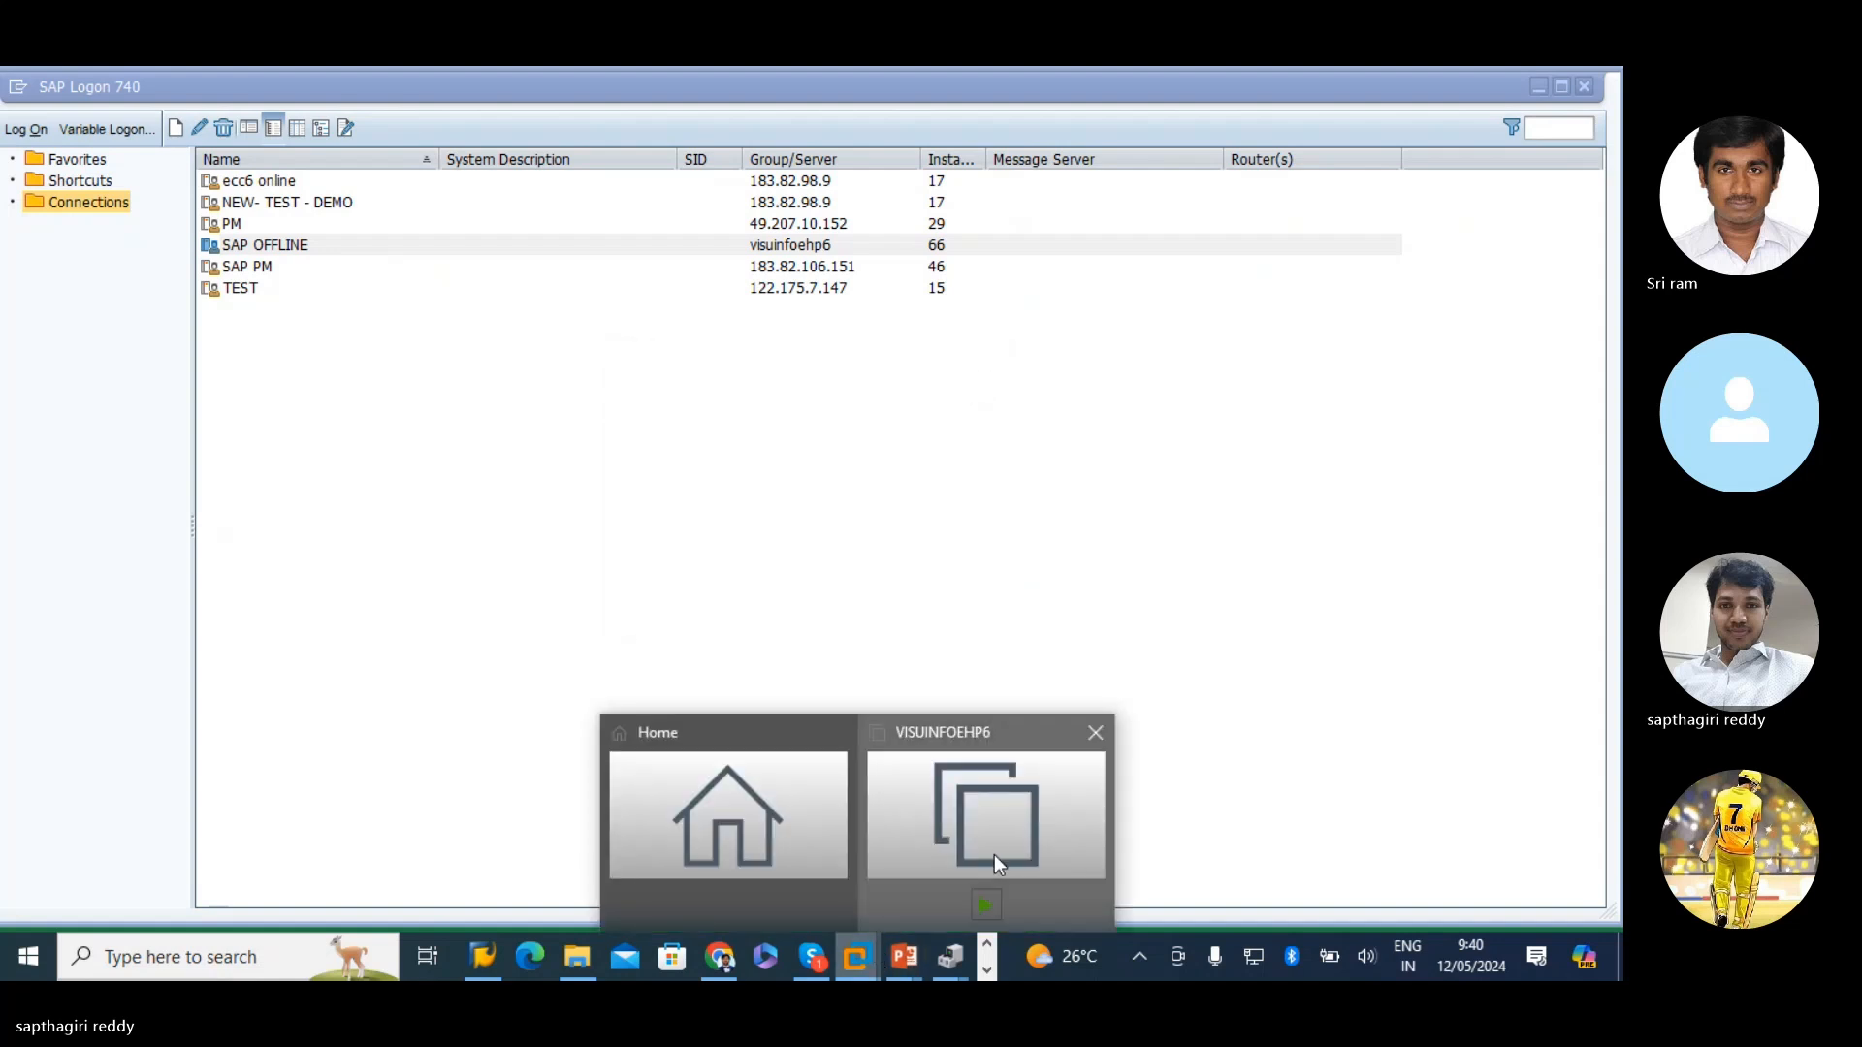
click(810, 958)
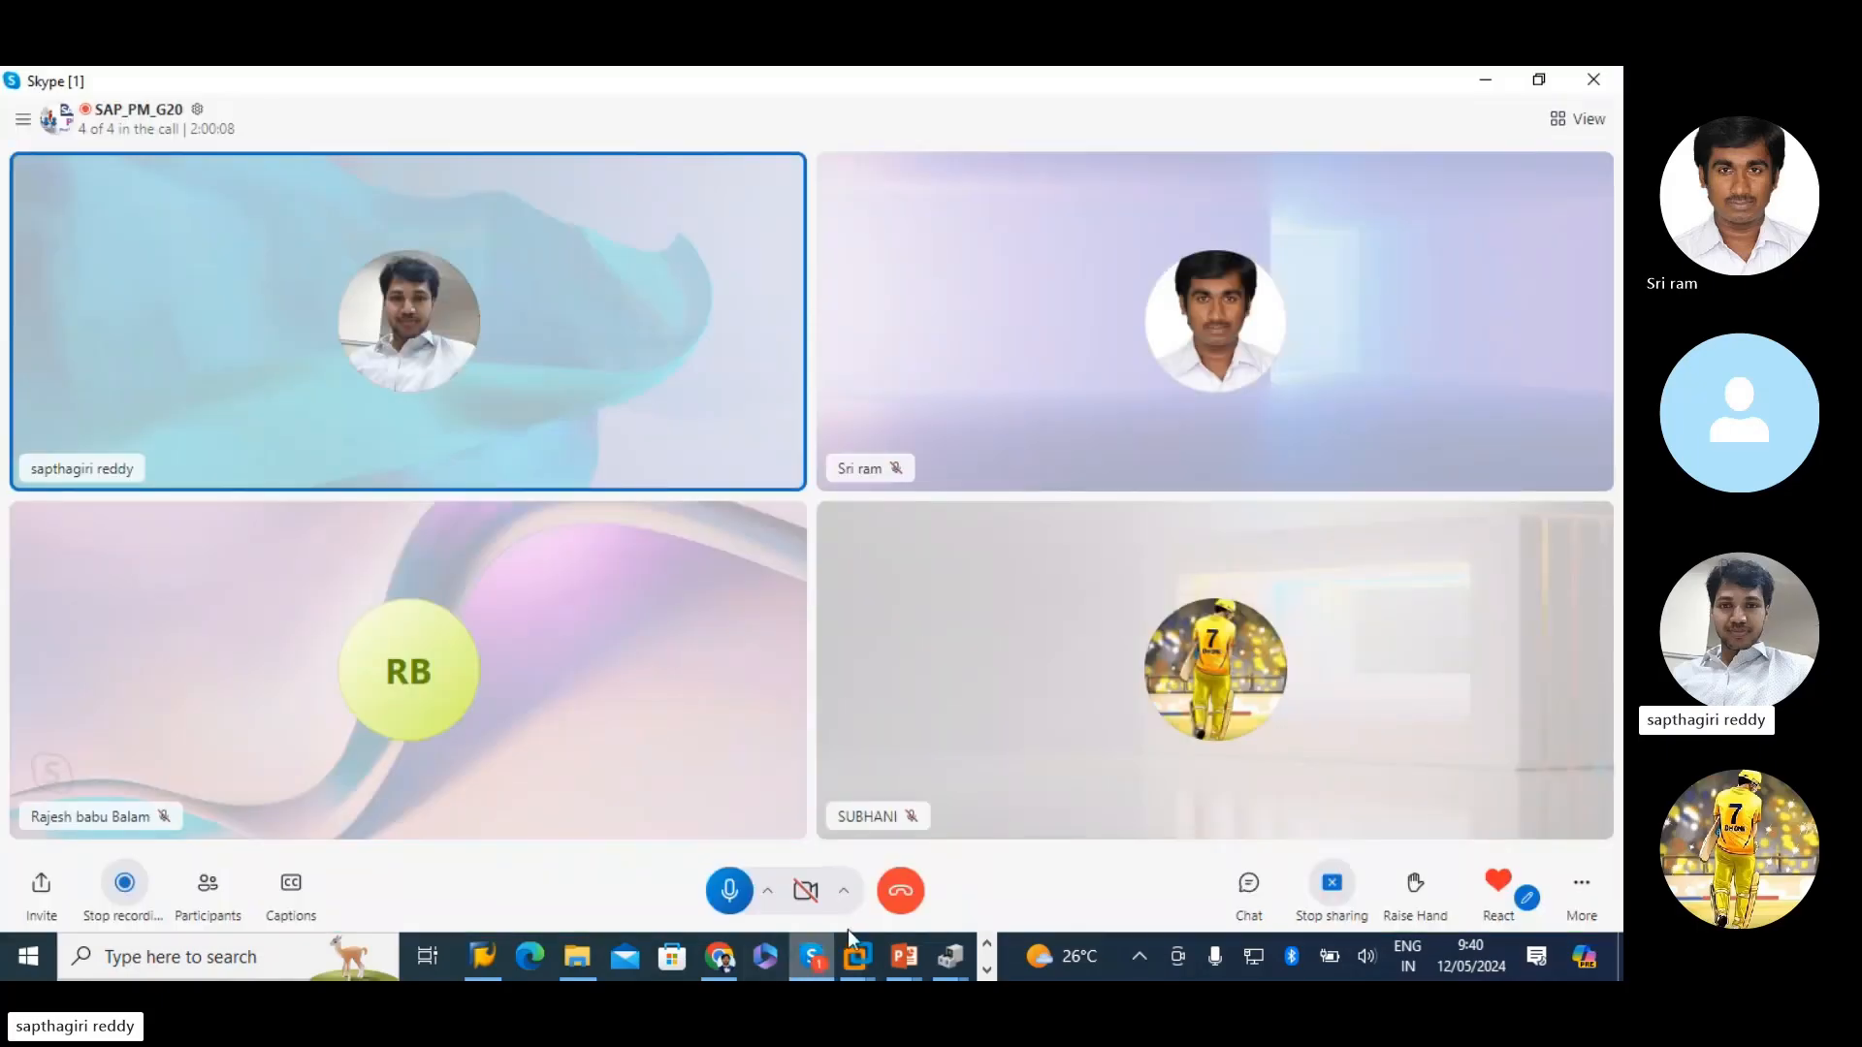
- Stop sharing the screen in the Skype call
click(1334, 888)
click(1418, 837)
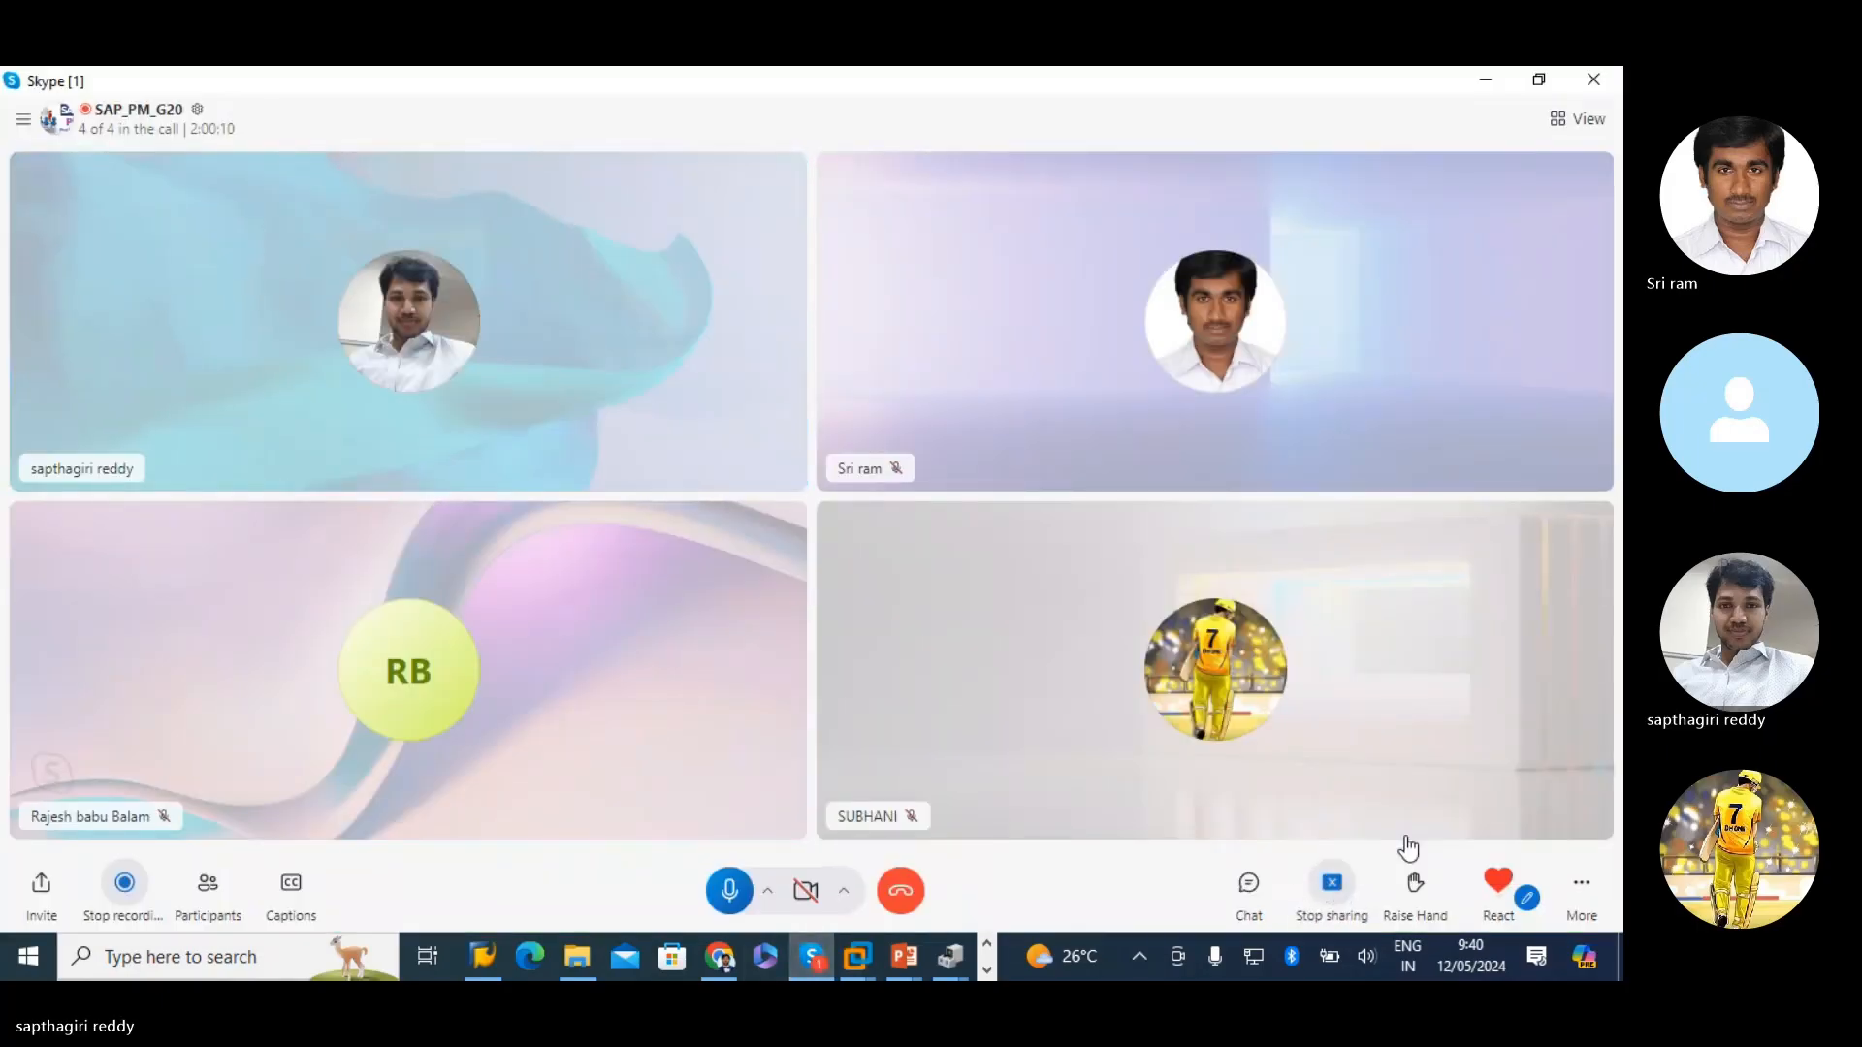
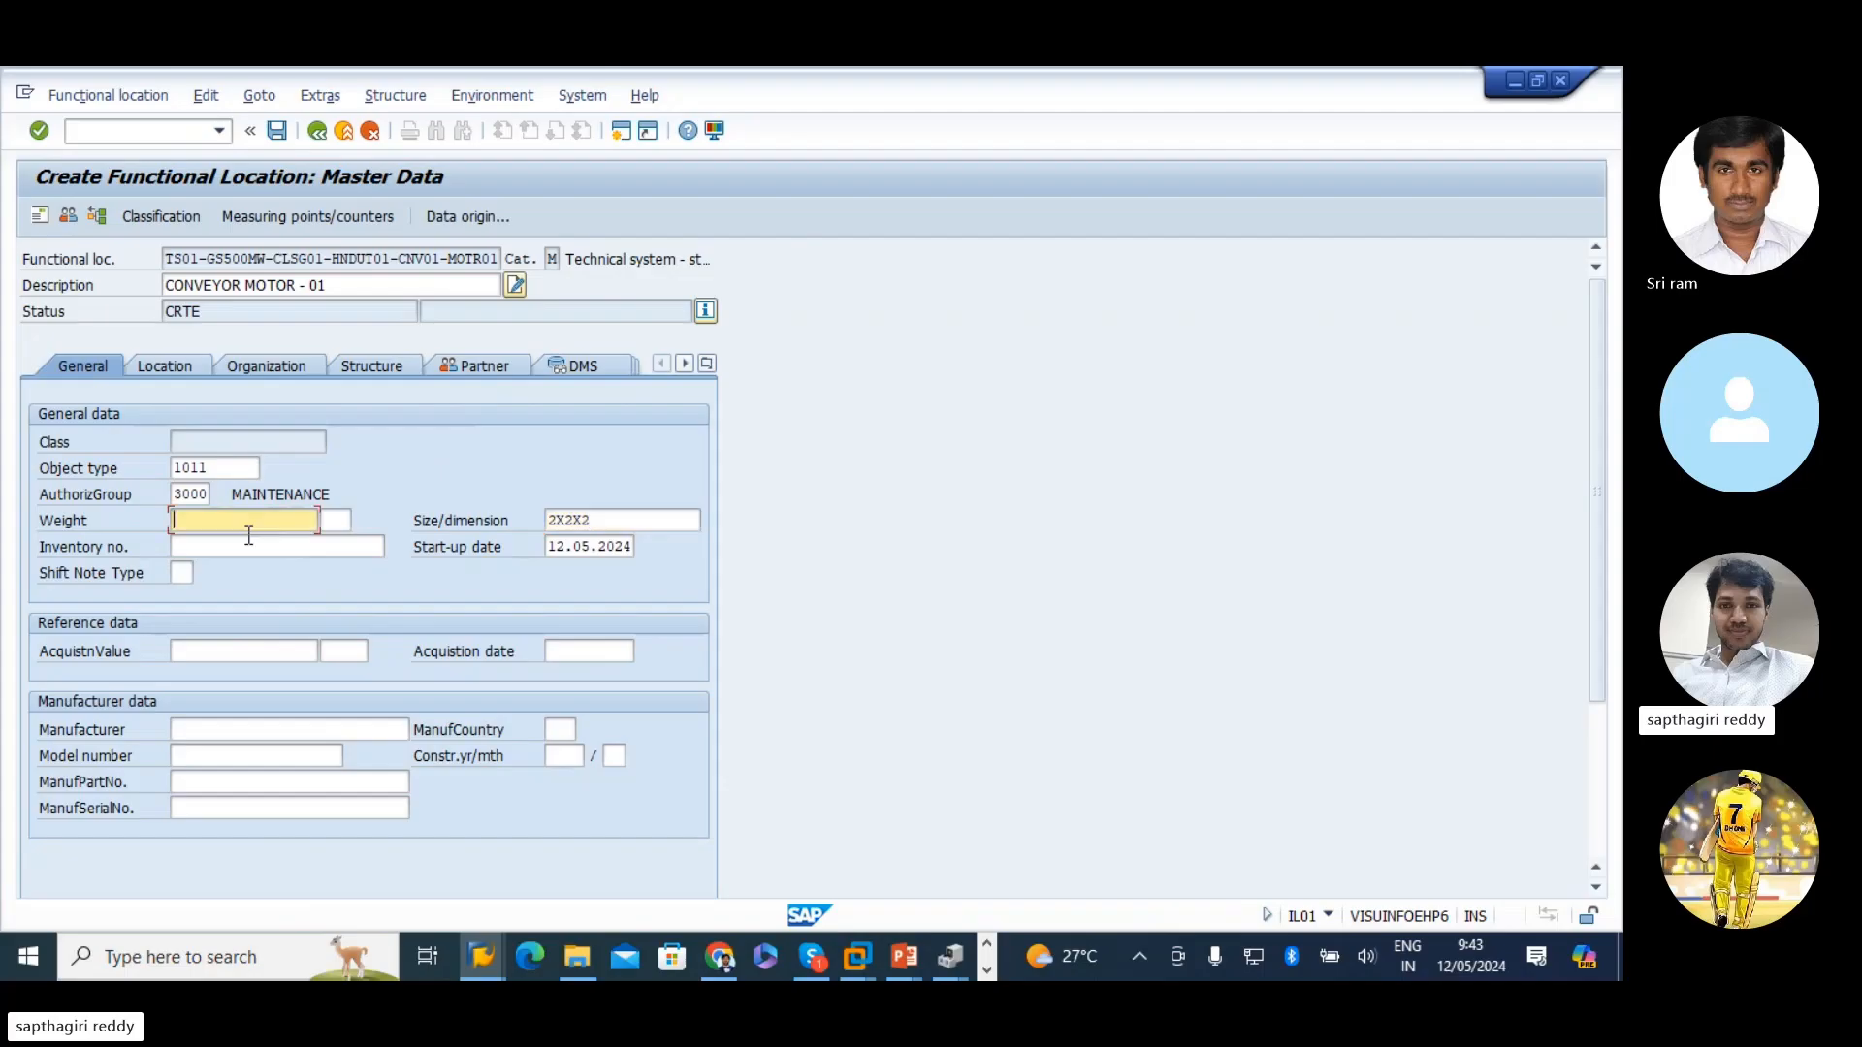
- Set the weight of CONVEYOR MOTOR - 01 to 50 KG in the general data
text(50)
click(339, 521)
click(349, 544)
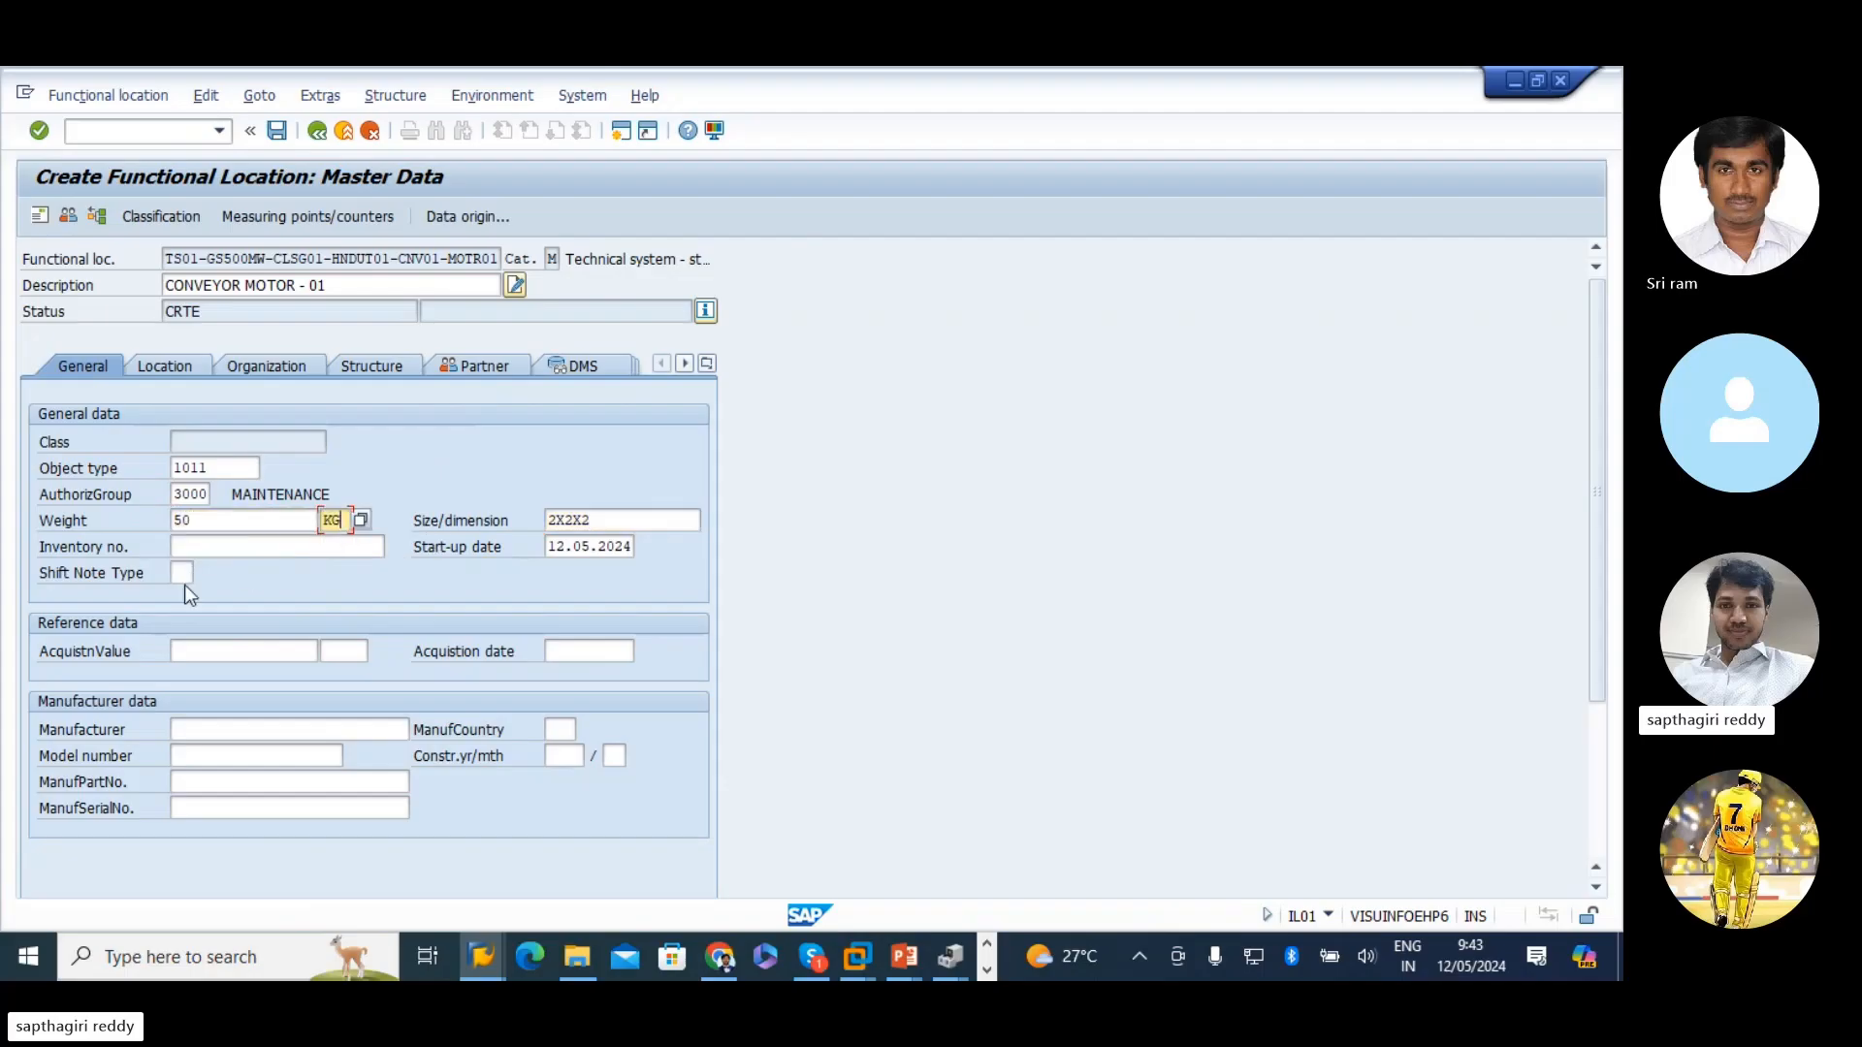
- Enter an acquisition value of 1000 EUR and the acquisition date 12.05.2024 in the reference data
click(238, 641)
click(223, 668)
click(340, 651)
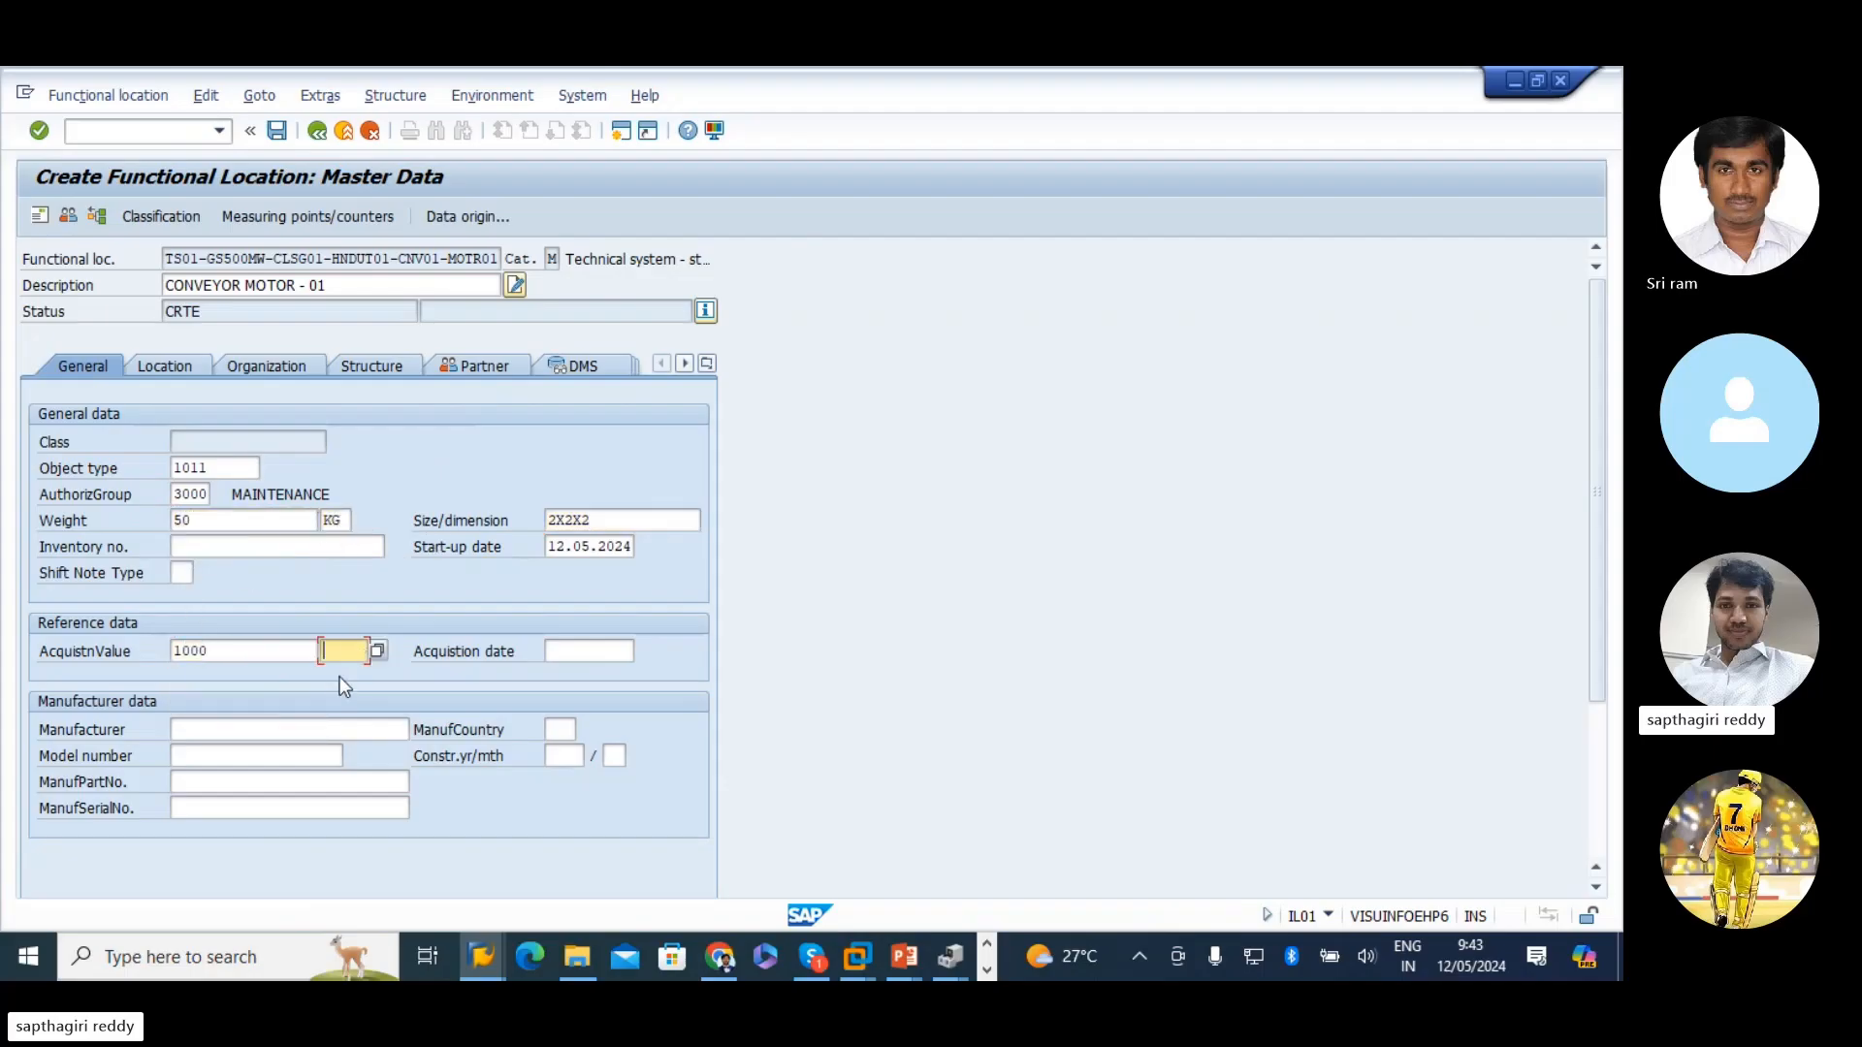
click(342, 673)
click(573, 652)
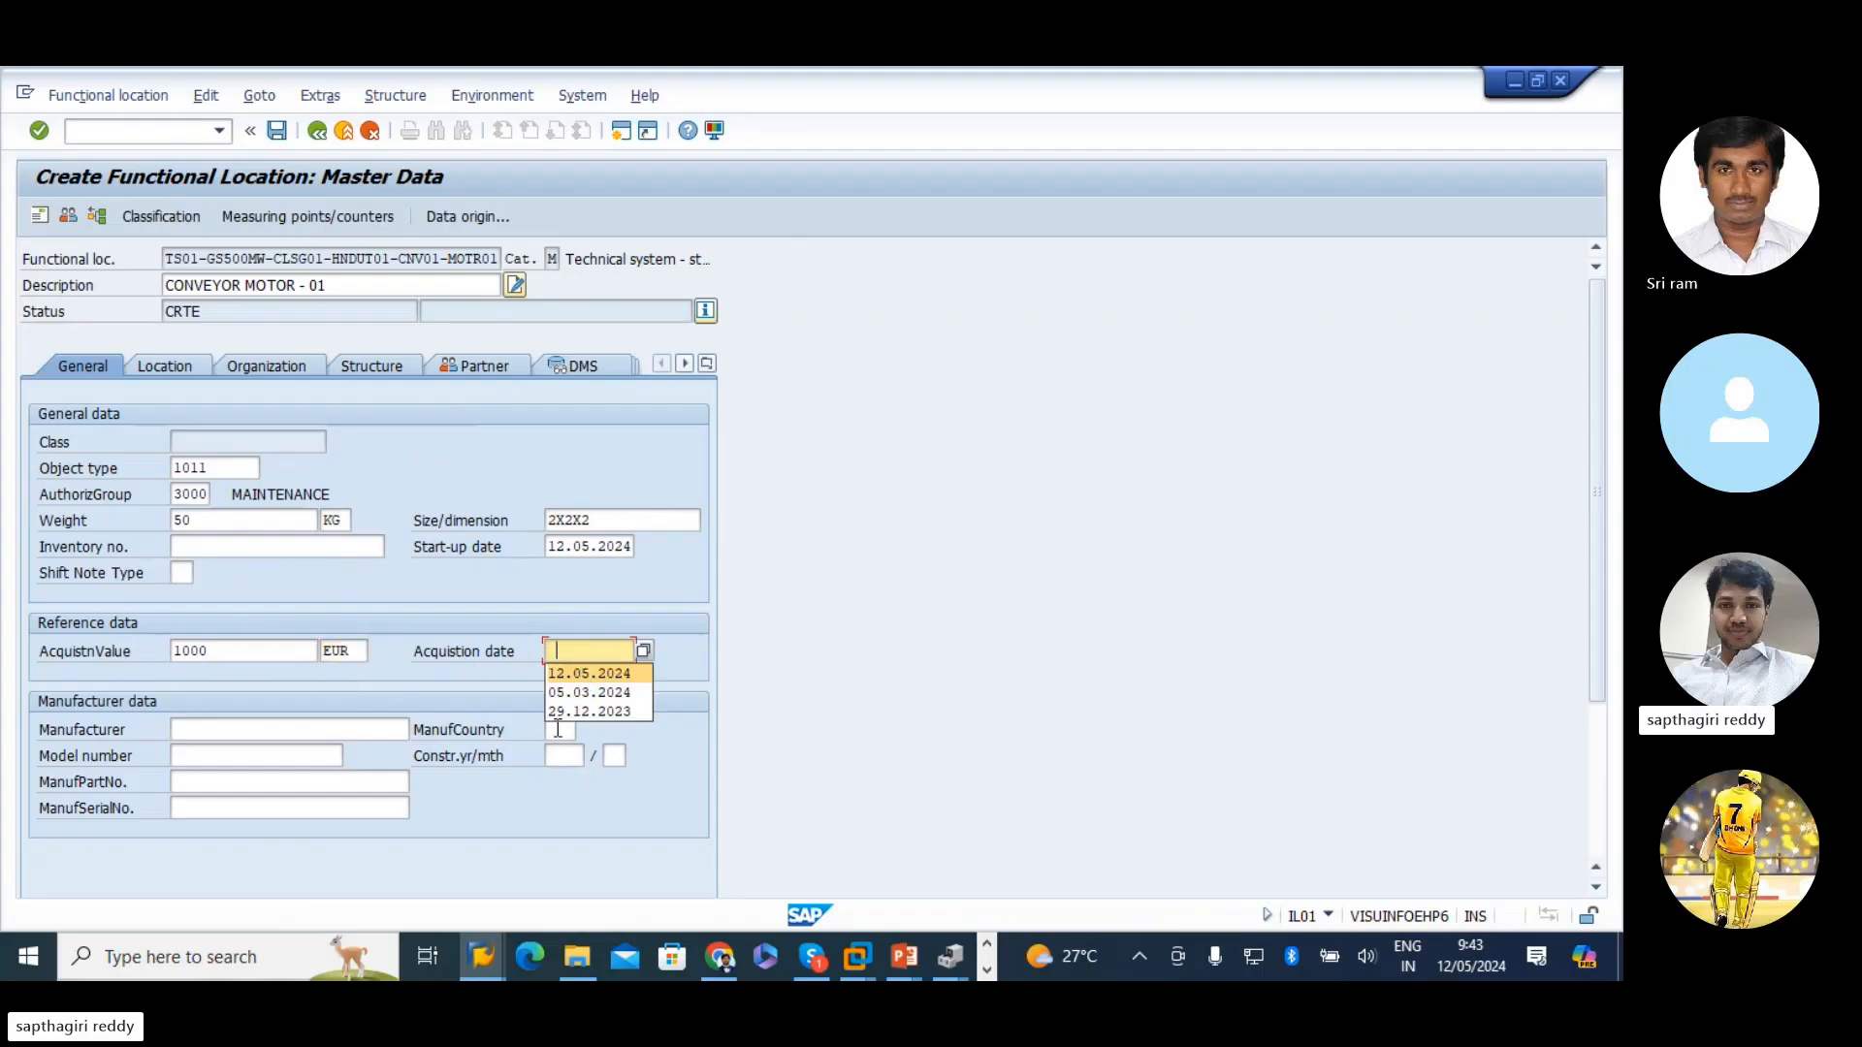
click(580, 668)
- Set the manufacturer country to IN and the construction year and month to 2024 / 01
click(559, 751)
click(563, 755)
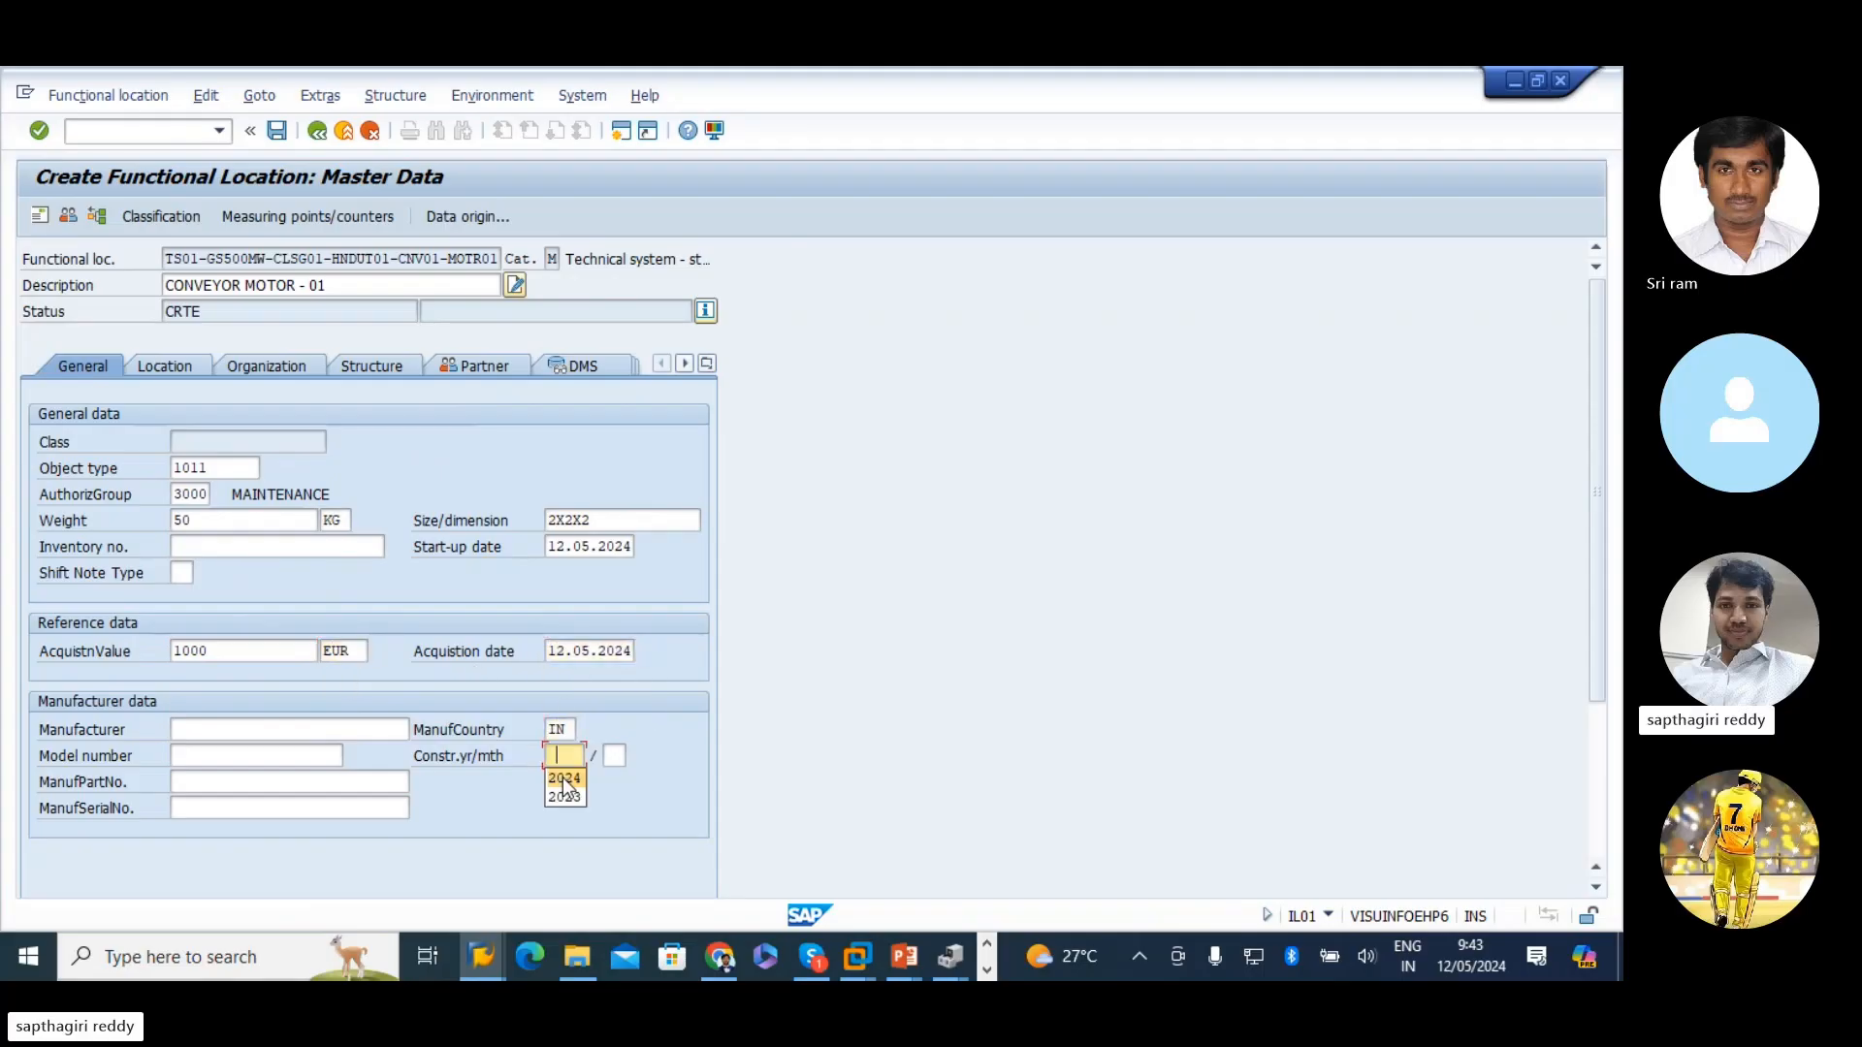
click(587, 782)
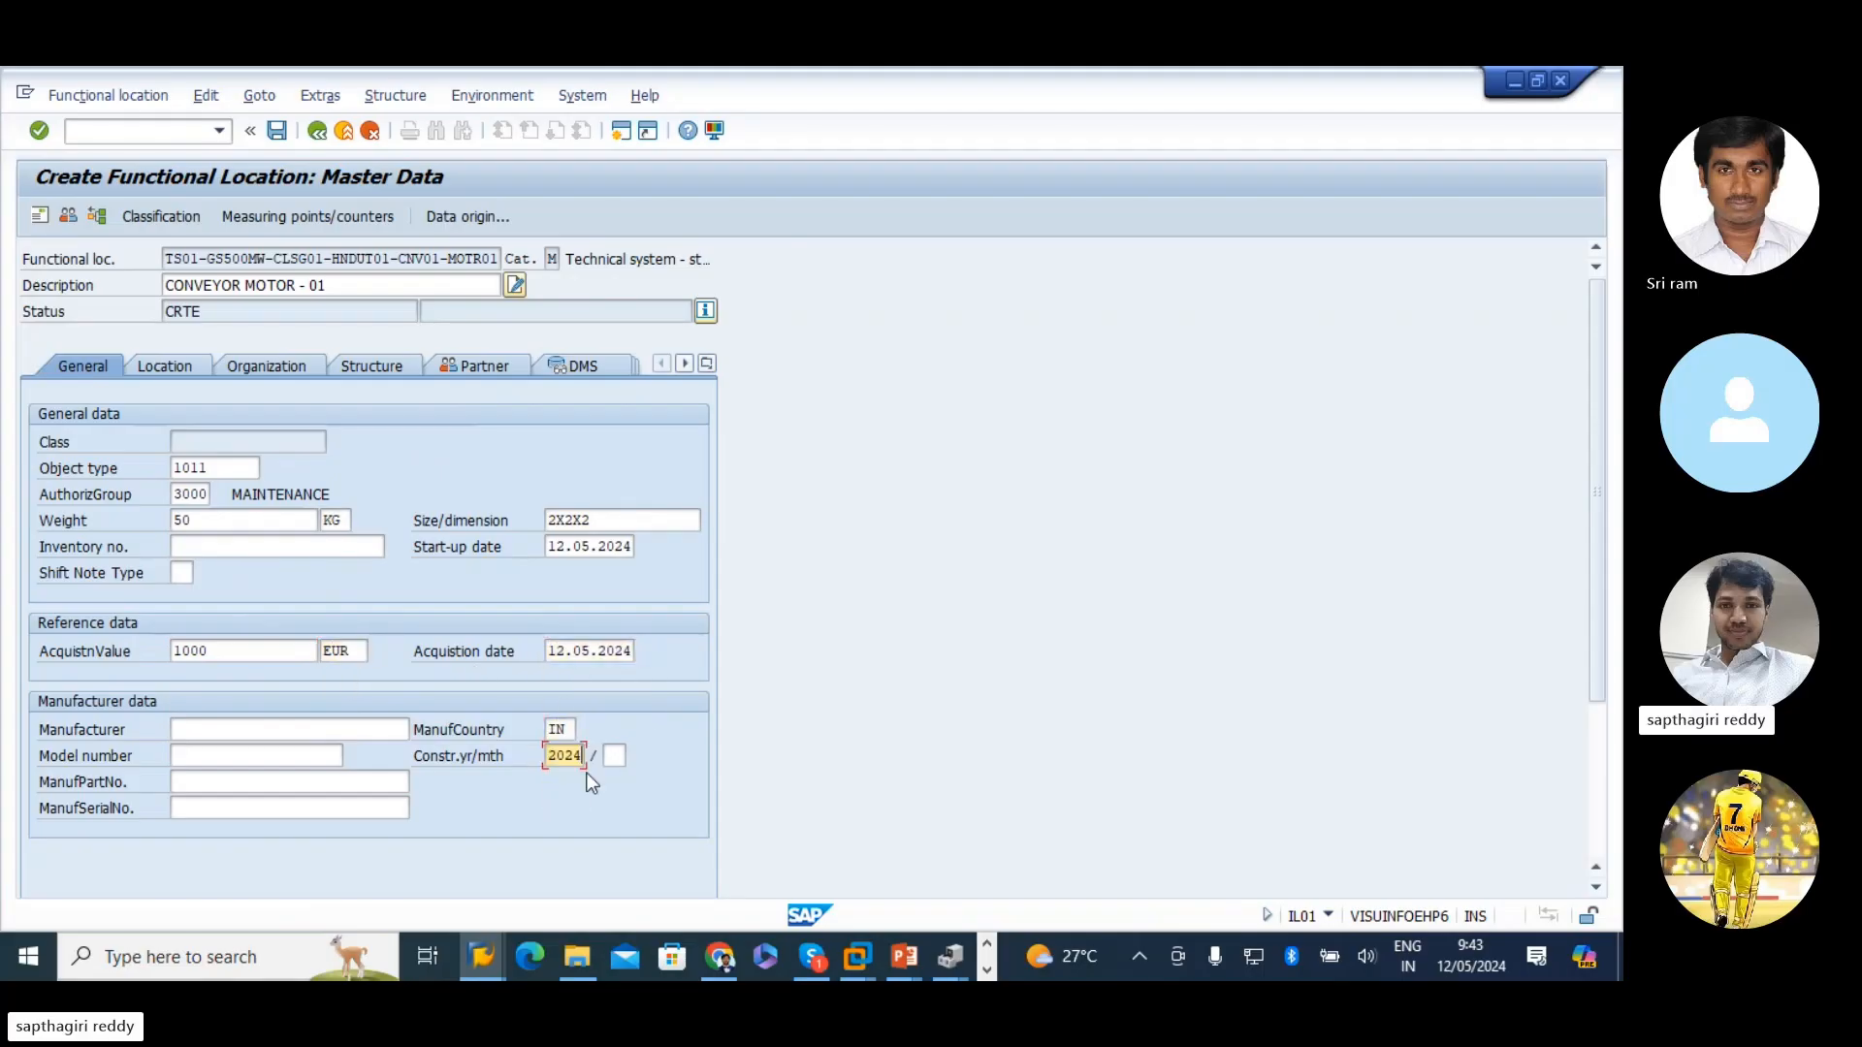
- Enter FLSMIDTH as the manufacturer and 12FLS as the model number in the manufacturer data
click(199, 730)
click(208, 749)
click(203, 756)
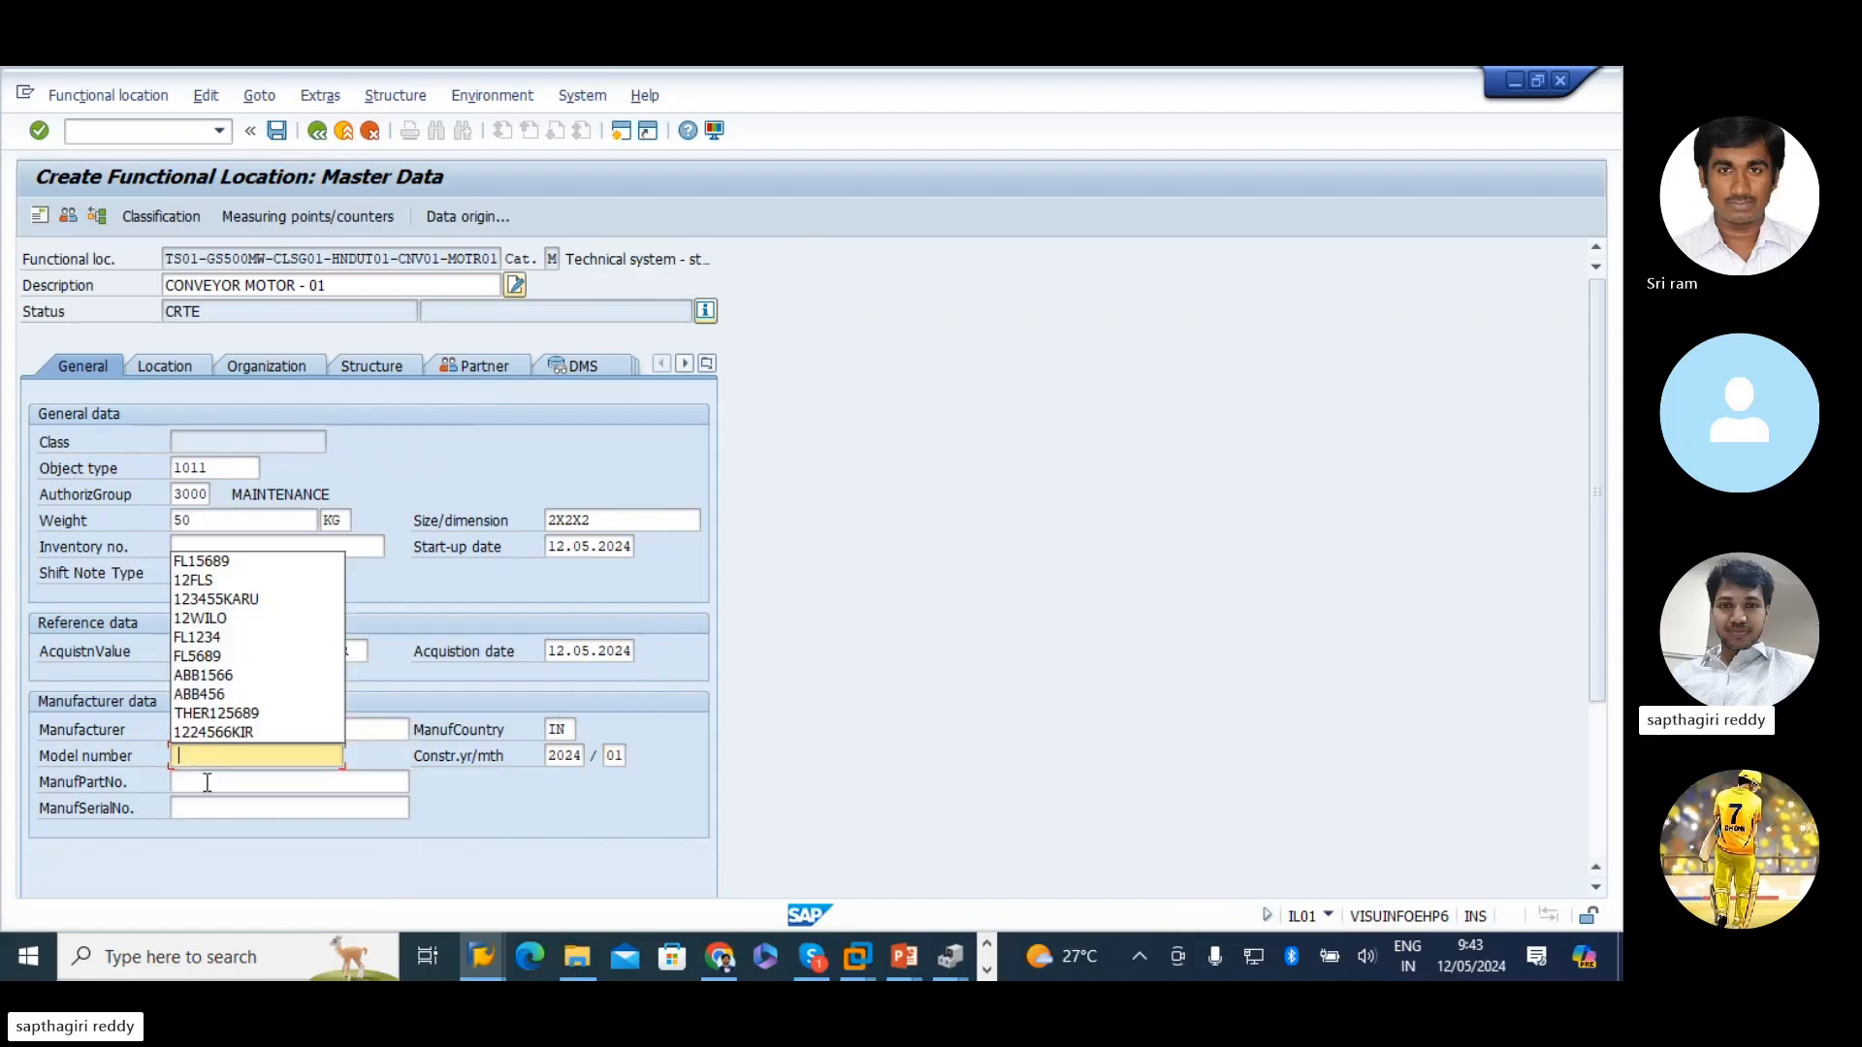
click(207, 580)
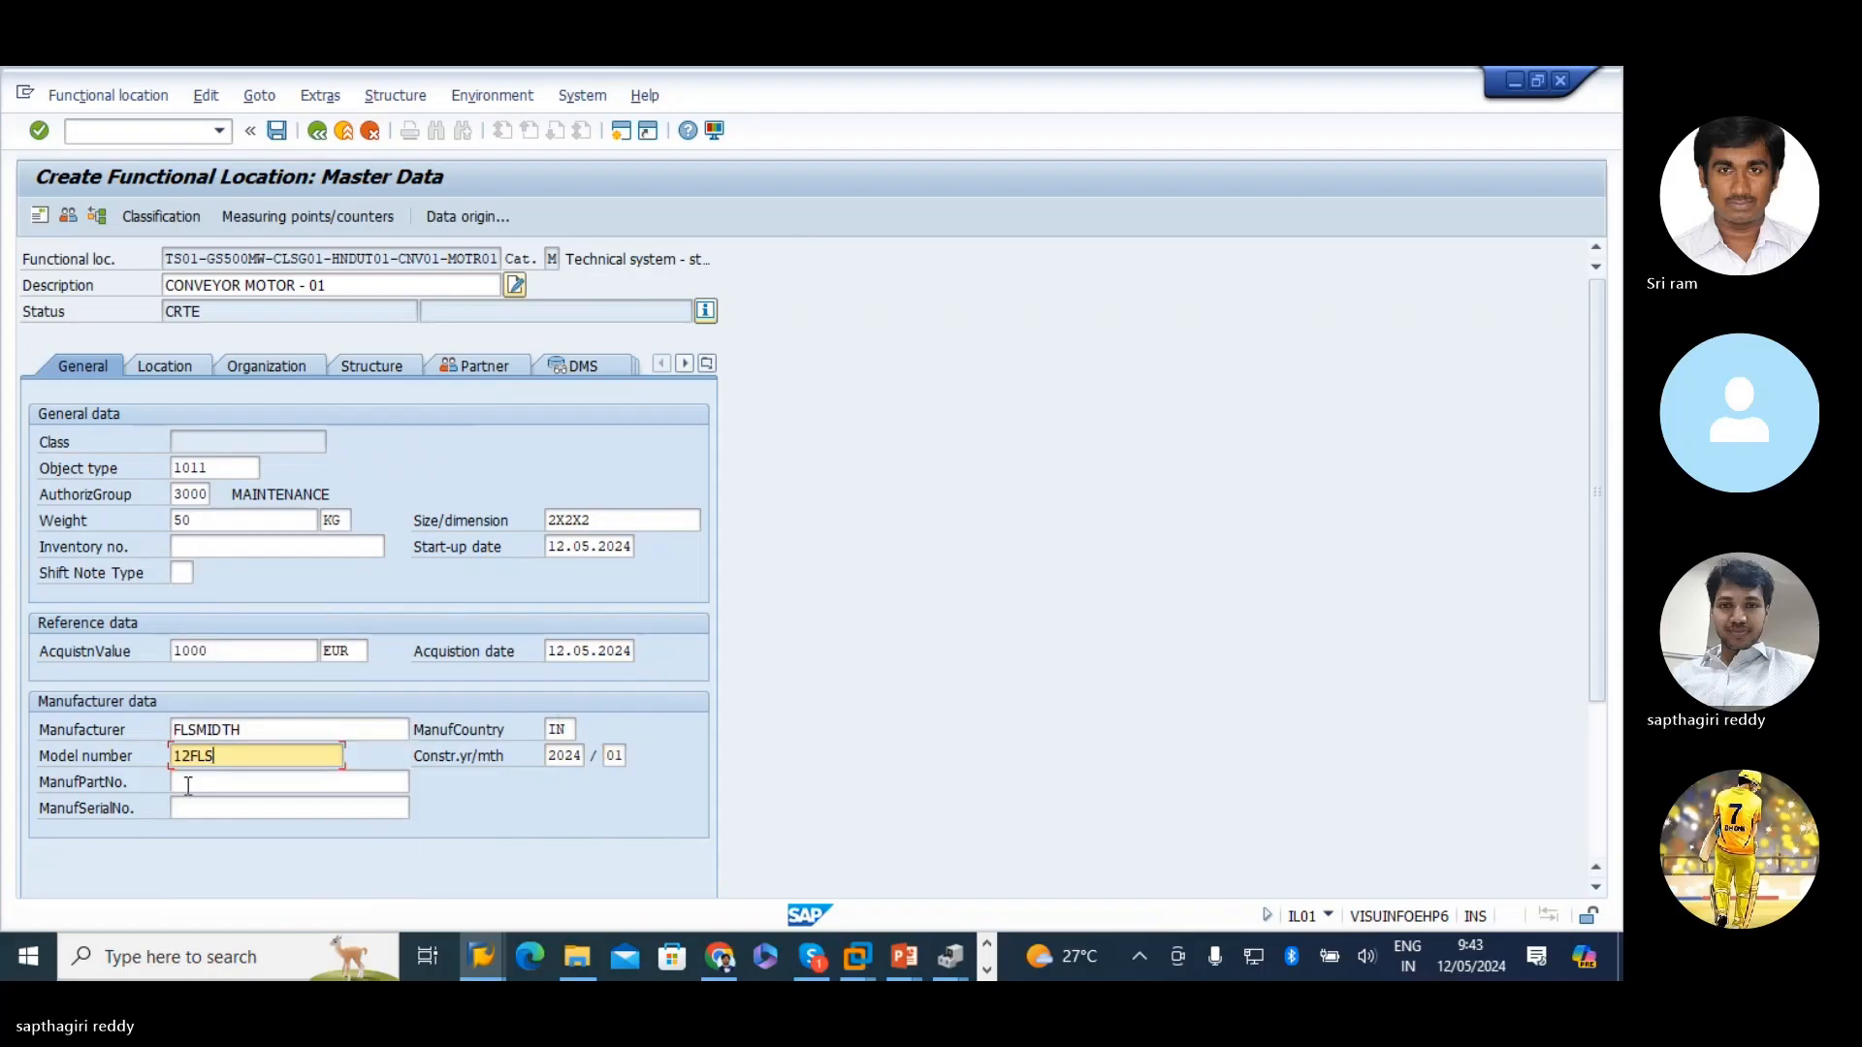
- Enter 12589 as the manufacturer part number and 125656 as the manufacturer serial number
click(199, 783)
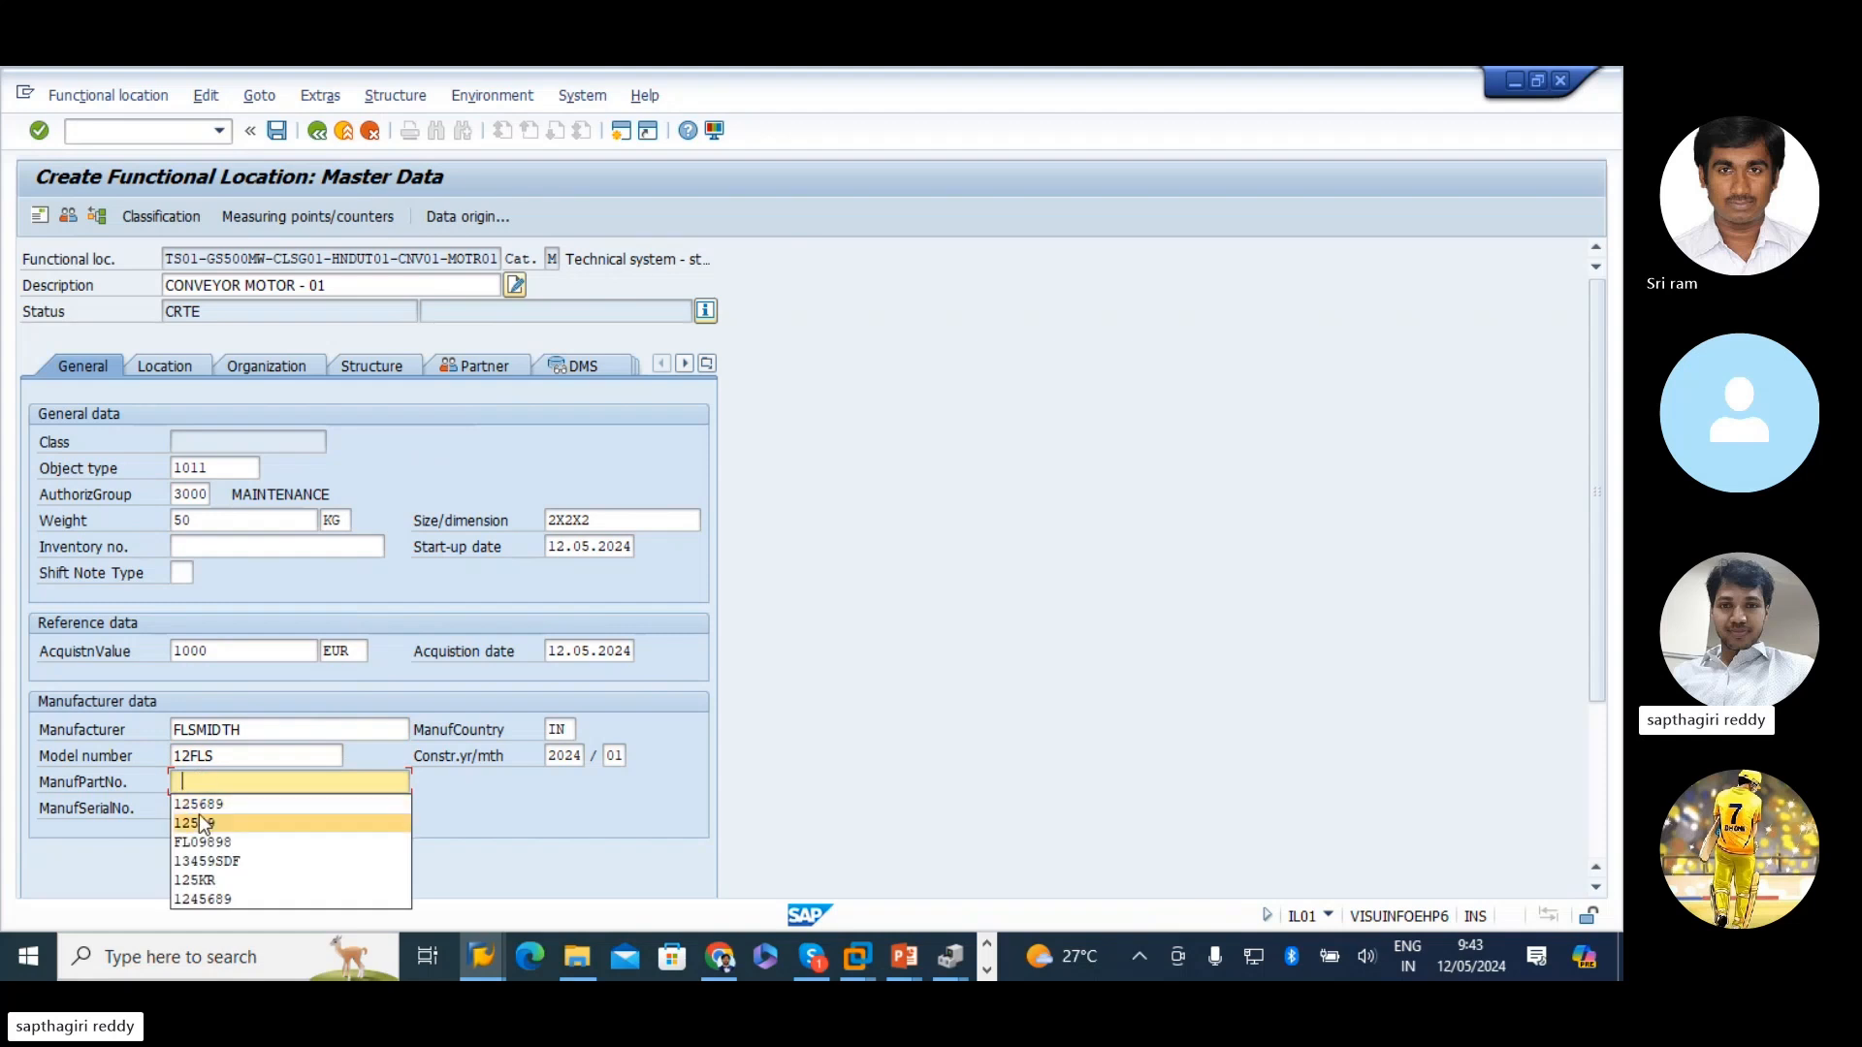
click(200, 822)
click(210, 809)
text(1256)
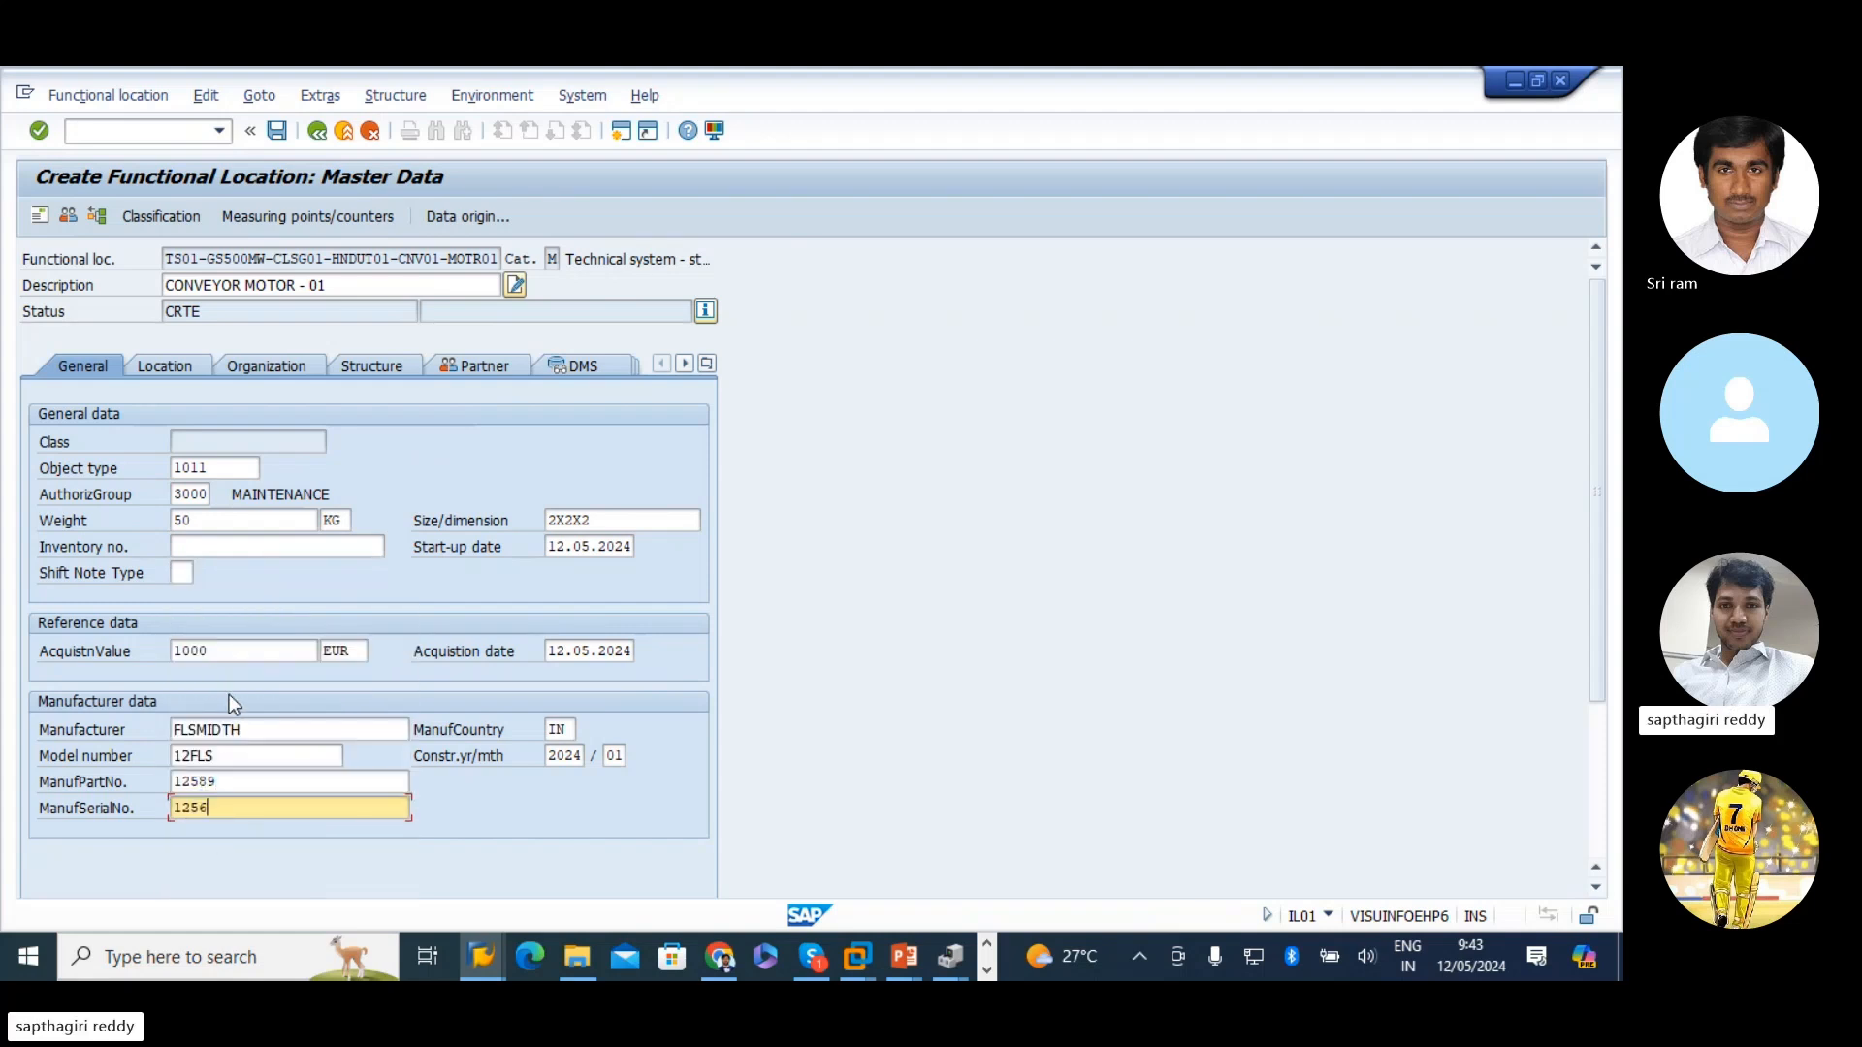
text(56)
- Check the location and organization data of the conveyor motor and set its position in the structure data to 6
click(157, 357)
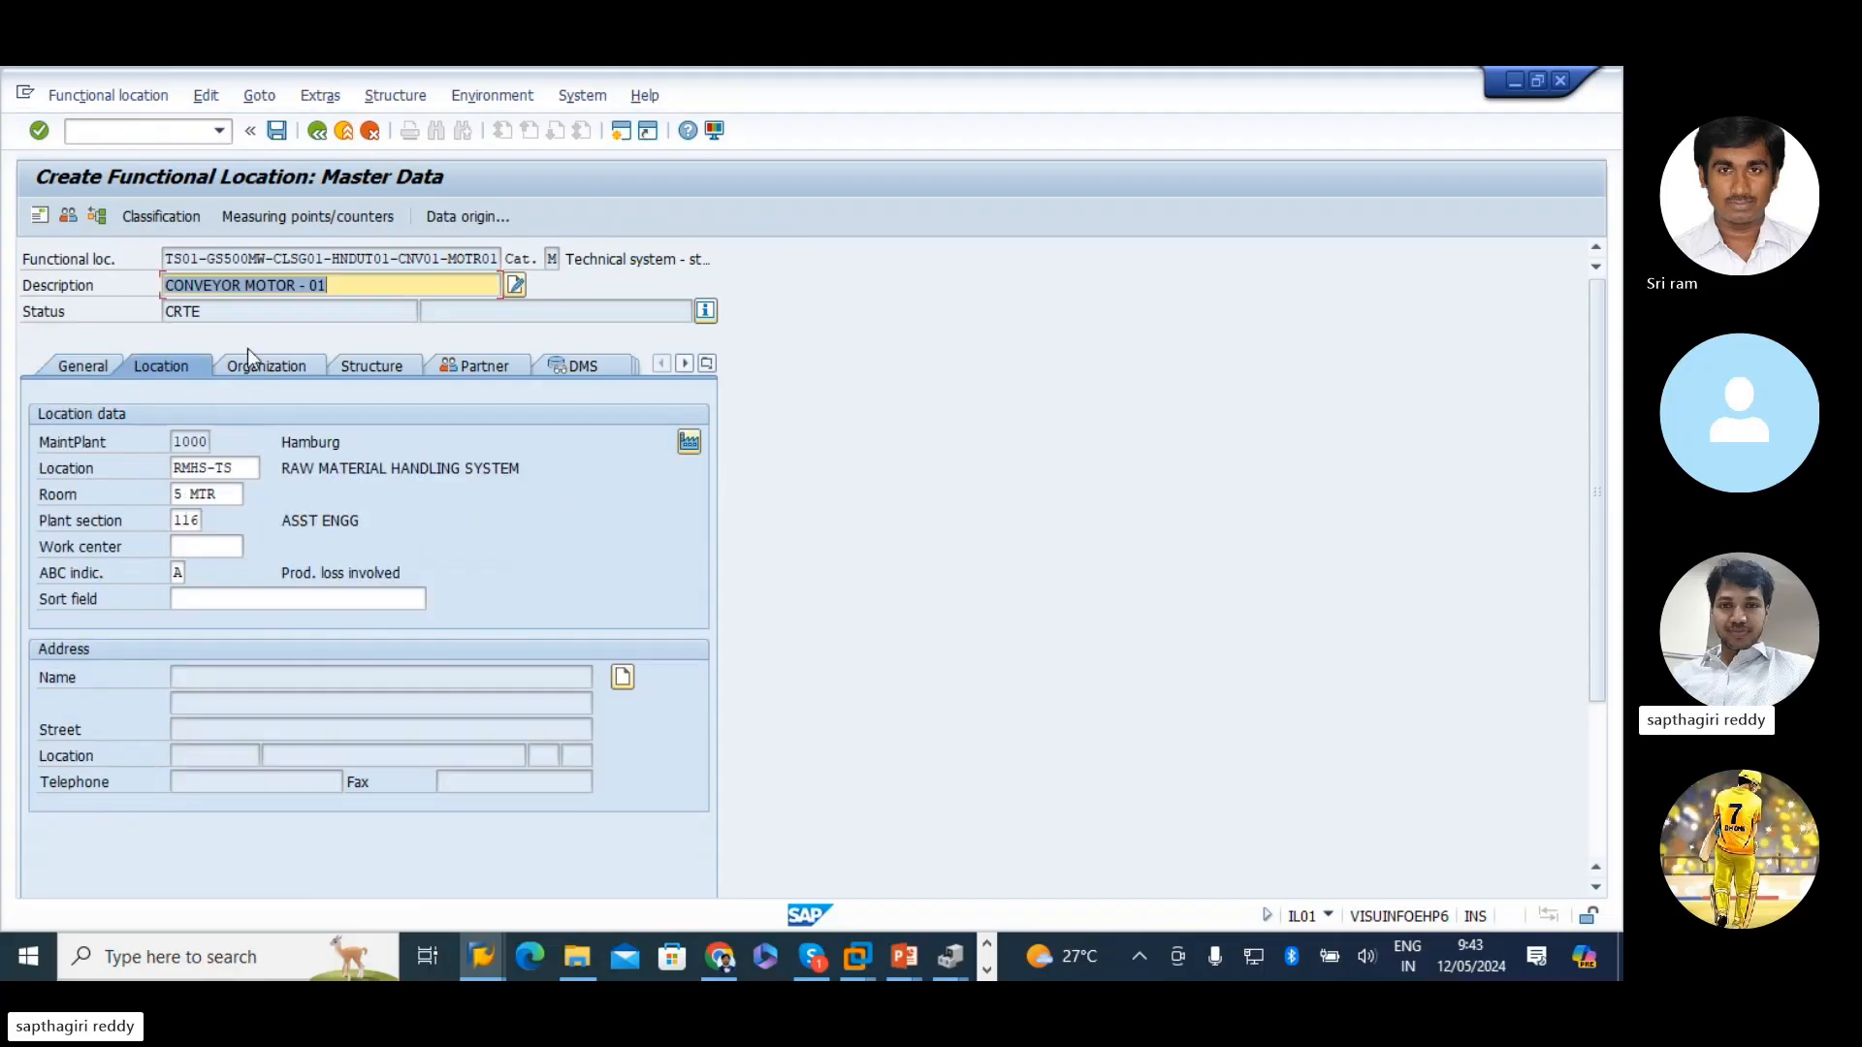
click(266, 370)
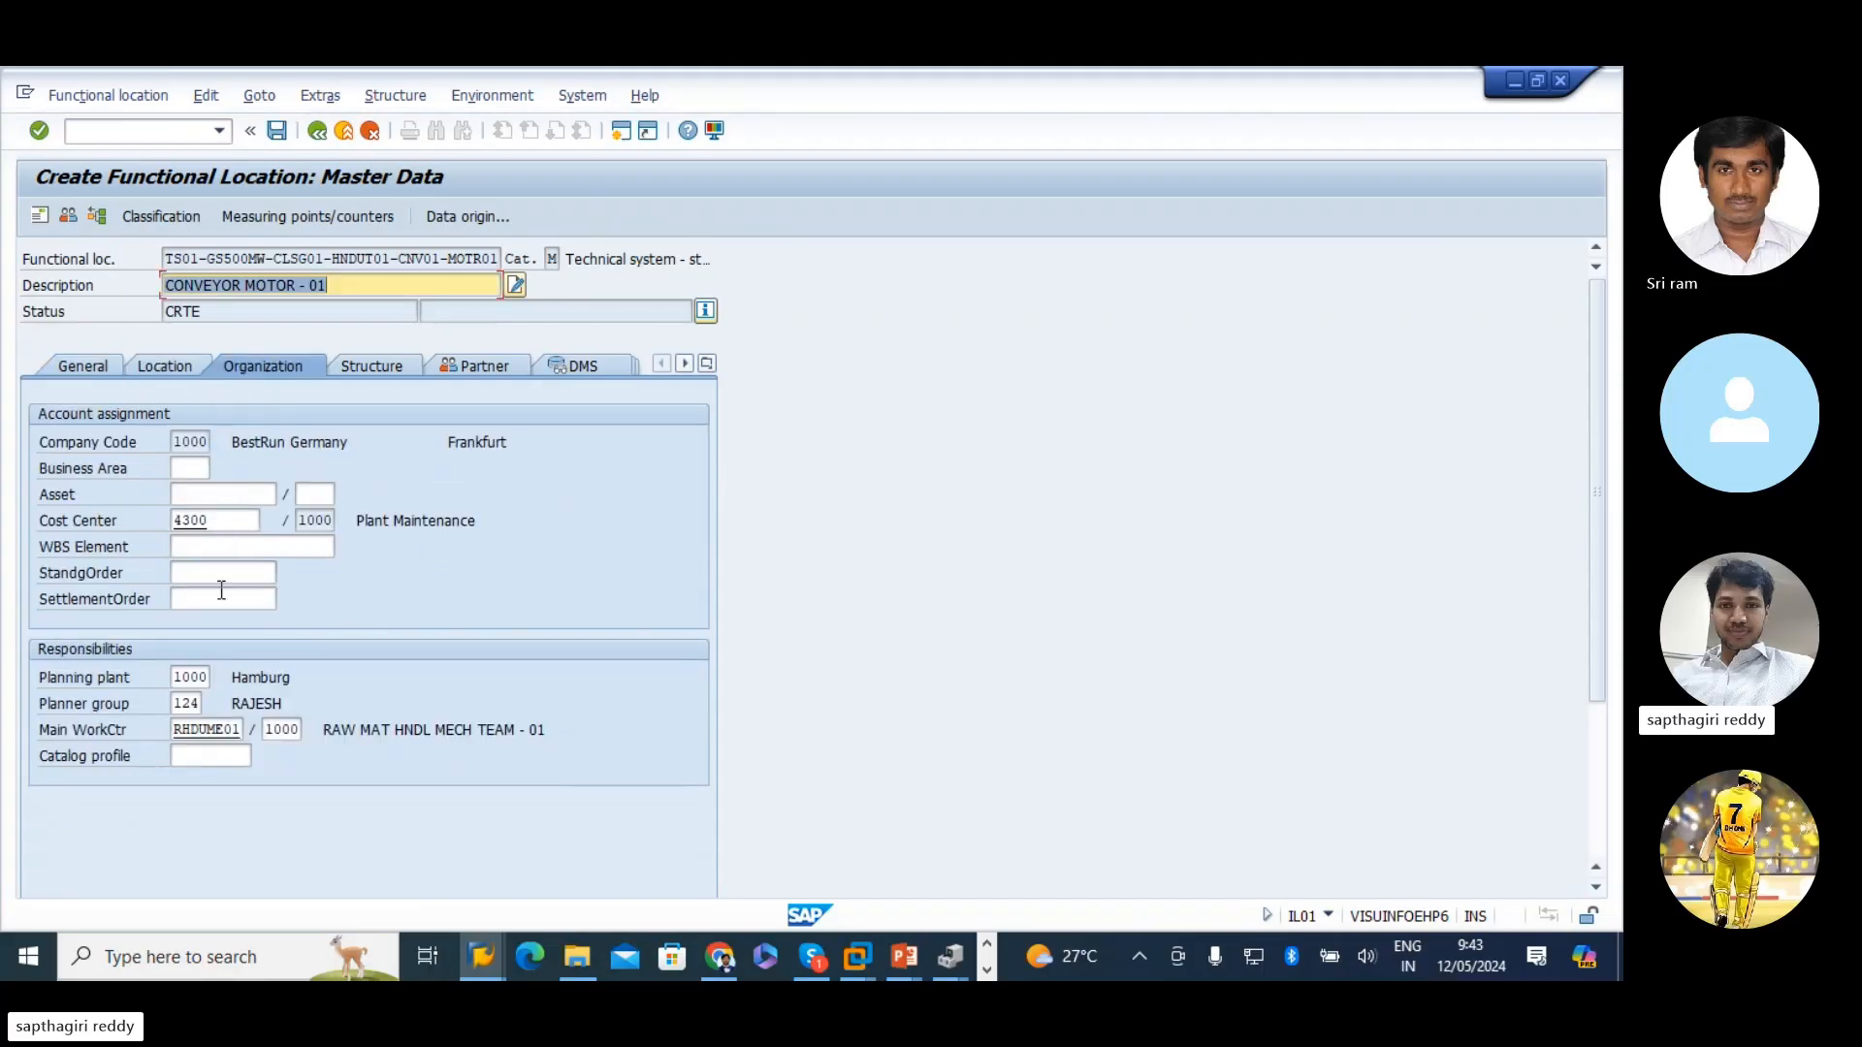
click(355, 366)
click(203, 521)
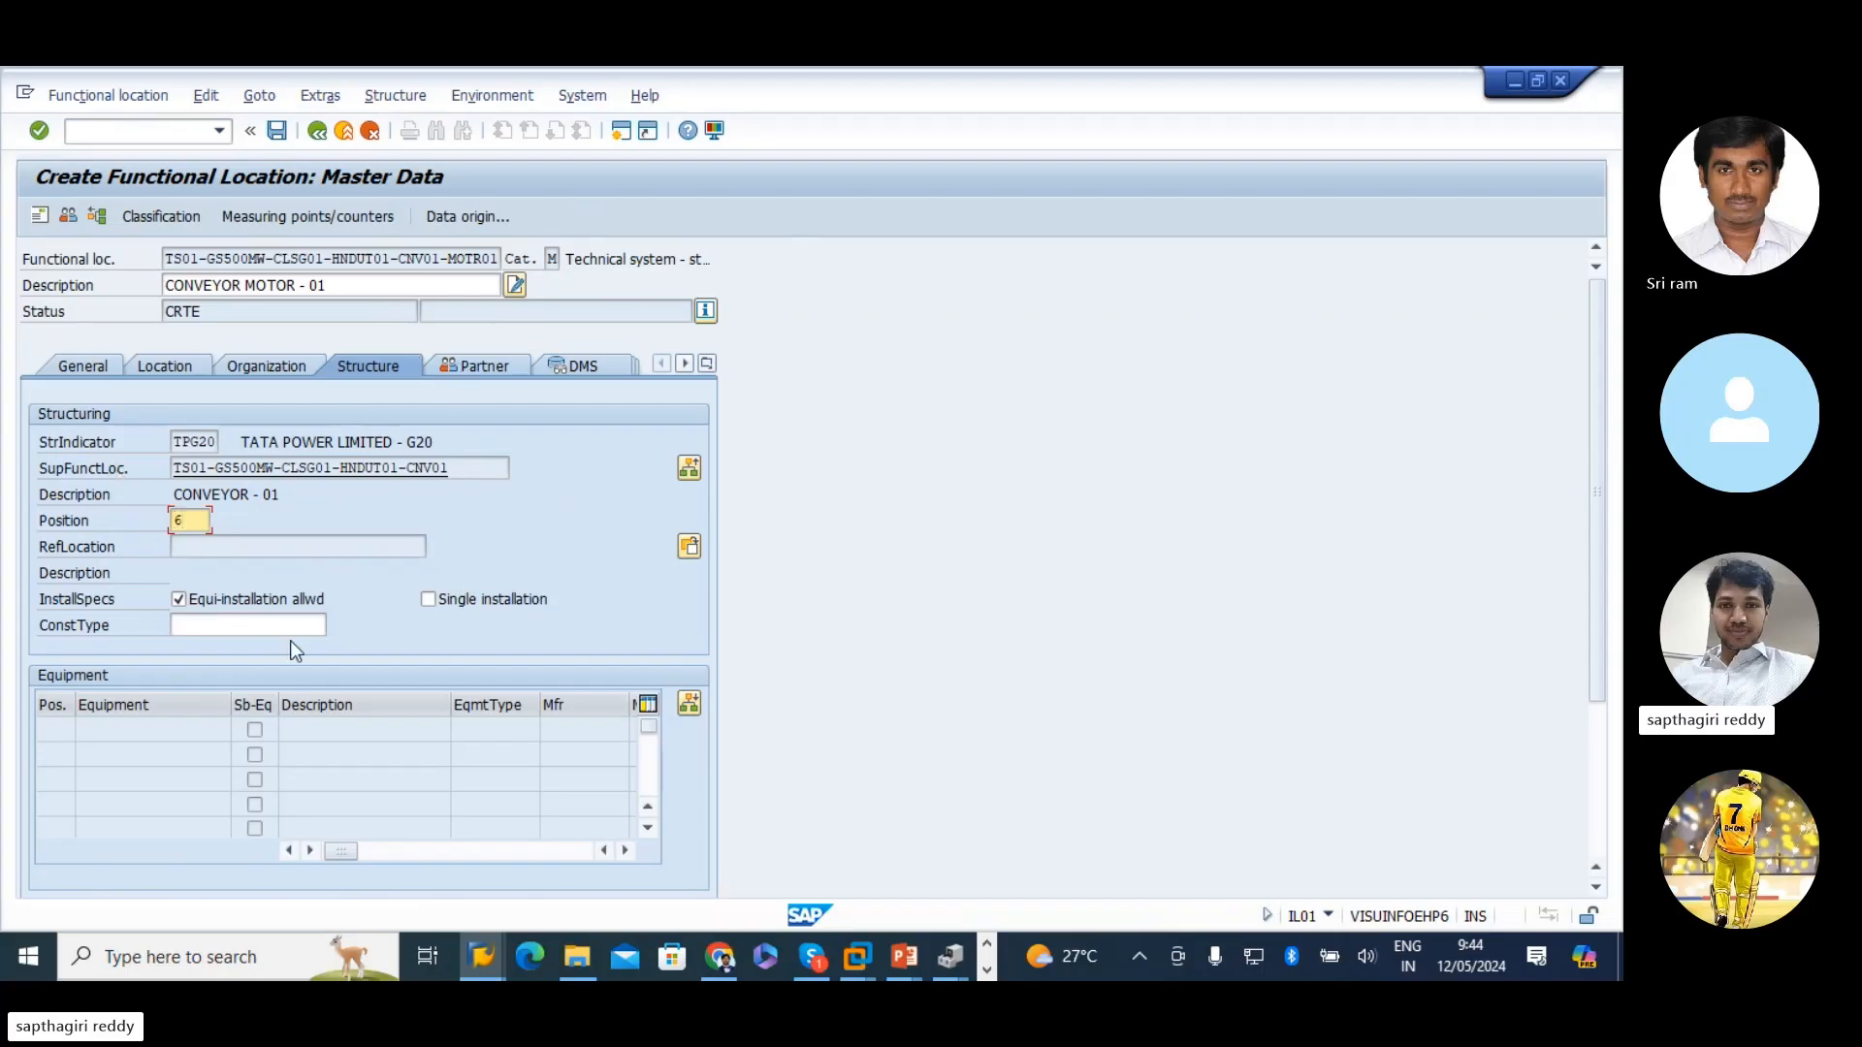
- Add a partner with the function Department resp. and its partner number, and have the entry checked
click(487, 361)
click(221, 469)
click(120, 495)
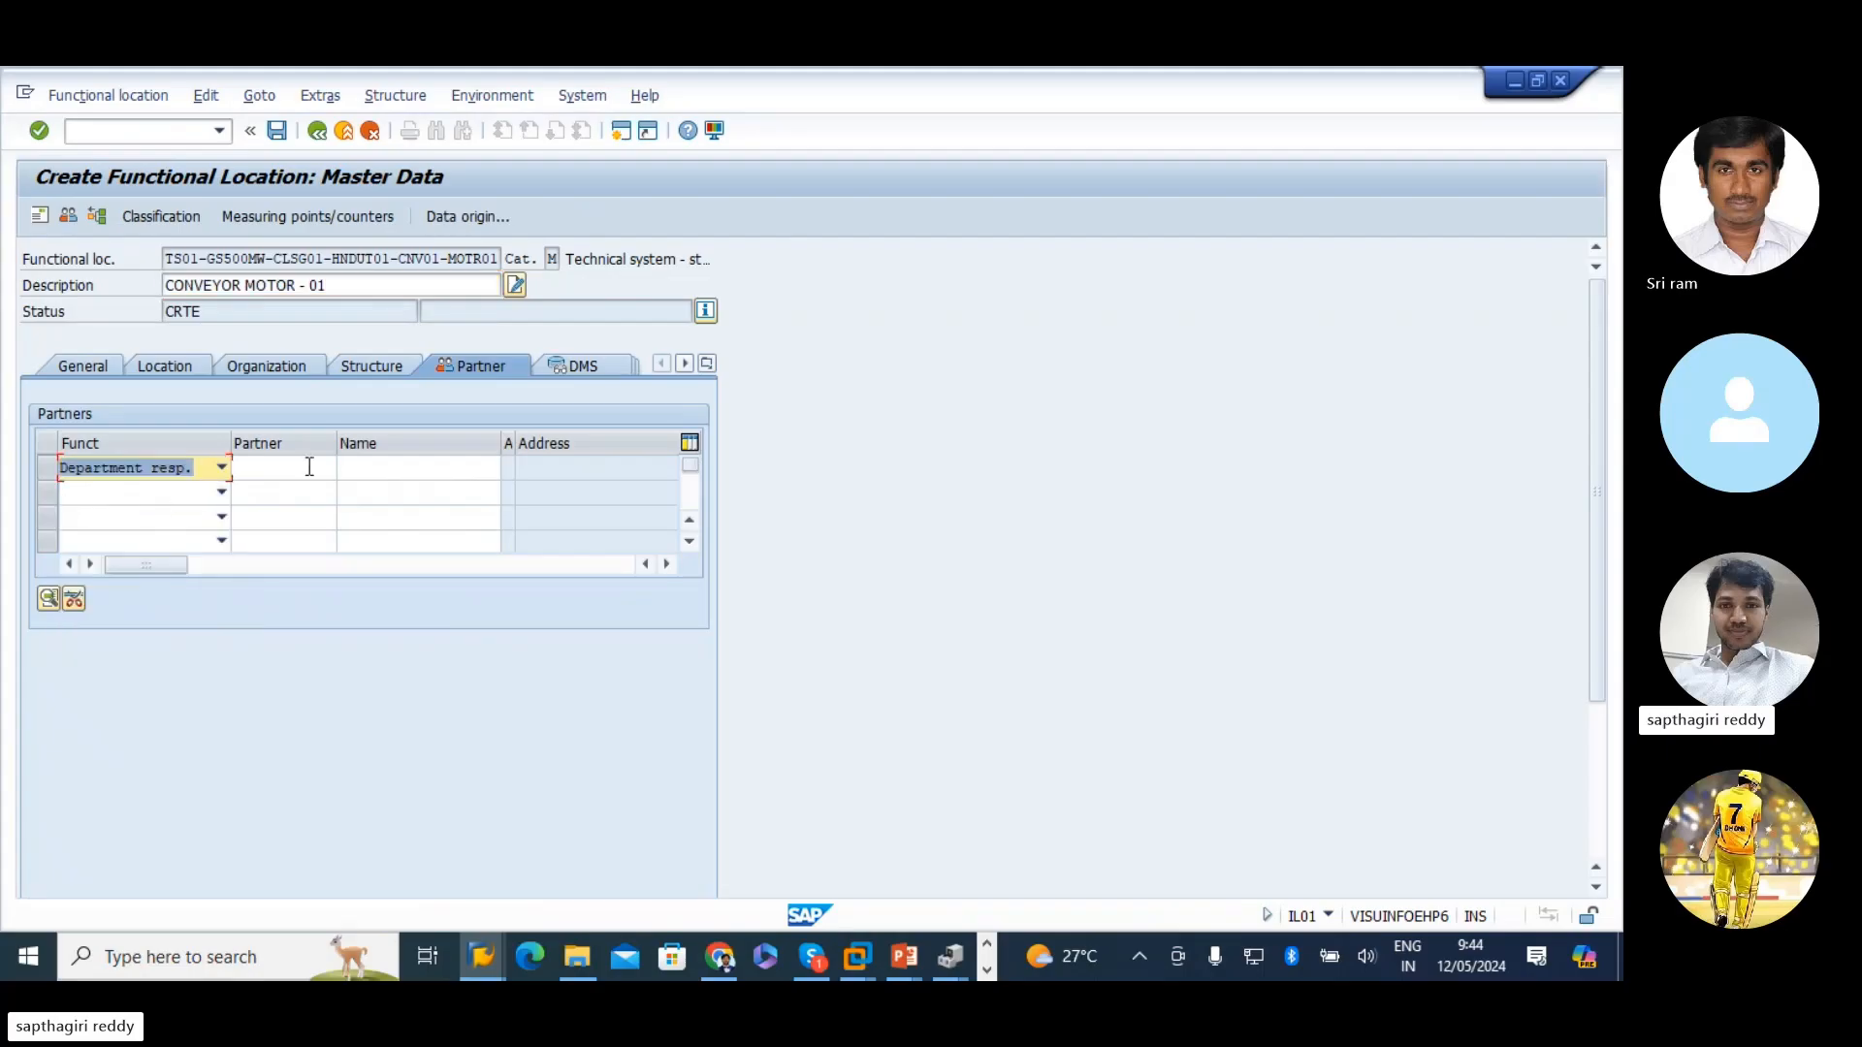
click(307, 467)
click(283, 492)
key(Return)
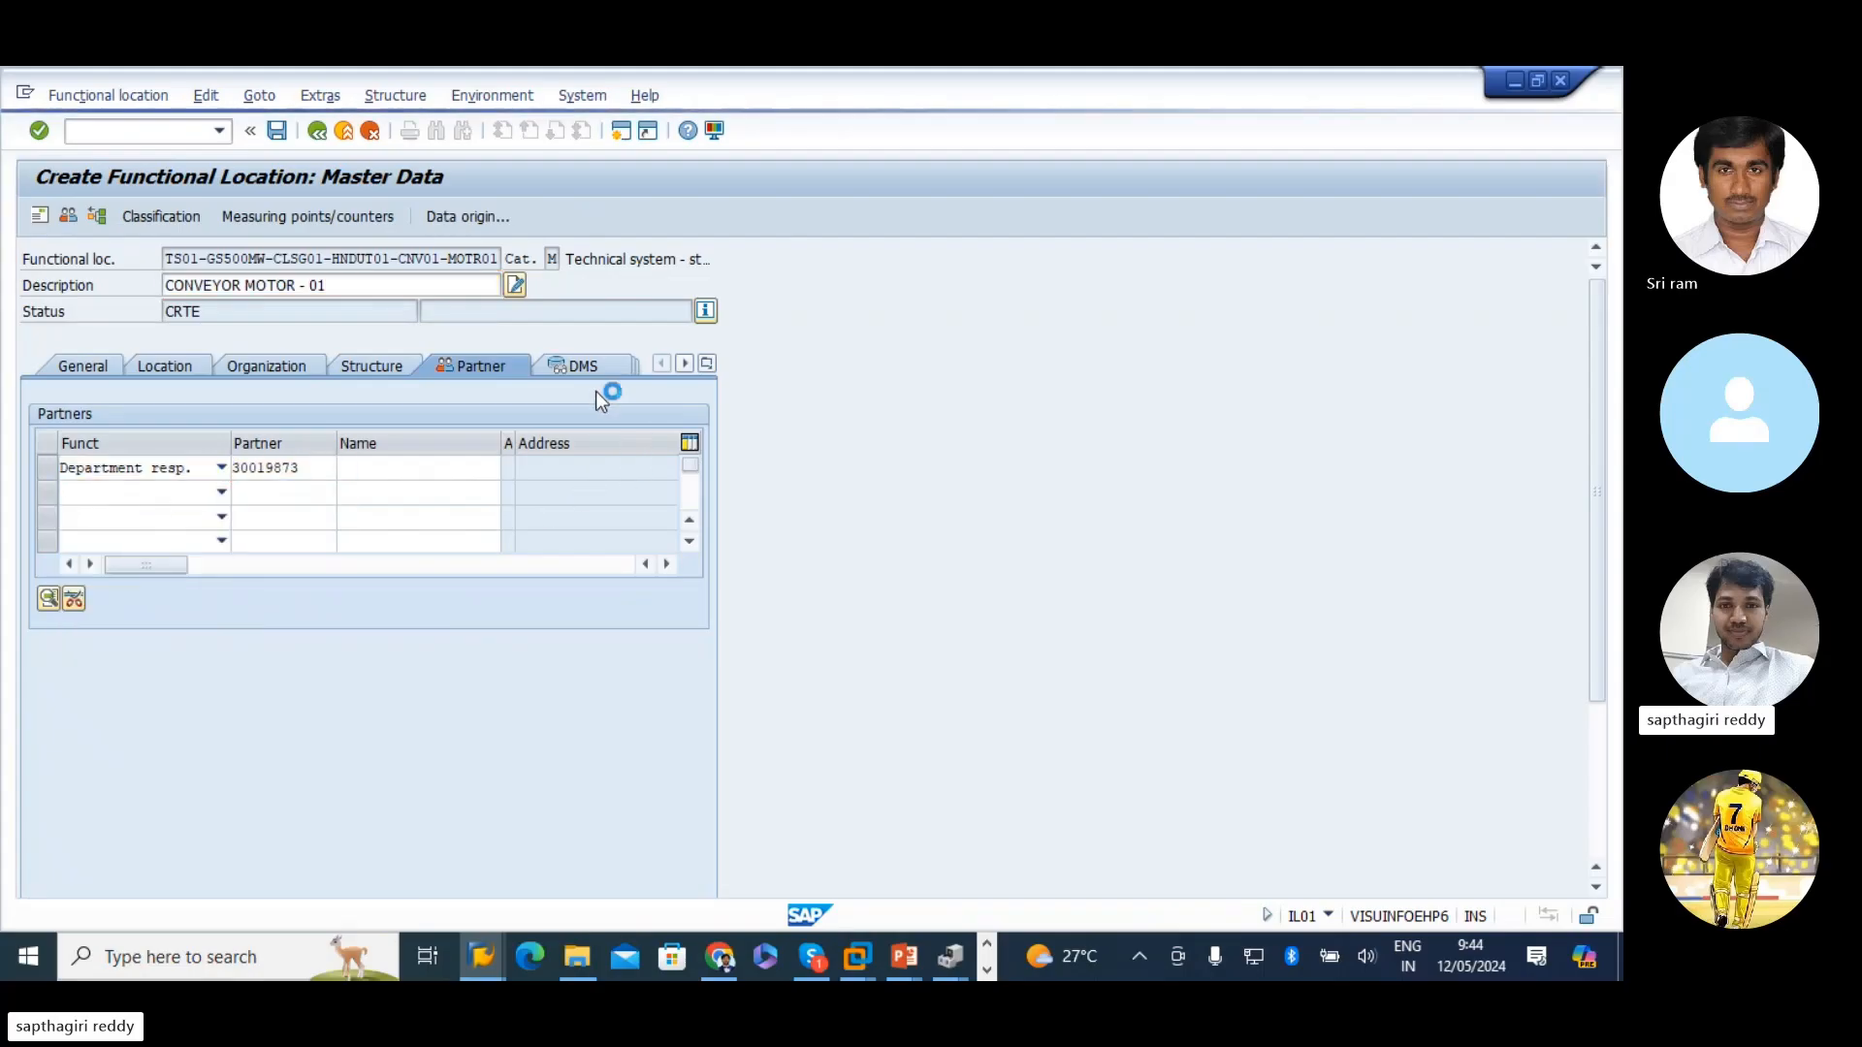
click(584, 368)
click(77, 521)
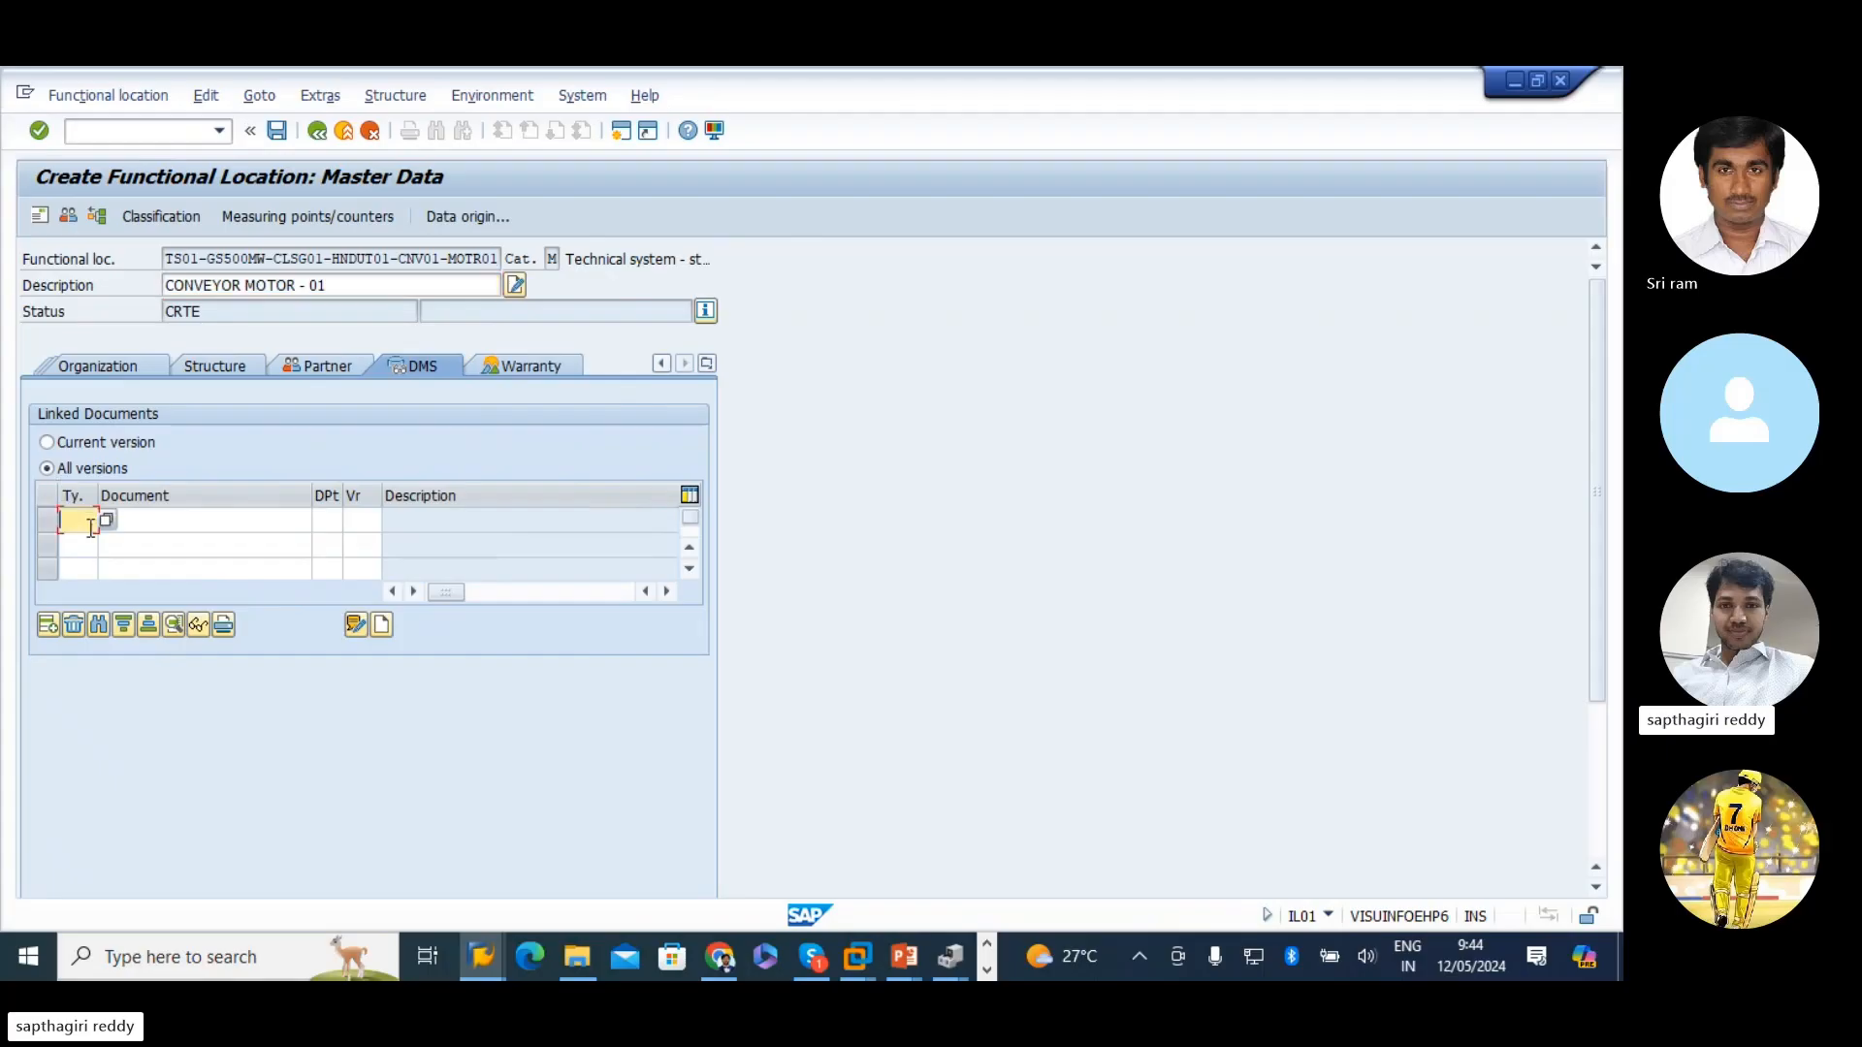
click(78, 542)
click(153, 522)
click(156, 546)
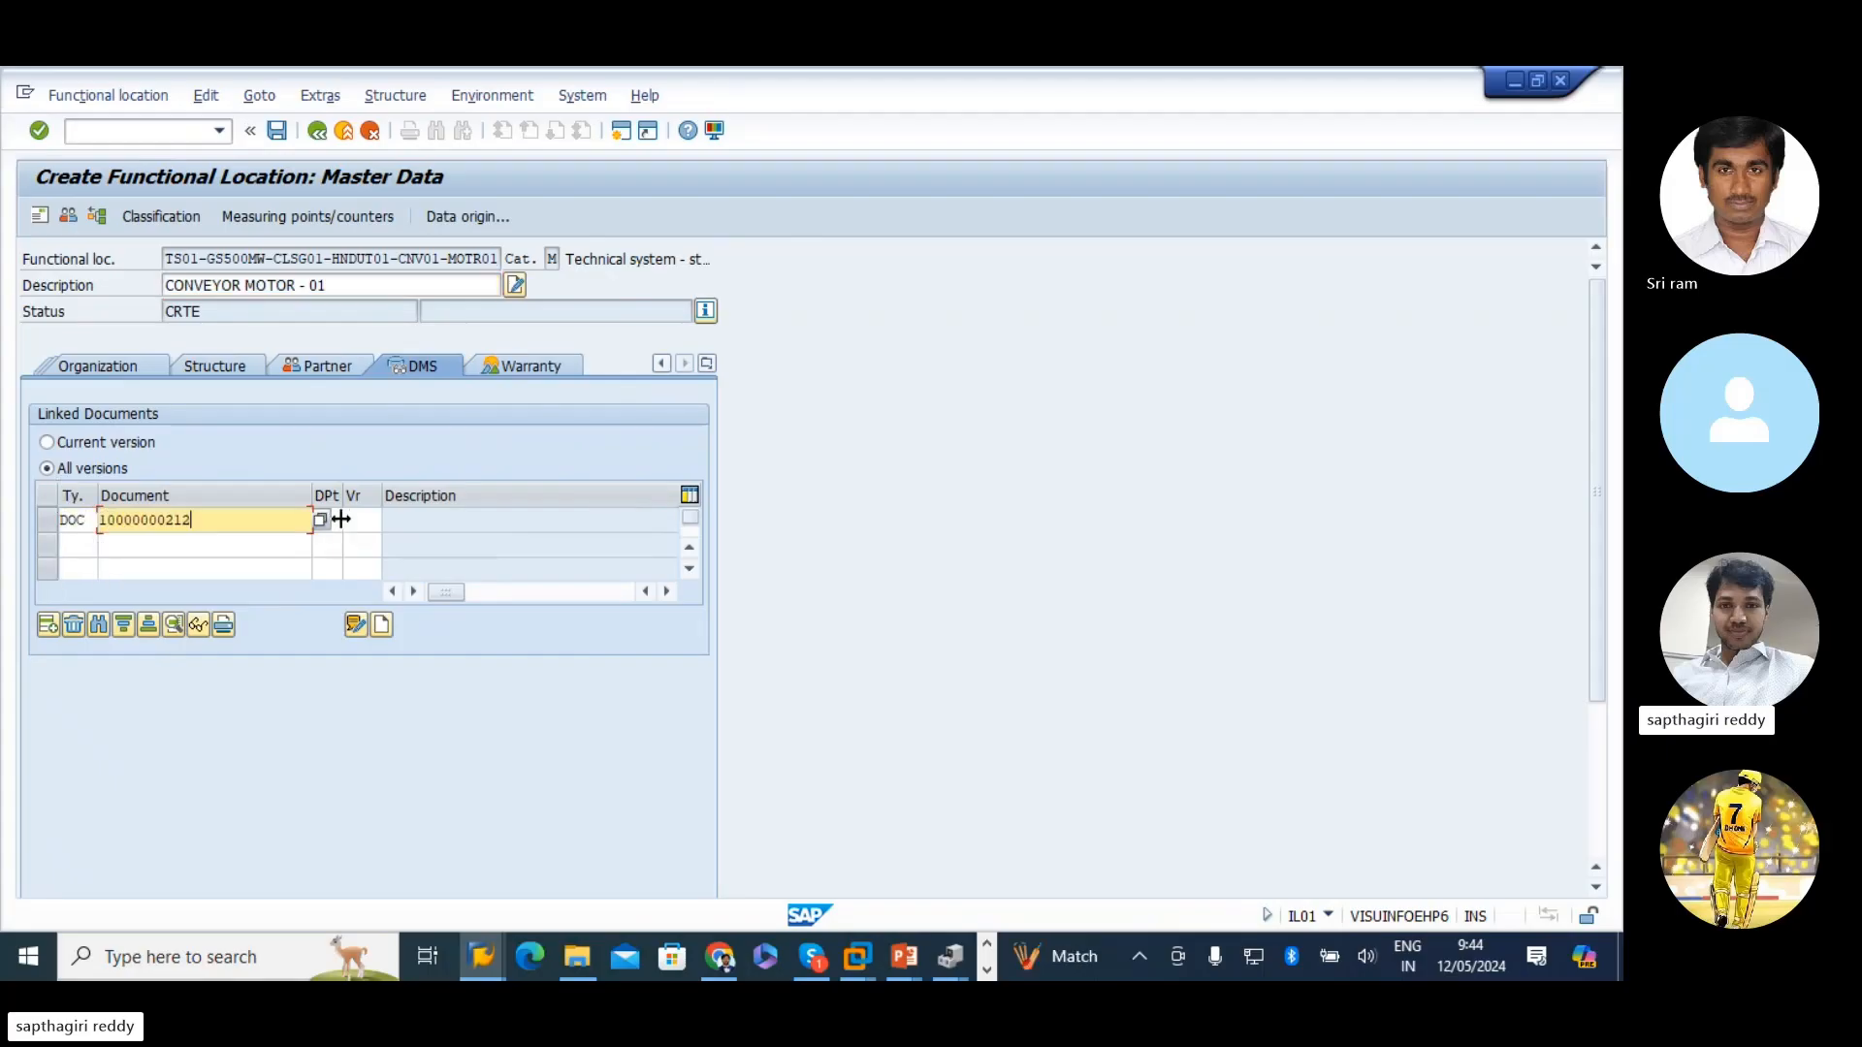
key(Return)
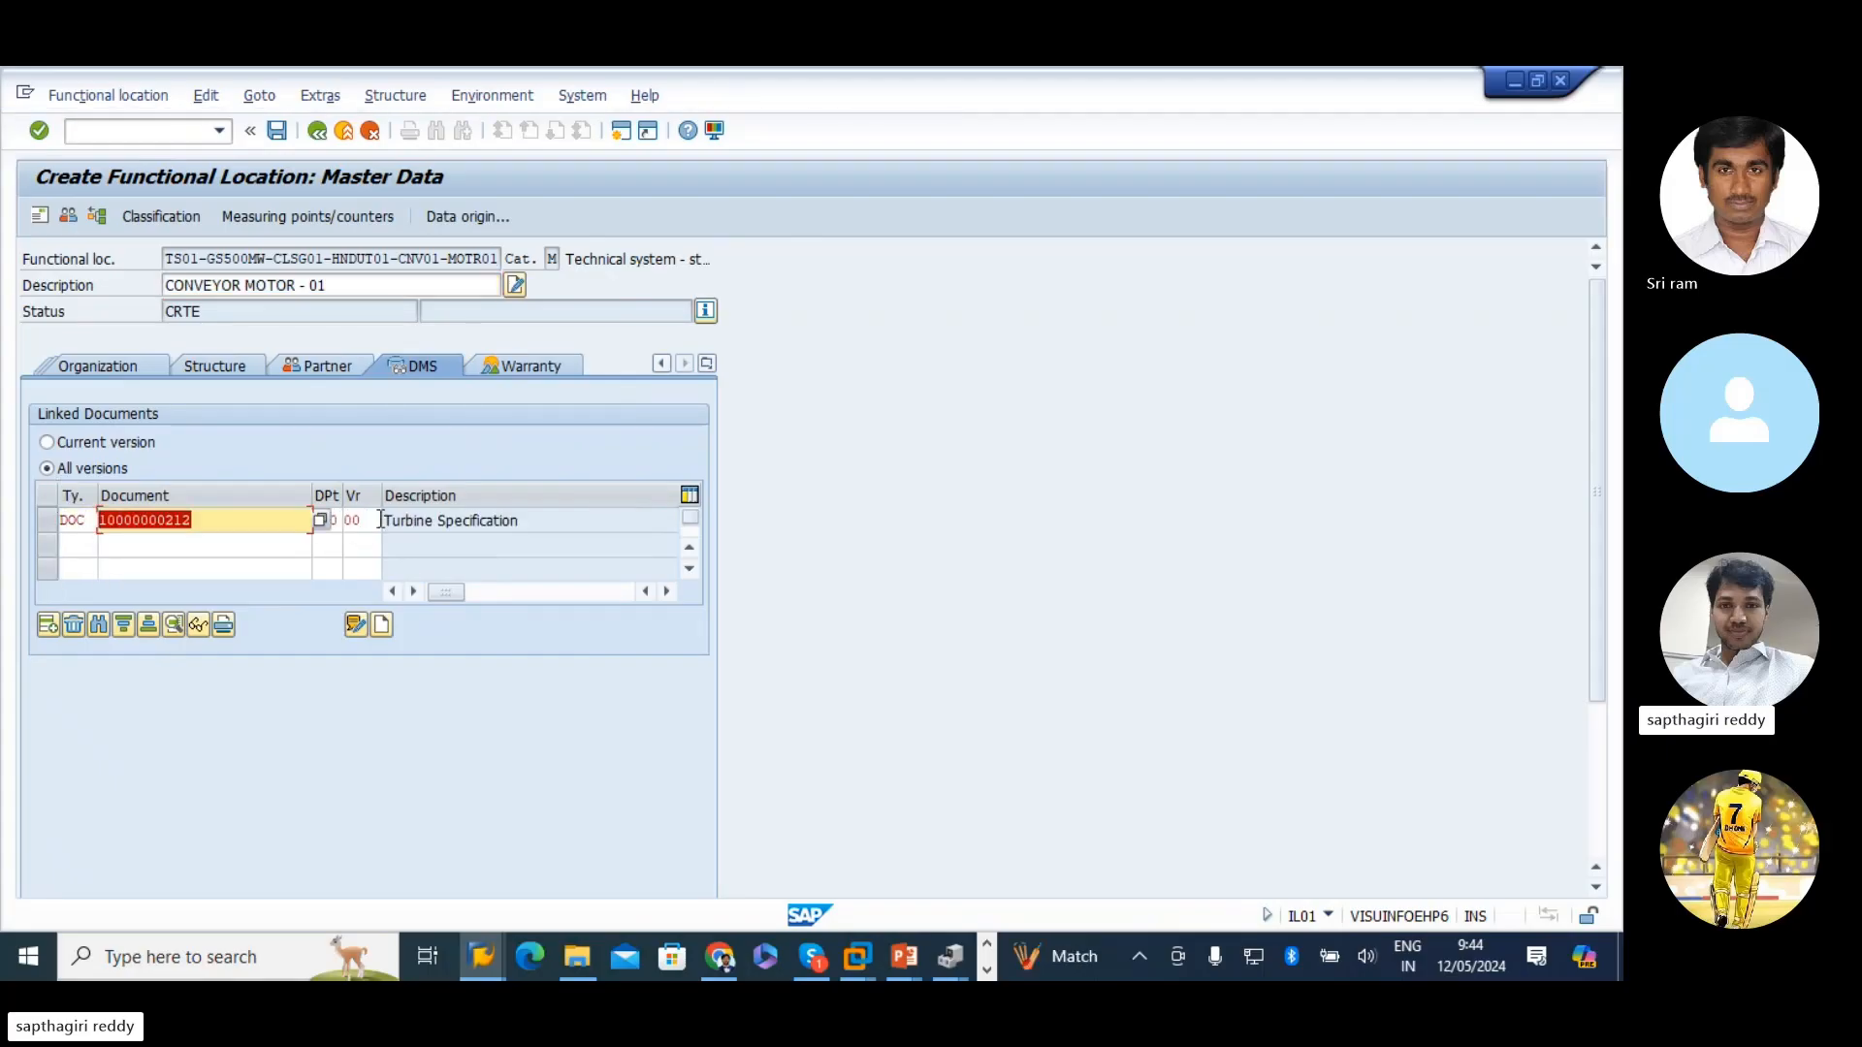
- Set the customer warranty to begin on 11.05.2024 and end on 10.05.2025, and have the dates checked
click(531, 365)
click(214, 442)
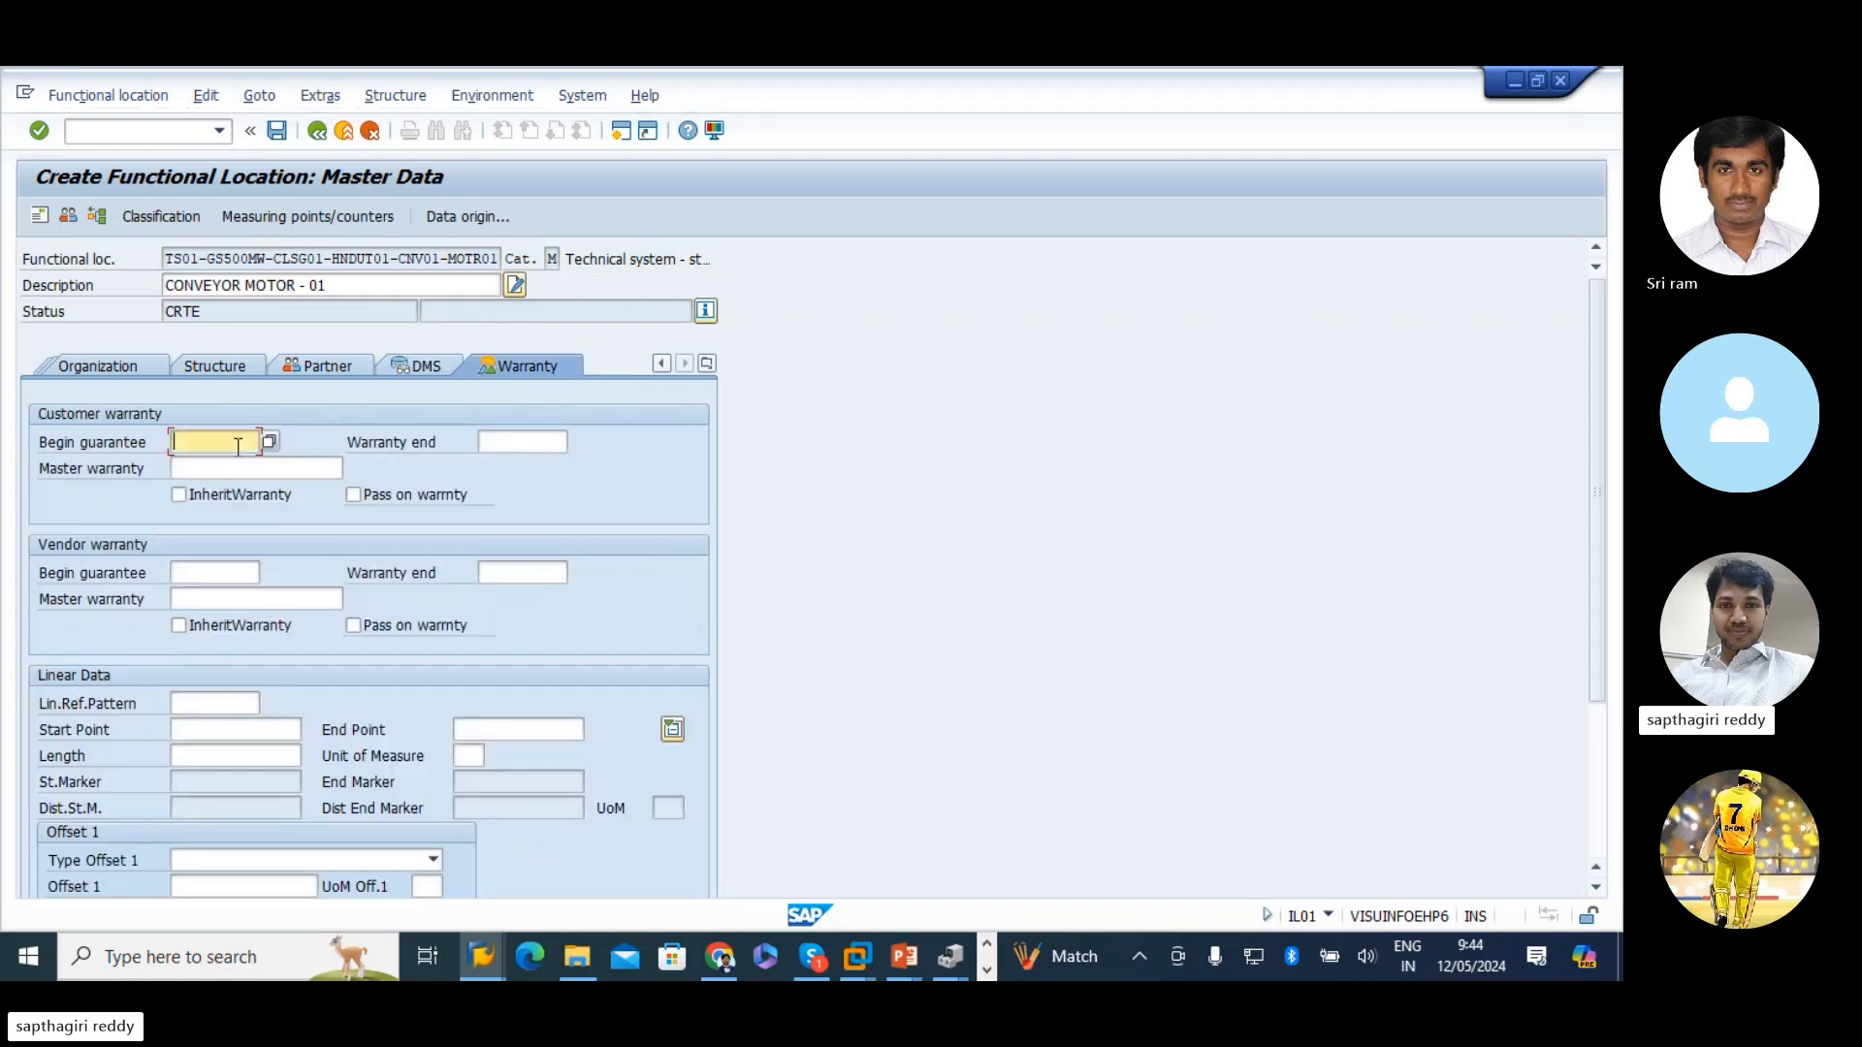
click(209, 463)
click(522, 441)
click(524, 465)
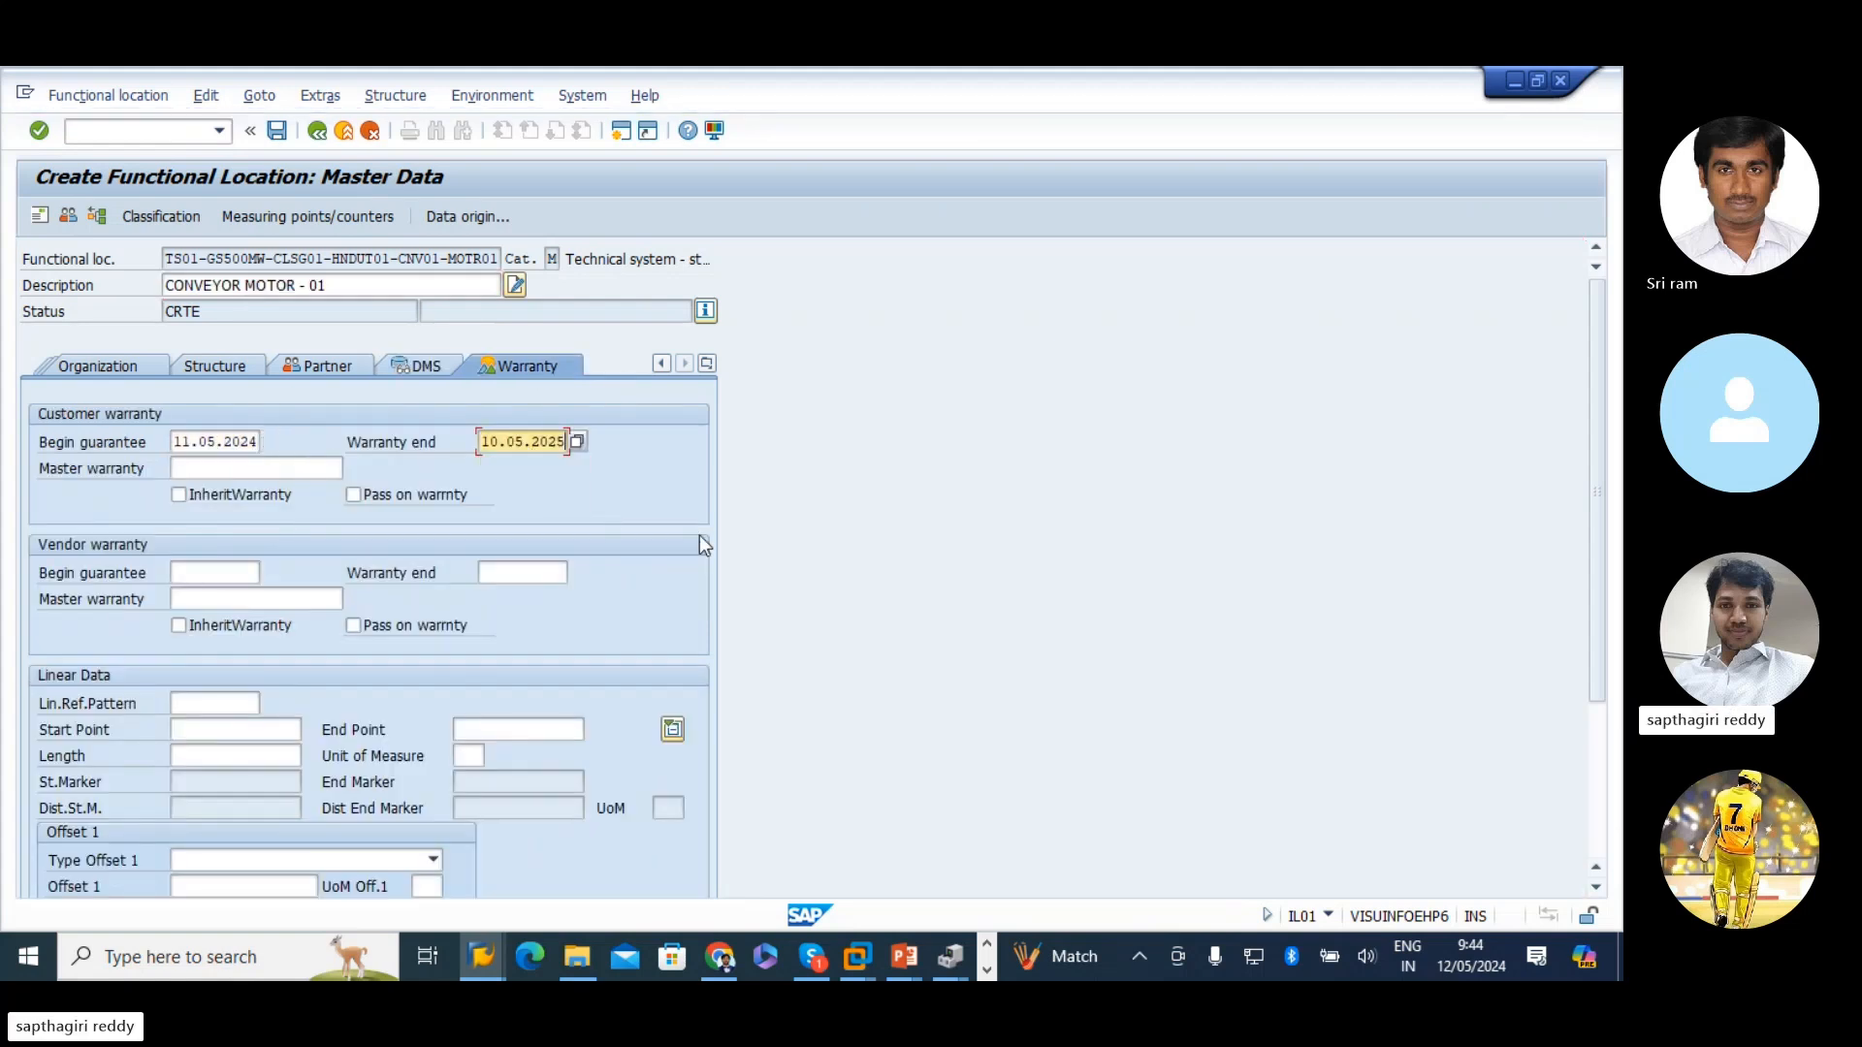
key(Return)
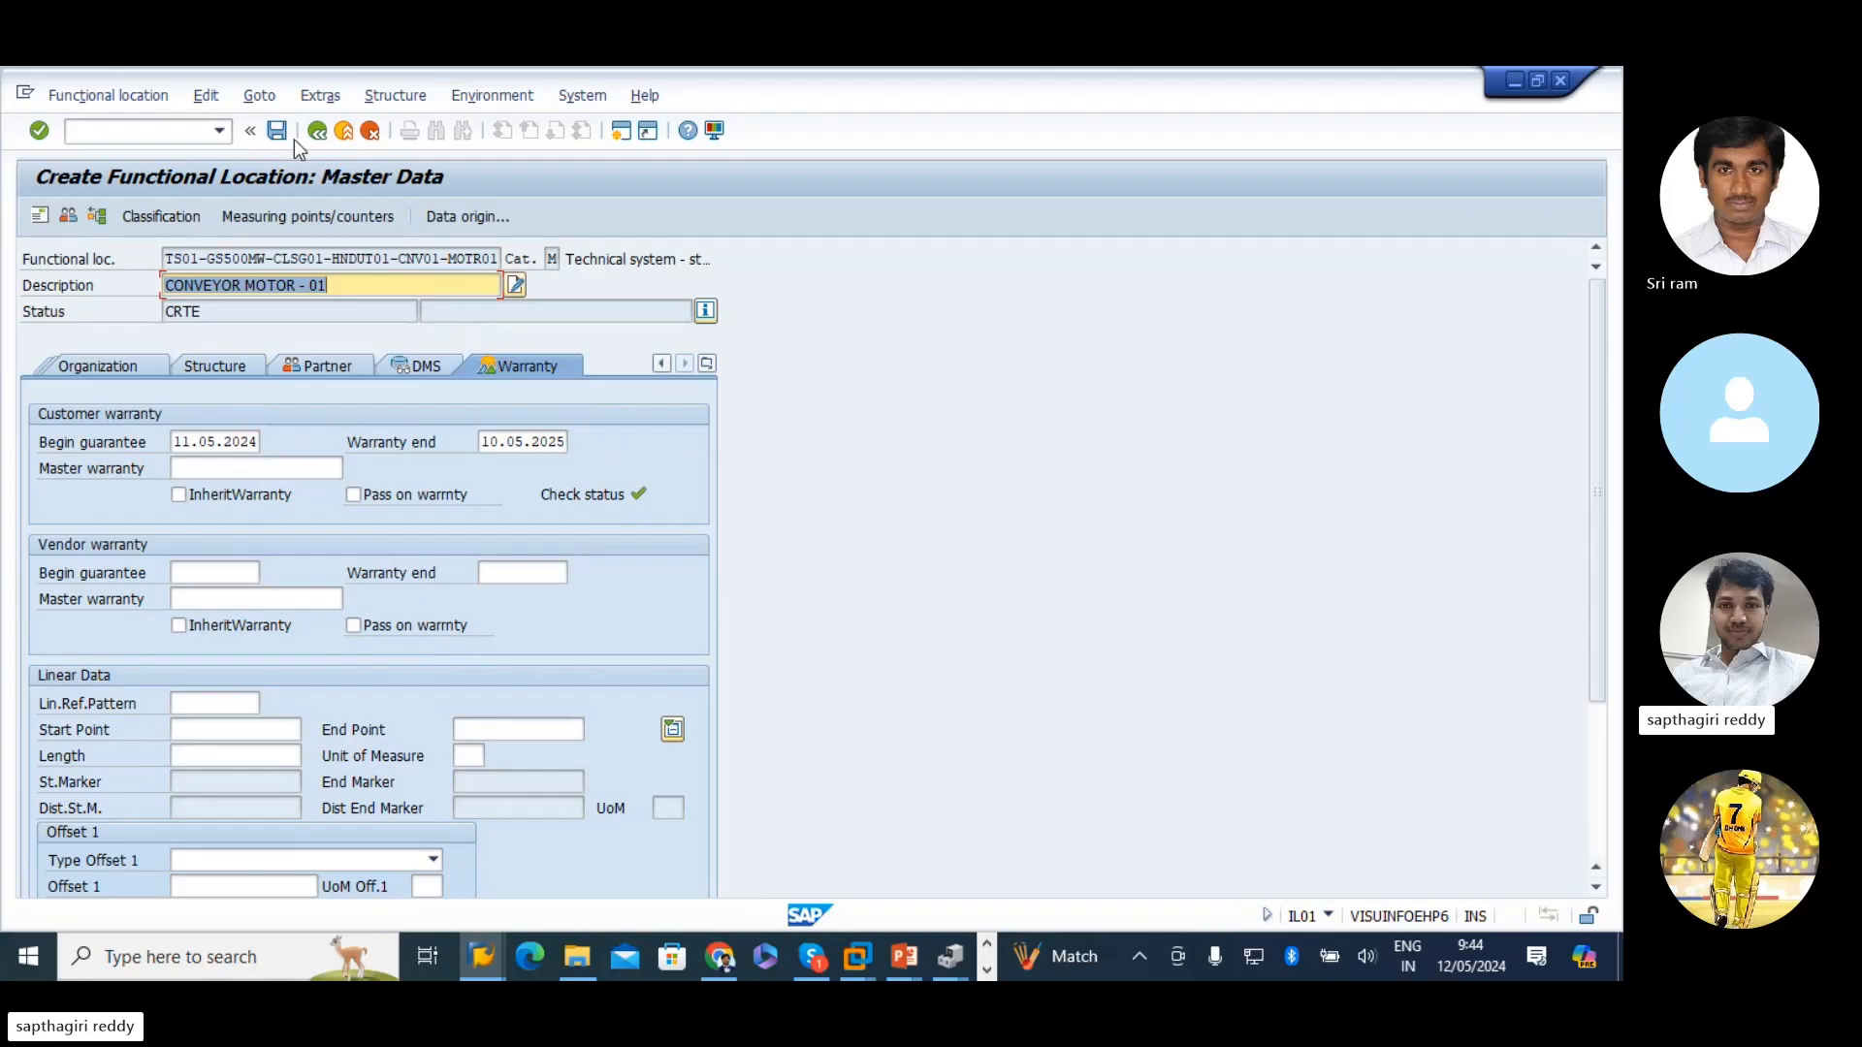
- Add a second row to the partner data with the function Ship-to party
click(308, 370)
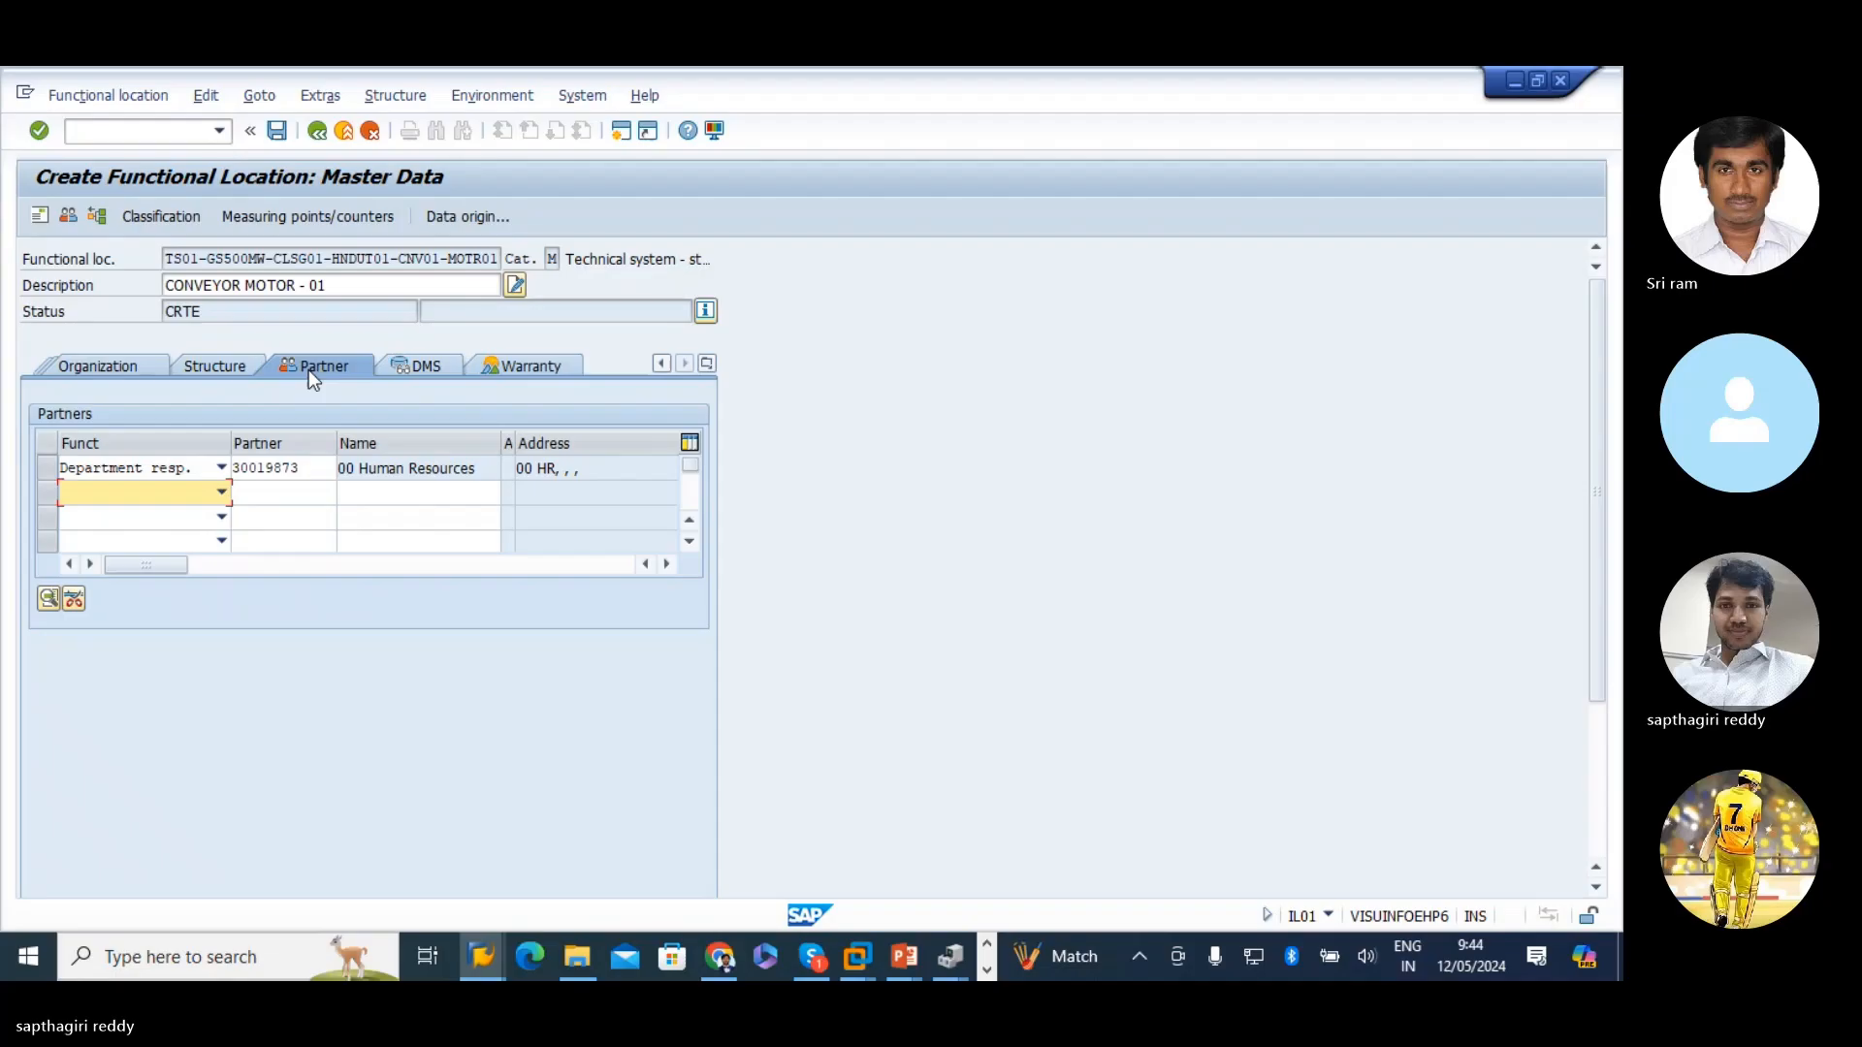
click(221, 491)
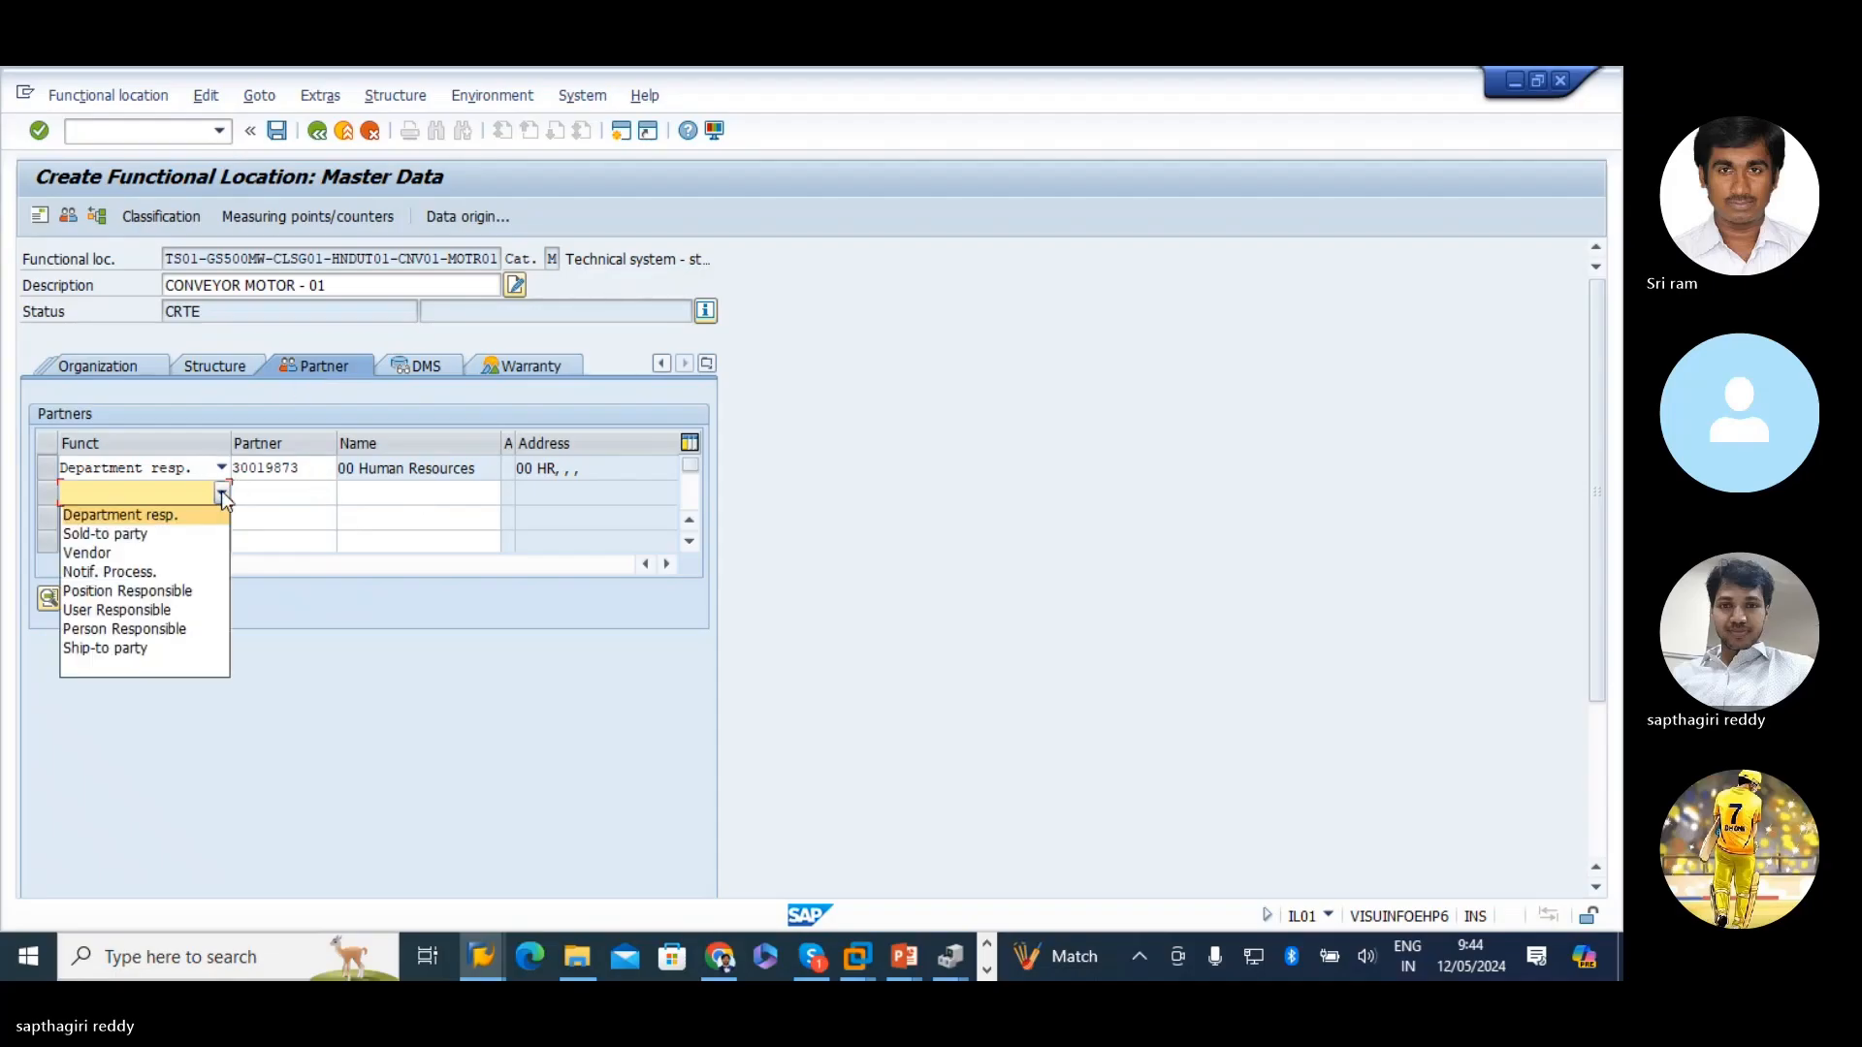
click(111, 553)
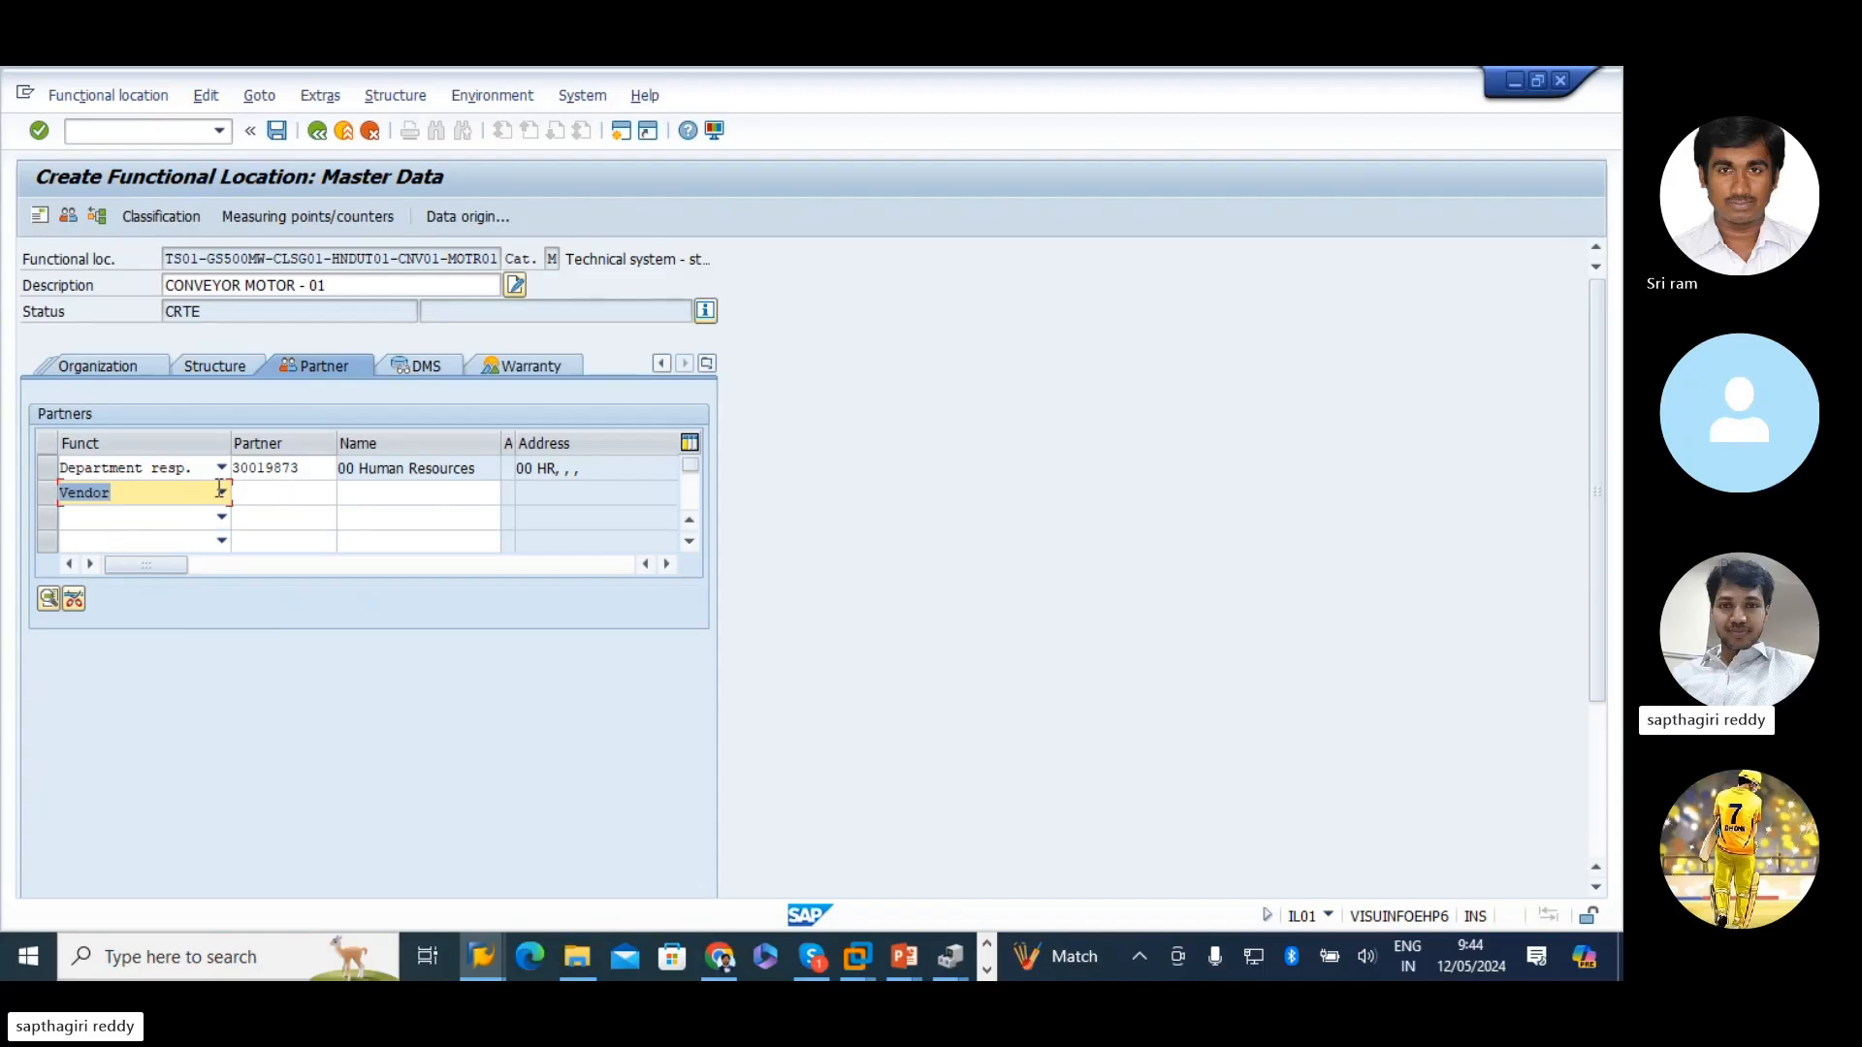
click(221, 493)
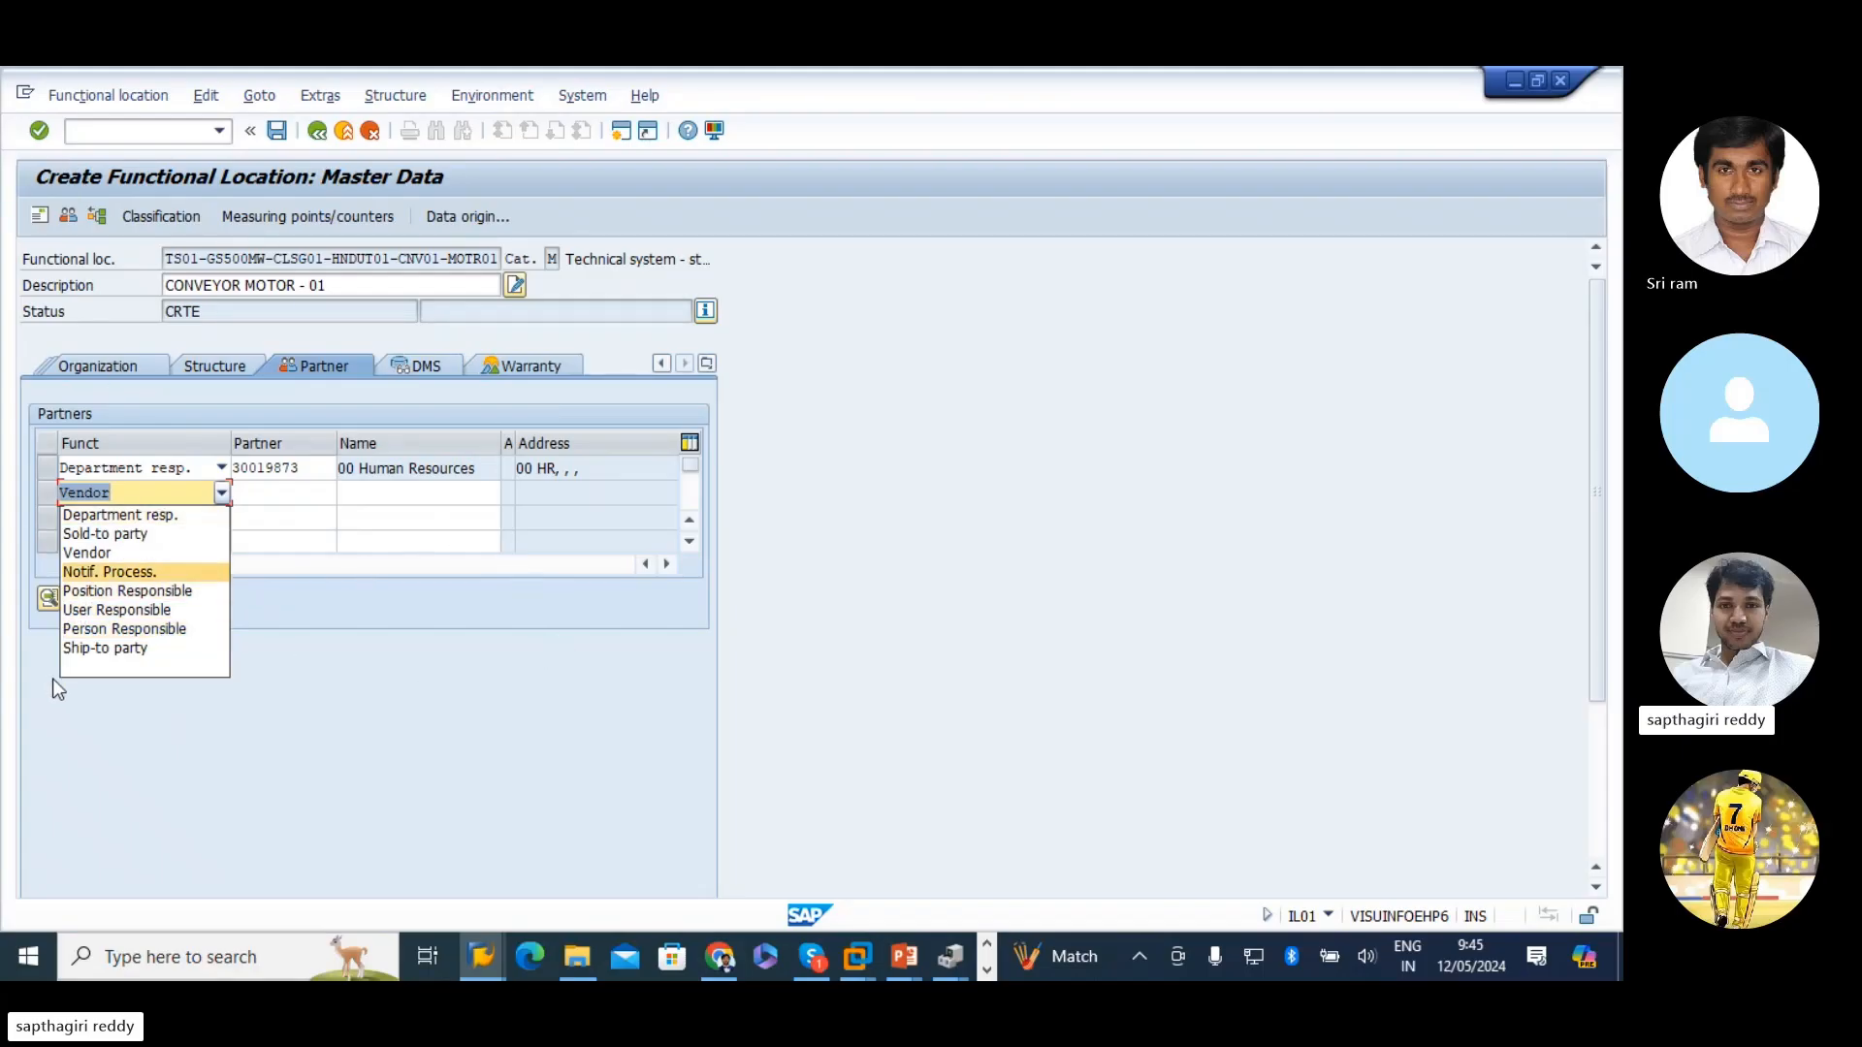
click(90, 648)
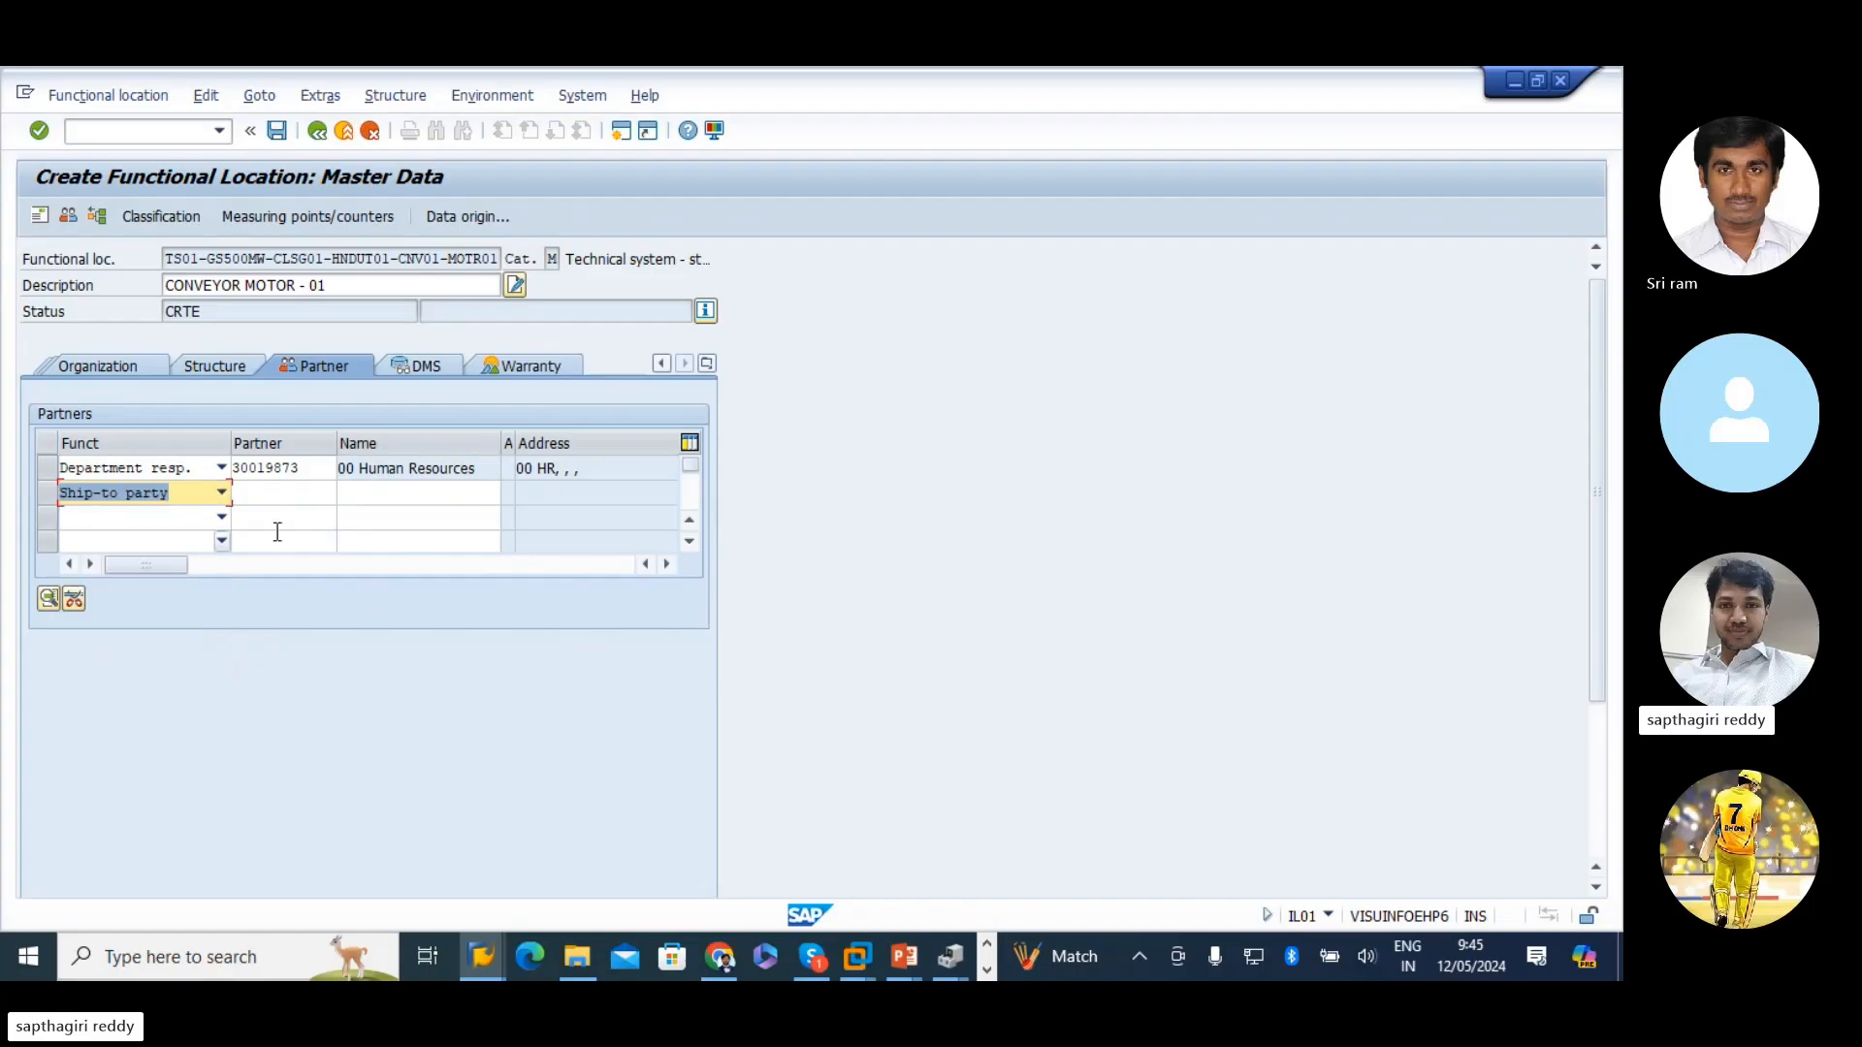
- Search the general customer list without restrictions, assign its first customer as the ship-to party and confirm the entry
click(328, 497)
click(346, 496)
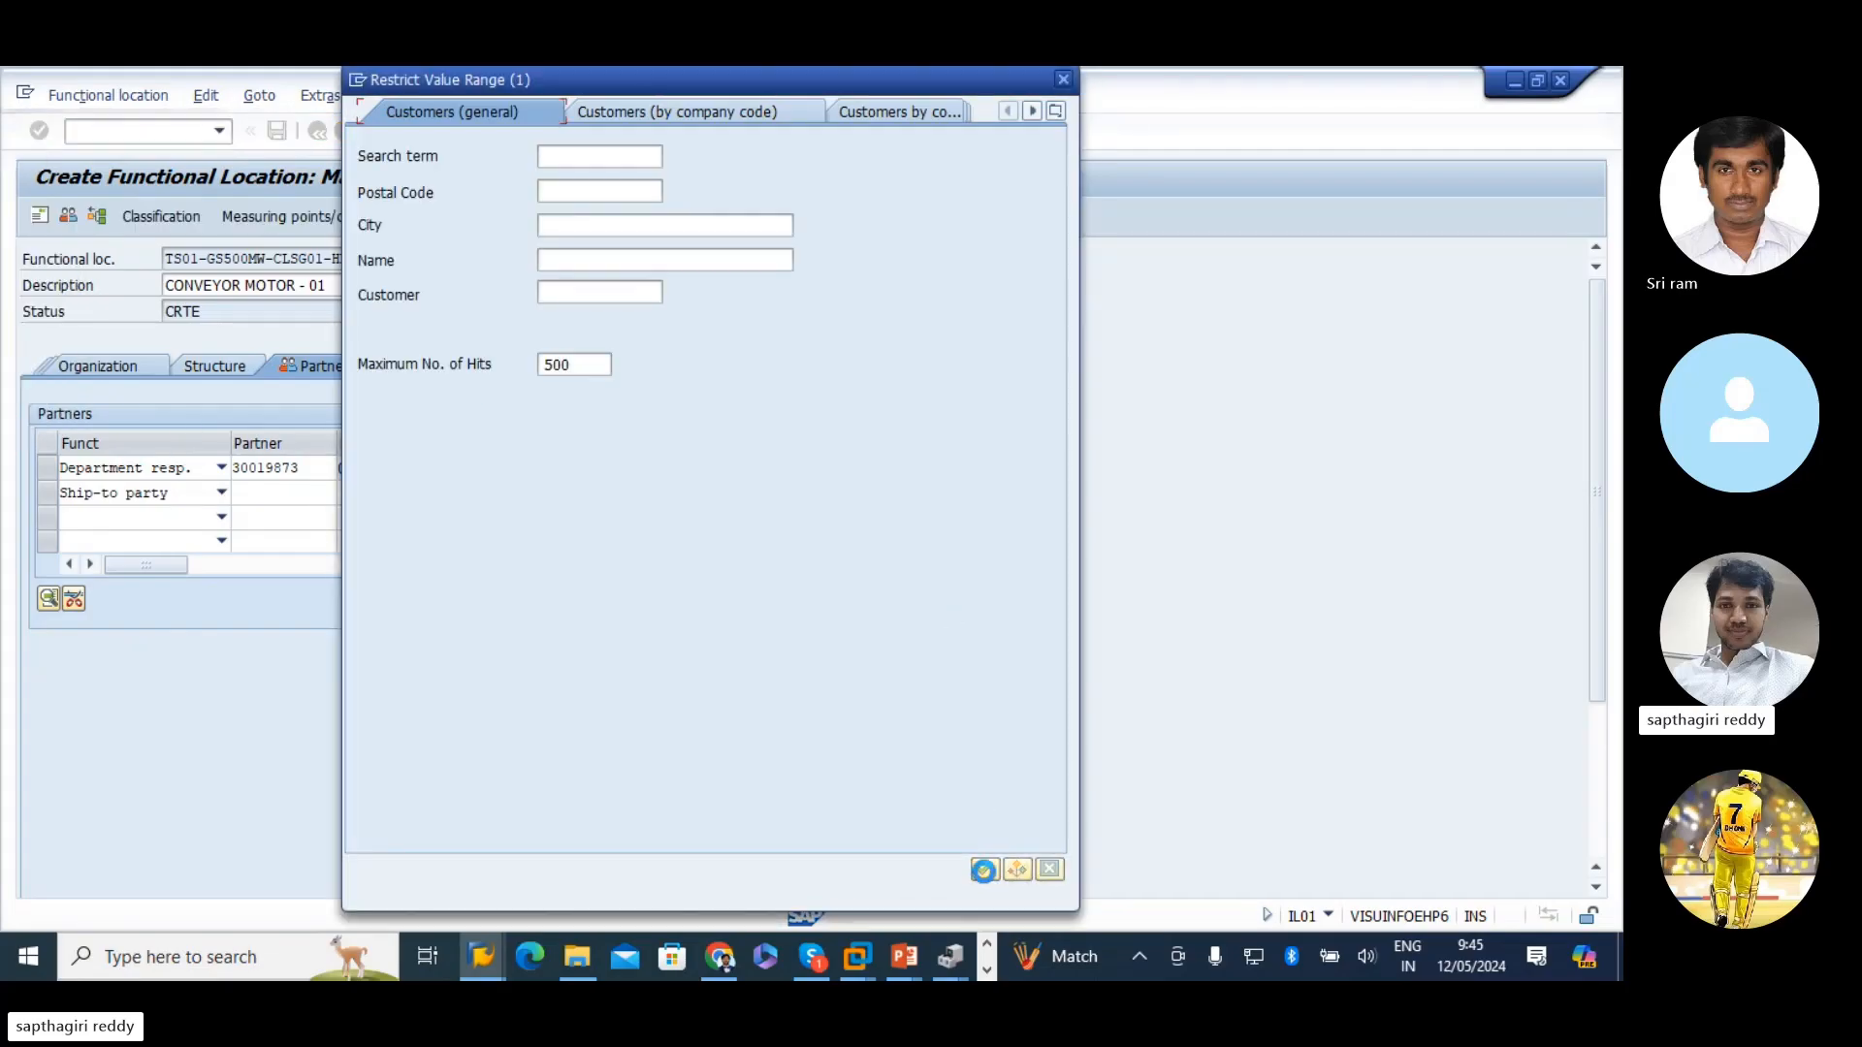
click(984, 870)
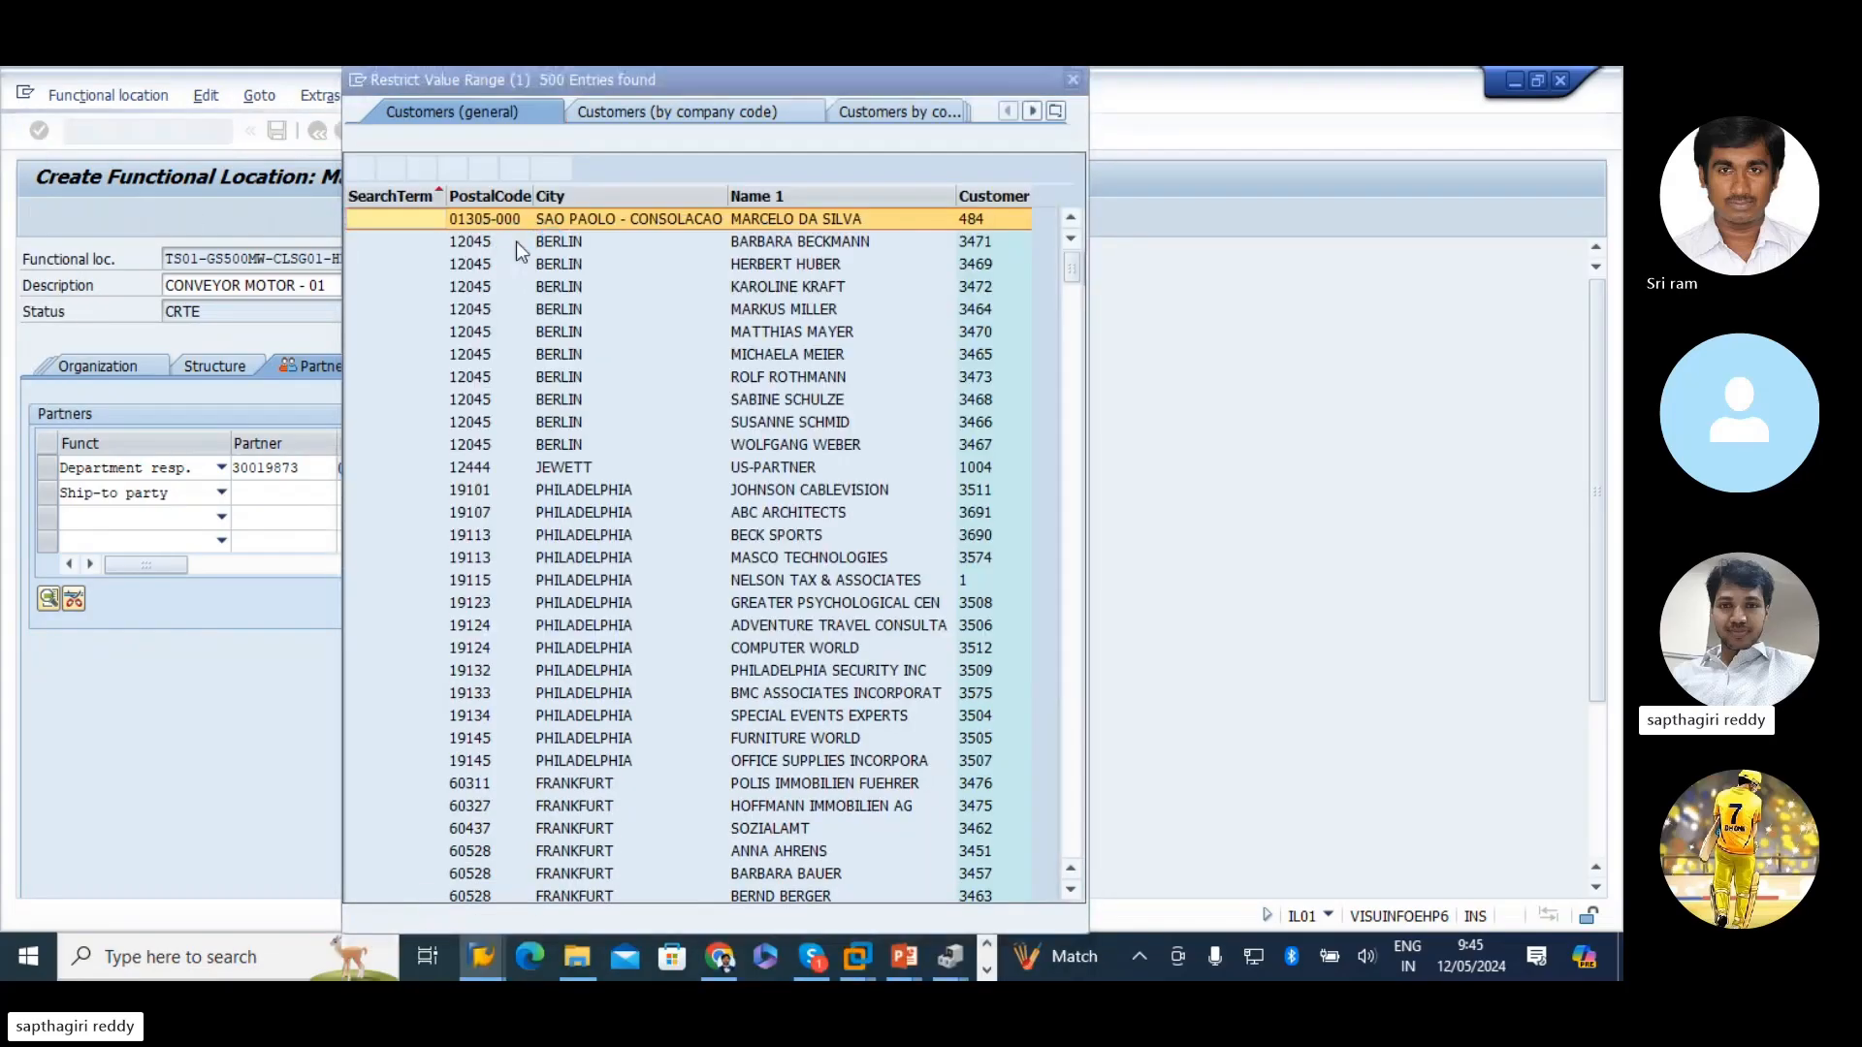
double_click(786, 221)
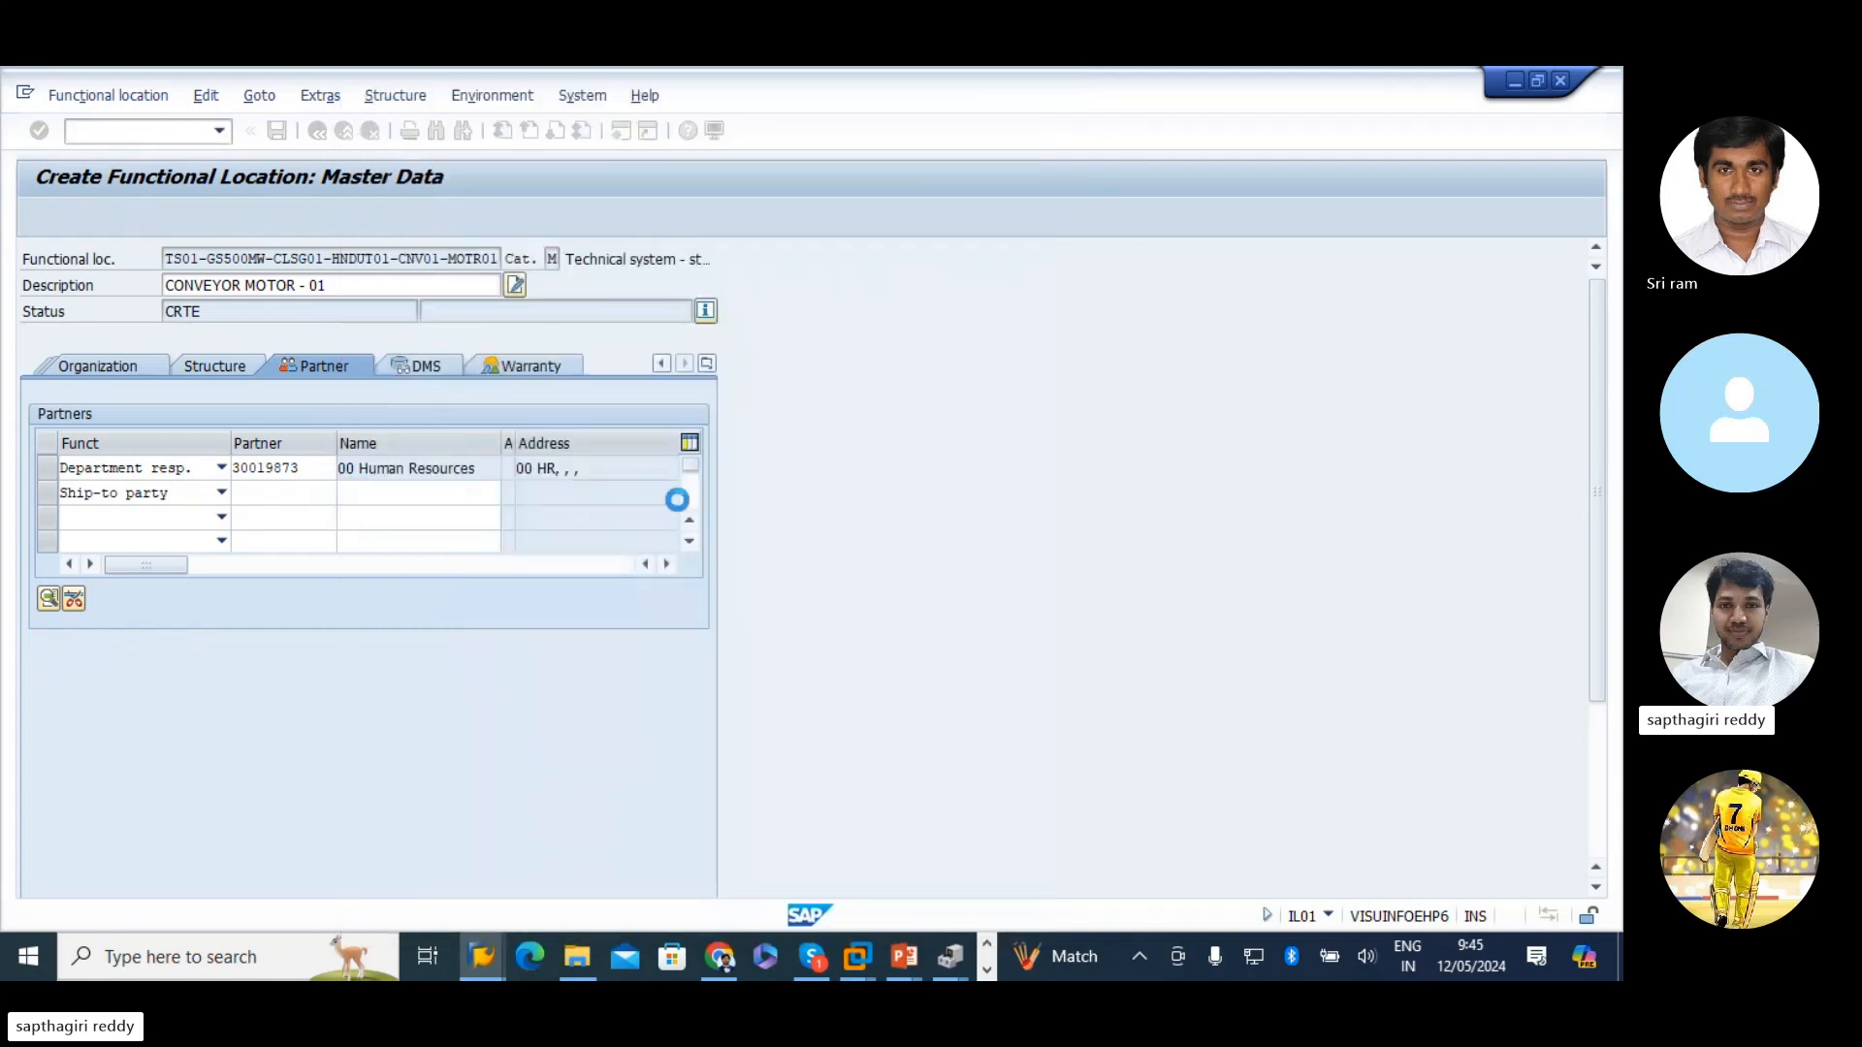
key(Return)
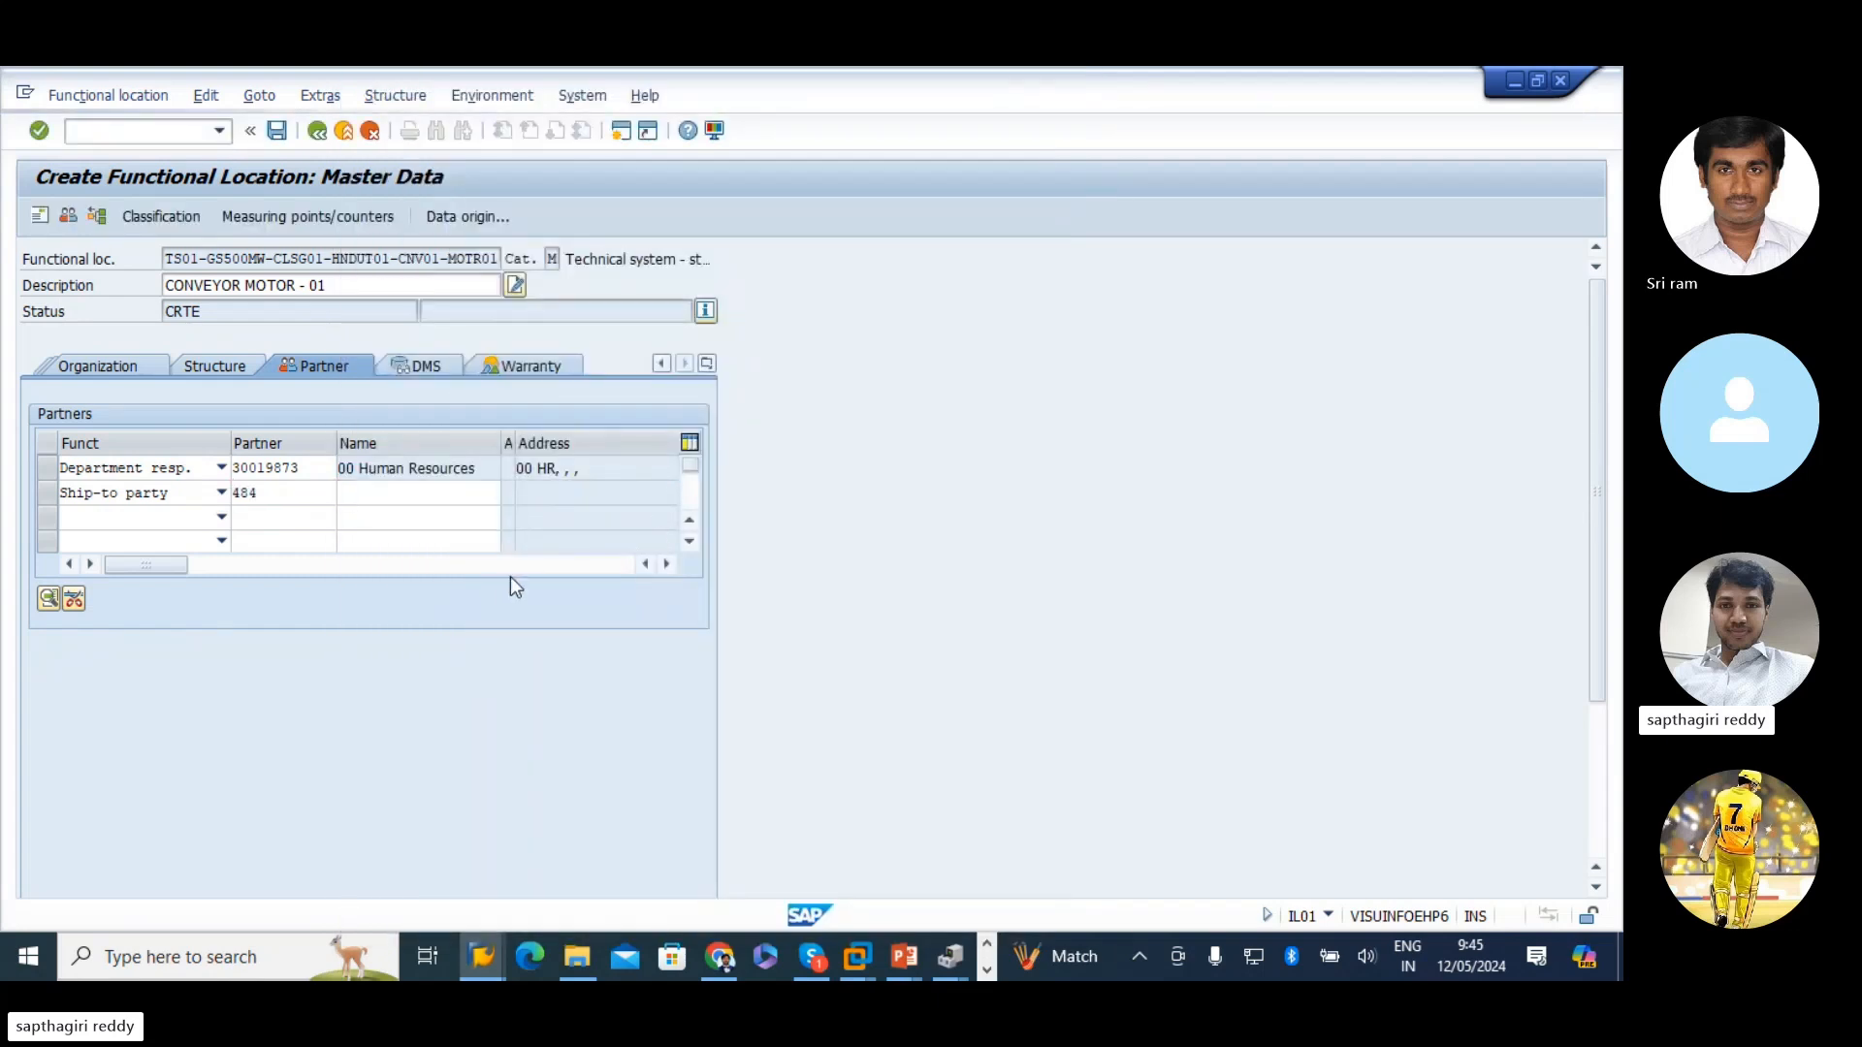
- Review the ship-to party's address, the linked document's description and the customer warranty dates
drag(574, 493, 5, 514)
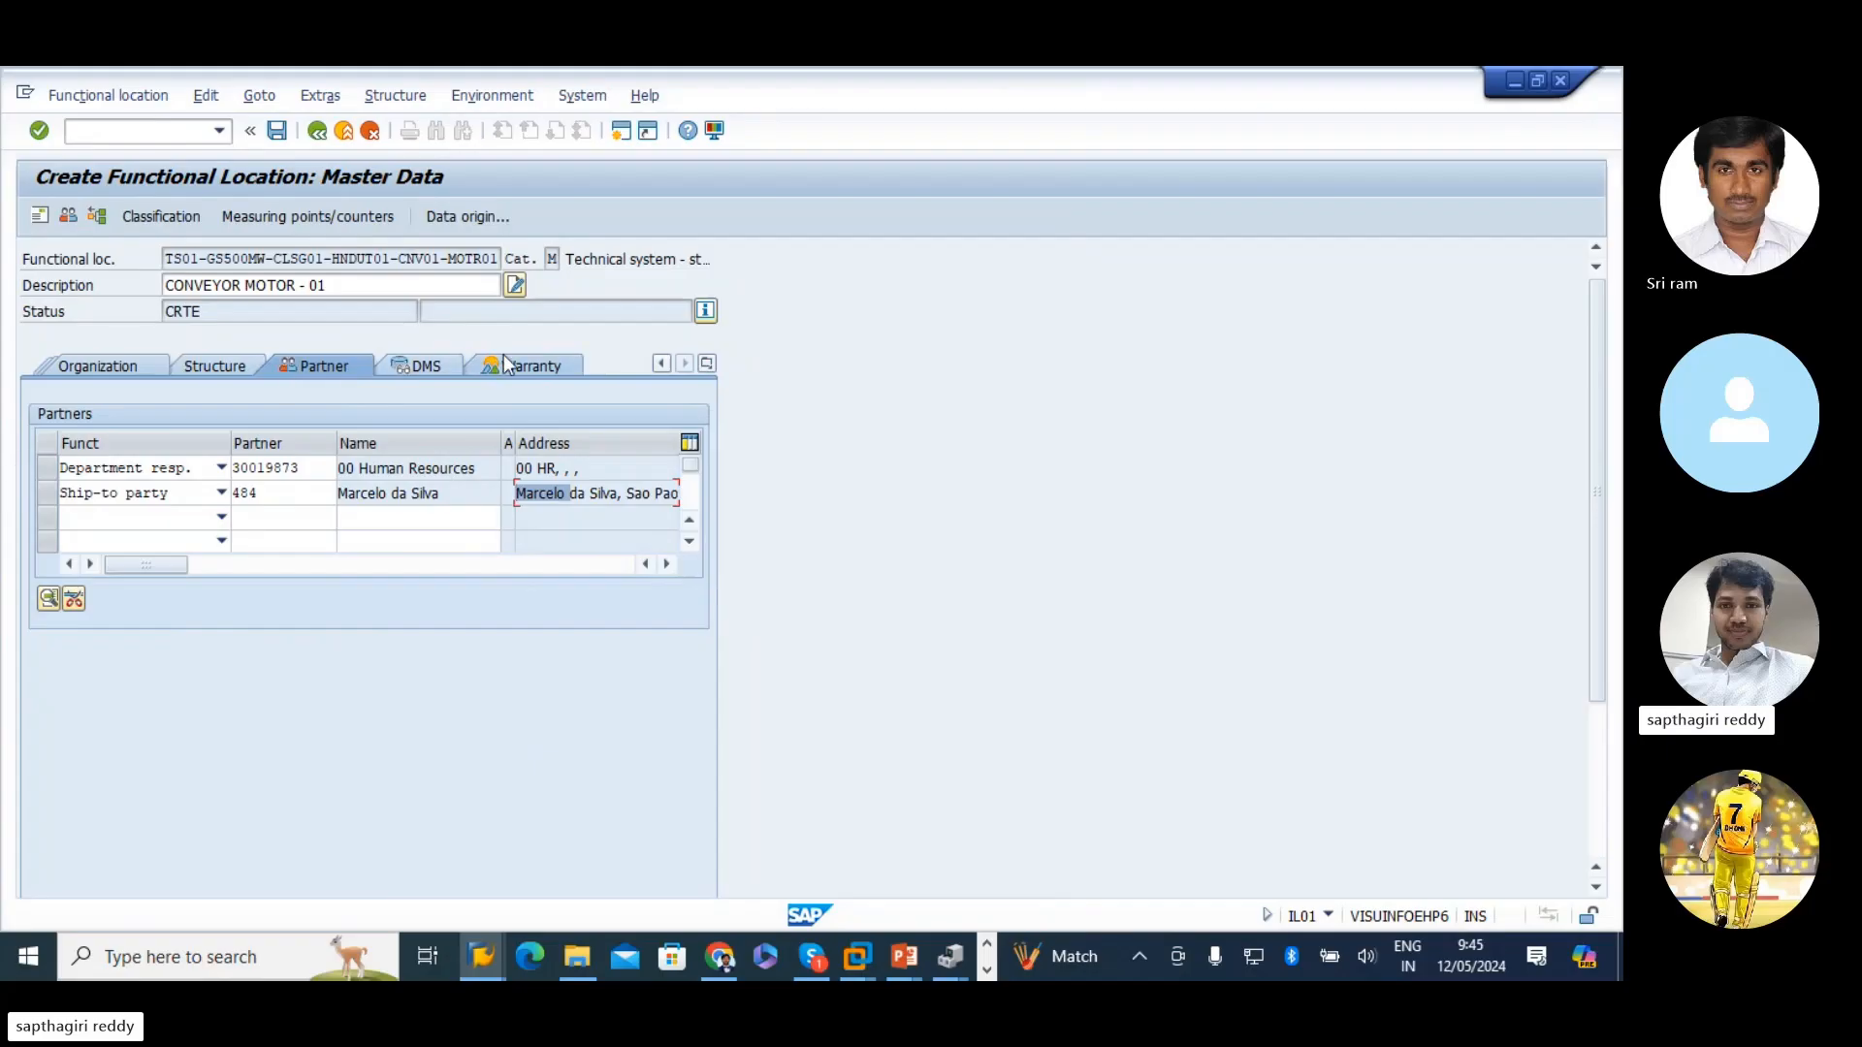
click(429, 369)
drag(553, 522, 44, 485)
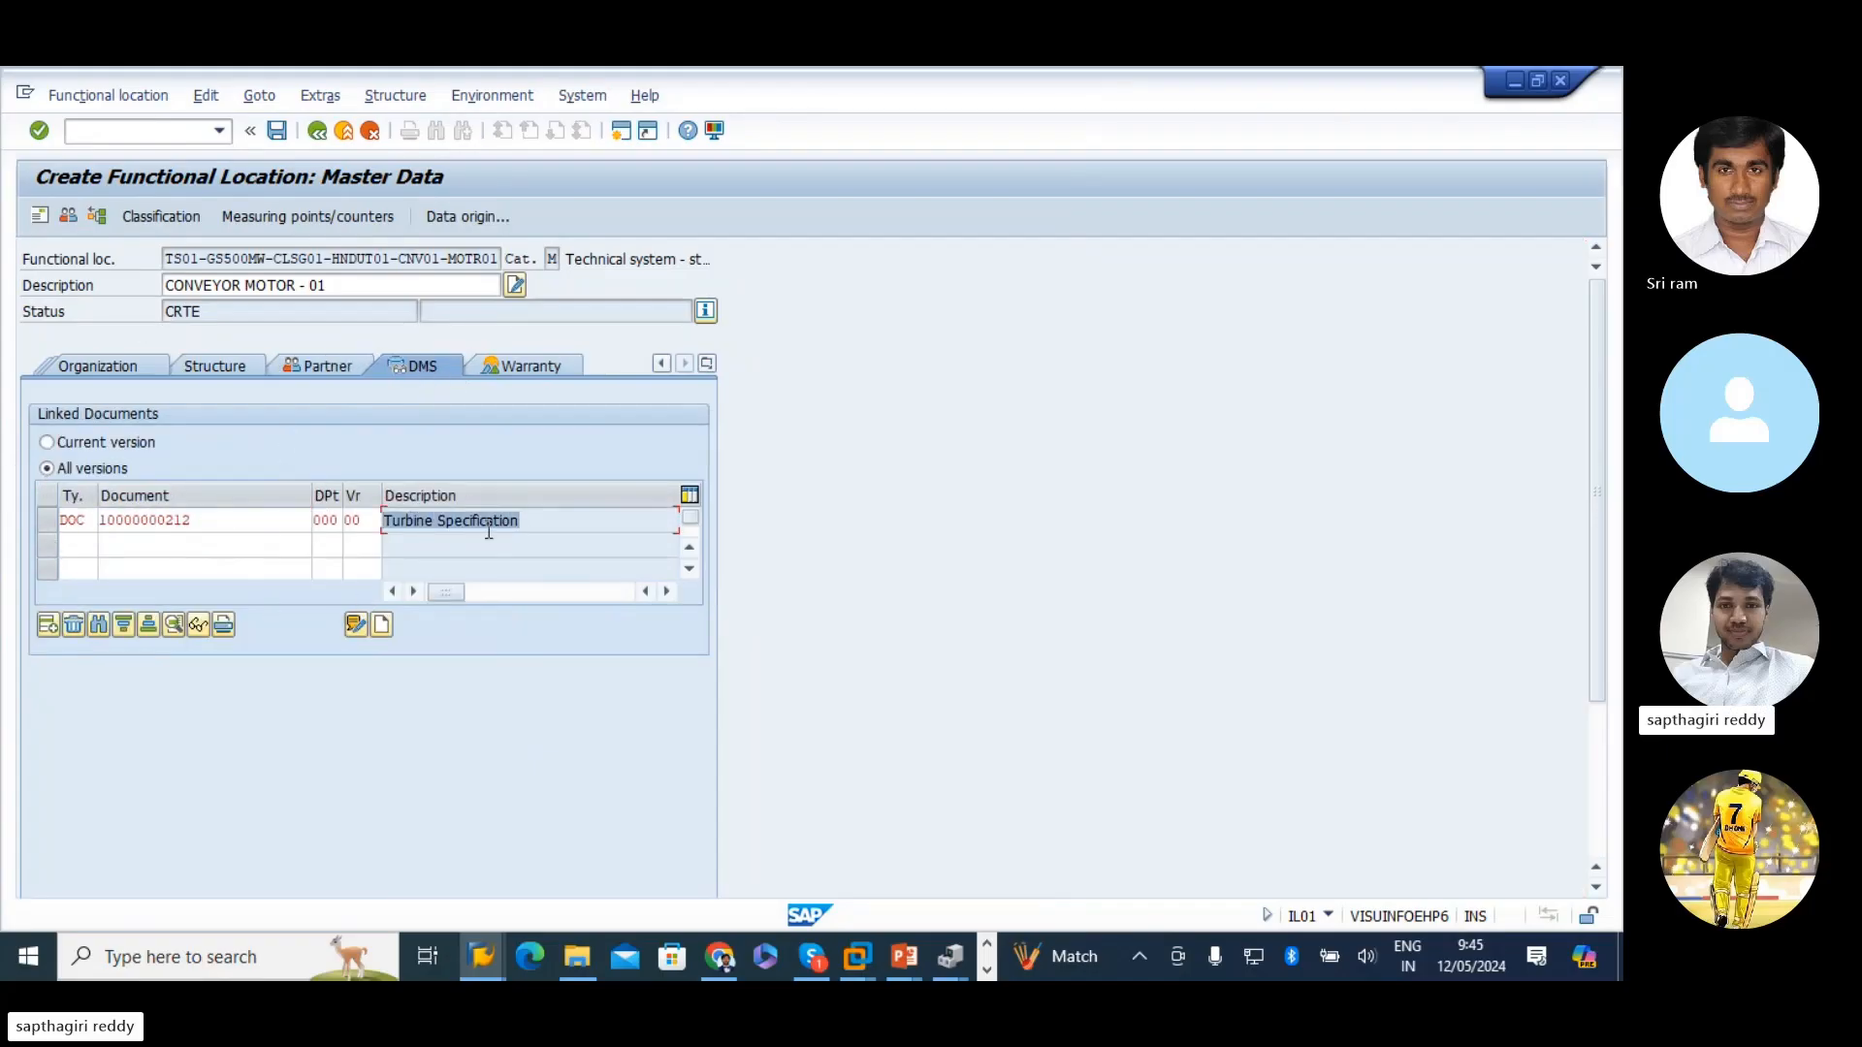
click(516, 364)
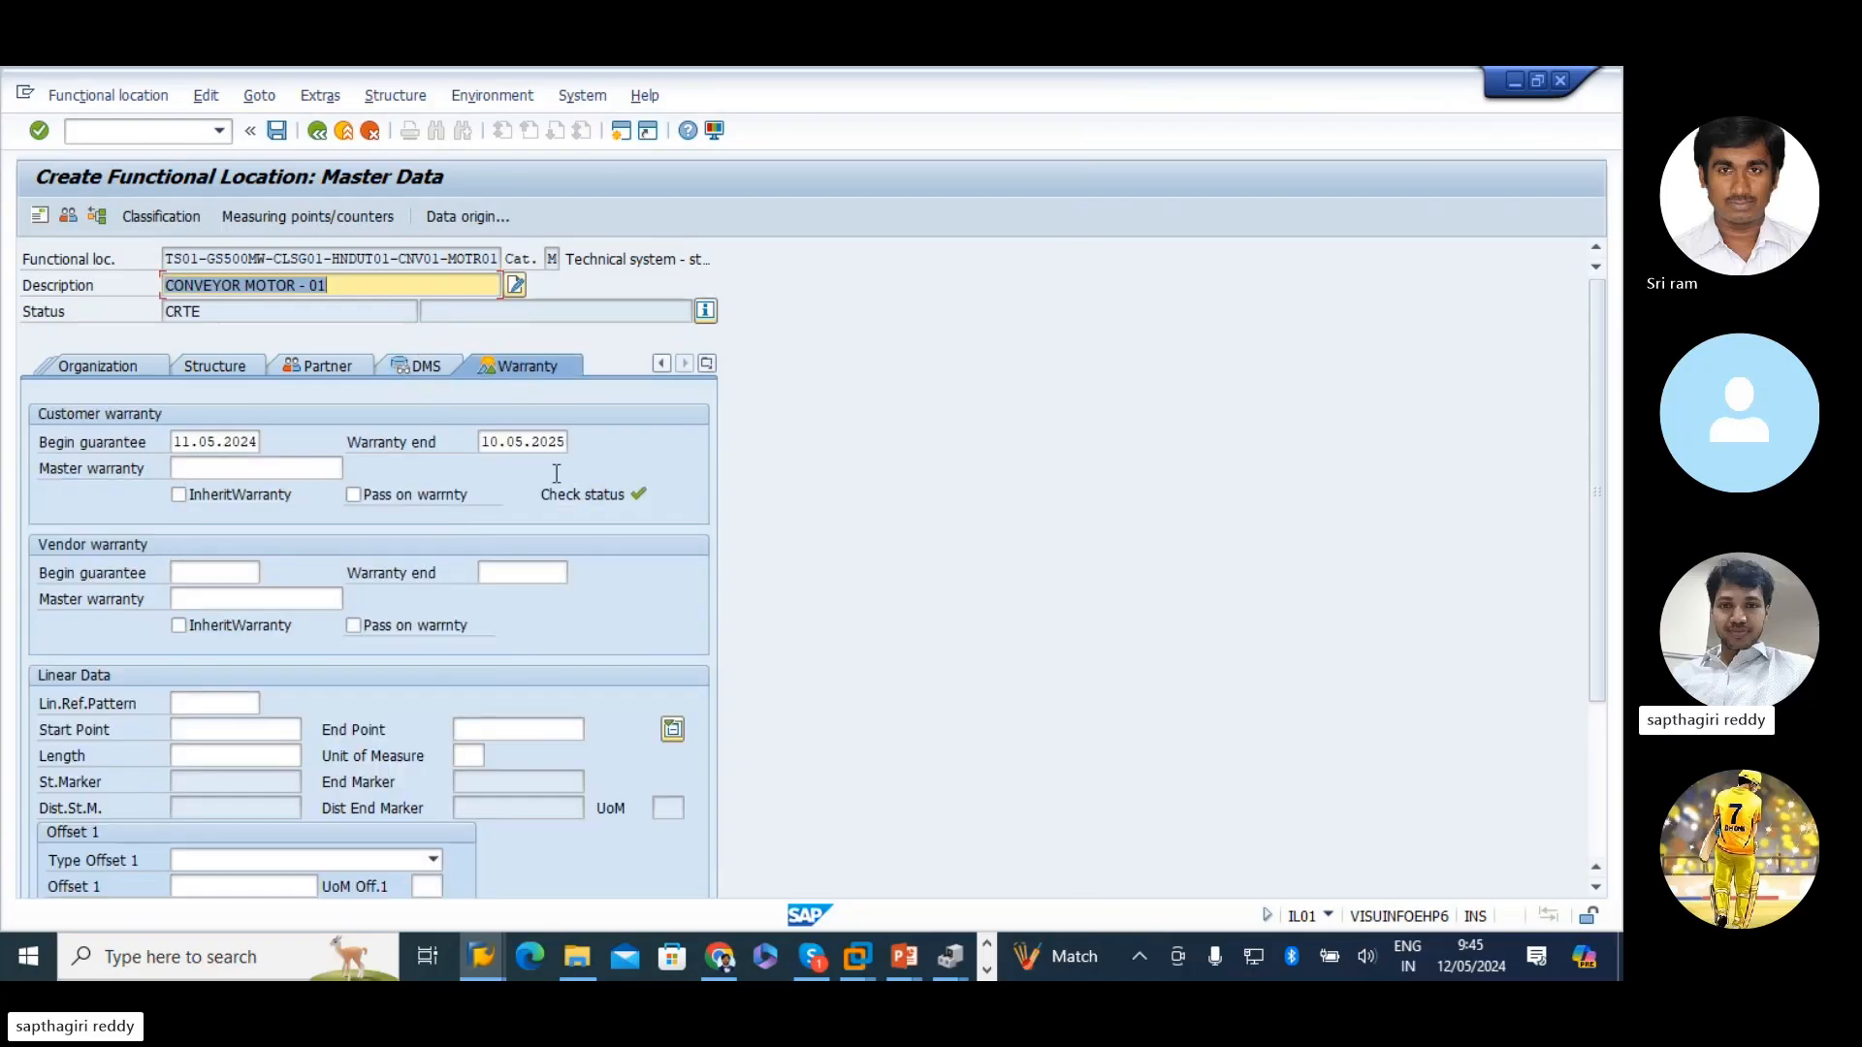
click(480, 444)
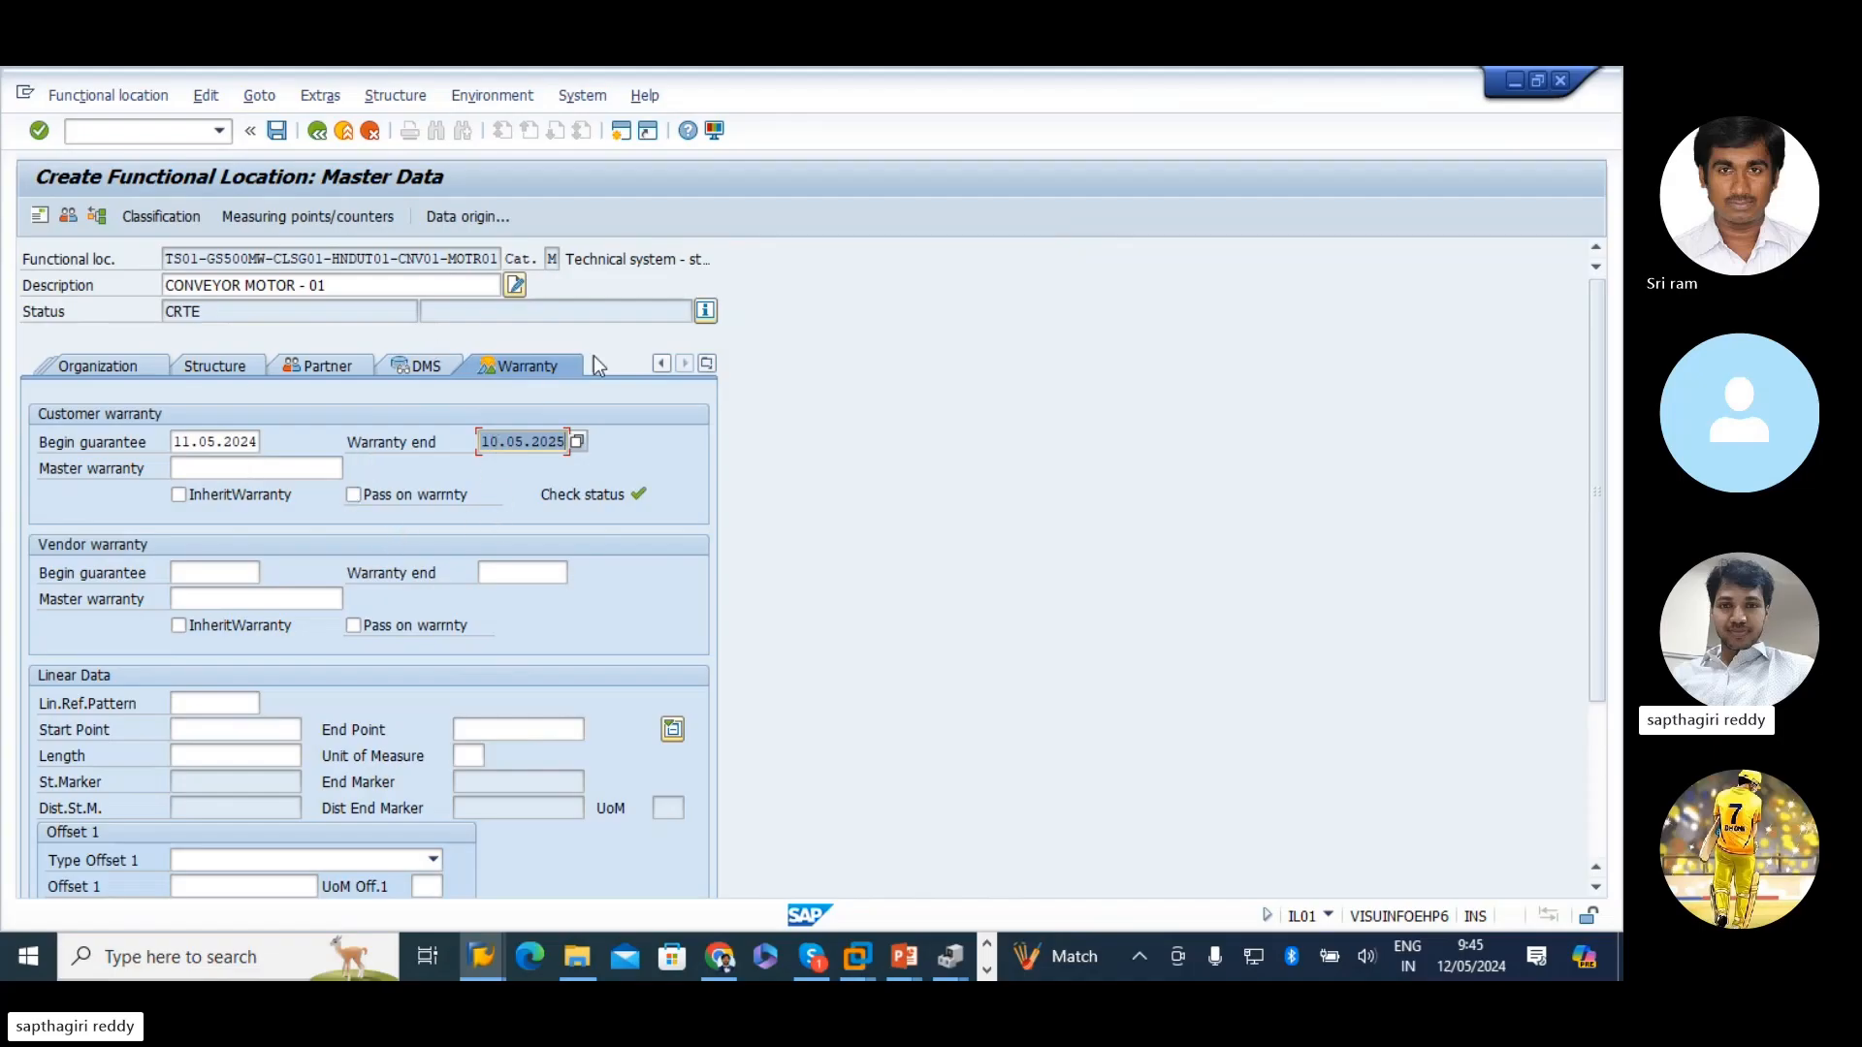
- Return to the general data of CONVEYOR MOTOR - 01 and save the new functional location
click(716, 364)
click(748, 387)
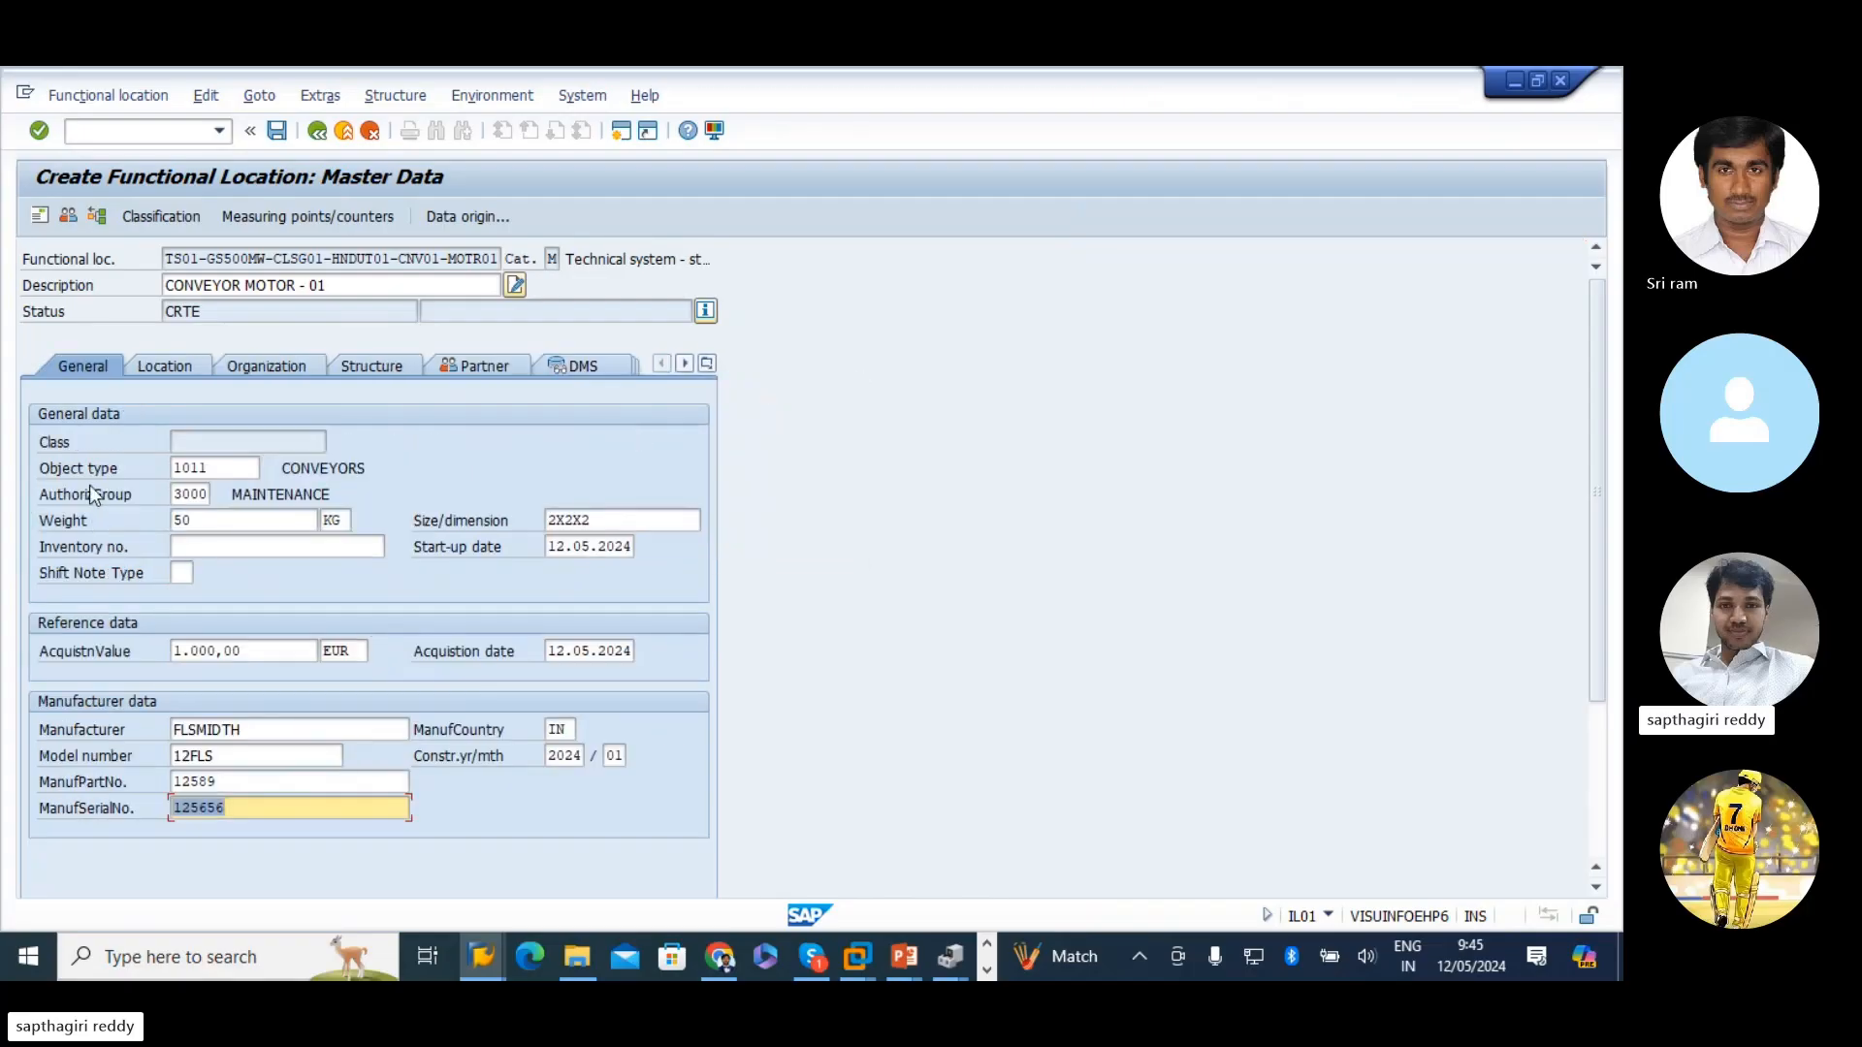
click(277, 132)
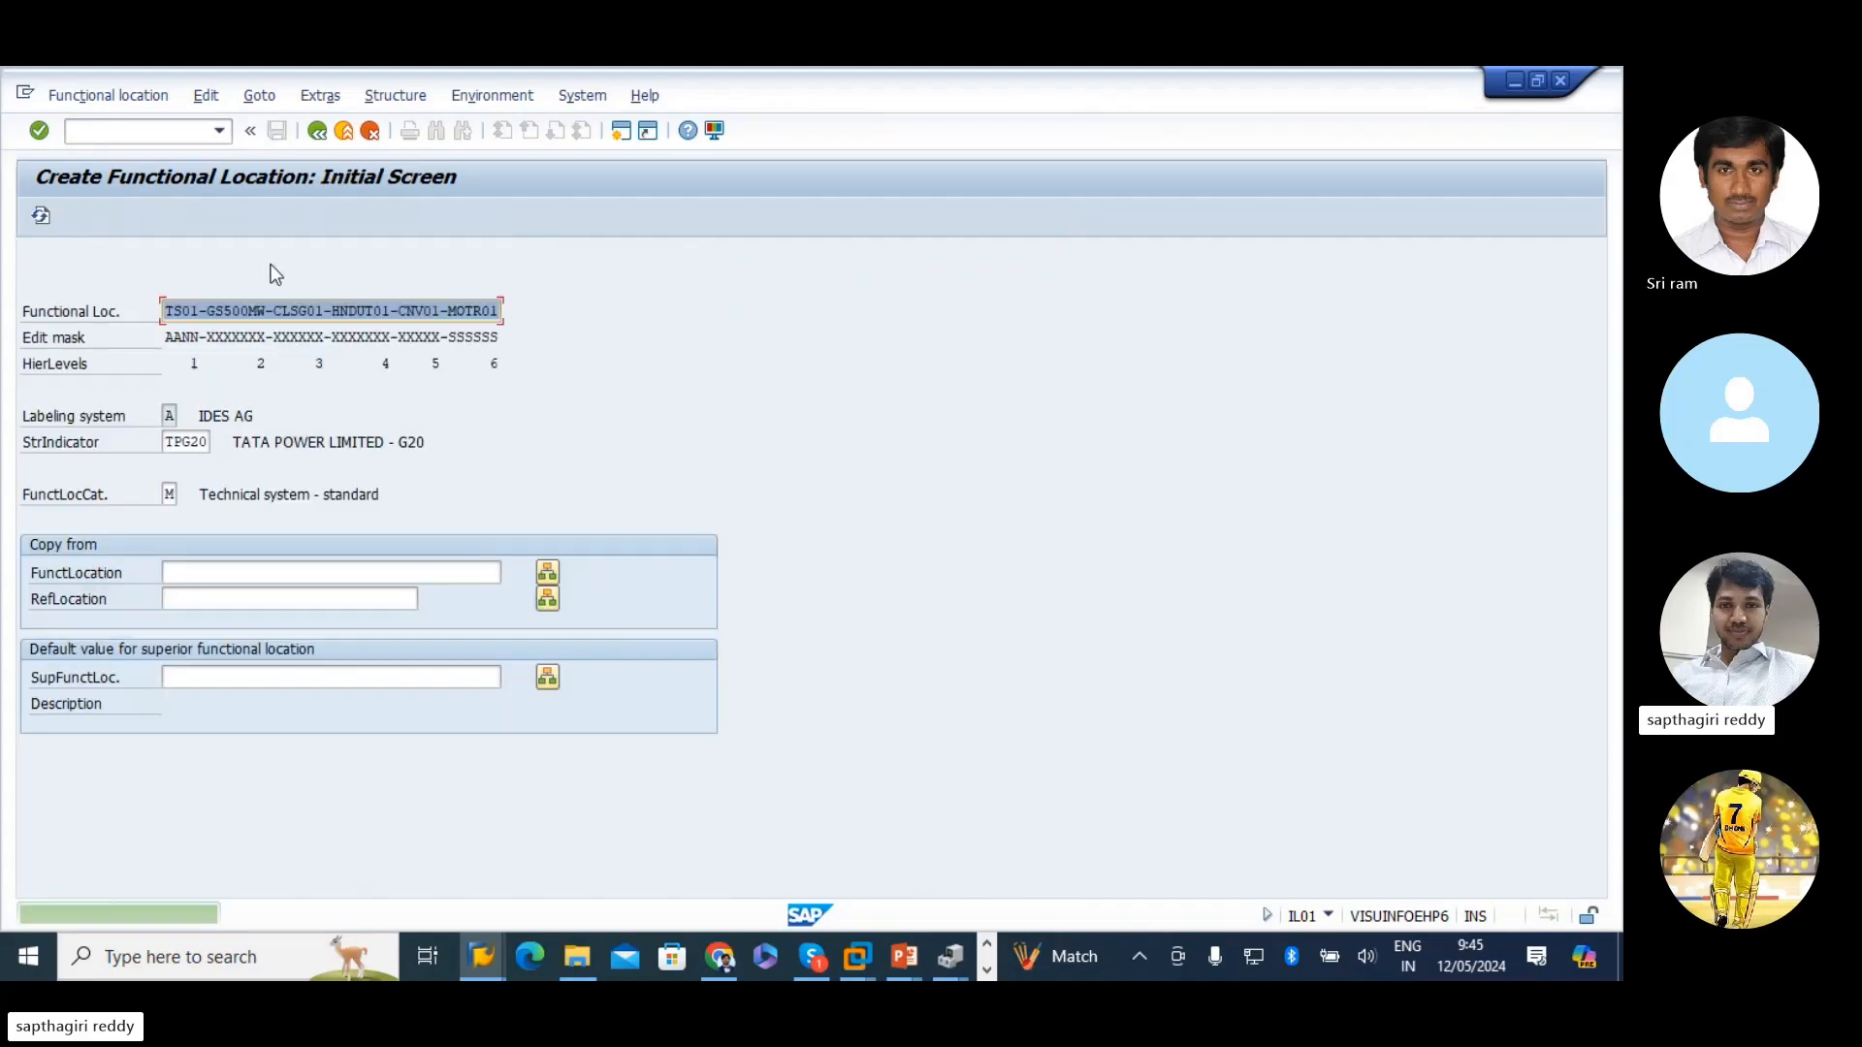
click(481, 957)
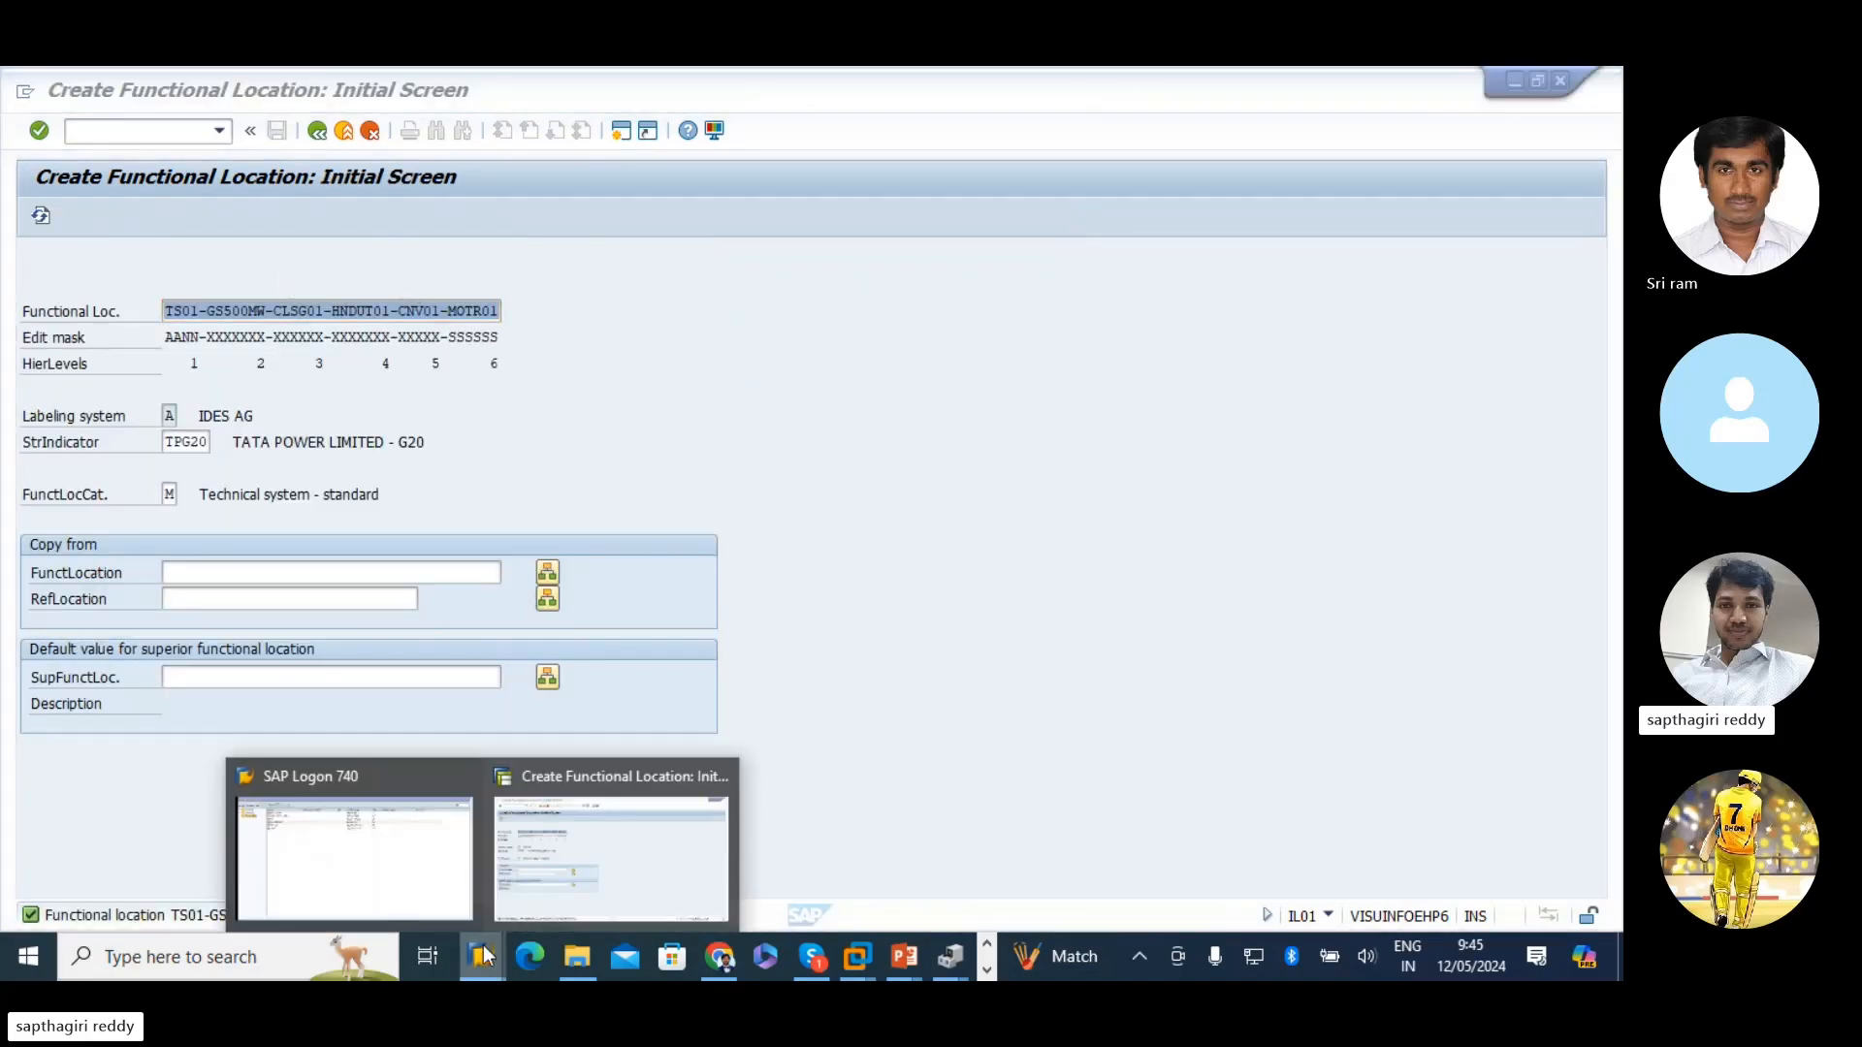
click(579, 878)
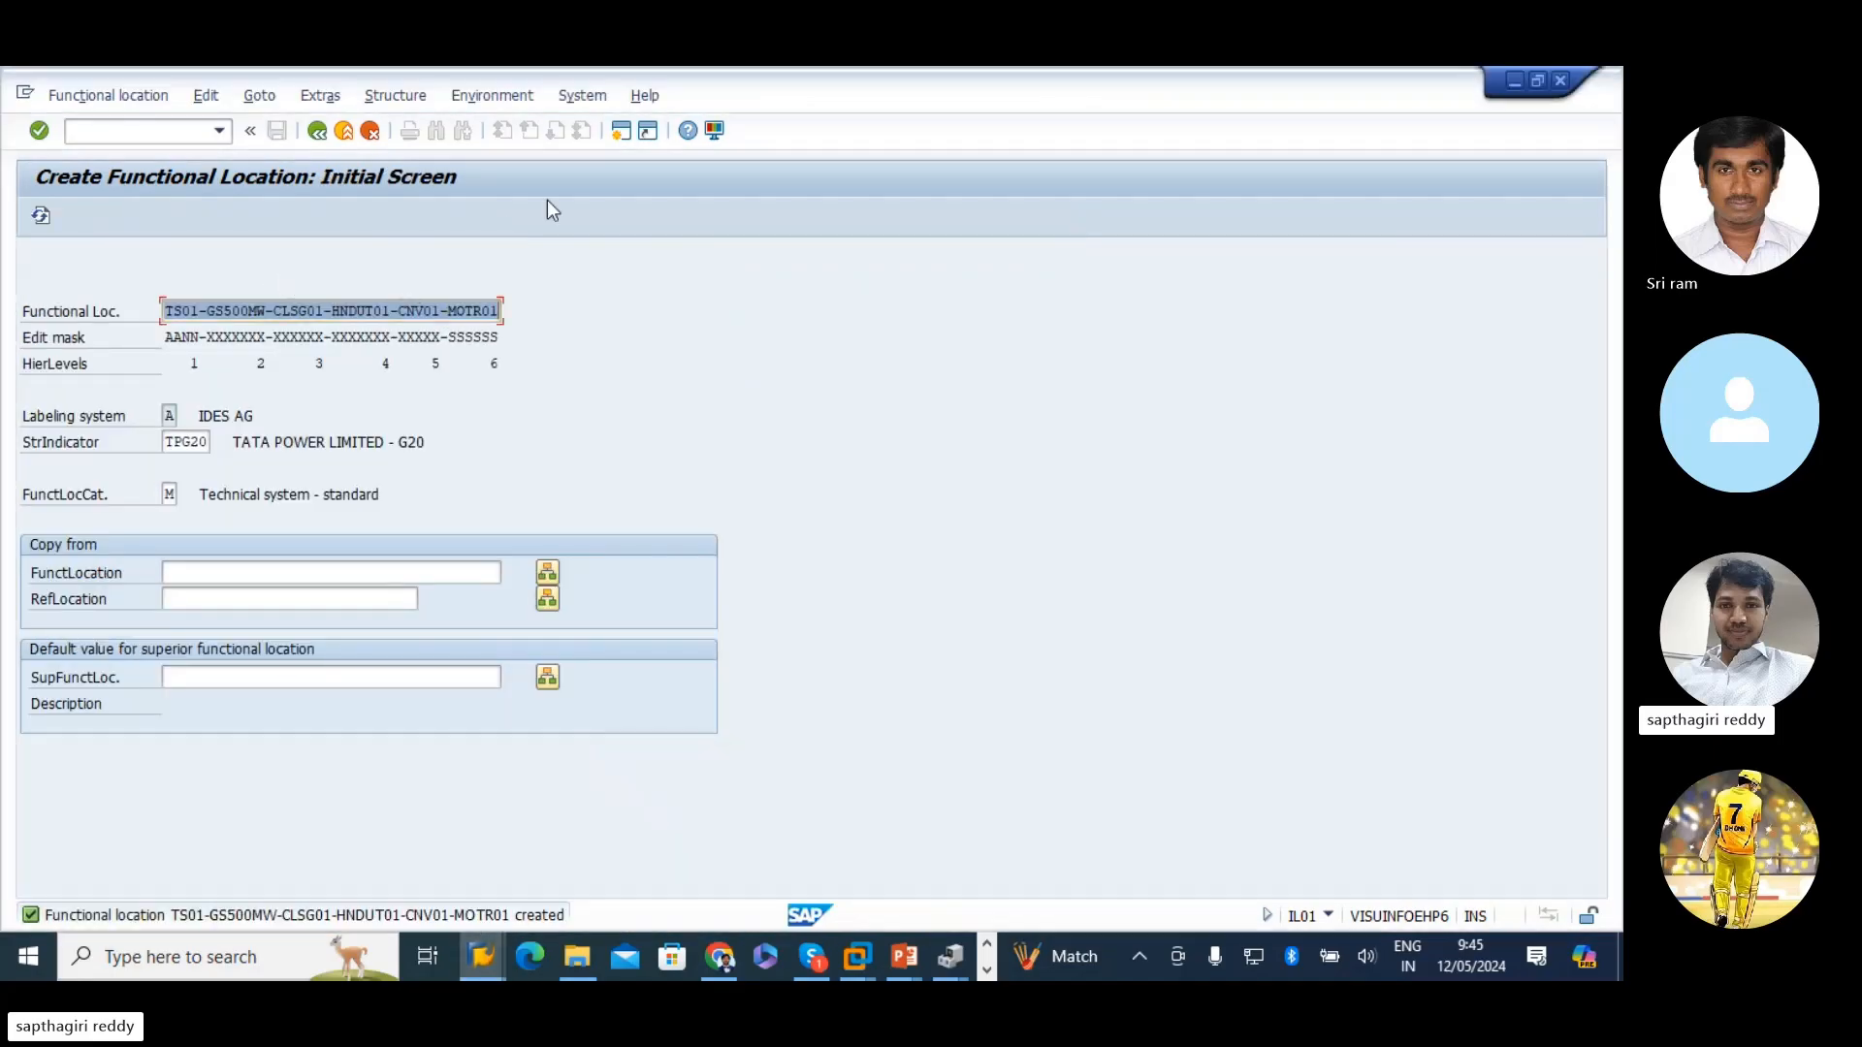
- Open a new session and start transaction IH01 for the functional location structure
click(615, 137)
text(ih0)
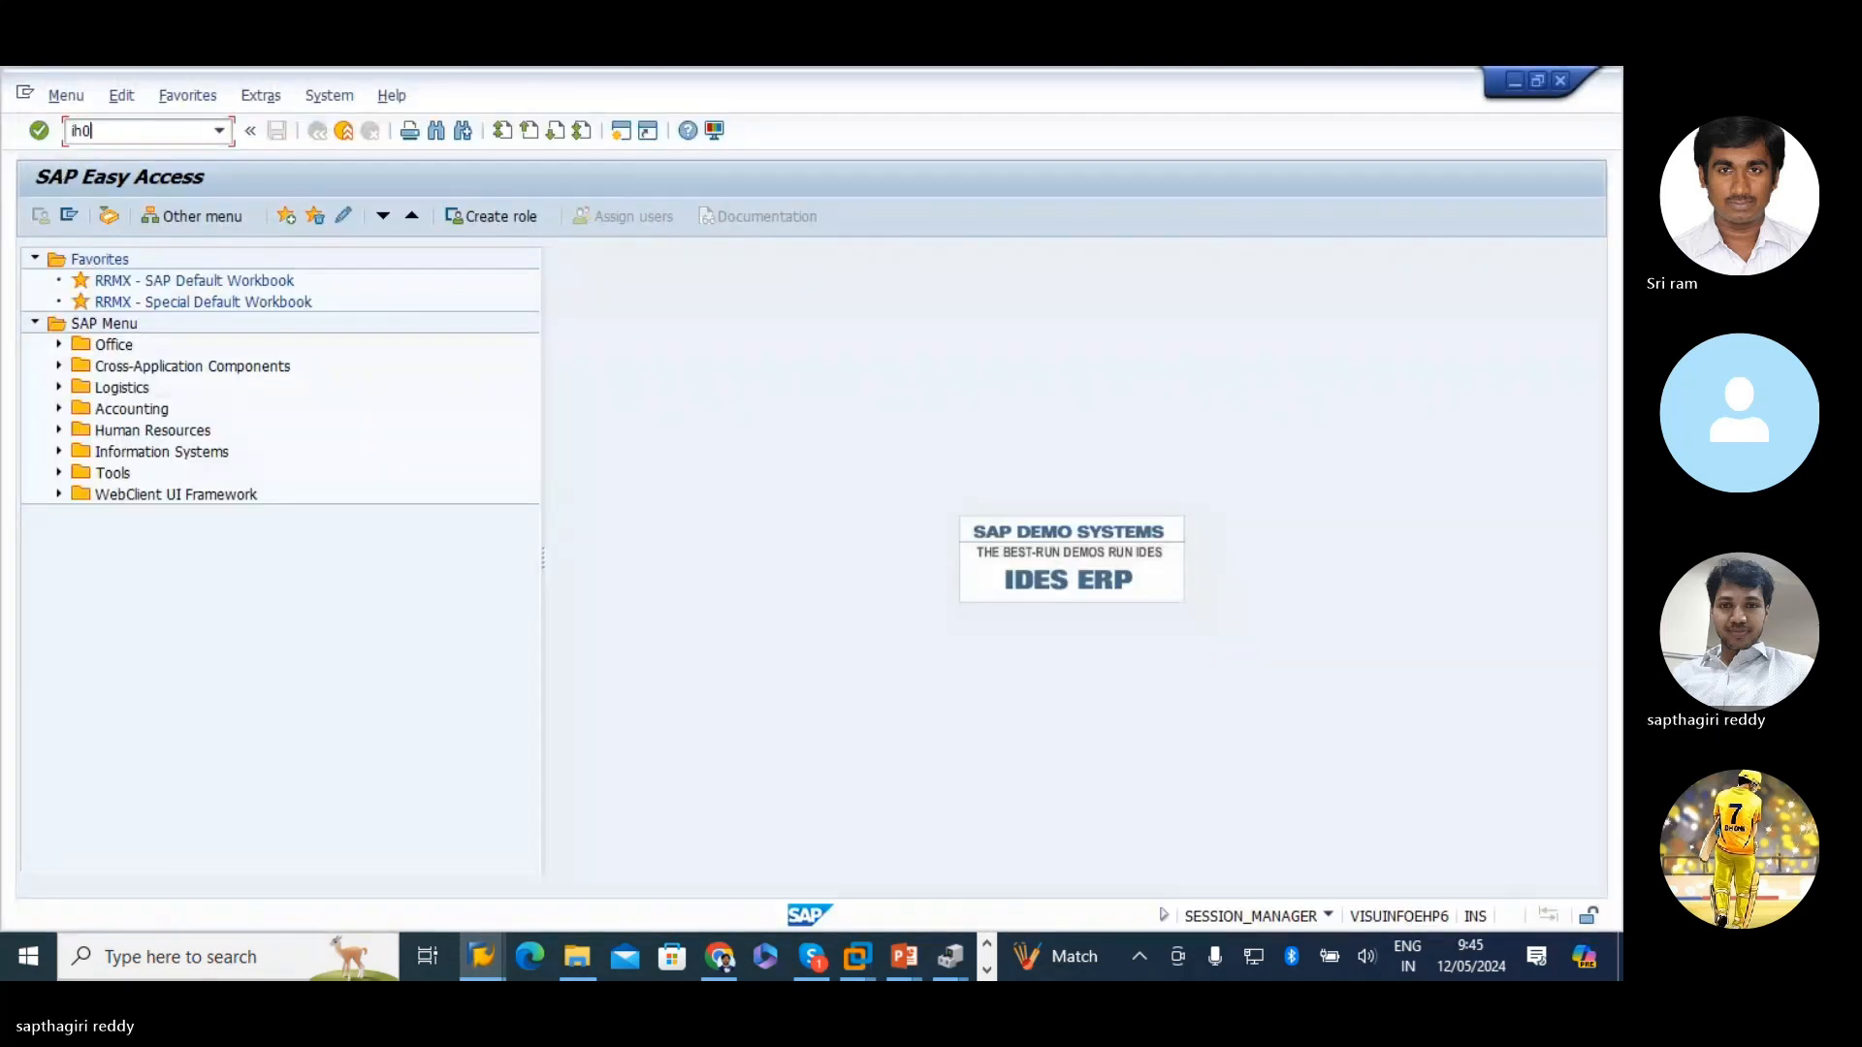
text(1)
key(Return)
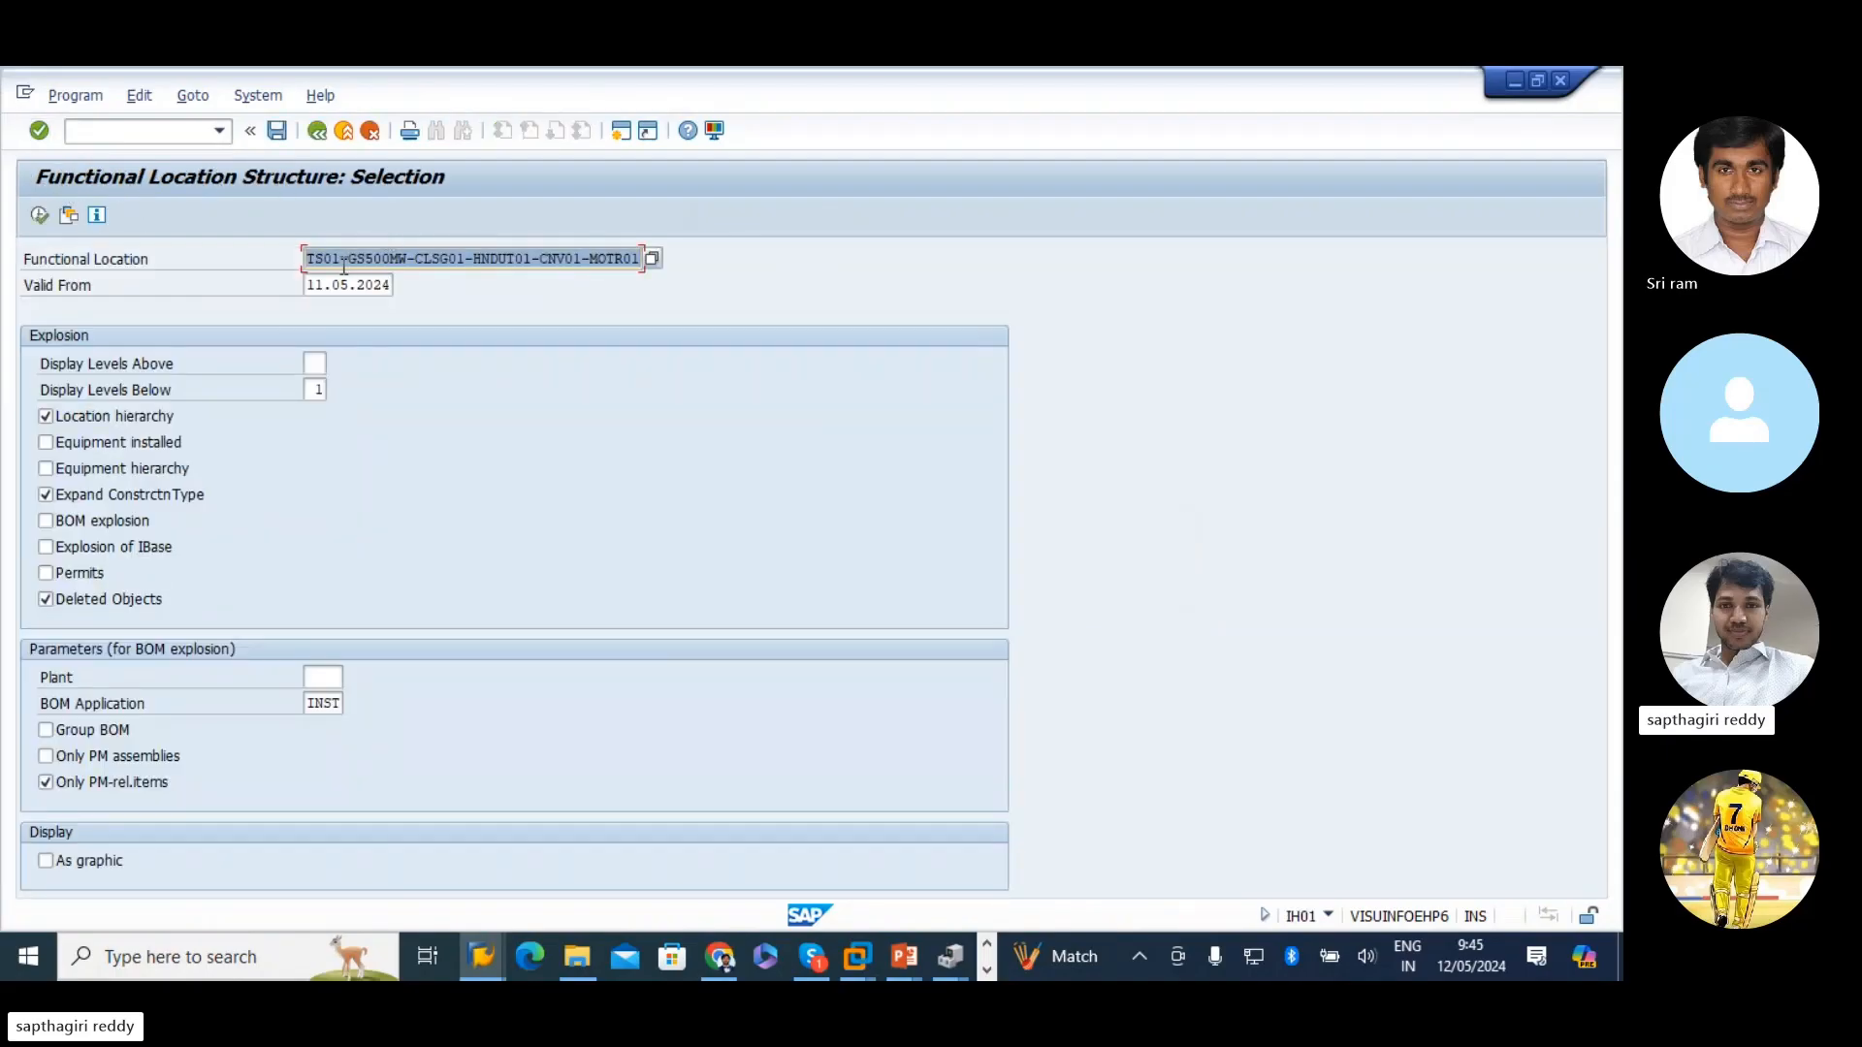
- Set the functional location to TS01 and turn off the construction type expansion in the structure selection
drag(343, 267, 1383, 353)
key(Delete)
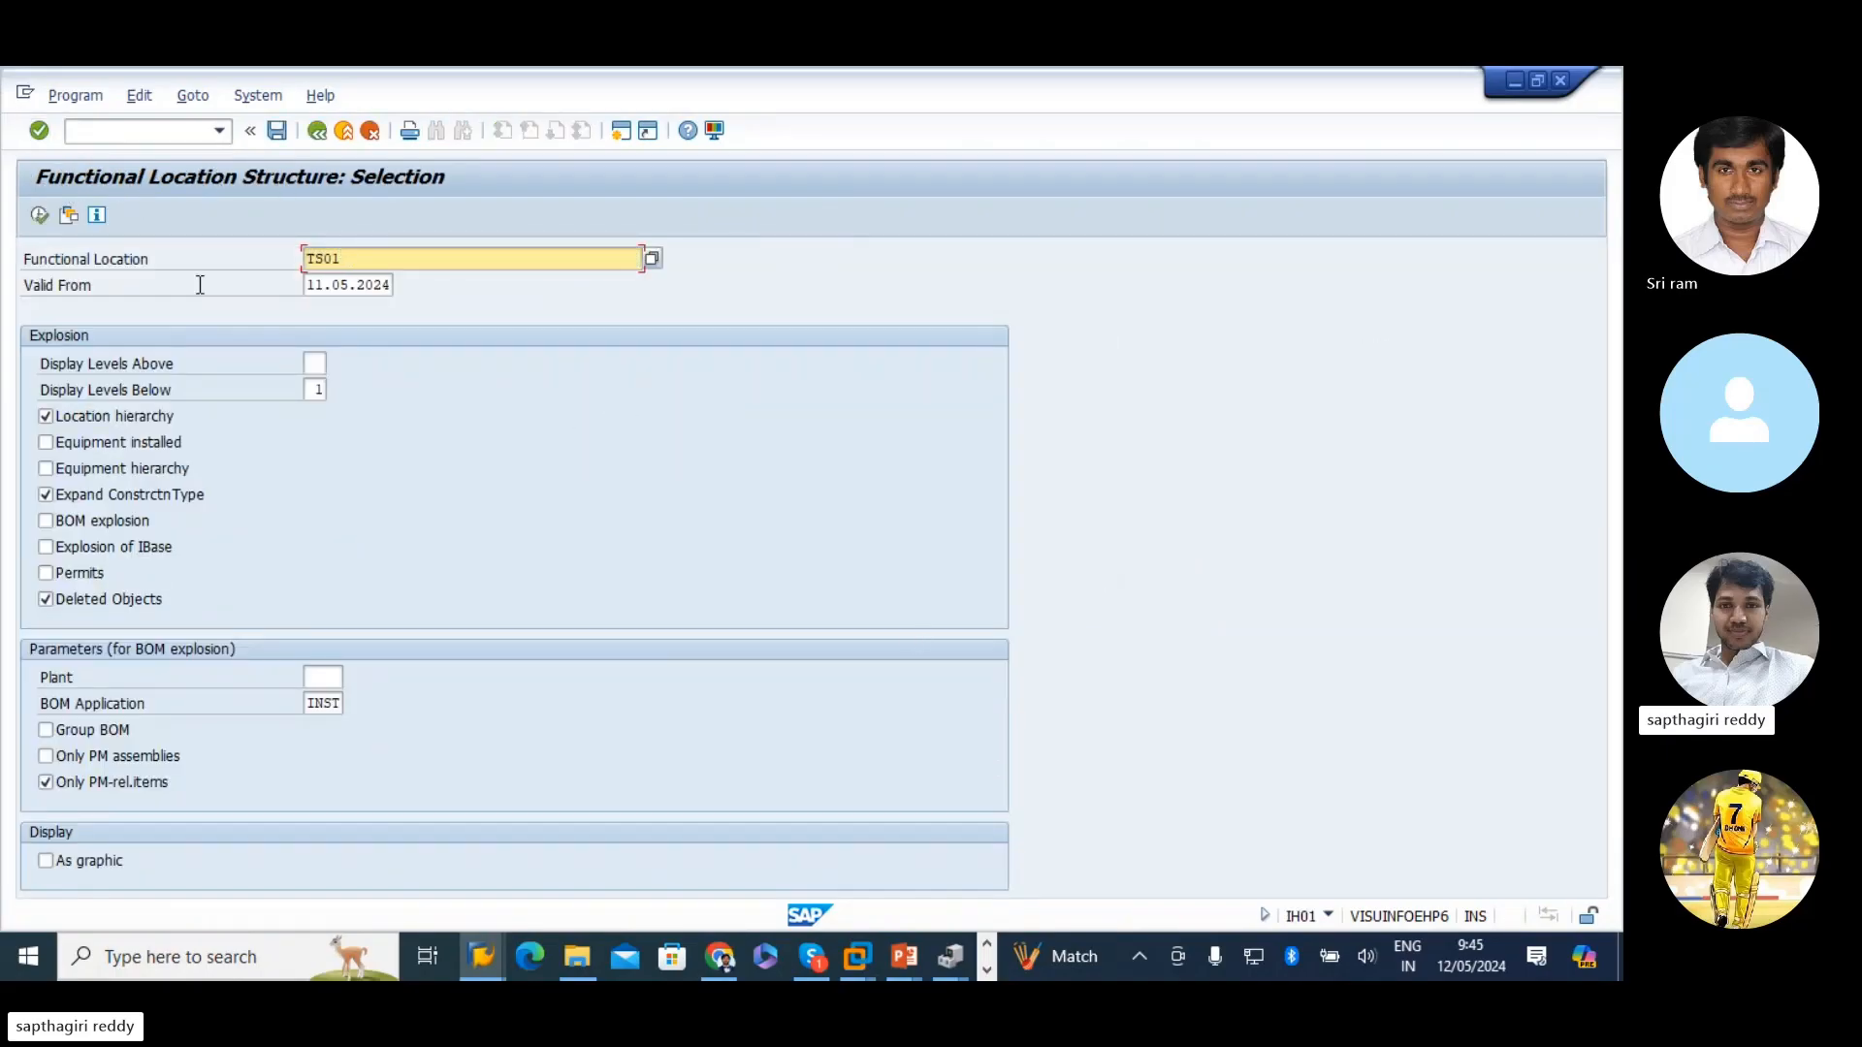
drag(358, 260, 2, 323)
click(46, 499)
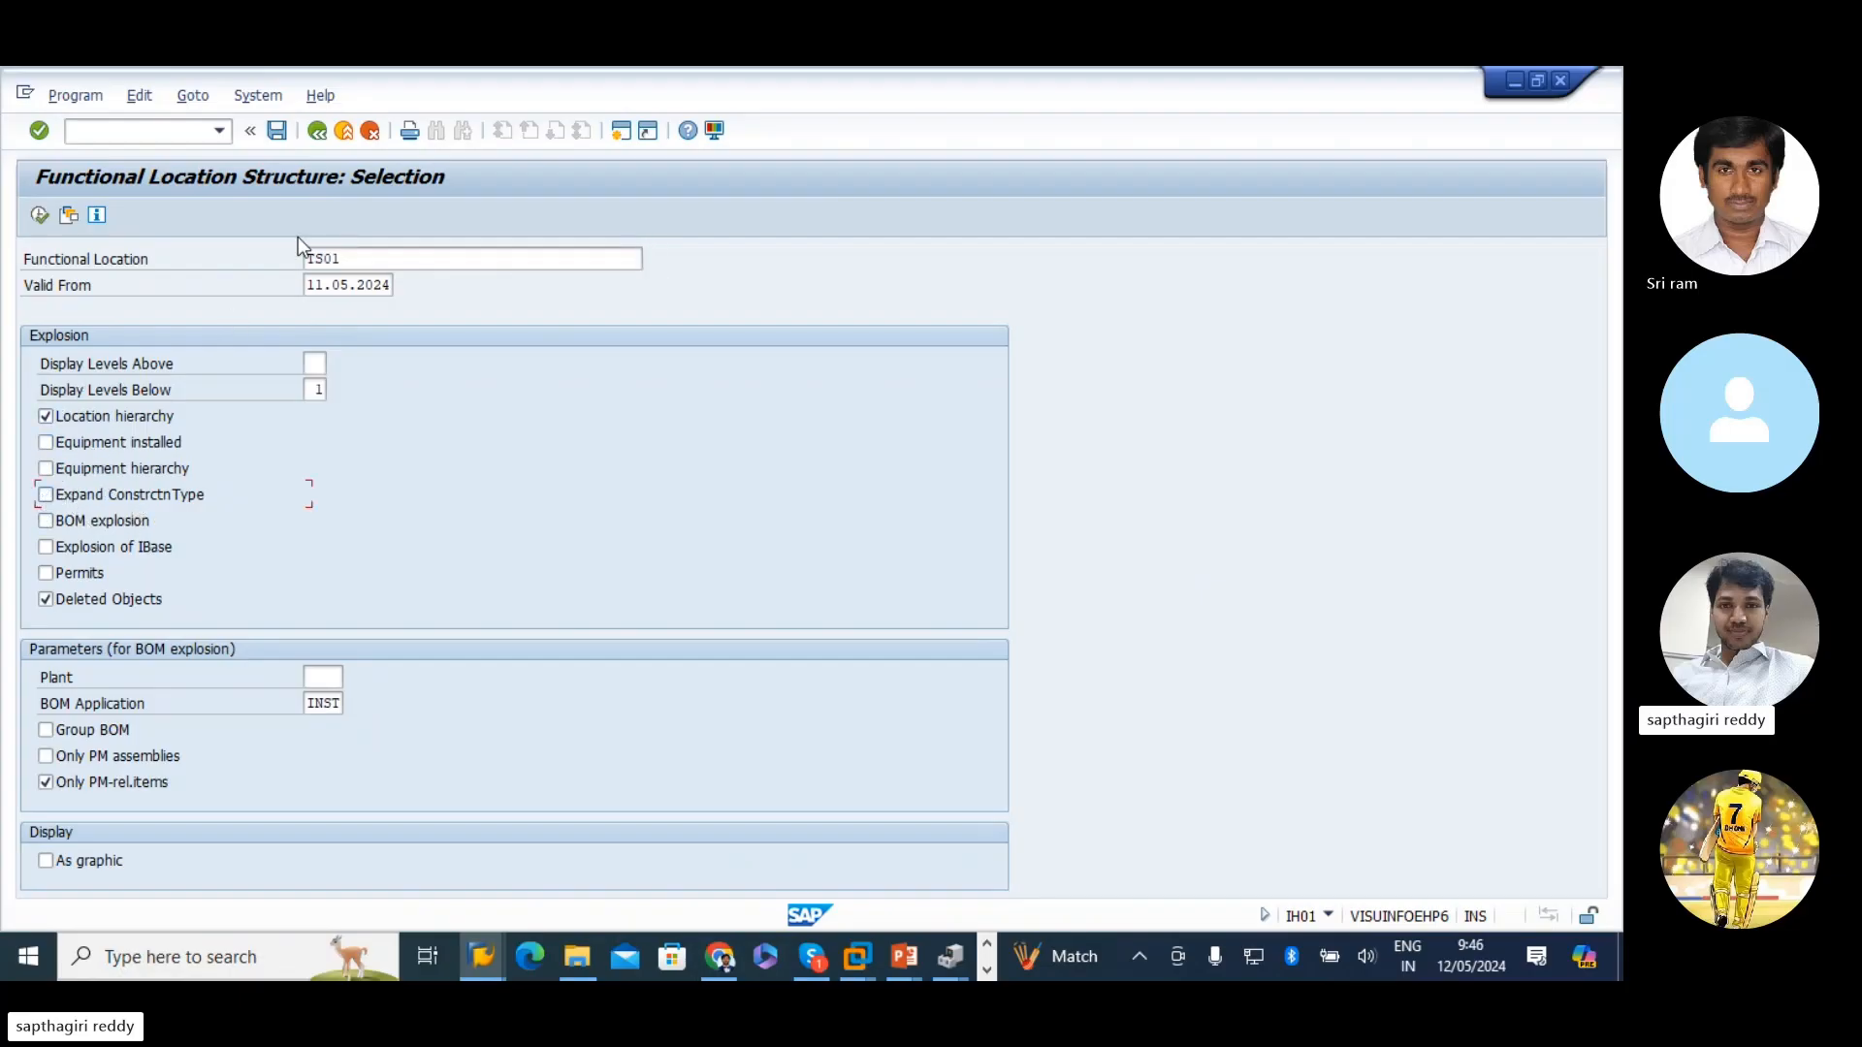
double_click(347, 264)
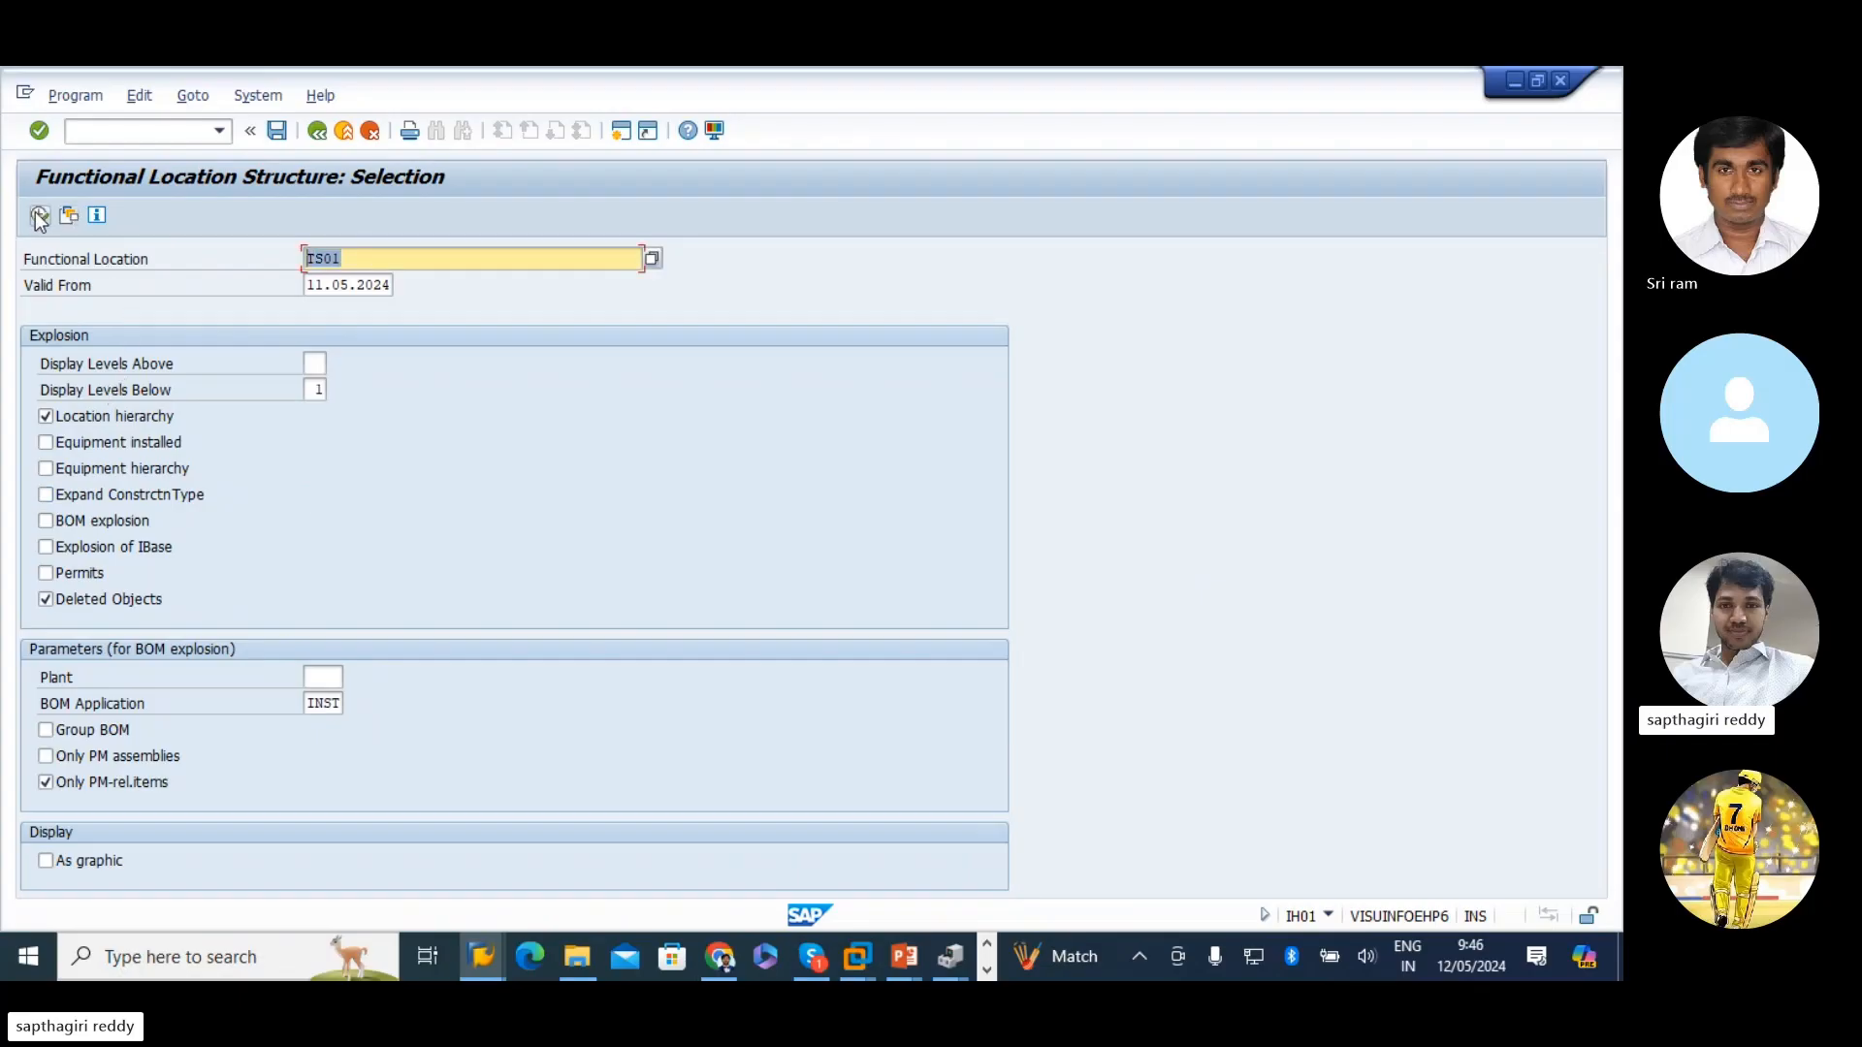
- Capture the structure selection screen as a snip, run the structure list, and paste the snip into sheet FL of SAP_PM_G20.xlsx below the existing content
key(super+shift+s)
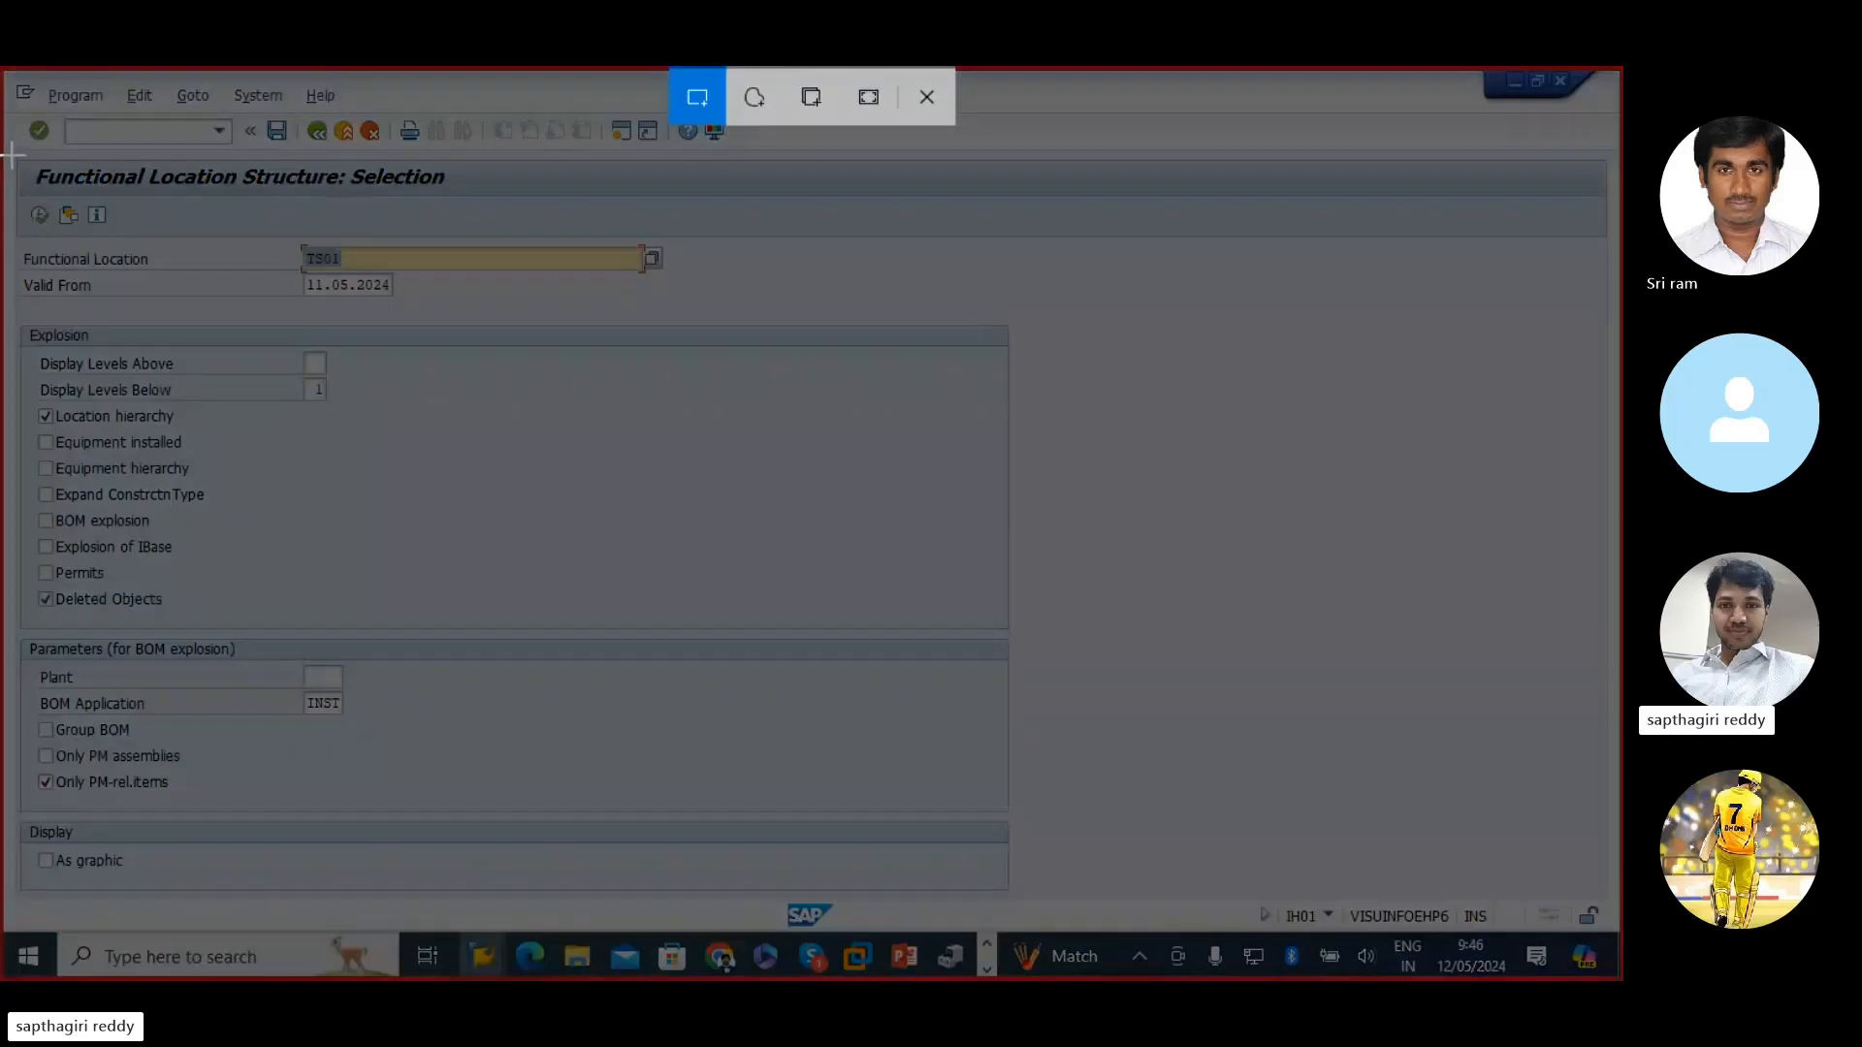
drag(12, 155, 1003, 910)
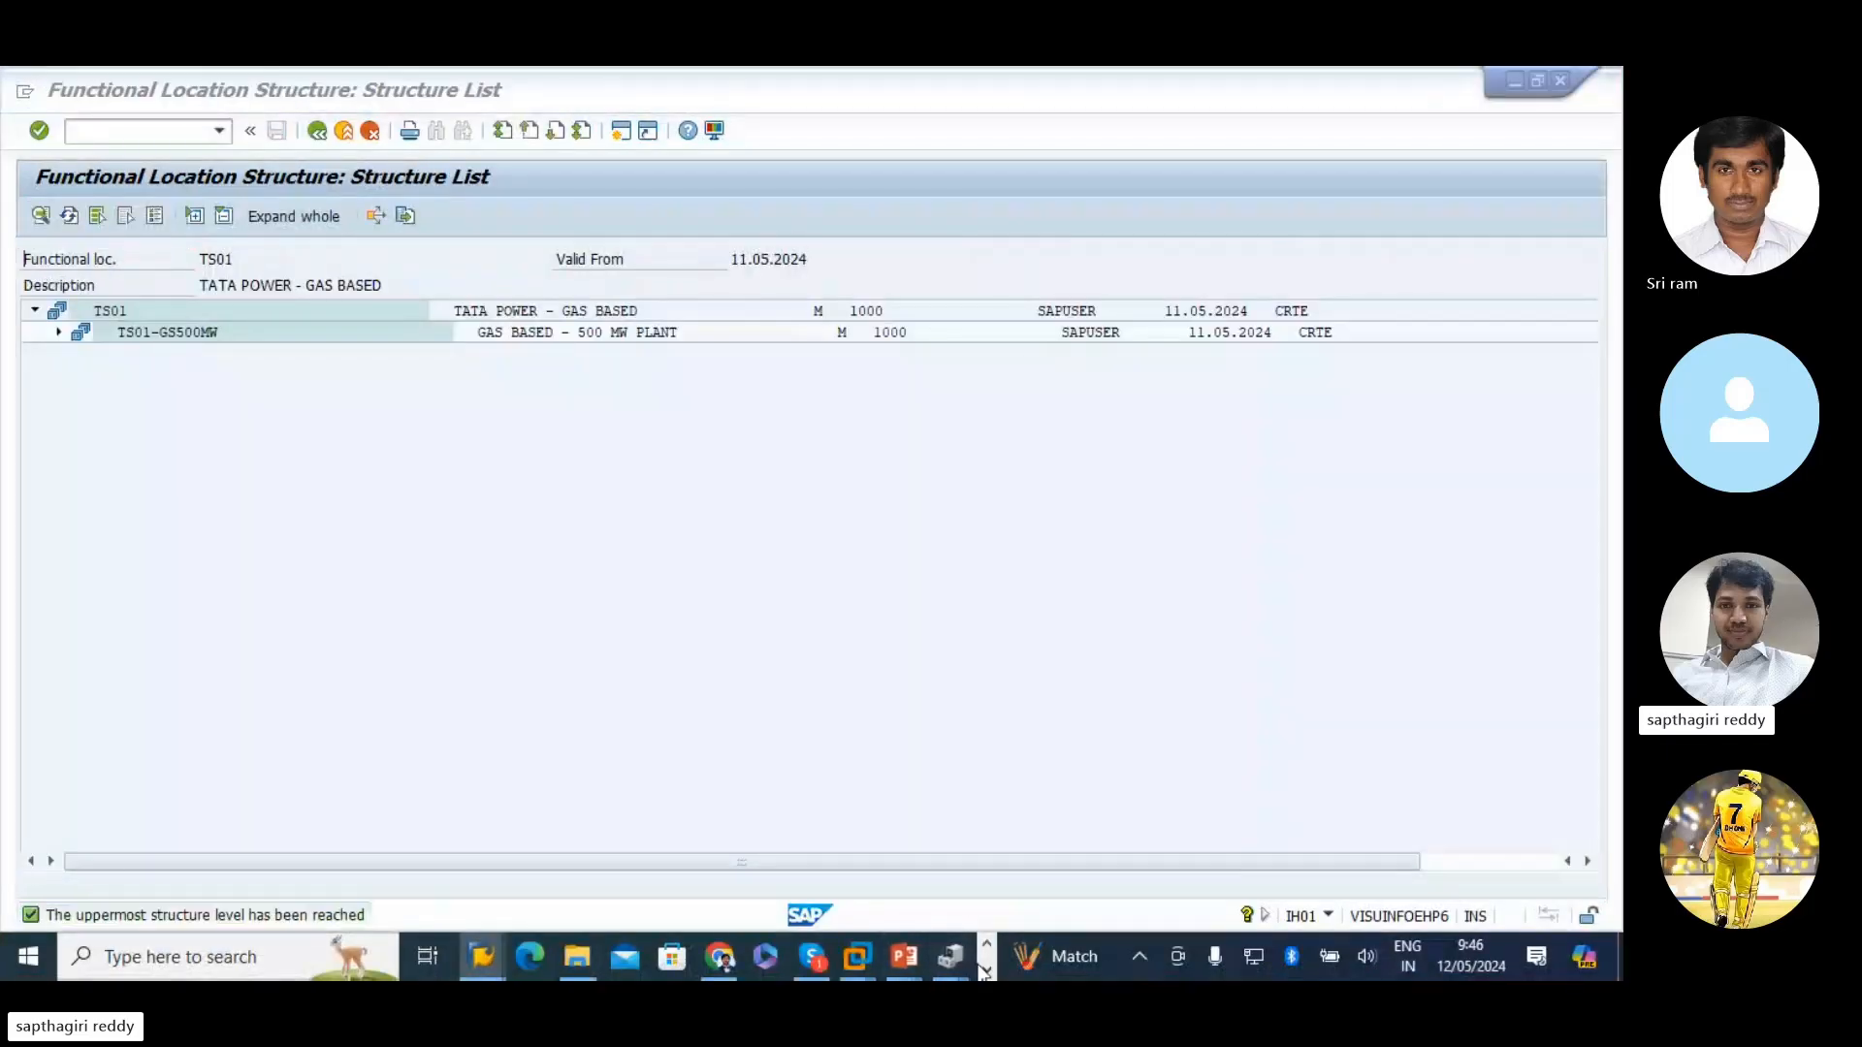
key(alt+Tab)
key(Tab)
key(Tab)
key(Tab)
key(Tab)
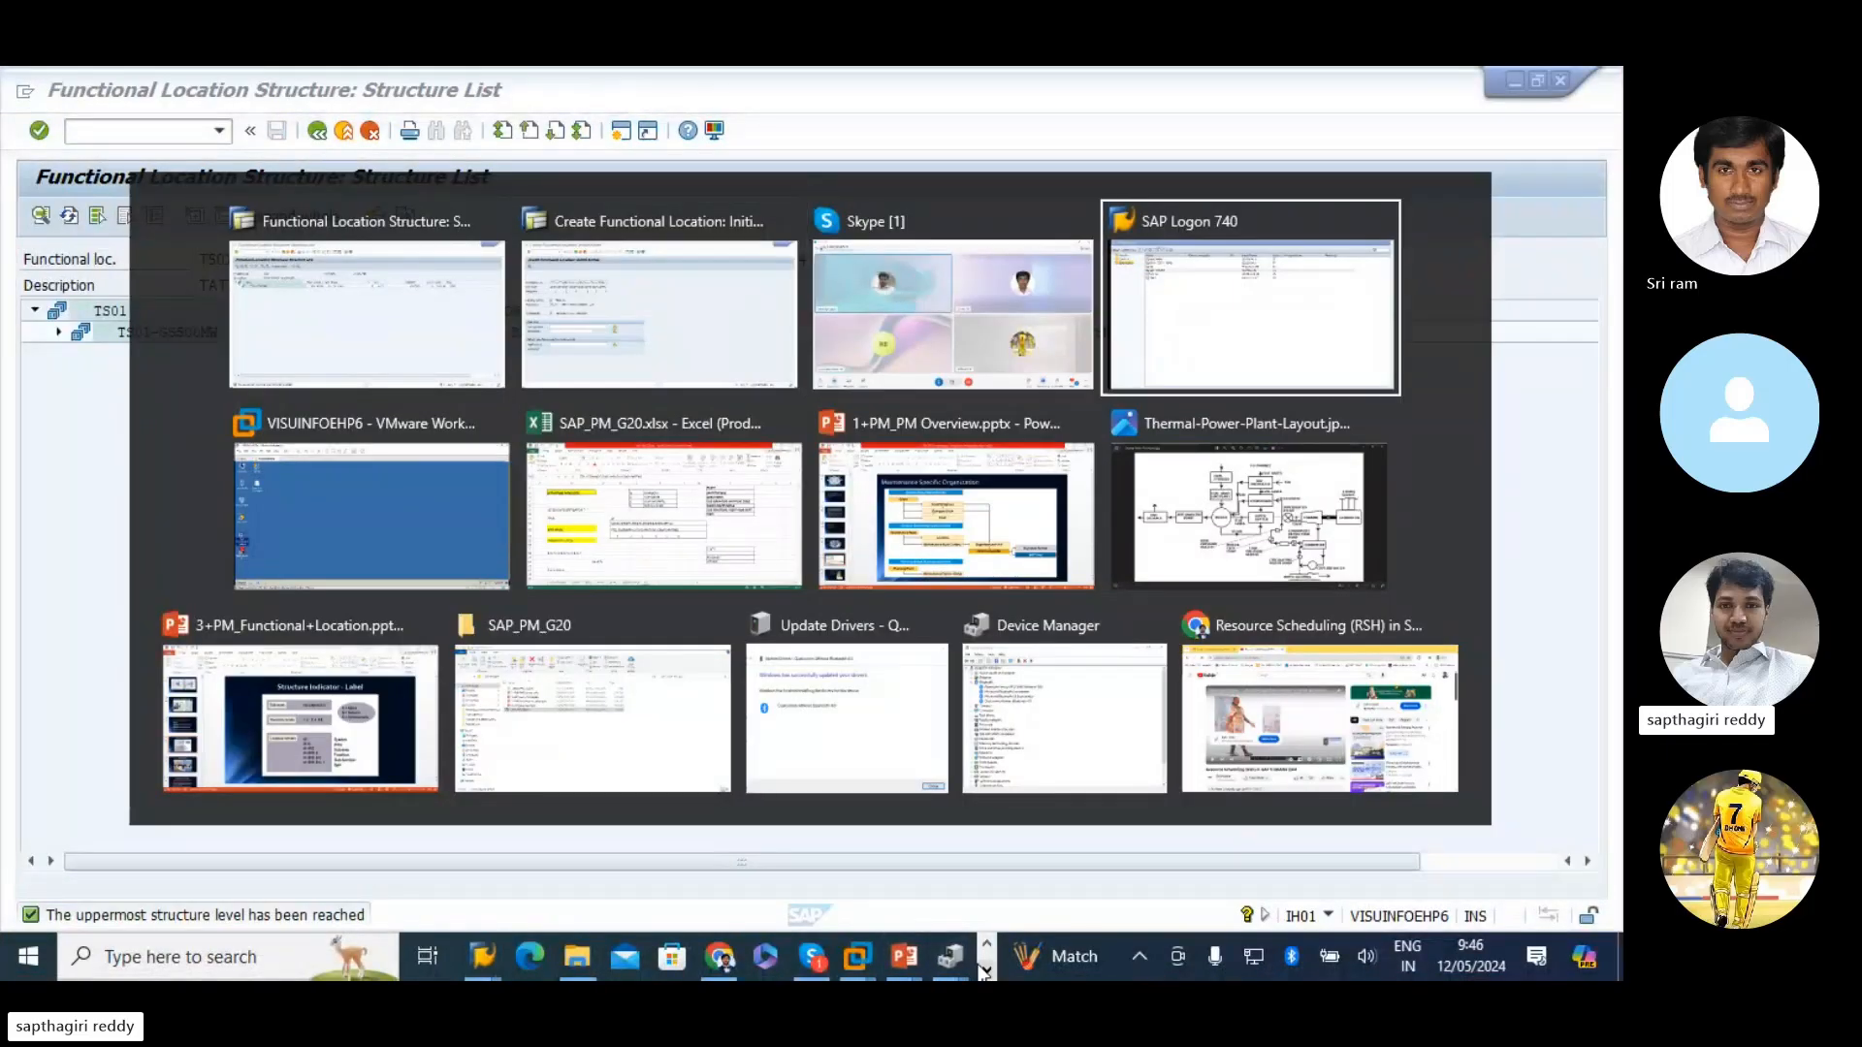
scroll(226, 596, down, 10)
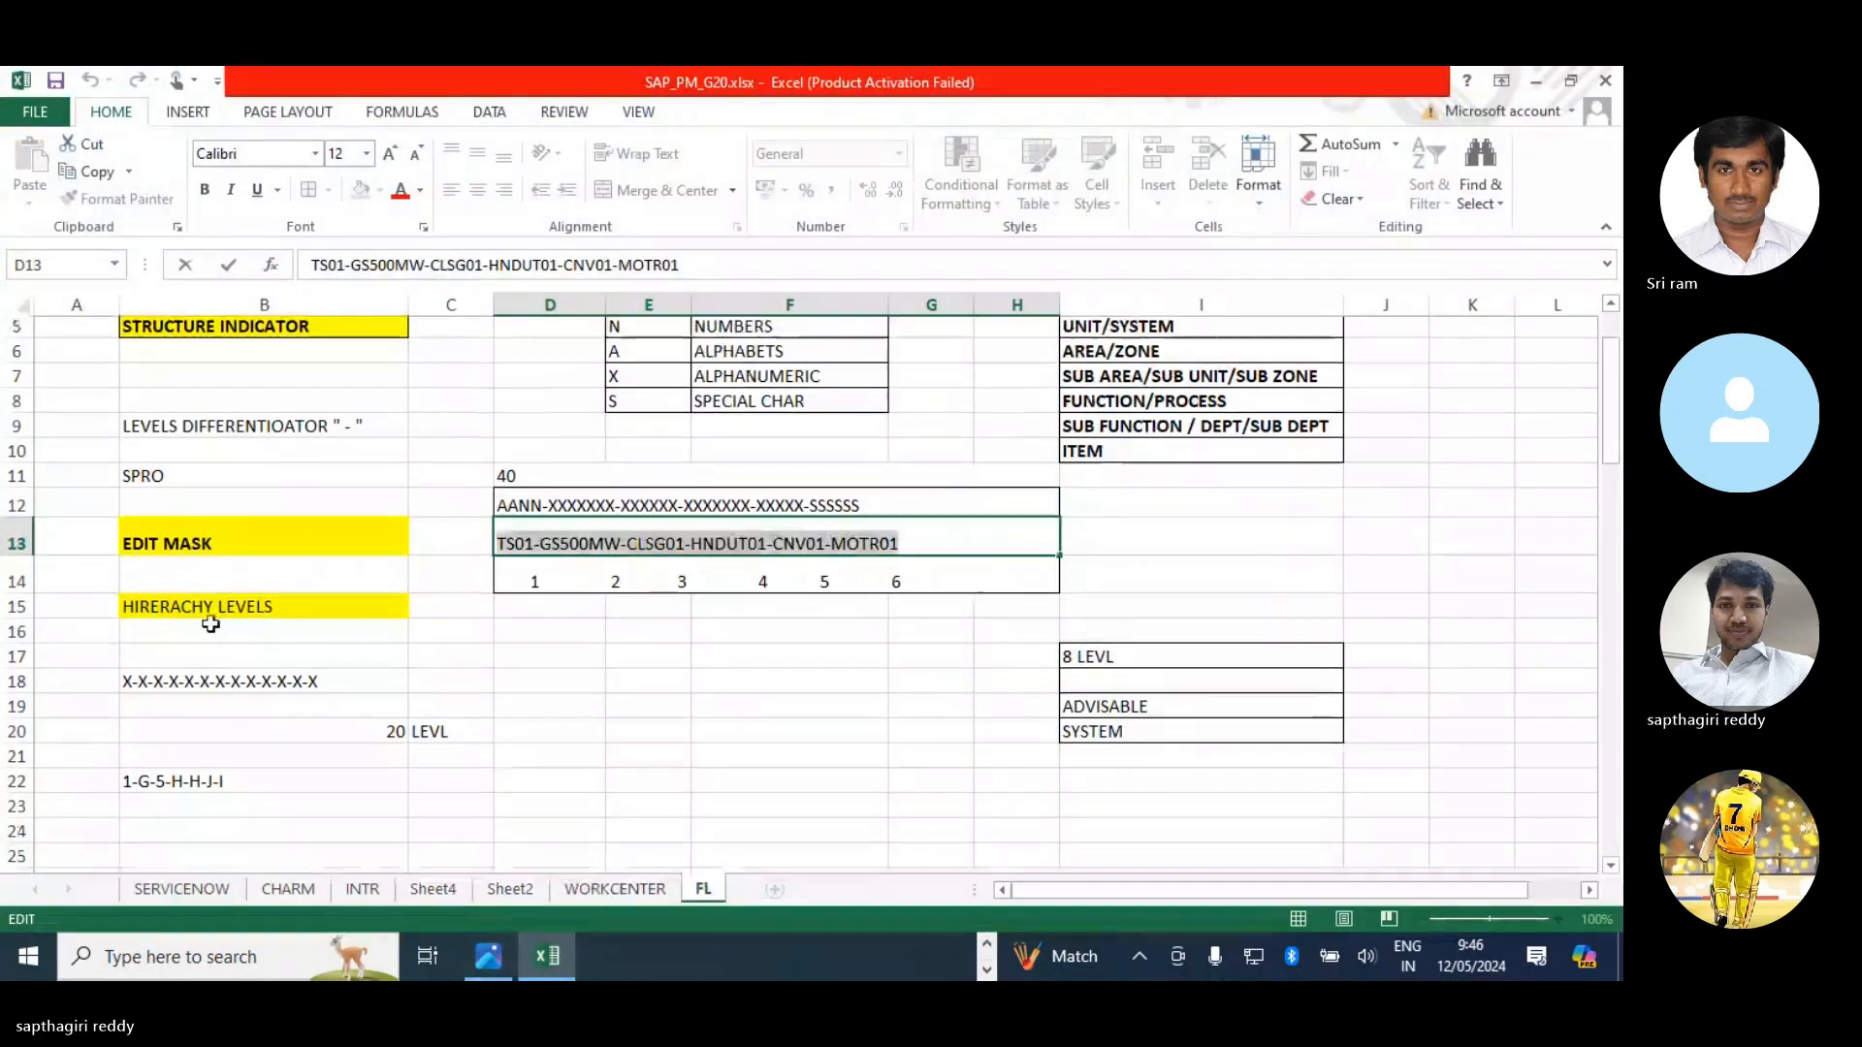
scroll(226, 597, down, 19)
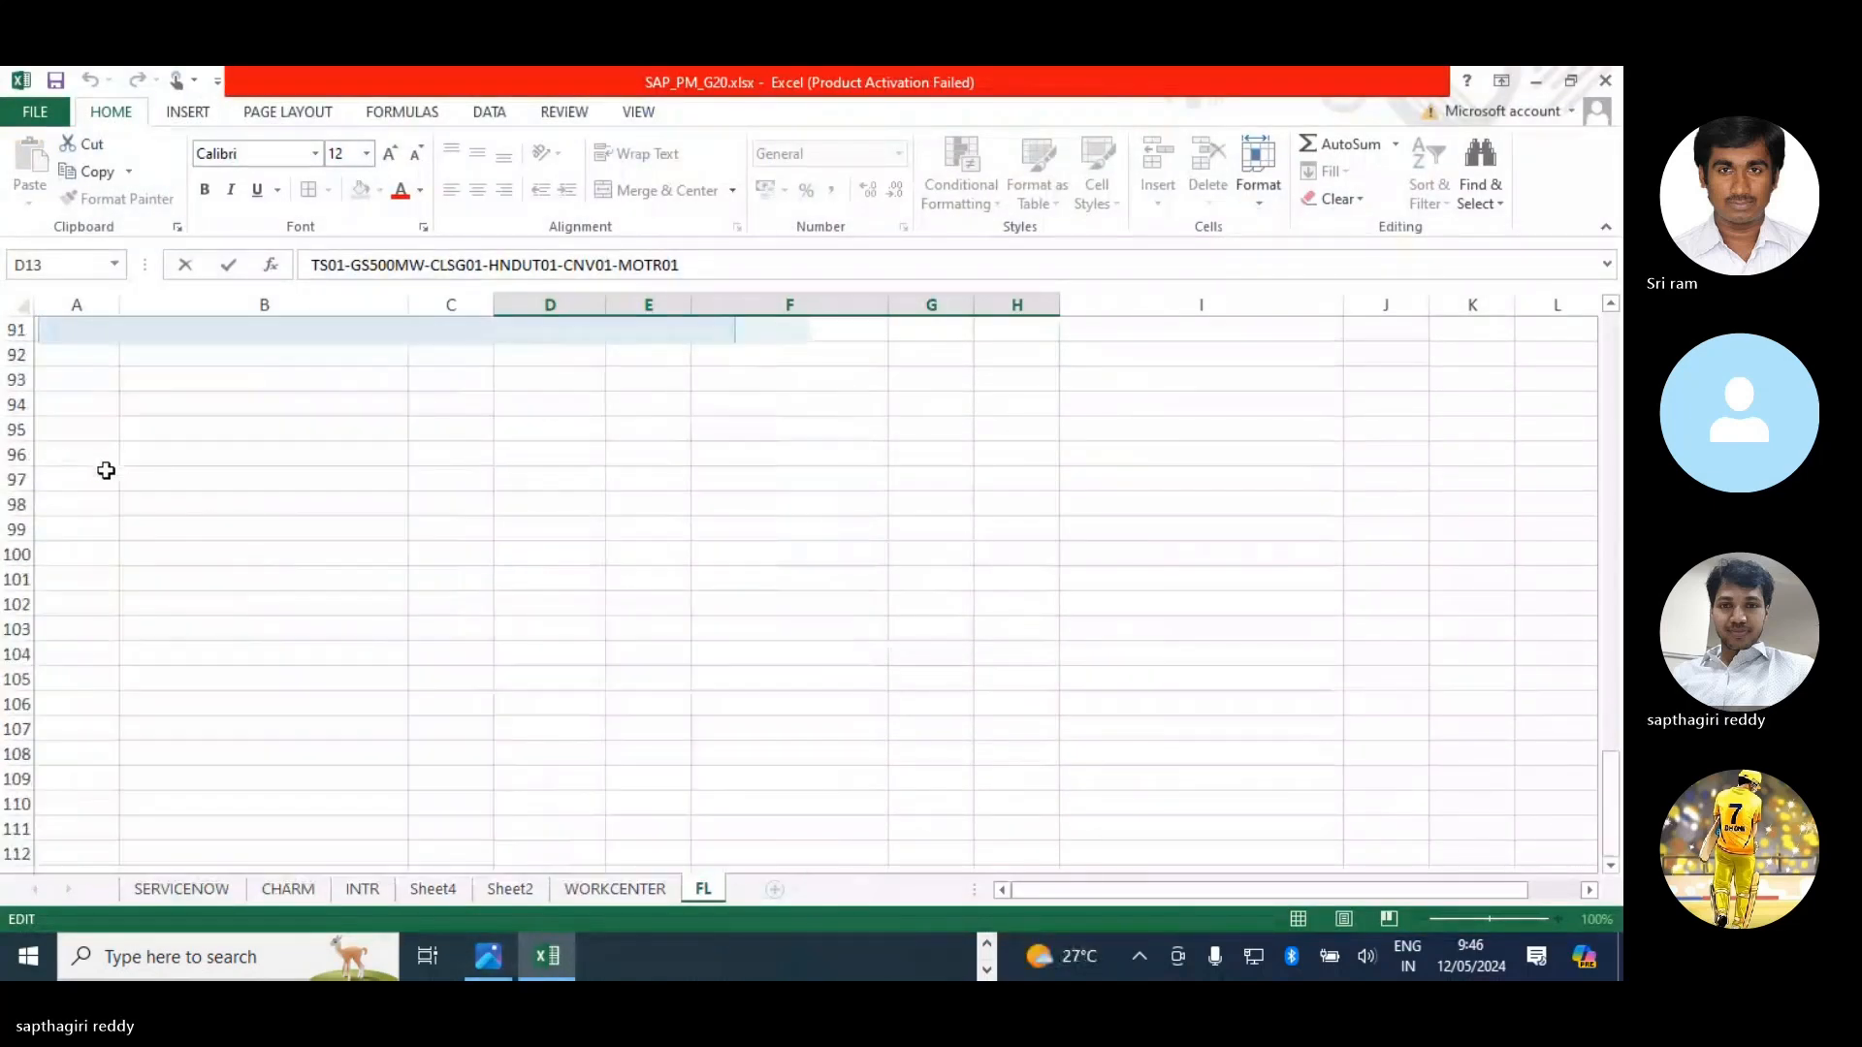
click(92, 432)
key(ctrl+v)
- Back in the SAP structure list, compare levels TS01 and TS01-GS500MW with the example code in the Excel sheet FL
key(alt+Tab)
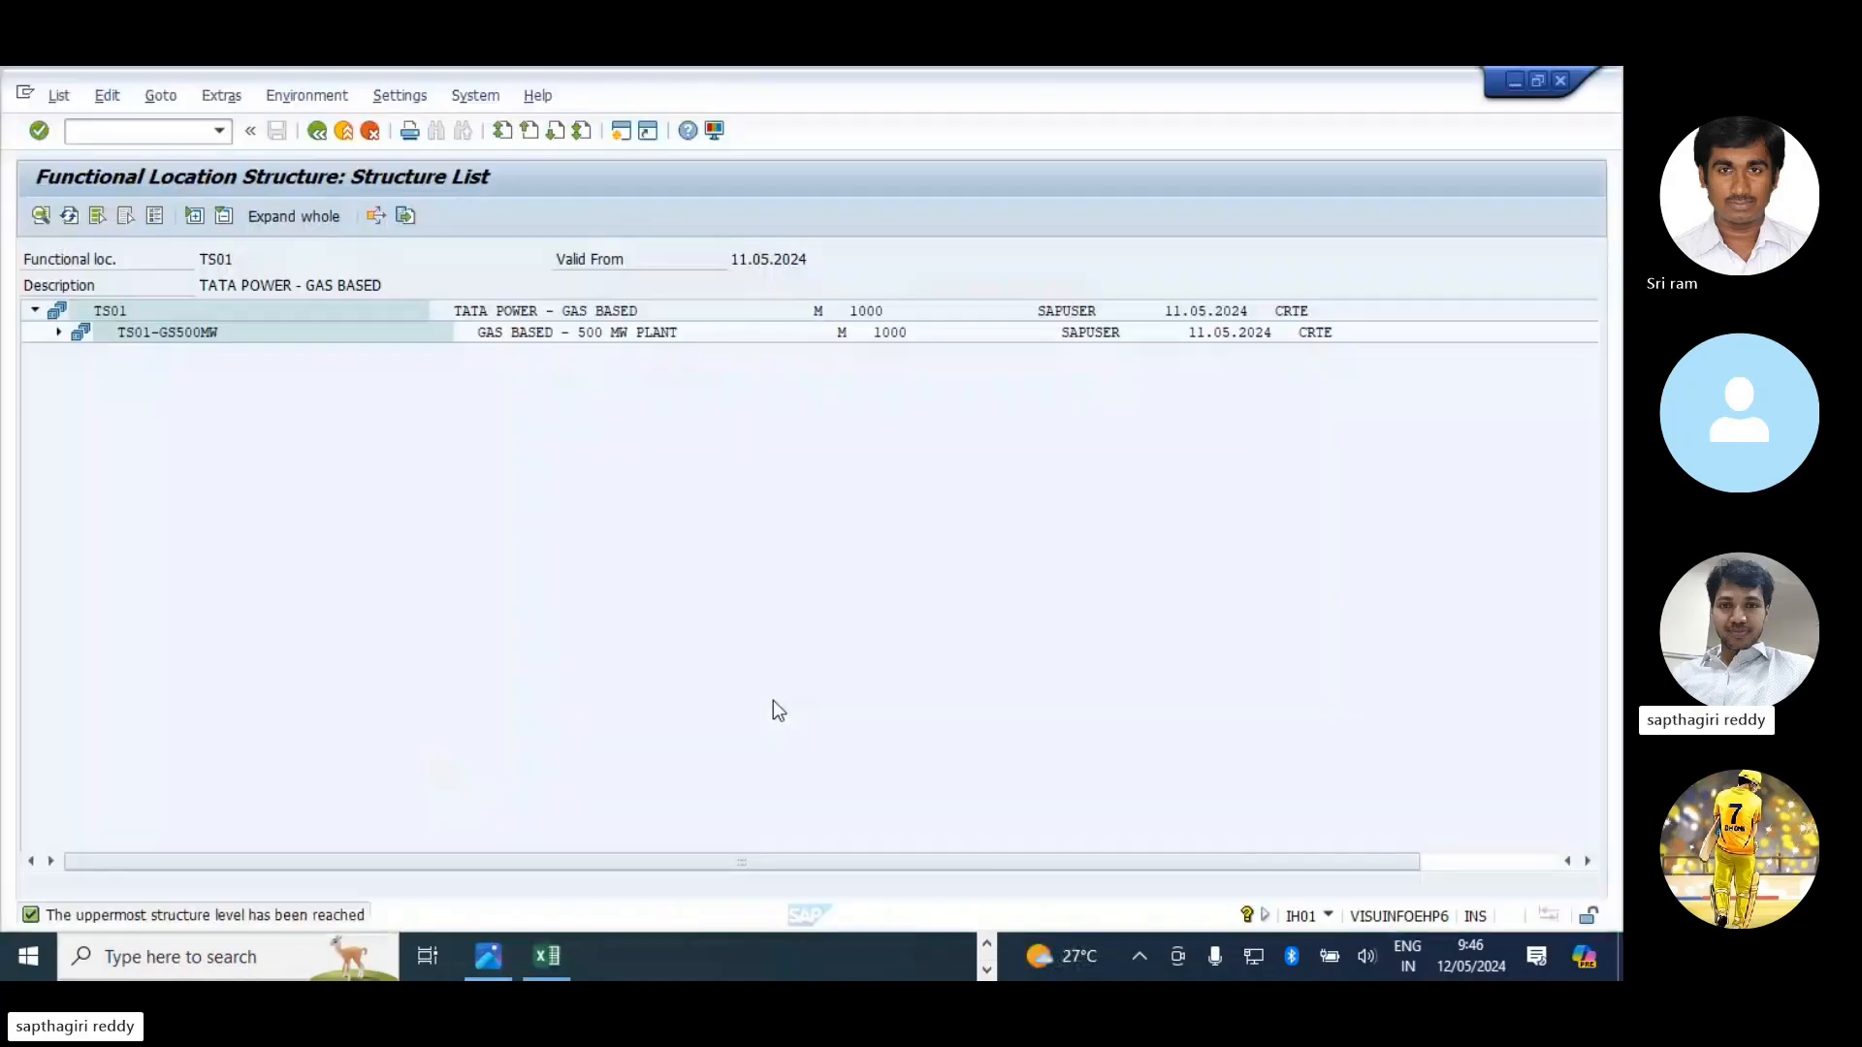
click(35, 310)
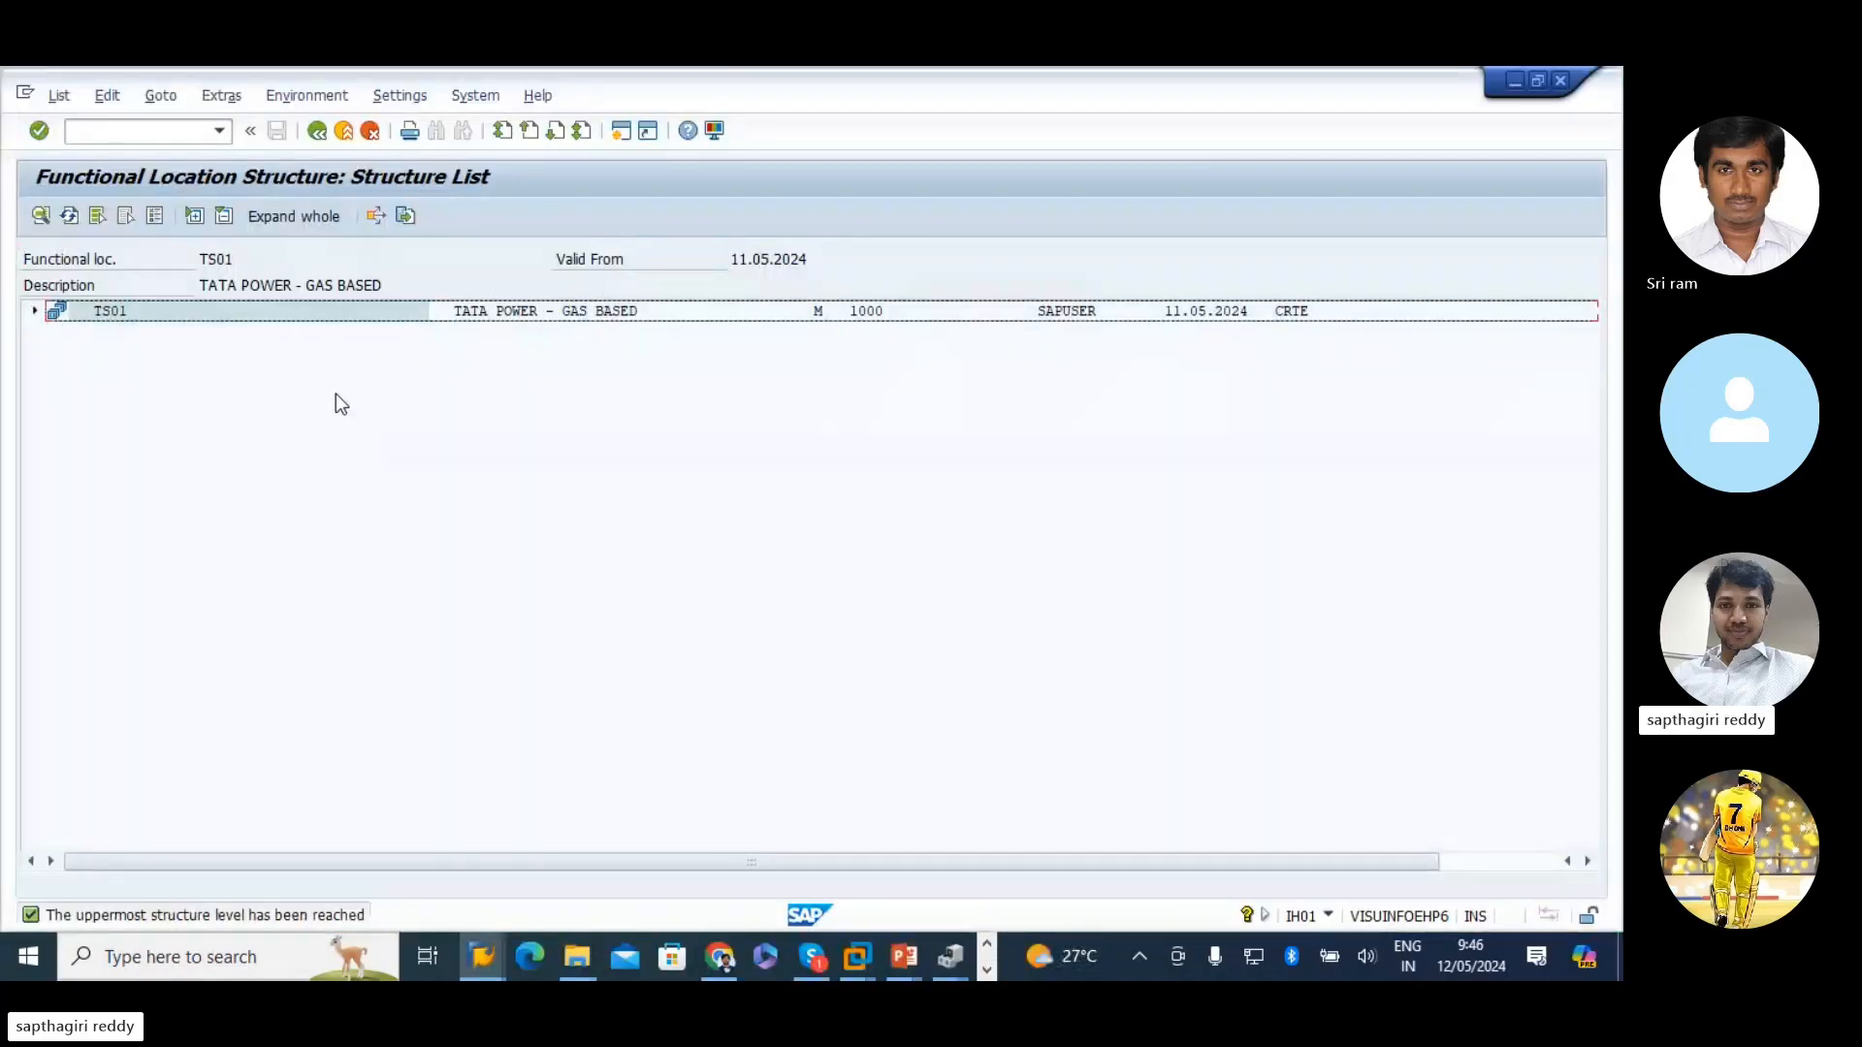
click(113, 310)
key(alt+Tab)
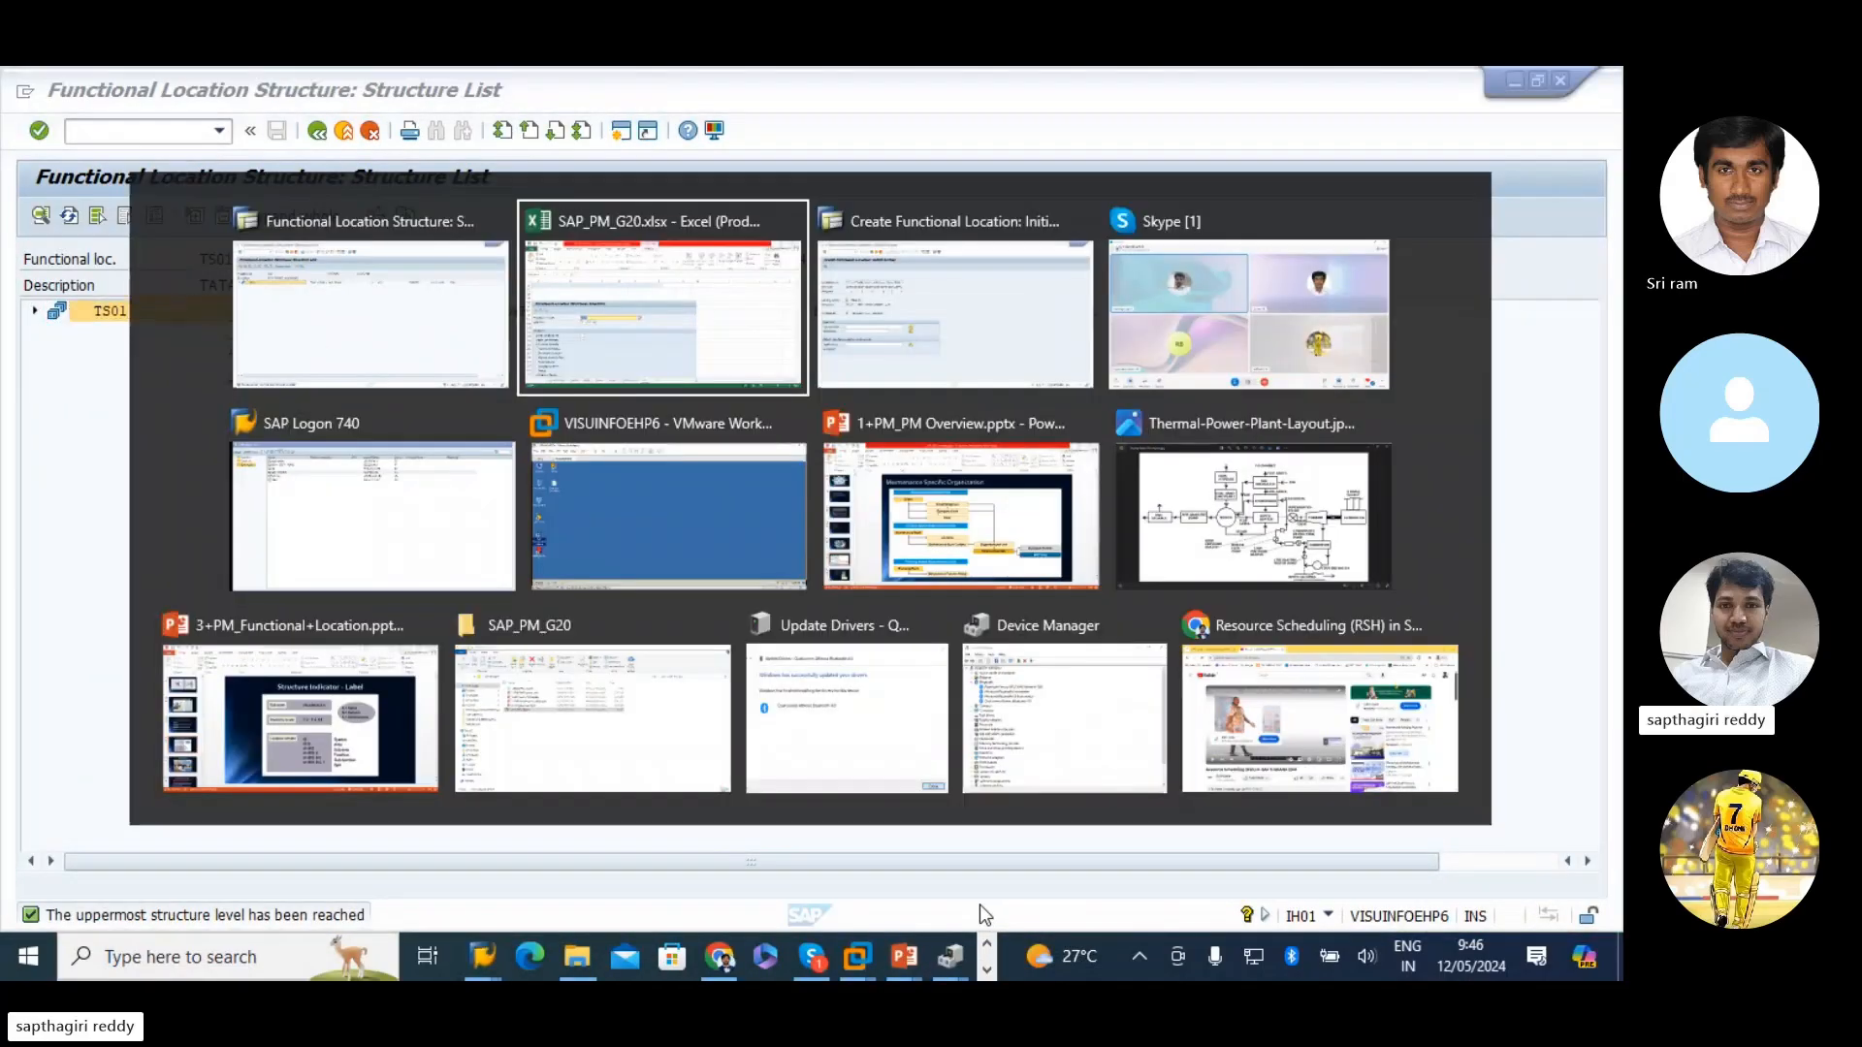
scroll(838, 795, up, 20)
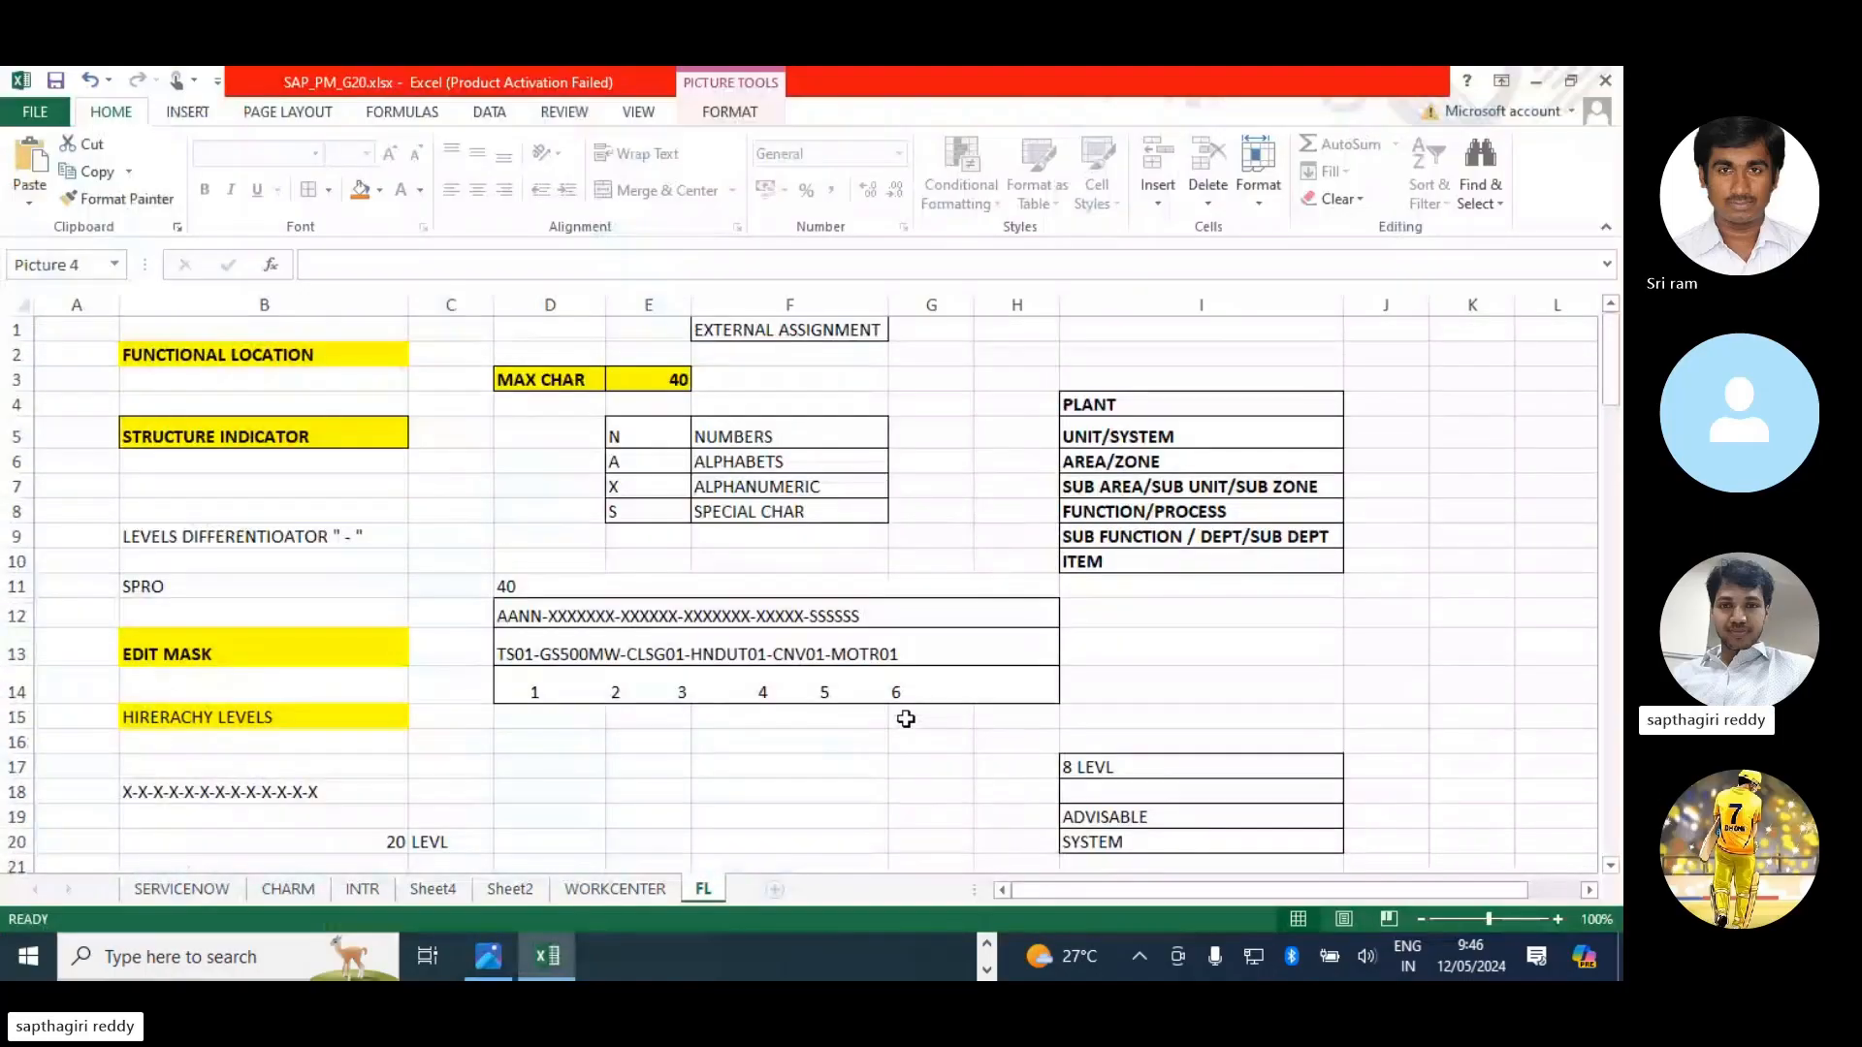
key(alt+Tab)
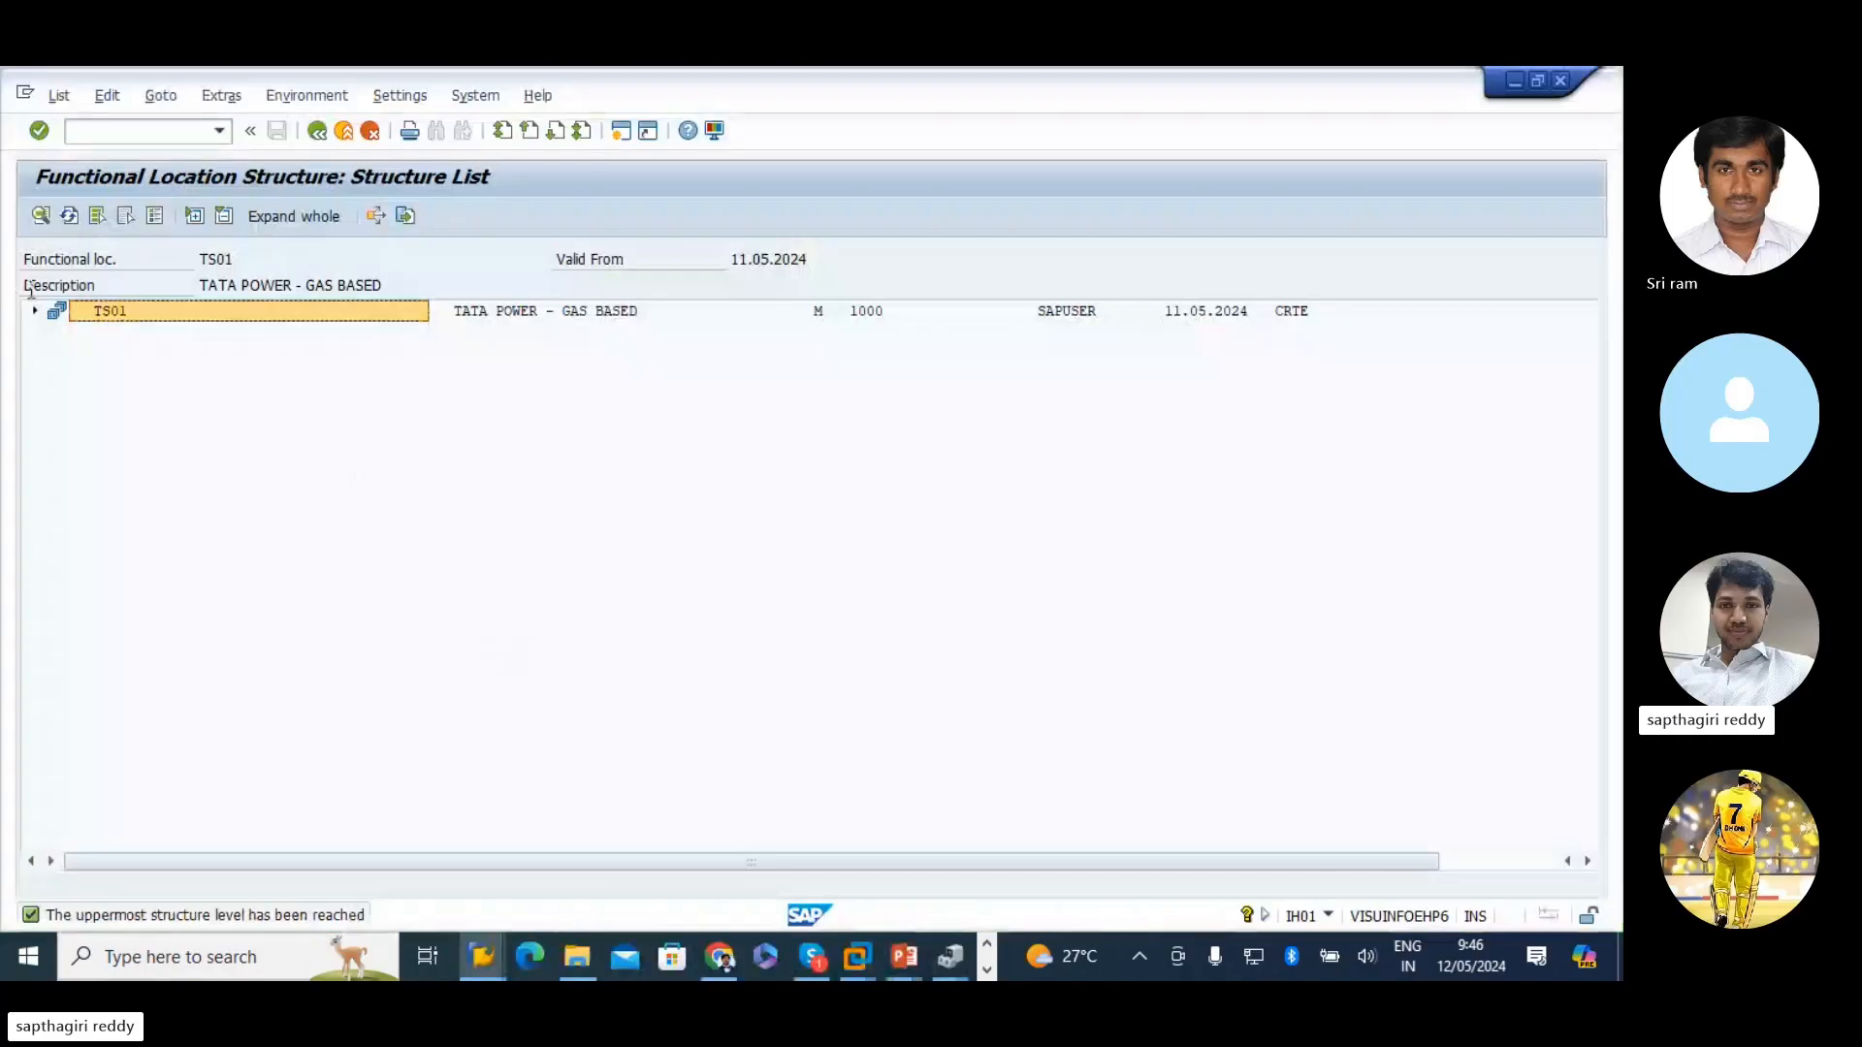
click(35, 311)
click(237, 340)
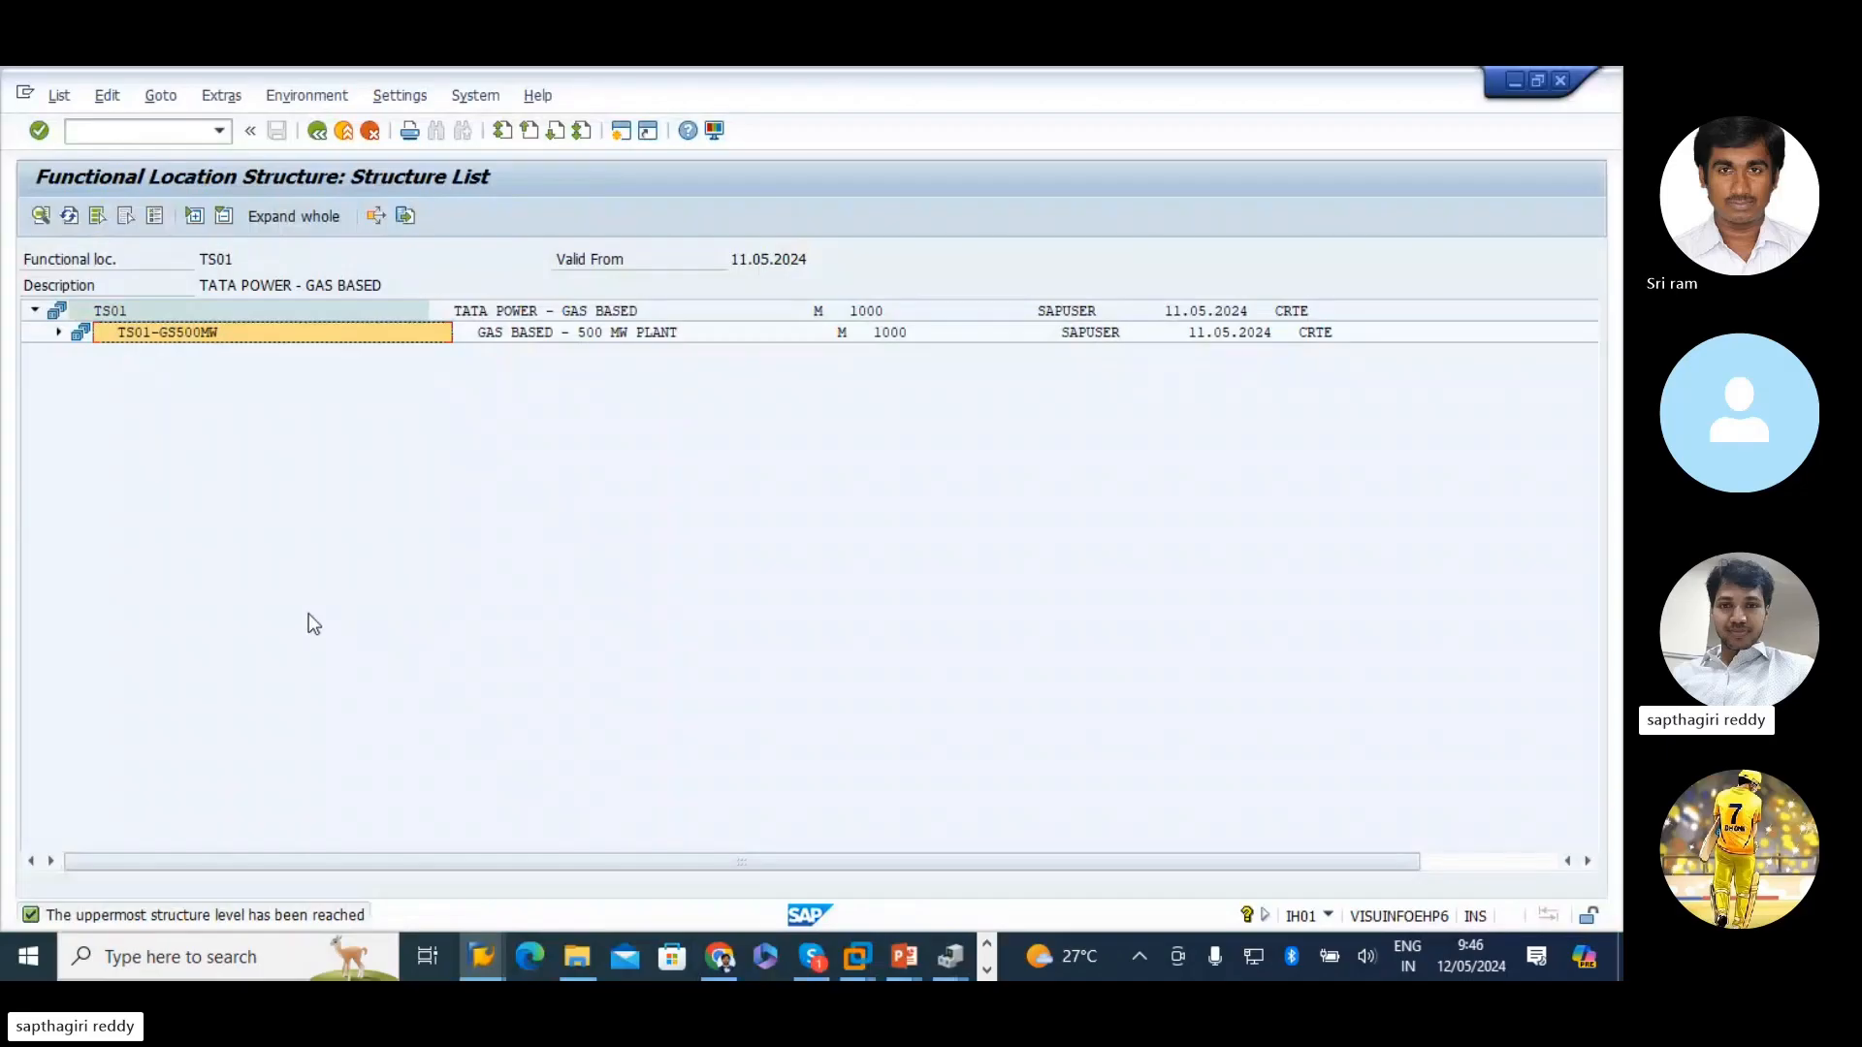
click(601, 332)
key(alt+Tab)
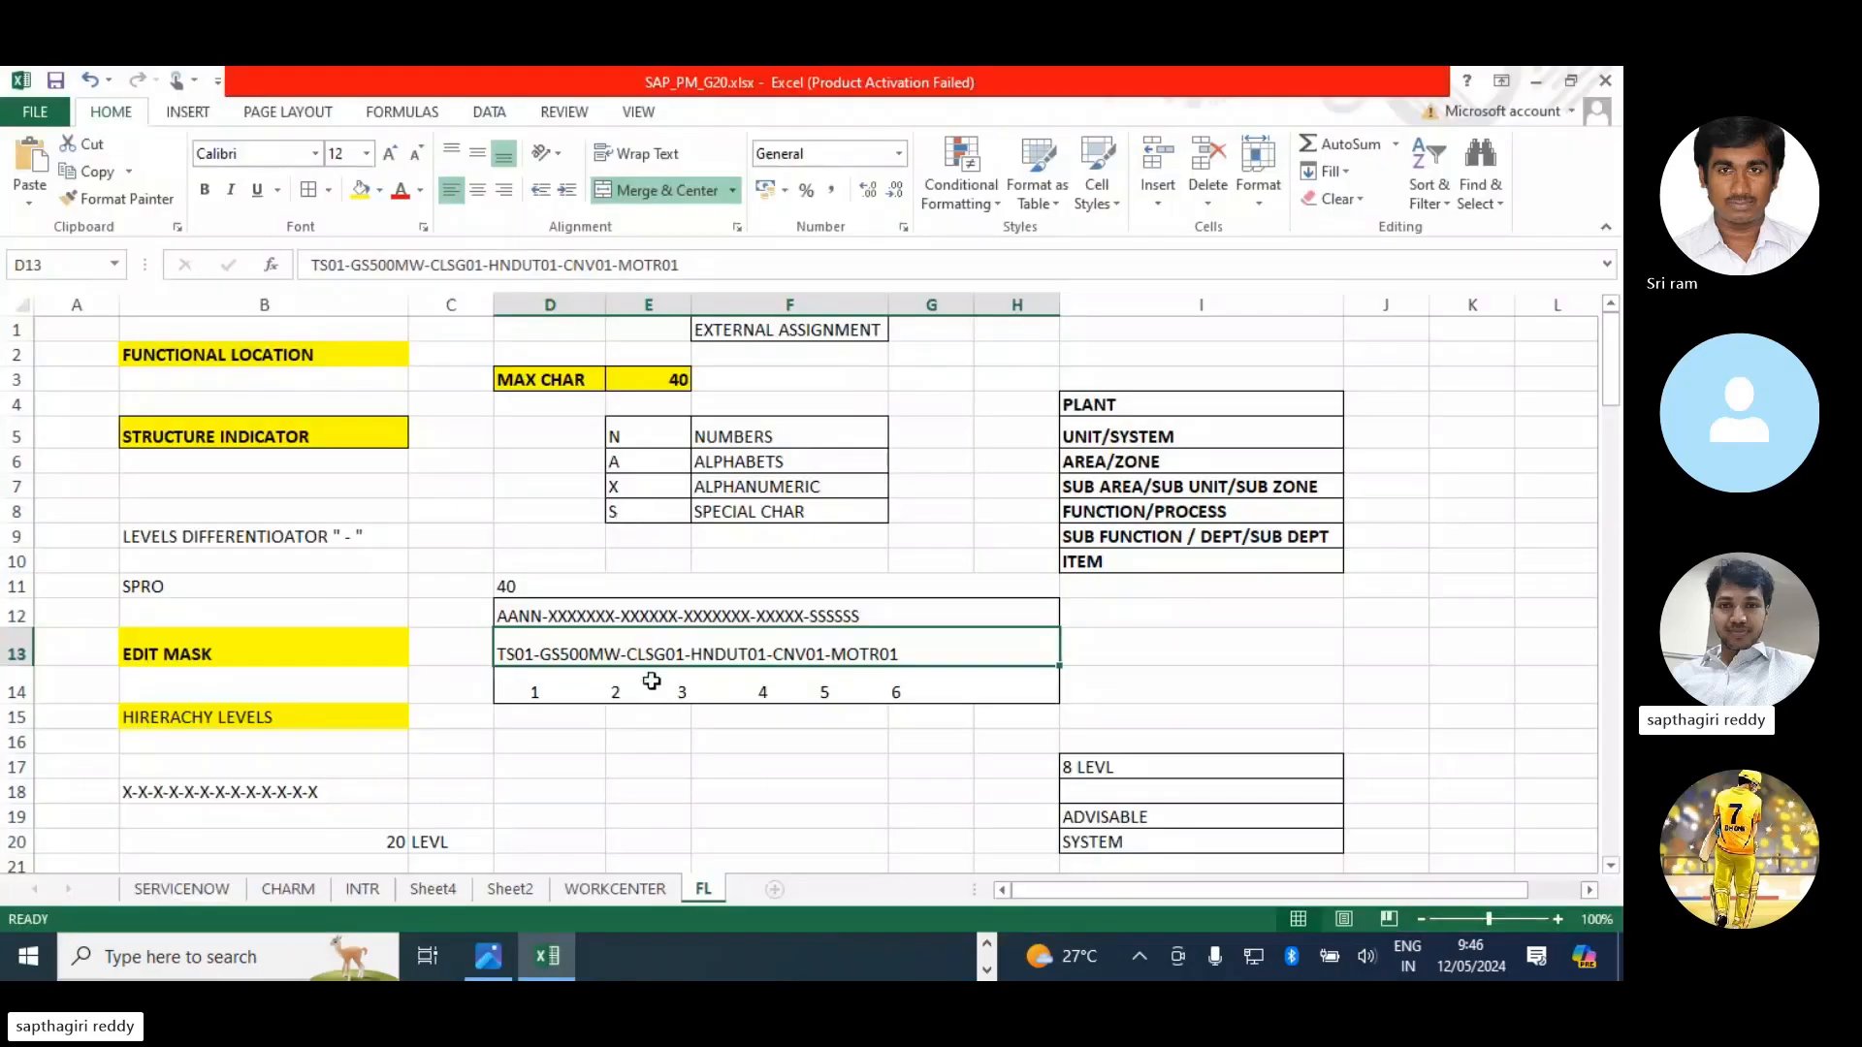
key(alt+Tab)
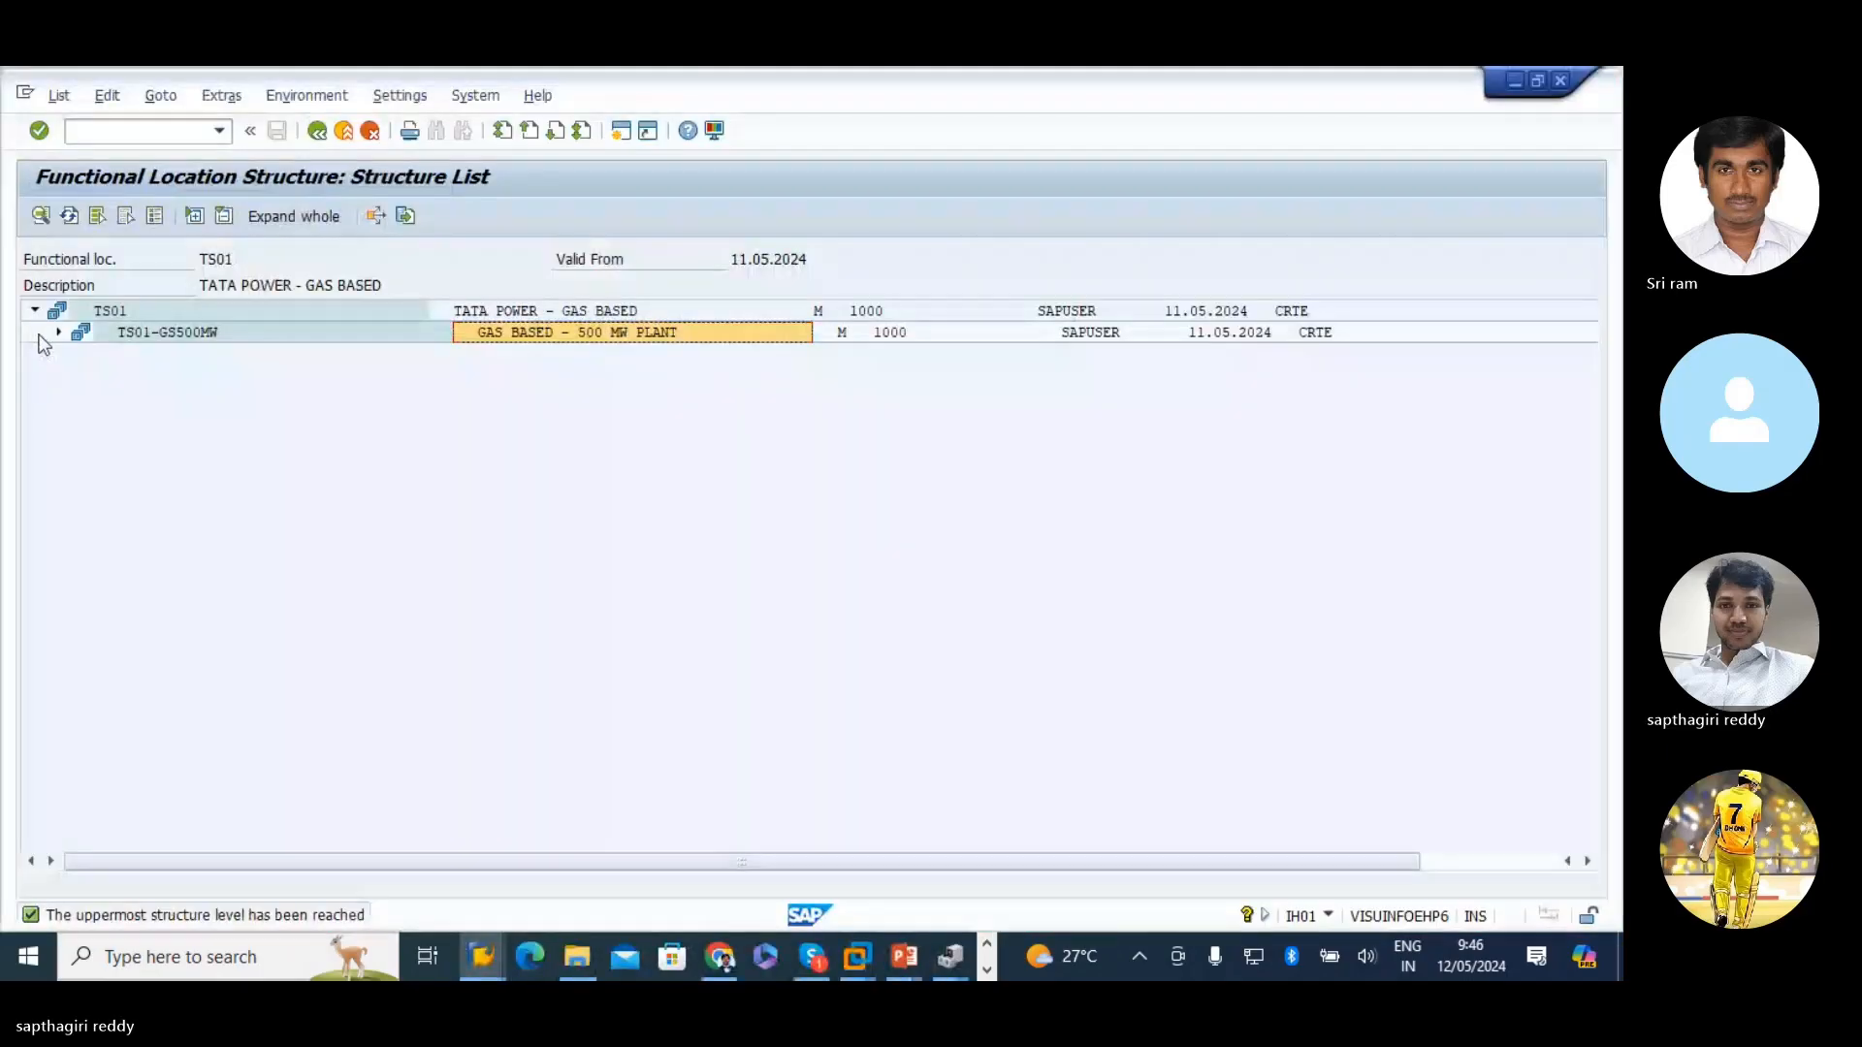
- Expand TS01-GS500MW and the COAL STORAGE UNIT below it, comparing each level with the example code in Excel
click(58, 332)
click(541, 355)
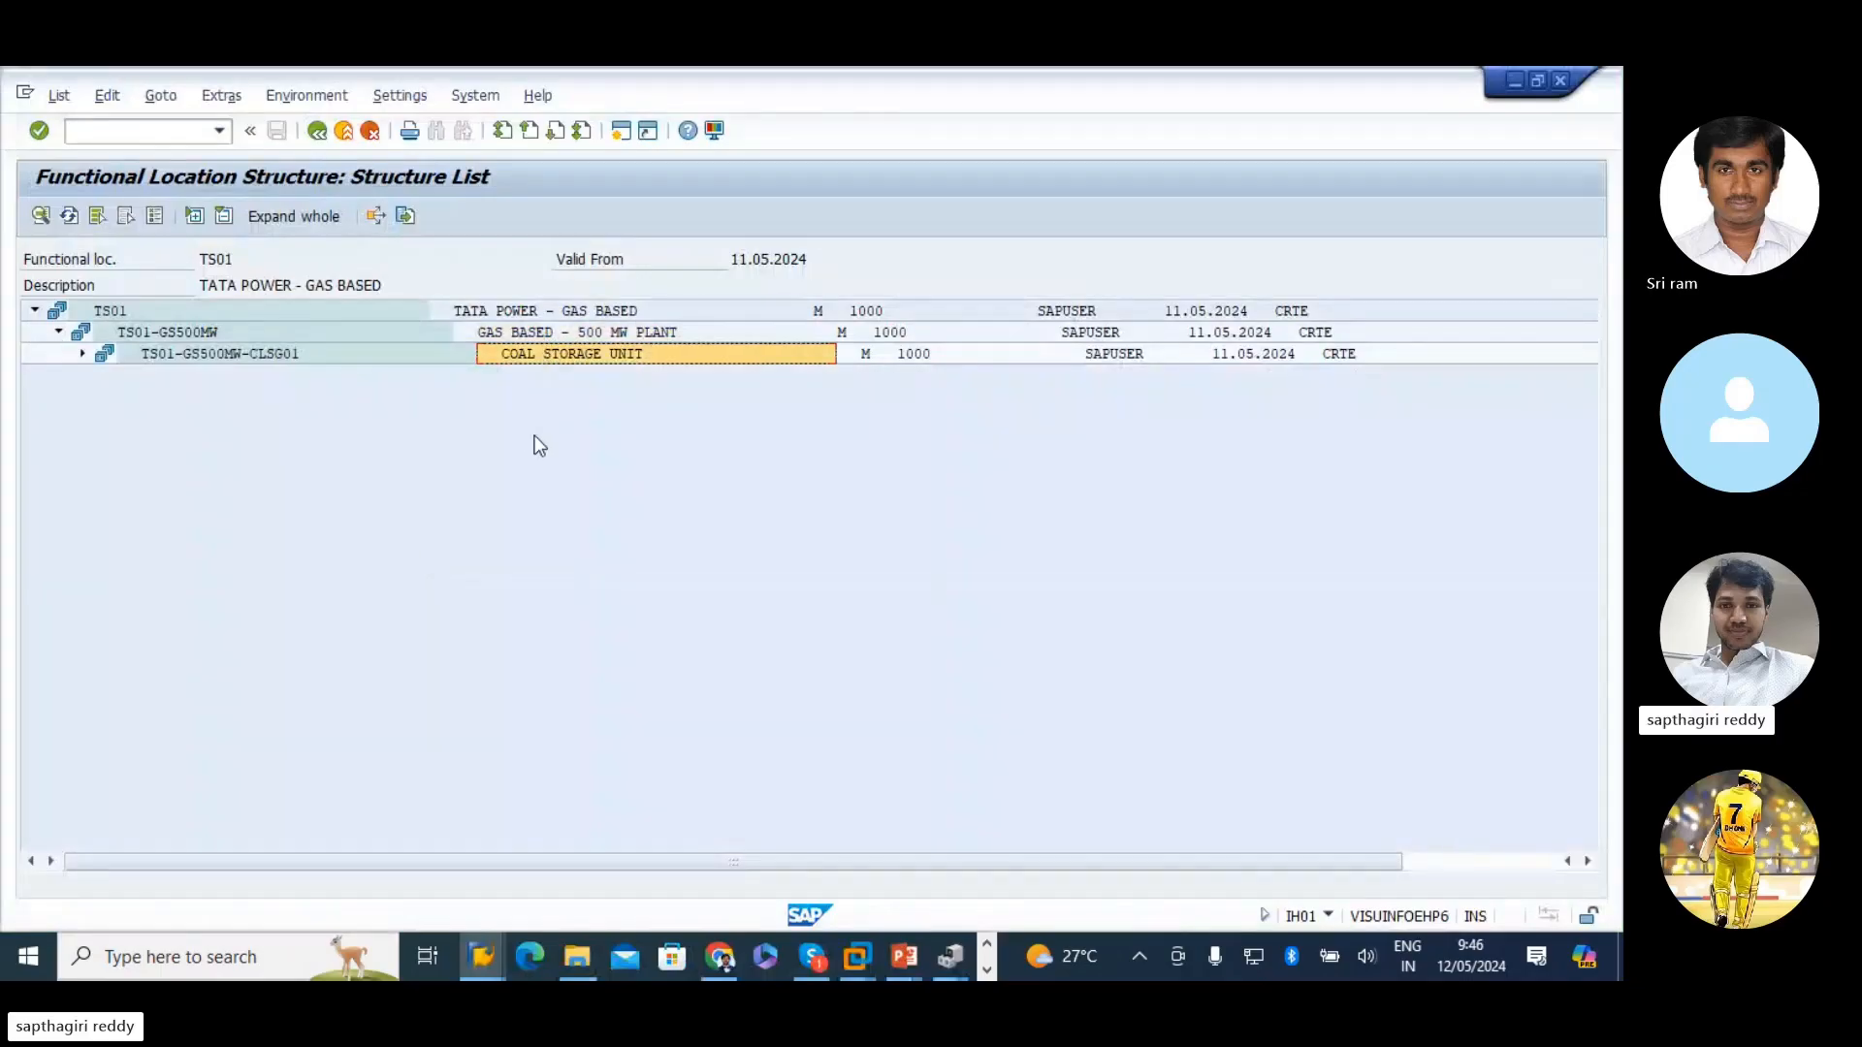
key(alt+Tab)
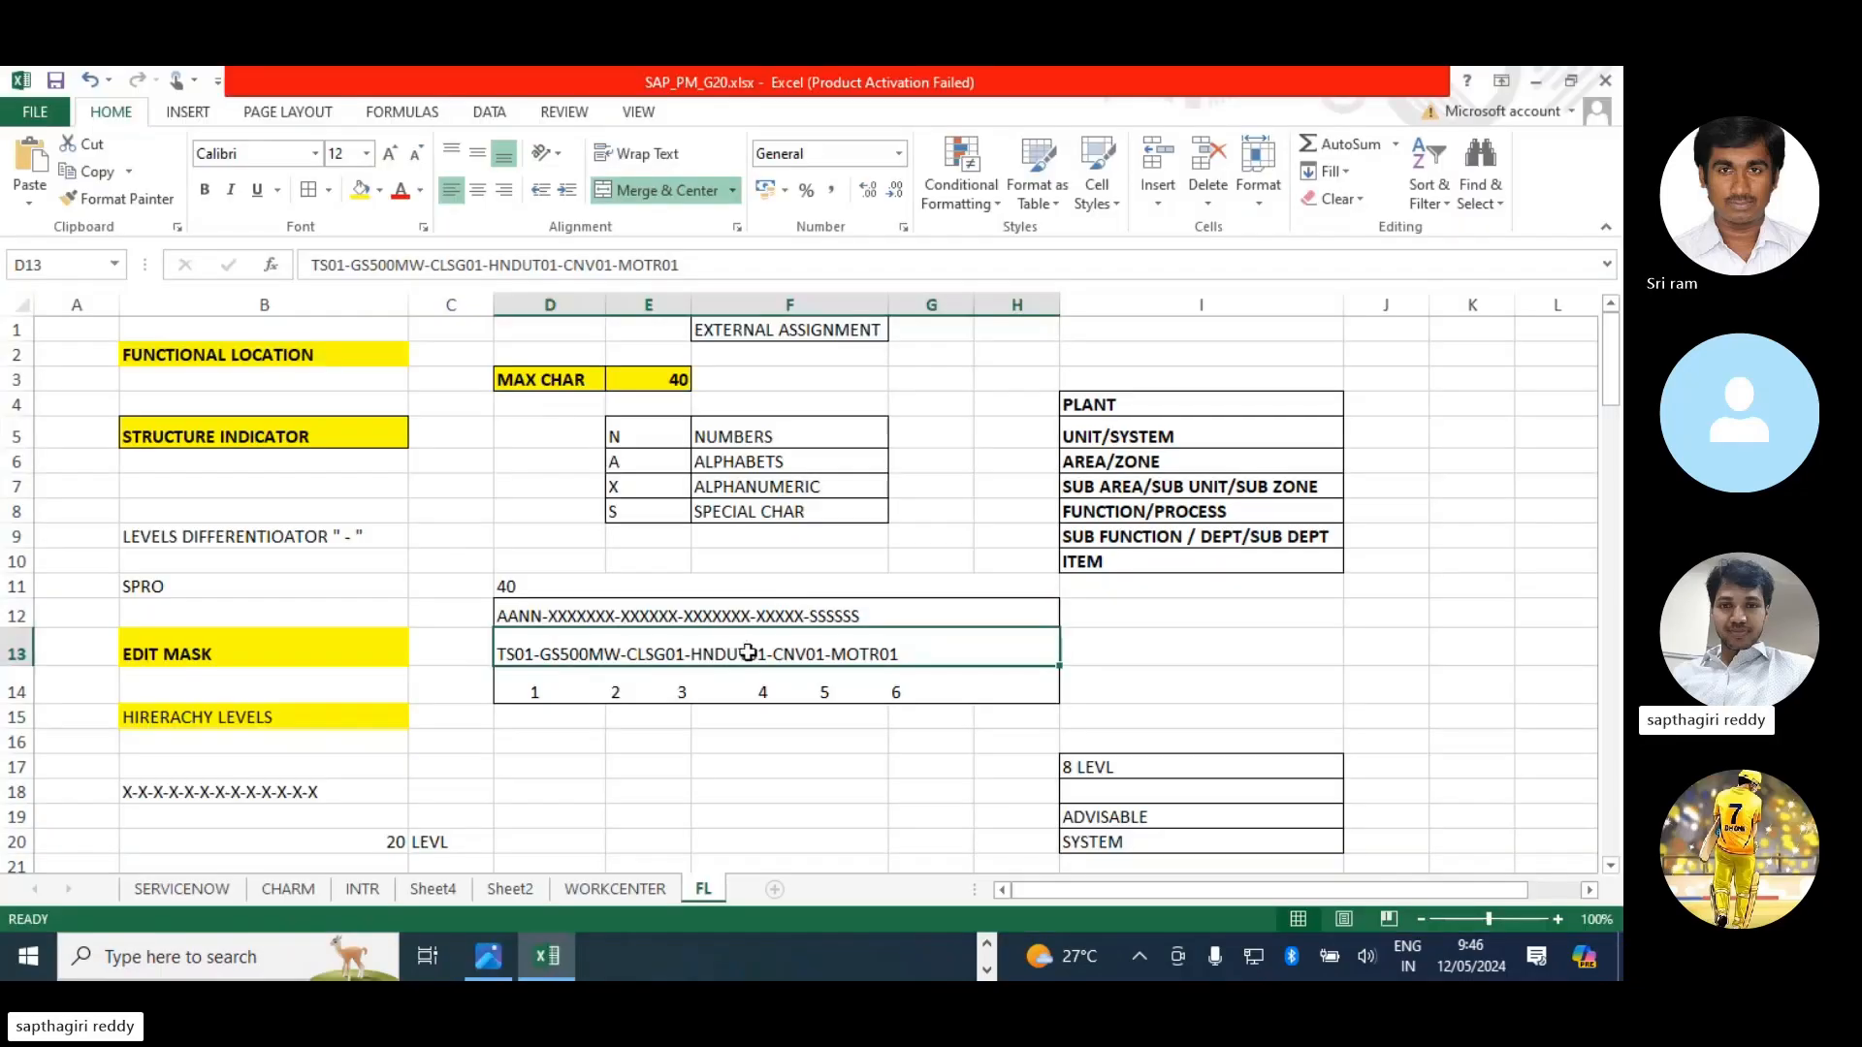
key(alt+Tab)
click(83, 353)
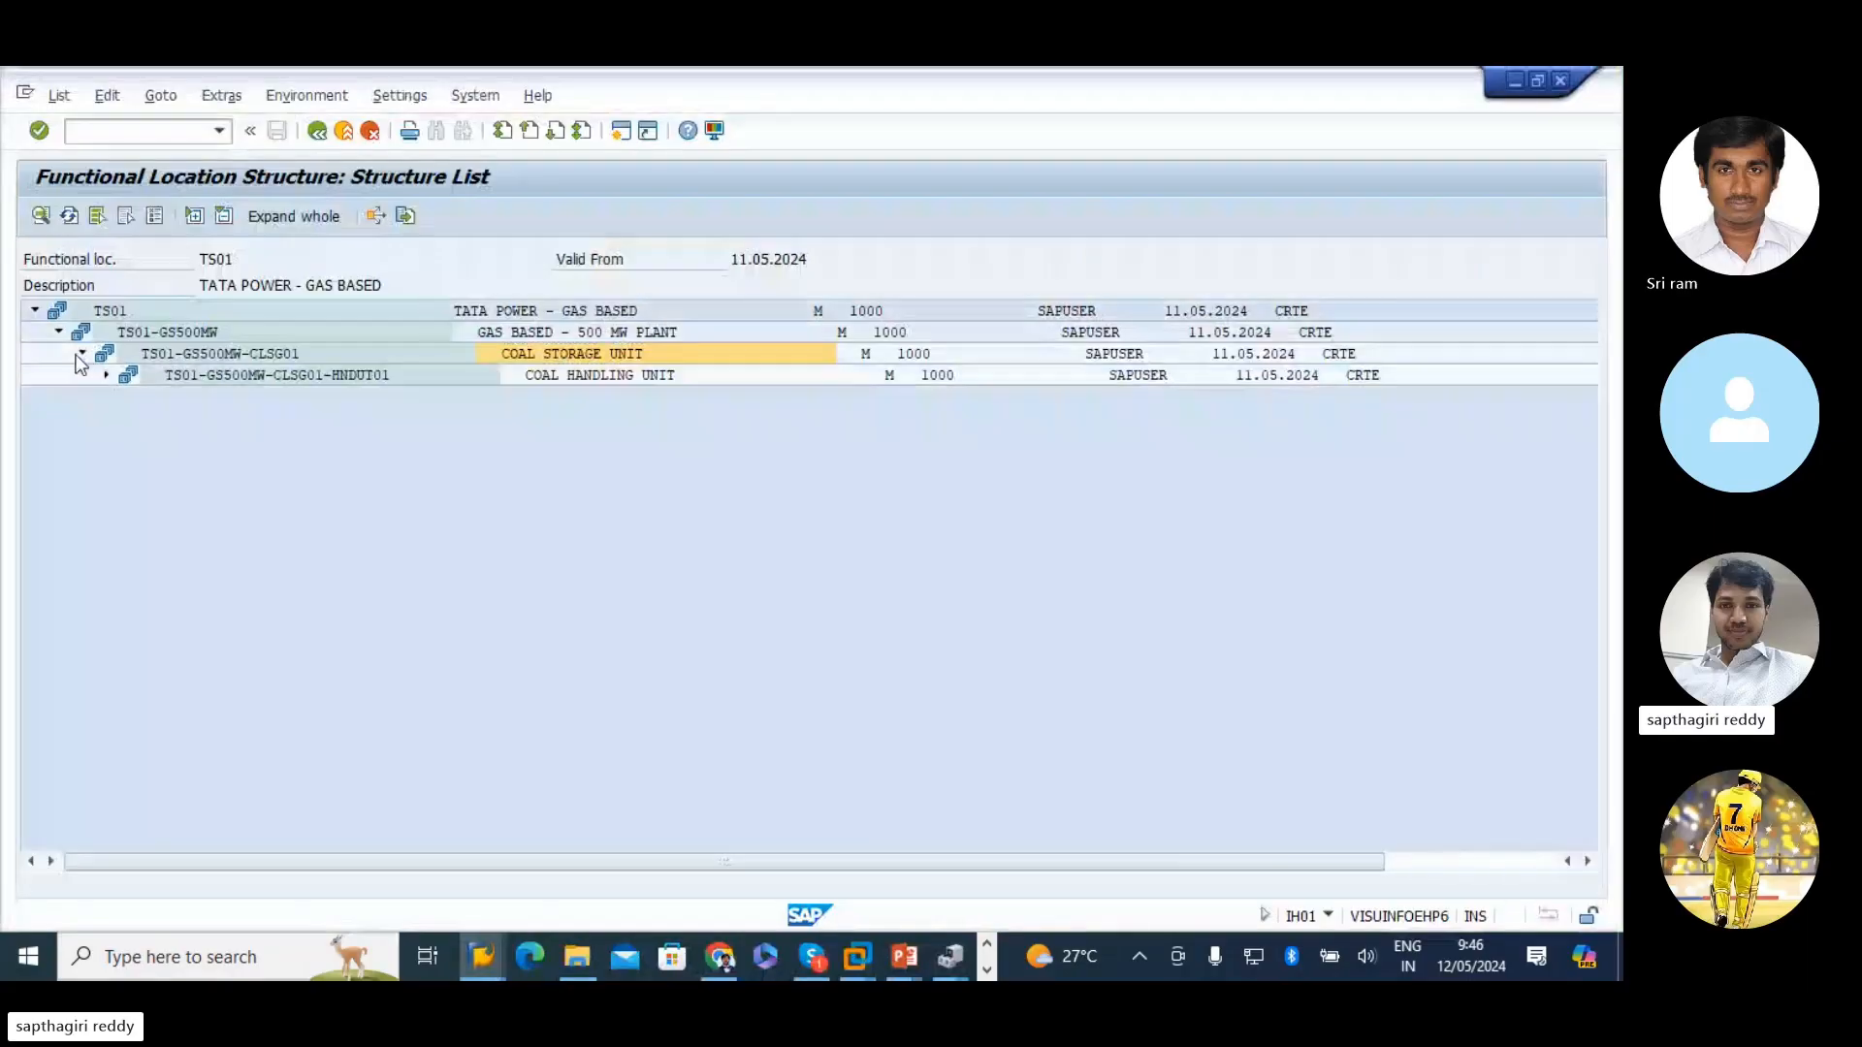
key(Down)
key(alt+Tab)
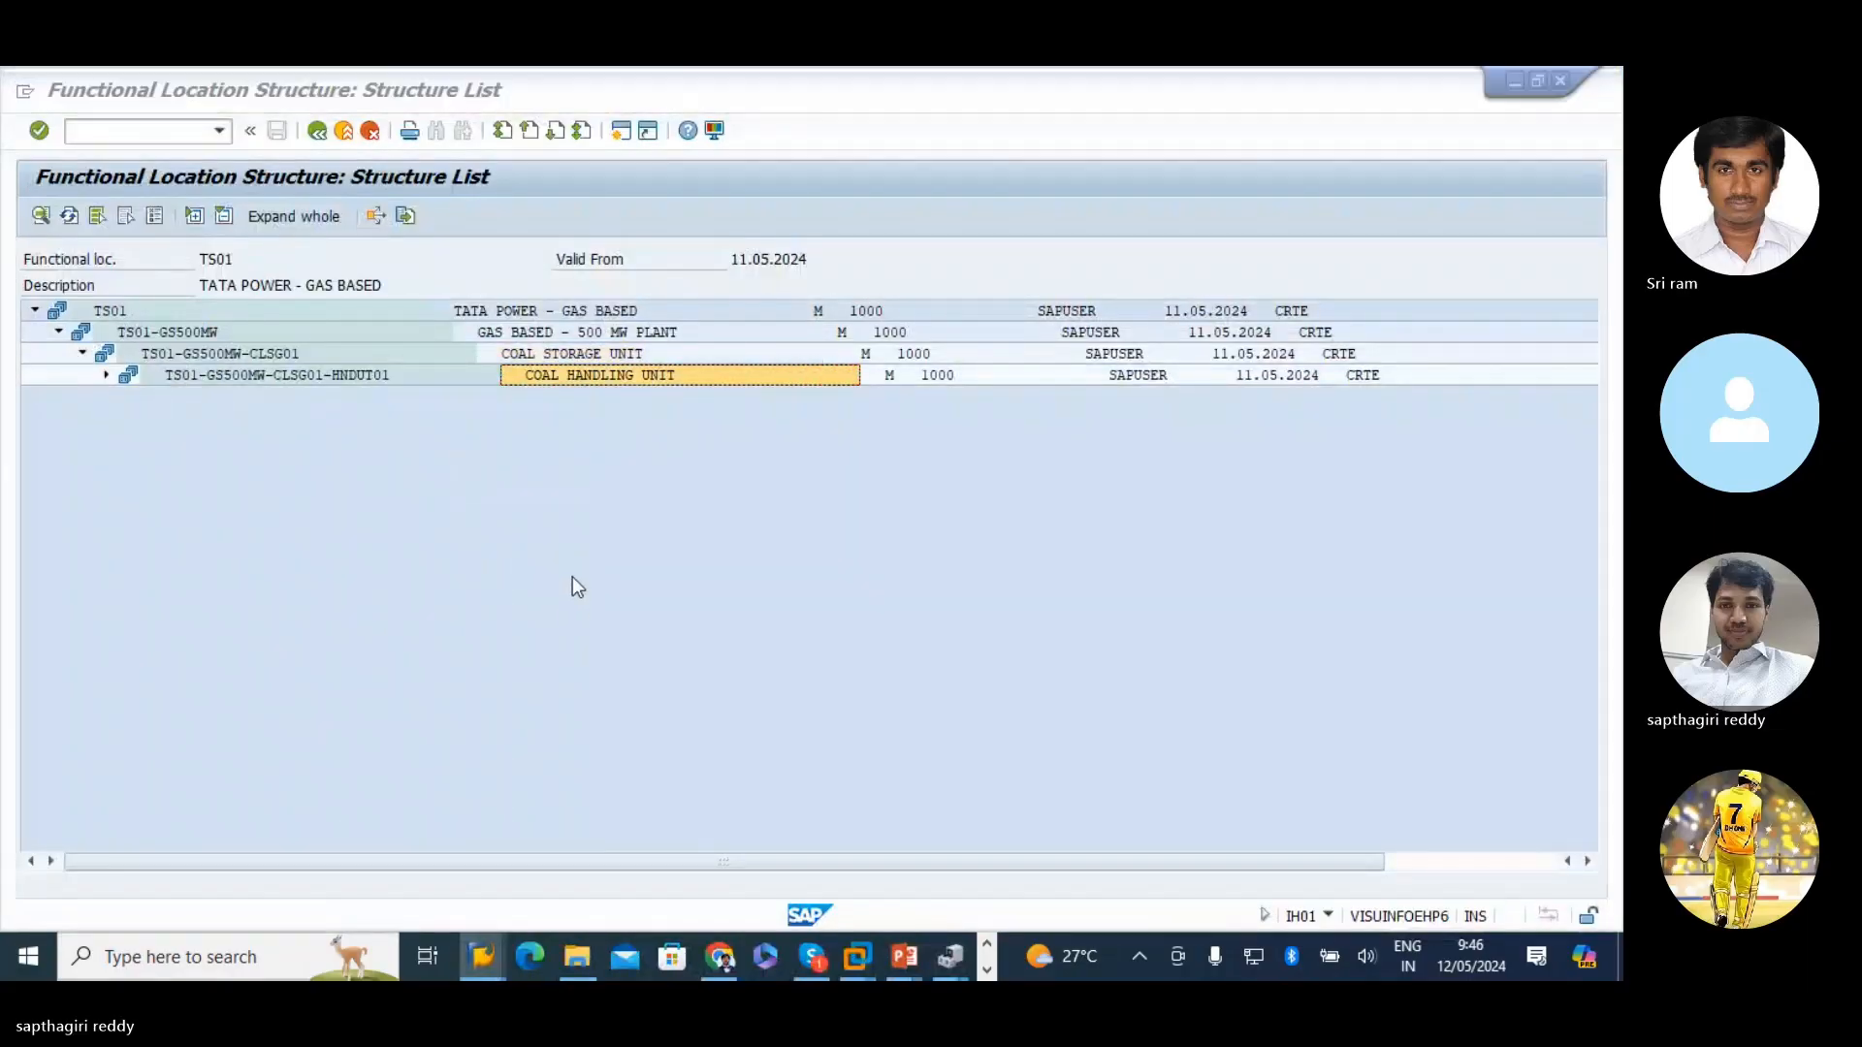
key(alt+Tab)
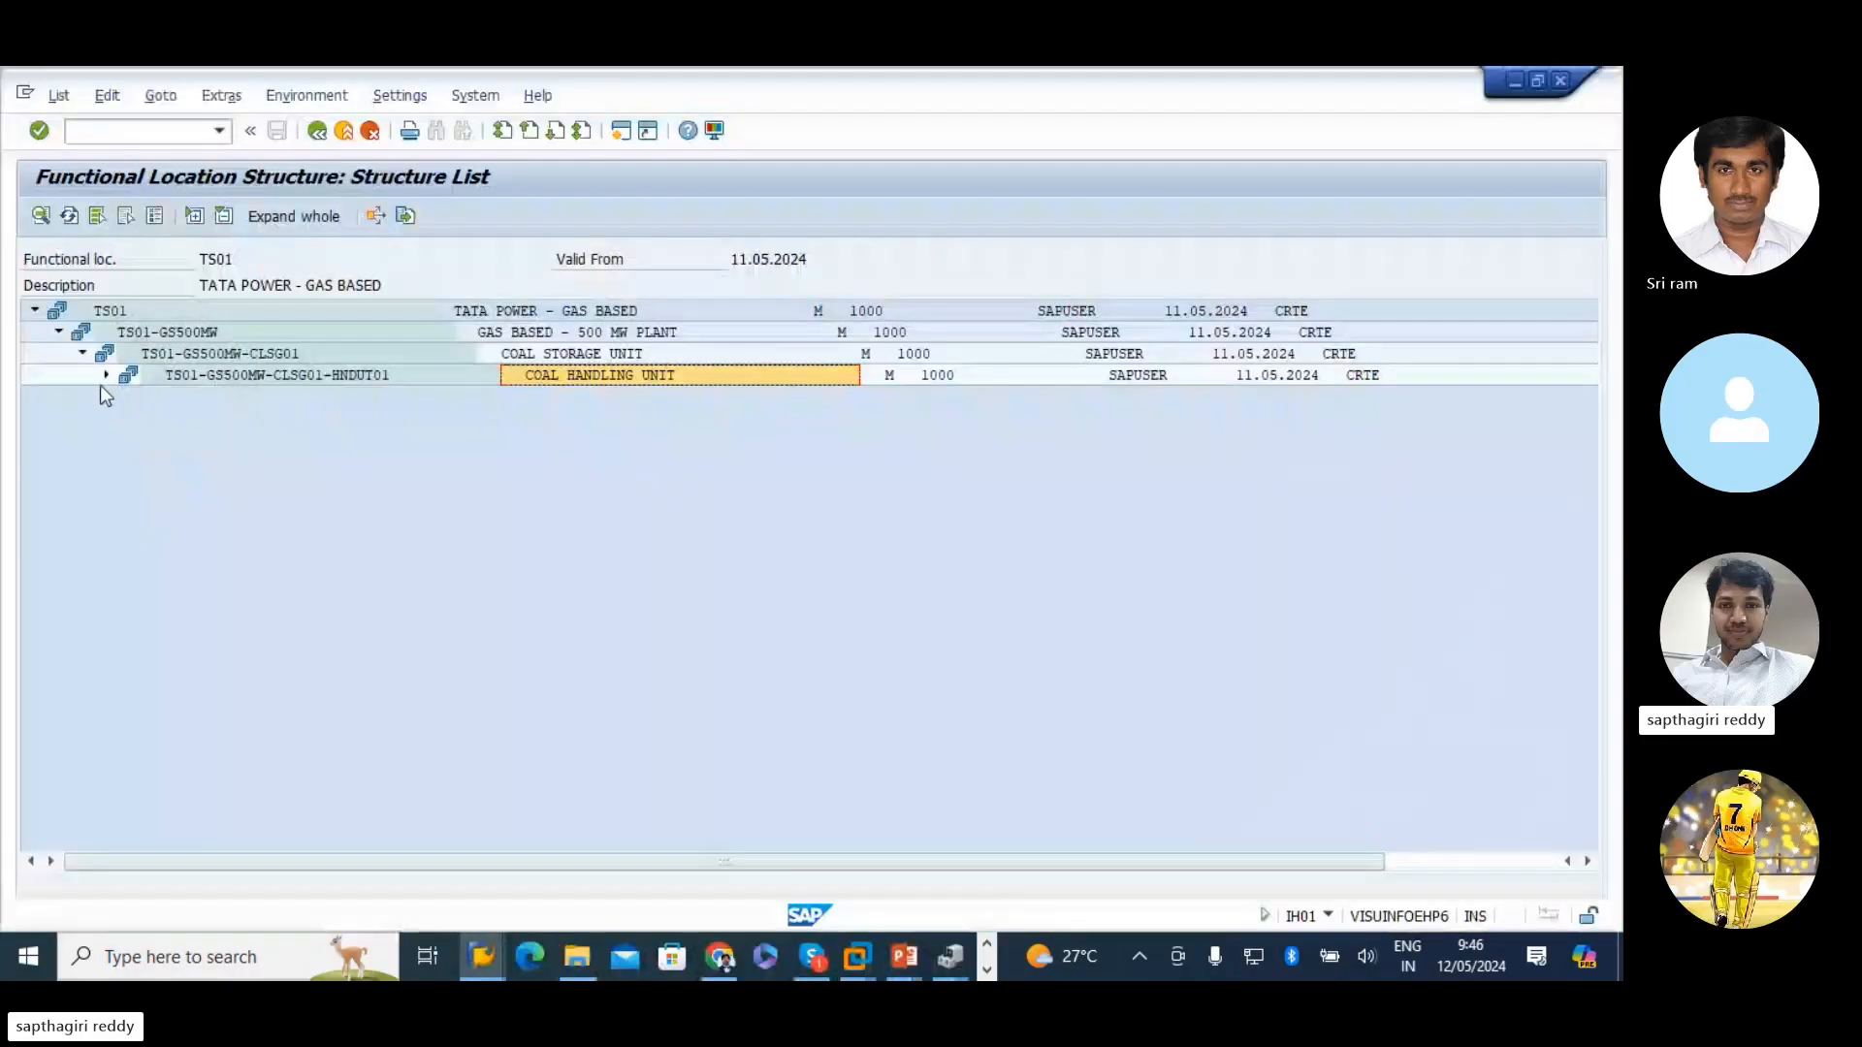
- Expand the COAL HANDLING UNIT and CONVEYOR - 01 to examine the structure down to the conveyor motor
click(104, 376)
key(Down)
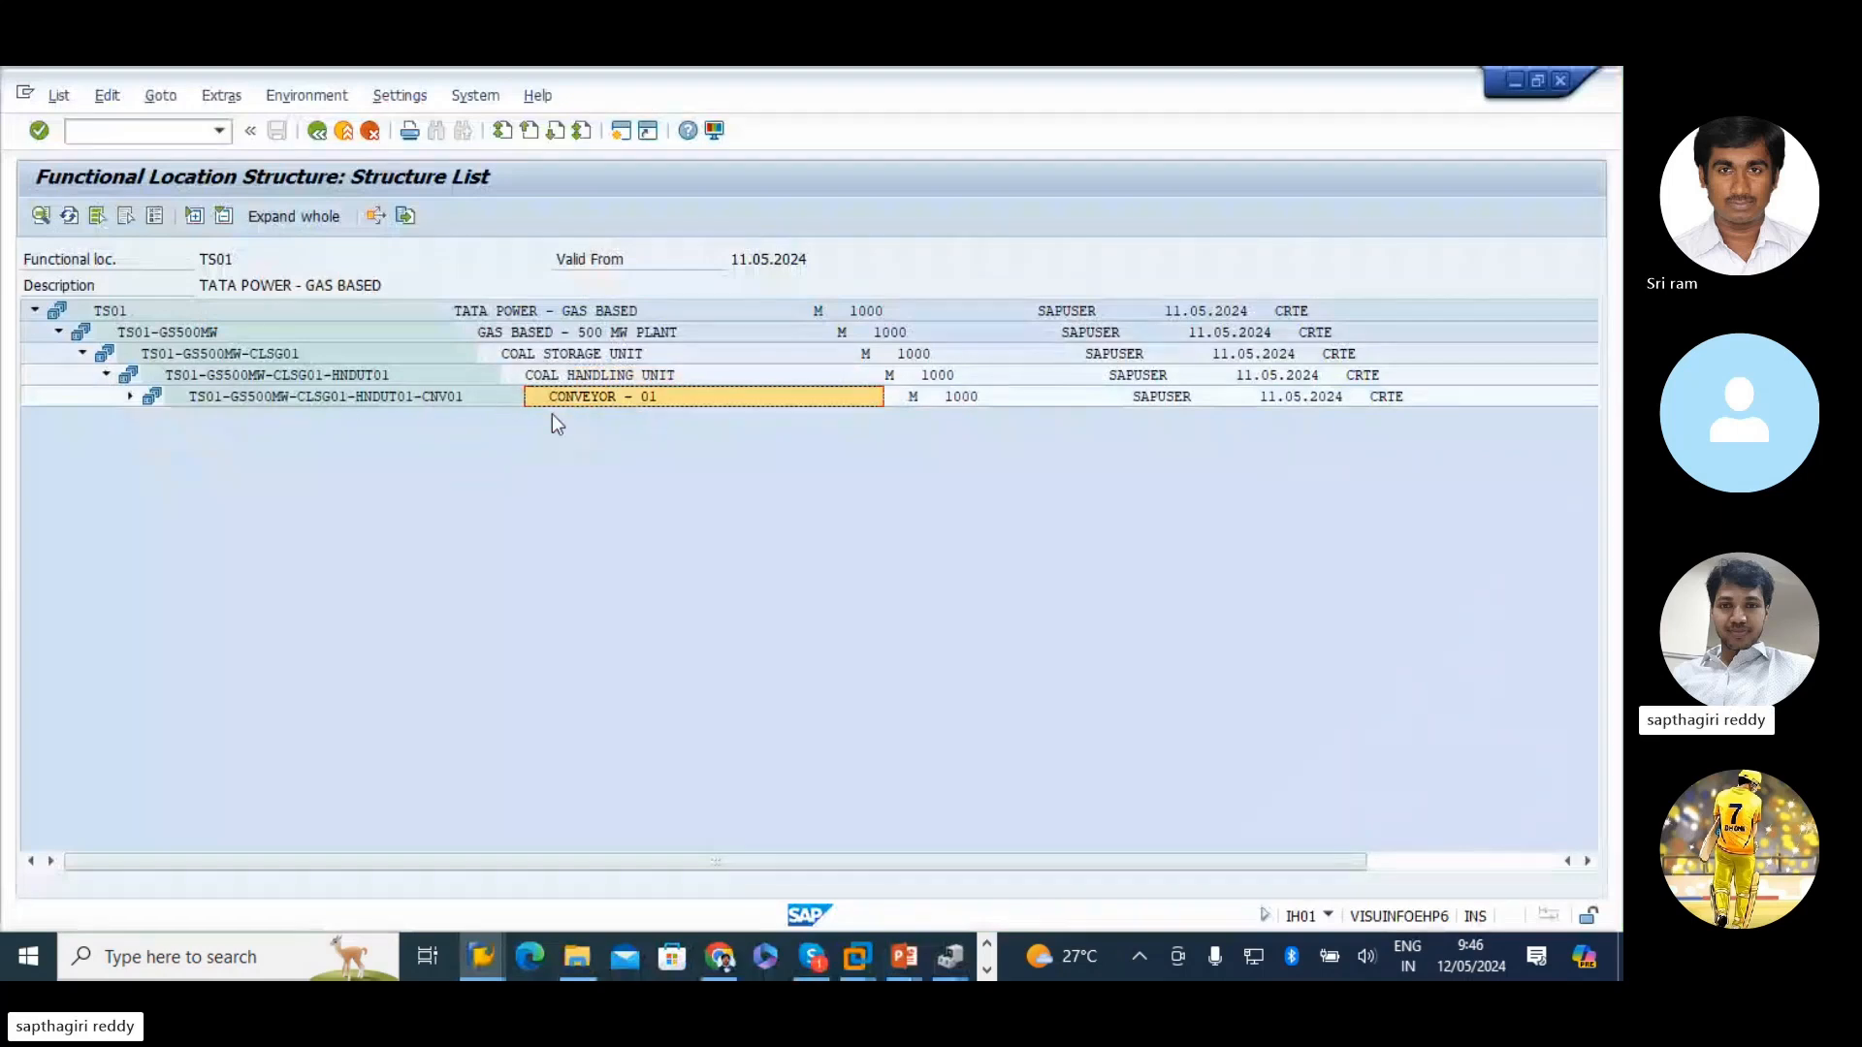
click(130, 397)
click(475, 419)
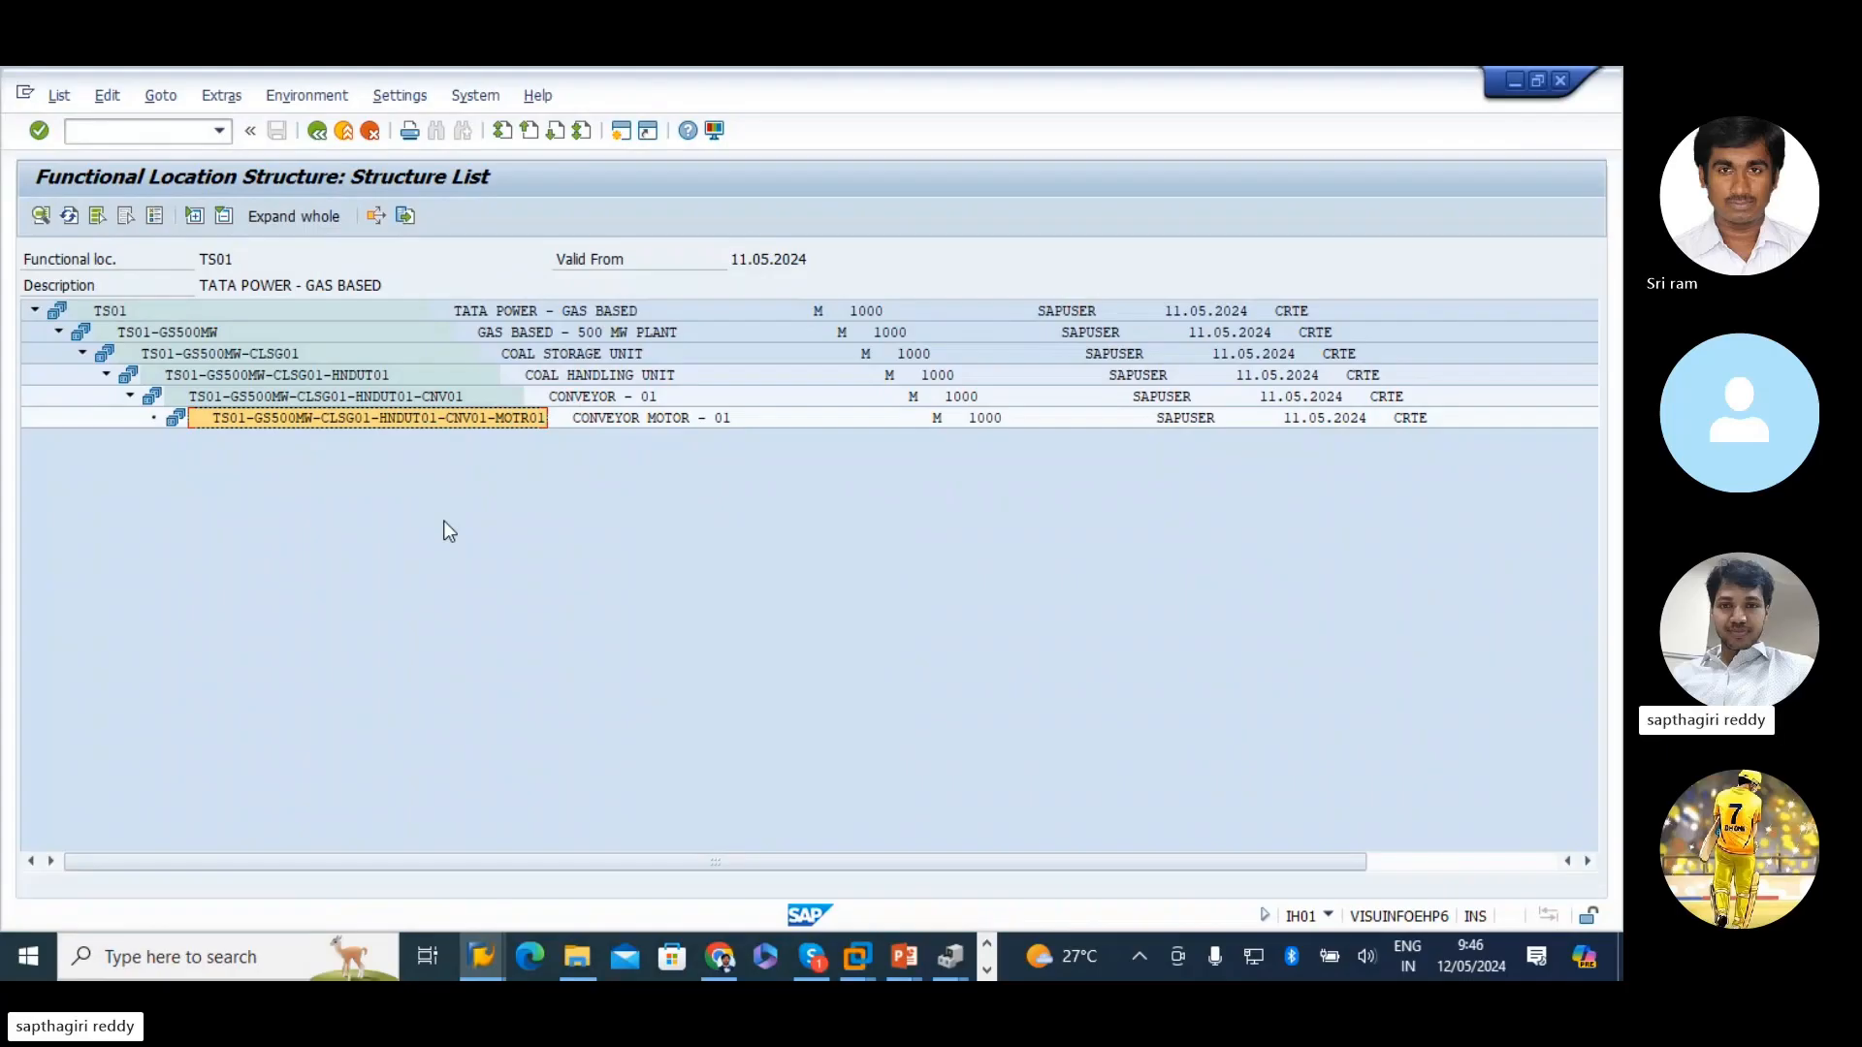
- Compare the coal and ash storage units in Thermal-Power-Plant-Layout.jpg with the levels below TS01-GS500MW in the SAP structure list
click(988, 966)
click(484, 953)
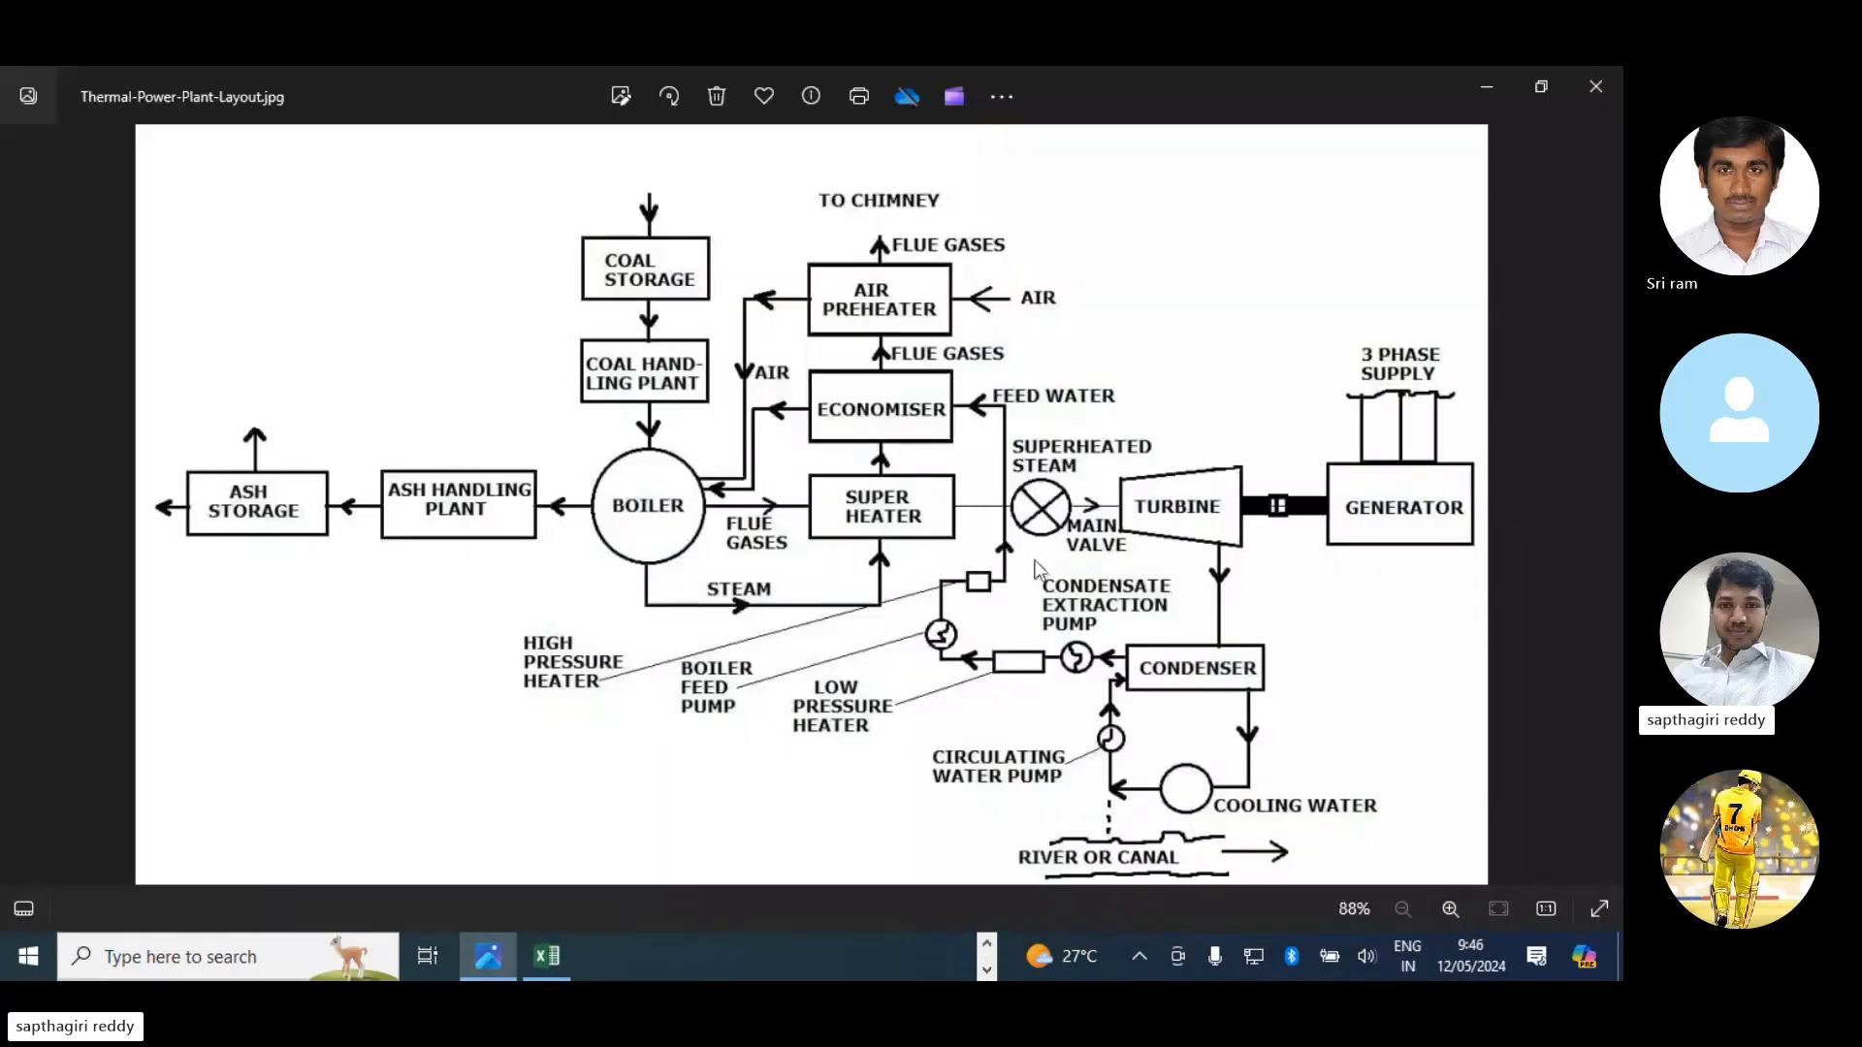
key(alt+Tab)
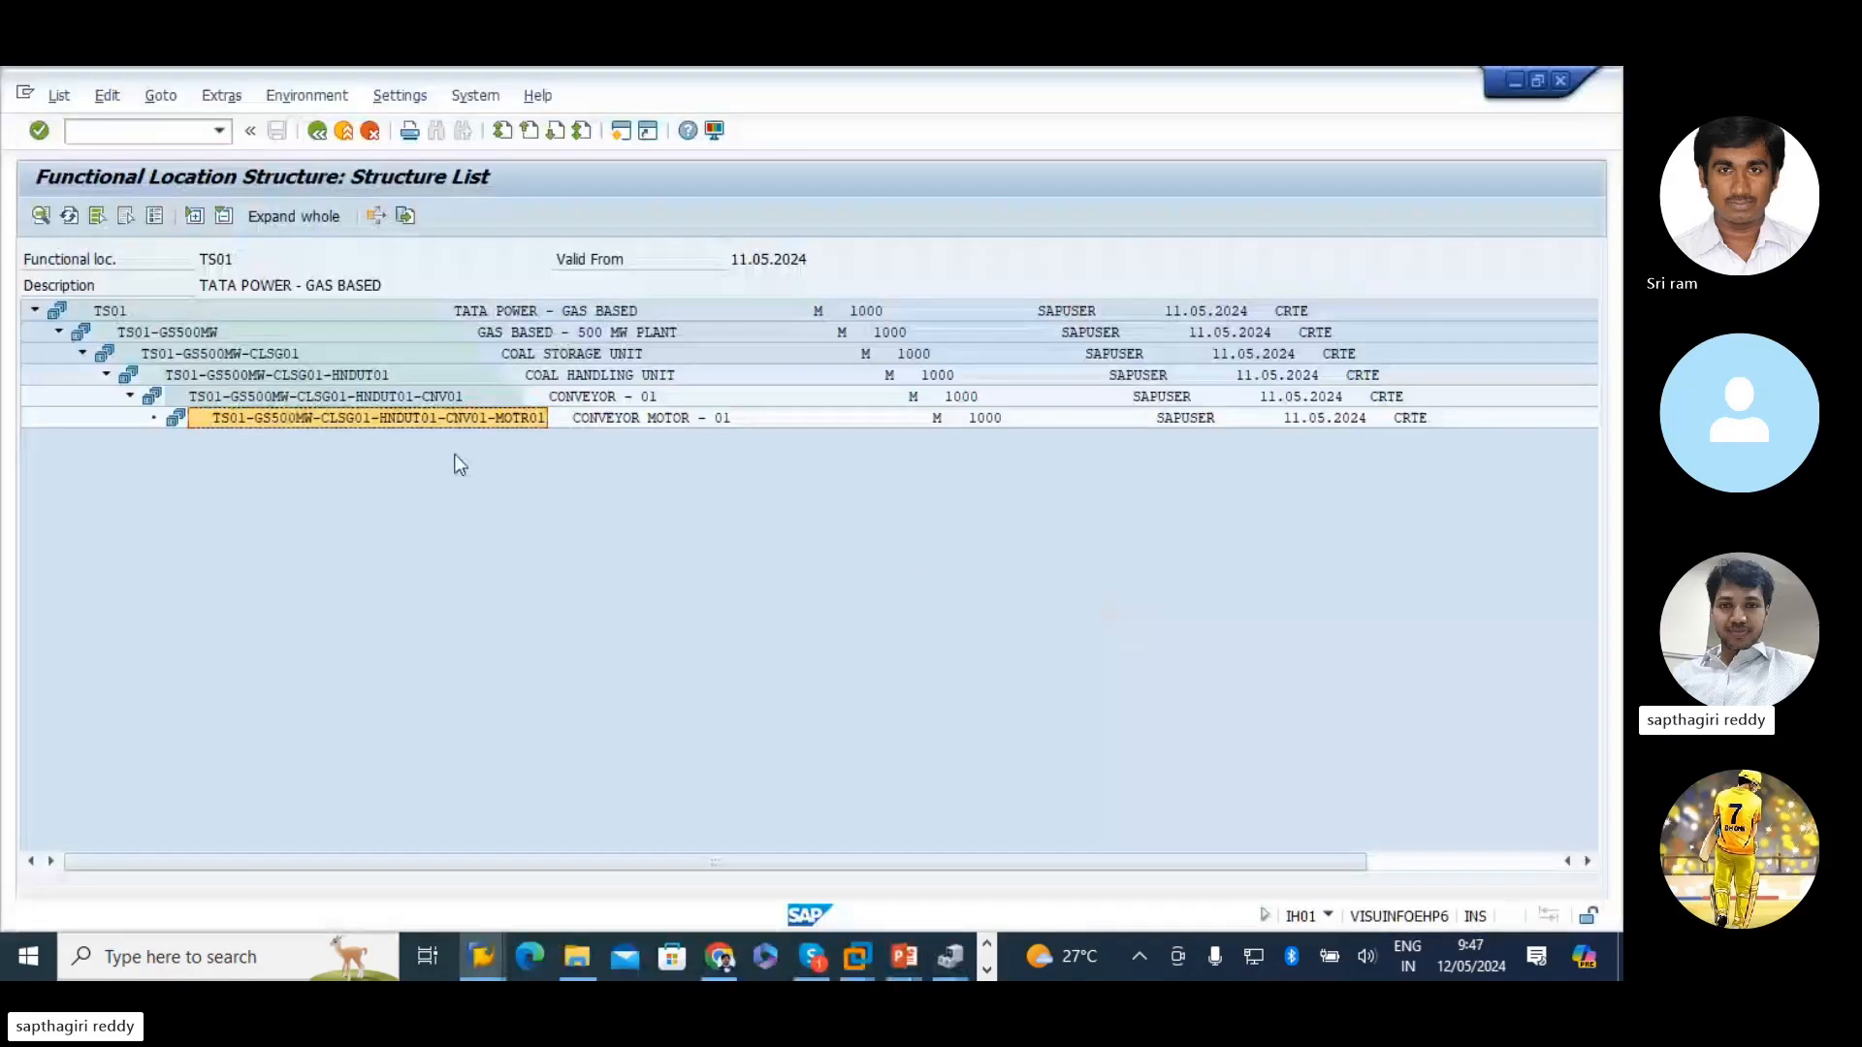
key(alt+Tab)
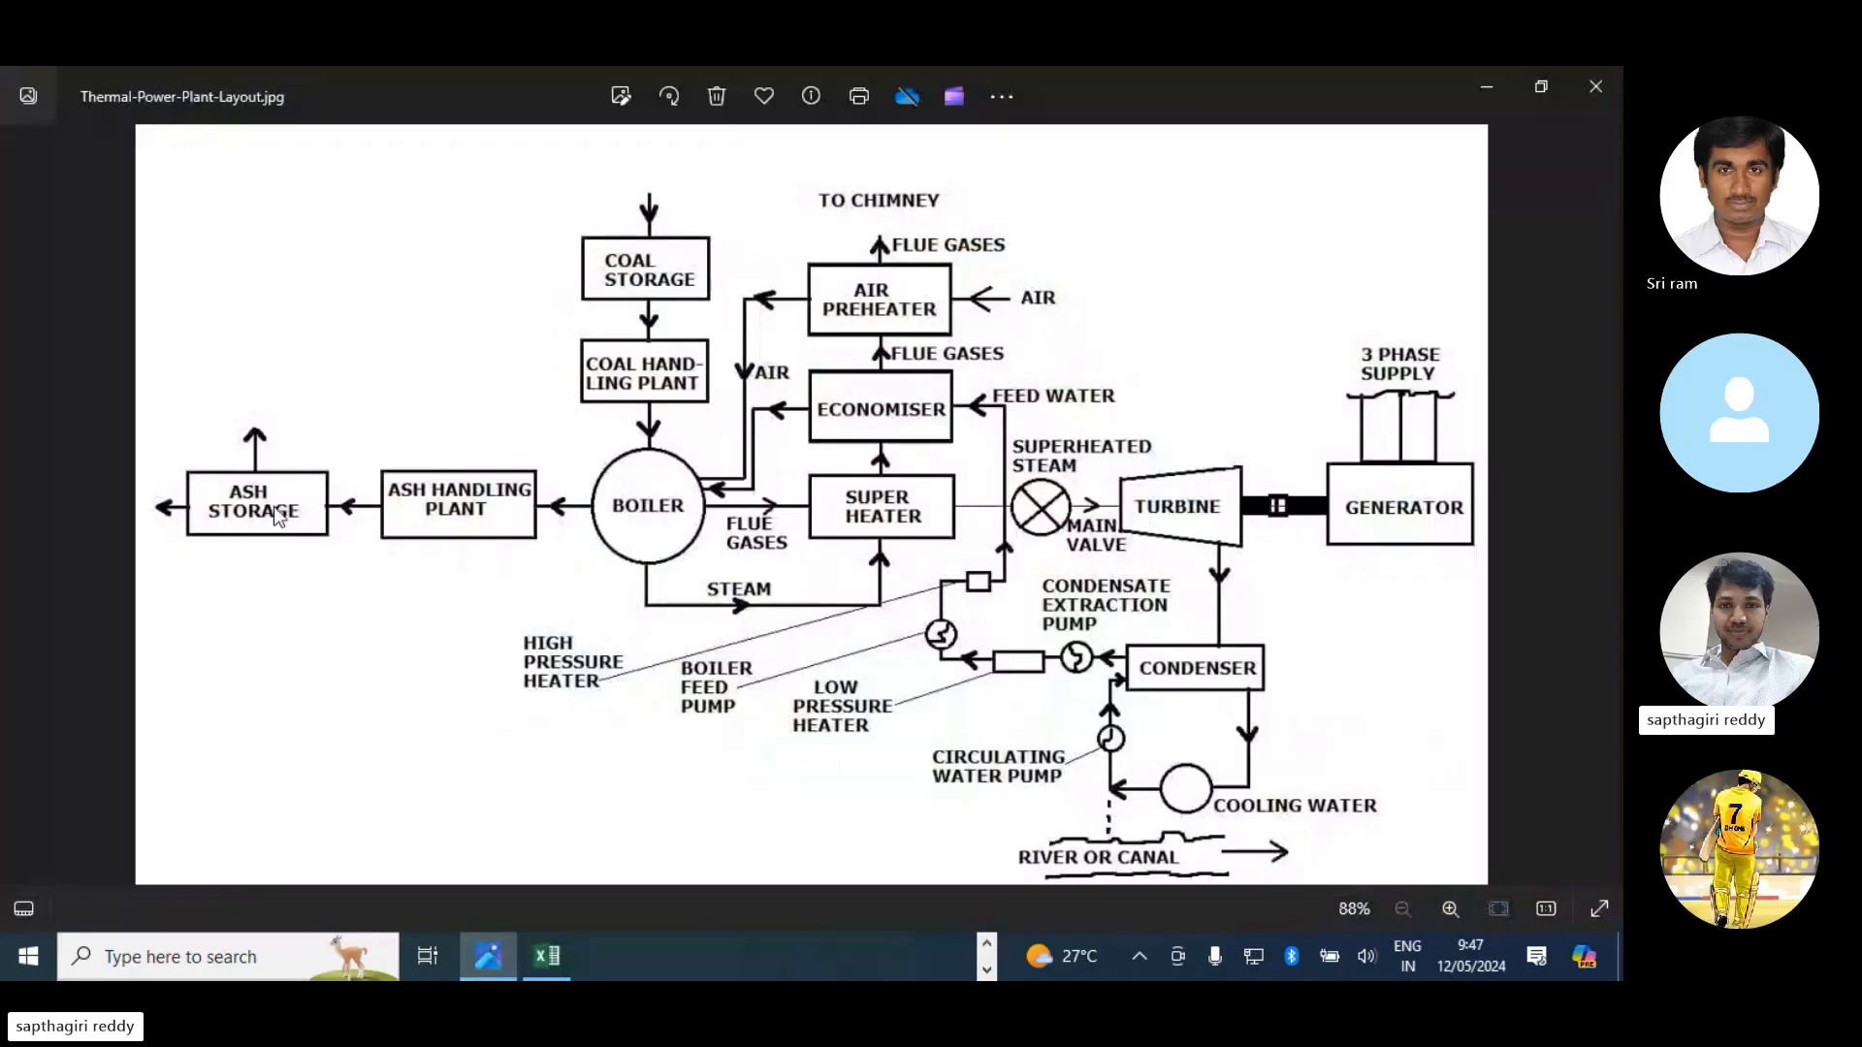
key(alt+Tab)
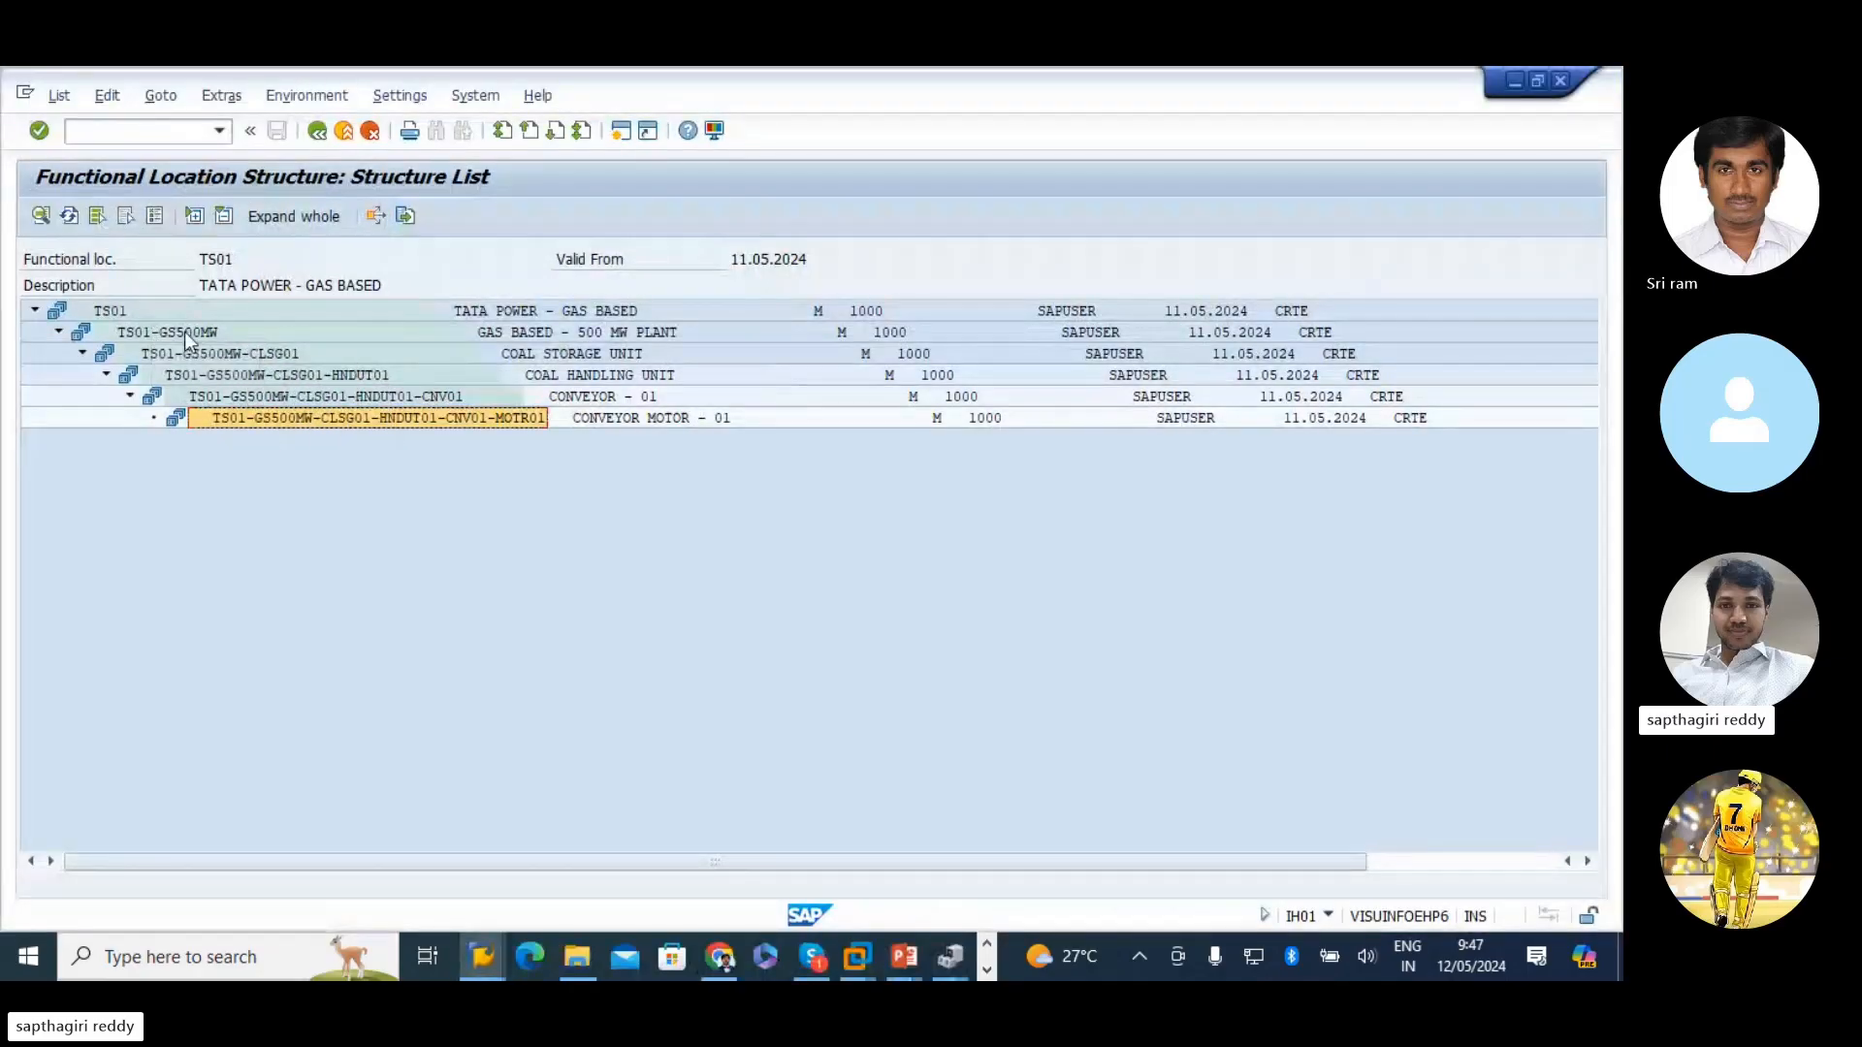
click(155, 333)
click(581, 356)
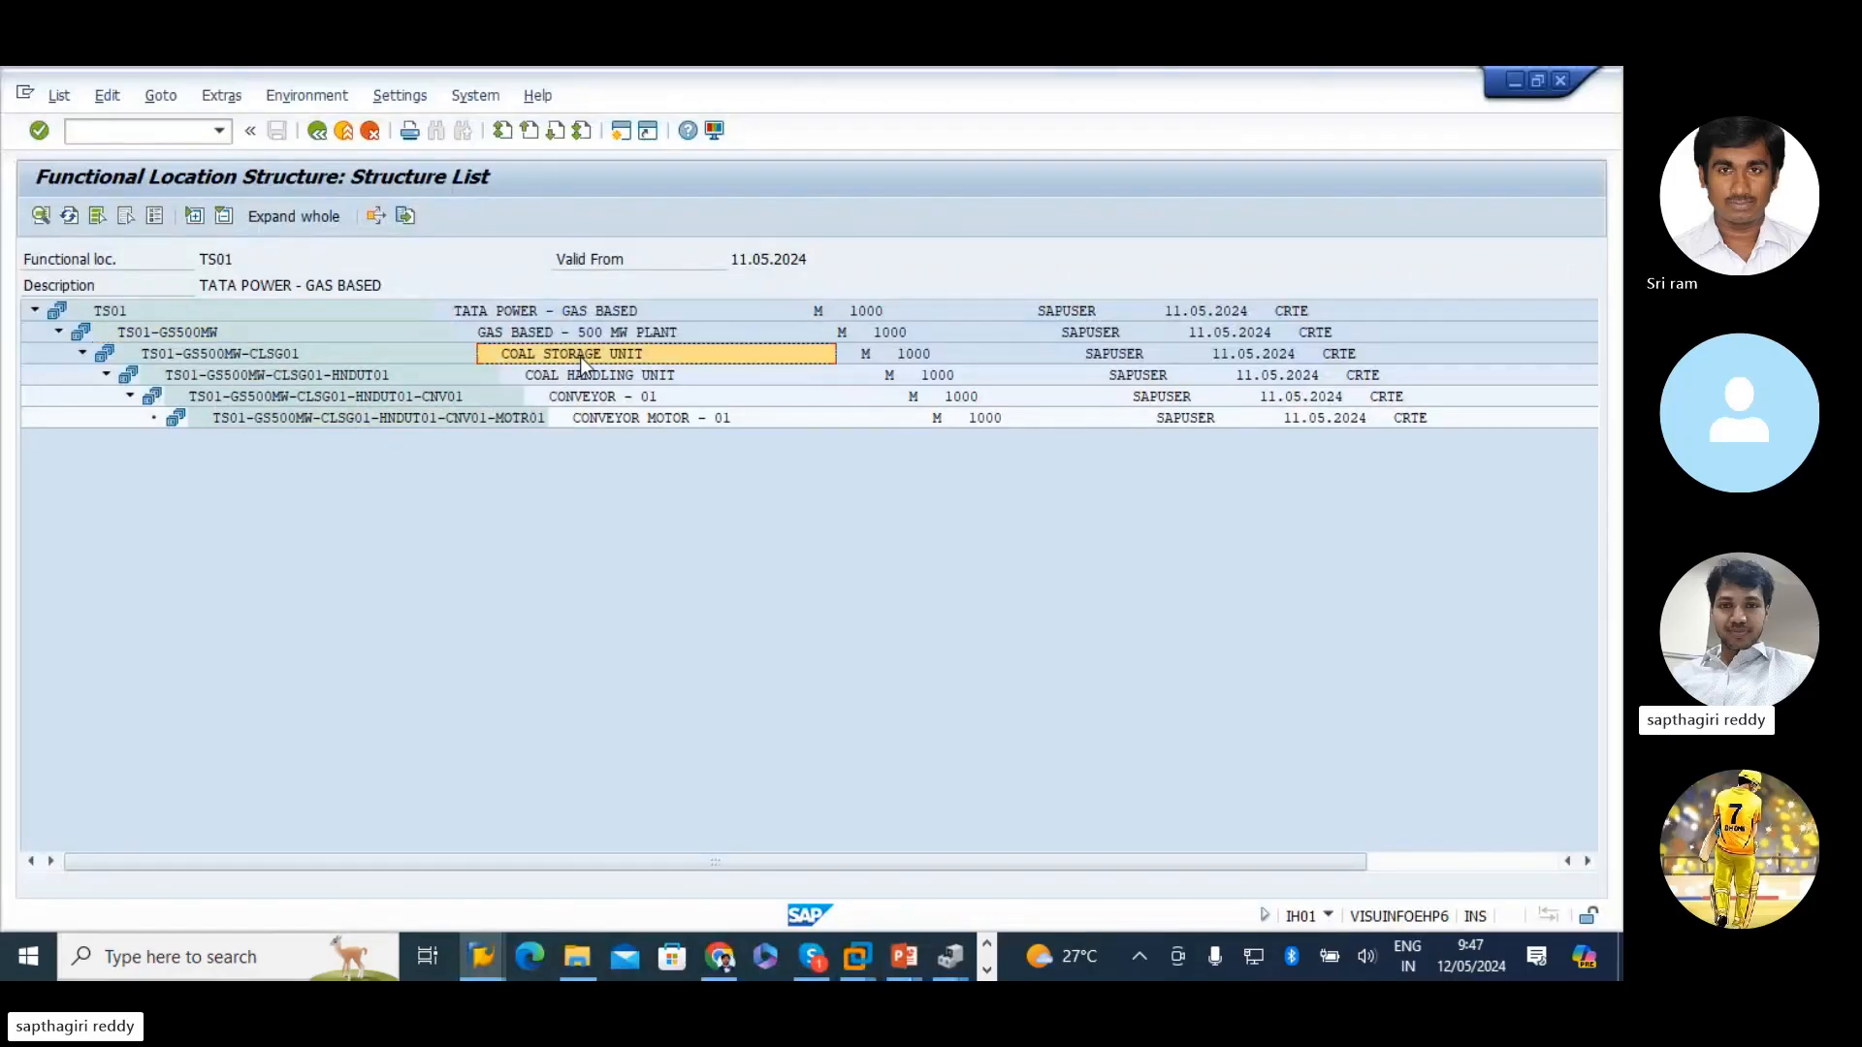
click(156, 341)
- In the SAP session for creating functional locations, enter TS01-GS500MW-ASHS01 as the new functional location and proceed to its master data
key(alt+Tab)
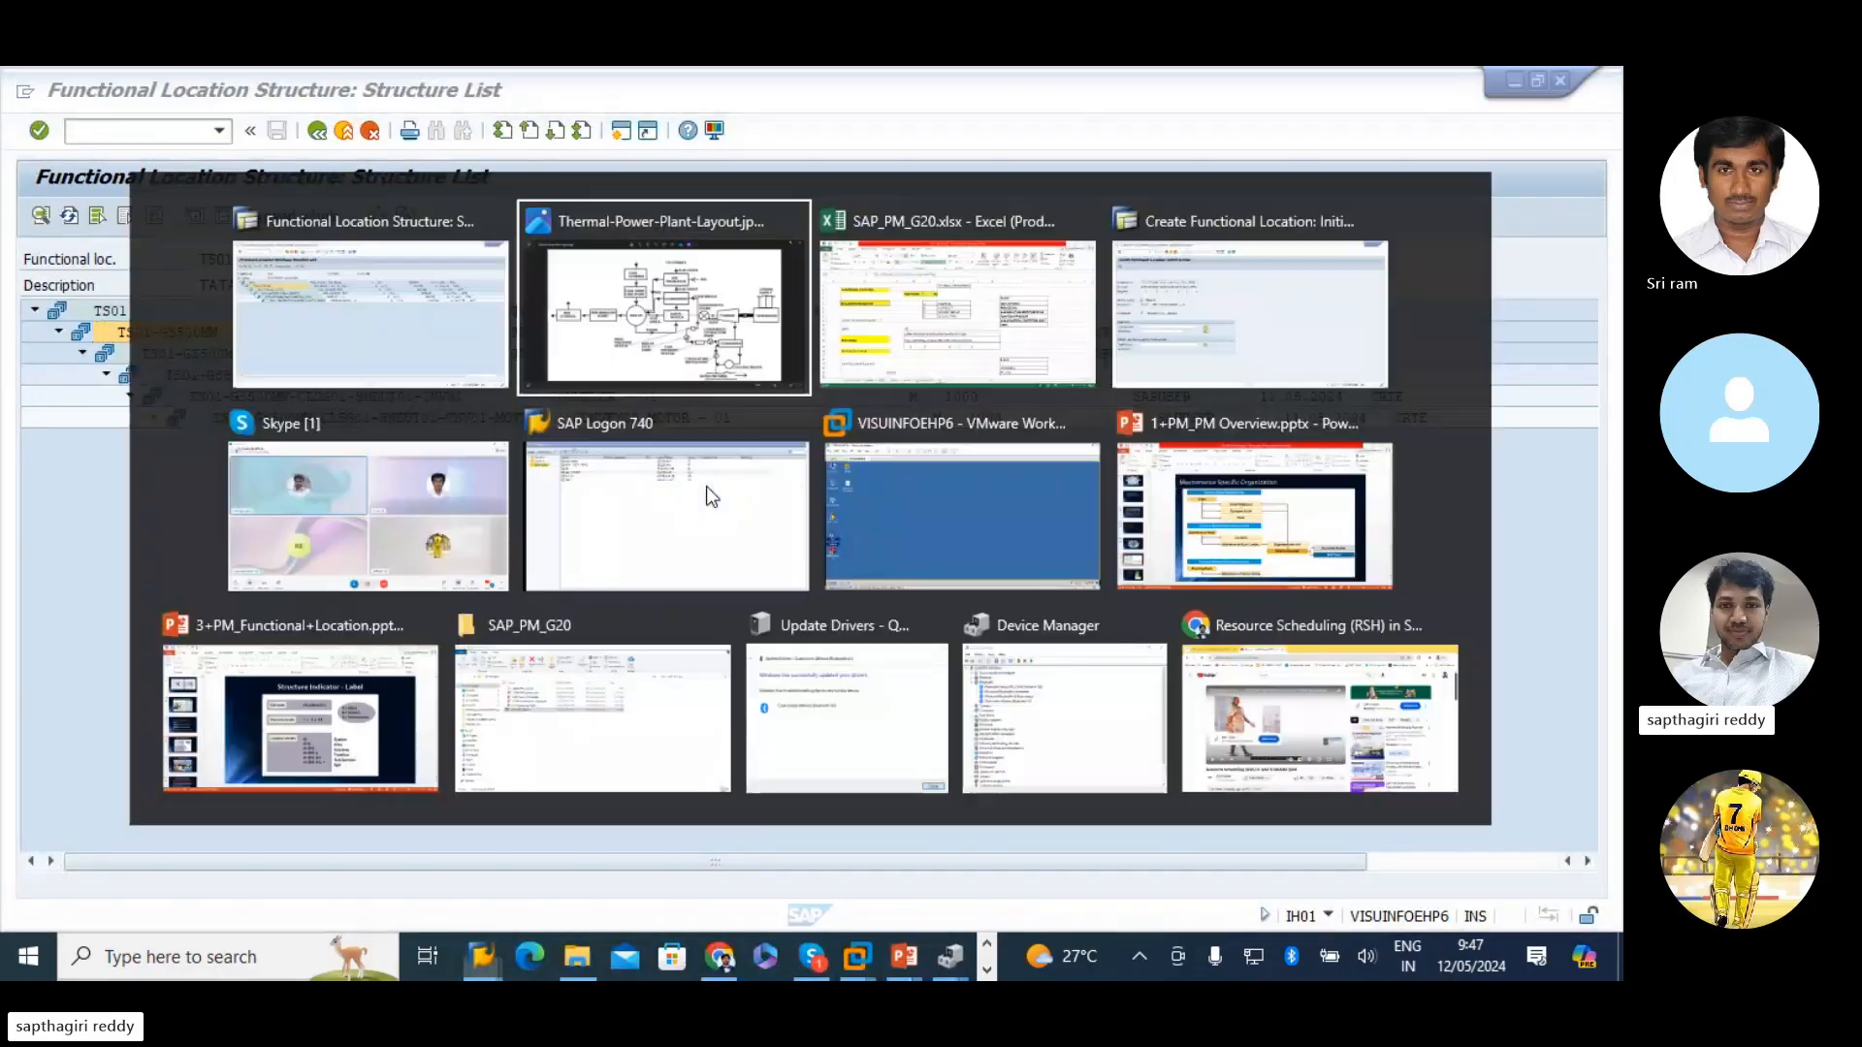
key(alt+Tab)
key(alt+Tab)
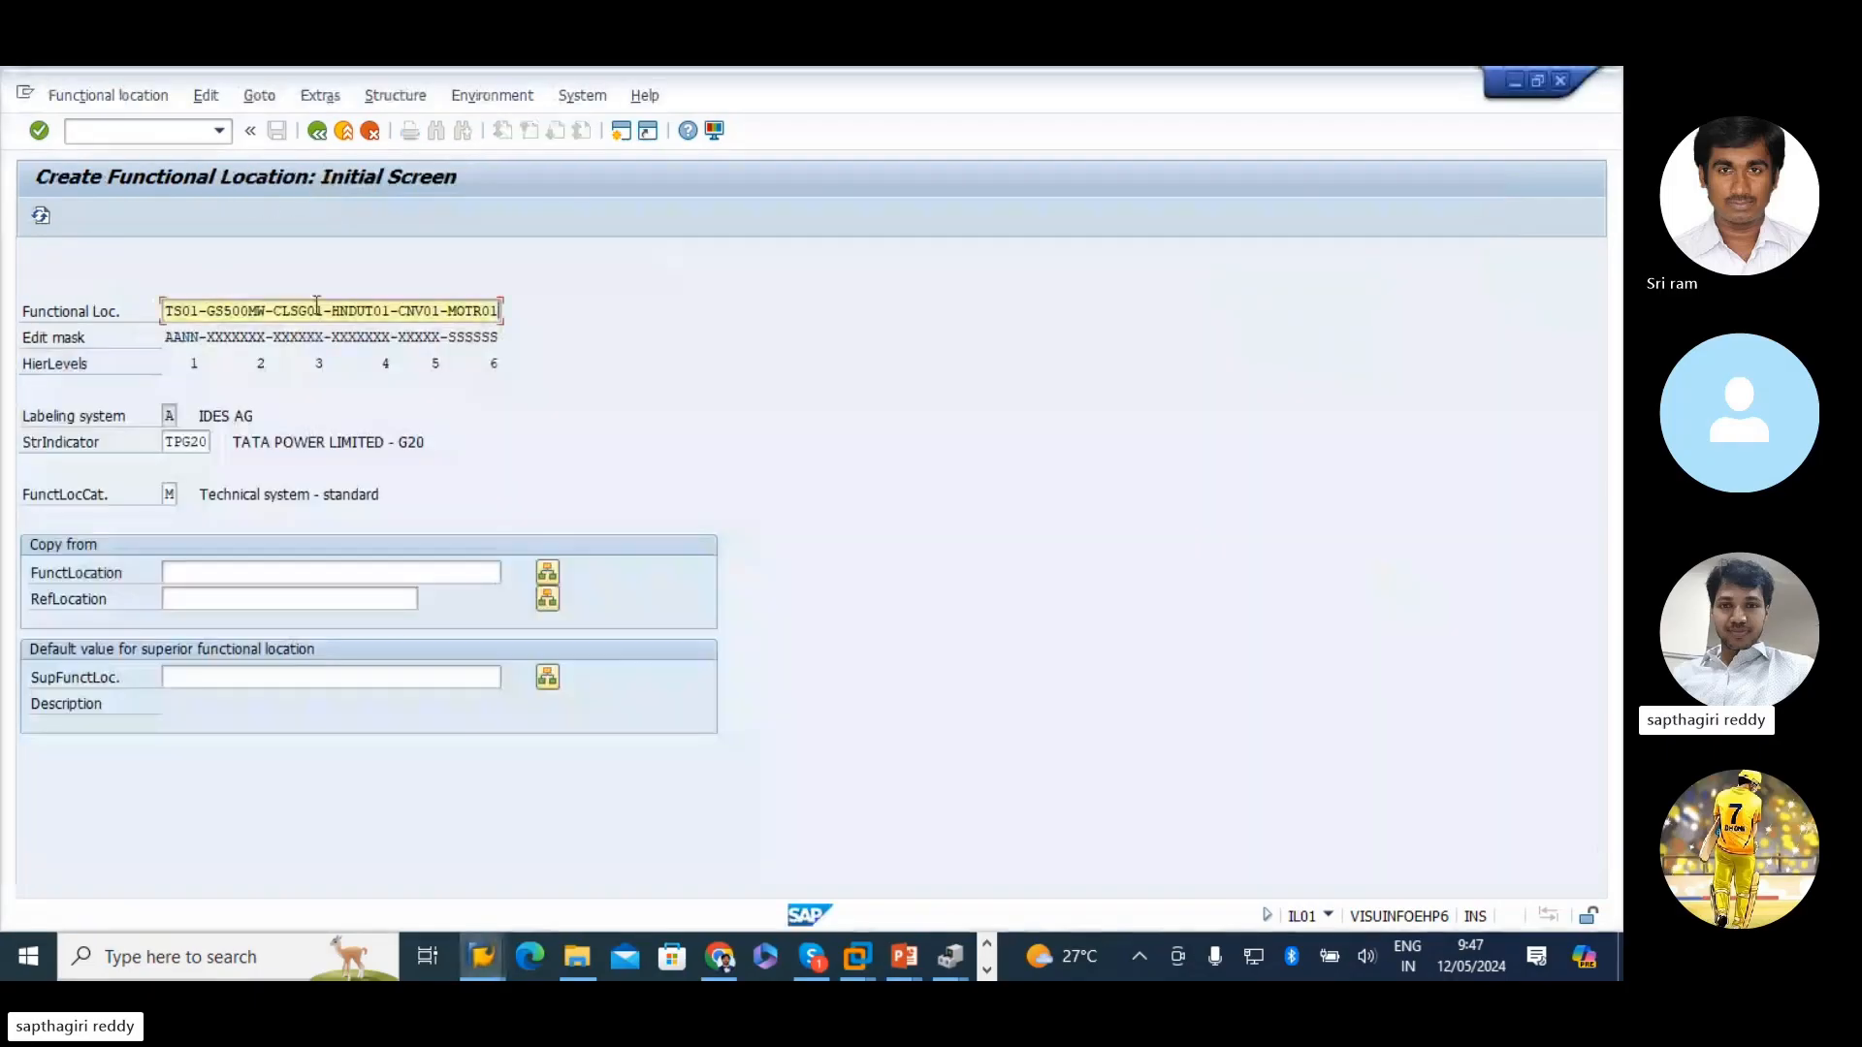
drag(166, 311, 877, 338)
text(TS01-GS500MW)
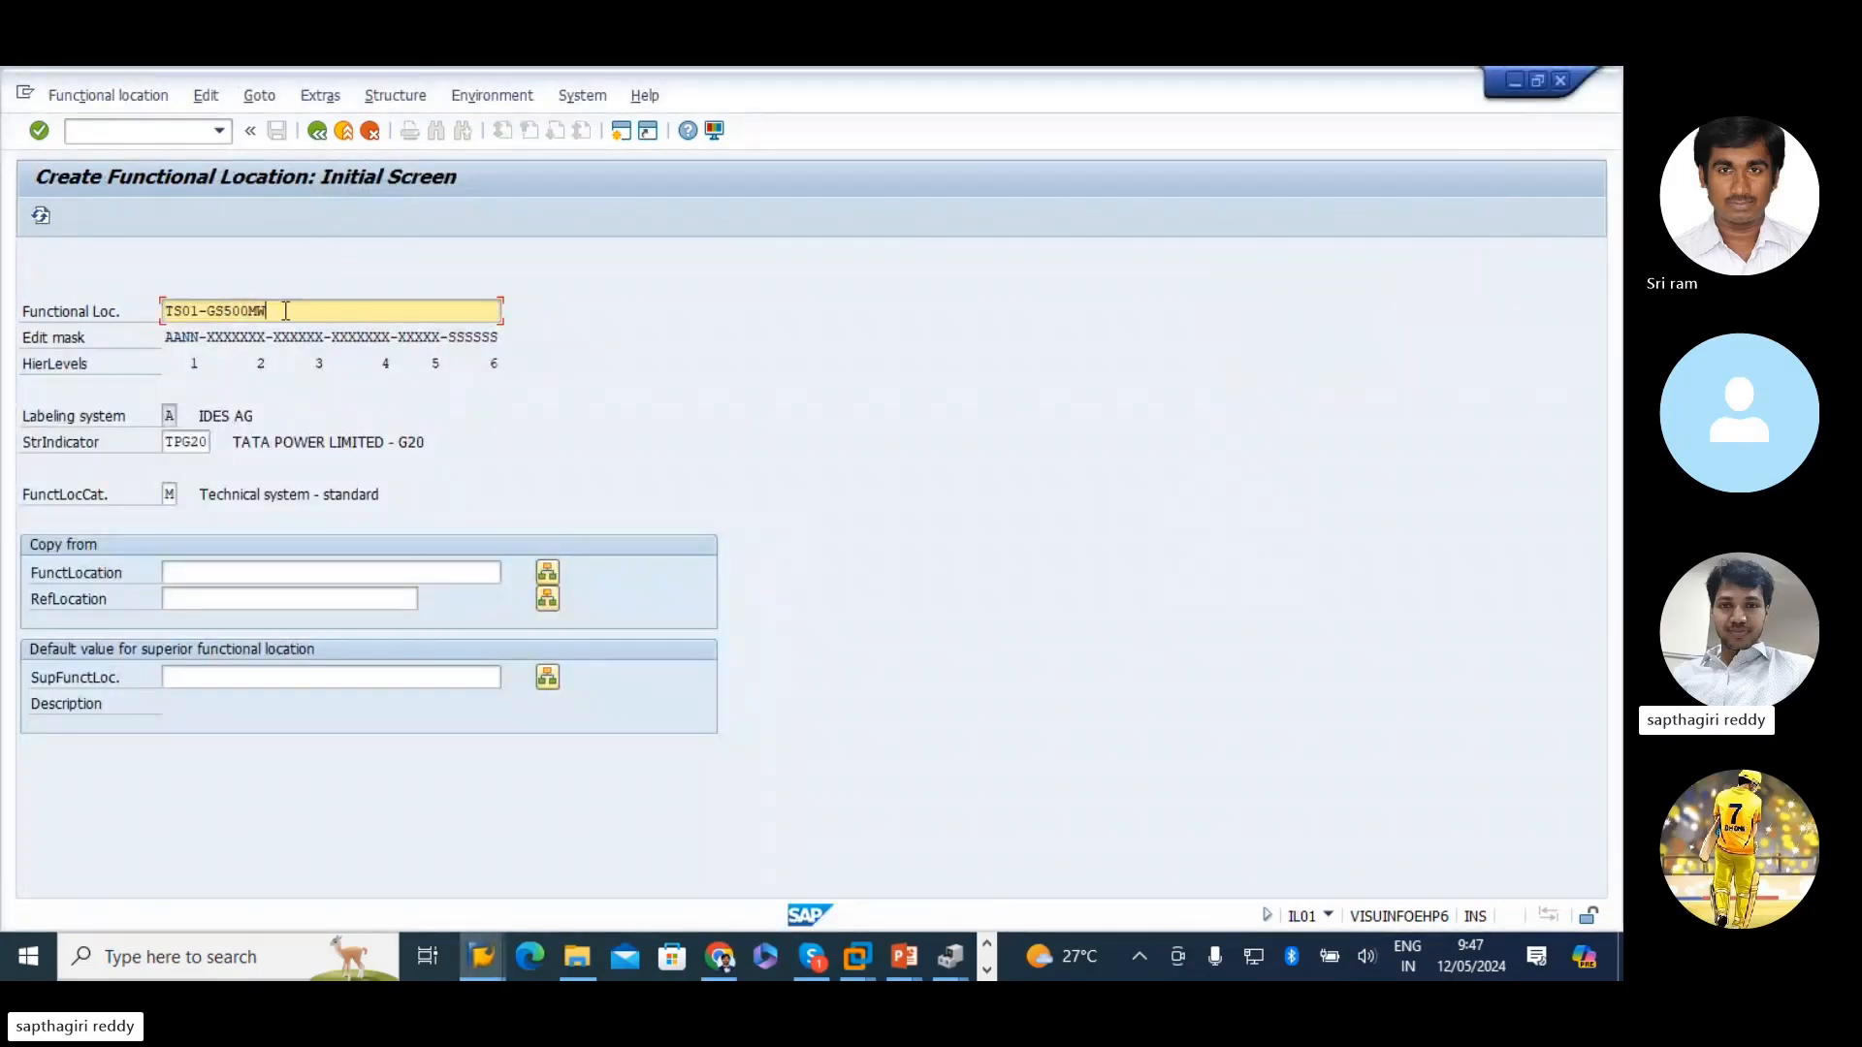
text(-ash)
key(BackSpace)
key(BackSpace)
key(BackSpace)
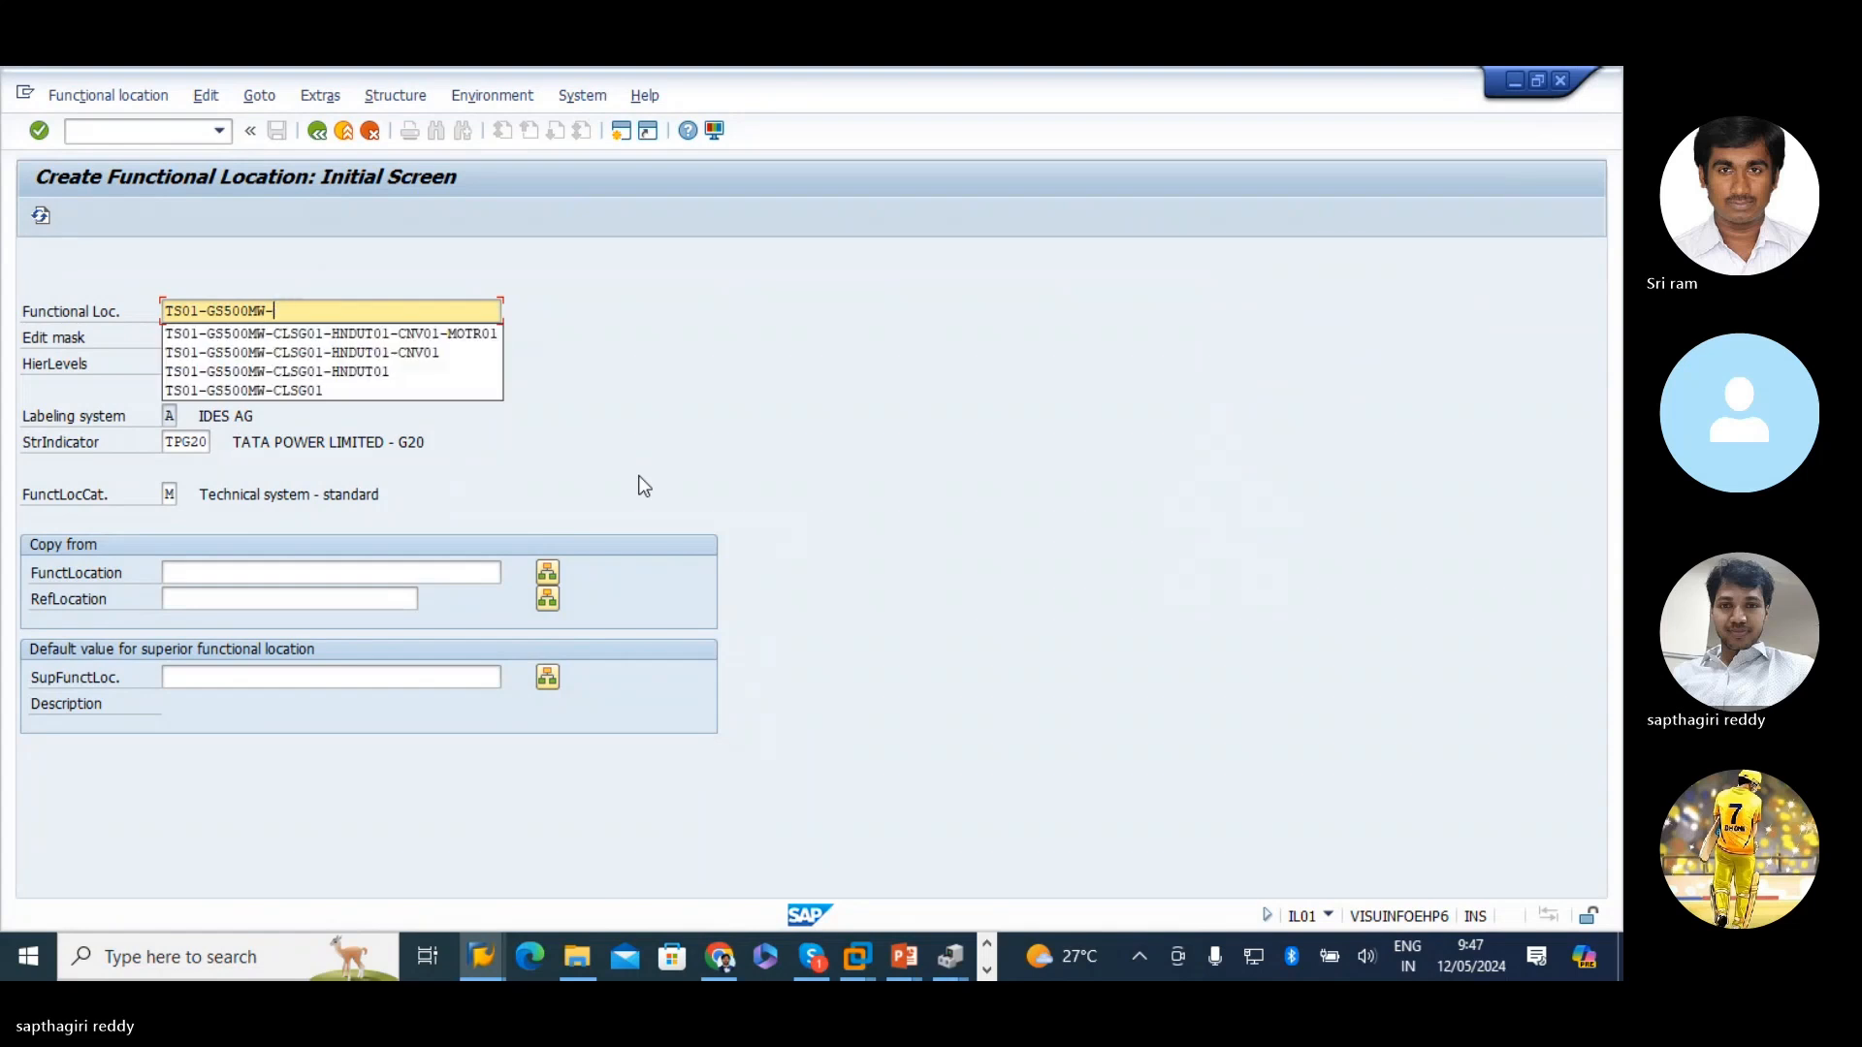
text(ASHS01)
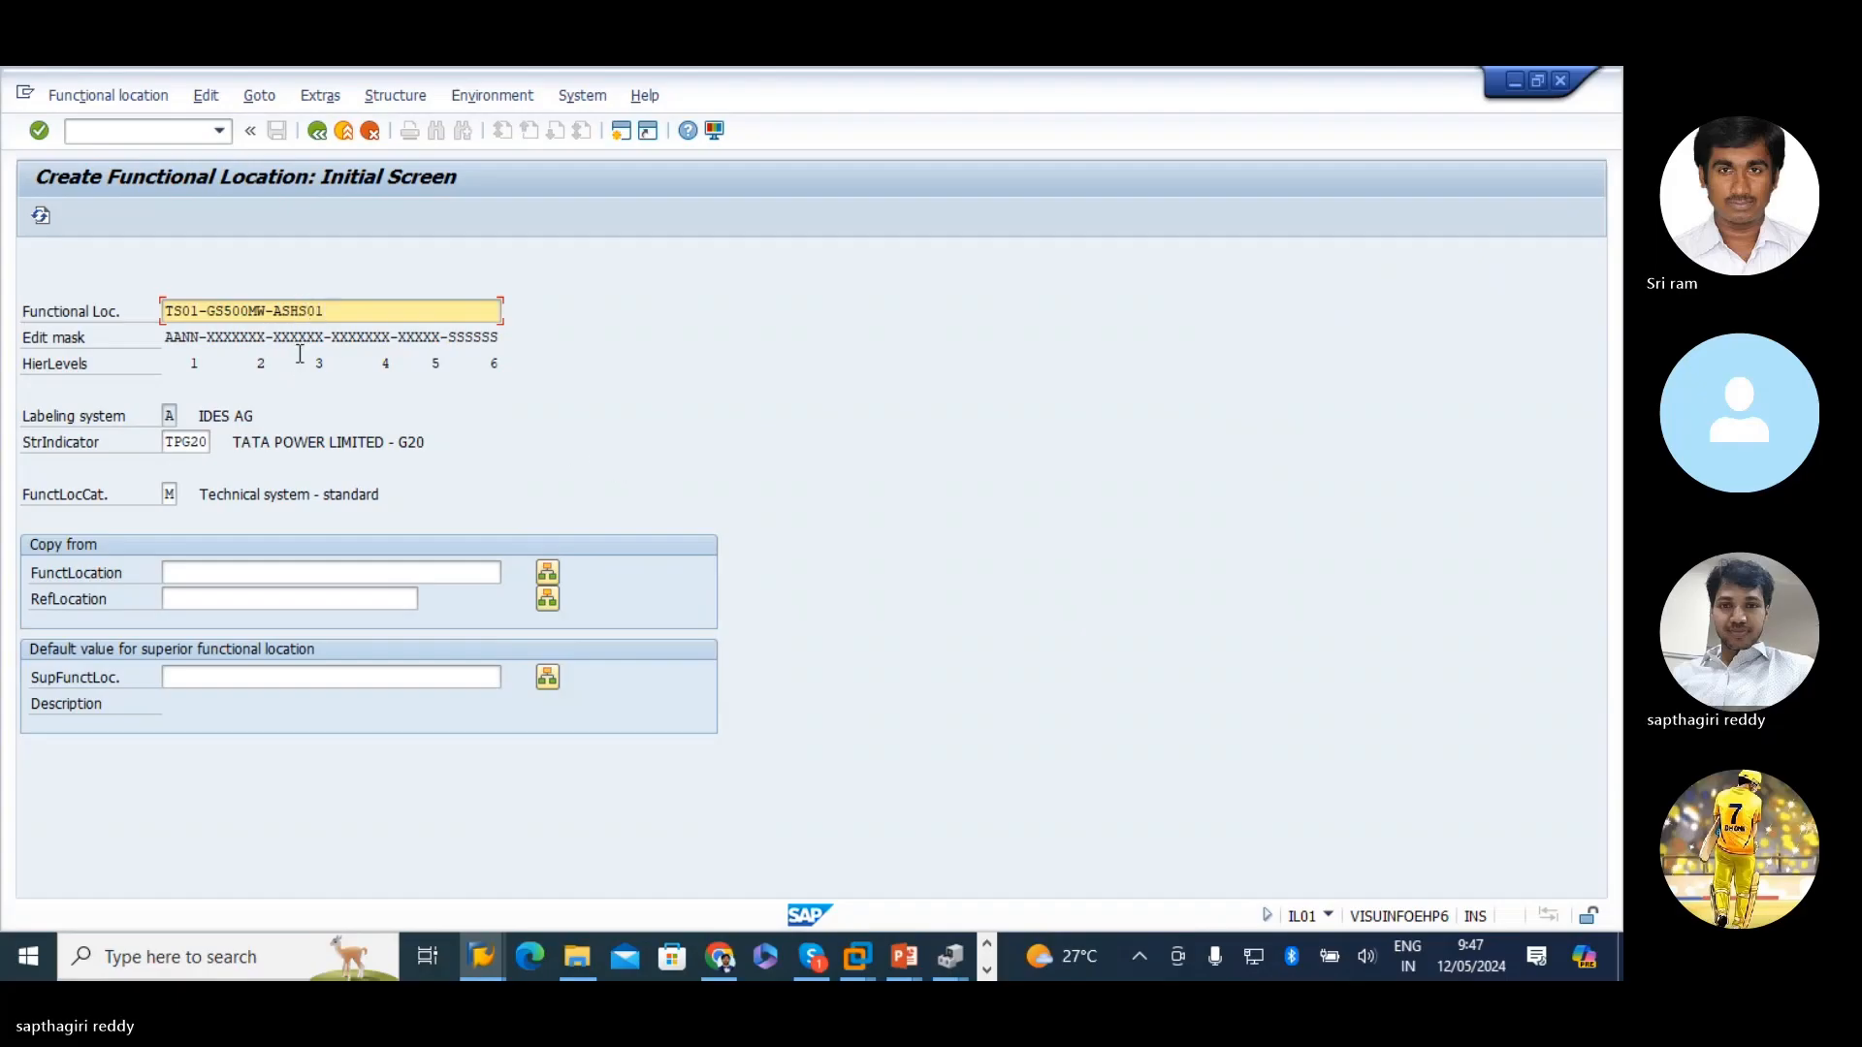
key(Return)
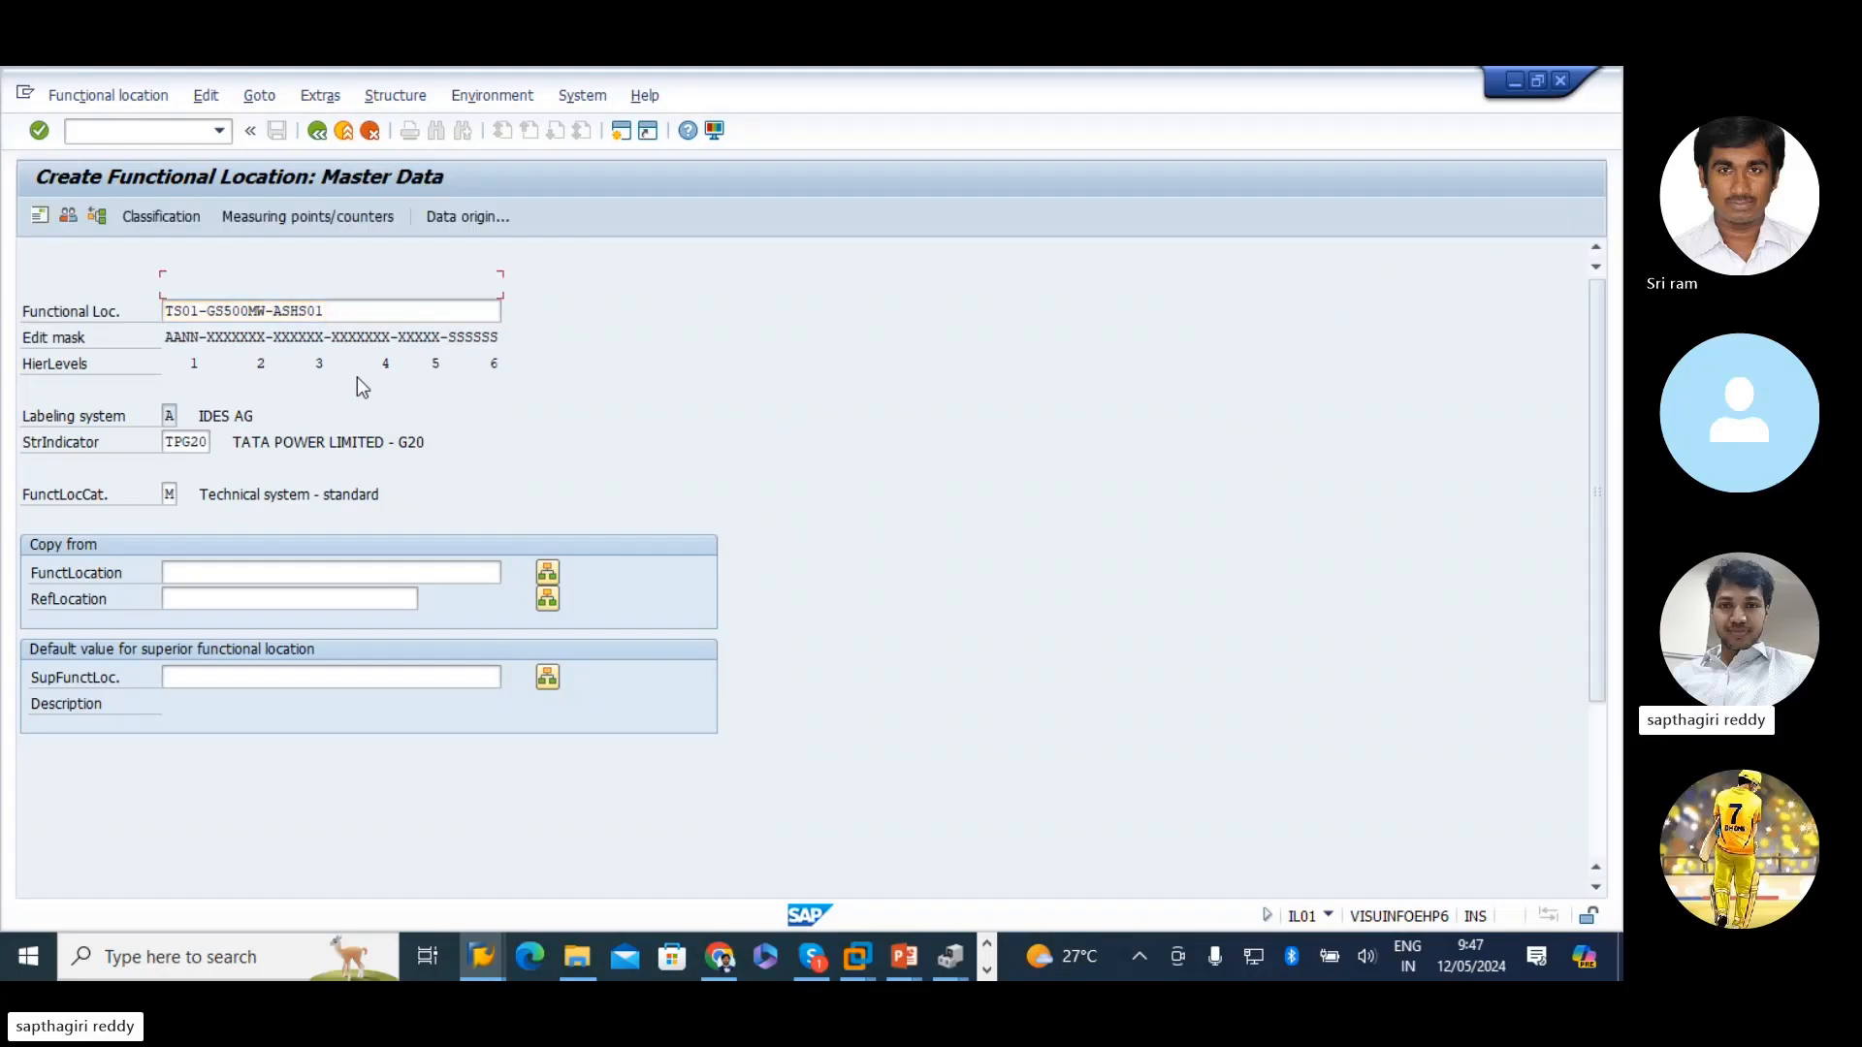
- Describe the functional location as ASH STORAGE UNIT - 01, check its location and structure data, and save it
text(ASH ST)
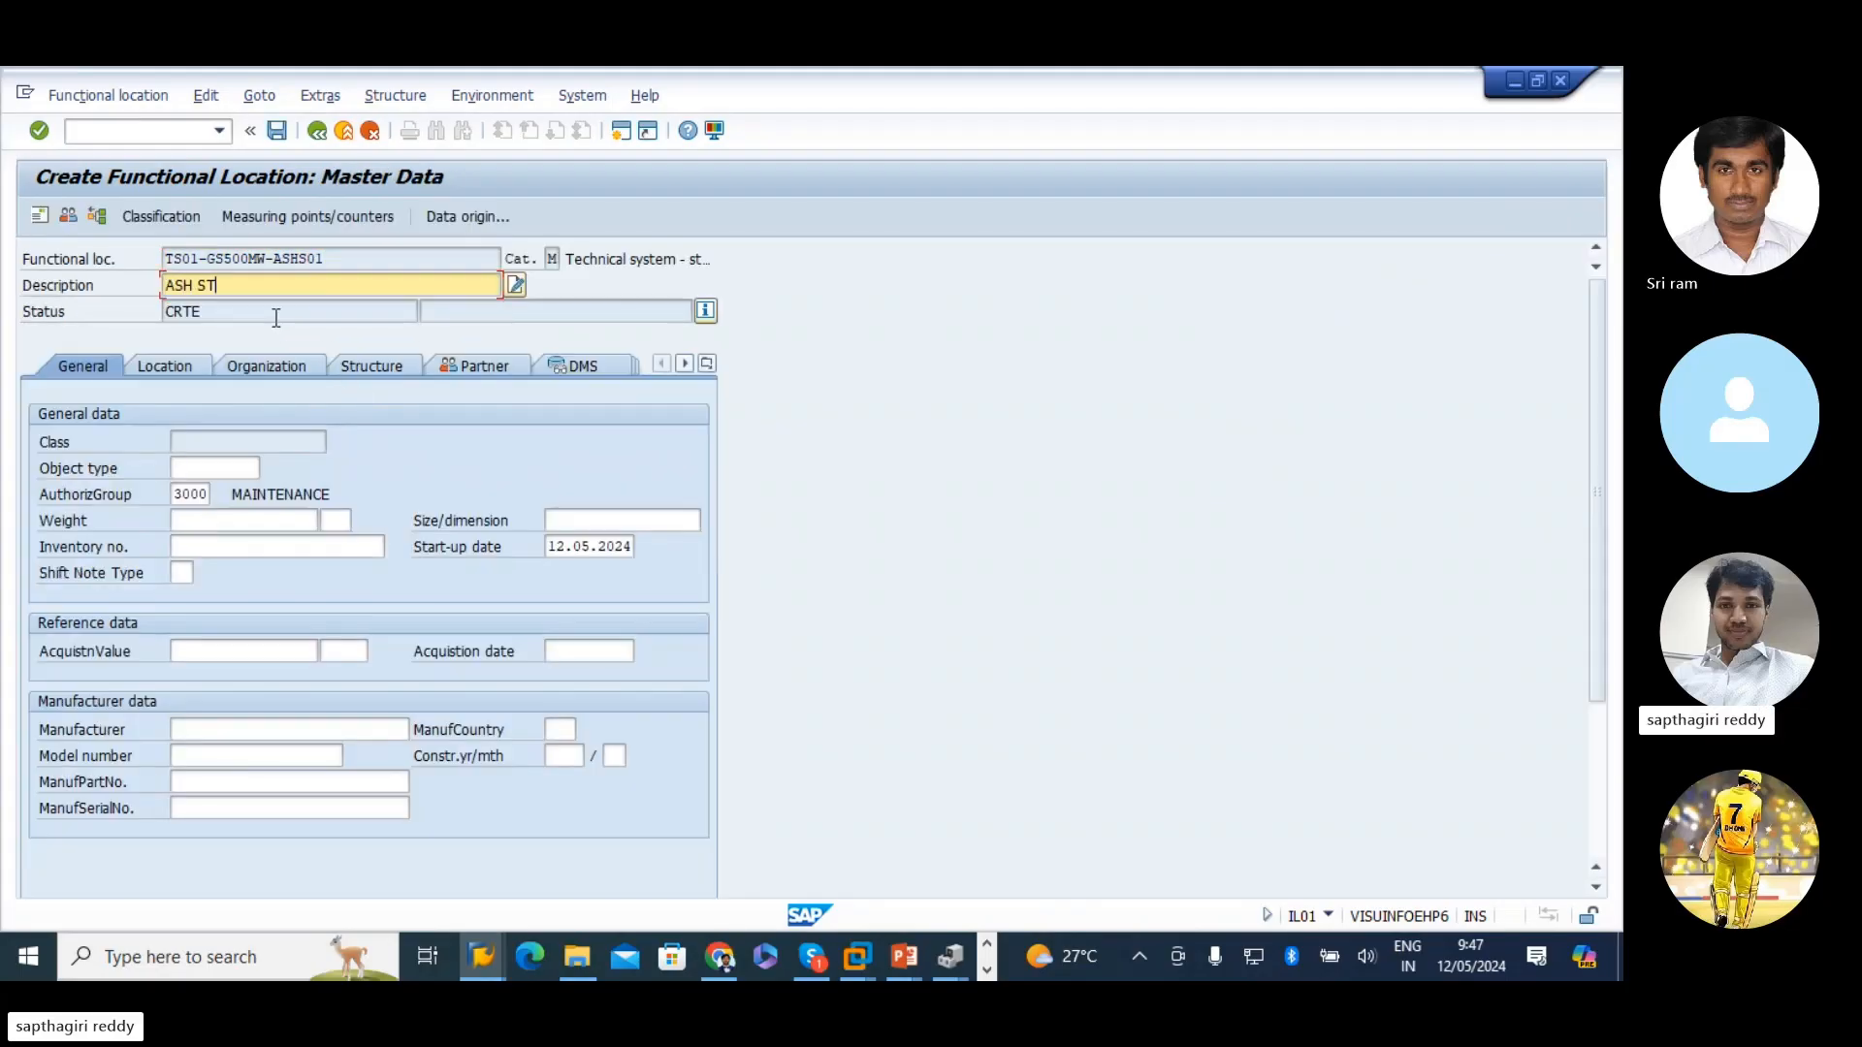
text(ORAGE UNIT 0- 01)
click(312, 293)
key(BackSpace)
click(192, 370)
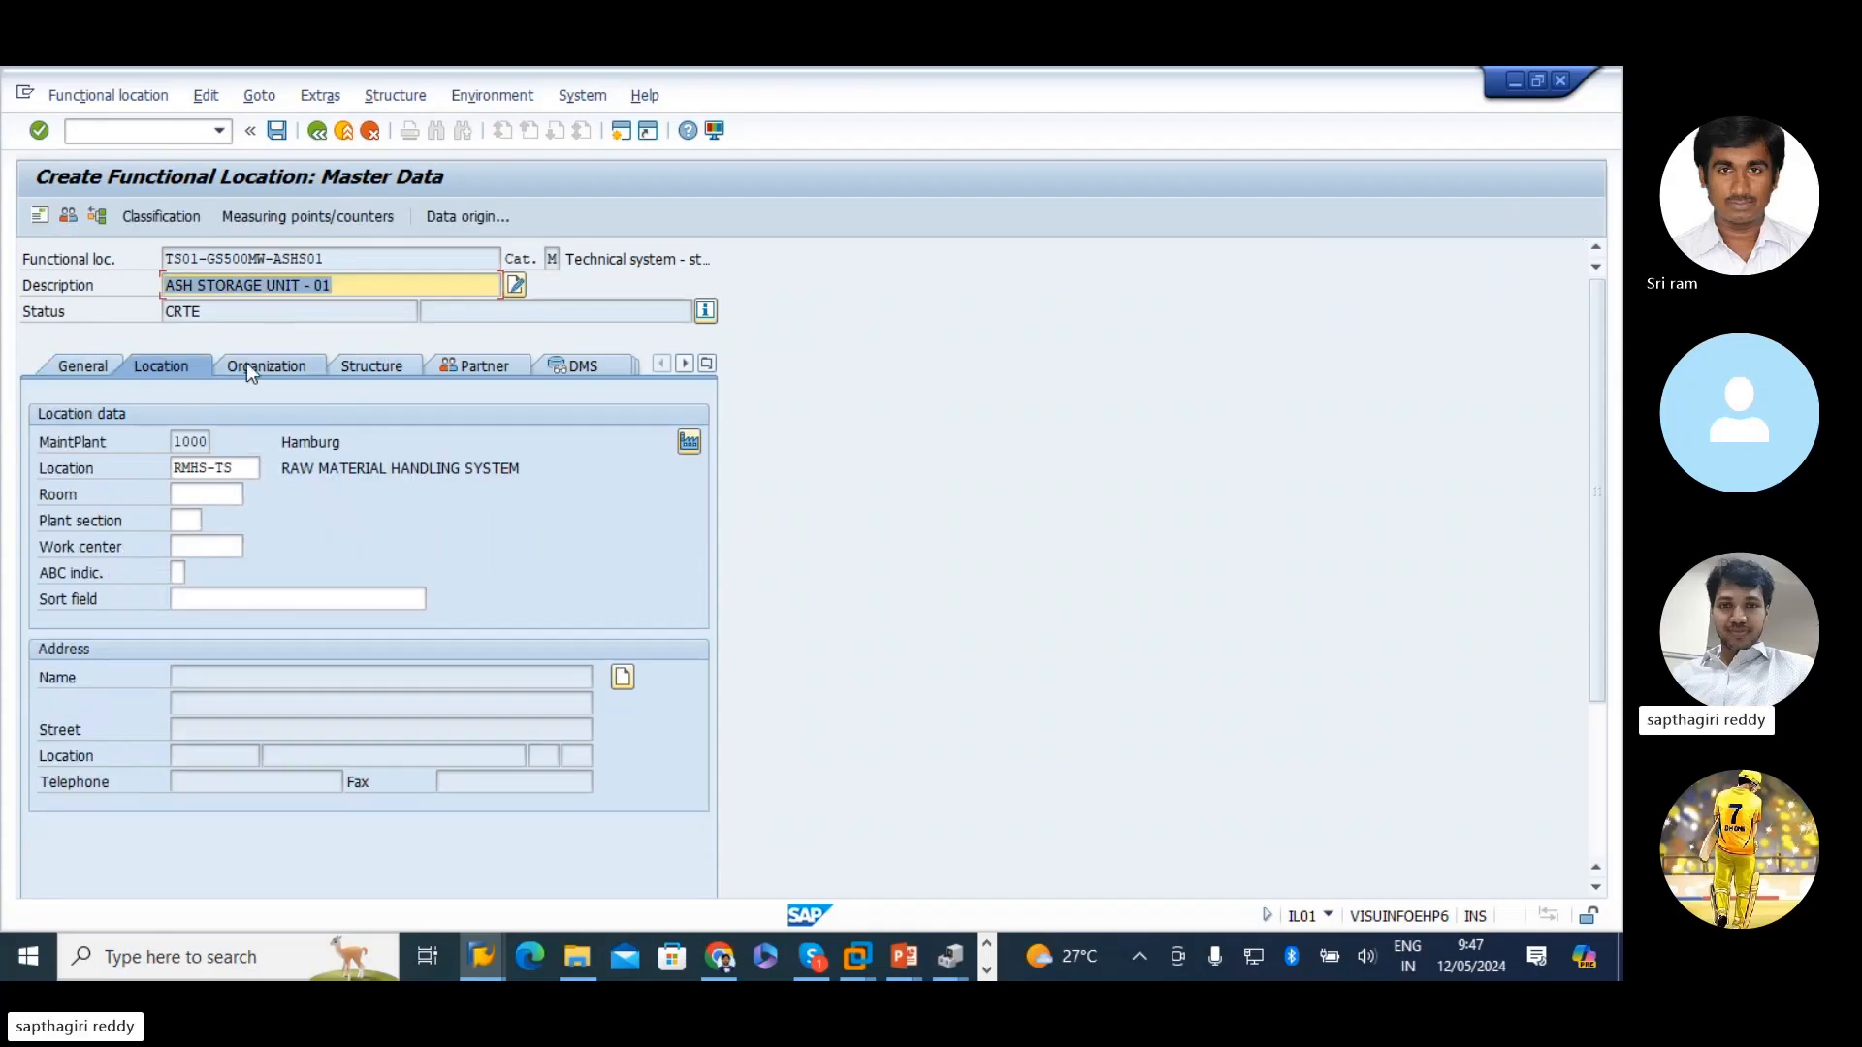
click(386, 365)
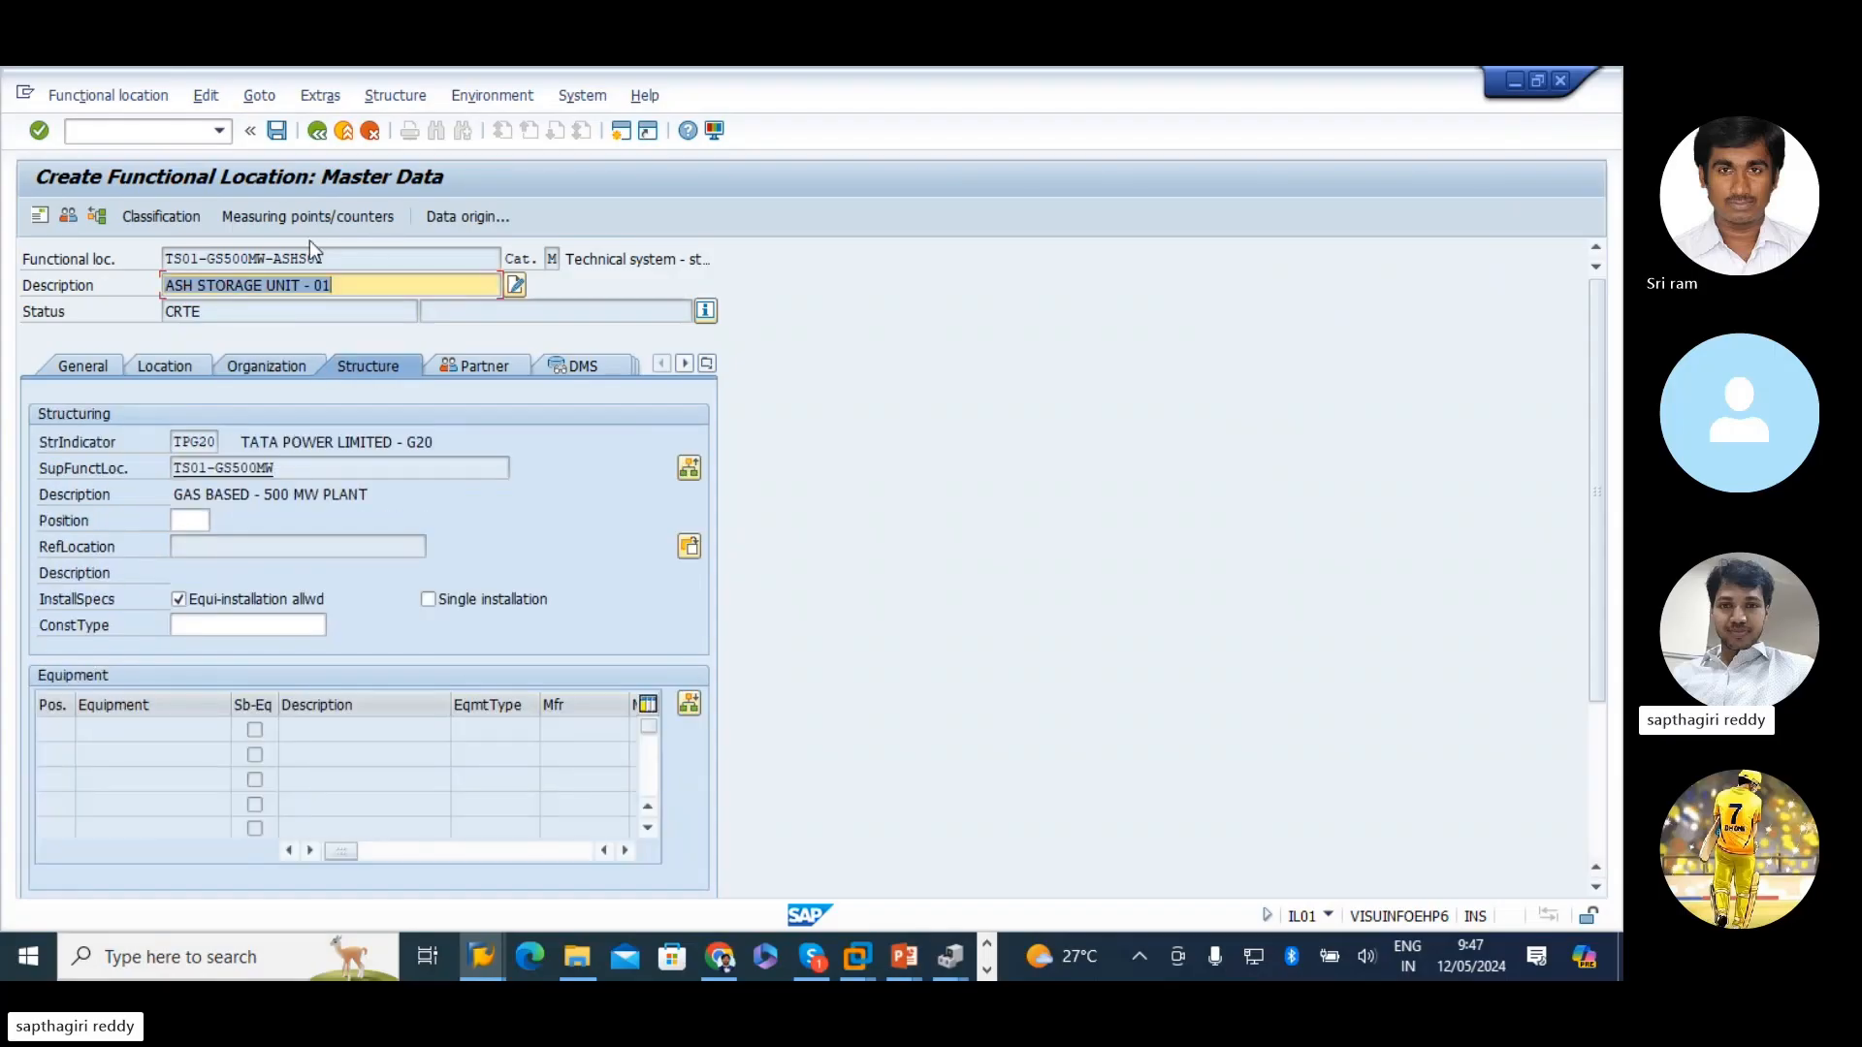
click(278, 131)
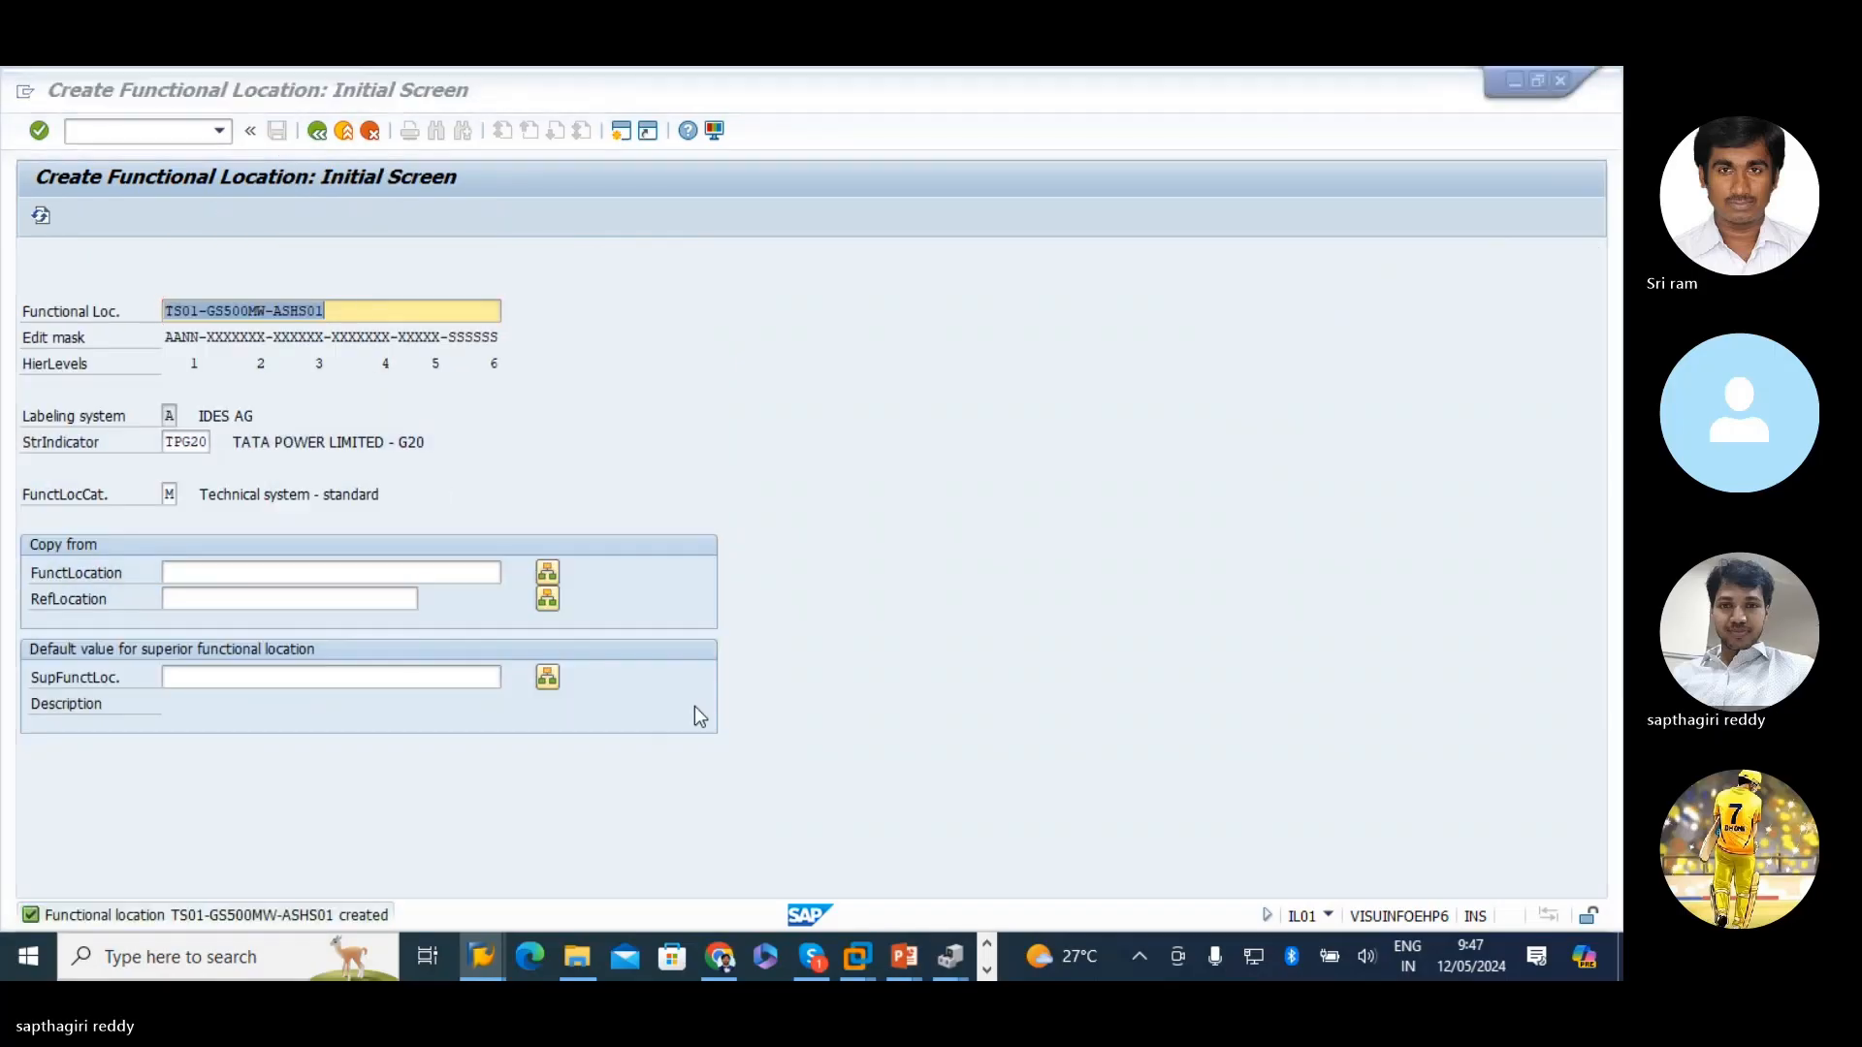
- Refresh the TS01 structure list and compare ASH STORAGE UNIT - 01 with COAL STORAGE UNIT below TS01-GS500MW
key(alt+Tab)
click(71, 215)
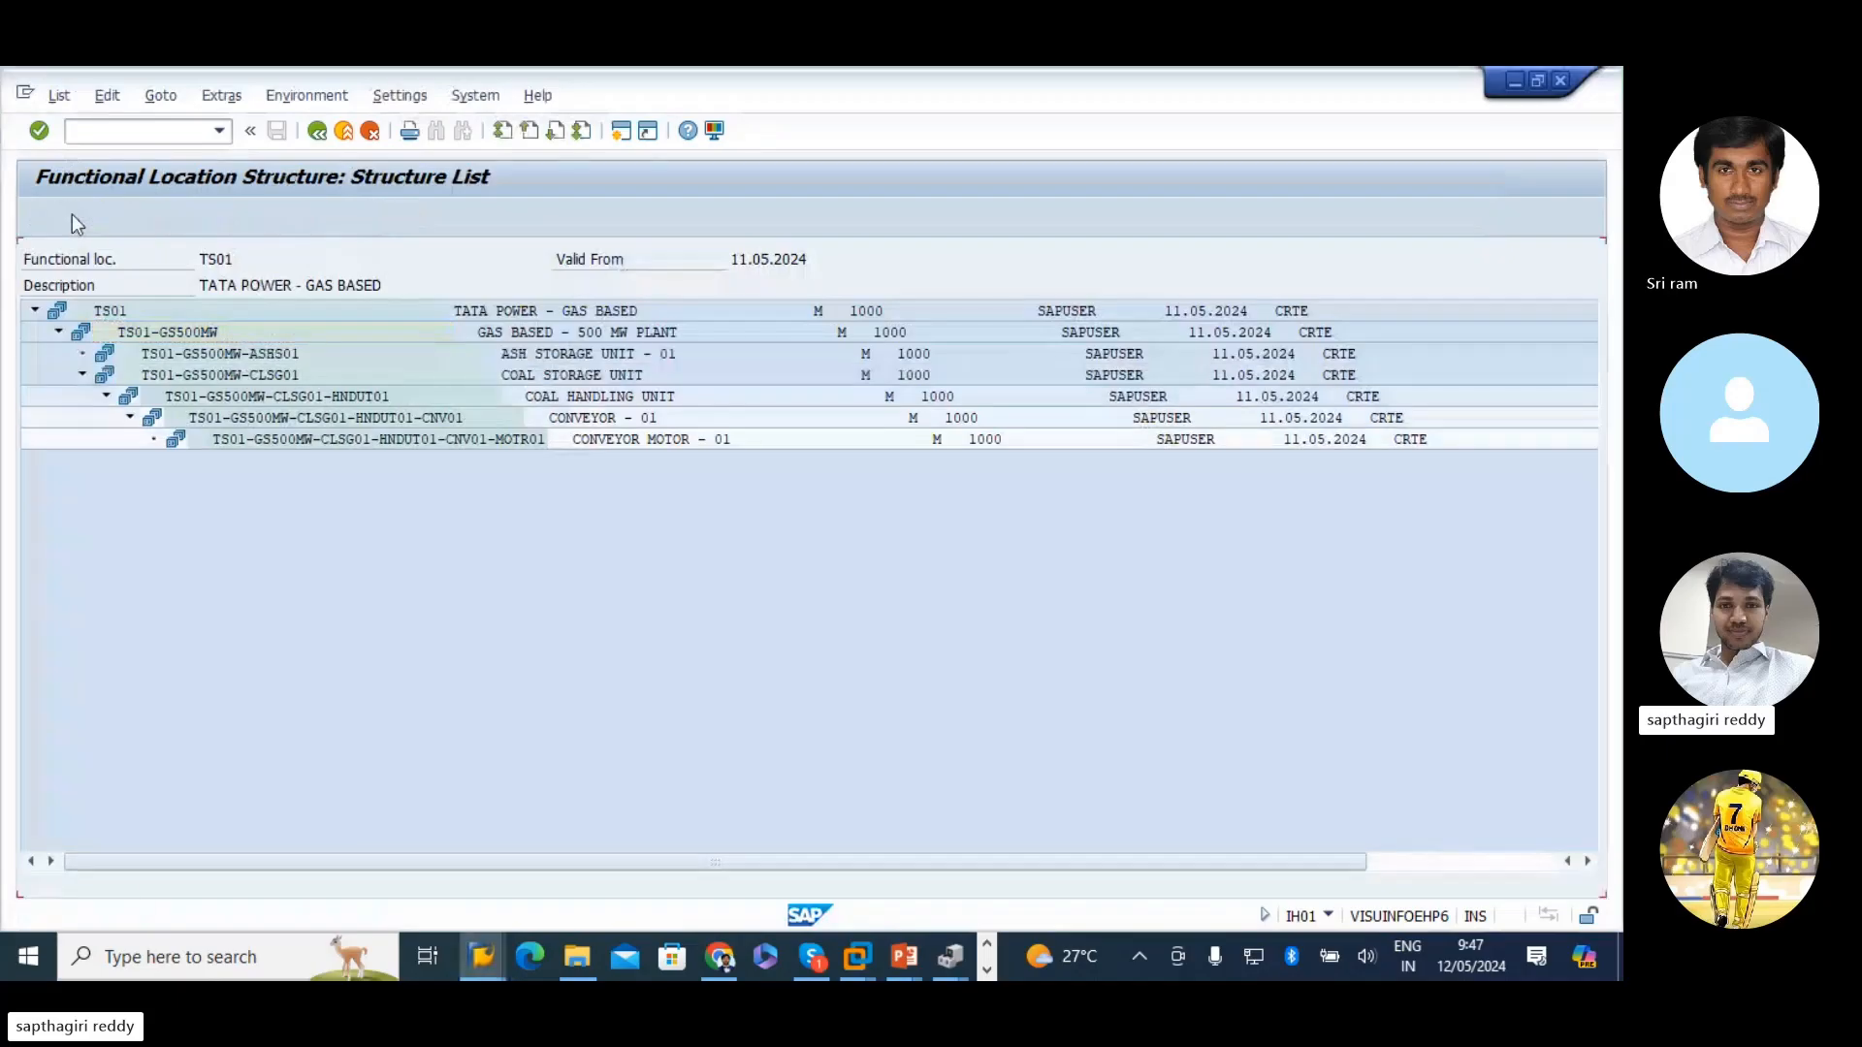
click(59, 333)
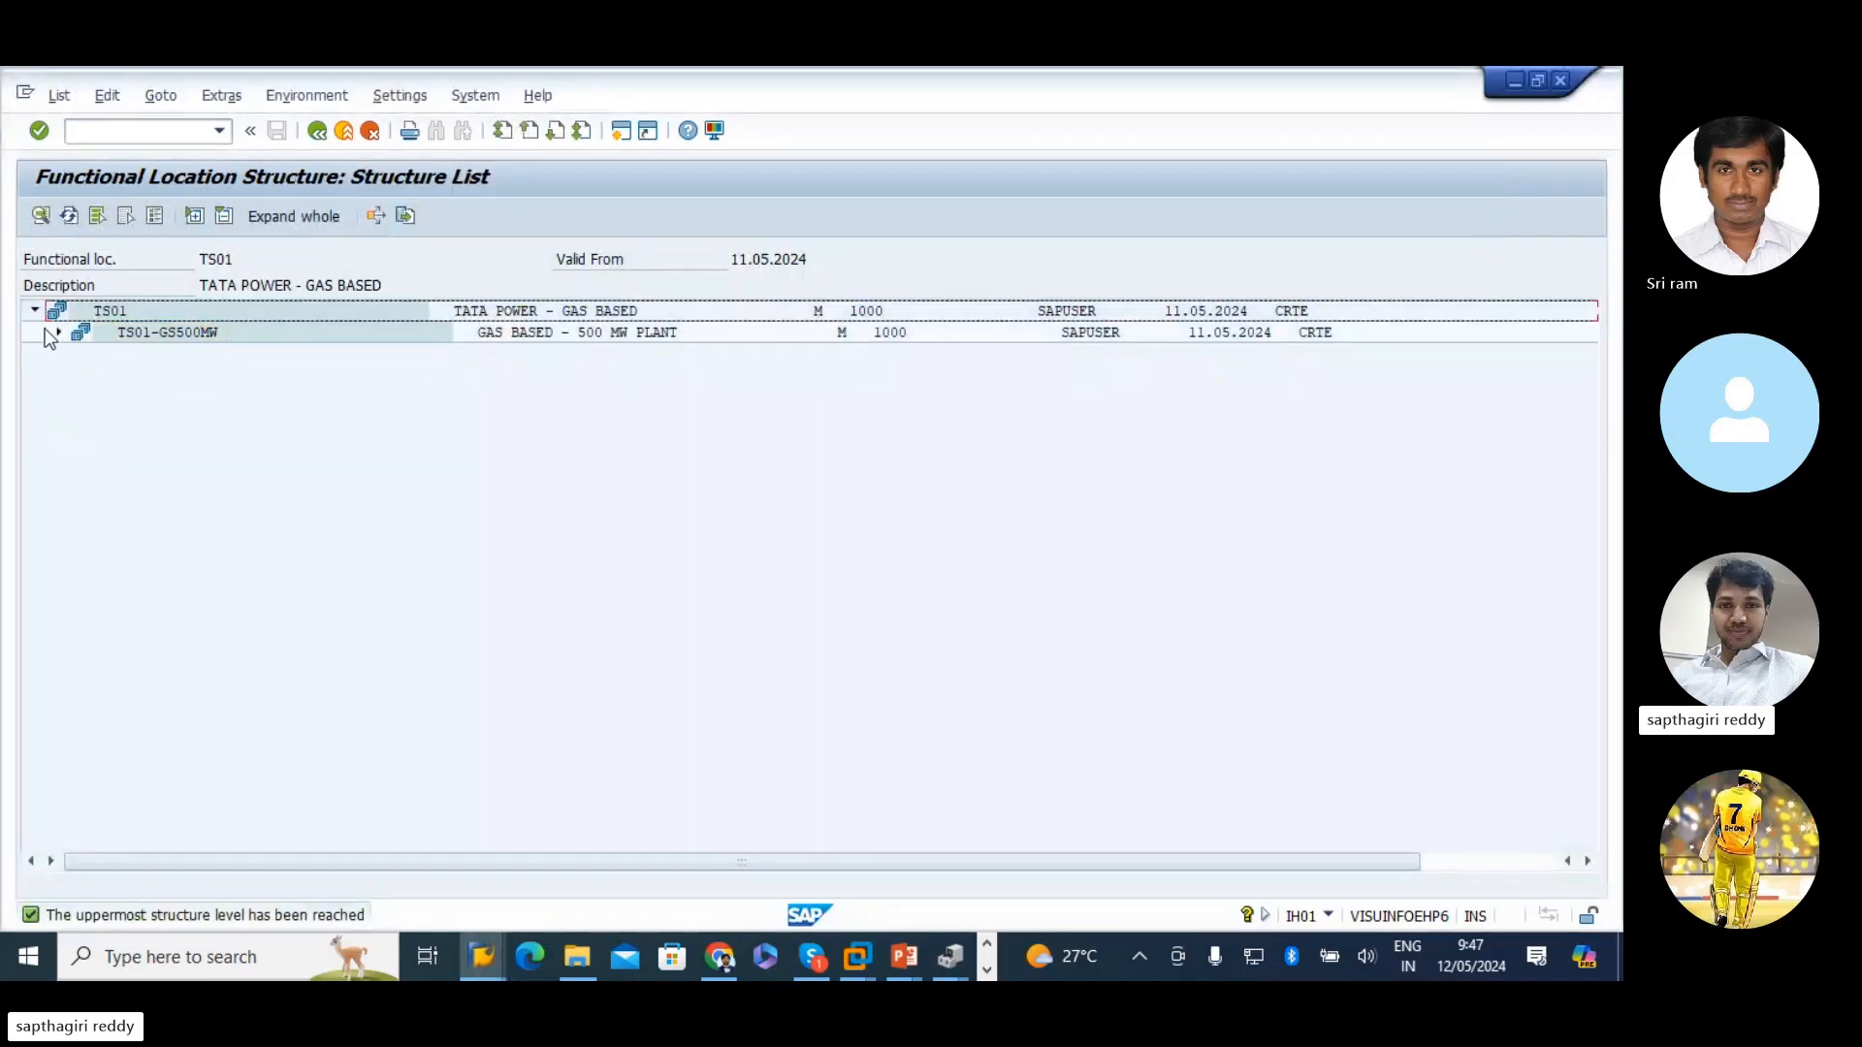
click(58, 332)
click(82, 375)
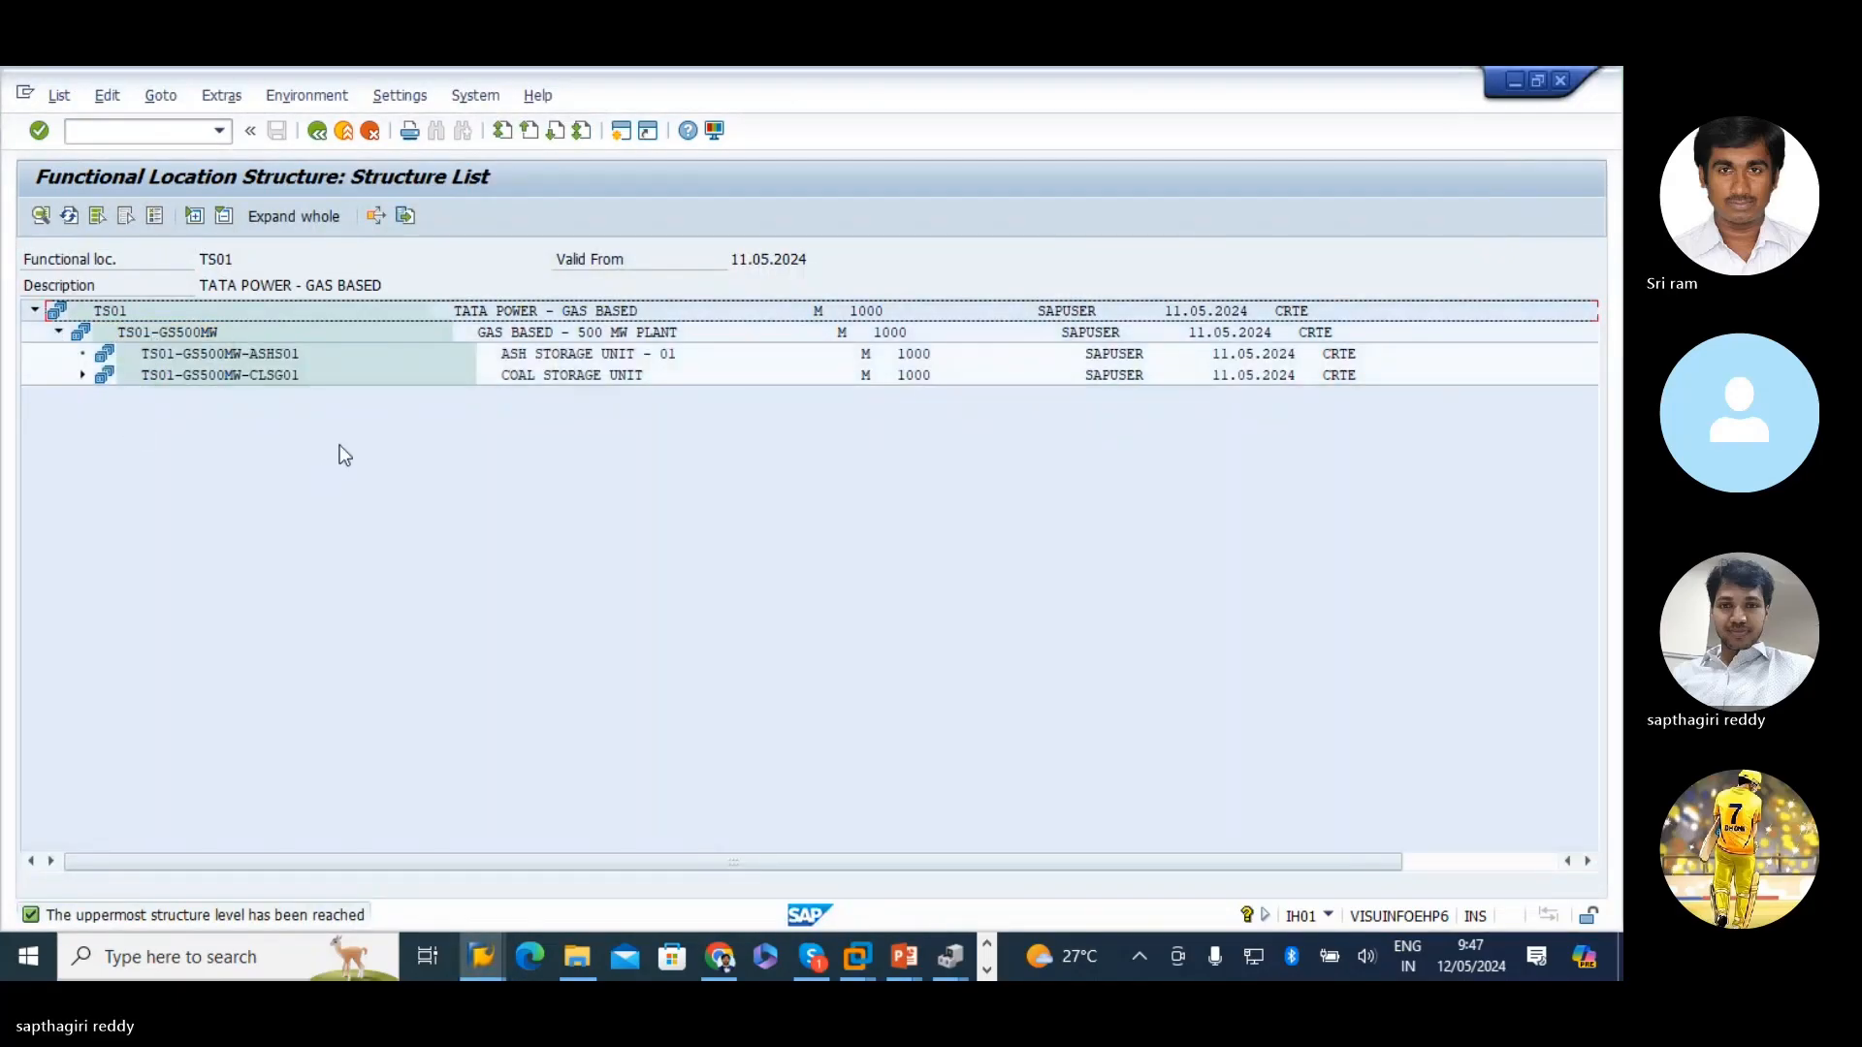
click(193, 331)
click(543, 357)
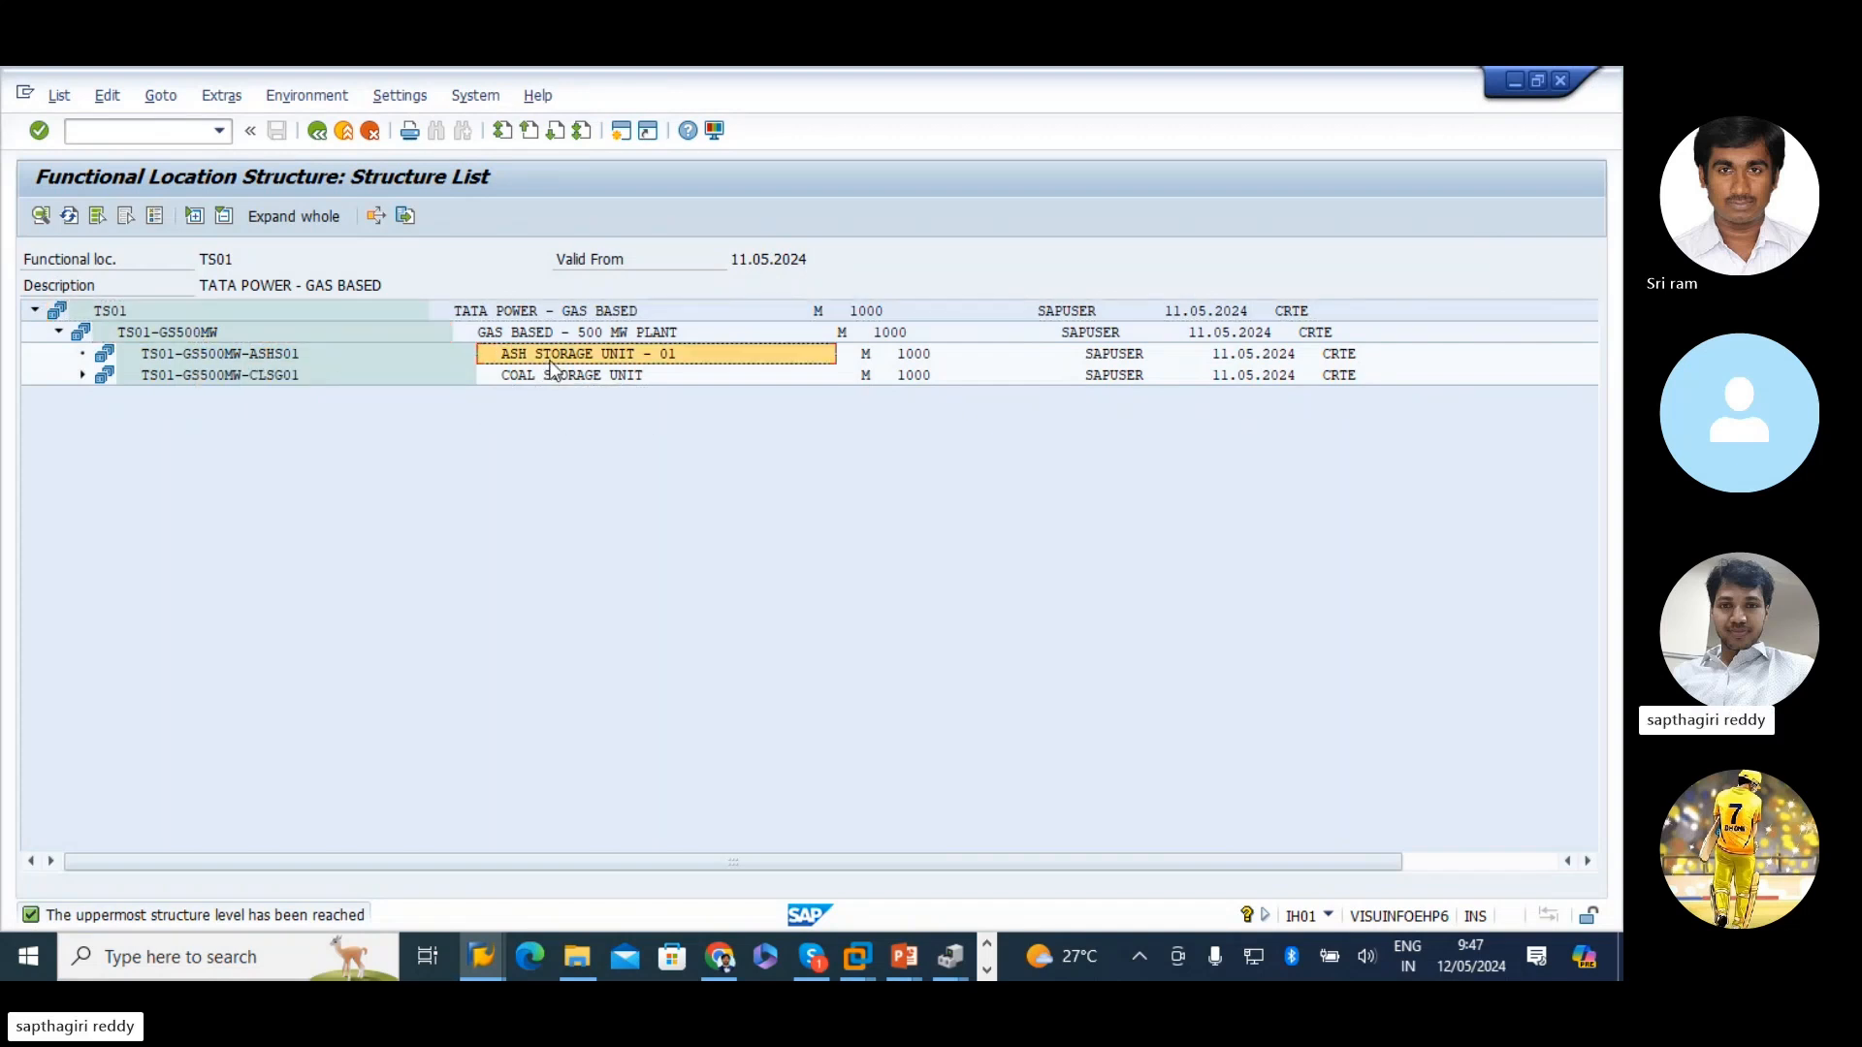
click(548, 375)
click(549, 356)
- Expand the COAL STORAGE UNIT and examine its levels down to CONVEYOR MOTOR - 01 against the ash storage unit
click(82, 376)
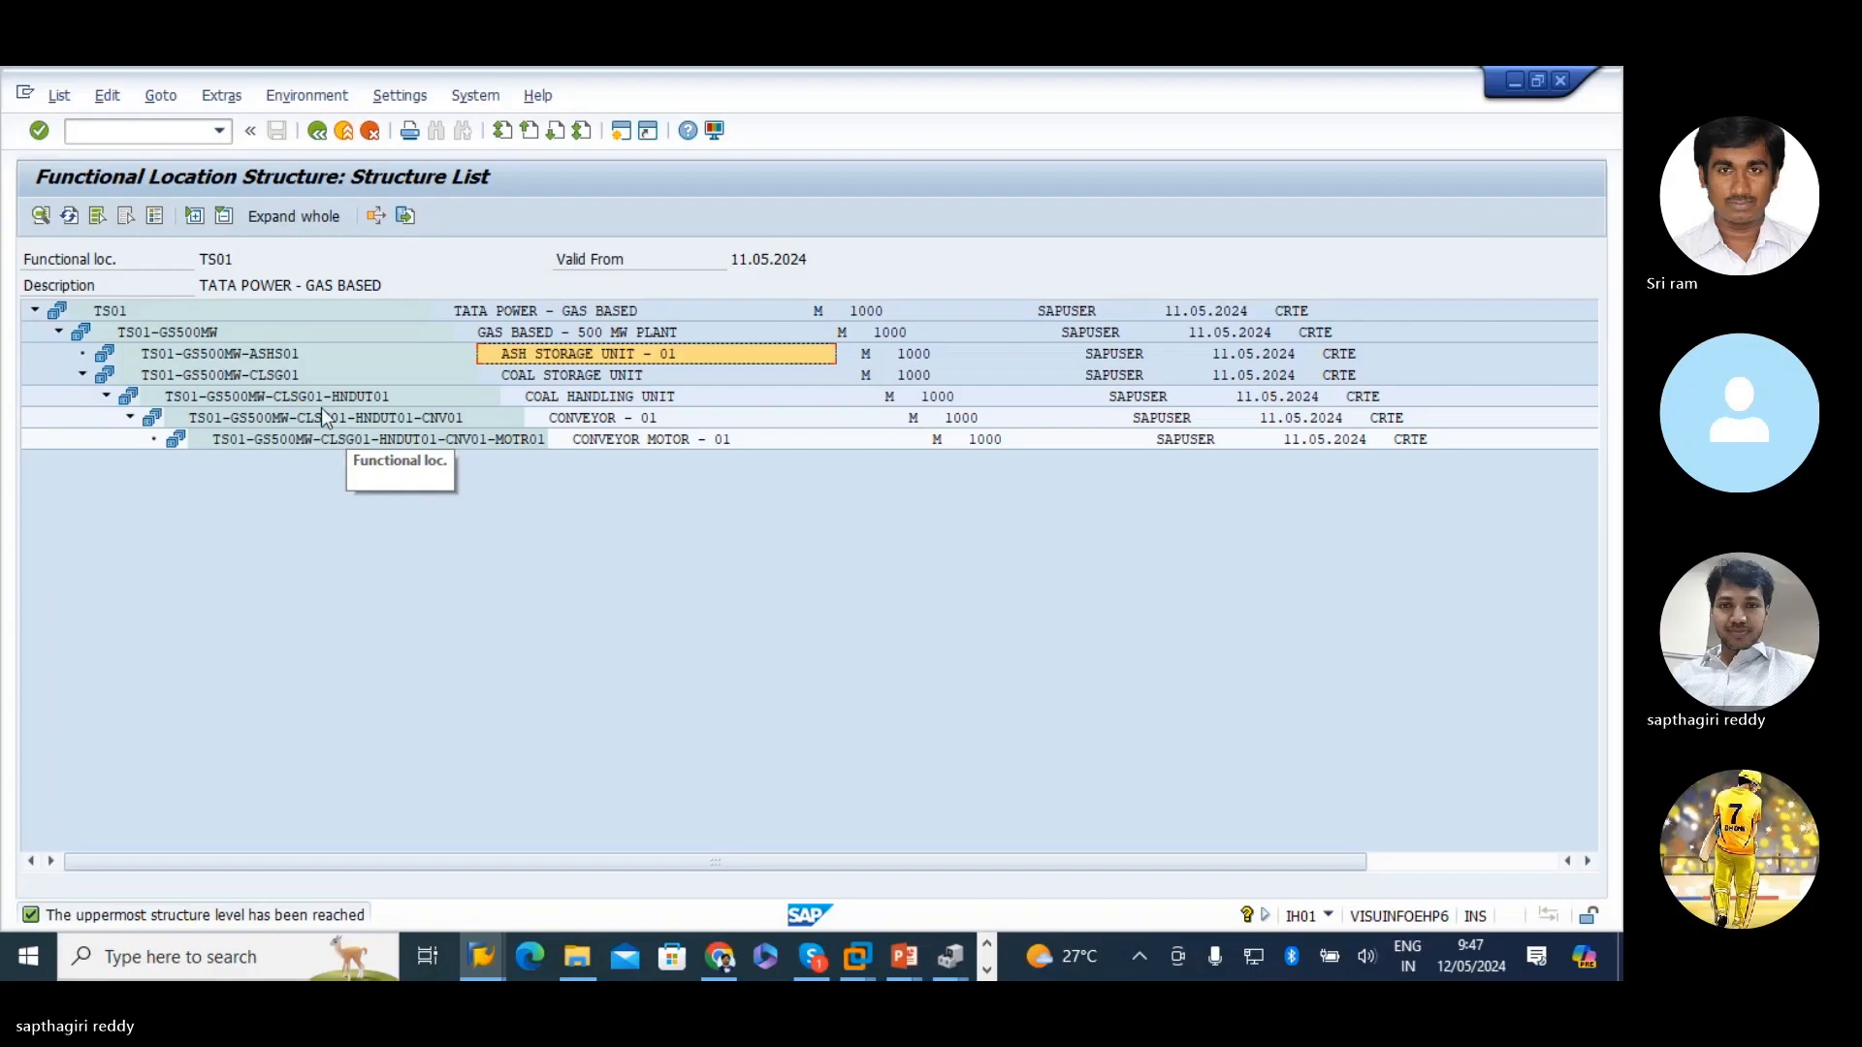
click(258, 378)
click(260, 397)
click(262, 418)
click(263, 441)
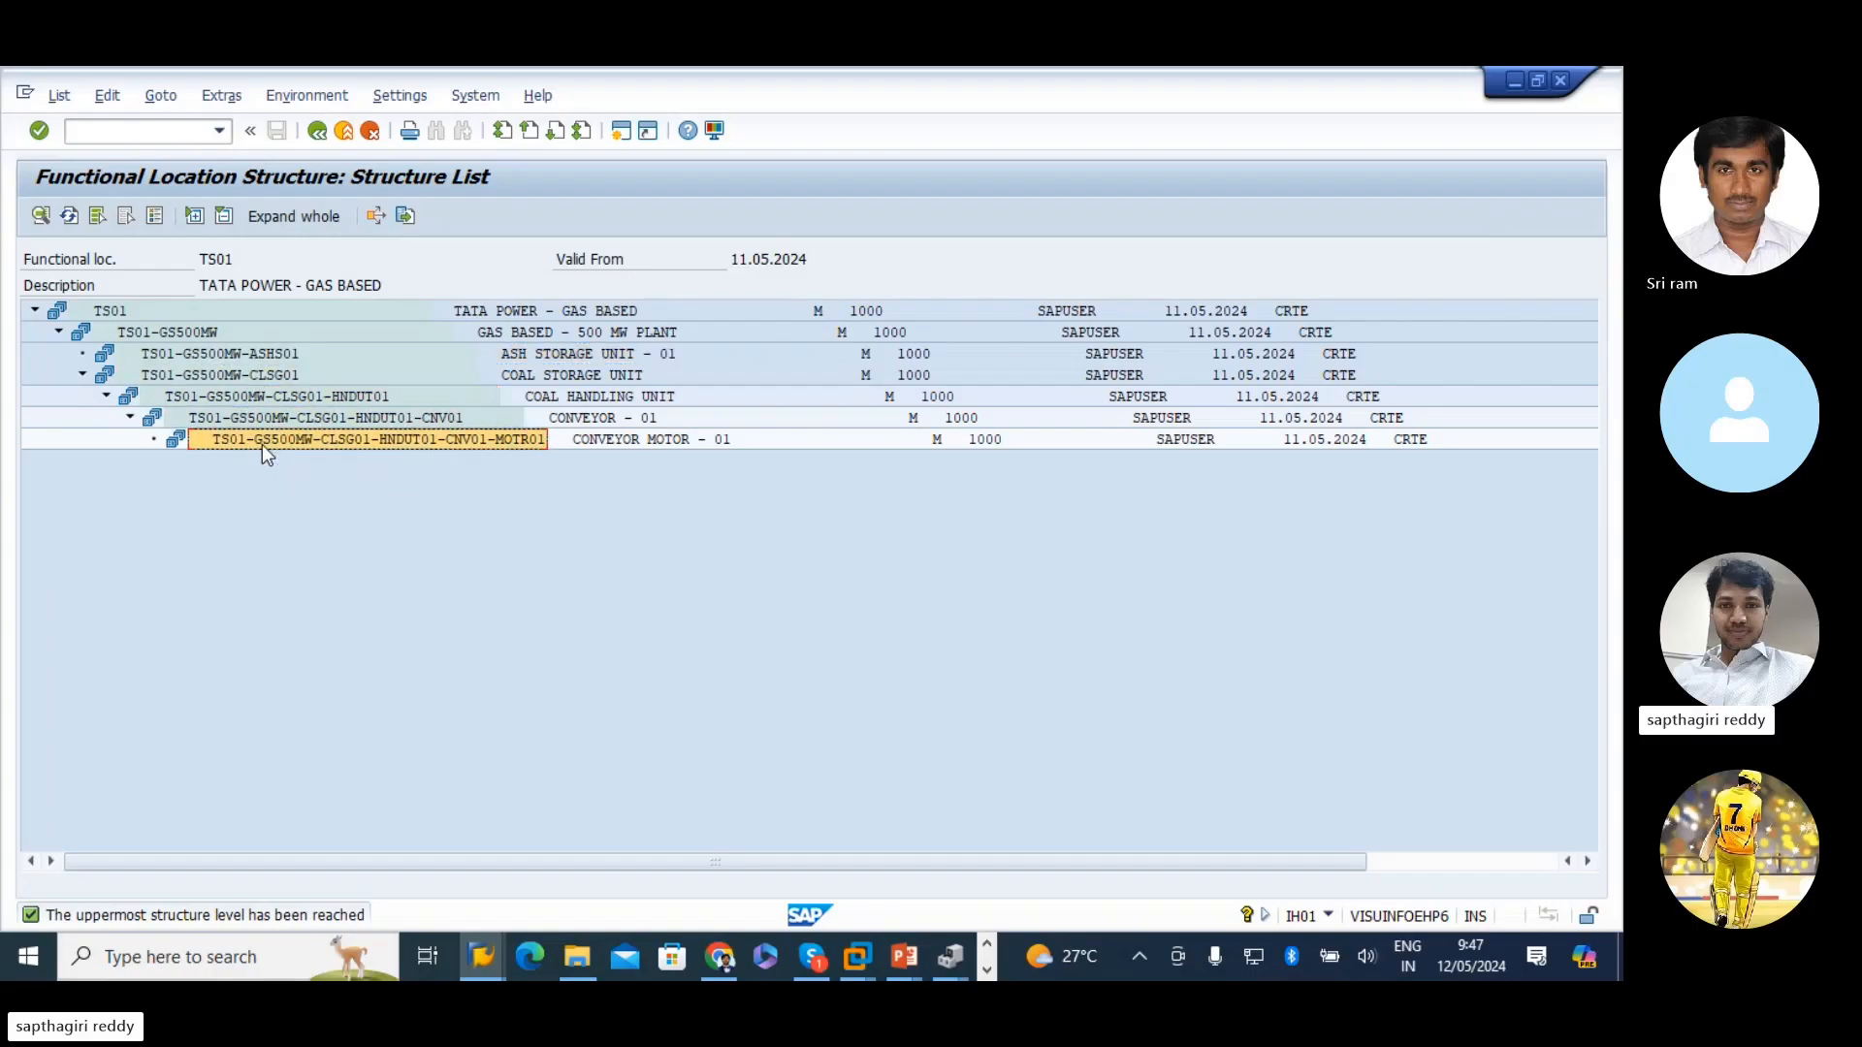
click(263, 351)
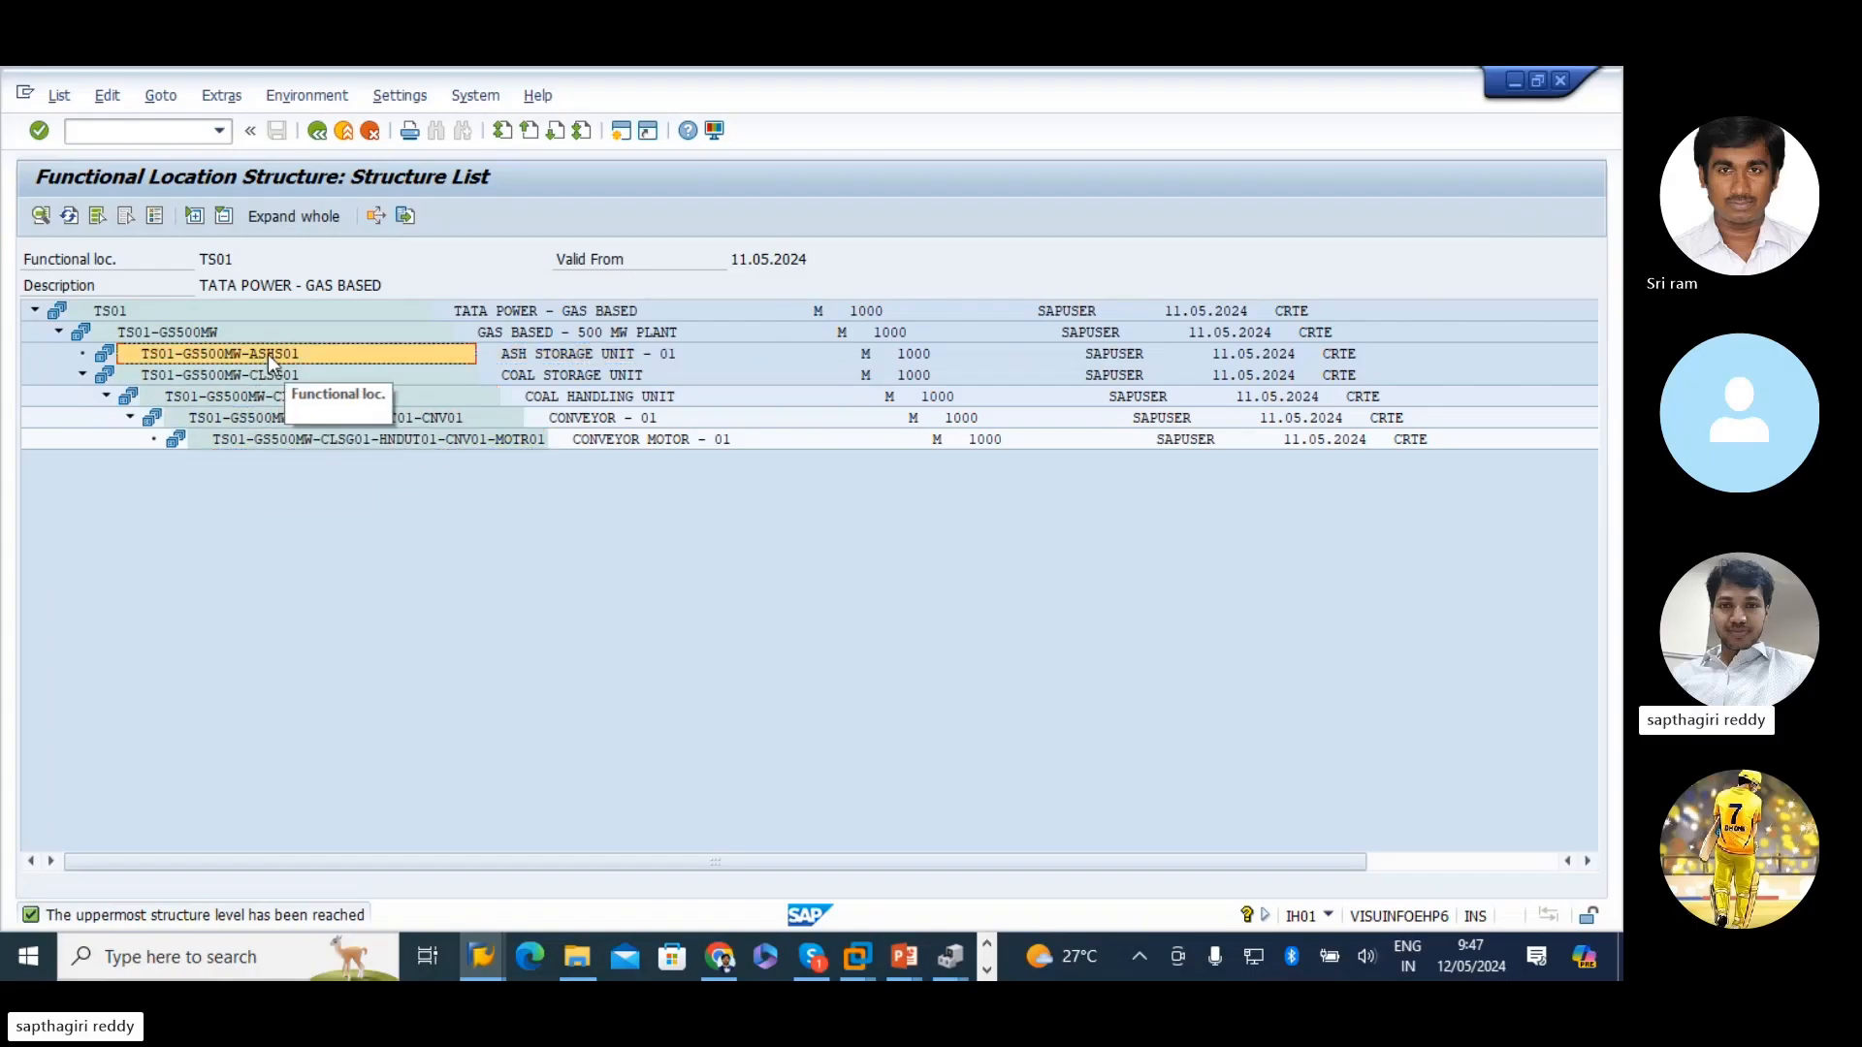
click(406, 416)
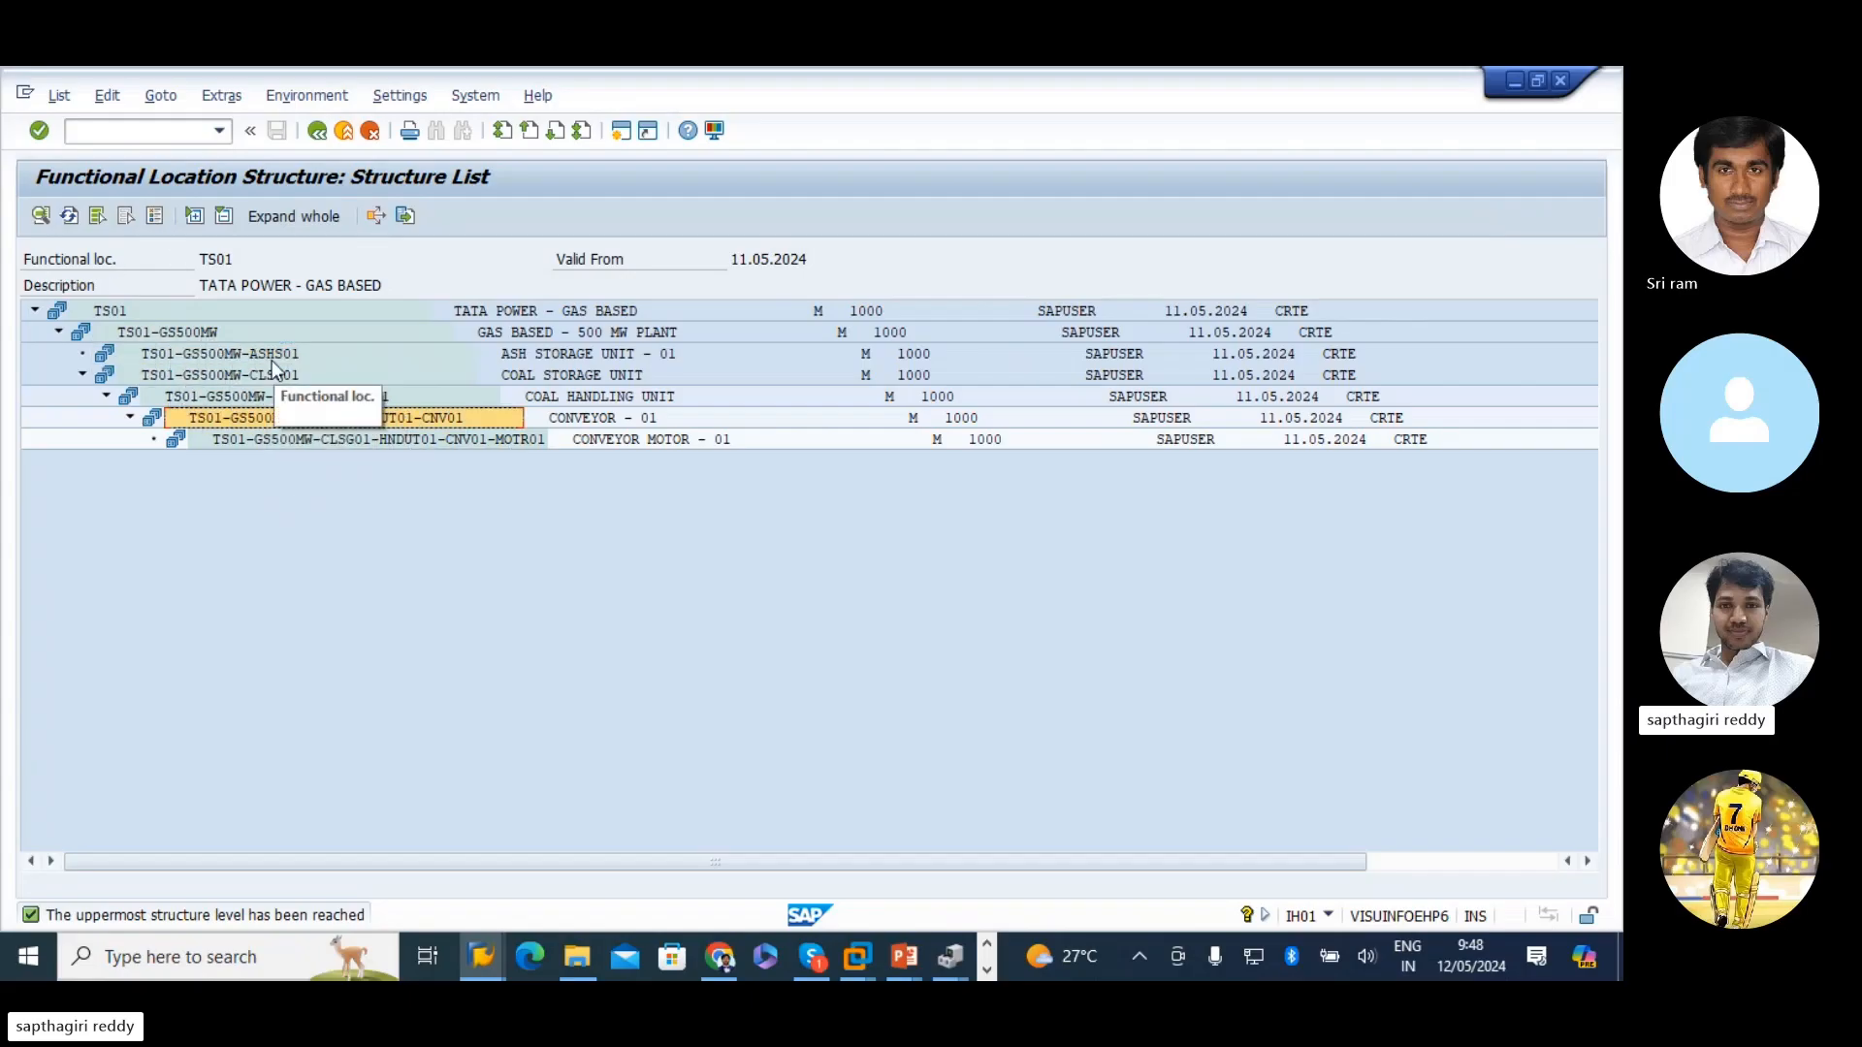
click(397, 439)
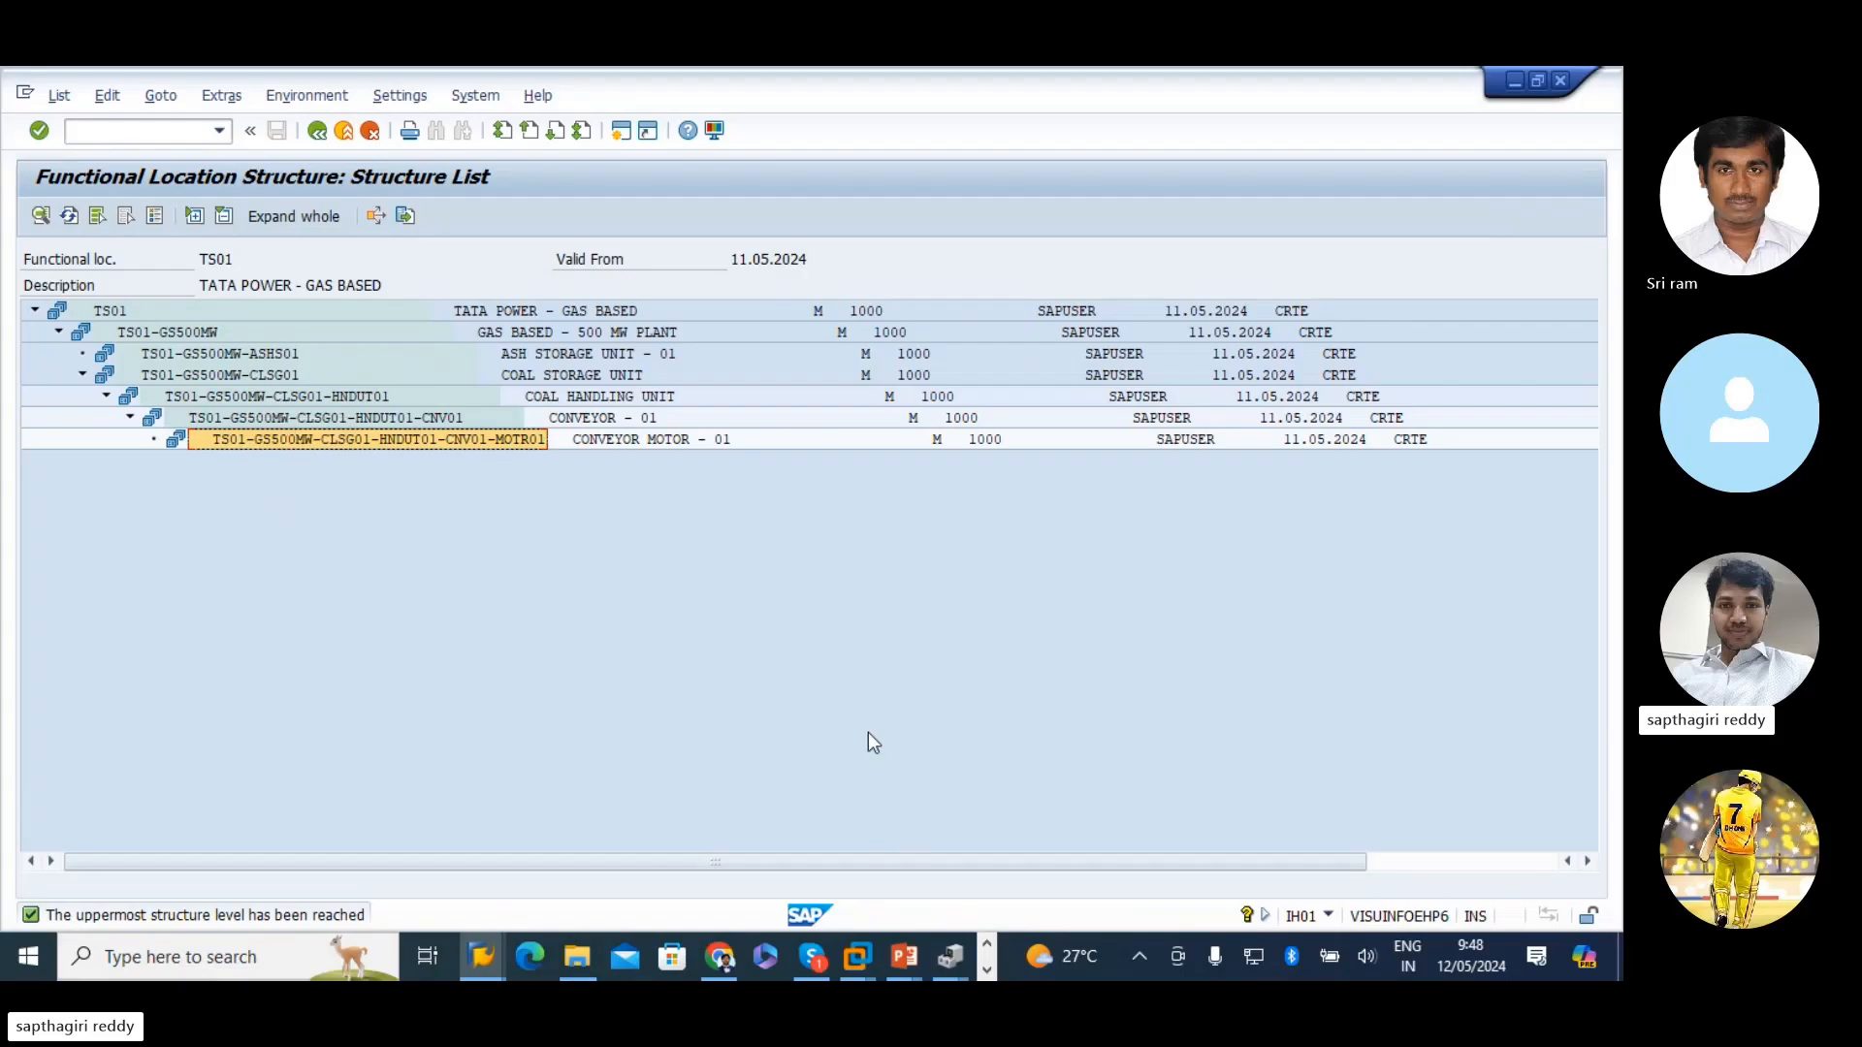
- Collapse and re-expand the COAL STORAGE UNIT to review how both storage units branch from TS01-GS500MW, leaving it collapsed
click(82, 374)
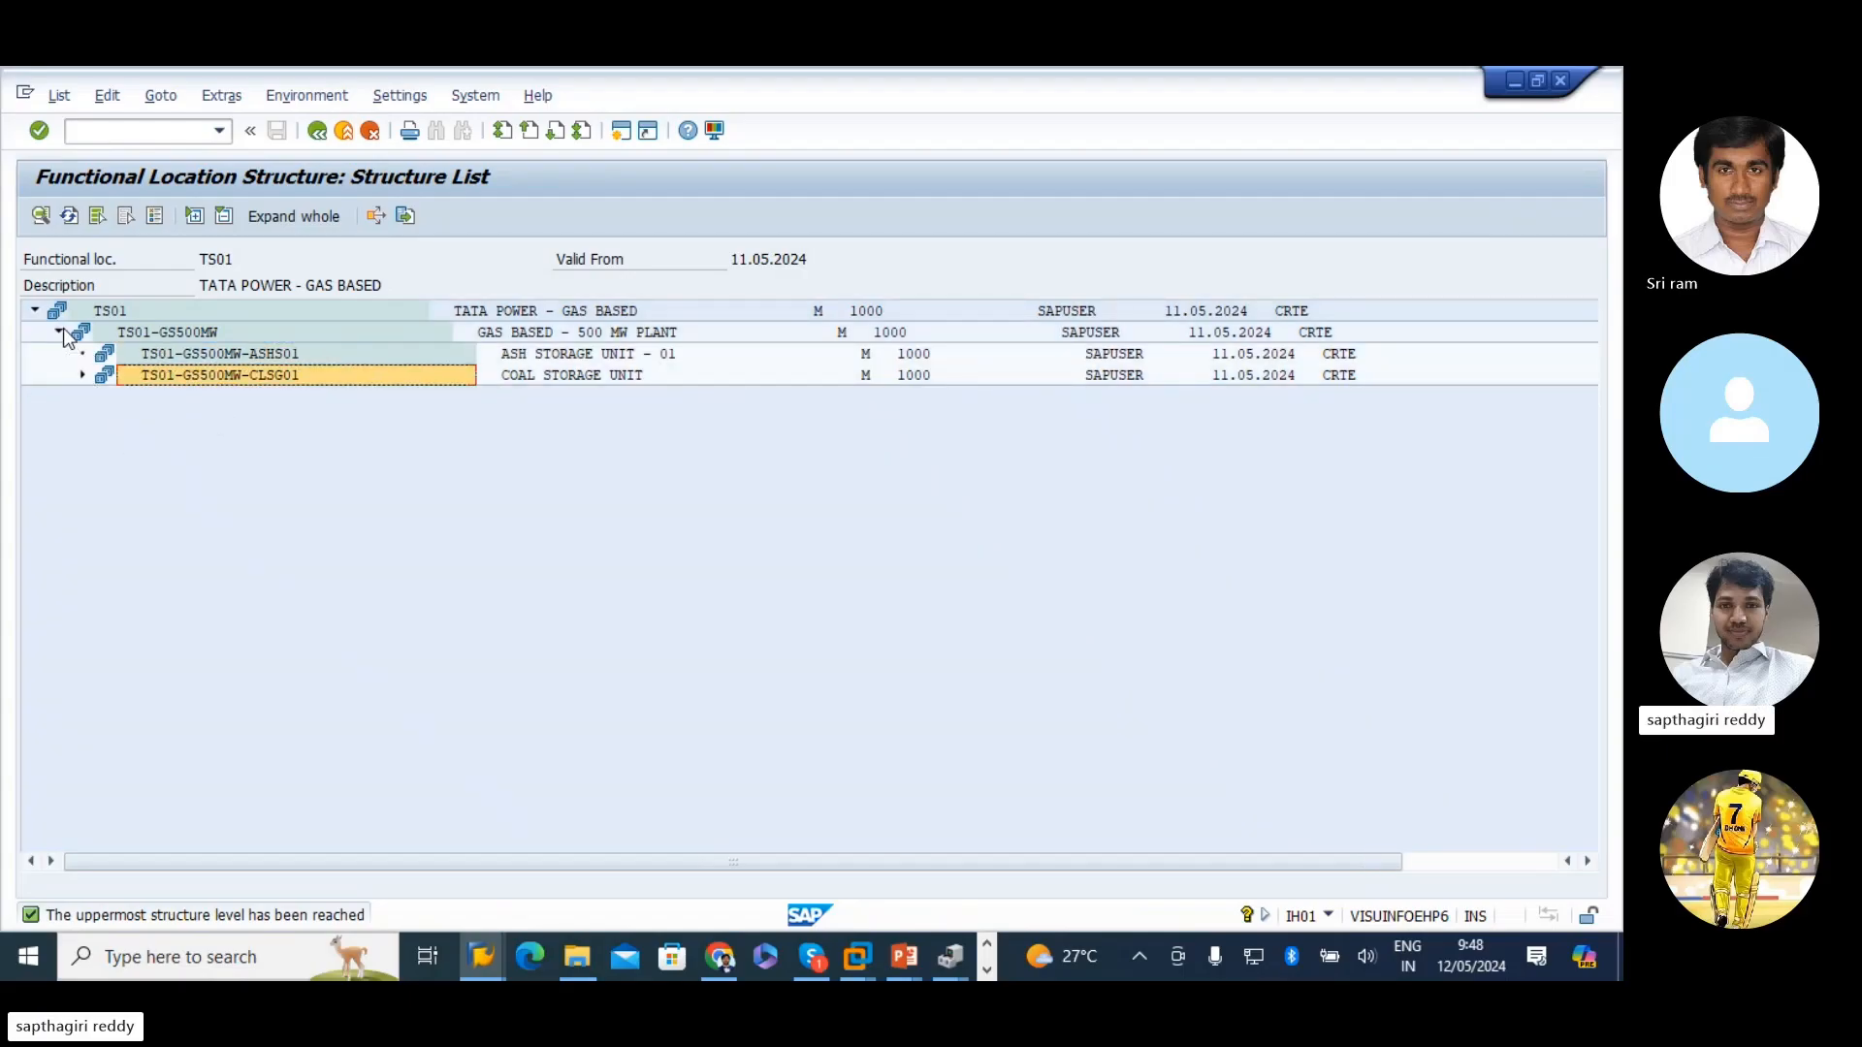
click(200, 336)
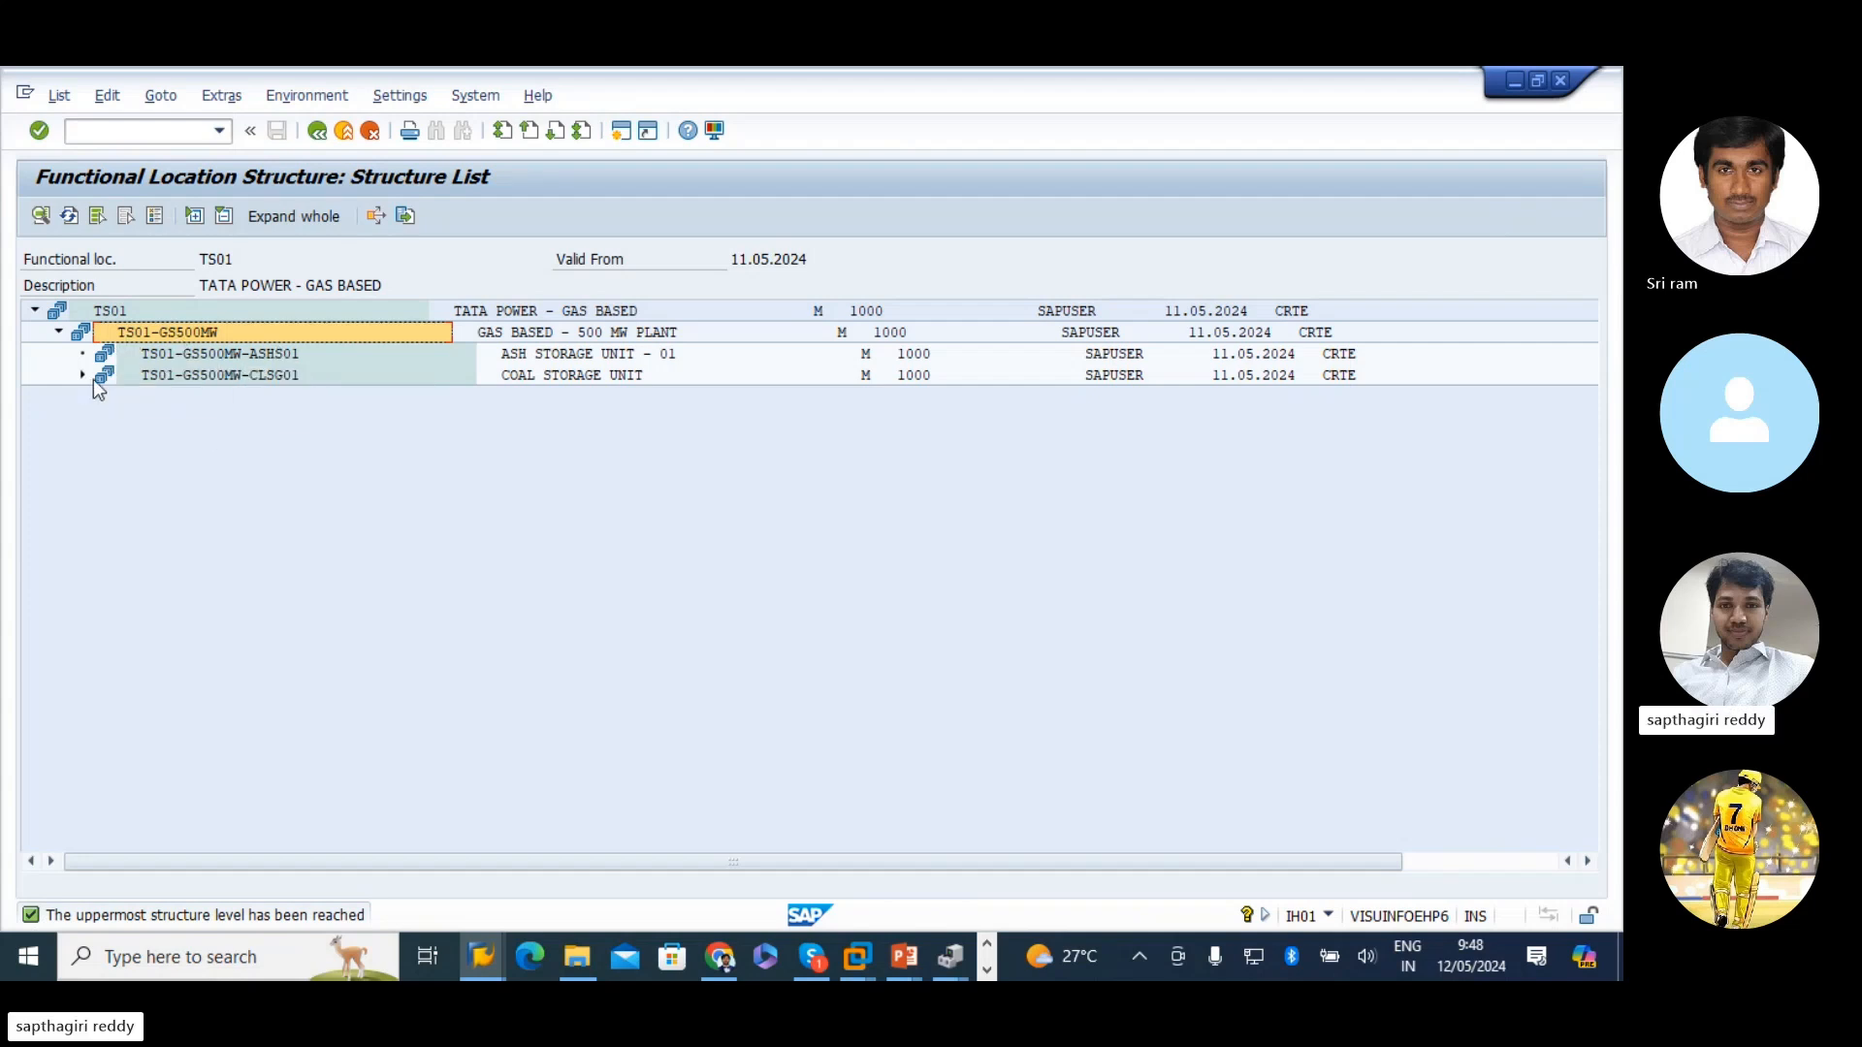
click(251, 353)
click(240, 378)
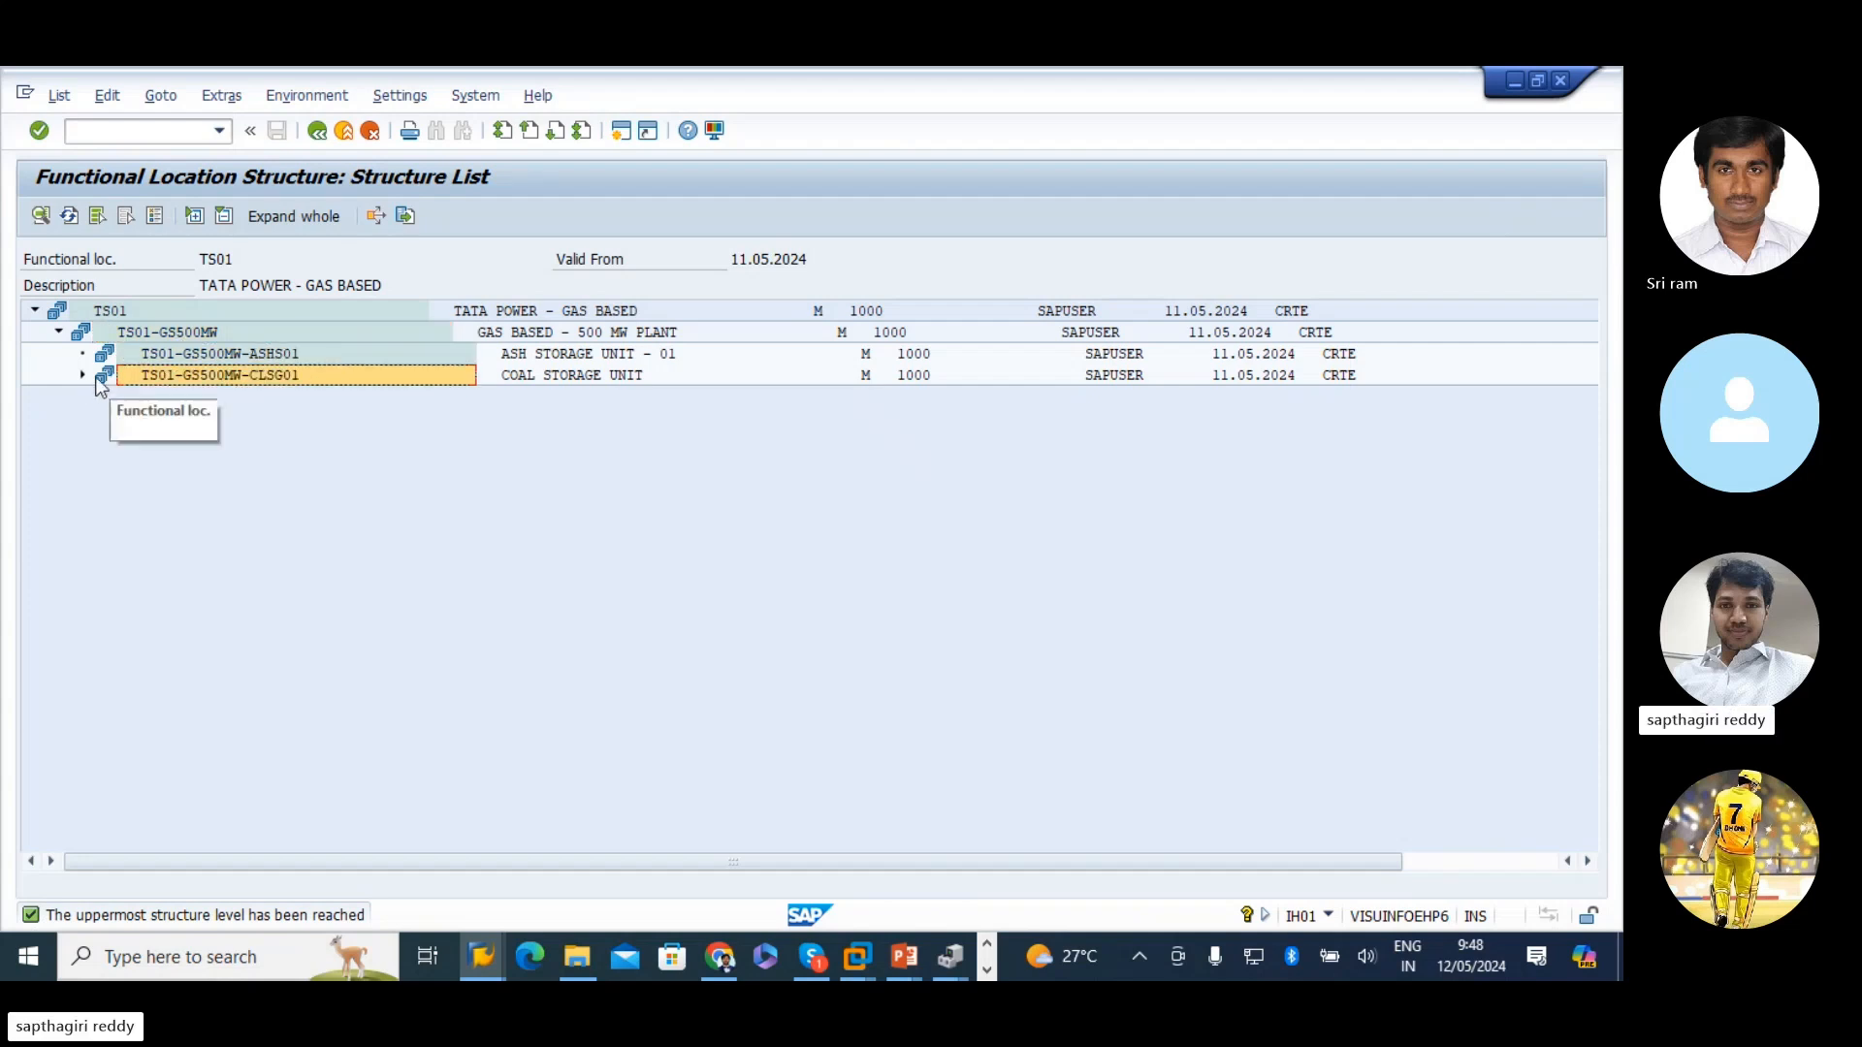
click(82, 375)
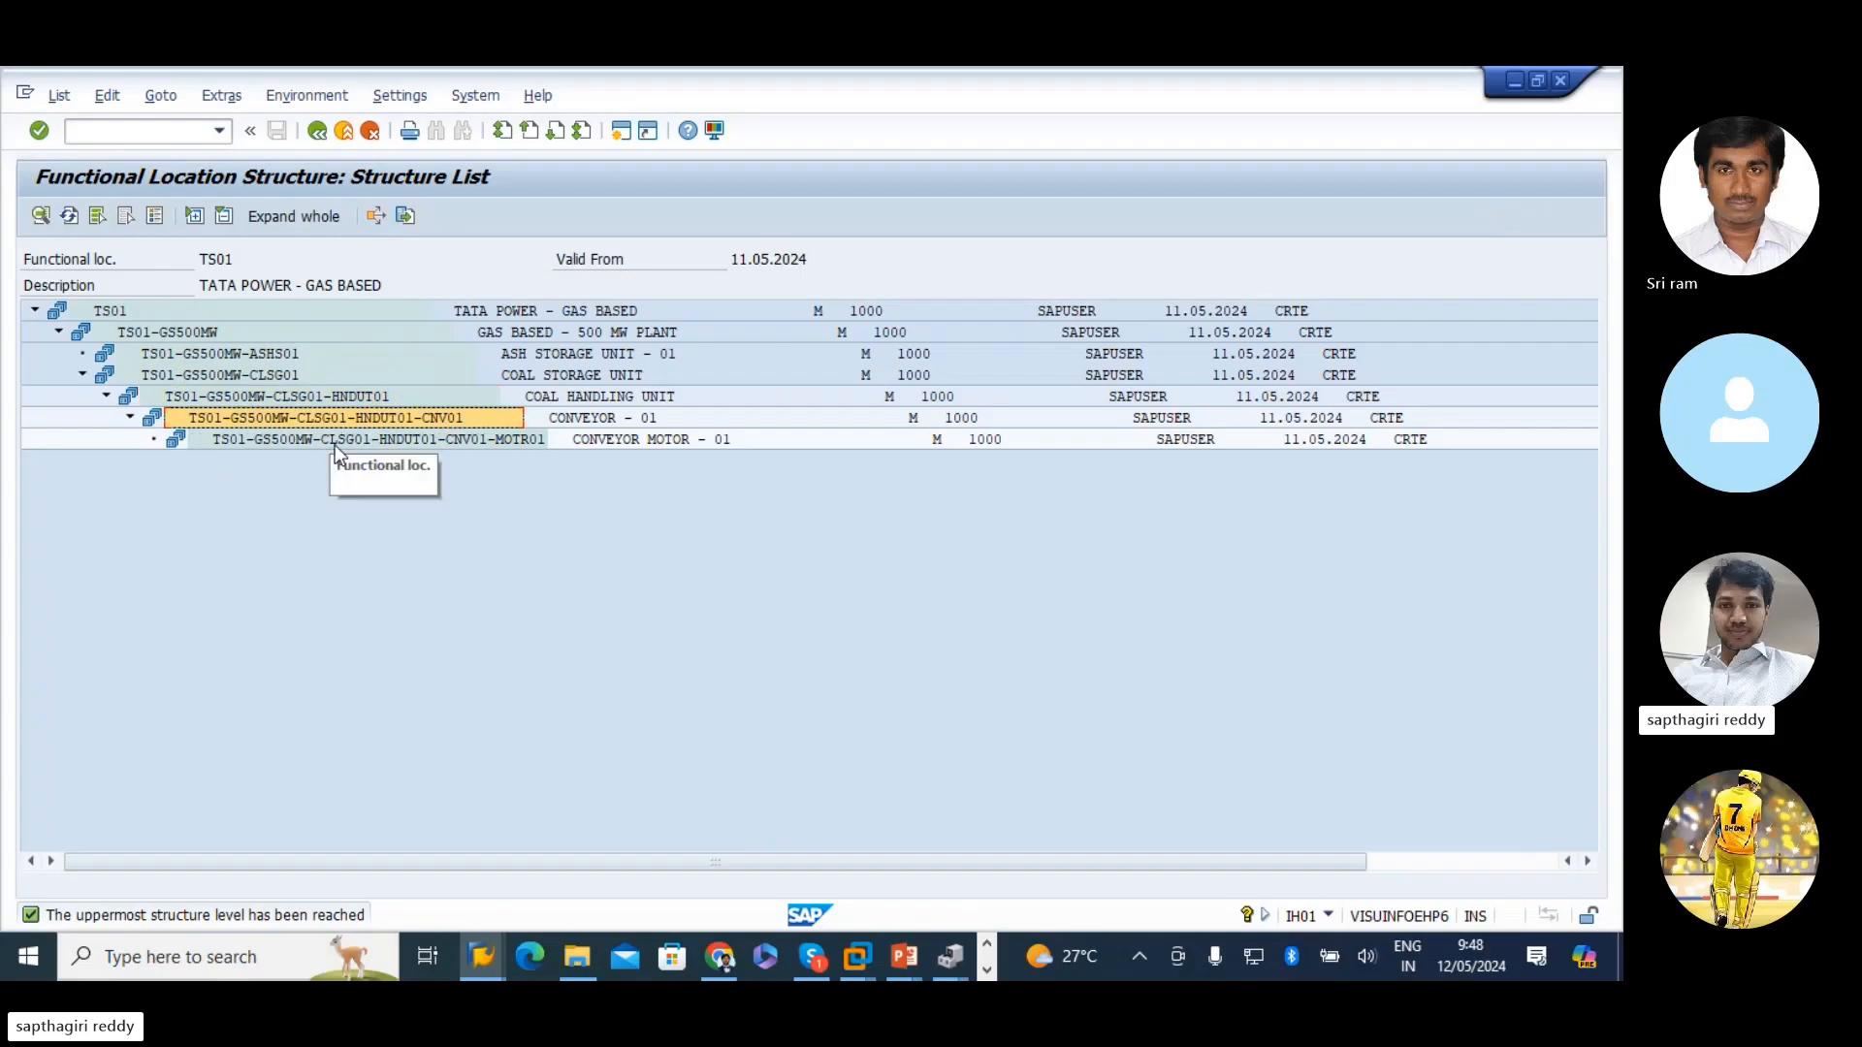
click(86, 375)
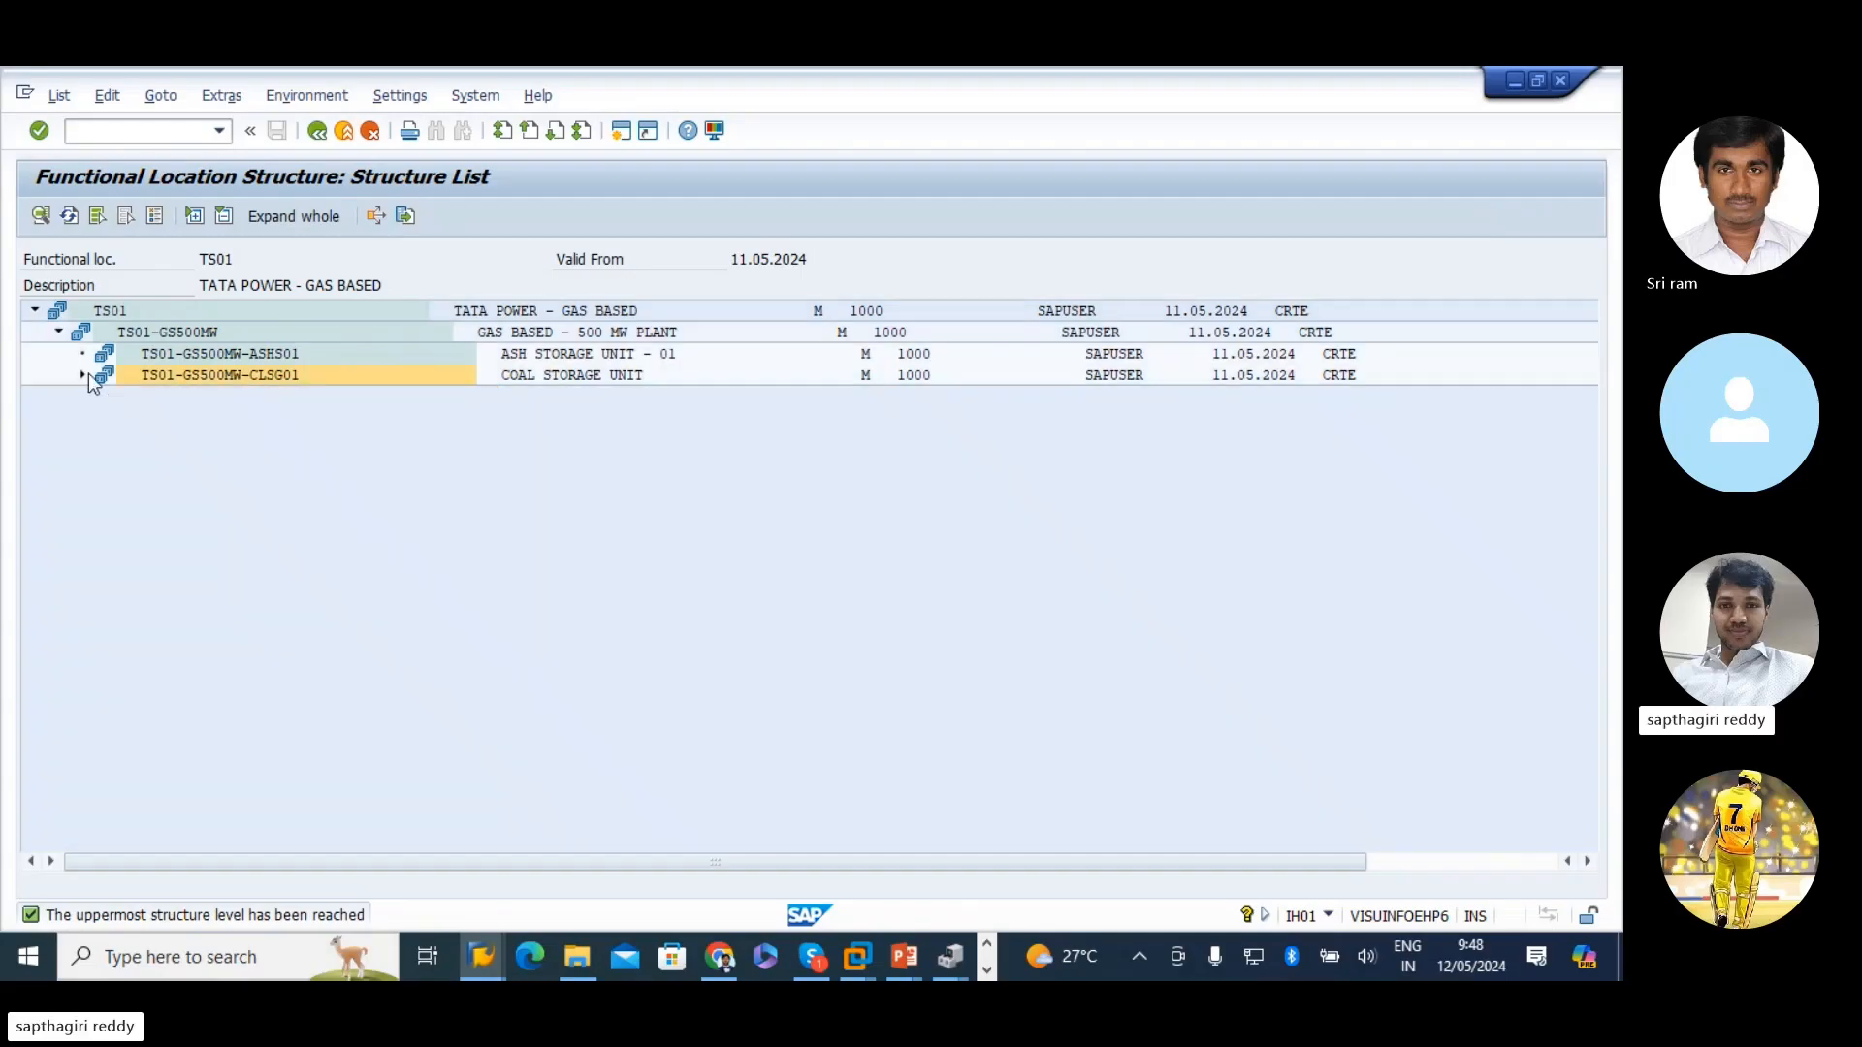
- Open a new SAP session and start functional location list entry (IL04) with structure indicator TPG20 and category M
click(629, 137)
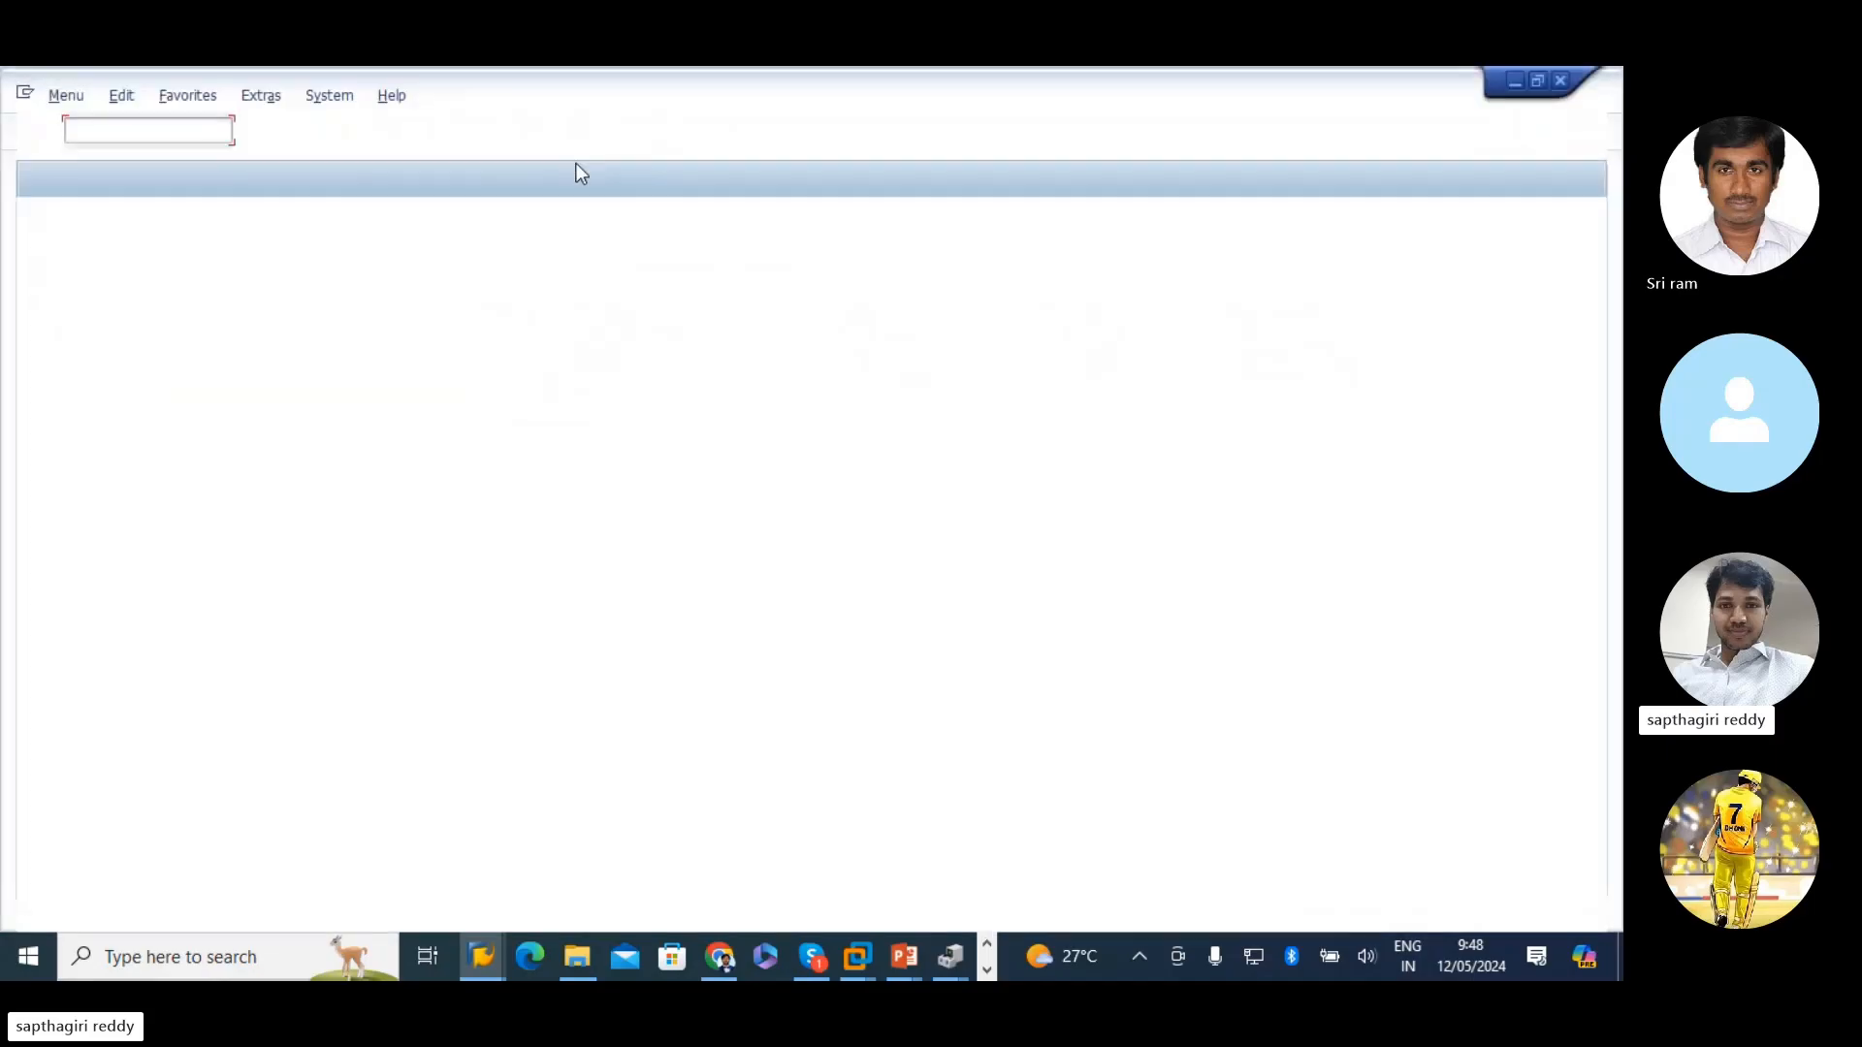
text(IL04)
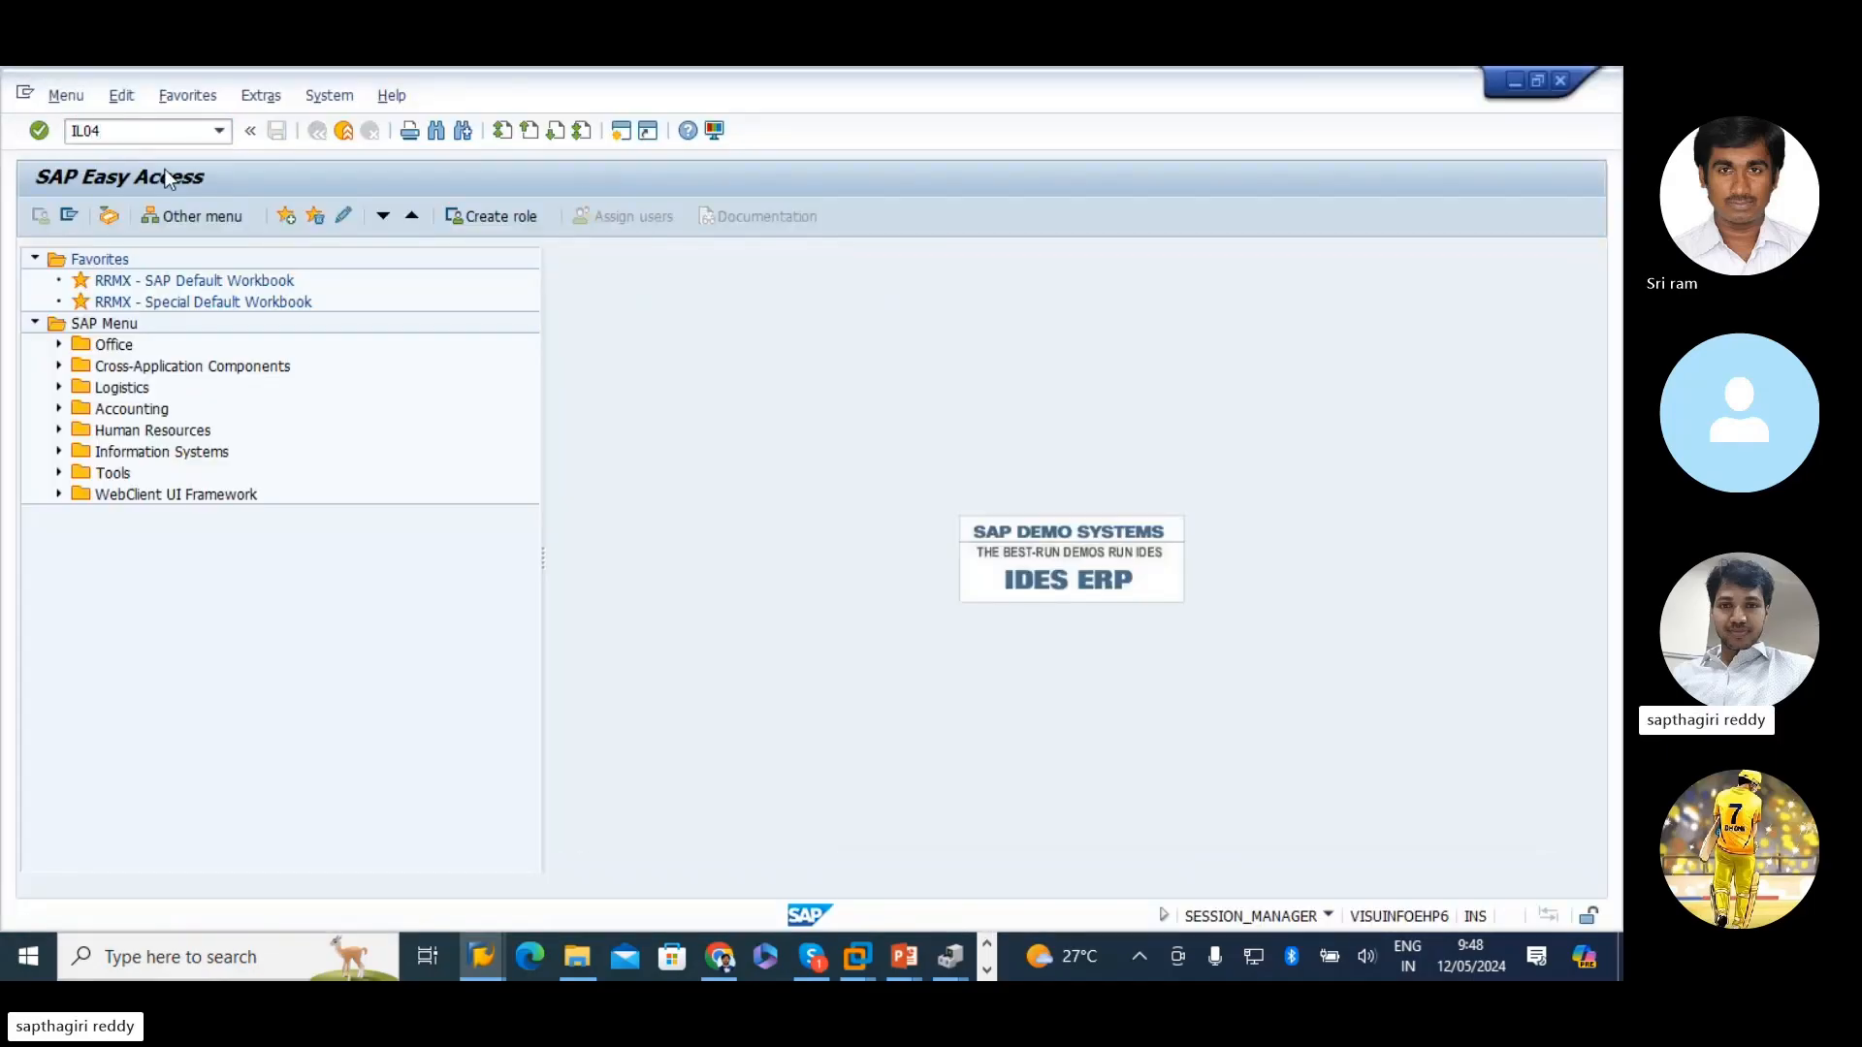
key(Return)
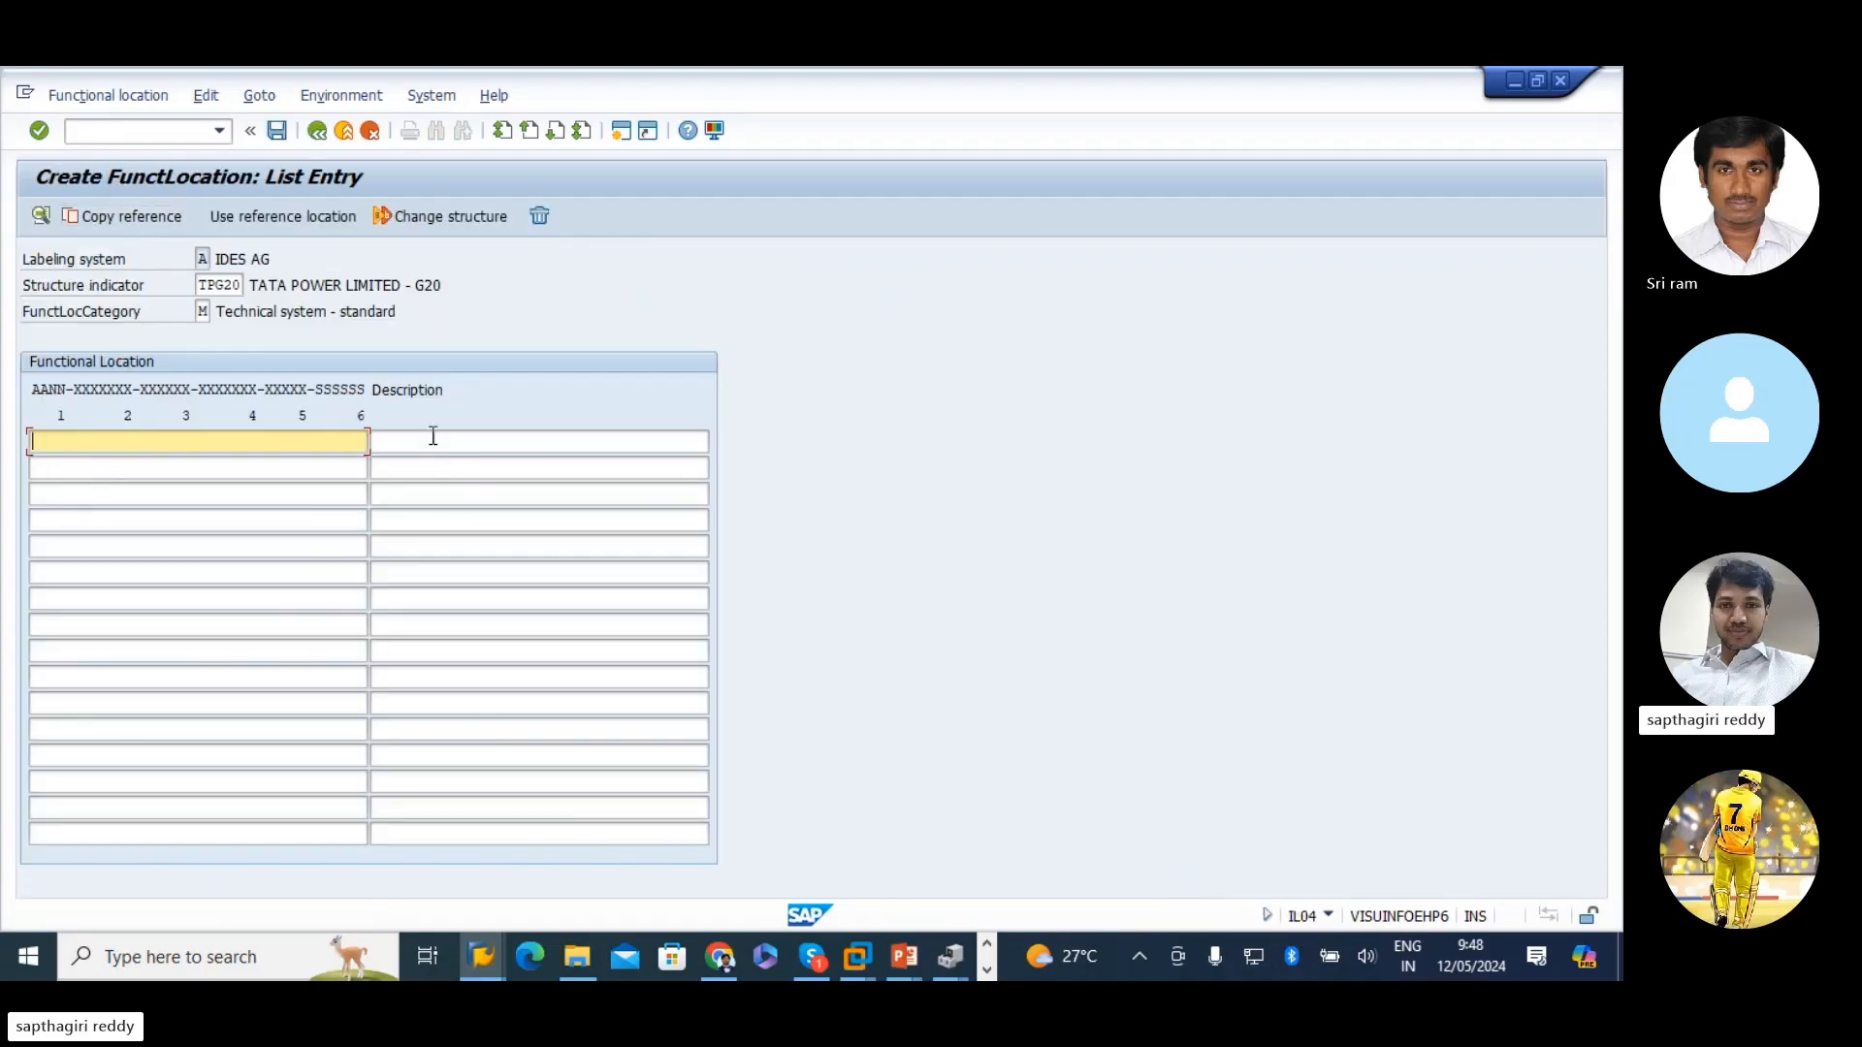
click(241, 469)
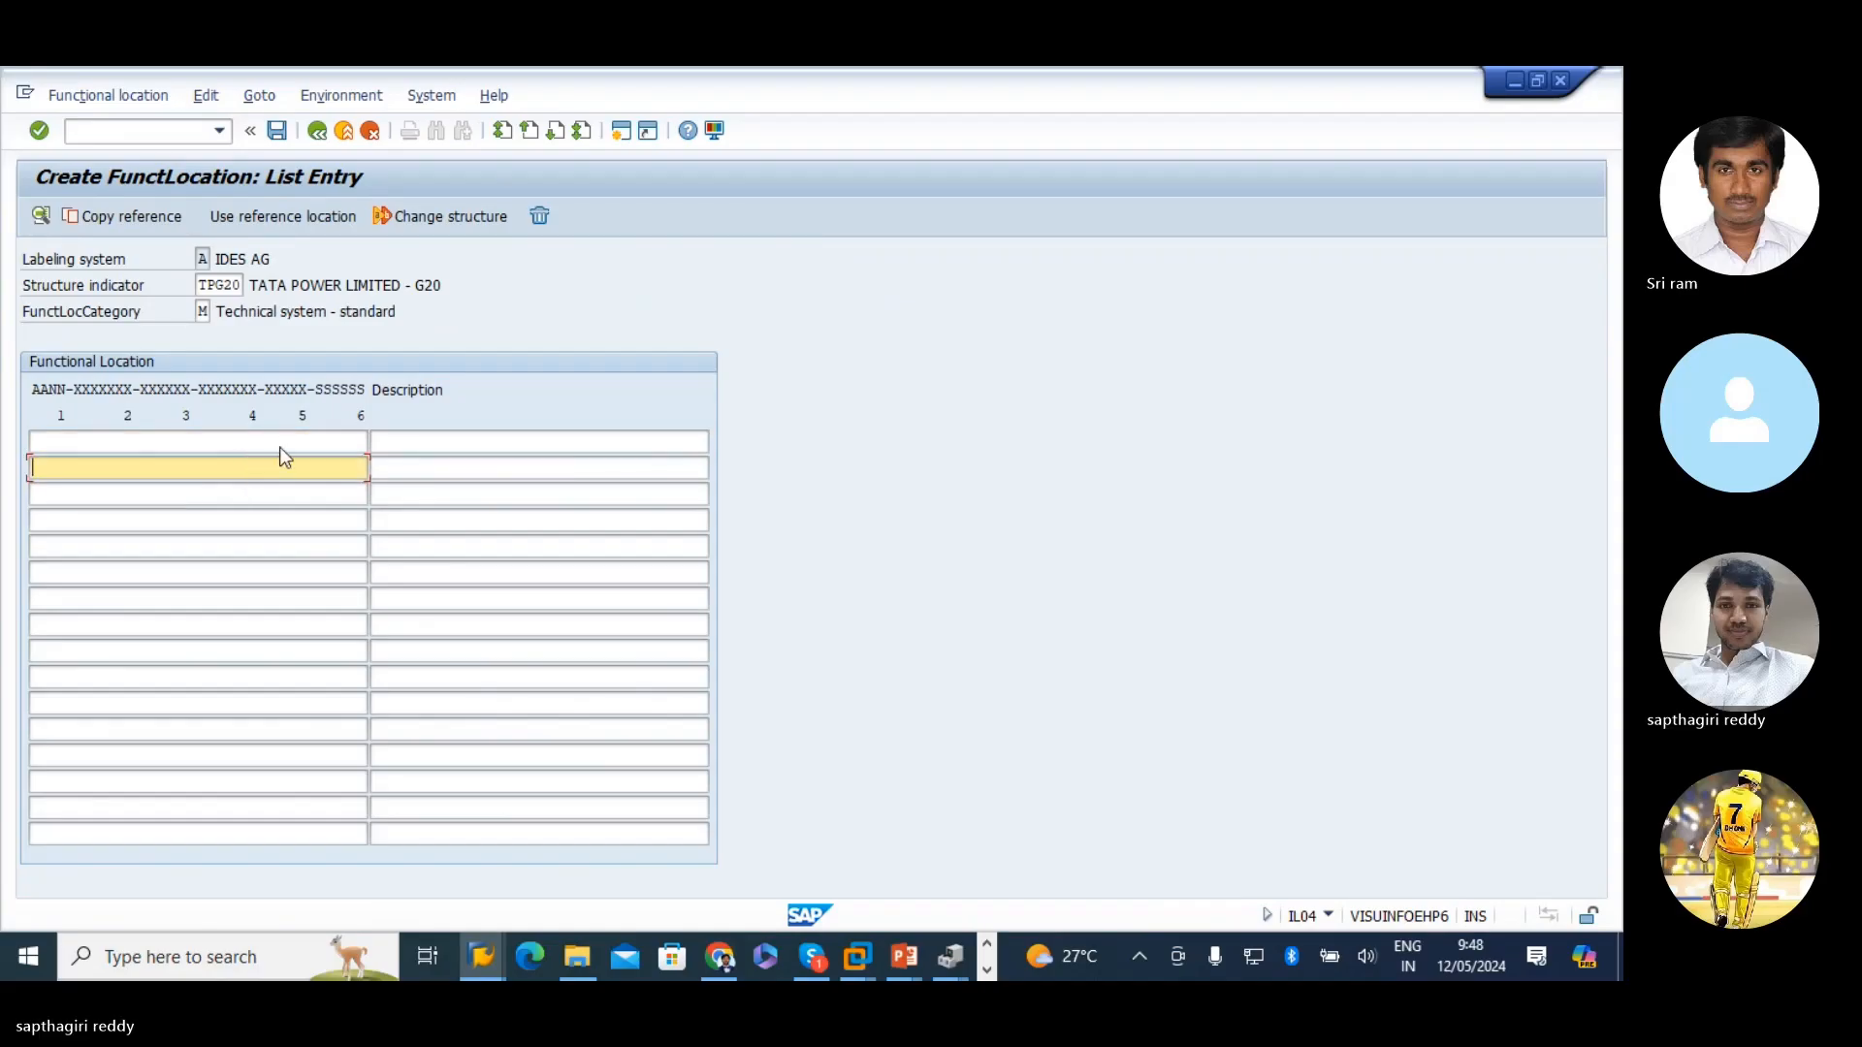
click(351, 288)
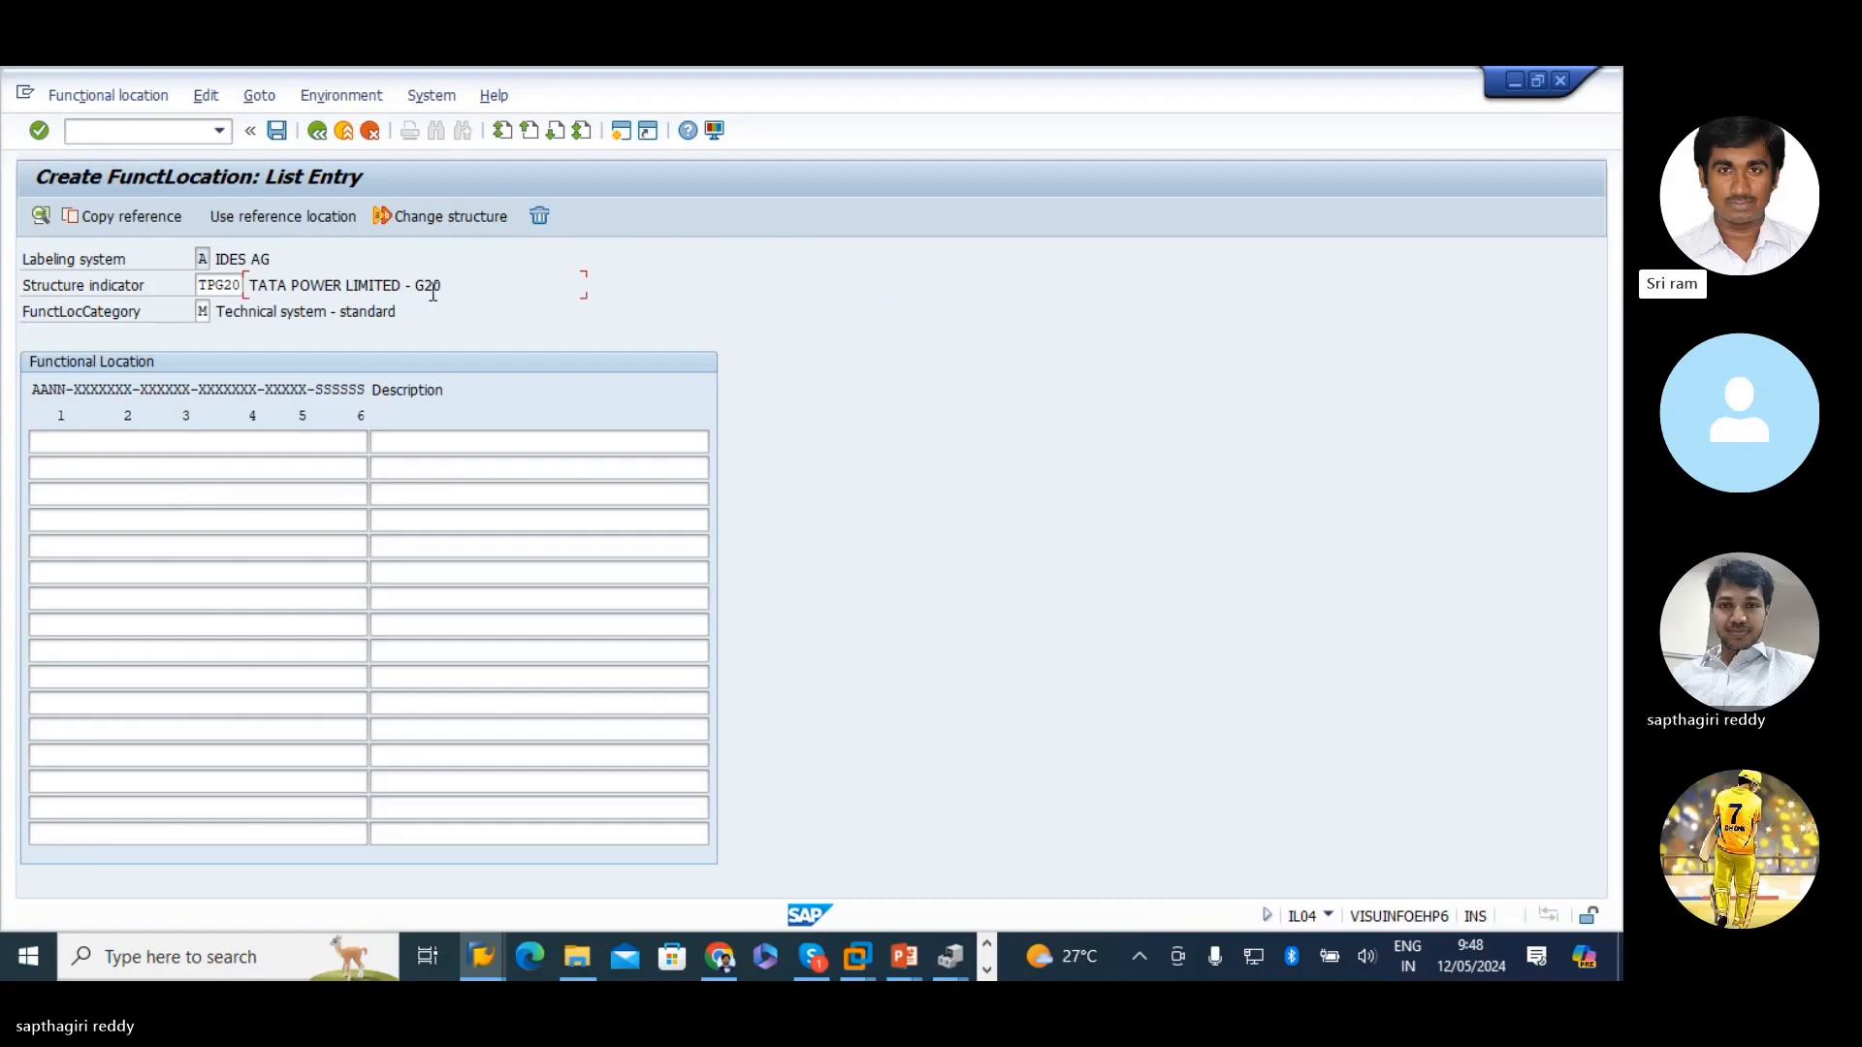
drag(441, 288, 212, 289)
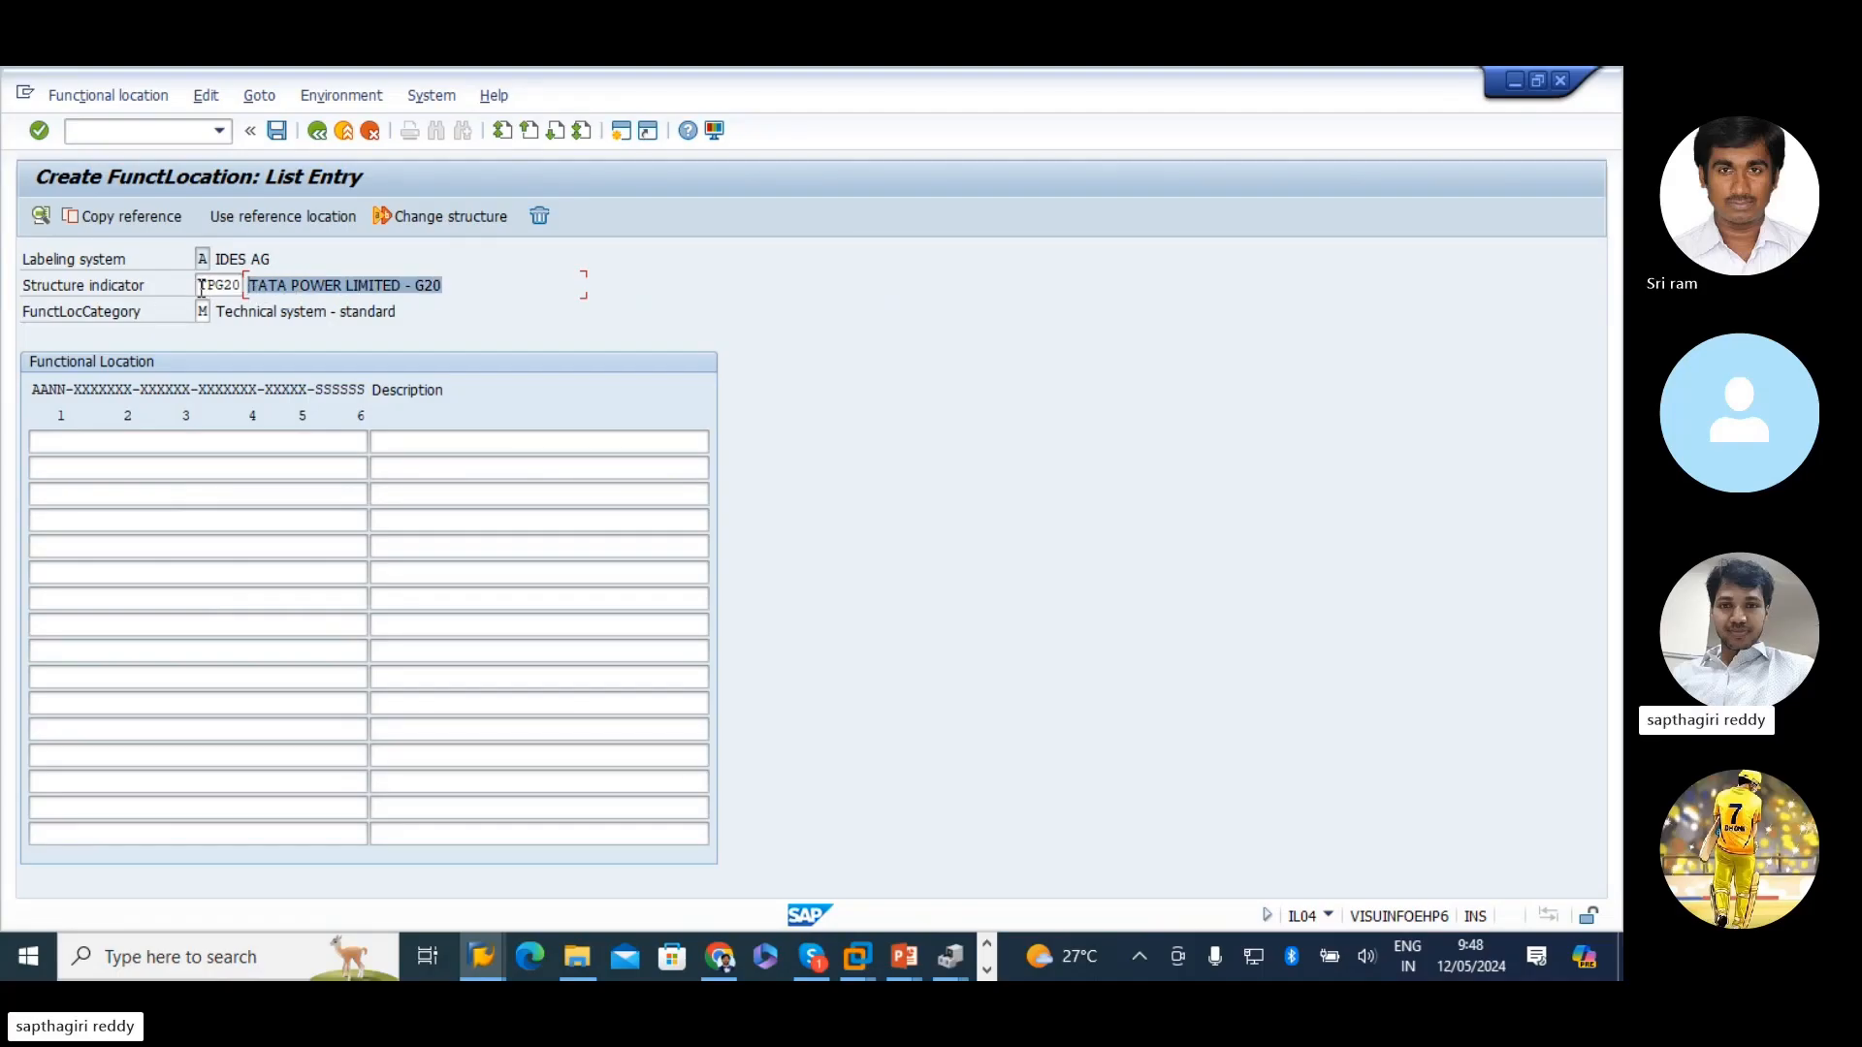
- Start copying a functional location structure by reference, entering TS01-GS500MW from the structure list as the source location
click(124, 218)
drag(268, 288, 556, 371)
key(alt+Tab)
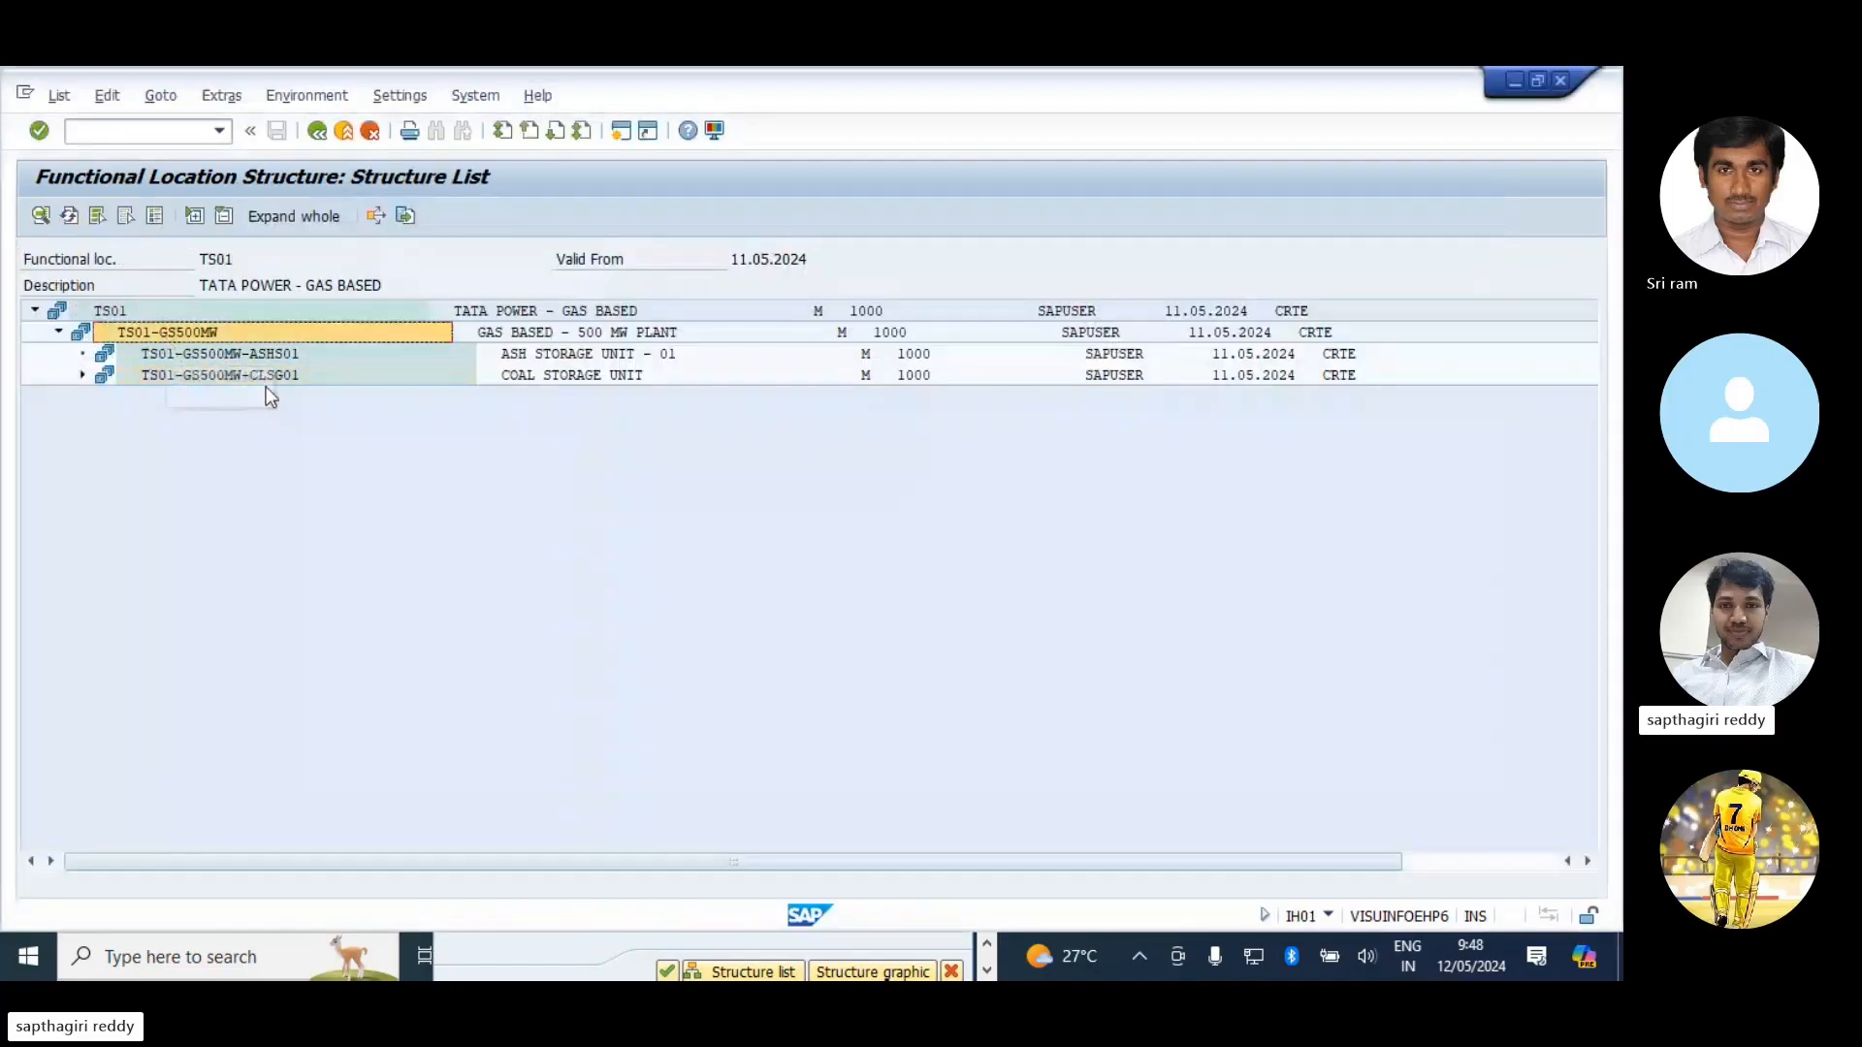
key(alt+Tab)
key(ctrl+v)
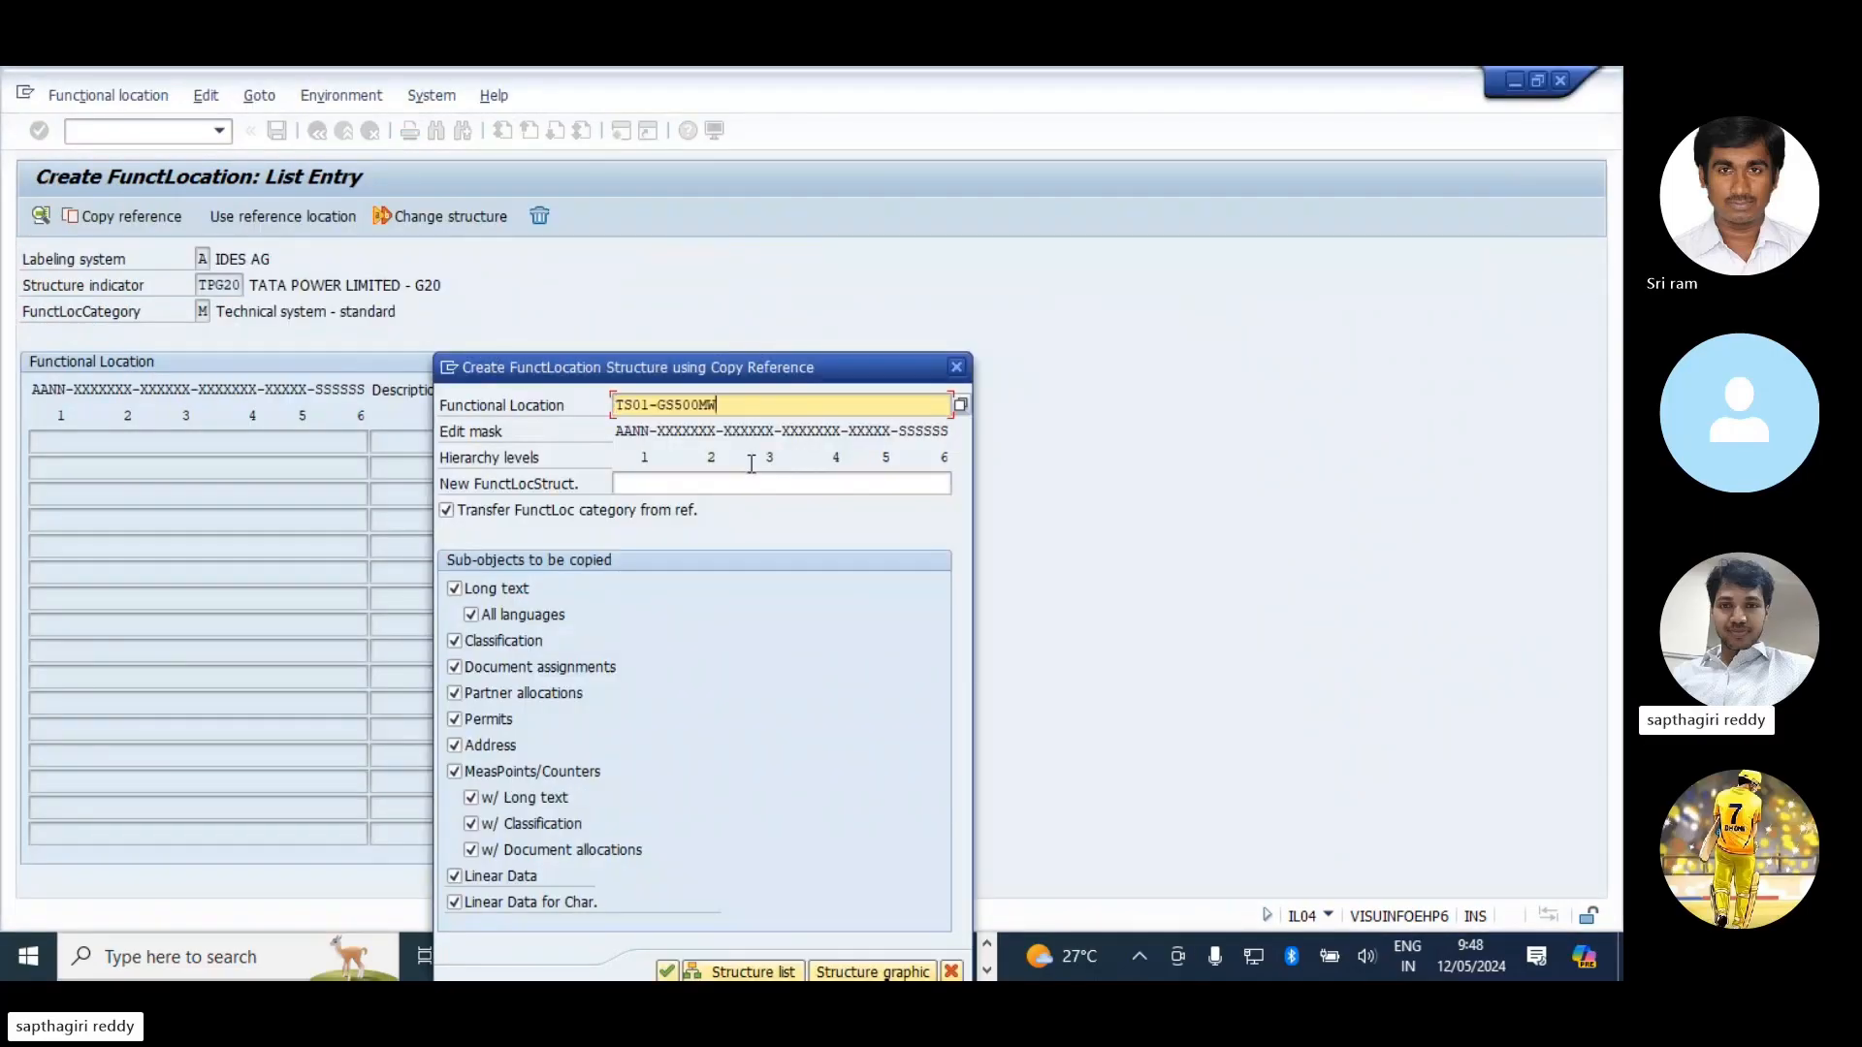
- Set the new functional location structure to TS01-GS600MW and carry over the copied hierarchy with all sub-objects
click(684, 484)
key(ctrl+v)
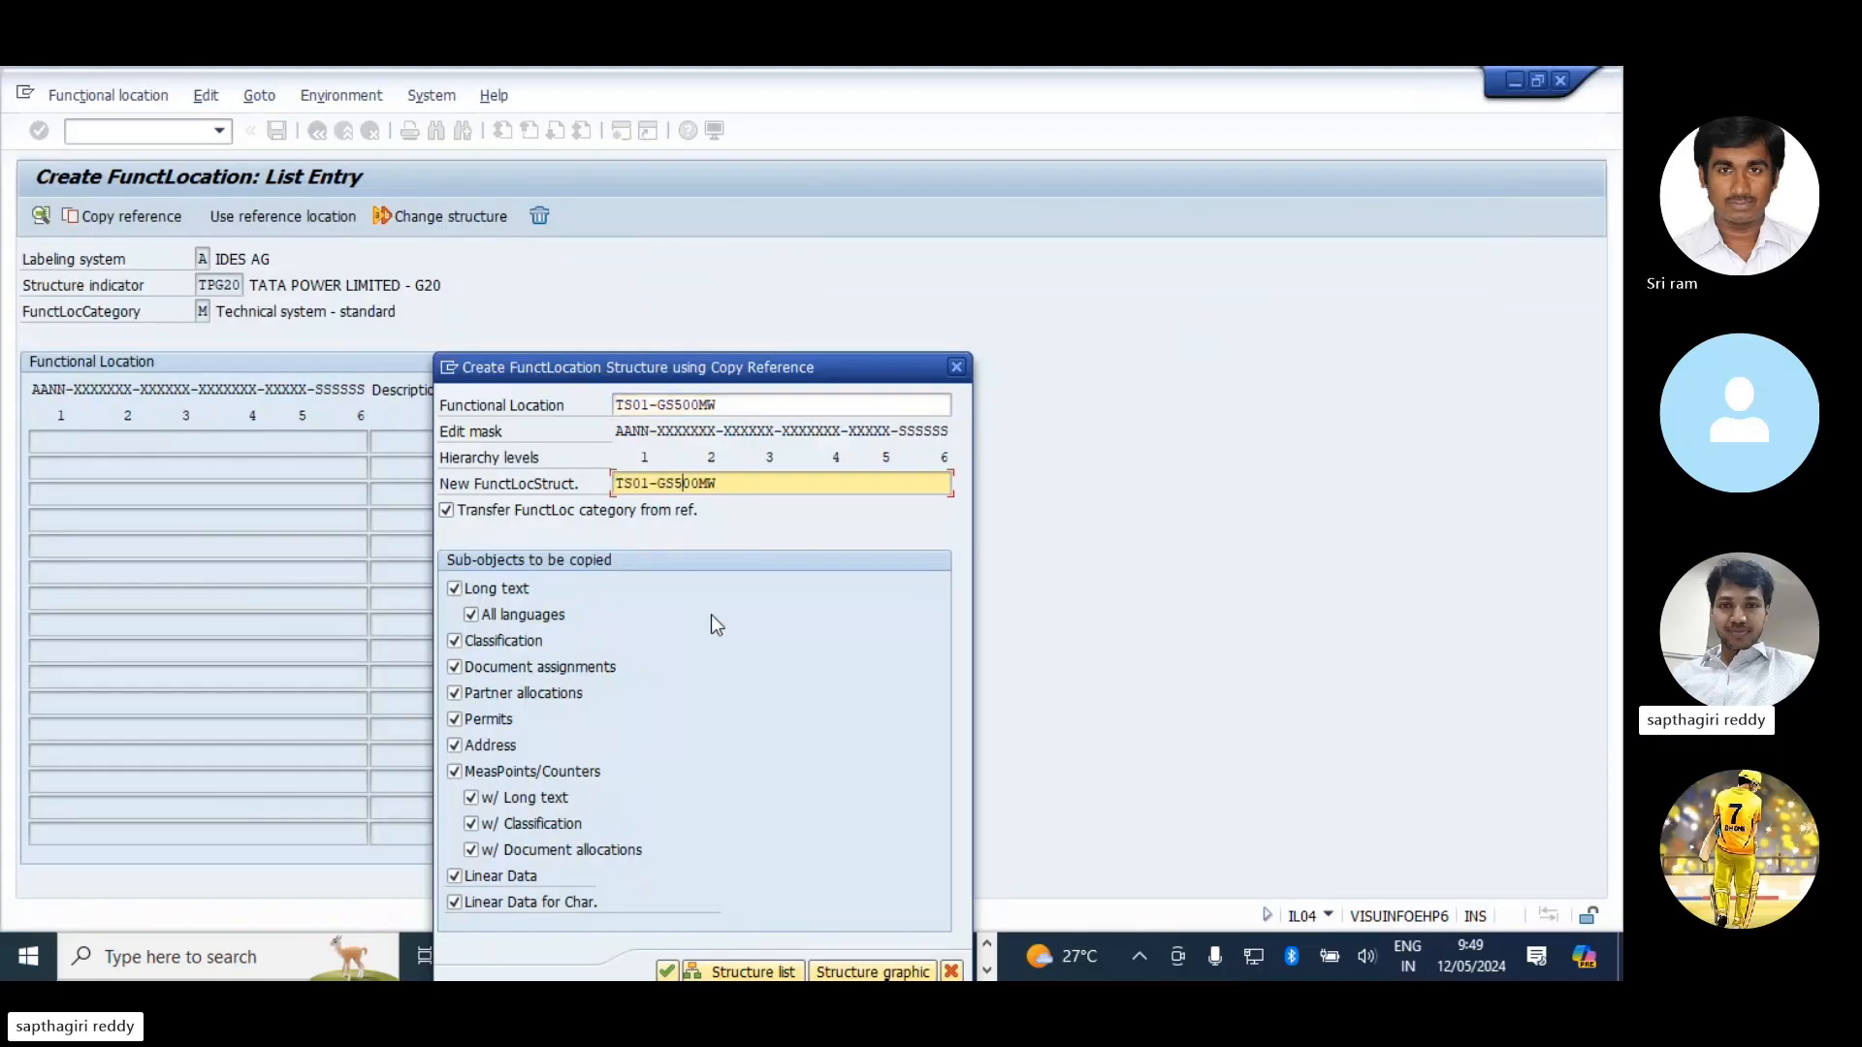
key(BackSpace)
text(6)
drag(521, 376, 585, 251)
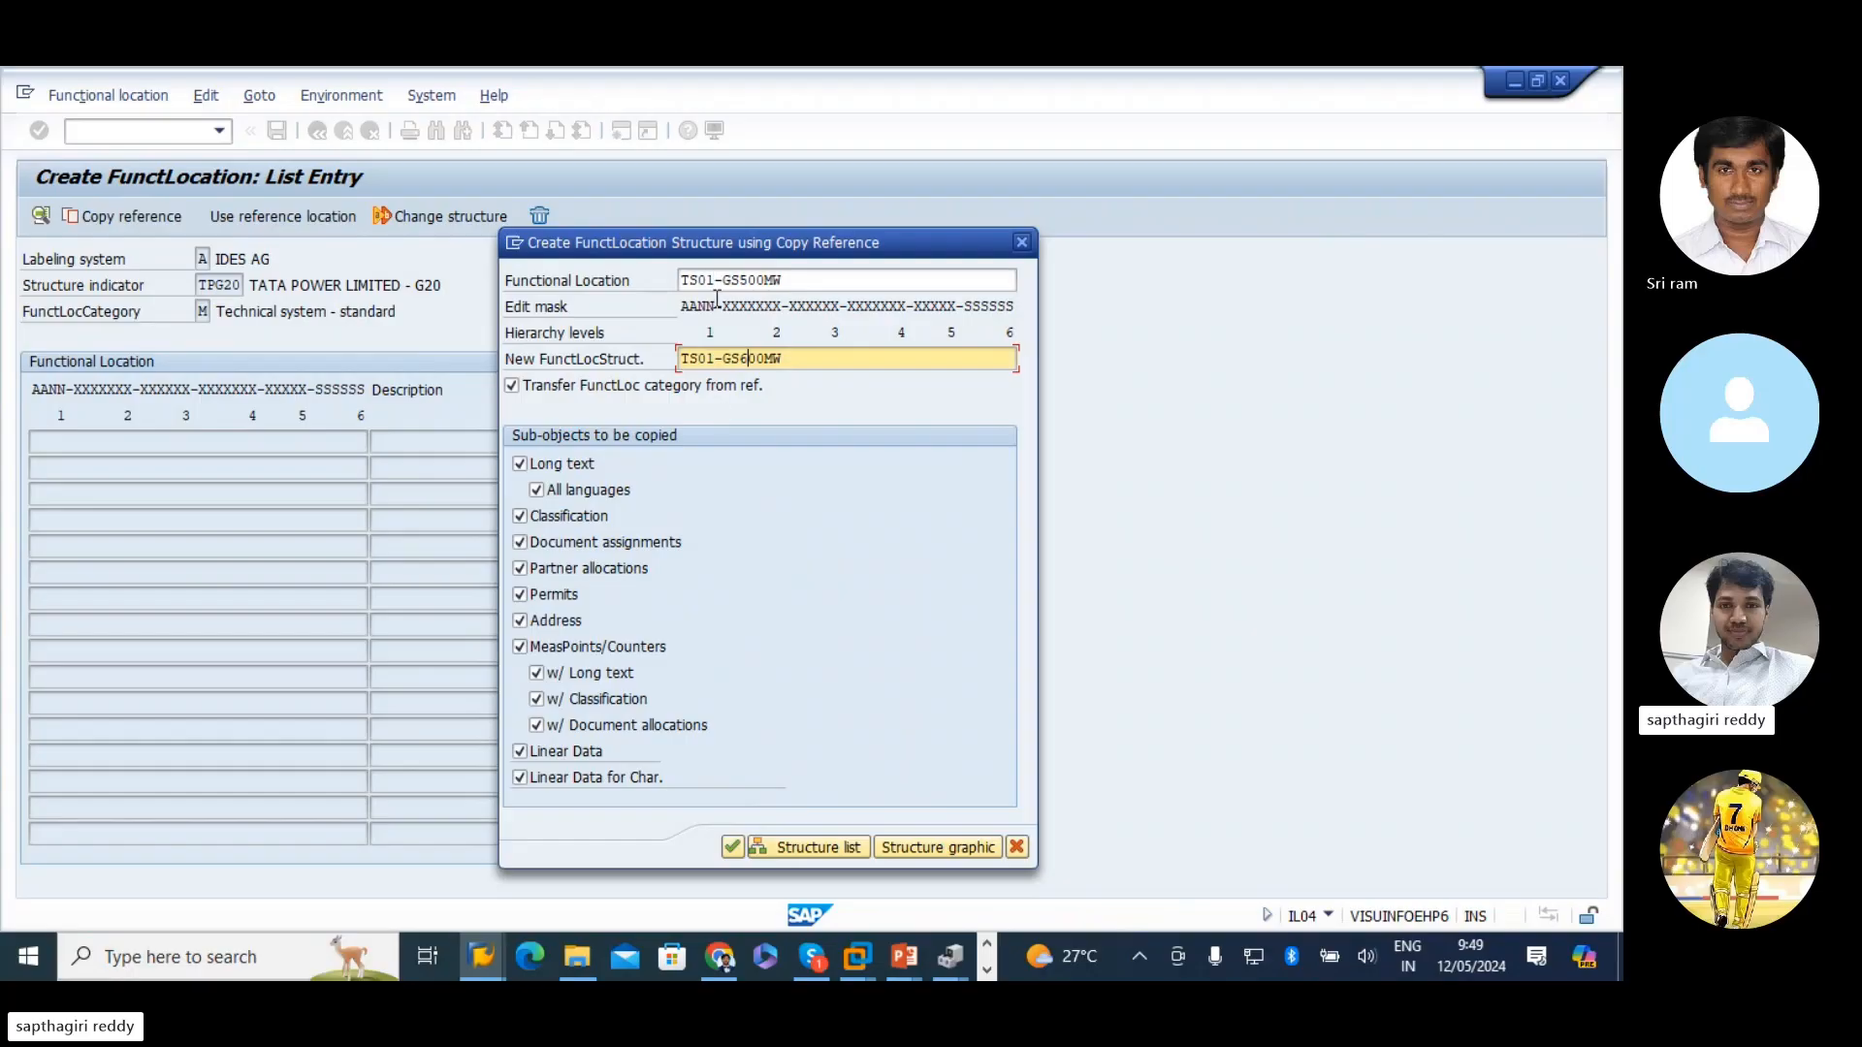
click(733, 850)
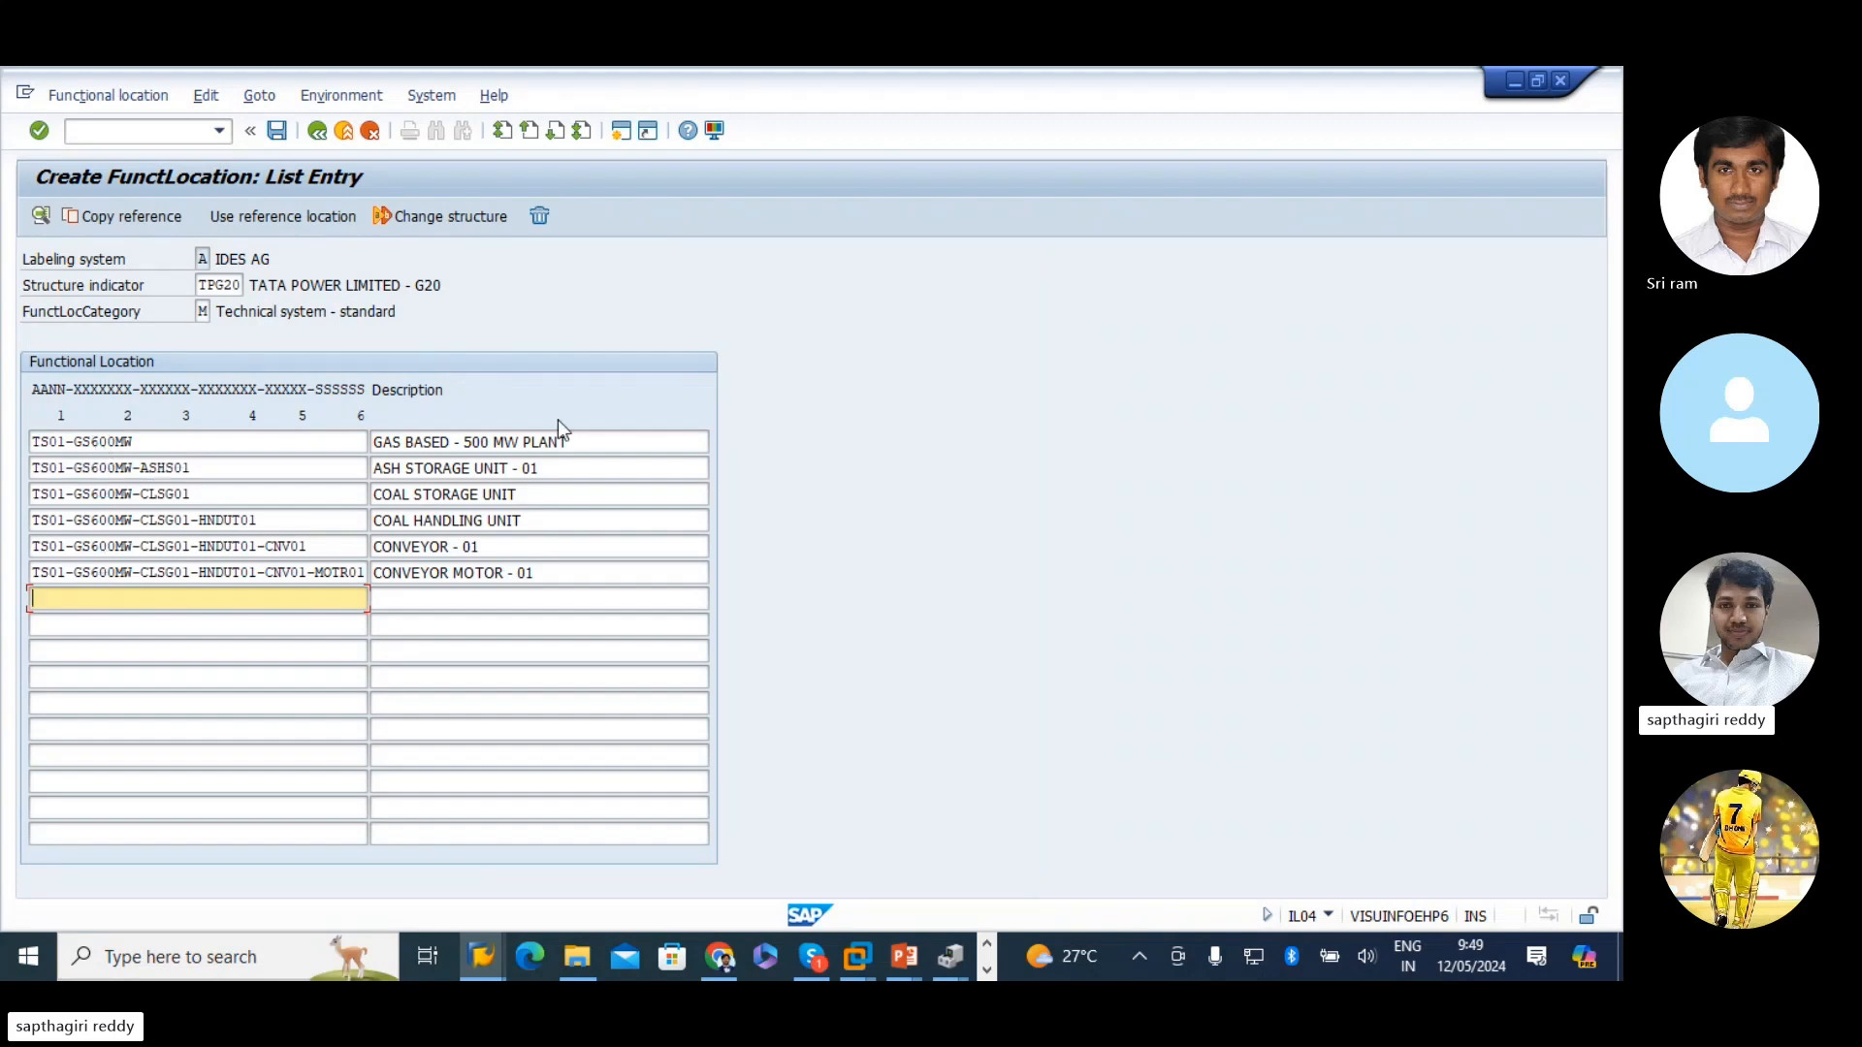
- Change the TS01-GS600MW description to GAS BASED - 600 MW PLANT, save the copied functional locations and leave the list entry
click(464, 442)
key(BackSpace)
text(6)
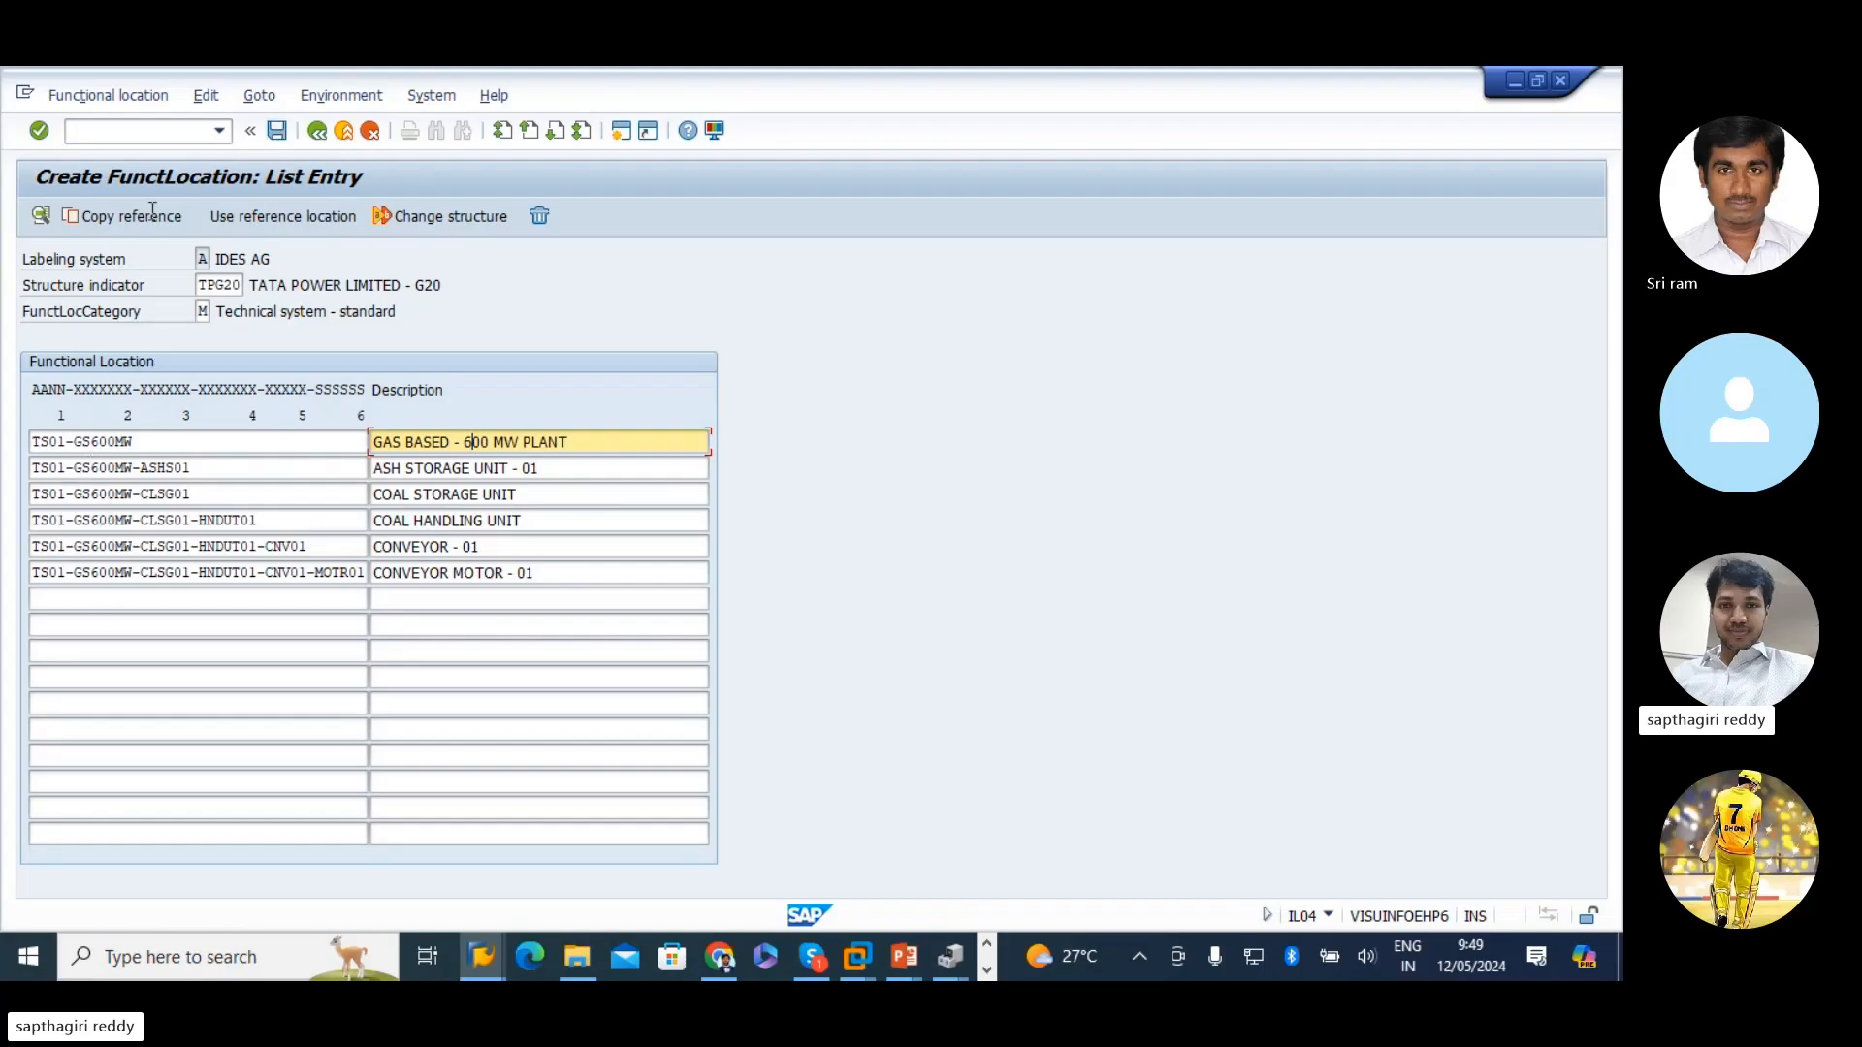
click(276, 130)
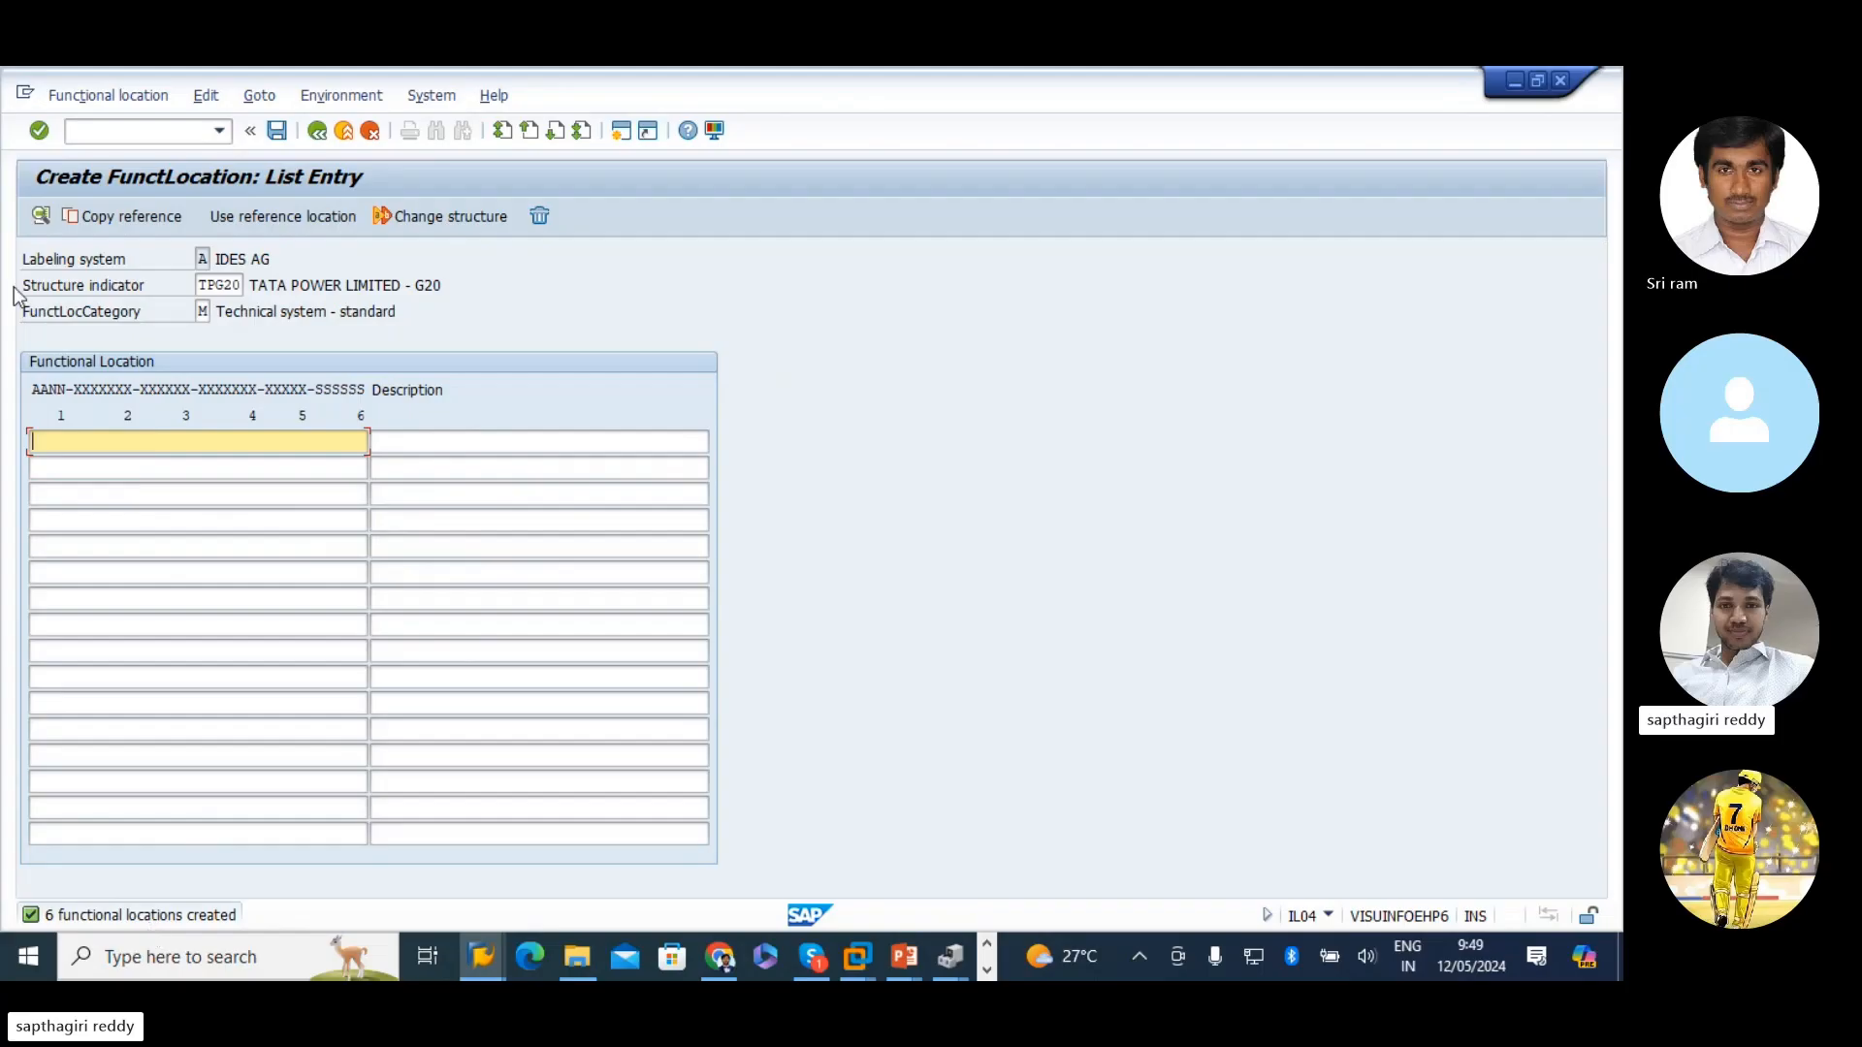
click(316, 130)
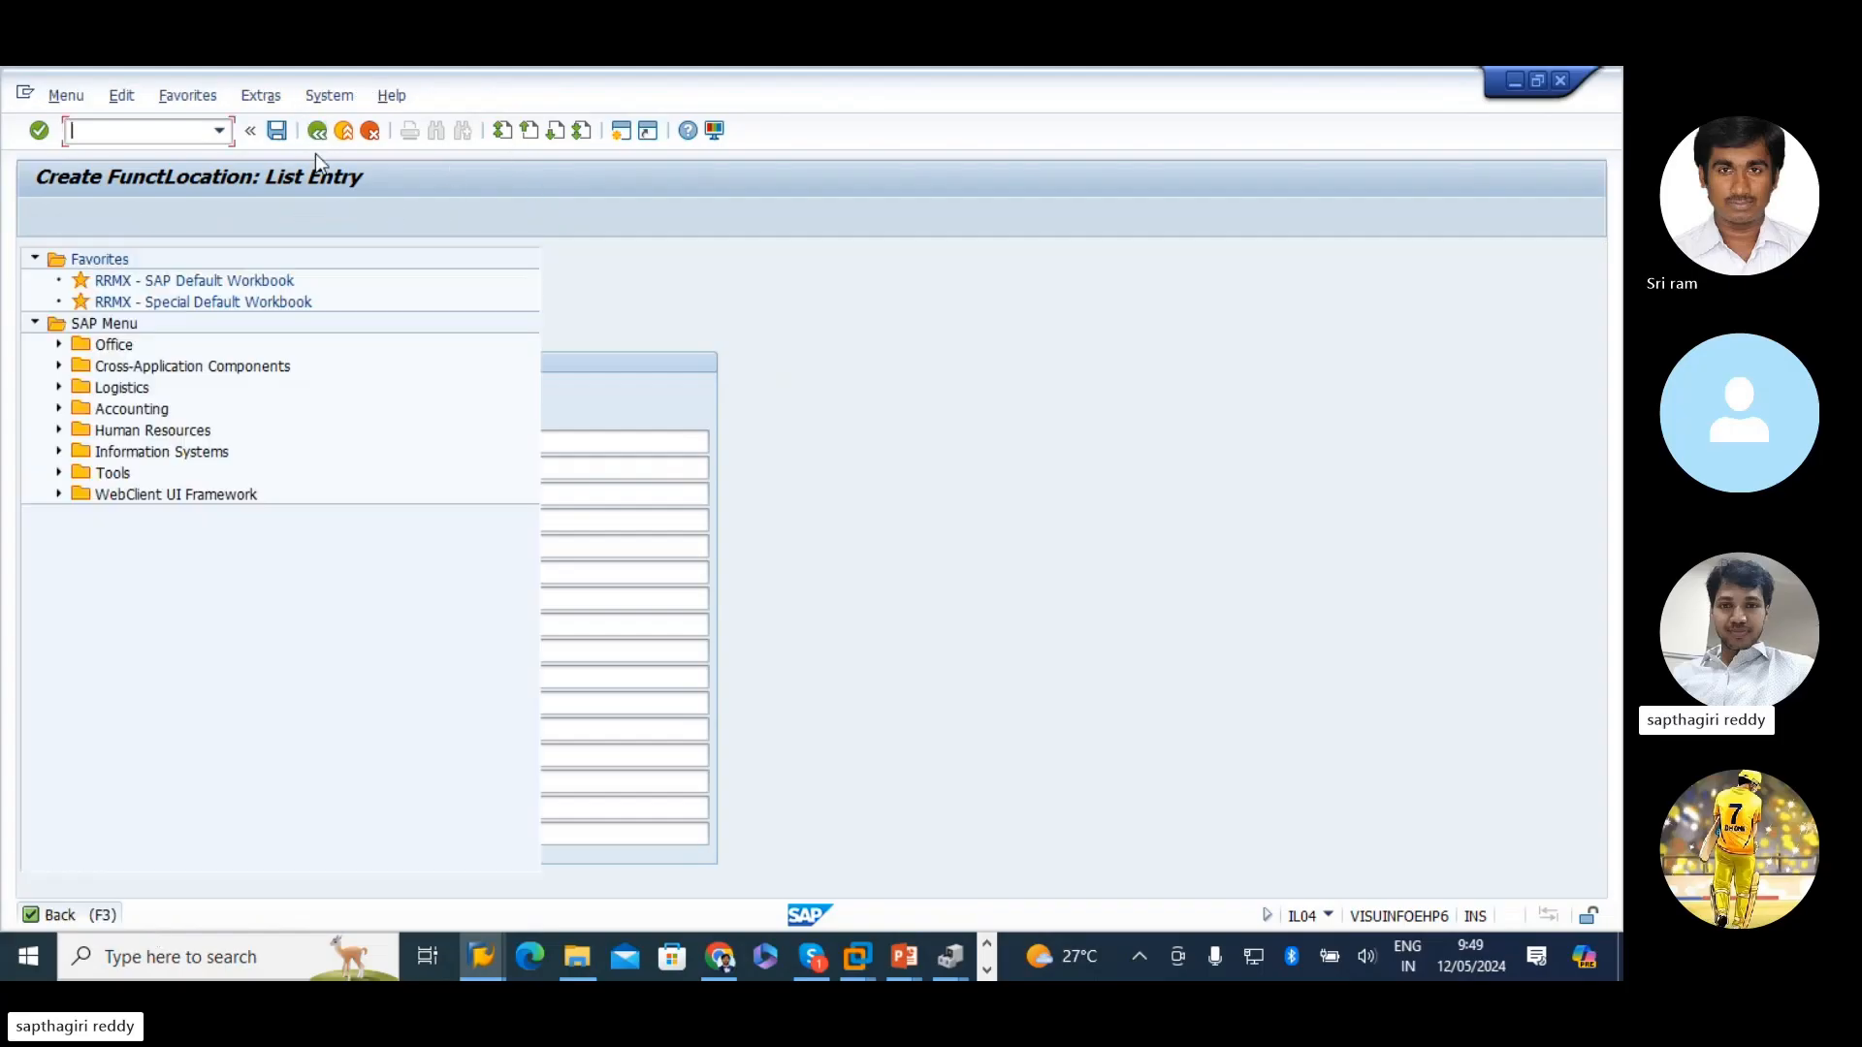
- Refresh the TS01 structure list in the IH01 session and review the TS01-GS500MW levels down to CONVEYOR - 01, leaving the plant collapsed
click(487, 958)
click(615, 877)
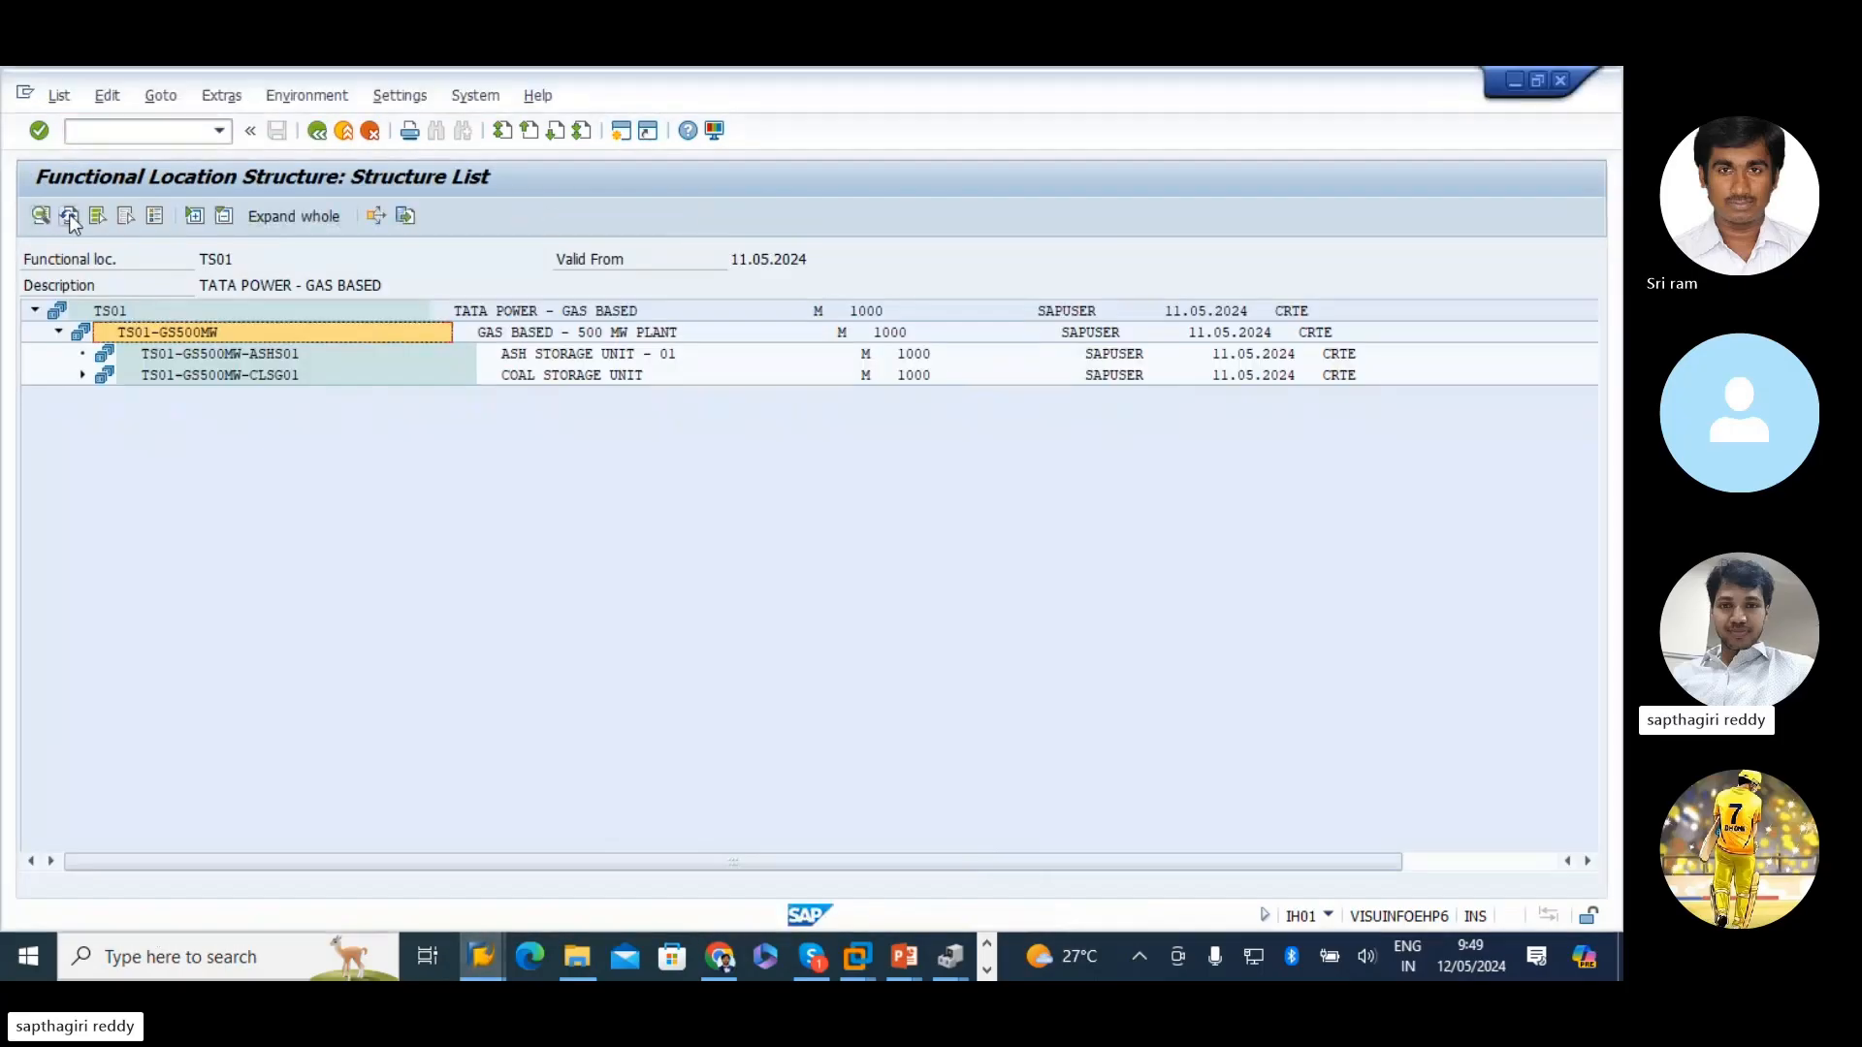
click(70, 216)
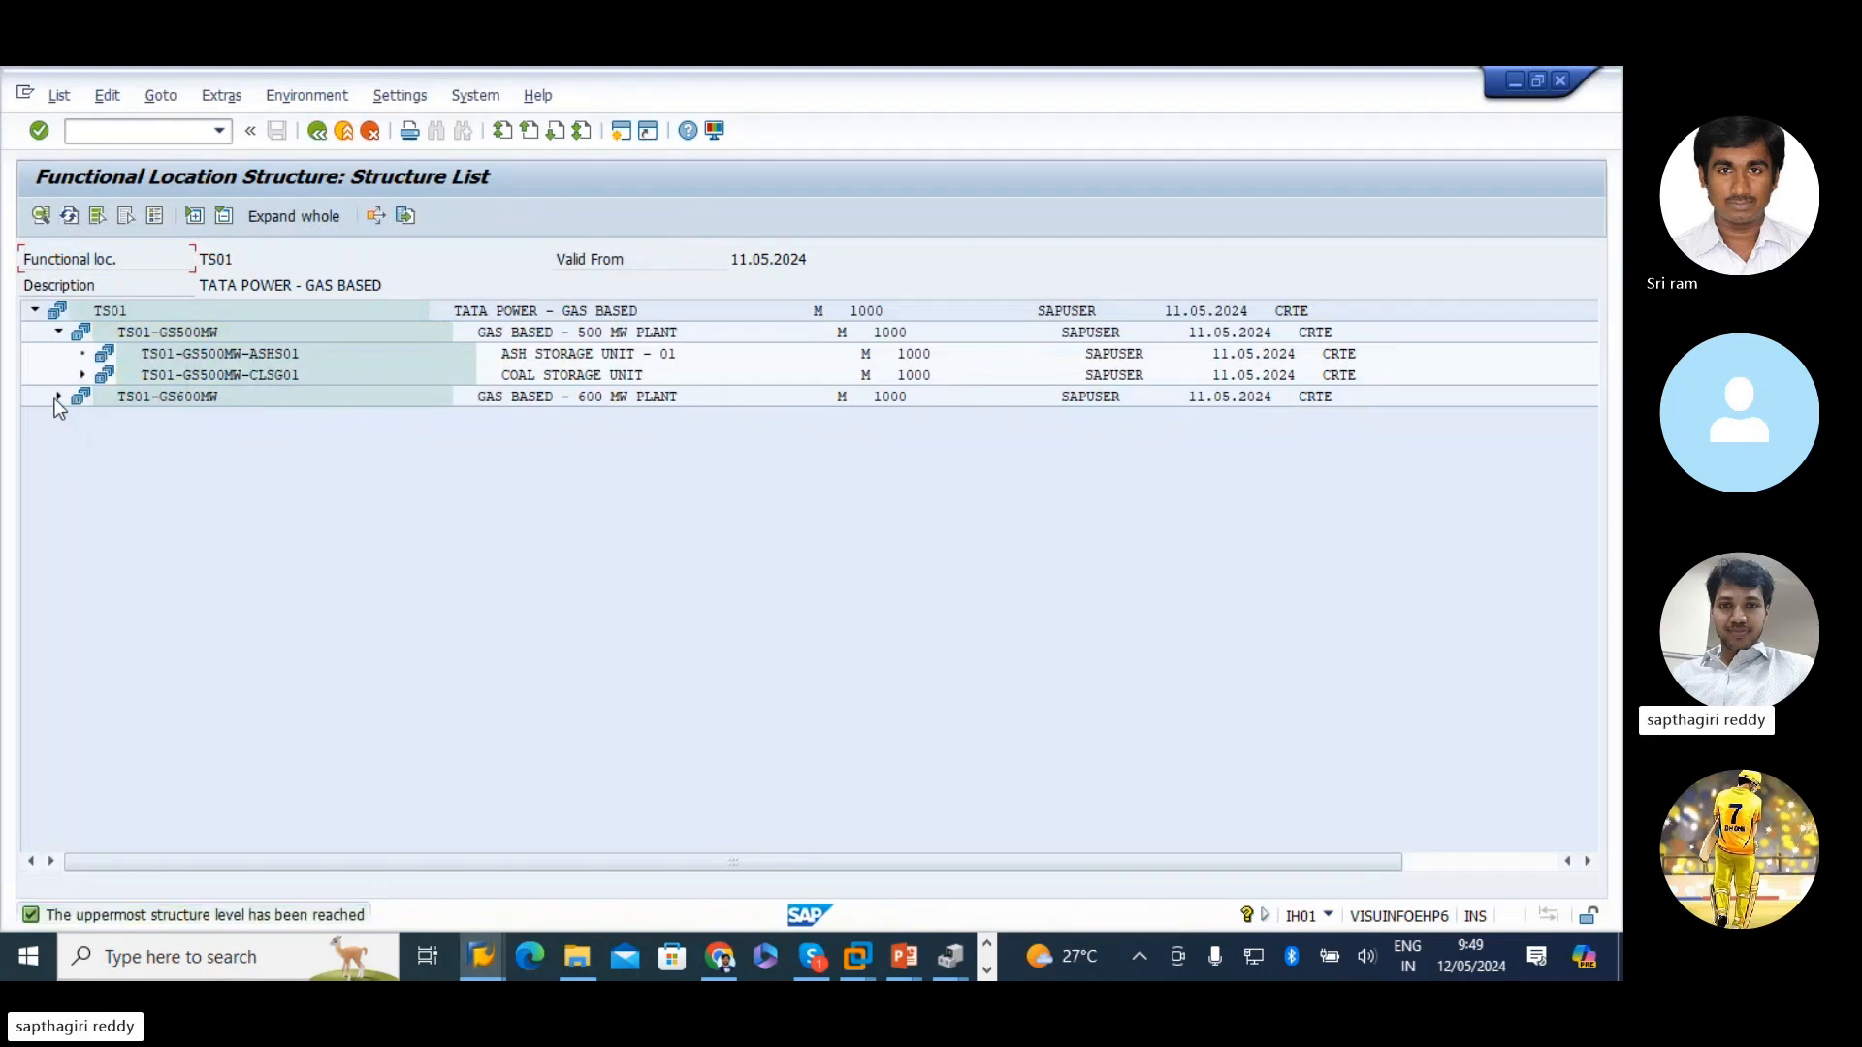
click(195, 353)
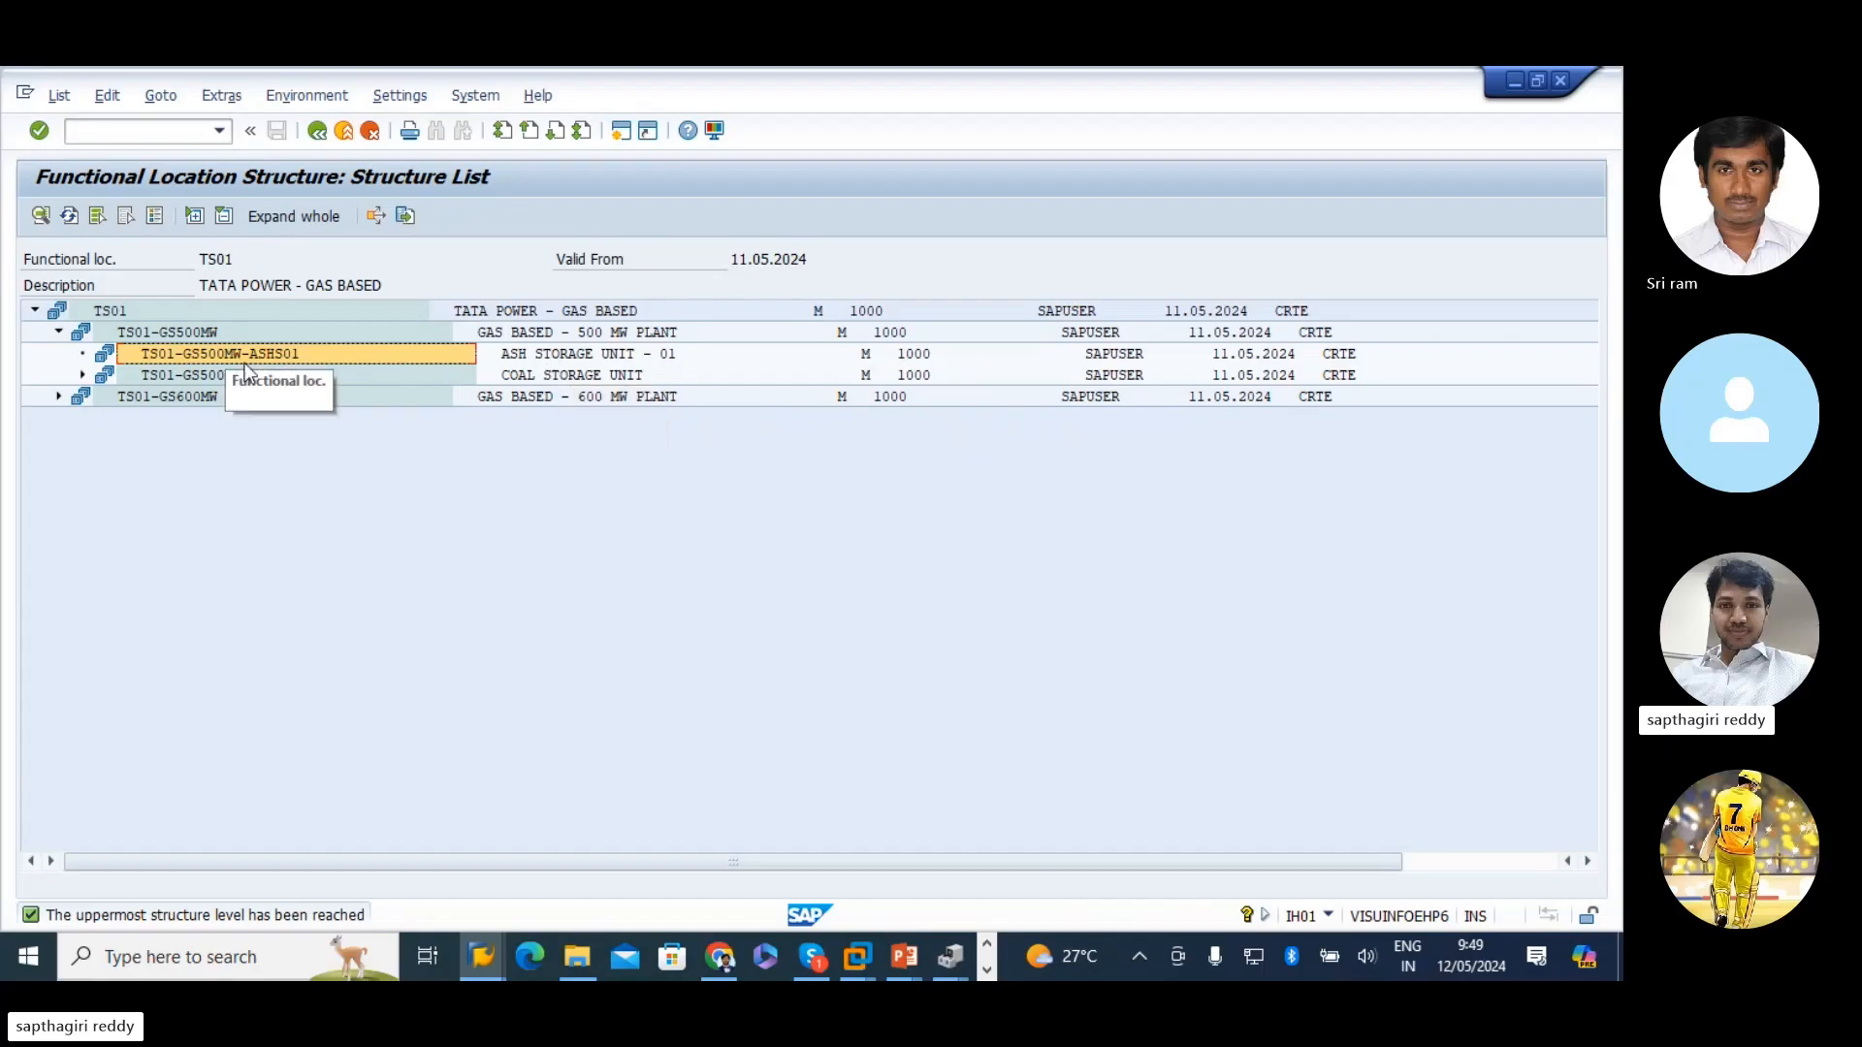
click(82, 375)
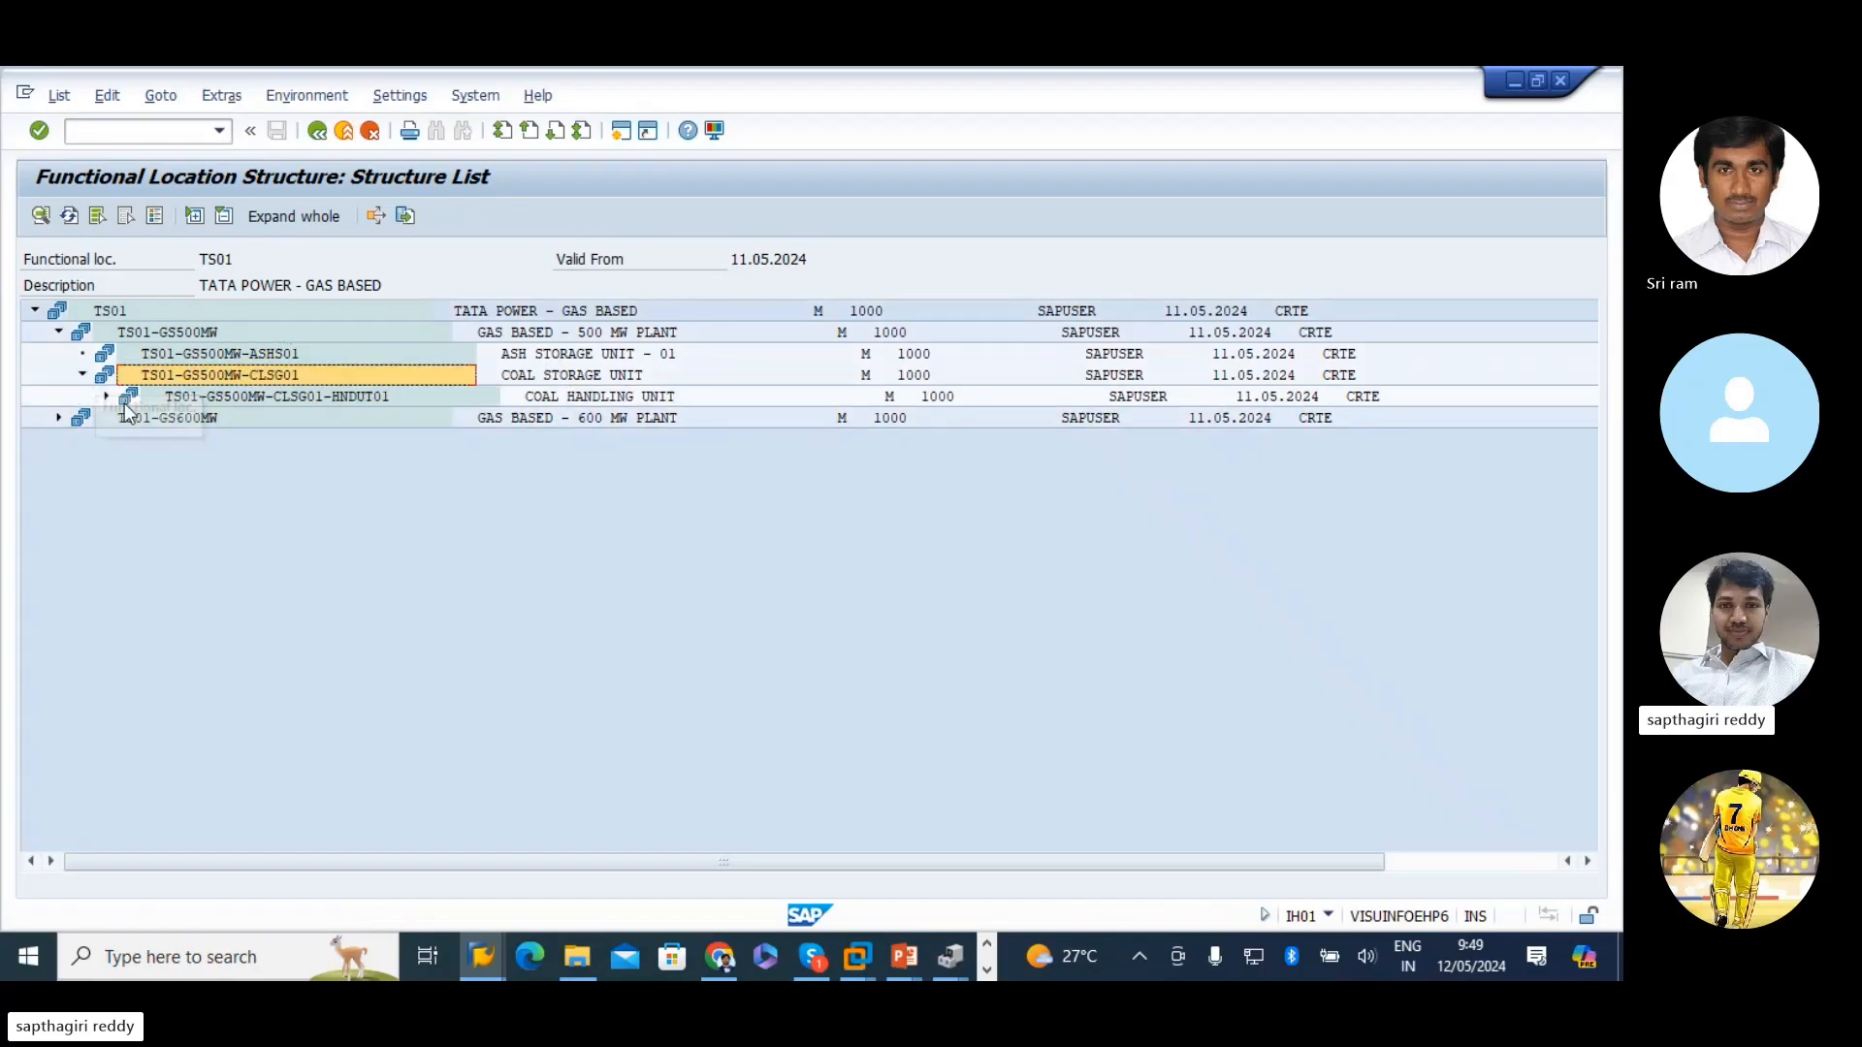
click(105, 396)
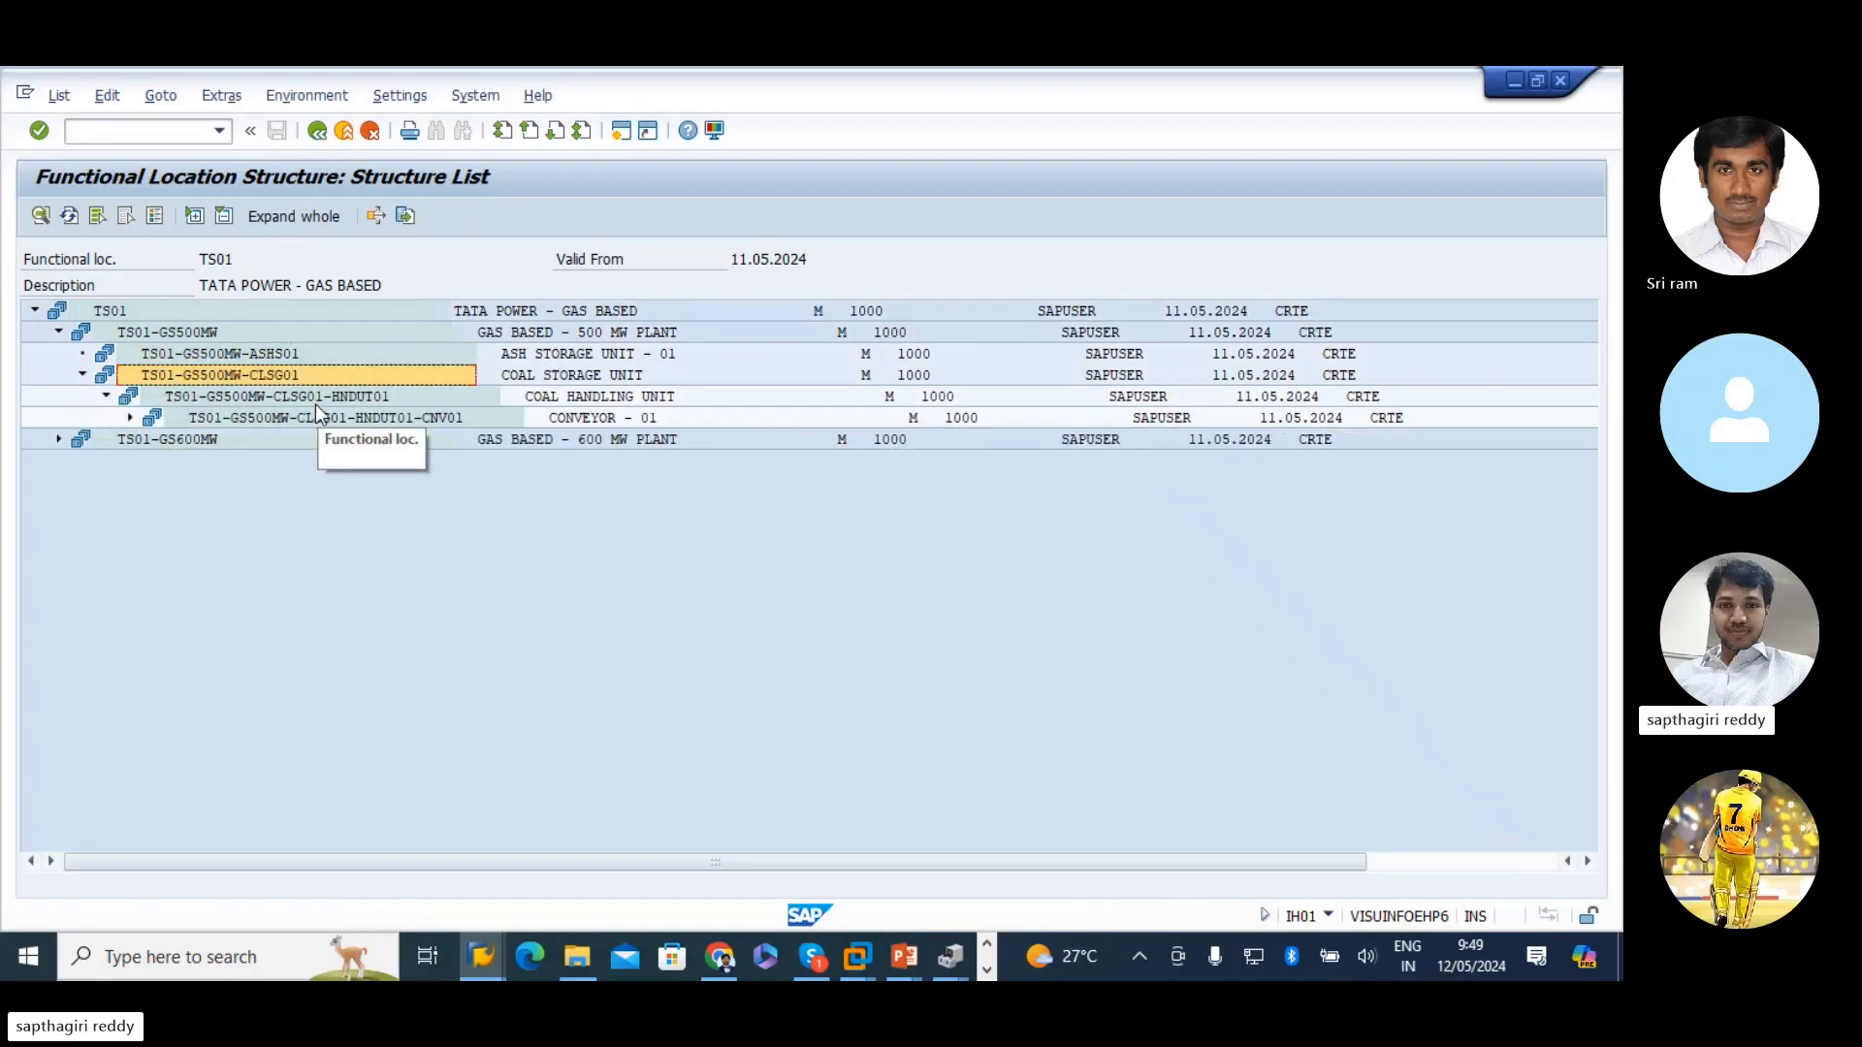
click(58, 332)
click(189, 355)
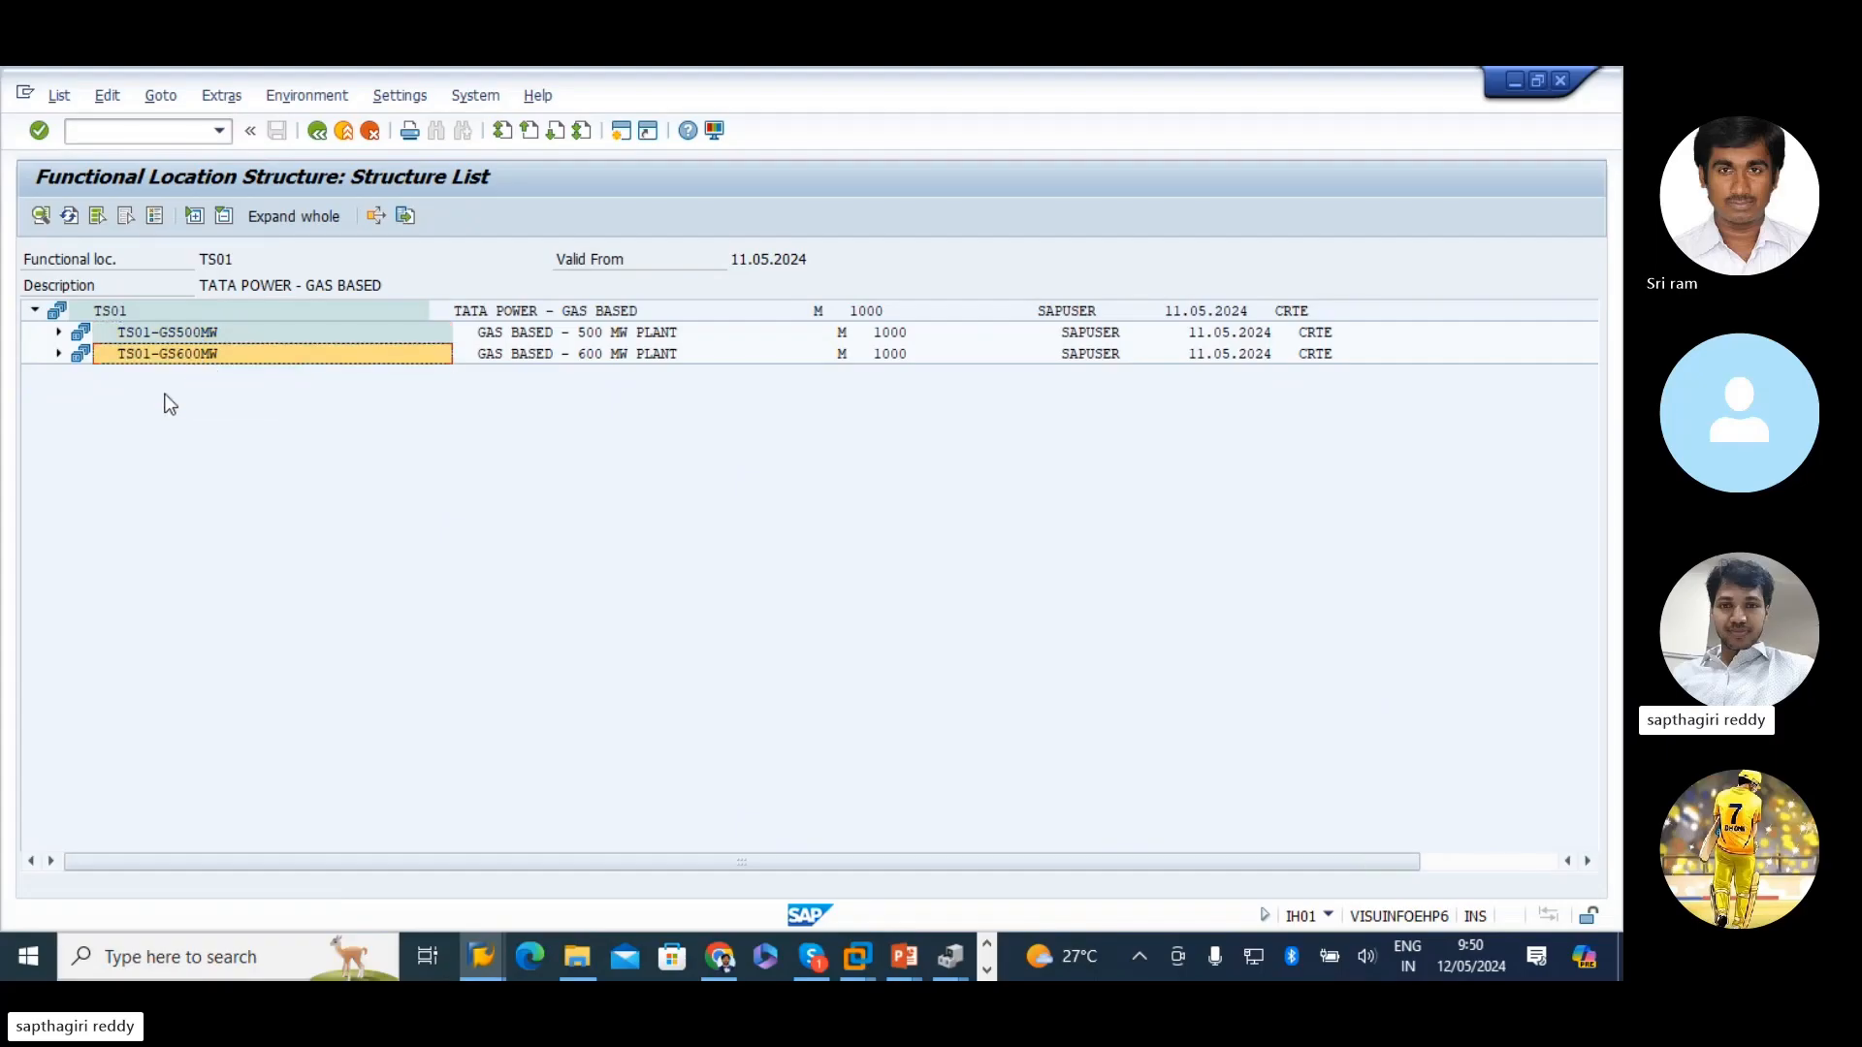
- Expand TS01-GS600MW and TS01-GS500MW down to CONVEYOR MOTOR - 01 and compare the two plant hierarchies
click(58, 353)
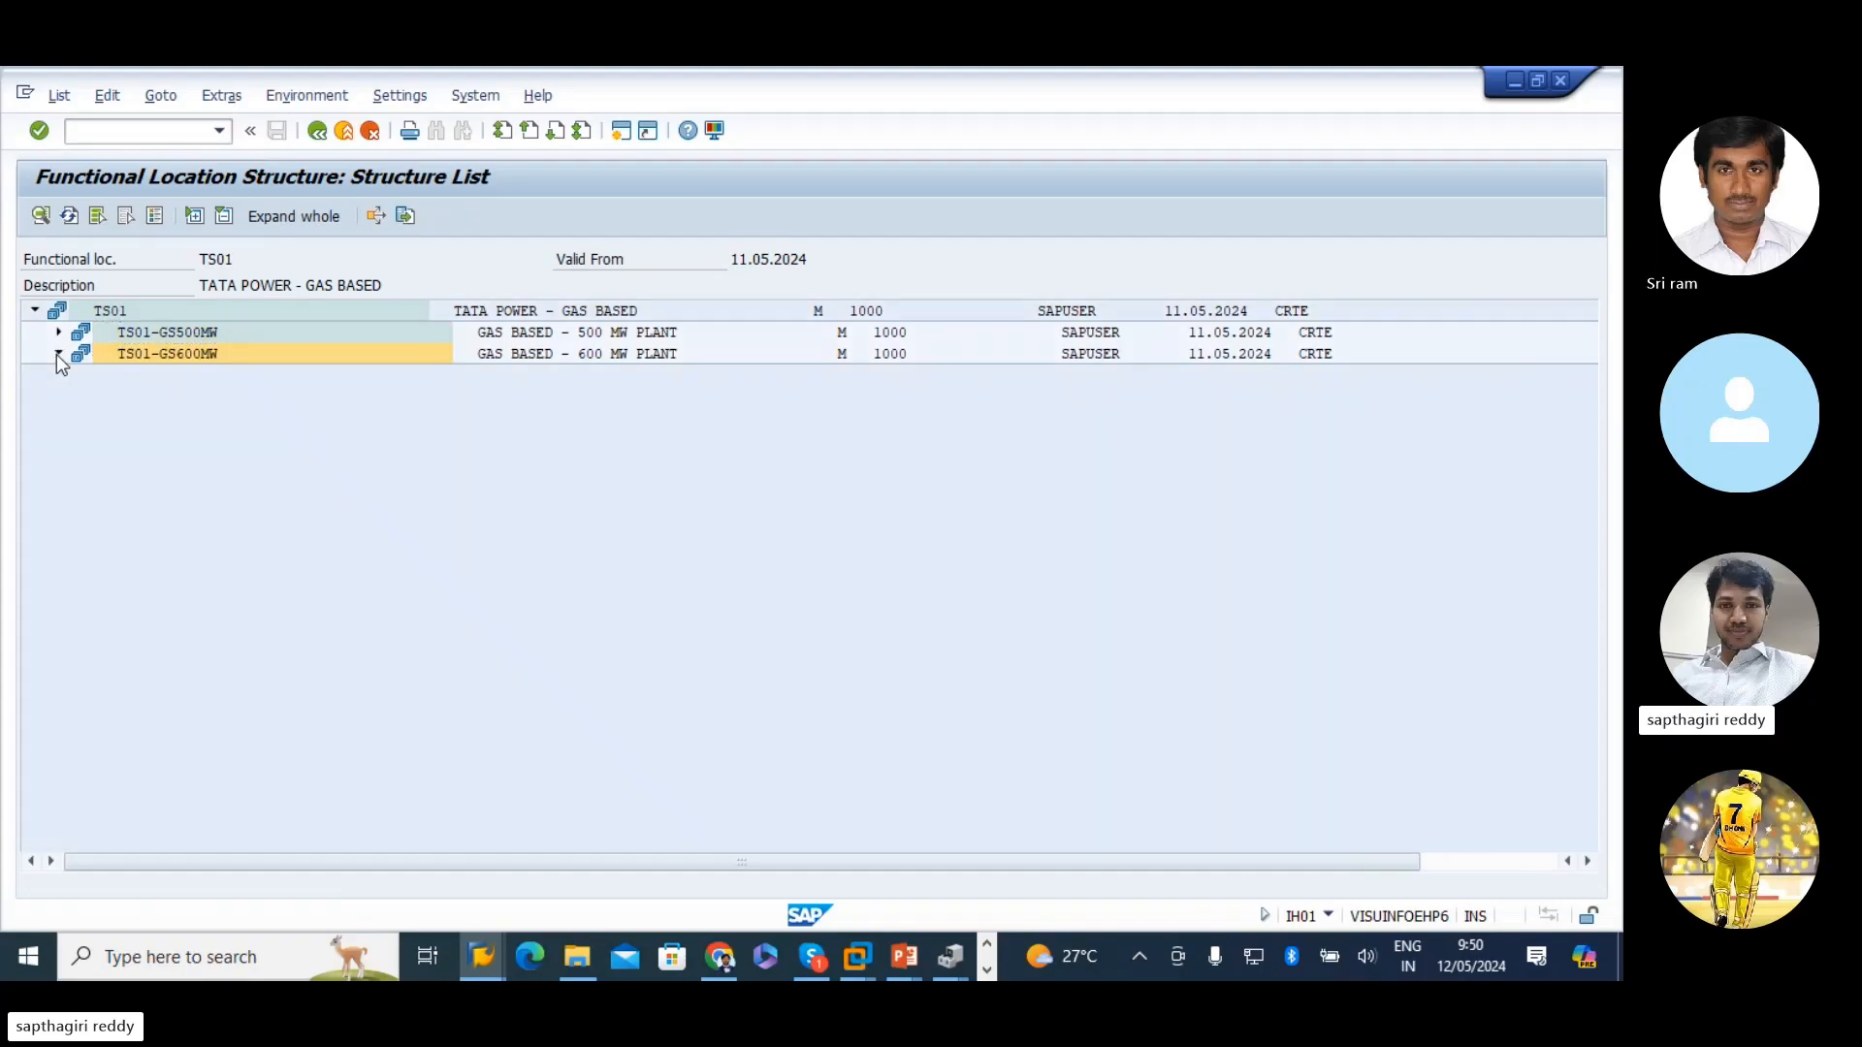
click(58, 332)
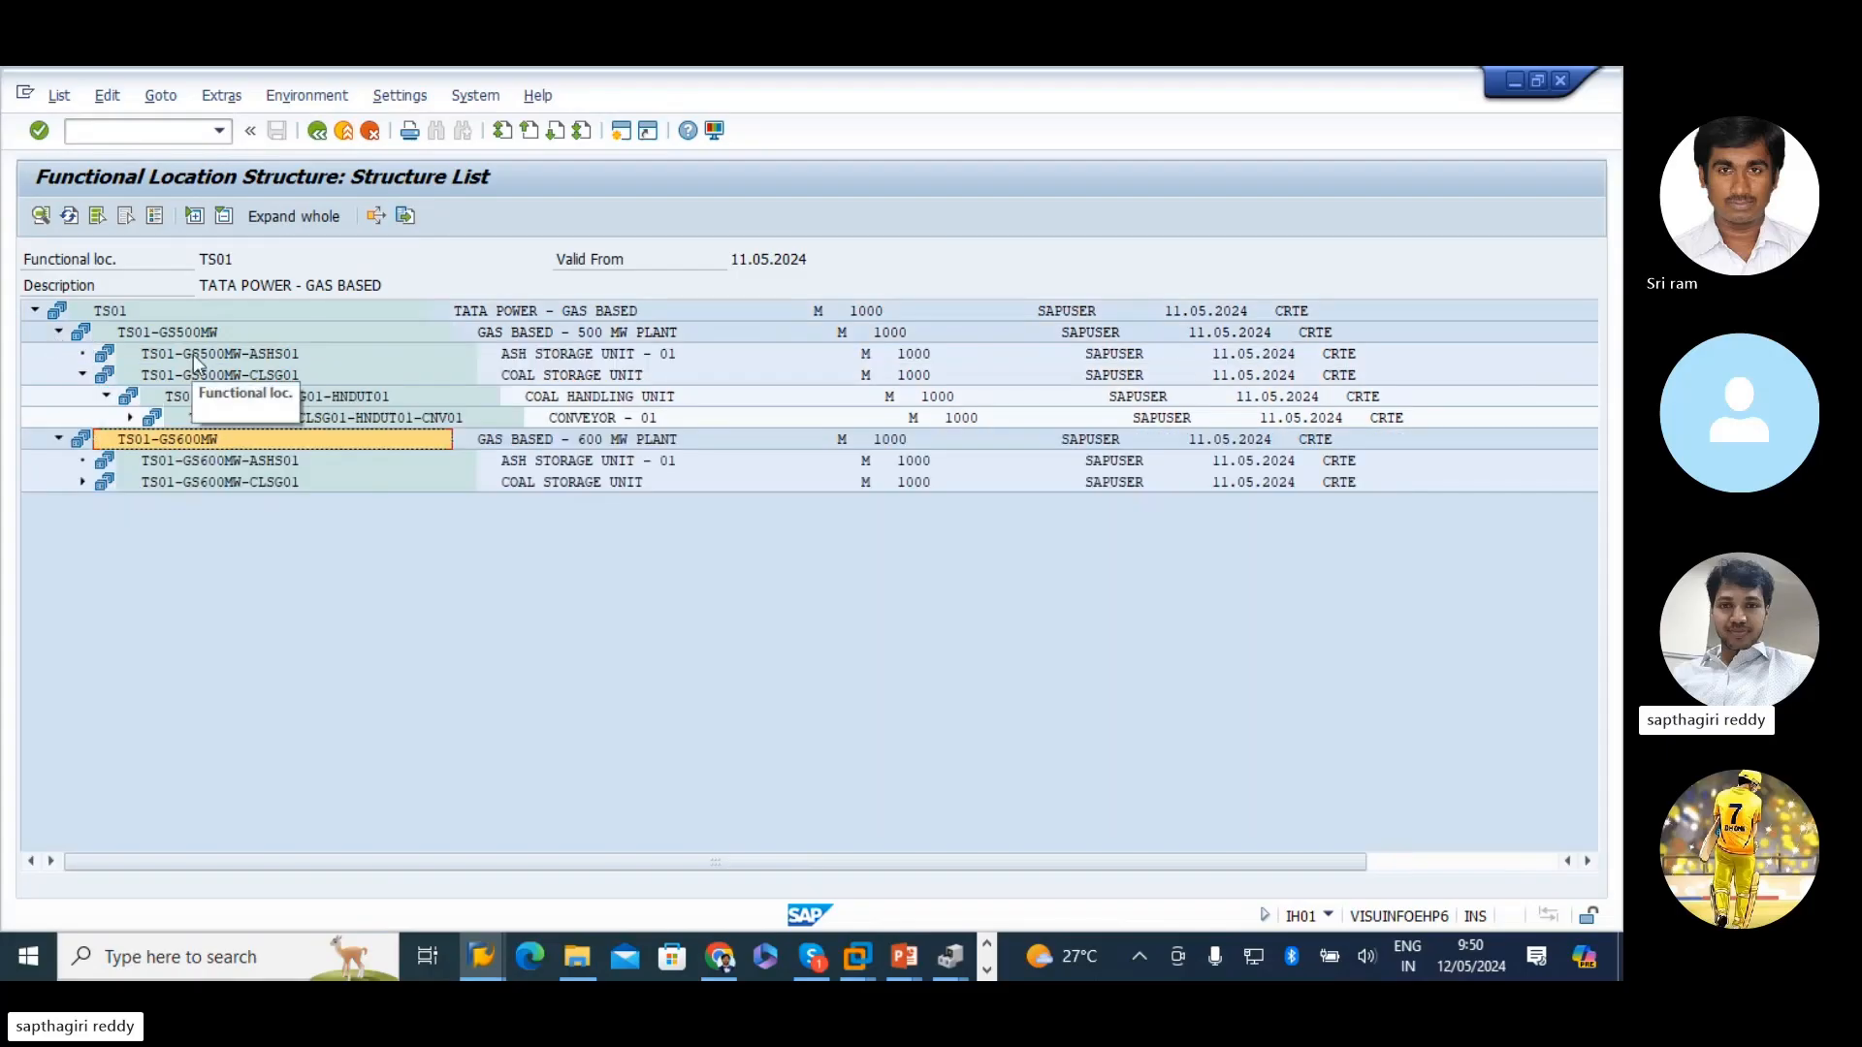
click(83, 482)
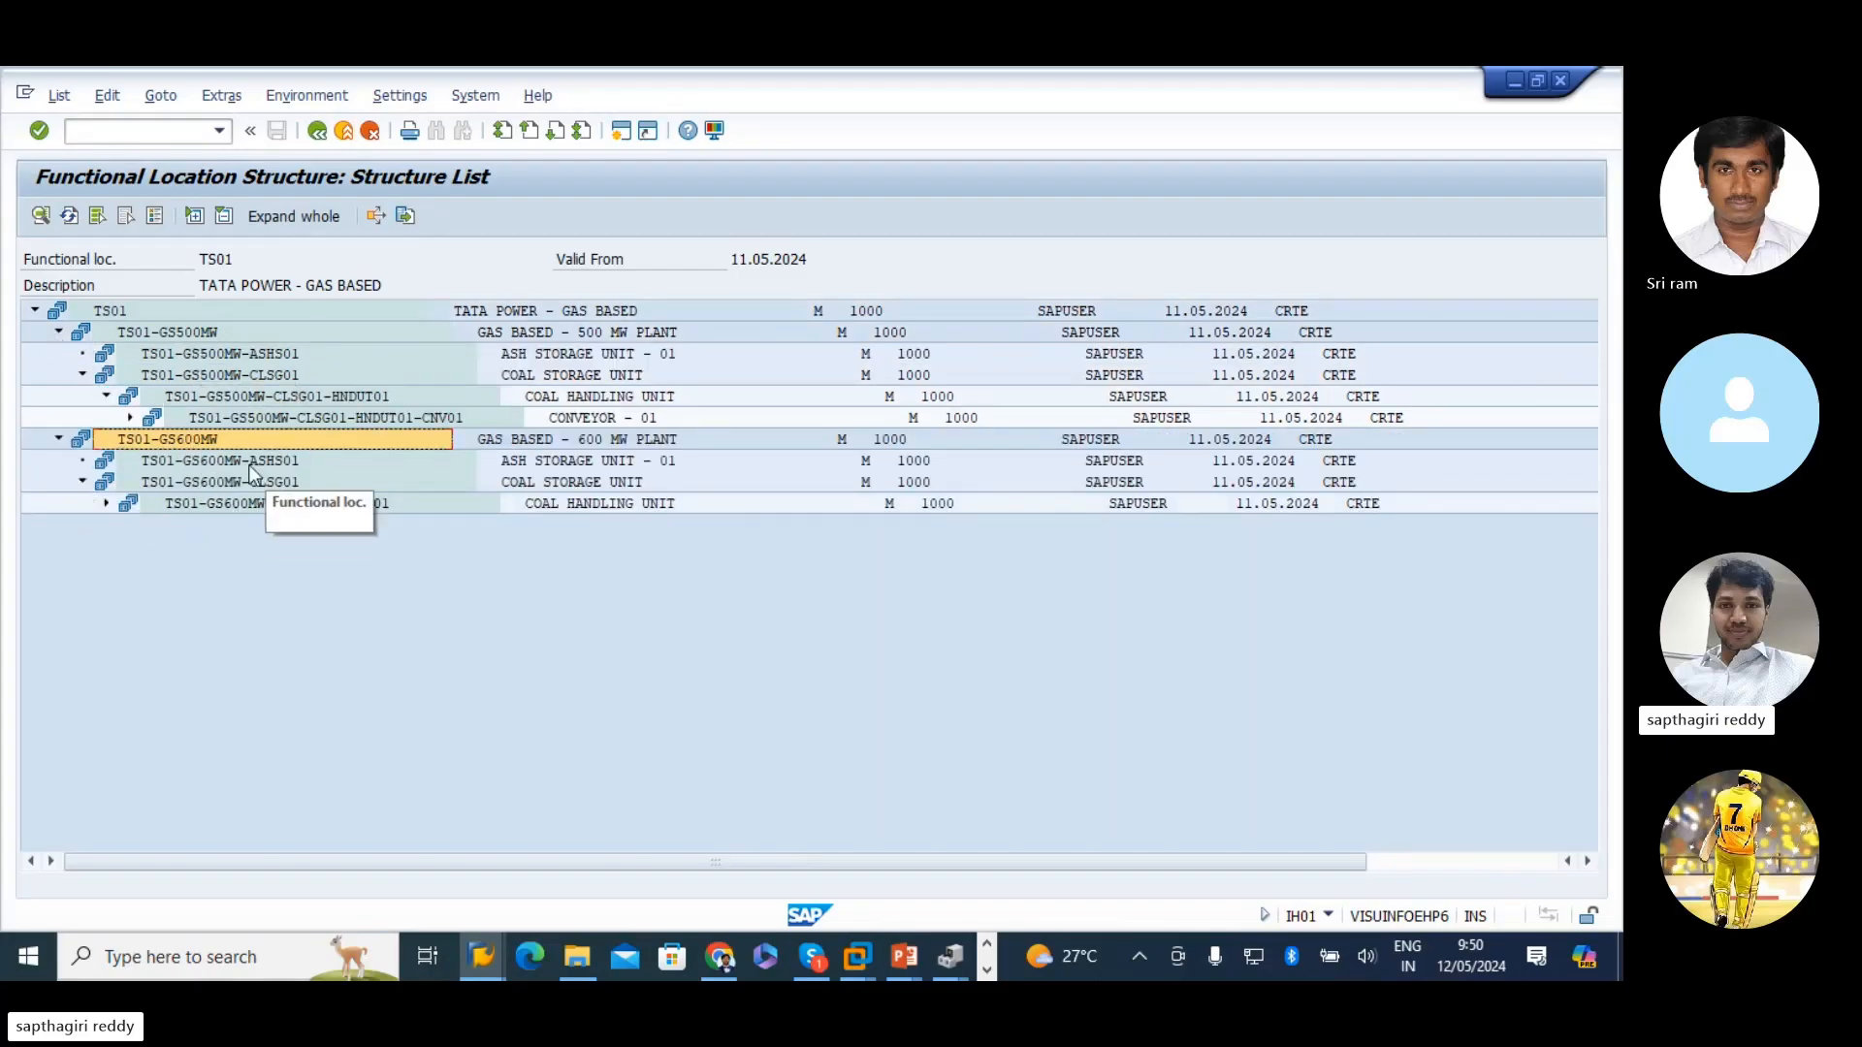
click(107, 503)
click(131, 526)
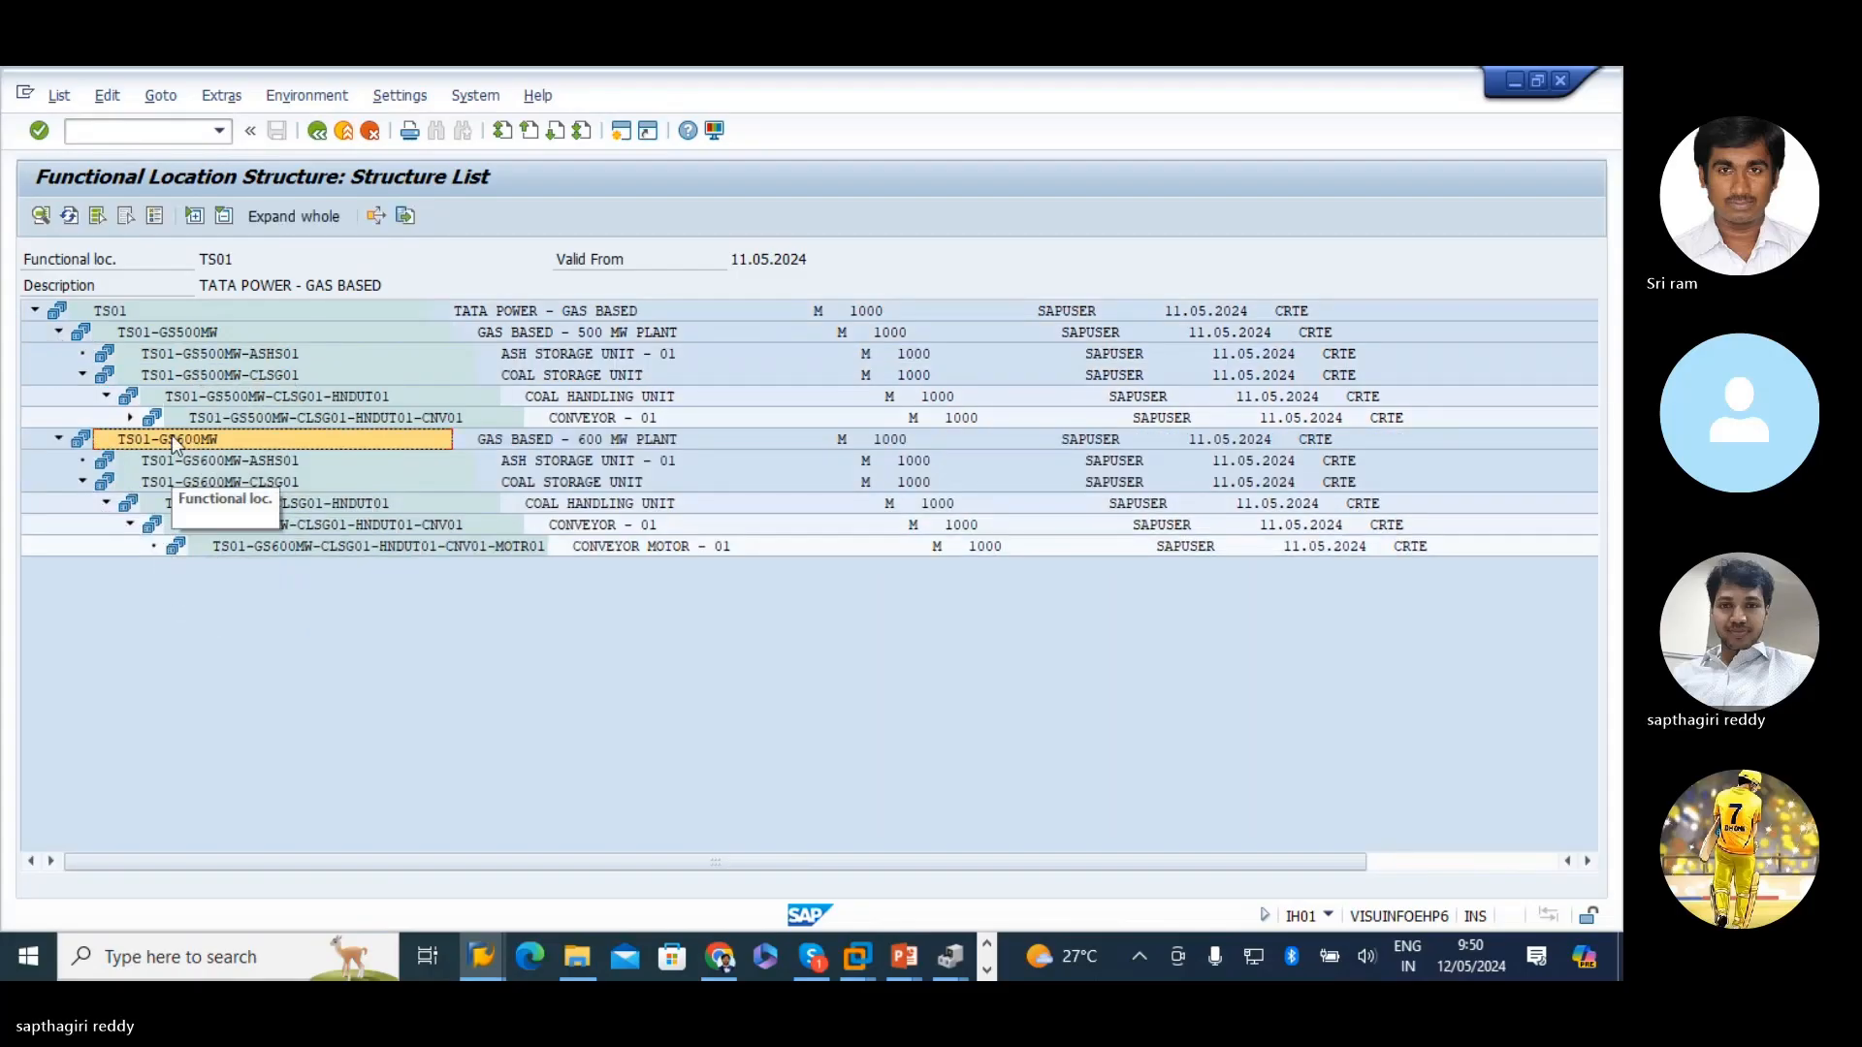
click(130, 418)
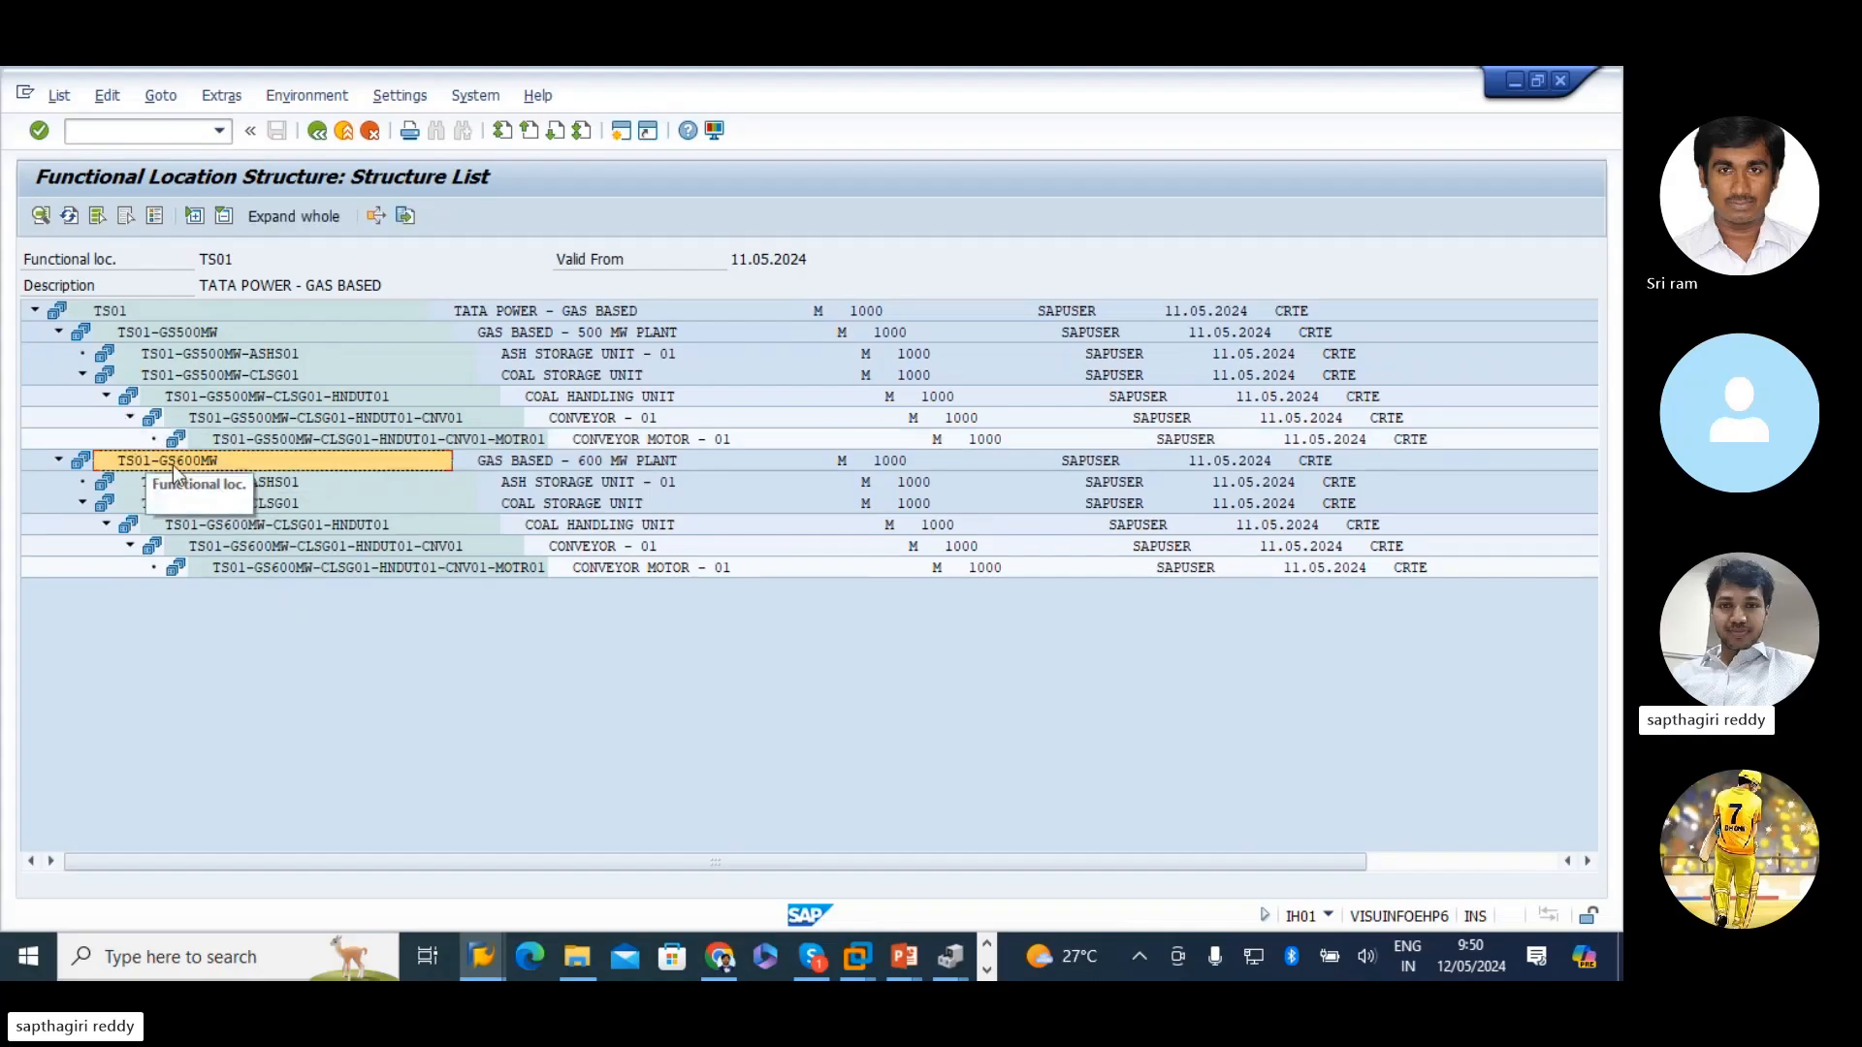
click(340, 441)
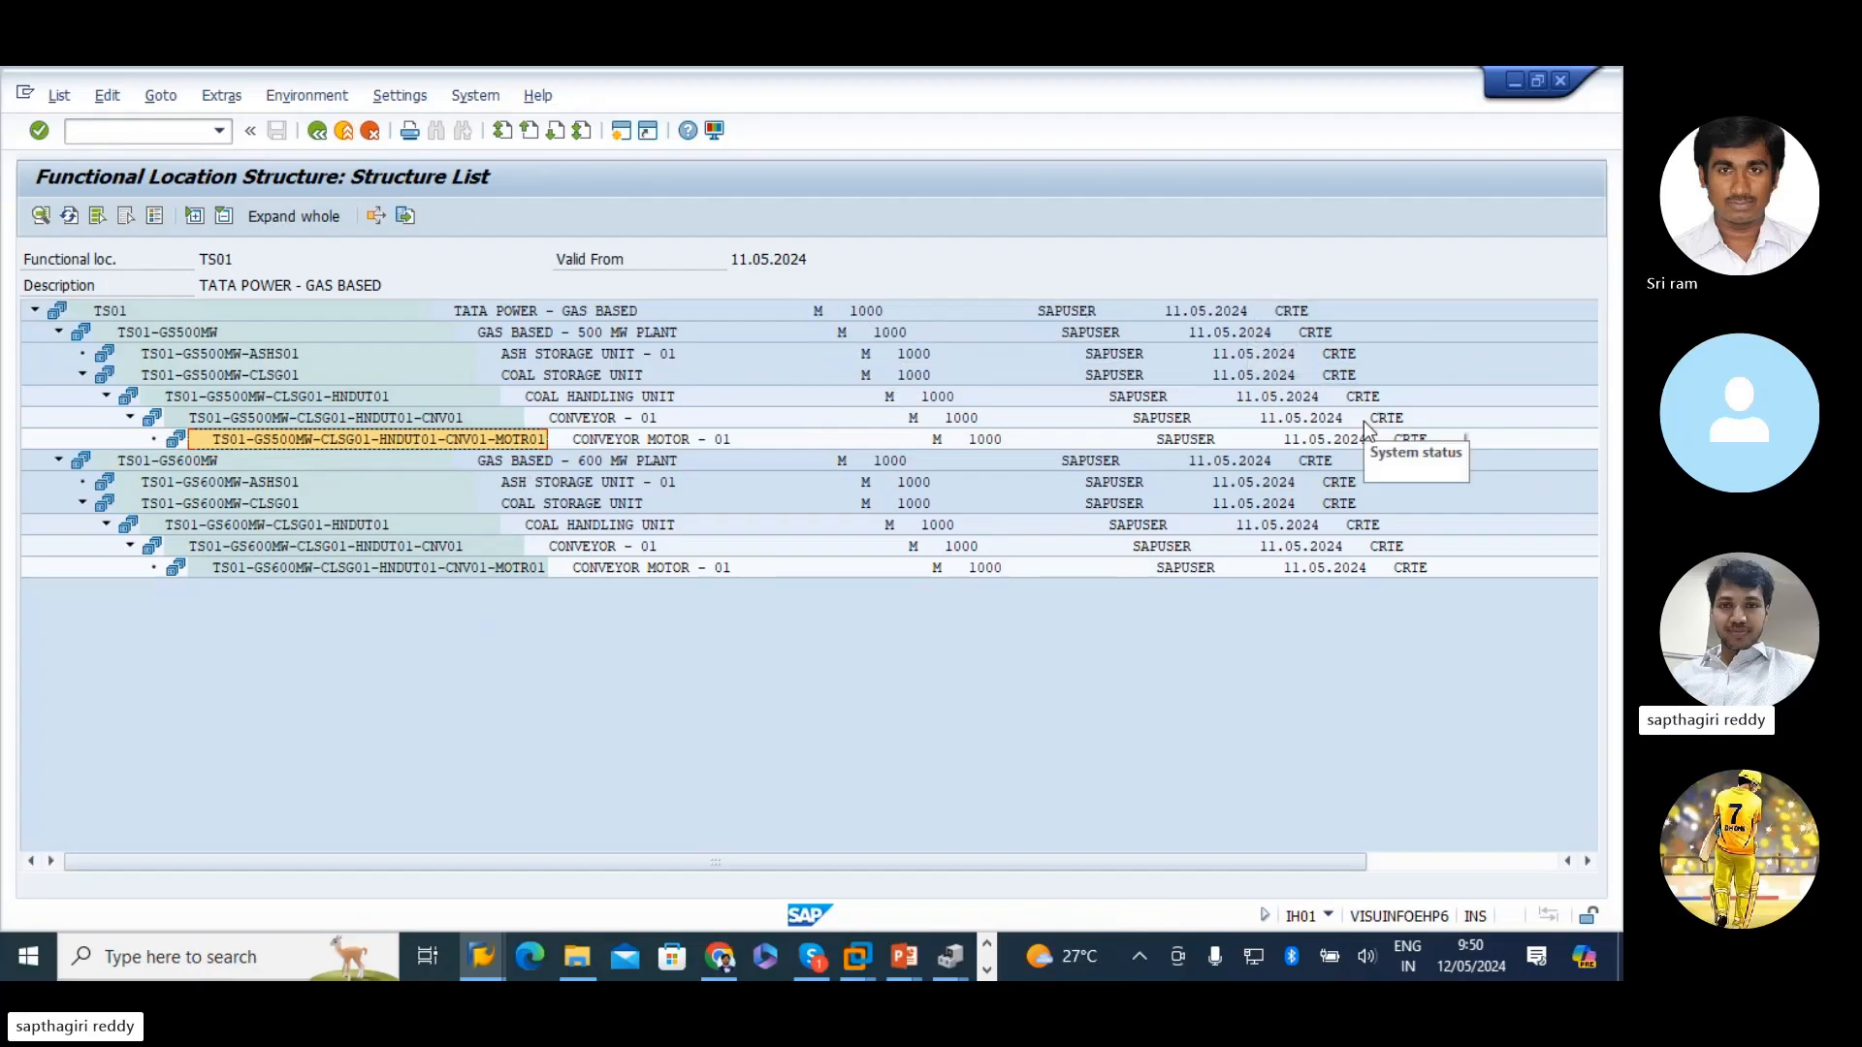
- Add Position in object to the functional location fields displayed in the structure list
click(471, 97)
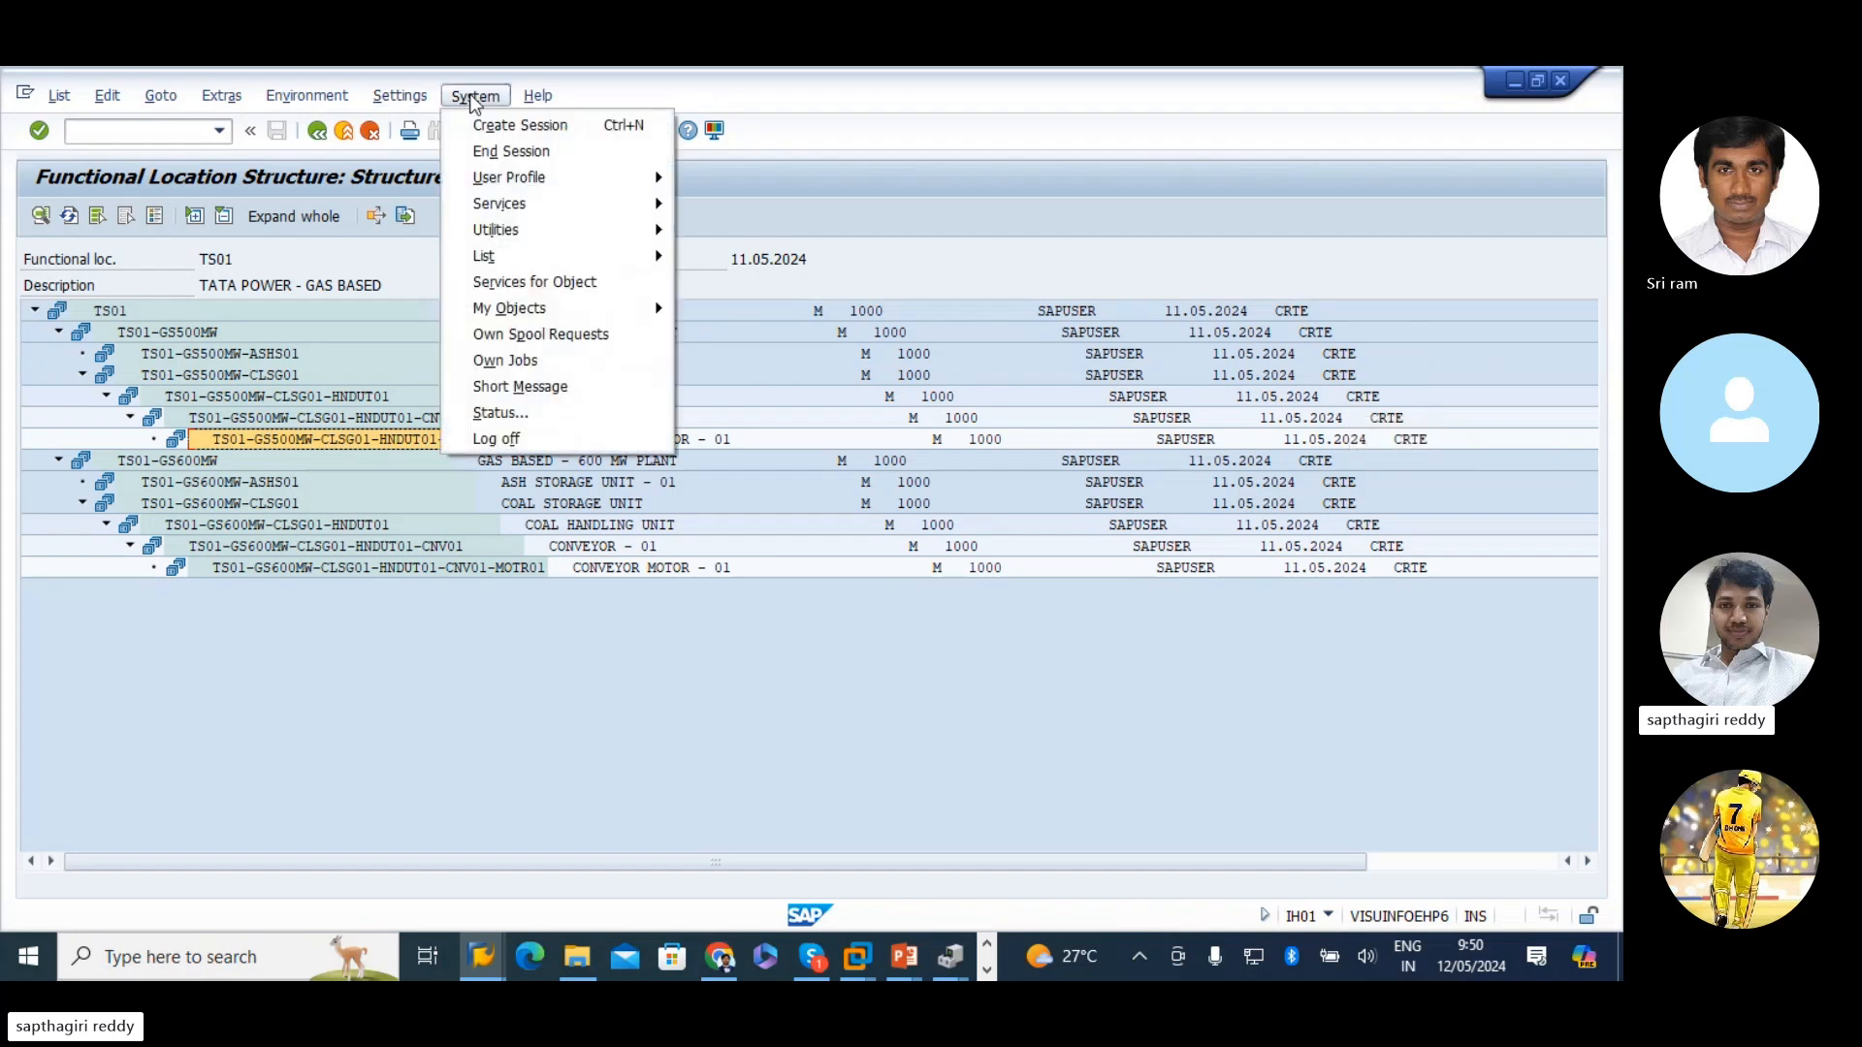
click(474, 96)
click(400, 95)
mouse_move(441, 125)
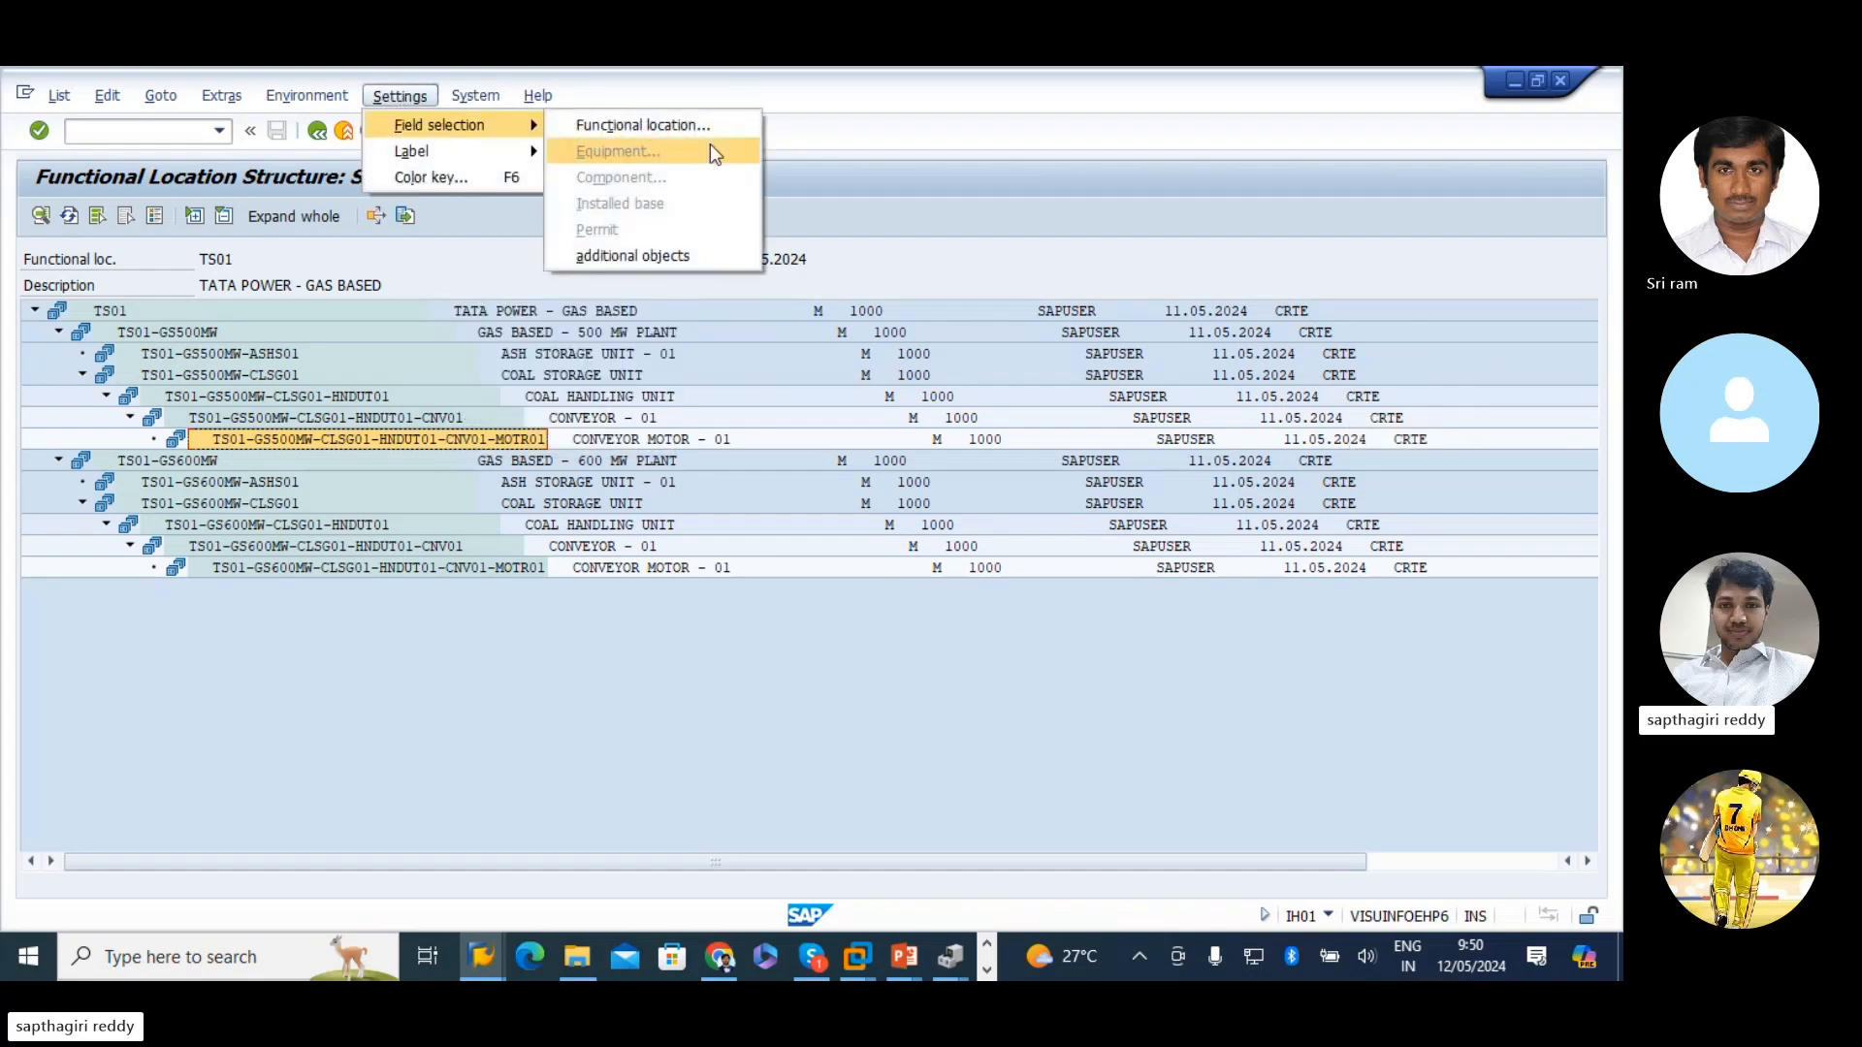
click(679, 134)
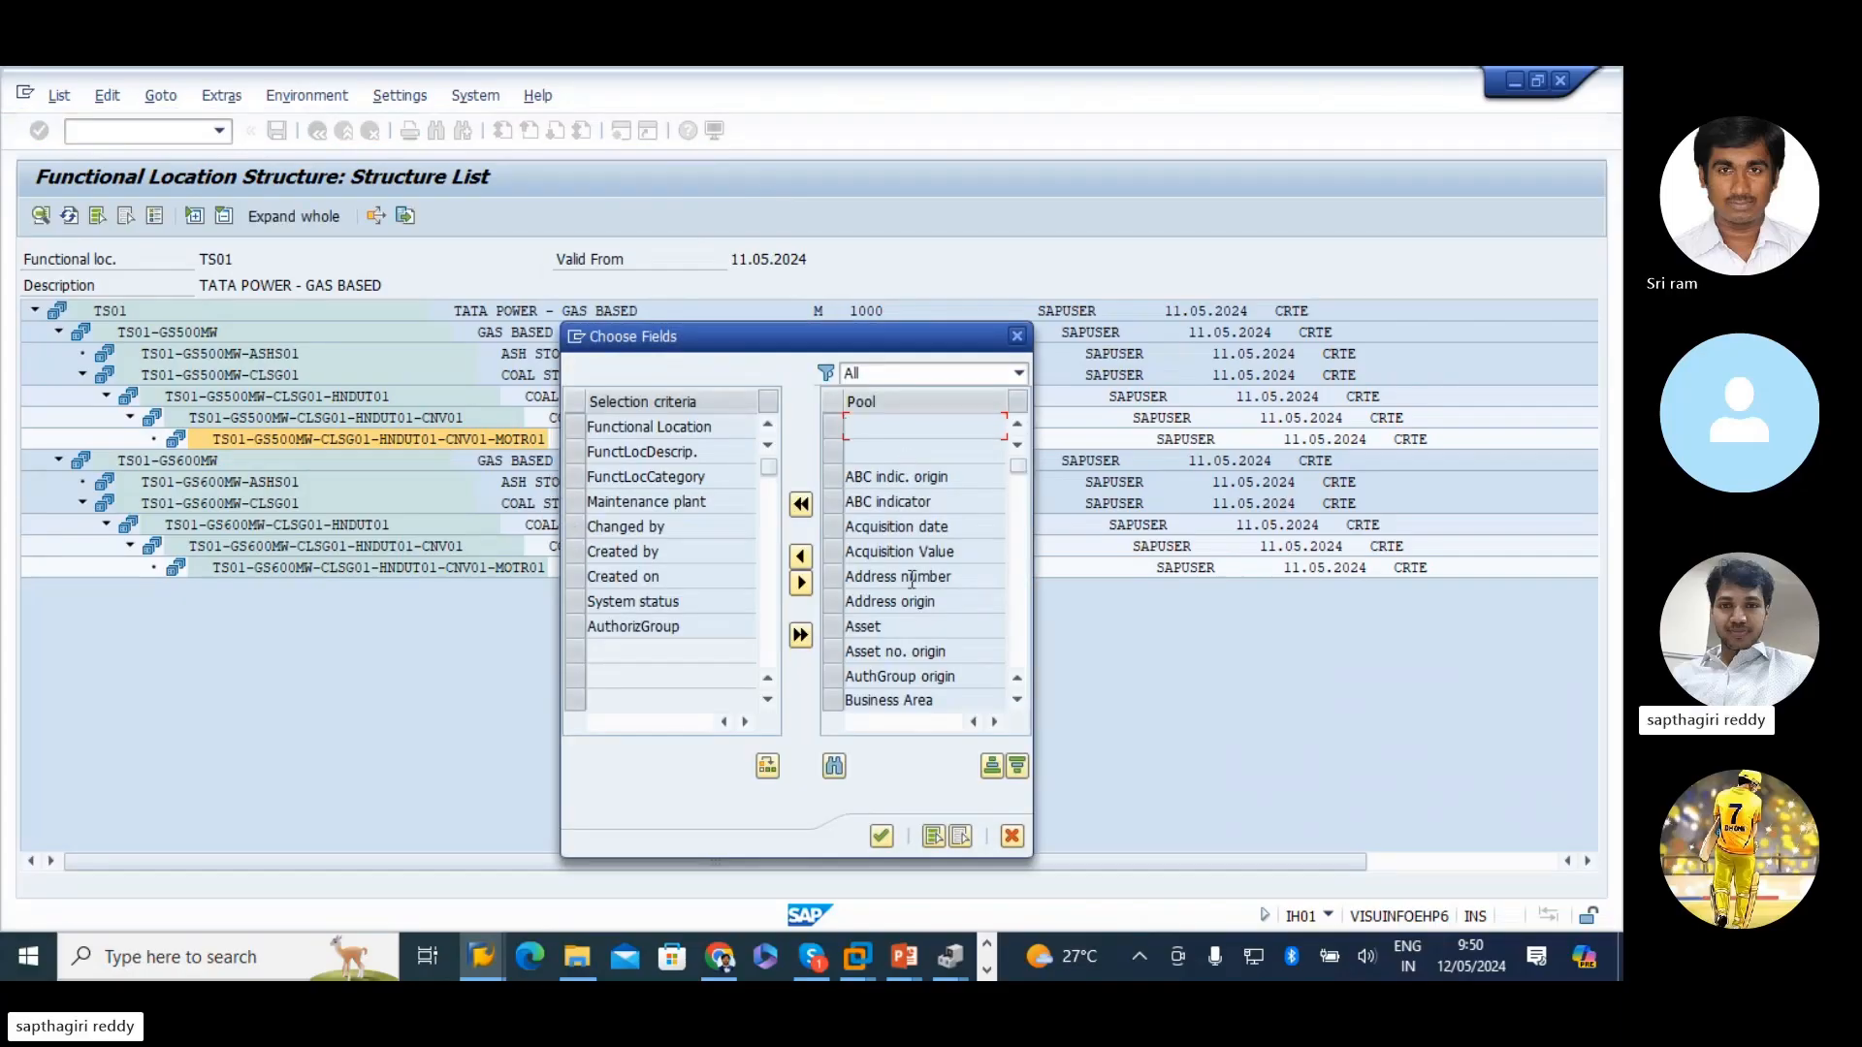
scroll(914, 587, down, 8)
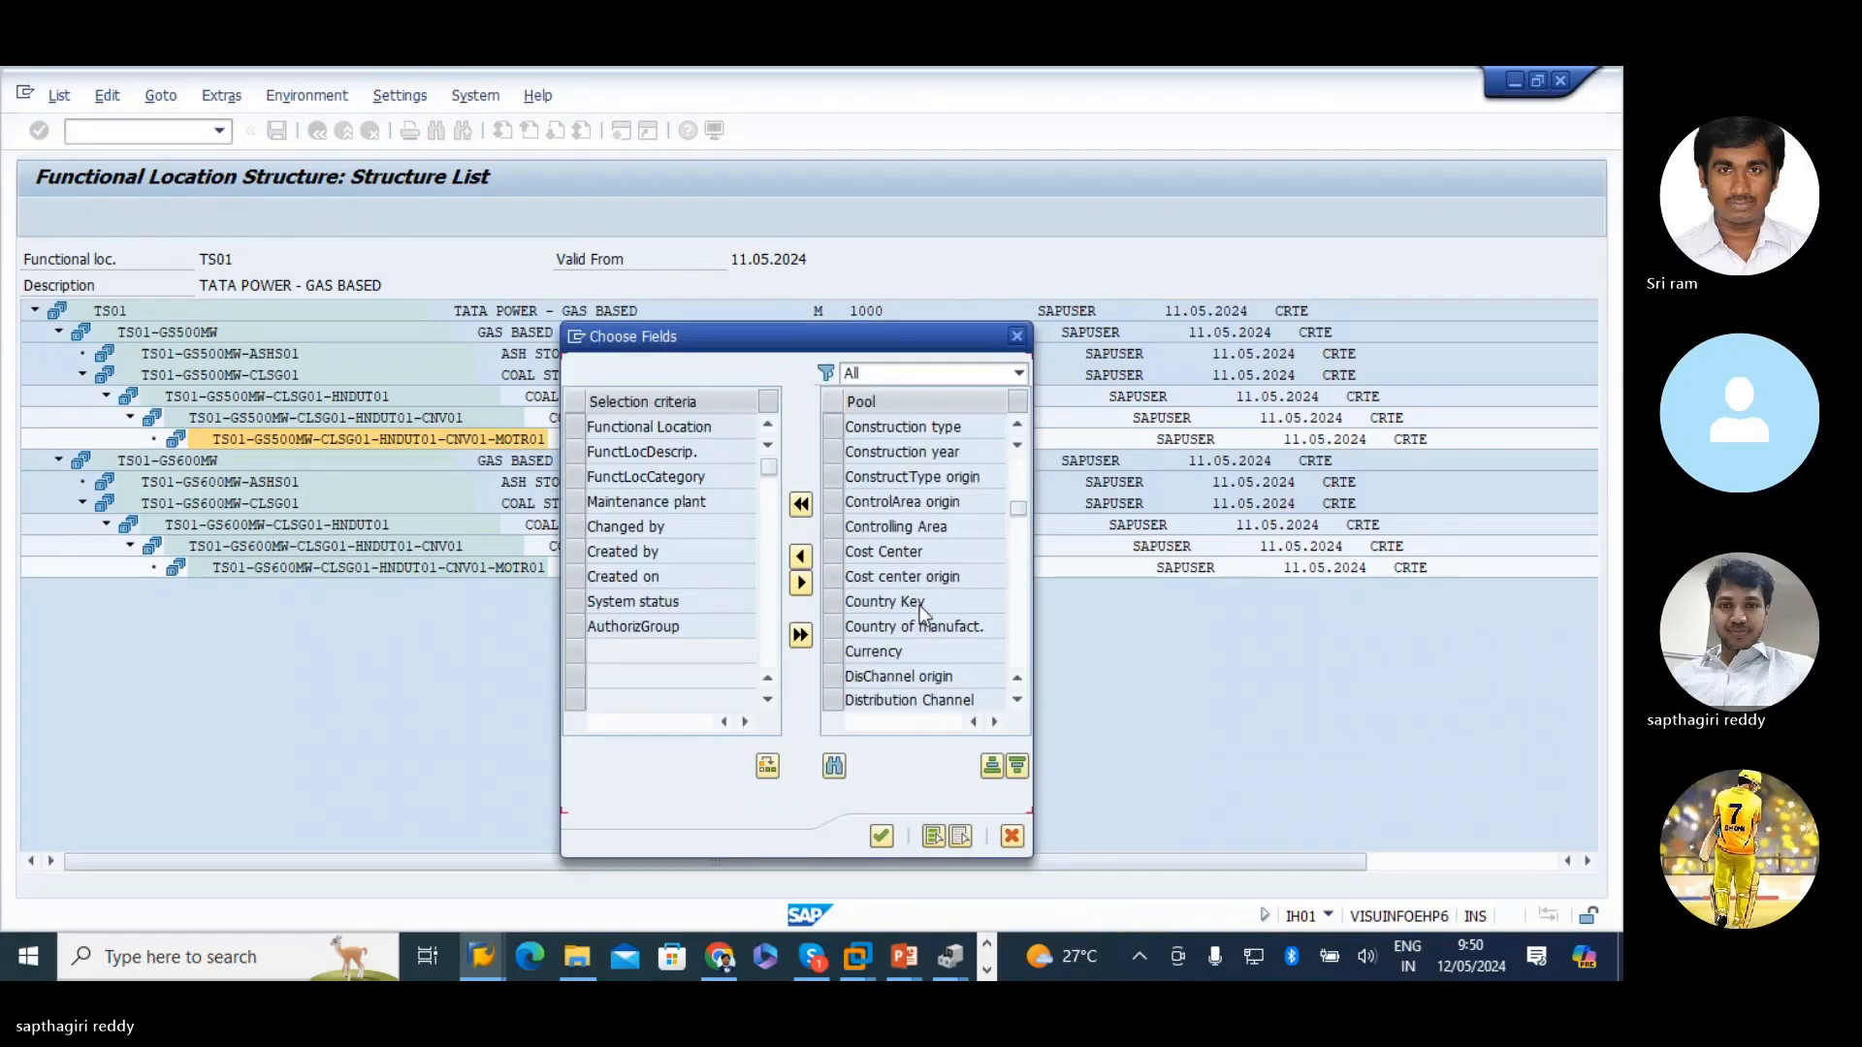
scroll(939, 618, down, 8)
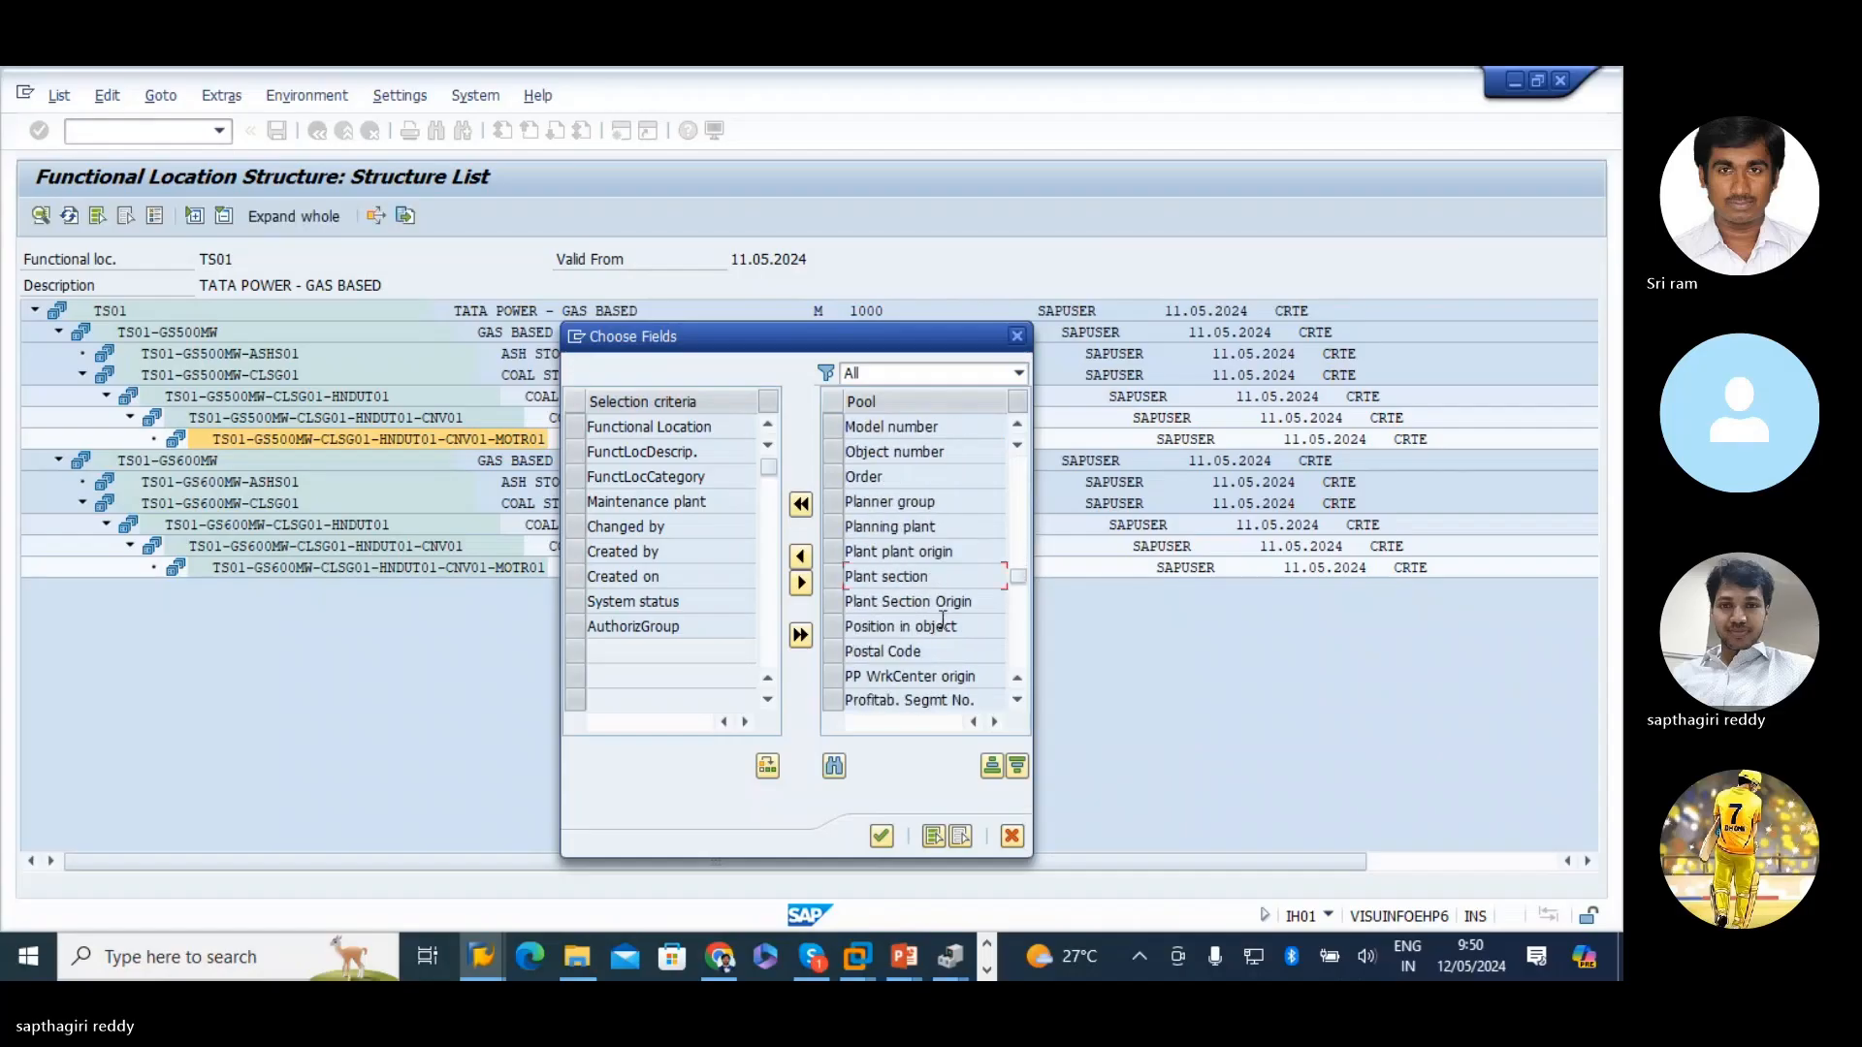
click(946, 627)
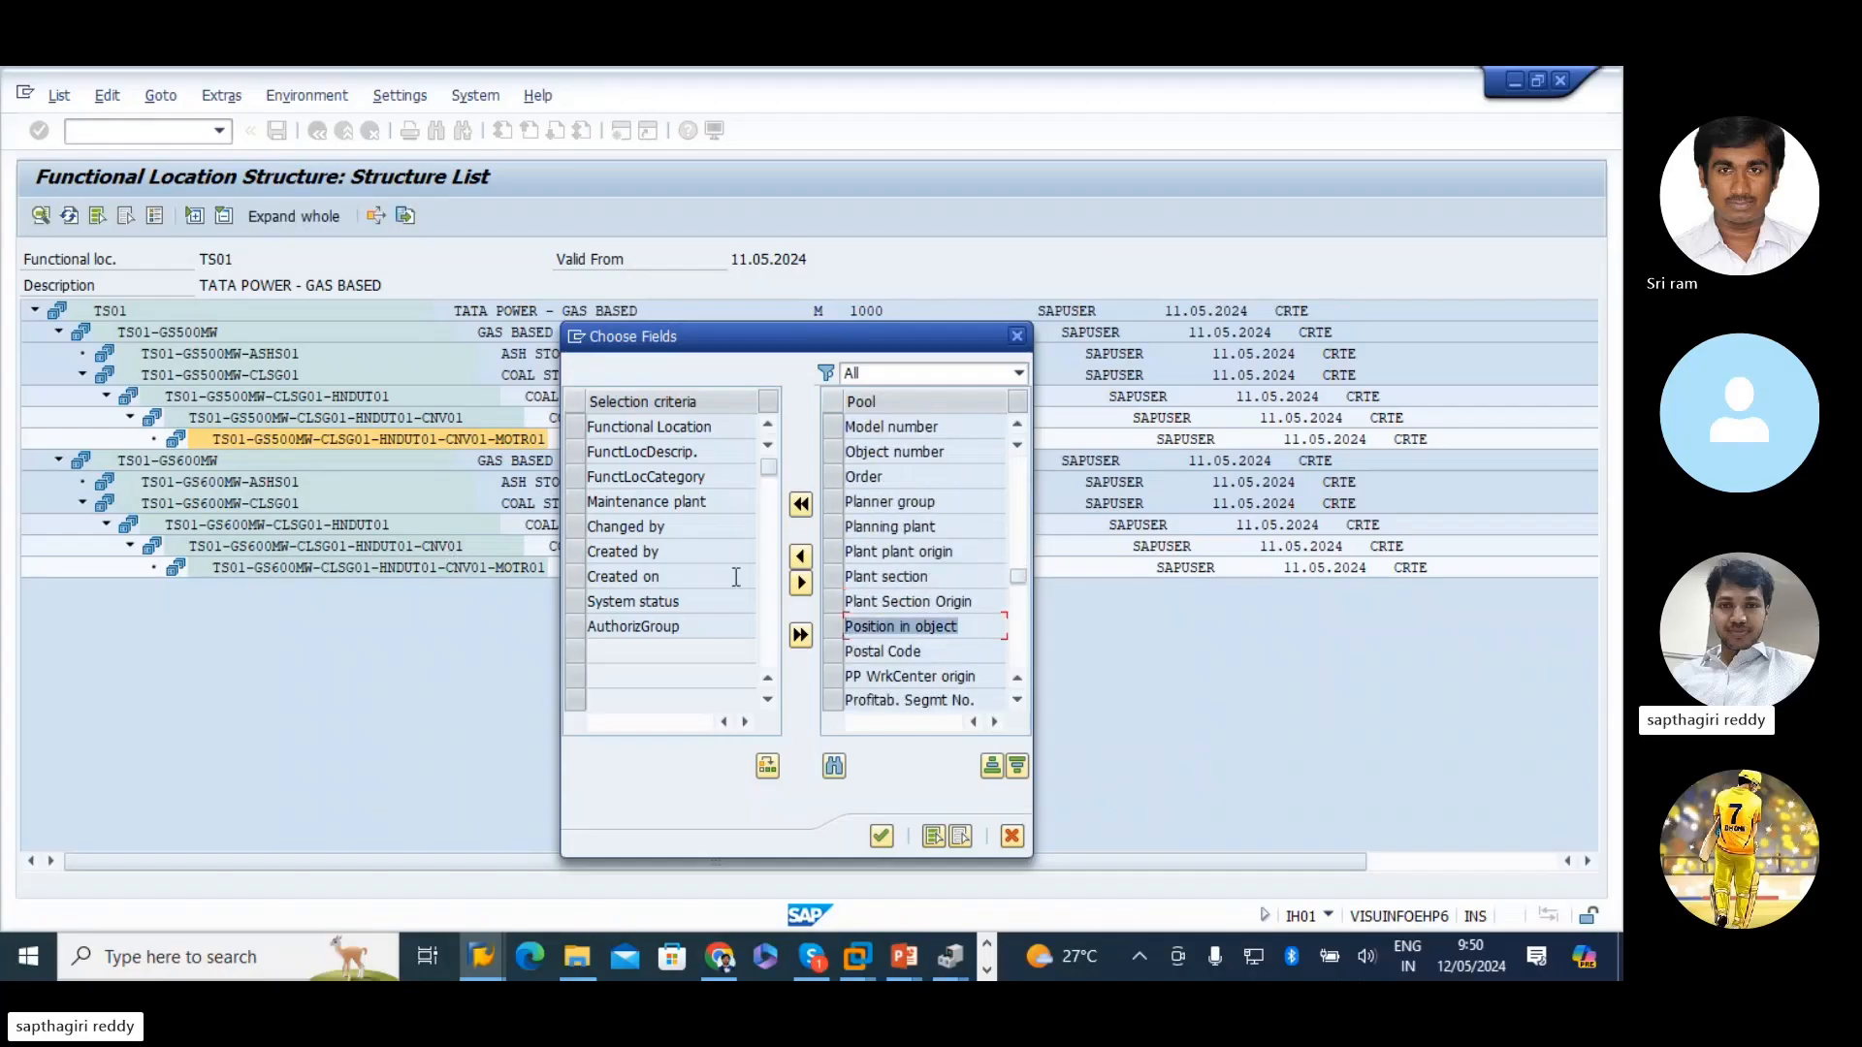
click(801, 561)
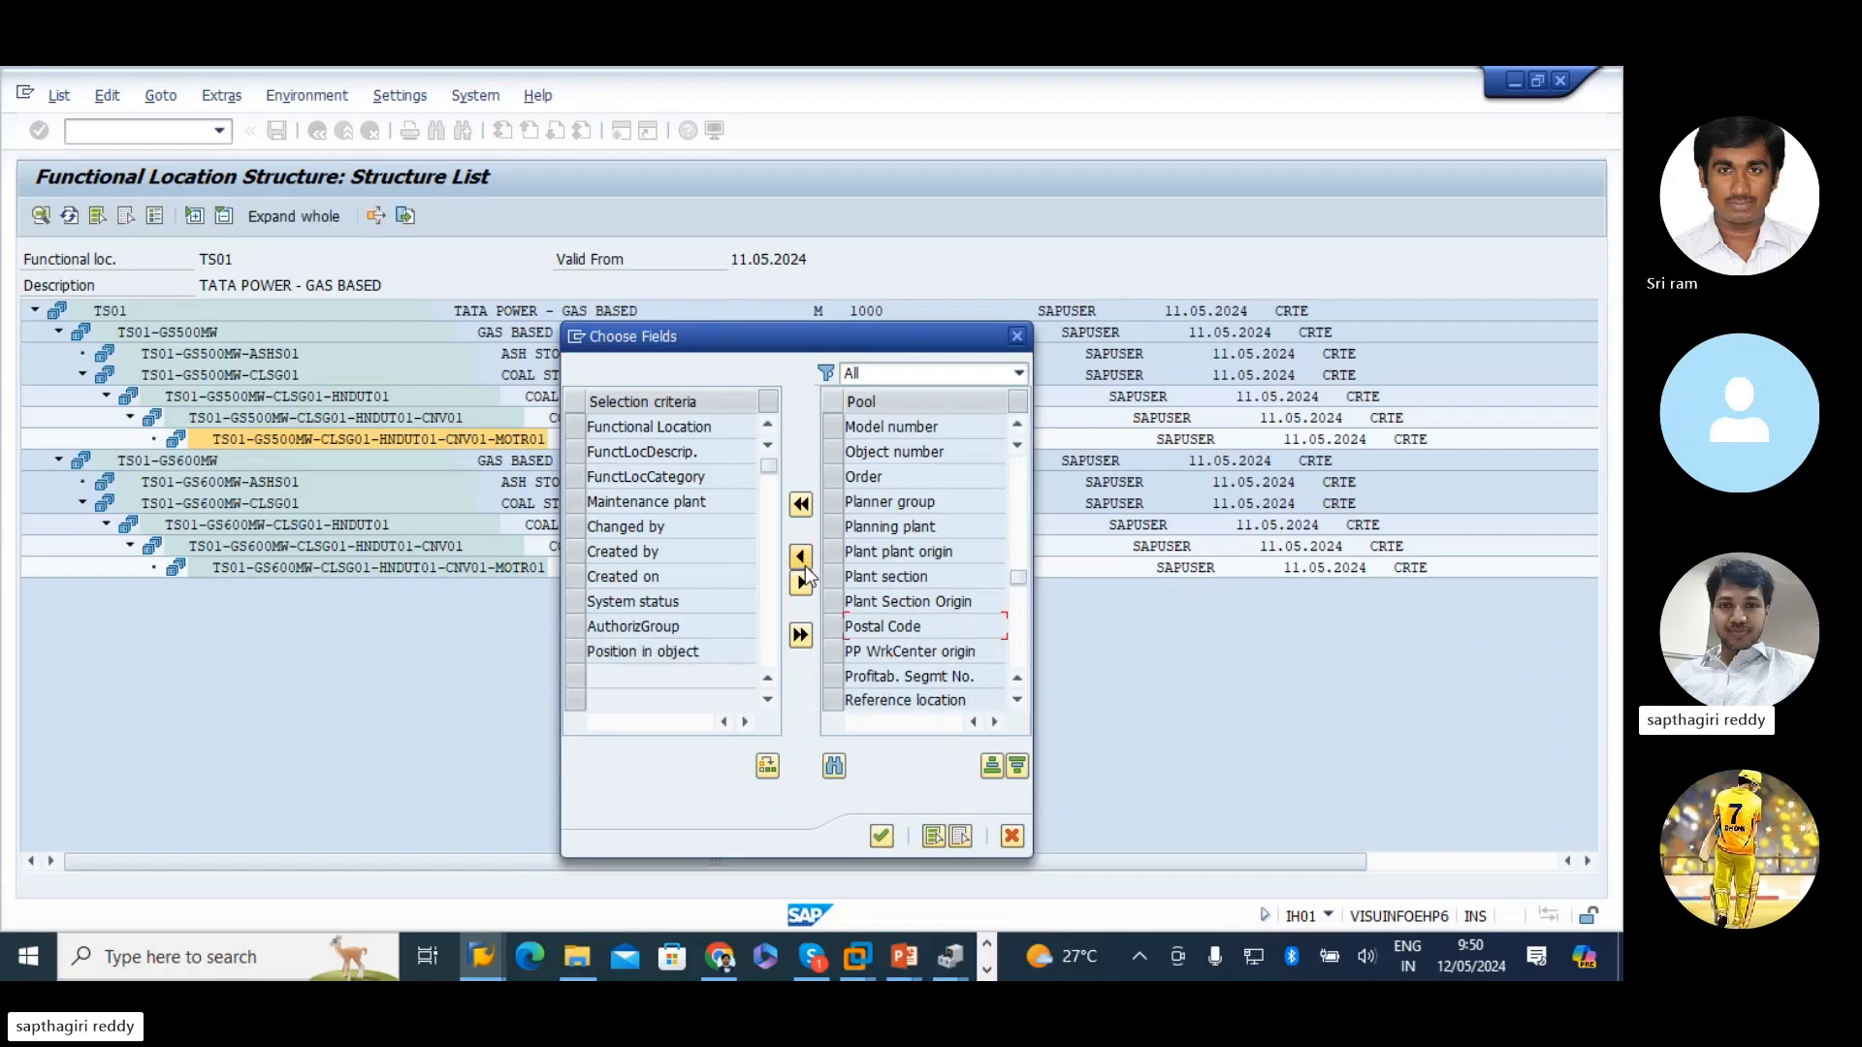
click(882, 836)
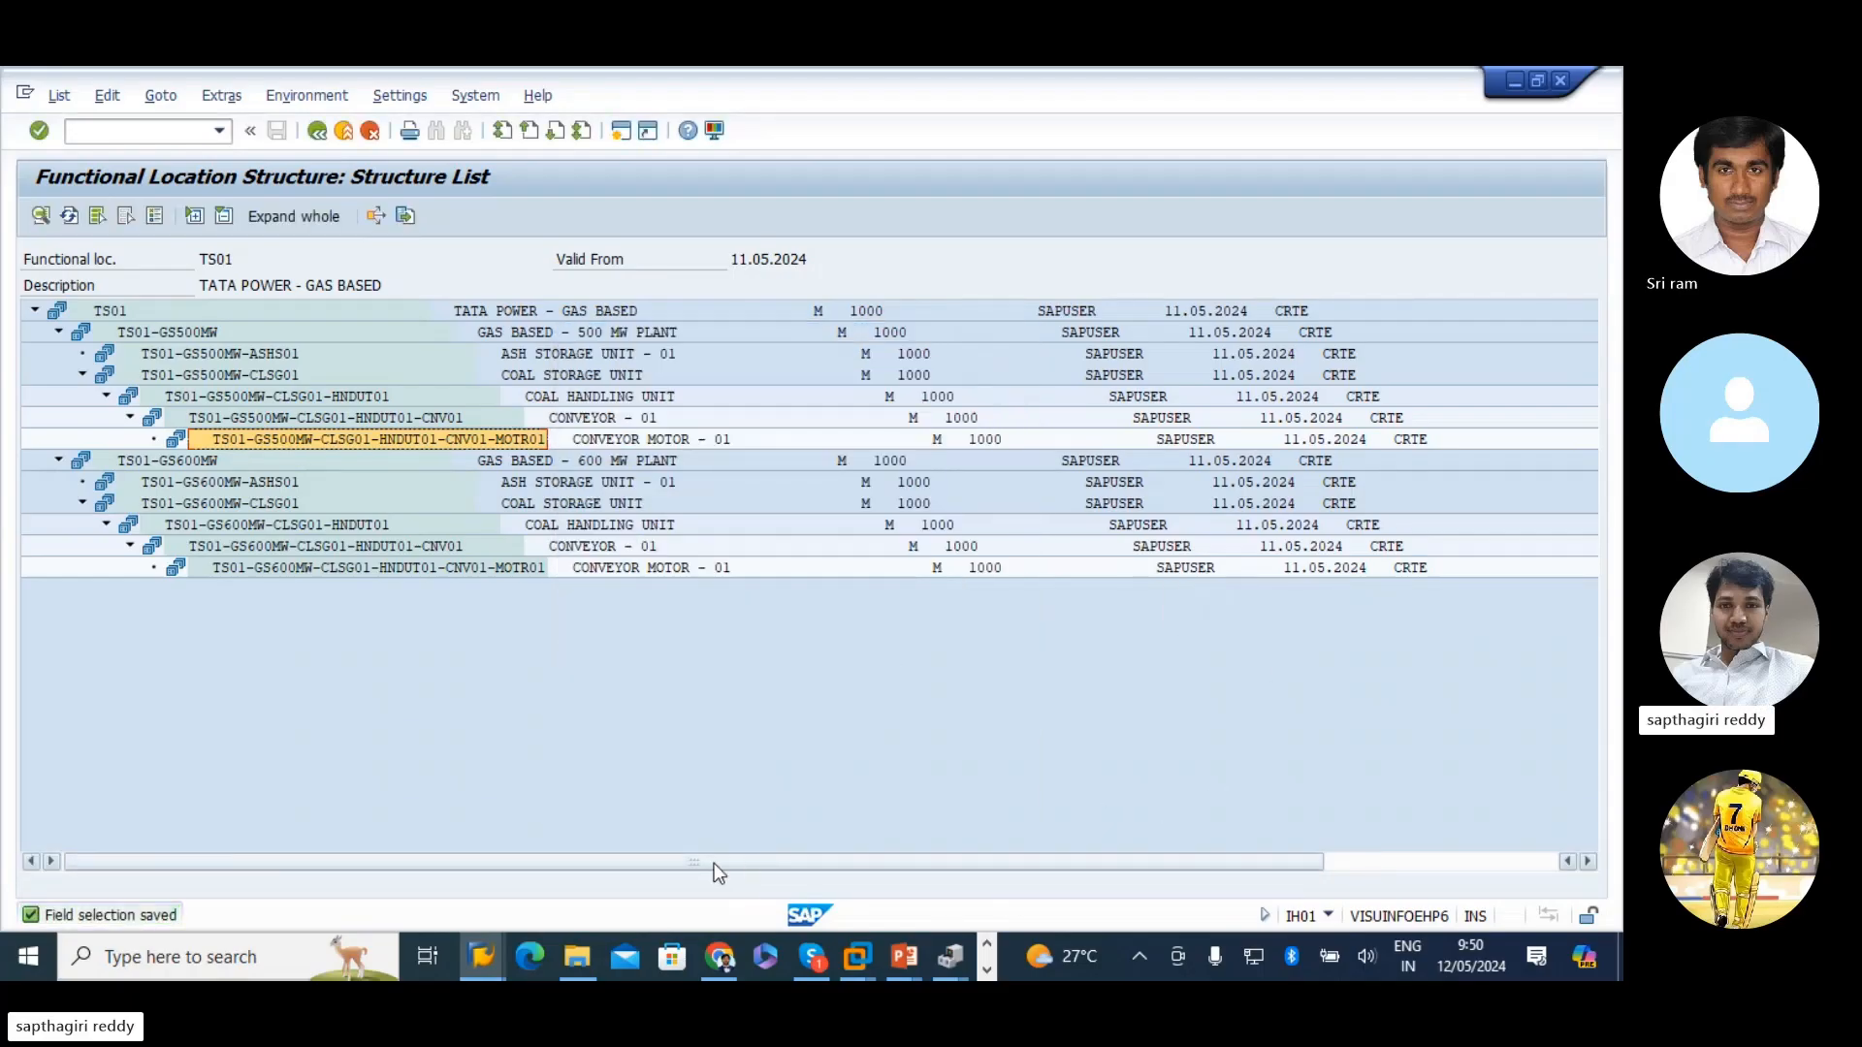
- Examine the structure list's additional columns across its full width and switch to the Skype call
drag(714, 863, 1347, 892)
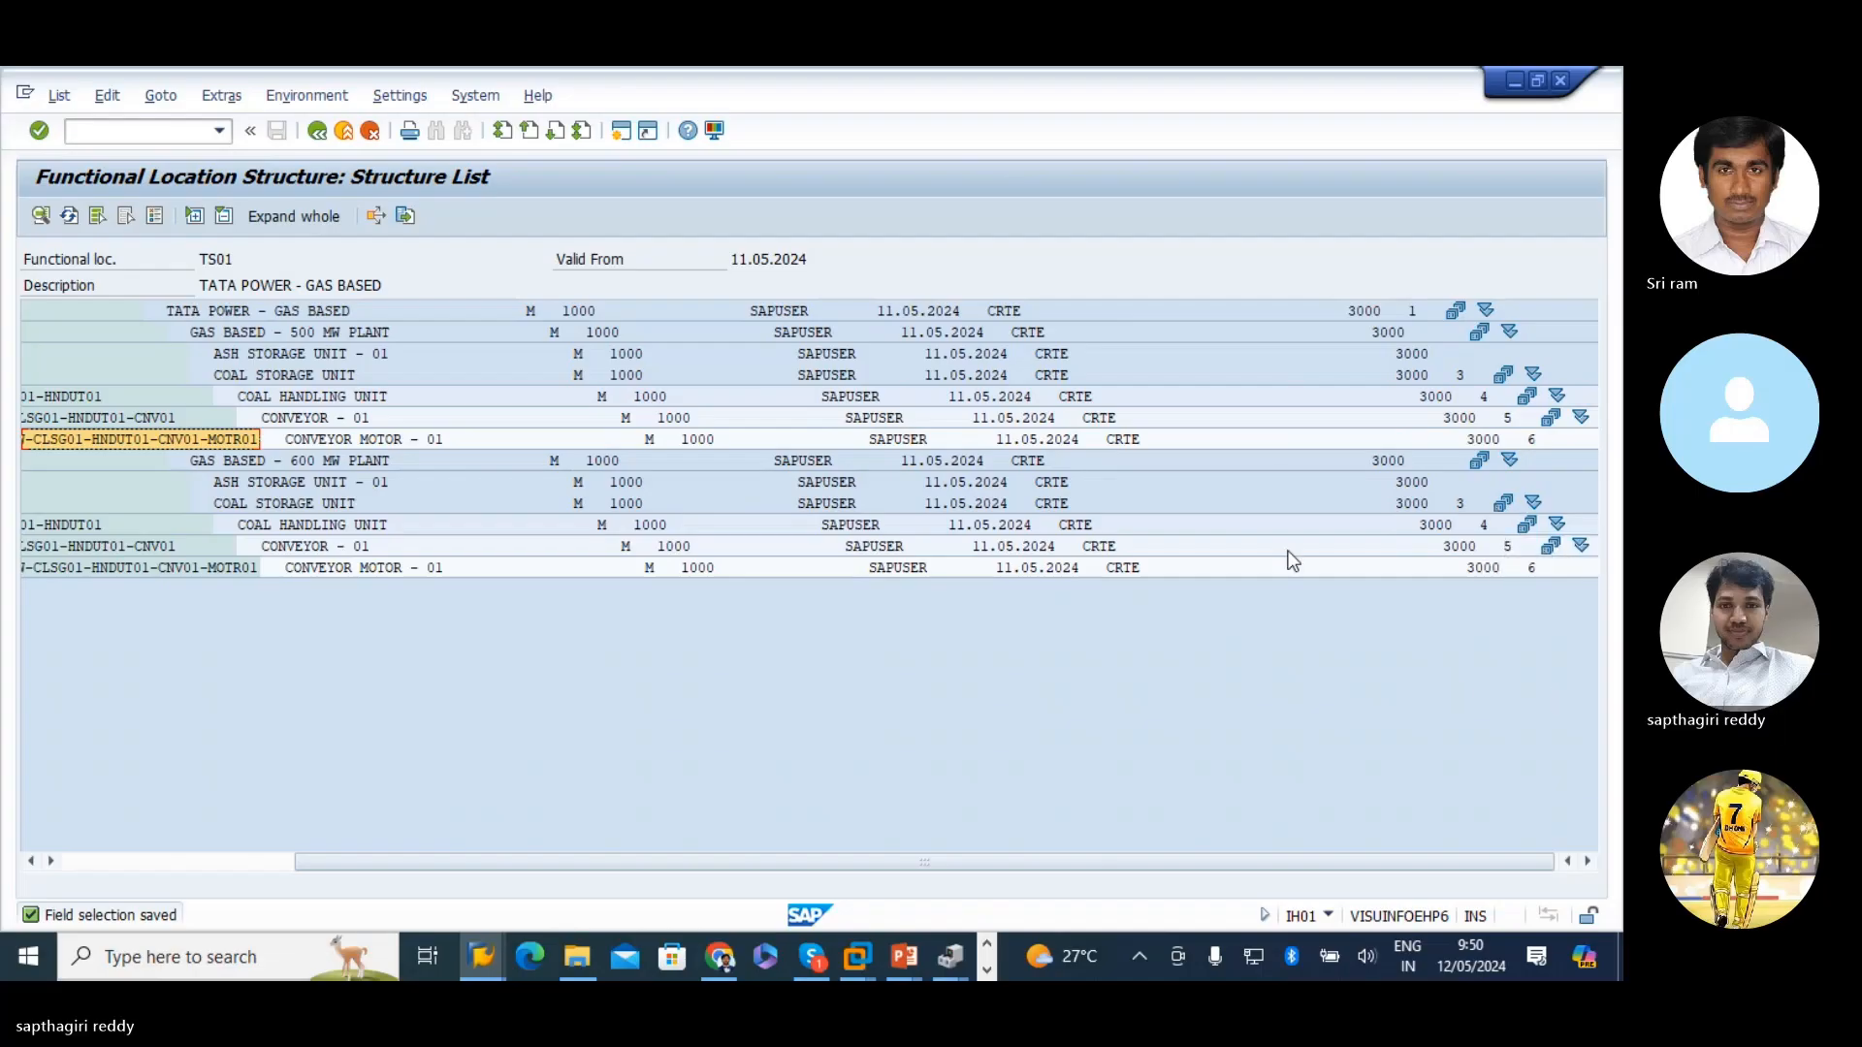
drag(854, 862, 189, 846)
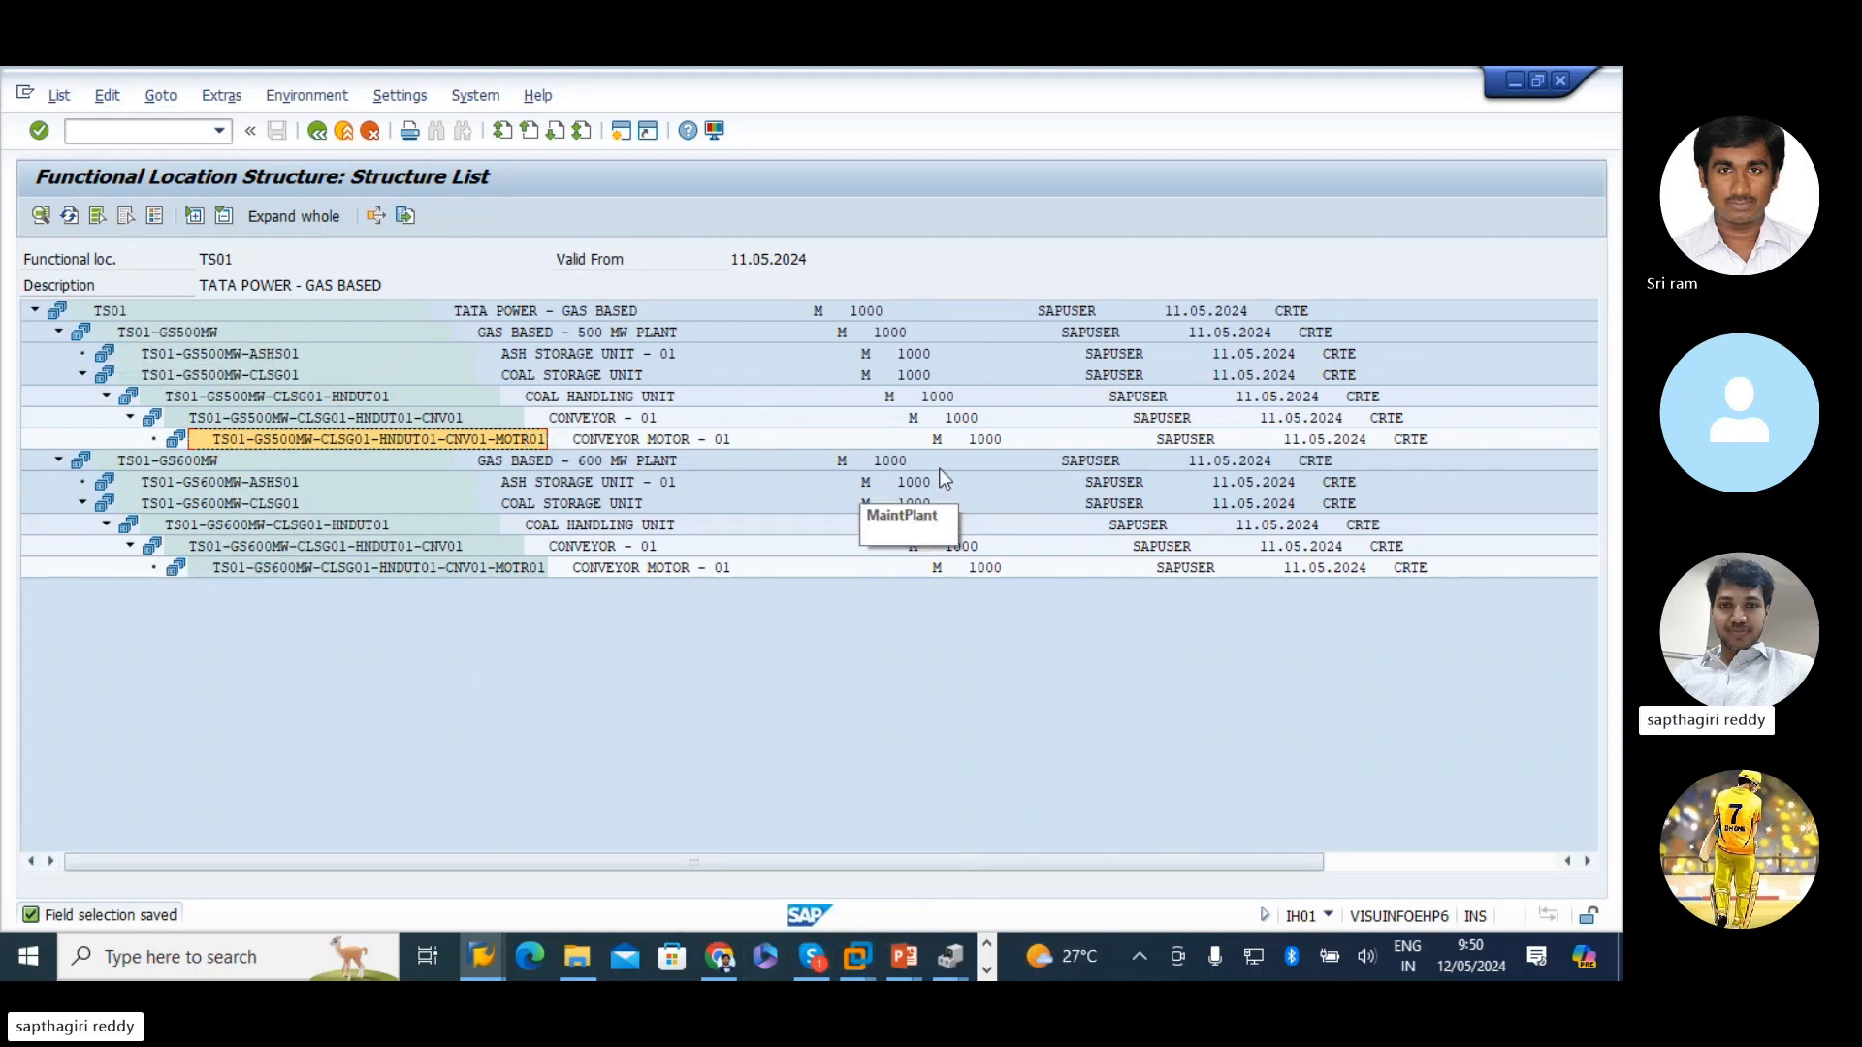
click(815, 960)
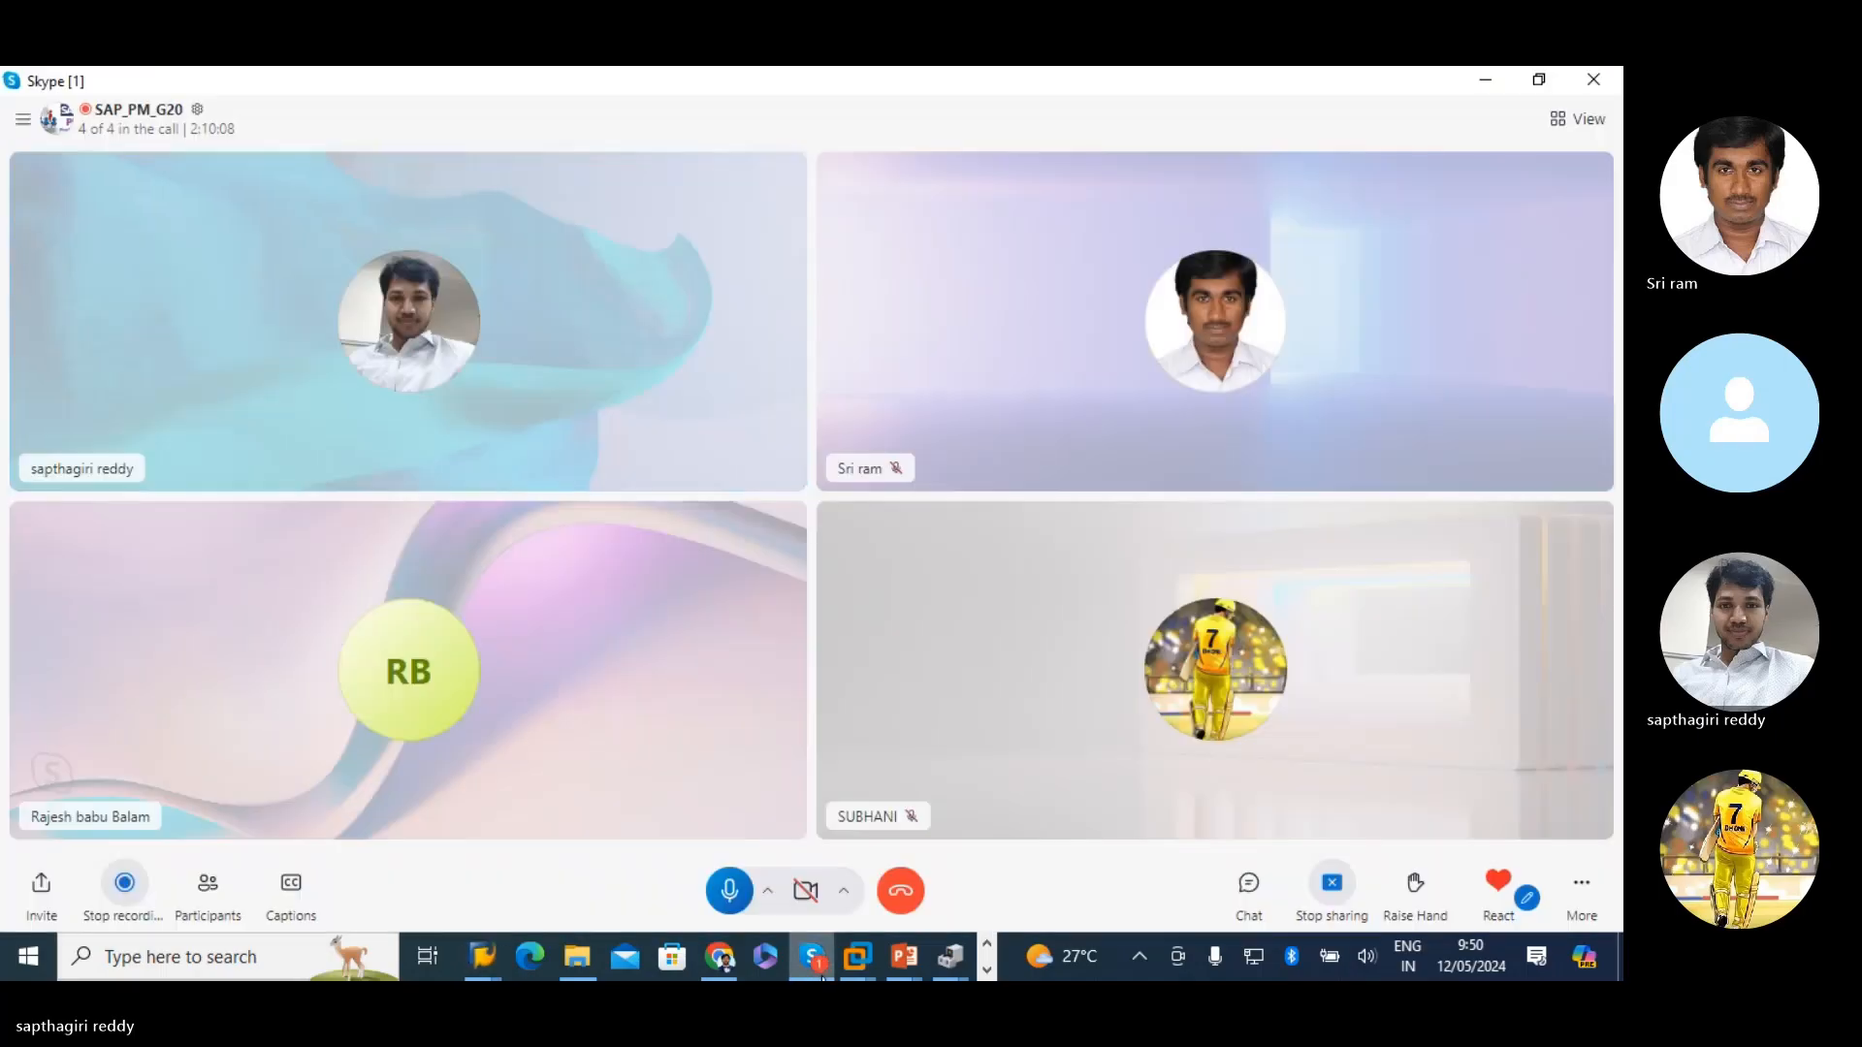